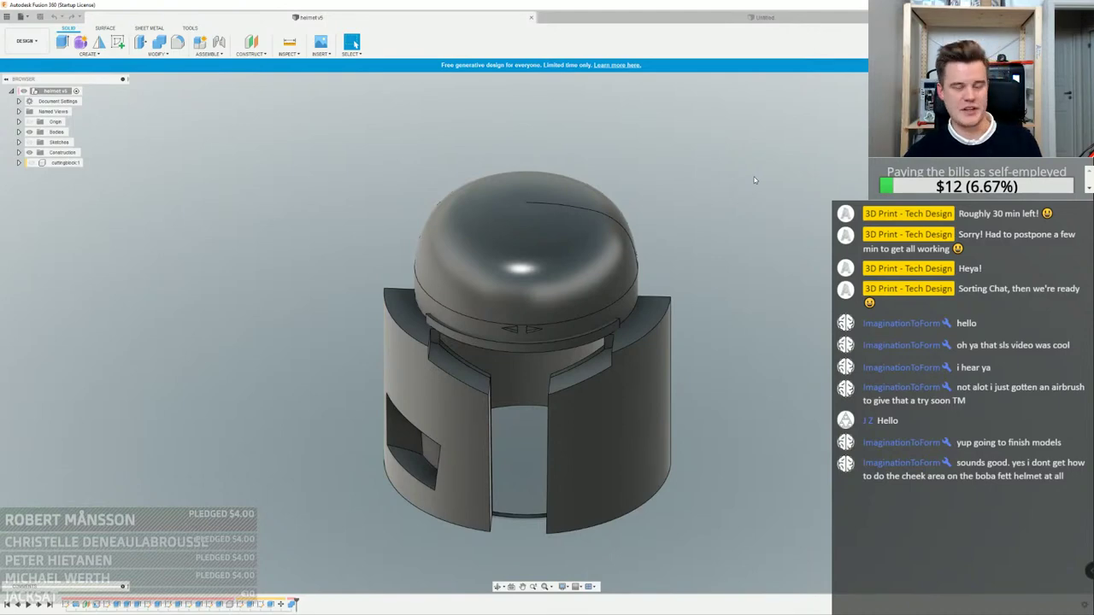
scroll(748, 220, "down", 2)
middle_click_drag(750, 220, 782, 203, "shift")
scroll(681, 287, "up", 3)
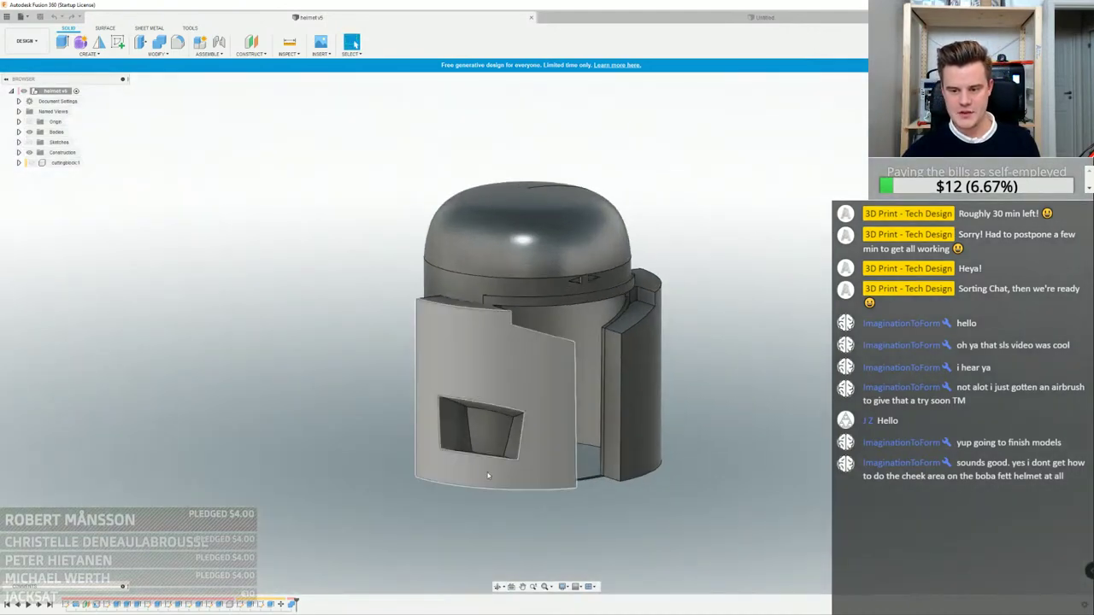
middle_click_drag(502, 422, 611, 411, "shift")
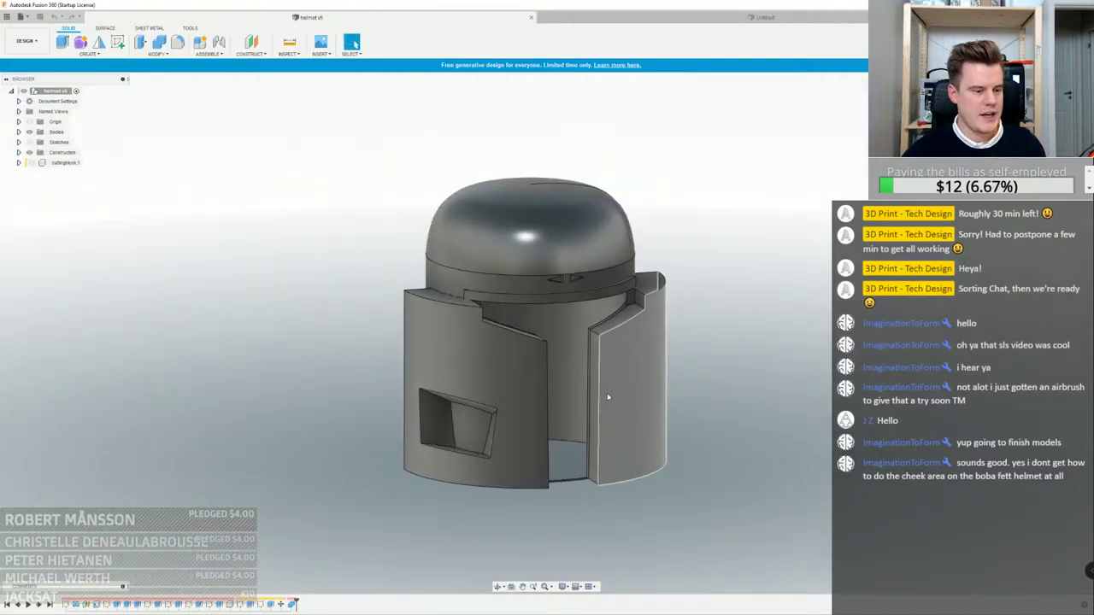
Switch to the untitled design and turn on its layout grid
left_click(655, 20)
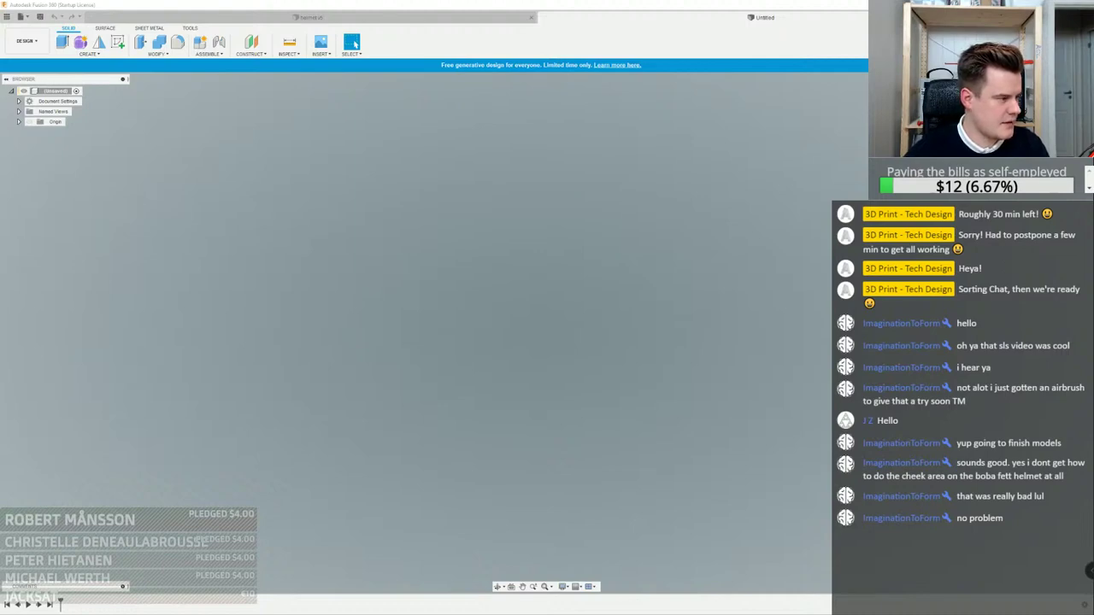
left_click(577, 586)
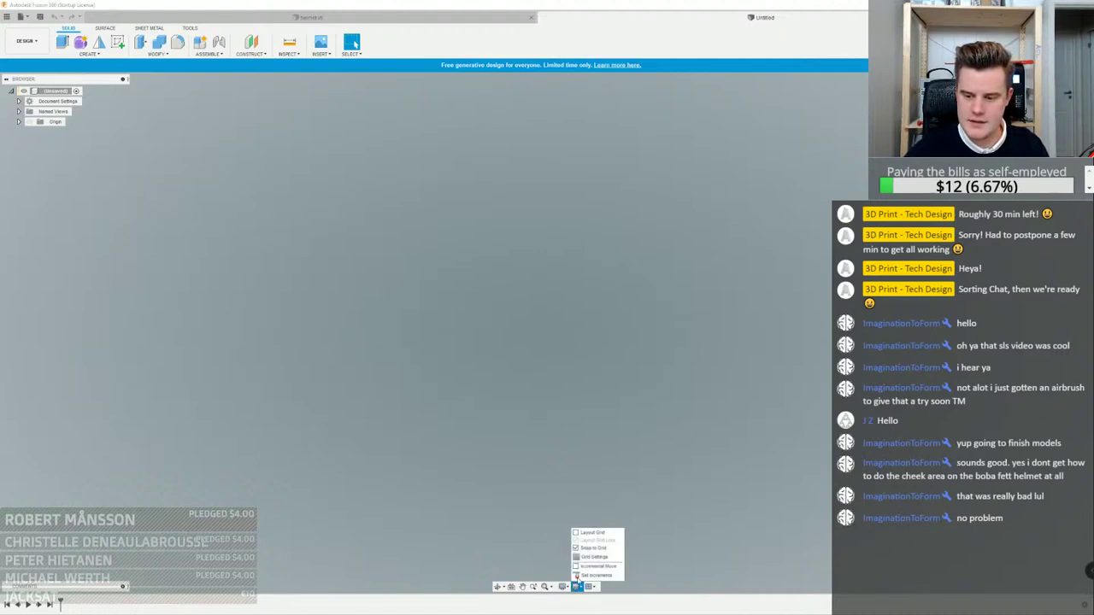
left_click(576, 533)
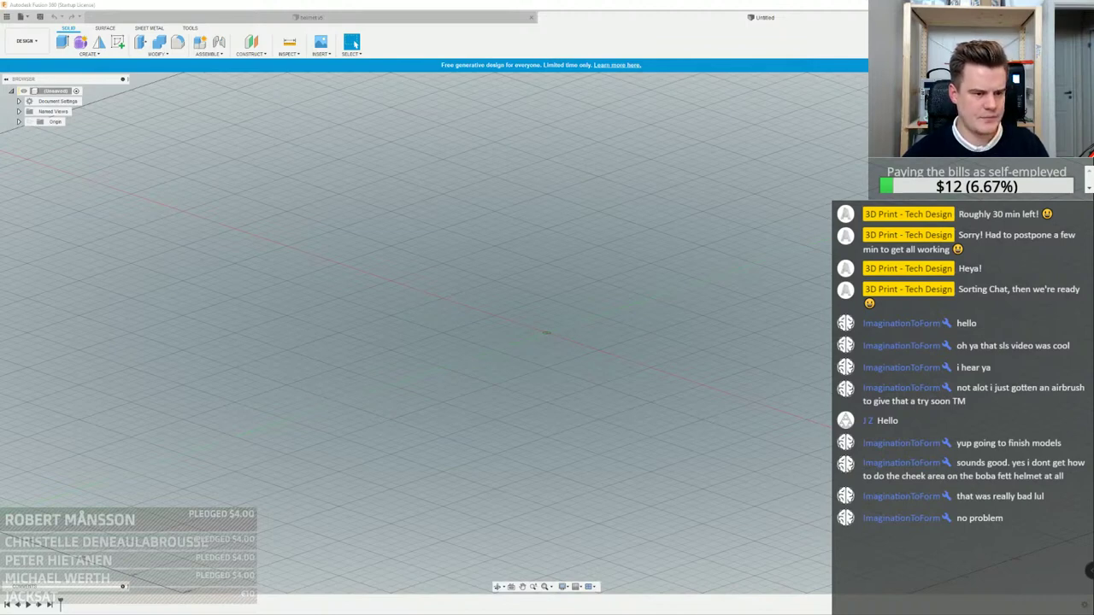
Bring up the 2019-12-19 Stream folder in File Explorer and examine the wheel reference images
key("super+d")
key("super+d")
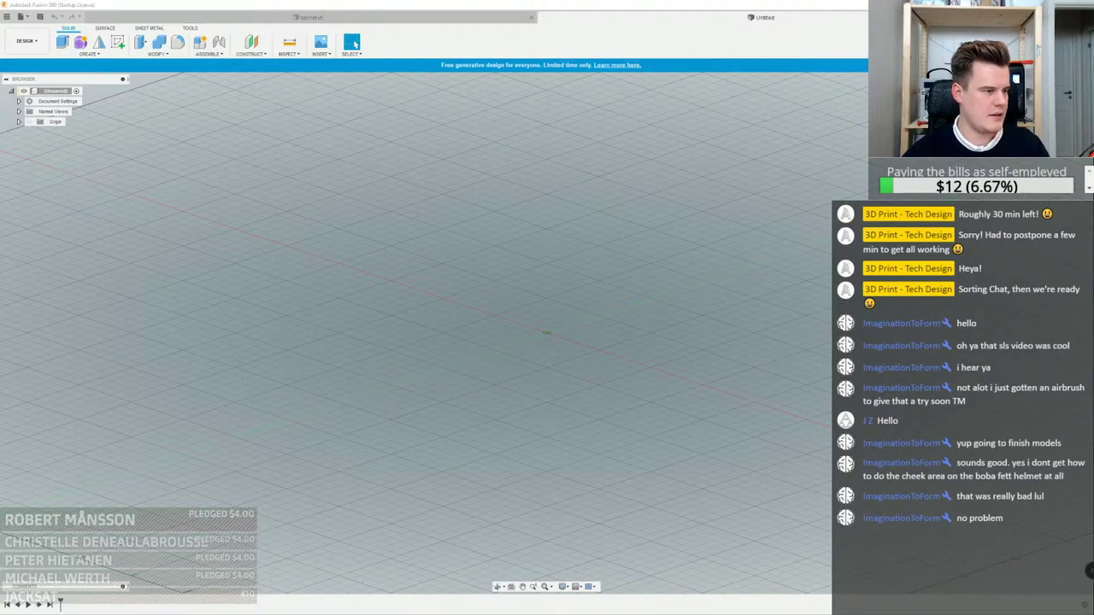
left_click_drag(0, 187, 518, 143)
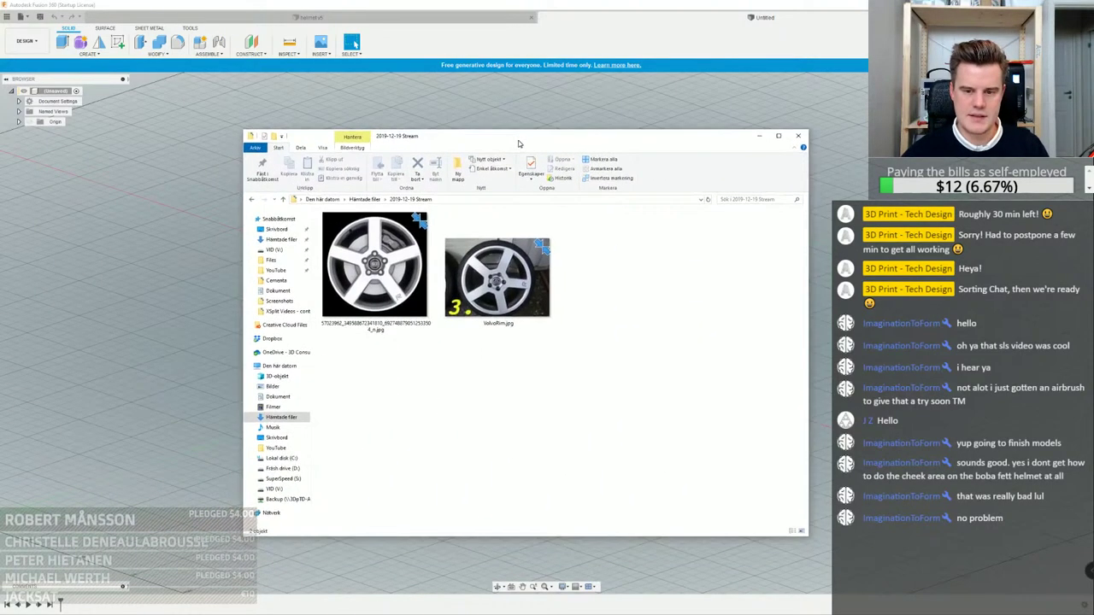
left_click(410, 270)
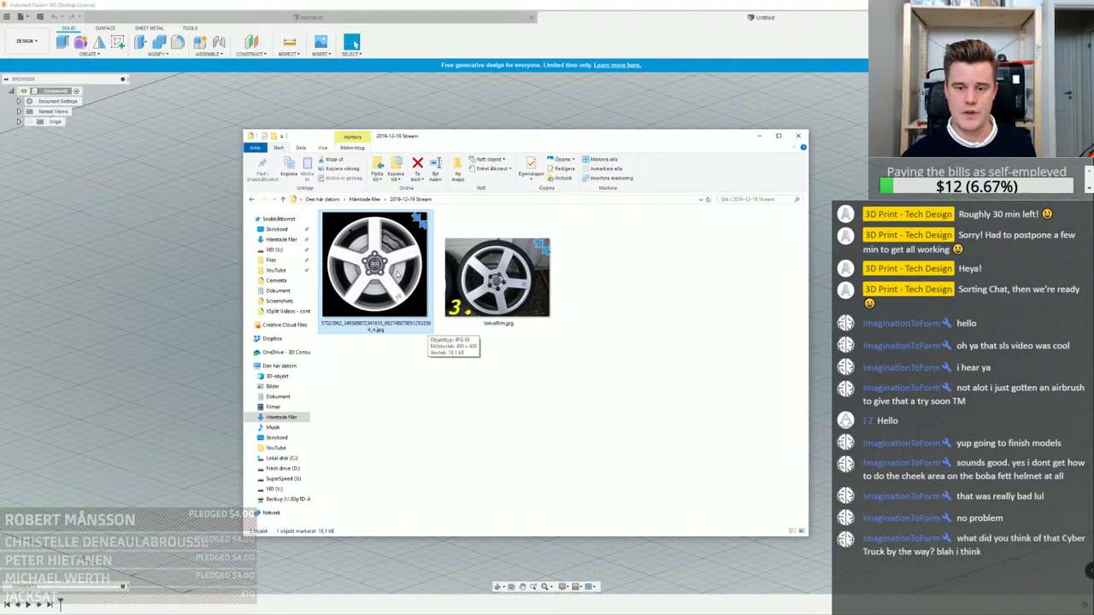
left_click_drag(446, 141, 0, 171)
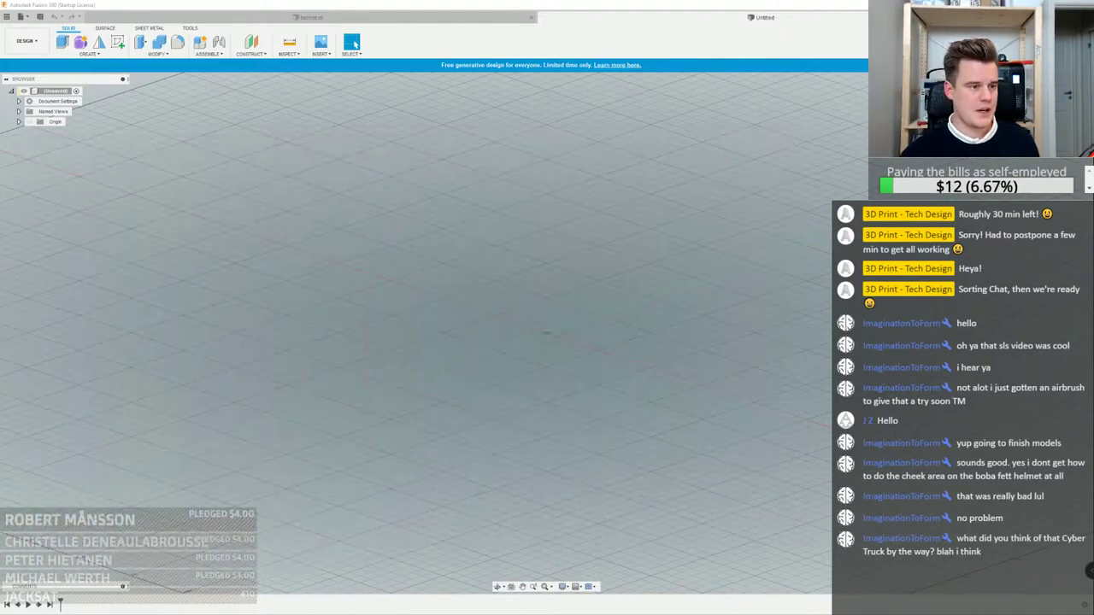
Copy the path of the 2019-12-19 Stream folder from File Explorer and return to Fusion 360
middle_click_drag(627, 183, 556, 293, "shift")
left_click(321, 54)
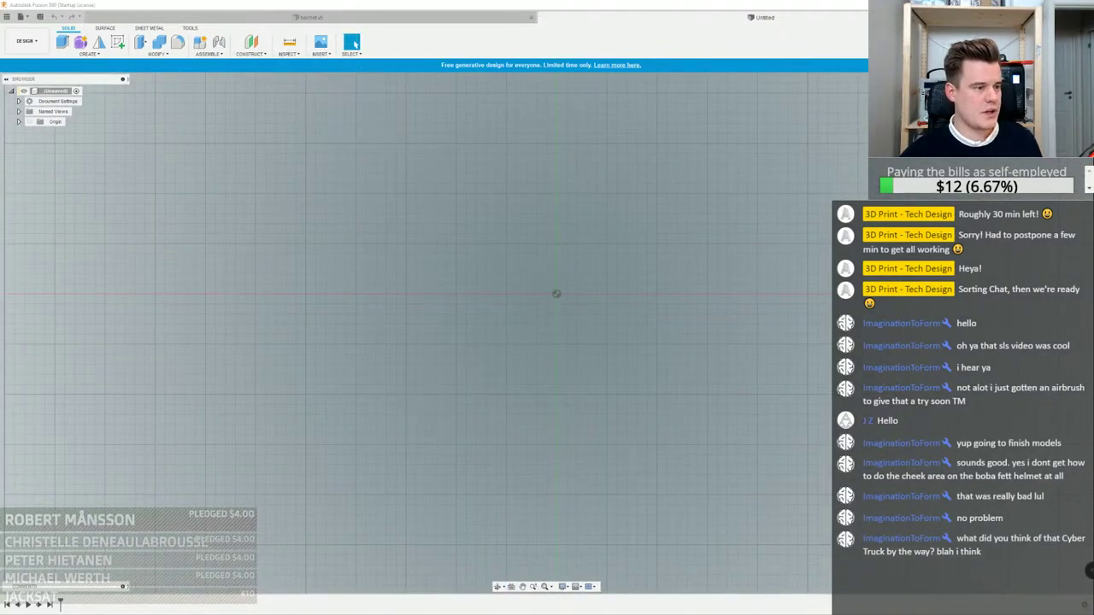
left_click_drag(0, 167, 429, 162)
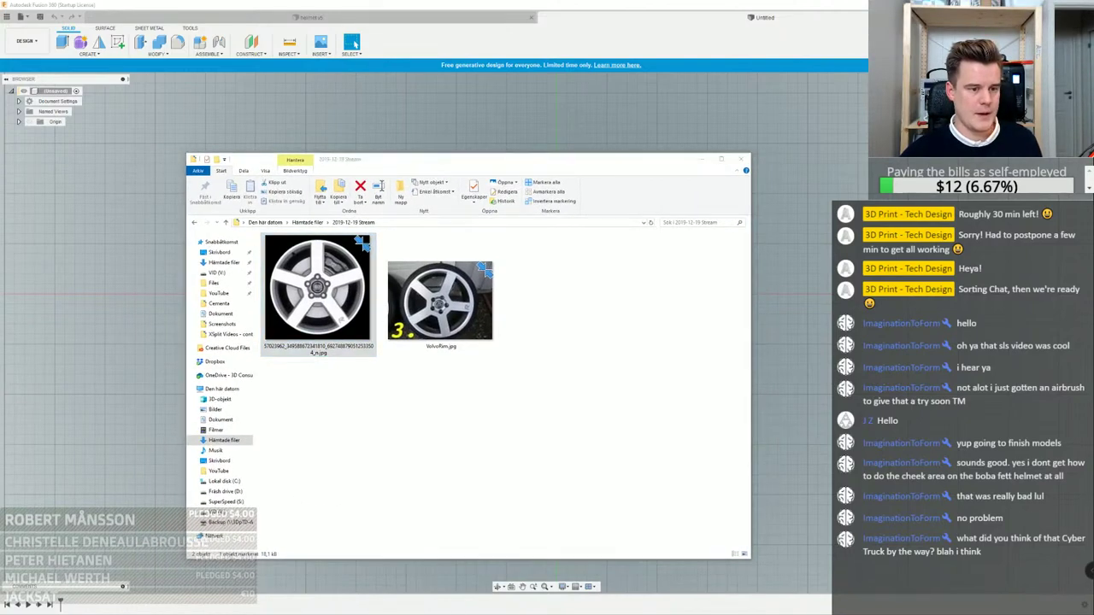
key("alt+Tab")
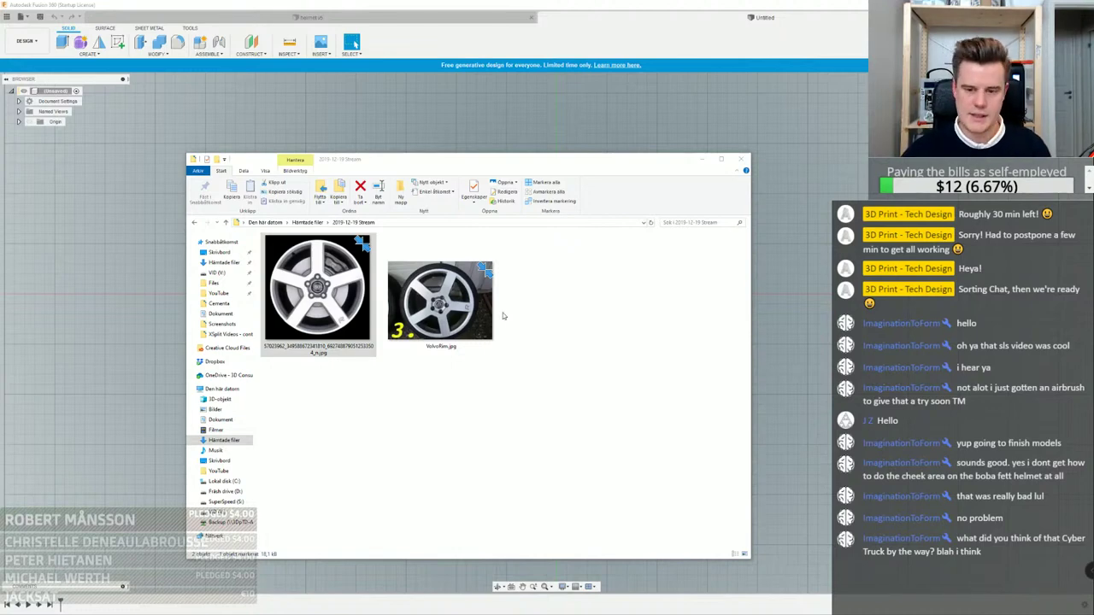
left_click(578, 437)
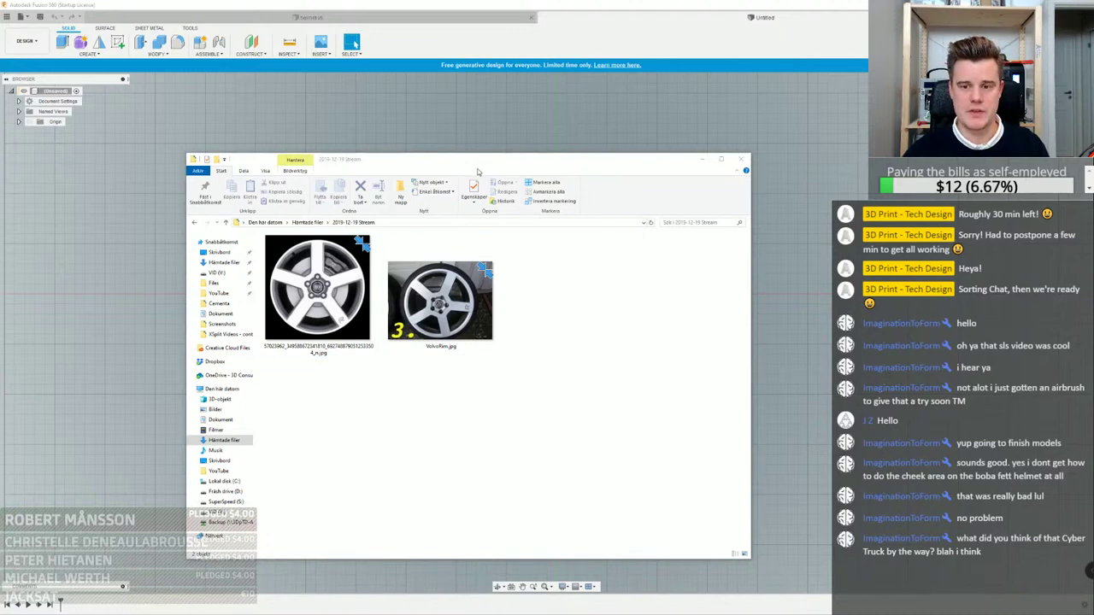
left_click_drag(476, 167, 457, 159)
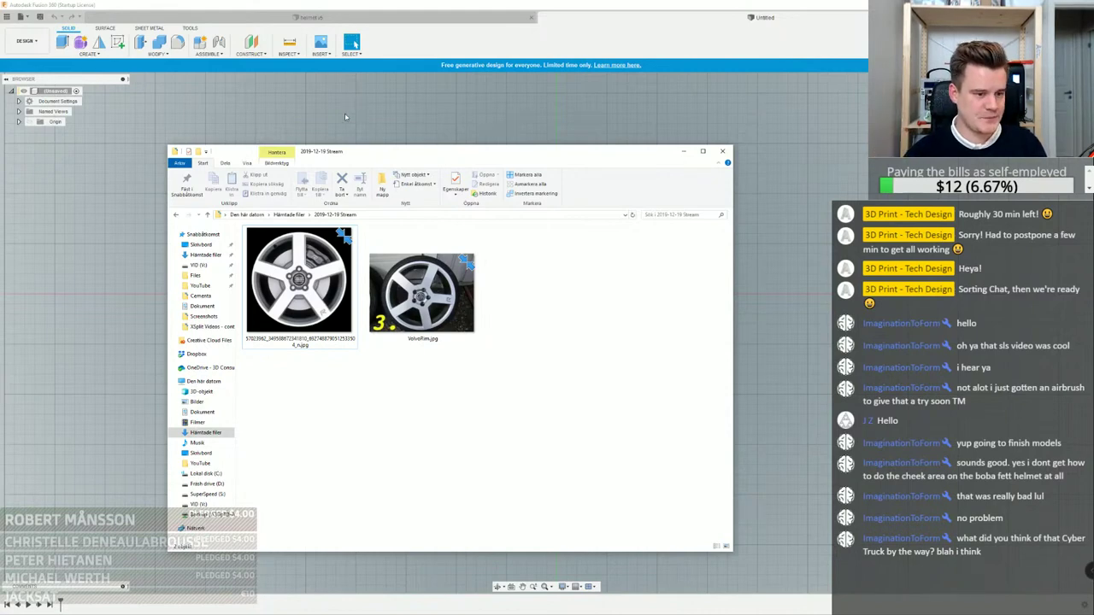
mouse_move(395, 157)
left_mouse_down()
mouse_move(406, 154)
mouse_move(393, 154)
left_mouse_up()
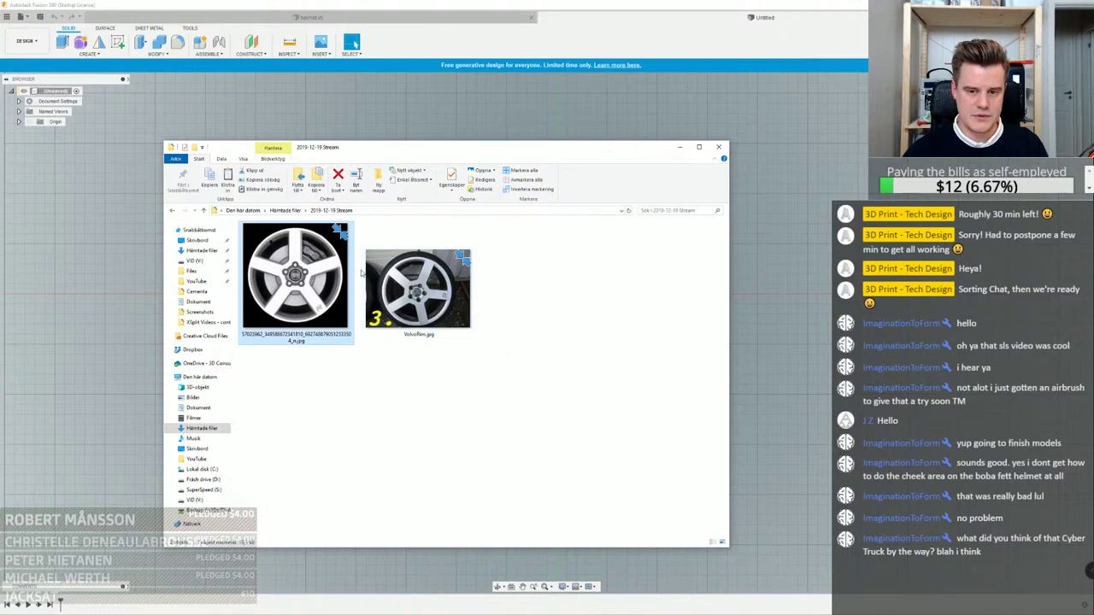
left_click(371, 213)
key("ctrl+c")
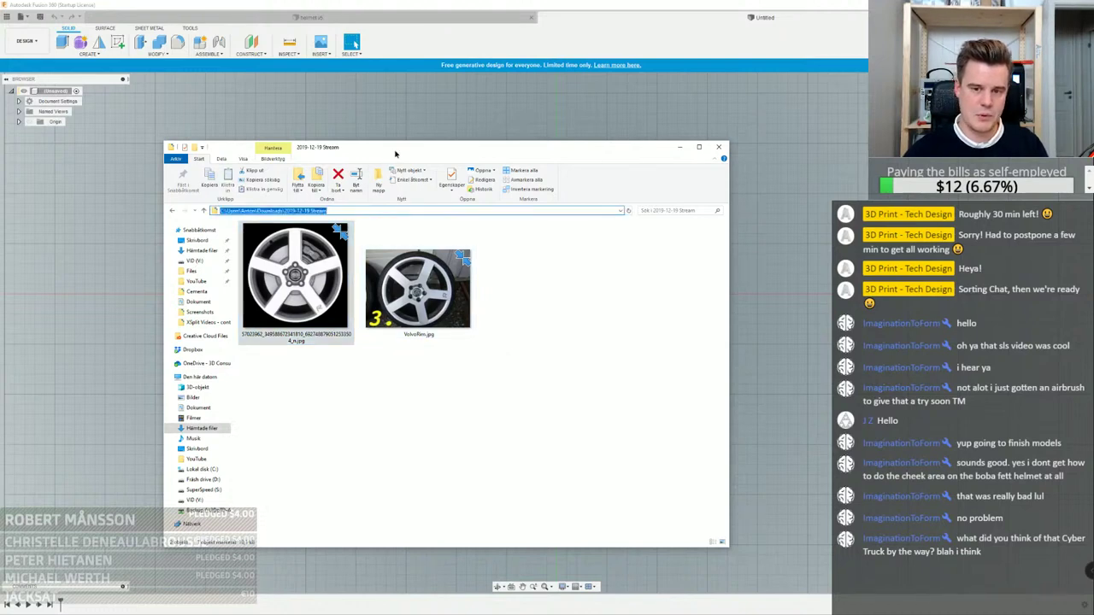
left_click_drag(395, 151, 0, 184)
left_click(391, 217)
Insert the front-view Volvo wheel image with the black background as a canvas, loading it from the copied folder path
left_click(320, 53)
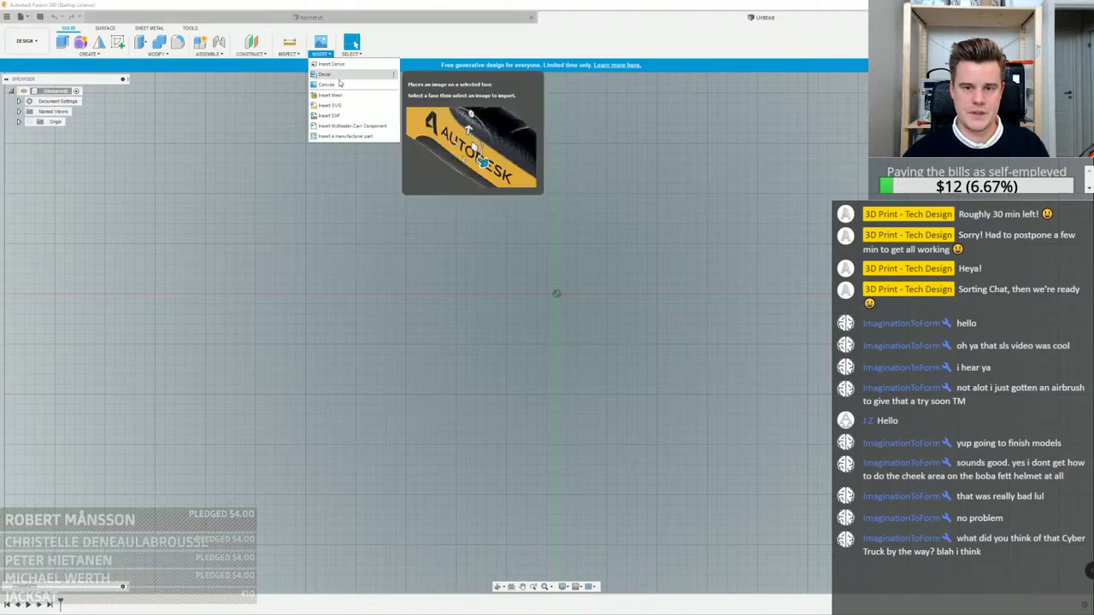
left_click(327, 74)
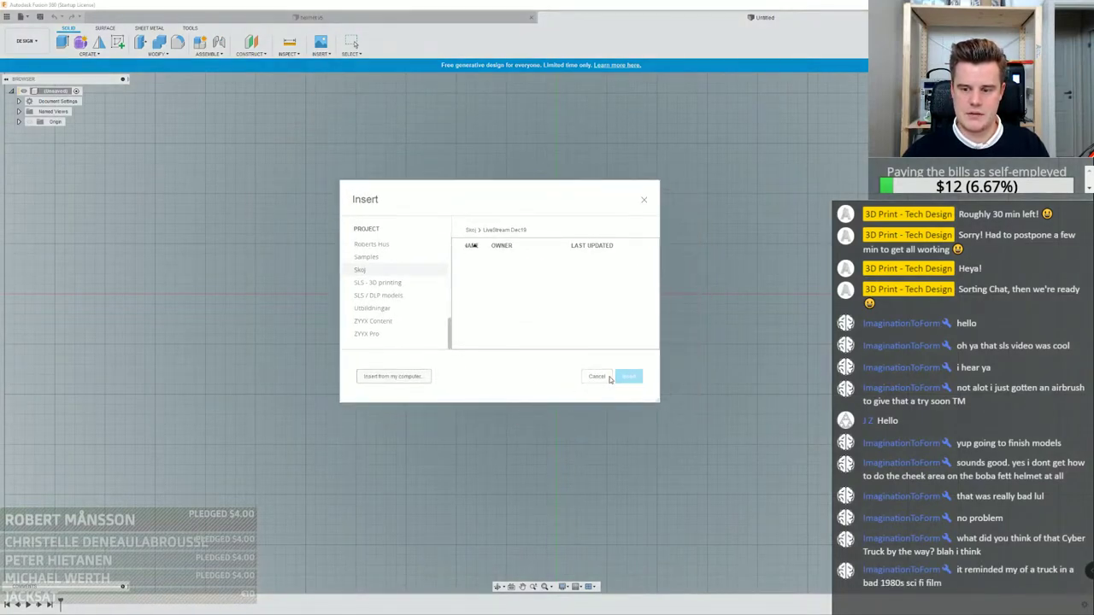
left_click(391, 377)
left_click(162, 32)
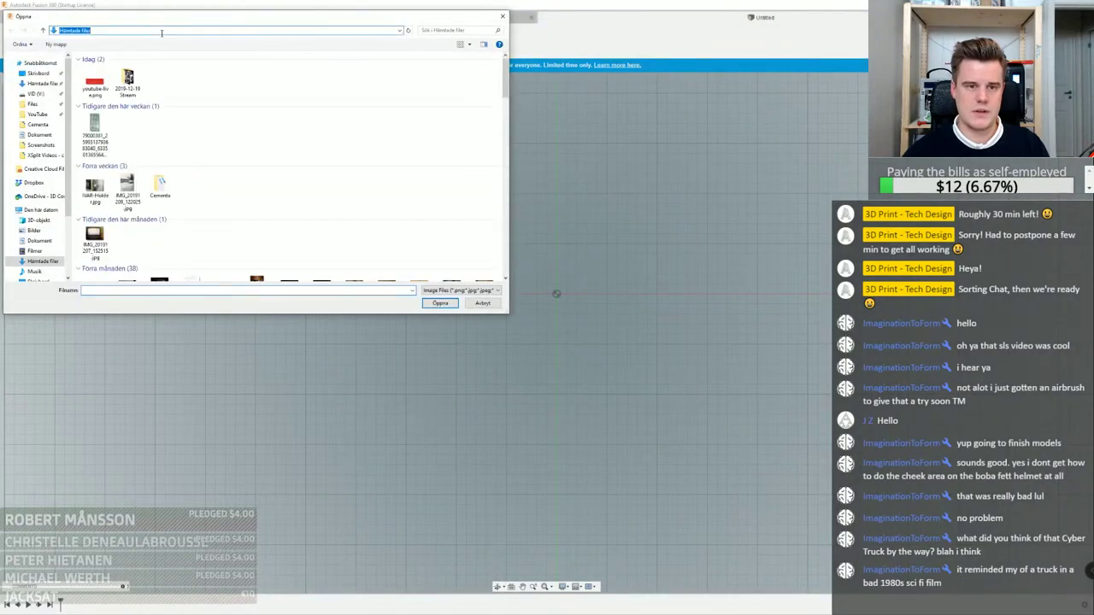
key("ctrl+v")
key("Return")
left_click(101, 78)
key("Return")
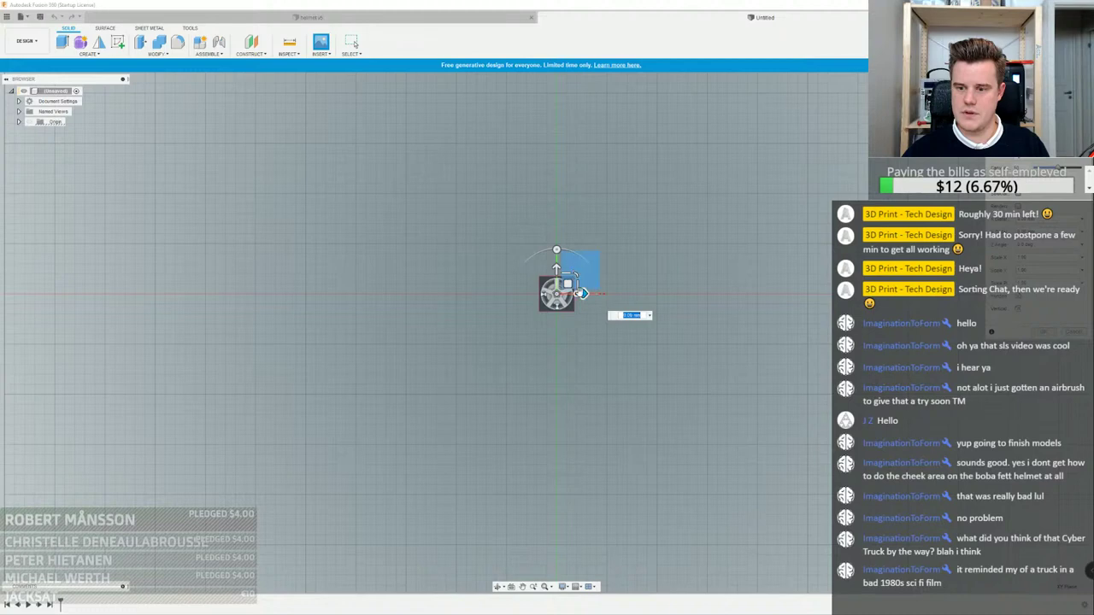
Enlarge the wheel canvas uniformly around the origin to several times its inserted size
left_click_drag(576, 275, 900, 100)
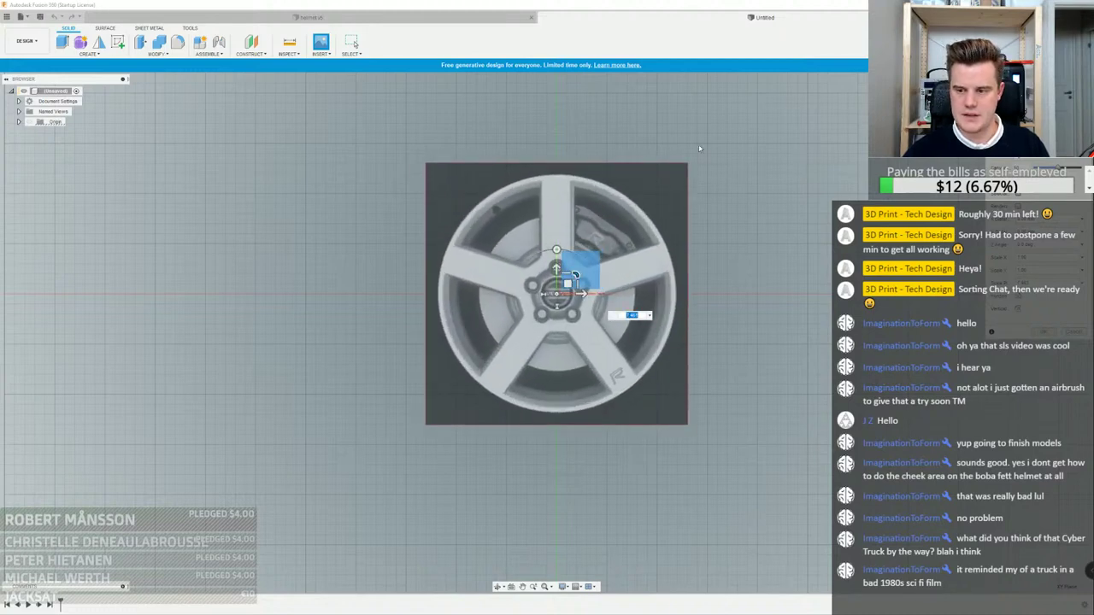
left_click(1053, 336)
left_click(1048, 333)
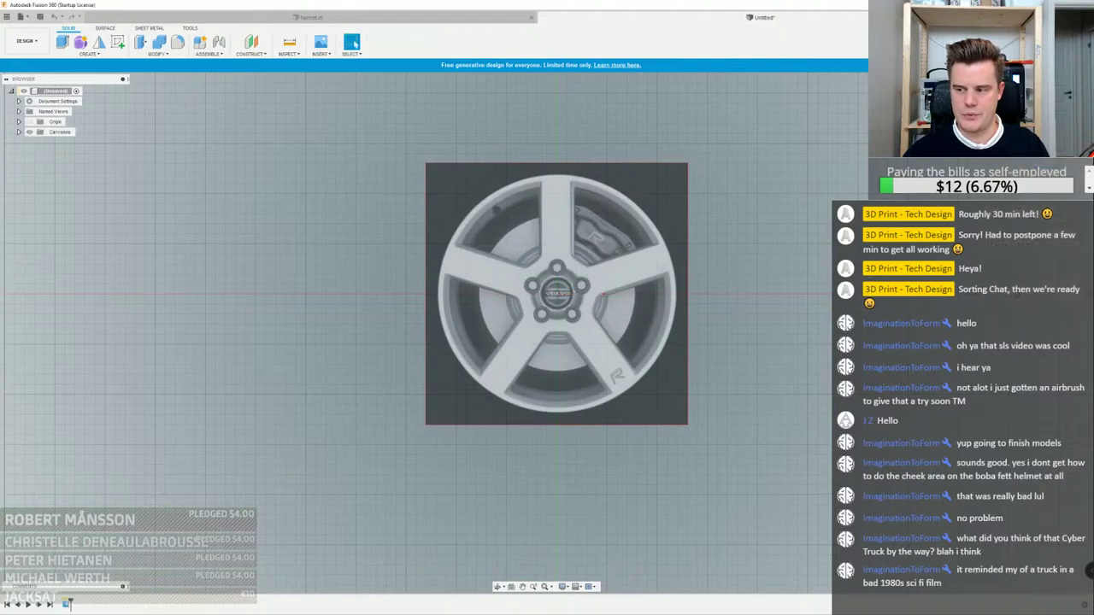
Start a sketch on the wheel canvas's plane and draw a 108 mm diameter circle centred on the origin
scroll(829, 275, "down", 1)
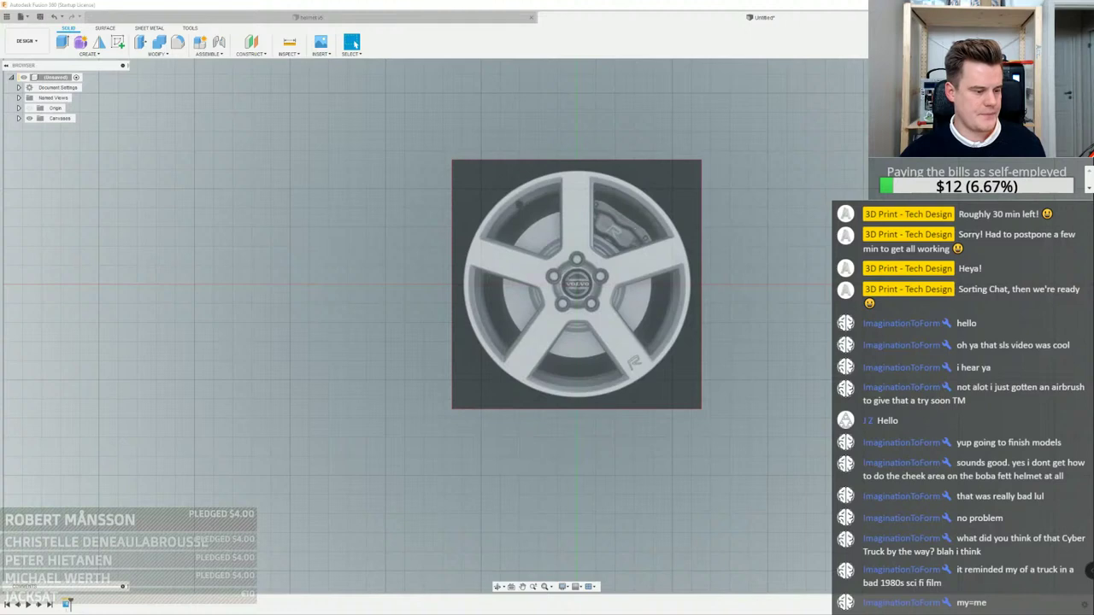
left_click(117, 42)
left_click(603, 250)
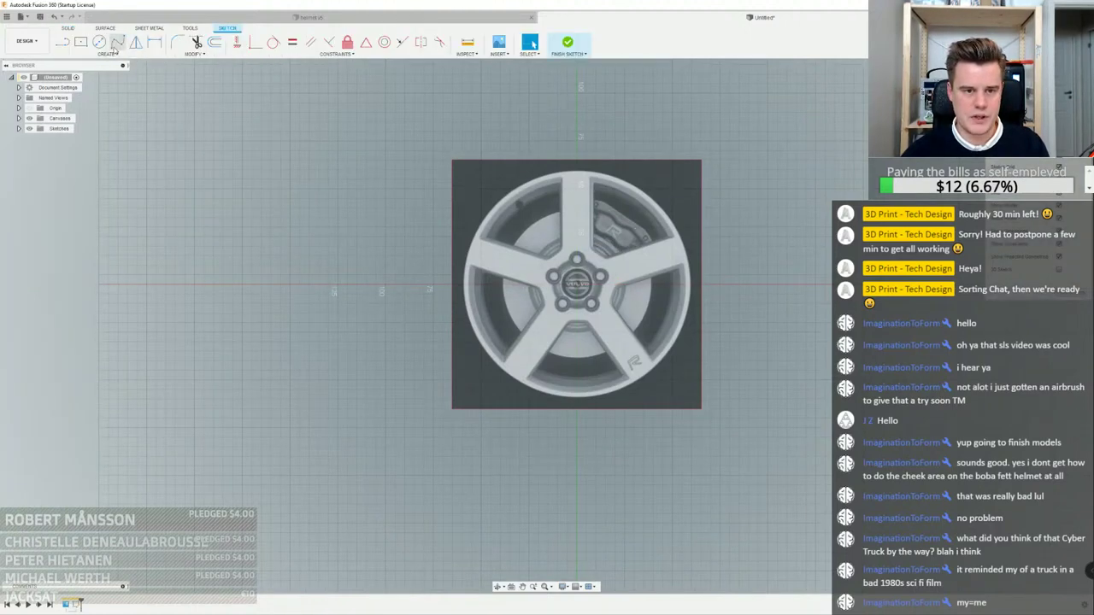
left_click(576, 285)
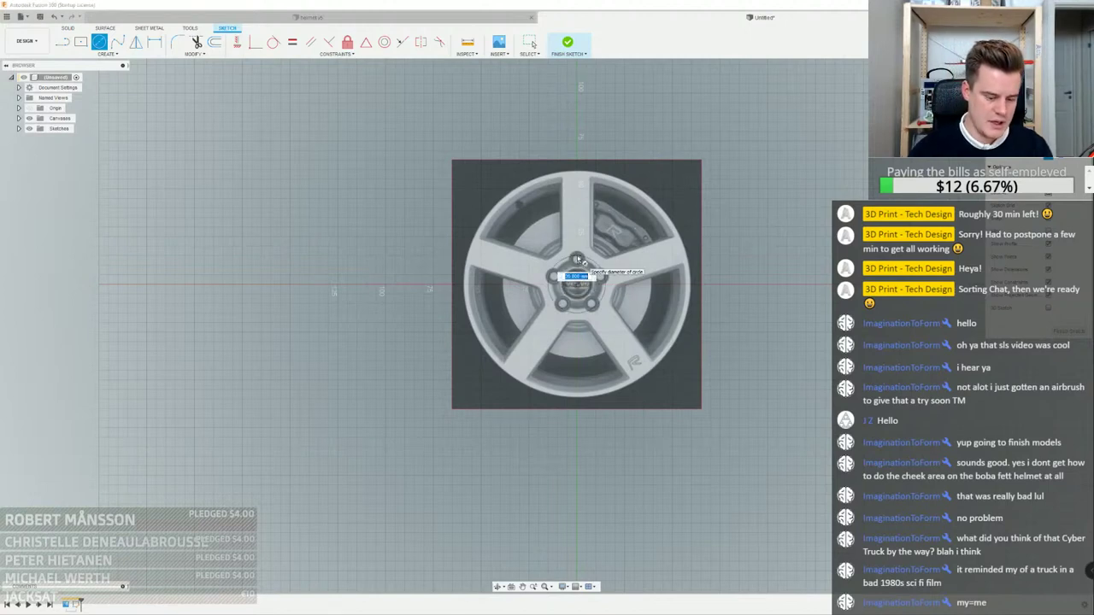
type("108")
key("Return")
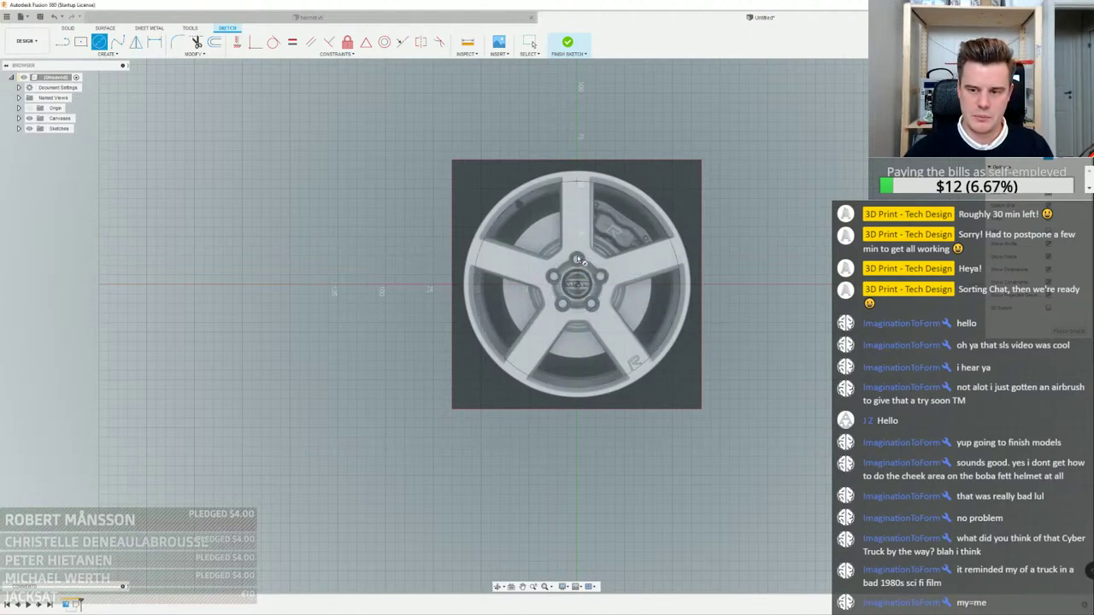
key("Escape")
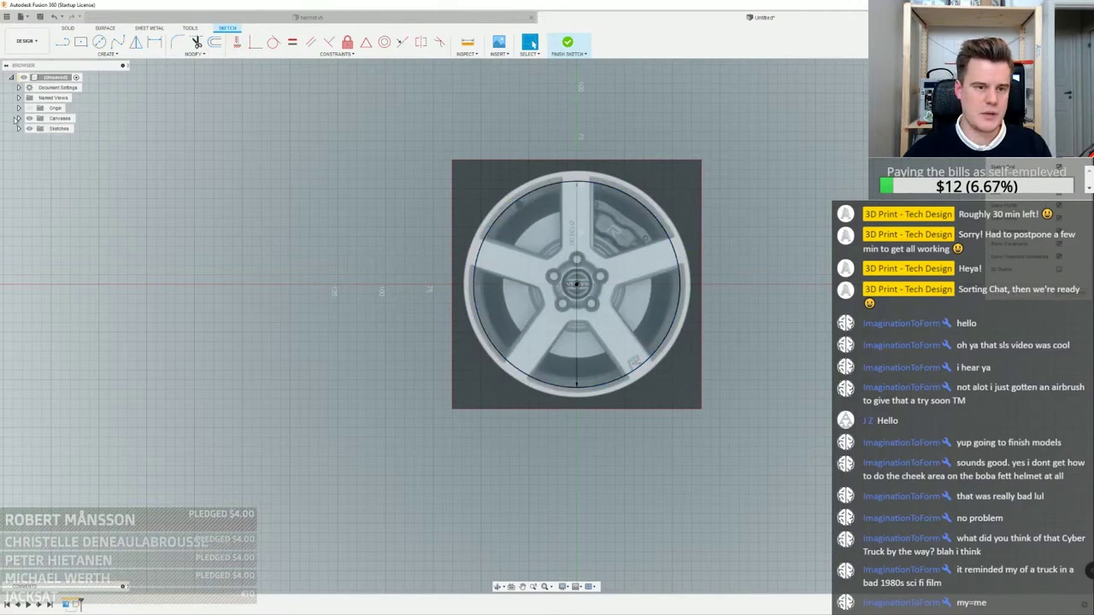
Edit the wheel canvas and scale it uniformly by about 4.158 so the bolt holes line up with the 108 mm circle
left_click(19, 119)
right_click(87, 131)
left_click(125, 152)
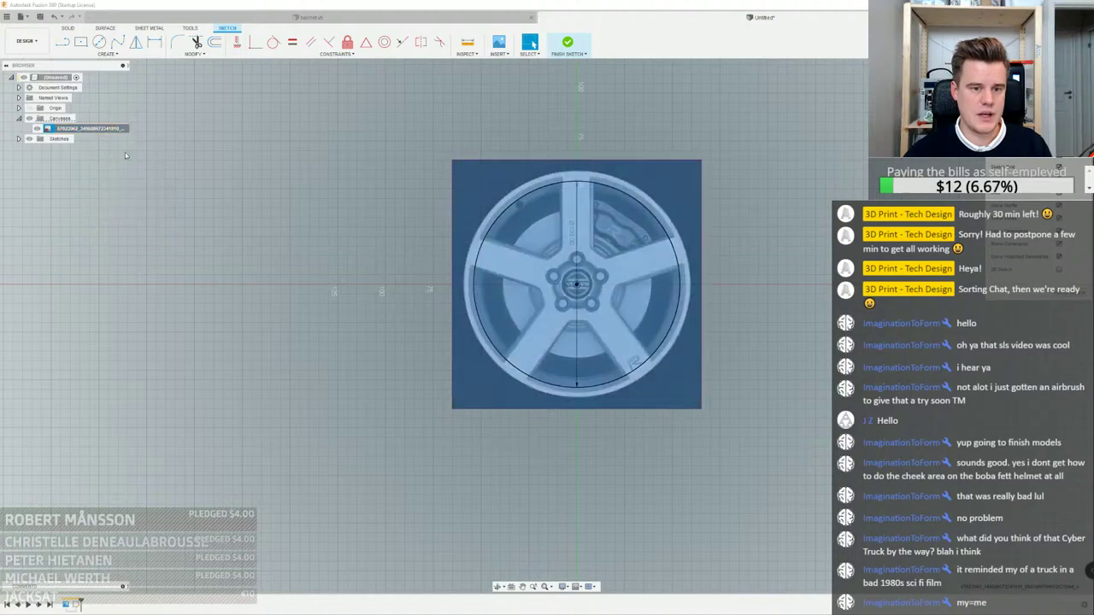
left_click_drag(596, 266, 709, 182)
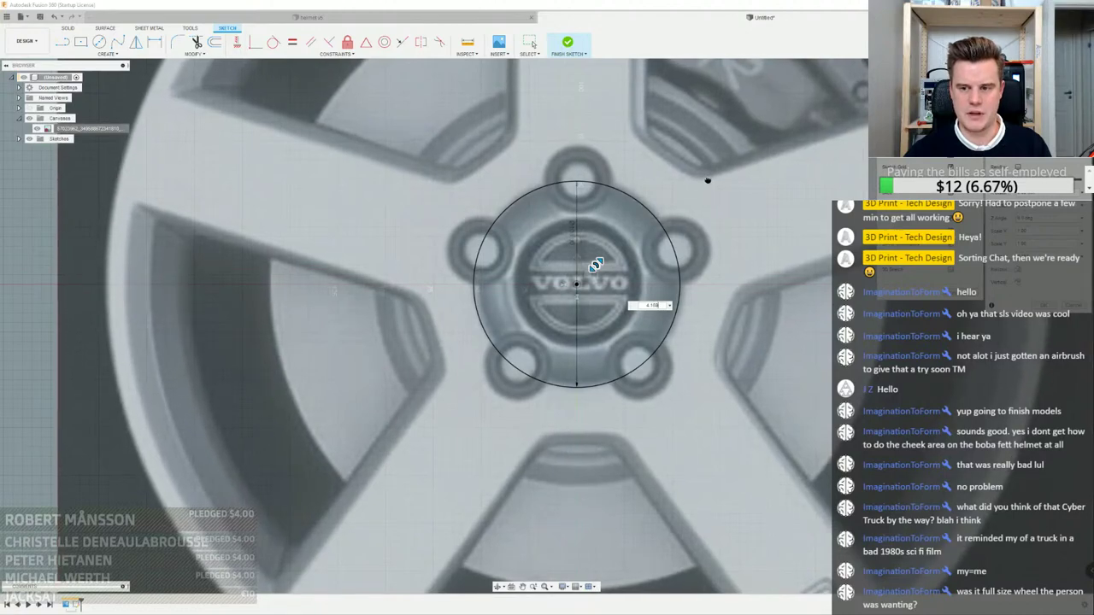
scroll(448, 376, "down", 5)
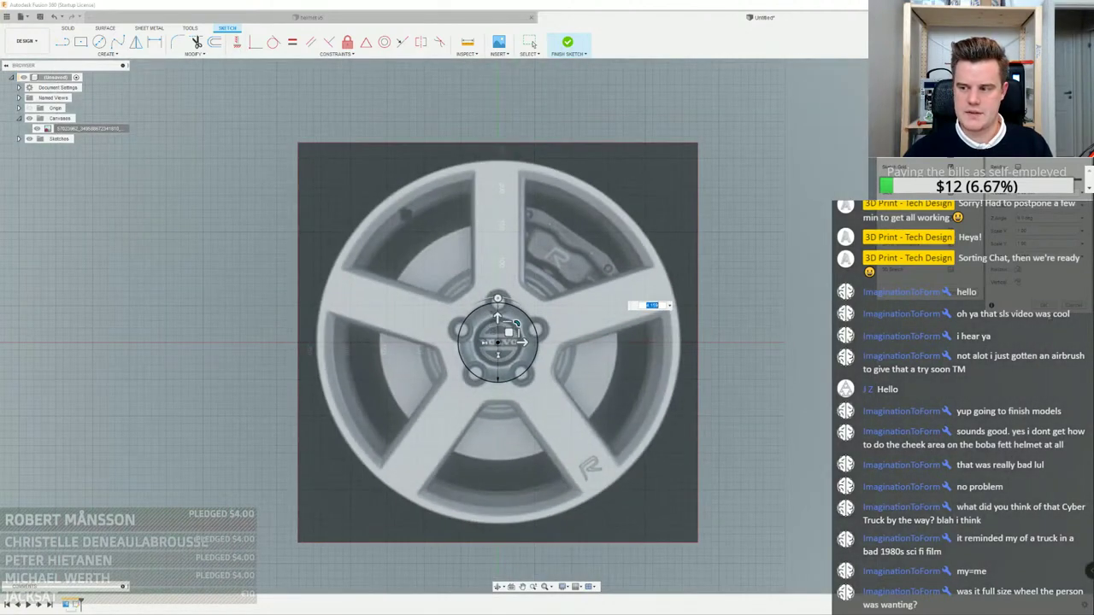
left_click(1042, 306)
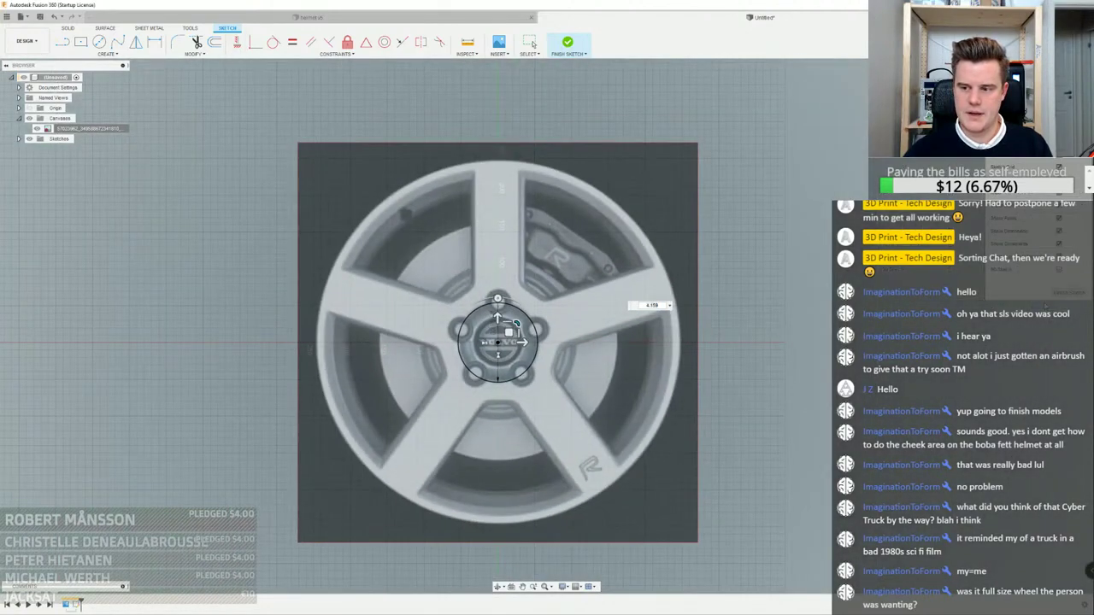
left_click(100, 42)
key("Escape")
left_click(19, 138)
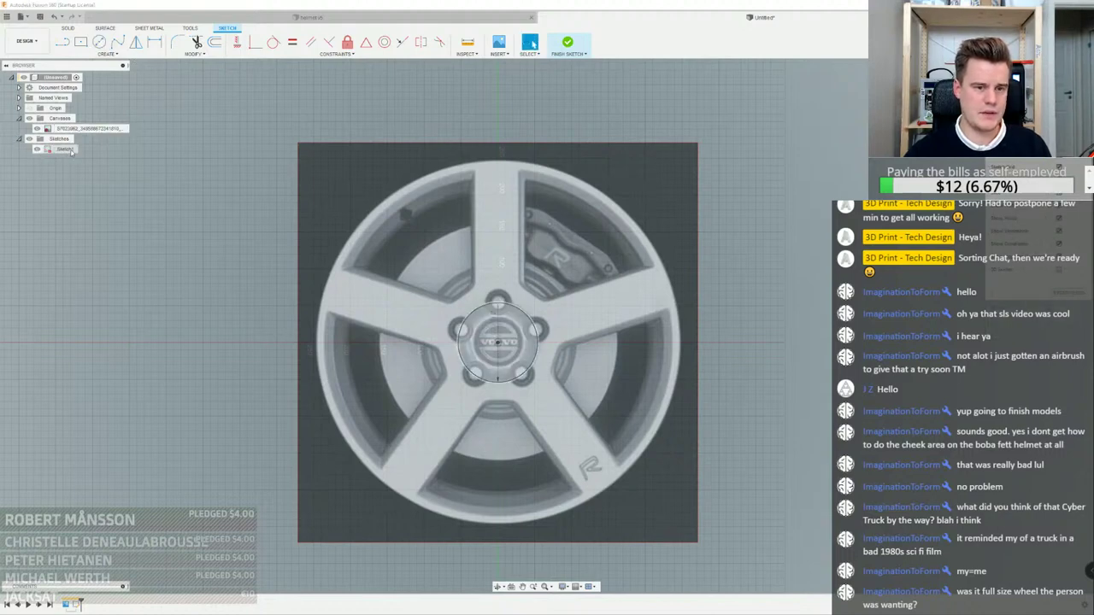
right_click(69, 149)
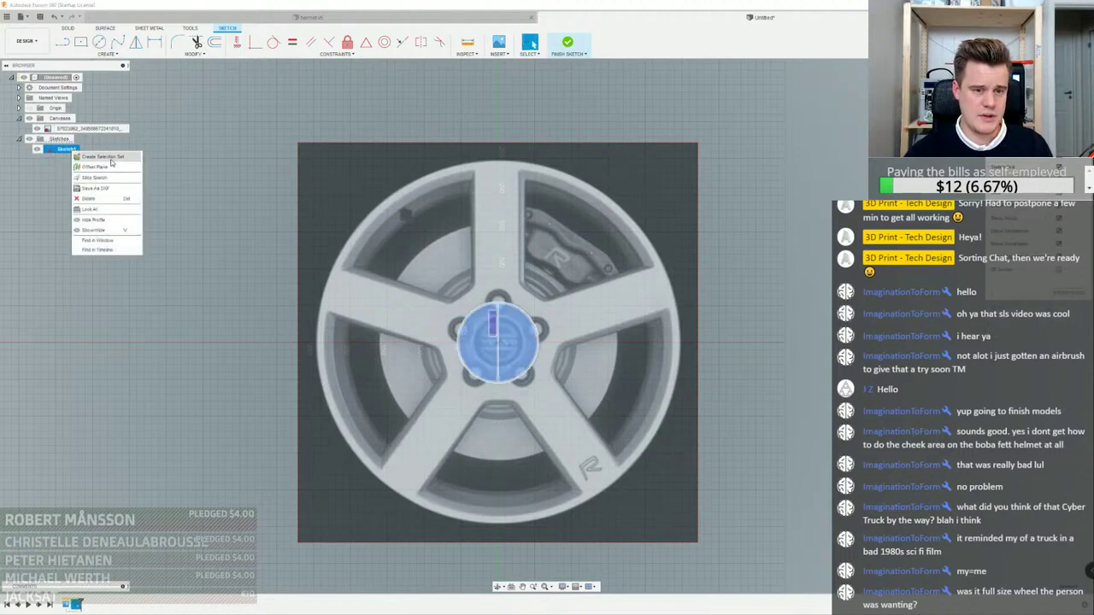
left_click(91, 154)
left_click(66, 150)
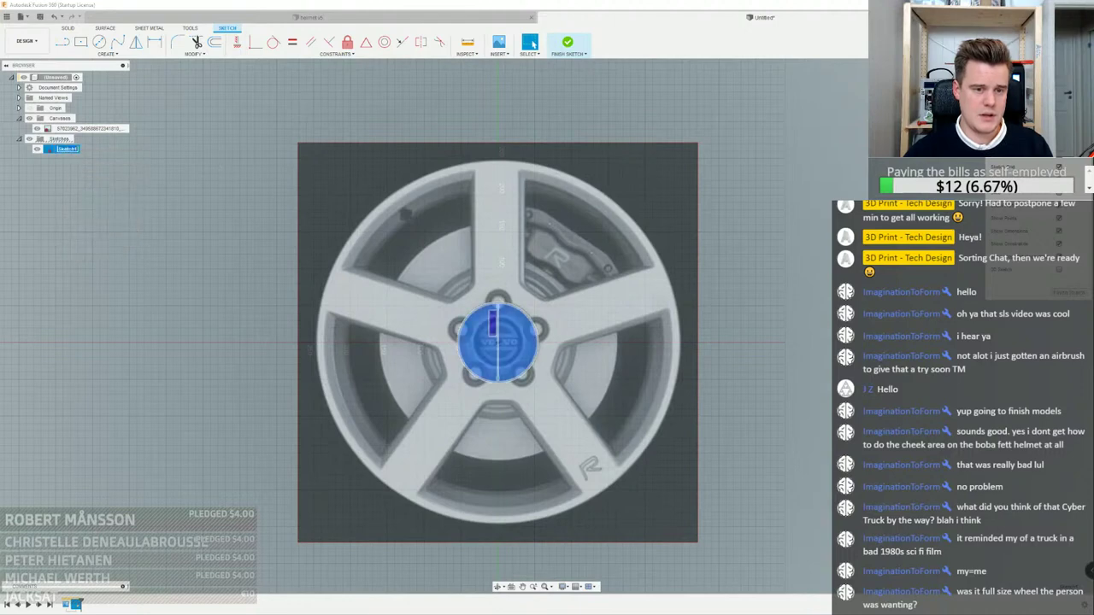
left_click(217, 130)
left_click(68, 151)
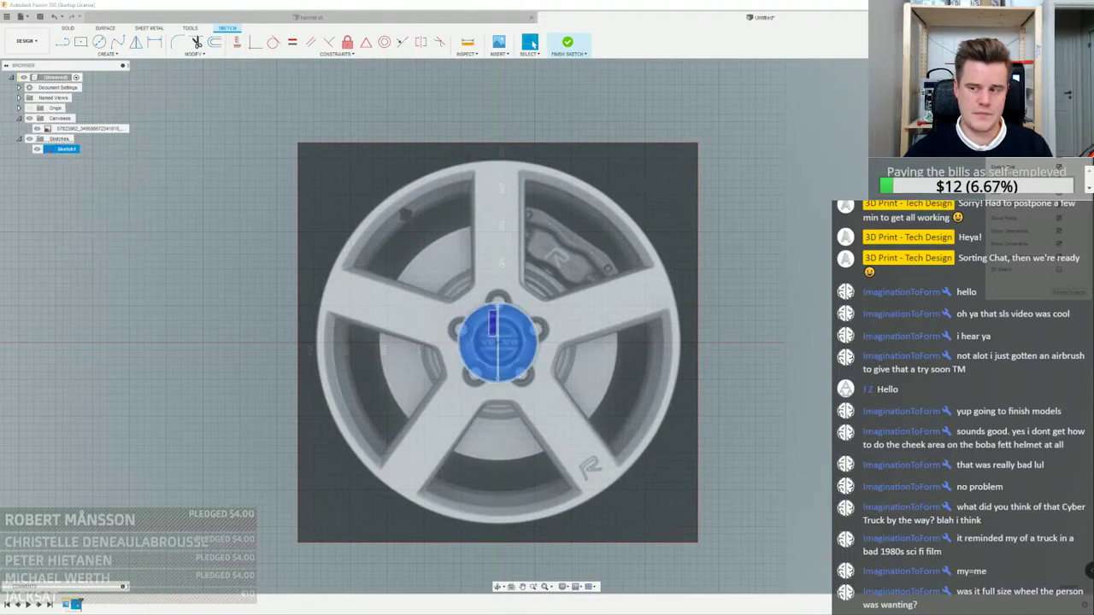
Draw a 15 in diameter circle centred on the origin over the wheel canvas
left_click(99, 42)
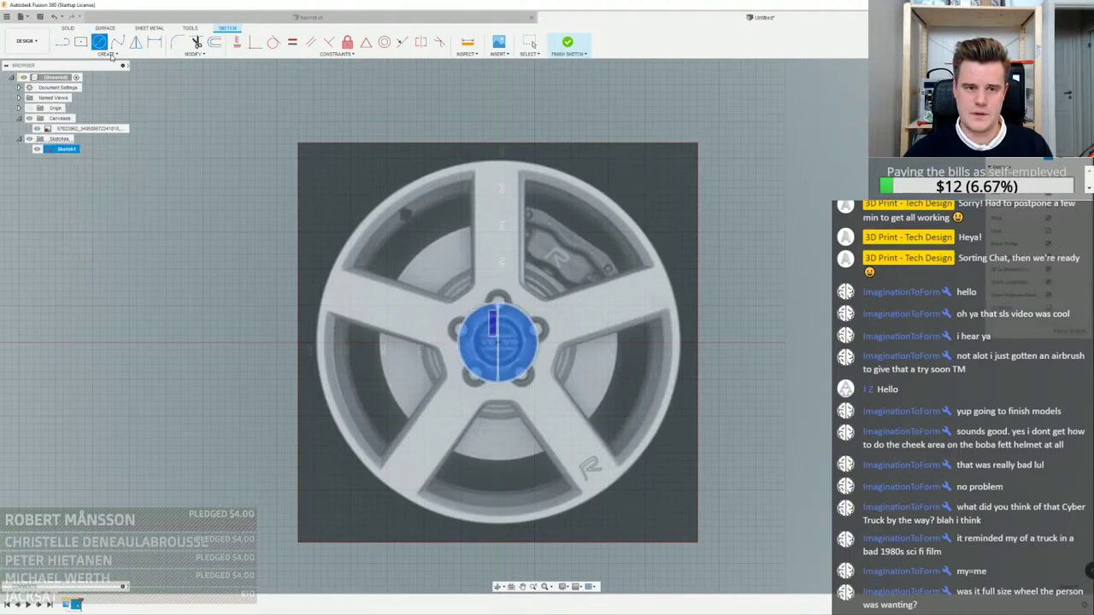
left_click(500, 341)
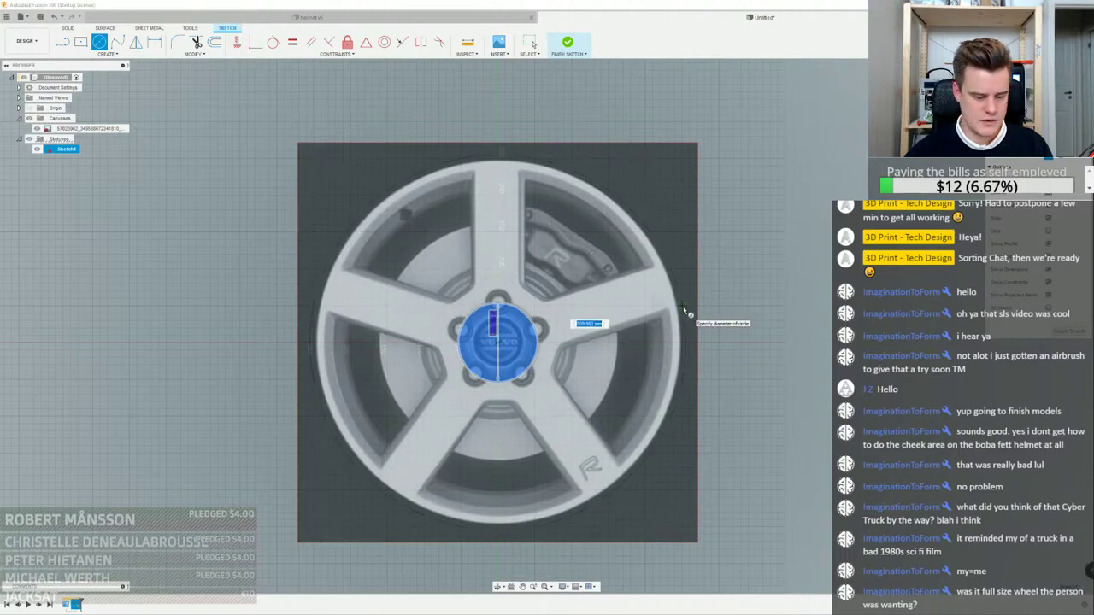
type("15")
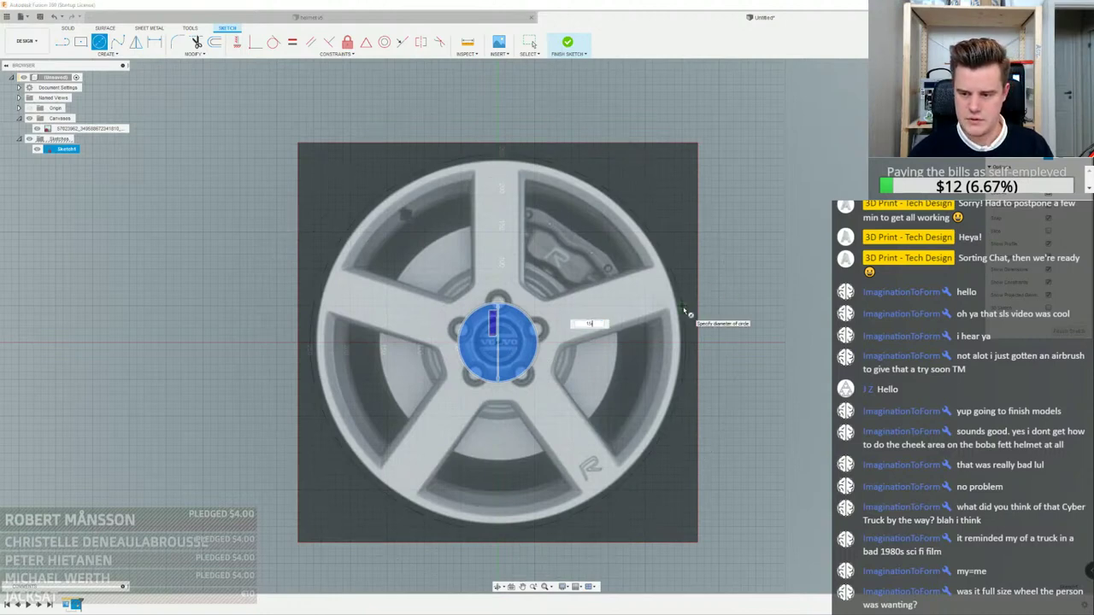
type("5")
key("Tab")
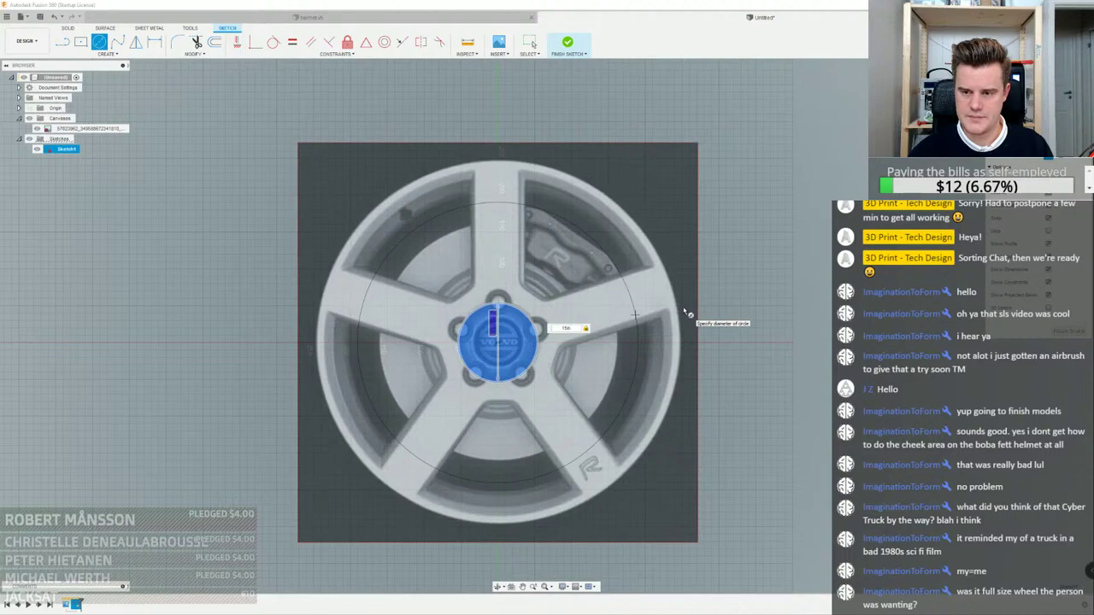
key("Return")
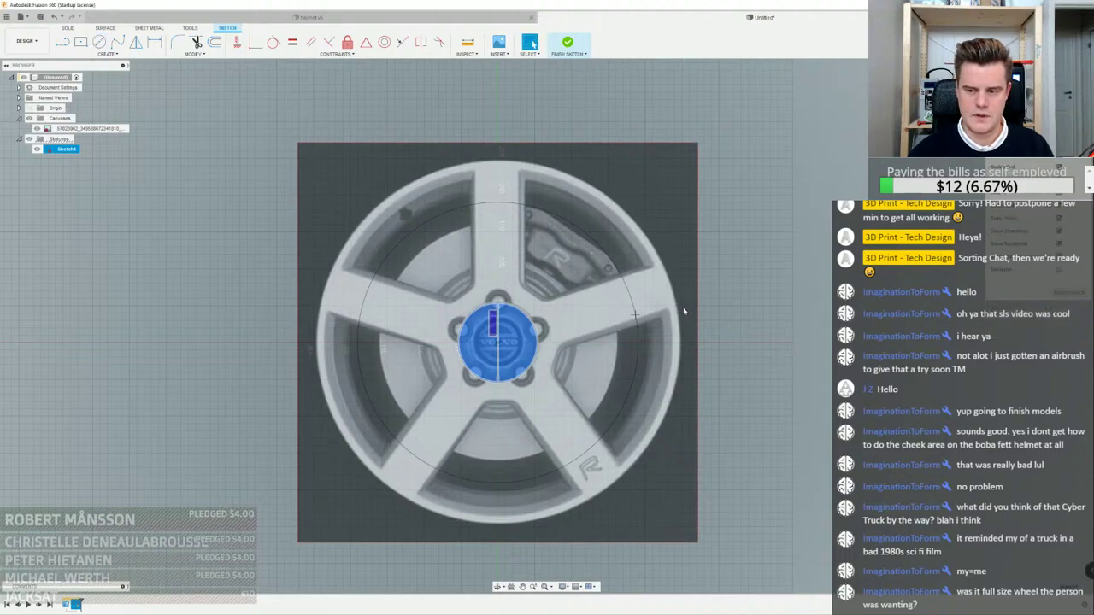
key("Escape")
scroll(519, 314, "up", 2)
scroll(519, 313, "up", 3)
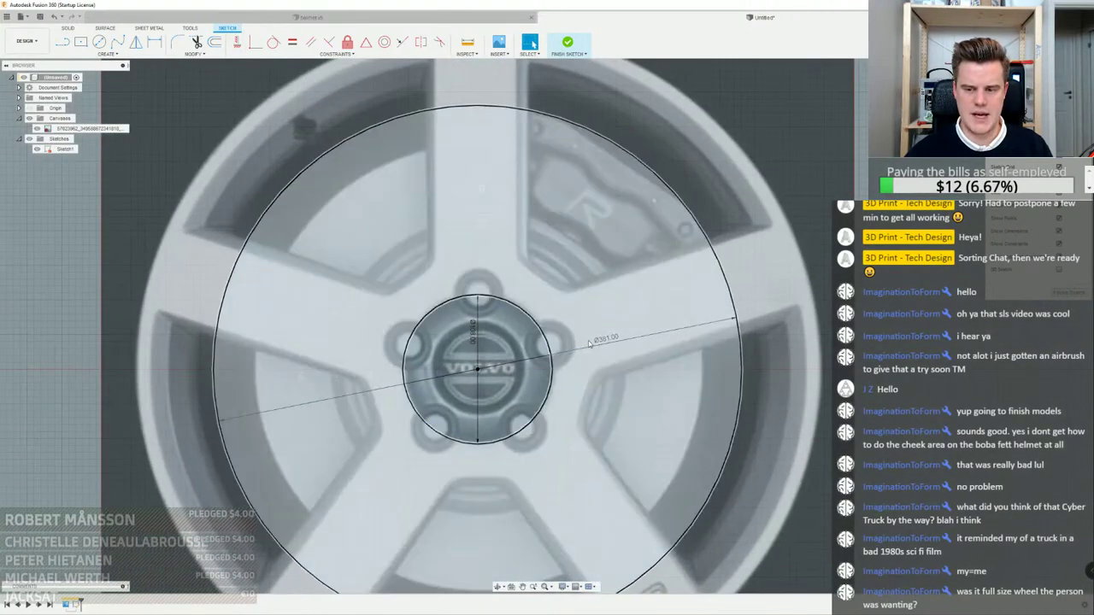
Set the outer circle's diameter dimension to 30 in
scroll(608, 341, "down", 4)
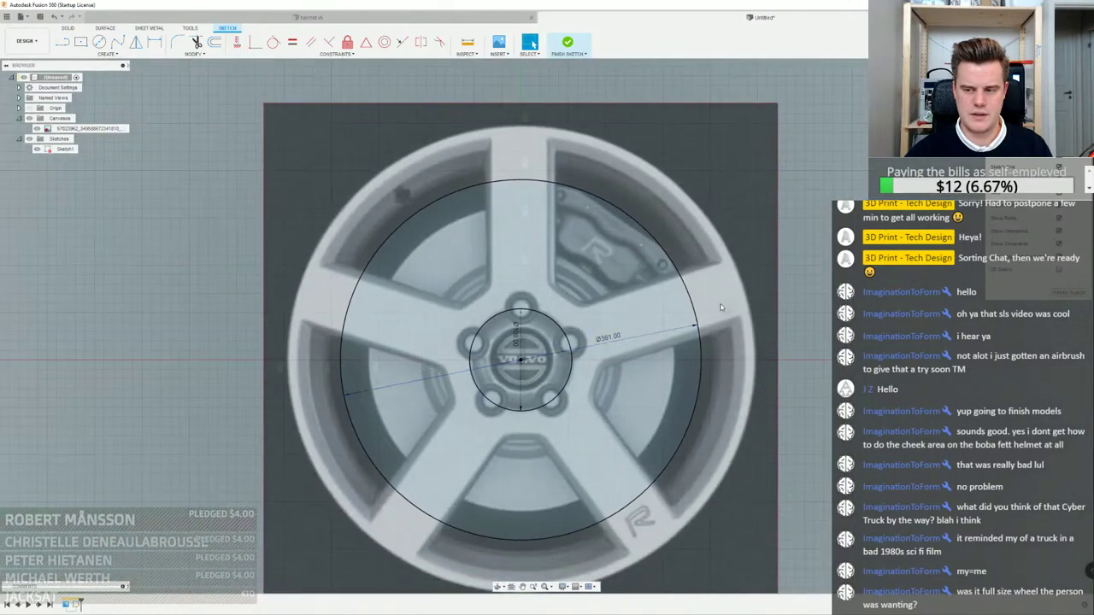
left_click(694, 306)
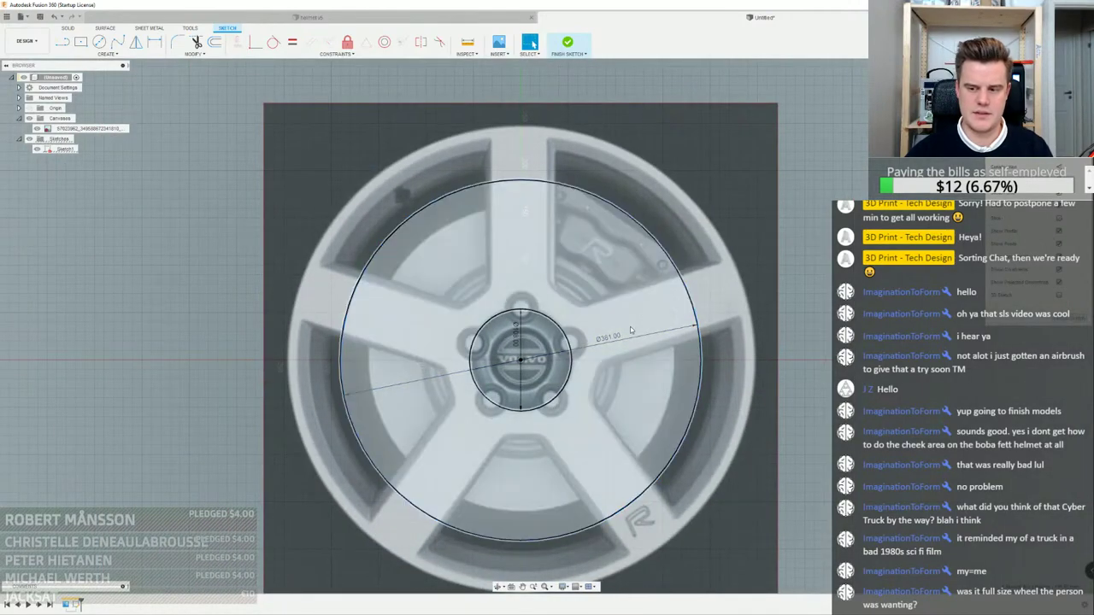
key("Delete")
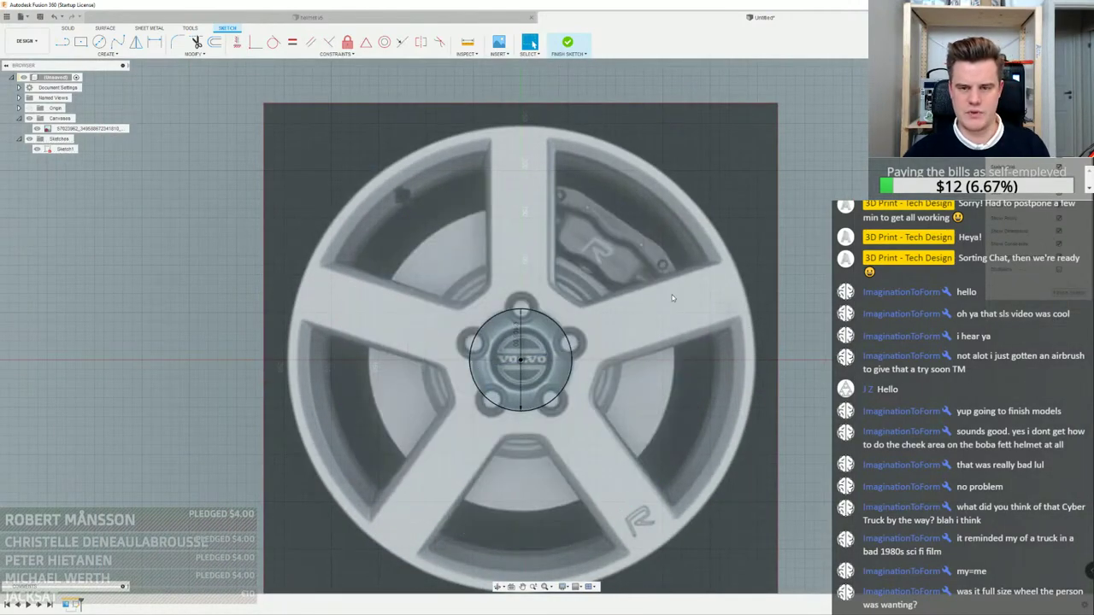
key("c")
left_click(519, 359)
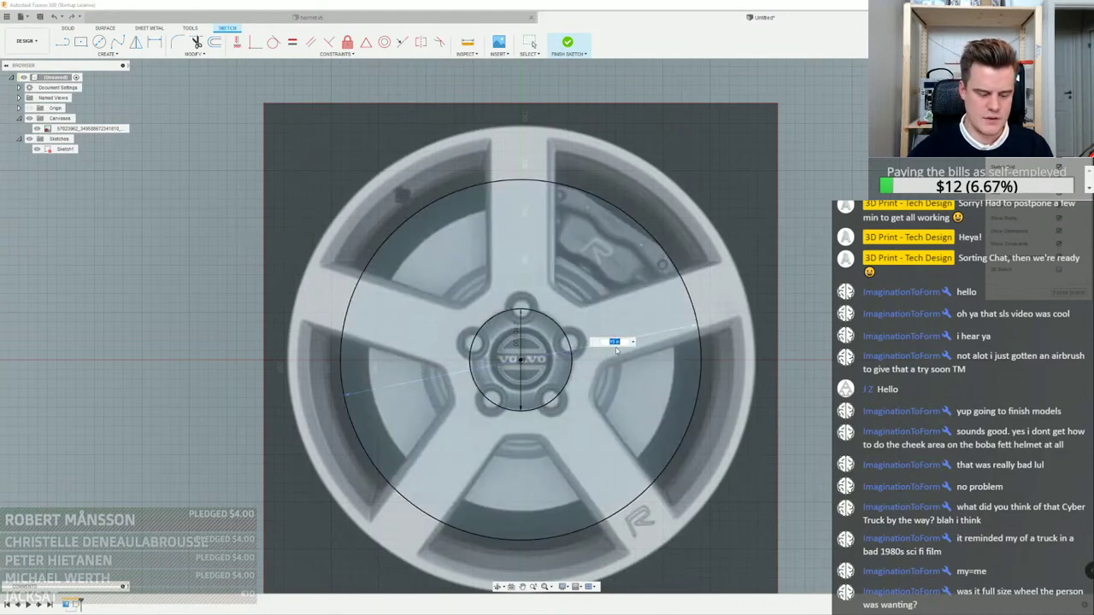
type("30")
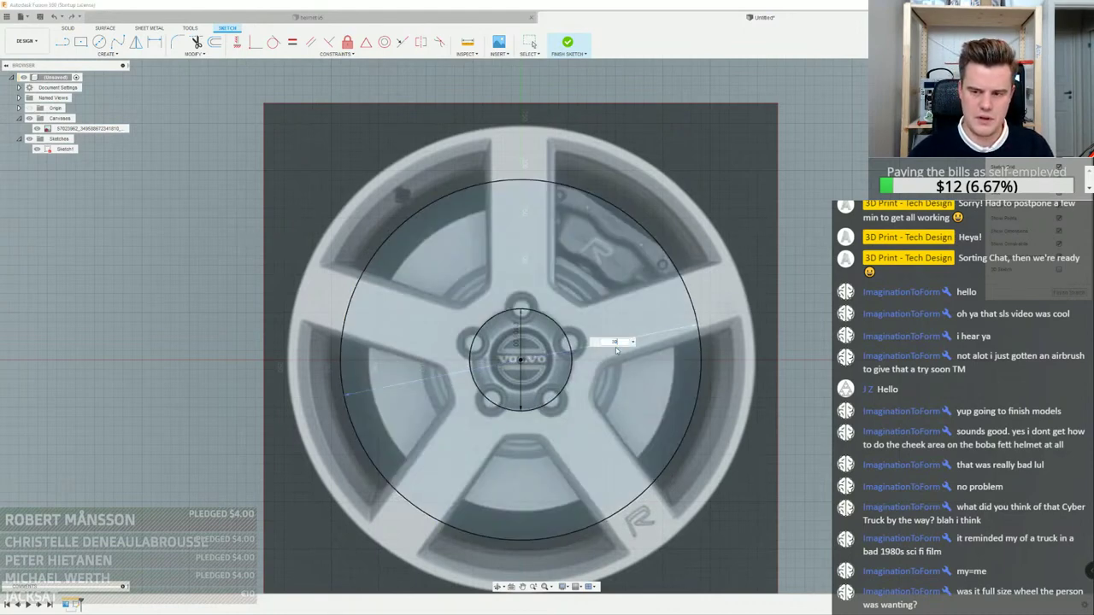
type("0")
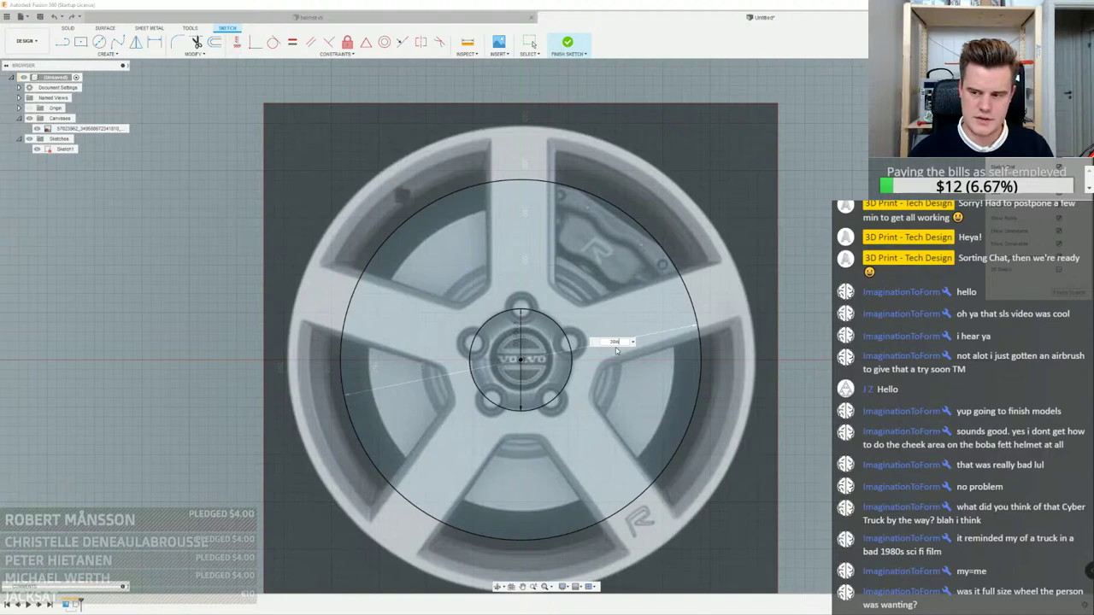
key("Return")
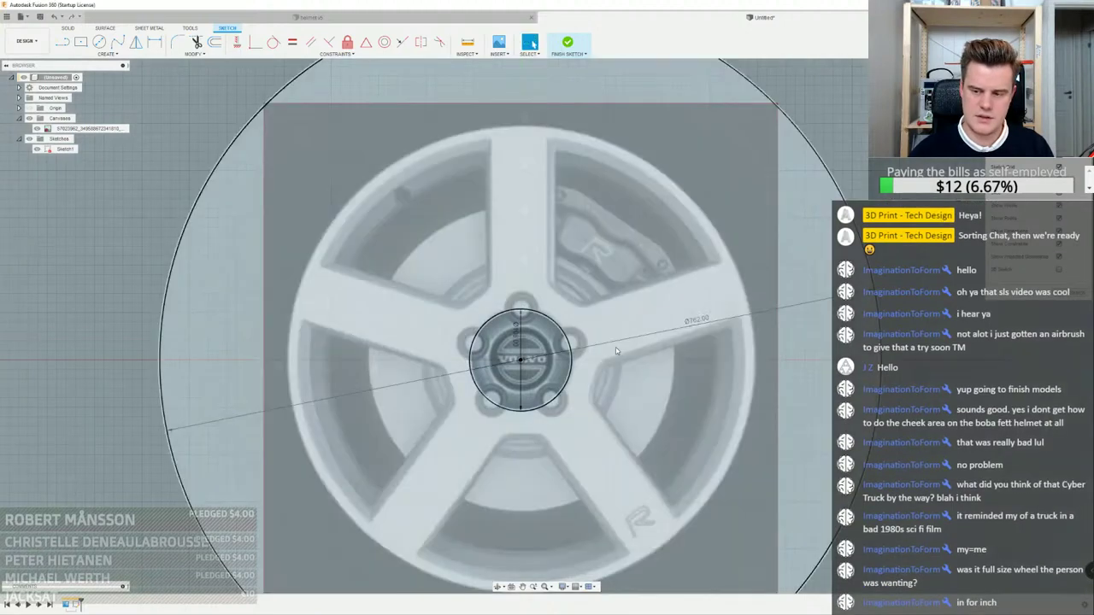
scroll(607, 347, "down", 3)
key("Escape")
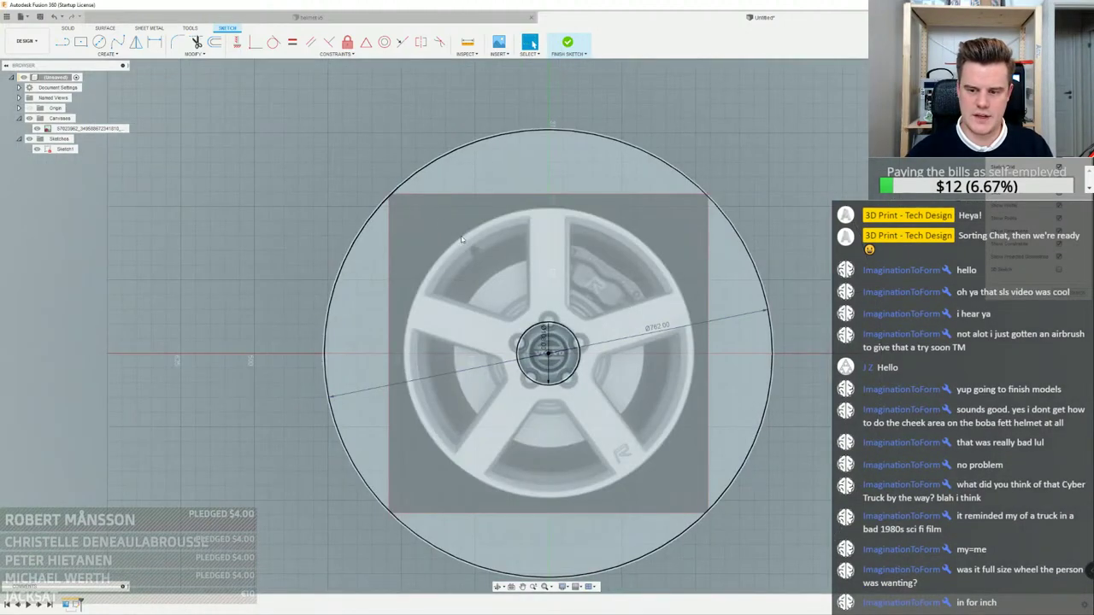
Delete the 30 in circle that surrounds the wheel photo
scroll(570, 325, "up", 2)
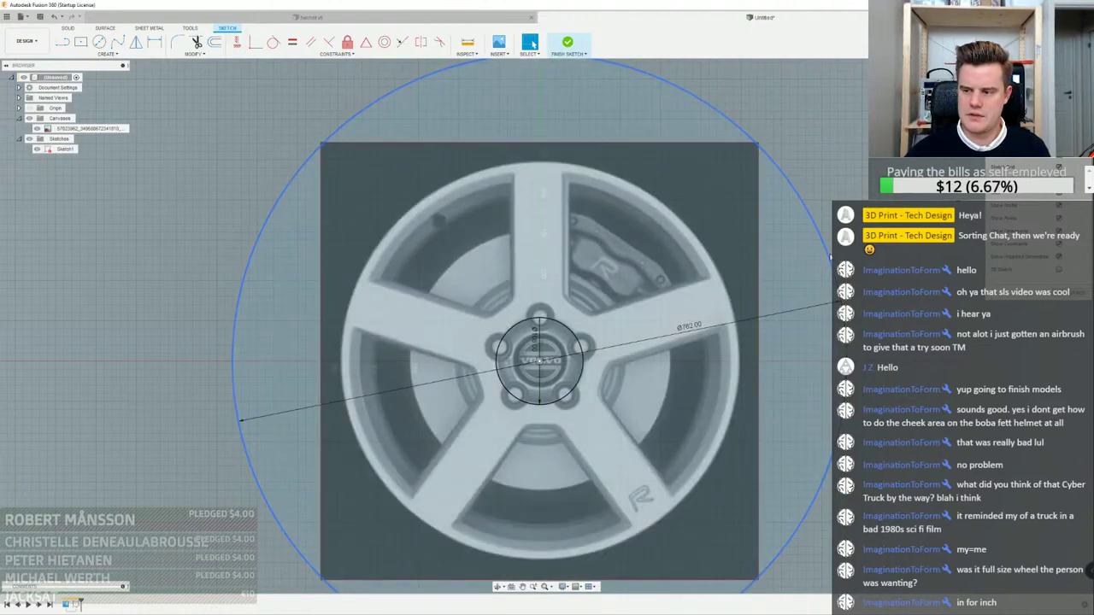
left_click(830, 254)
key("Delete")
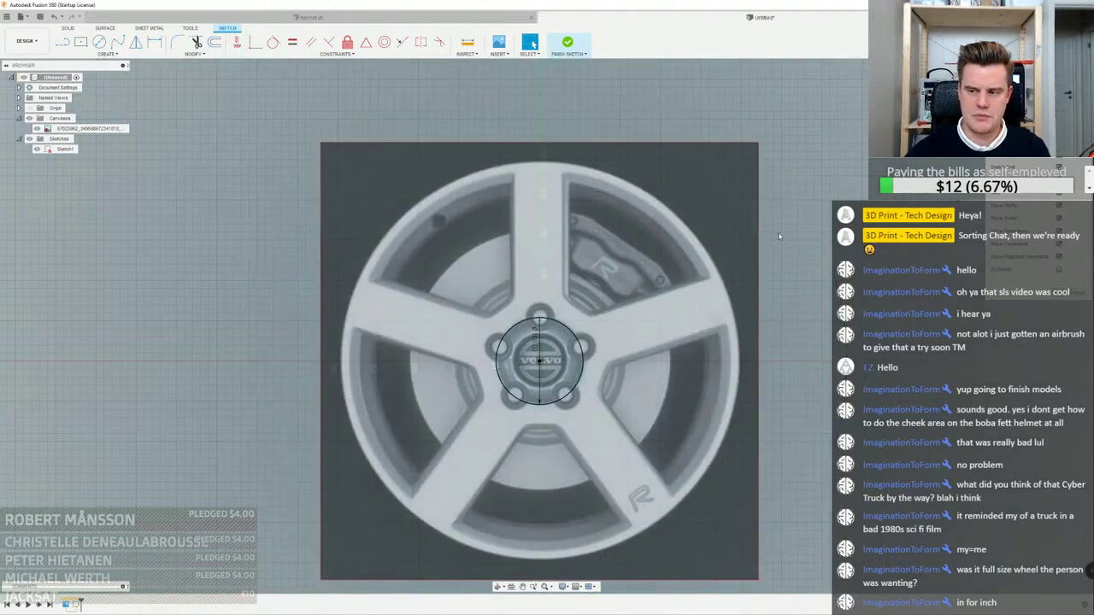
Draw a circle centred on the origin that follows the outer edge of the wheel rim in the photo
key("c")
left_click(539, 363)
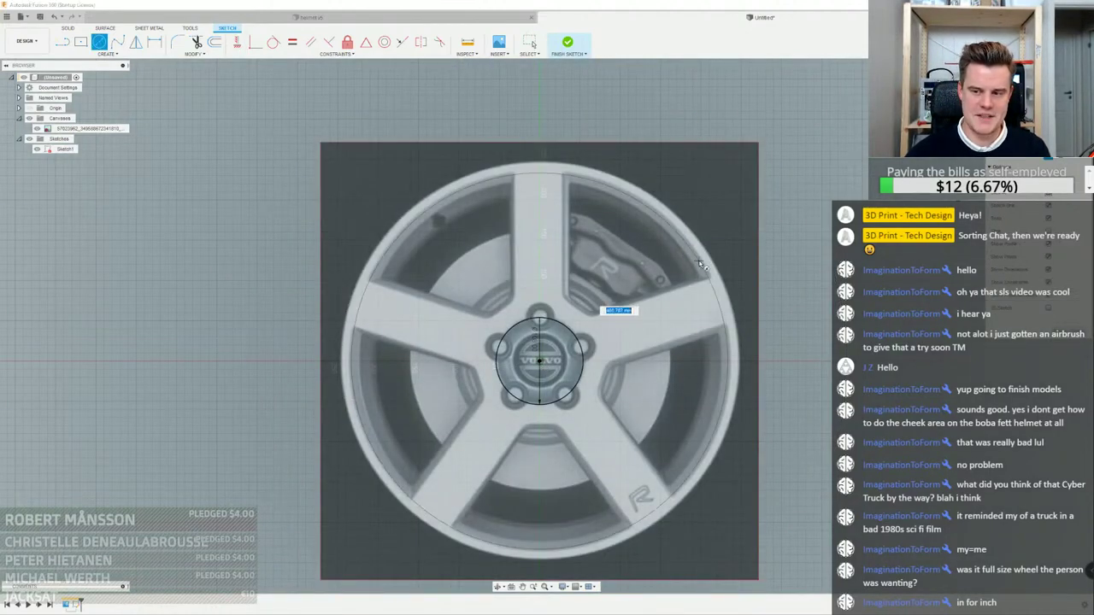
scroll(716, 264, "up", 2)
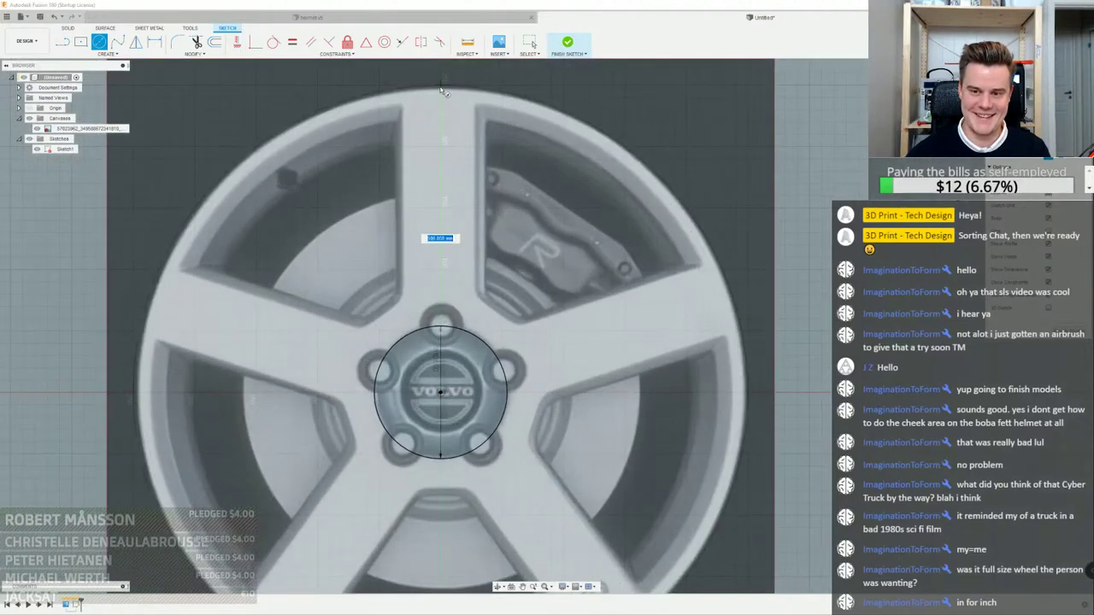
scroll(444, 94, "down", 3)
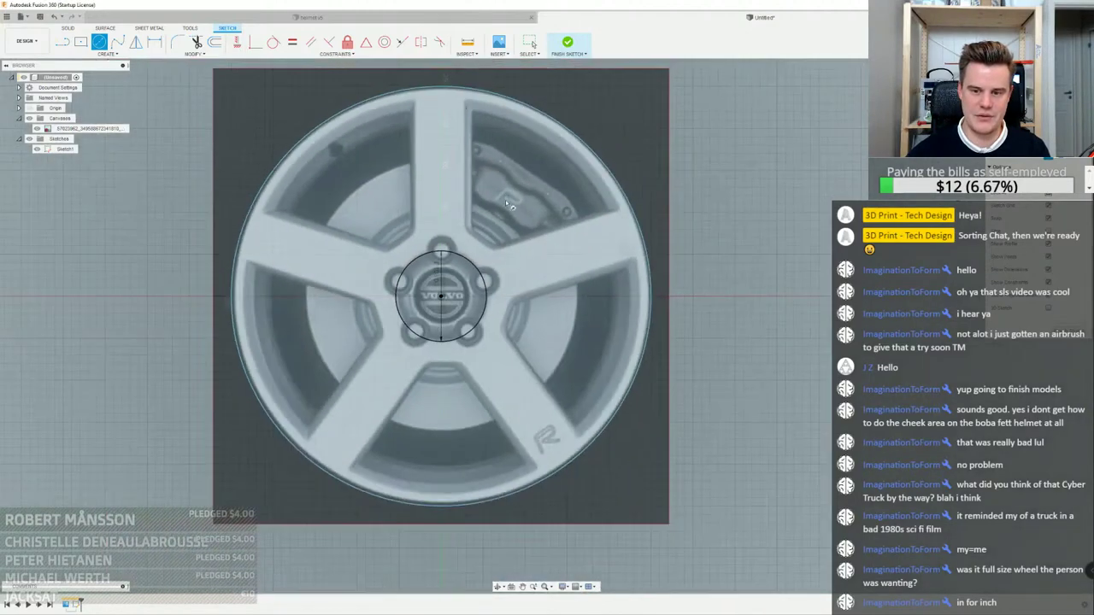
Inspect how closely the rim circle follows the wheel's outer edge, close up and at an angle, and finish the sketch
scroll(591, 236, "down", 1)
middle_click_drag(591, 237, 611, 158, "shift")
scroll(474, 232, "up", 5)
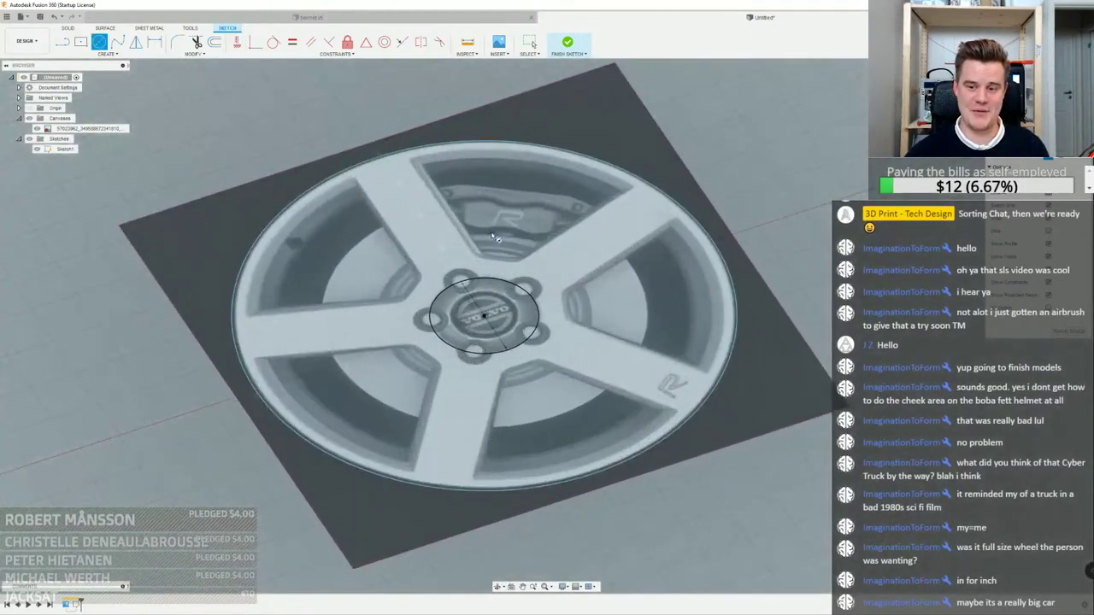
middle_click_drag(491, 237, 479, 266, "shift")
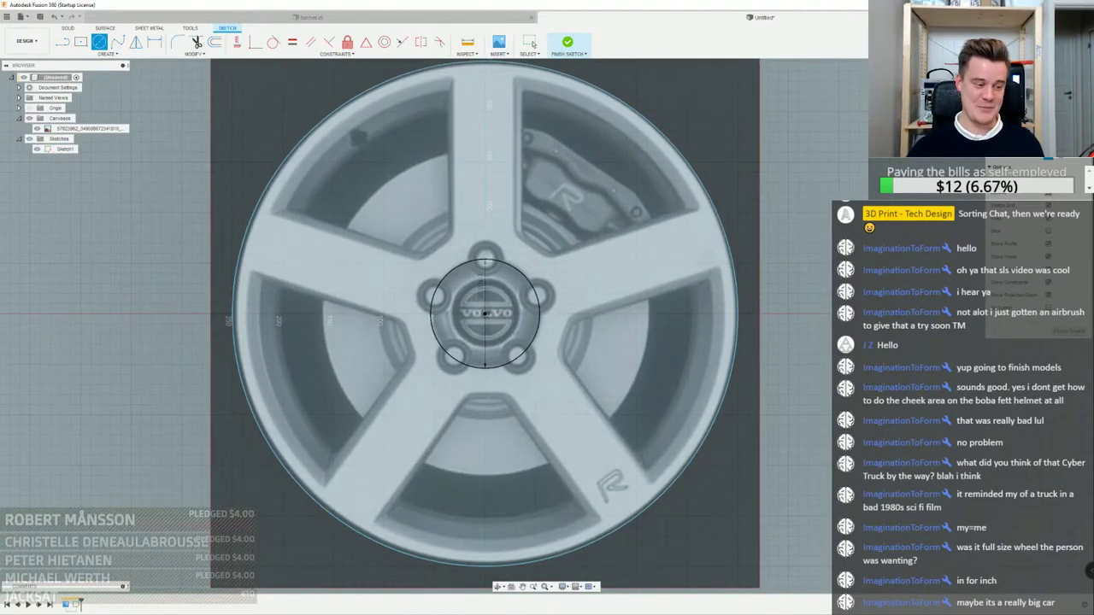
scroll(577, 276, "down", 2)
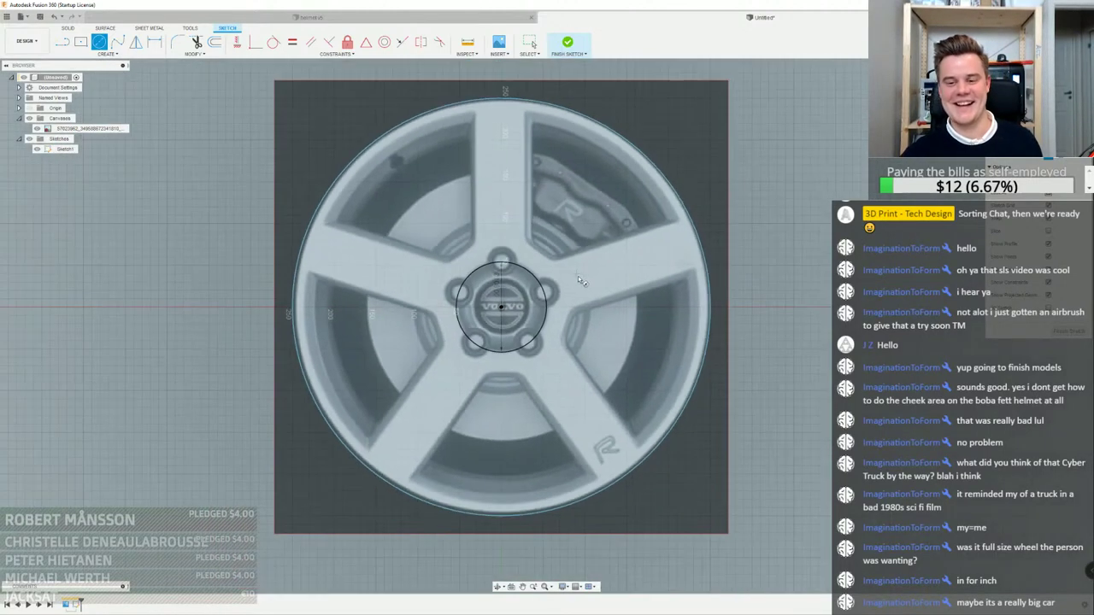
scroll(554, 263, "up", 3)
scroll(530, 278, "down", 2)
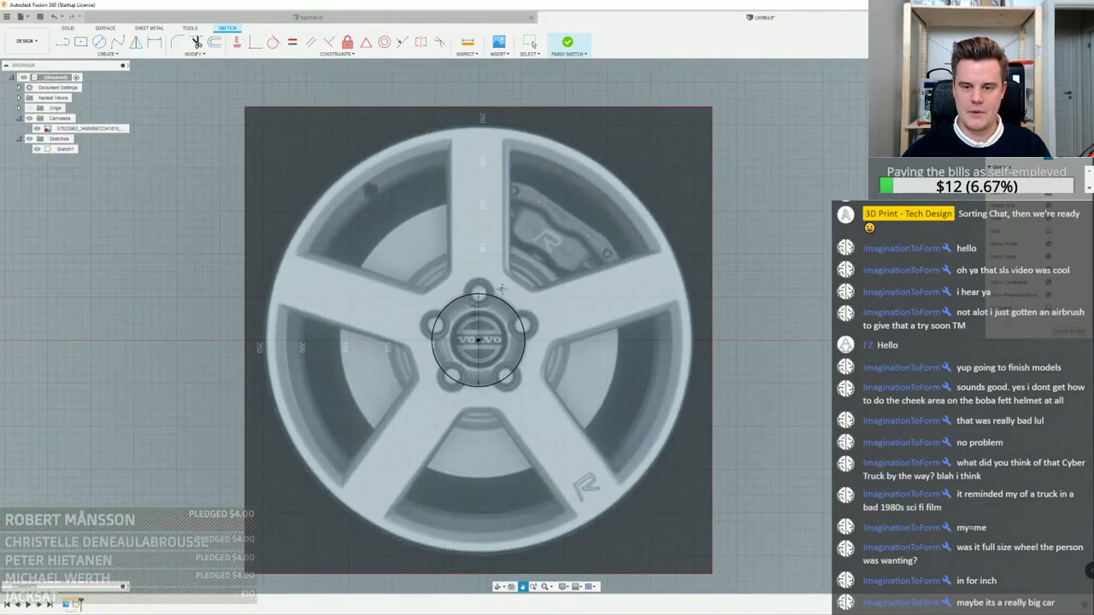
scroll(505, 291, "up", 2)
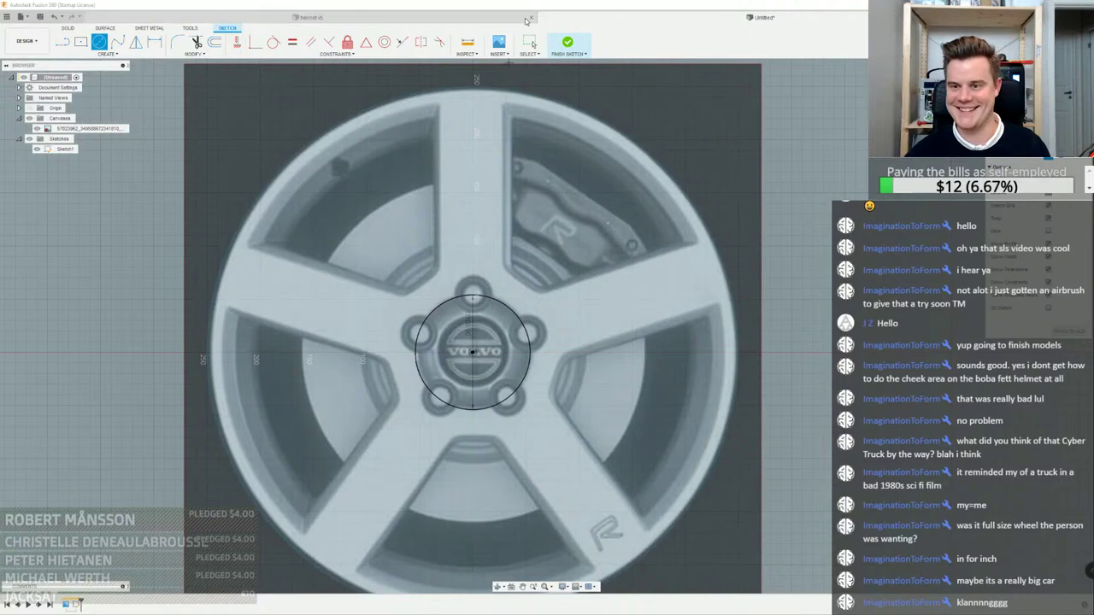
scroll(484, 270, "down", 2)
scroll(492, 271, "up", 2)
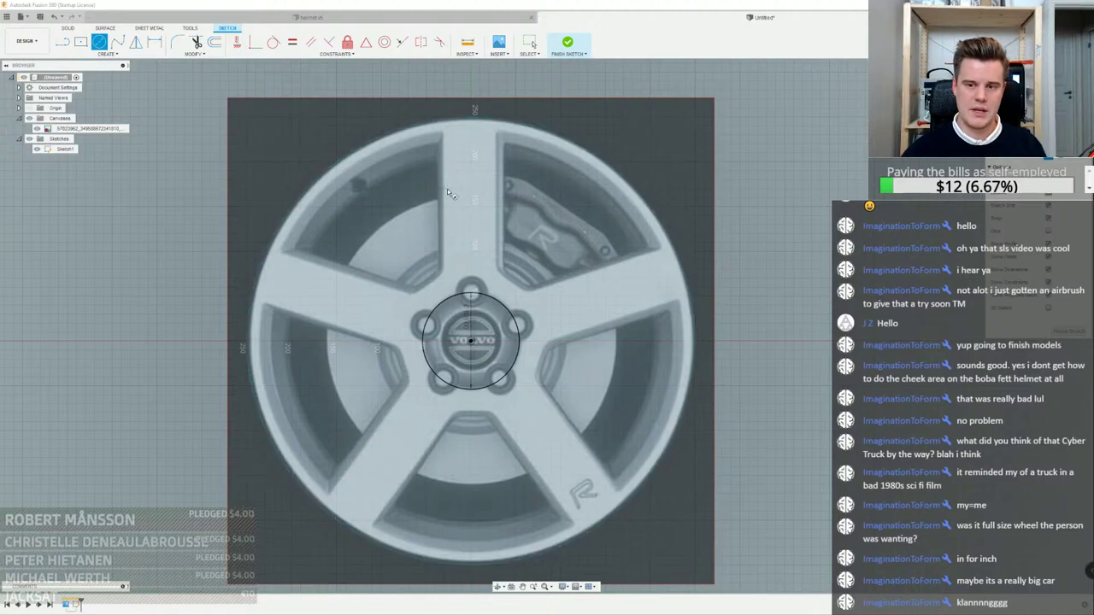
scroll(434, 141, "up", 4)
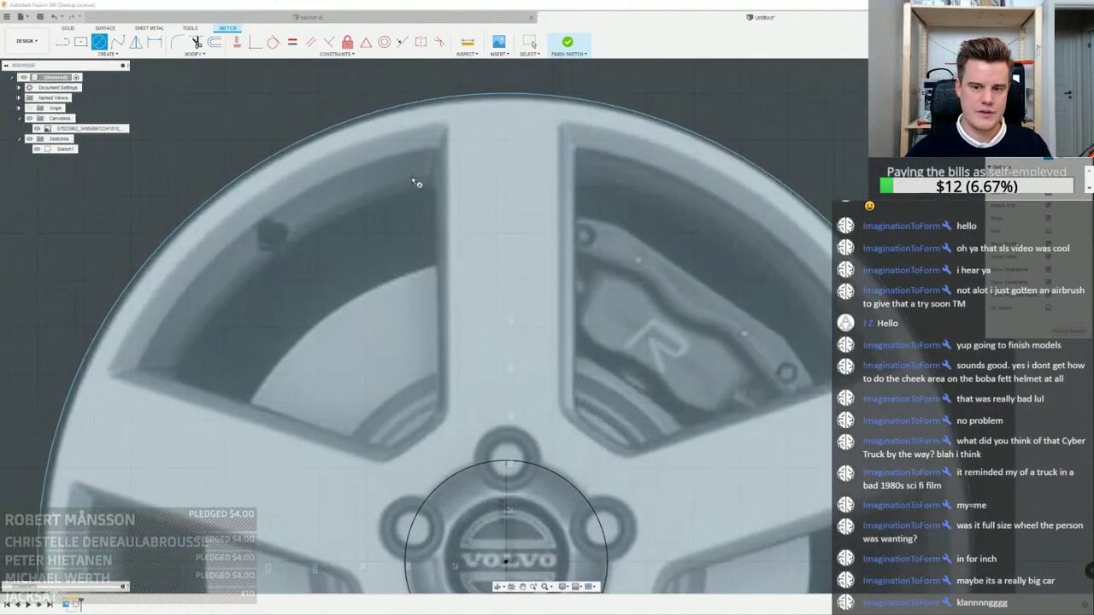
scroll(416, 182, "down", 5)
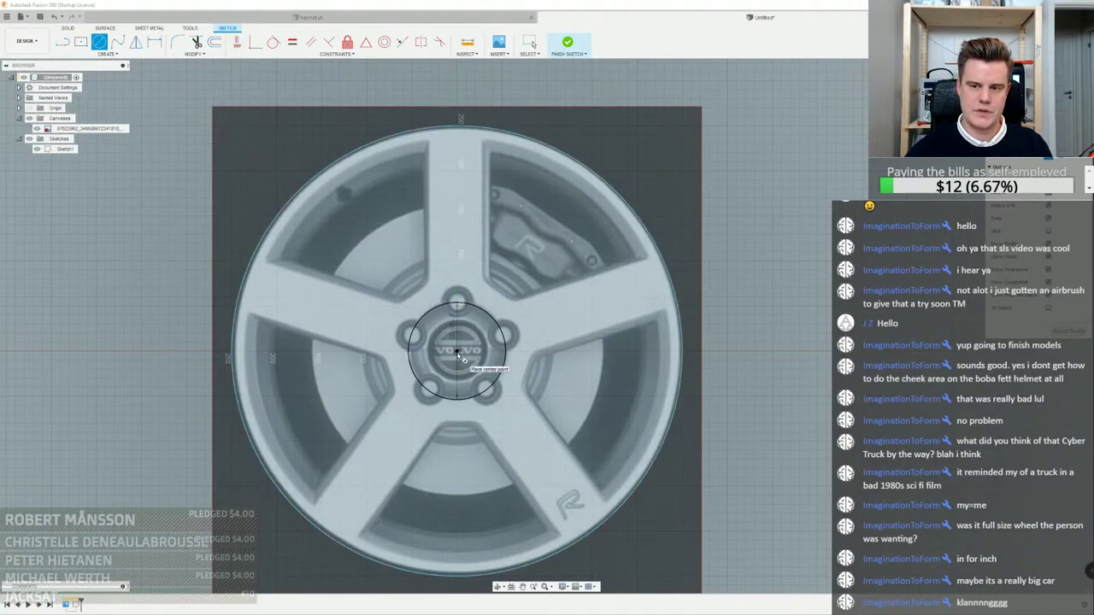
left_click(1069, 331)
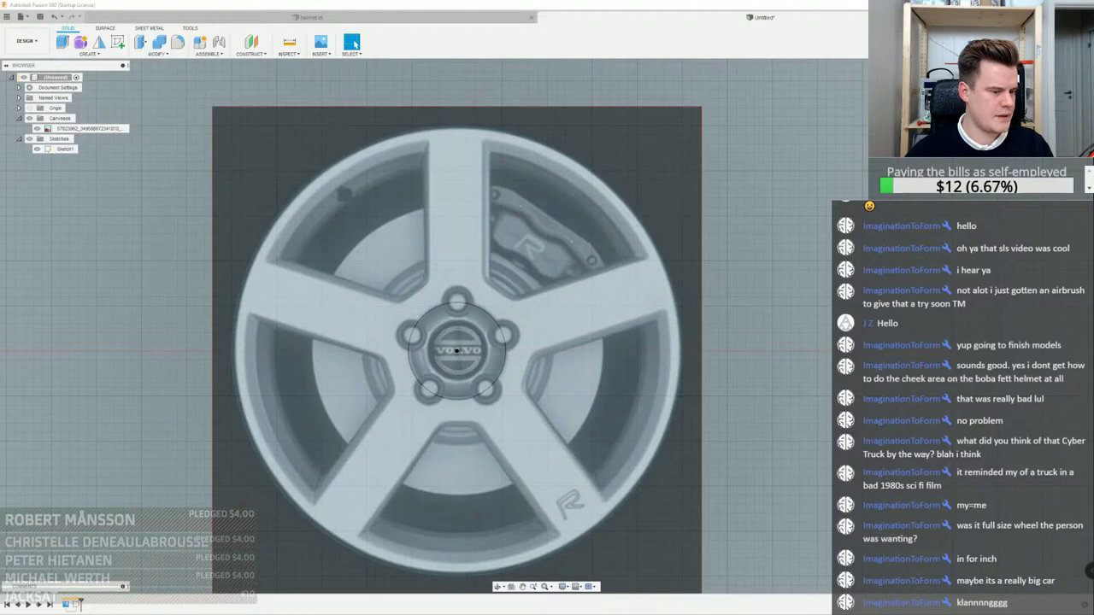
Switch to the browser, look through the "r-design fälgar" image results, and open the Nordic R page "De olika R-fälgarna"
left_click_drag(0, 128, 440, 62)
scroll(524, 305, "down", 4)
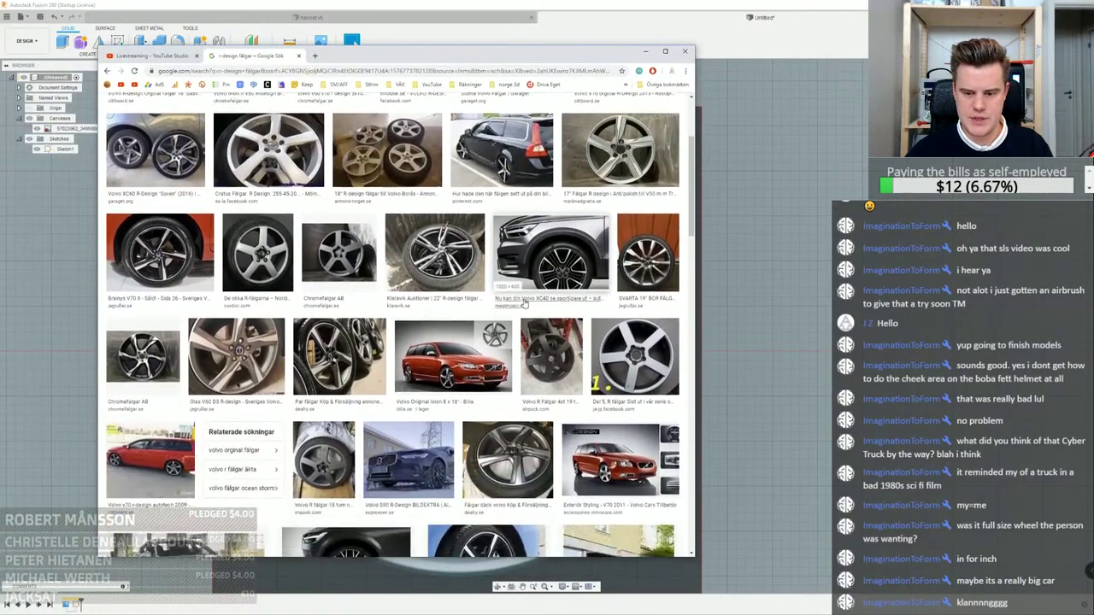
scroll(508, 306, "down", 5)
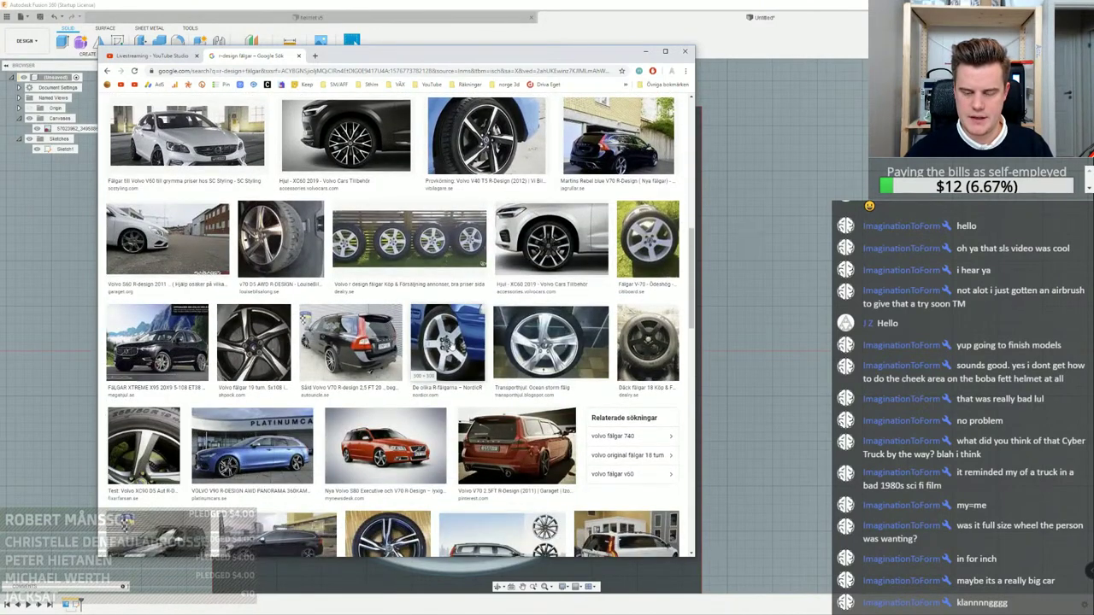
left_click(461, 346)
left_click(549, 184)
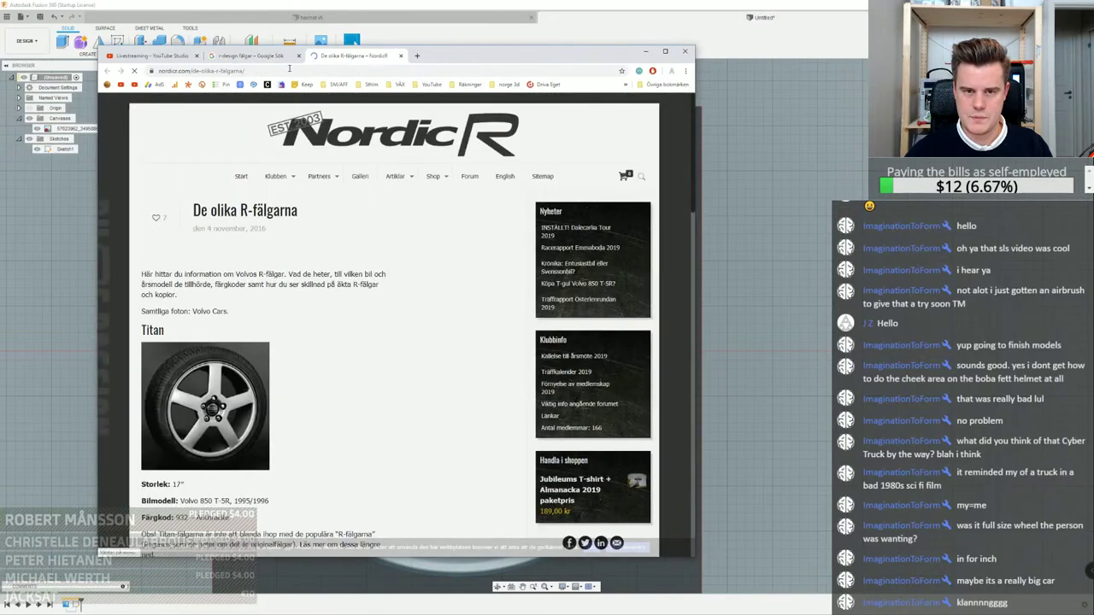
Look at the rejsa.nu Titan 17" wheel image and its related pictures in the image results, and return to the wheel model
left_click(248, 56)
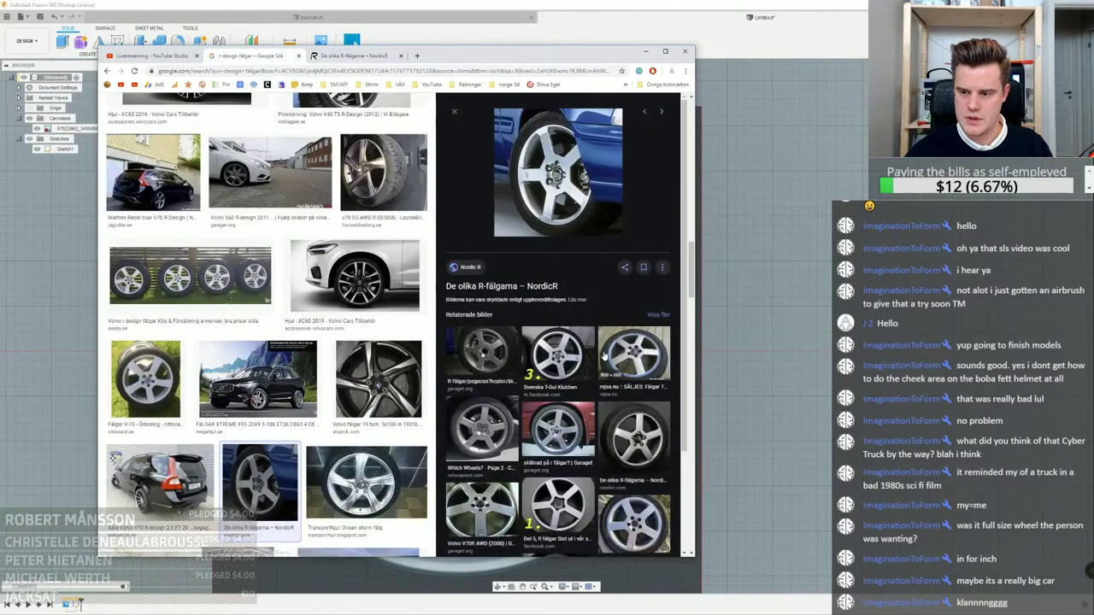
left_click(634, 357)
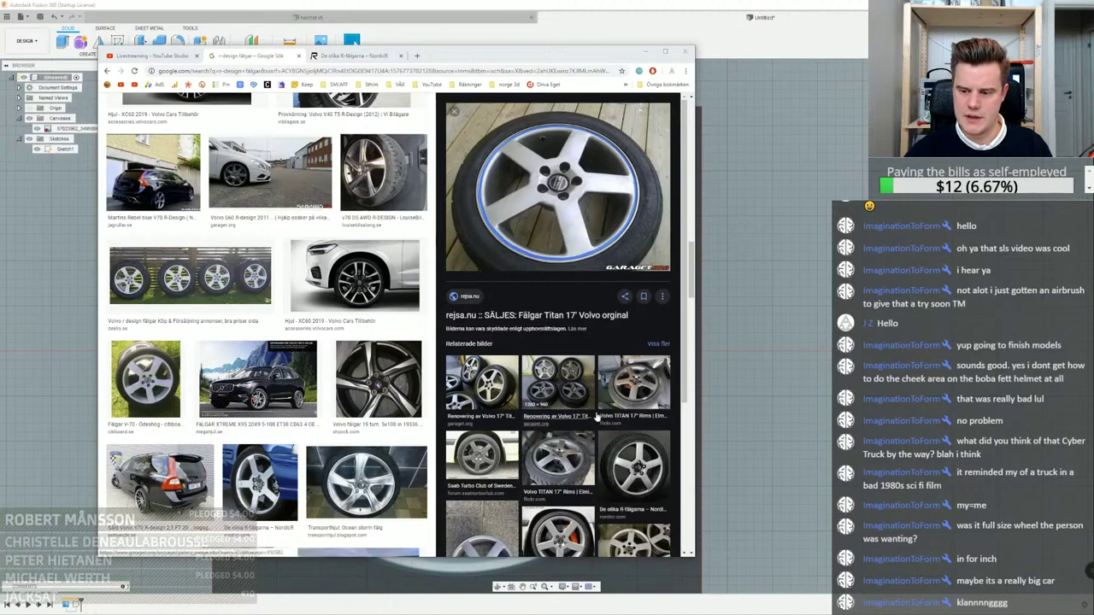
scroll(610, 396, "down", 3)
left_click_drag(542, 67, 508, 73)
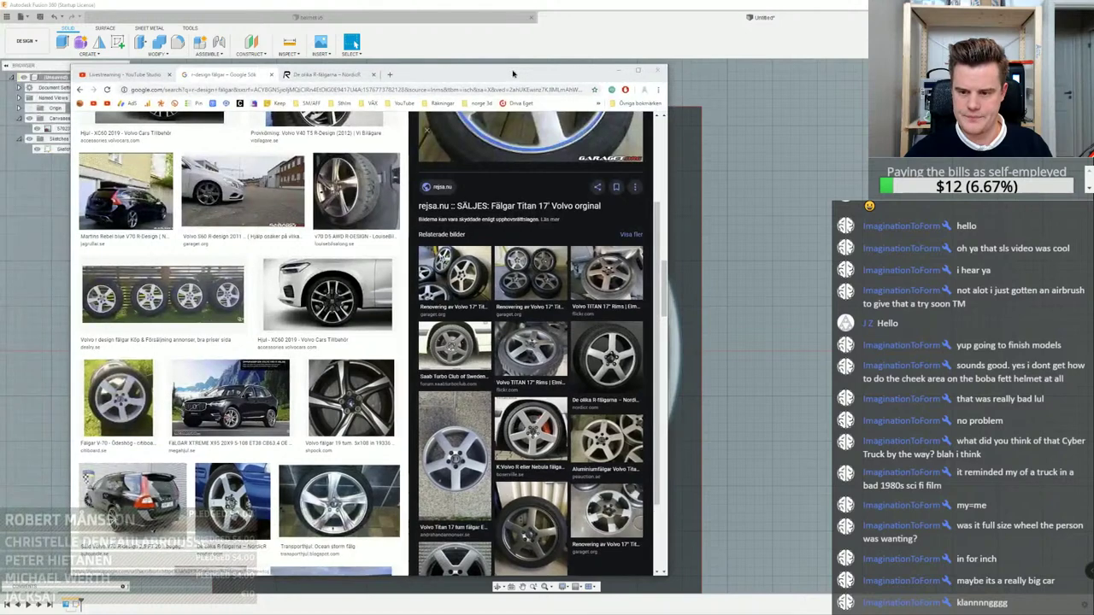
left_click(612, 71)
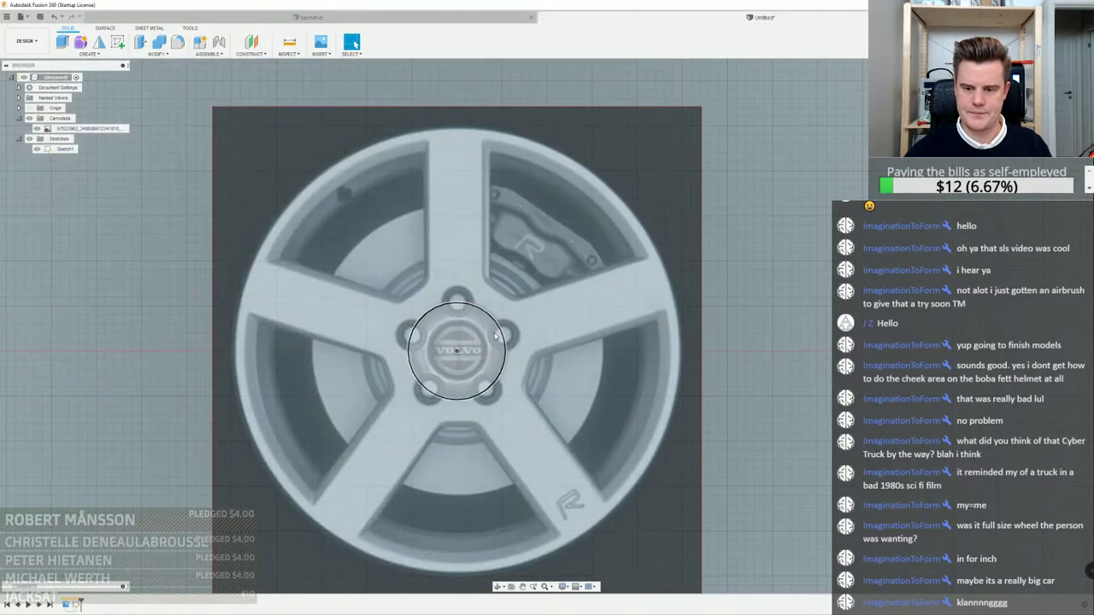
Start a sketch on the vertical plane through the wheel centre and draw a 108/2 mm line from the origin along the horizontal axis
scroll(500, 345, "down", 3)
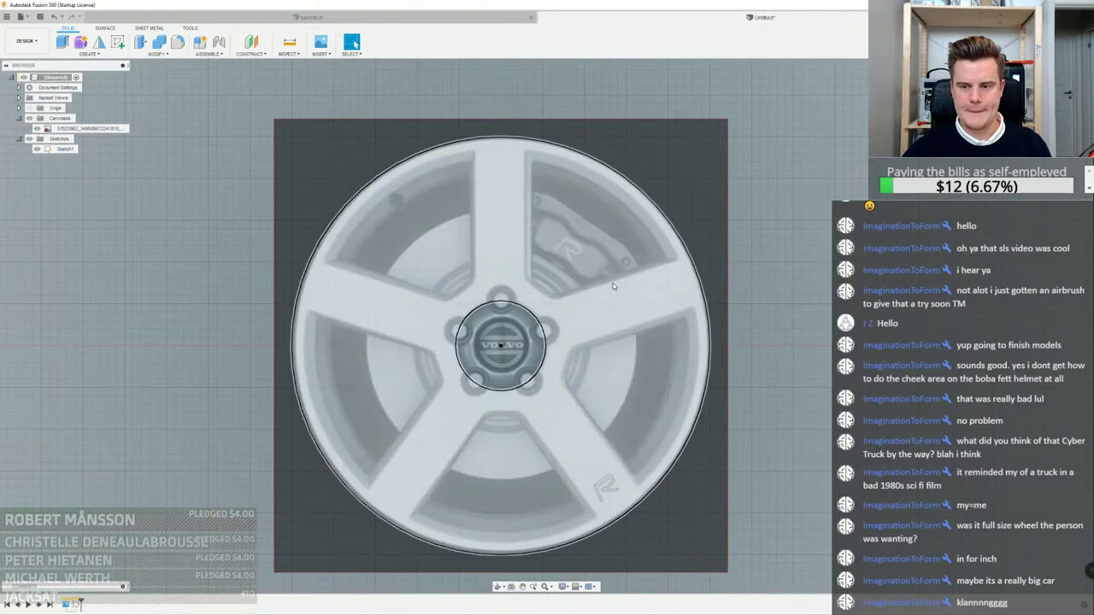
middle_click_drag(612, 282, 410, 196, "shift")
scroll(803, 294, "up", 2)
scroll(699, 272, "down", 2)
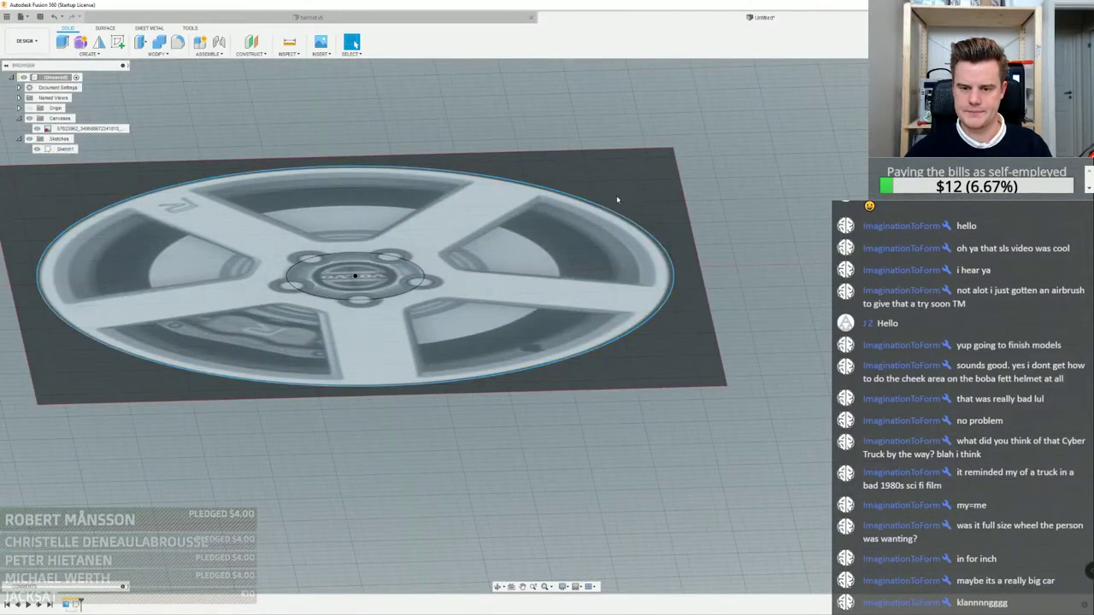
left_click(119, 43)
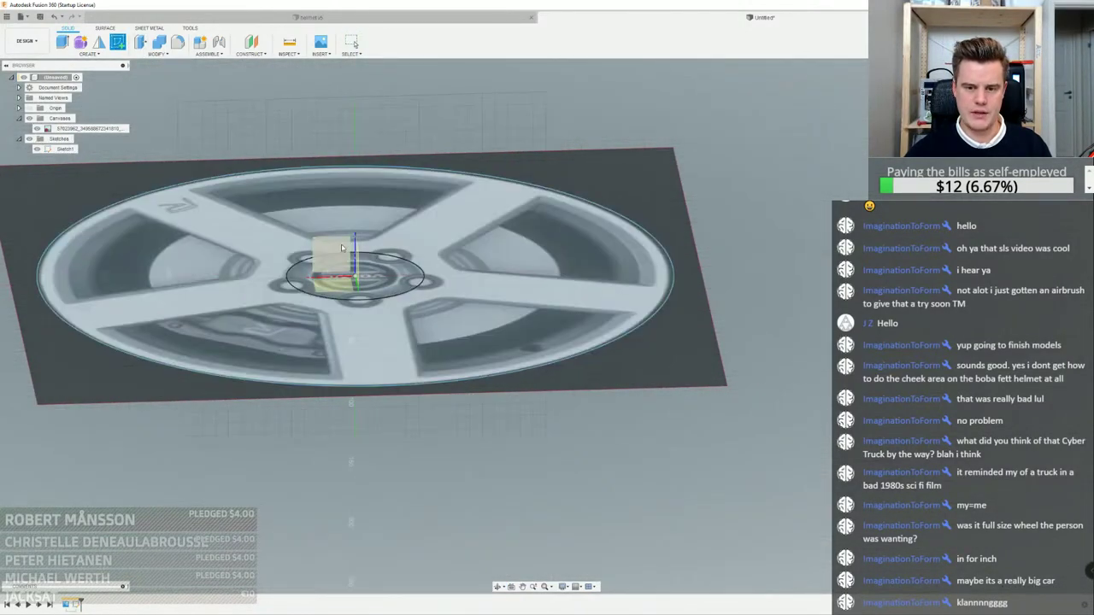
left_click(390, 241)
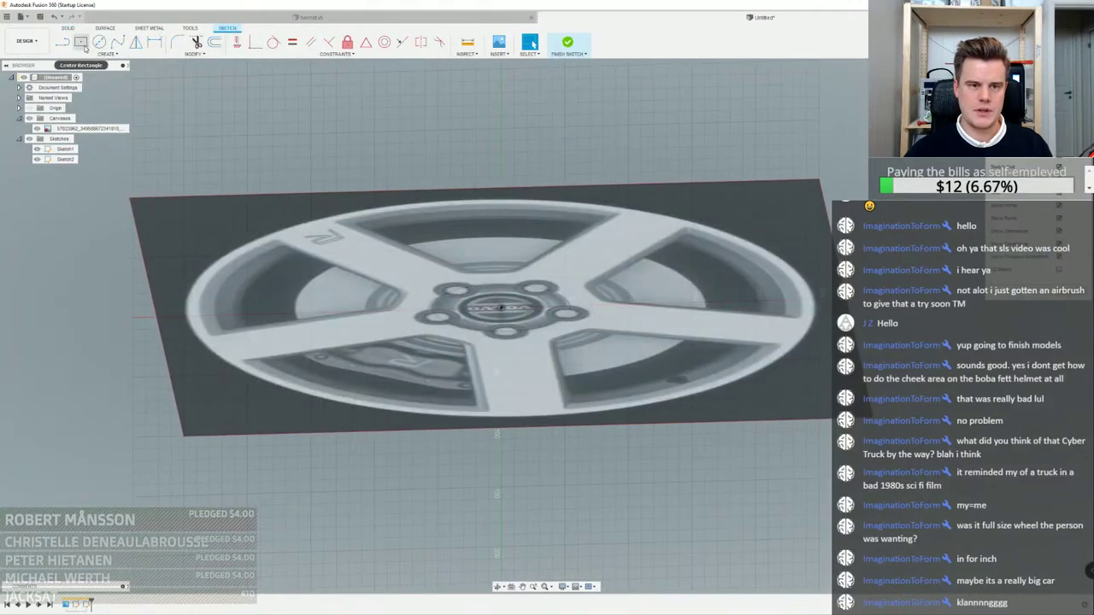
left_click(63, 45)
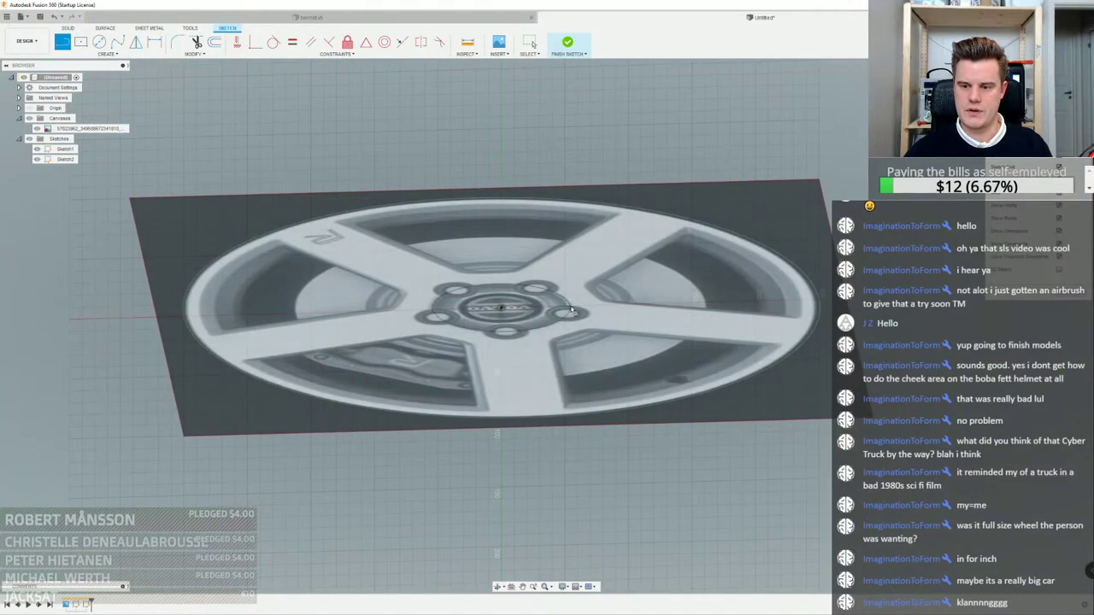
left_click(503, 313)
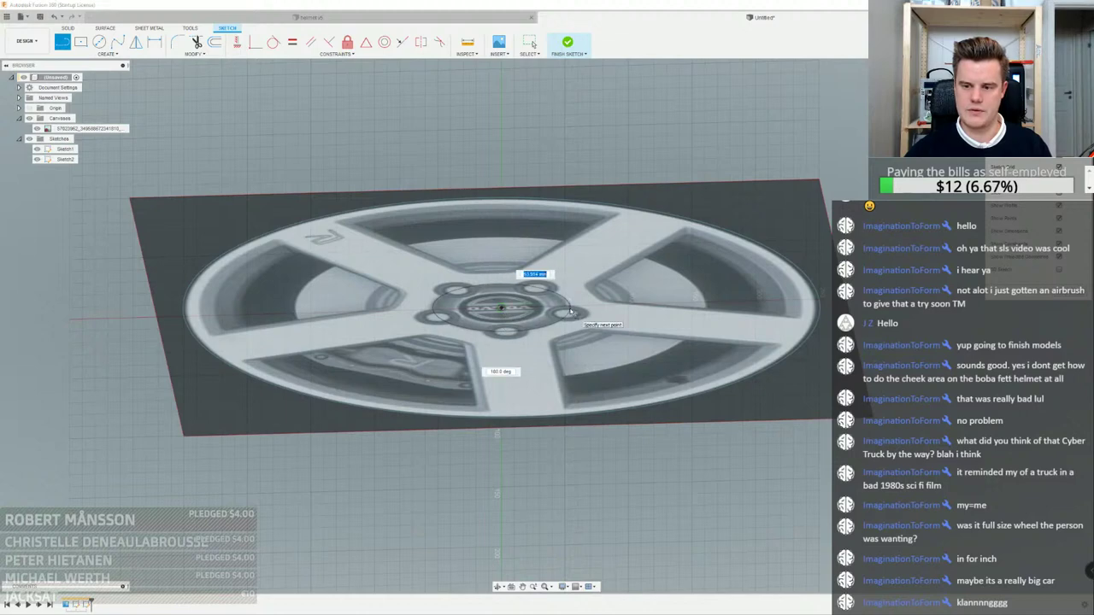
type("108/2")
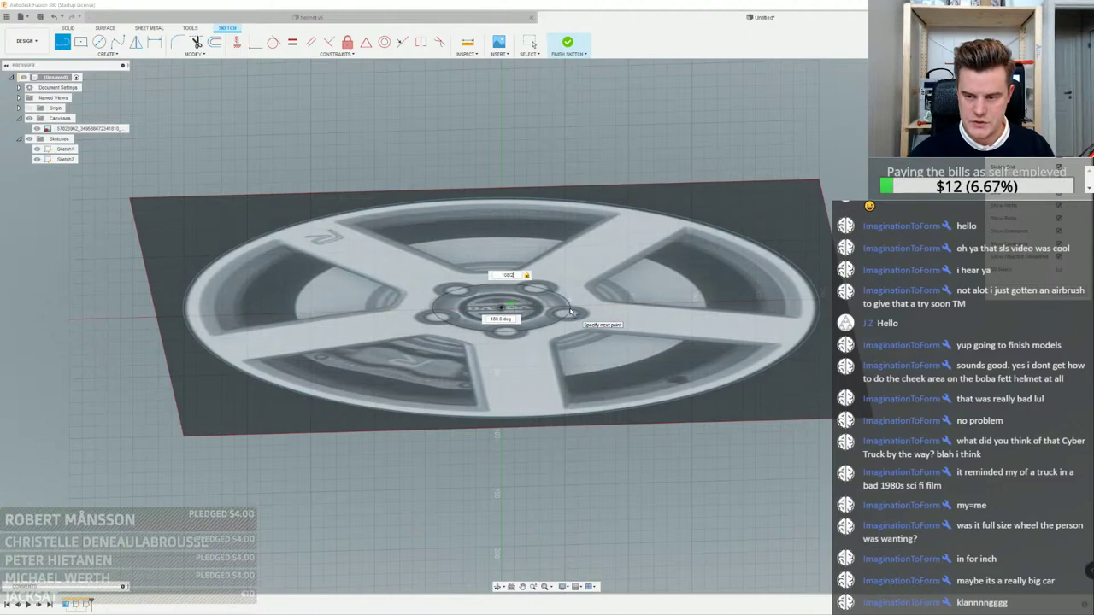
key("Tab")
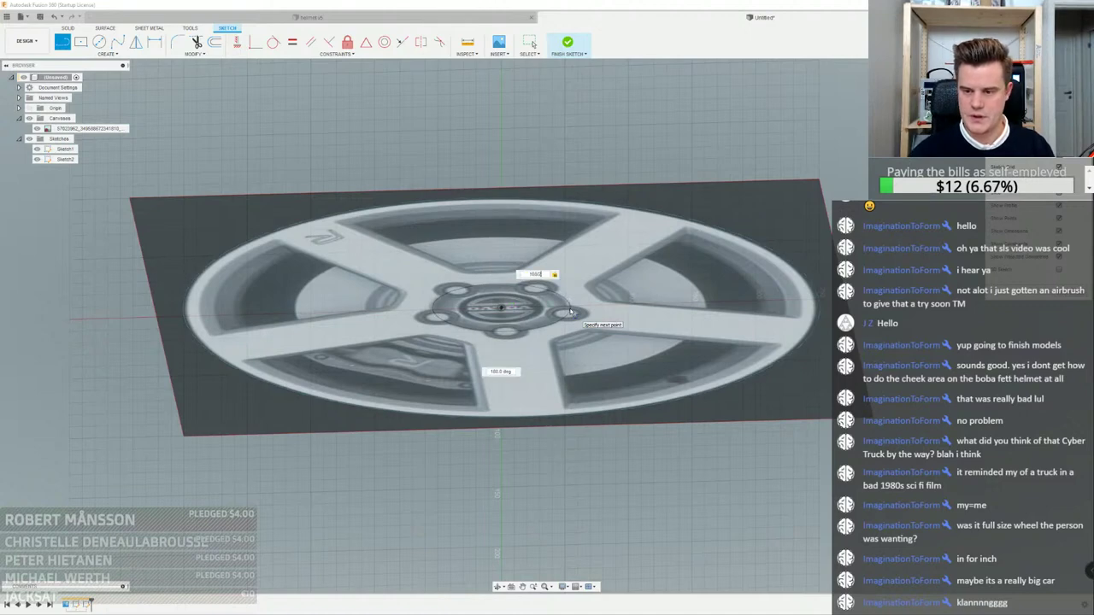
left_click(571, 312)
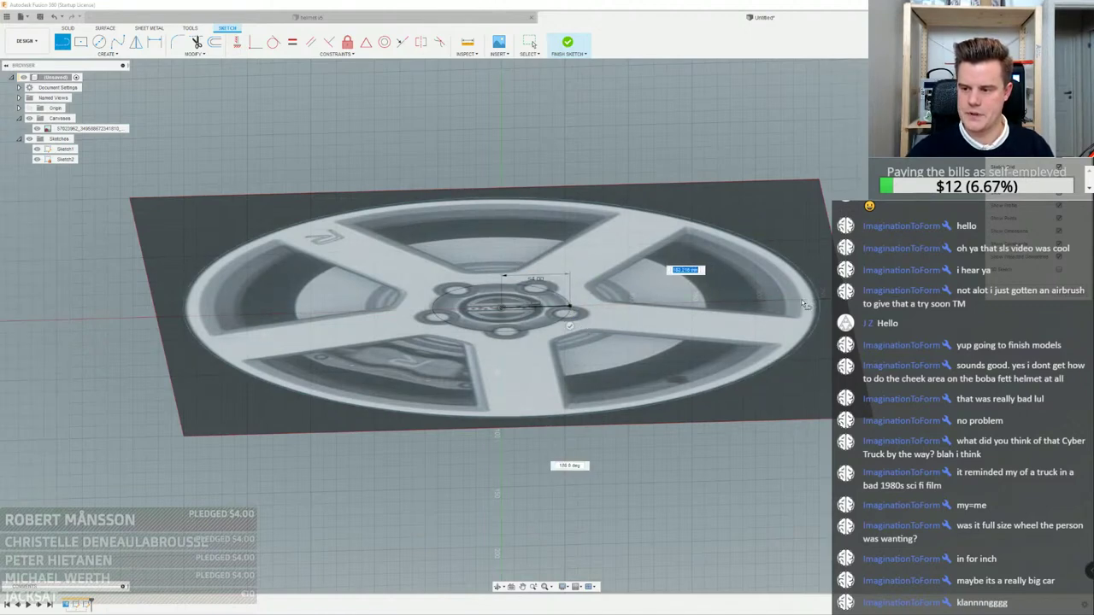
Continue the line horizontally to the rim's outer circle and add a short vertical line down from there
scroll(804, 304, "up", 3)
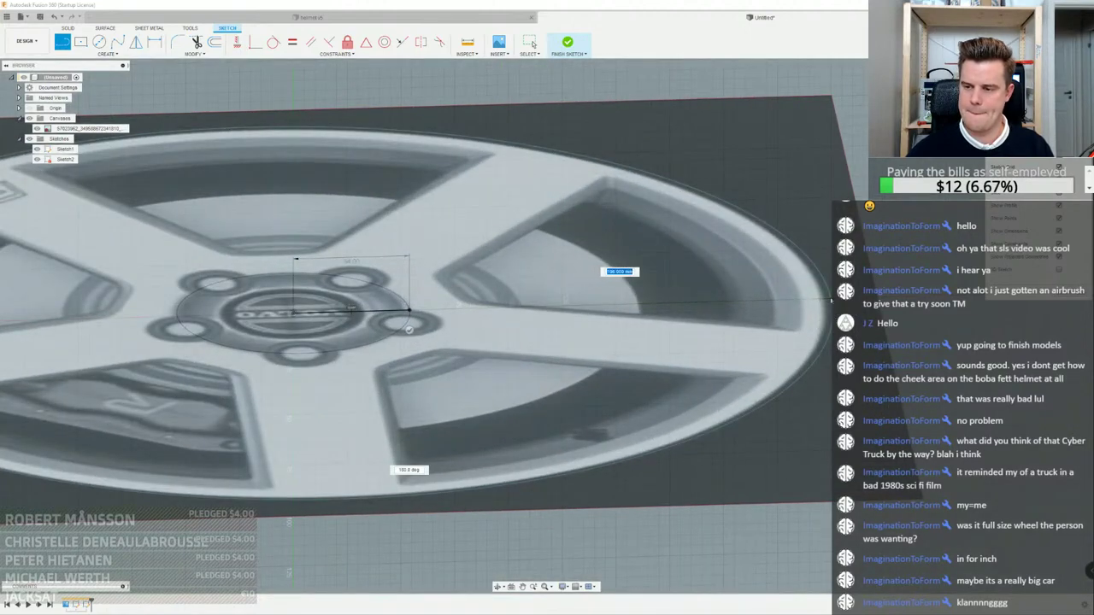
left_click(829, 298)
scroll(826, 316, "up", 4)
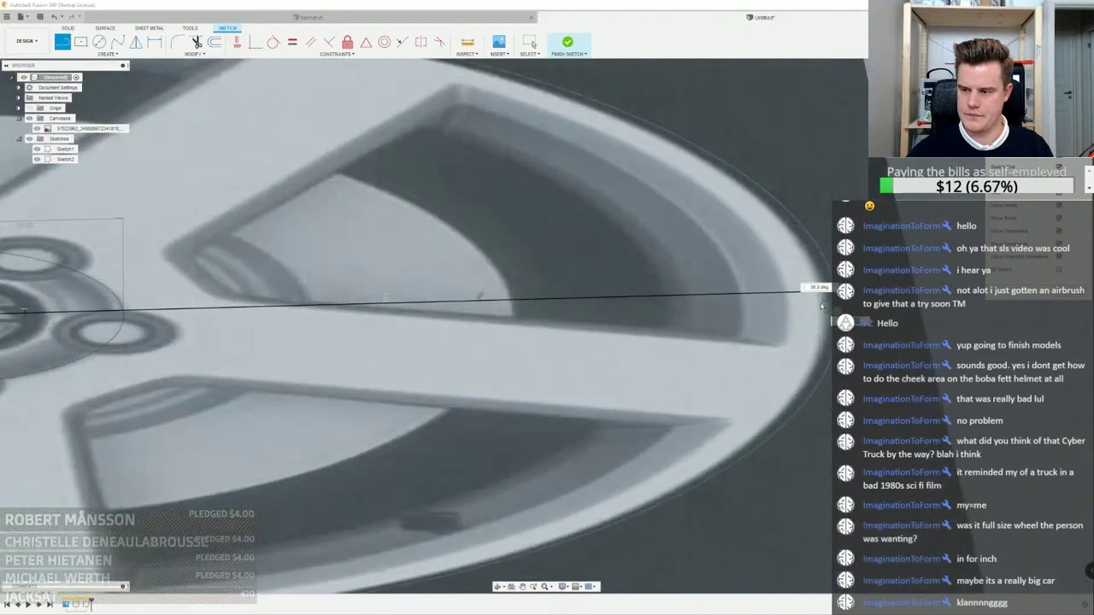
middle_click_drag(832, 313, 832, 350, "shift")
scroll(830, 324, "up", 2)
middle_click_drag(351, 312, 296, 309, "shift")
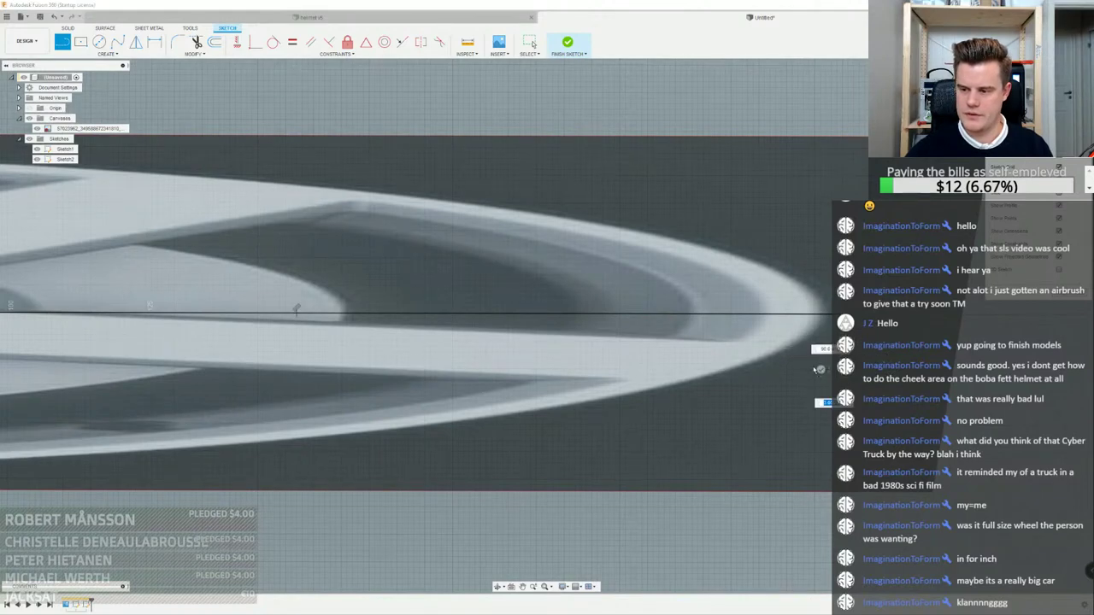
scroll(805, 363, "down", 2)
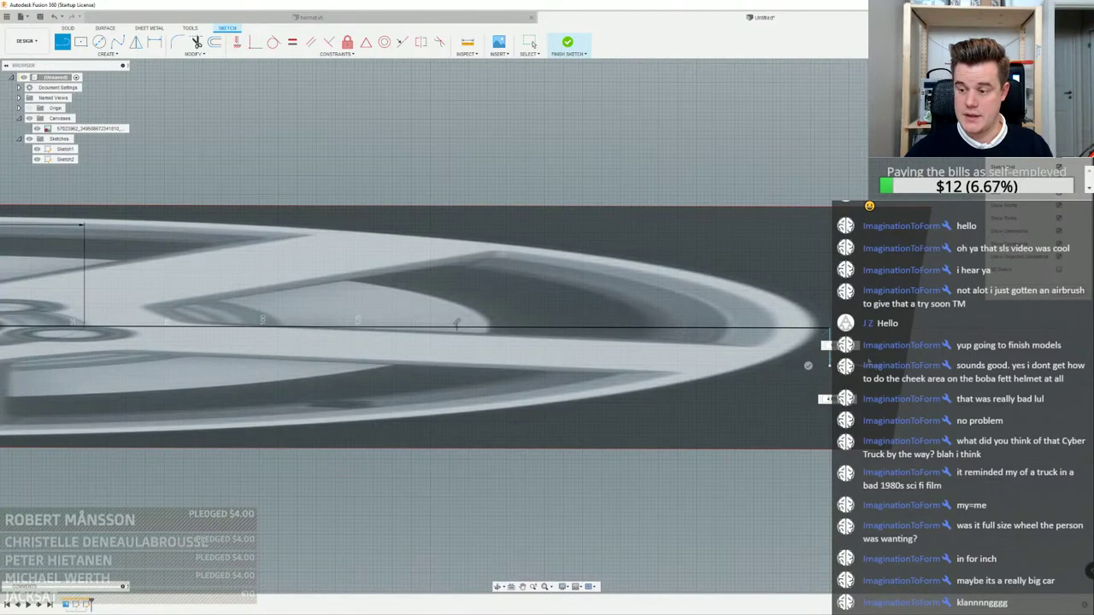
left_click(807, 365)
Draw the rim barrel profile from the outer edge slightly inward, steeply down behind the photo, and vertically further down
left_click(63, 42)
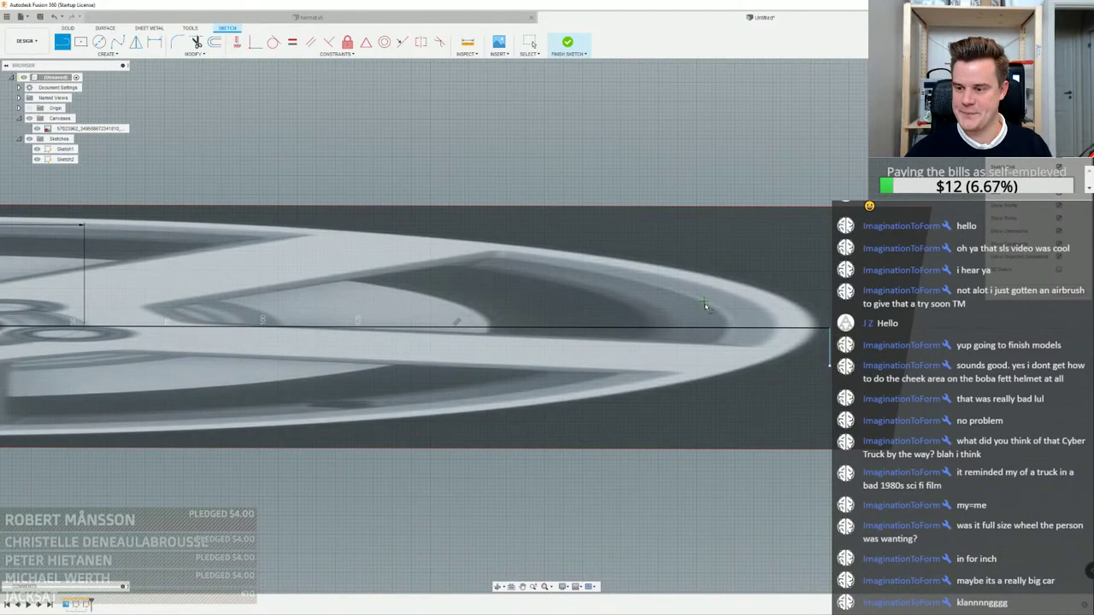
mouse_move(777, 332)
middle_mouse_down("shift")
mouse_move(776, 366)
mouse_move(774, 330)
middle_mouse_up("shift")
left_click(775, 331)
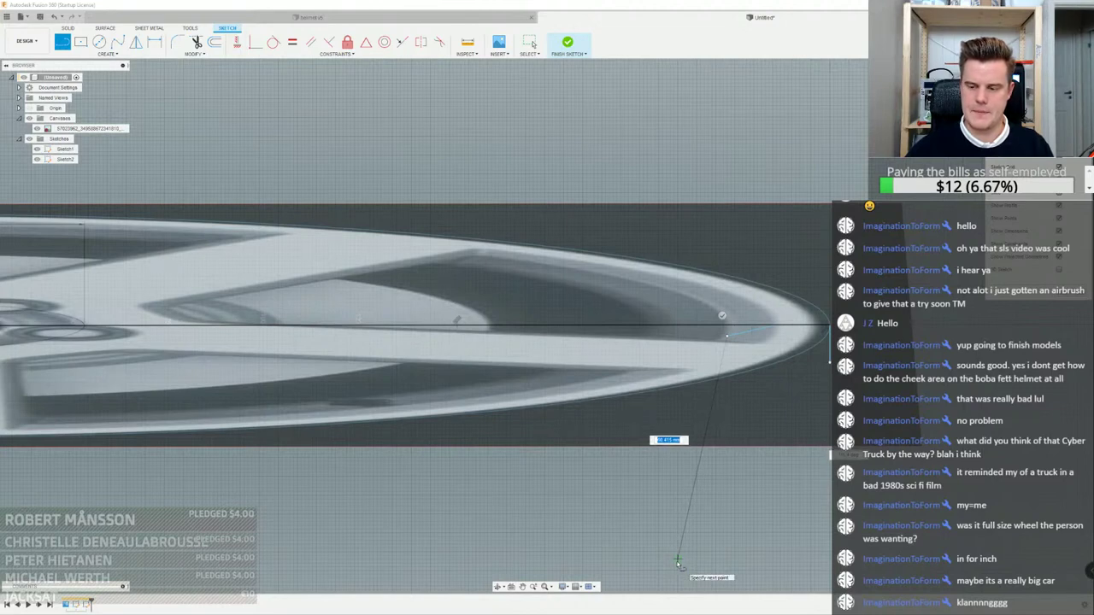
left_click(677, 560)
scroll(707, 319, "down", 5)
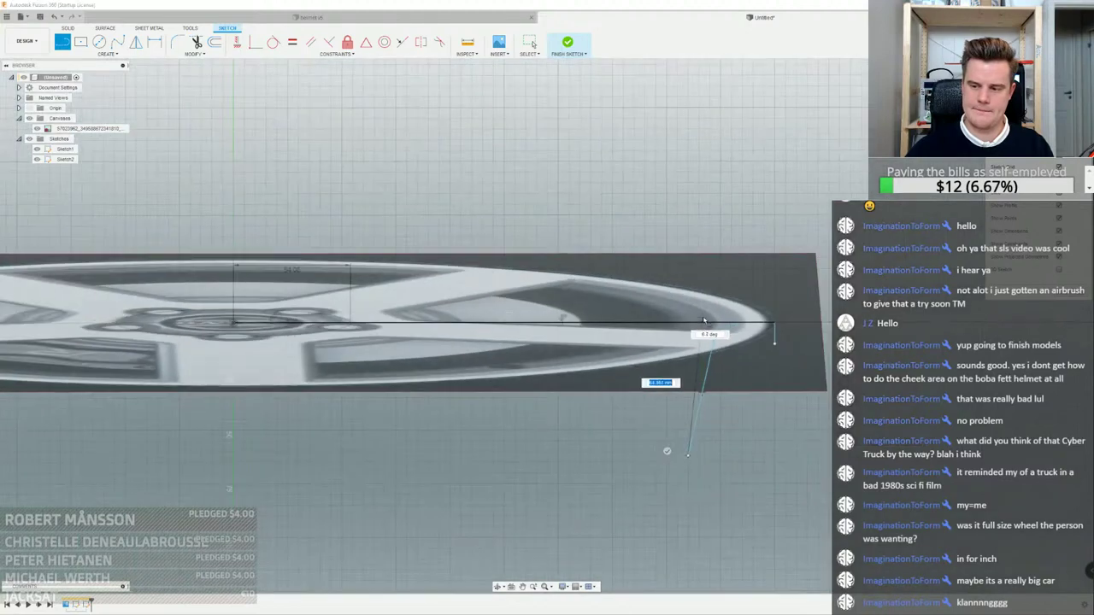
scroll(738, 438, "up", 4)
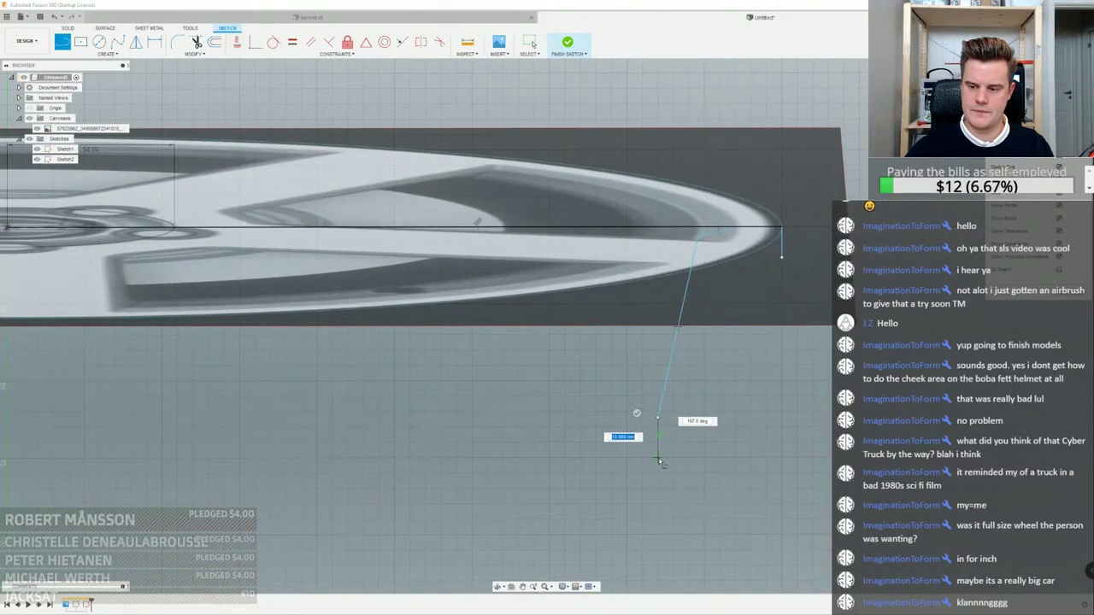
scroll(662, 491, "down", 3)
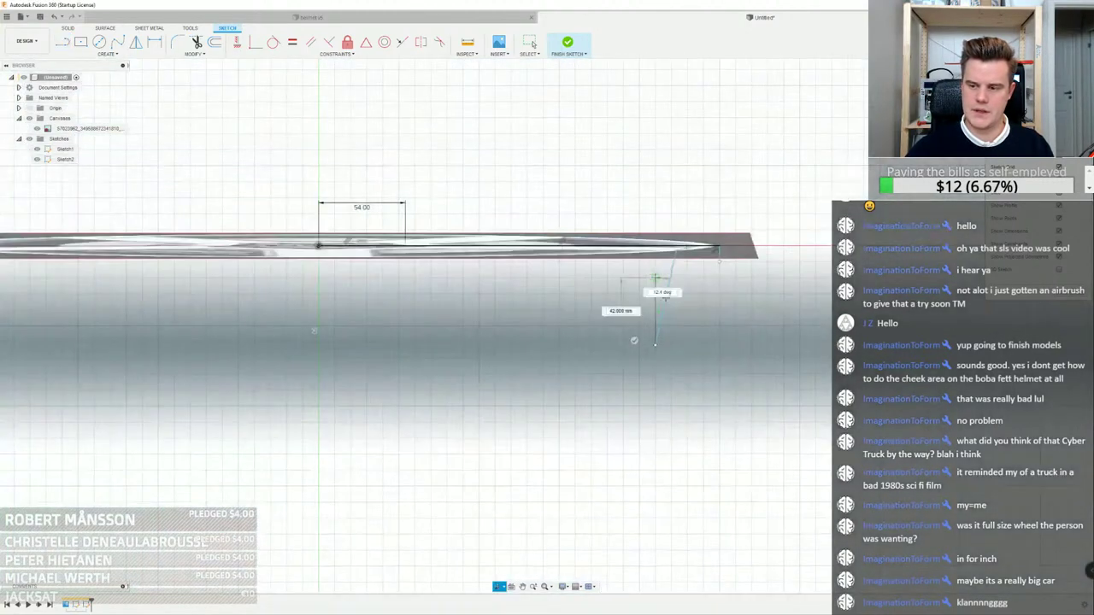
left_click(656, 415)
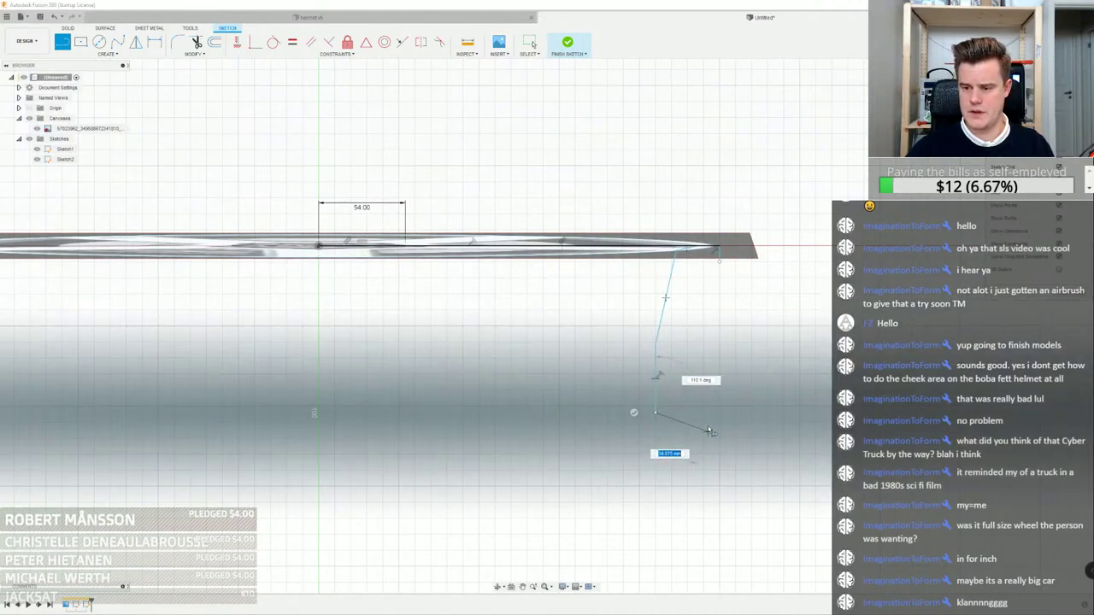
Finish the barrel profile with a slightly sloped line outward in line with the outer edge and a short vertical lip upward
scroll(716, 425, "up", 3)
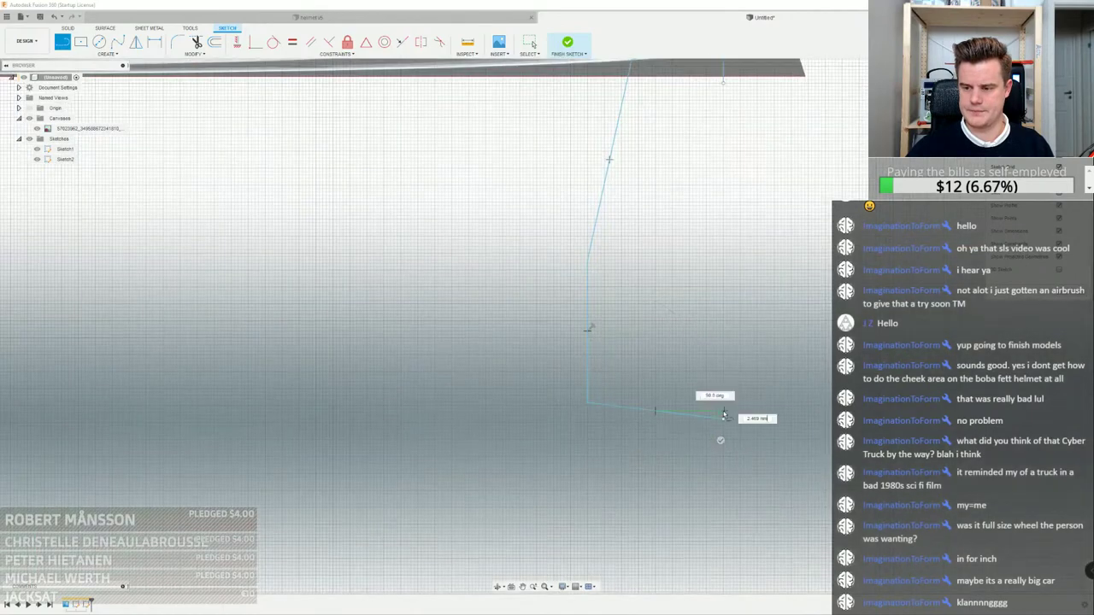
left_click(723, 414)
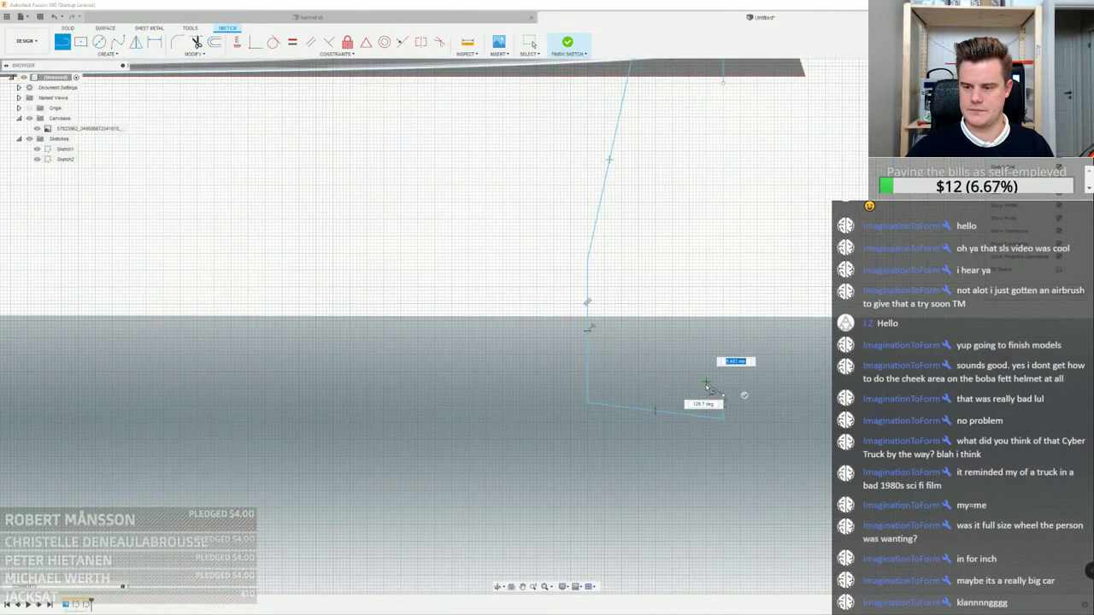
right_click(732, 142)
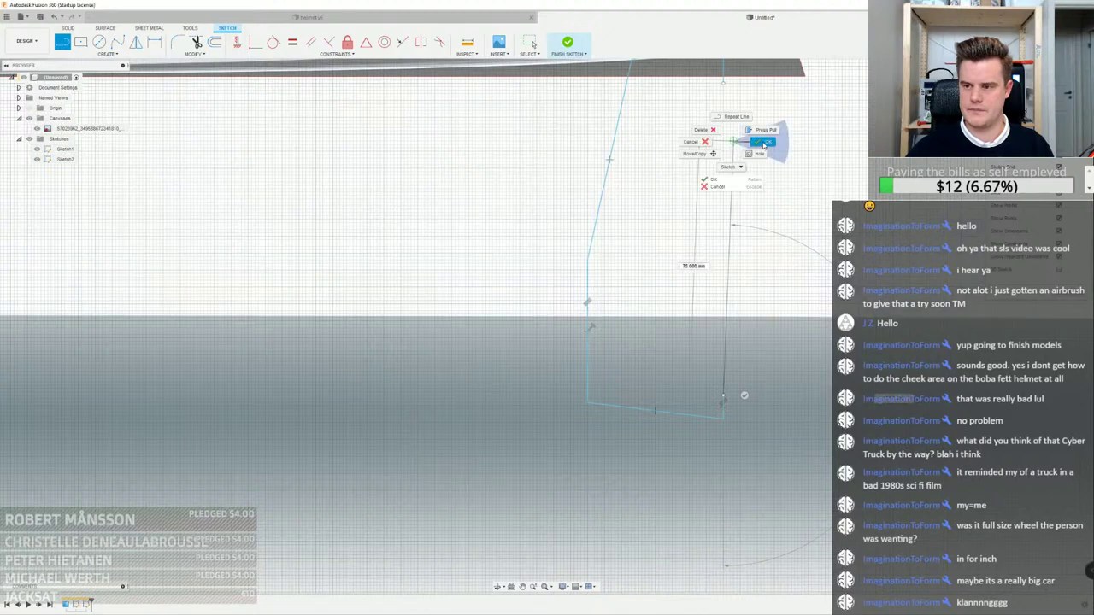
left_click(762, 142)
Draw the hub profile as a horizontal line about 33 mm long just below the wheel centre, rising to the bolt circle point
scroll(762, 171, "down", 3)
mouse_move(698, 129)
middle_mouse_down()
mouse_move(734, 193)
mouse_move(678, 176)
middle_mouse_up()
scroll(650, 166, "up", 2)
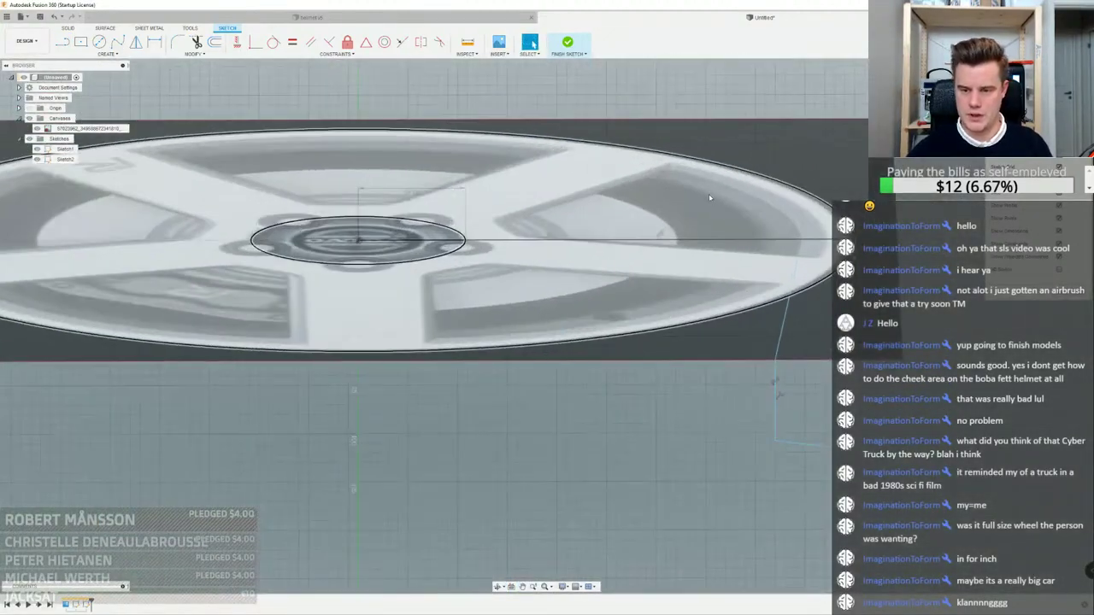
left_click(63, 42)
scroll(359, 259, "up", 3)
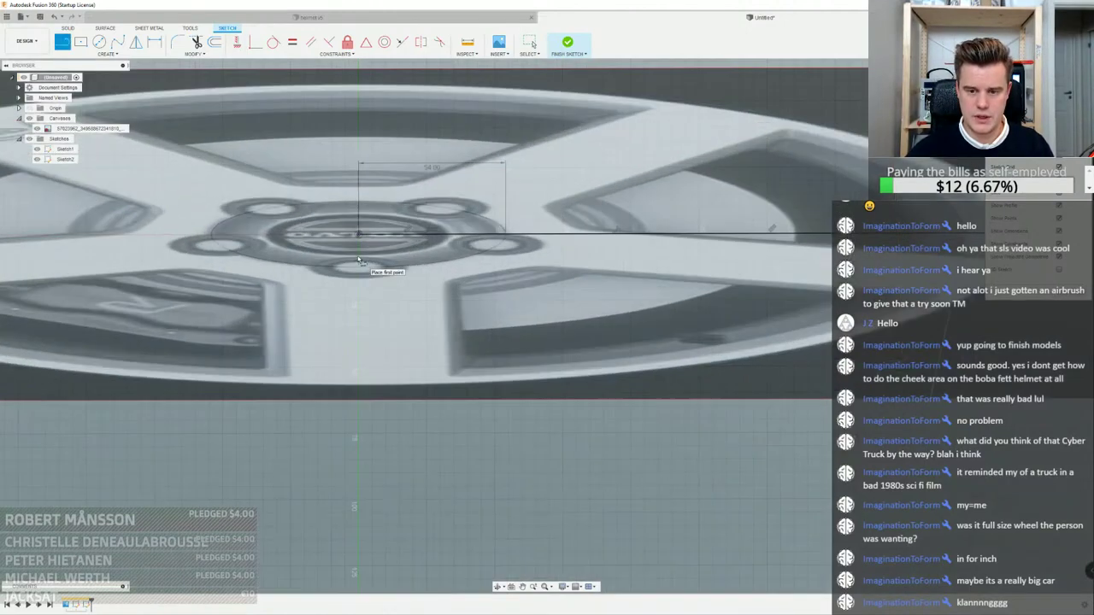
left_click(359, 222)
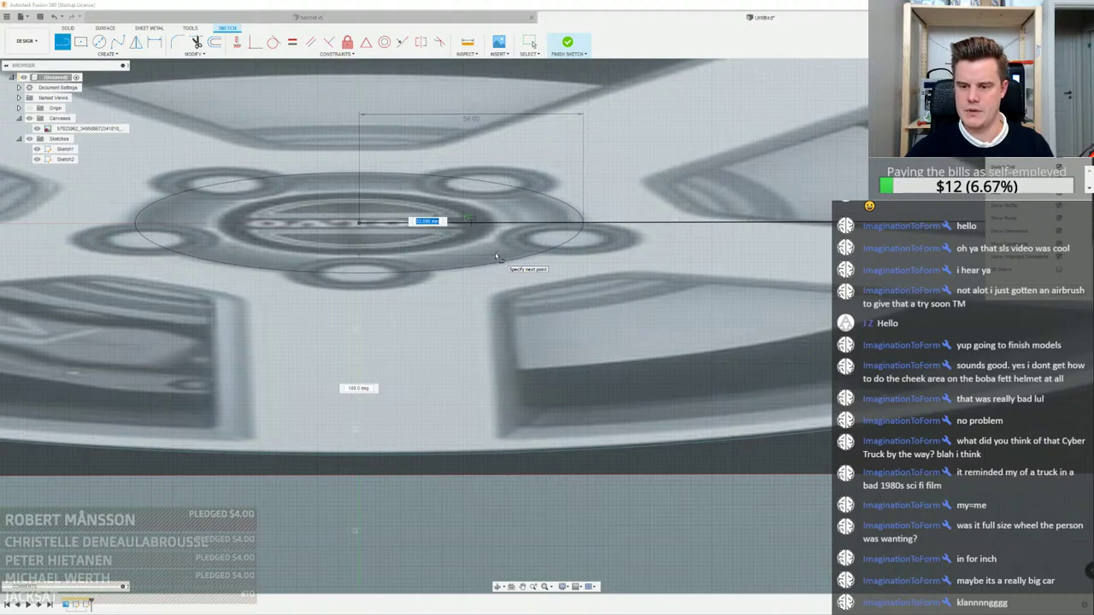
left_click(495, 256)
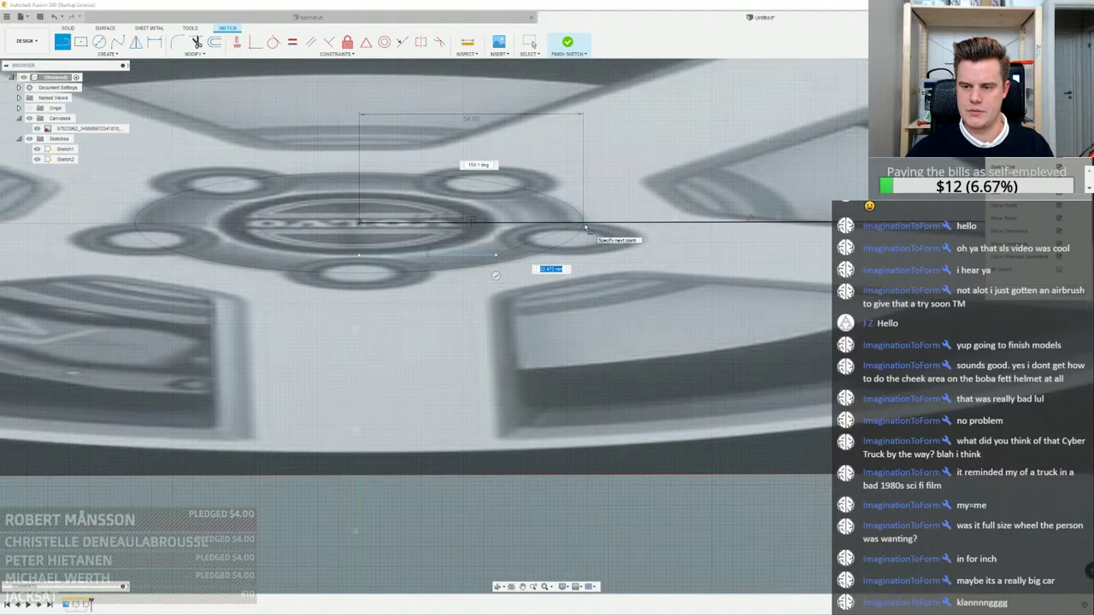
scroll(590, 231, "down", 4)
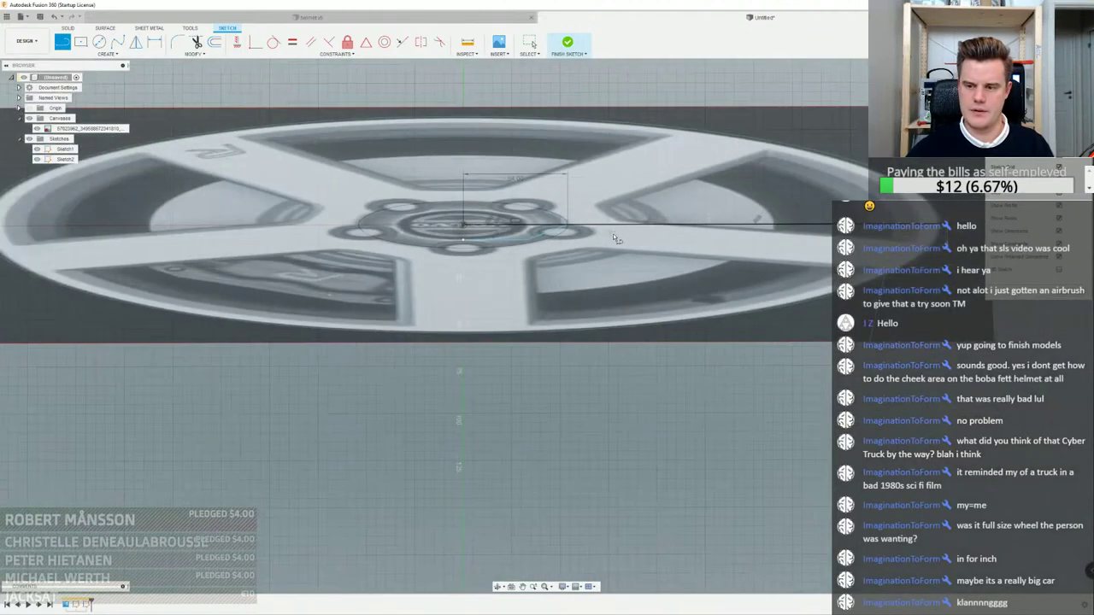
scroll(559, 230, "up", 3)
key("Escape")
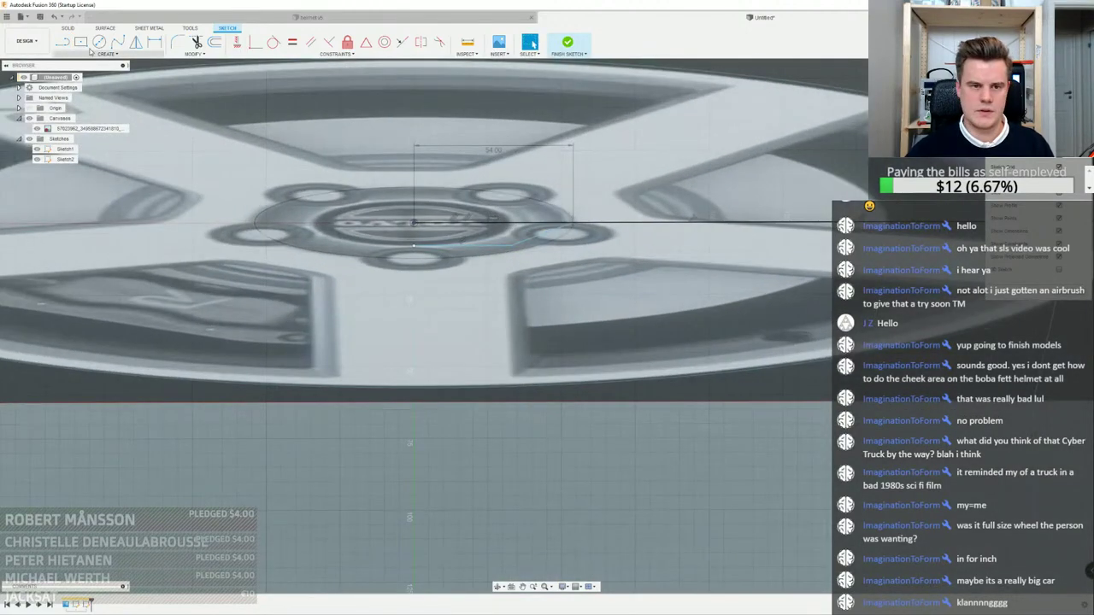
Draw a horizontal line from the bolt circle point to the rim's outer edge
left_click(63, 42)
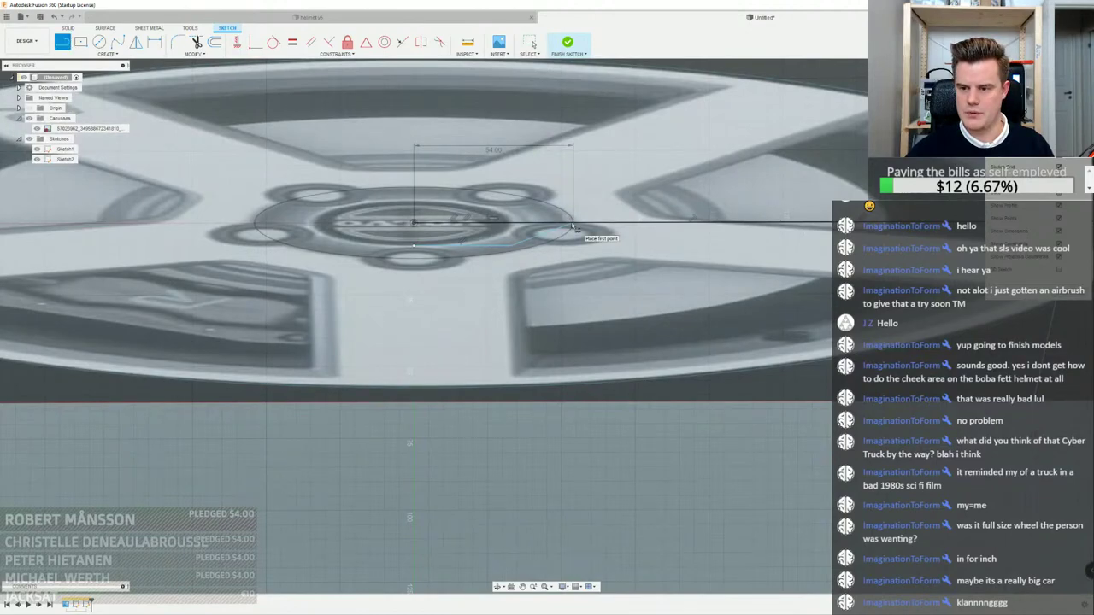
left_click(572, 225)
scroll(252, 204, "down", 4)
scroll(628, 210, "up", 3)
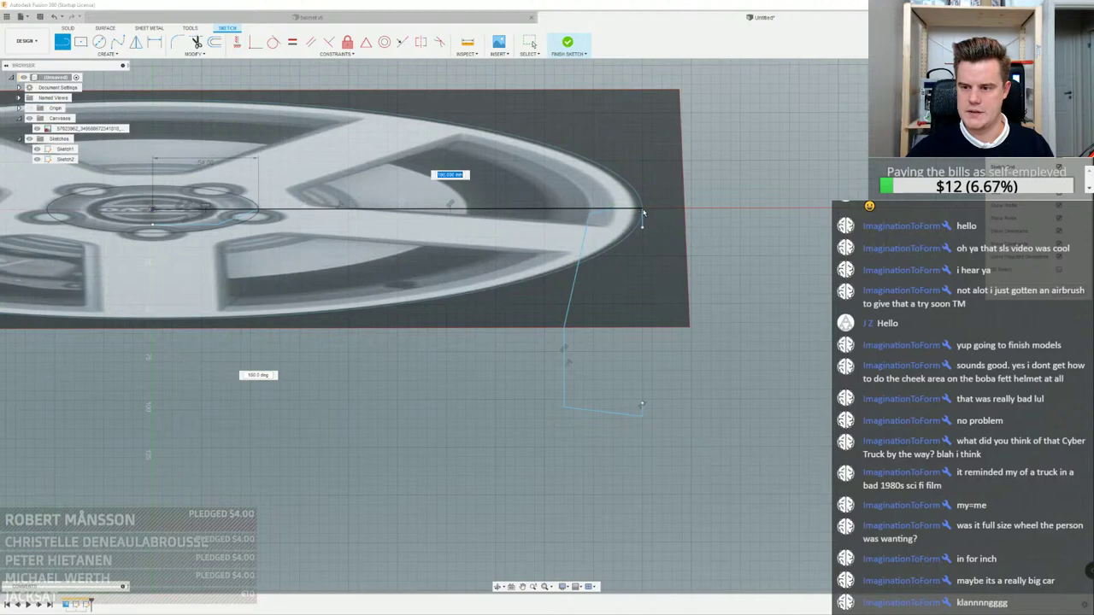
left_click(642, 209)
right_click(686, 205)
left_click(655, 205)
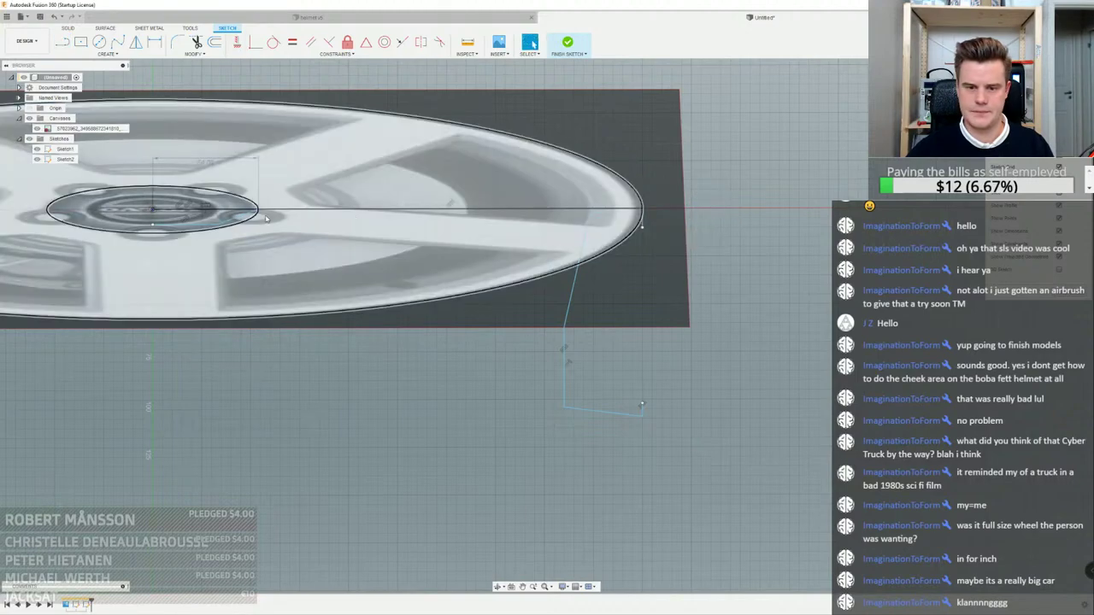
scroll(266, 219, "up", 3)
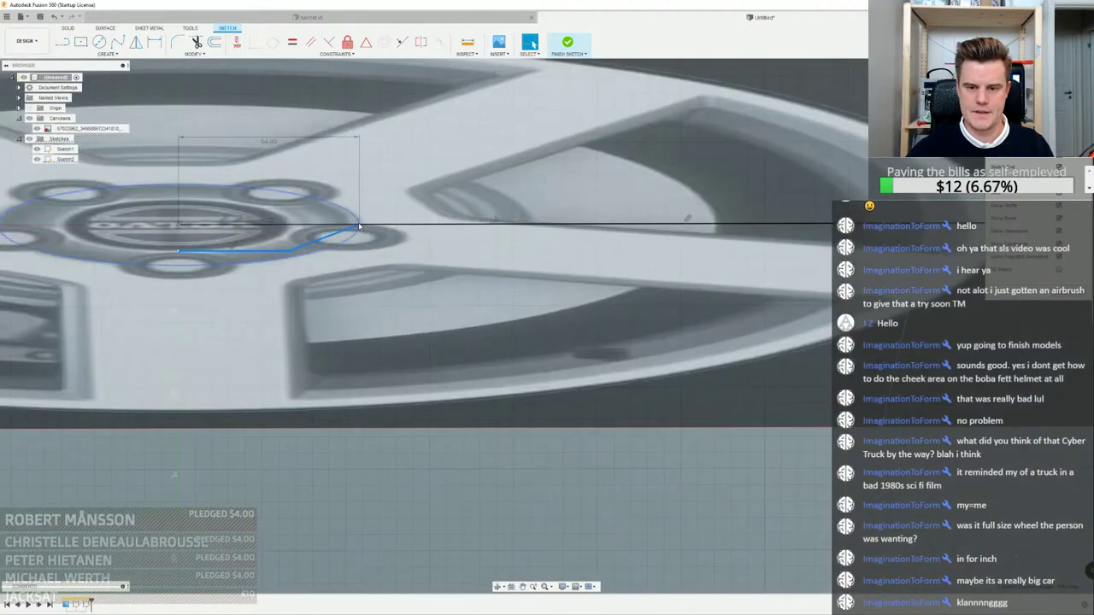
left_click(359, 226)
scroll(334, 219, "down", 4)
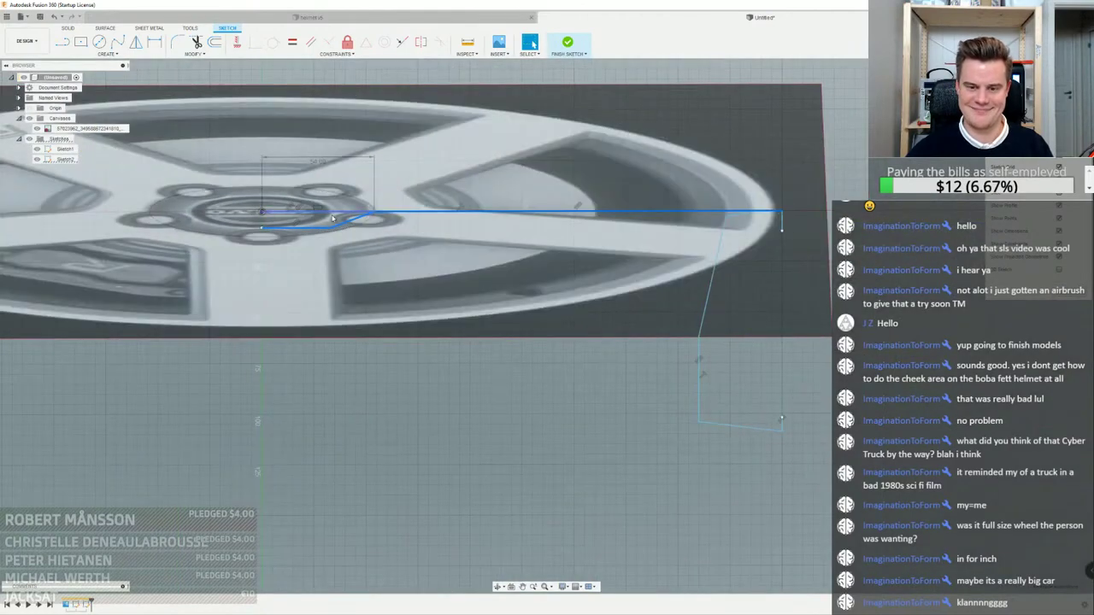
scroll(333, 219, "up", 5)
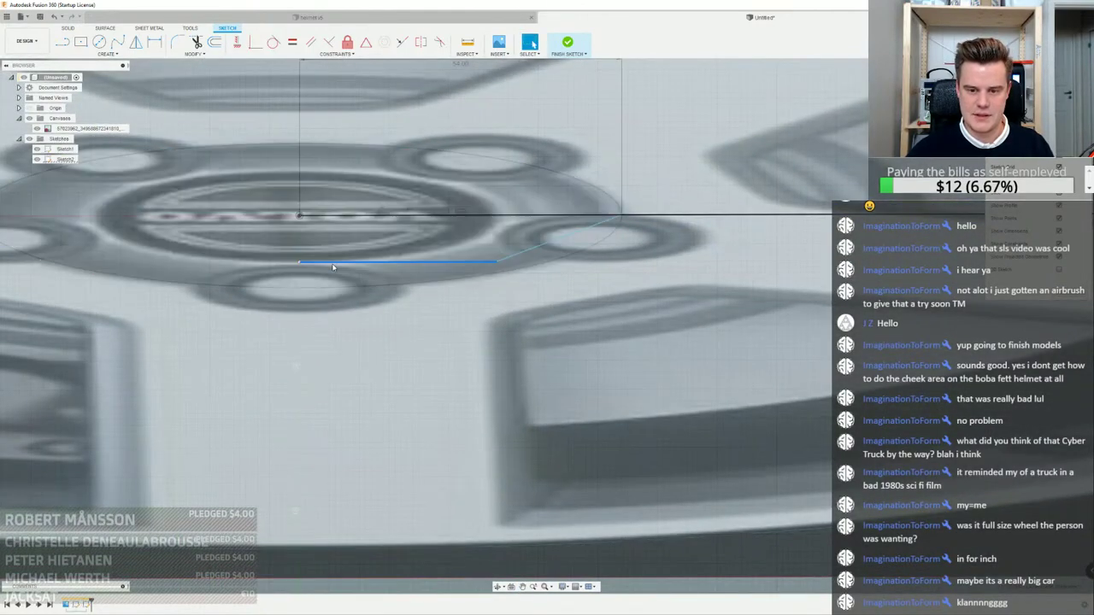
left_click(439, 322)
left_click(80, 43)
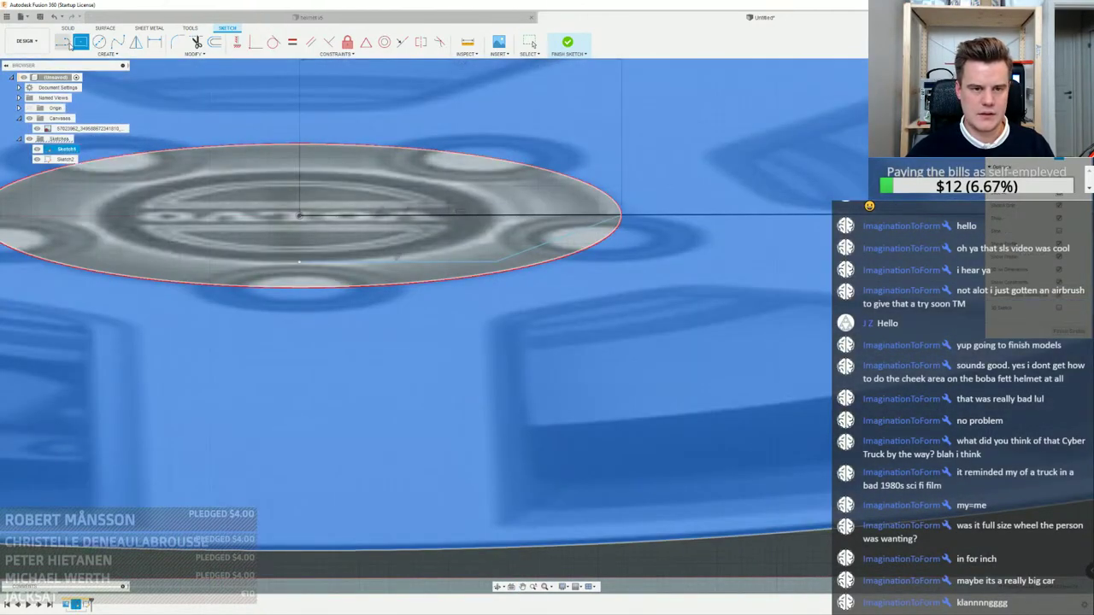
left_click(63, 42)
left_click(299, 262)
left_click(299, 241)
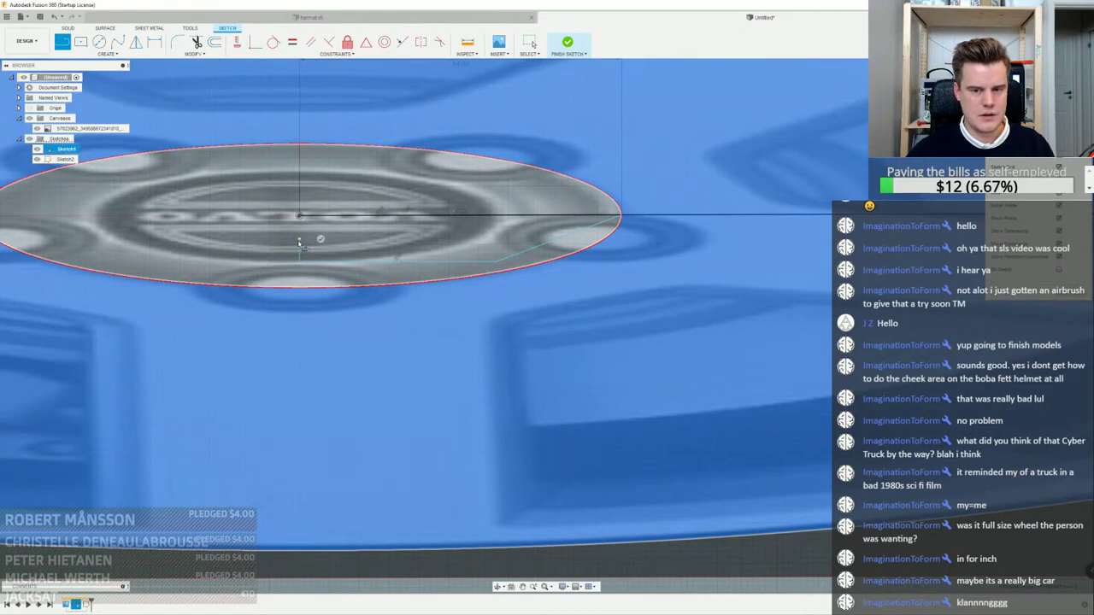
right_click(299, 243)
key("Escape")
key("Escape")
key("Escape")
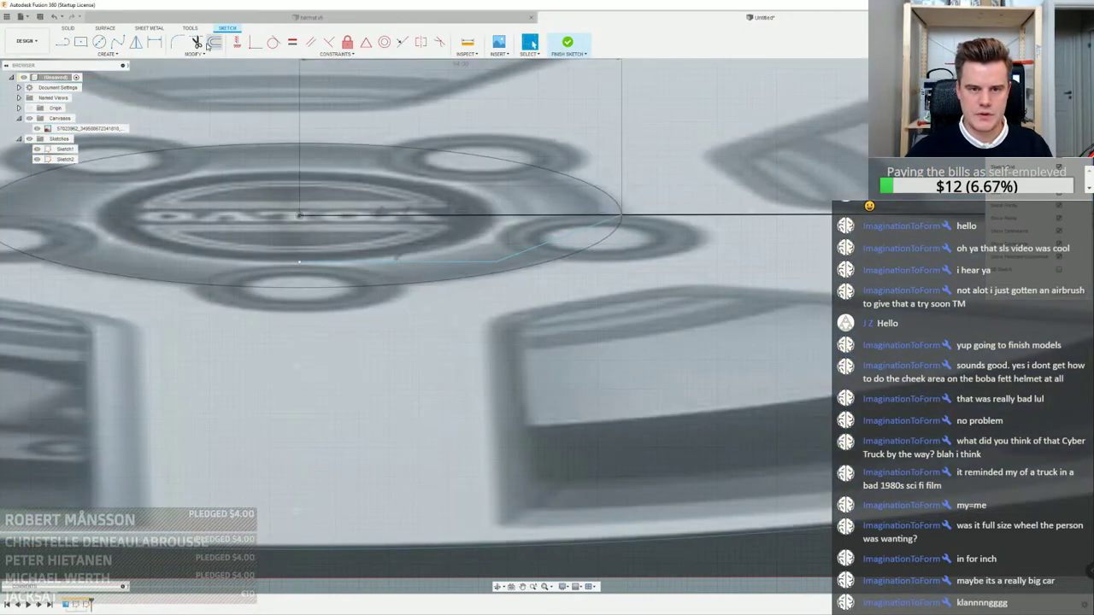
Fillet the corner between the hub profile's horizontal line and its rising line with a 50 mm radius
left_click(177, 42)
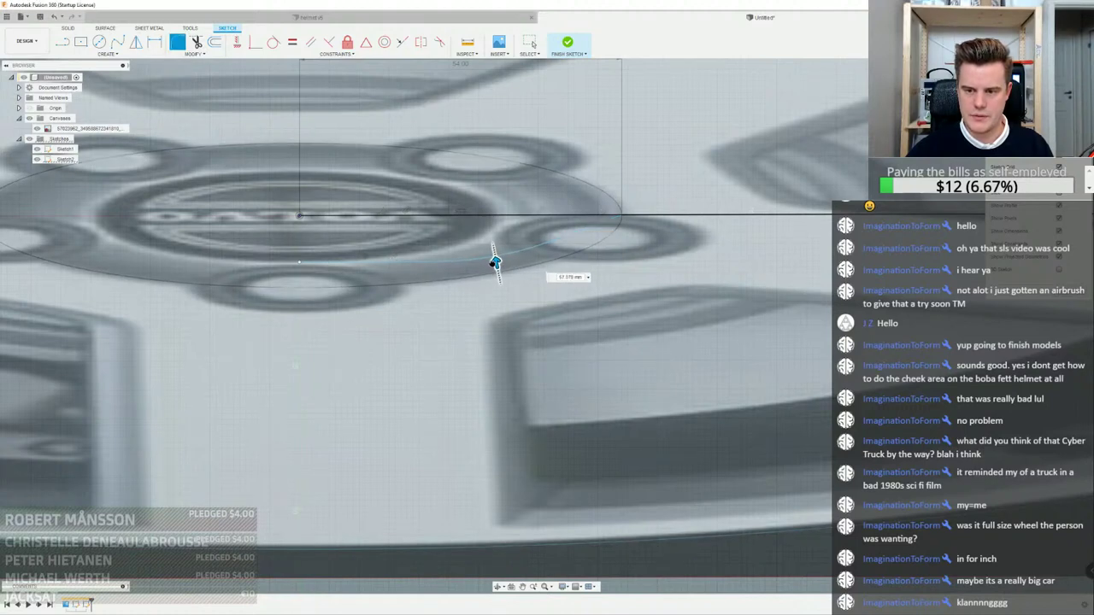
left_click(495, 263)
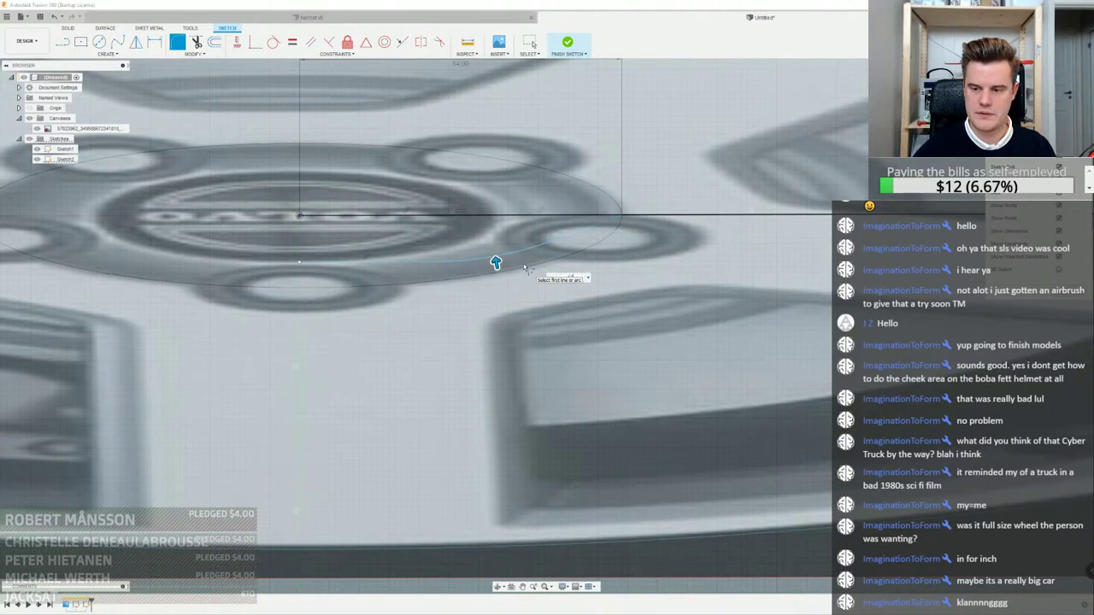
key("Escape")
Fillet the corner at the bolt circle point, between the rising hub line and the horizontal face line, with a 20 mm radius
right_click(547, 103)
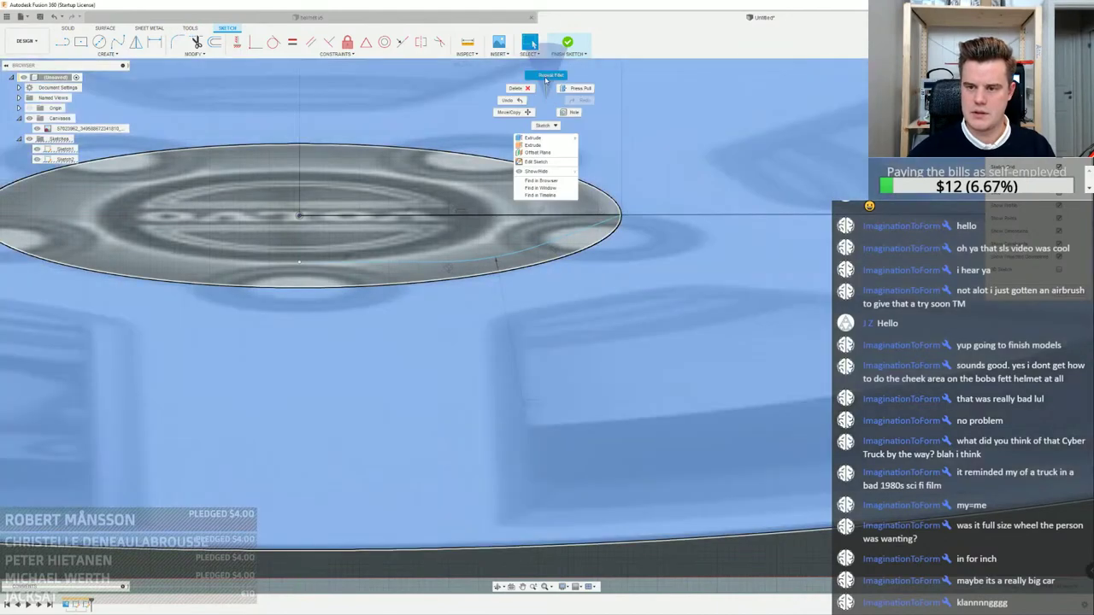
left_click(546, 77)
left_click(624, 218)
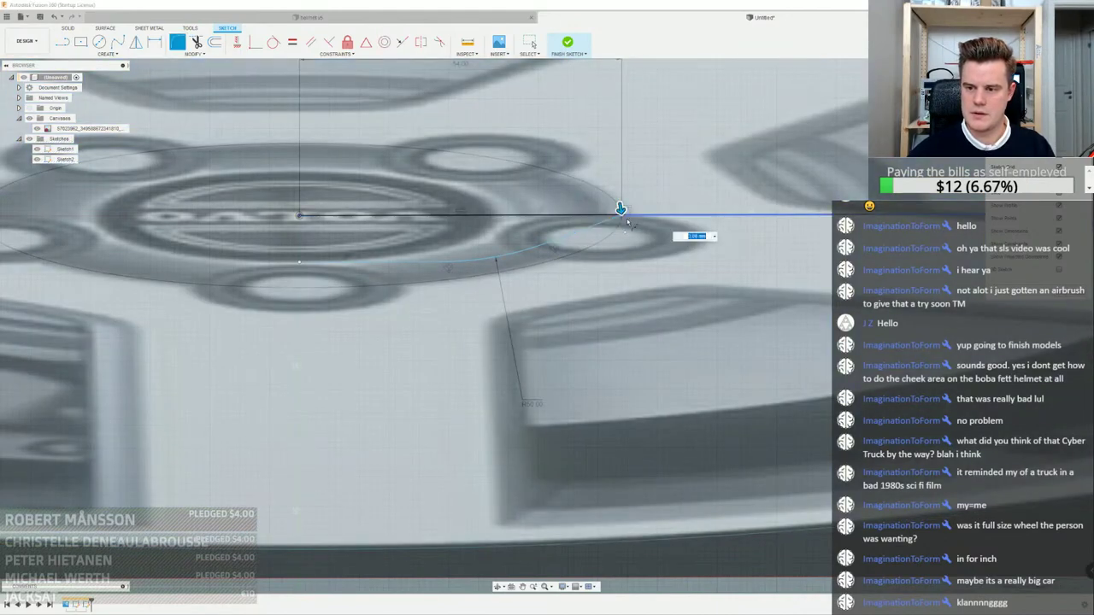
left_click_drag(621, 210, 621, 212)
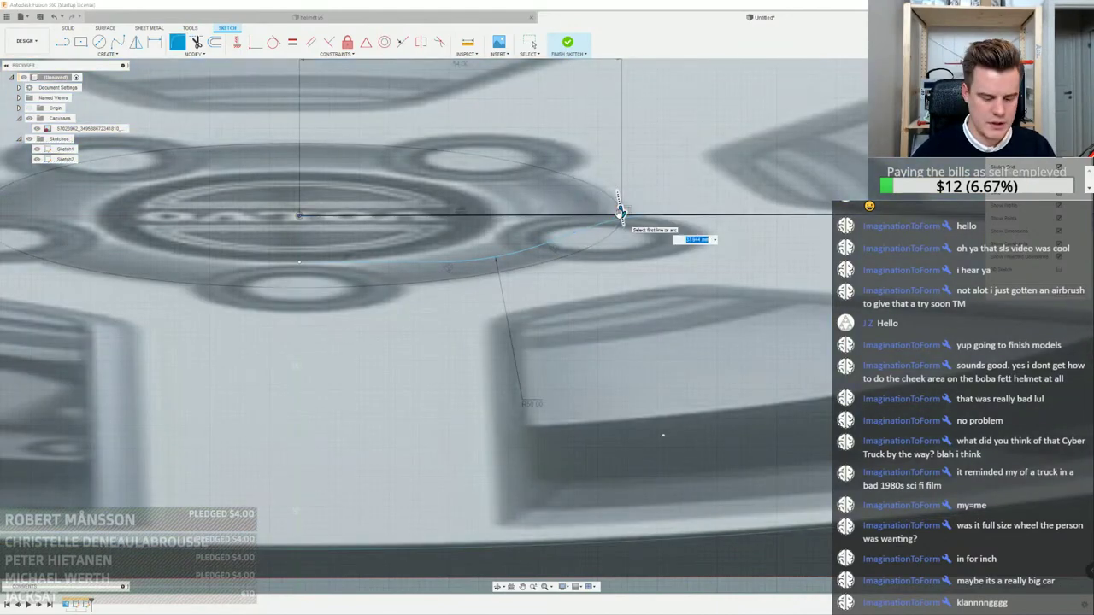
type("10")
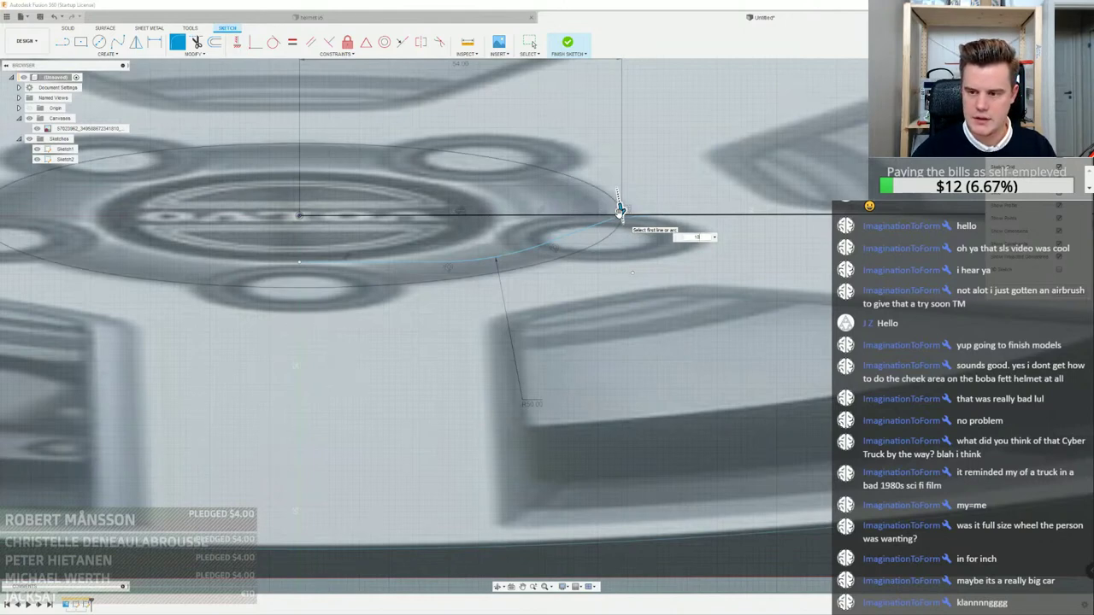
key("Return")
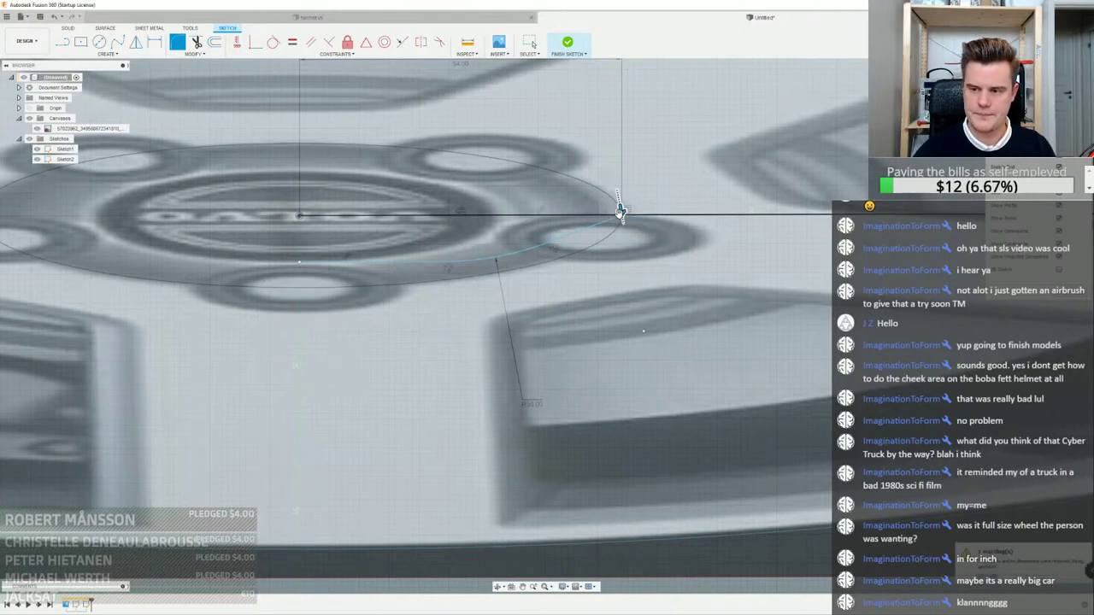
scroll(564, 241, "down", 6)
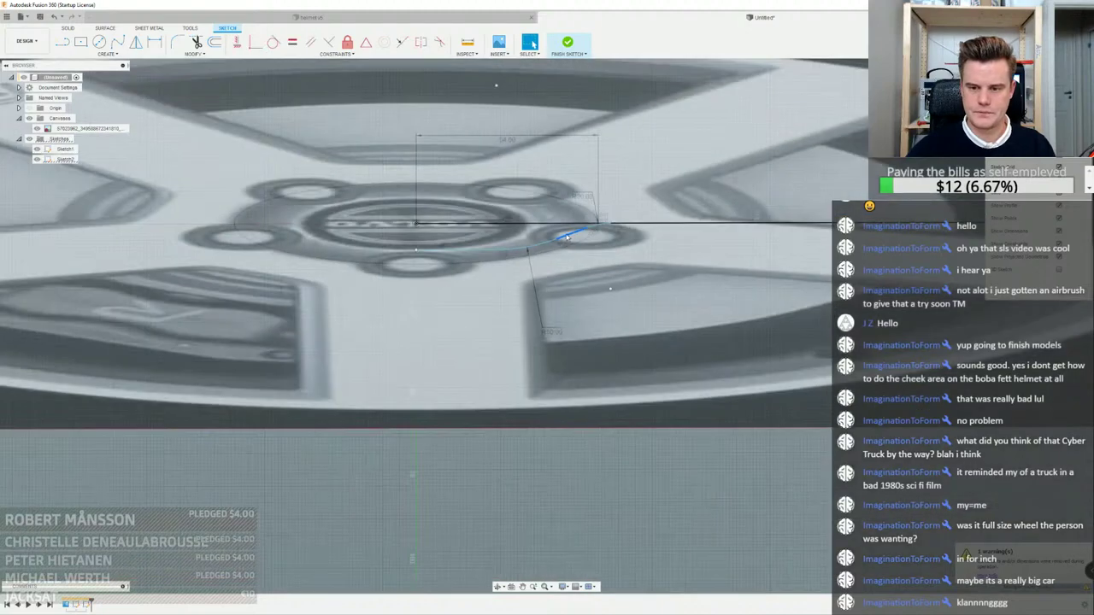
Draw the underside outward from the wheel axis: a horizontal line, a rising slope and a horizontal line to the rim edge, ending with a vertical line up
key("l")
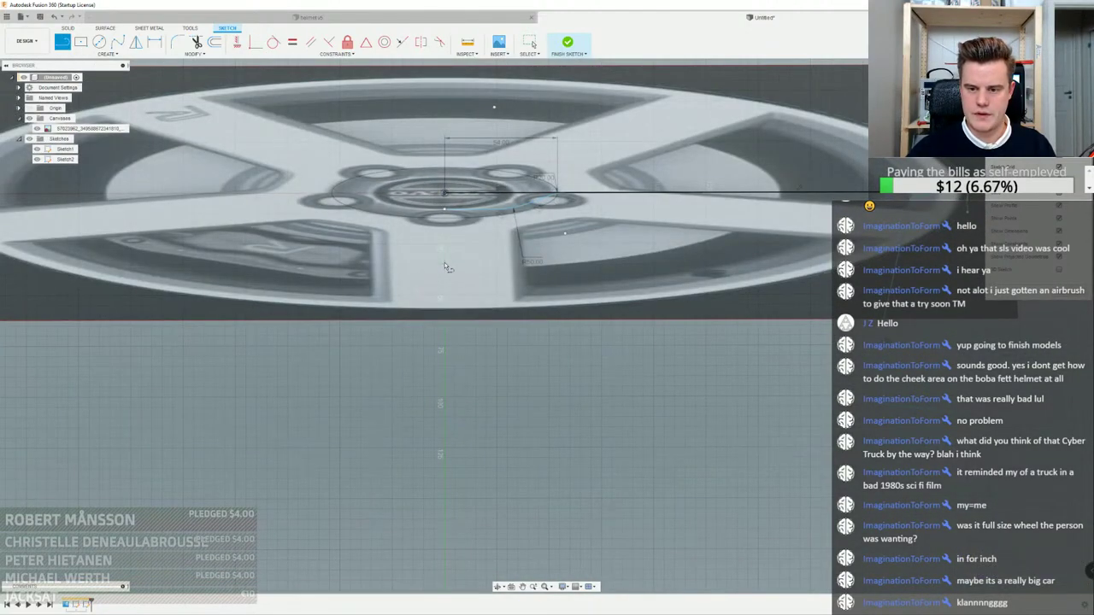
left_click(444, 247)
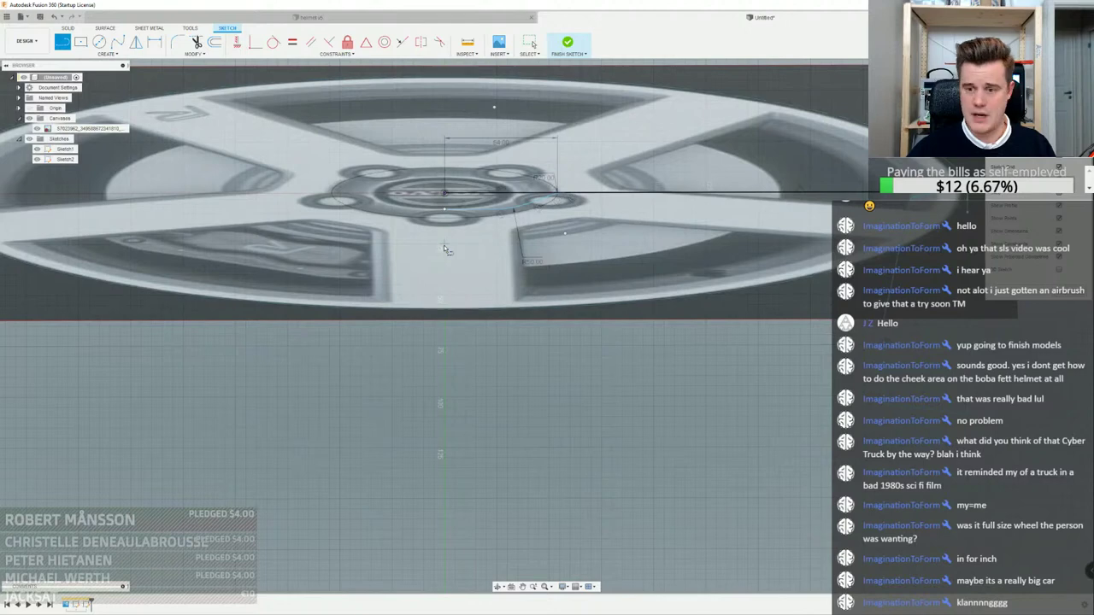
left_click(550, 244)
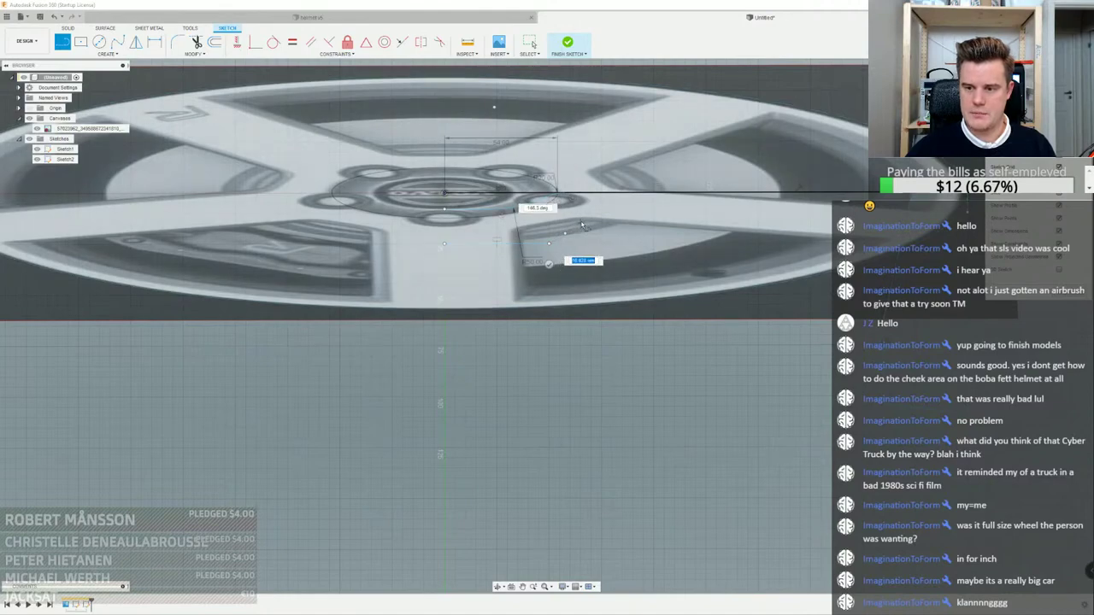
scroll(581, 226, "down", 3)
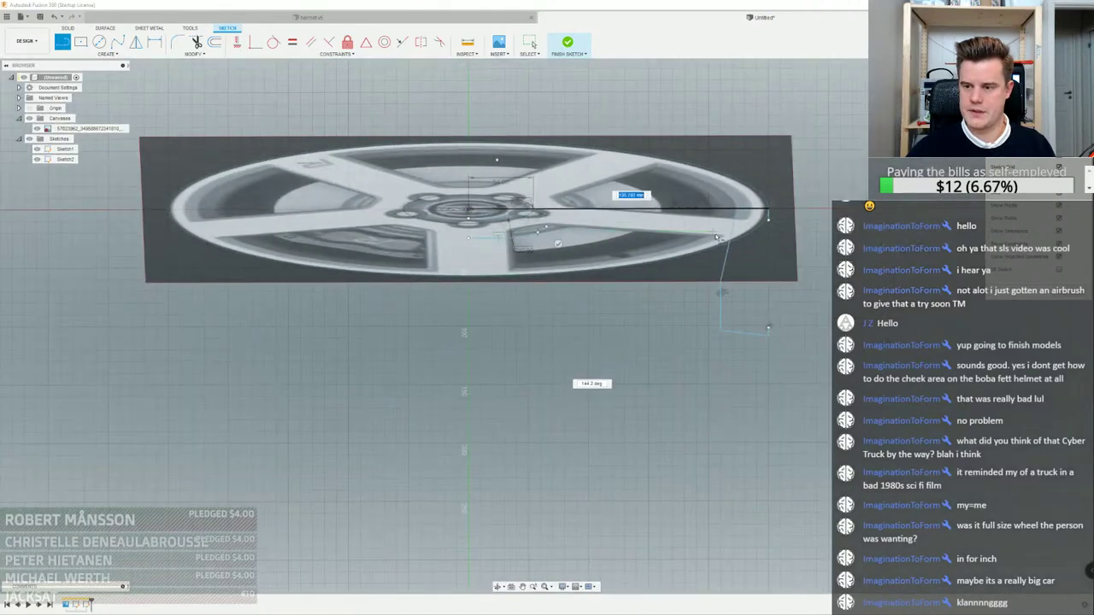
scroll(767, 230, "up", 4)
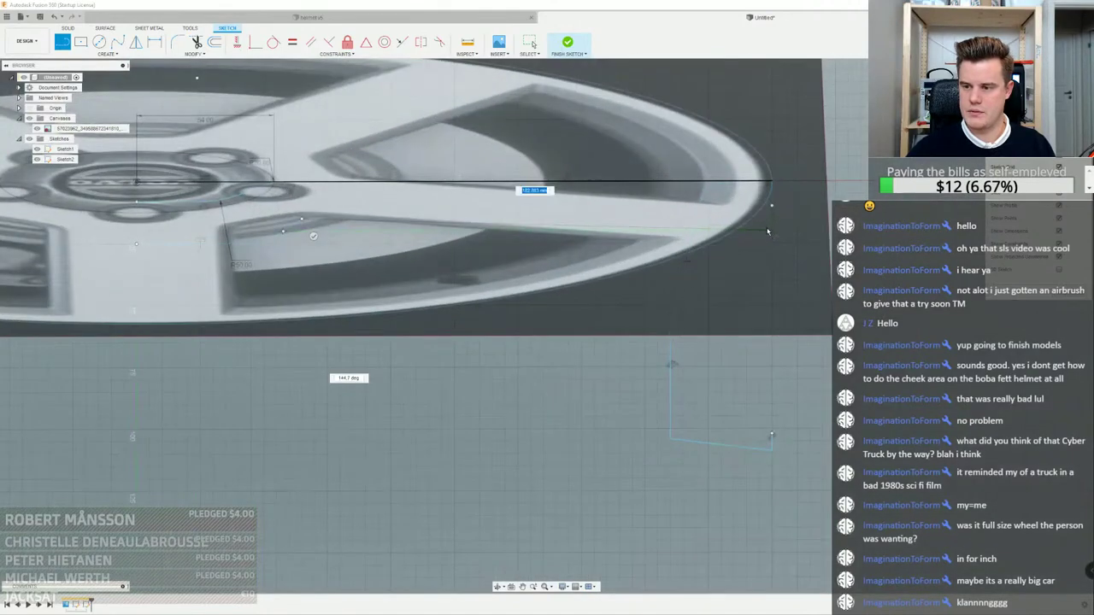
left_click(771, 182)
left_click(771, 216)
key("Escape")
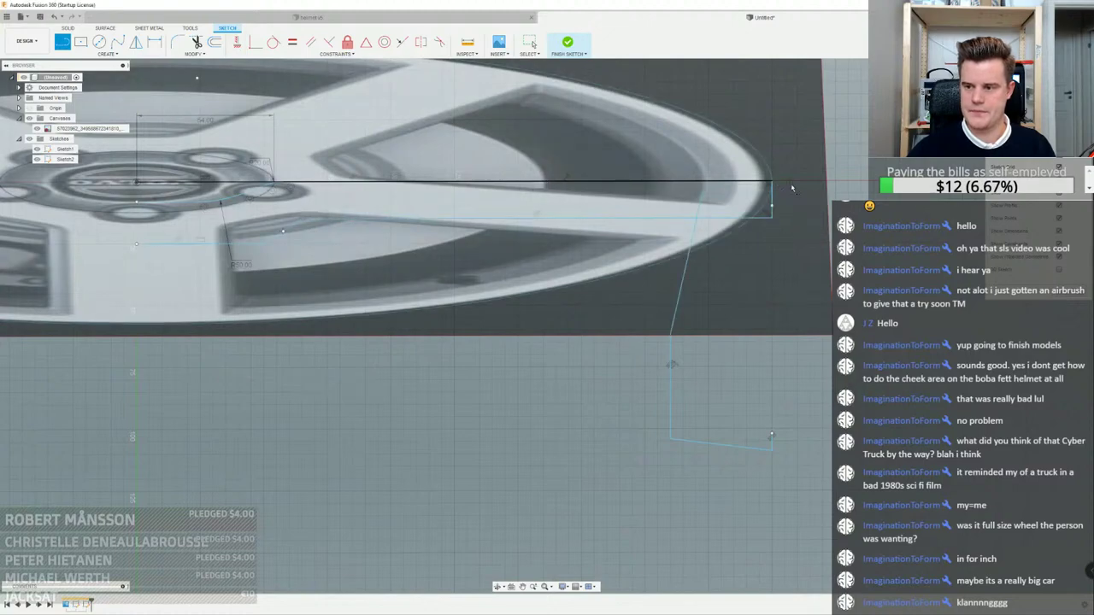
right_click(791, 187)
left_click(824, 185)
Close the hub profile at the wheel axis with a vertical line joining the inner ends of its upper and lower lines
left_click(488, 209)
middle_click_drag(488, 210, 650, 245)
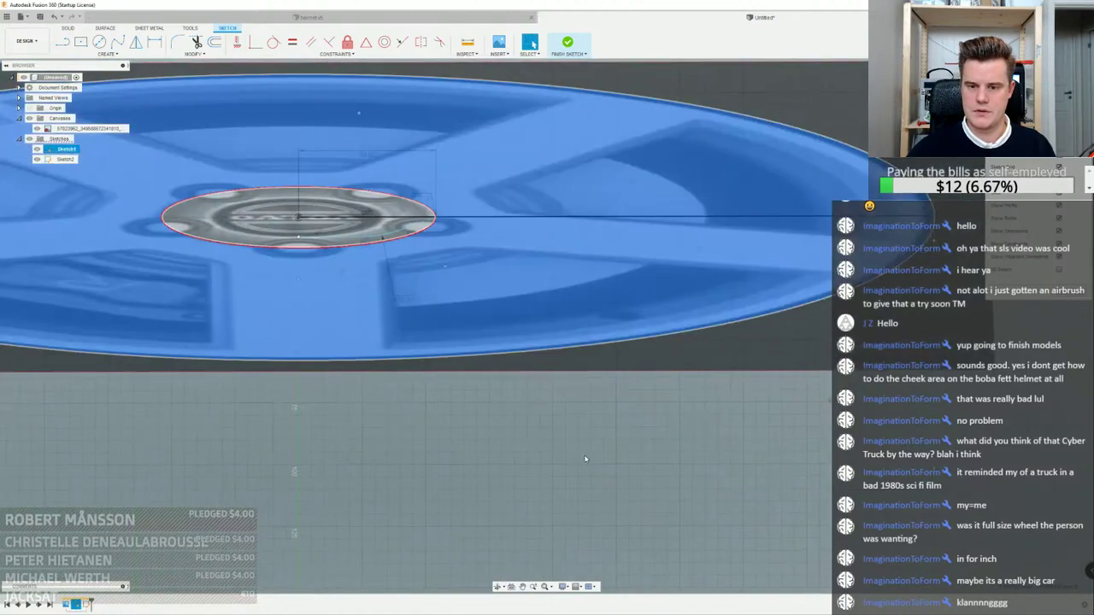
key("Escape")
key("l")
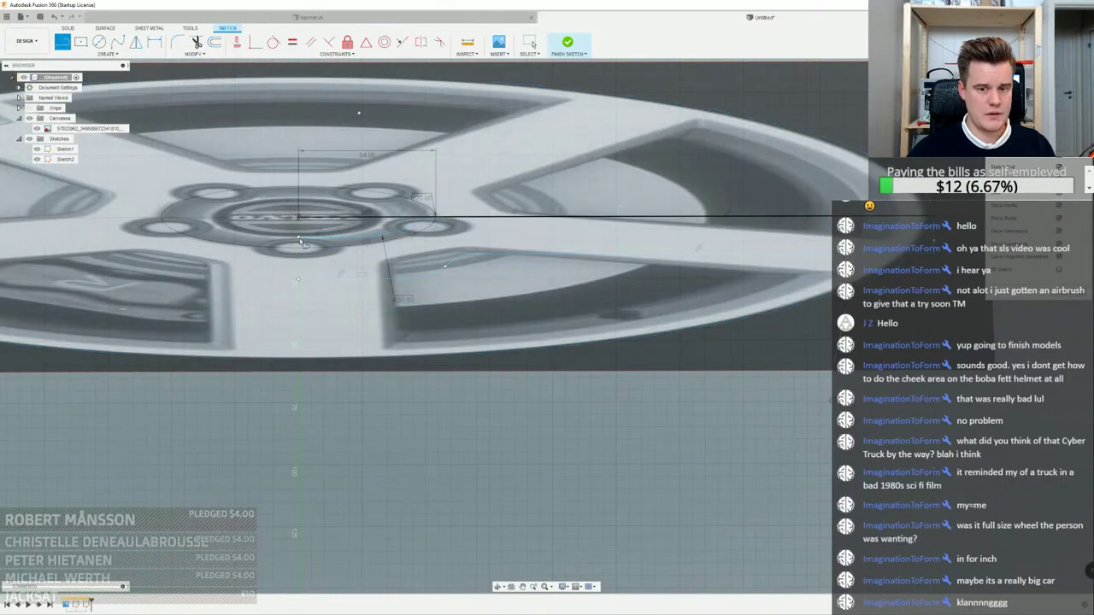
key("Escape")
left_click(367, 268)
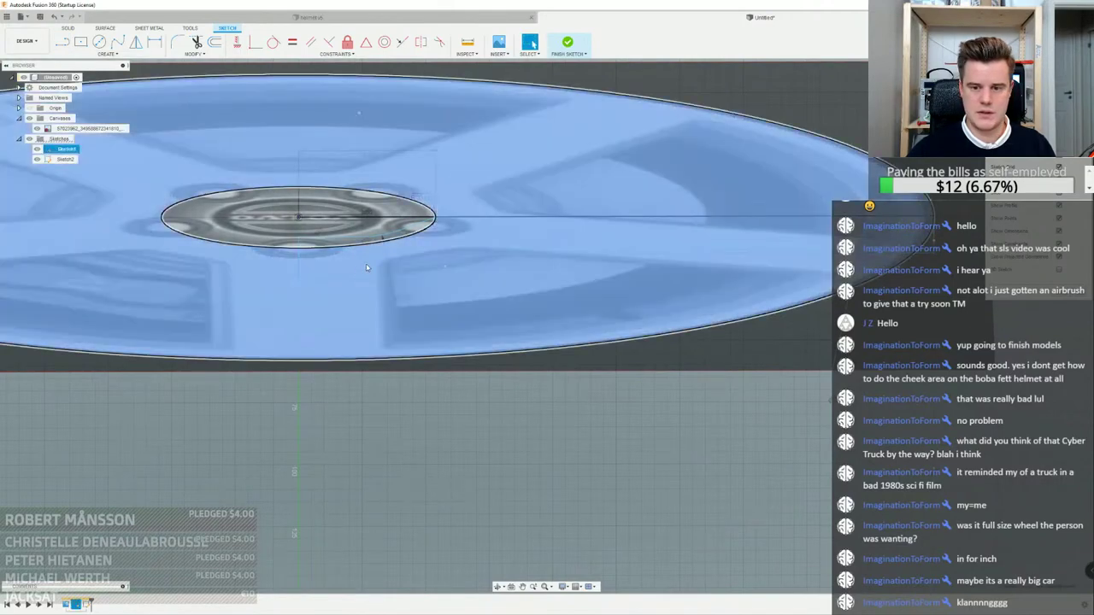
In a side-on view, fillet both corners of the sloped underside line with a 5 mm radius
scroll(368, 267, "down", 3)
mouse_move(367, 267)
middle_mouse_down("shift")
mouse_move(374, 250)
mouse_move(402, 260)
middle_mouse_up("shift")
key("Escape")
scroll(396, 264, "up", 3)
left_click(397, 264)
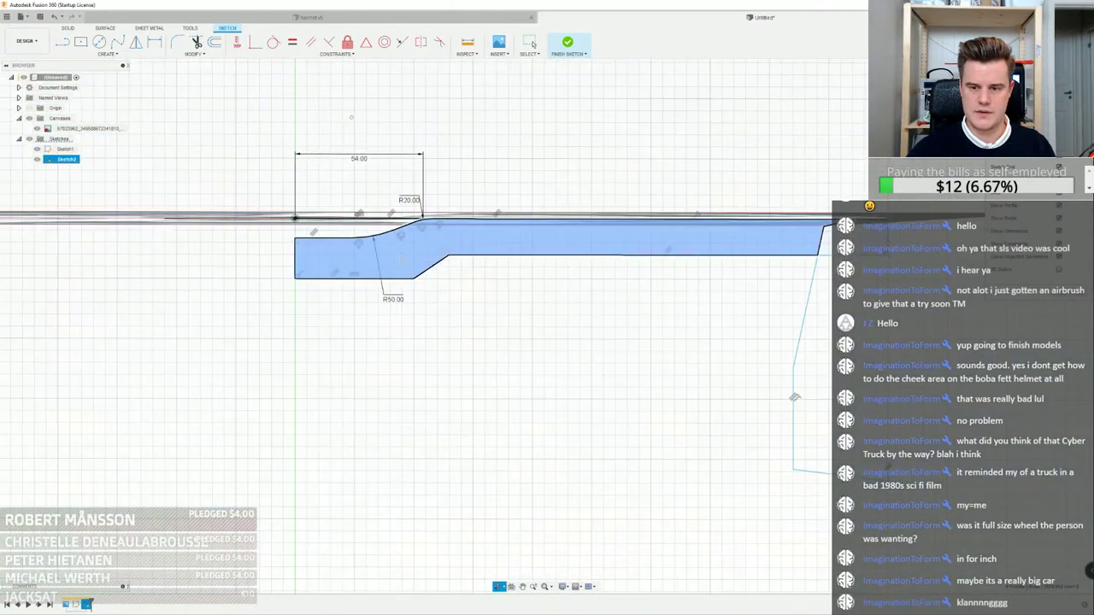
left_click(530, 43)
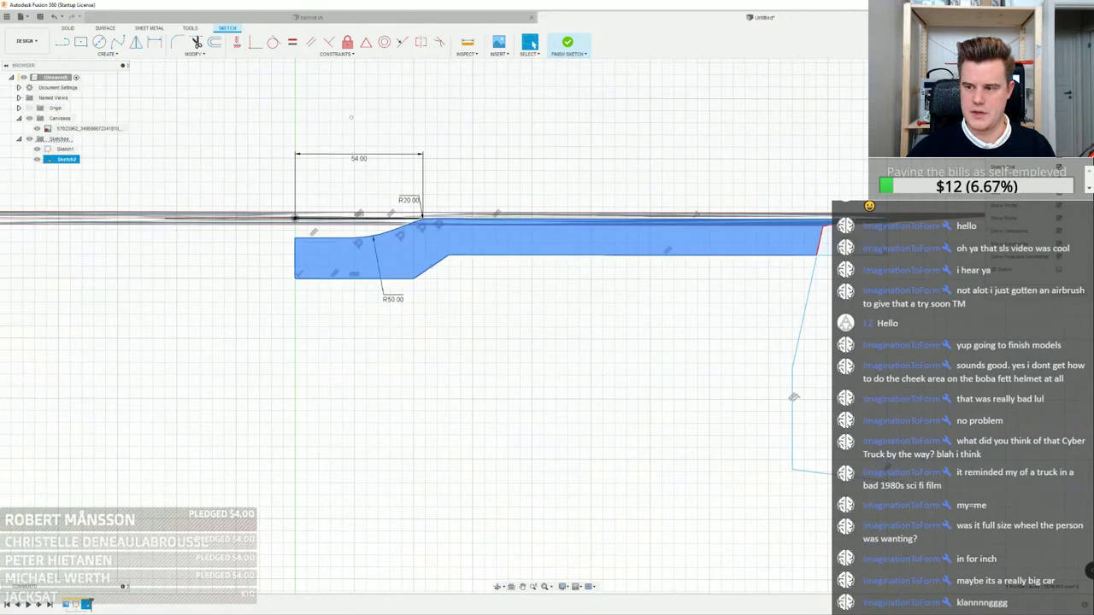
left_click(508, 315)
scroll(447, 264, "up", 5)
left_click(175, 43)
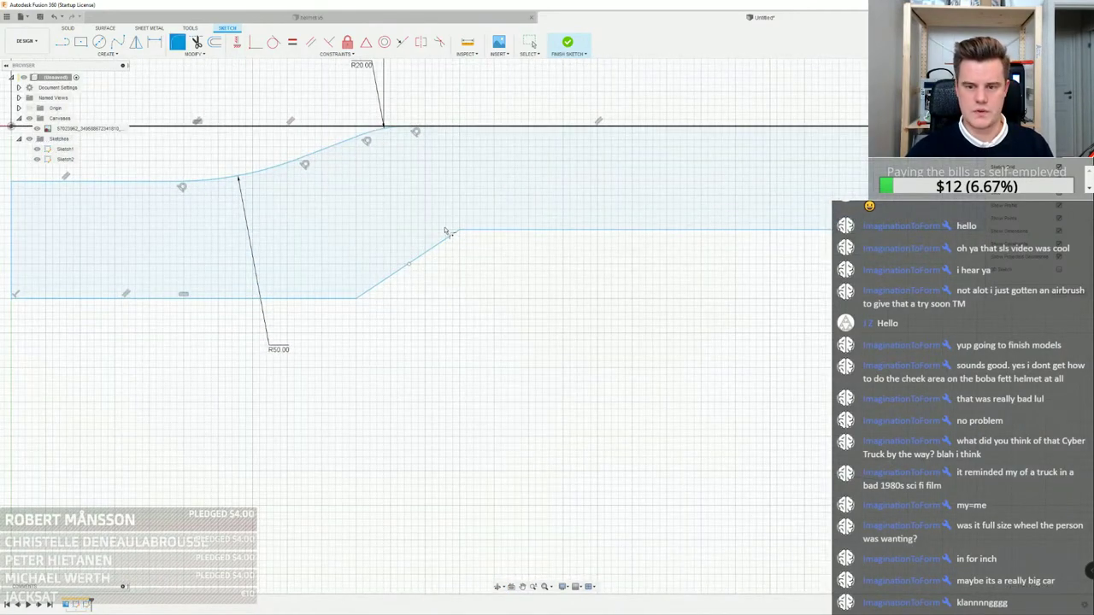
left_click(460, 231)
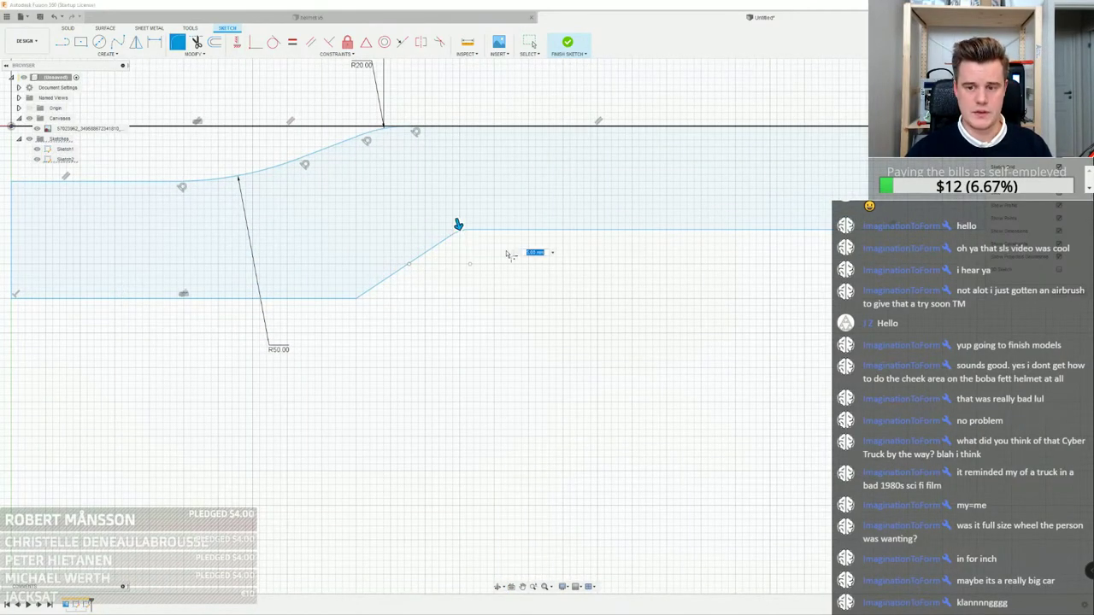
left_click(358, 302)
key("Return")
scroll(563, 368, "down", 5)
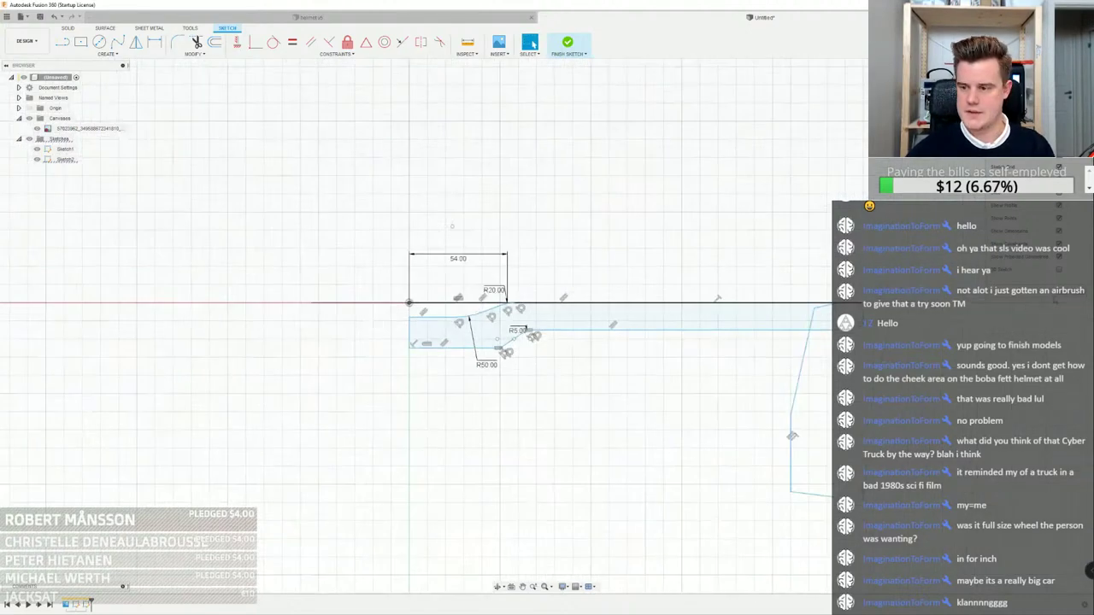
Finish the sketch and select the closed hub and spoke profile
left_click(567, 42)
left_click(473, 349)
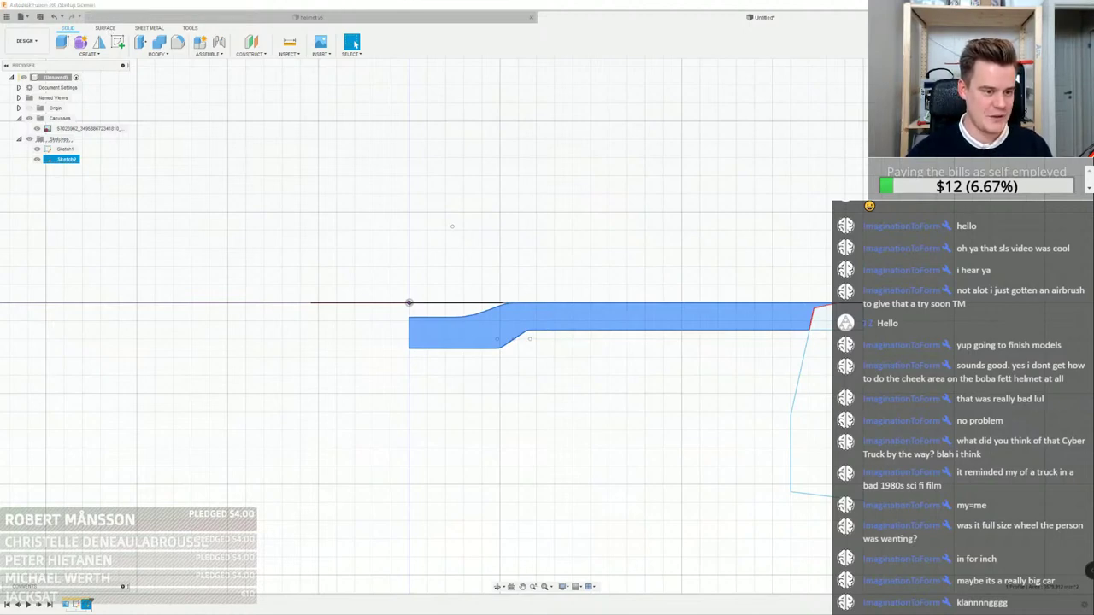
Switch to the browser, open the YouTube Studio livestream dashboard and move its window off this screen
key("alt+Tab")
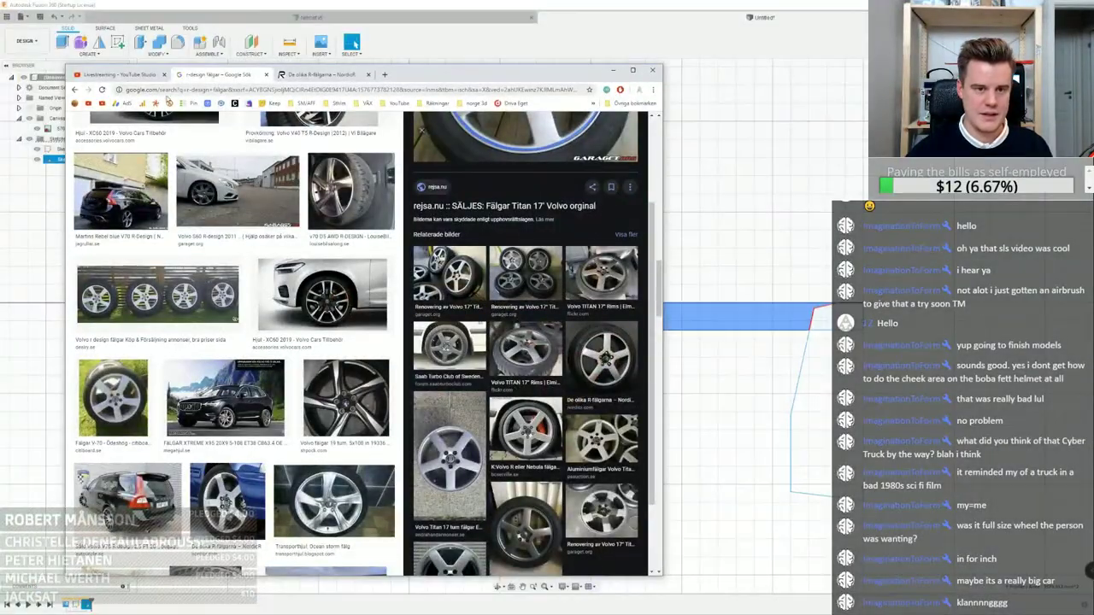
left_click(113, 76)
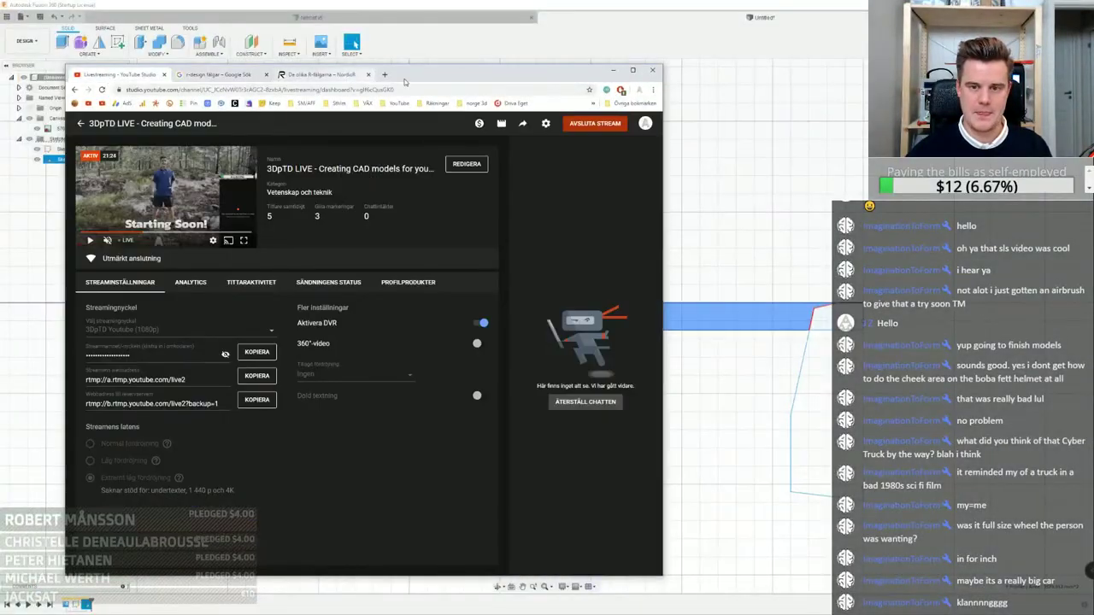
left_click_drag(430, 79, 0, 99)
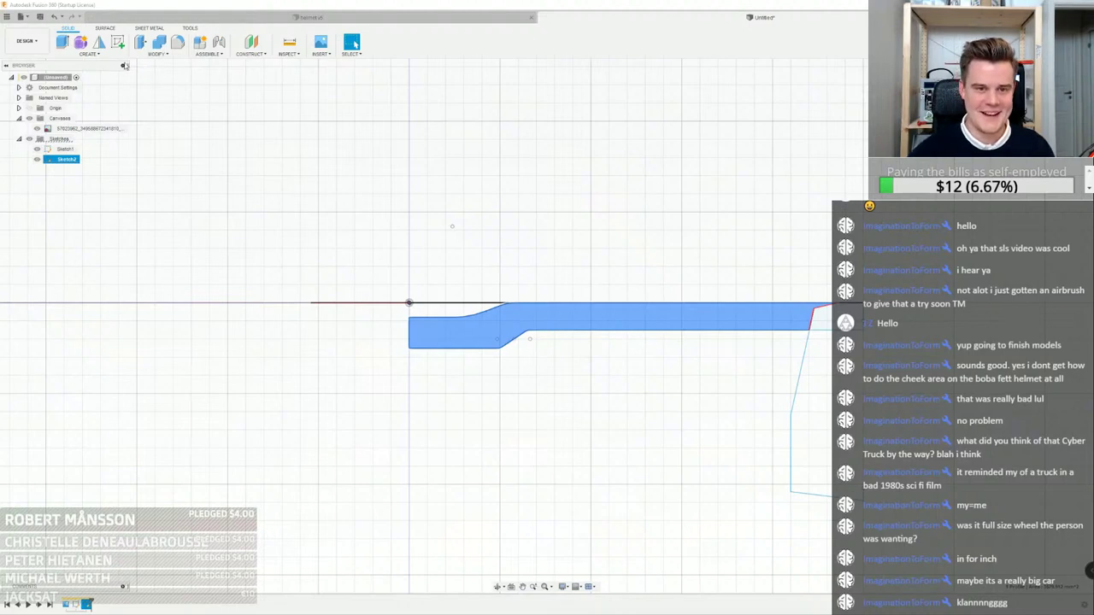
Revolve the closed hub and spoke profile a full 360 degrees about the vertical wheel axis
left_click(88, 53)
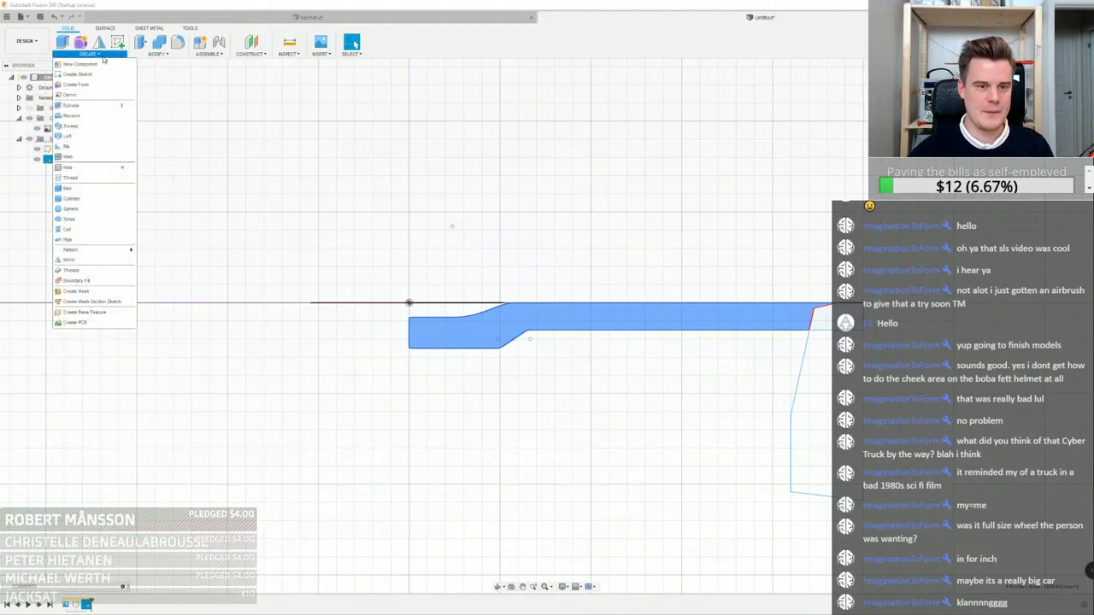
left_click(112, 117)
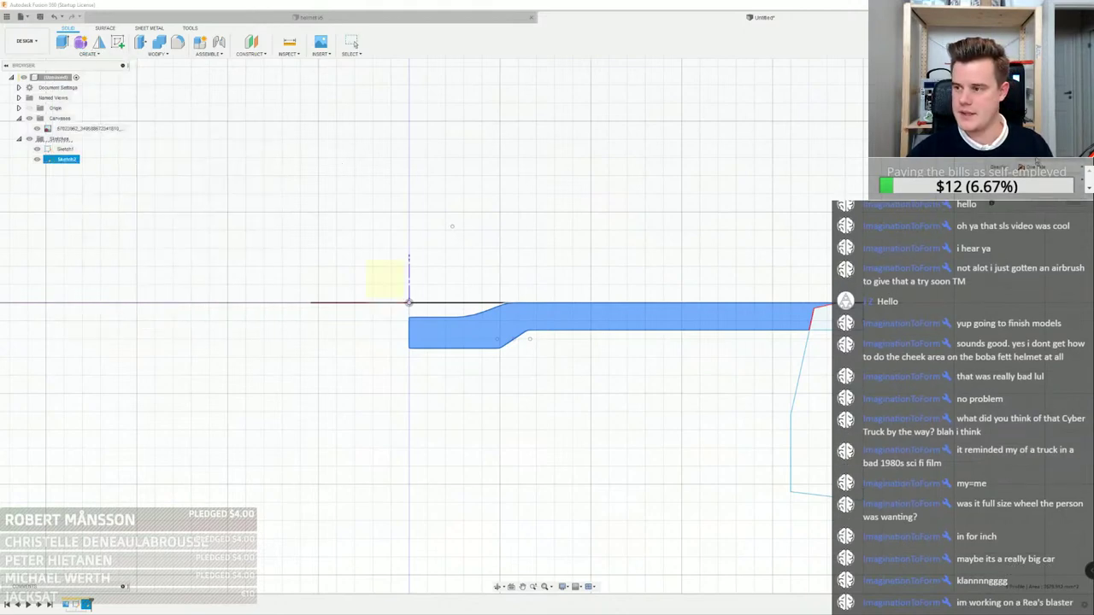
left_click(410, 340)
scroll(471, 314, "down", 3)
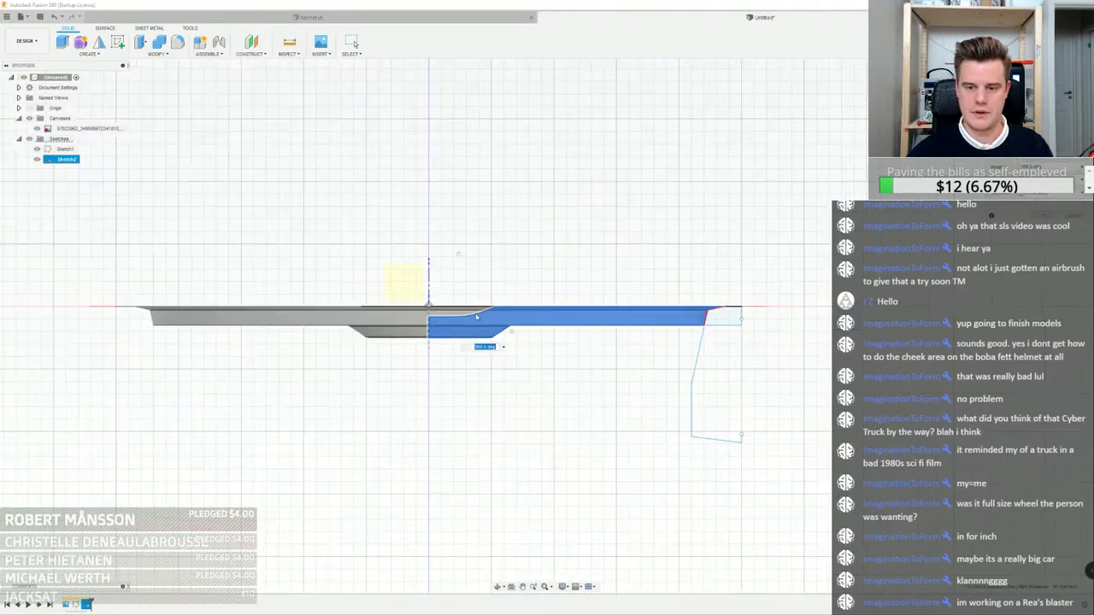
middle_click_drag(476, 317, 563, 367, "shift")
scroll(564, 367, "down", 2)
scroll(500, 316, "up", 4)
middle_click_drag(501, 321, 498, 305, "shift")
mouse_move(505, 265)
middle_mouse_down("shift")
mouse_move(501, 223)
mouse_move(516, 277)
middle_mouse_up("shift")
scroll(542, 336, "up", 4)
scroll(493, 314, "down", 4)
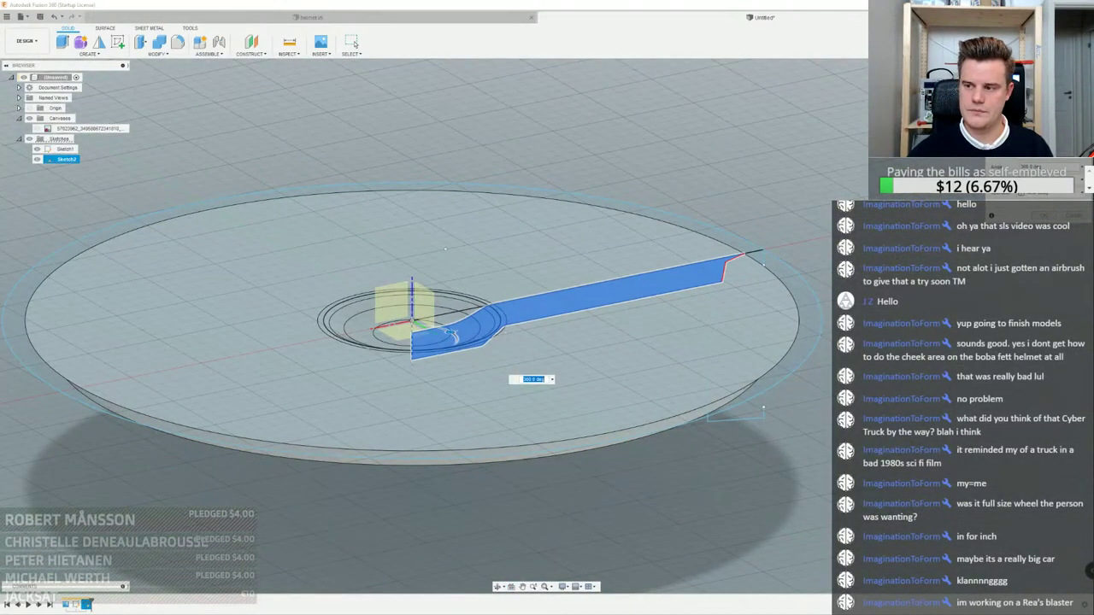
key("Return")
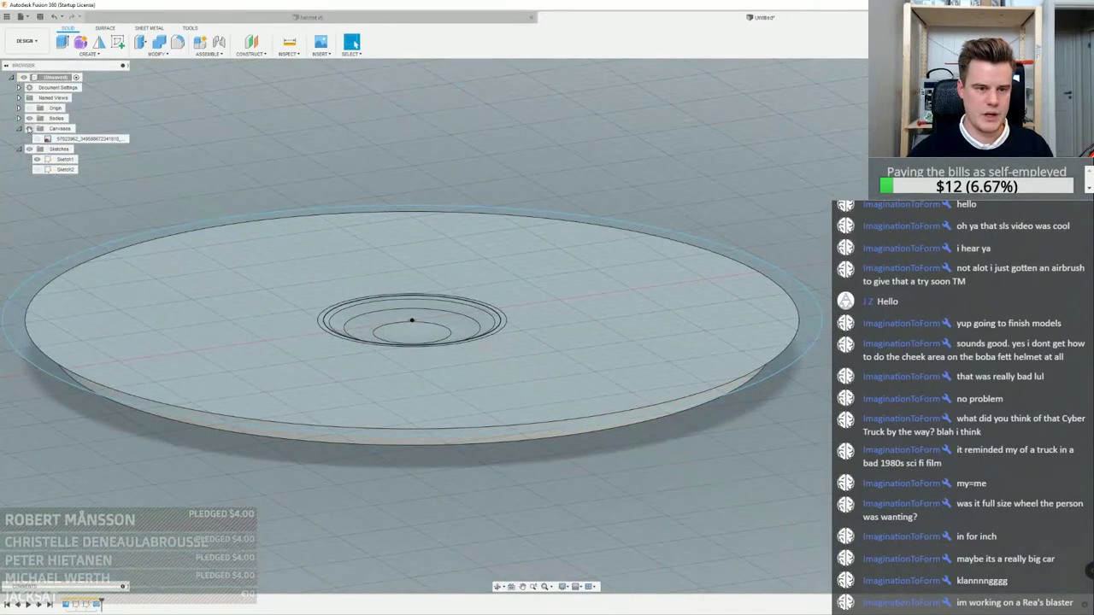
Hide the revolved hub body and show the cross-section sketch again
left_click(19, 118)
left_click(39, 128)
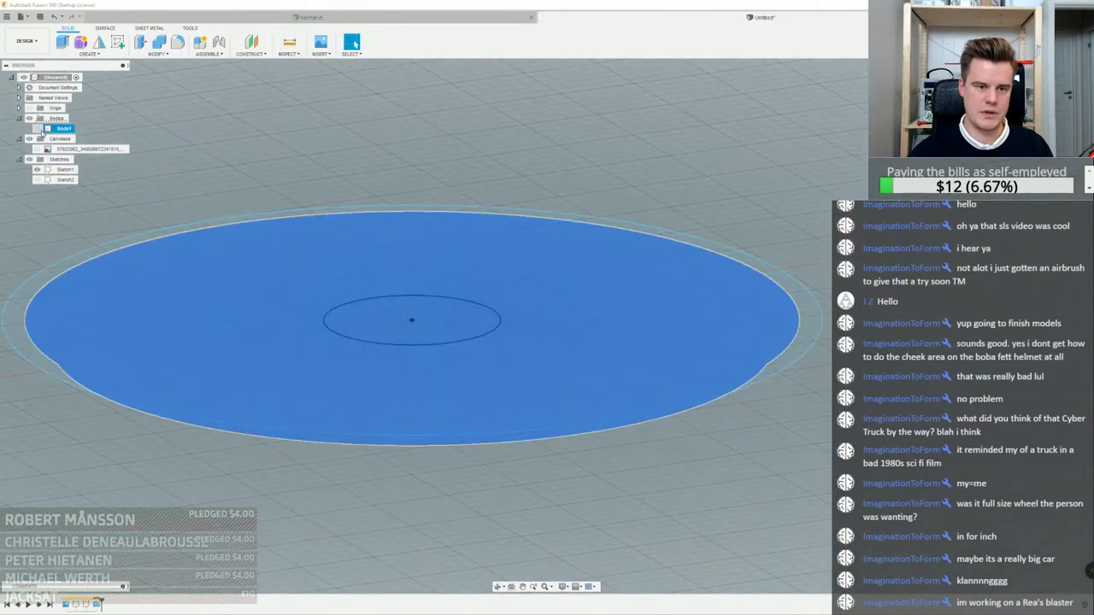
left_click(38, 179)
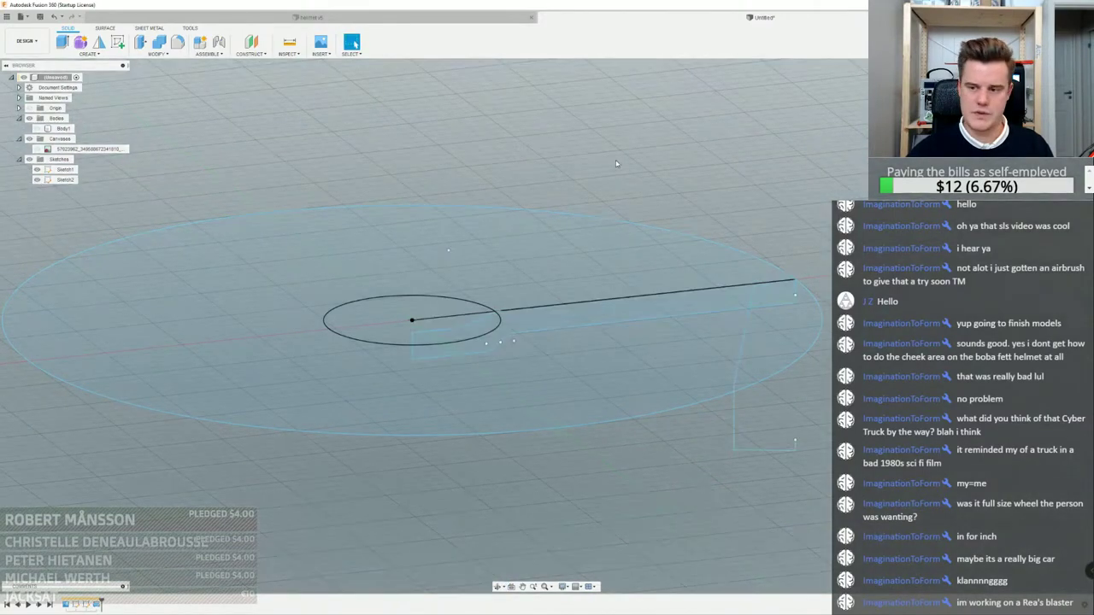
Examine the open rim outline in a side-on view, selecting its connected lines
middle_click_drag(871, 270, 714, 243)
scroll(714, 243, "up", 3)
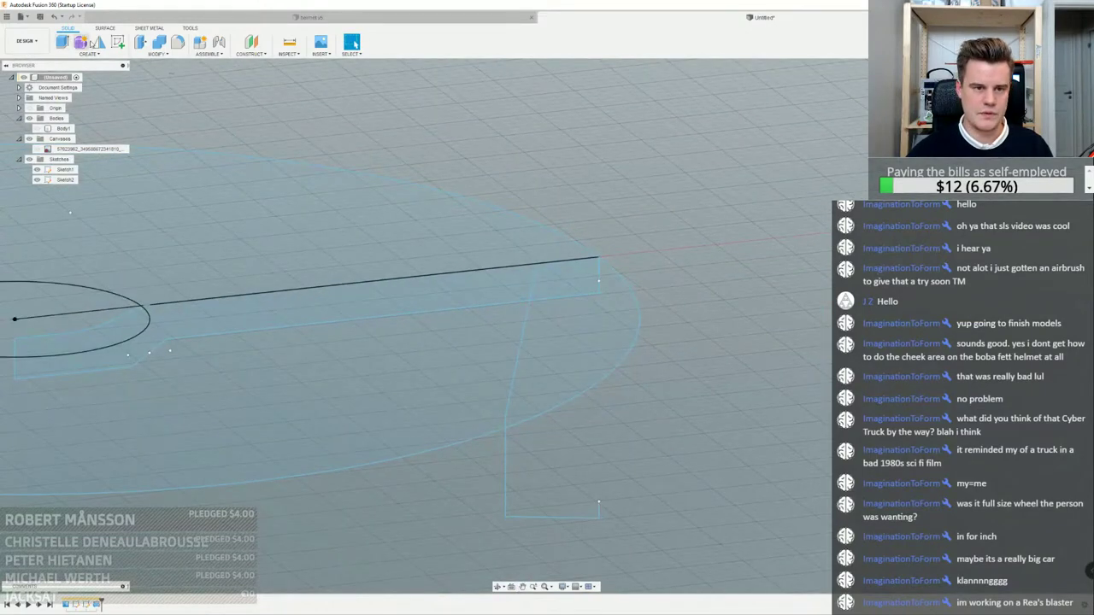
double_click(507, 473)
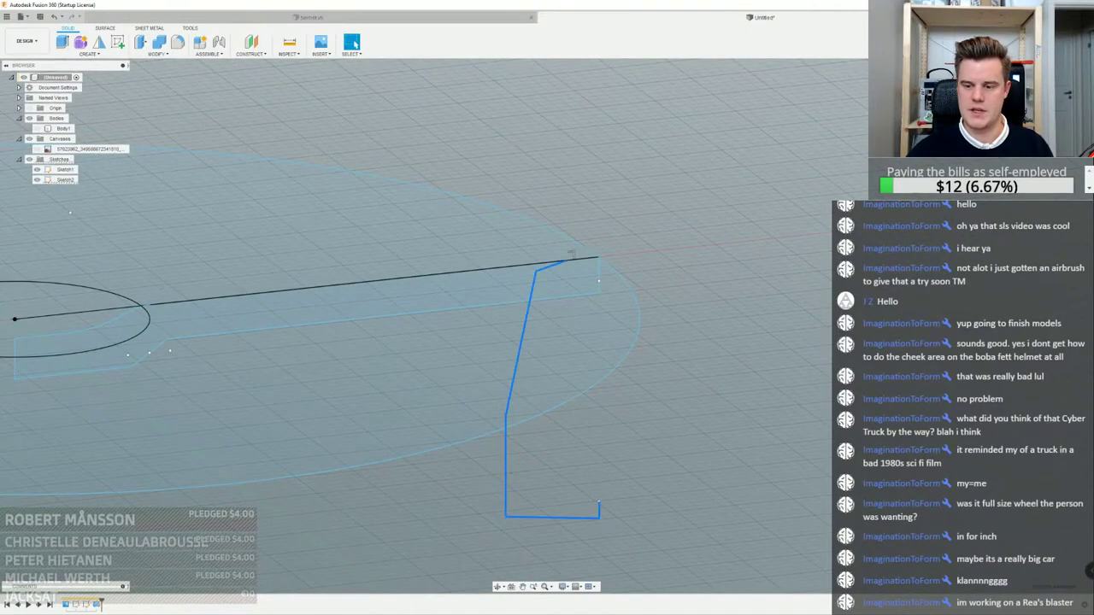
left_click(1051, 101)
scroll(544, 202, "down", 3)
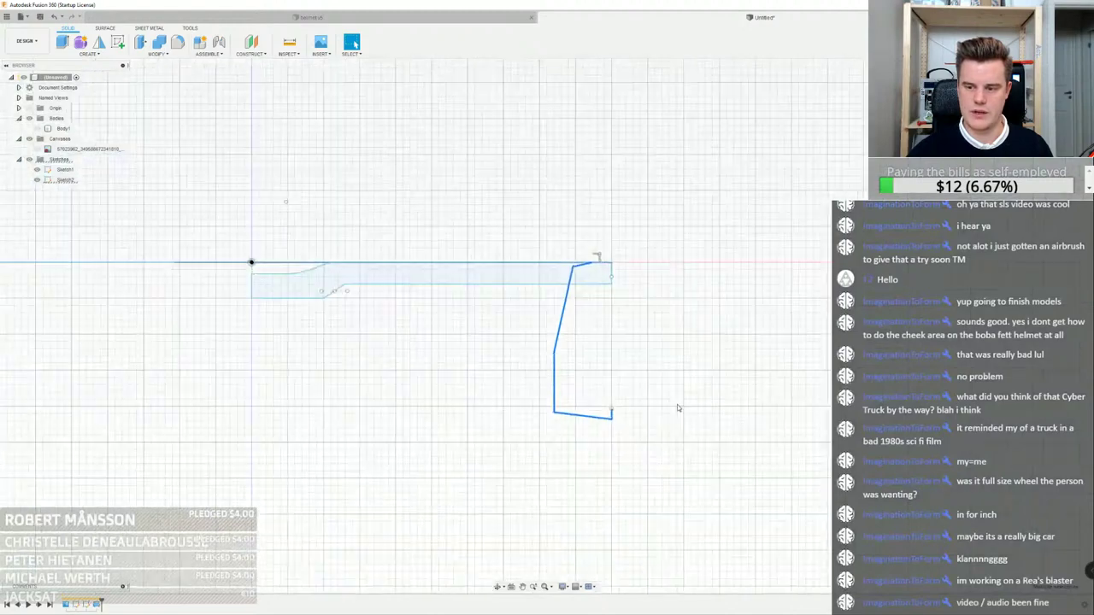
scroll(648, 382, "up", 5)
left_click(595, 340)
scroll(594, 340, "down", 3)
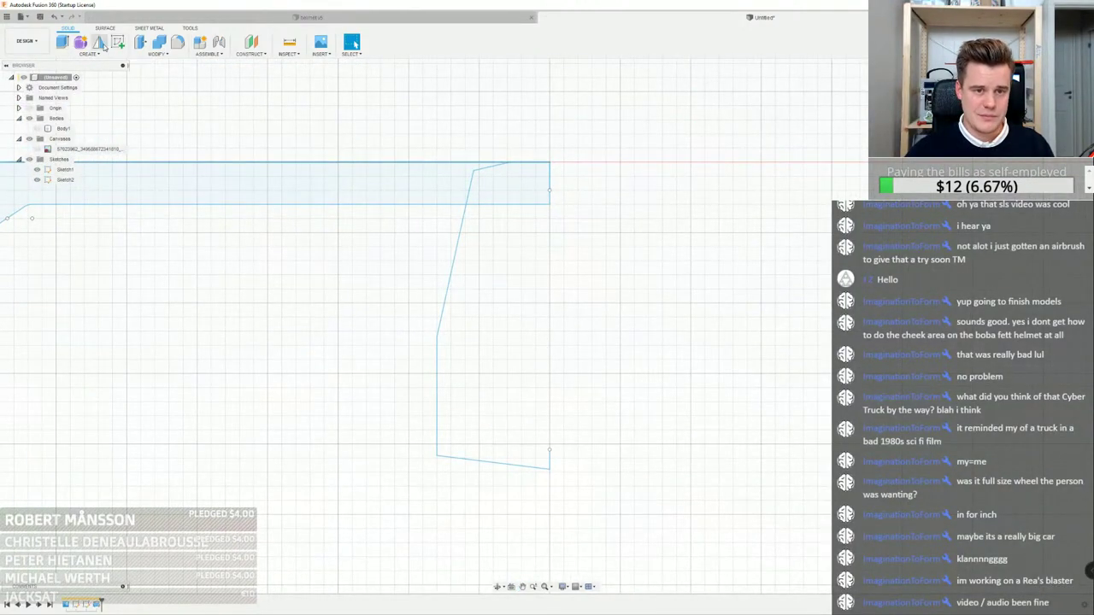
double_click(461, 237)
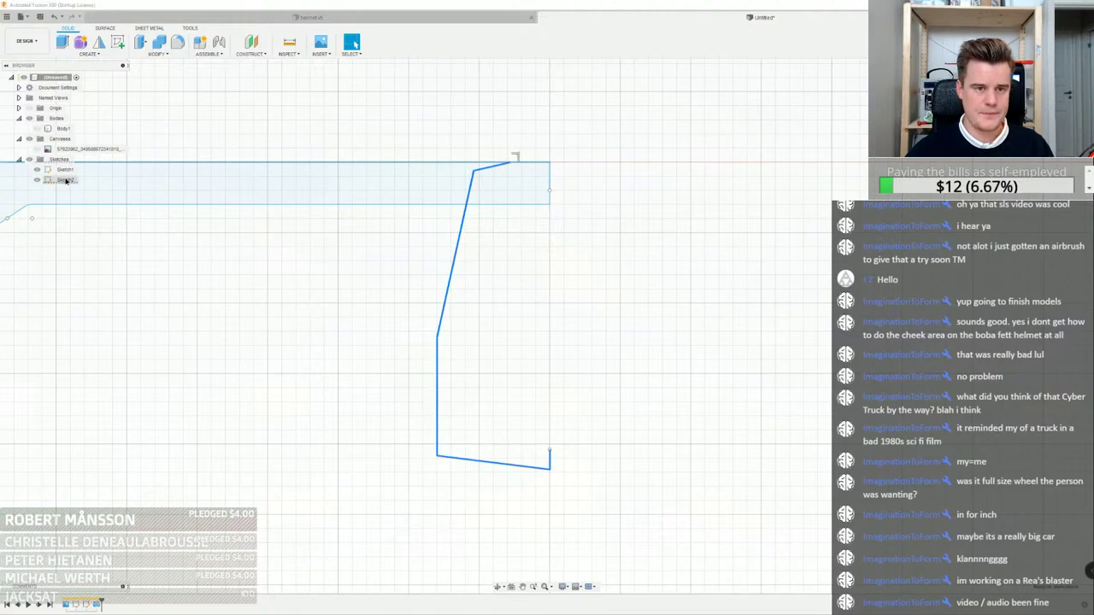
Close the rim profile with connected lines running about 5 mm inward from the upper lip, straight down, and back out to the lower lip
left_click(63, 42)
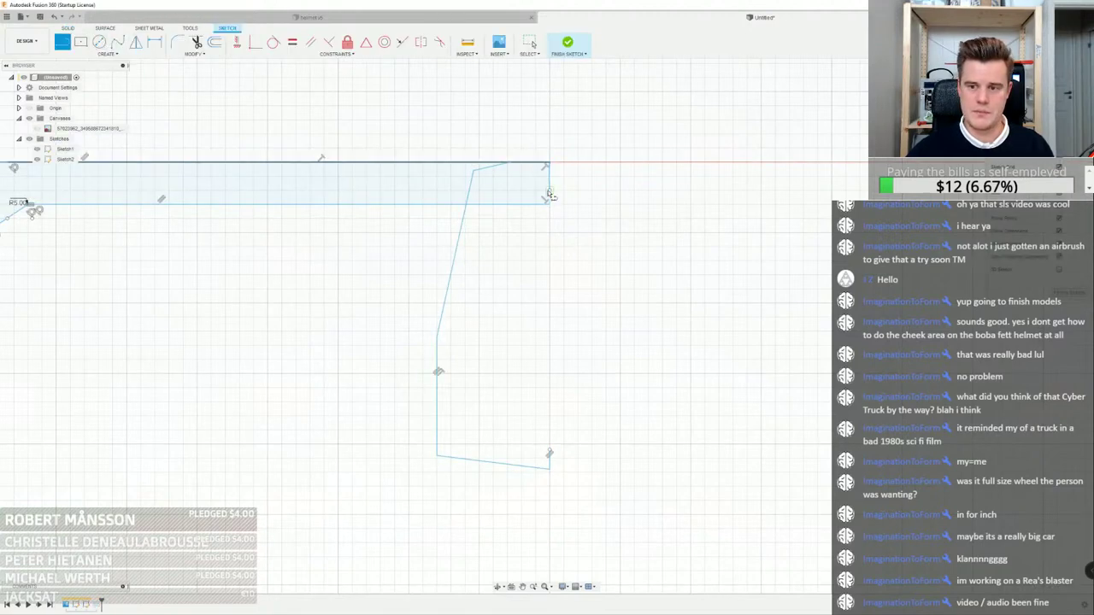
left_click(536, 190)
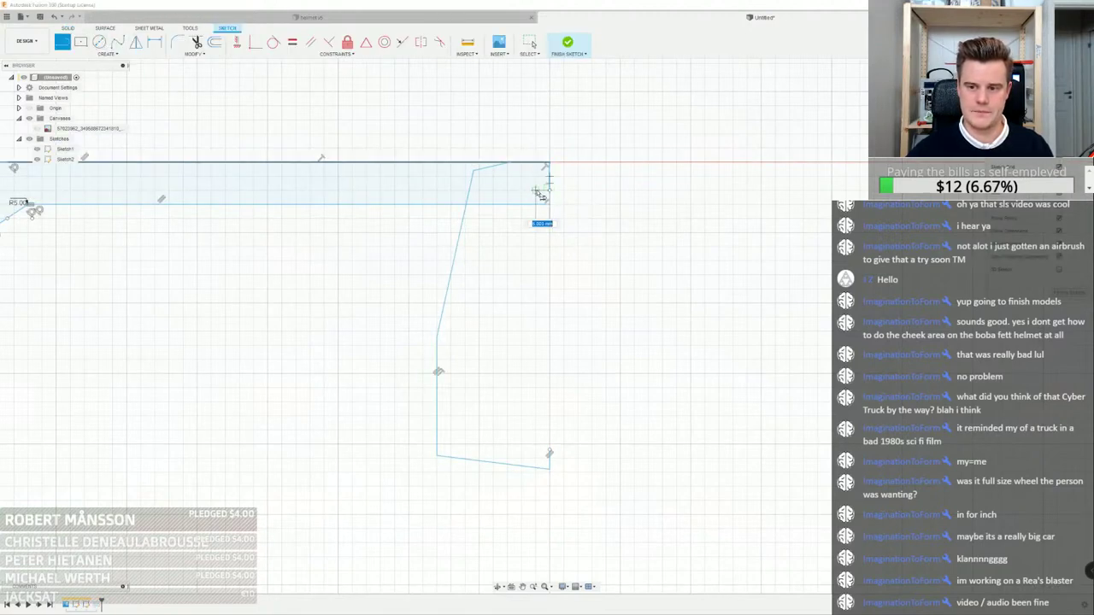
left_click(536, 444)
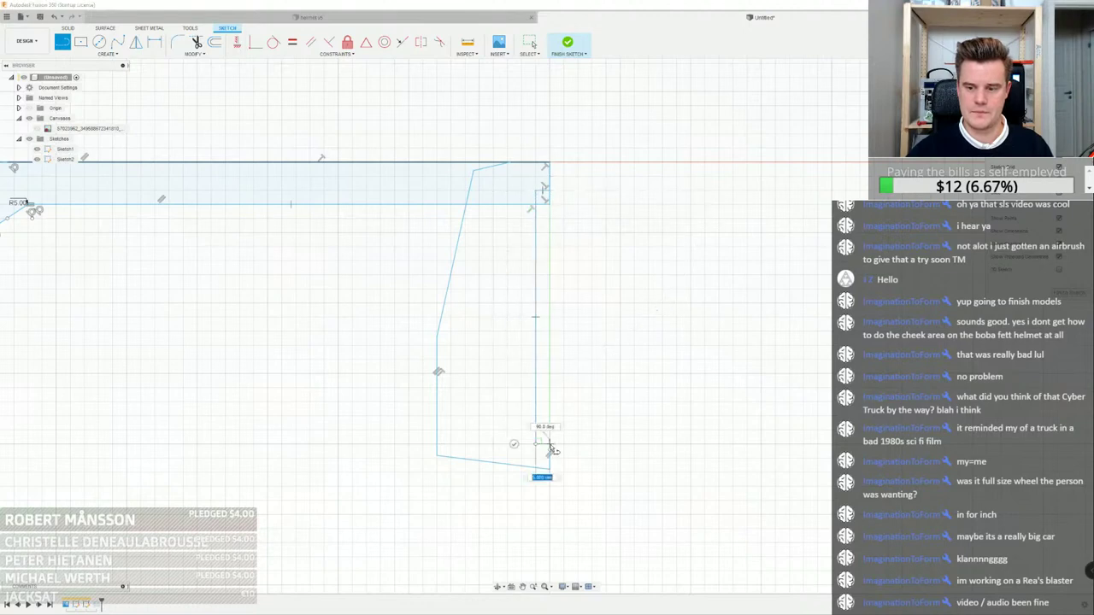
left_click(549, 444)
right_click(567, 446)
left_click(591, 446)
left_click(490, 378)
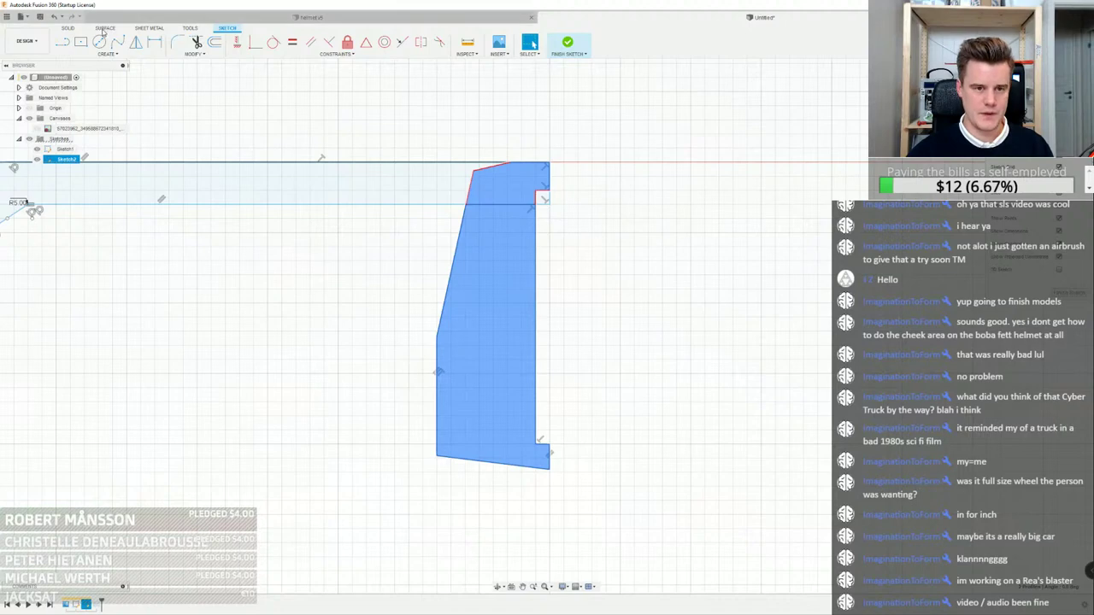
left_click(68, 28)
left_click(88, 54)
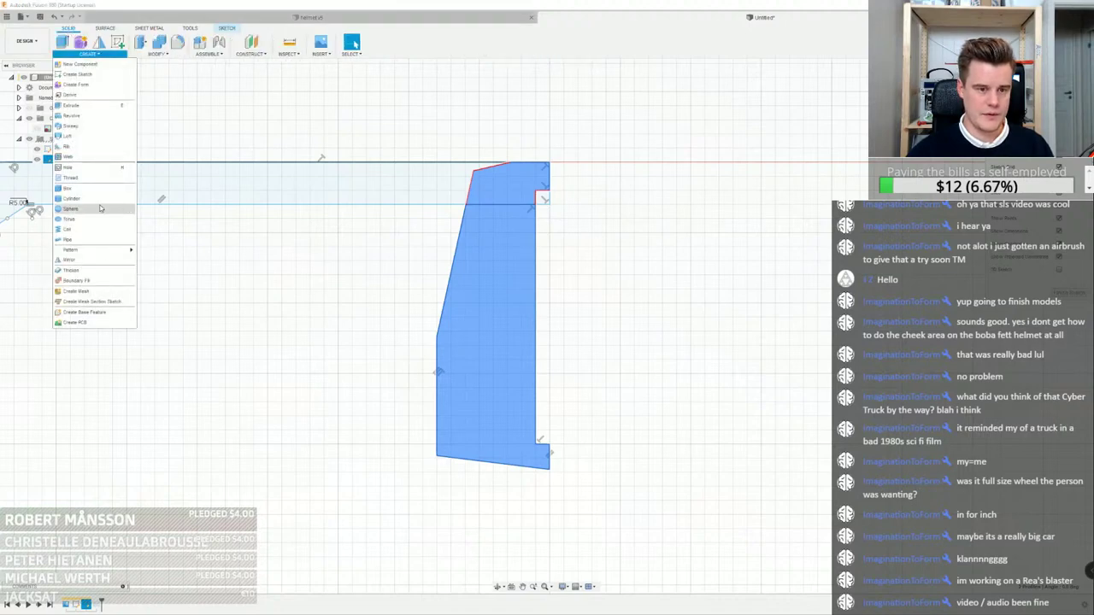
left_click(84, 117)
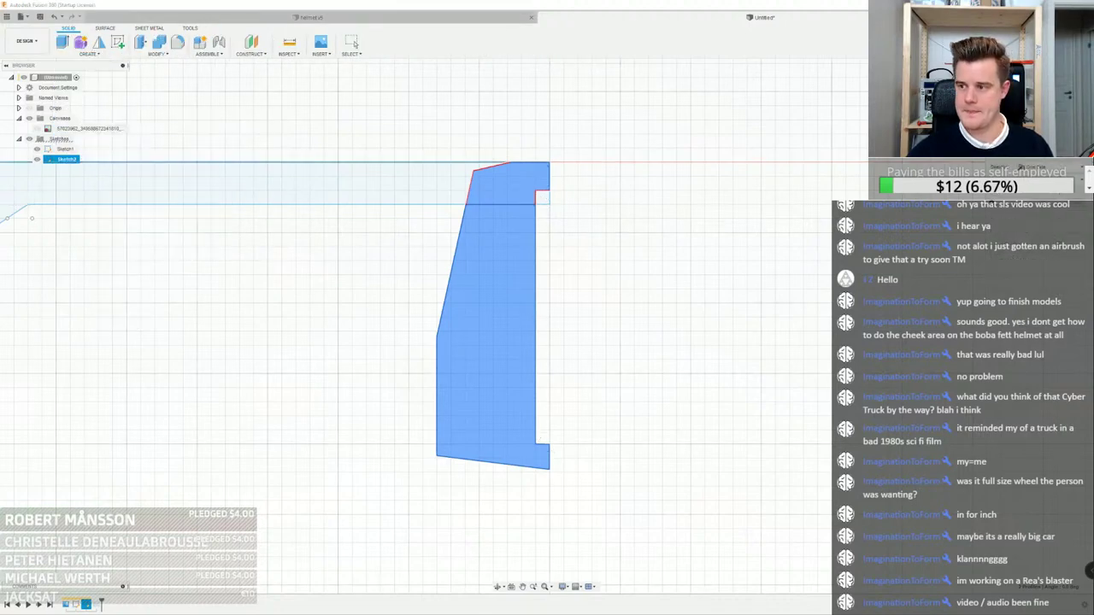
scroll(705, 259, "down", 5)
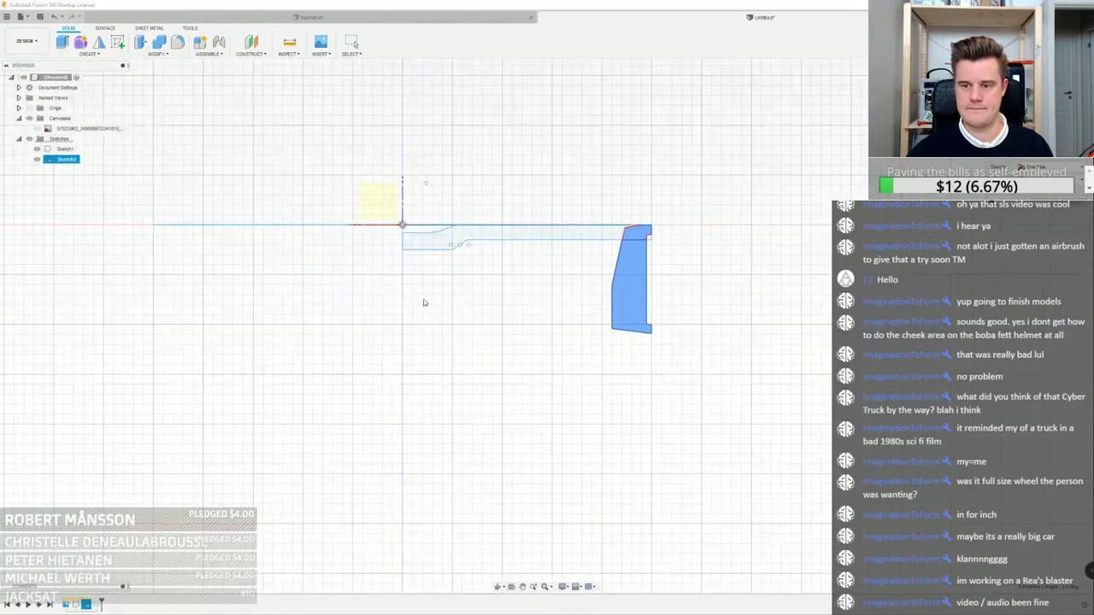
left_click(403, 210)
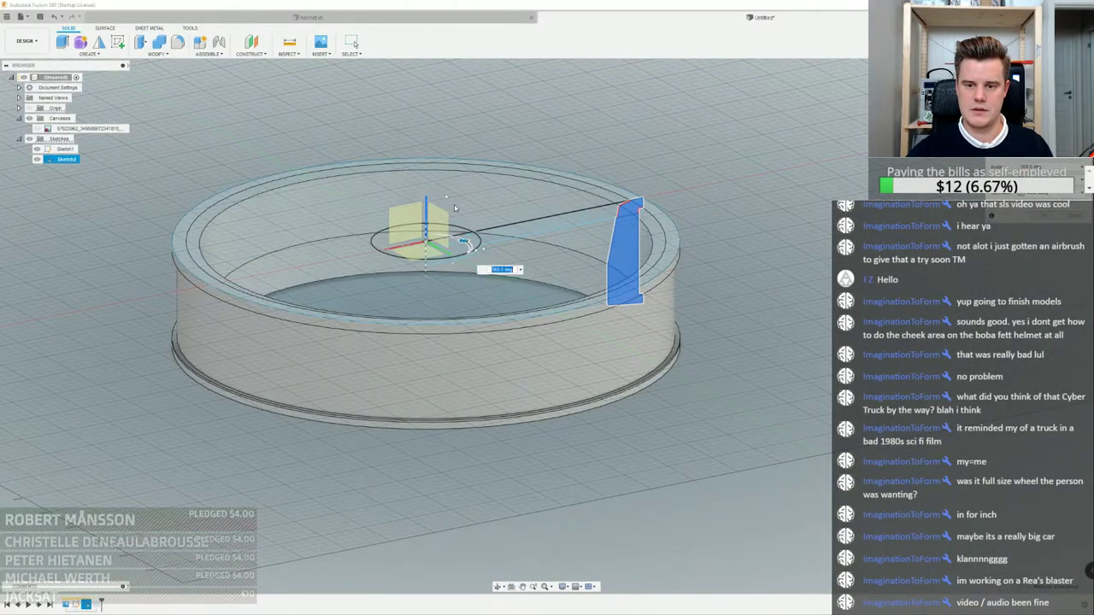
middle_click_drag(669, 259, 707, 280, "shift")
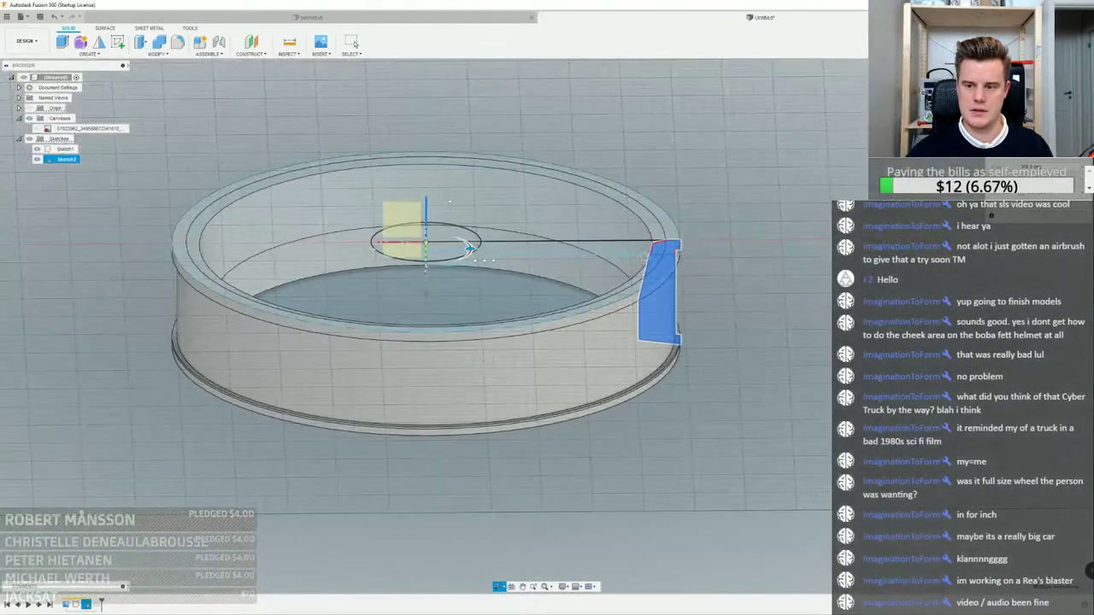
scroll(707, 279, "up", 3)
key("Escape")
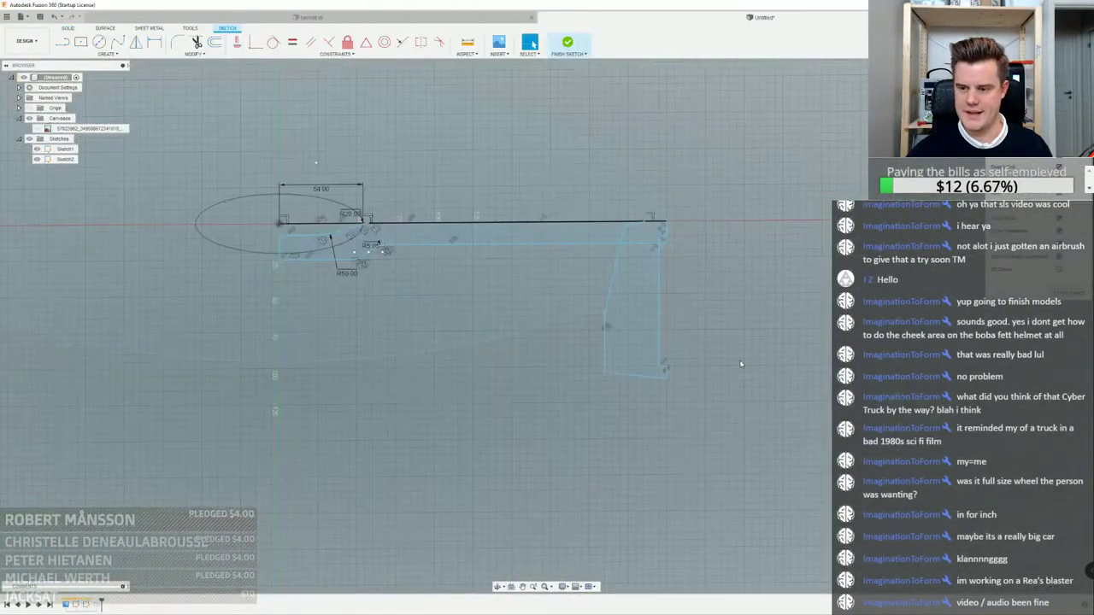
scroll(645, 369, "up", 2)
left_click_drag(618, 390, 622, 450)
key("ctrl+z")
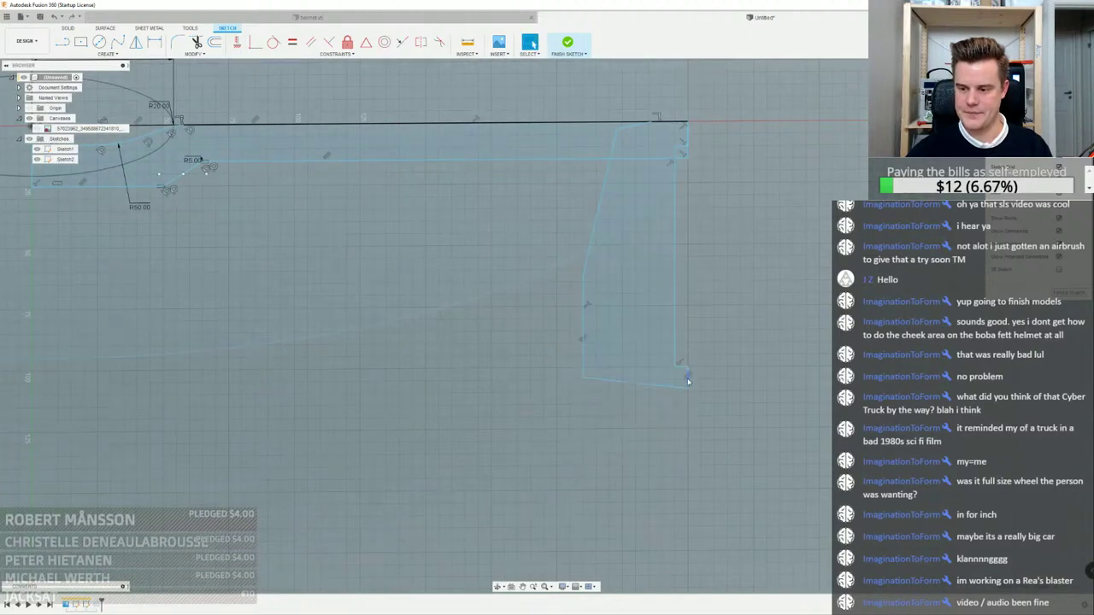
Move the rim's sloped bottom edge and the short horizontal lip line down together to widen the rim
left_click(671, 387, "ctrl")
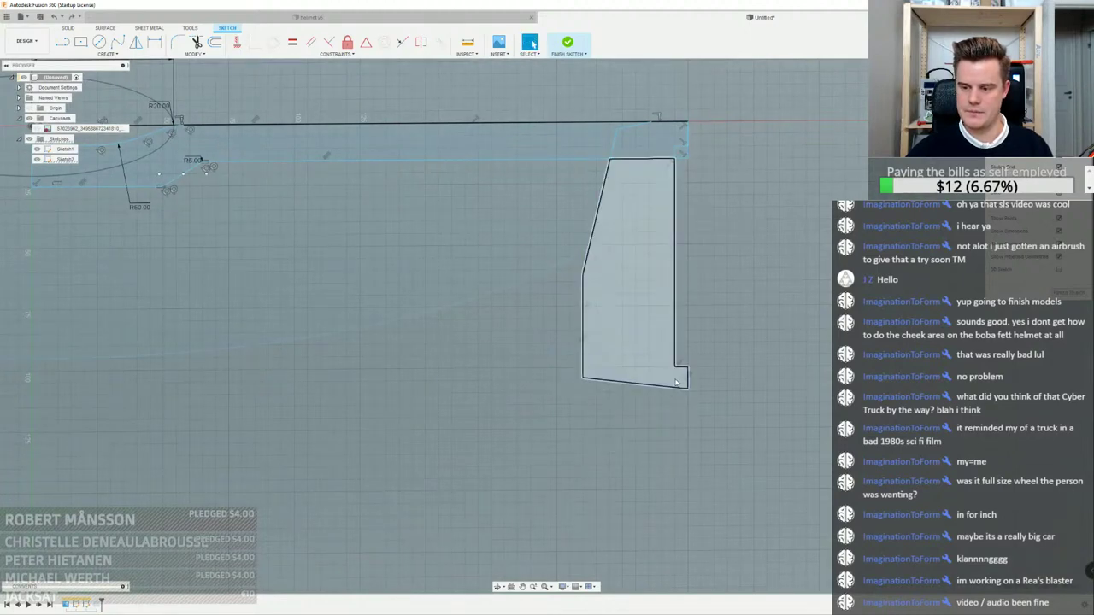
left_click(683, 374)
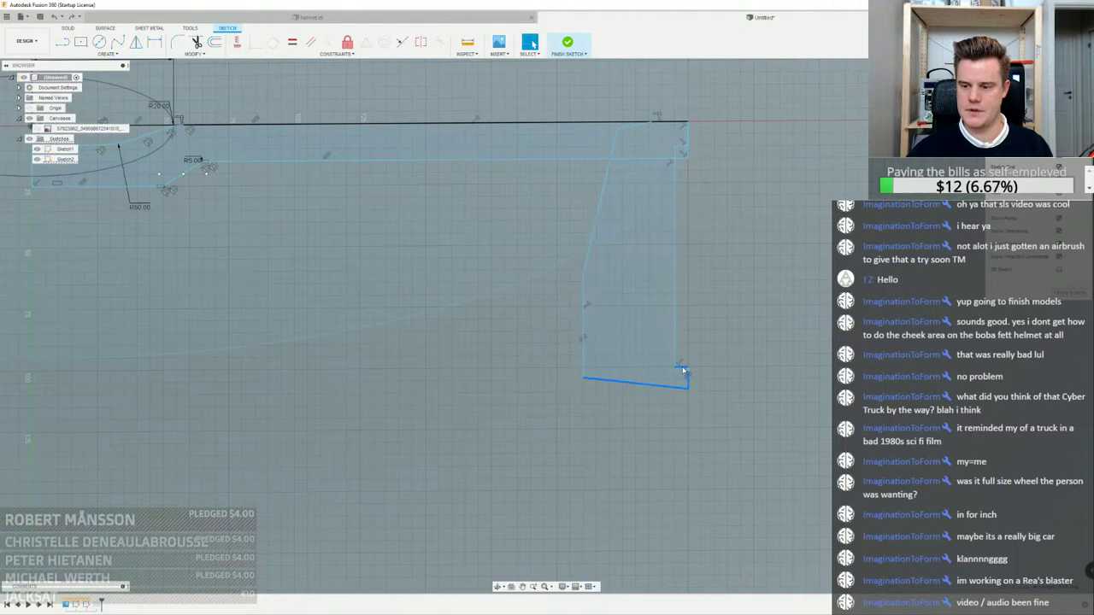
left_click_drag(684, 370, 683, 446)
left_click(721, 433)
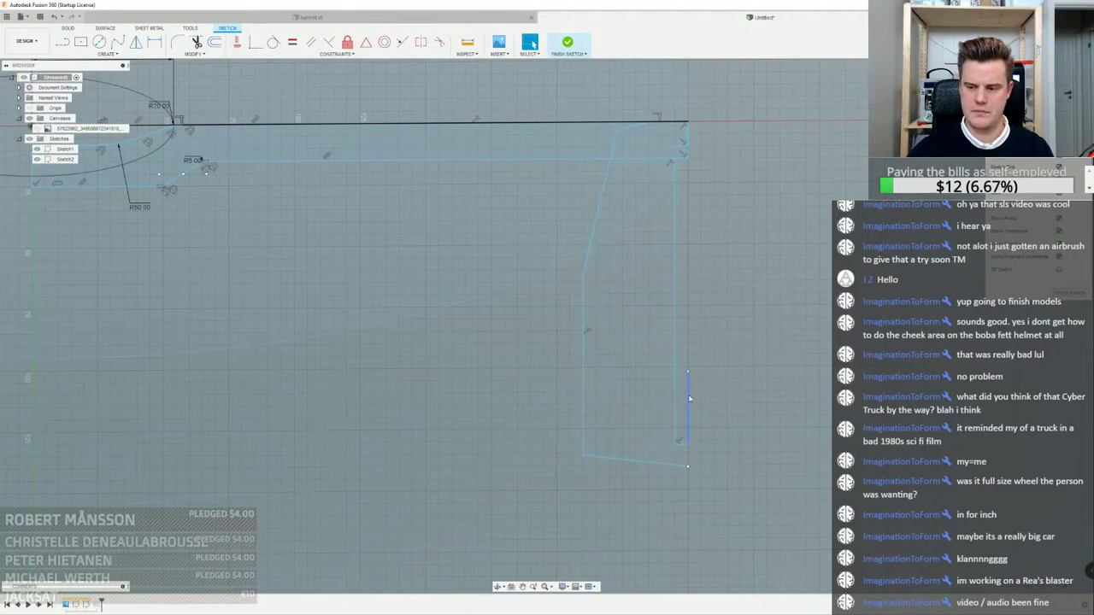
Delete the overlong vertical line at the lower lip and close the gap with a new short vertical line
left_click(689, 398)
left_click(724, 382)
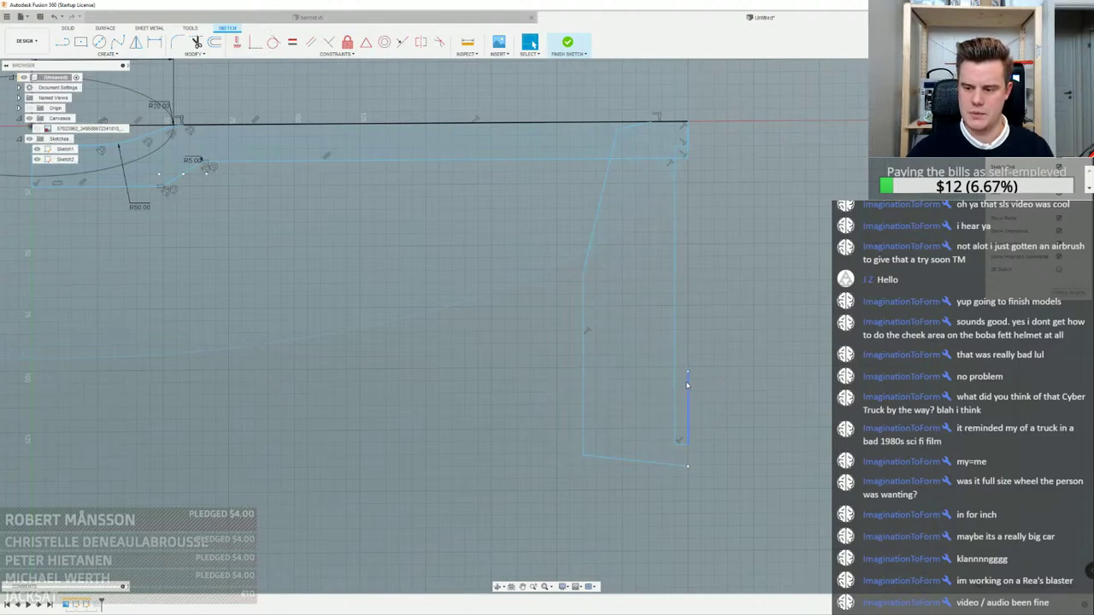
key("l")
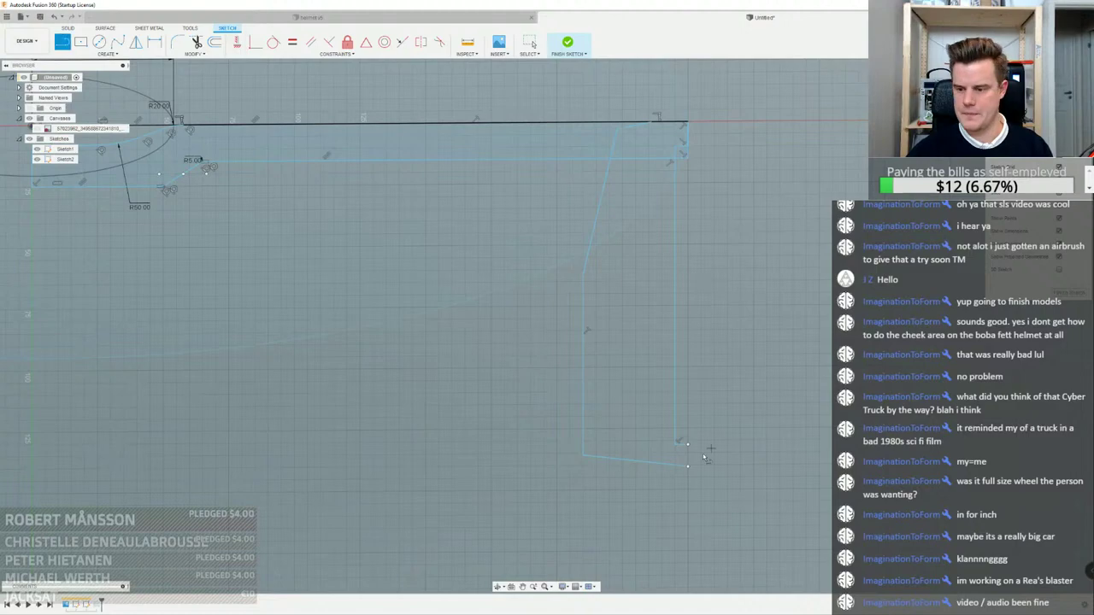
left_click(688, 444)
left_click(688, 466)
right_click(710, 449)
left_click(743, 449)
Select the upper and lower regions of the widened rim profile, and finish the sketch
left_click(600, 397)
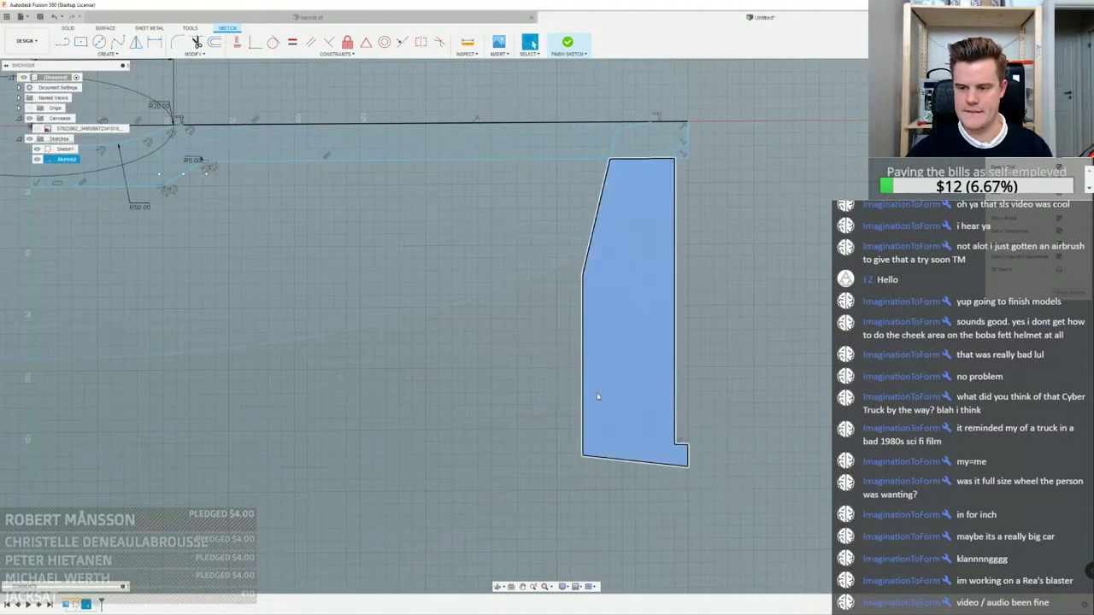
middle_click_drag(645, 149, 664, 217, "shift")
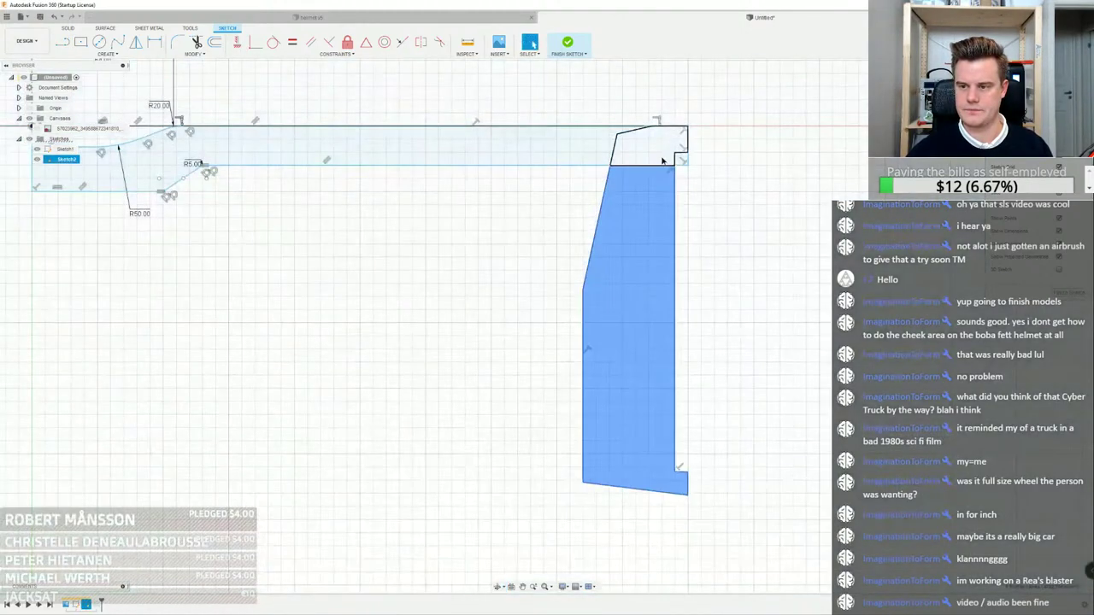
left_click(660, 158, "shift")
scroll(691, 203, "down", 3)
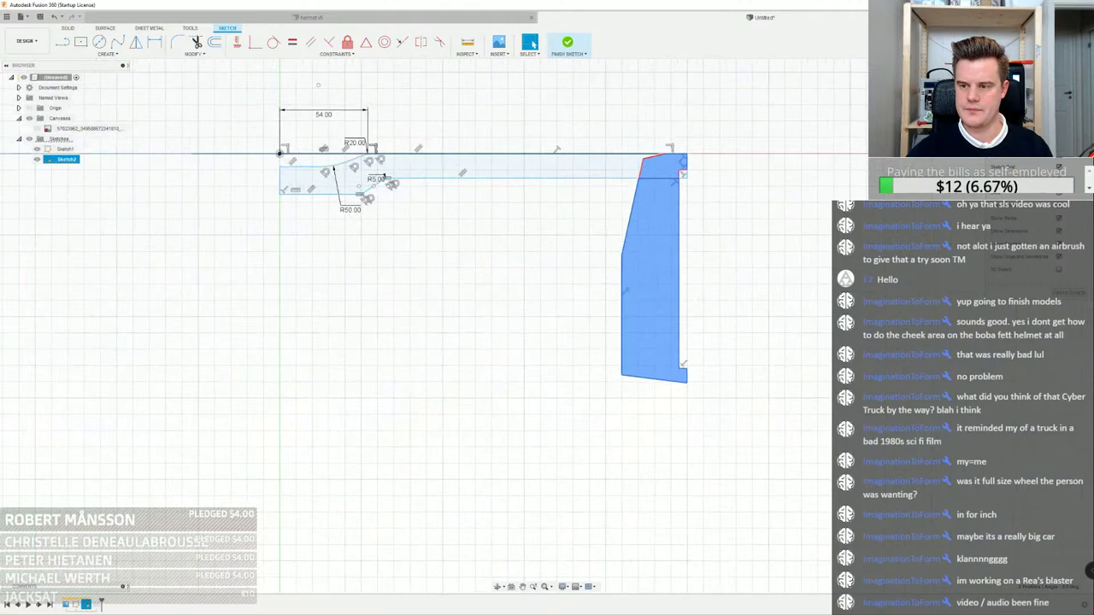
left_click(107, 54)
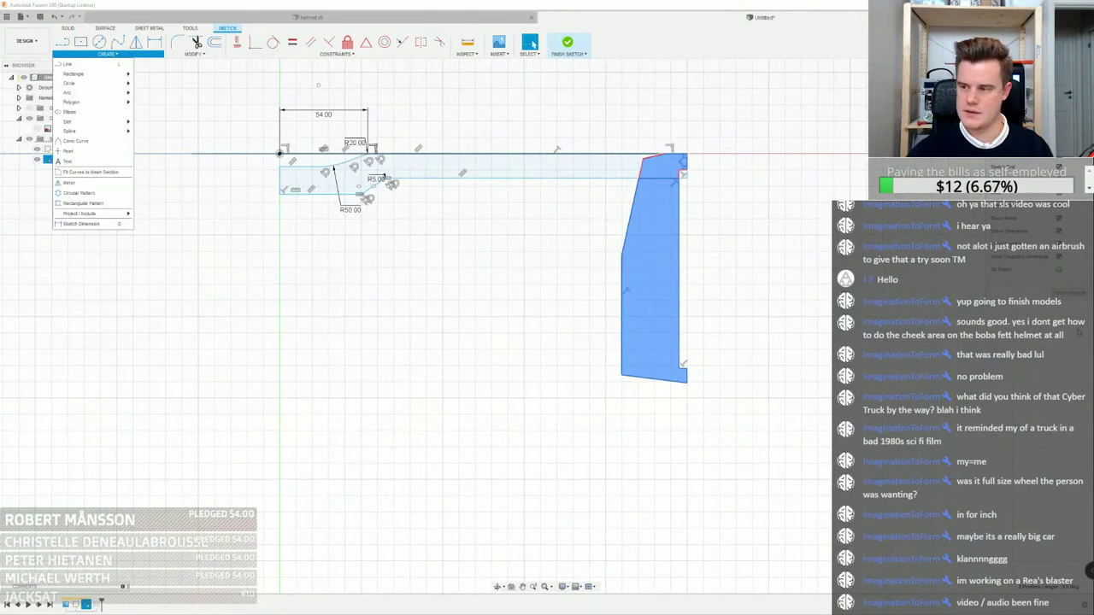
left_click(1068, 293)
left_click(888, 296)
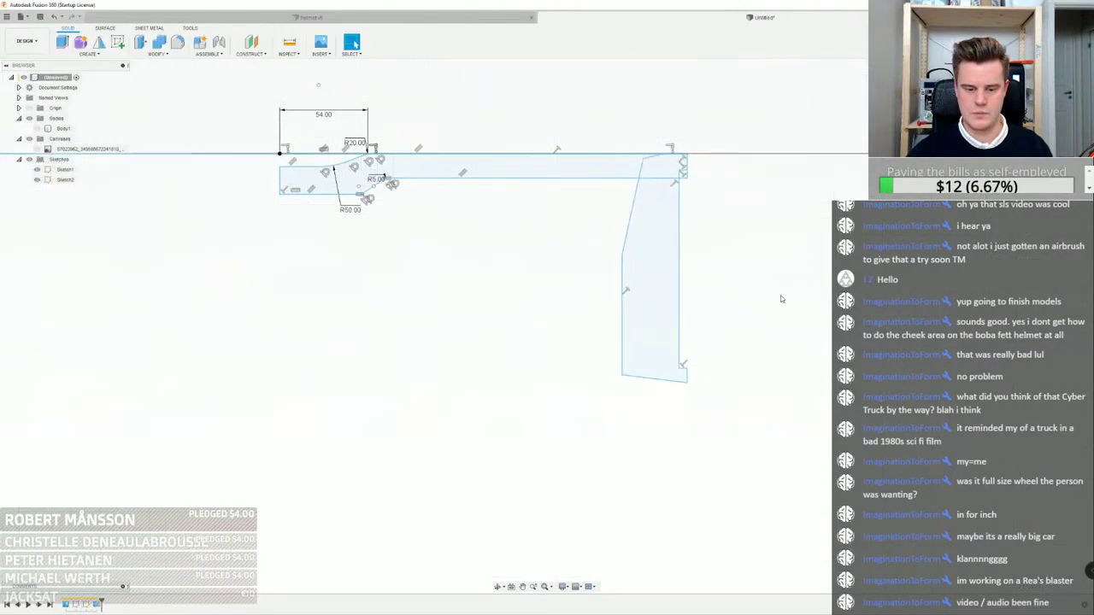
left_click(37, 128)
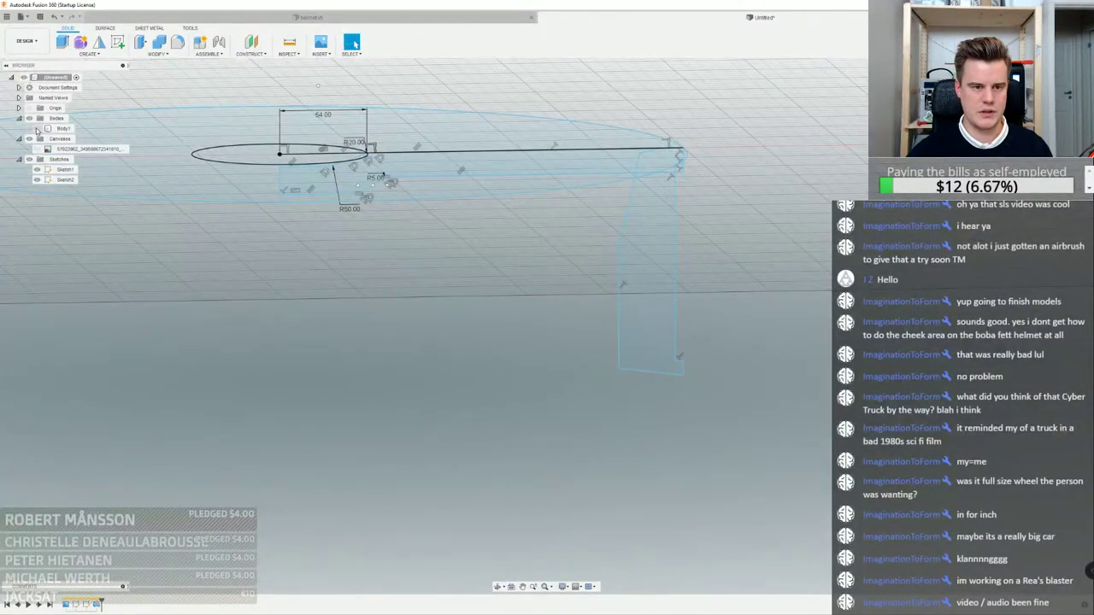
left_click(37, 128)
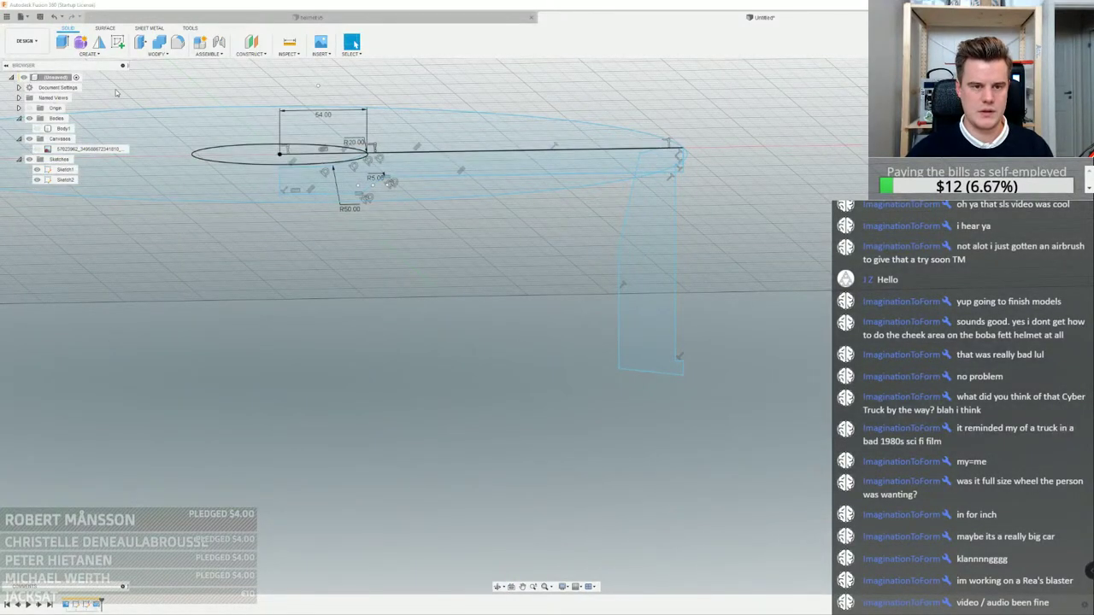
Revolve the selected rim profile a full 360 degrees around the vertical axis through the hub centre as a separate body
left_click(637, 267)
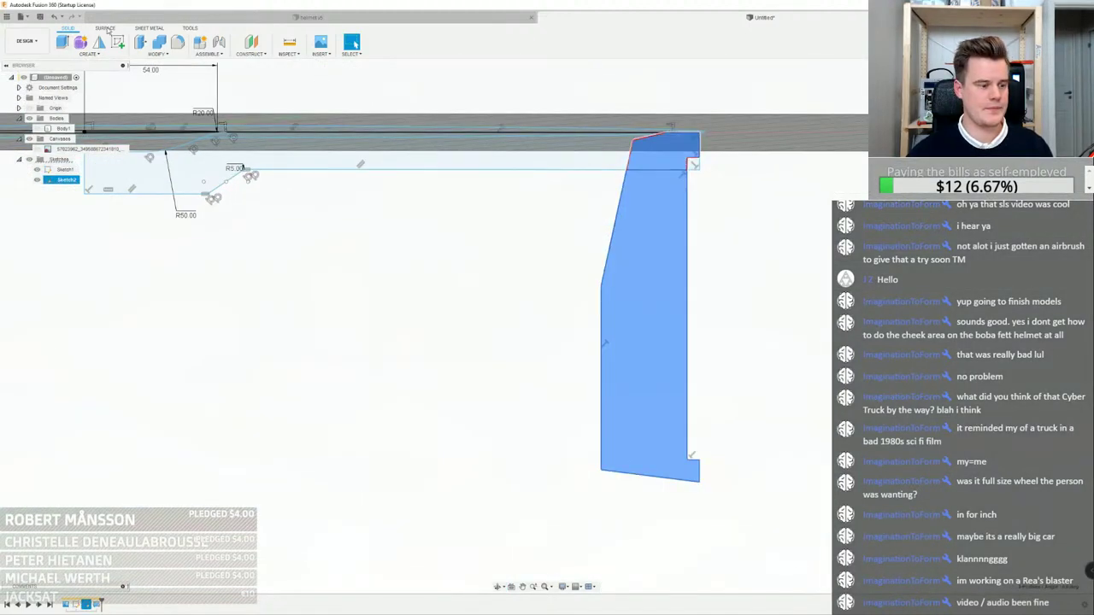
left_click(109, 53)
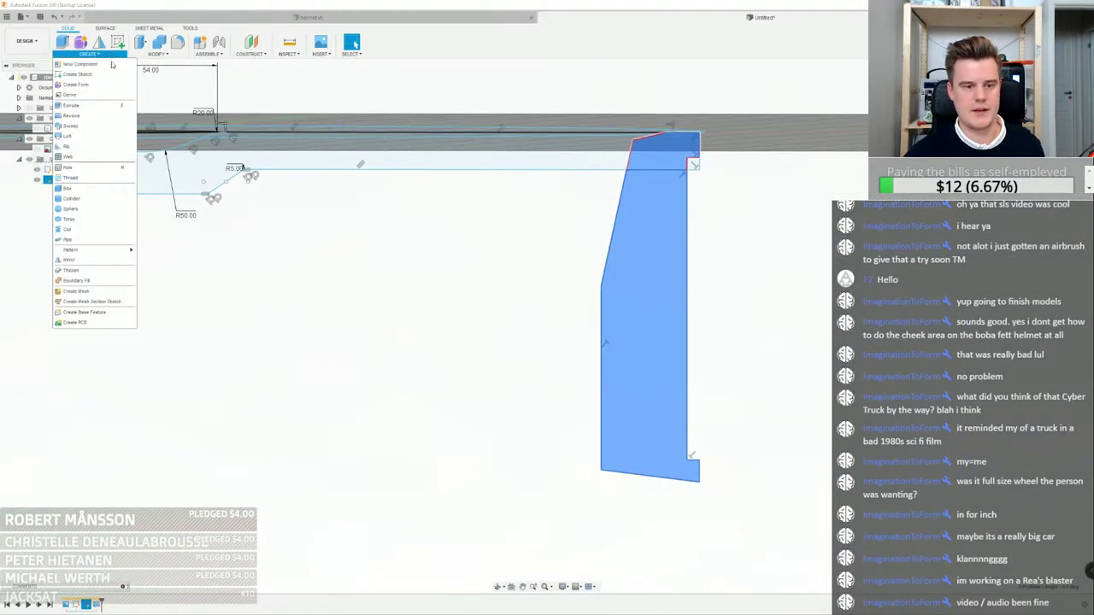
mouse_move(97, 253)
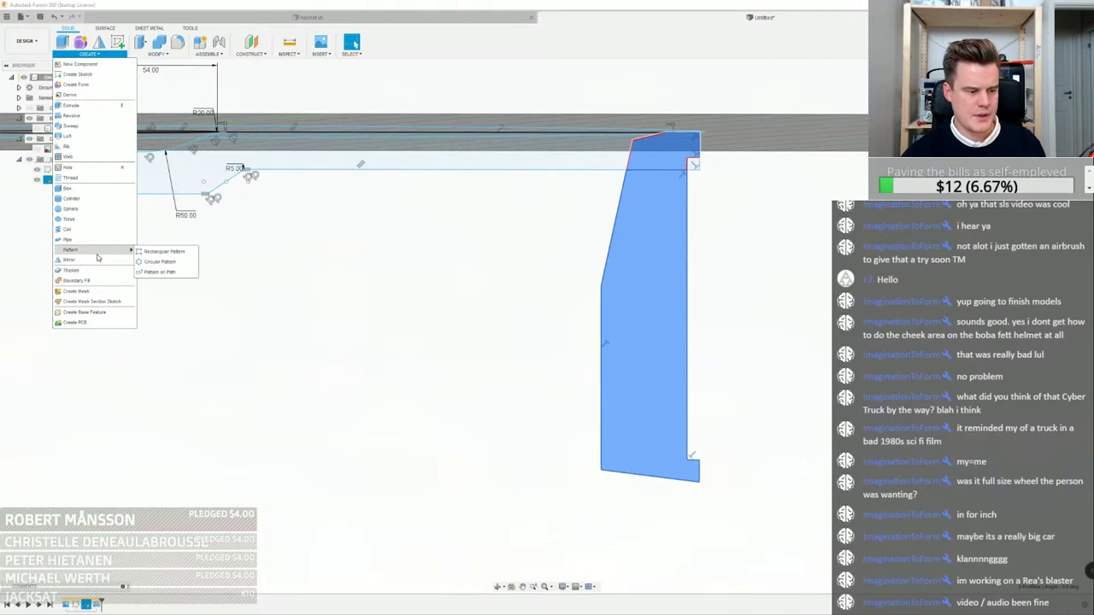
left_click(87, 119)
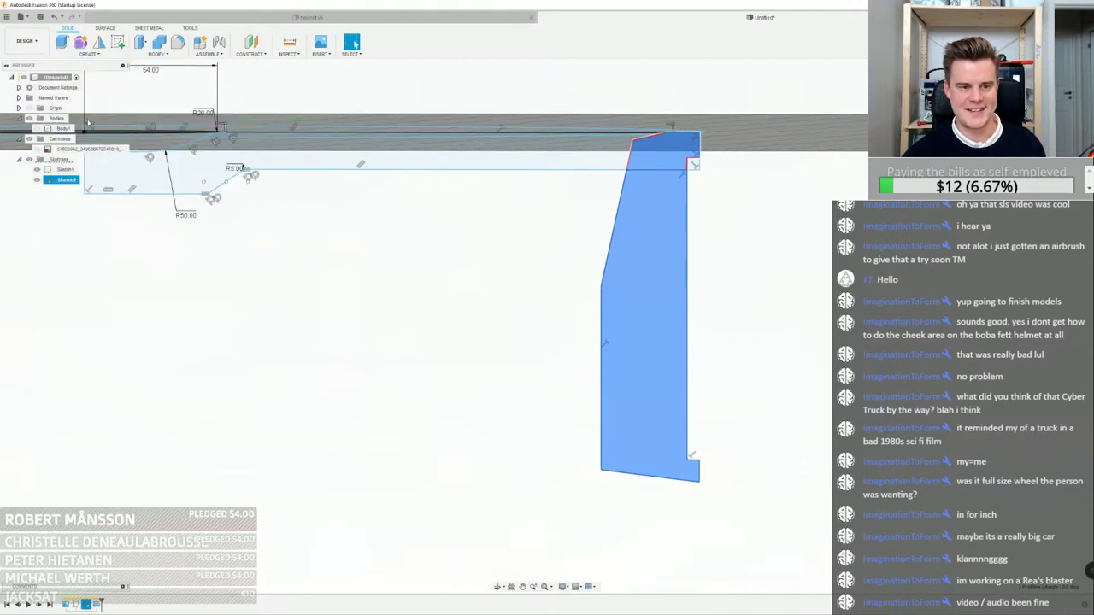
scroll(513, 268, "down", 2)
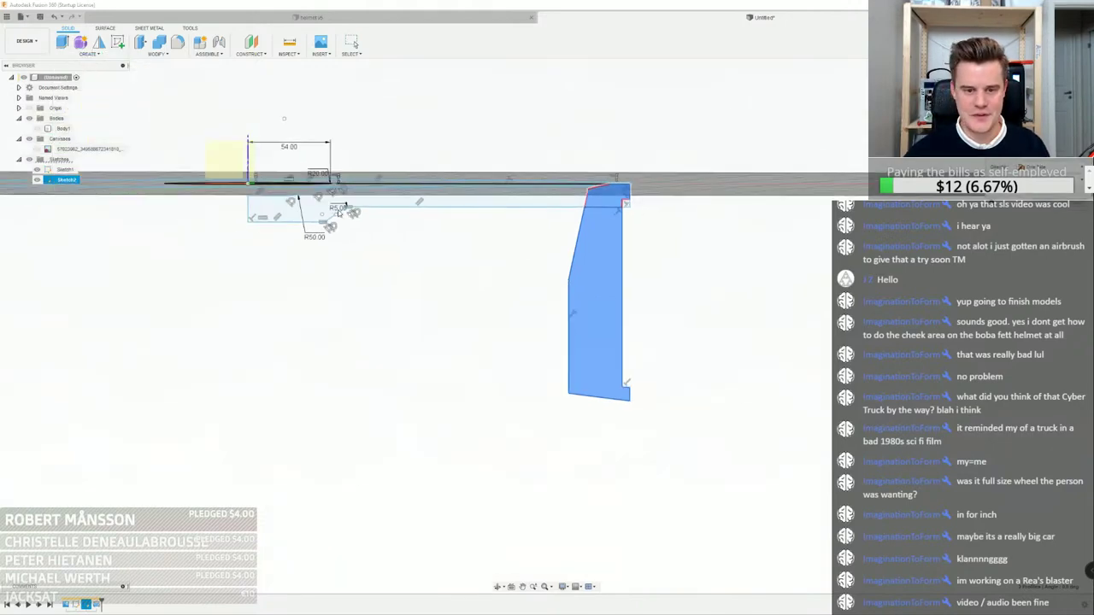
left_click(248, 159)
scroll(485, 226, "down", 2)
middle_click_drag(484, 226, 524, 265, "shift")
scroll(383, 196, "up", 2)
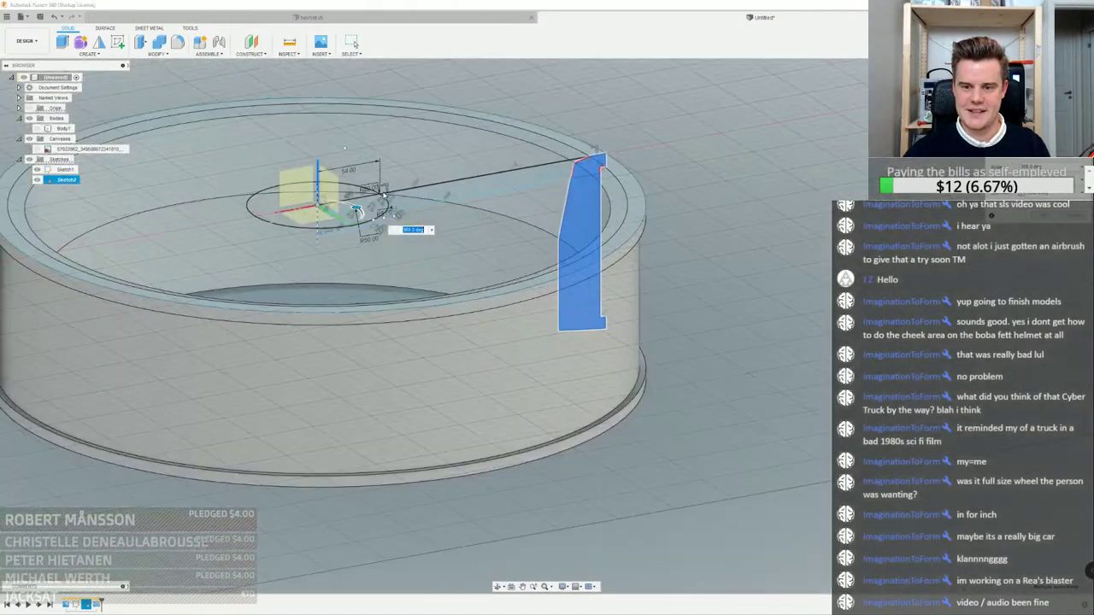
key("Return")
Hide both sketches so that only the revolved rim body is displayed
scroll(563, 247, "up", 4)
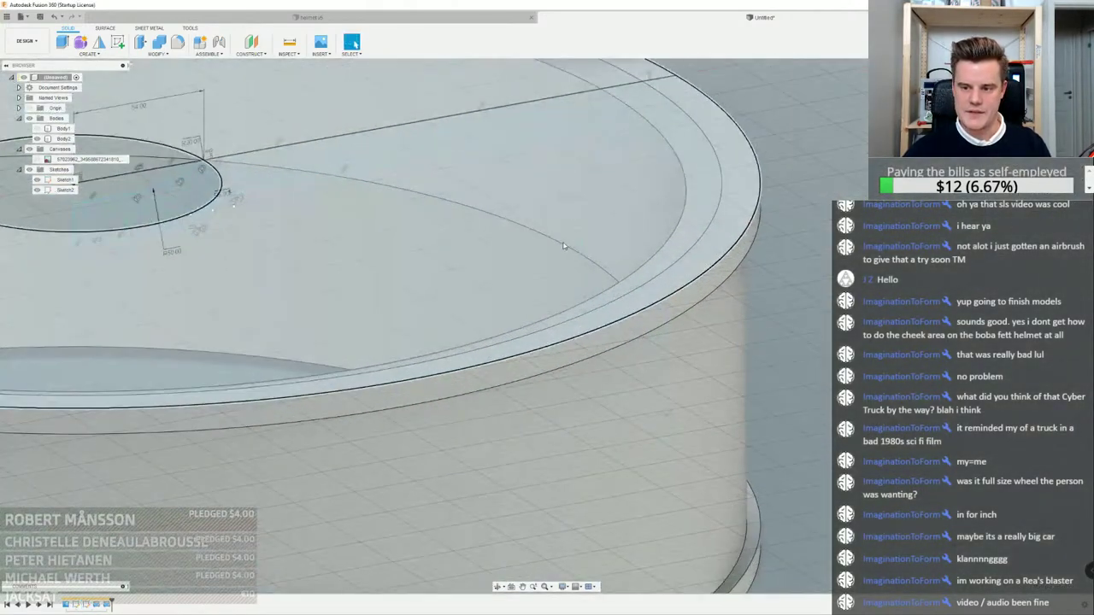
scroll(564, 246, "down", 6)
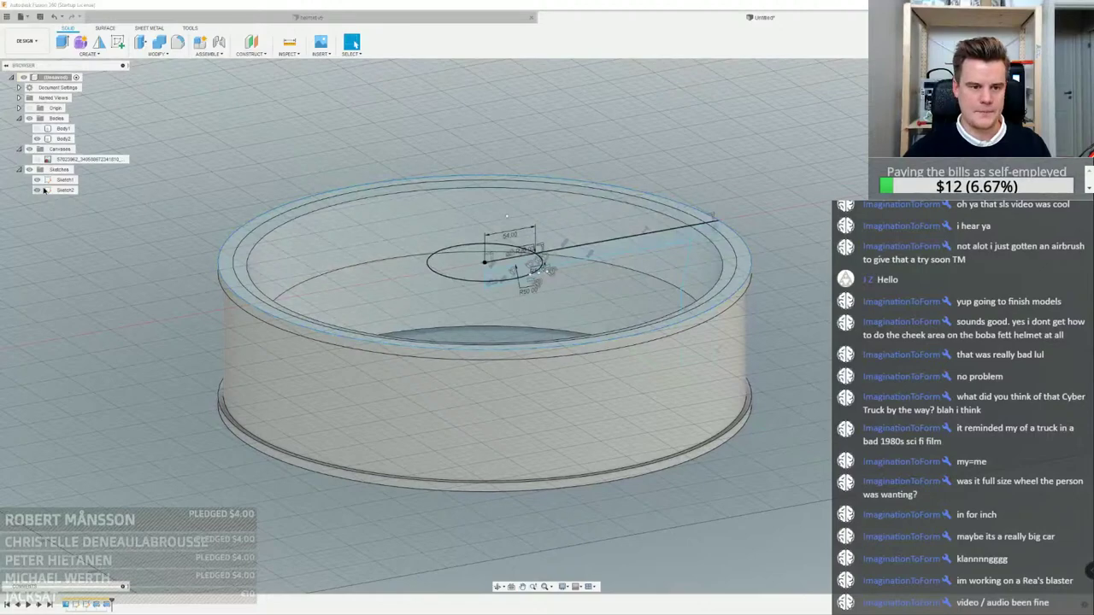
left_click(39, 190)
left_click(38, 179)
scroll(722, 256, "up", 3)
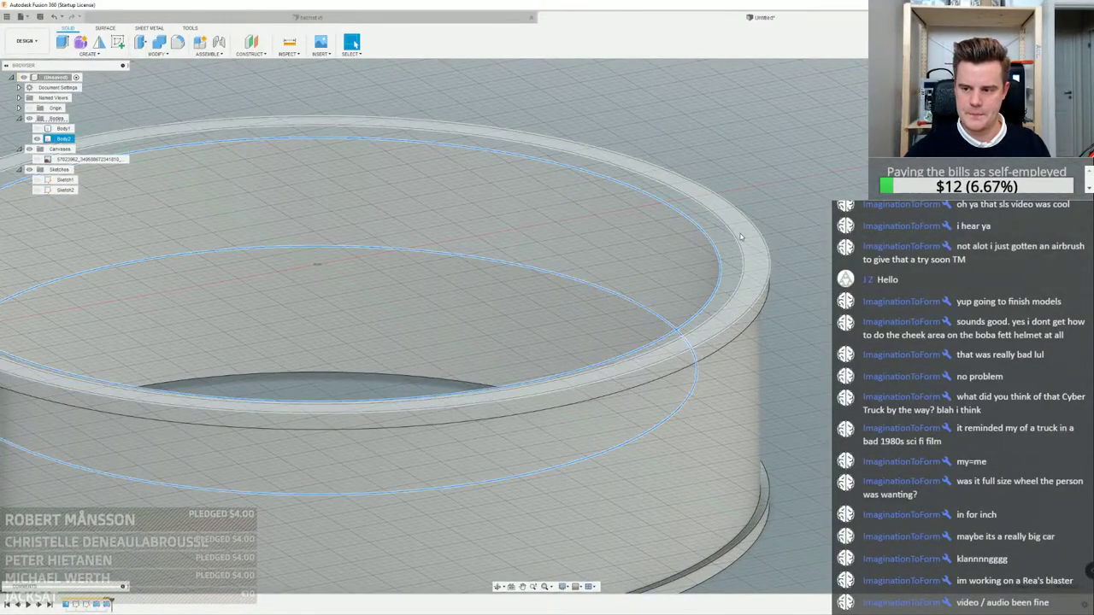
right_click(734, 236)
left_click(717, 282)
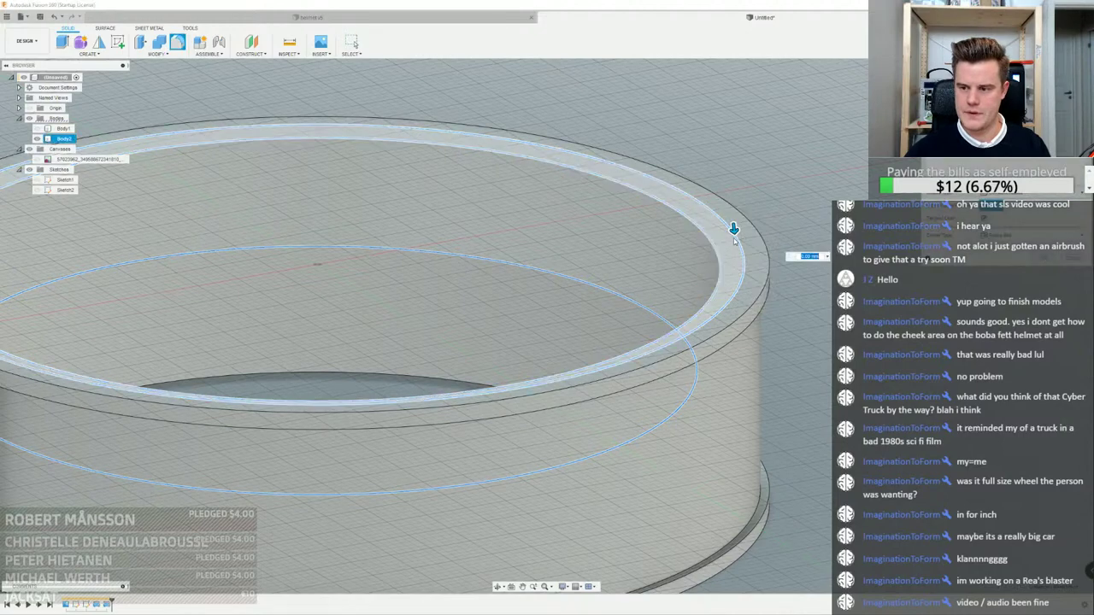
left_click_drag(734, 231, 733, 232)
type("1")
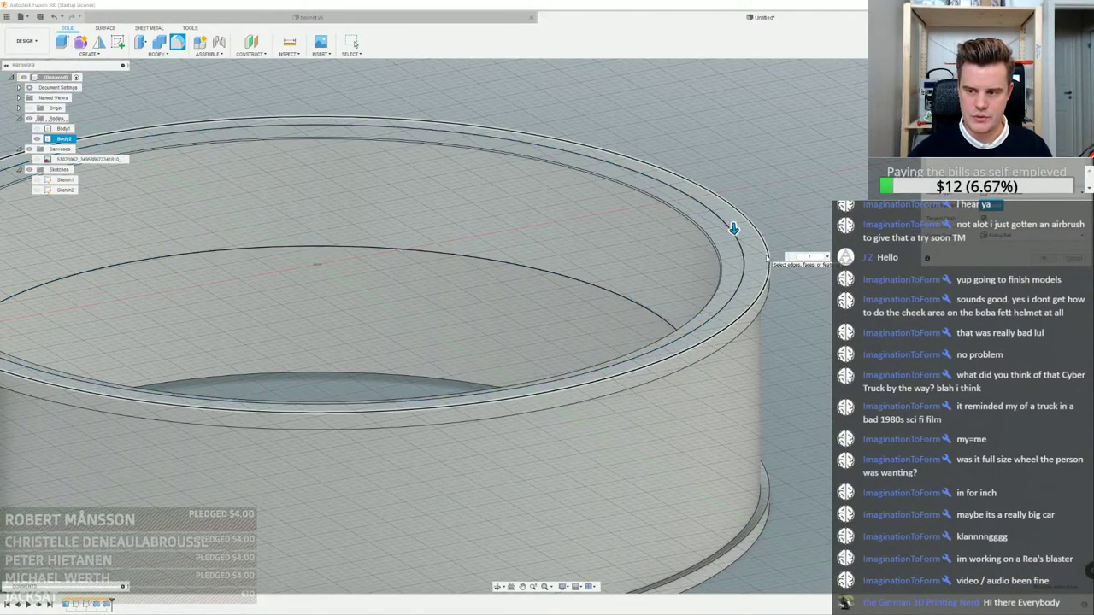
type("0")
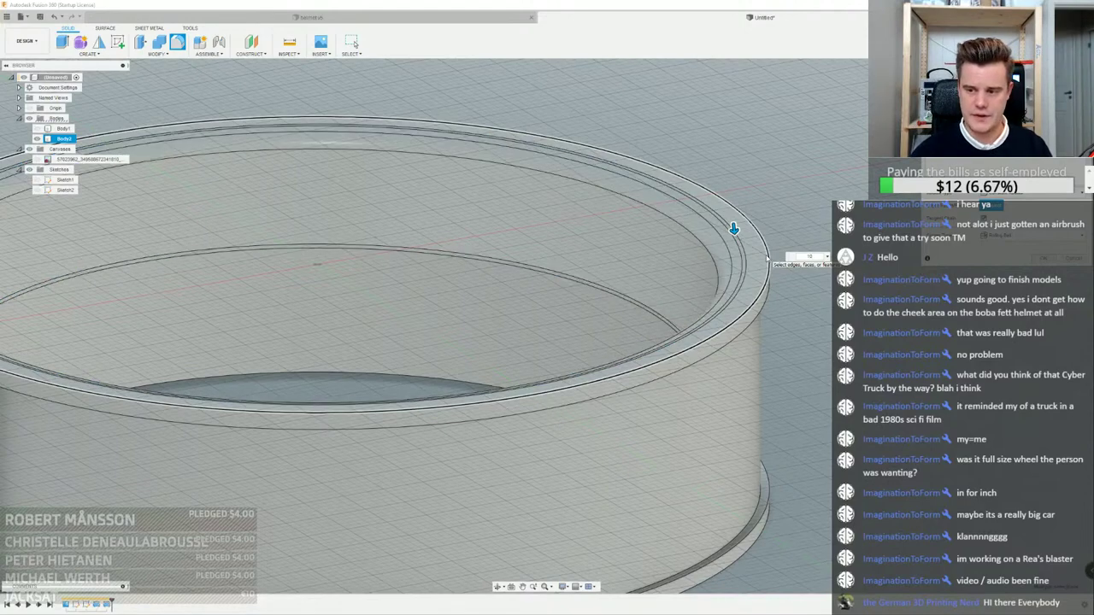
key("Escape")
scroll(869, 194, "down", 4)
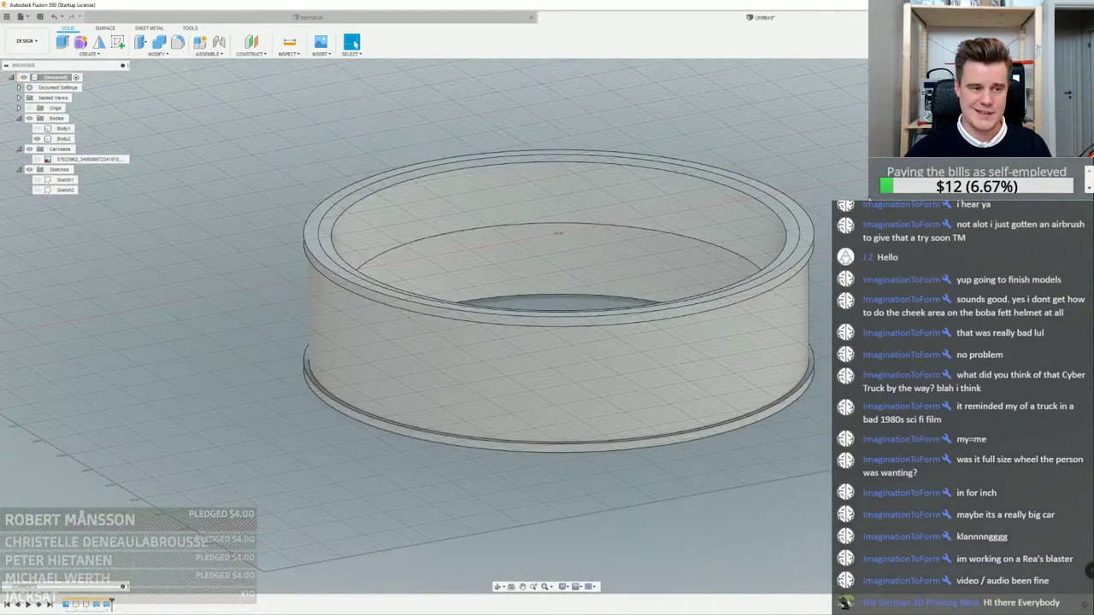
Show the reference photo over the rim body to compare their outlines
middle_click_drag(555, 342, 557, 309, "shift")
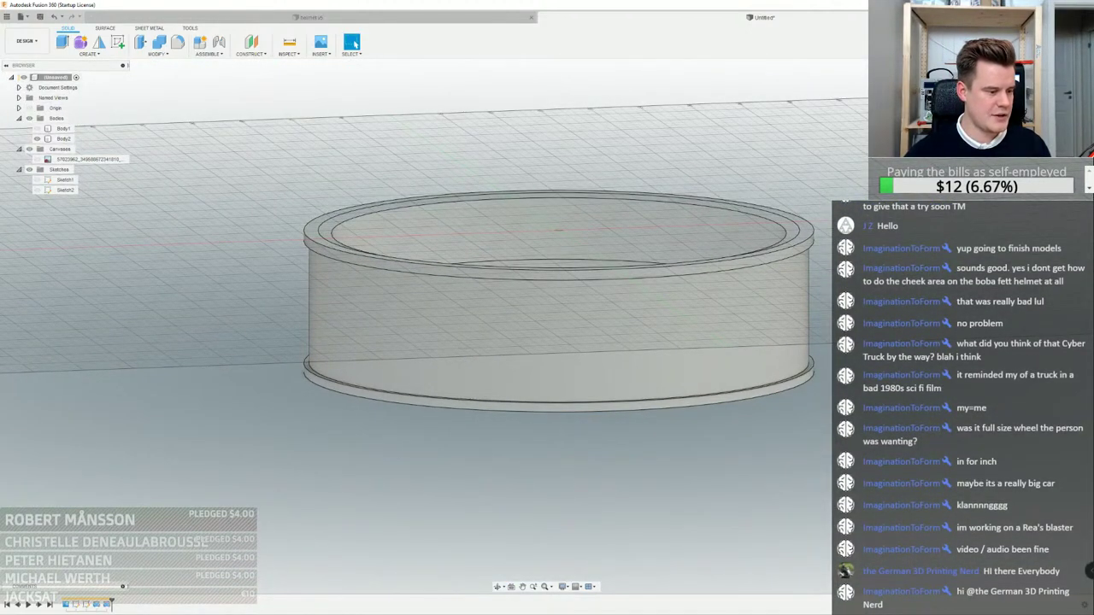
left_click(562, 273)
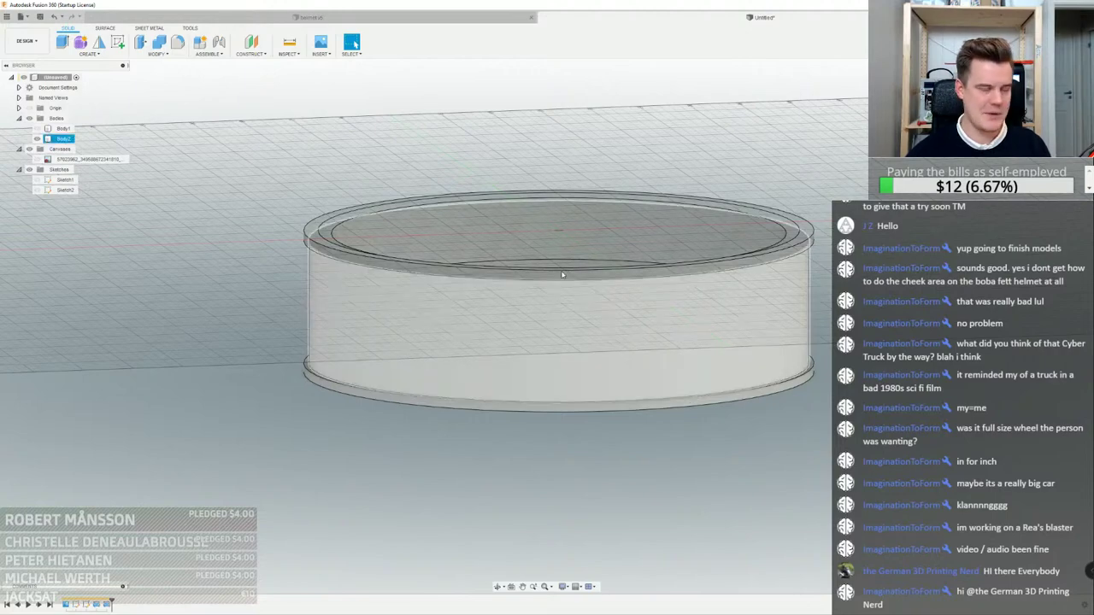
middle_click_drag(650, 240, 645, 271, "shift")
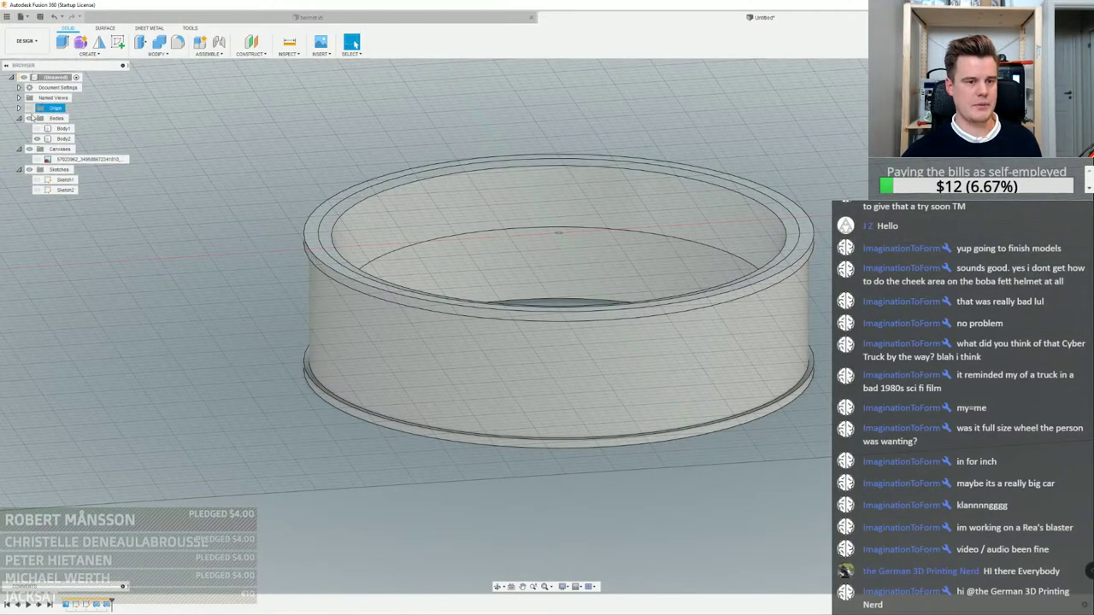
left_click(37, 159)
middle_click_drag(634, 146, 634, 161, "shift")
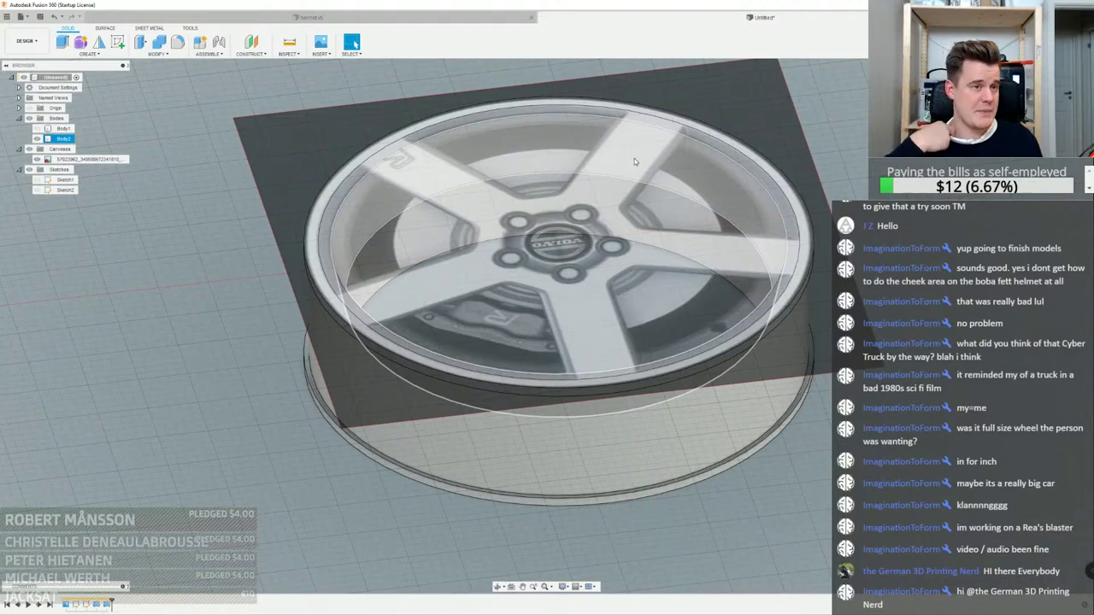
key("Escape")
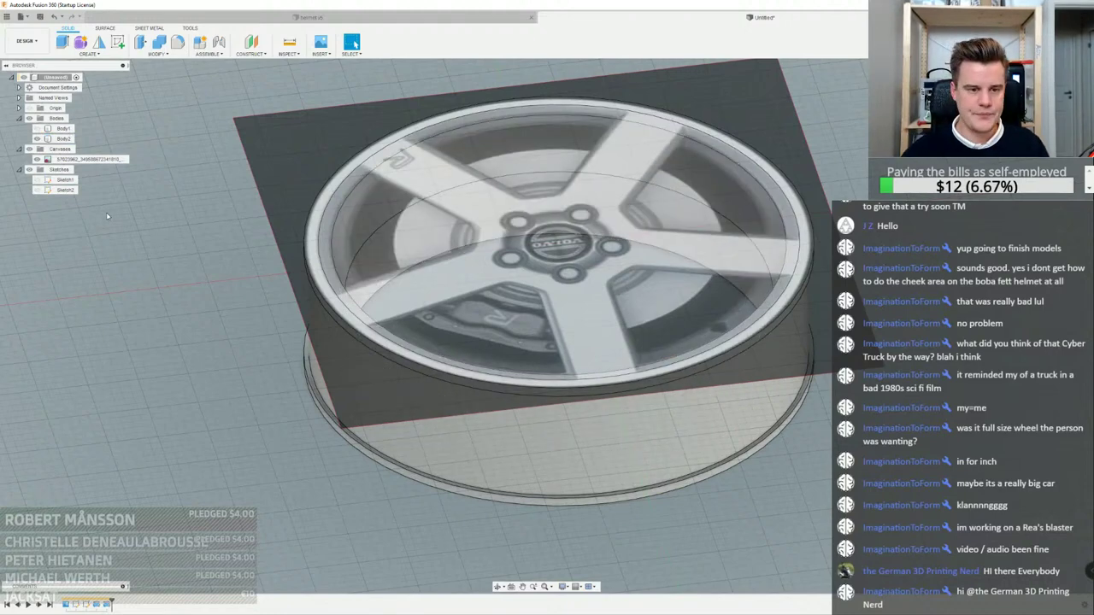
Display both sketches over the reference photo and the rim
left_click(38, 190)
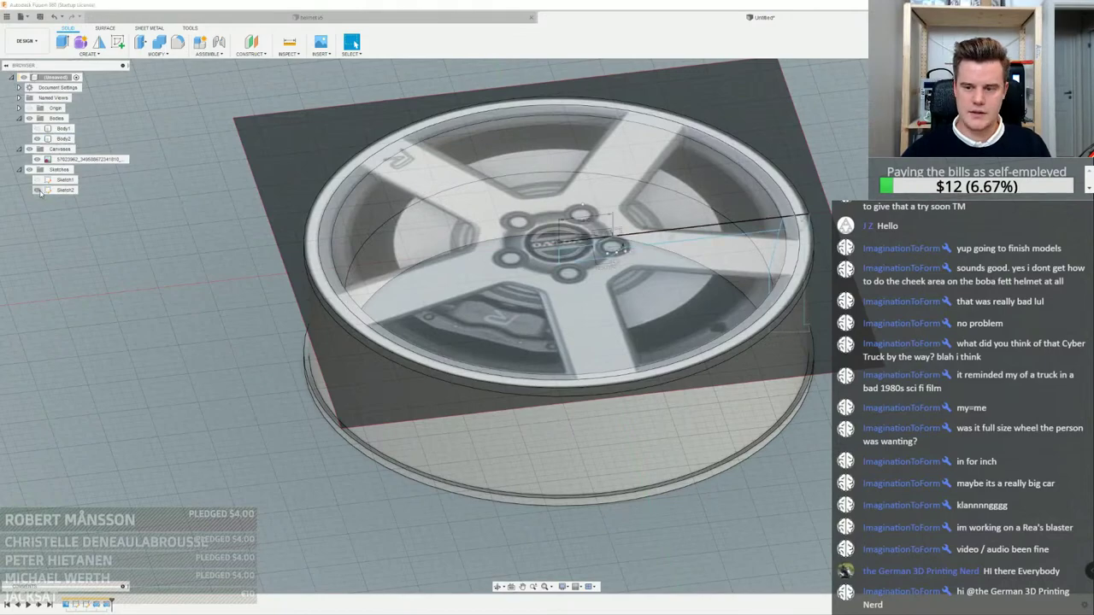
left_click(39, 191)
left_click(38, 180)
left_click(38, 191)
mouse_move(601, 258)
middle_mouse_down("shift")
mouse_move(559, 167)
mouse_move(564, 246)
middle_mouse_up("shift")
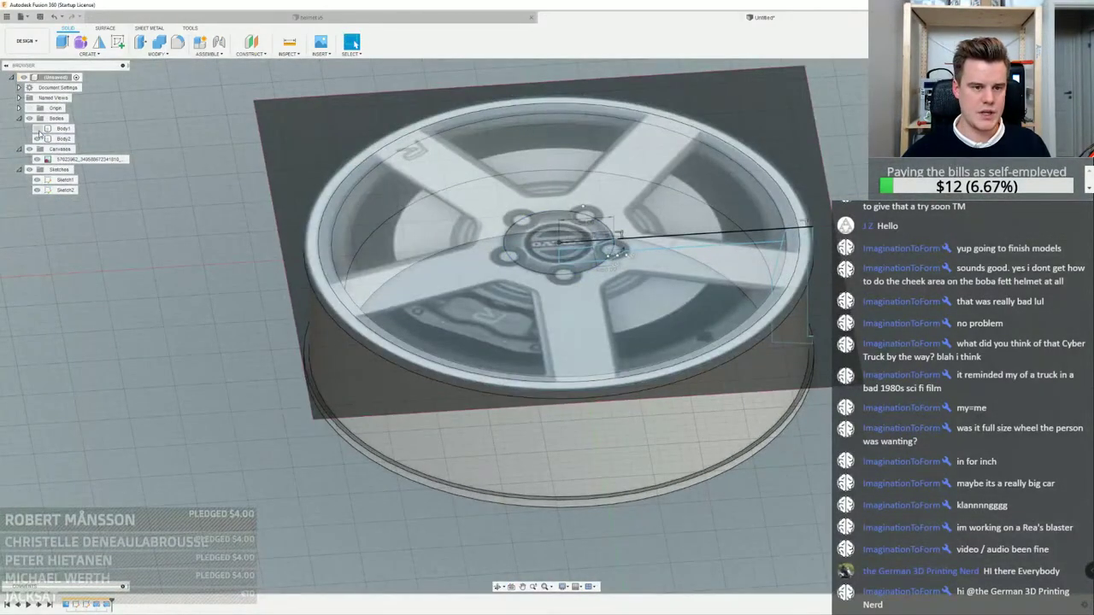
Hide the reference photo and inspect the hub disc and rim bodies by toggling them, leaving only the rim body shown
left_click(37, 130)
left_click(37, 159)
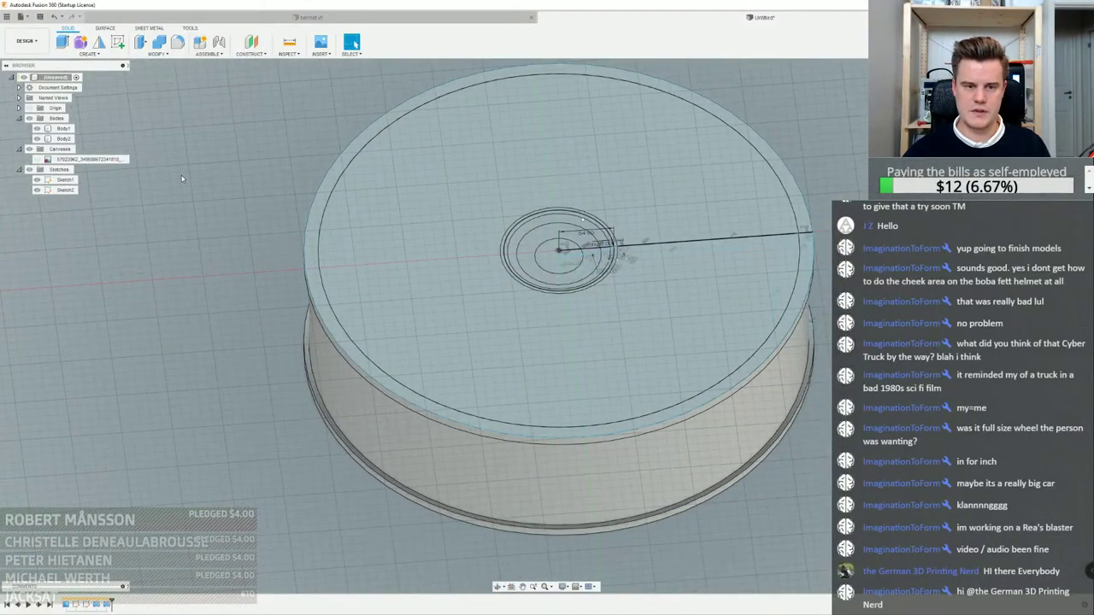
left_click(37, 138)
left_click(36, 129)
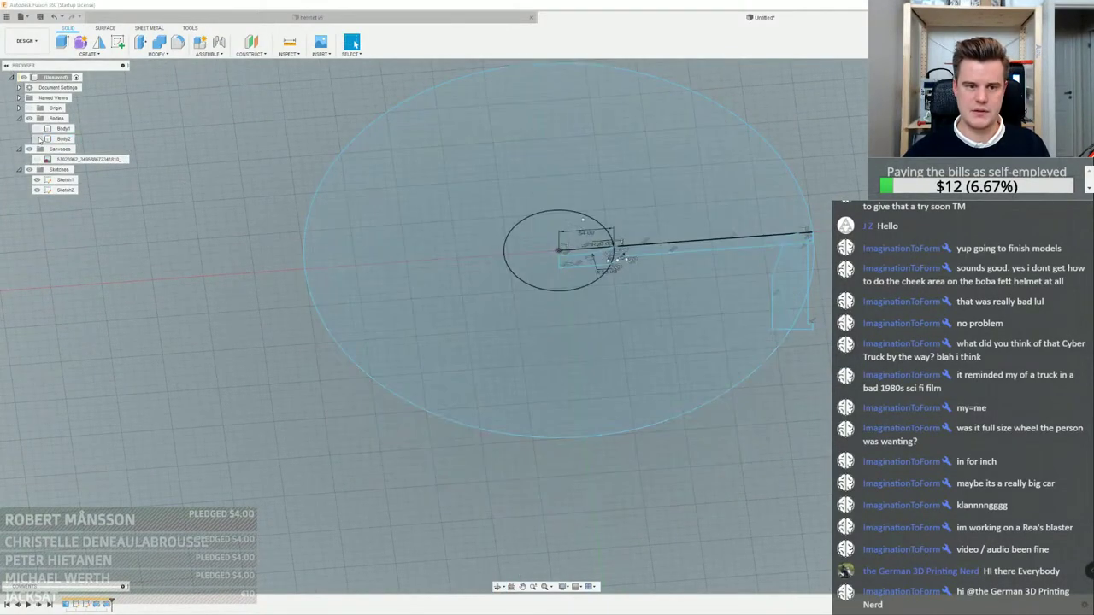
left_click(37, 139)
middle_click_drag(271, 126, 204, 149, "shift")
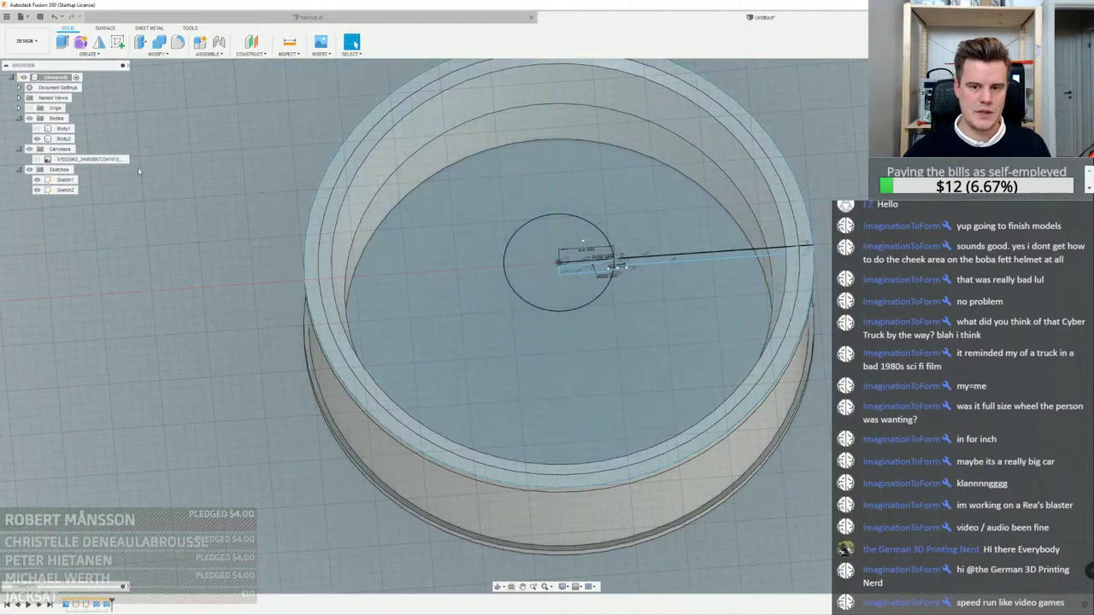
scroll(350, 238, "up", 3)
middle_click_drag(354, 238, 311, 167, "shift")
scroll(241, 154, "down", 3)
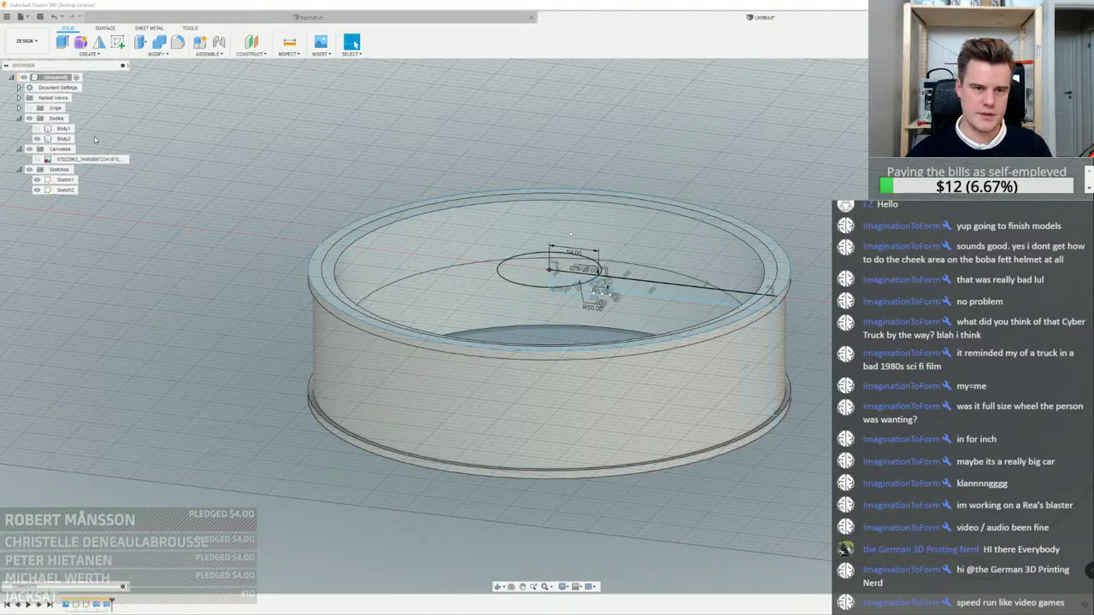
Reopen the rim profile sketch, move the lower lip and sloped bottom edge further down to widen the rim, and finish the sketch
middle_click_drag(773, 287, 783, 257, "shift")
double_click(87, 604)
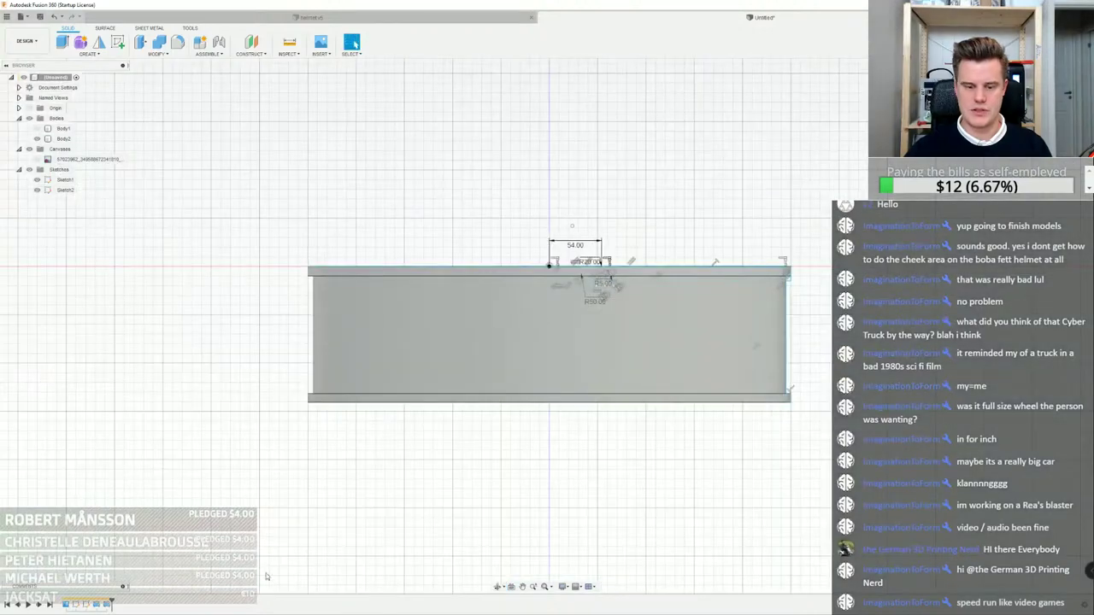
double_click(103, 604)
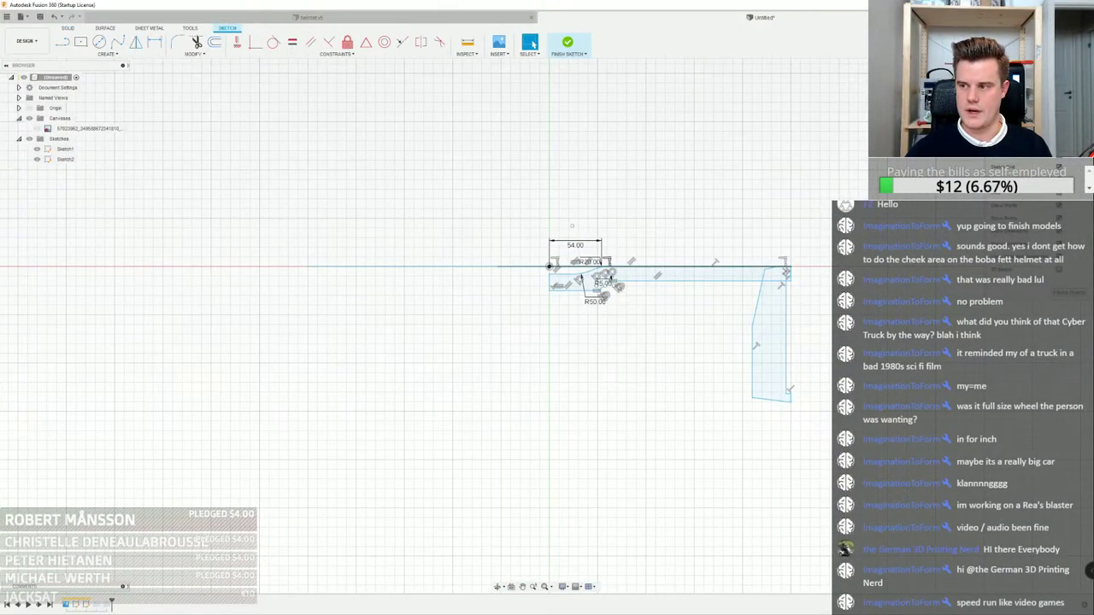
scroll(790, 391, "up", 6)
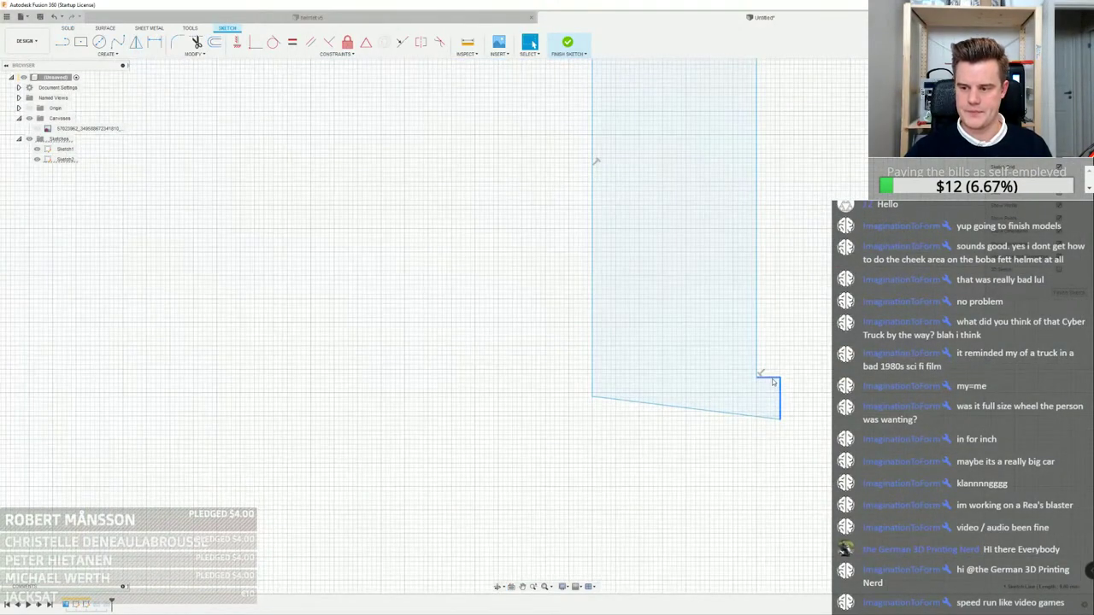
left_click_drag(733, 414, 737, 524)
left_click(567, 42)
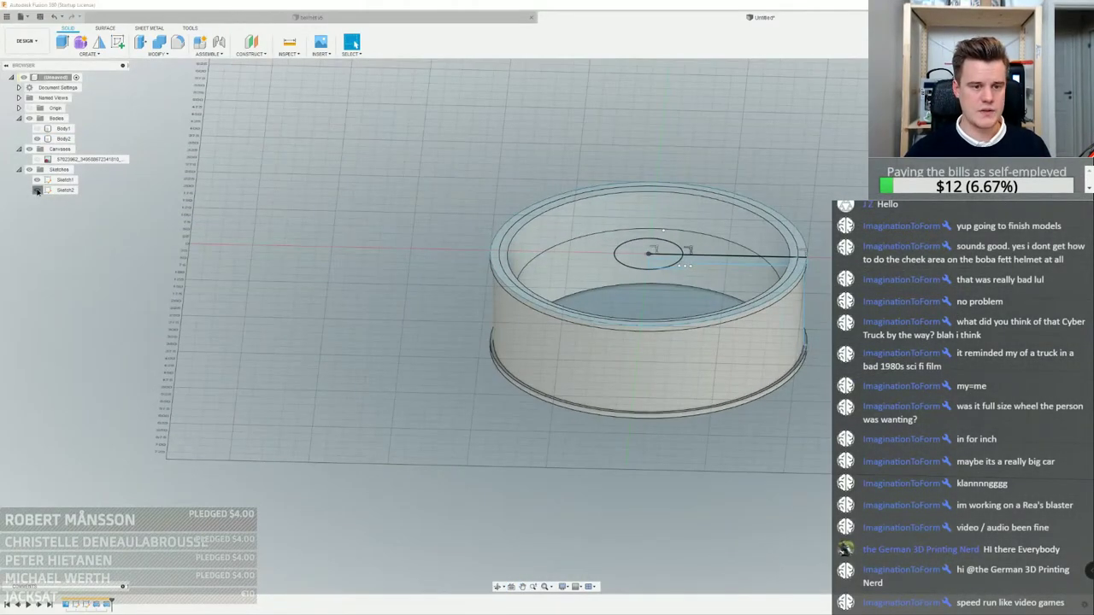
Hide the sketches, keep the hub disc body hidden, and display the reference photo over the rim in top view
left_click(37, 190)
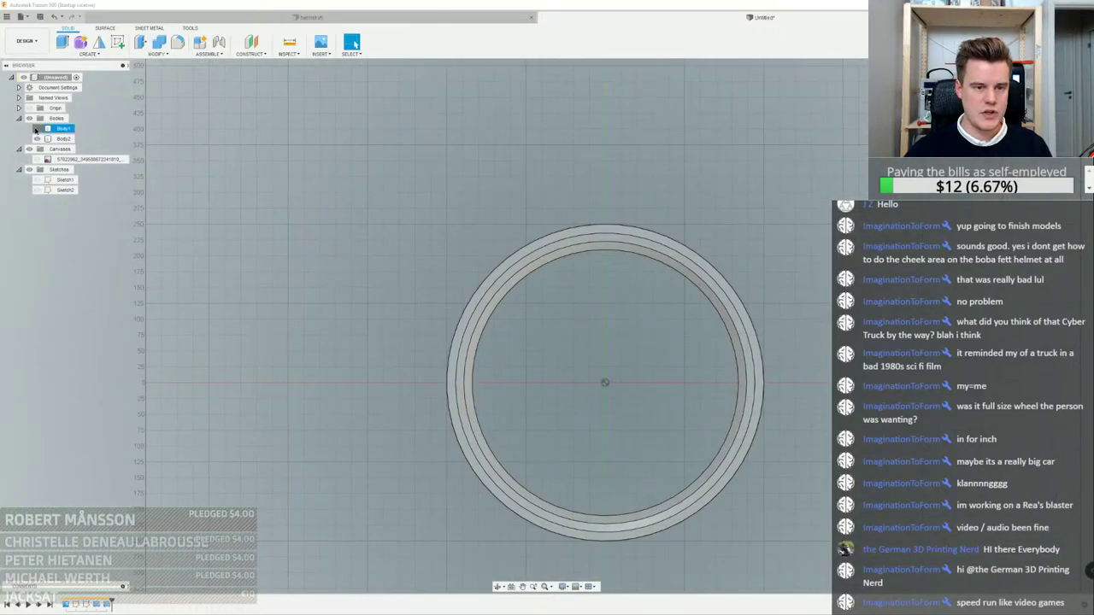
left_click(37, 129)
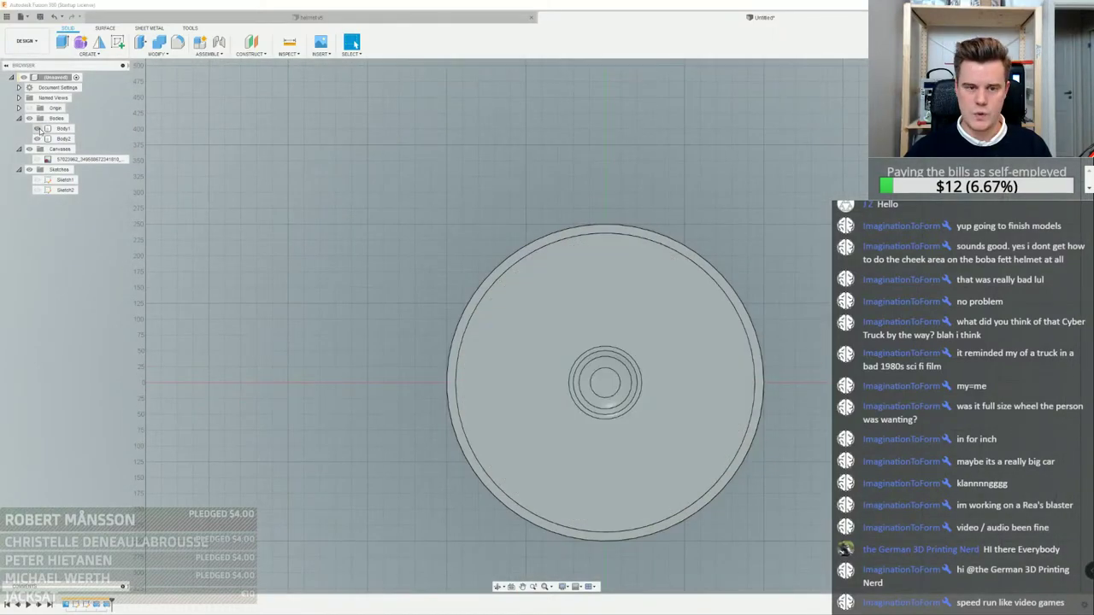
left_click(37, 129)
left_click(37, 160)
middle_click_drag(658, 280, 648, 245)
scroll(647, 246, "up", 3)
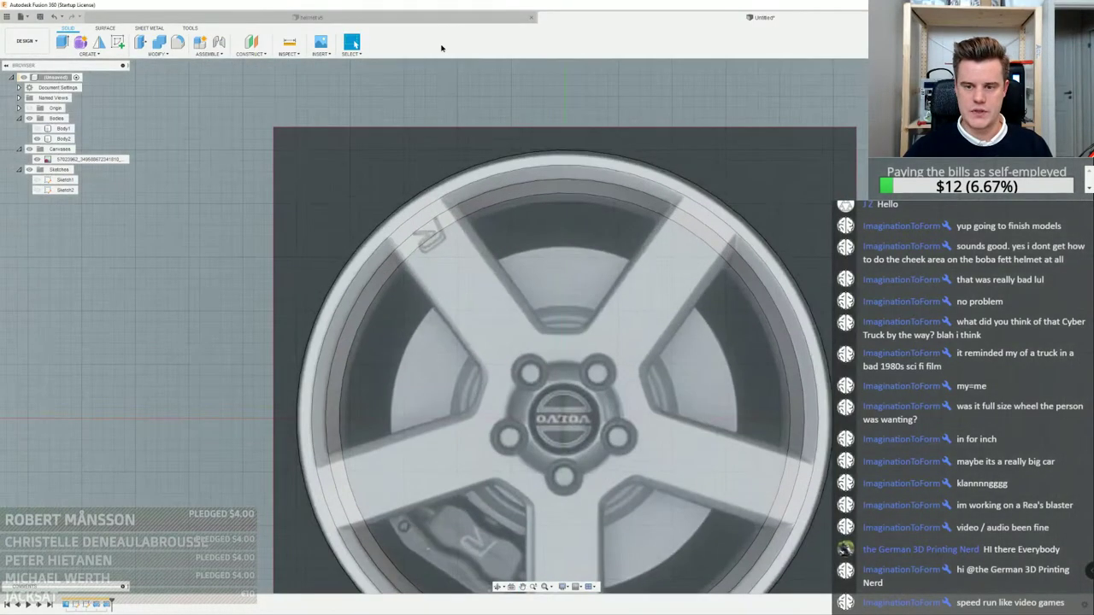
Start a new sketch on the reference photo's plane in the middle of the wheel
left_click(118, 42)
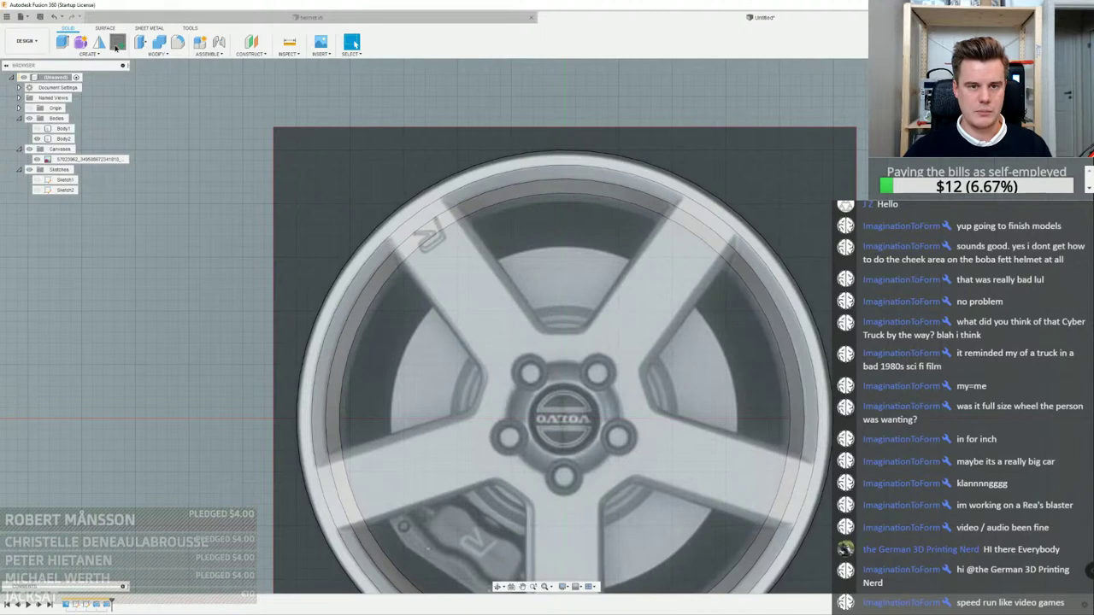
left_click(541, 440)
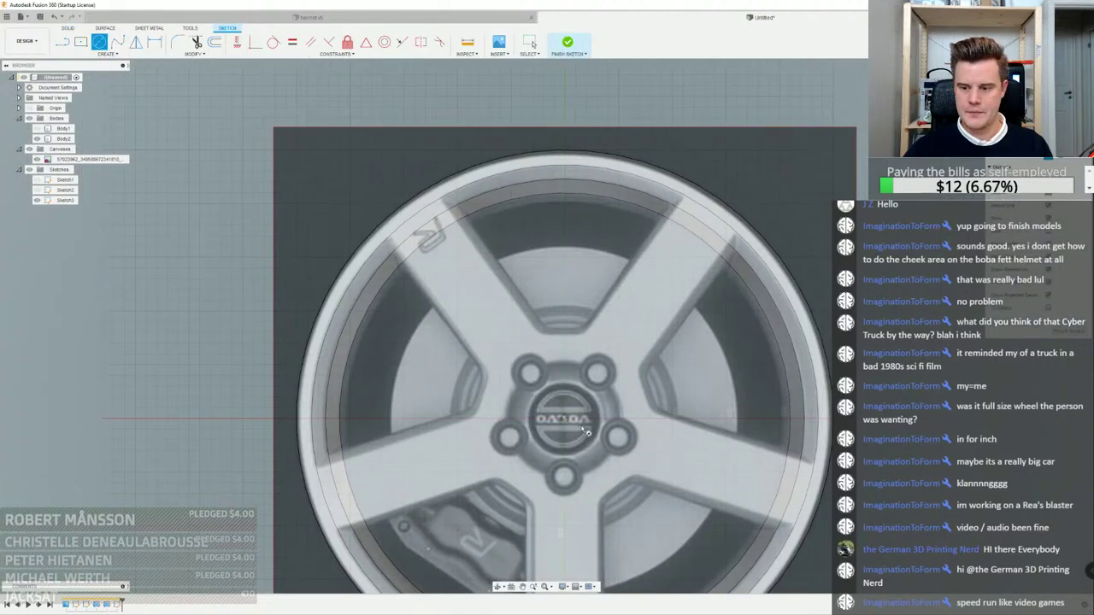
left_click(564, 422)
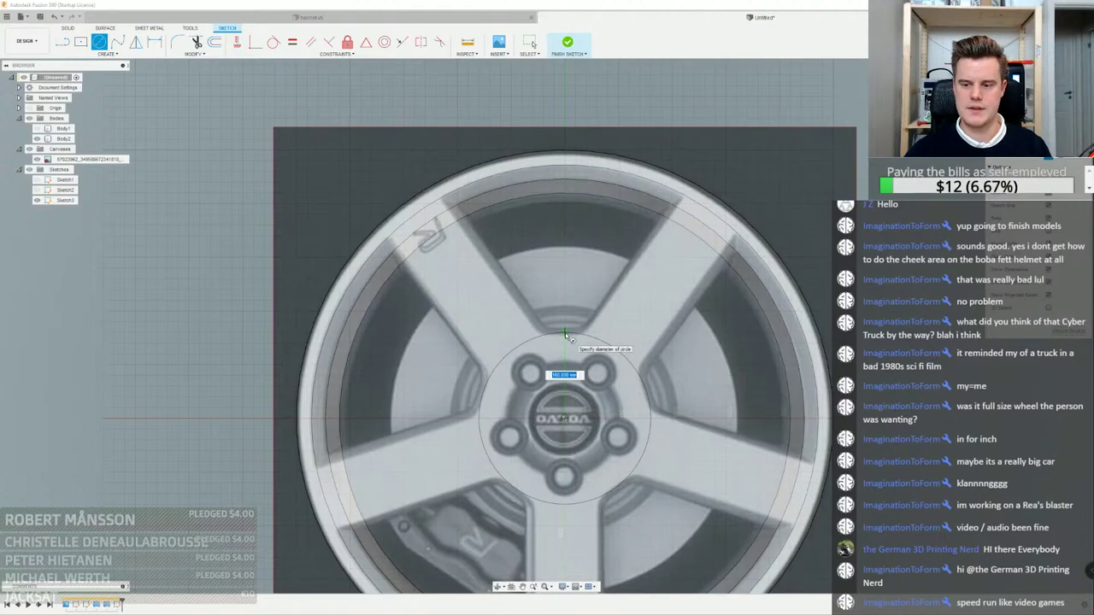
scroll(564, 336, "up", 5)
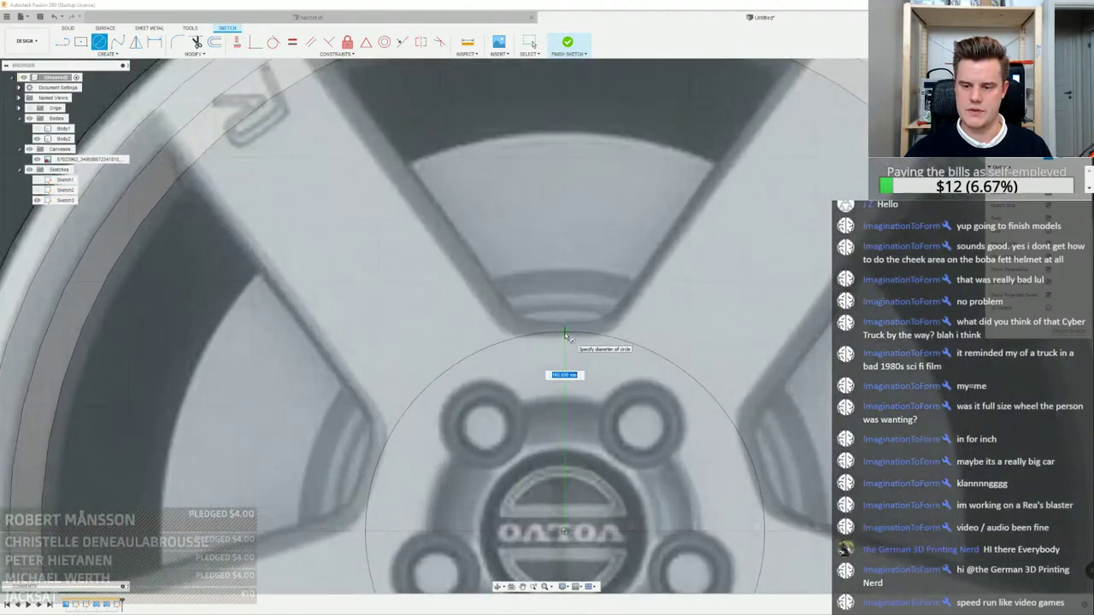
key("Escape")
left_click(175, 85)
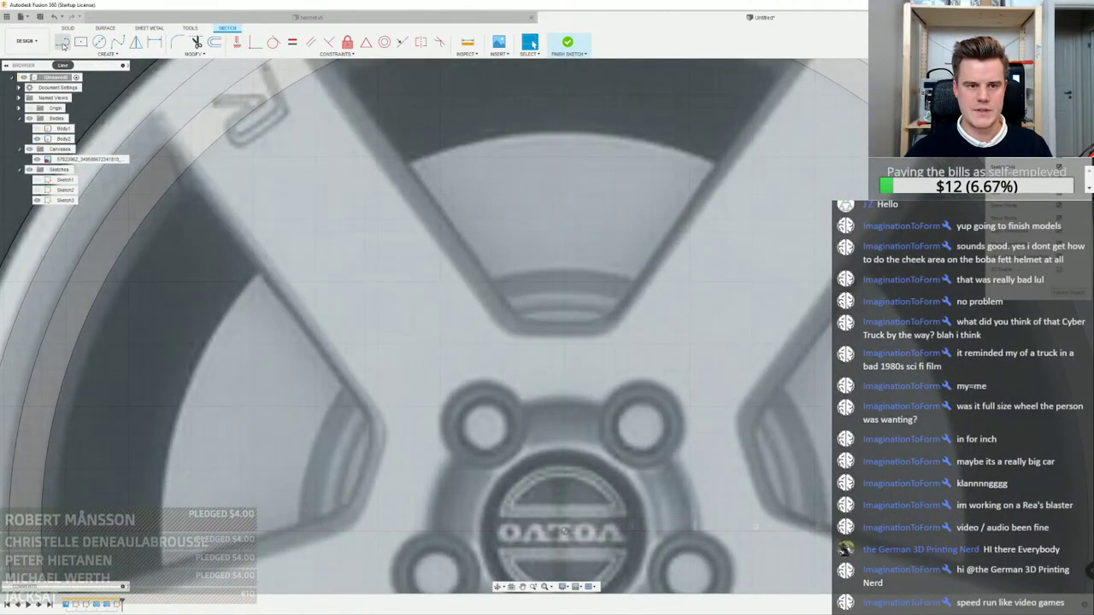
left_click(117, 42)
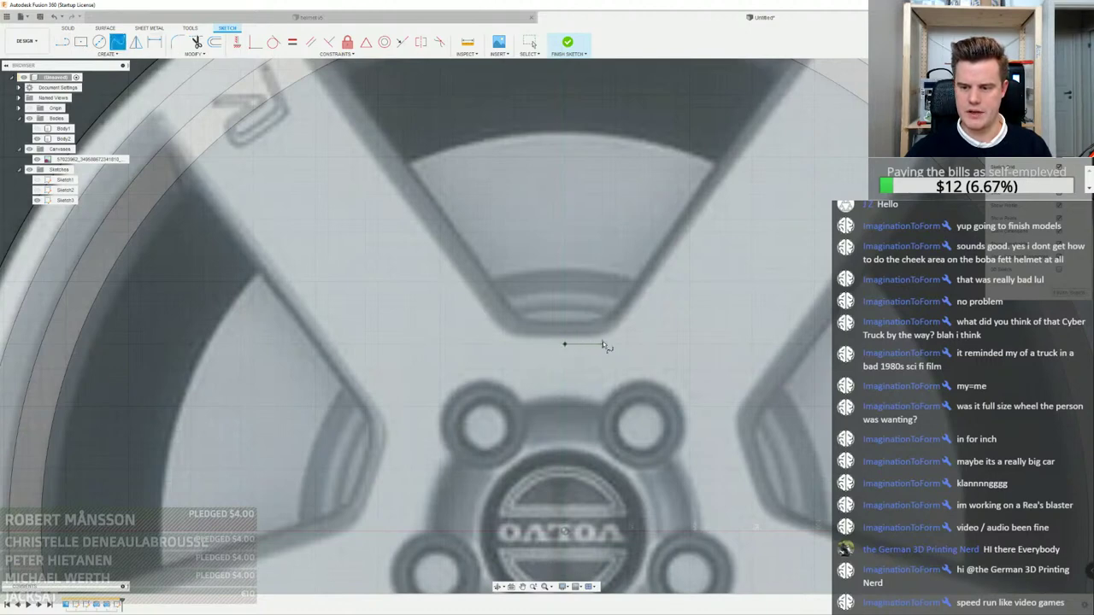
left_click(603, 344)
key("Escape")
Draw a horizontal line from the vertical centre axis to the right inner corner of the upper spoke opening
key("l")
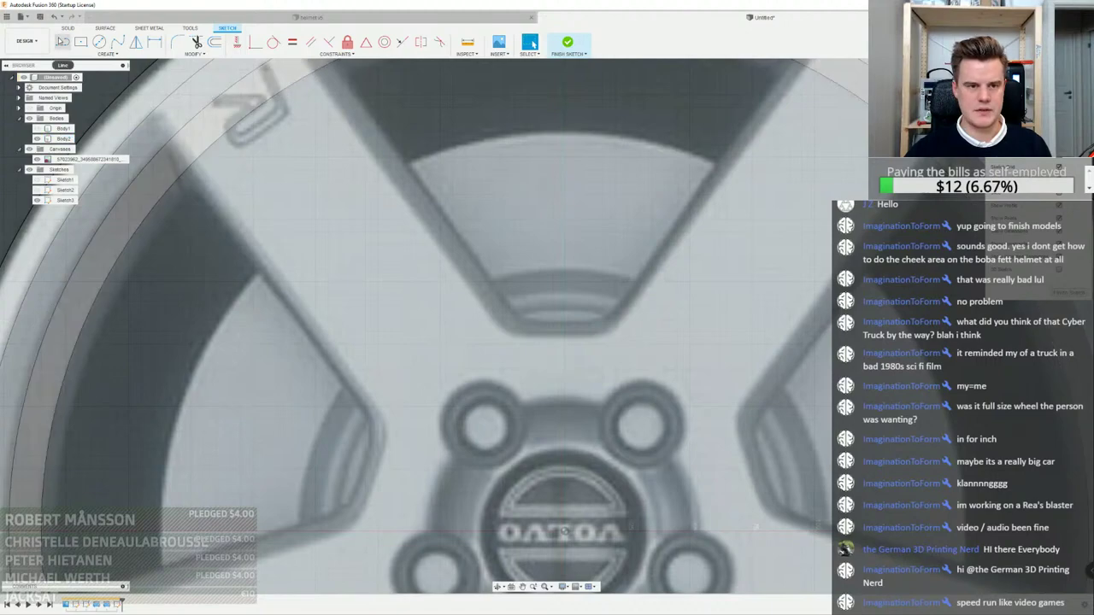
scroll(566, 342, "up", 4)
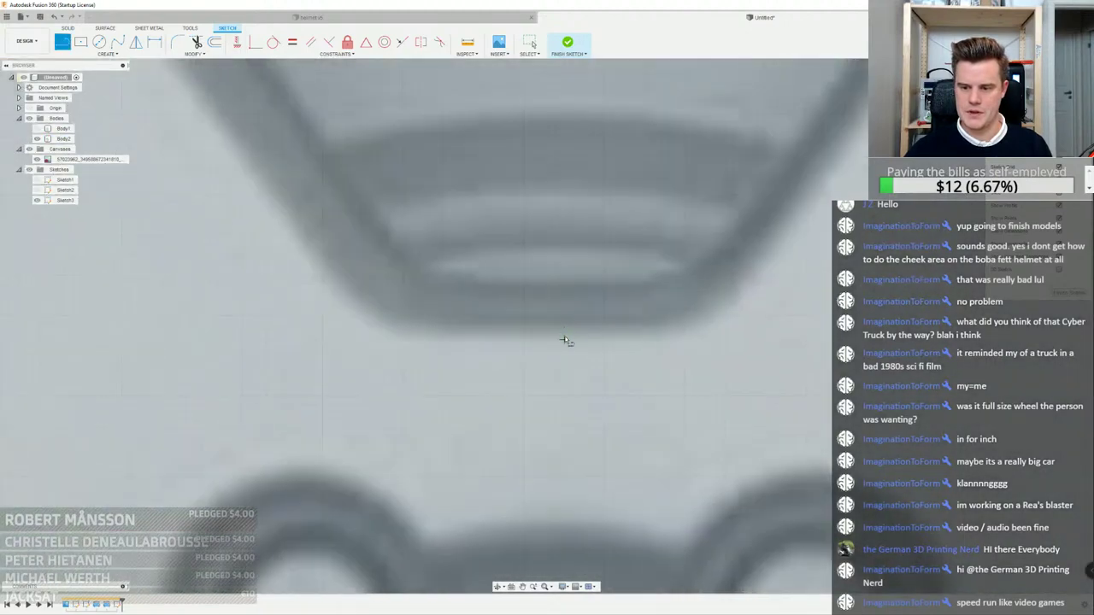
scroll(564, 339, "down", 4)
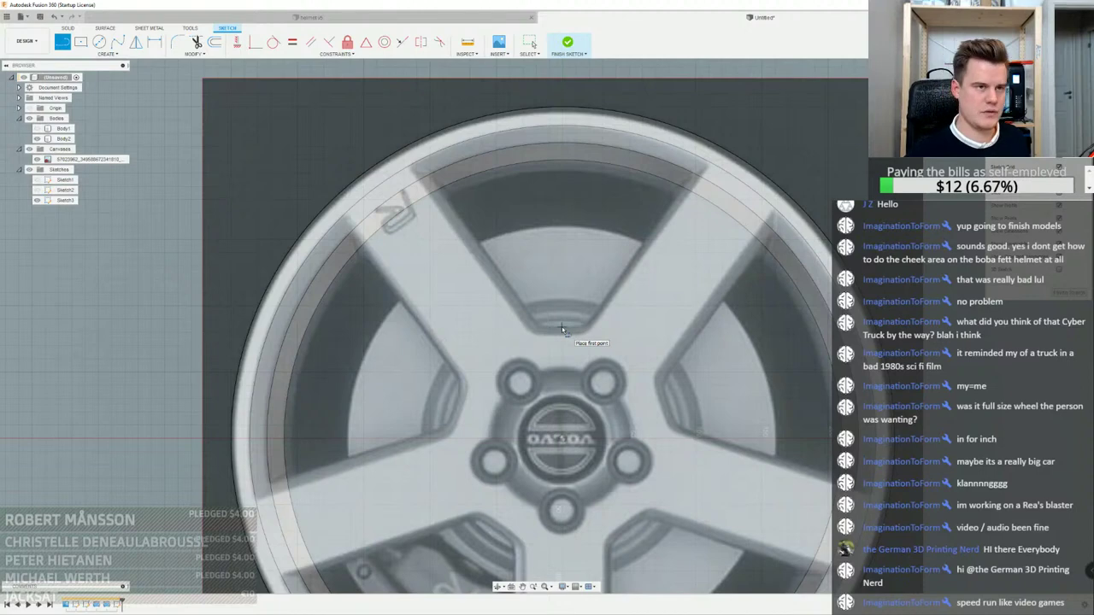
scroll(540, 328, "up", 2)
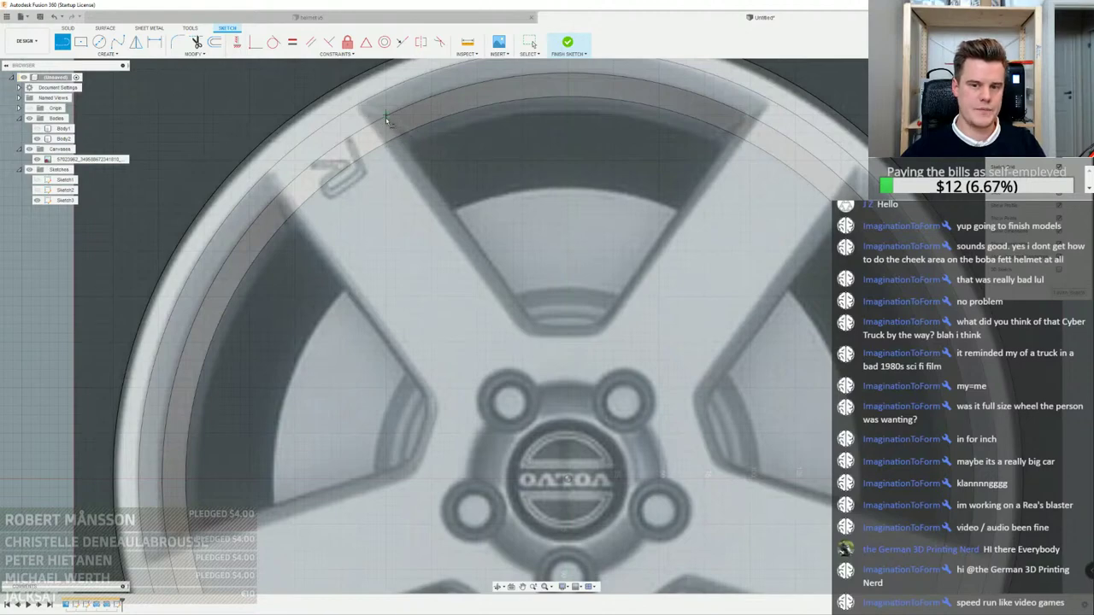
scroll(540, 327, "up", 5)
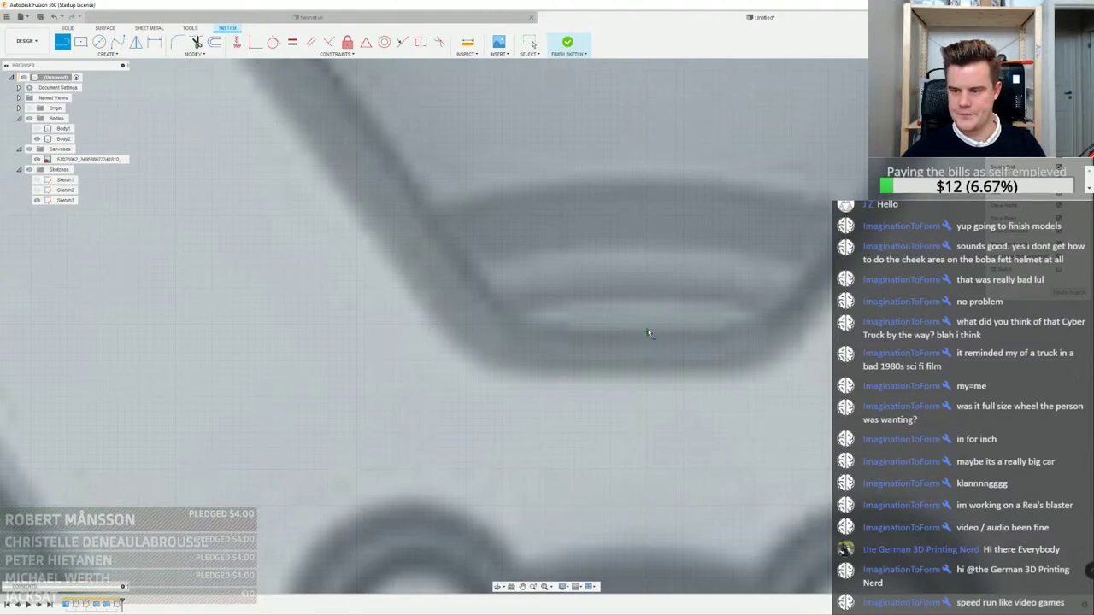
scroll(647, 332, "down", 10)
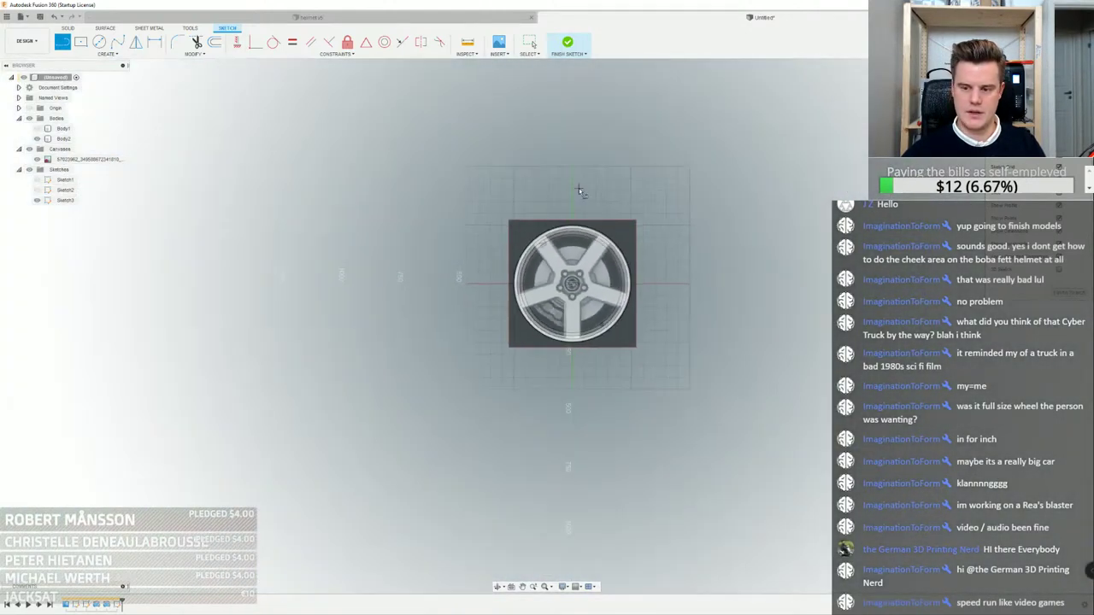
scroll(563, 208, "up", 10)
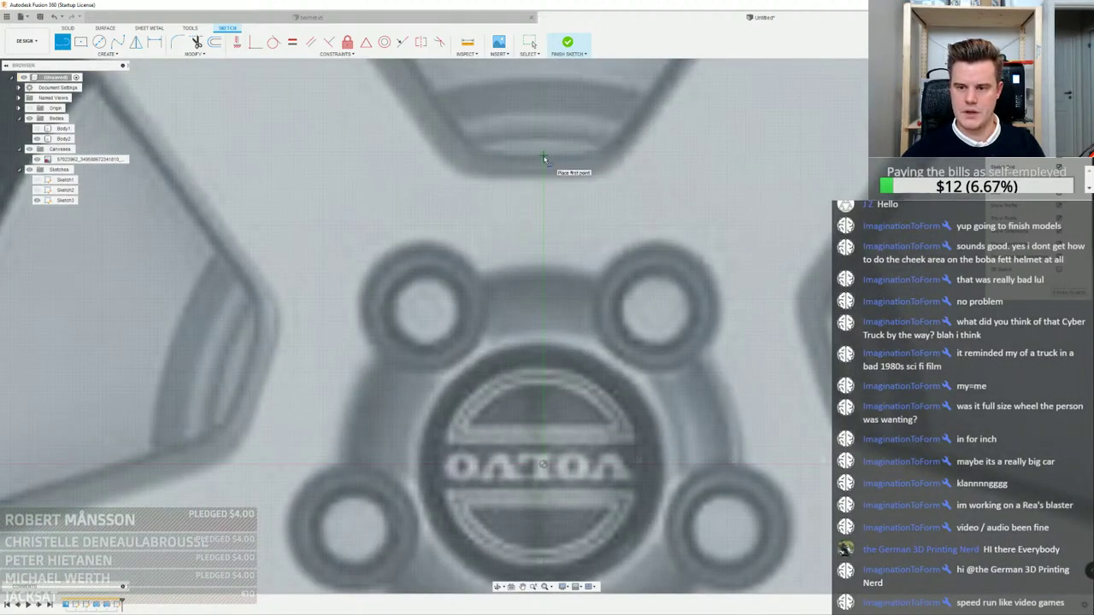
left_click(543, 157)
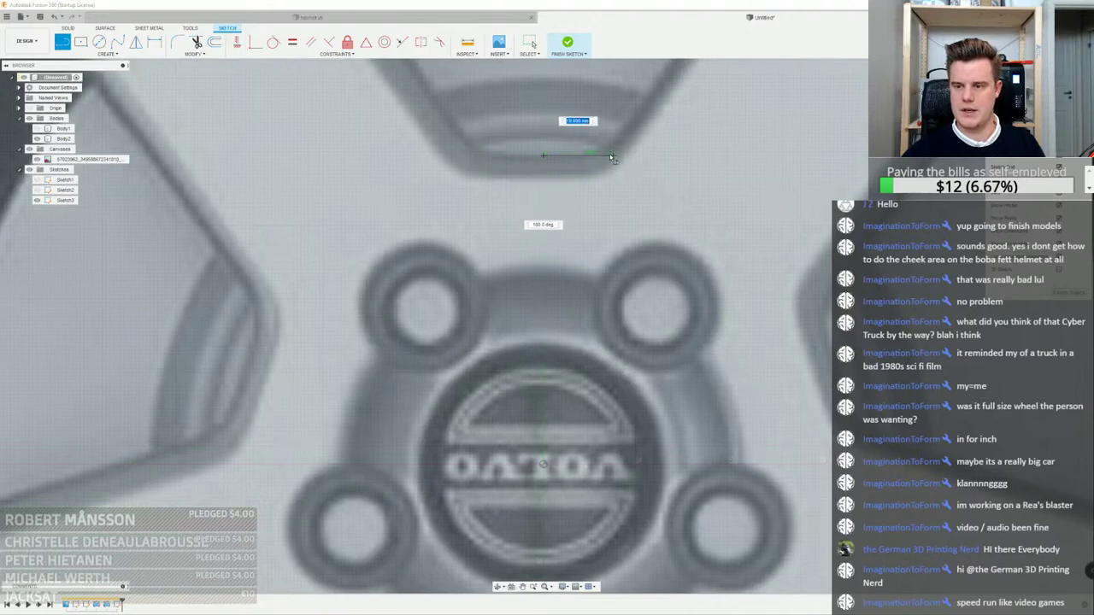
left_click(611, 156)
scroll(600, 161, "down", 5)
scroll(608, 214, "up", 8)
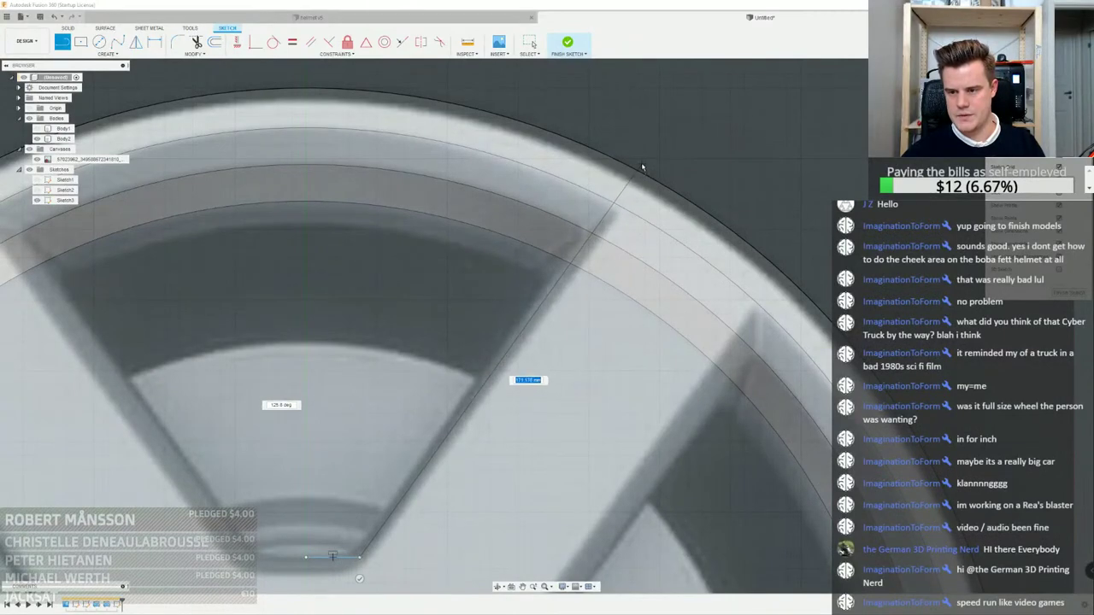
key("Tab")
type("125")
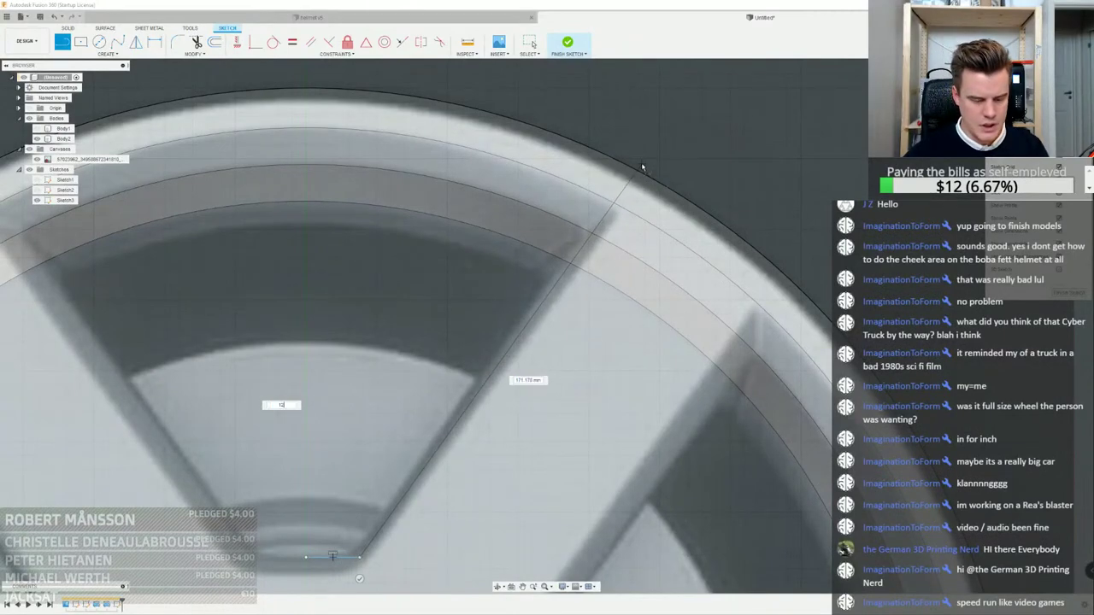
key("Tab")
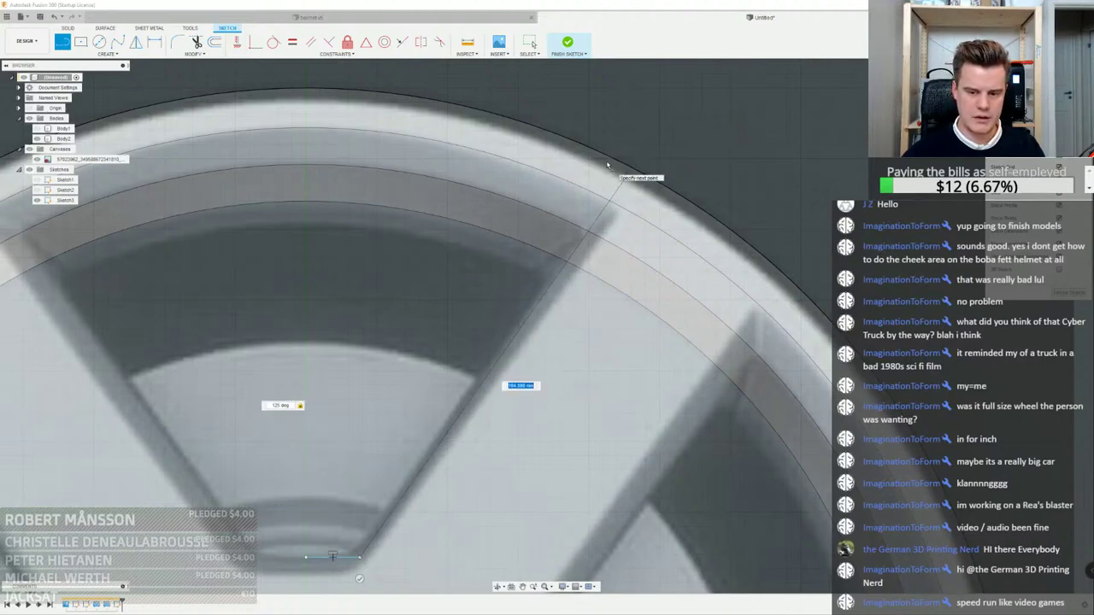
key("Escape")
Draw a line at 125 degrees from the short horizontal line's right end along the opening's right edge to beyond the rim
scroll(440, 251, "up", 1)
left_click(64, 42)
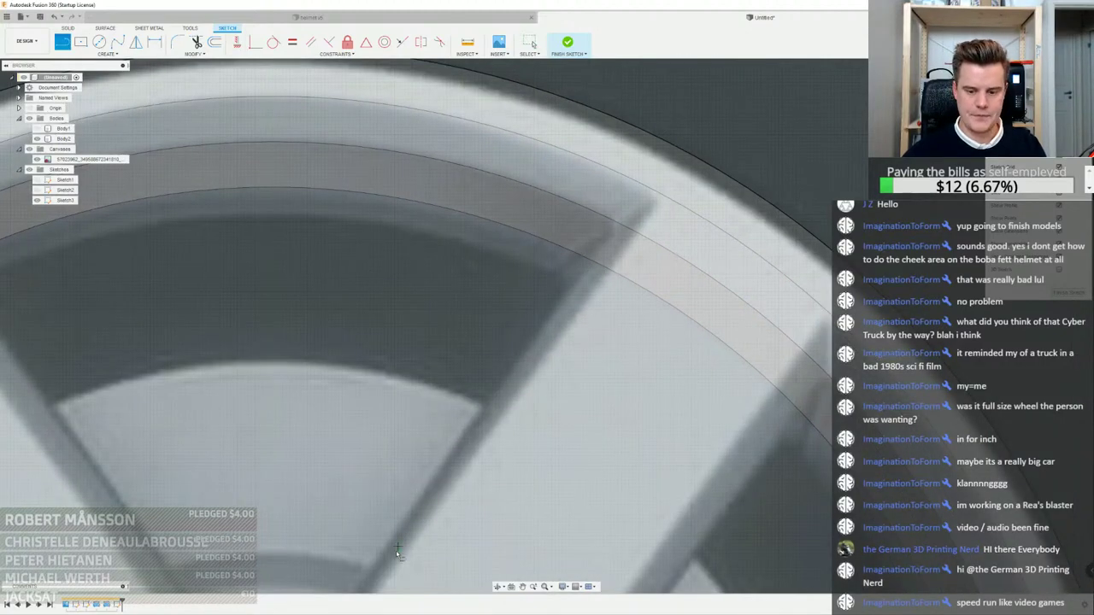
scroll(405, 371, "down", 3)
scroll(371, 518, "up", 3)
left_click(296, 502)
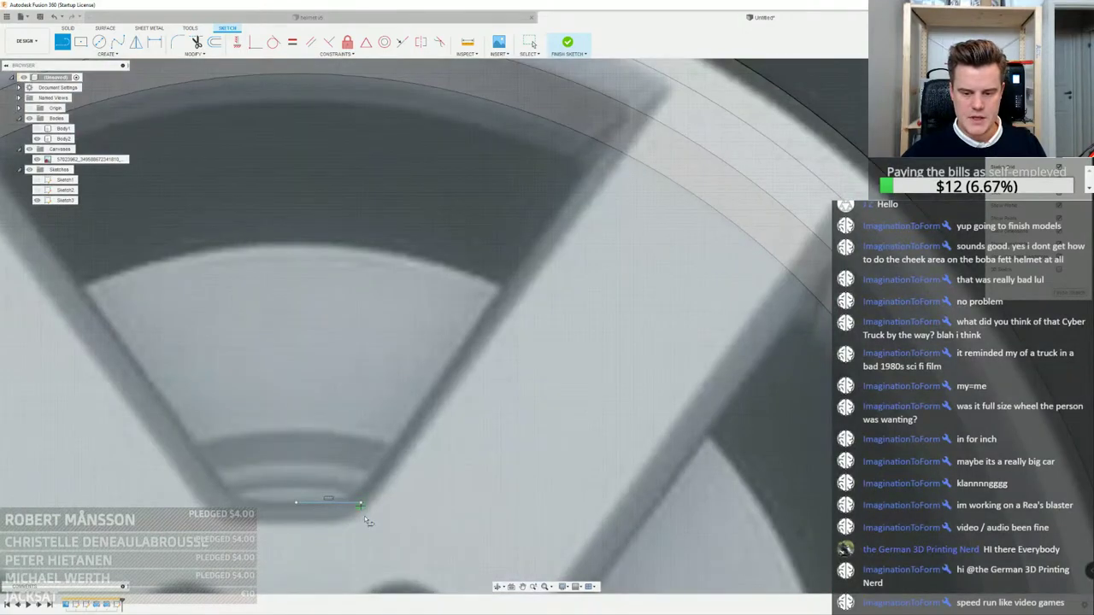
left_click(361, 504)
scroll(587, 203, "down", 2)
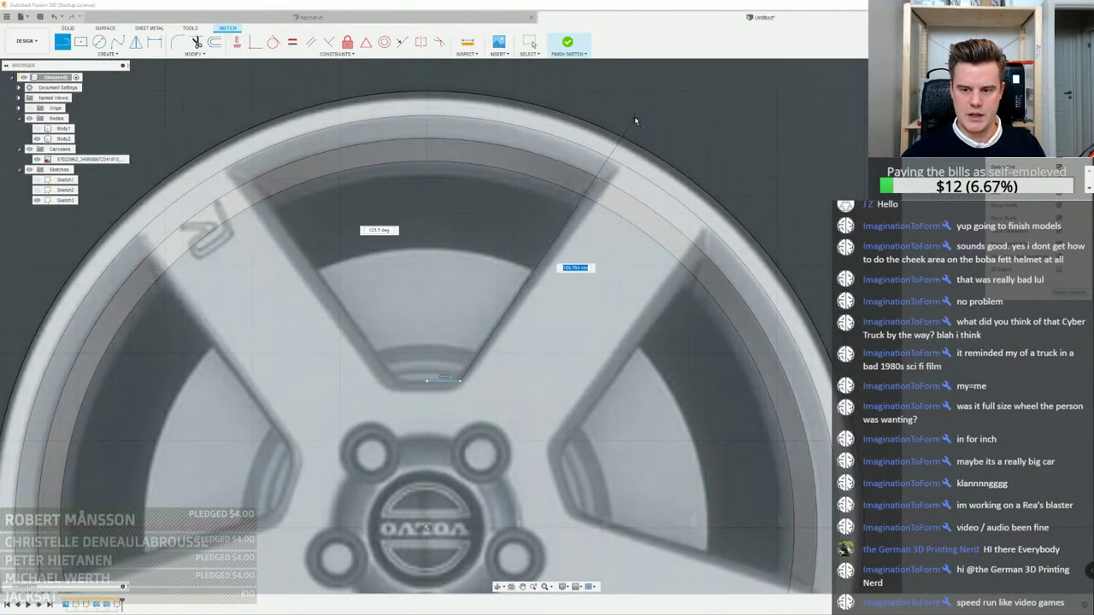
key("Tab")
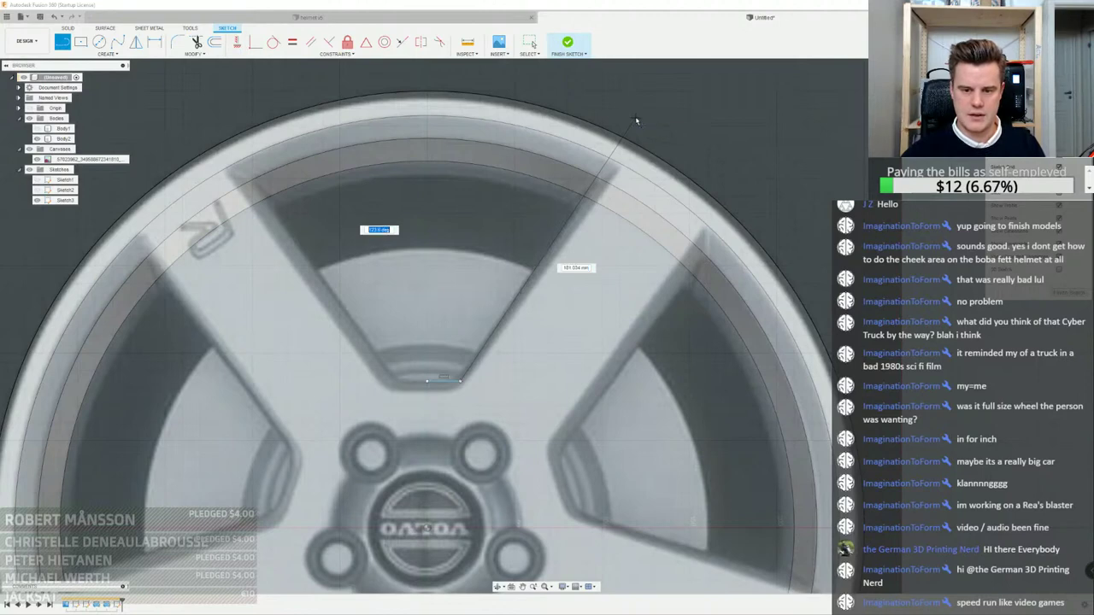
type("65")
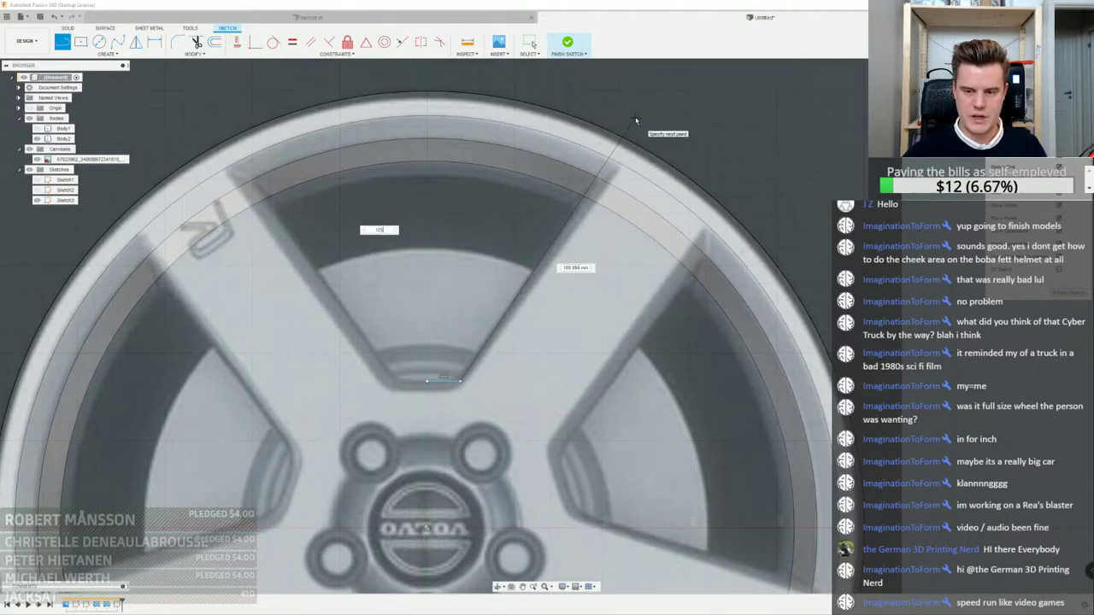
key("Tab")
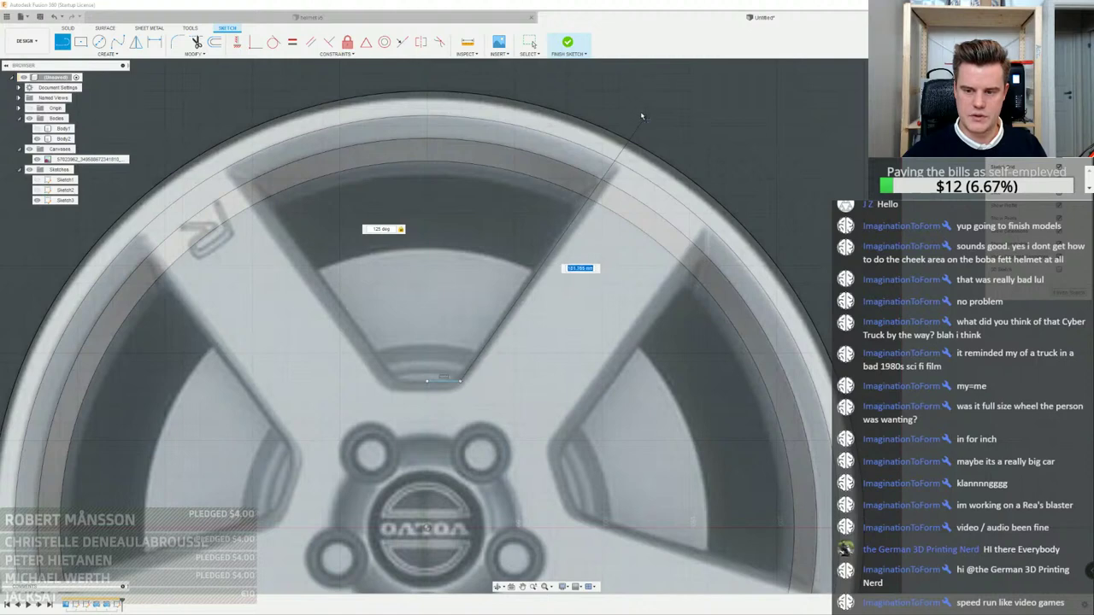
key("Tab")
type("1")
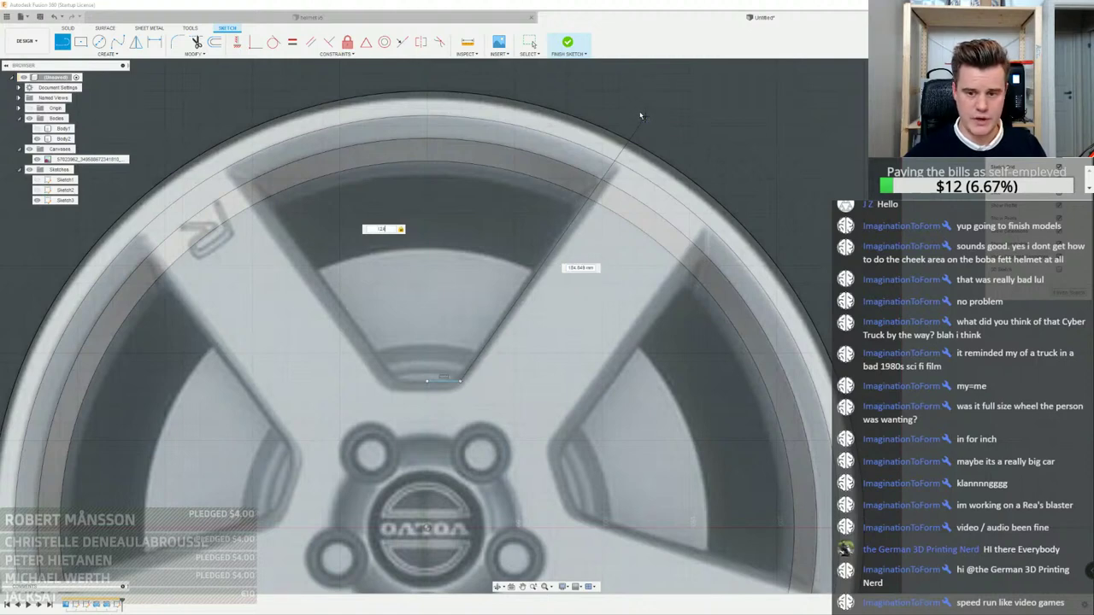
type("24")
key("Tab")
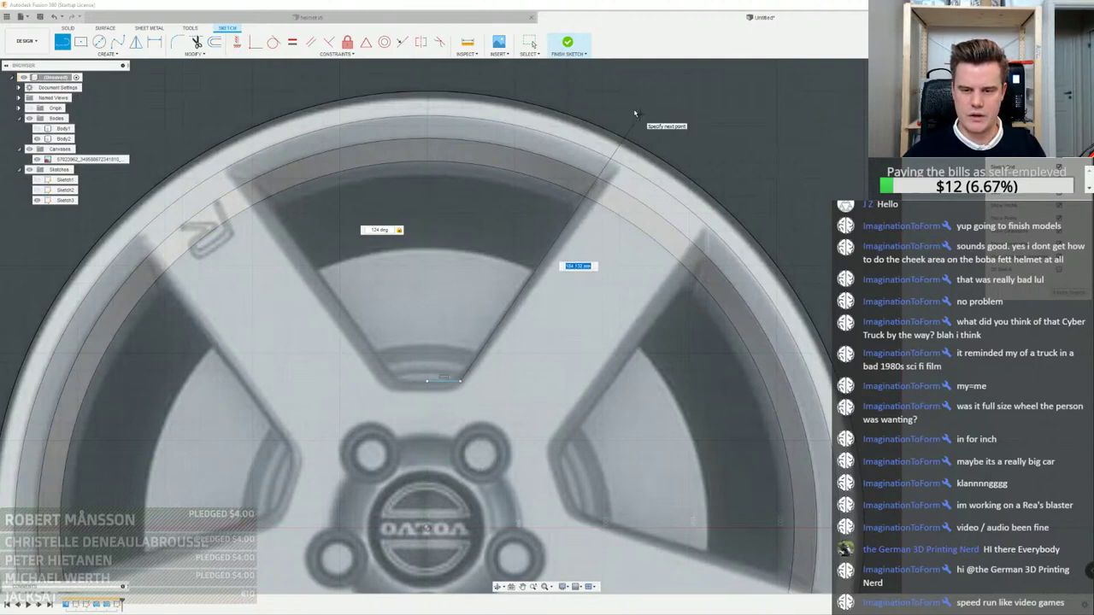
key("Tab")
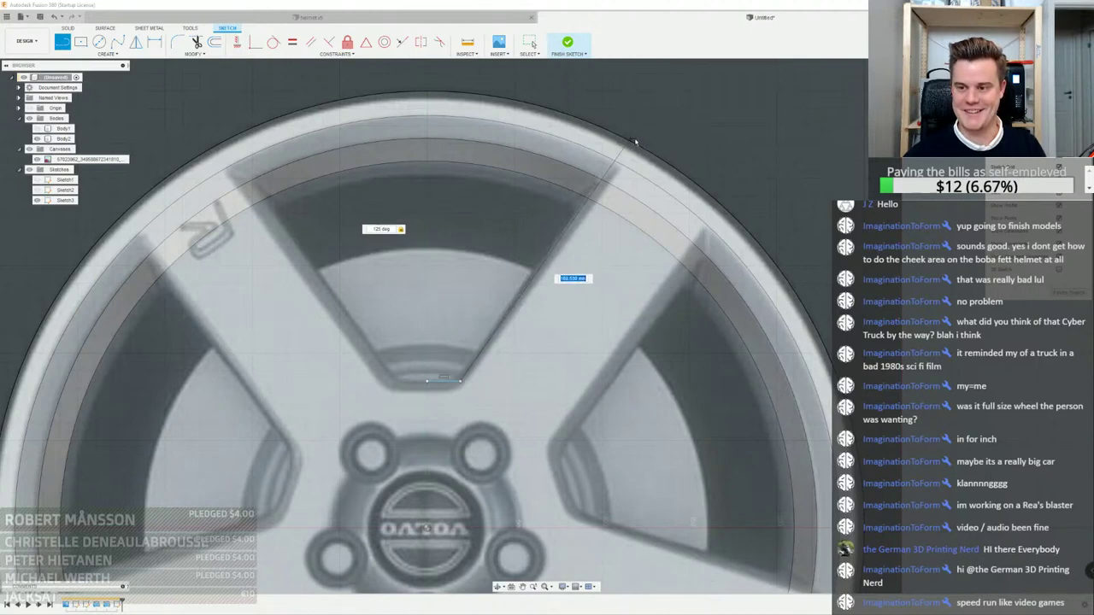
left_click(637, 130)
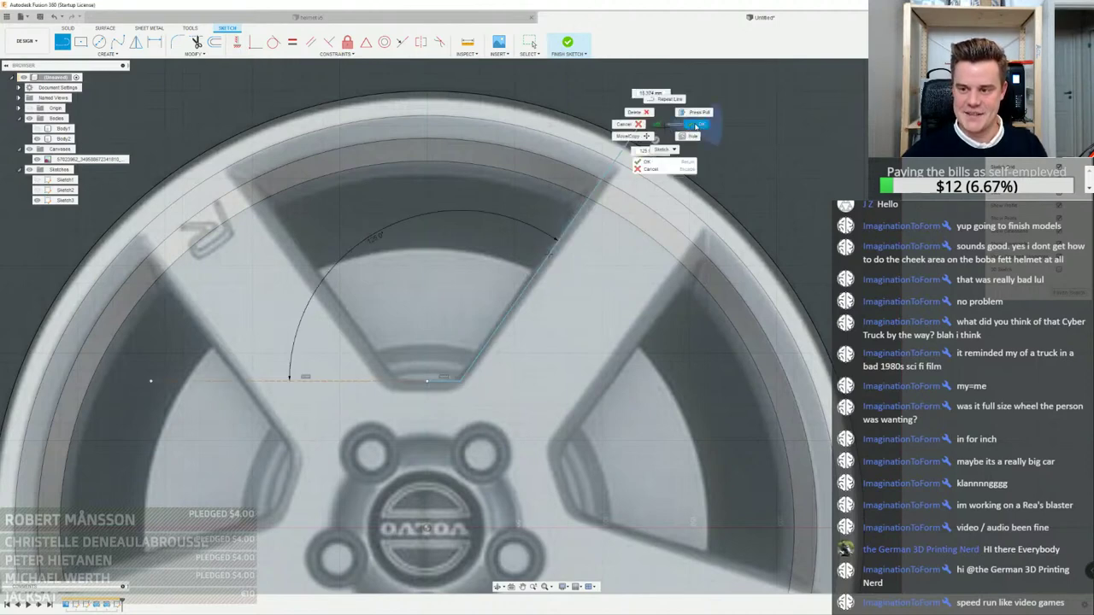
key("Escape")
Draw a short vertical line on the centre axis inside the upper spoke opening, above its horizontal line
key("l")
scroll(433, 357, "up", 2)
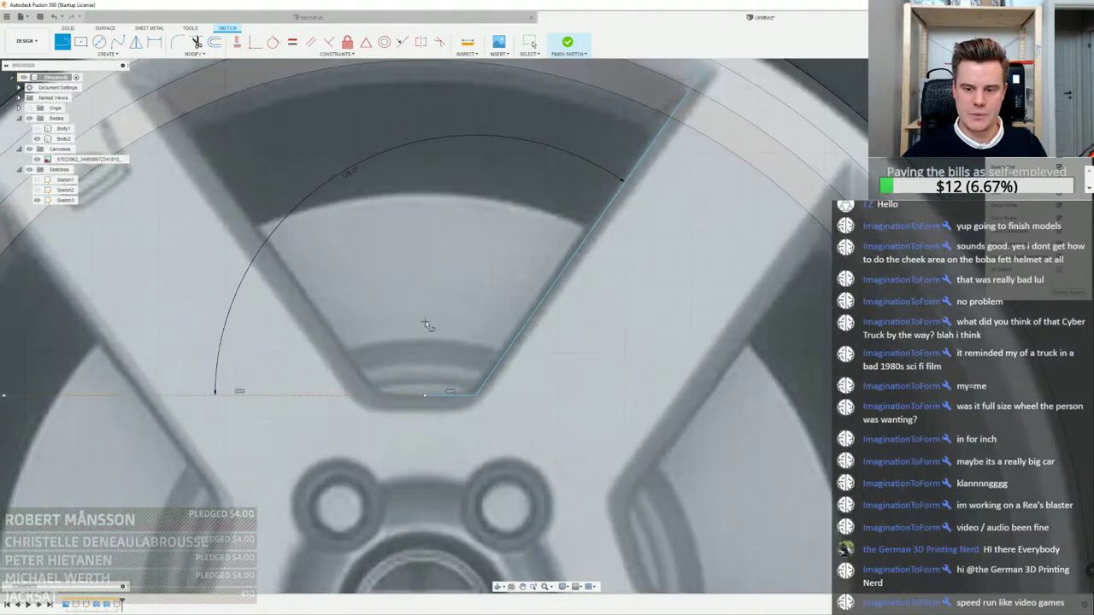
left_click(425, 326)
left_click(424, 313)
right_click(424, 313)
left_click(444, 316)
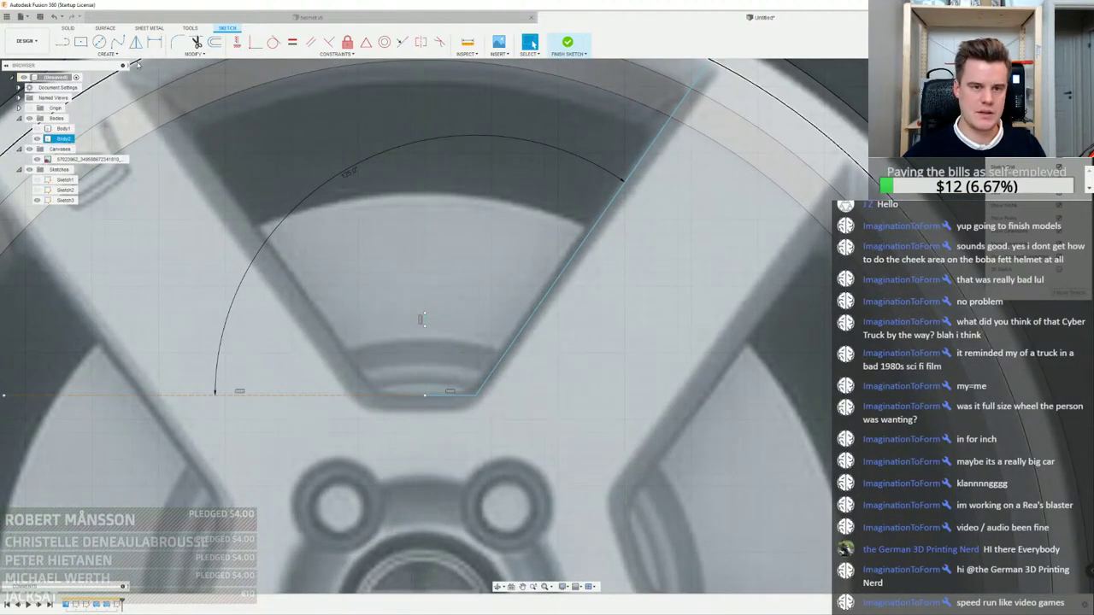
Fillet the corner between the horizontal line and the slanted edge of the upper opening with a radius of about 12 mm
scroll(428, 322, "up", 2)
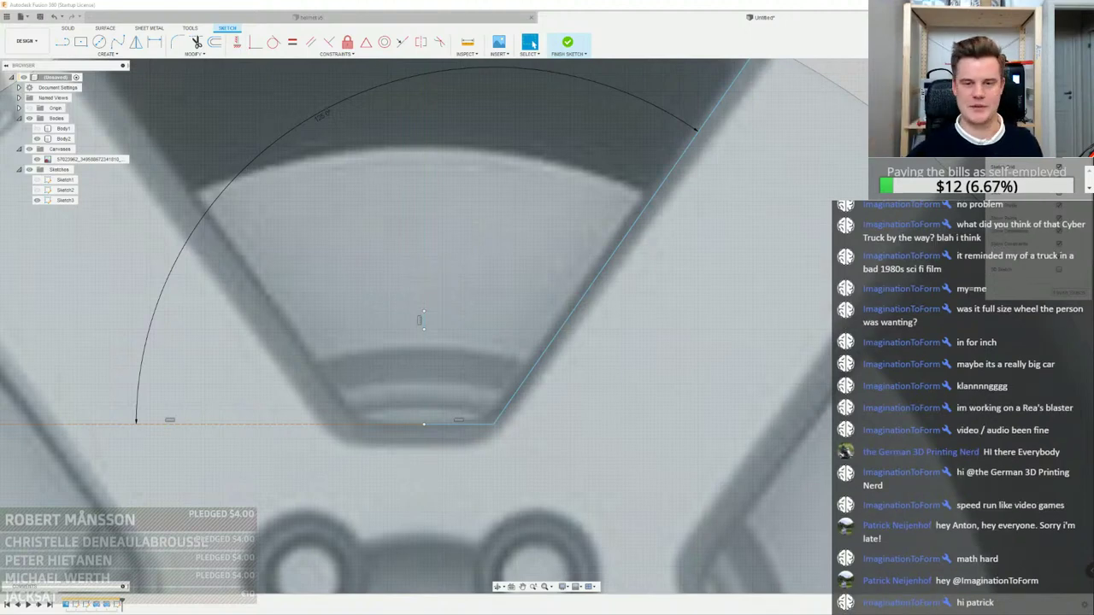
scroll(386, 369, "down", 4)
scroll(369, 388, "up", 4)
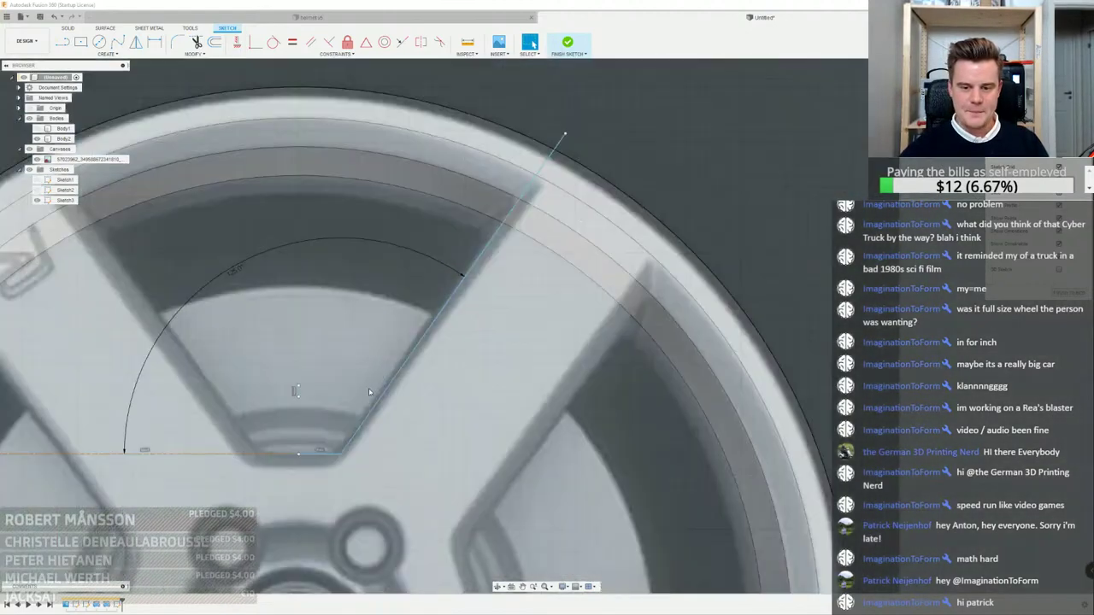
left_click(178, 42)
scroll(368, 474, "up", 4)
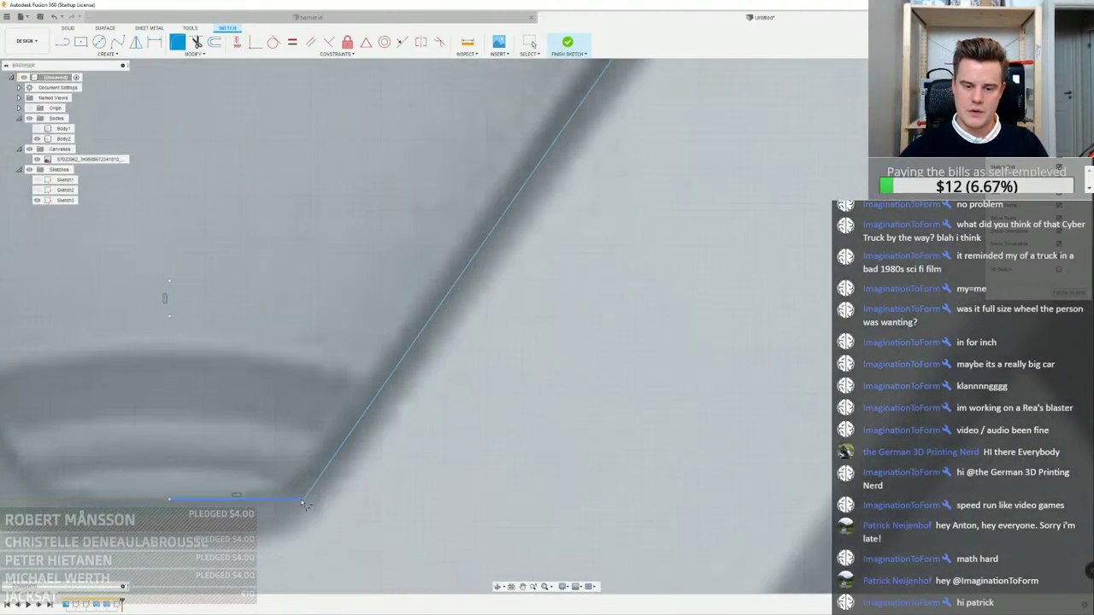
left_click(304, 500)
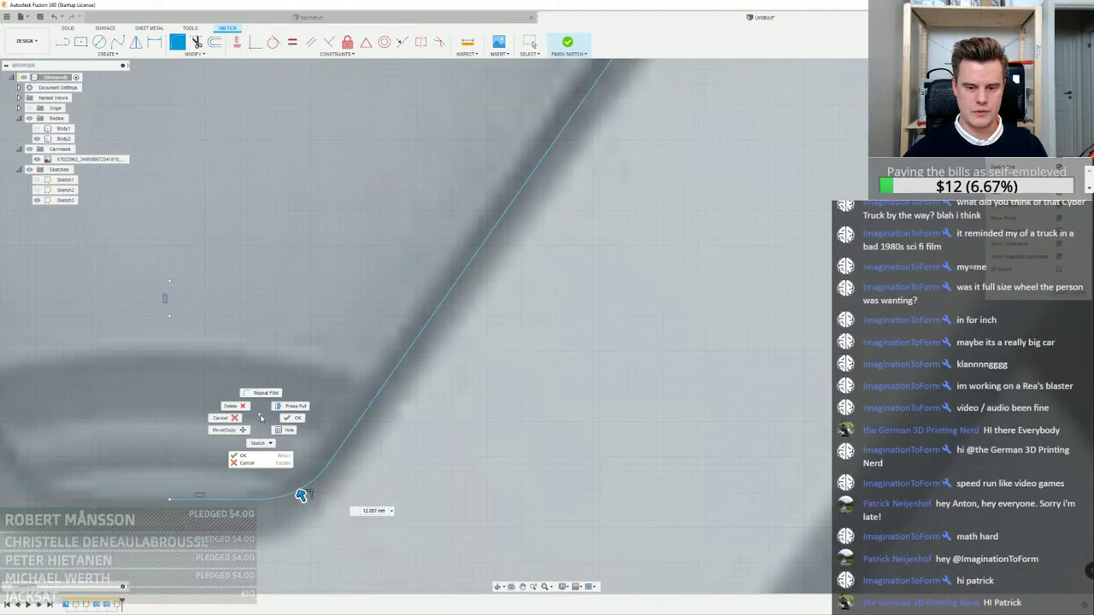
scroll(301, 496, "down", 3)
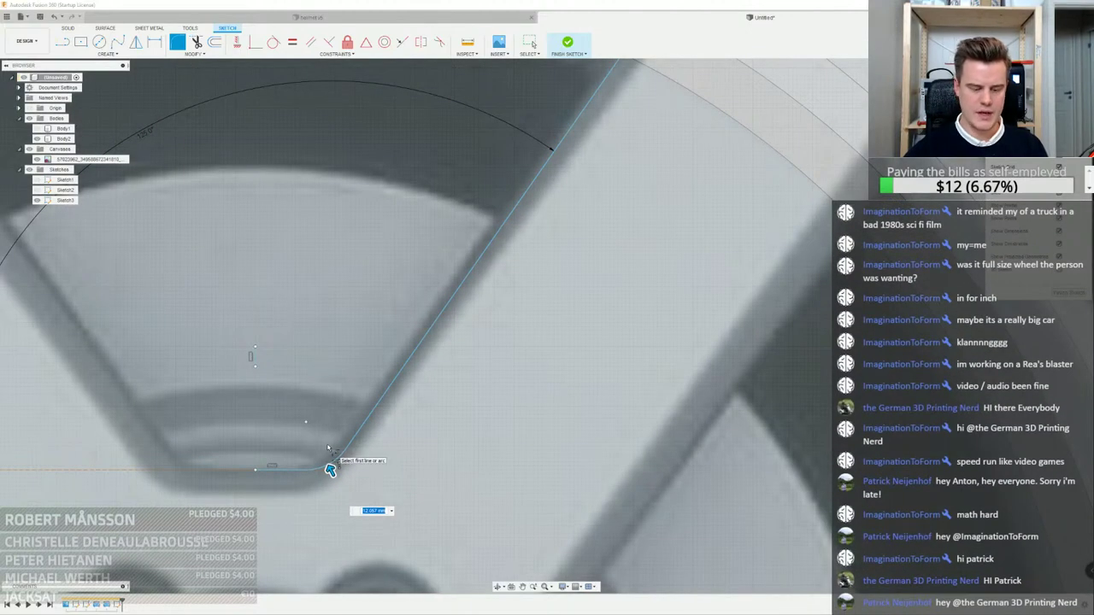
scroll(383, 378, "down", 5)
right_click(437, 357)
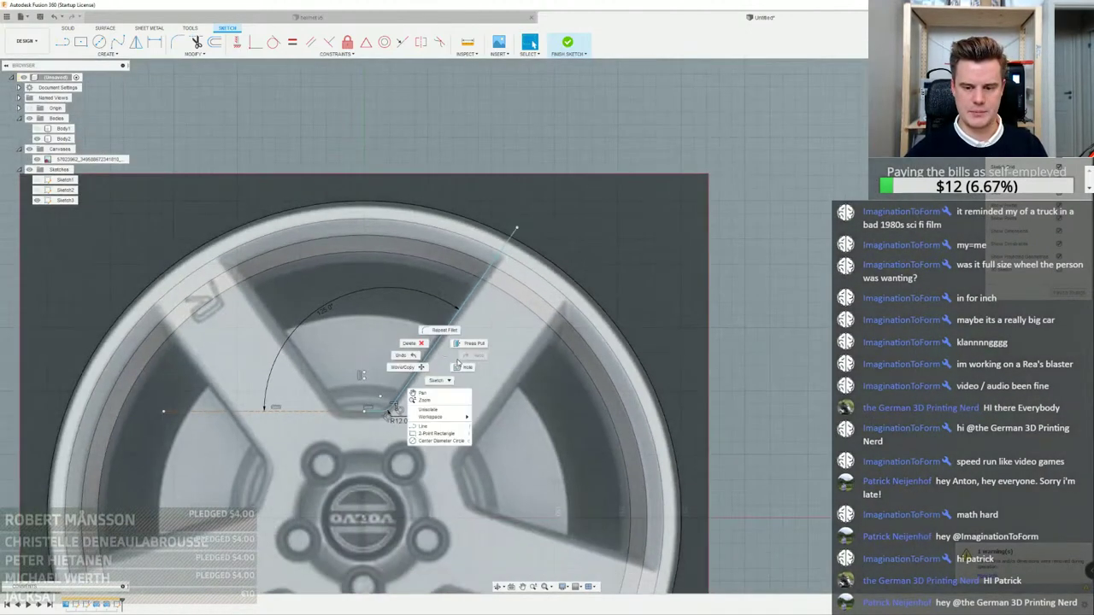
Draw a circle centred on the wheel centre that passes through the outer end of the opening's slanted edge
left_click(232, 83)
middle_click_drag(232, 83, 279, 84)
left_click(99, 41)
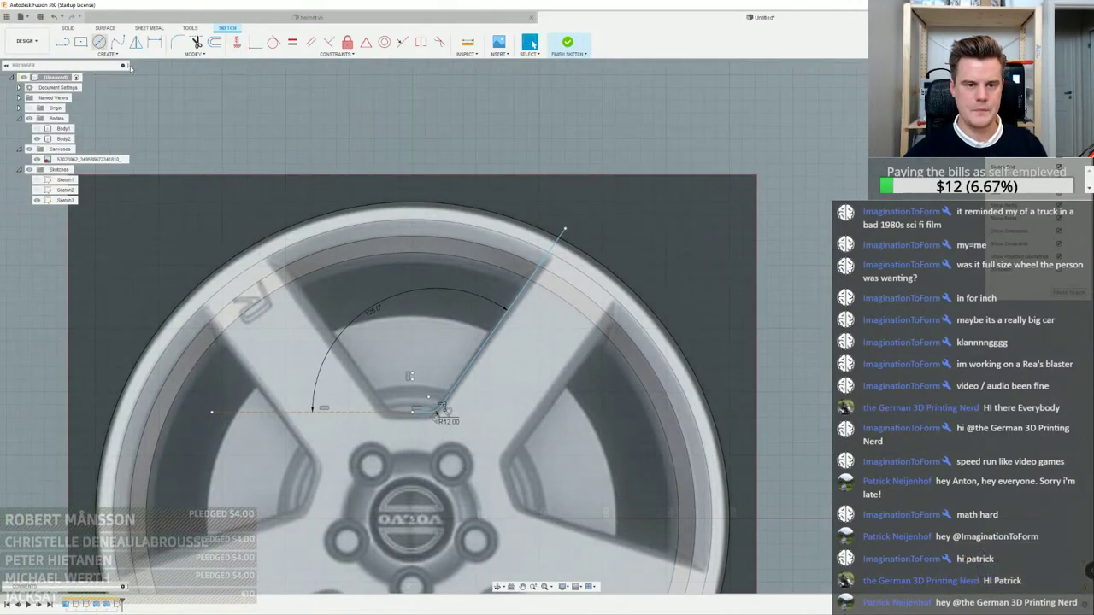
left_click(413, 520)
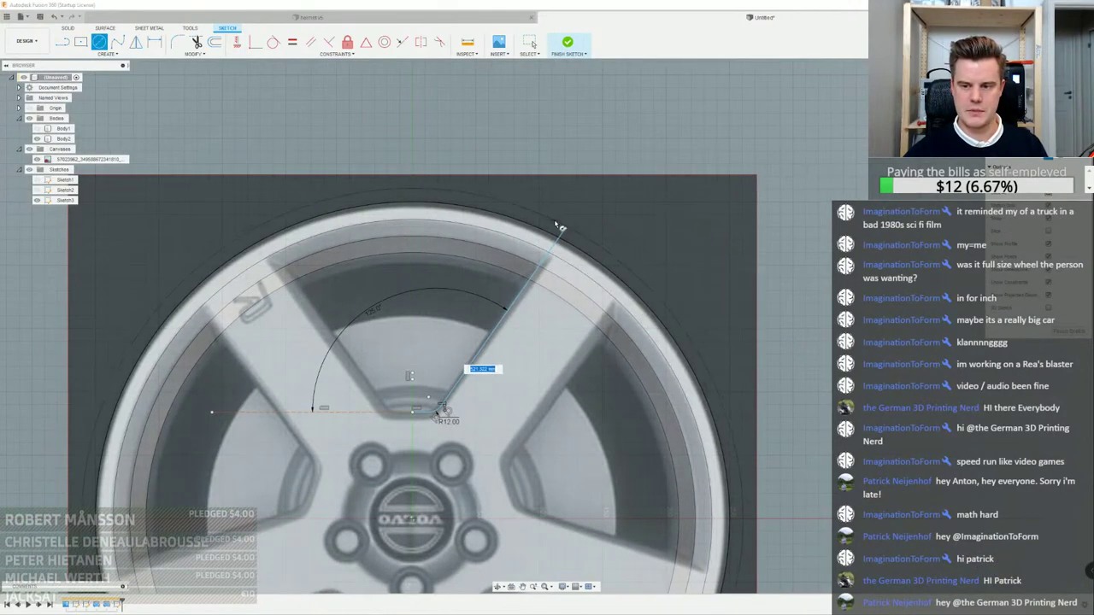
right_click(601, 224)
left_click(632, 222)
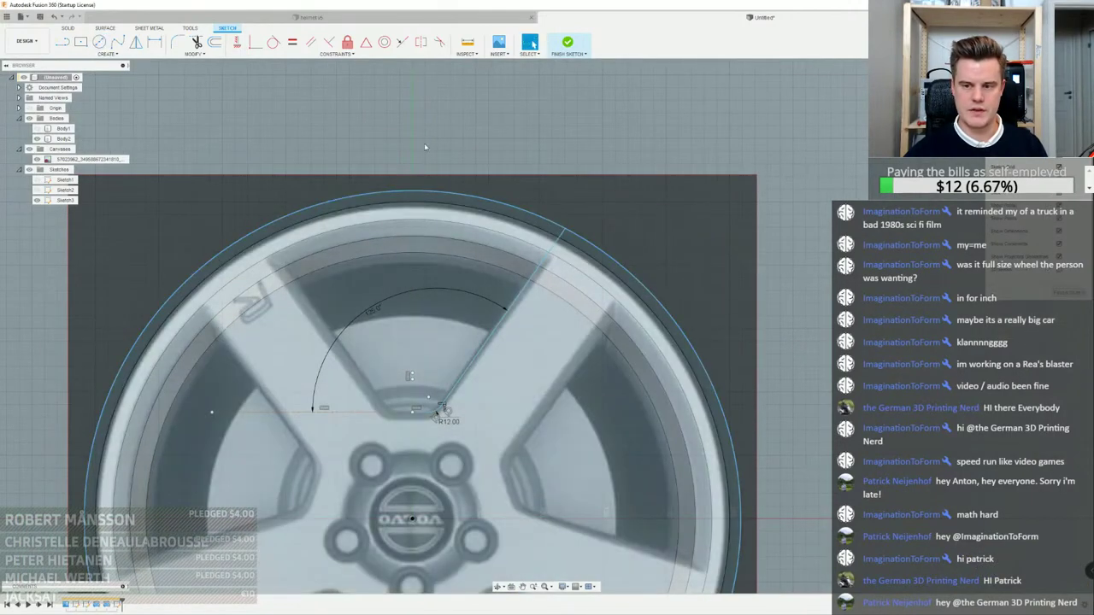
Mirror the slanted edge, the fillet and the short horizontal line about the vertical line on the centre axis
left_click(136, 42)
scroll(429, 415, "up", 3)
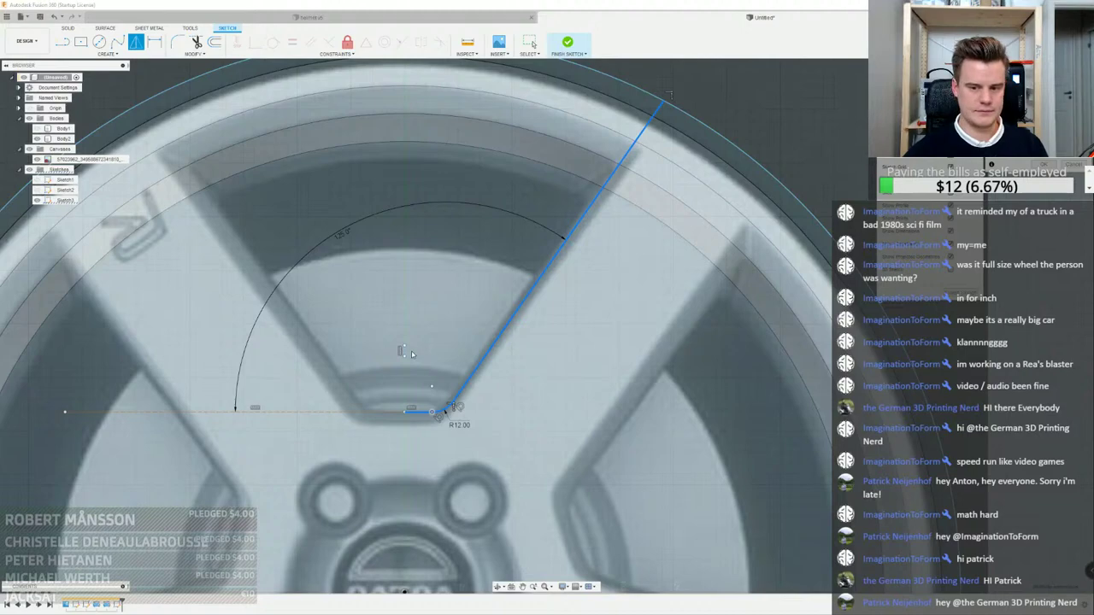
left_click(1043, 164)
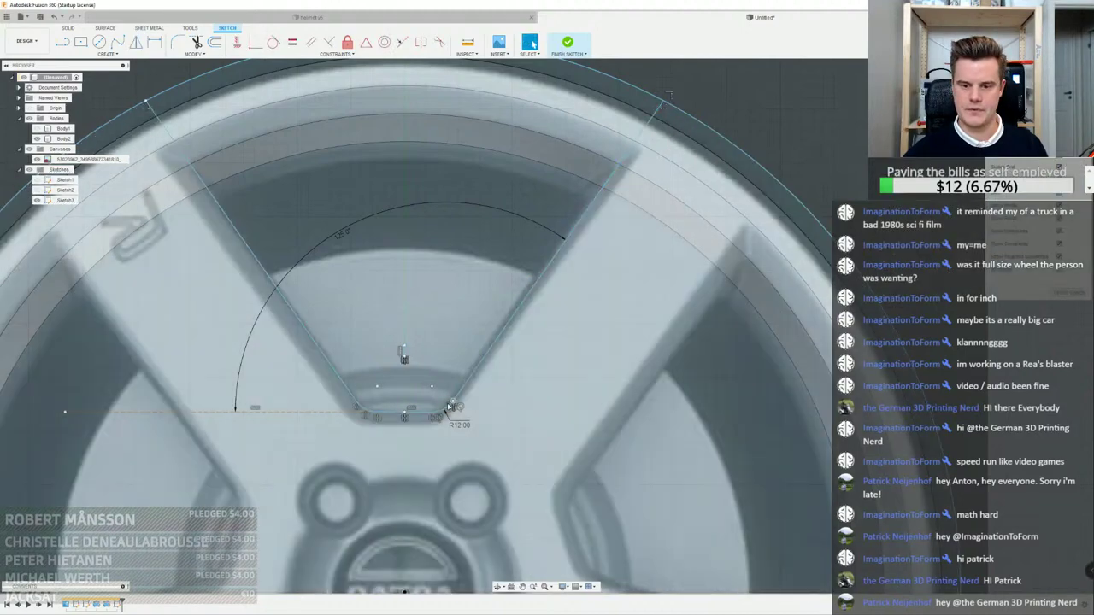
scroll(435, 351, "down", 3)
left_click(466, 294)
left_click(281, 123)
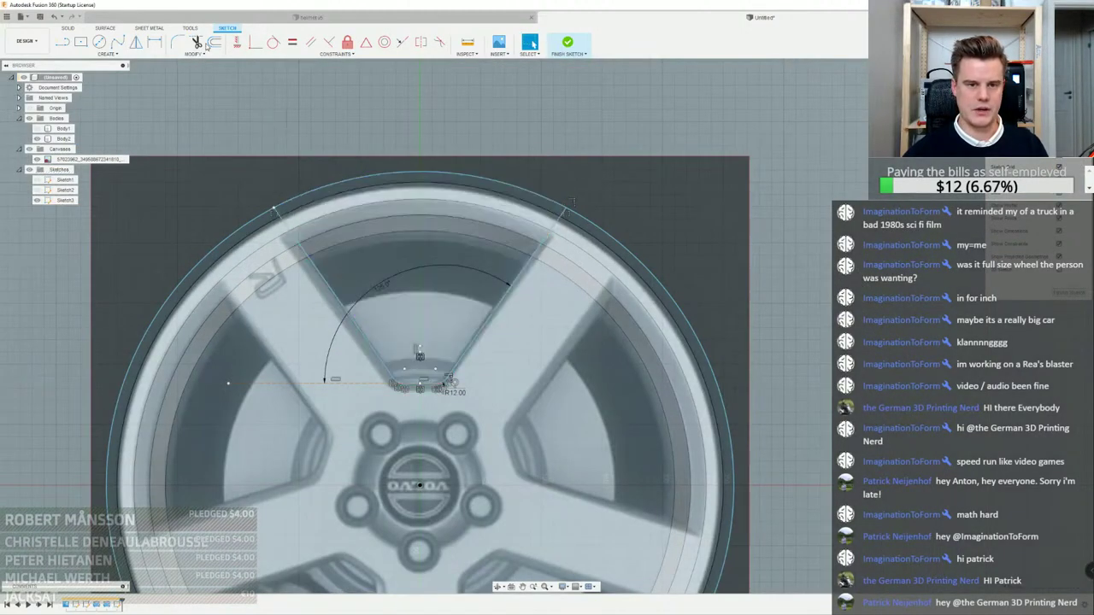
Trim the circle down to the arc between the two slanted edges and check that the upper spoke opening is a closed profile
left_click(196, 42)
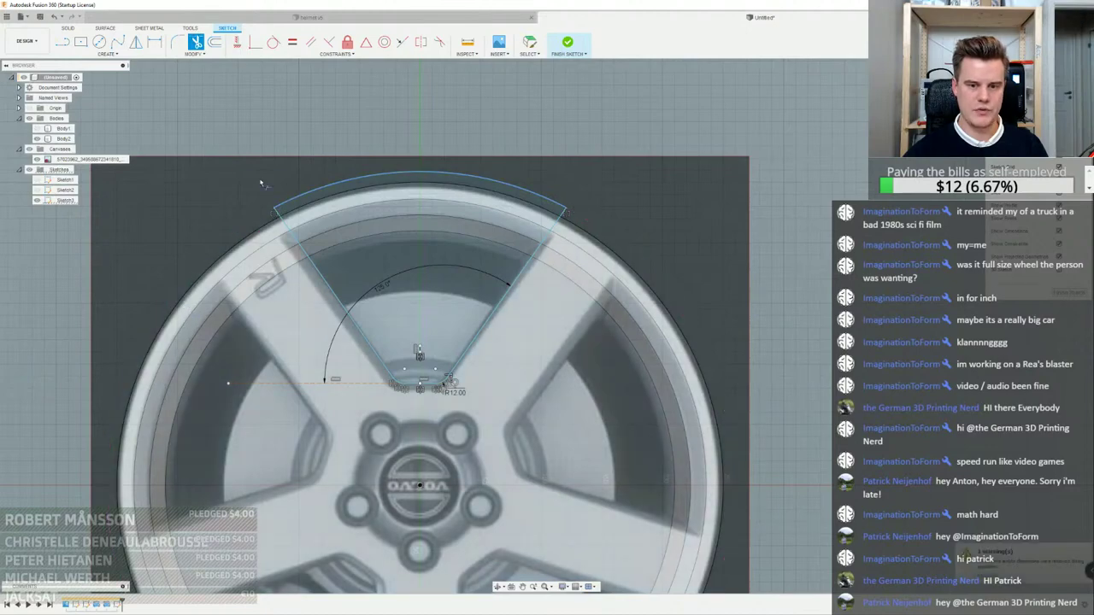
right_click(284, 126)
left_click(317, 125)
scroll(305, 240, "up", 3)
left_click(341, 240)
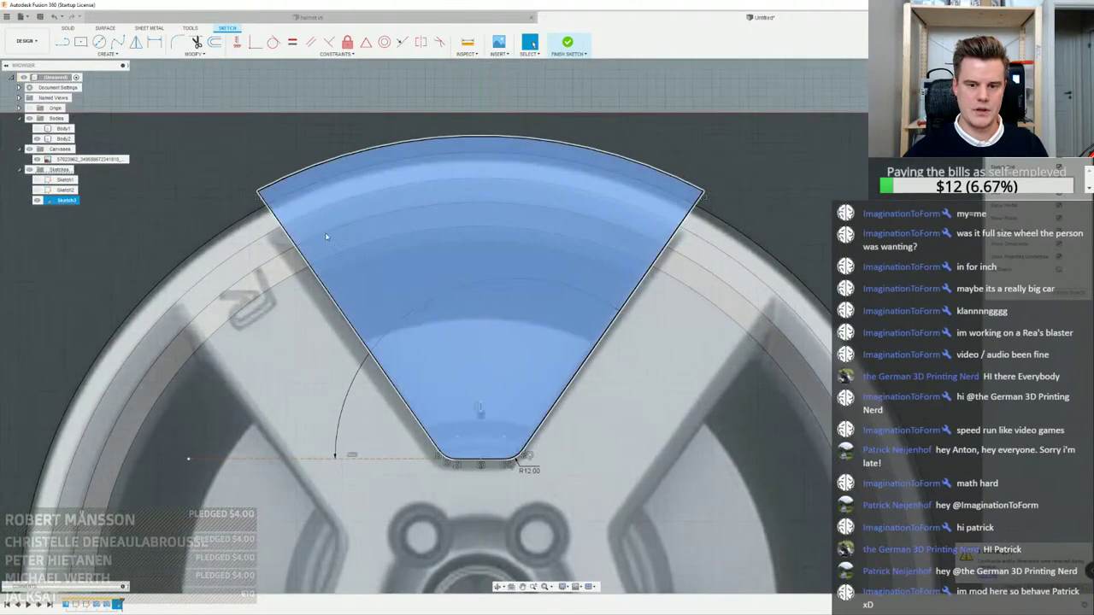
scroll(341, 240, "down", 3)
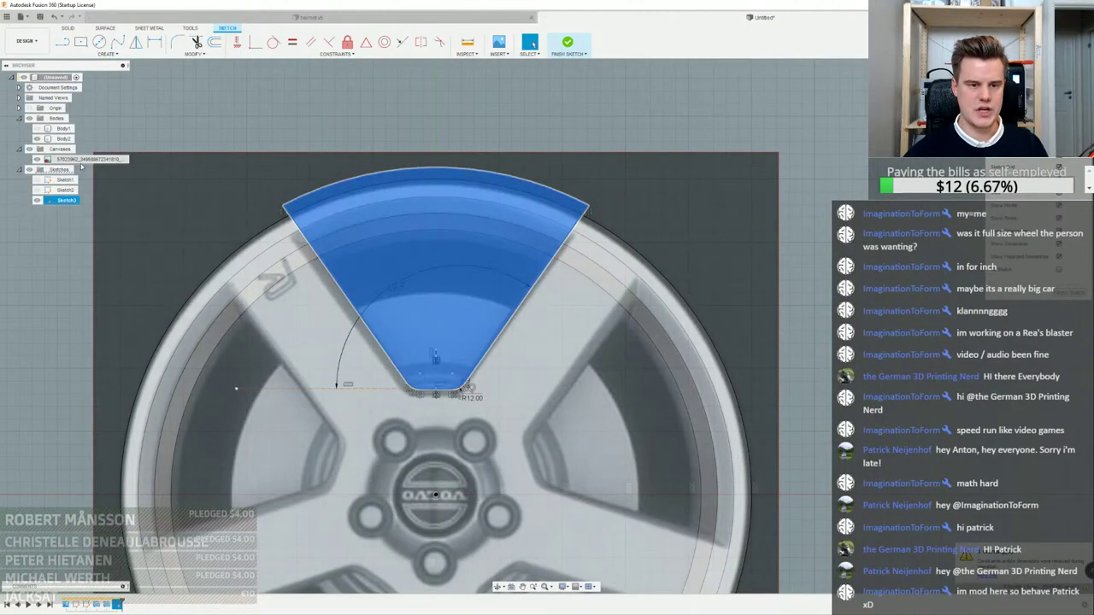
scroll(425, 238, "down", 3)
middle_click_drag(426, 239, 419, 239, "shift")
scroll(420, 239, "up", 3)
key("Escape")
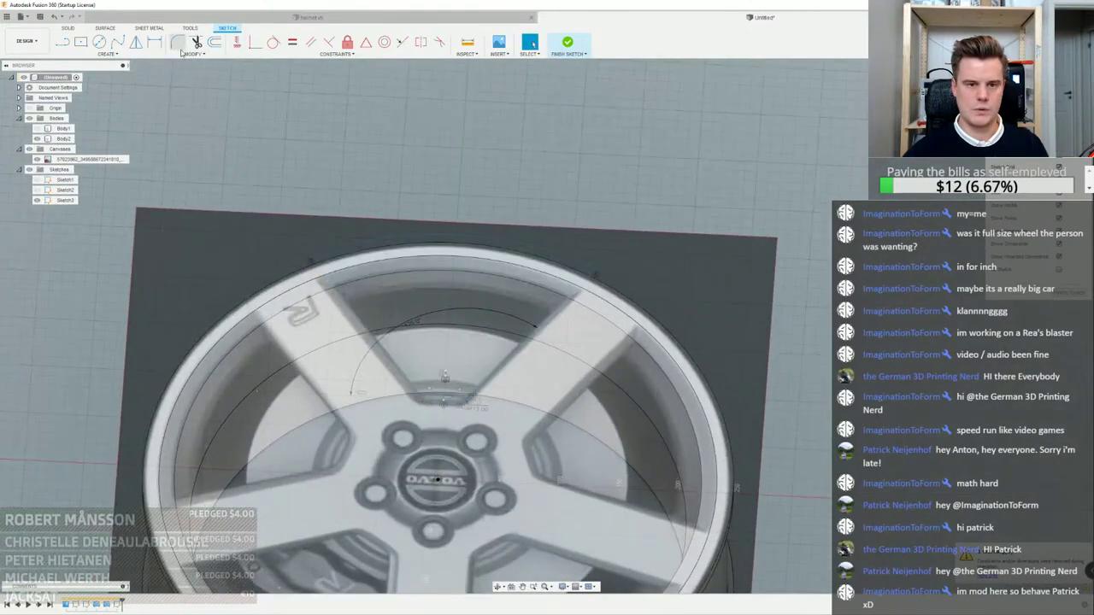
Circular-pattern the upper opening outline around the wheel centre with a quantity of 5
left_click(108, 54)
mouse_move(101, 217)
left_click(162, 214)
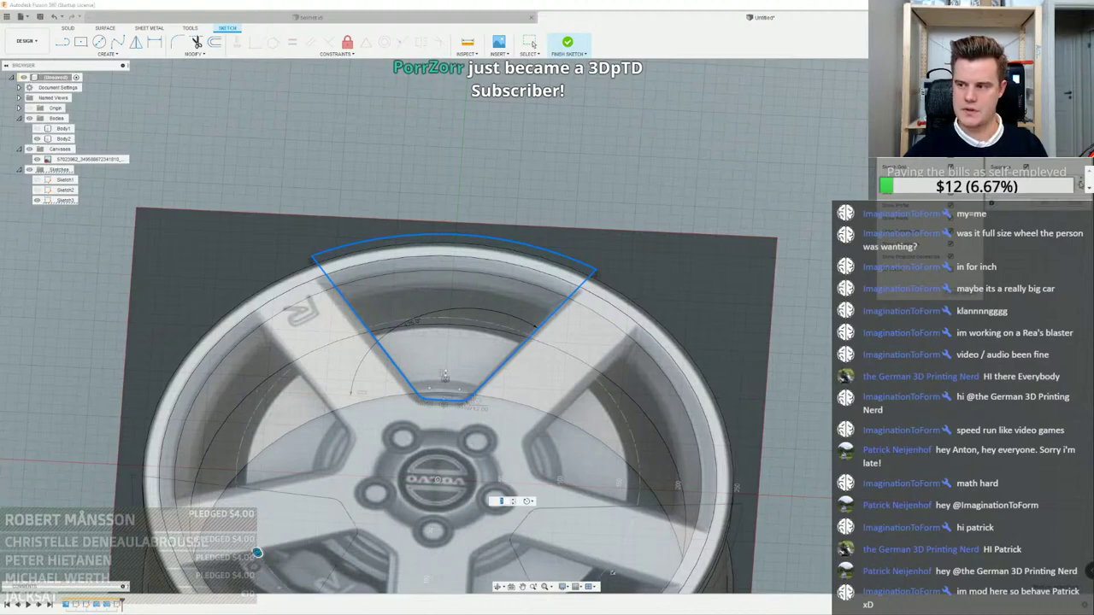
left_click(1080, 179)
scroll(474, 206, "down", 3)
middle_click_drag(474, 206, 470, 329, "shift")
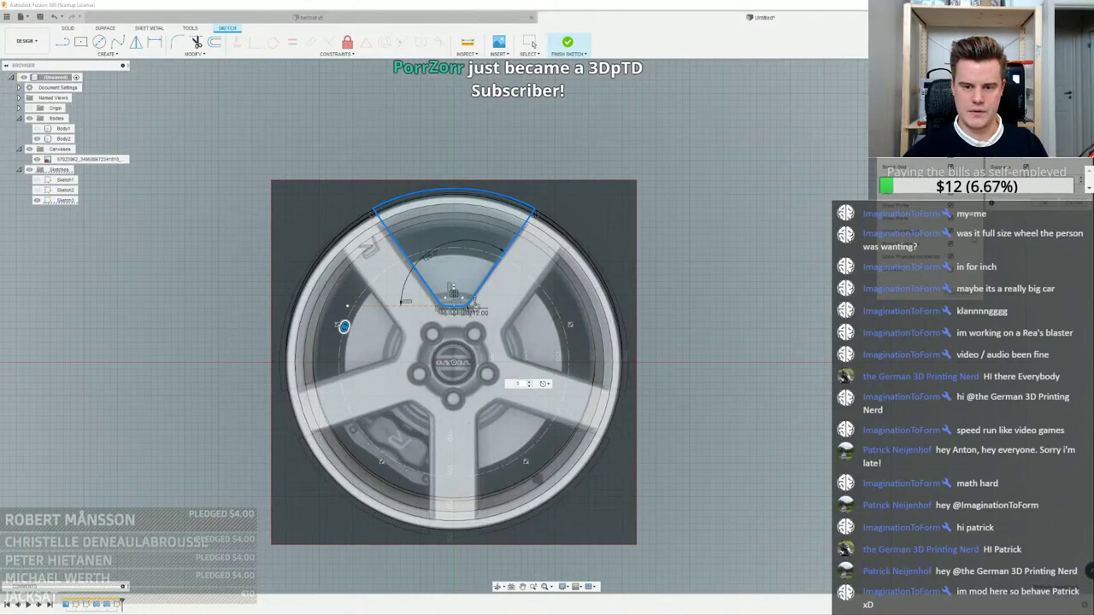
left_click(1051, 208)
Select all five spoke-opening profiles, and hide the reference photo and the rim body so only the hub disc shows
scroll(601, 325, "up", 3)
left_click(584, 336)
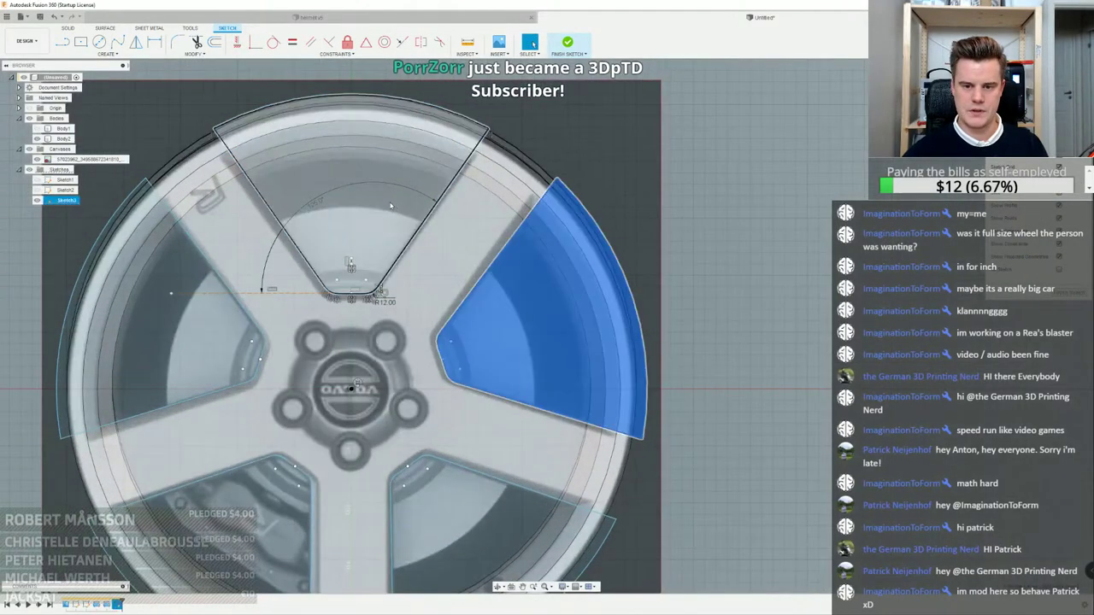
left_click(393, 207, "ctrl")
left_click(211, 352, "ctrl")
left_click(270, 497, "ctrl")
left_click(444, 499, "ctrl")
scroll(444, 419, "down", 3)
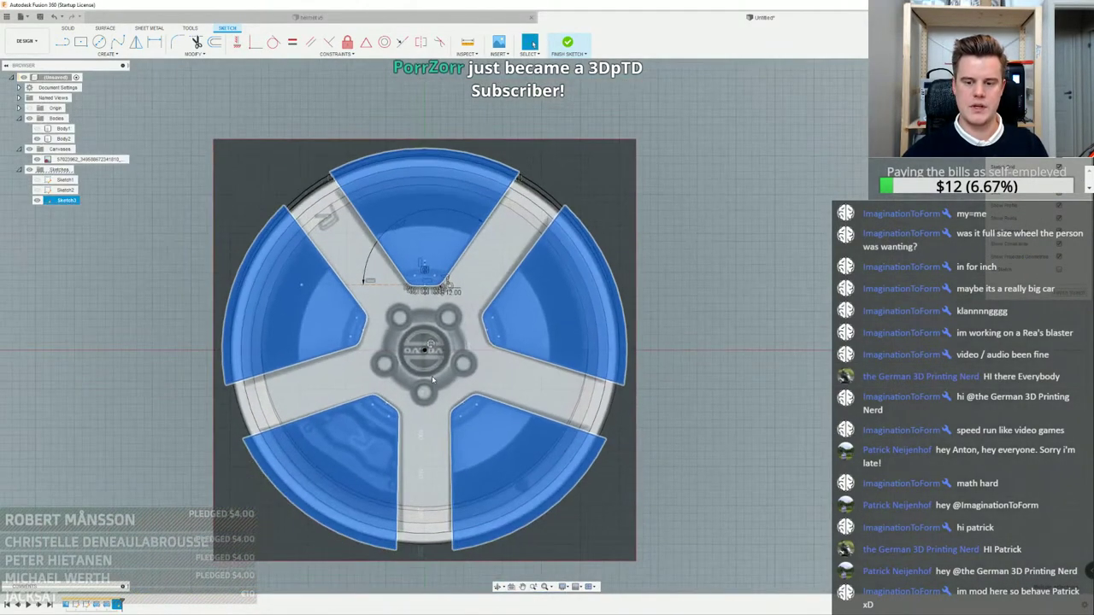
middle_click_drag(438, 417, 453, 324, "shift")
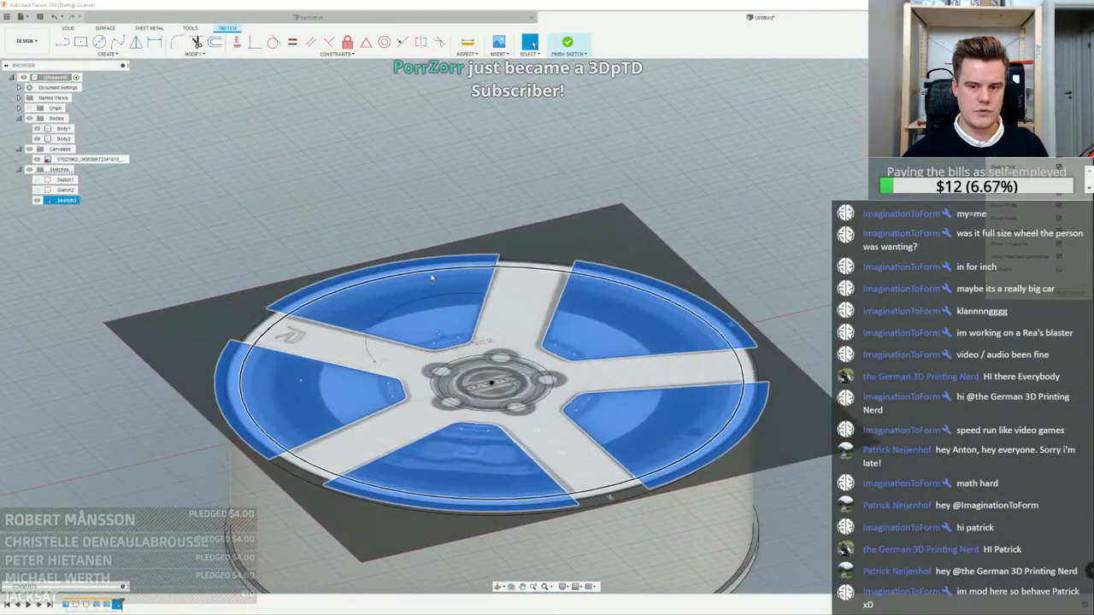
left_click(36, 159)
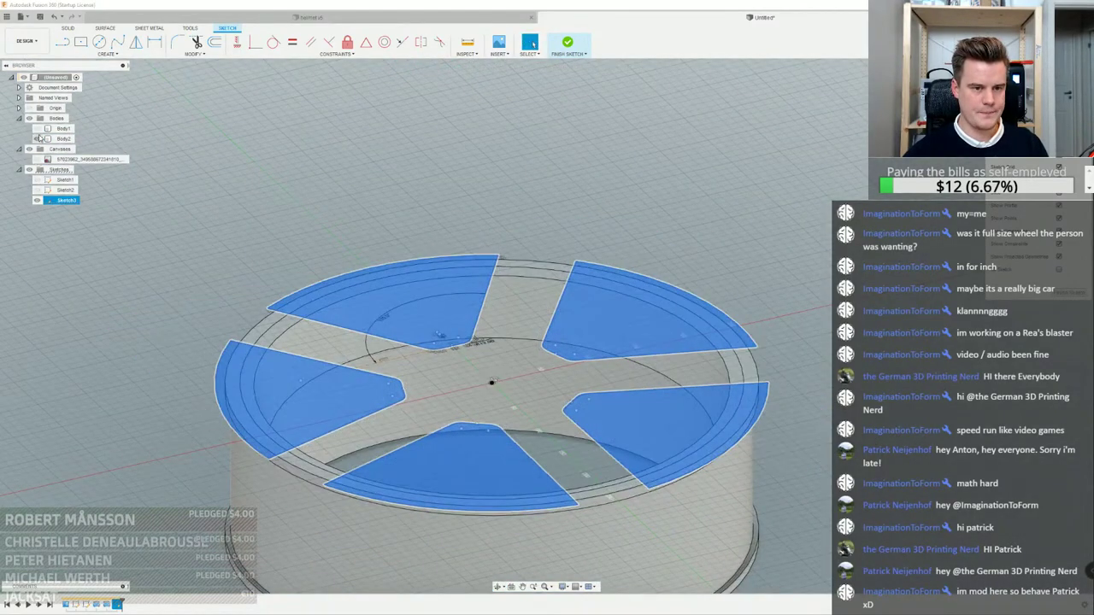
left_click(37, 138)
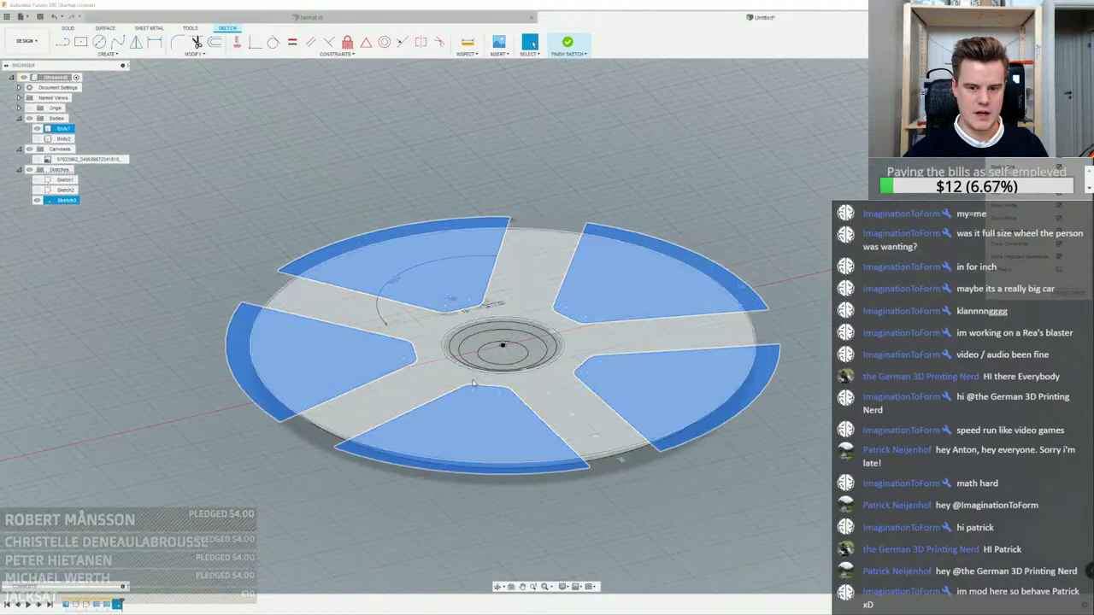
middle_click_drag(256, 230, 272, 184, "shift")
middle_click_drag(419, 359, 419, 320, "shift")
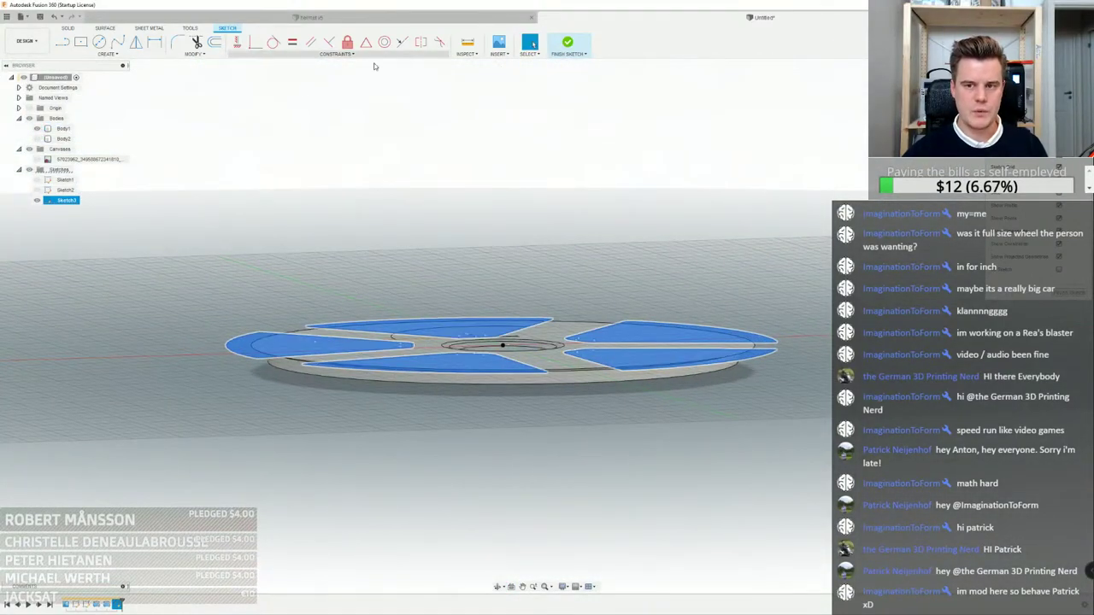
Extrude the five opening profiles about 57 mm downward as a cut through the hub disc
right_click(510, 191)
left_click(496, 251)
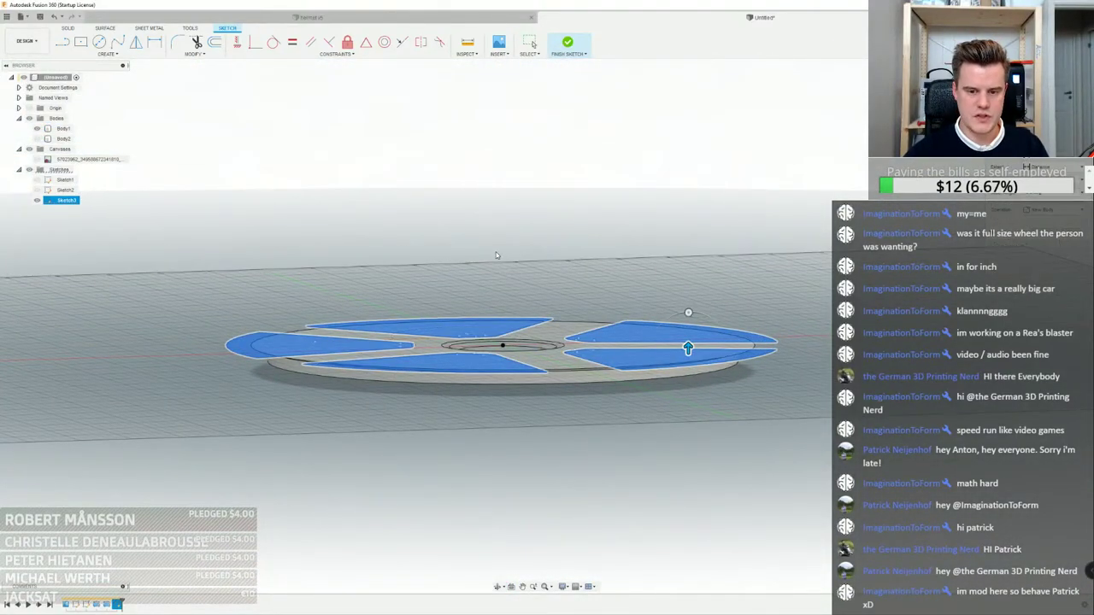
left_click_drag(688, 348, 689, 479)
scroll(386, 464, "up", 3)
middle_click_drag(387, 464, 389, 399, "shift")
scroll(624, 470, "down", 3)
middle_click_drag(805, 522, 559, 343)
scroll(612, 399, "up", 3)
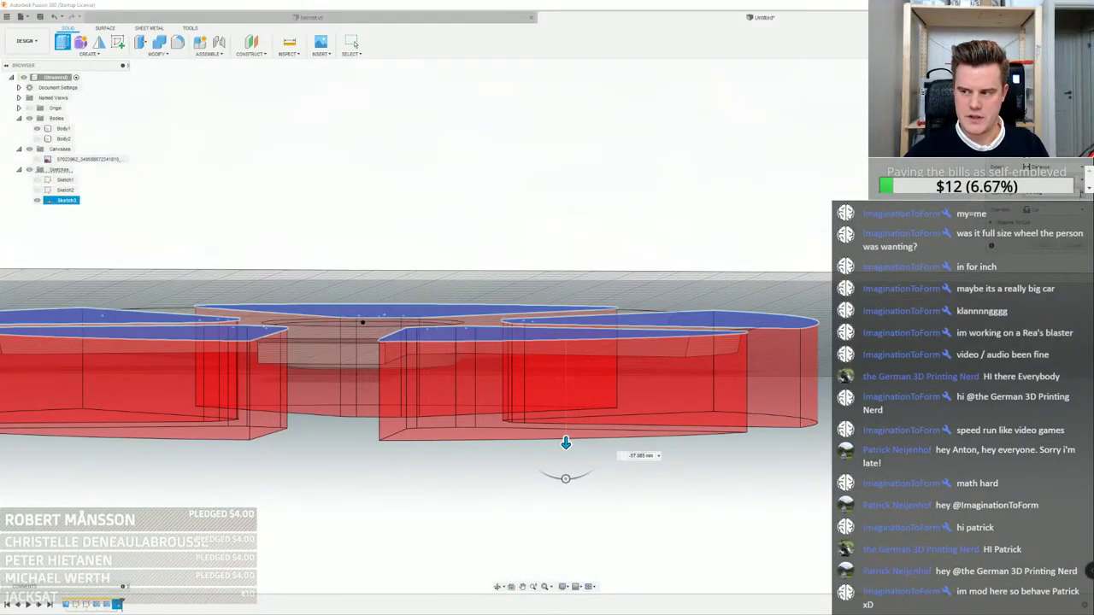
Give the extruded cut a taper so the spoke openings narrow towards the back
left_click(1083, 195)
left_click(1048, 225)
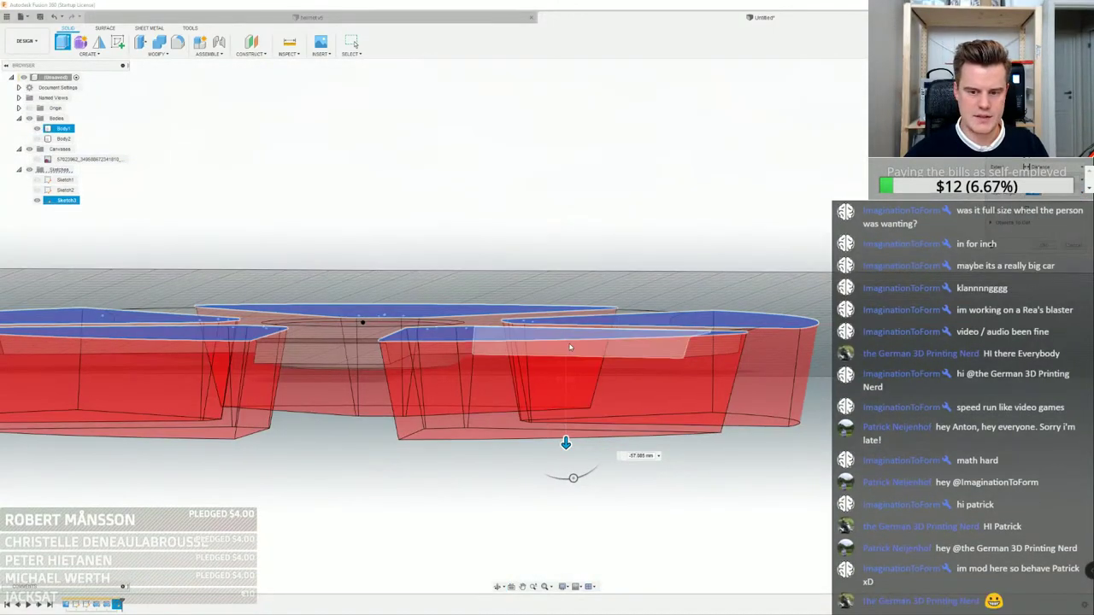
middle_click_drag(398, 341, 400, 404, "shift")
scroll(399, 403, "up", 5)
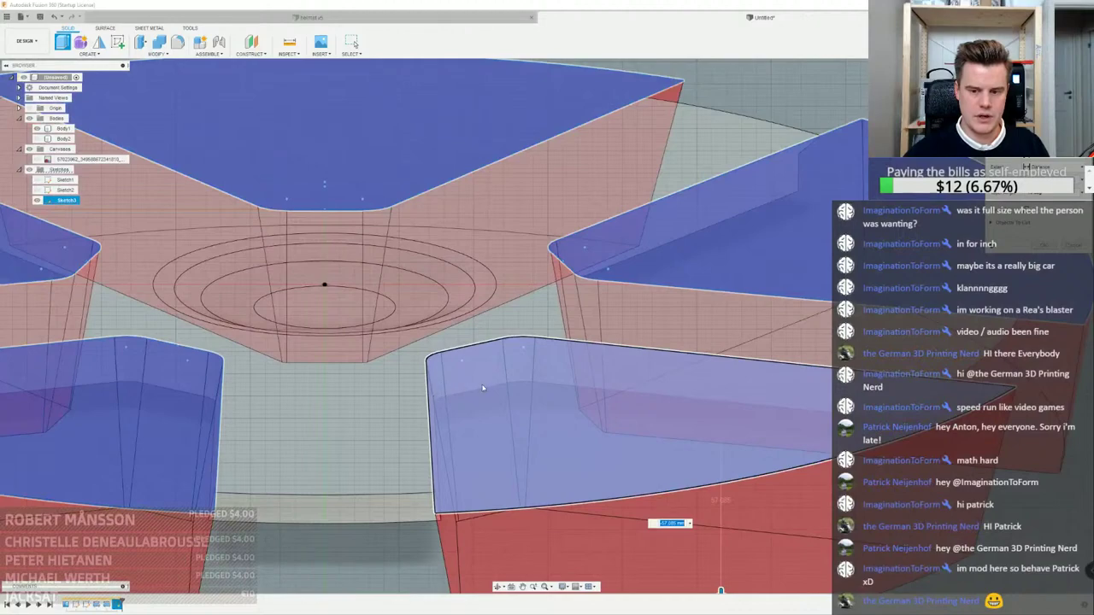
middle_click_drag(482, 389, 651, 454, "shift")
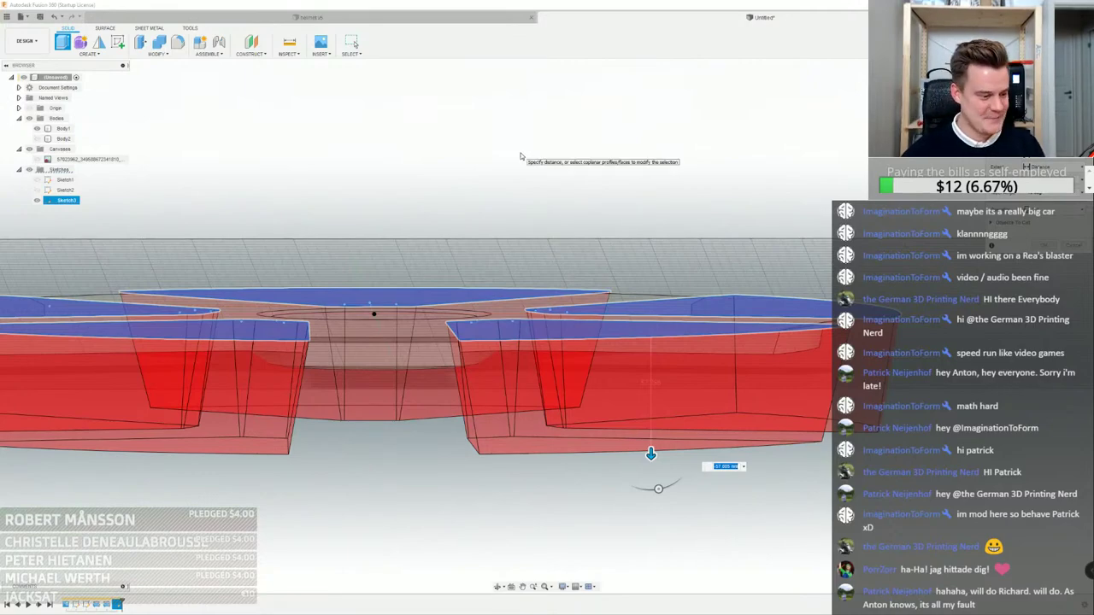
Compare the tapered opening walls in the cut preview with the spoke edges in the reference photo
scroll(498, 174, "down", 3)
middle_click_drag(548, 181, 559, 204, "shift")
scroll(498, 304, "up", 3)
mouse_move(498, 305)
middle_mouse_down("shift")
mouse_move(484, 314)
mouse_move(509, 318)
mouse_move(512, 357)
mouse_move(506, 309)
middle_mouse_up("shift")
scroll(503, 306, "down", 3)
middle_click_drag(610, 462, 604, 510, "shift")
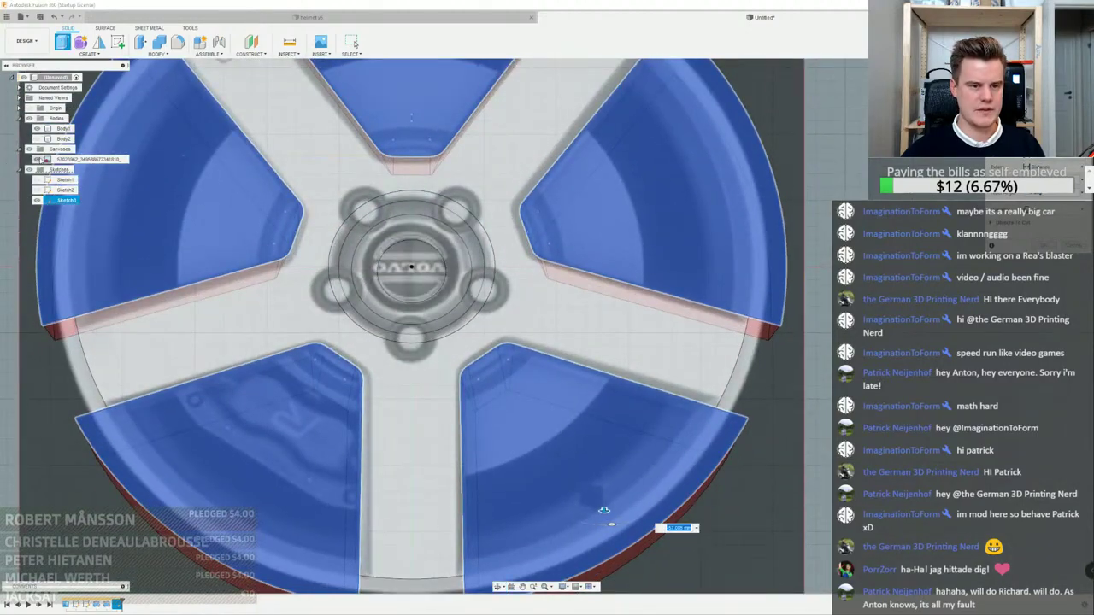
left_click(37, 160)
scroll(395, 286, "up", 2)
middle_click_drag(395, 286, 412, 241, "shift")
middle_click_drag(670, 470, 612, 420, "shift")
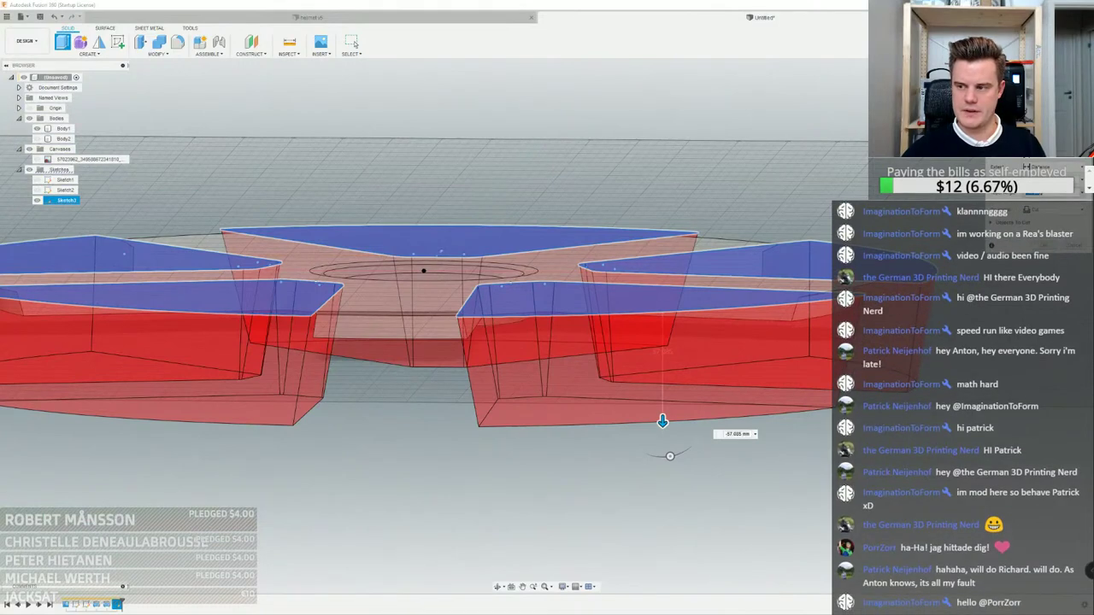
Try a different taper direction, return to openings narrowing towards the back, and apply the cut to the disc
middle_click_drag(670, 455, 650, 455, "shift")
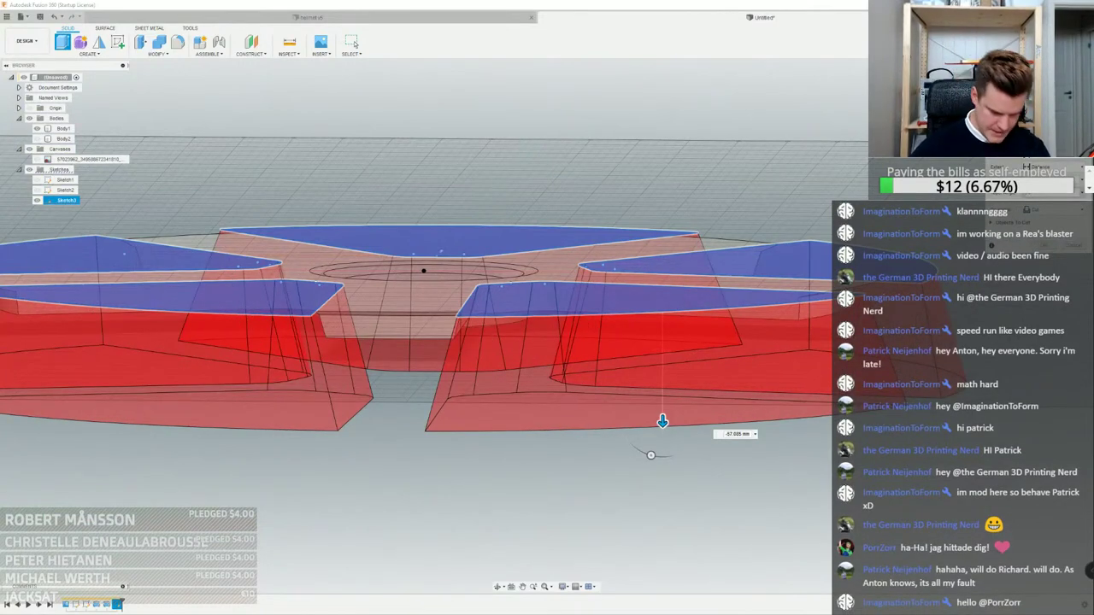
middle_click_drag(650, 454, 683, 563, "shift")
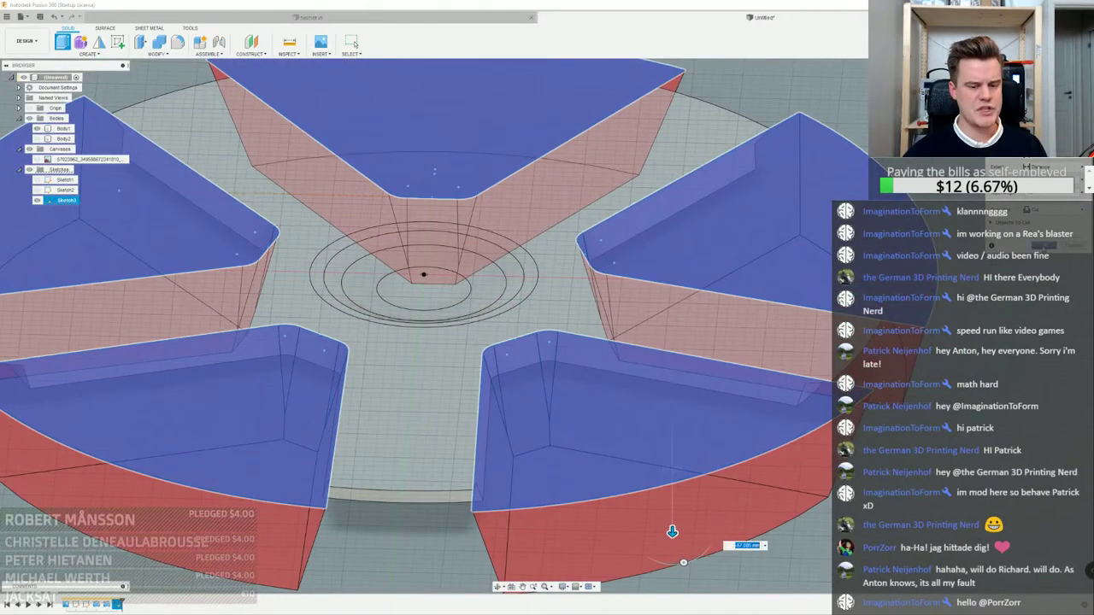
key("Return")
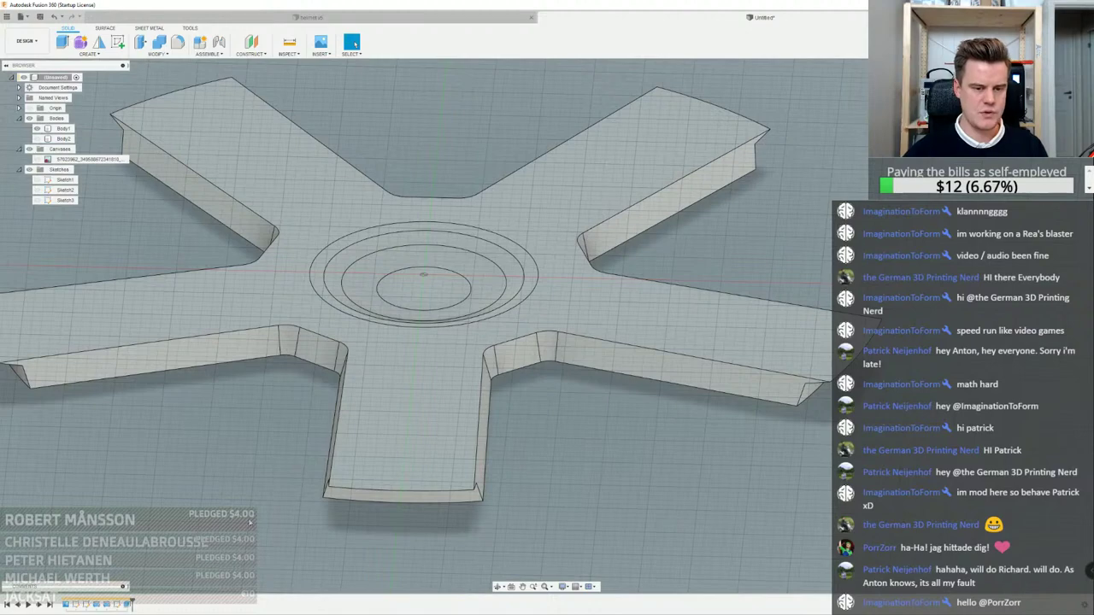
Show the rim body again and examine where the five spoke ends meet the rim
left_click(37, 139)
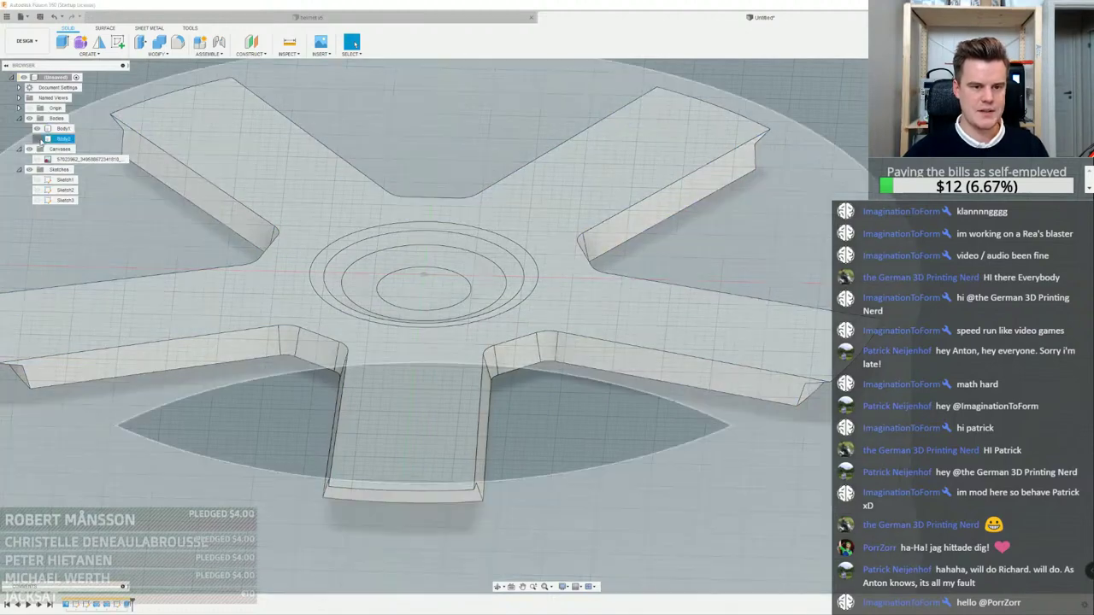
scroll(799, 167, "down", 4)
middle_click_drag(619, 185, 717, 240)
scroll(667, 214, "up", 5)
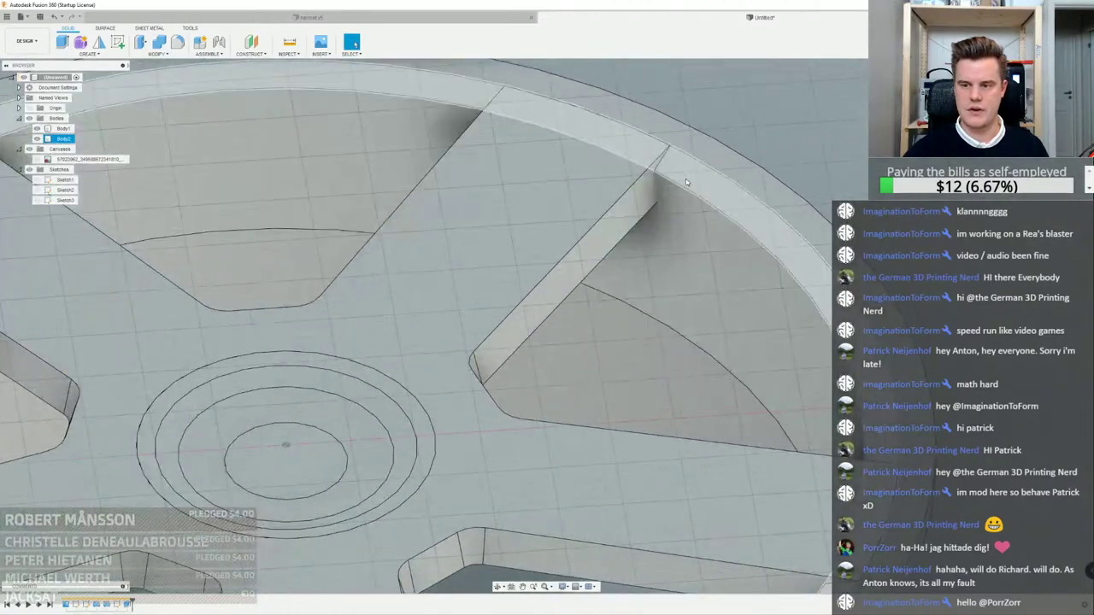
scroll(666, 192, "down", 3)
scroll(628, 230, "down", 3)
middle_click_drag(639, 224, 621, 273, "shift")
key("Escape")
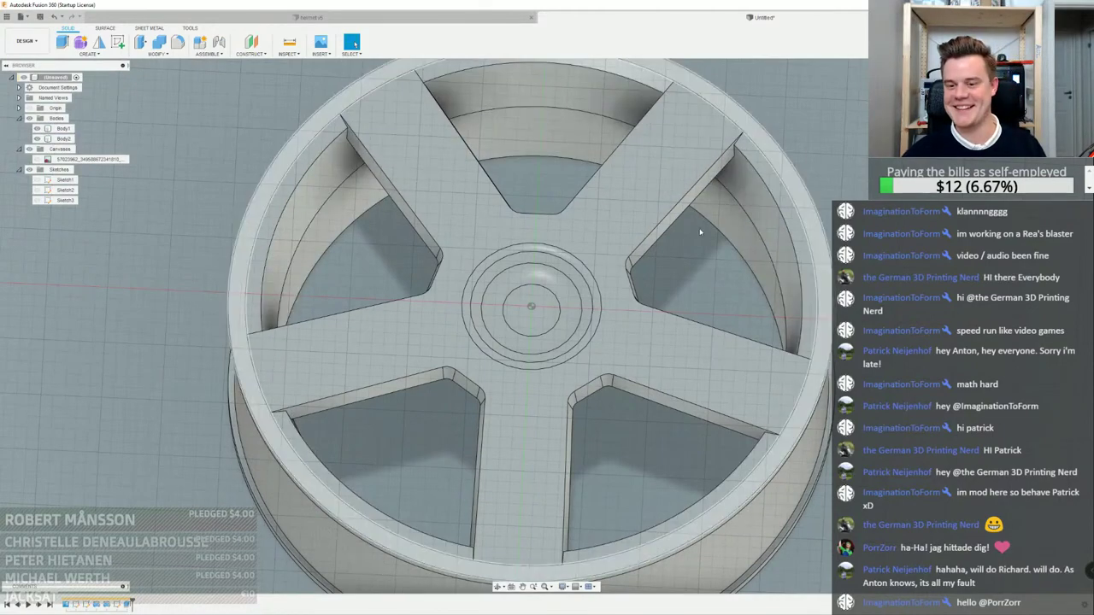
scroll(694, 233, "down", 3)
scroll(779, 241, "up", 2)
middle_click_drag(566, 266, 526, 251, "shift")
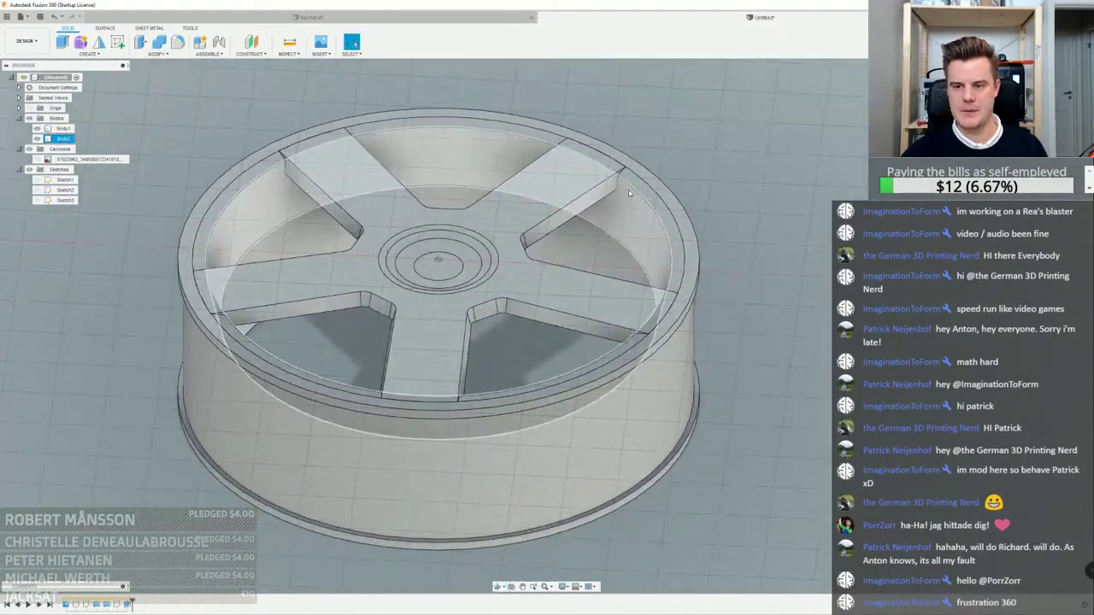
Delete the narrow inner ring face on the front of the rim body where the spoke ends sit
scroll(521, 251, "up", 5)
scroll(458, 250, "down", 2)
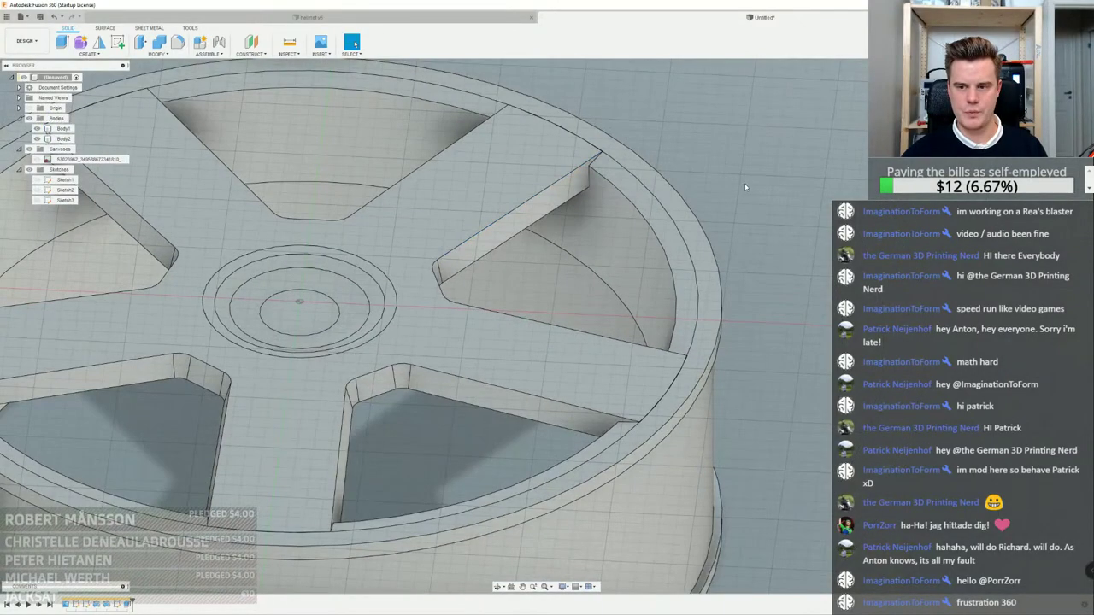
scroll(608, 162, "up", 3)
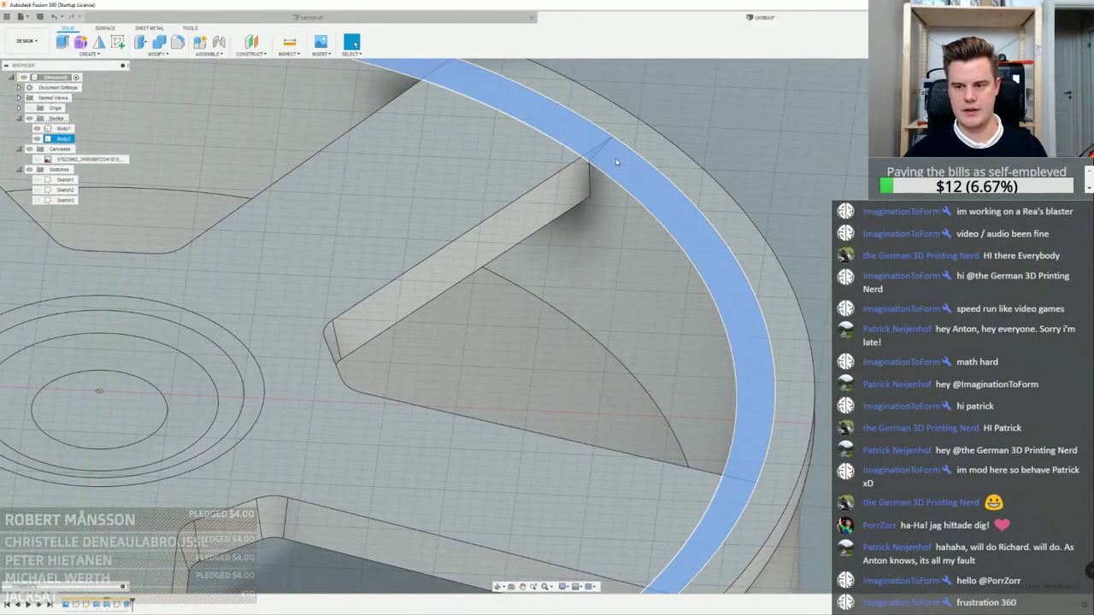
scroll(615, 161, "down", 6)
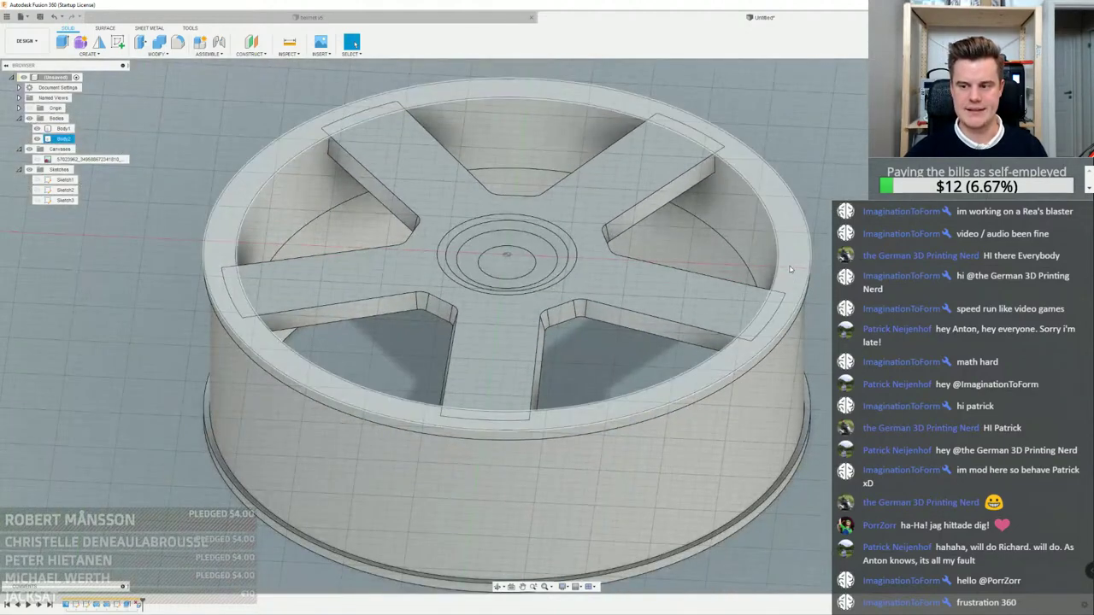
Turn off the layout grid so the wheel stands on a plain background
scroll(789, 266, "up", 5)
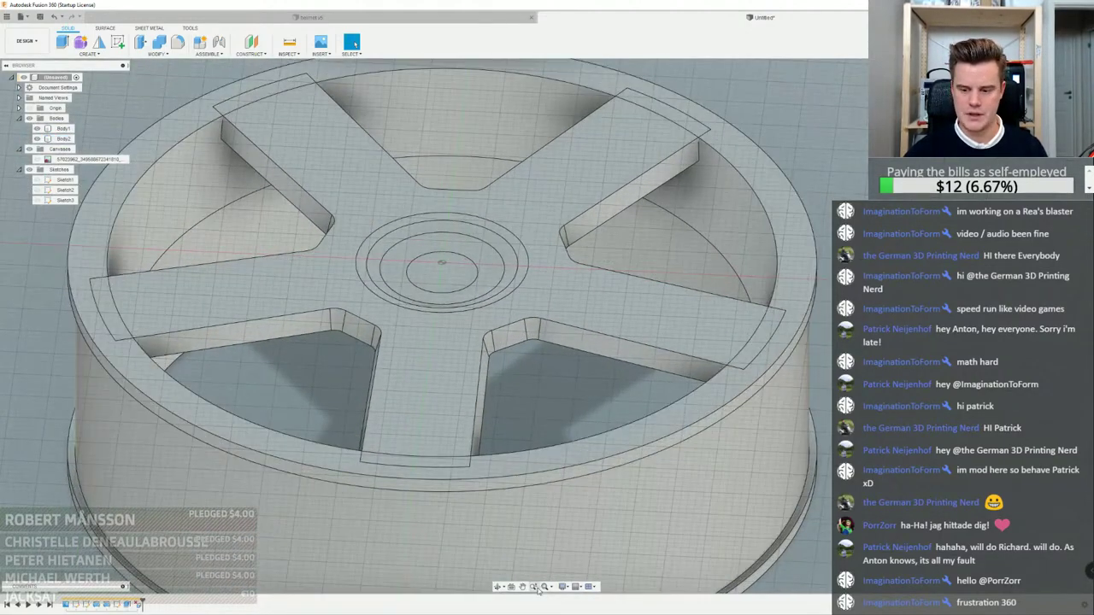
left_click(564, 587)
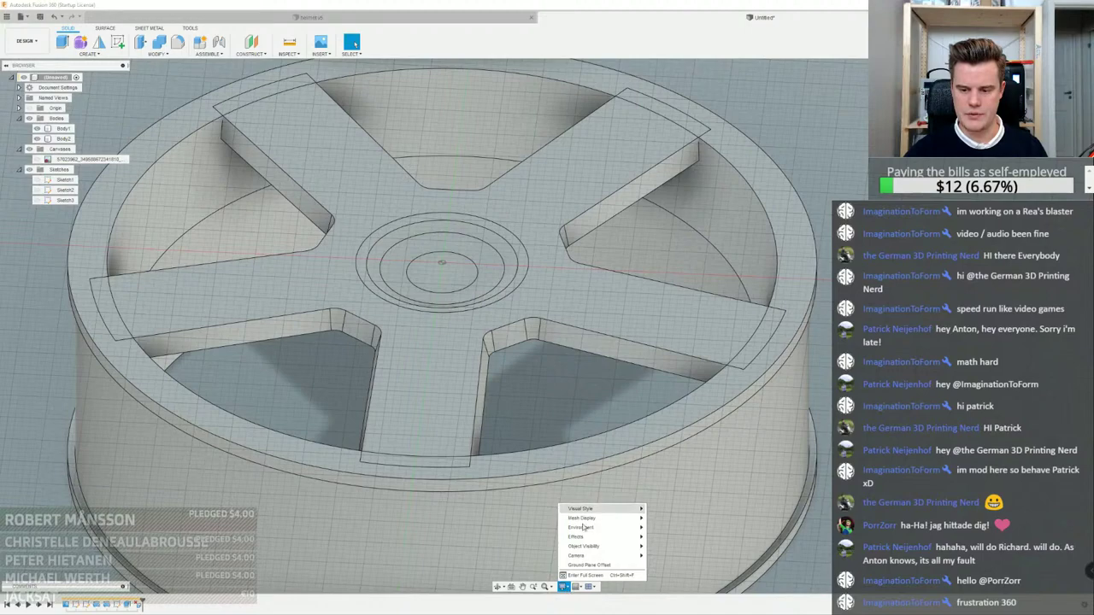
left_click(576, 587)
left_click(582, 535)
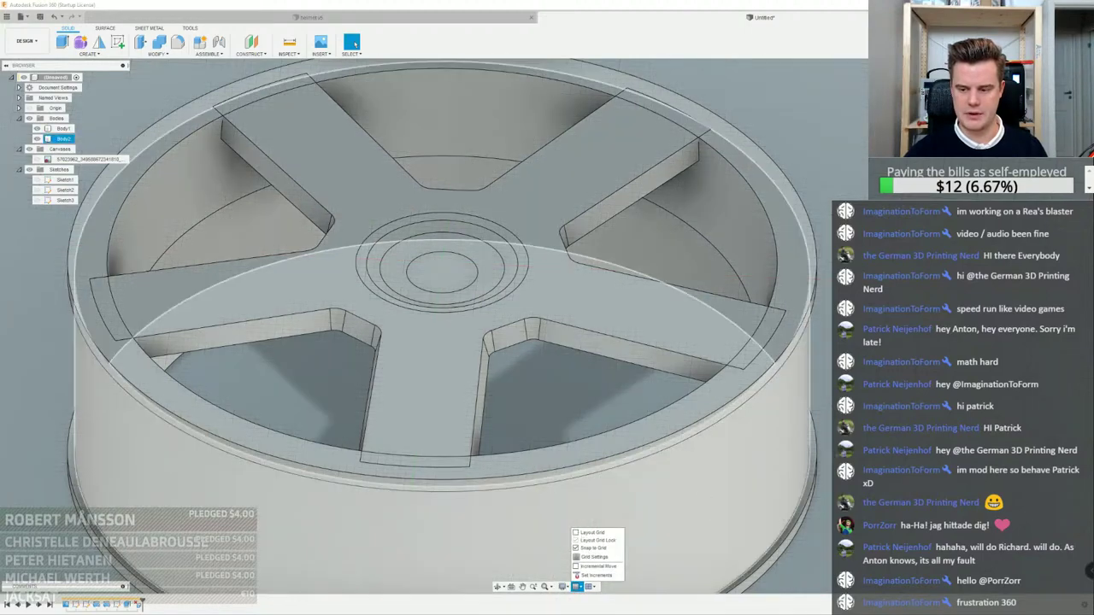
scroll(742, 326, "down", 4)
middle_click_drag(741, 326, 647, 372)
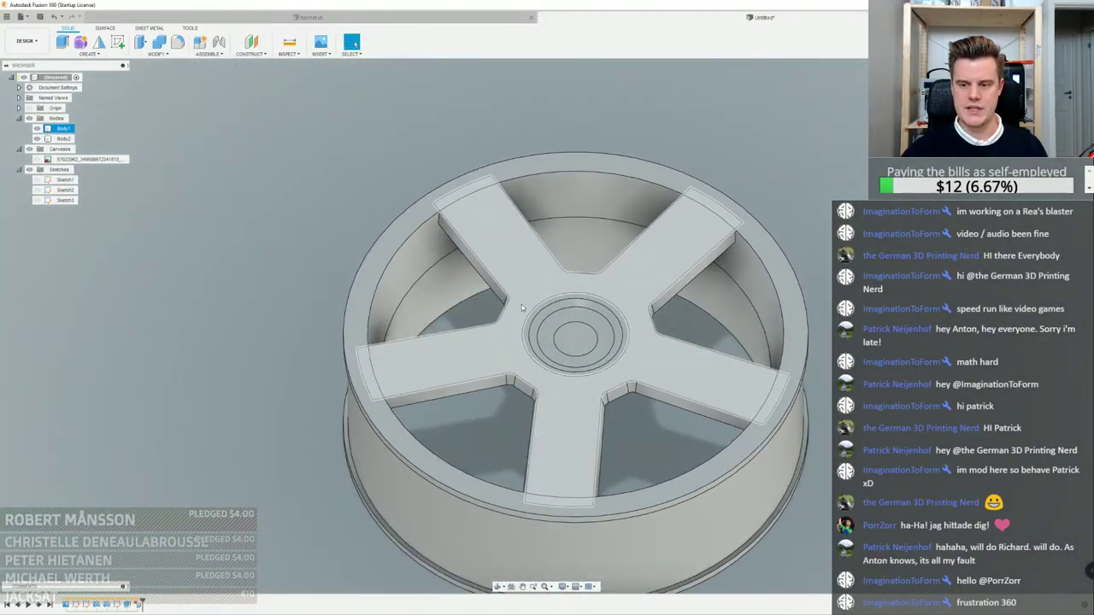
Combine the five-spoke disc and the rim into a single body
left_click(63, 138)
left_click(63, 130)
left_click(63, 139)
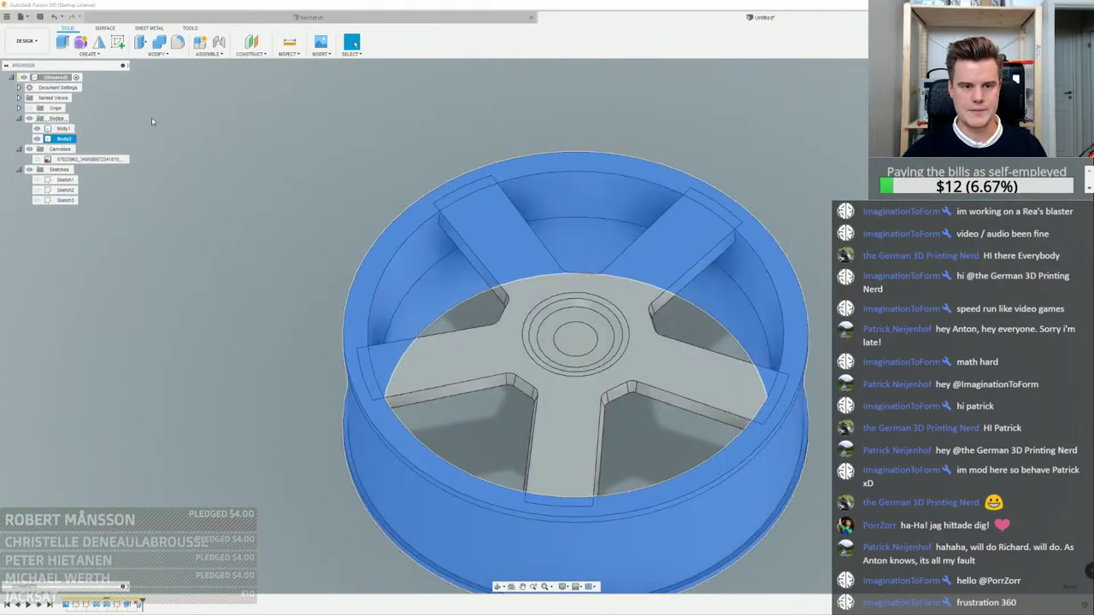
left_click(152, 119)
scroll(591, 224, "up", 3)
middle_click_drag(662, 257, 487, 364)
scroll(486, 355, "down", 4)
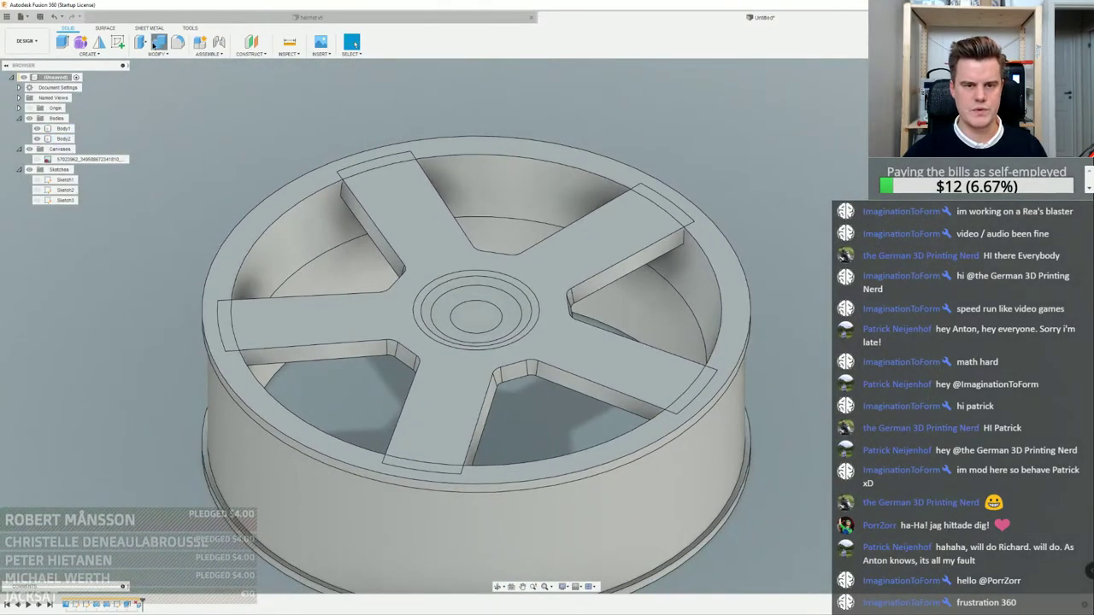
left_click(158, 42)
left_click(519, 270)
left_click(519, 273)
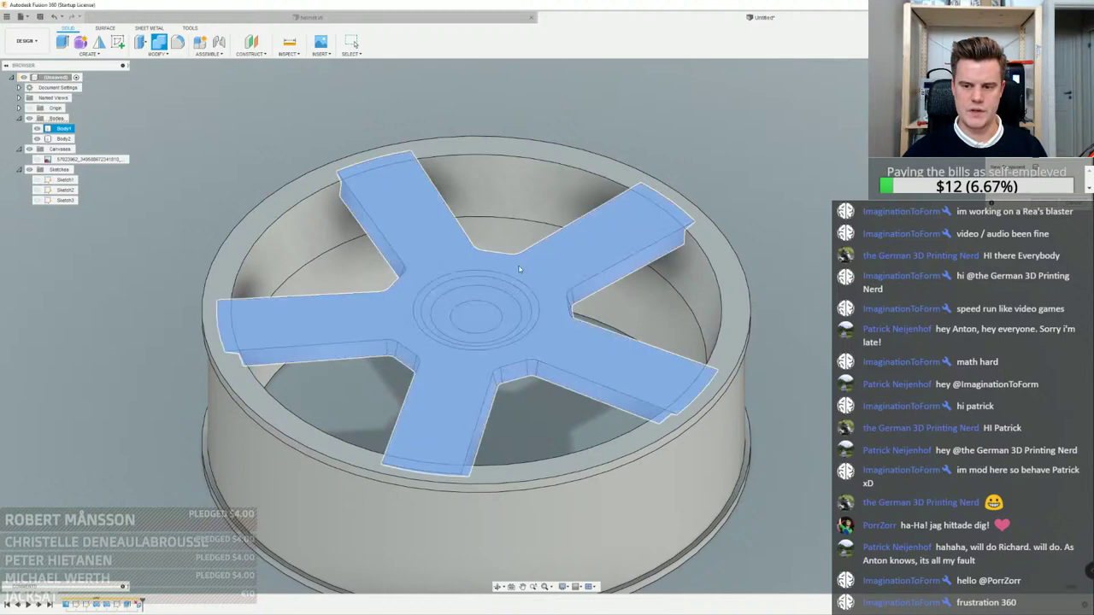
key("Return")
Try a chamfer of about 5.3 mm along the front edge of one spoke opening
scroll(743, 238, "up", 5)
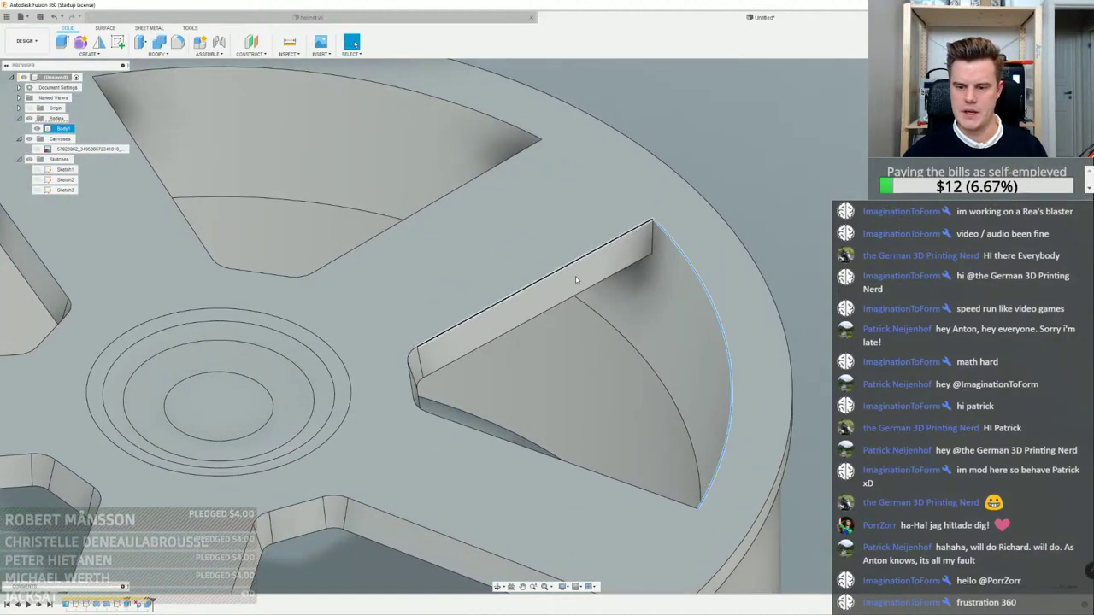
scroll(410, 357, "up", 3)
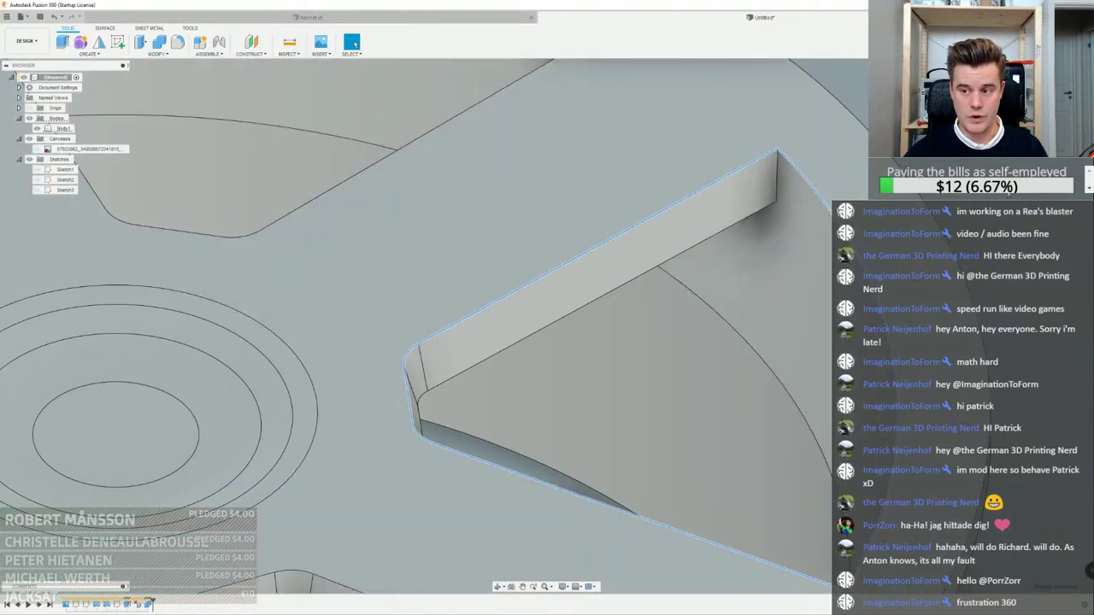
right_click(1037, 169)
left_click(1037, 253)
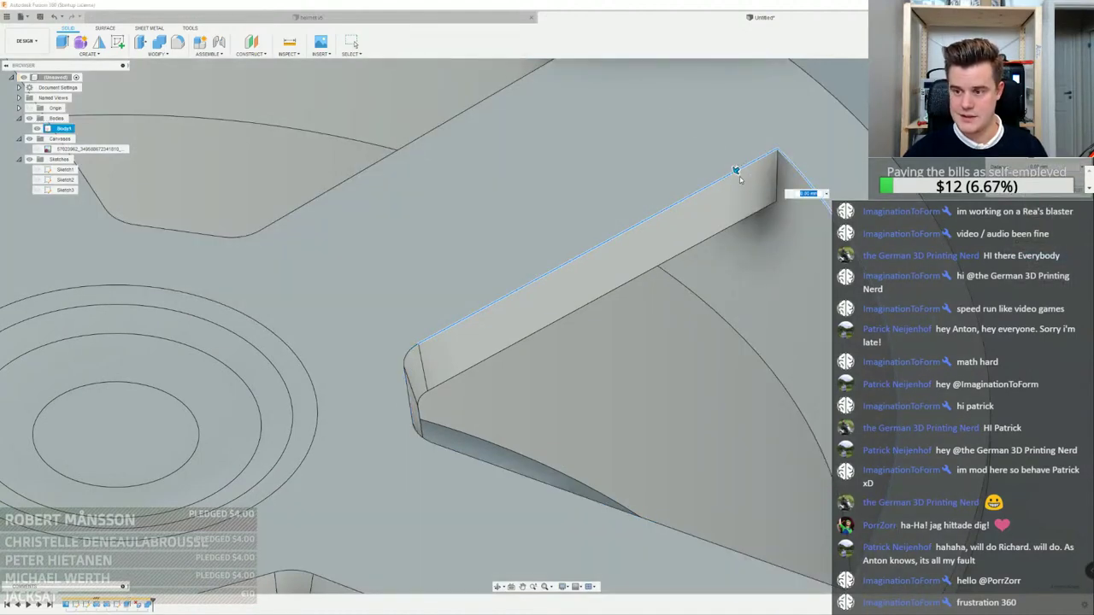
mouse_move(732, 171)
left_mouse_down()
mouse_move(722, 180)
mouse_move(731, 173)
left_mouse_up()
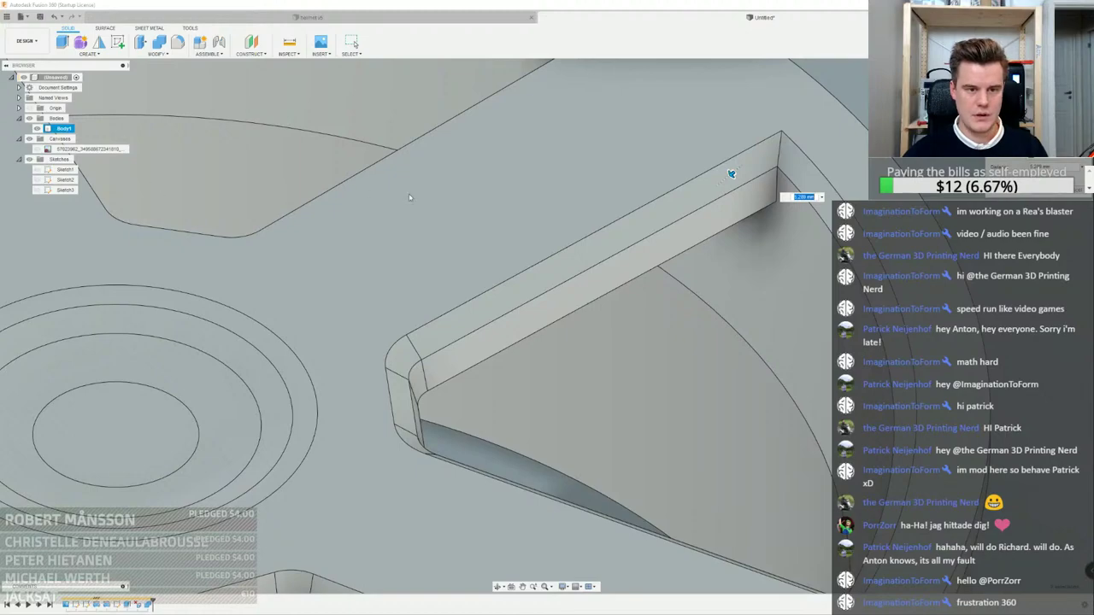
scroll(409, 198, "down", 3)
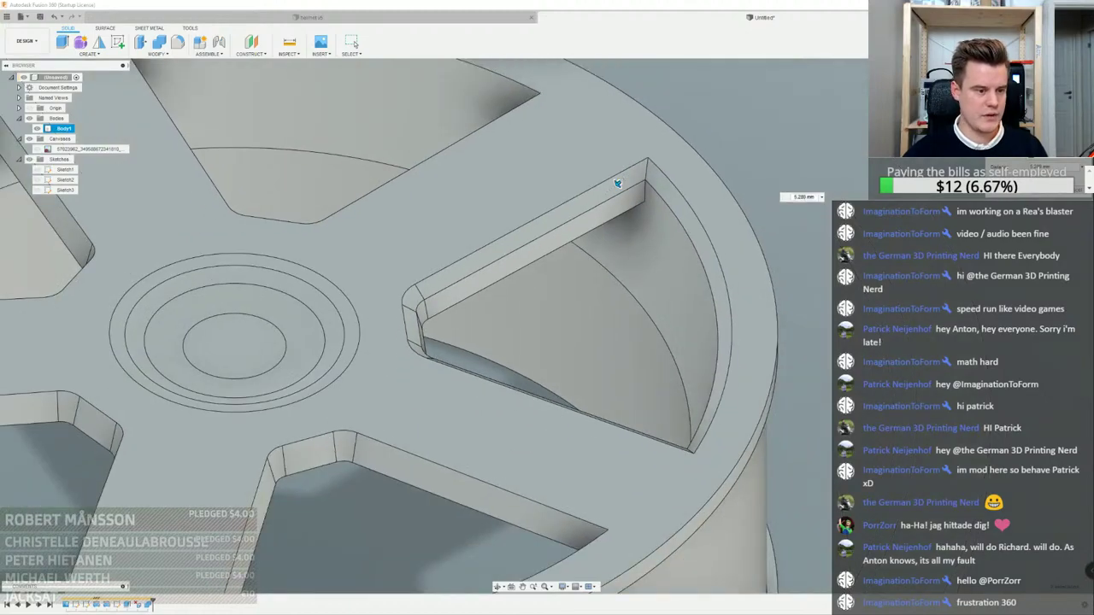
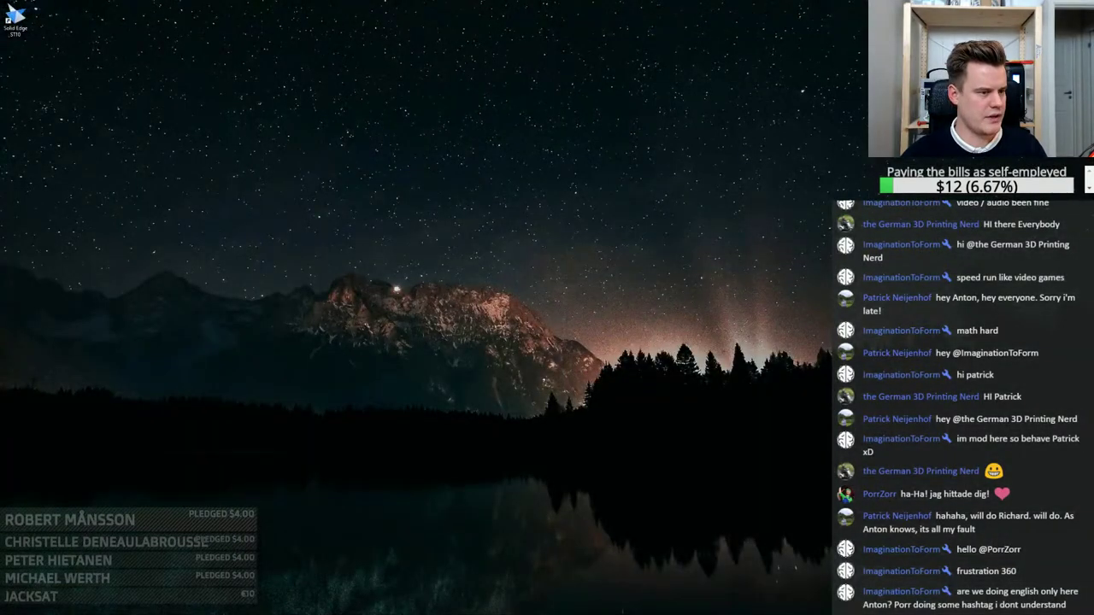
Try adding the vertical corner edge where the spoke wall meets the rim to the chamfer selection
key("super+d")
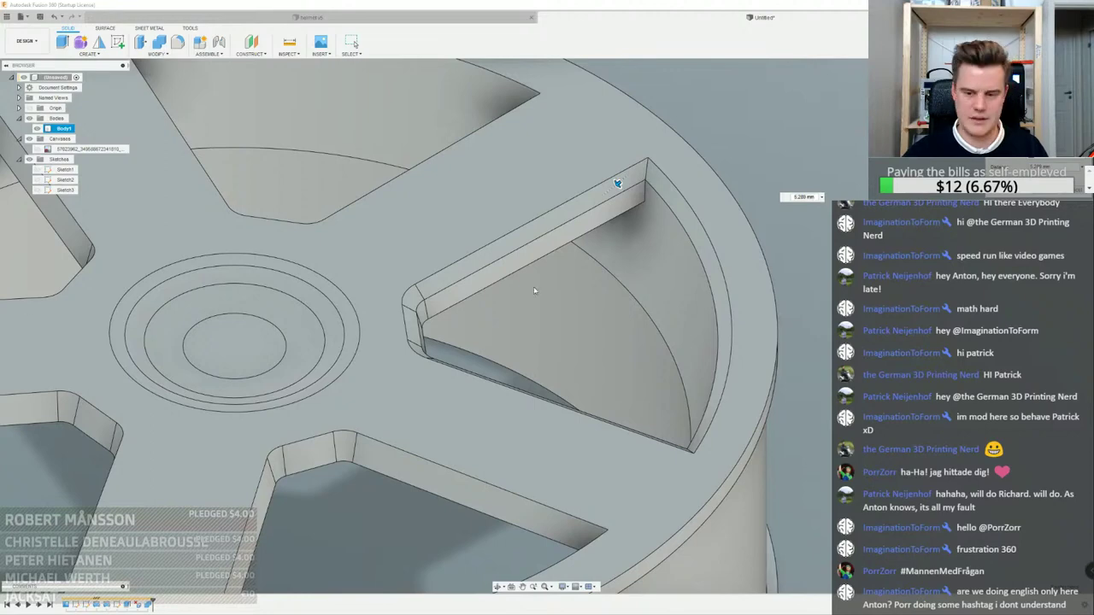
middle_click_drag(479, 276, 461, 234, "shift")
scroll(637, 224, "up", 3)
scroll(654, 244, "up", 3)
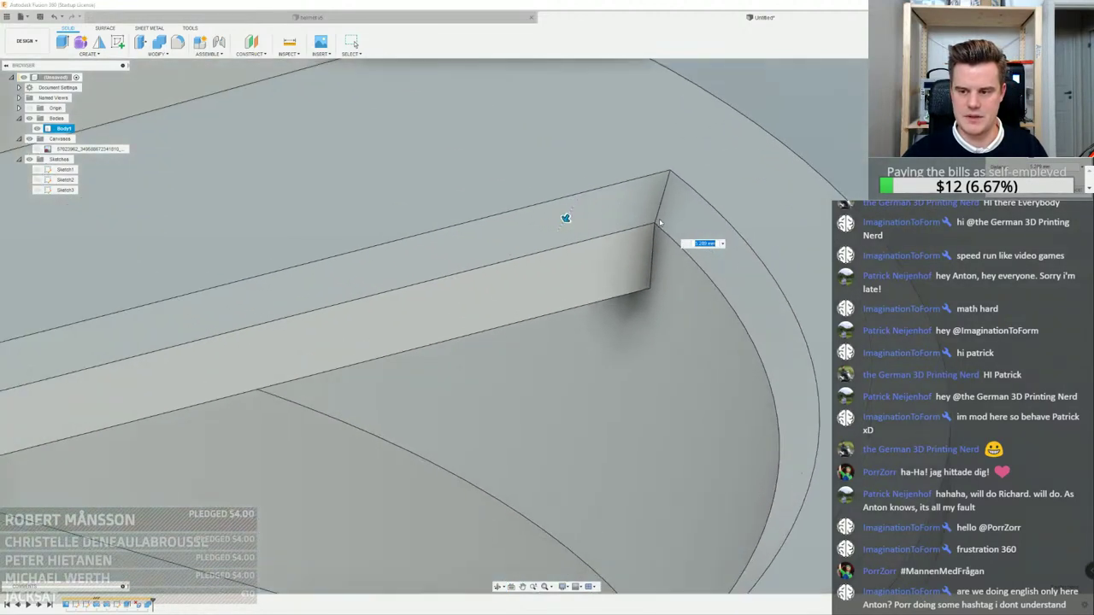
scroll(651, 246, "up", 1)
scroll(651, 246, "down", 3)
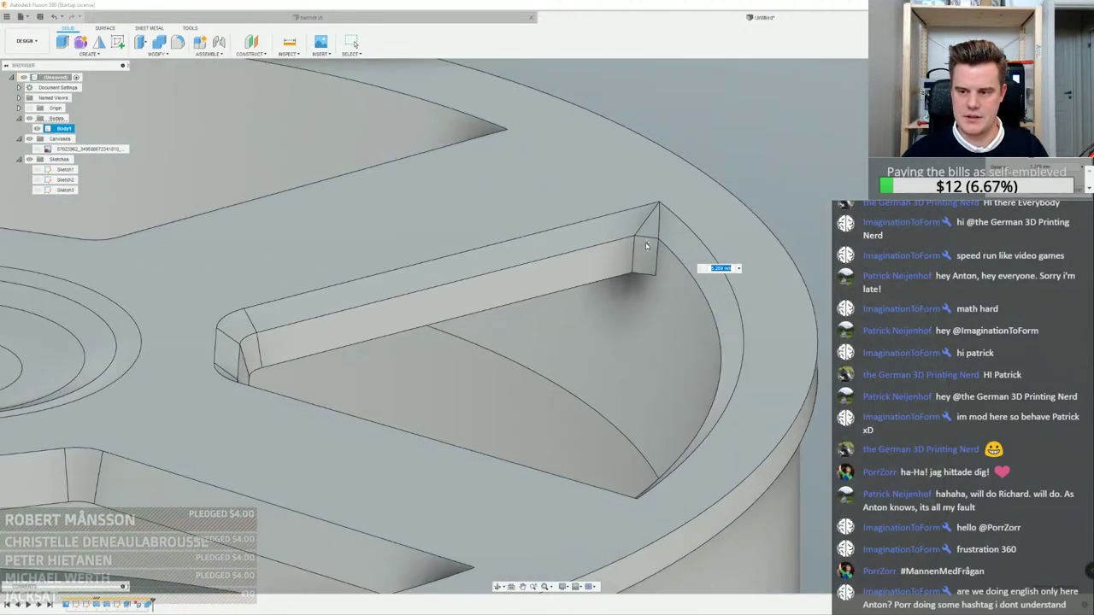
middle_click_drag(652, 246, 649, 206, "shift")
left_click(647, 239, "ctrl")
scroll(631, 236, "down", 3)
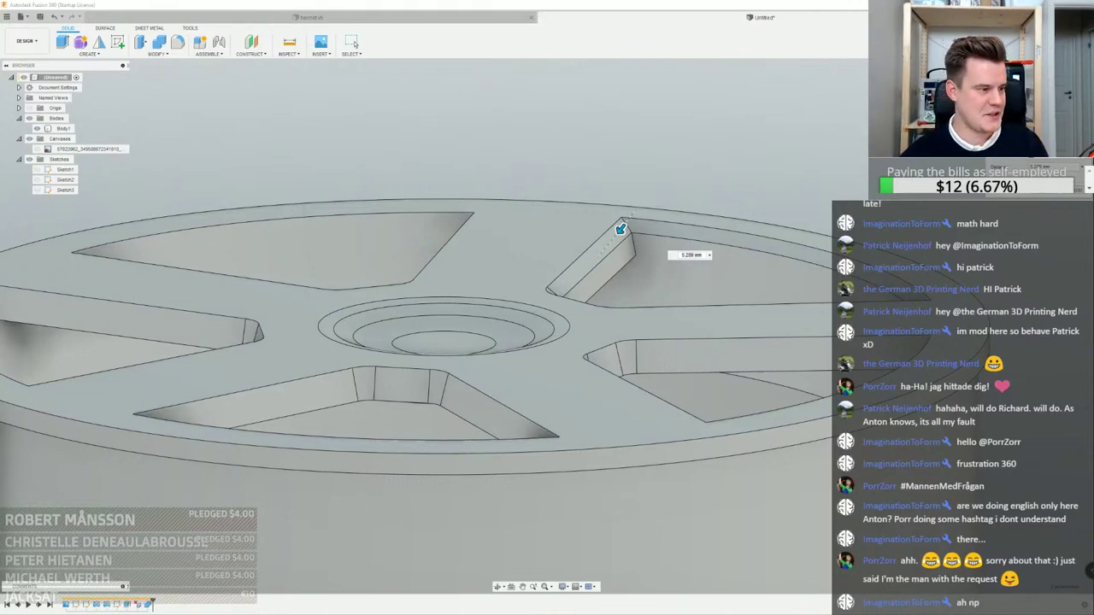
Check the spoke edges in the Volvo wheel reference photo and cancel the chamfer
left_click_drag(0, 162, 652, 101)
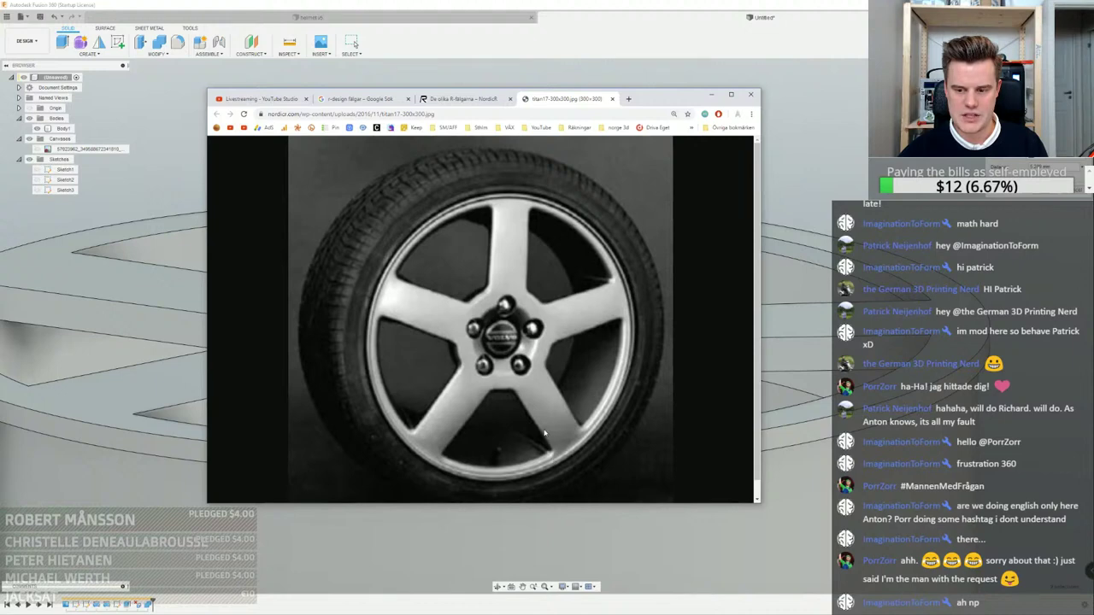
left_click(710, 94)
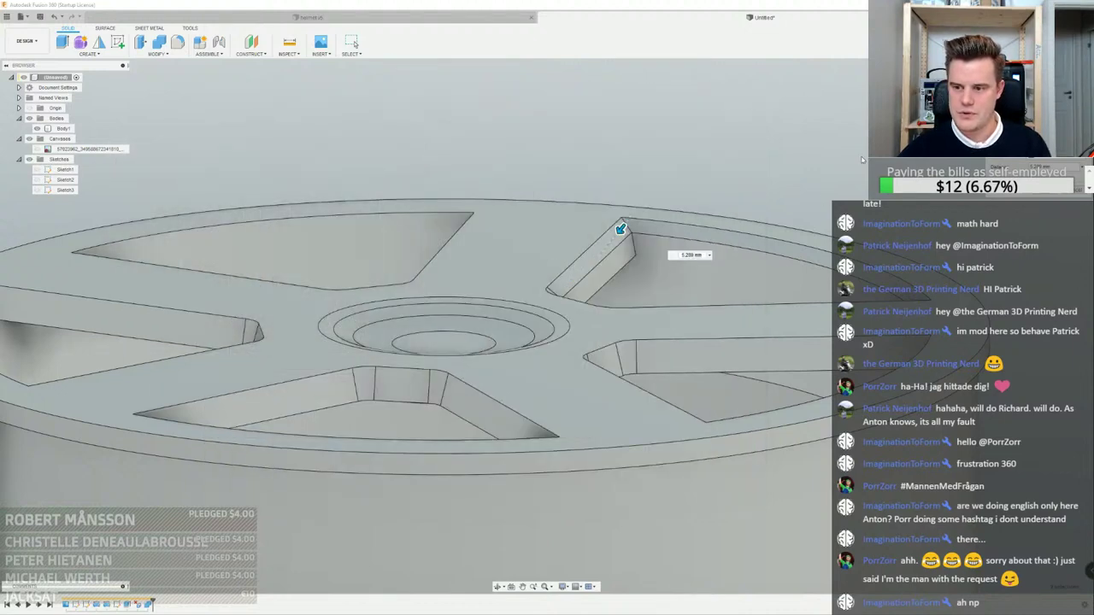
key("Escape")
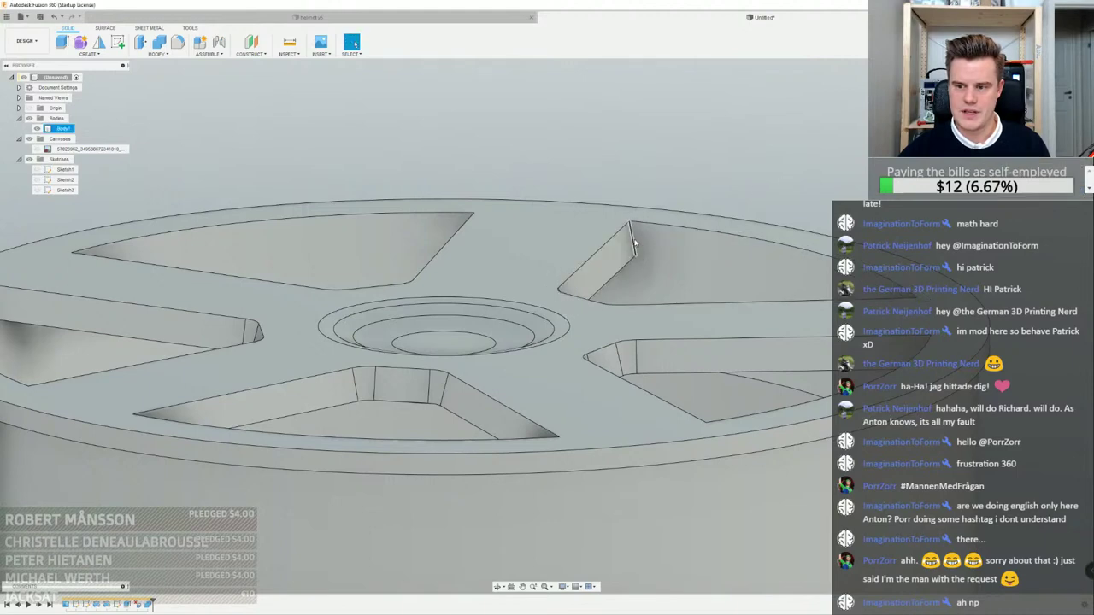
Try a fillet on the vertical corner edge where the spoke wall meets the rim
right_click(632, 241)
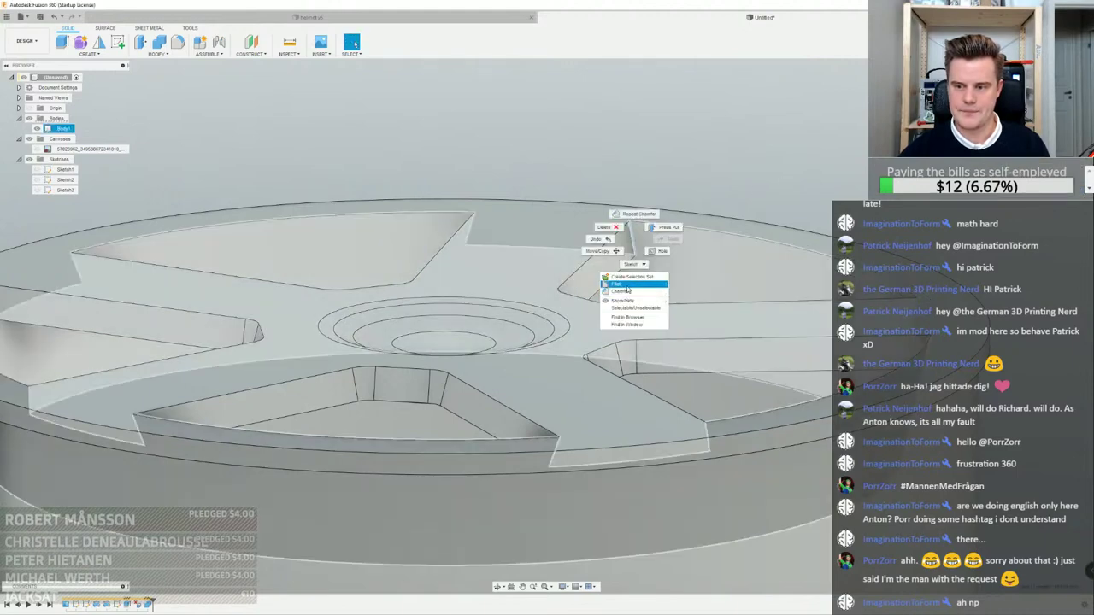
left_click(624, 285)
scroll(639, 243, "up", 5)
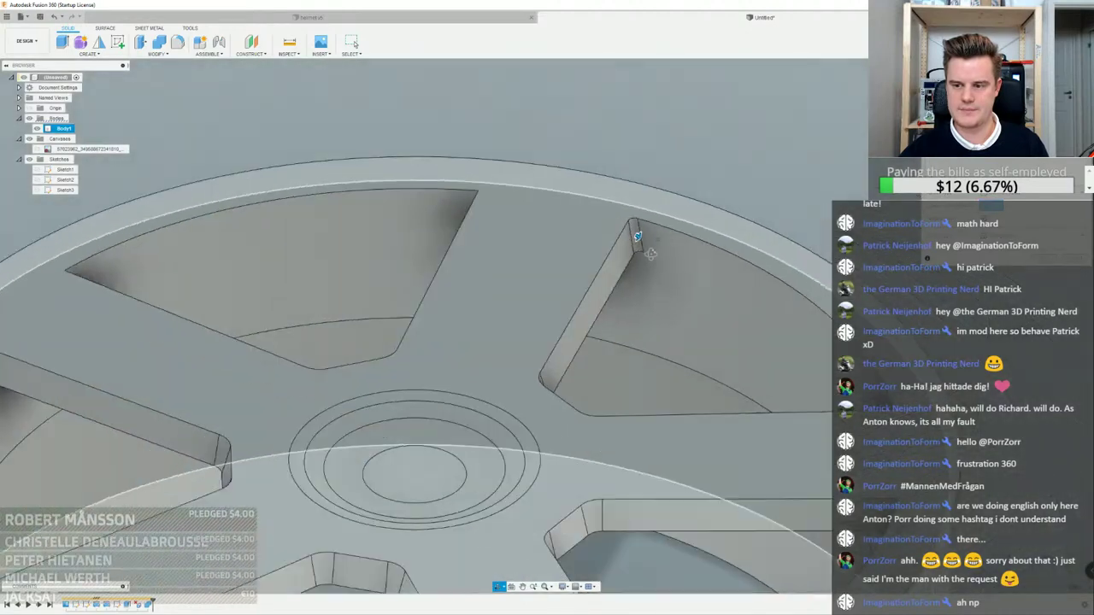
middle_click_drag(651, 254, 663, 238, "shift")
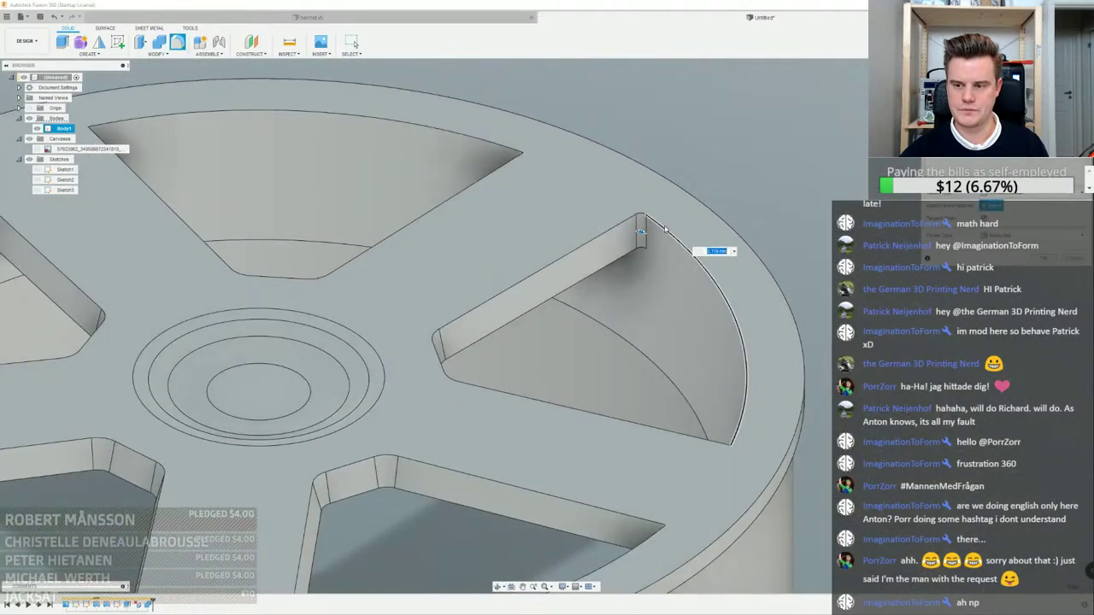
key("Escape")
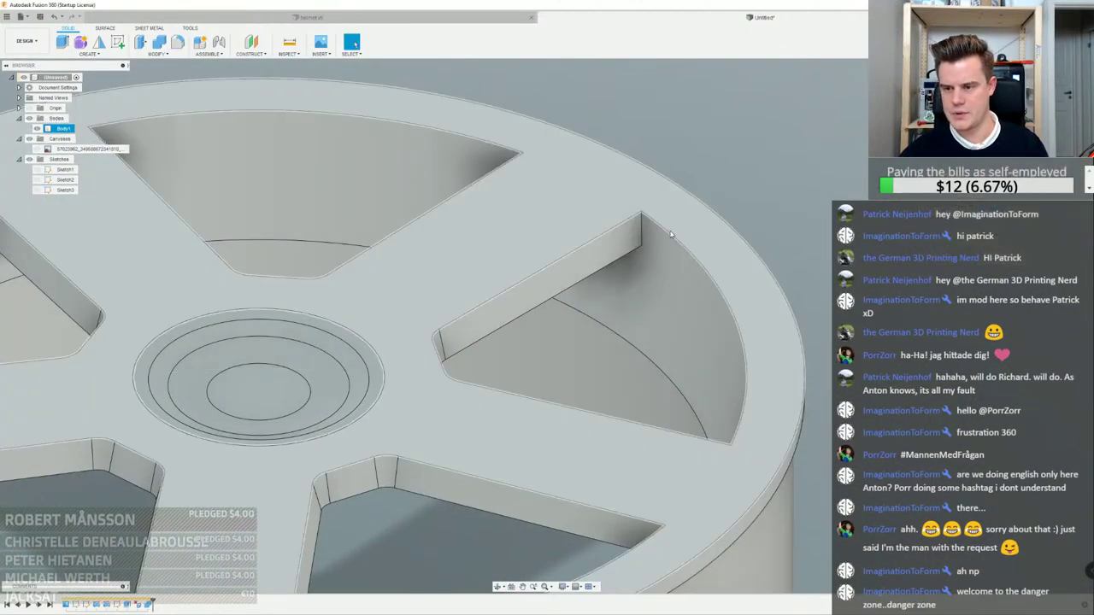
Roll the design history back to before the combine and open the spoke opening sketch for editing
scroll(659, 236, "up", 5)
middle_click_drag(634, 238, 667, 198, "shift")
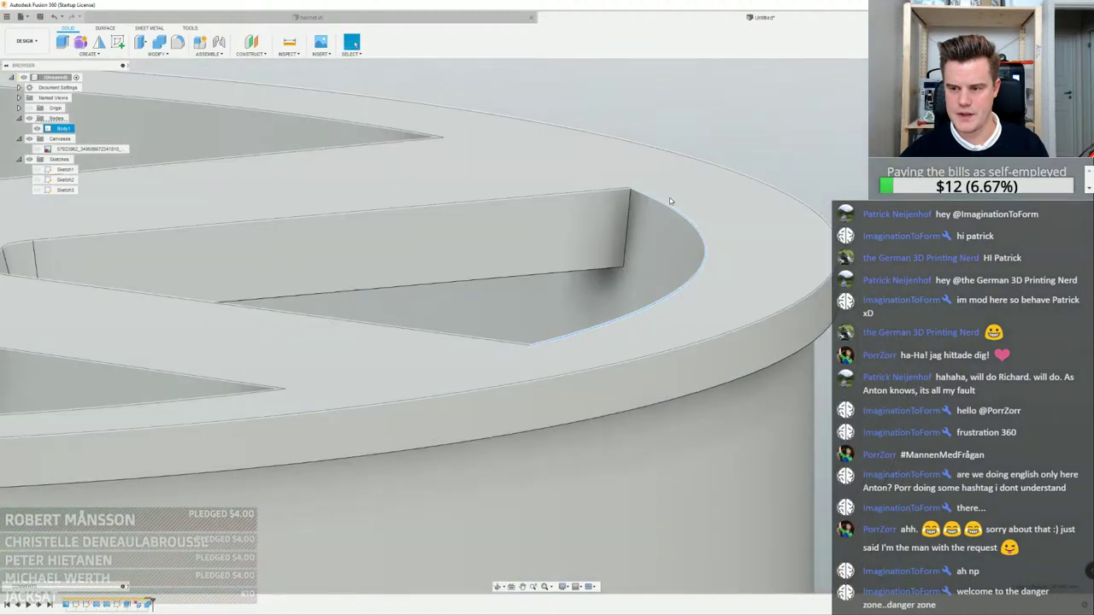
scroll(719, 233, "down", 4)
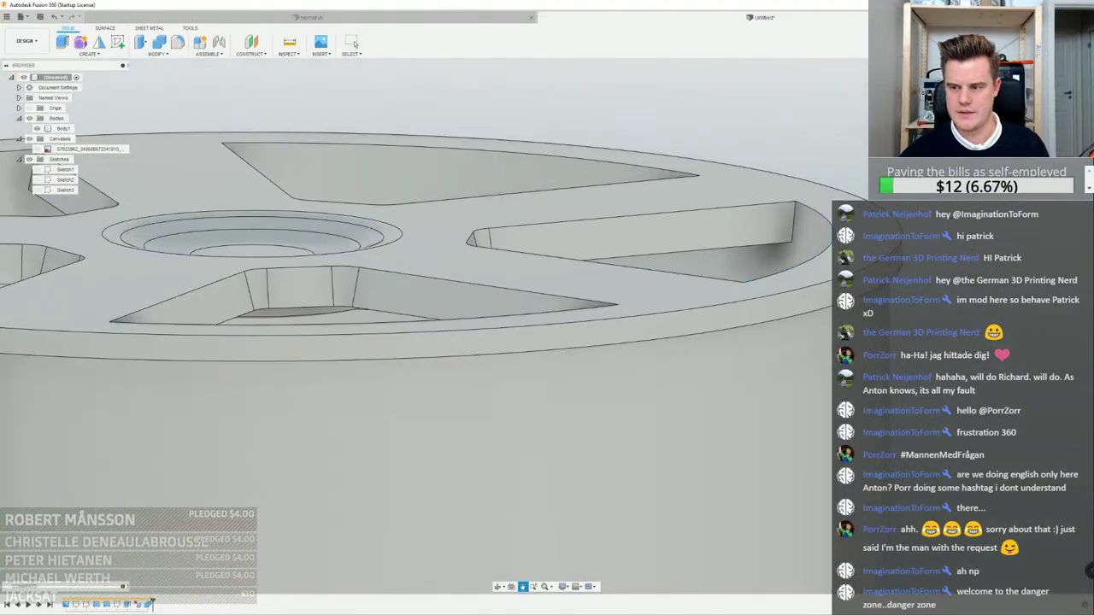
middle_click_drag(870, 236, 802, 234)
middle_click_drag(845, 198, 846, 248, "shift")
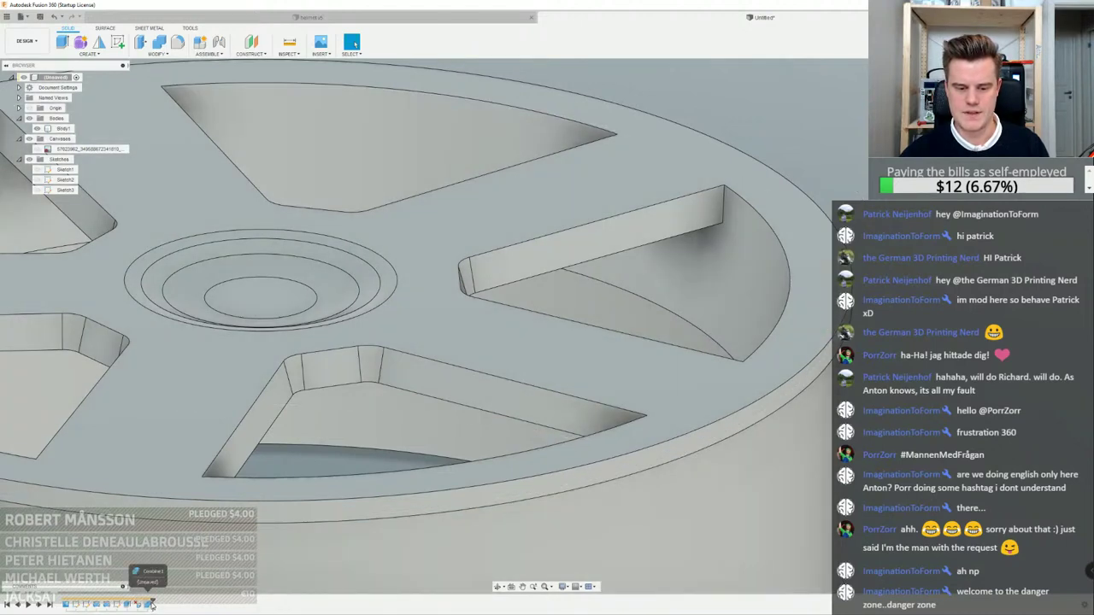
left_click_drag(153, 605, 125, 604)
scroll(575, 195, "down", 3)
middle_click_drag(581, 184, 660, 226, "shift")
scroll(656, 235, "down", 5)
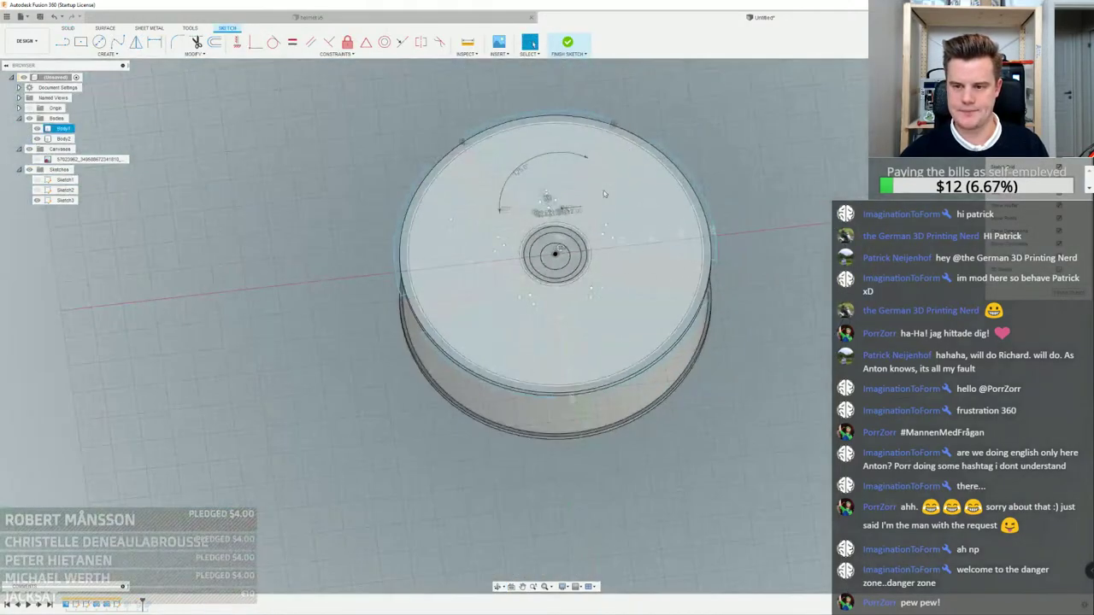
Move the outer arc of the spoke opening profile farther outward, beyond the wheel's outer edge
scroll(647, 158, "up", 4)
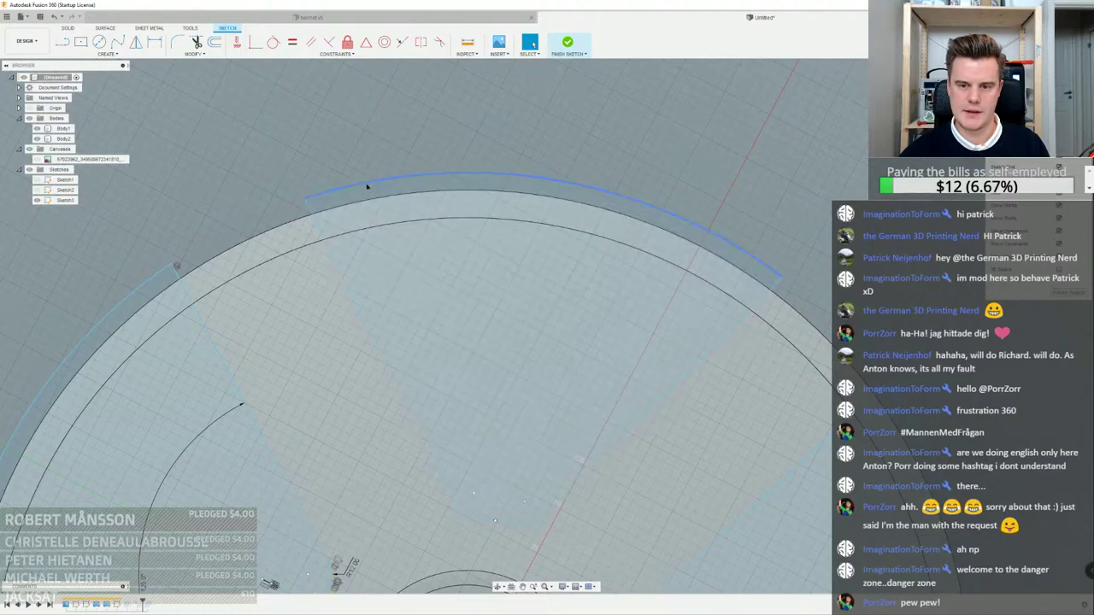
left_click(372, 232)
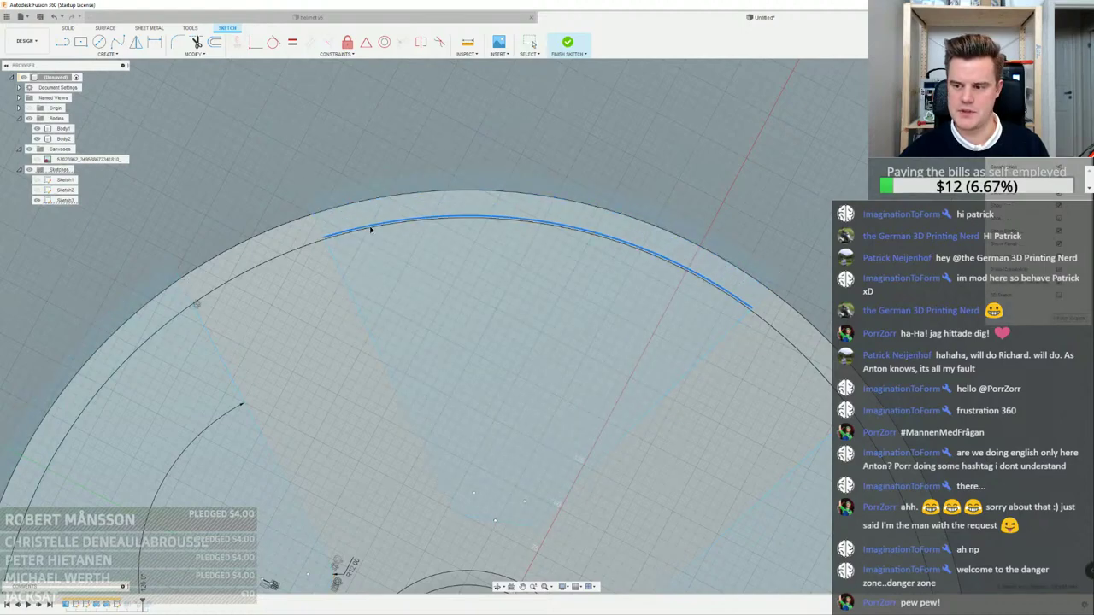
left_click_drag(372, 231, 370, 169)
scroll(369, 169, "down", 5)
middle_click_drag(359, 264, 469, 308, "shift")
scroll(474, 275, "up", 3)
scroll(484, 270, "down", 3)
scroll(507, 293, "up", 5)
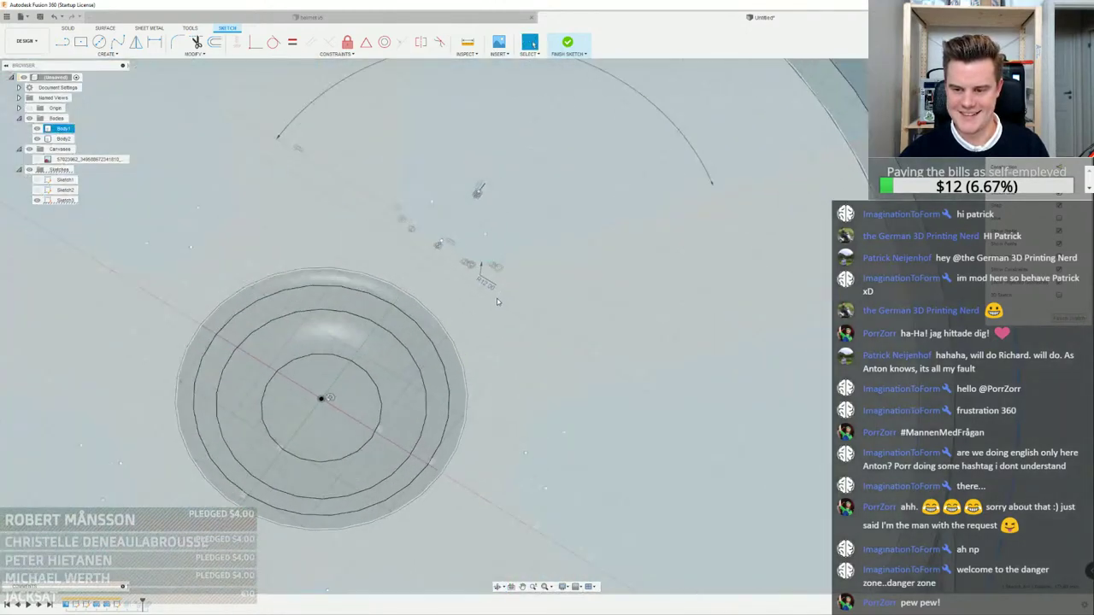
scroll(498, 298, "down", 3)
mouse_move(686, 151)
left_mouse_down()
mouse_move(653, 177)
mouse_move(696, 158)
left_mouse_up()
key("d")
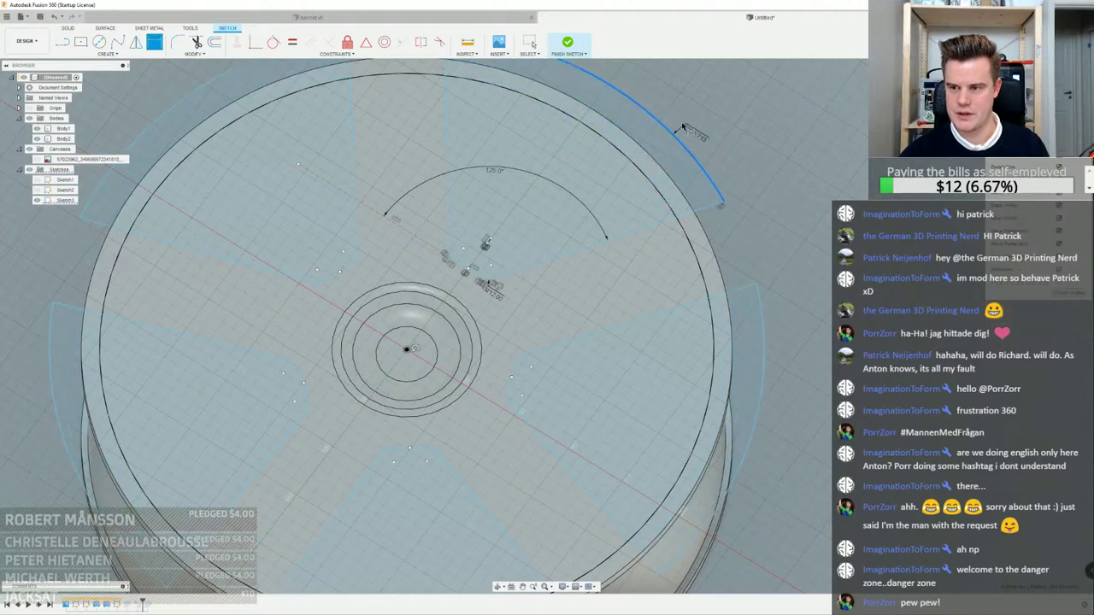
left_click(721, 204)
key("Escape")
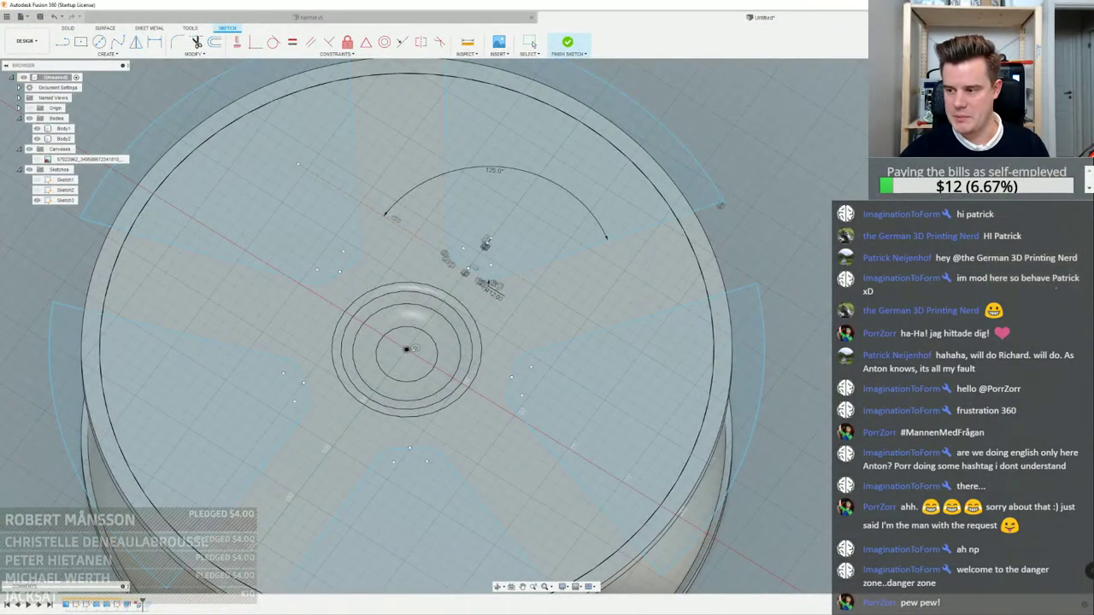
Finish the sketch and roll the design history forward to the end to restore the combined wheel
left_click(567, 42)
left_click_drag(145, 603, 153, 604)
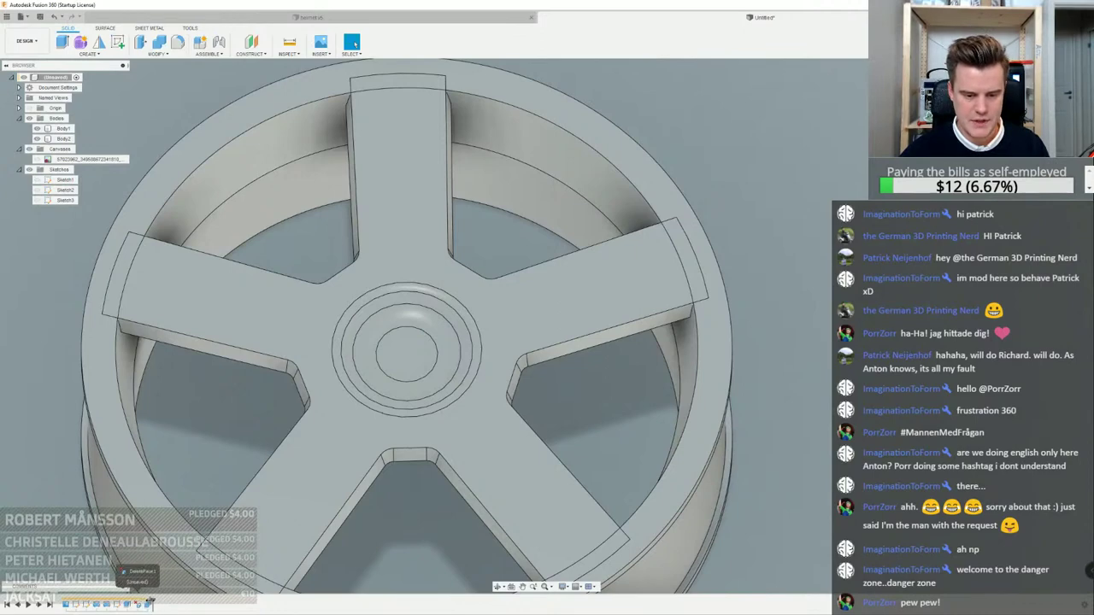
middle_click_drag(611, 331, 617, 291, "shift")
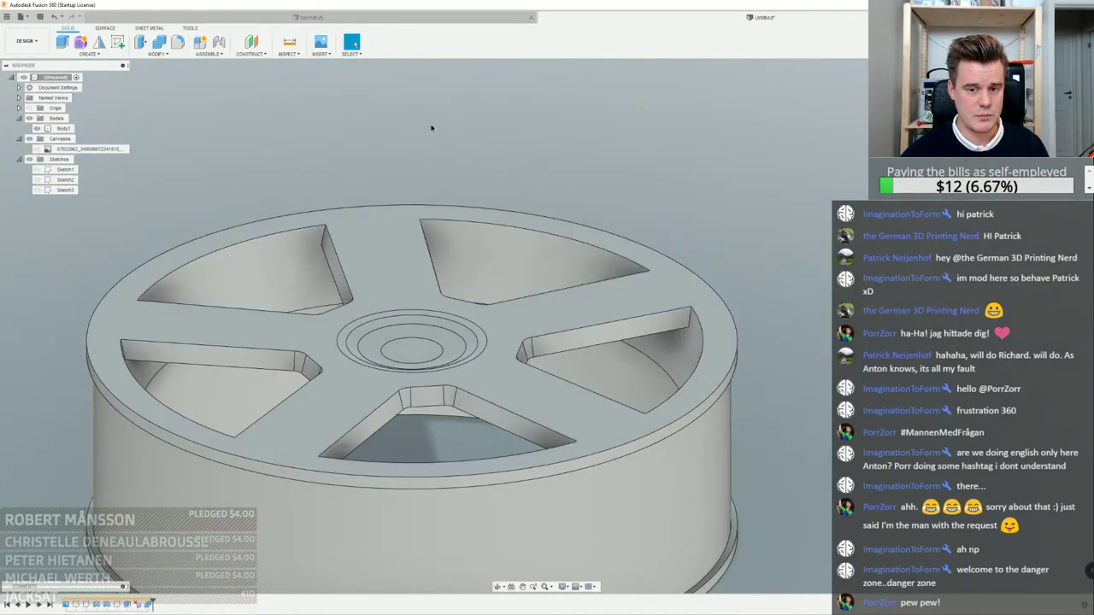
Open the spoke opening sketch for editing and move the profile's outer arc slightly farther outward
double_click(117, 605)
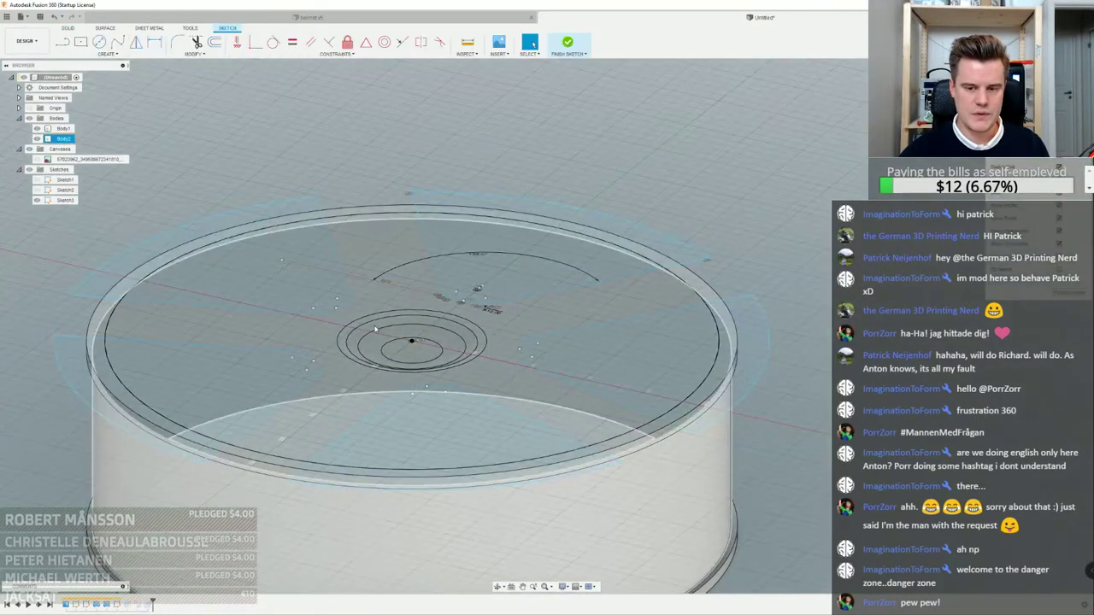
middle_click_drag(502, 195, 506, 218, "shift")
scroll(507, 219, "down", 3)
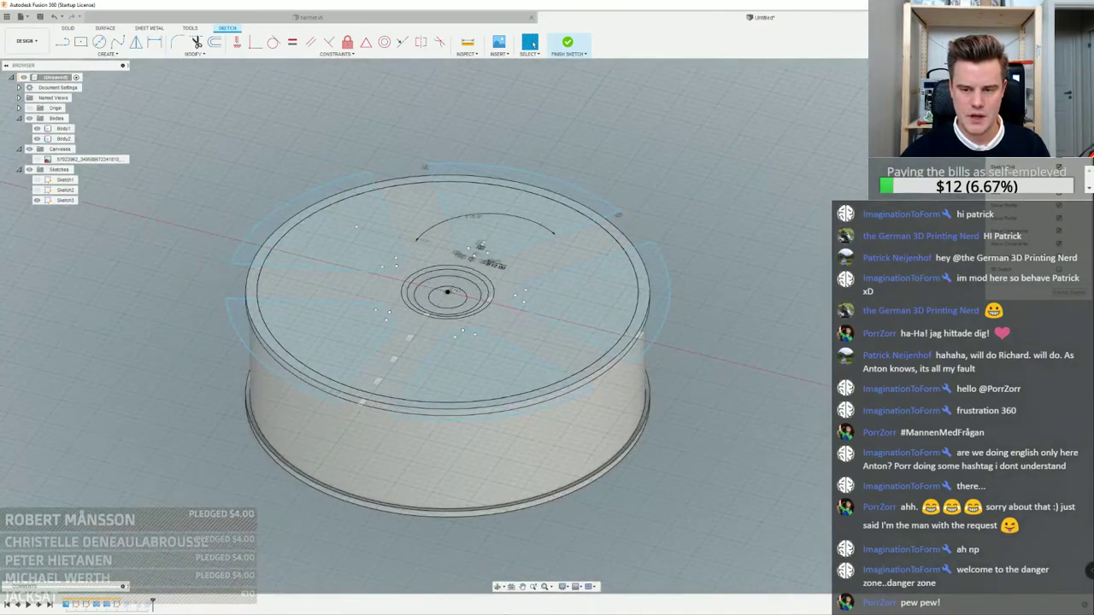
scroll(525, 302, "up", 4)
middle_click_drag(527, 303, 576, 315)
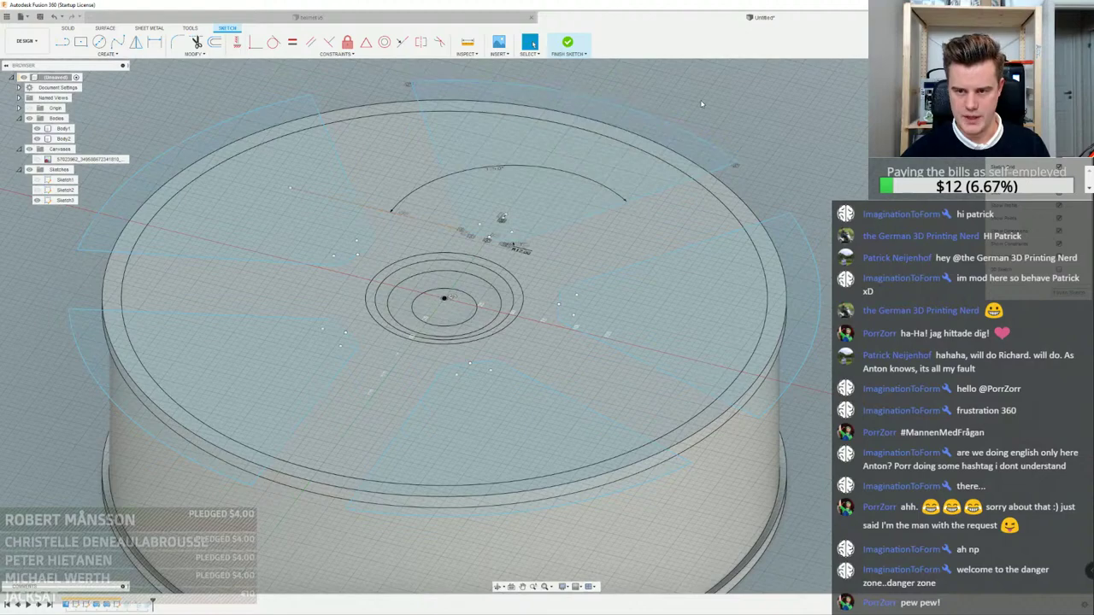
scroll(702, 104, "down", 3)
middle_click_drag(702, 106, 690, 143, "shift")
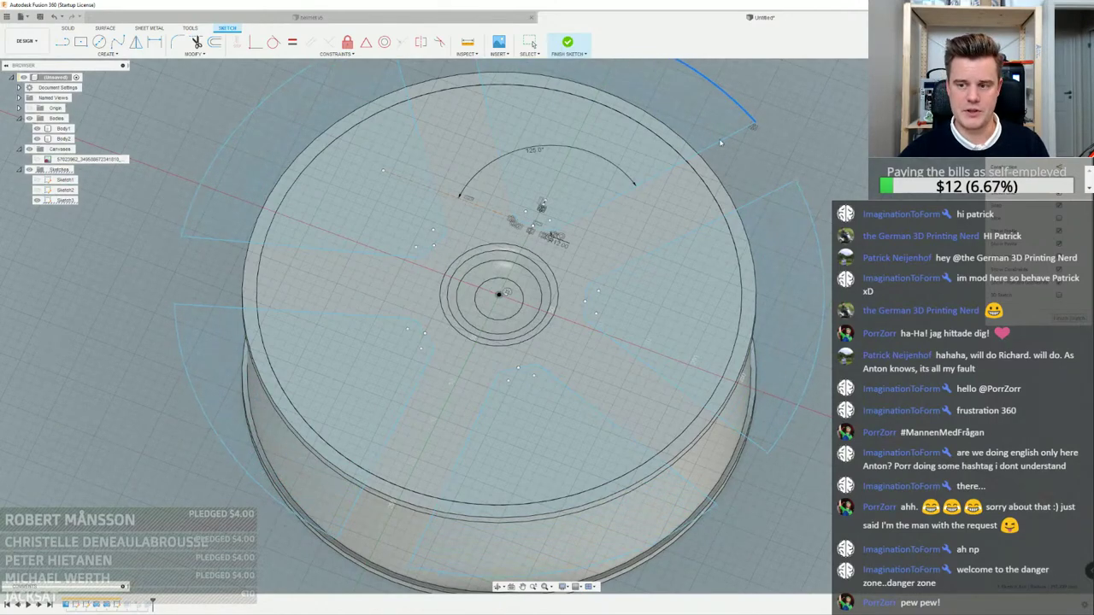
scroll(663, 169, "down", 2)
scroll(663, 170, "up", 1)
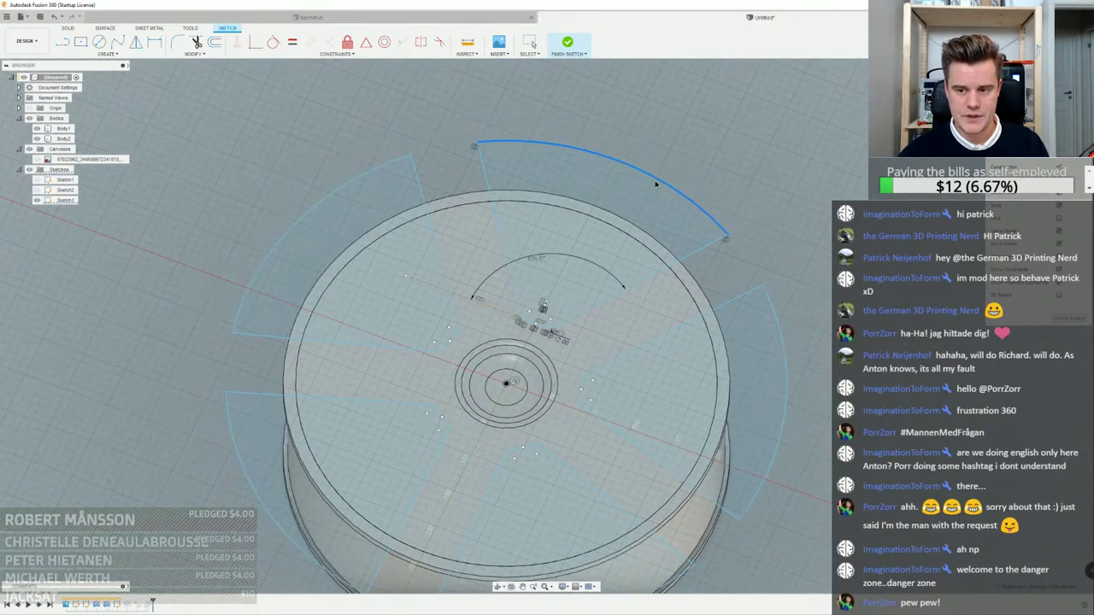
left_click_drag(661, 173, 664, 174)
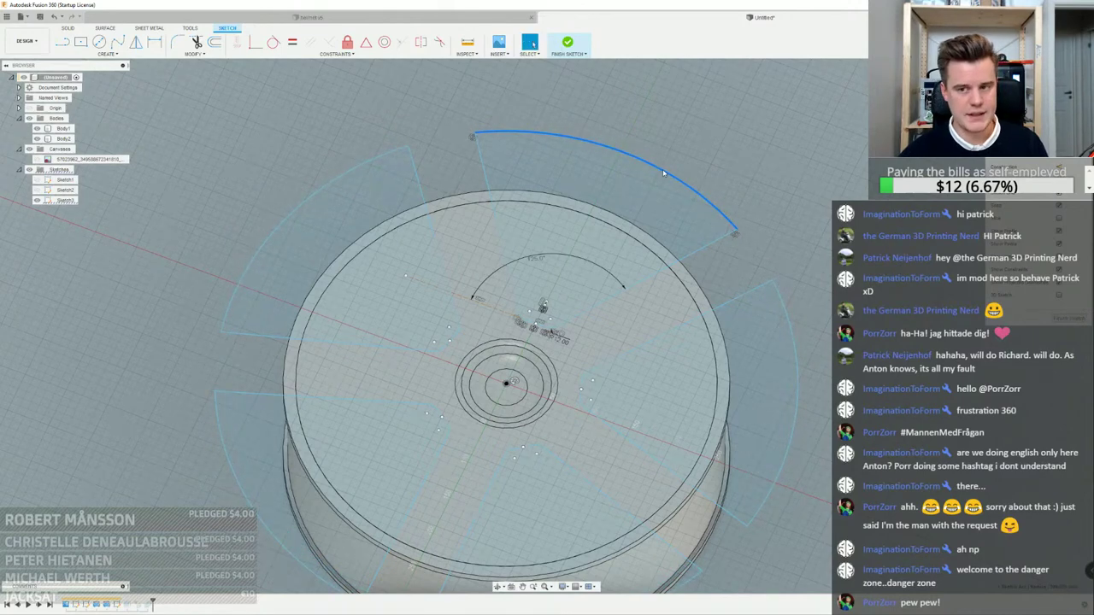
Dimension the outer arc's radius from the wheel centre and set it to 350 mm
left_click(190, 55)
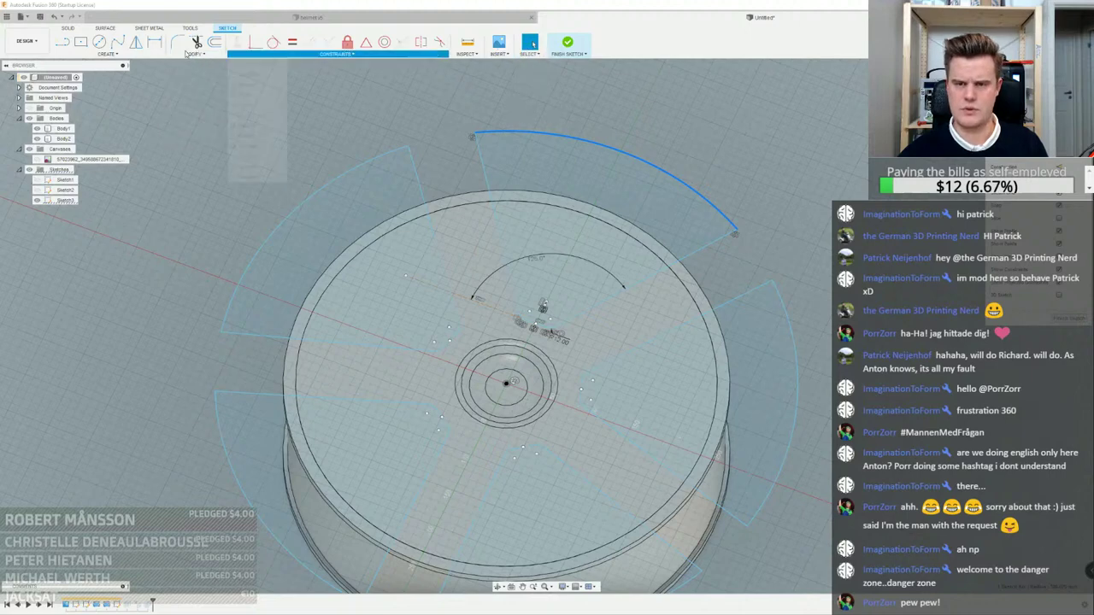
left_click(107, 54)
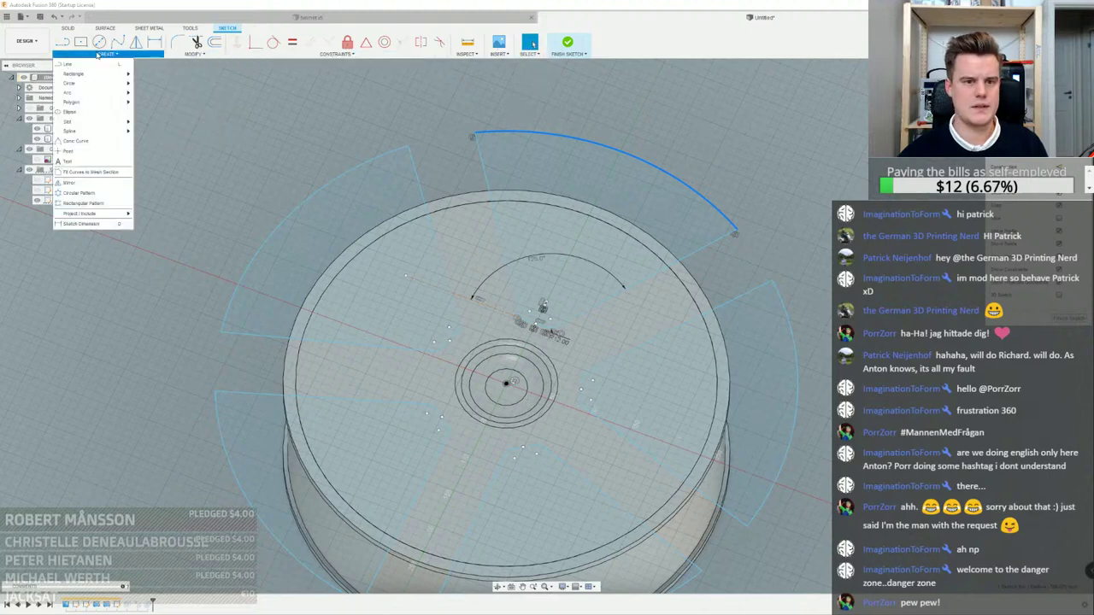
left_click(78, 224)
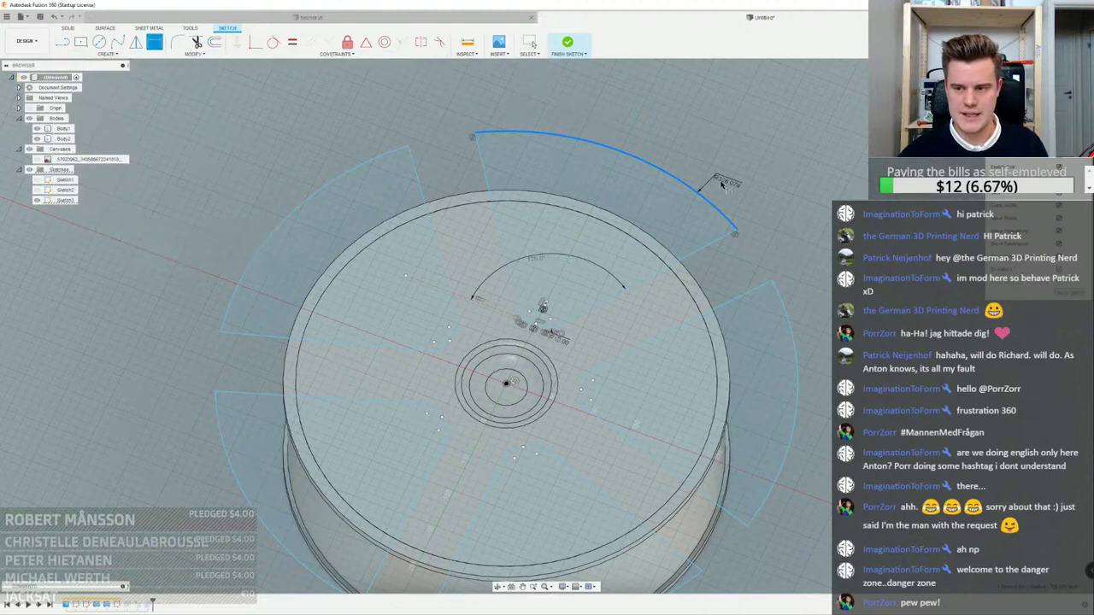
left_click(588, 229)
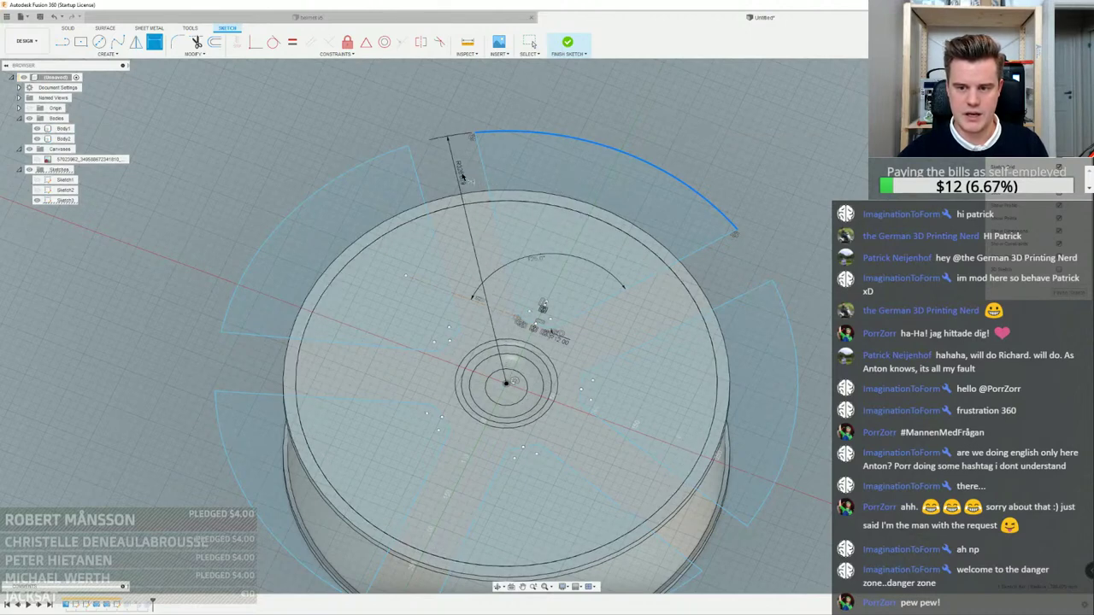
left_click(463, 178)
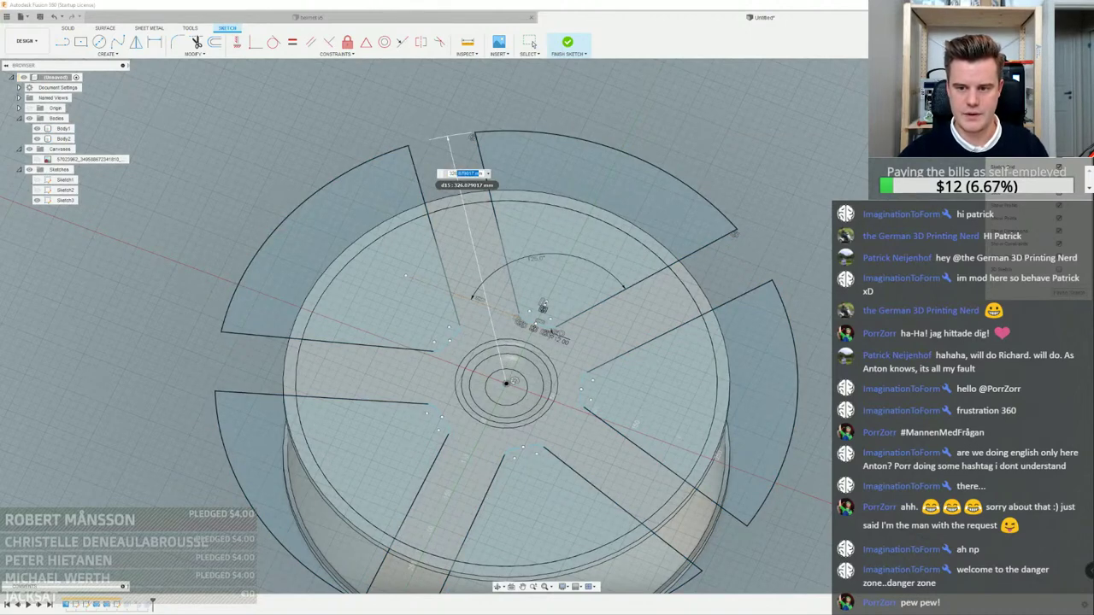
type("330")
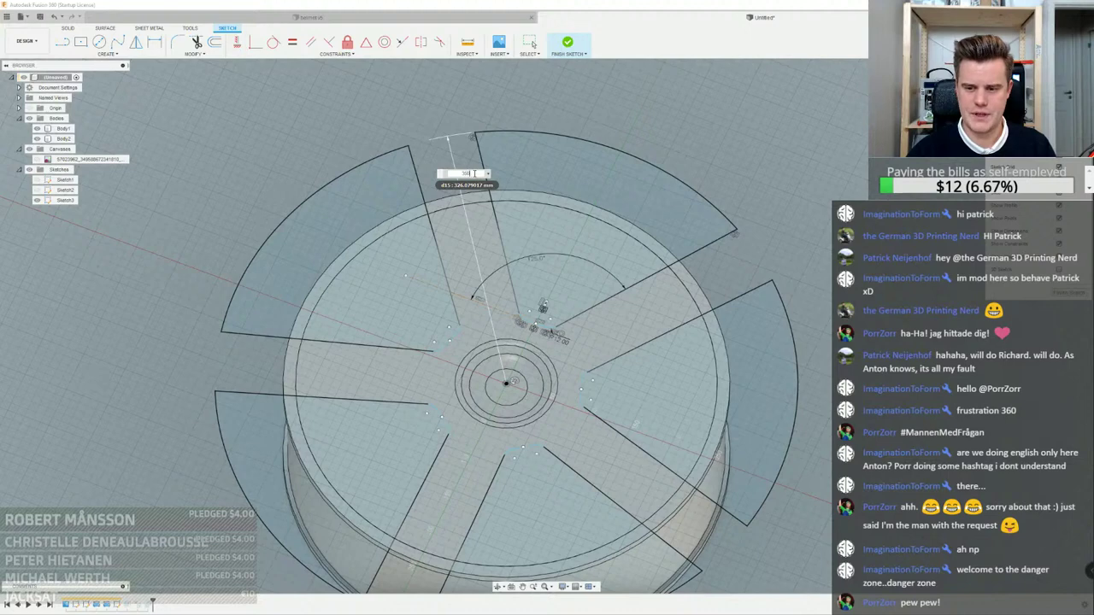
key("Return")
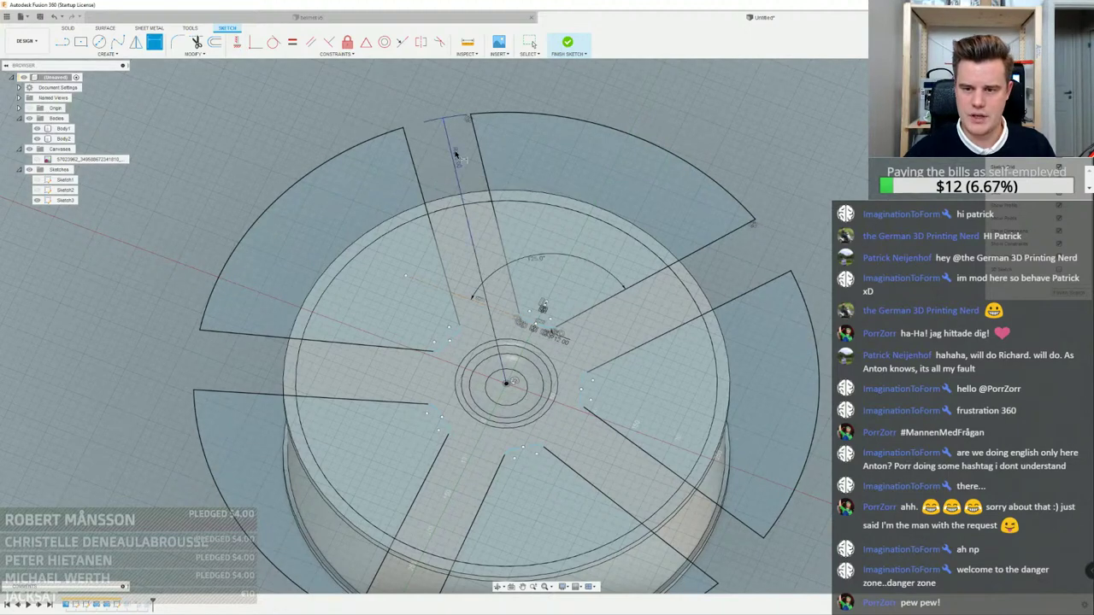
Set the outer arc's radius dimension to 250 mm
double_click(455, 158)
type("250")
key("Return")
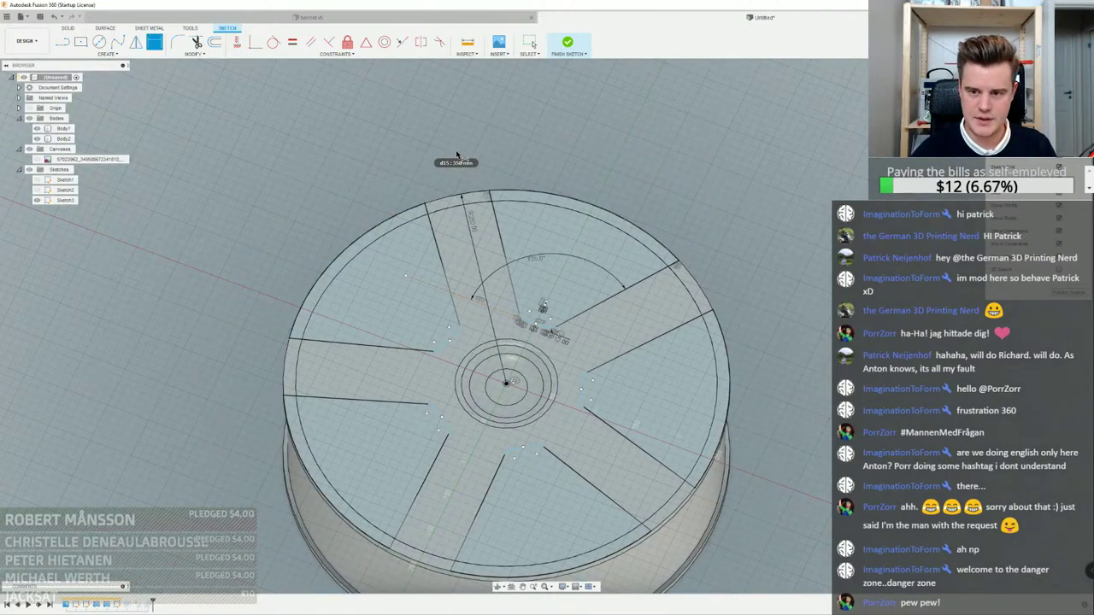
scroll(637, 209, "up", 4)
scroll(717, 256, "down", 5)
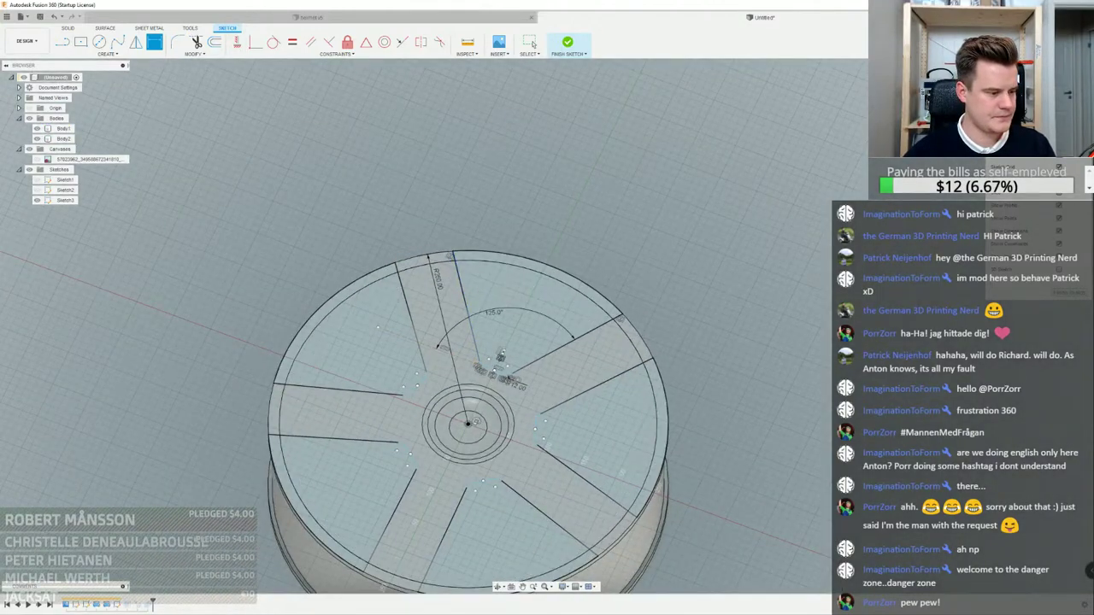
Reduce the outer arc's radius dimension to 240 mm and further to 235 mm, closer to the rim's inner edge circle
scroll(623, 364, "up", 3)
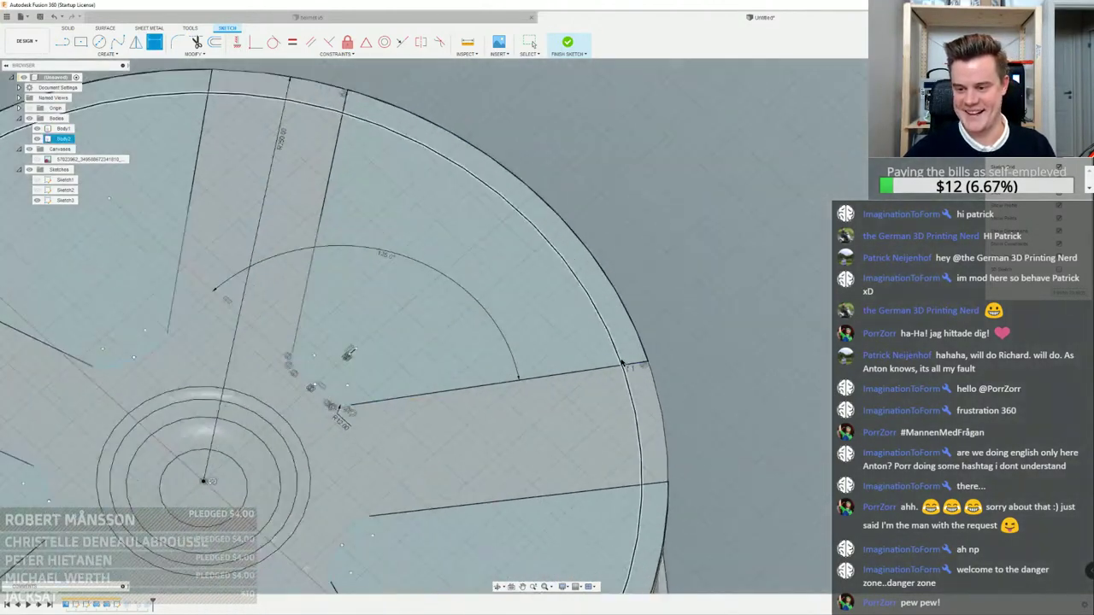
middle_click_drag(643, 358, 642, 349, "shift")
key("d")
scroll(468, 265, "up", 2)
scroll(419, 247, "down", 3)
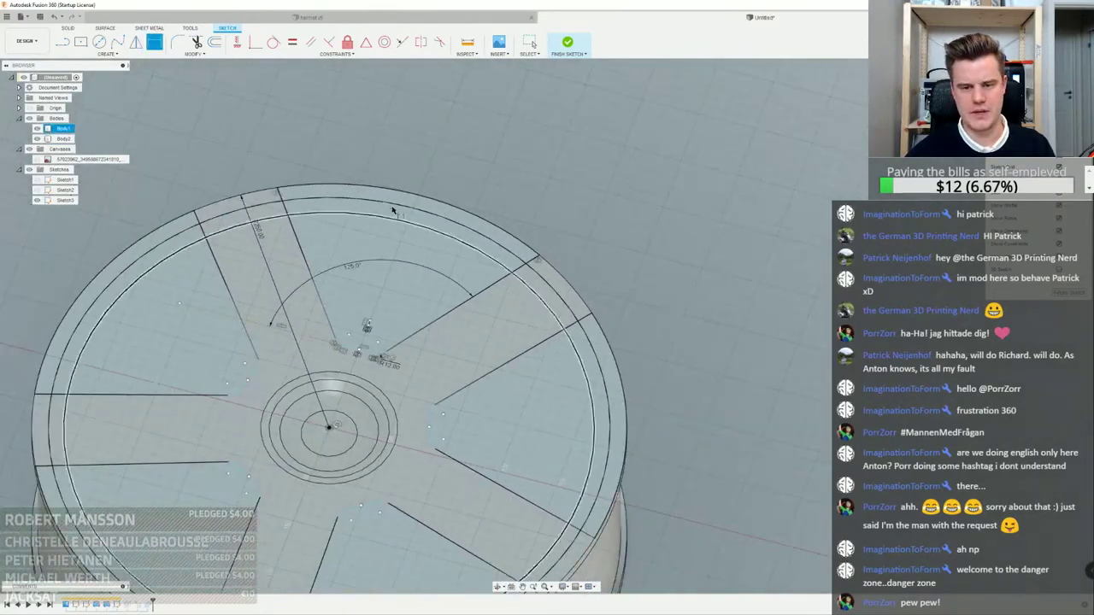
scroll(295, 196, "up", 3)
double_click(232, 255)
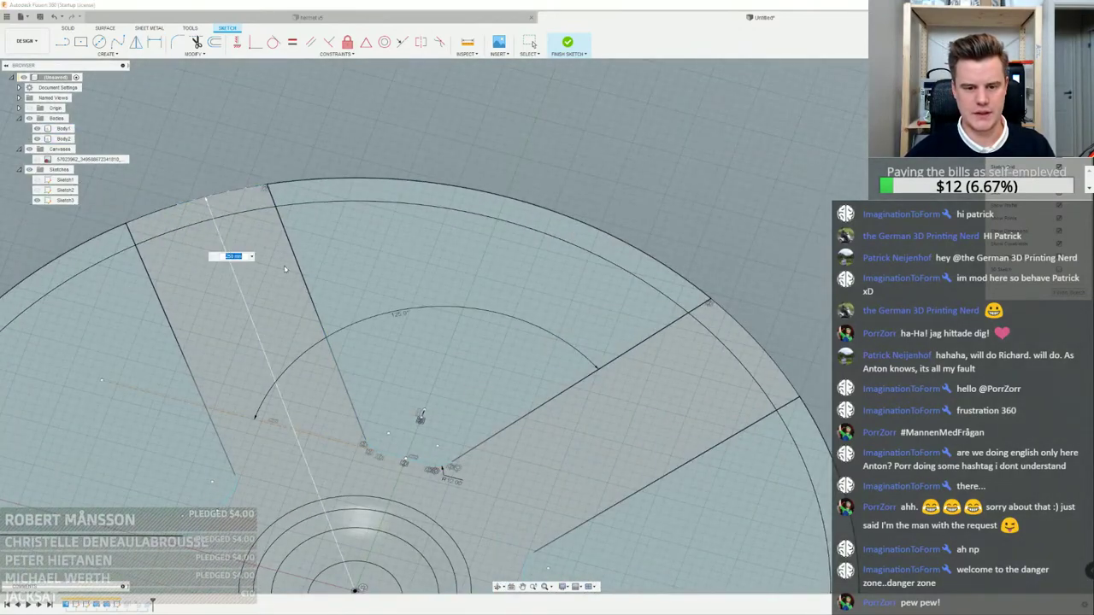
type("240")
key("Return")
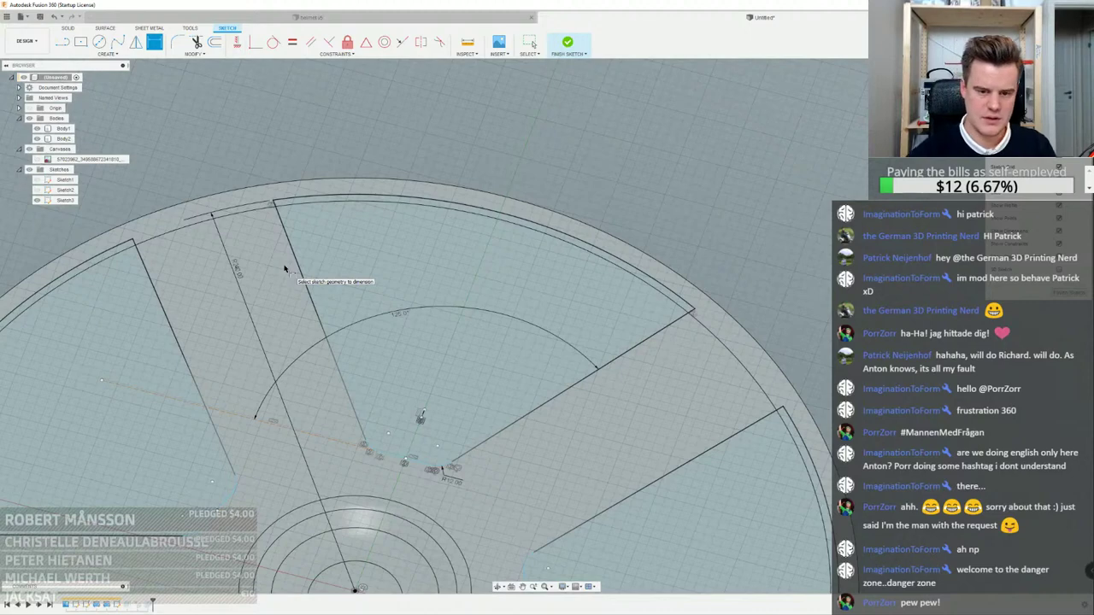
double_click(237, 268)
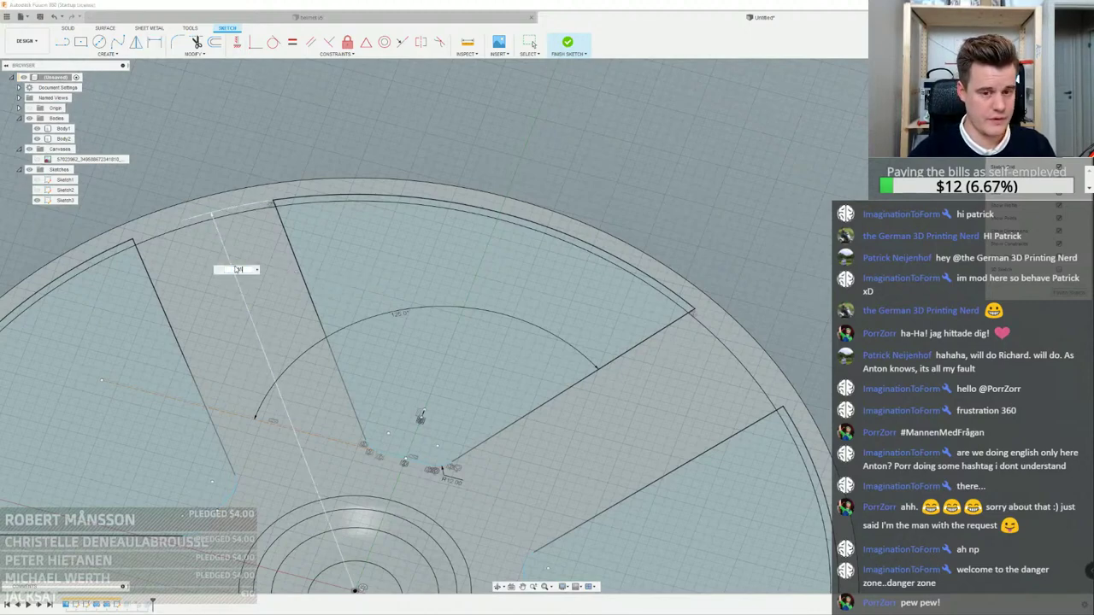
key("Return")
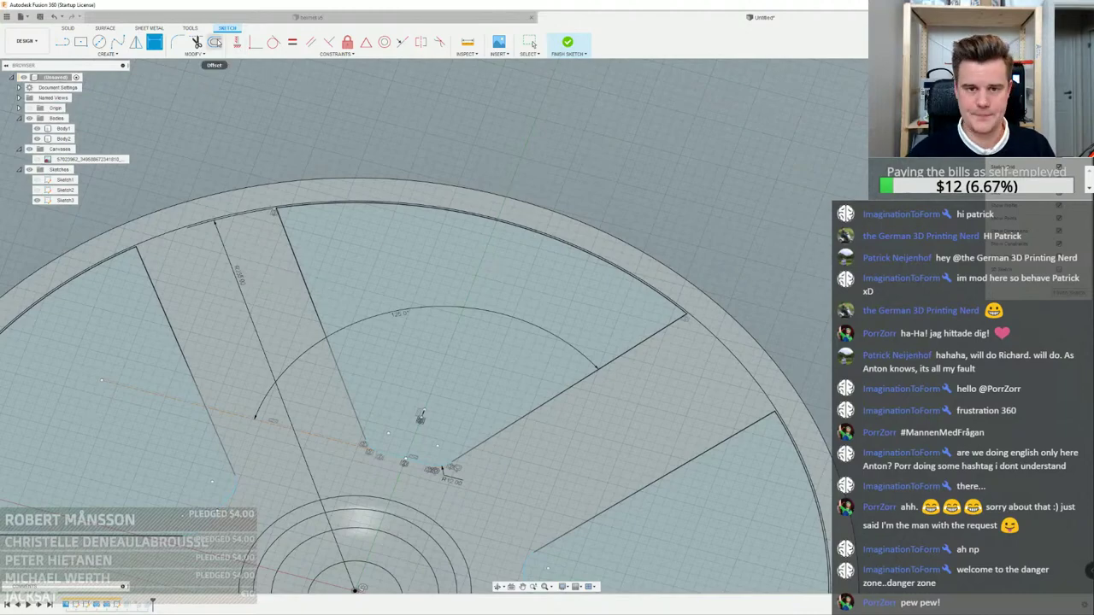
Measure the distance from the rim's inner edge circle to the hub centre
left_click(468, 42)
left_click(487, 217)
scroll(397, 476, "down", 3)
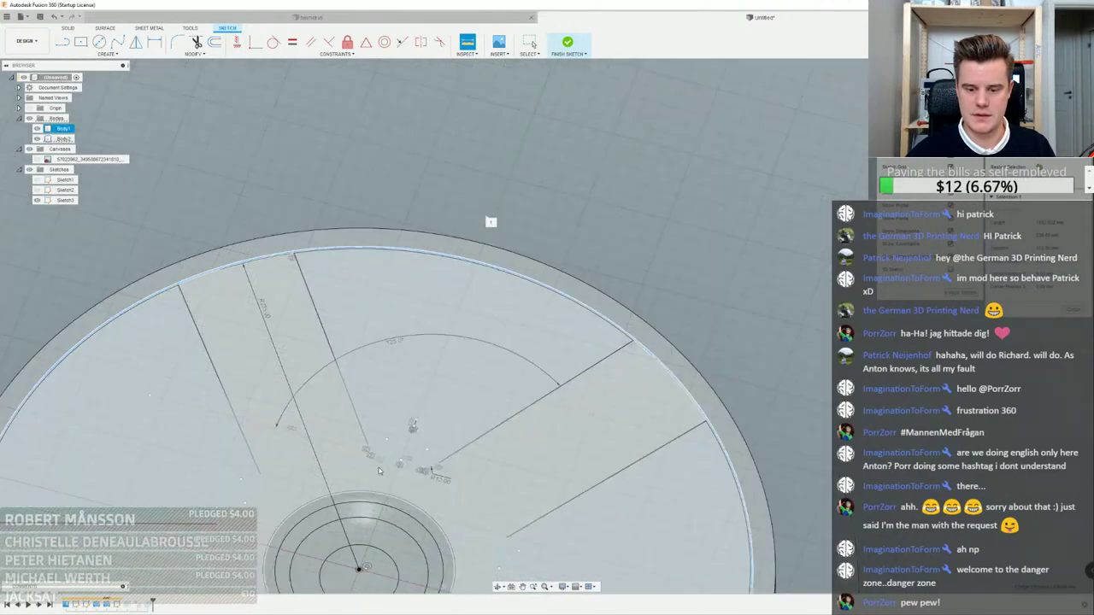
left_click(371, 535)
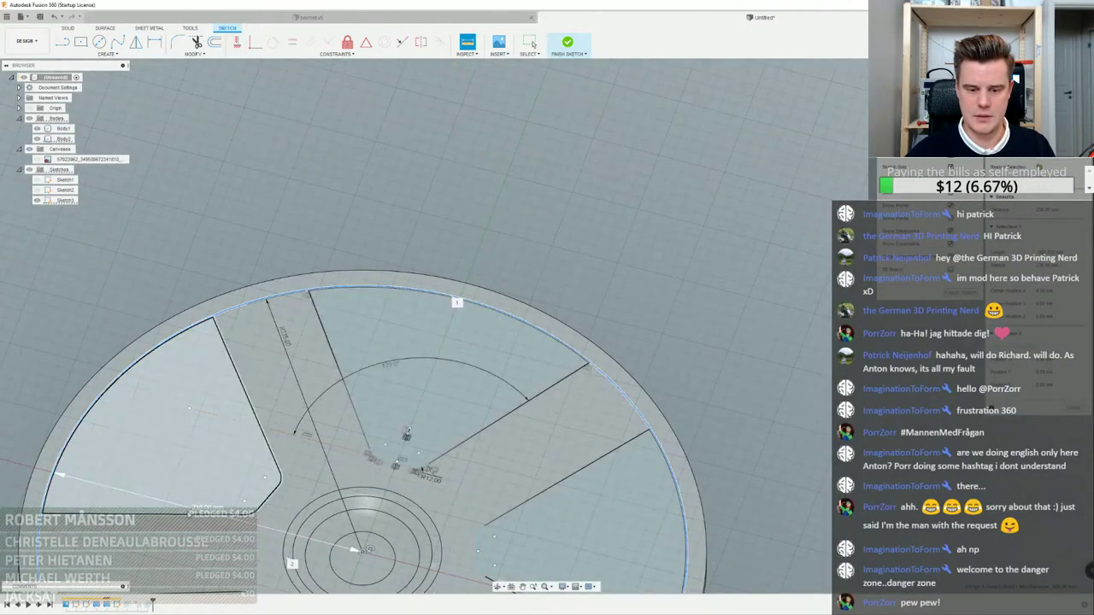
left_click(287, 336)
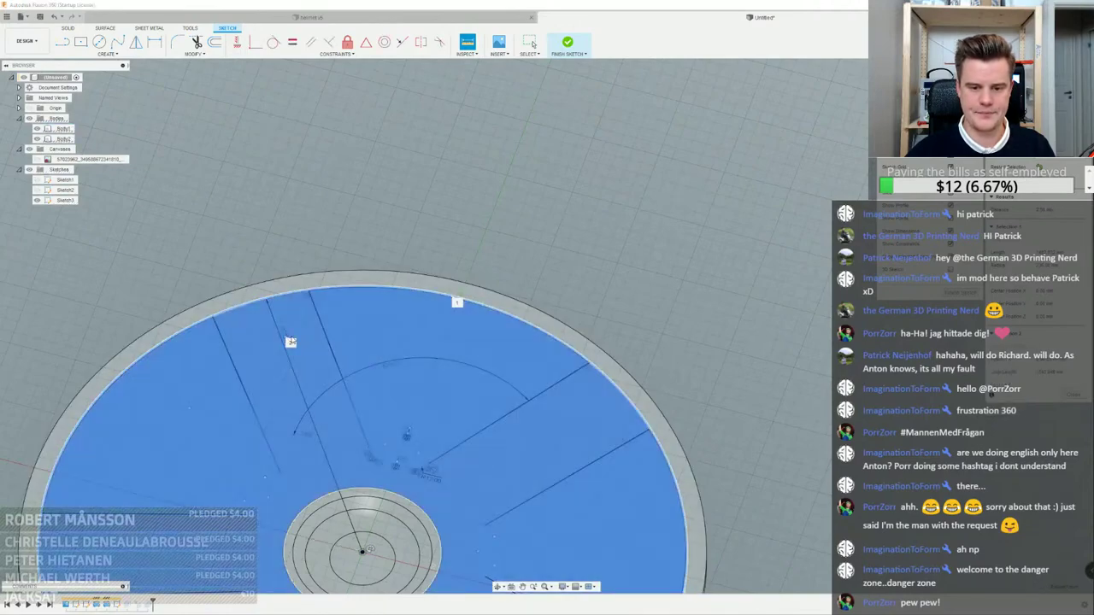
left_click(286, 336)
key("Escape")
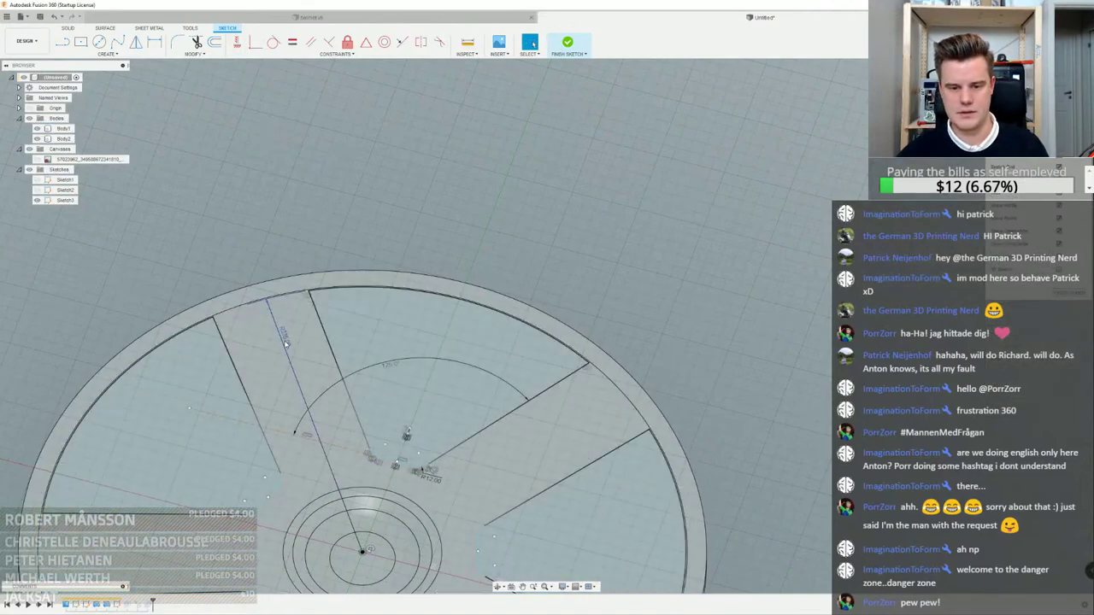
Set the outer arc's radius to match the measured inner edge circle of the rim and finish the sketch
left_click(286, 340)
double_click(286, 336)
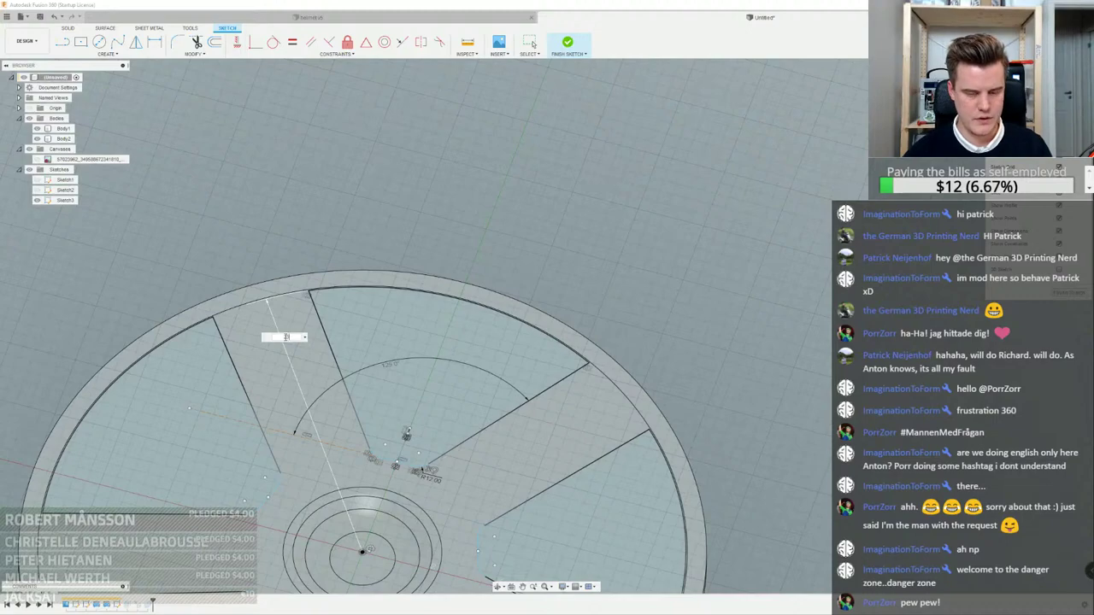
key("Escape")
scroll(573, 353, "up", 5)
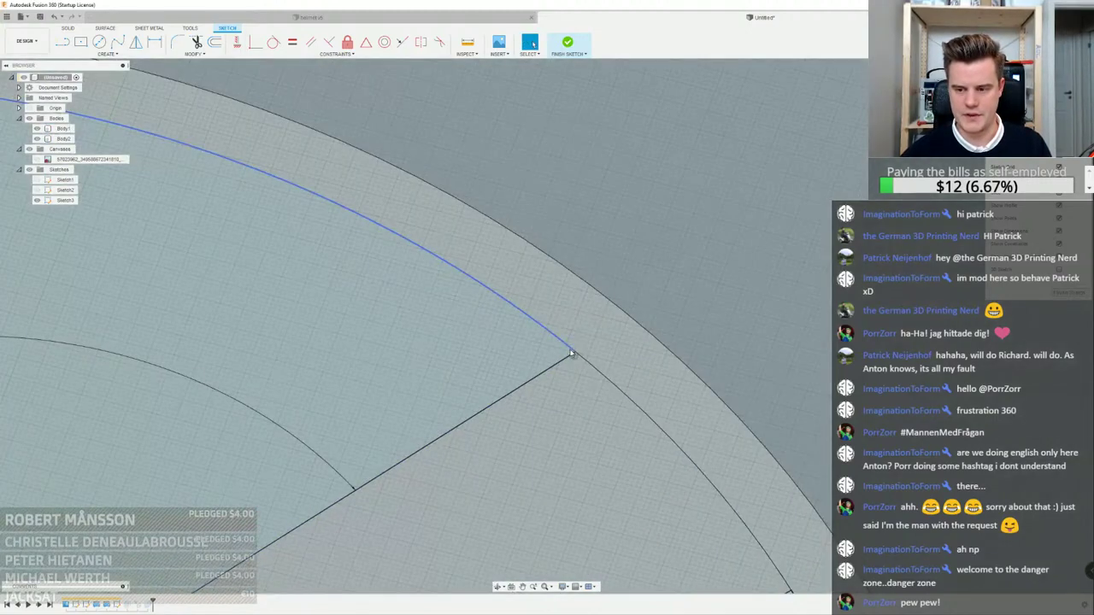
scroll(572, 353, "down", 6)
left_click(1067, 296)
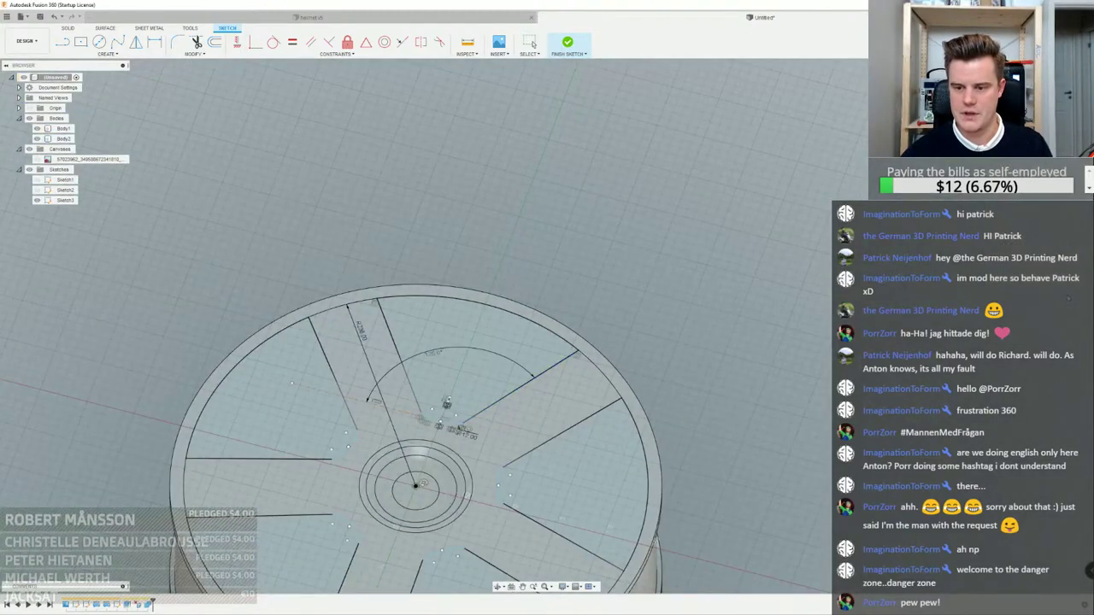
middle_click_drag(664, 310, 743, 194)
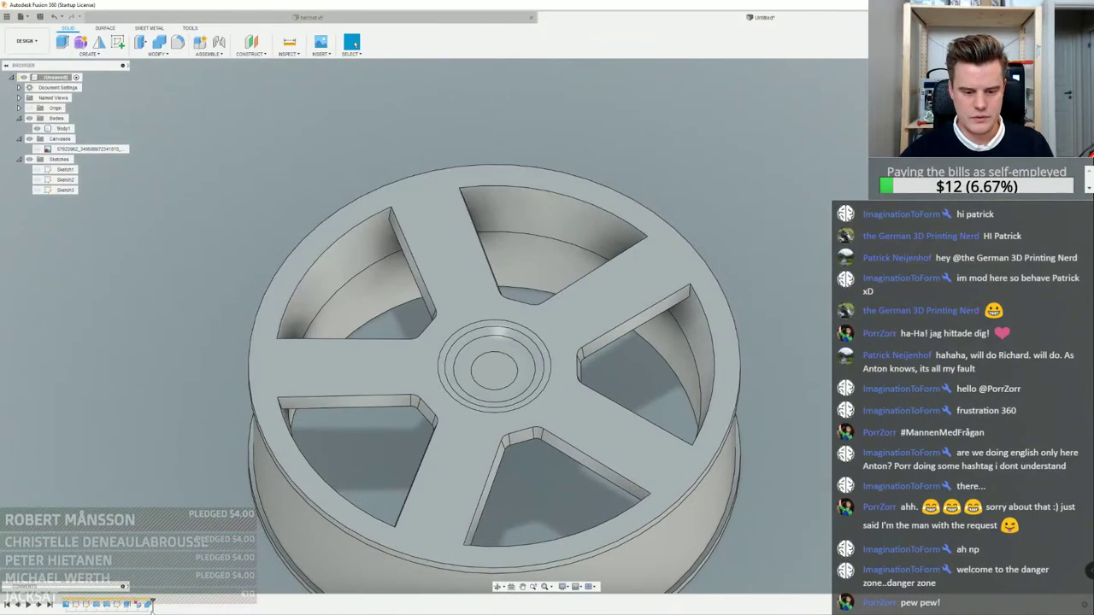
Roll the design history back to just after the spoke opening sketch and reopen that sketch for editing
left_click(149, 604)
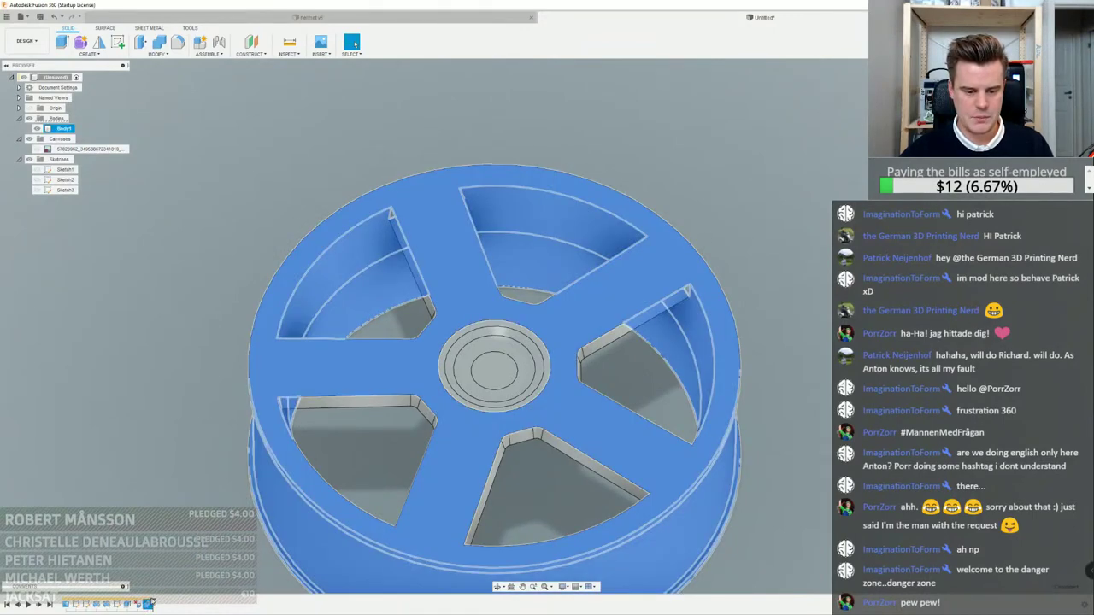
left_click_drag(151, 604, 120, 605)
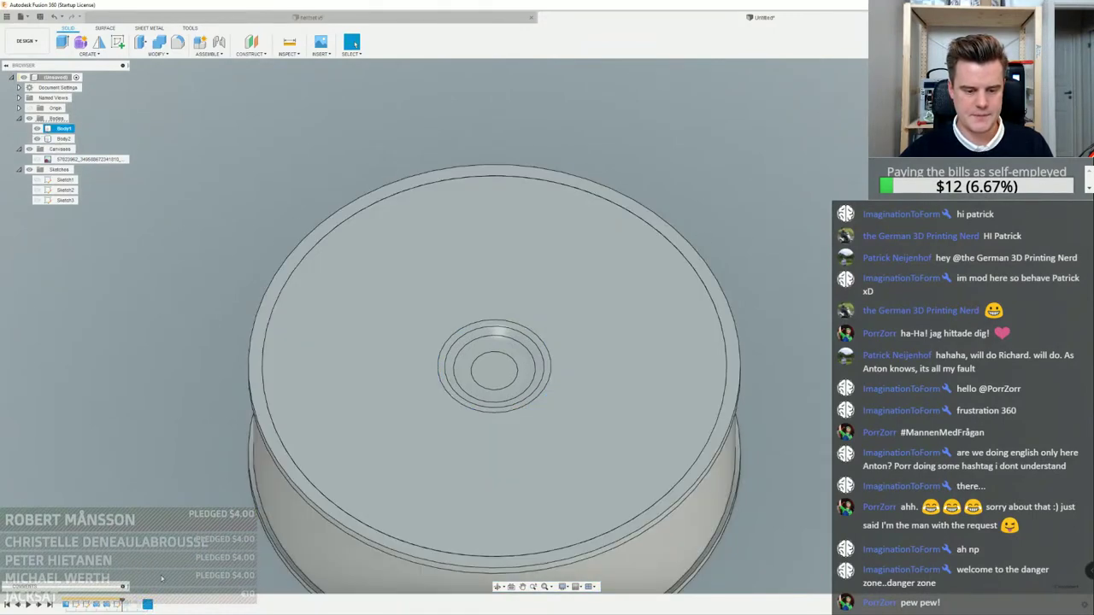
double_click(118, 605)
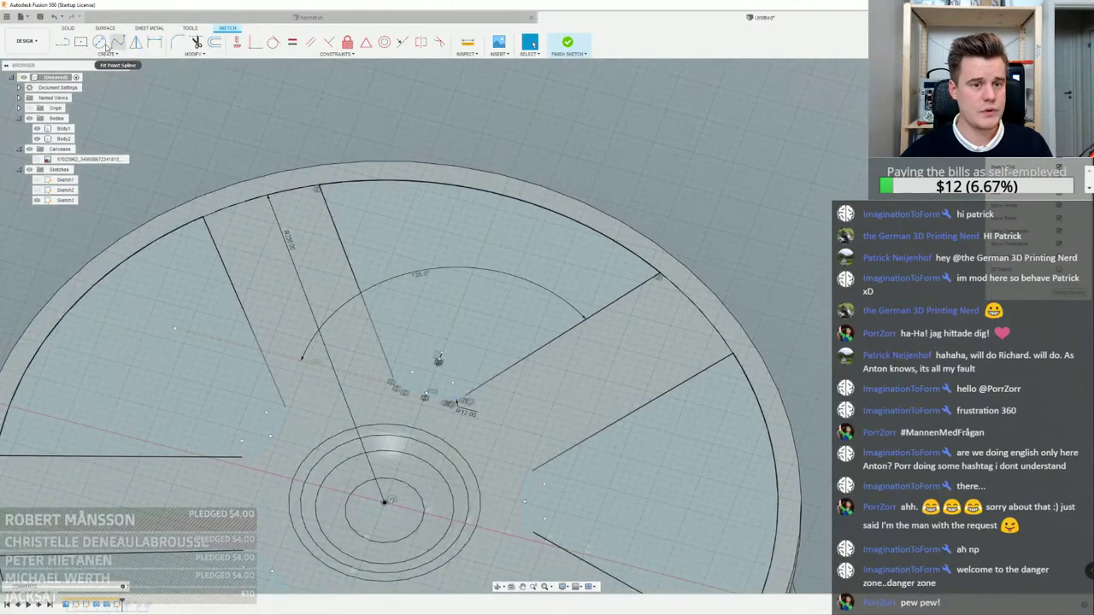
Try rounding both outer corners of the spoke opening with a sketch fillet, and undo it
left_click(177, 42)
scroll(324, 190, "up", 2)
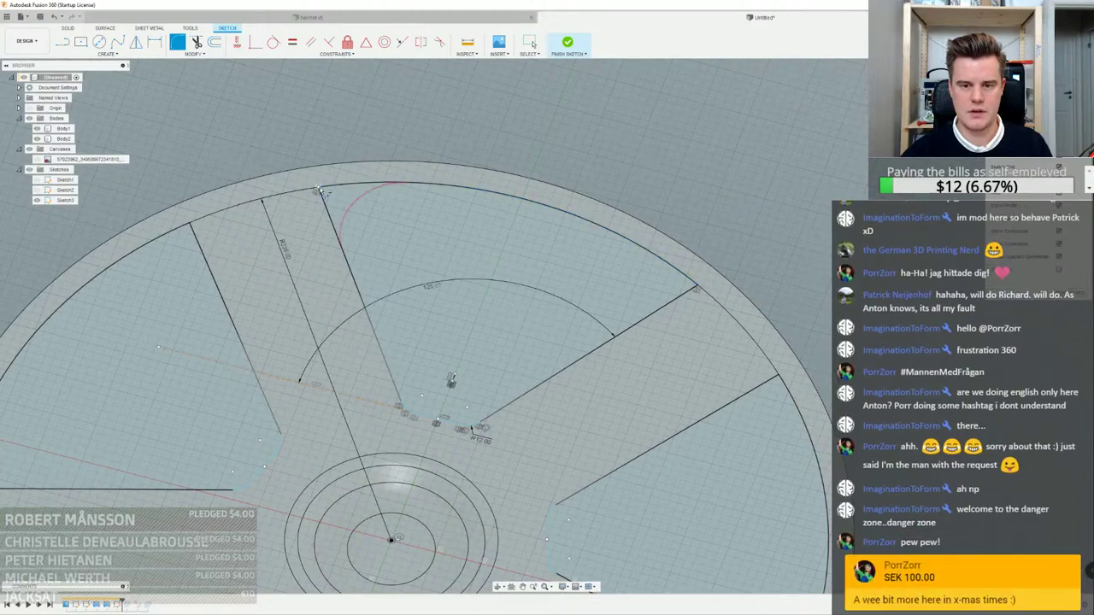
left_click(326, 190)
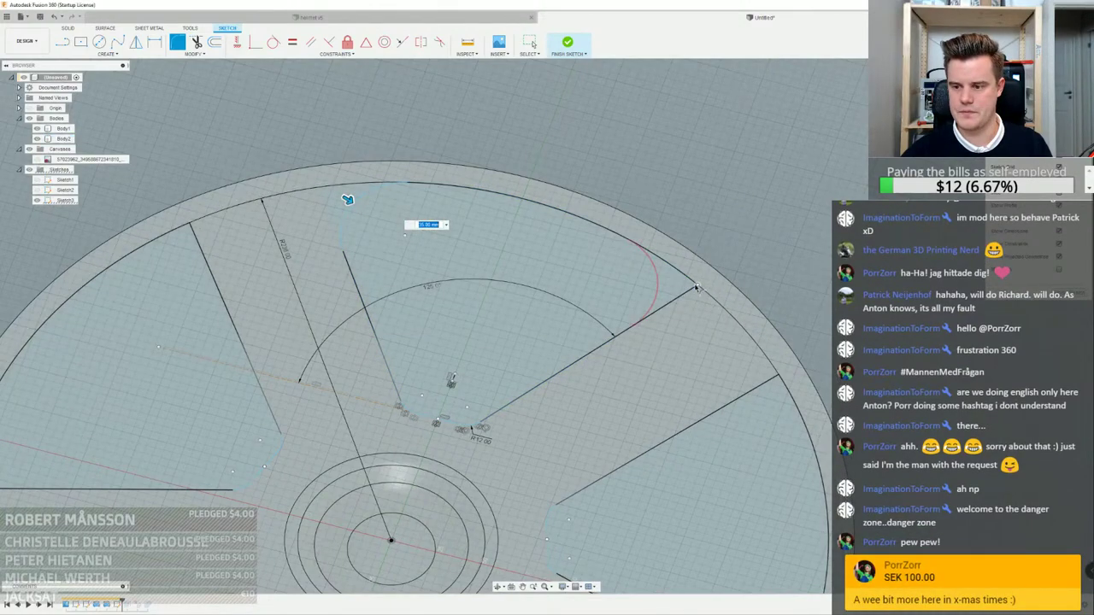
left_click(696, 285)
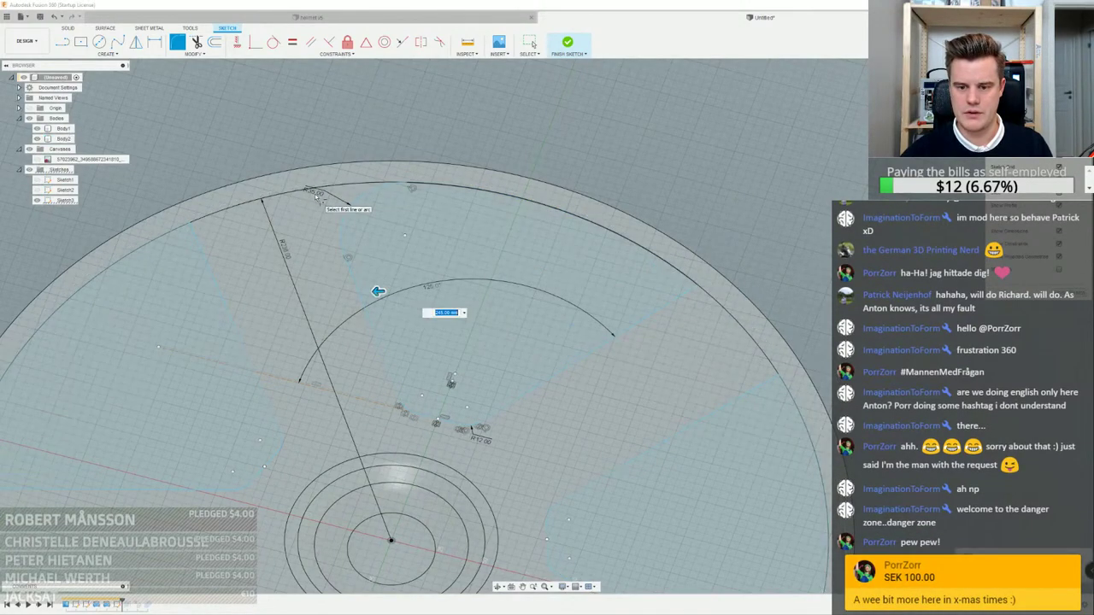
key("Escape")
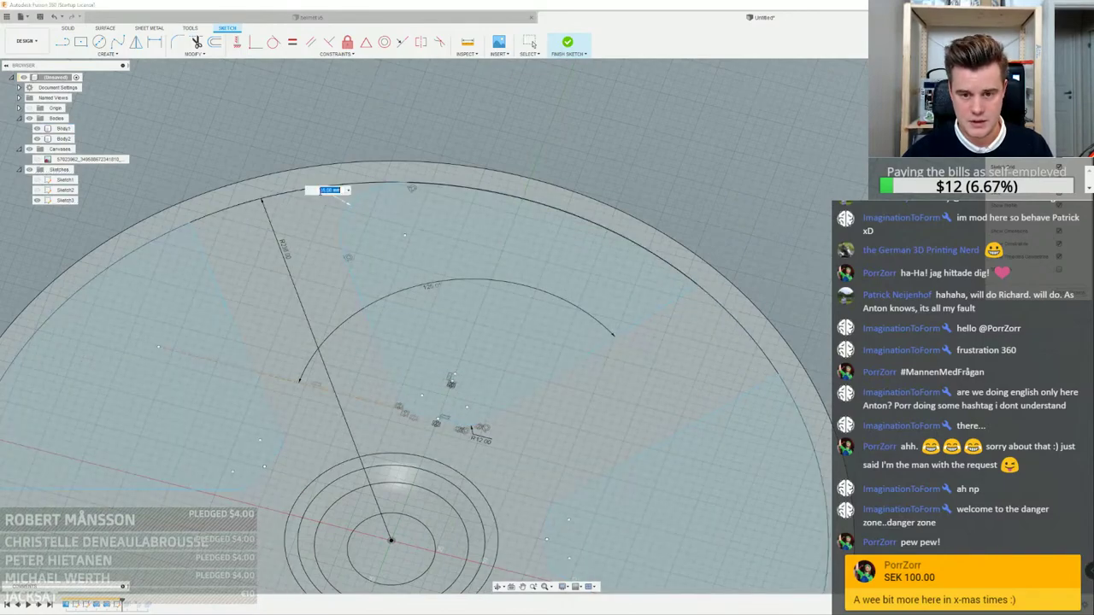
scroll(713, 285, "up", 3)
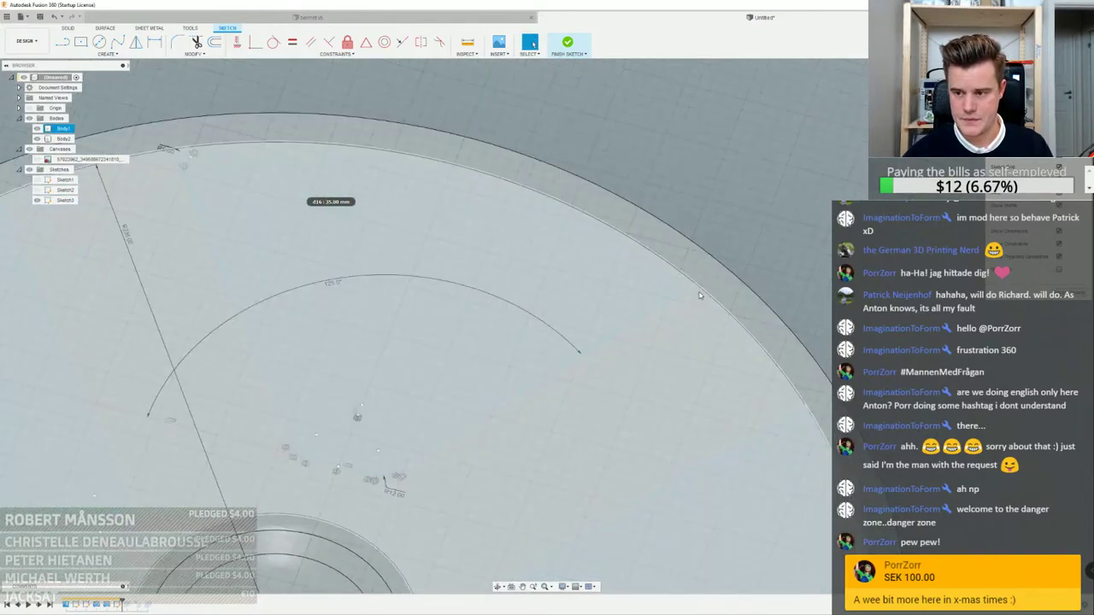
scroll(739, 275, "down", 2)
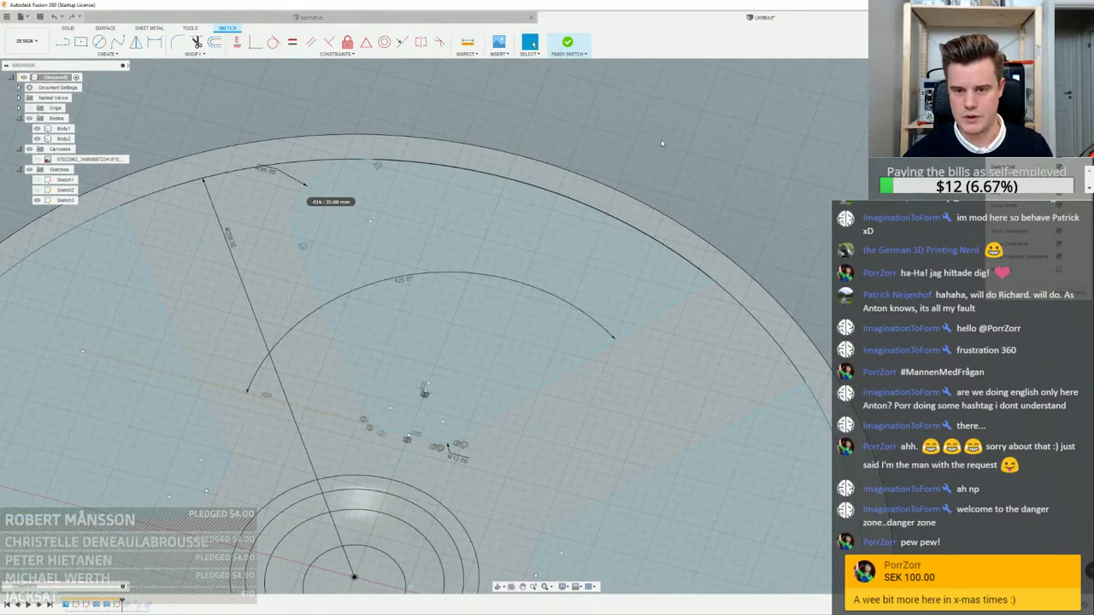
key("ctrl+z")
Fillet both outer corners of the spoke opening with a 5 mm radius and finish the sketch
right_click(699, 180)
left_click(698, 152)
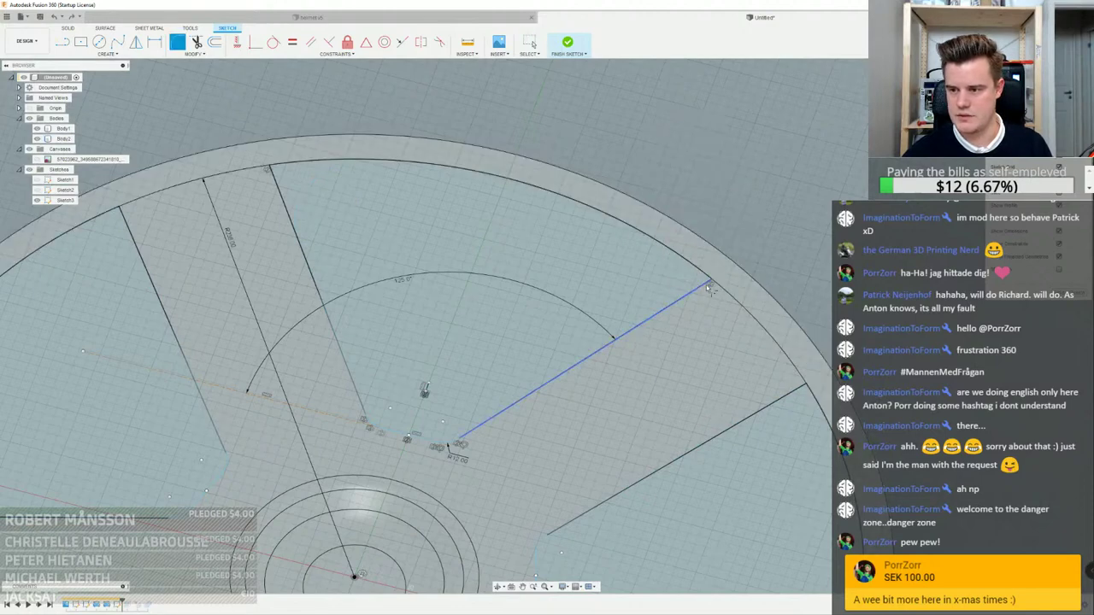
left_click(708, 289)
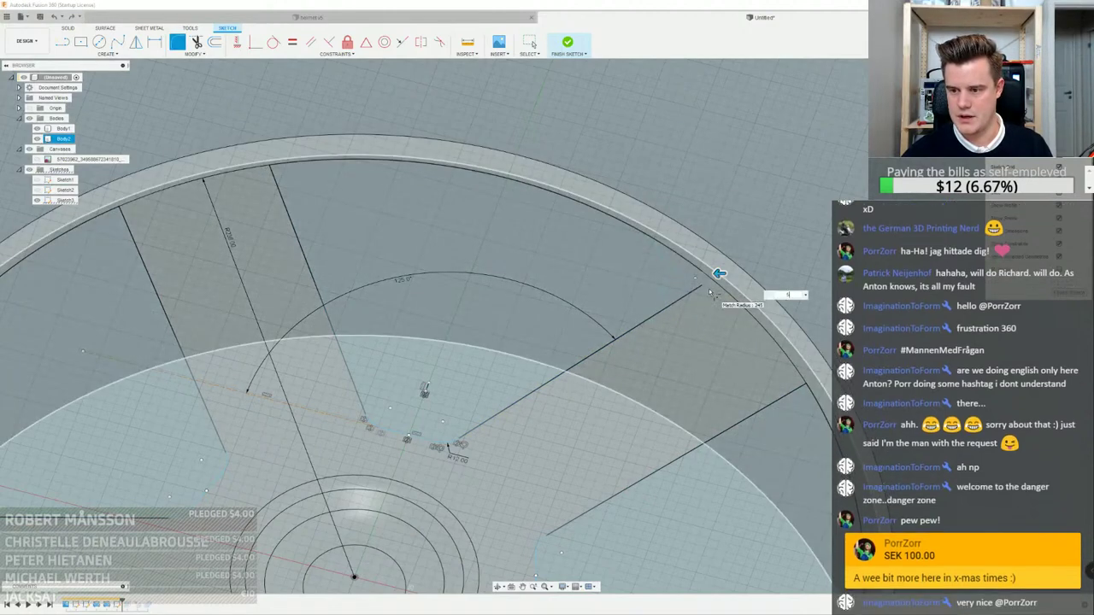
key("Escape")
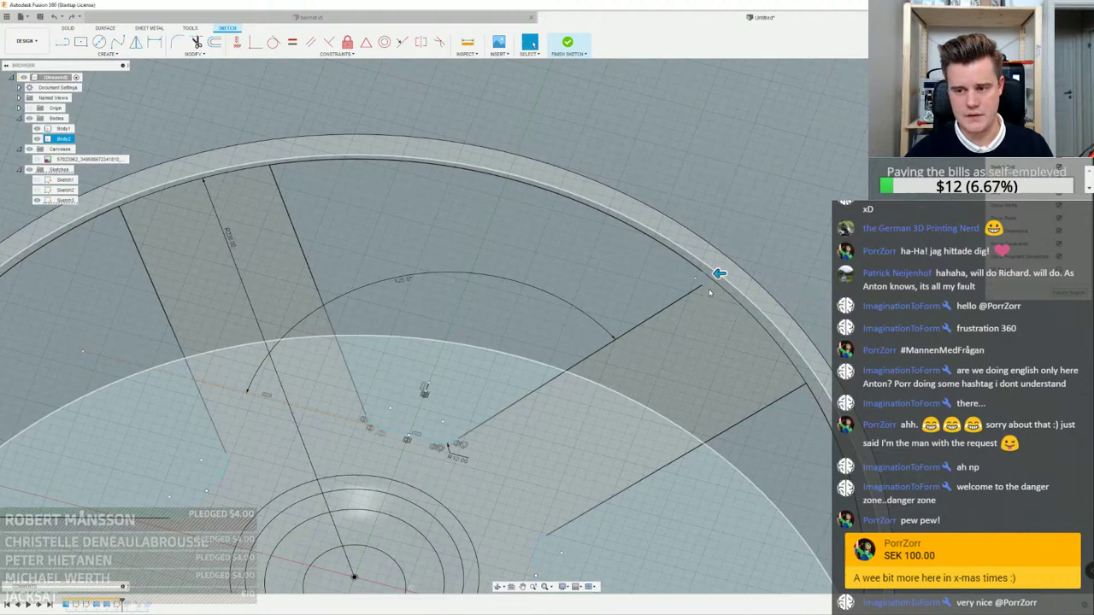
right_click(760, 216)
left_click(722, 268)
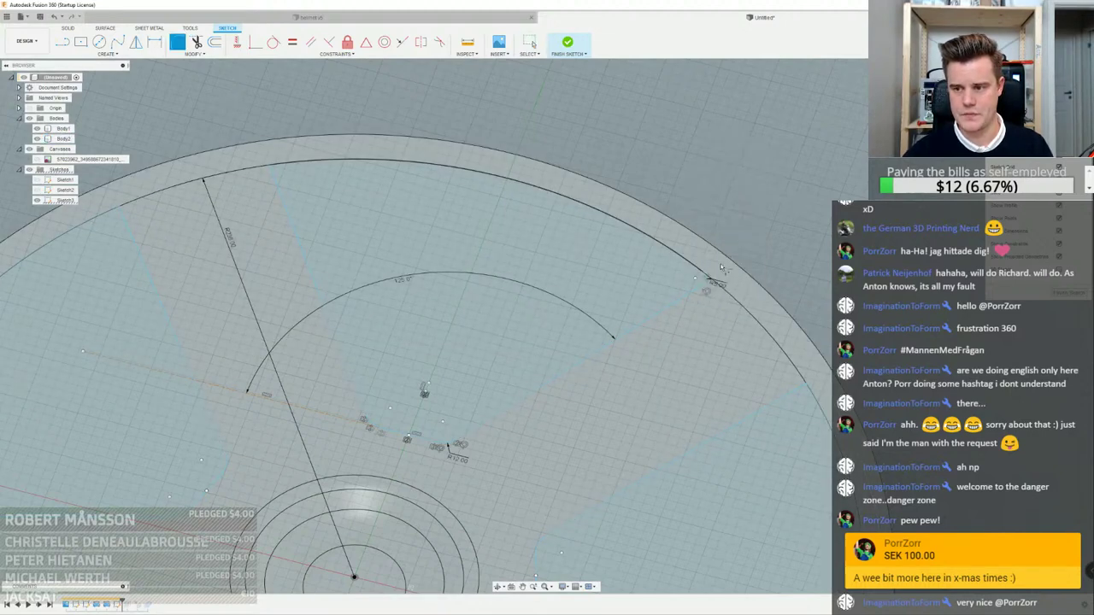
left_click(271, 169)
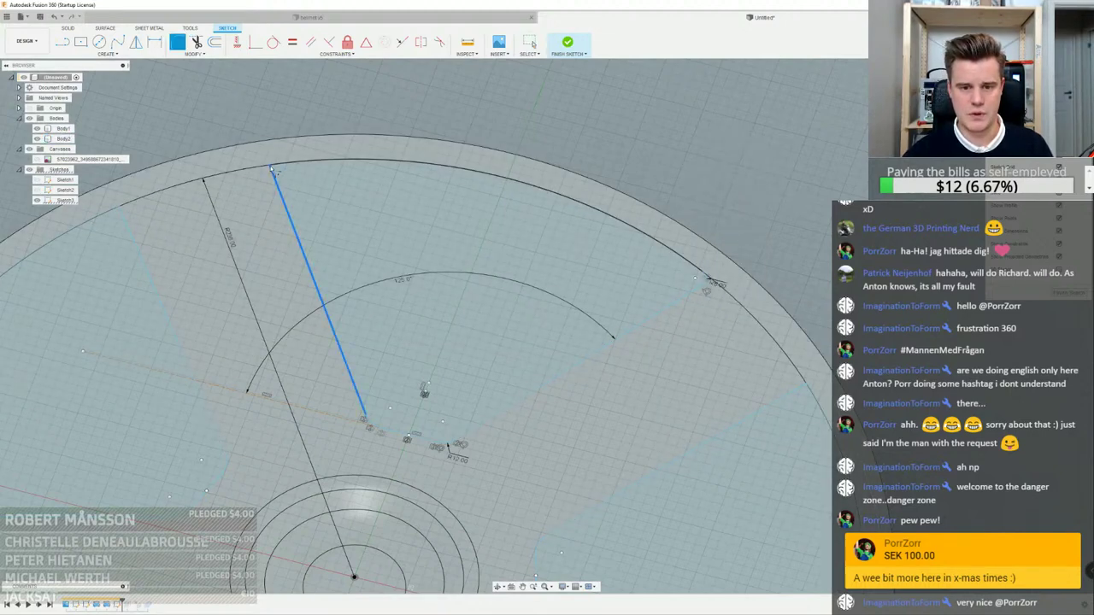
left_click(277, 167)
type("5")
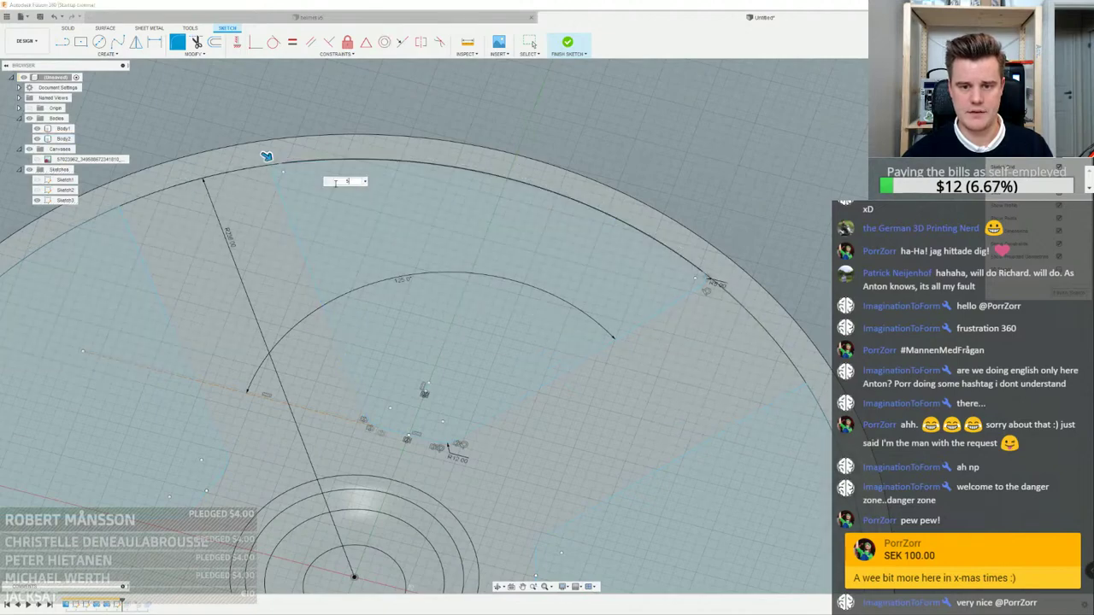
key("Return")
left_click(567, 42)
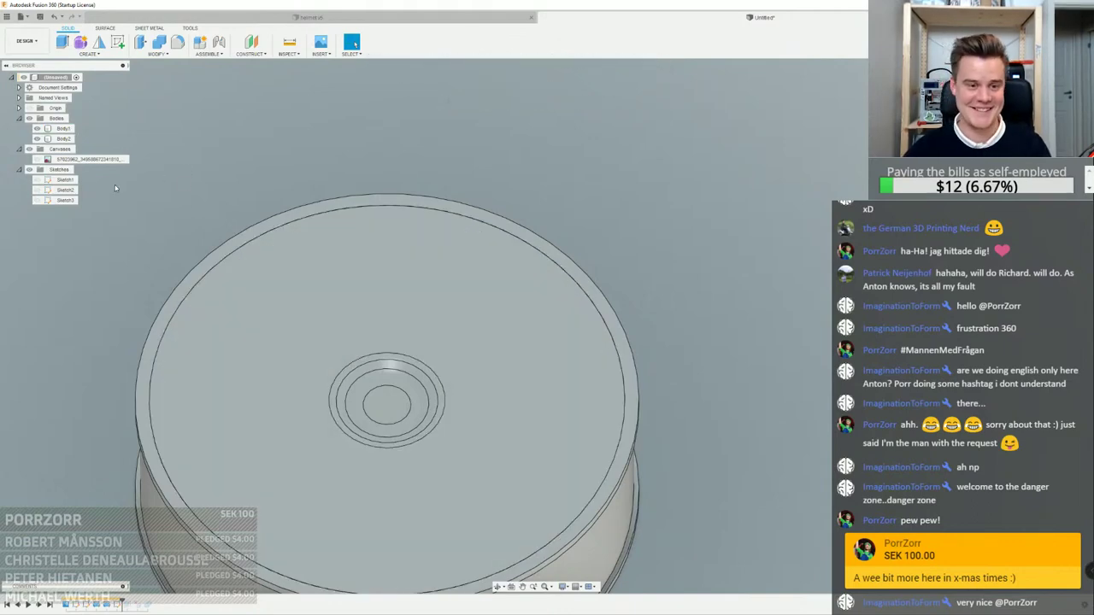
Reopen the spoke opening sketch and remove the old patterned copies of the opening
scroll(252, 210, "down", 3)
scroll(180, 195, "up", 2)
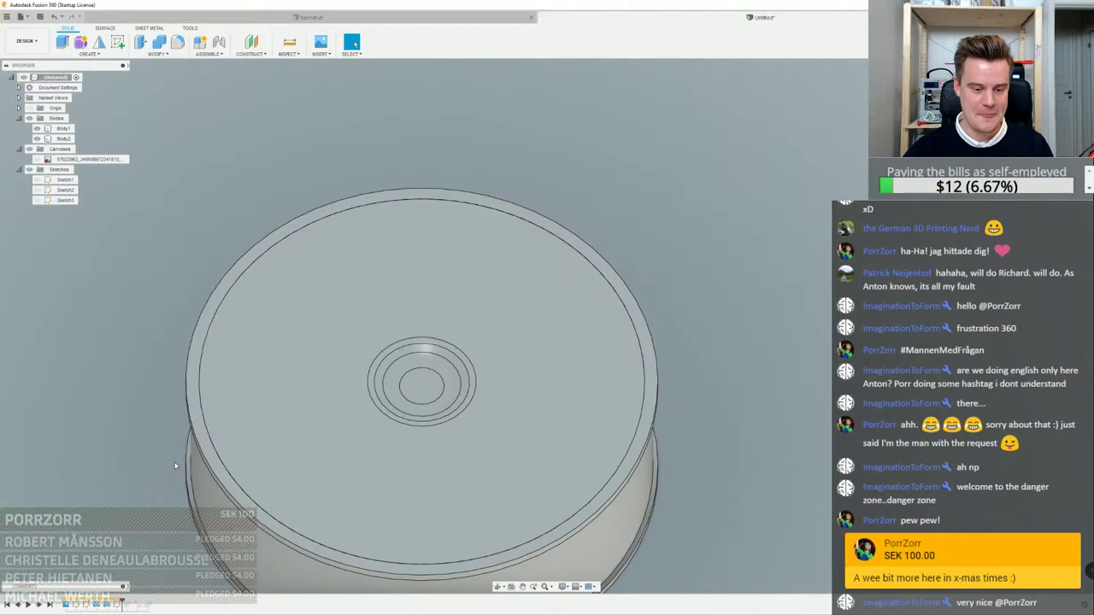
left_click(118, 604)
double_click(118, 605)
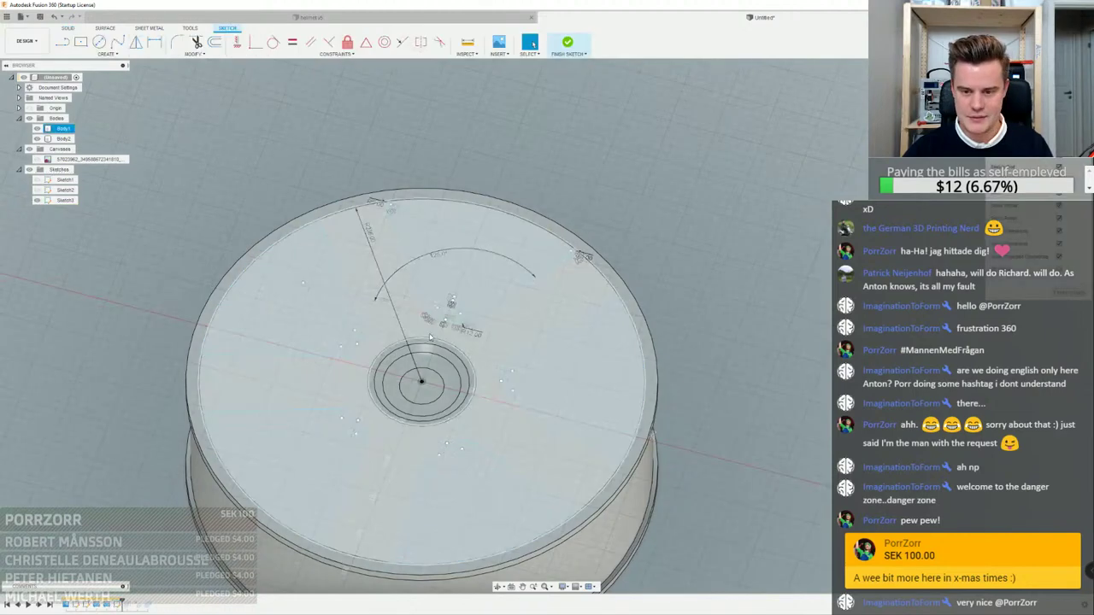
scroll(427, 282, "up", 4)
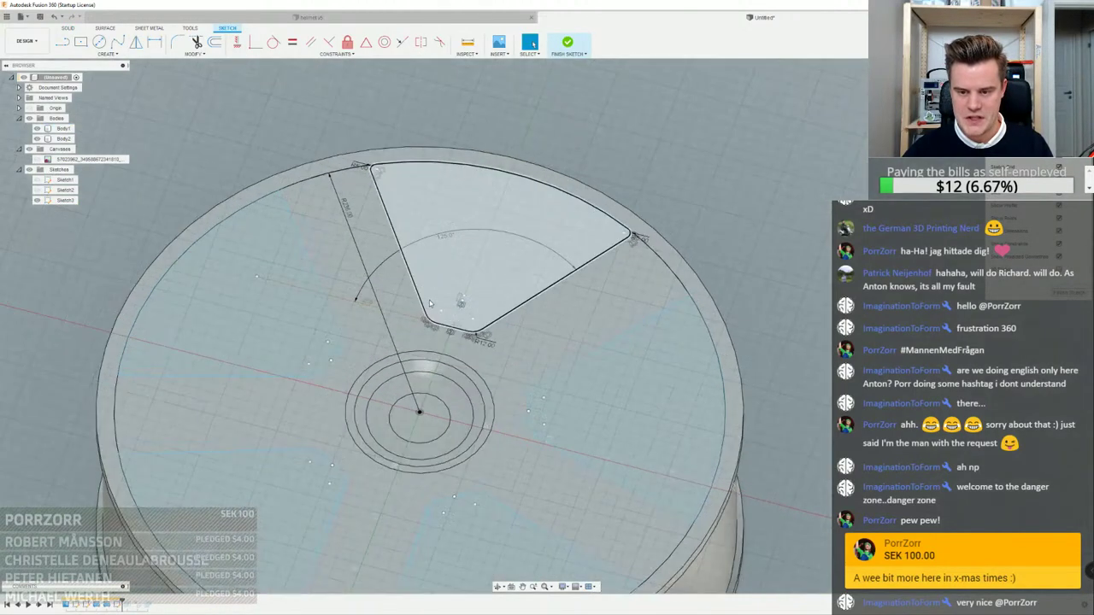
scroll(430, 229, "down", 2)
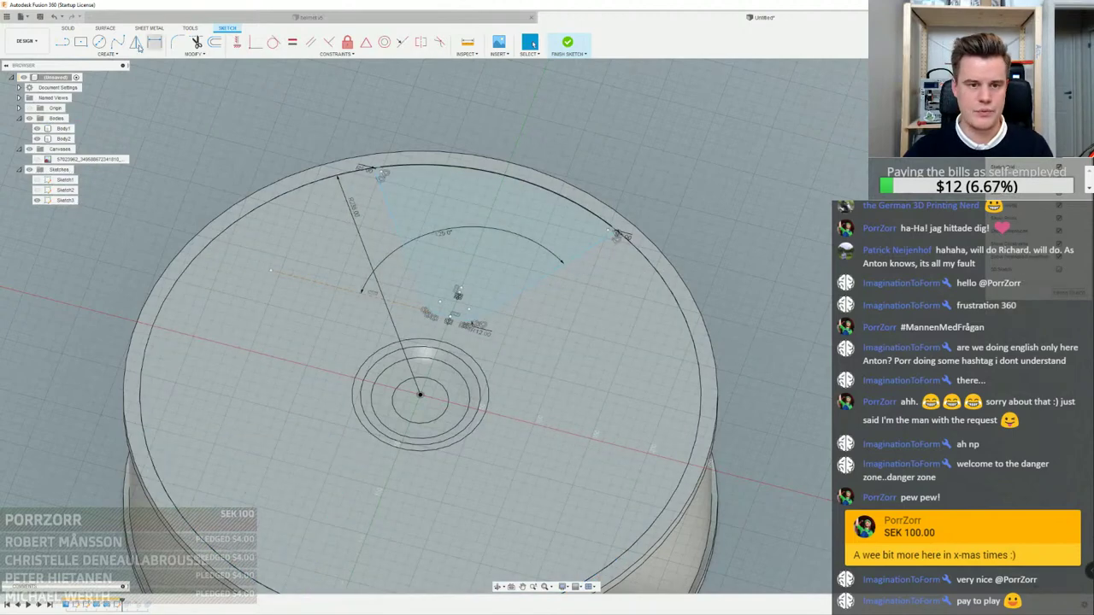
Create a full circular pattern of the rounded spoke opening around the hub centre with five instances and finish the sketch
left_click(116, 53)
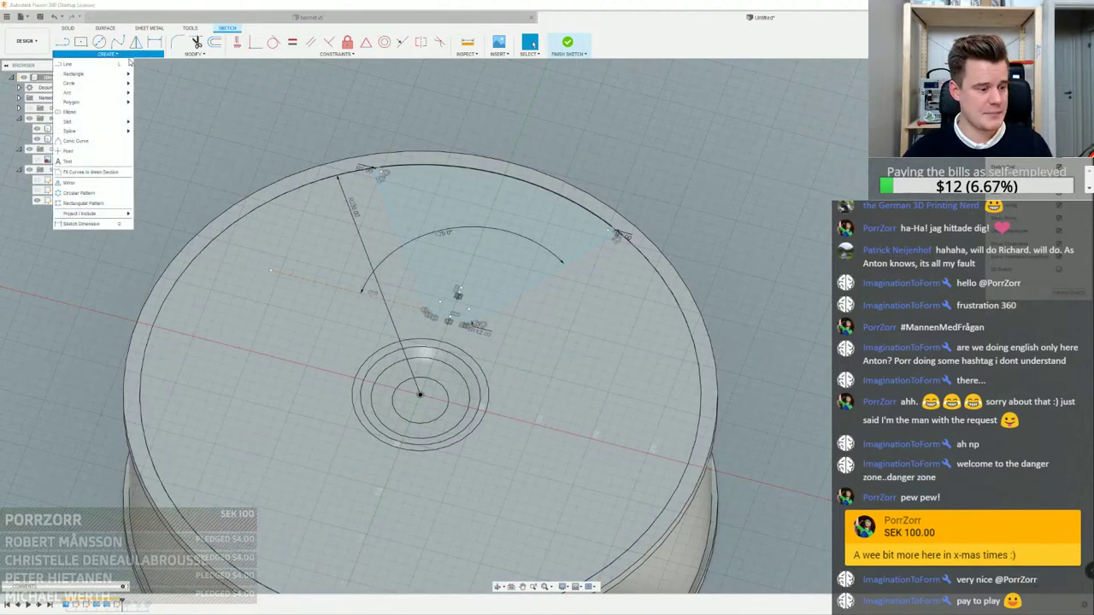
left_click(97, 198)
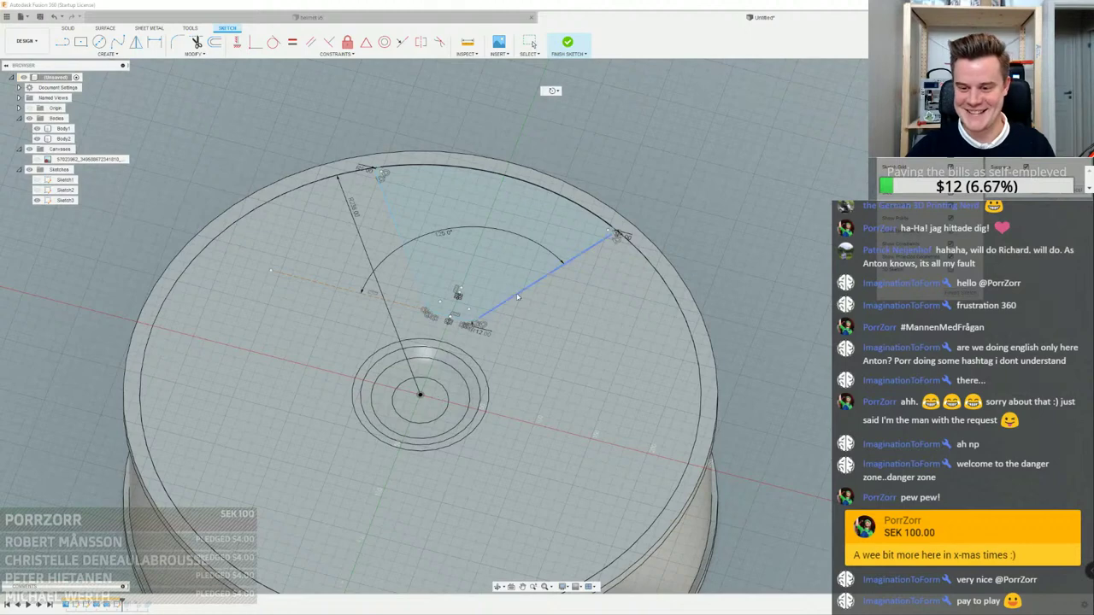
left_click(515, 300)
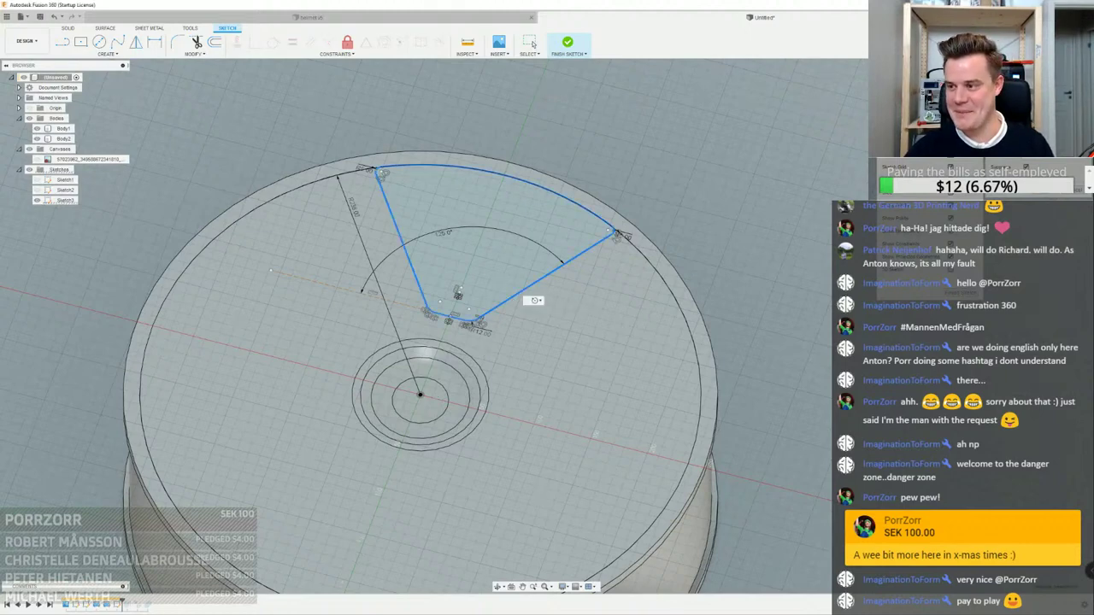
left_click(418, 393)
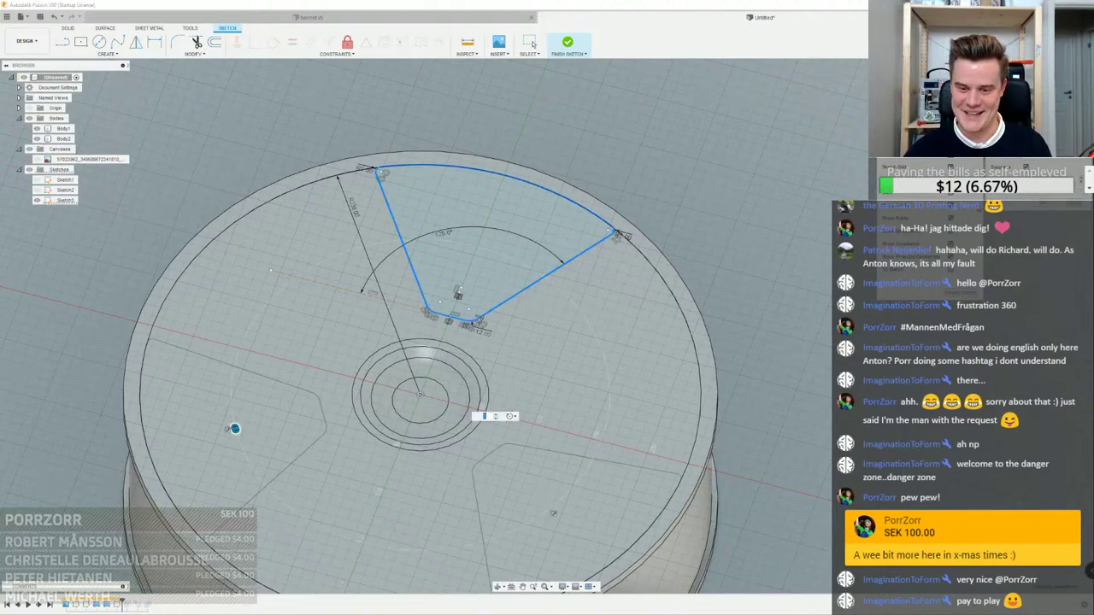
left_click_drag(235, 428, 239, 347)
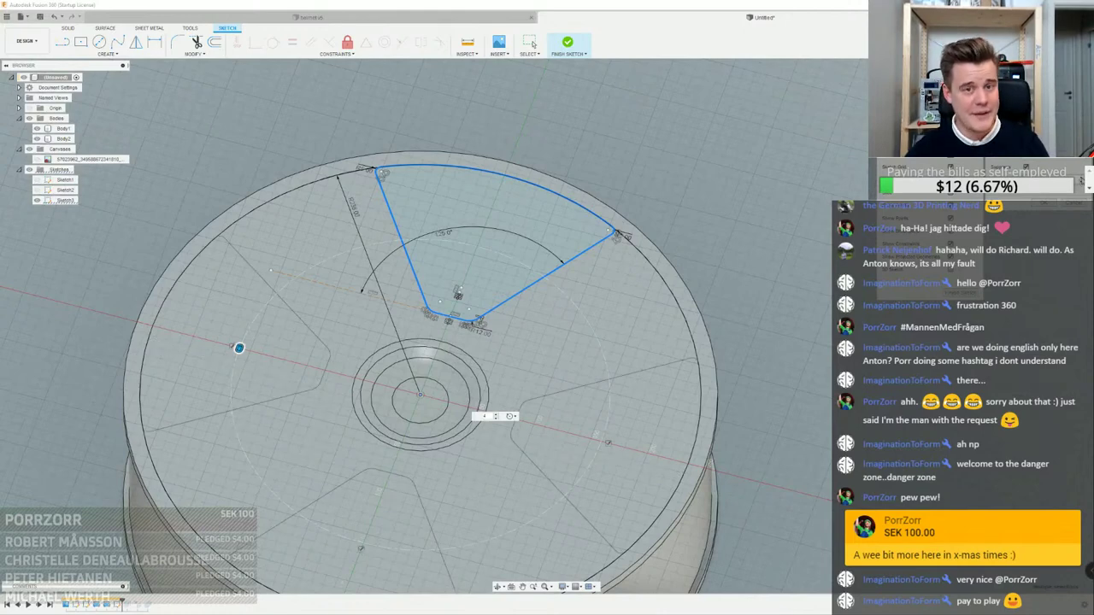
left_click_drag(240, 348, 264, 304)
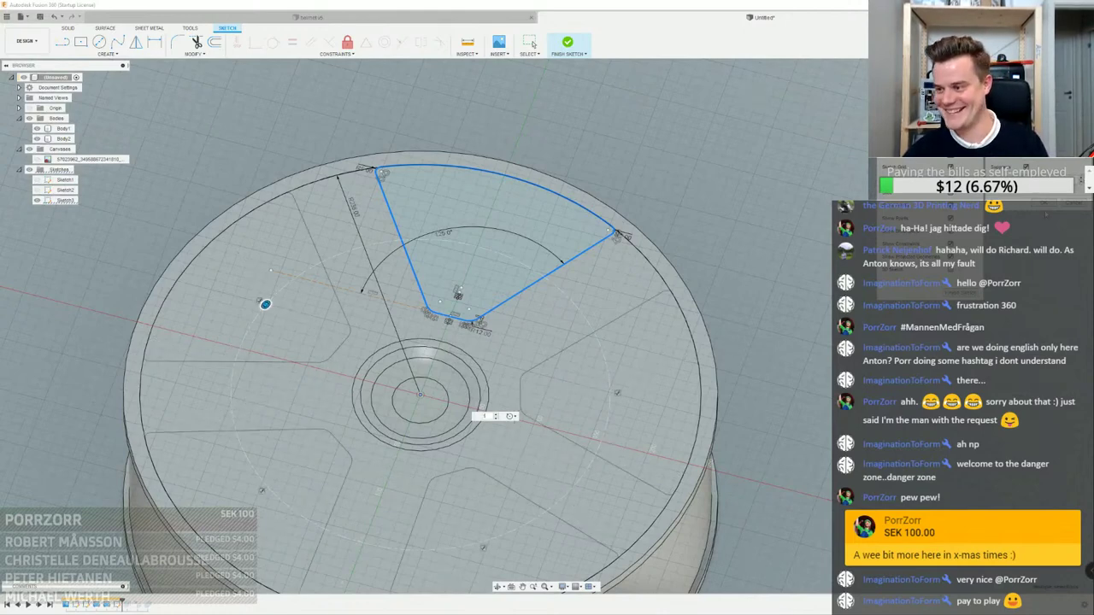
left_click(1044, 204)
left_click(567, 42)
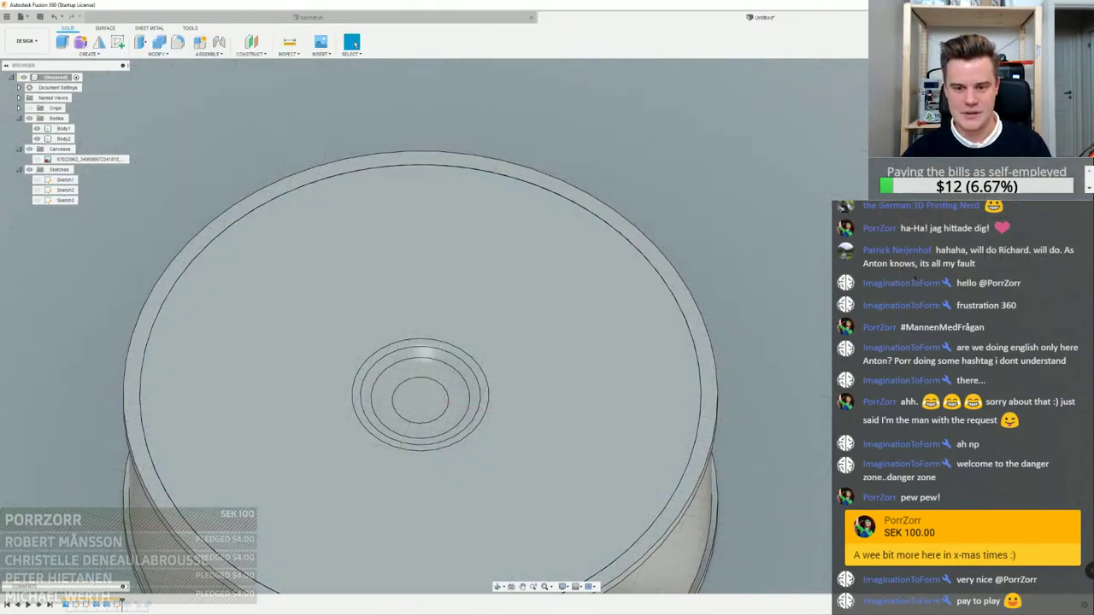
Edit the spoke cut extrusion to include the other four patterned openings as profiles
double_click(128, 604)
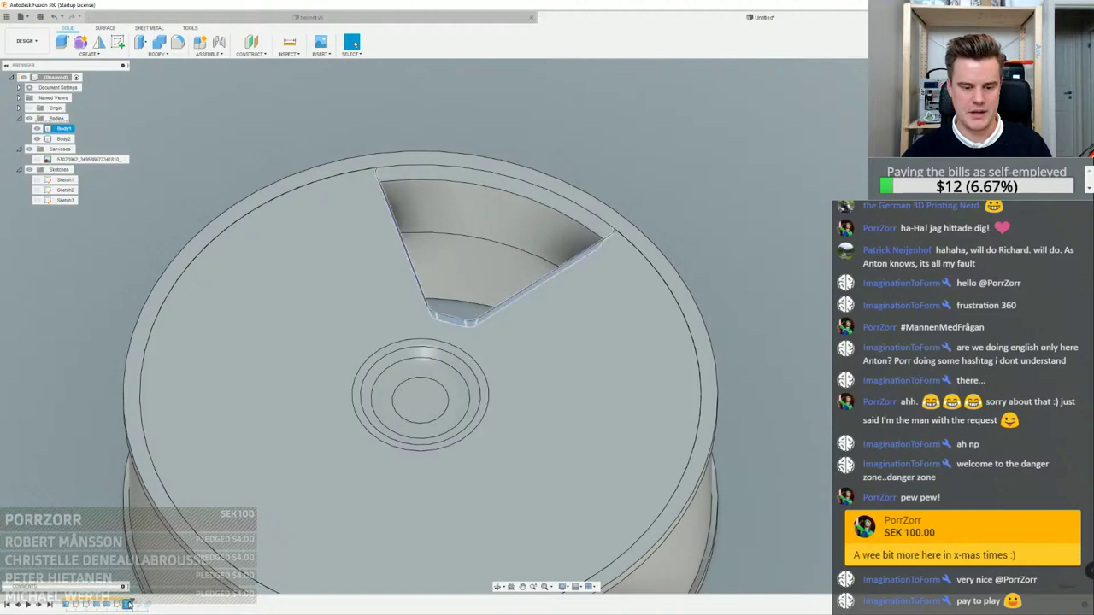
left_click(556, 403)
left_click(444, 544)
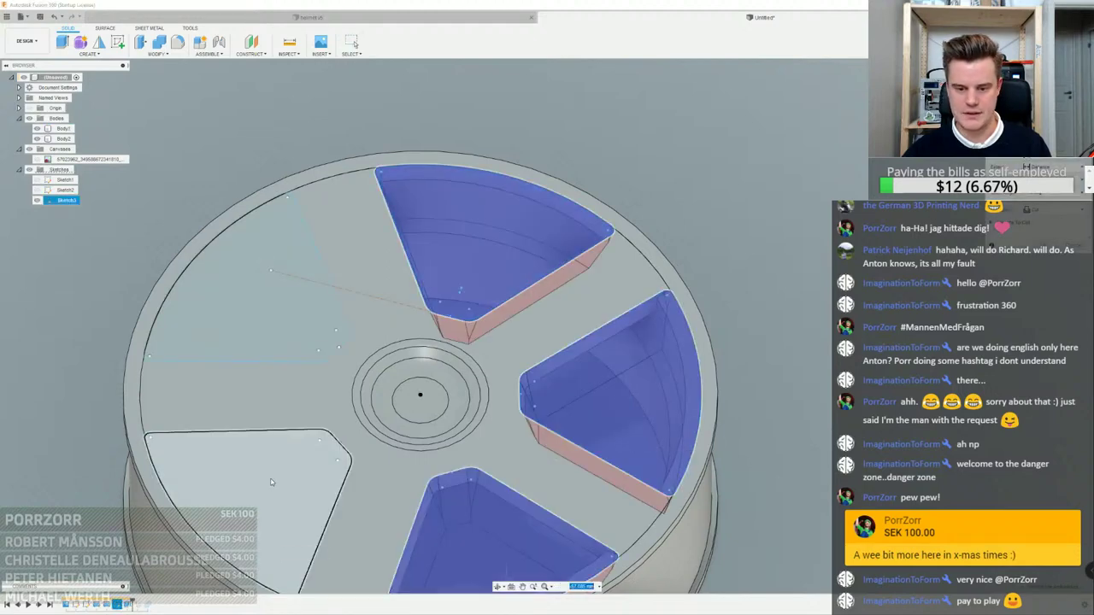
left_click(248, 512)
left_click(223, 286)
scroll(515, 142, "down", 2)
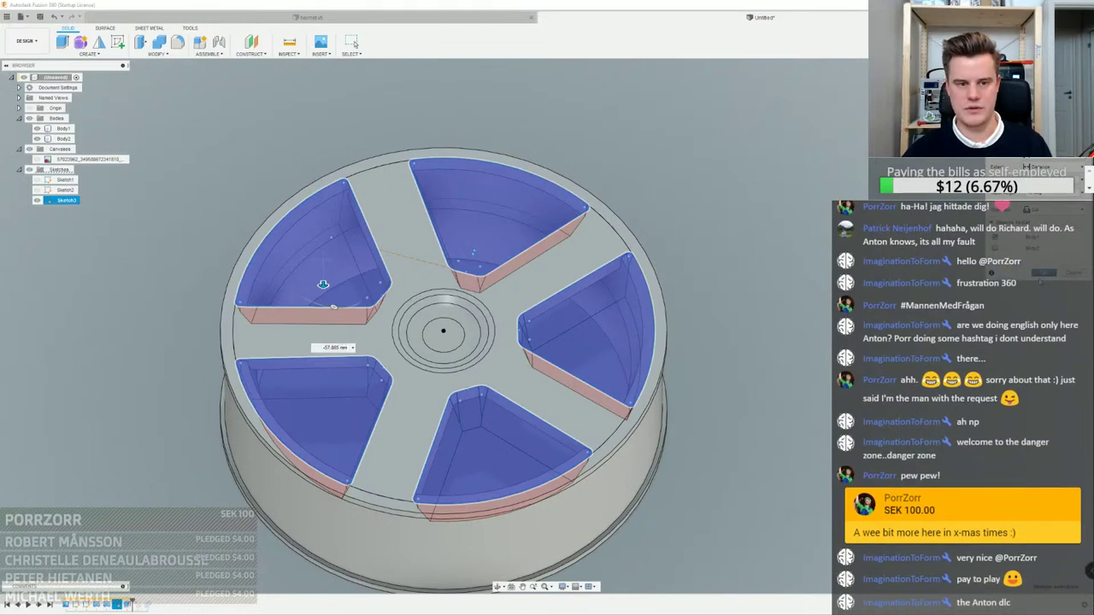
left_click(1036, 273)
Roll the design history forward by one feature past the spoke opening cut
scroll(539, 203, "up", 3)
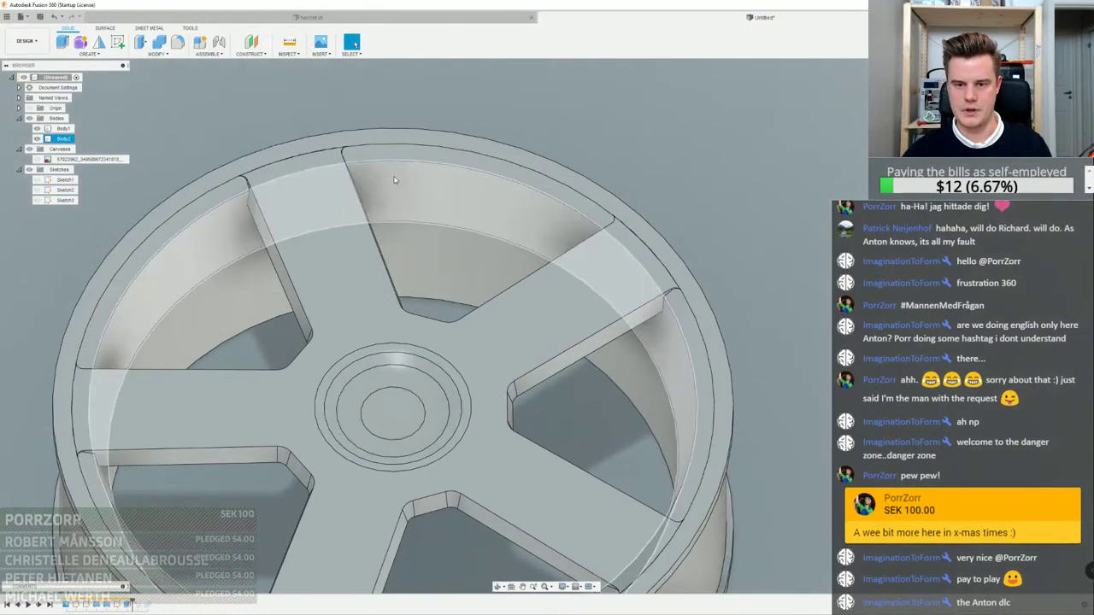
middle_click_drag(395, 177, 224, 112, "shift")
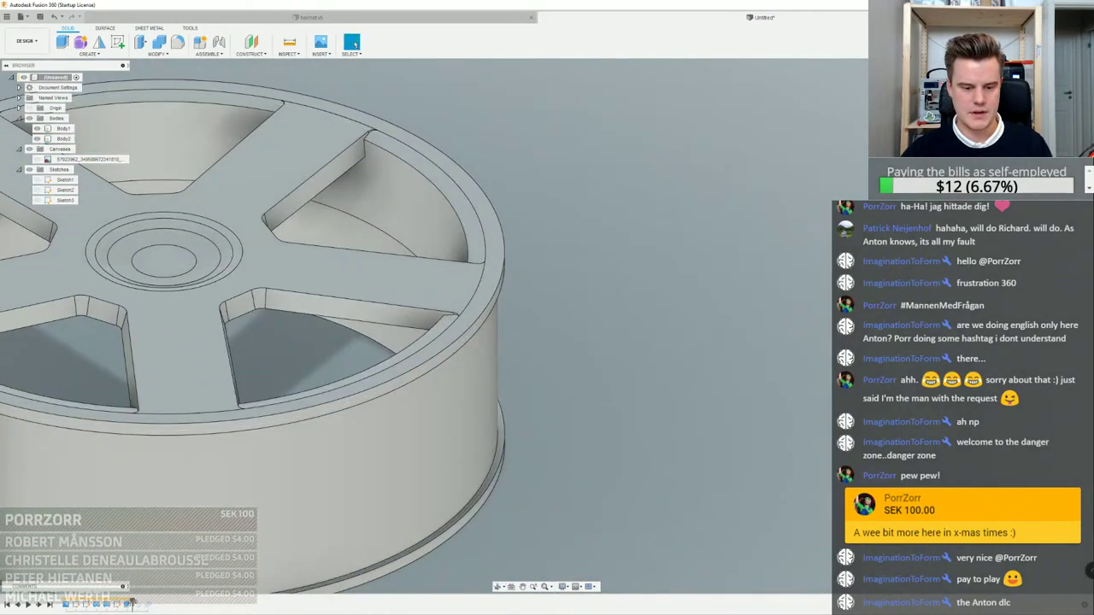
left_click_drag(133, 603, 142, 604)
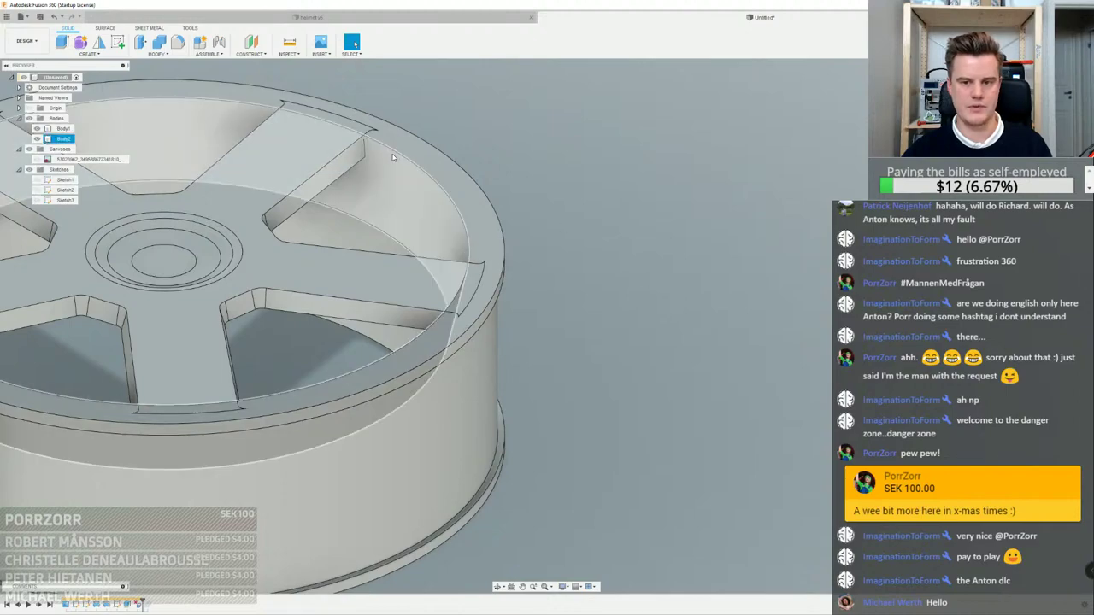
middle_click_drag(548, 139, 688, 153)
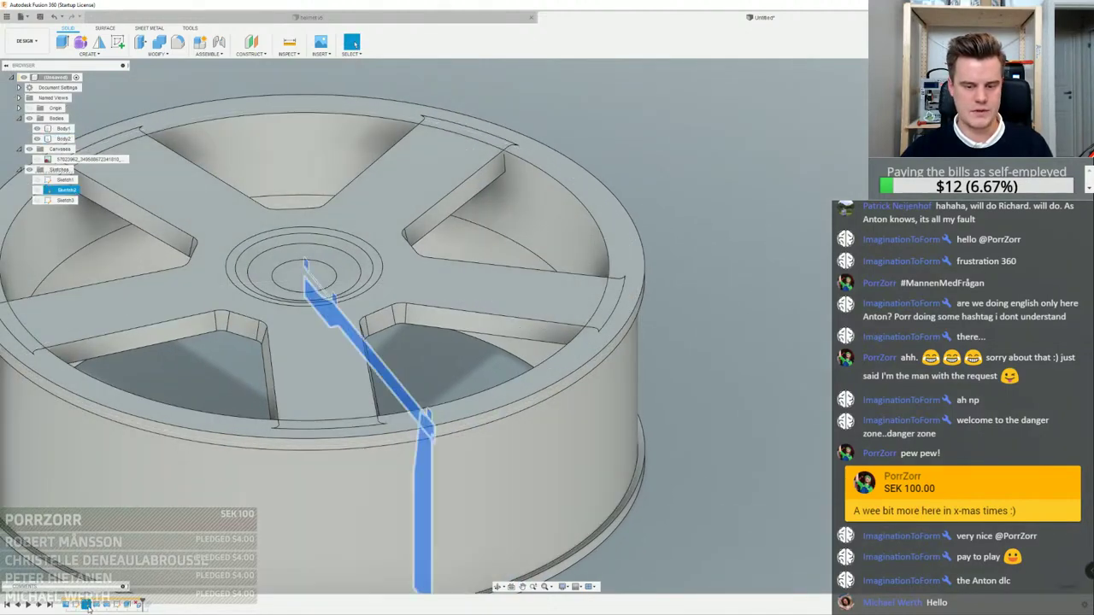
In the wheel profile sketch, move the rim's inner corner point down to the spoke underside and the lower point slightly outward, and finish the sketch
double_click(85, 604)
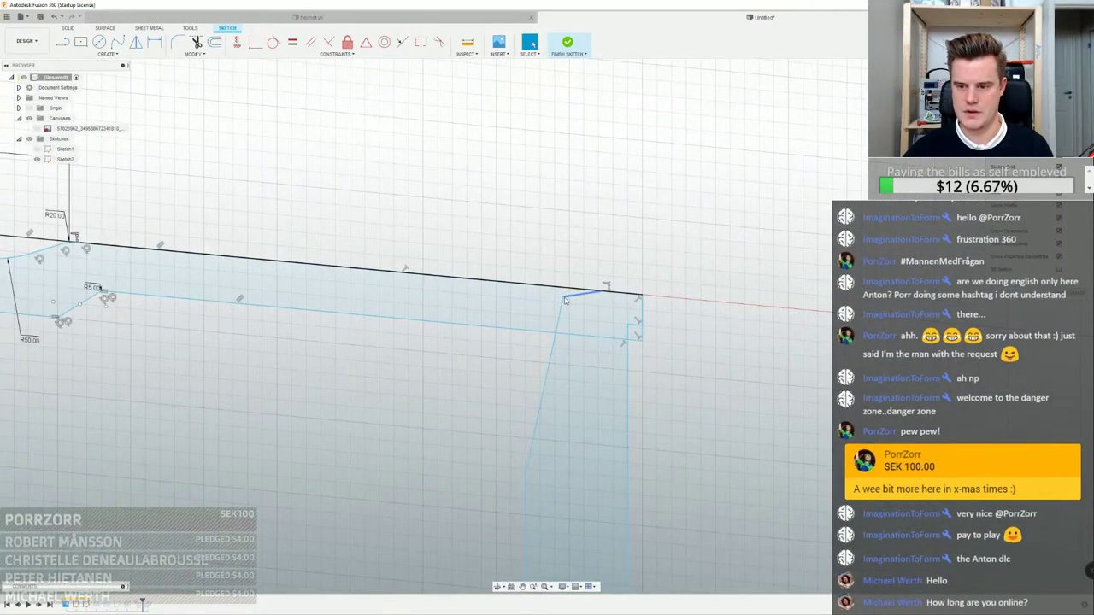
left_click_drag(549, 348, 569, 349)
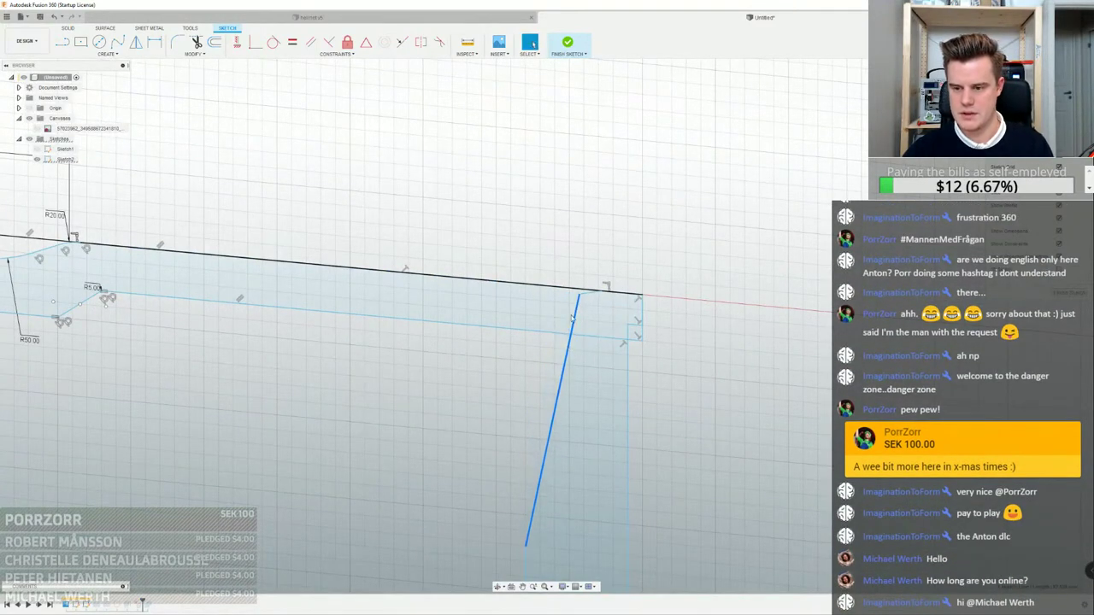
key("ctrl+z")
mouse_move(565, 301)
left_mouse_down()
mouse_move(596, 308)
mouse_move(585, 336)
left_mouse_up()
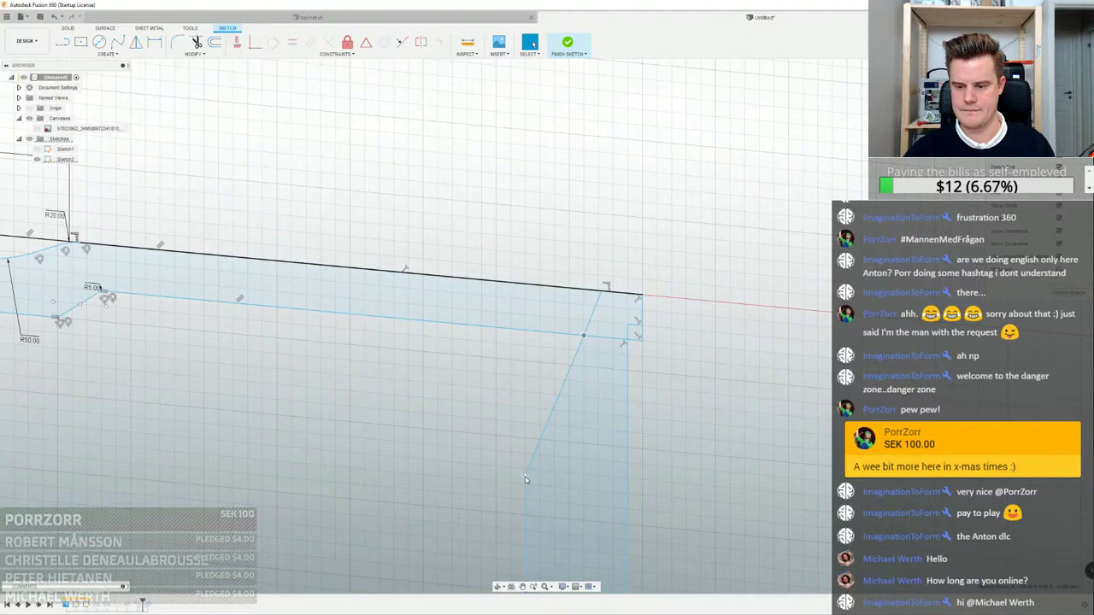
left_click_drag(527, 476, 545, 479)
left_click(1061, 292)
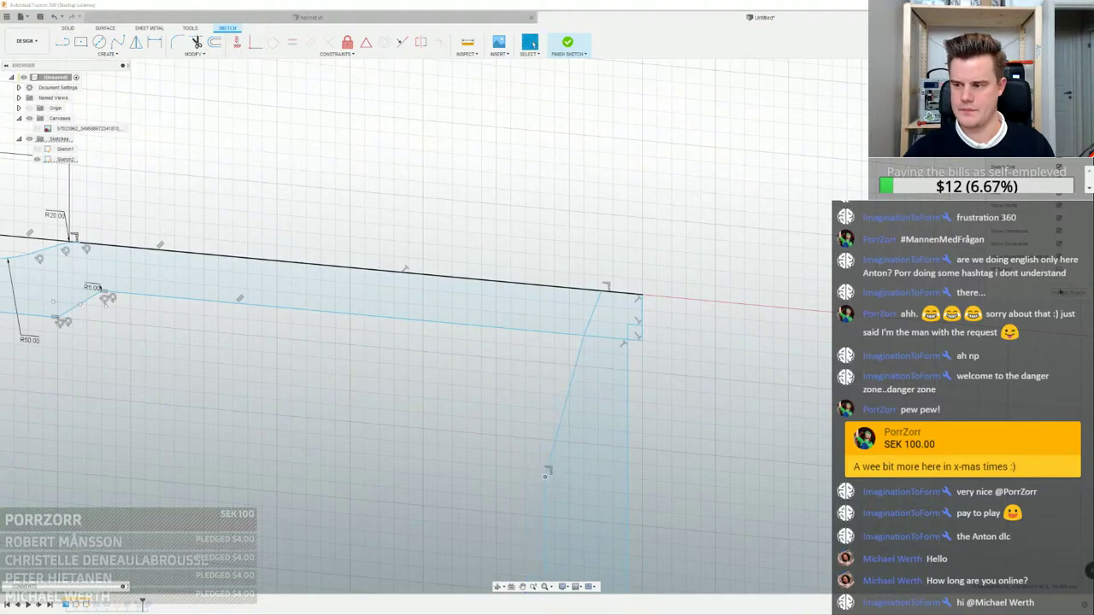
left_click(574, 40)
Examine where the spokes and the rounded corners of their openings meet the rim's inner wall
scroll(690, 177, "down", 5)
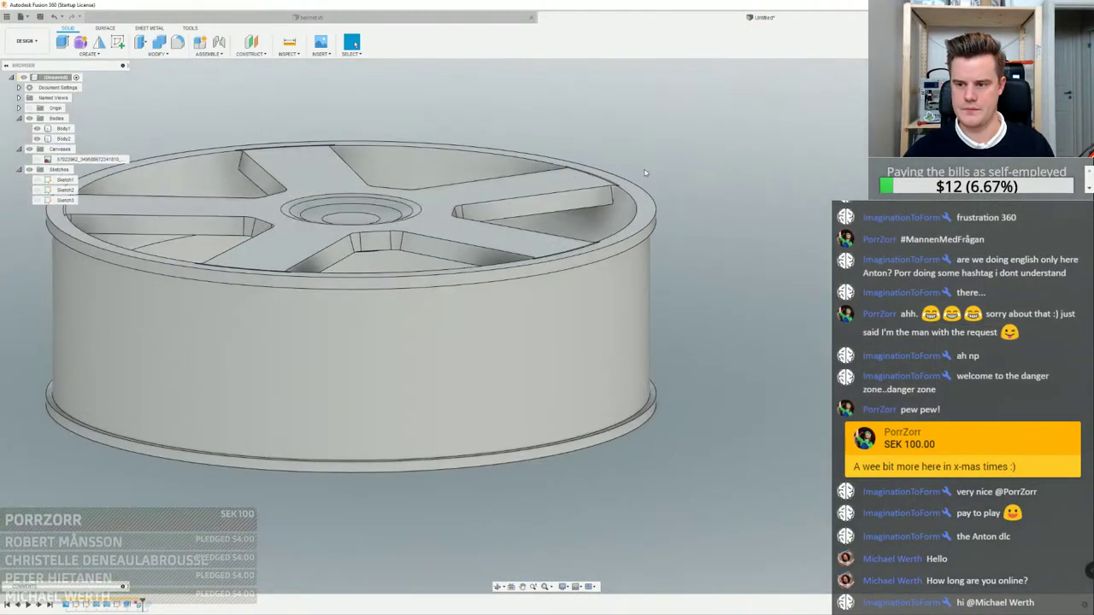
scroll(598, 205, "up", 5)
middle_click_drag(587, 212, 654, 195, "shift")
scroll(583, 243, "up", 4)
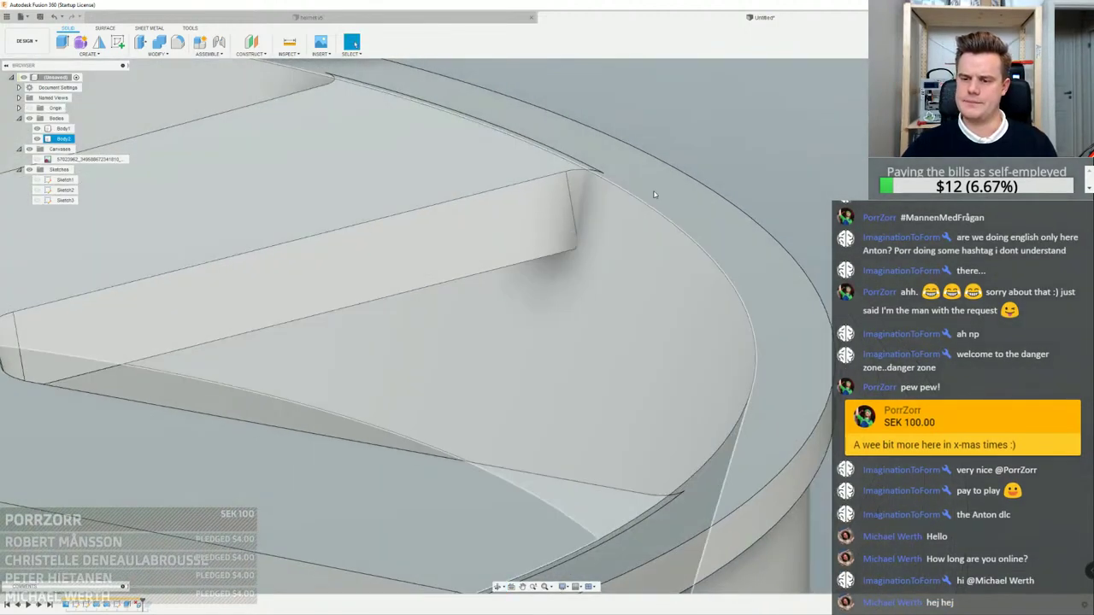
scroll(803, 132, "down", 4)
left_click(814, 129)
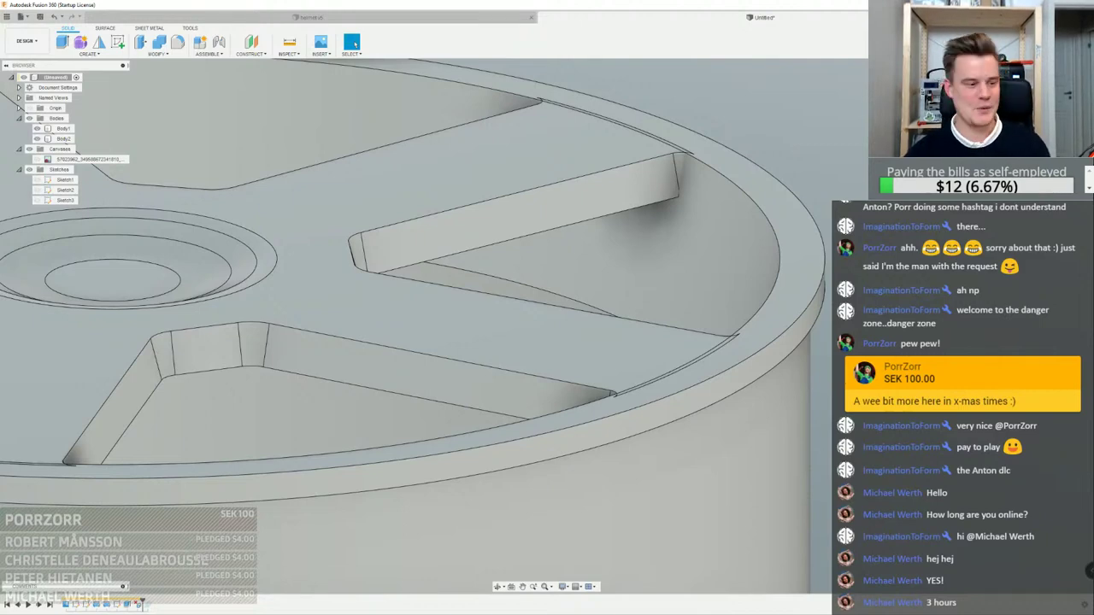
scroll(670, 165, "up", 2)
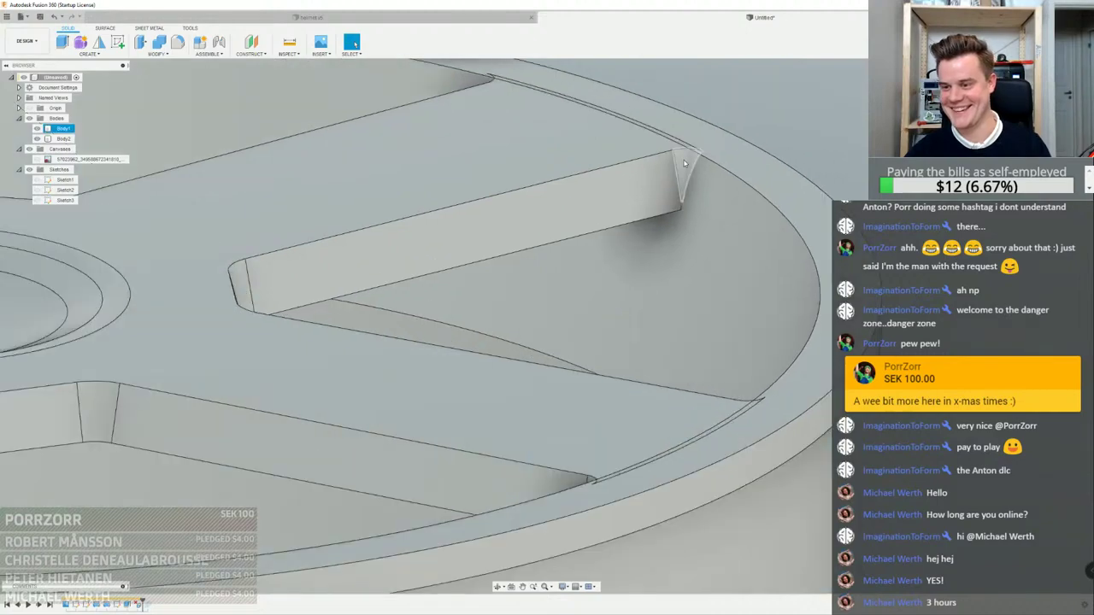
Examine the corners where the tapered spoke windows meet the inner wall of the rim
scroll(668, 165, "down", 4)
scroll(675, 158, "up", 4)
left_click(674, 172)
left_click(732, 117)
scroll(683, 163, "up", 4)
scroll(643, 204, "down", 2)
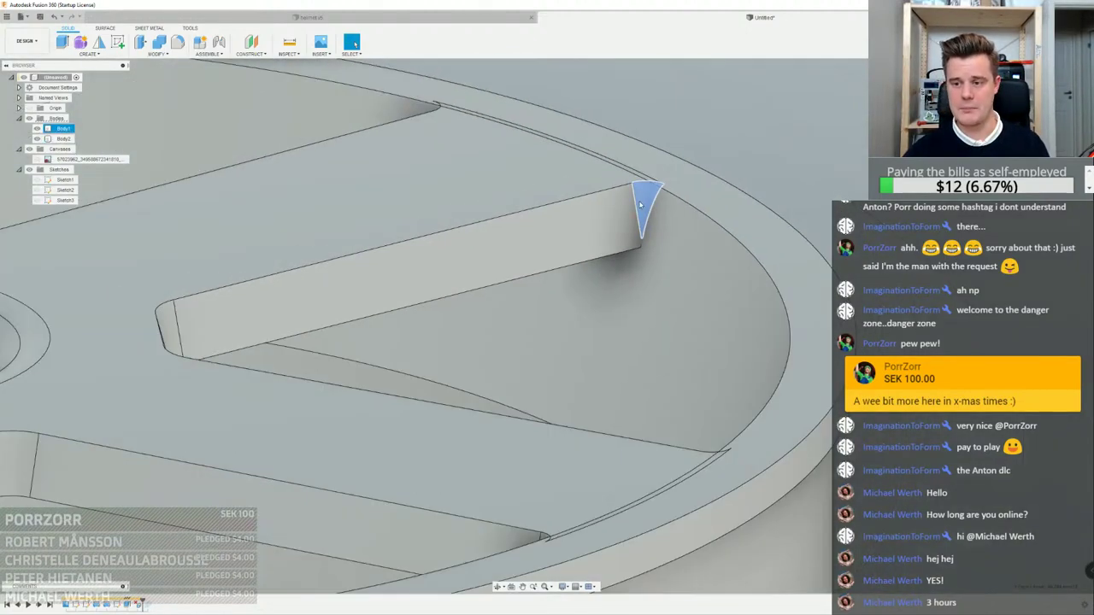
scroll(675, 224, "down", 3)
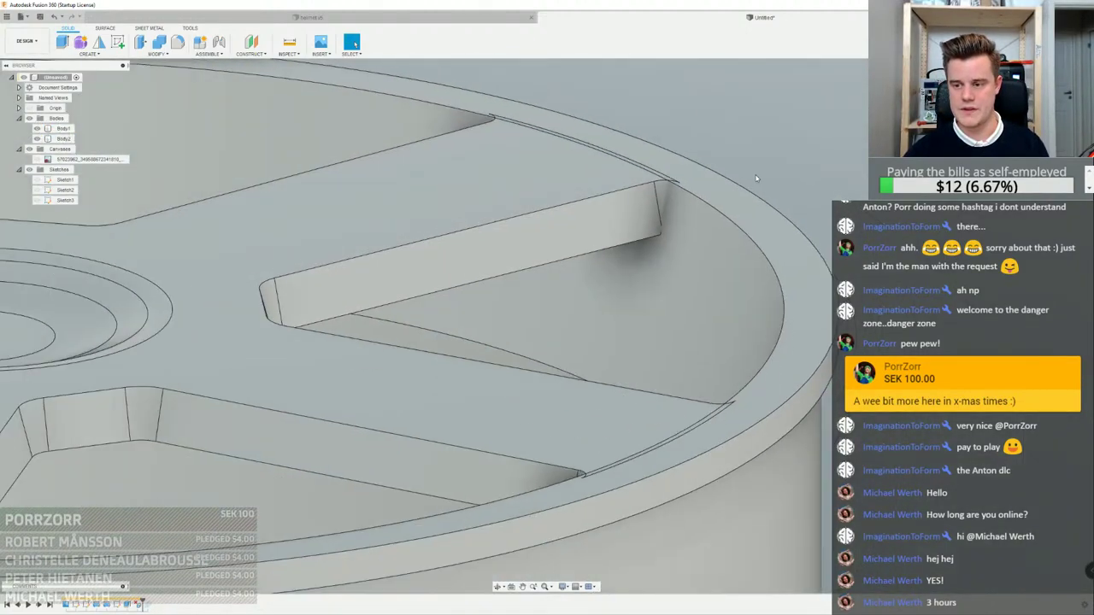
scroll(767, 224, "down", 3)
scroll(717, 222, "up", 4)
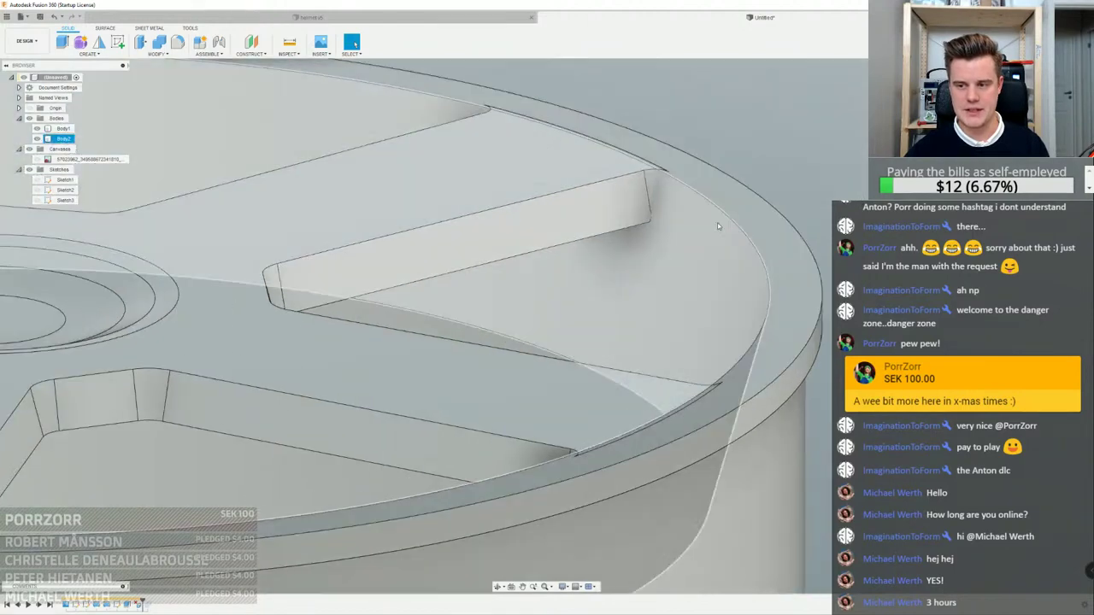
left_click(697, 232)
left_click(817, 152)
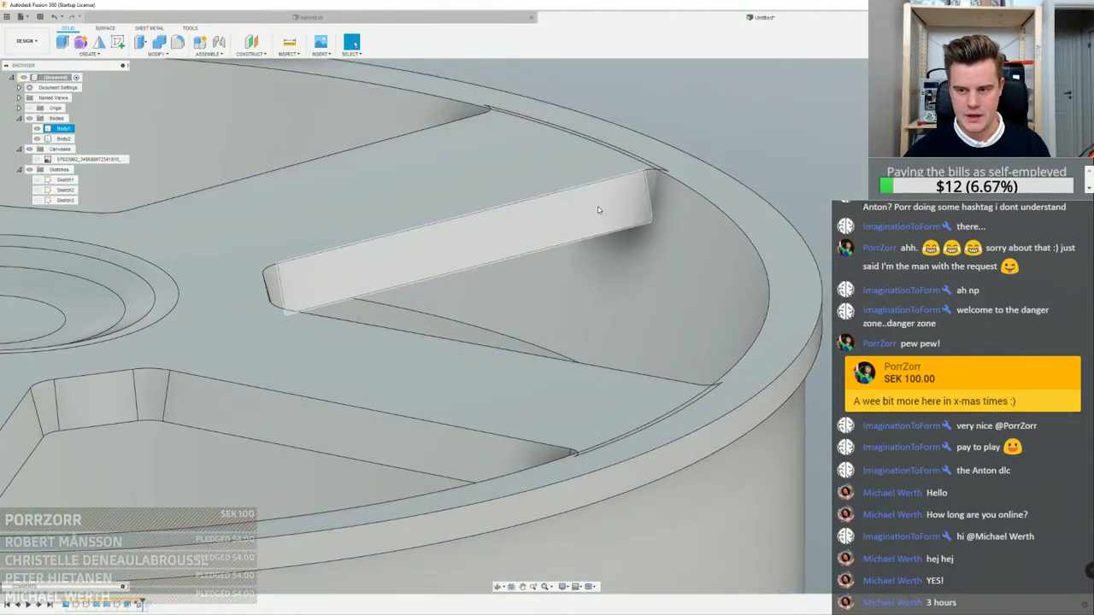
scroll(771, 104, "down", 3)
scroll(427, 341, "up", 2)
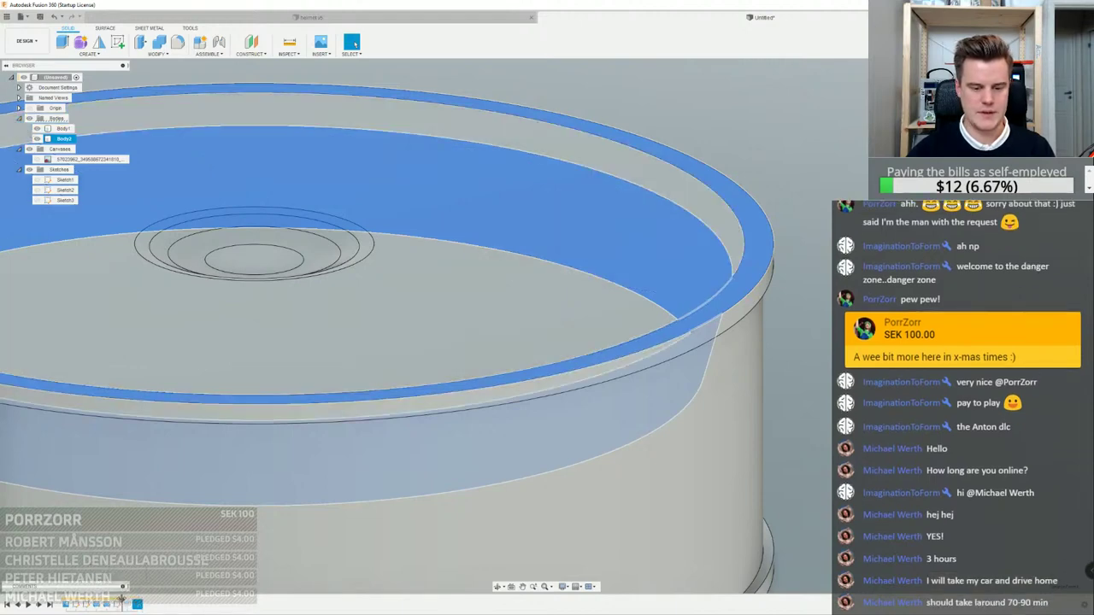
Delete the last two features in the timeline, removing the spoke-window cut from the wheel
scroll(794, 222, "down", 5)
scroll(795, 222, "up", 4)
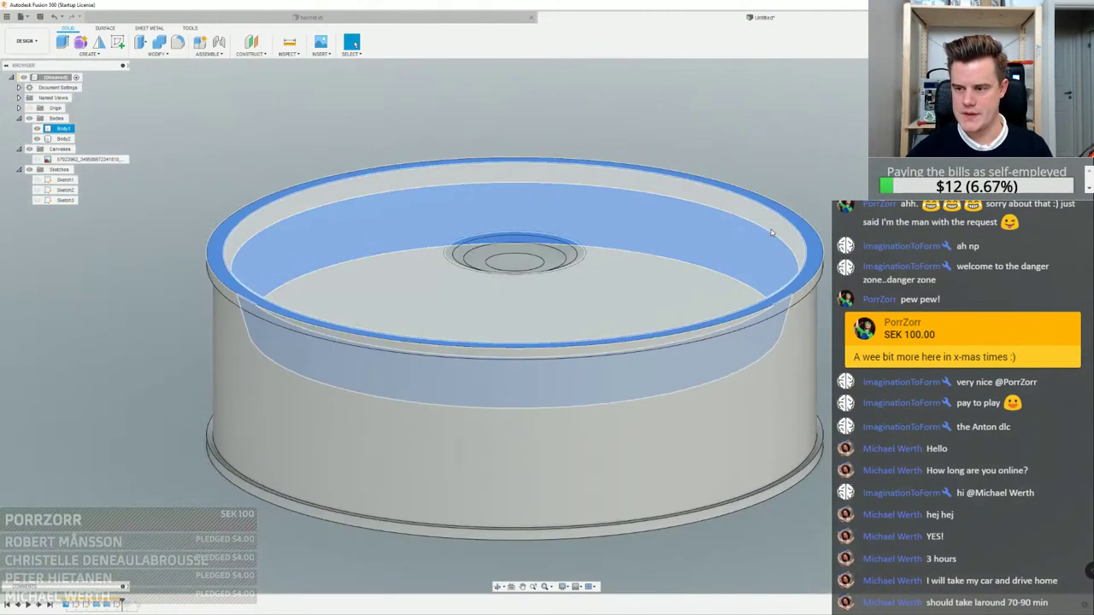
right_click(128, 604)
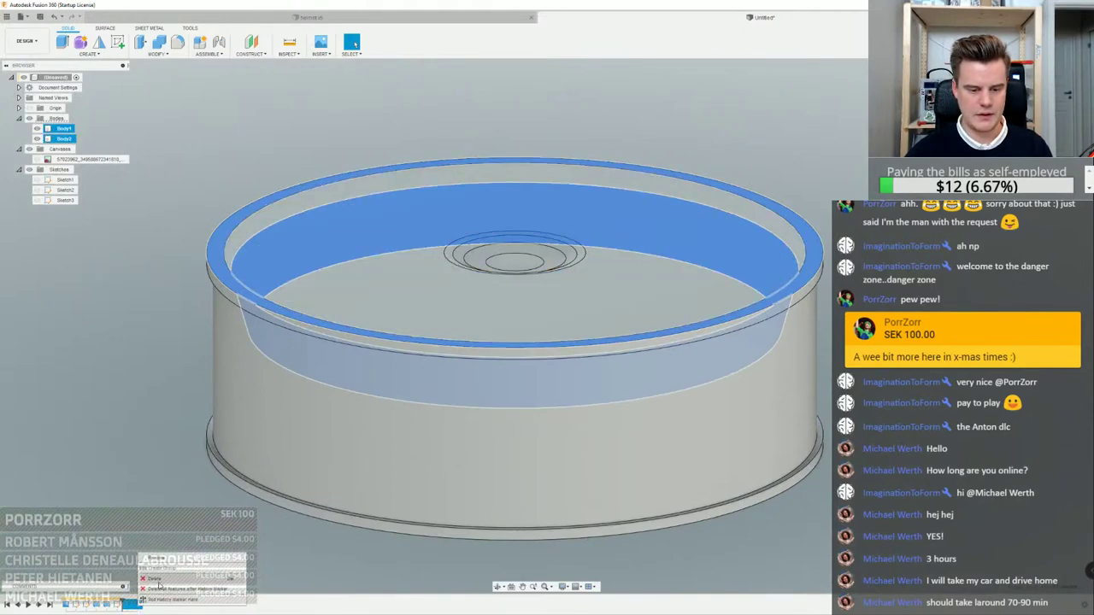
left_click(158, 582)
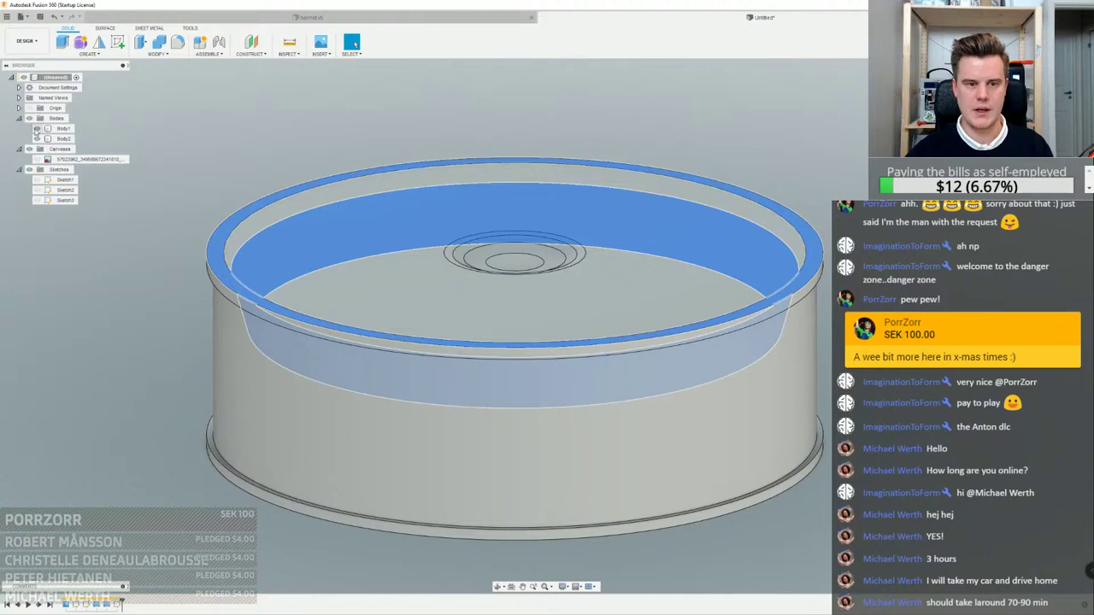
Combine Body1 and Body2, joining the wheel's center disc and rim into a single body
scroll(695, 141, "up", 3)
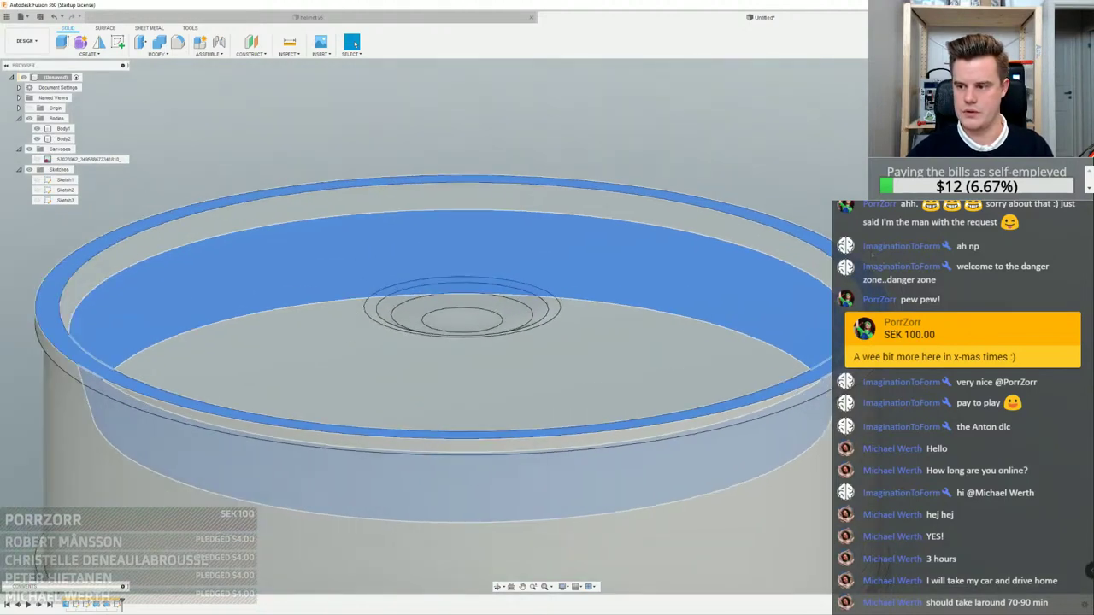
scroll(776, 194, "down", 3)
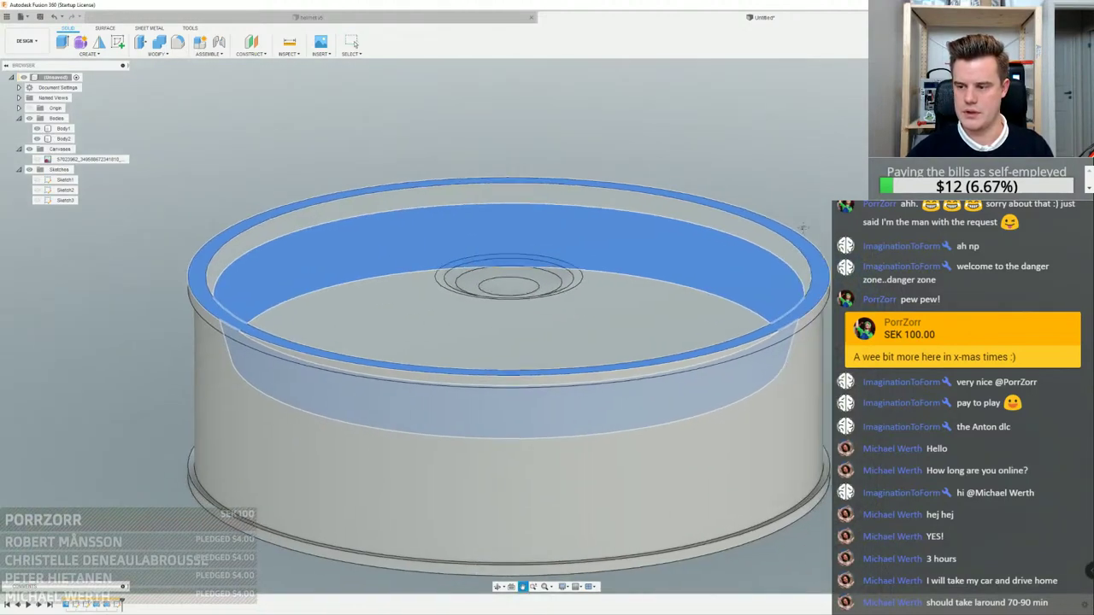
left_click(160, 44)
left_click(217, 335)
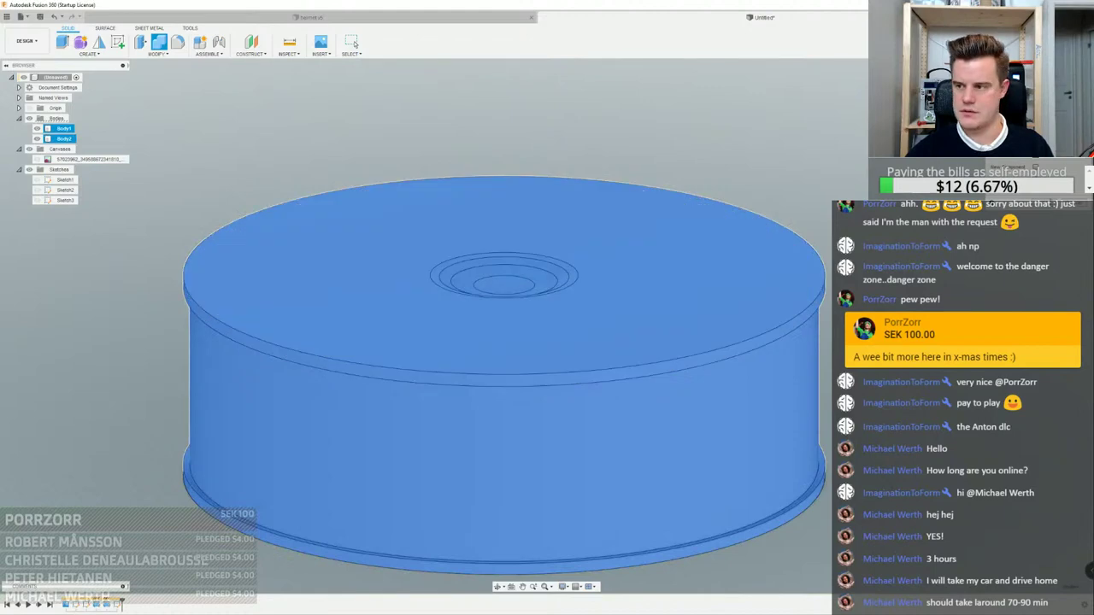
key("Delete")
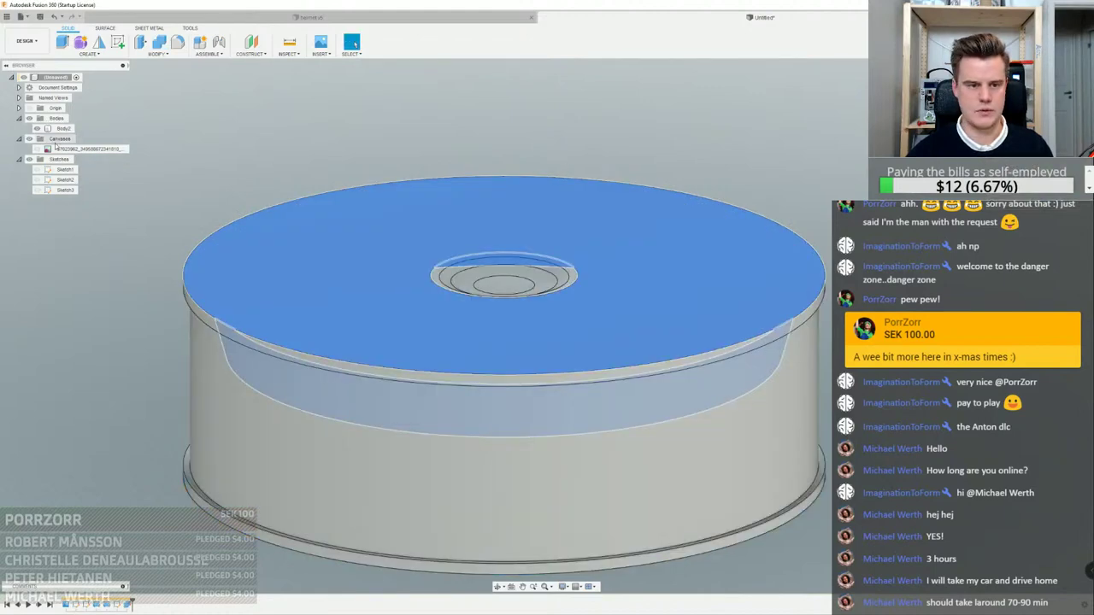
Make Sketch3 with the spoke-window profiles visible on the wheel face
left_click(61, 129)
left_click(36, 190)
left_click(205, 137)
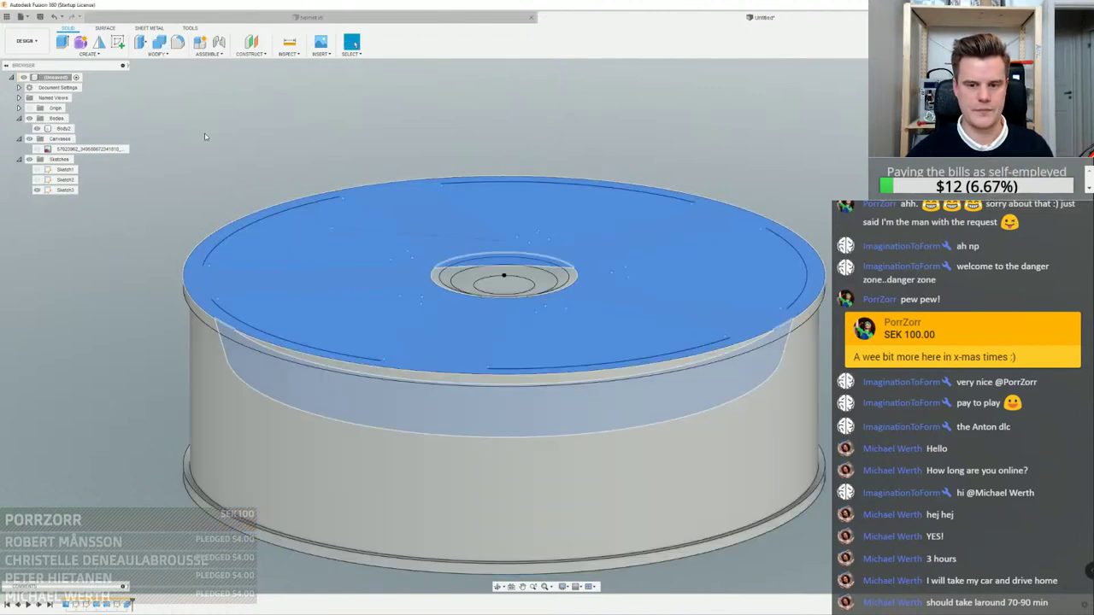
Extrude the five spoke-window profiles of Sketch3 down through the wheel as an inward-tapered cut
left_click(524, 191, "ctrl")
right_click(499, 121)
left_click(492, 187)
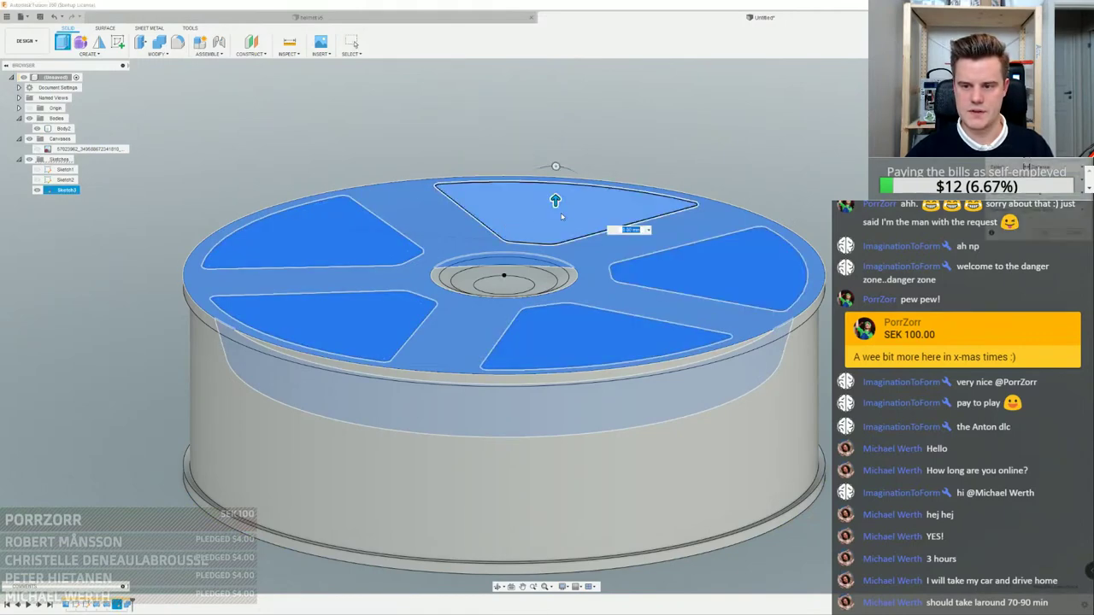
left_click_drag(556, 201, 556, 250)
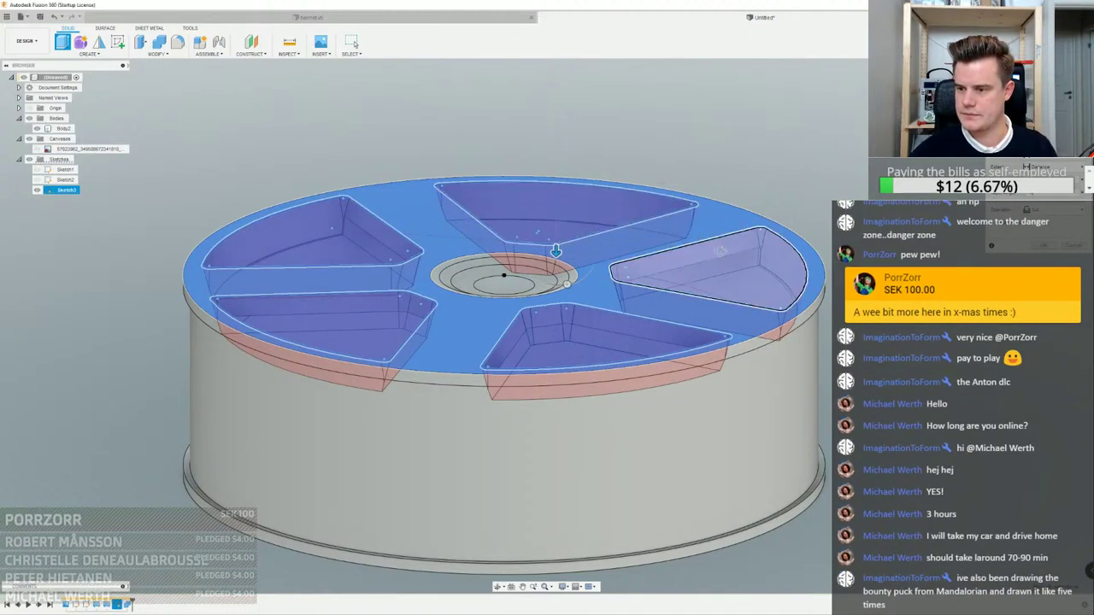
middle_click_drag(737, 259, 694, 287, "shift")
left_click_drag(601, 233, 603, 426)
middle_click_drag(759, 276, 732, 297, "shift")
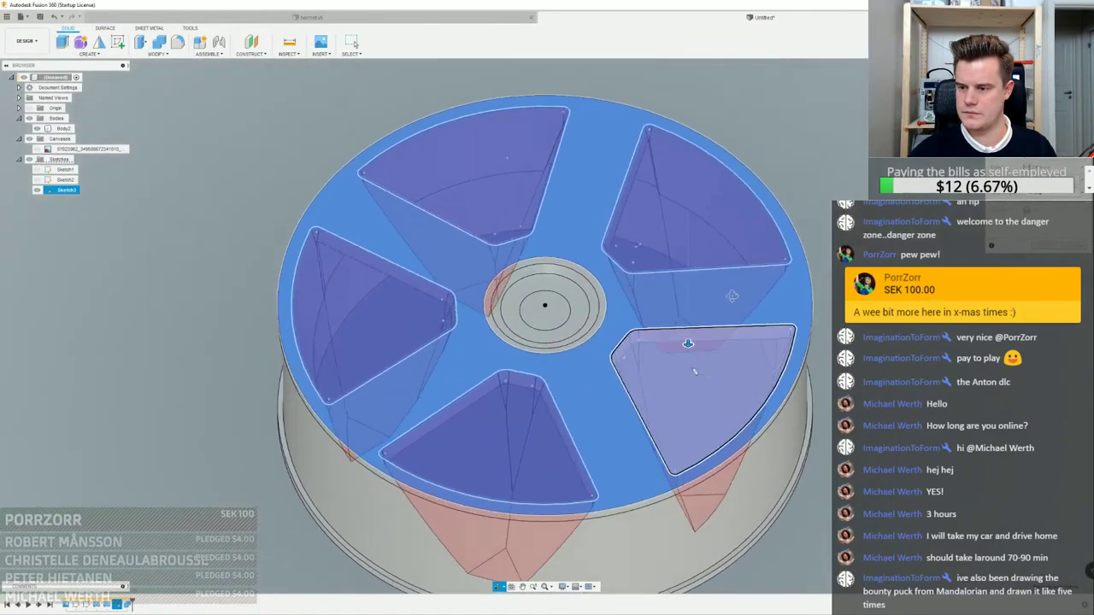
middle_click_drag(695, 372, 680, 501, "shift")
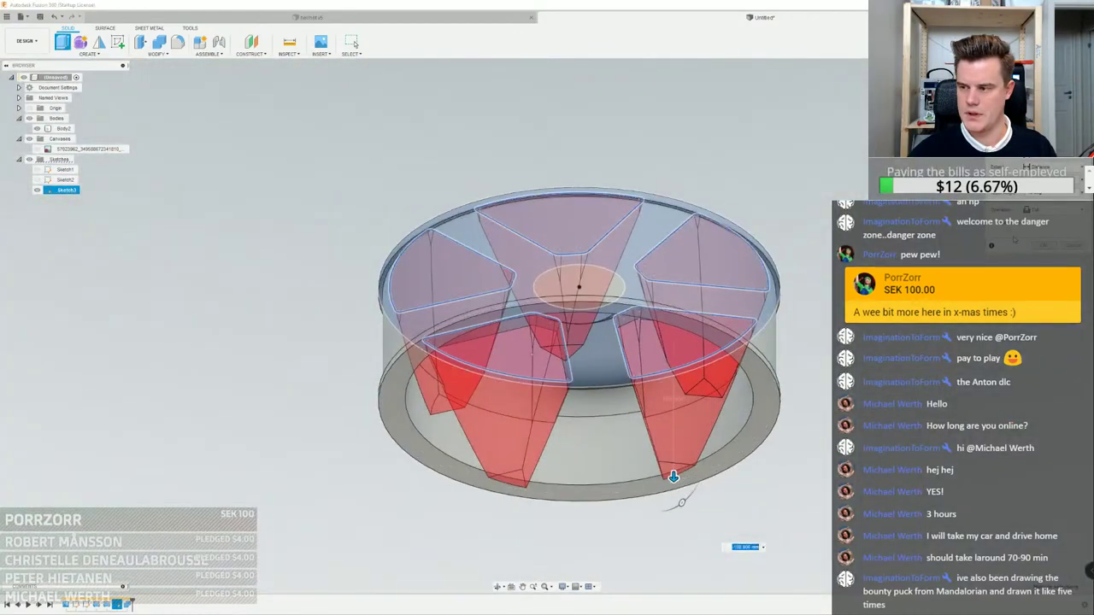
left_click(1041, 245)
Inspect the new tapered window cuts, especially their outer corners against the inside of the rim
scroll(757, 394, "up", 3)
middle_click_drag(685, 418, 653, 530, "shift")
scroll(683, 201, "up", 8)
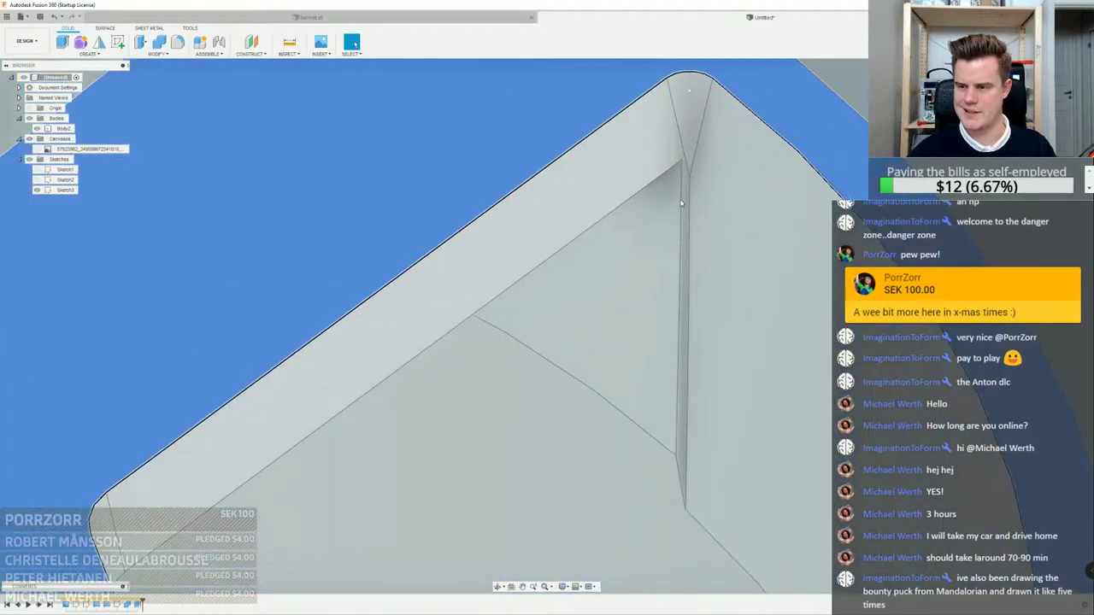
scroll(681, 202, "down", 10)
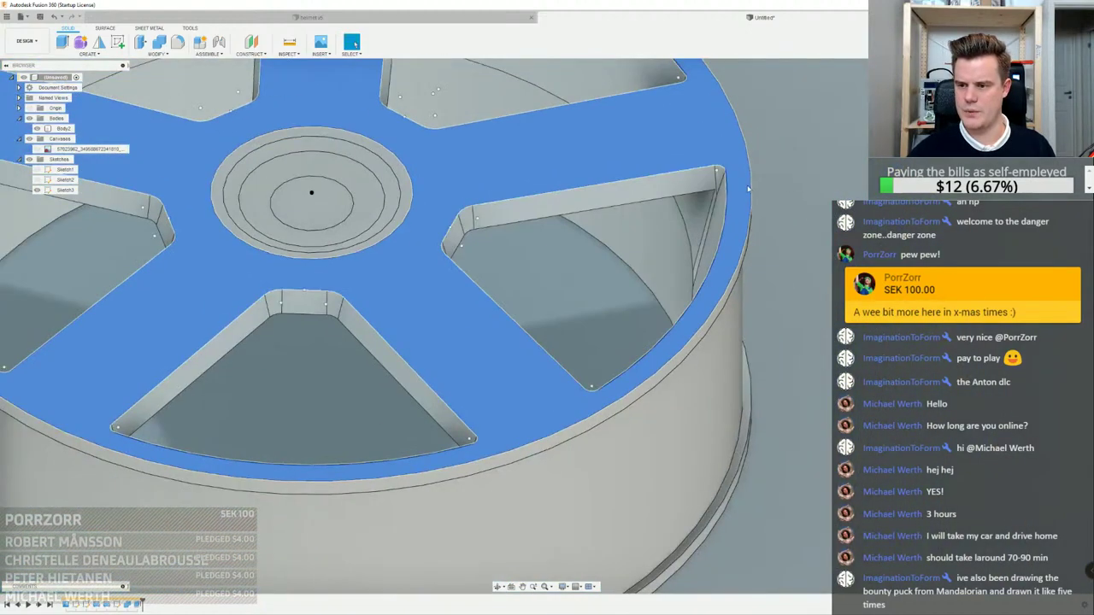
middle_click_drag(701, 222, 722, 242, "shift")
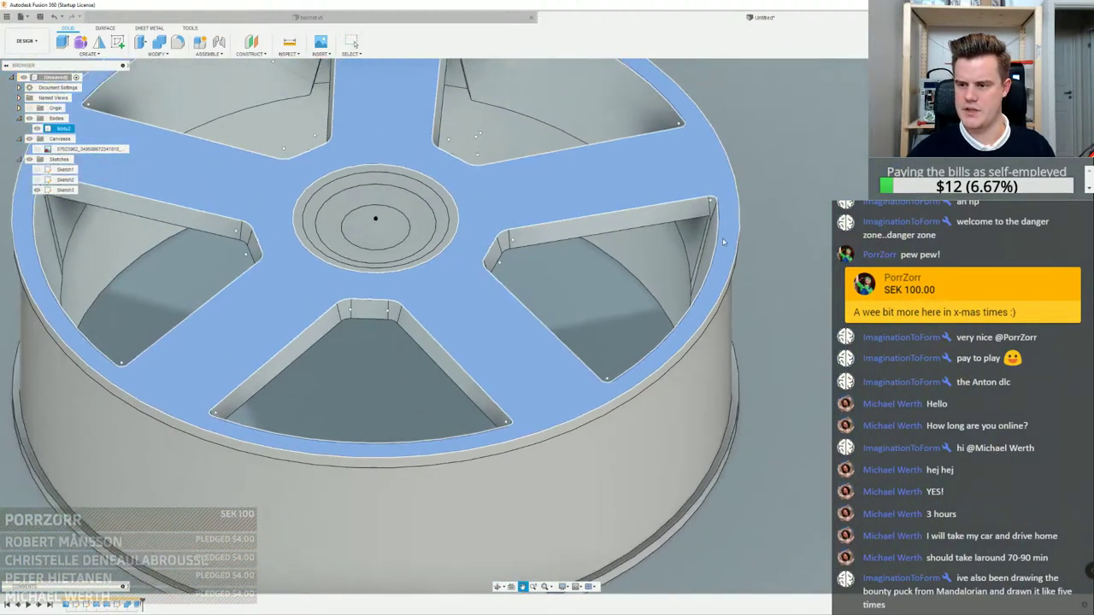
scroll(722, 241, "up", 10)
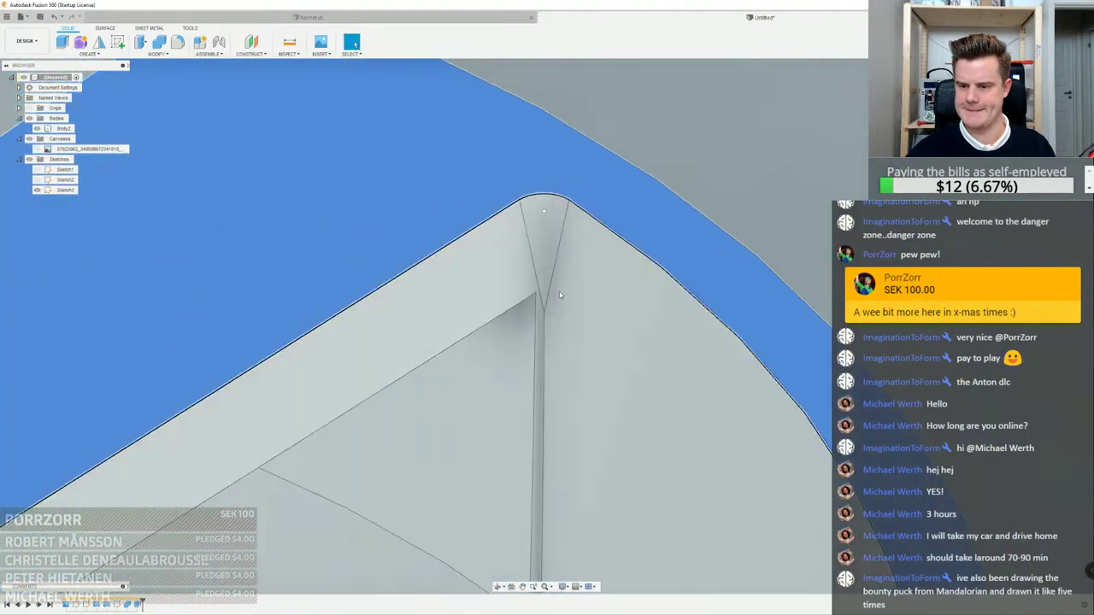
scroll(560, 295, "down", 10)
middle_click_drag(683, 246, 680, 209, "shift")
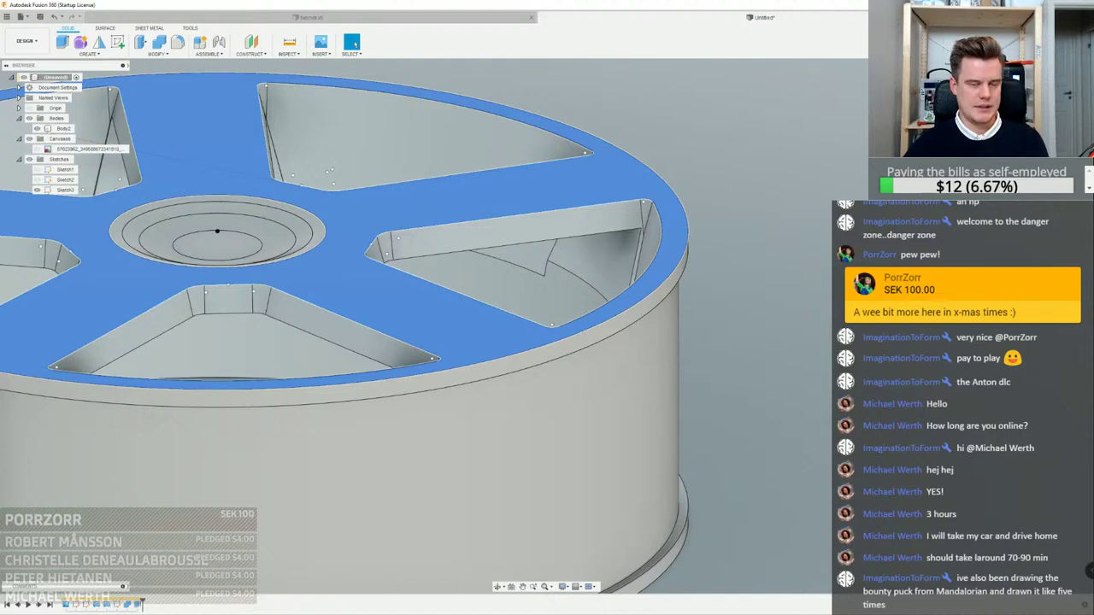
scroll(662, 294, "down", 5)
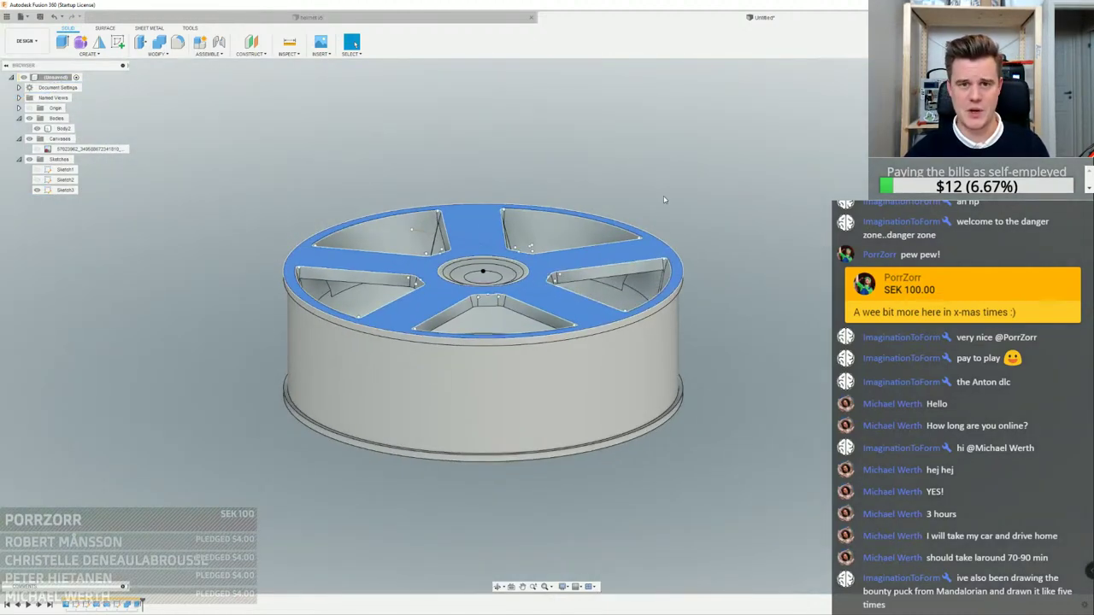
scroll(663, 200, "up", 10)
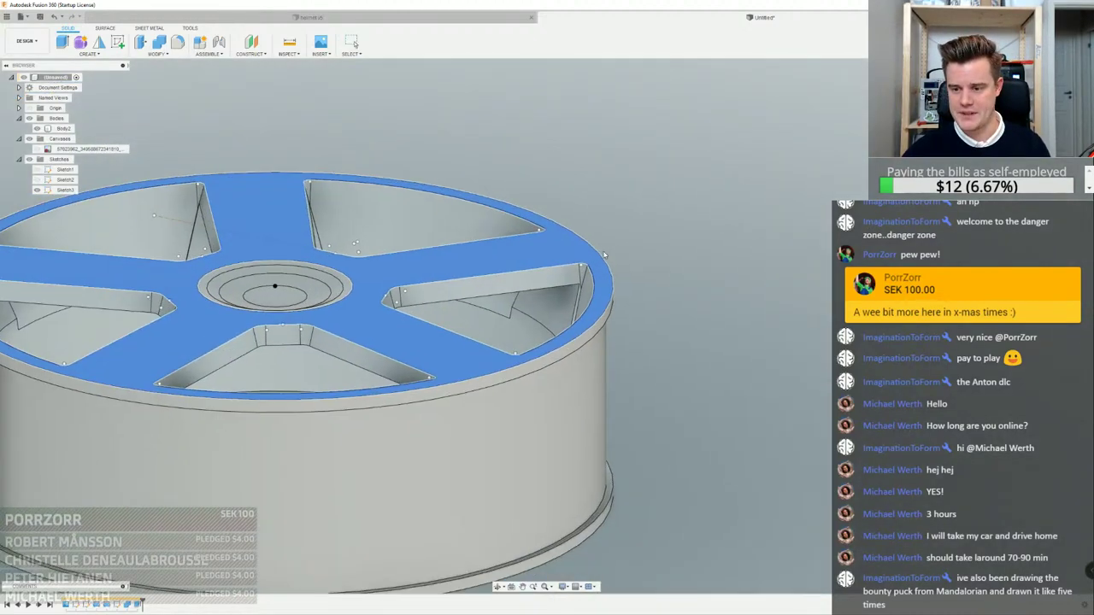
scroll(651, 209, "down", 10)
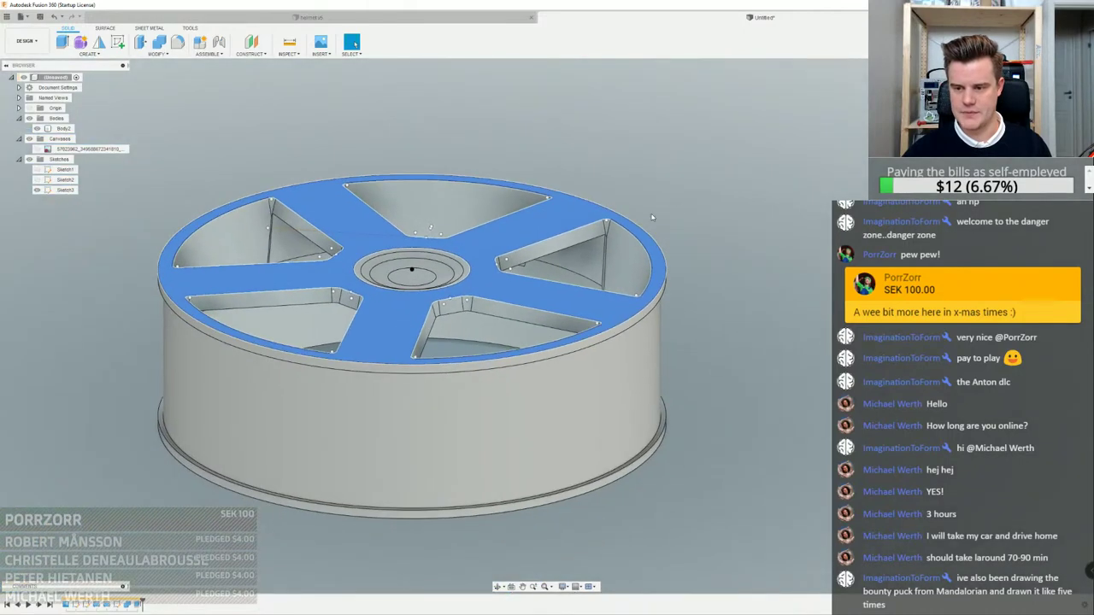
middle_click_drag(721, 180, 711, 185, "shift")
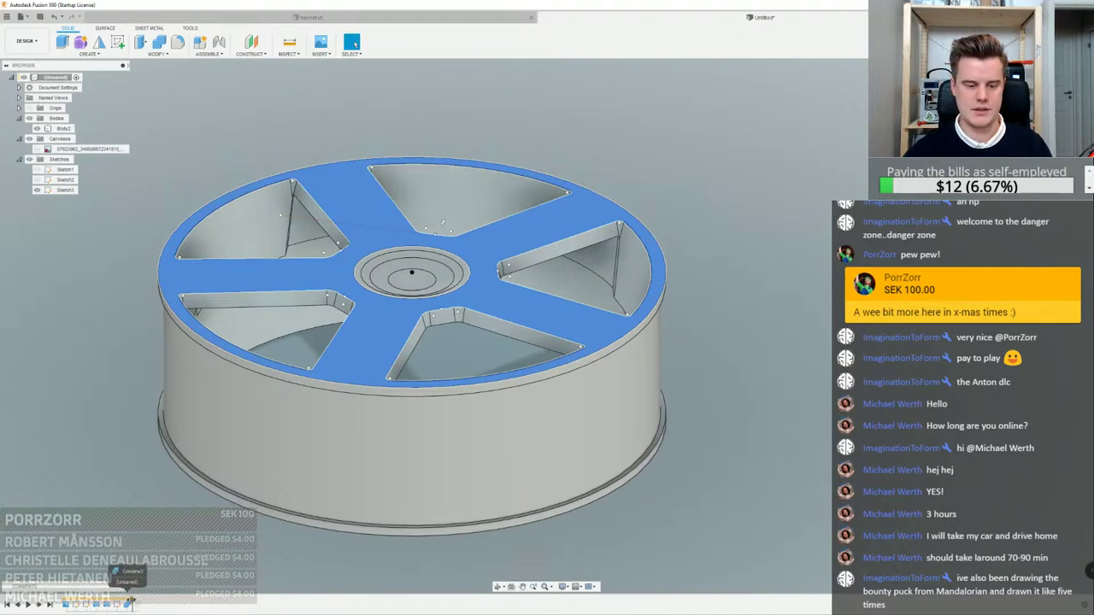
Roll the history back to before the bodies were combined and hide Body1, leaving the rim ring and Sketch3 shown
left_click_drag(131, 600, 128, 604)
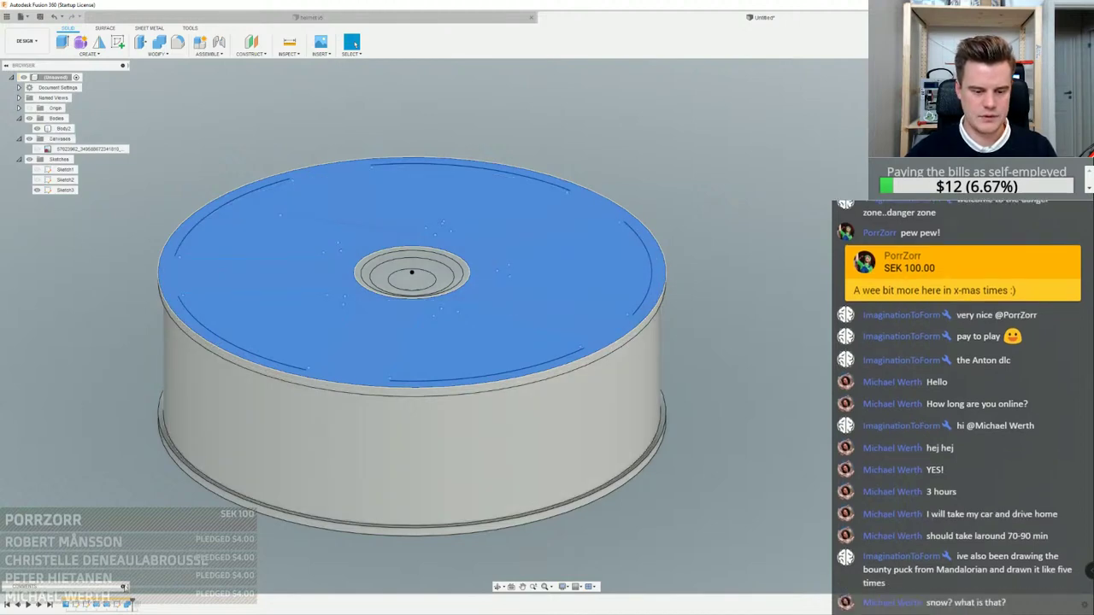
left_click_drag(121, 602, 130, 602)
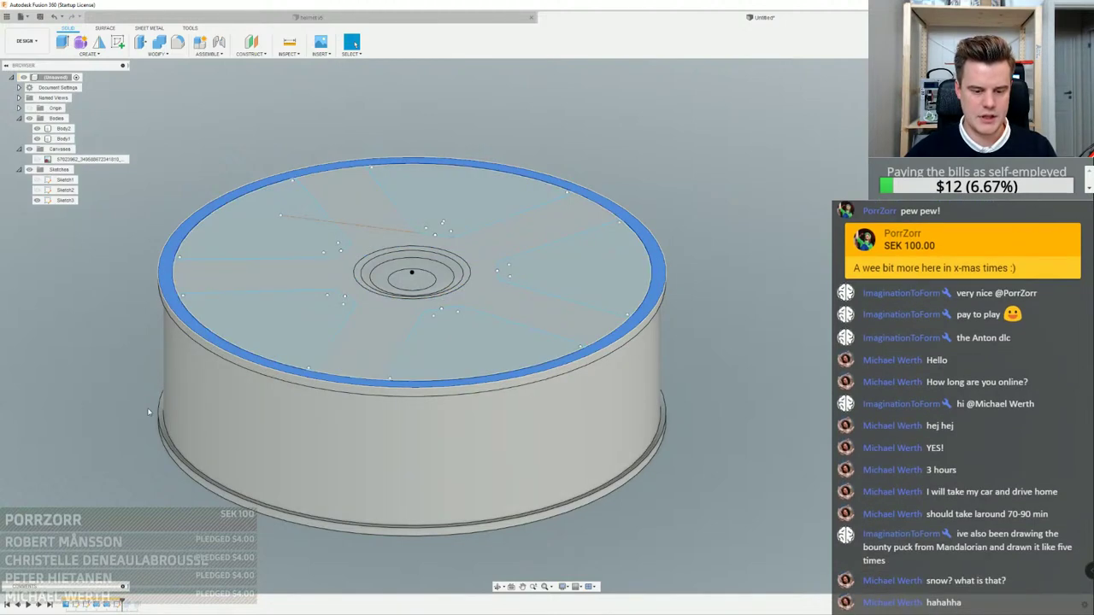
left_click(36, 128)
left_click(37, 129)
left_click(36, 139)
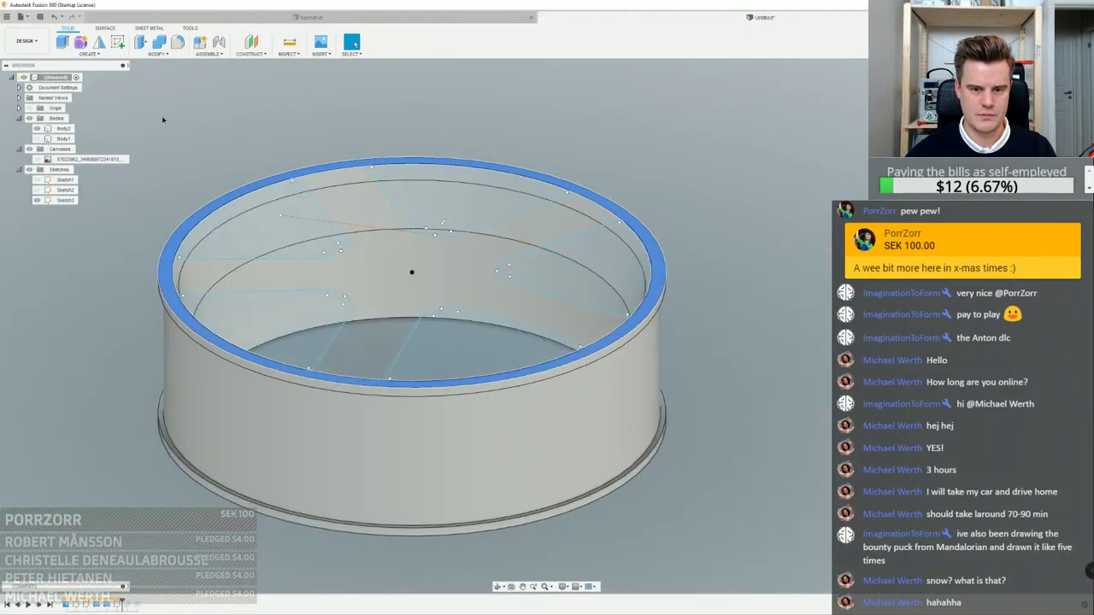
Examine how the Sketch3 window profiles line up with the inner wall of the rim ring
scroll(252, 246, "up", 3)
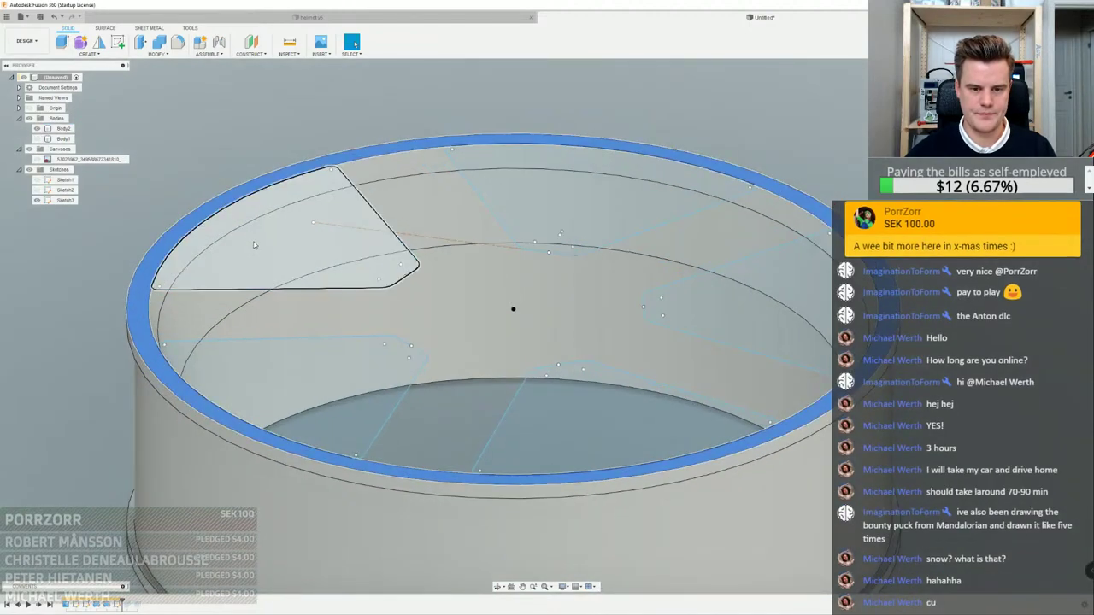
left_click(308, 325)
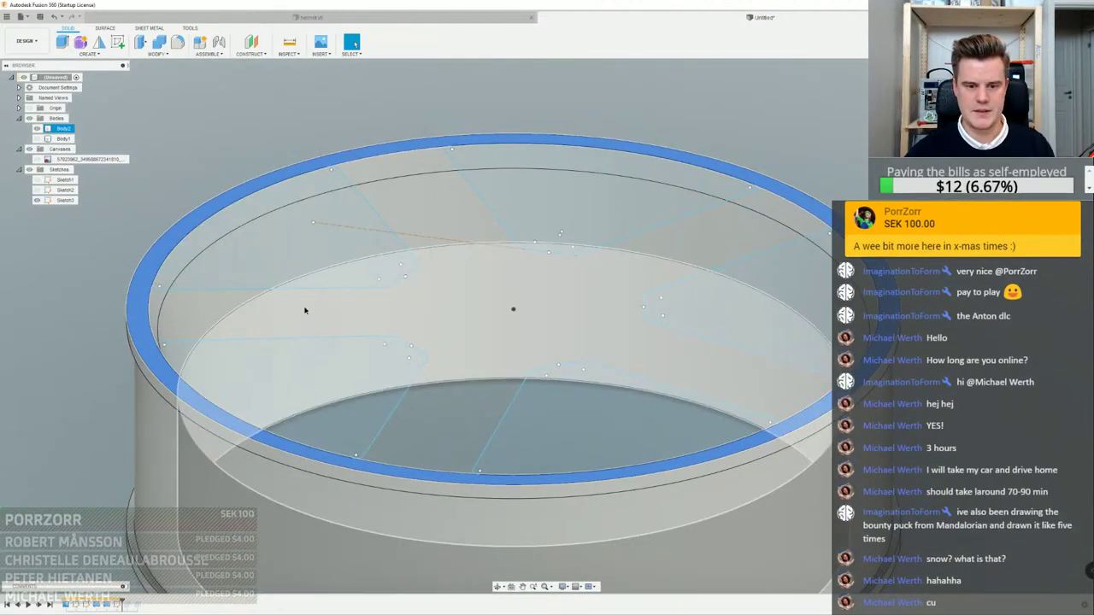
left_click(304, 310)
middle_click_drag(188, 312, 80, 376)
left_click(197, 369, "ctrl")
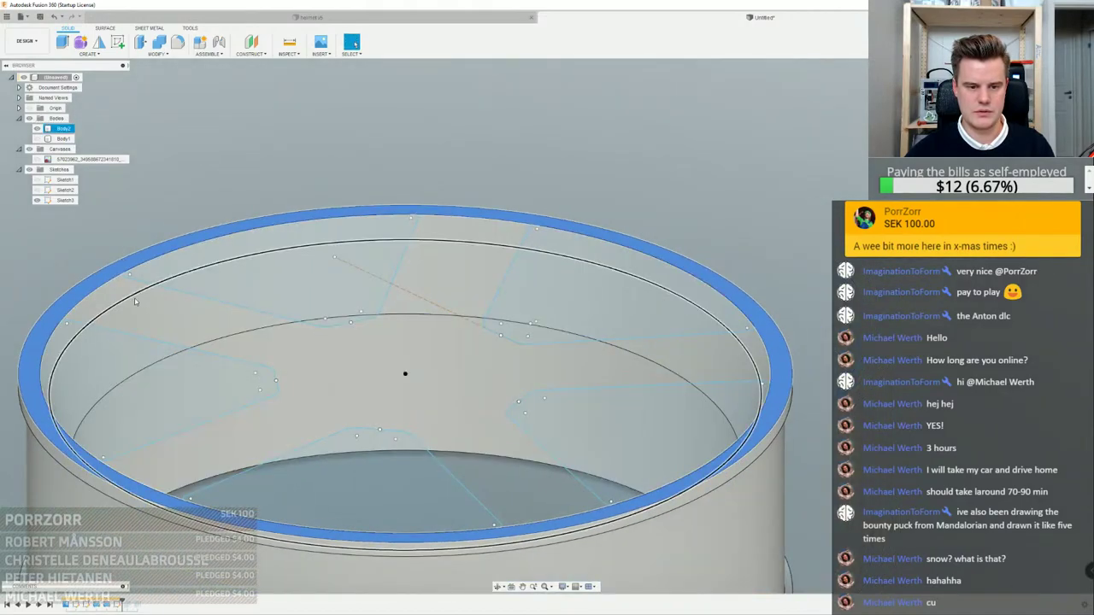
scroll(139, 300, "down", 3)
left_click(200, 284, "ctrl")
left_click(162, 350, "ctrl")
left_click(516, 287)
scroll(516, 285, "up", 4)
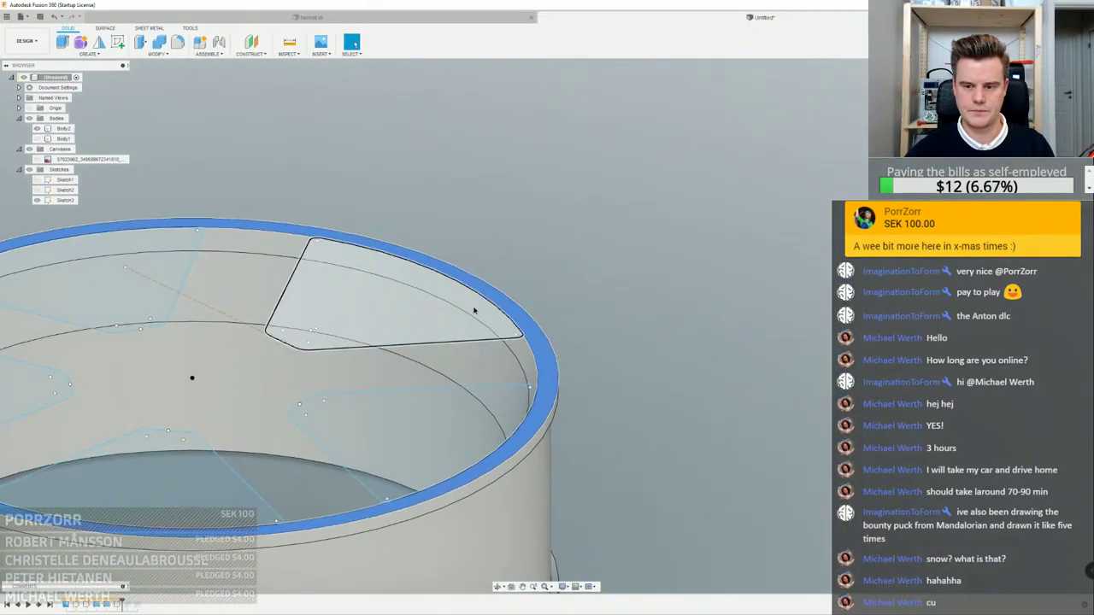
left_click(474, 310, "ctrl")
scroll(616, 316, "down", 3)
middle_click_drag(615, 325, 614, 243, "shift")
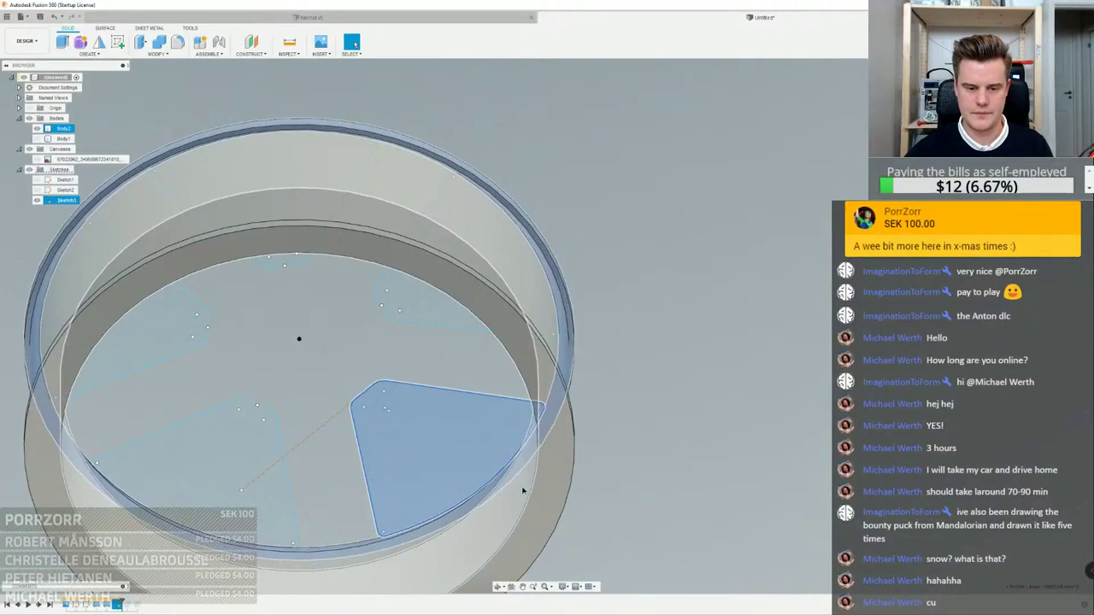
mouse_move(524, 490)
middle_mouse_down("shift")
mouse_move(561, 415)
mouse_move(602, 427)
middle_mouse_up("shift")
scroll(656, 403, "down", 2)
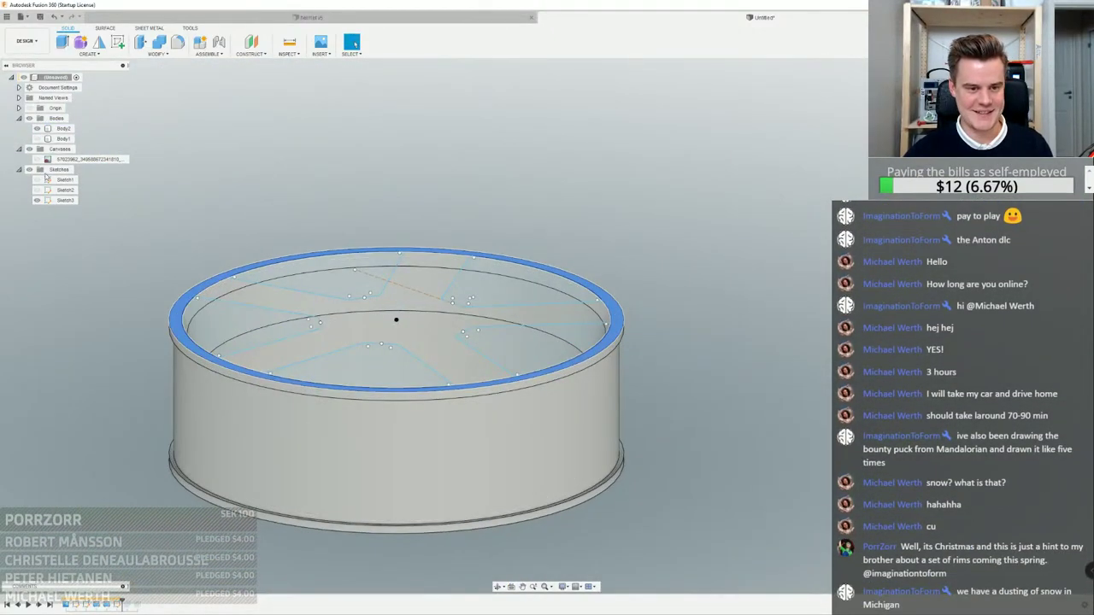
Hide Sketch3 and delete the inner wall faces of the rim ring to fill Body2 into a solid disc
left_click(37, 200)
scroll(235, 302, "up", 3)
left_click(234, 302, "ctrl")
left_click(217, 281, "ctrl")
left_click(324, 373, "ctrl")
scroll(323, 373, "down", 3)
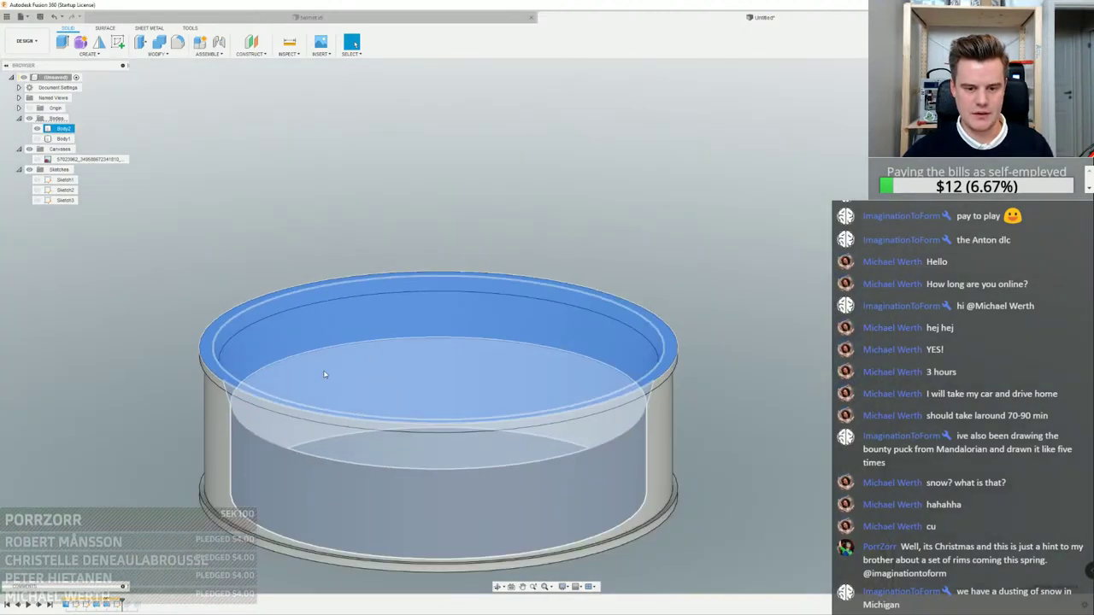
middle_click_drag(325, 374, 249, 432, "shift")
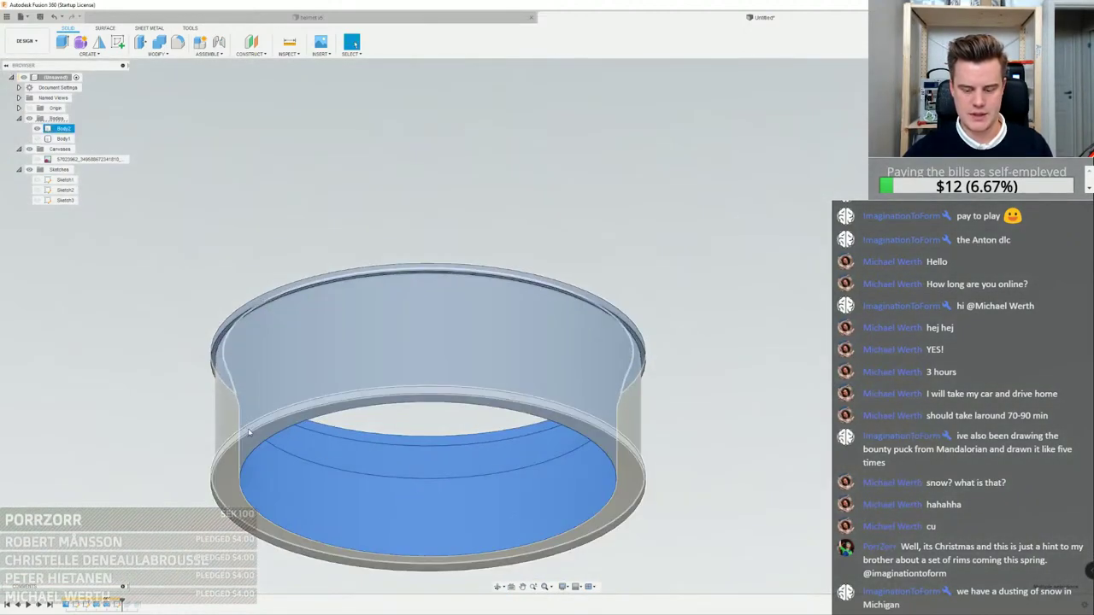
key("Delete")
Extrude the five spoke-window profiles of Sketch3 down 20 mm into the solid wheel as an inward-tapered cut
middle_click_drag(452, 148, 538, 187, "shift")
left_click(37, 200)
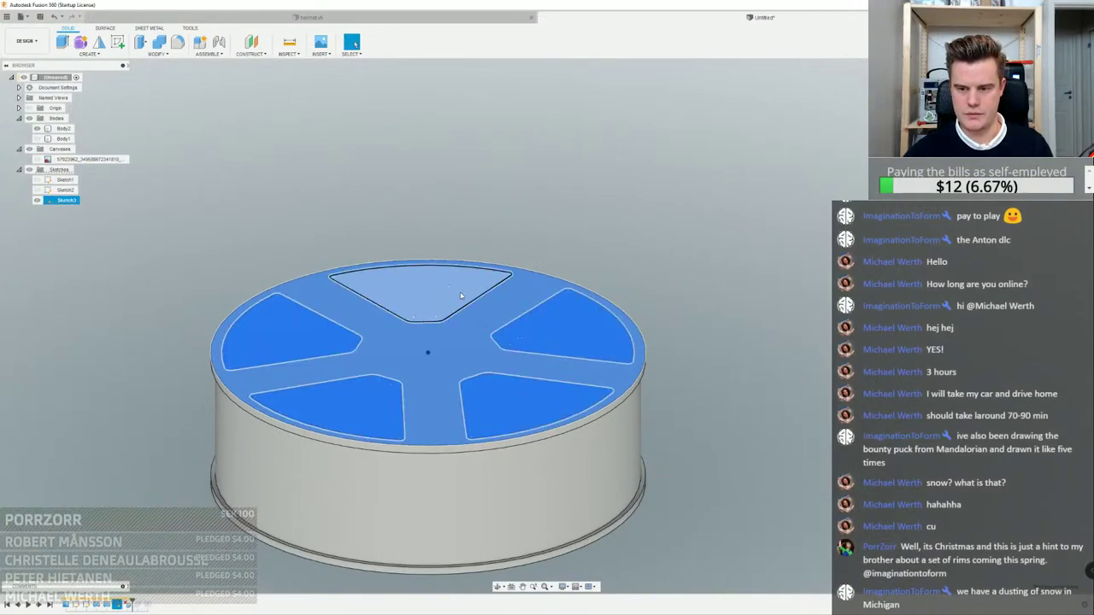
scroll(469, 289, "up", 4)
right_click(468, 287)
left_click(455, 324)
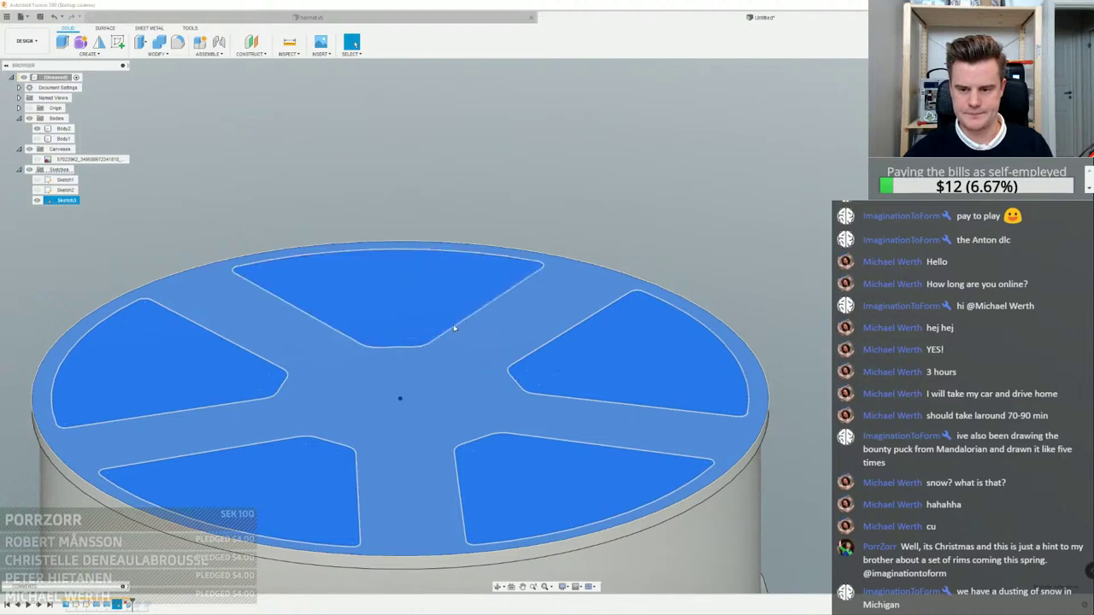
left_click_drag(407, 300, 406, 320)
middle_click_drag(516, 385, 519, 310, "shift")
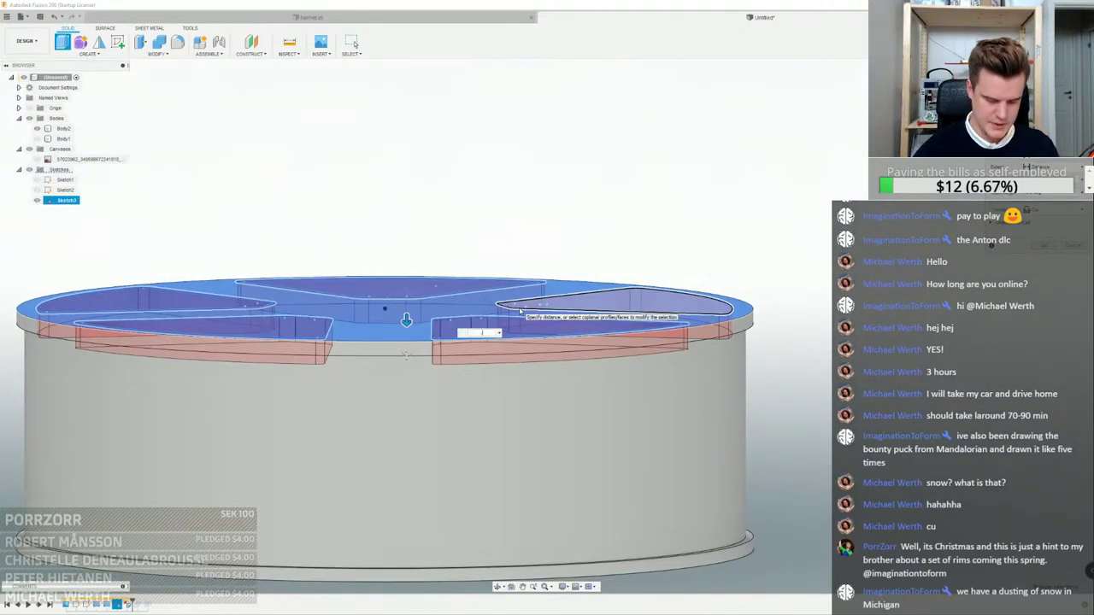
left_click(520, 310)
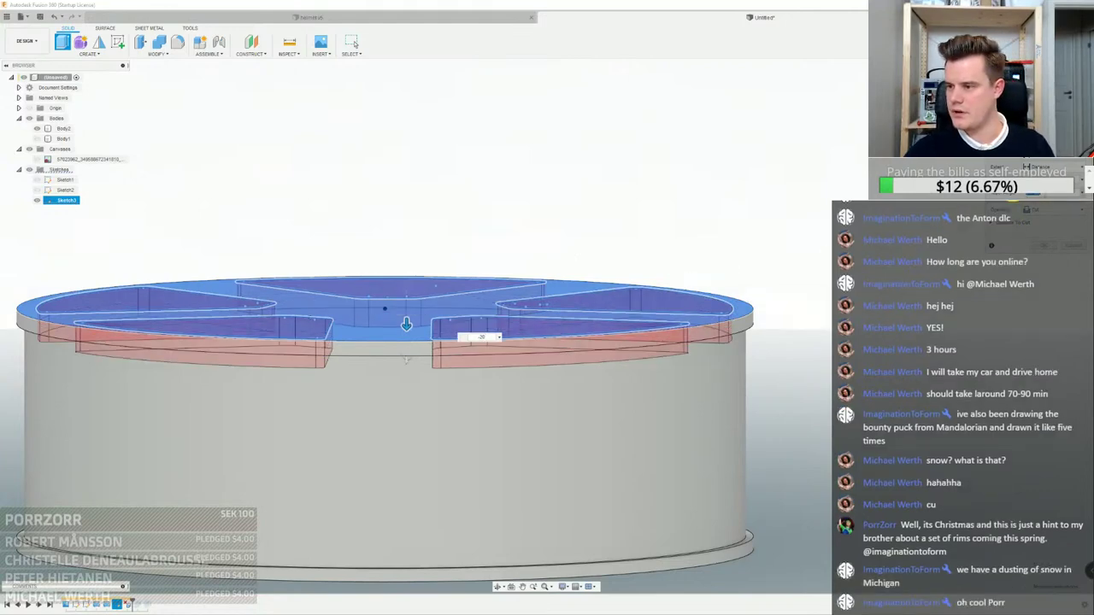
type("5")
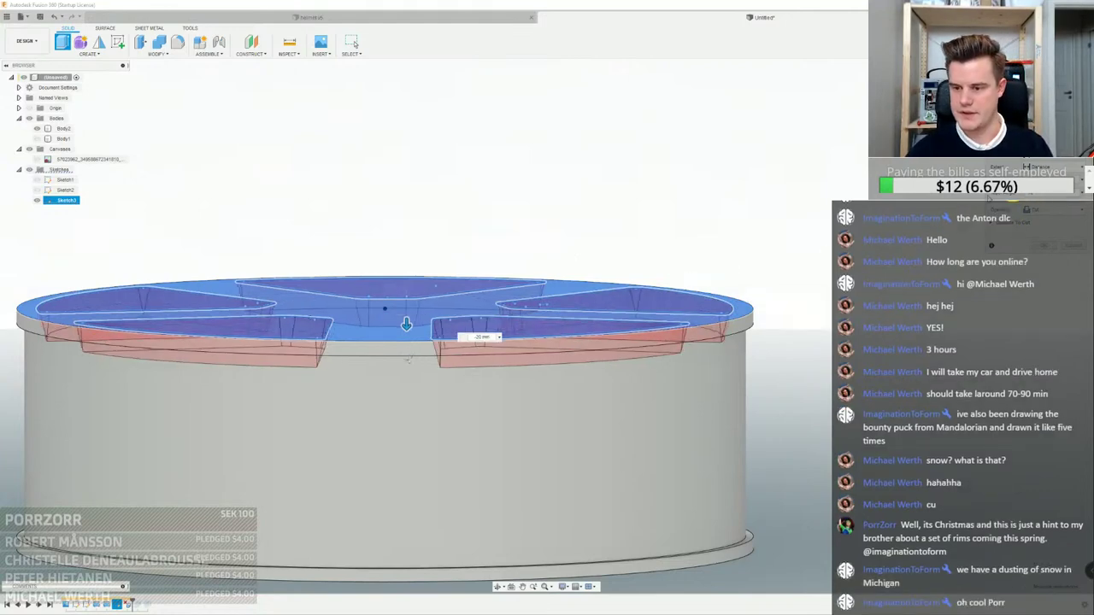
key("Return")
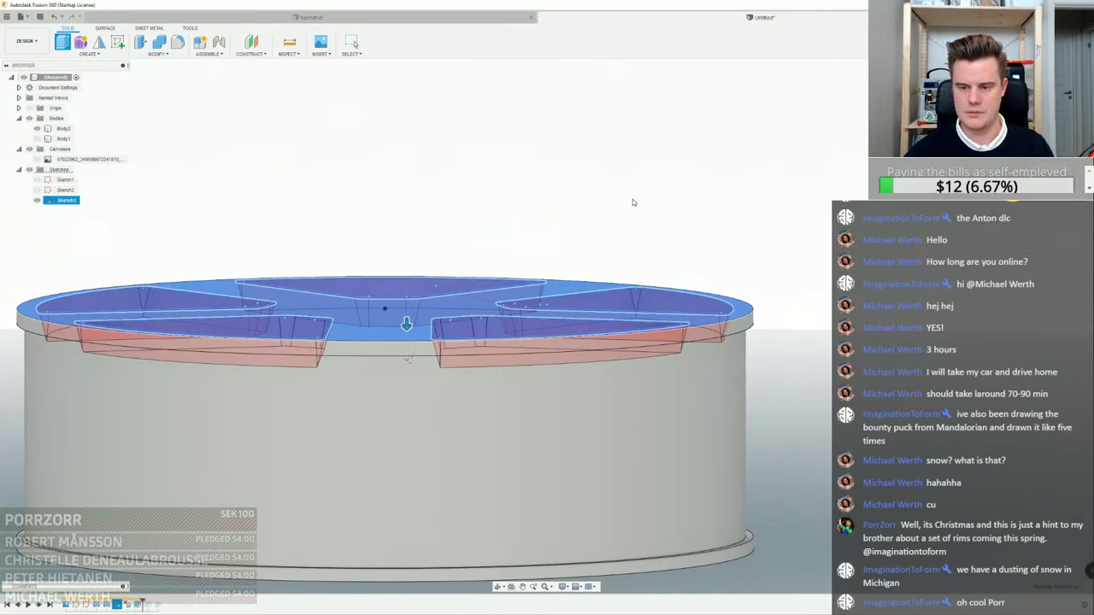
key("Return")
Edit the spoke-window cut and adjust its taper angle so the rounded outer corners carry through to the pocket floor
scroll(644, 193, "up", 1)
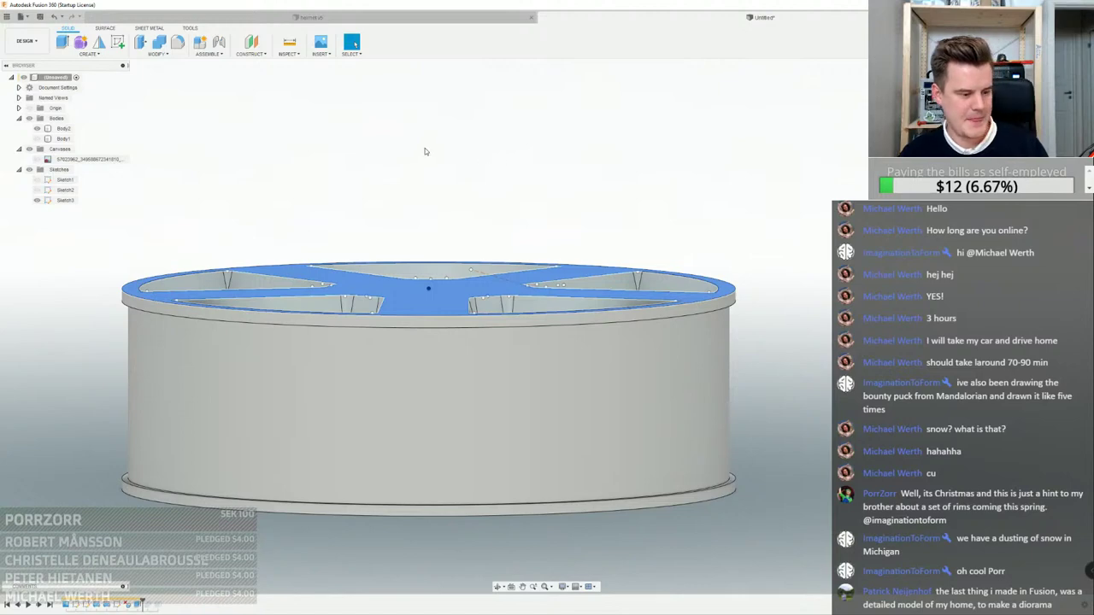
scroll(431, 155, "down", 2)
middle_click_drag(432, 154, 415, 257, "shift")
scroll(618, 231, "up", 4)
scroll(627, 185, "up", 3)
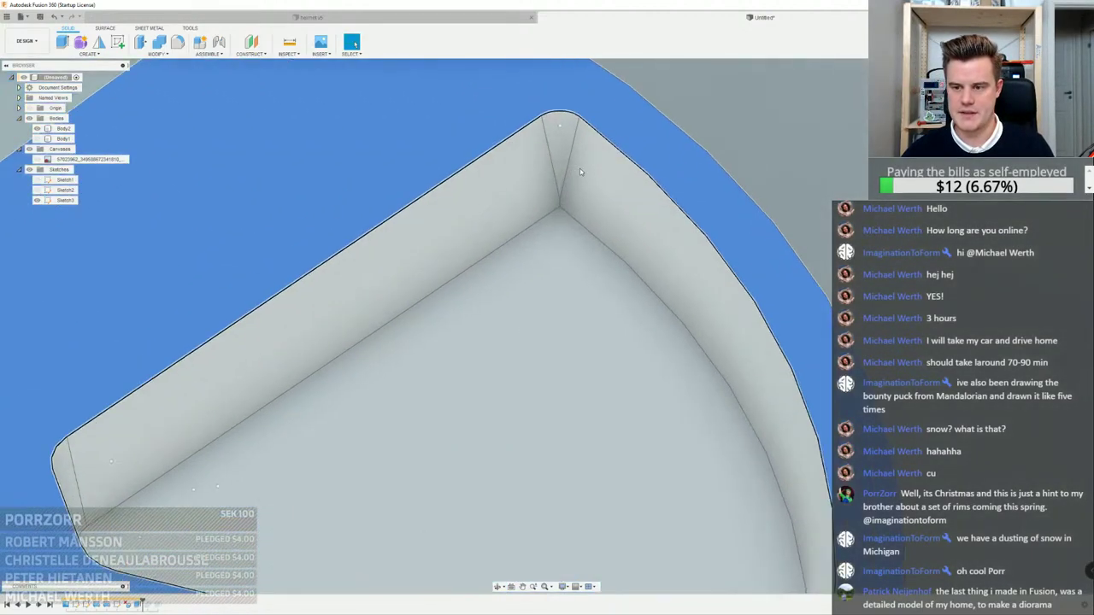
scroll(559, 201, "down", 8)
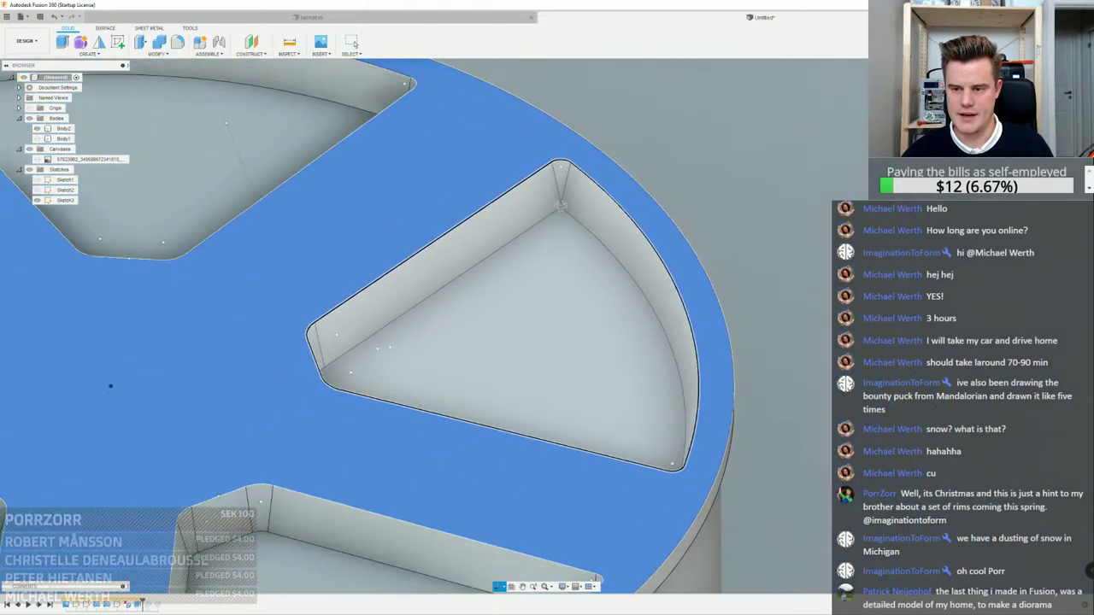
scroll(560, 218, "down", 3)
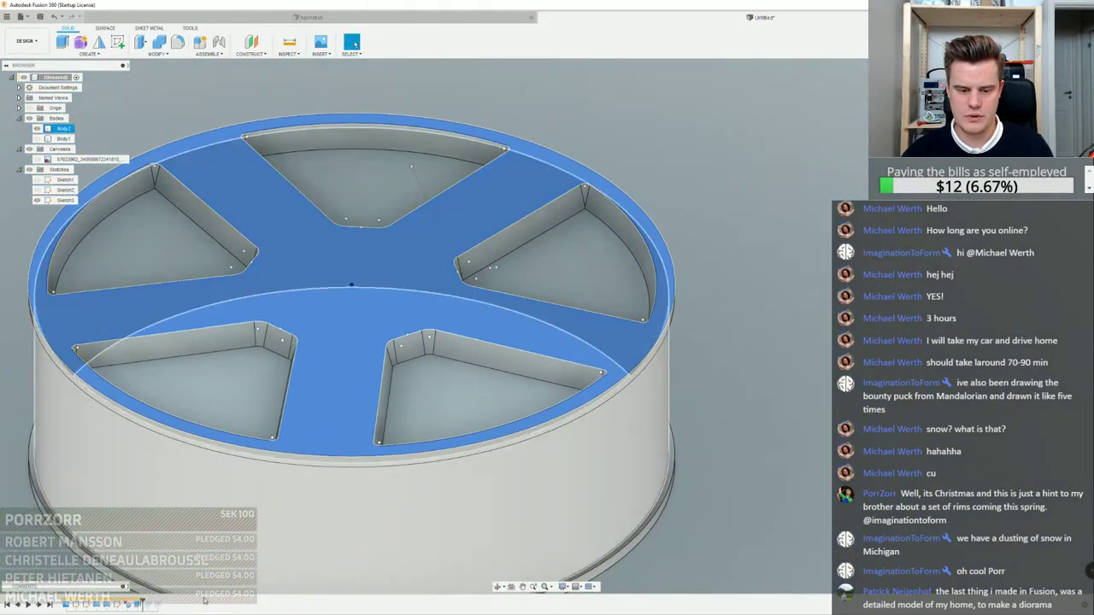
double_click(141, 604)
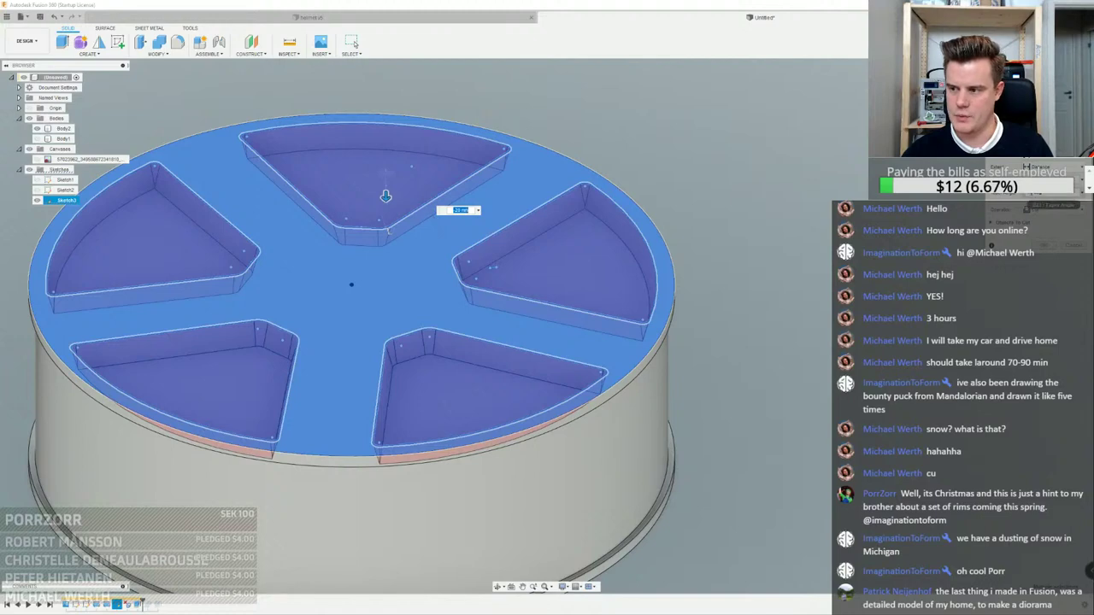
scroll(385, 196, "up", 6)
scroll(596, 174, "down", 2)
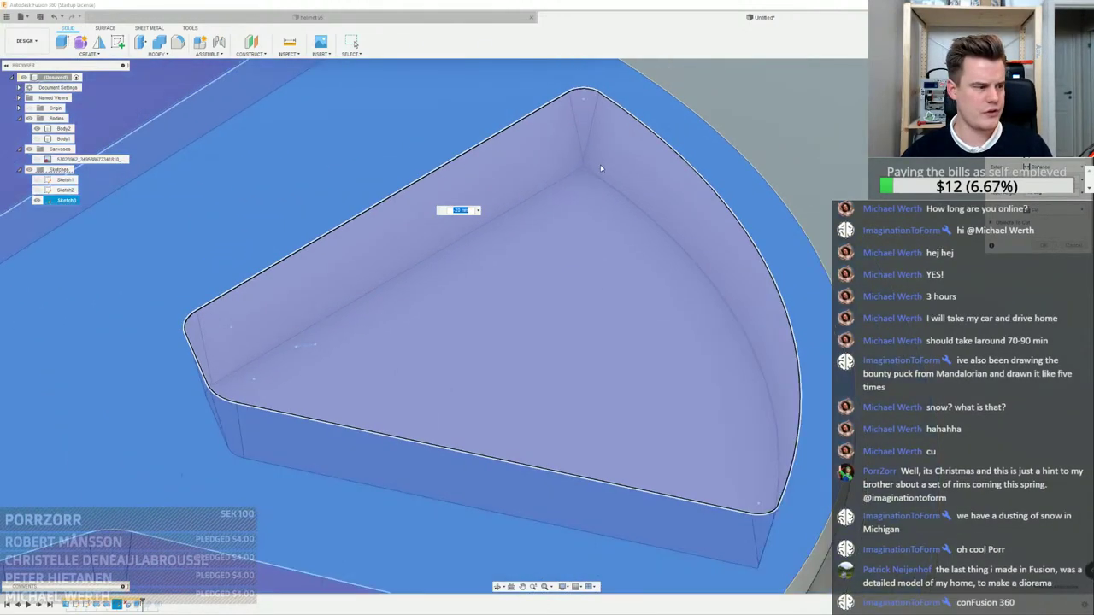
middle_click_drag(600, 168, 588, 219)
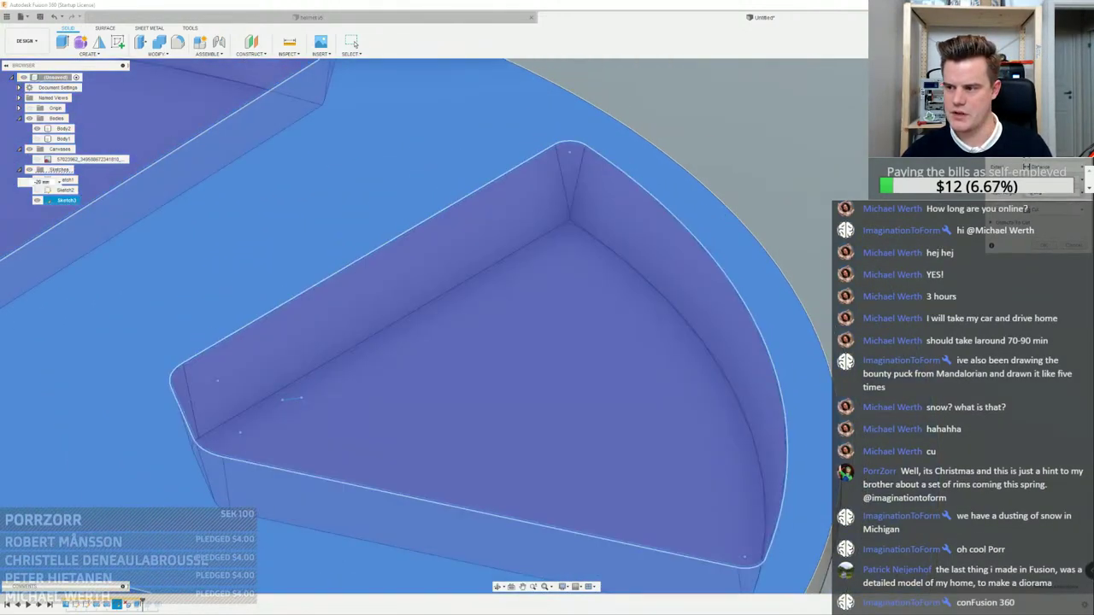
key("Return")
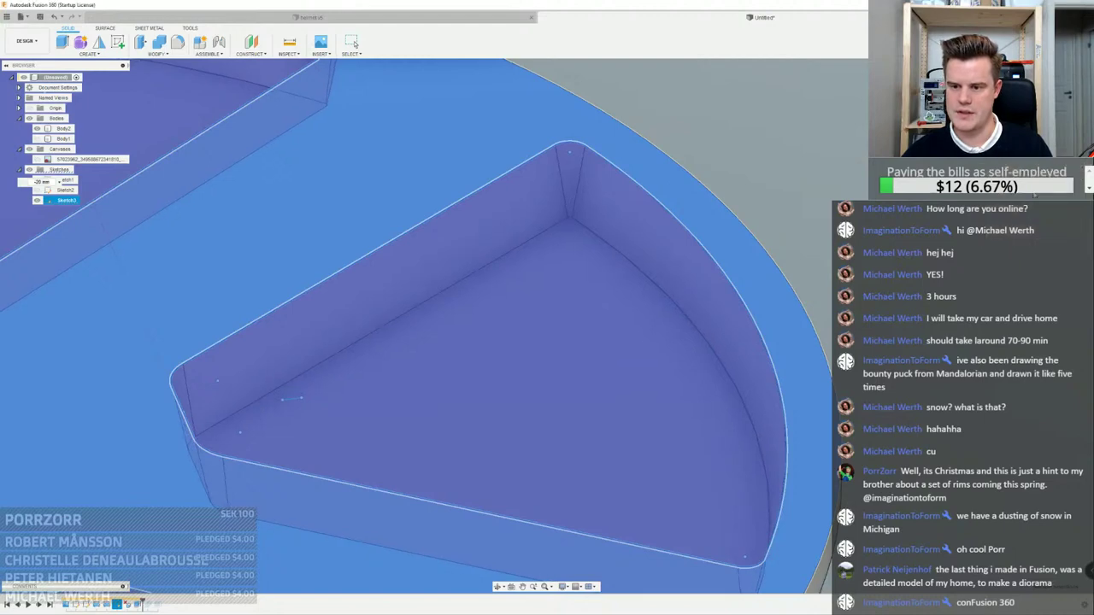
scroll(376, 342, "down", 5)
scroll(910, 218, "down", 3)
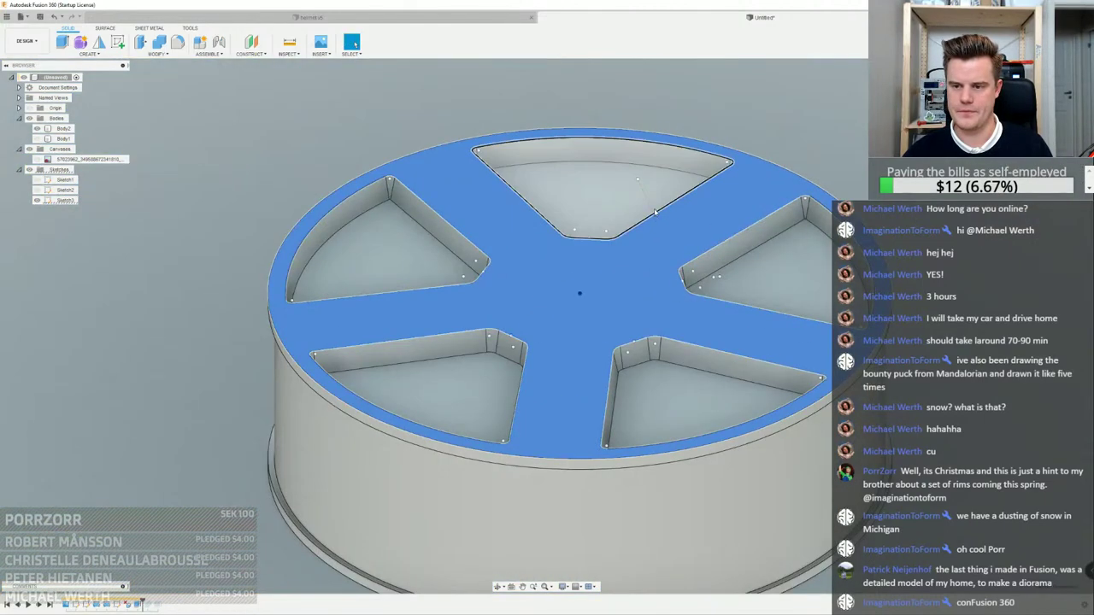
Hide Sketch3 and start a new sketch on the floor of a spoke-window pocket
left_click(37, 201)
mouse_move(779, 306)
middle_mouse_down()
mouse_move(684, 294)
mouse_move(683, 252)
middle_mouse_up()
middle_click_drag(771, 214, 744, 220, "shift")
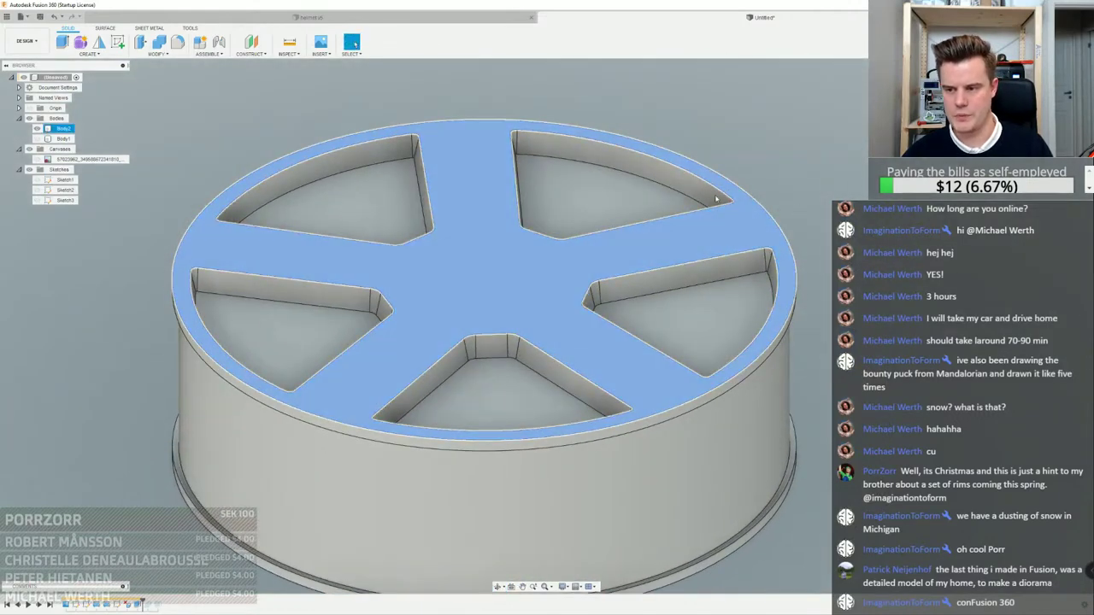
left_click(121, 49)
left_click(282, 342)
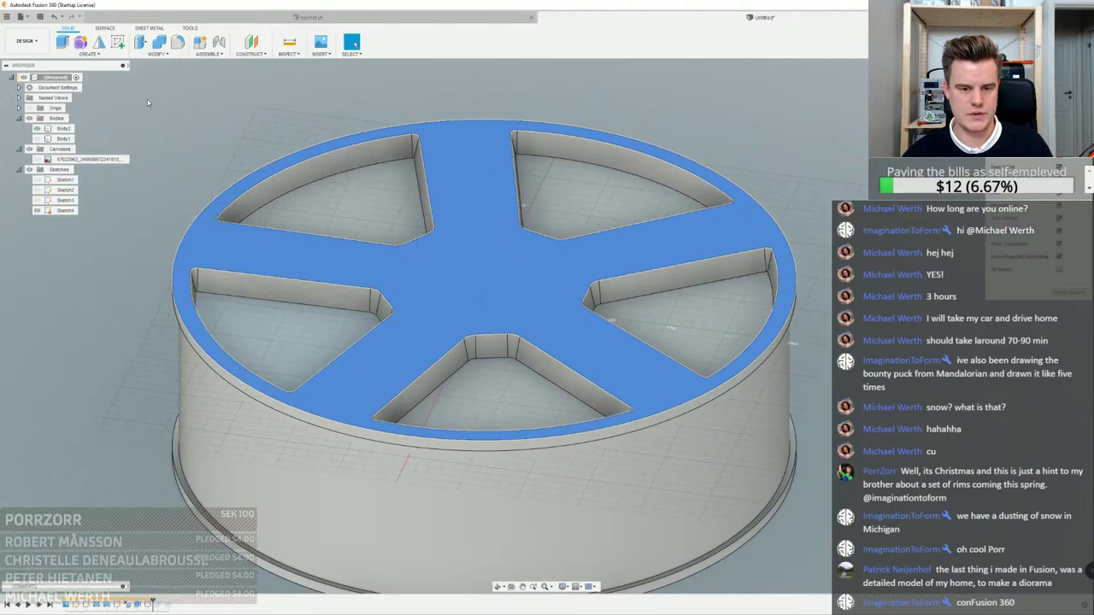
Draw a circle centred on the wheel centre and reaching the outer bottom corner of a spoke-window pocket
key("c")
left_click(484, 301)
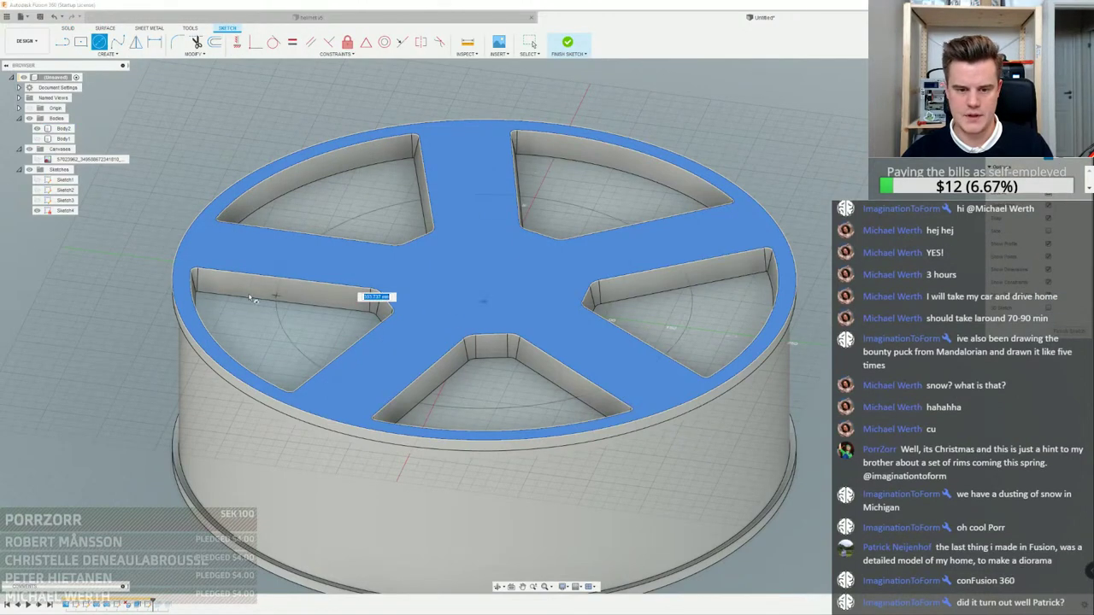
scroll(251, 298, "up", 10)
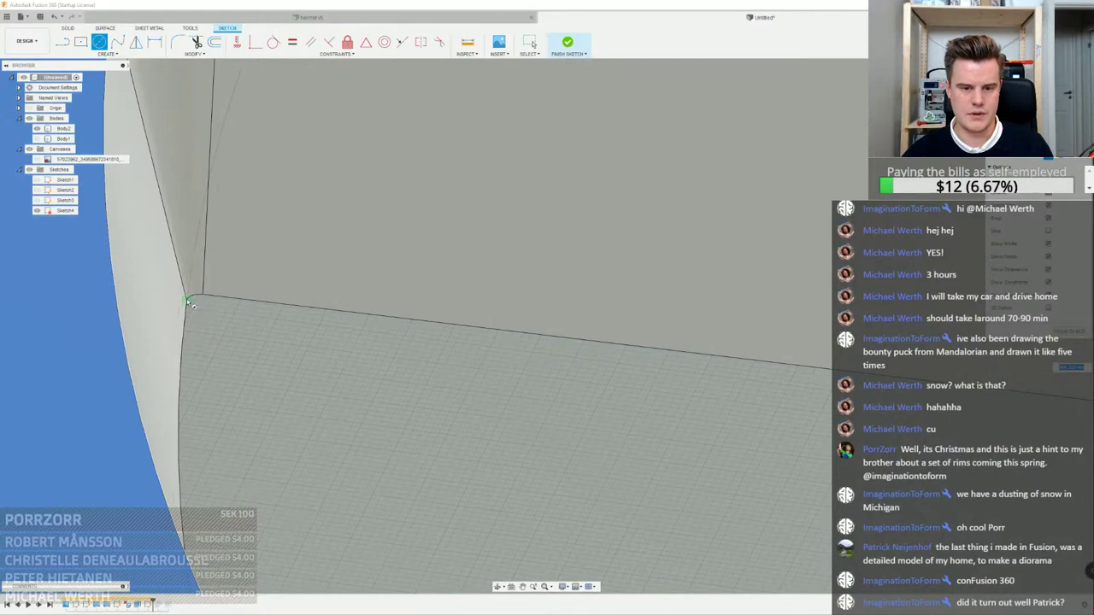
right_click(198, 303)
left_click(227, 304)
left_click(214, 312)
scroll(230, 308, "down", 10)
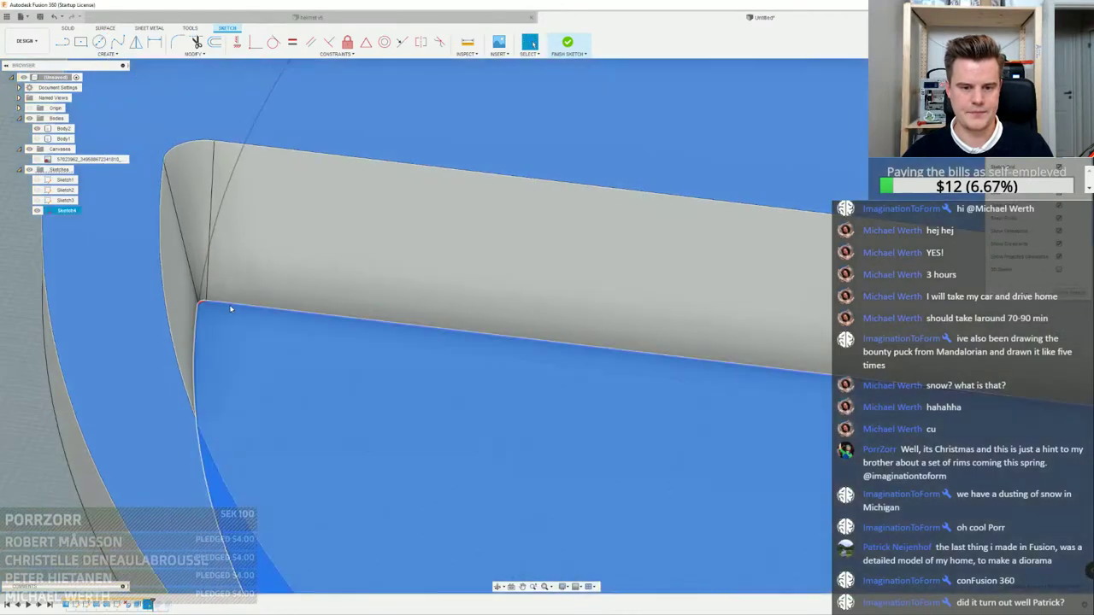
left_click(151, 136)
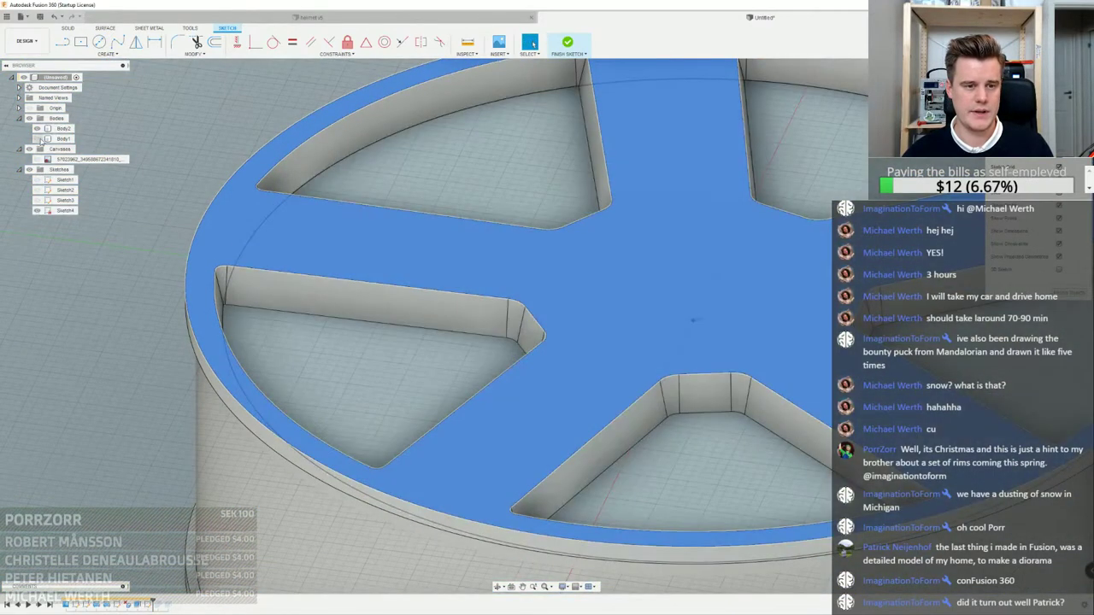
Extrude both circle profiles of Sketch4 down through the underside of Body2 as a cut, hollowing the wheel behind the spokes
left_click(37, 129)
left_click(317, 340)
middle_click_drag(317, 339, 299, 376, "shift")
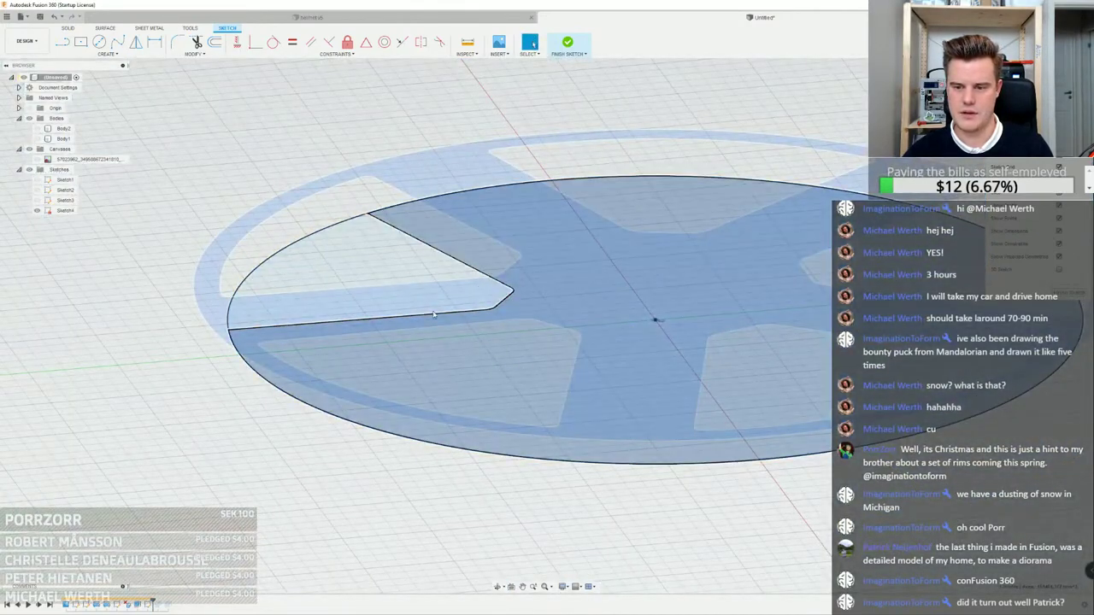
scroll(375, 283, "down", 3)
left_click(439, 338)
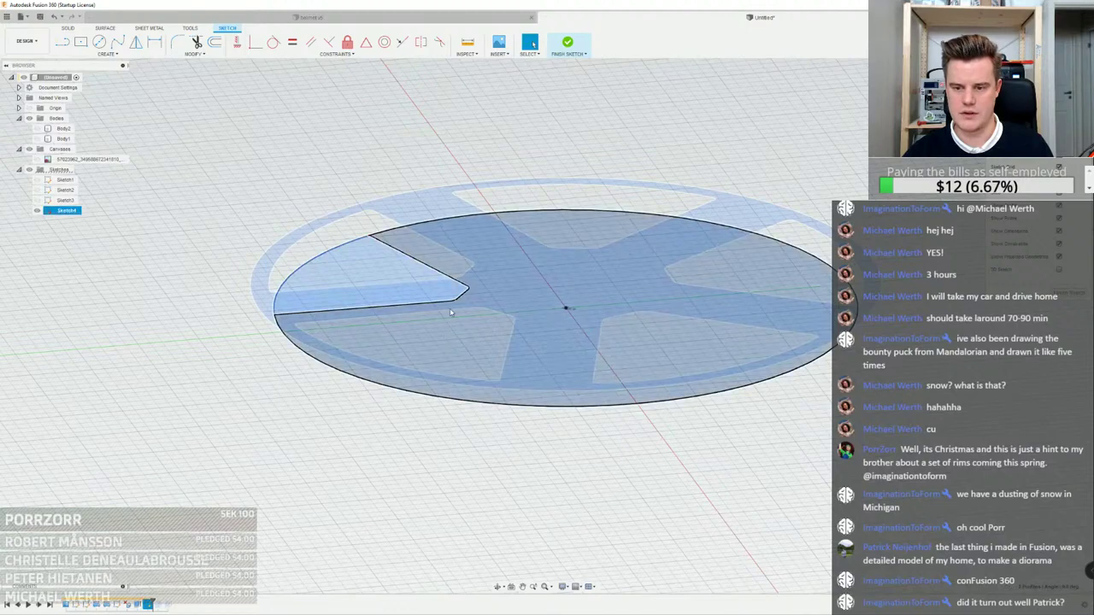
key("e")
left_click(37, 140)
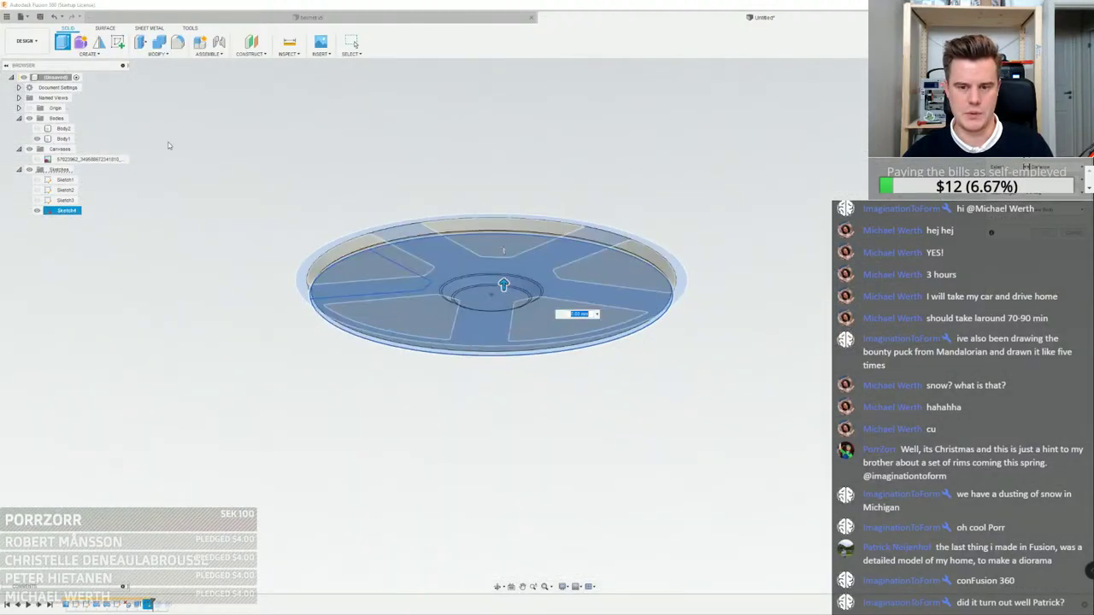
middle_click_drag(427, 269, 430, 193, "shift")
left_click(37, 139)
left_click(36, 129)
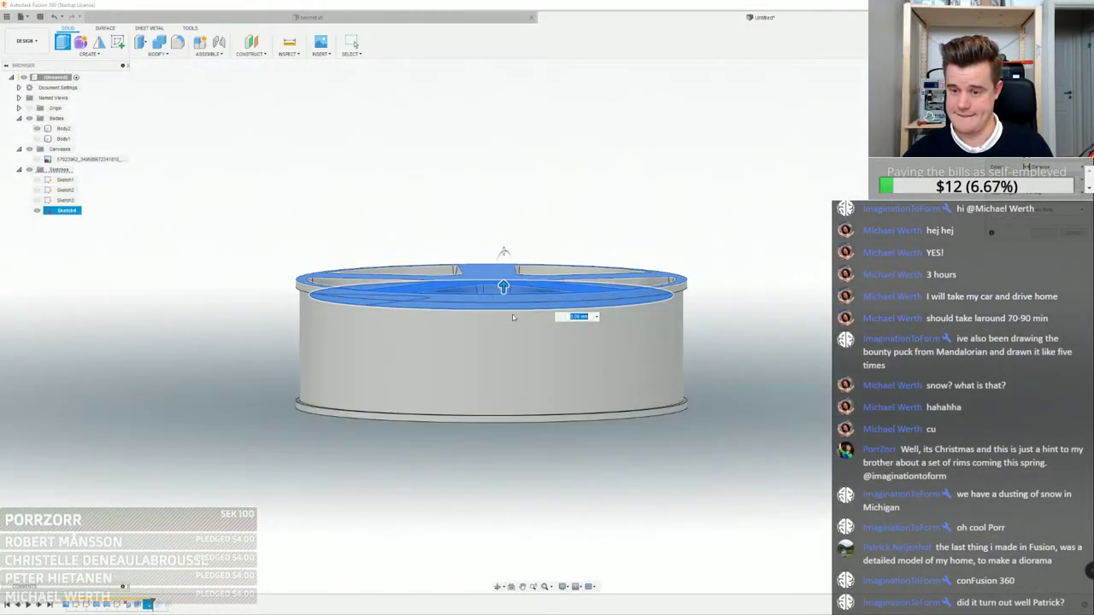
left_click_drag(502, 287, 503, 425)
middle_click_drag(503, 424, 505, 363, "shift")
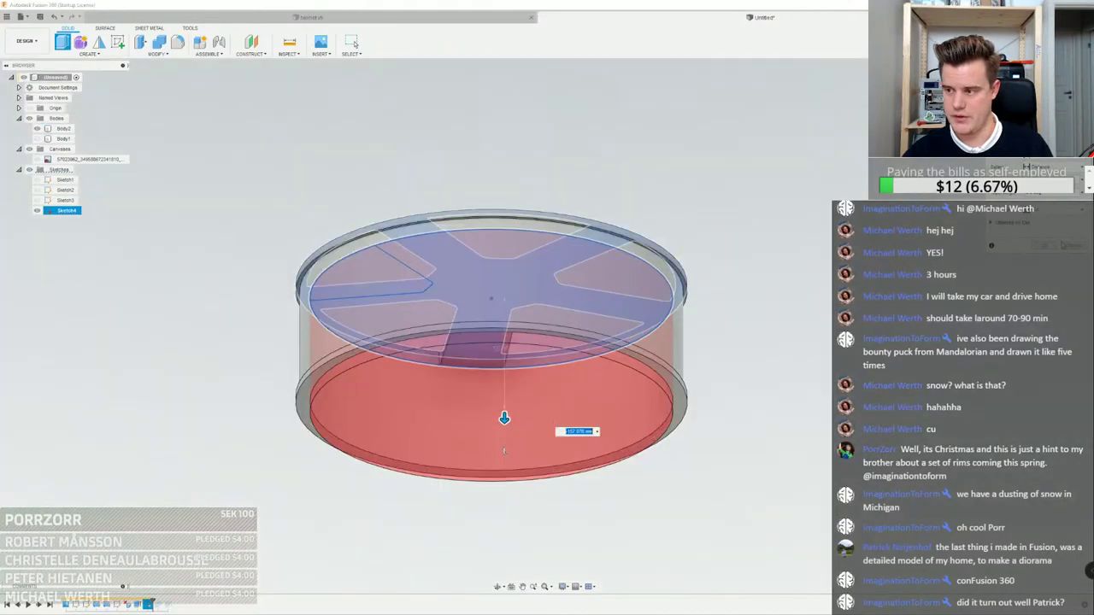
left_click(1044, 247)
Inspect the hollowed wheel from several angles, especially the spoke windows and where they meet the rim wall
scroll(517, 415, "up", 4)
middle_click_drag(517, 415, 557, 466, "shift")
left_click(545, 263)
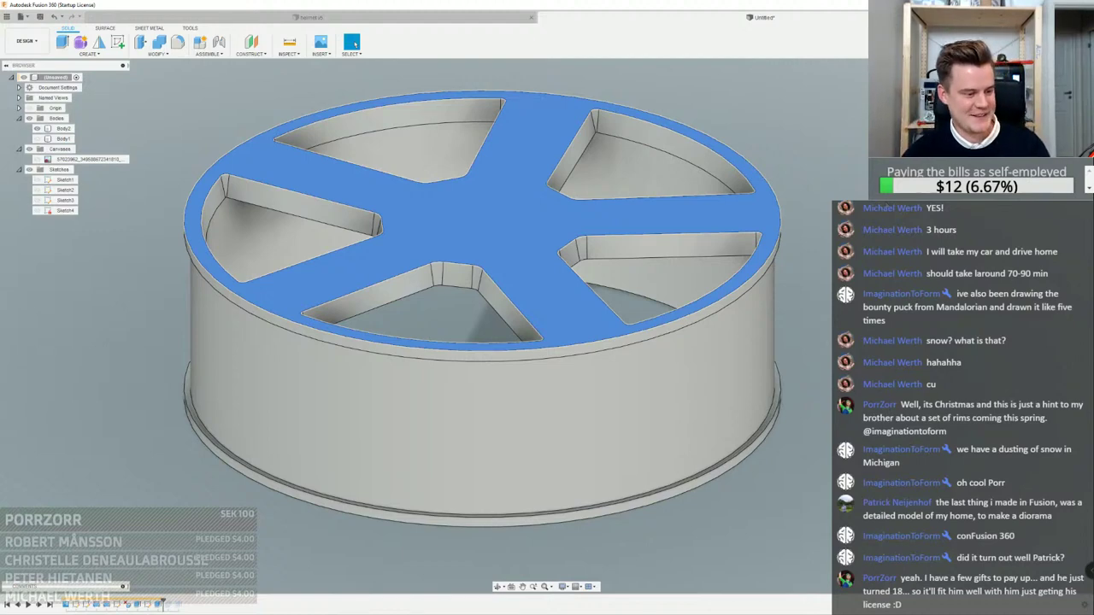
scroll(890, 237, "down", 2)
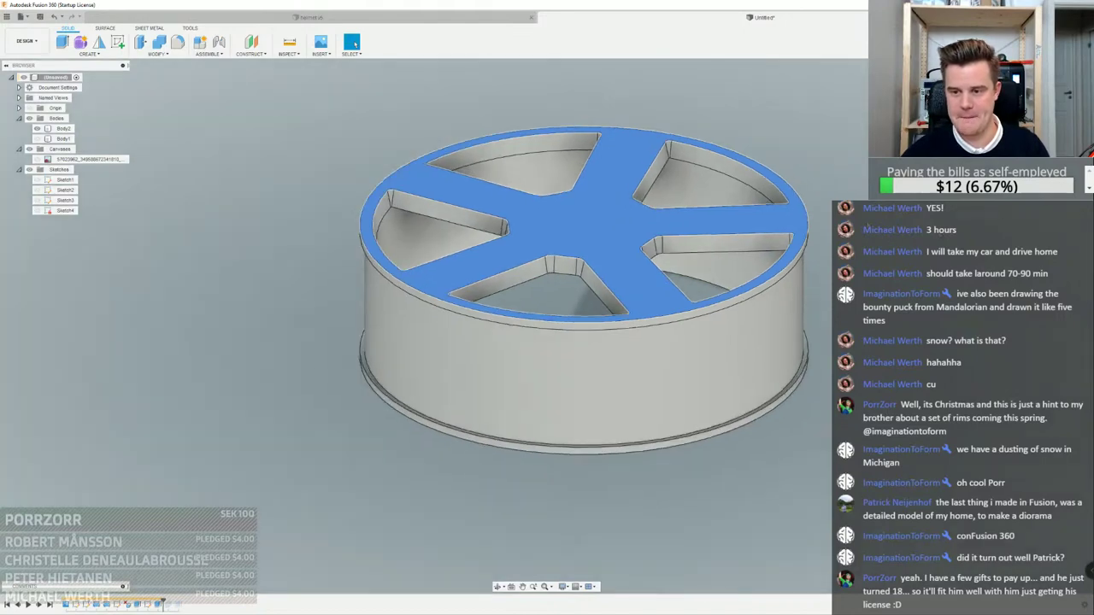
scroll(778, 121, "up", 3)
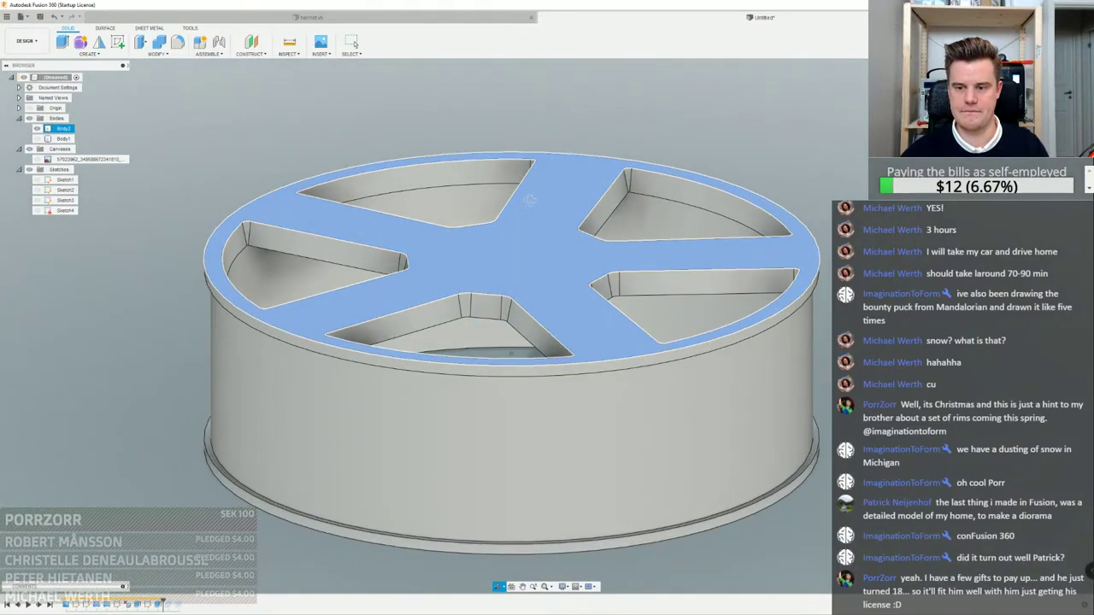
left_click(537, 259)
middle_click_drag(536, 259, 574, 340, "shift")
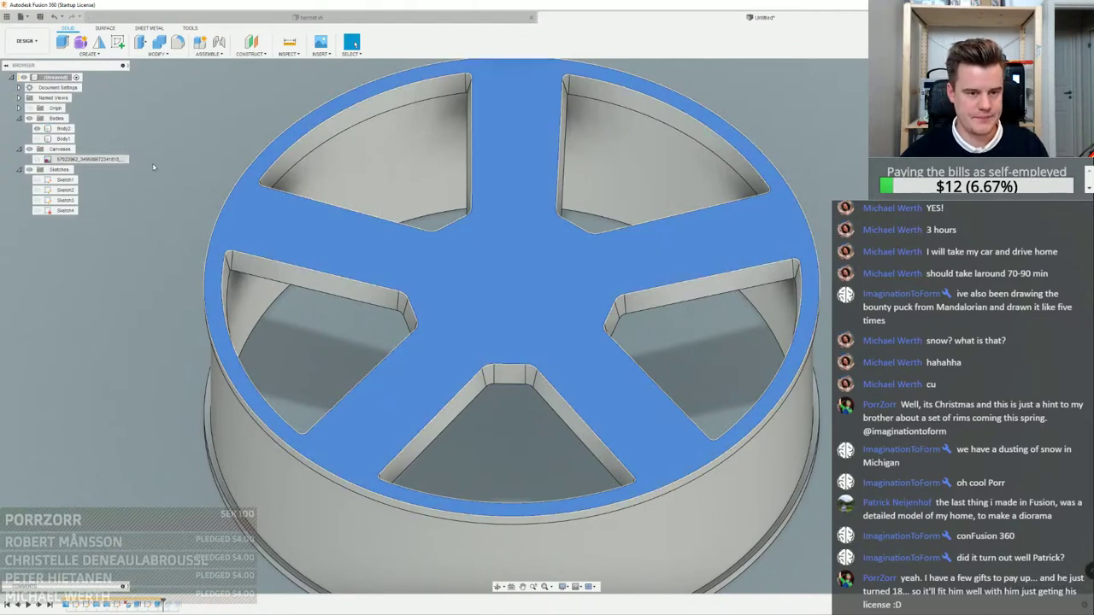
scroll(278, 253, "up", 3)
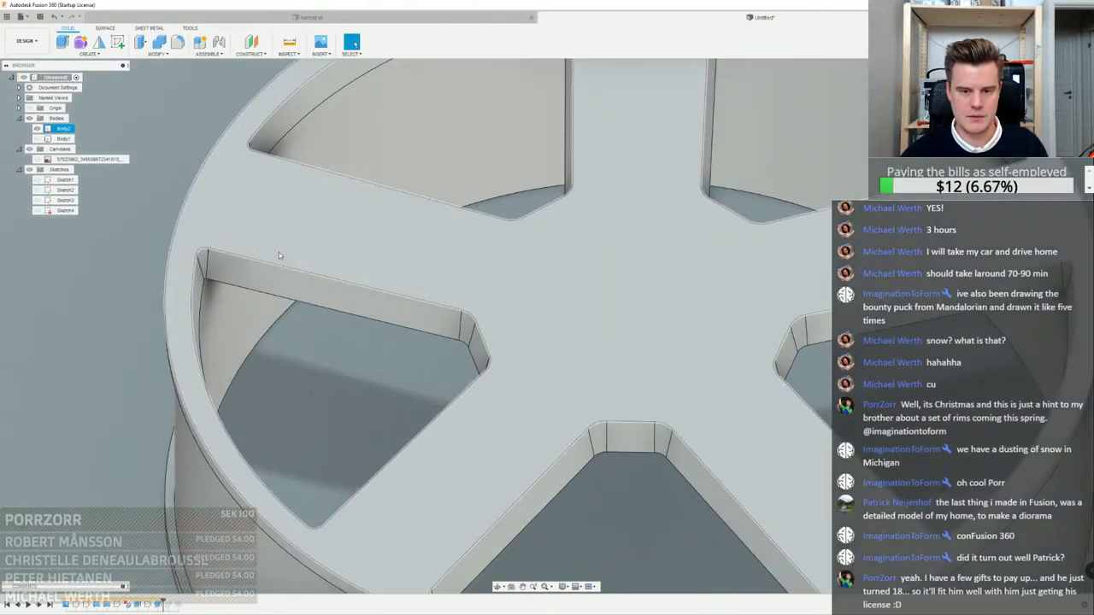
scroll(455, 313, "down", 6)
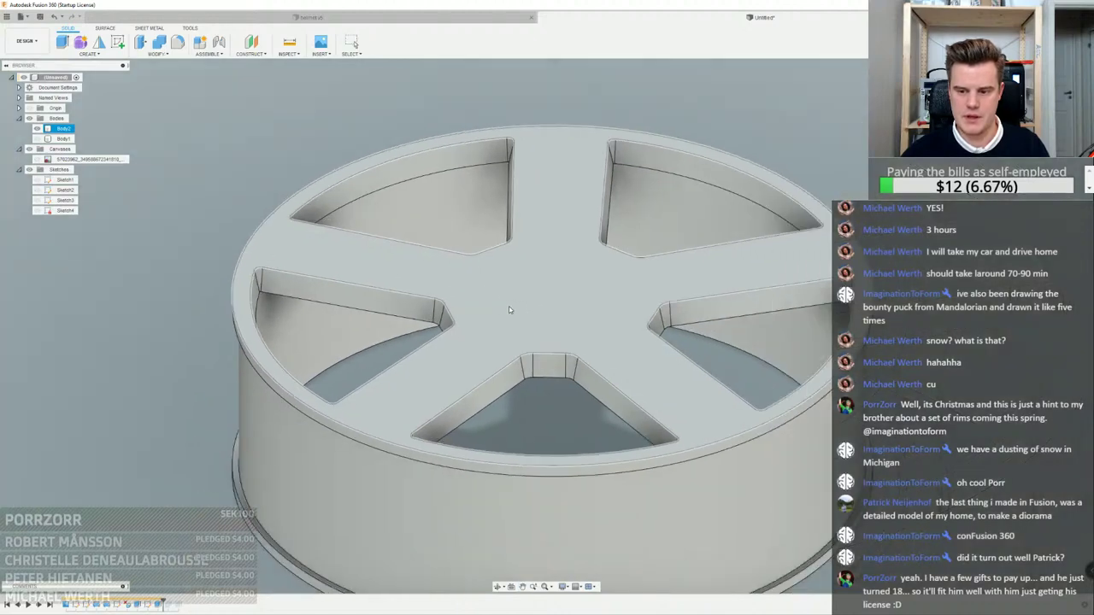
Fillet the front-face edge loops of all five spoke windows with a 1 mm radius
scroll(392, 293, "up", 6)
left_click(392, 293)
right_click(392, 293)
left_click(393, 337)
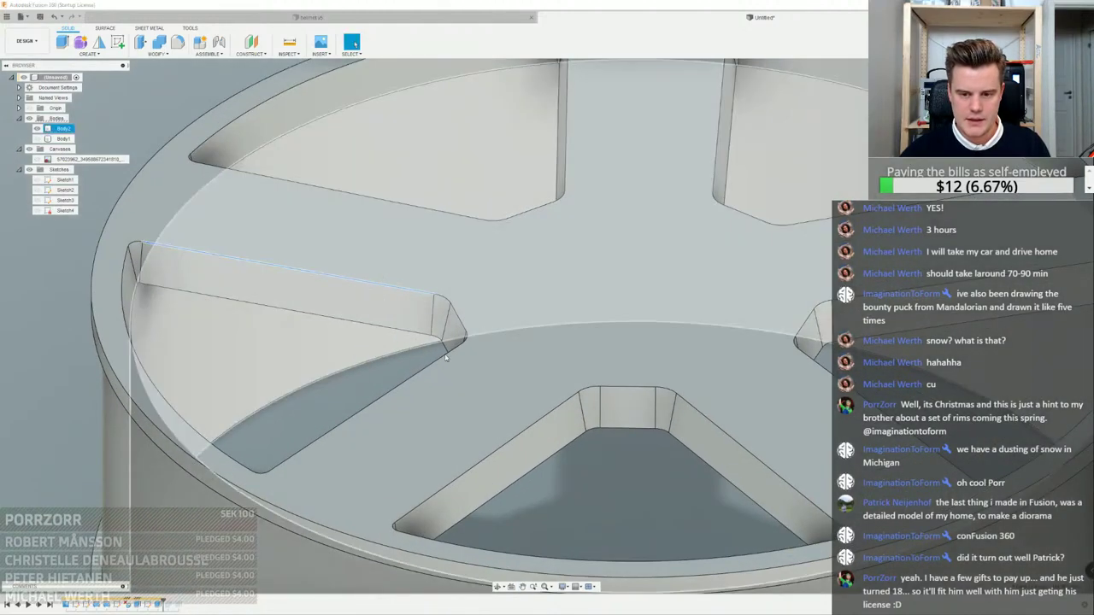
left_click(562, 401)
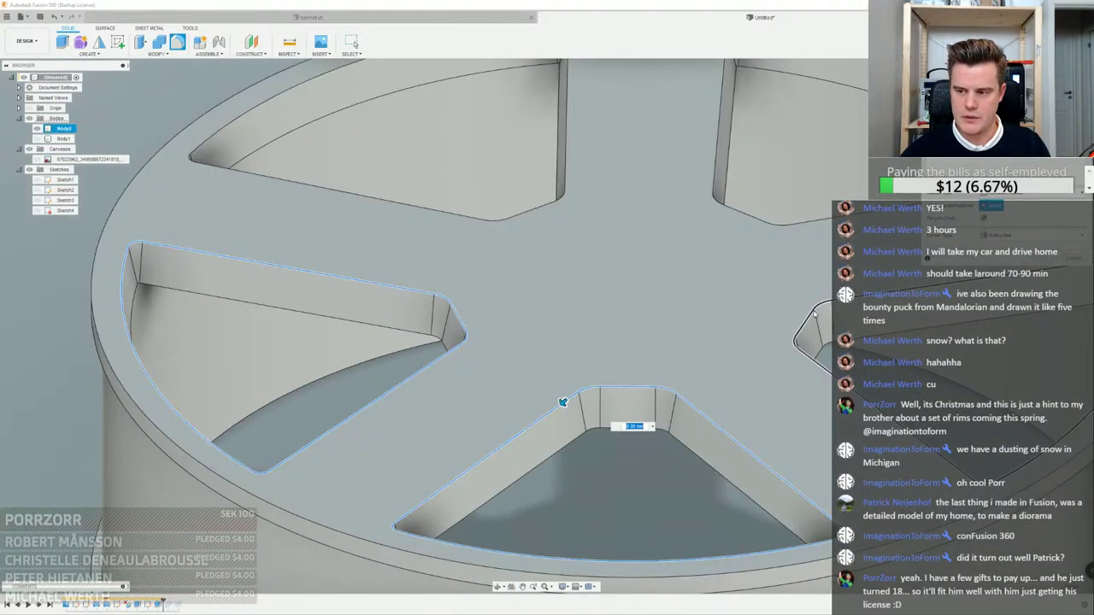
left_click(763, 213)
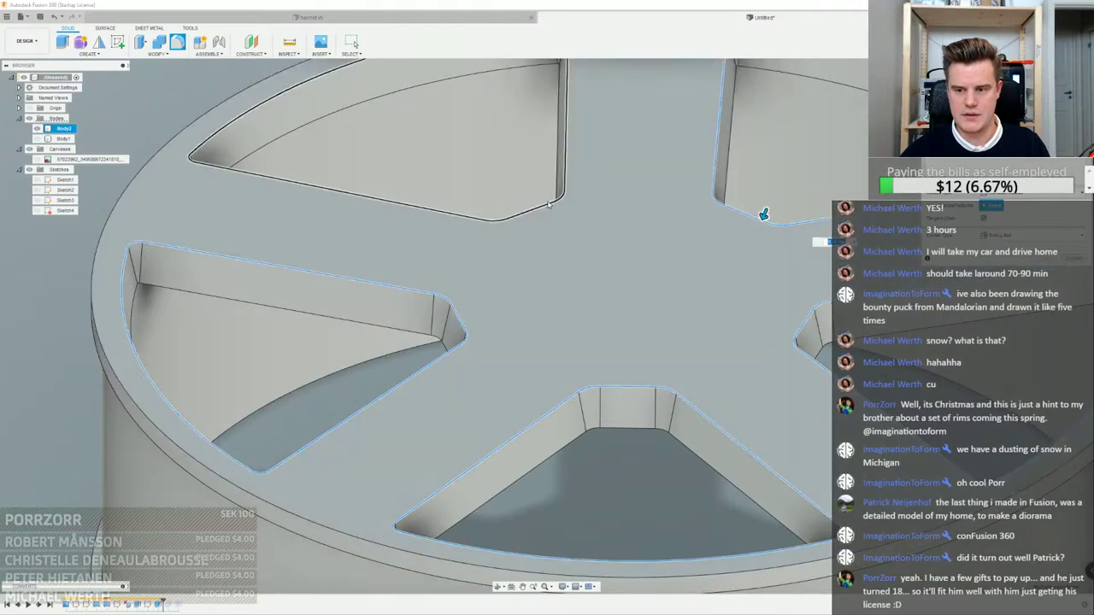
left_click(547, 198)
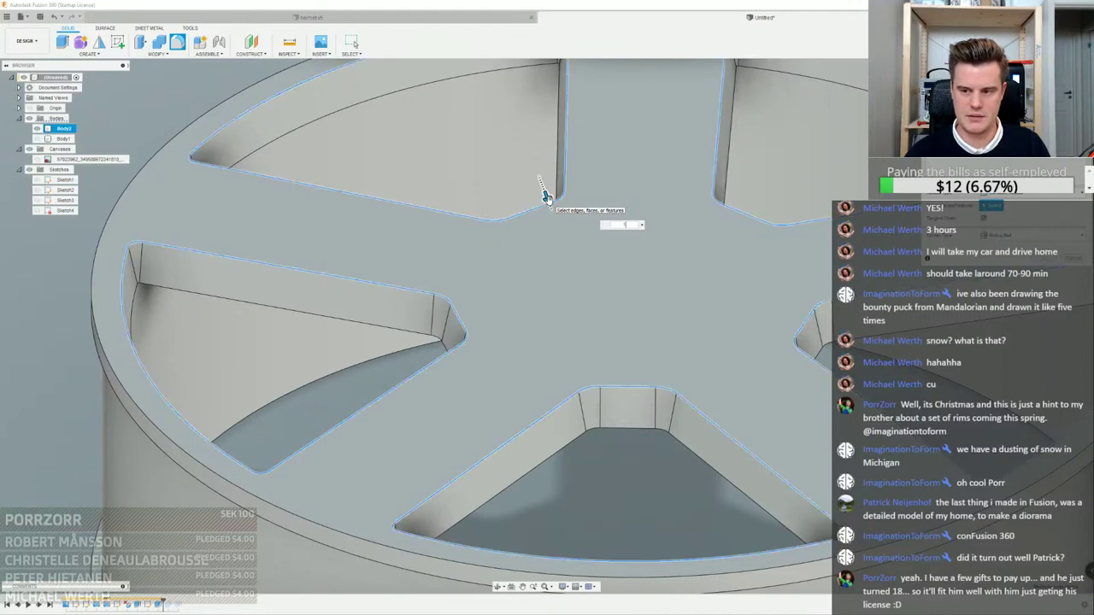
scroll(493, 268, "up", 2)
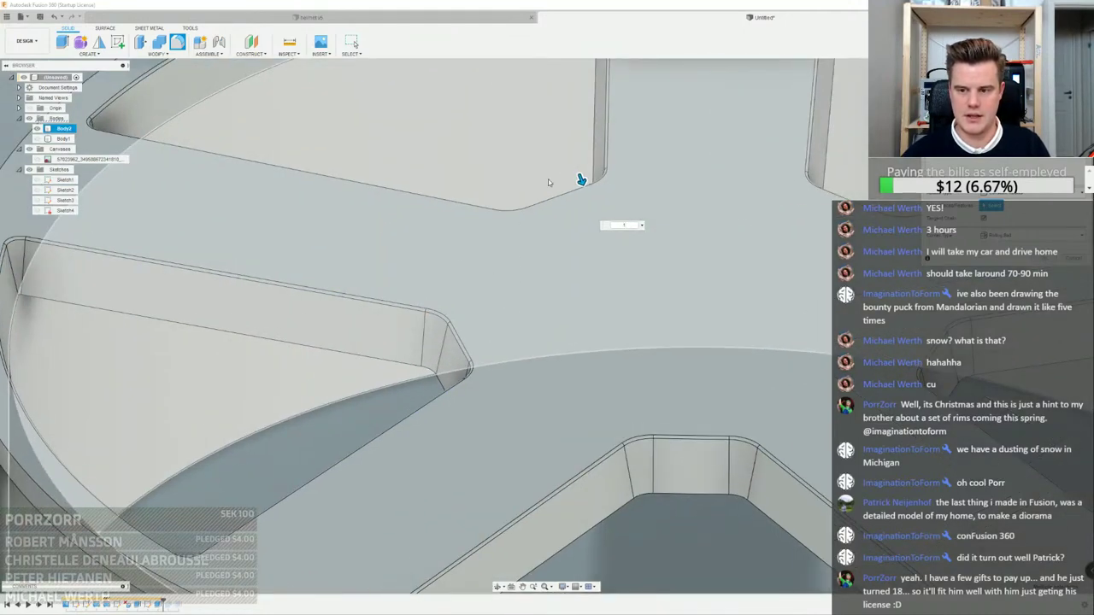
middle_click_drag(512, 259, 454, 322, "shift")
key("Return")
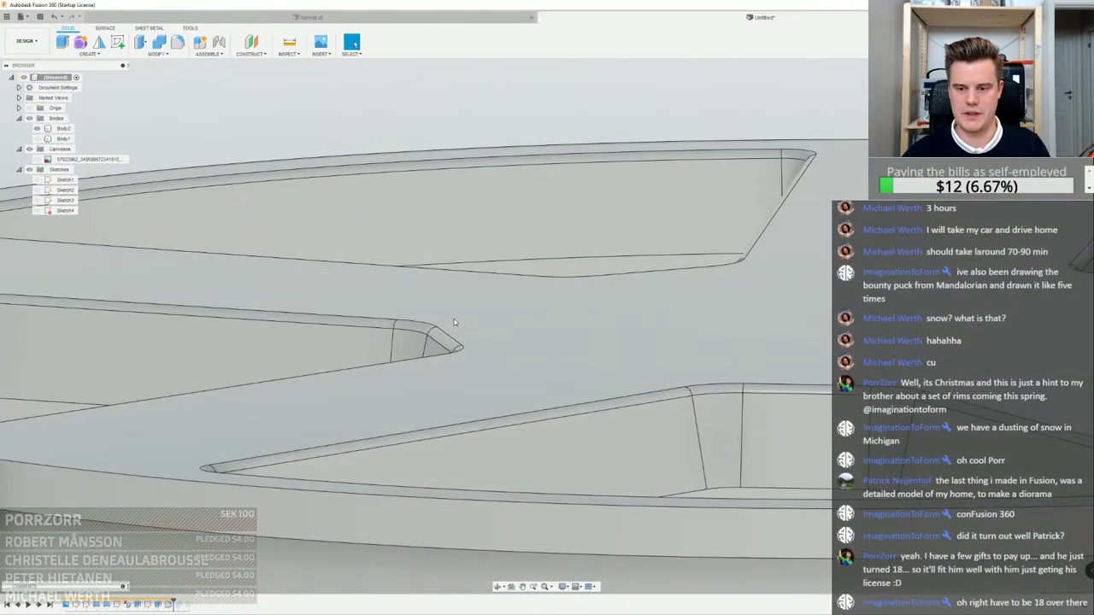
Inspect the filleted spoke windows and the whole wheel from the front and from oblique angles
scroll(453, 318, "down", 4)
middle_click_drag(450, 219, 497, 157, "shift")
scroll(497, 158, "down", 3)
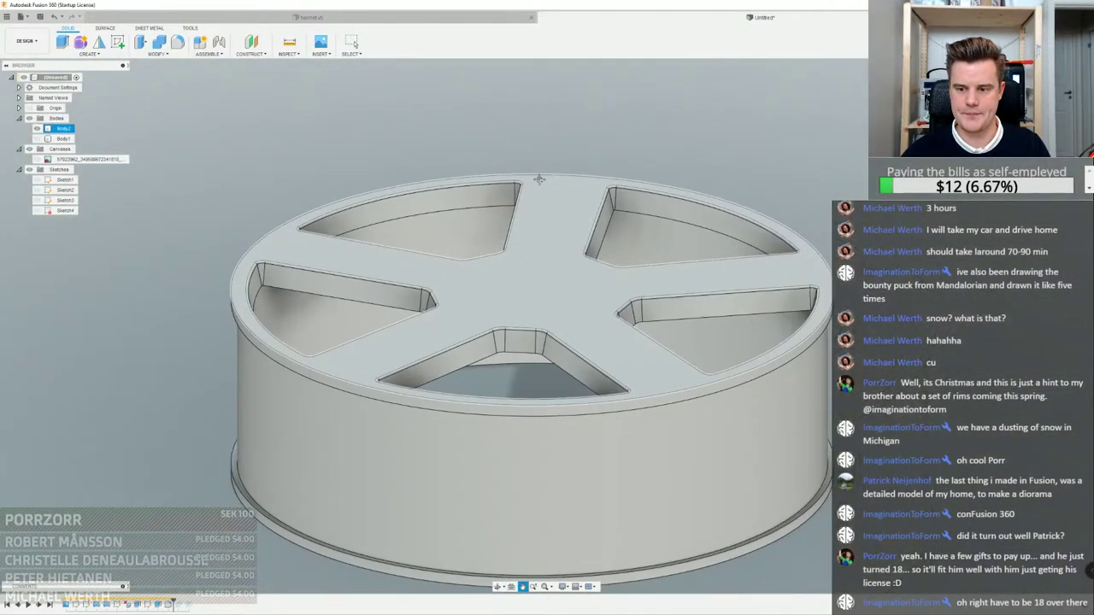
left_click(1053, 94)
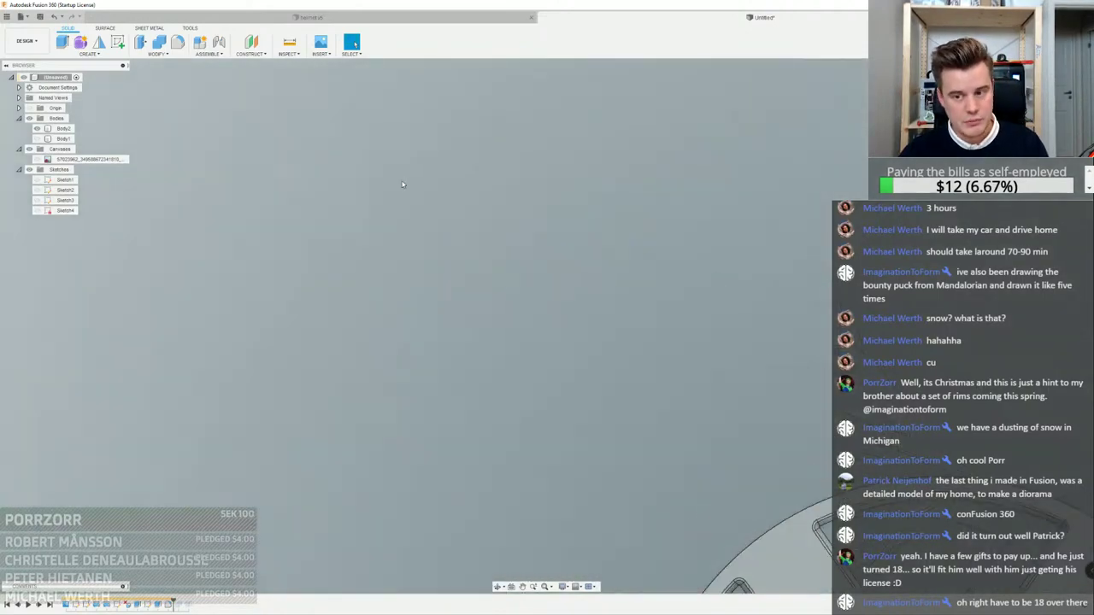
scroll(547, 291, "down", 5)
scroll(593, 373, "up", 3)
middle_click_drag(594, 376, 595, 318, "shift")
middle_click_drag(637, 256, 652, 313, "shift")
middle_click_drag(652, 313, 621, 257)
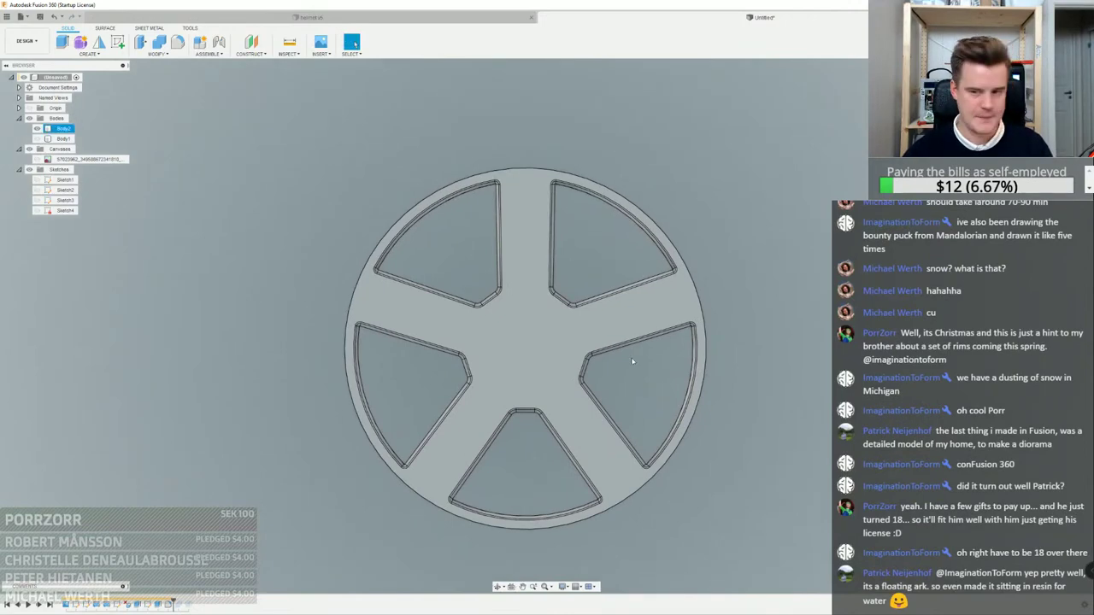
scroll(598, 372, "up", 3)
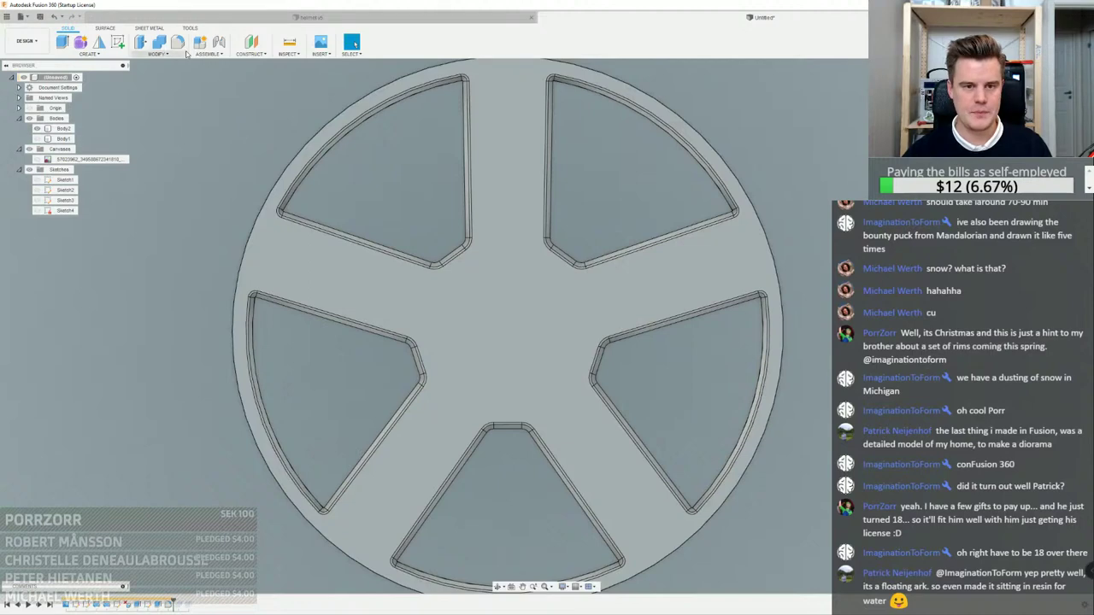
middle_click_drag(684, 256, 688, 146, "shift")
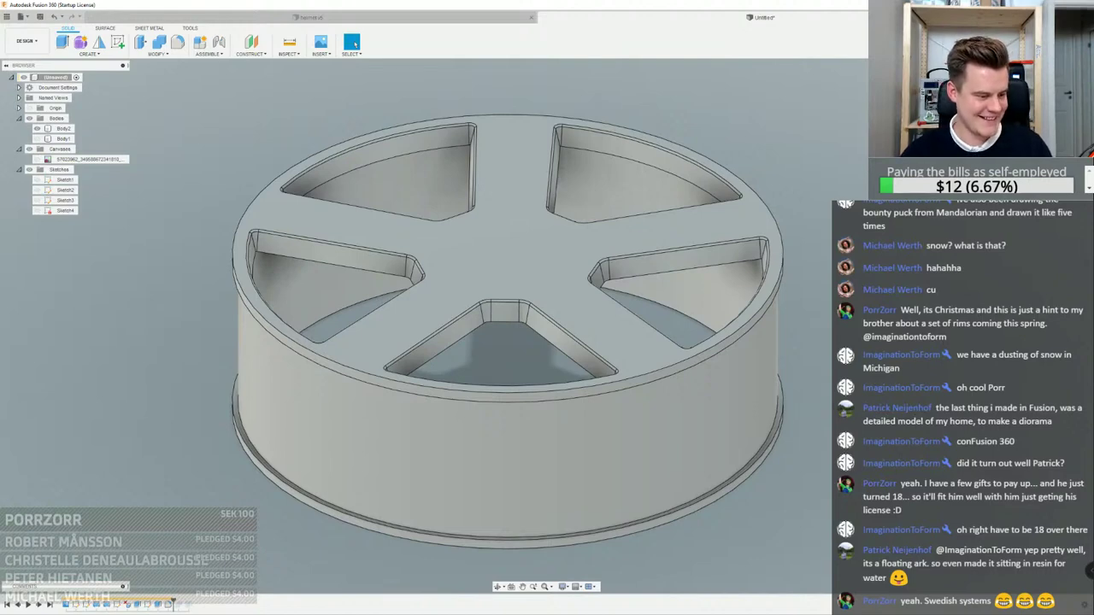
scroll(605, 149, "up", 5)
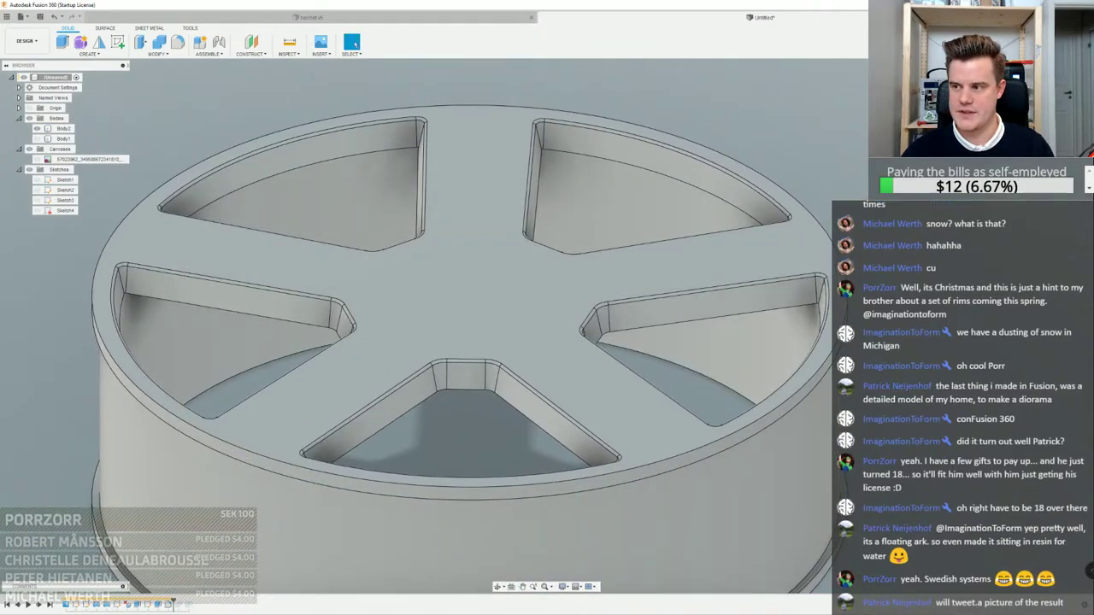
left_click(1053, 92)
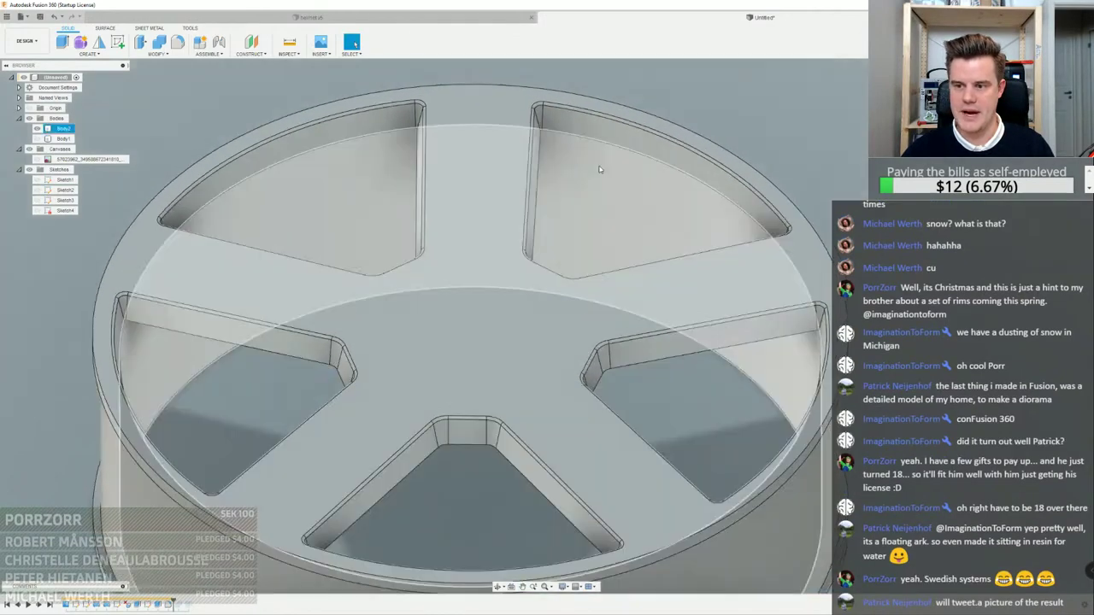
Show the reference photo canvas over the wheel and toggle its visibility to compare the modelled spoke windows with the photo
left_click(36, 160)
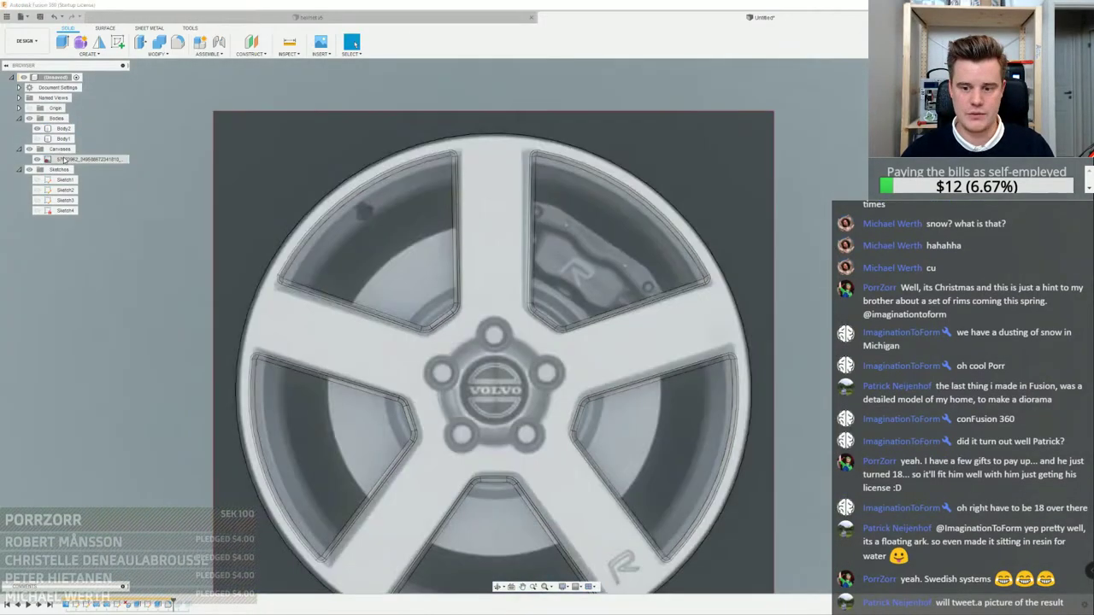
middle_click_drag(444, 325, 442, 269)
scroll(441, 269, "up", 3)
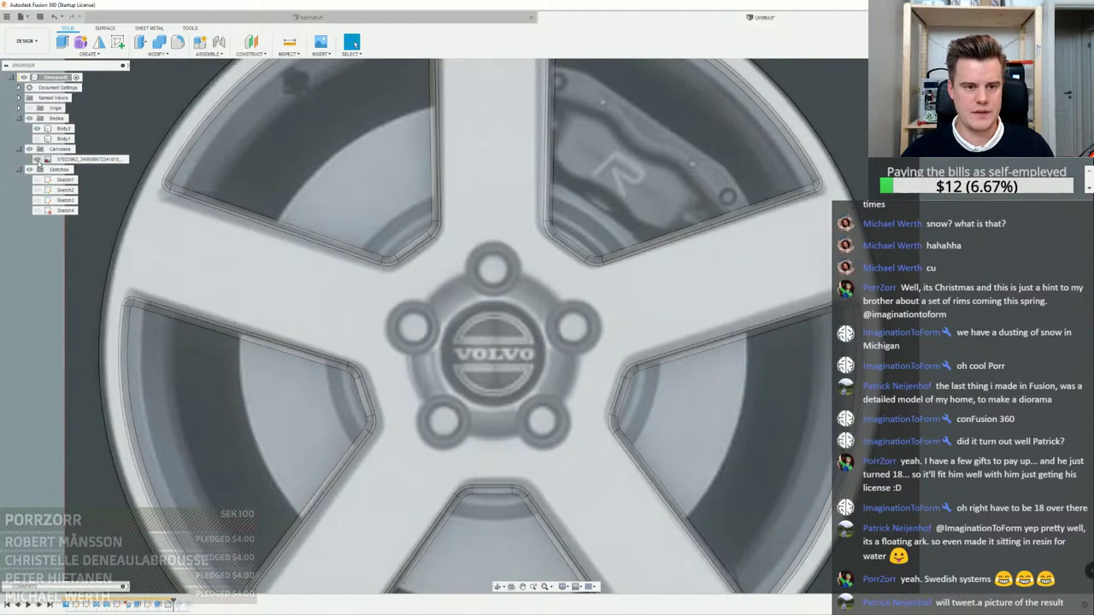
left_click(37, 159)
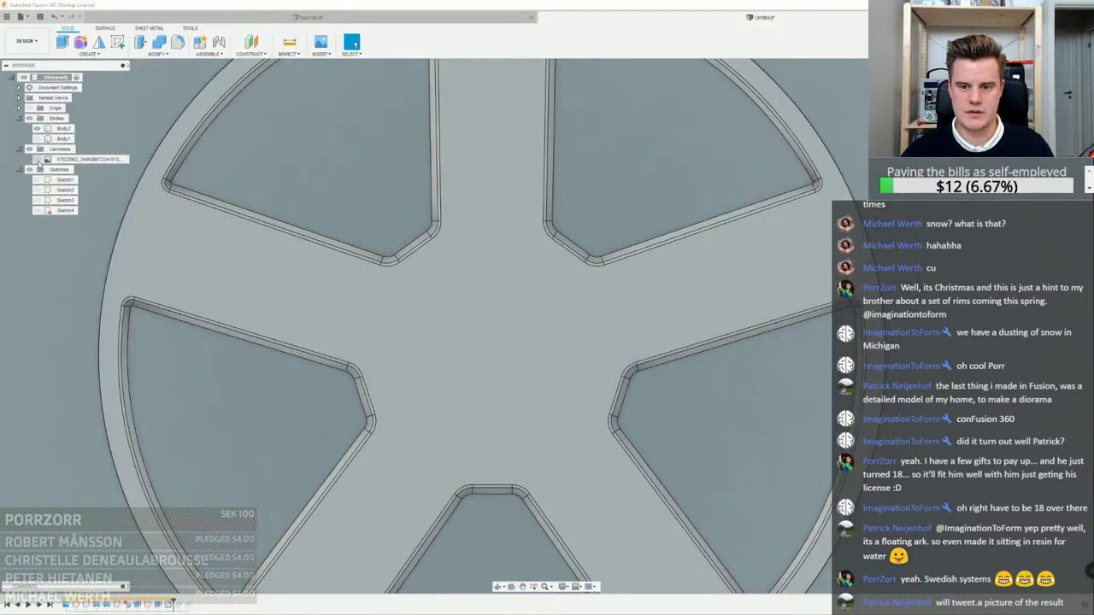
left_click(39, 161)
left_click(38, 161)
left_click(39, 161)
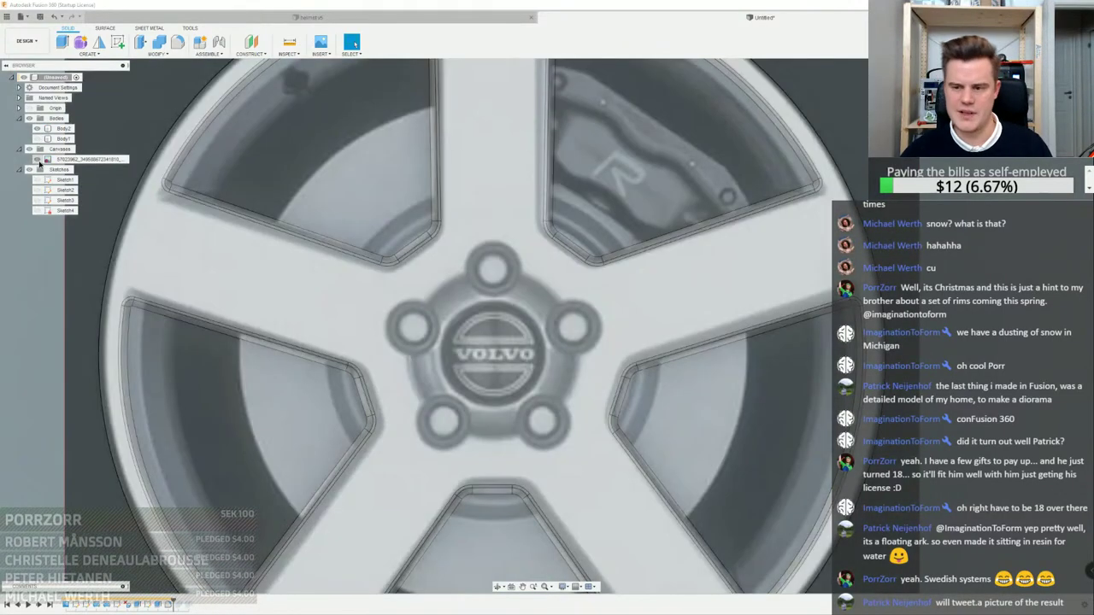
left_click(38, 160)
left_click(39, 160)
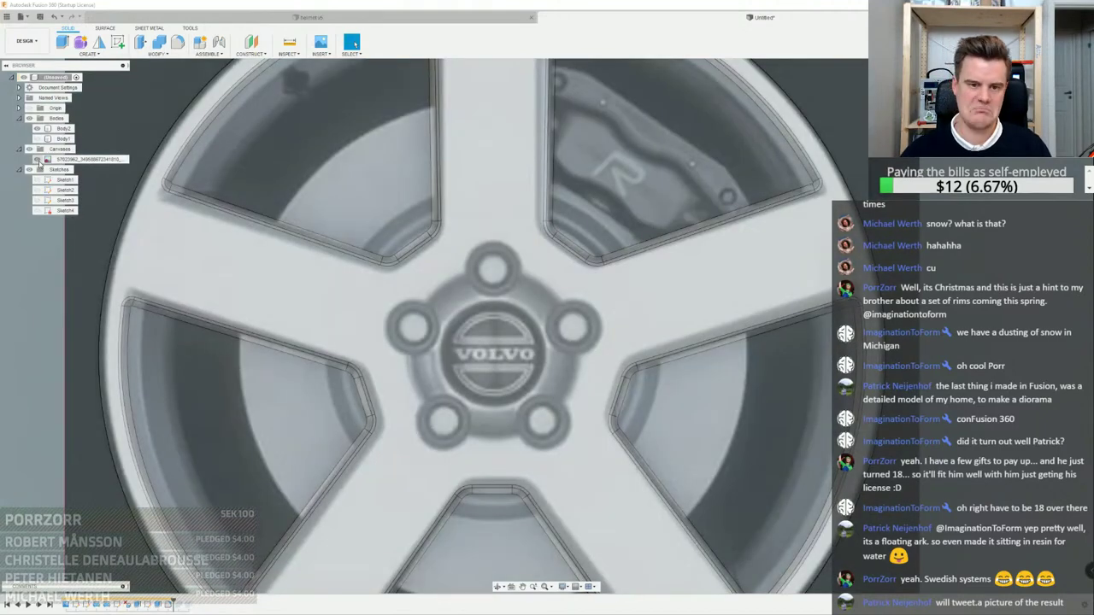
left_click(38, 161)
left_click(39, 161)
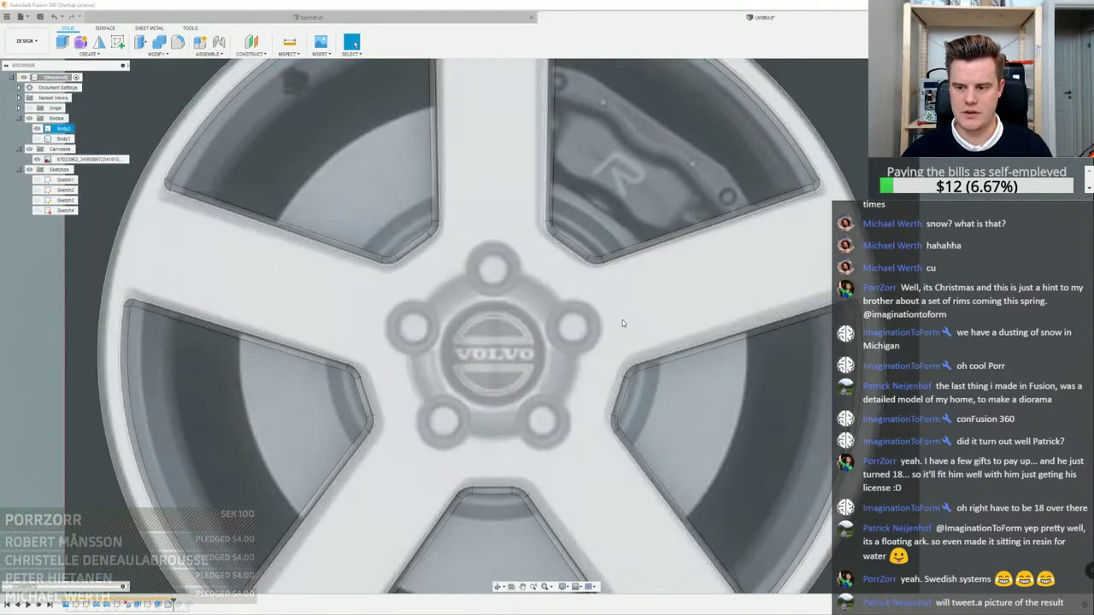
scroll(621, 320, "down", 3)
middle_click_drag(622, 311, 602, 294)
scroll(600, 294, "up", 2)
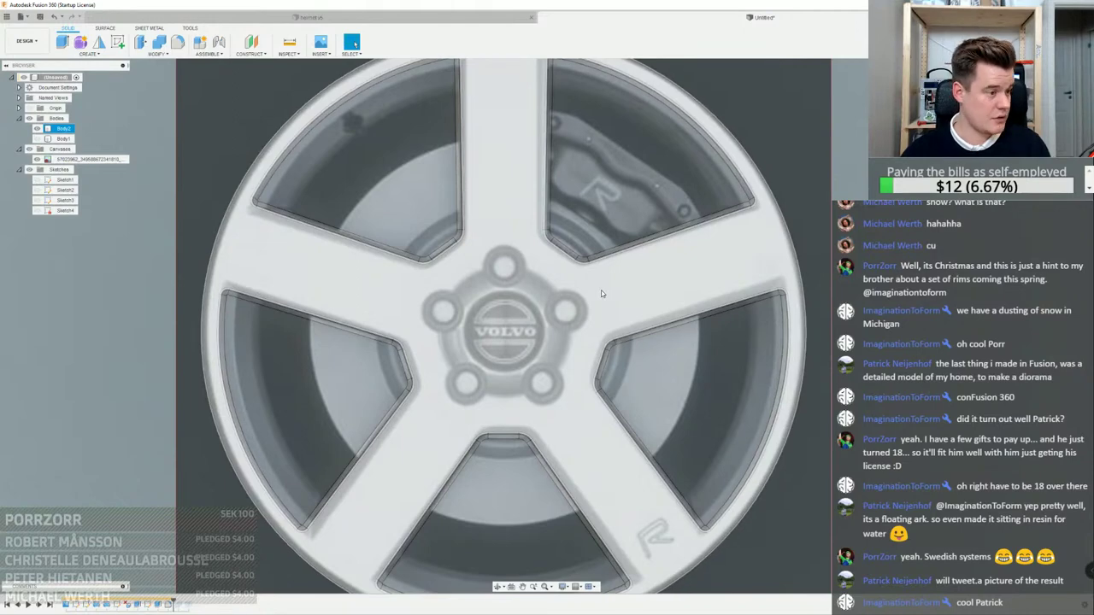
scroll(601, 293, "down", 3)
left_click(239, 464)
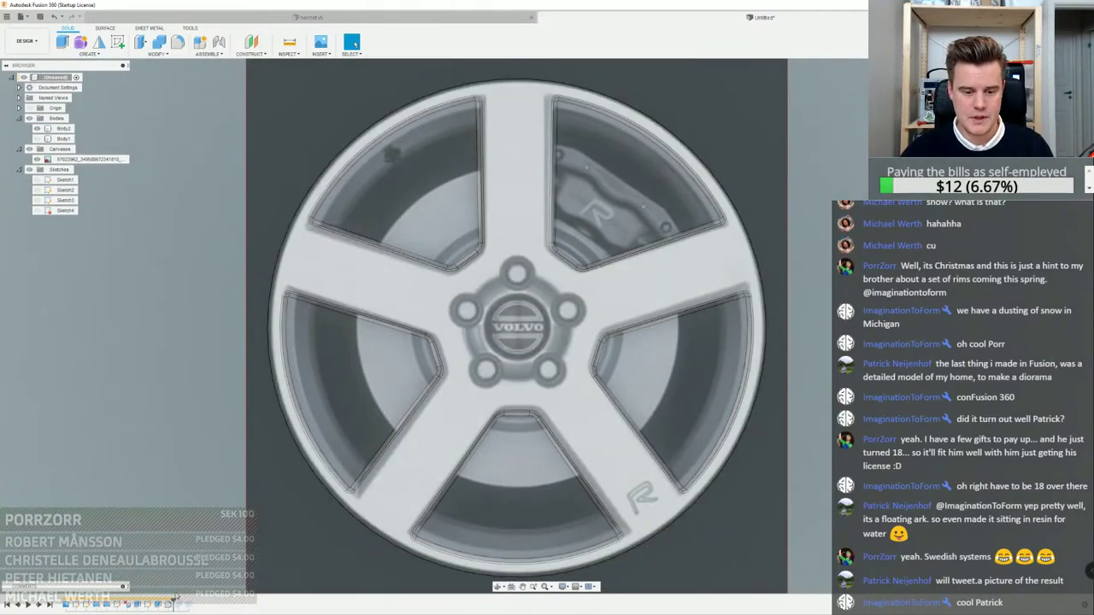
Start a new sketch on the flat front face of the wheel, viewed straight on over the photo's hub area
middle_click_drag(516, 410, 523, 360, "shift")
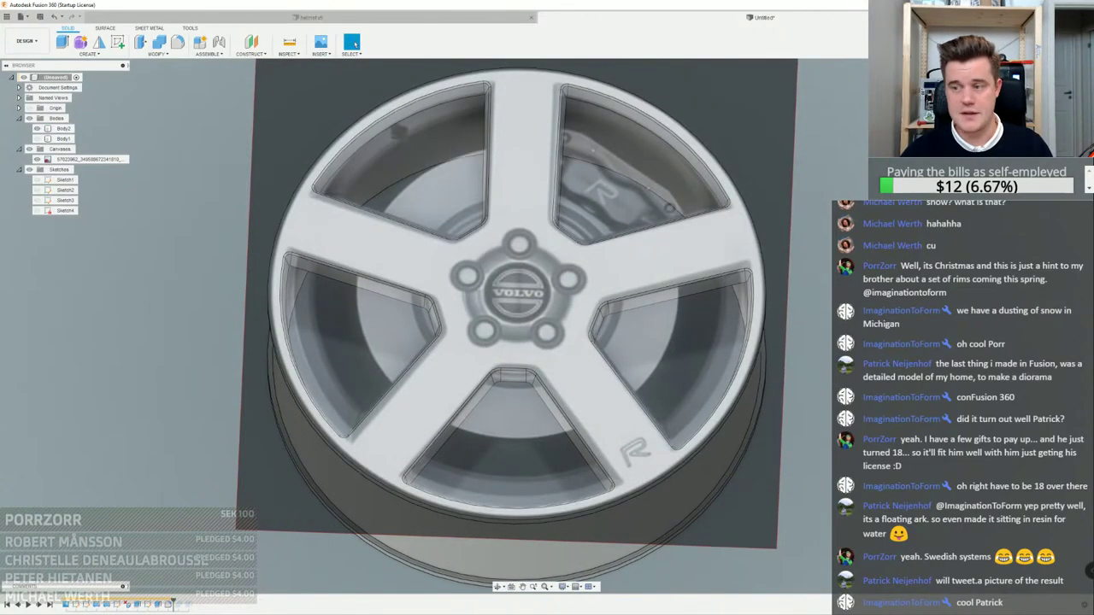
left_click(1054, 96)
scroll(569, 287, "up", 5)
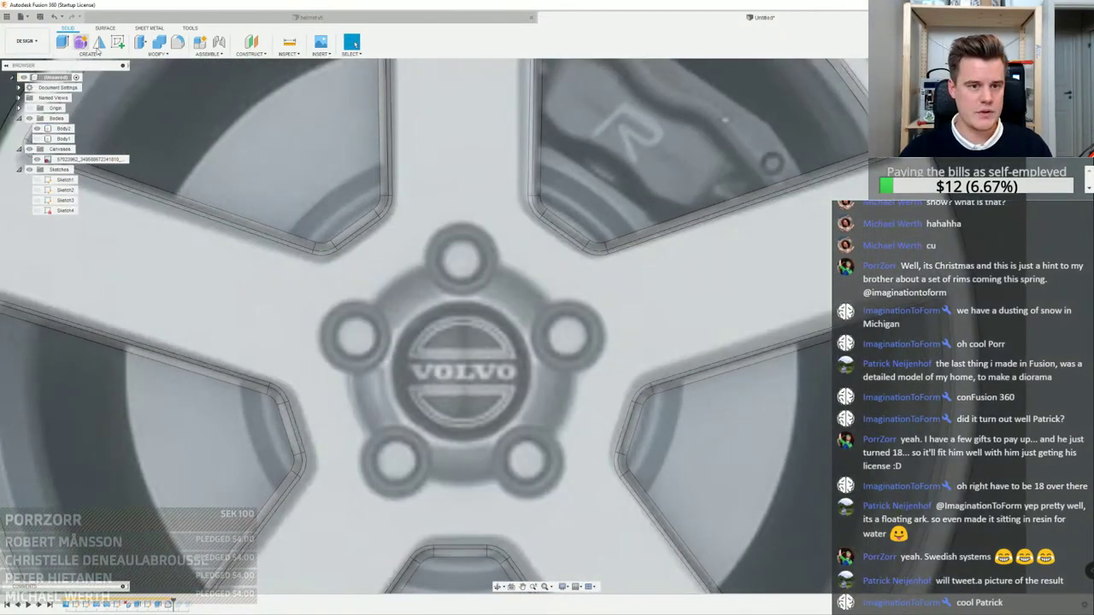
left_click(118, 43)
scroll(359, 176, "down", 3)
left_click(415, 176)
scroll(421, 209, "up", 4)
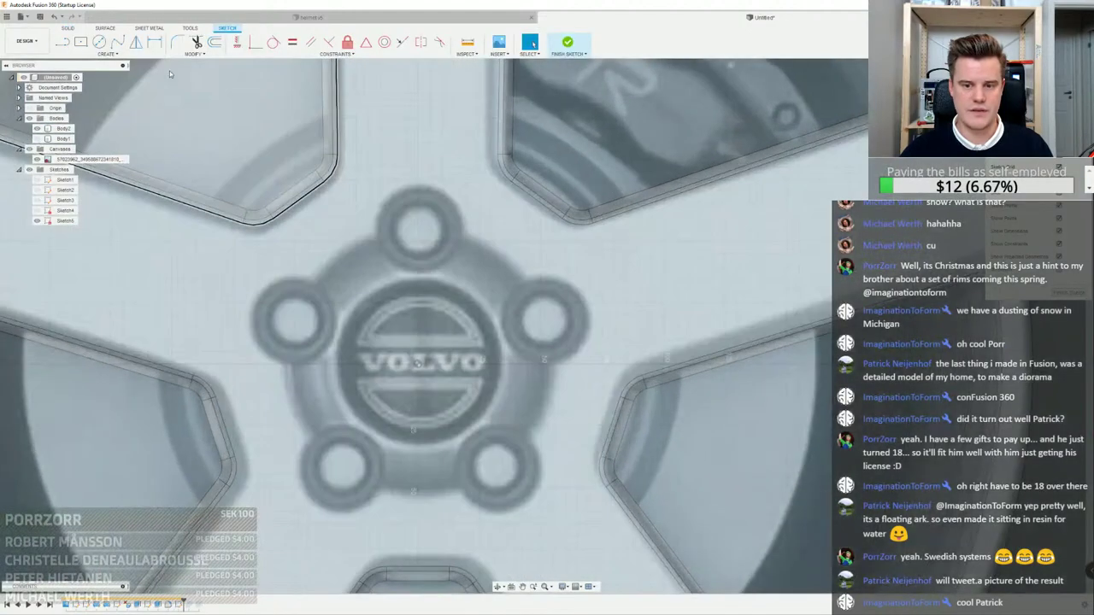
Draw a bolt circle centred on the wheel and passing through the lug-hole centres of the photo, and dimension its diameter
key("c")
left_click(418, 365)
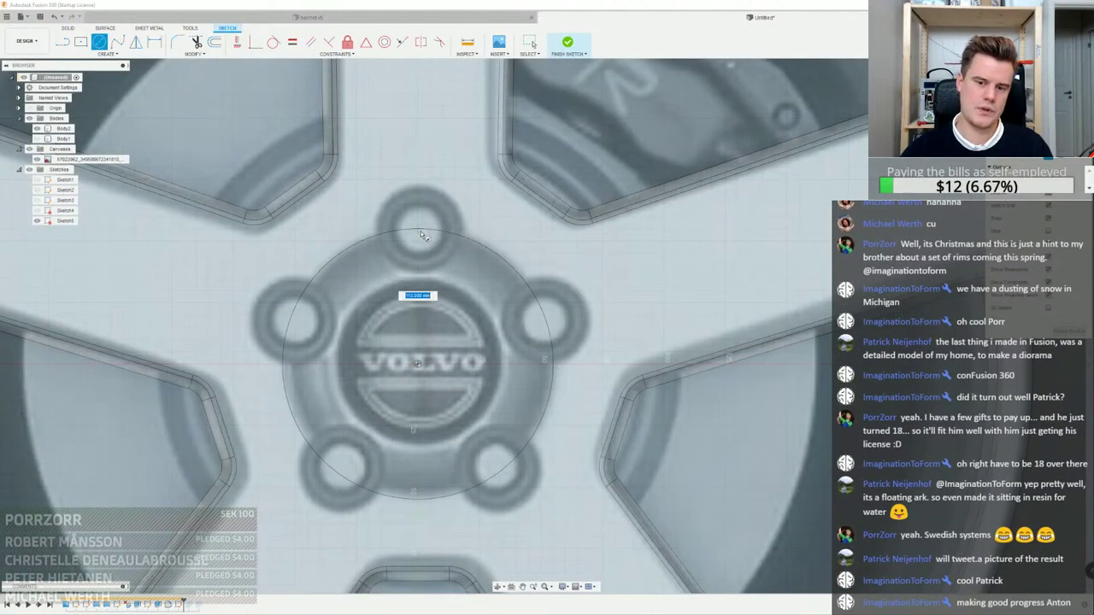
left_click(423, 231)
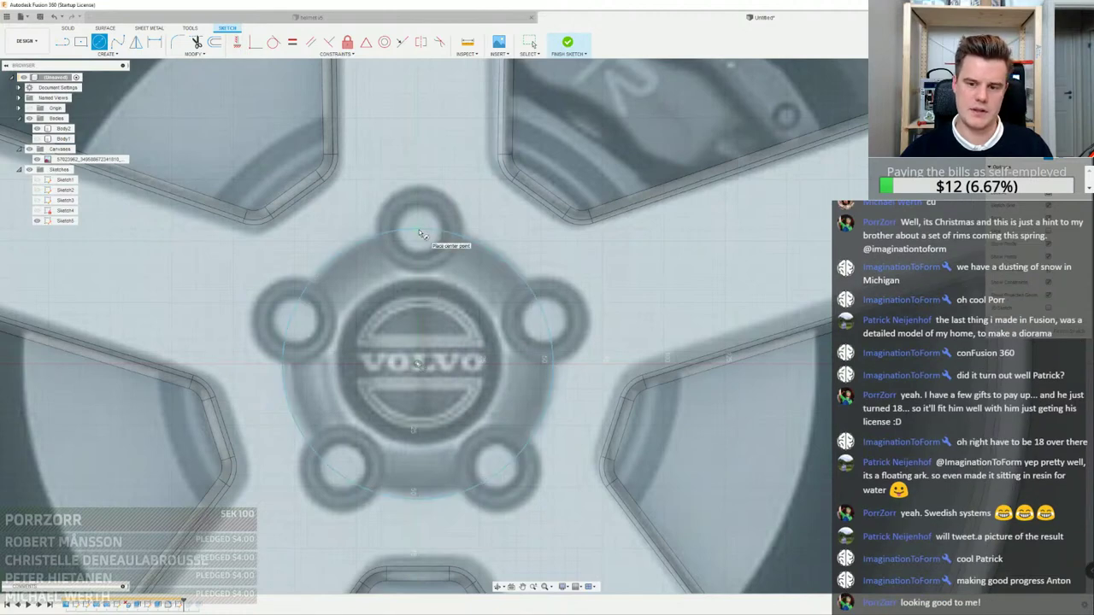
left_click(420, 222)
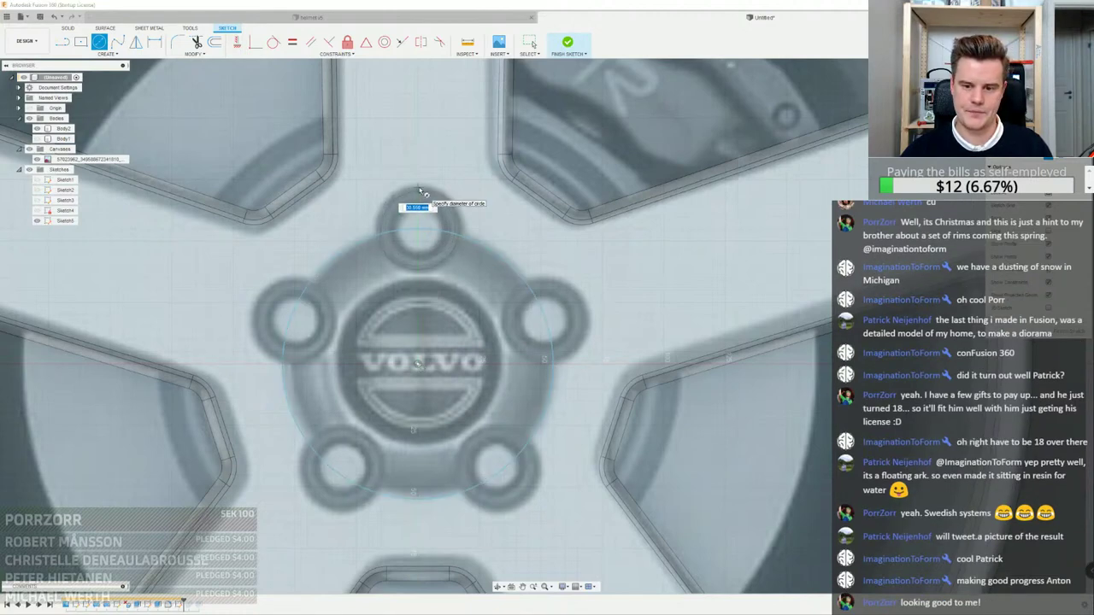
key("Escape")
key("d")
left_click(481, 245)
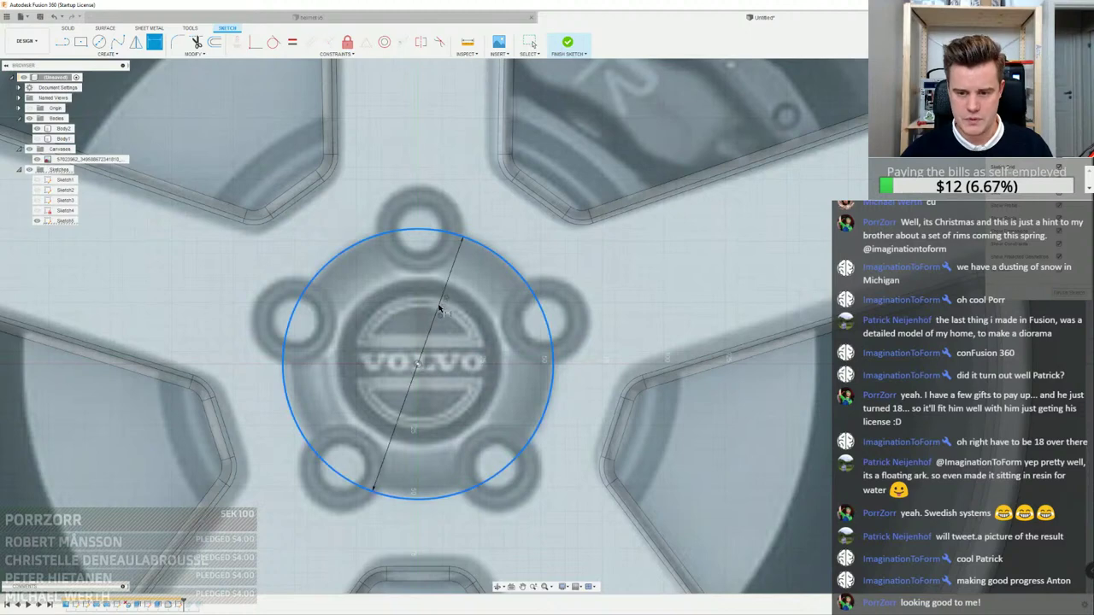
left_click(466, 321)
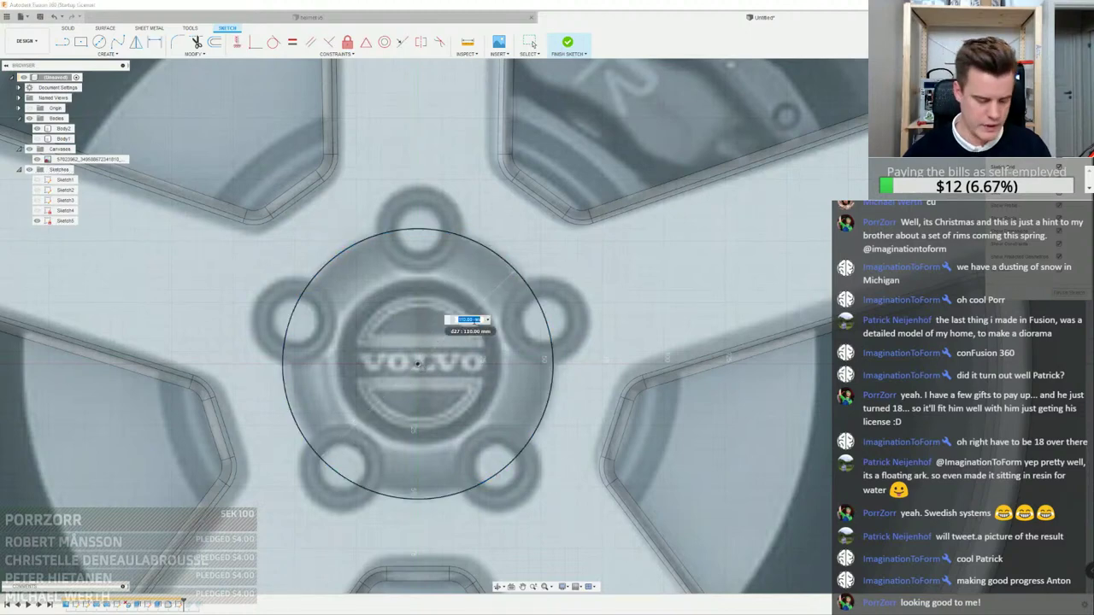
key("Return")
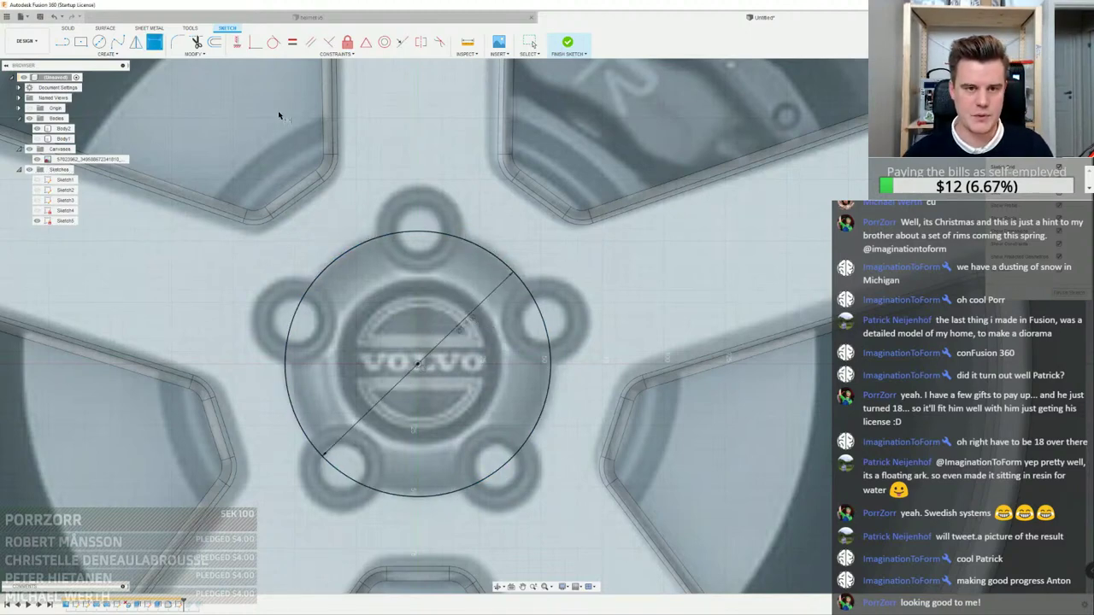
Draw a circle centred on the uppermost point of the bolt circle, matching the outer edge of the photo's top lug-hole recess
left_click(100, 42)
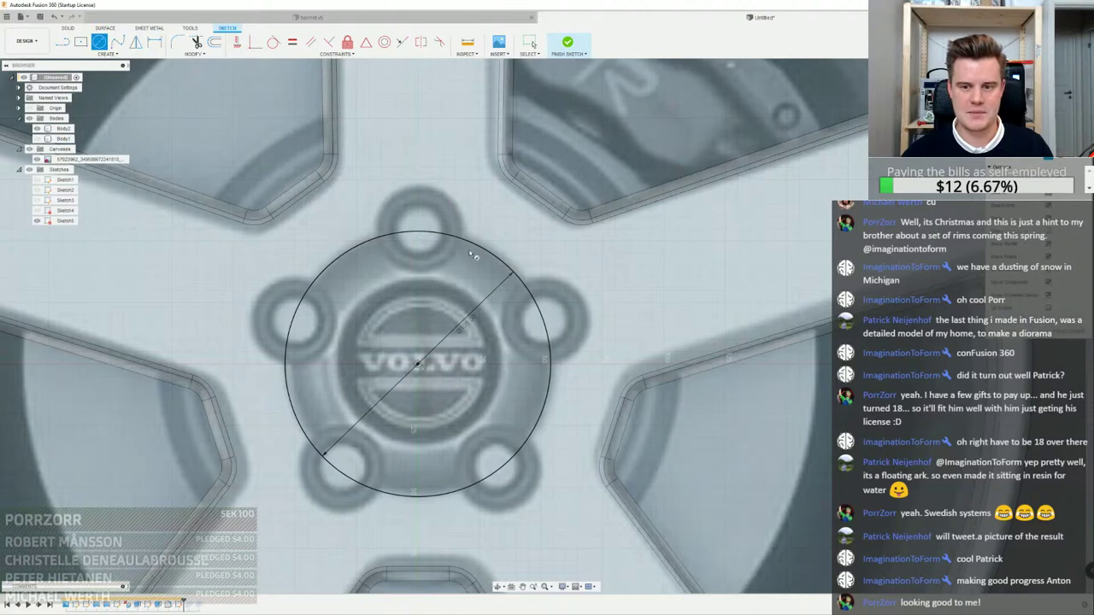
left_click(421, 236)
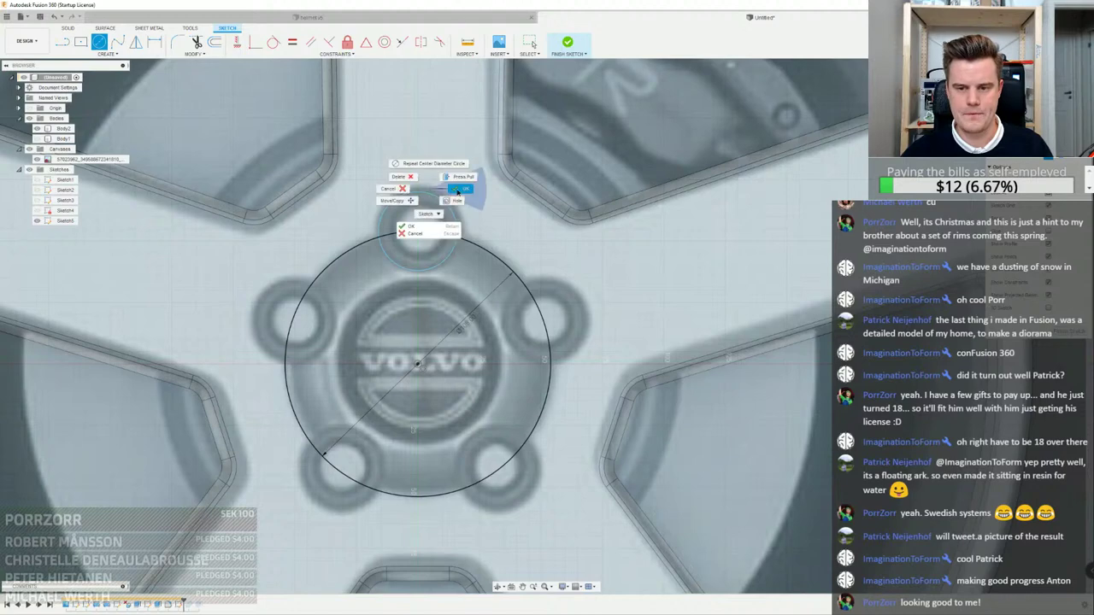
left_click(419, 193)
key("Escape")
Create a circular pattern of the lug-recess circle around the wheel centre with a quantity of 5
left_click(106, 53)
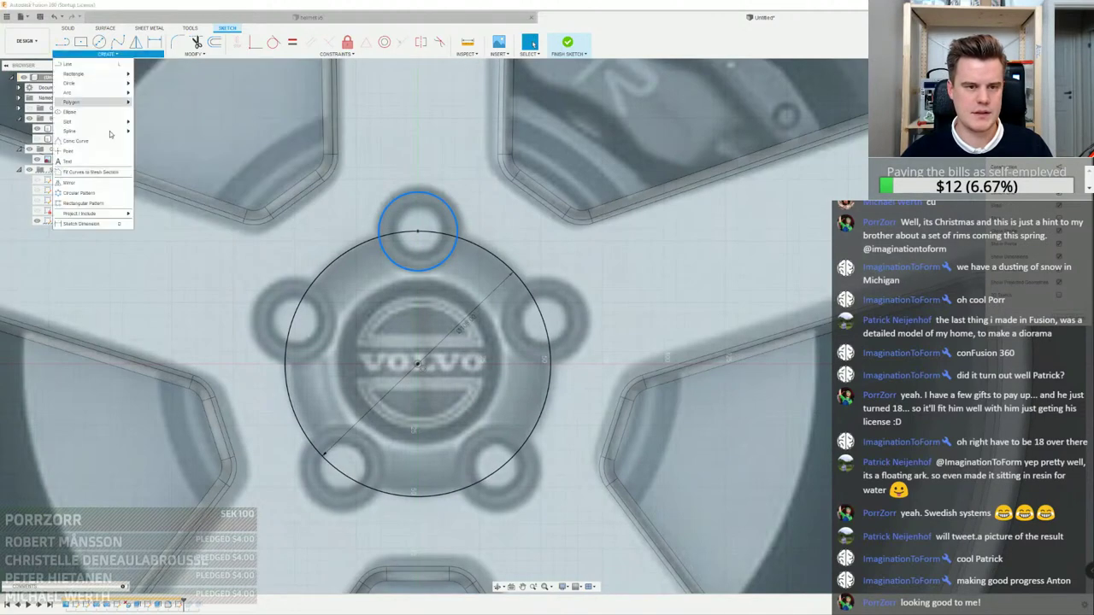
left_click(97, 202)
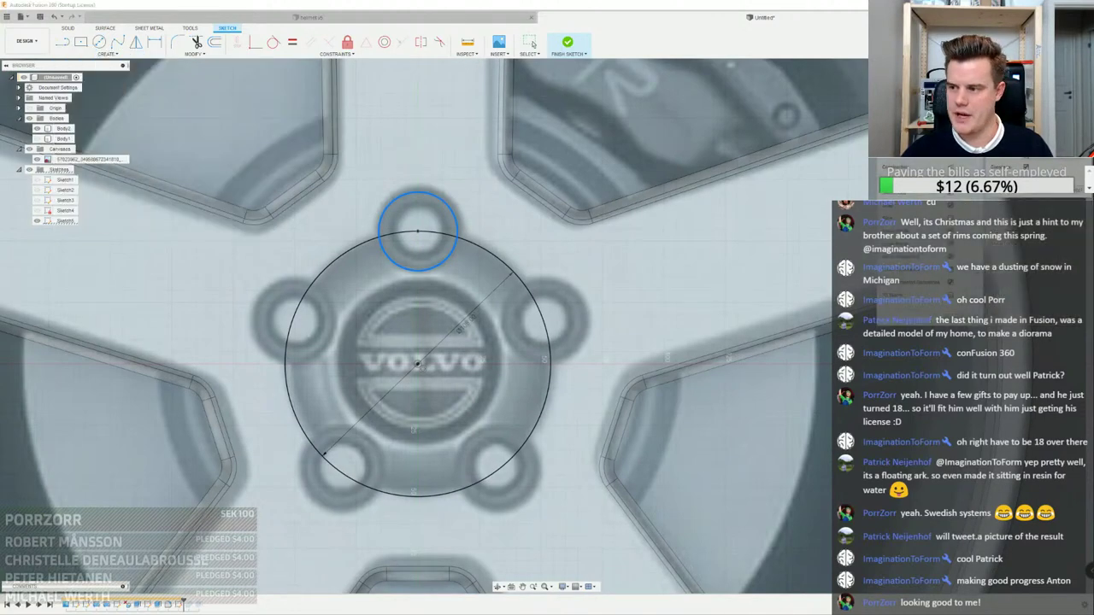
left_click(418, 363)
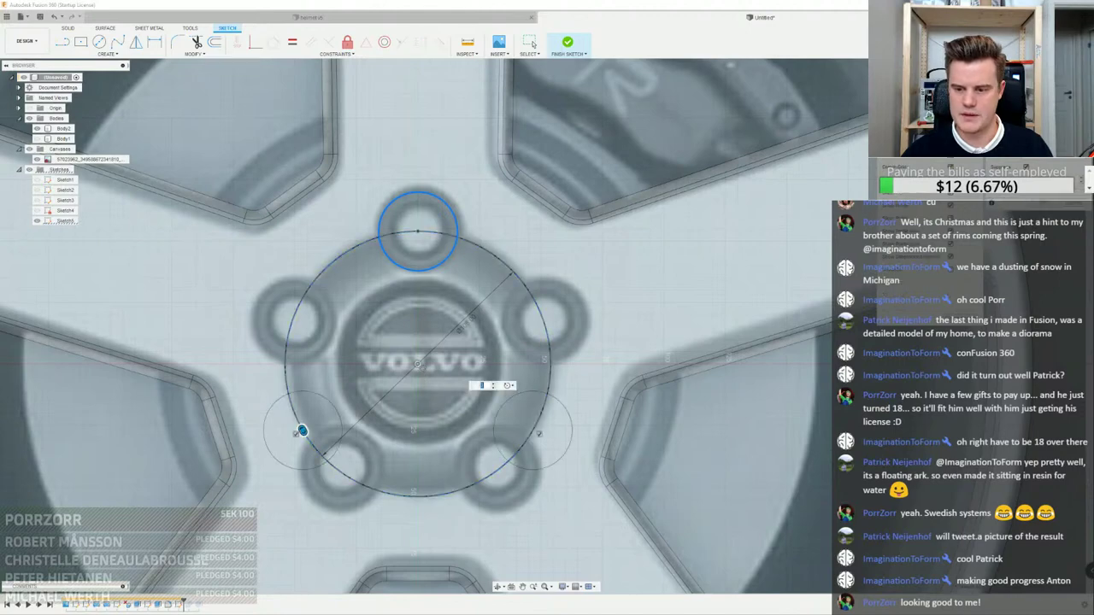
left_click(1082, 180)
type("5")
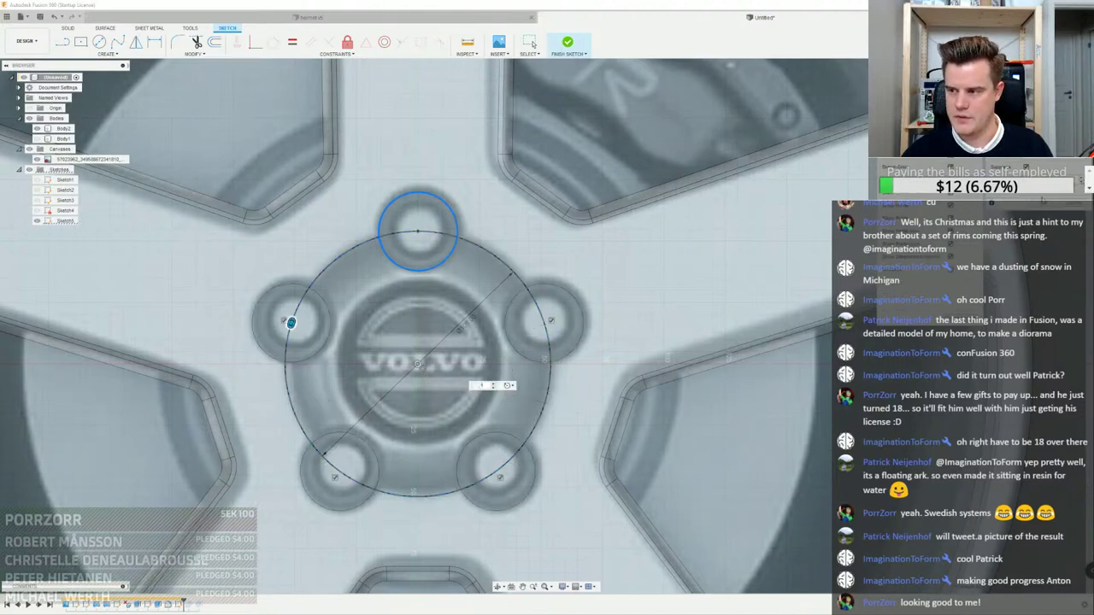
key("Return")
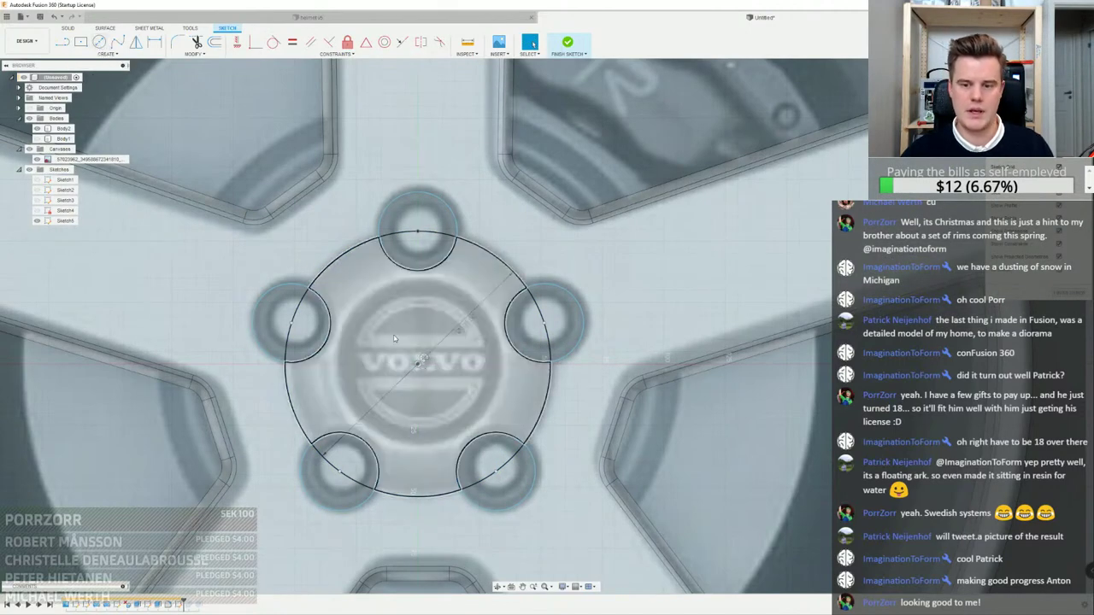
Select the sketch profiles inside the bolt circle and all five lug circles so they form the complete hub recess shape
left_click(275, 320)
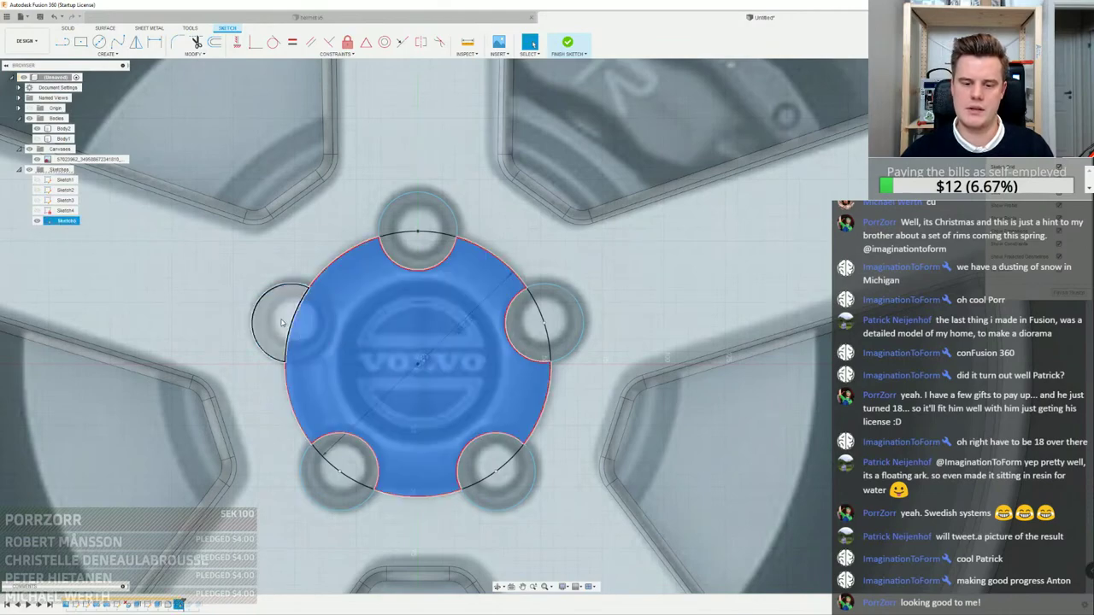
left_click(415, 264)
middle_click_drag(415, 277, 417, 246, "shift")
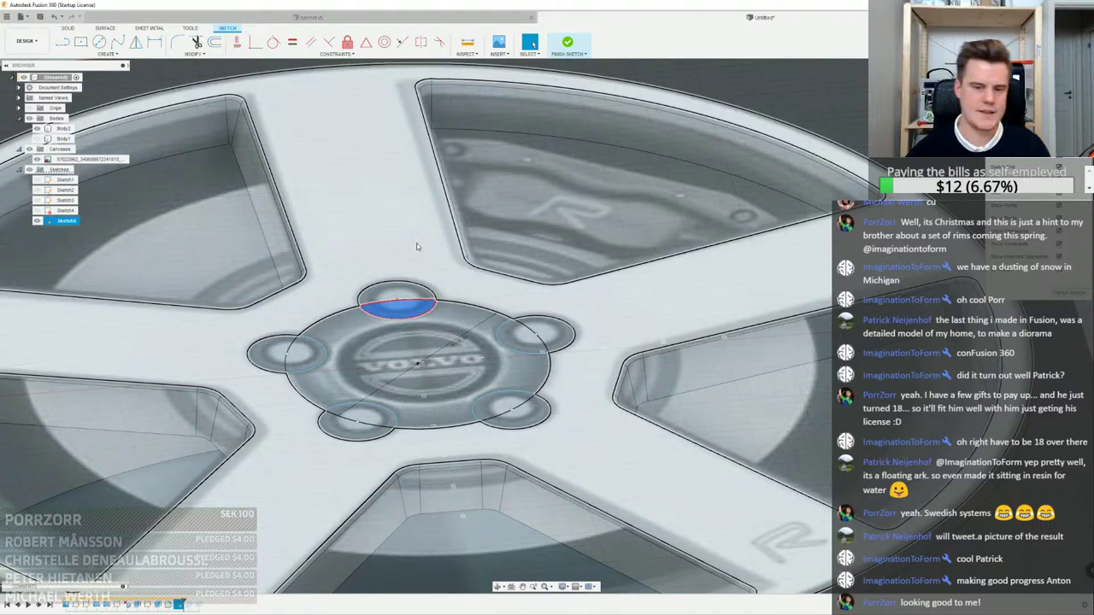
scroll(430, 294, "up", 4)
scroll(388, 281, "down", 3)
middle_click_drag(388, 281, 394, 351, "shift")
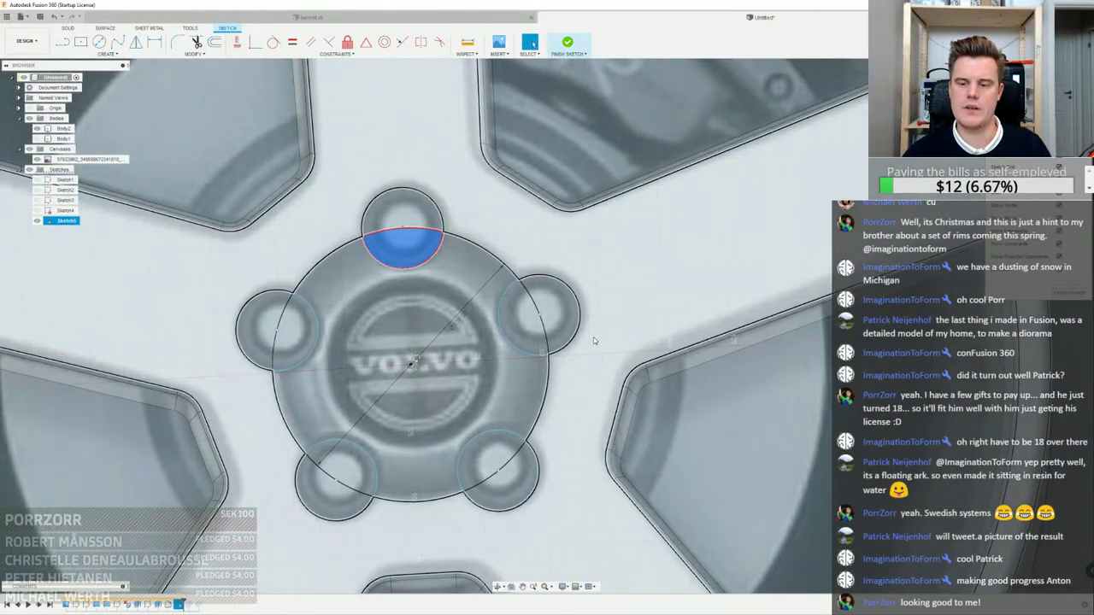
left_click(534, 310)
left_click(393, 215, "shift")
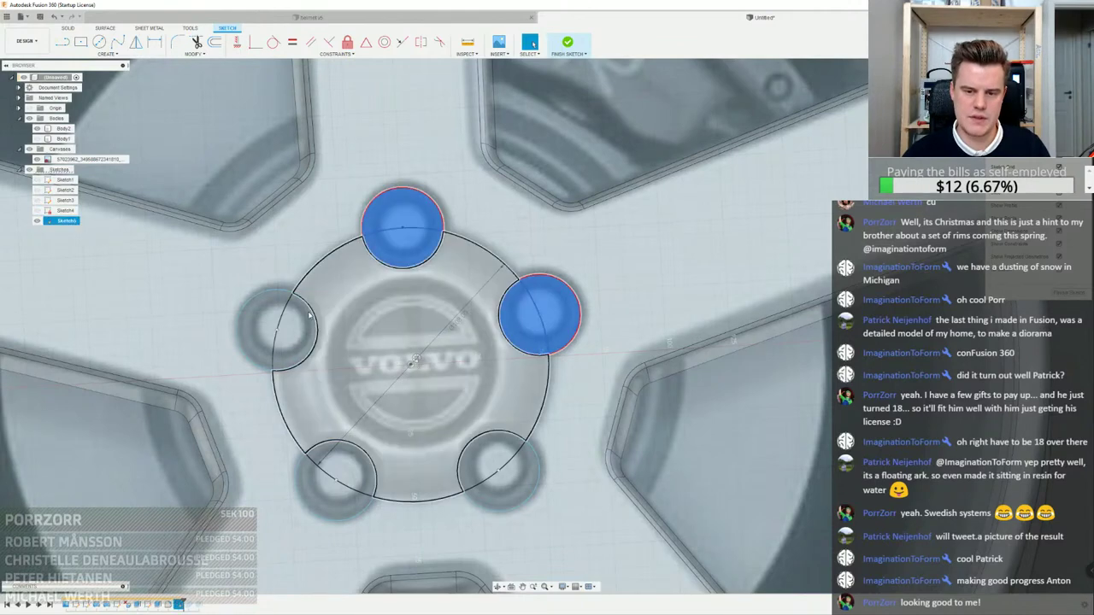
left_click(286, 325, "shift")
left_click(337, 475, "shift")
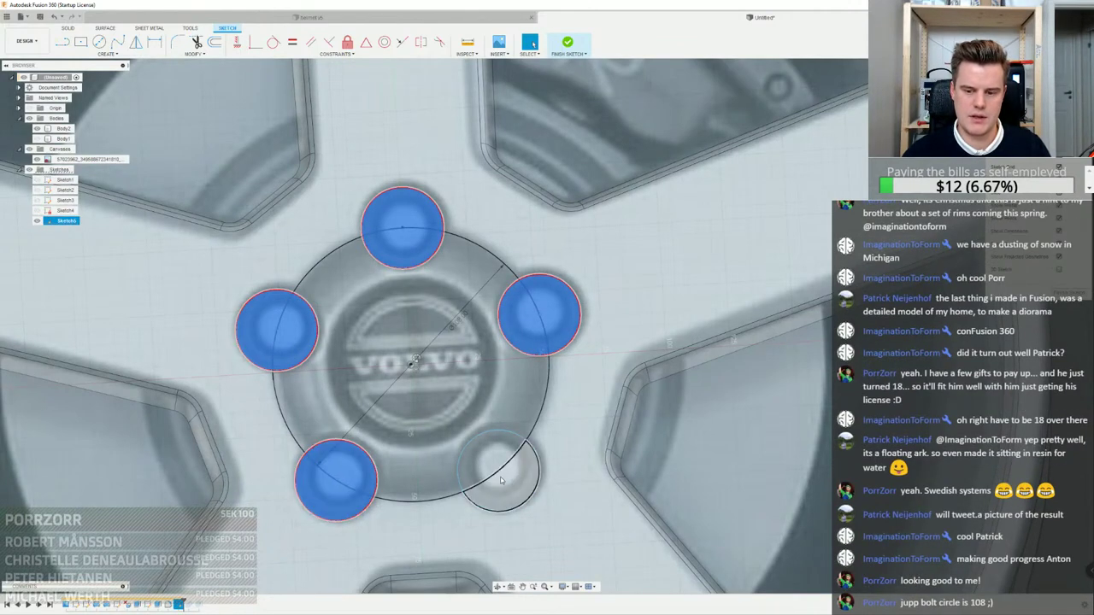
left_click(502, 480, "shift")
middle_click_drag(451, 353, 462, 306, "shift")
left_click(459, 350, "shift")
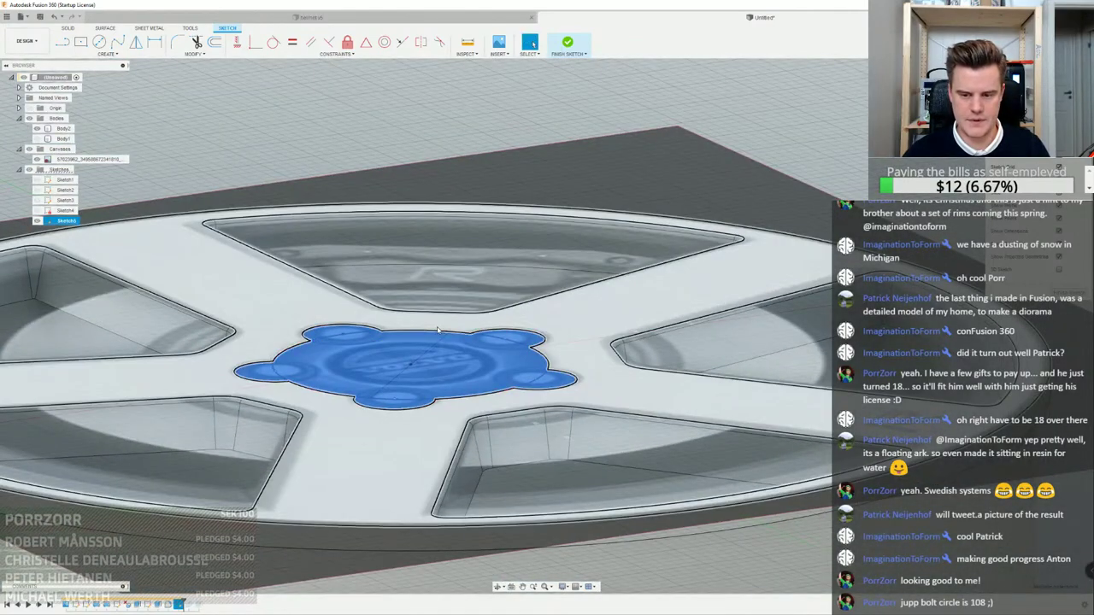
Extrude-cut the selected hub profiles down into the wheel's front face and hide the reference photo canvas
key("e")
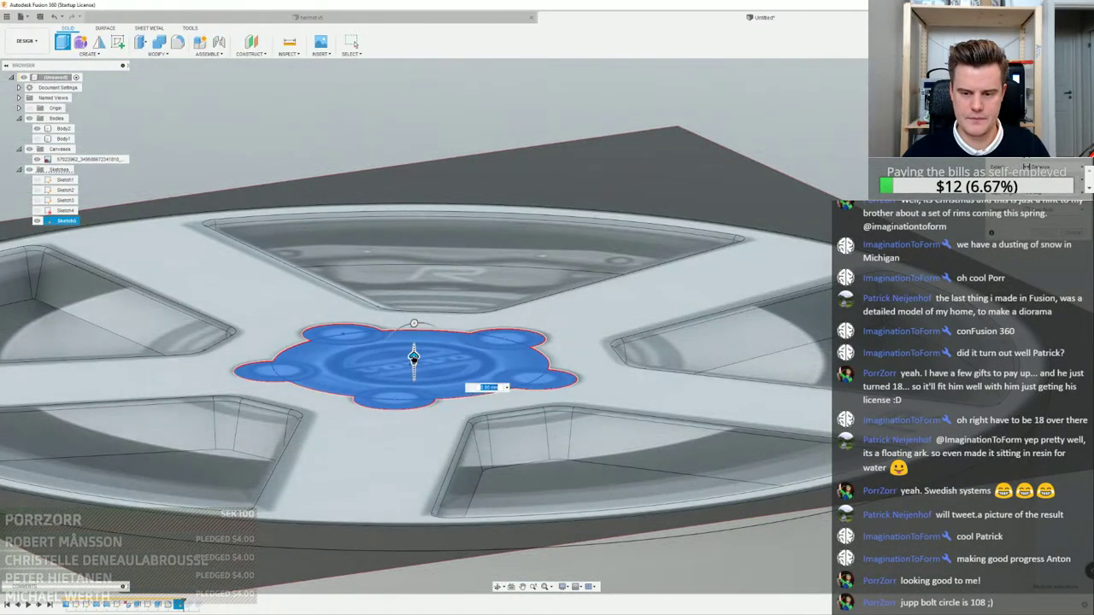
left_click_drag(414, 362, 413, 395)
middle_click_drag(413, 395, 459, 314, "shift")
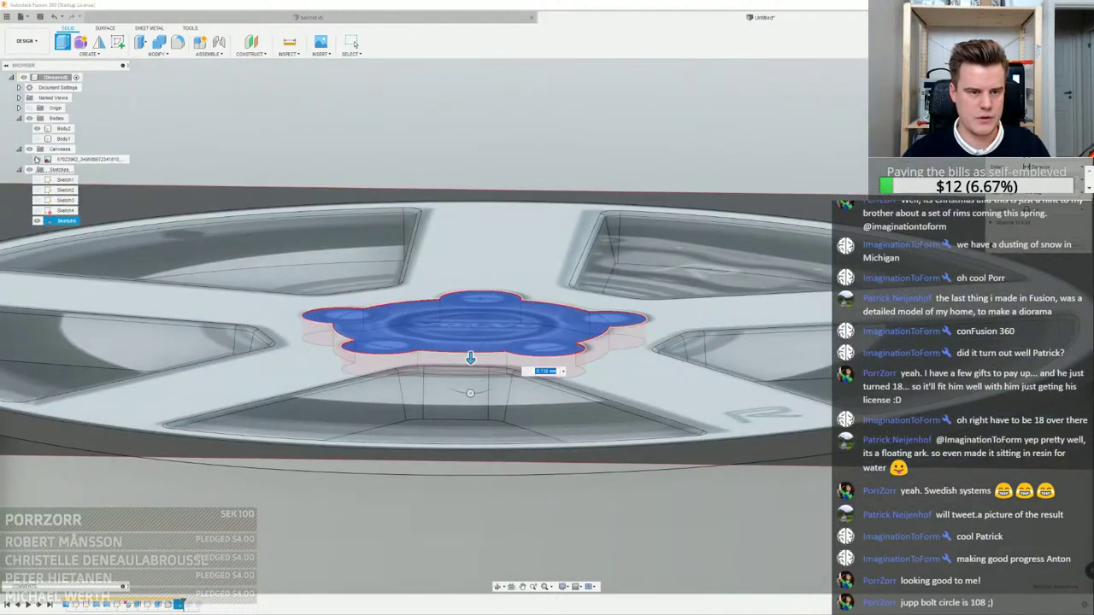
middle_click_drag(469, 357, 444, 340, "shift")
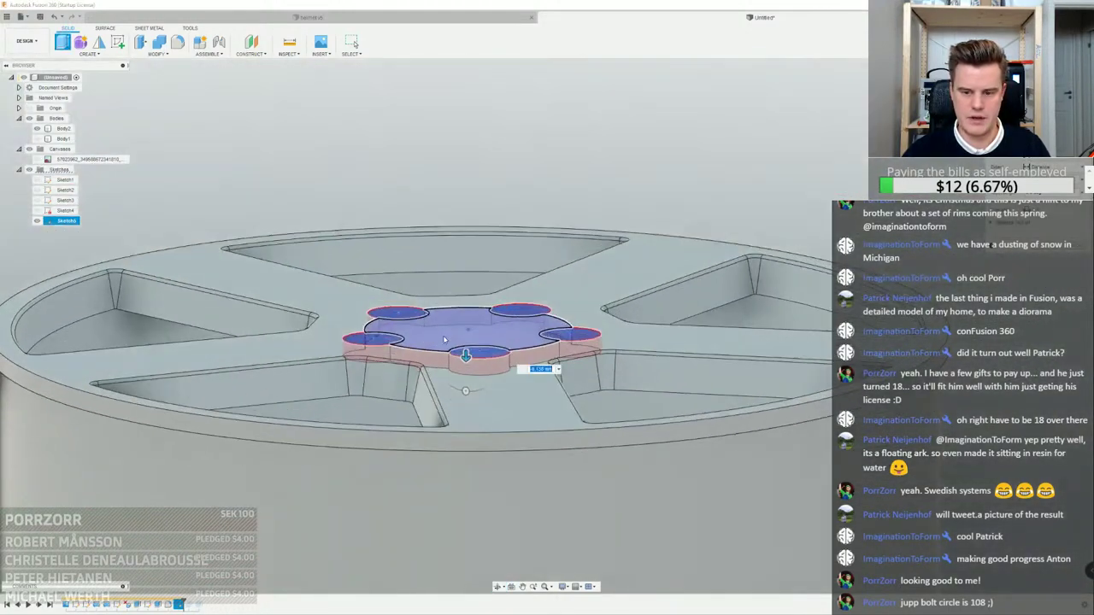
left_click_drag(465, 354, 465, 361)
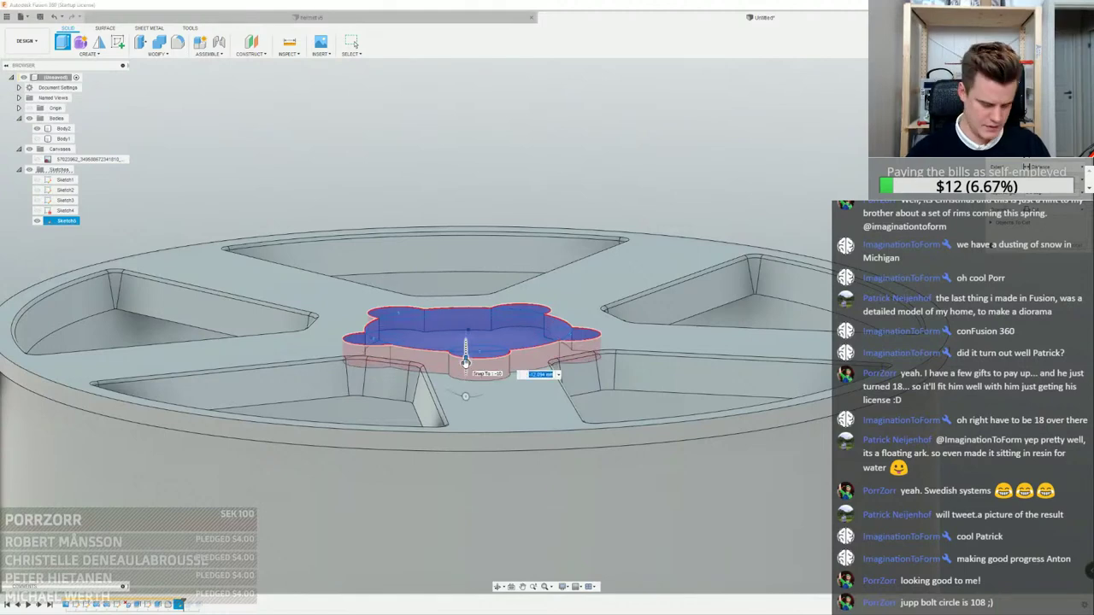
key("Return")
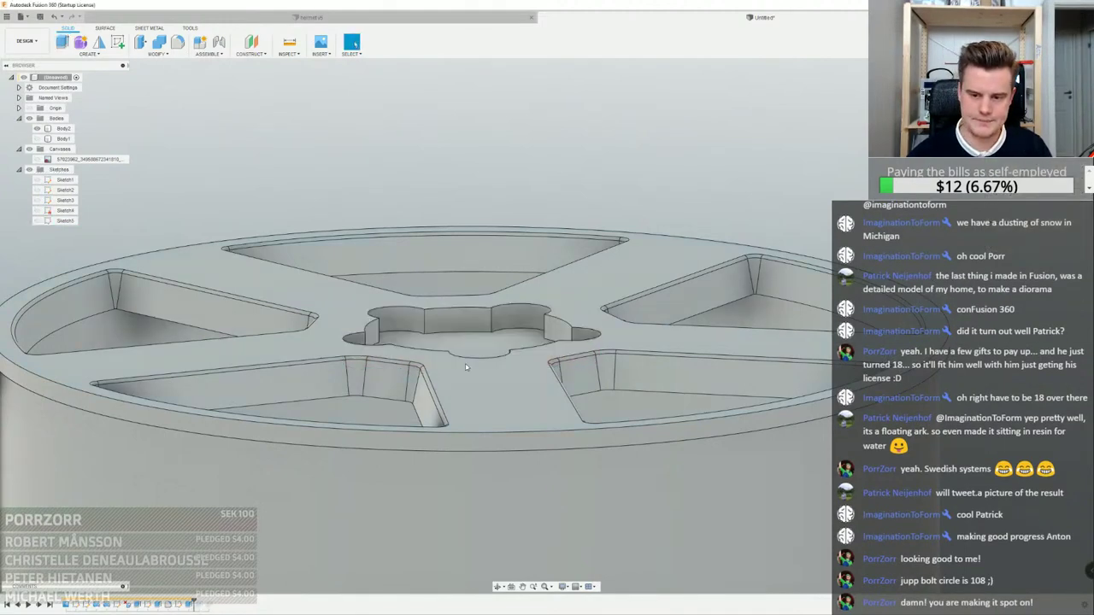
Select the arc edges between the lug recesses where the hub recess walls meet its floor
scroll(459, 330, "up", 4)
left_click(458, 332)
middle_click_drag(453, 335, 446, 397, "shift")
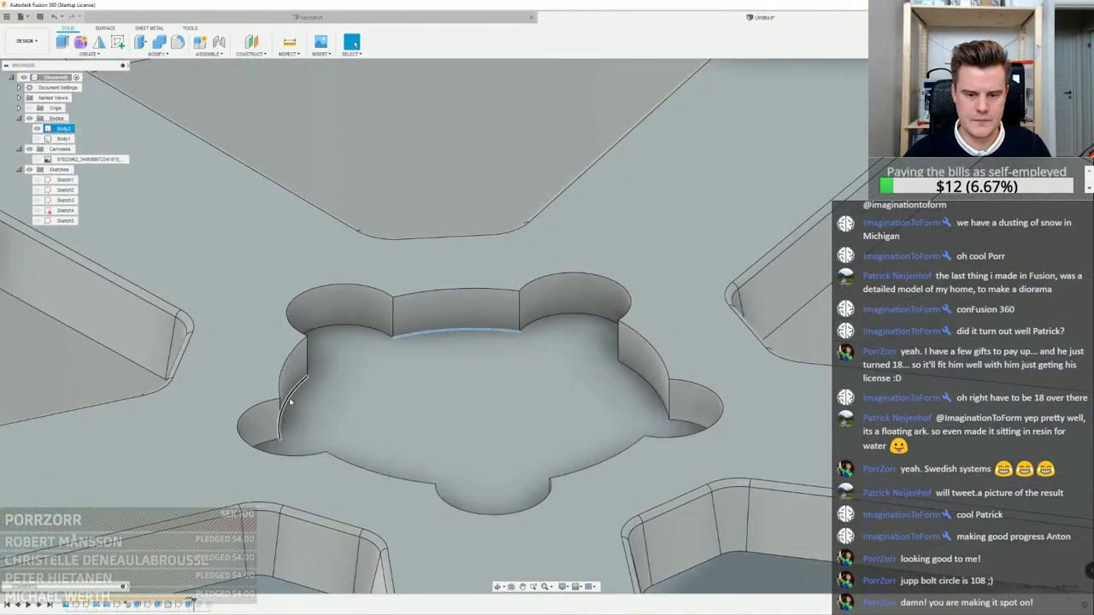
left_click(290, 402, "ctrl")
left_click(651, 387, "ctrl")
scroll(624, 392, "down", 3)
middle_click_drag(625, 393, 803, 487, "shift")
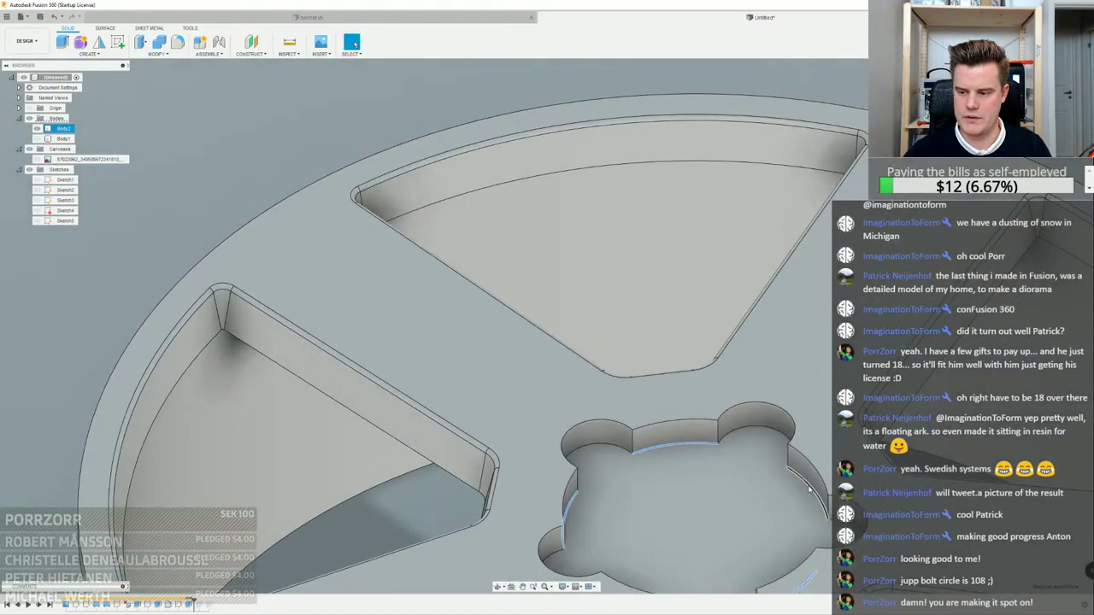
Apply a fillet with a radius of about 15.3 mm to the selected floor edges and check its shape in the hub recess
right_click(809, 488)
left_click(802, 529)
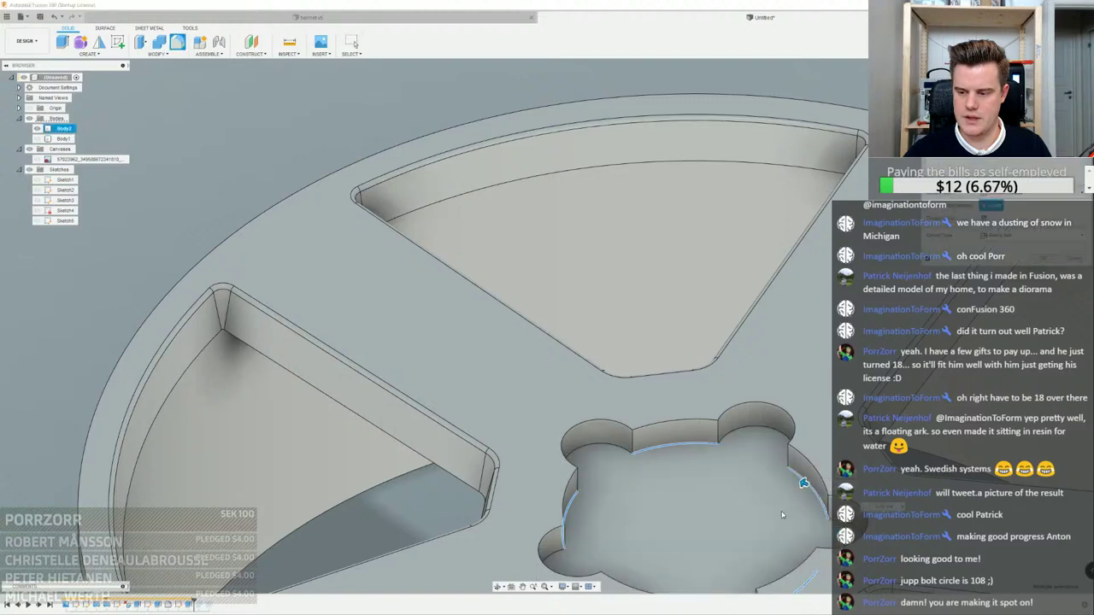
left_click(792, 479)
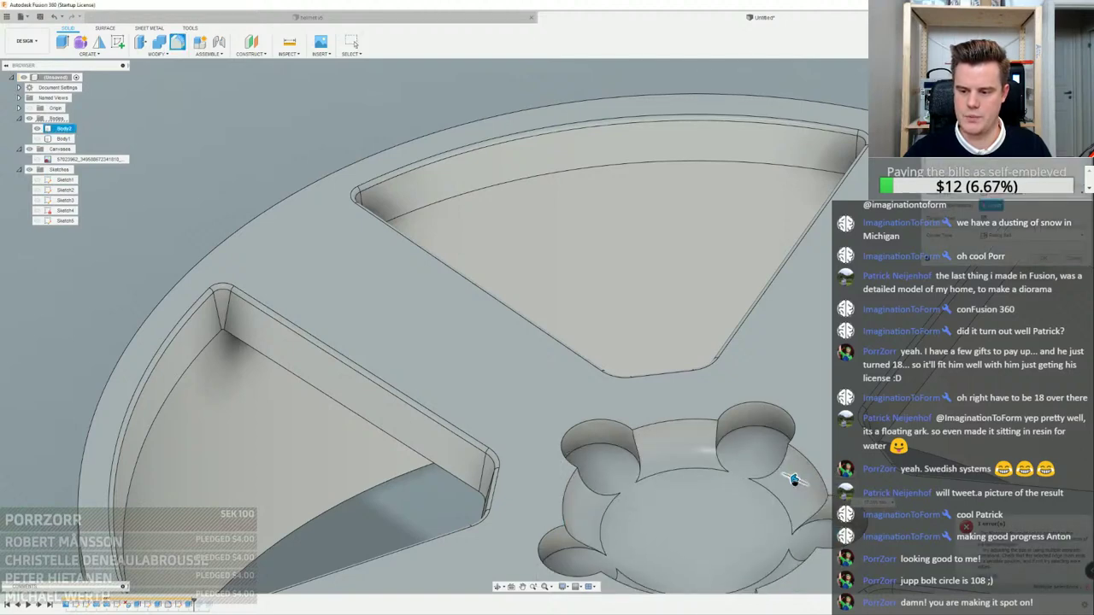
scroll(788, 477, "down", 4)
middle_click_drag(769, 472, 593, 432)
key("Escape")
scroll(600, 385, "up", 3)
middle_click_drag(485, 390, 488, 388, "shift")
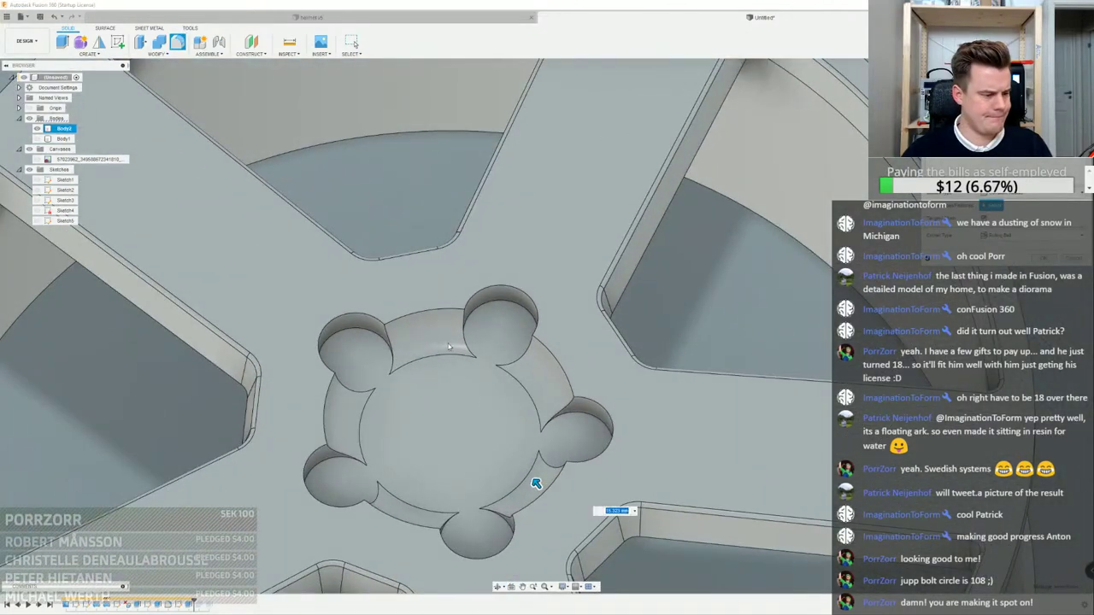
middle_click_drag(448, 346, 476, 325, "shift")
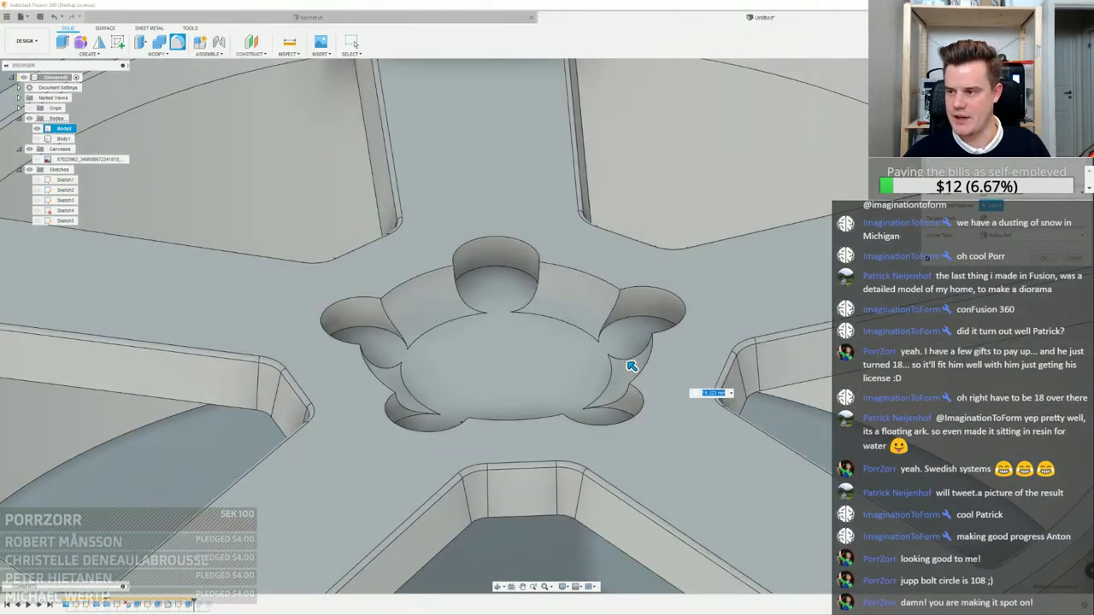
Add a second radius set to the fillet and select the ten vertical edges where the lug recesses meet the hub recess walls
left_click_drag(656, 124, 617, 126)
left_click(580, 184)
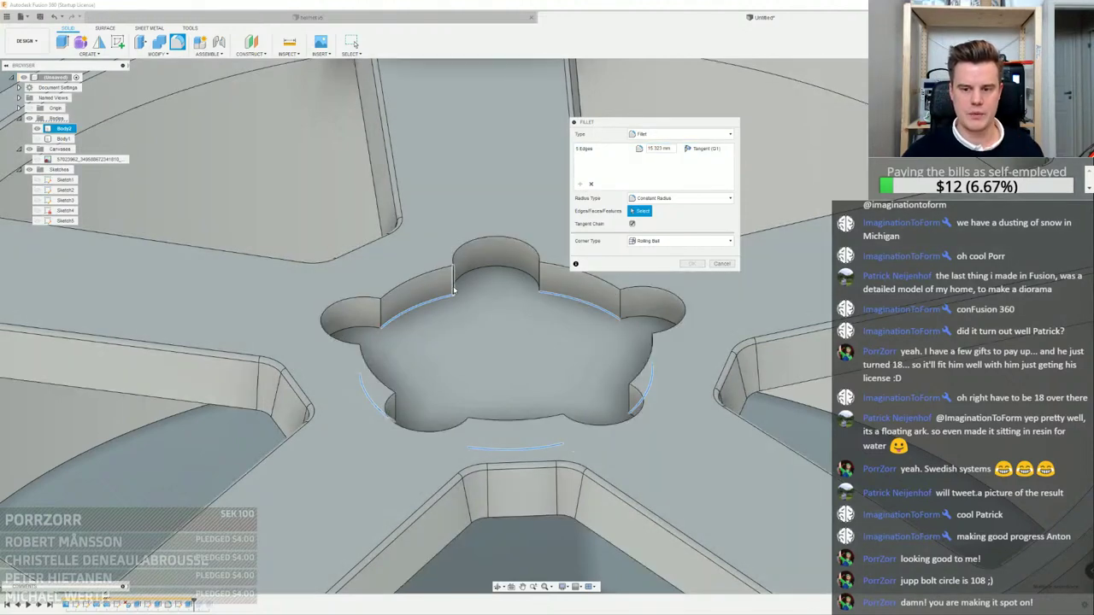
left_click(451, 288)
left_click(452, 287)
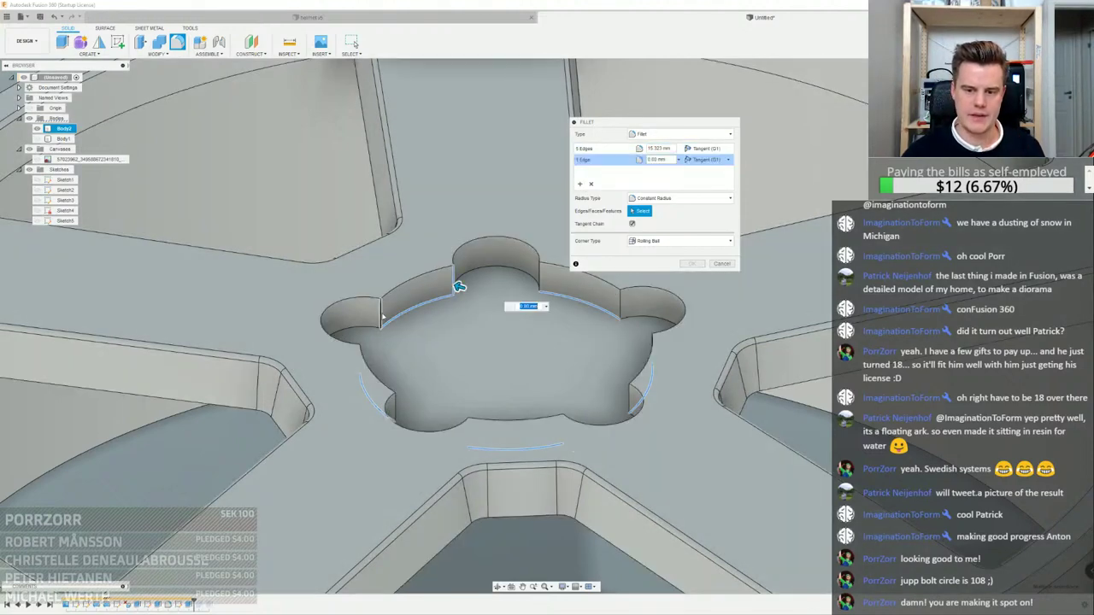
left_click(539, 279)
left_click(618, 306)
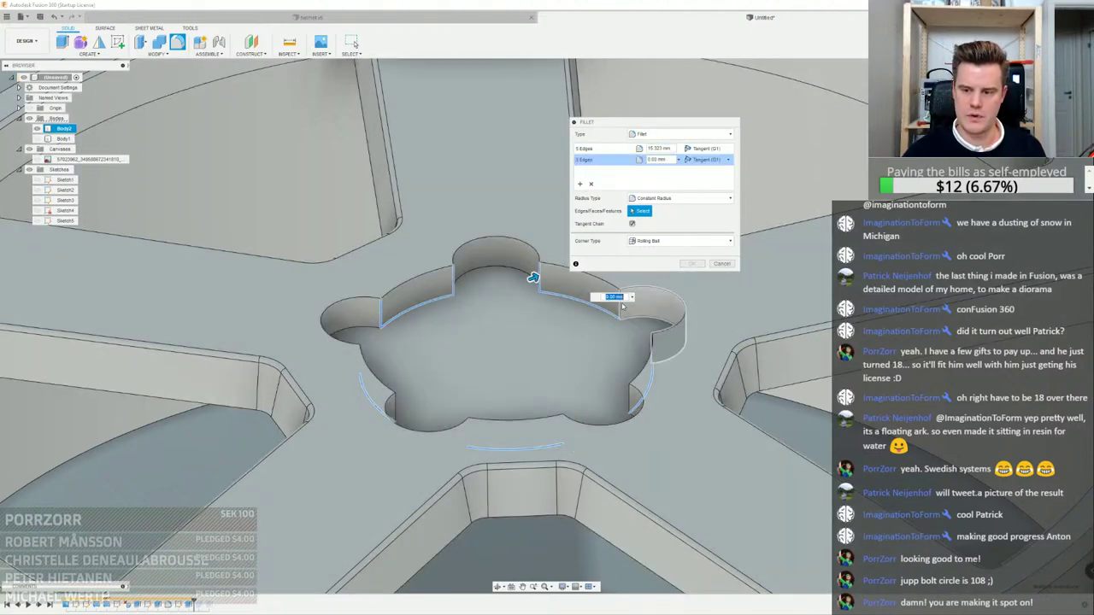
left_click(380, 315)
middle_click_drag(372, 320, 256, 322, "shift")
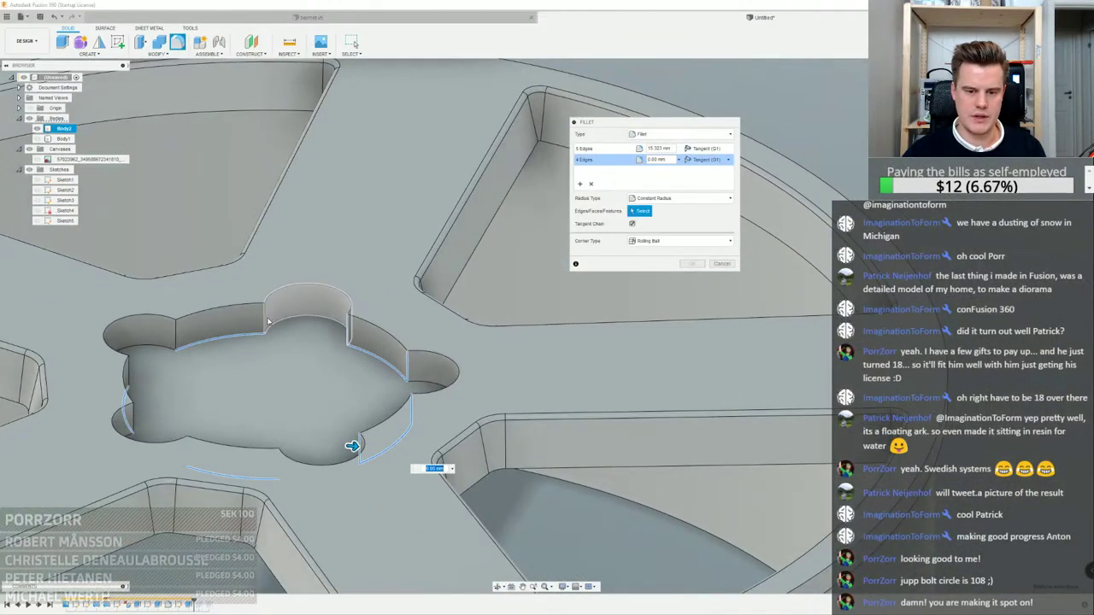
left_click(175, 332)
scroll(439, 315, "down", 2)
middle_click_drag(440, 314, 83, 336, "shift")
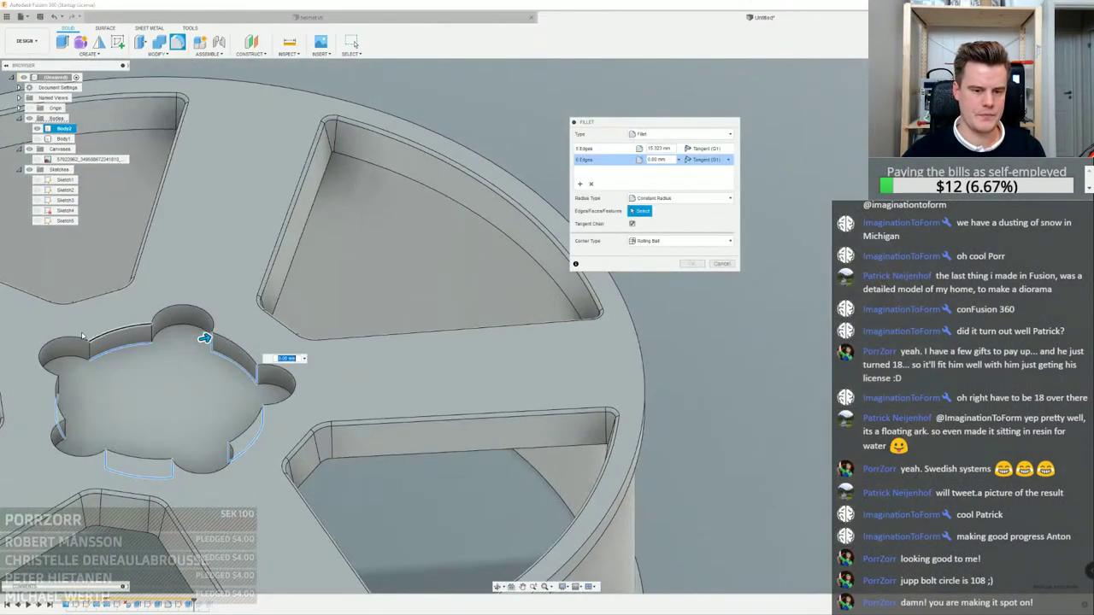
left_click(90, 350)
left_click(152, 336)
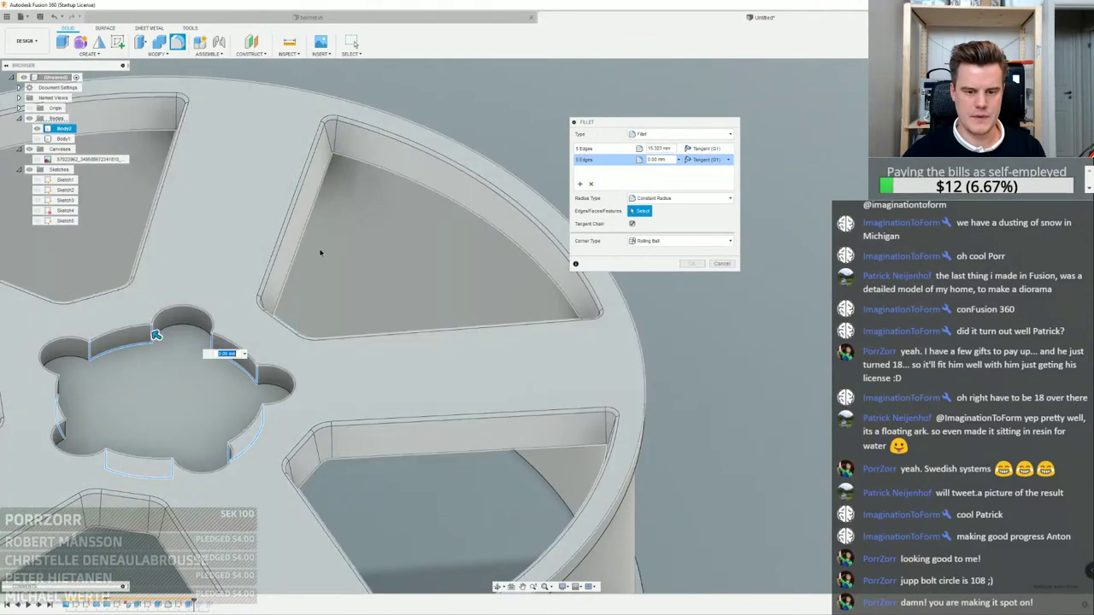
middle_click_drag(428, 248, 196, 224, "shift")
scroll(209, 205, "up", 3)
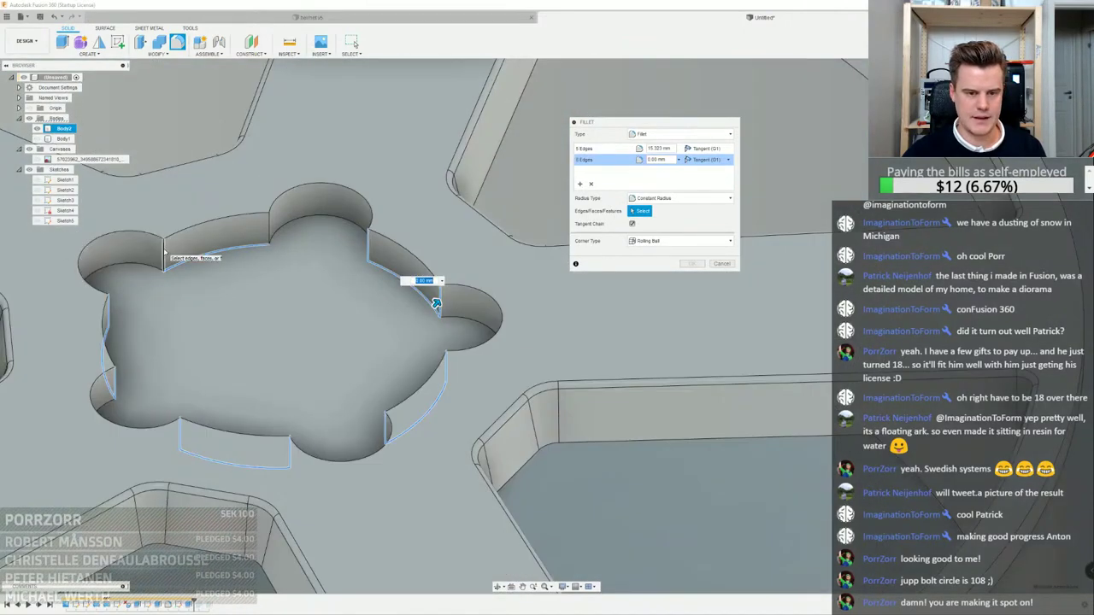
left_click(165, 250)
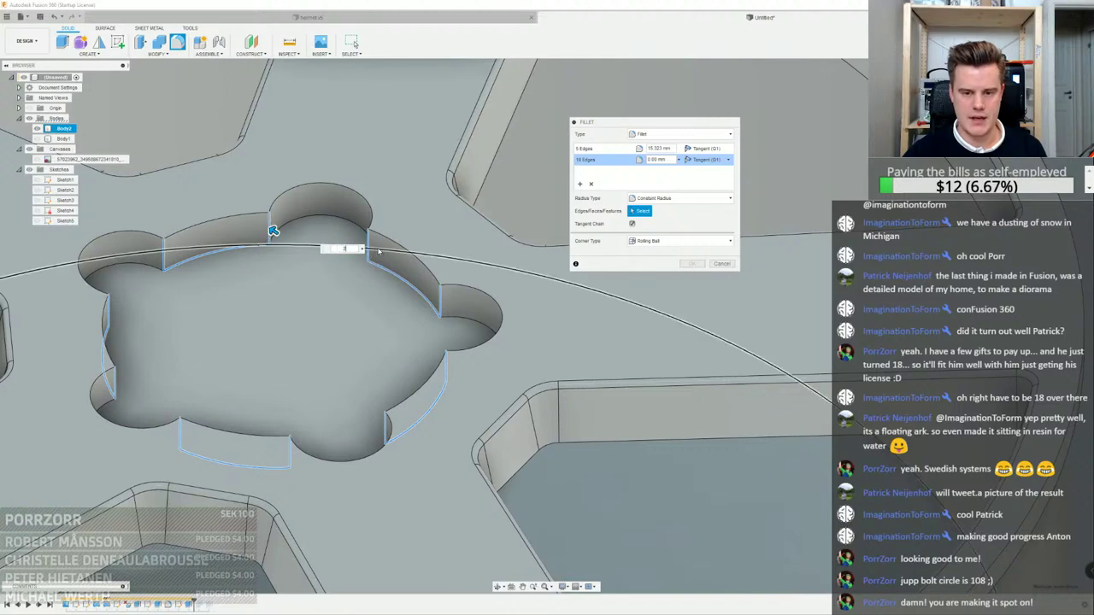
Try radii of 2 mm and 4 mm on the vertical edges, and remove that edge set from the fillet
type("2")
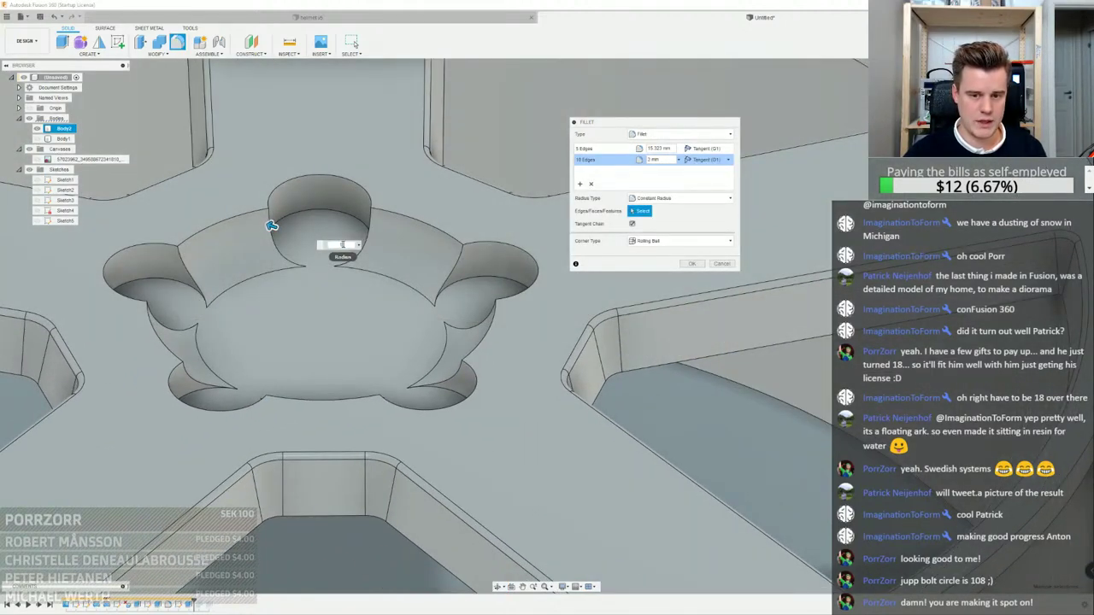
type("4")
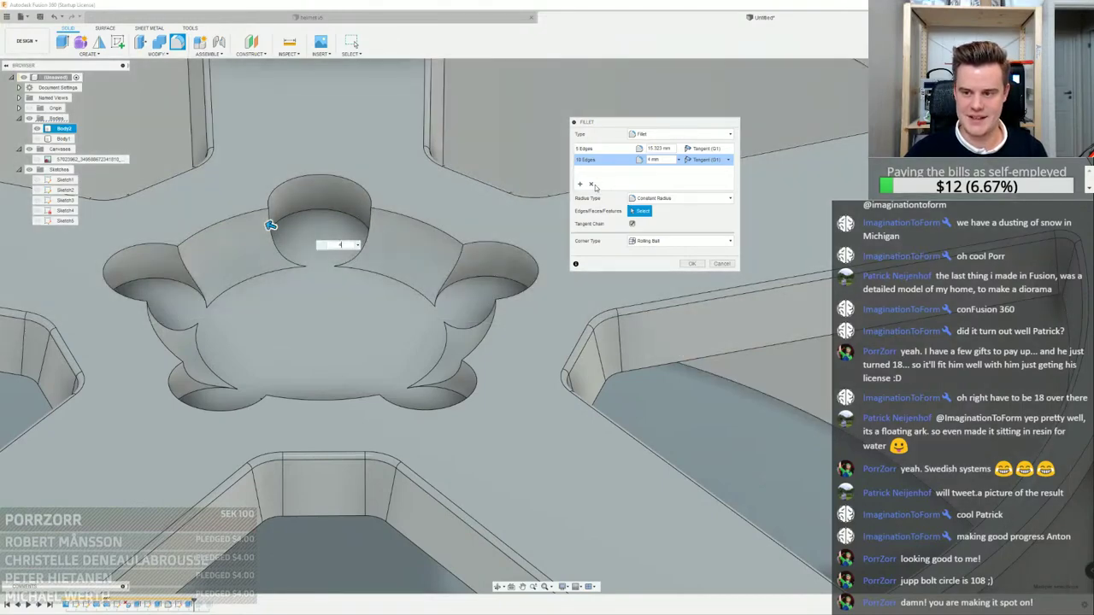
left_click(592, 184)
Add the five upper arc edges of the hub recess walls between the lug recesses to the fillet
middle_click_drag(453, 359, 394, 278, "shift")
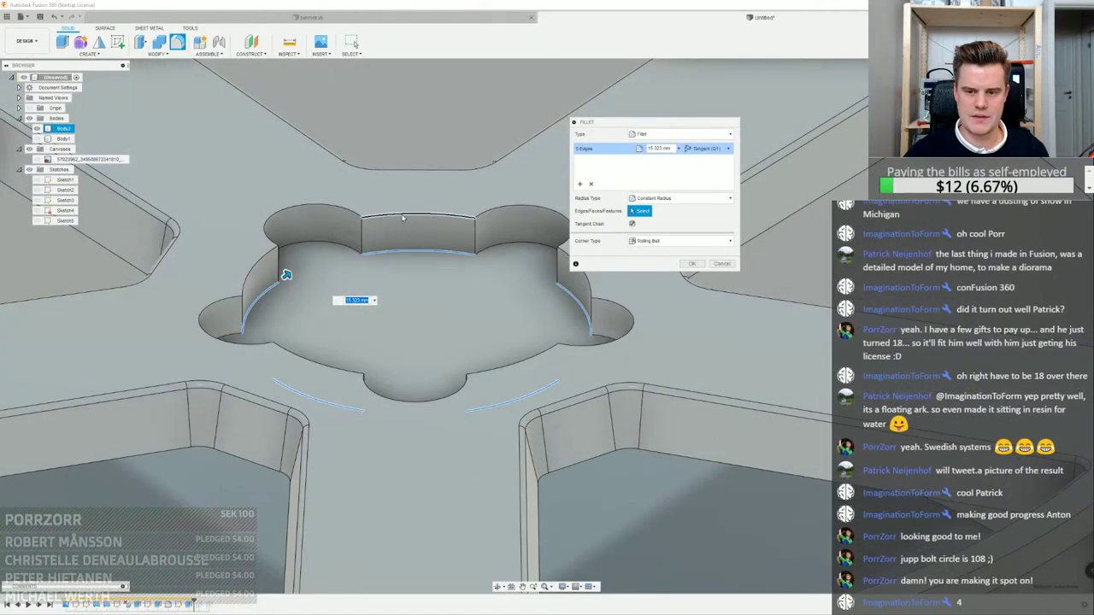
left_click(403, 218)
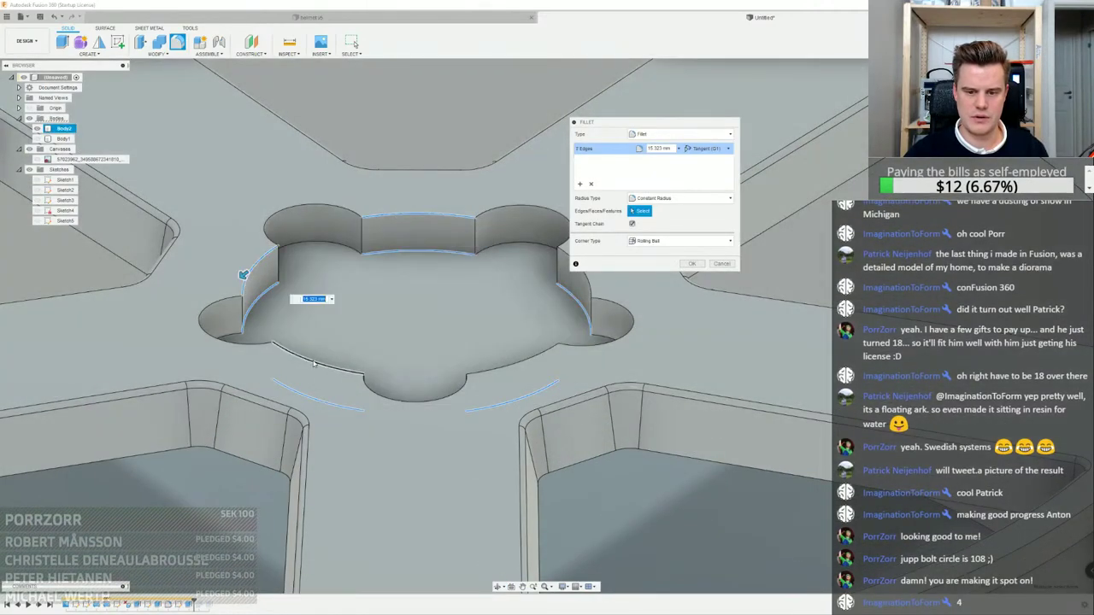
left_click(313, 364)
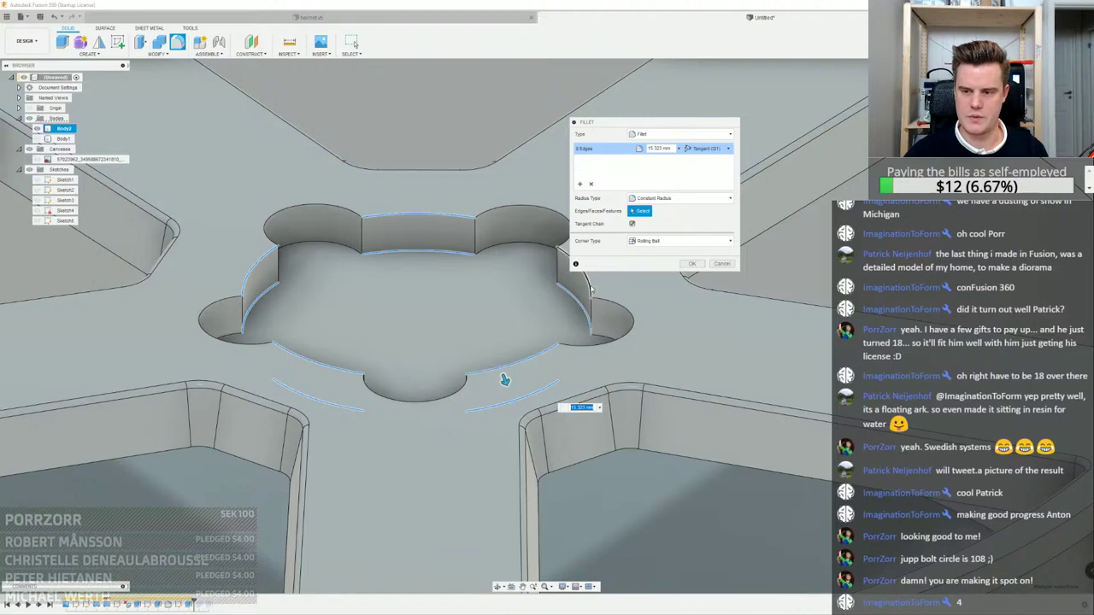
left_click(590, 289)
middle_click_drag(417, 201, 429, 282, "shift")
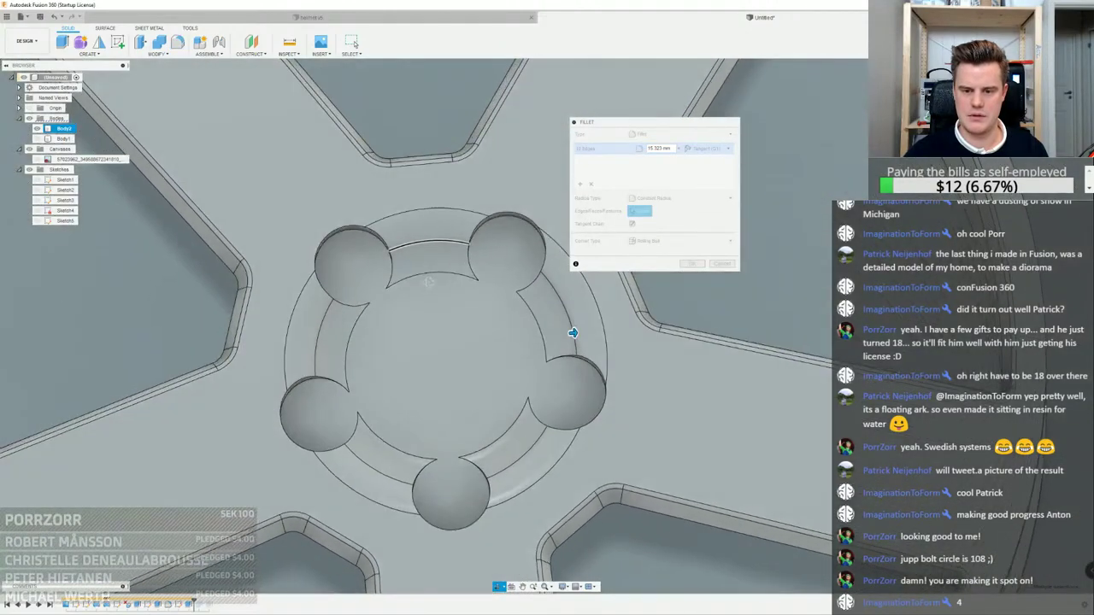
middle_click_drag(572, 332, 573, 283, "shift")
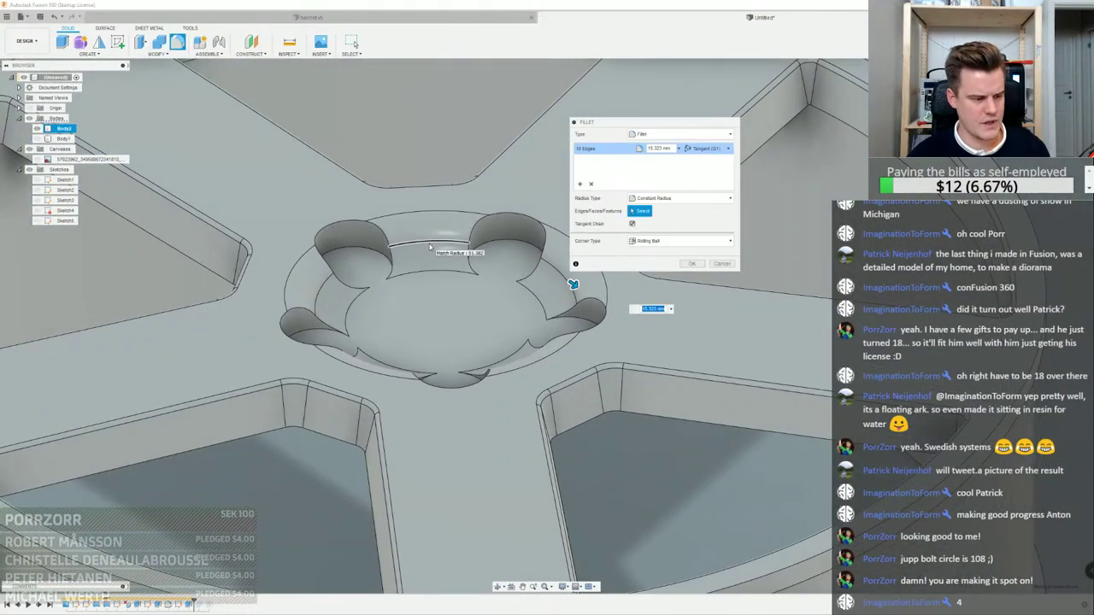
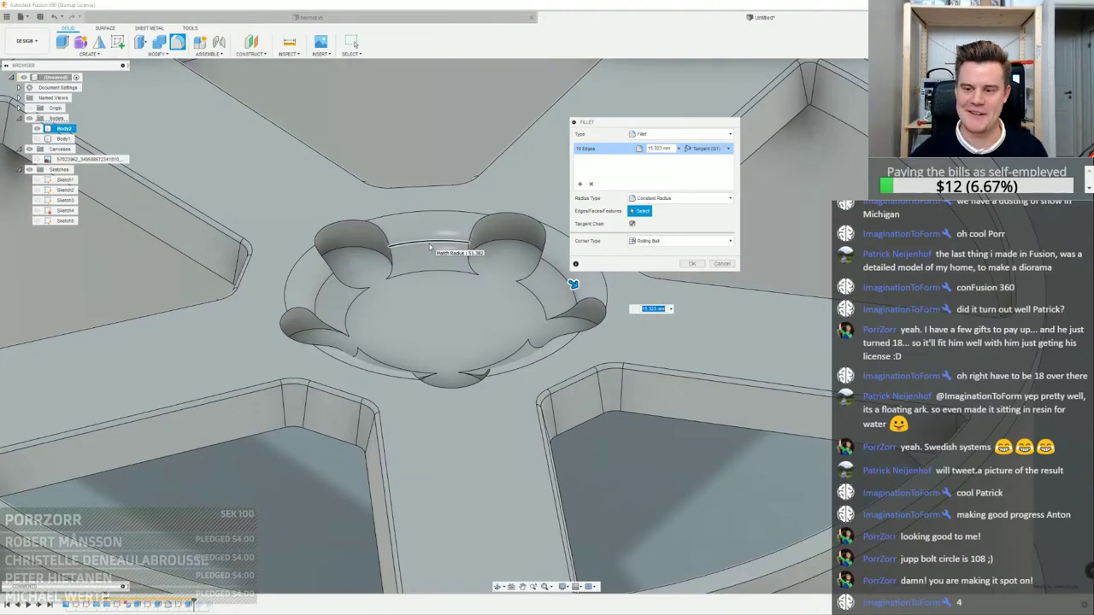
Examine the shape of the filleted hub recess from several angles
scroll(450, 226, "down", 5)
middle_click_drag(450, 226, 451, 247, "shift")
scroll(451, 248, "up", 4)
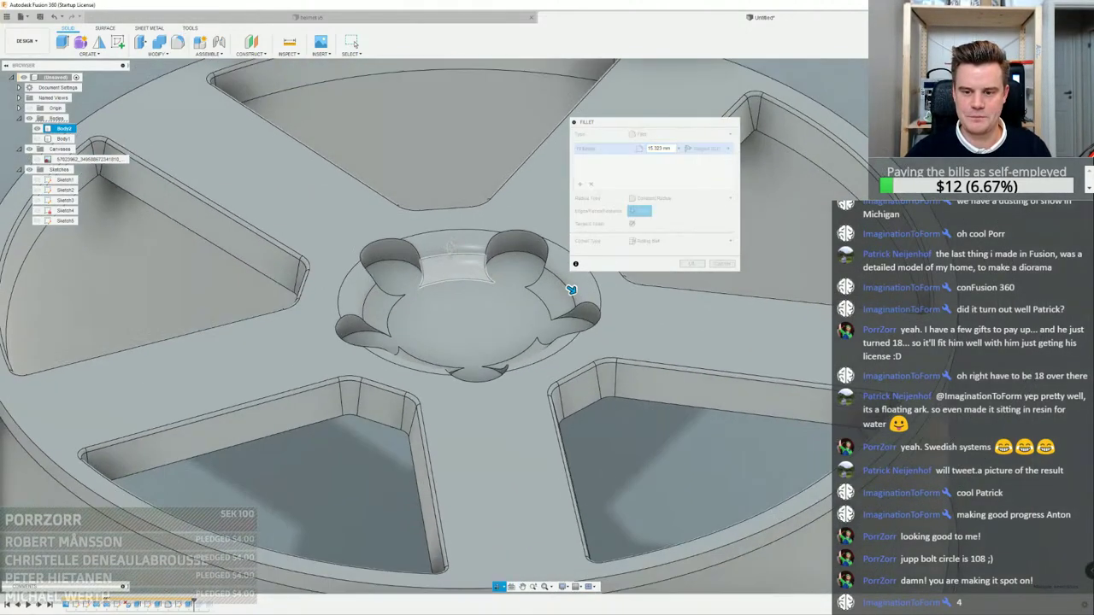
scroll(570, 290, "down", 5)
scroll(457, 248, "up", 5)
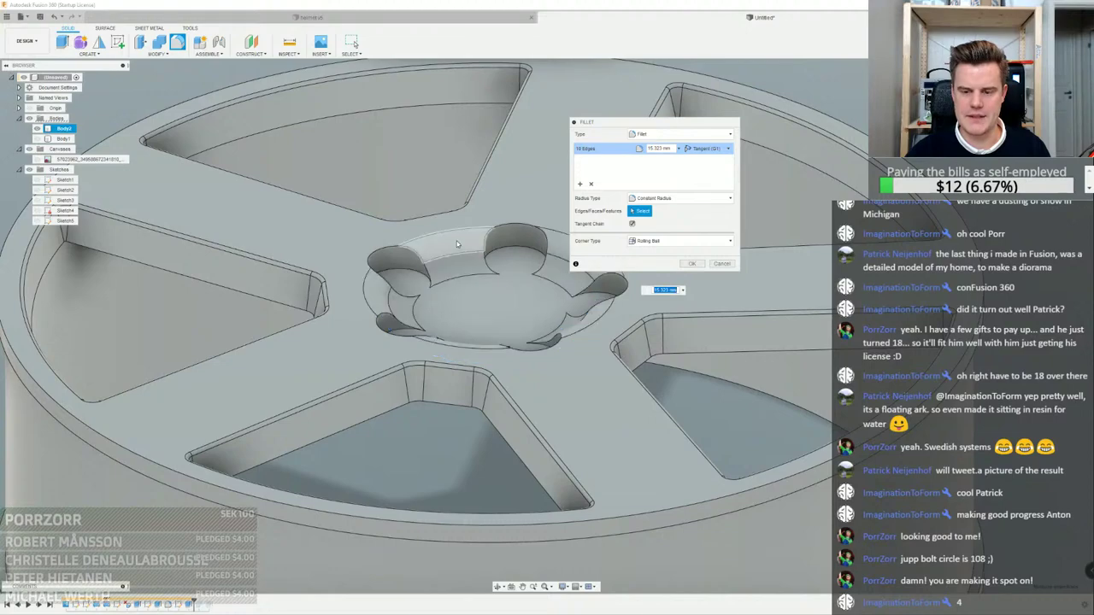
middle_click_drag(457, 244, 452, 277, "shift")
scroll(444, 295, "up", 3)
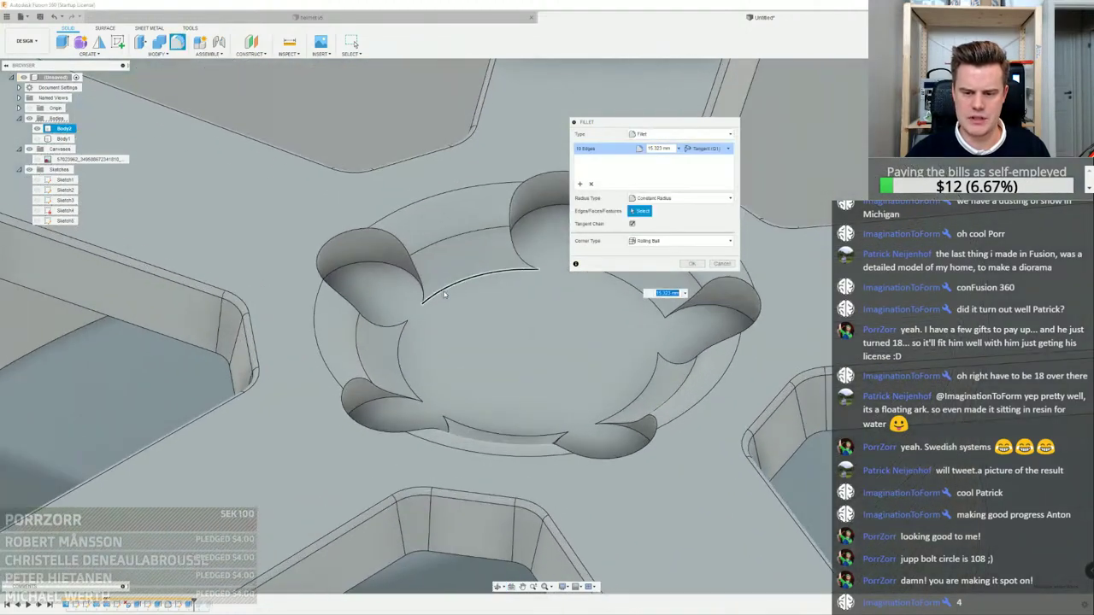
scroll(443, 294, "down", 5)
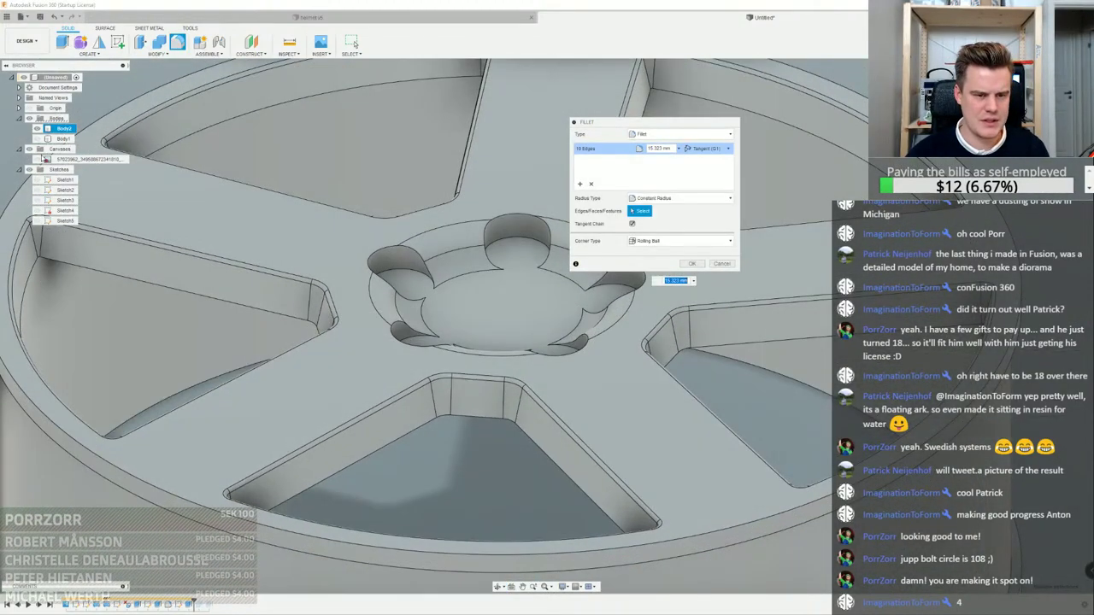
Show the reference photo over the rim, try a smaller radius on the hub recess fillet, and cancel the fillet
left_click(38, 159)
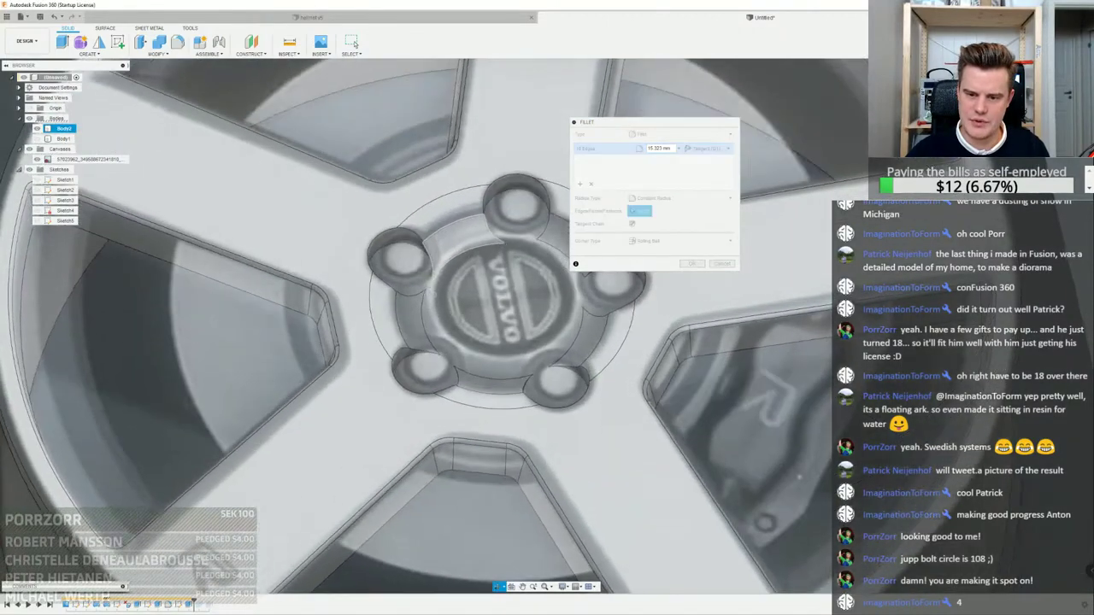
middle_click_drag(461, 244, 453, 298, "shift")
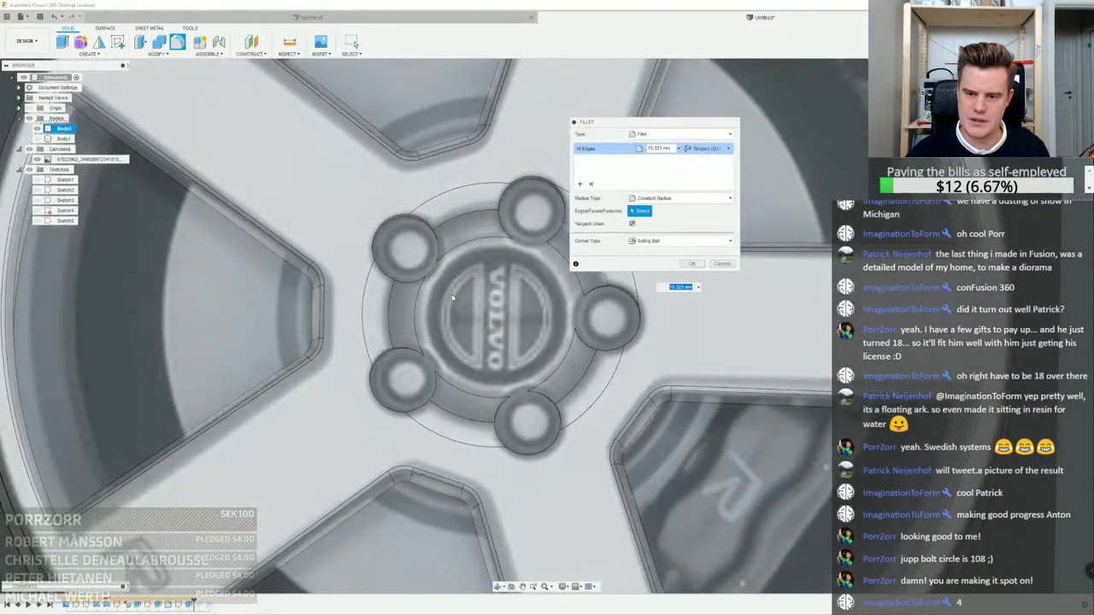
middle_click_drag(500, 263, 438, 274)
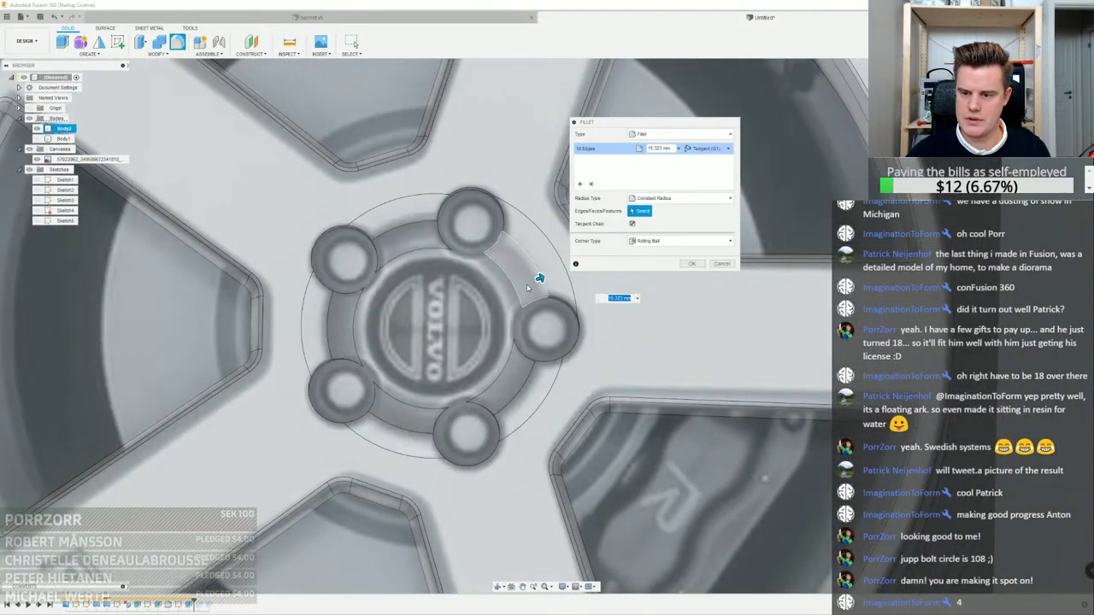
left_click_drag(538, 279, 536, 279)
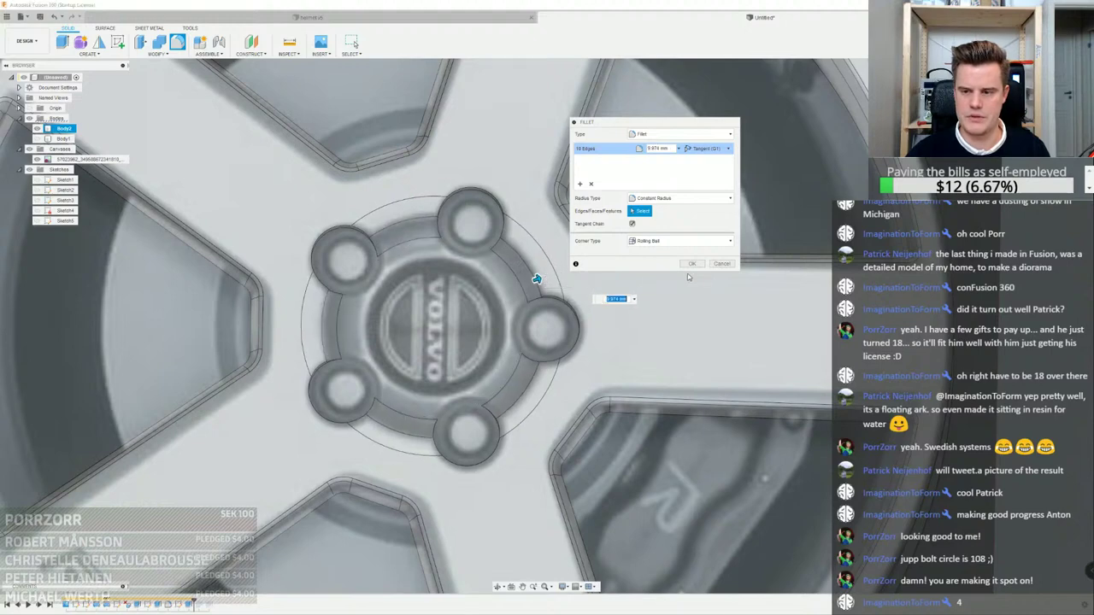
left_click(720, 264)
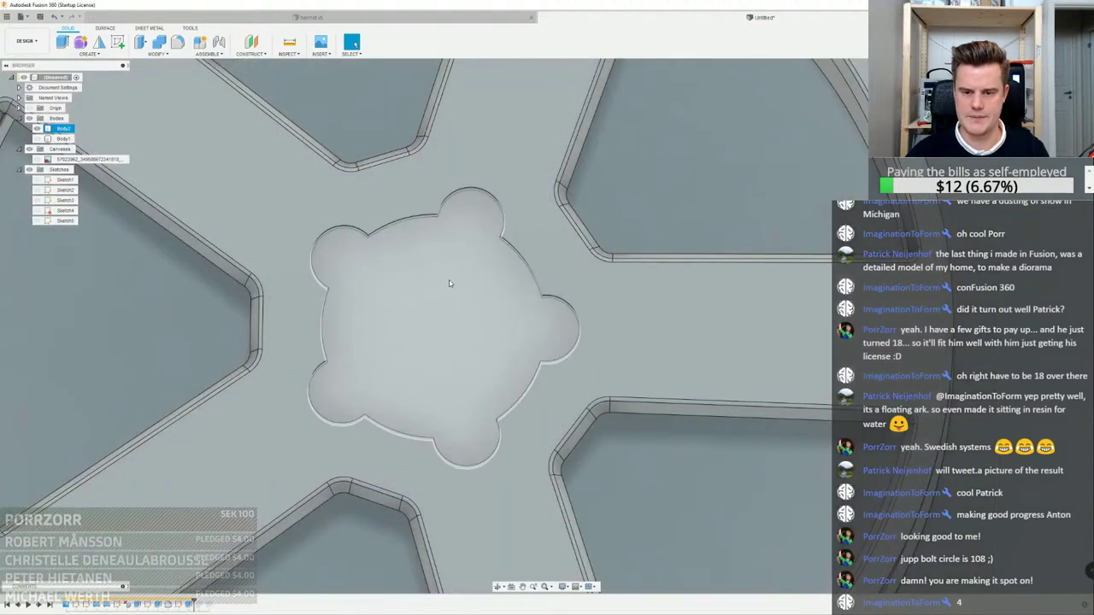
Edit the hub recess extrusion to exclude the central circle, so that only the five lug circles are cut
middle_click_drag(449, 283, 461, 605, "shift")
double_click(189, 603)
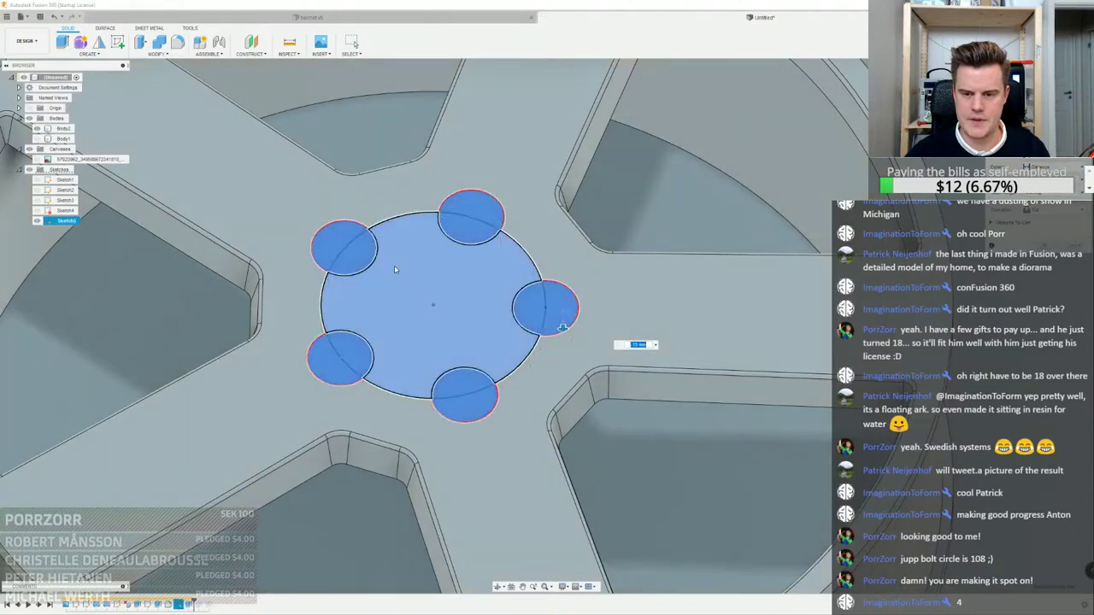
left_click(421, 255)
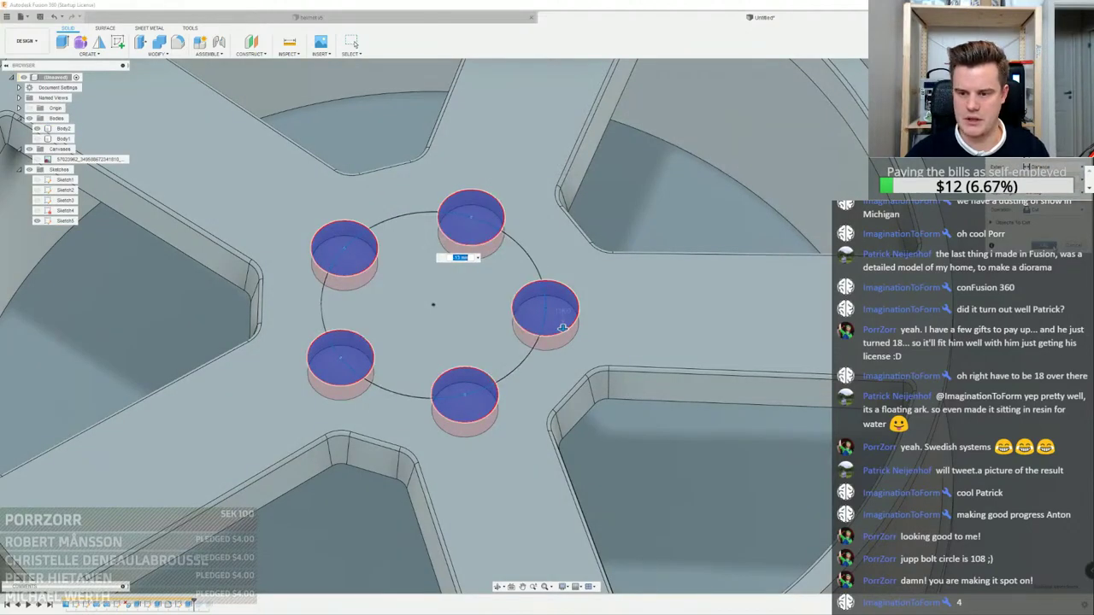
left_click(1051, 247)
middle_click_drag(467, 243, 478, 218)
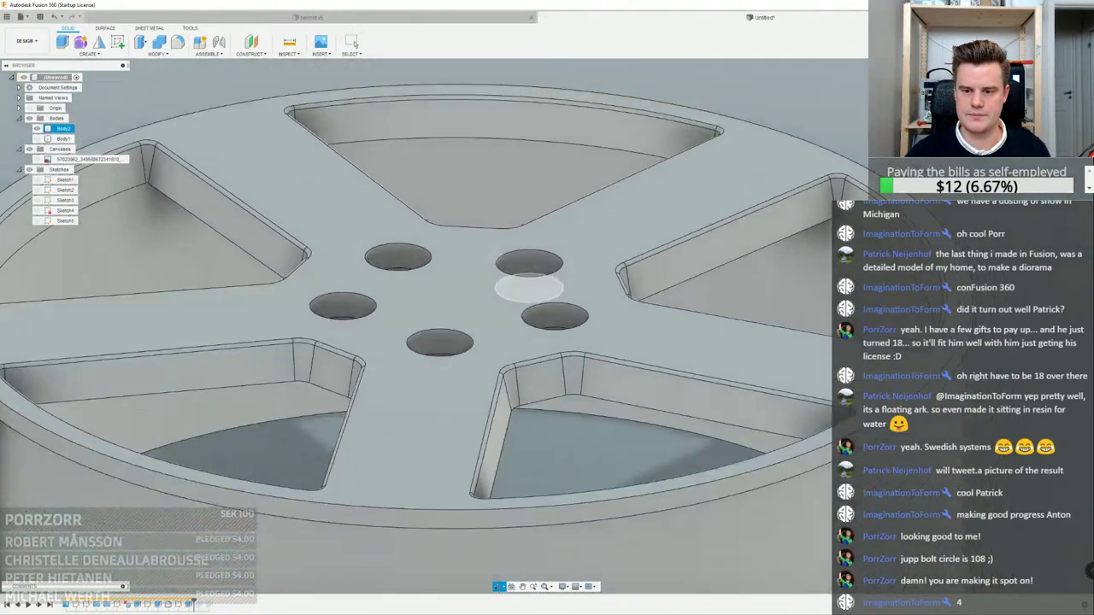
middle_click_drag(530, 288, 512, 205, "shift")
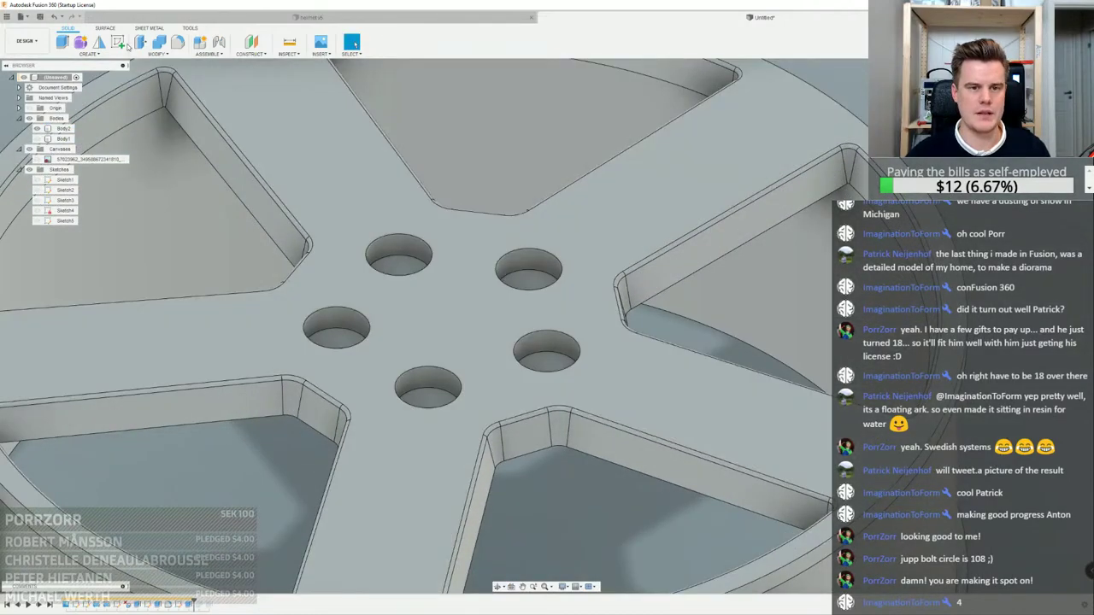
Start a sketch on the upright plane through the wheel's axis and draw a 13 mm line straight down from the centre
left_click(122, 43)
scroll(377, 183, "down", 3)
scroll(443, 265, "up", 3)
left_click(426, 272)
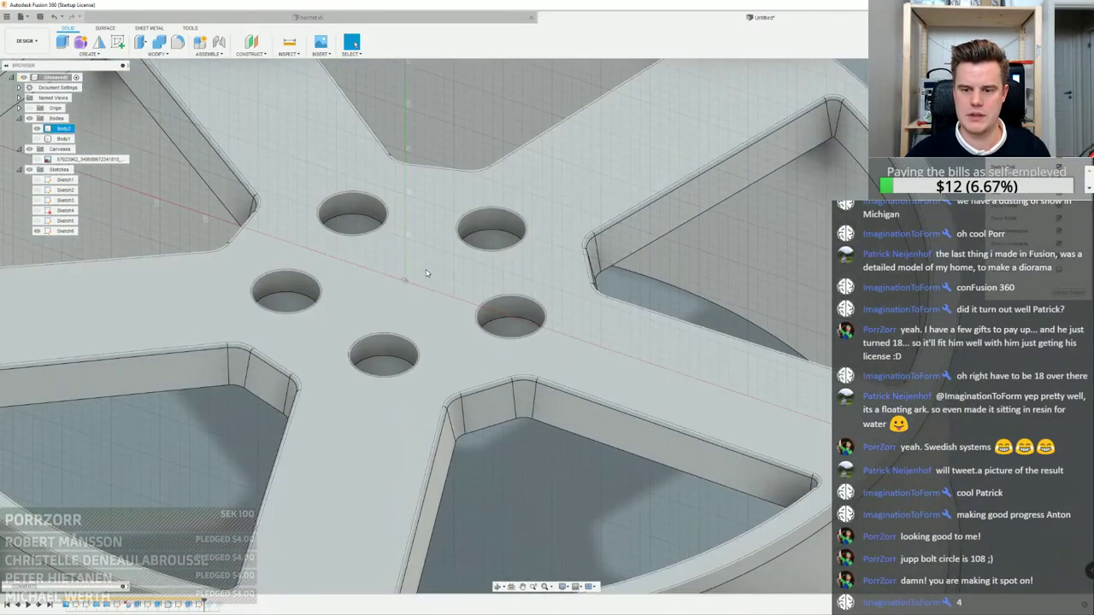
left_click(426, 273)
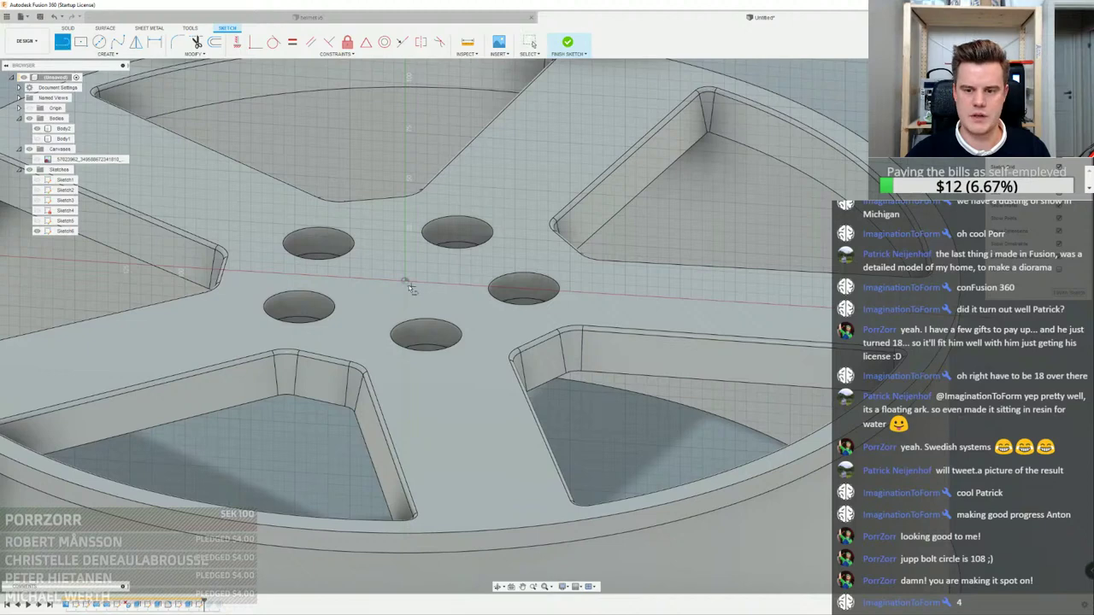
left_click(405, 281)
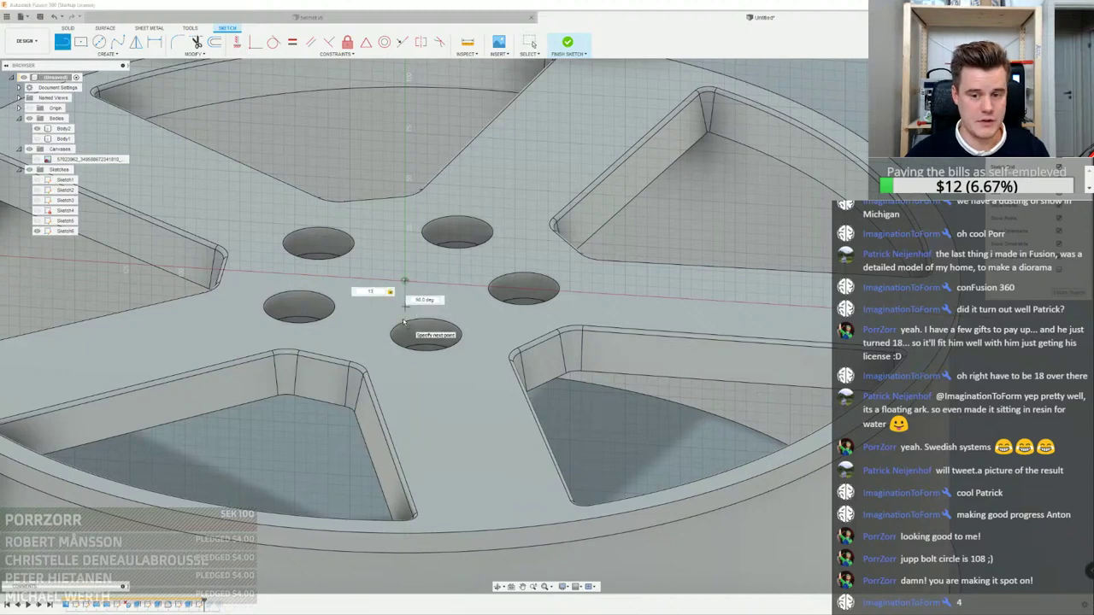
key("Return")
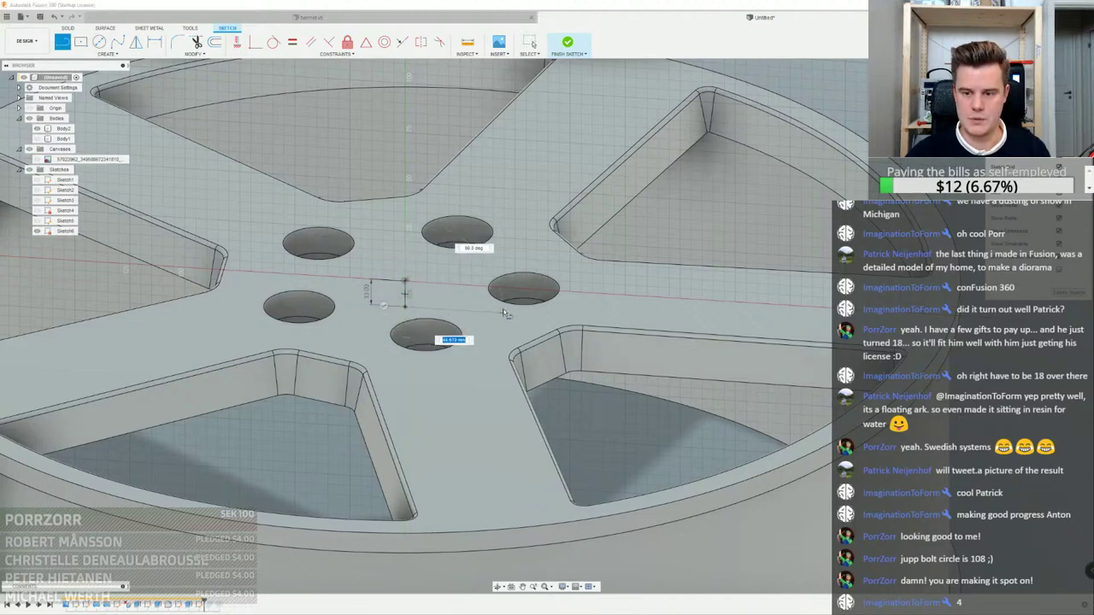
Continue the profile with a 54 mm horizontal line outward and a vertical line up to the lug hole's centre on the hub face
middle_click_drag(505, 313, 529, 301, "shift")
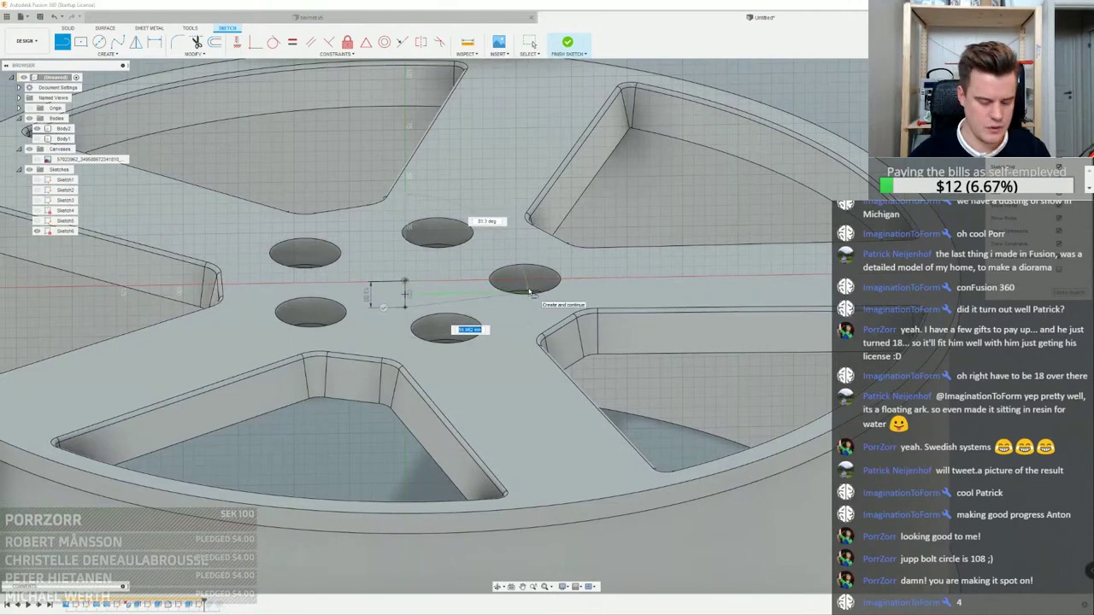
key("Tab")
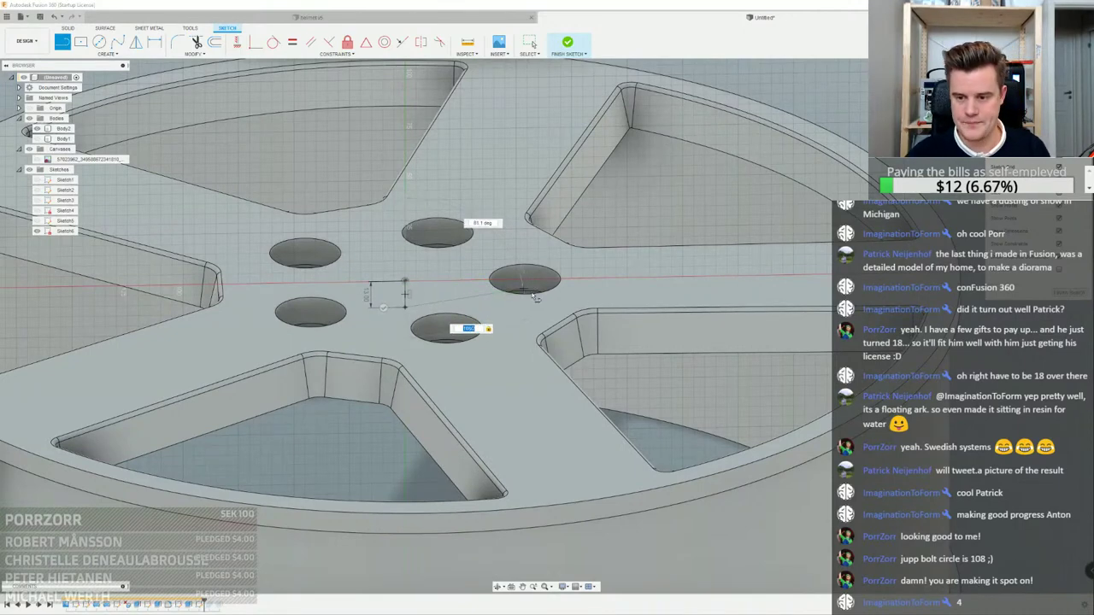
left_click(531, 308)
middle_click_drag(527, 291, 523, 352, "shift")
middle_click_drag(523, 267, 525, 283, "shift")
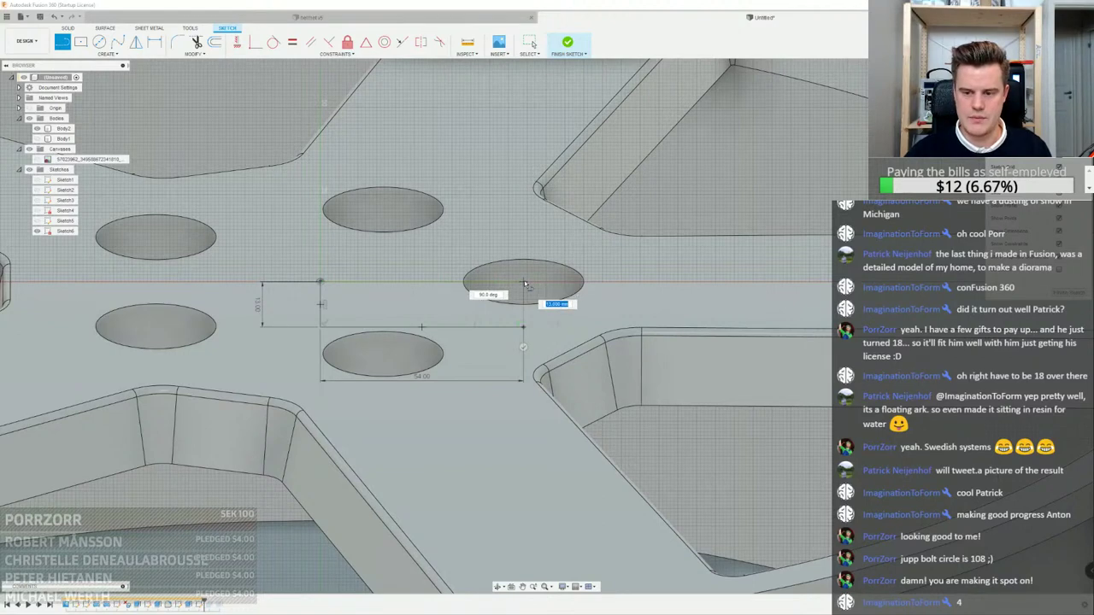
middle_click_drag(523, 284, 553, 286)
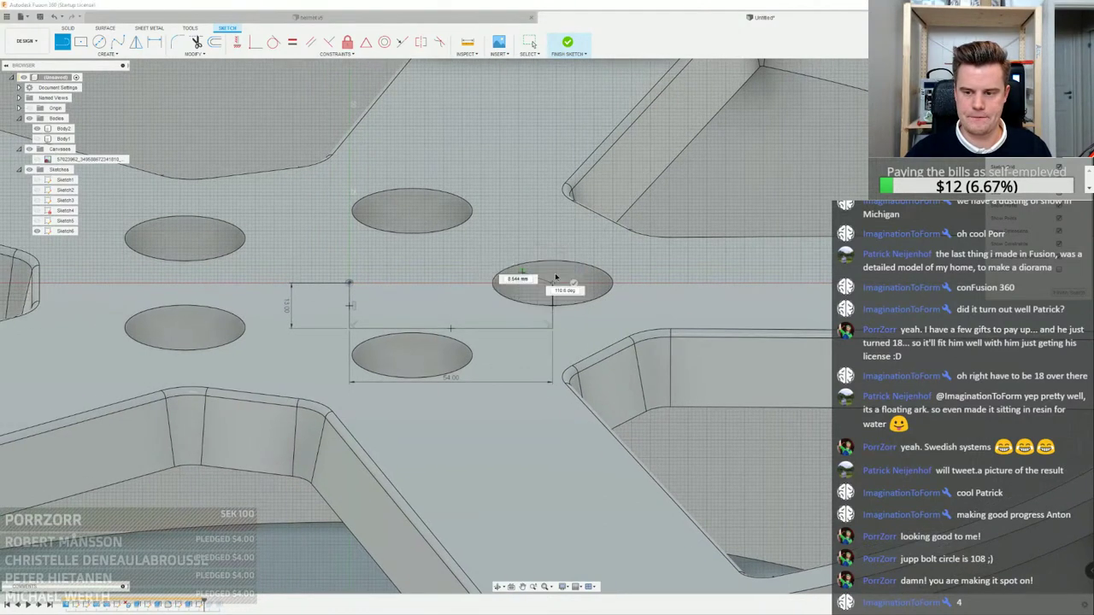
key("Escape")
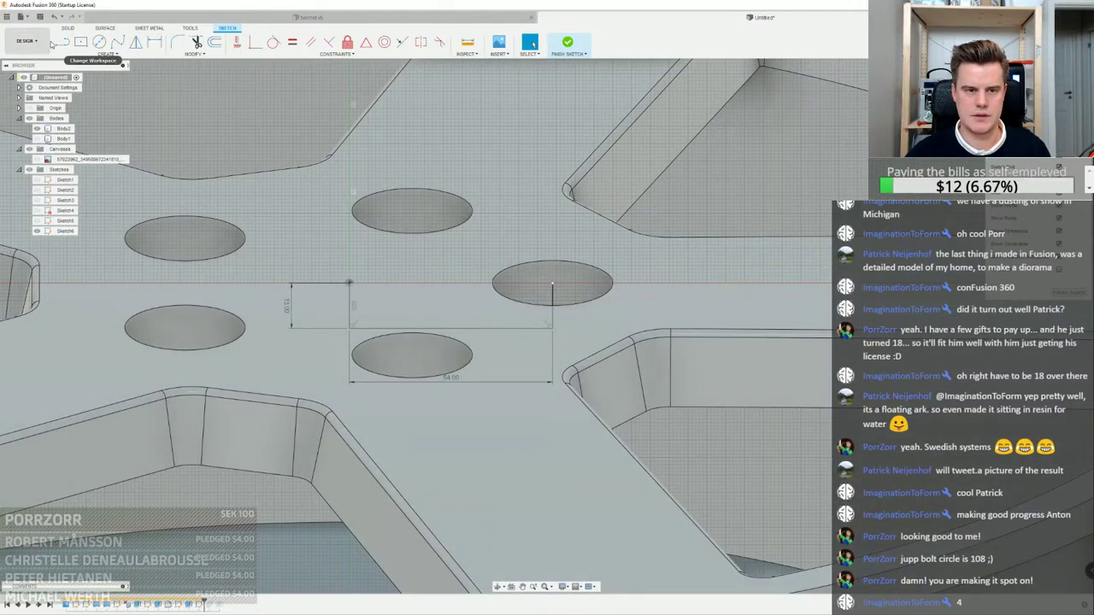
Draw a horizontal line along the hub face from the lug hole's centre to its outer edge
left_click(614, 284)
right_click(614, 284)
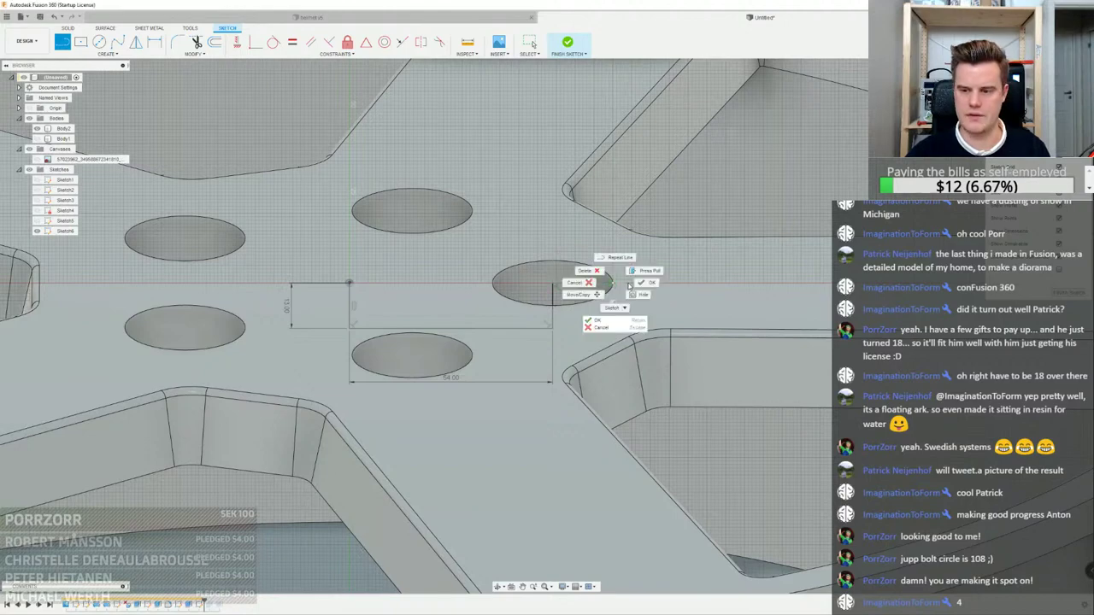
left_click(642, 283)
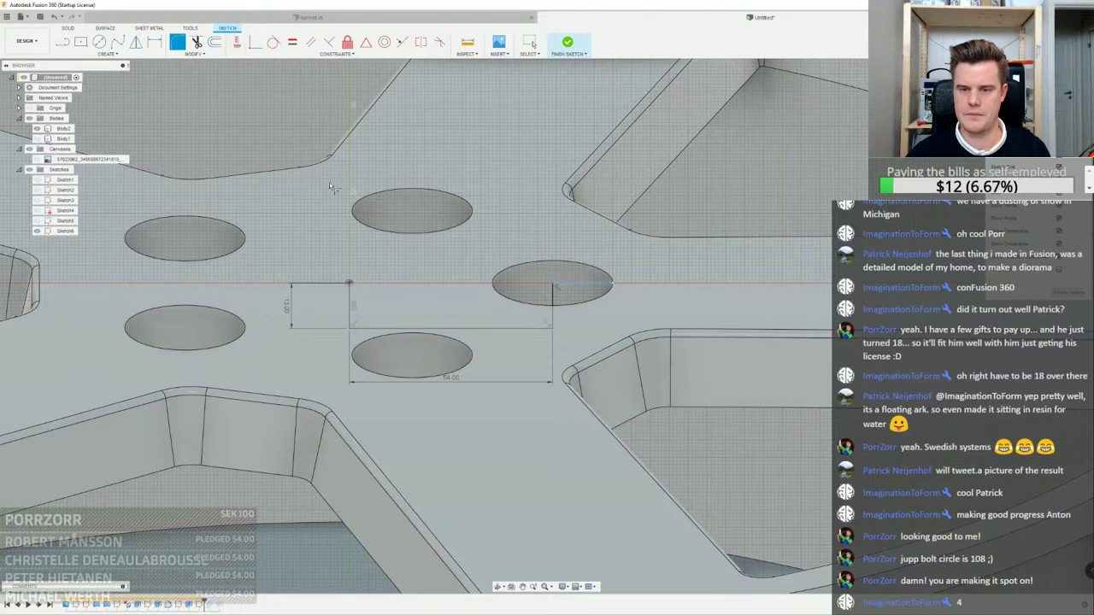
Draw an S-shaped fit-point spline from the 54 mm bottom line up to the line along the hub face
left_click(116, 43)
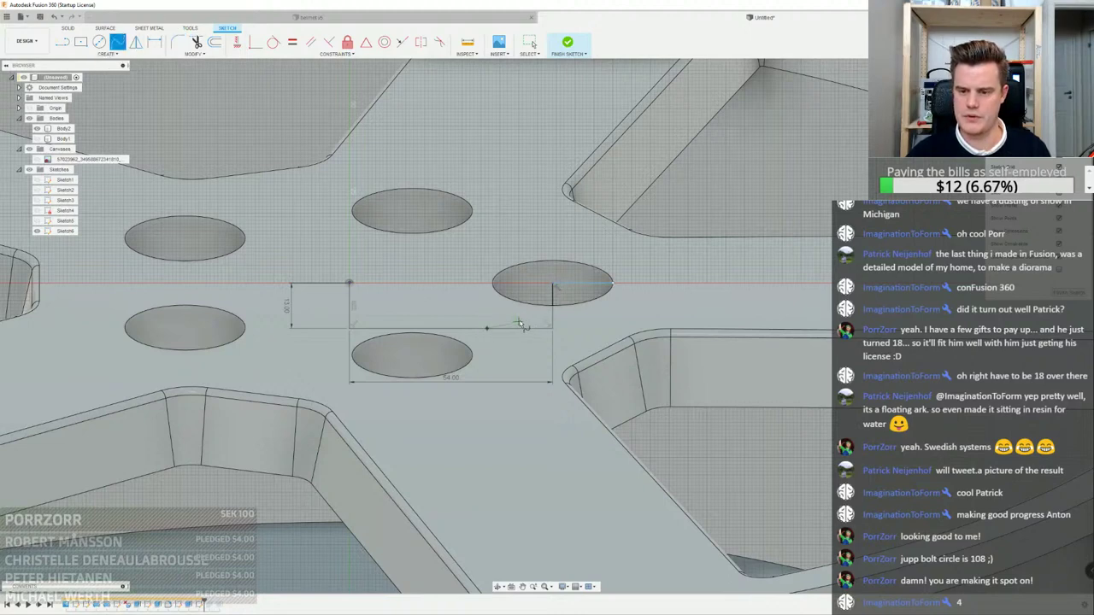
right_click(591, 284)
left_click(624, 281)
scroll(545, 310, "up", 3)
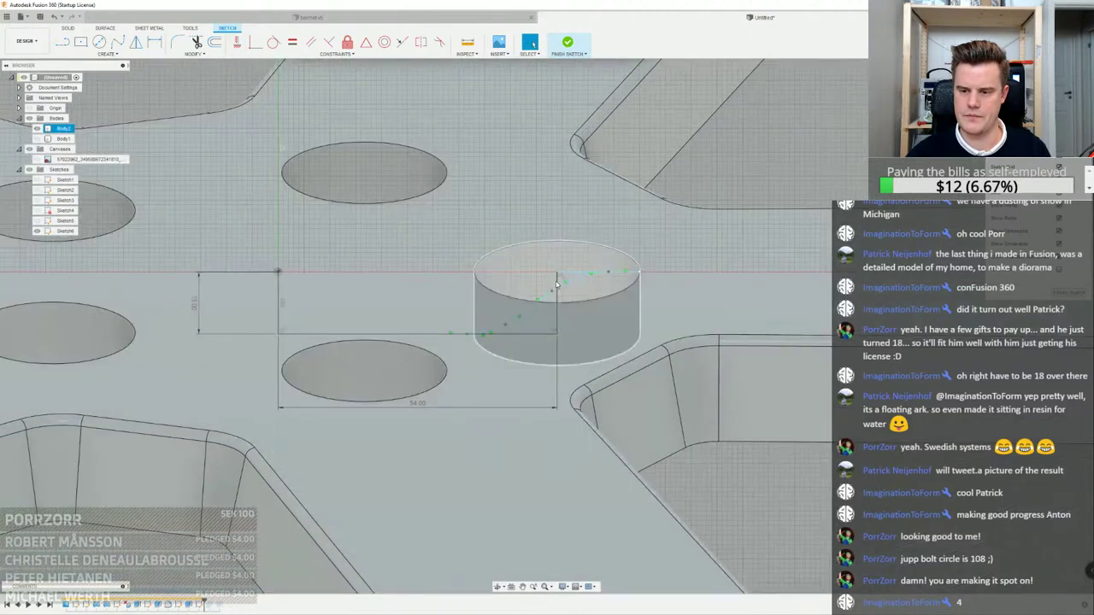
Draw a vertical line upward from the spline's outer end on the hub face
key("v")
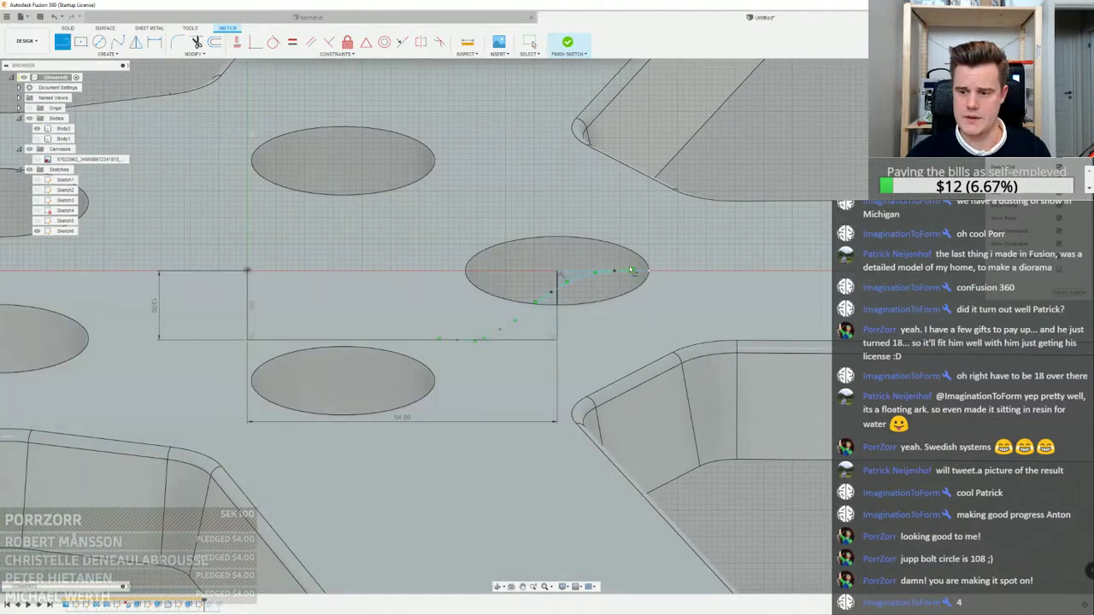
left_click(614, 268)
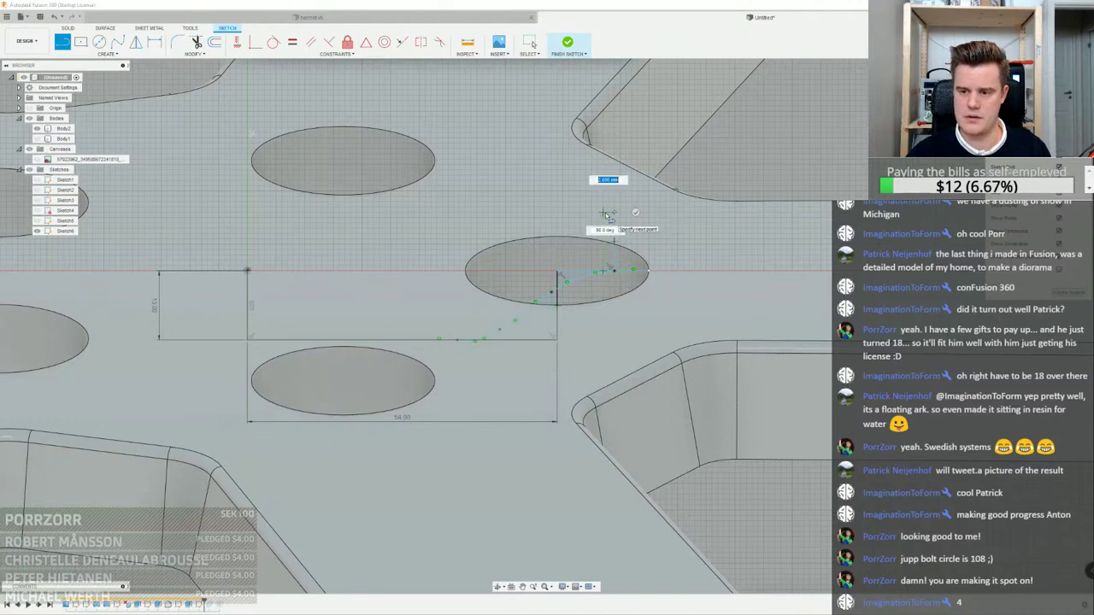
key("Escape")
scroll(639, 272, "up", 3)
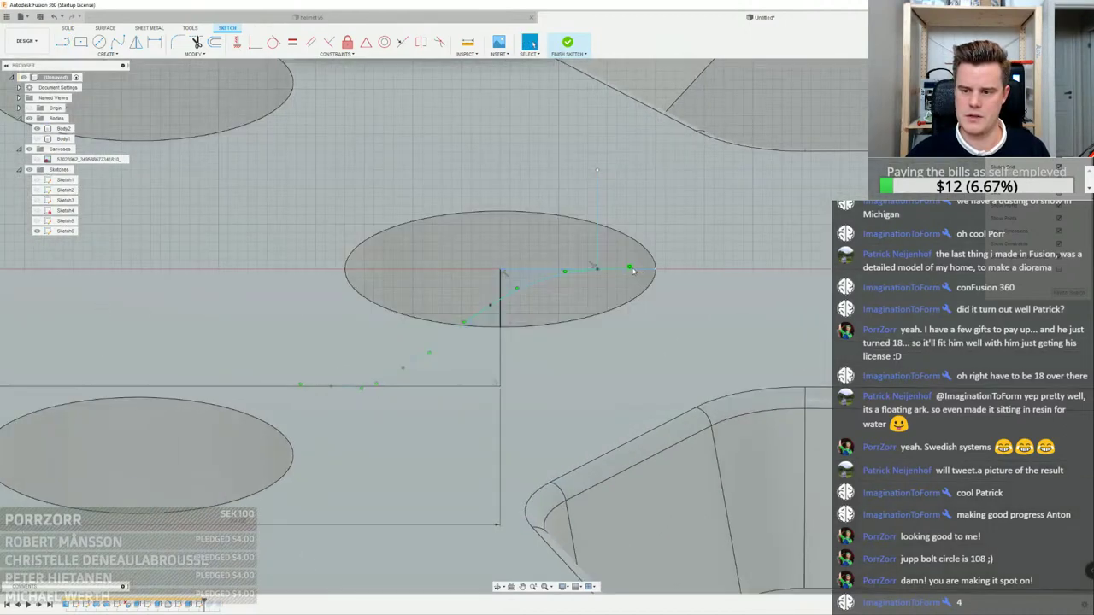
Level the tangent handle at the spline's outer end along the hub face and adjust the handle of the fit point below it
scroll(632, 271, "up", 3)
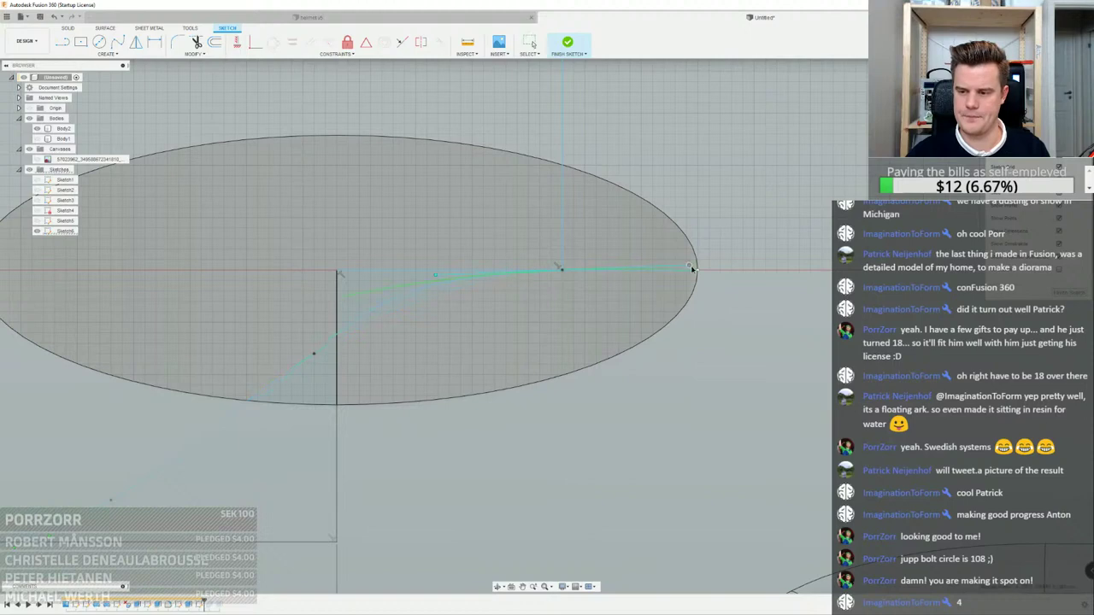
left_click(681, 238)
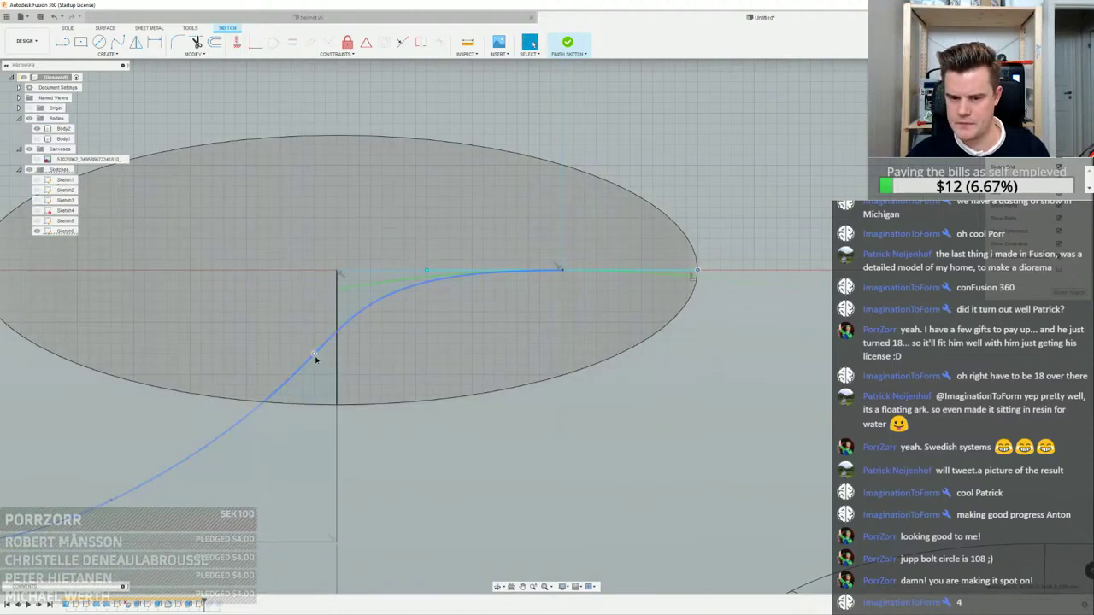
mouse_move(315, 355)
left_mouse_down()
mouse_move(316, 374)
mouse_move(317, 357)
left_mouse_up()
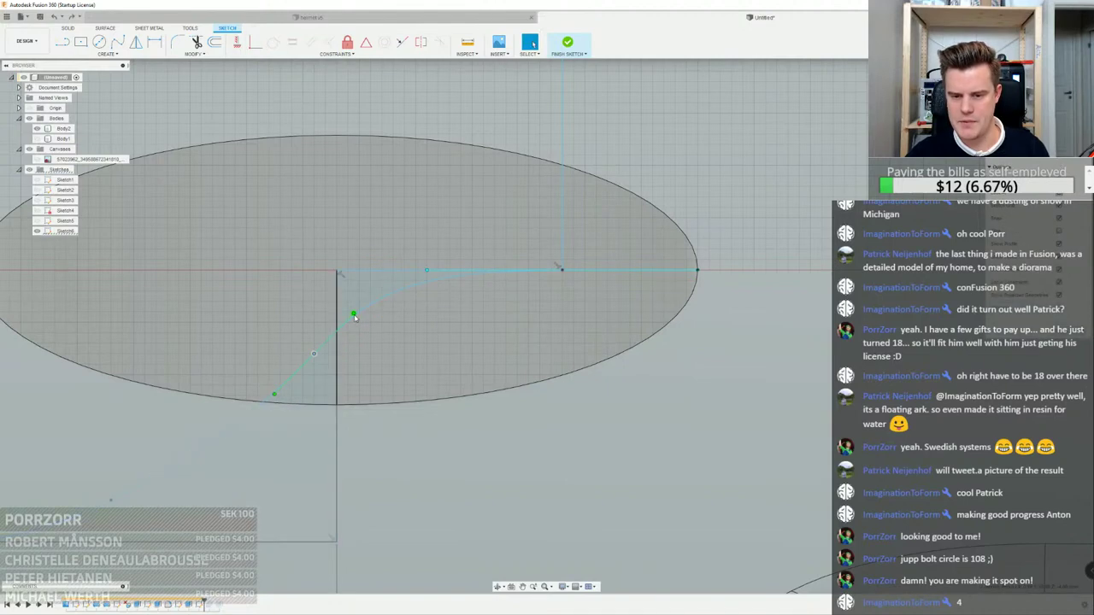
left_click(354, 315)
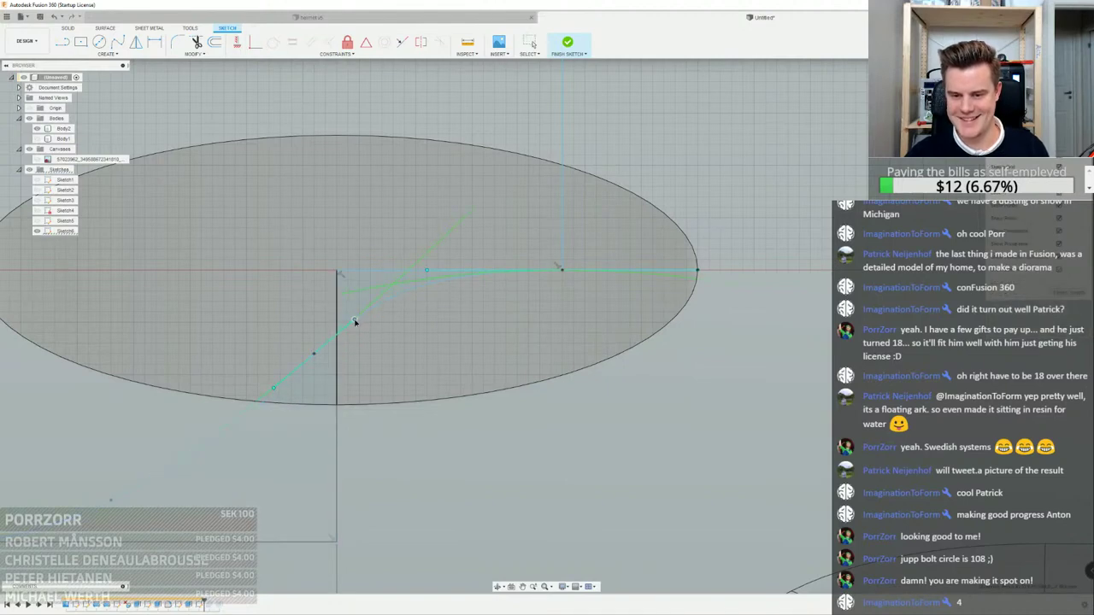
scroll(506, 257, "down", 5)
Close the recess profile with a line from the outer vertical's upper end to the wheel's centre axis and a vertical line down to the origin
key("l")
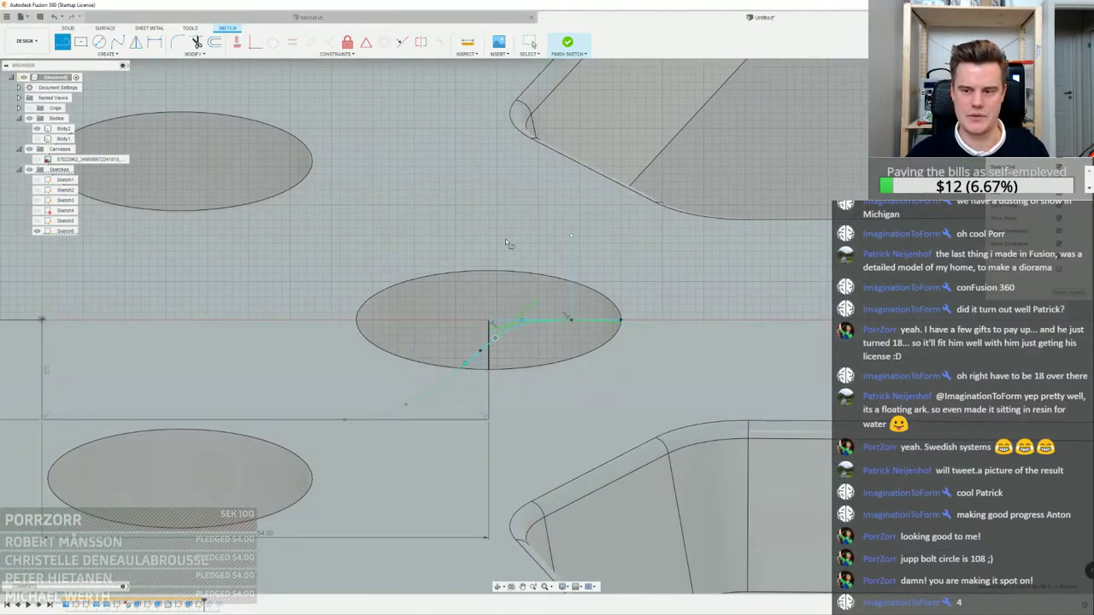
left_click(570, 321)
key("Escape")
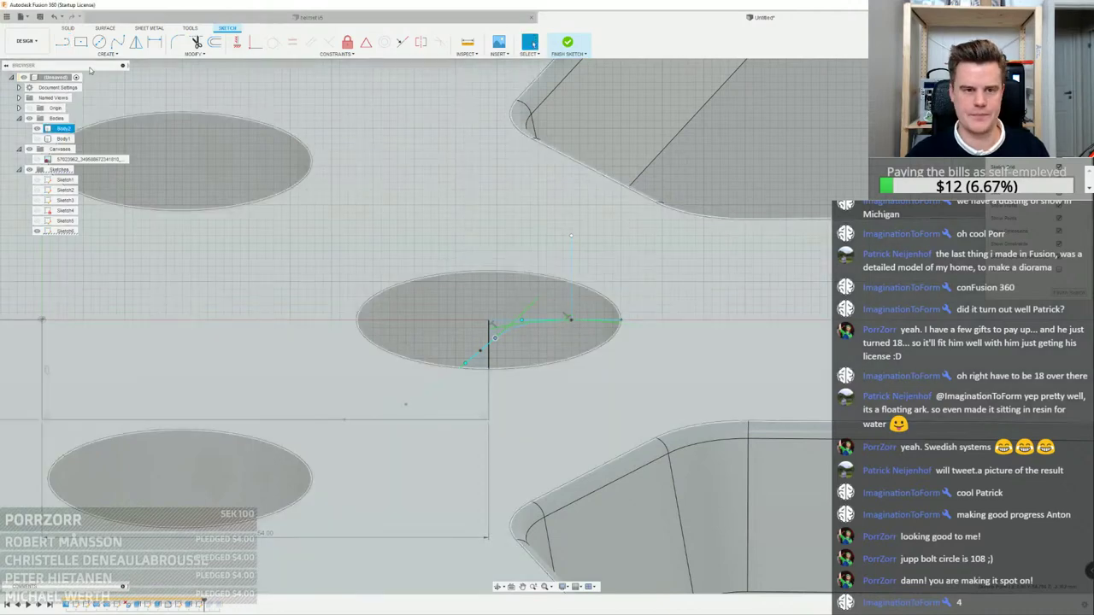
key("l")
left_click(579, 233)
scroll(659, 249, "down", 3)
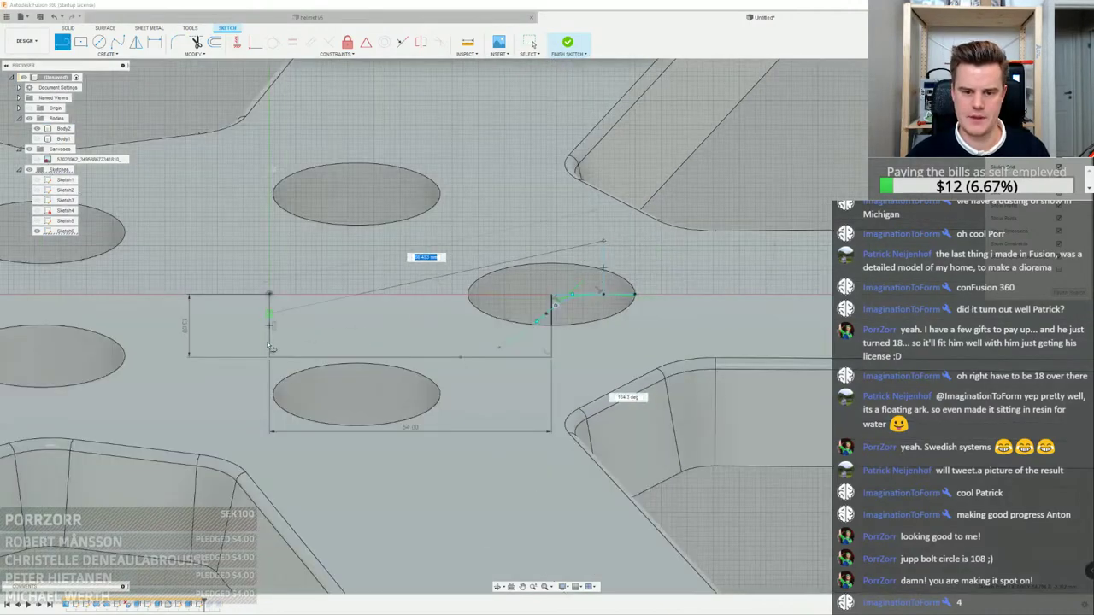
left_click(270, 239)
left_click(270, 294)
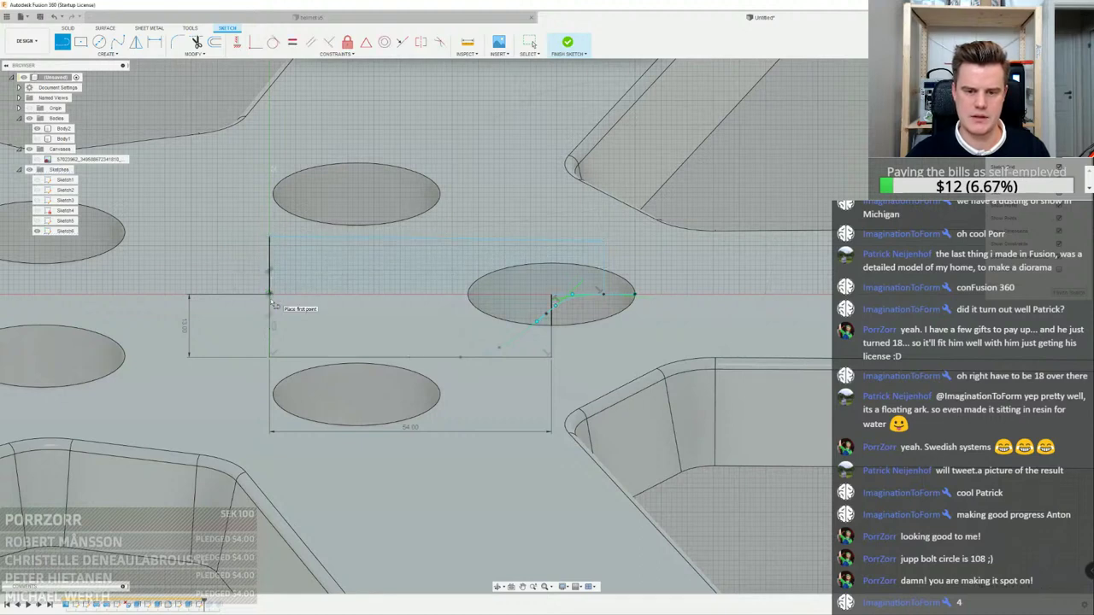
key("Escape")
Revolve both regions of the closed profile around the wheel's centre axis to cut the hub recess
left_click(365, 279)
scroll(366, 278, "down", 2)
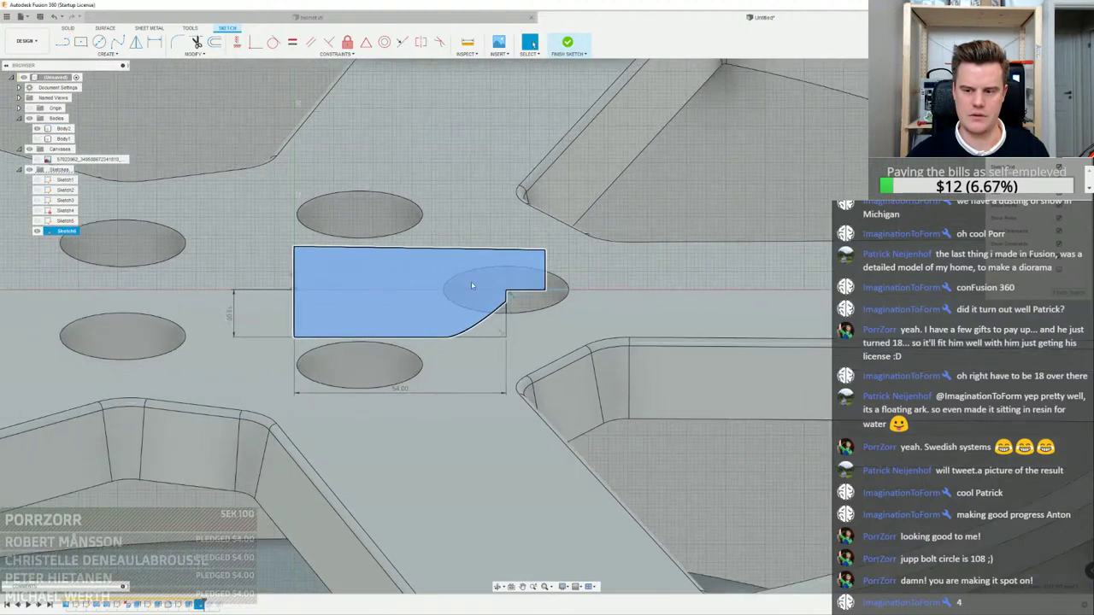
scroll(515, 299, "up", 5)
left_click(515, 301, "ctrl")
scroll(519, 300, "down", 5)
scroll(519, 299, "down", 2)
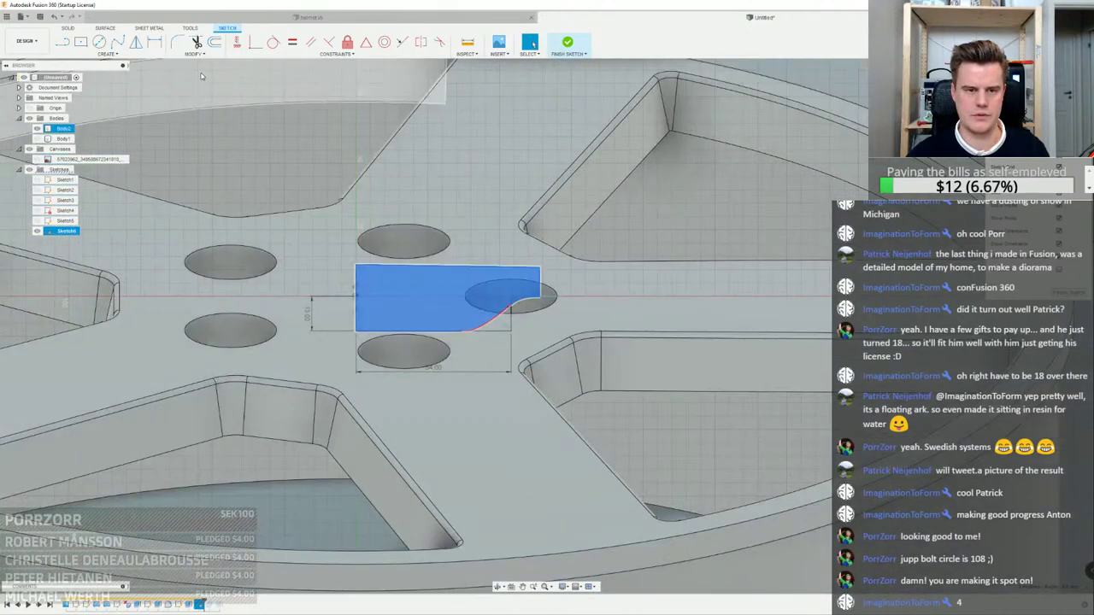
left_click(107, 53)
mouse_move(100, 215)
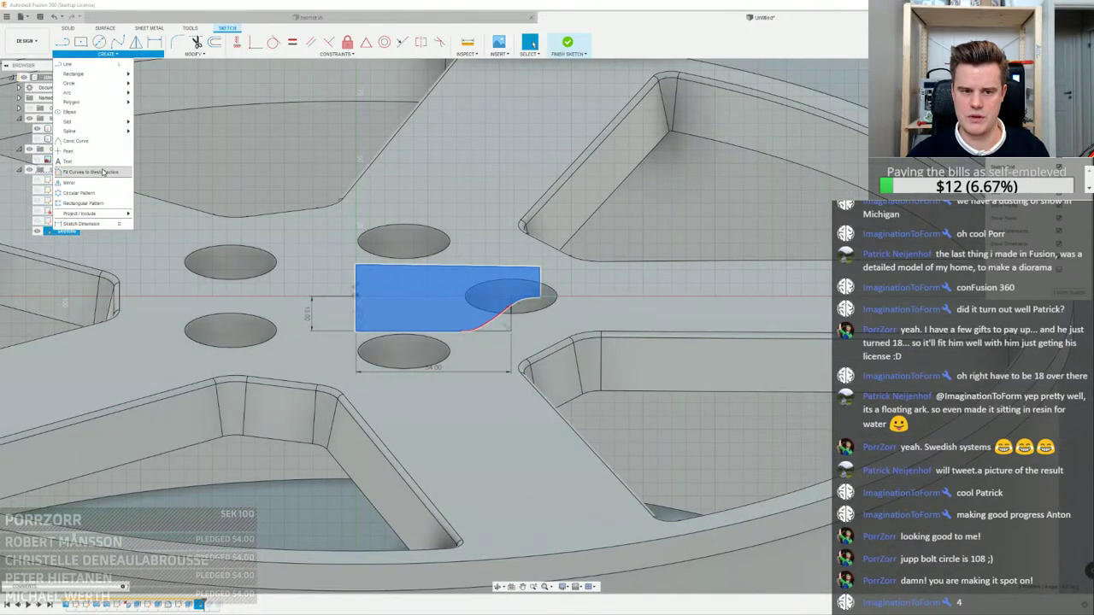
mouse_move(171, 56)
left_click(68, 27)
left_click(88, 54)
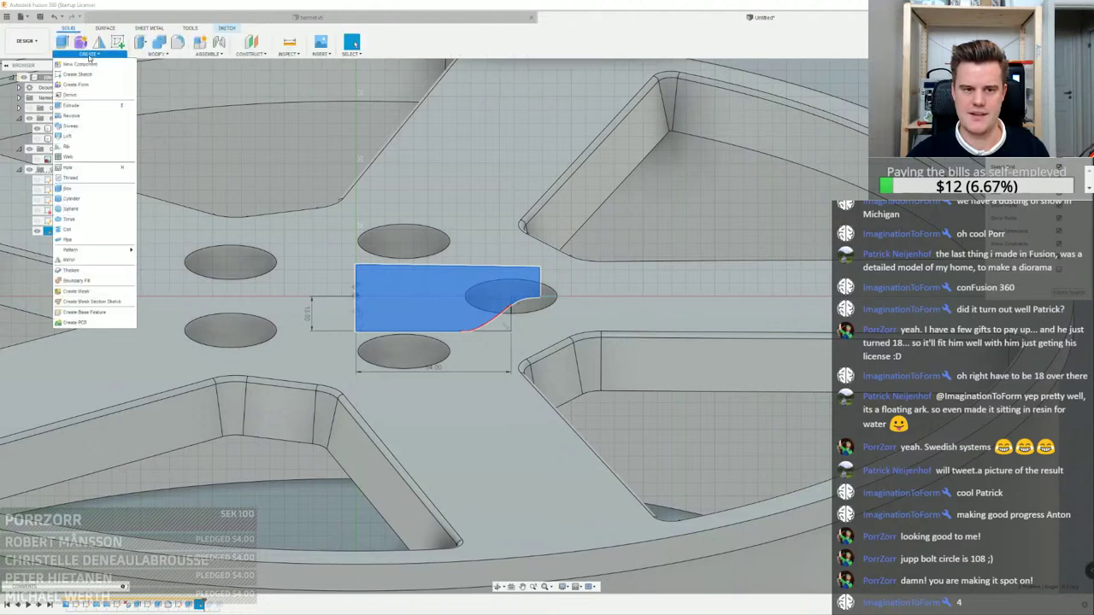
left_click(89, 117)
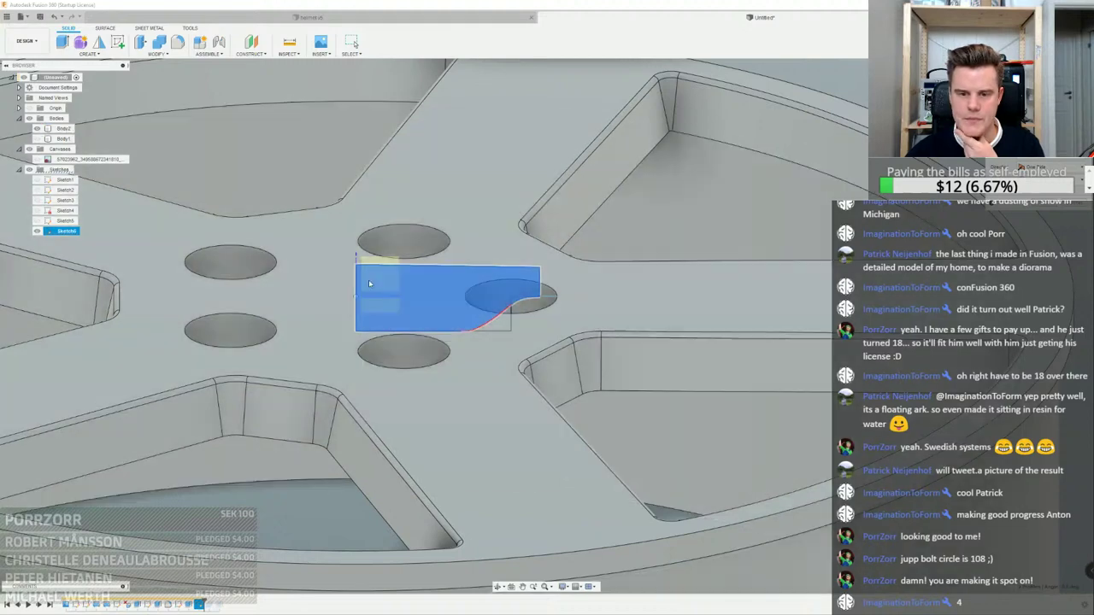
left_click(357, 262)
middle_click_drag(421, 221, 429, 246, "shift")
middle_click_drag(431, 194, 426, 252, "shift")
left_click(1049, 229)
Examine the hub recess from several angles, especially where its curved wall meets the lug holes
middle_click_drag(493, 204, 503, 261, "shift")
scroll(547, 380, "down", 4)
scroll(427, 377, "up", 3)
mouse_move(427, 377)
middle_mouse_down("shift")
mouse_move(429, 357)
mouse_move(432, 392)
middle_mouse_up("shift")
scroll(362, 359, "up", 2)
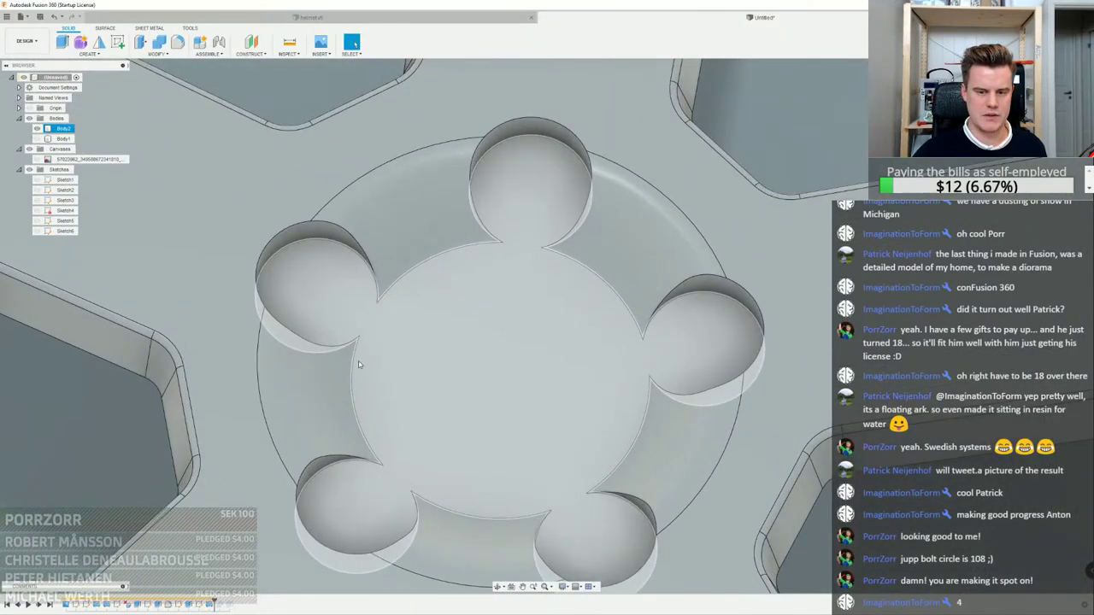
middle_click_drag(358, 364, 416, 326, "shift")
middle_click_drag(252, 419, 248, 403, "shift")
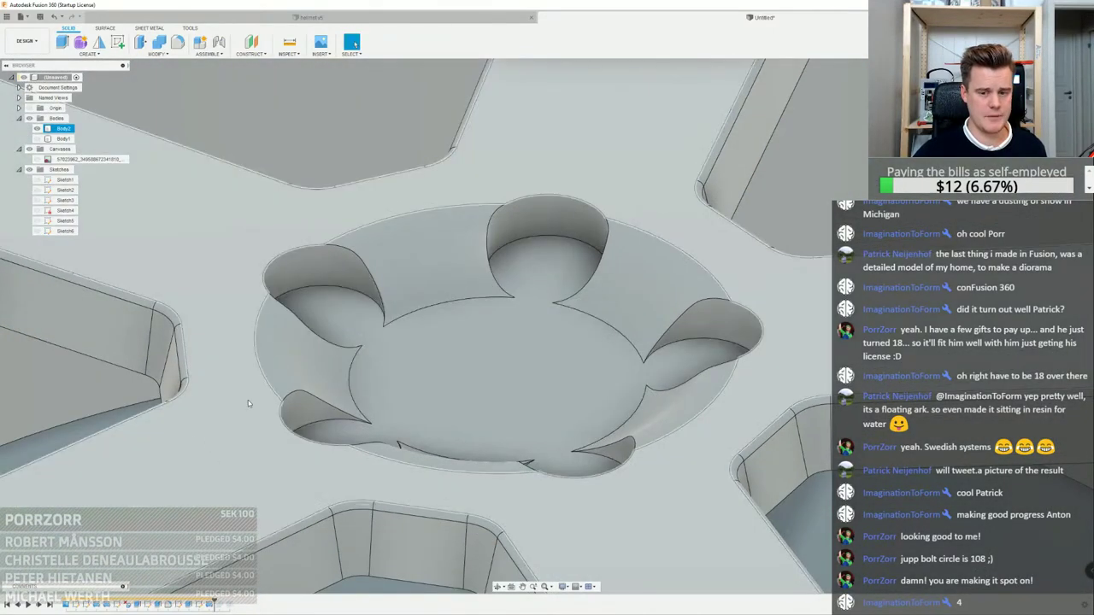
Edit the recess profile sketch so the spline's inner end runs tangent to the bottom line, and finish the sketch
double_click(200, 605)
scroll(643, 386, "up", 3)
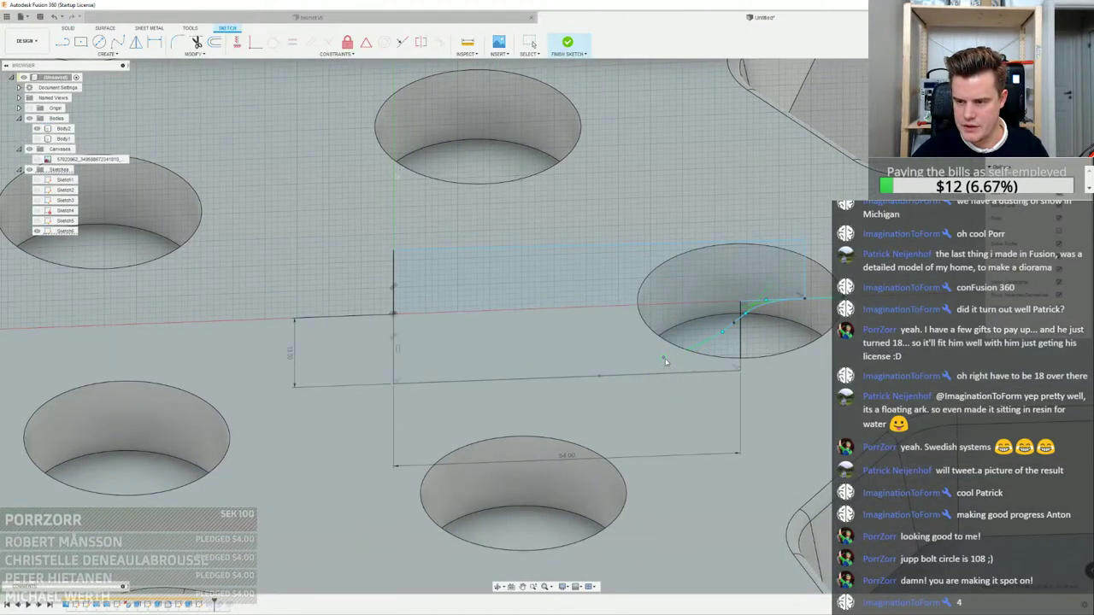
middle_click_drag(665, 361, 666, 343, "shift")
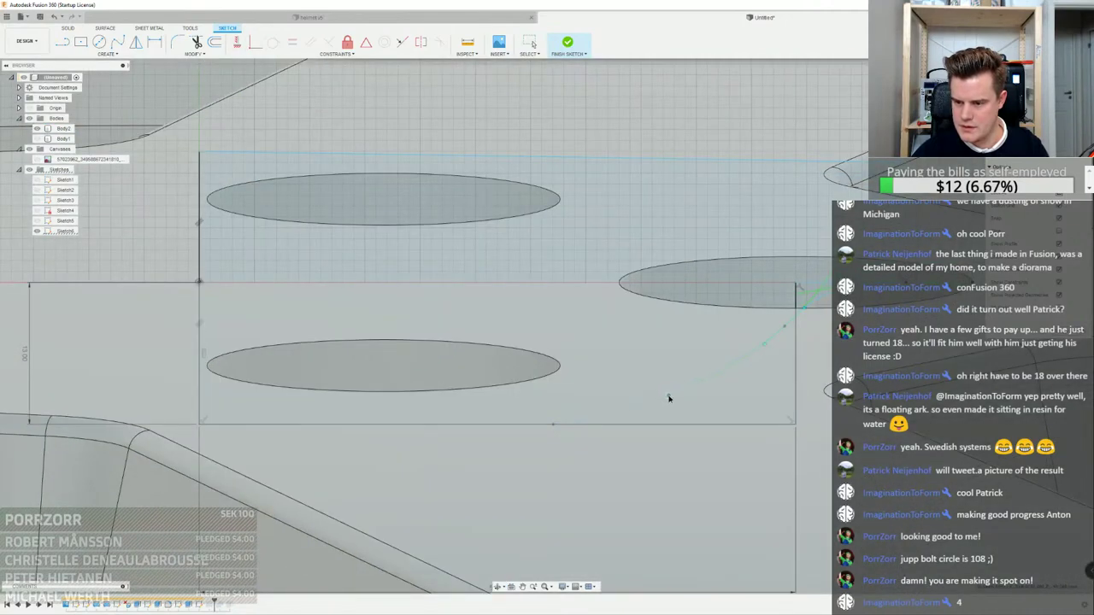
left_click_drag(669, 398, 559, 429)
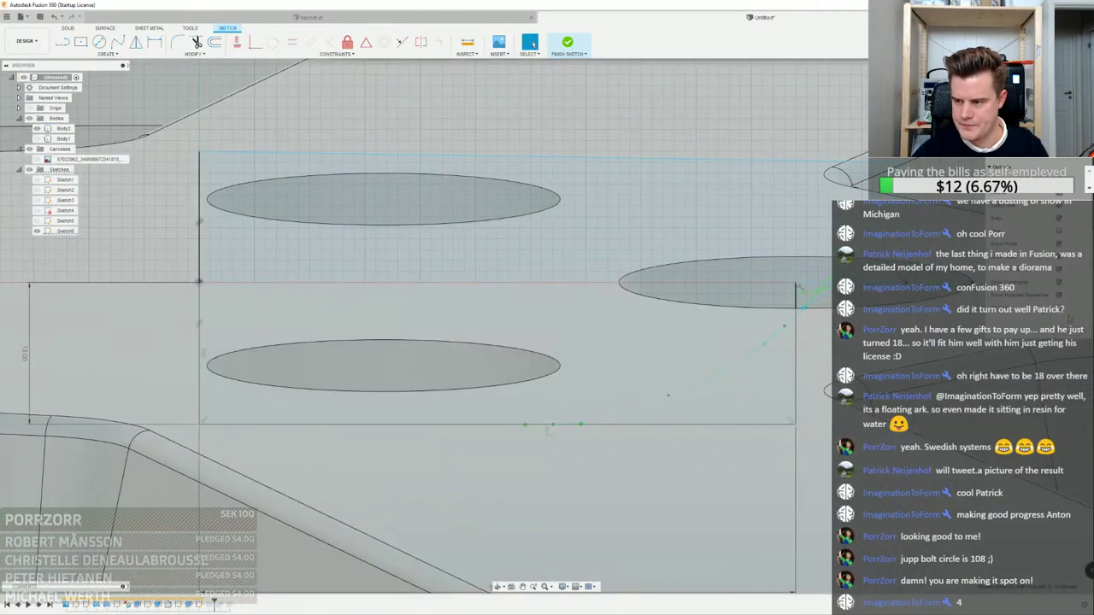
left_click(569, 44)
Compare the hub recess and lug holes with the reference photo by showing the canvas, then hide it again
middle_click_drag(646, 244, 708, 274, "shift")
scroll(681, 258, "down", 2)
scroll(683, 258, "down", 4)
scroll(708, 274, "down", 3)
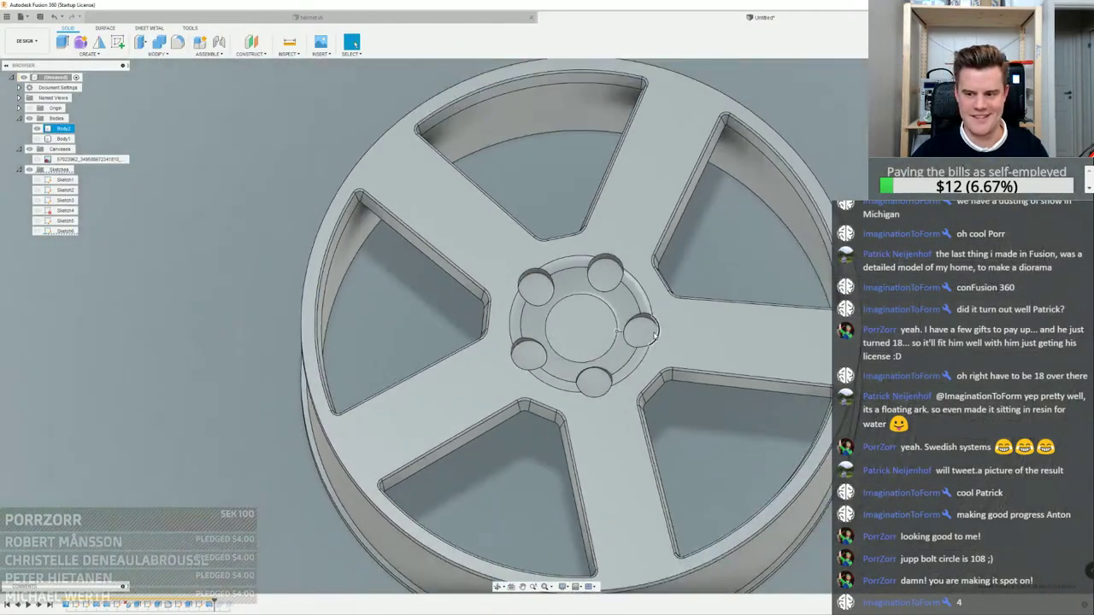
scroll(684, 269, "up", 3)
key("Escape")
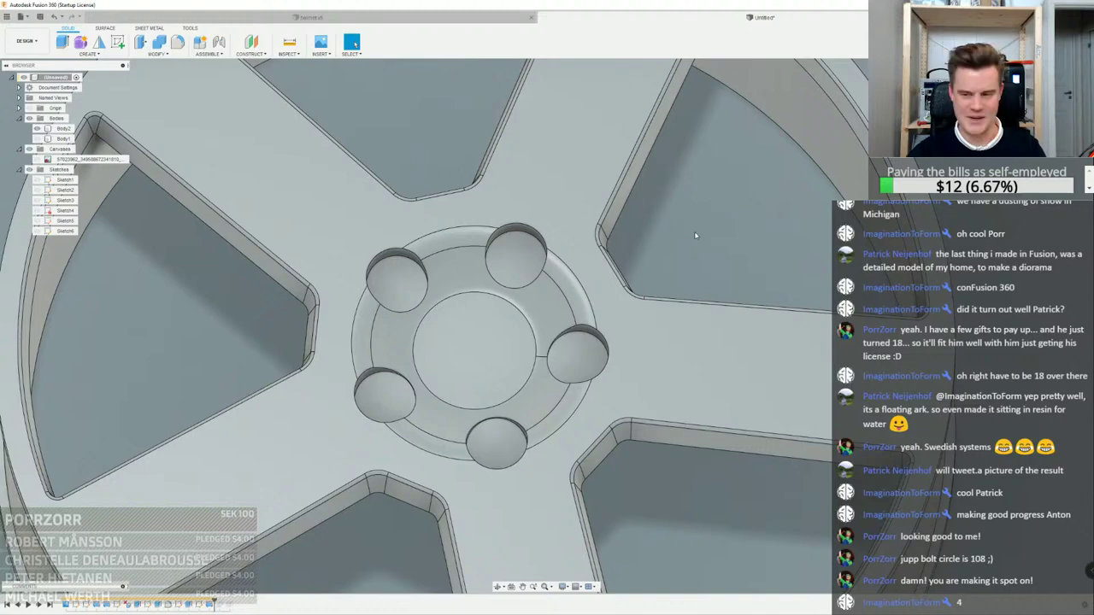
left_click(37, 159)
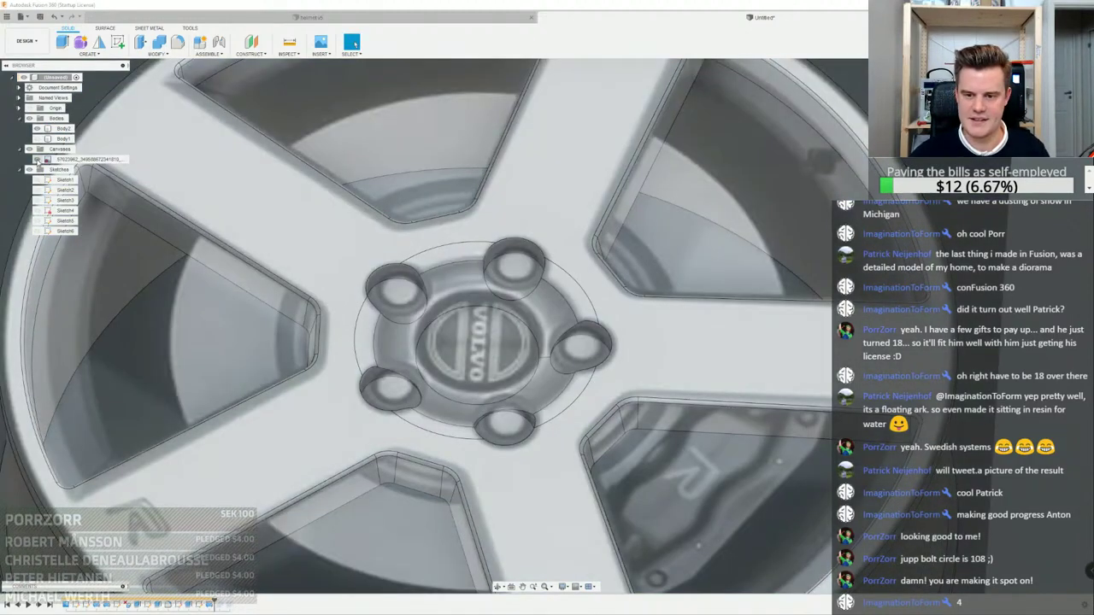
middle_click_drag(436, 284, 442, 354, "shift")
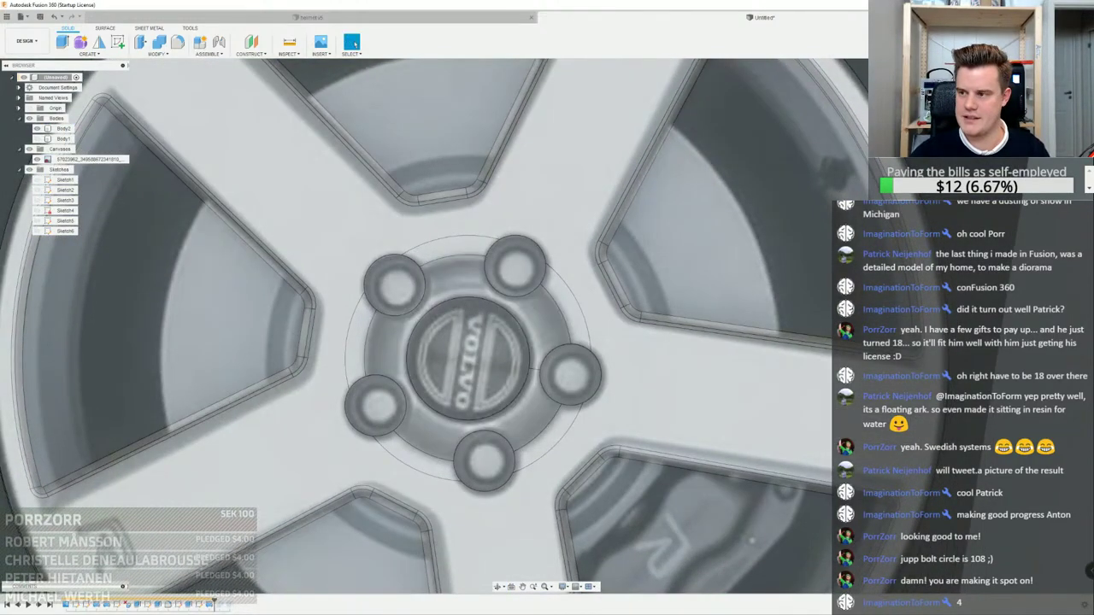
left_click(1056, 95)
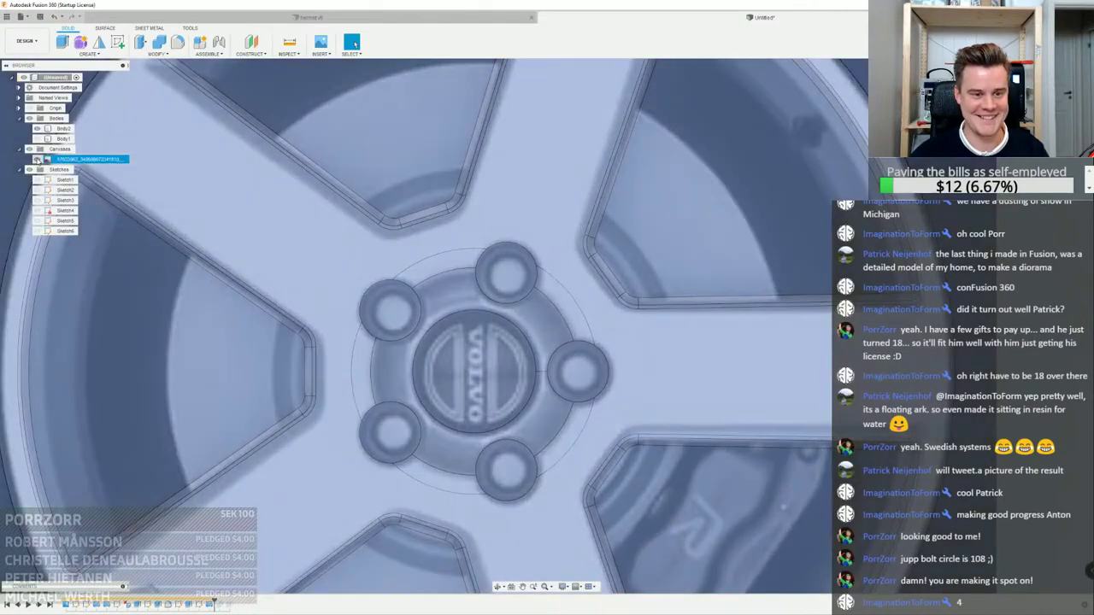
left_click(37, 159)
scroll(438, 278, "down", 4)
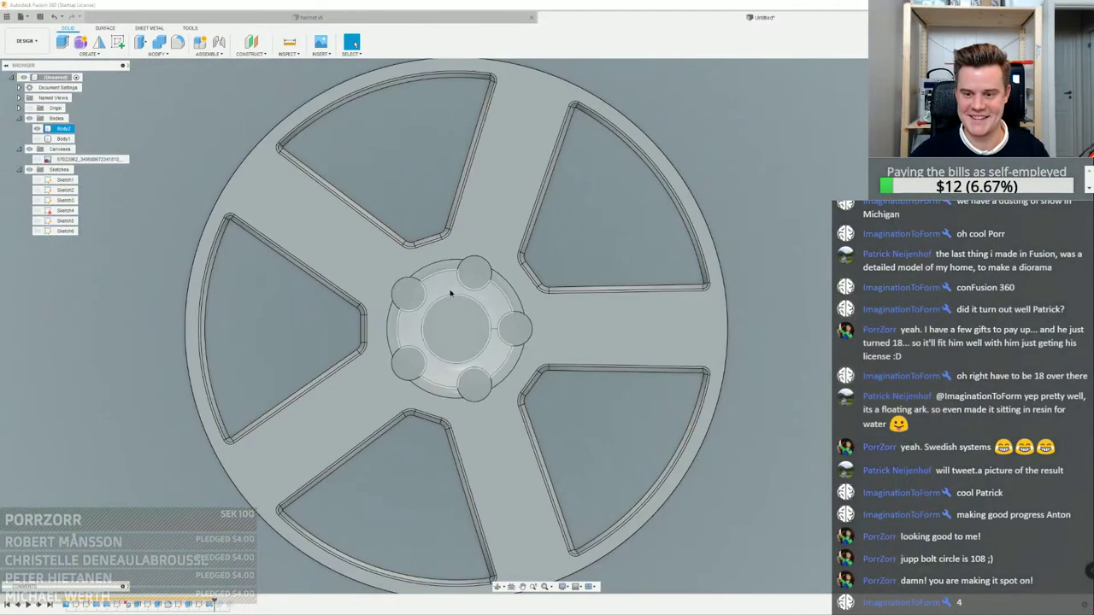
Inspect the lug holes around the hub recess and check the bolt circle sketch behind them
middle_click_drag(451, 293, 470, 250, "shift")
scroll(520, 271, "up", 4)
scroll(417, 214, "down", 3)
scroll(544, 261, "up", 3)
middle_click_drag(395, 243, 452, 261)
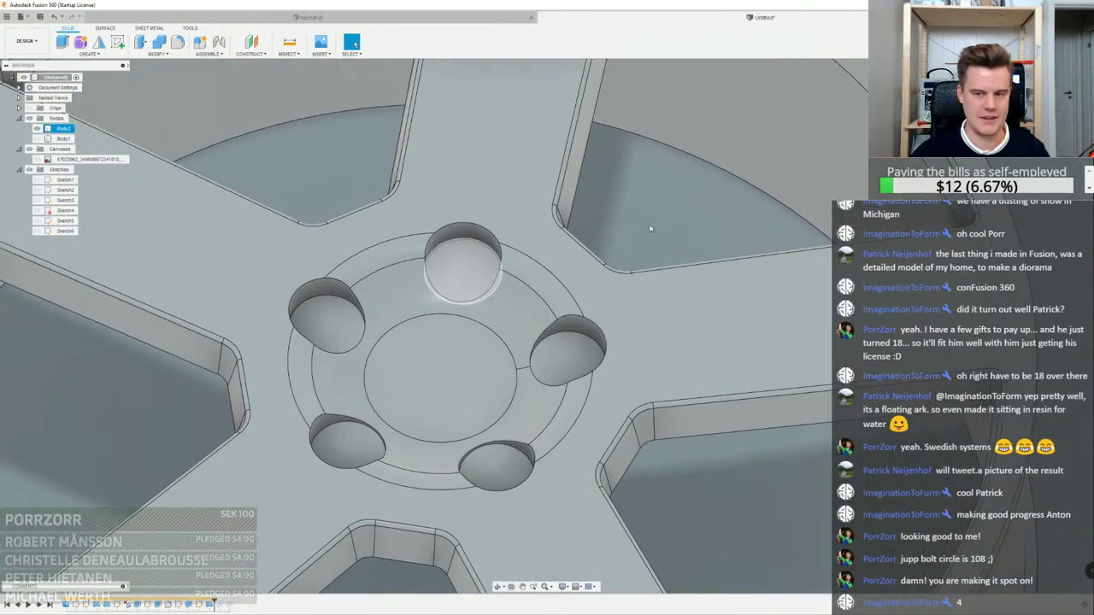
left_click(678, 217)
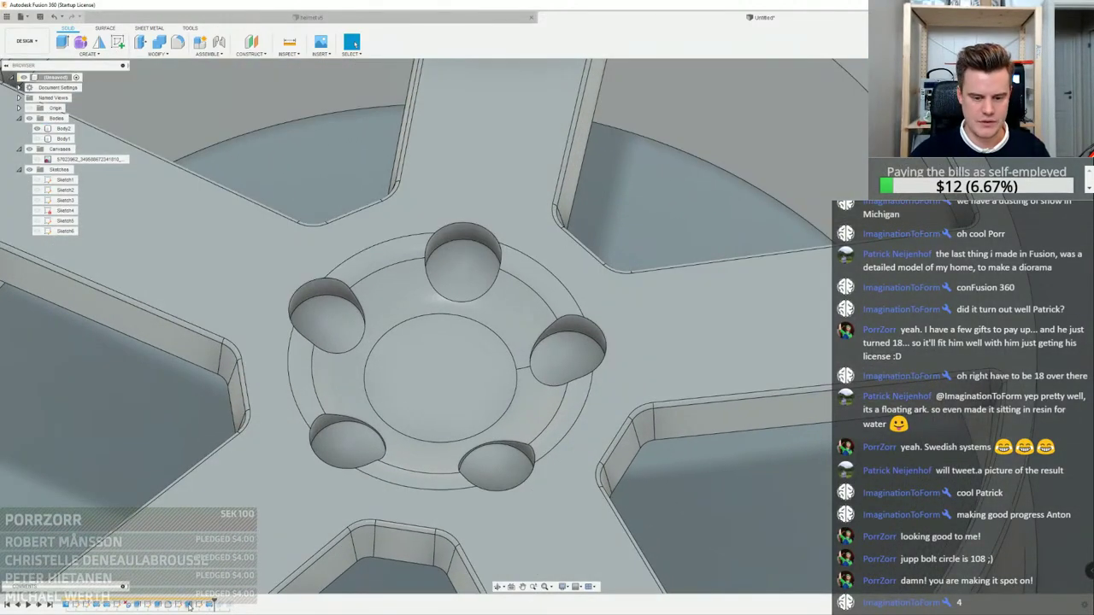
double_click(180, 604)
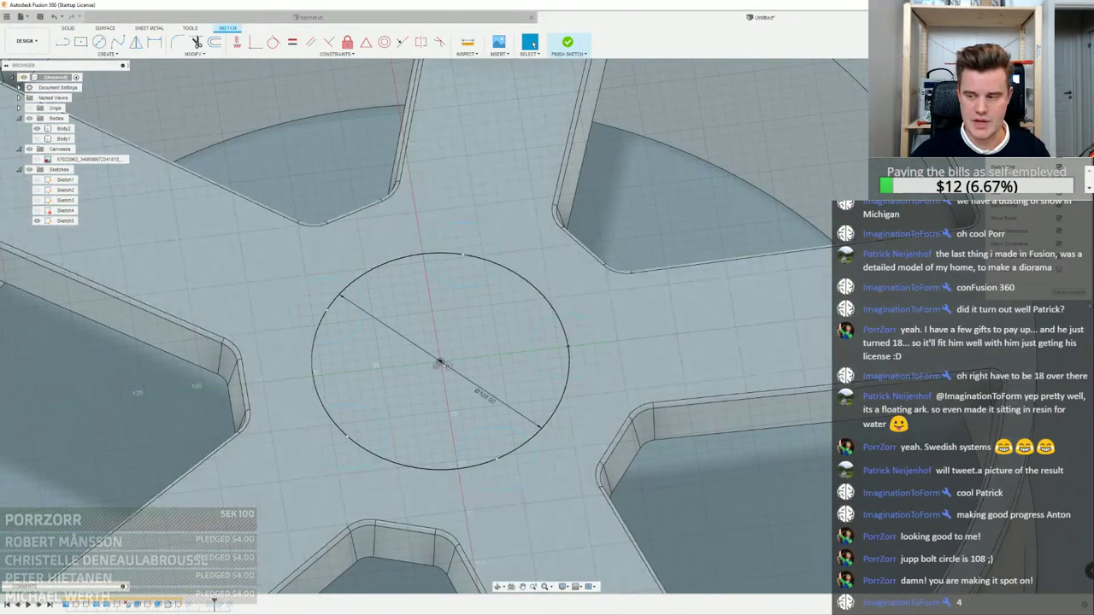
left_click(1069, 293)
scroll(629, 229, "down", 2)
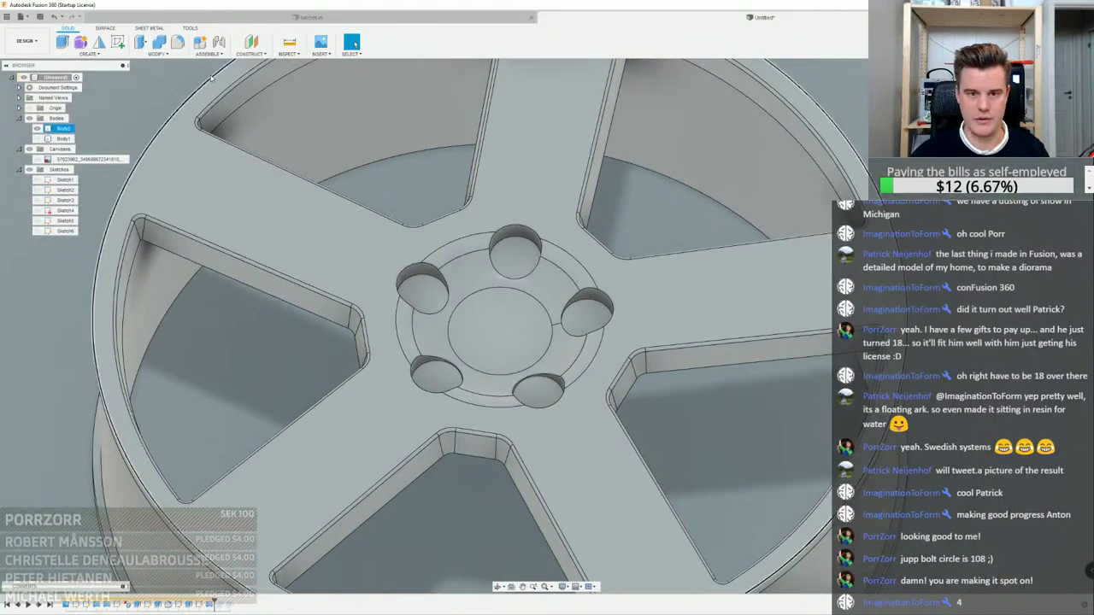
Create a new sketch on the wheel's front spoke face and finish it without drawing any geometry
left_click(118, 41)
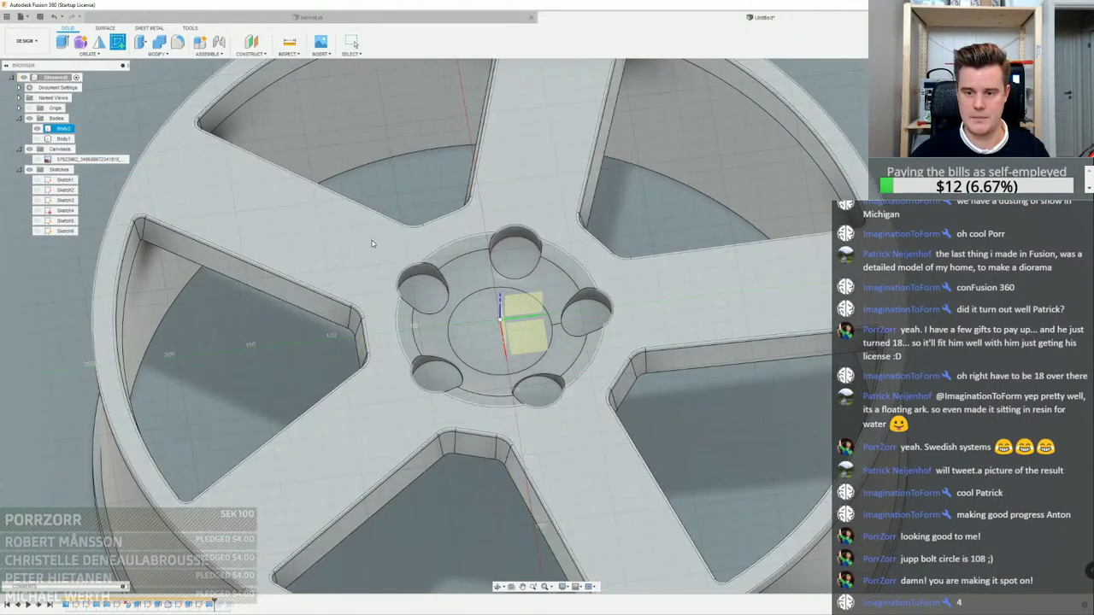
left_click(361, 235)
left_click(99, 42)
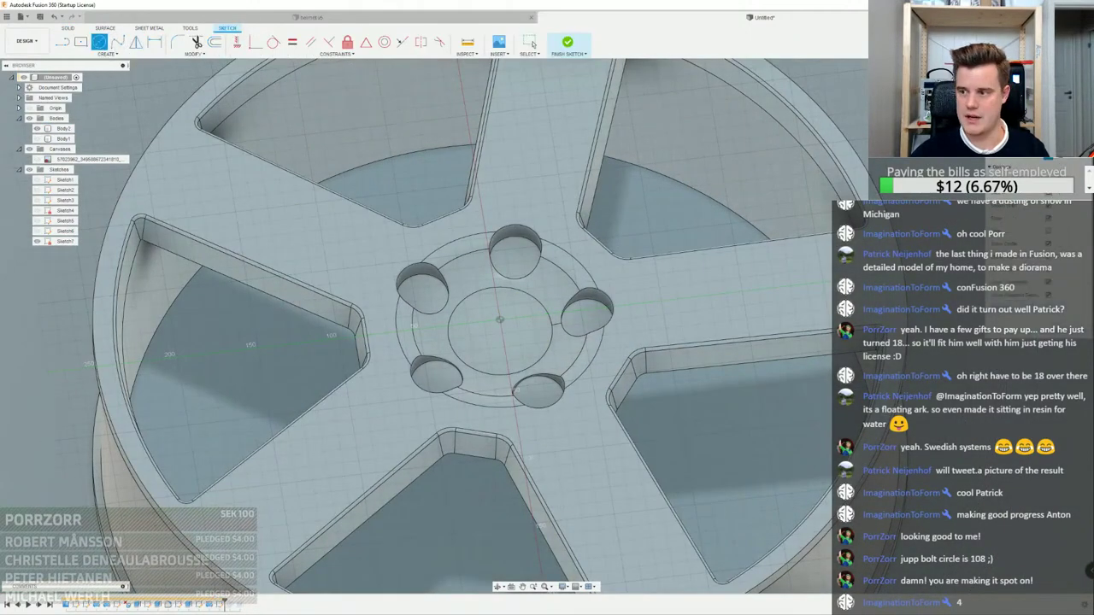
key("l")
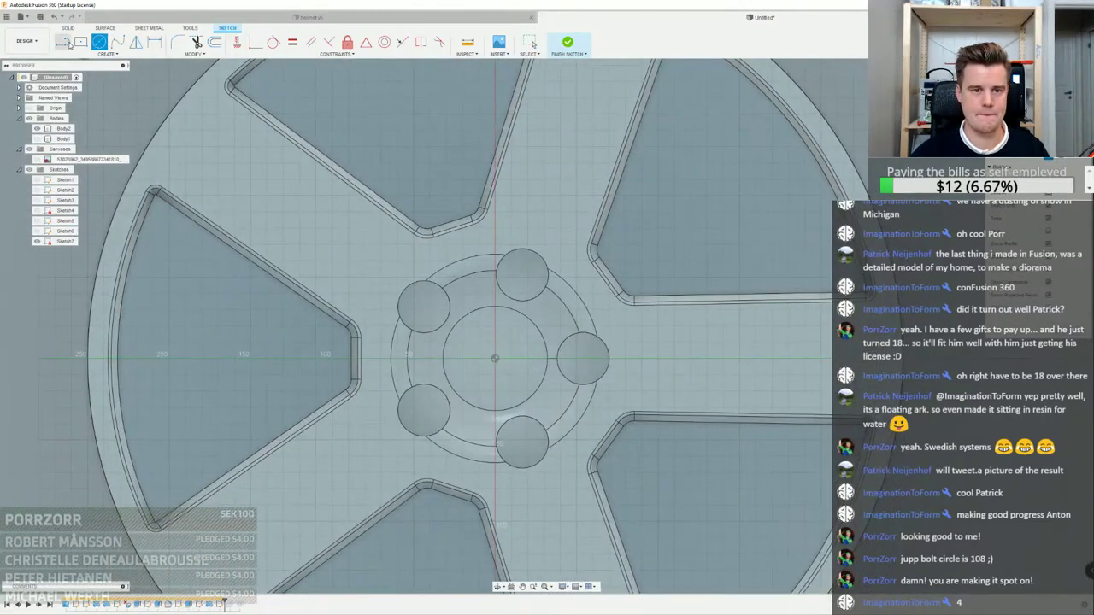
middle_click_drag(491, 374, 574, 373, "shift")
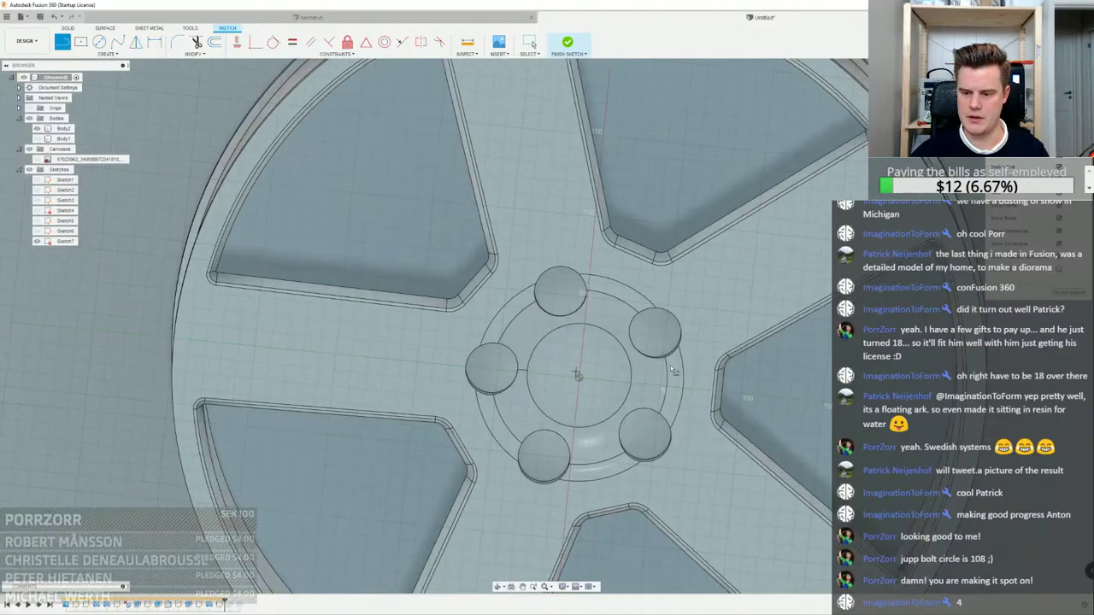
key("Escape")
left_click(1077, 295)
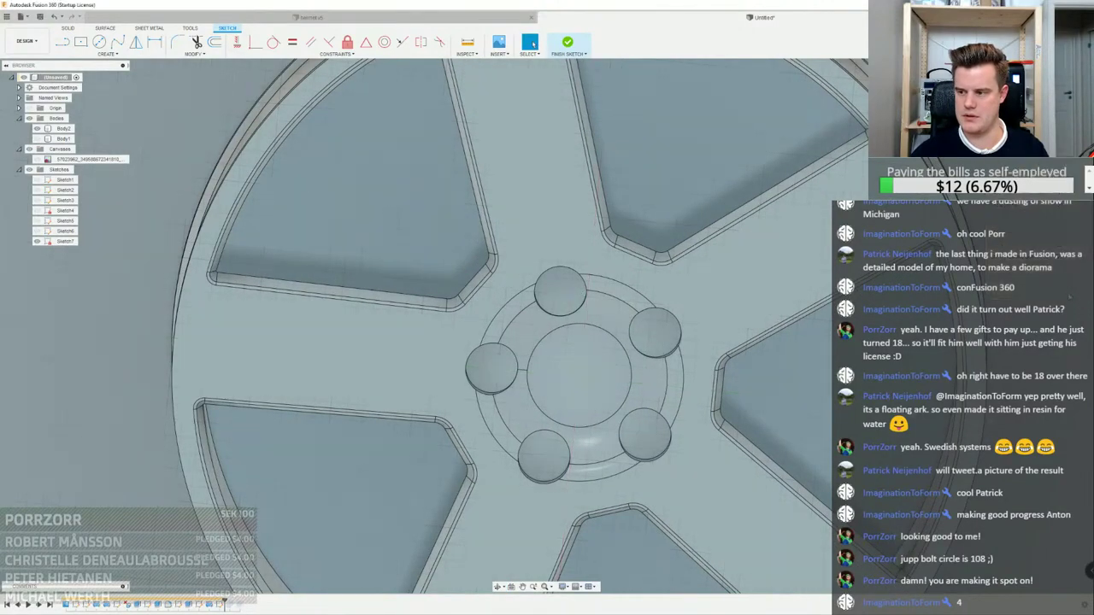
left_click(566, 41)
scroll(572, 289, "up", 3)
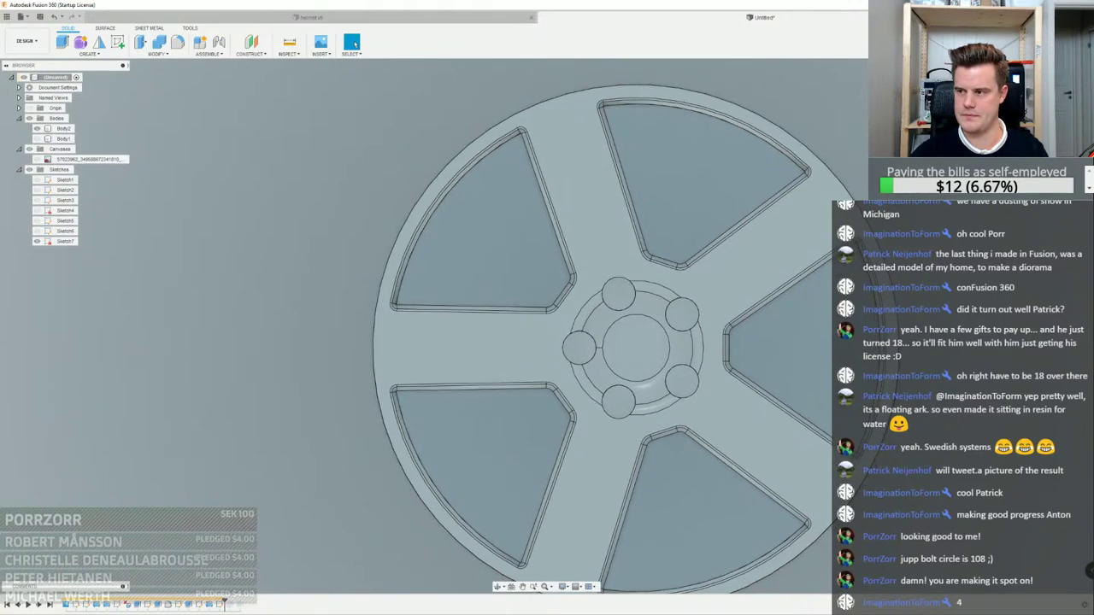
scroll(703, 243, "down", 3)
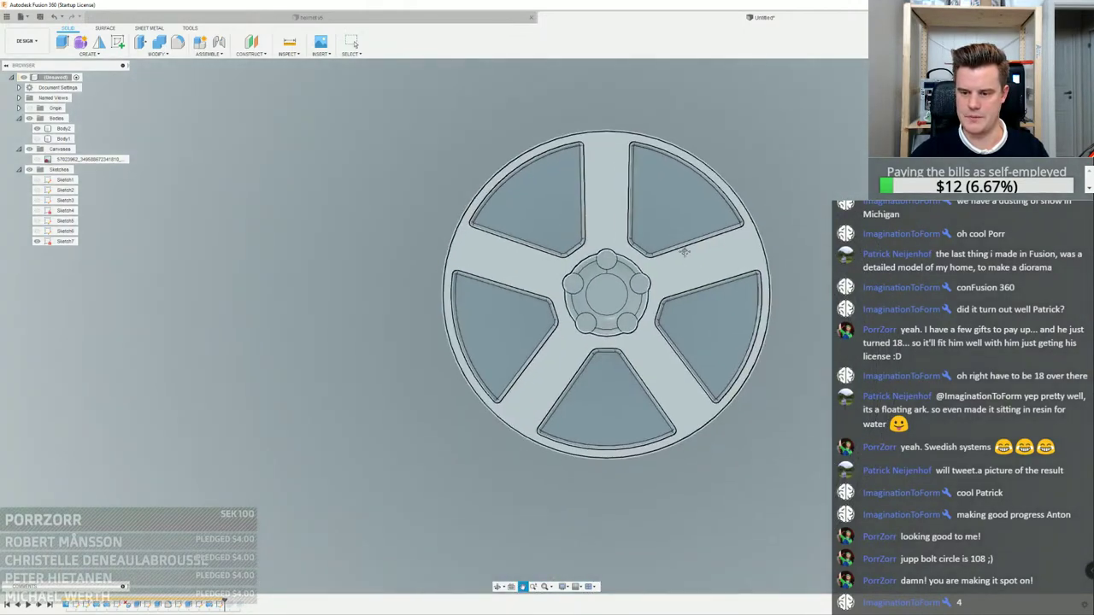
Start a sketch on the front hub face and draw a vertical 54 mm line from the wheel centre up to the top lug hole's centre
scroll(699, 244, "up", 3)
left_click(118, 42)
left_click(575, 295)
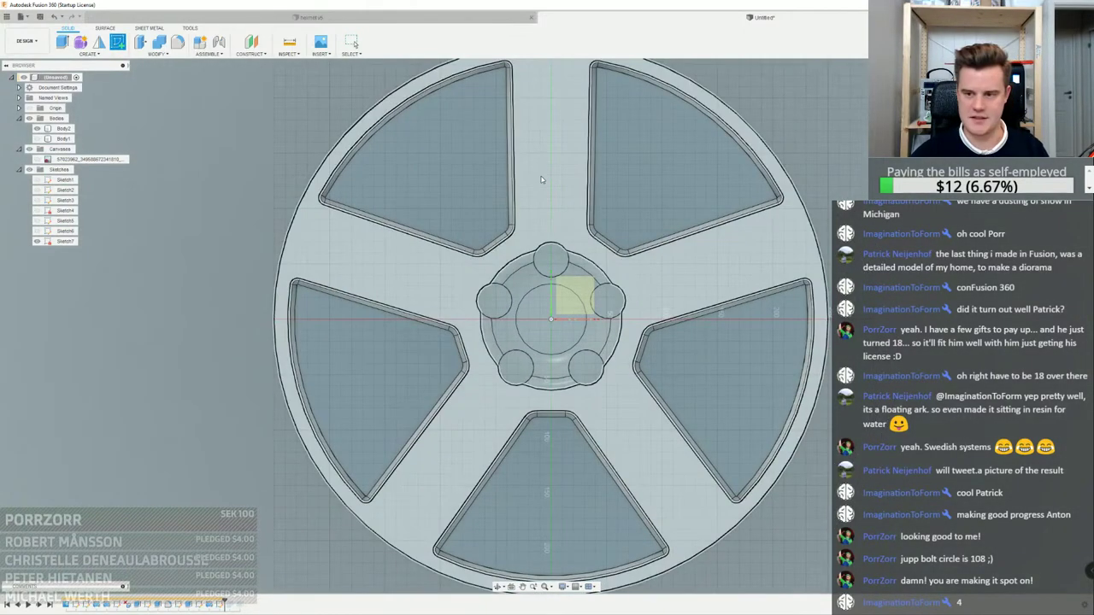
left_click(62, 42)
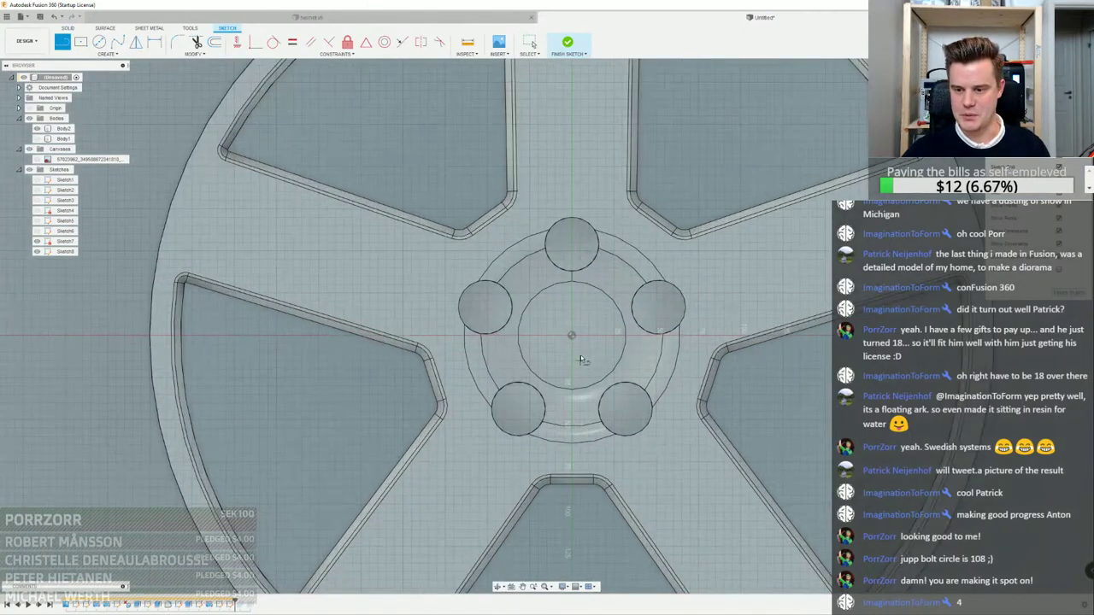
left_click(571, 335)
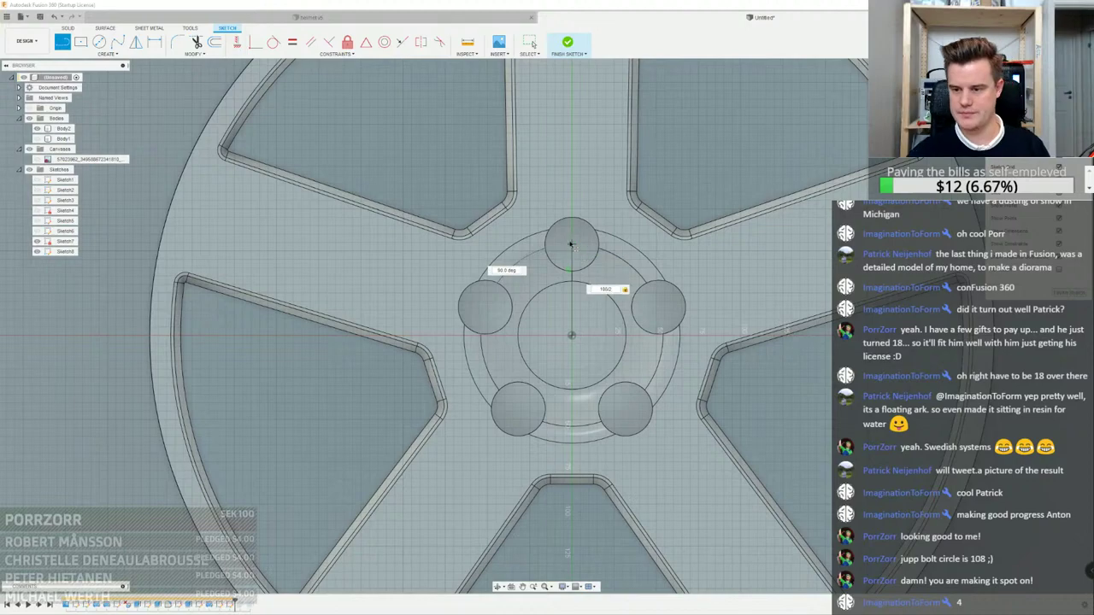
left_click(571, 244)
key("Escape")
Draw a 17.5 mm diameter circle centred on the upper end of the vertical line, inside the top lug hole
left_click(100, 42)
scroll(577, 255, "up", 3)
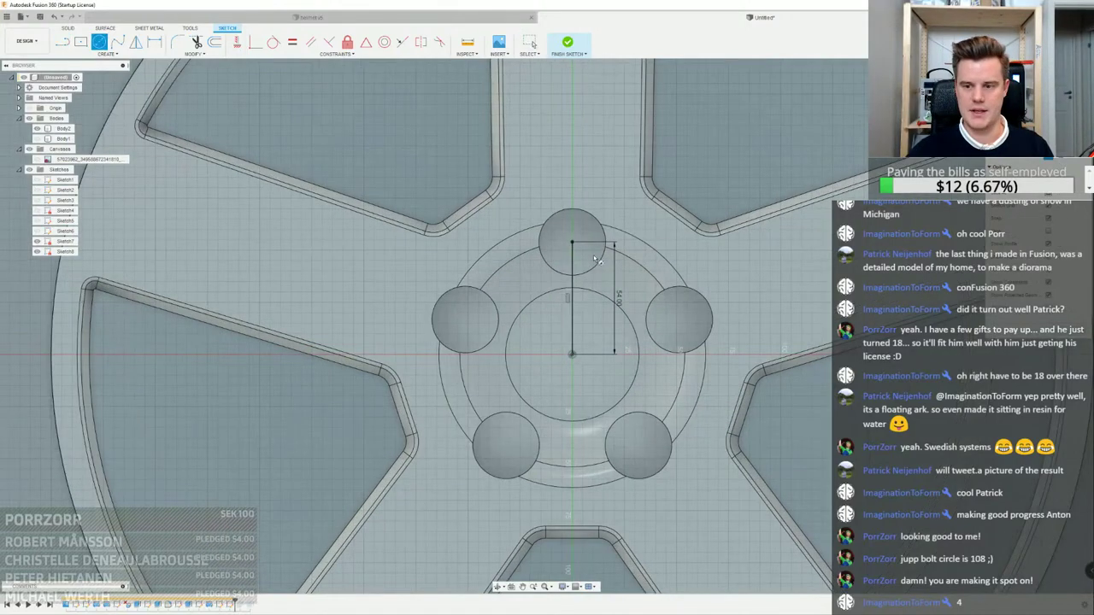
left_click(567, 234)
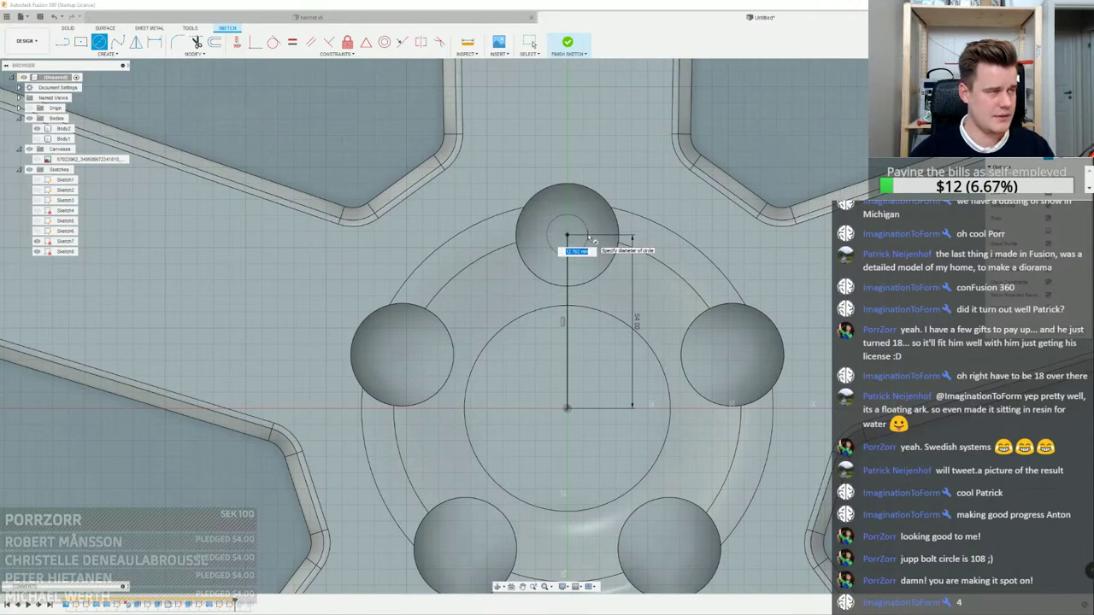
key("Tab")
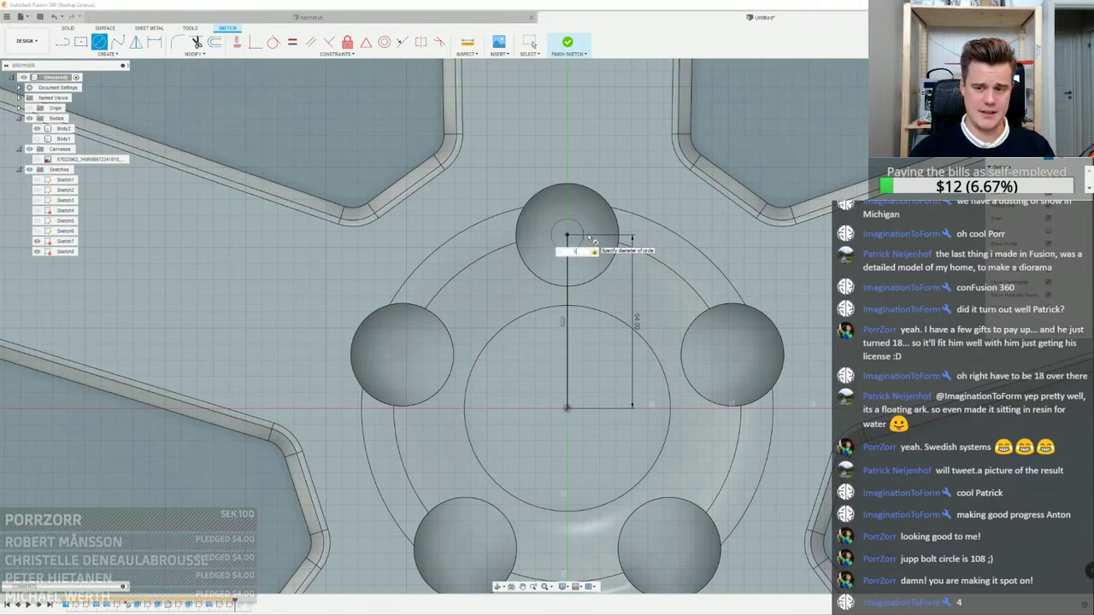
type("17")
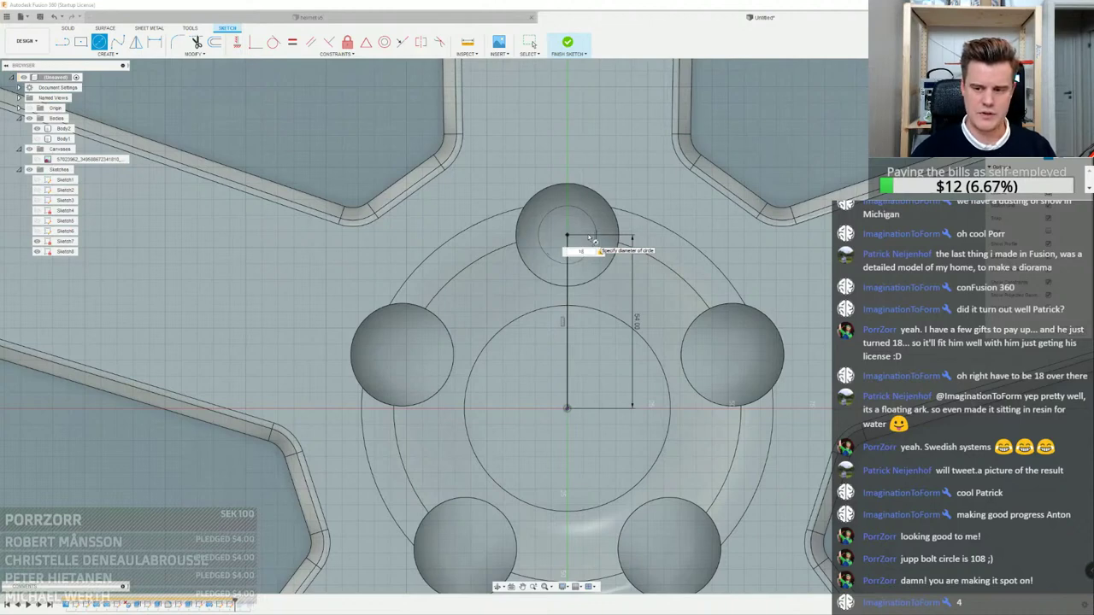
type(".5")
key("Return")
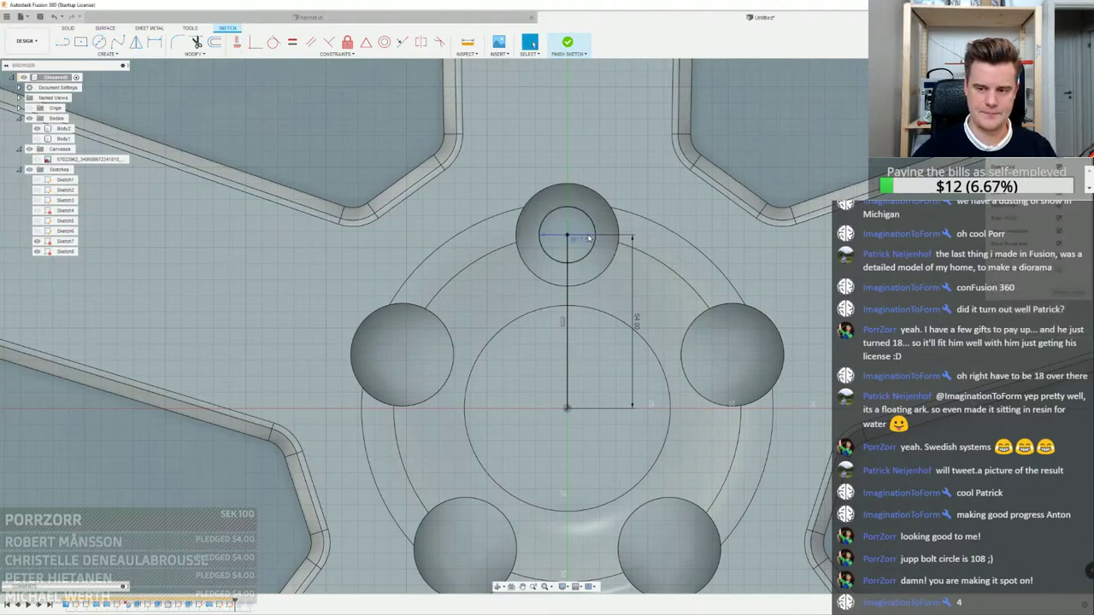
scroll(547, 230, "down", 3)
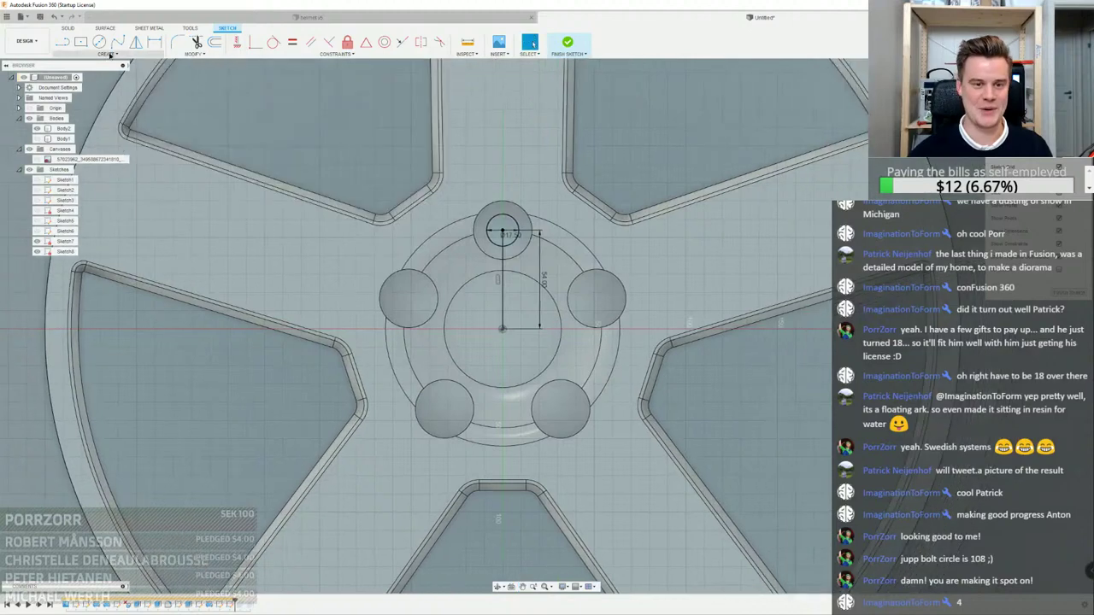
left_click(107, 54)
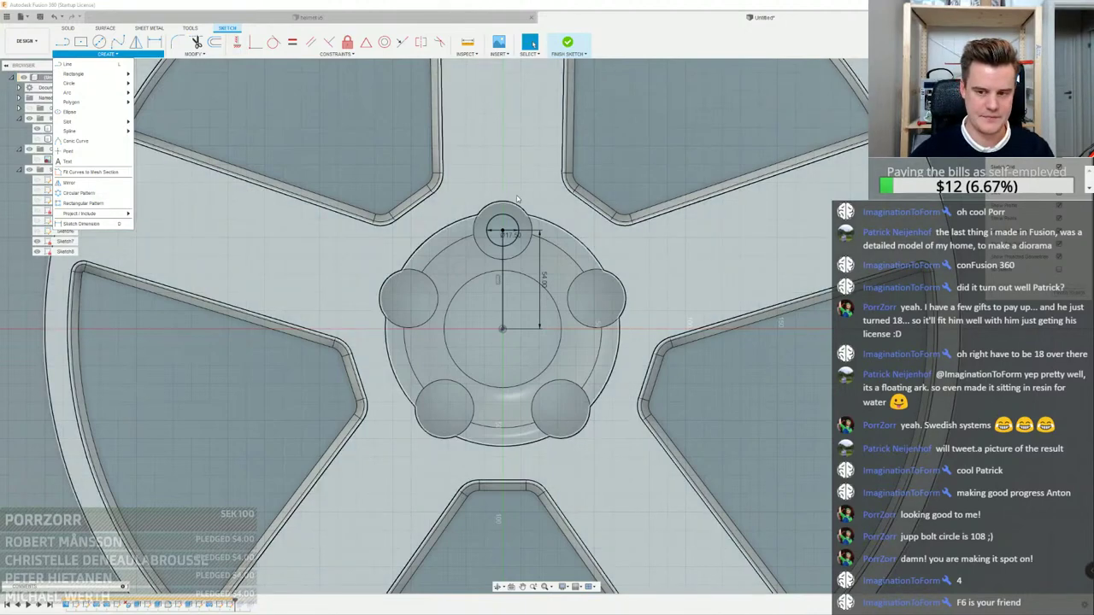
left_click(516, 199)
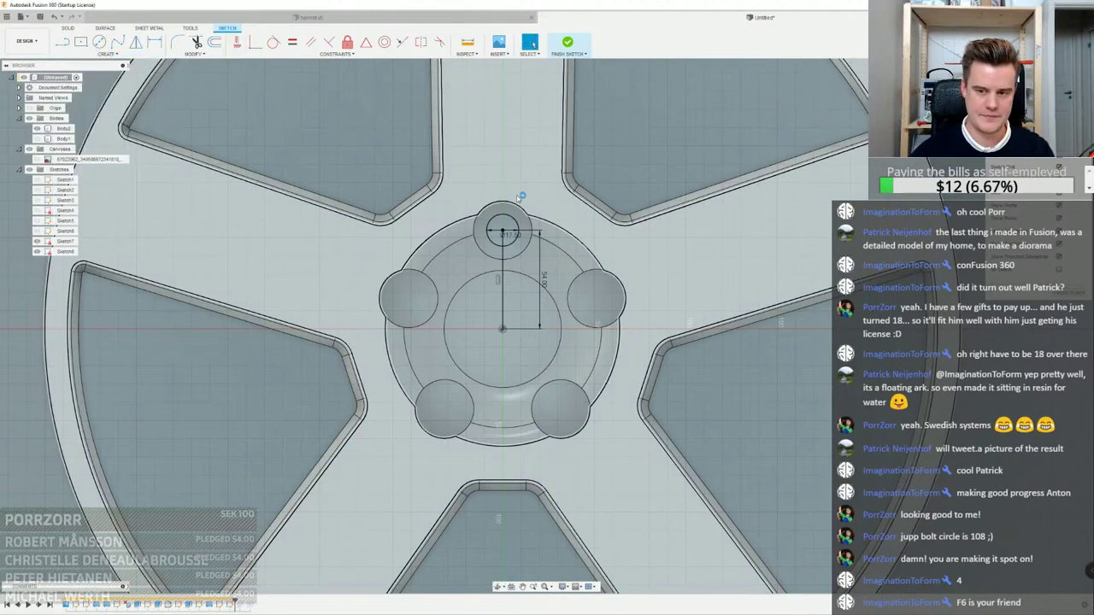
key("F6")
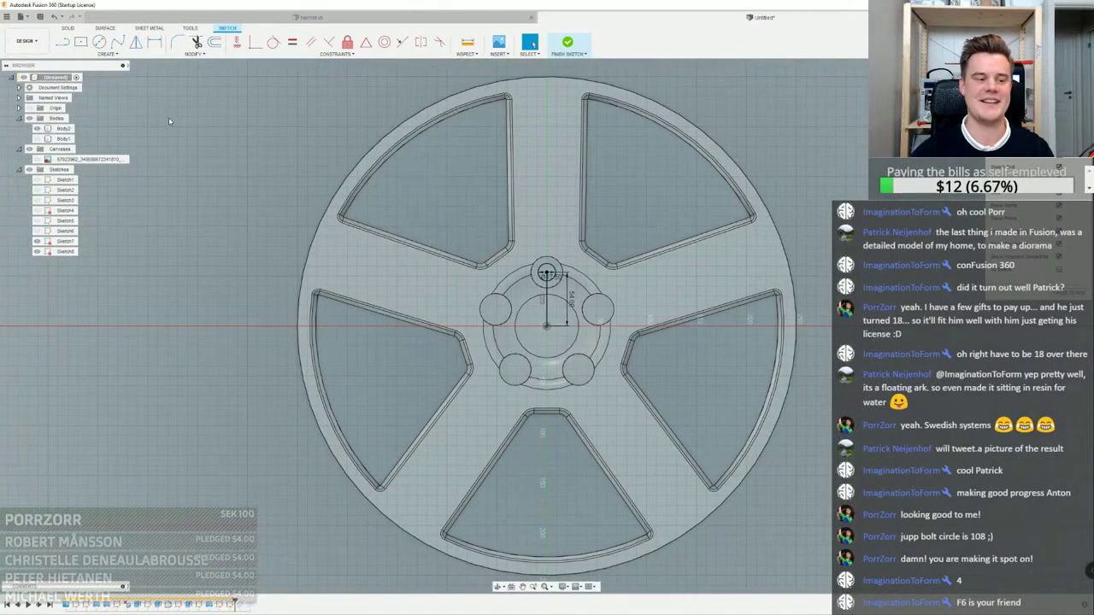
middle_click_drag(531, 212, 486, 207)
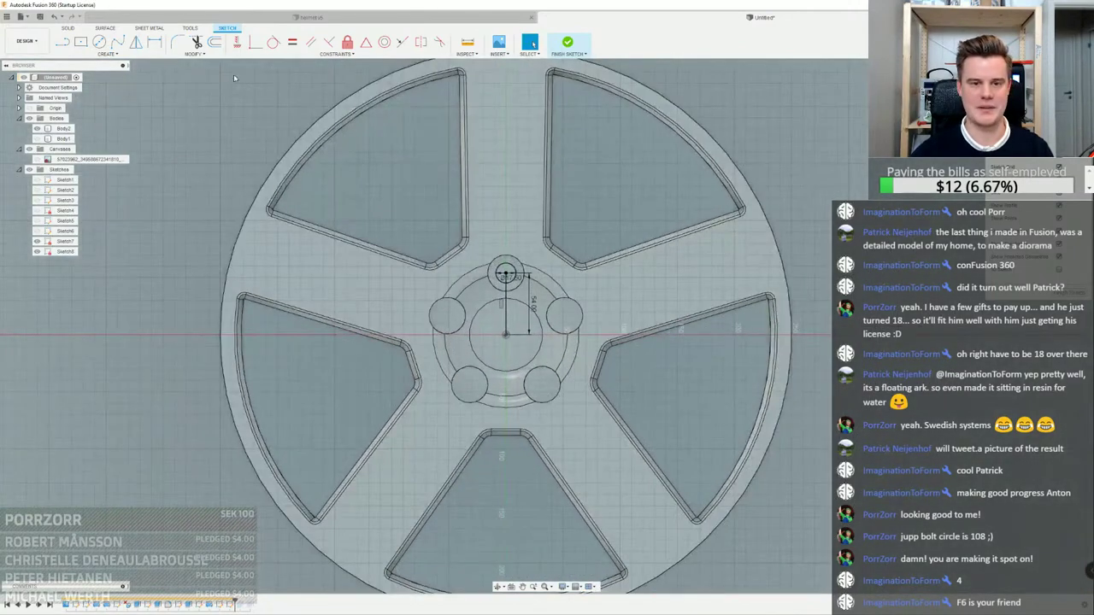
scroll(239, 73, "down", 1)
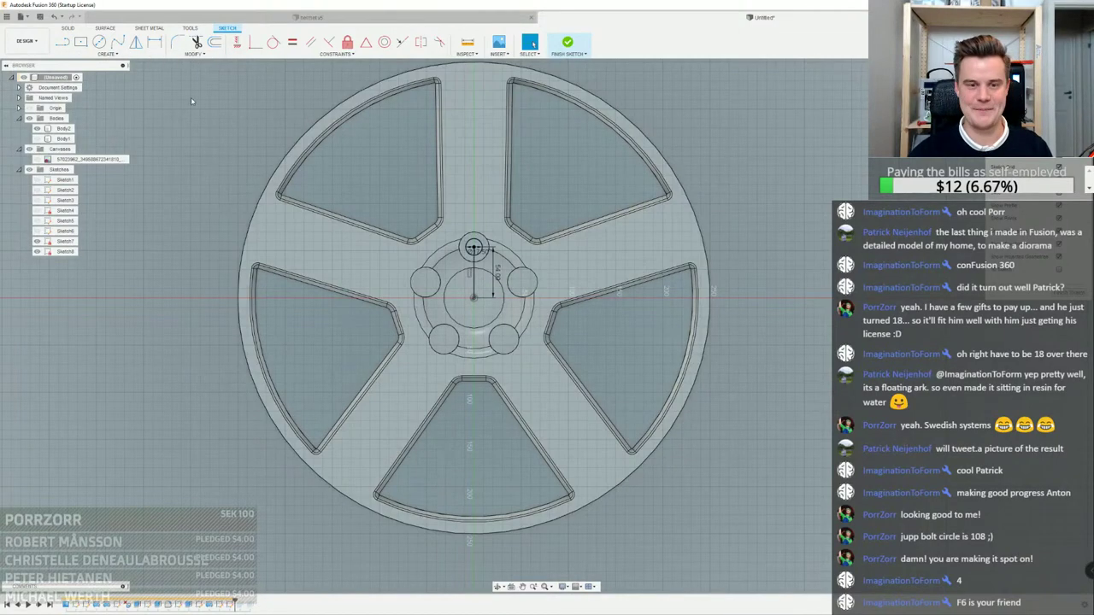
Circular-pattern the small bolt-hole circle around the wheel centre to make five evenly spaced circles
left_click(106, 53)
mouse_move(103, 215)
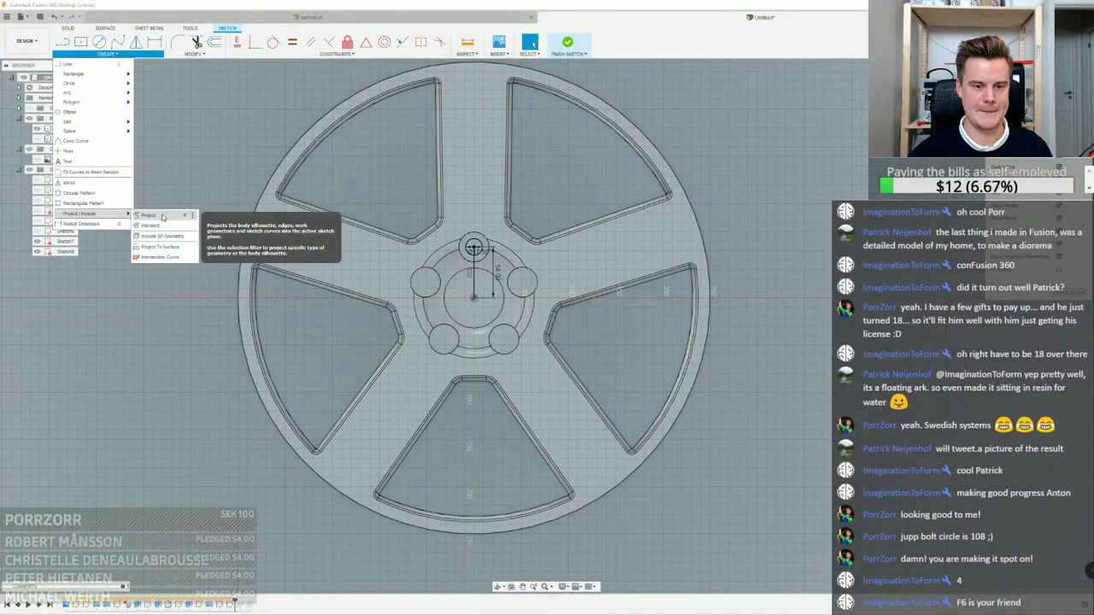
left_click(95, 194)
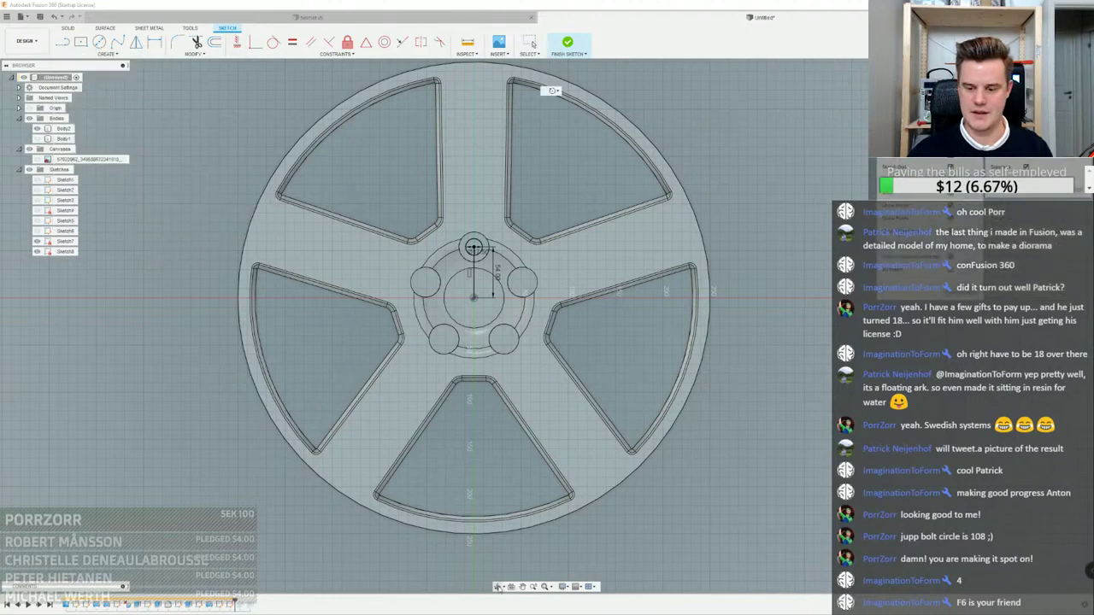
scroll(471, 282, "up", 3)
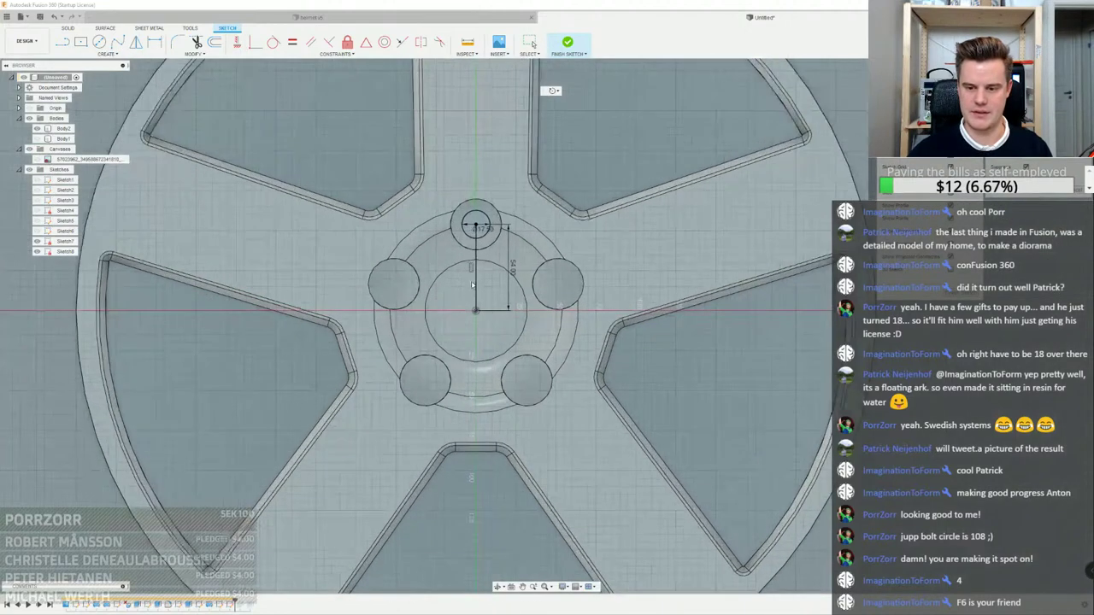
left_click(478, 224)
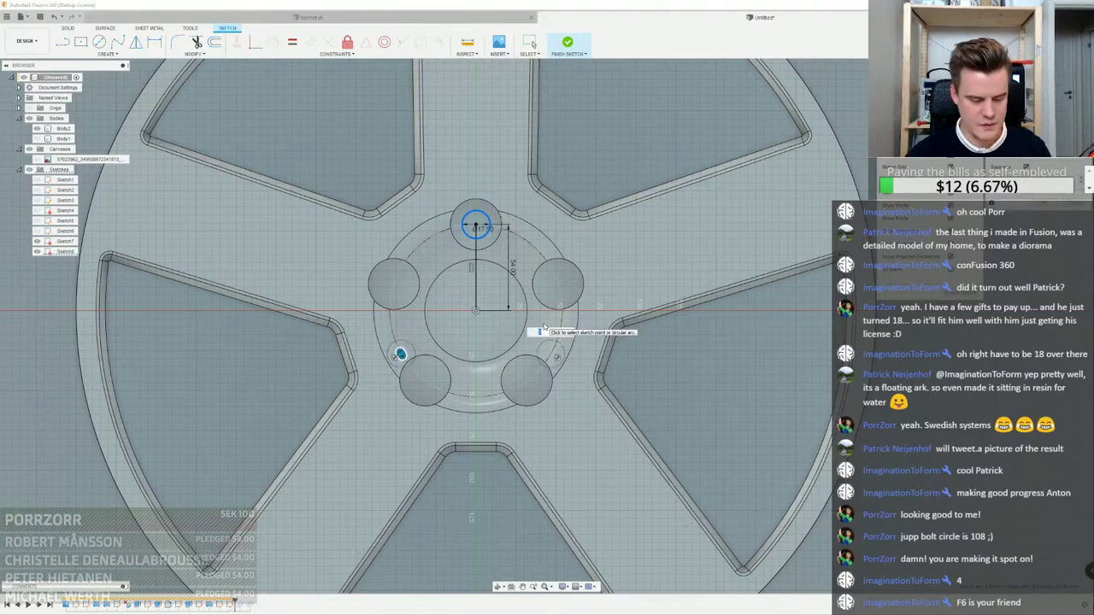
left_click(476, 309)
key("Return")
Extrude-cut the five bolt-hole circles about 44 mm backward, right through the wheel hub
scroll(525, 316, "up", 3)
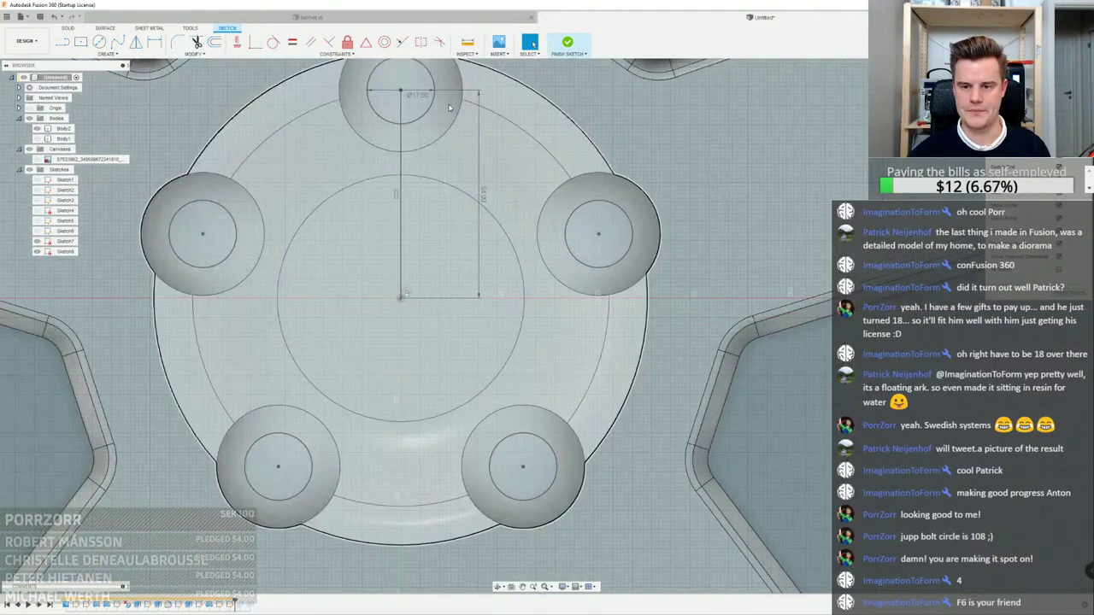
left_click(416, 111)
scroll(579, 247, "down", 3)
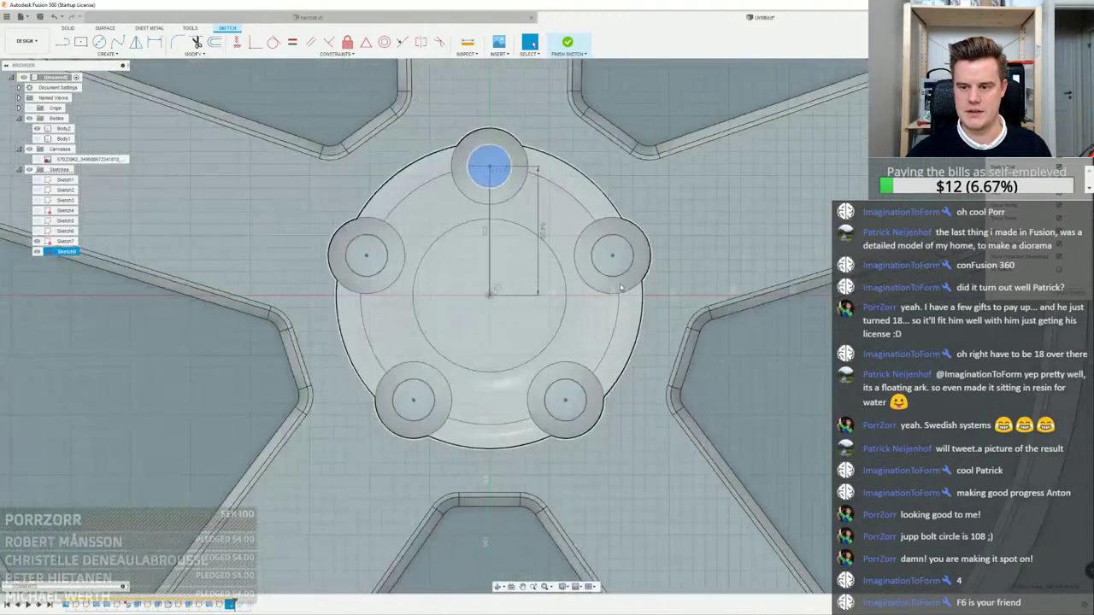
key("e")
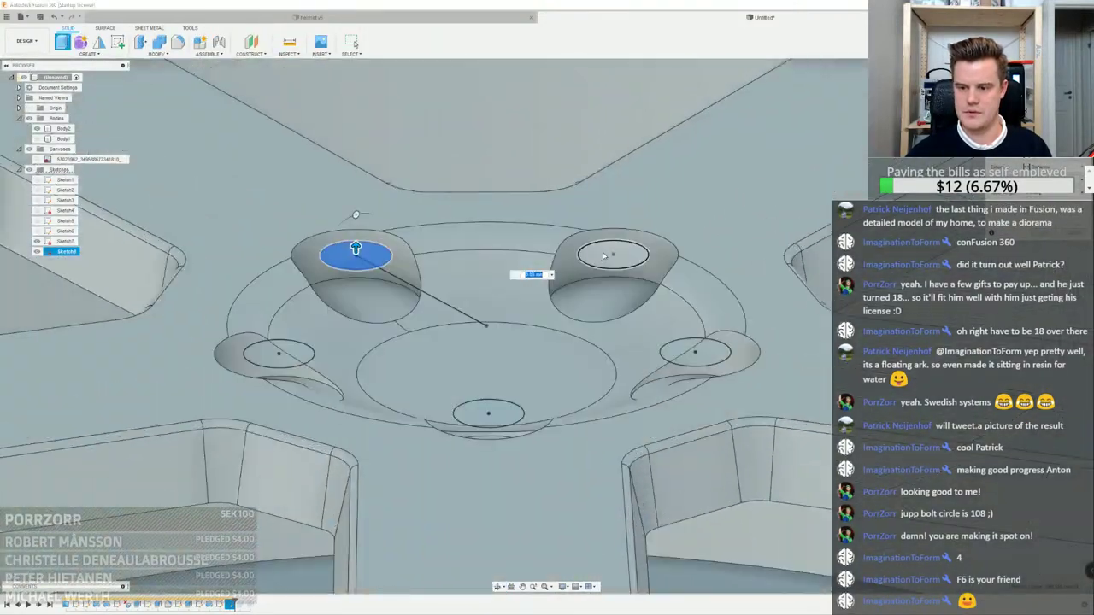
left_click(603, 254)
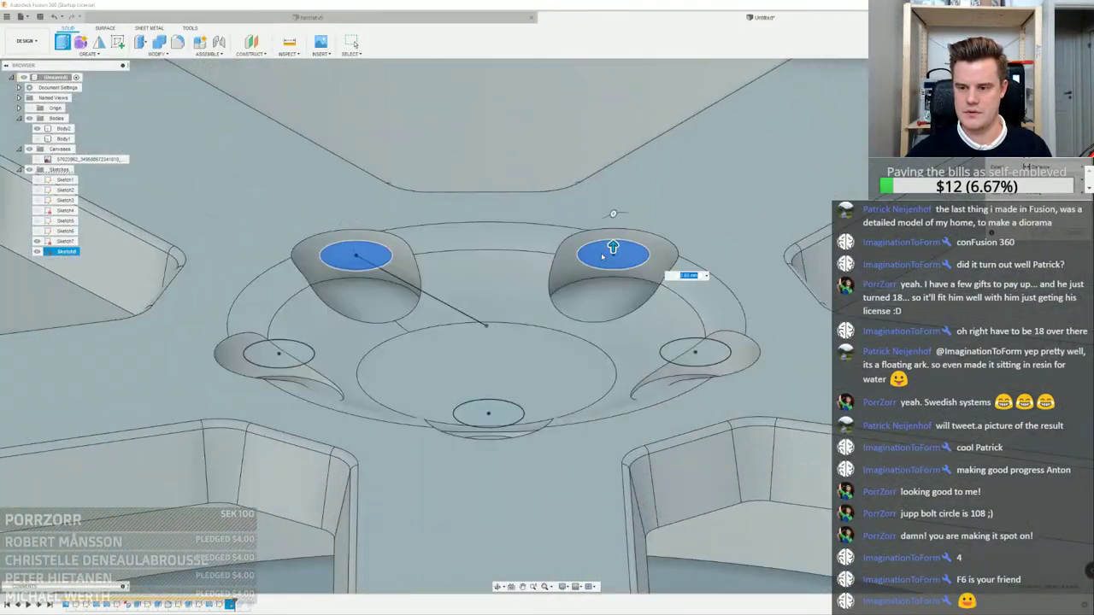
left_click(695, 352)
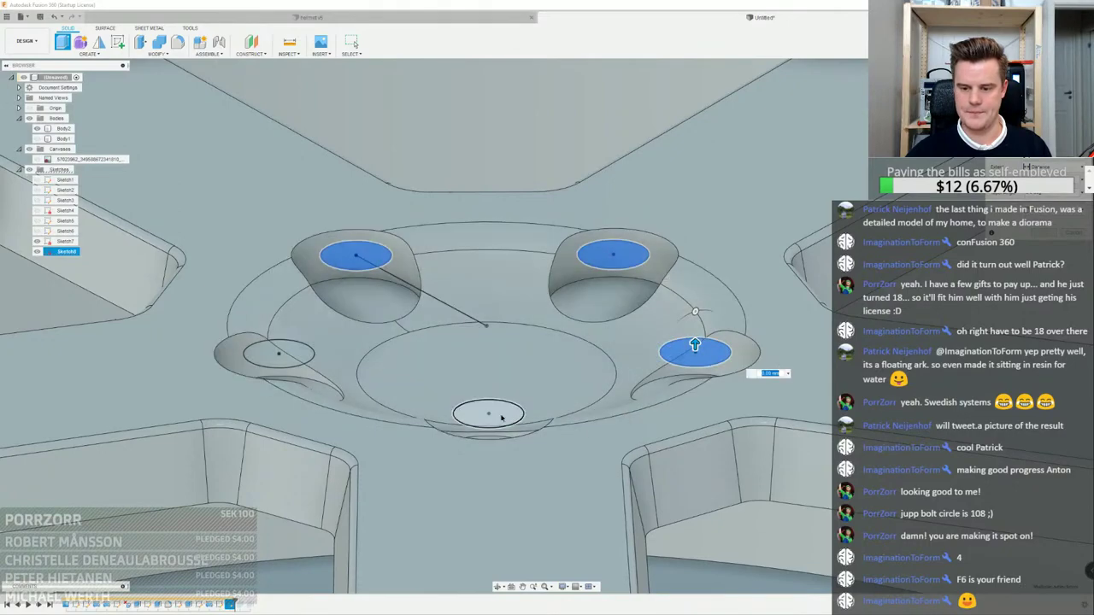
left_click(499, 416)
left_click(279, 351)
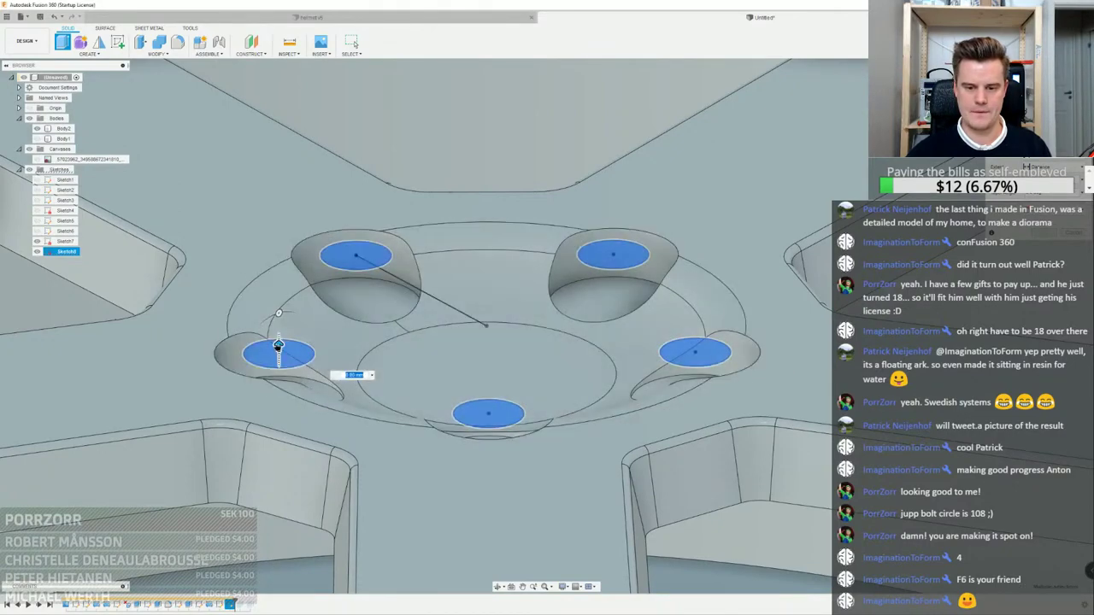
left_click_drag(278, 346, 279, 583)
scroll(532, 316, "down", 3)
middle_click_drag(531, 316, 560, 154, "shift")
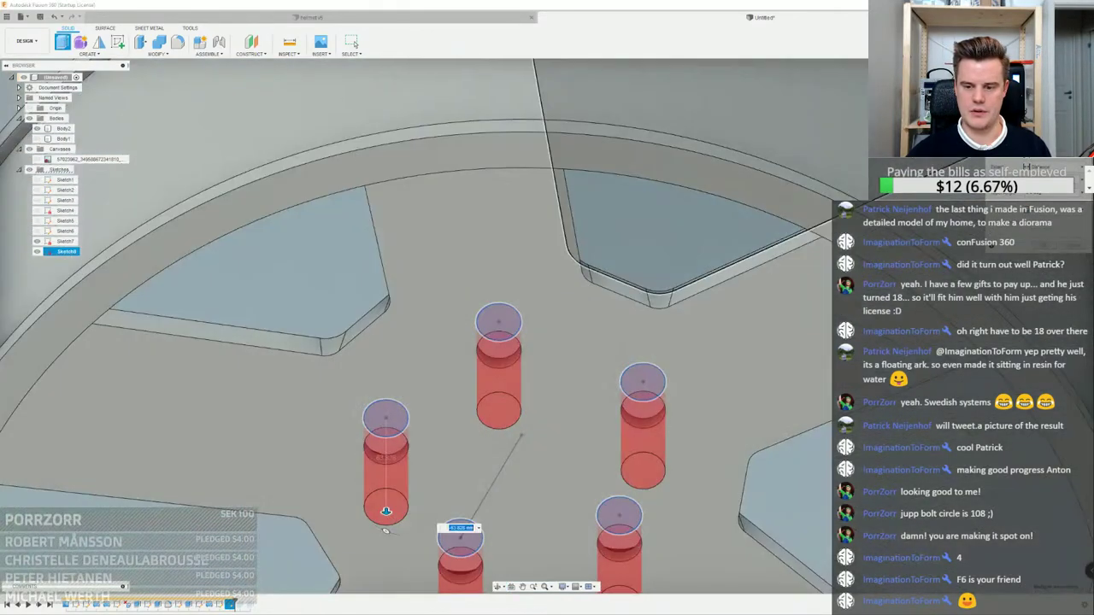
left_click(1044, 246)
Create a sketch on the hub's rear face and draw a circle centred on the wheel, reaching the inner ends of the spoke windows
scroll(613, 235, "down", 3)
middle_click_drag(612, 234, 547, 216)
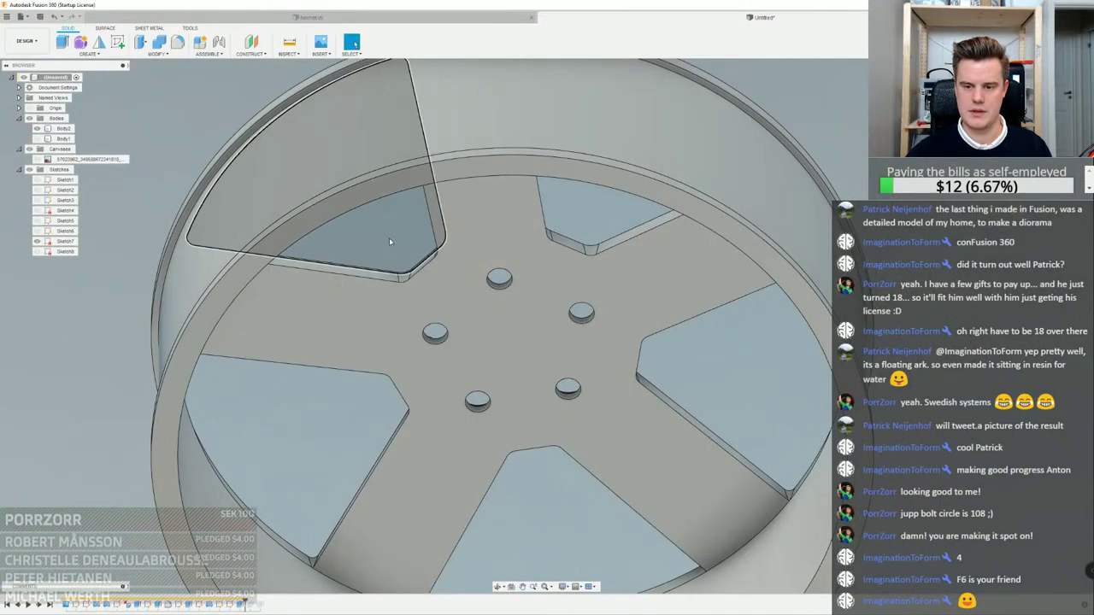
left_click(388, 238)
left_click(132, 88)
left_click(118, 43)
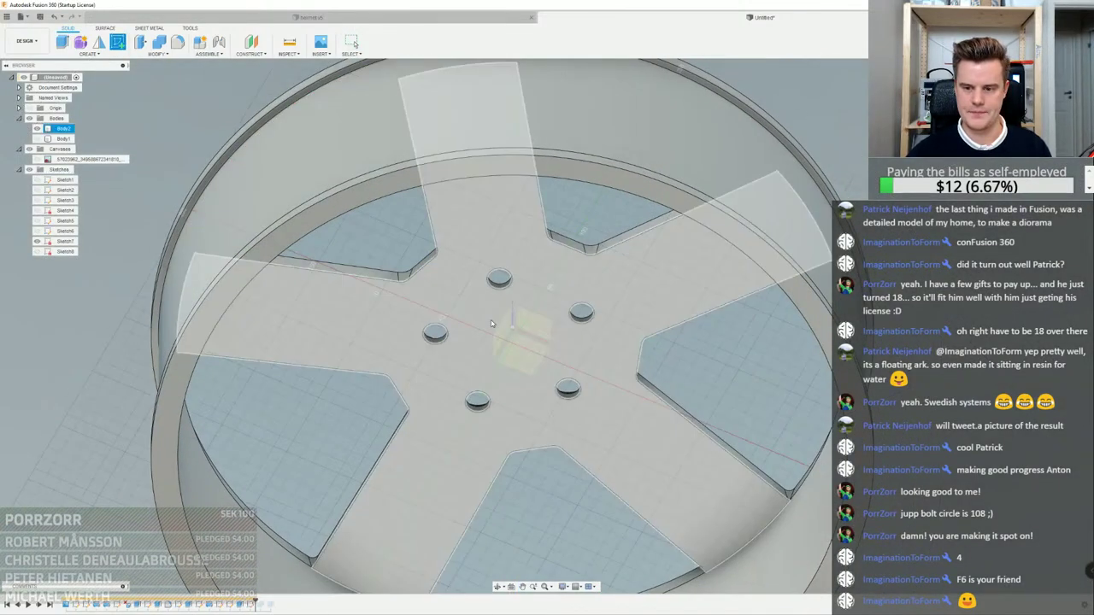
left_click(492, 325)
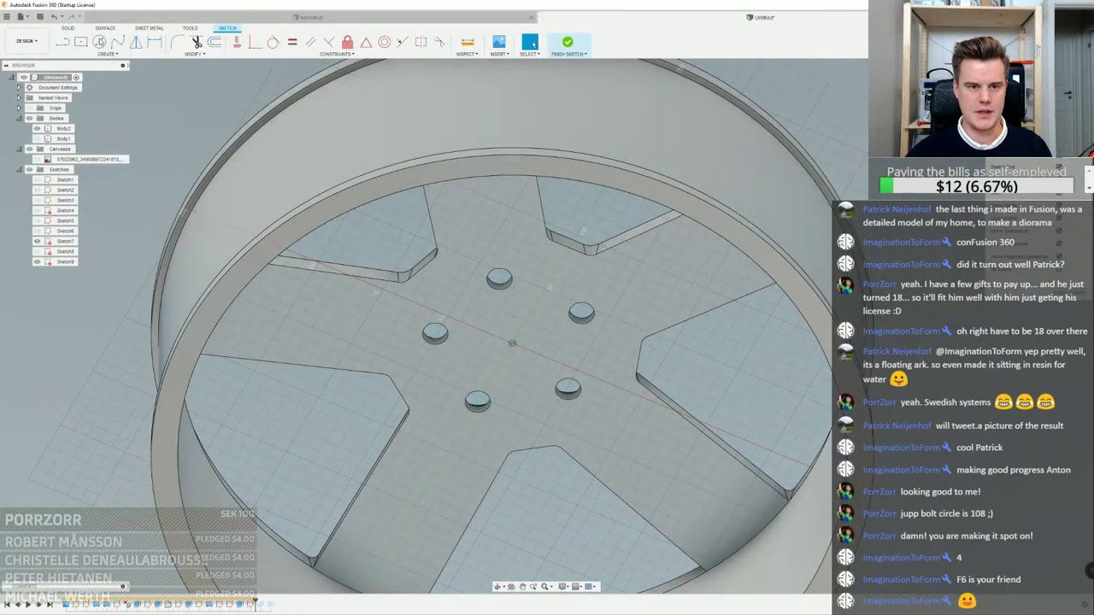
left_click(513, 346)
scroll(422, 266, "up", 3)
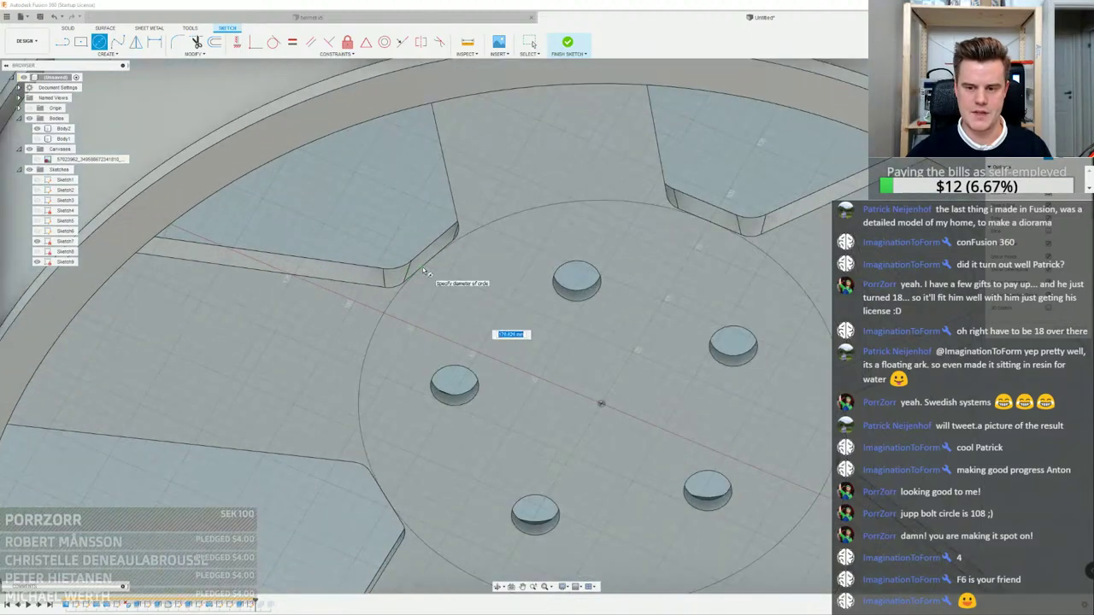
left_click(707, 224)
scroll(687, 233, "down", 3)
right_click(686, 234)
left_click(716, 237)
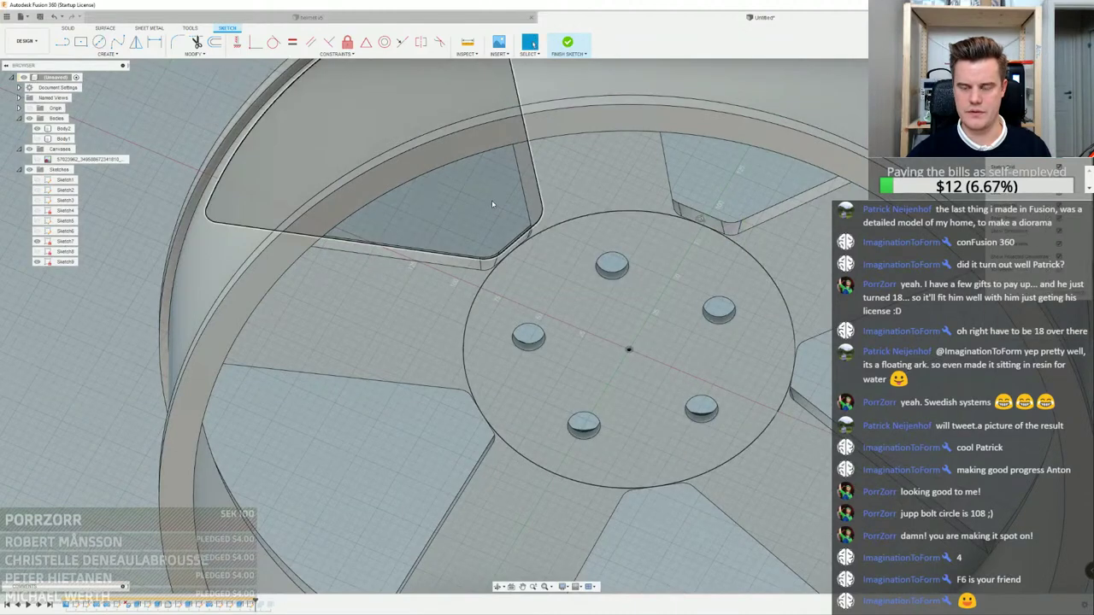
Draw a second concentric circle slightly inside the large circle on the hub's rear face
left_click(393, 193)
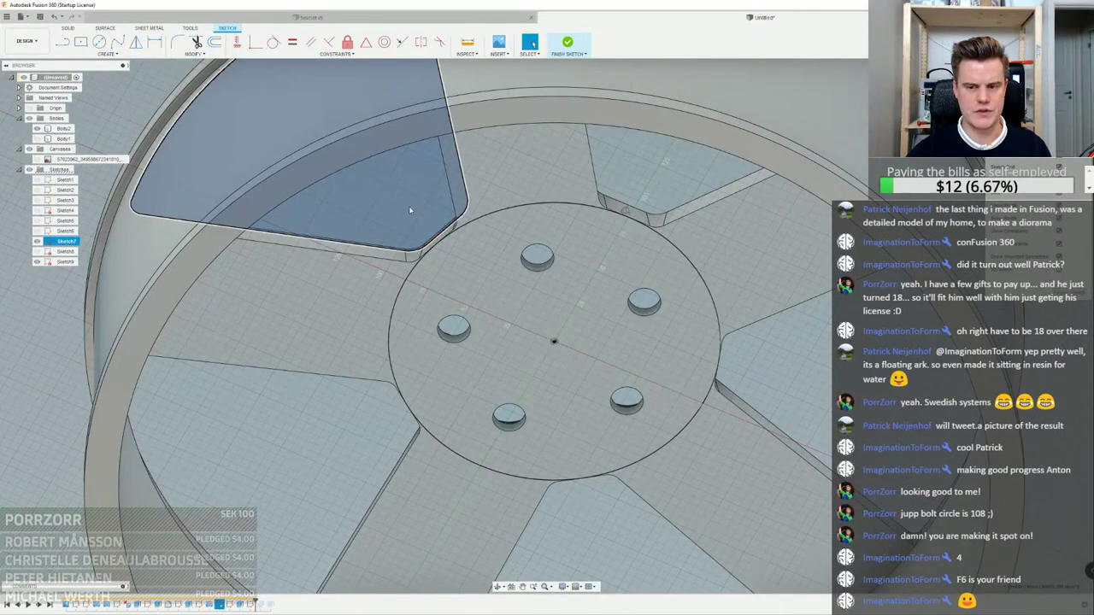
left_click(99, 42)
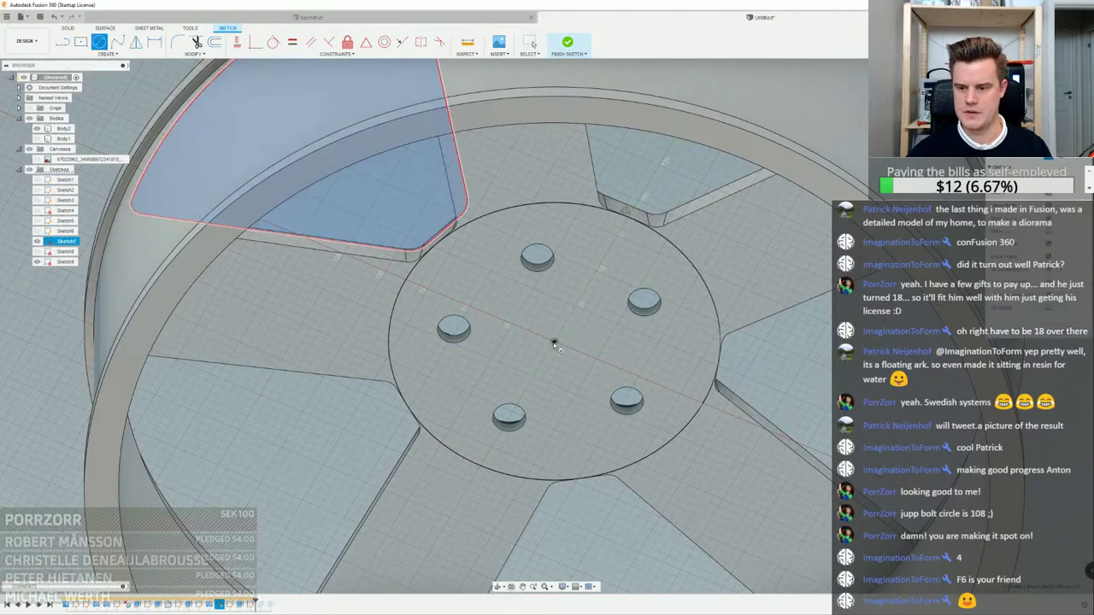
left_click(553, 341)
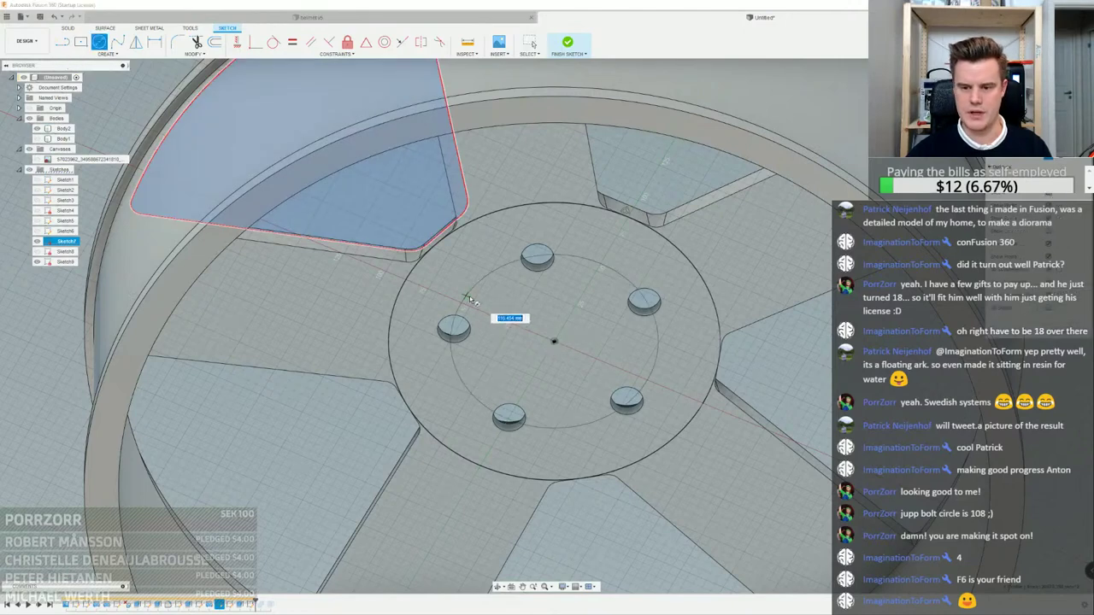
right_click(621, 228)
left_click(602, 272)
Extrude the area inside the smaller circle about 11.4 mm outward from the hub's rear face, keeping the five bolt holes open
left_click(580, 249)
middle_click_drag(578, 249, 577, 280, "shift")
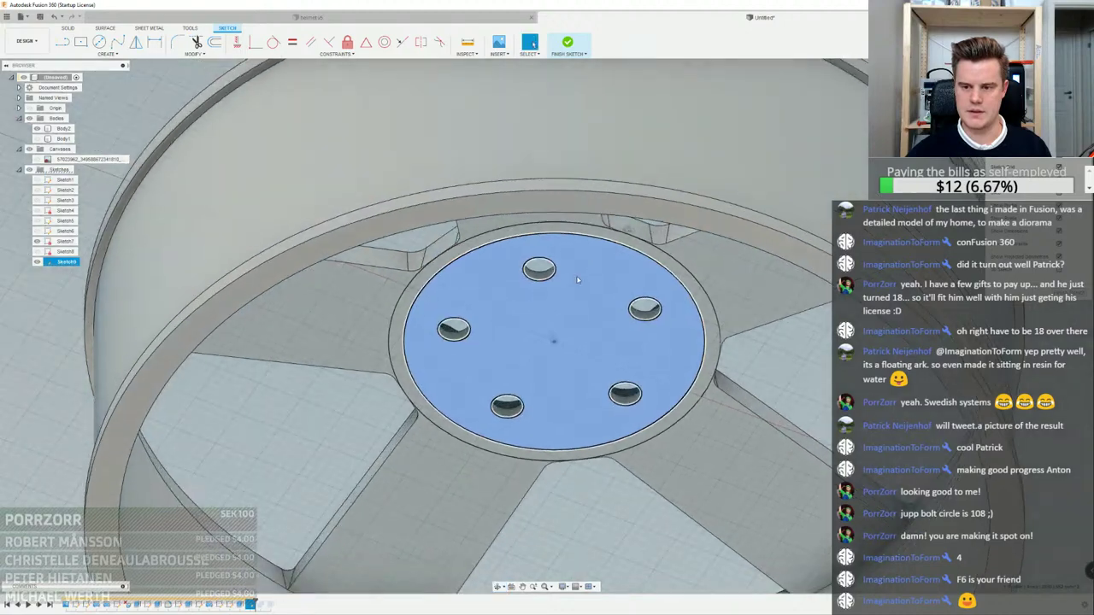
key("e")
left_click_drag(549, 360, 549, 380)
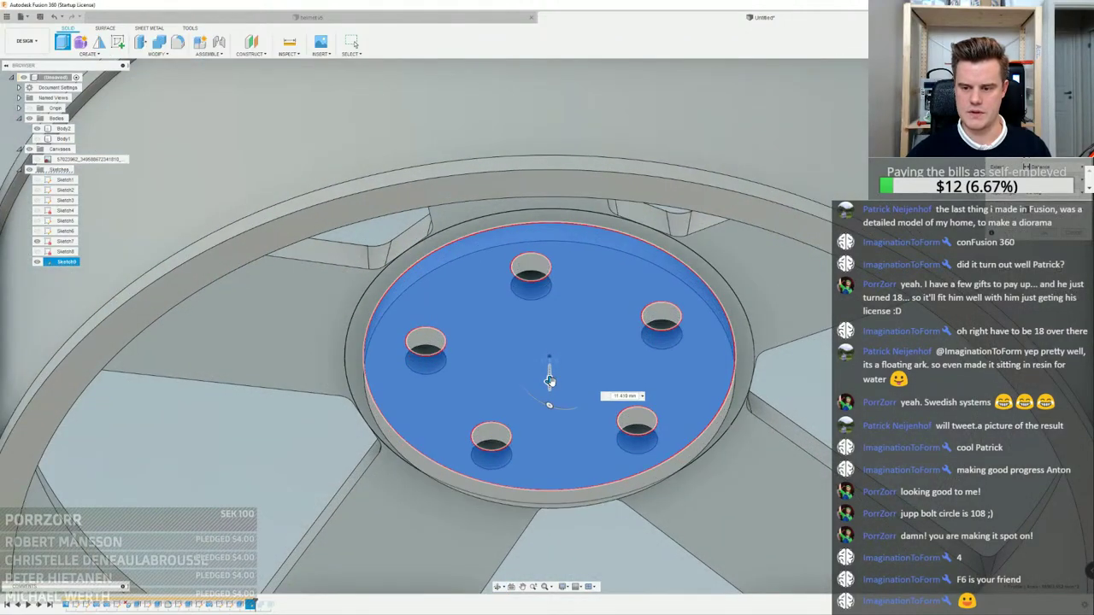
key("Return")
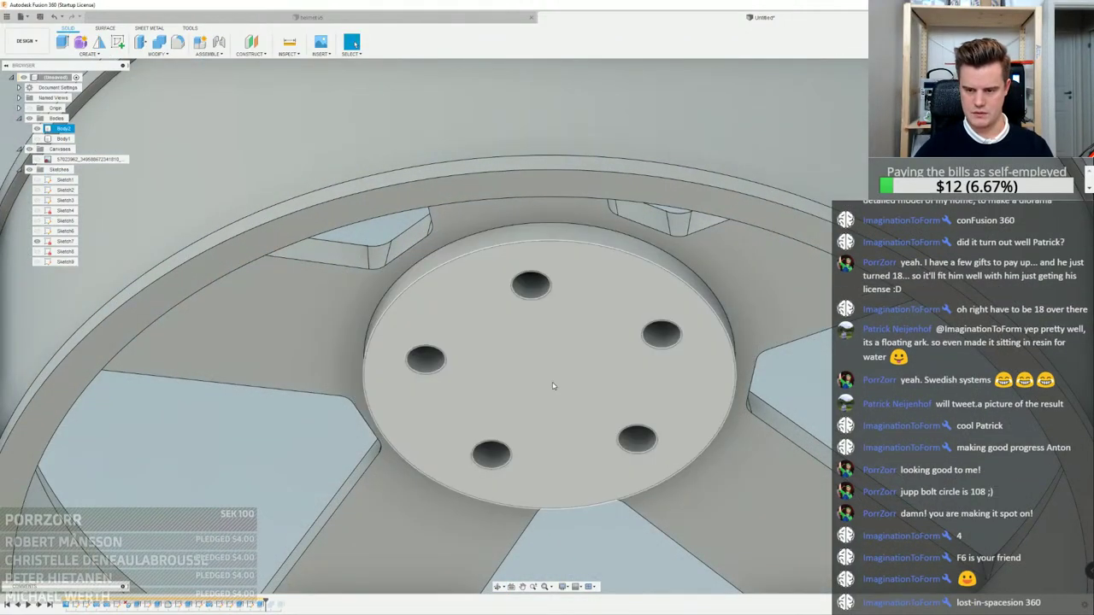
scroll(545, 385, "down", 3)
double_click(262, 606)
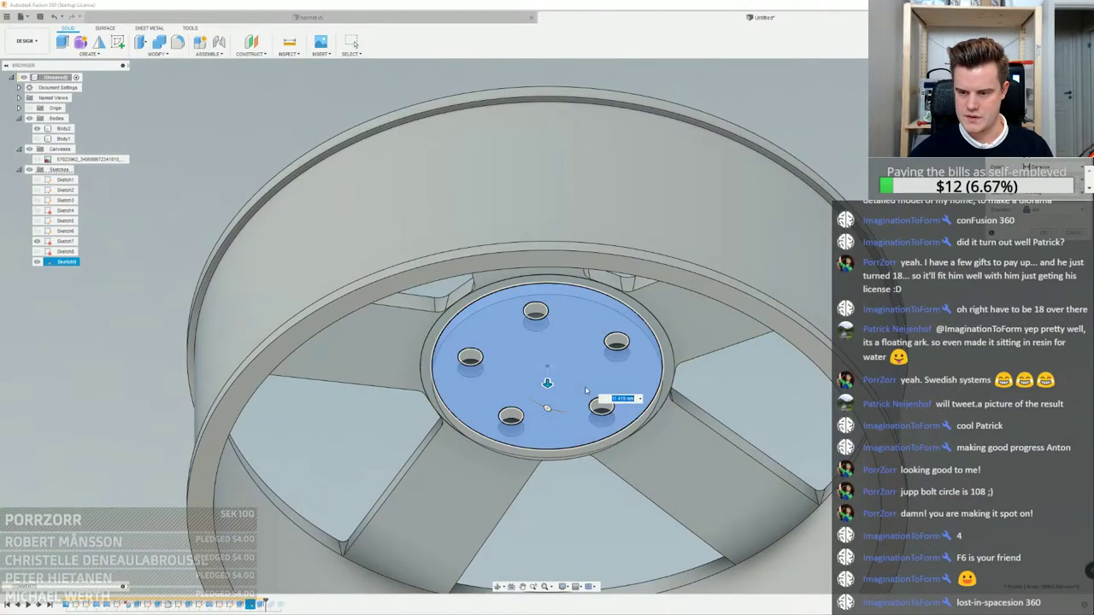
key("Return")
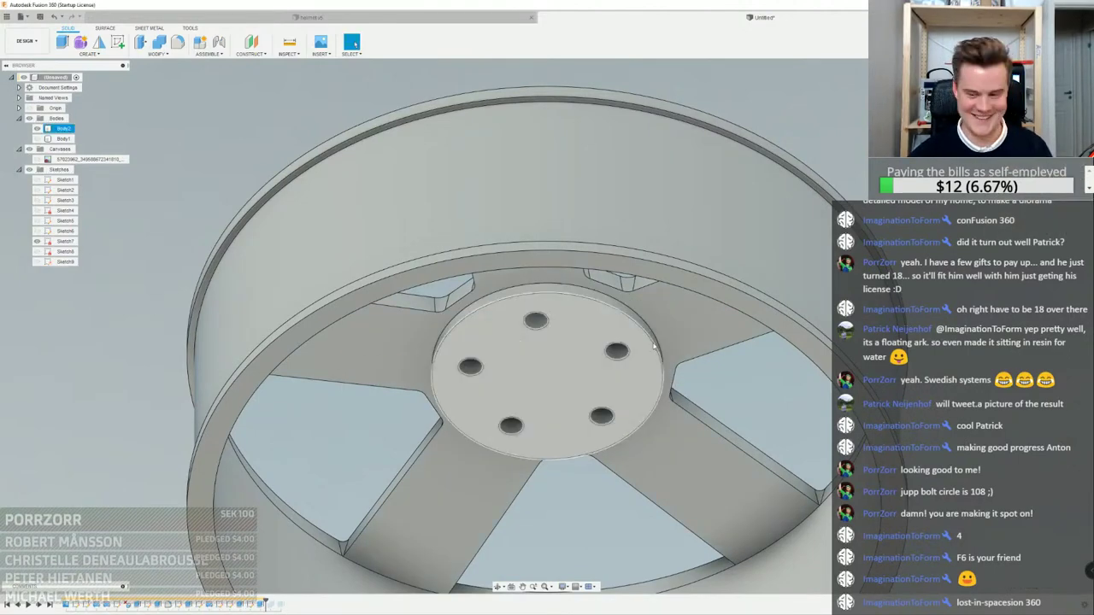
Fillet the base edge of the raised circular pad on the hub's rear with a 60 mm radius
scroll(536, 288, "up", 2)
right_click(516, 286)
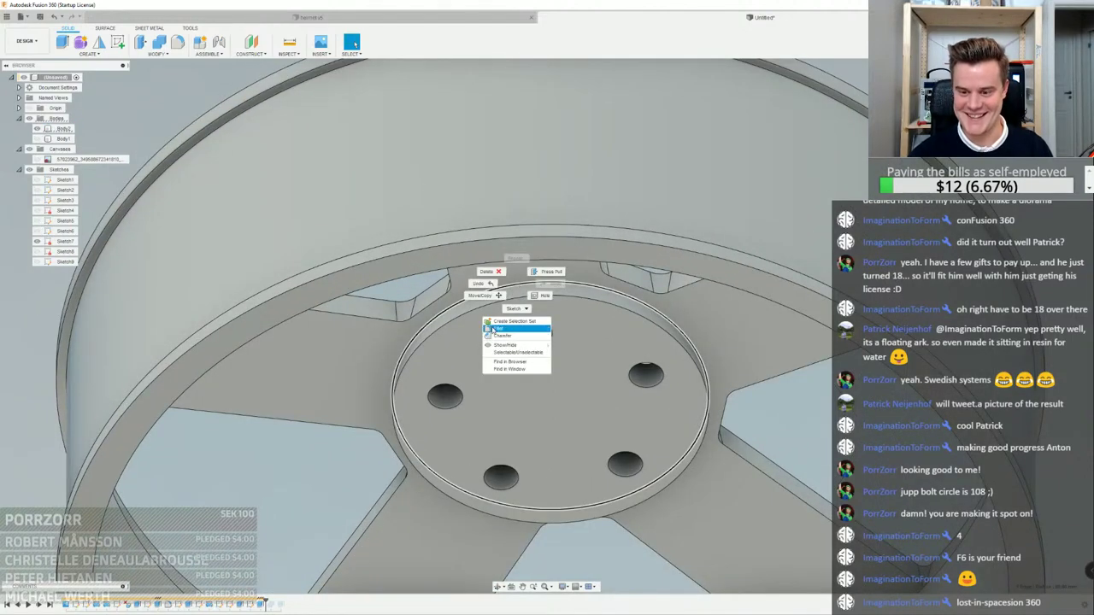
left_click(504, 331)
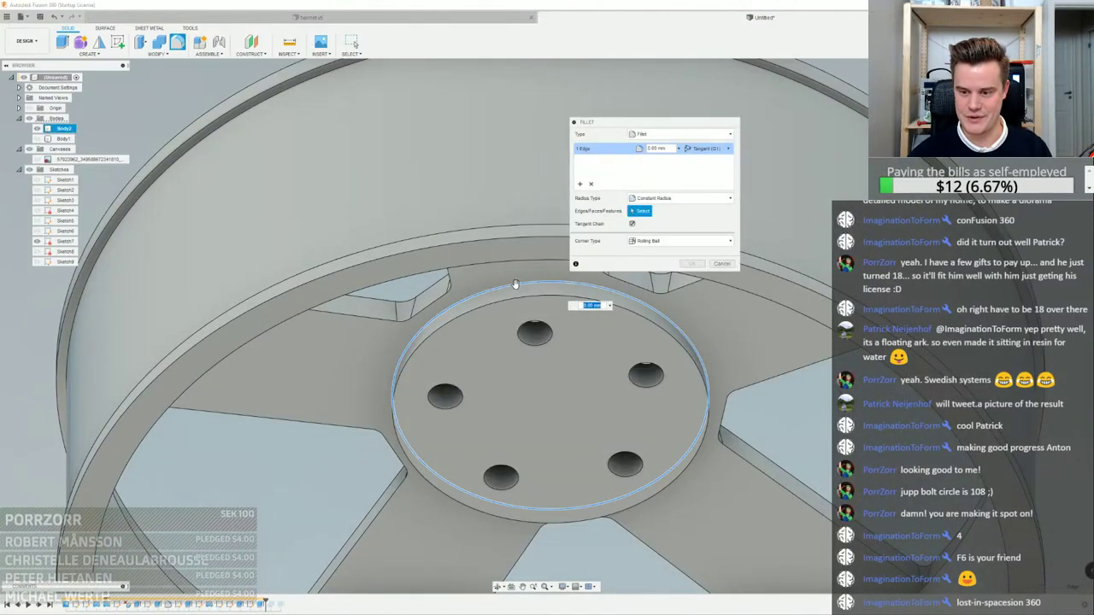
left_click_drag(515, 284, 512, 284)
scroll(511, 284, "down", 2)
middle_click_drag(512, 284, 518, 330, "shift")
scroll(489, 280, "up", 2)
scroll(514, 288, "down", 2)
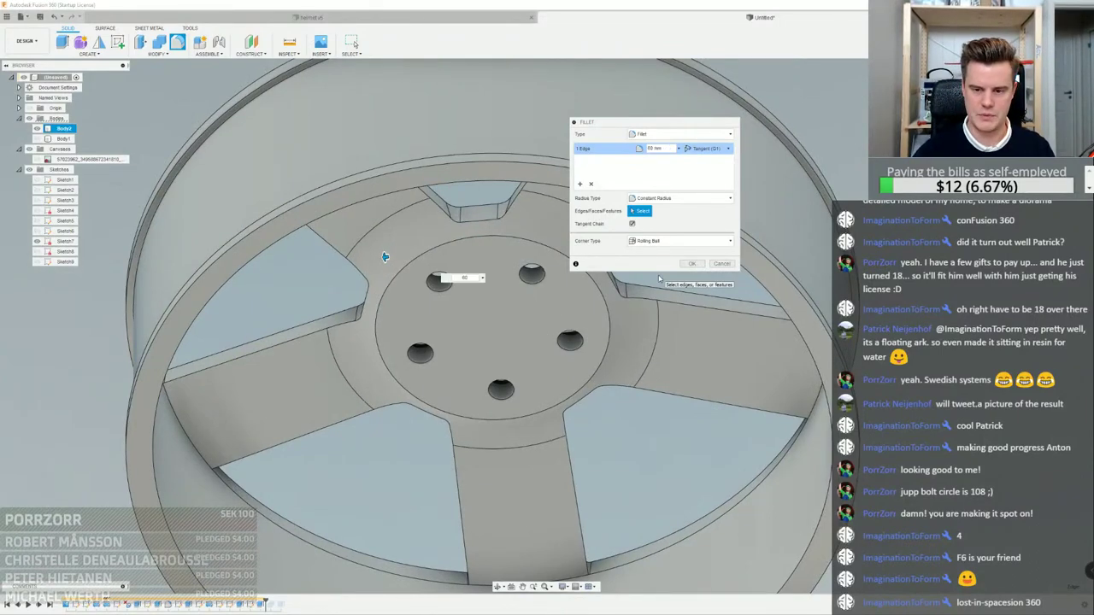
key("Escape")
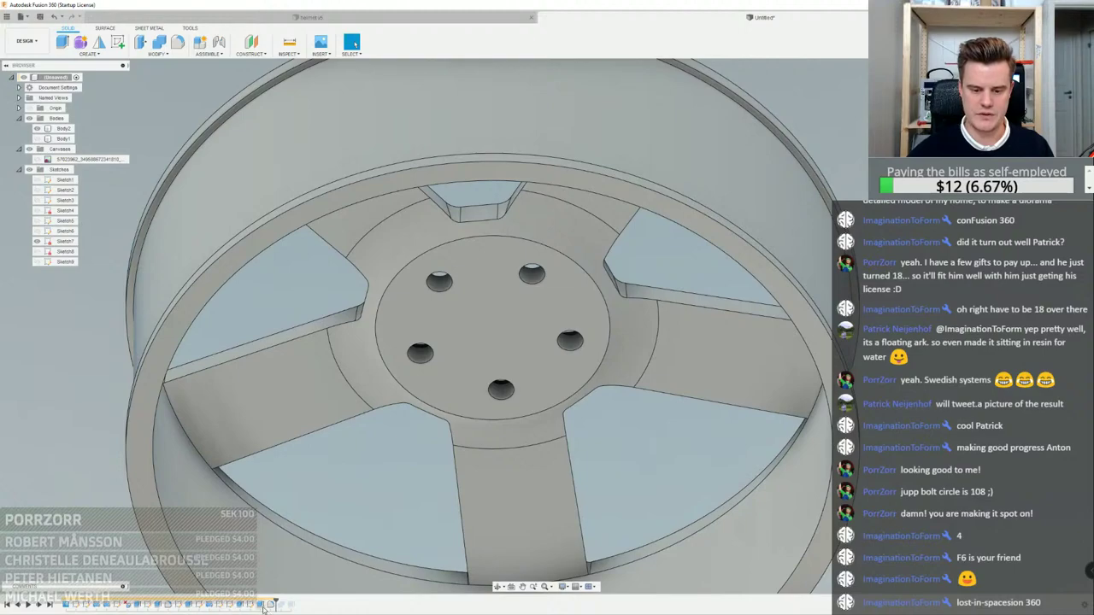
Edit the rear hub pad's extrusion to a distance of 15 mm
key("e")
left_click(492, 332)
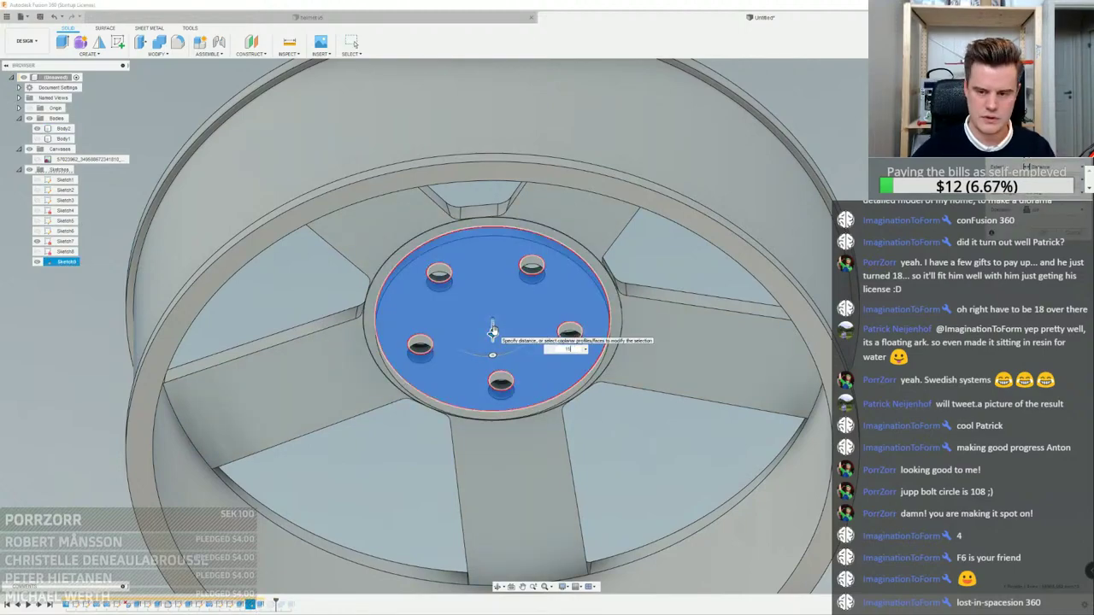
key("Return")
Create a section analysis on a plane lengthwise through the wheel's centre with zero offset
scroll(283, 288, "down", 1)
middle_click_drag(443, 280, 451, 305, "shift")
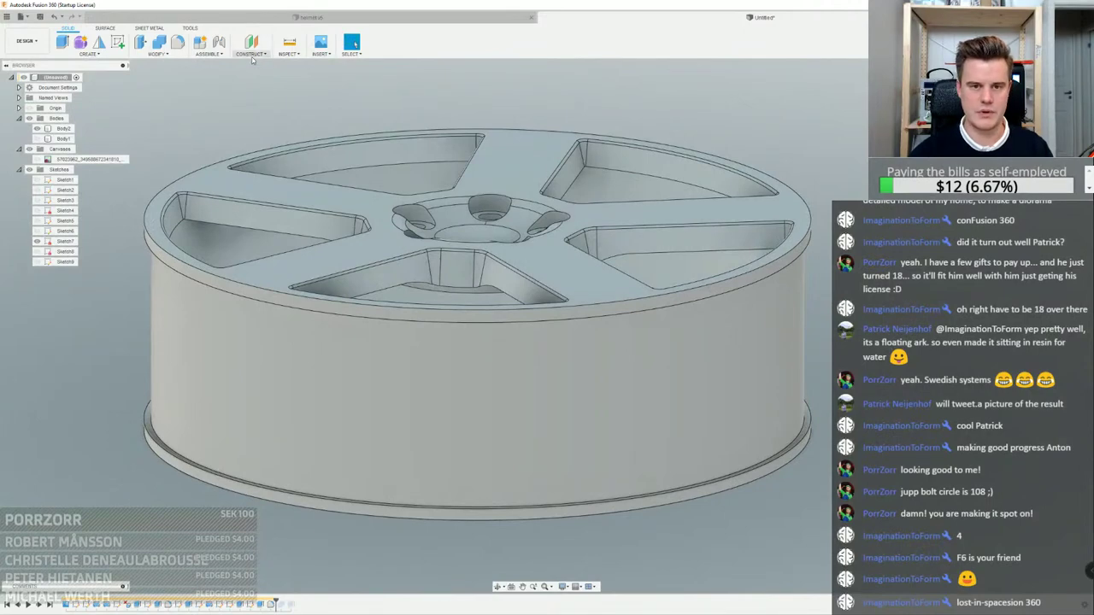
left_click(206, 55)
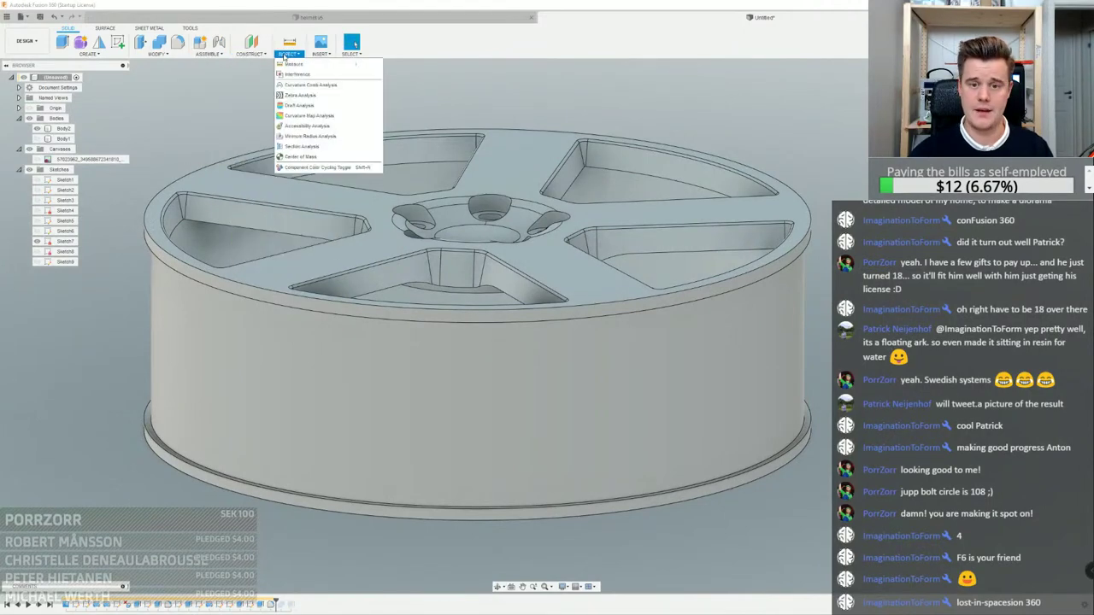
scroll(769, 238, "down", 3)
middle_click_drag(581, 205, 725, 212, "shift")
left_click(629, 187)
scroll(658, 214, "up", 3)
scroll(705, 223, "up", 4)
scroll(785, 259, "down", 4)
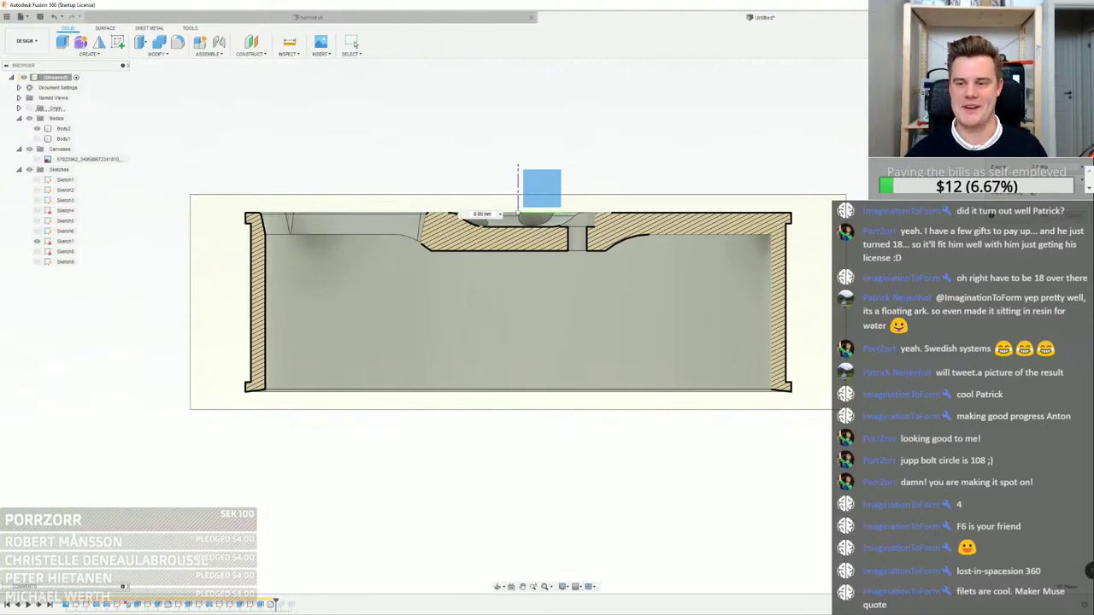
scroll(544, 403, "down", 2)
scroll(632, 292, "up", 2)
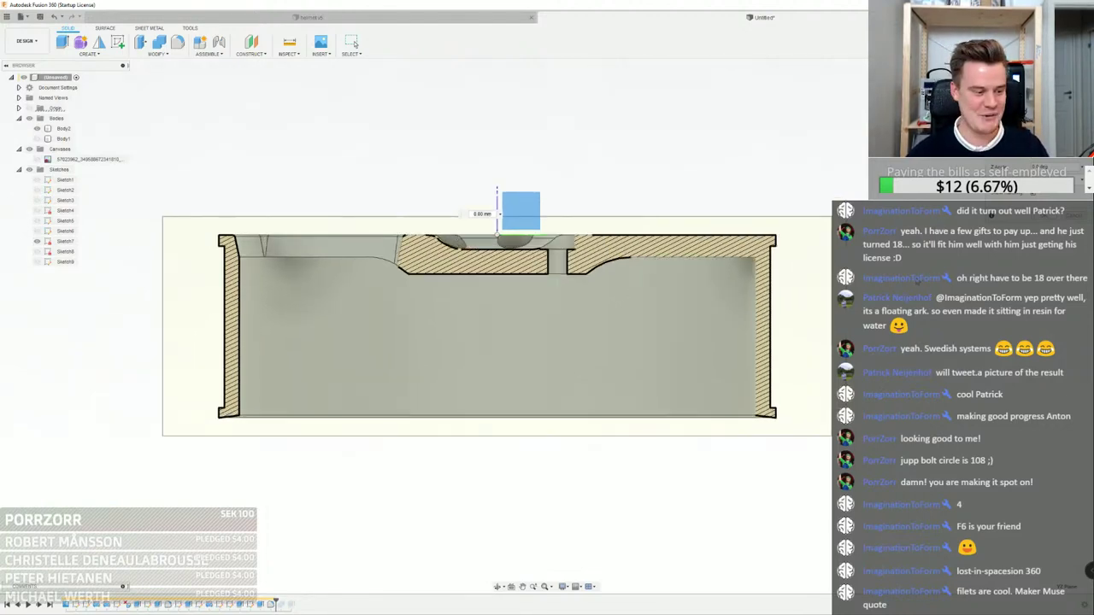
key("Return")
Examine the cut wheel's cross-section from several angles, checking the hub, spoke and rim thickness
middle_click_drag(603, 248, 567, 248)
middle_click_drag(567, 248, 653, 258, "shift")
scroll(632, 256, "up", 3)
middle_click_drag(521, 258, 558, 260, "shift")
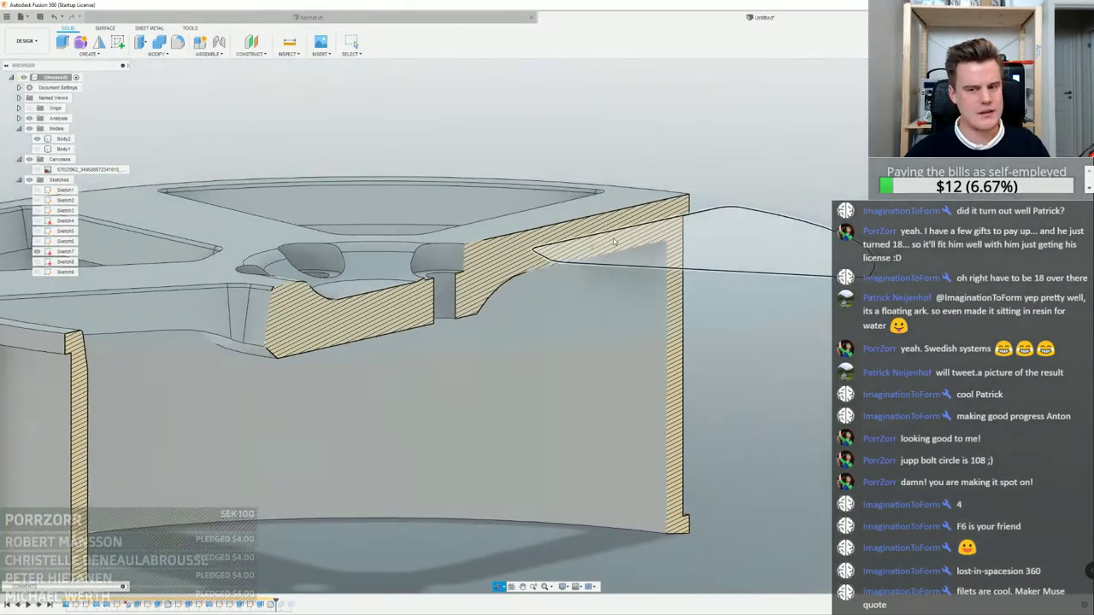
scroll(557, 259, "down", 3)
scroll(610, 258, "up", 2)
middle_click_drag(632, 299, 623, 273, "shift")
scroll(733, 485, "down", 3)
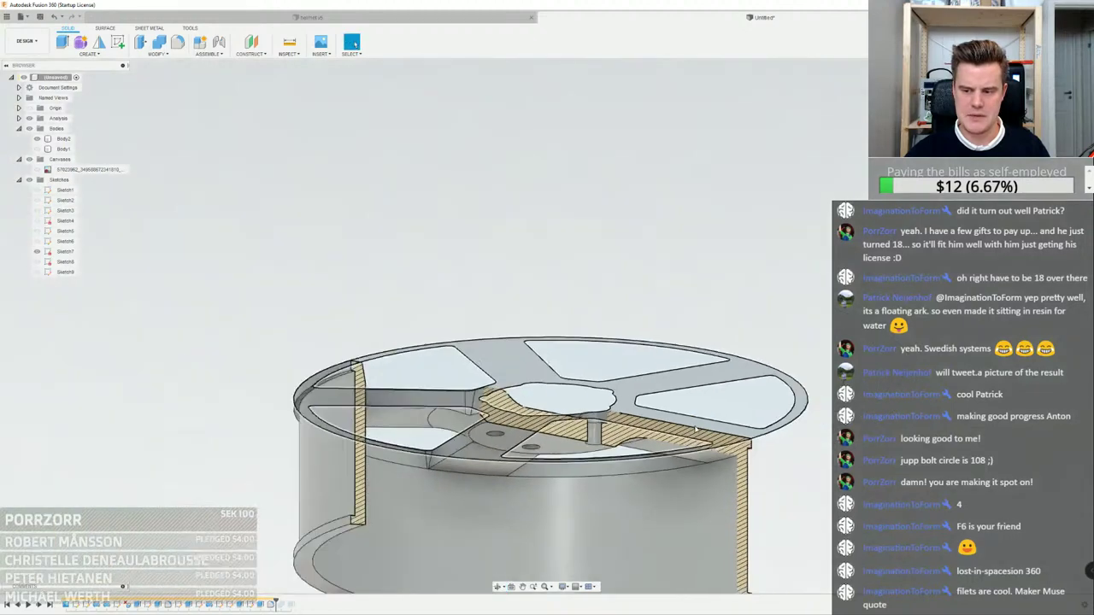
middle_click_drag(728, 482, 669, 336)
key("Escape")
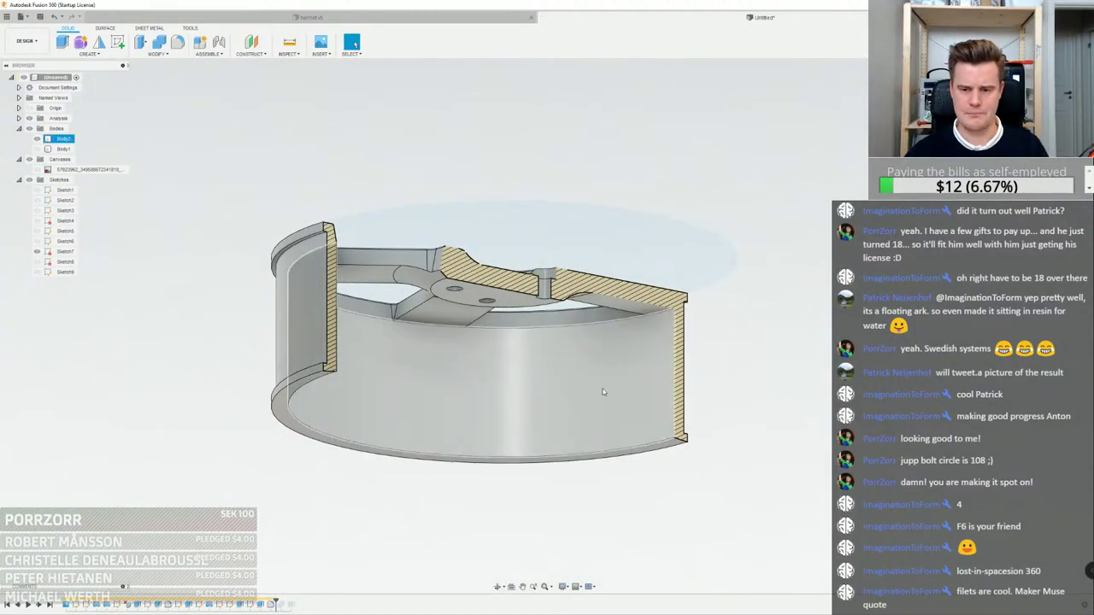
scroll(407, 324, "up", 3)
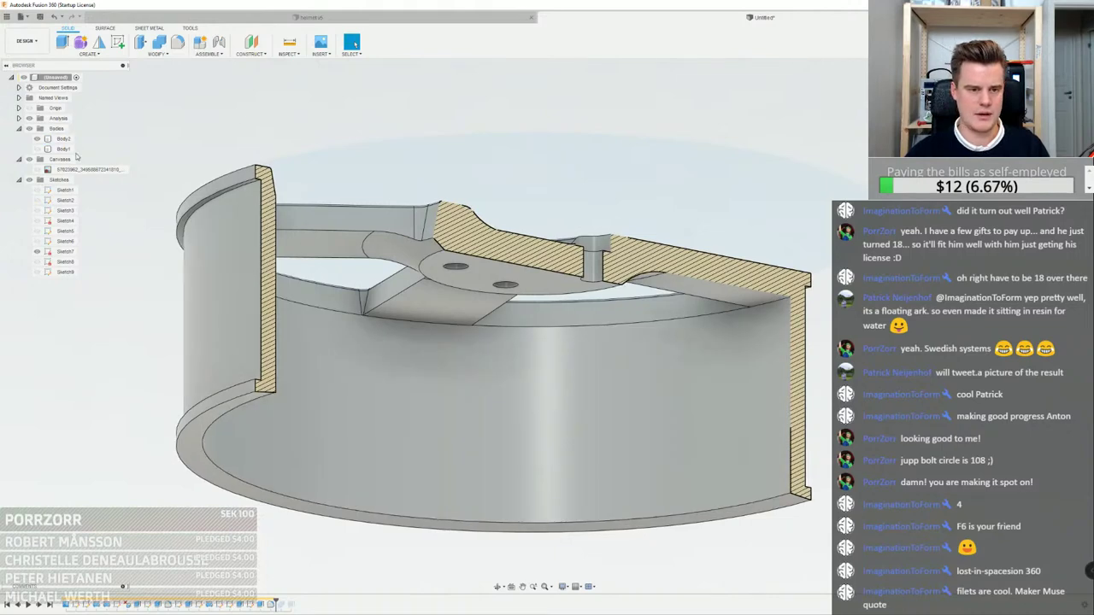
Try to fillet the rear edge where a spoke meets the rim at about 18.9 mm, adding the small corner edges
scroll(416, 327, "up", 2)
right_click(415, 323)
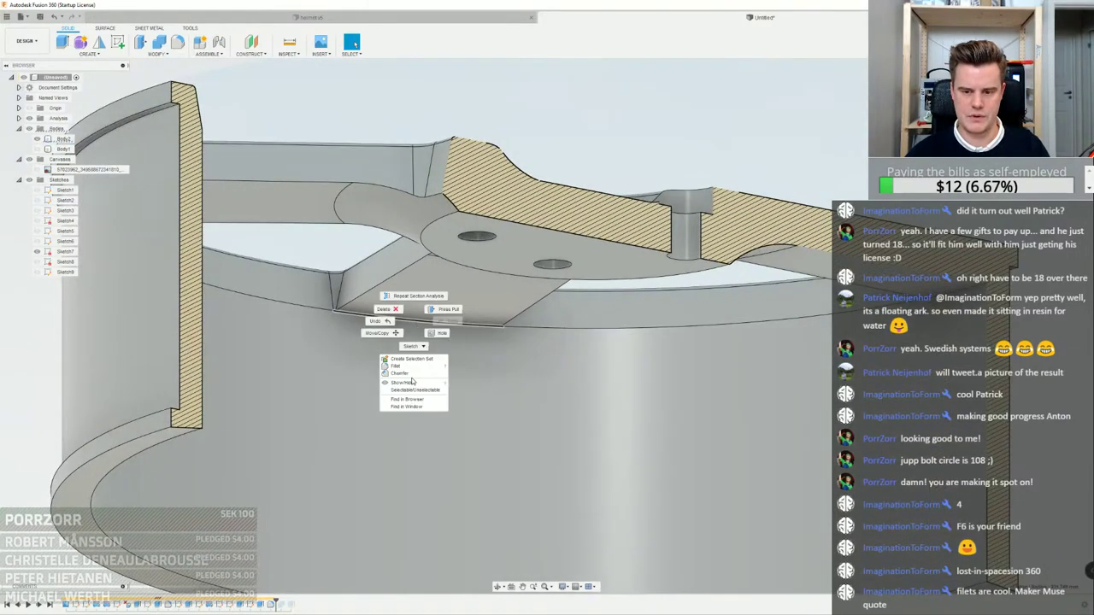
left_click(397, 370)
left_click_drag(414, 323, 420, 332)
scroll(332, 310, "up", 6)
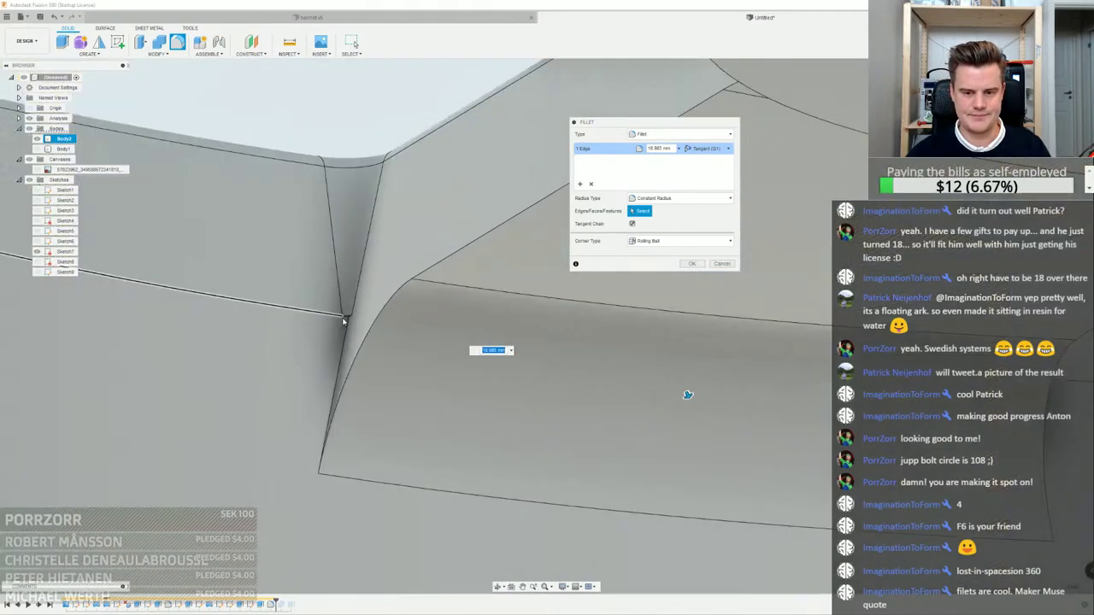
left_click(345, 317)
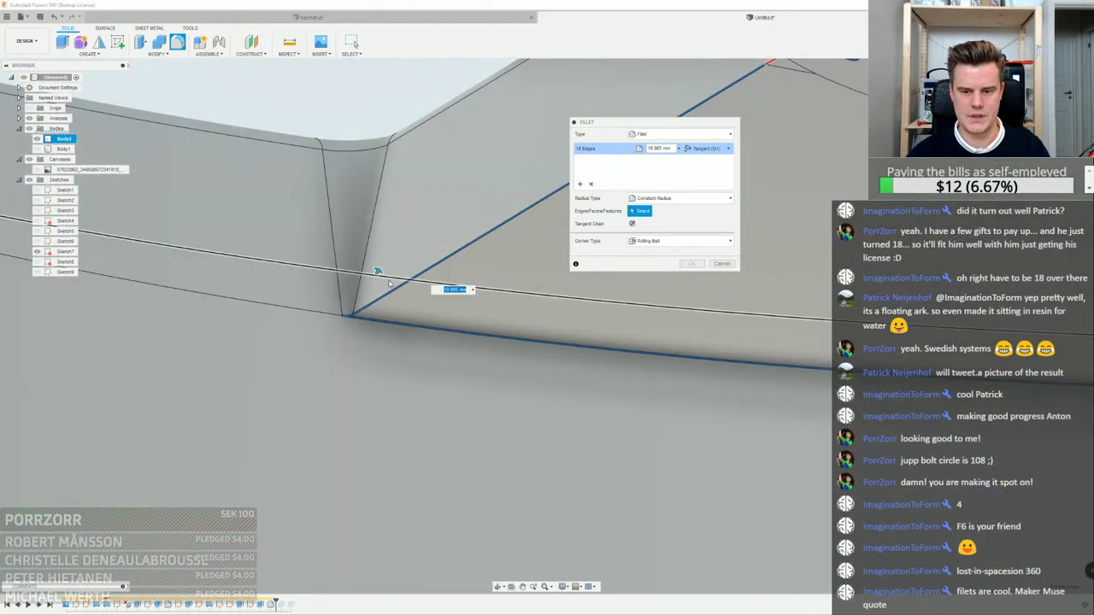
left_click(388, 294)
scroll(390, 295, "down", 5)
middle_click_drag(390, 295, 616, 307, "shift")
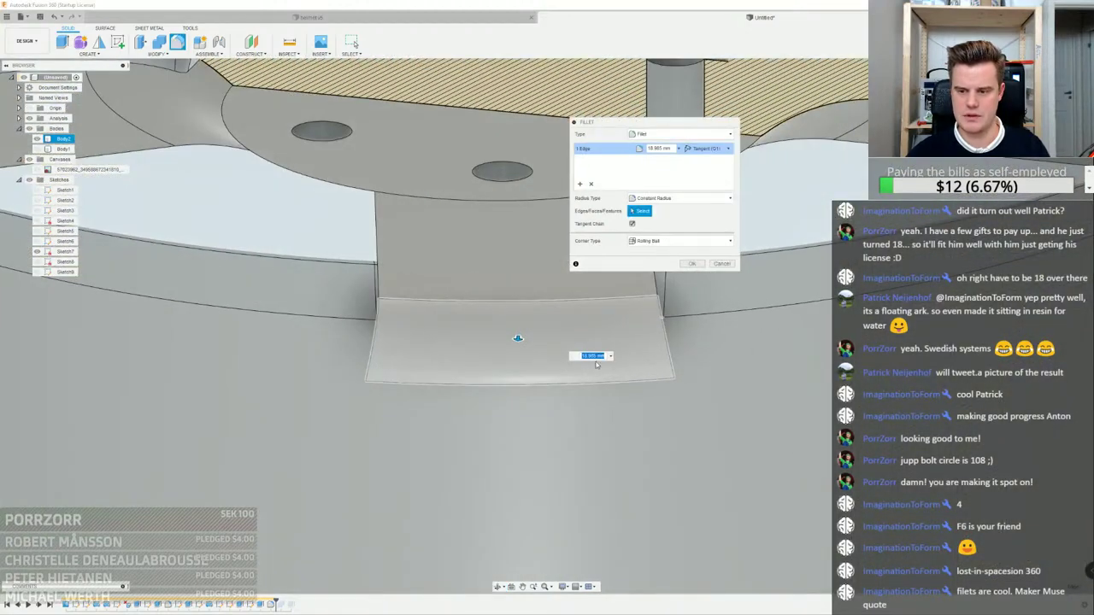
scroll(659, 315, "up", 5)
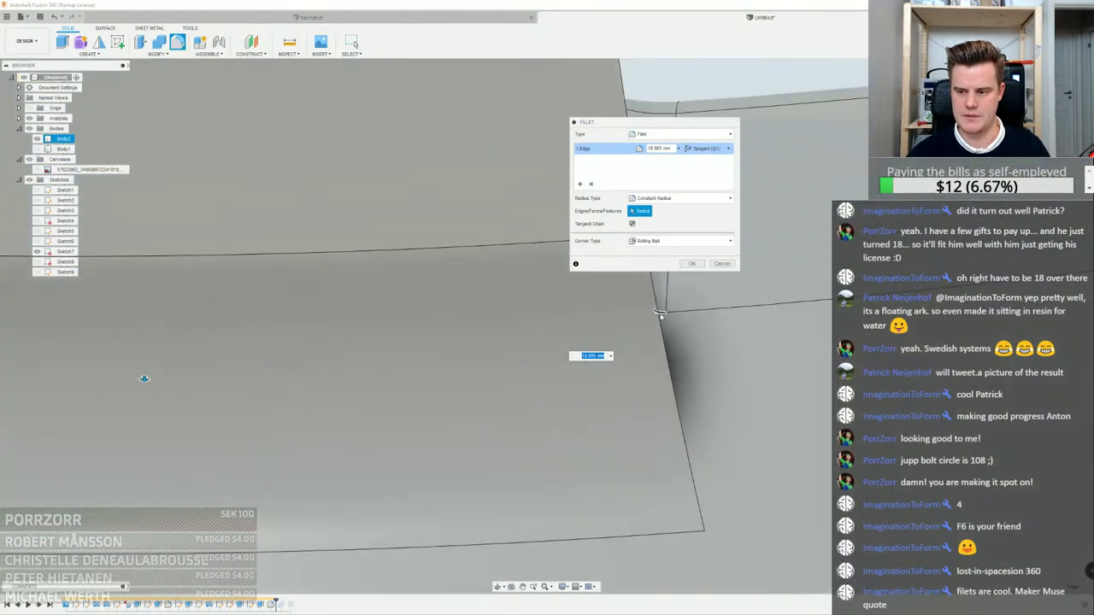
left_click(660, 315)
key("Escape")
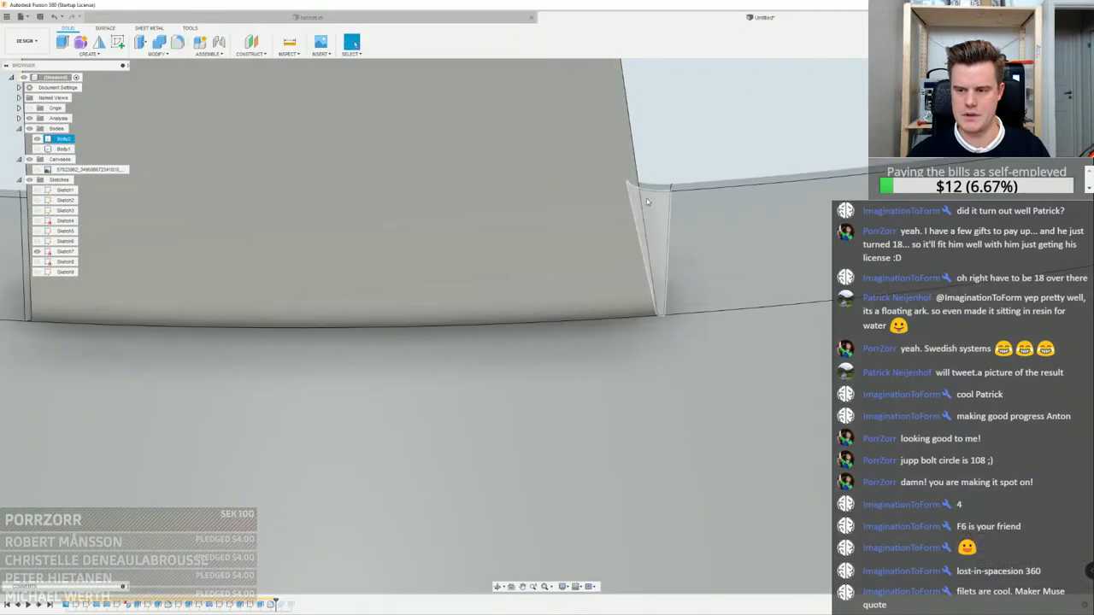
Try a fillet of about 13 mm on another spoke's rear edge at the rim, including the adjoining corner edges
scroll(613, 332, "down", 8)
middle_click_drag(612, 334, 560, 333, "shift")
scroll(808, 224, "up", 6)
left_click(809, 198)
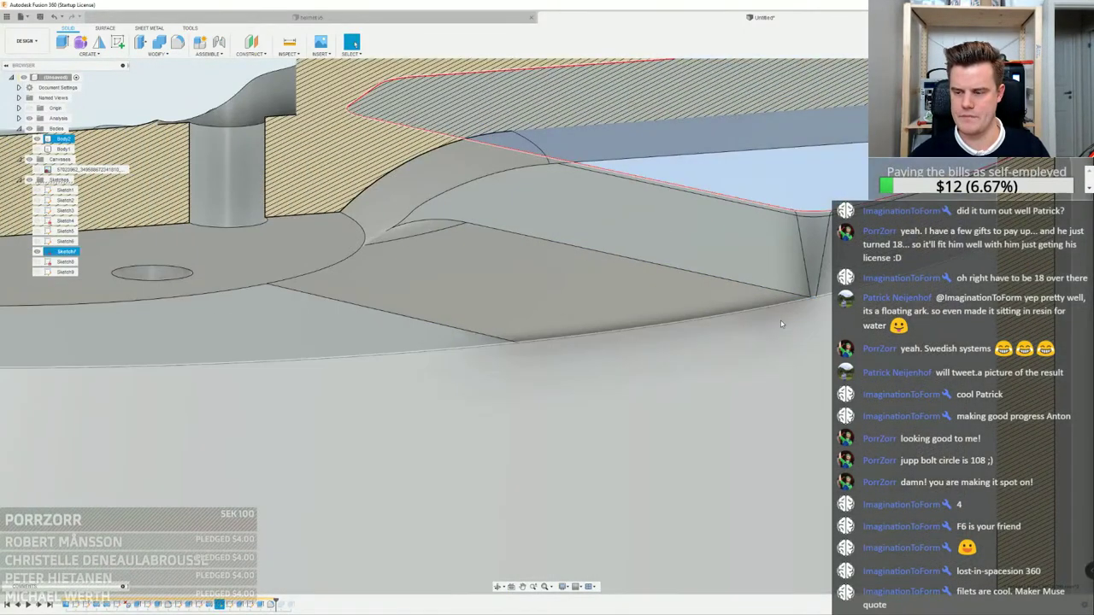
right_click(780, 318)
left_click(774, 278)
left_click(767, 312)
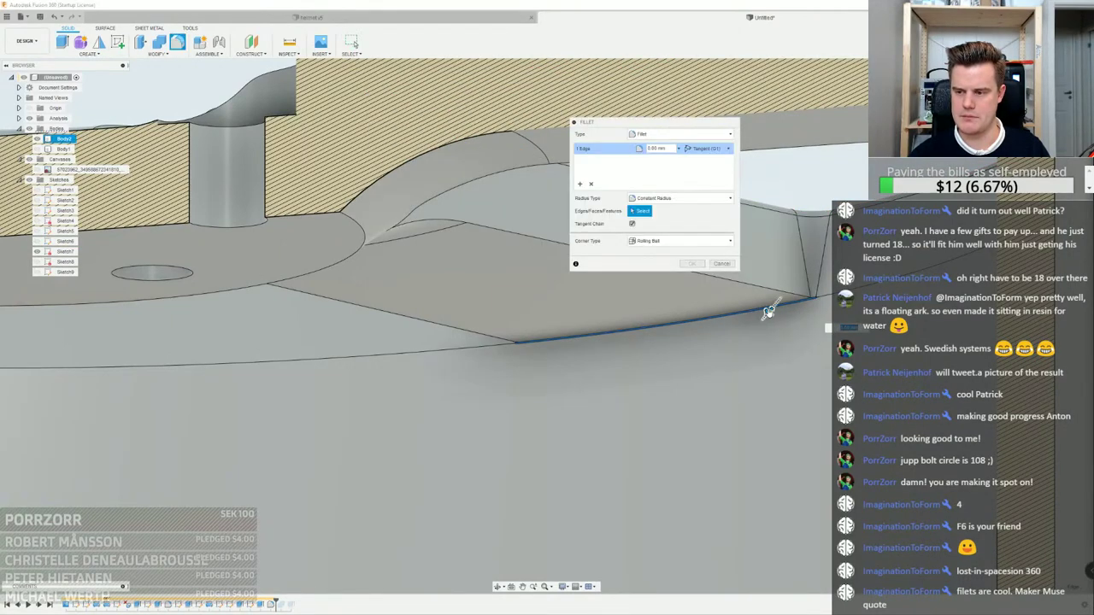
left_click_drag(767, 312, 706, 342)
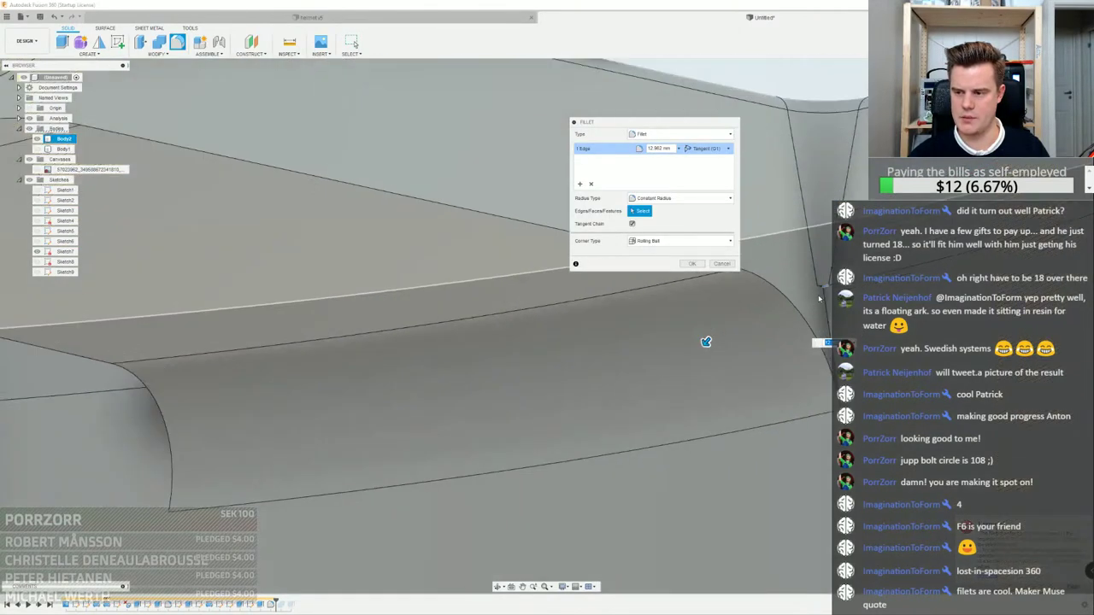
scroll(819, 298, "up", 3)
left_click(803, 275, "ctrl")
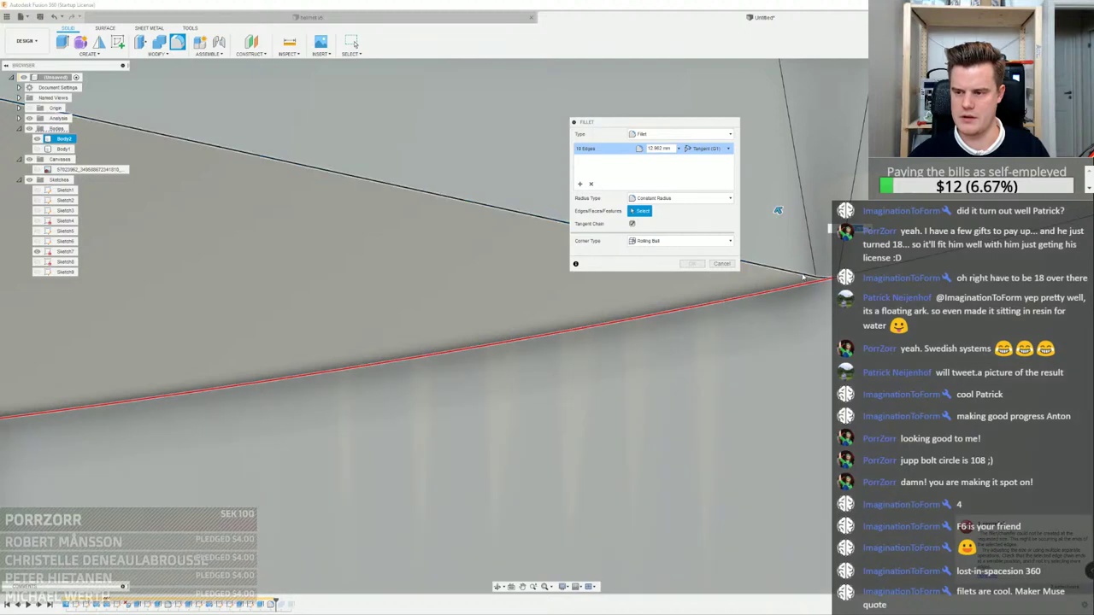
left_click(803, 276)
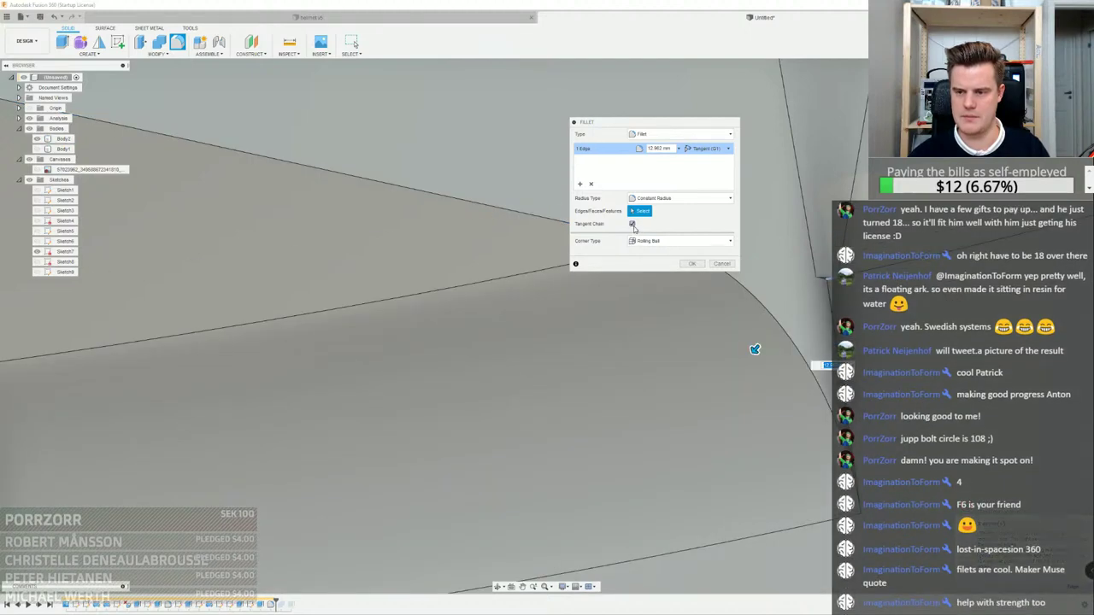
left_click(726, 264)
Inspect the joints between the spokes and the inner rim wall in the sectioned wheel from several angles
scroll(647, 359, "down", 10)
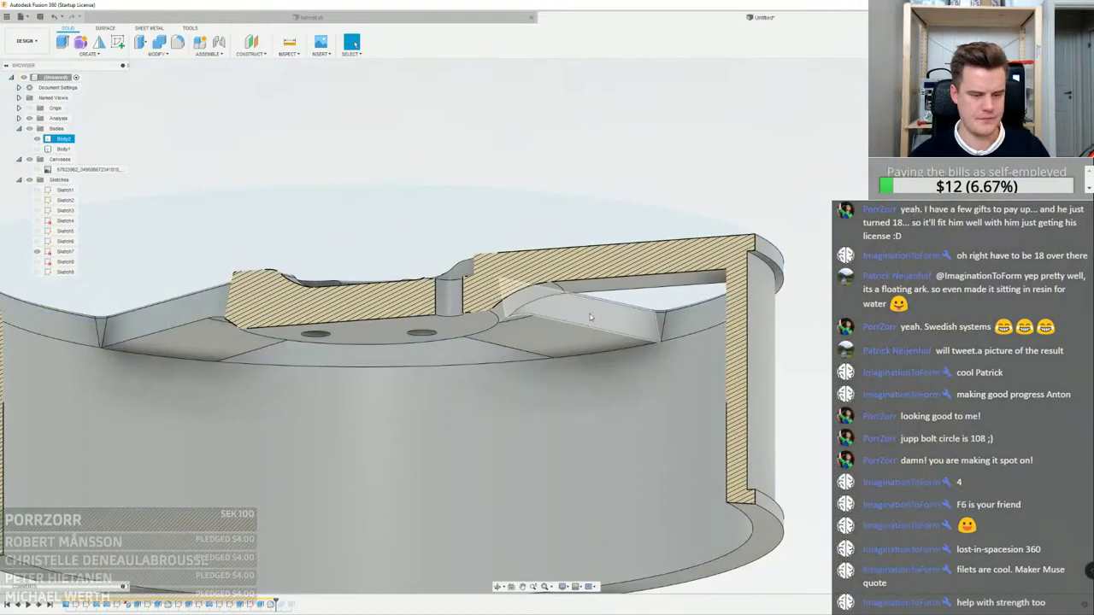
scroll(399, 344, "up", 5)
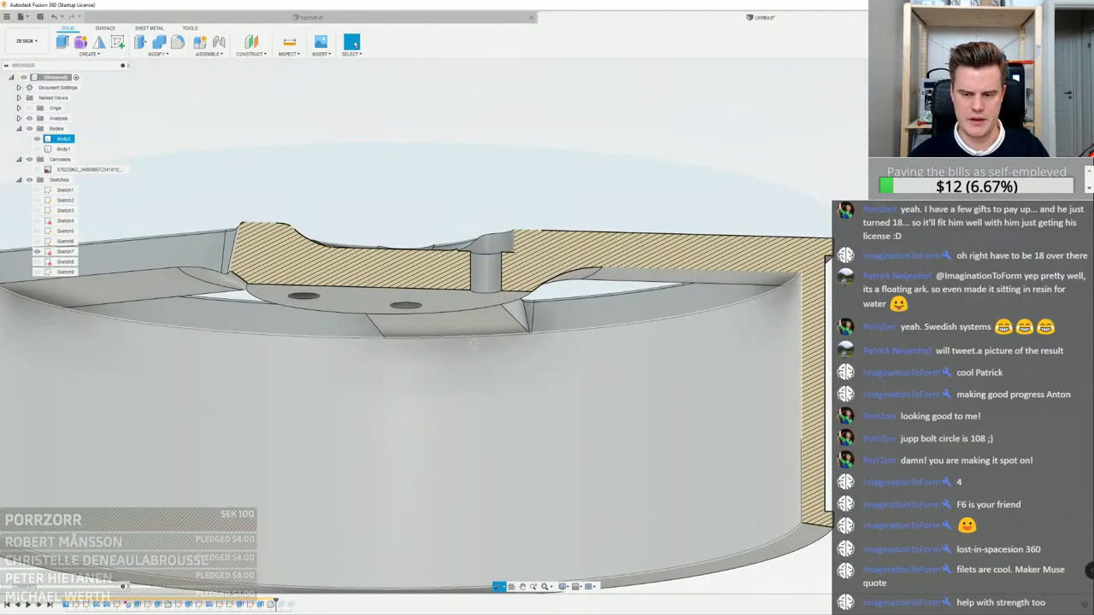
middle_click_drag(473, 343, 442, 347, "shift")
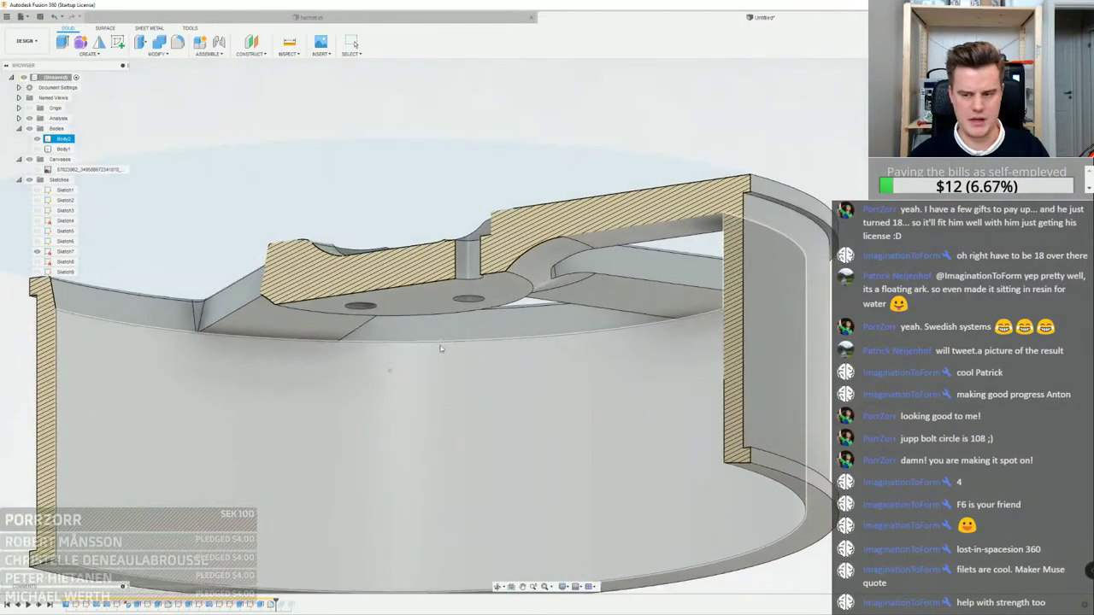
scroll(444, 342, "down", 4)
middle_click_drag(467, 247, 653, 328, "shift")
scroll(265, 265, "up", 3)
middle_click_drag(265, 265, 266, 252, "shift")
middle_click_drag(266, 385, 261, 337, "shift")
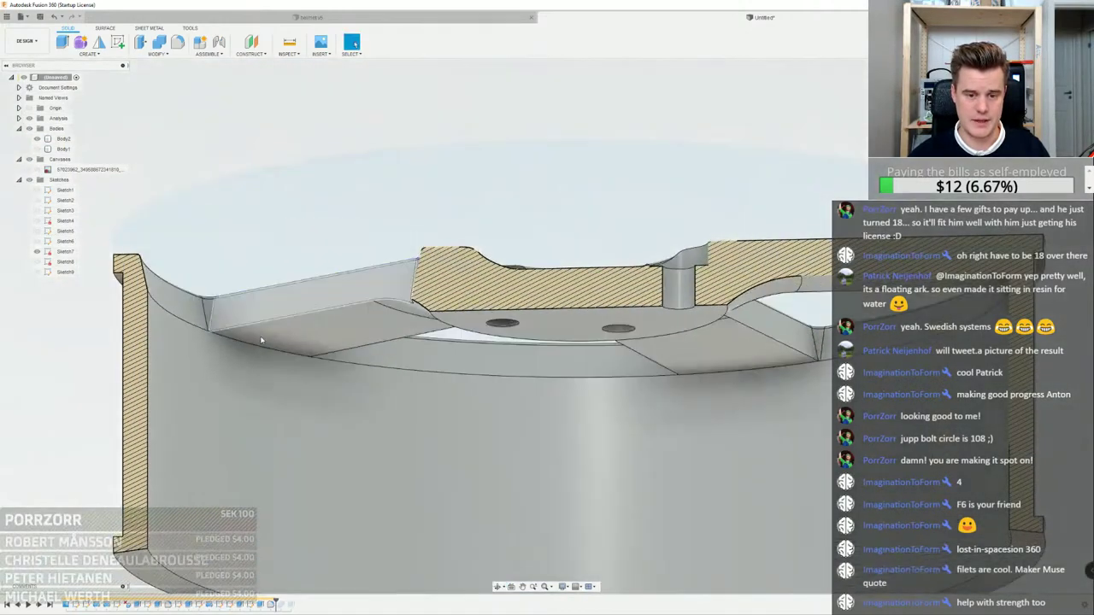
scroll(260, 337, "down", 3)
middle_click_drag(162, 302, 235, 298)
scroll(366, 364, "up", 2)
middle_click_drag(366, 364, 390, 377, "shift")
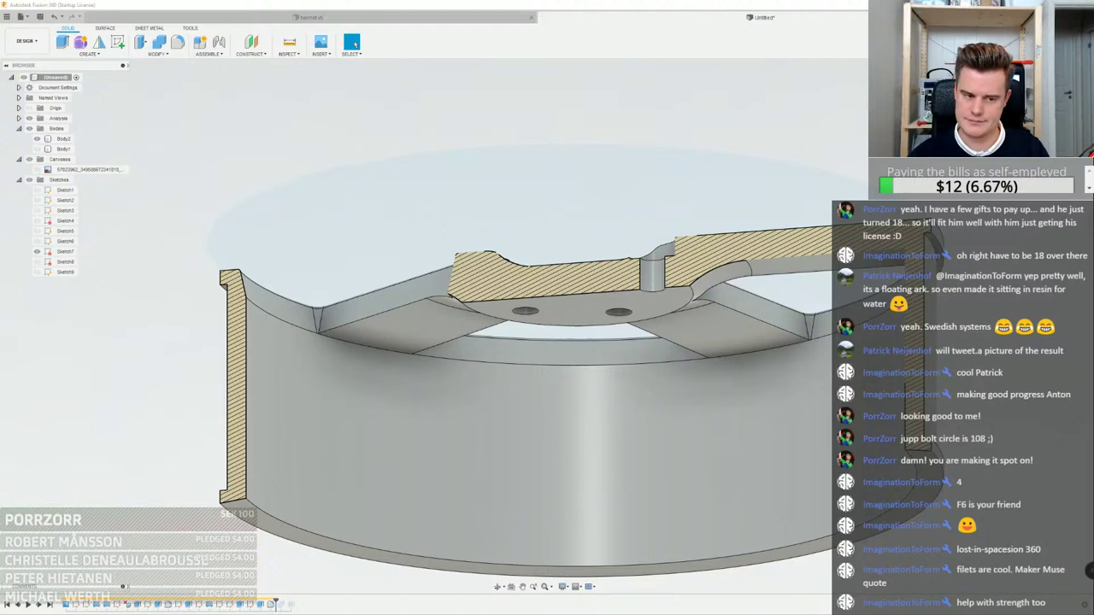
Switch to the browser and look through the NordicR article on R wheels for its Titan rim photo
key("alt+Tab")
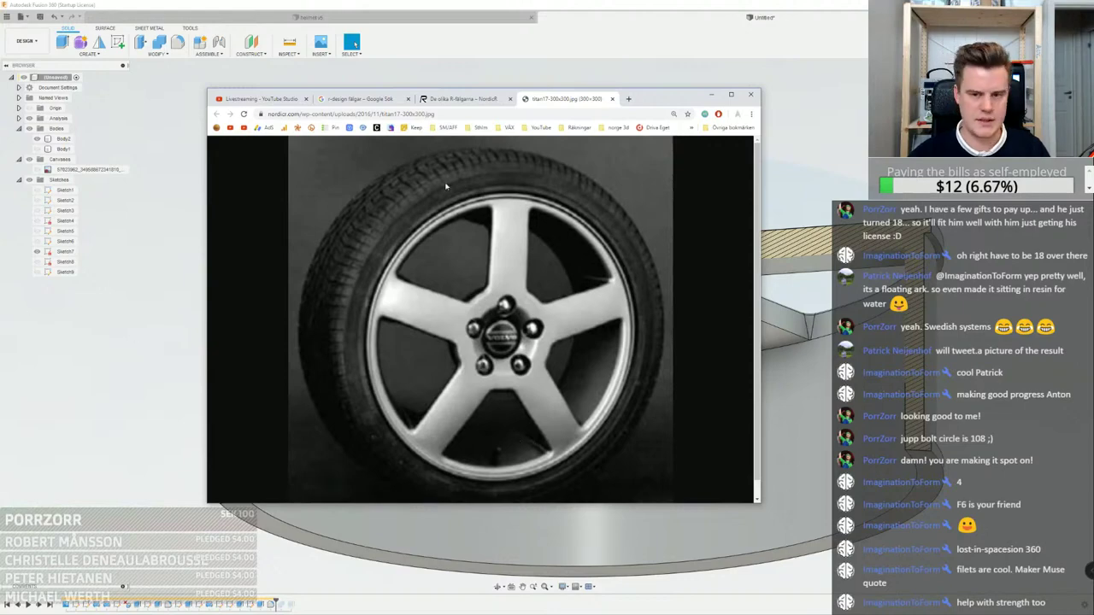
left_click(468, 100)
scroll(505, 316, "up", 3)
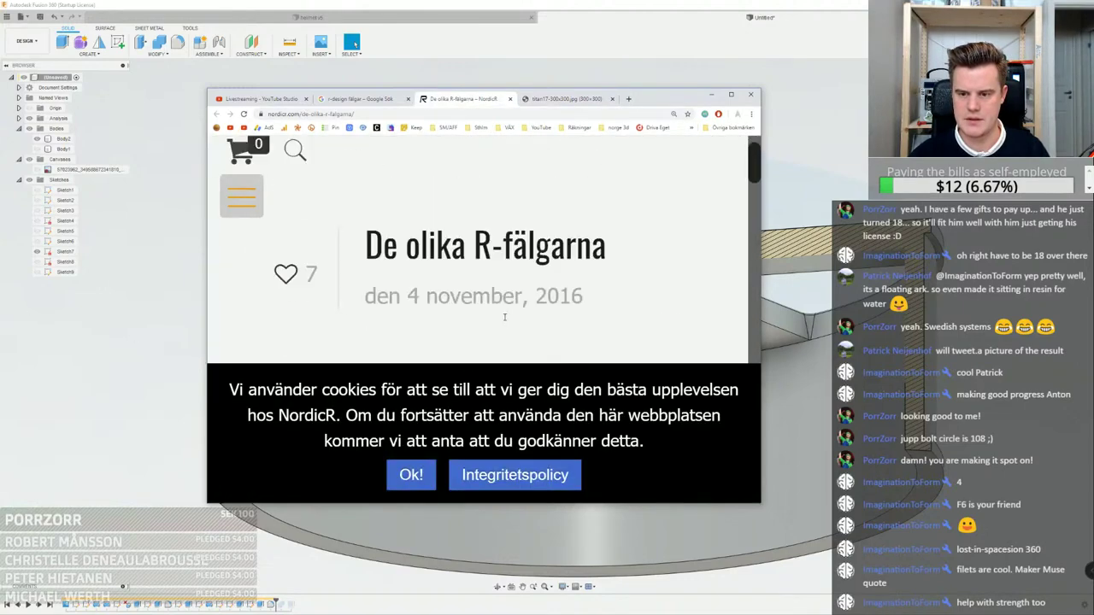
scroll(502, 315, "down", 10)
scroll(501, 314, "up", 5)
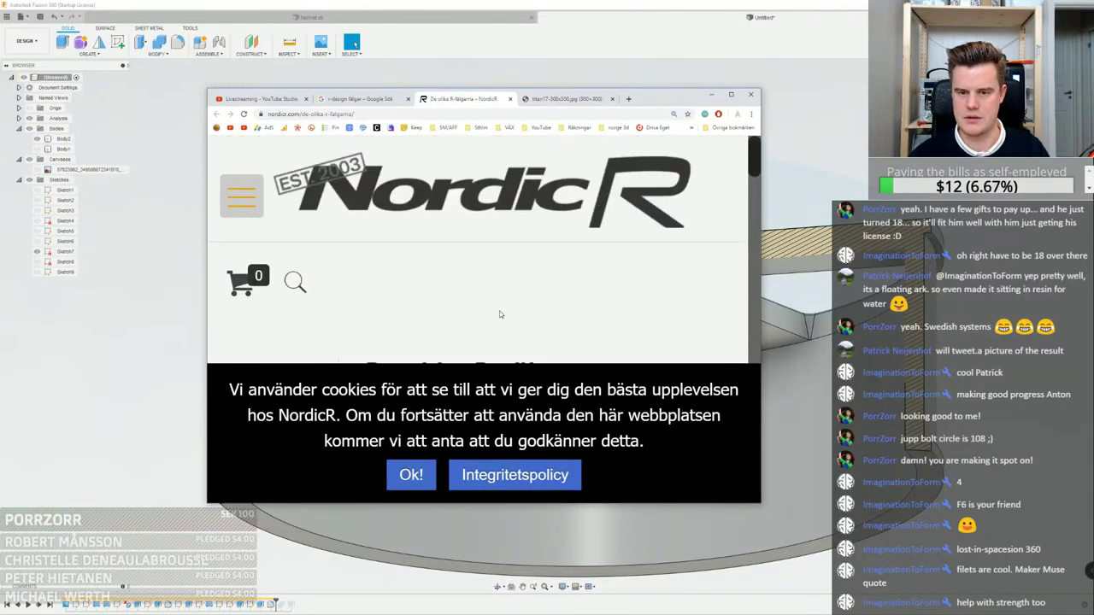
scroll(501, 315, "down", 5)
scroll(498, 314, "down", 3, "ctrl")
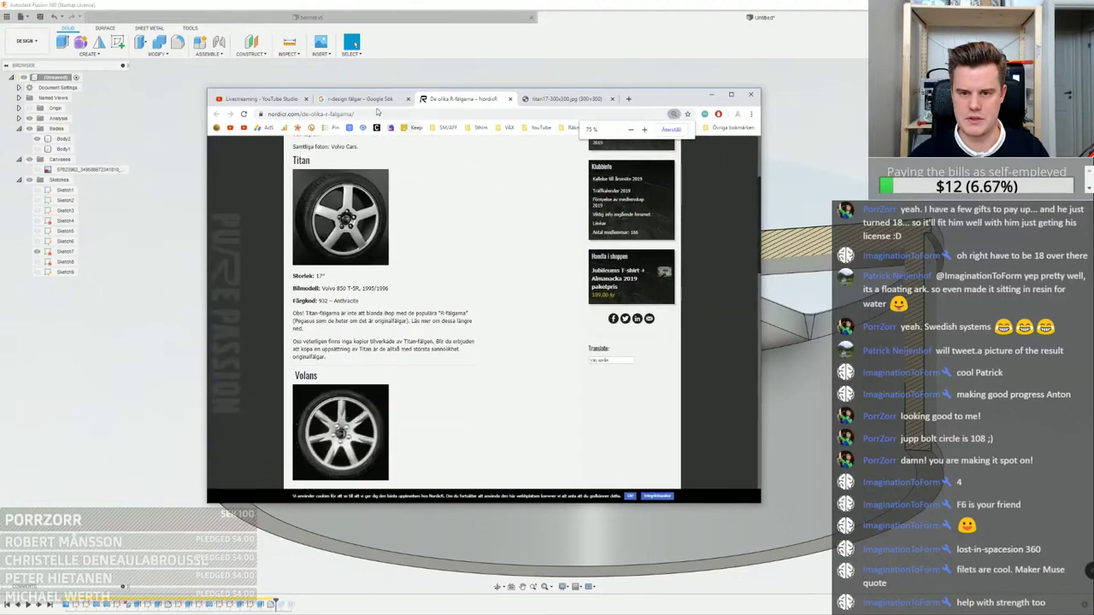
Find the Flickr photo of the Volvo TITAN 17" rims in the image search and open it in a new tab
left_click(363, 99)
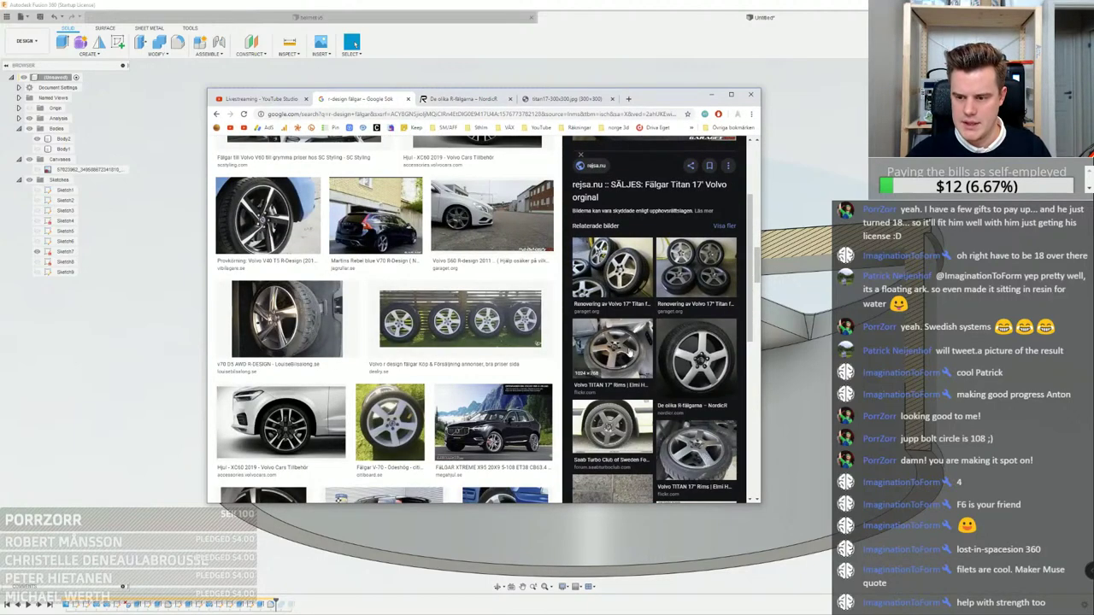
left_click(628, 347)
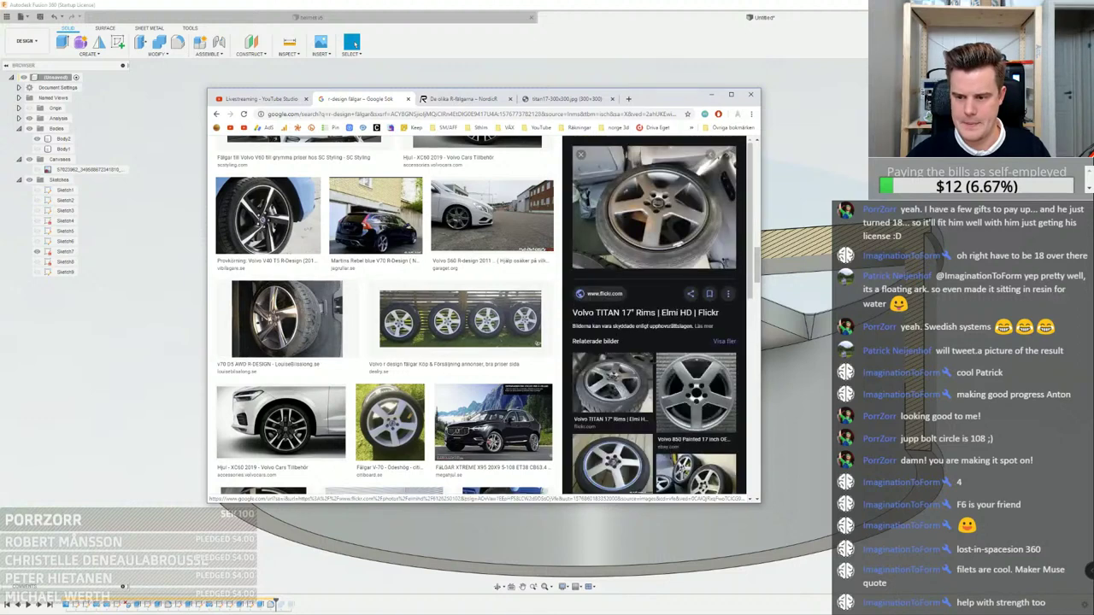
right_click(630, 219)
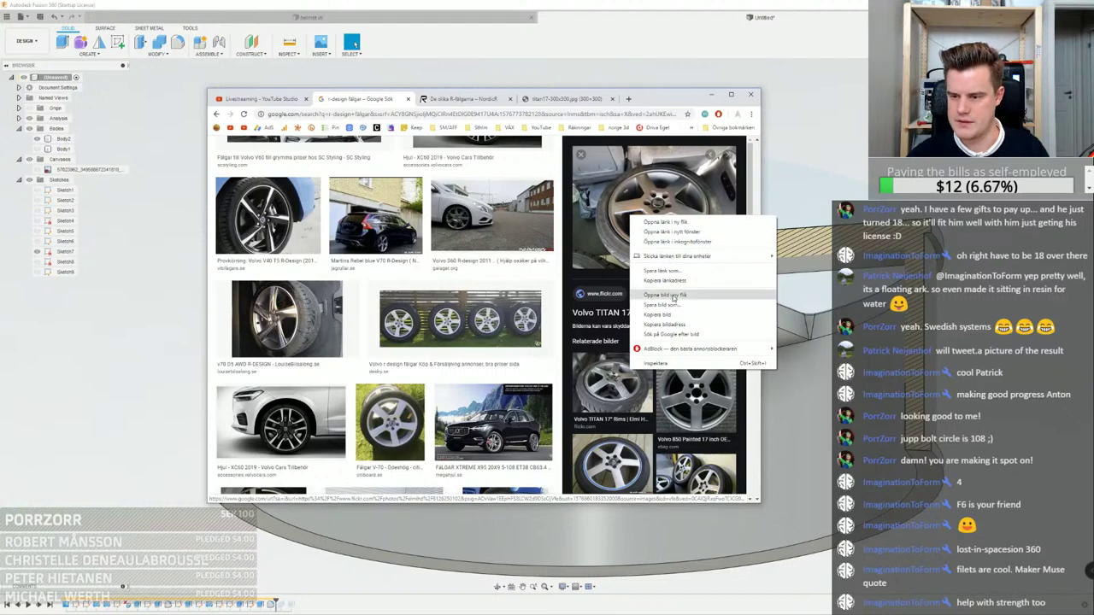
left_click(673, 296)
left_click(435, 99)
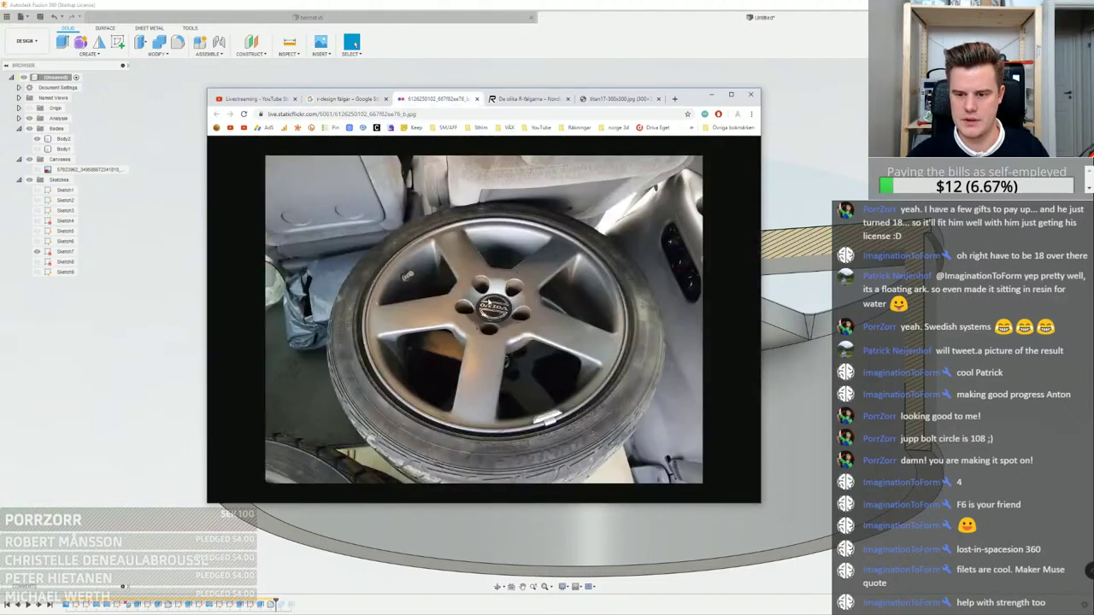
Examine the enlarged wheel photo, focusing on the hub, bolt holes and the spoke-to-rim transitions
scroll(489, 301, "up", 5, "ctrl")
scroll(537, 289, "down", 2)
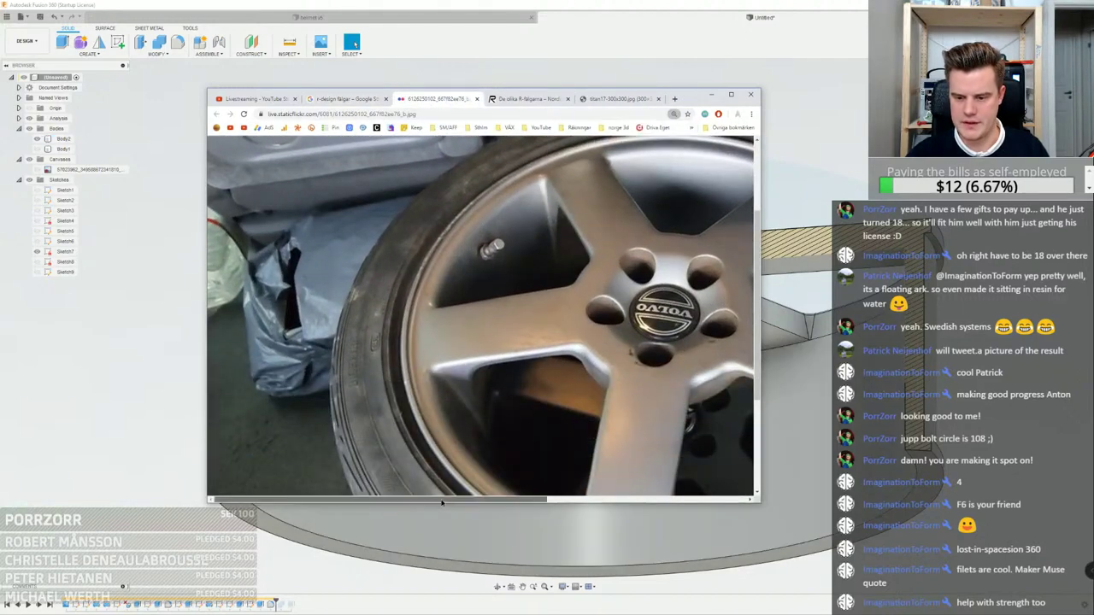
left_click_drag(441, 501, 556, 501)
scroll(551, 424, "down", 1)
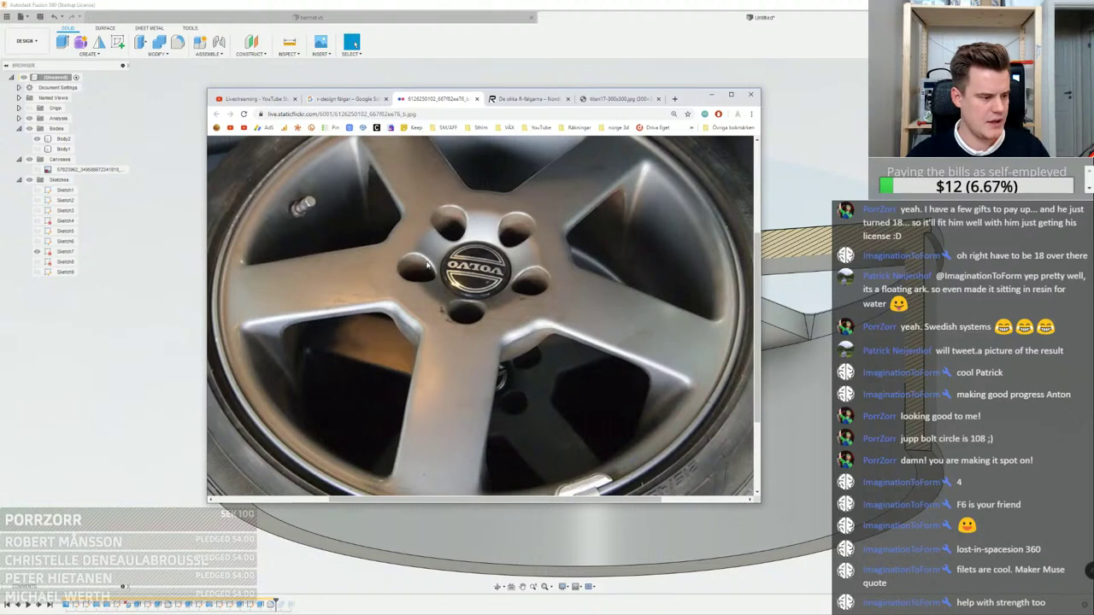
scroll(462, 264, "up", 1)
scroll(462, 264, "down", 1)
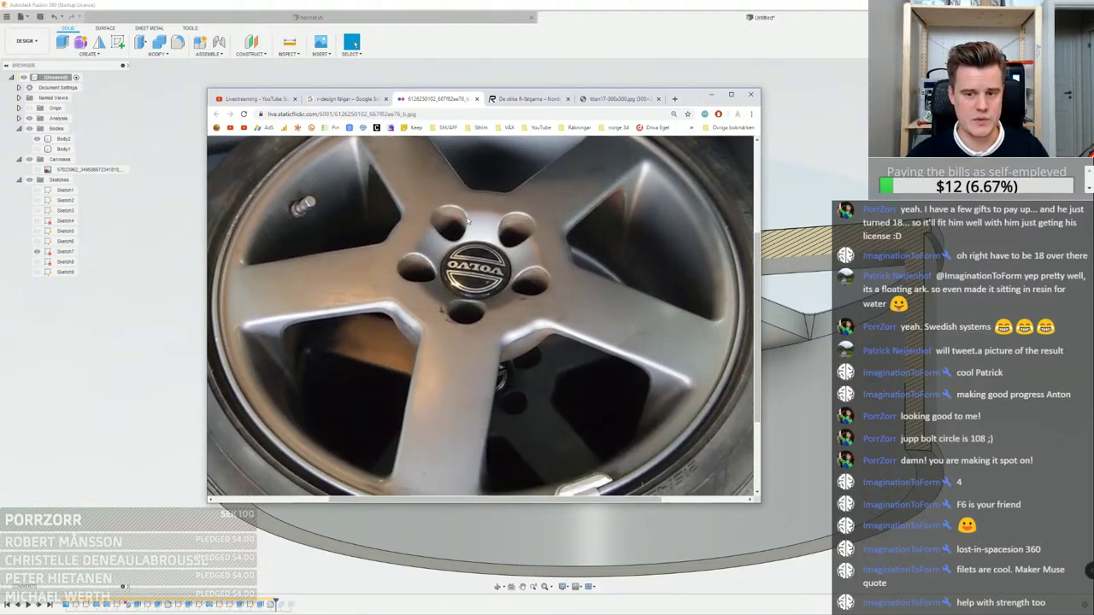
Move the photo window aside and compare the photographed spokes and hub with the sectioned wheel model in Fusion 360
left_click_drag(693, 96, 436, 106)
middle_click_drag(793, 237, 617, 270, "shift")
scroll(622, 273, "up", 2)
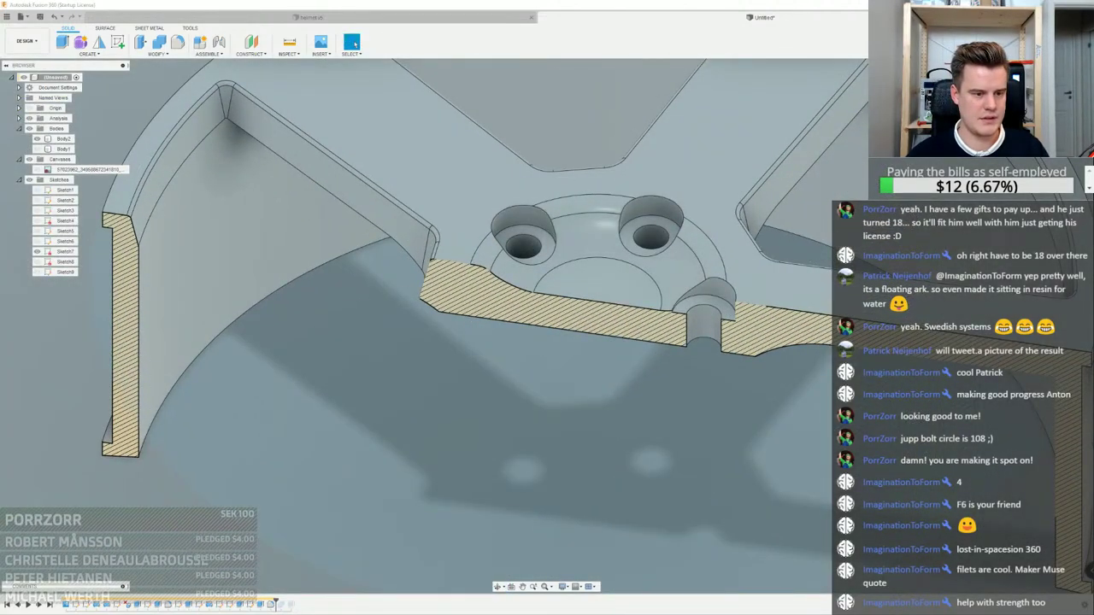
key("alt+Tab")
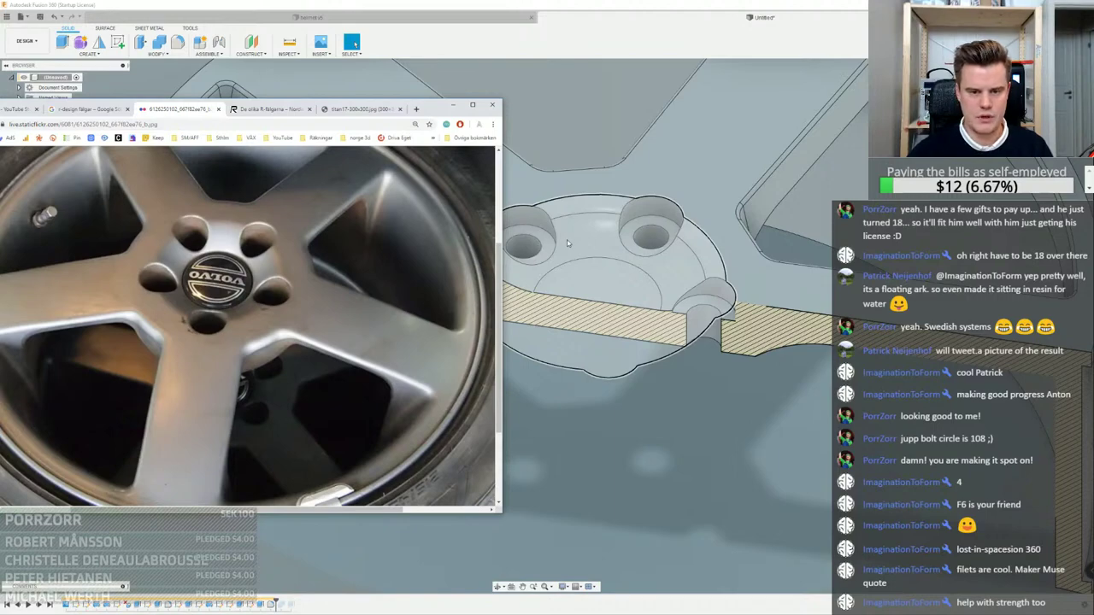
scroll(861, 148, "down", 3)
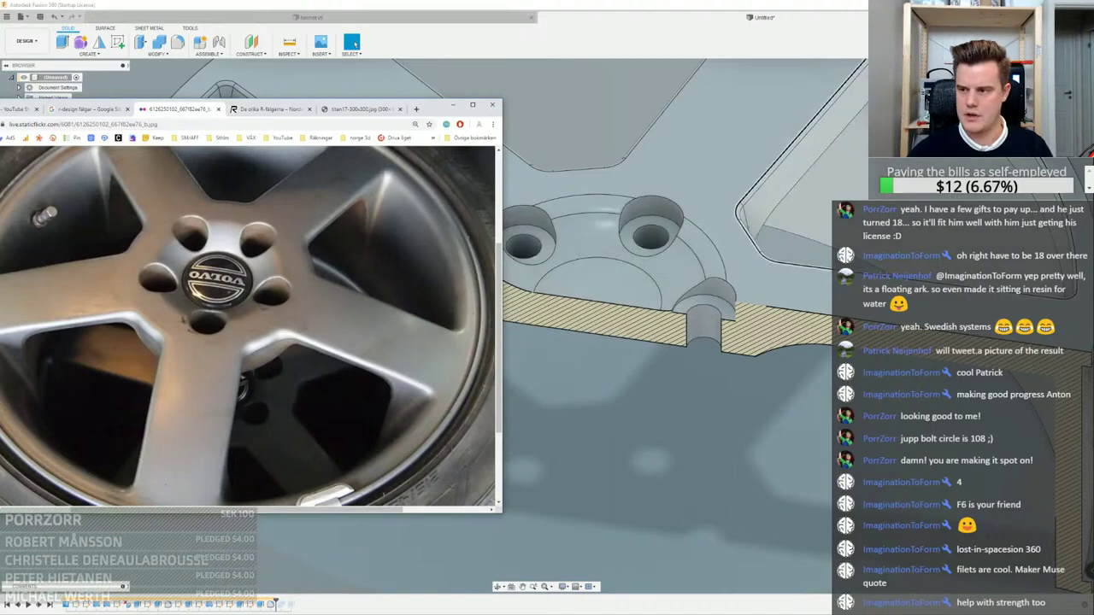
middle_click_drag(854, 149, 777, 219)
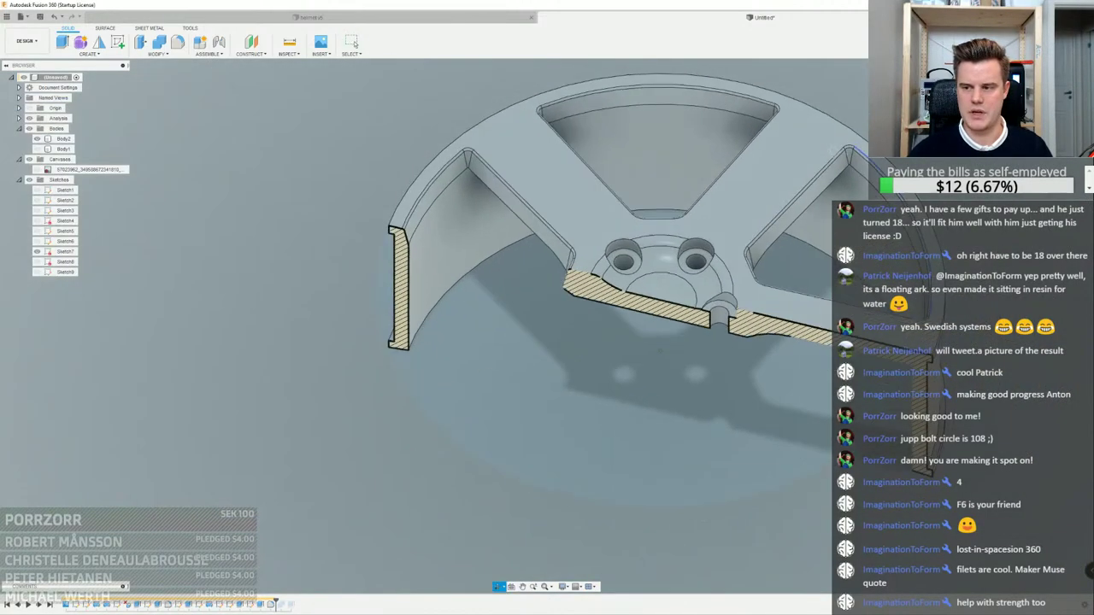
scroll(812, 226, "up", 5)
middle_click_drag(861, 217, 863, 196, "shift")
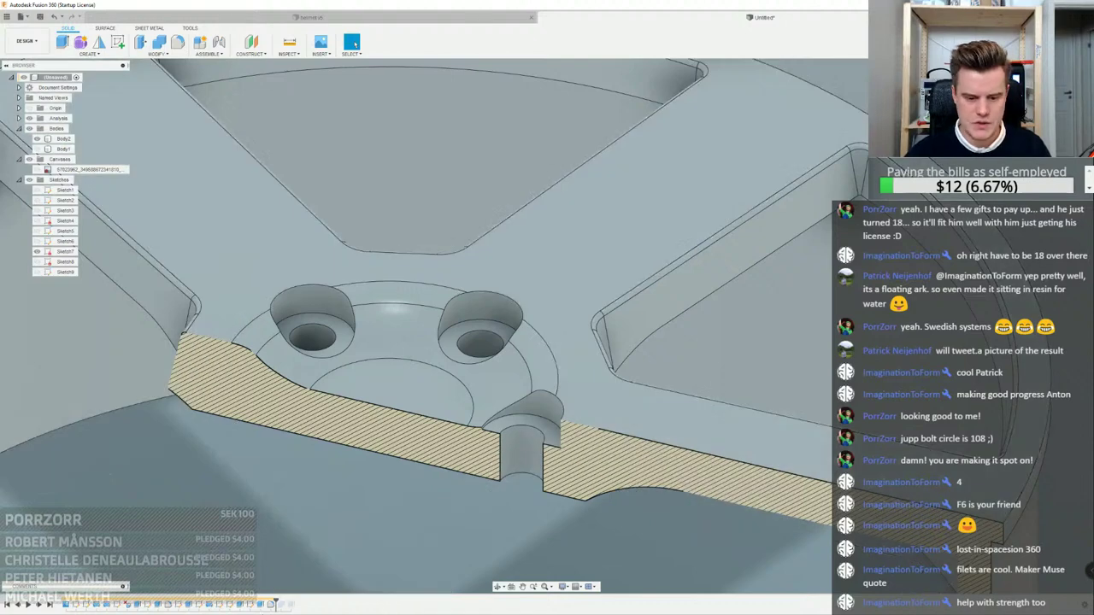
Review the bolt recess features in the design history and open the spoke-window cut to check its settings without changing it
left_click(188, 605)
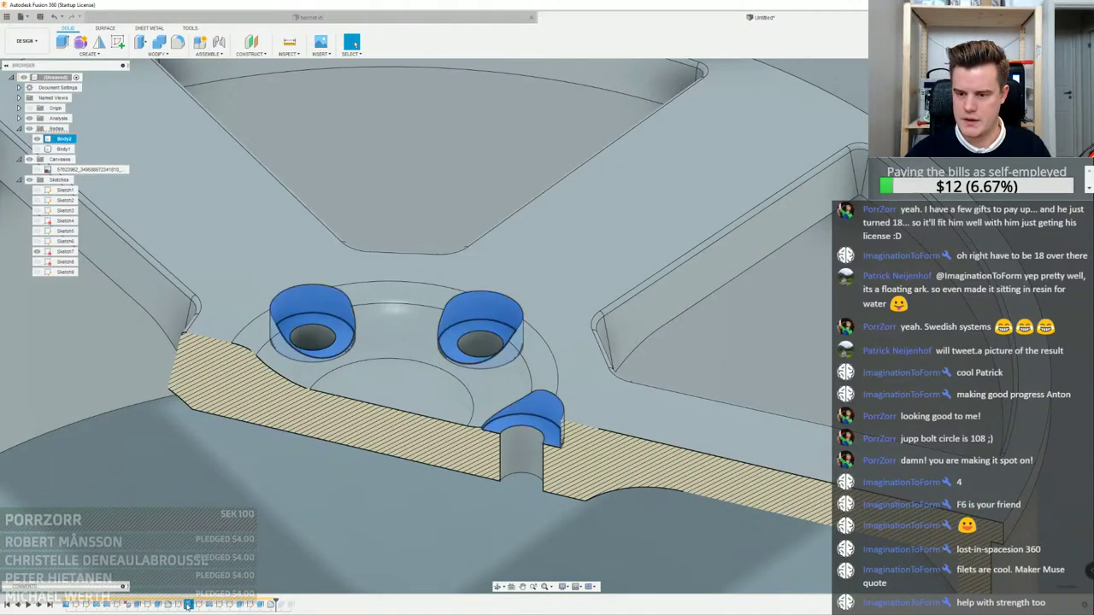
left_click(158, 605)
double_click(118, 605)
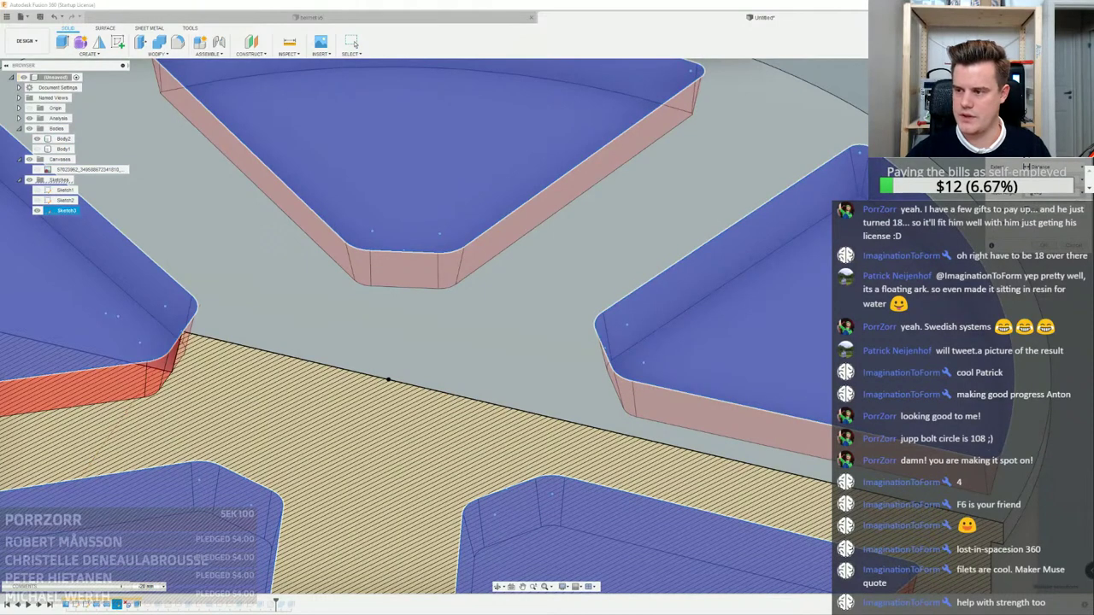
scroll(857, 199, "up", 3)
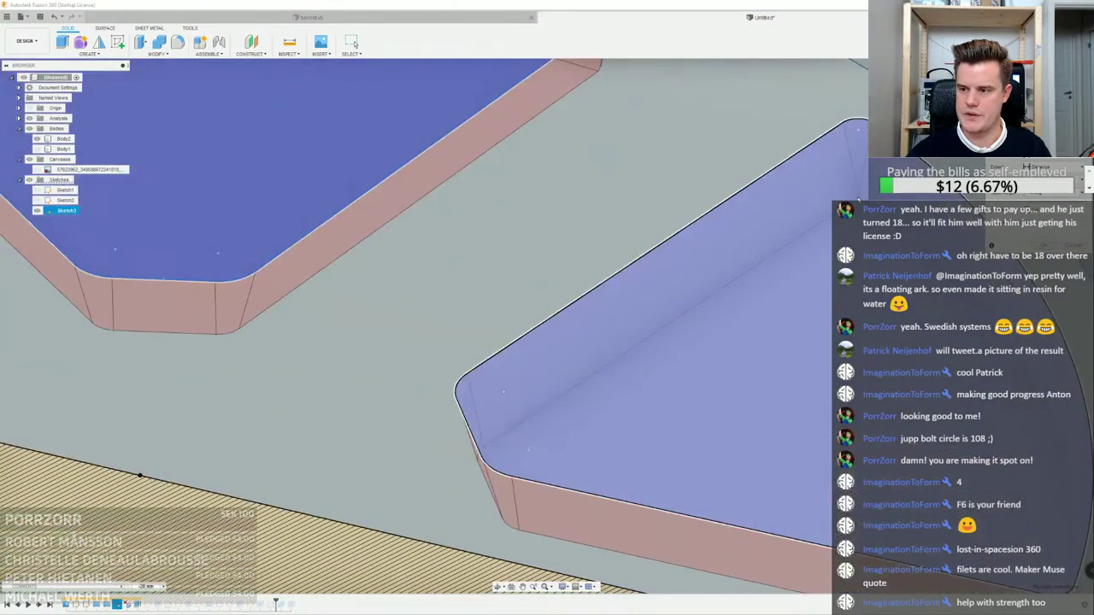
left_click(1044, 246)
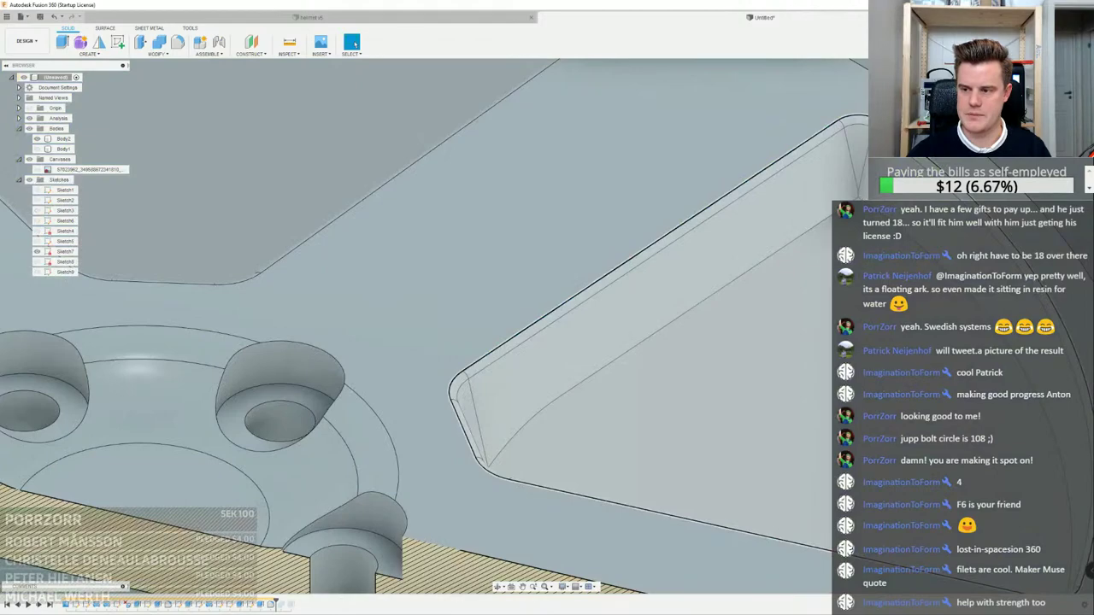
Try a constant-radius fillet of about 26.7 mm on the rear edge where the sectioned spoke meets the inner rim wall
scroll(704, 229, "down", 5)
middle_click_drag(983, 478, 995, 359, "shift")
scroll(995, 355, "down", 2)
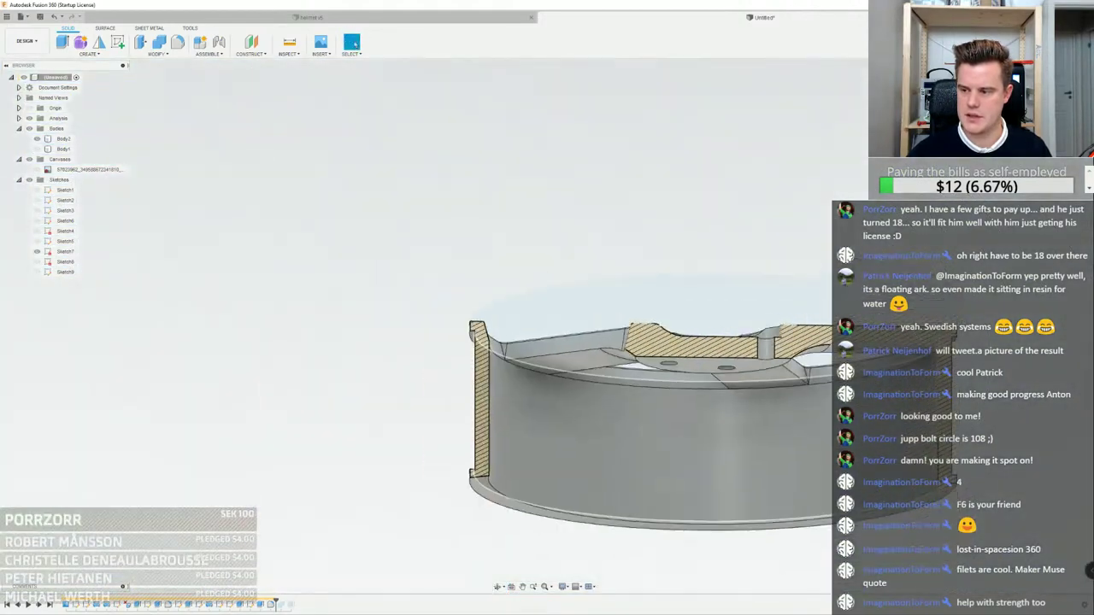
scroll(1012, 367, "up", 3)
scroll(688, 318, "up", 3)
right_click(688, 317)
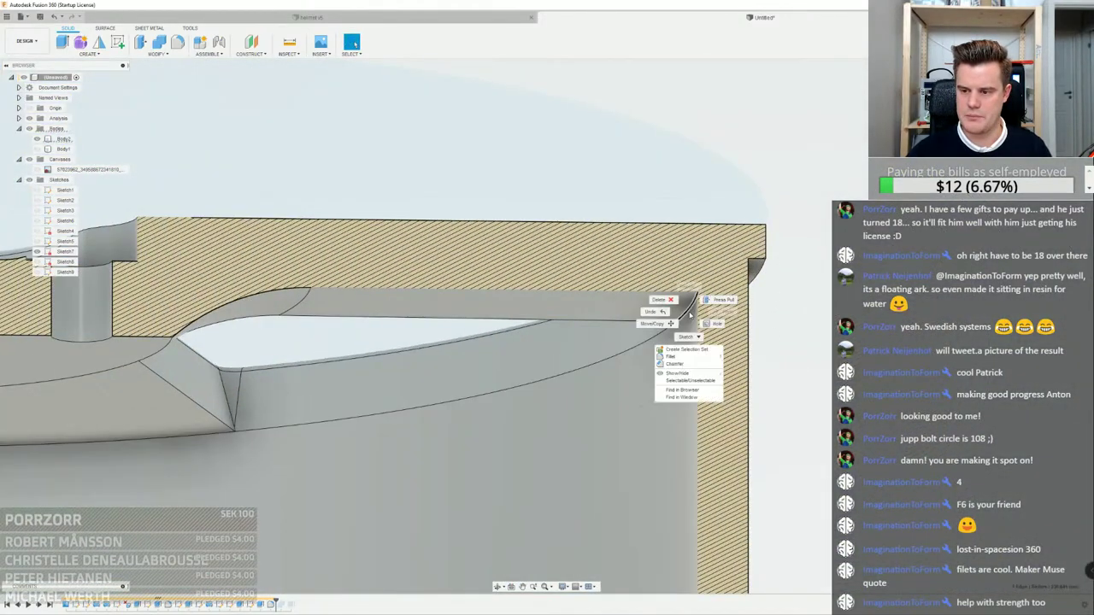
left_click(676, 361)
left_click_drag(681, 320, 640, 308)
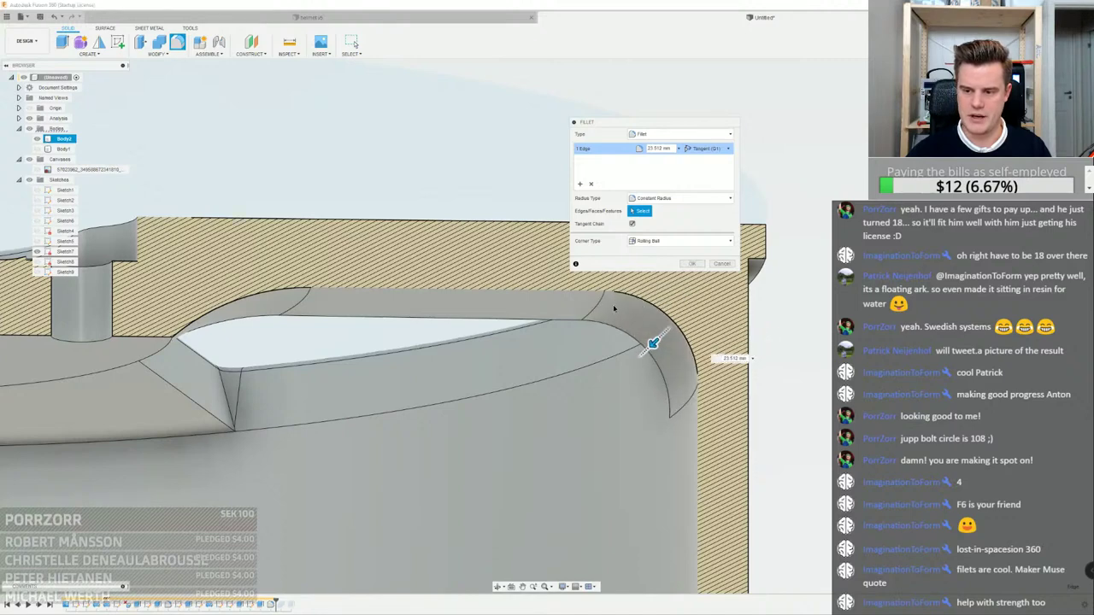
middle_click_drag(613, 309, 637, 347, "shift")
left_click_drag(628, 336, 631, 340)
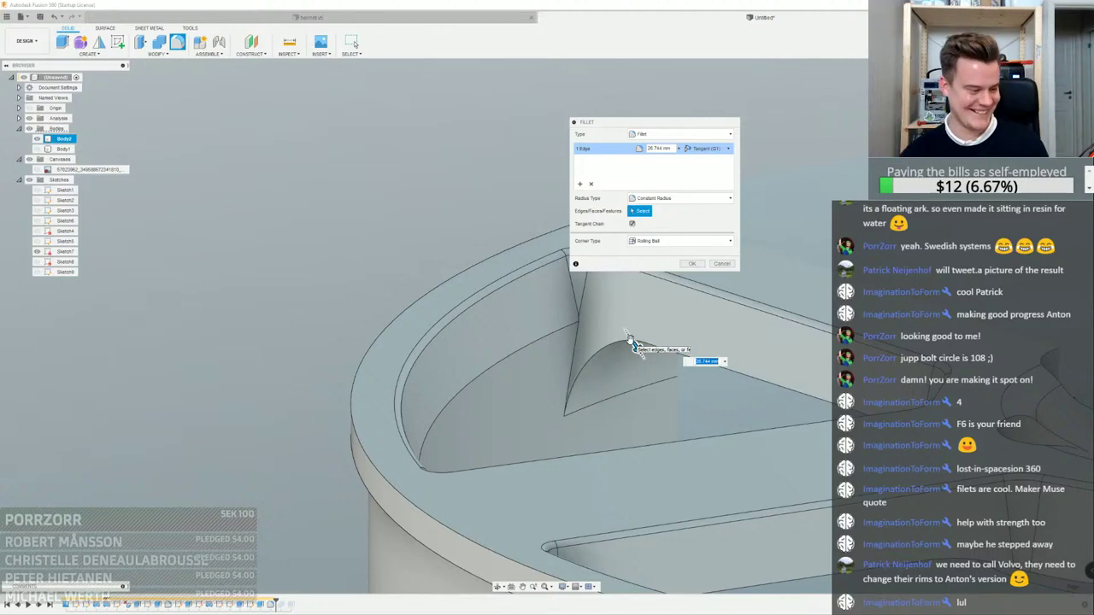
Examine the spoke-to-rim fillet preview from the front, side and rear of the wheel, and discard the fillet
scroll(634, 347, "down", 2)
scroll(636, 352, "up", 5)
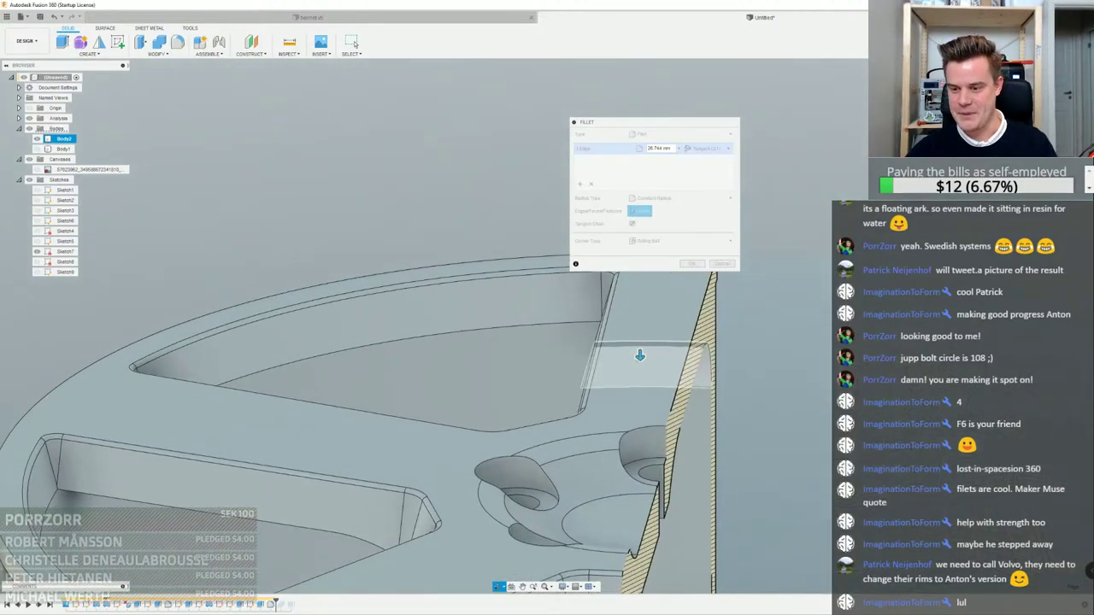
scroll(591, 367, "down", 4)
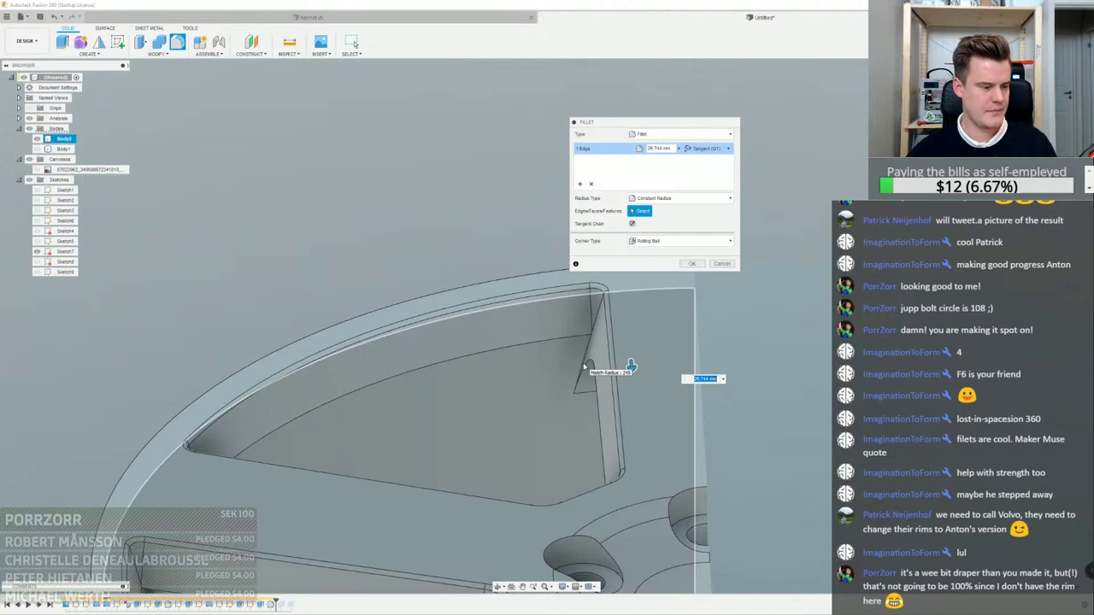
scroll(584, 367, "down", 3)
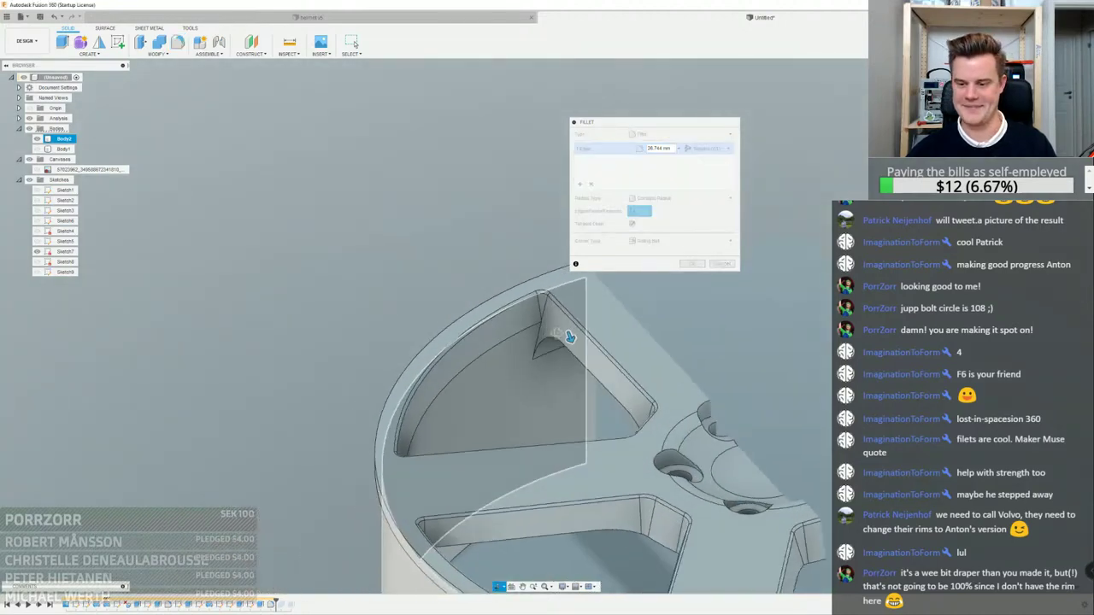
scroll(569, 337, "up", 5)
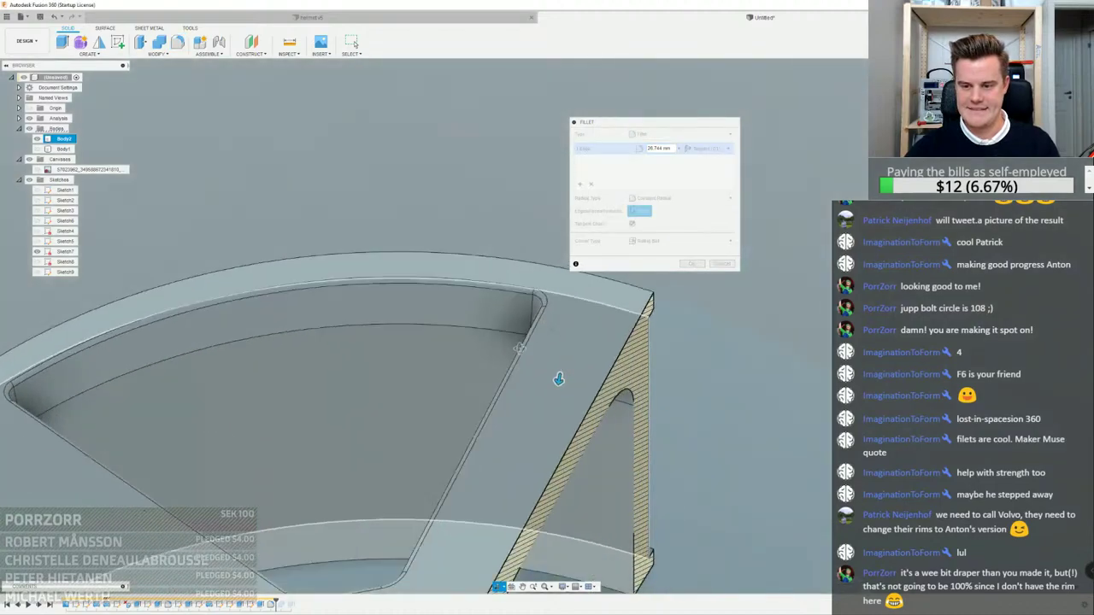
scroll(564, 367, "down", 5)
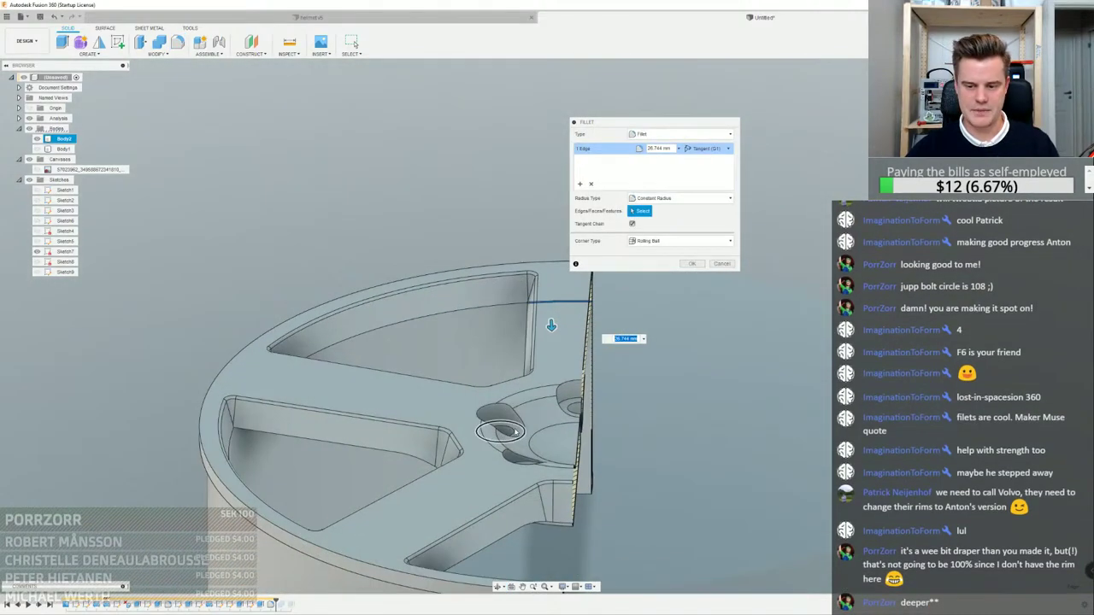
scroll(517, 303, "up", 3)
middle_click_drag(554, 312, 641, 295)
scroll(513, 303, "up", 8)
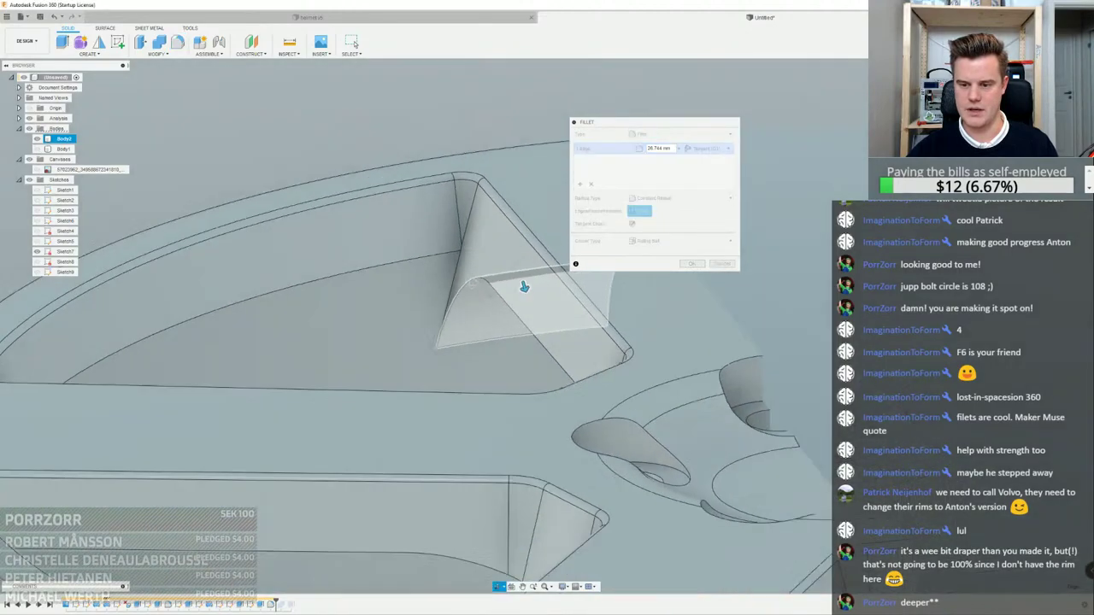
middle_click_drag(573, 319, 654, 313, "shift")
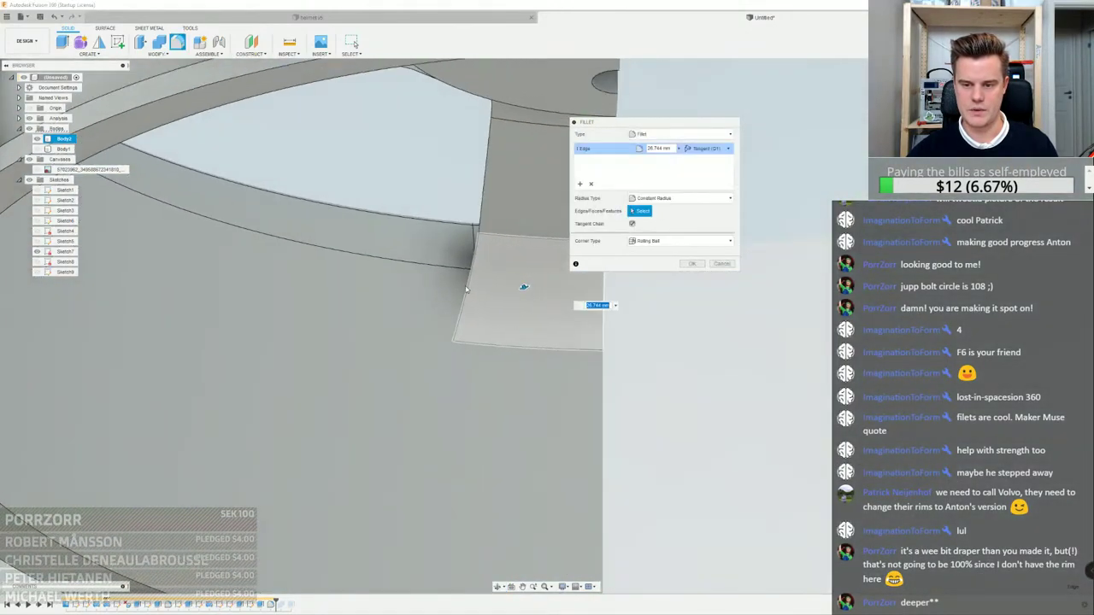
left_click(720, 264)
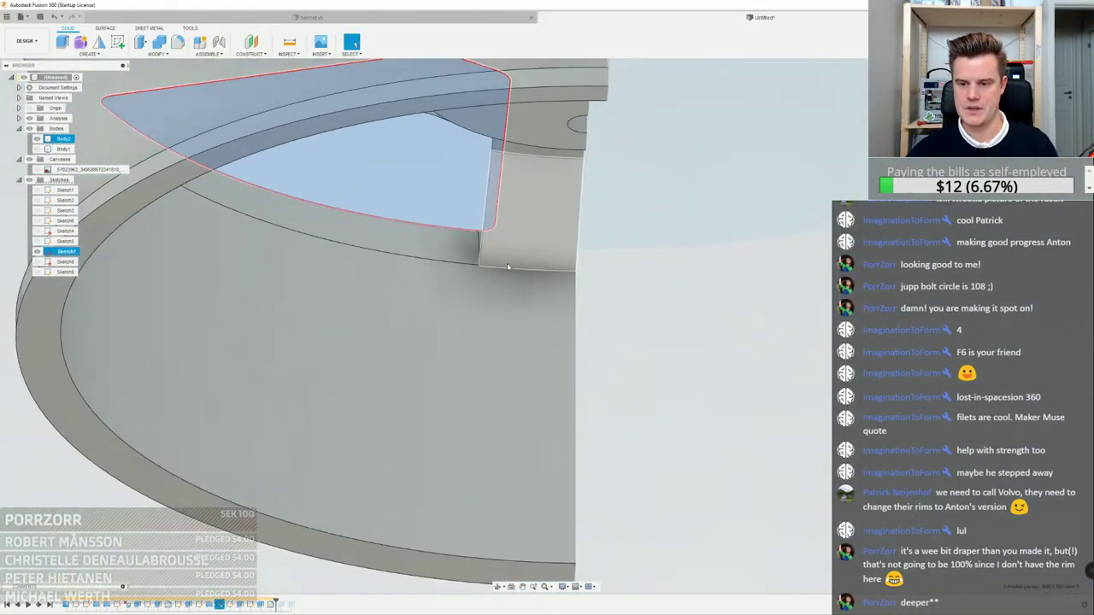
Compare the underside of the sectioned spoke and rim wall with the Volvo wheel photo in the browser
scroll(518, 324, "down", 4)
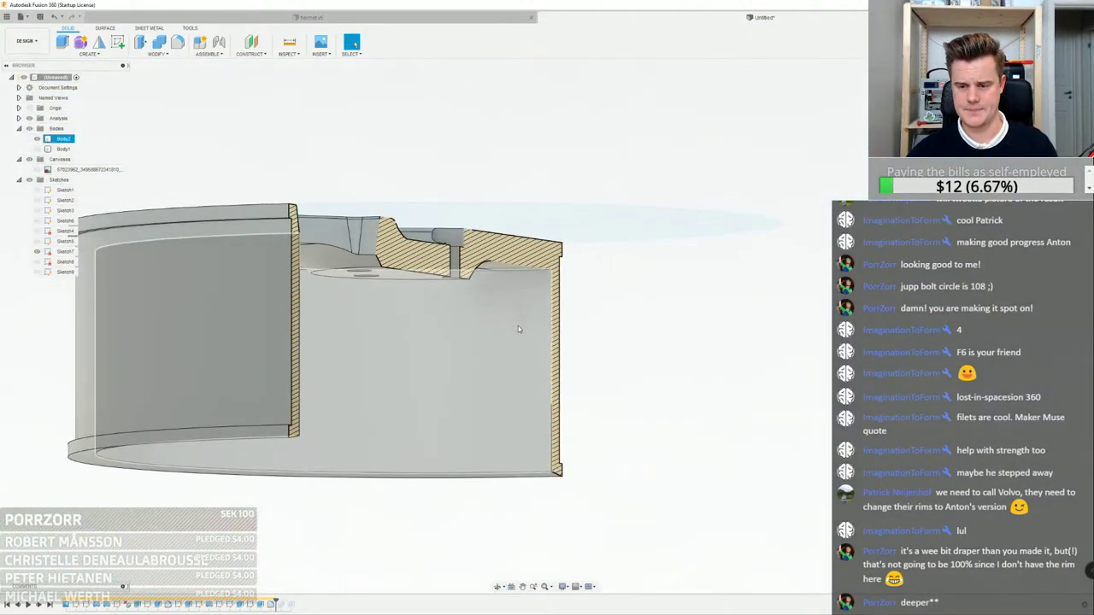
middle_click_drag(518, 326, 442, 433, "shift")
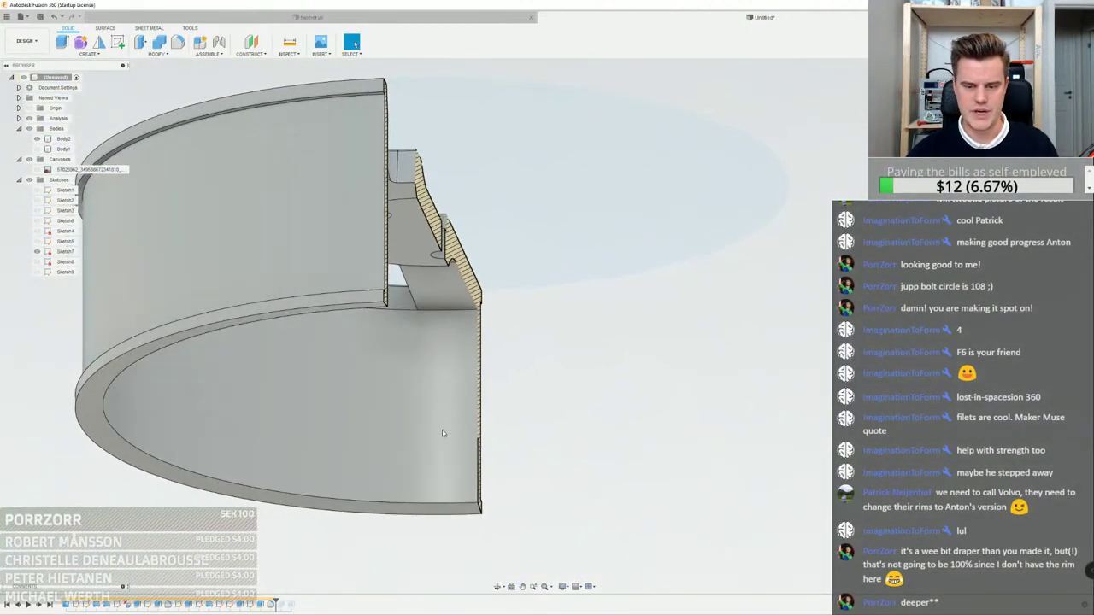
key("alt+Tab")
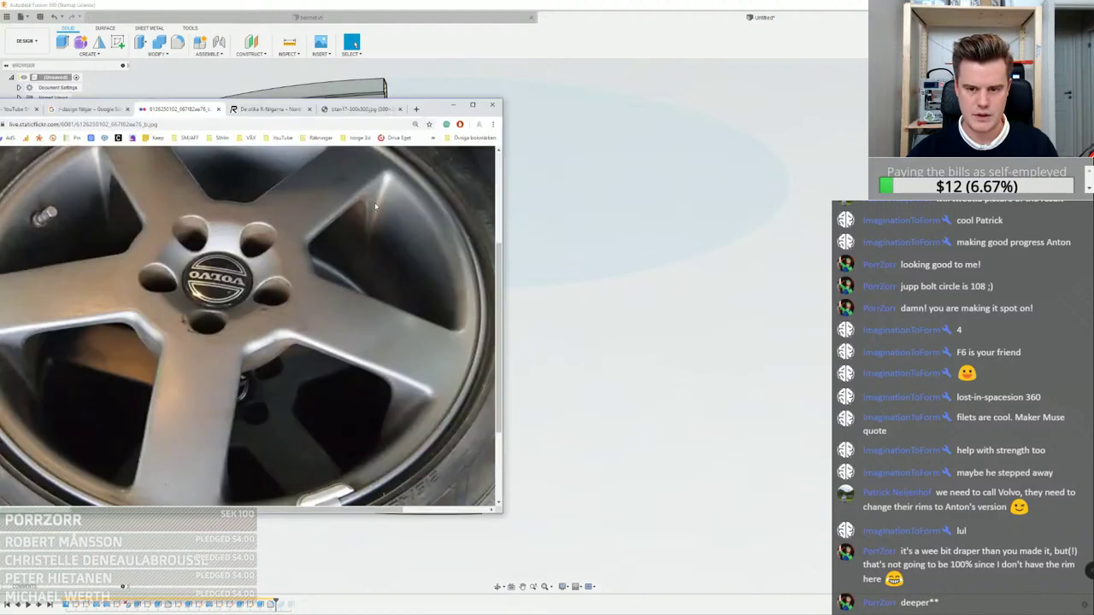
Return to Fusion 360 and check the settings of the cylindrical cavity cut and the spoke-window cut in the design history without changing them
key("alt+Tab")
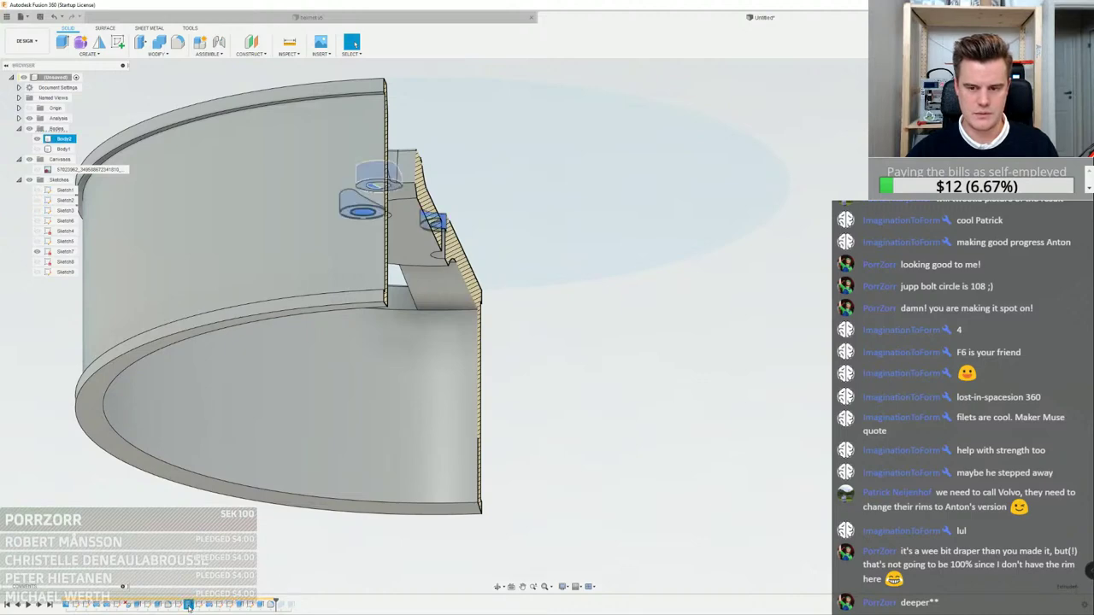
double_click(148, 604)
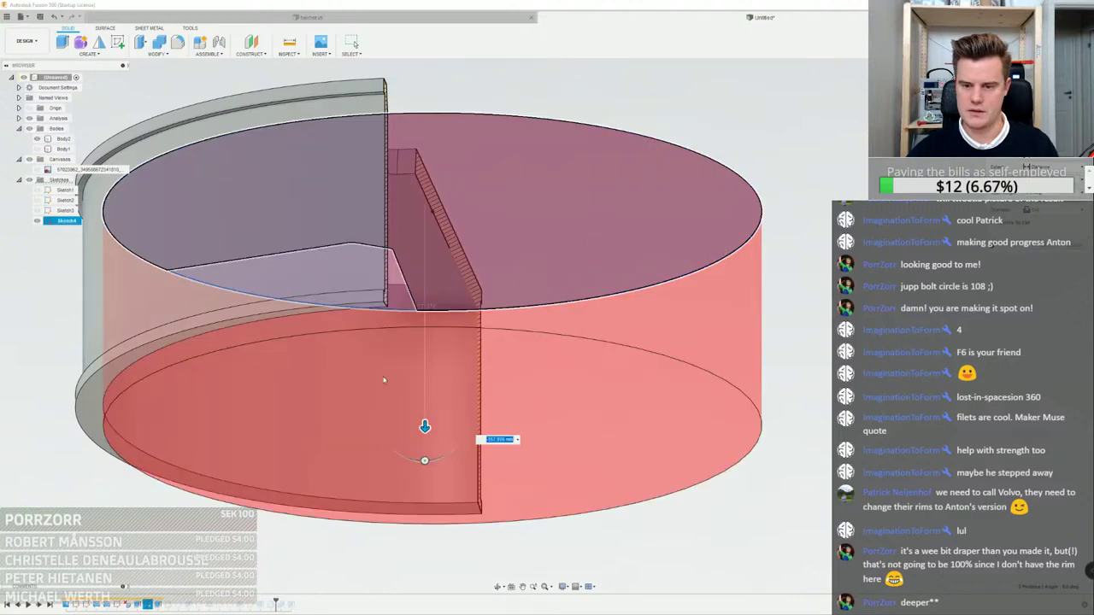
key("Escape")
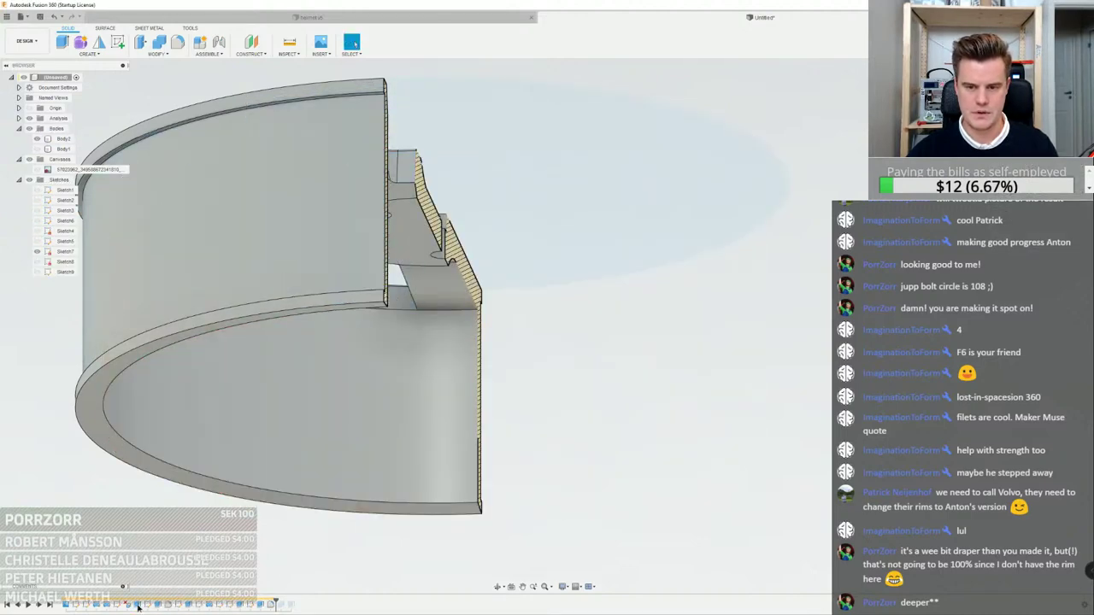
double_click(157, 605)
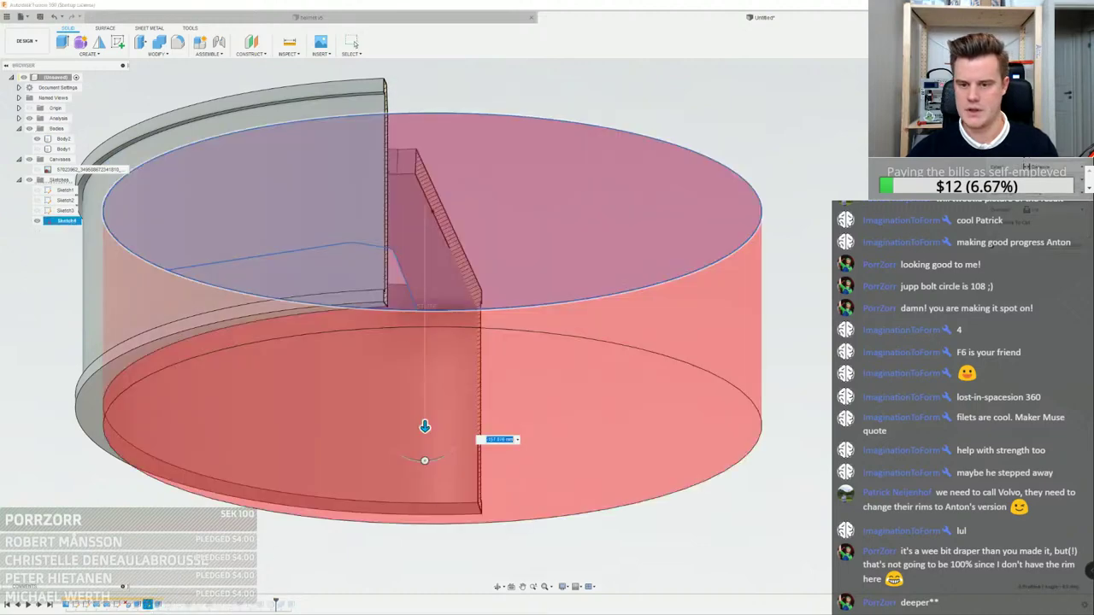
key("Escape")
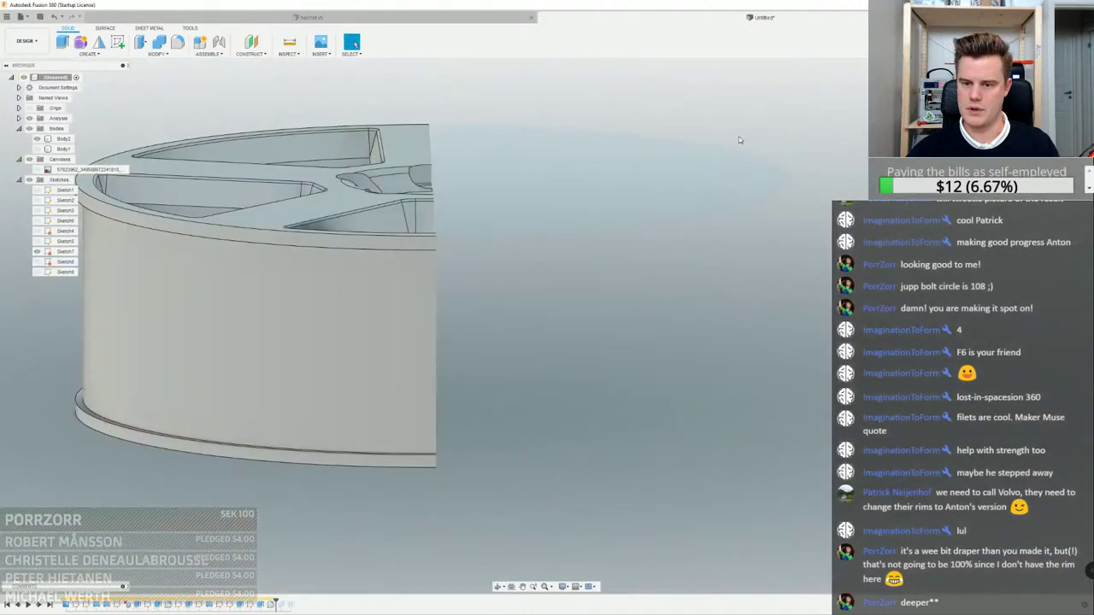
double_click(137, 605)
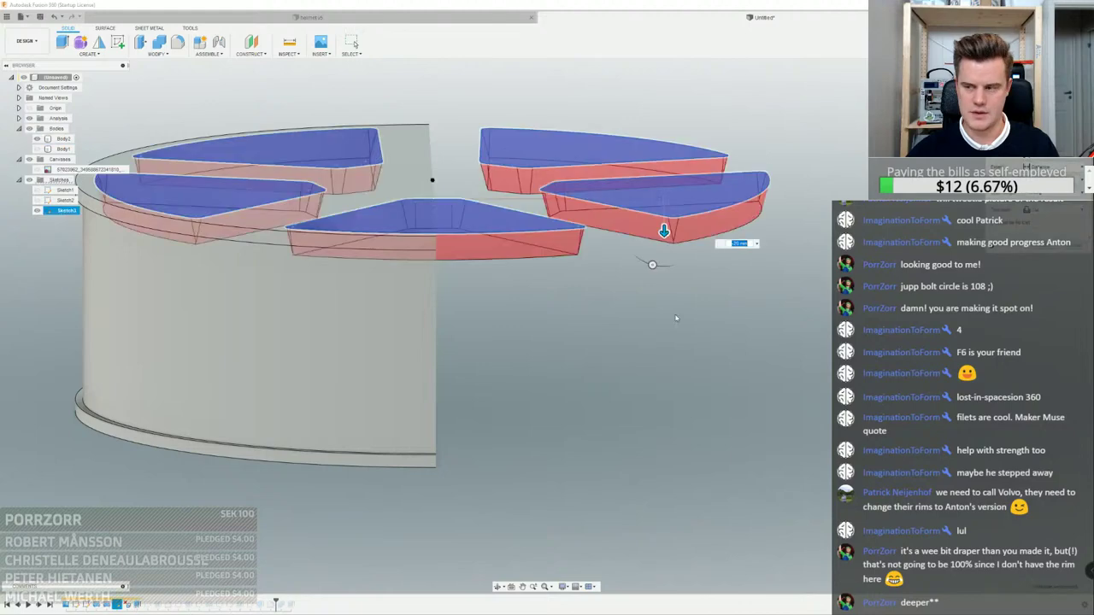
scroll(668, 204, "down", 1)
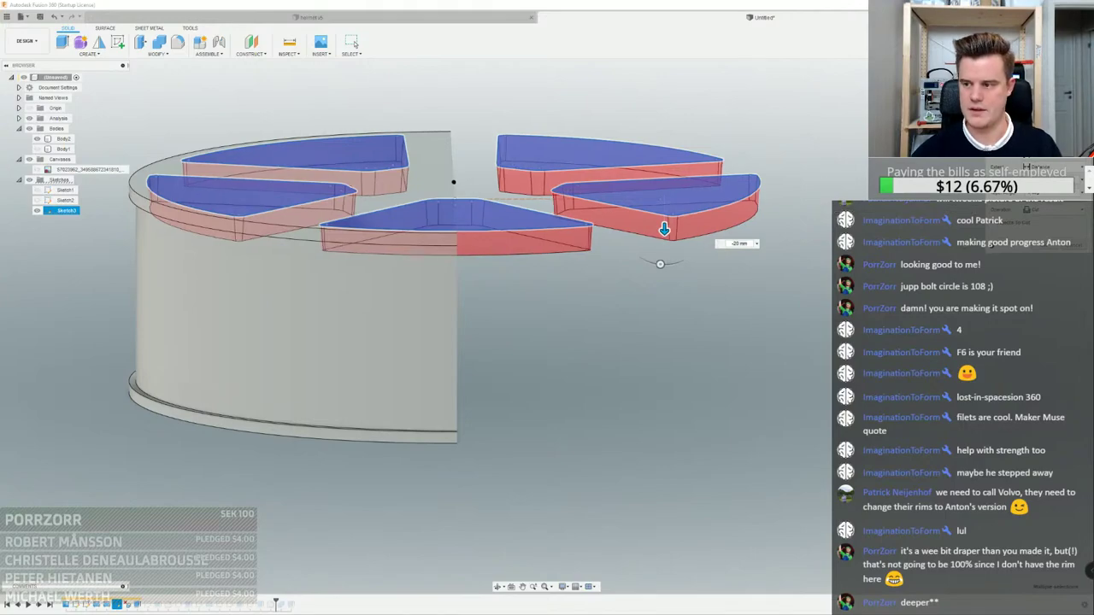
left_click(1047, 250)
scroll(749, 181, "up", 2)
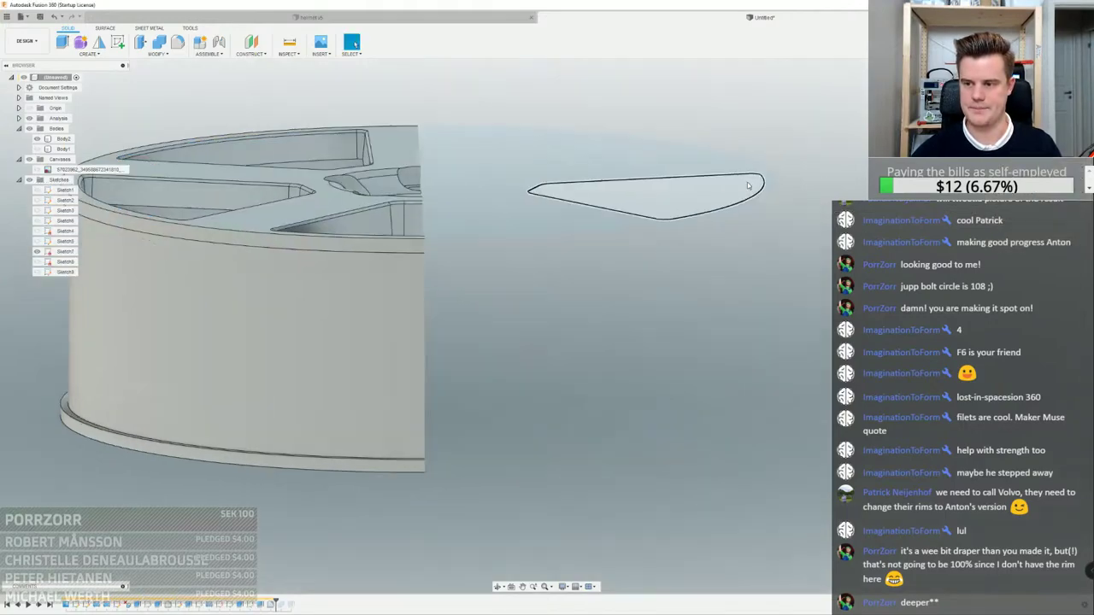
Try a large constant-radius fillet on the rear edge where the sectioned spoke meets the inner rim wall
scroll(794, 265, "down", 4)
middle_click_drag(794, 265, 516, 296, "shift")
scroll(714, 185, "up", 4)
middle_click_drag(713, 186, 735, 256, "shift")
scroll(584, 102, "up", 2)
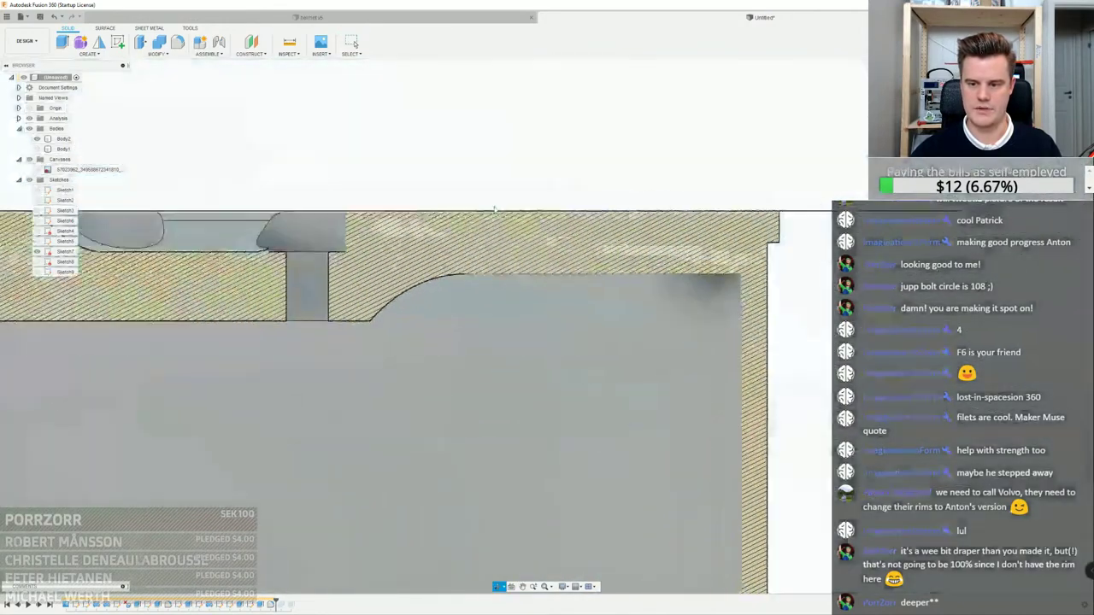
left_click(760, 303)
middle_click_drag(761, 303, 703, 284, "shift")
right_click(703, 282)
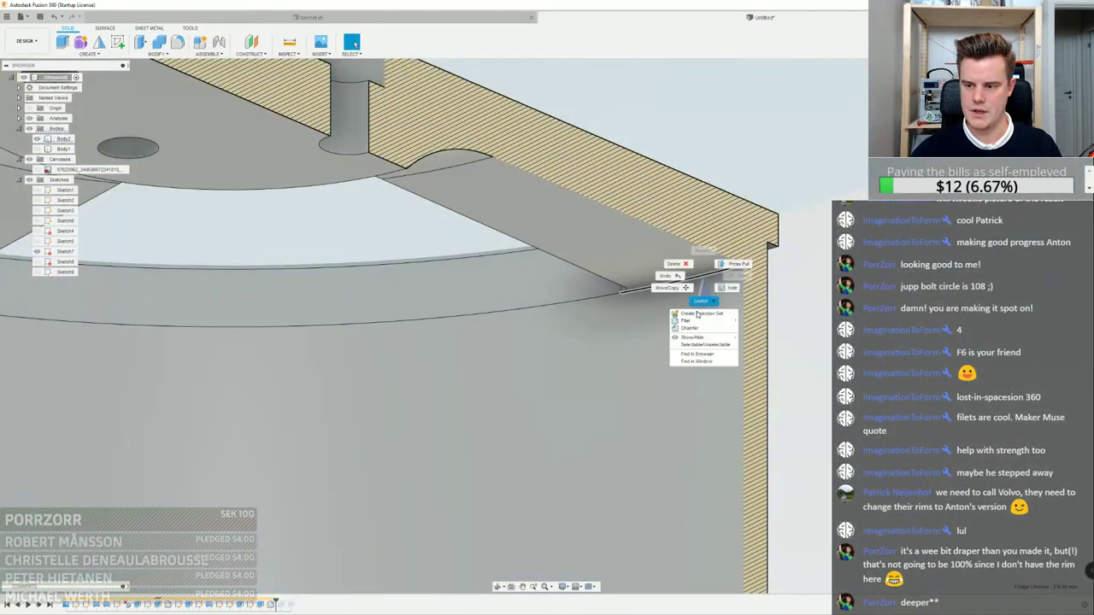
left_click(700, 321)
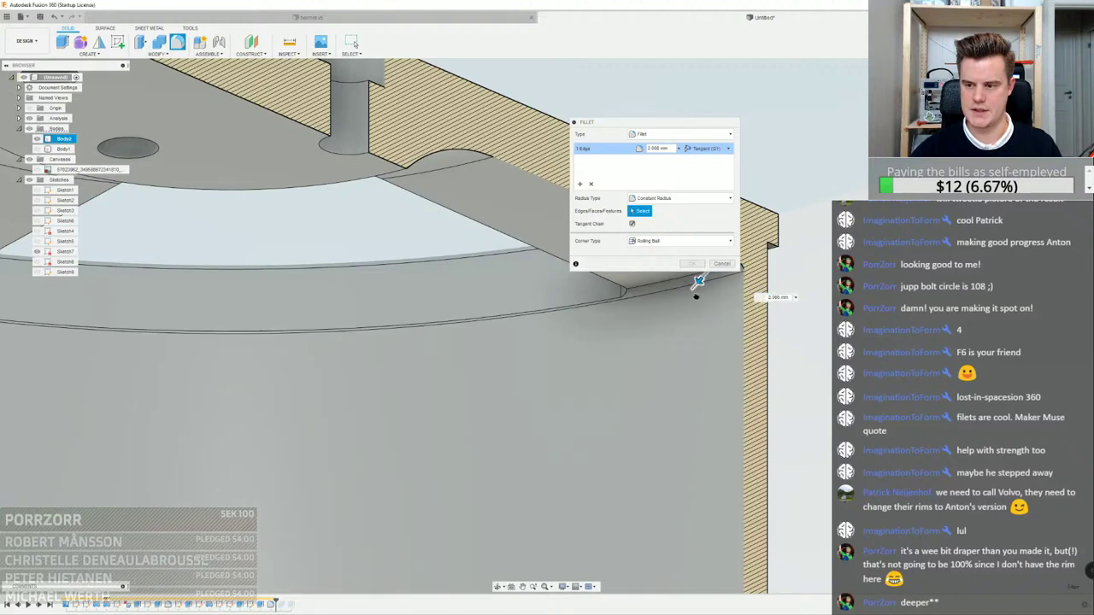
left_click_drag(697, 287, 676, 305)
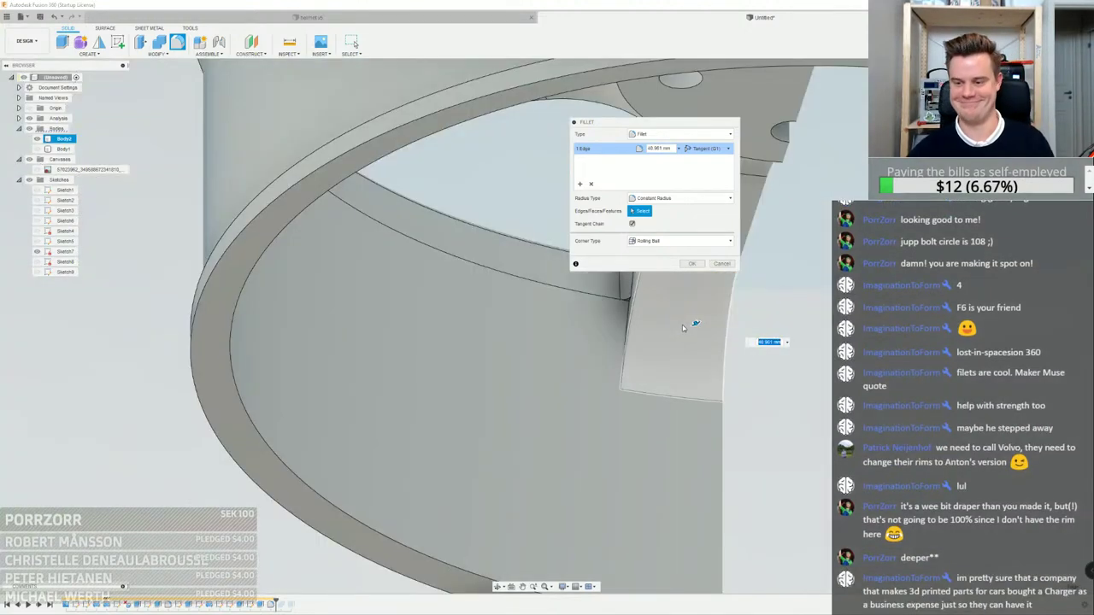
Examine the enlarged fillet preview beside the spoke window from the rear and front, and discard the fillet
scroll(682, 325, "up", 6)
middle_click_drag(637, 325, 725, 355, "shift")
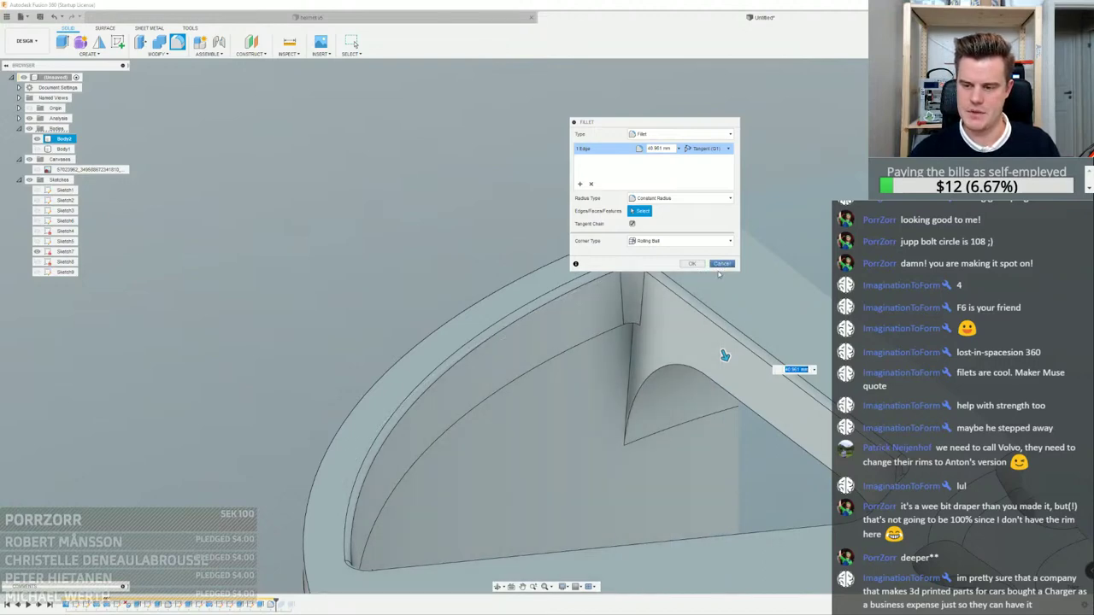
middle_click_drag(725, 355, 535, 344, "shift")
left_click(723, 264)
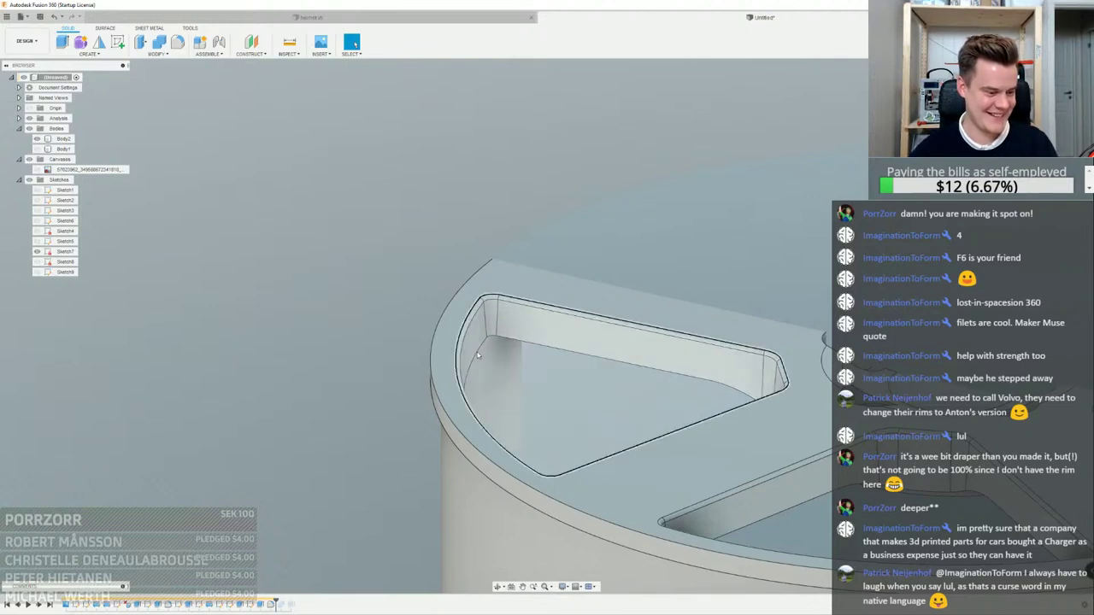
Suppress the cylindrical cavity cut behind the spokes in the design history
scroll(605, 374, "down", 2)
mouse_move(605, 374)
middle_mouse_down("shift")
mouse_move(603, 338)
mouse_move(598, 363)
mouse_move(506, 323)
mouse_move(509, 376)
middle_mouse_up("shift")
scroll(598, 363, "up", 3)
scroll(598, 362, "down", 3)
left_click(590, 217)
left_click(300, 186)
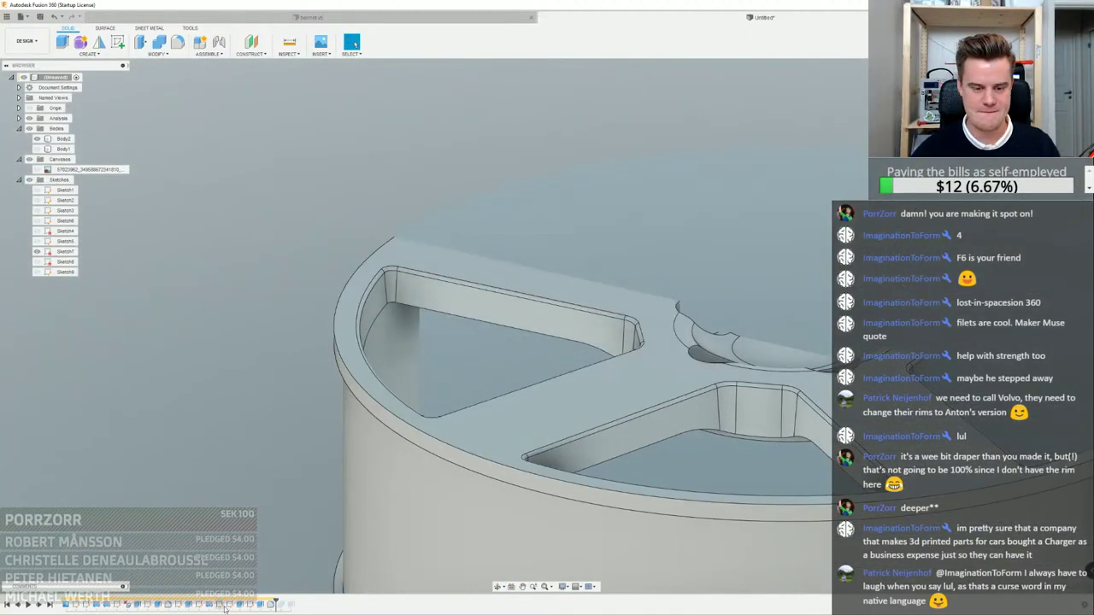
right_click(157, 604)
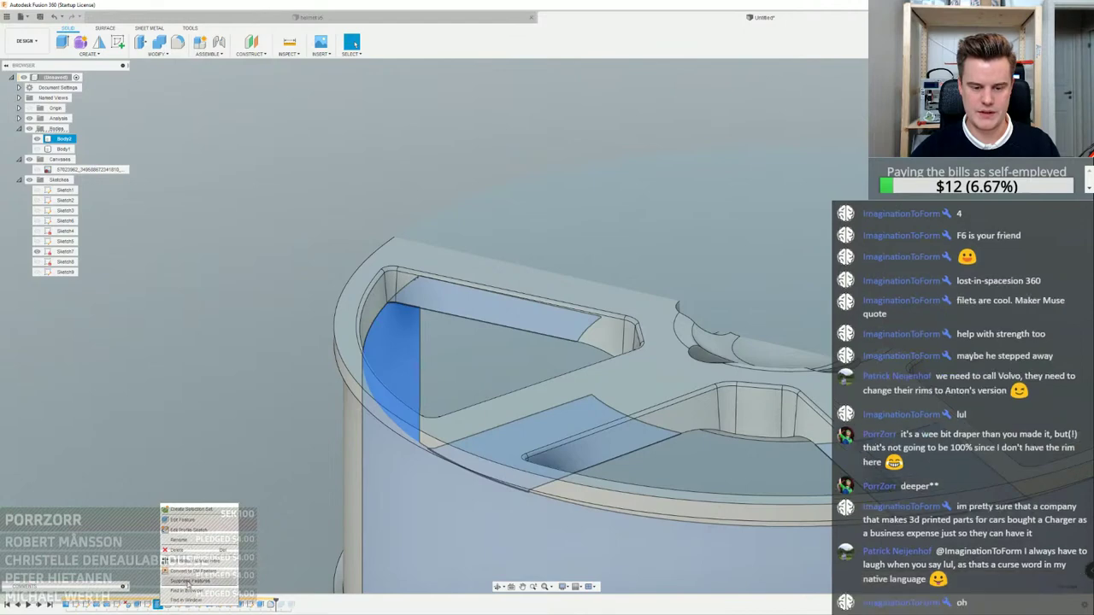
left_click(192, 581)
scroll(395, 301, "up", 3)
scroll(385, 309, "down", 4)
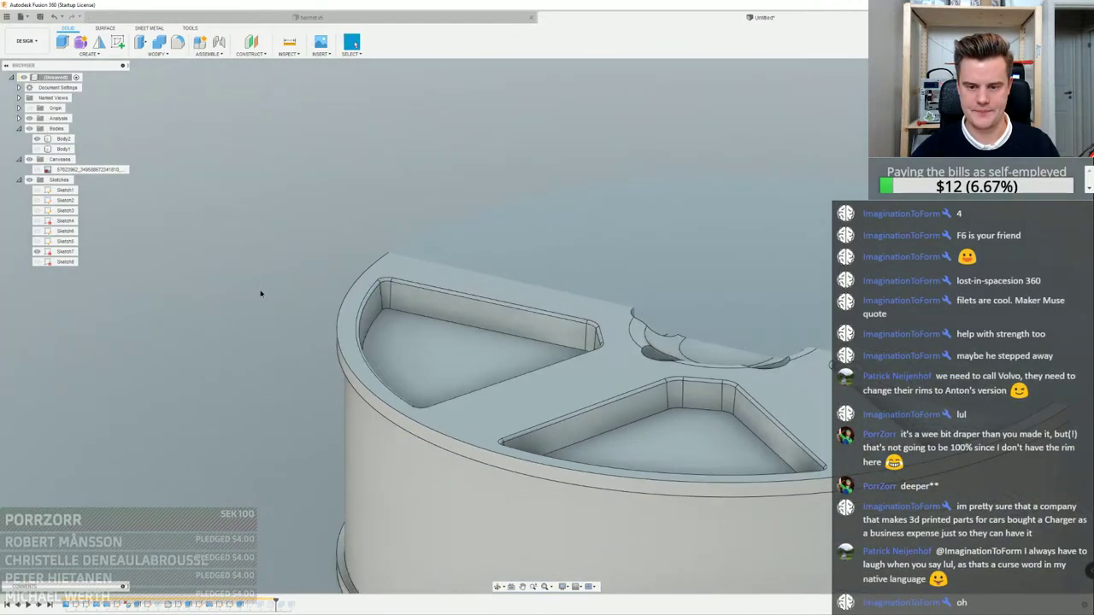
Inspect the wheel front without the cavity cut and unsuppress that feature
scroll(275, 370, "down", 2)
middle_click_drag(275, 370, 253, 332)
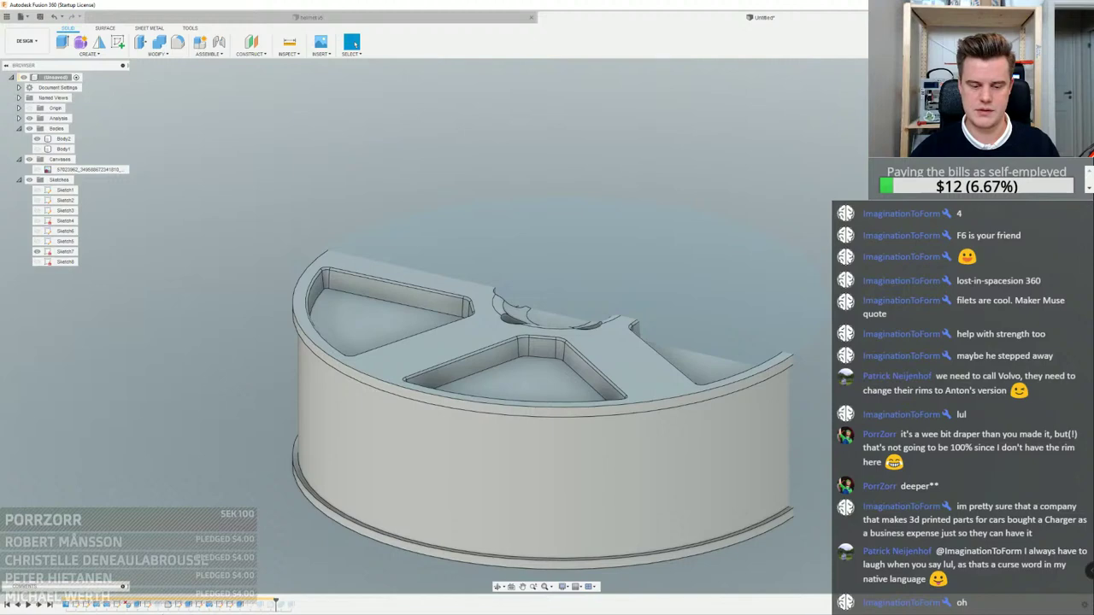
right_click(157, 604)
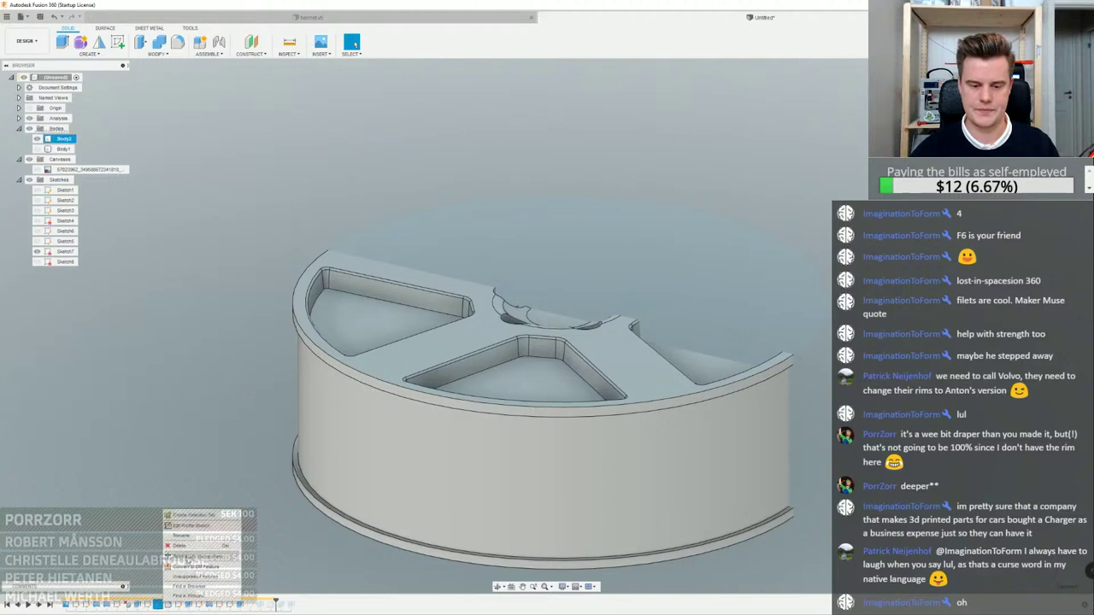
left_click(188, 577)
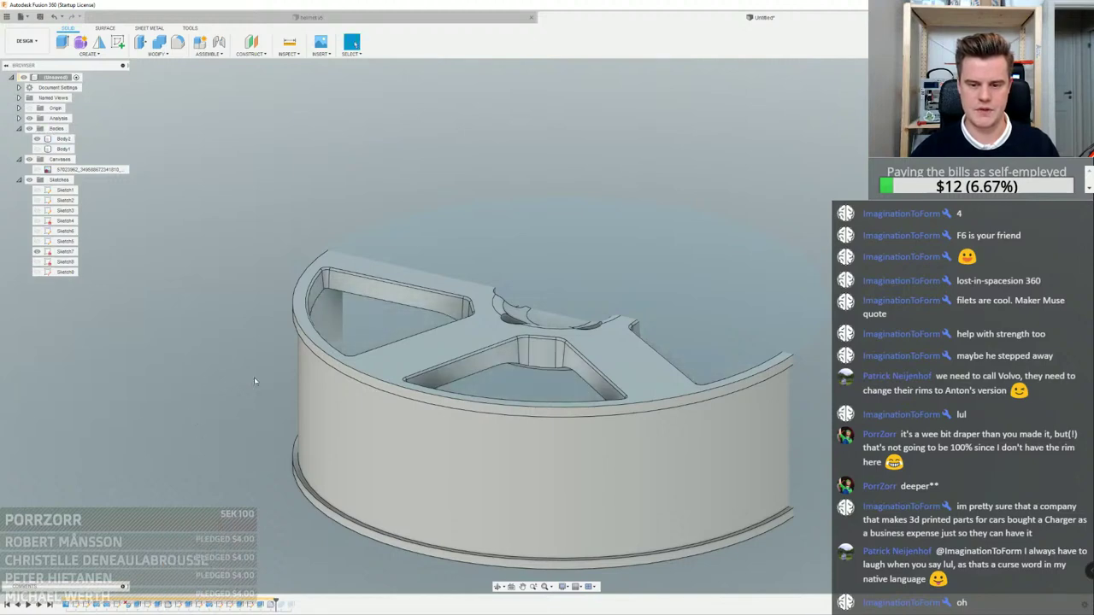
Select the rear spoke-to-rim edges on the first spokes and turn off the section analysis to show the whole wheel
scroll(310, 298, "up", 4)
middle_click_drag(309, 297, 162, 162, "shift")
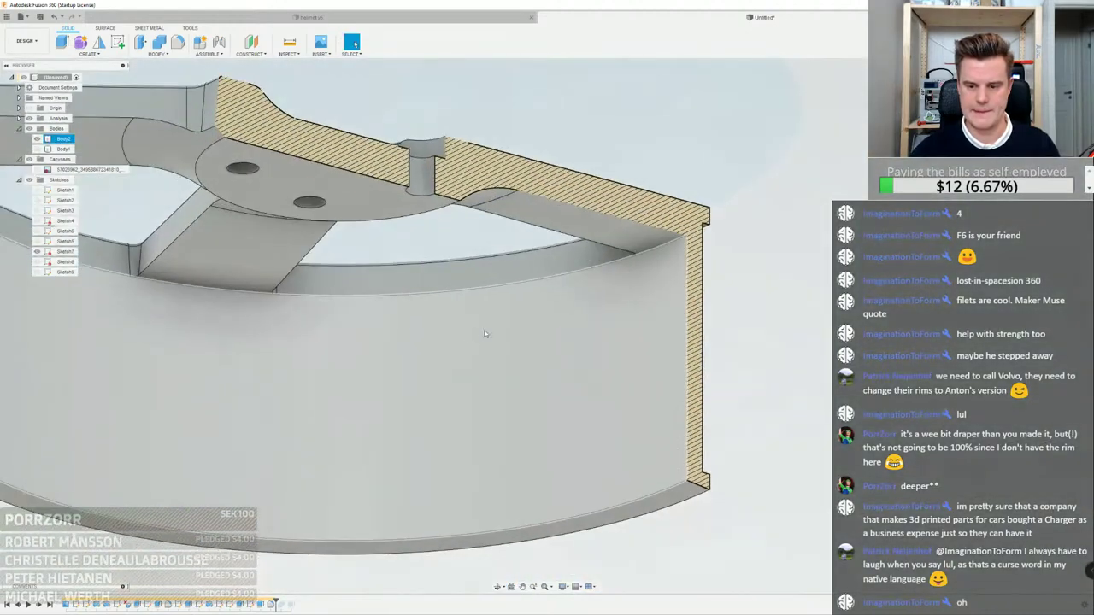
scroll(653, 233, "up", 3)
left_click(666, 230)
left_click(57, 296, "ctrl")
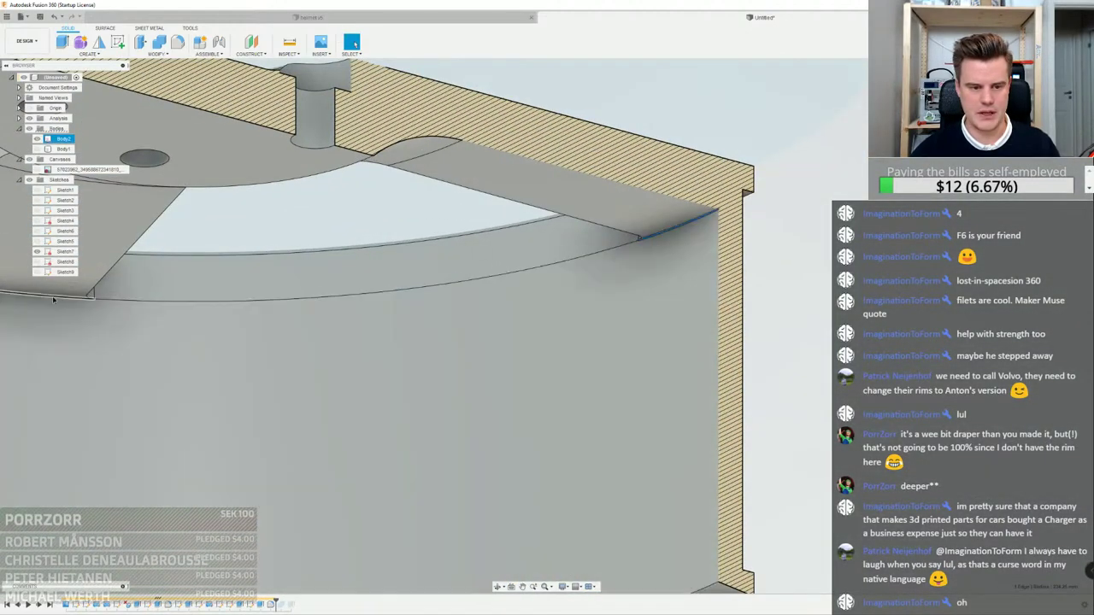
scroll(365, 380, "down", 3)
left_click(216, 122)
left_click(30, 119)
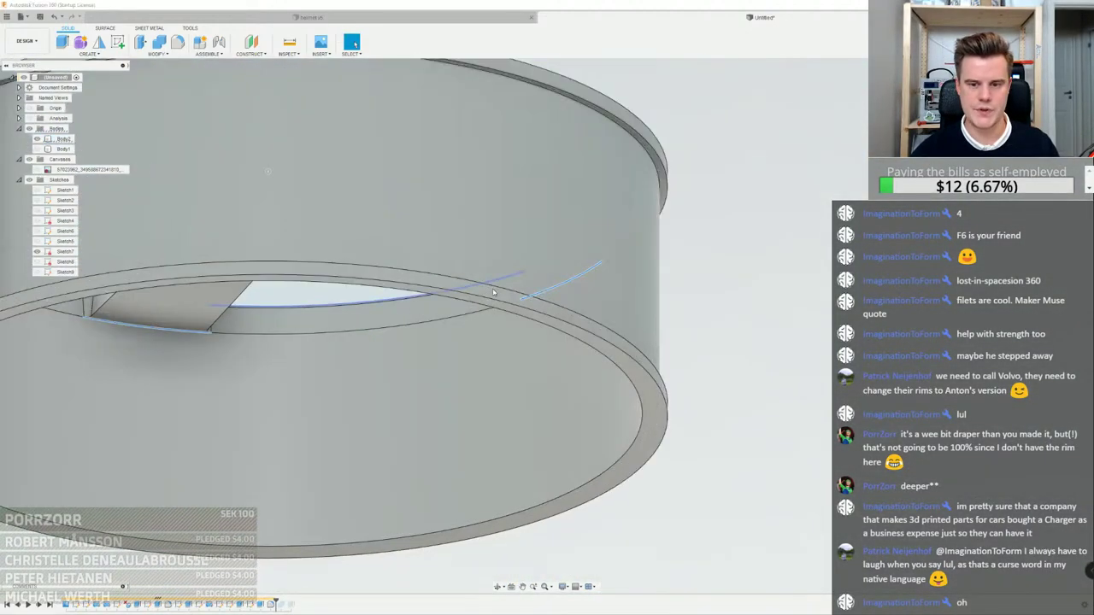
Complete the selection with the rear spoke-to-rim edges of the remaining spokes, leaving out the full rim circle
scroll(513, 410, "down", 3)
middle_click_drag(439, 361, 398, 335, "shift")
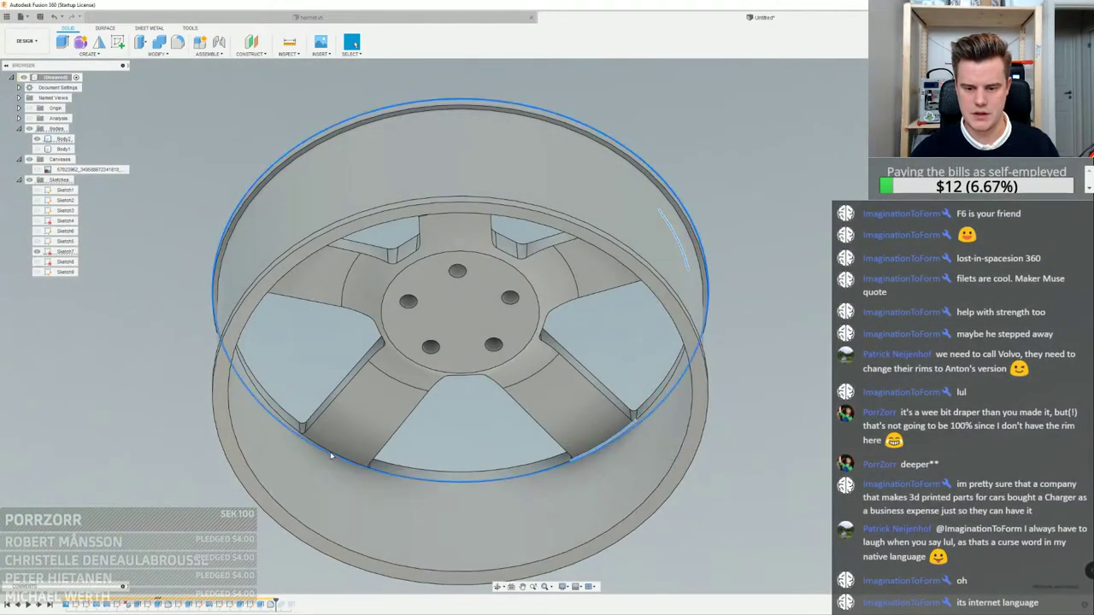
left_click(332, 458)
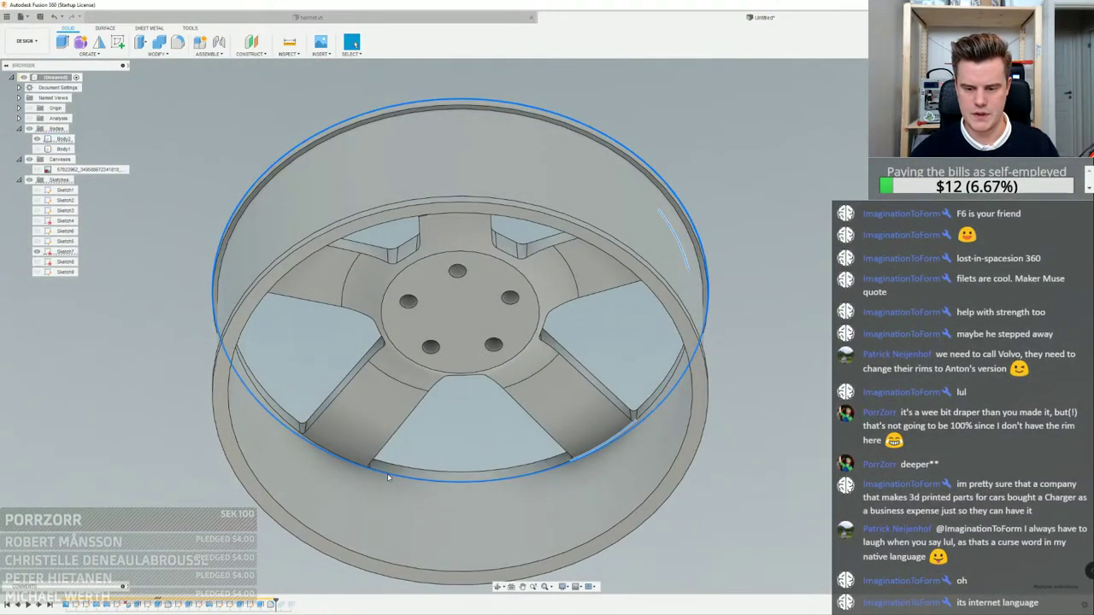
scroll(344, 462, "up", 4)
scroll(345, 460, "up", 1)
left_click(344, 460, "ctrl")
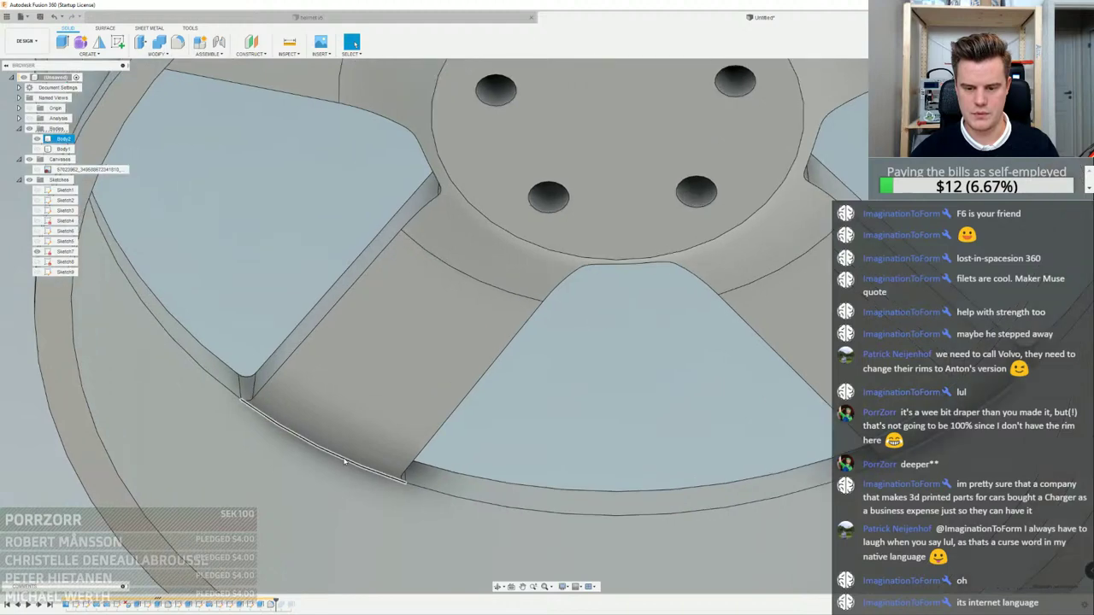
scroll(346, 458, "down", 4)
scroll(370, 287, "up", 5)
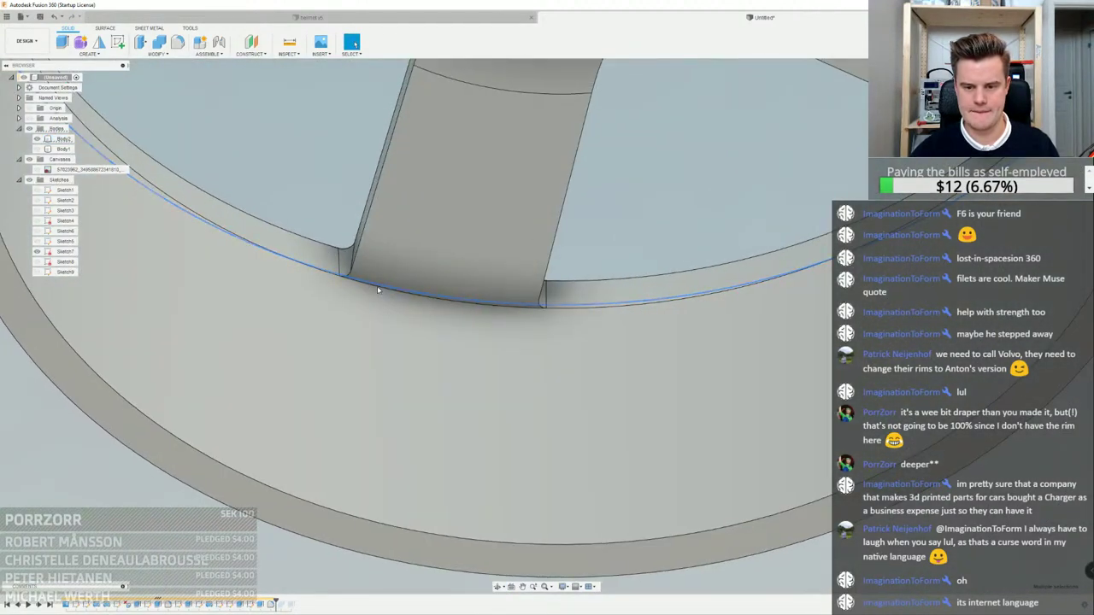
left_click(373, 291)
scroll(487, 351, "down", 5)
middle_click_drag(494, 354, 496, 389, "shift")
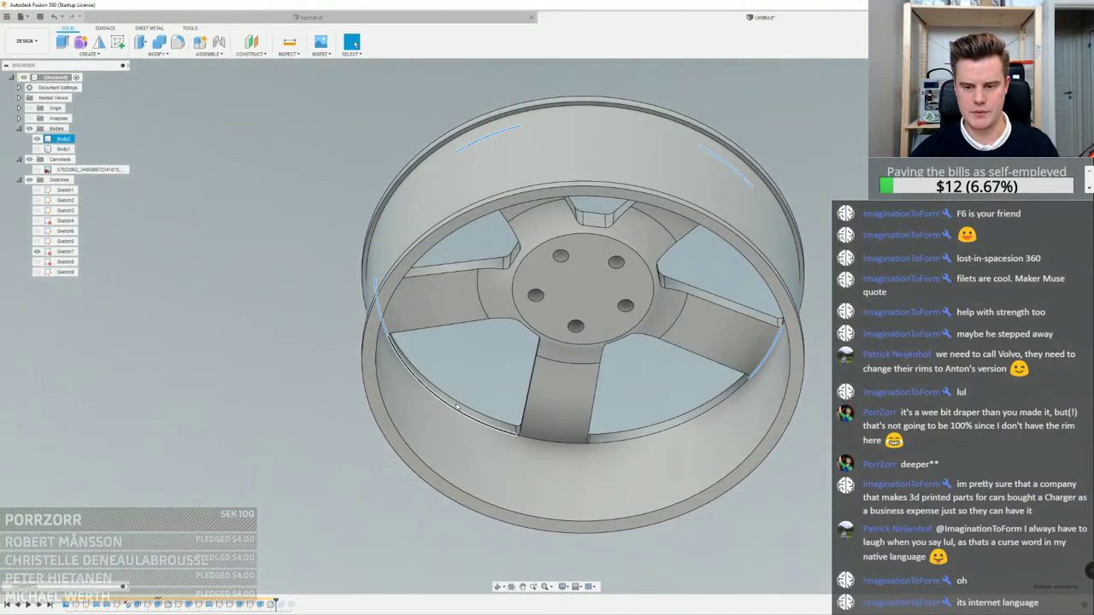
Inspect the spoke's rounded window corner at the rim and compare it with the Volvo wheel photo in the browser
scroll(457, 408, "up", 5)
middle_click_drag(541, 496, 552, 454, "shift")
right_click(552, 454)
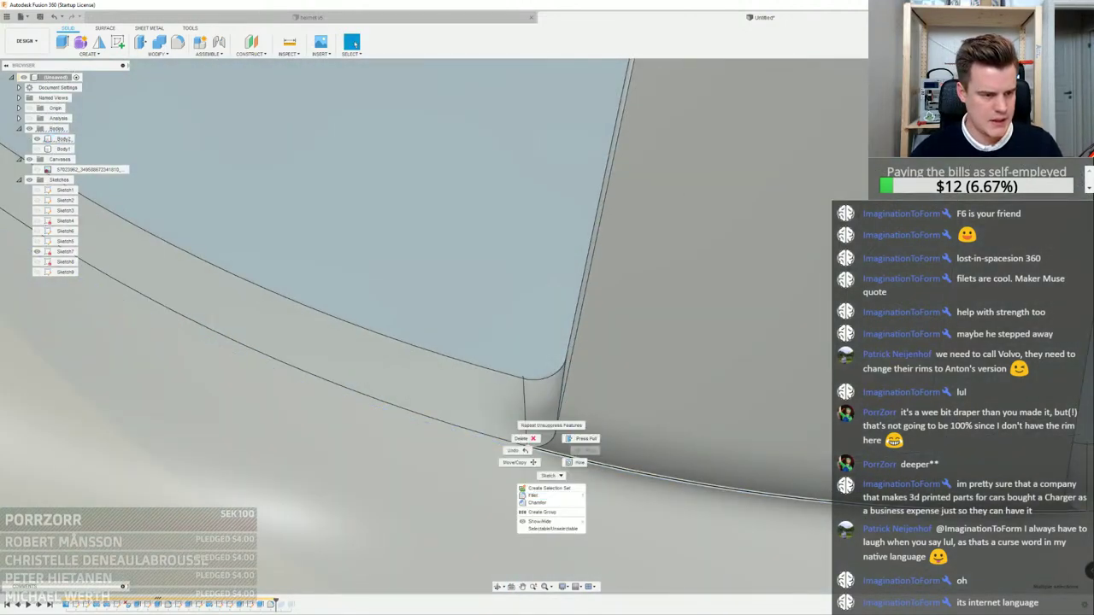
left_click(5, 191)
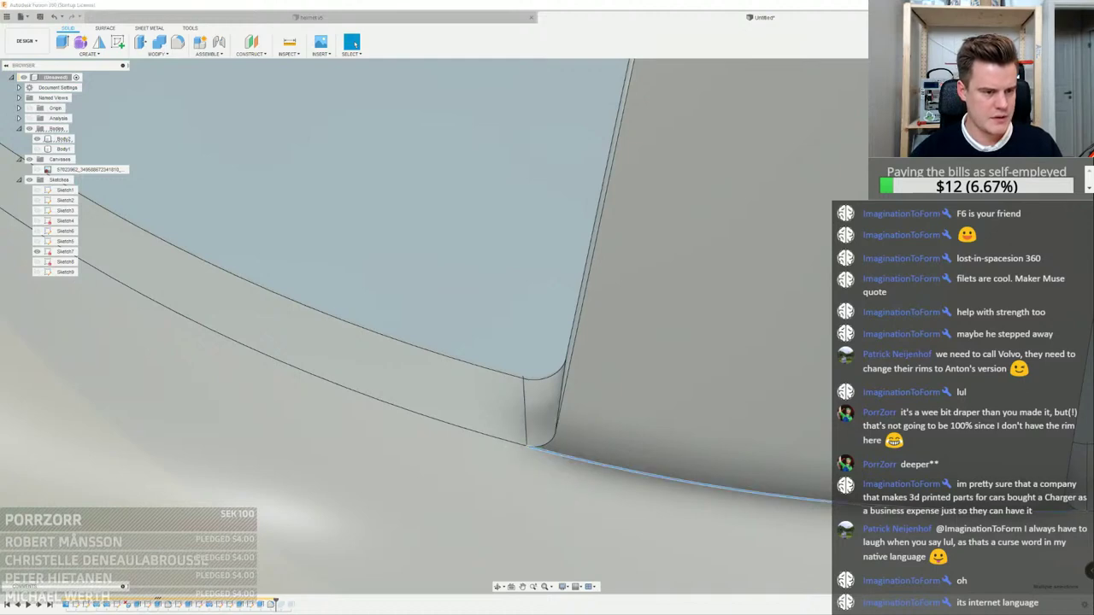
key("alt+Tab")
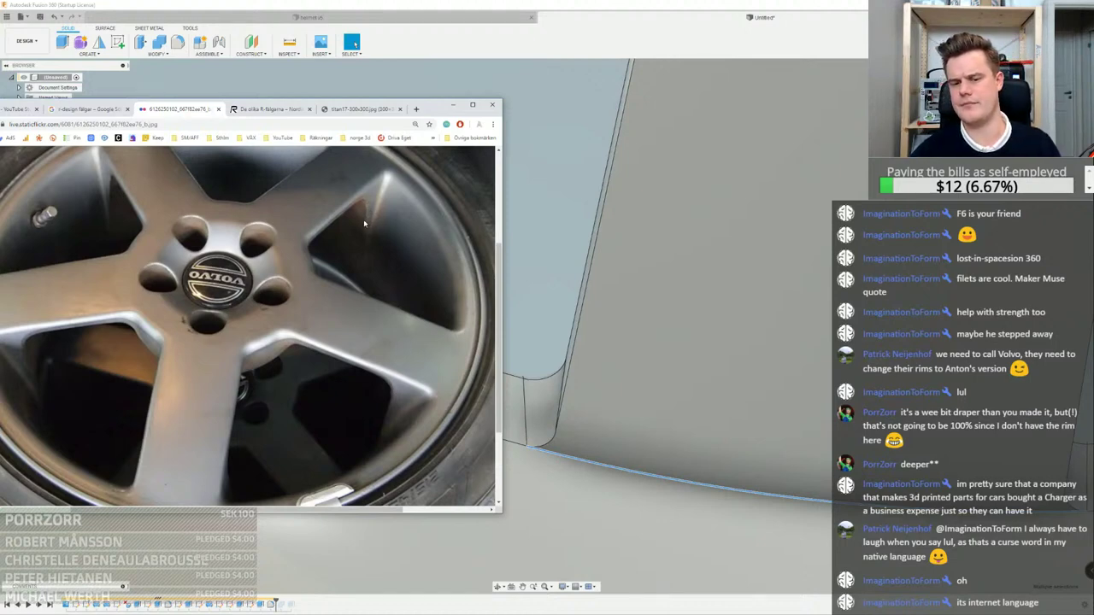
scroll(575, 305, "down", 4)
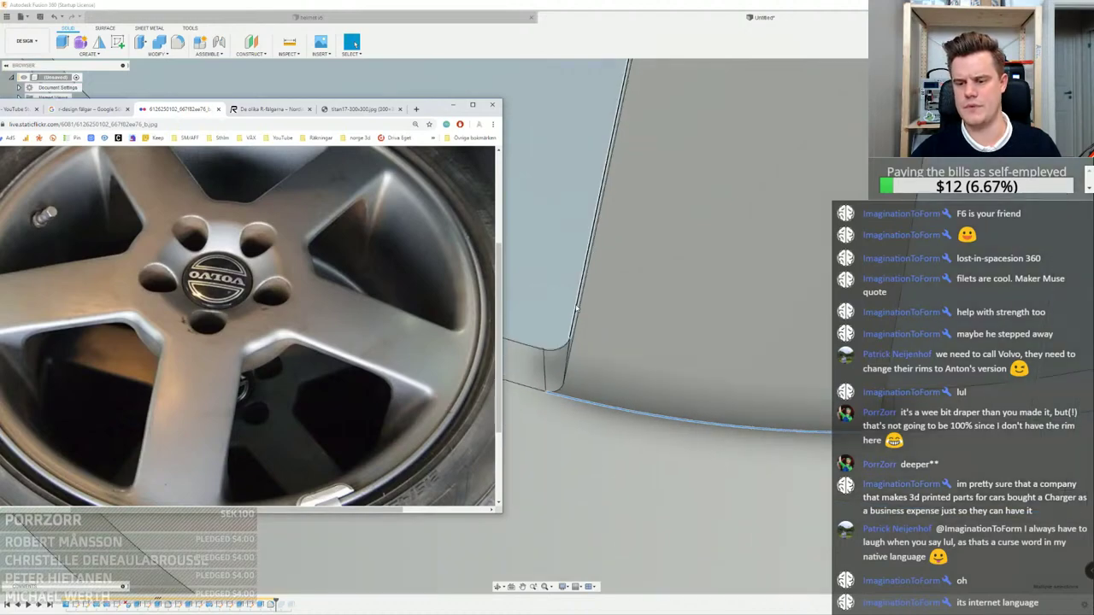
Start a chamfer on the selected rear spoke-to-rim edges and enlarge it by eye across the backs of the spokes
left_click(617, 383)
right_click(610, 376)
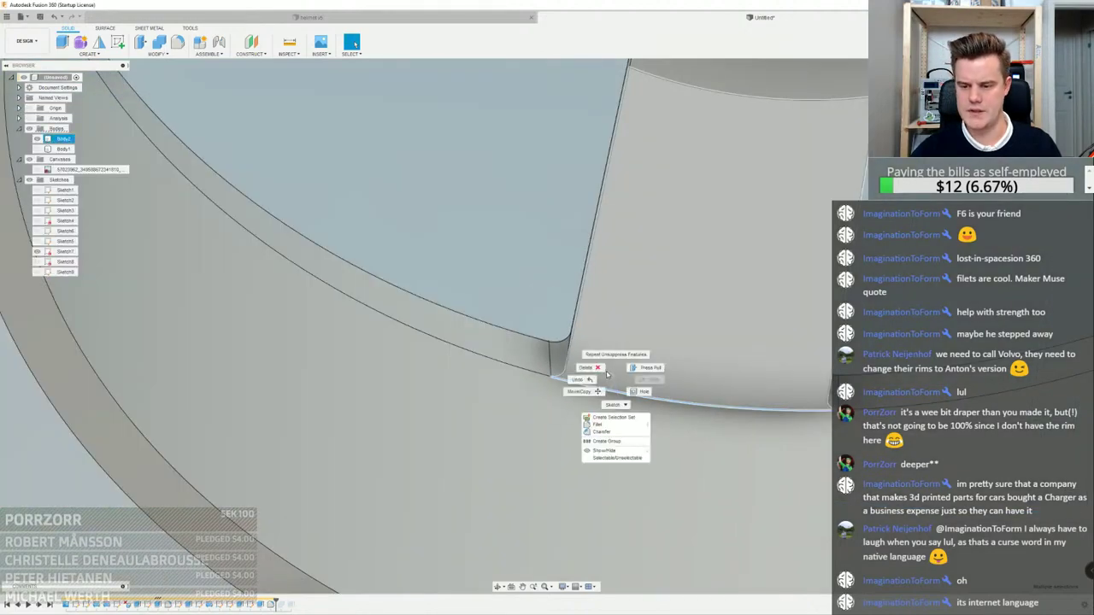
left_click(609, 433)
scroll(610, 380, "down", 4)
scroll(600, 375, "down", 4)
middle_click_drag(600, 374, 651, 368, "shift")
scroll(599, 372, "up", 4)
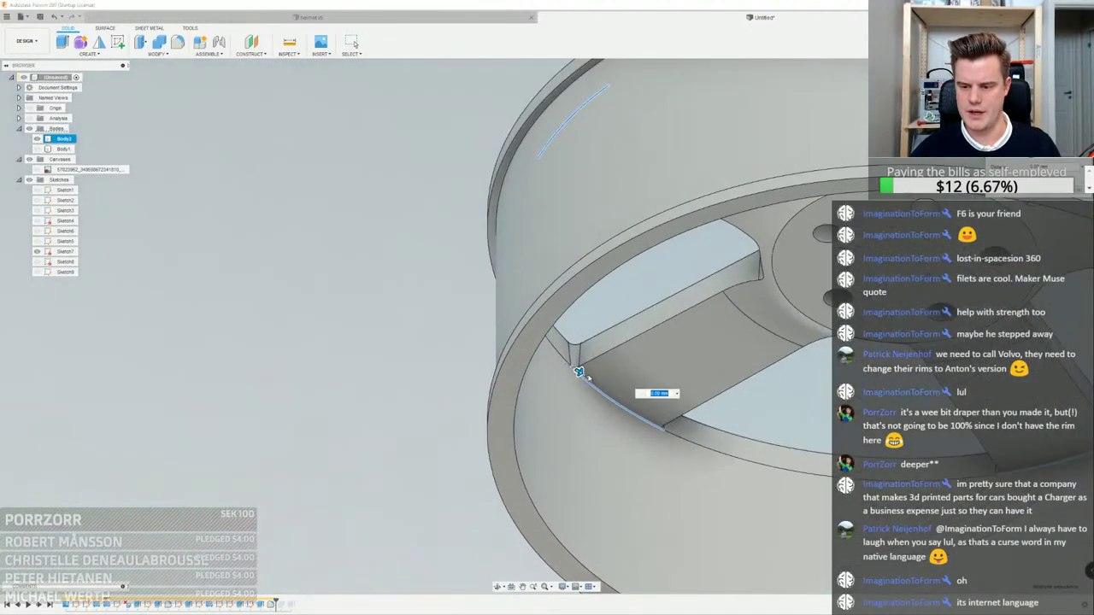
left_click_drag(583, 374, 619, 406)
left_click_drag(581, 373, 659, 398)
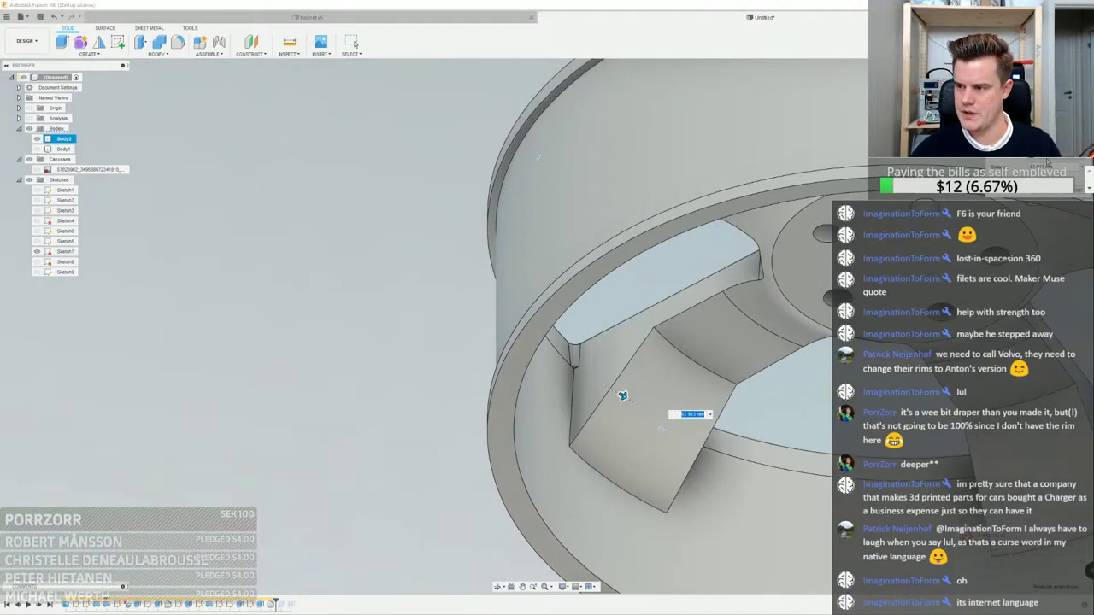
Change the chamfer to distance and angle, extend it further along the rim and apply it with an angle of about 15 degrees
left_click(1058, 193)
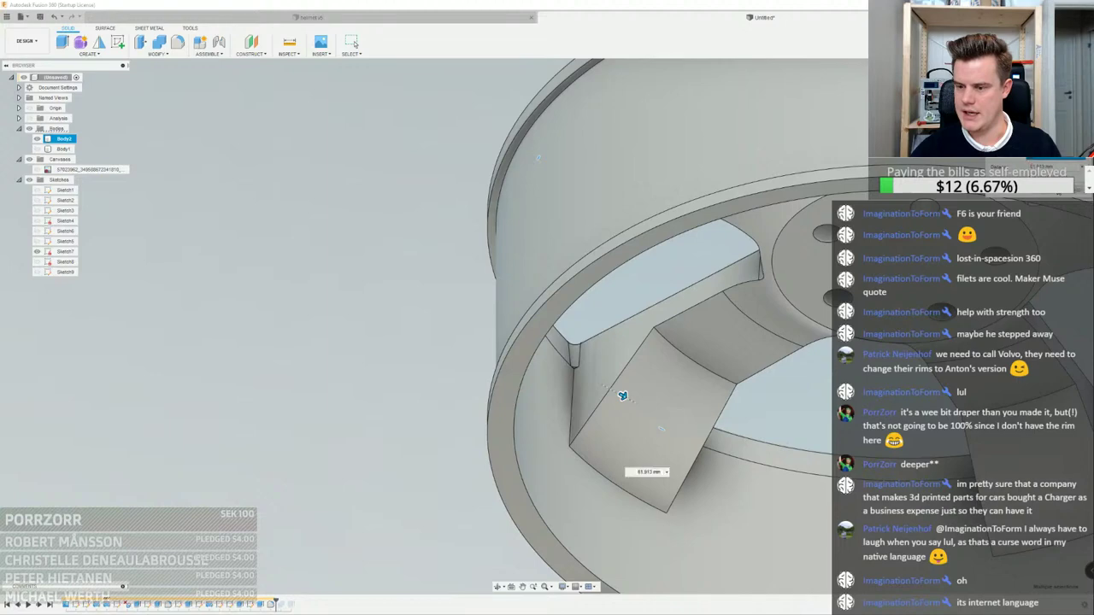
left_click_drag(601, 415, 591, 413)
left_click_drag(574, 455, 573, 494)
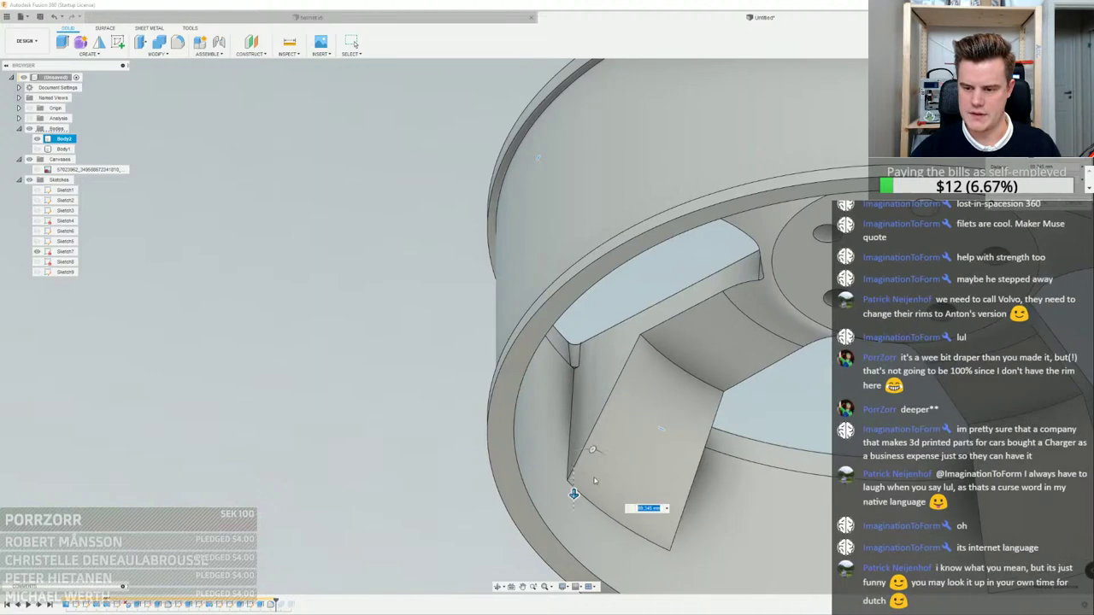
left_click_drag(593, 451, 584, 450)
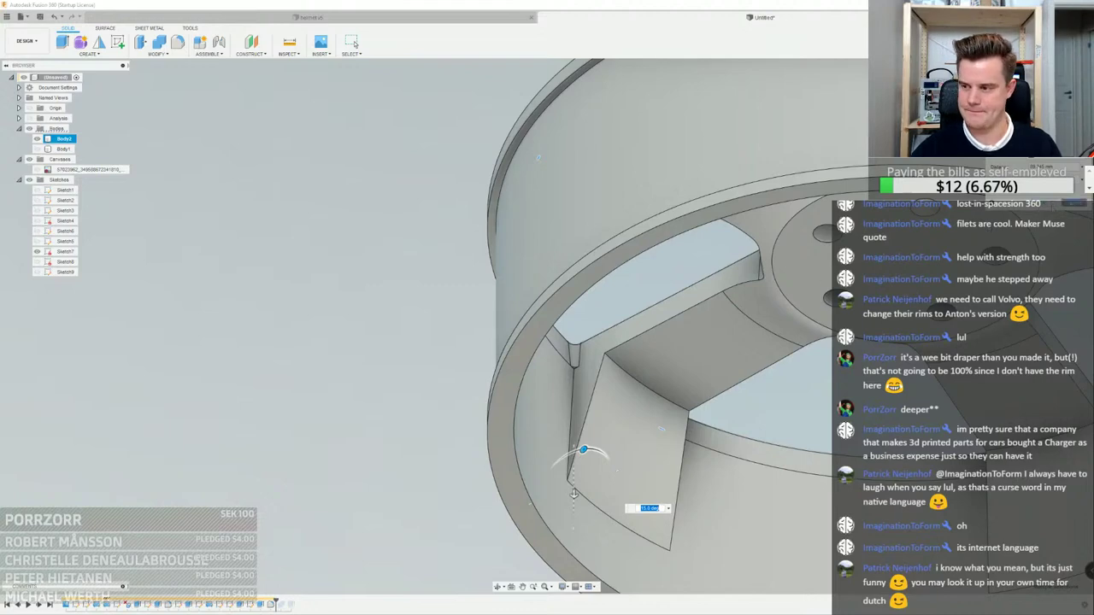
key("Return")
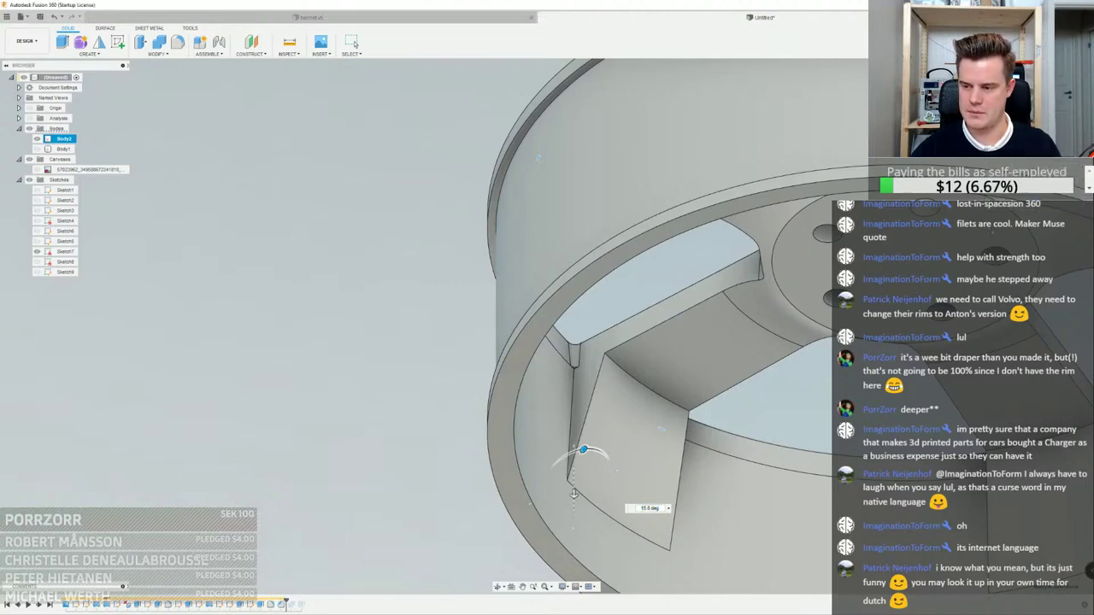
Try to press-pull the small triangular face behind the rounded window corner by about 4.4 mm
scroll(593, 368, "up", 10)
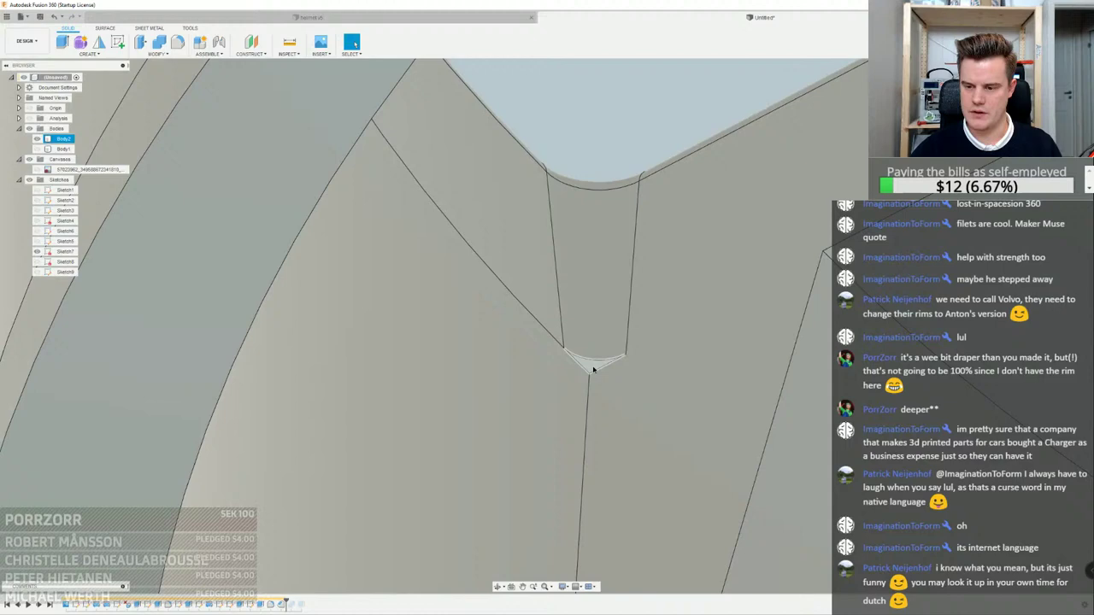
right_click(593, 369)
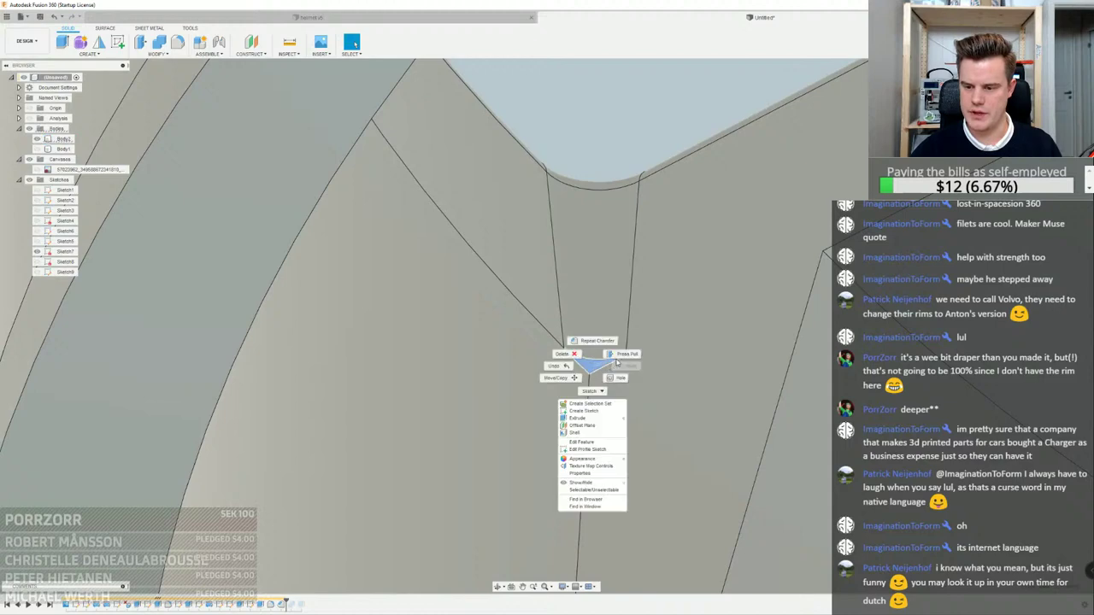
left_click(619, 355)
left_click_drag(592, 383, 595, 429)
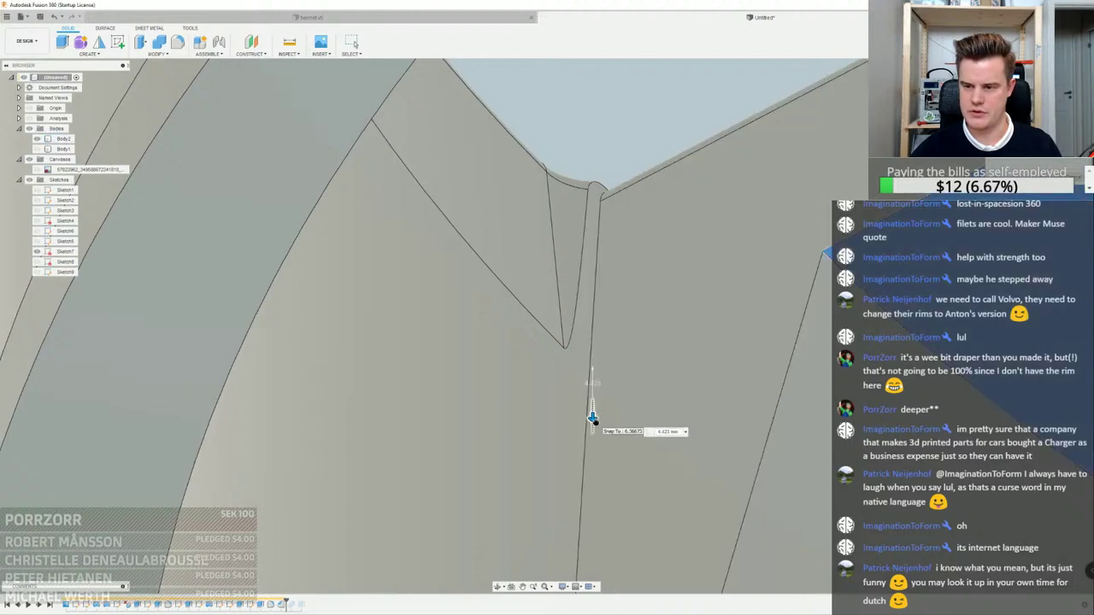
scroll(598, 418, "down", 8)
key("Return")
Try to delete the small triangular face behind the rounded window corner and undo the deletion
left_click(627, 324)
scroll(592, 403, "up", 7)
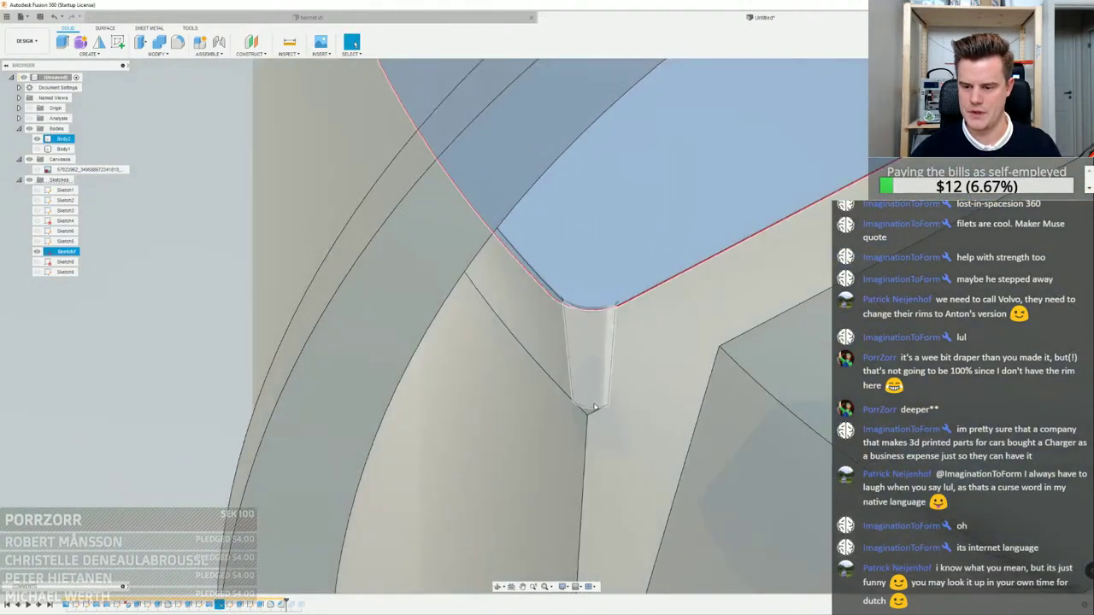
left_click(588, 409)
key("Delete")
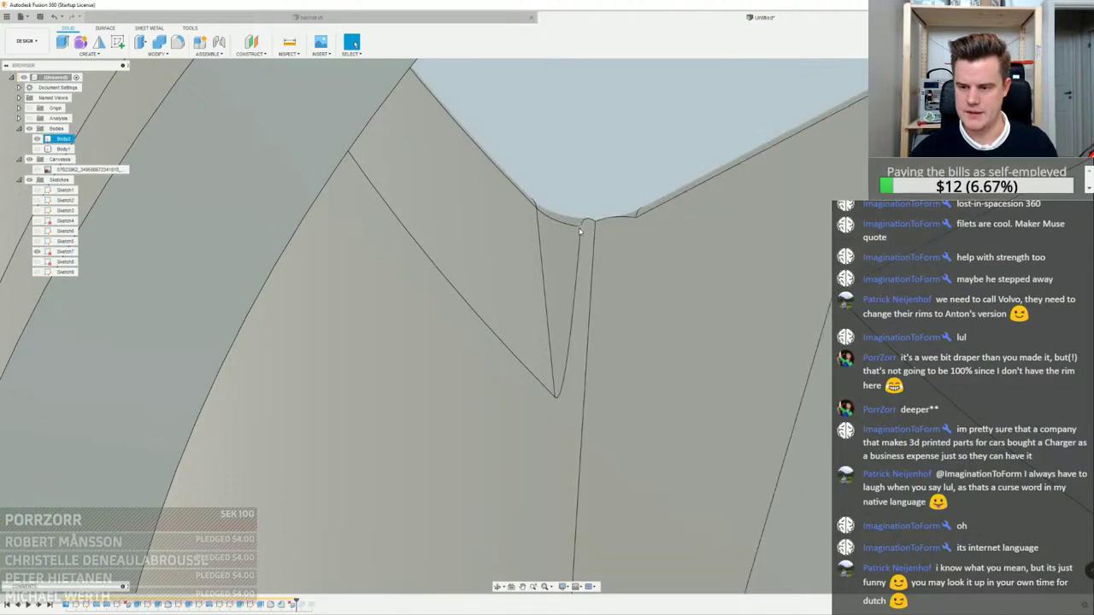
key("ctrl+z")
Try to push the small triangular corner face down along the spoke-to-rim edge and undo it
scroll(587, 227, "down", 6)
scroll(584, 273, "up", 4)
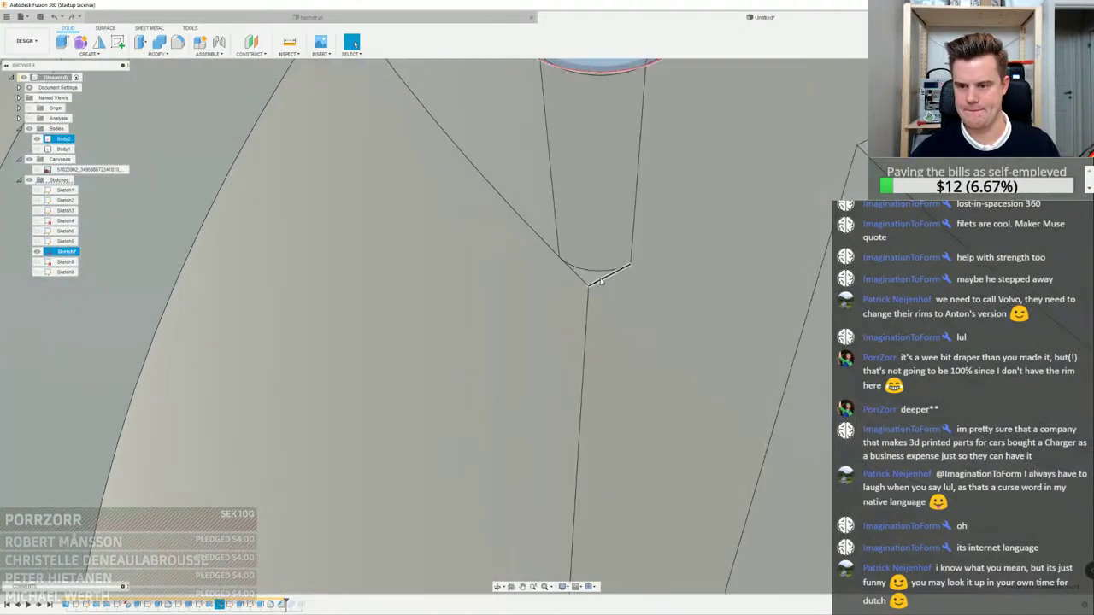
right_click(591, 278)
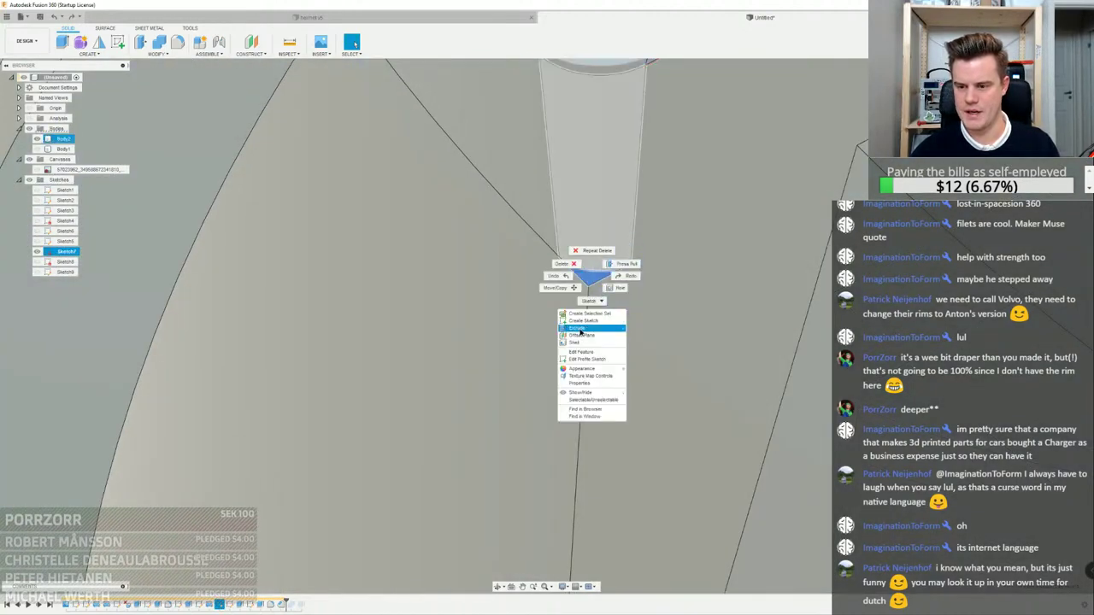
left_click(588, 303)
scroll(586, 306, "down", 3)
left_click_drag(587, 308, 586, 472)
key("Escape")
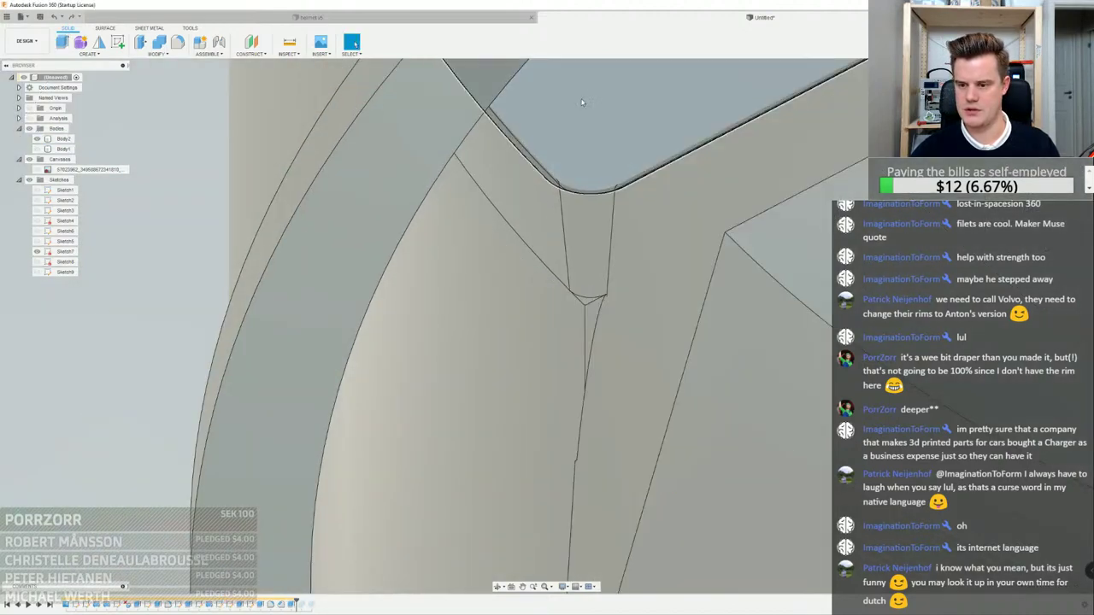
scroll(580, 306, "up", 3)
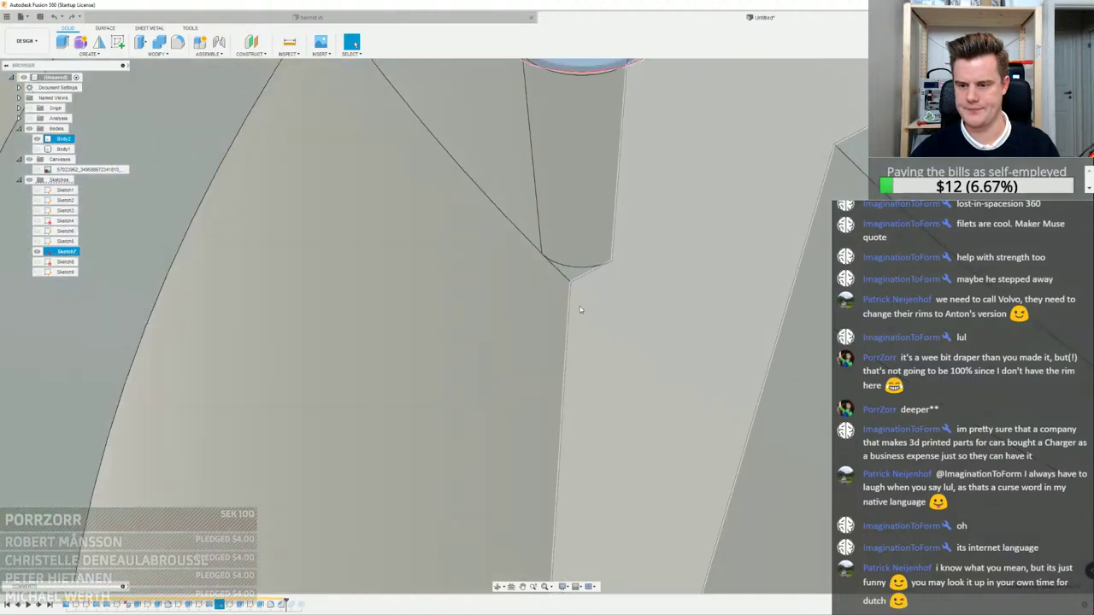
Try to press-pull the small triangular face at the window corner by about 27 mm
scroll(579, 306, "down", 3)
mouse_move(579, 306)
middle_mouse_down("shift")
mouse_move(555, 275)
mouse_move(585, 291)
middle_mouse_up("shift")
scroll(576, 295, "up", 1)
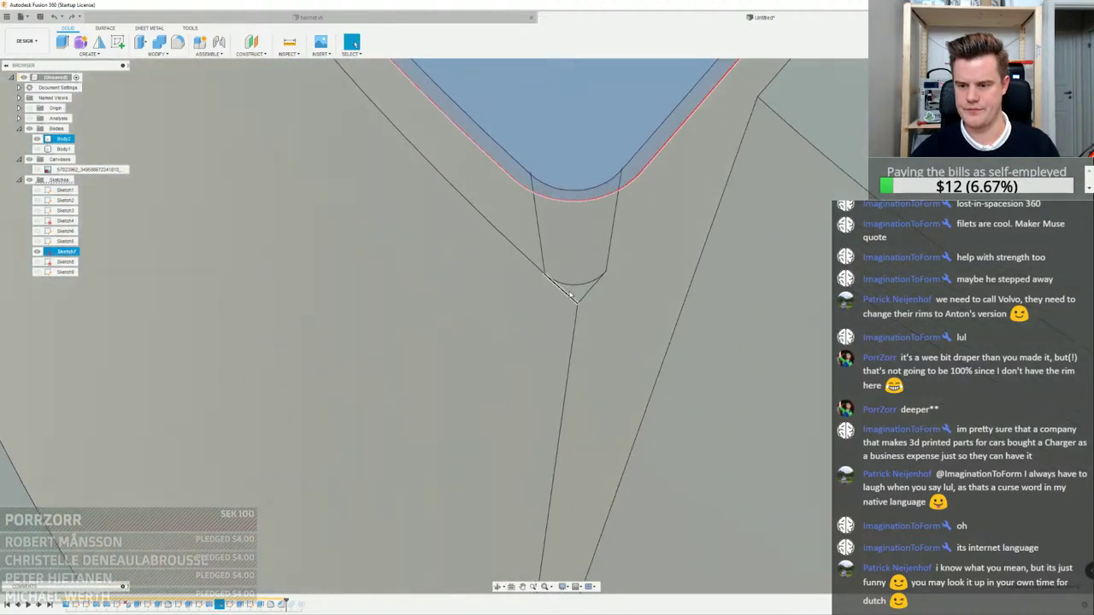
left_click(572, 294)
scroll(573, 295, "down", 3)
scroll(572, 296, "up", 6)
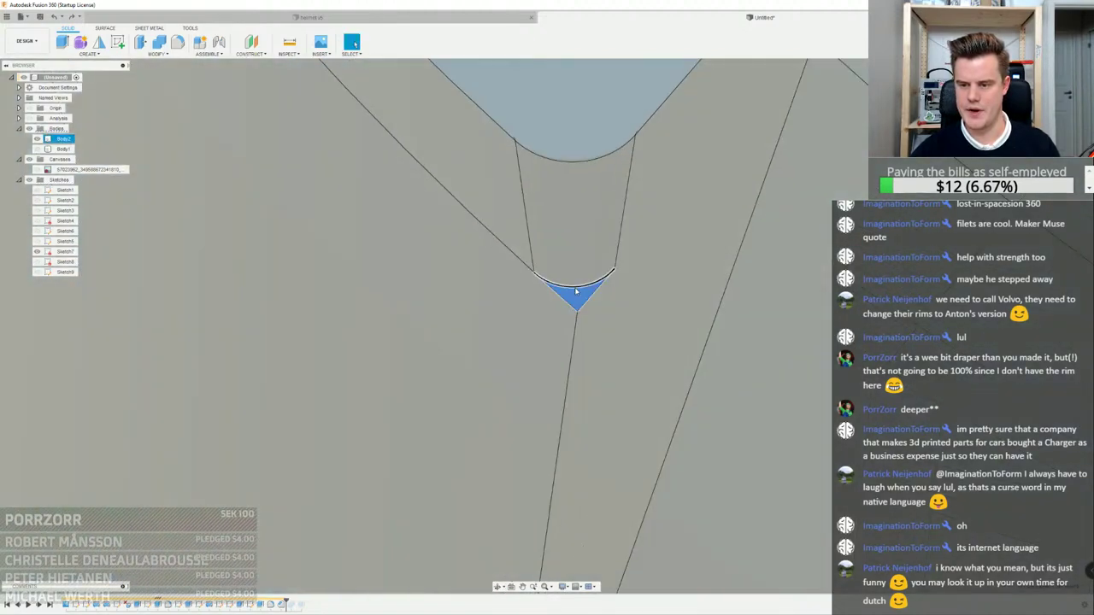
right_click(575, 294)
left_click(602, 282)
scroll(580, 304, "down", 2)
middle_click_drag(572, 308, 573, 297, "shift")
left_click_drag(574, 296, 574, 428)
scroll(573, 307, "down", 1)
scroll(573, 307, "down", 3)
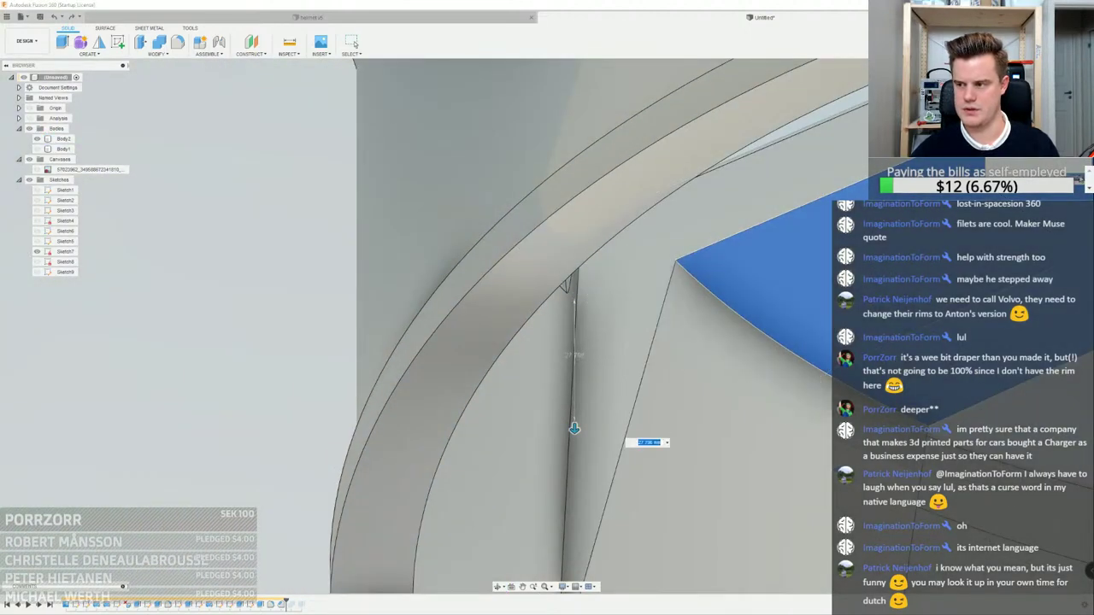
key("Return")
Try to press-pull the same triangular face by about 4.9 mm and cancel the operation
middle_click_drag(590, 295, 524, 279, "shift")
scroll(523, 254, "up", 6)
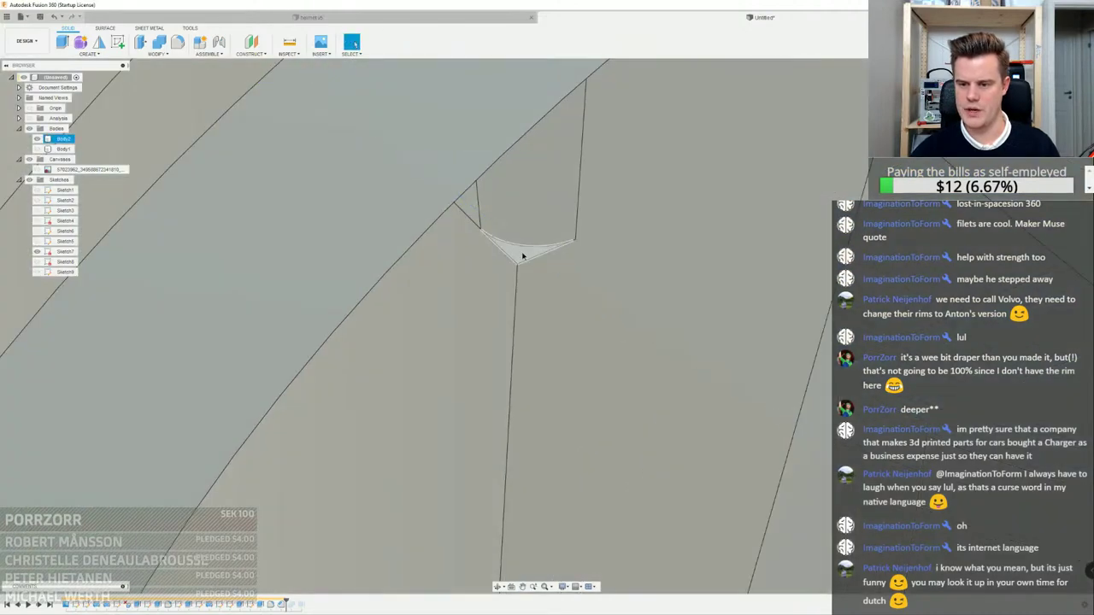
right_click(523, 257)
left_click(522, 226)
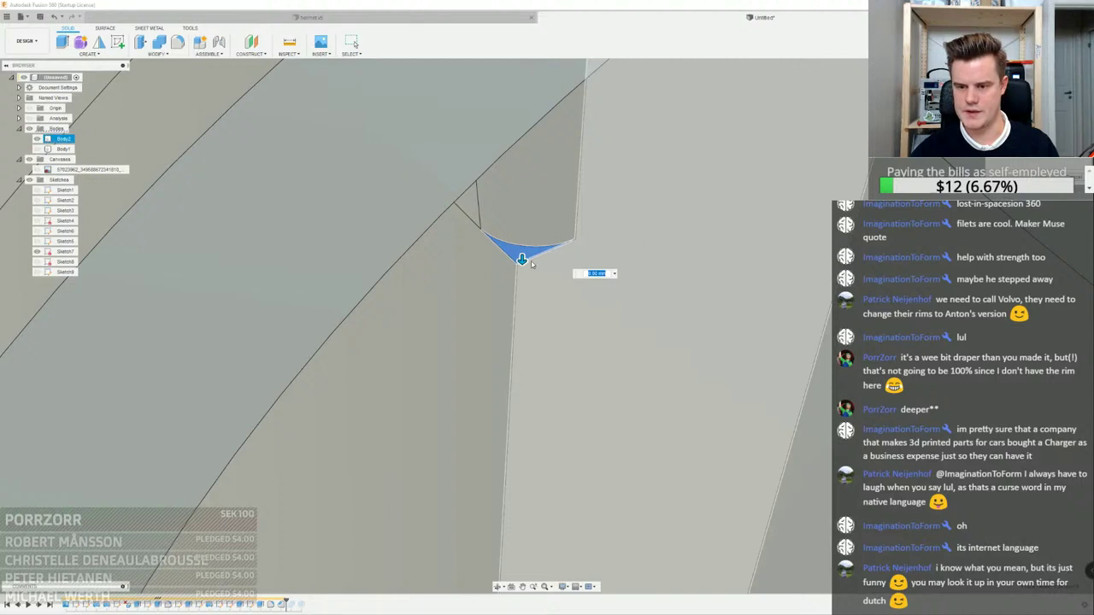
left_click_drag(522, 259, 522, 336)
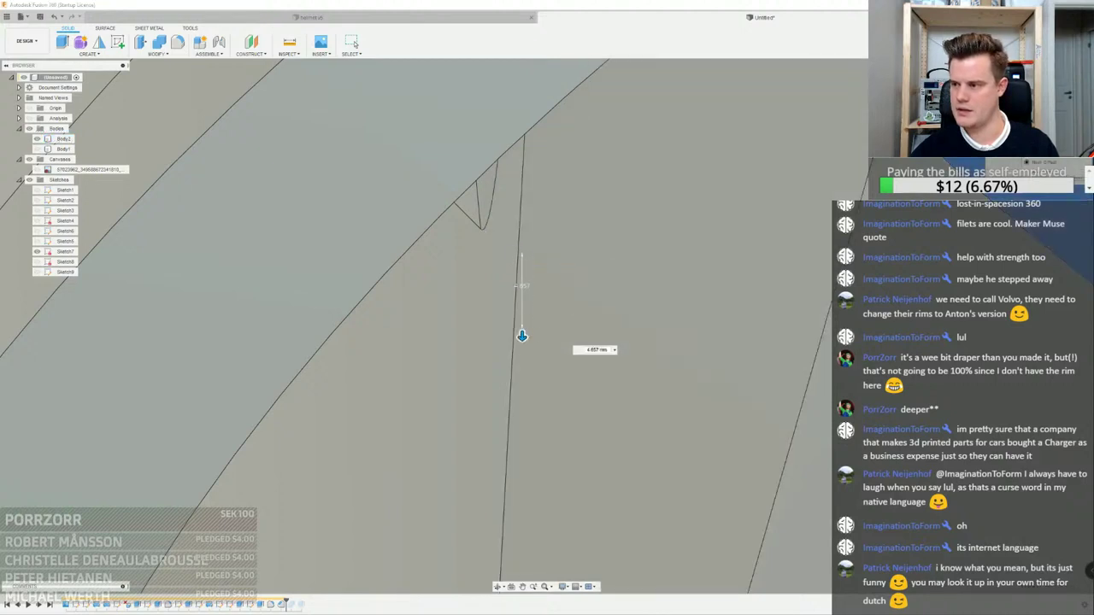
left_click(1053, 160)
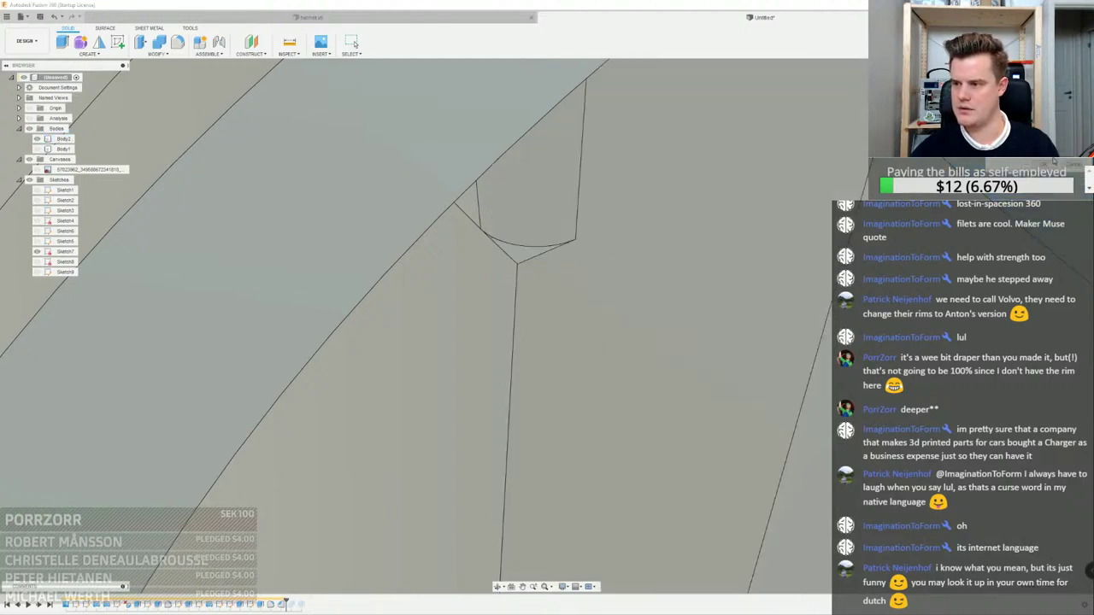
Delete the rounded window corner face where the spoke side meets the rim, as seen from the rear
scroll(528, 244, "down", 4)
mouse_move(528, 244)
middle_mouse_down("shift")
mouse_move(542, 241)
mouse_move(527, 213)
mouse_move(527, 259)
middle_mouse_up("shift")
scroll(523, 217, "up", 5)
left_click(527, 213)
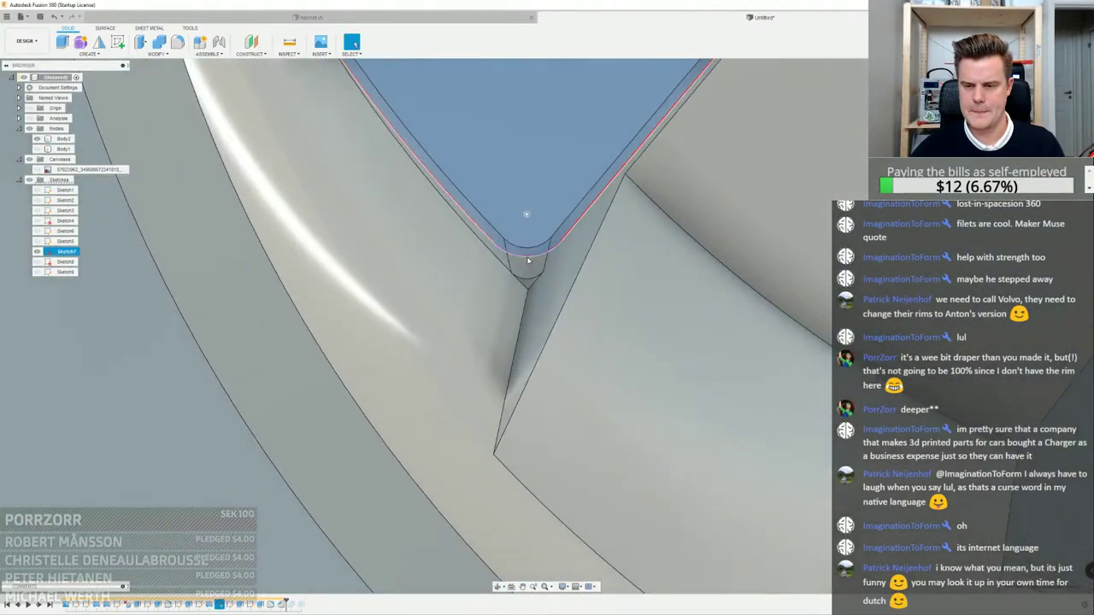
left_click(528, 273)
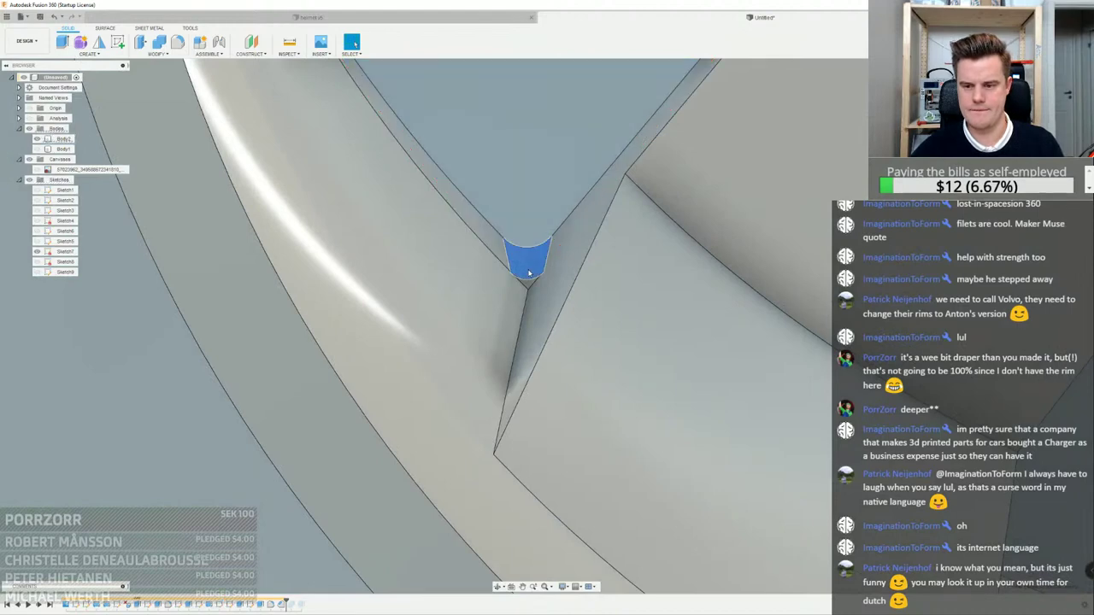
left_click(527, 271)
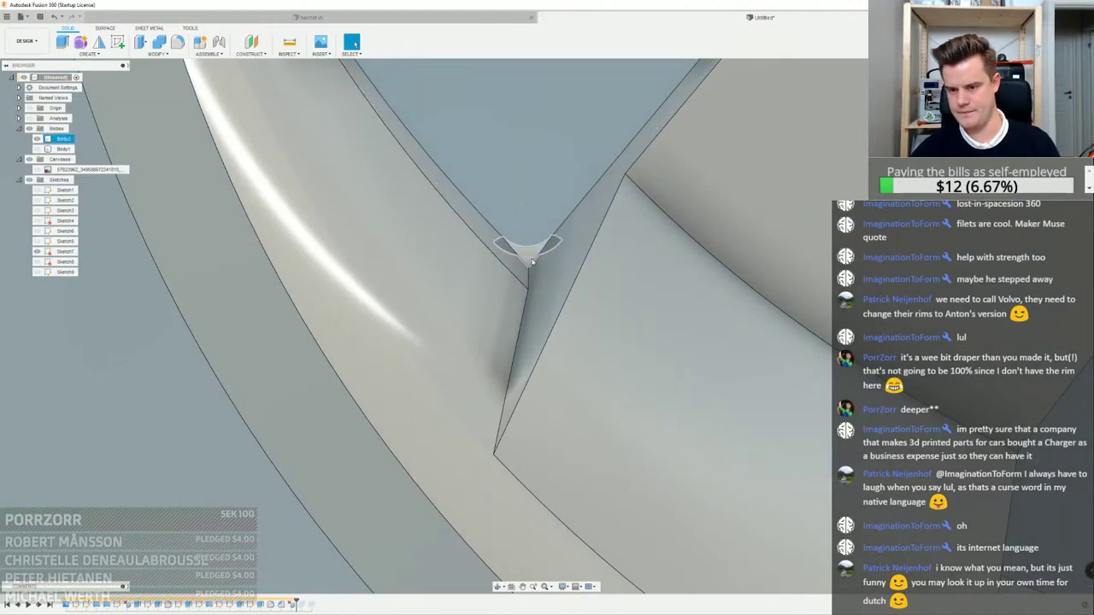
Check the affected window corner from the front and delete the leftover rounded face on its front edge
middle_click_drag(528, 271, 529, 319, "shift")
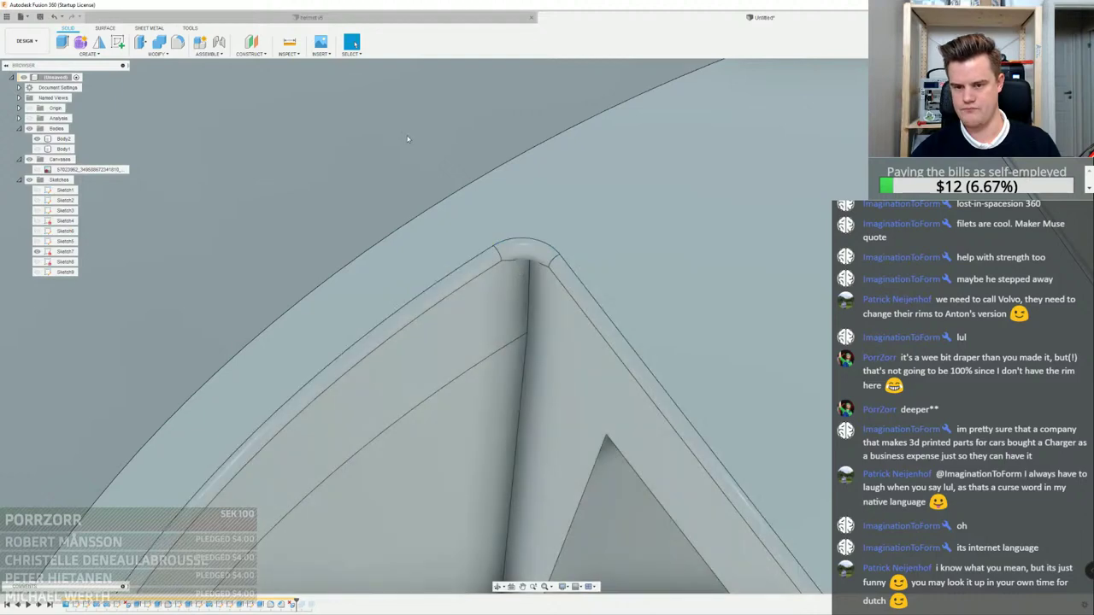
middle_click_drag(522, 272, 502, 175, "shift")
scroll(519, 268, "down", 3)
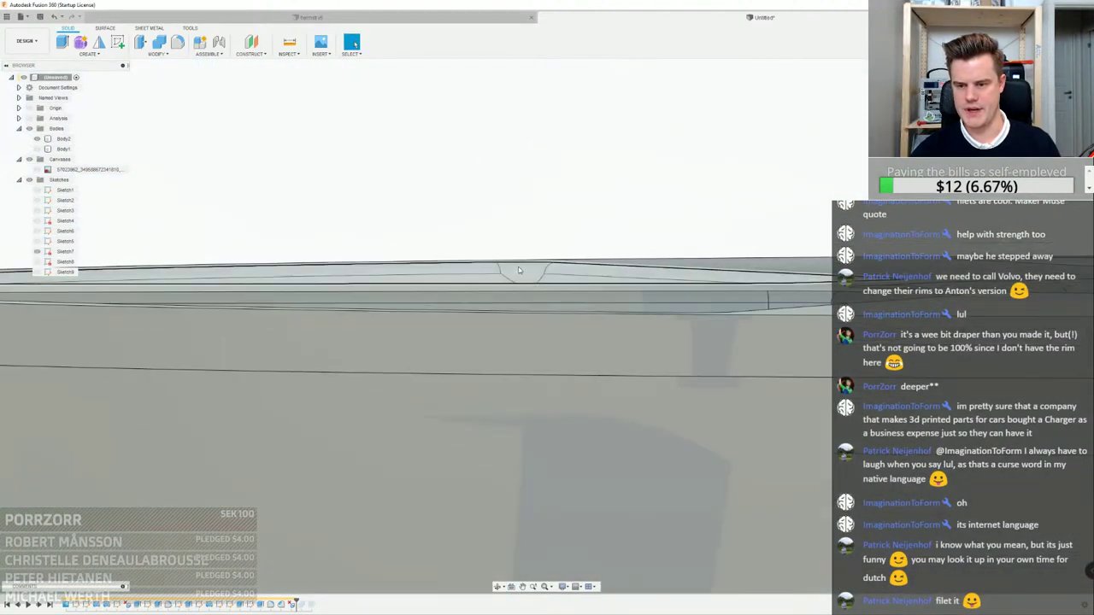
middle_click_drag(520, 271, 514, 323, "shift")
scroll(511, 207, "down", 4)
middle_click_drag(510, 207, 258, 152, "shift")
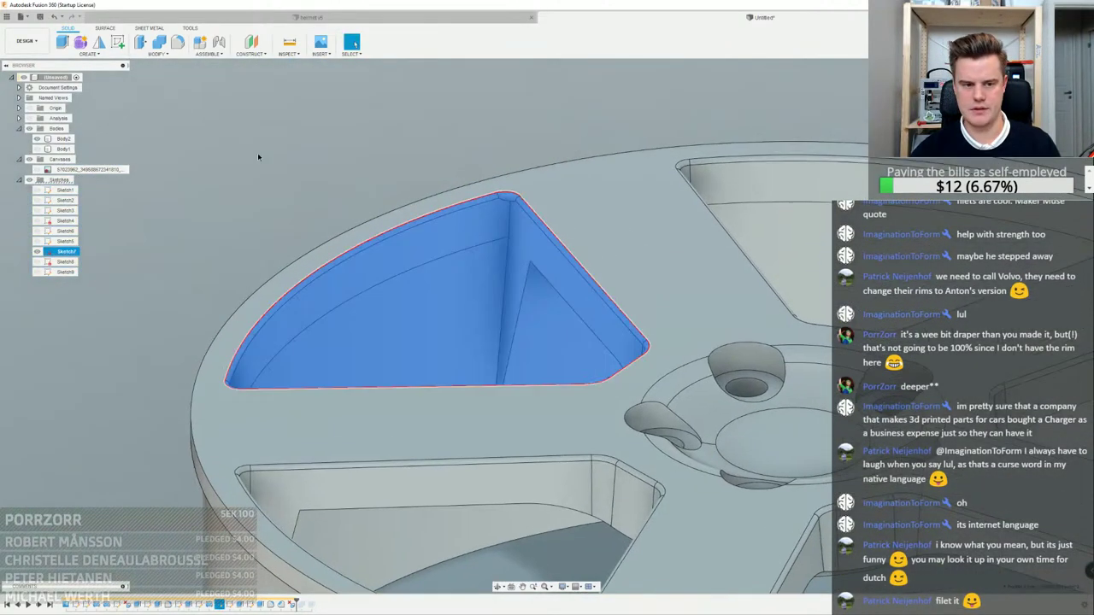
scroll(532, 192, "up", 5)
middle_click_drag(531, 192, 428, 221, "shift")
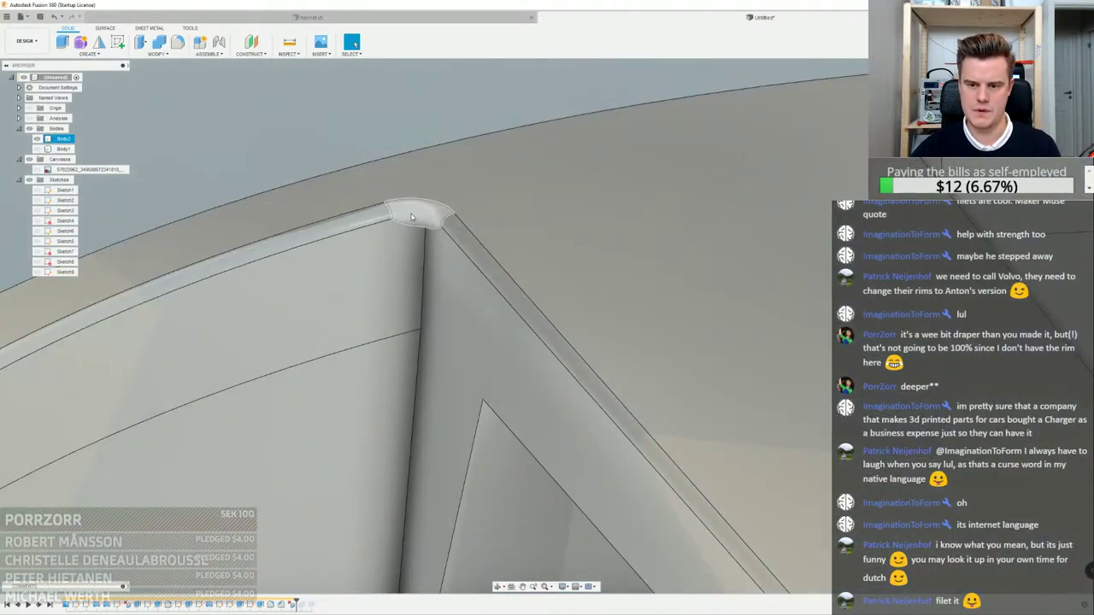
left_click(427, 205)
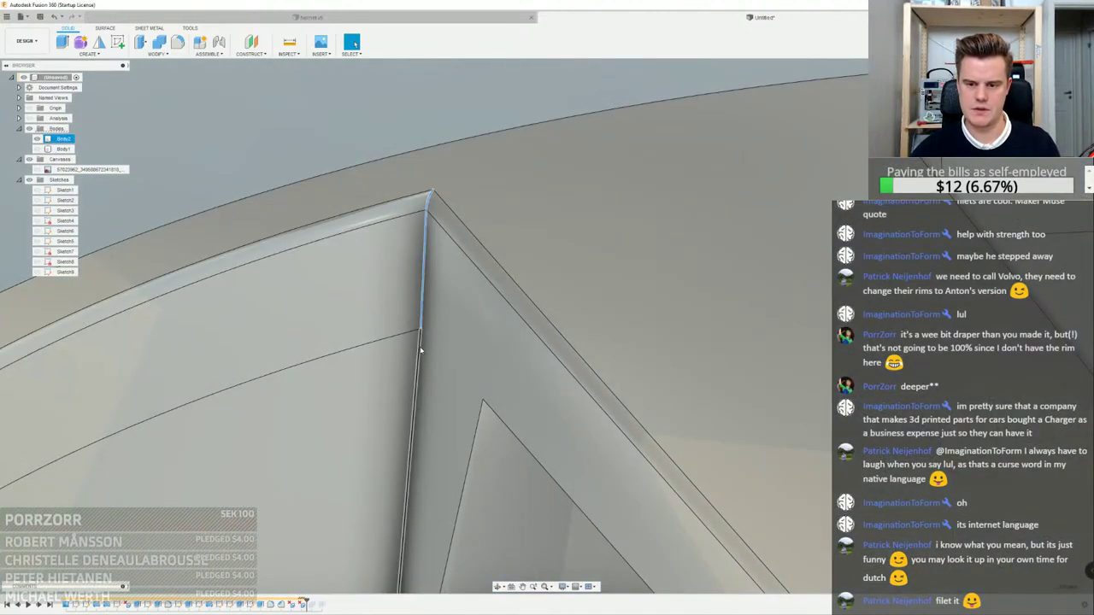
Try to fillet the inner spoke-to-rim corner edges and adjacent chamfer edges with a radius of about 2.8 mm
right_click(420, 347)
left_click(403, 391)
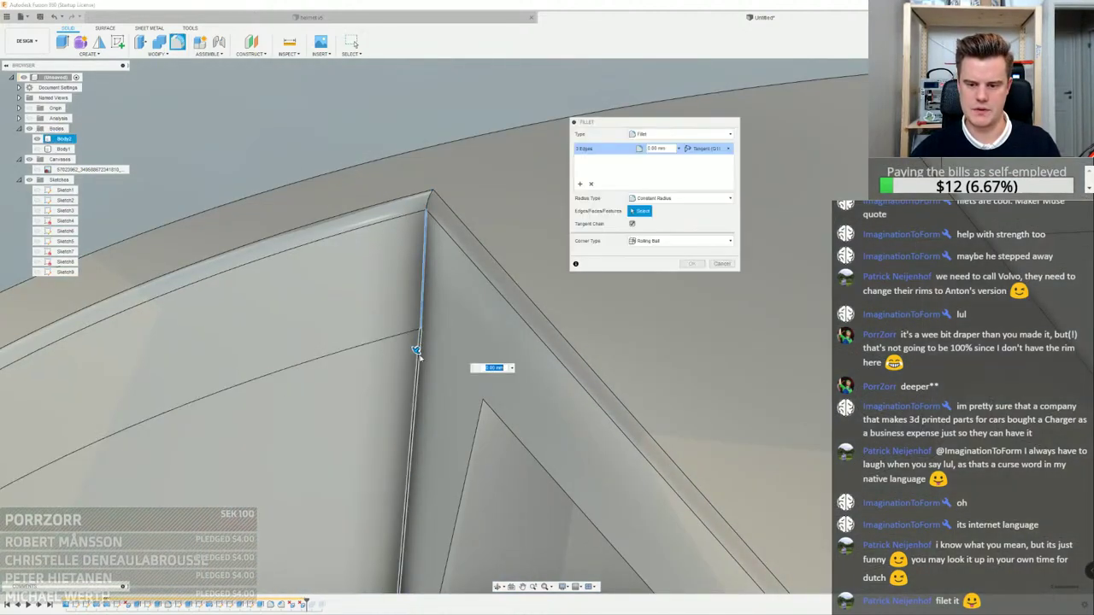
left_click_drag(419, 350, 413, 352)
scroll(422, 344, "down", 3)
middle_click_drag(422, 343, 494, 312)
left_click(501, 316)
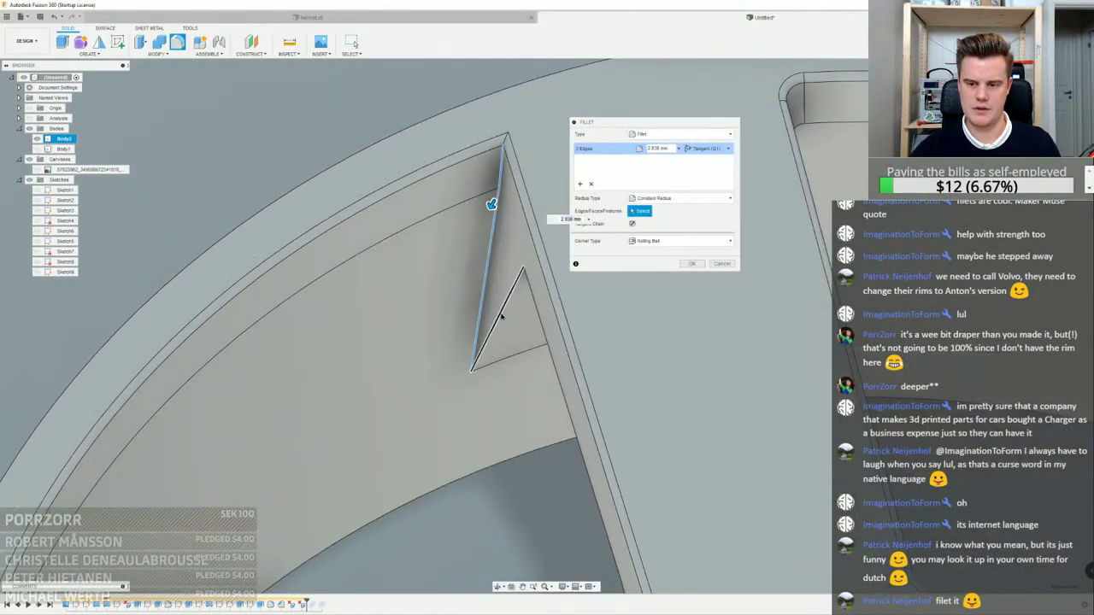
left_click(530, 285)
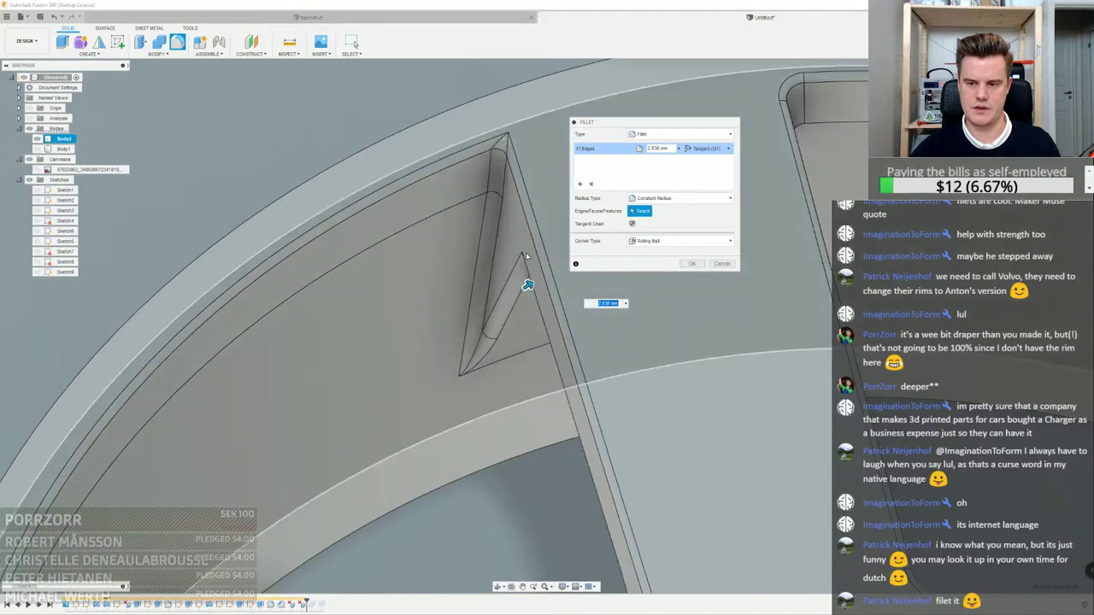
middle_click_drag(495, 270, 518, 253, "shift")
key("Escape")
Inspect the chamfered spoke transitions and window corners across the front of the whole wheel
scroll(236, 191, "down", 3)
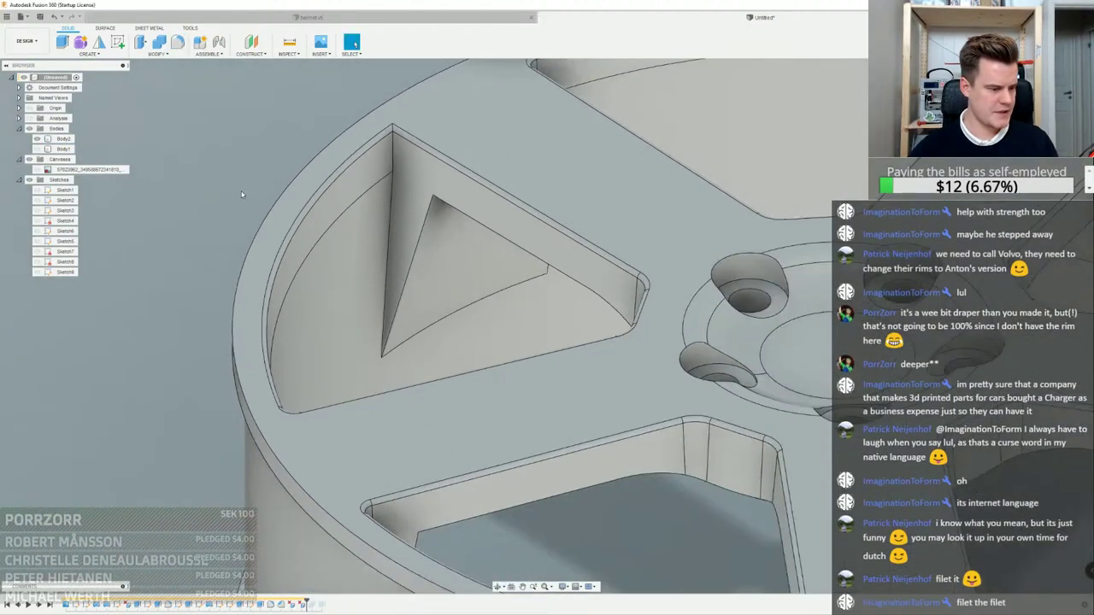
left_click(317, 237)
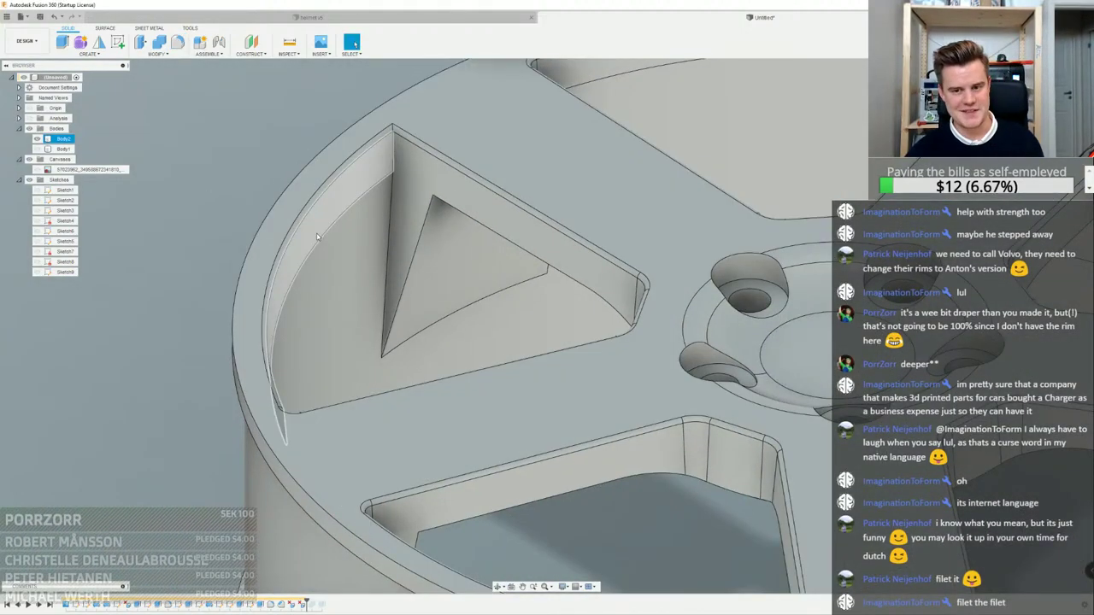
scroll(317, 236, "down", 4)
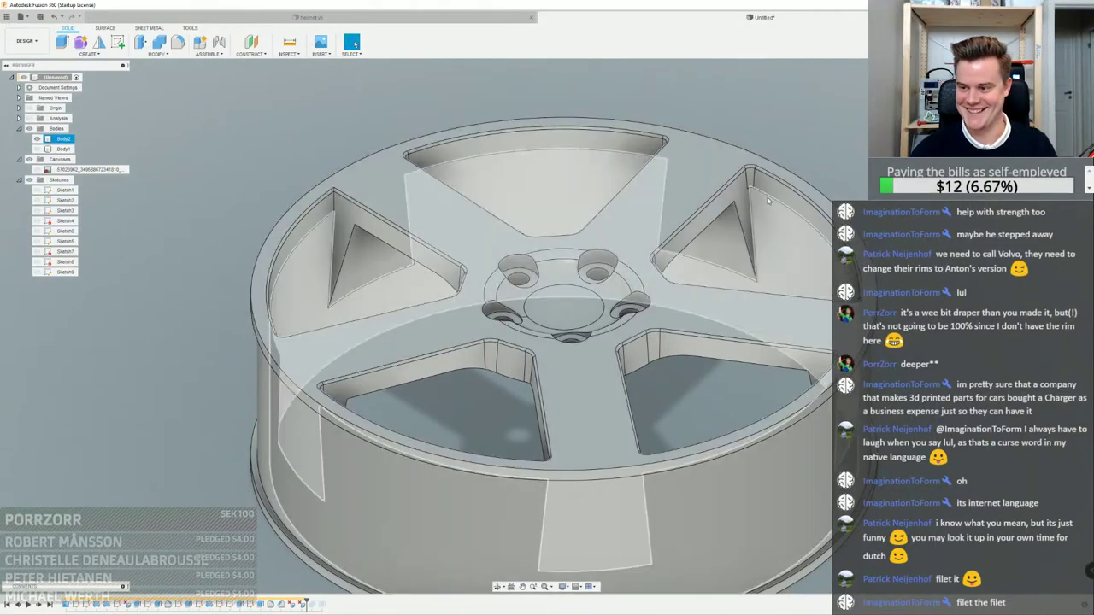
scroll(769, 200, "up", 5)
scroll(745, 171, "down", 3)
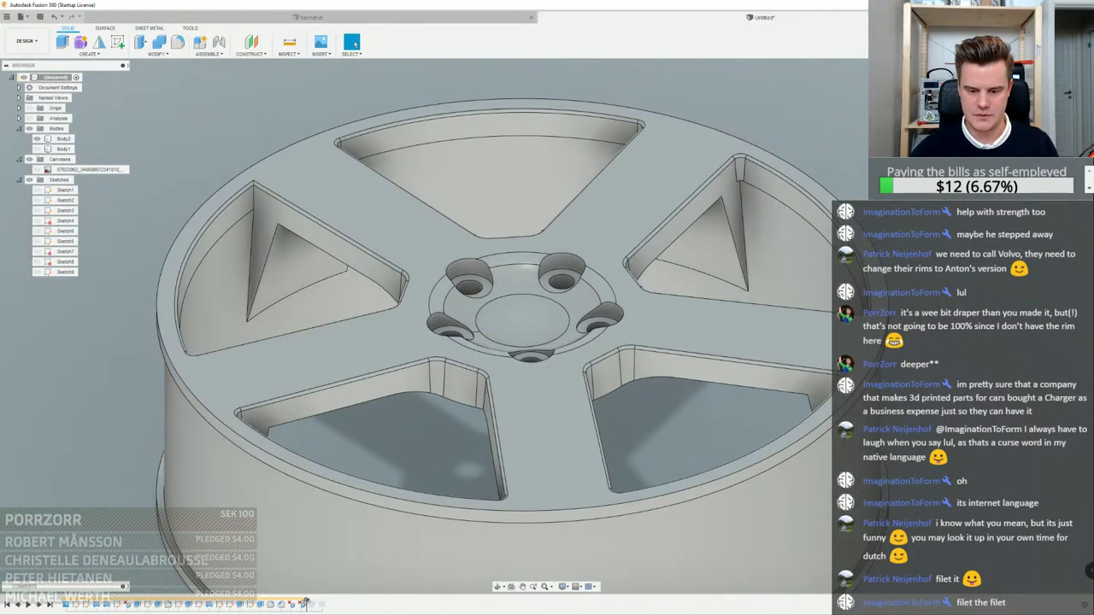
Roll the design history back a few features and open the spoke-opening profile sketch for editing
left_click_drag(294, 604, 286, 604)
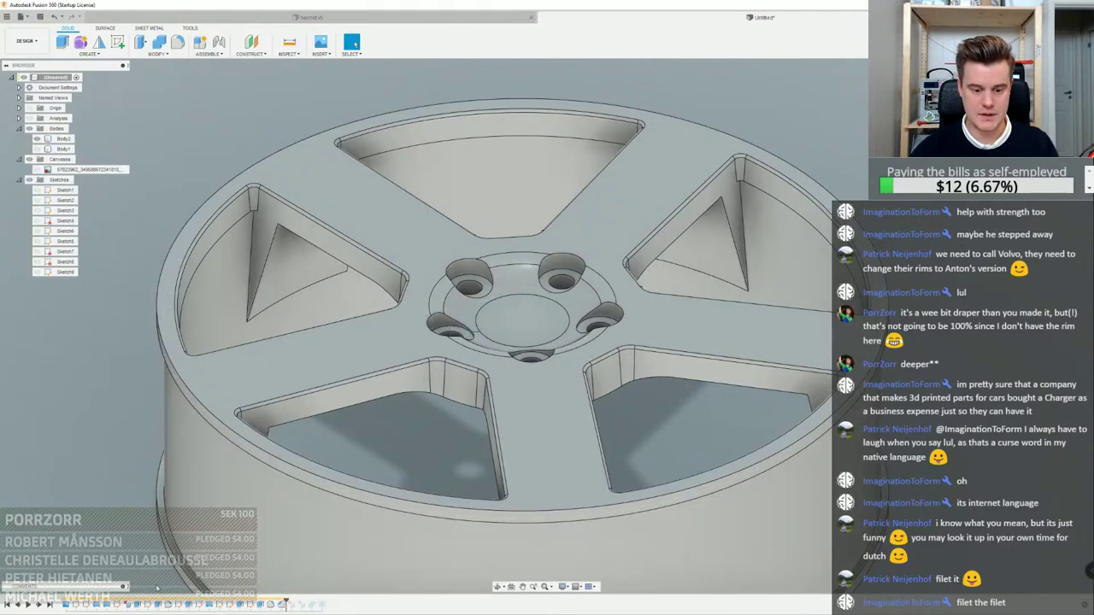
double_click(180, 604)
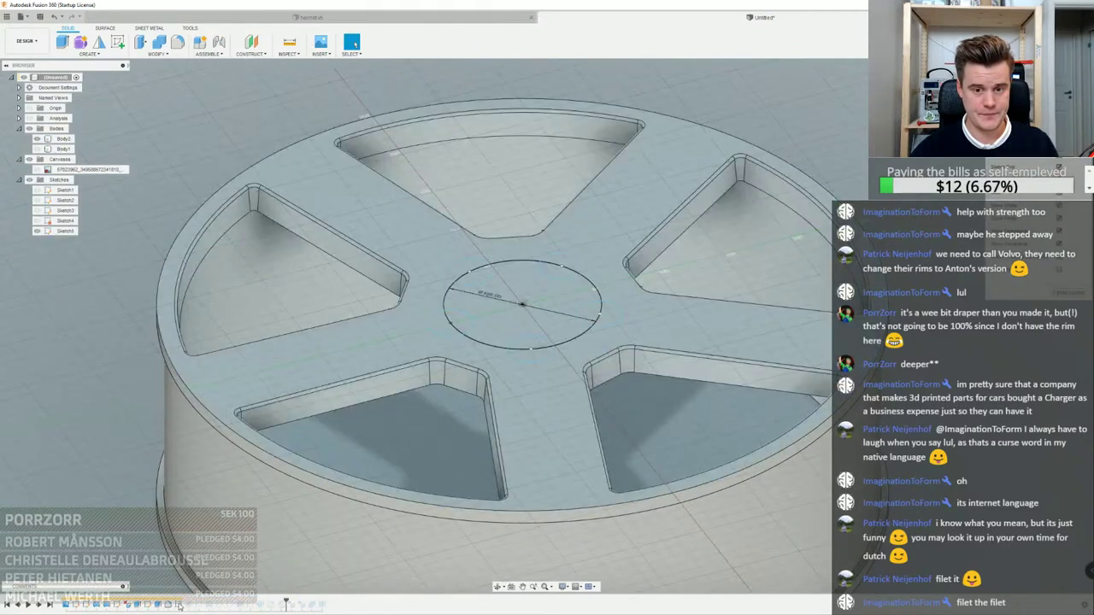
left_click(1068, 292)
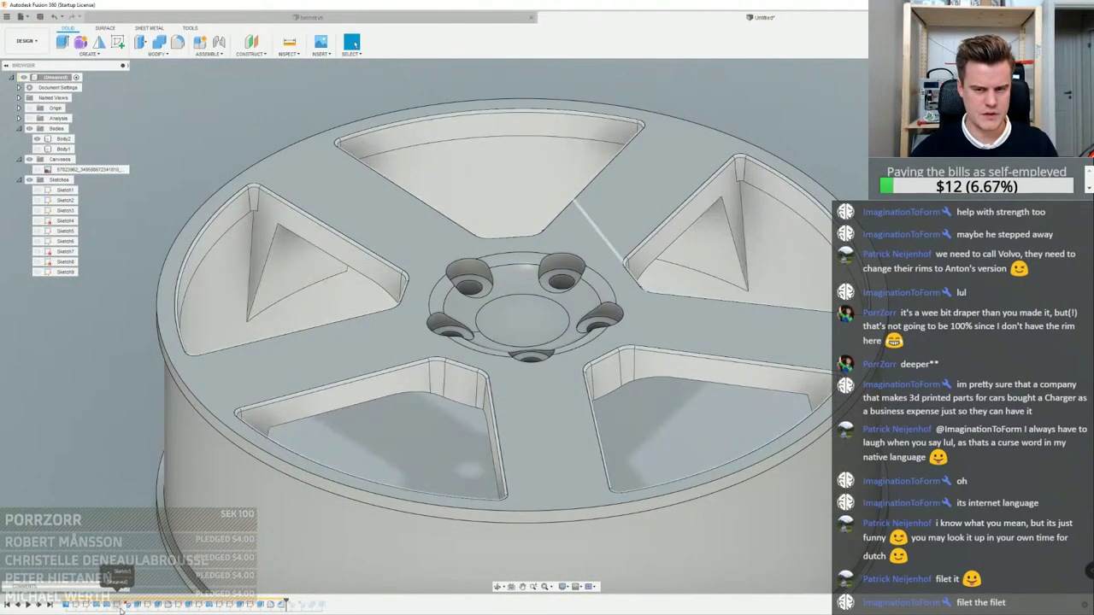
double_click(121, 605)
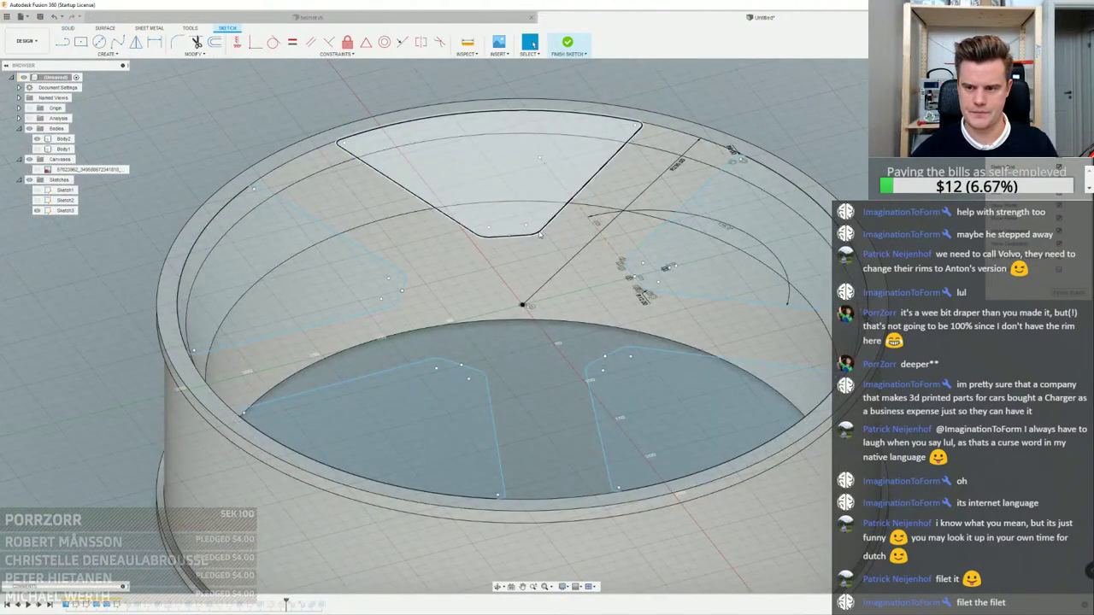
Try to set the fillet radius at the spoke opening's outer corner to 0.0 mm and finish the sketch
scroll(850, 281, "up", 5)
scroll(871, 316, "up", 1)
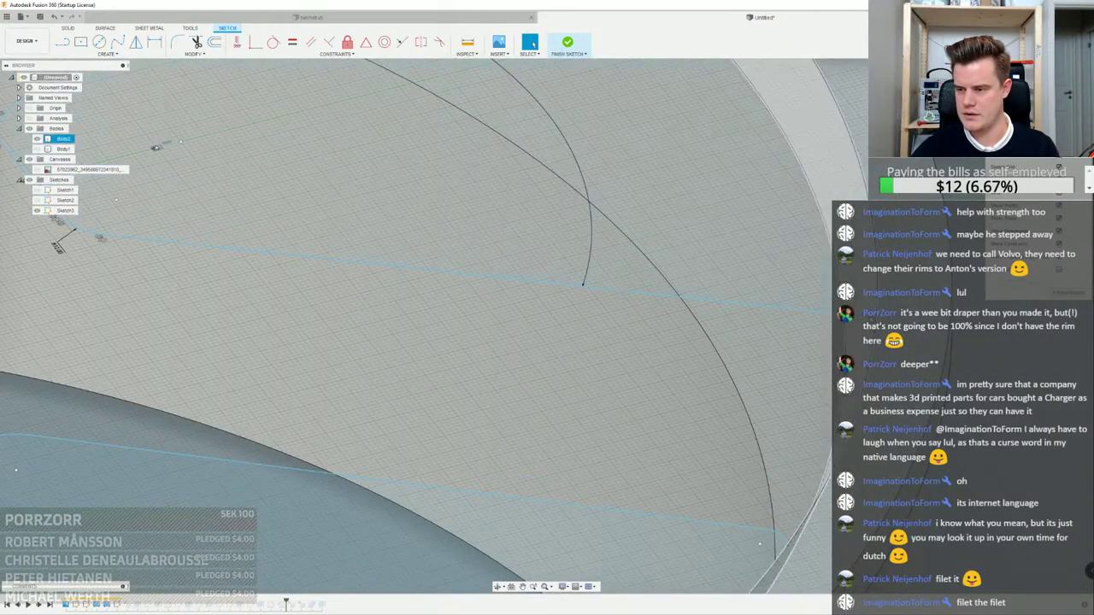
scroll(869, 313, "down", 4)
middle_click_drag(478, 222, 637, 278, "shift")
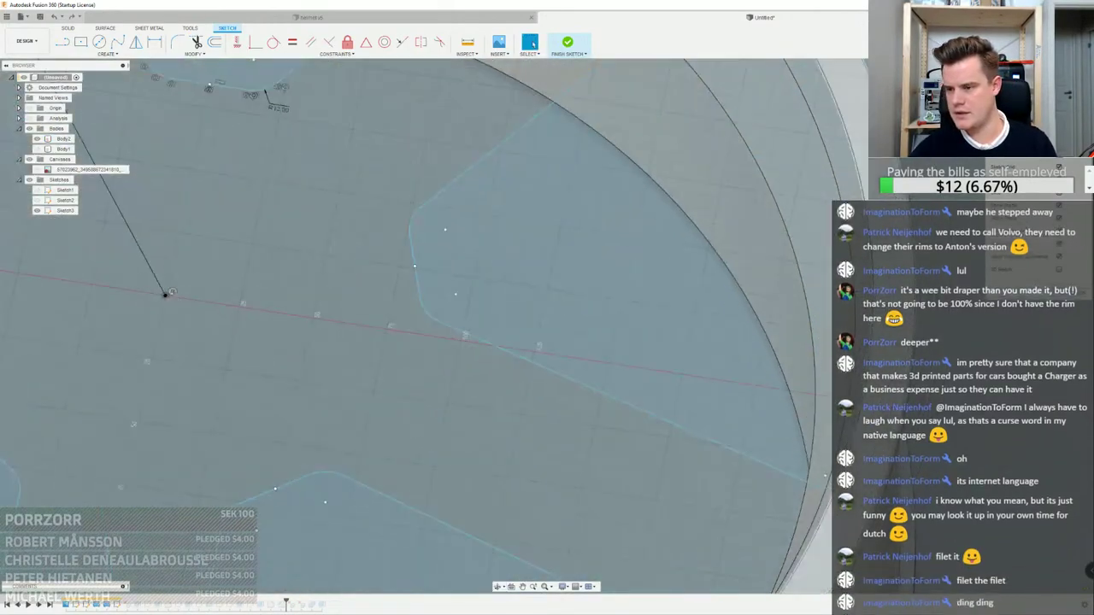
scroll(633, 278, "down", 4)
middle_click_drag(604, 175, 629, 305)
scroll(629, 305, "up", 5)
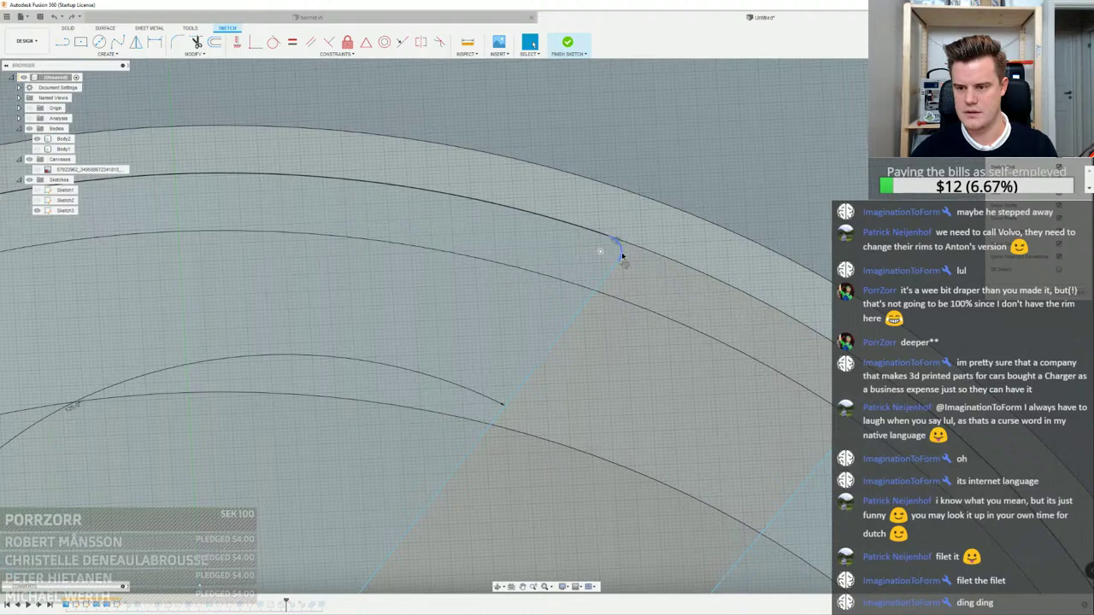
left_click(622, 256)
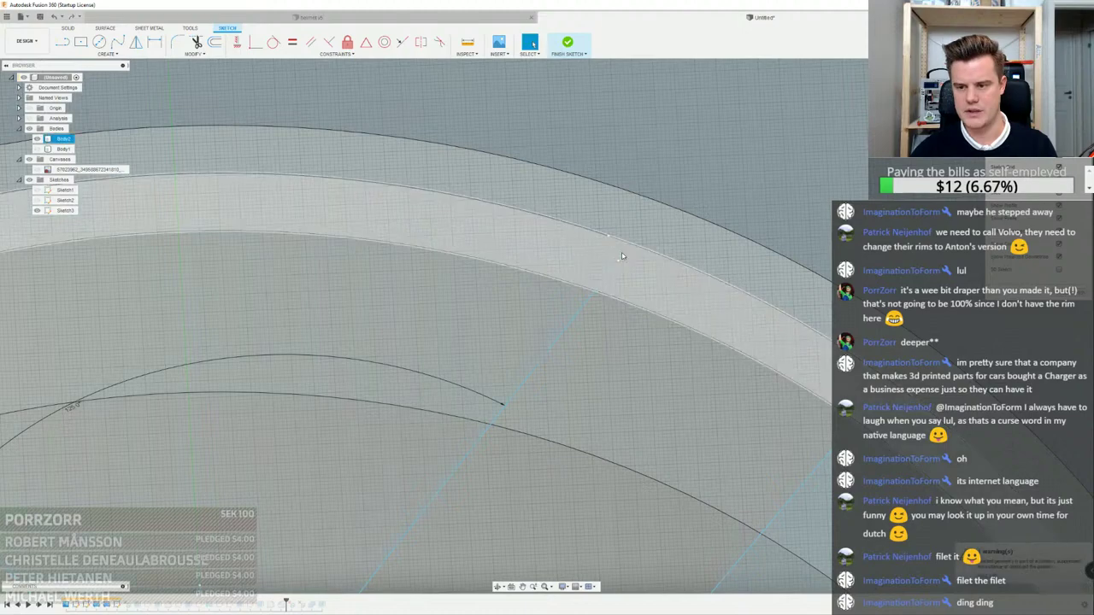
scroll(624, 254, "down", 3)
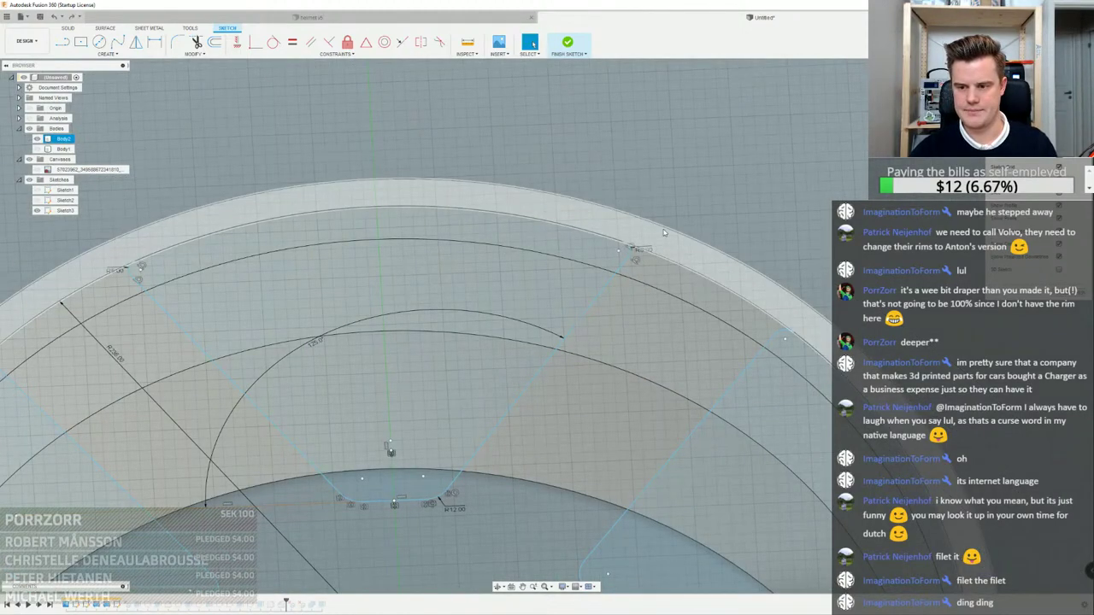
left_click(642, 249)
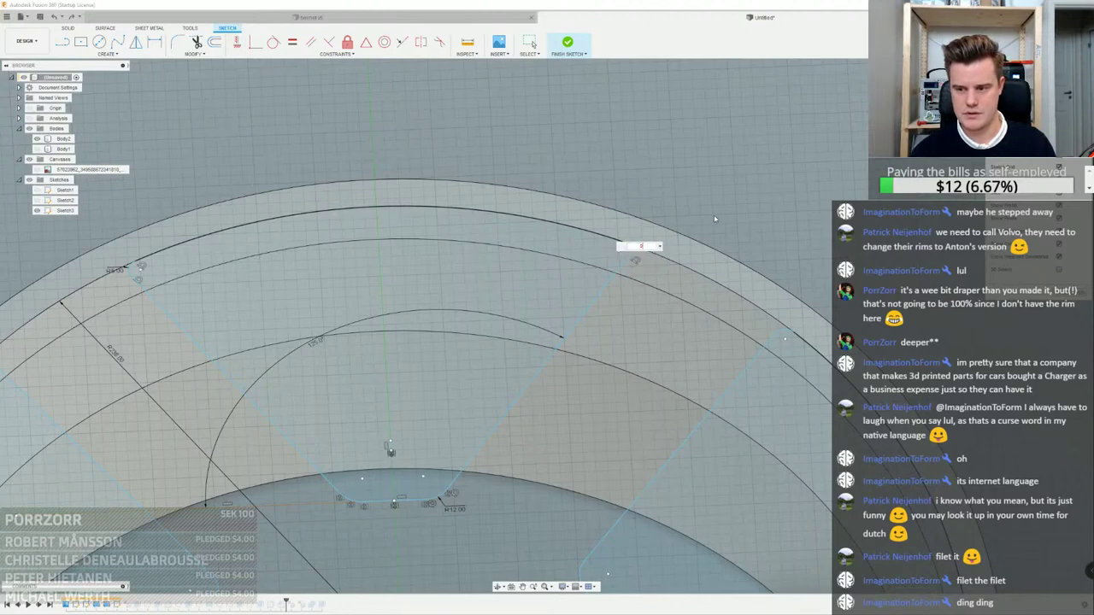
type("0.0mm")
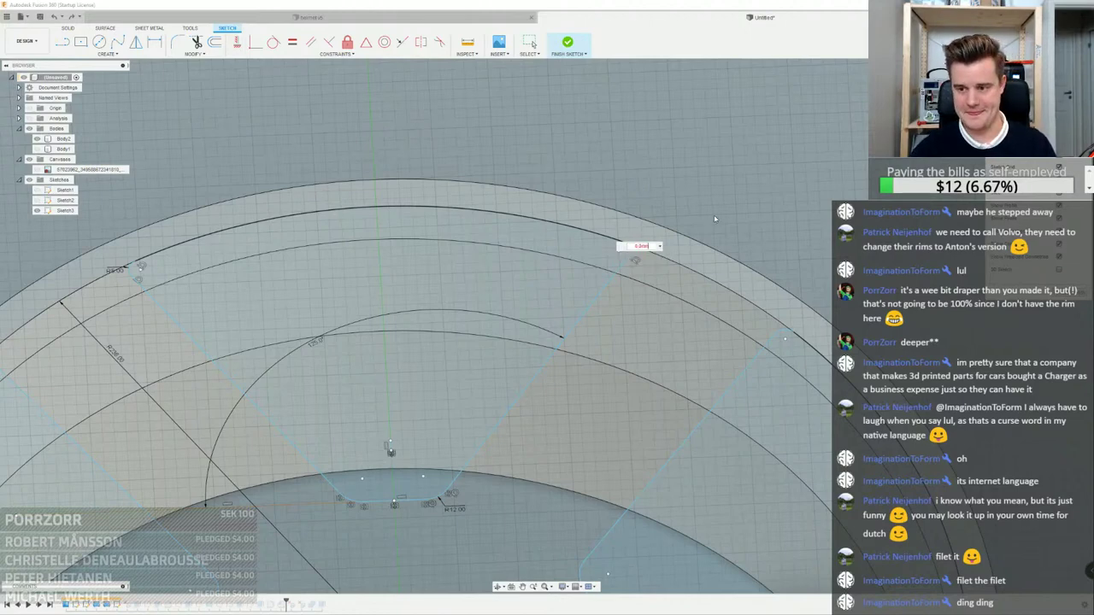
key("Return")
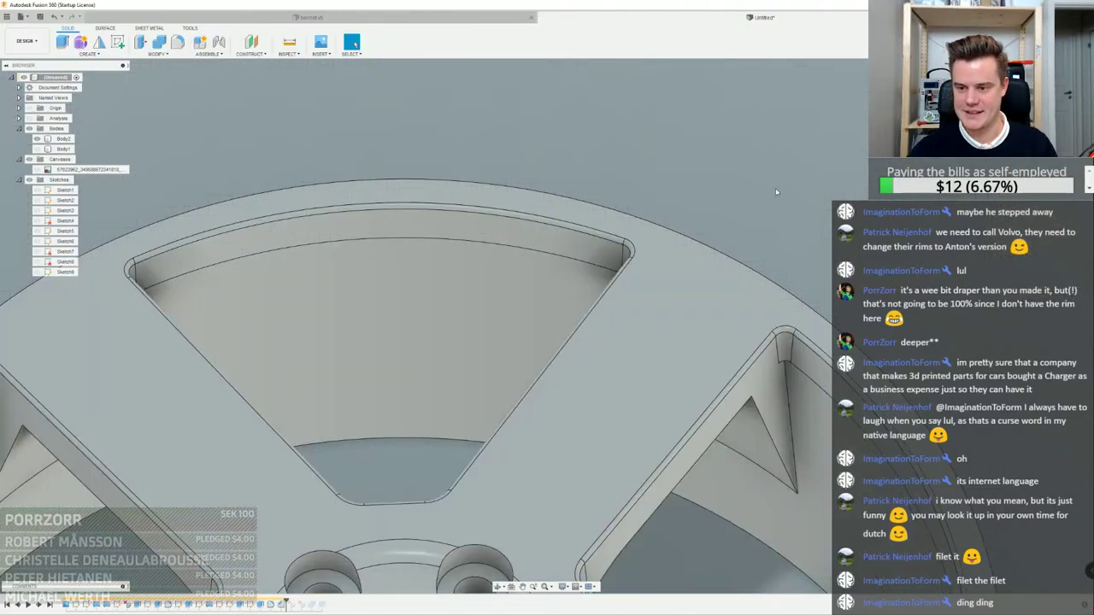
scroll(711, 245, "down", 3)
scroll(712, 245, "up", 6)
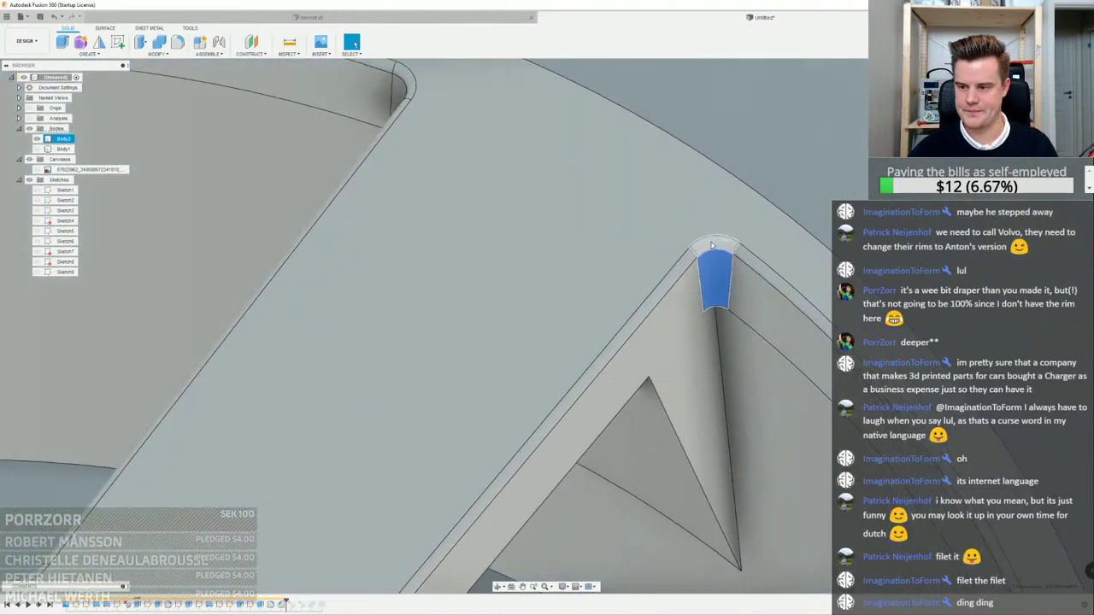
scroll(712, 245, "down", 3)
scroll(712, 245, "up", 3)
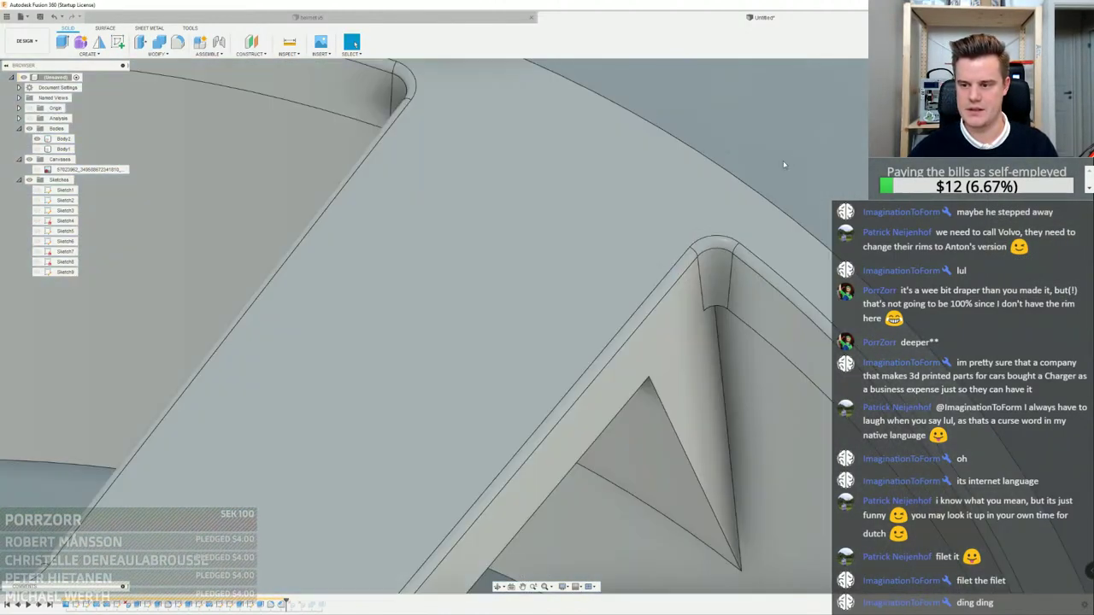
left_click(710, 245, "ctrl")
middle_click_drag(481, 163, 572, 277)
middle_click_drag(513, 205, 568, 192, "shift")
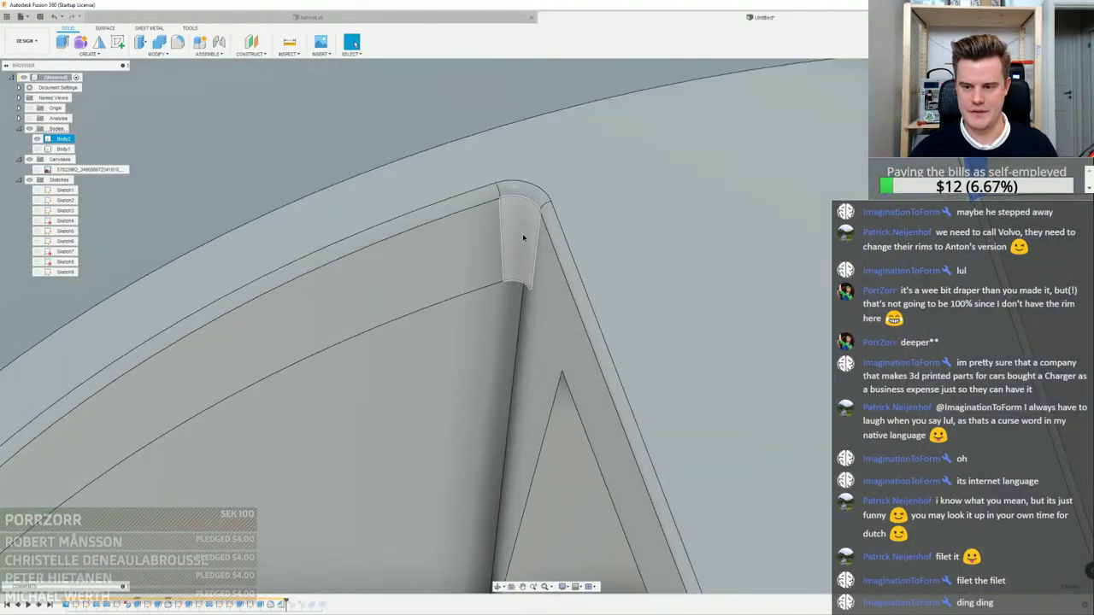
left_click(523, 237, "ctrl")
left_click(521, 189, "ctrl")
scroll(568, 194, "down", 3)
middle_click_drag(256, 385, 347, 387)
scroll(325, 356, "up", 2)
left_click(345, 376, "ctrl")
left_click(358, 400, "ctrl")
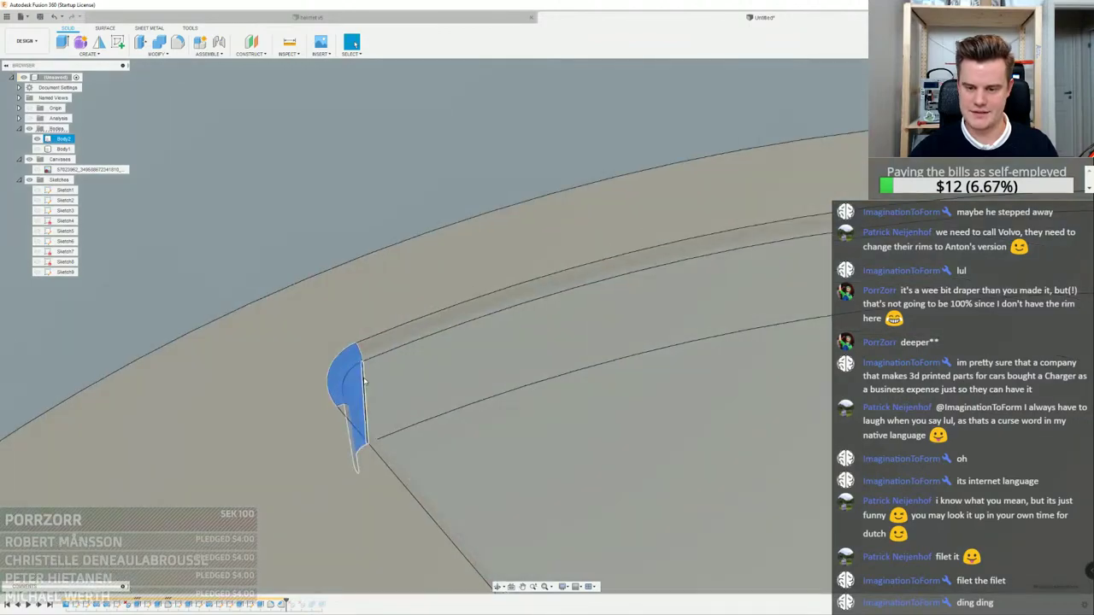
scroll(363, 384, "down", 3)
middle_click_drag(287, 427, 444, 278)
scroll(376, 326, "up", 3)
left_click(263, 359, "ctrl")
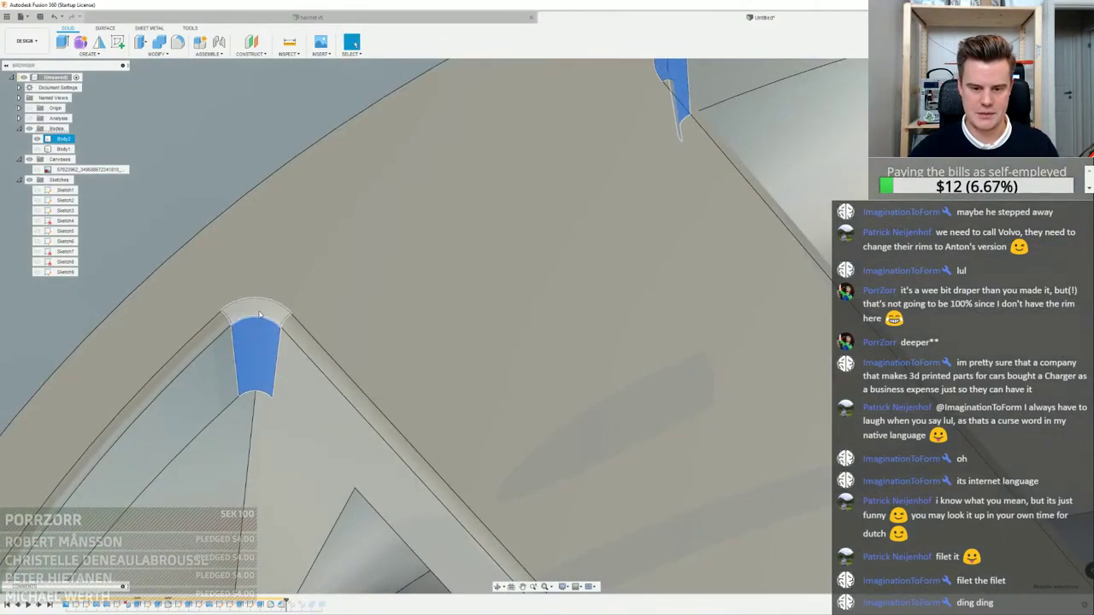
left_click(264, 311, "ctrl")
scroll(291, 308, "down", 5)
middle_click_drag(282, 346, 450, 133)
scroll(450, 132, "down", 3)
scroll(466, 334, "up", 5)
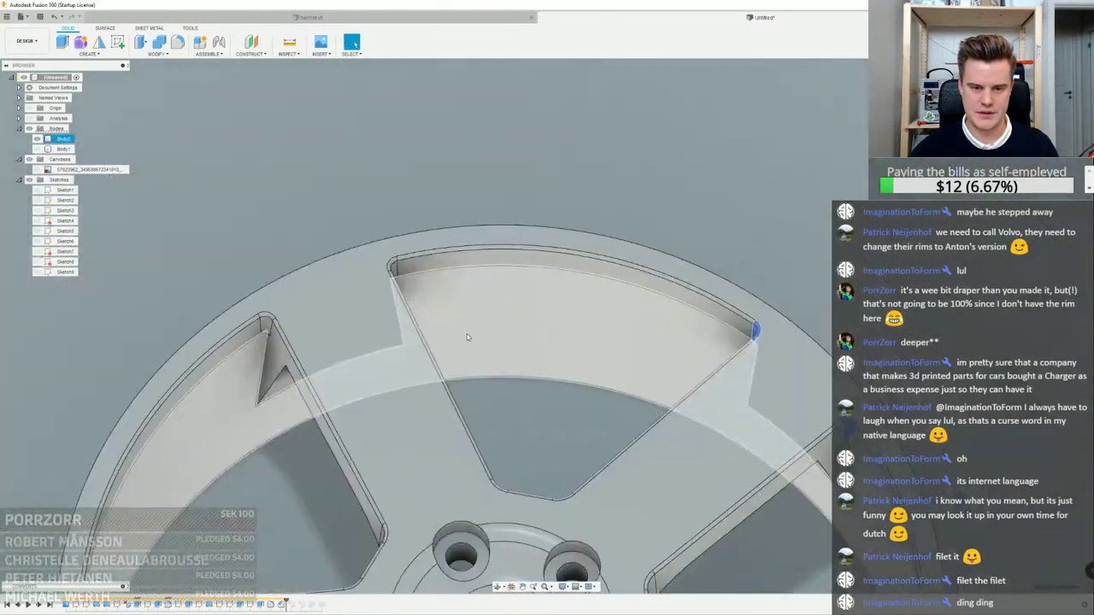
left_click(391, 284)
scroll(391, 284, "down", 3)
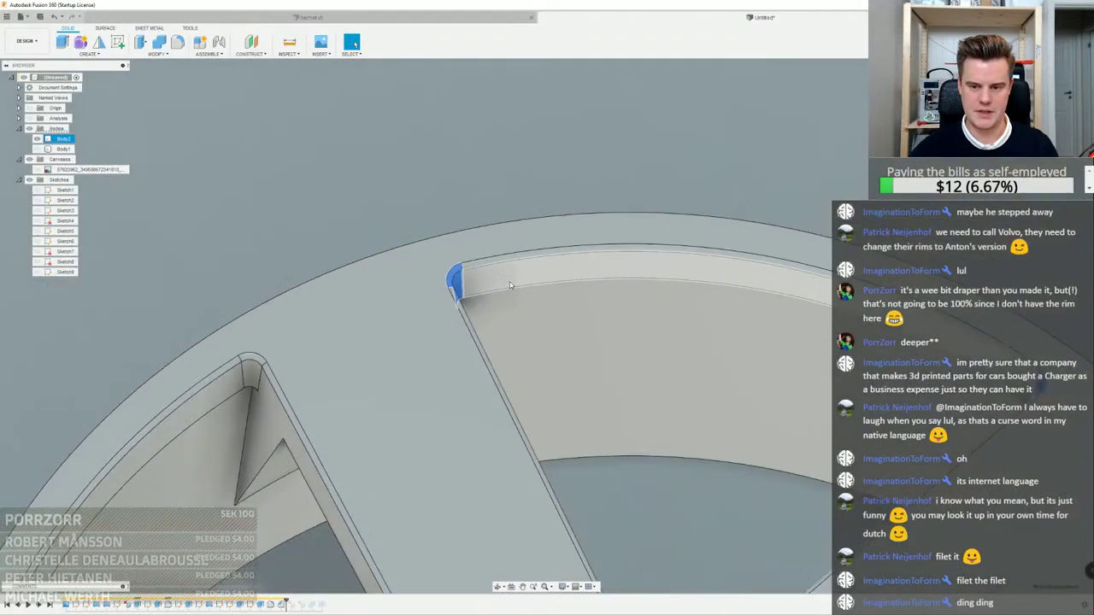
scroll(326, 325, "up", 4)
scroll(331, 296, "down", 4)
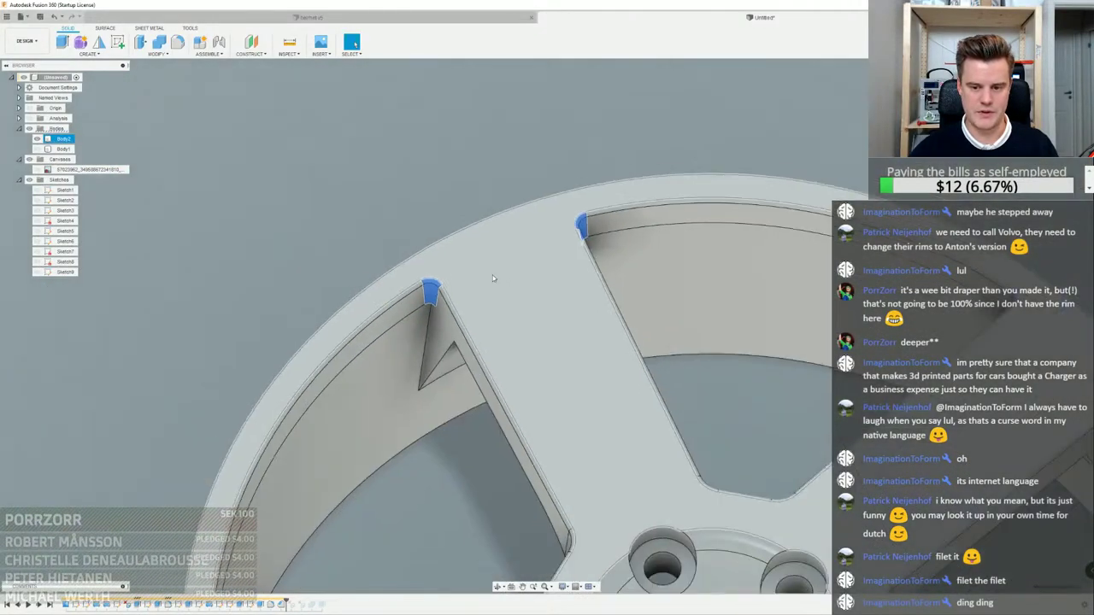
scroll(352, 436, "up", 5)
left_click(352, 436)
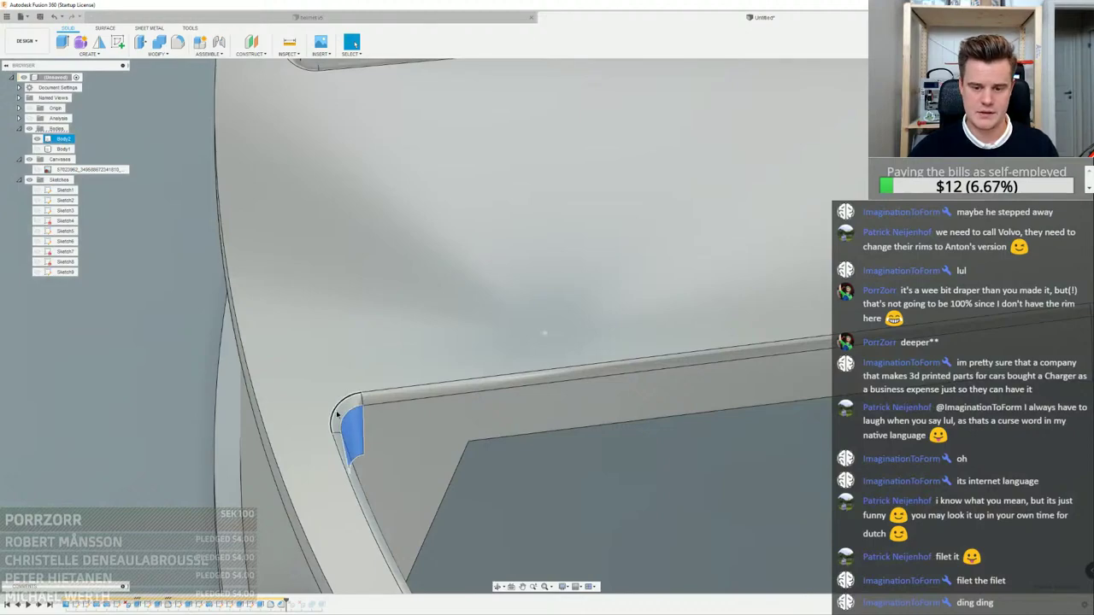
double_click(339, 415, "ctrl")
scroll(339, 414, "down", 3)
middle_click_drag(340, 415, 386, 350, "shift")
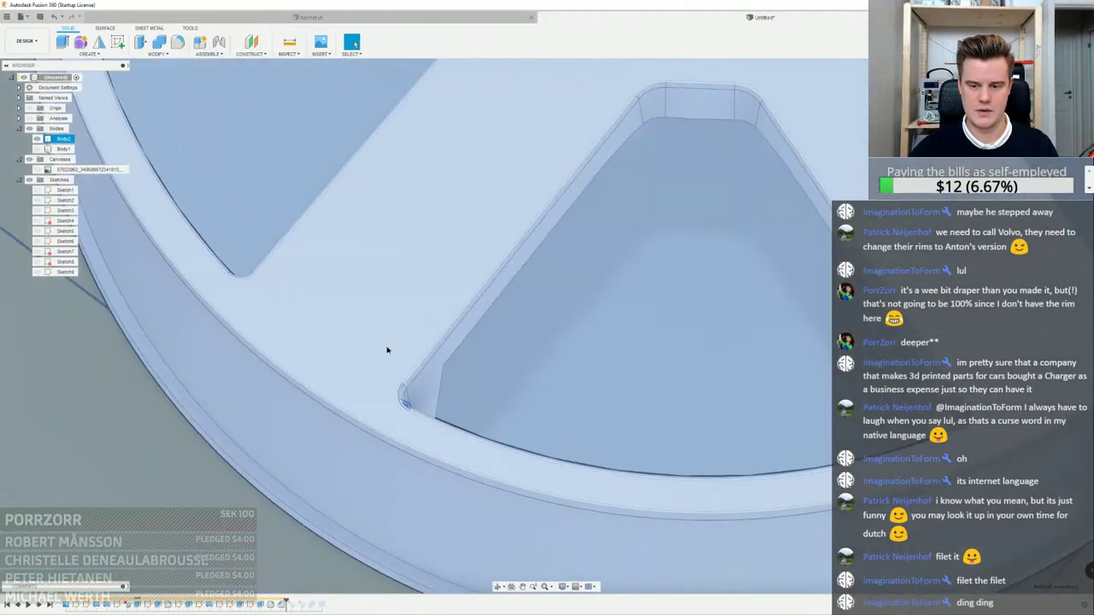
left_click(385, 349, "ctrl")
left_click(520, 367)
scroll(519, 365, "down", 4)
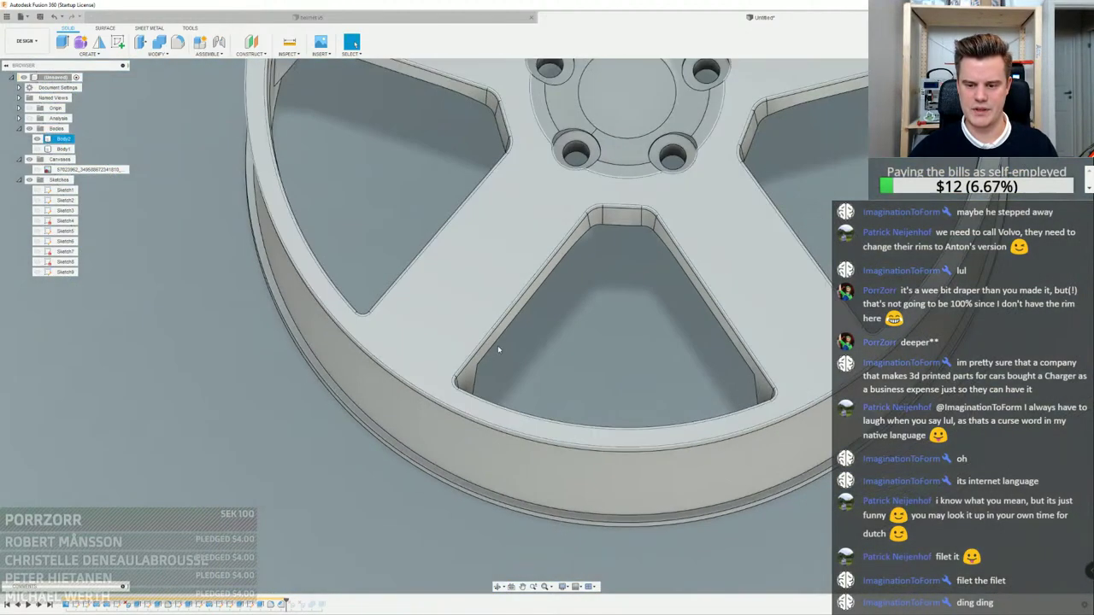
Delete the rounded outer-corner faces and their edge fillets in the two openings on either side of one spoke
scroll(470, 378, "up", 5)
middle_click_drag(466, 377, 381, 376, "shift")
scroll(415, 366, "up", 3)
left_click(420, 381)
scroll(417, 355, "down", 5)
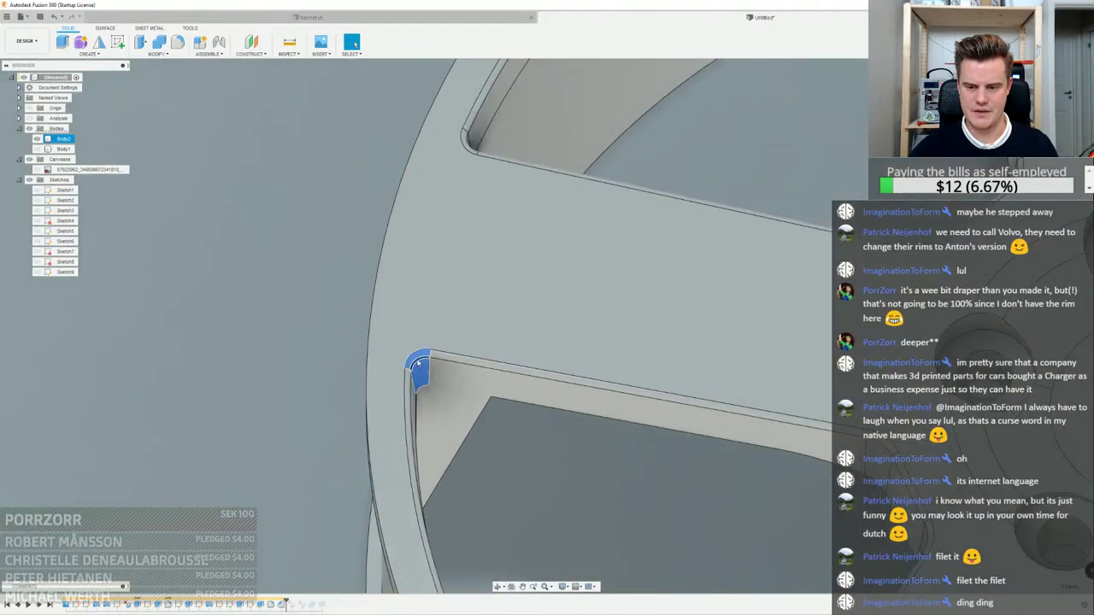
middle_click_drag(469, 191, 425, 178, "shift")
scroll(425, 178, "up", 5)
left_click(442, 156, "ctrl")
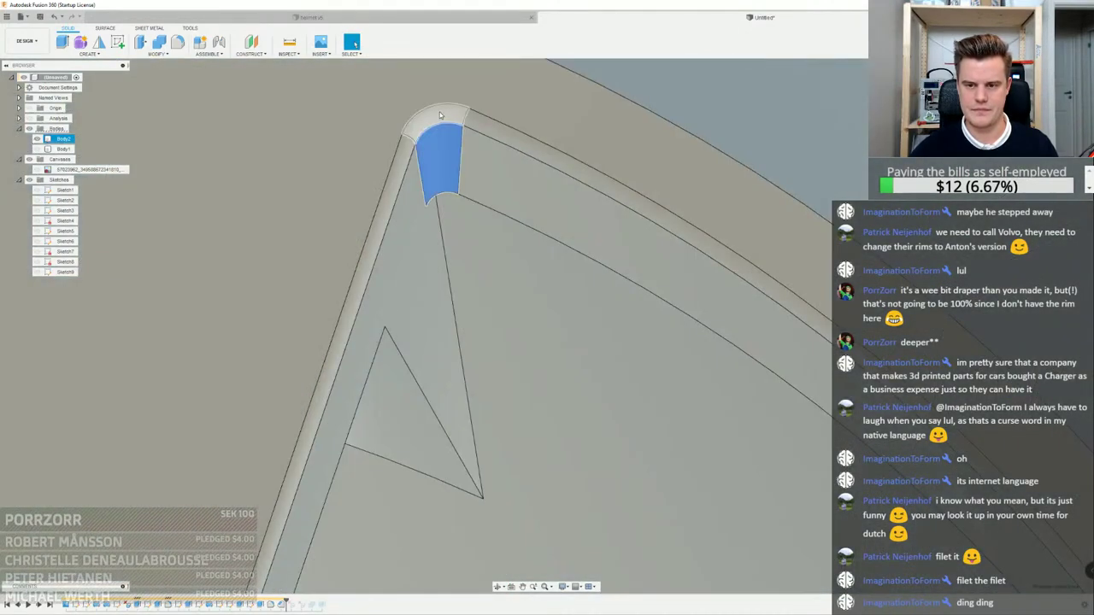
left_click(439, 112, "ctrl")
scroll(428, 138, "down", 3)
scroll(428, 139, "down", 4)
key("Delete")
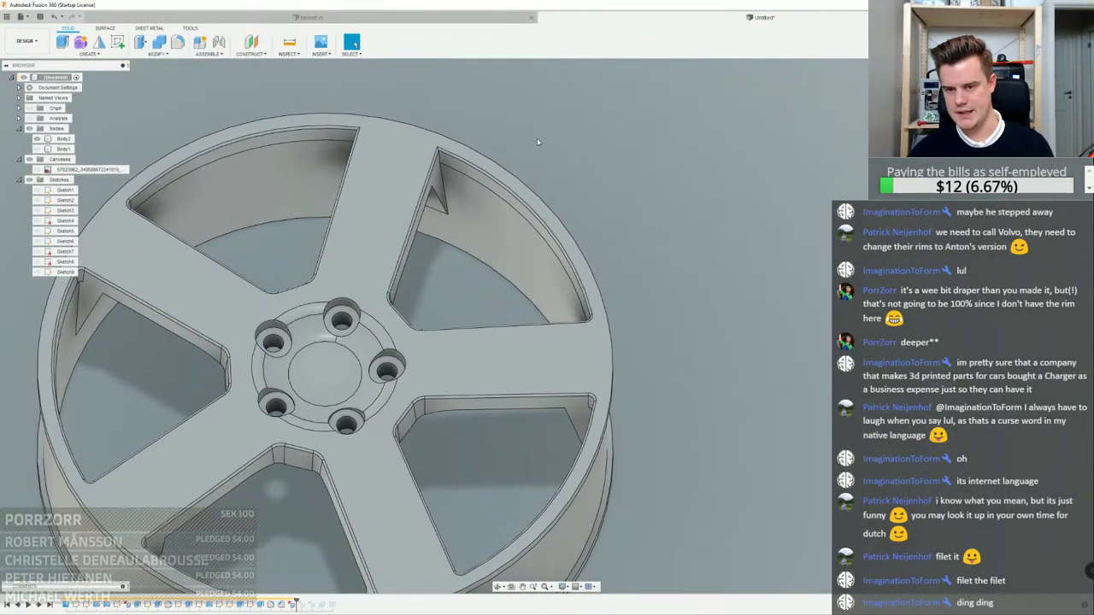
Delete more rounded outer-corner faces, with their edge fillets, at the rim end of the neighbouring spokes
scroll(584, 363, "up", 5)
middle_click_drag(523, 376, 649, 342, "shift")
left_click(582, 375)
left_click(582, 348, "ctrl")
left_click(303, 255, "shift")
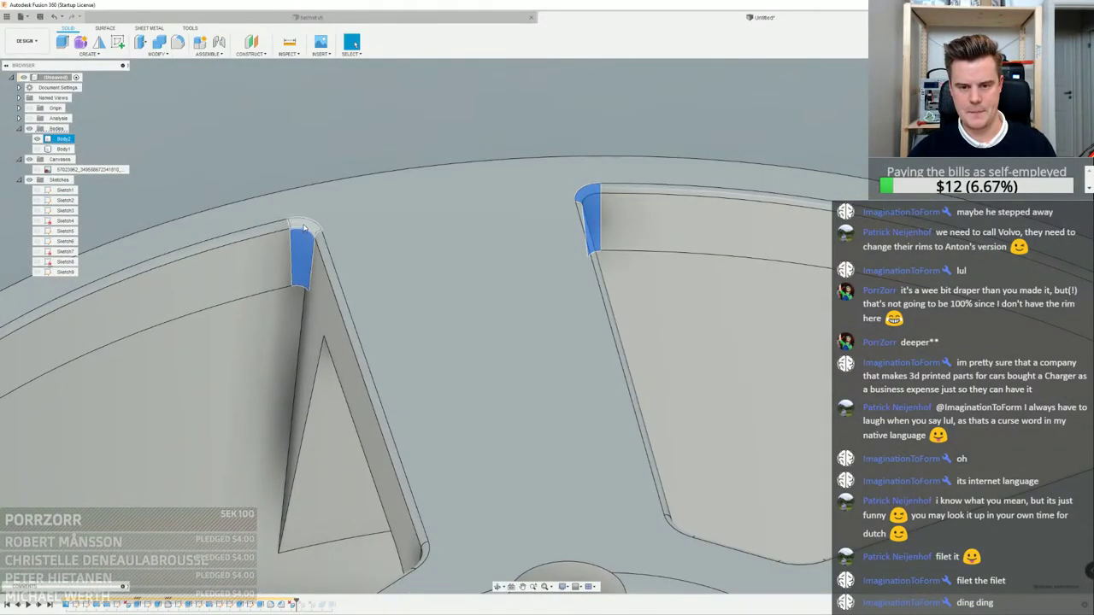
scroll(511, 283, "down", 5)
scroll(502, 307, "up", 5)
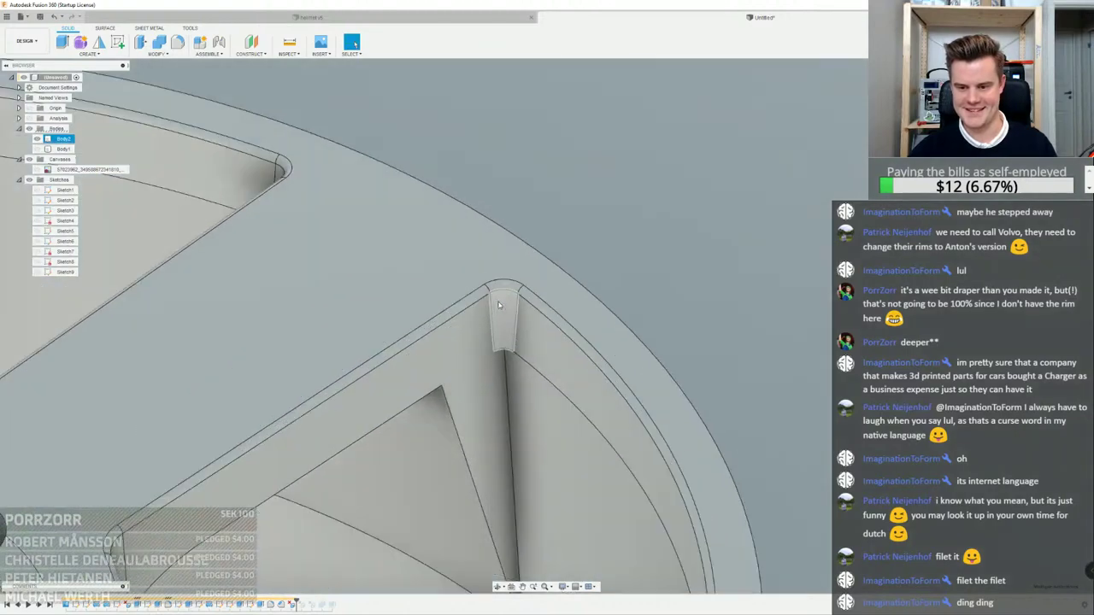
left_click(502, 305, "ctrl")
left_click(500, 286, "ctrl")
middle_click_drag(279, 257, 241, 286)
left_click(240, 284, "shift")
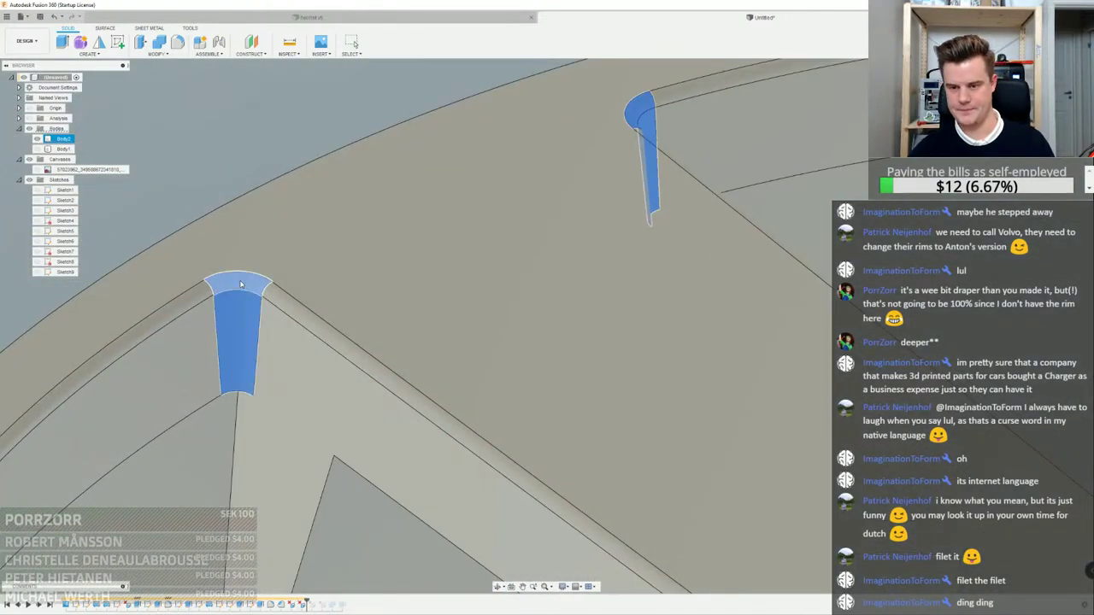
key("Delete")
scroll(415, 277, "down", 6)
Try to delete the rounded corner and edge fillet faces on both sides of another spoke at the rim
scroll(729, 282, "up", 5)
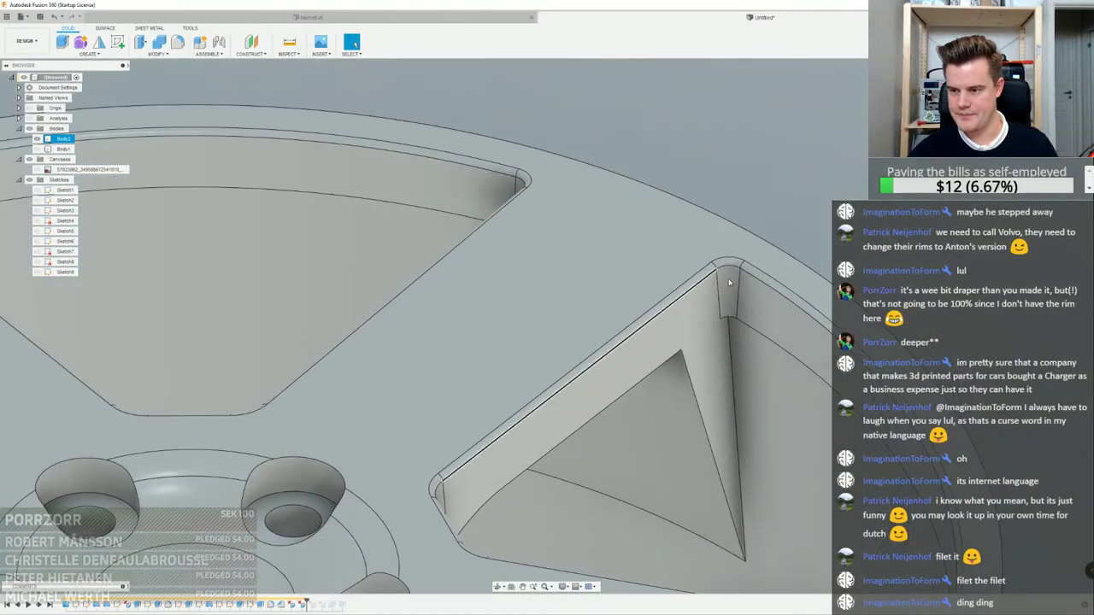
left_click(730, 283)
scroll(698, 252, "up", 3)
left_click(741, 271, "ctrl")
middle_click_drag(314, 147, 409, 151, "shift")
left_click(410, 147, "shift")
left_click(409, 117, "shift")
scroll(429, 210, "down", 6)
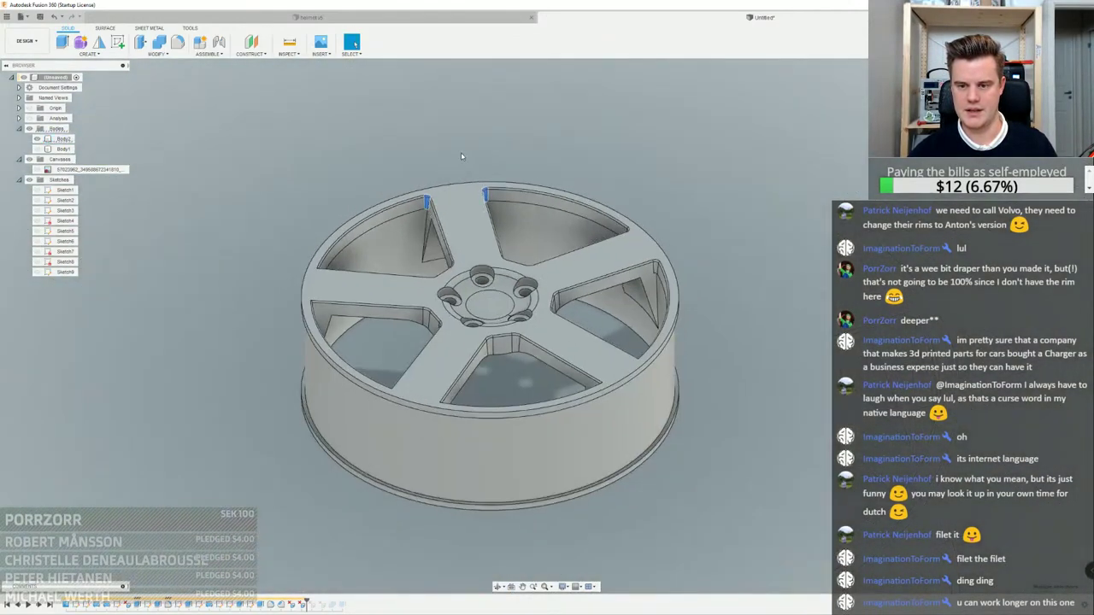
key("Delete")
Delete the rounded outer-corner faces with their edge fillets on both sides of the remaining two spokes at the rim
scroll(423, 189, "up", 6)
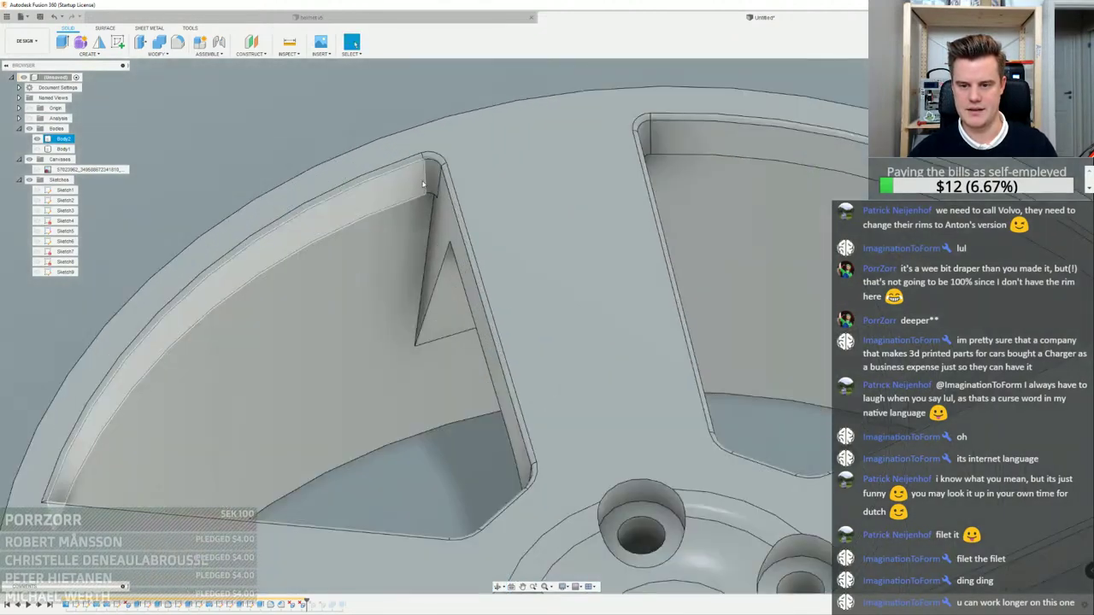
scroll(423, 183, "up", 2)
left_click(438, 174)
left_click(440, 146, "ctrl")
left_click(769, 100, "ctrl")
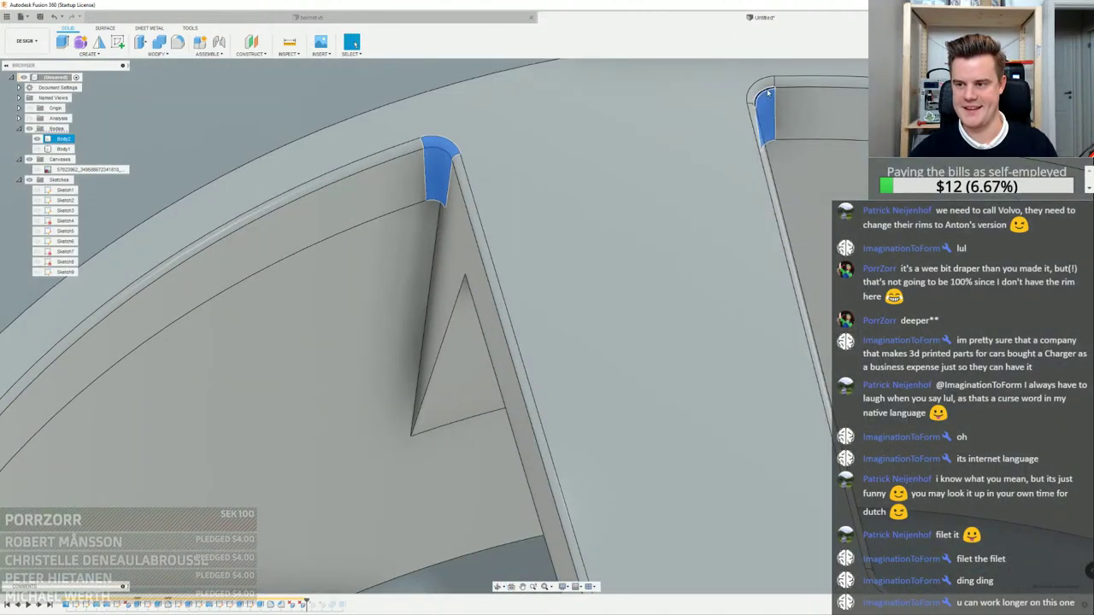
left_click(765, 86, "ctrl")
scroll(577, 165, "down", 6)
middle_click_drag(660, 205, 564, 227)
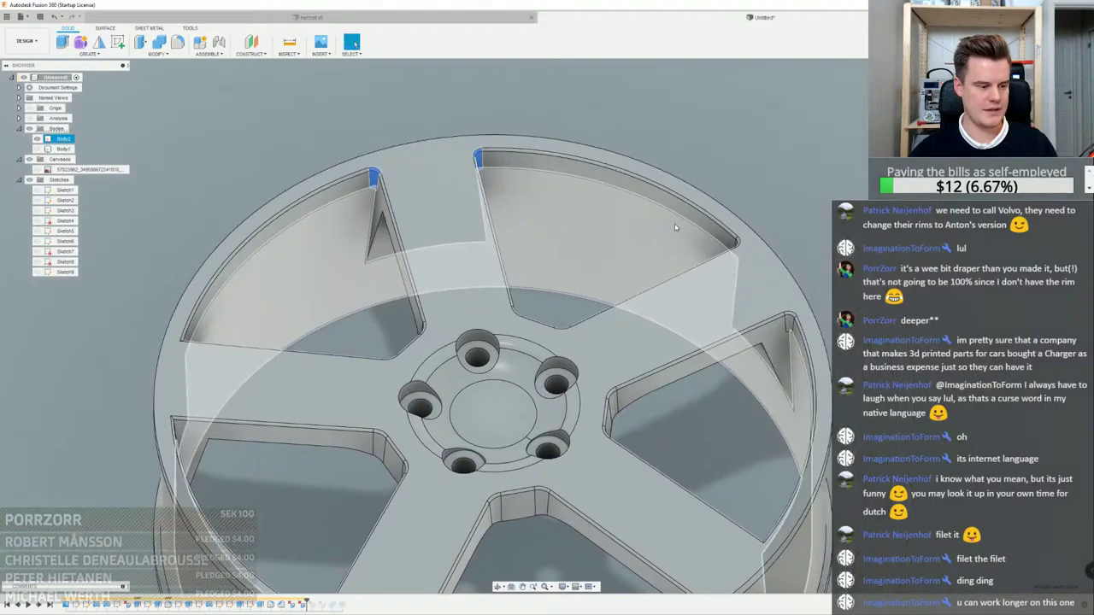
middle_click_drag(697, 256, 597, 265)
middle_click_drag(671, 303, 742, 299, "shift")
scroll(649, 287, "up", 6)
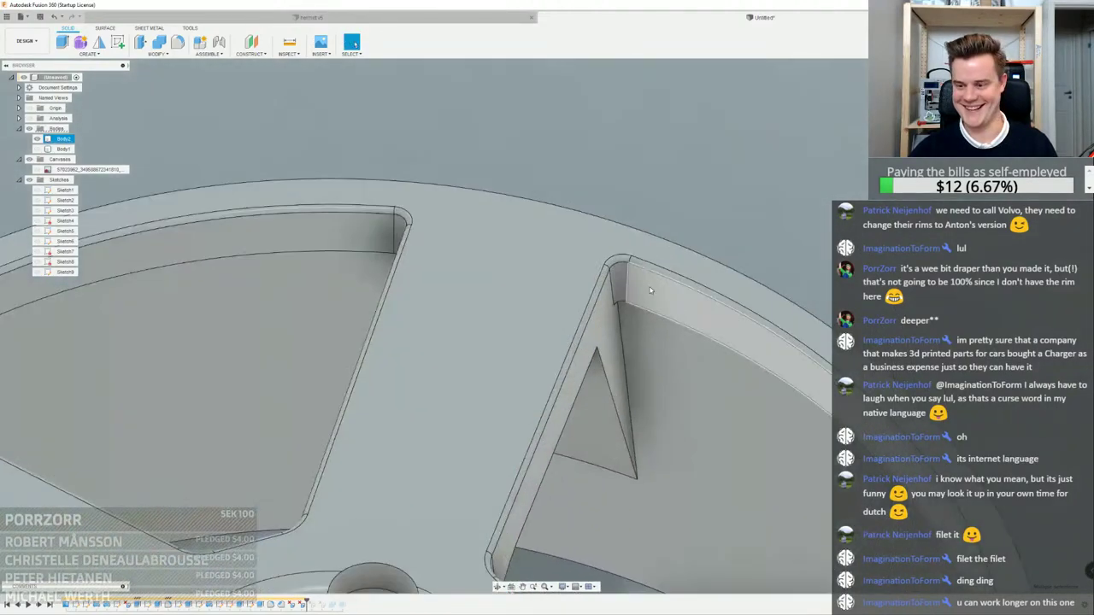
left_click(610, 275)
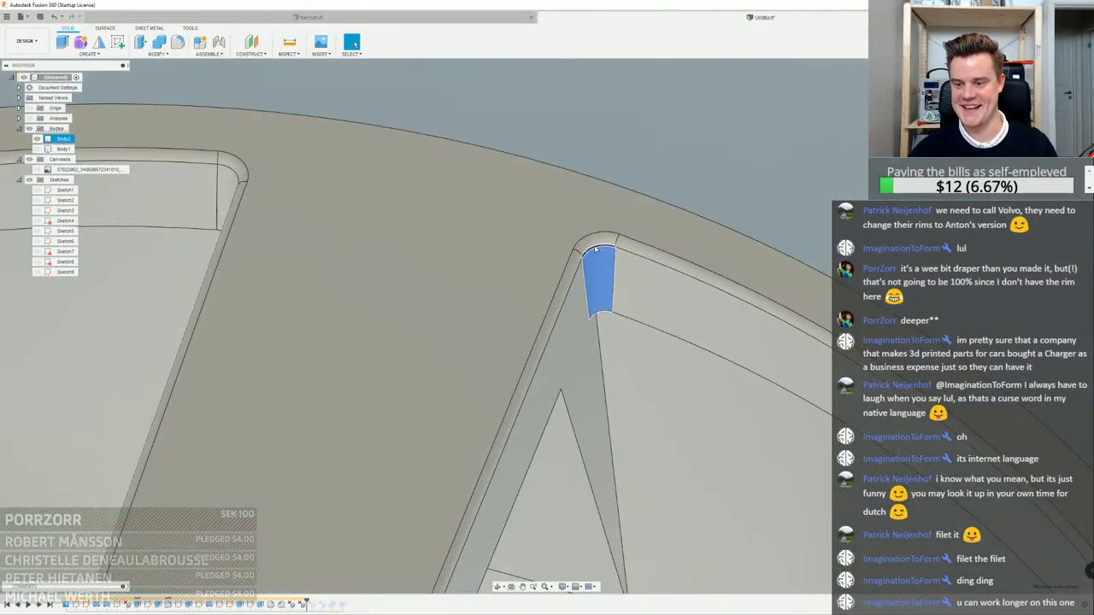
left_click(233, 167, "shift")
left_click(233, 167, "ctrl")
scroll(594, 248, "down", 3)
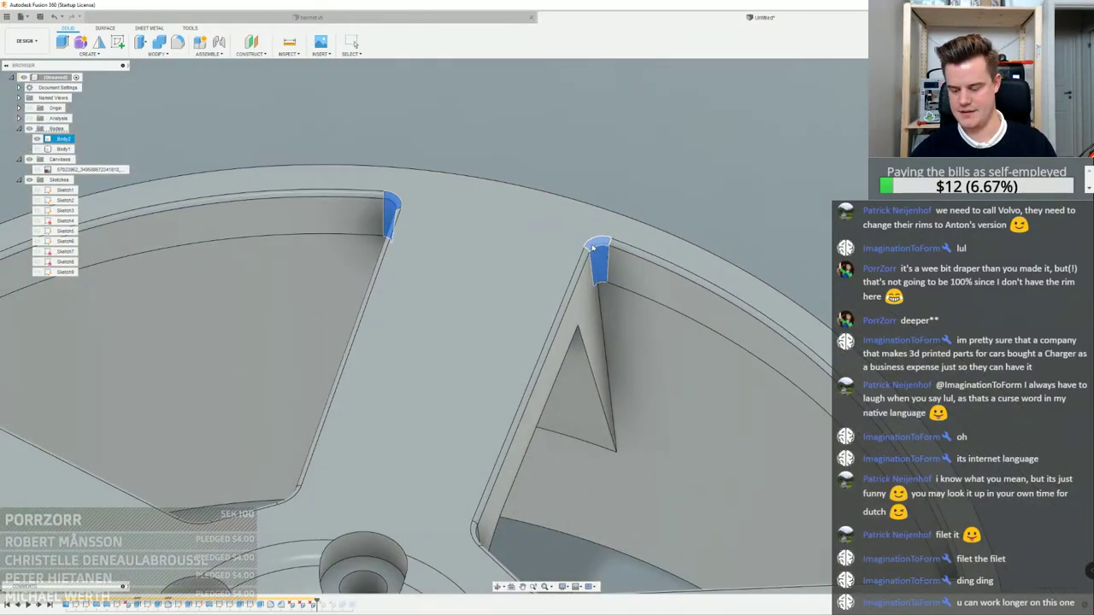
key("Delete")
scroll(594, 248, "down", 8)
scroll(644, 403, "down", 1)
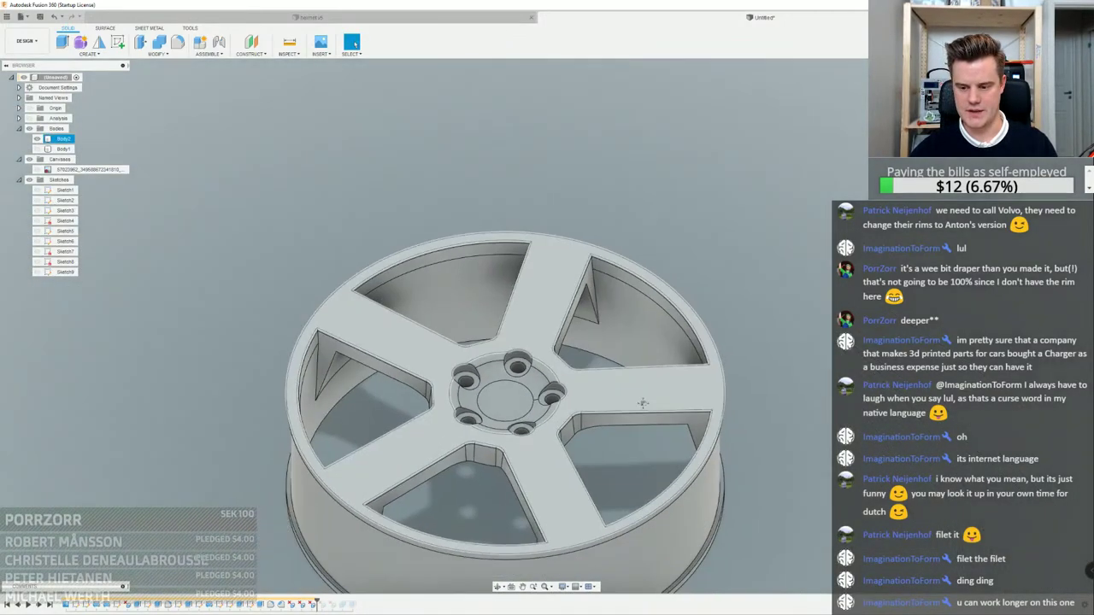
Examine the outer corners of all five spoke openings on the rim's front, in perspective and face-on
middle_click_drag(642, 402, 617, 381)
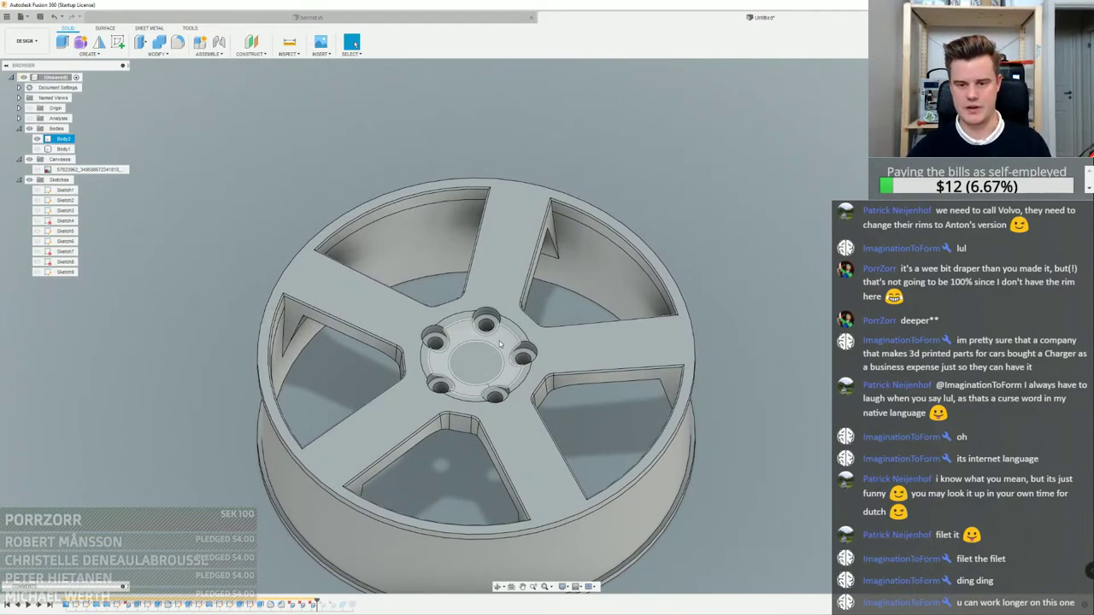
middle_click_drag(501, 344, 445, 322, "shift")
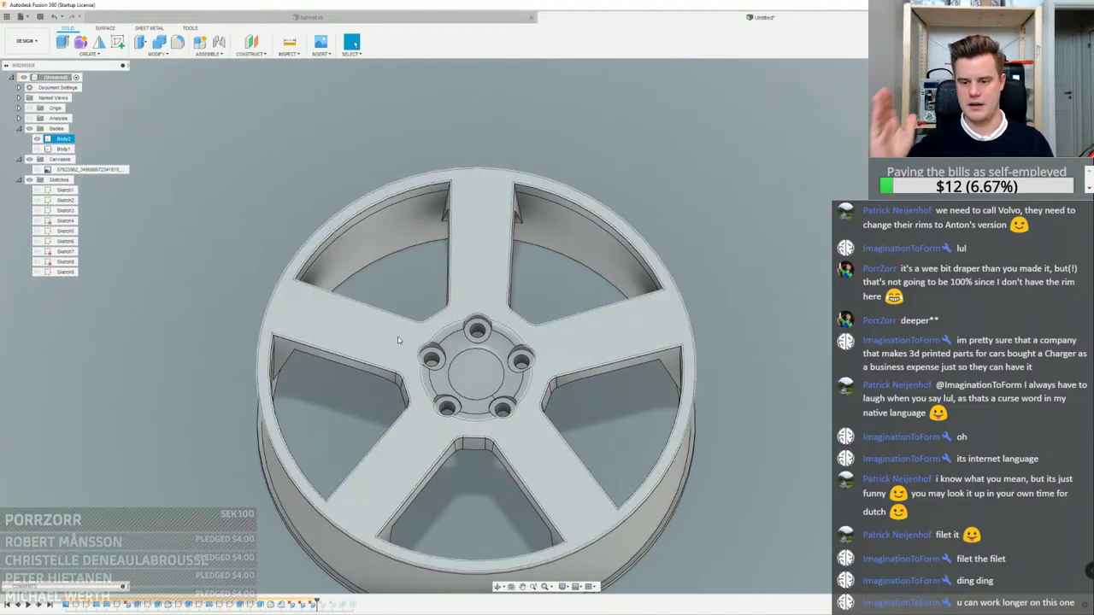
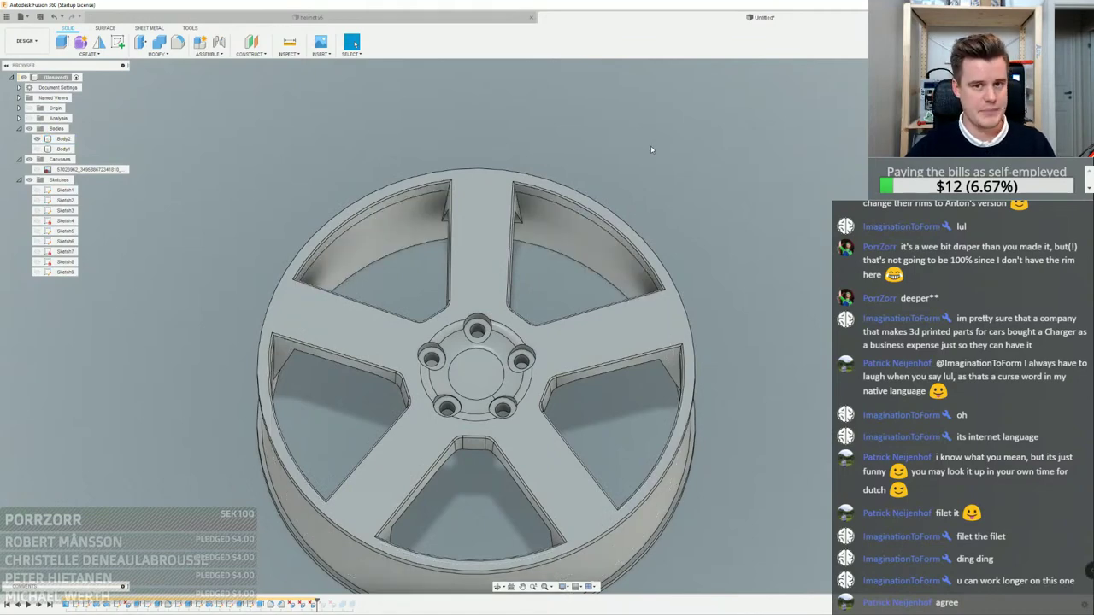
scroll(650, 149, "up", 3)
scroll(496, 165, "down", 4)
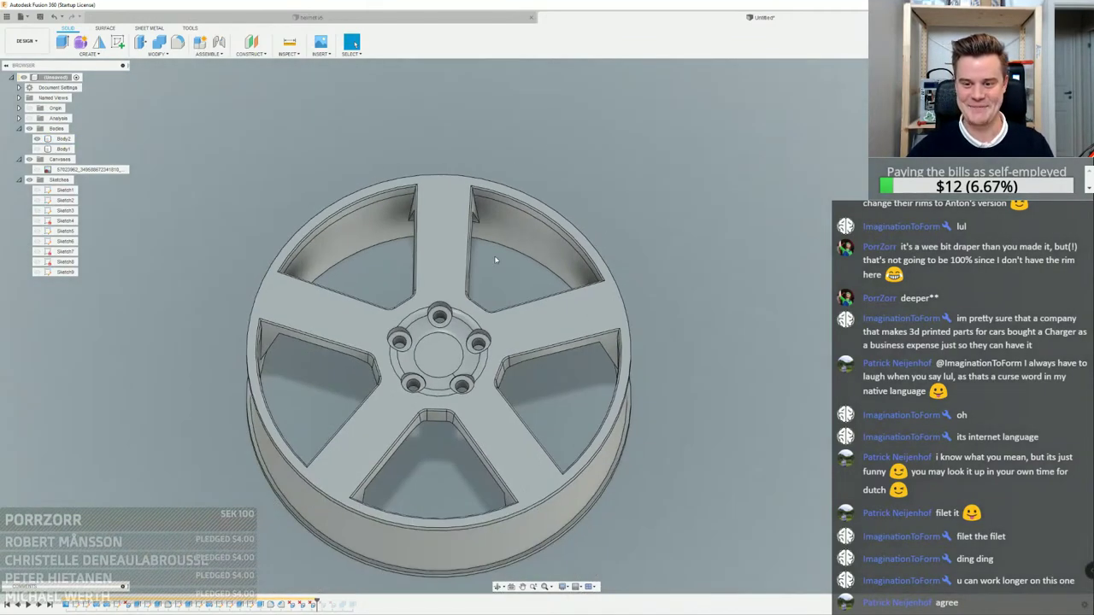
scroll(495, 259, "down", 1)
middle_click_drag(495, 259, 716, 183, "shift")
middle_click_drag(716, 183, 658, 224)
key("F6")
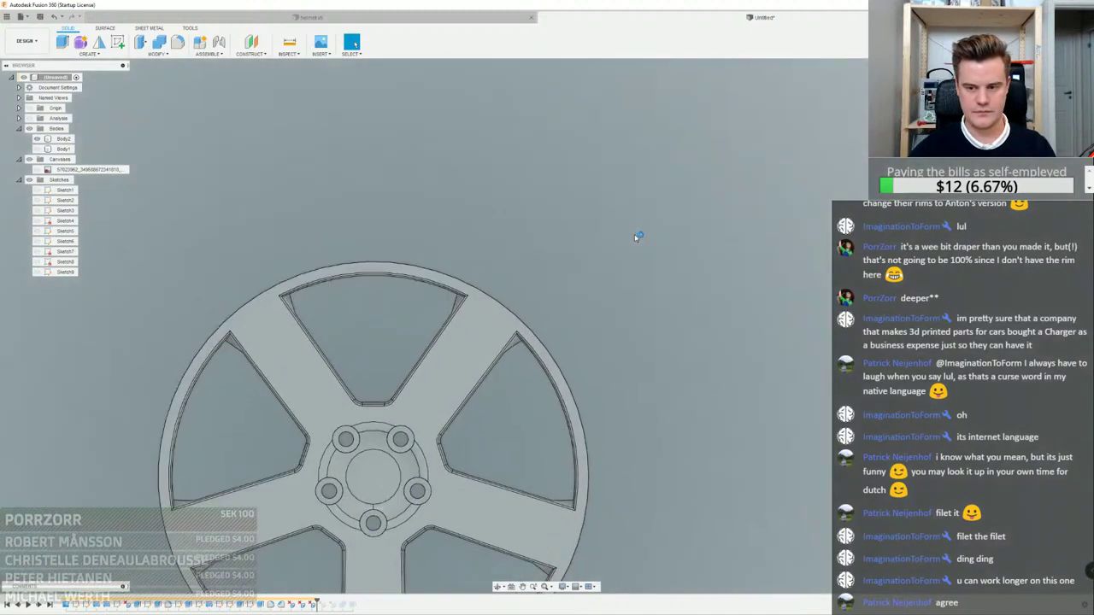
scroll(518, 255, "down", 3)
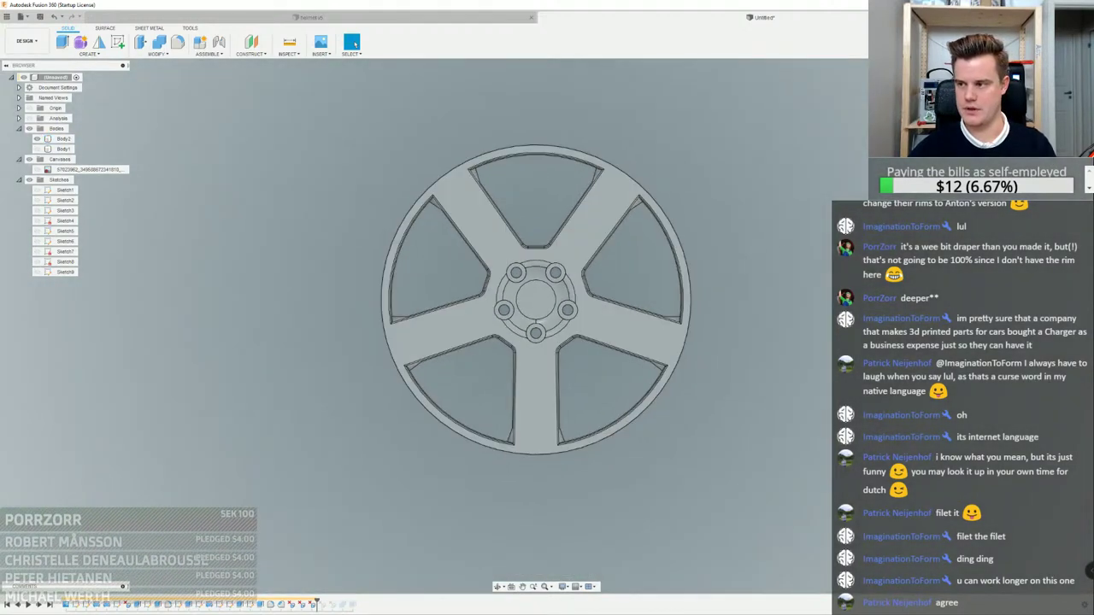
left_click(1068, 73)
left_click(1068, 74)
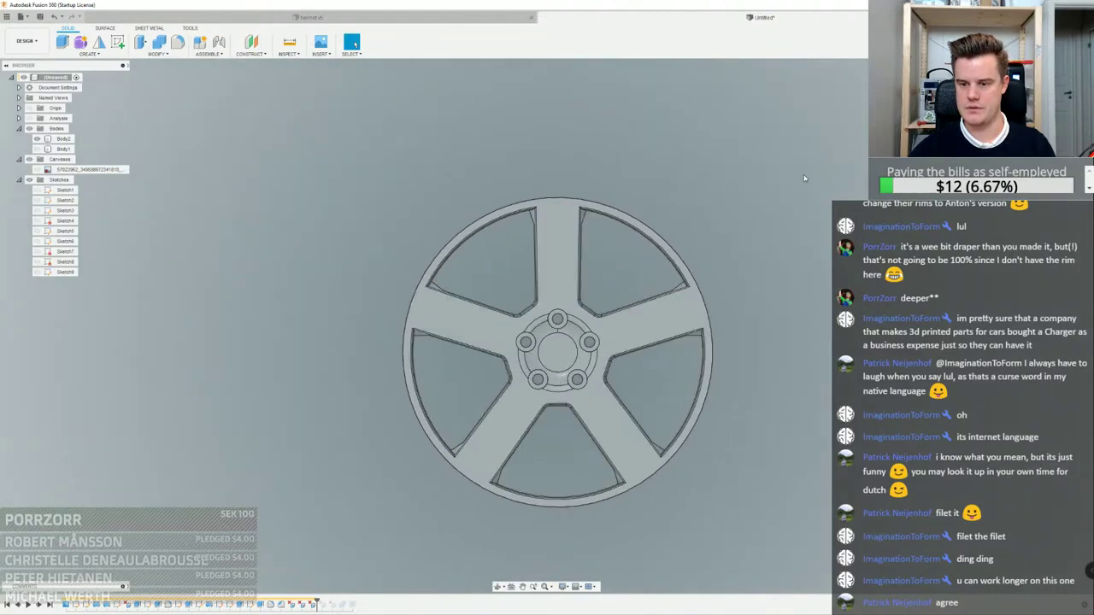
scroll(657, 279, "down", 2)
scroll(670, 274, "up", 3)
scroll(402, 198, "up", 3)
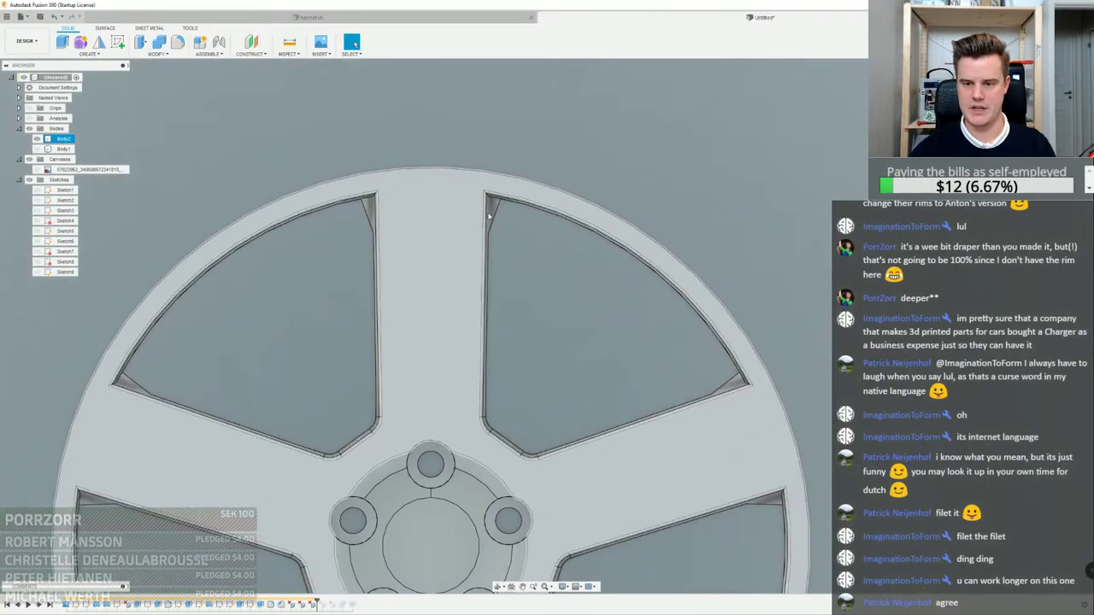
Examine the notched side face of one spoke at the rim and the spoke's underside inside the barrel
middle_click_drag(489, 217, 686, 111, "shift")
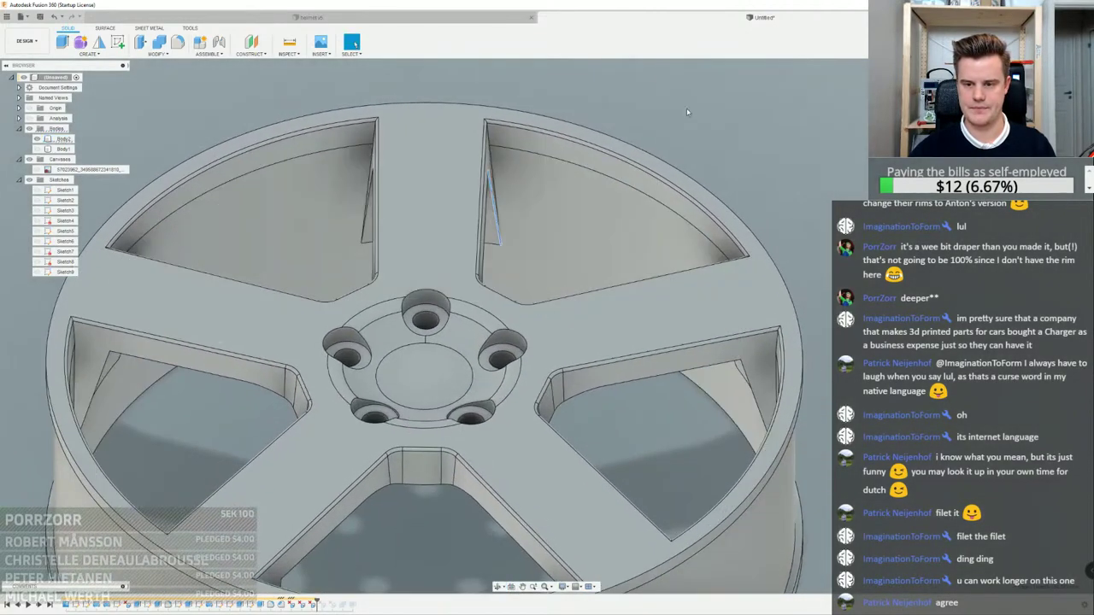
scroll(498, 214, "up", 4)
scroll(498, 214, "down", 5)
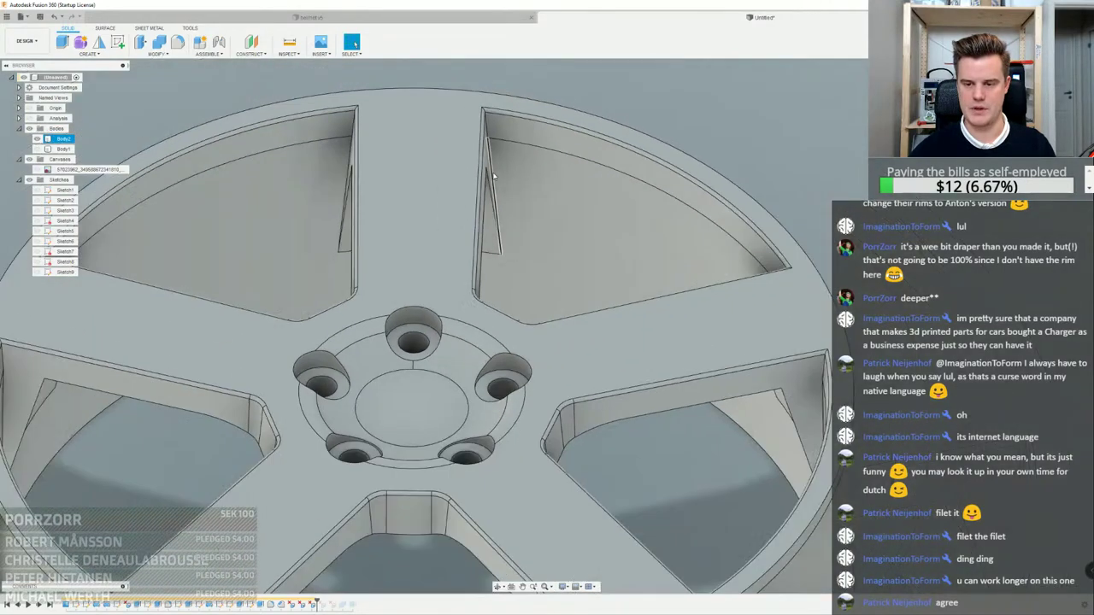
scroll(489, 242, "up", 4)
left_click(488, 241)
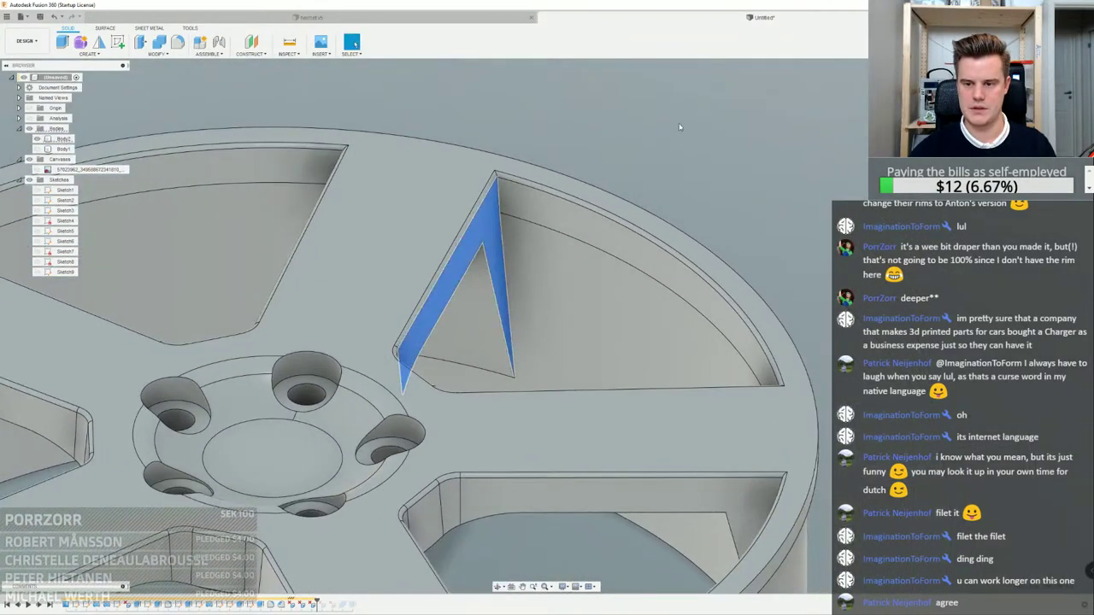
left_click(616, 133)
scroll(498, 300, "down", 4)
middle_click_drag(486, 317, 513, 263, "shift")
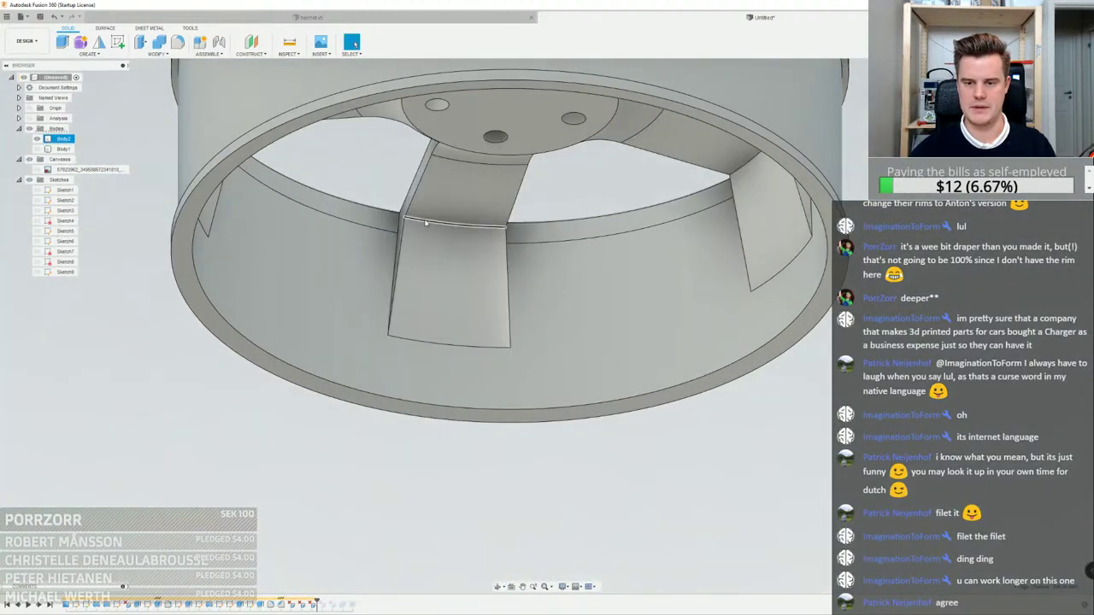
scroll(547, 307, "down", 4)
middle_click_drag(603, 303, 615, 462, "shift")
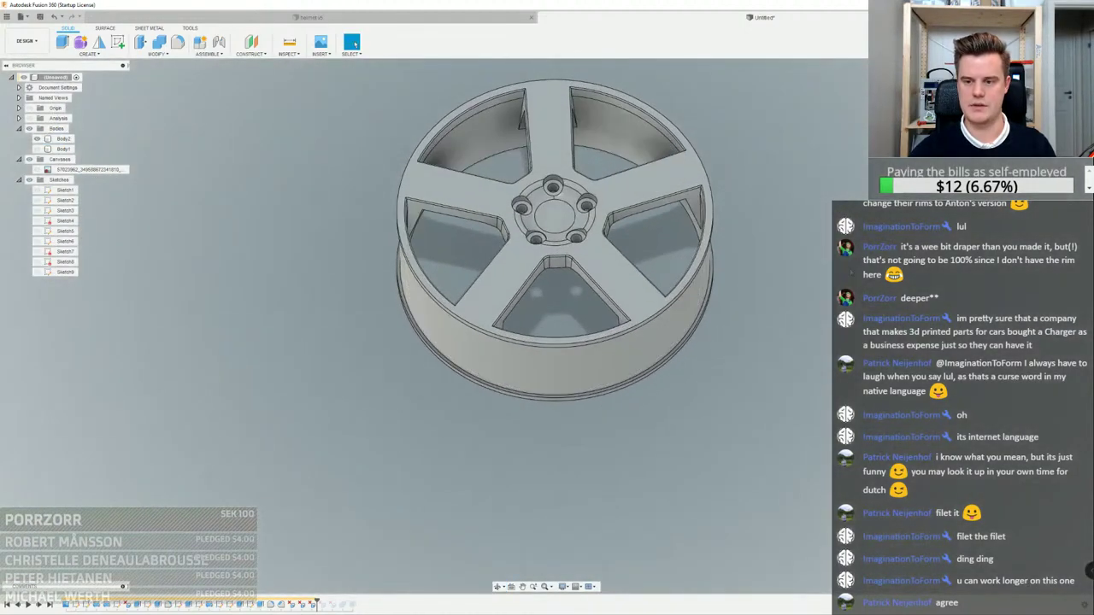
Start a new sketch facing the front of the wheel
left_click(1056, 95)
left_click(118, 43)
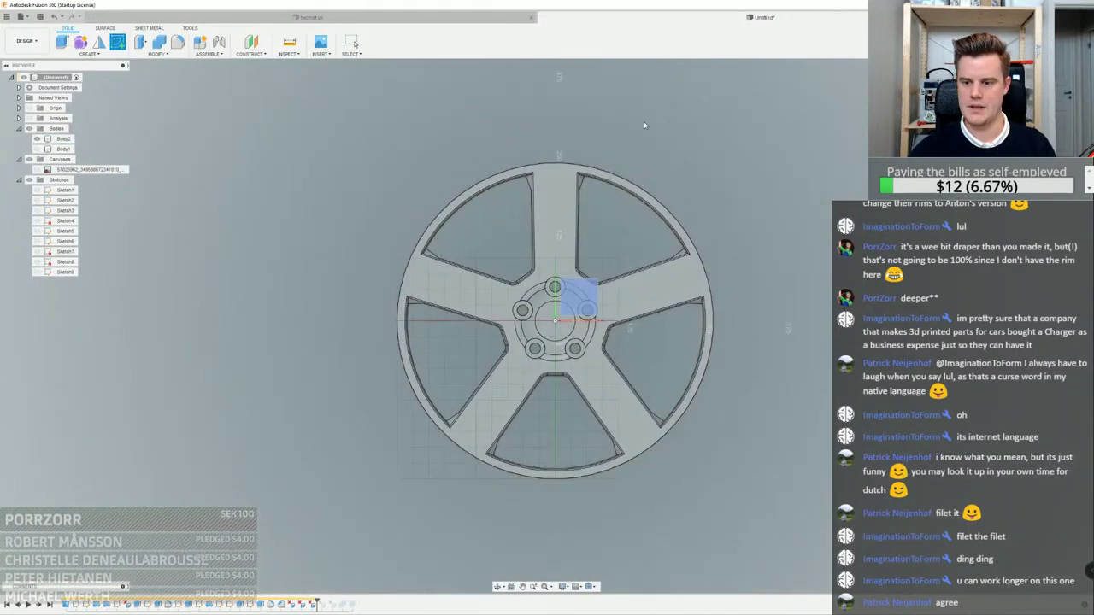
left_click(434, 362)
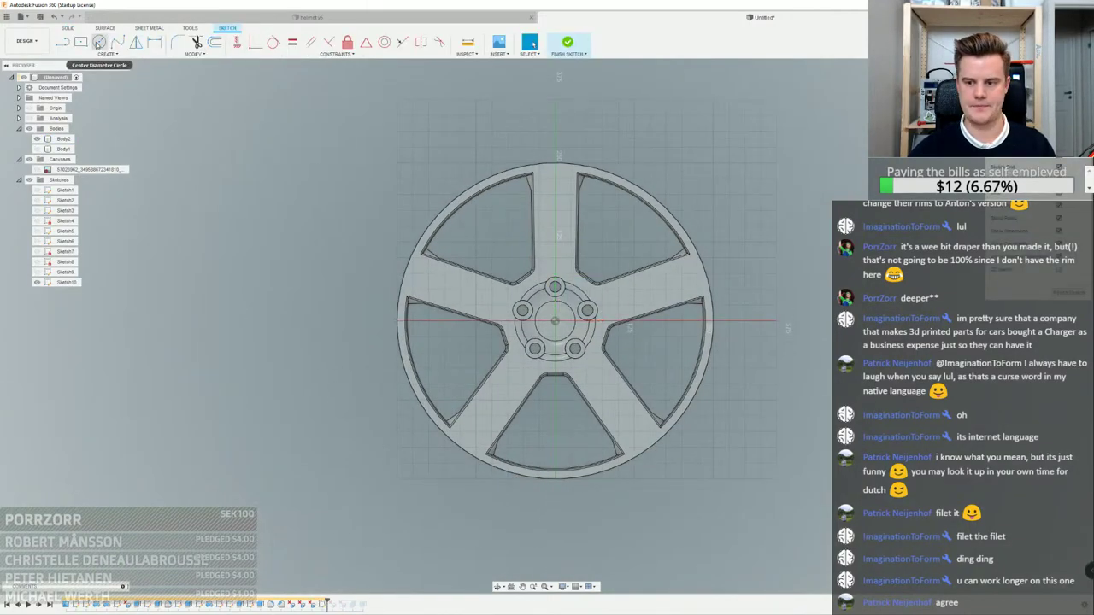
Sketch a vertical line about 375 mm long from the wheel's centre out along the upper spoke
left_click(64, 42)
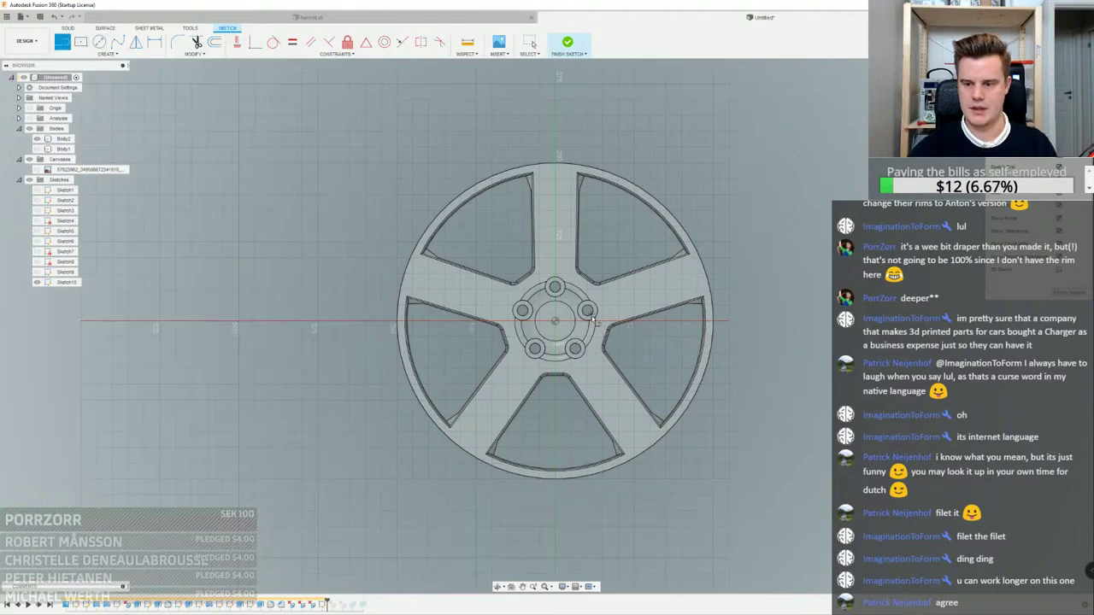
left_click(555, 321)
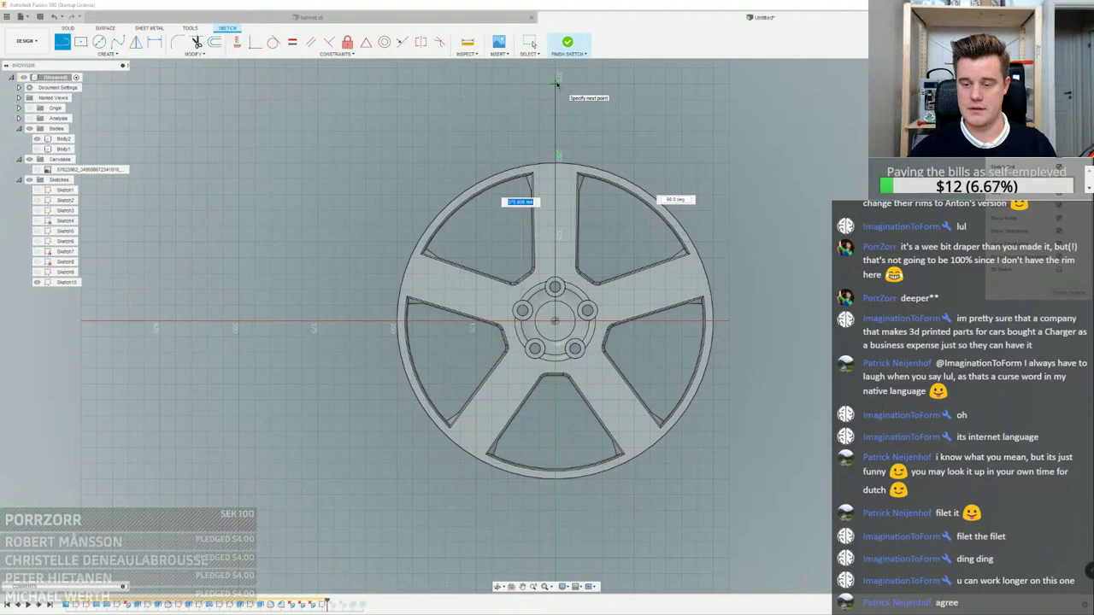
left_click(556, 83)
middle_click_drag(470, 122, 392, 193)
right_click(408, 169)
left_click(435, 170)
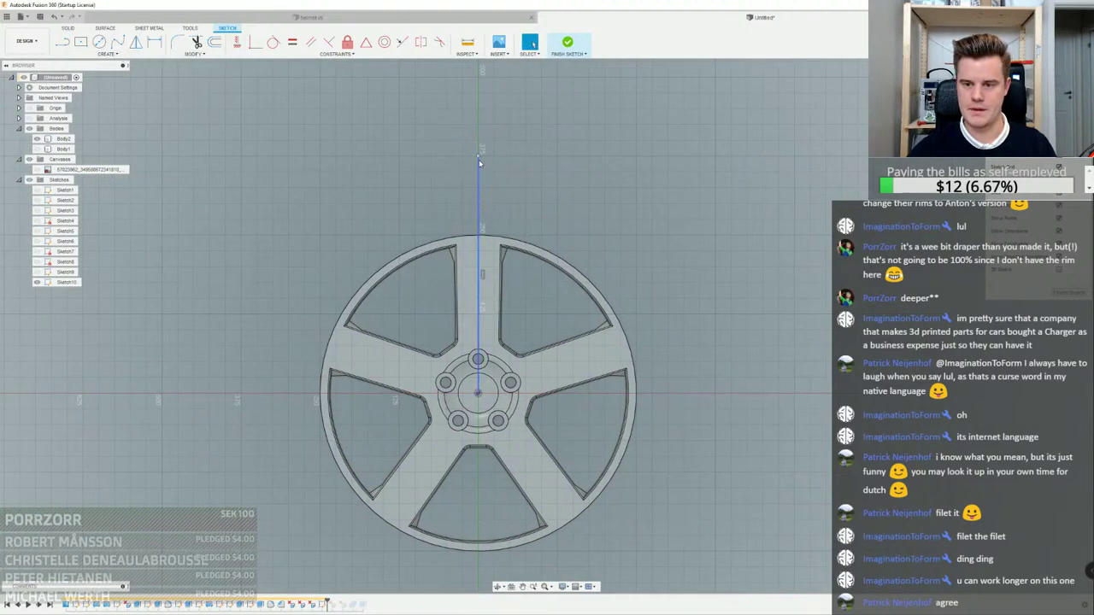
Delete the vertical line running from the wheel's centre along the upper spoke
left_click(107, 54)
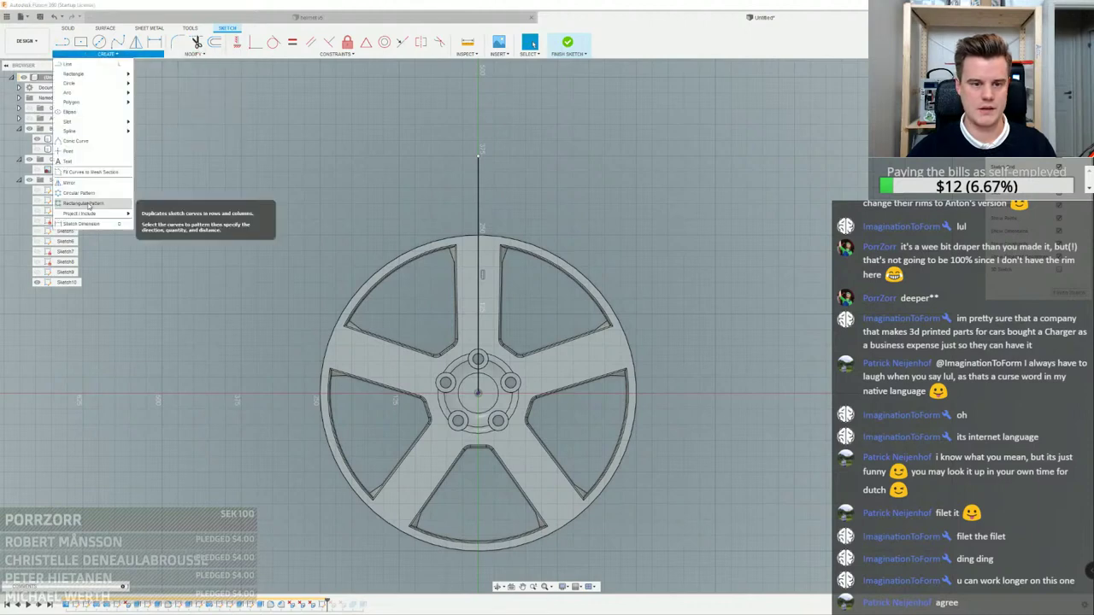
left_click(94, 223)
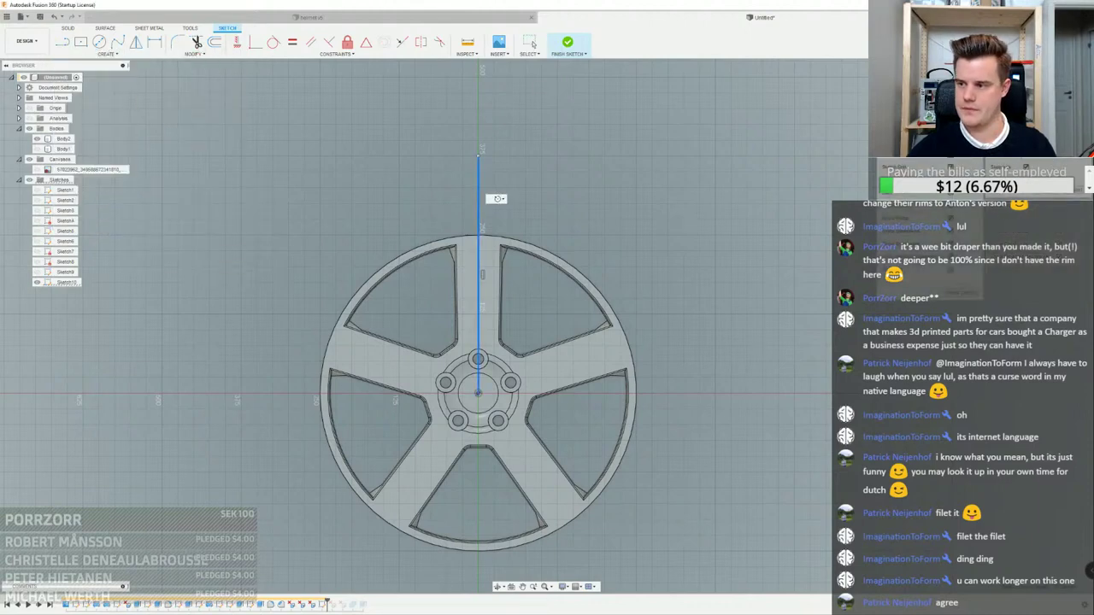
key("Escape")
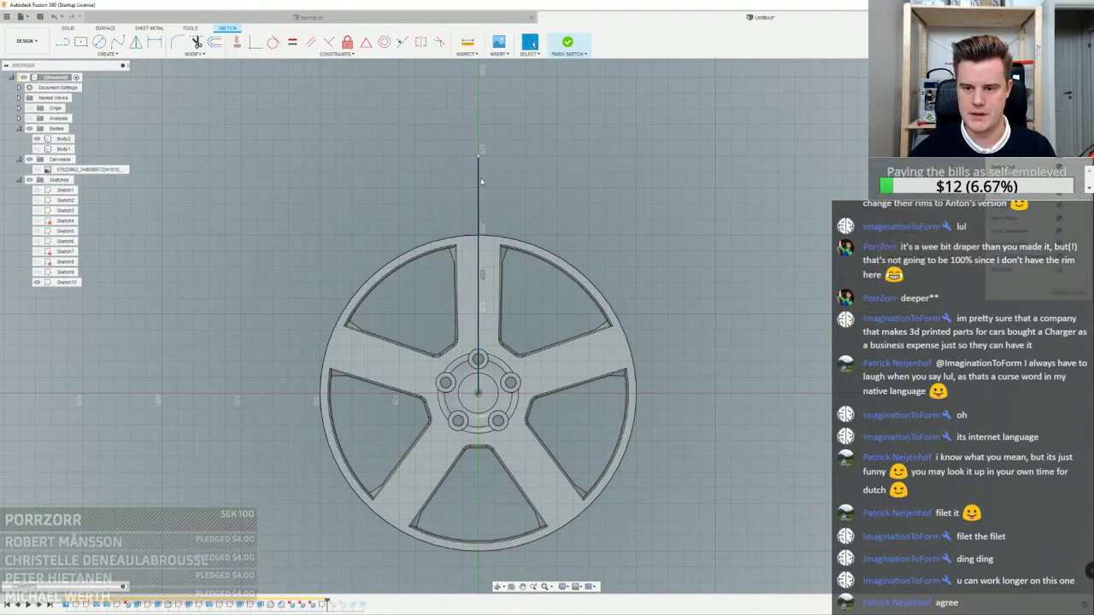
left_click(478, 180)
key("Delete")
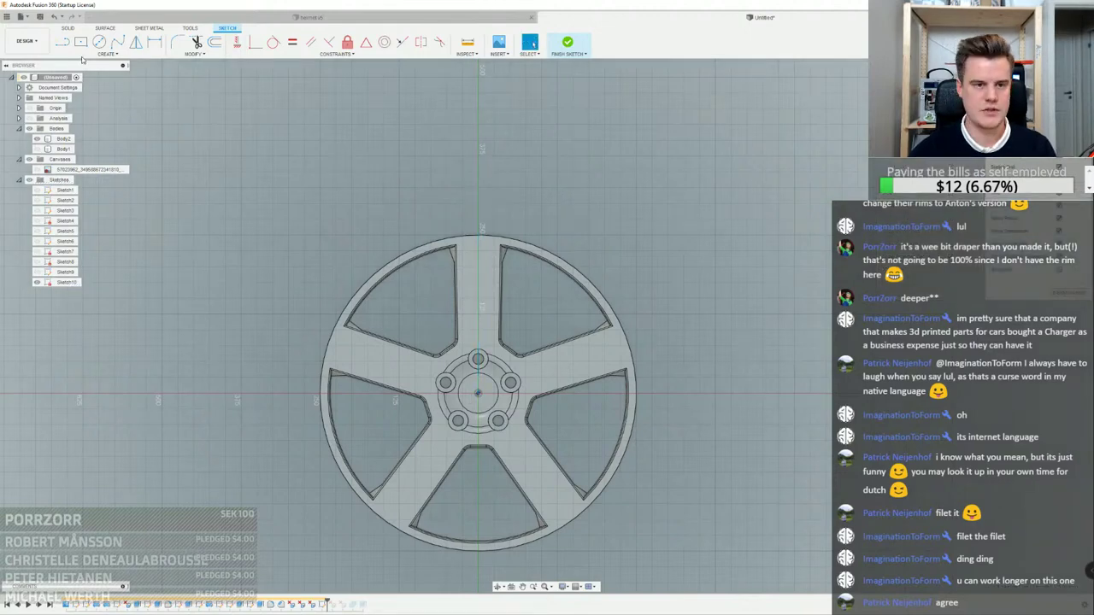
Sketch a vertical line about 300 mm long from the wheel's centre through the lower opening, and a centred circle through its outer end
left_click(479, 394)
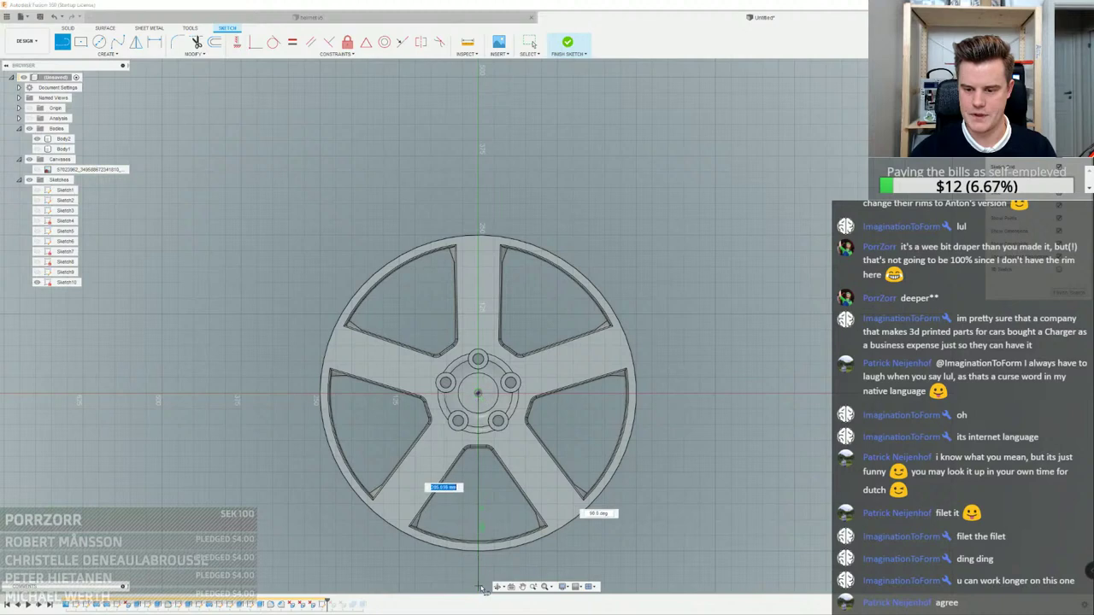
left_click(477, 583)
key("Escape")
key("c")
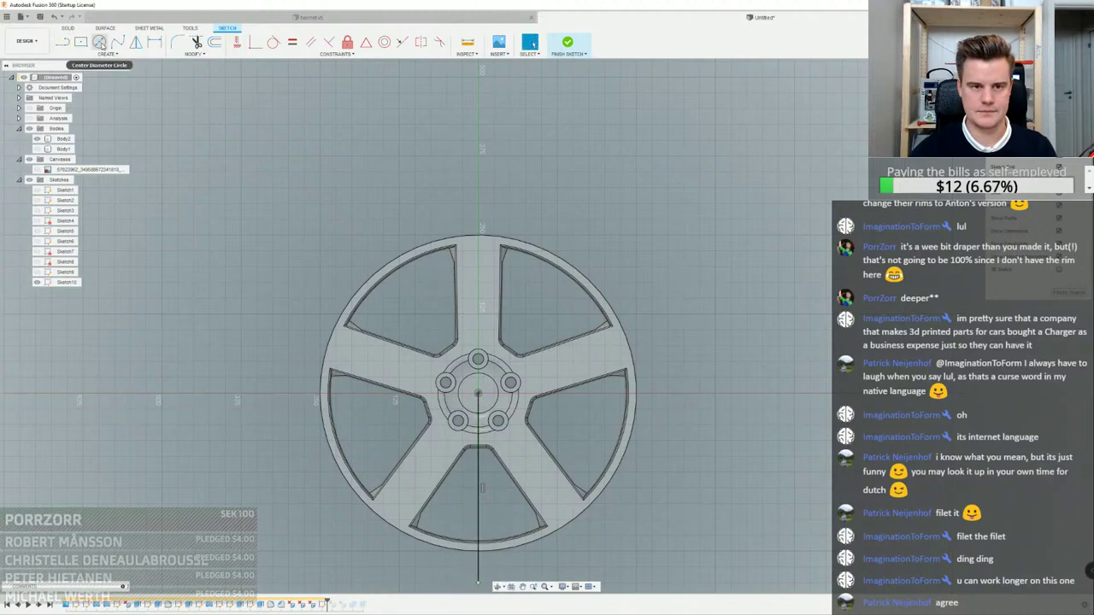
left_click(478, 394)
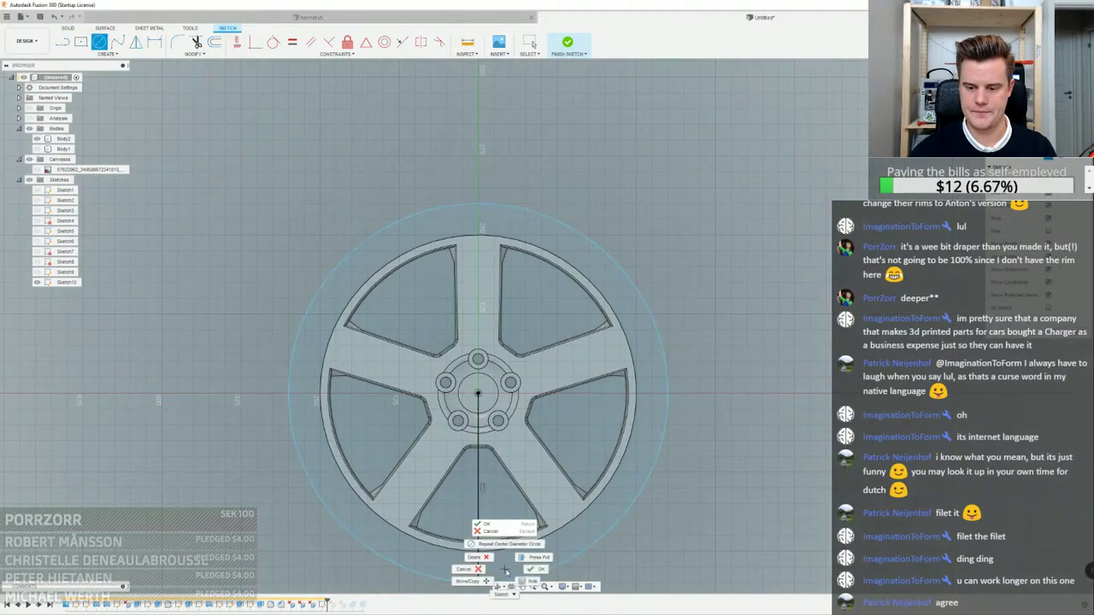
left_click(478, 583)
key("Escape")
Create a circular pattern of the vertical line around the wheel's centre with five instances
left_click(110, 54)
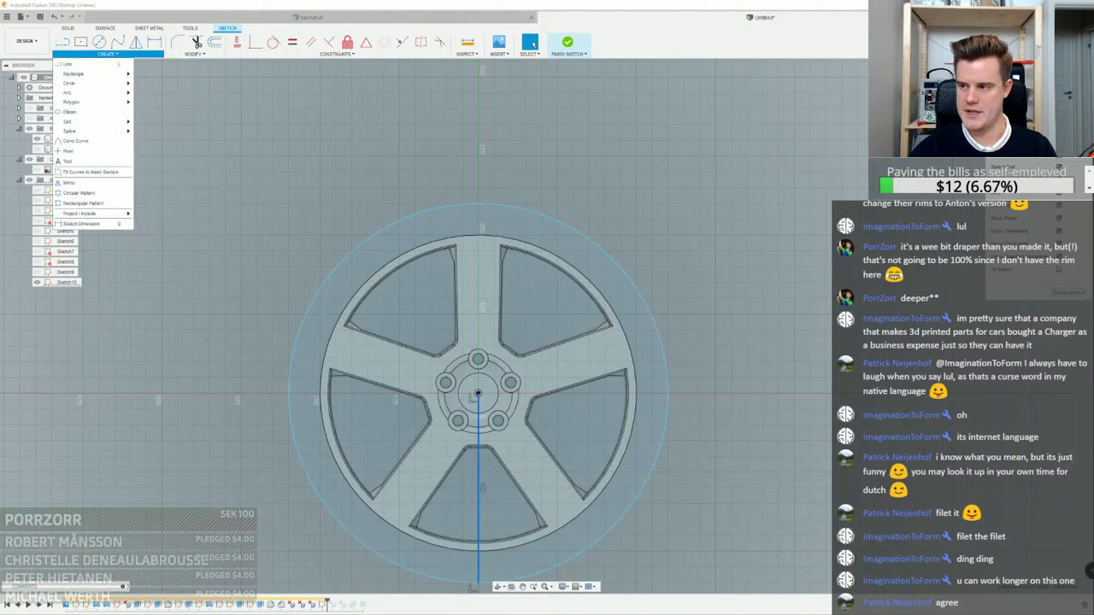
left_click(94, 195)
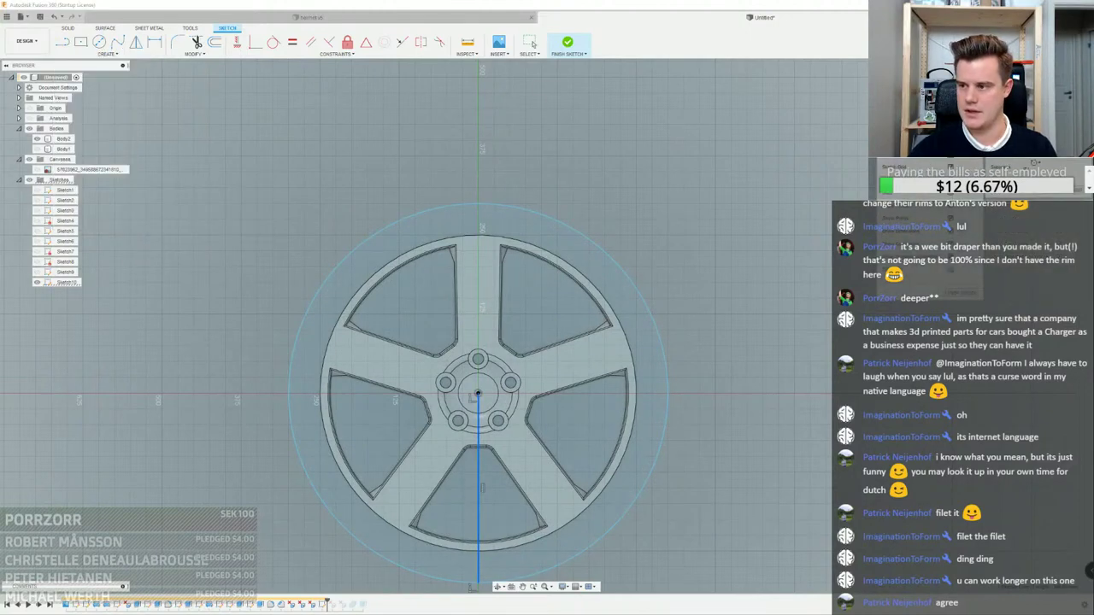
left_click(478, 394)
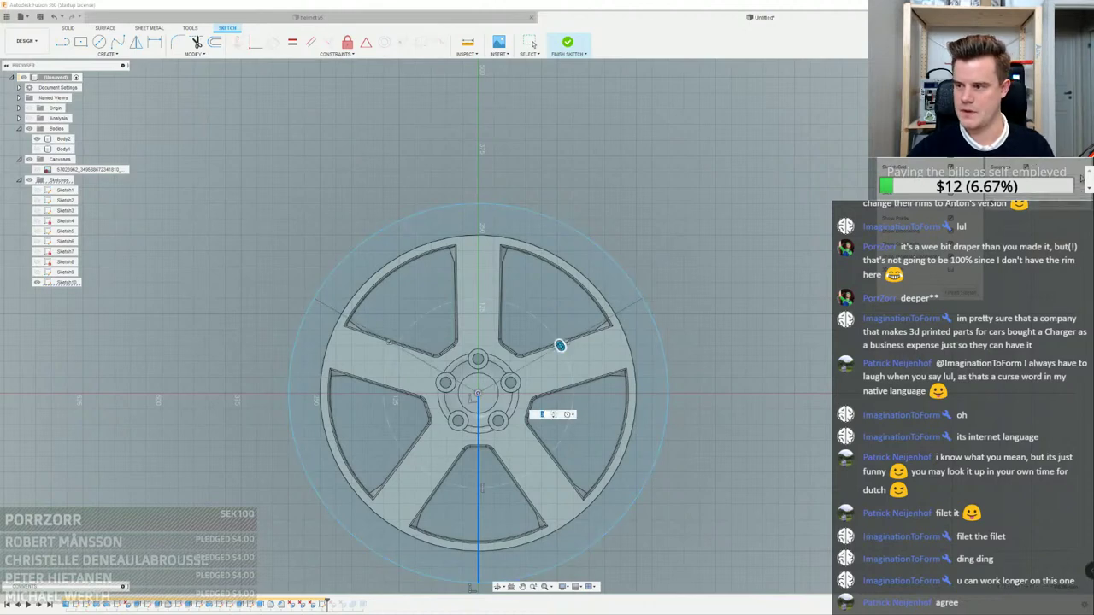
left_click(1081, 178)
left_click(1080, 179)
left_click(1042, 204)
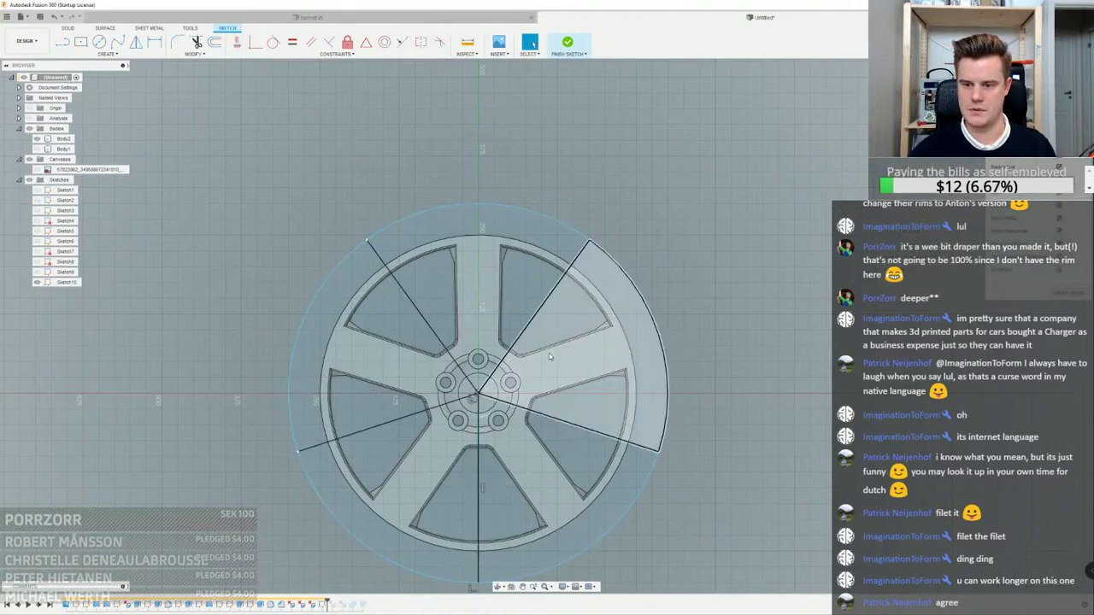
Extrude the sector around the upper spoke about 330 mm down through the rim using the Intersect operation
left_click(503, 290)
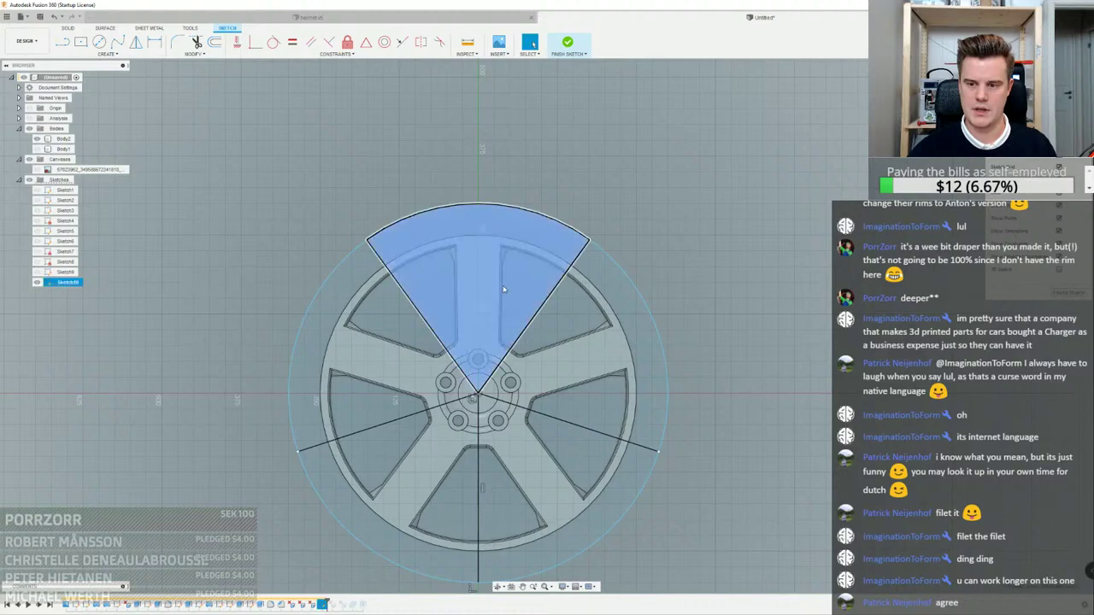
right_click(503, 290)
left_click(503, 325)
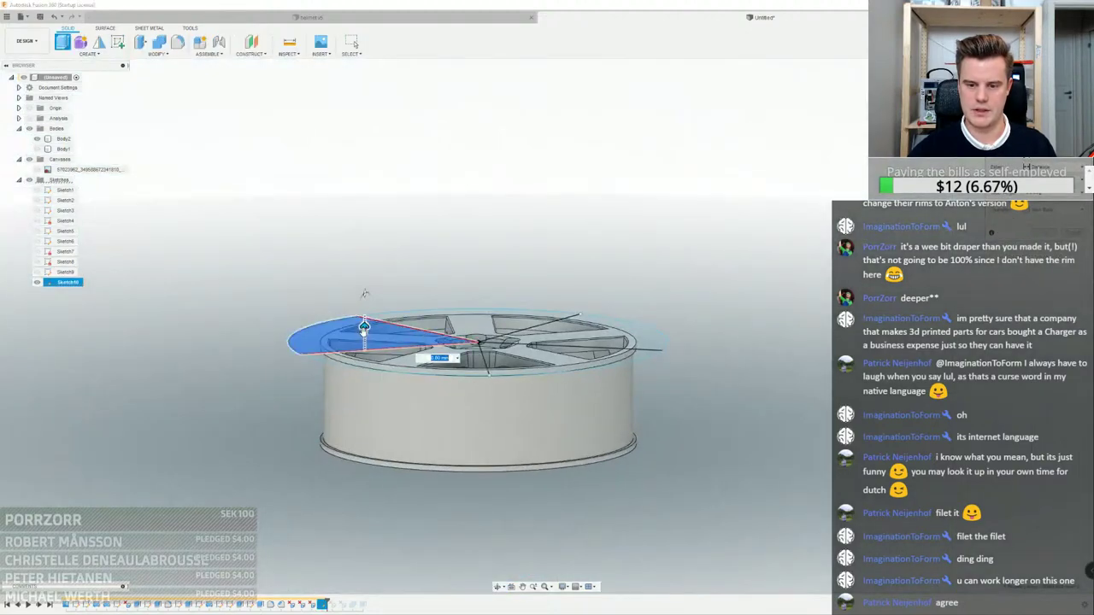
left_click_drag(365, 293, 363, 585)
left_click(1040, 209)
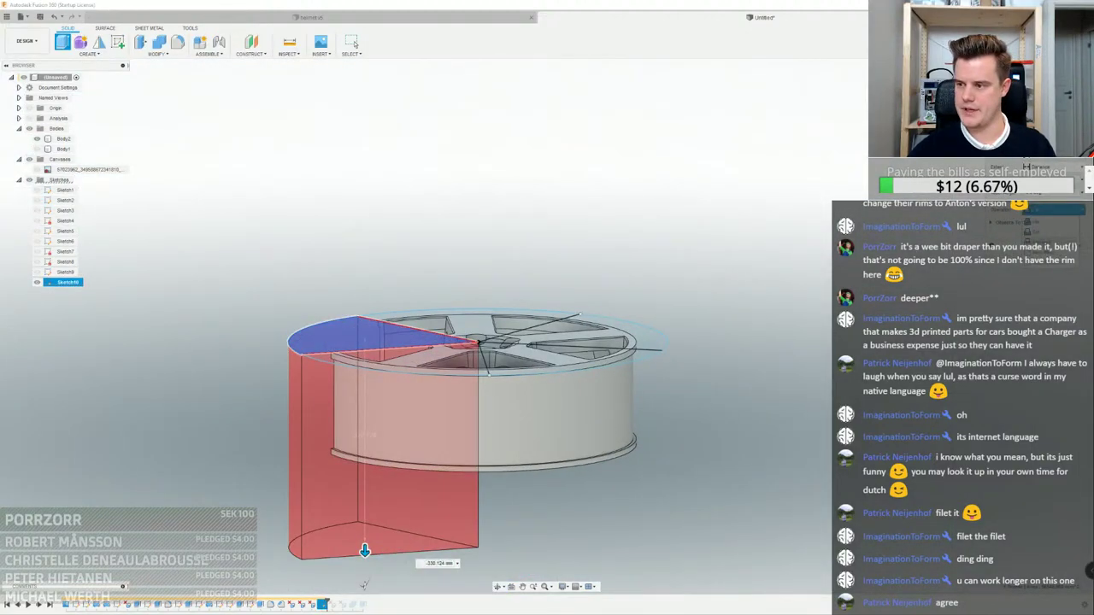
left_click(1041, 244)
left_click(1055, 247)
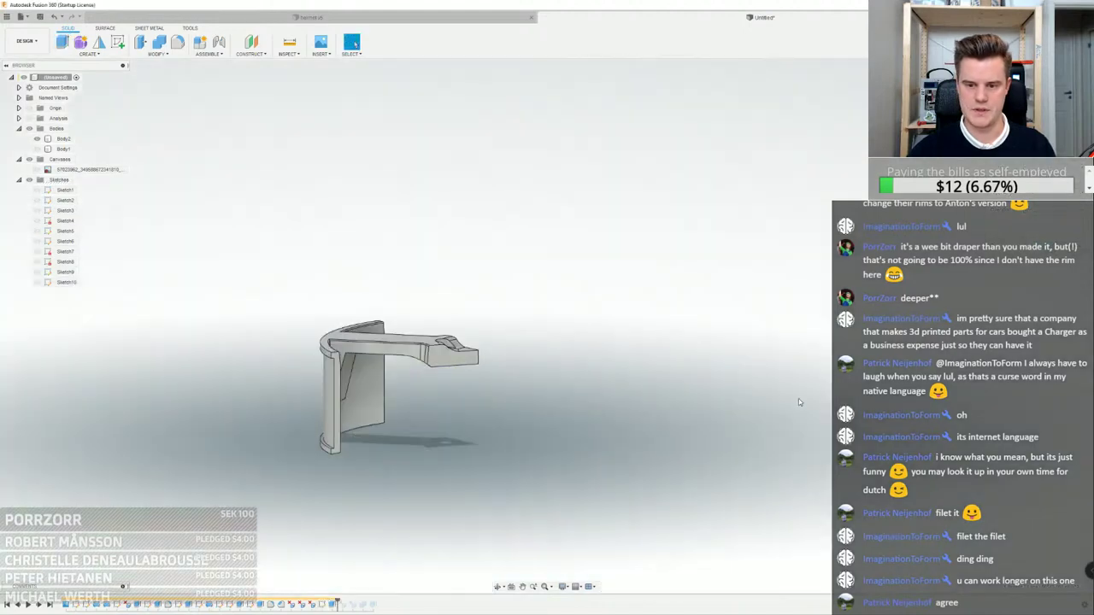
Offset the ring-shaped seat face inside the lug hole to -30 mm with Press Pull
scroll(337, 376, "up", 5)
middle_click_drag(512, 285, 428, 267, "shift")
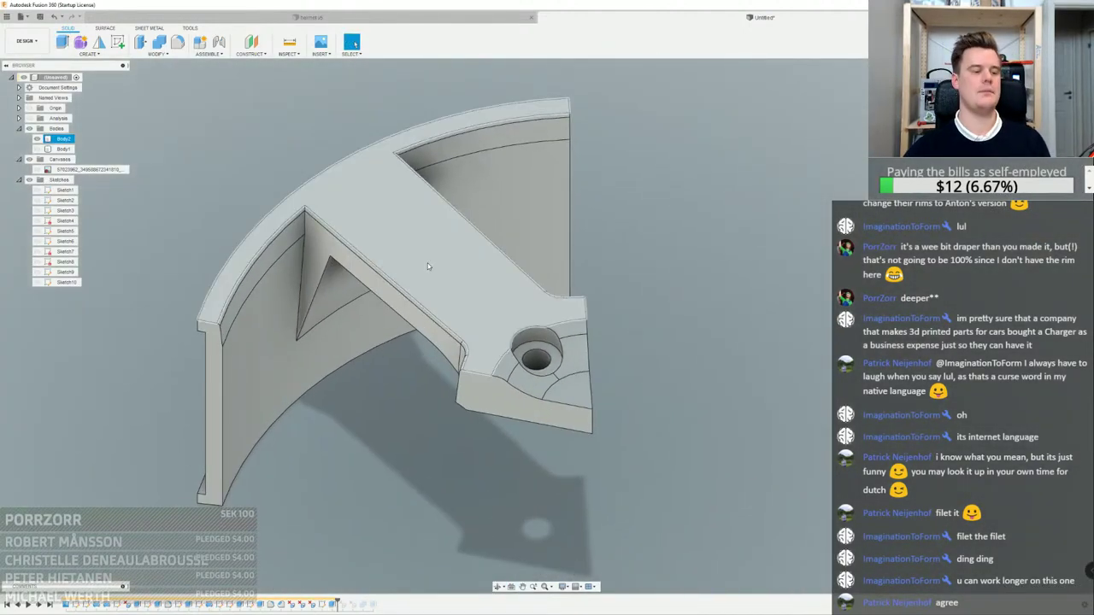
key("Escape")
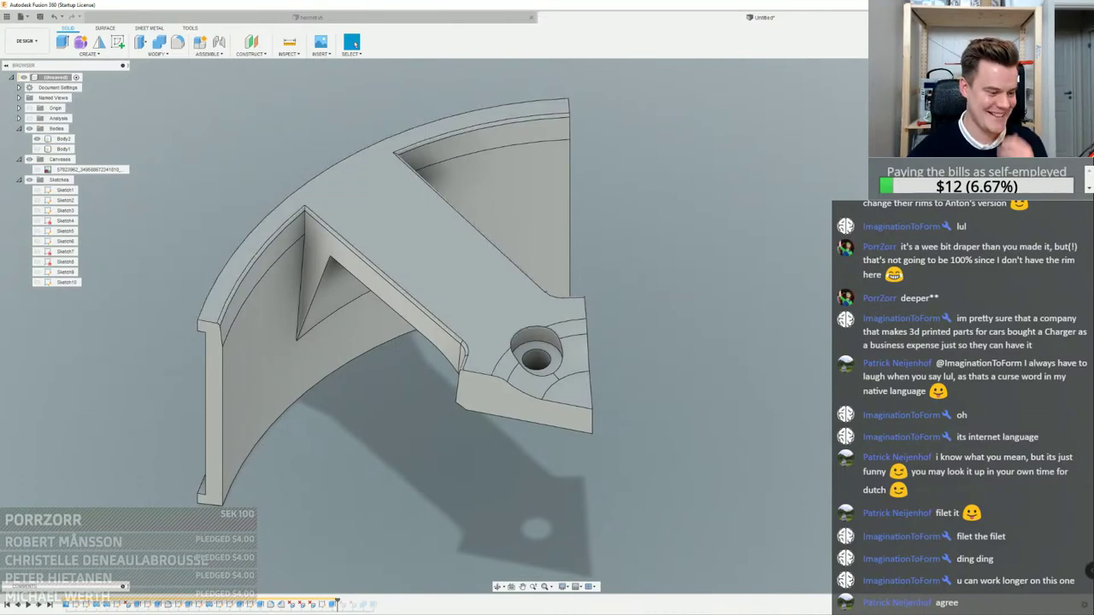
scroll(557, 361, "up", 5)
left_click(543, 336)
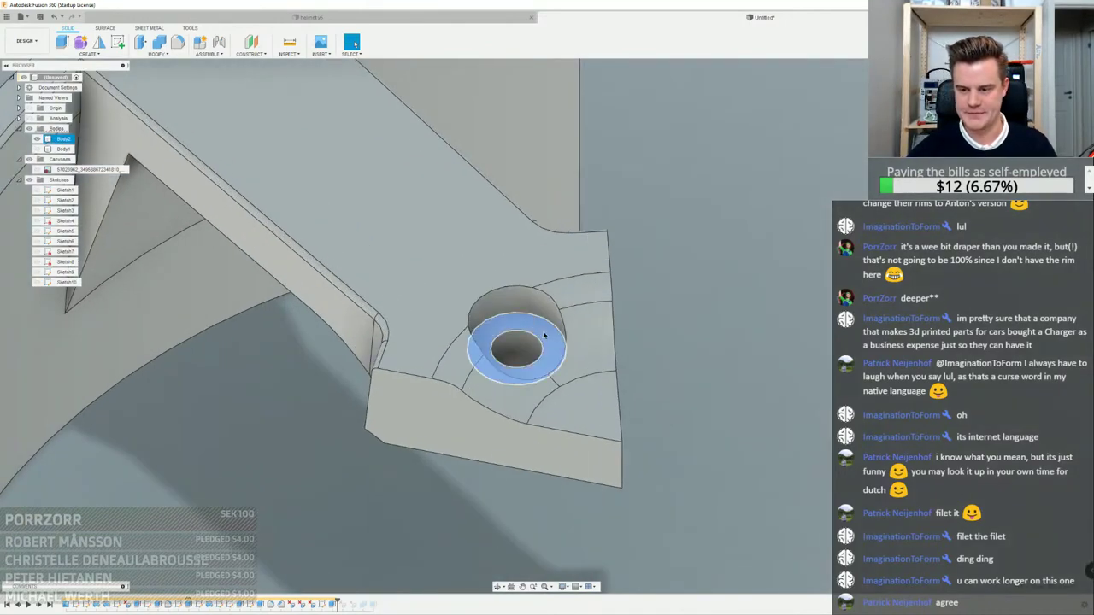
right_click(544, 336)
left_click(566, 319)
left_click_drag(542, 340, 543, 365)
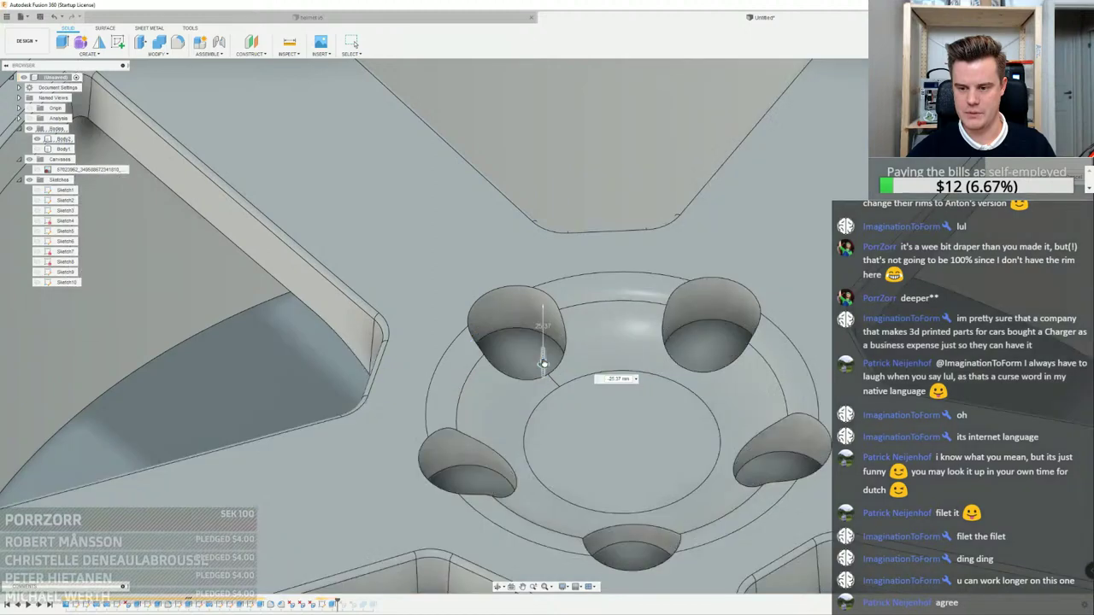
middle_click_drag(552, 331, 577, 219, "shift")
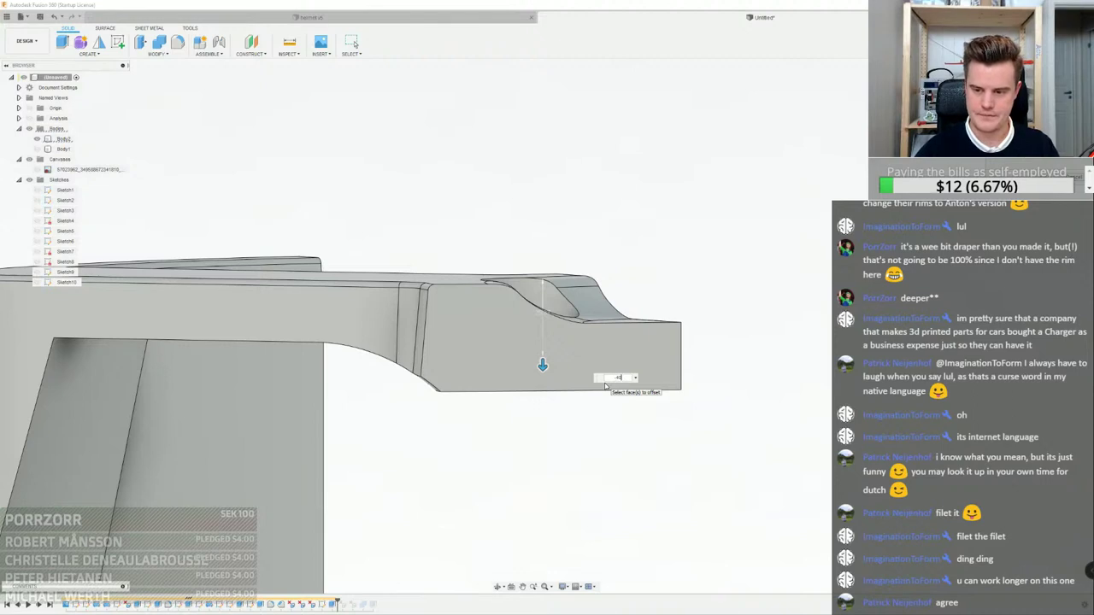
middle_click_drag(605, 386, 623, 410, "shift")
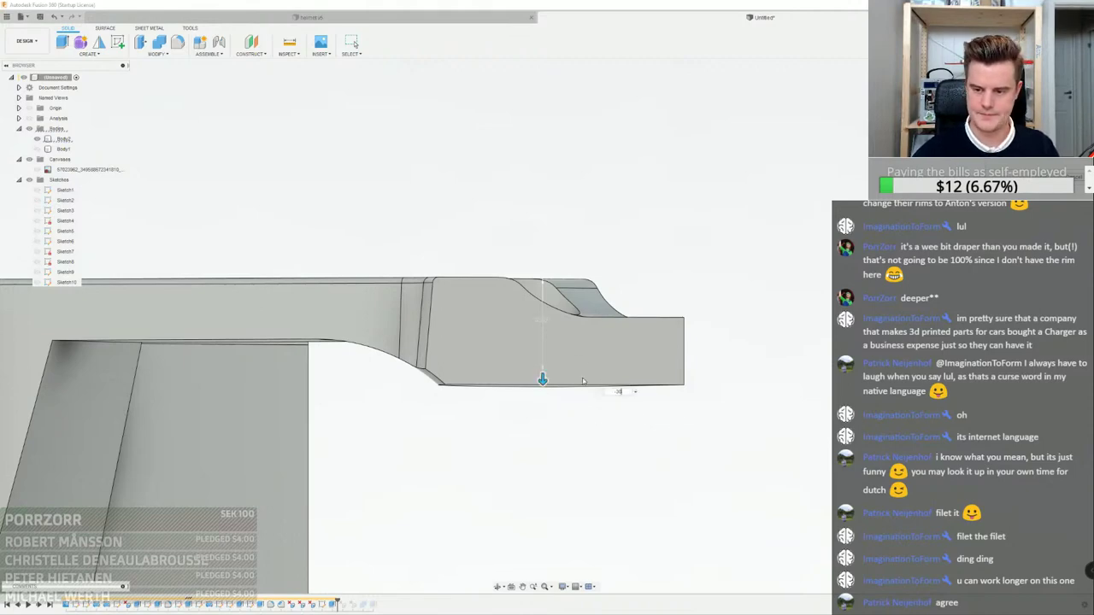
middle_click_drag(611, 405, 562, 394, "shift")
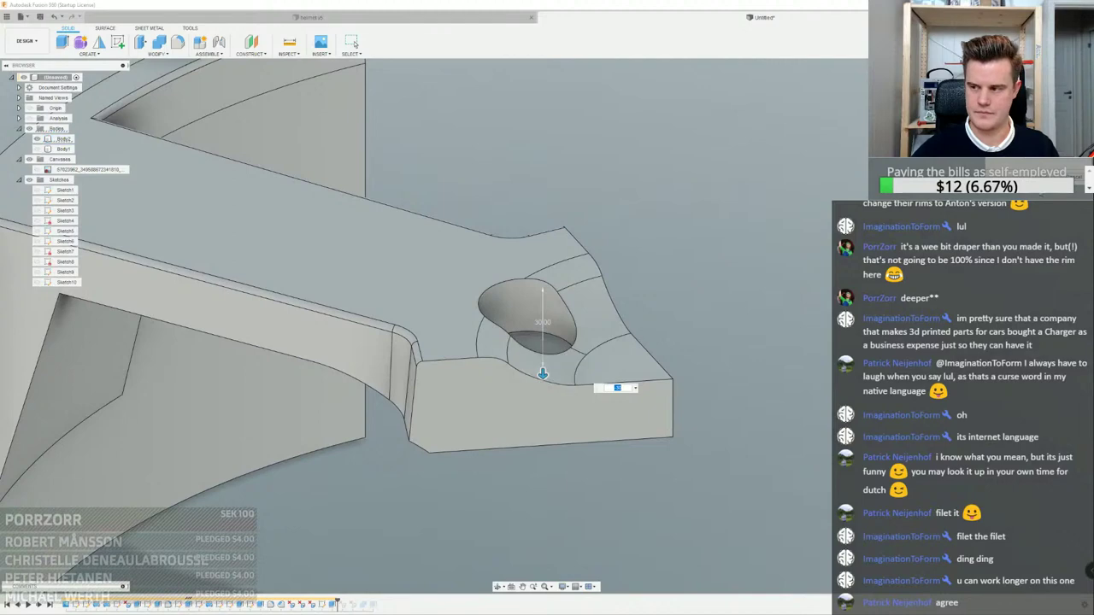
key("Return")
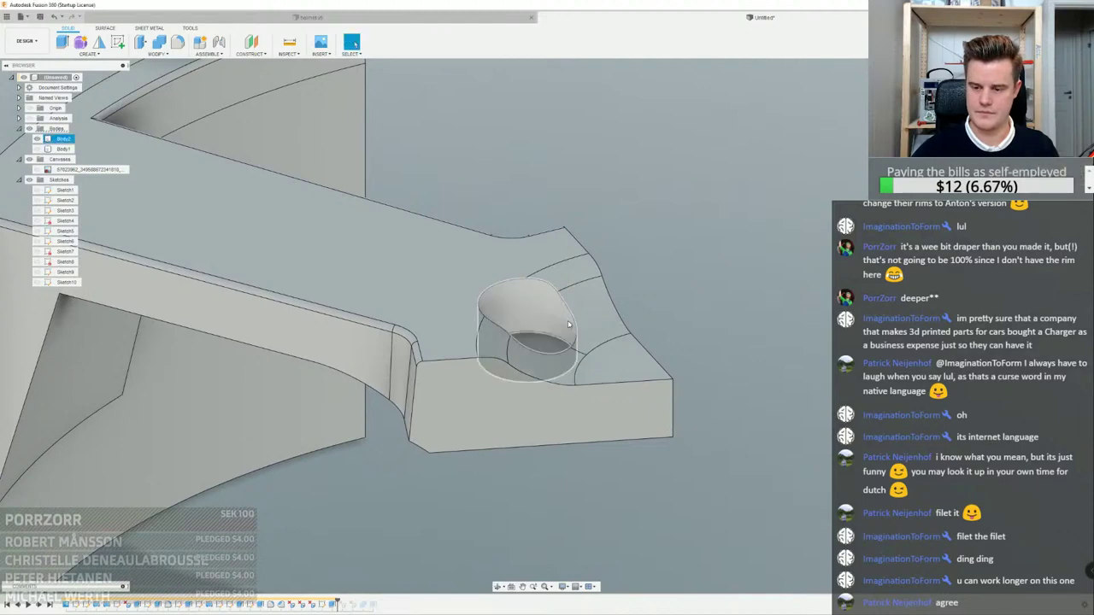
scroll(568, 323, "down", 4)
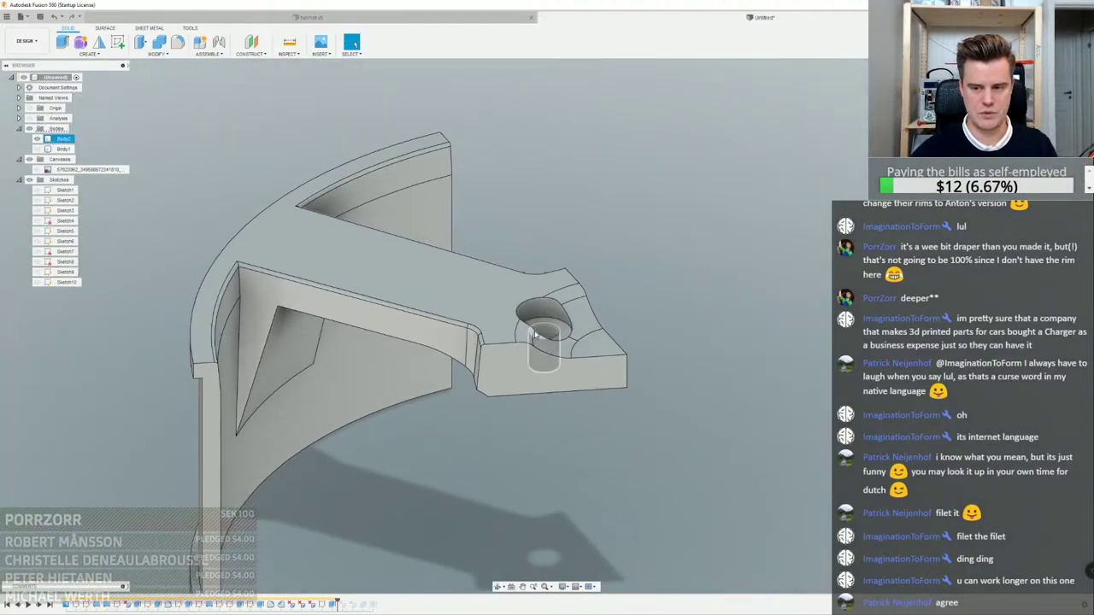
scroll(538, 334, "up", 5)
right_click(598, 334)
left_click(632, 322)
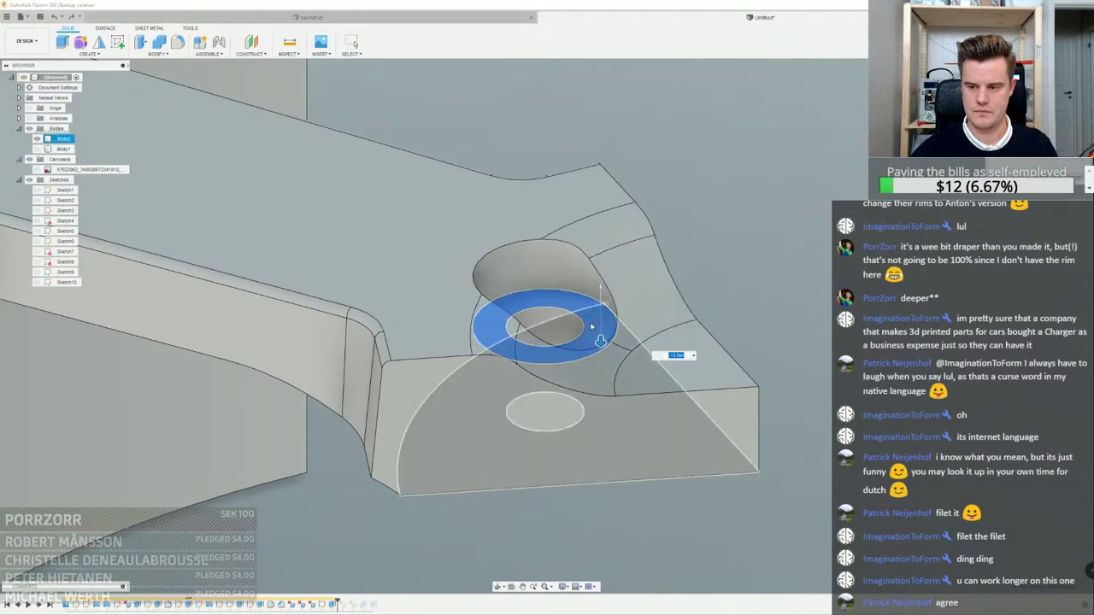
key("Escape")
Extrude the ring-shaped seat face of the lug hole 12 mm downward as a cut
right_click(589, 316)
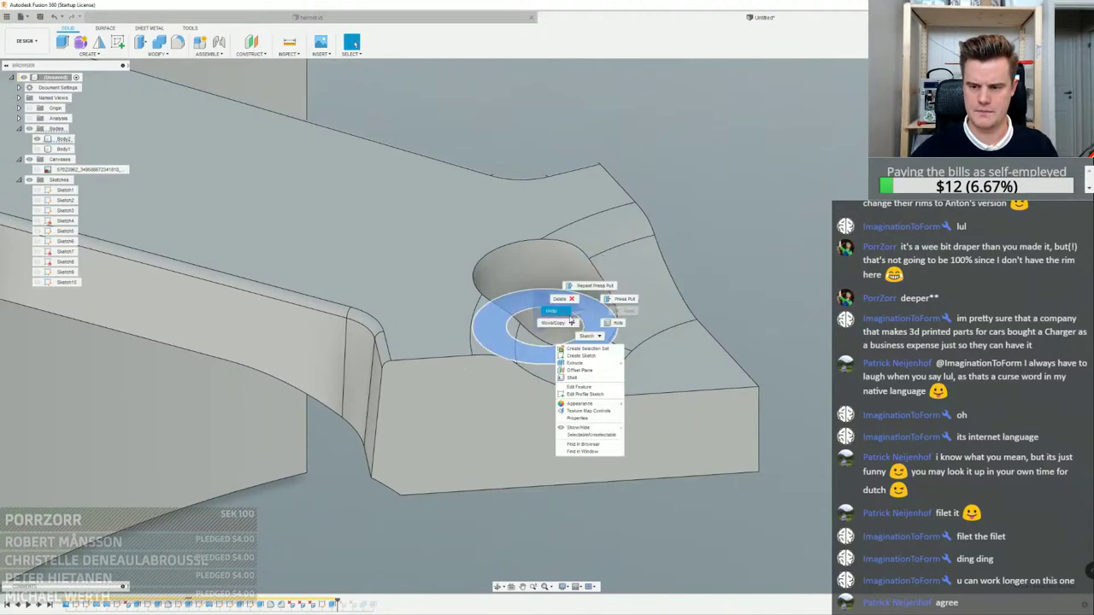
left_click(584, 366)
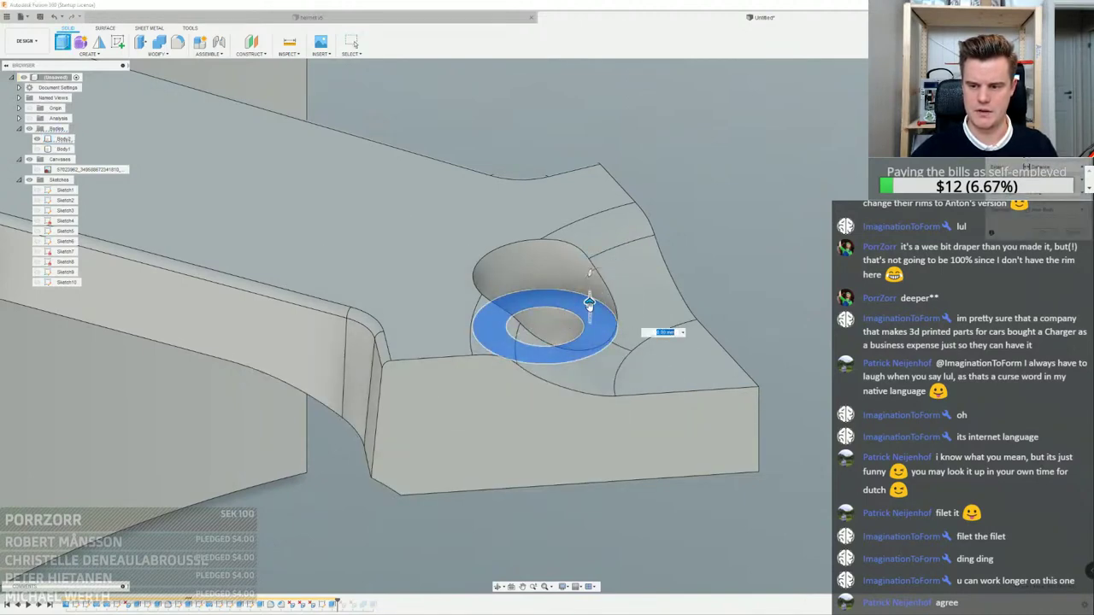
left_click_drag(590, 303, 590, 367)
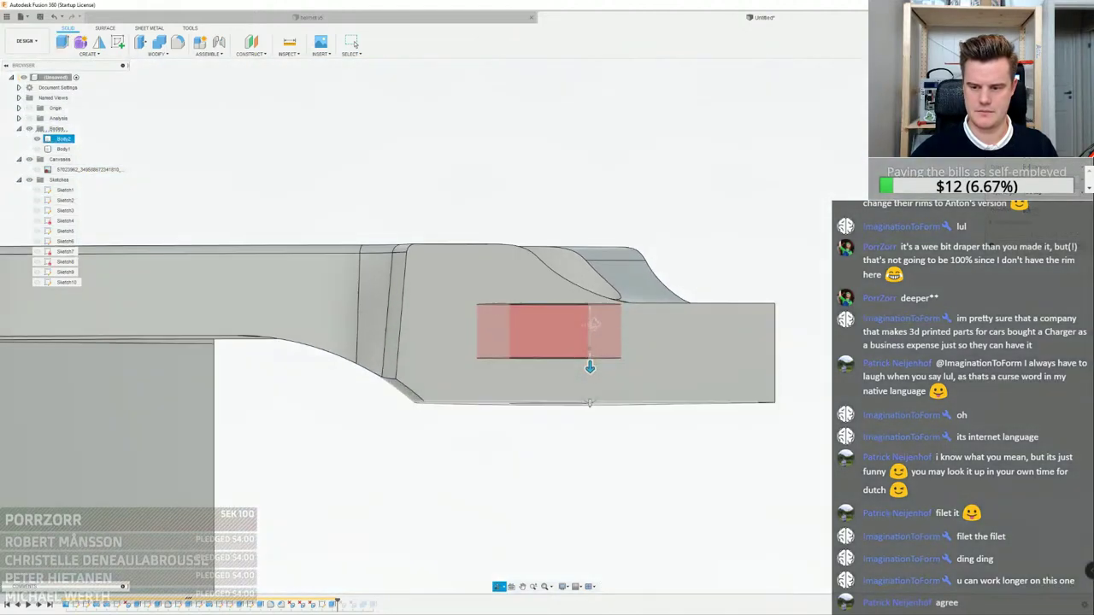
middle_click_drag(594, 323, 593, 327, "shift")
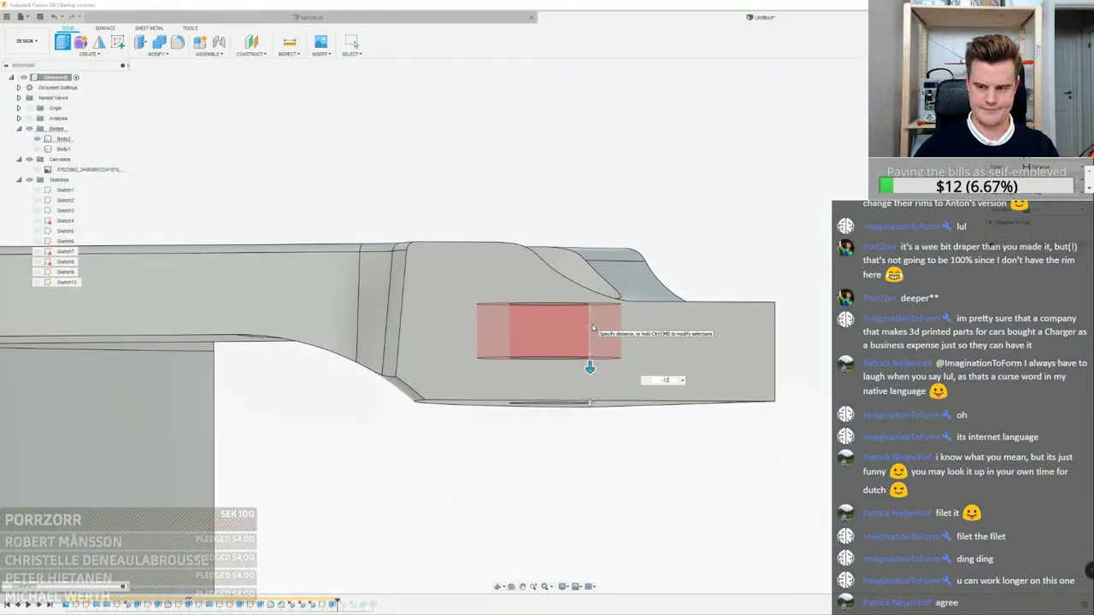
key("Return")
Try to fillet the upper and lower edges of the sloping face beneath the spoke with a shared radius of about 29 mm
scroll(593, 326, "down", 2)
middle_click_drag(593, 326, 798, 254, "shift")
scroll(680, 263, "down", 4)
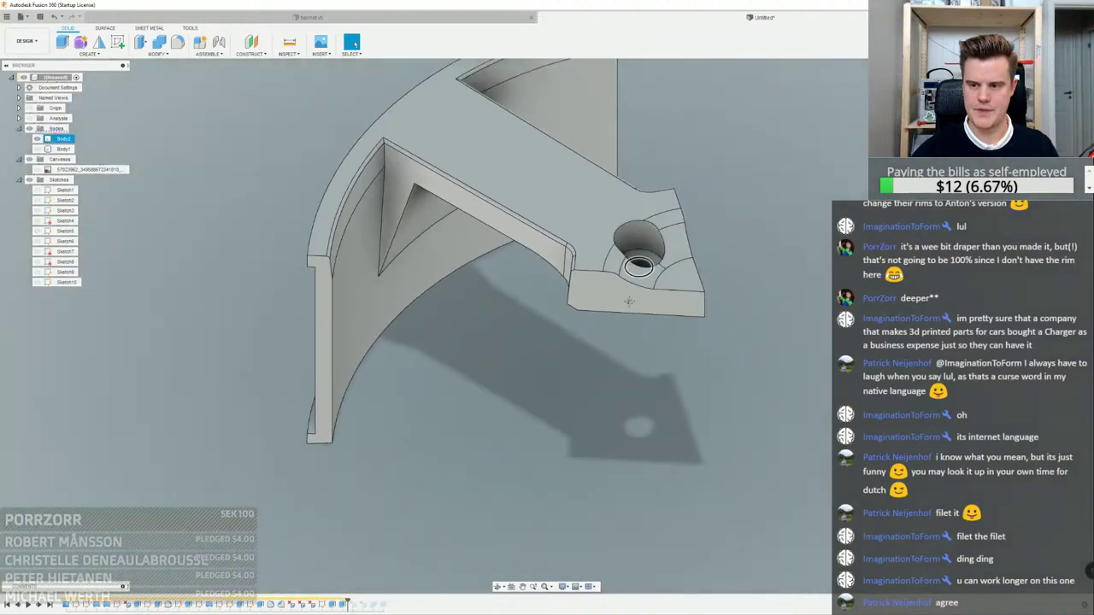
scroll(456, 162, "up", 2)
scroll(340, 222, "up", 3)
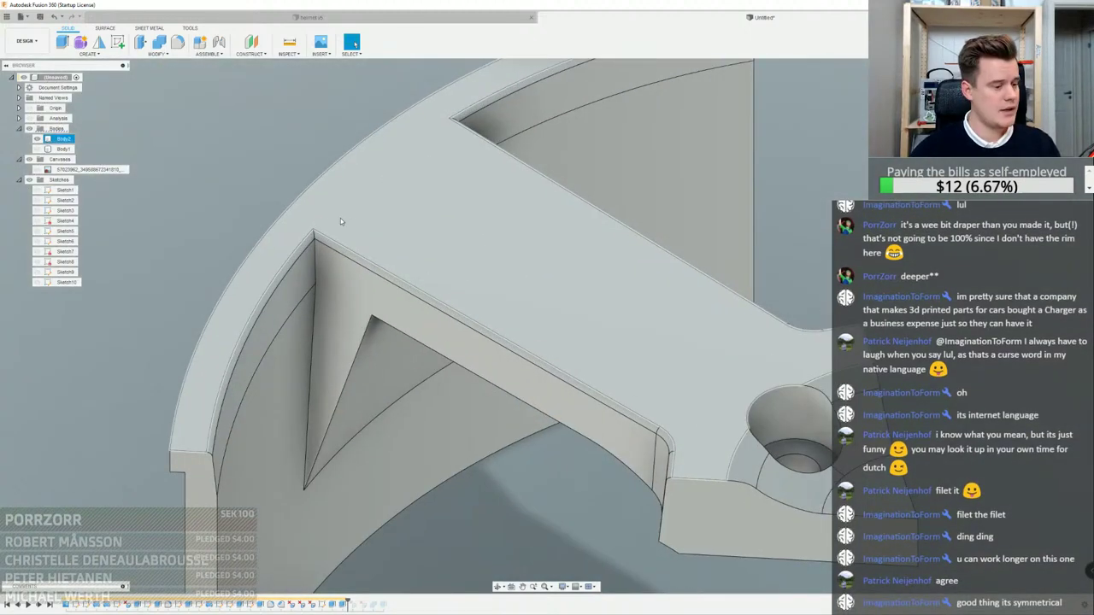
middle_click_drag(340, 220, 396, 460, "shift")
left_click(389, 338)
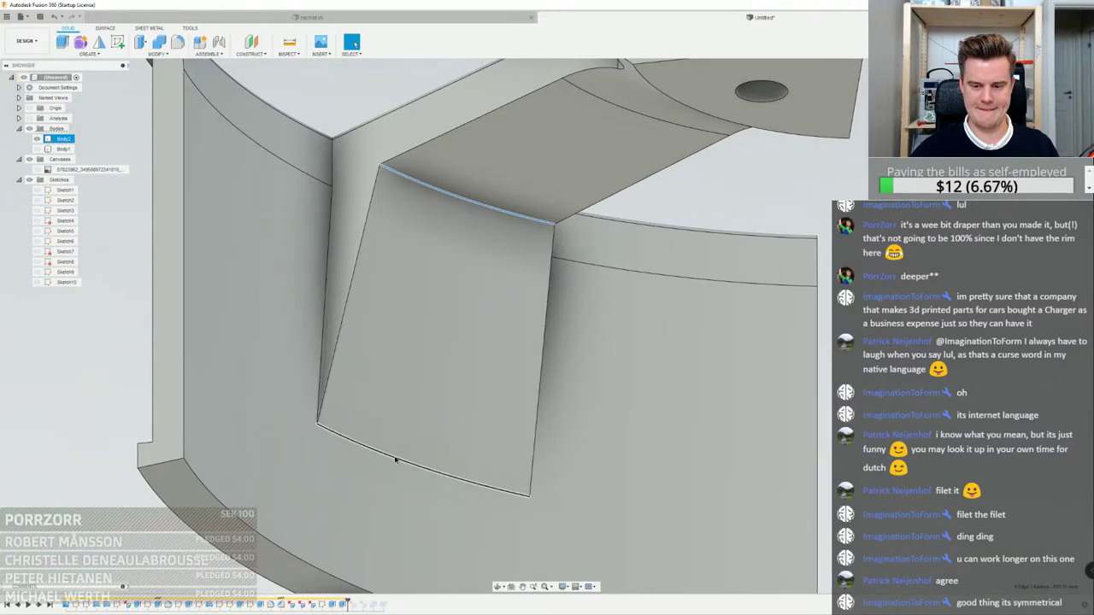
right_click(396, 460)
left_click(396, 505)
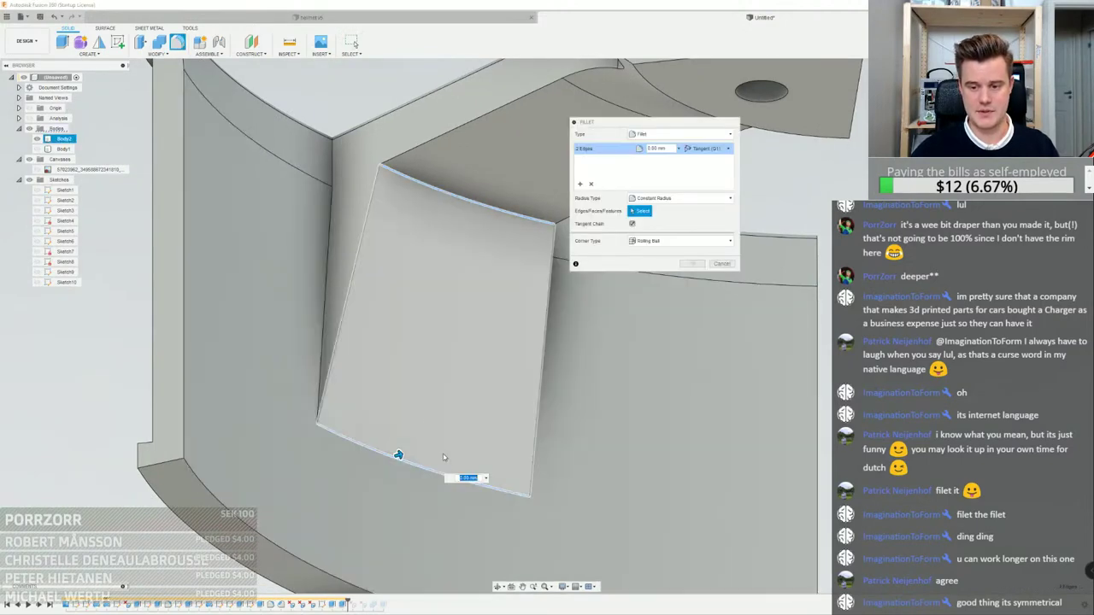
left_click_drag(399, 455, 399, 455)
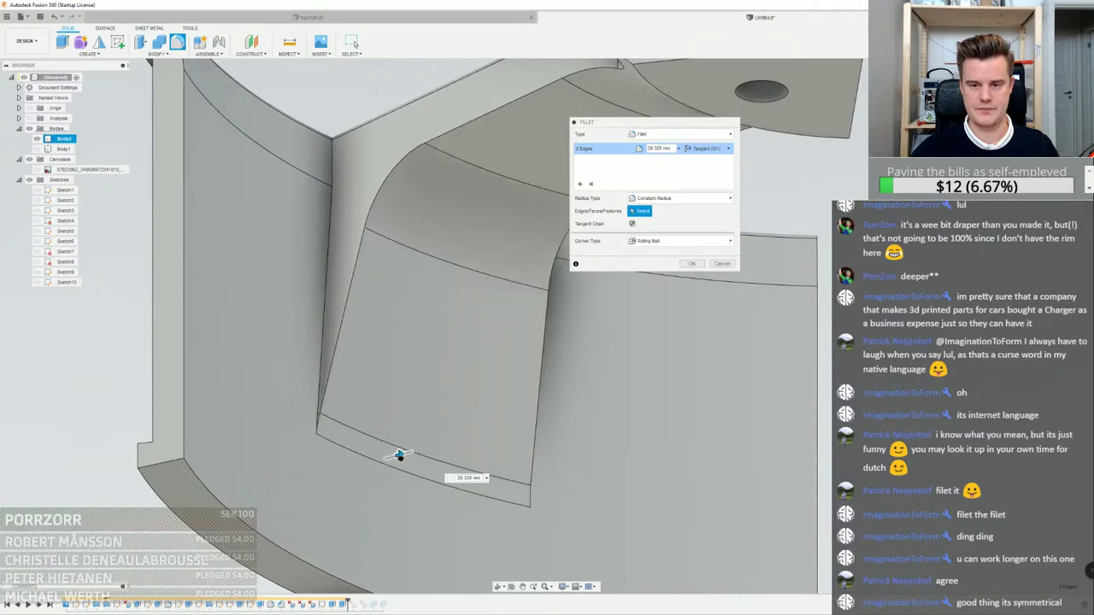
scroll(402, 330, "down", 4)
middle_click_drag(402, 330, 442, 244, "shift")
scroll(443, 239, "up", 3)
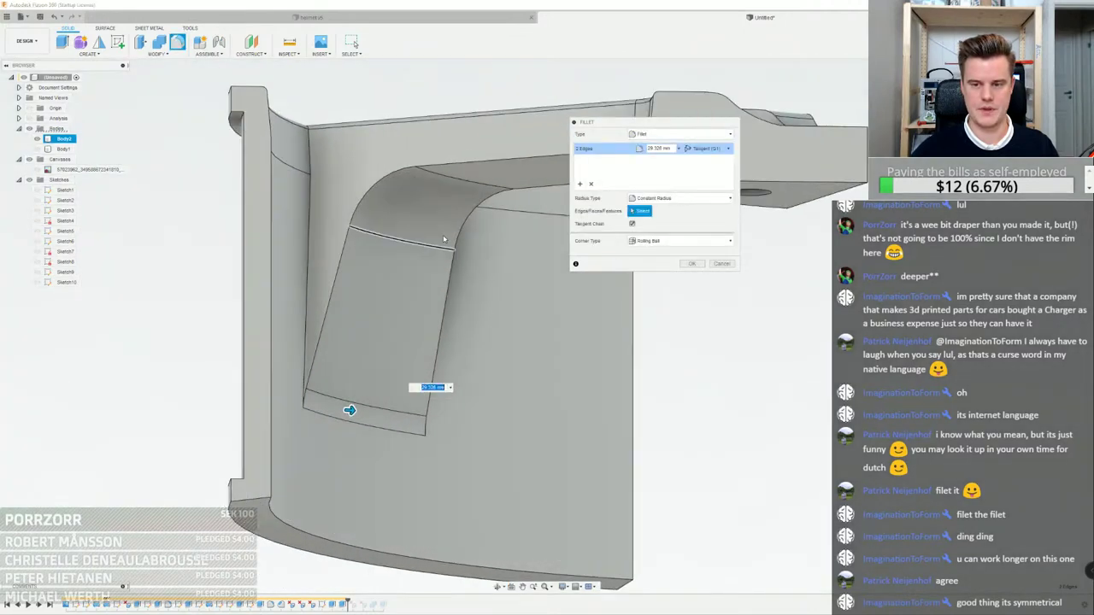
left_click(590, 184)
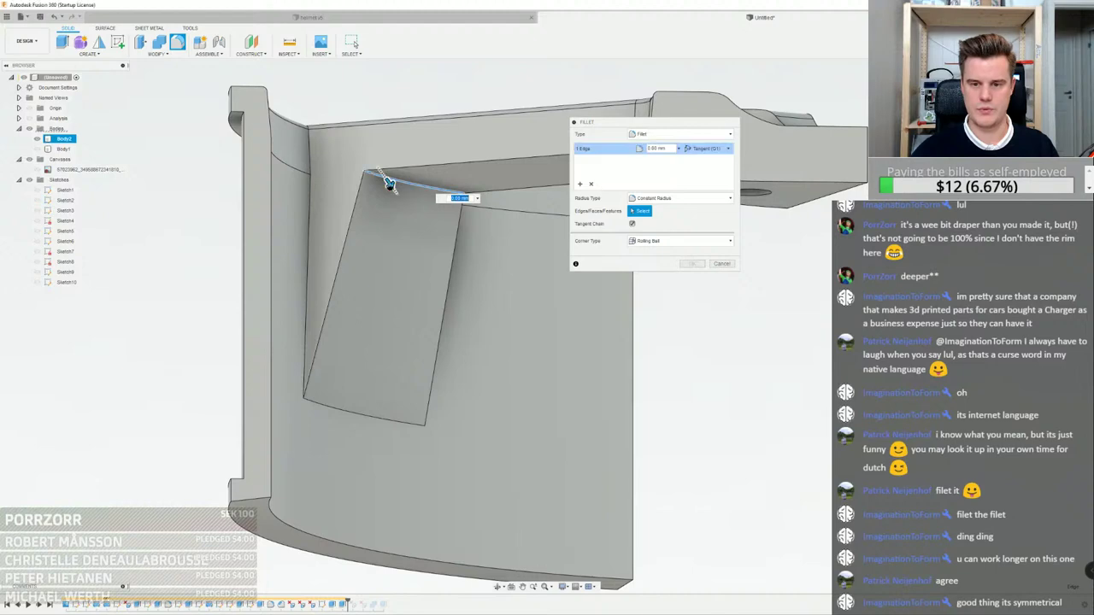
Fillet the sloping face's upper edge with a radius of about 35 mm and its lower edge with about 265 mm
left_click_drag(389, 183, 401, 202)
left_click(581, 185)
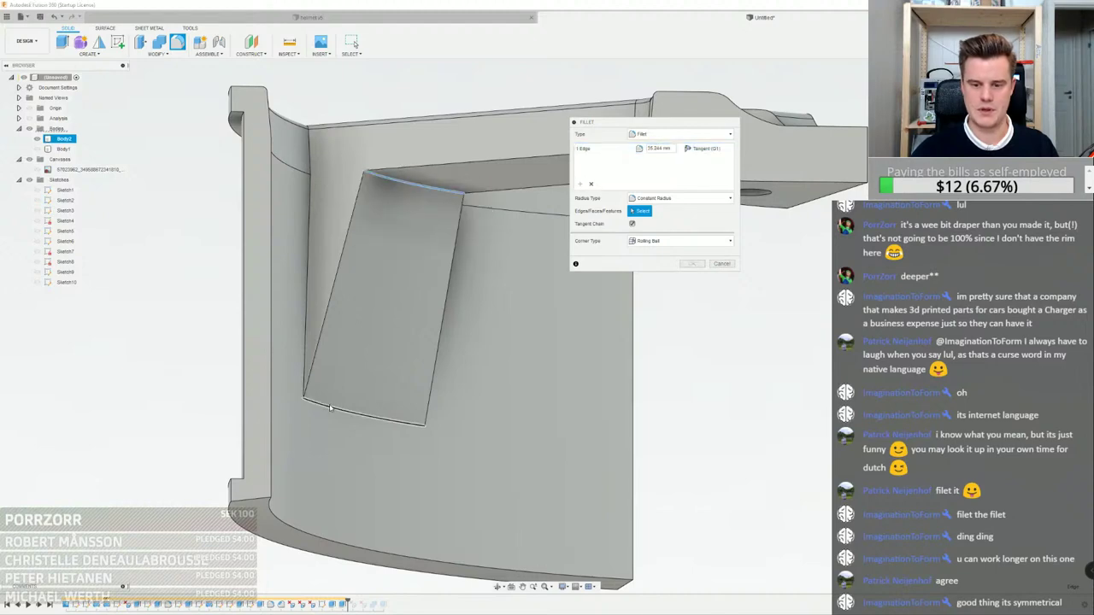
left_click_drag(334, 405, 337, 407)
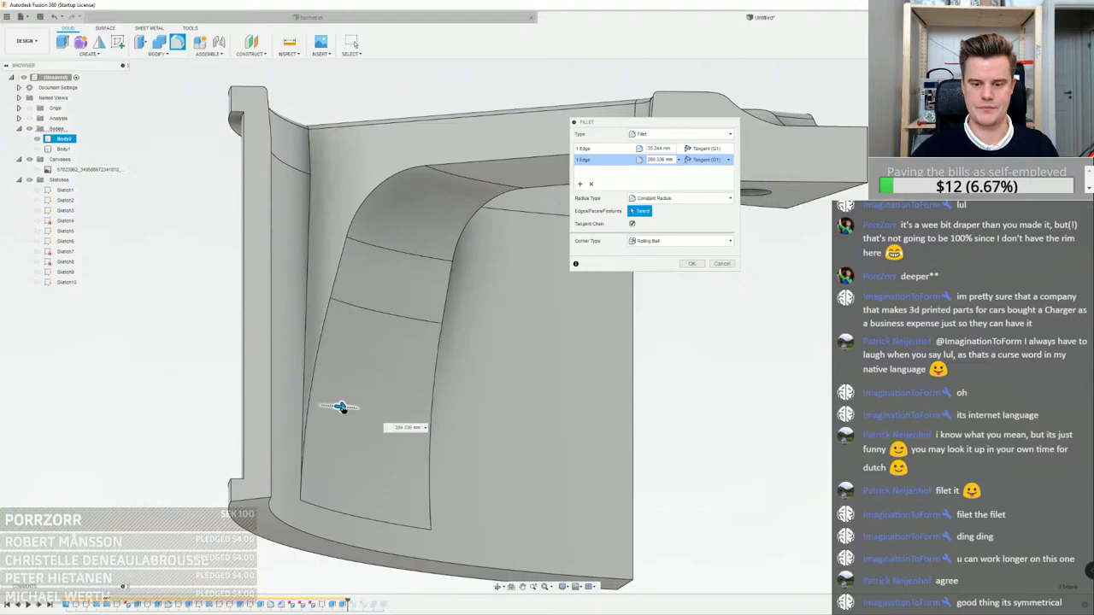
left_click_drag(340, 407, 342, 402)
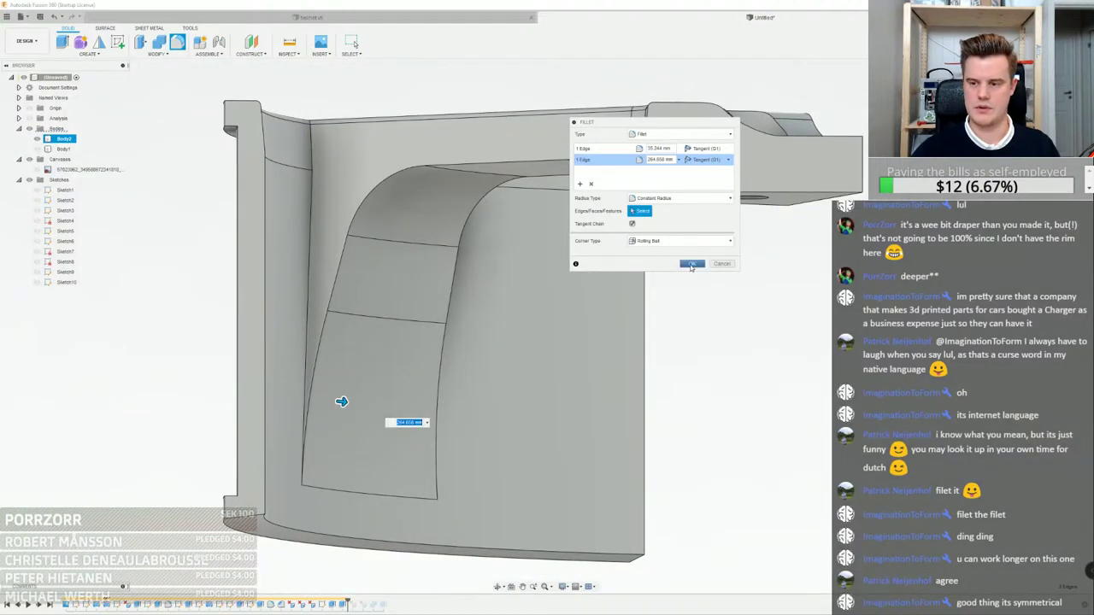
left_click(691, 264)
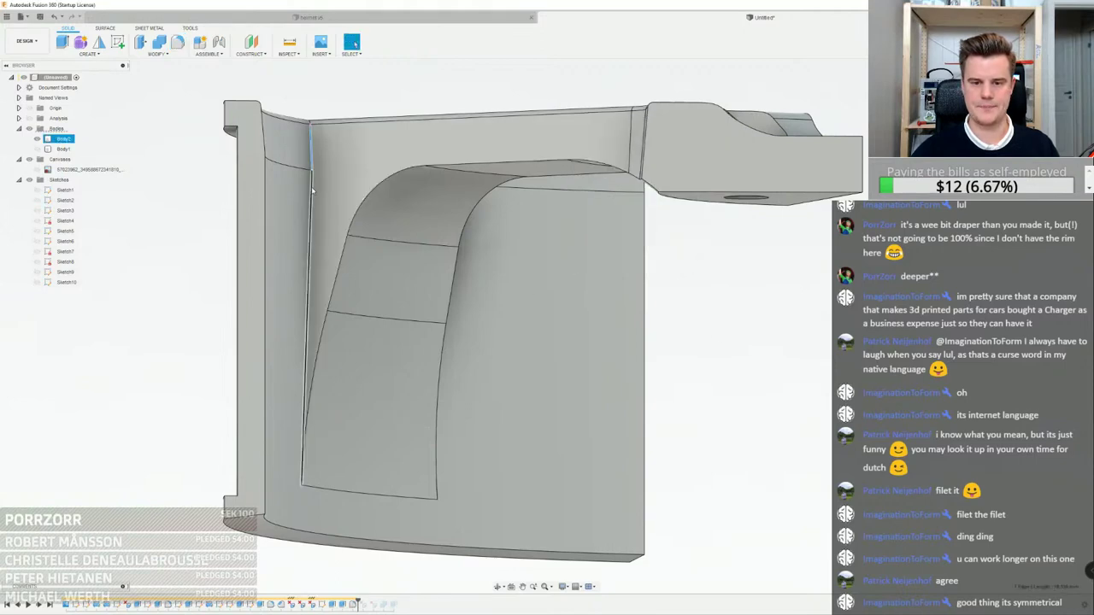
Edit the sloping face's fillet, increasing the lower edge's radius to about 333.5 mm
scroll(311, 187, "up", 5)
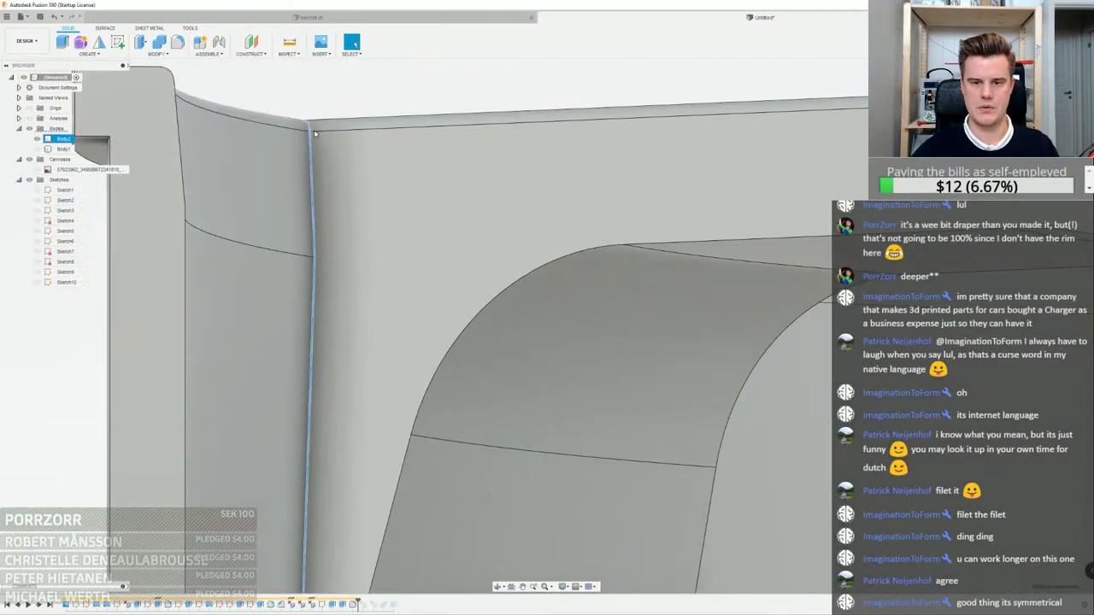
scroll(314, 132, "down", 5)
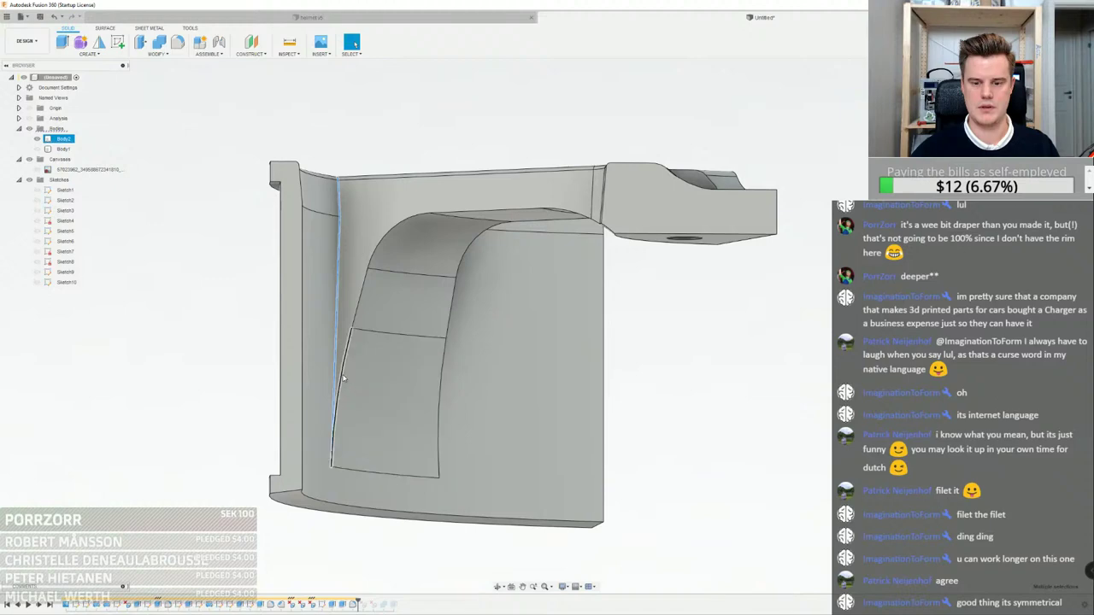
double_click(355, 605)
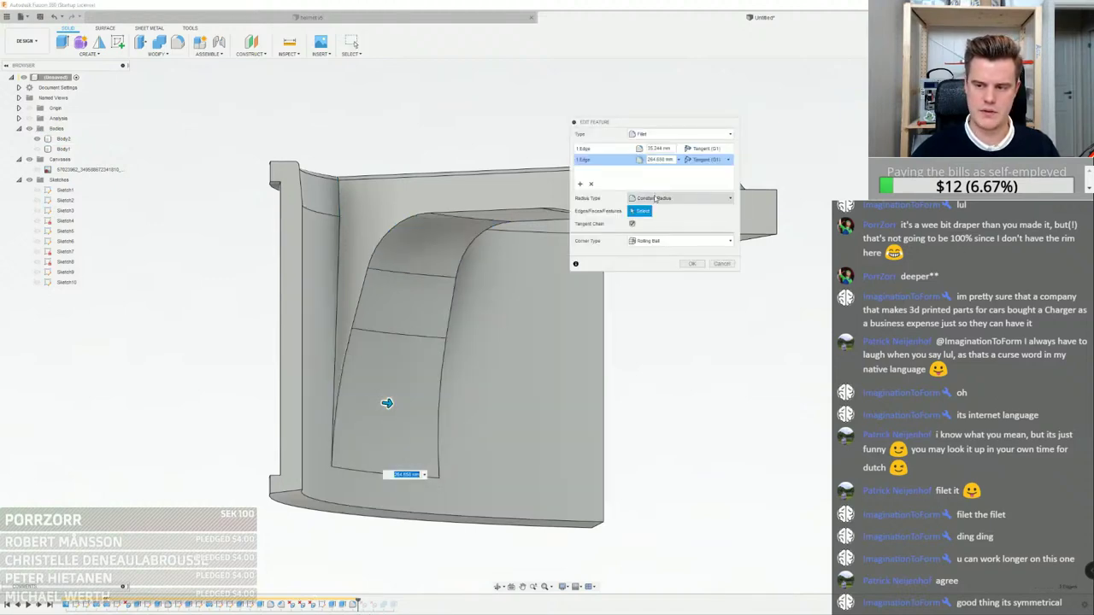
left_click_drag(386, 403, 391, 404)
middle_click_drag(383, 390, 258, 372, "shift")
middle_click_drag(689, 393, 403, 366, "shift")
left_click_drag(403, 366, 398, 366)
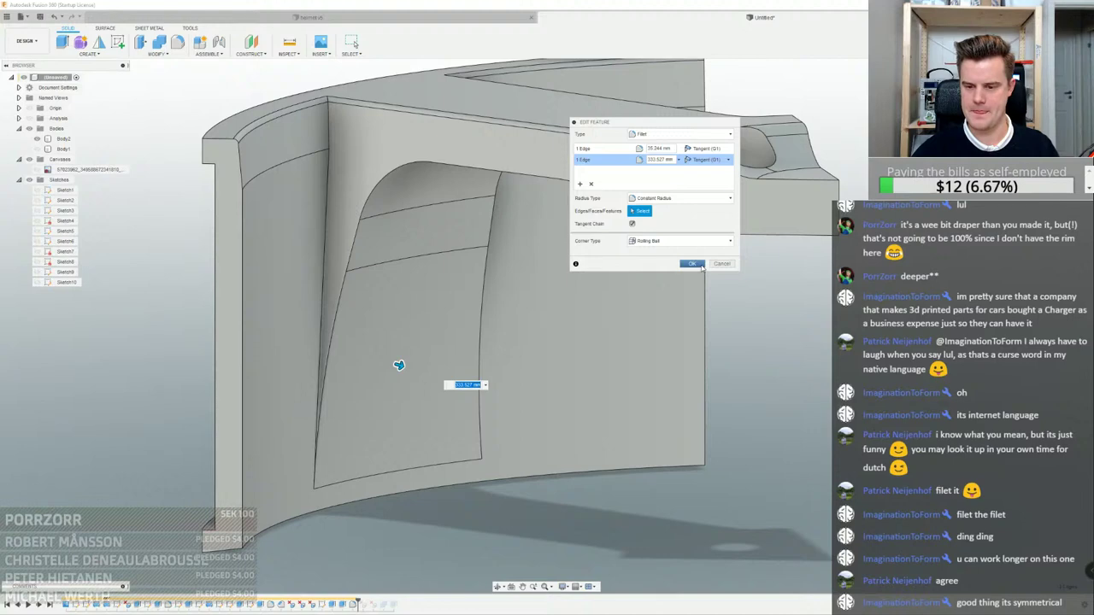
left_click(692, 264)
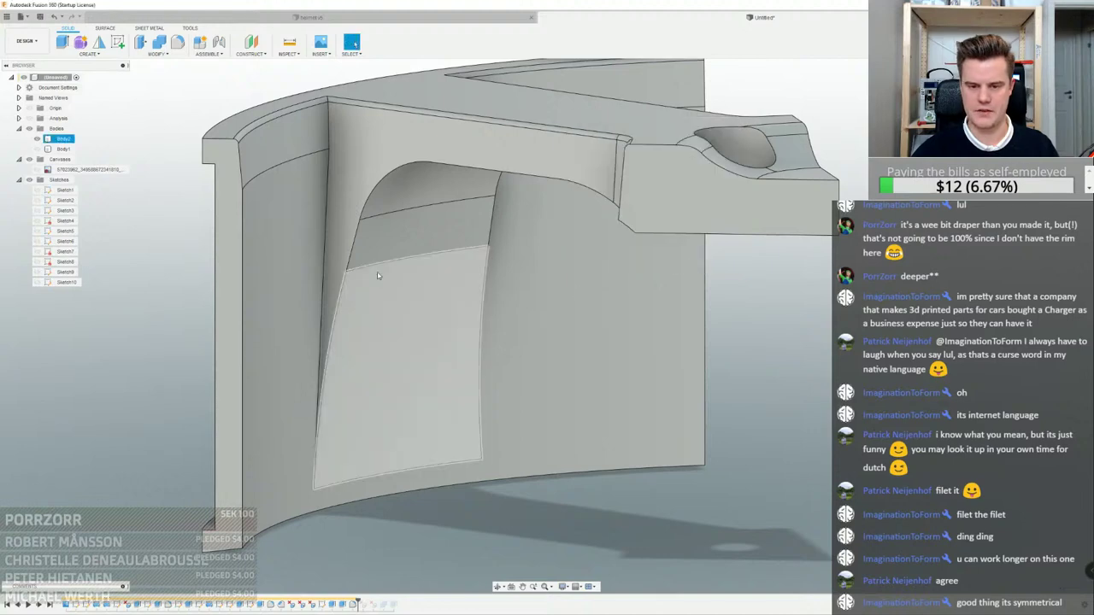
Try to fillet the vertical corner edges where both sides of the spoke join the rim with a 5 mm radius
scroll(329, 103, "up", 5)
right_click(328, 114)
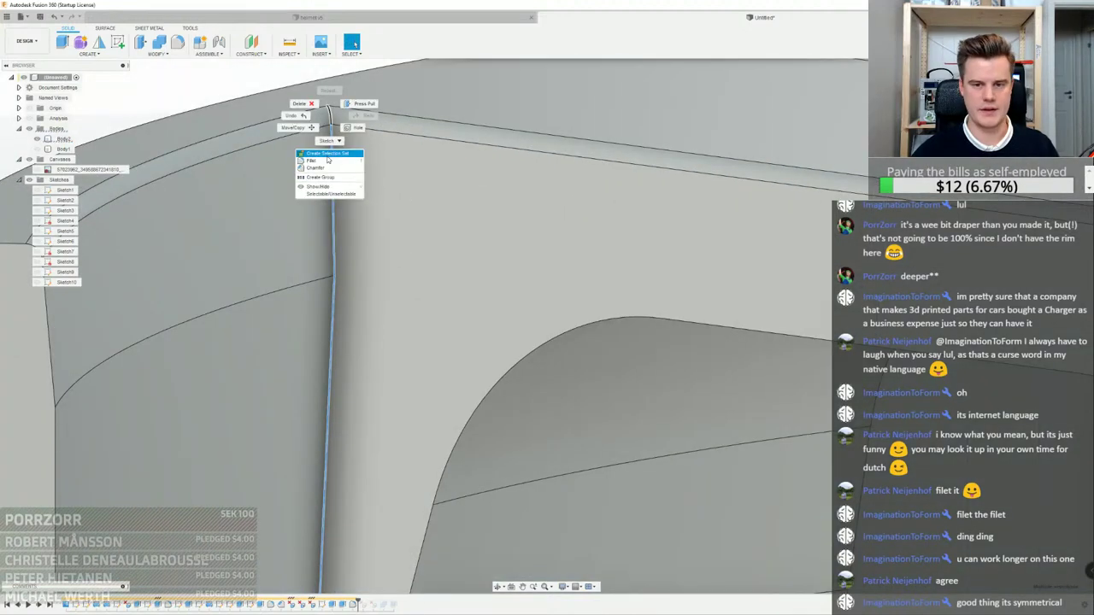
left_click(324, 161)
scroll(341, 166, "down", 6)
middle_click_drag(387, 202, 302, 215, "shift")
scroll(484, 147, "up", 5)
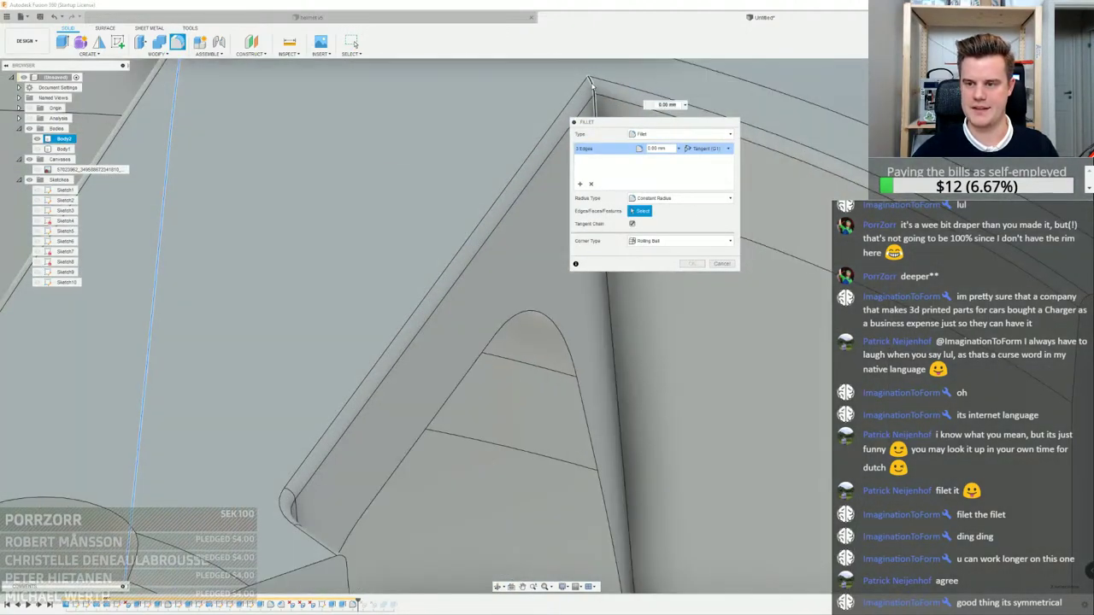
left_click(592, 85)
scroll(462, 149, "down", 5)
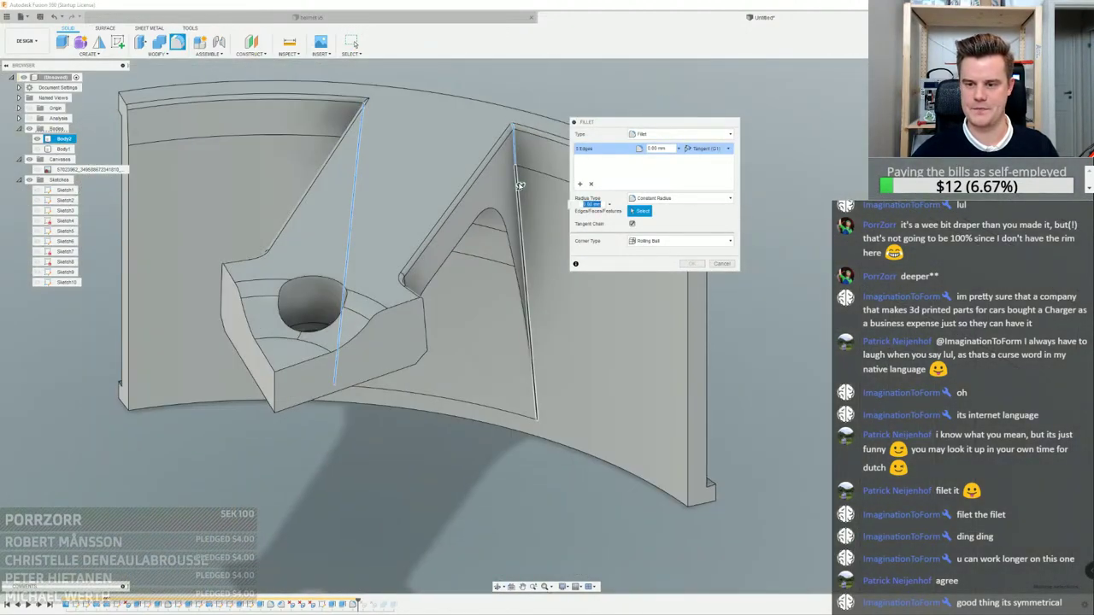
type("5")
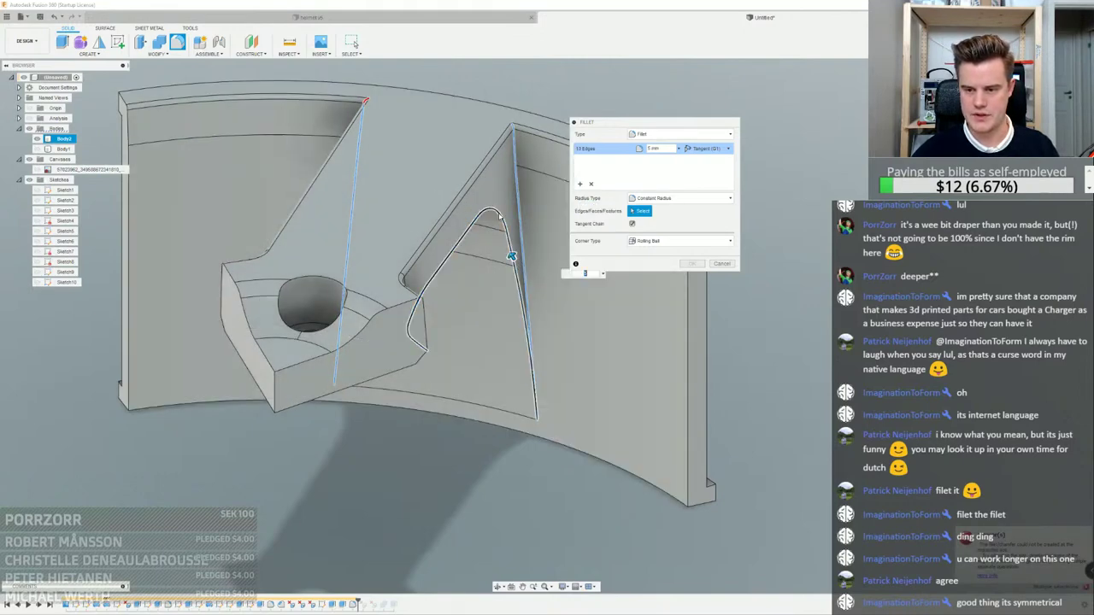
Try to add the arched edges beneath the spoke on both sides to the 5 mm fillet
middle_click_drag(500, 217, 244, 225, "shift")
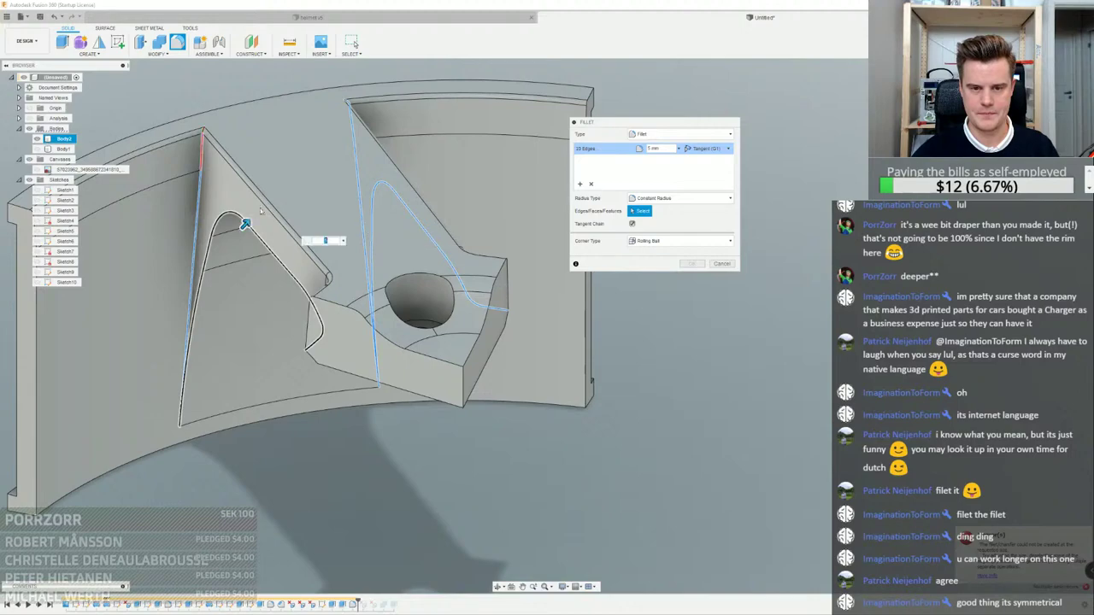
scroll(214, 140, "up", 6)
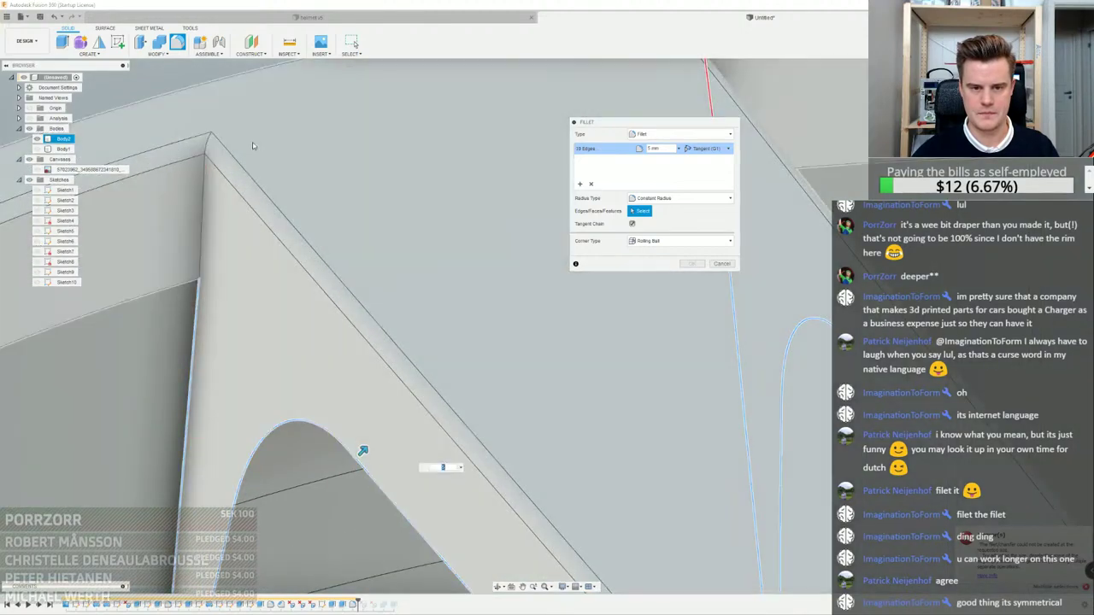
scroll(252, 158, "down", 3)
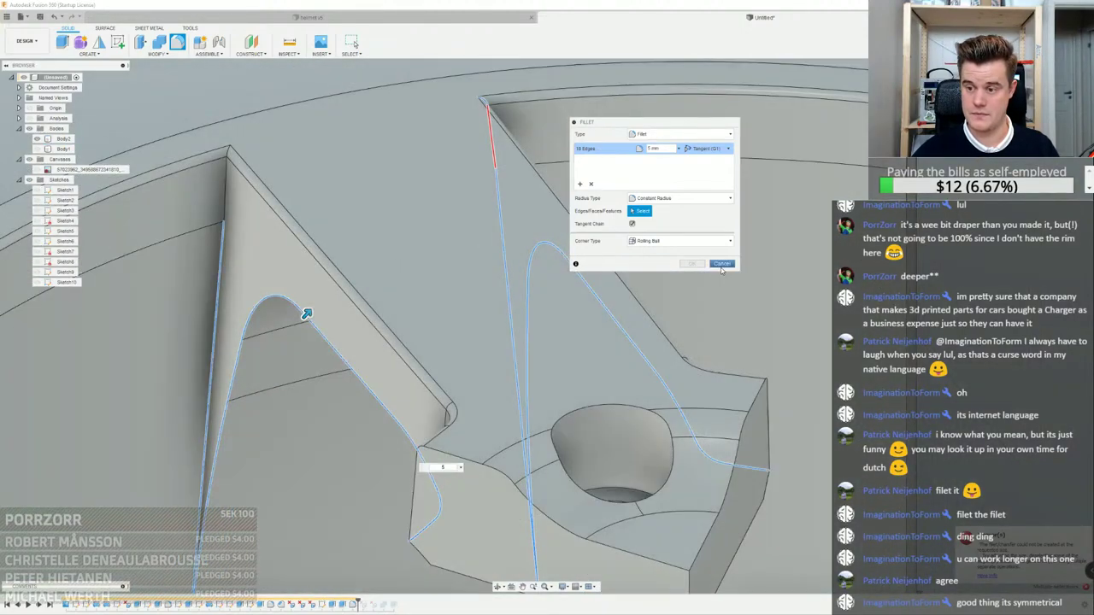
left_click(721, 263)
Roll the timeline back before the sloping-face fillet and try a 5 mm fillet on the corner edges between spoke and rim
scroll(386, 146, "down", 5)
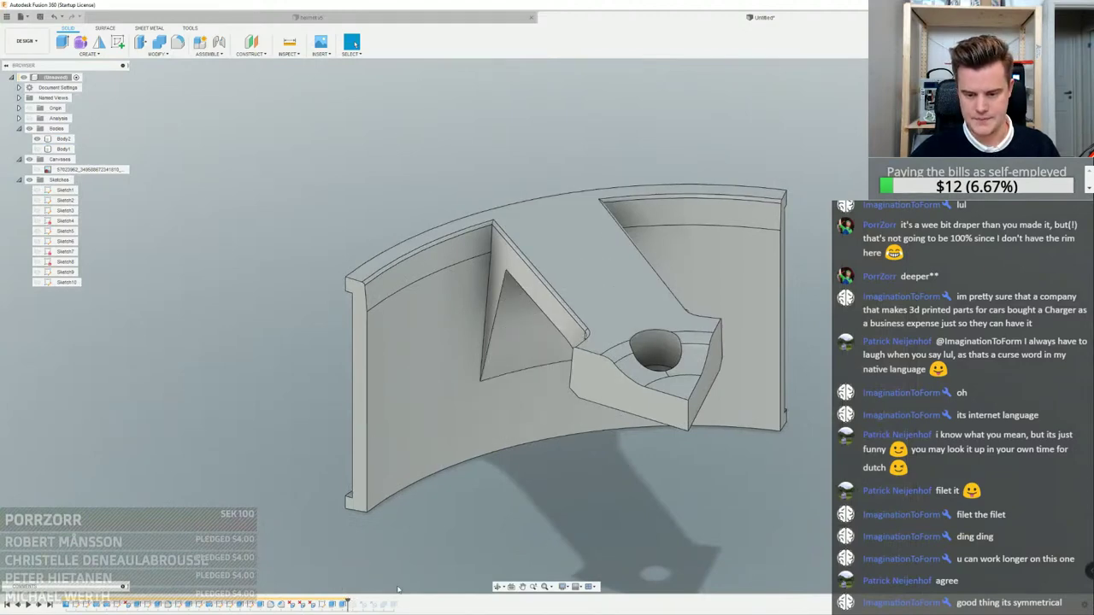
scroll(482, 213, "up", 5)
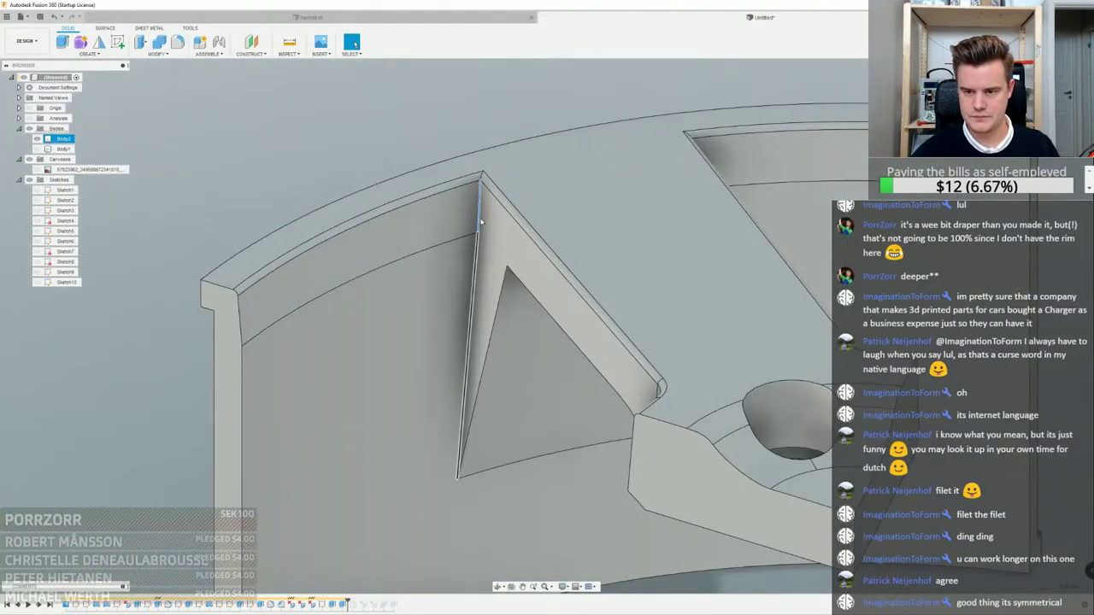
scroll(483, 178, "up", 3)
scroll(483, 179, "down", 5)
middle_click_drag(484, 181, 480, 214, "shift")
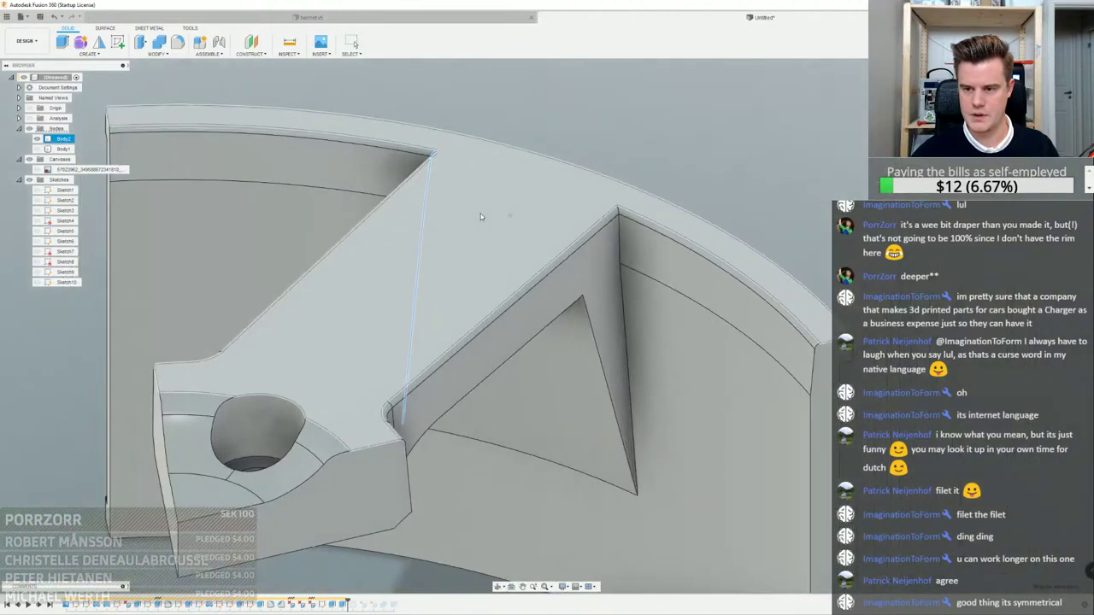
scroll(623, 229, "up", 3)
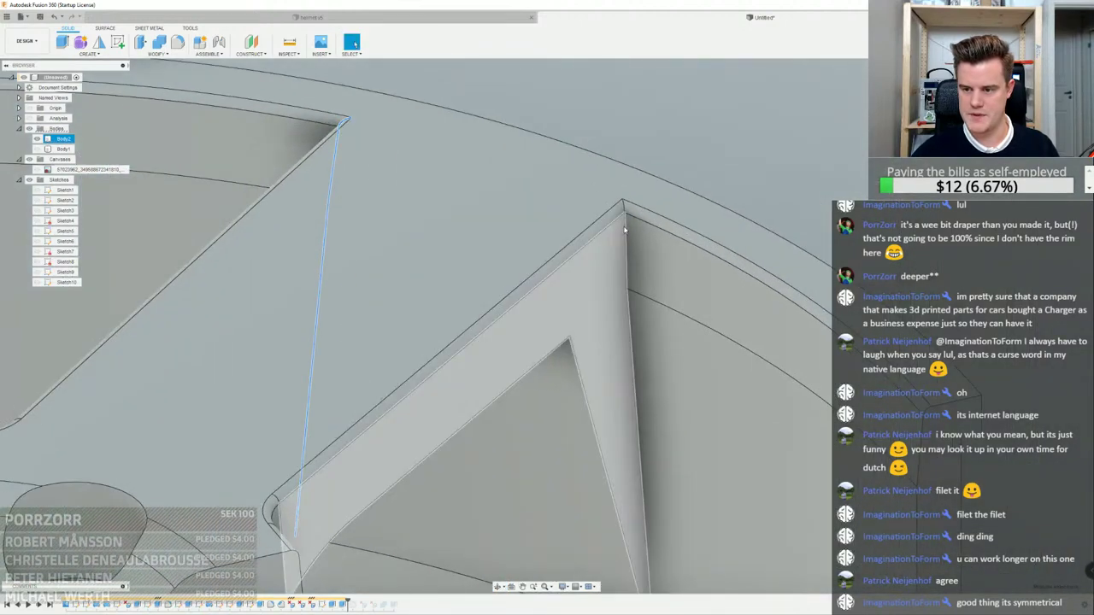
left_click(626, 310)
key("f")
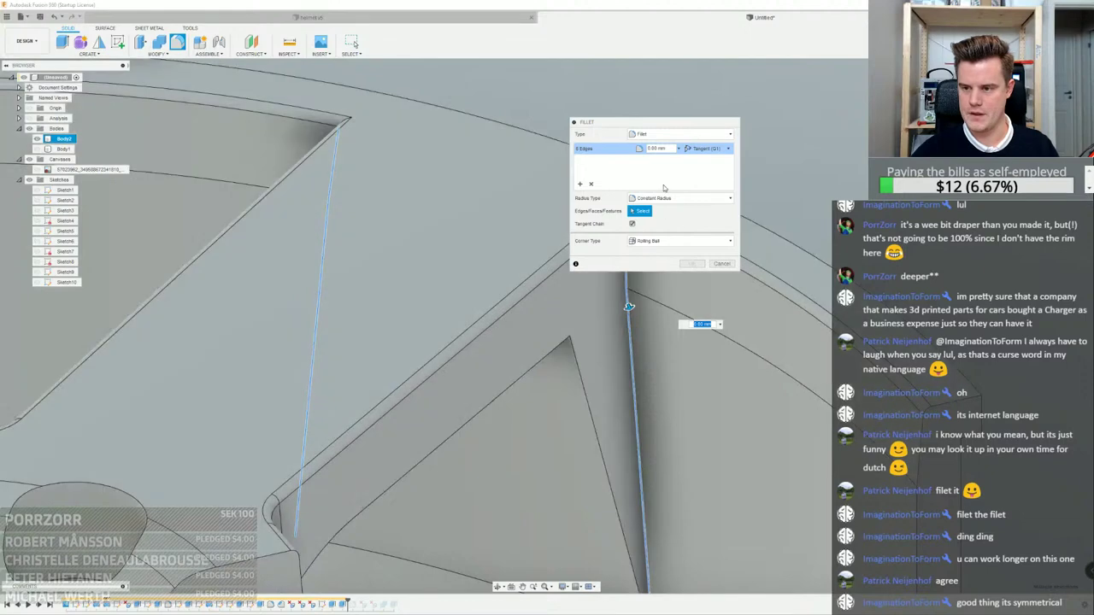
scroll(630, 307, "down", 5)
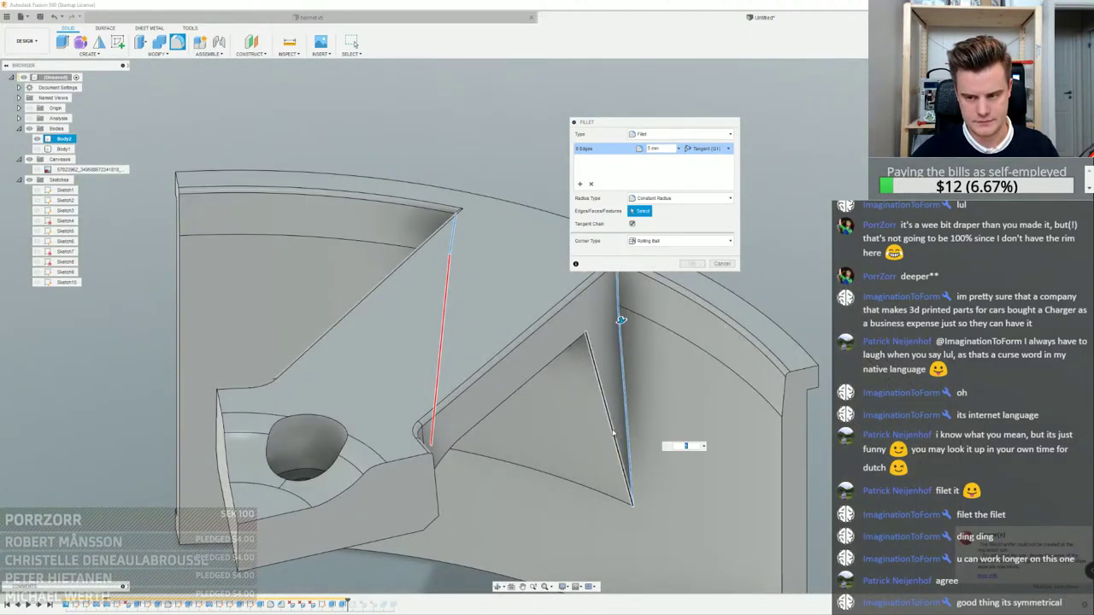
Try to include the sloping face's surrounding edges and the spoke's underside edges in the 5 mm fillet with Tangent Chain off
middle_click_drag(613, 433, 417, 538, "shift")
left_click(426, 517)
scroll(416, 268, "up", 5)
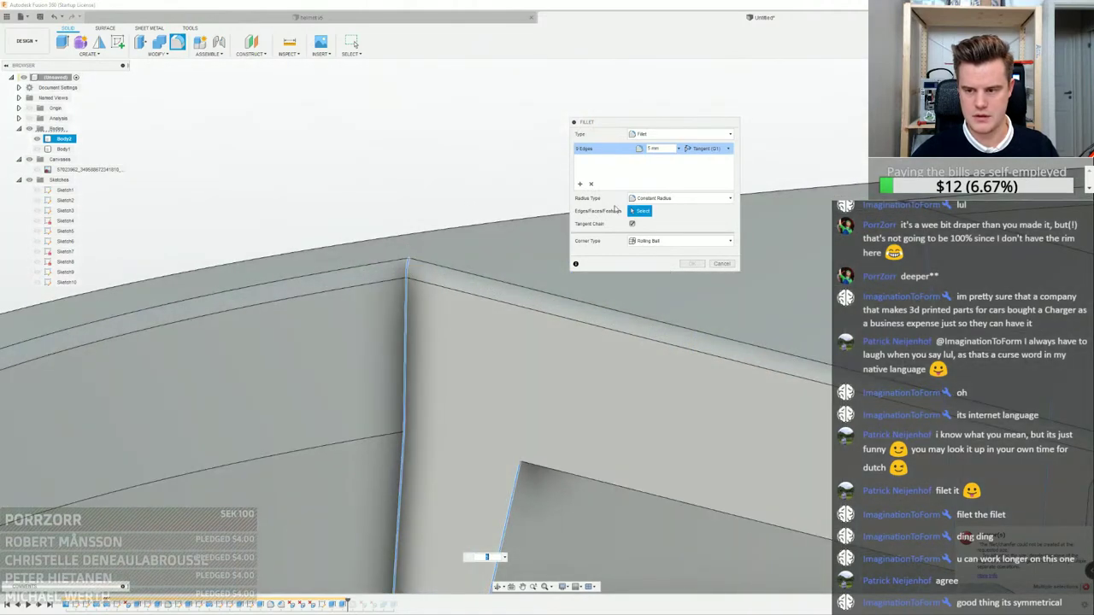
scroll(406, 286, "down", 5)
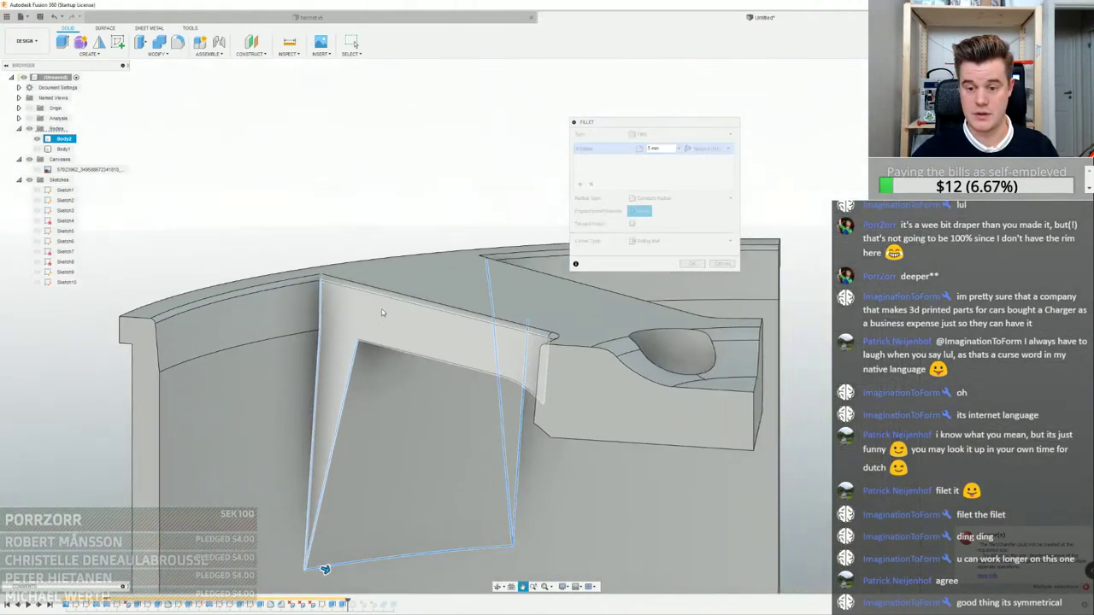
middle_click_drag(435, 378, 396, 314, "shift")
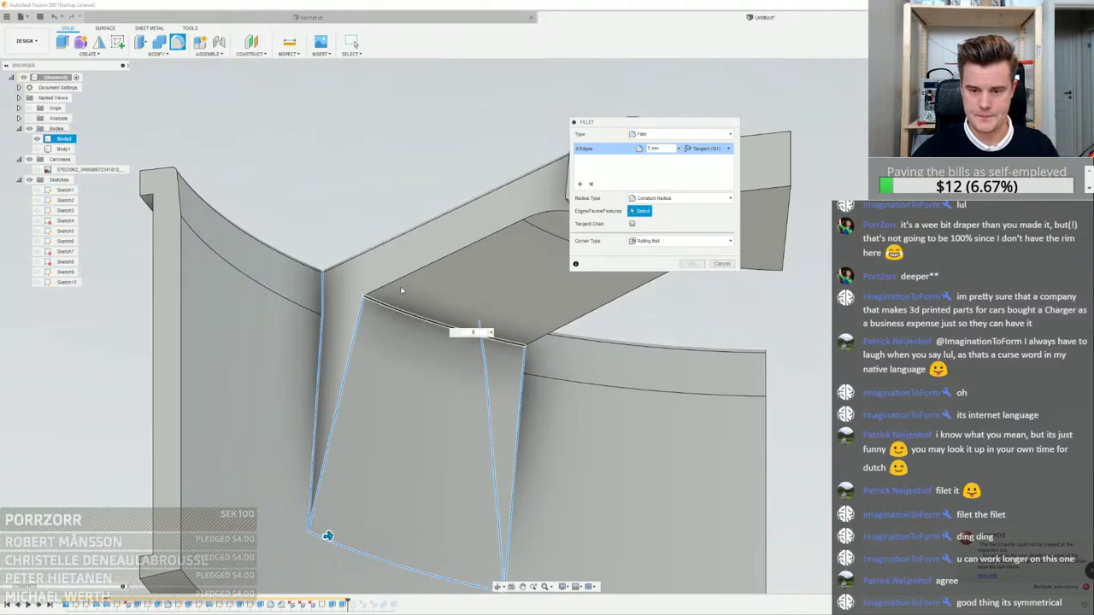
left_click(401, 311)
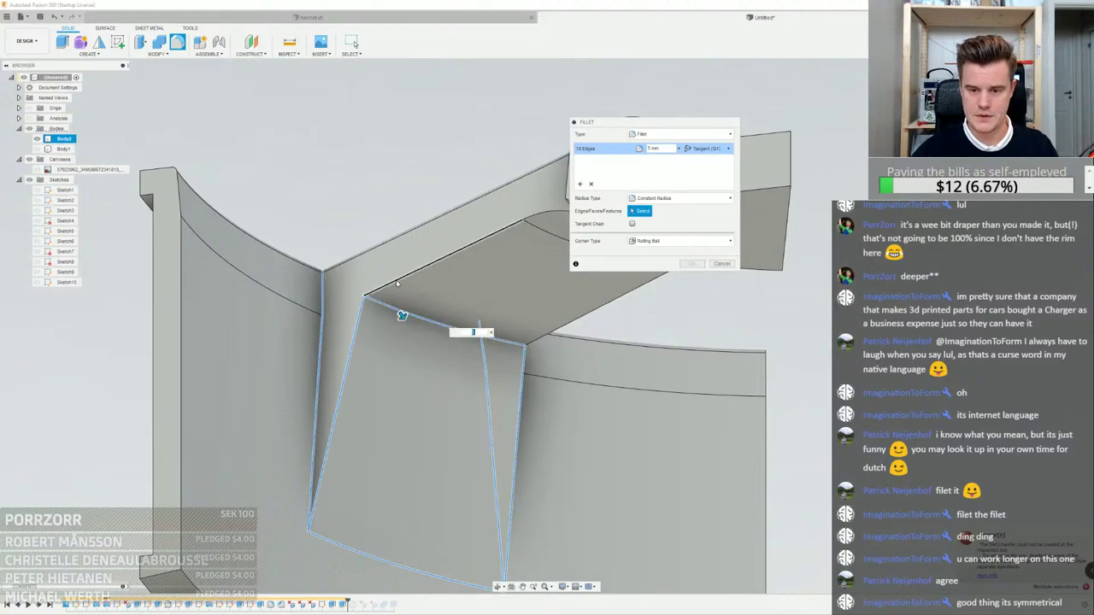
left_click(569, 323)
middle_click_drag(524, 278, 504, 275, "shift")
middle_click_drag(607, 309, 608, 231, "shift")
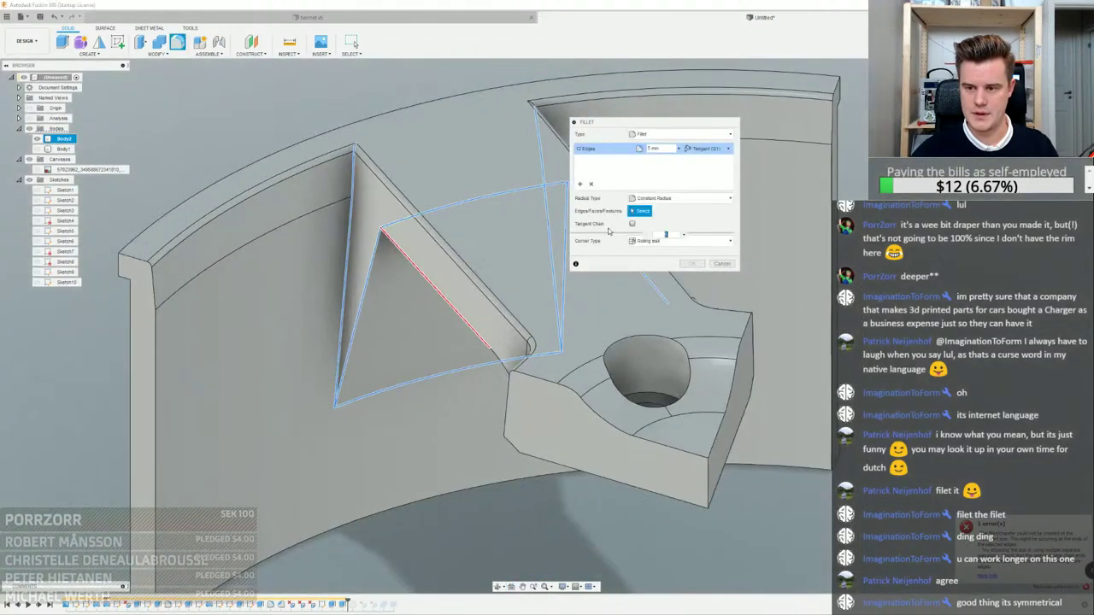
left_click(692, 263)
Try to fillet only the short upper corner edges where the spoke meets the rim lip
scroll(359, 171, "up", 3)
left_click(349, 169)
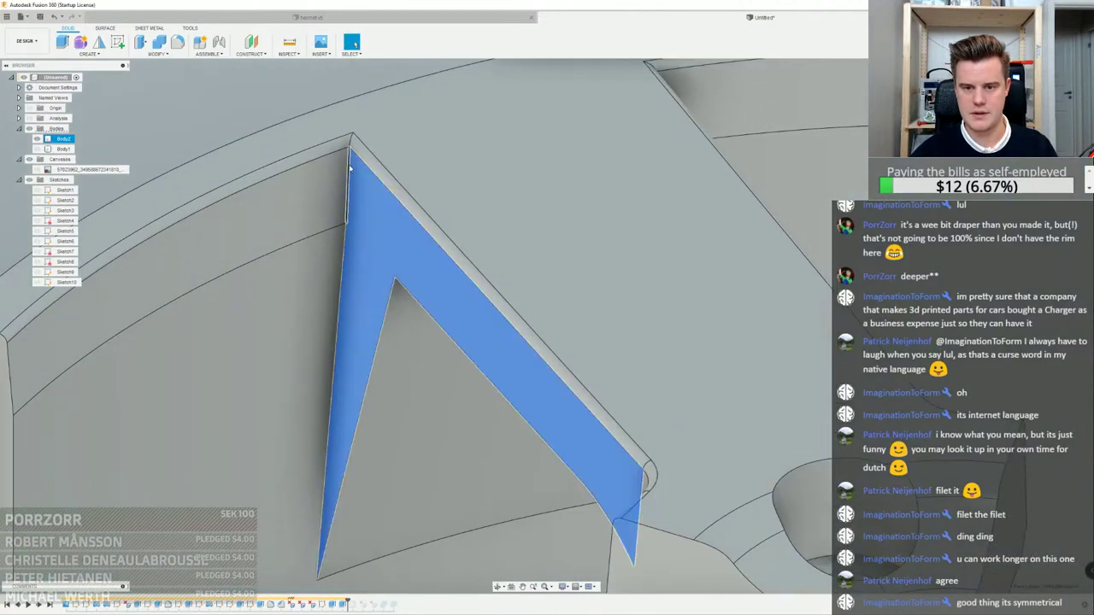
right_click(349, 168)
left_click(352, 139)
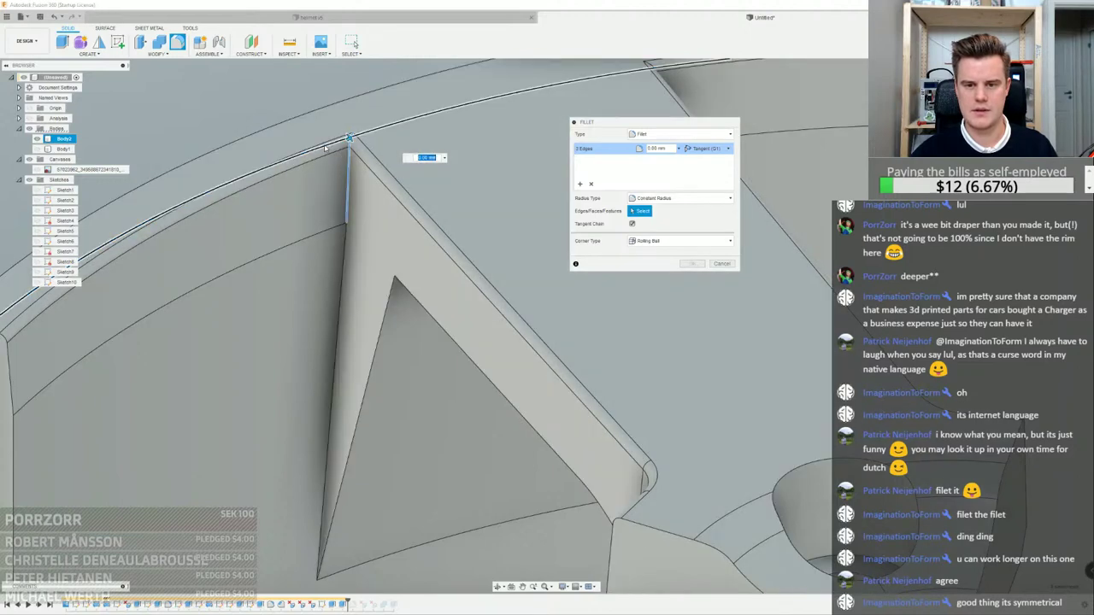
left_click_drag(348, 140, 344, 157)
key("Return")
scroll(338, 344, "down", 5)
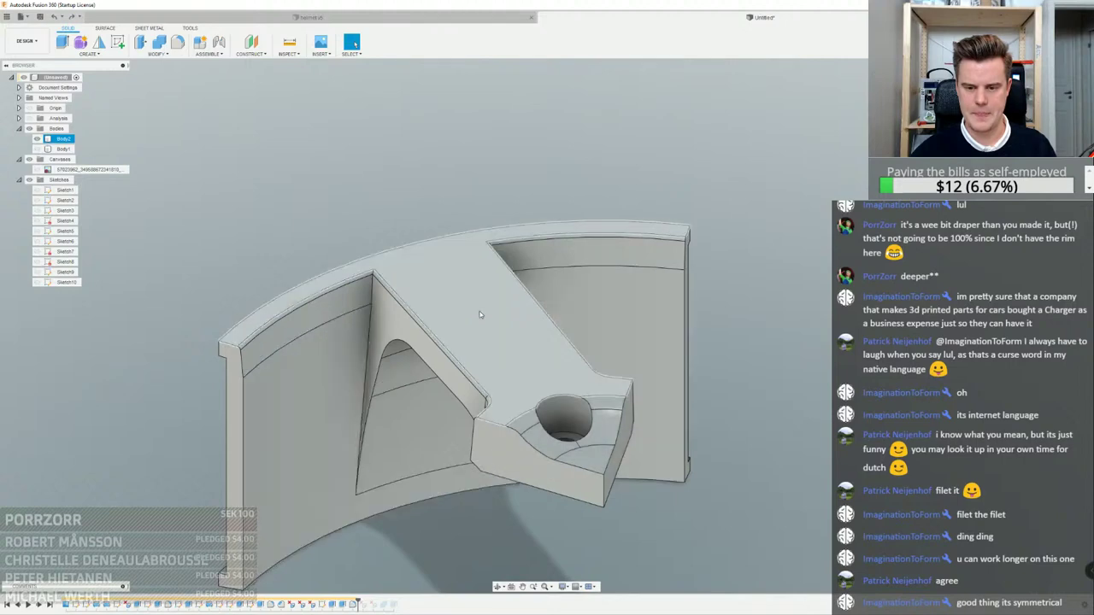
scroll(367, 275, "up", 5)
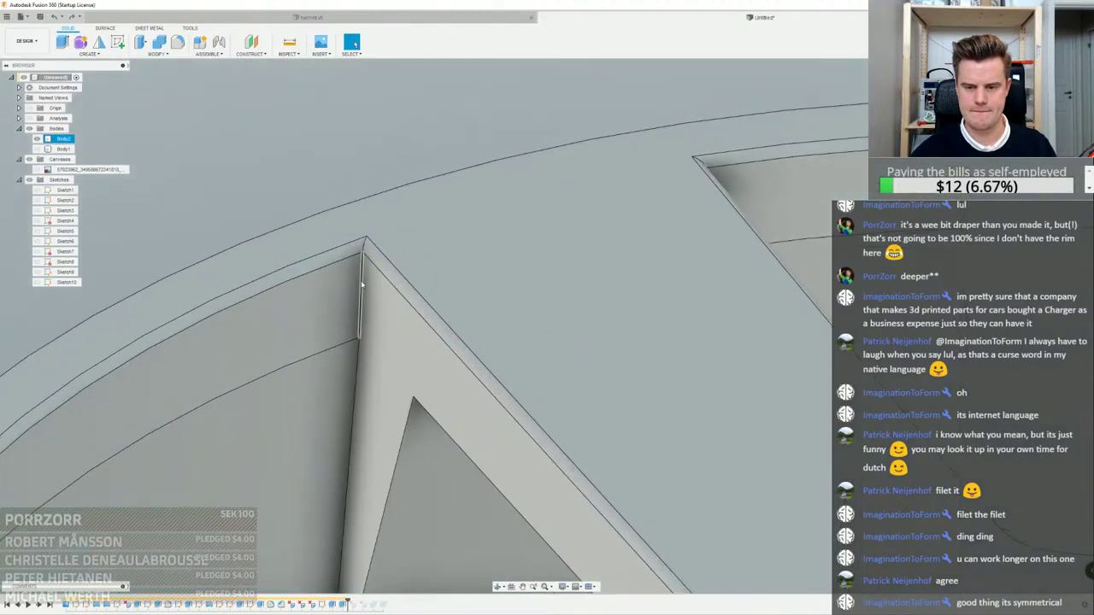
right_click(362, 277)
left_click(363, 275)
right_click(363, 294)
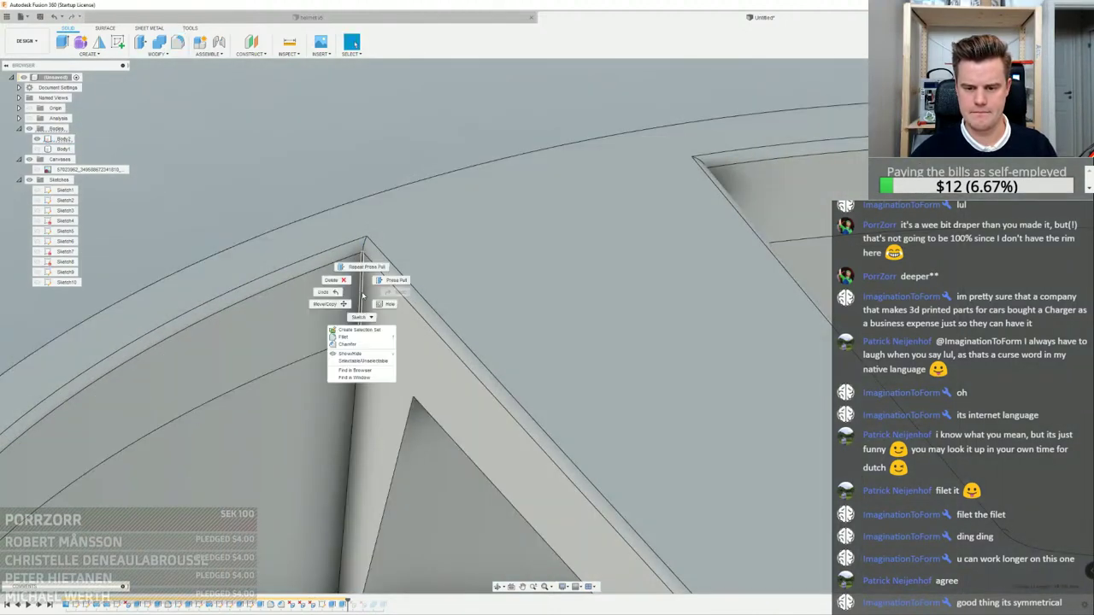
left_click(360, 339)
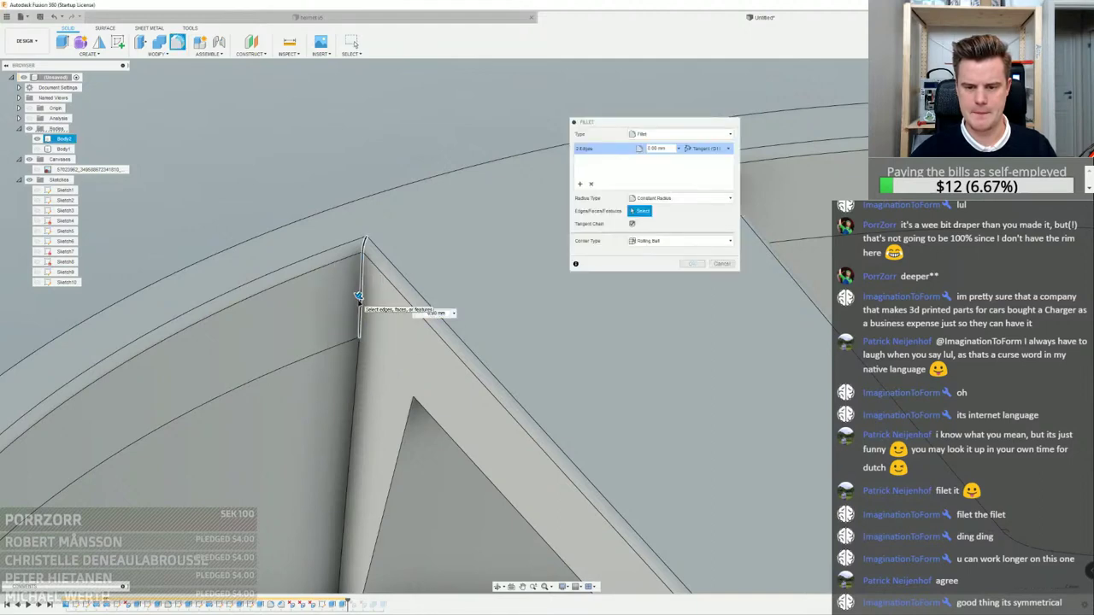
left_click(359, 299)
key("Escape")
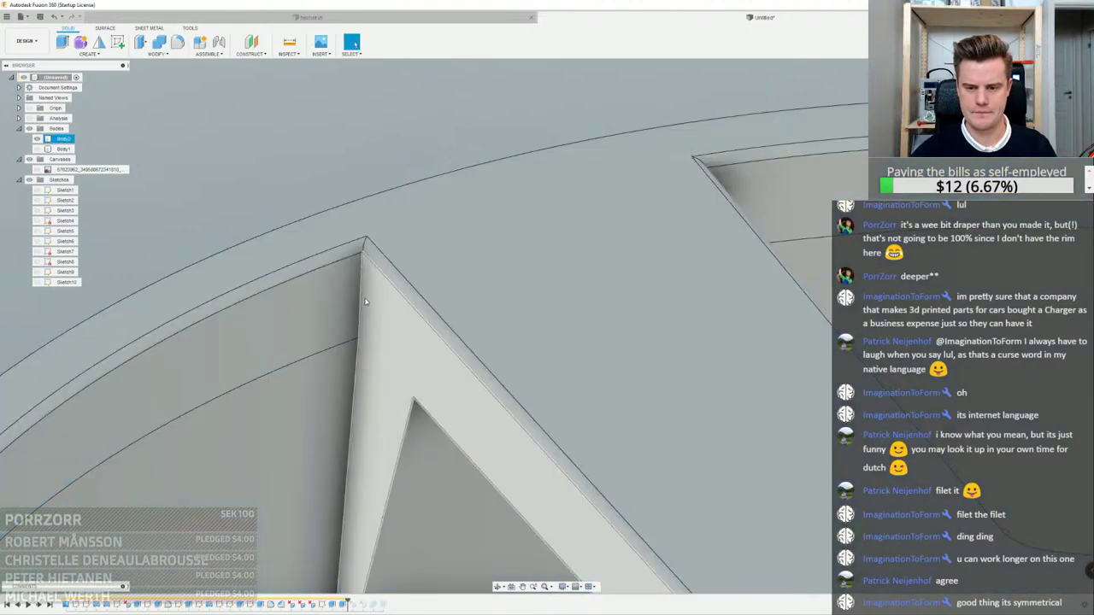
Try to fillet the corner edges between the spoke and rim, including the long lower edge, with a radius of about 5.7 mm
right_click(361, 298)
left_click(349, 343)
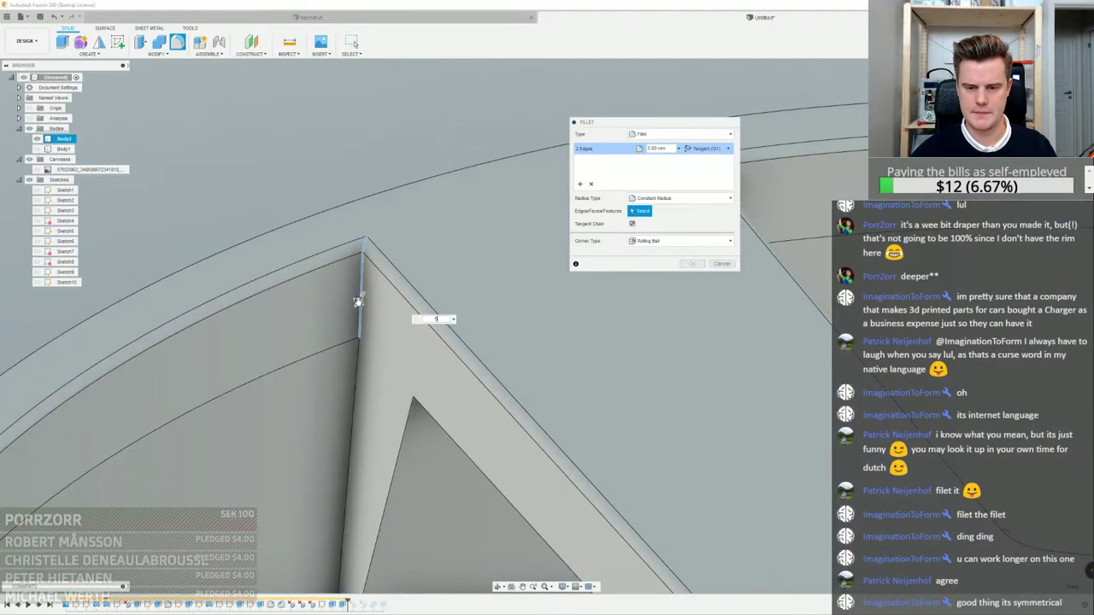
type("5")
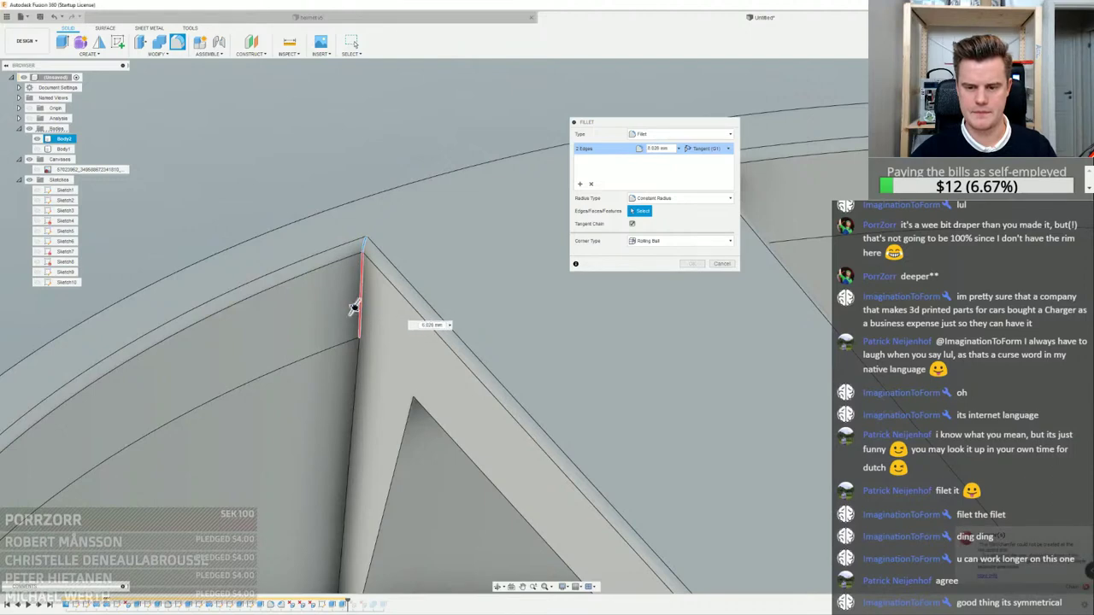
scroll(360, 350, "down", 5)
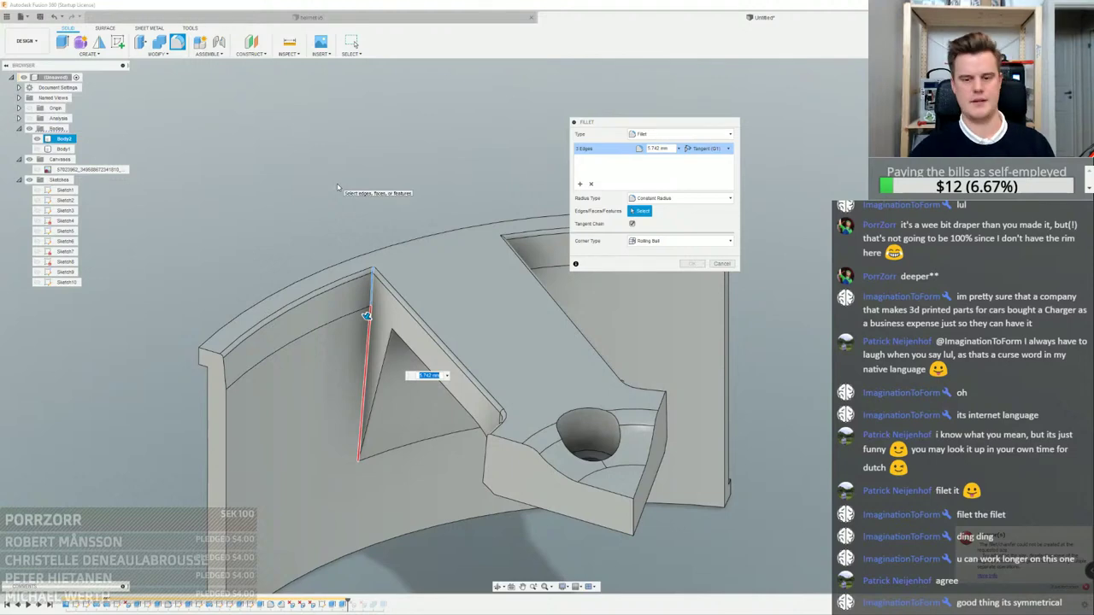
middle_click_drag(427, 407, 457, 264, "shift")
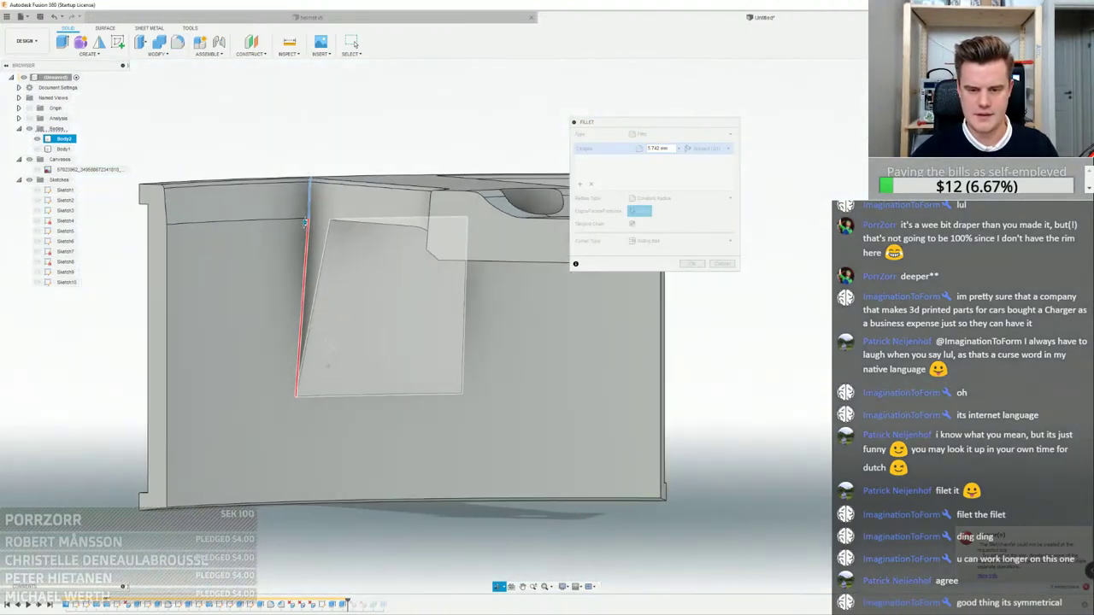
key("Escape")
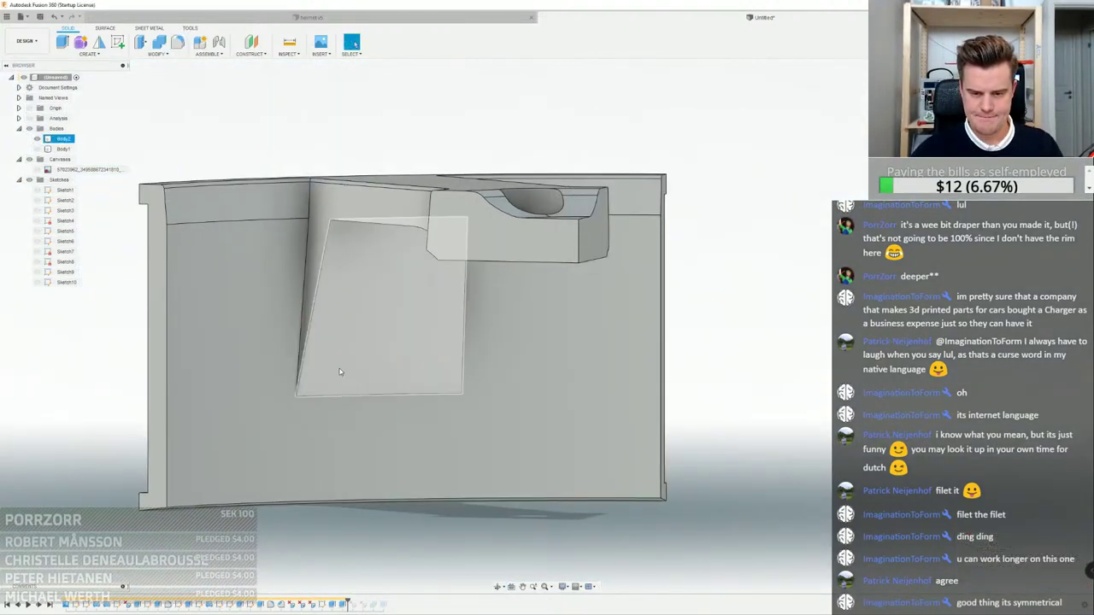
Edit the feature that forms the sloping face behind the spokes and adjust its angle where it meets the spoke's underside
left_click(339, 368)
double_click(281, 604)
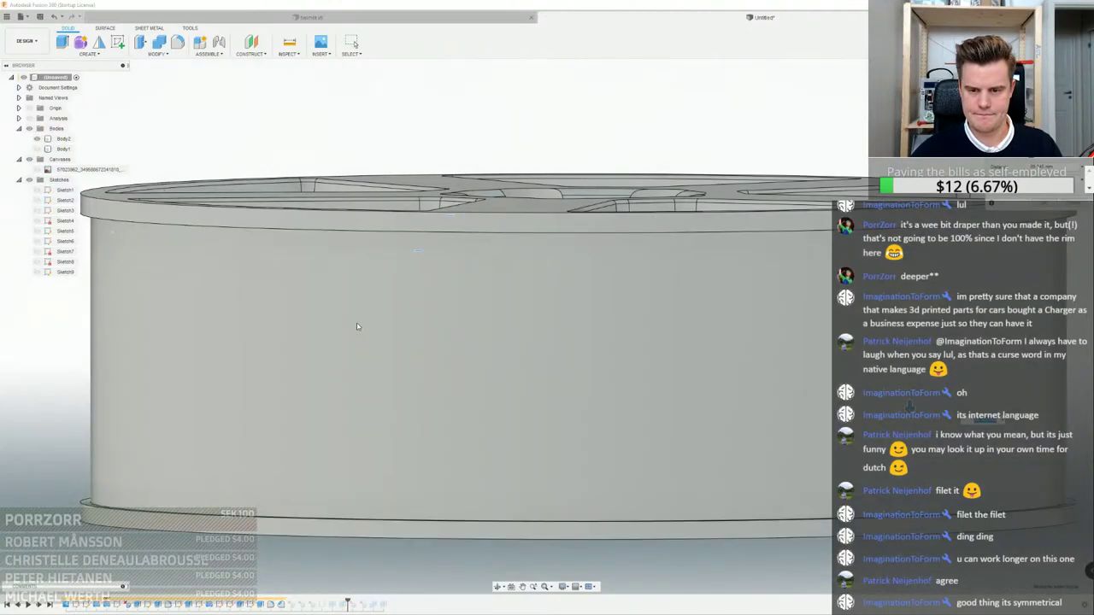
middle_click_drag(434, 201, 384, 146, "shift")
scroll(603, 342, "down", 2)
middle_click_drag(602, 341, 482, 230)
scroll(499, 381, "up", 3)
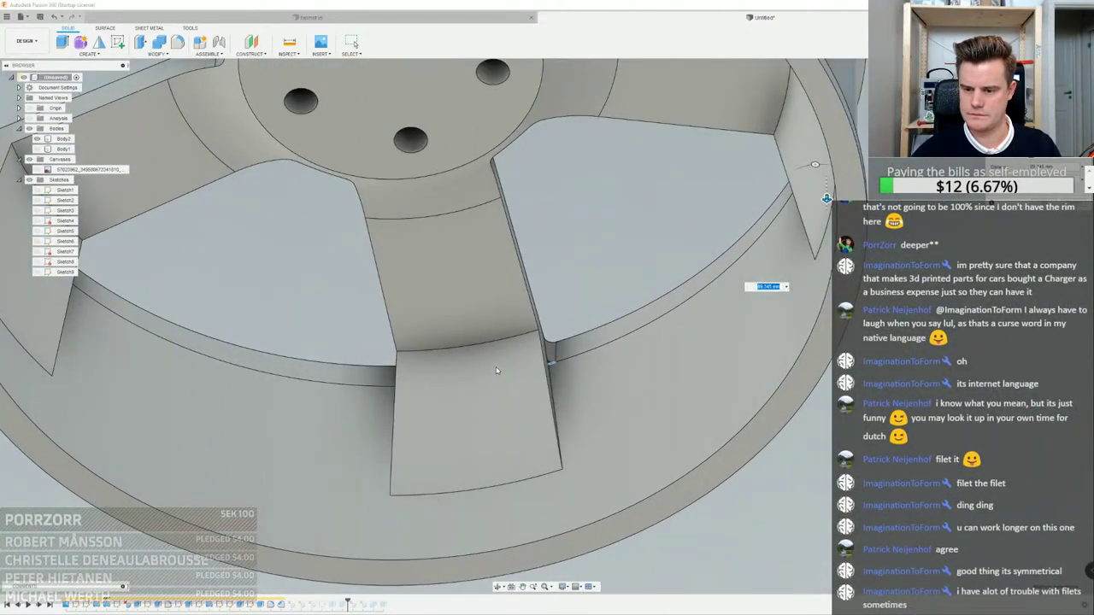
scroll(499, 380, "down", 2)
middle_click_drag(499, 380, 496, 325, "shift")
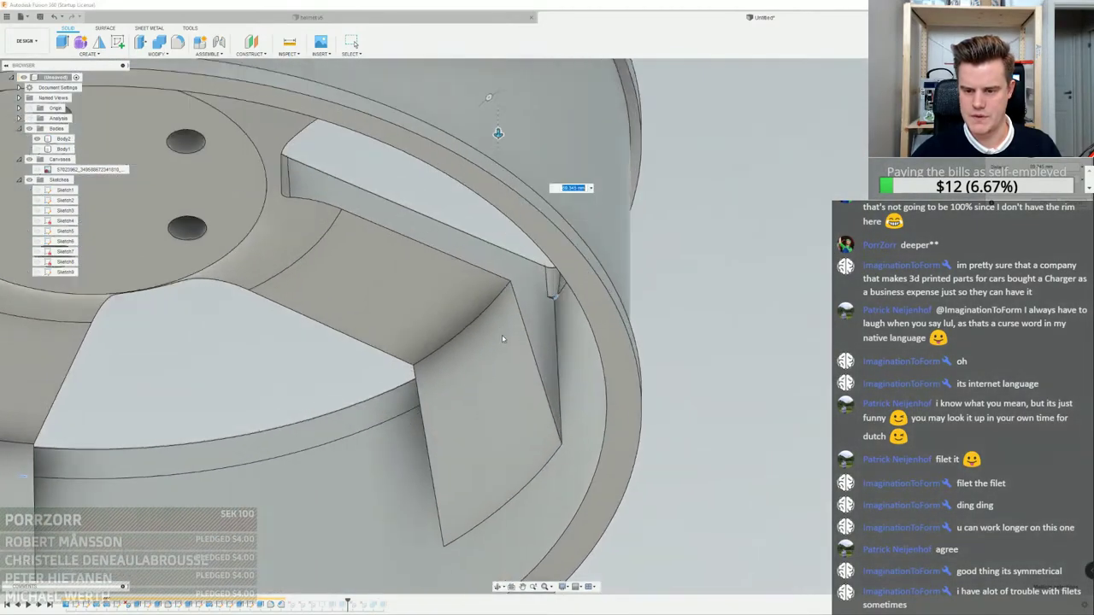
scroll(498, 321, "up", 2)
scroll(505, 202, "down", 4)
scroll(500, 103, "up", 2)
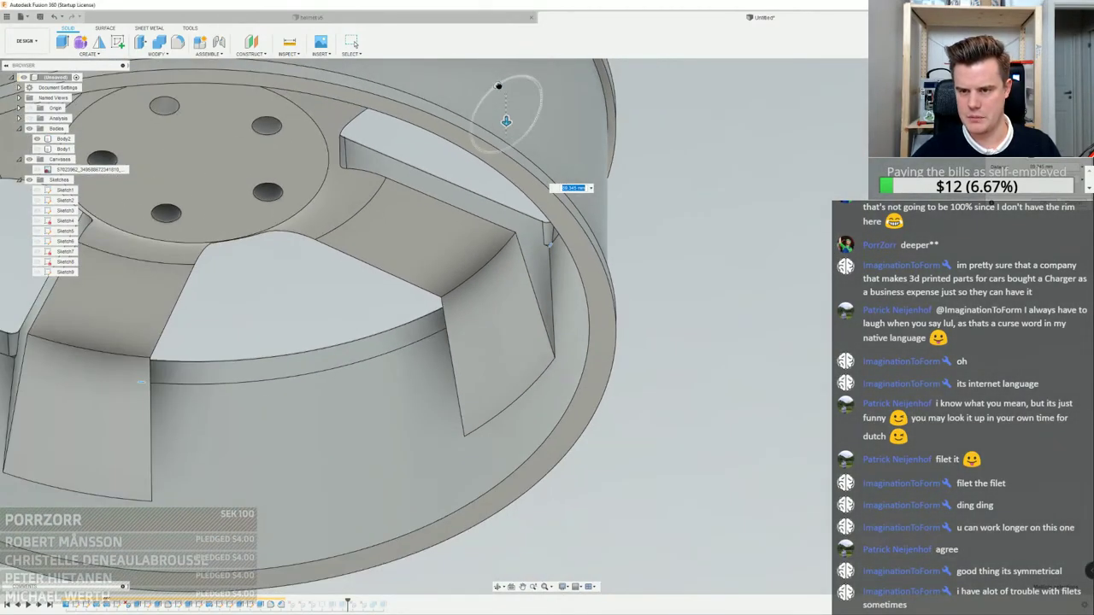
left_click_drag(498, 86, 489, 89)
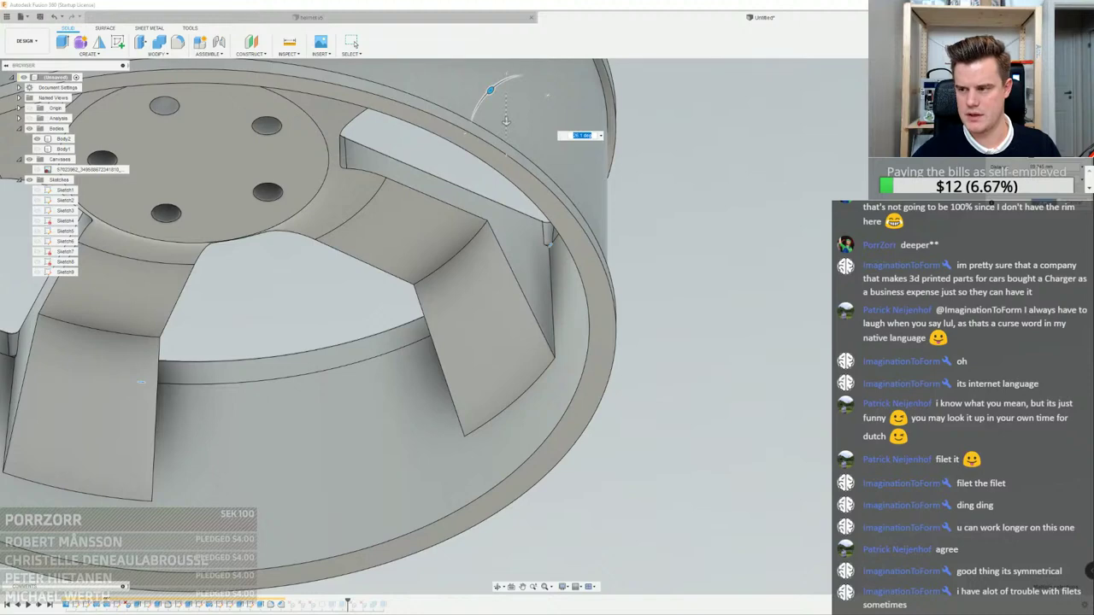
key("Return")
scroll(551, 239, "up", 5)
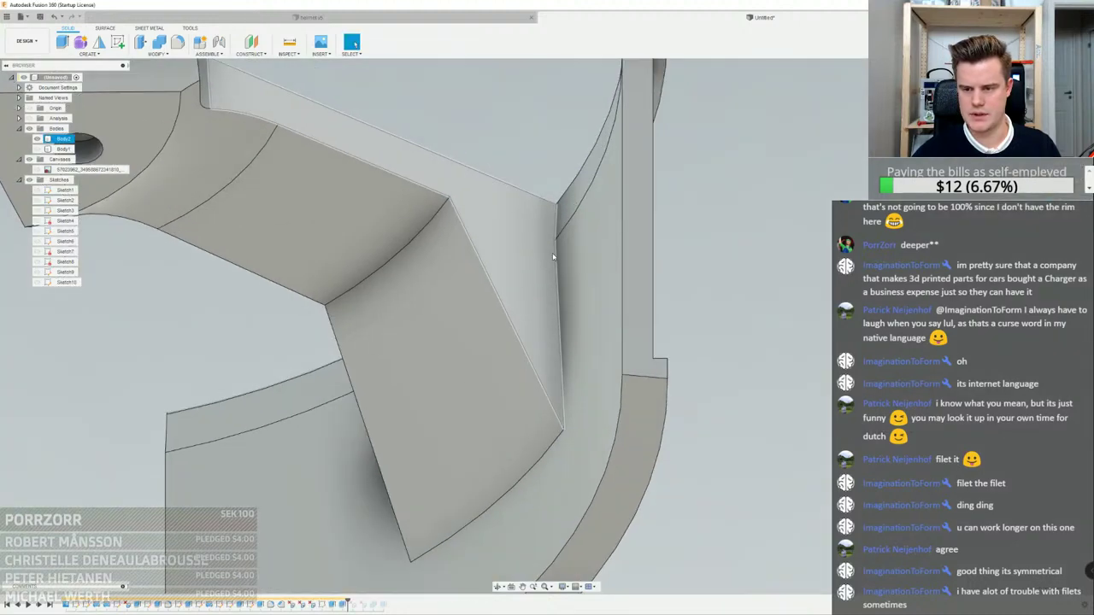
Try to fillet the corner edges between the spoke's side and the rim with a 5 mm radius
right_click(555, 254)
left_click(539, 299)
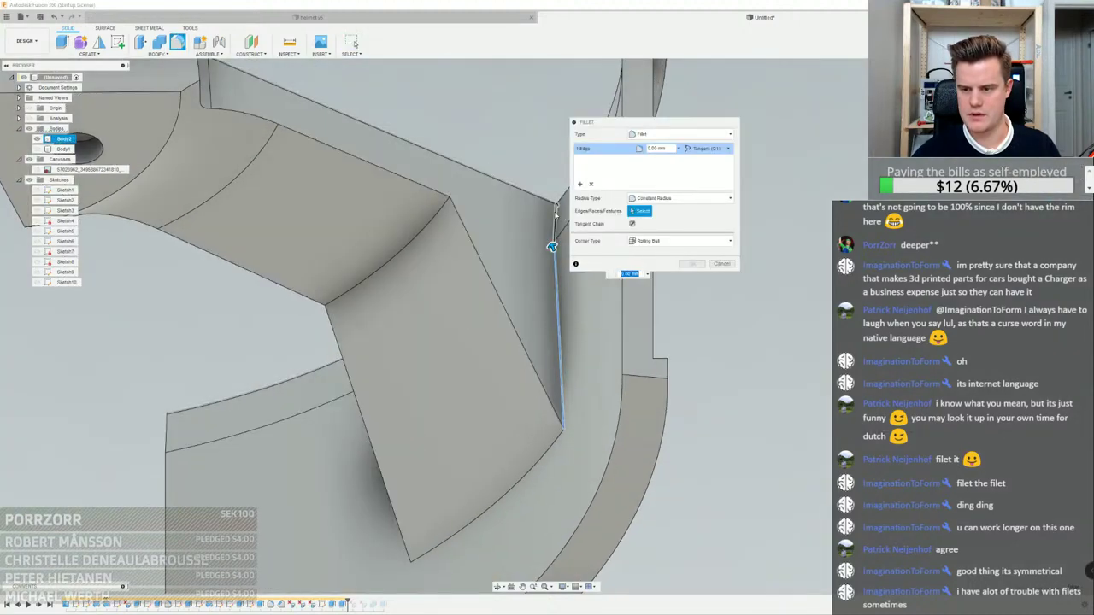
middle_click_drag(540, 346, 555, 238, "shift")
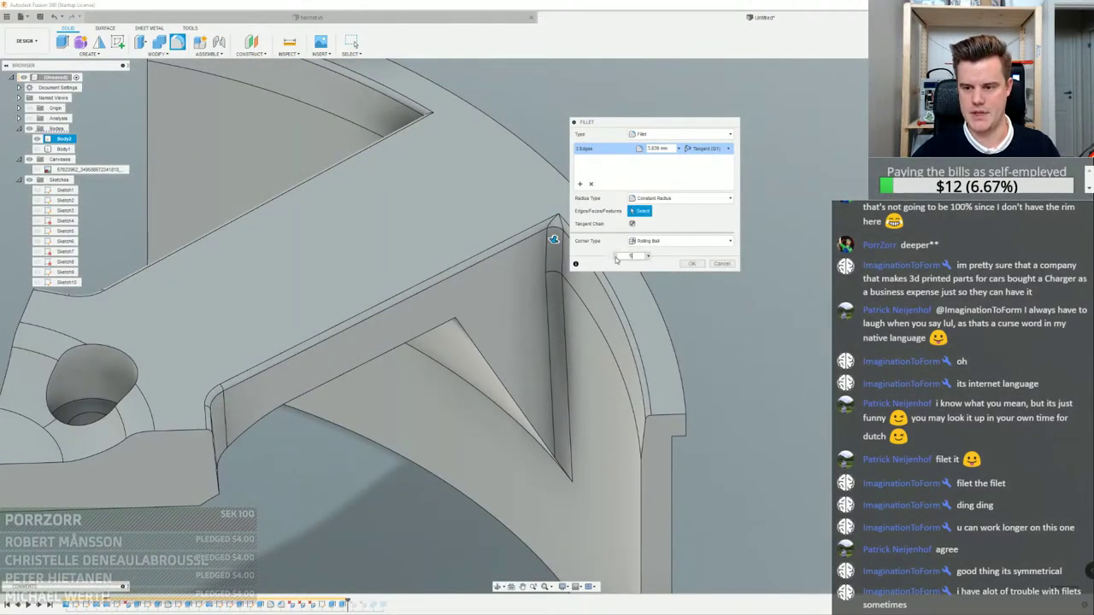
key("Return")
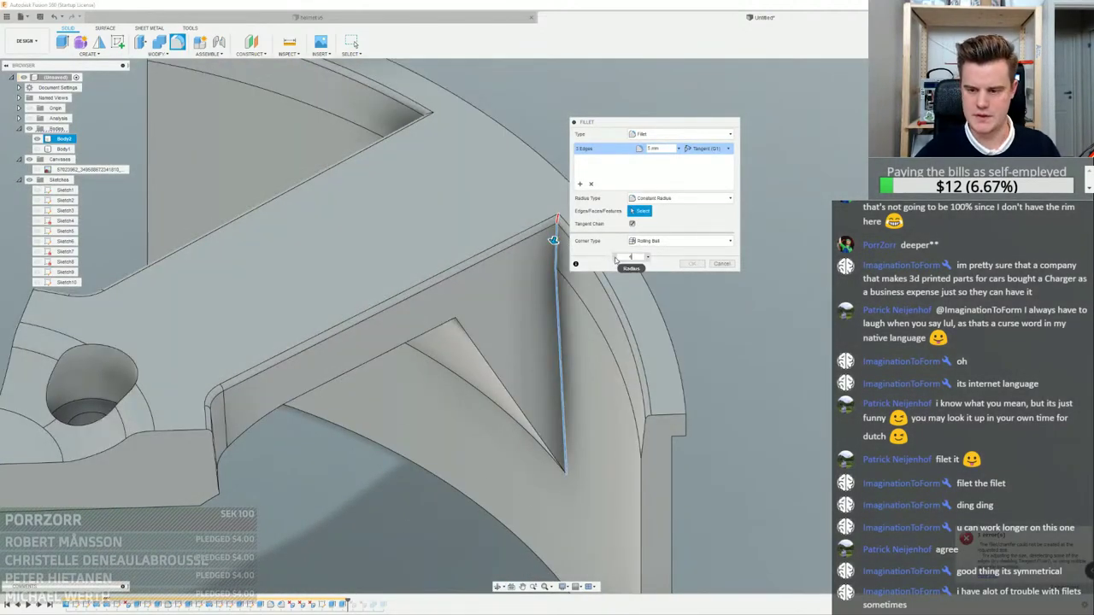
Add the sloping face's side and lower edges and the opposite corner edges between spoke and rim to the fillet
left_click(488, 365)
middle_click_drag(564, 476, 558, 462, "shift")
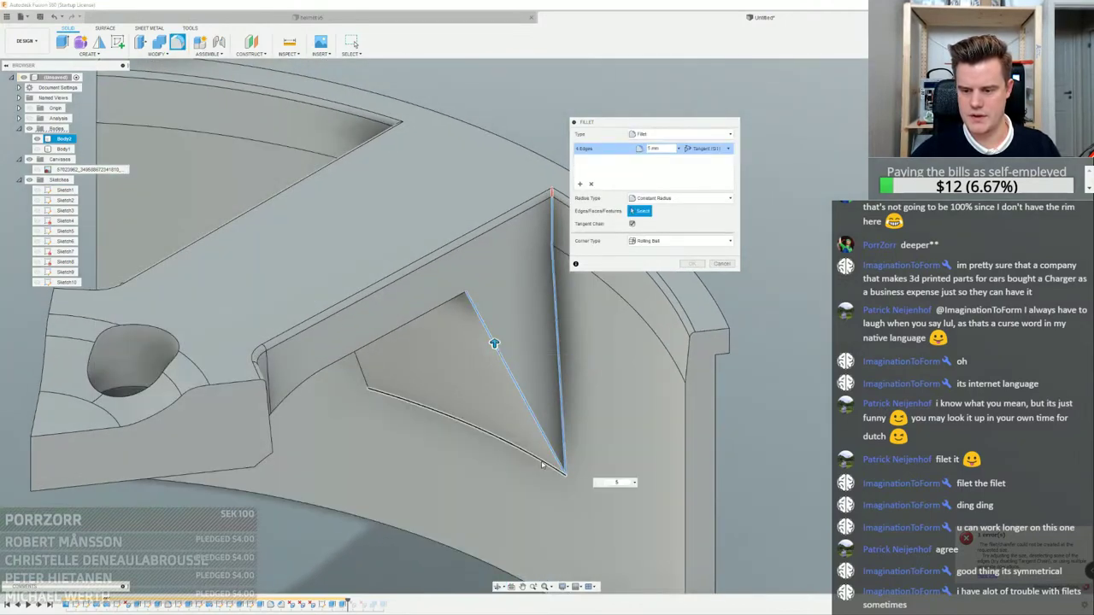
left_click(542, 465)
middle_click_drag(282, 436, 386, 385, "shift")
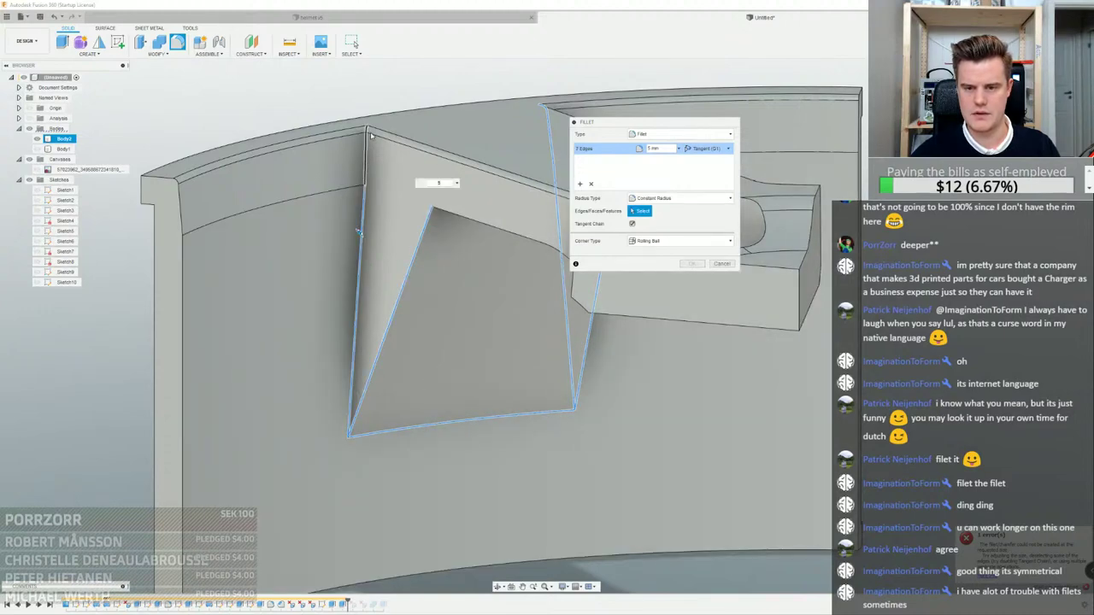
middle_click_drag(367, 145, 298, 208, "shift")
scroll(329, 190, "up", 4)
scroll(297, 217, "up", 3)
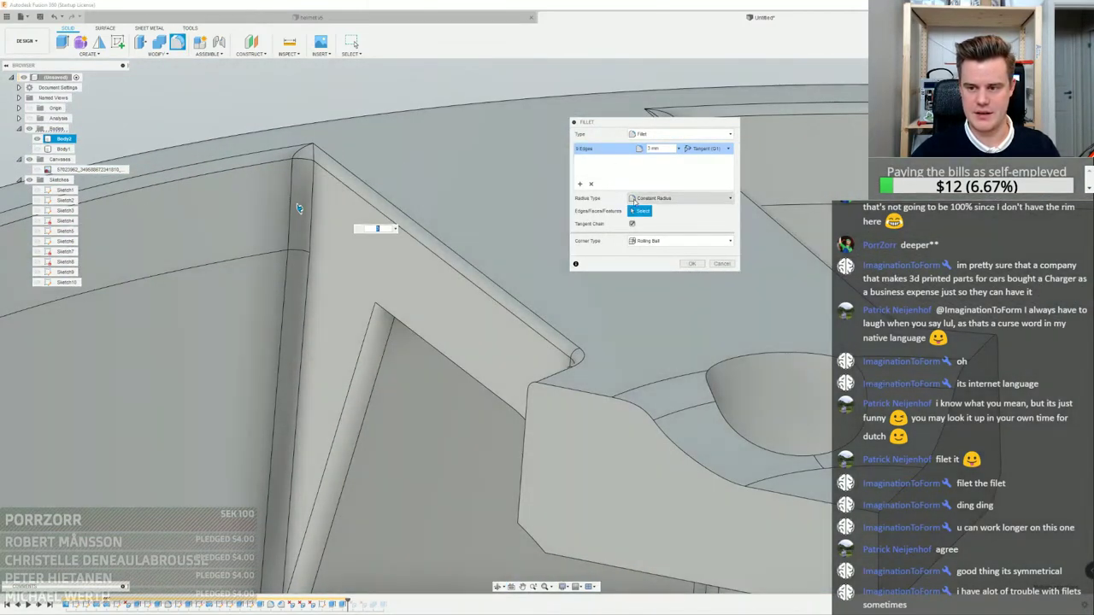
Try a 2 mm fillet radius and settle on 3 mm for the selected spoke and rim edges
left_click_drag(651, 149, 644, 149)
type("2")
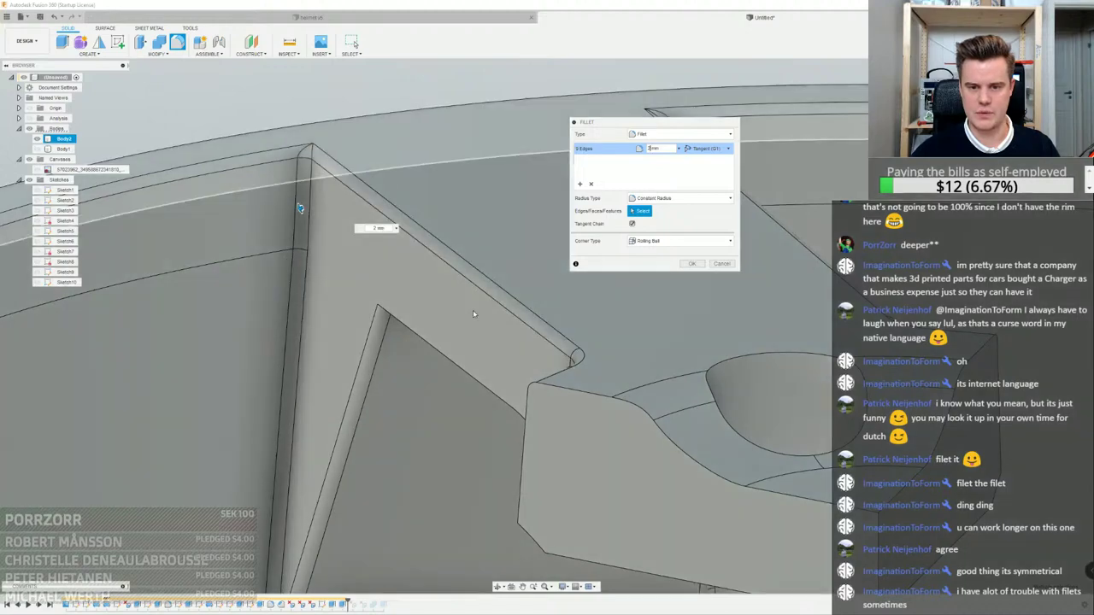
middle_click_drag(473, 309, 469, 300, "shift")
middle_click_drag(282, 222, 178, 271, "shift")
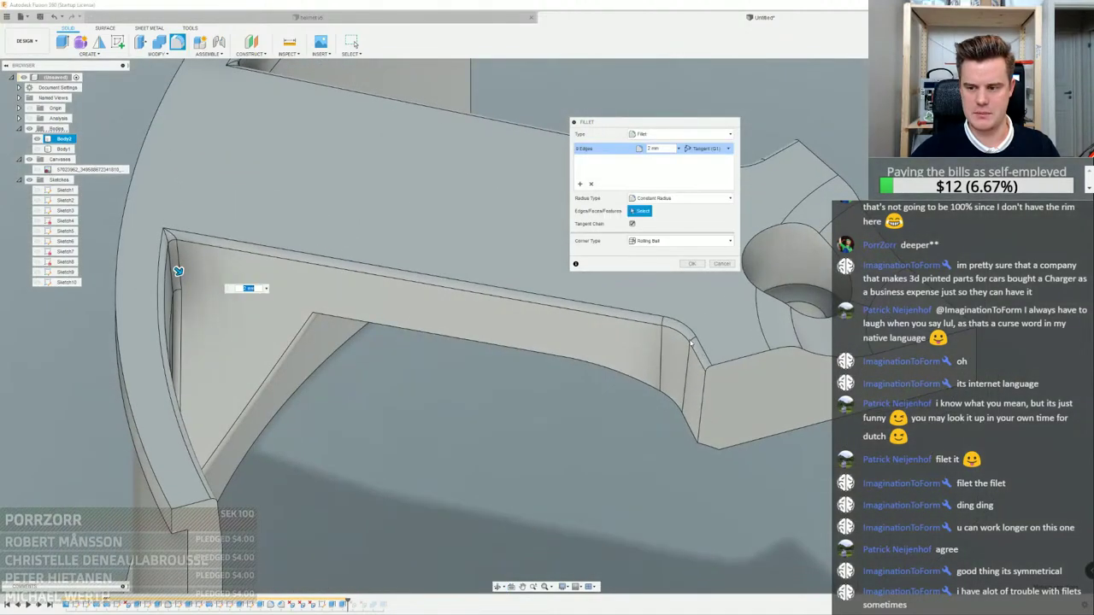
middle_click_drag(690, 342, 431, 252, "shift")
type("3")
middle_click_drag(424, 284, 384, 333, "shift")
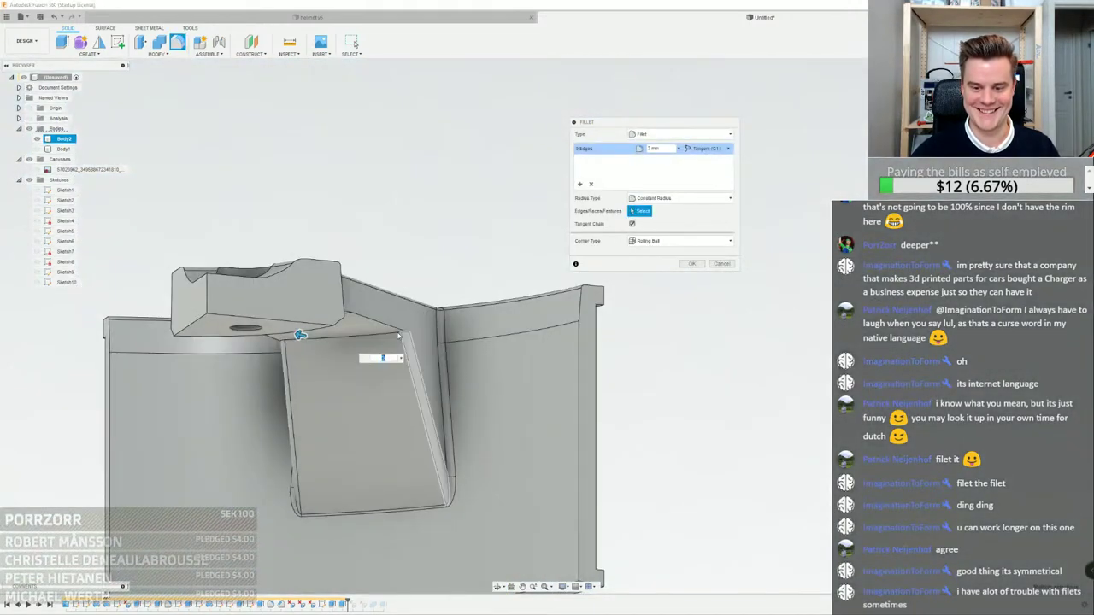
left_click(692, 265)
Remove the sloping face's two side edges from the 3 mm fillet selection
left_click(421, 391)
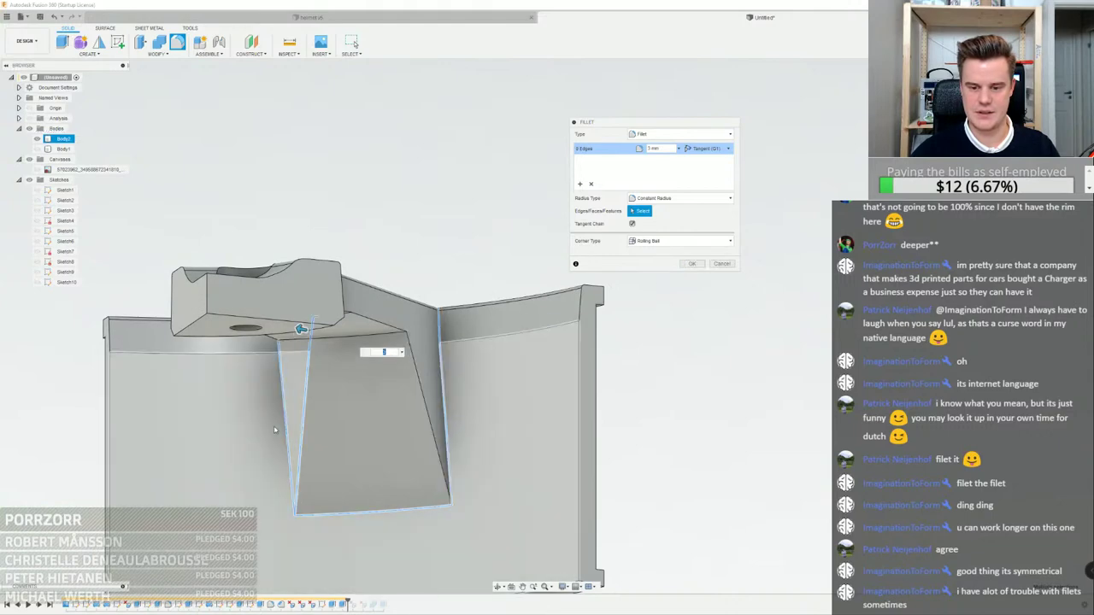
left_click(285, 420)
middle_click_drag(456, 379, 429, 403, "shift")
scroll(429, 403, "up", 2)
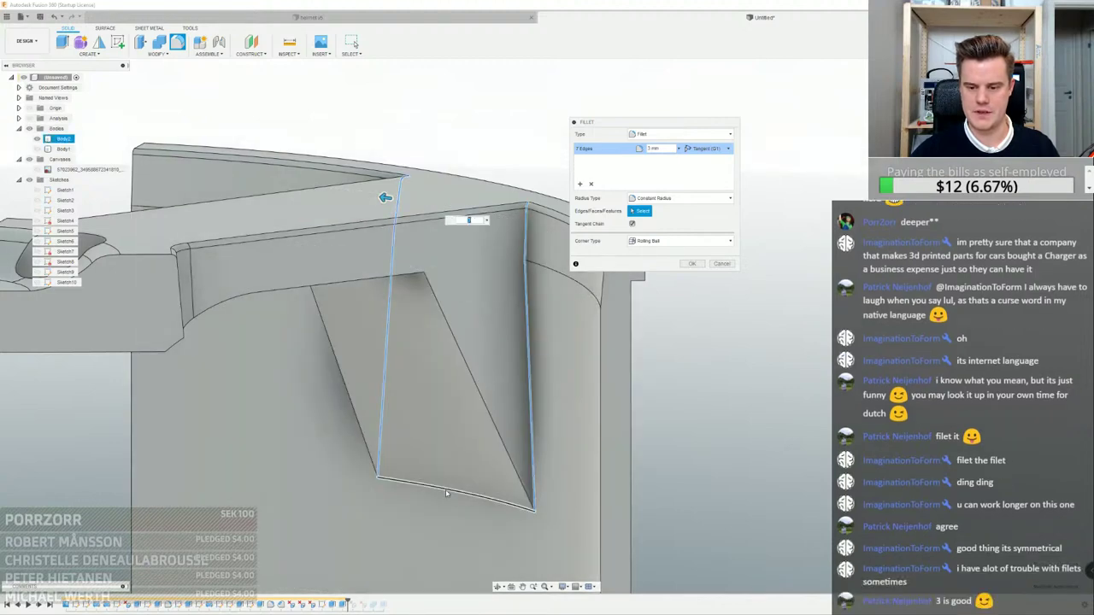
Move the sloping face's lower edge into its own fillet selection set and give it a much larger radius
left_click(446, 493)
left_click(580, 184)
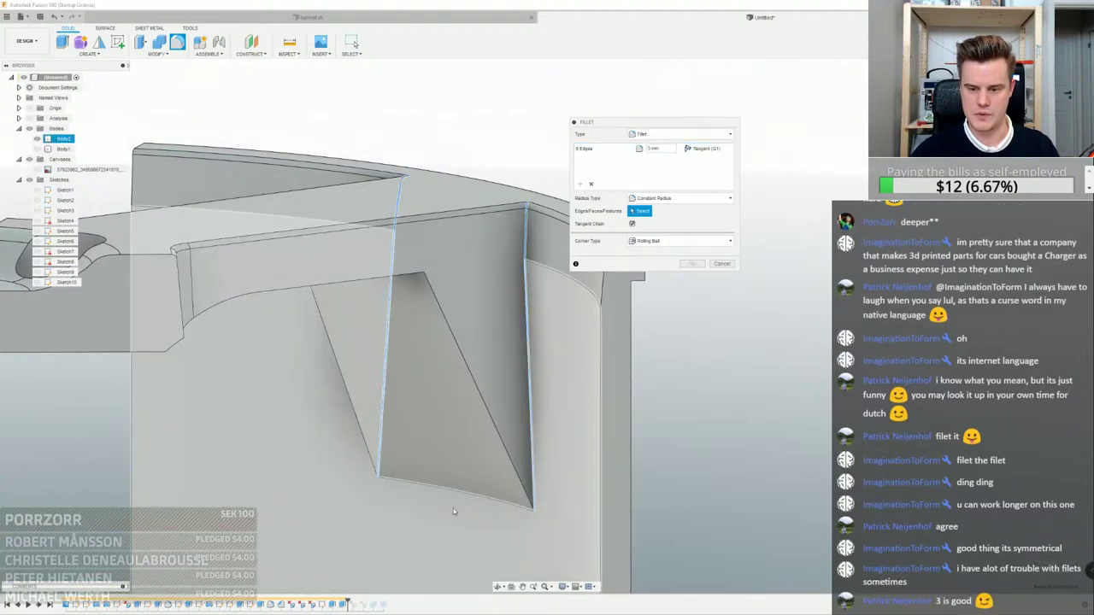
left_click(442, 492)
left_click_drag(442, 492, 436, 496)
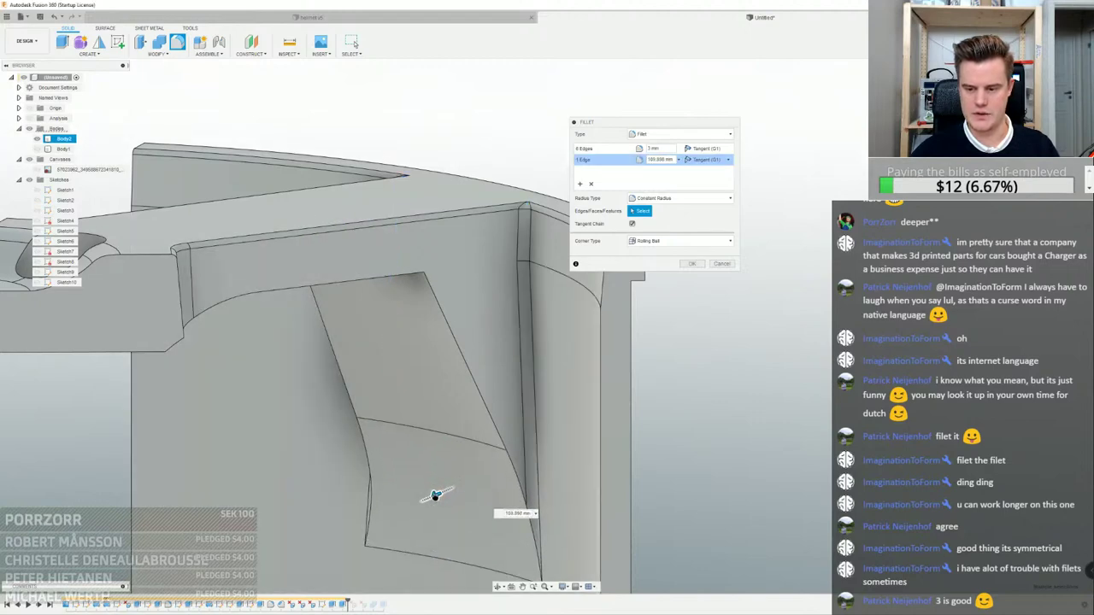
Add a third selection set for the edge between the sloping face and spoke underside, with a radius of about 51.7 mm
left_click(580, 186)
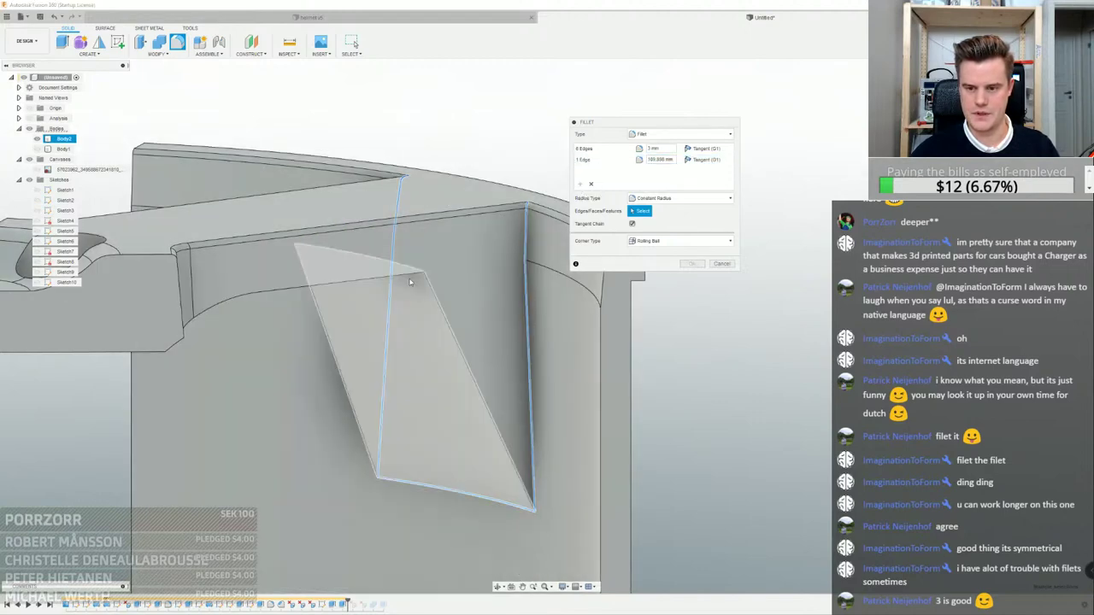
middle_click_drag(413, 283, 405, 234, "shift")
left_click(382, 271)
left_click_drag(376, 275, 364, 294)
scroll(378, 288, "down", 5)
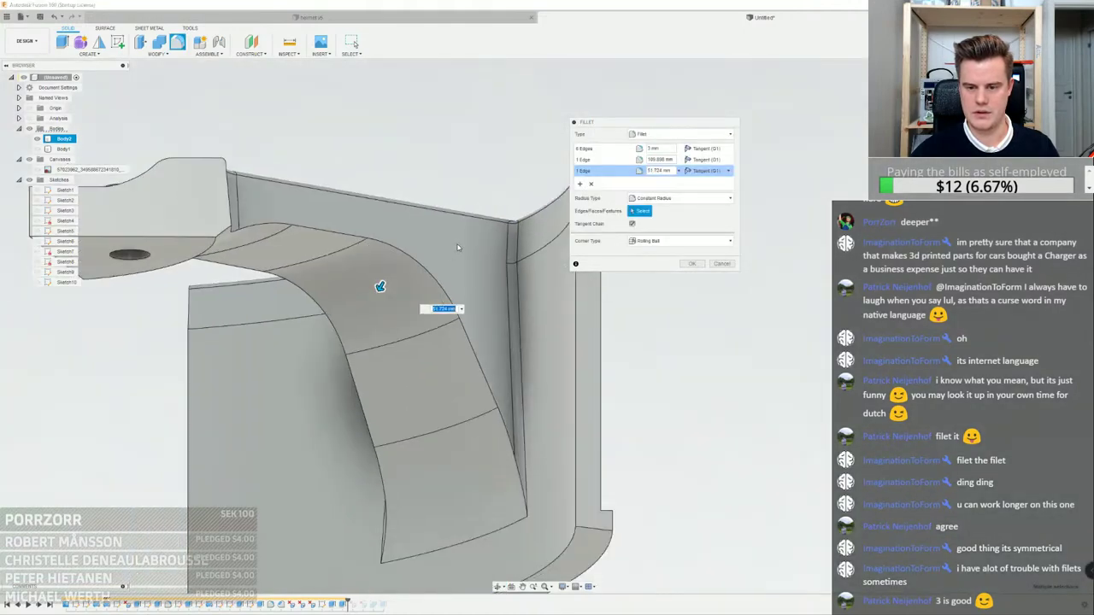
scroll(391, 253, "up", 3)
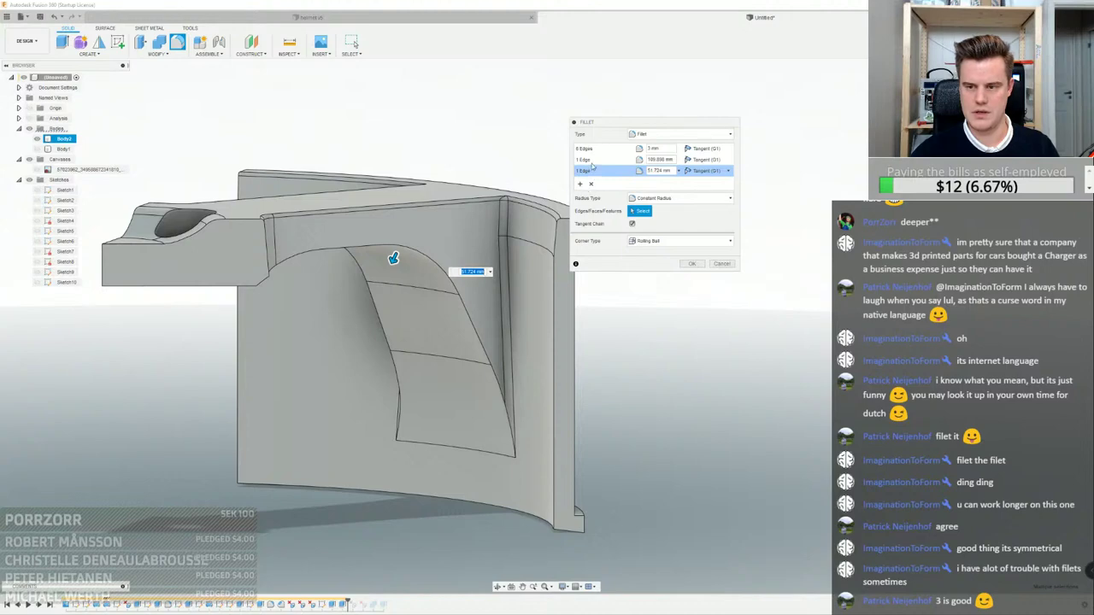
Add the sloping face's side edges and the spoke's underside edges to the 3 mm set and complete the fillet
left_click(586, 148)
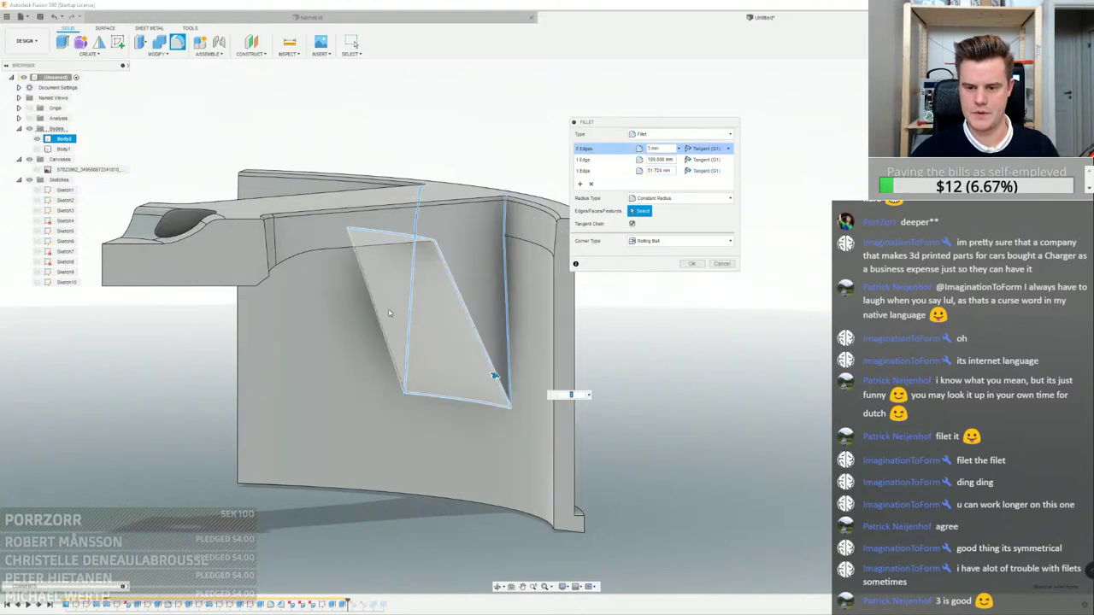
left_click(378, 315)
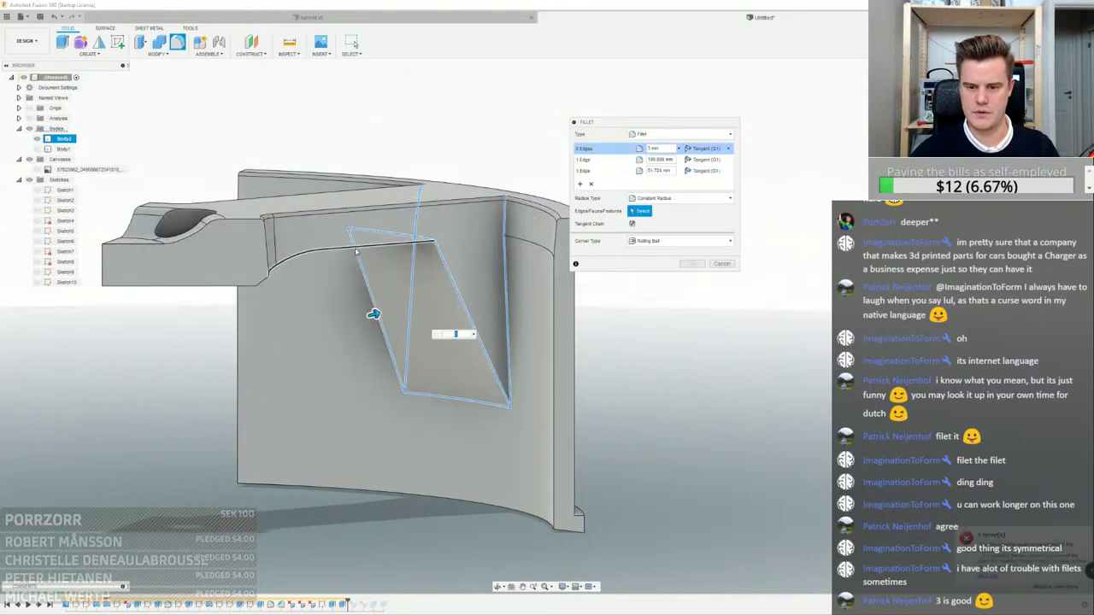
left_click(336, 247)
middle_click_drag(337, 248, 342, 269, "shift")
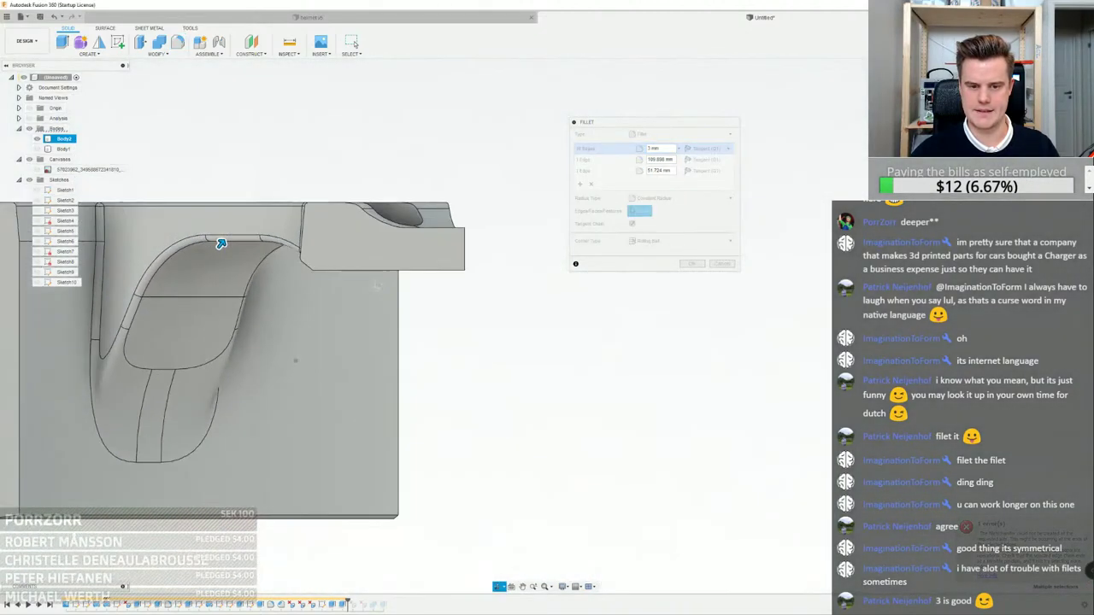
middle_click_drag(221, 243, 415, 273, "shift")
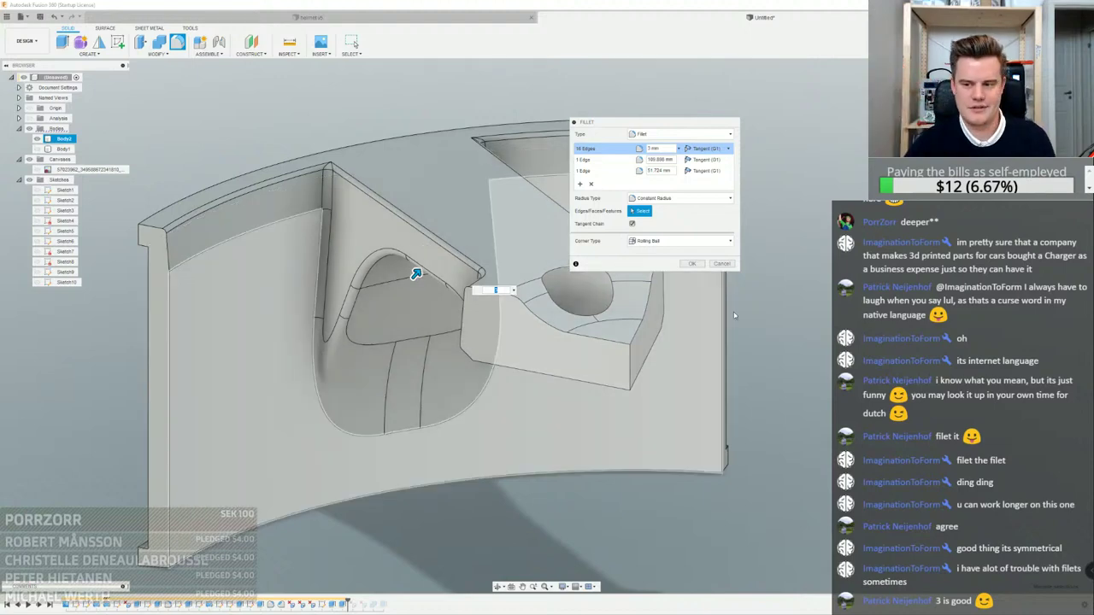
left_click(692, 264)
Compare the filleted spoke segment with the Volvo wheel reference photo in the browser
scroll(732, 269, "down", 3)
middle_click_drag(842, 167, 727, 217, "shift")
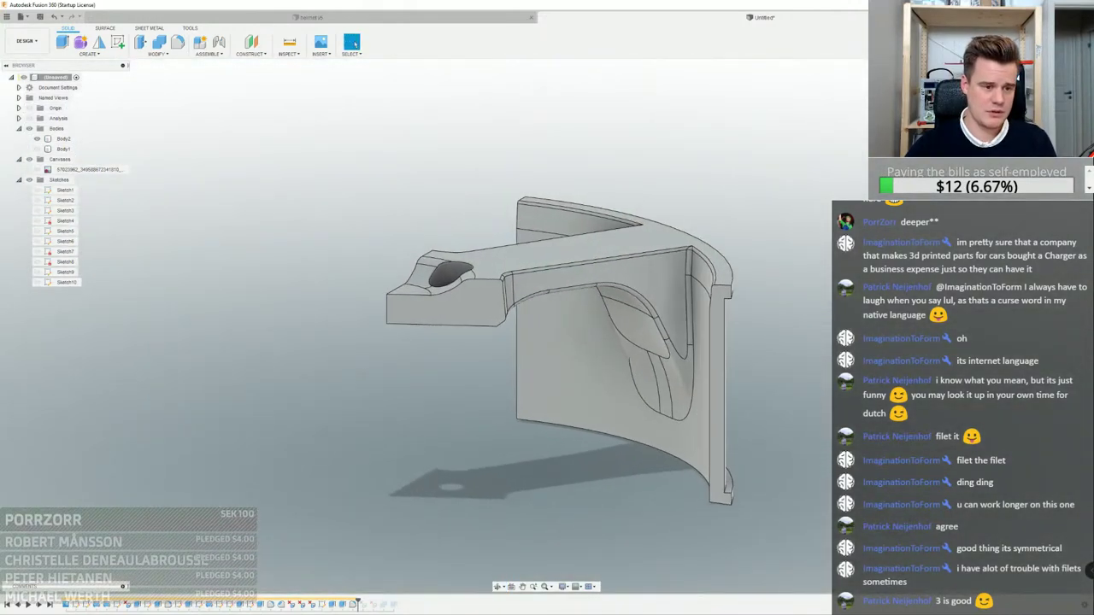
key("alt+Tab")
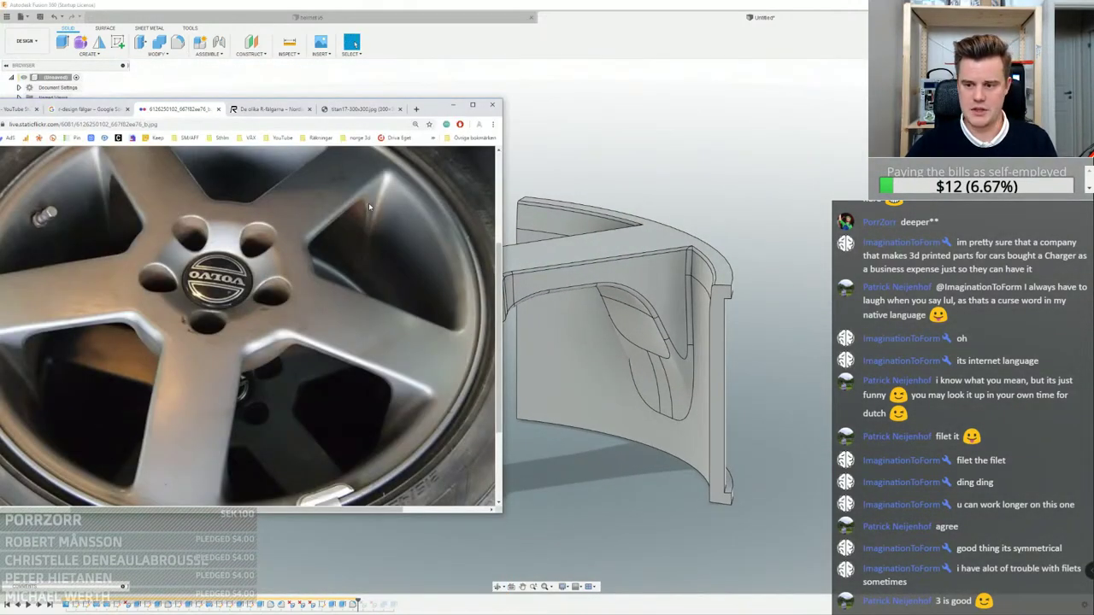
middle_click_drag(636, 270, 807, 272, "shift")
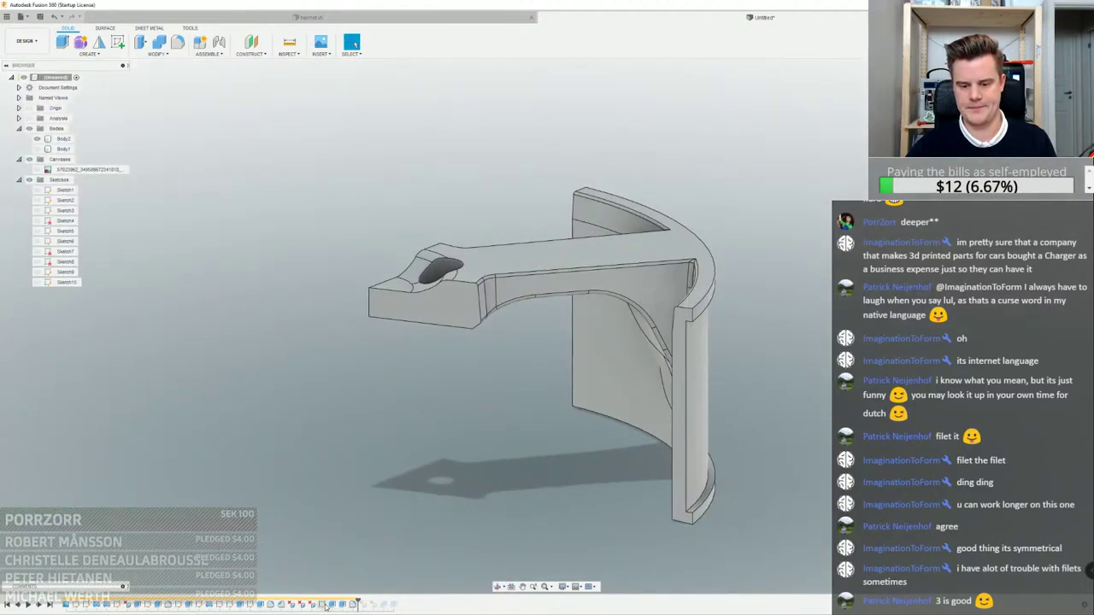
Edit the sloping-face feature again and shorten how far it extends down the rim's inner wall
double_click(281, 605)
scroll(628, 278, "up", 4)
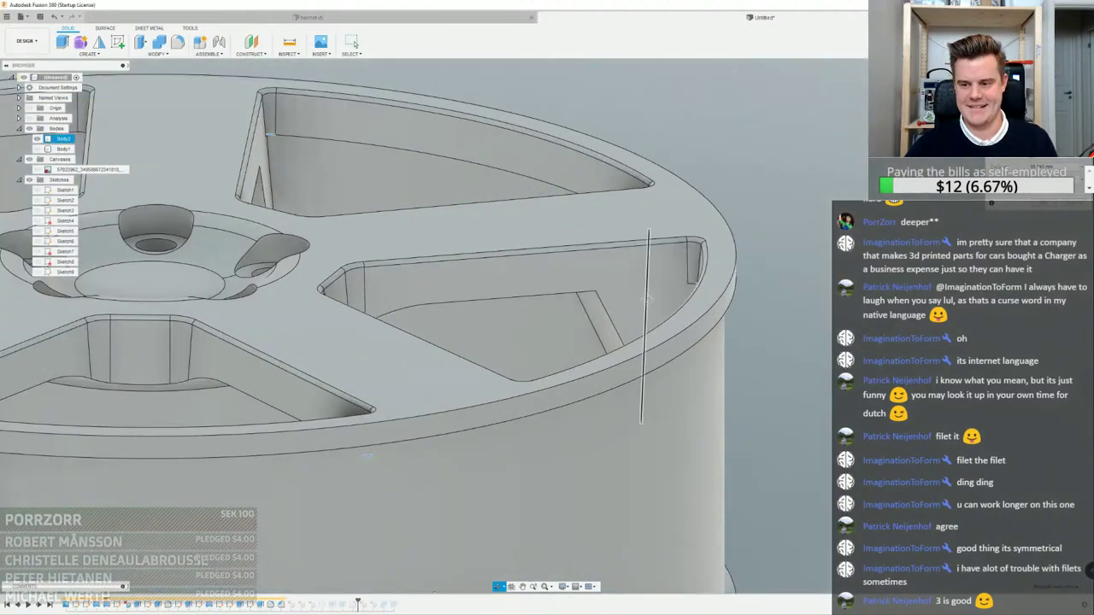
middle_click_drag(645, 329, 777, 426, "shift")
scroll(576, 351, "down", 3)
scroll(777, 454, "up", 3)
left_click_drag(778, 426, 794, 412)
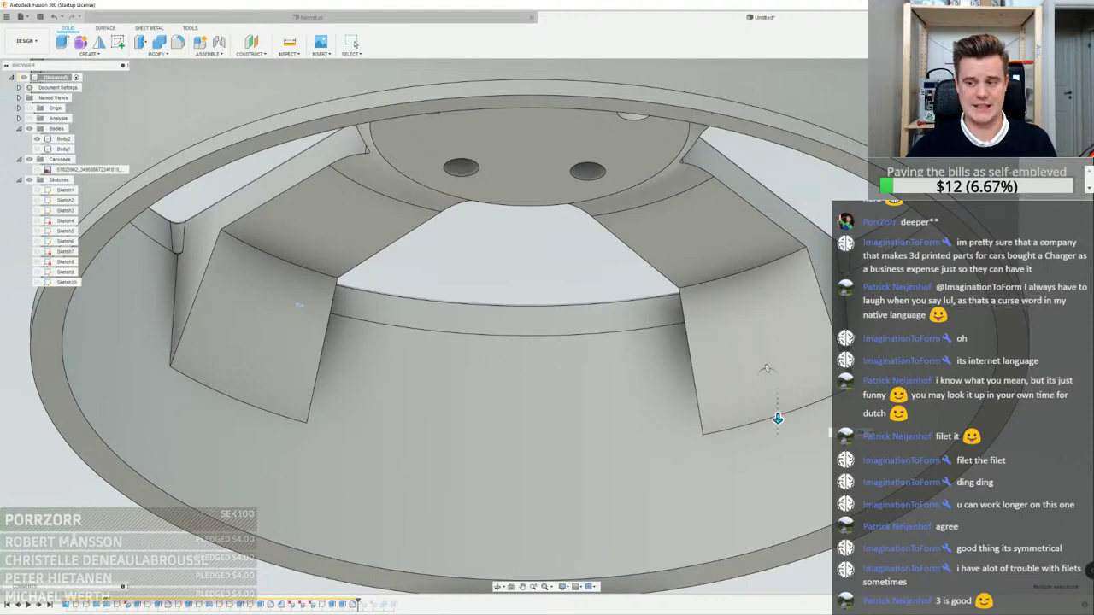
key("Return")
scroll(525, 323, "down", 5)
middle_click_drag(525, 323, 368, 341, "shift")
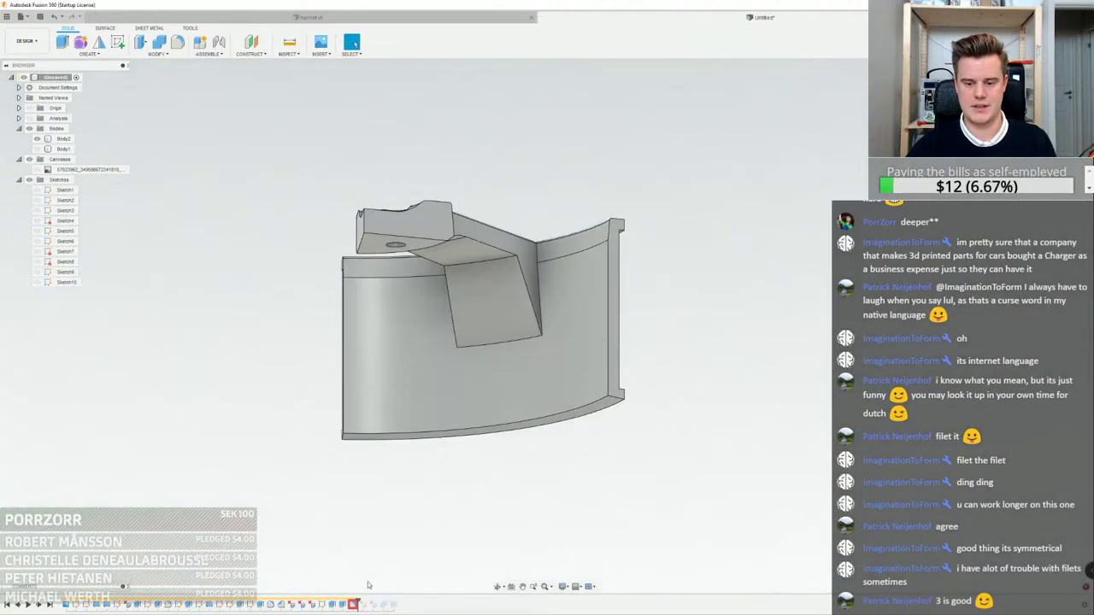
Edit the spoke segment's fillet and set the sloping face's bottom edge on the rim wall to a 50 mm radius
double_click(354, 604)
scroll(493, 266, "up", 4)
middle_click_drag(493, 295, 638, 186, "shift")
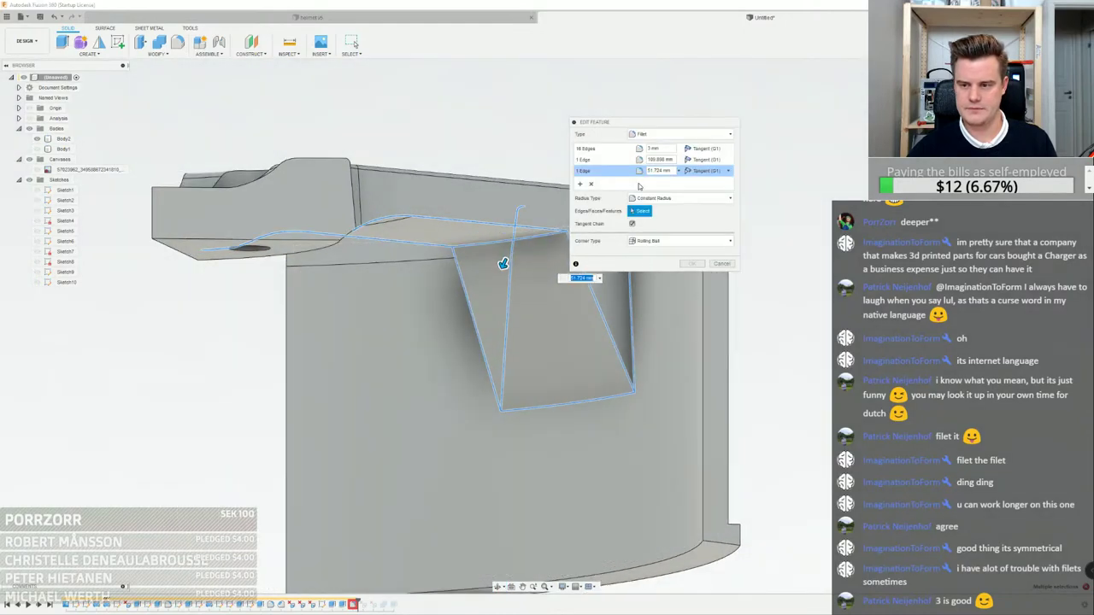
left_click(596, 160)
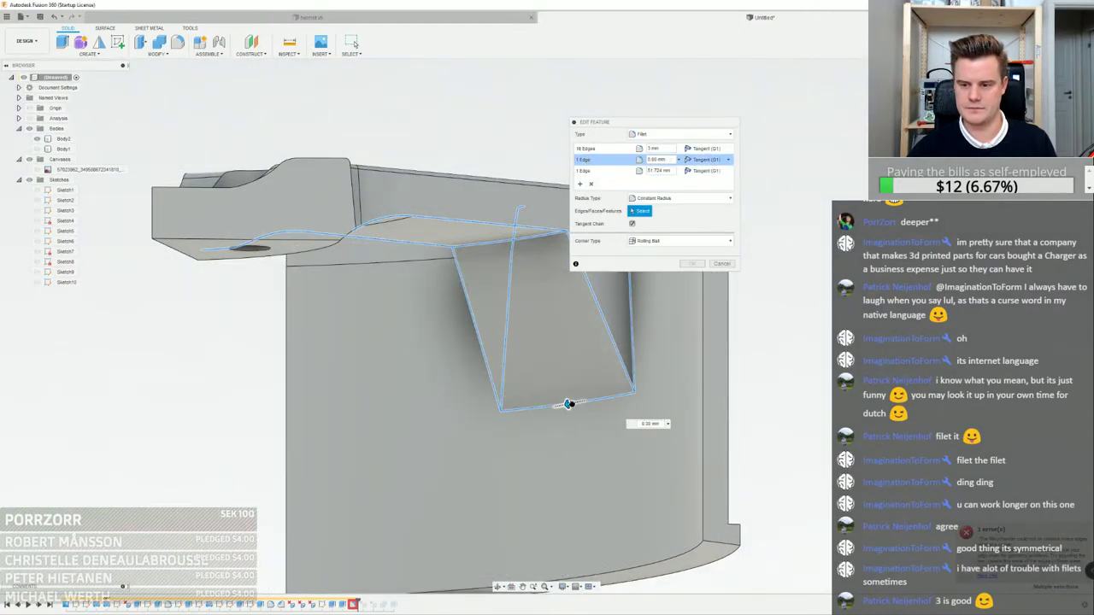
left_click_drag(570, 404, 570, 405)
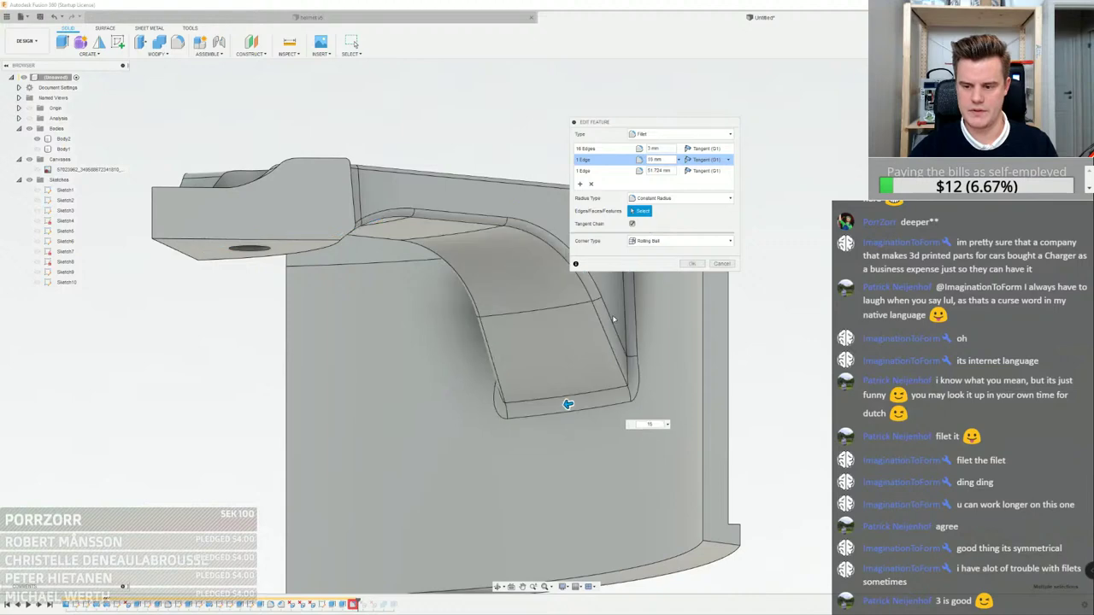
scroll(574, 342, "down", 3)
middle_click_drag(575, 347, 515, 373)
scroll(515, 374, "up", 2)
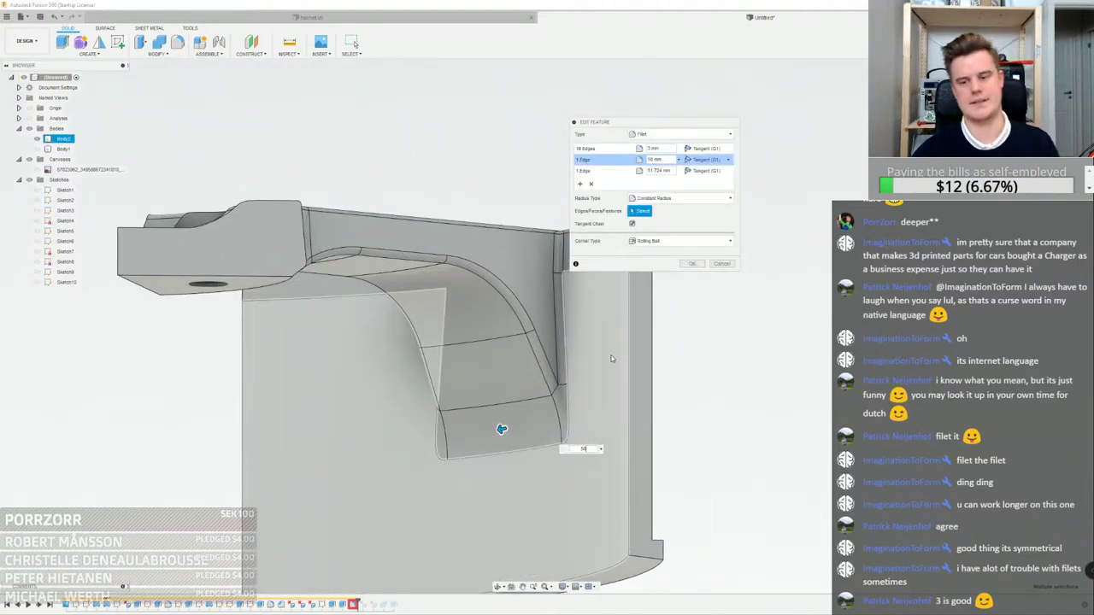
left_click(691, 263)
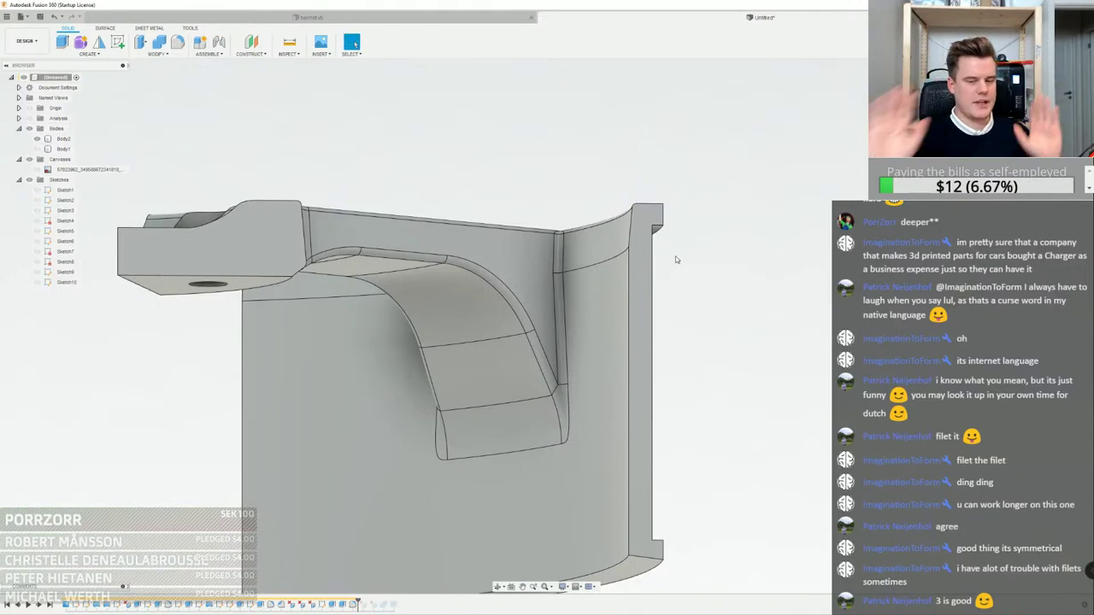
Fillet the upper edges of the bolt hole in the spoke's hub end with a 3 mm radius
middle_click_drag(675, 259, 517, 248, "shift")
scroll(516, 249, "down", 1)
middle_click_drag(513, 359, 458, 318, "shift")
scroll(390, 256, "up", 6)
scroll(389, 256, "down", 5)
scroll(458, 317, "up", 5)
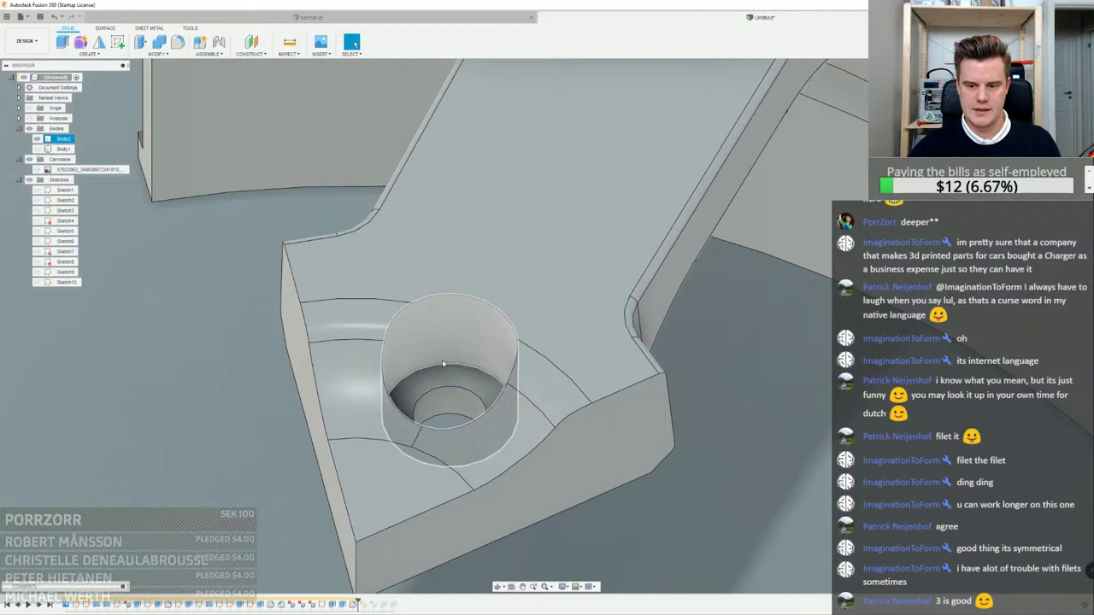
right_click(399, 327)
left_click(381, 358)
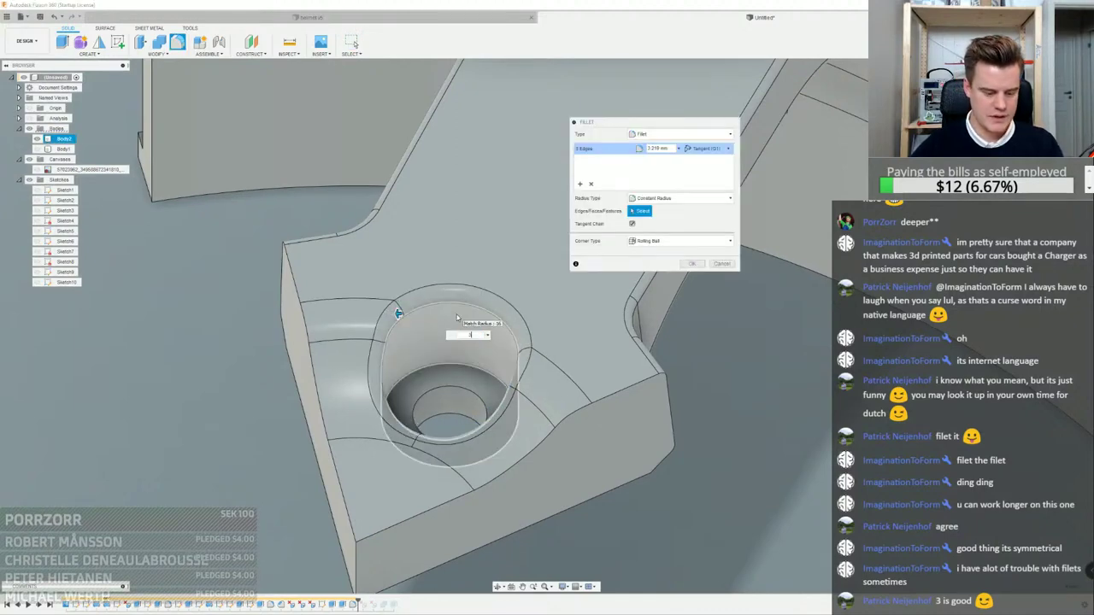
key("Return")
scroll(535, 215, "down", 6)
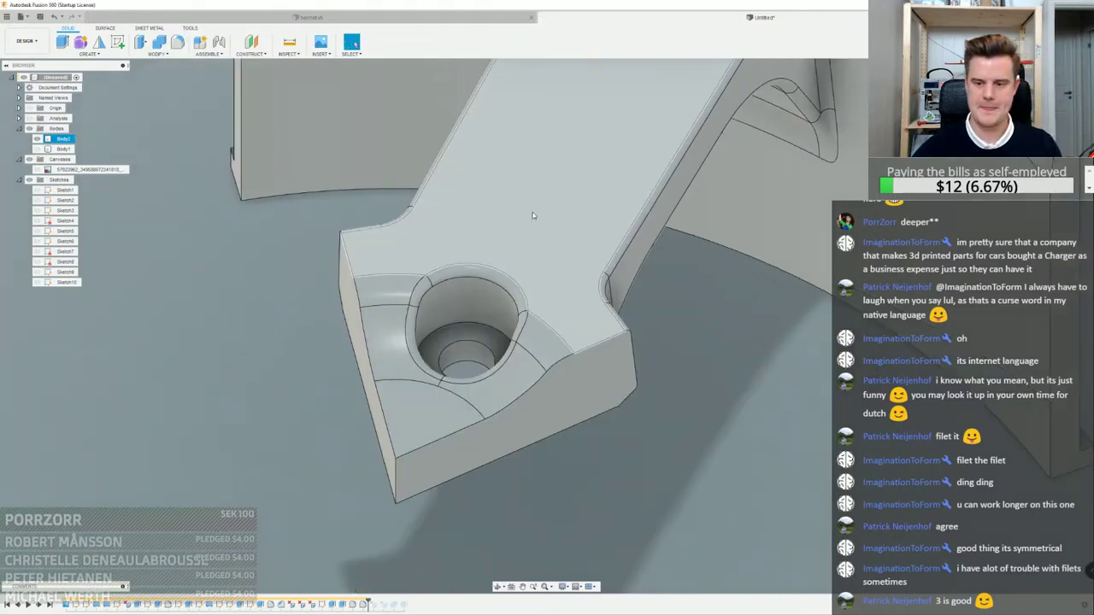
Fillet the two corner edges where the upper and lower flanges meet the rim's outer wall with a 3 mm radius
middle_click_drag(699, 136, 678, 223)
scroll(737, 273, "up", 5)
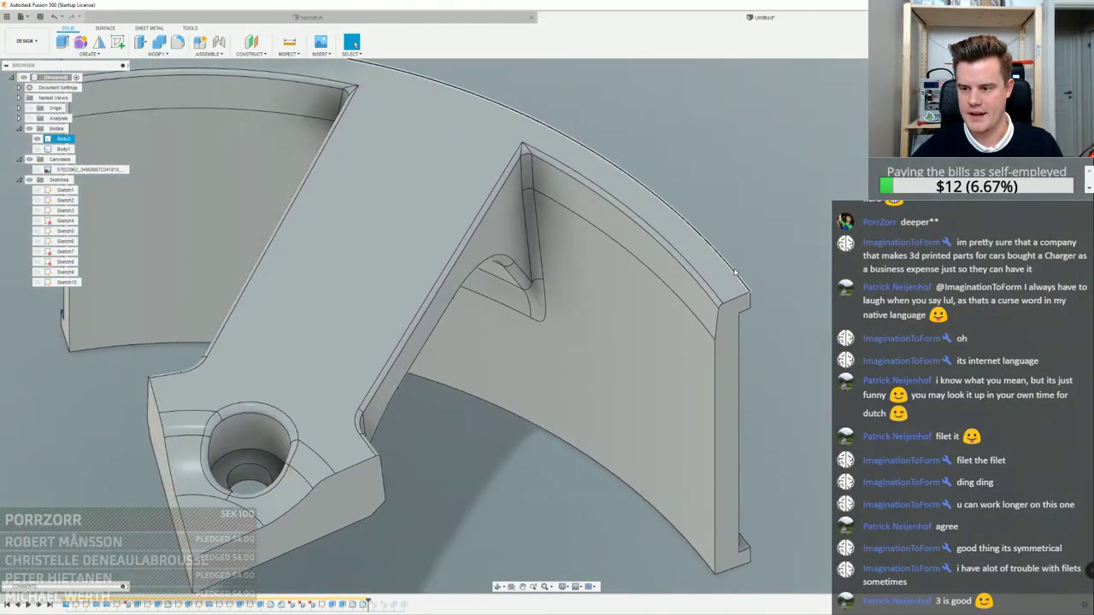
middle_click_drag(736, 272, 663, 241, "shift")
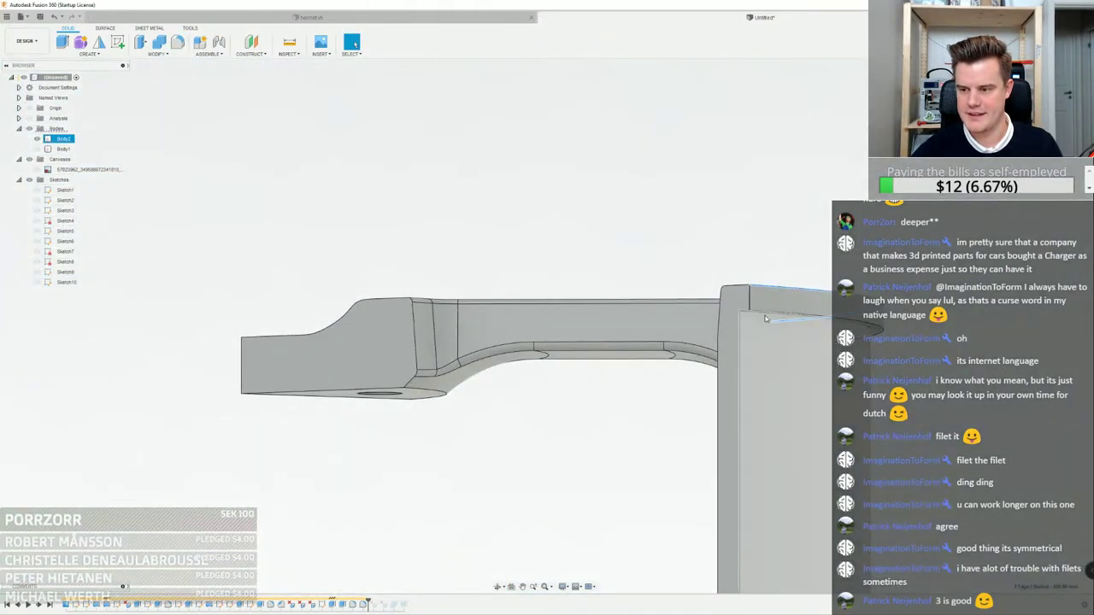
middle_click_drag(755, 329, 754, 307, "shift")
scroll(754, 307, "up", 3)
right_click(749, 306)
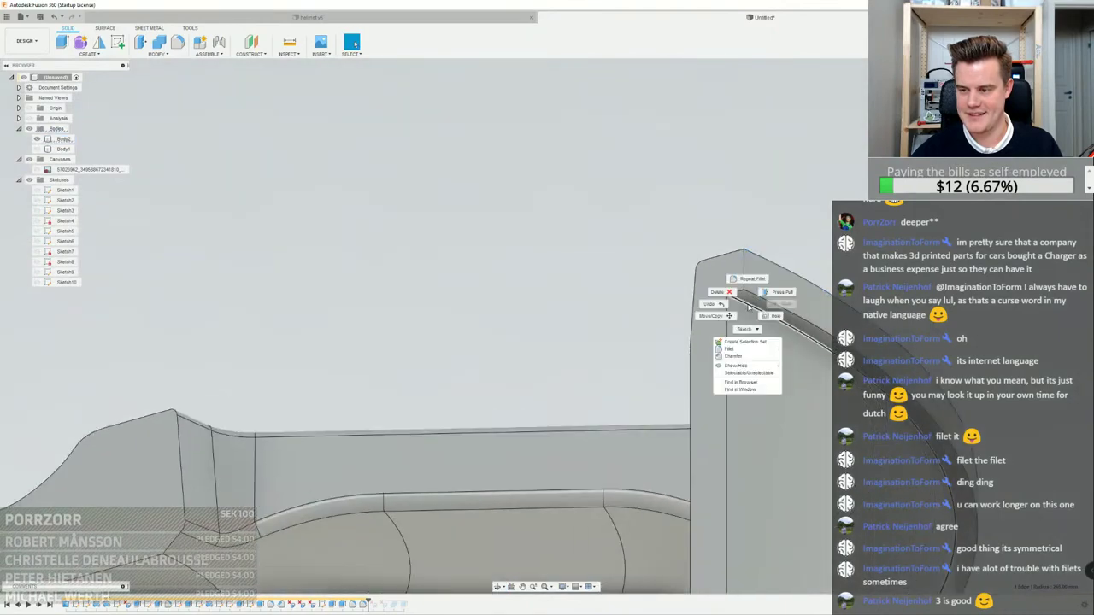
left_click(733, 349)
scroll(788, 403, "down", 2)
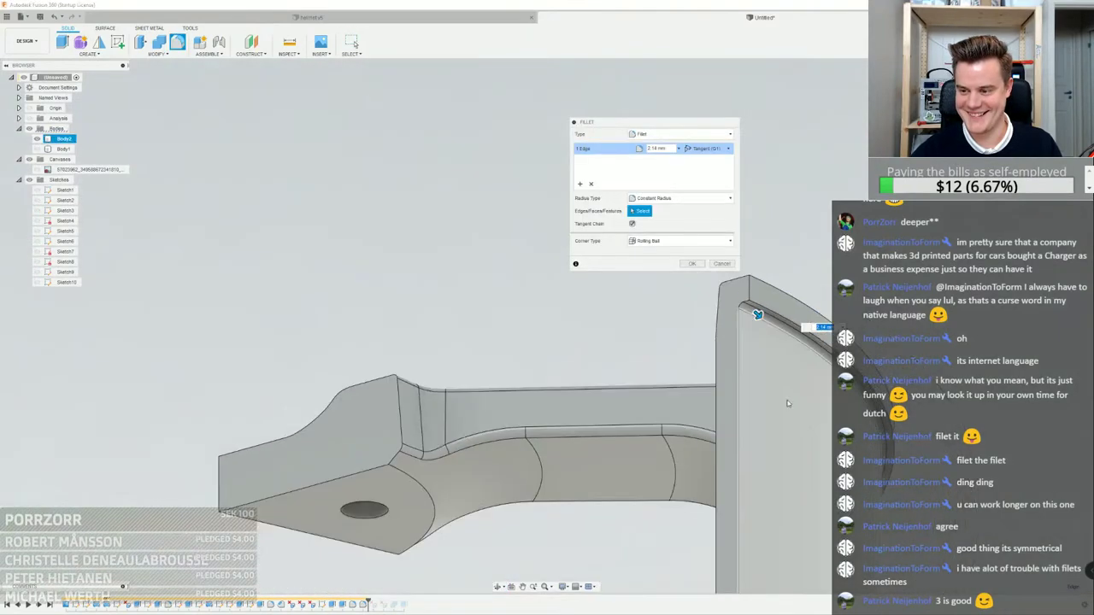
middle_click_drag(788, 404, 687, 183)
scroll(659, 463, "up", 4)
left_click(599, 436)
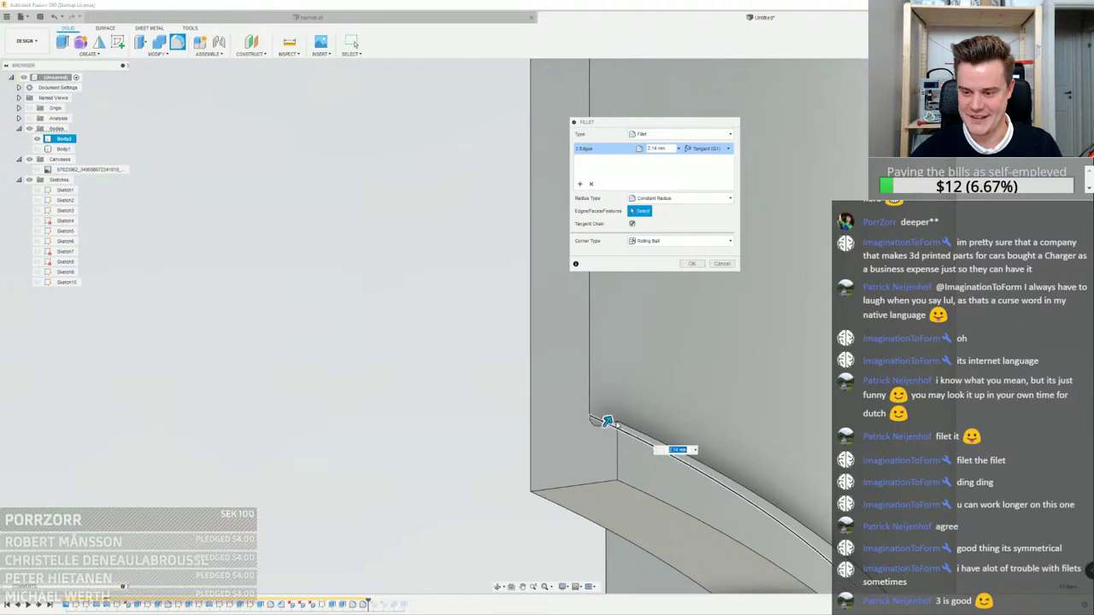
middle_click_drag(606, 419, 603, 418, "shift")
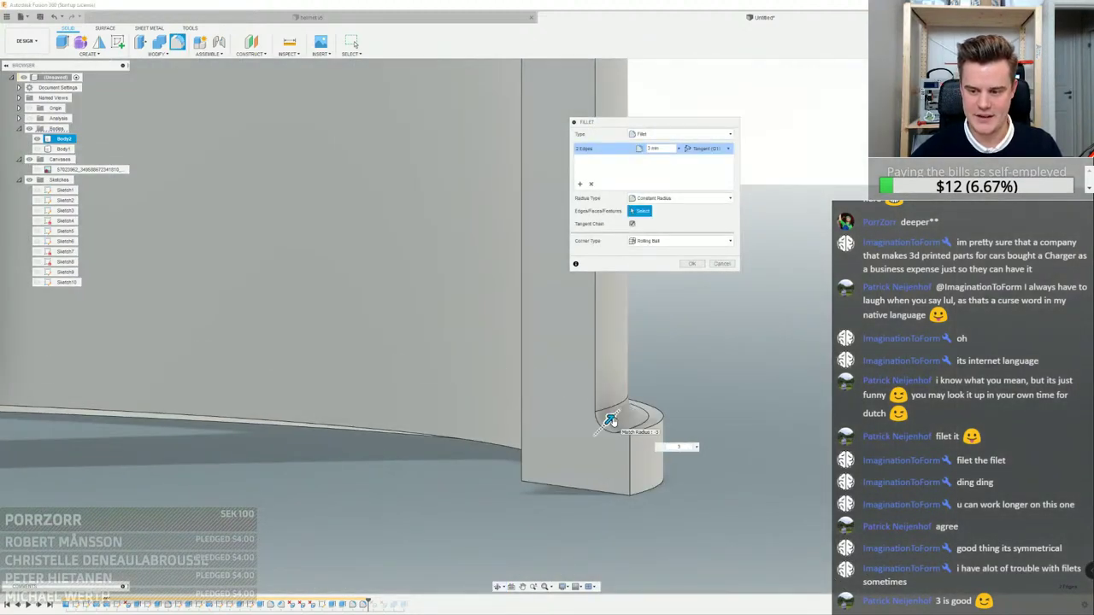
key("Return")
Examine the filleted wheel segment from below, from above and from the side
scroll(667, 419, "down", 4)
middle_click_drag(666, 419, 656, 376, "shift")
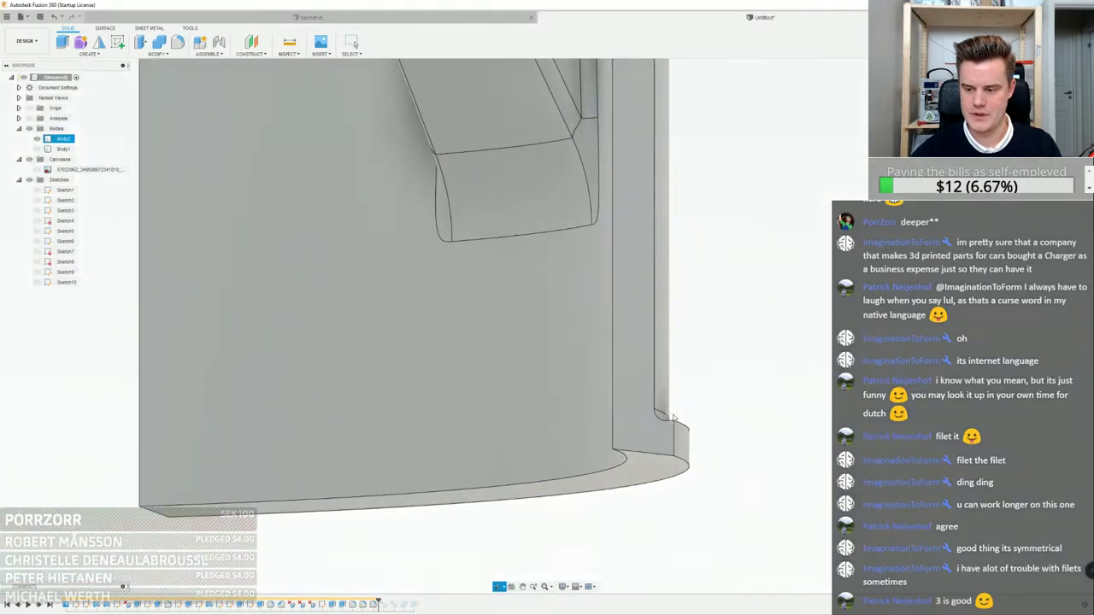
left_click(660, 476)
middle_click_drag(660, 477, 413, 461, "shift")
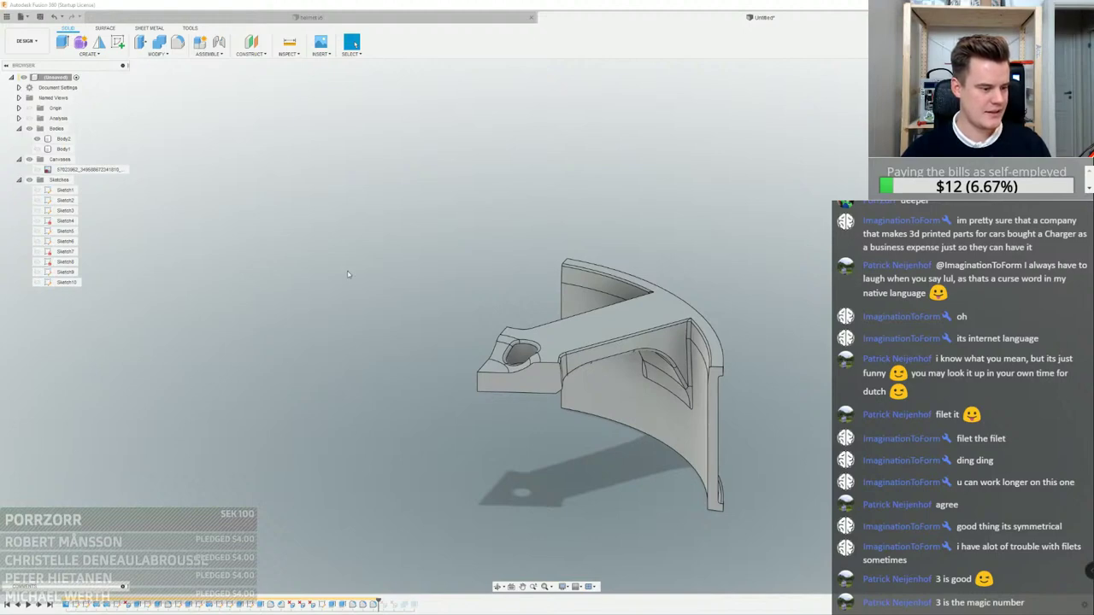
middle_click_drag(503, 232, 639, 229, "shift")
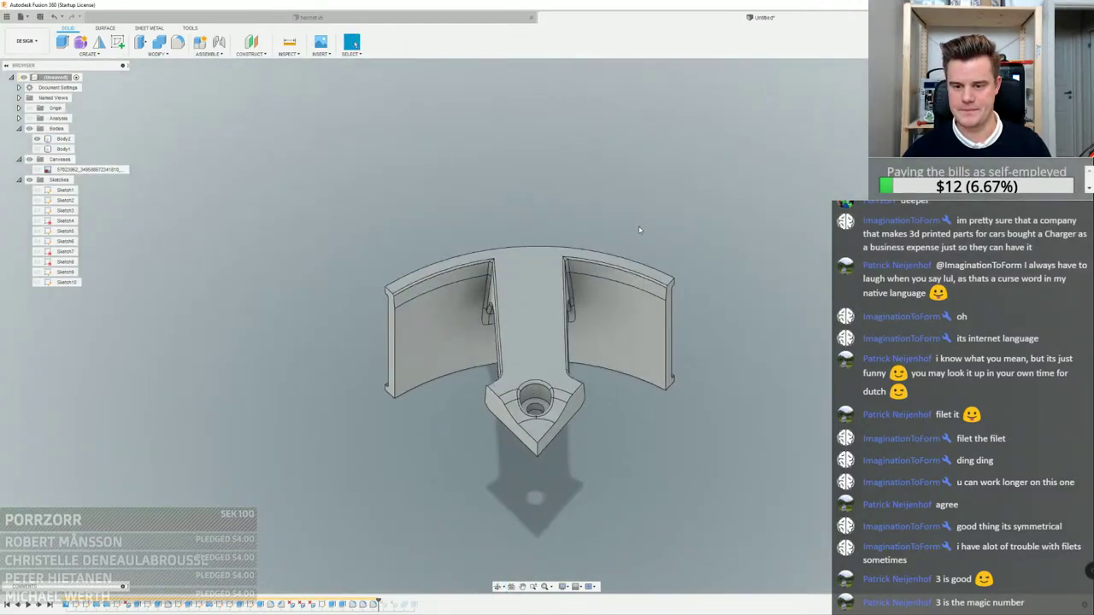
middle_click_drag(681, 343, 599, 277, "shift")
scroll(740, 474, "up", 5)
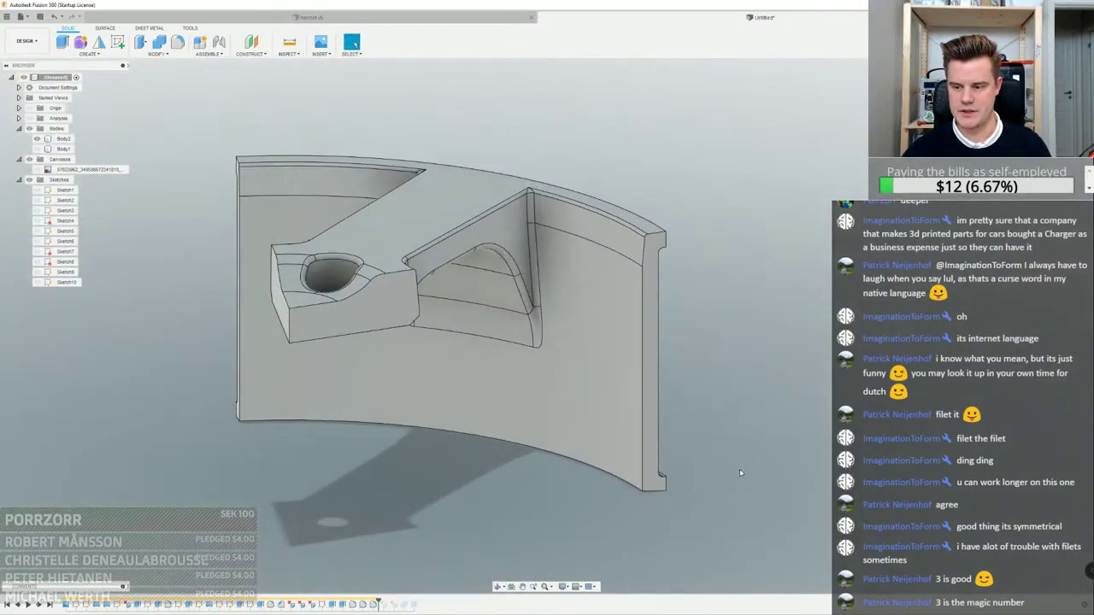
Press Pull the rim's lower end face downward by about 5.7 mm to lengthen the rim's lower flange
middle_click_drag(740, 473, 463, 421, "shift")
middle_click_drag(293, 422, 550, 422)
scroll(230, 419, "up", 5)
middle_click_drag(120, 417, 363, 368)
scroll(279, 415, "up", 2)
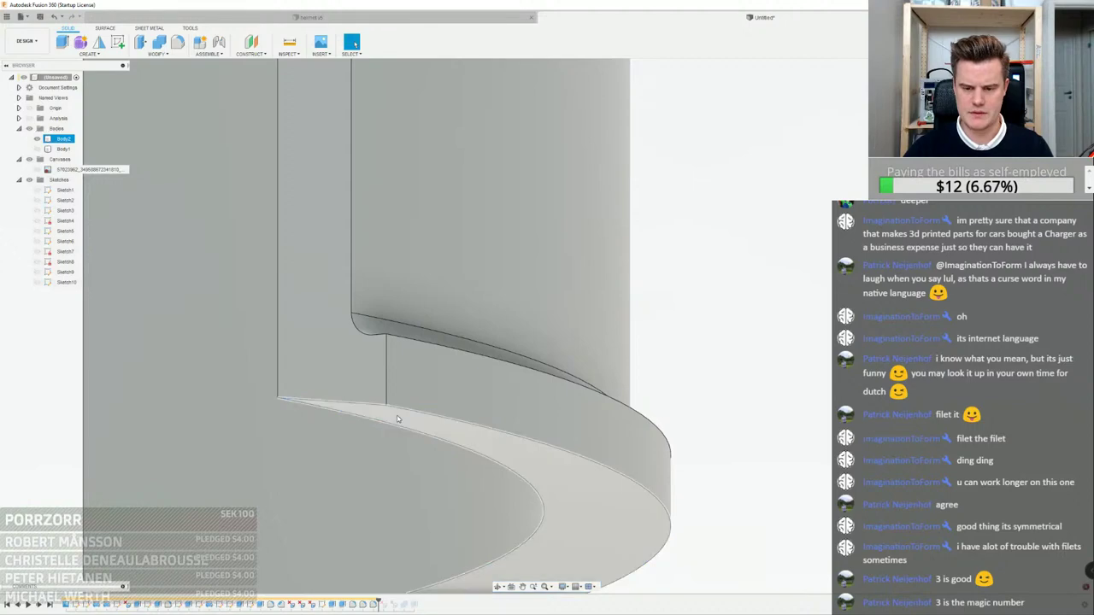
middle_click_drag(396, 419, 741, 411, "shift")
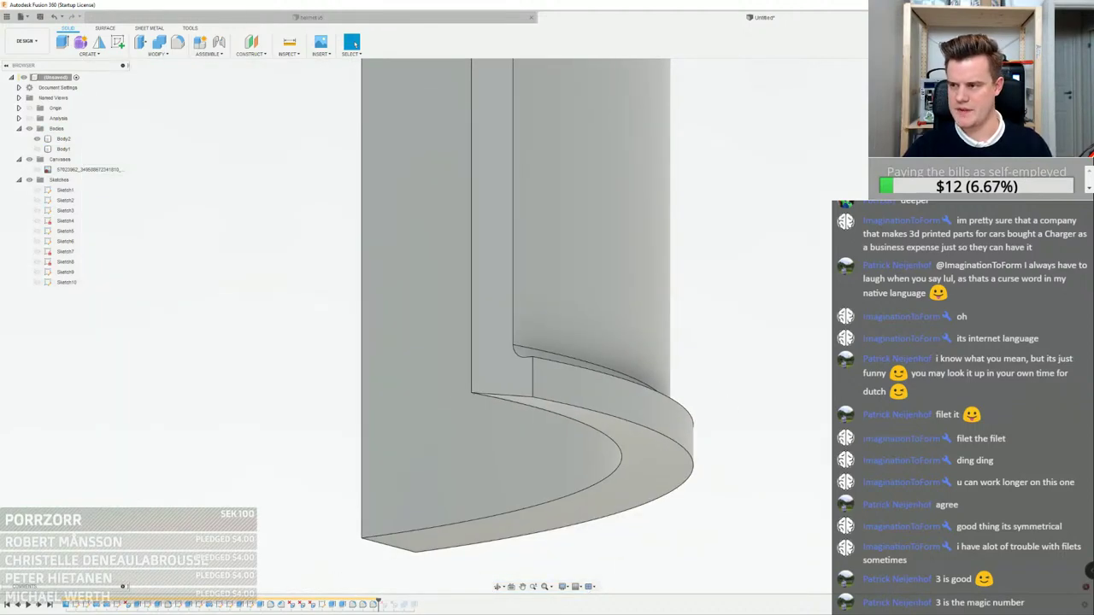
middle_click_drag(794, 265, 589, 539, "shift")
scroll(612, 529, "up", 3)
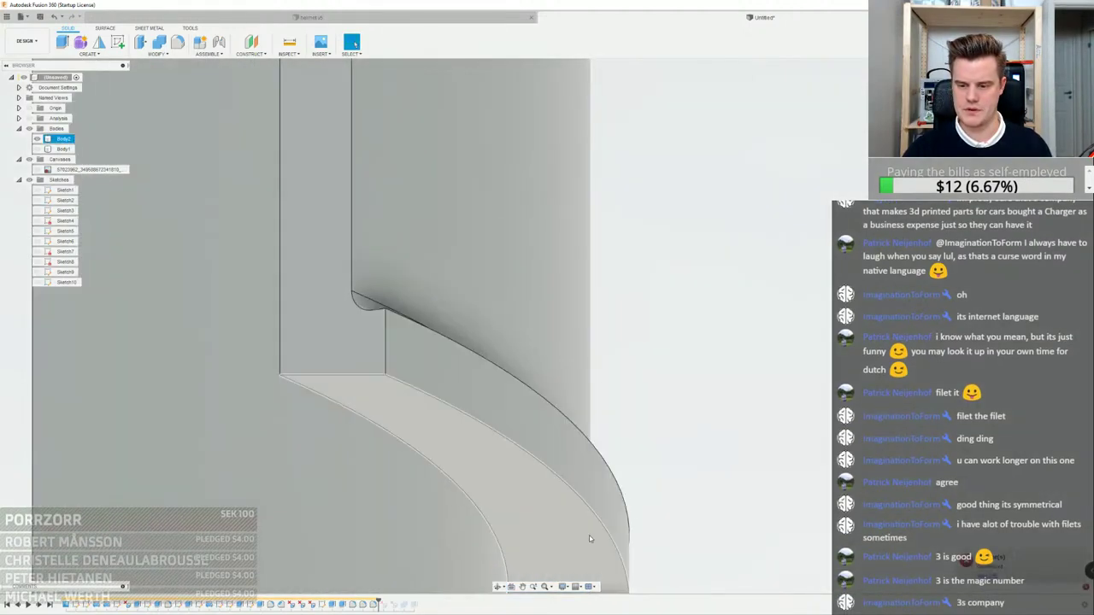
right_click(590, 538)
left_click(617, 521)
left_click_drag(588, 540, 585, 583)
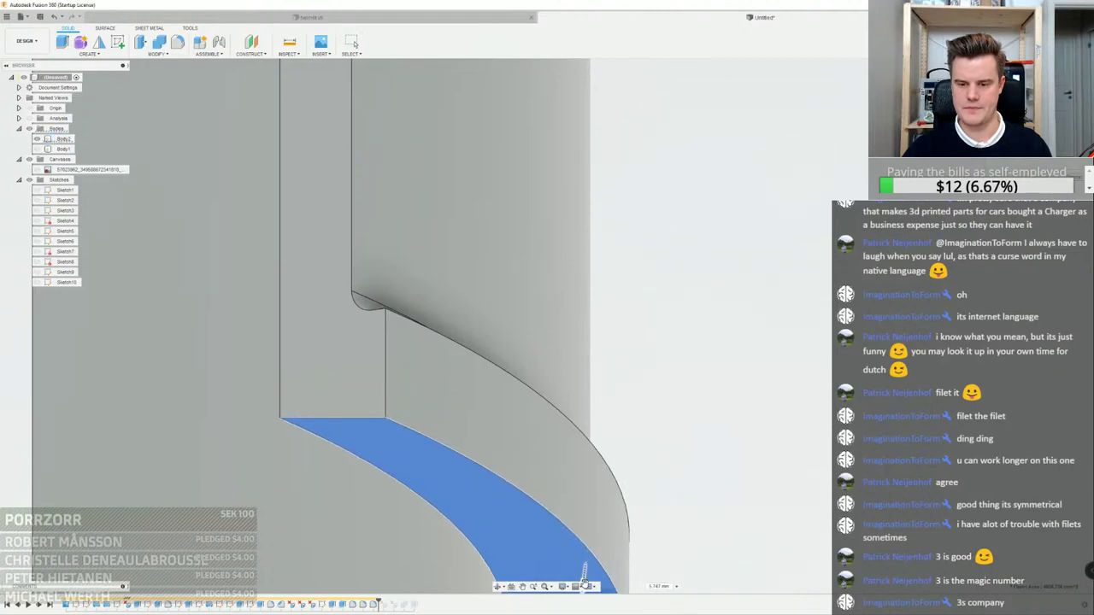
left_click(919, 243)
Create an offset plane from the horizontal origin plane, 170 mm down at the rim's lower outer corner
scroll(919, 243, "down", 6)
middle_click_drag(850, 201, 775, 214)
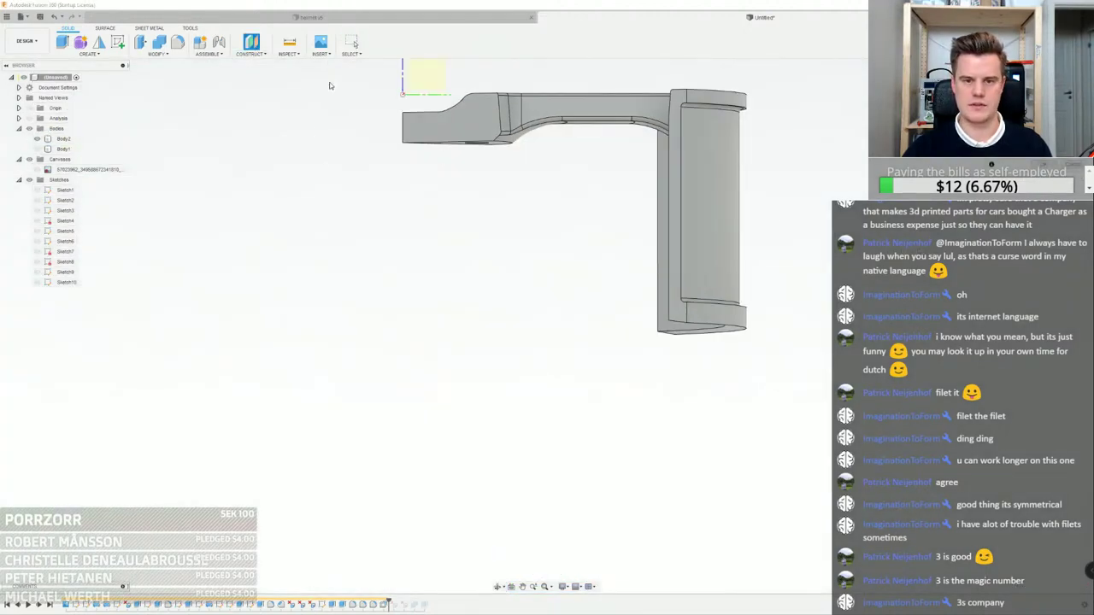
middle_click_drag(330, 86, 345, 137, "shift")
left_click(429, 105)
key("q")
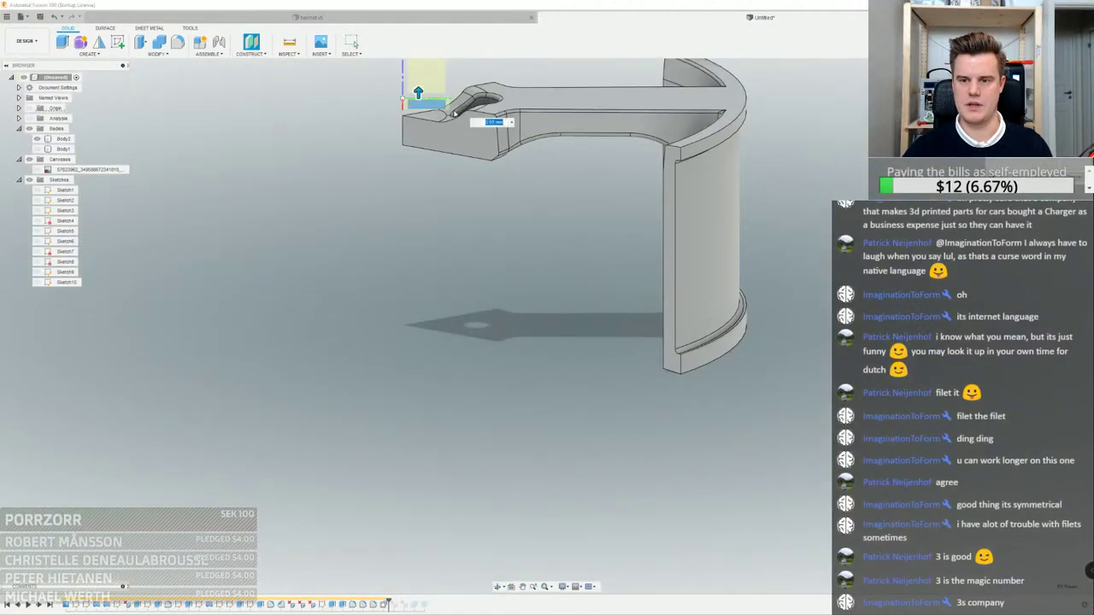
left_click_drag(418, 91, 419, 151)
scroll(628, 346, "up", 3)
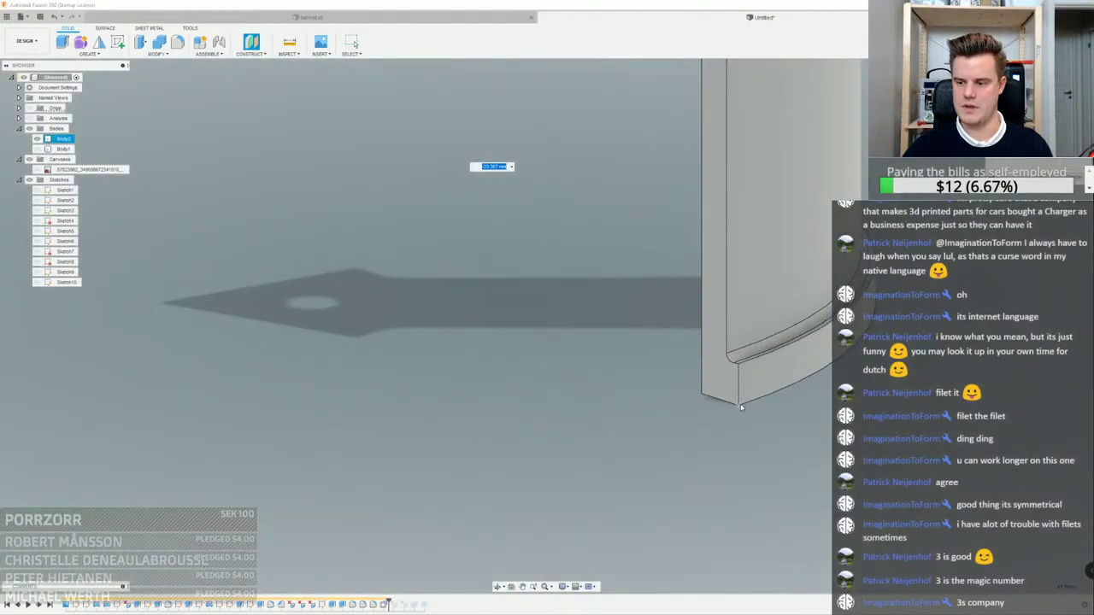
left_click(740, 407)
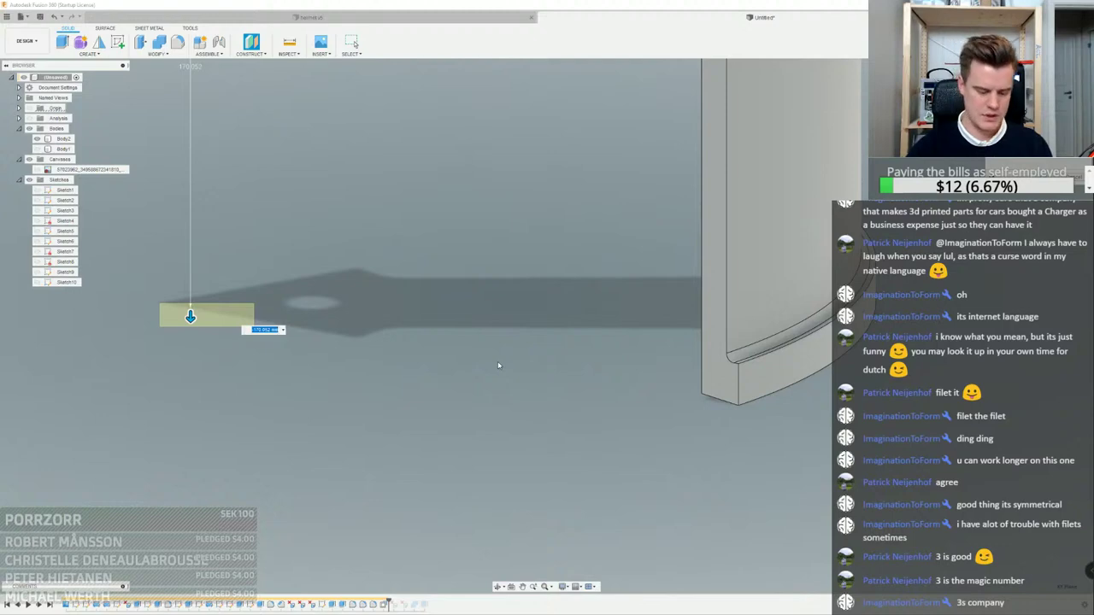
key("Return")
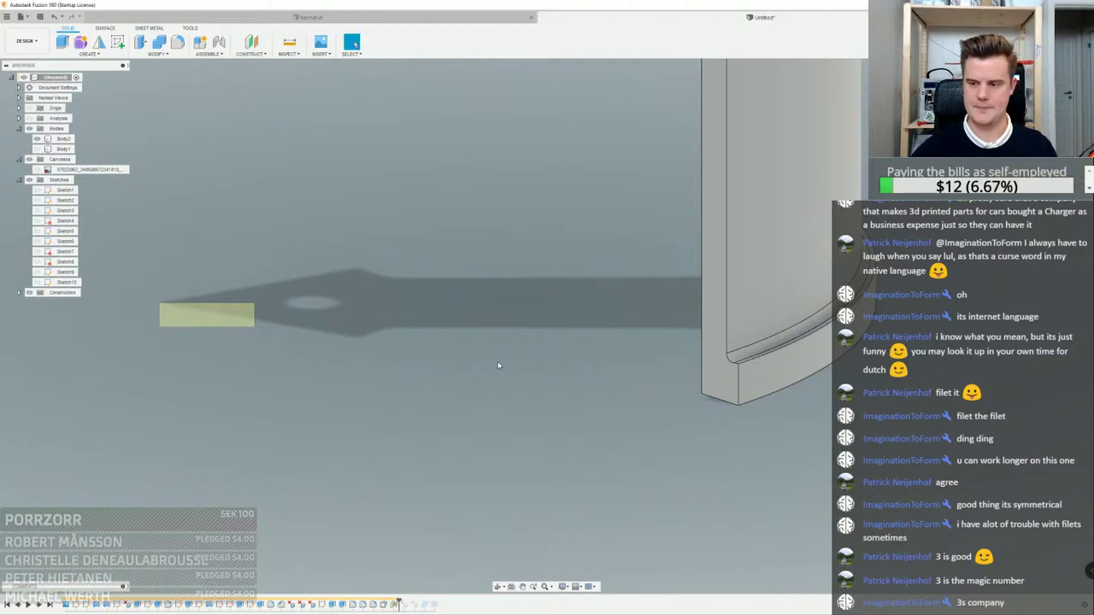
Edit the offset plane and move it slightly up so it cuts through the rim's lower flange
left_click(160, 53)
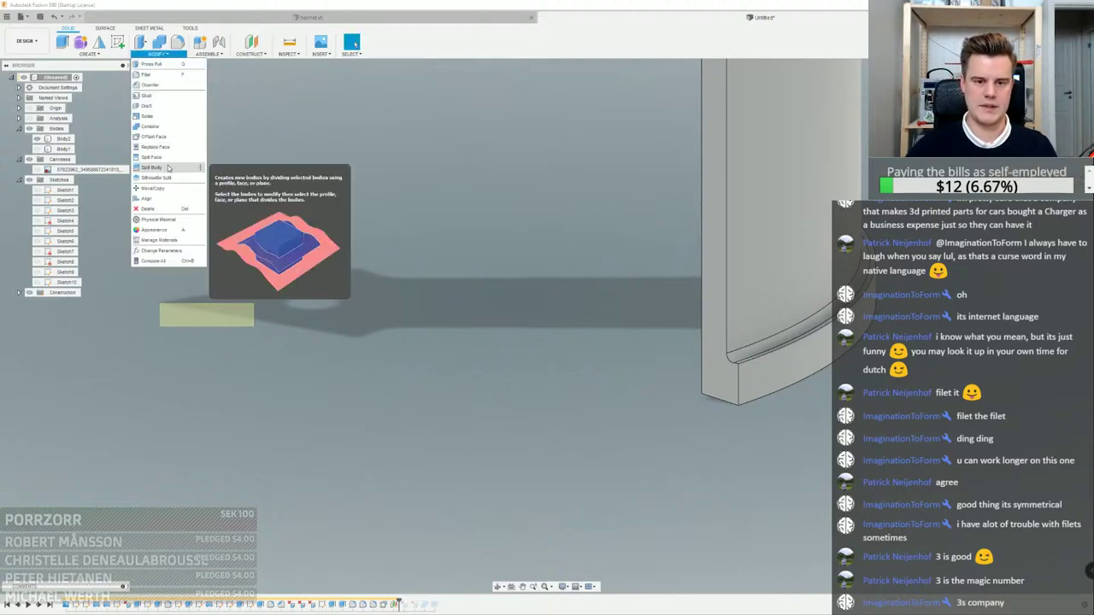
left_click(446, 175)
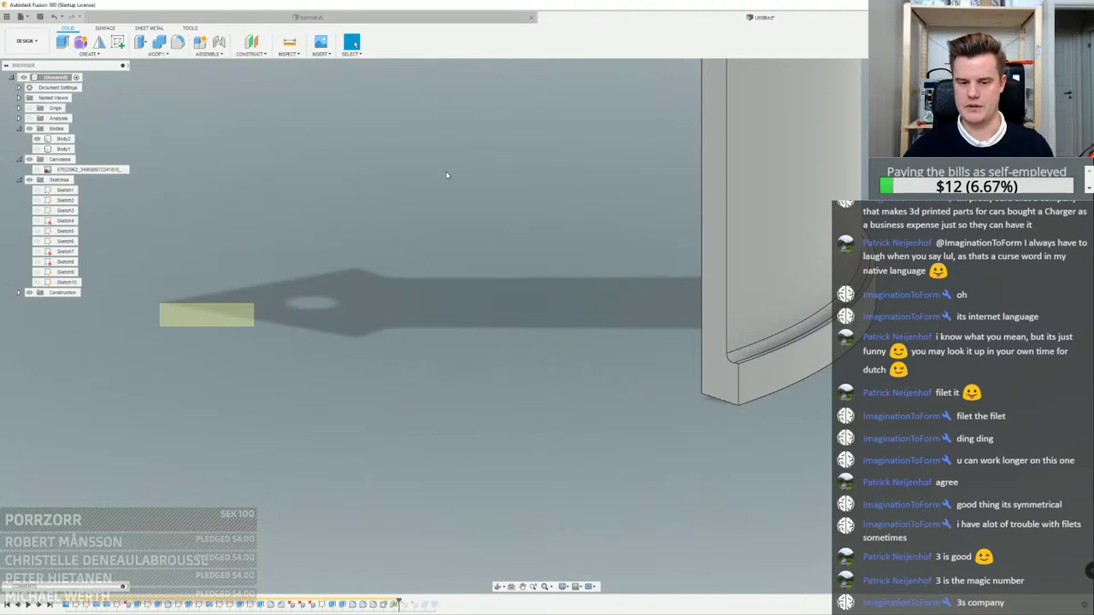
double_click(393, 604)
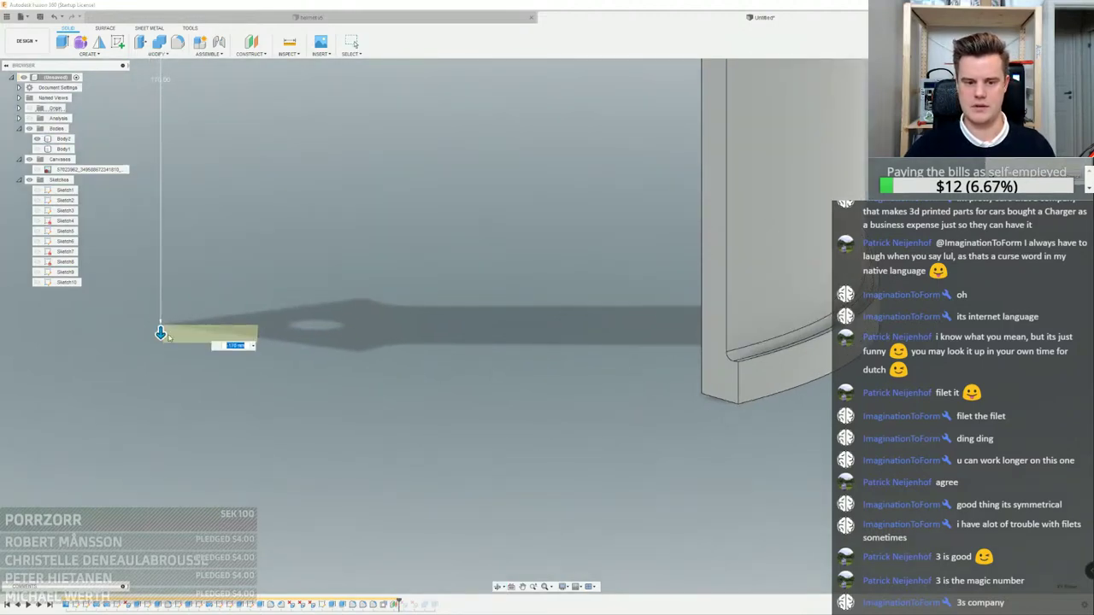
mouse_move(162, 333)
left_mouse_down()
mouse_move(163, 279)
mouse_move(159, 327)
left_mouse_up()
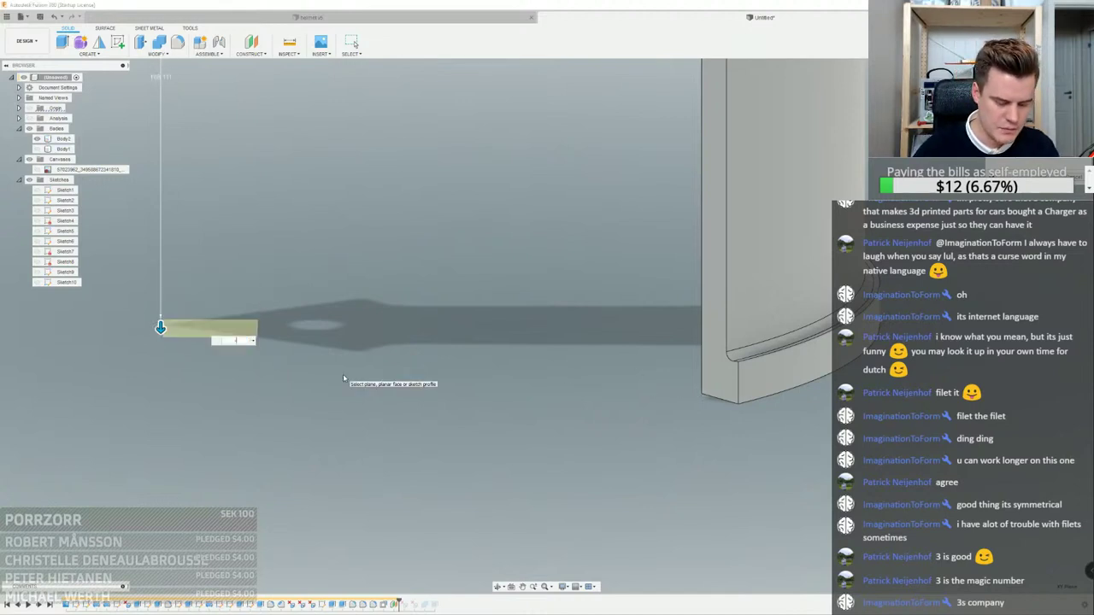
key("Return")
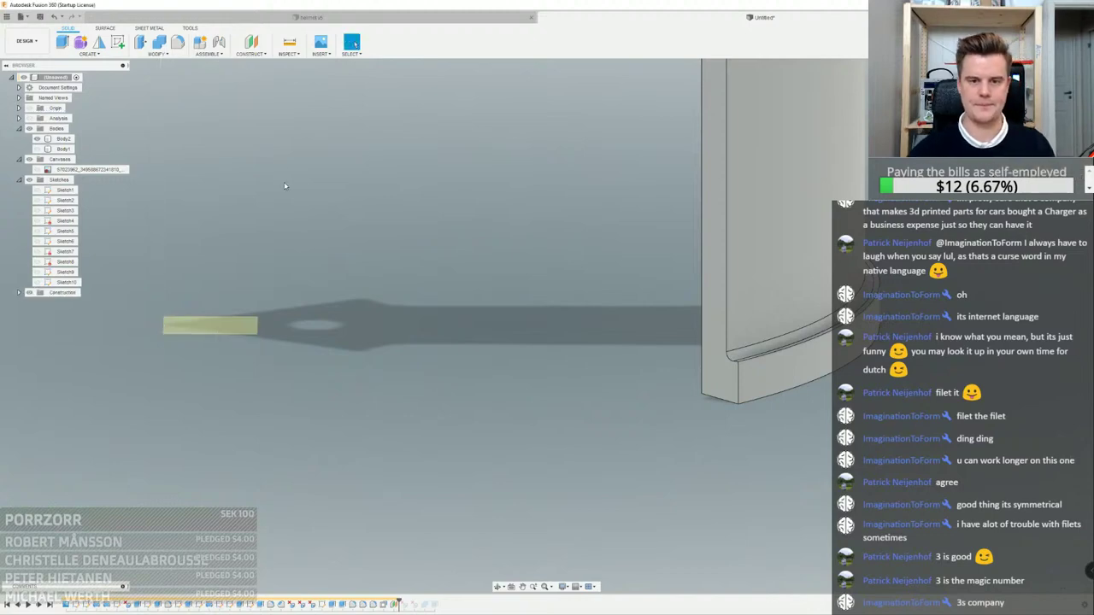
Split the wheel segment body with the offset plane and hide the large upper piece
left_click(159, 56)
left_click(163, 166)
scroll(803, 205, "down", 5)
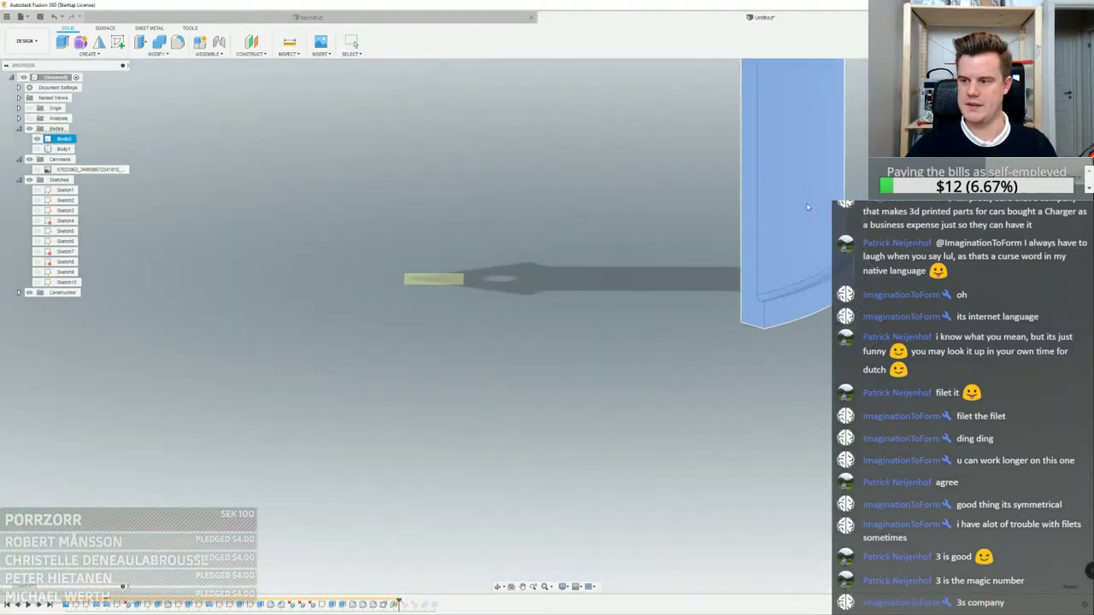
left_click(621, 247)
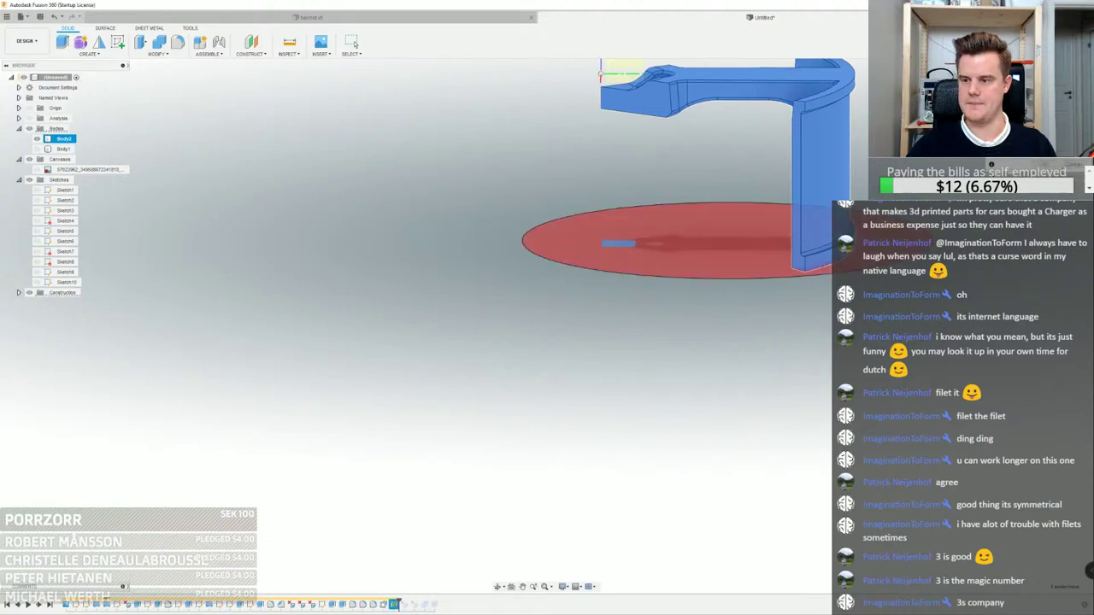
key("Return")
left_click(37, 161)
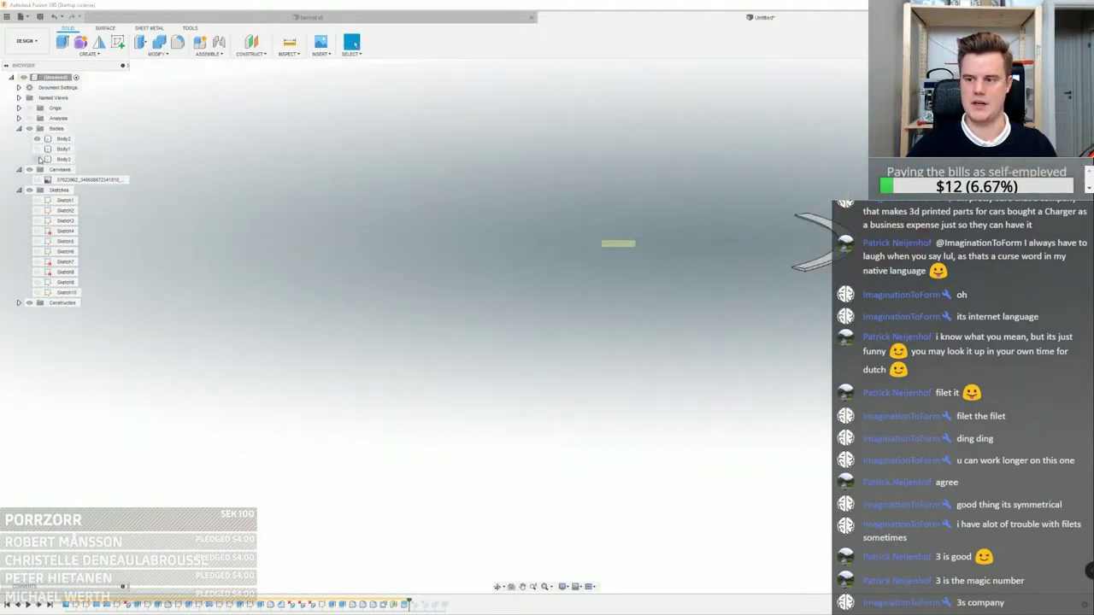
Show the trimmed wheel segment body and hide the cut-off lower flange piece, checking the flat lower rim end
left_click(36, 161)
left_click(37, 139)
scroll(827, 275, "up", 3)
scroll(798, 226, "up", 3)
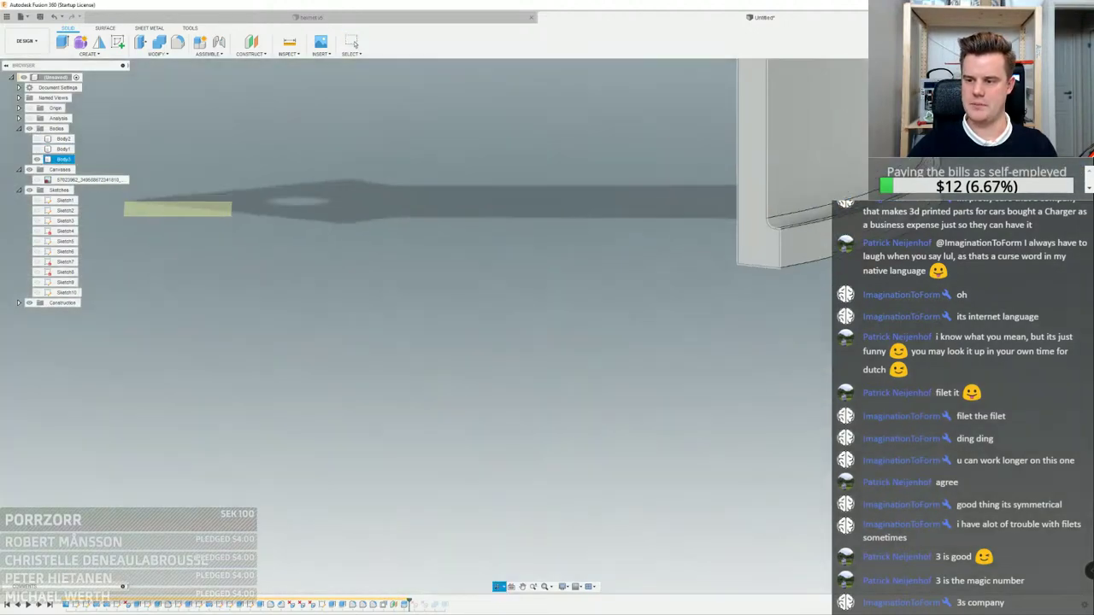
middle_click_drag(799, 227, 798, 184, "shift")
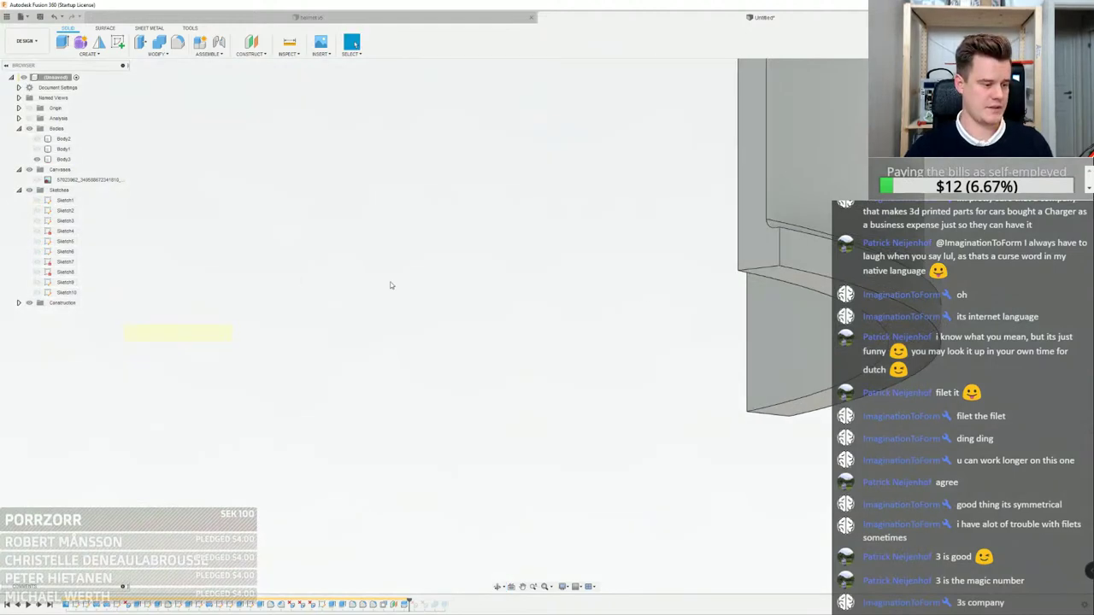
scroll(451, 302, "down", 5)
middle_click_drag(432, 141, 419, 186, "shift")
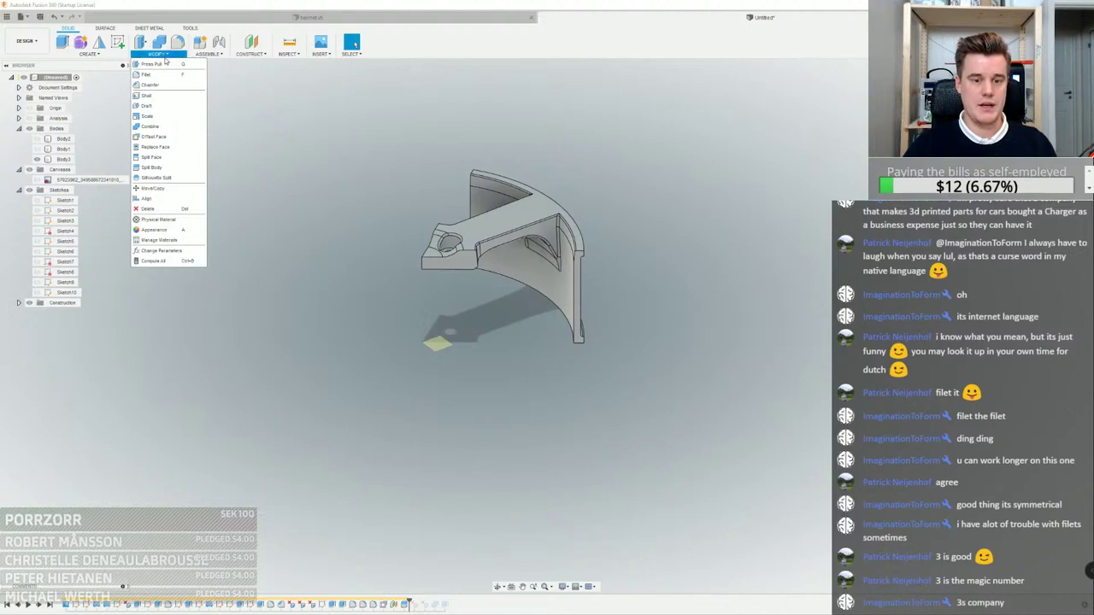
Create a circular pattern of the trimmed wheel segment body around the hub's central axis with a quantity of 5
left_click(88, 54)
mouse_move(86, 249)
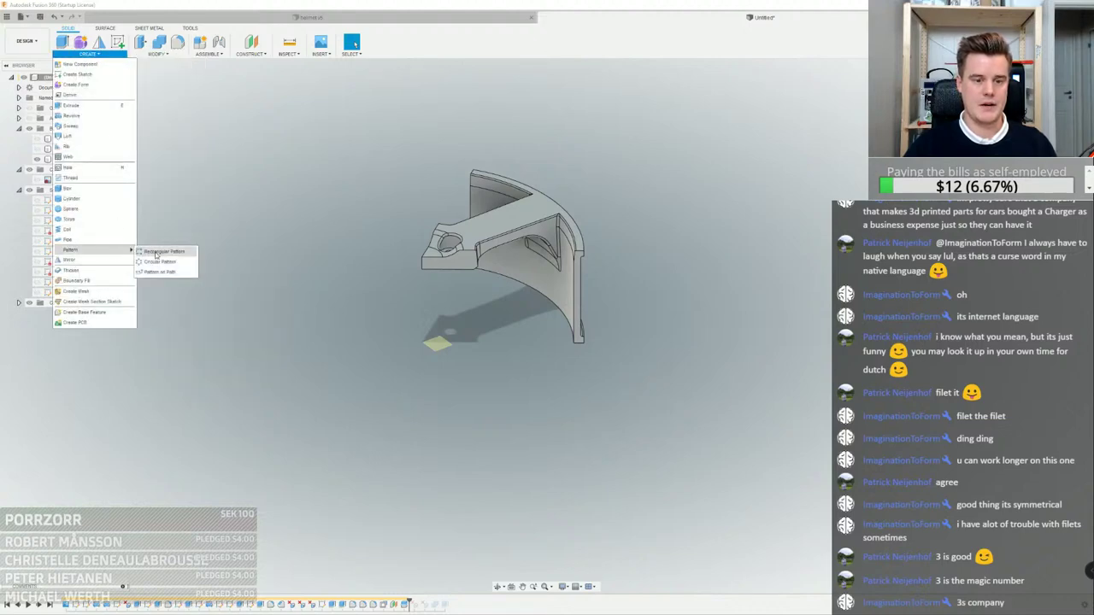
left_click(156, 254)
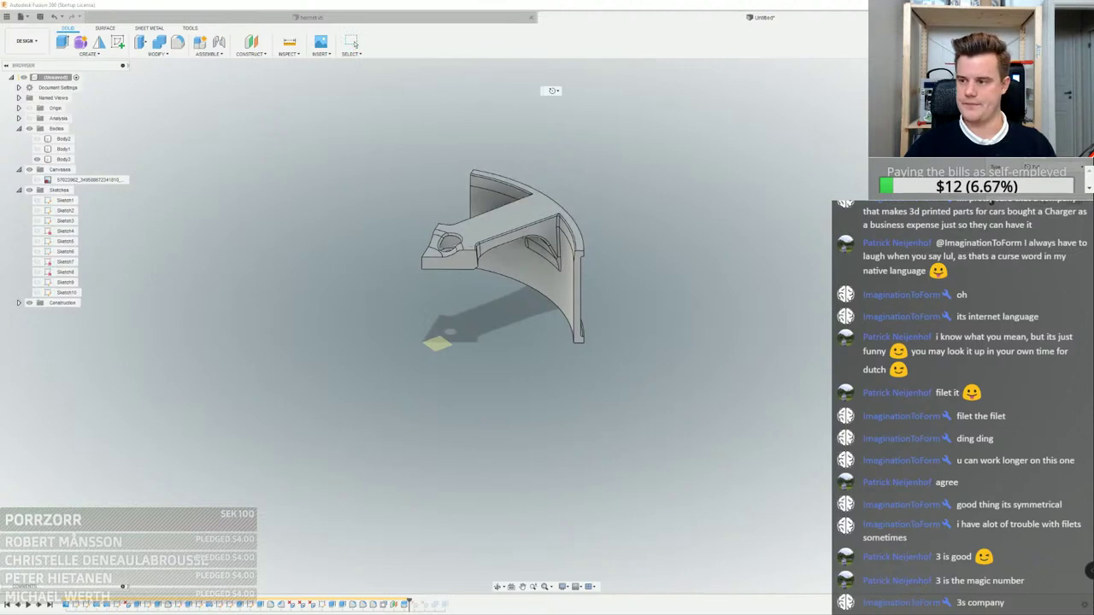
left_click(523, 224)
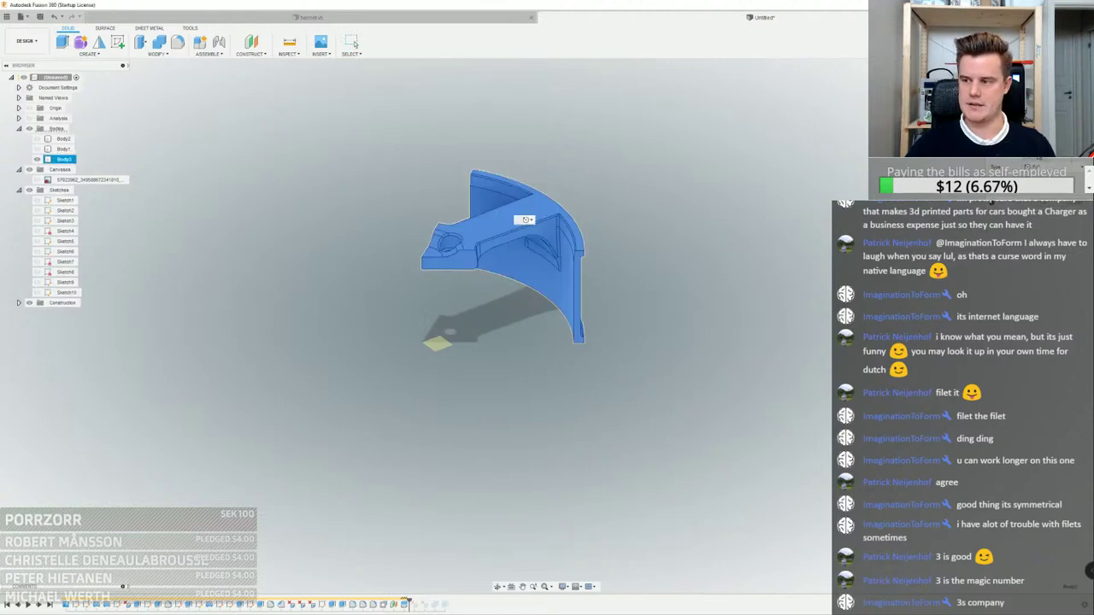
left_click(424, 233)
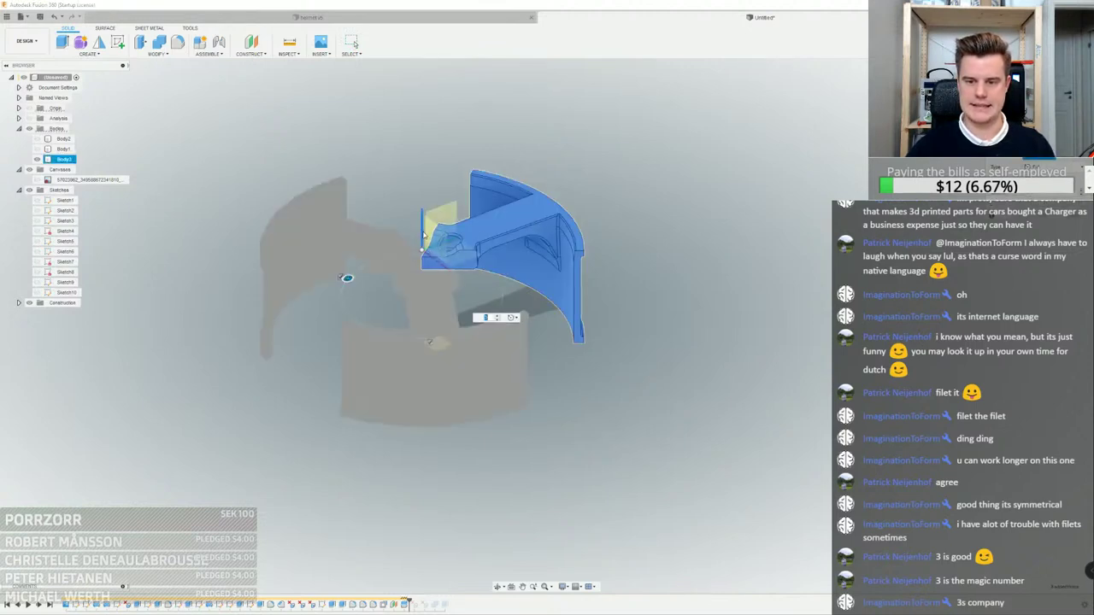
type("4")
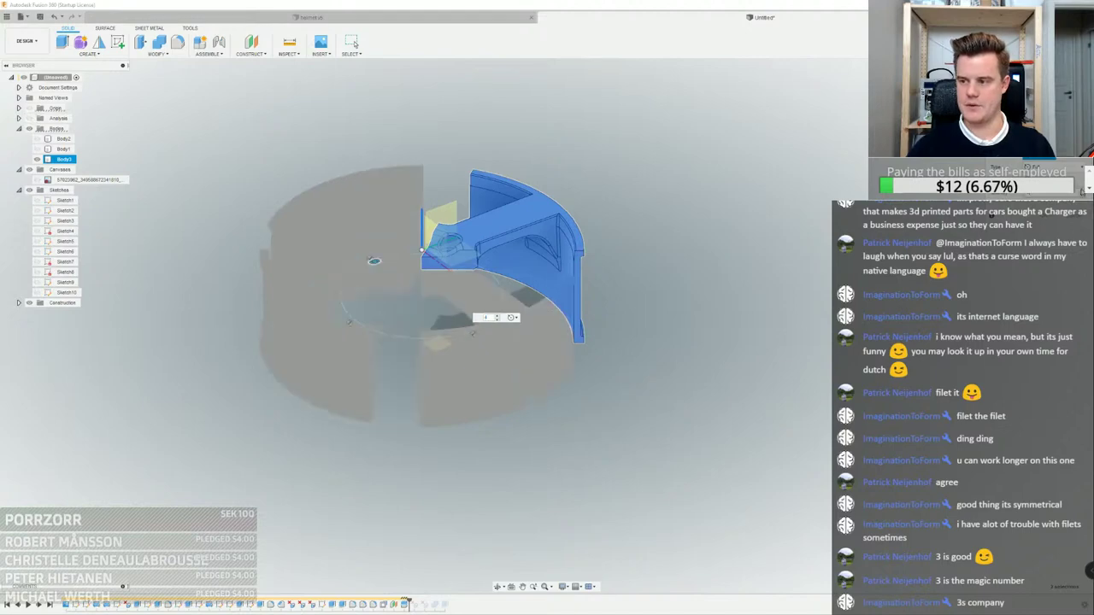
left_click(1083, 191)
scroll(472, 195, "up", 2)
middle_click_drag(475, 183, 495, 222, "shift")
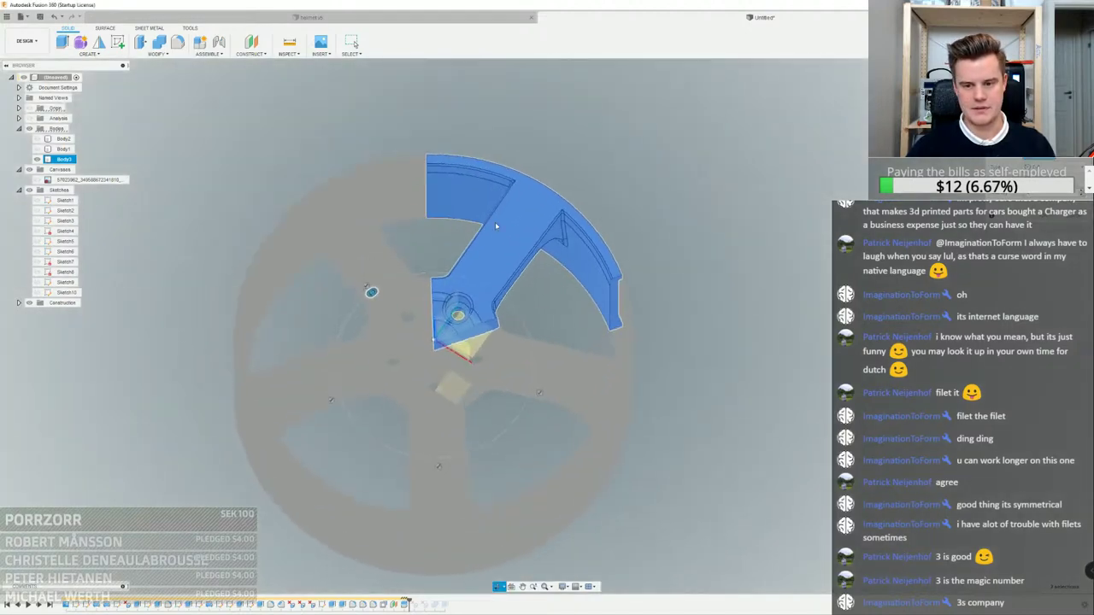
type("5")
key("Return")
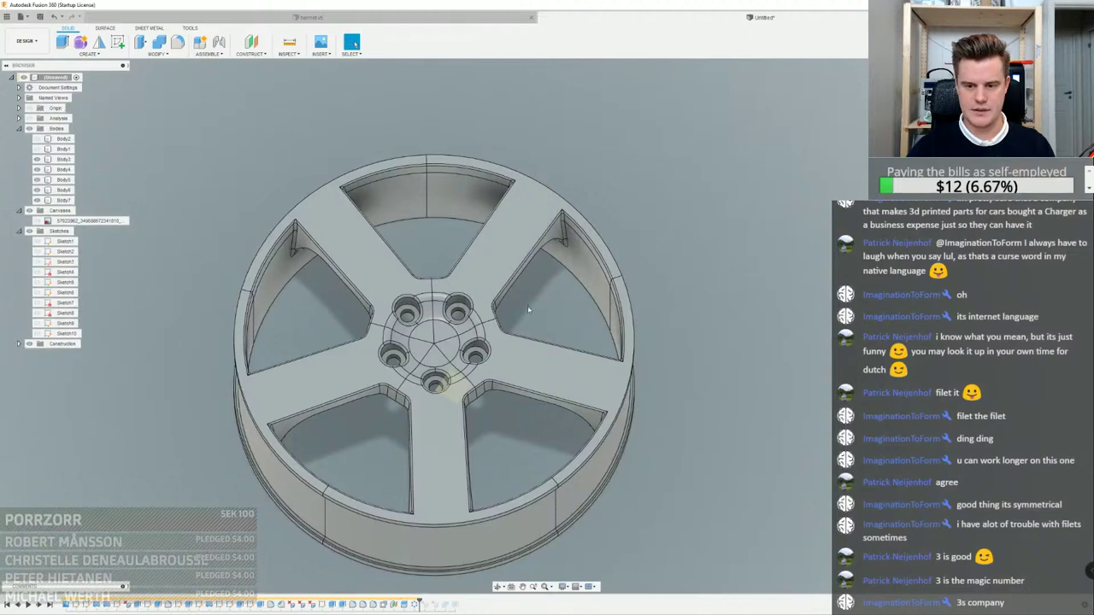
Combine the original wheel segment with its four patterned copies into one rim body
left_click(63, 159)
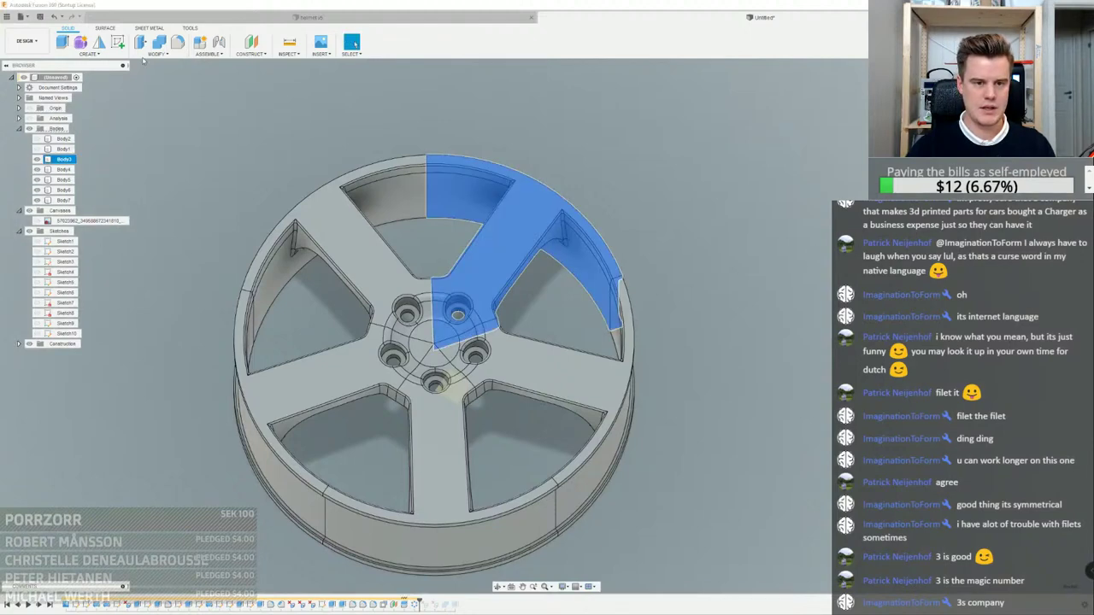
left_click(158, 45)
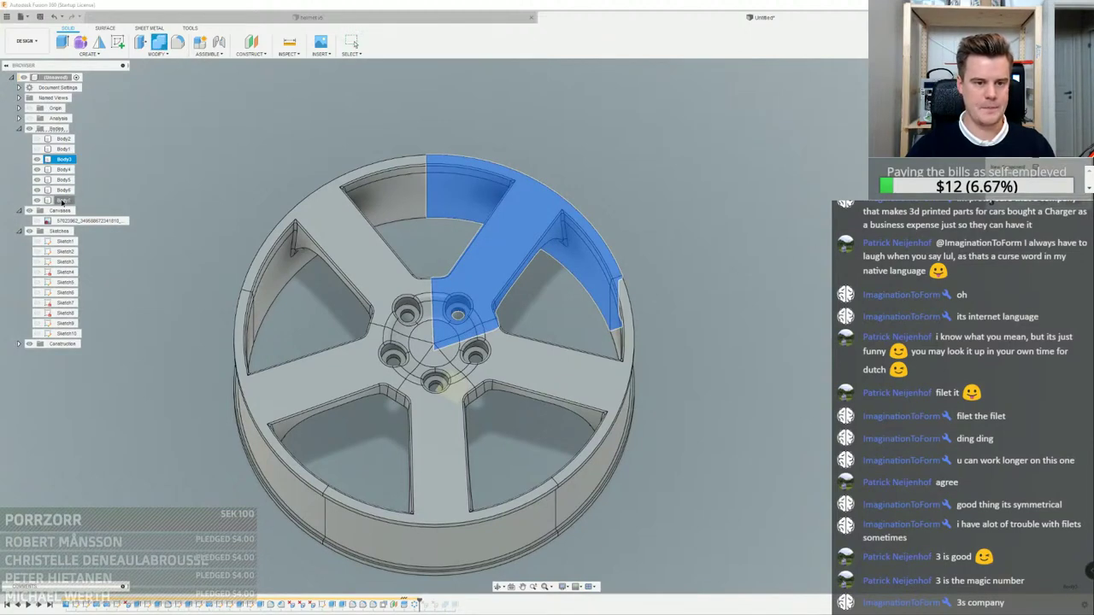
left_click(64, 170)
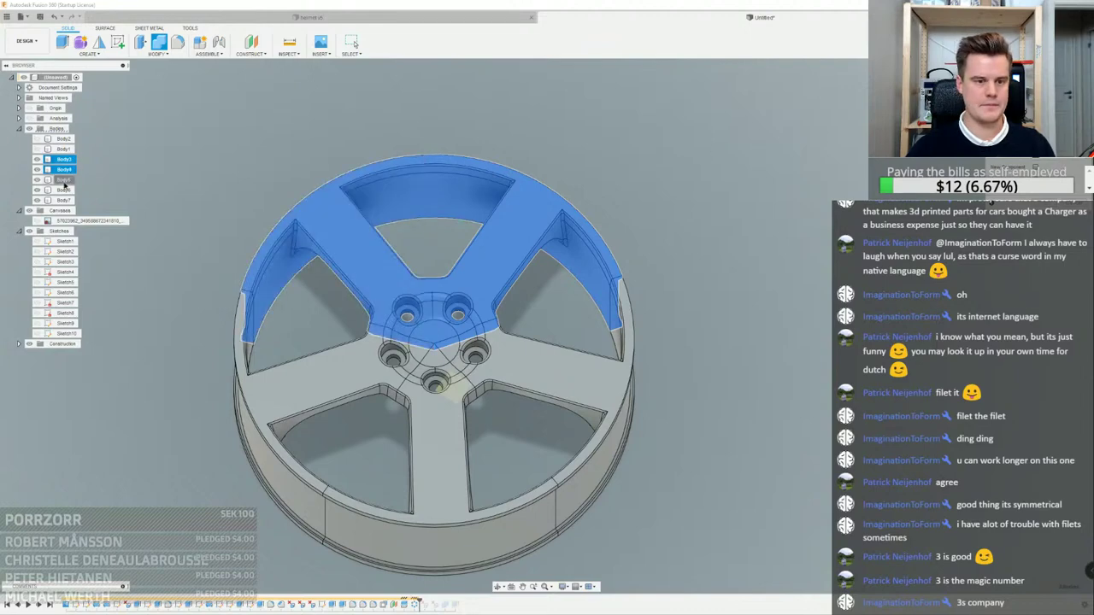
left_click(64, 179)
left_click(64, 189)
left_click(64, 200)
left_click(1044, 202)
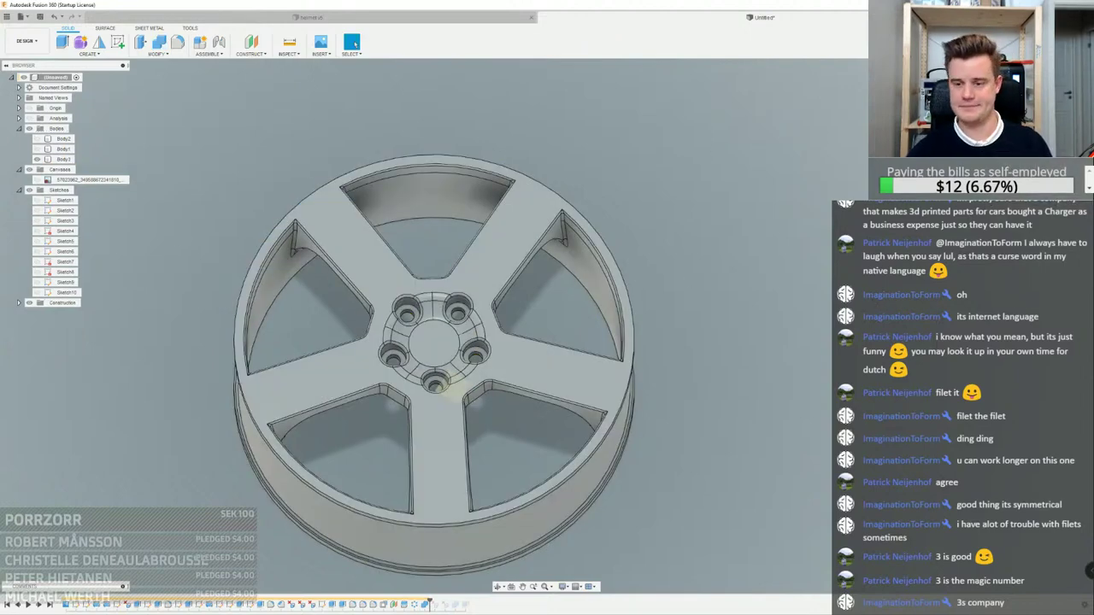
Show the wheel photo canvas and compare the rim's spokes, openings and bolt holes with it from several angles and from above
middle_click_drag(519, 273, 570, 267, "shift")
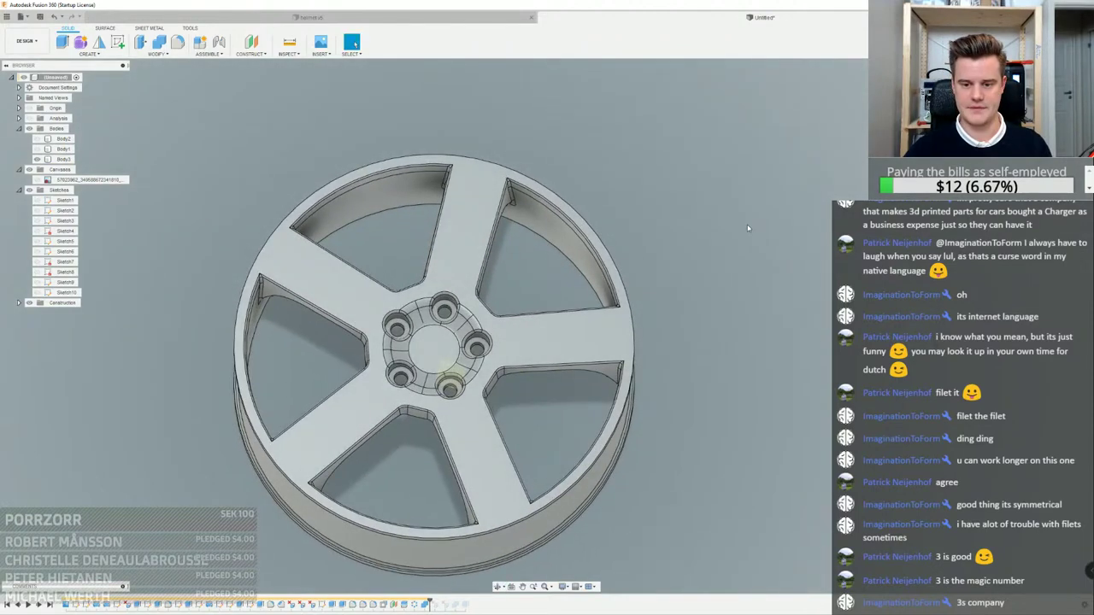
middle_click_drag(690, 227, 684, 236, "shift")
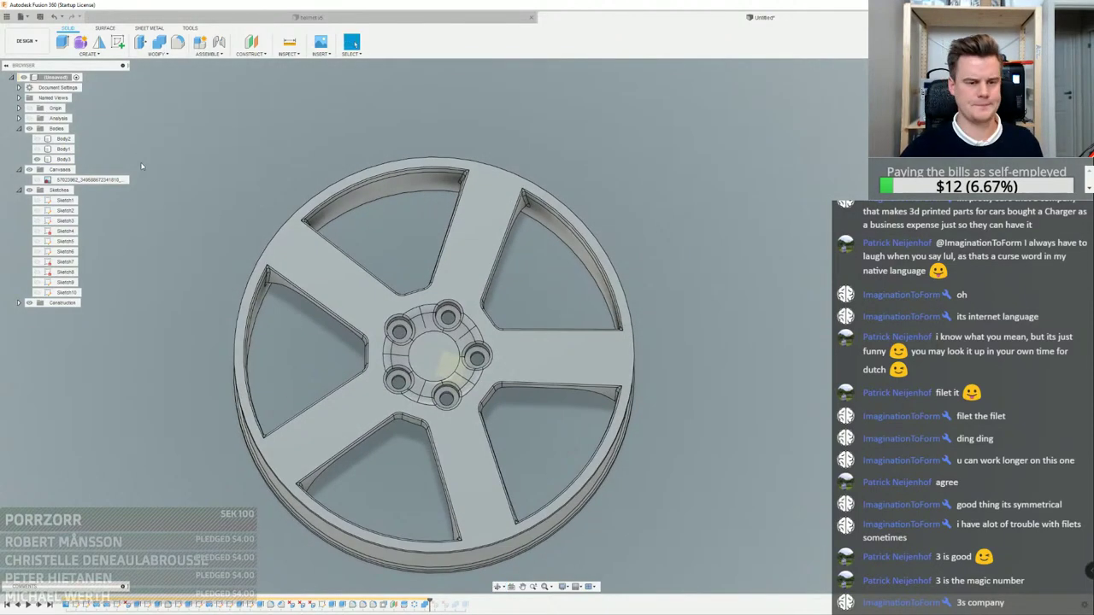
left_click(37, 181)
middle_click_drag(456, 402, 415, 402, "shift")
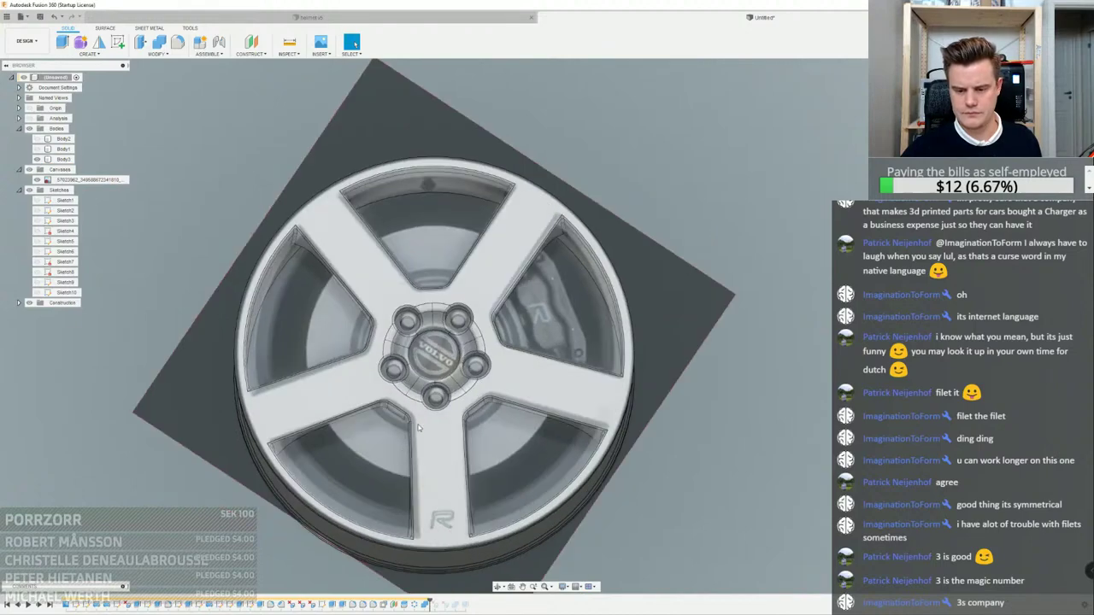
middle_click_drag(418, 561, 419, 517)
scroll(431, 508, "up", 3)
scroll(463, 464, "up", 2)
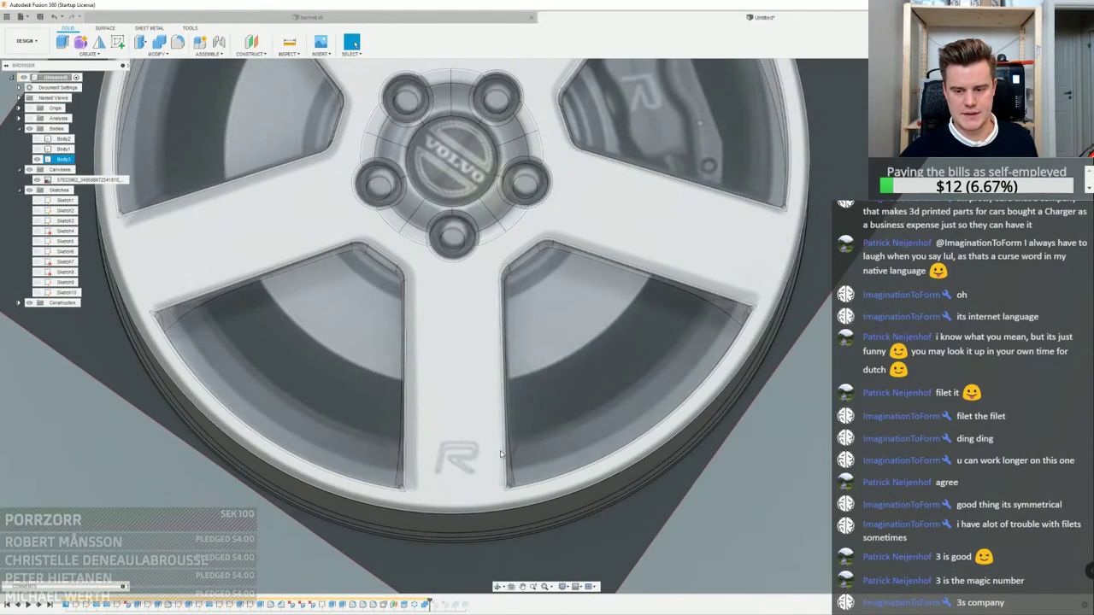
scroll(501, 454, "down", 3)
middle_click_drag(501, 453, 359, 359, "shift")
scroll(332, 336, "up", 3)
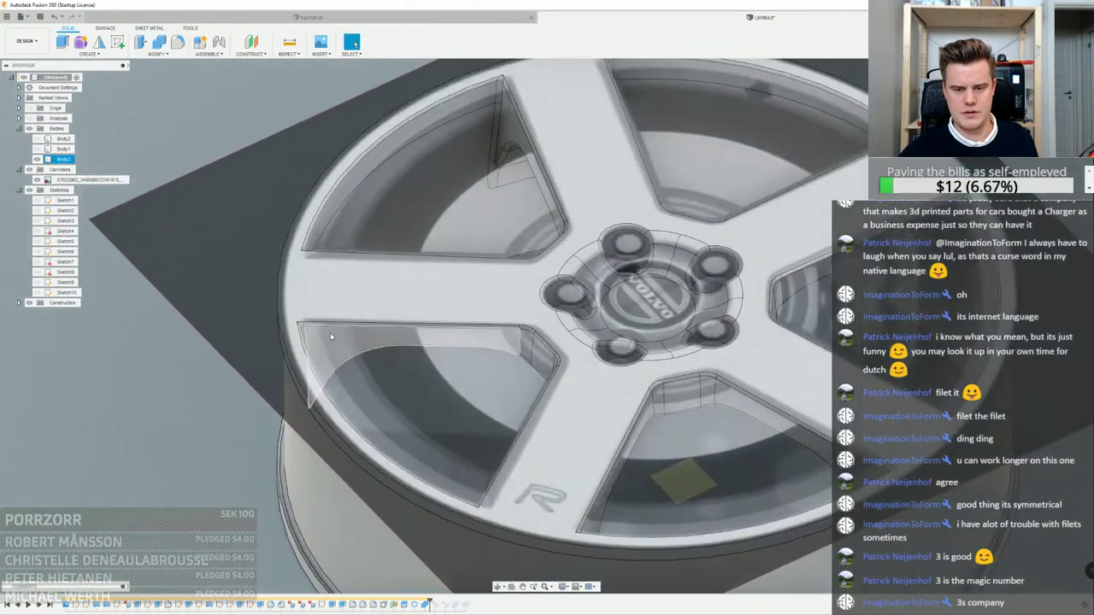
scroll(330, 333, "up", 2)
scroll(325, 342, "down", 6)
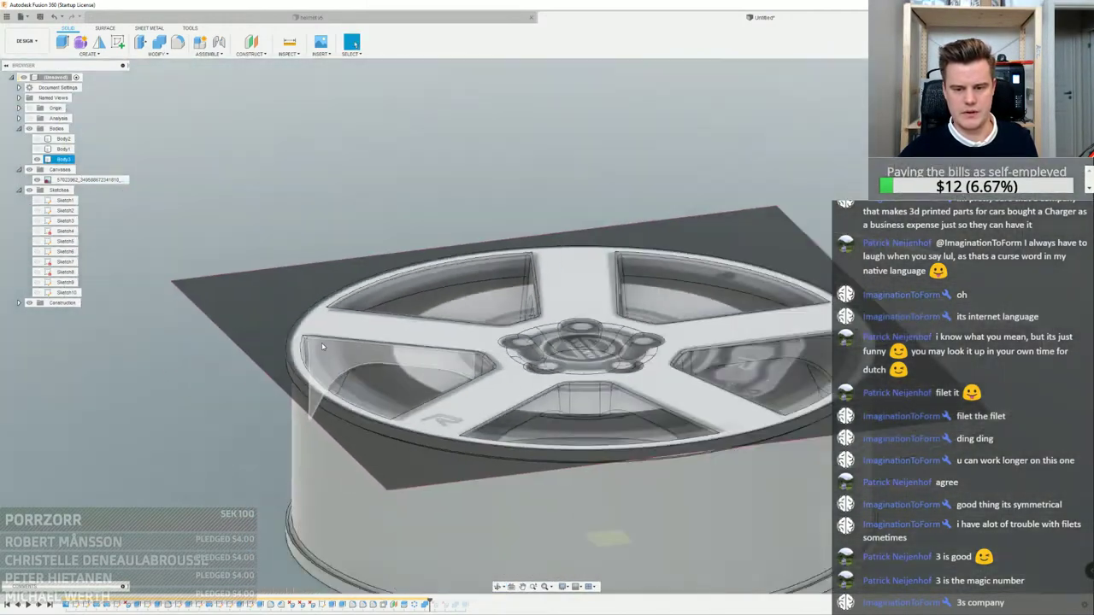
scroll(322, 346, "down", 2)
middle_click_drag(323, 346, 427, 419, "shift")
scroll(499, 265, "down", 3)
scroll(497, 267, "up", 4)
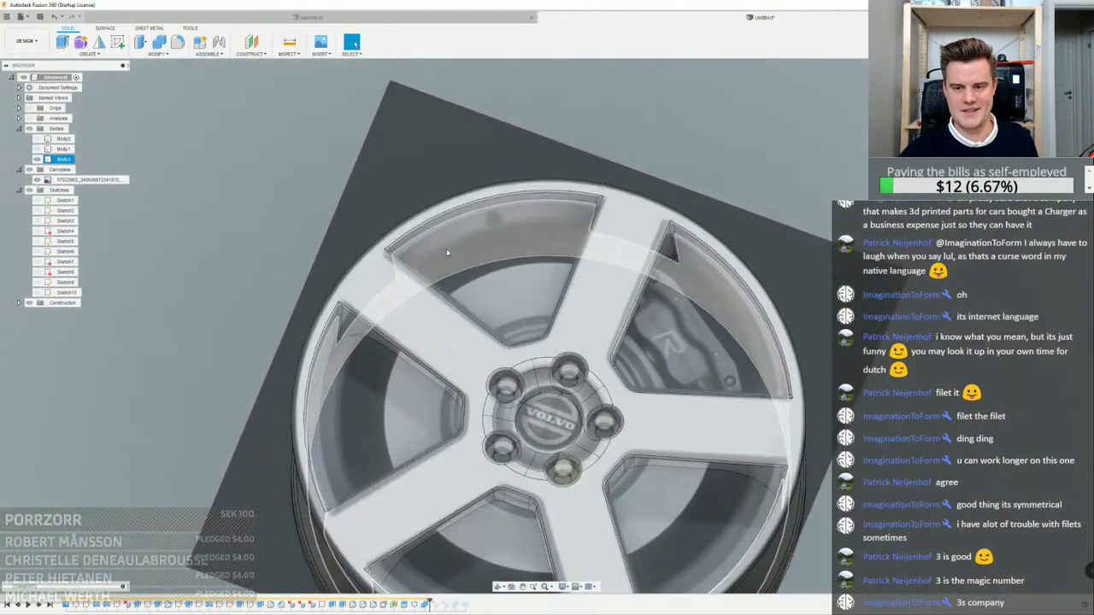
middle_click_drag(446, 252, 473, 226, "shift")
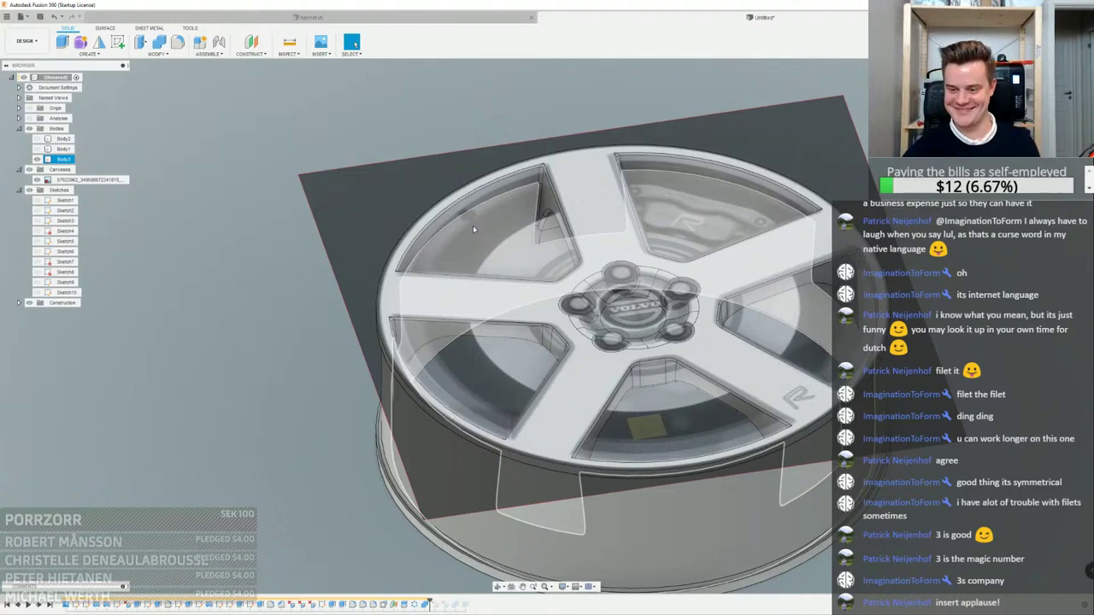
scroll(472, 225, "down", 4)
middle_click_drag(614, 277, 617, 301, "shift")
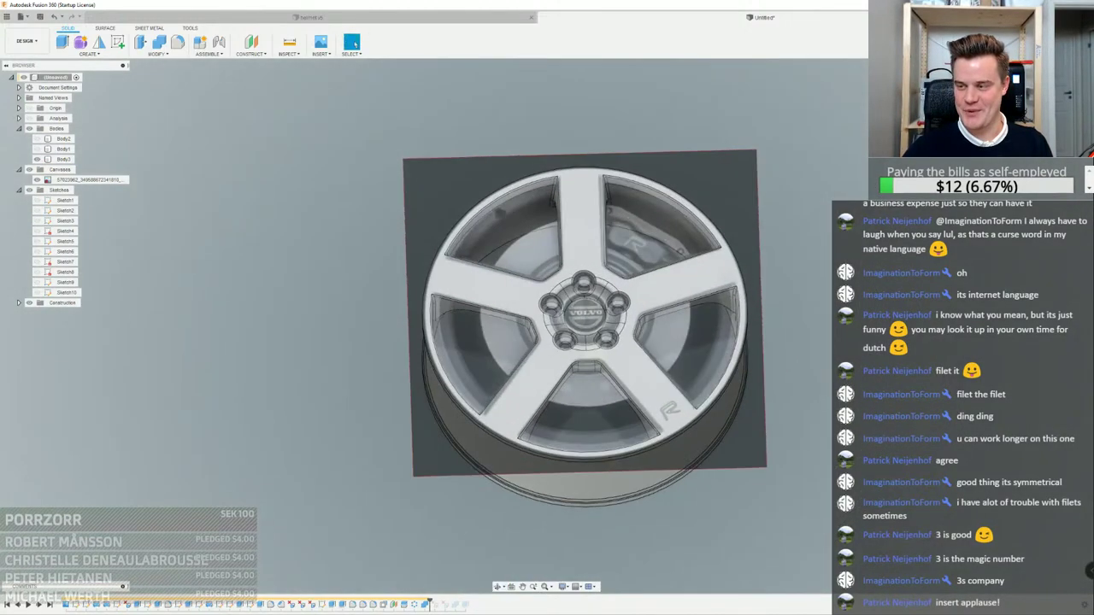
left_click(1054, 96)
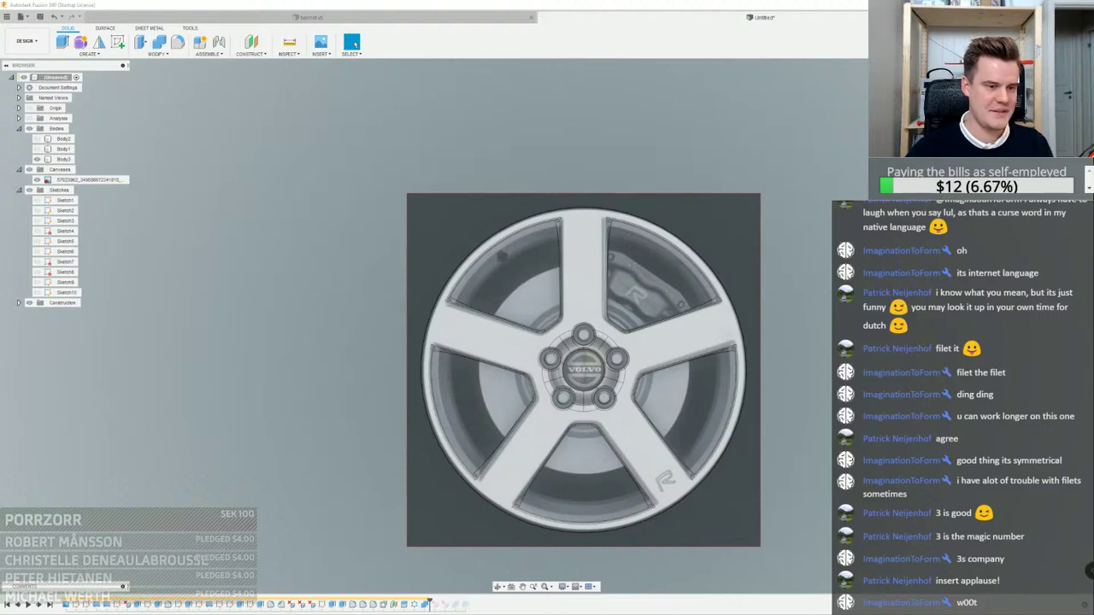
Hide the photo canvas and examine the joined rim's spokes, hub and outer barrel from oblique angles and from above
left_click(35, 181)
scroll(556, 343, "up", 3)
middle_click_drag(551, 337, 505, 229, "shift")
scroll(486, 234, "up", 4)
left_click(498, 244)
scroll(505, 229, "down", 3)
left_click(248, 166)
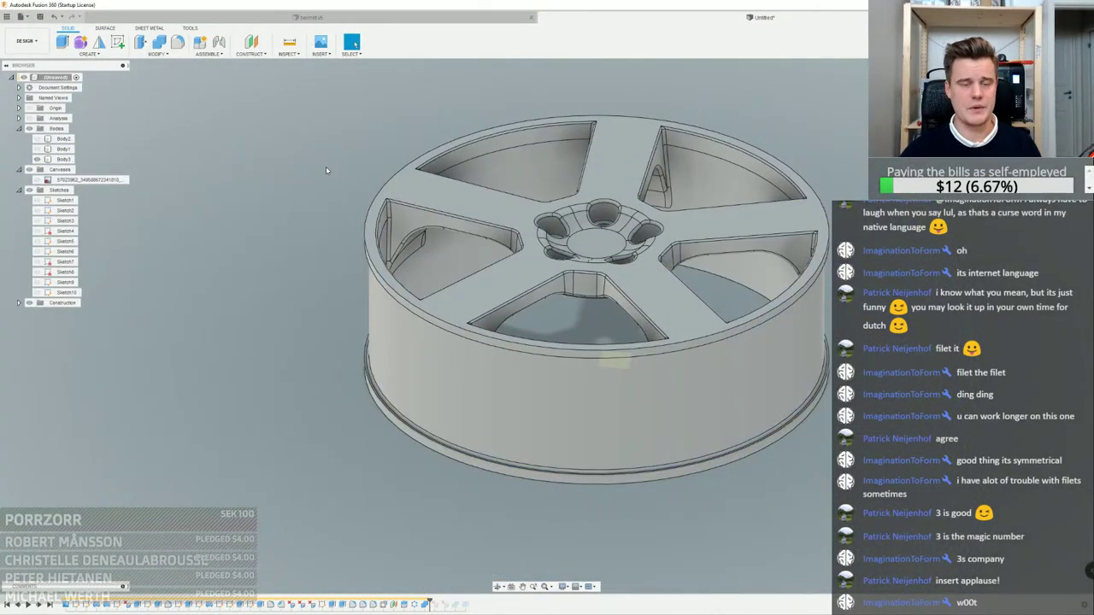
scroll(408, 198, "down", 3)
middle_click_drag(408, 198, 319, 233)
middle_click_drag(620, 174, 666, 175)
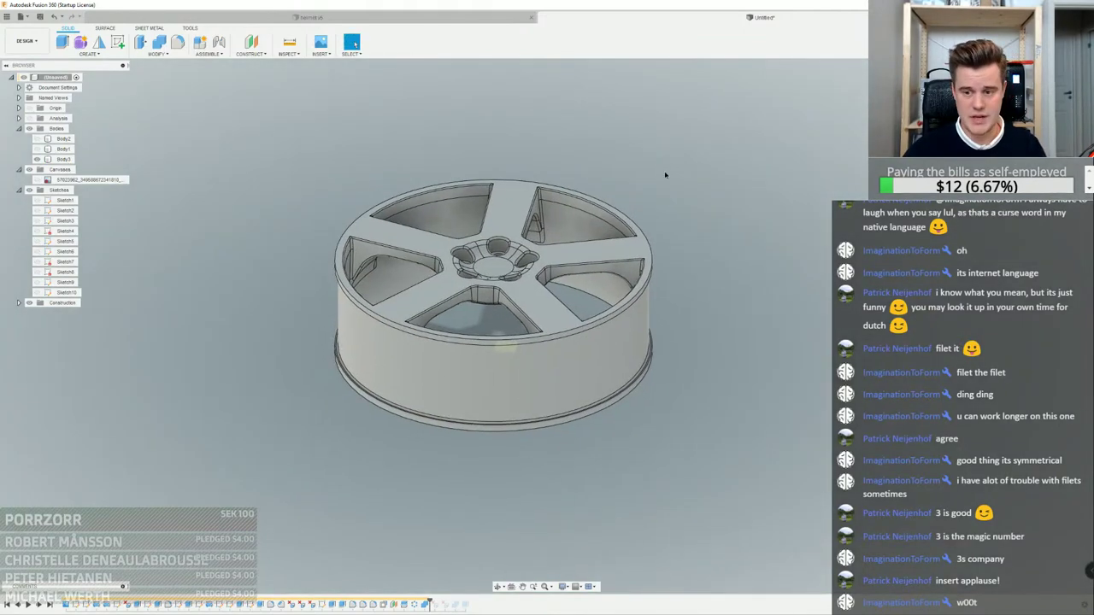
scroll(528, 265, "up", 3)
middle_click_drag(528, 264, 543, 327, "shift")
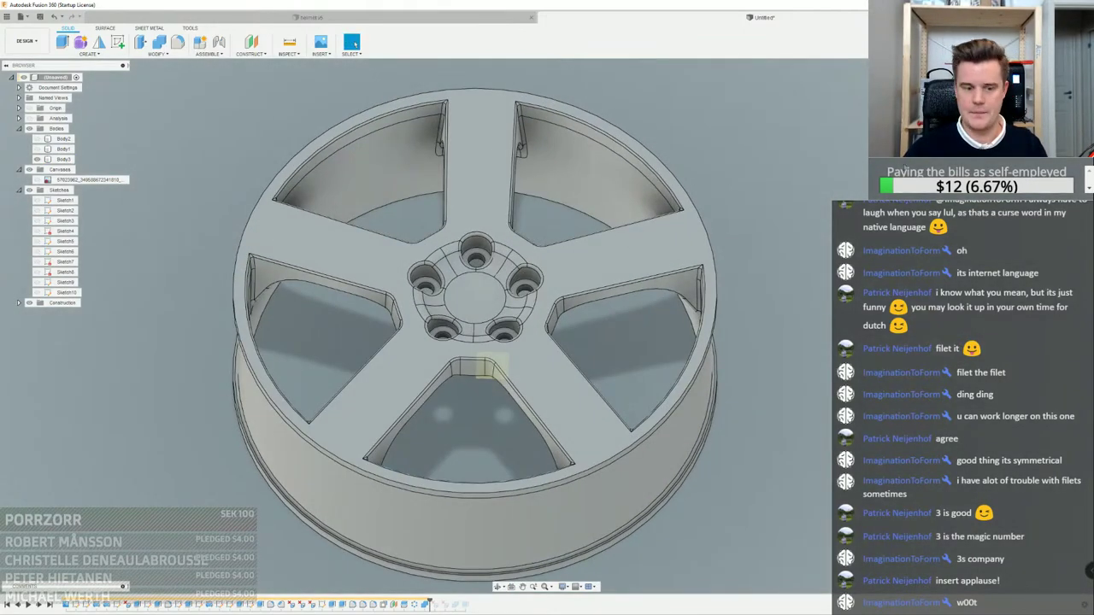
left_click(1058, 91)
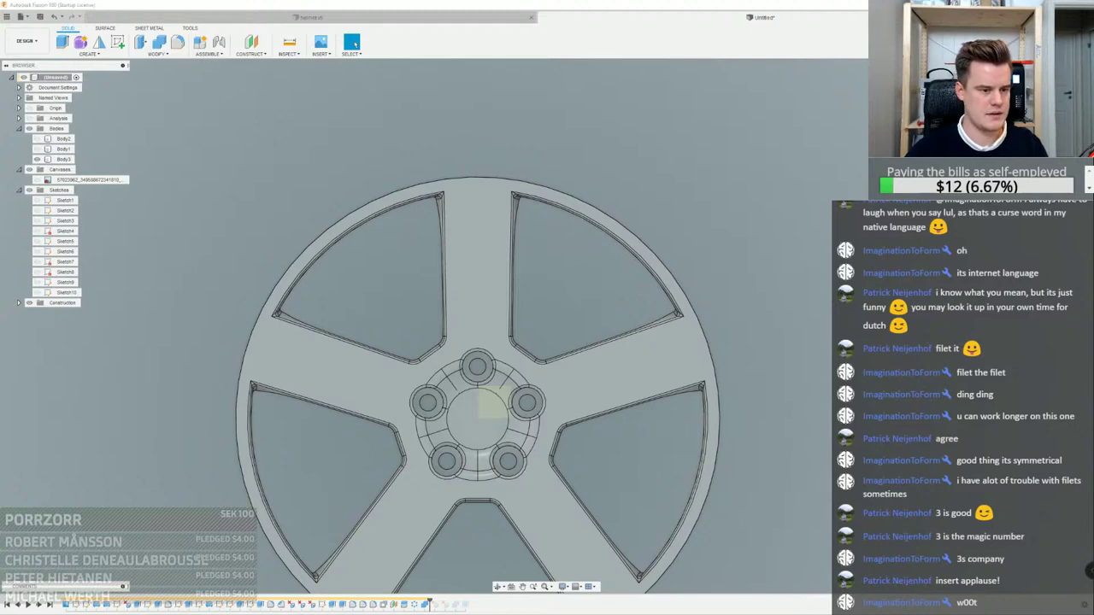
Show the photo canvas over the rim again and examine the R logo near the outer end of the spoke
scroll(396, 267, "down", 3)
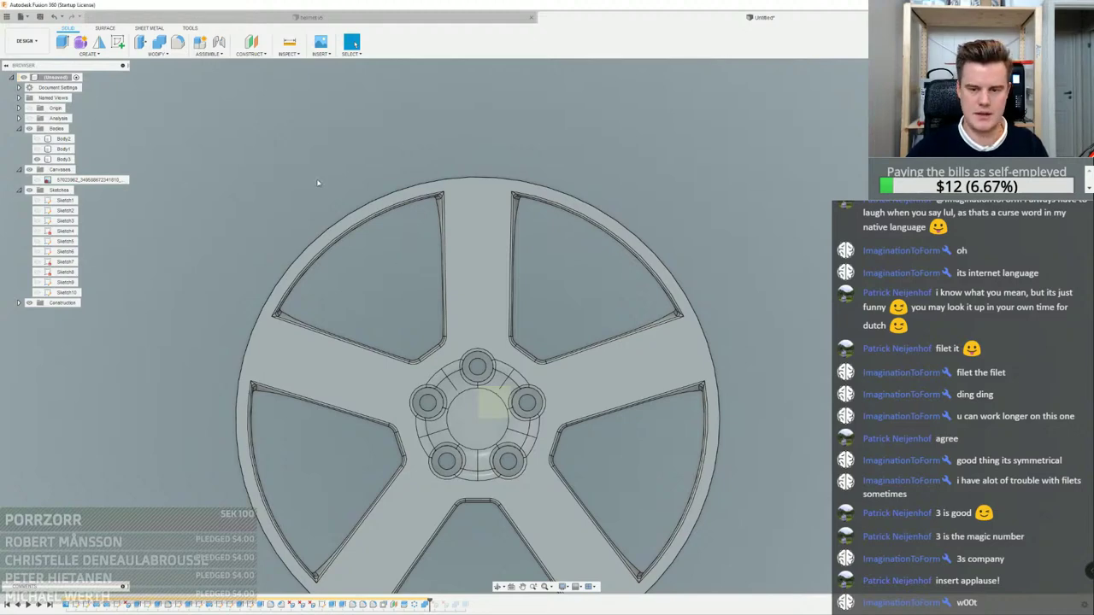
left_click(38, 179)
left_click(564, 515)
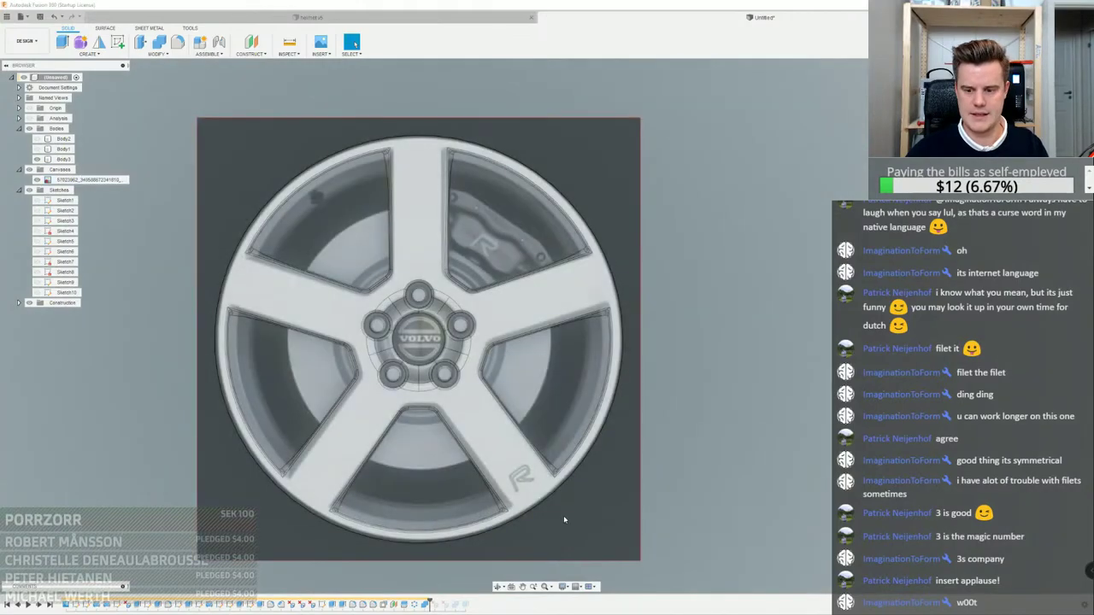
scroll(533, 500, "up", 8)
scroll(519, 453, "down", 10)
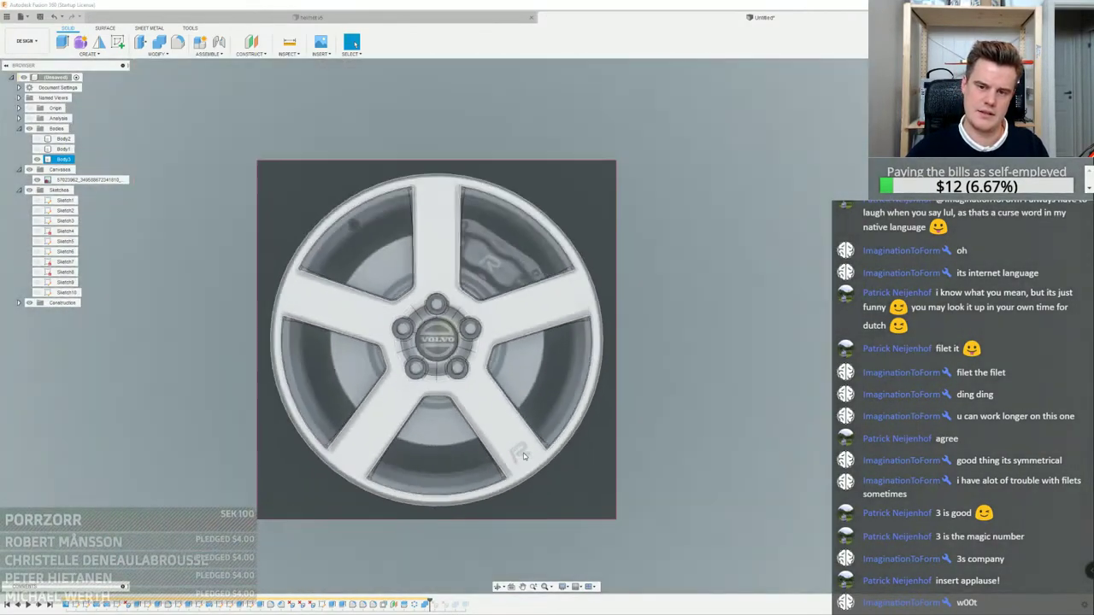
left_click(735, 245)
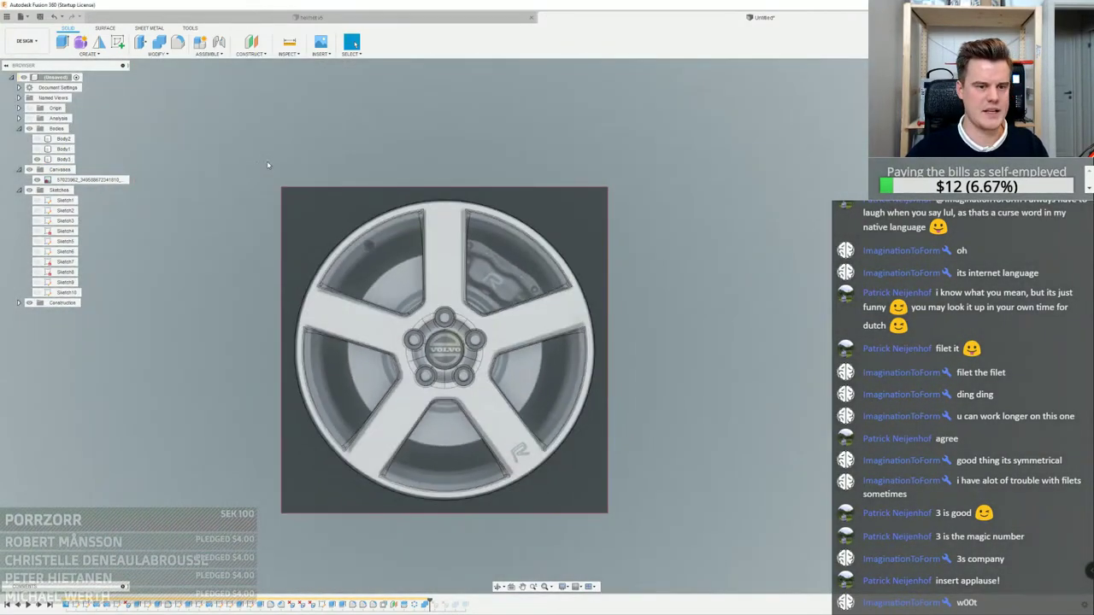
left_click(37, 179)
left_click(38, 180)
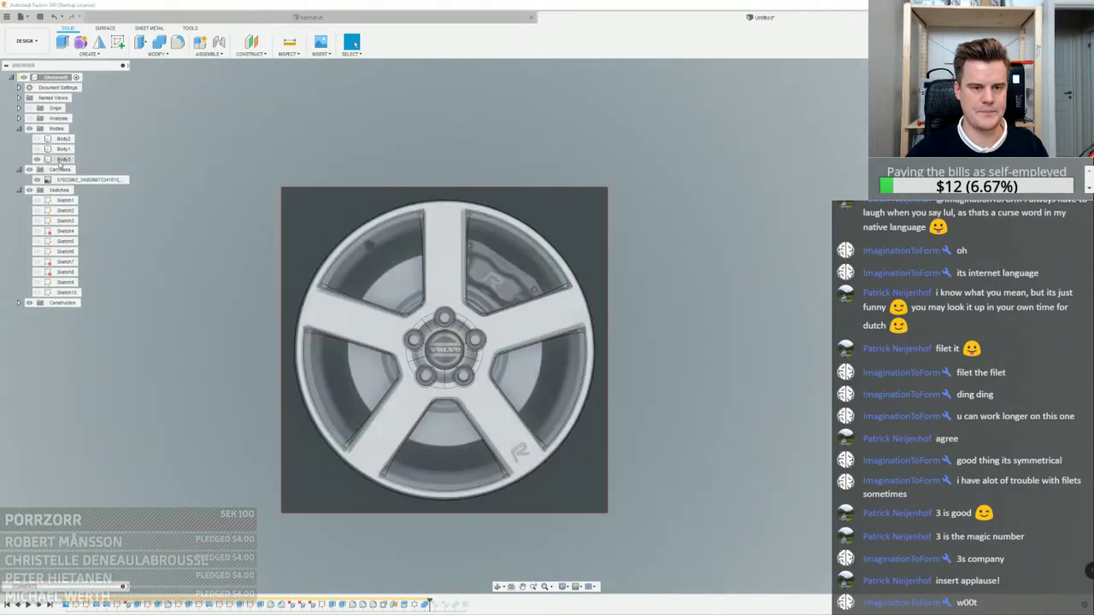
Create a component from the joined rim body and select the new component
right_click(61, 159)
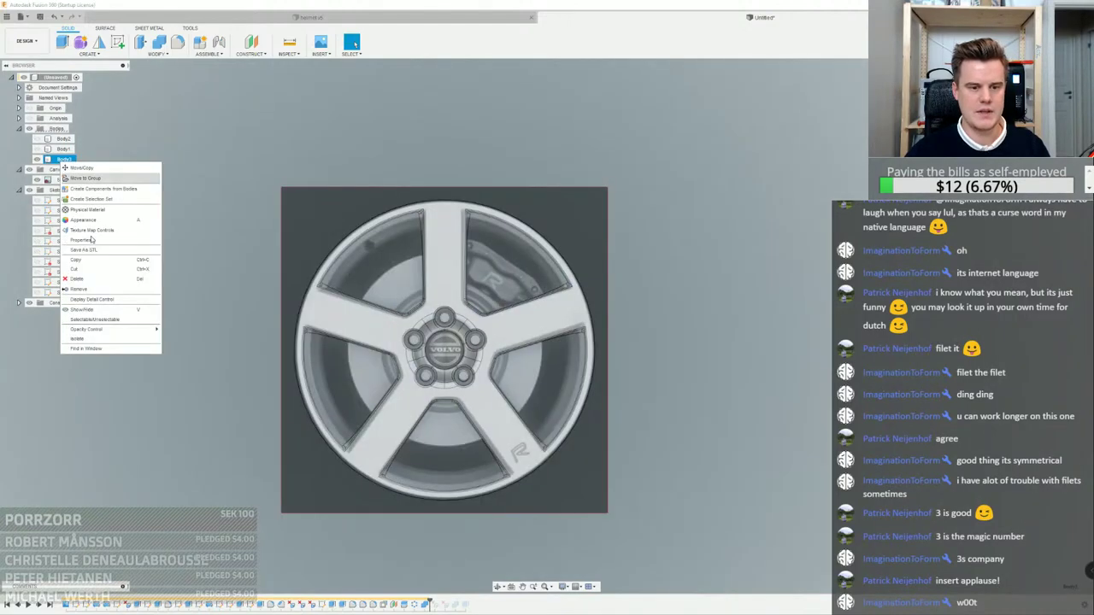
left_click(123, 192)
left_click(61, 303)
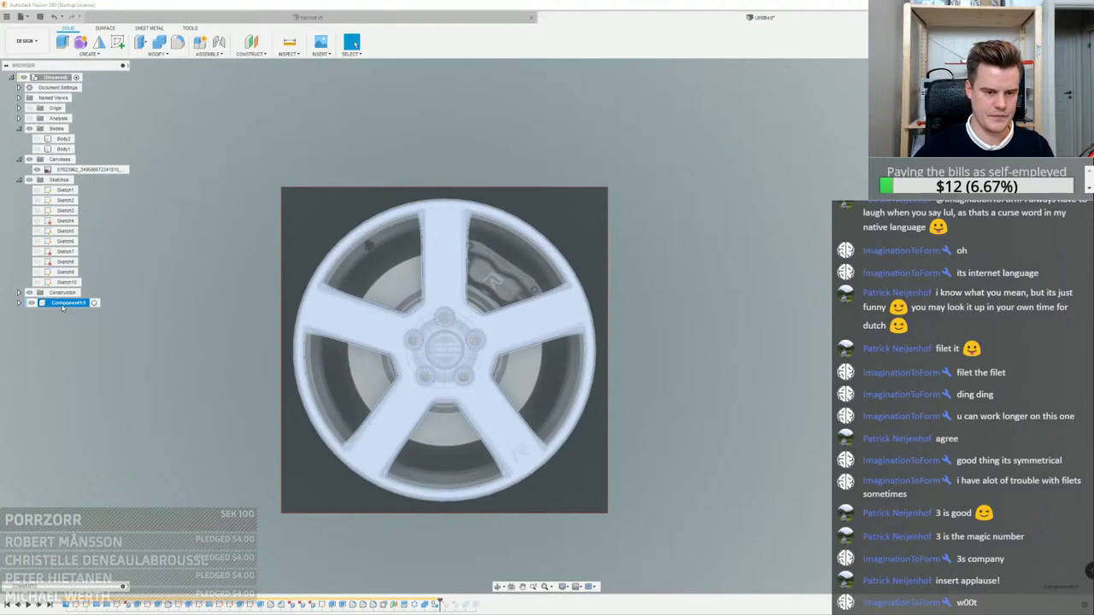
Rename the rim component as R-Type Rim and hide the wheel photo canvas
left_click(62, 305)
type("Rim")
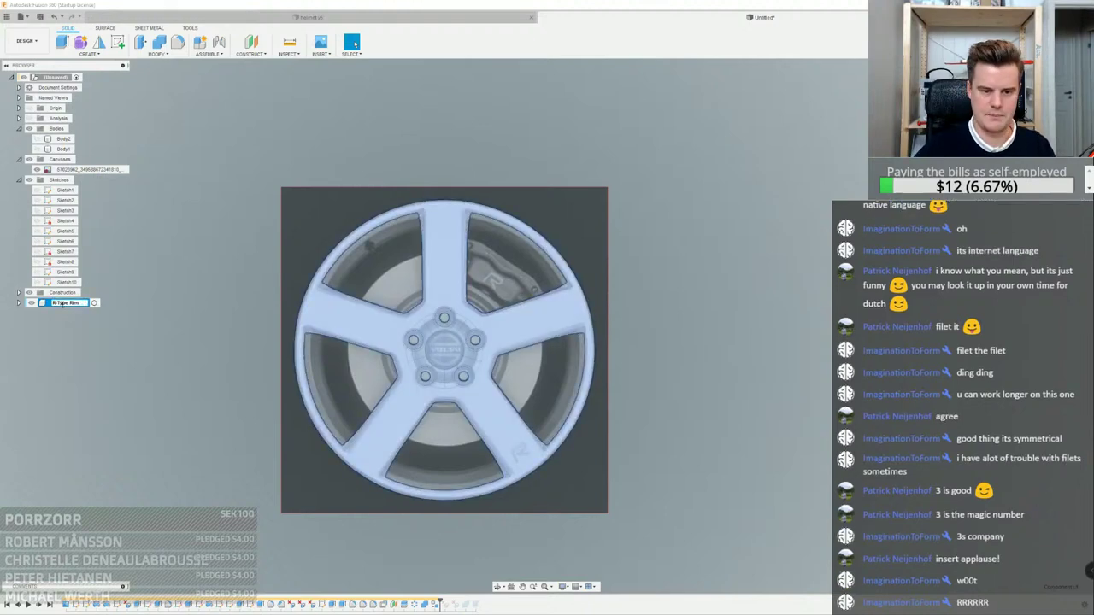
key("Return")
left_click(118, 302)
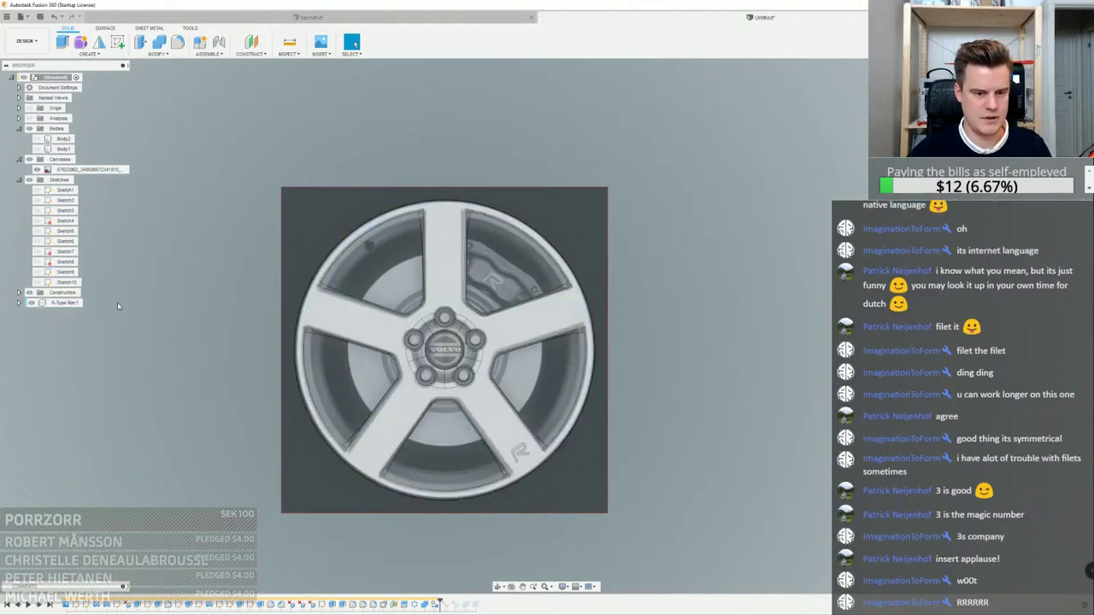
left_click(37, 169)
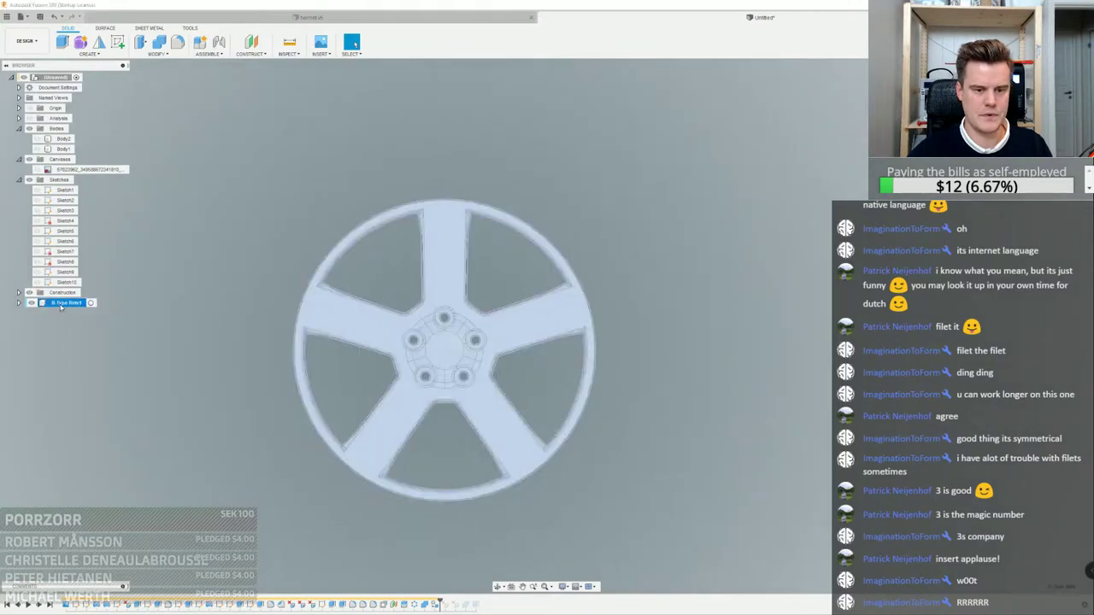
Expand the R-Type Rim component to list its body and collapse the main Bodies and Canvases folders
left_click(18, 303)
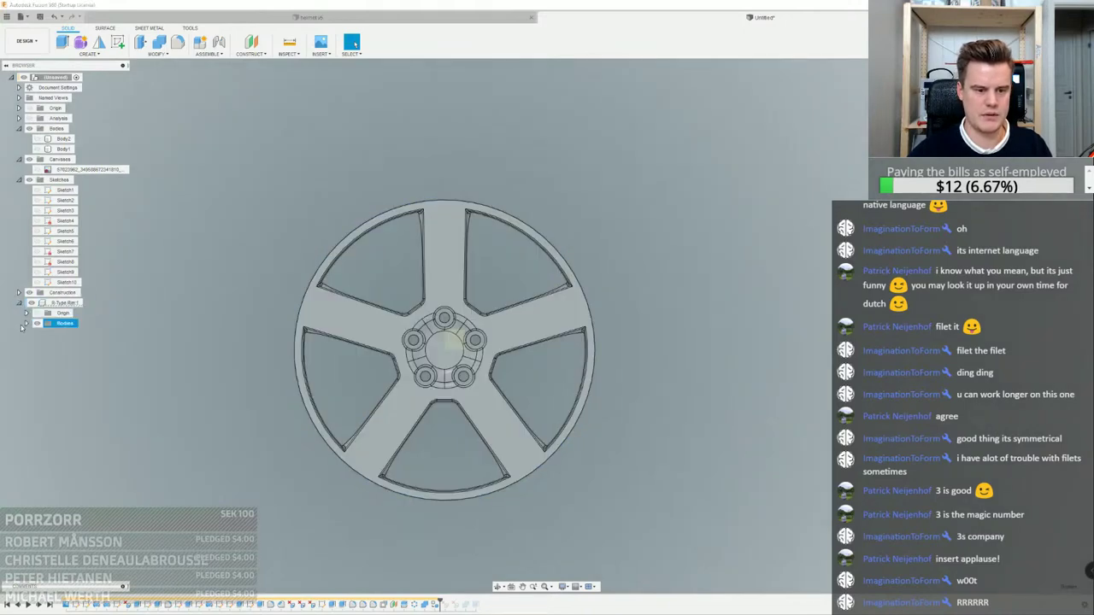
left_click(71, 333)
key("Escape")
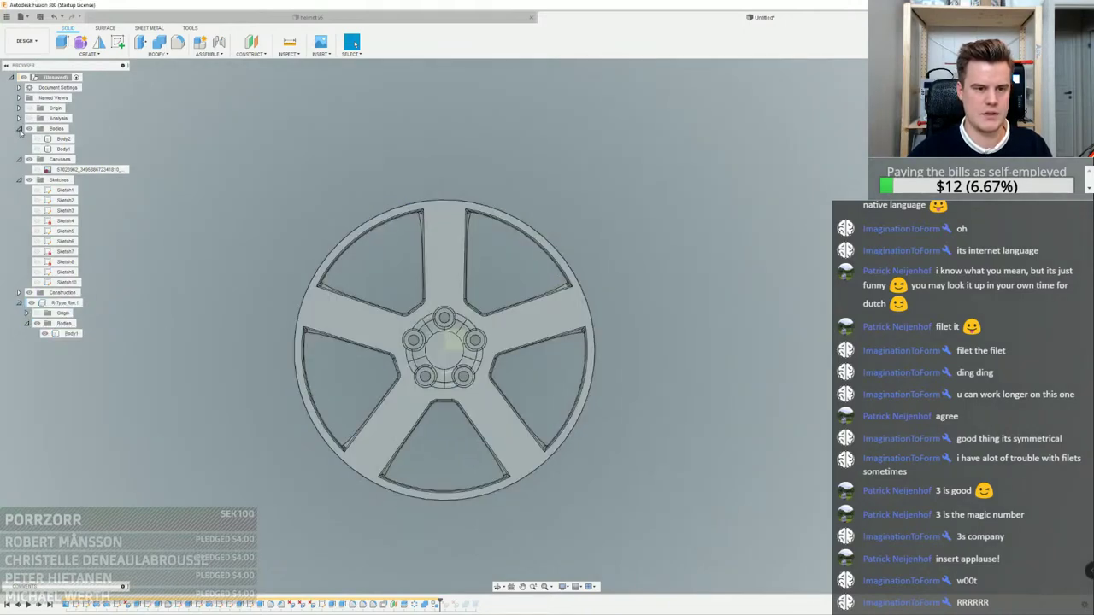
left_click(19, 128)
left_click(18, 138)
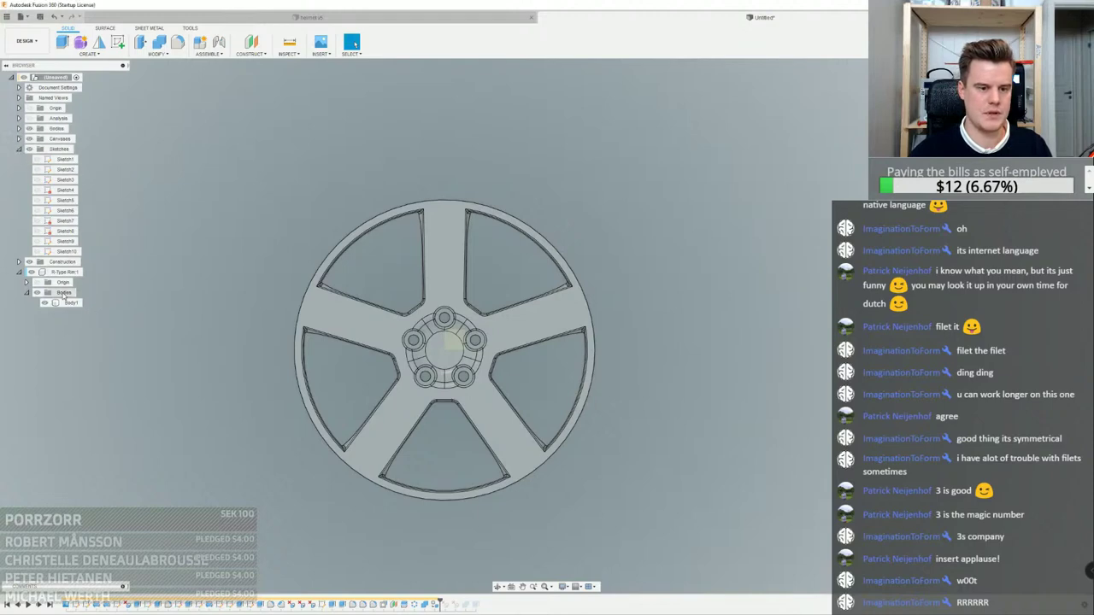
right_click(62, 272)
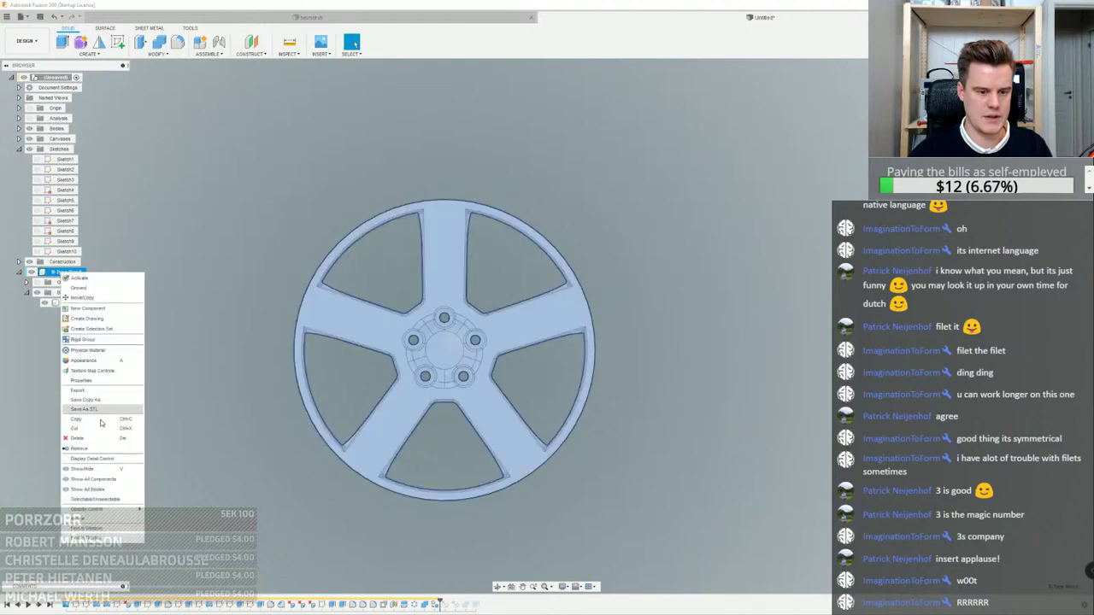
left_click(115, 520)
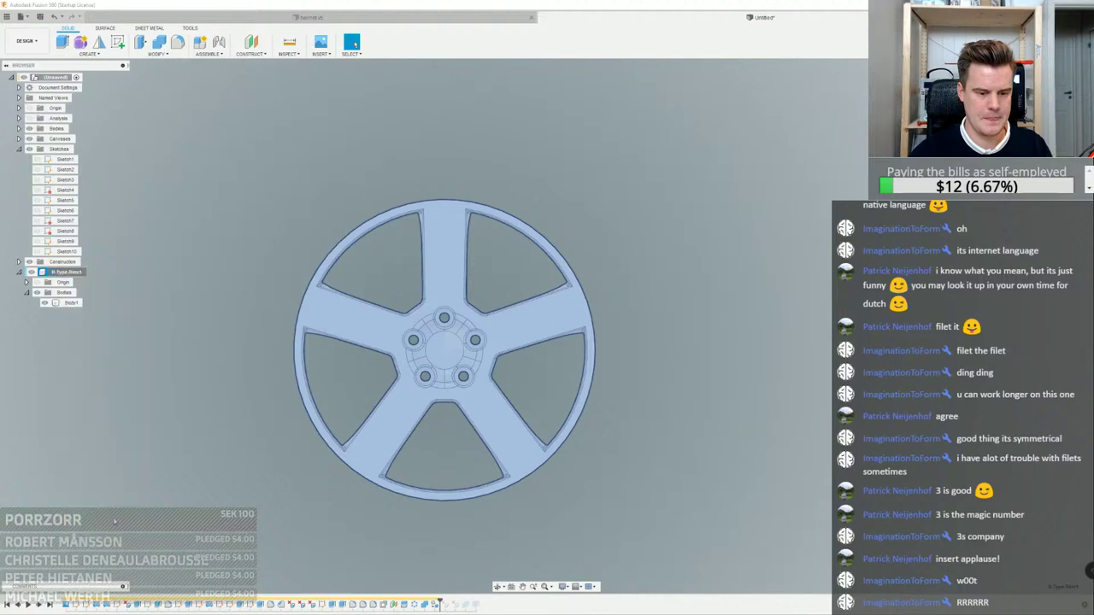
View the rim in the Render workspace from low and high angles and return to the Design workspace
middle_click_drag(367, 376, 363, 287, "shift")
left_click(30, 40)
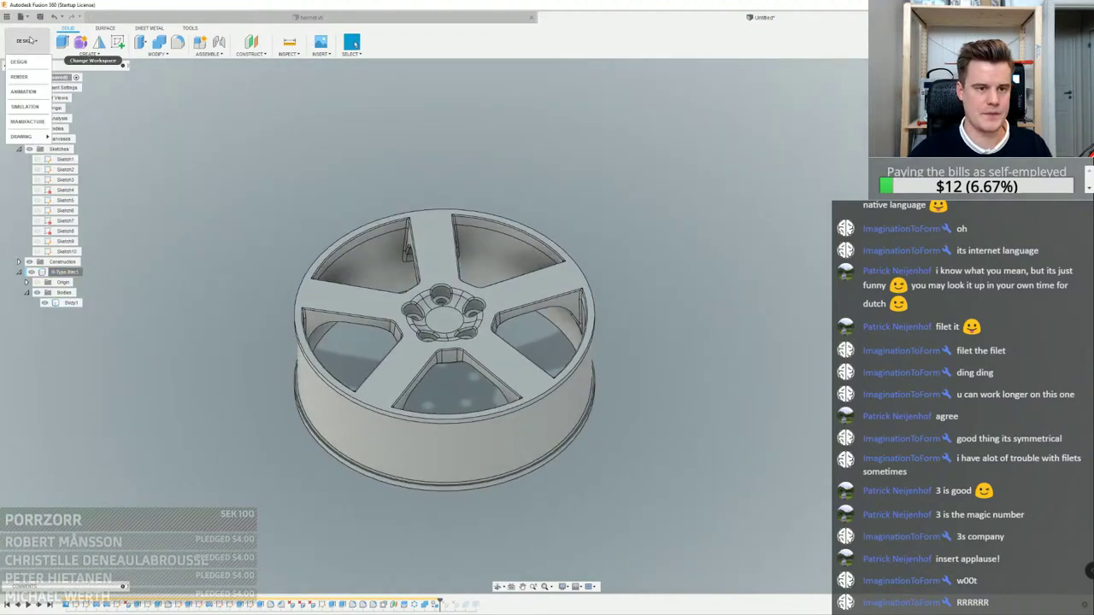
left_click(18, 76)
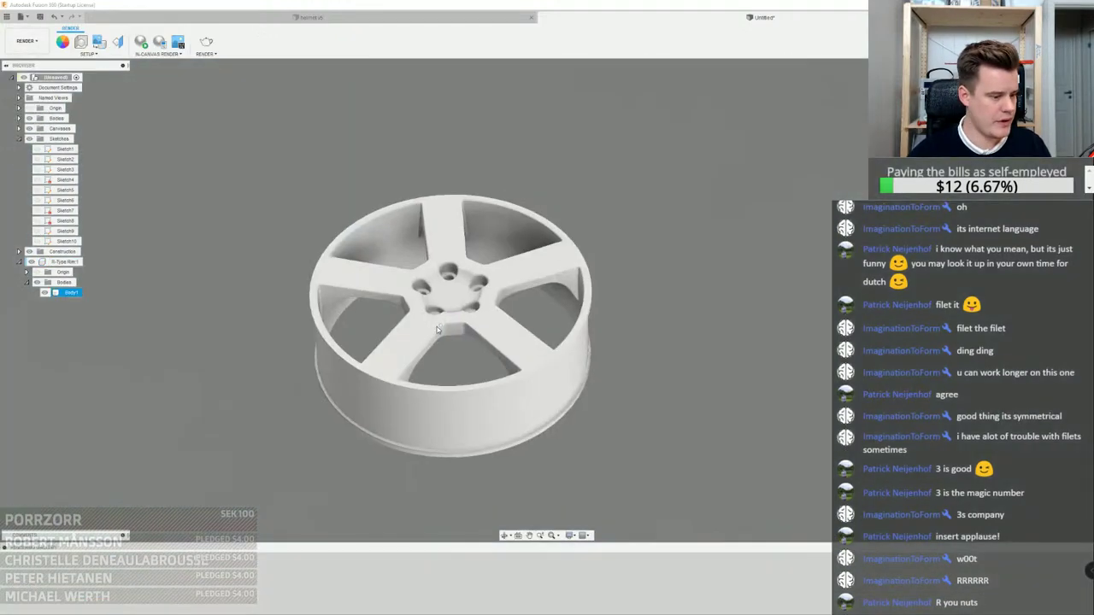
scroll(484, 321, "up", 5)
middle_click_drag(445, 310, 435, 264, "shift")
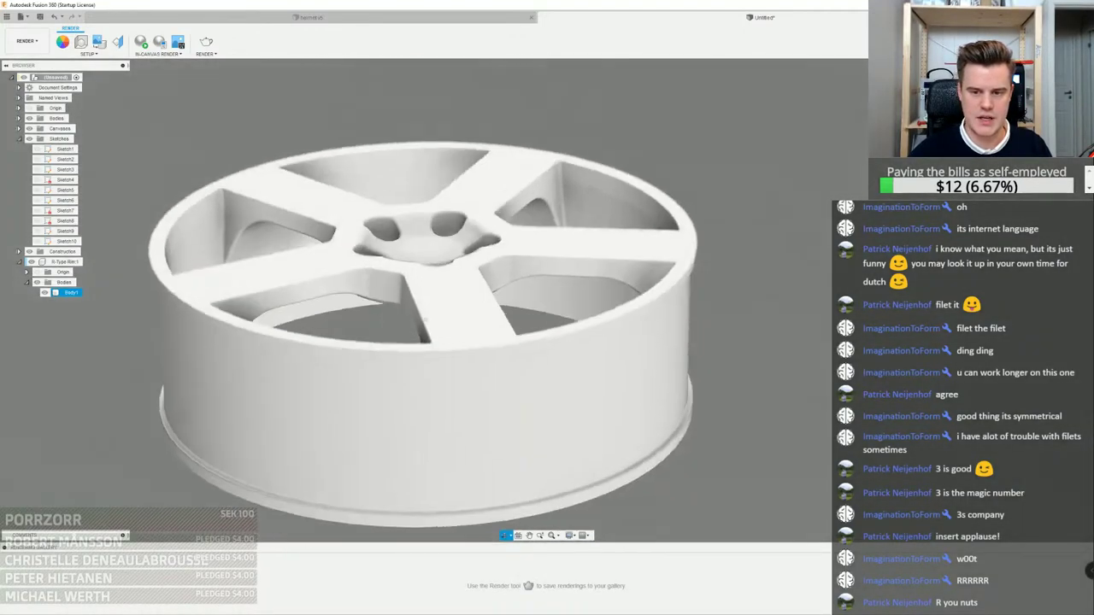
middle_click_drag(359, 258, 385, 310, "shift")
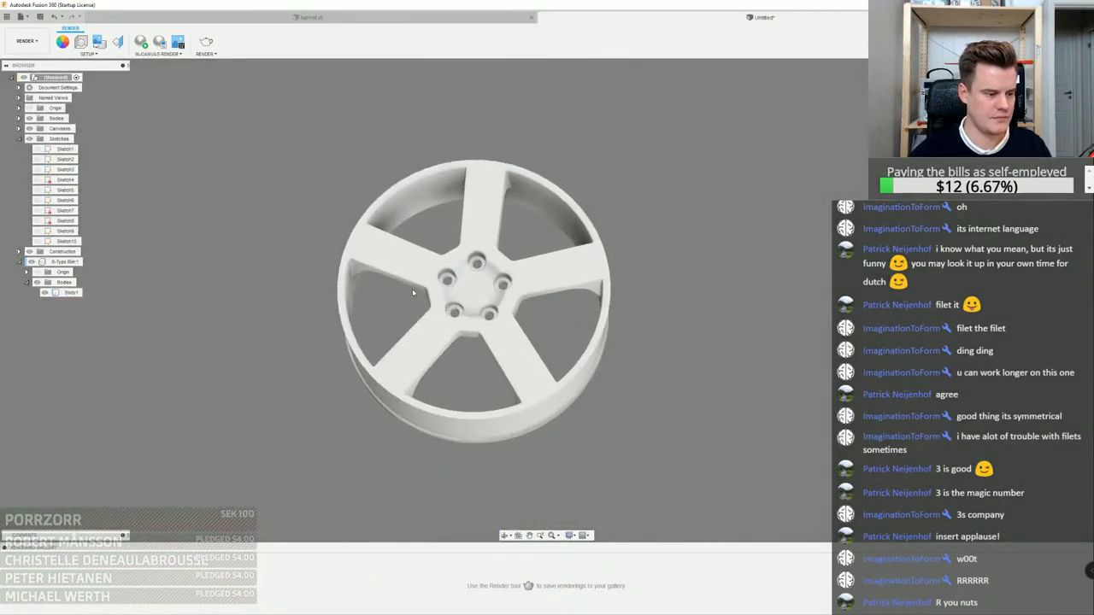
left_click(25, 40)
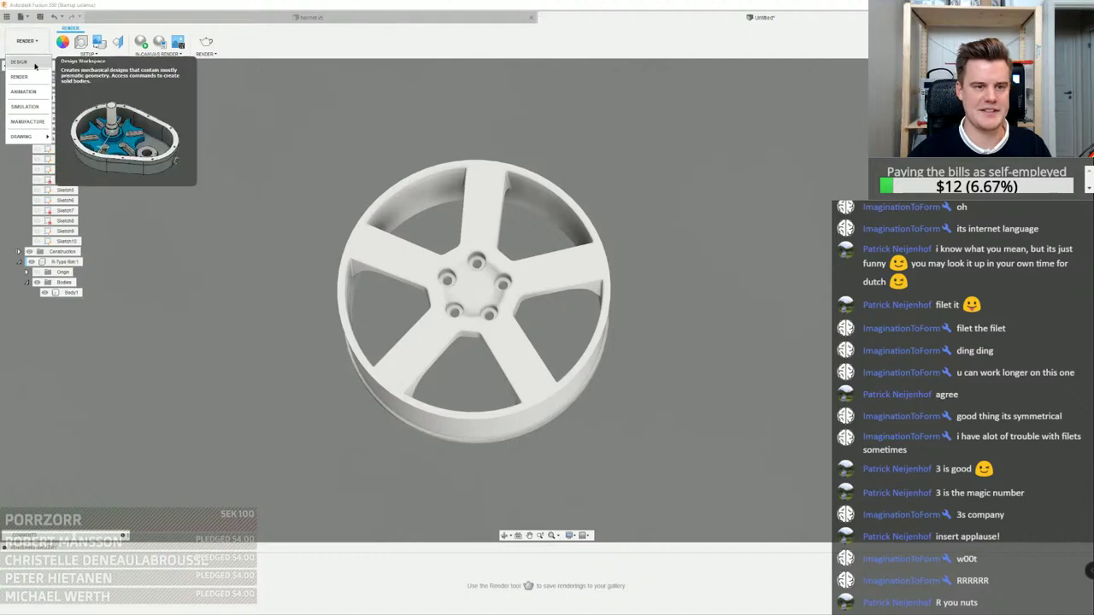
left_click(30, 65)
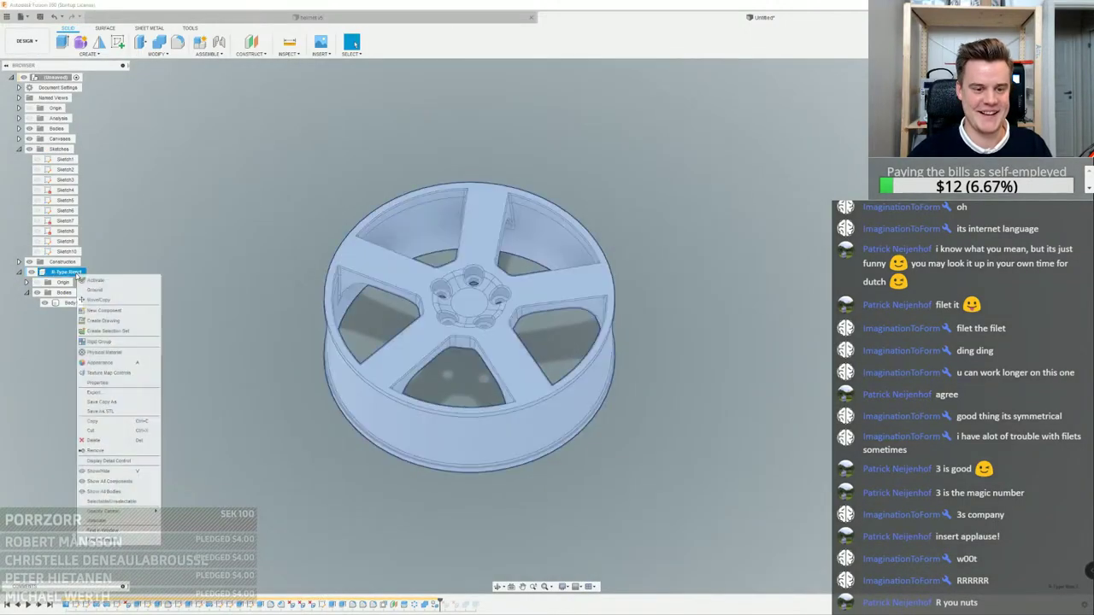
Export the R-Type Rim component to the 2019-12-19 Stream folder on the computer
right_click(79, 272)
left_click(120, 396)
left_click_drag(463, 28, 0, 191)
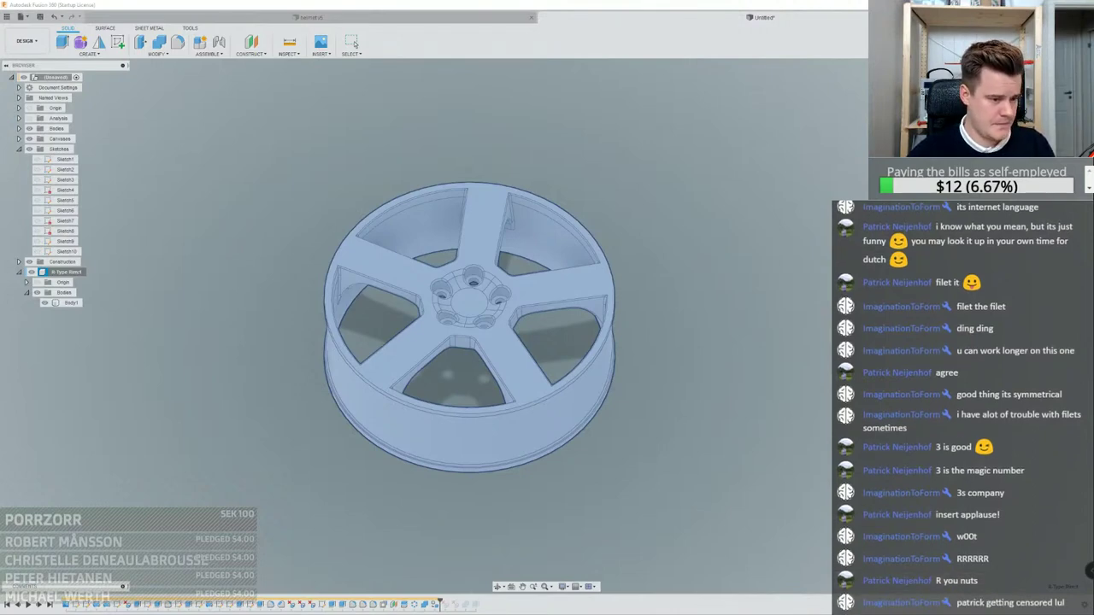
left_click_drag(0, 208, 448, 167)
left_click(518, 370)
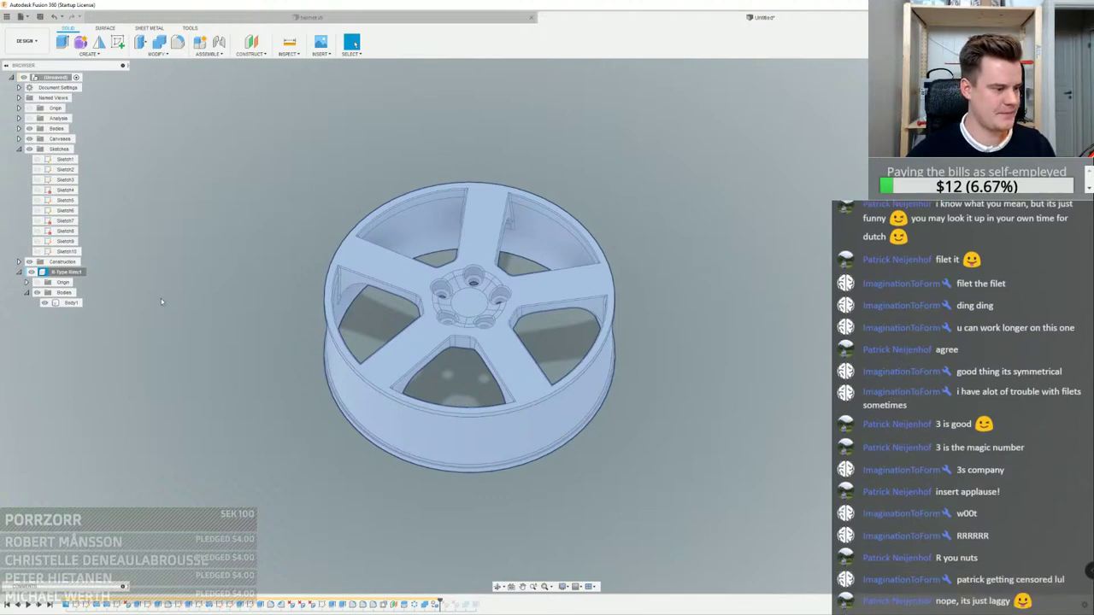
Look at the Volvo wheel photo in the browser, return to Fusion 360 and examine the rim's spokes, hub and openings
left_click(311, 112)
middle_click_drag(317, 172, 334, 174)
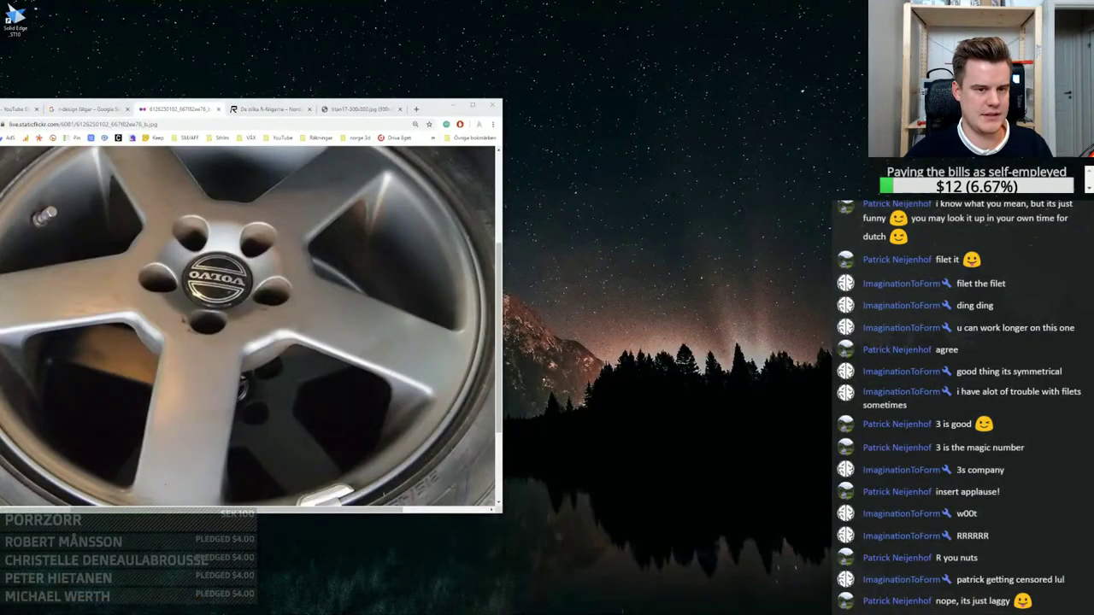
key("alt+Tab")
key("alt+Tab")
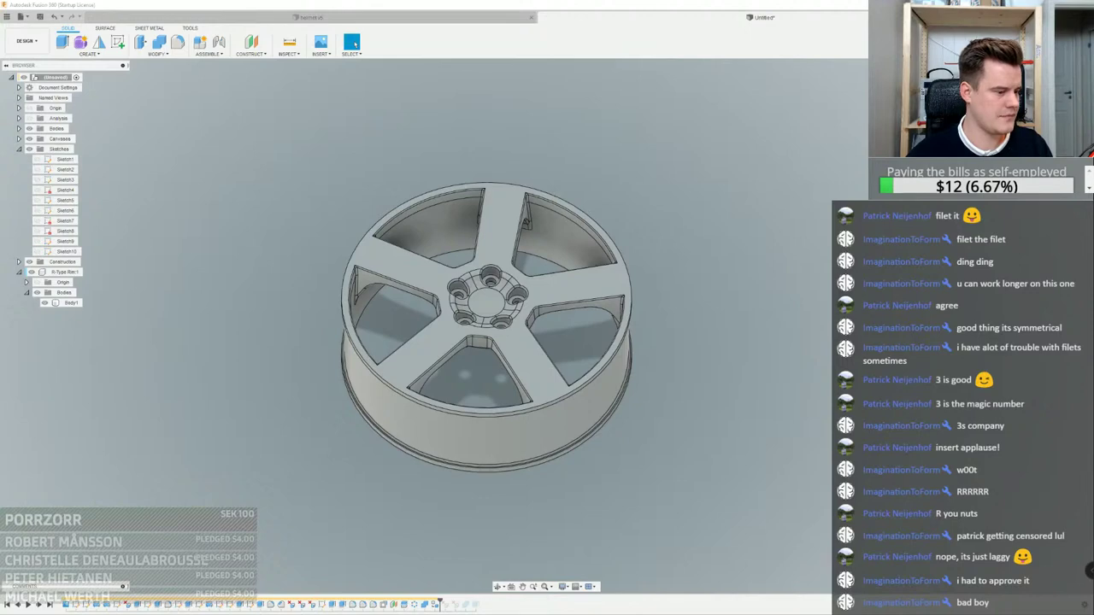
scroll(466, 261, "up", 4)
middle_click_drag(467, 262, 565, 277, "shift")
scroll(477, 269, "down", 4)
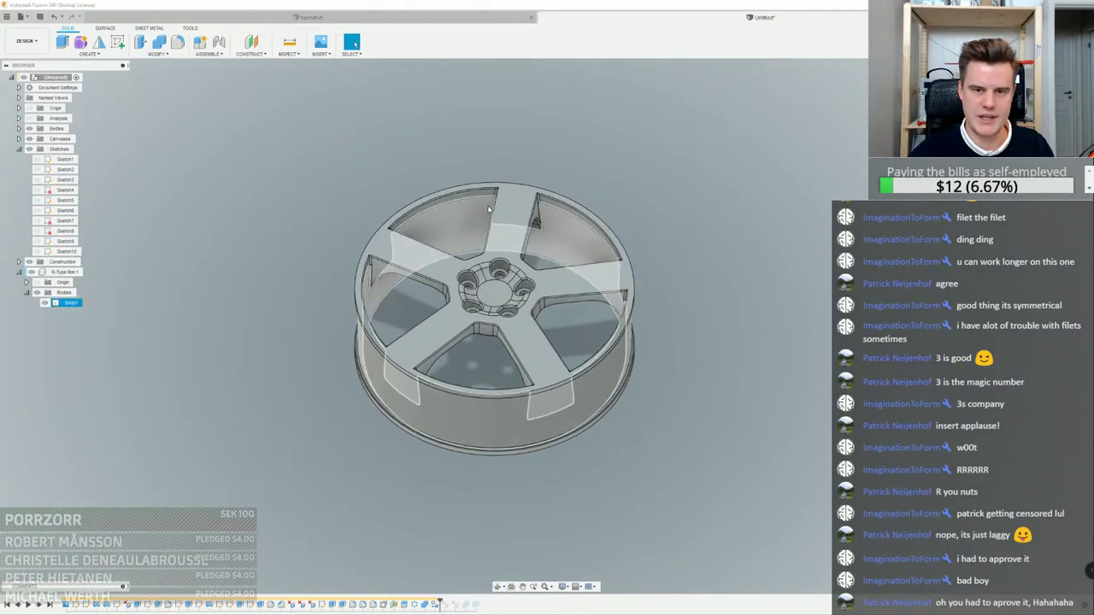
scroll(518, 218, "up", 2)
middle_click_drag(520, 235, 519, 221, "shift")
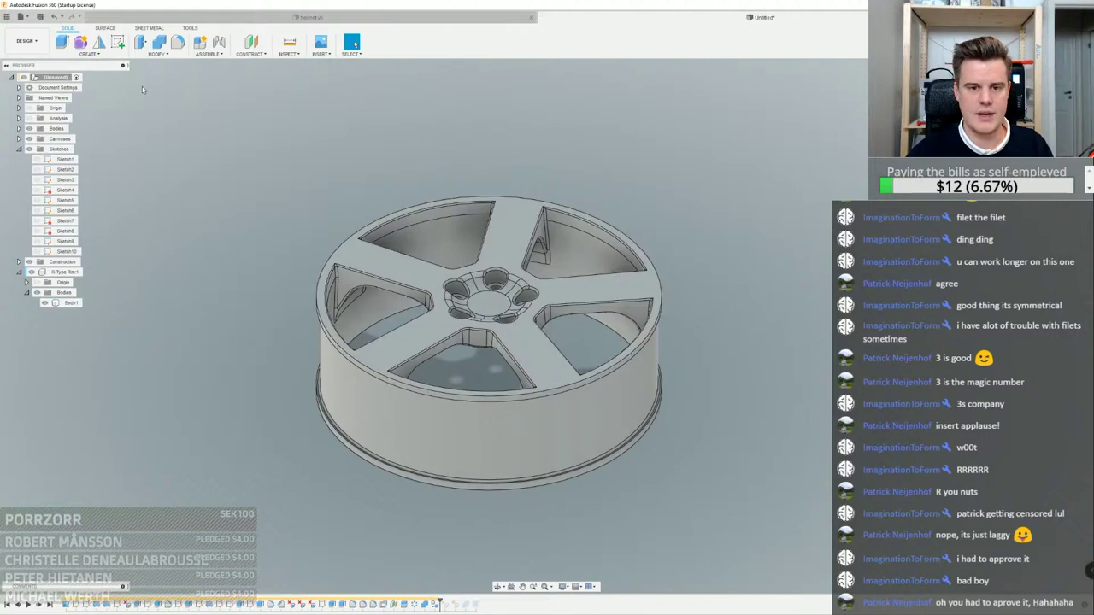
Export the R-Type Rim component as a STEP file named R-Type Rim STEP in the 2019-12-19 Stream folder
right_click(67, 273)
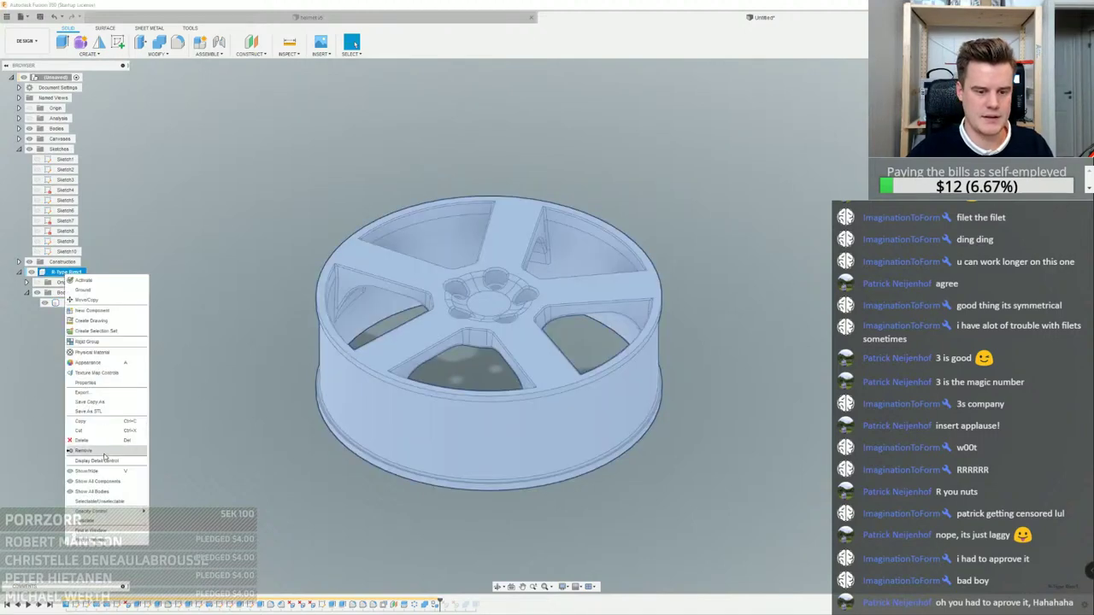
left_click(89, 393)
left_click(435, 110)
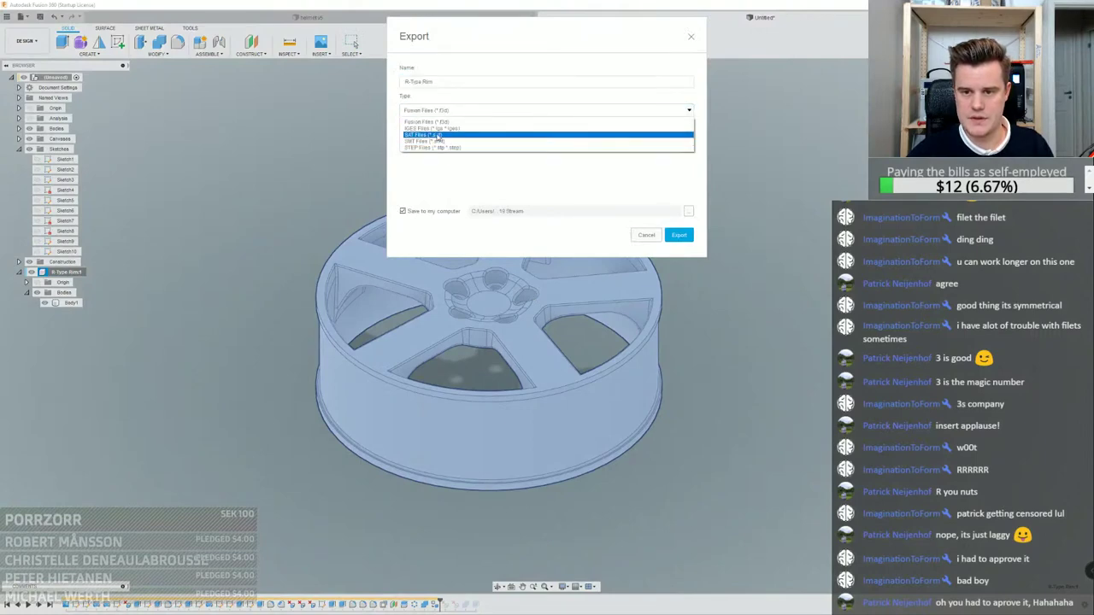
left_click(433, 119)
left_click(432, 111)
left_click(431, 147)
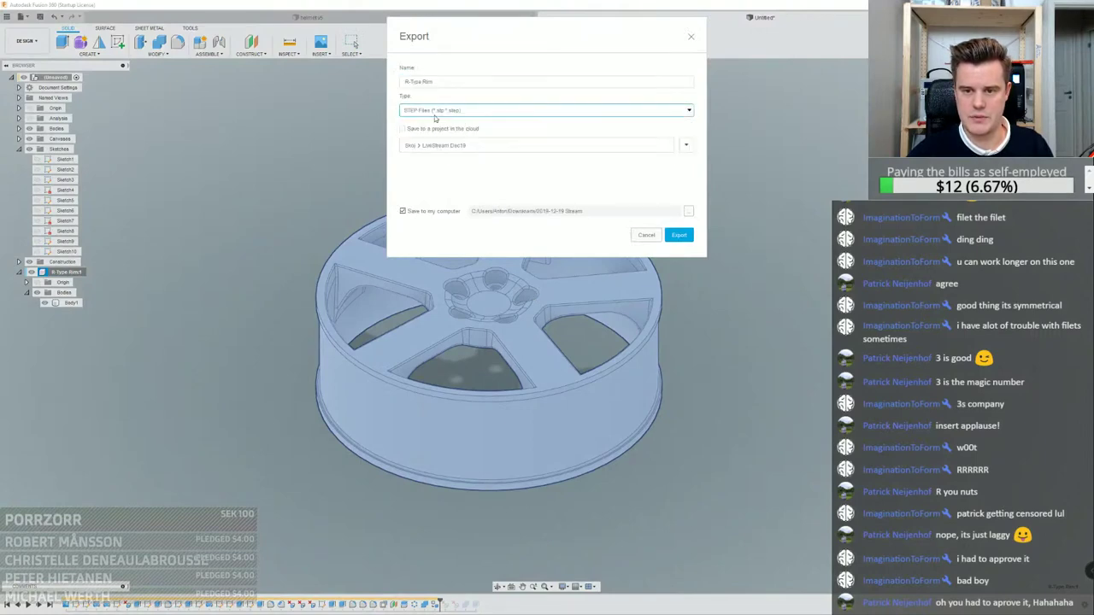
left_click(453, 81)
type("1TEP")
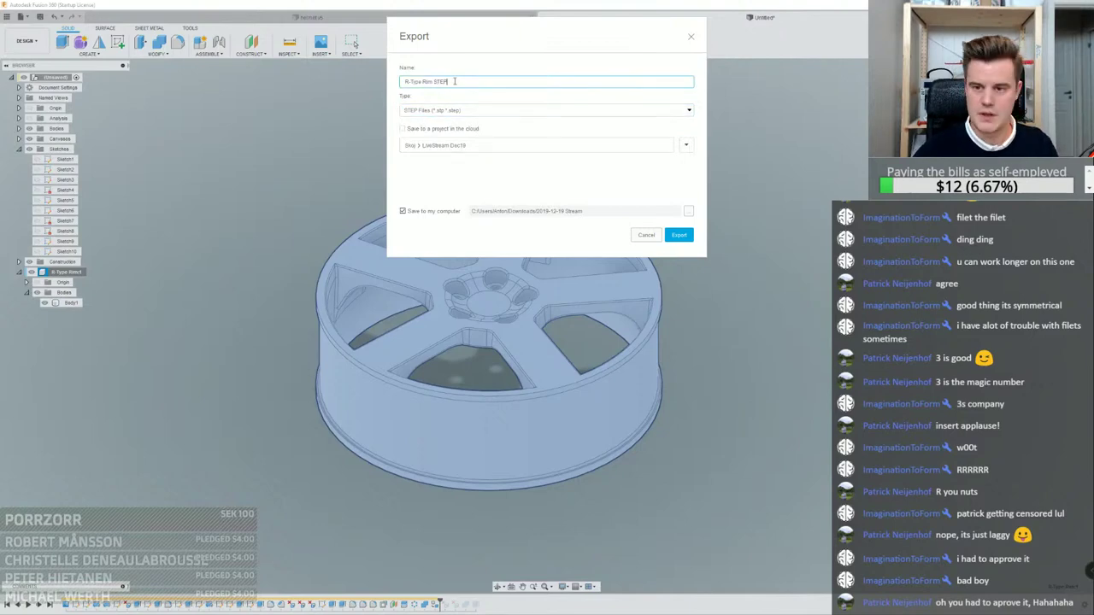
left_click(679, 235)
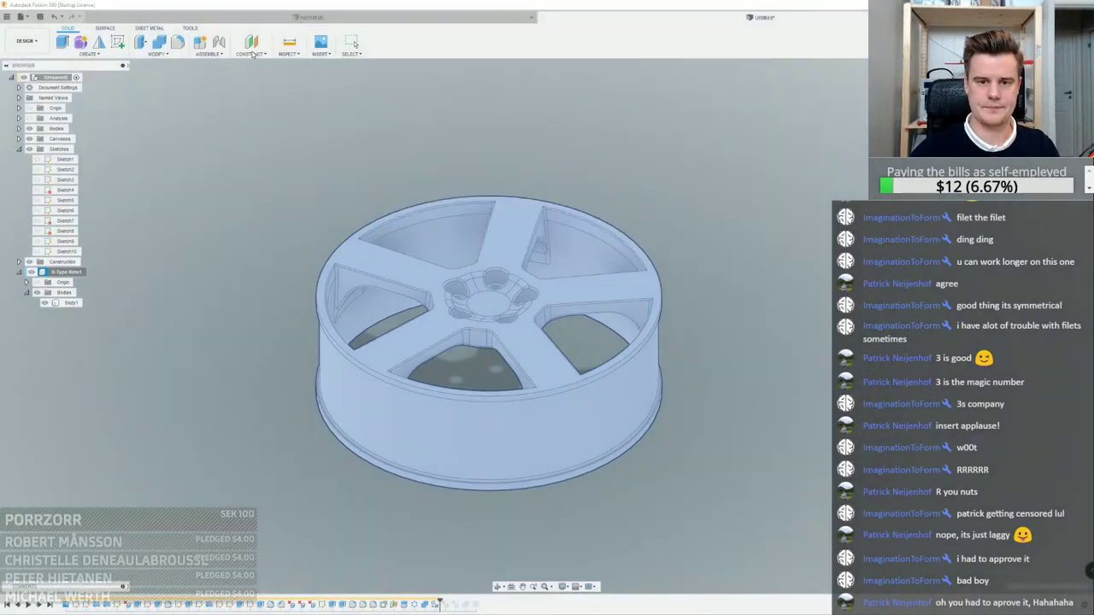
Save the rim body as an STL file with the 3D Print command, sending to the print utility turned off, after inspecting its mesh preview
right_click(75, 304)
left_click(189, 30)
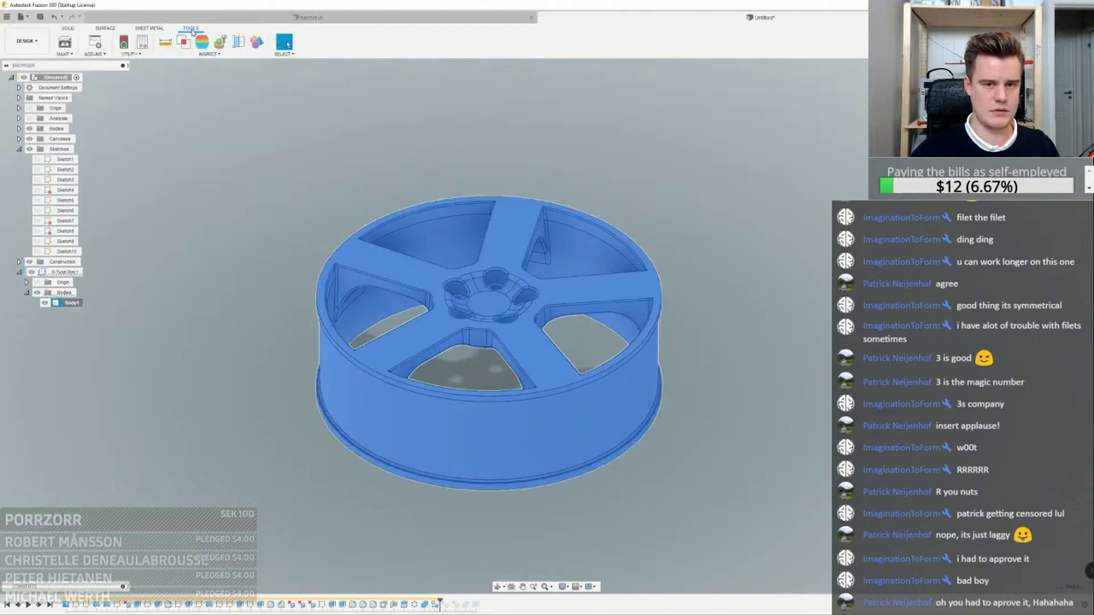
left_click(65, 43)
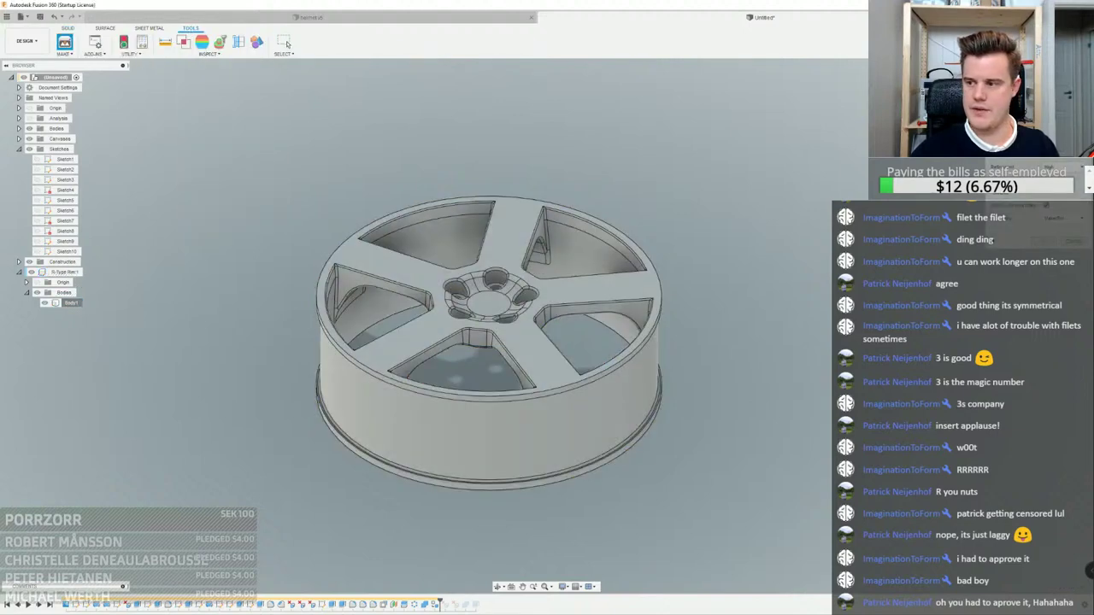
left_click(1046, 206)
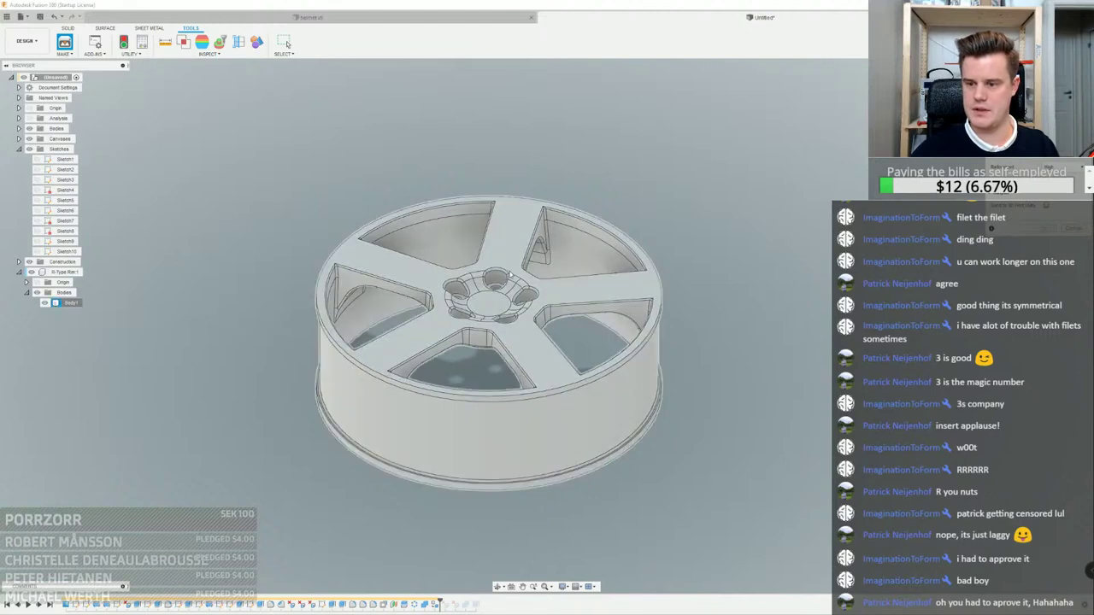
scroll(518, 265, "up", 3)
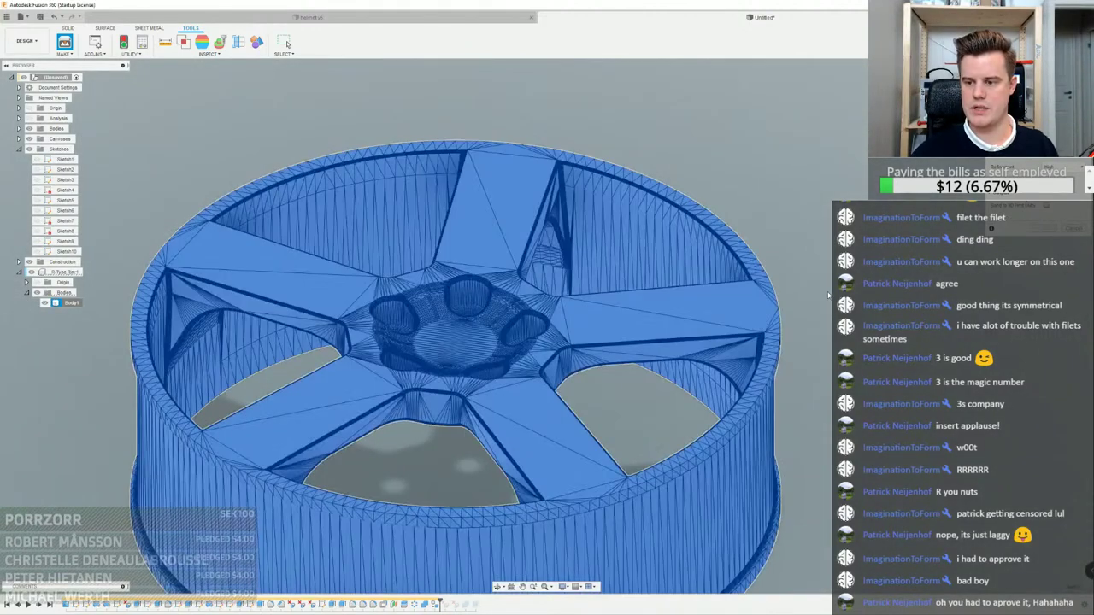
scroll(756, 360, "up", 5)
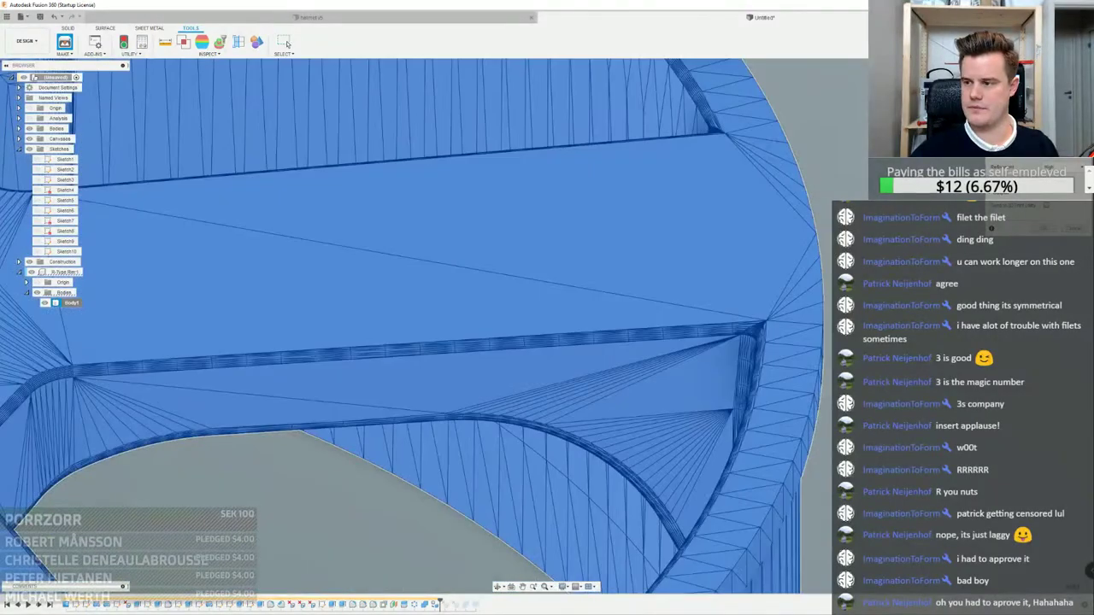
scroll(708, 238, "down", 5)
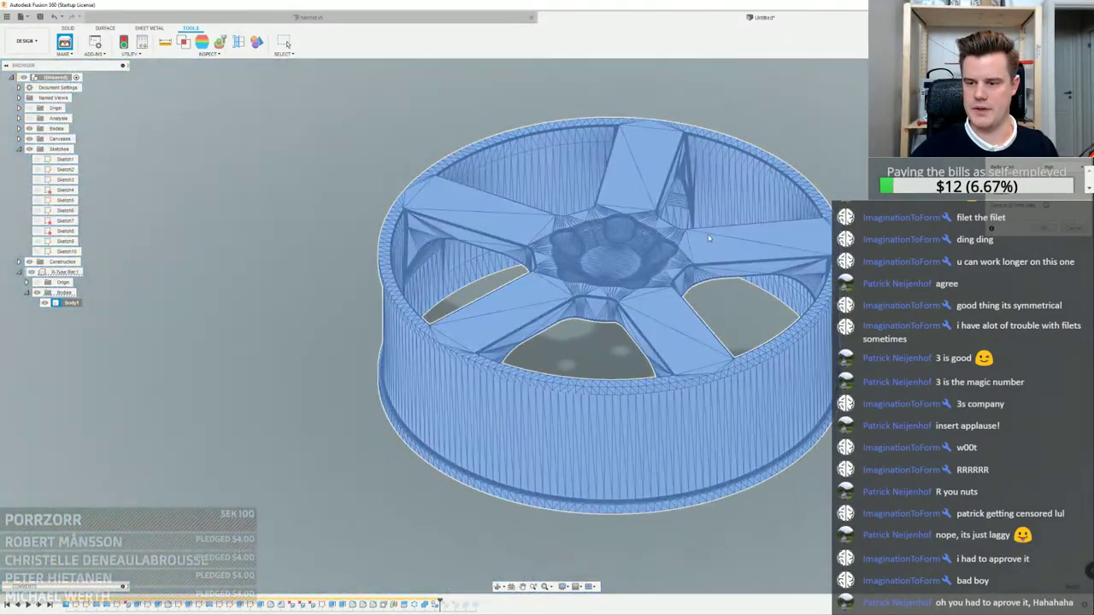
mouse_move(709, 239)
middle_mouse_down("shift")
mouse_move(710, 346)
mouse_move(710, 252)
middle_mouse_up("shift")
left_click(1043, 230)
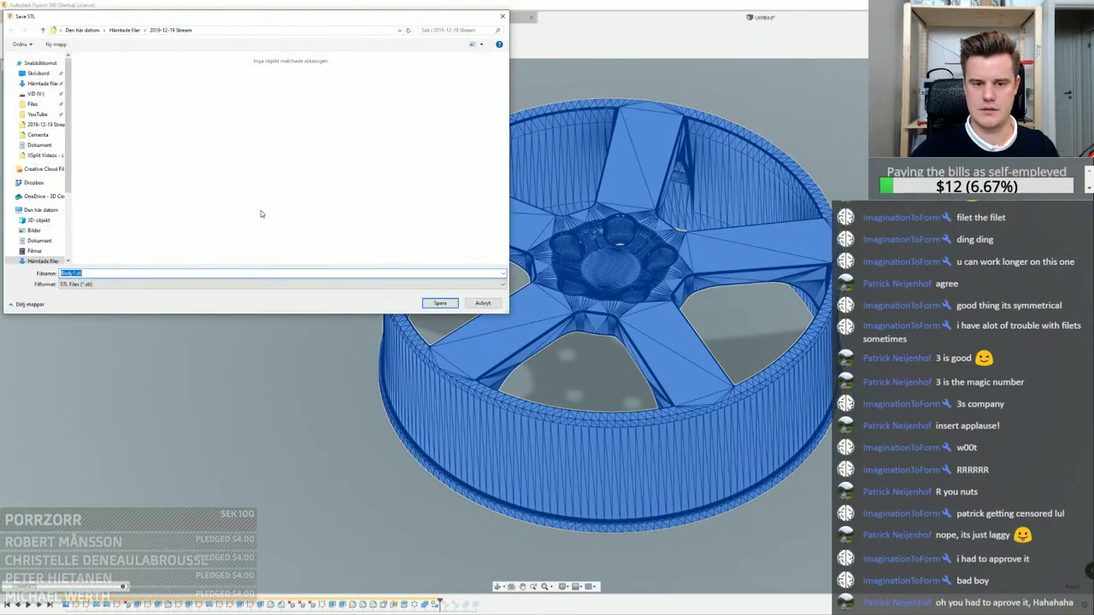
left_click_drag(152, 17, 0, 17)
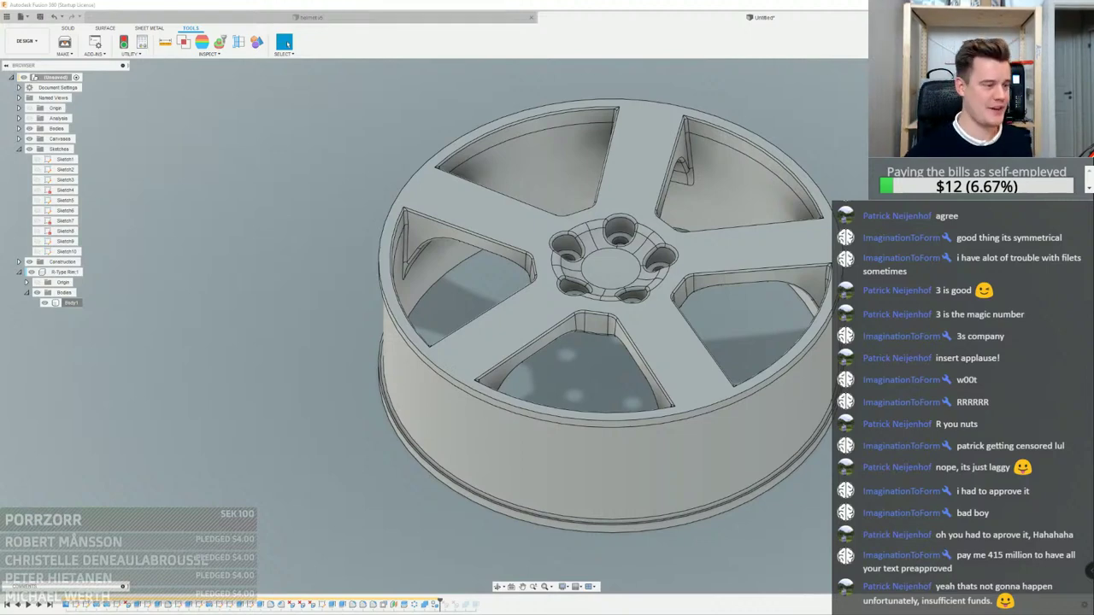
scroll(262, 170, "down", 3)
left_click(610, 223)
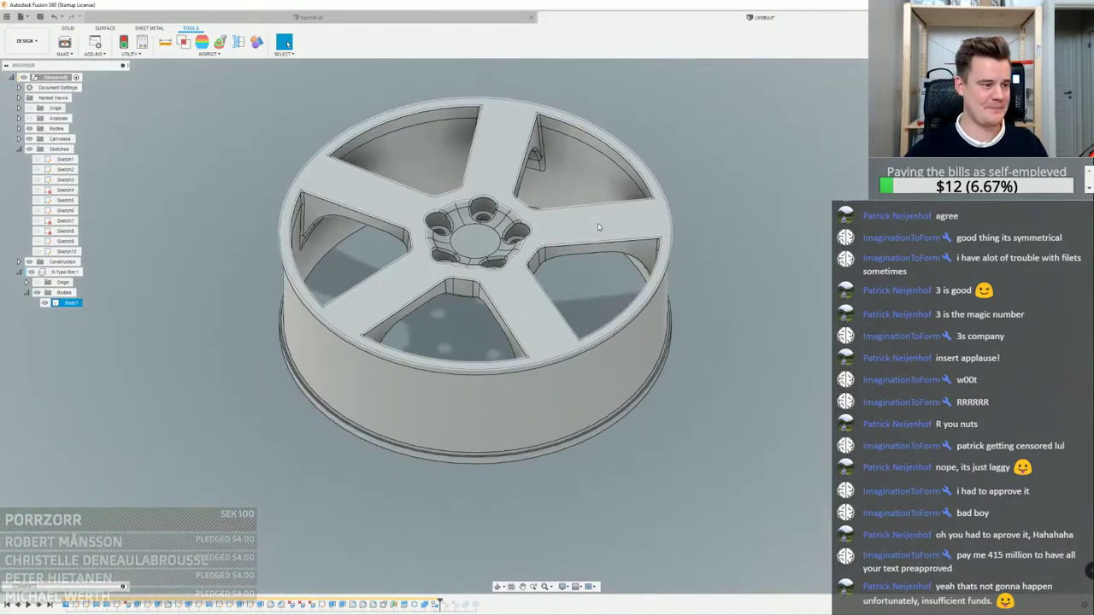
scroll(598, 243, "up", 3)
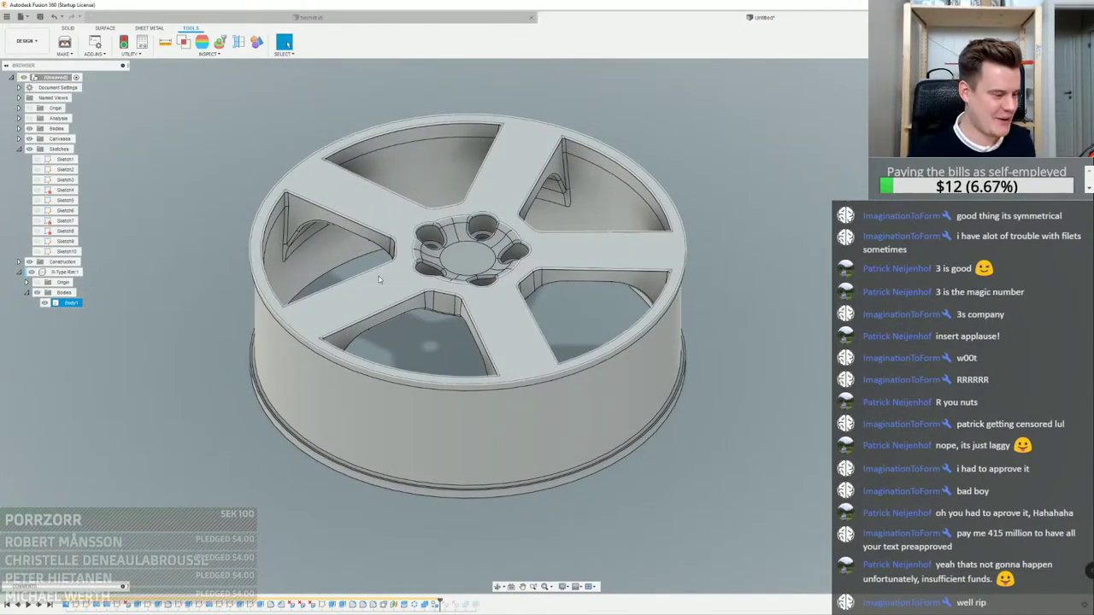
key("Escape")
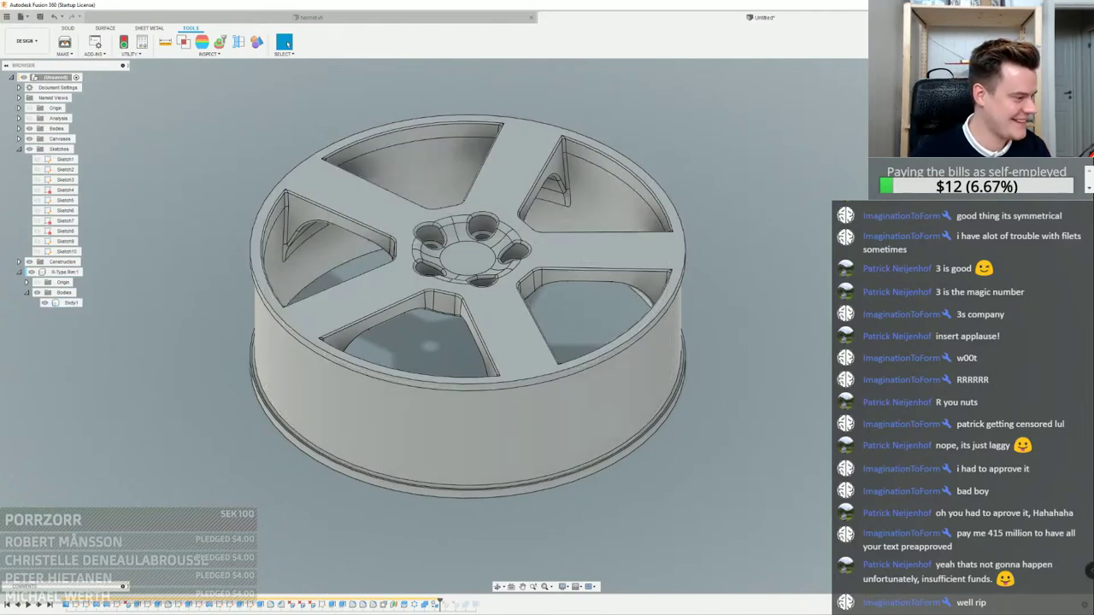
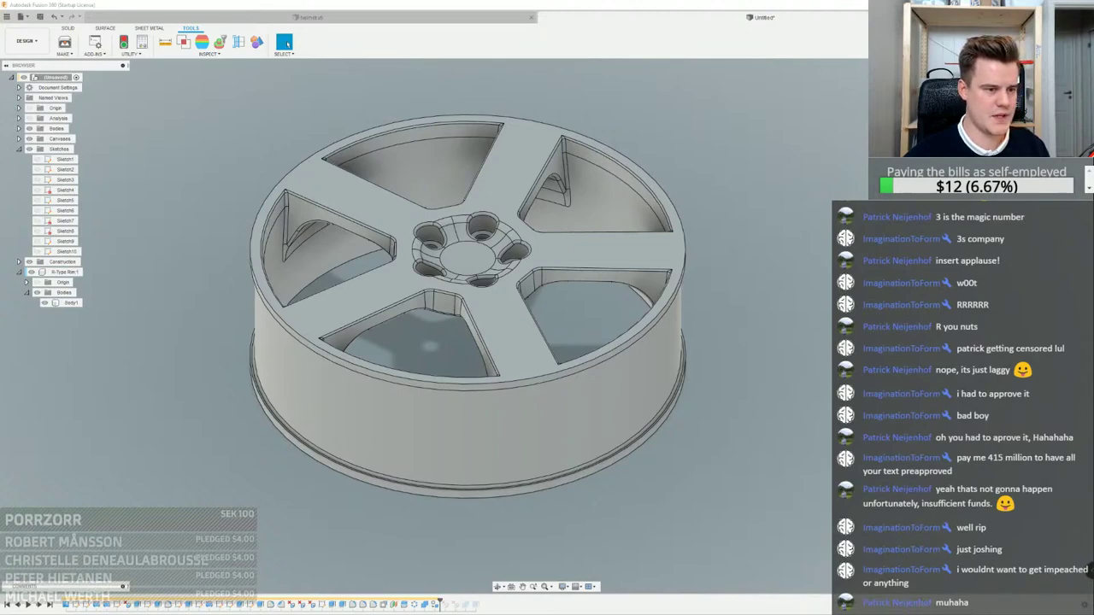
key("super+d")
key("super+d")
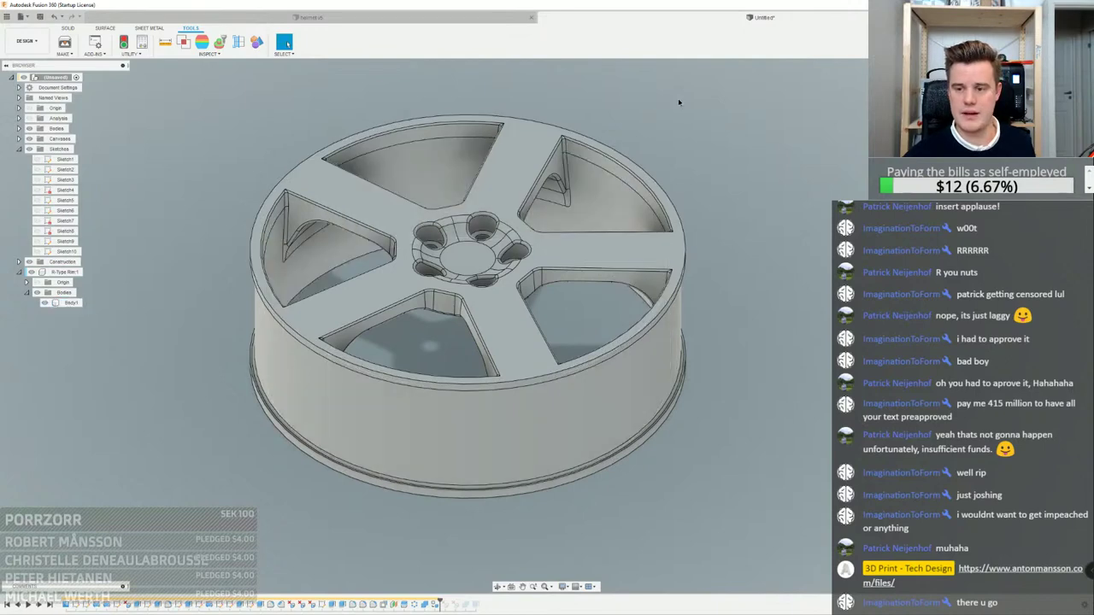
left_click(631, 167)
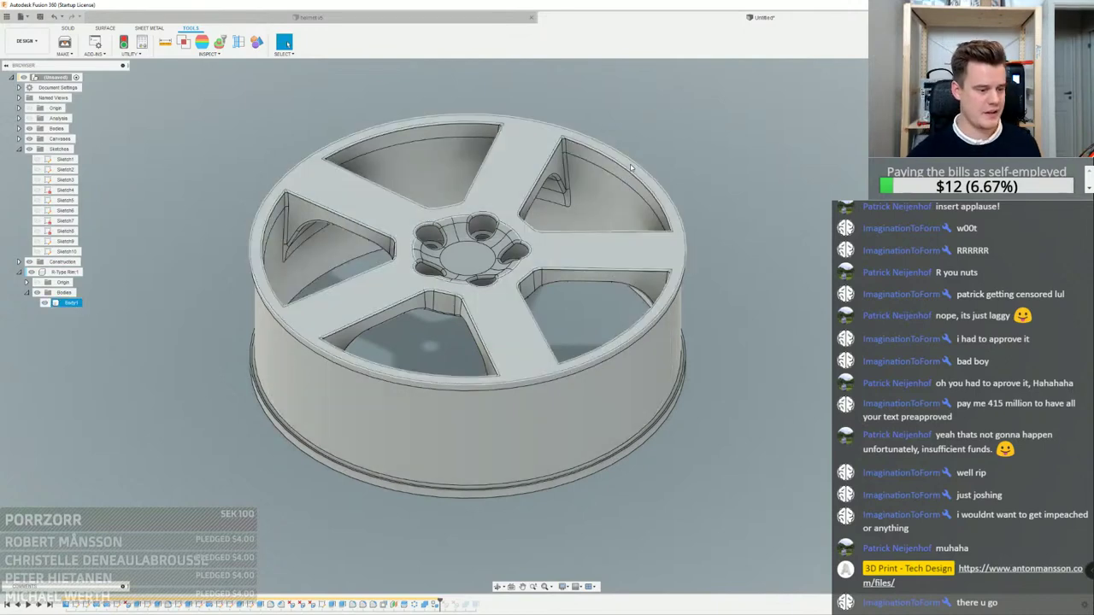
key("Escape")
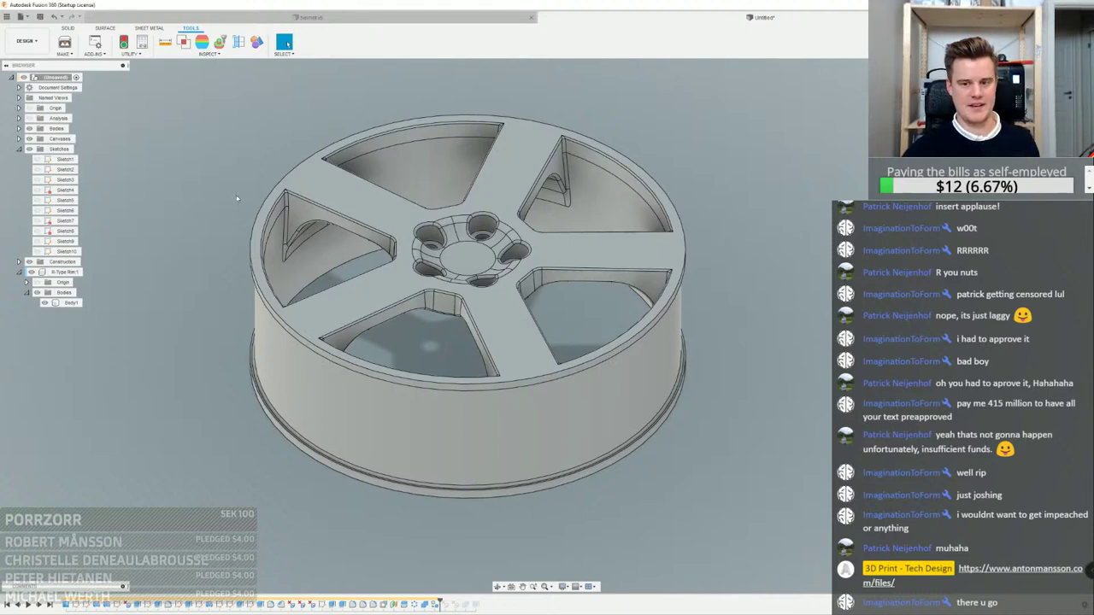
scroll(275, 218, "down", 3)
scroll(420, 121, "up", 3)
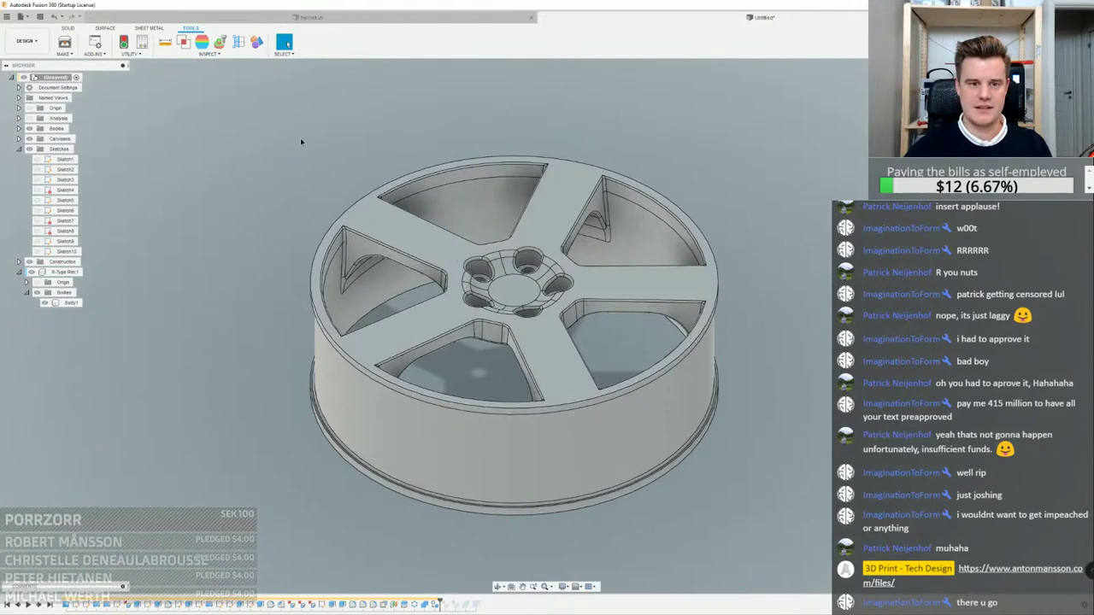
Save the wheel rim design as R-Type Rim in the LiveStream Dec19 project folder
left_click(24, 16)
left_click(144, 7)
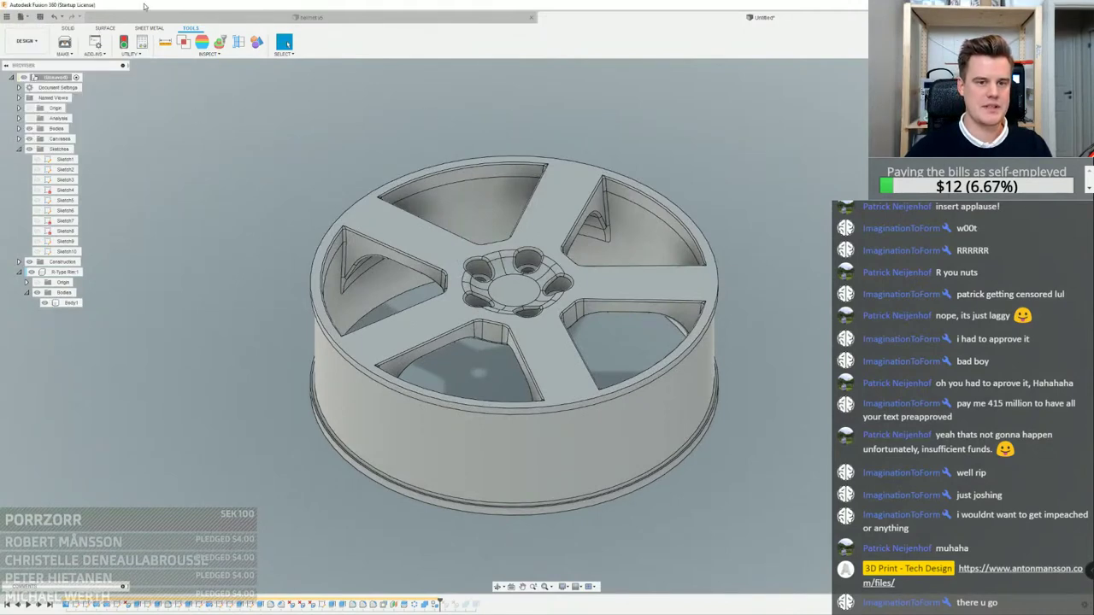
left_click(40, 17)
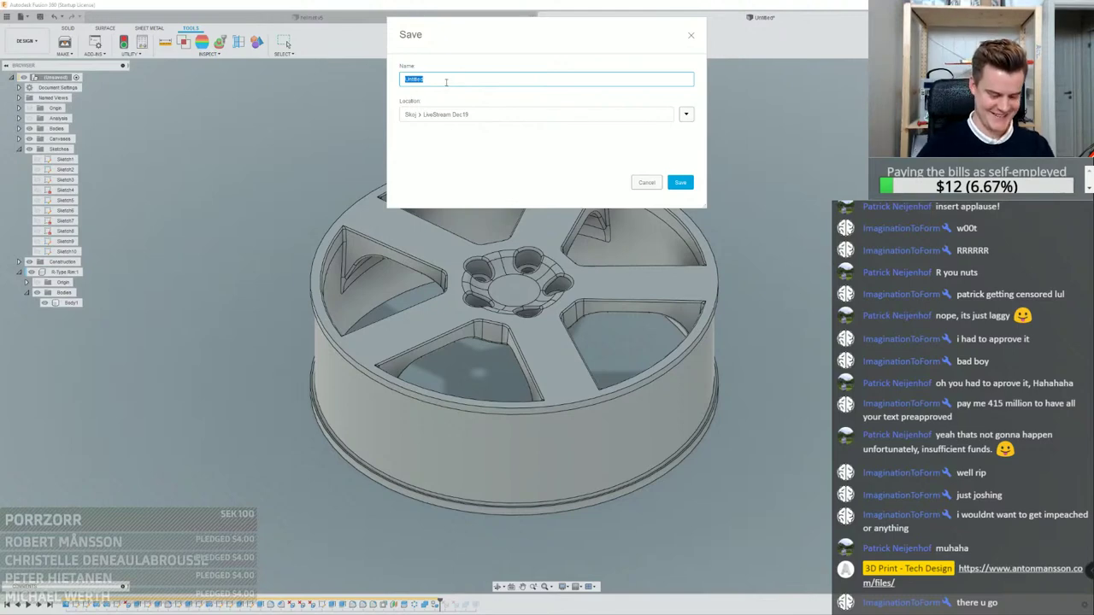
type("R-Type Rim")
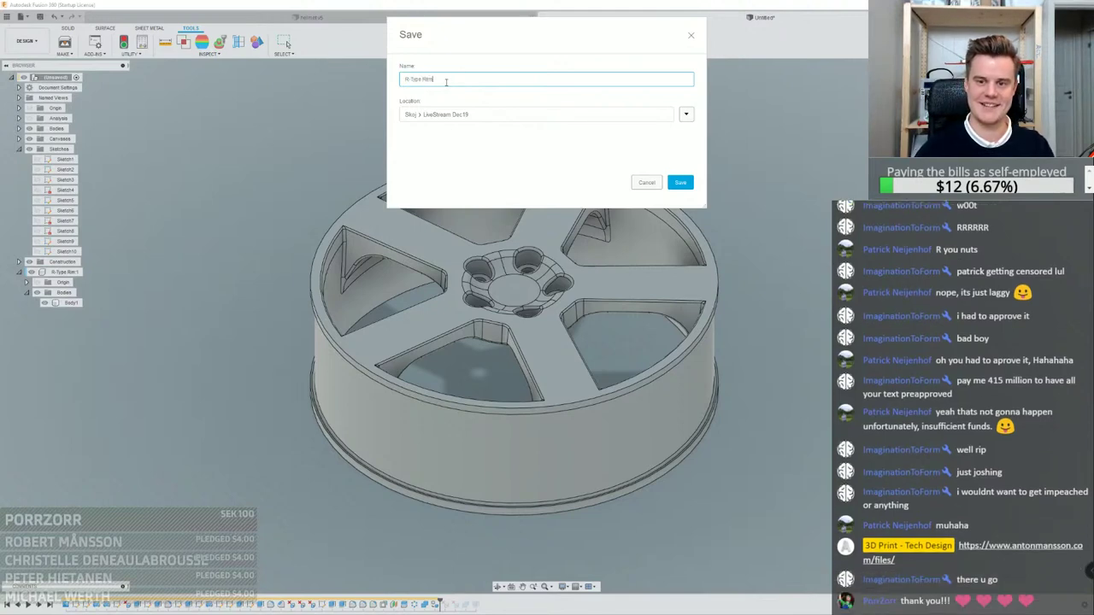
left_click(680, 182)
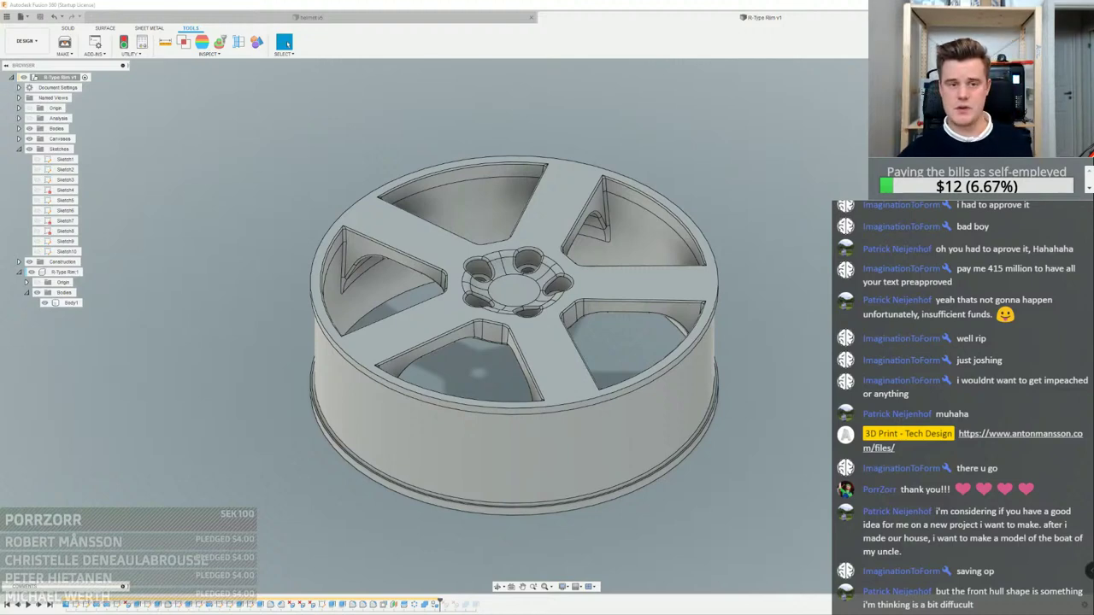
Switch to the open helmet design and look at the tweeted photos of the model house in the browser
left_click(405, 25)
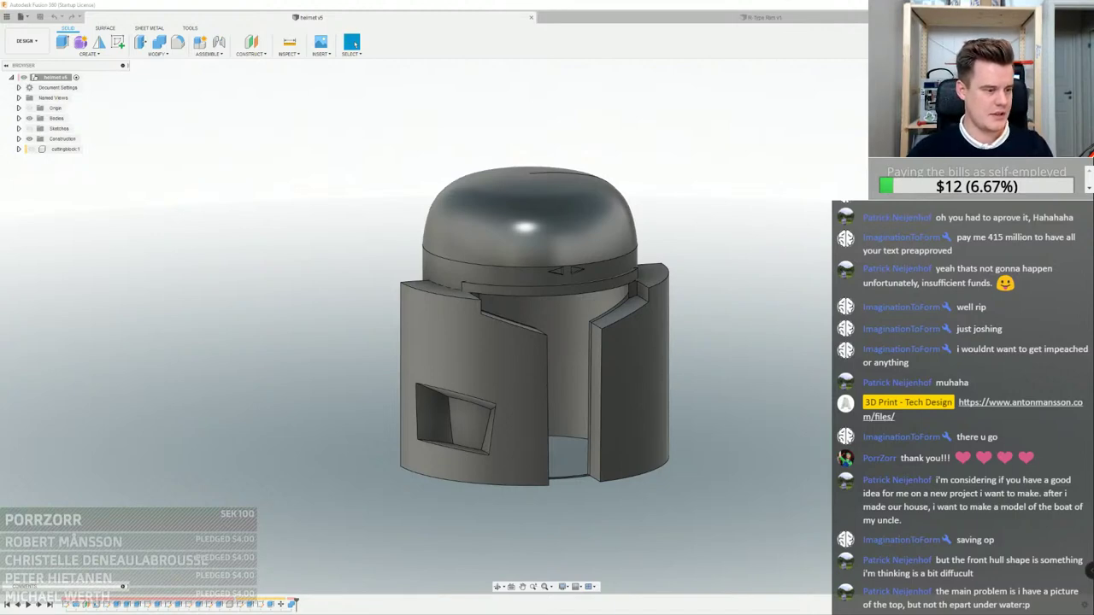
left_click_drag(0, 141, 670, 137)
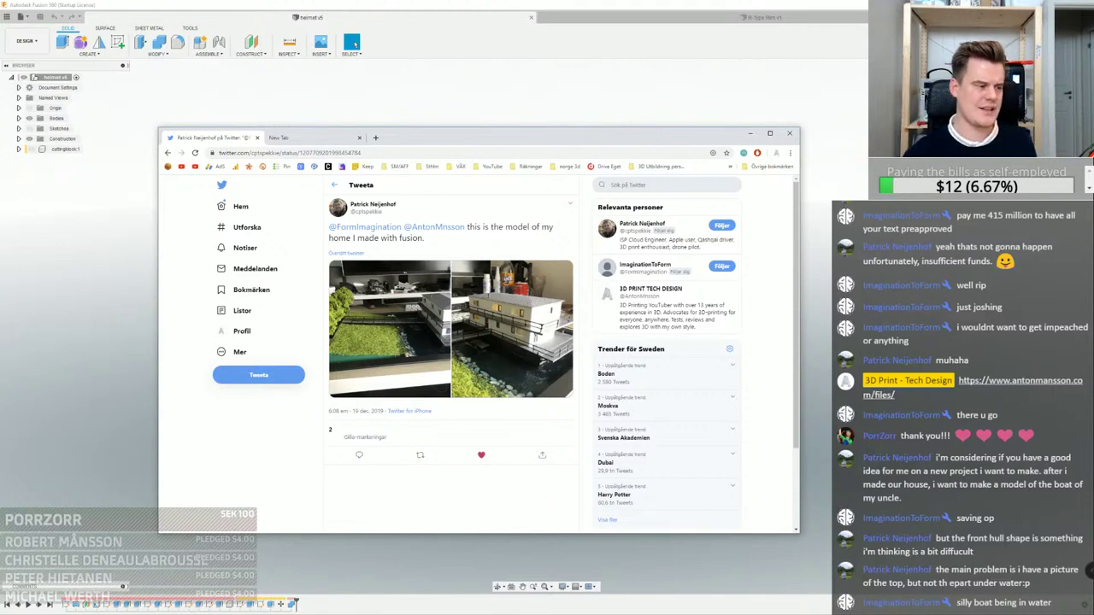
left_click(355, 43)
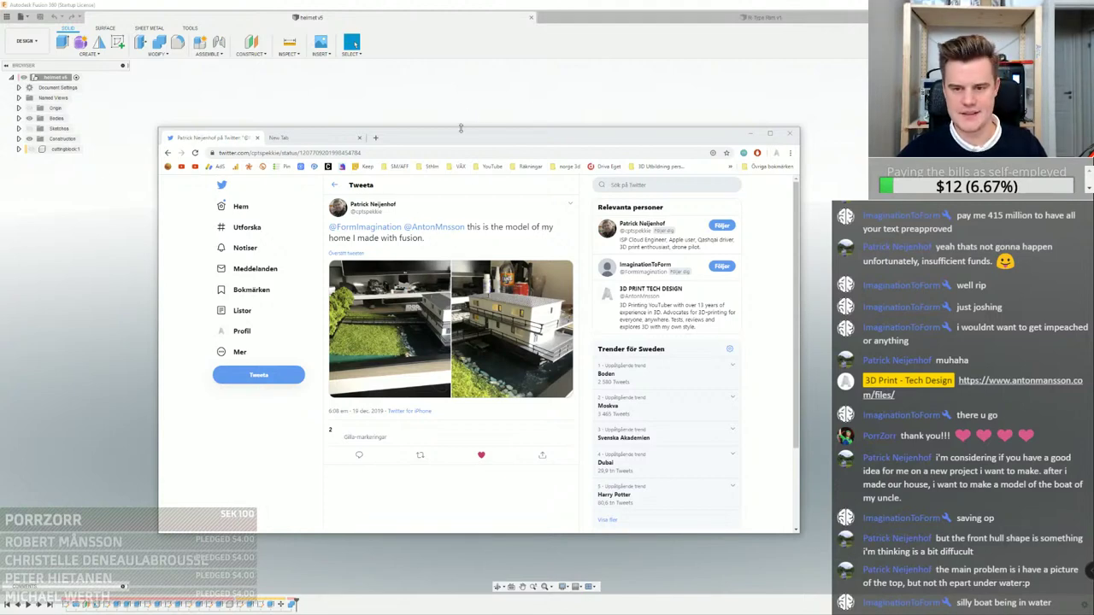
left_click_drag(460, 138, 0, 201)
left_click_drag(236, 118, 293, 160)
Return to Fusion 360 and examine the helmet model's visor opening, cheeks and the recess in its cheek
middle_click_drag(782, 231, 723, 258, "shift")
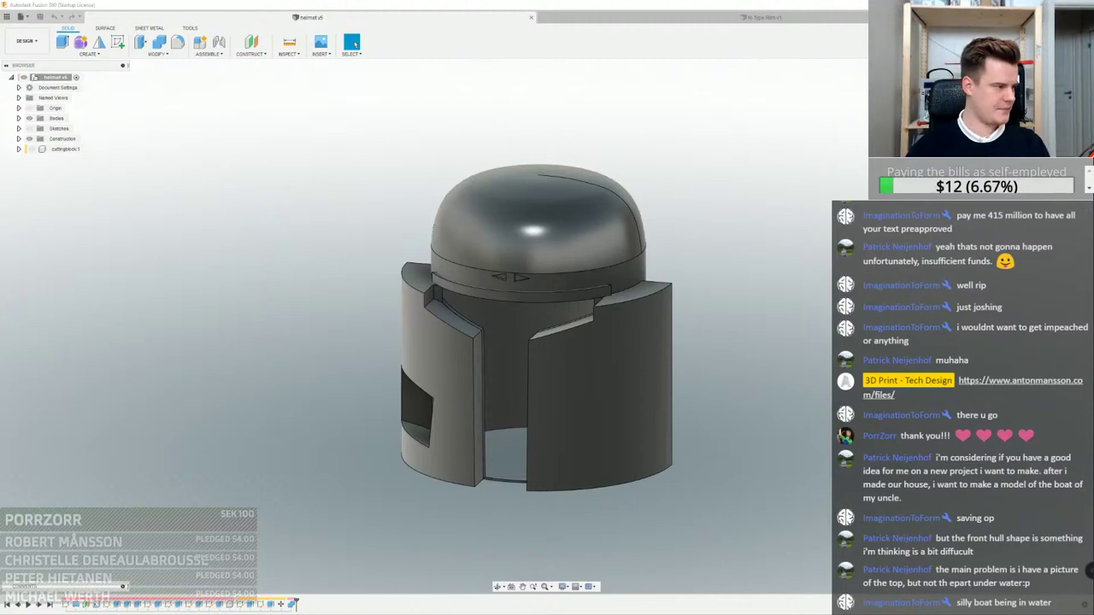
scroll(411, 414, "up", 5)
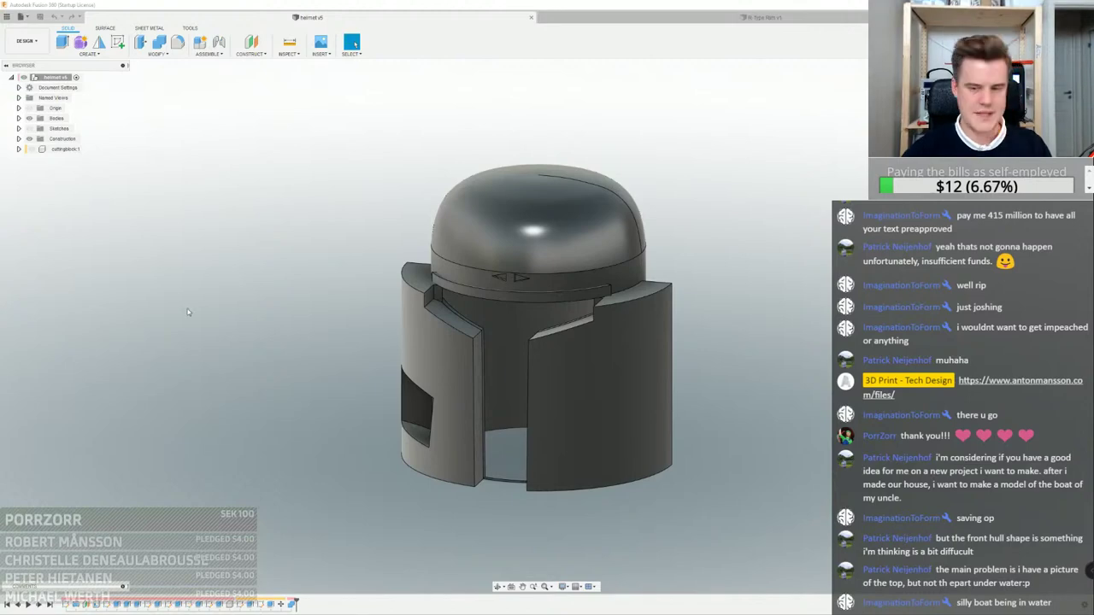
left_click(419, 412)
left_click(488, 421)
scroll(490, 424, "up", 3)
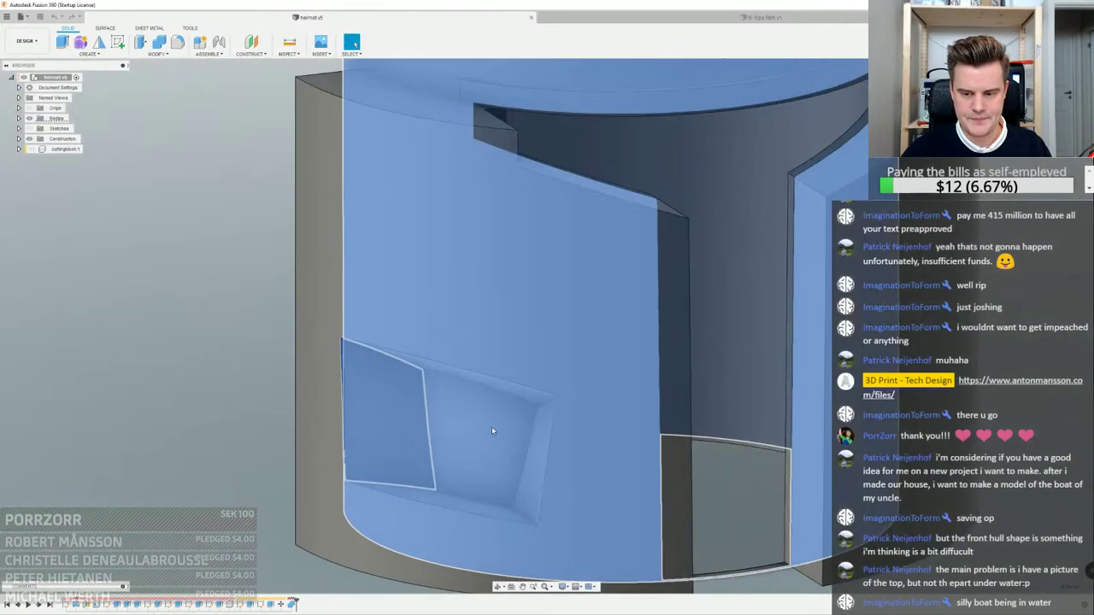
scroll(540, 417, "down", 5)
key("Escape")
middle_click_drag(590, 318, 683, 347, "shift")
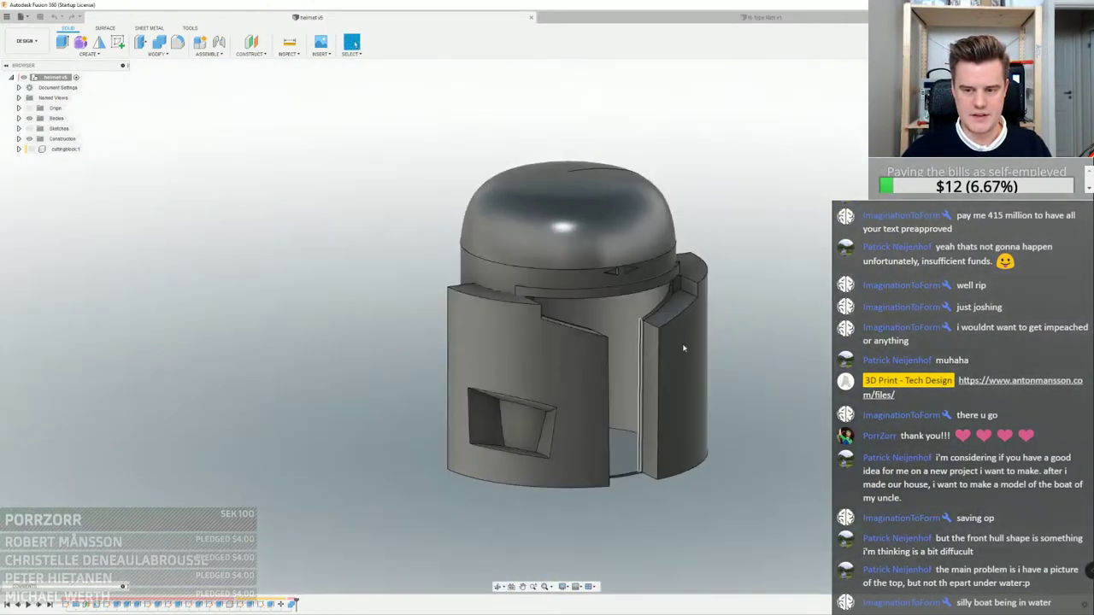
scroll(574, 453, "up", 4)
Select the four side walls of the angular recess in the helmet's cheek to inspect how it is cut
left_click(507, 439)
scroll(472, 463, "up", 4)
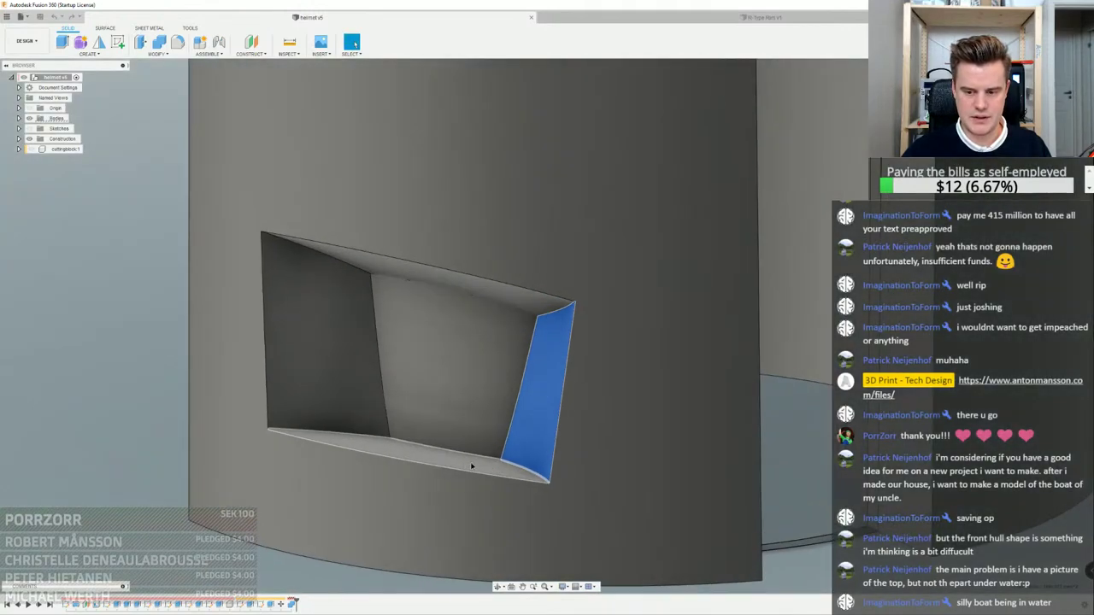
left_click(471, 464, "shift")
left_click(349, 376, "shift")
scroll(422, 334, "down", 3)
middle_click_drag(422, 334, 485, 327, "shift")
left_click(505, 301, "shift")
scroll(505, 302, "down", 4)
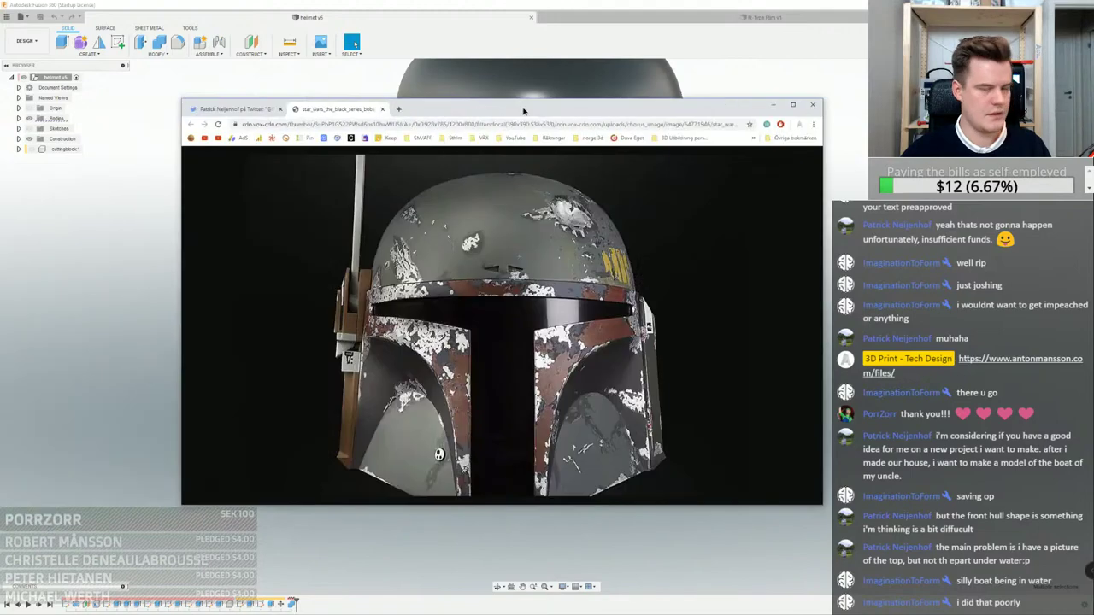
Compare the helmet model with the front-view Boba Fett helmet photo in the browser, clearing the face selection and viewing the model from the front
left_click_drag(522, 110, 522, 86)
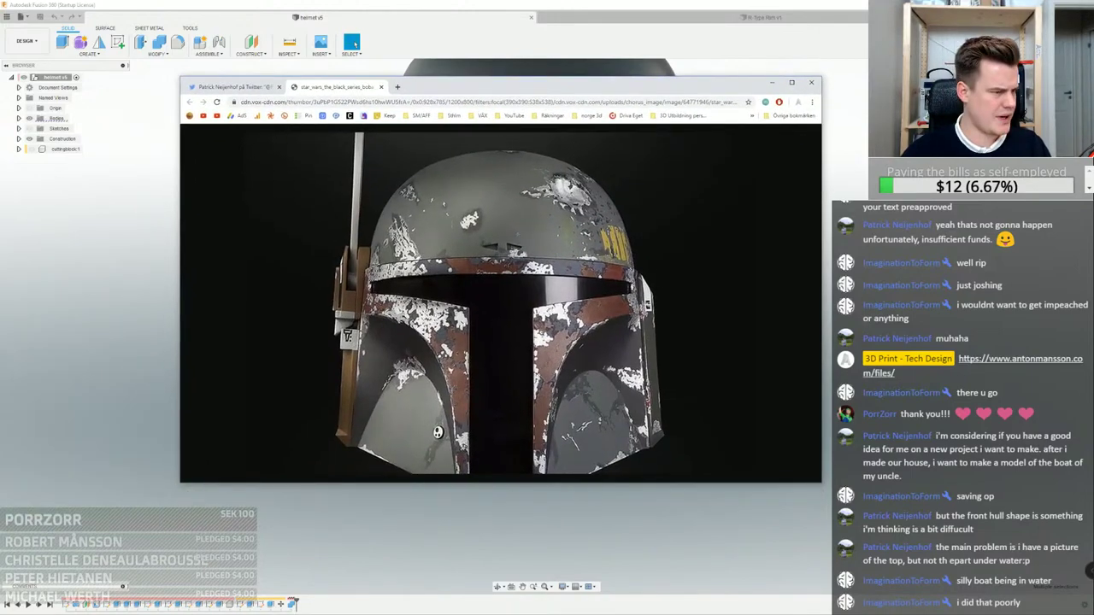
key("alt+Tab")
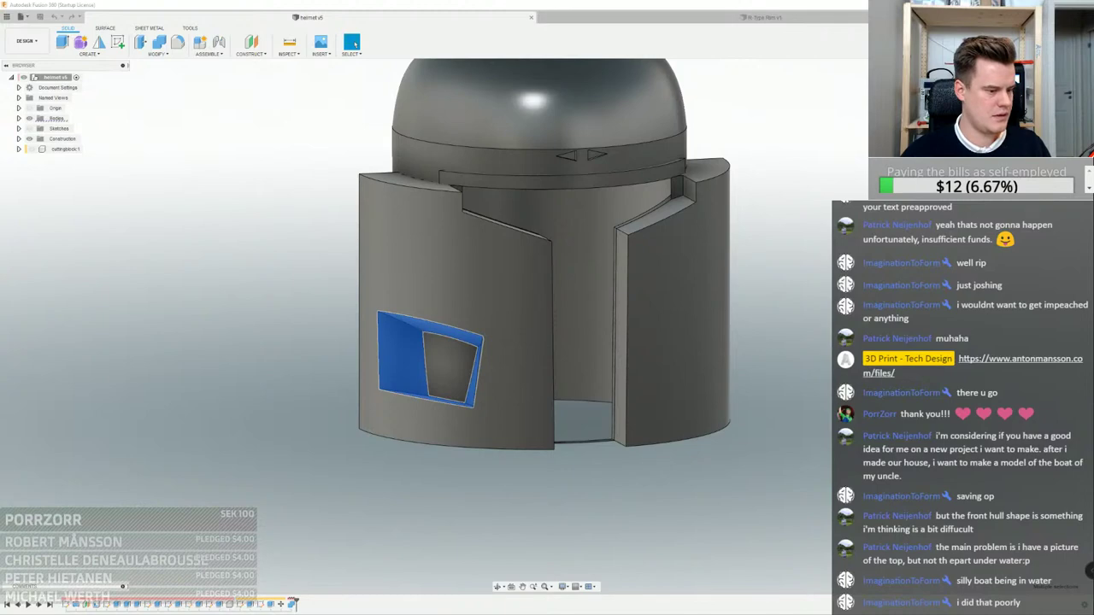
left_click(761, 186)
scroll(760, 187, "down", 3)
middle_click_drag(799, 149, 778, 182, "shift")
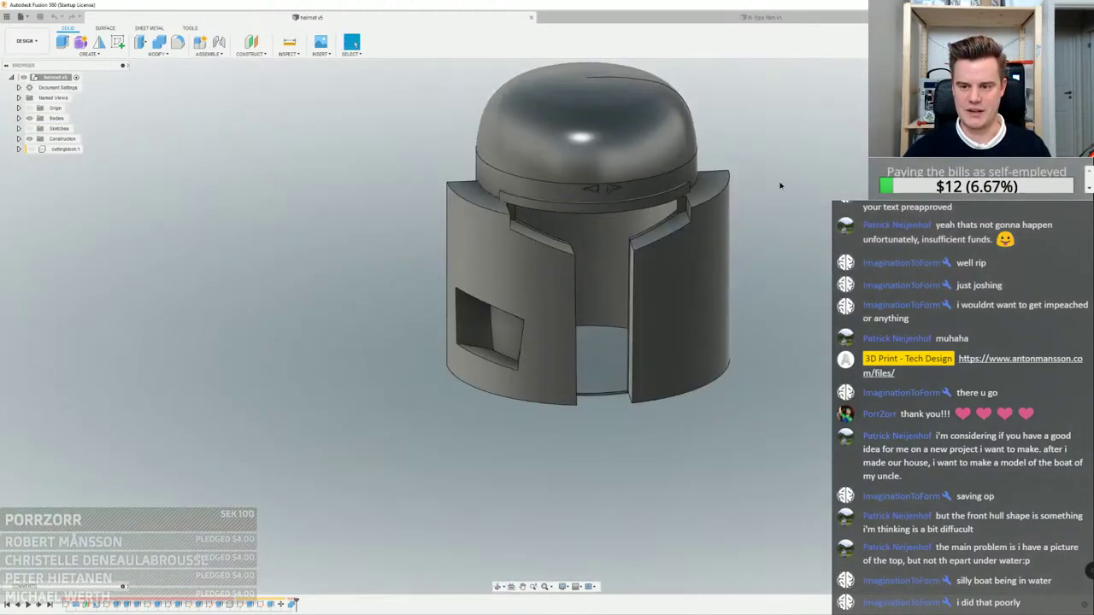
middle_click_drag(664, 246, 659, 266)
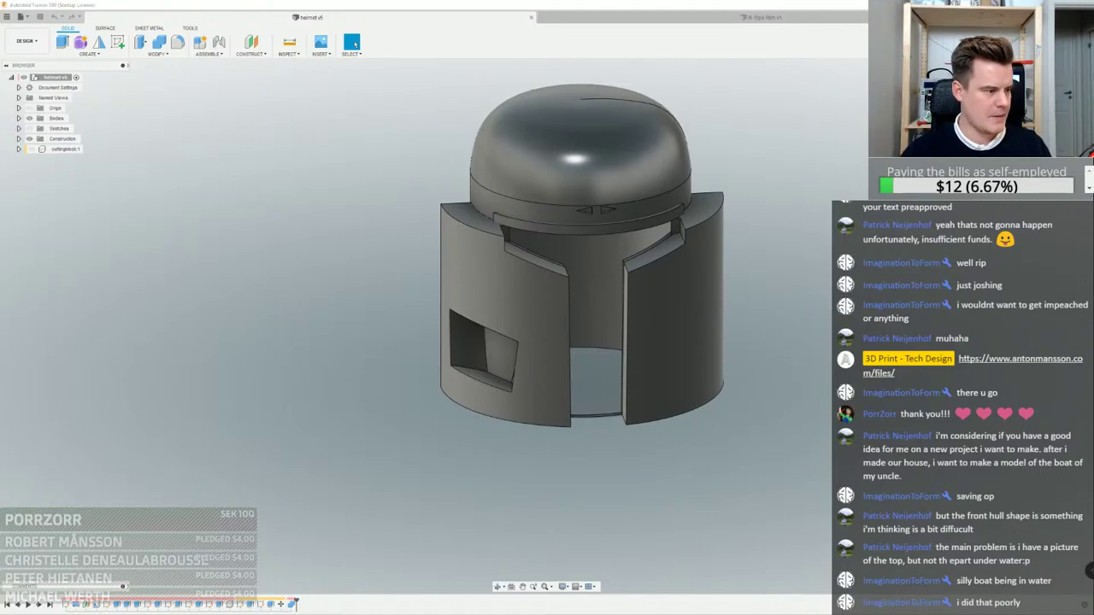
middle_click_drag(494, 178, 485, 152, "shift")
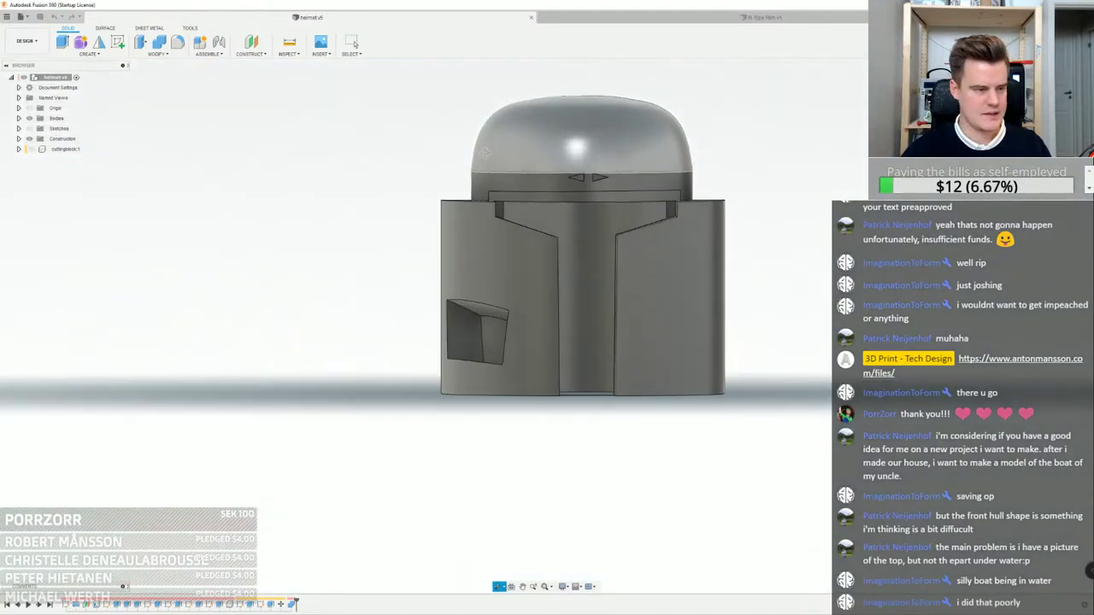
left_click(1053, 97)
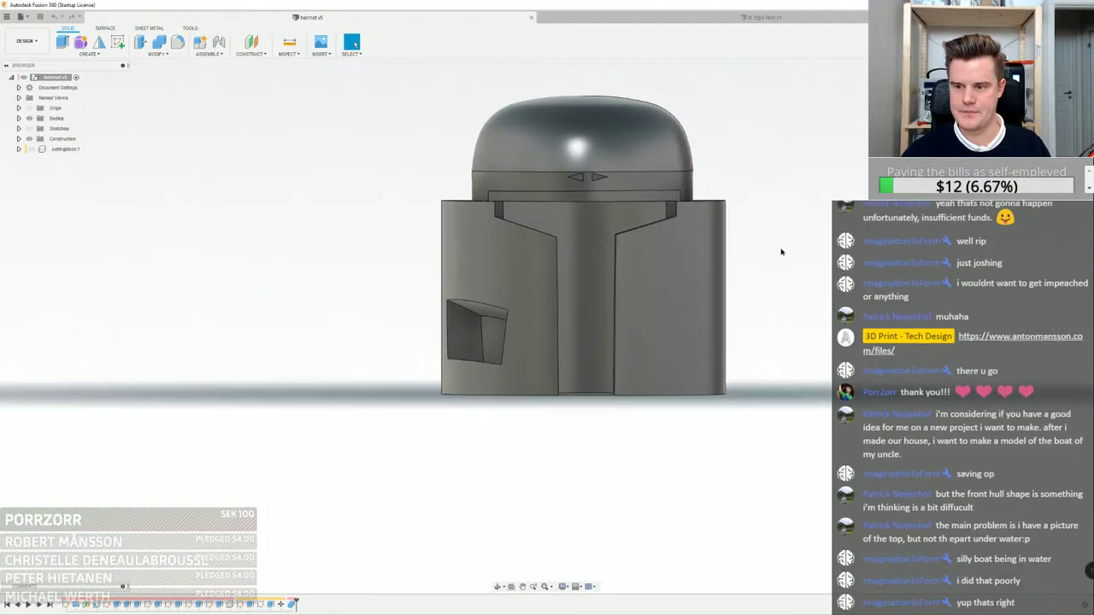
middle_click_drag(798, 269, 772, 306)
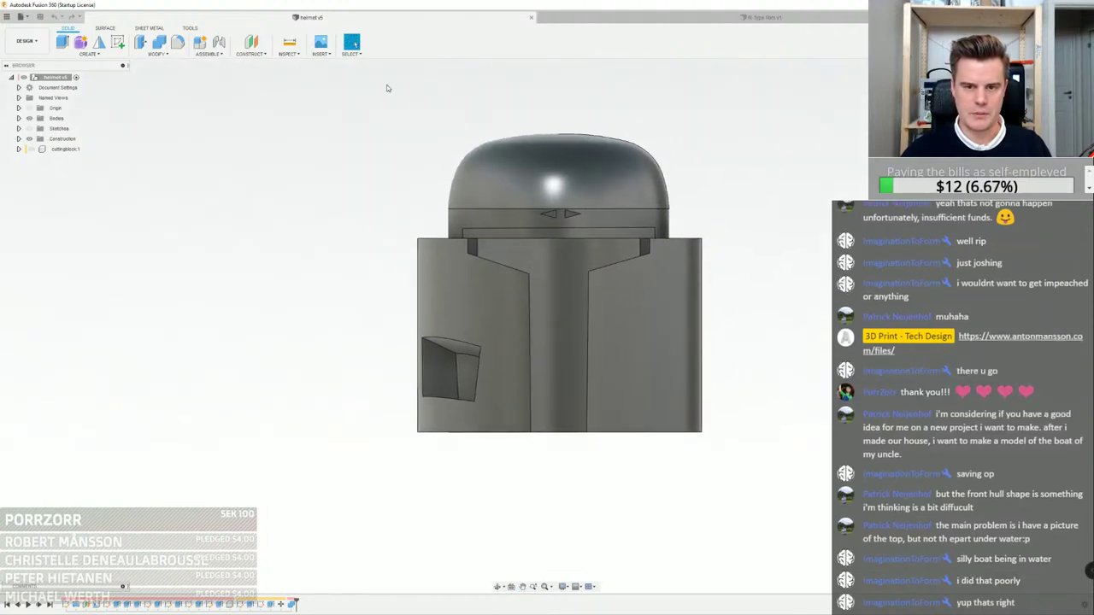
Measure the diameter of the inner circular edge at the helmet's bottom opening and clear the selection
left_click(289, 42)
scroll(571, 329, "up", 3)
middle_click_drag(571, 328, 569, 297, "shift")
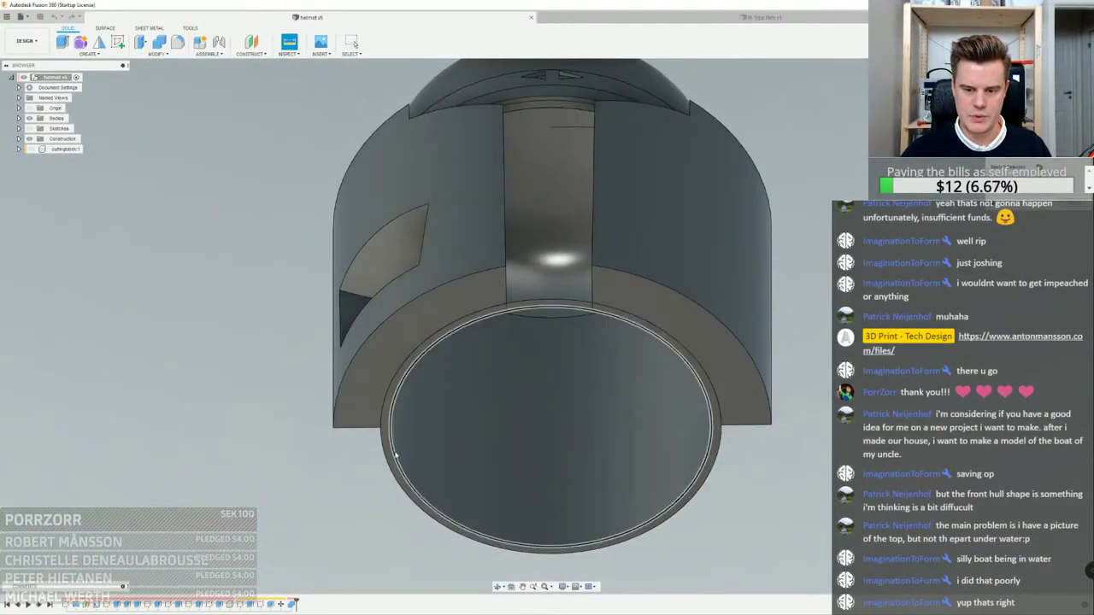
left_click(396, 454)
scroll(565, 329, "down", 2)
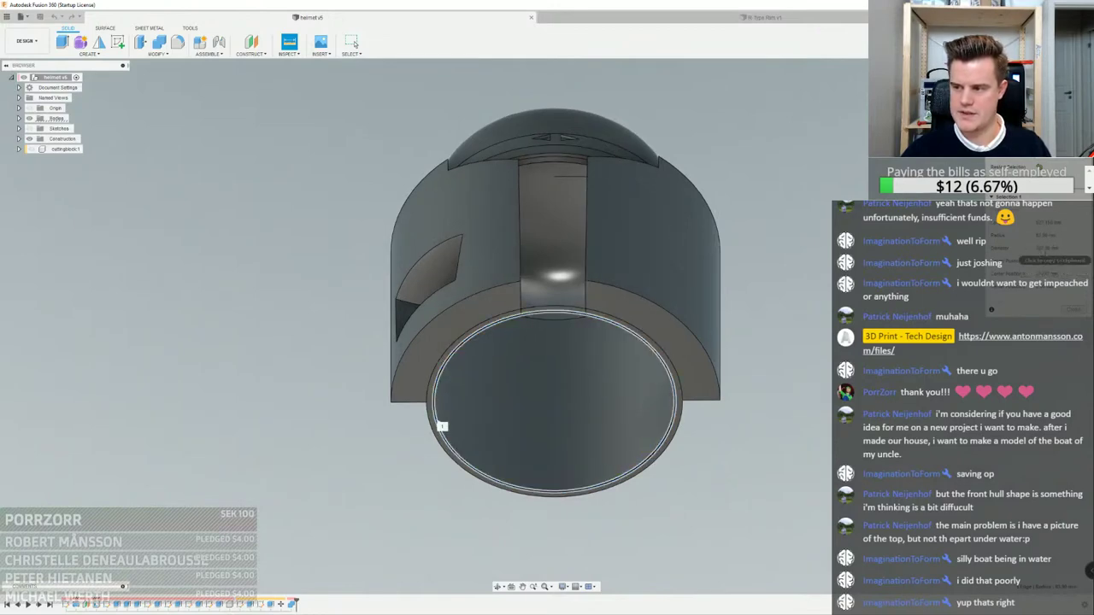
middle_click_drag(777, 263, 778, 290, "shift")
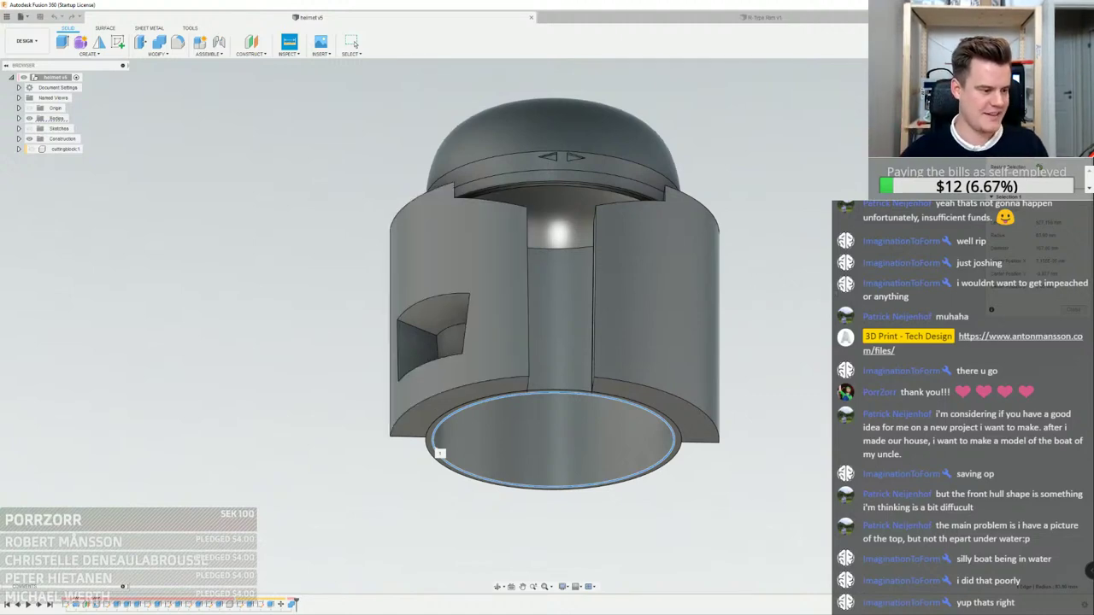
left_click(343, 244)
scroll(613, 248, "down", 3)
middle_click_drag(617, 248, 618, 278, "shift")
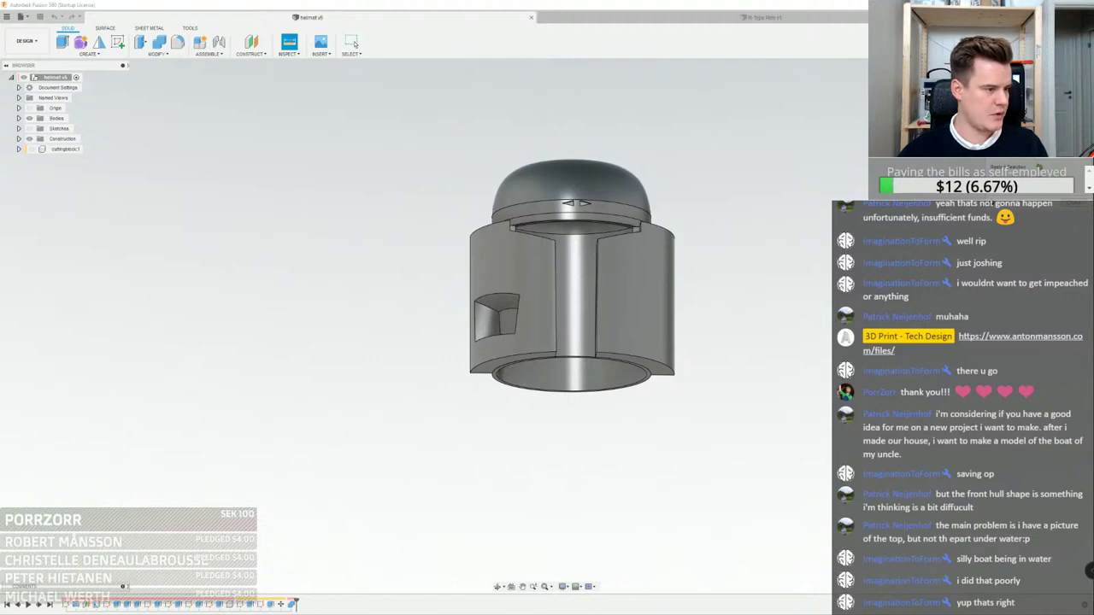
Examine the side-angle photo of the Boba Fett helmet in the browser and return to the helmet model
left_click_drag(0, 181, 547, 153)
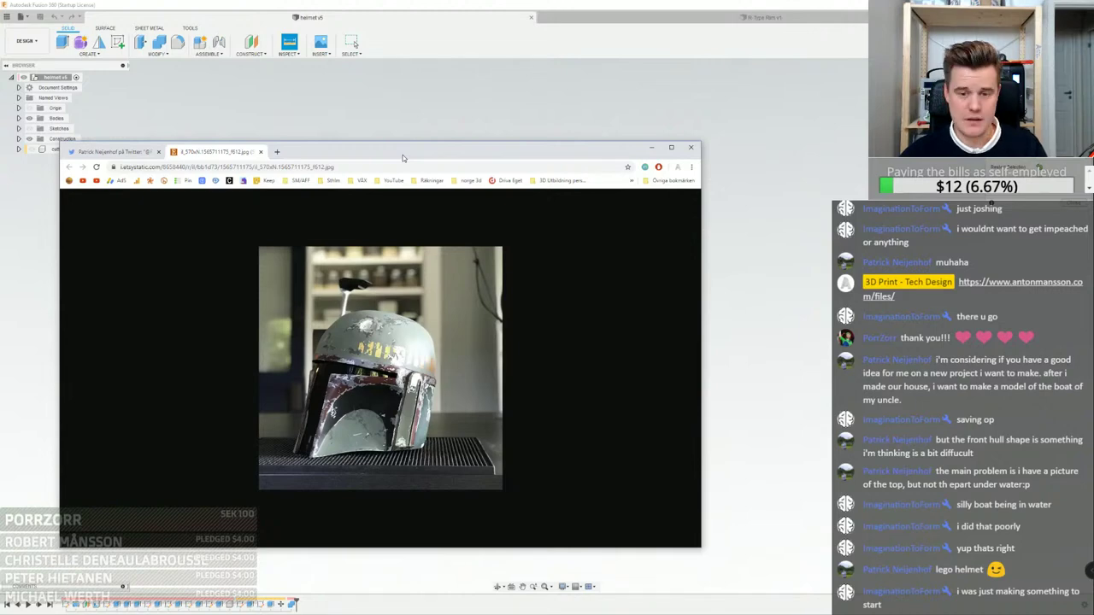
left_click_drag(404, 157, 437, 120)
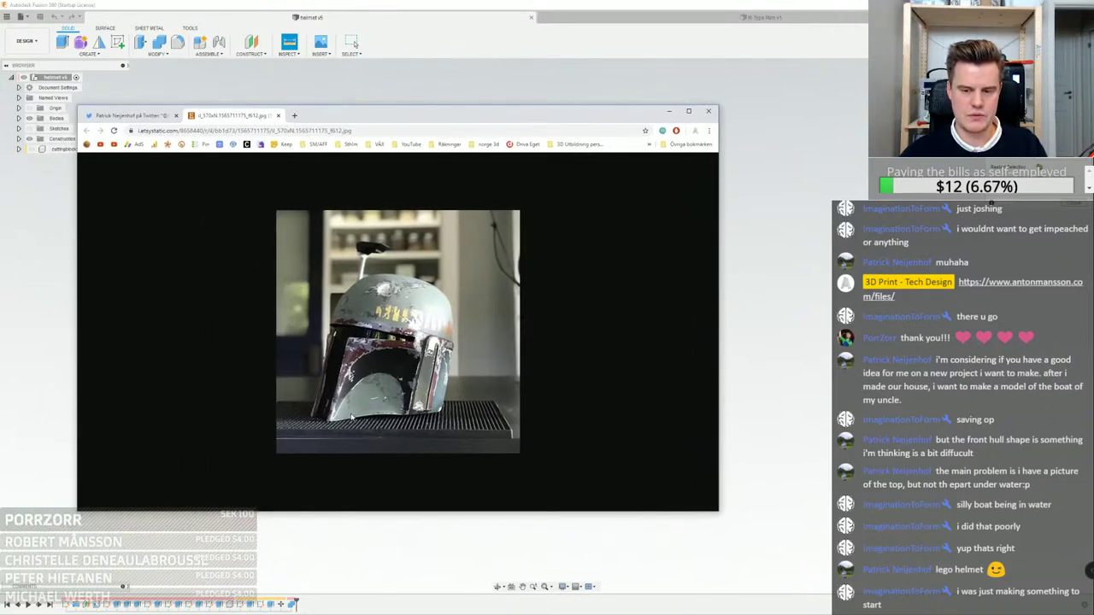
left_click(767, 220)
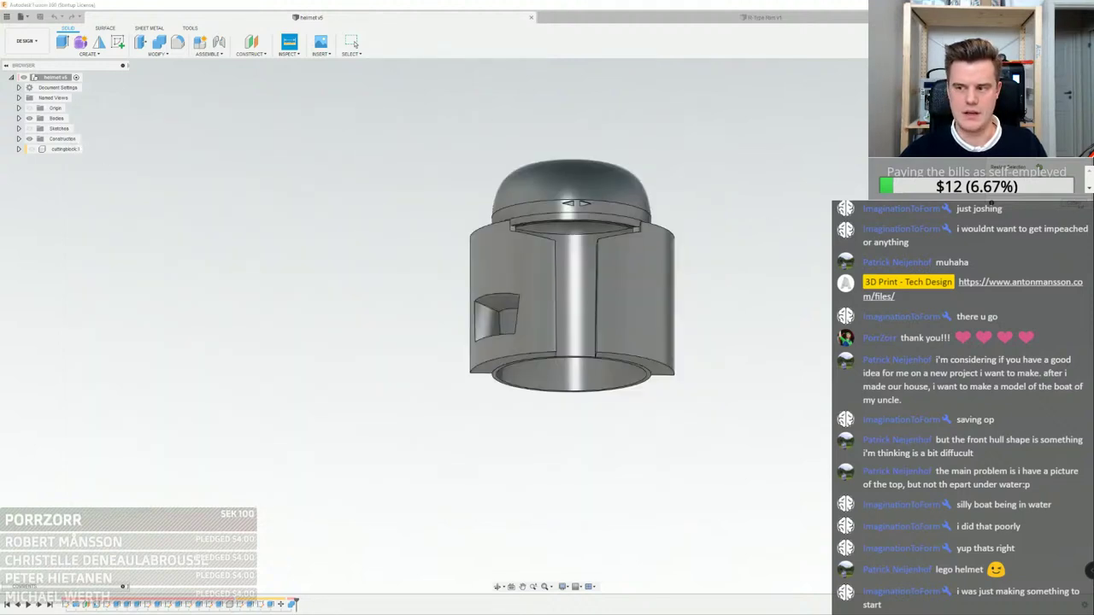
Close the Measure command and create a new component under the top-level helmet assembly
key("Escape")
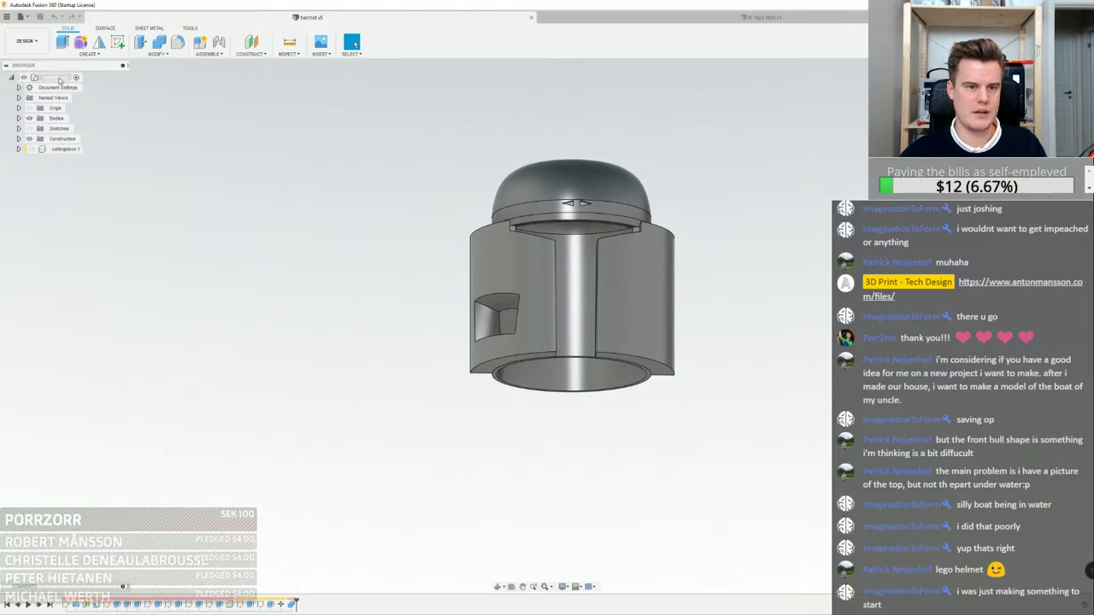
right_click(58, 78)
left_click(119, 86)
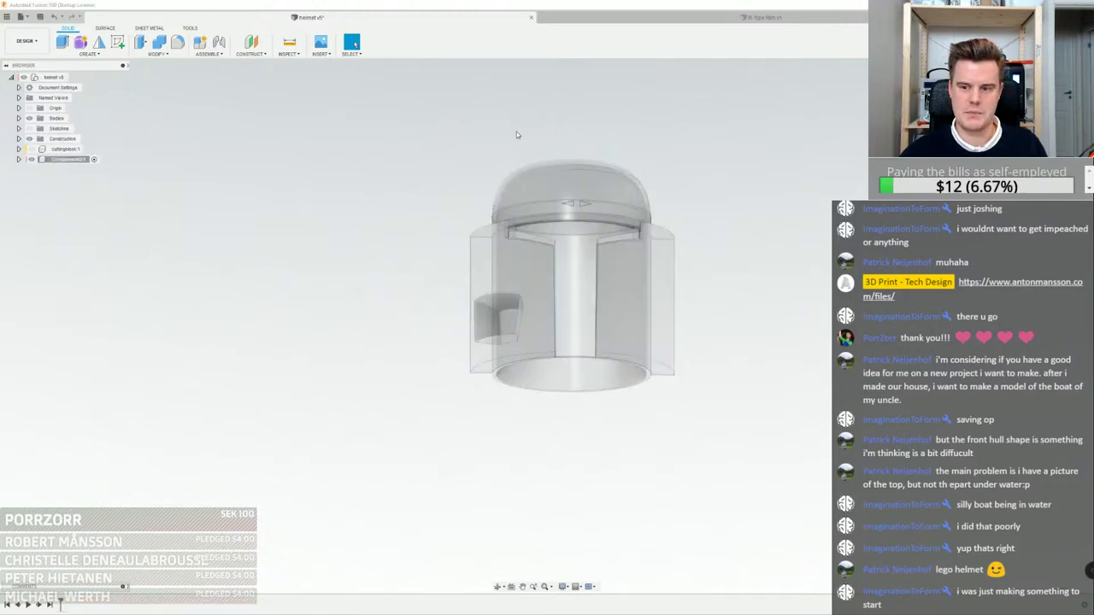
Sketch a circle on the new component's horizontal origin plane, centred on the origin and reaching the helmet's bottom rim
left_click(19, 159)
left_click(118, 41)
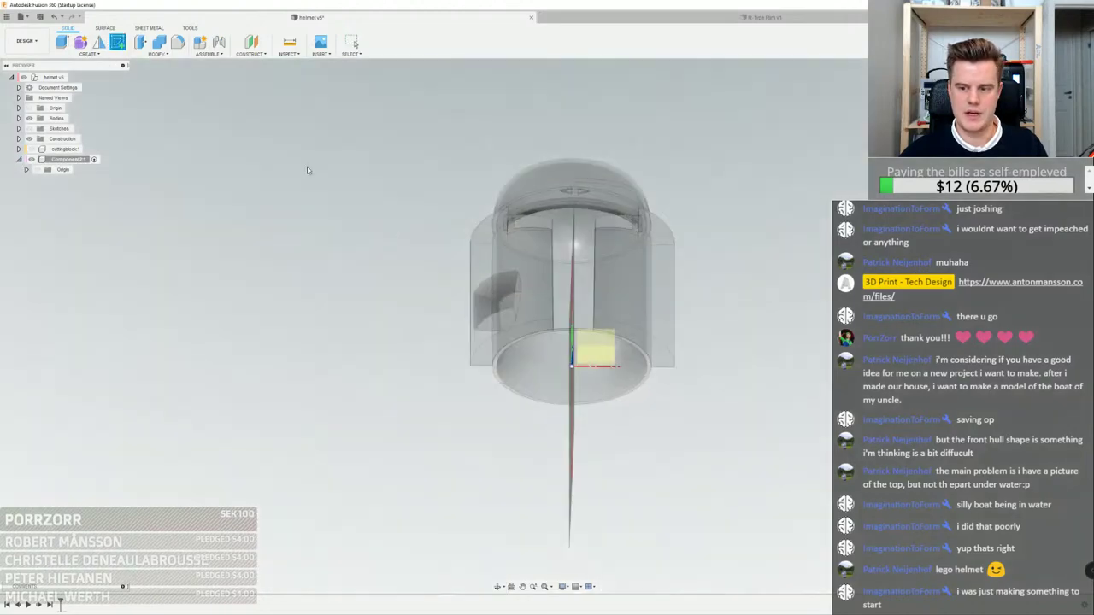
left_click(599, 359)
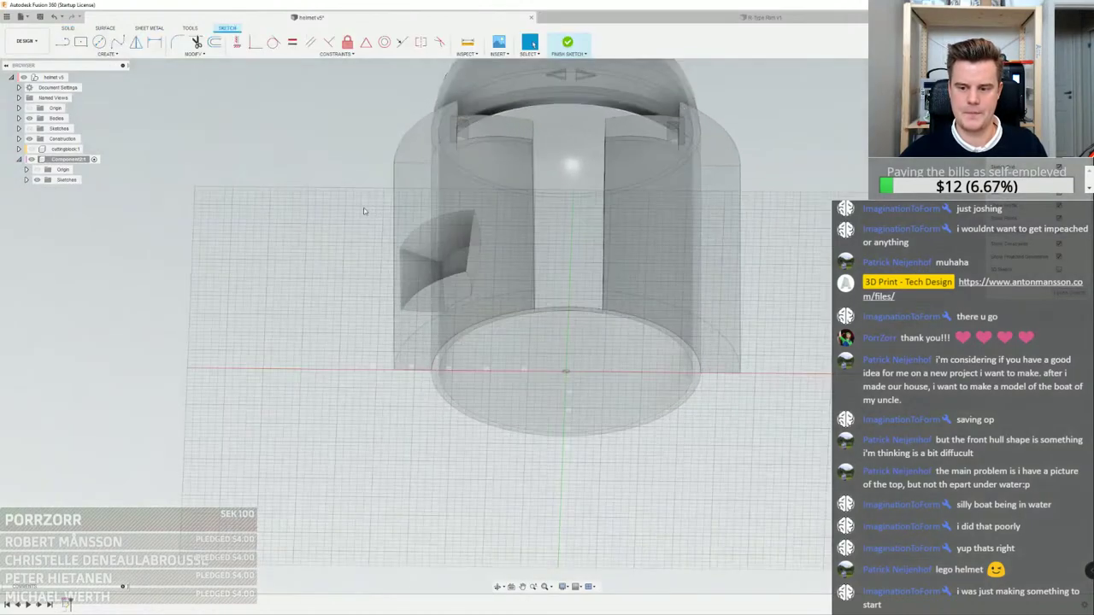
left_click(99, 42)
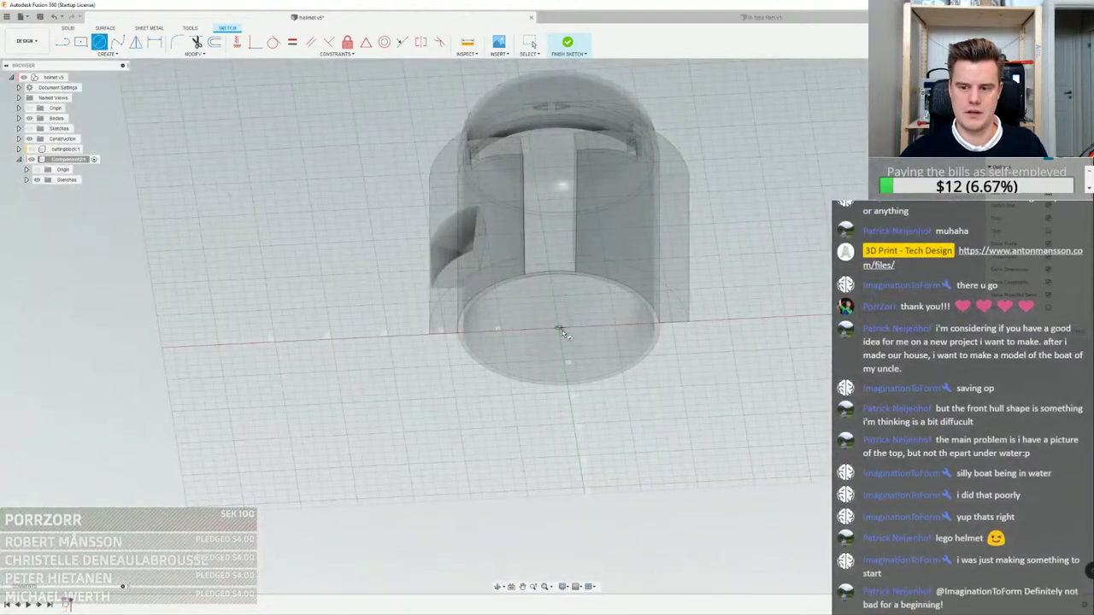
left_click(560, 329)
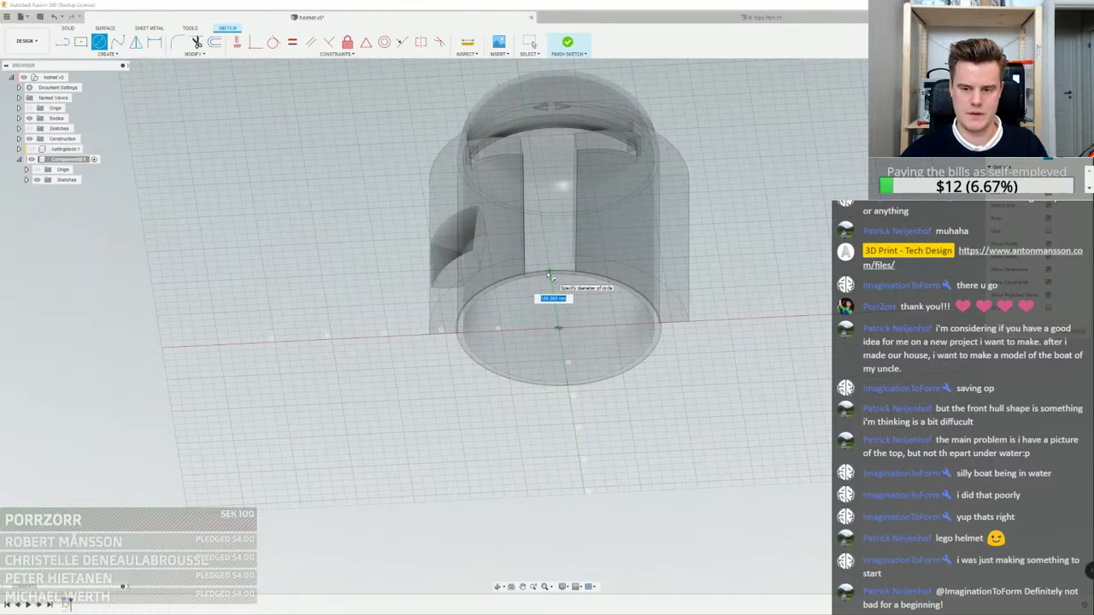
left_click(550, 275)
right_click(549, 275)
left_click(573, 274)
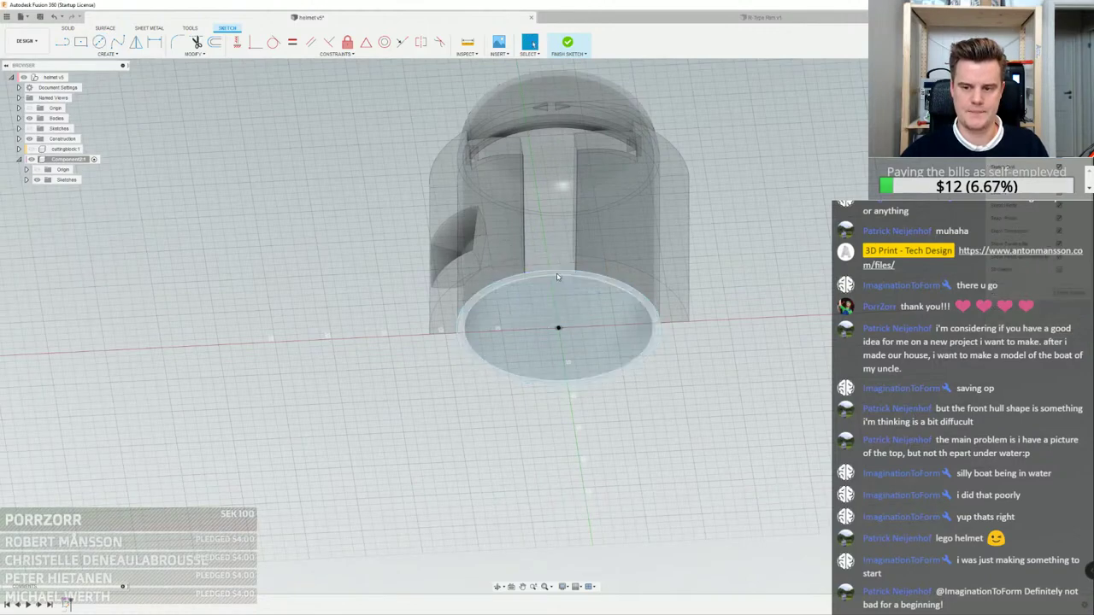
Extrude the bottom circle 180 mm upward as a new body inside the helmet
middle_click_drag(557, 269, 557, 365, "shift")
scroll(520, 182, "up", 4)
scroll(549, 198, "down", 4)
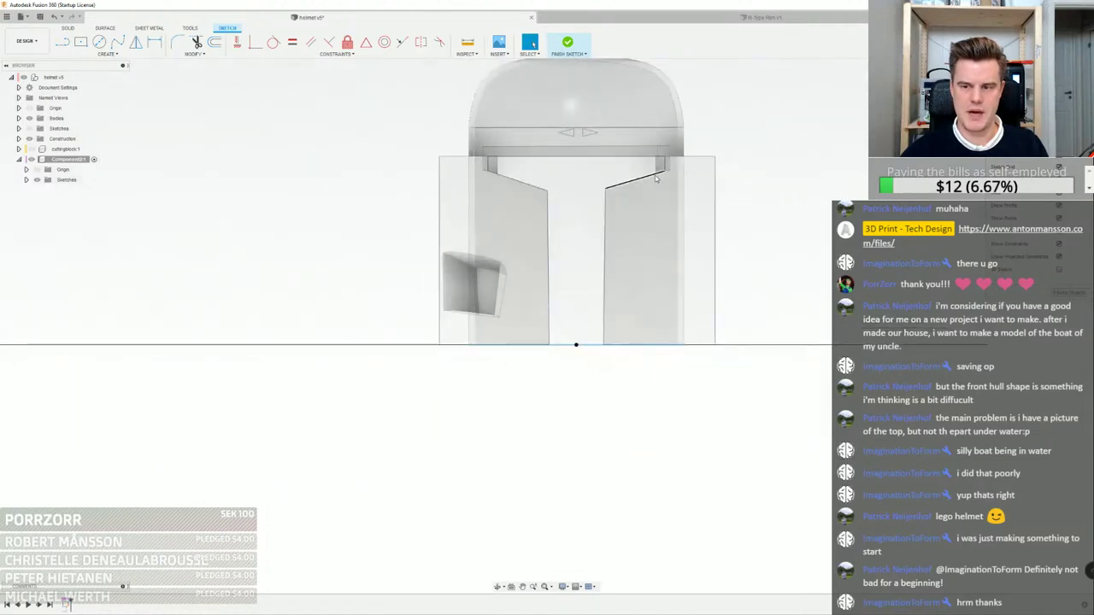
scroll(656, 178, "up", 3)
middle_click_drag(656, 179, 656, 208)
middle_click_drag(656, 207, 635, 185, "shift")
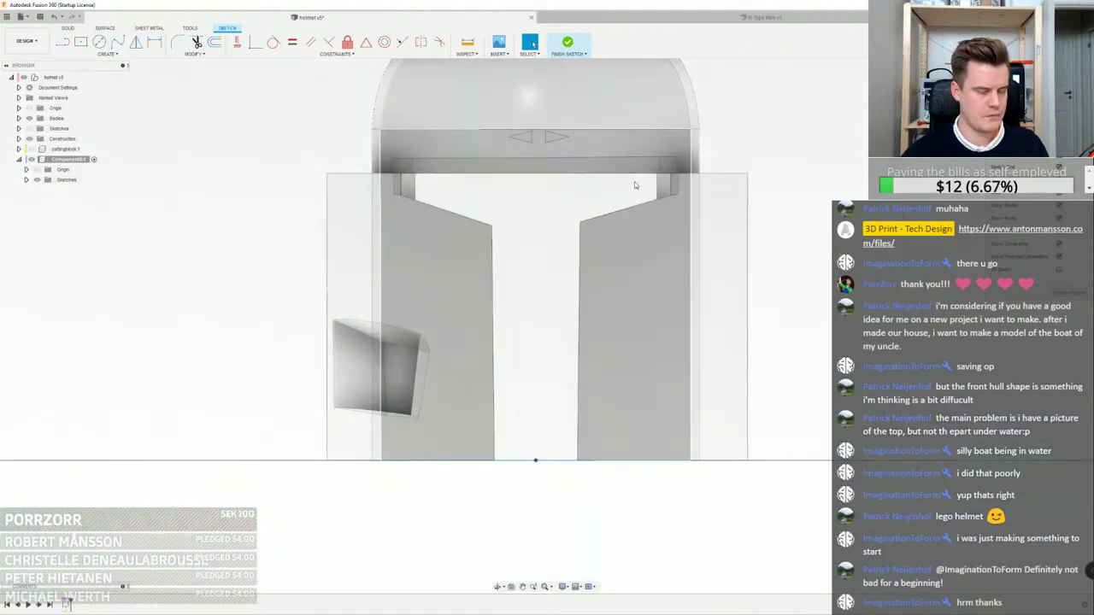
scroll(531, 462, "down", 3)
middle_click_drag(531, 440, 544, 481, "shift")
scroll(540, 484, "up", 3)
right_click(509, 456)
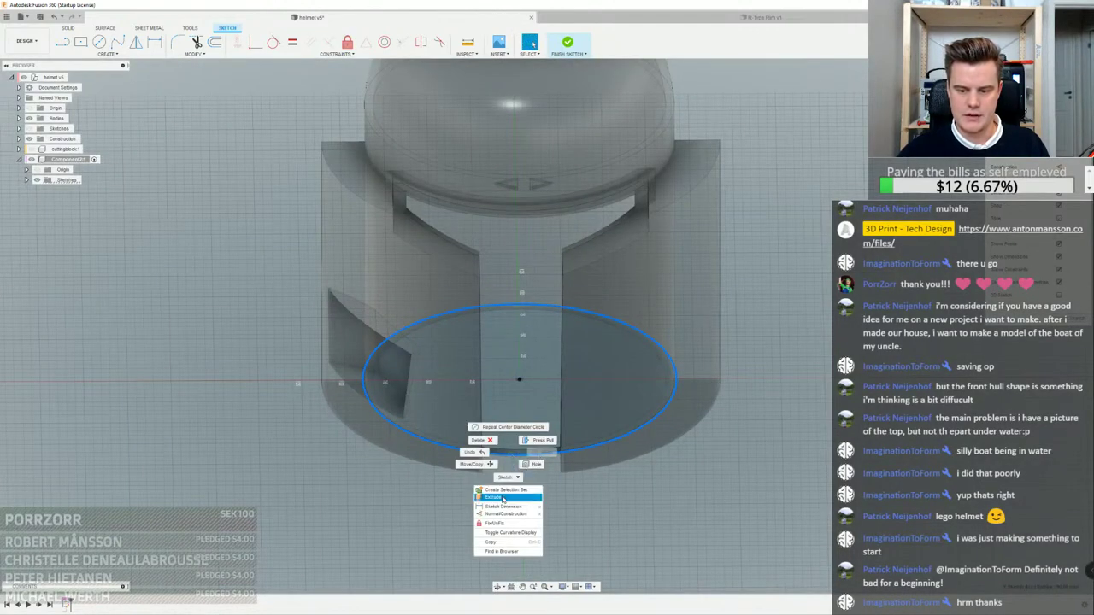
left_click(503, 498)
left_click_drag(506, 446, 507, 248)
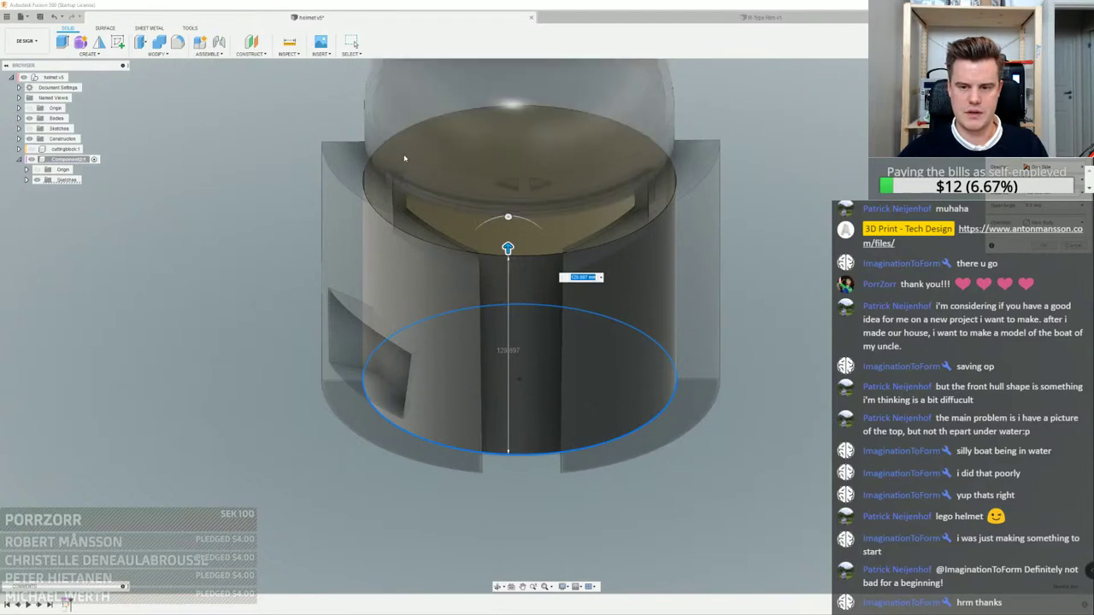
middle_click_drag(525, 182, 587, 135, "shift")
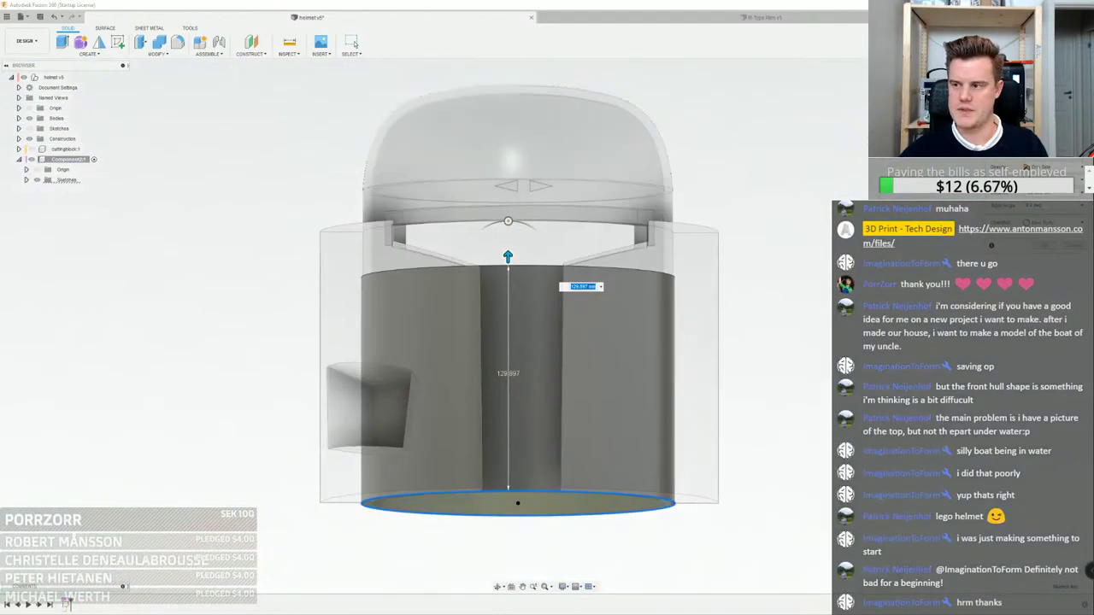
left_click_drag(508, 286, 501, 195)
type("180")
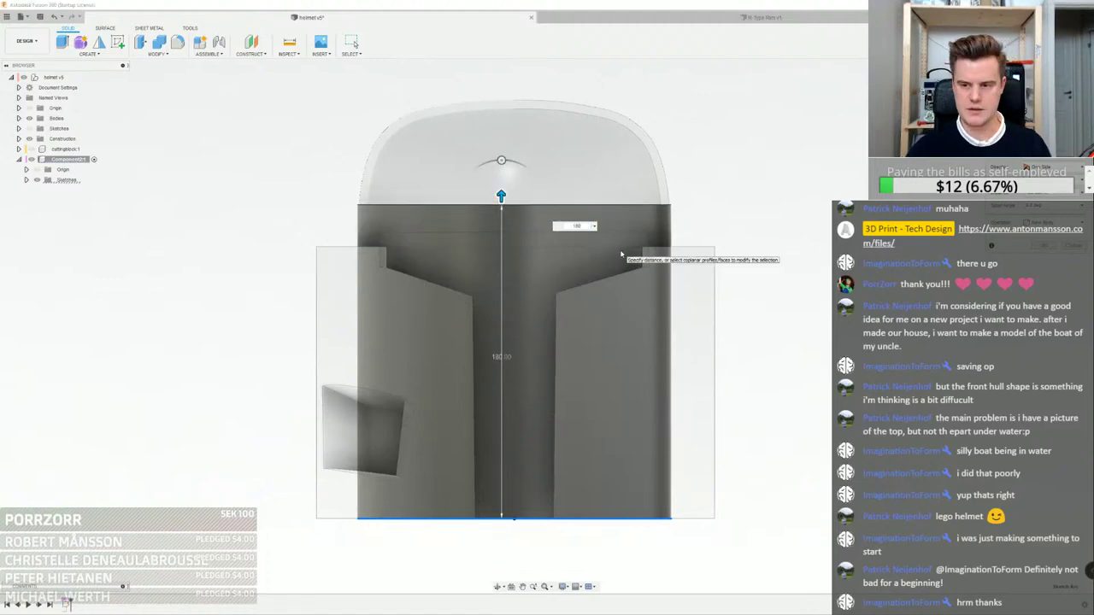
key("Return")
Start a sketch on the front vertical origin plane and project an edge of the helmet's T-shaped visor opening
middle_click_drag(696, 96, 709, 119, "shift")
scroll(529, 237, "up", 4)
scroll(203, 183, "down", 3)
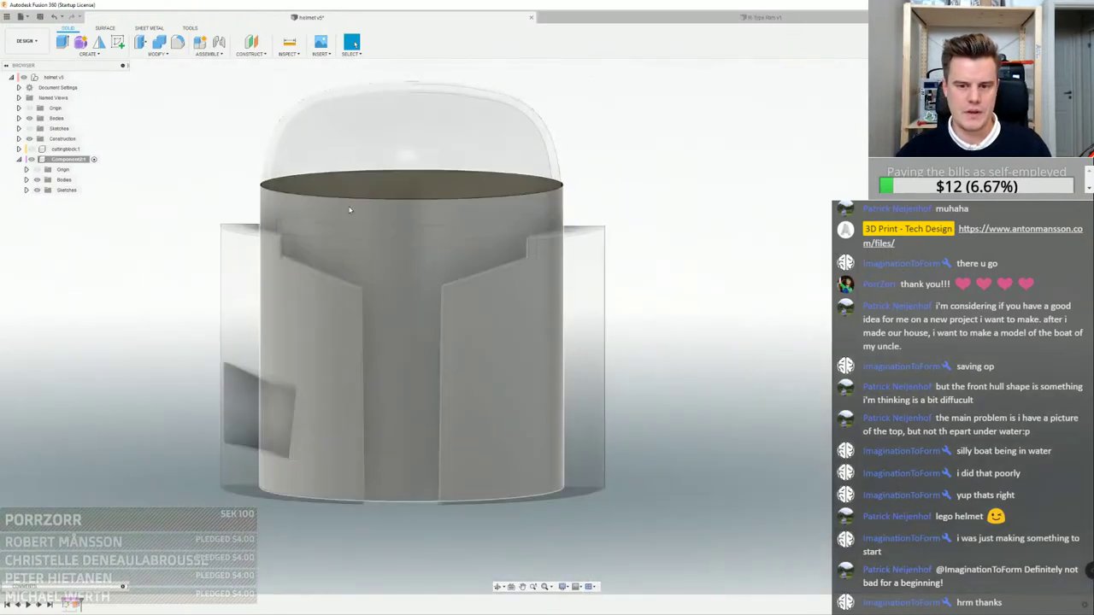
left_click(1055, 96)
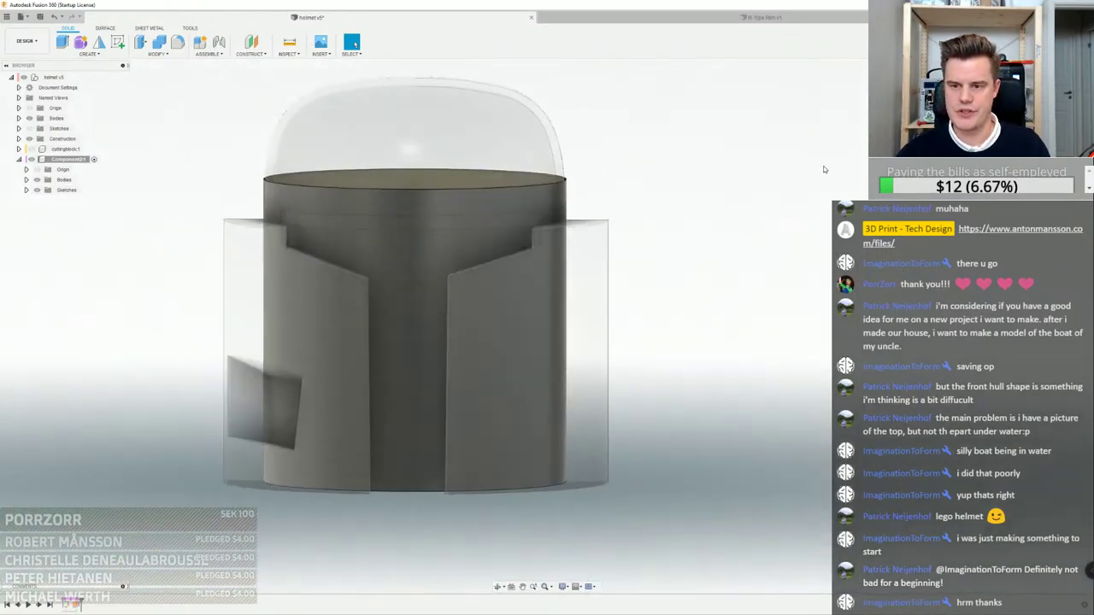
left_click(117, 42)
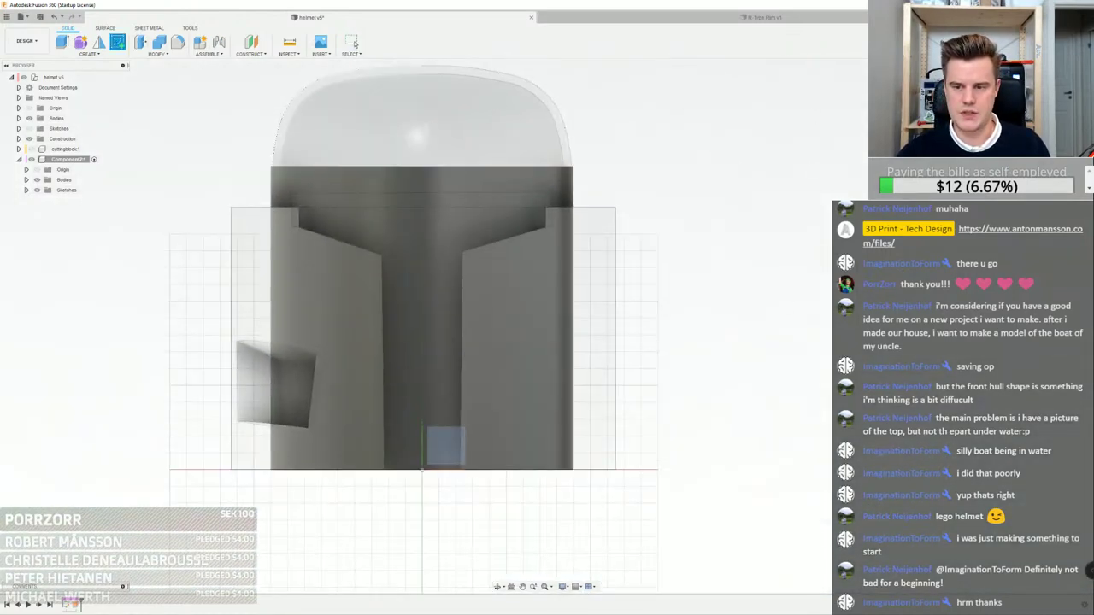
left_click(453, 445)
left_click(107, 54)
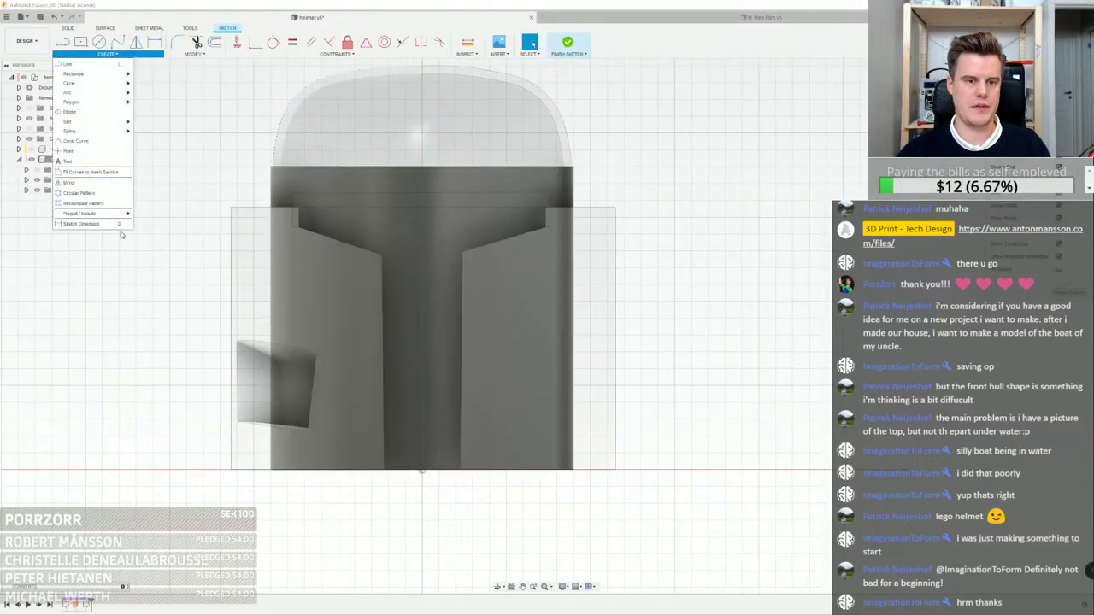
mouse_move(88, 215)
left_click(149, 213)
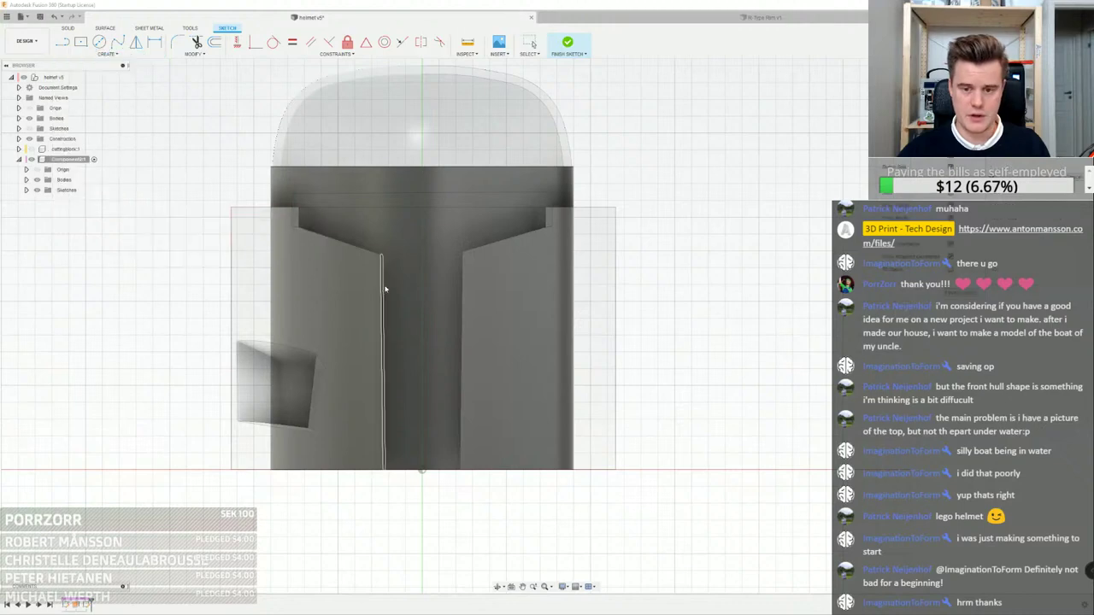
left_click(378, 278)
scroll(308, 218, "up", 3)
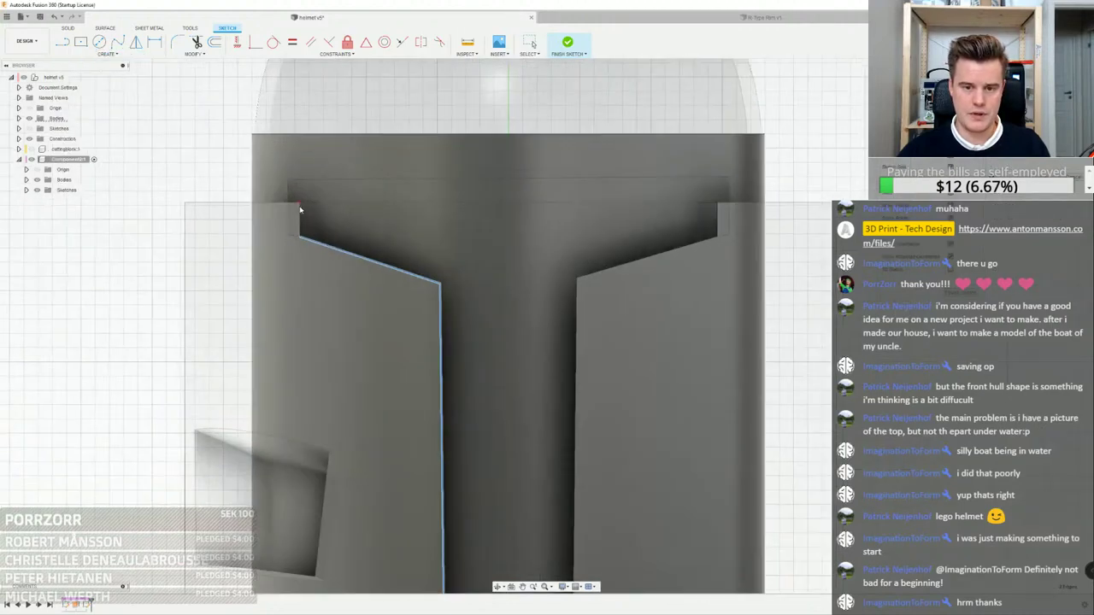
scroll(299, 208, "up", 3)
scroll(97, 147, "down", 2)
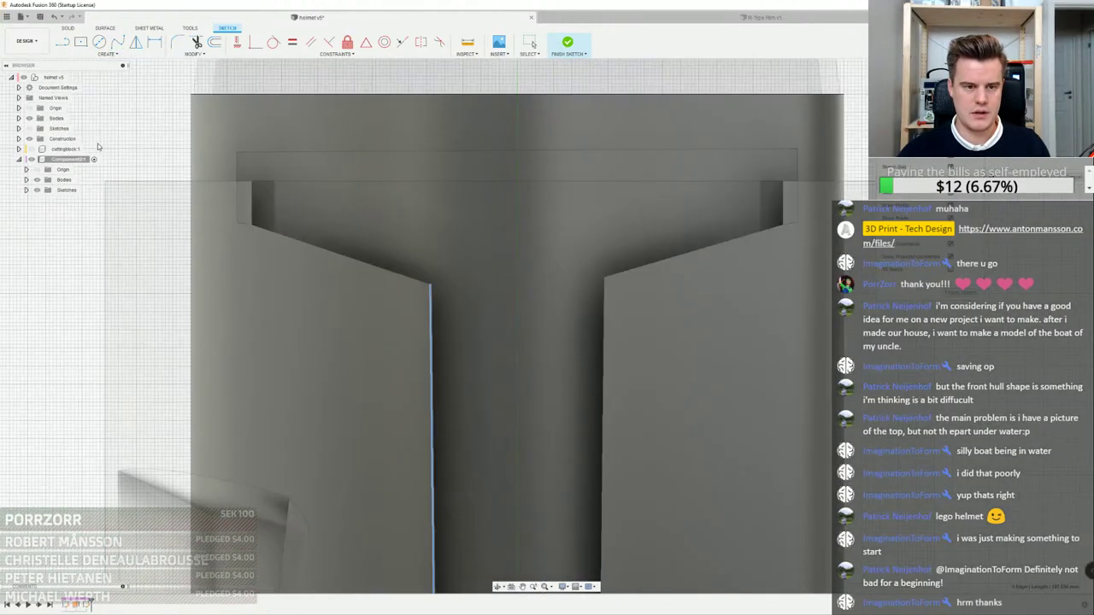
Hide every top-level helmet body except Body1, along with the new component's bodies
left_click(19, 118)
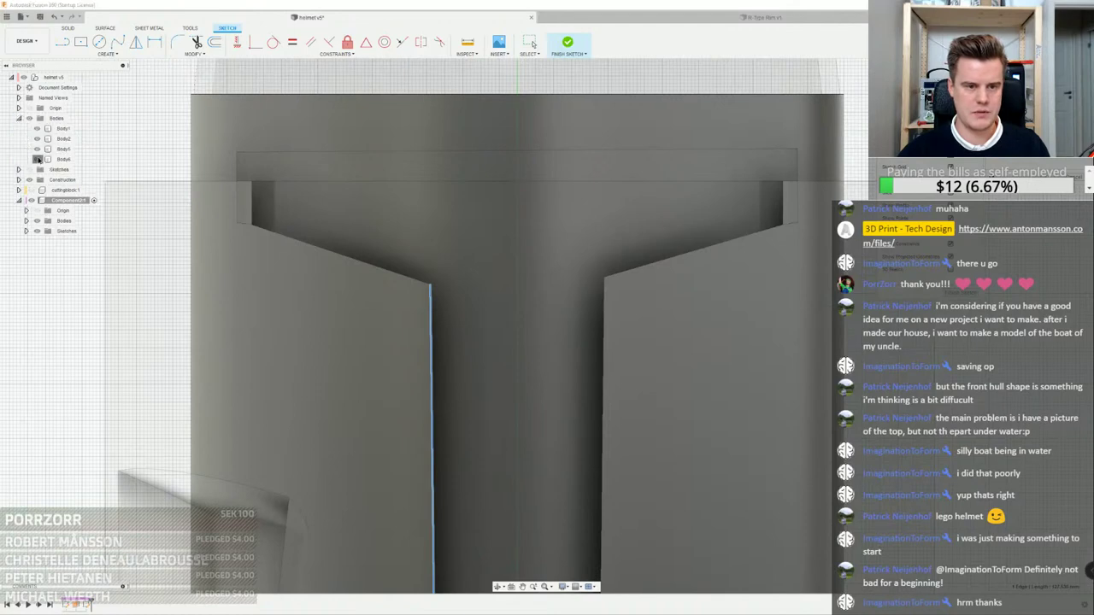
left_click(37, 159)
left_click(37, 148)
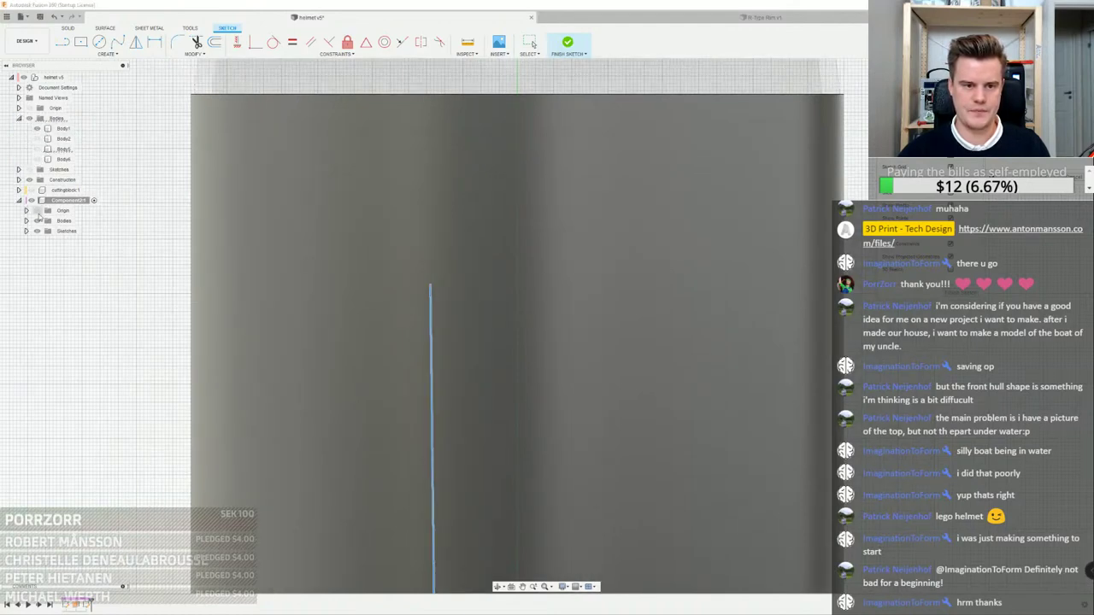
left_click(37, 220)
scroll(376, 248, "down", 3)
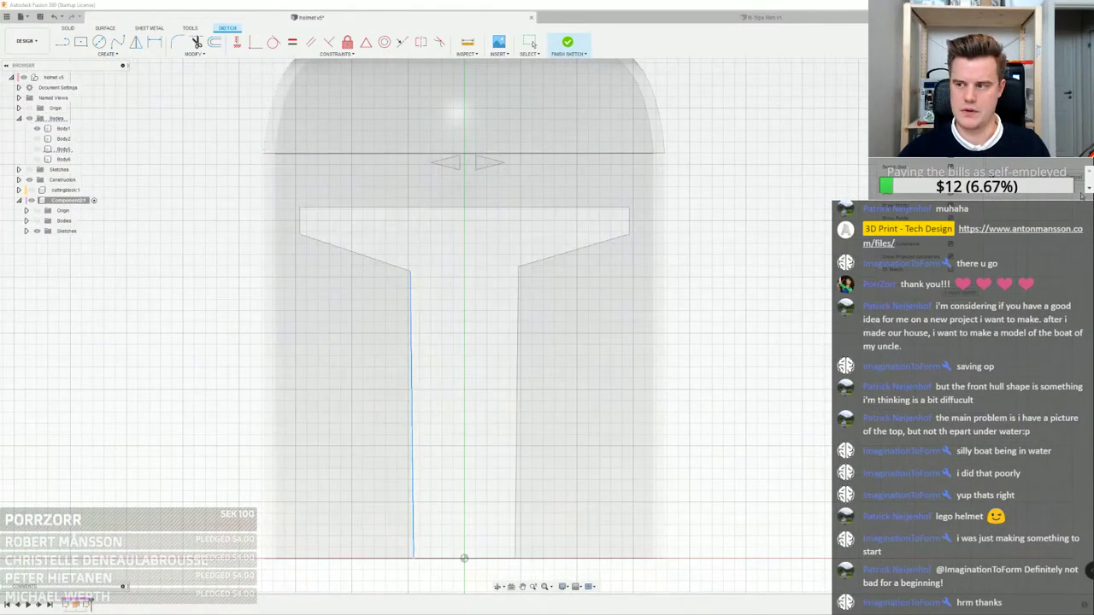
Switch the projection selection to whole bodies and project Body1 onto the front-plane sketch
left_click(1081, 194)
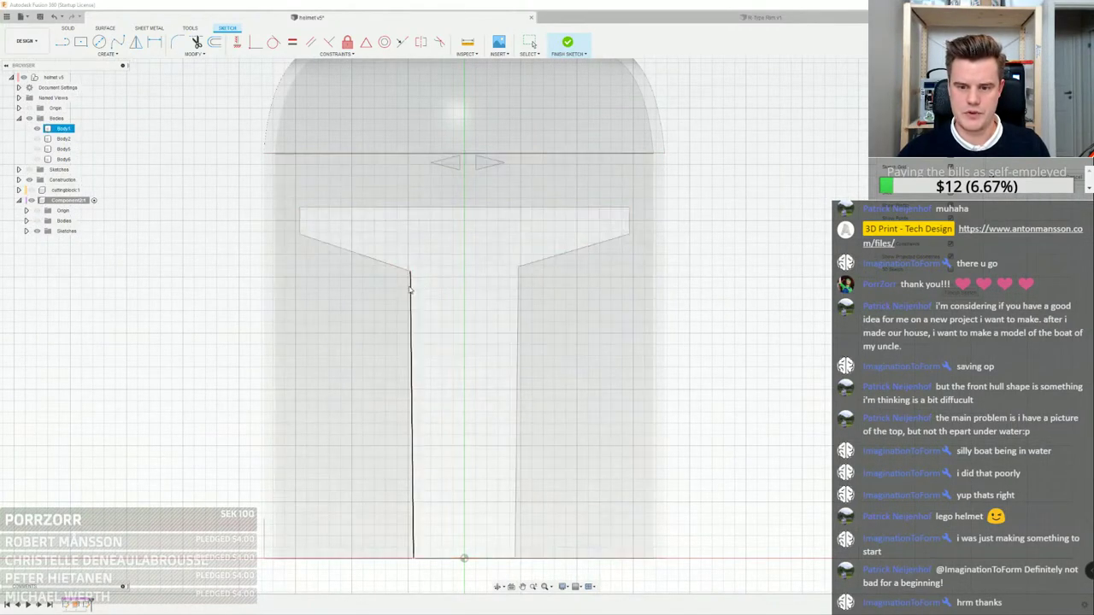
left_click(418, 278)
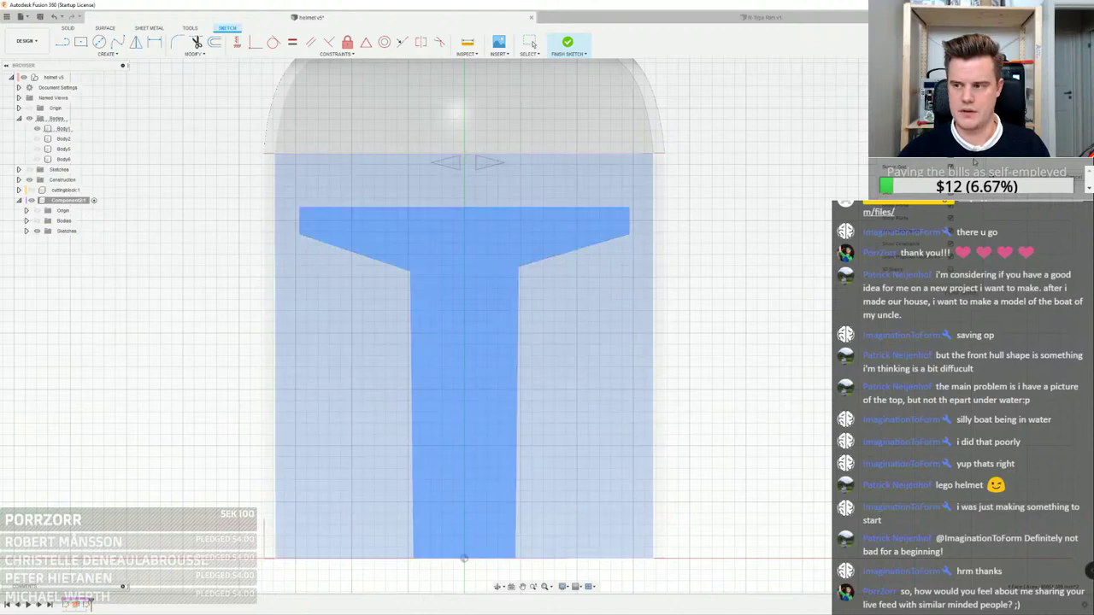
key("Return")
scroll(741, 190, "down", 3)
middle_click_drag(742, 190, 812, 229, "shift")
scroll(590, 240, "up", 3)
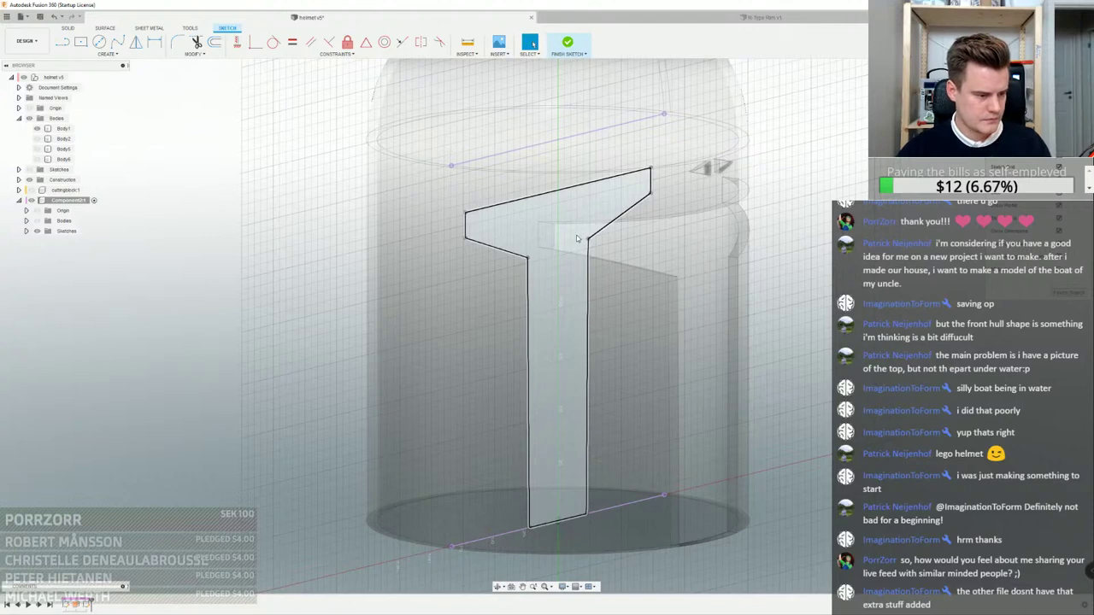
Finish the projected front-plane sketch and delete it
left_click(576, 239)
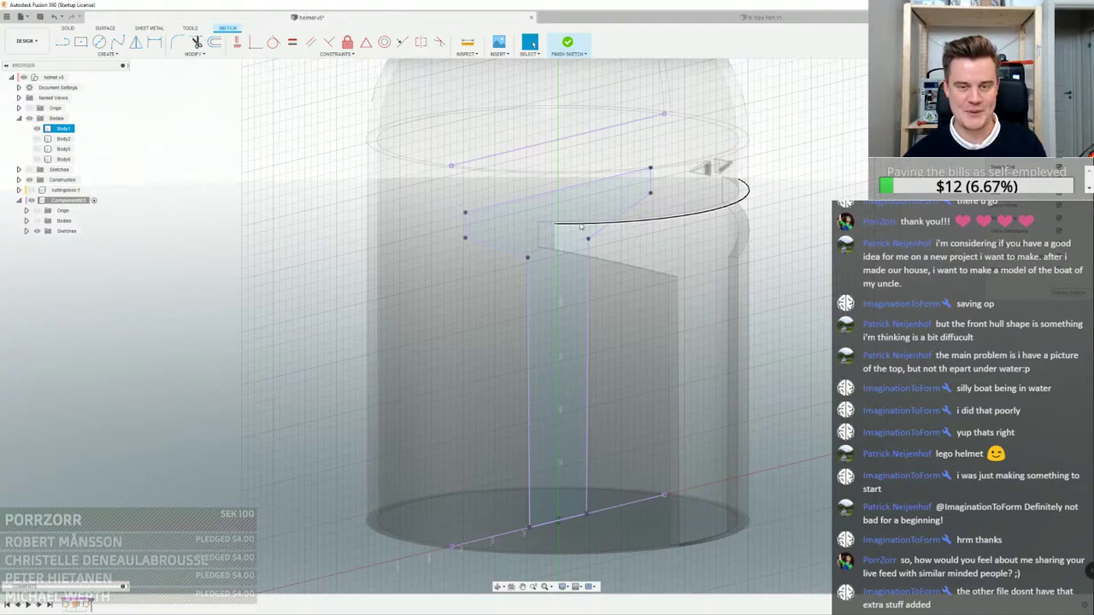
scroll(811, 254, "down", 3)
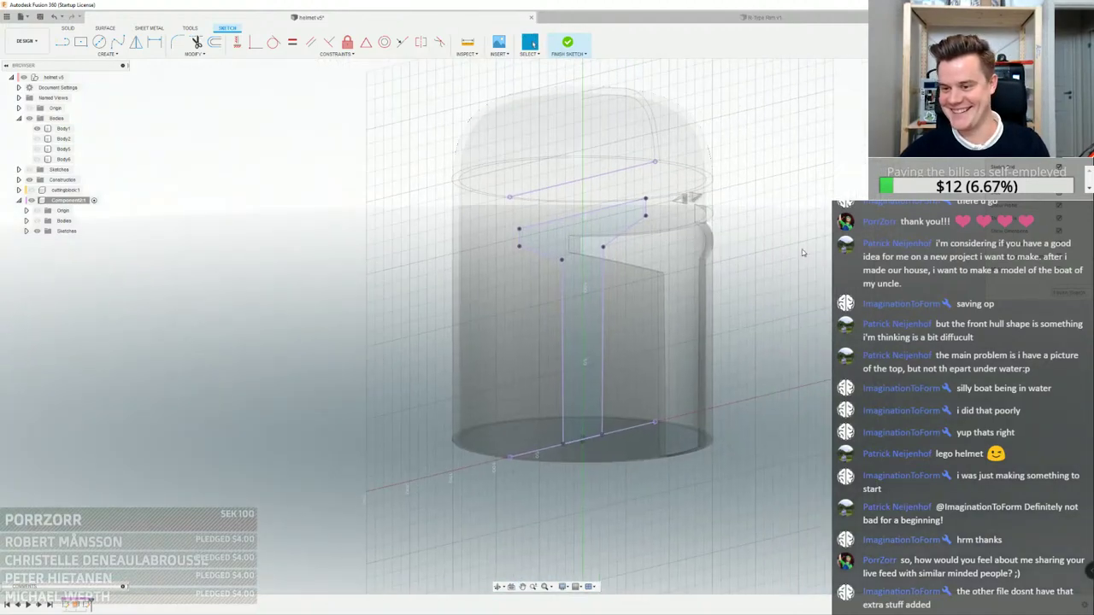
mouse_move(803, 251)
middle_mouse_down("shift")
mouse_move(807, 232)
mouse_move(781, 247)
mouse_move(794, 256)
mouse_move(769, 258)
mouse_move(790, 268)
middle_mouse_up("shift")
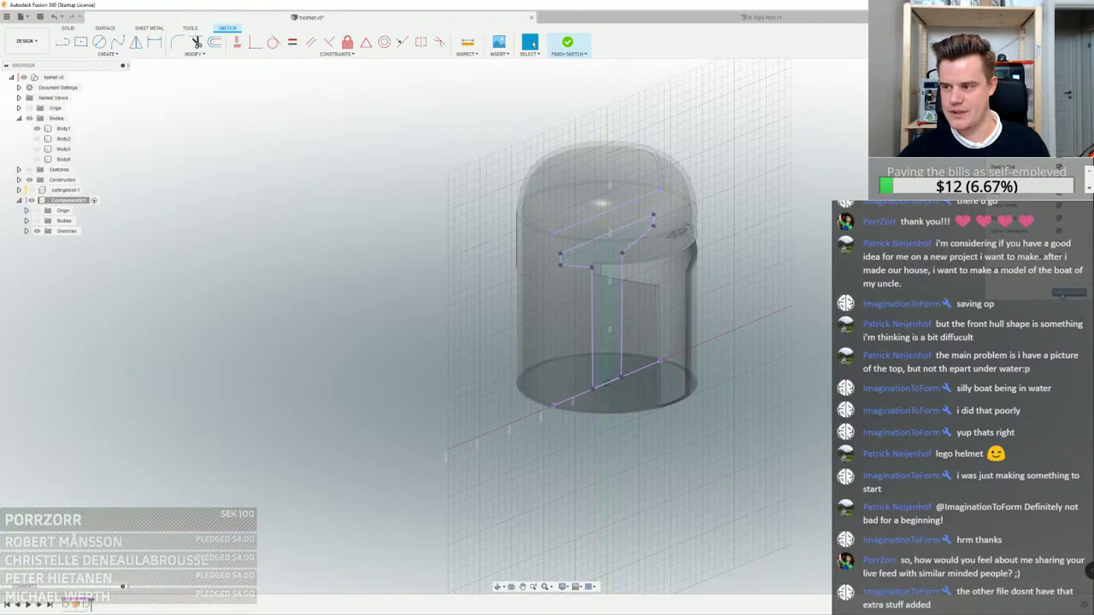
left_click(1062, 295)
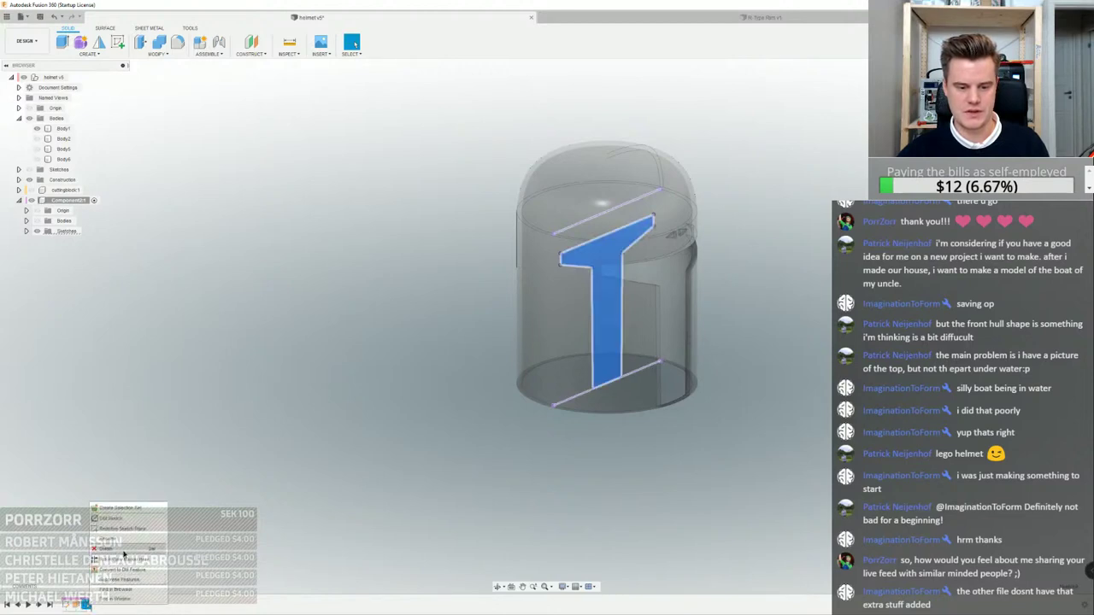
Create a construction plane offset 200 mm in front of the helmet from the front vertical origin plane
left_click(252, 42)
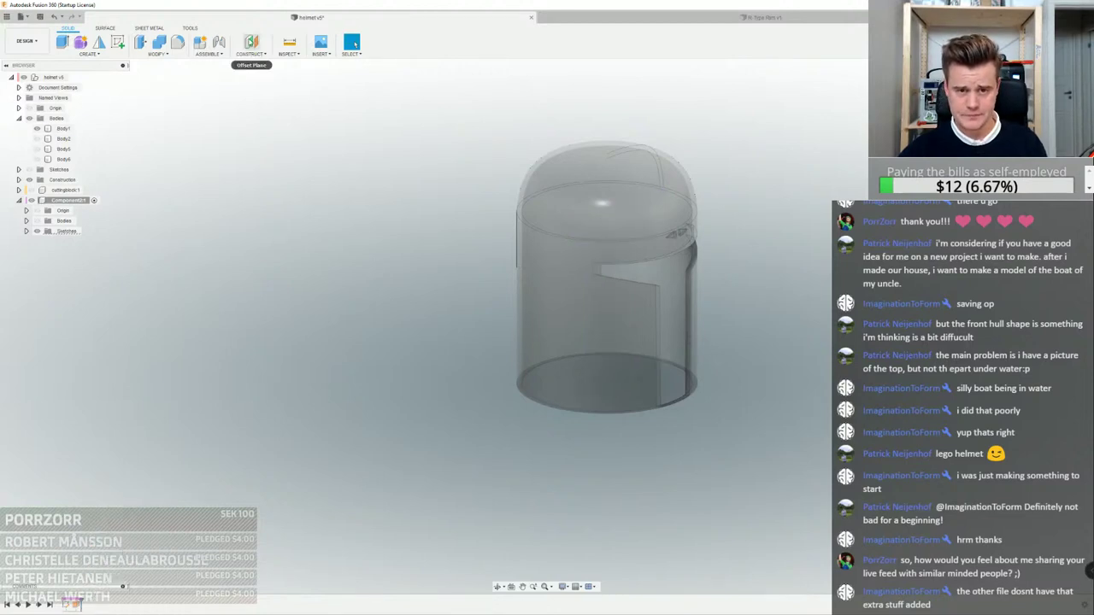
left_click(629, 344)
left_click_drag(625, 359, 736, 393)
type("200")
key("Return")
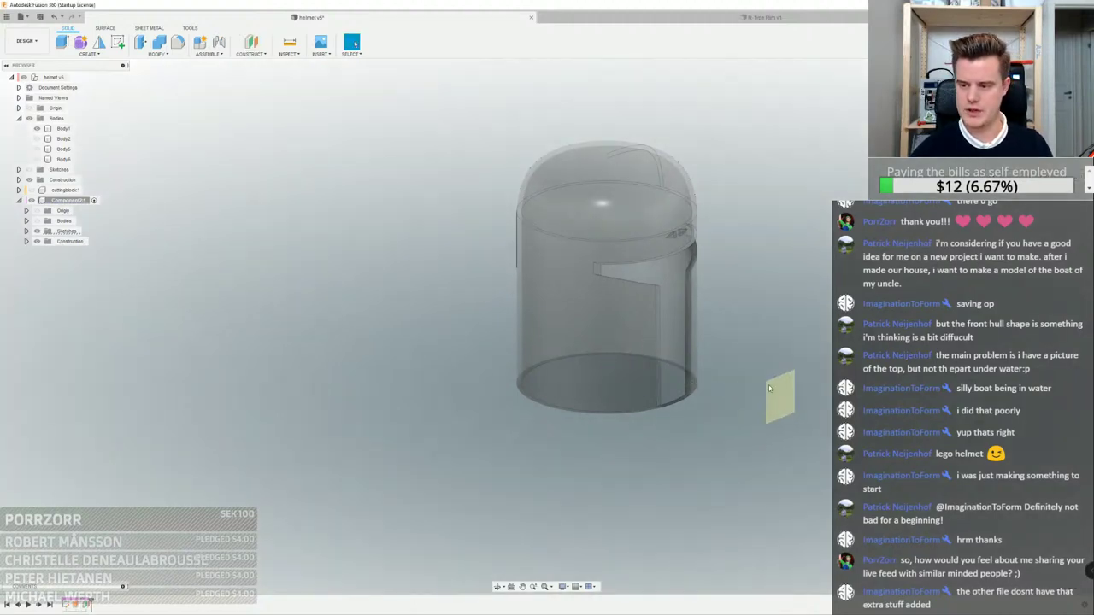
Start a sketch on the offset plane and project Body1's outer cylindrical face with its visor opening onto it
left_click(118, 43)
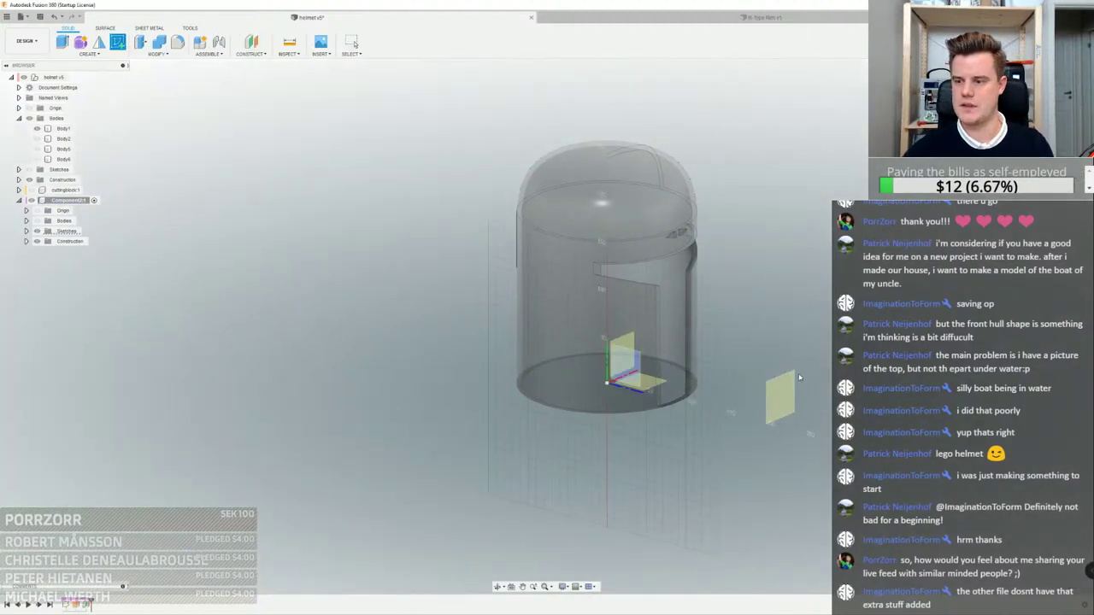
left_click(773, 402)
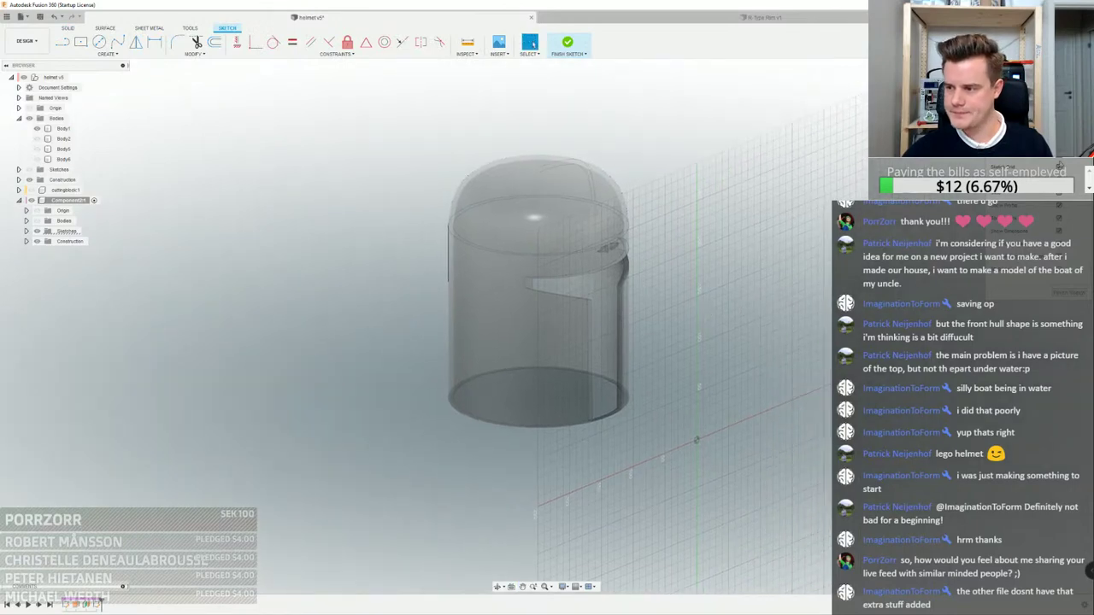
left_click(107, 54)
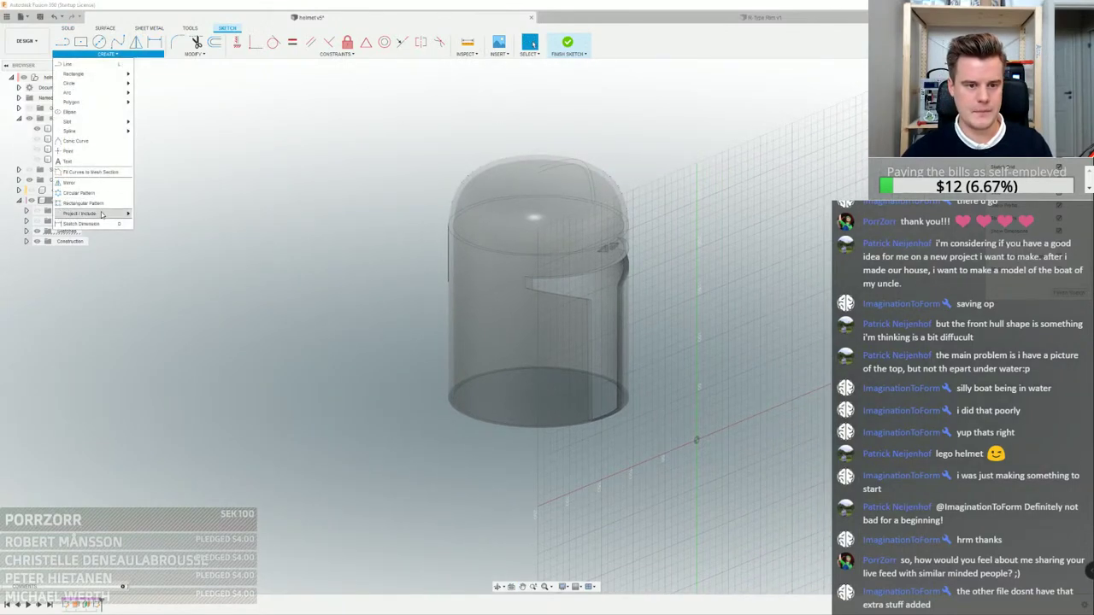
left_click(148, 215)
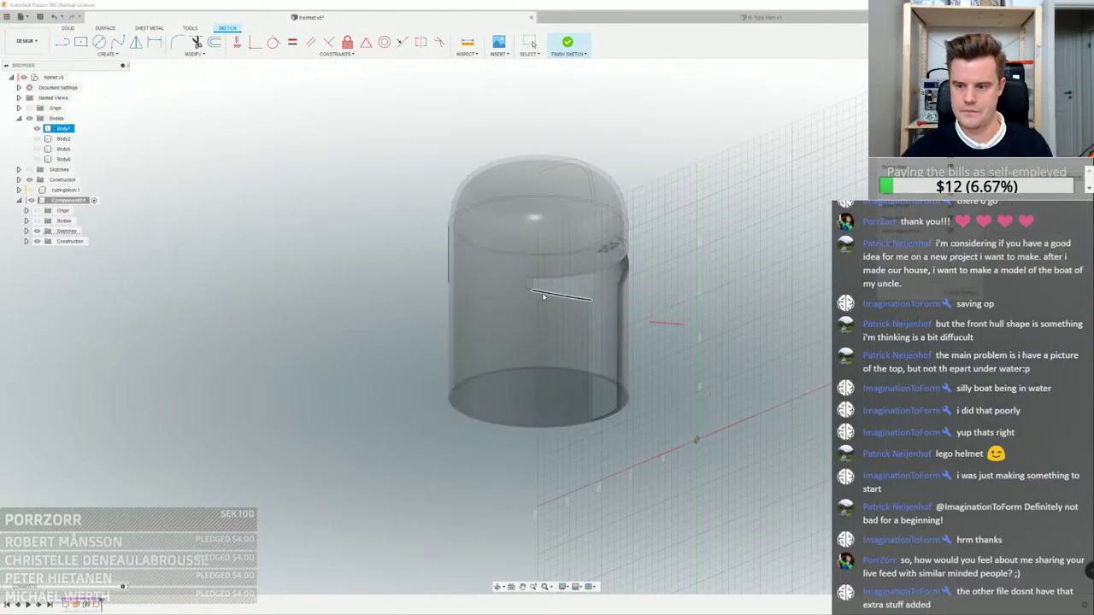
scroll(552, 294, "up", 3)
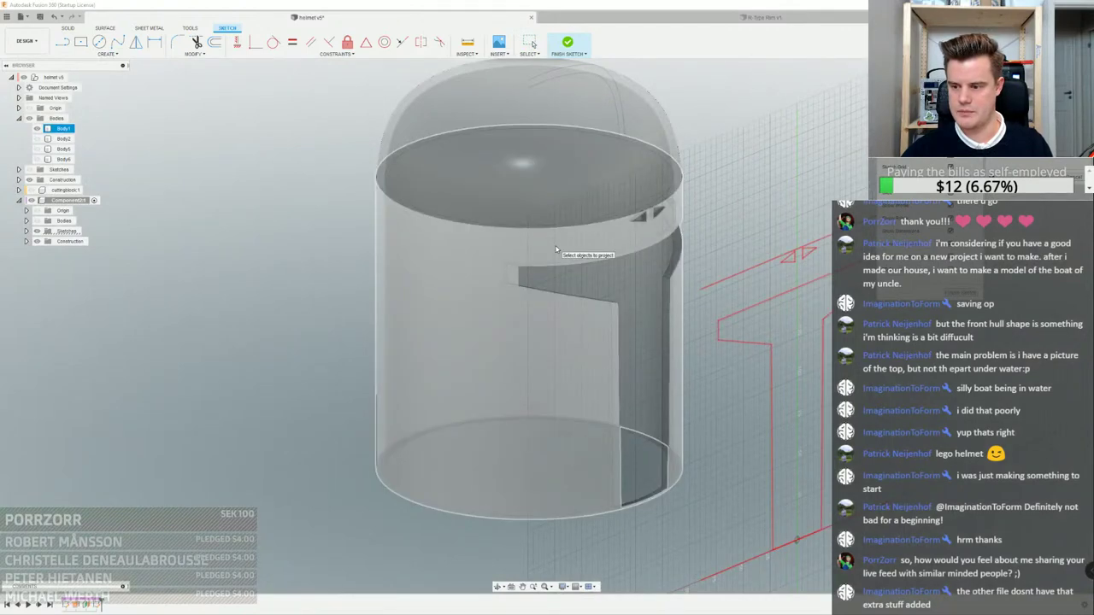
left_click(555, 250)
scroll(813, 333, "down", 2)
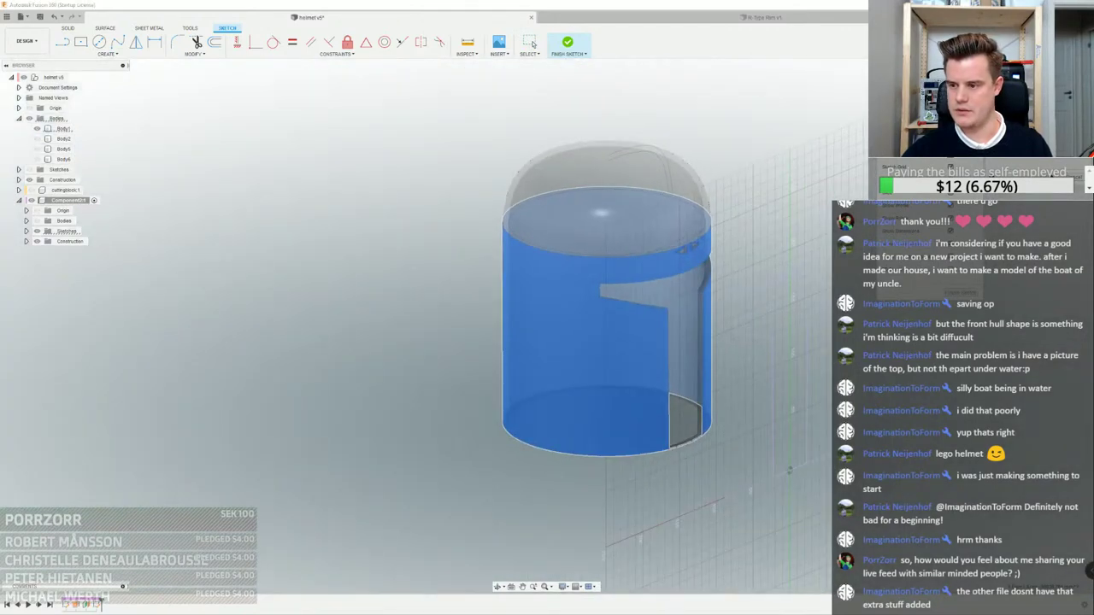
key("Escape")
Finish the projected visor sketch on the offset plane
scroll(764, 319, "up", 2)
scroll(764, 319, "down", 2)
left_click(764, 318)
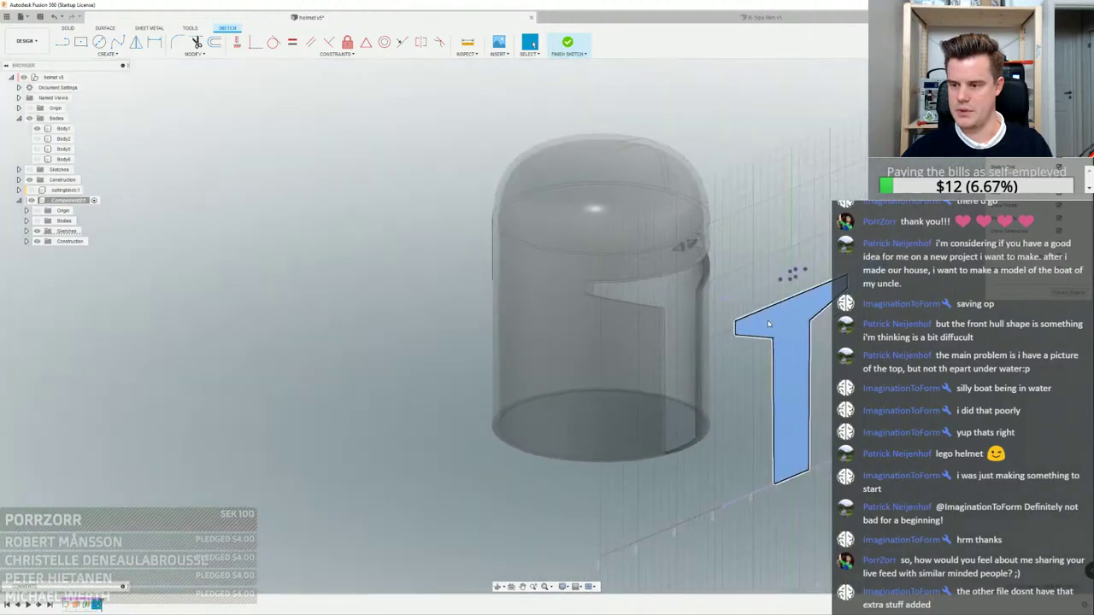
middle_click_drag(764, 318, 684, 323)
left_click(740, 186)
left_click(1068, 292)
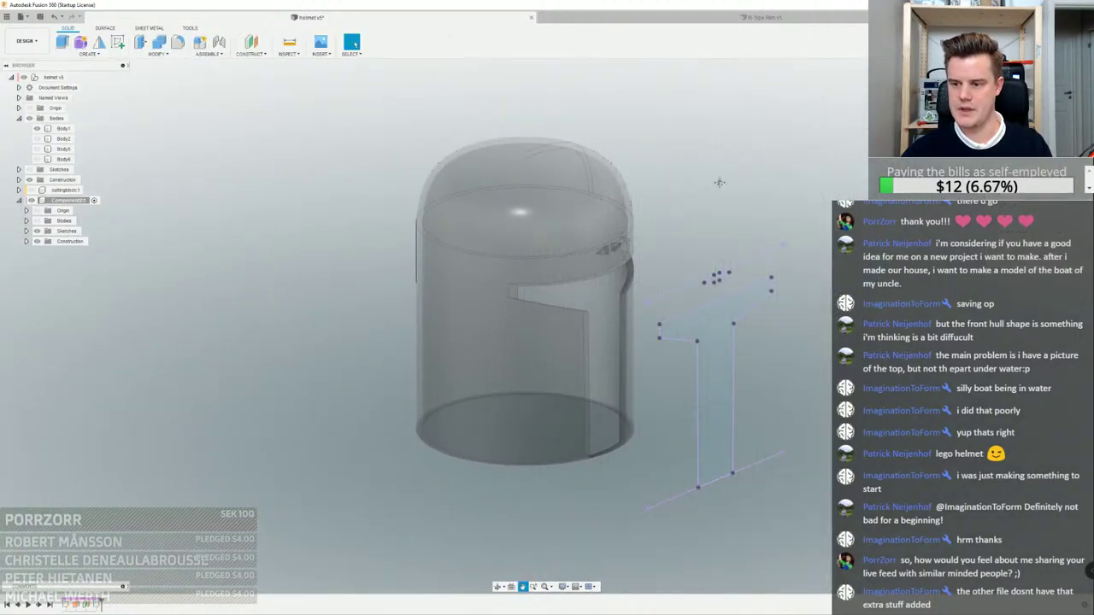
middle_click_drag(719, 182, 675, 177)
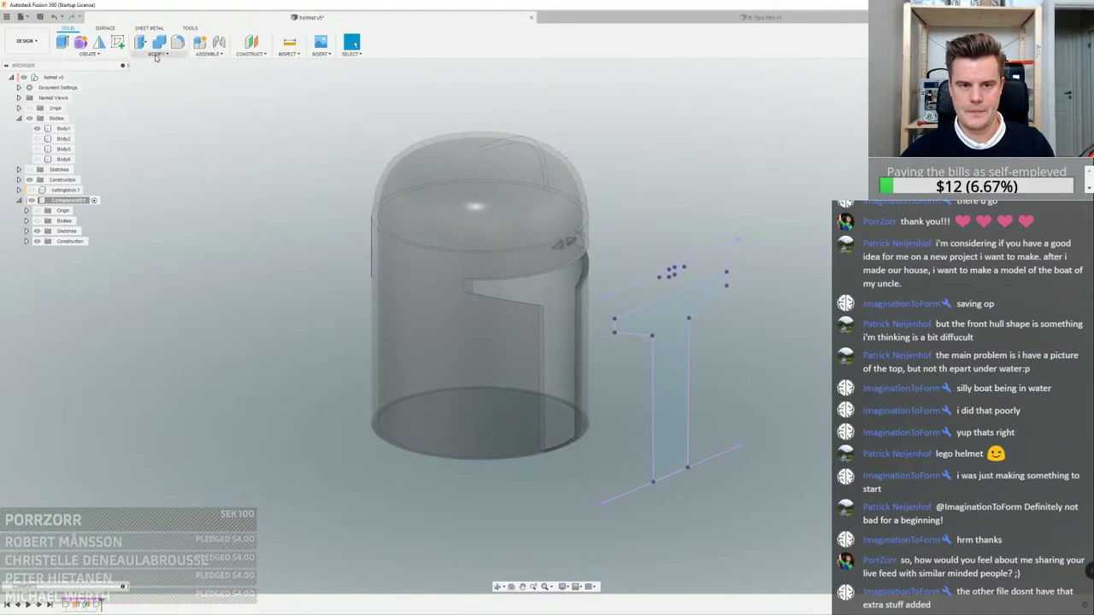
Examine how the visor opening cuts through Body1's wall and compare it with the reference helmet photo in the browser
left_click(63, 128)
scroll(530, 278, "up", 5)
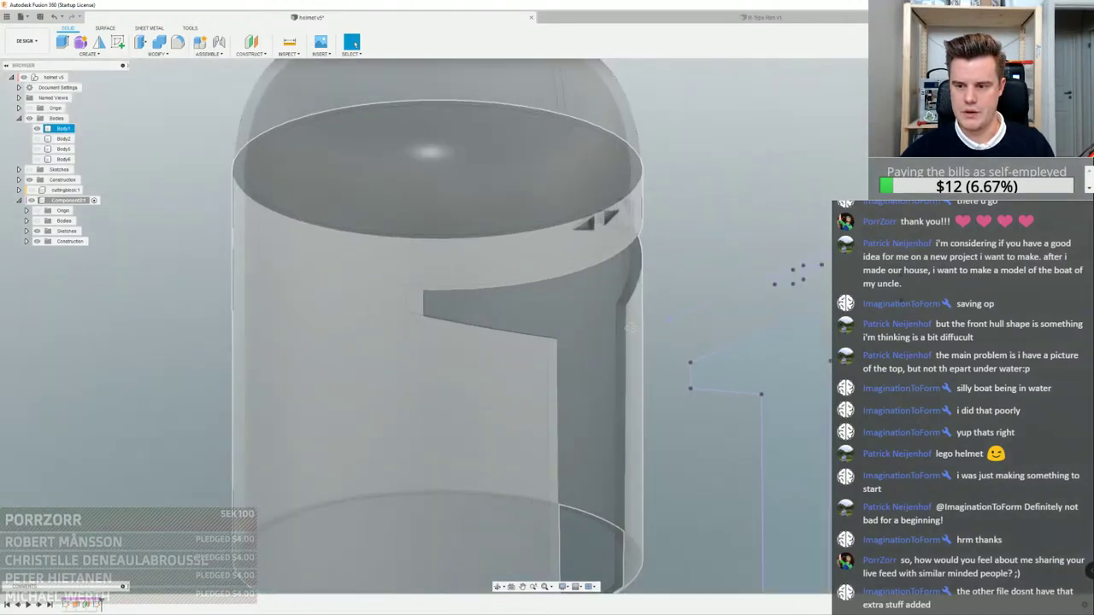
mouse_move(630, 327)
middle_mouse_down("shift")
mouse_move(646, 339)
mouse_move(641, 331)
middle_mouse_up("shift")
scroll(475, 325, "up", 3)
mouse_move(555, 341)
middle_mouse_down("shift")
mouse_move(554, 356)
mouse_move(465, 177)
mouse_move(371, 241)
middle_mouse_up("shift")
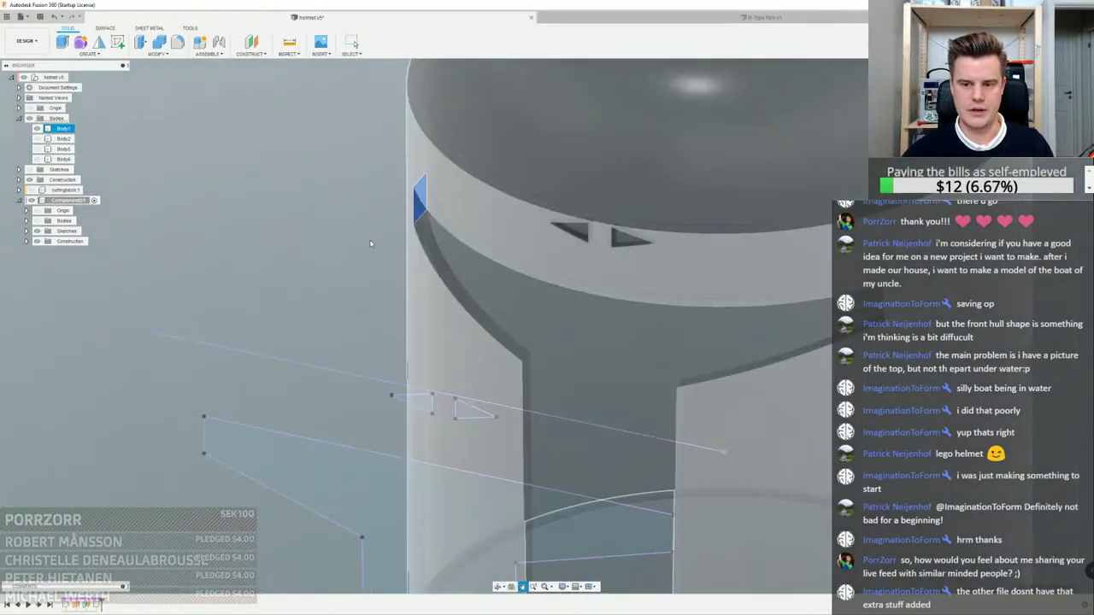
scroll(331, 237, "down", 2)
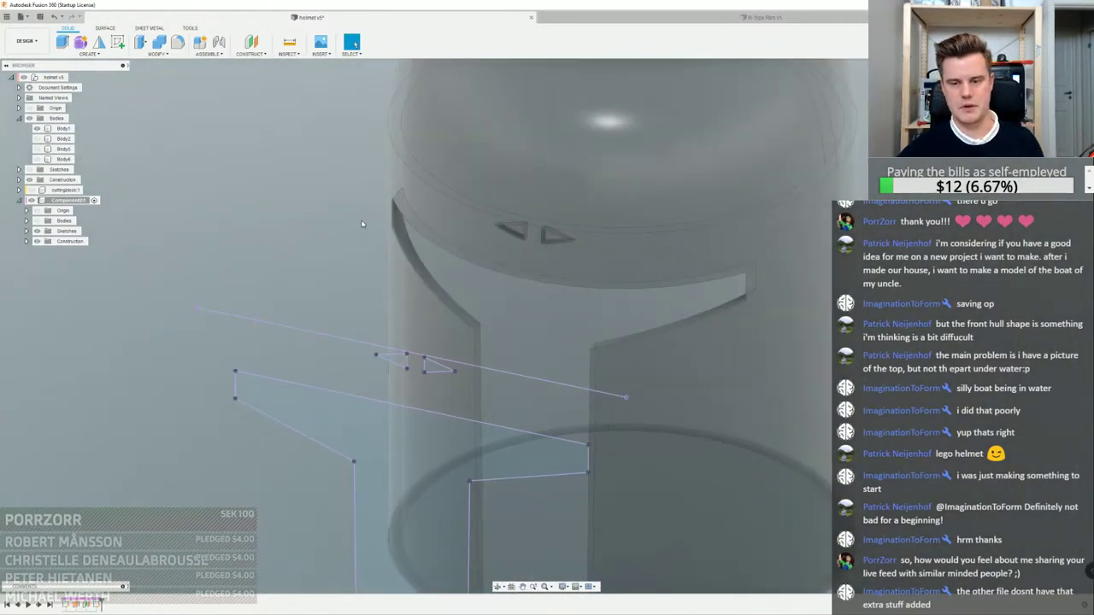
scroll(362, 222, "up", 3)
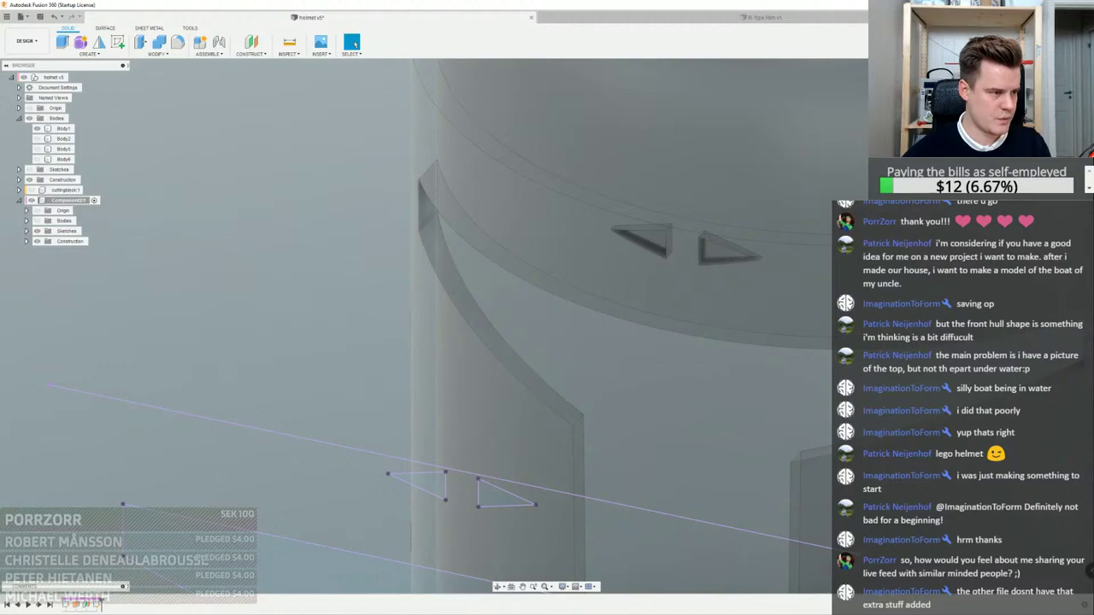
key("alt+Tab")
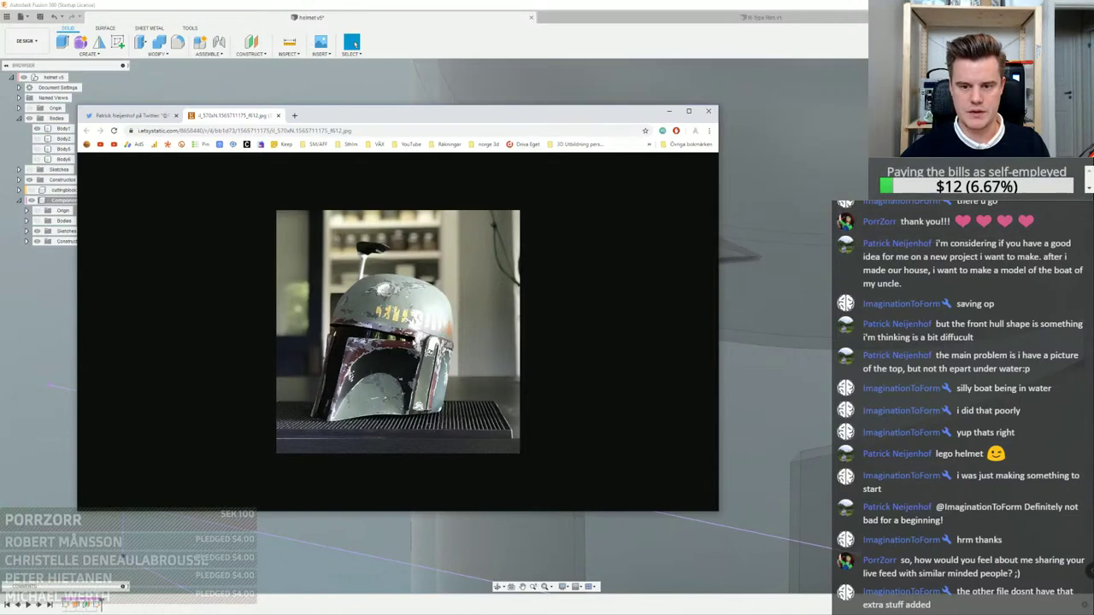
left_click(589, 4)
scroll(665, 247, "down", 8)
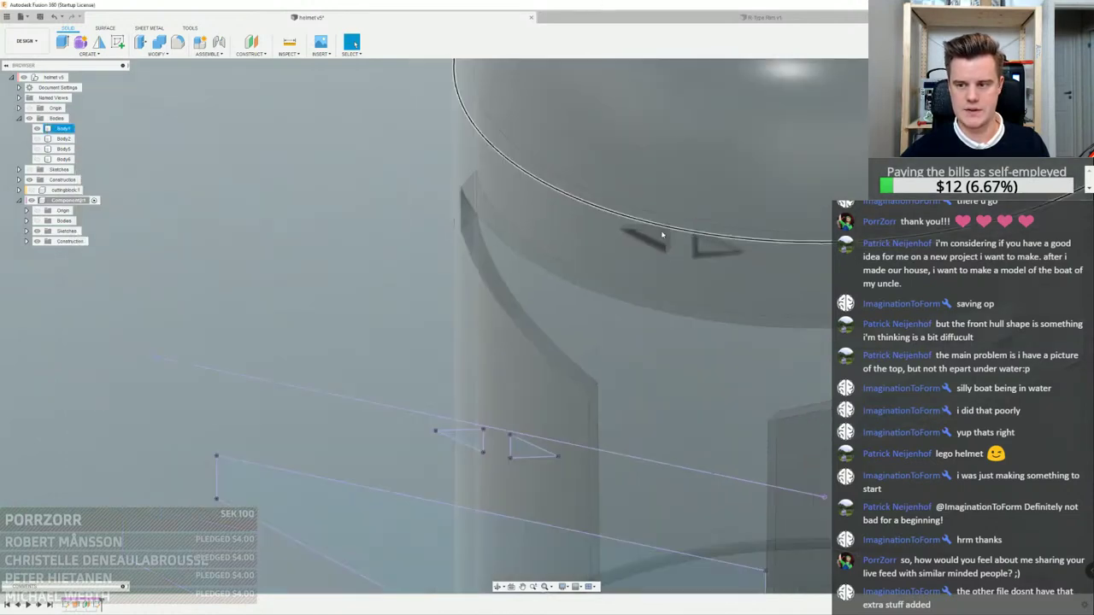
left_click(577, 446)
left_click(421, 262)
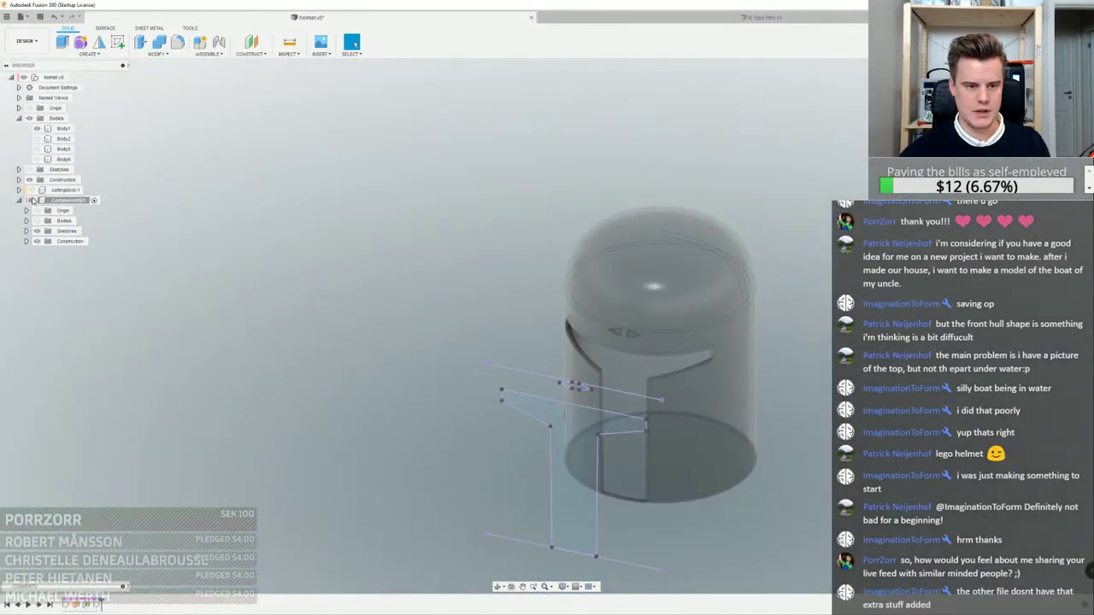
Hide Body1 and show the new component's bodies
left_click(37, 129)
middle_click_drag(171, 209, 121, 171)
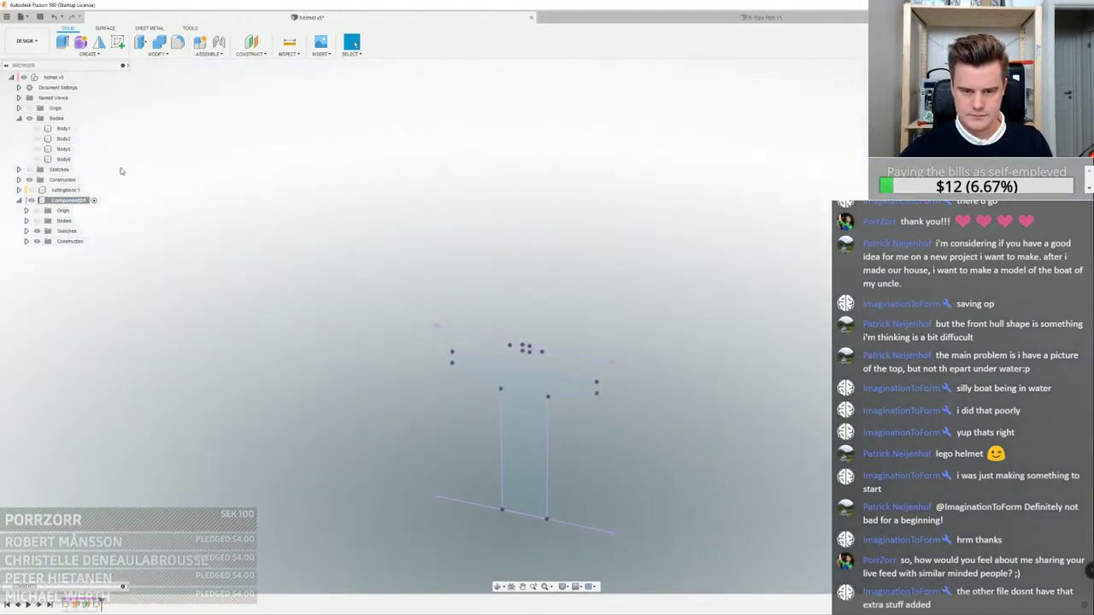
left_click(37, 220)
middle_click_drag(496, 313, 622, 334, "shift")
left_click(699, 378)
right_click(700, 377)
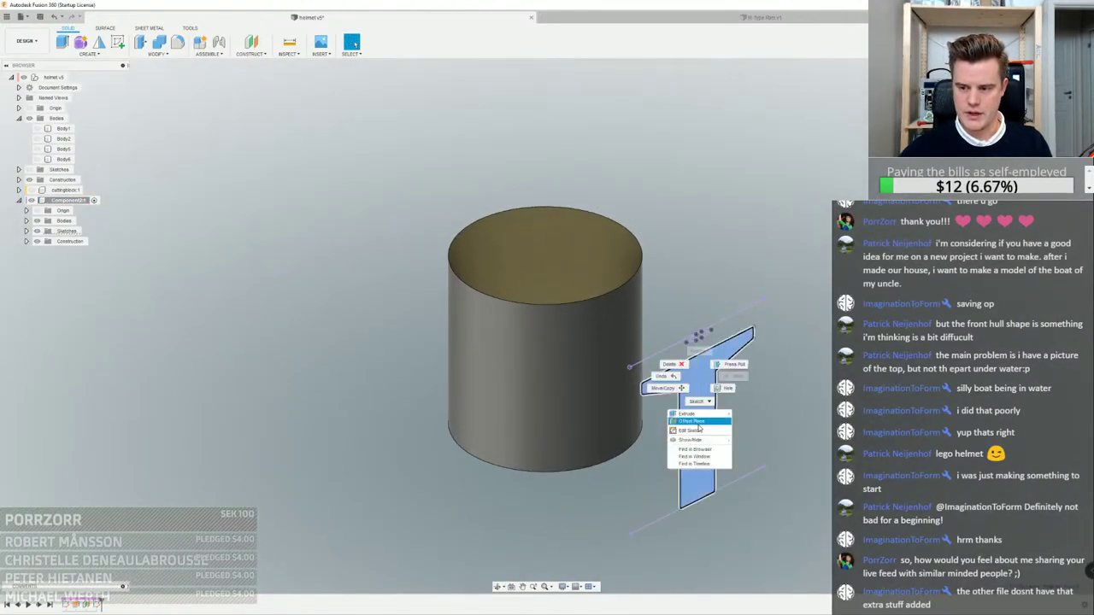
left_click(697, 415)
key("Escape")
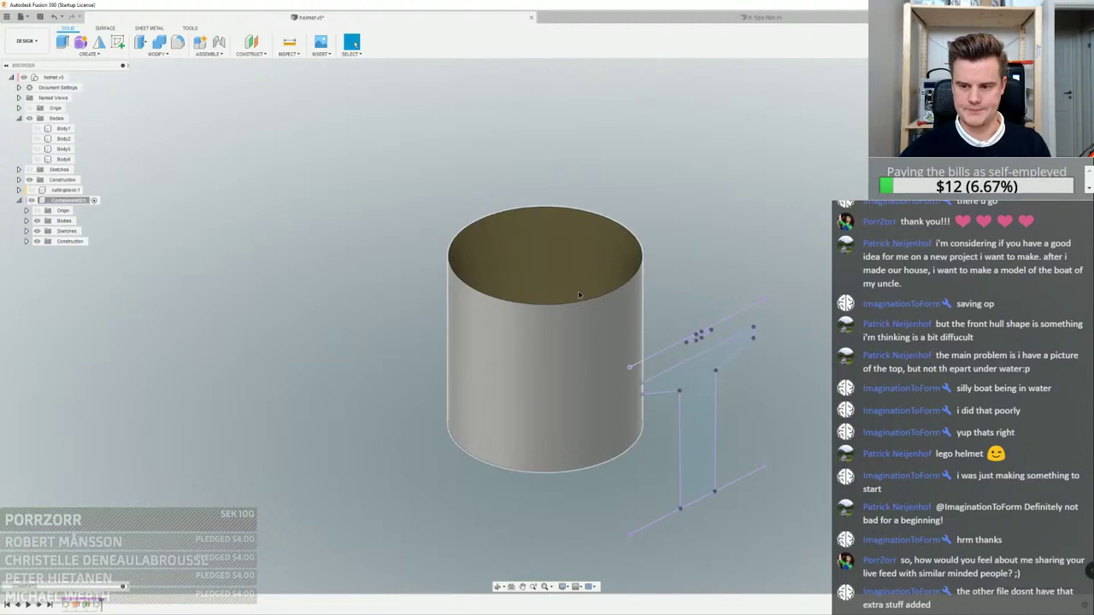
left_click(583, 294)
key("Escape")
left_click(103, 28)
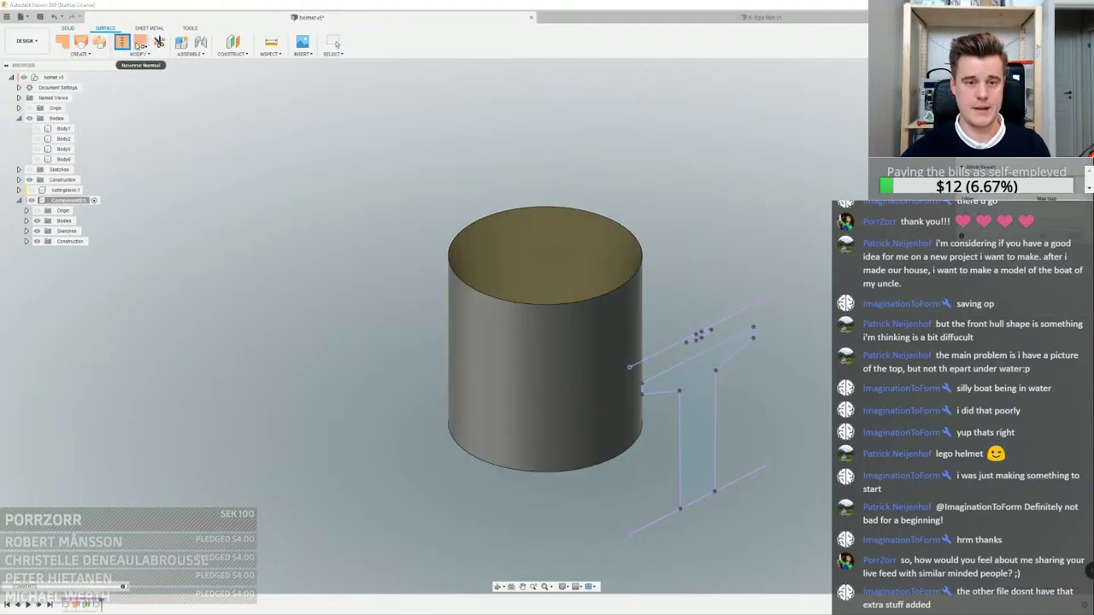
key("Escape")
Close both open ends of the inner surface cylinder with Patch surfaces
left_click(62, 42)
left_click(489, 219)
middle_click_drag(514, 400, 519, 320, "shift")
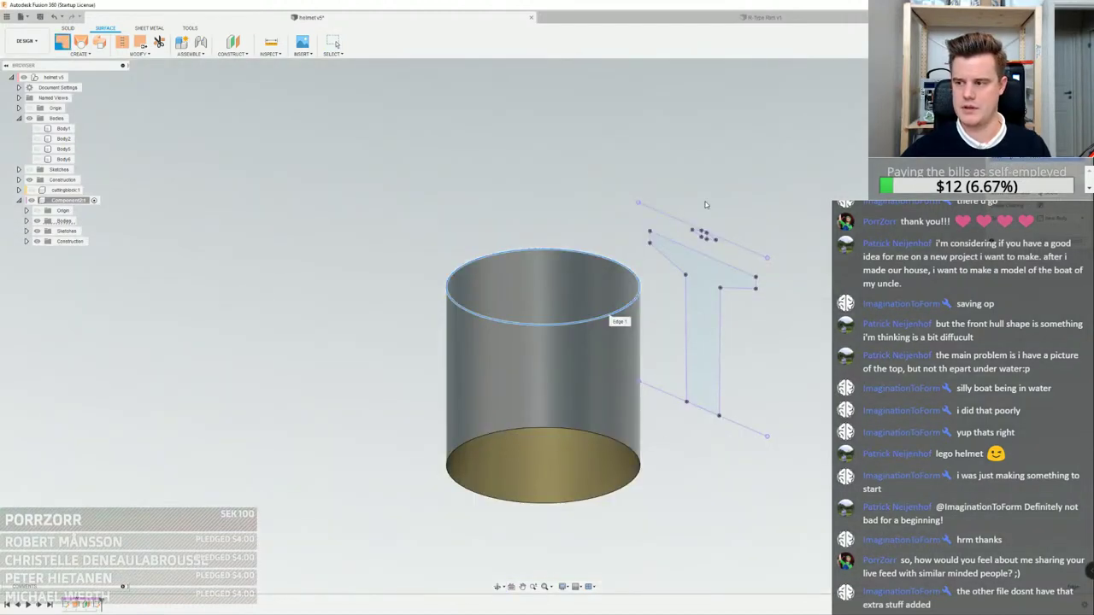
key("Return")
right_click(527, 181)
left_click(527, 154)
left_click(488, 435)
key("Return")
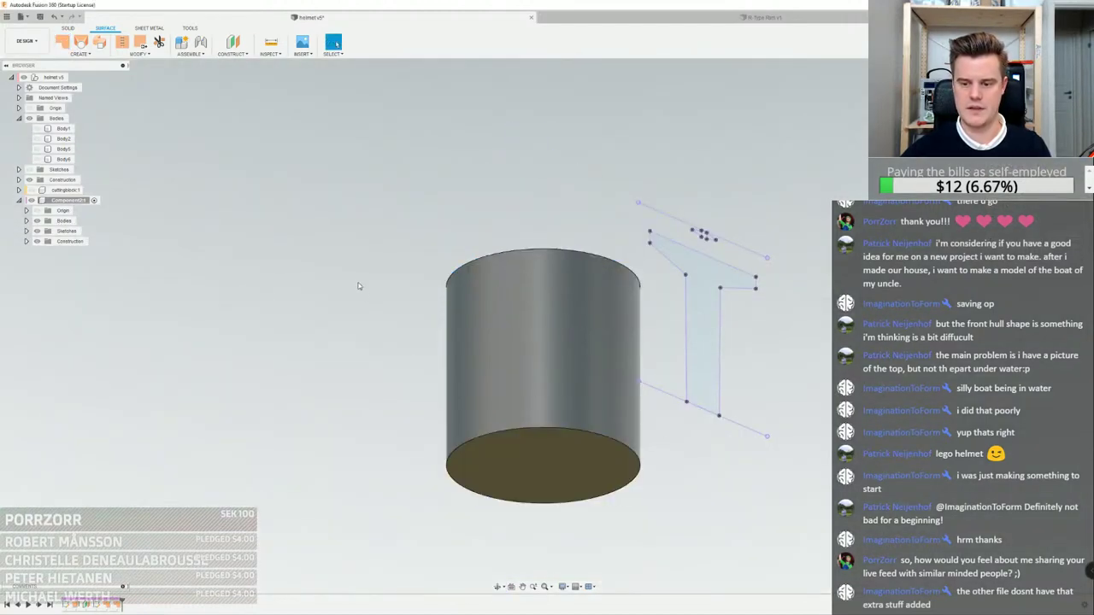
Stitch the cylinder wall and the two end patches into one solid body
left_click(122, 41)
left_click(511, 376)
left_click(530, 442)
middle_click_drag(529, 442, 527, 521, "shift")
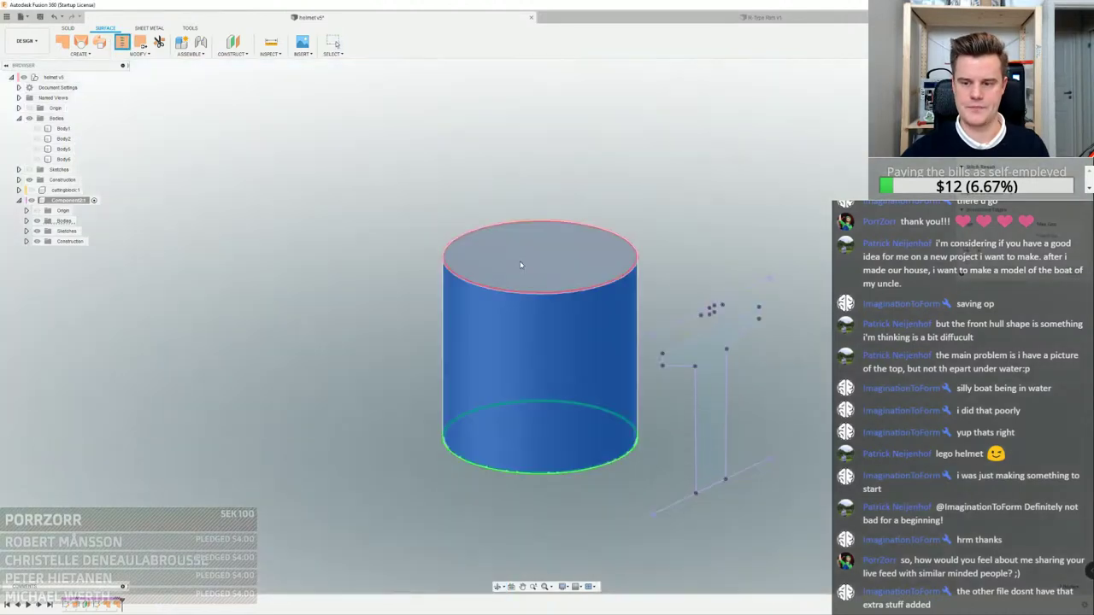
left_click(520, 261)
left_click(1043, 274)
scroll(686, 344, "up", 2)
scroll(523, 285, "down", 2)
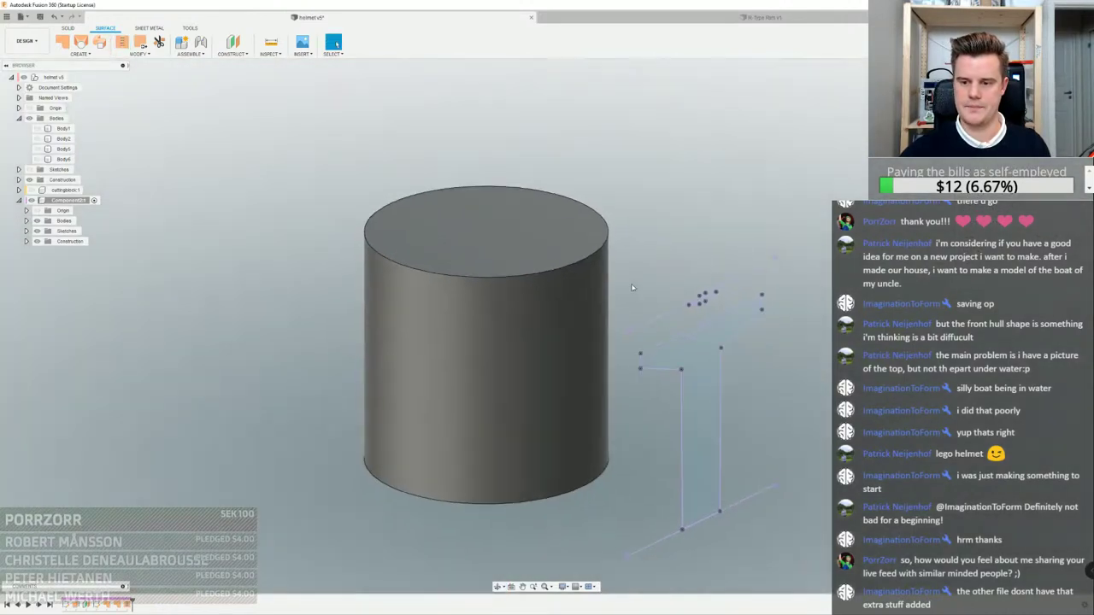
Sketch a centre-diameter circle on the cylinder's bottom face, concentric with it and slightly smaller than its outer edge
middle_click_drag(521, 285, 163, 88, "shift")
left_click(67, 29)
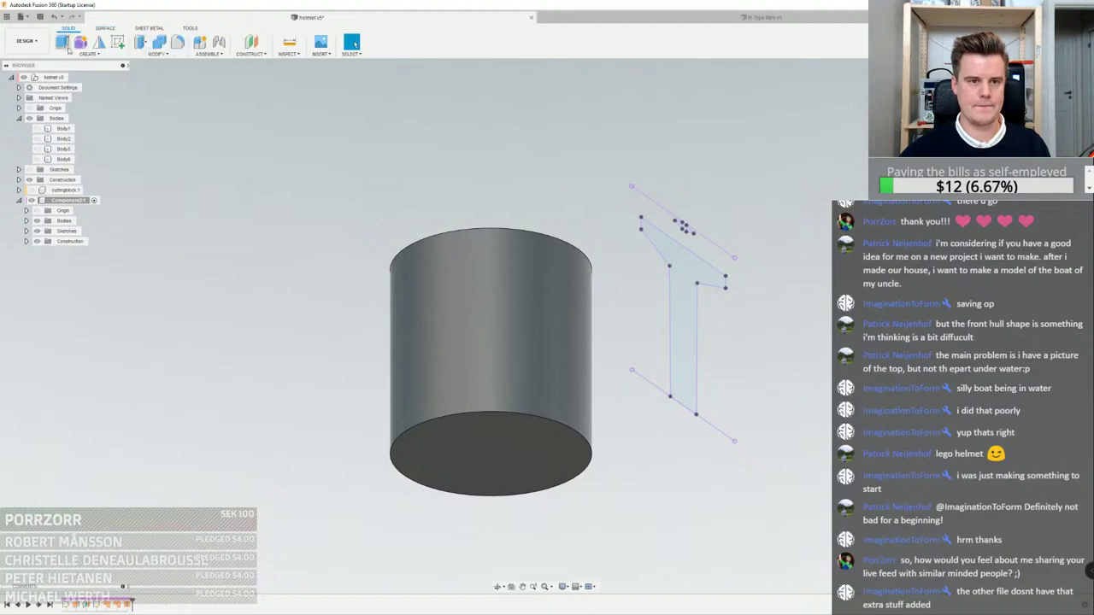
left_click(457, 425)
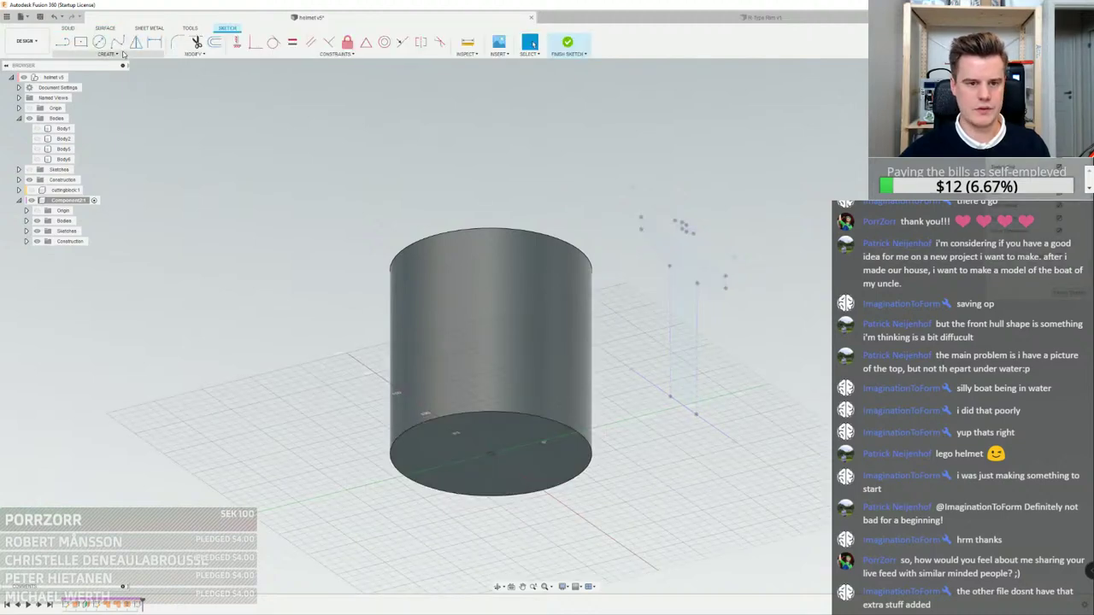
left_click(492, 454)
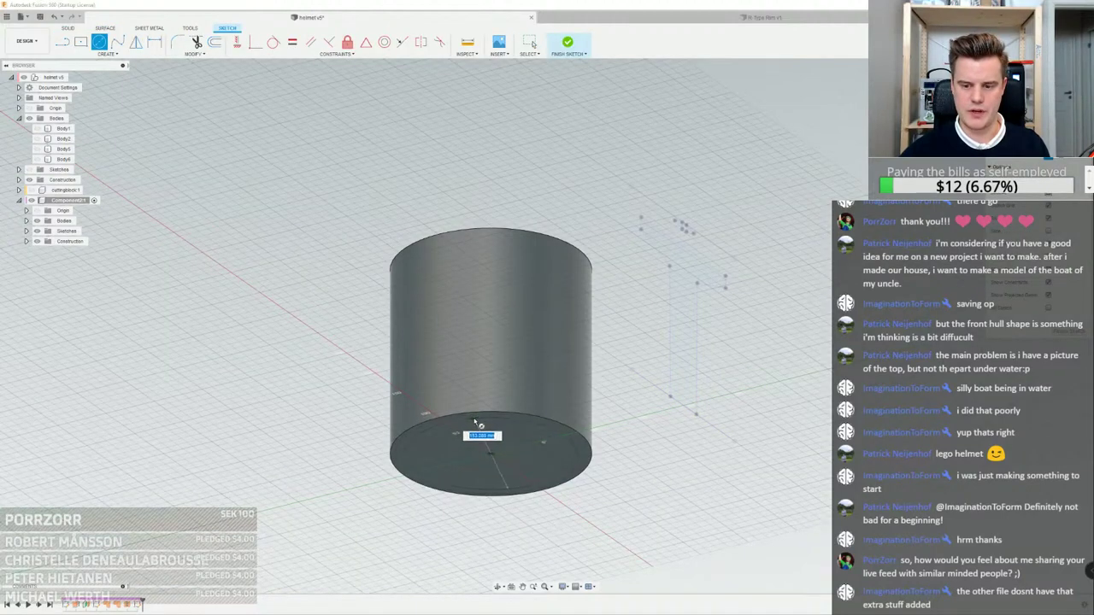
left_click(424, 430)
key("Escape")
Extrude the inner circle profile upward as a cut through the cylinder's full height, leaving a thin-walled tube
right_click(431, 455)
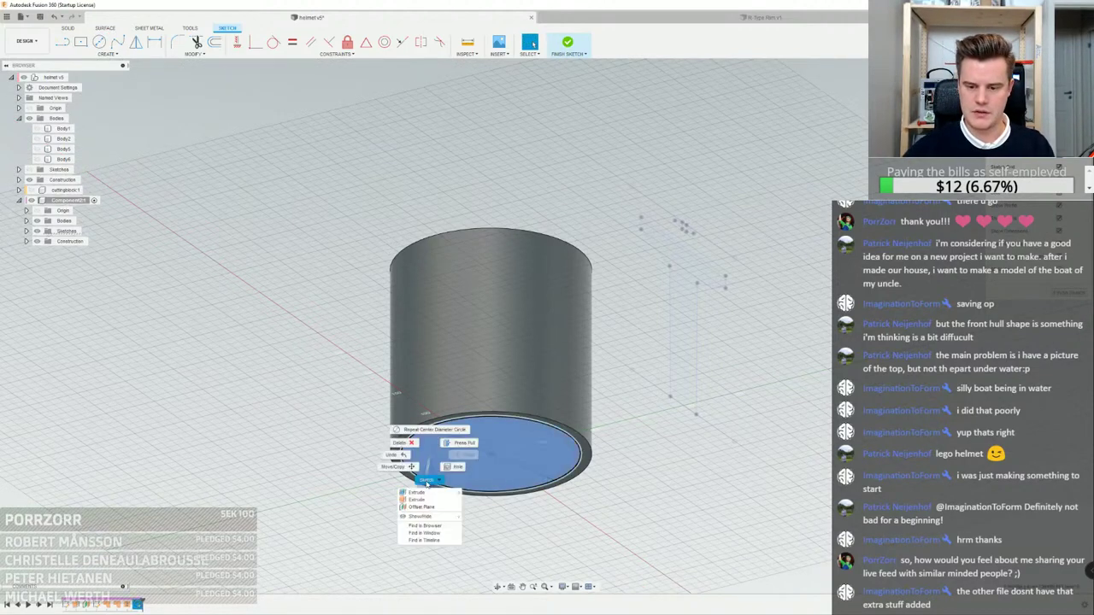
left_click(446, 473)
key("e")
left_click_drag(489, 454, 490, 128)
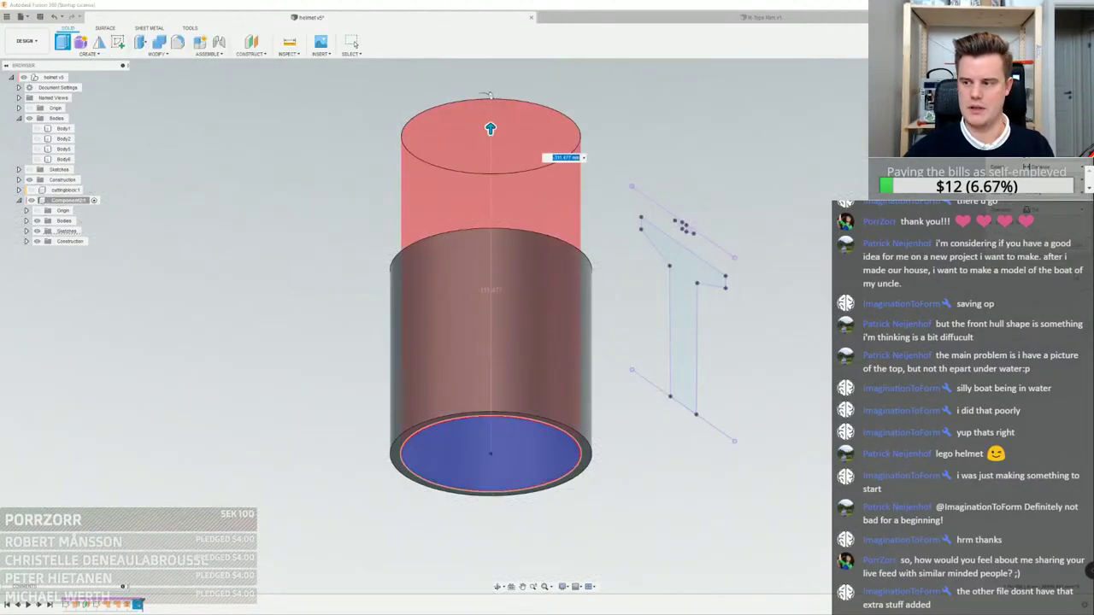
key("Return")
Extrude the T-shaped visor profile as a cut through the tube's front wall
left_click(684, 229)
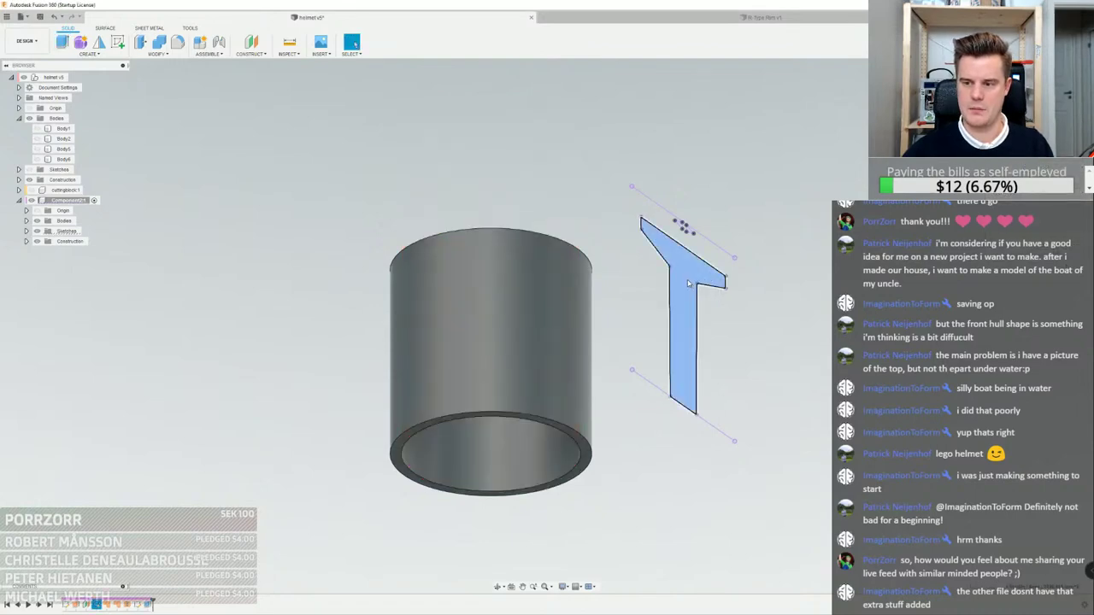
key("e")
left_click_drag(690, 322, 507, 367)
scroll(475, 463, "up", 3)
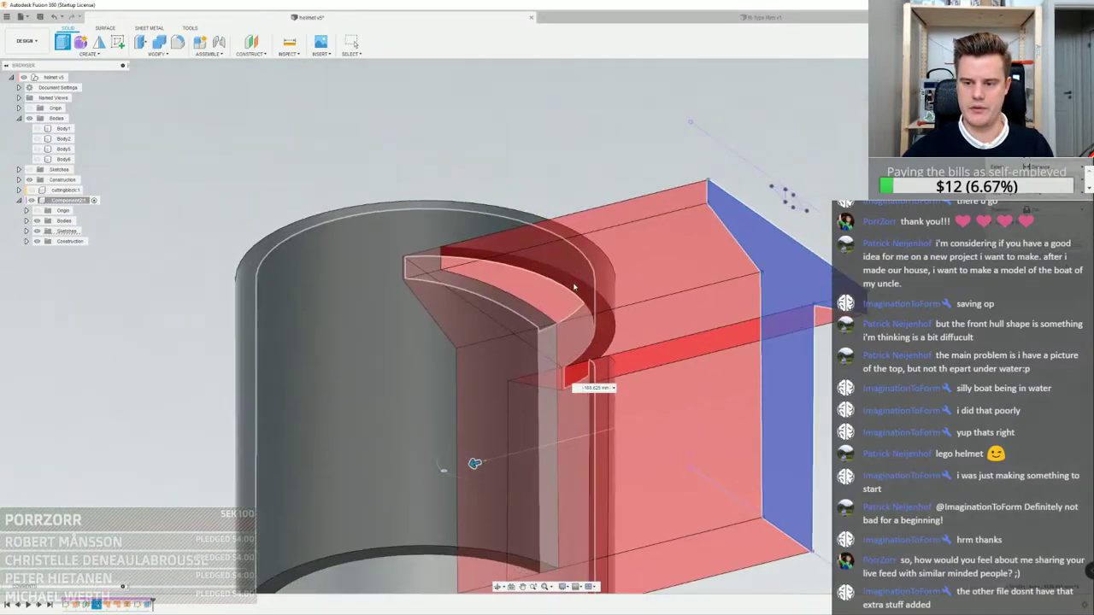
key("Return")
scroll(602, 328, "up", 4)
mouse_move(593, 330)
middle_mouse_down("shift")
mouse_move(593, 356)
mouse_move(549, 378)
mouse_move(574, 381)
mouse_move(626, 361)
mouse_move(627, 348)
mouse_move(548, 349)
mouse_move(482, 329)
mouse_move(573, 324)
middle_mouse_up("shift")
scroll(600, 374, "down", 3)
scroll(481, 329, "down", 4)
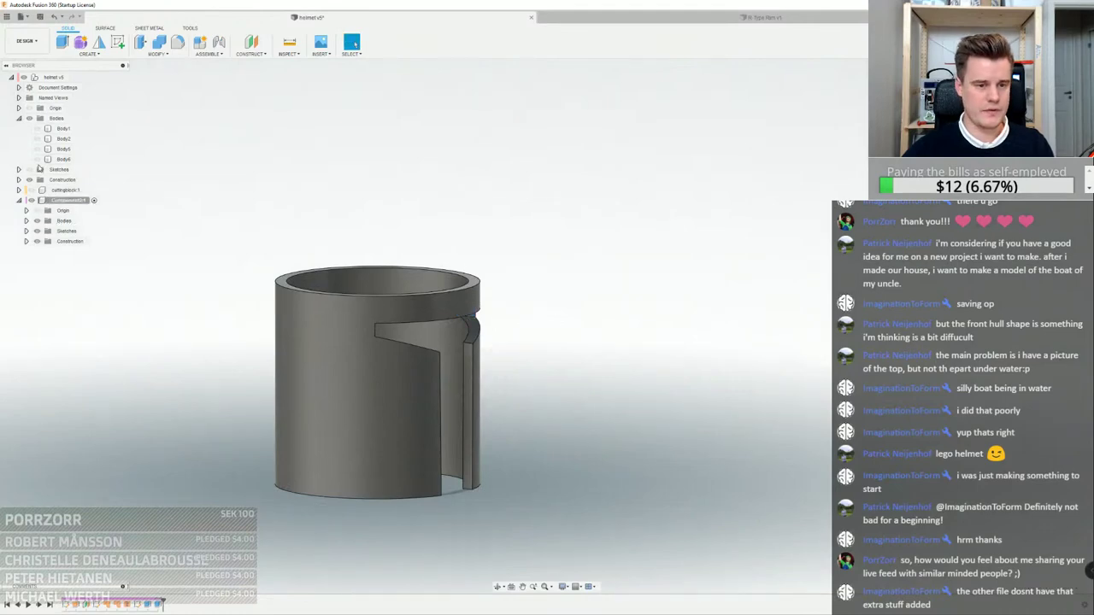
Hide the circle sketch, show the projected visor sketch, and compare it with the cut from the front
left_click(26, 232)
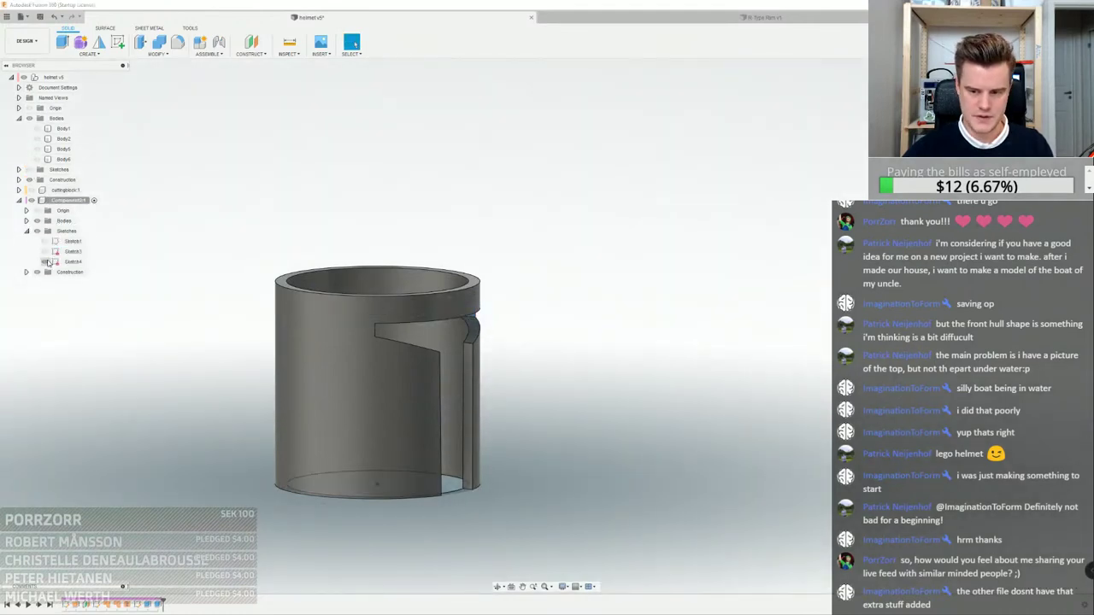
left_click(47, 262)
left_click(46, 252)
mouse_move(586, 362)
middle_mouse_down("shift")
mouse_move(498, 376)
mouse_move(510, 369)
middle_mouse_up("shift")
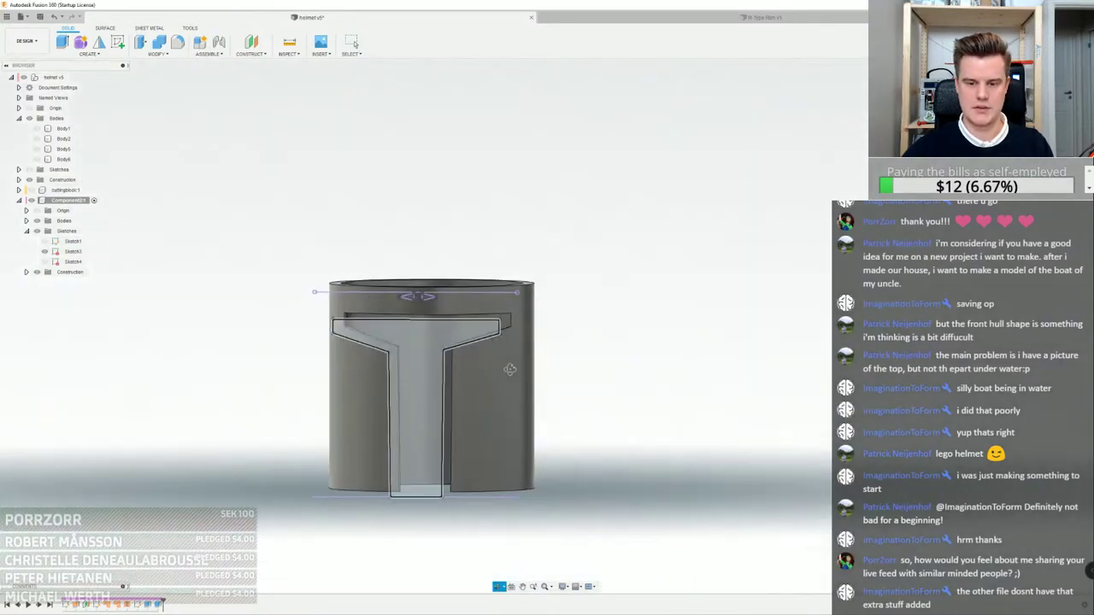
left_click_drag(509, 369, 513, 366)
left_click(352, 43)
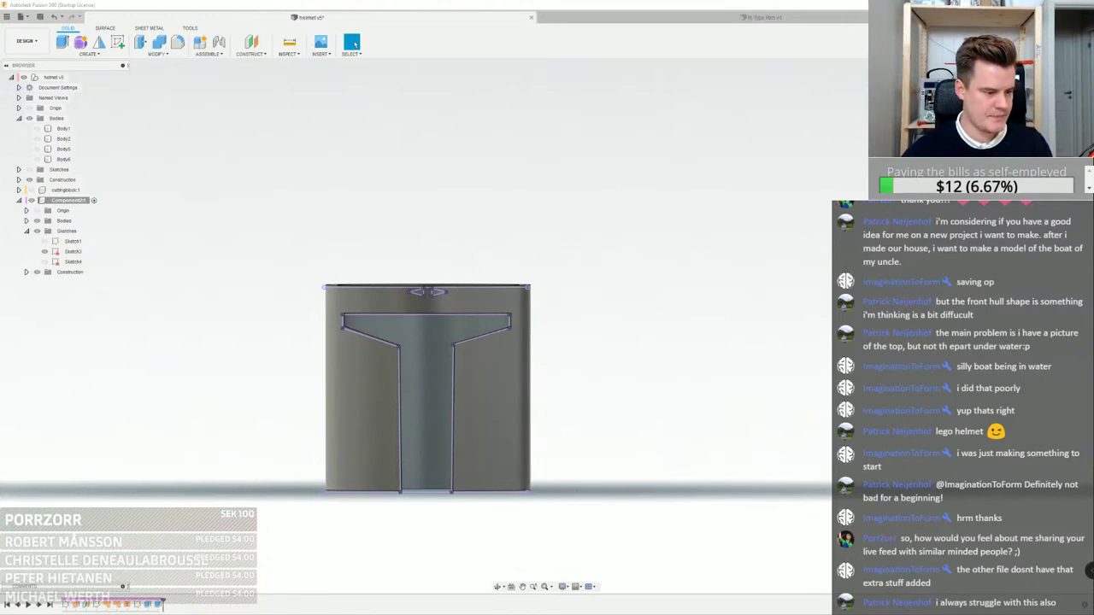
Examine the visor cut's upper corners and side walls against the projected sketch from several angles around the tube
middle_click_drag(503, 199, 627, 251)
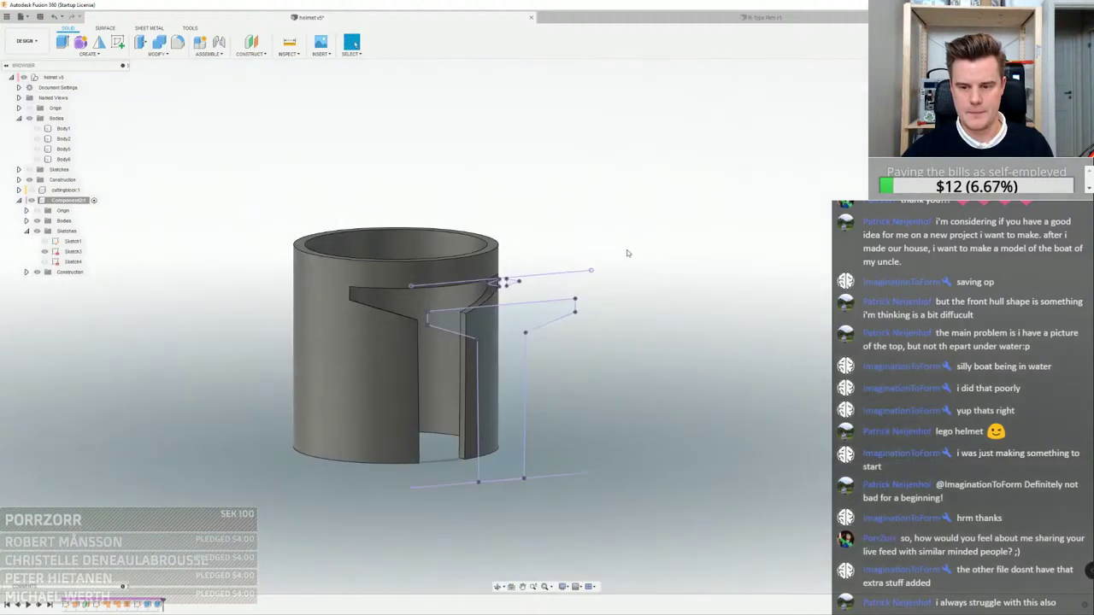
middle_click_drag(445, 252, 447, 242)
scroll(461, 205, "up", 3)
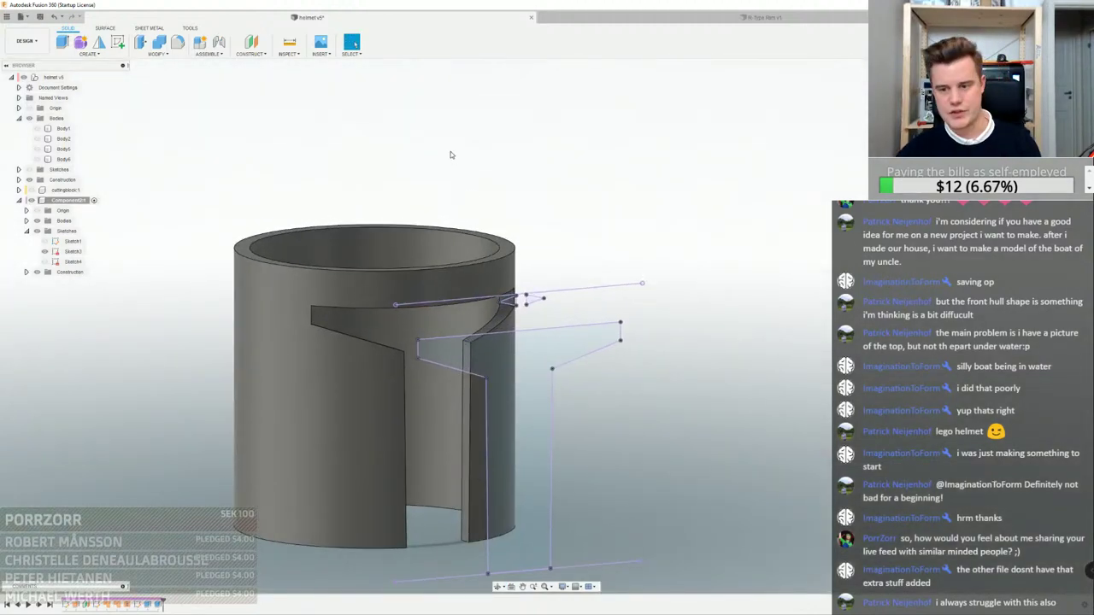
scroll(466, 165, "down", 3)
middle_click_drag(383, 142, 415, 150, "shift")
scroll(337, 187, "up", 3)
scroll(286, 375, "down", 2)
middle_click_drag(218, 308, 244, 290)
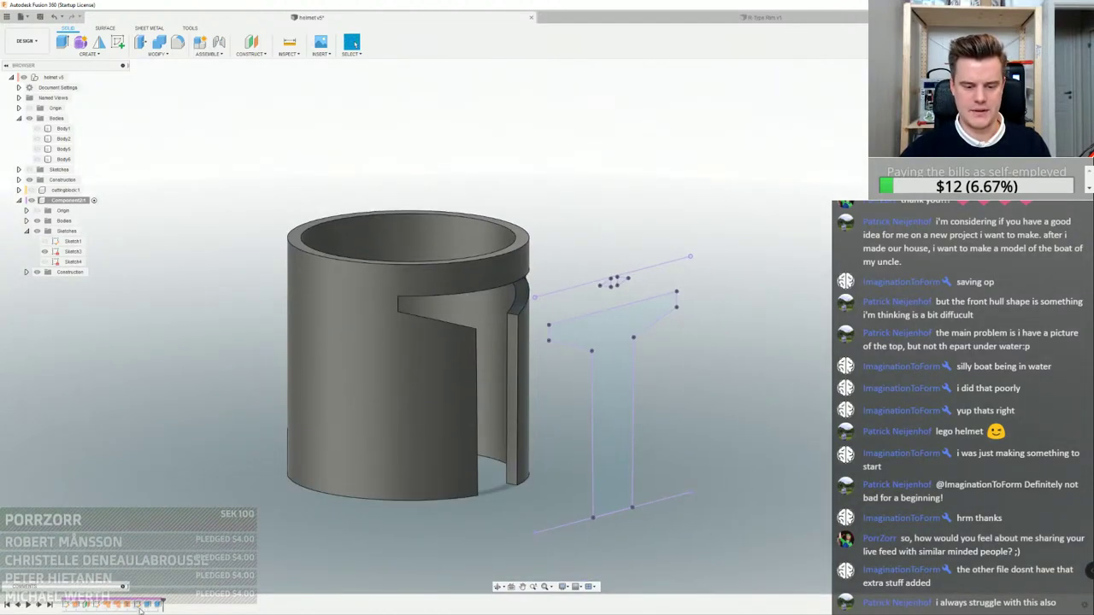
scroll(515, 295, "up", 3)
middle_click_drag(515, 295, 547, 287, "shift")
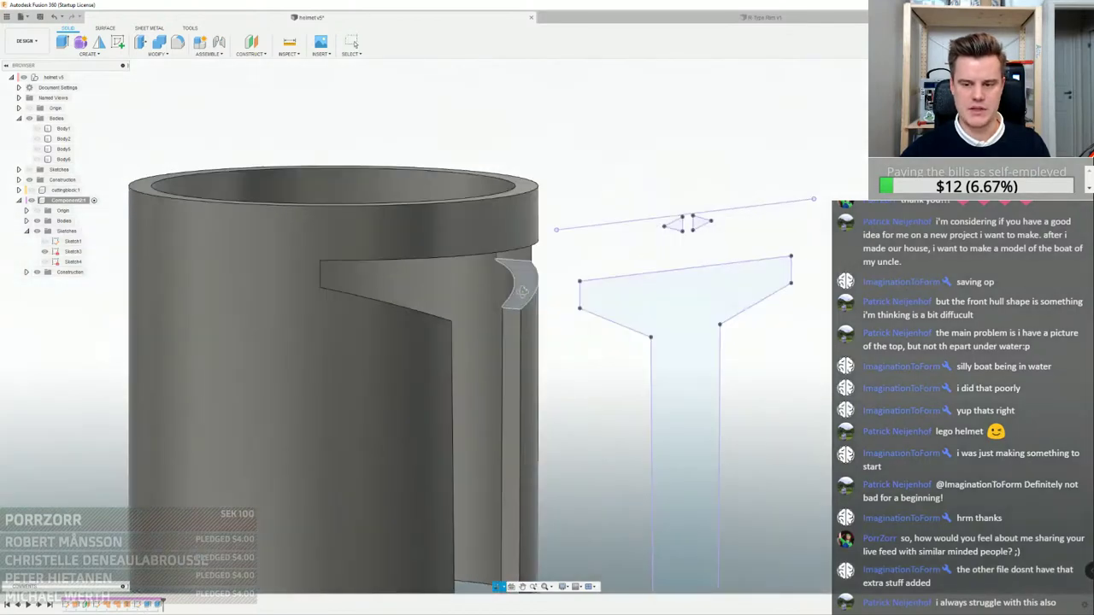
left_click(515, 246)
middle_click_drag(355, 299, 255, 300, "shift")
scroll(255, 300, "down", 3)
left_click(160, 477)
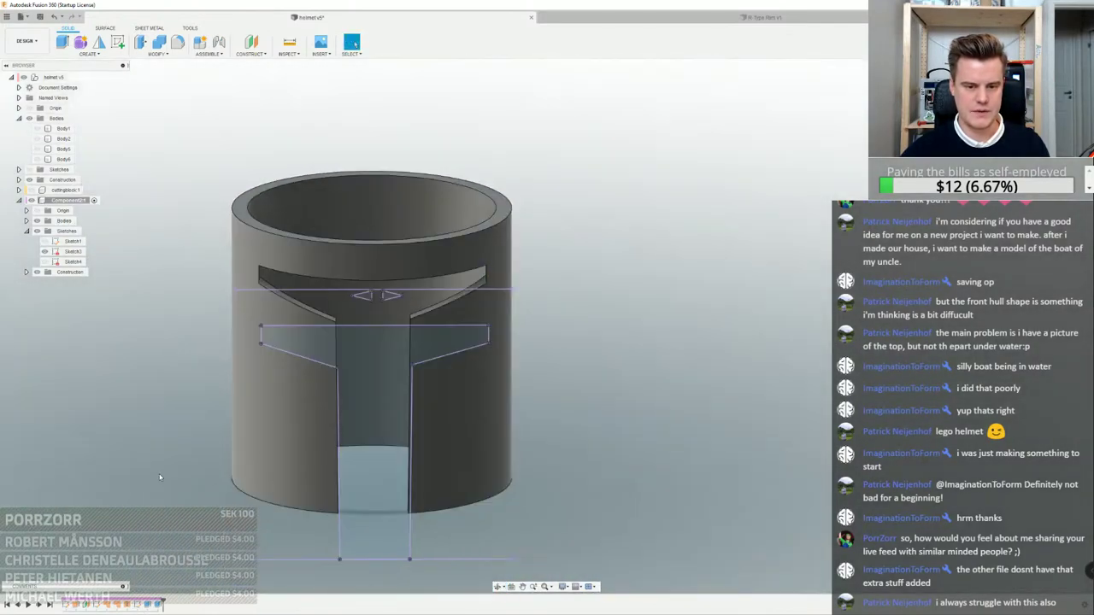
Roll the design history back to just before the visor cut and view the uncut tube with the projected sketch
left_click_drag(164, 599, 152, 601)
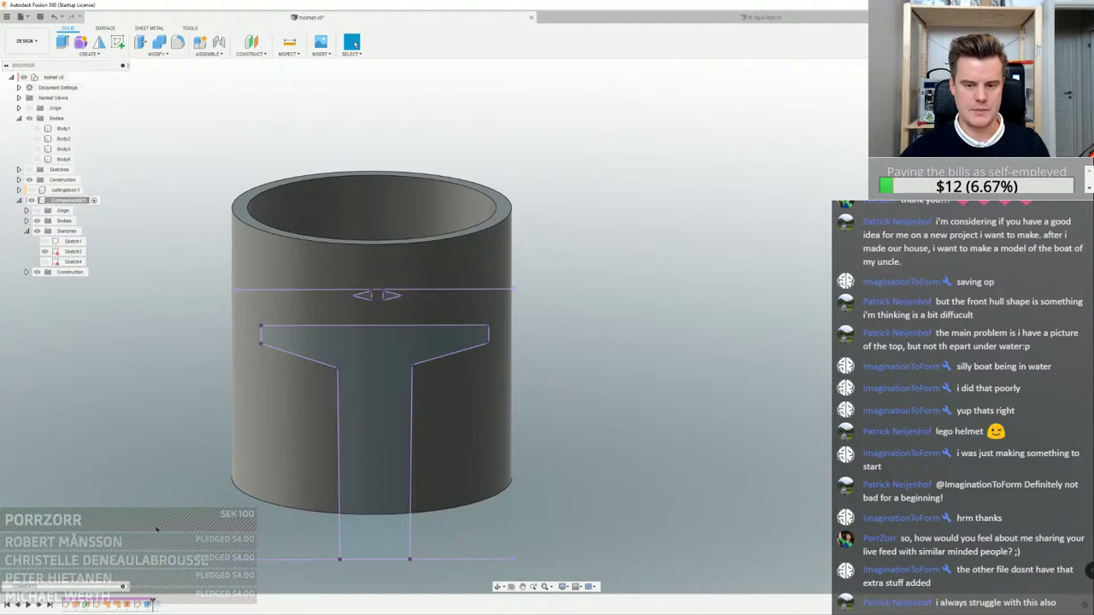
middle_click_drag(386, 275, 431, 293, "shift")
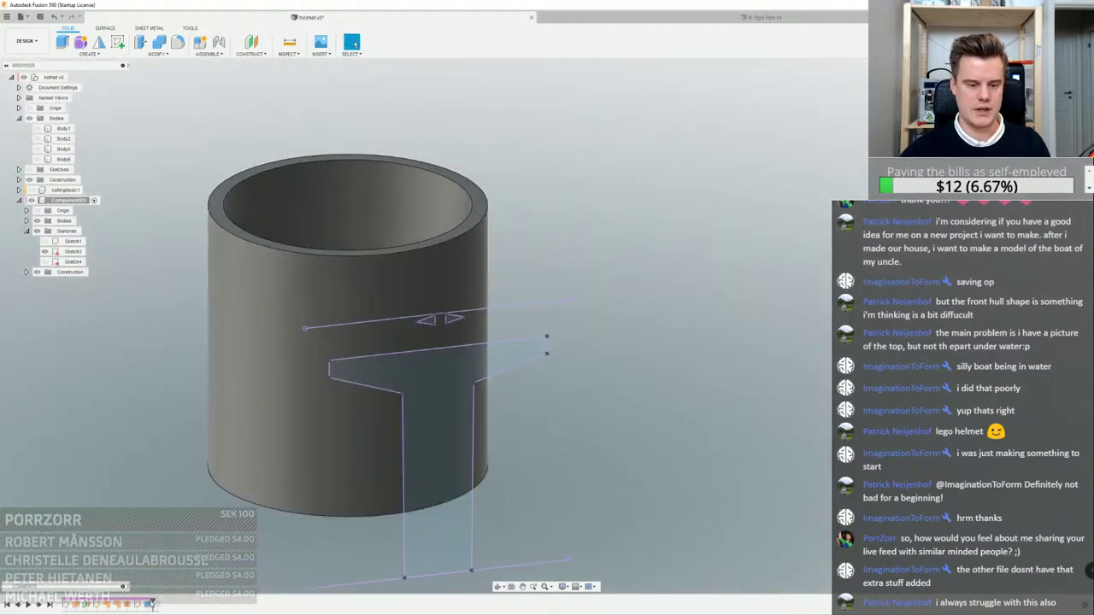
Roll the design history back to the plain cylinder surface and use Split Face with the T-shaped sketch as cutting tool
left_click_drag(150, 600, 101, 603)
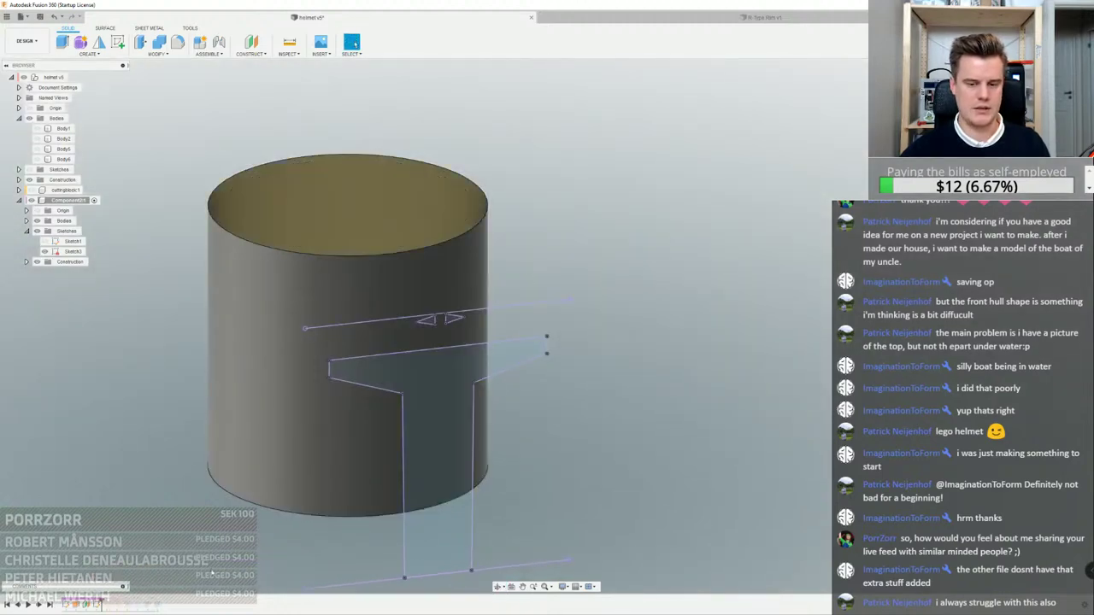
mouse_move(598, 326)
middle_mouse_down("shift")
mouse_move(587, 315)
mouse_move(470, 370)
mouse_move(469, 358)
middle_mouse_up("shift")
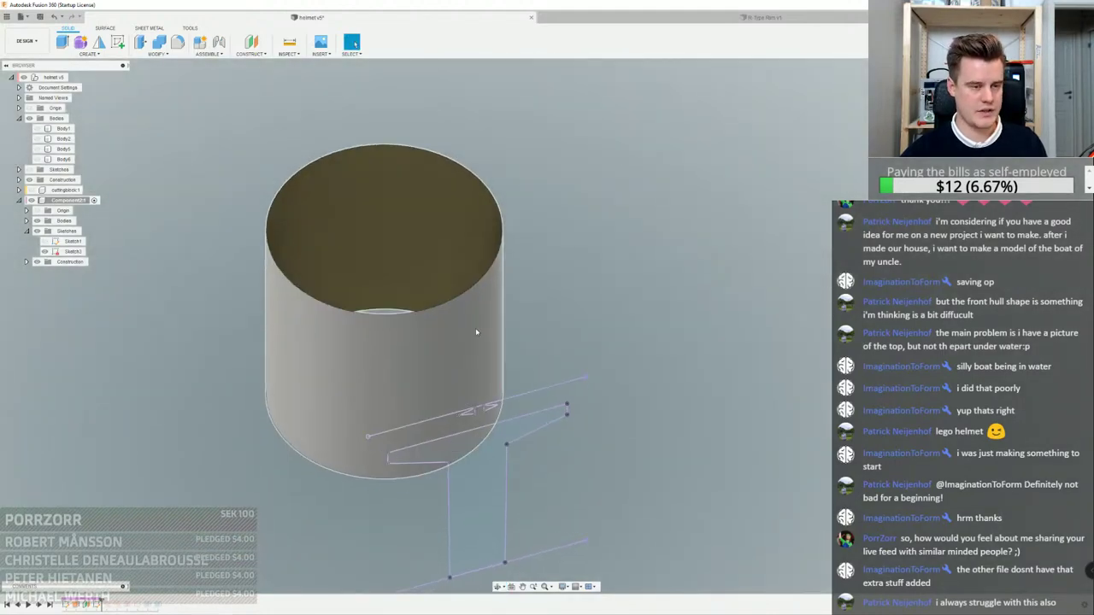
left_click(361, 269)
left_click(104, 28)
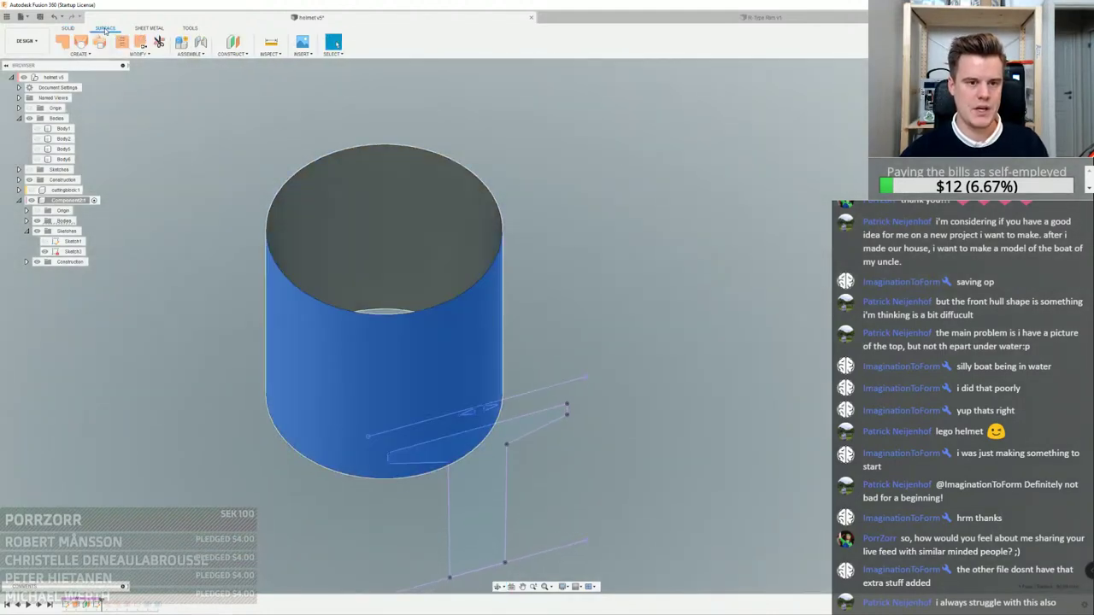
left_click(73, 54)
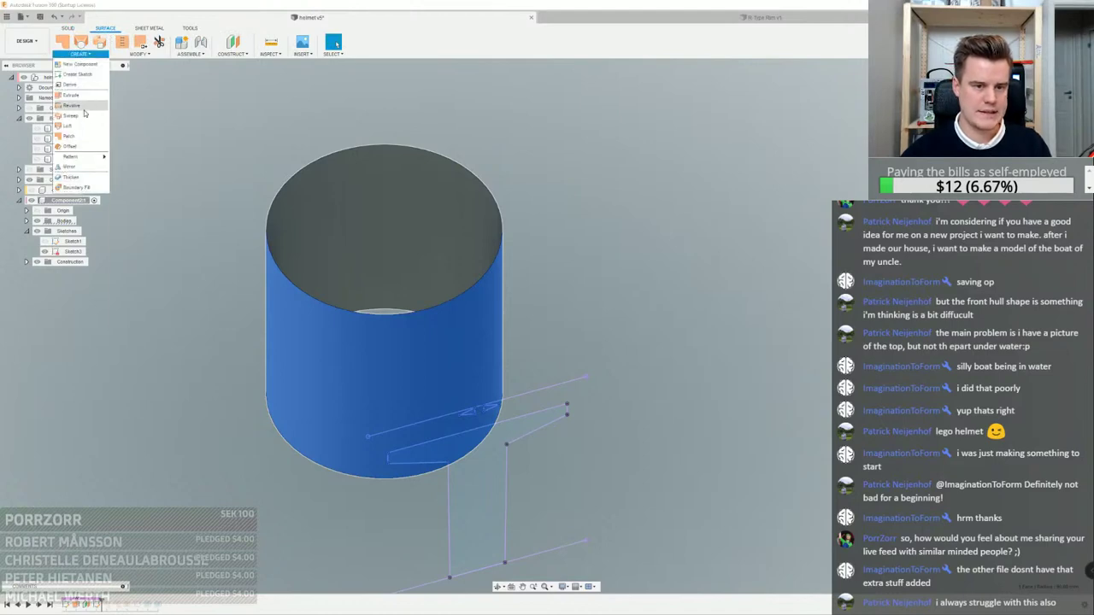
left_click(147, 56)
left_click(145, 167)
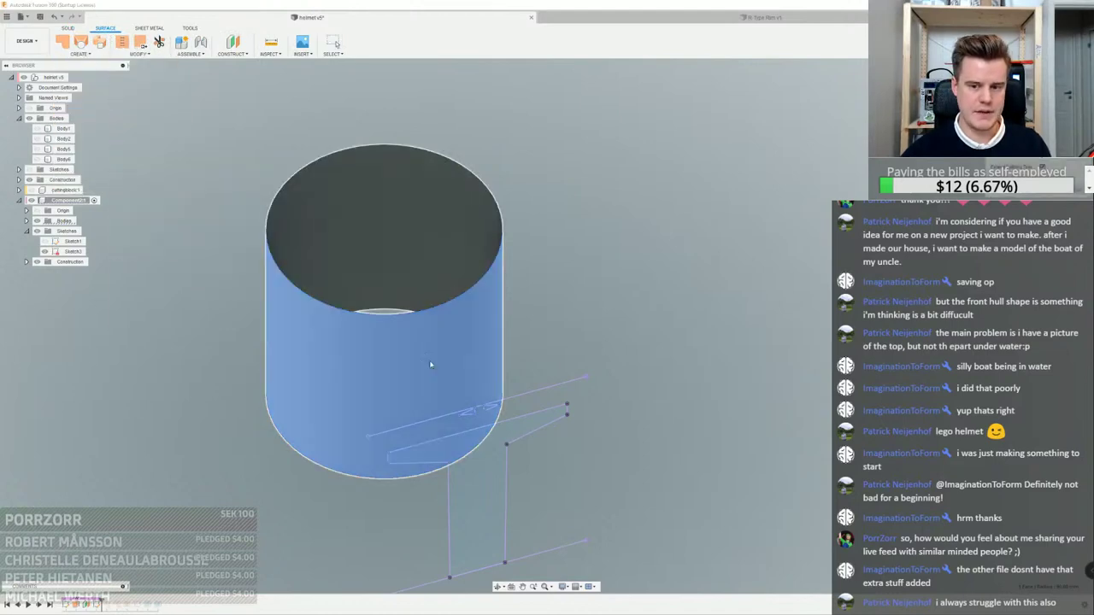
left_click(432, 364)
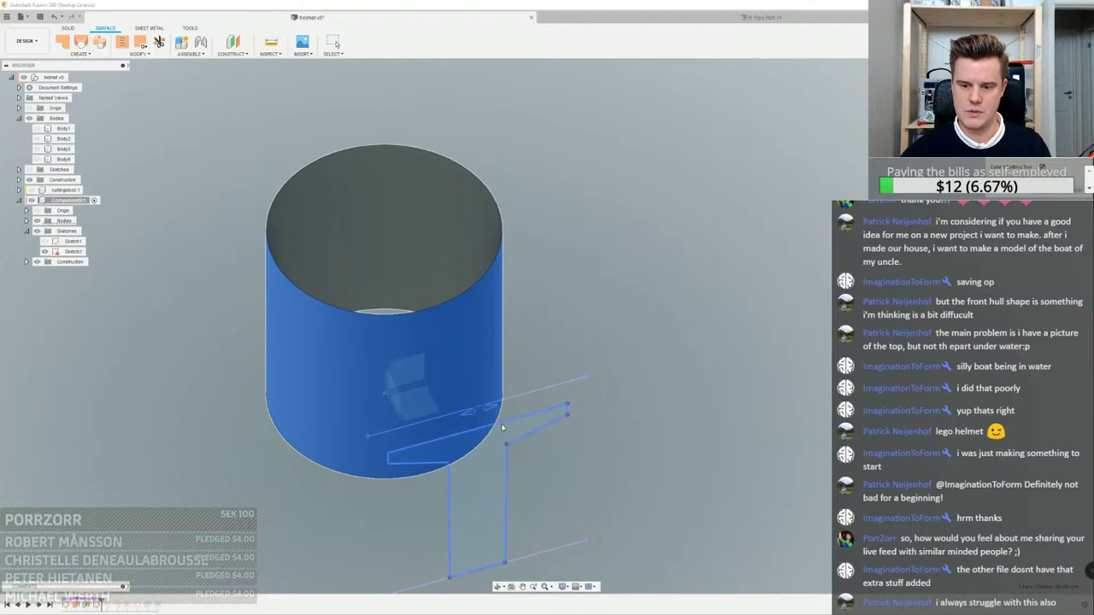
left_click(504, 429)
middle_click_drag(450, 364, 517, 306, "shift")
left_click(1051, 199)
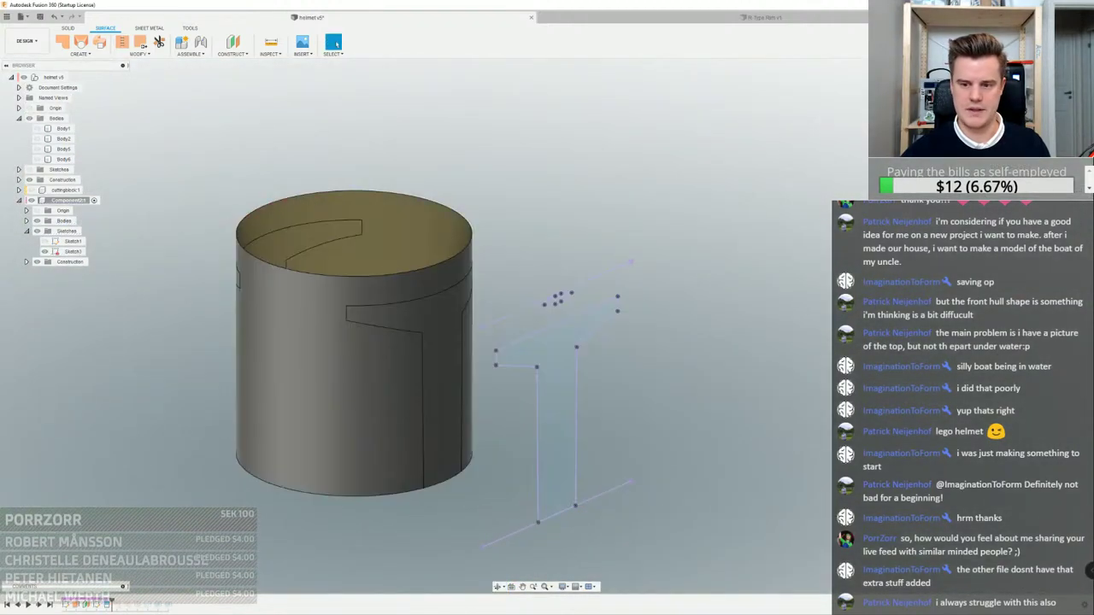
Examine the T-shaped split outlines on the front and back of the cylinder surface
scroll(486, 322, "up", 3)
scroll(399, 296, "down", 2)
middle_click_drag(417, 308, 507, 333)
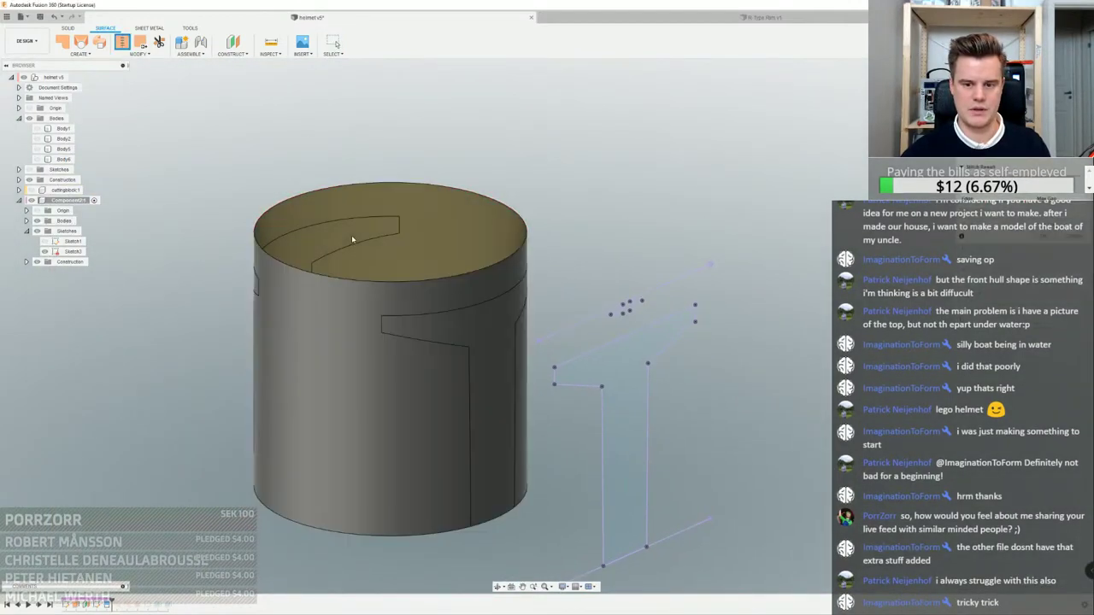
mouse_move(621, 205)
middle_mouse_down("shift")
mouse_move(610, 236)
mouse_move(601, 187)
middle_mouse_up("shift")
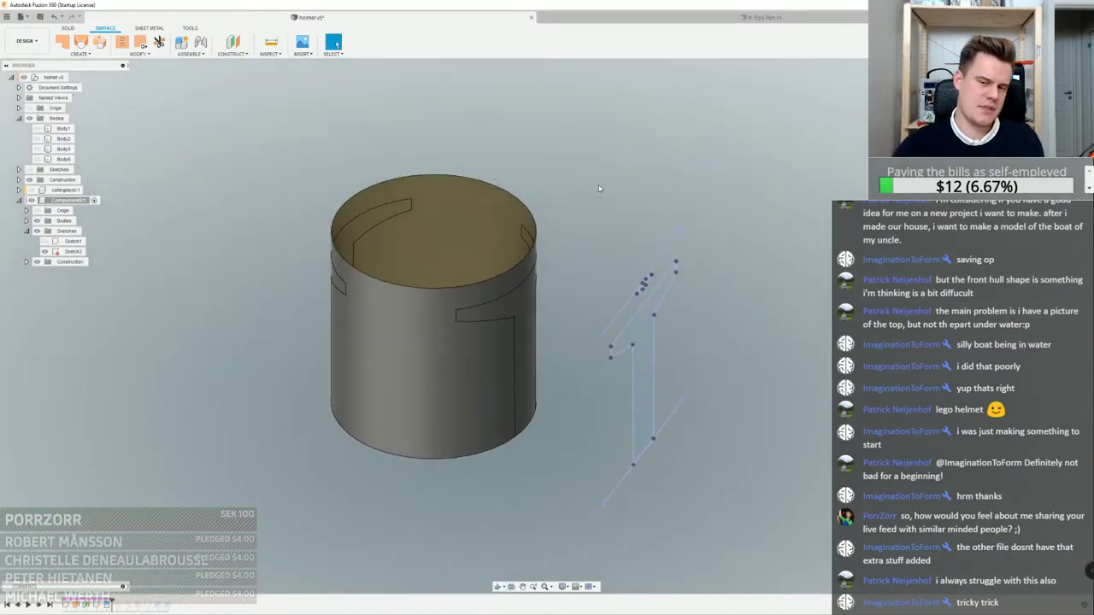
scroll(542, 300, "up", 3)
left_click(543, 301)
scroll(543, 301, "down", 3)
middle_click_drag(542, 301, 520, 303, "shift")
scroll(574, 270, "up", 3)
scroll(520, 302, "up", 3)
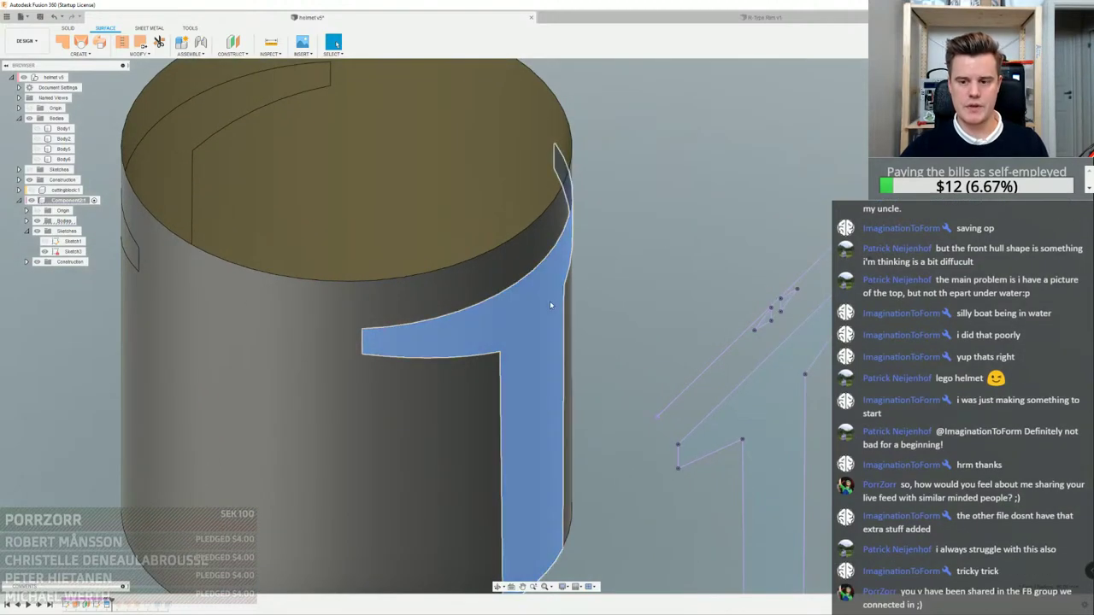
Start a surface Offset with only the front T-shaped face selected, leaving out the rest of the cylinder
right_click(551, 305)
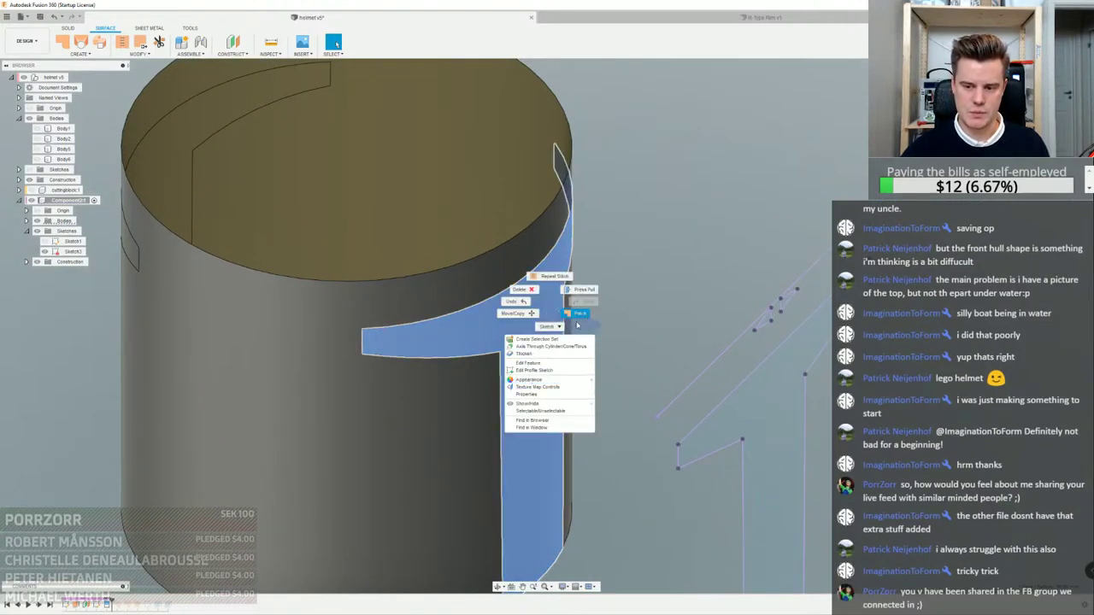
left_click(155, 55)
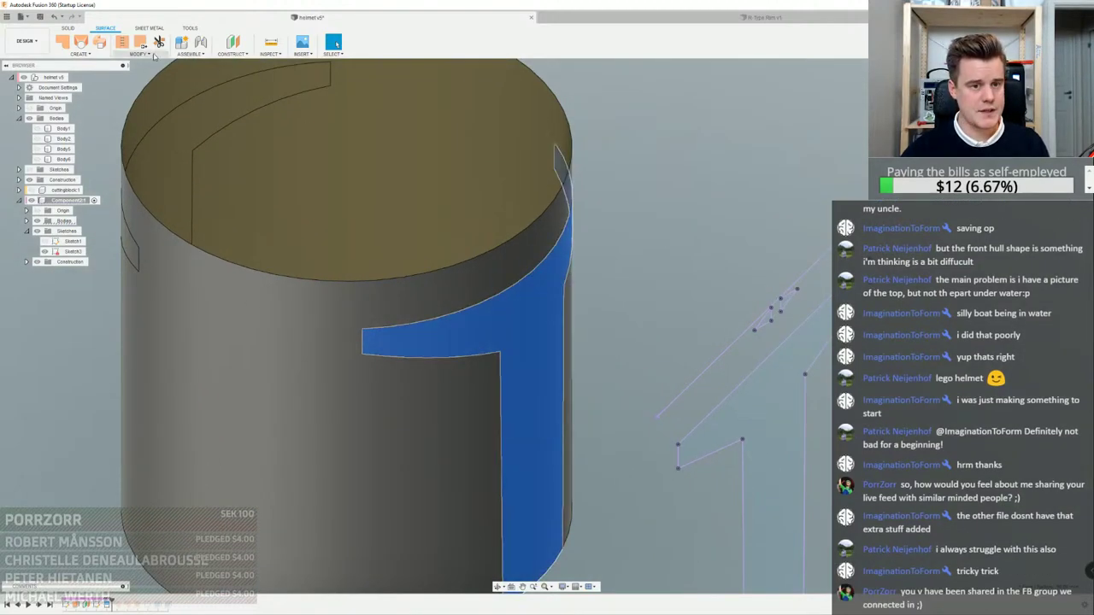
mouse_move(154, 57)
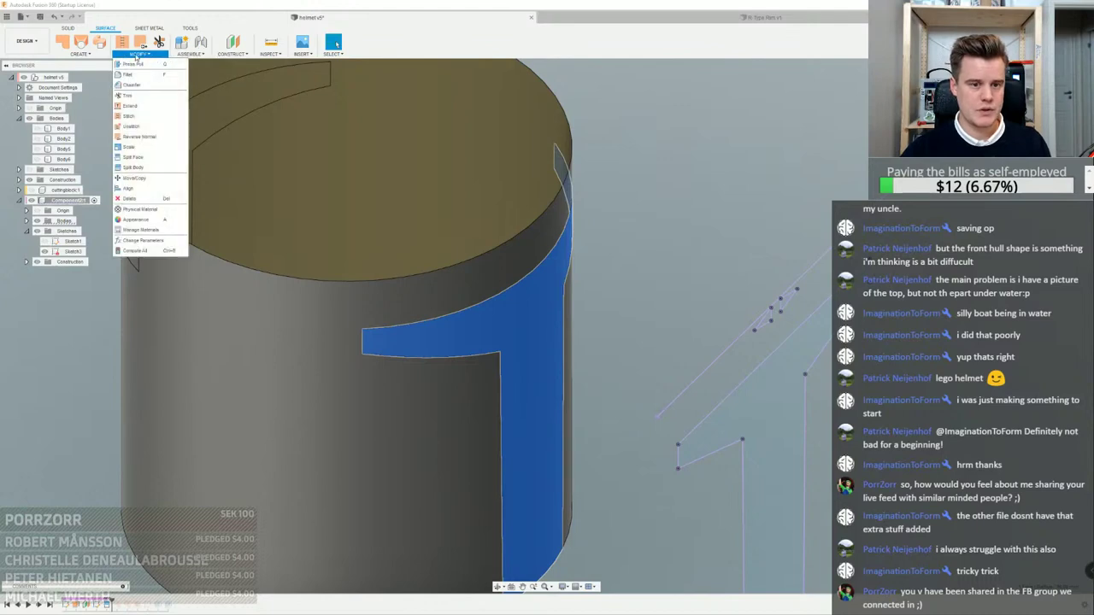
left_click(80, 54)
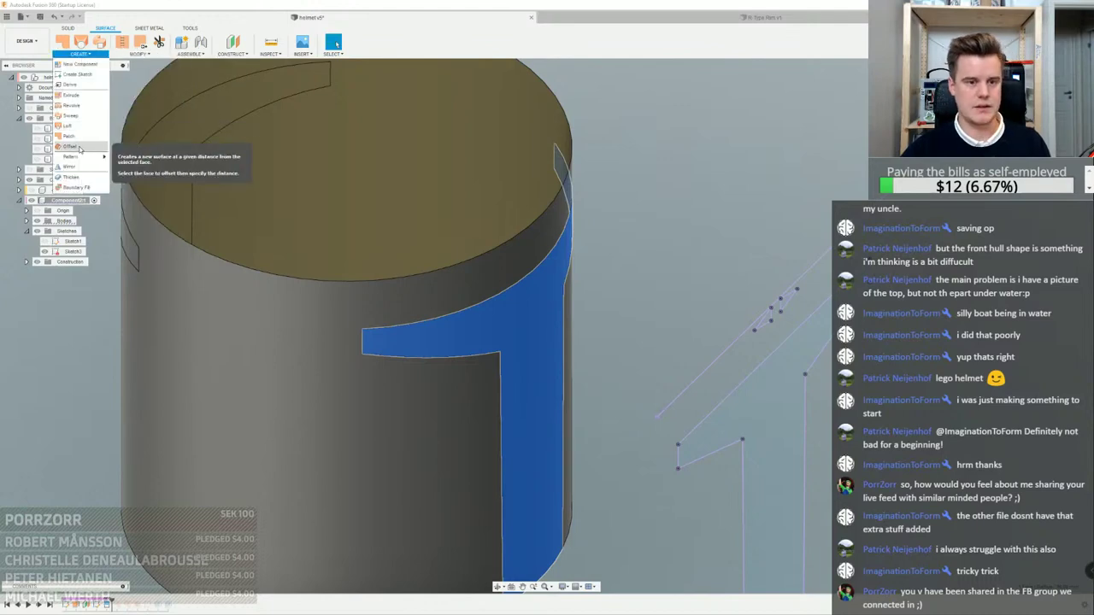
left_click(78, 147)
left_click(146, 276)
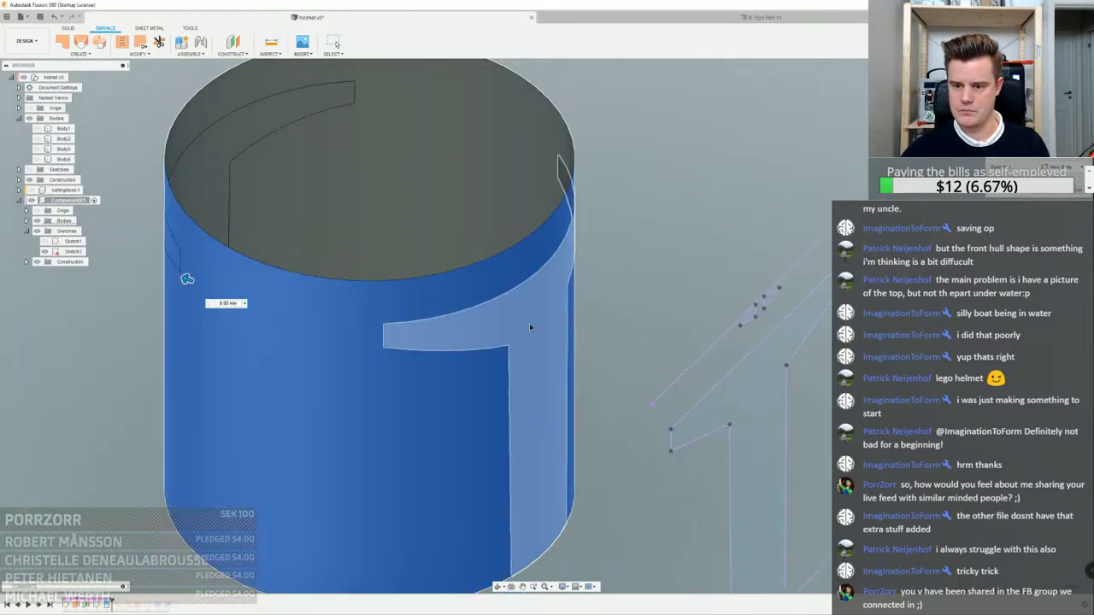
left_click(531, 326)
left_click(187, 279)
left_click(551, 312)
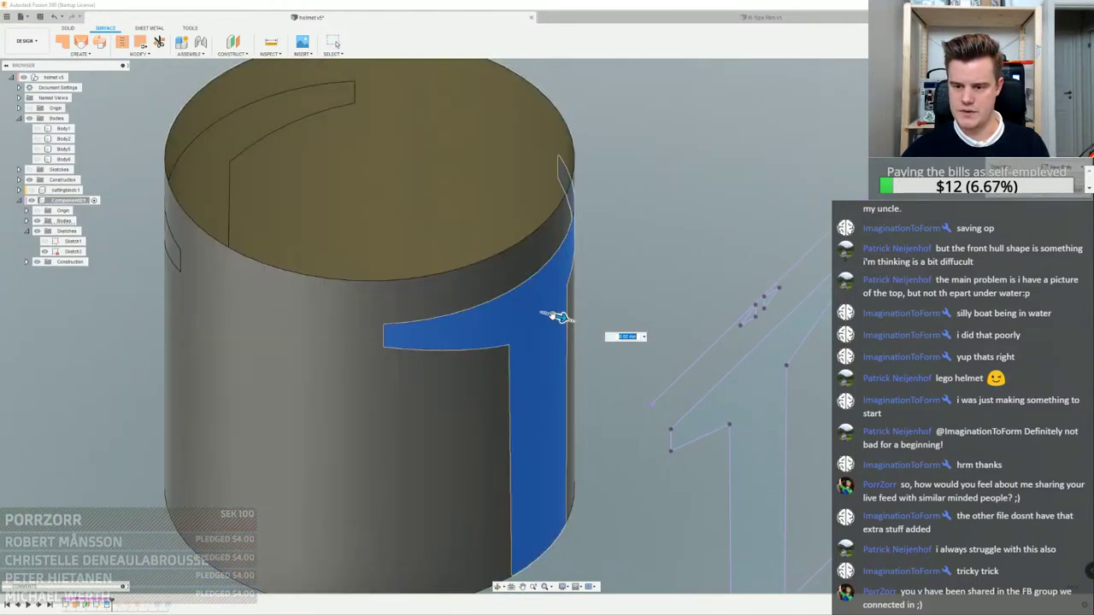
Try out different offset distances for the T-shaped face, both inside and outside the cylinder
left_click_drag(551, 313, 410, 273)
middle_click_drag(423, 237, 460, 304, "shift")
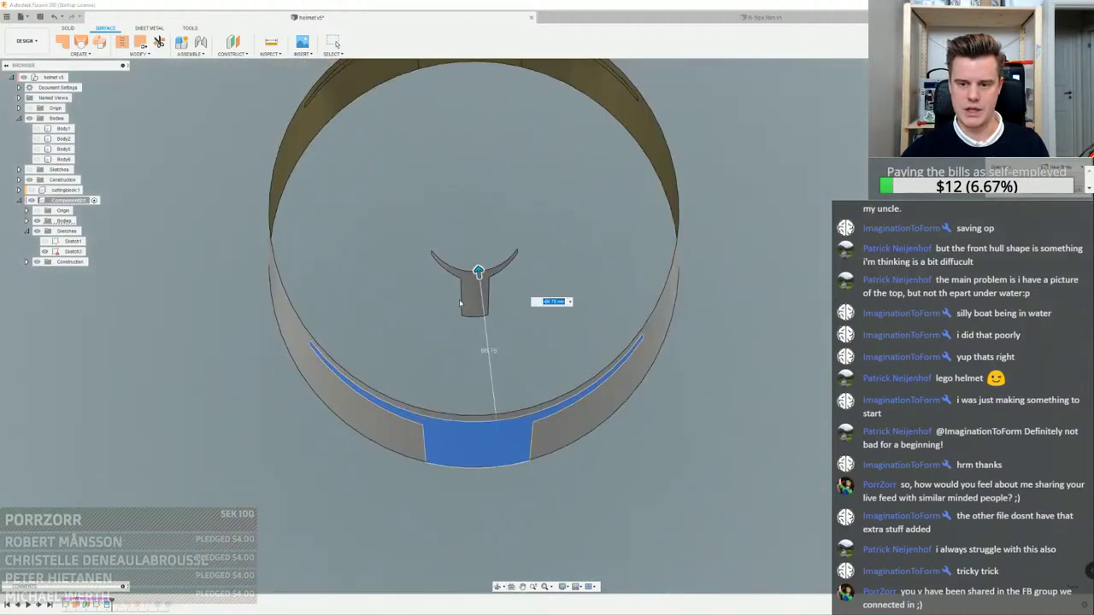
left_click_drag(477, 270, 520, 379)
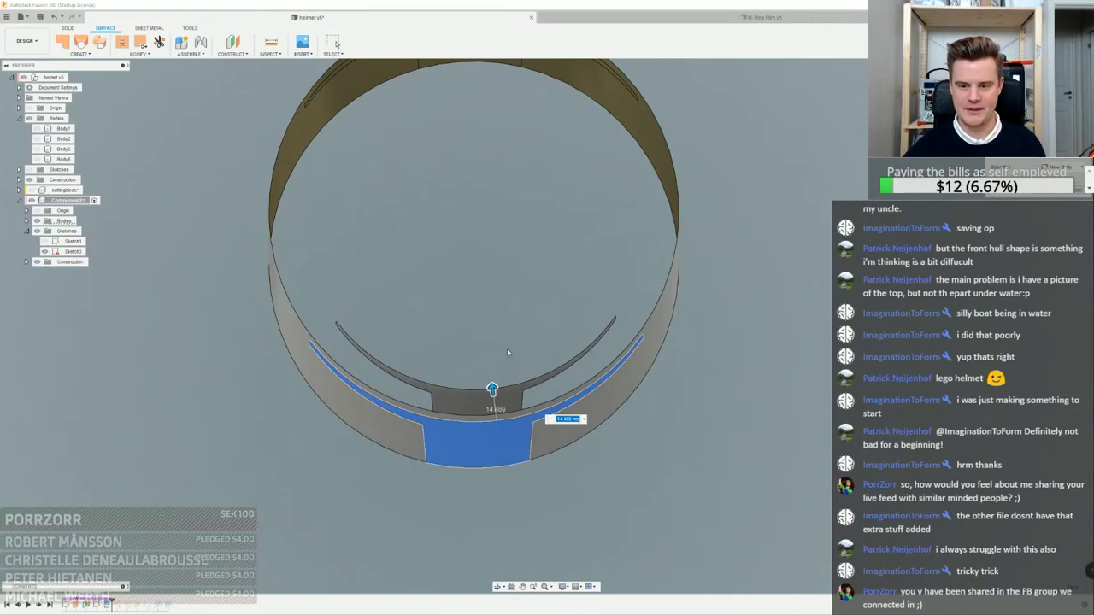
scroll(508, 352, "down", 3)
middle_click_drag(510, 352, 539, 332, "shift")
scroll(505, 355, "up", 2)
key("BackSpace")
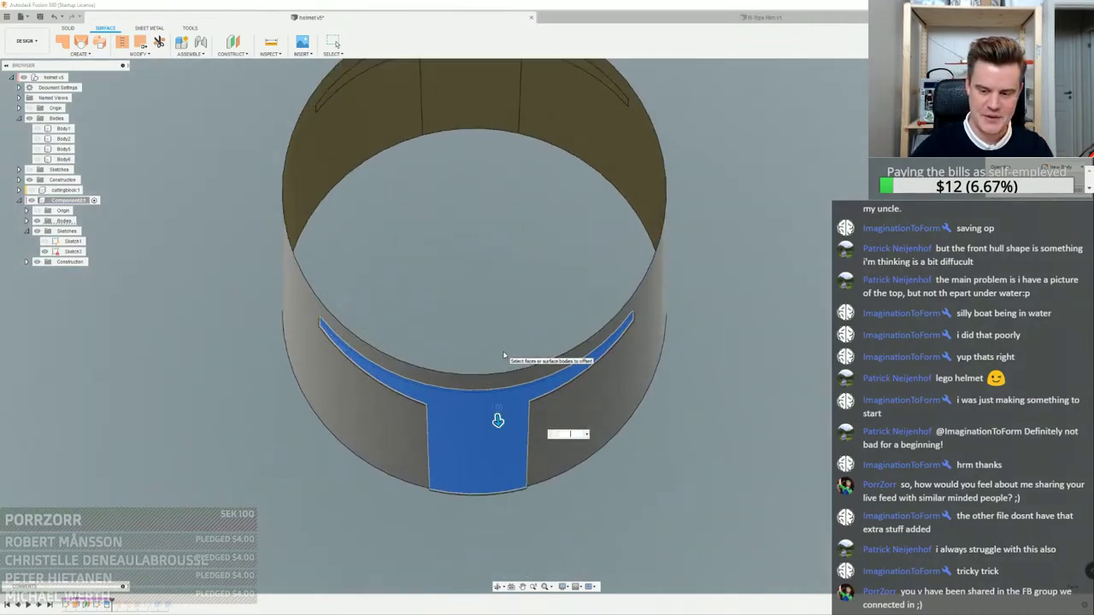
middle_click_drag(491, 351, 503, 381, "shift")
left_click_drag(518, 376, 409, 449)
scroll(501, 382, "down", 4)
middle_click_drag(409, 449, 432, 387, "shift")
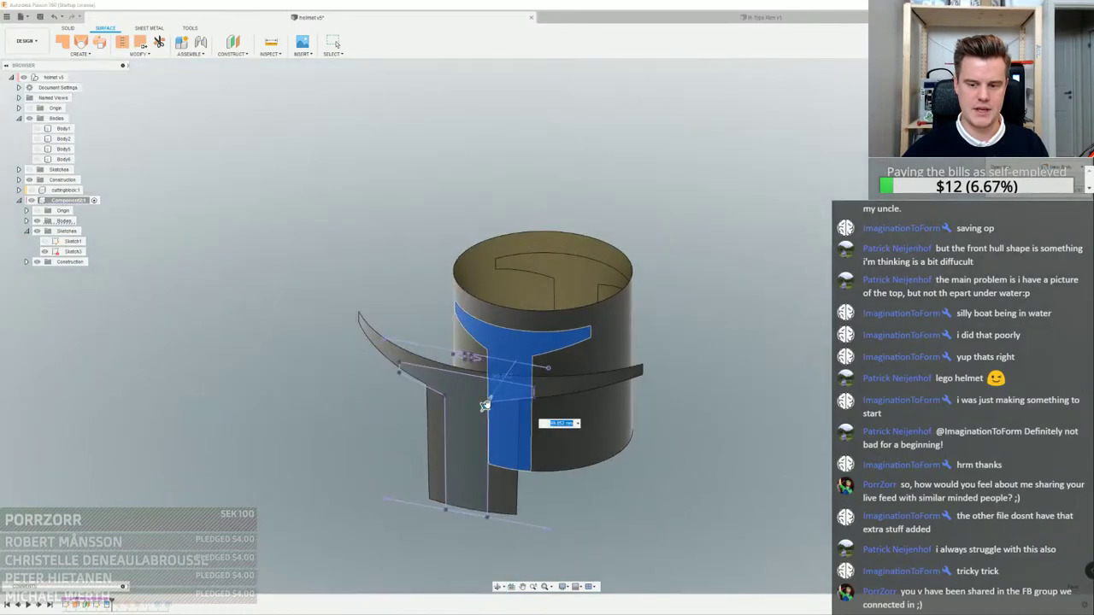
left_click_drag(485, 407, 518, 355)
middle_click_drag(519, 359, 506, 379, "shift")
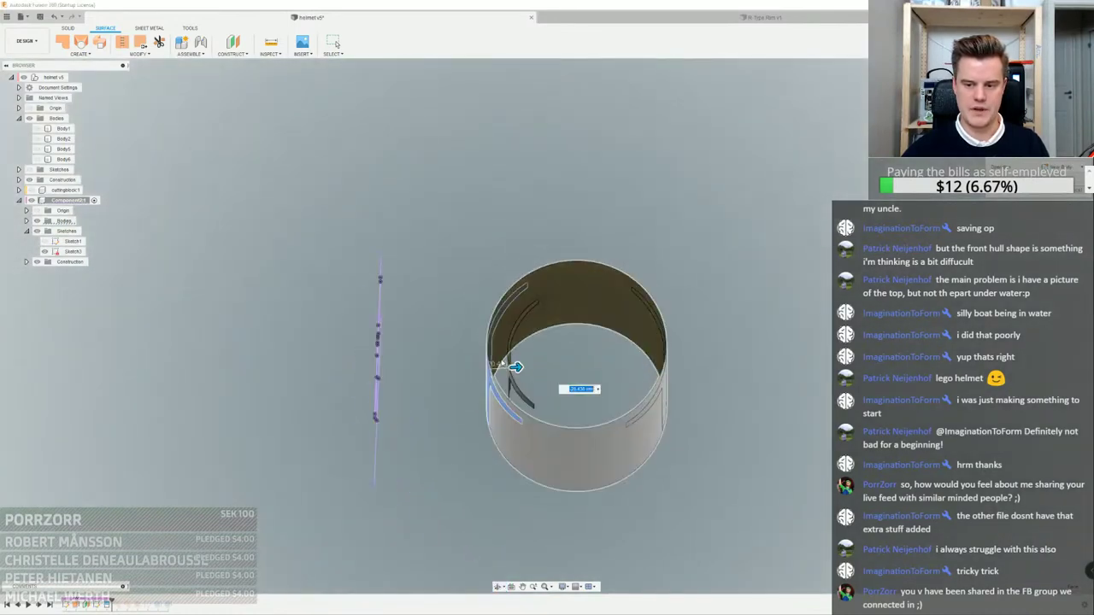
Offset the T-shaped face 10 mm towards the inside of the cylinder
scroll(507, 378, "up", 5)
left_click_drag(524, 375, 487, 376)
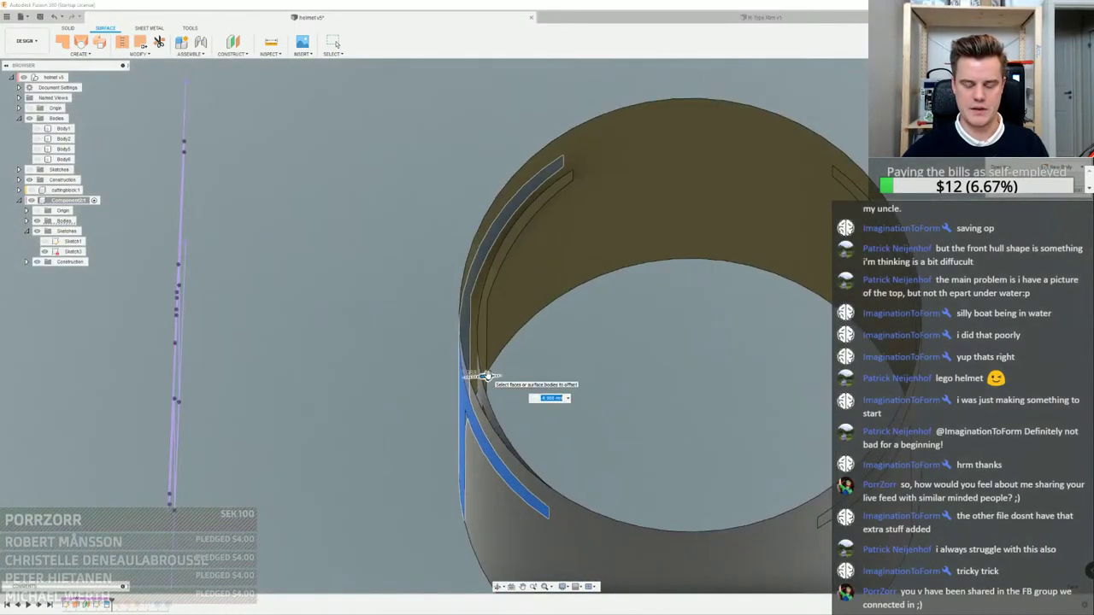
type("10")
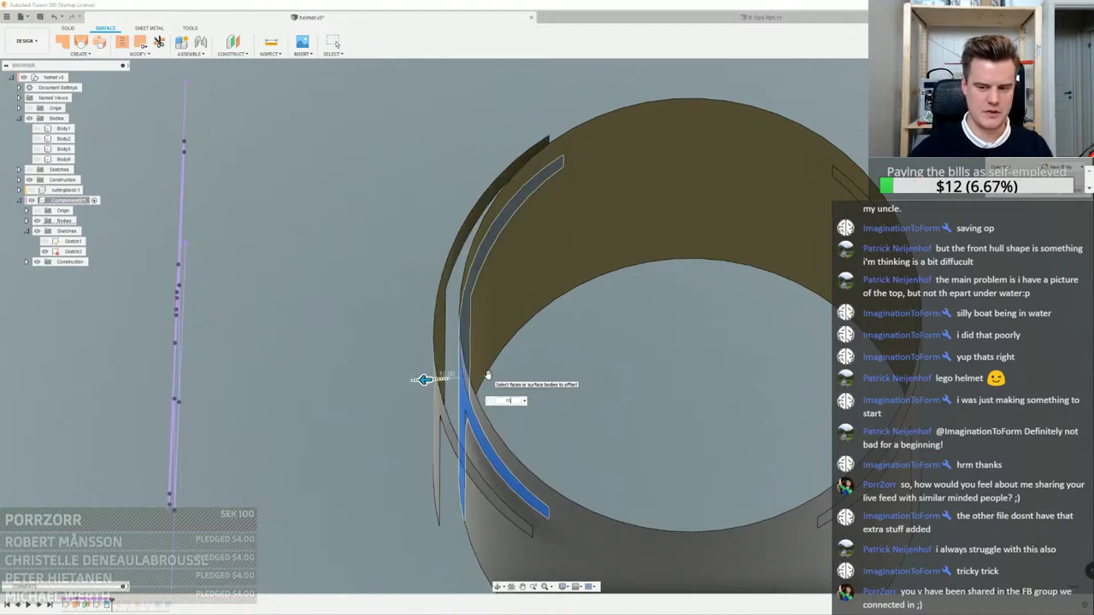
key("Return")
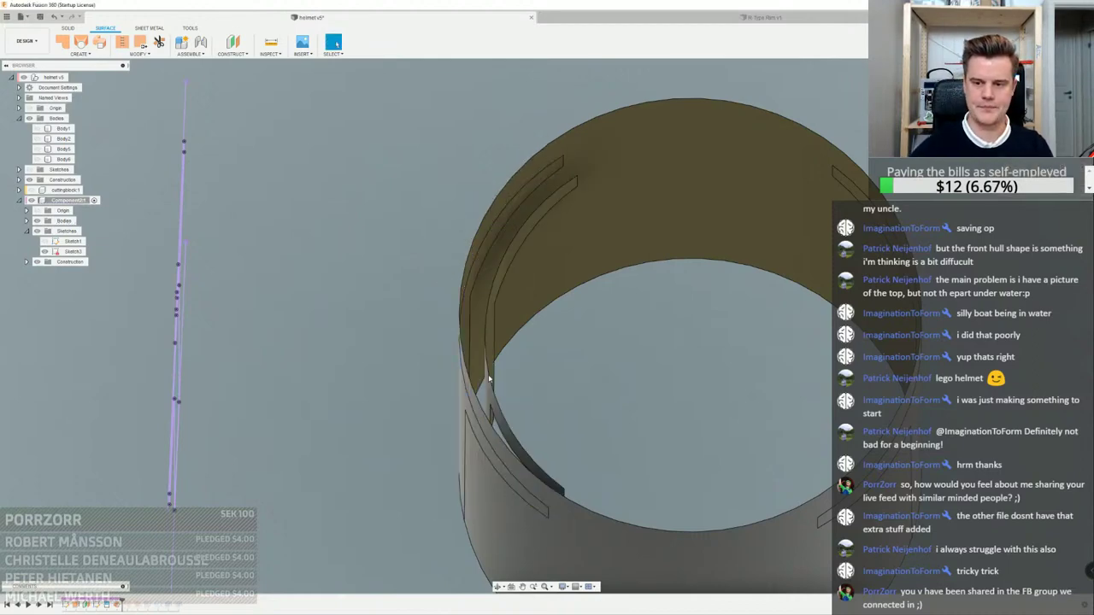
Loft a surface between the outline of the T-shaped cylinder face and the outline of its inner offset surface
scroll(431, 246, "up", 3)
scroll(487, 226, "down", 3)
middle_click_drag(488, 194, 430, 201)
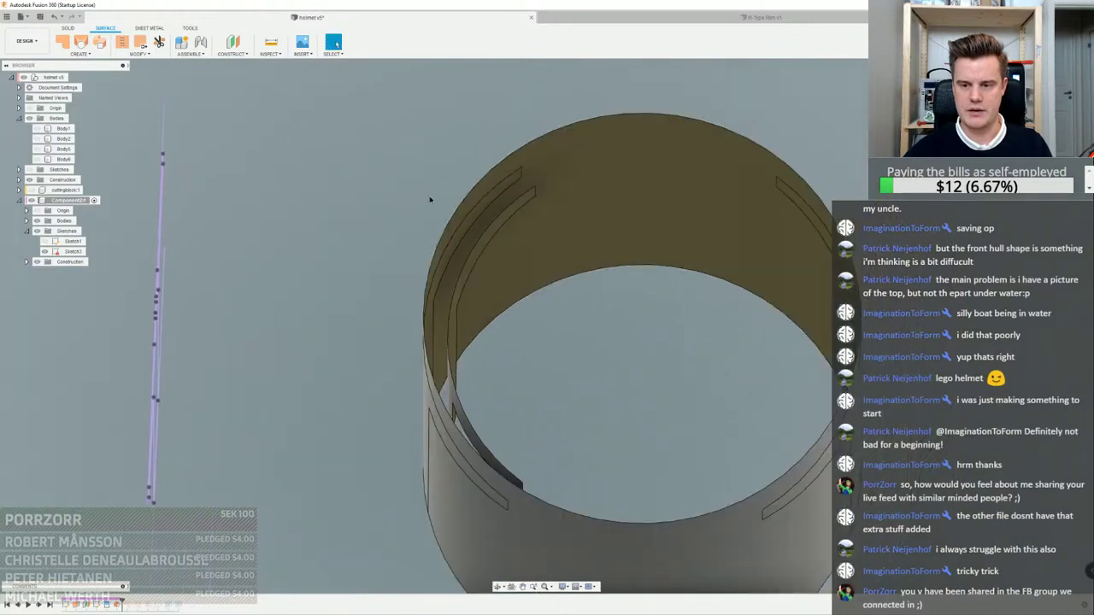
scroll(431, 200, "up", 3)
scroll(464, 229, "down", 3)
scroll(544, 196, "up", 2)
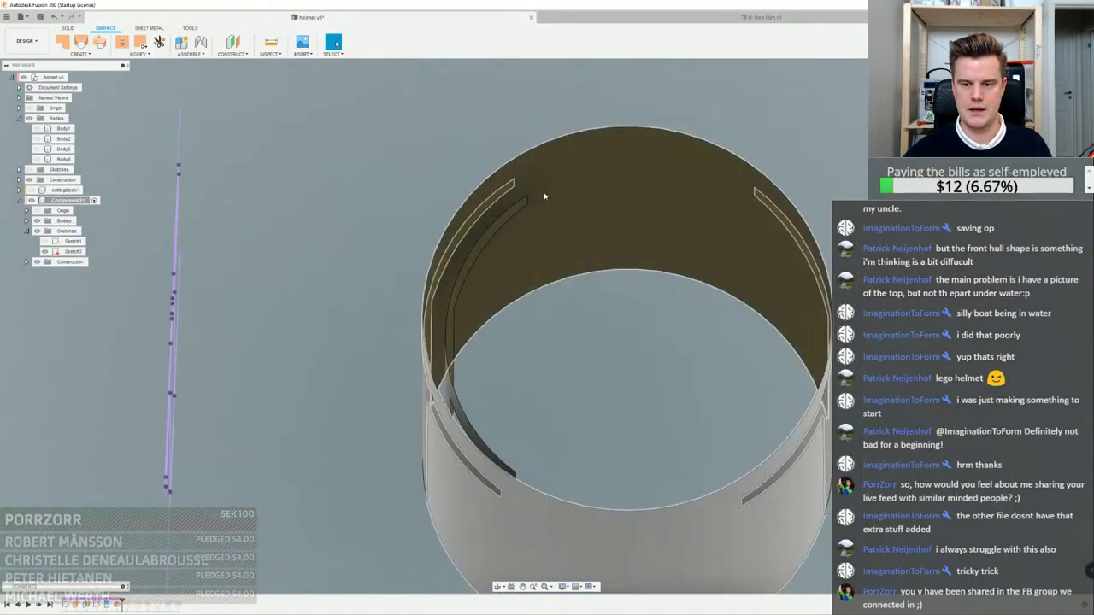
mouse_move(495, 181)
middle_mouse_down("shift")
mouse_move(453, 235)
mouse_move(287, 150)
middle_mouse_up("shift")
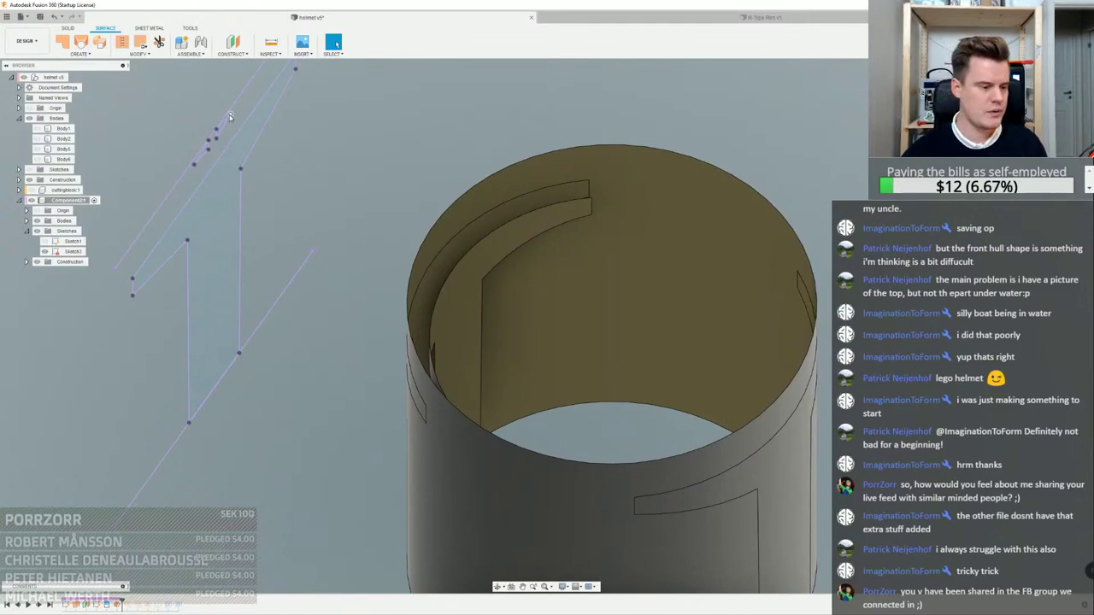
left_click(82, 45)
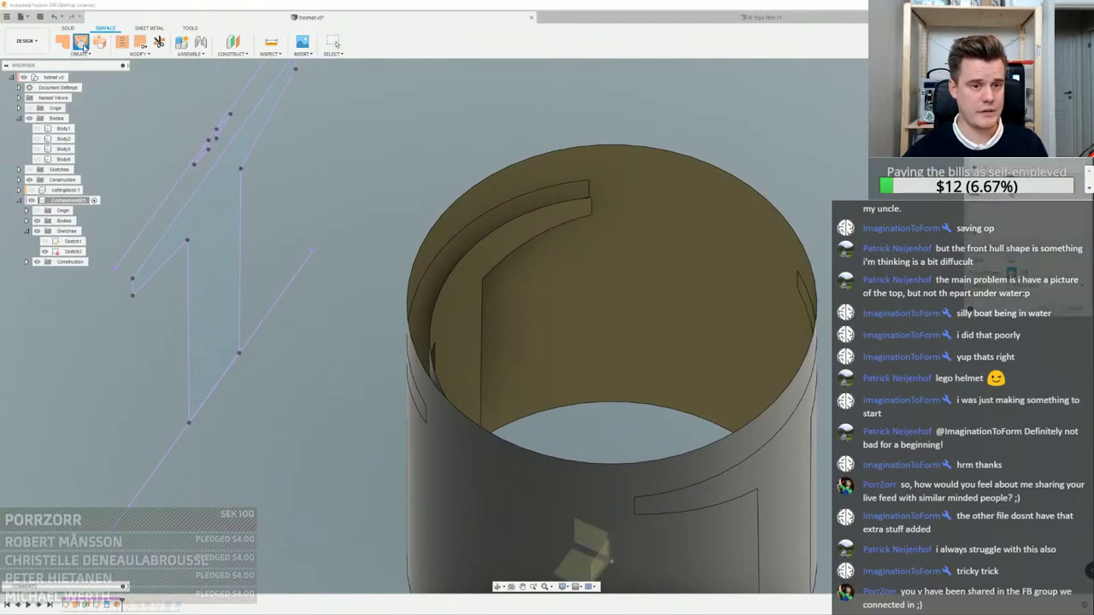
left_click(451, 263)
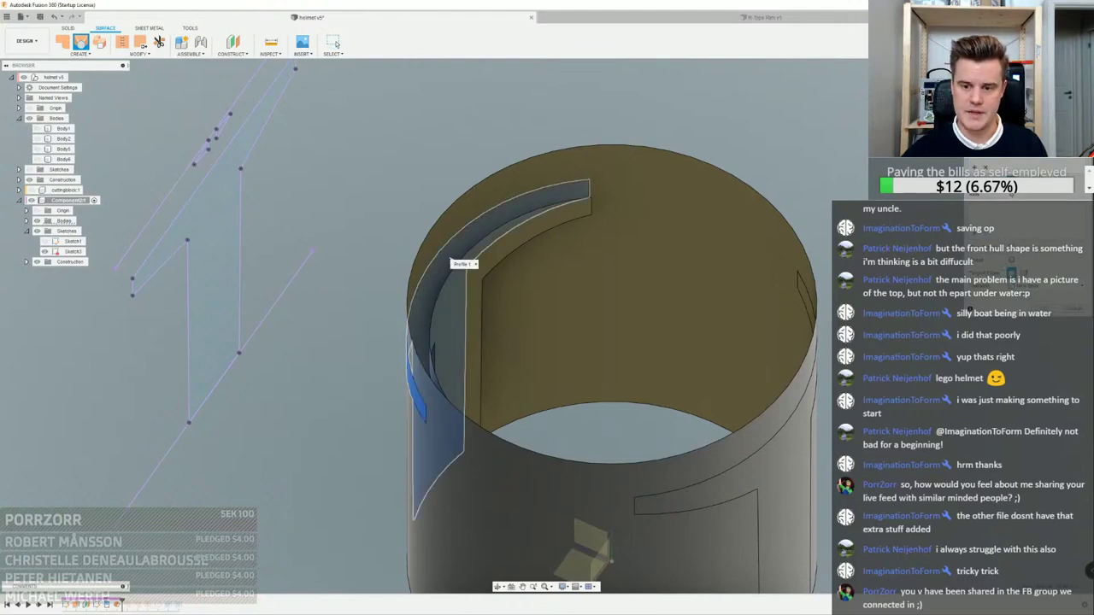
middle_click_drag(473, 281, 495, 276, "shift")
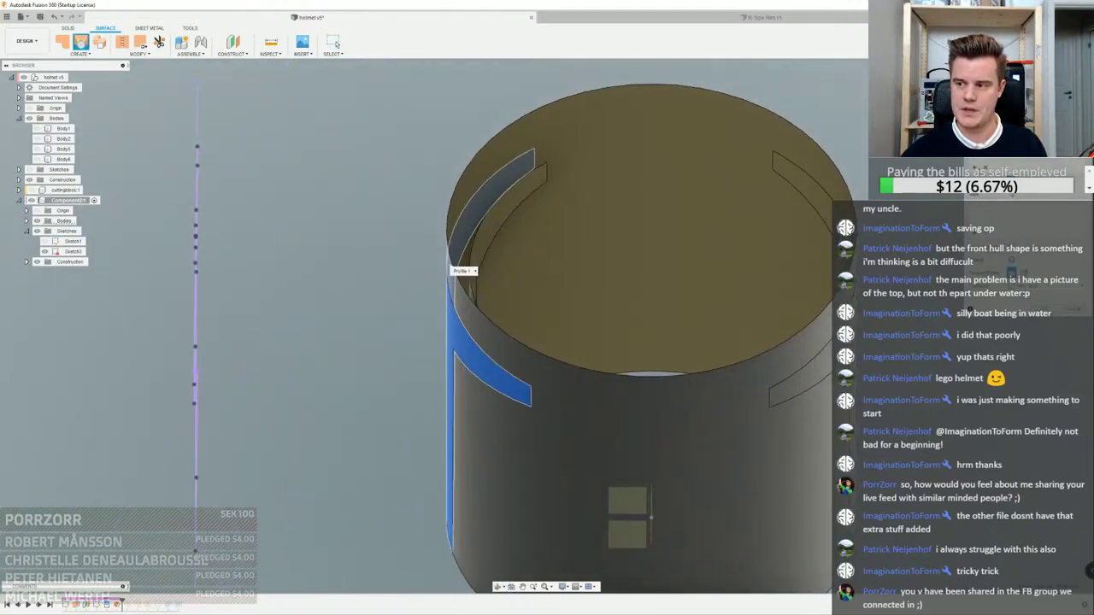
left_click(485, 240)
middle_click_drag(491, 239, 498, 300, "shift")
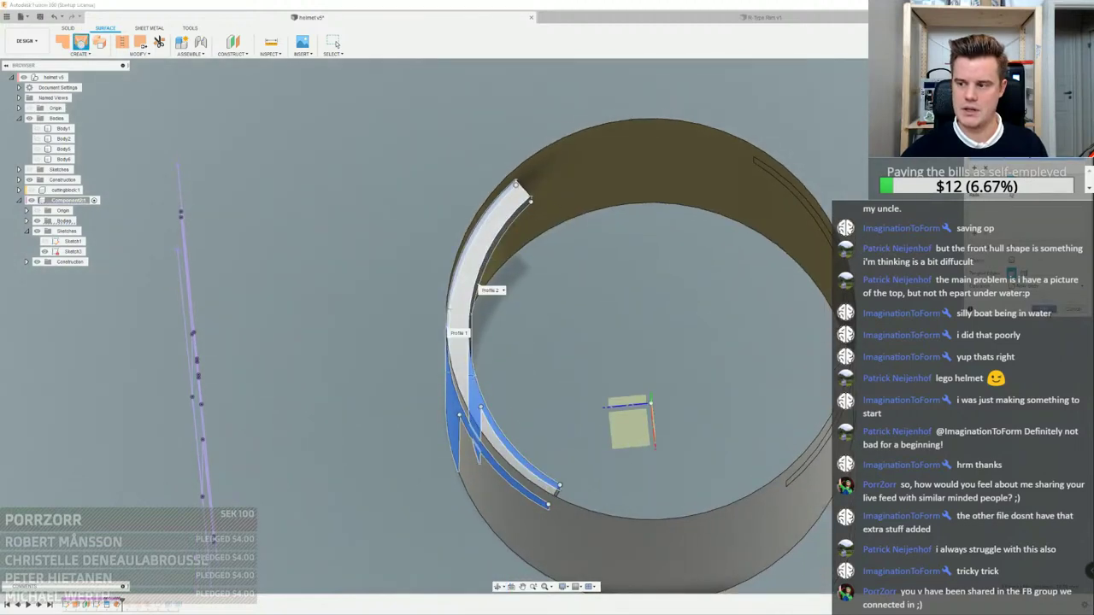
key("Return")
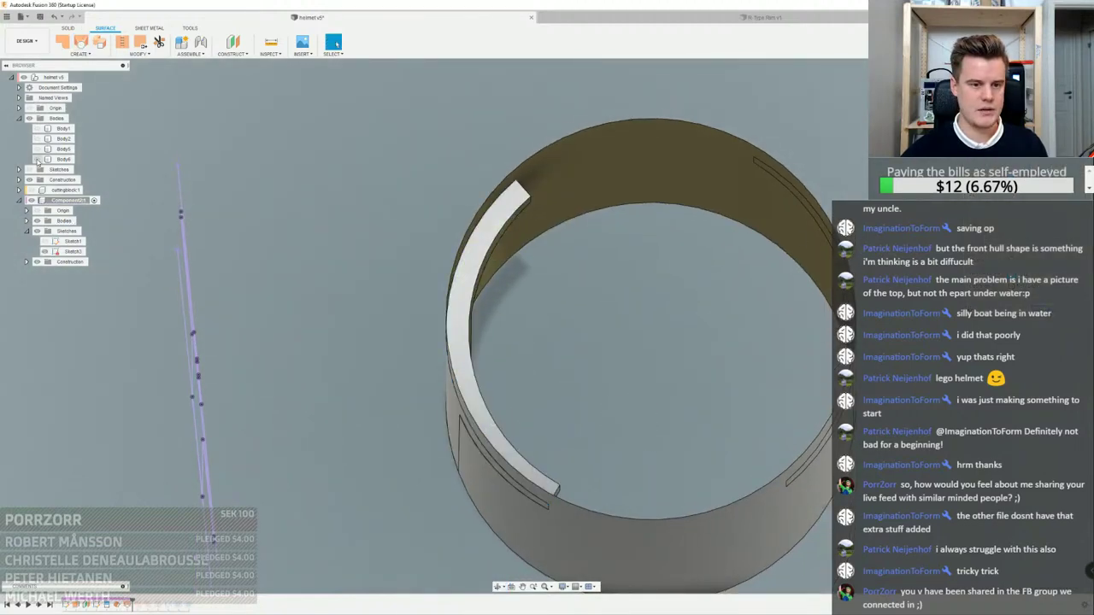
Hide the cylinder surface and toggle the offset T-shaped surface off and on to inspect the lofted side walls
left_click(27, 221)
left_click(44, 242)
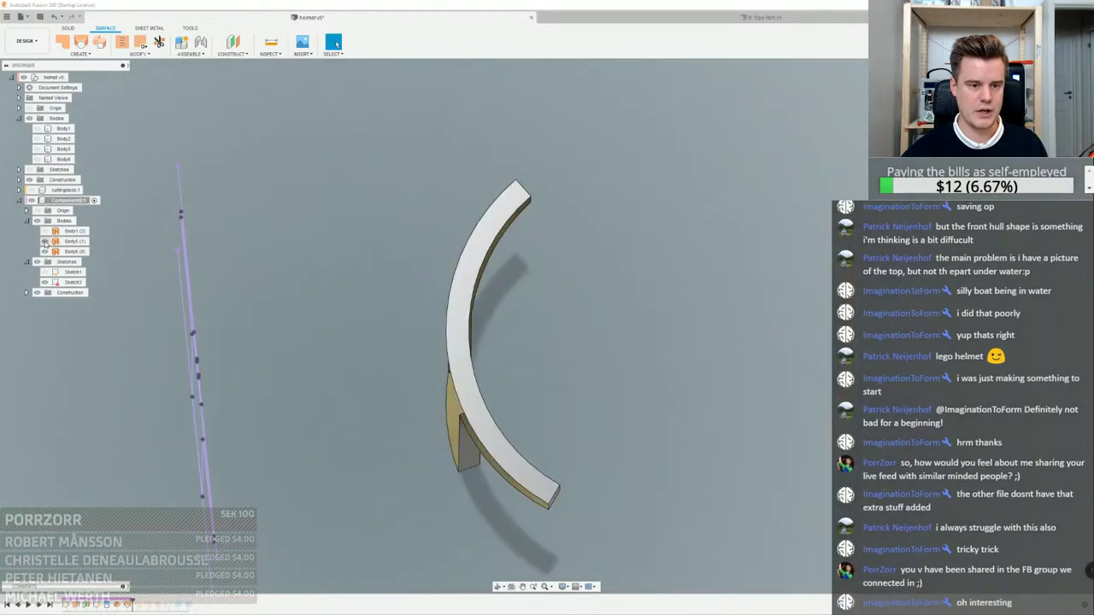
middle_click_drag(276, 222, 480, 306, "shift")
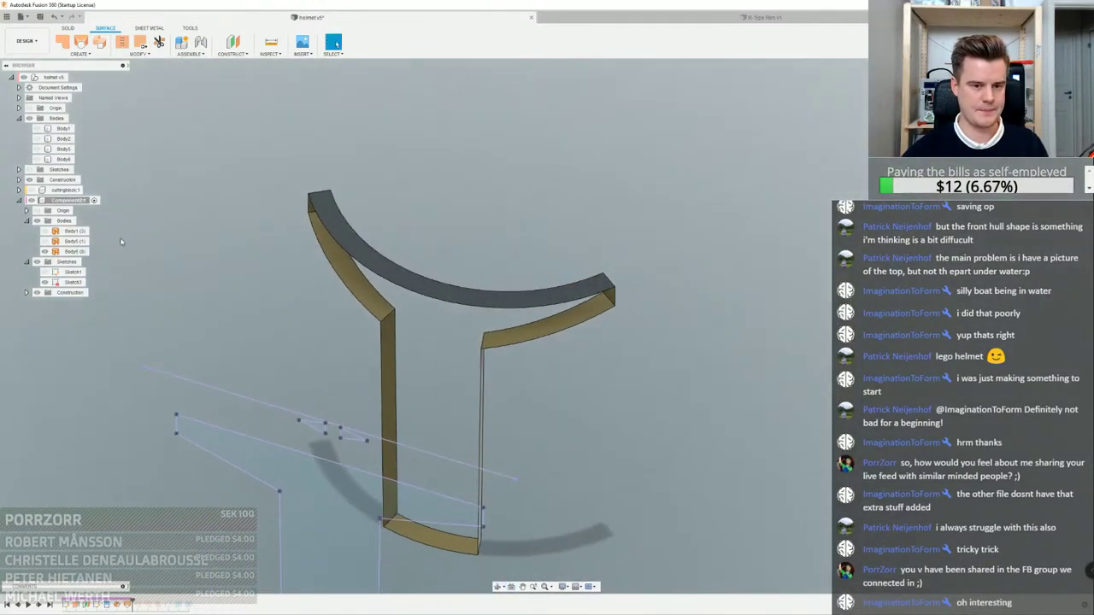
left_click(45, 242)
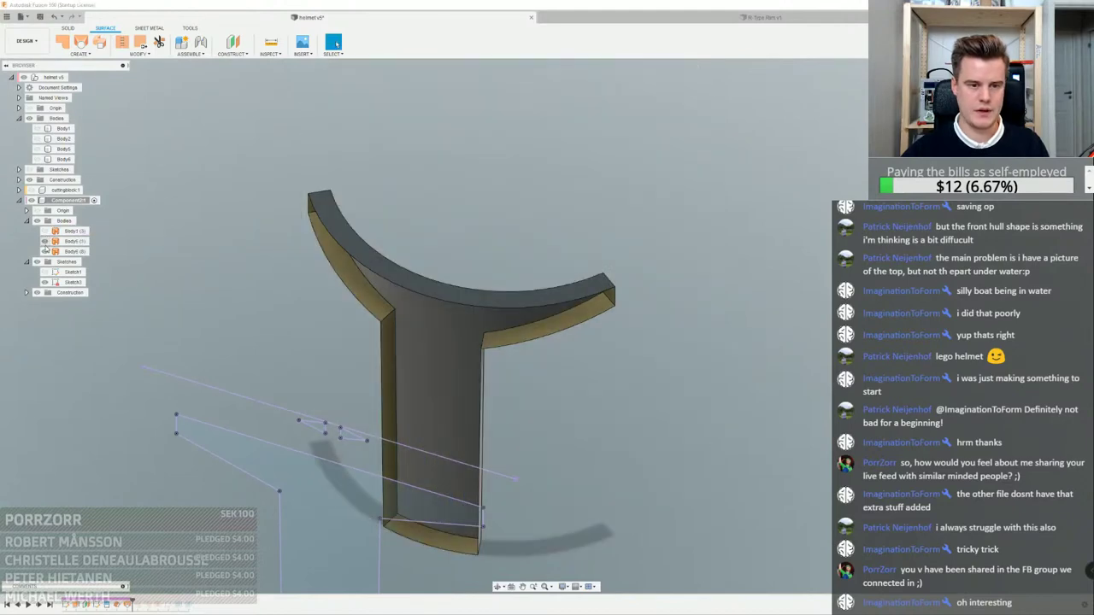
Show the cylinder surface again and delete its faces surrounding the T-shaped face, leaving only the T shape
left_click(44, 251)
left_click(45, 252)
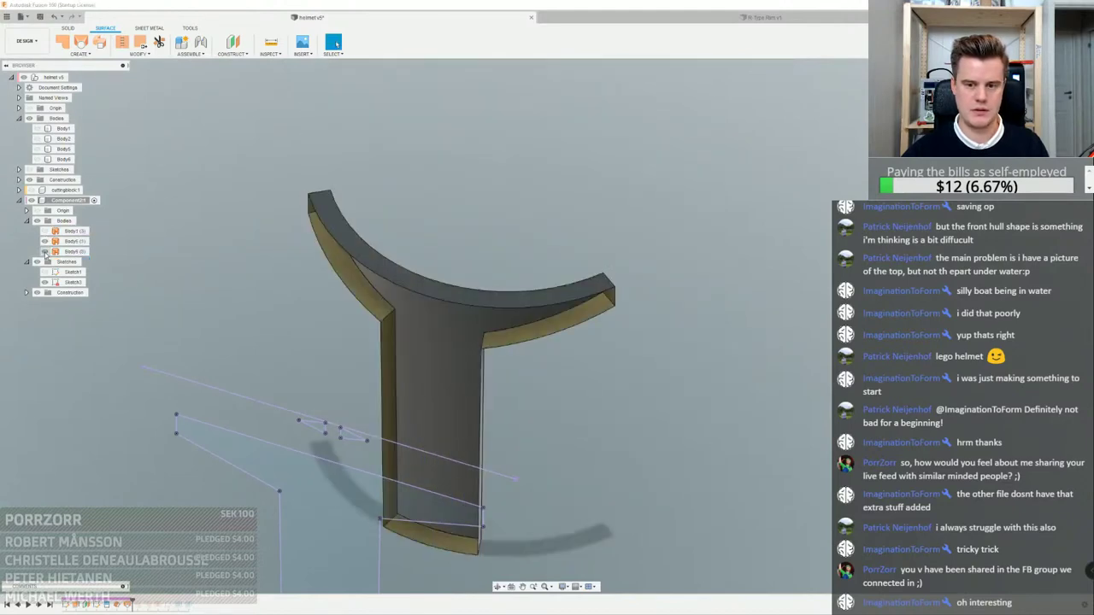
left_click(66, 233)
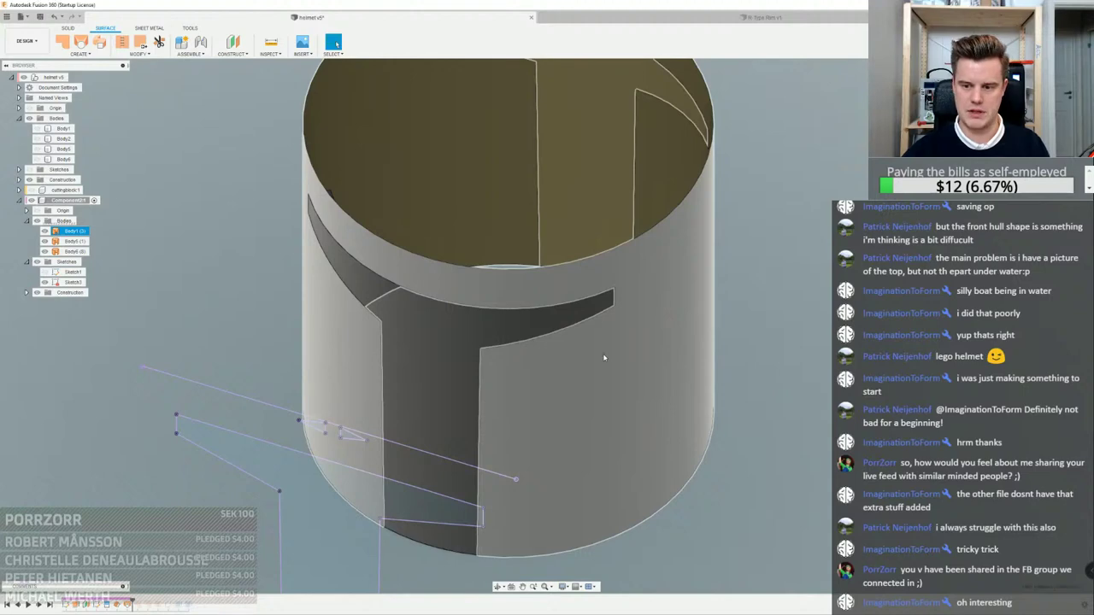
scroll(604, 358, "down", 3)
left_click(606, 358)
key("Delete")
left_click(610, 231)
key("Delete")
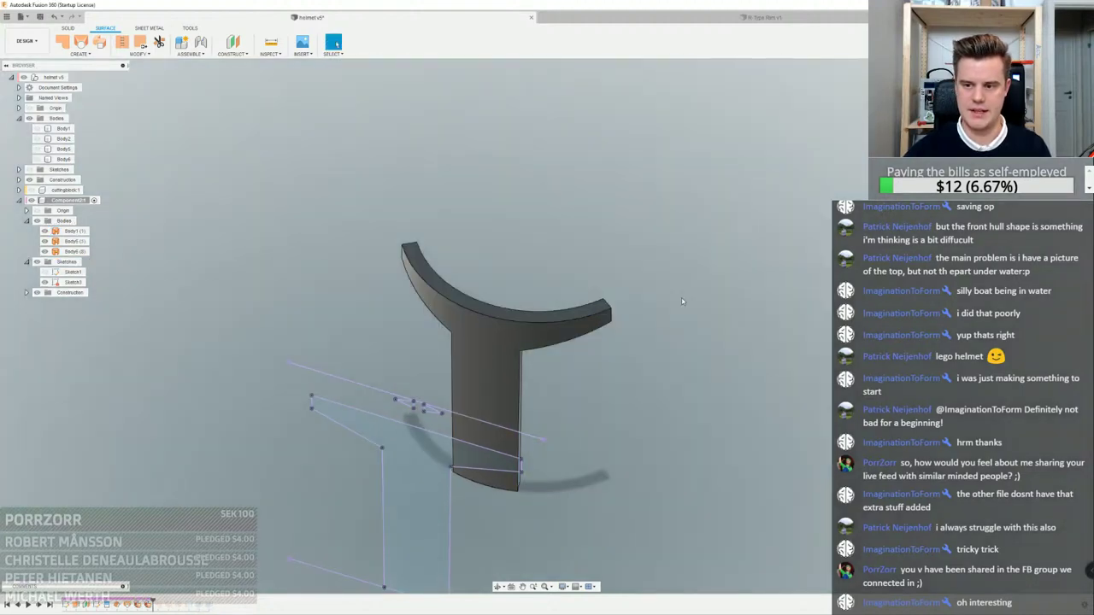
Stitch the outer T-shaped face, the inner offset surface and the lofted side walls into one solid body
middle_click_drag(507, 336, 343, 282, "shift")
scroll(569, 365, "up", 3)
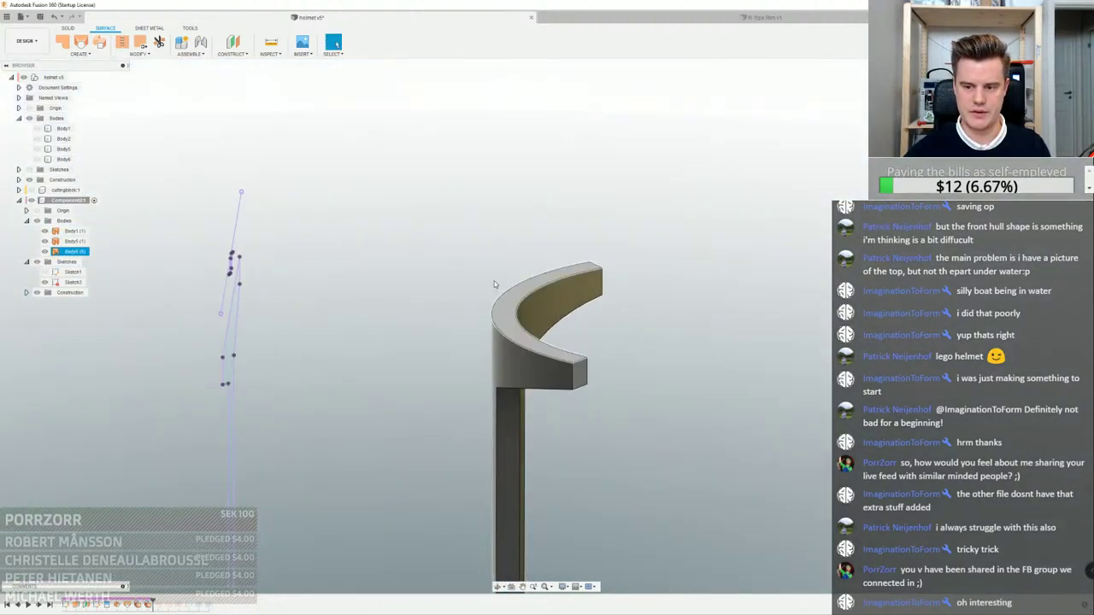
middle_click_drag(514, 357, 578, 398, "shift")
scroll(578, 395, "down", 3)
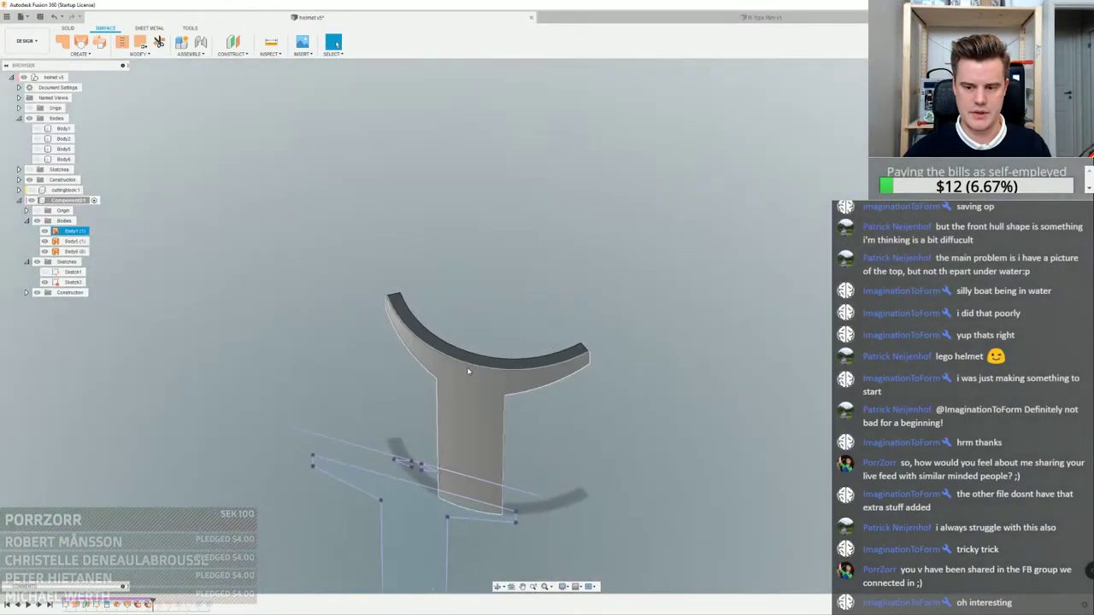
middle_click_drag(469, 371, 359, 373, "shift")
scroll(437, 394, "up", 5)
scroll(358, 373, "down", 3)
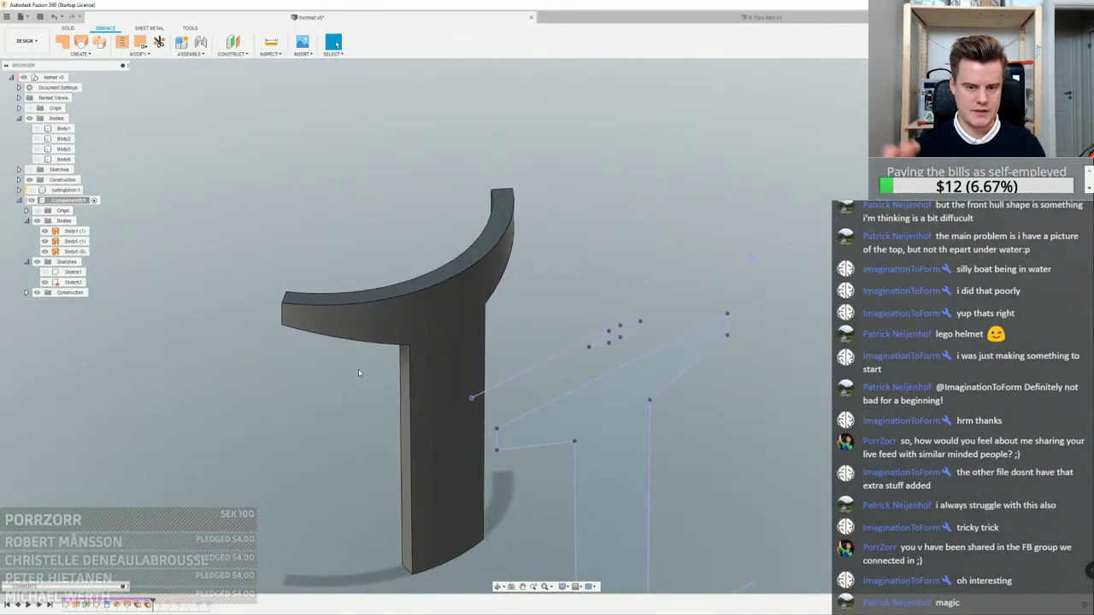
left_click(123, 43)
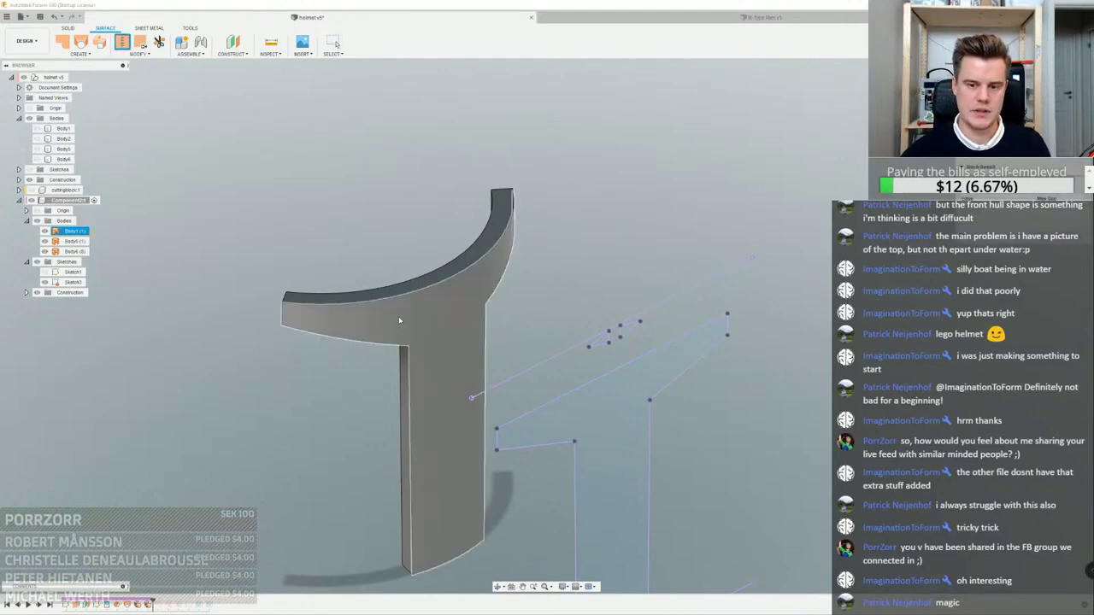
left_click(75, 232)
left_click(76, 242)
left_click(74, 253)
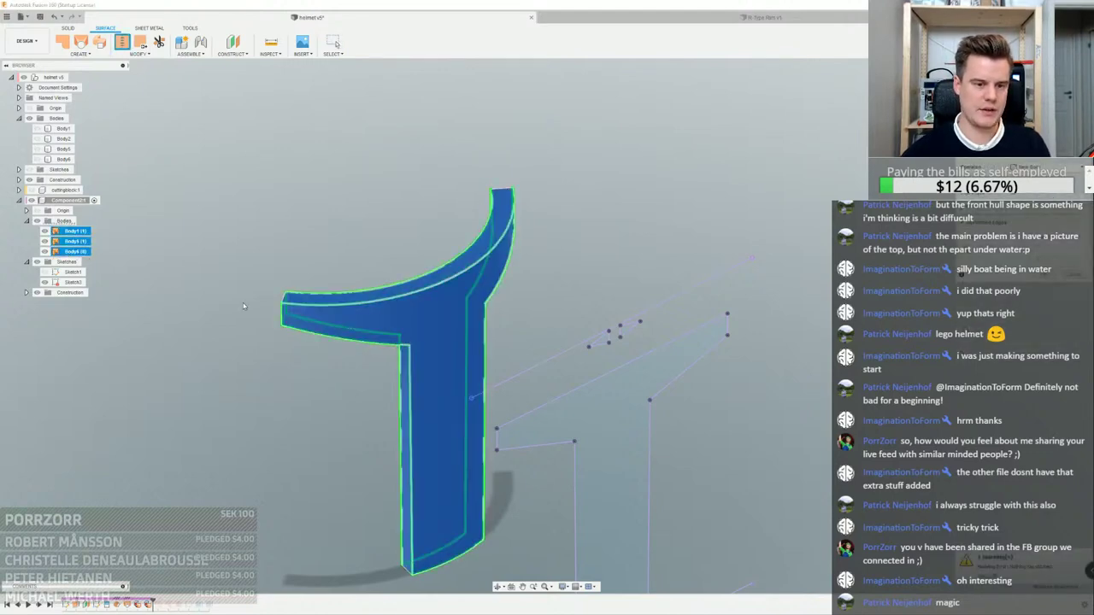
middle_click_drag(243, 307, 408, 321, "shift")
left_click(1043, 277)
key("Return")
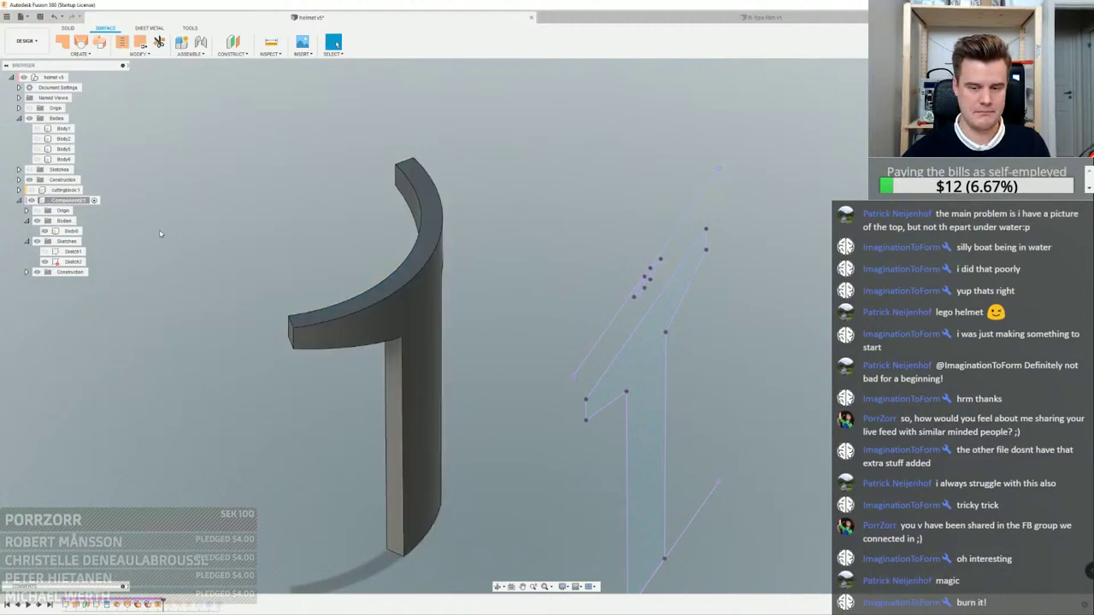
Show the base circle sketch and, in a new sketch on its plane, draw a concentric circle with a 160 mm diameter
scroll(344, 225, "down", 2)
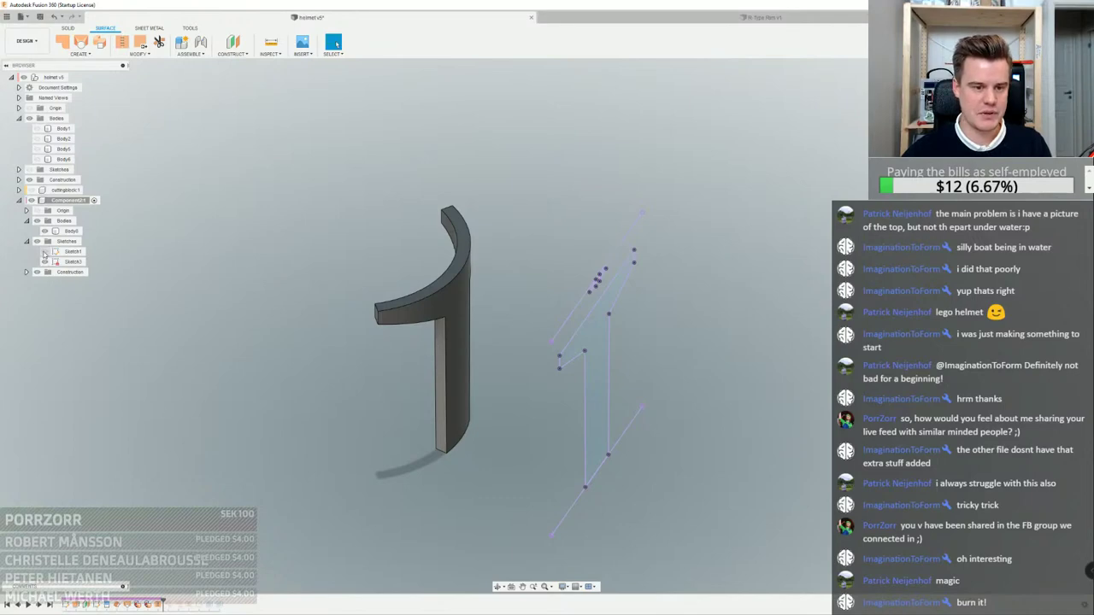
left_click(44, 252)
left_click(70, 29)
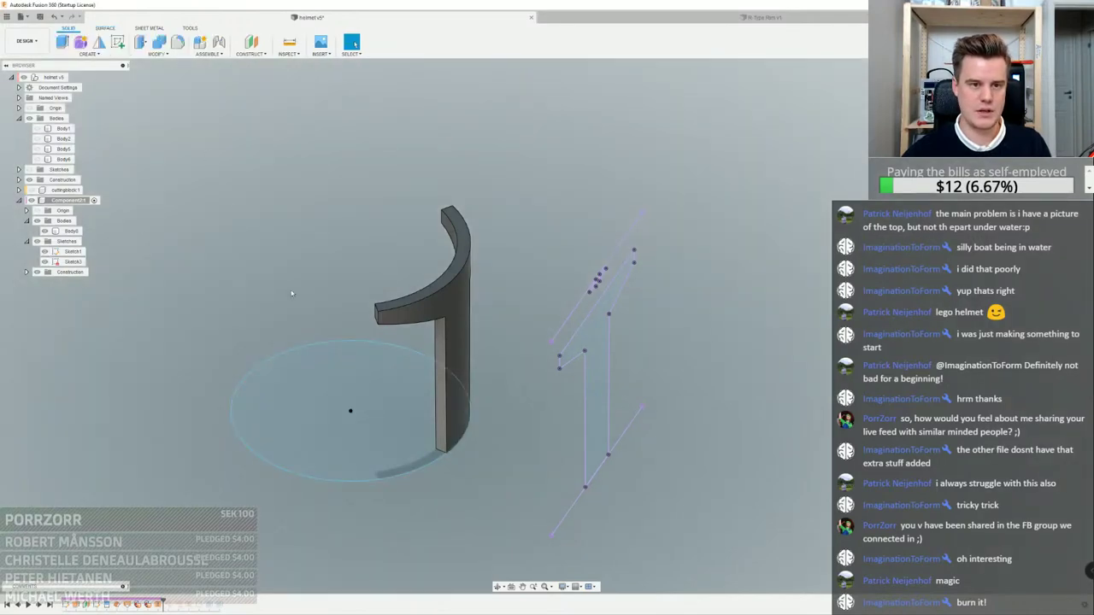
left_click(350, 409)
key("e")
left_click(121, 43)
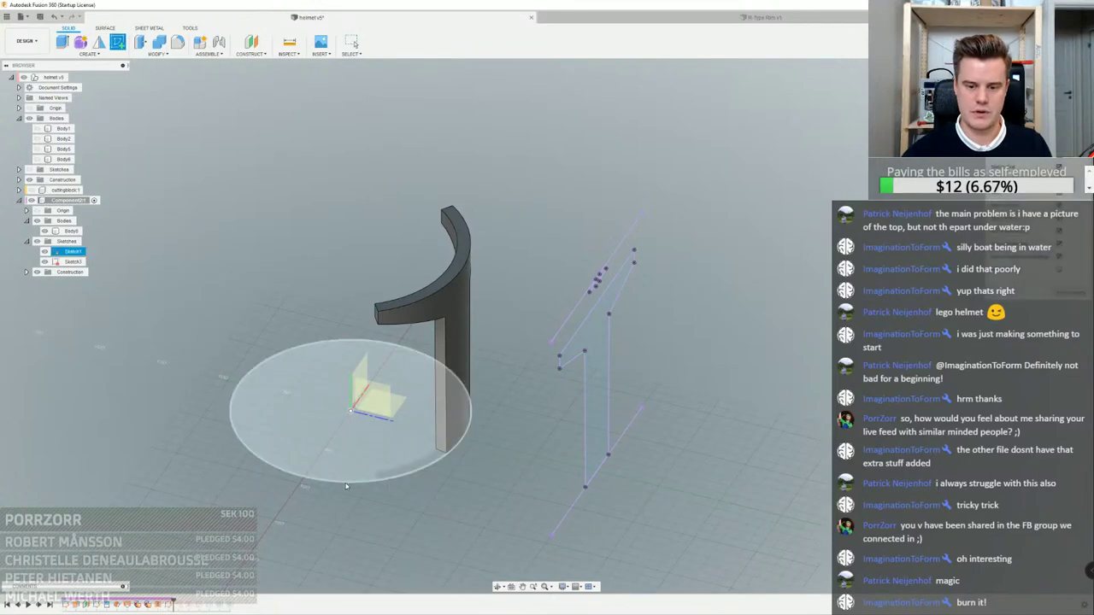
left_click(341, 481)
left_click(99, 42)
left_click(351, 410)
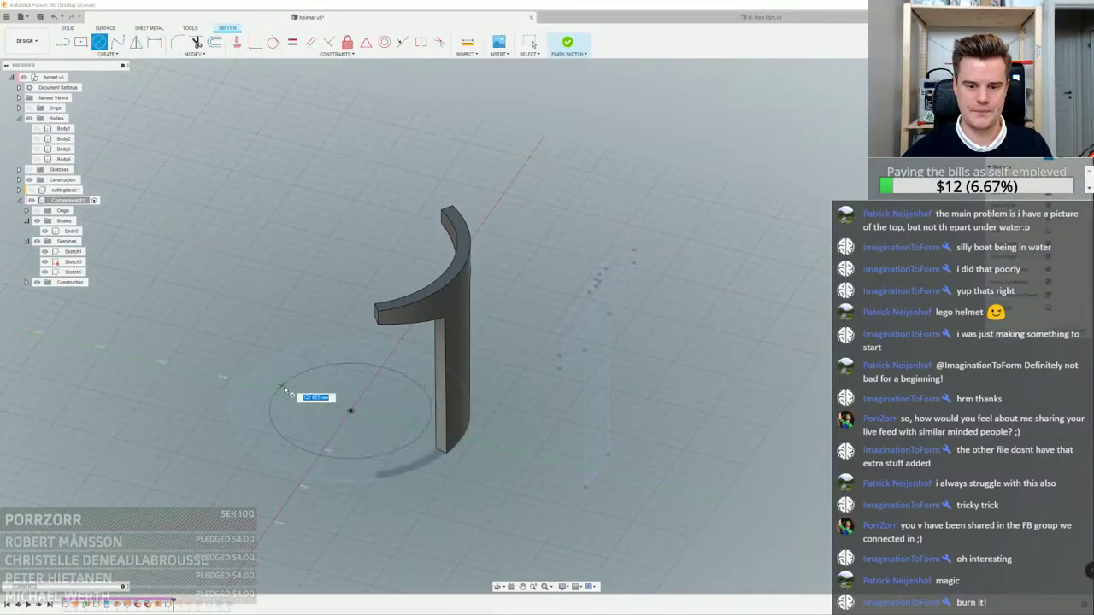
left_click(284, 386)
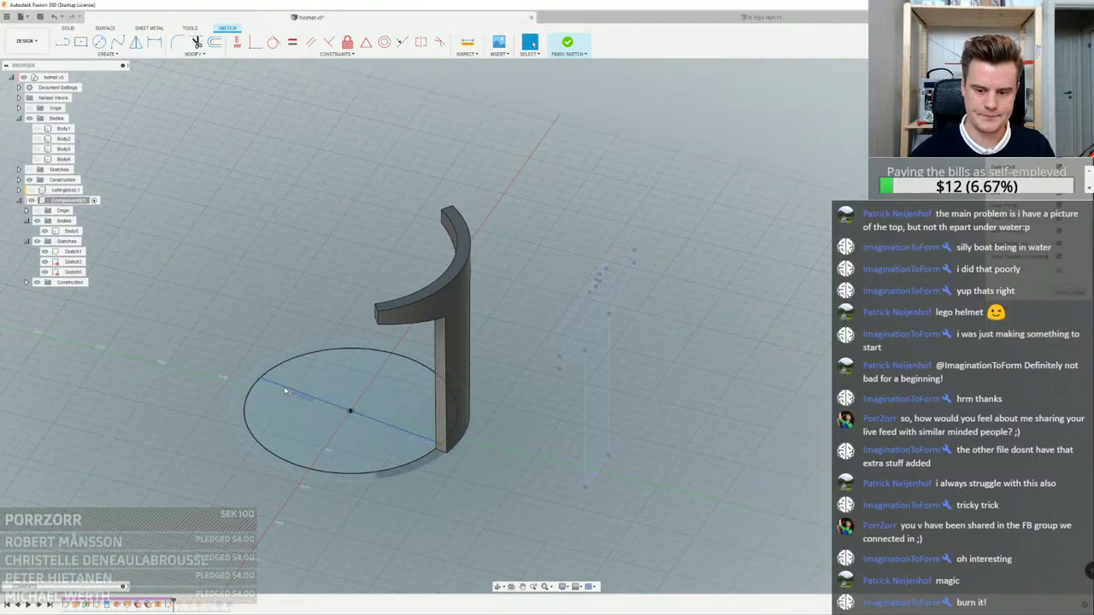
key("Escape")
scroll(290, 349, "up", 3)
left_click(289, 347)
scroll(290, 347, "down", 3)
key("e")
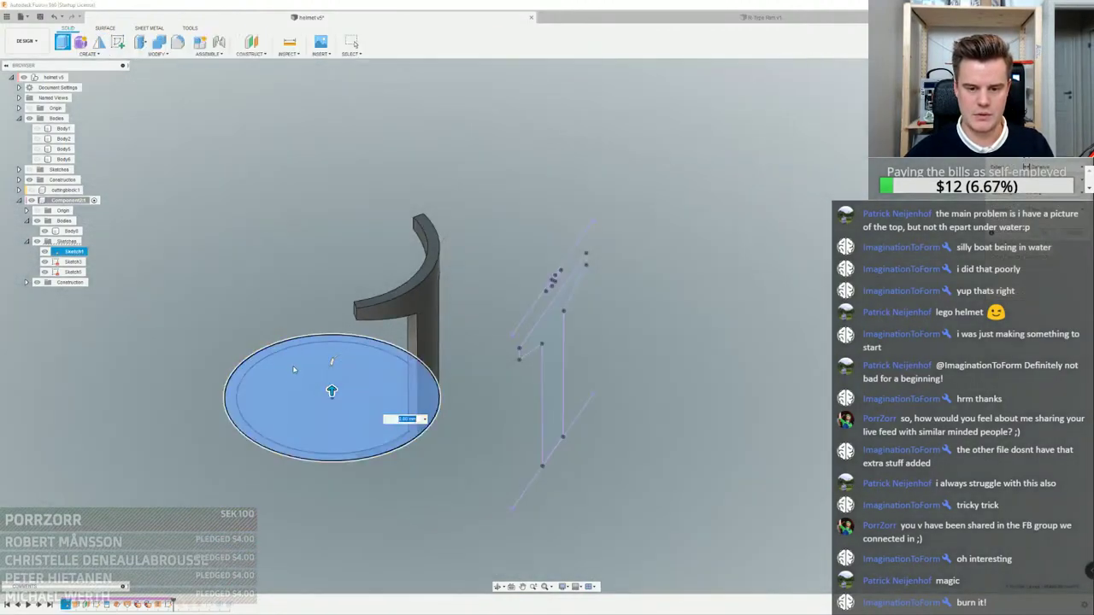
key("Escape")
Reopen the sketch of the 160 mm circle and try to delete the larger circle around it
double_click(228, 403)
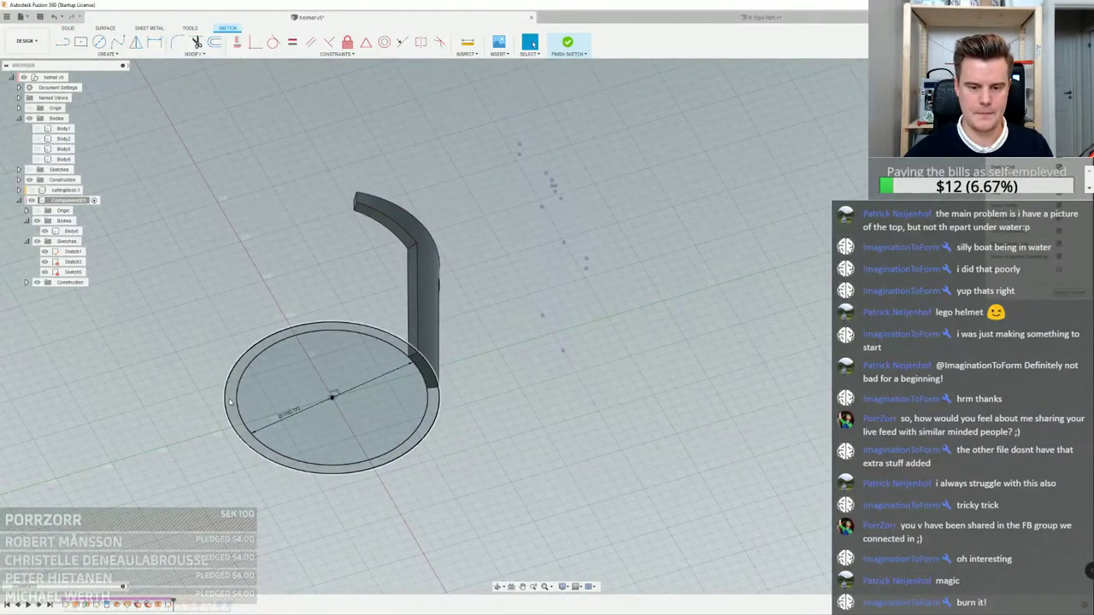
left_click(228, 403)
key("Delete")
left_click(567, 42)
scroll(453, 440, "up", 5)
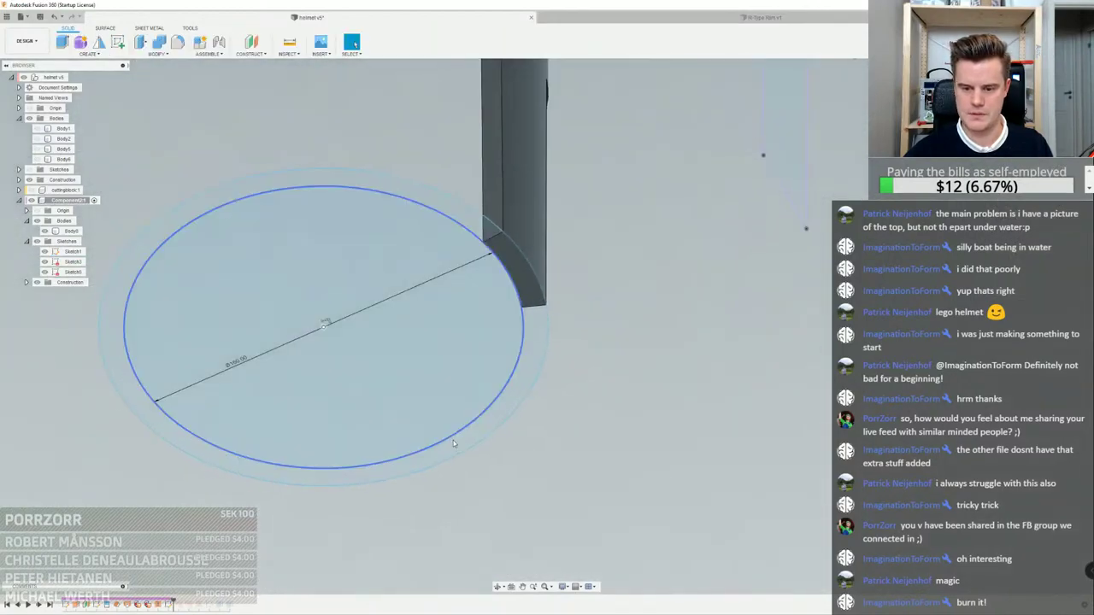
left_click(469, 447)
scroll(469, 448, "down", 2)
left_click(611, 449)
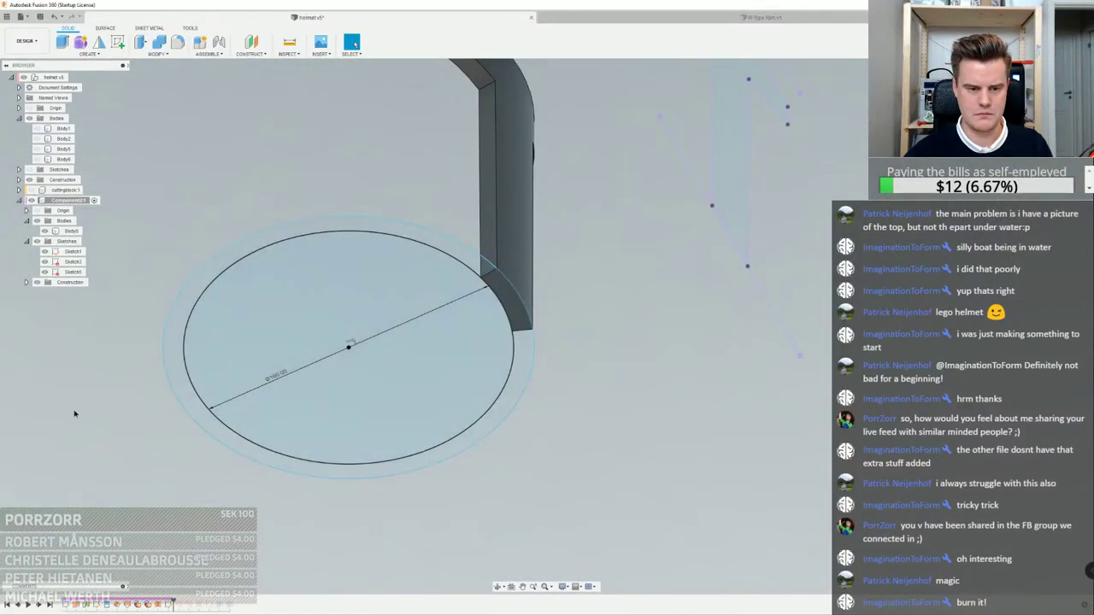
Add a concentric circle with a 180 mm diameter to the sketch of the 160 mm circle
double_click(173, 604)
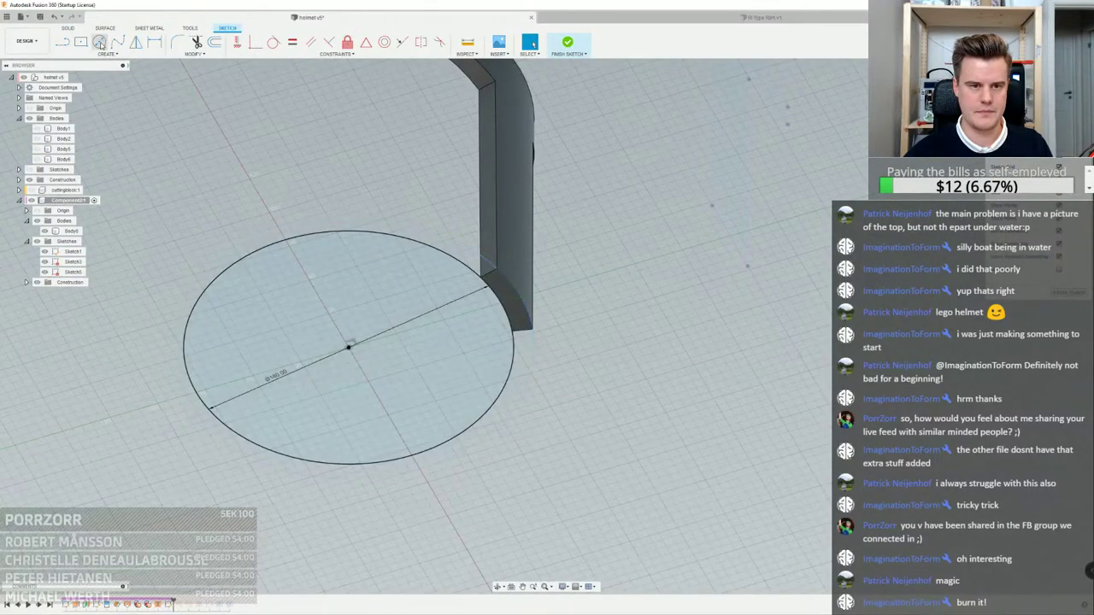
left_click(99, 41)
left_click(349, 348)
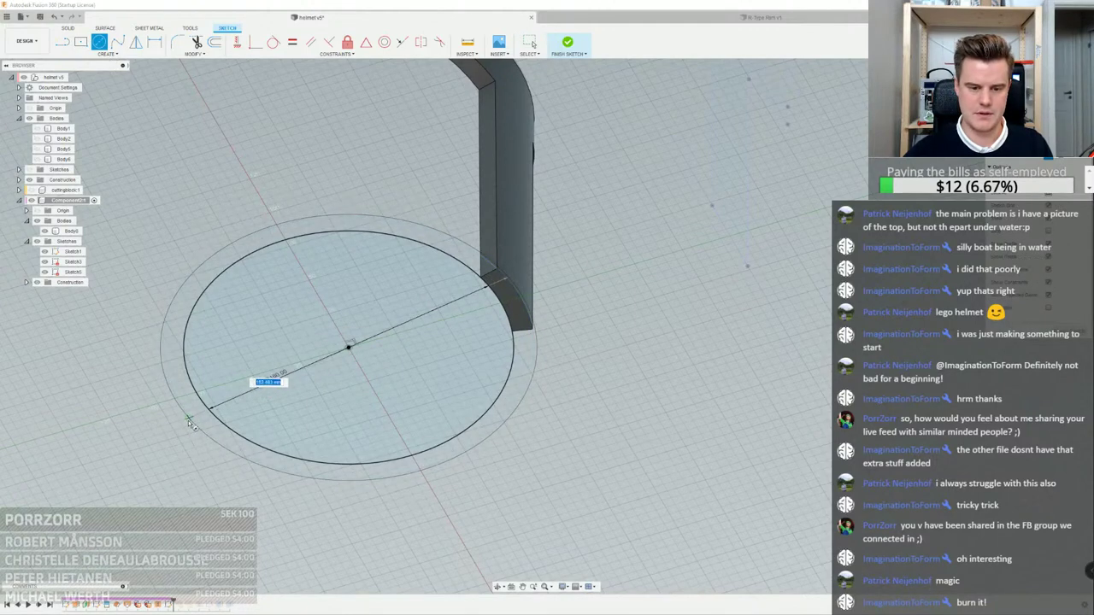
left_click(188, 420)
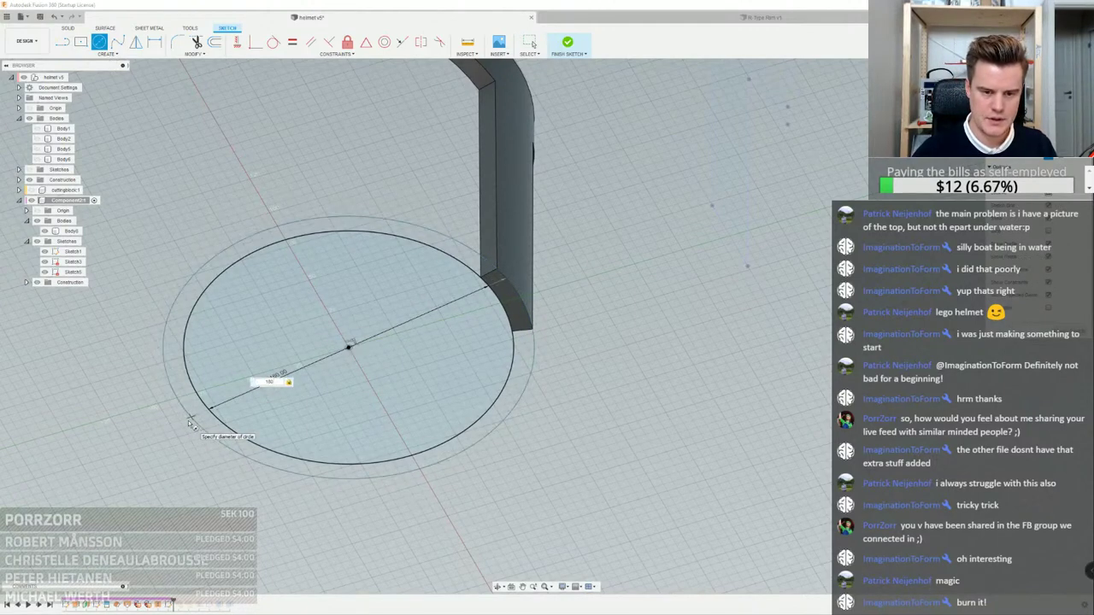
key("Escape")
Extrude the ring between the two concentric circles 180 mm upward as a new body
key("e")
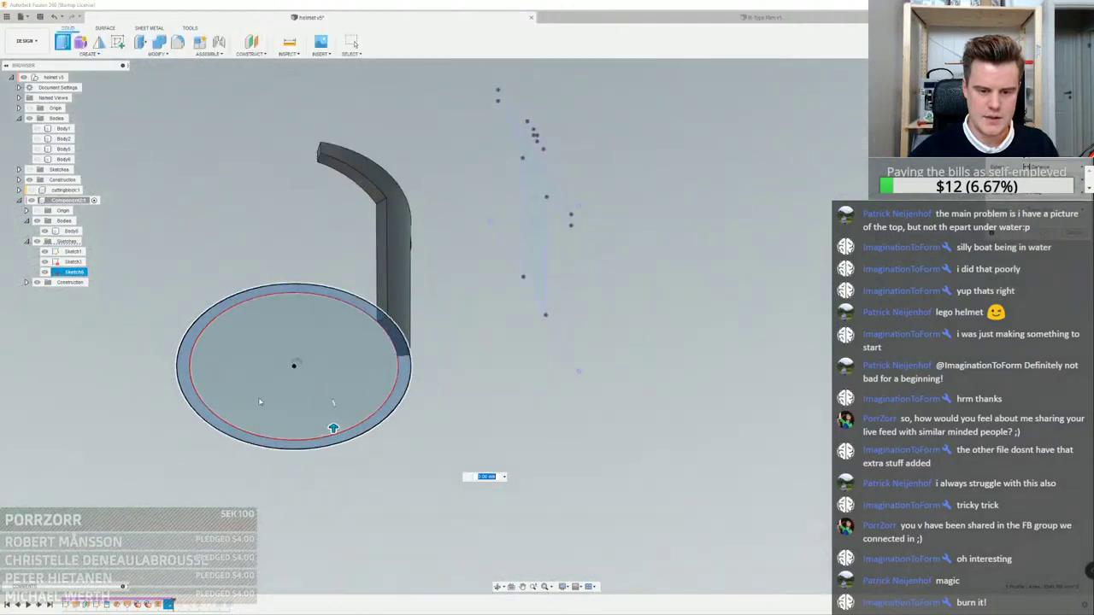
left_click(316, 430)
left_click_drag(319, 418, 319, 293)
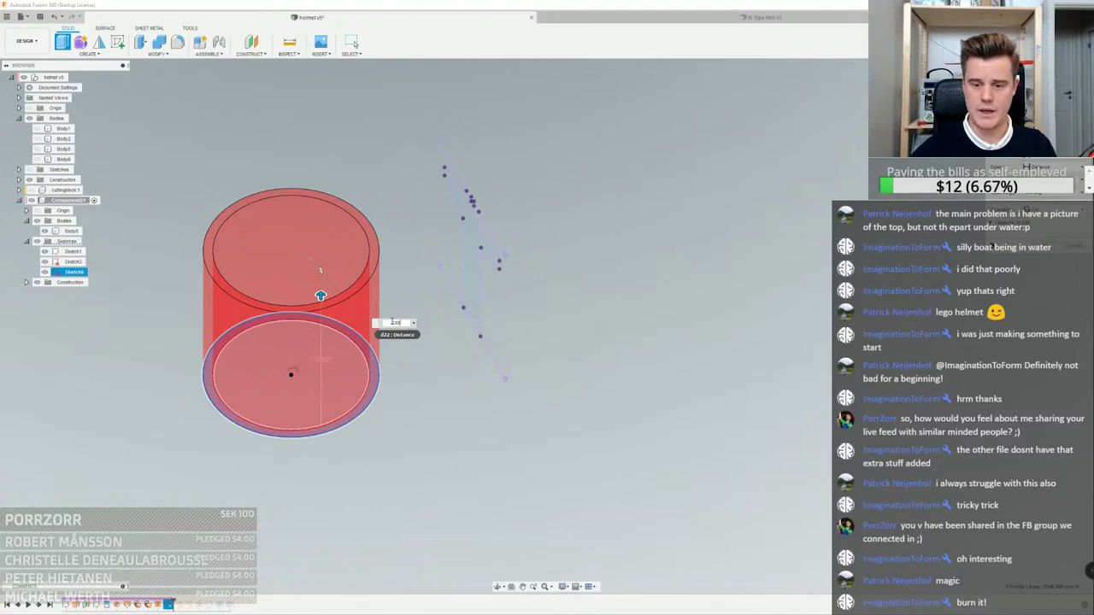
type("100")
key("Return")
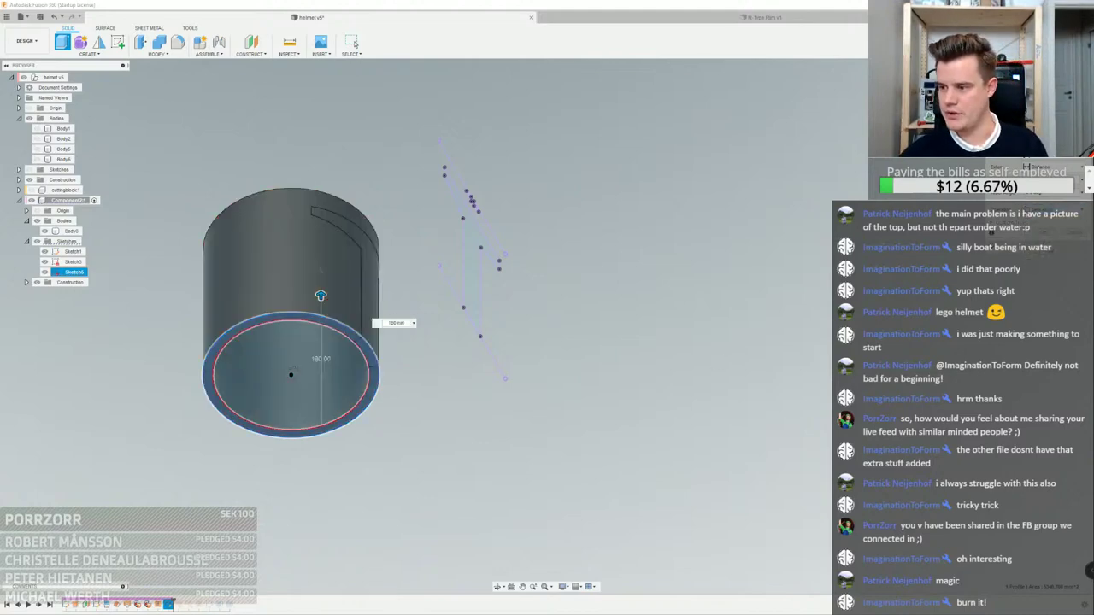
left_click(1048, 237)
Cut the T-shaped solid out of the tubular body with Combine, using the tube as the target
middle_click_drag(152, 60, 220, 118)
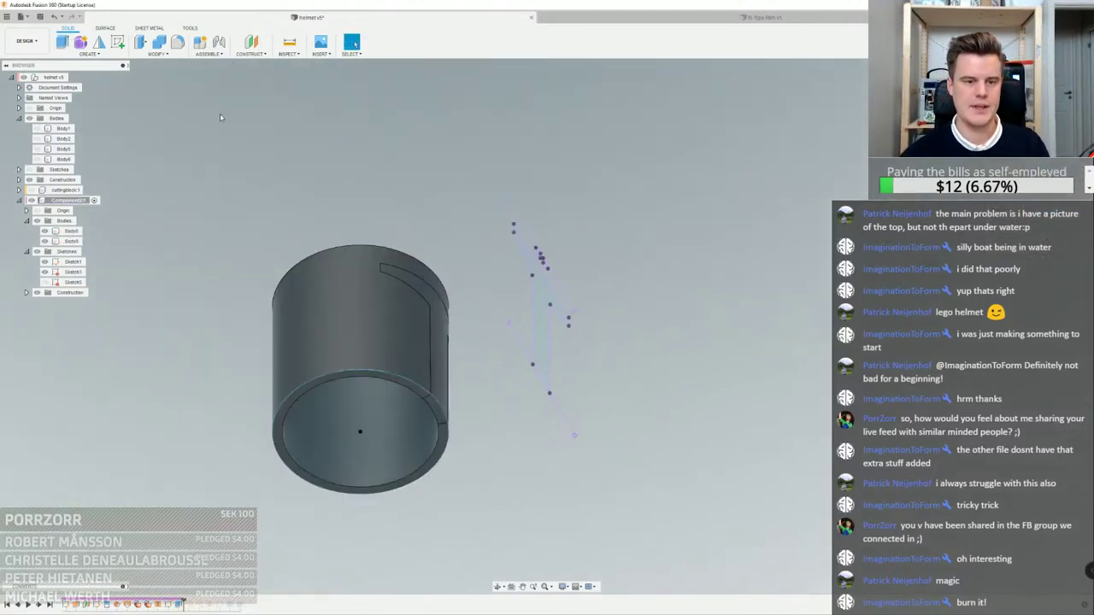
left_click(159, 43)
left_click(322, 321)
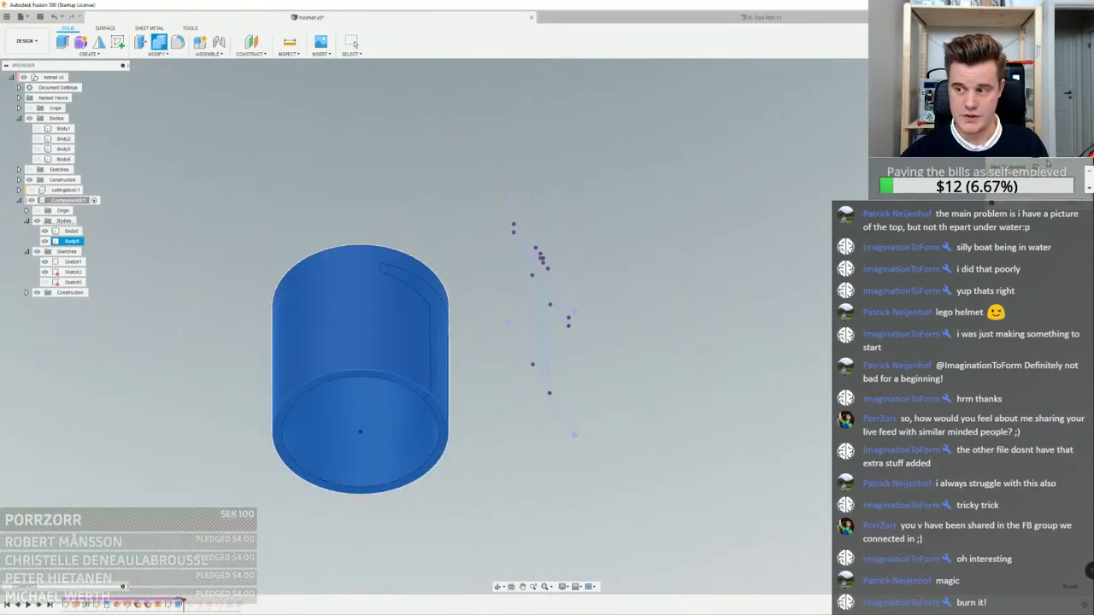
left_click(436, 362)
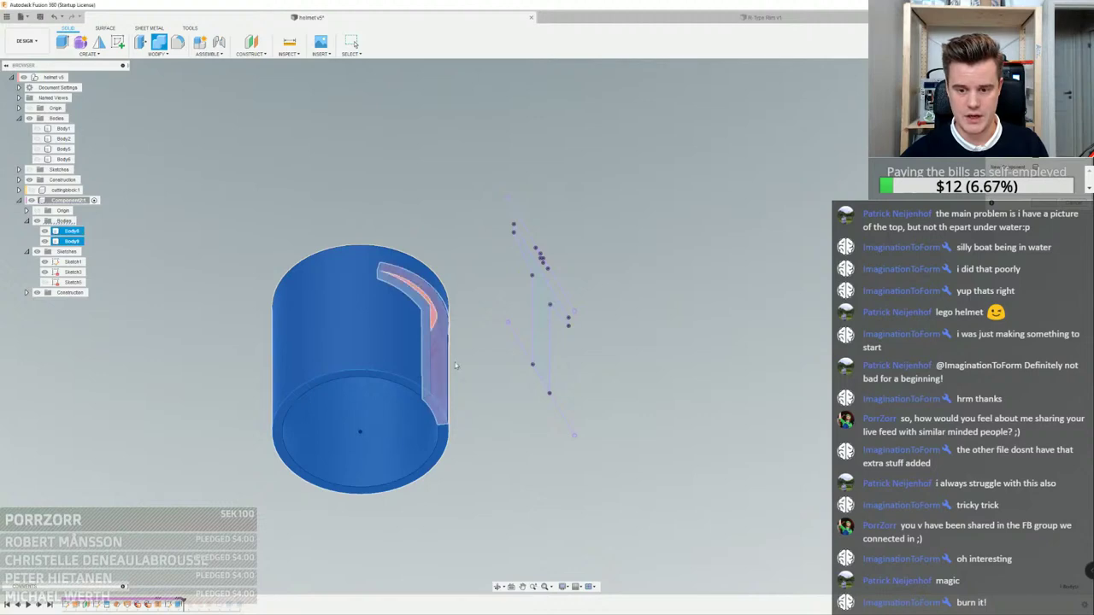
key("Return")
Examine the end faces and inner edges of the T-shaped opening cut through the tube wall
middle_click_drag(419, 346, 338, 397, "shift")
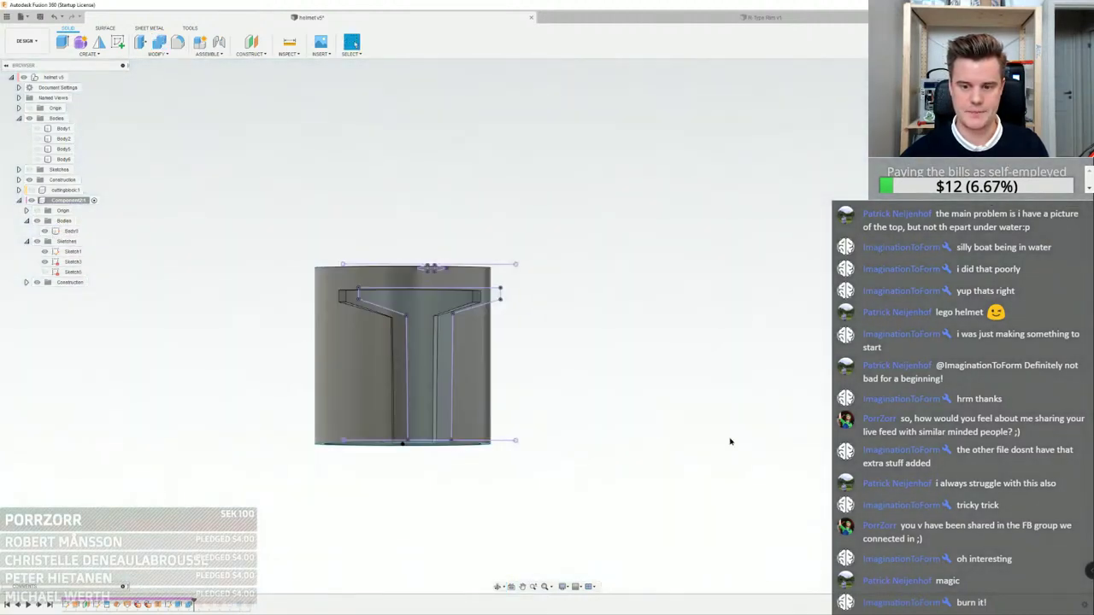
scroll(363, 333, "up", 4)
middle_click_drag(341, 342, 310, 382, "shift")
scroll(301, 309, "up", 4)
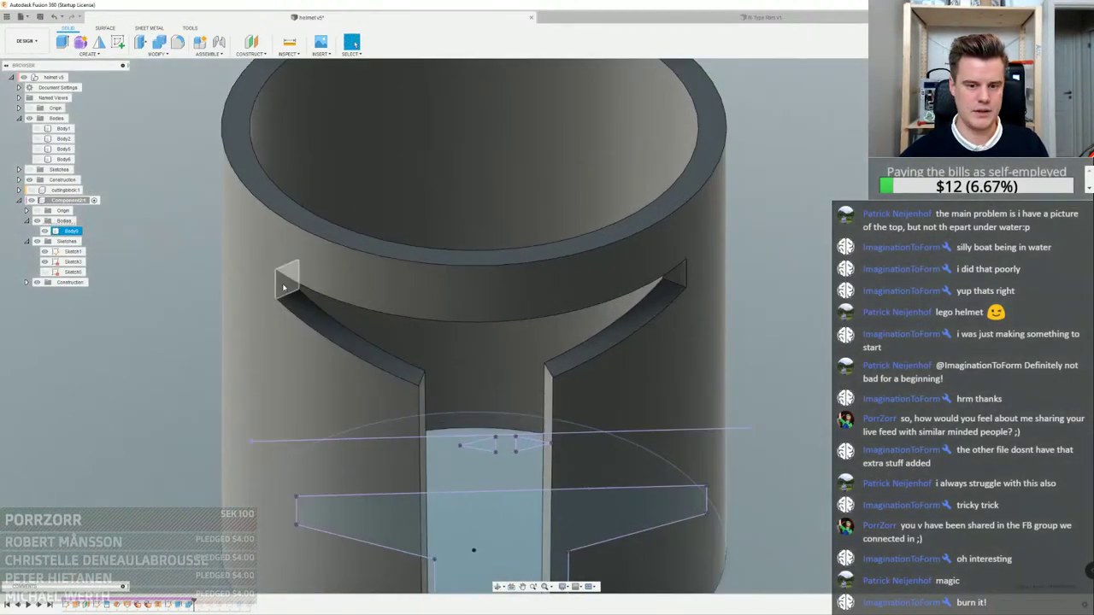
left_click(285, 286)
mouse_move(284, 287)
middle_mouse_down("shift")
mouse_move(308, 280)
mouse_move(295, 281)
middle_mouse_up("shift")
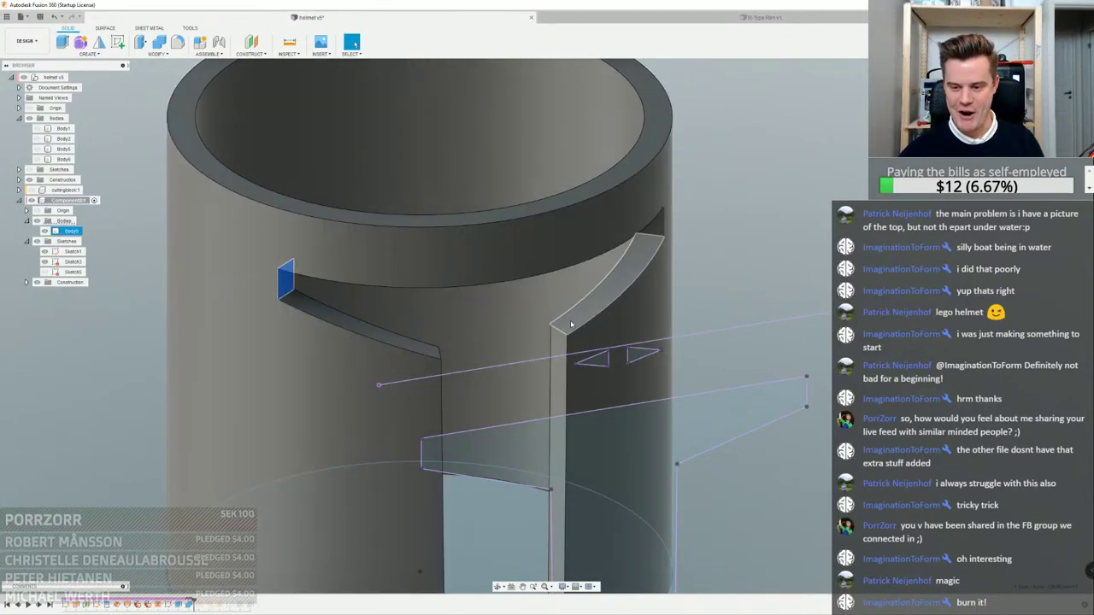
scroll(796, 221, "down", 3)
left_click(795, 222)
scroll(643, 261, "up", 4)
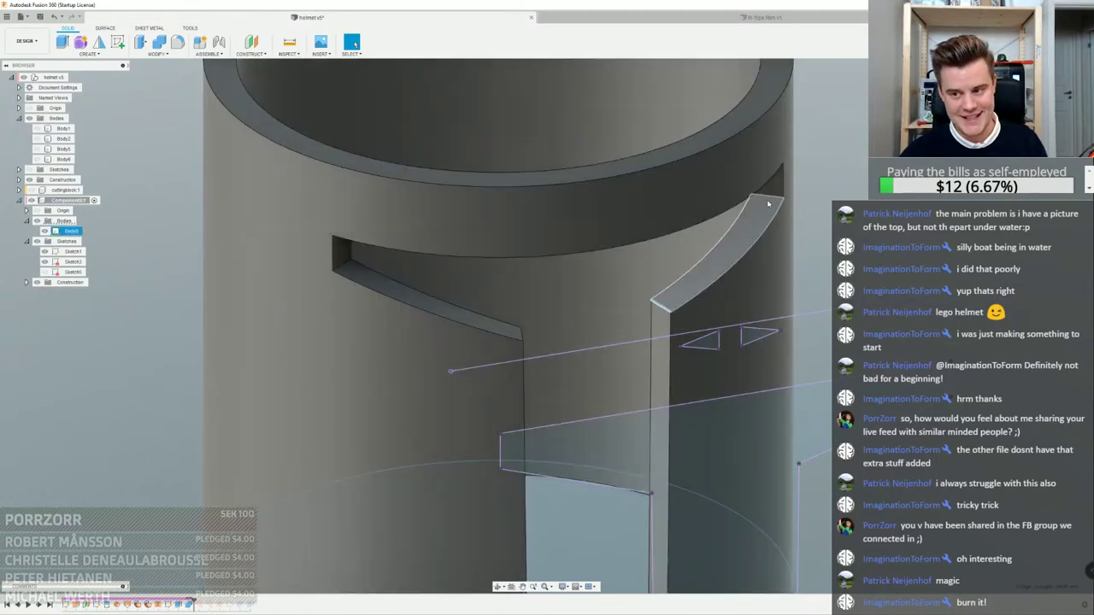
left_click(782, 193)
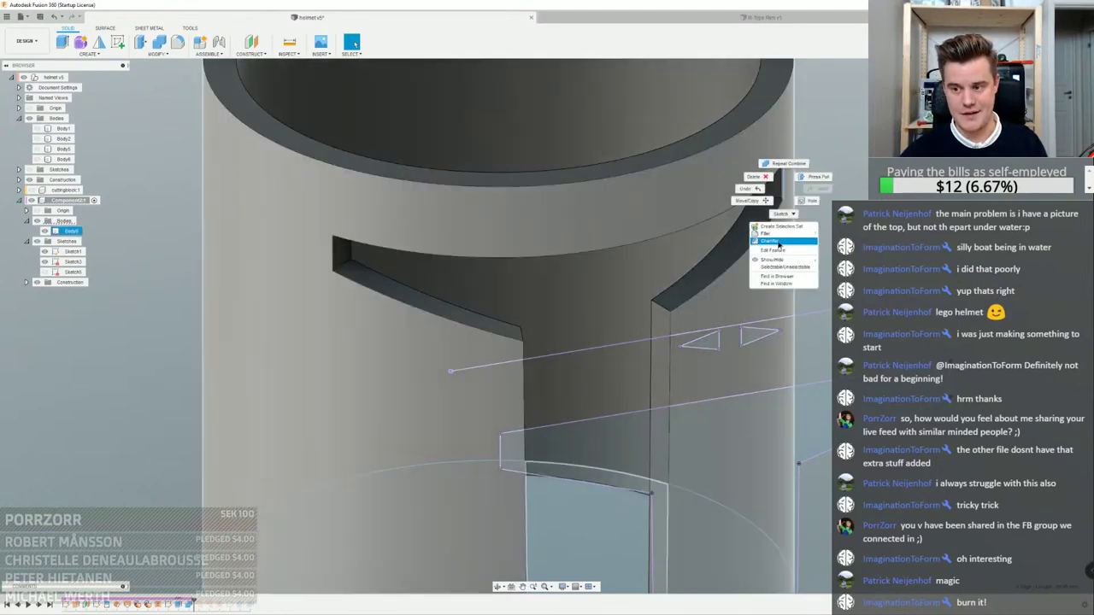
left_click(776, 216)
middle_click_drag(782, 188, 671, 184, "shift")
key("Escape")
right_click(780, 179)
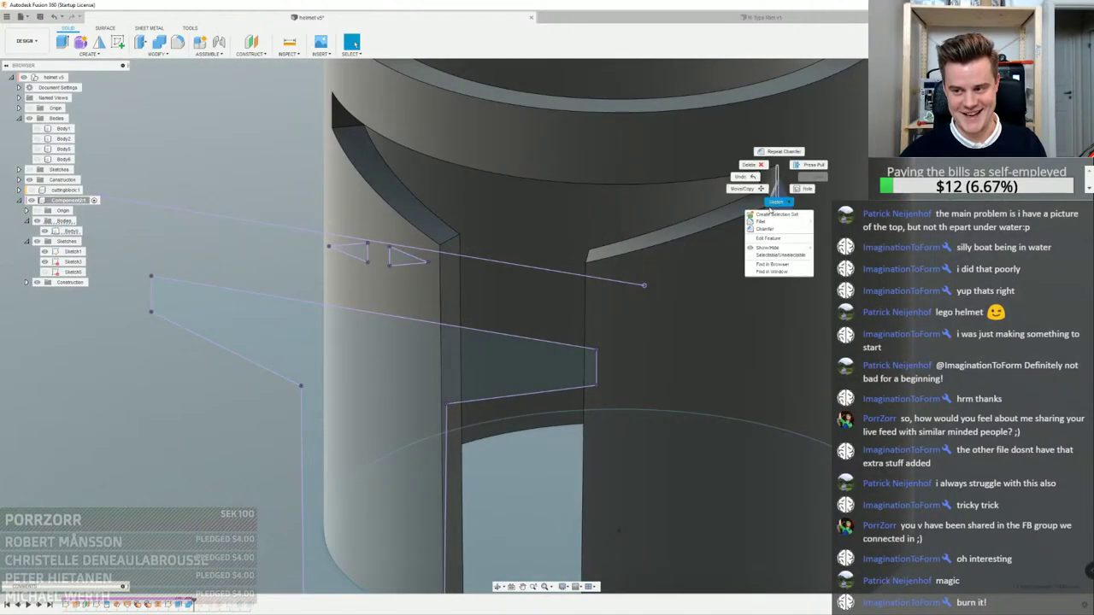
left_click(773, 220)
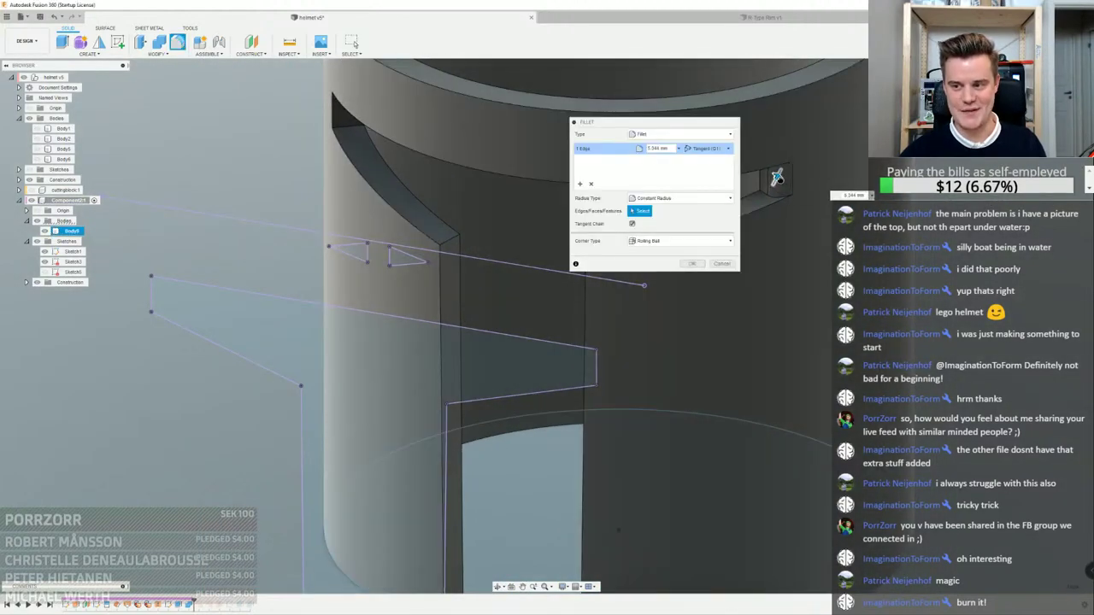
left_click_drag(776, 178, 776, 178)
key("Escape")
scroll(742, 210, "down", 3)
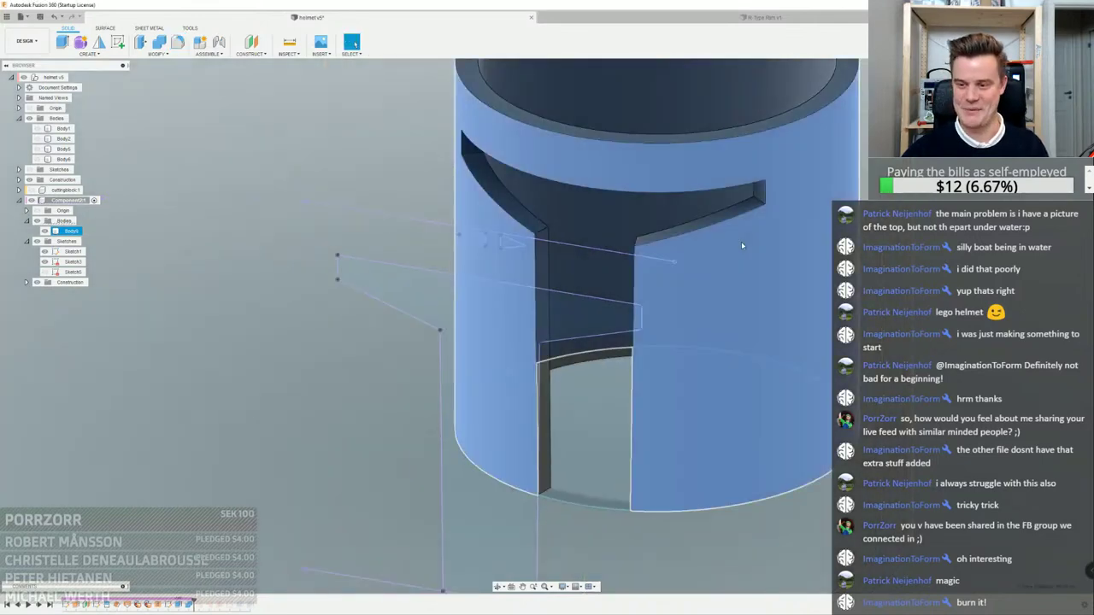
scroll(741, 241, "down", 5)
scroll(712, 214, "up", 8)
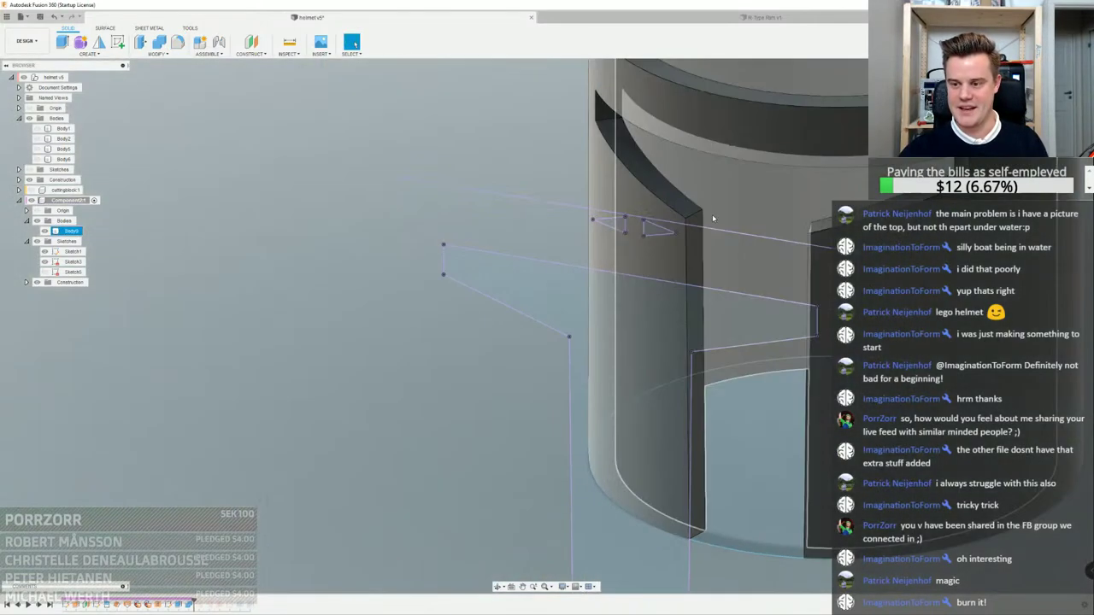
scroll(706, 208, "up", 3)
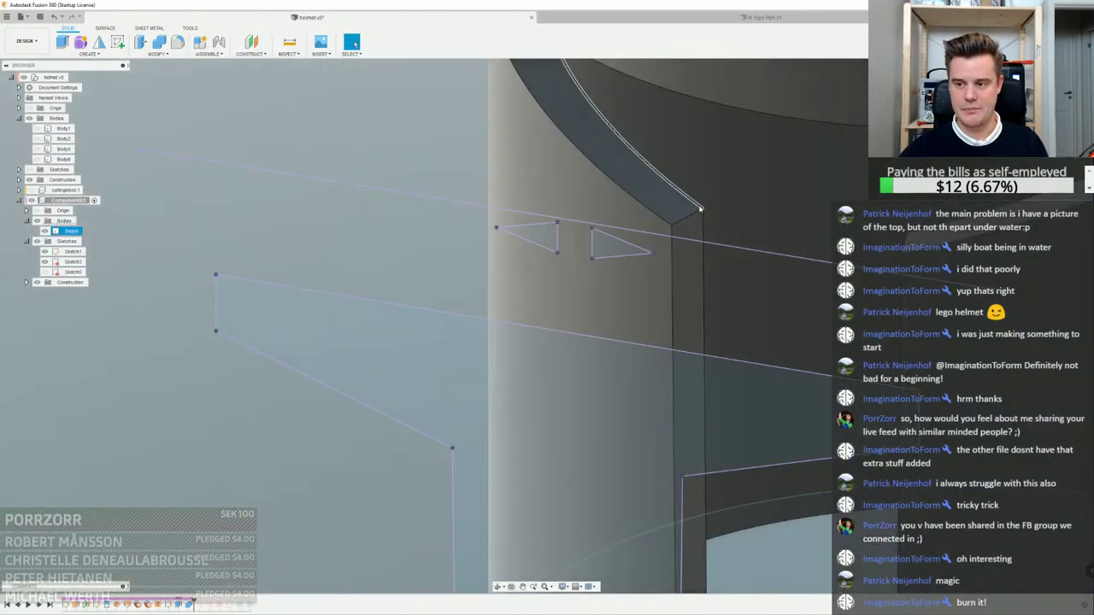
left_click(699, 208)
middle_click_drag(711, 224, 758, 243, "shift")
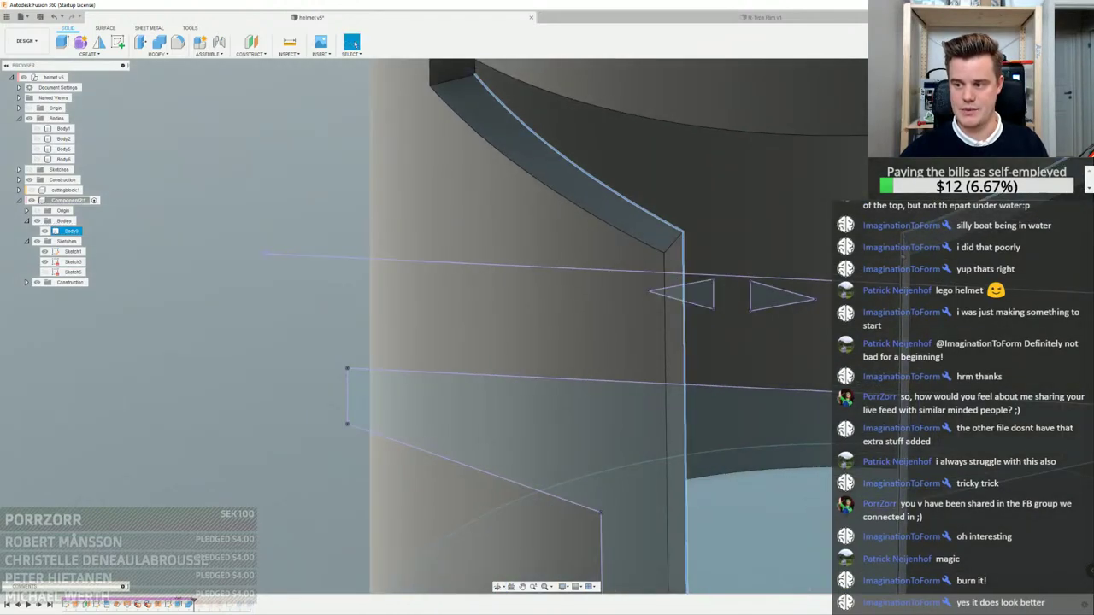
key("f")
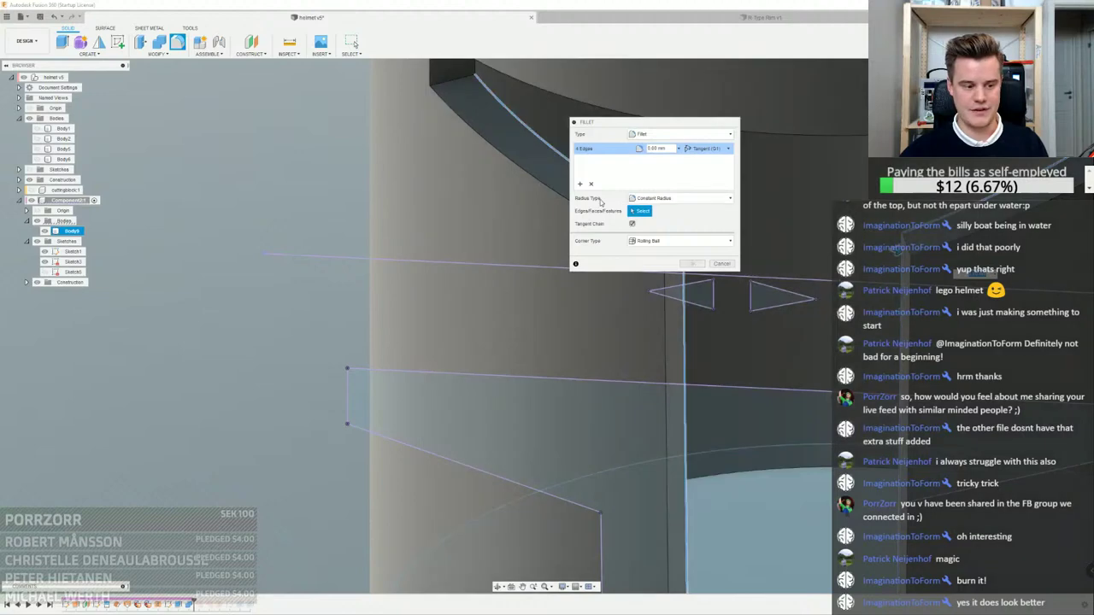
middle_click_drag(564, 202, 502, 200, "shift")
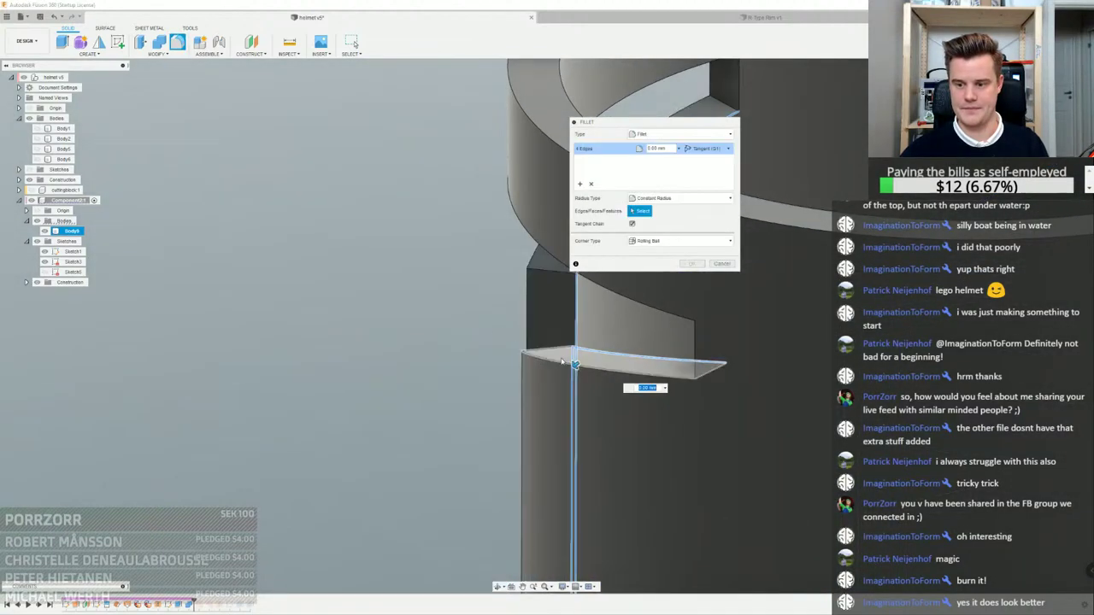
left_click_drag(575, 363, 572, 366)
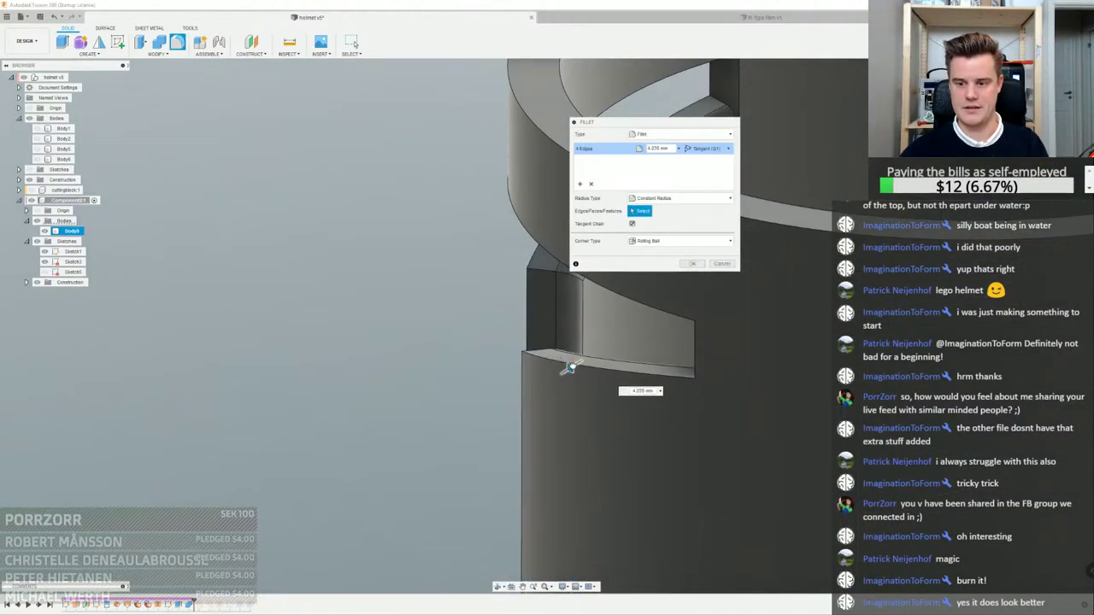
mouse_move(571, 368)
middle_mouse_down("shift")
mouse_move(570, 285)
mouse_move(611, 331)
mouse_move(557, 243)
middle_mouse_up("shift")
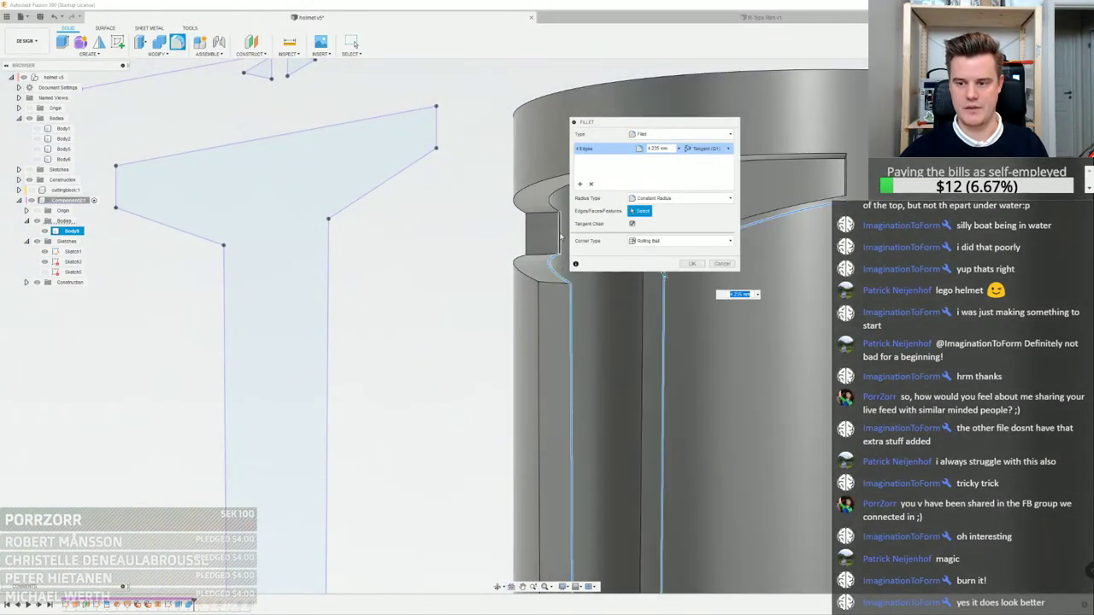
left_click(560, 234)
left_click(554, 208)
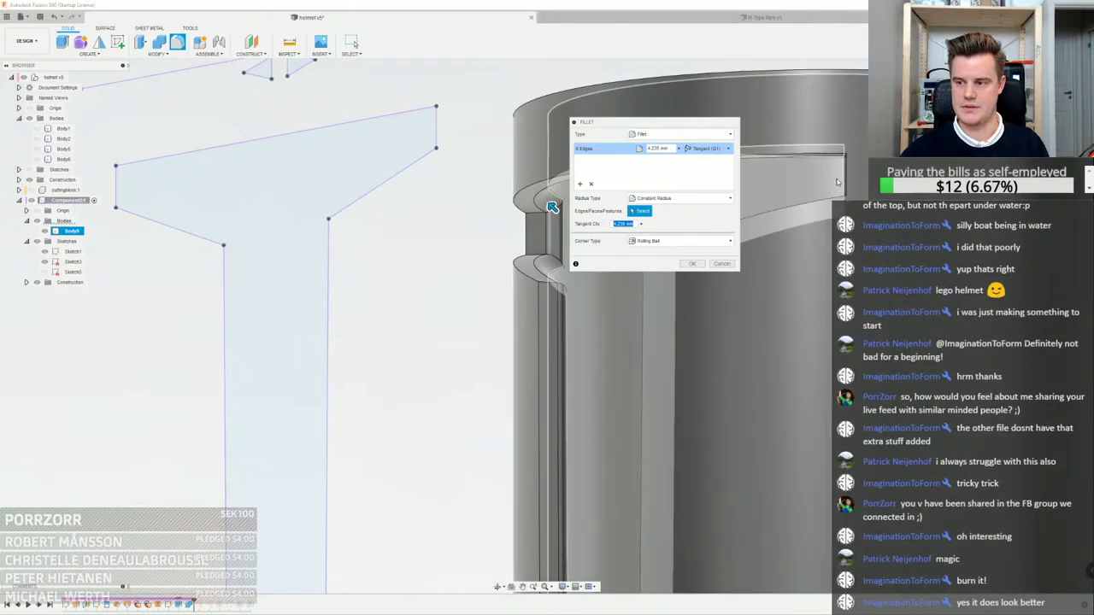
mouse_move(741, 299)
middle_mouse_down("shift")
mouse_move(825, 329)
mouse_move(410, 341)
middle_mouse_up("shift")
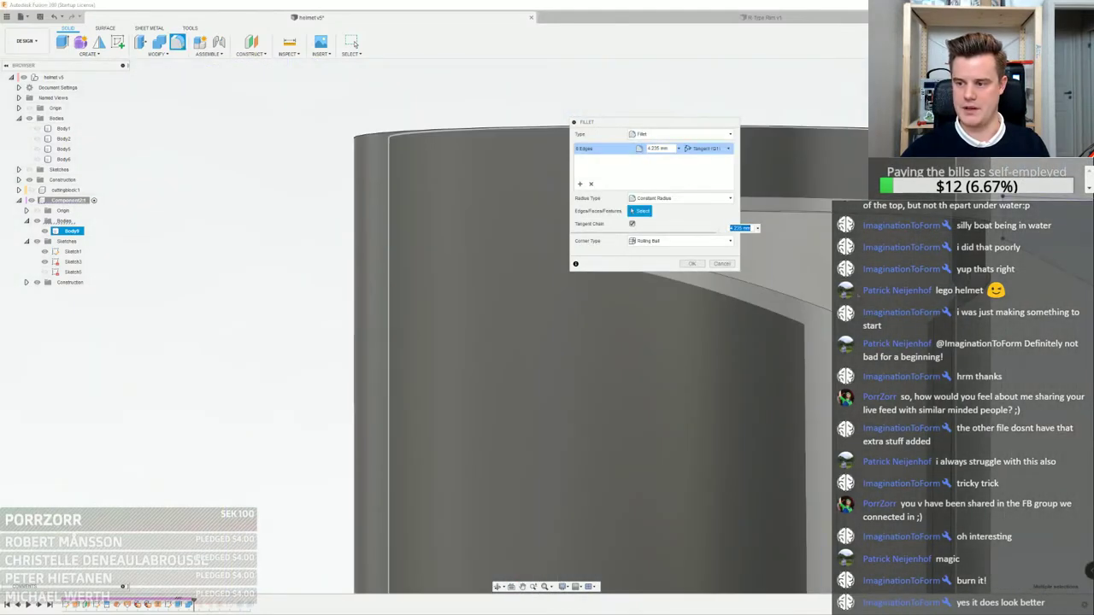
left_click(970, 252)
mouse_move(970, 252)
middle_mouse_down("shift")
mouse_move(948, 242)
mouse_move(1053, 438)
mouse_move(800, 324)
mouse_move(793, 248)
middle_mouse_up("shift")
left_click(722, 264)
Hide the T-shaped visor sketch and the circle sketch so only the cut tube is displayed
scroll(523, 296, "down", 5)
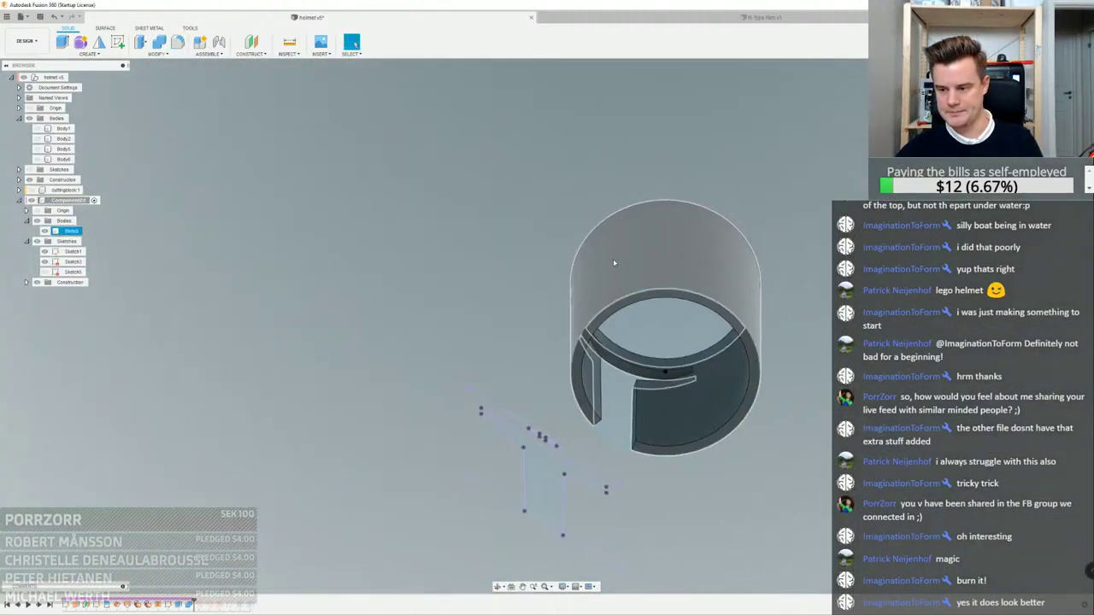
middle_click_drag(613, 262, 589, 390, "shift")
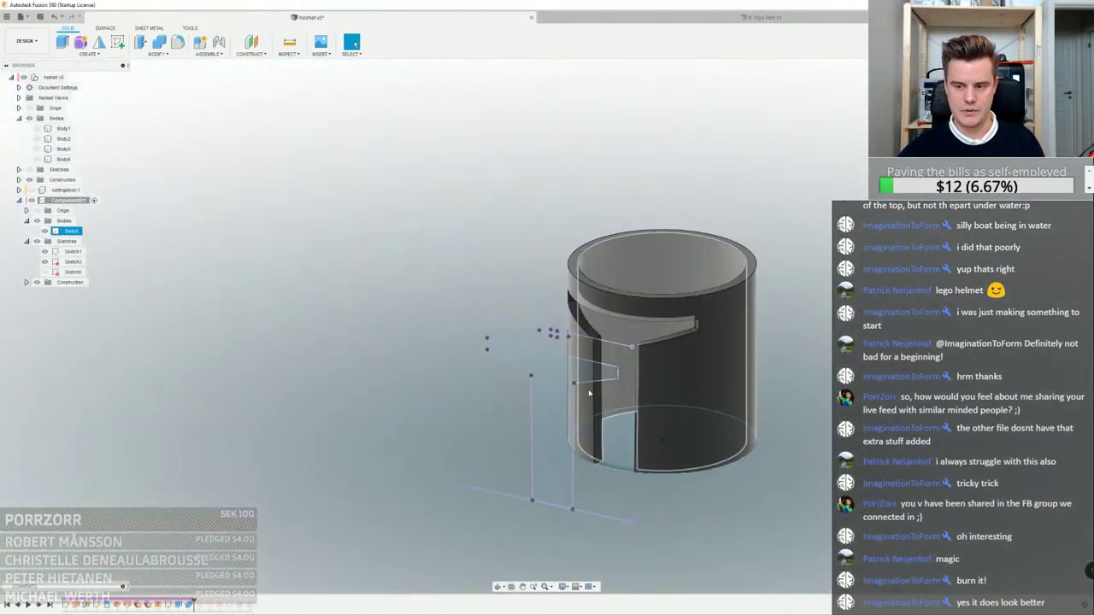
left_click(46, 261)
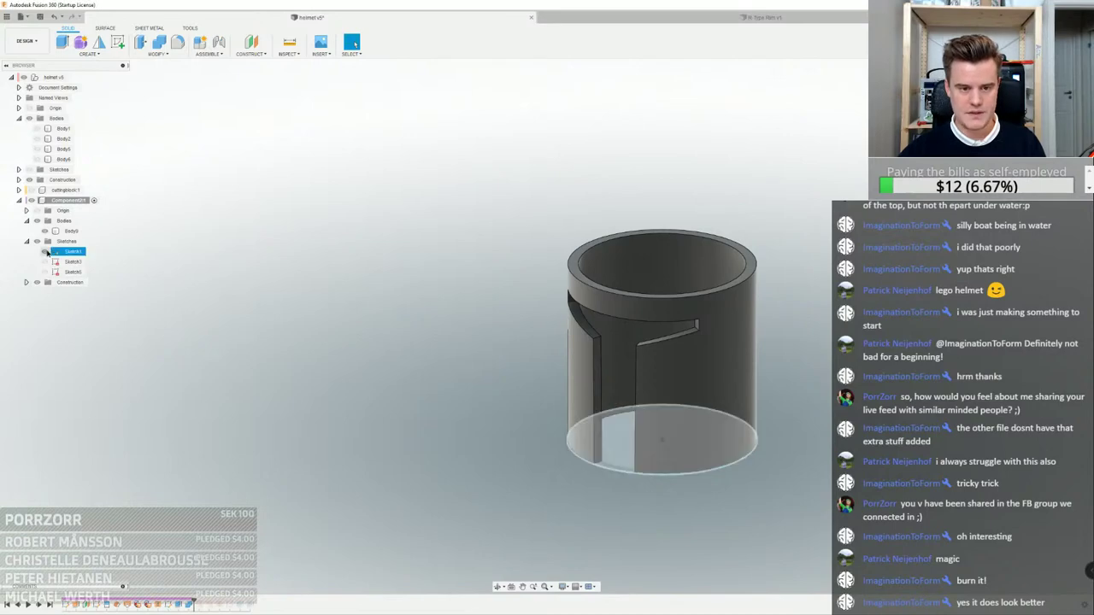
left_click(45, 252)
scroll(723, 342, "up", 5)
scroll(723, 343, "down", 3)
mouse_move(716, 346)
middle_mouse_down()
mouse_move(672, 348)
mouse_move(659, 364)
middle_mouse_up()
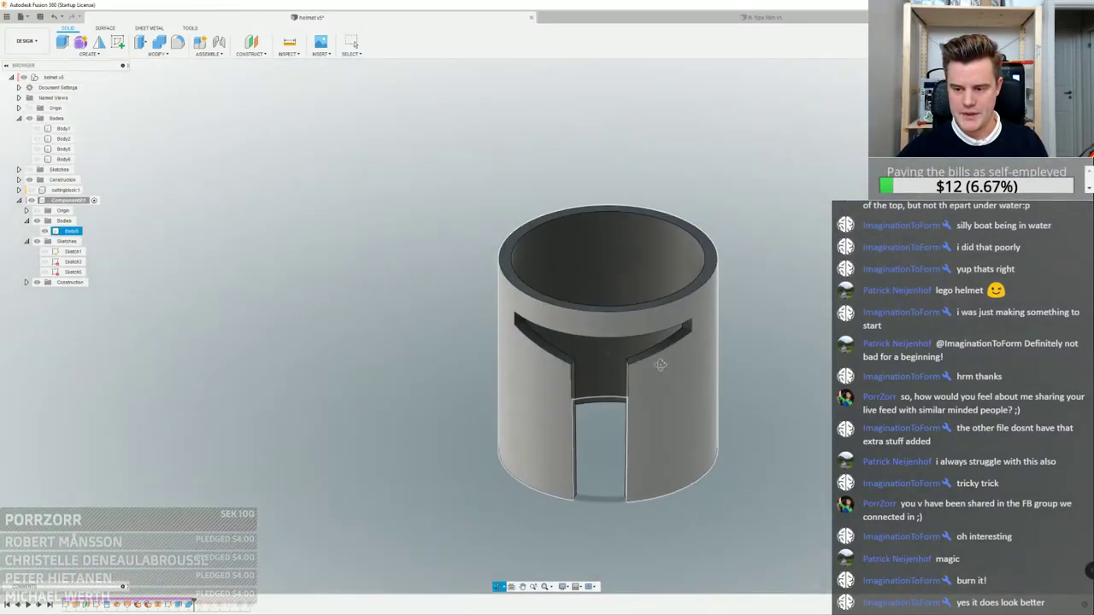
scroll(639, 400, "up", 3)
middle_click_drag(639, 400, 660, 393, "shift")
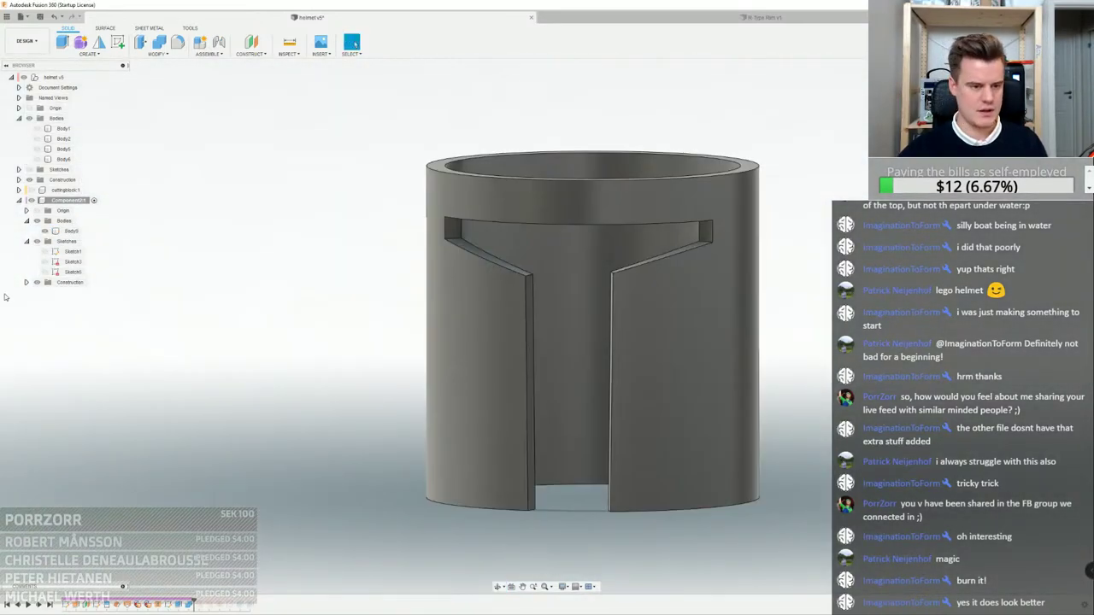
Compare the tube's visor opening from the front and side with the helmet reference photo in the browser
key("alt+Tab")
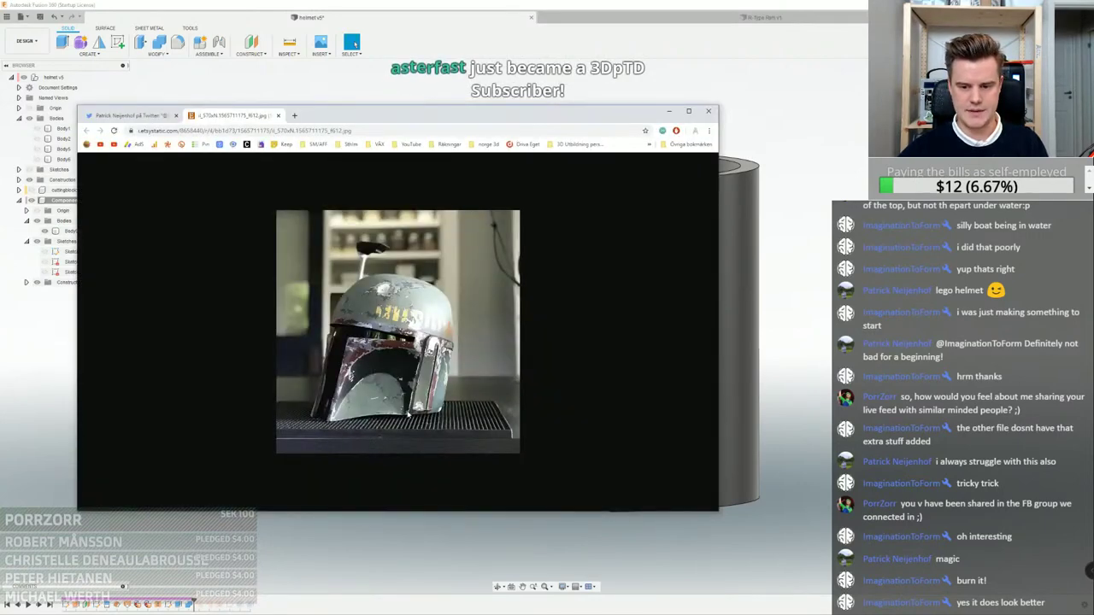
key("alt+Tab")
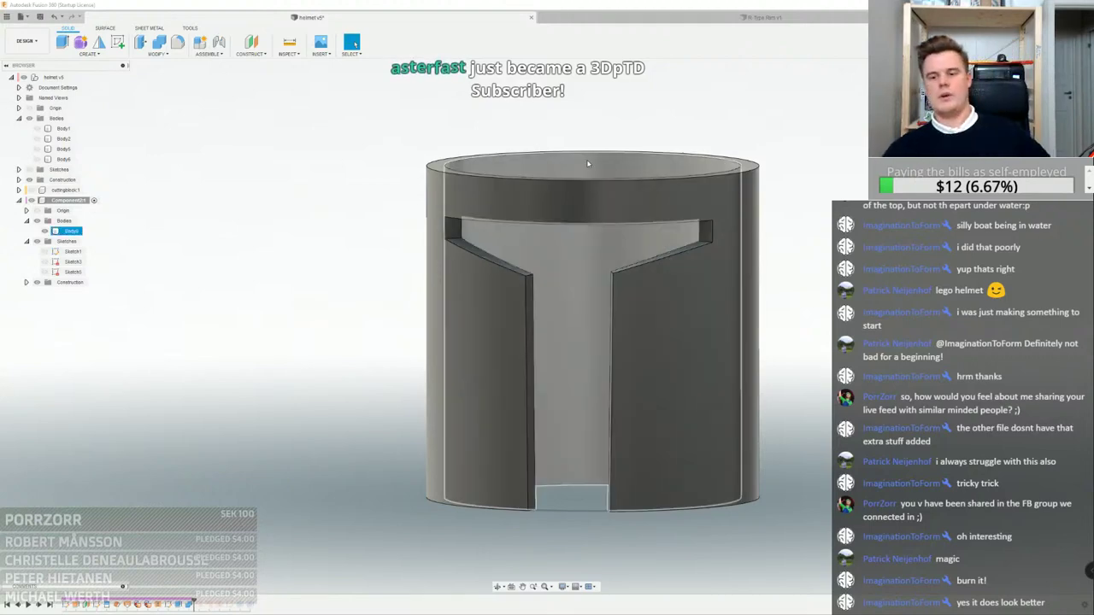
middle_click_drag(791, 152, 666, 144, "shift")
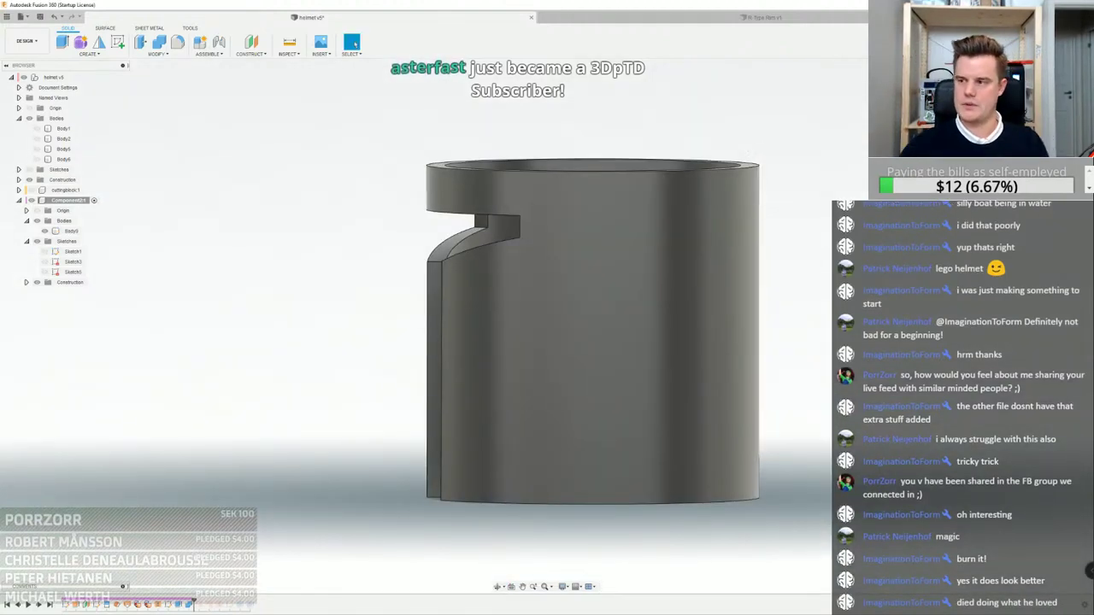
left_click(594, 280)
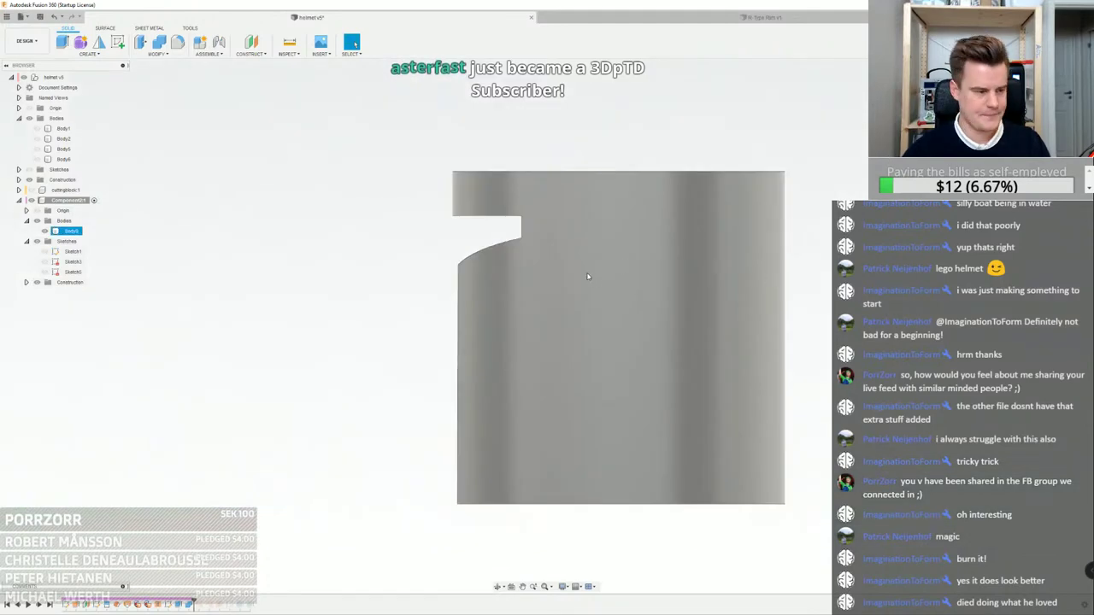
key("Escape")
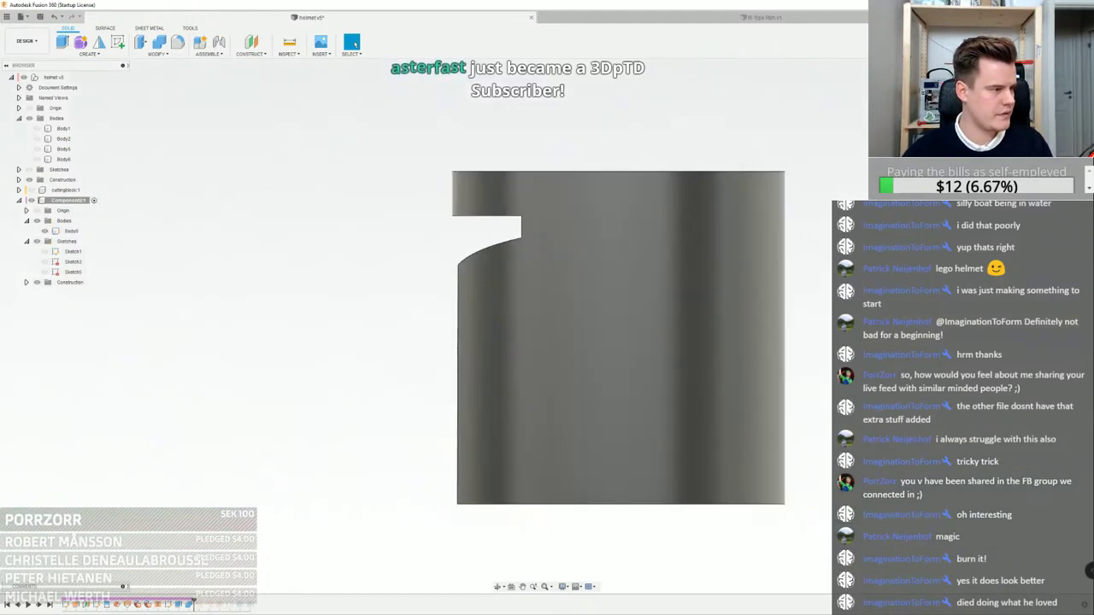
Switch to the browser and search Google for "boba fett helmet" in a new tab
left_click_drag(351, 158, 260, 163)
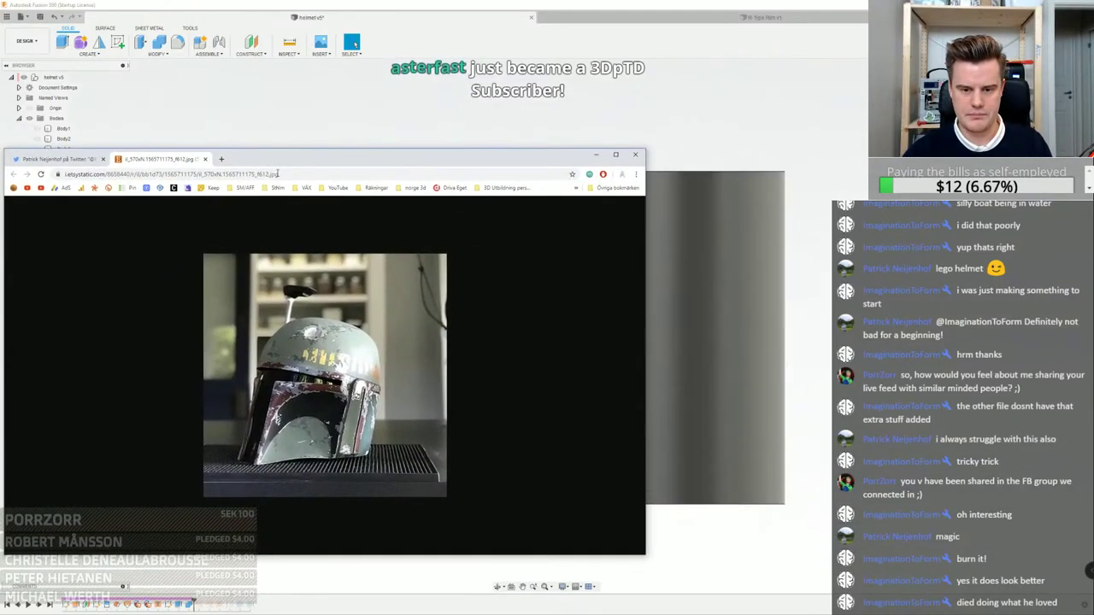
left_click(220, 159)
type("boba")
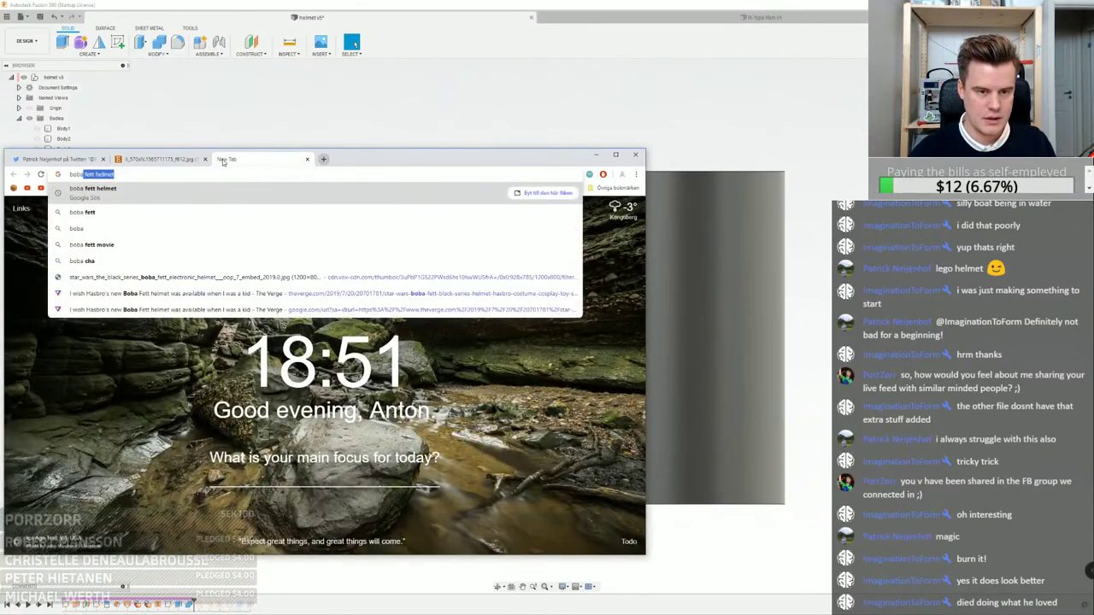
key("Return")
scroll(371, 304, "down", 2)
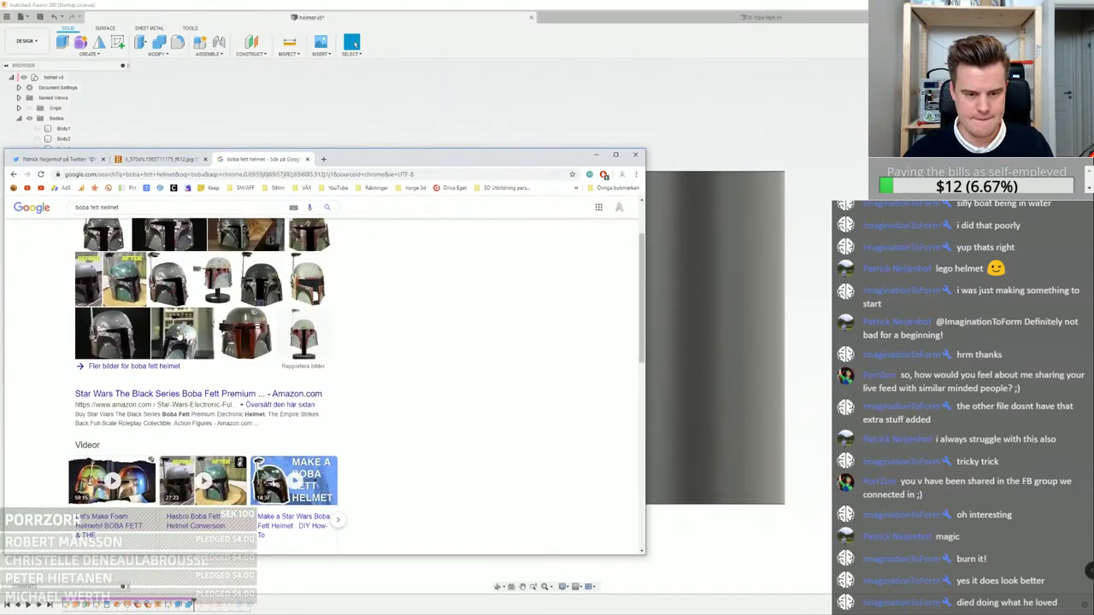
scroll(203, 326, "up", 2)
scroll(208, 330, "up", 3)
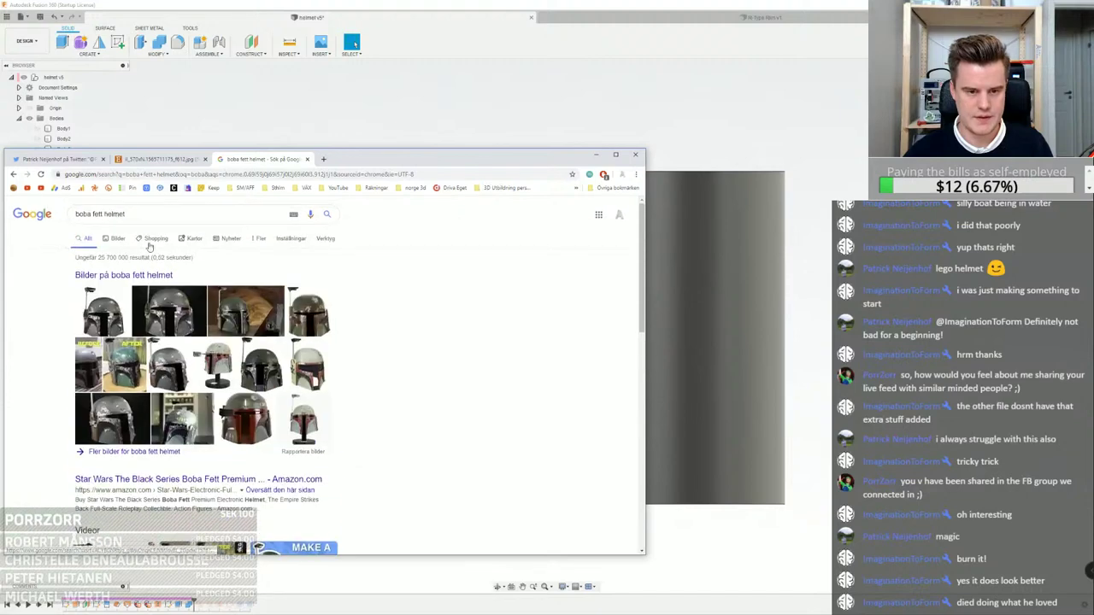
Refine the search to "boba fett helmet side" and open the 1st Prototype helmet side-view picture in its own tab
left_click(151, 213)
type("side")
key("Return")
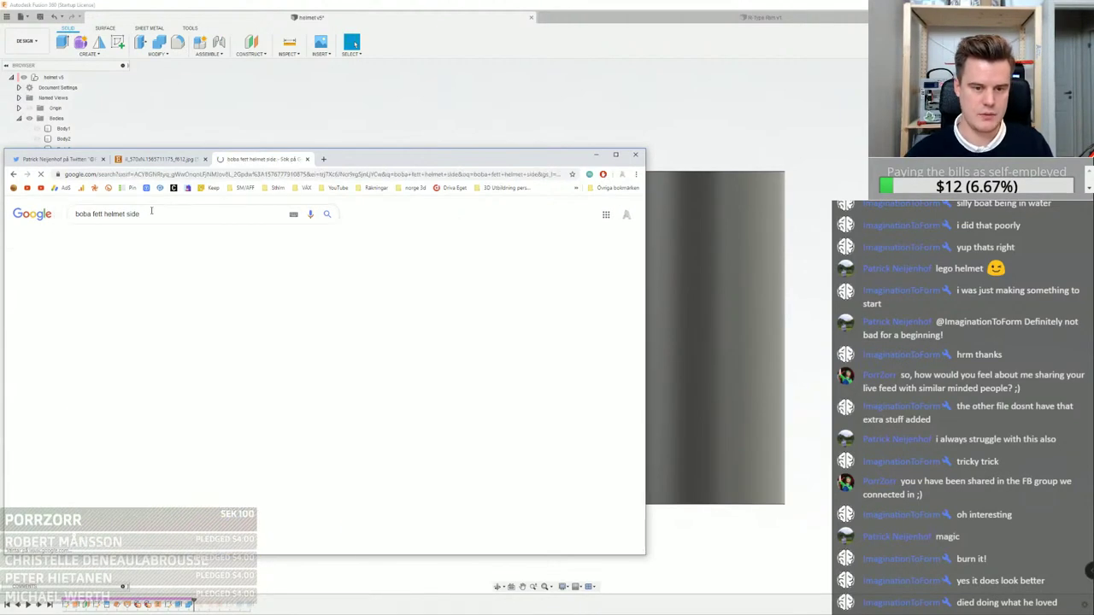
left_click(255, 312)
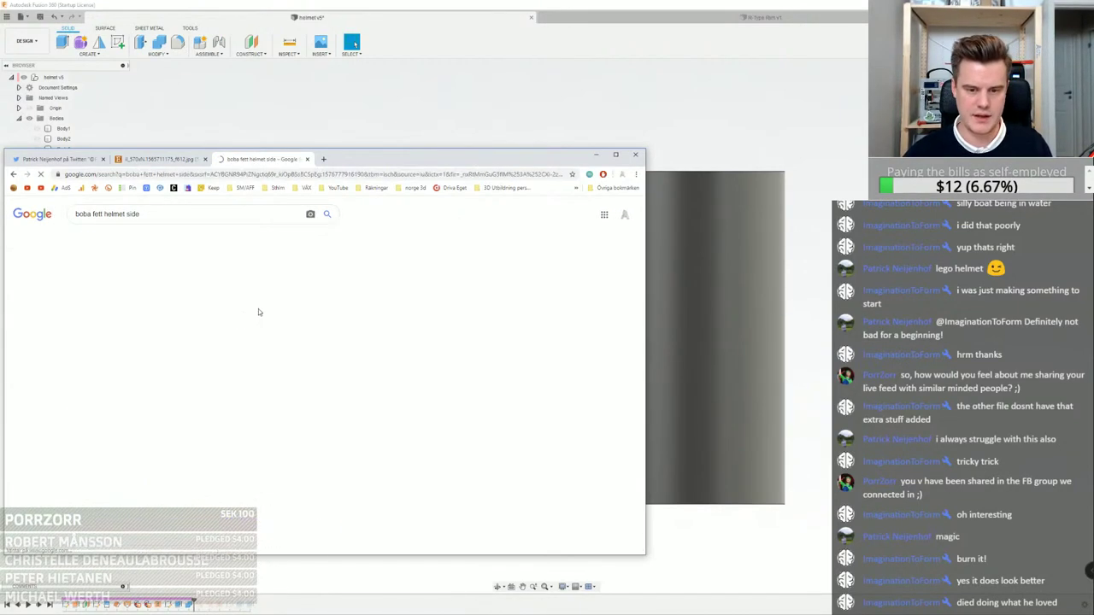
right_click(531, 296)
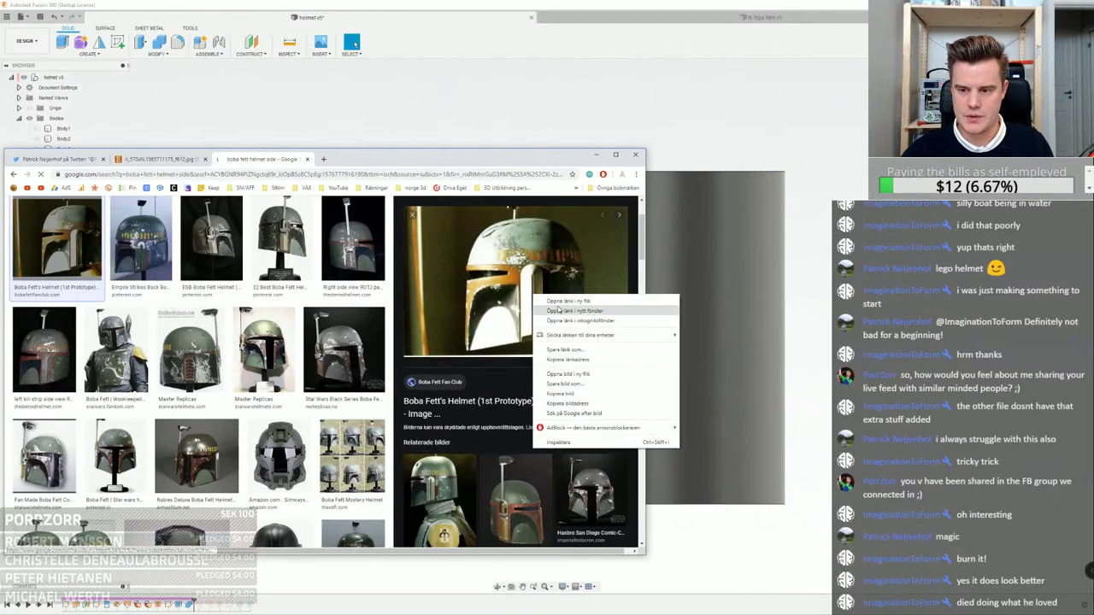
left_click(578, 373)
Enlarge the side-view helmet picture beside the model and compare its visor profile with the tube, returning to Fusion 360 when done
left_click(360, 160)
left_click_drag(493, 160, 257, 113)
scroll(353, 377, "up", 9, "ctrl")
scroll(352, 377, "down", 2, "ctrl")
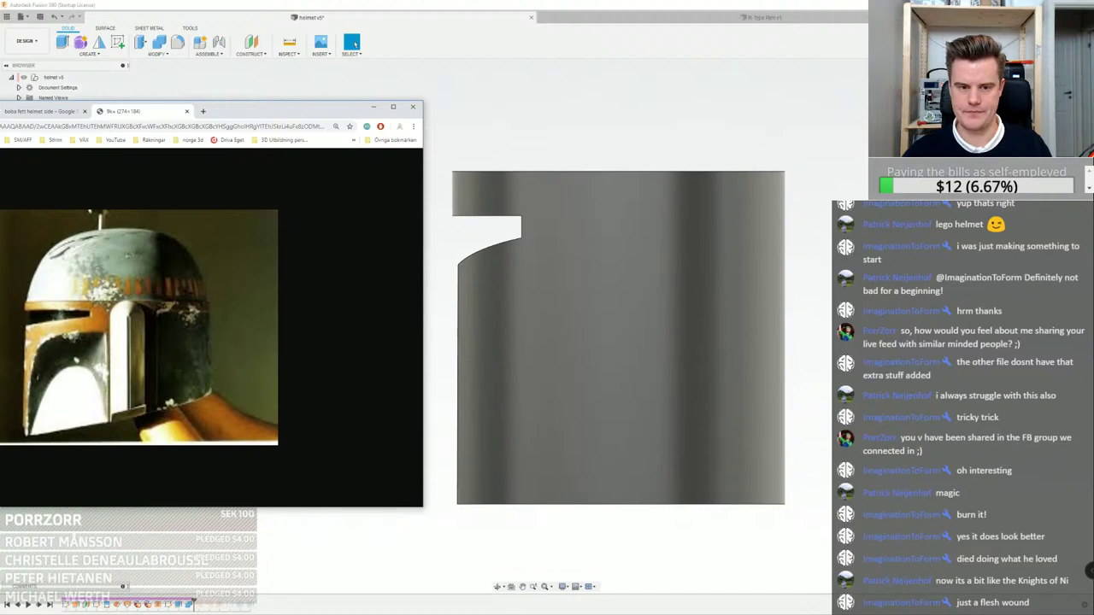
left_click(688, 85)
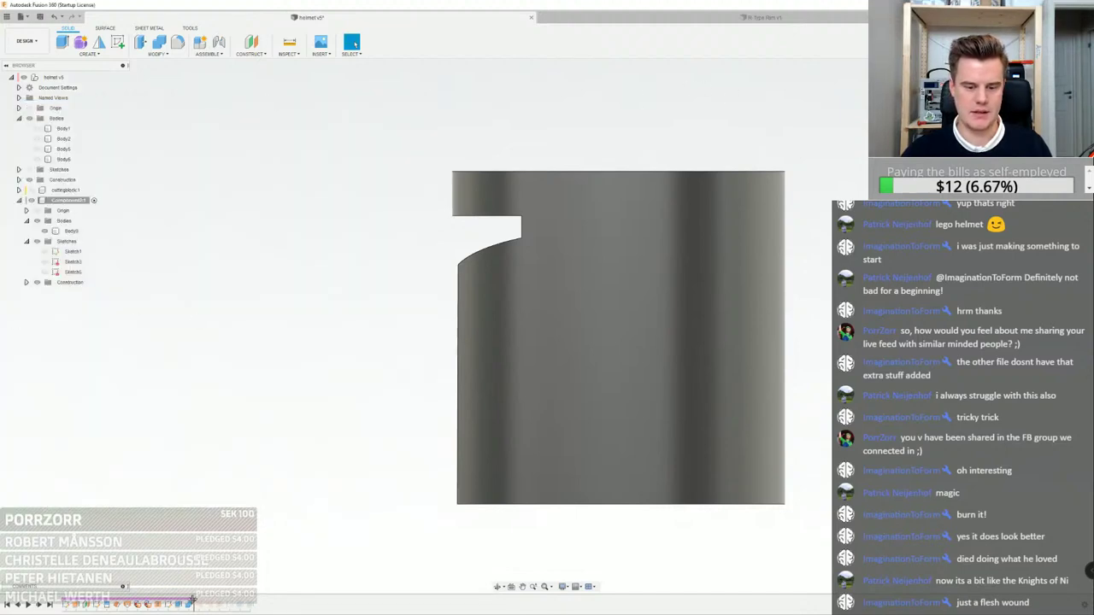
Roll the timeline back to before the Combine cut and hide the tube body, leaving the T-shaped solid displayed
left_click_drag(192, 600, 182, 601)
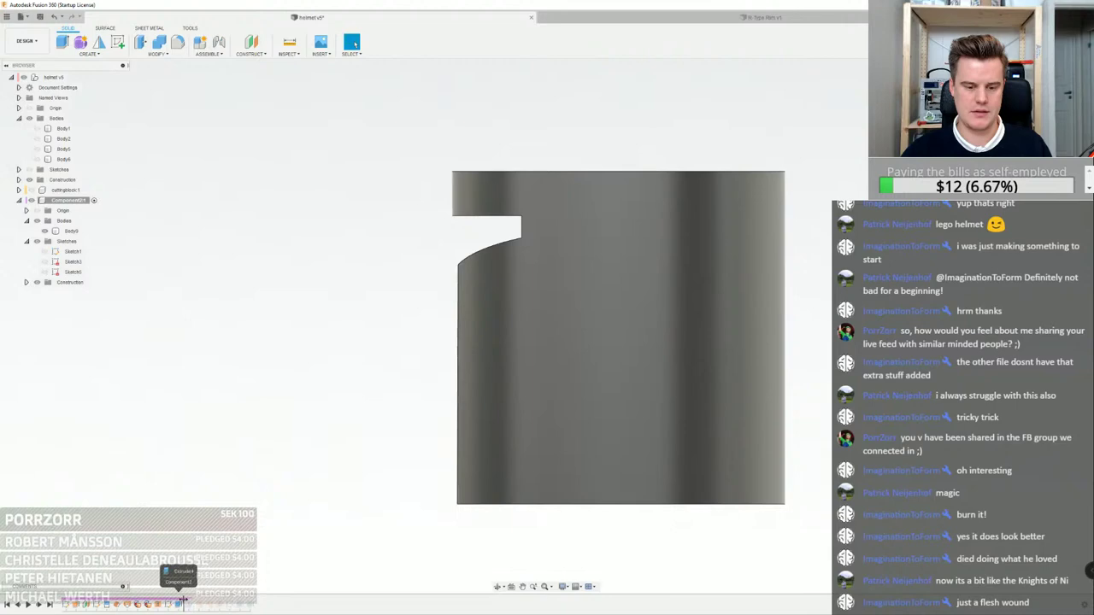
left_click(454, 280)
left_click(291, 241)
left_click(44, 230)
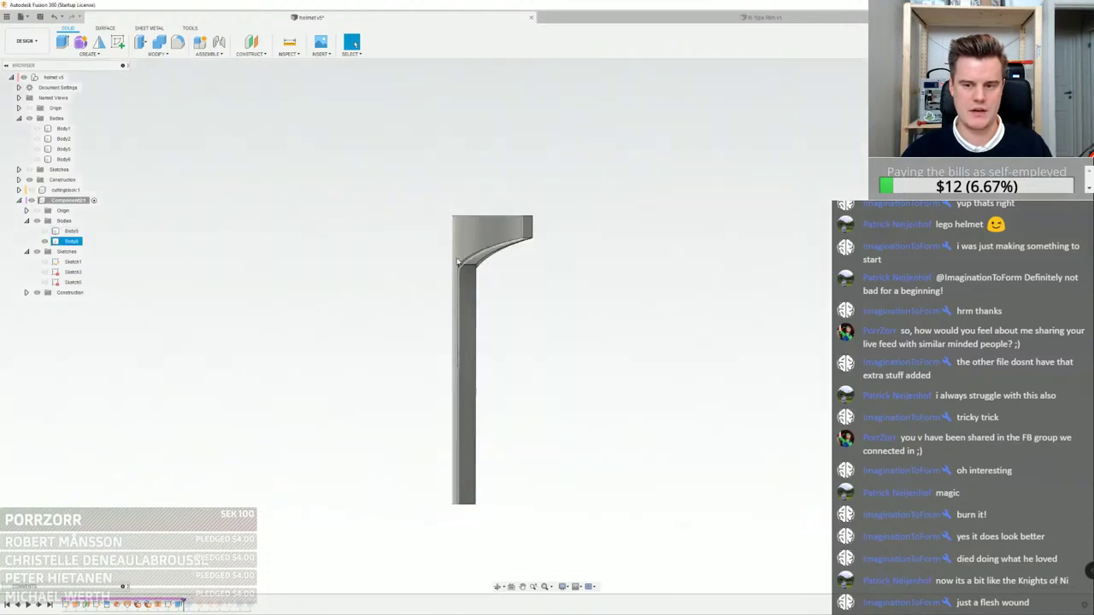
Press Pull the T-shaped solid's concave inner face inward by about 20.6 mm to thicken the solid
middle_click_drag(458, 261, 435, 277, "shift")
left_click(480, 235)
right_click(480, 233)
left_click(506, 224)
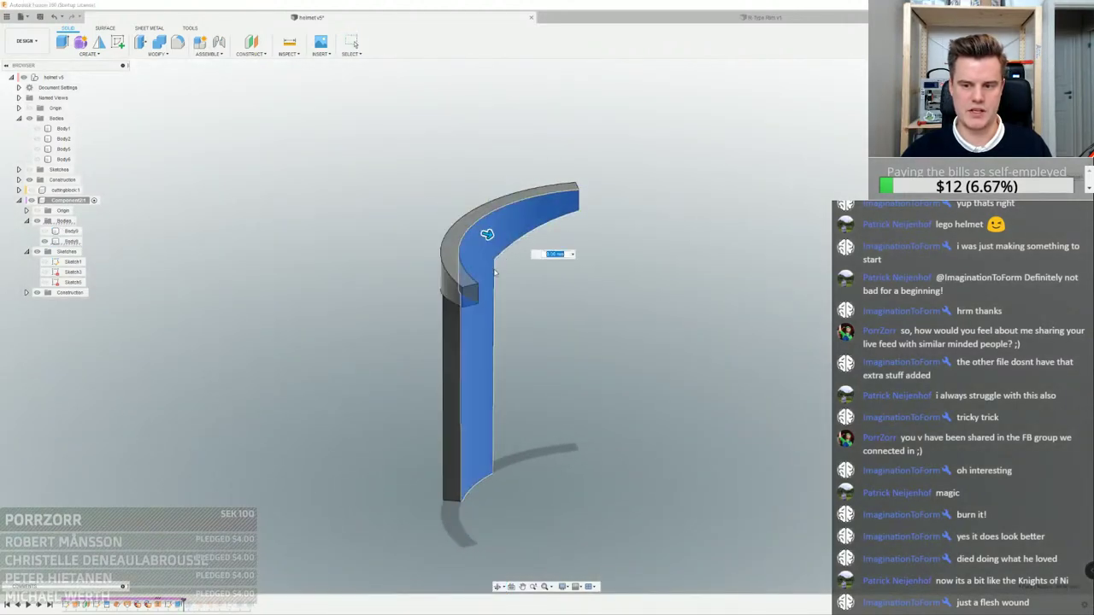
left_click_drag(488, 234, 520, 244)
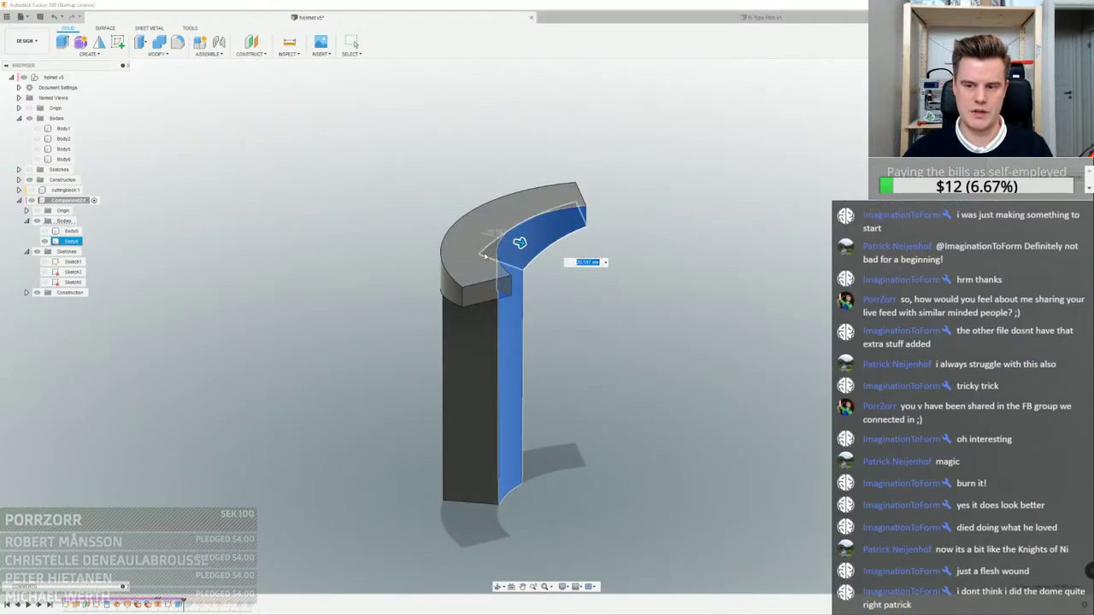
middle_click_drag(484, 256, 518, 255, "shift")
key("Return")
Press Pull the T-shaped solid's convex outer face outward so the solid extends well beyond the tube's outer wall
right_click(457, 273)
left_click(486, 262)
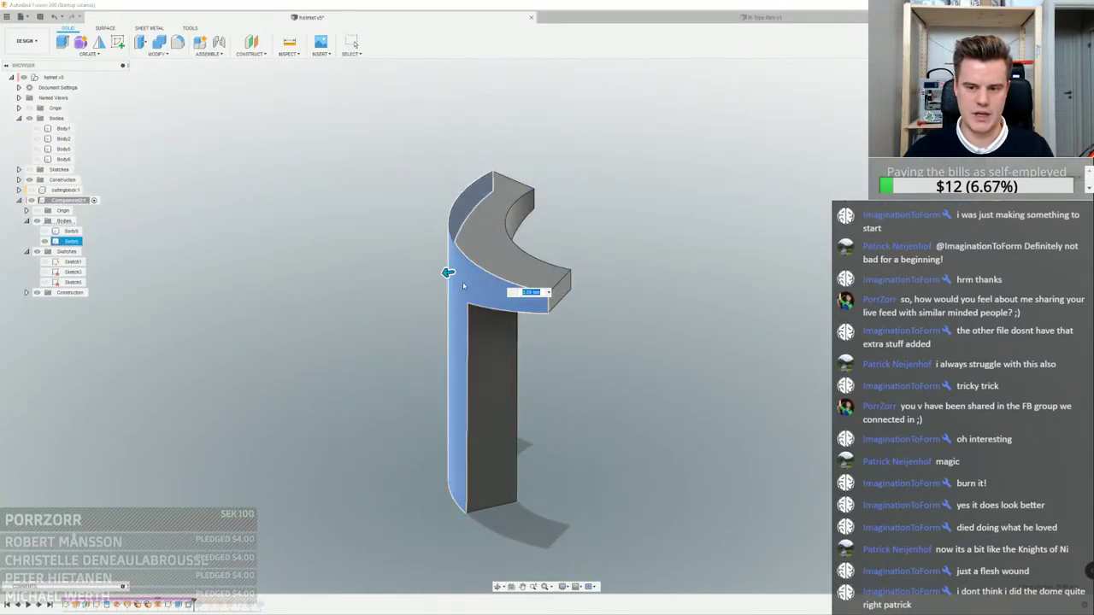
left_click_drag(447, 273, 397, 276)
left_click(351, 43)
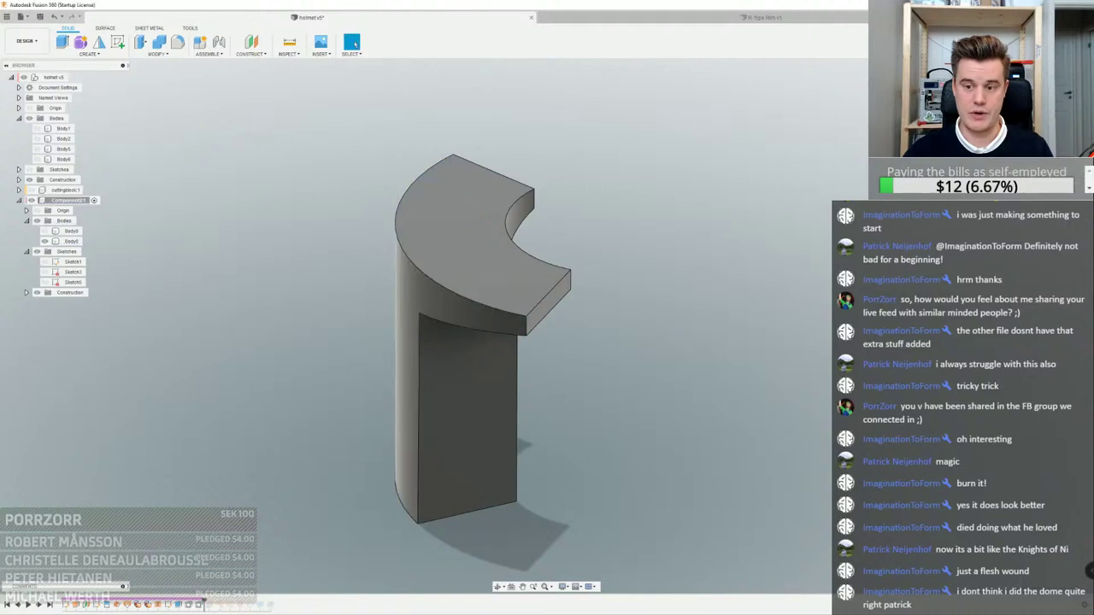
Create a new form in the active component alongside the T-shaped solid
left_click(80, 42)
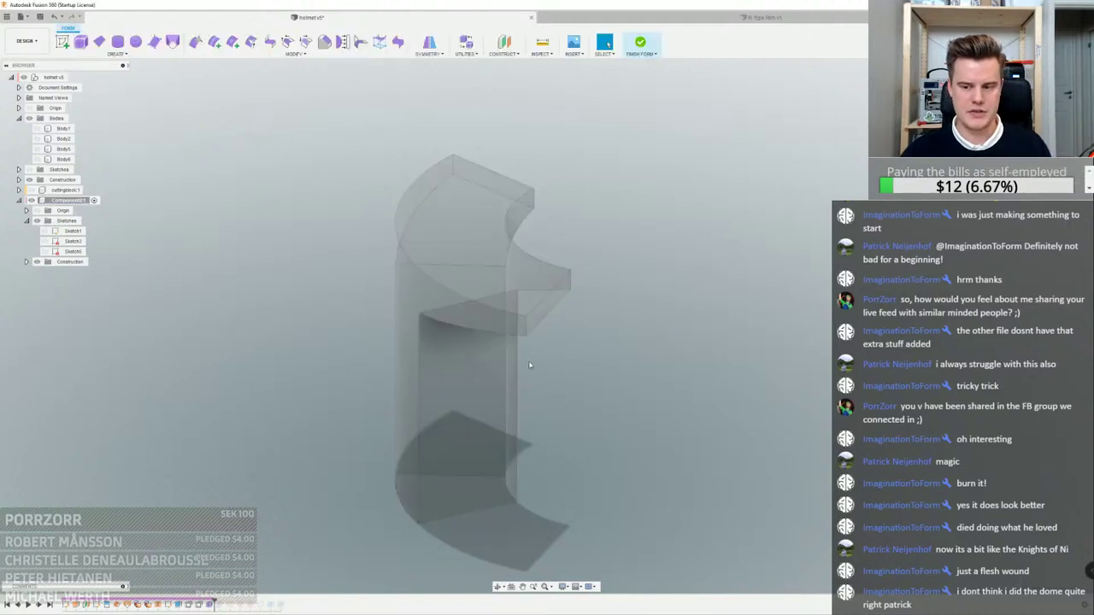
scroll(483, 395, "down", 2)
scroll(386, 458, "down", 3)
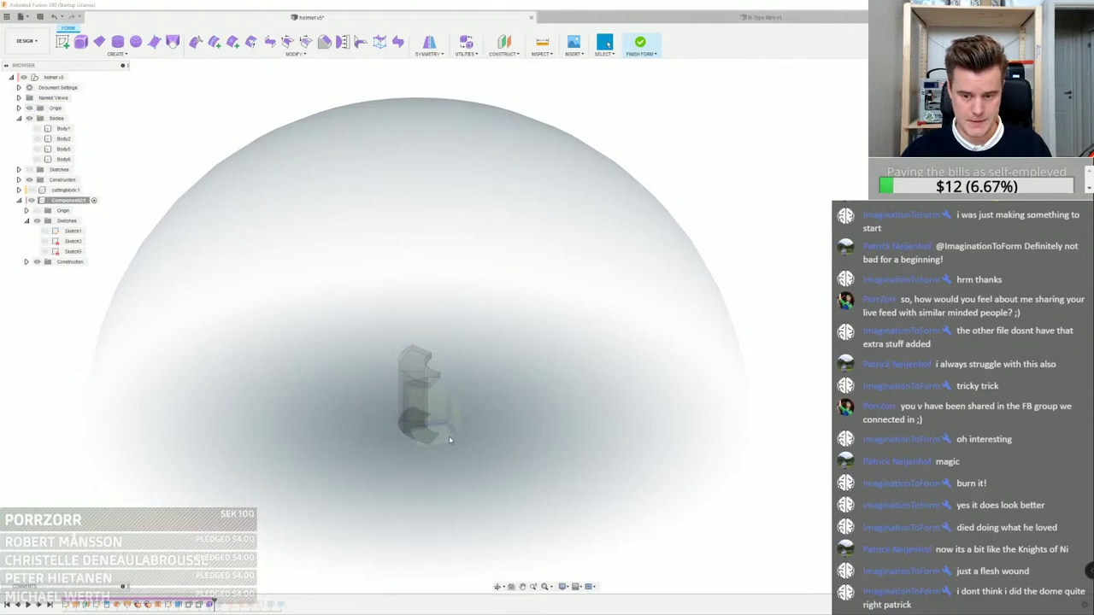
scroll(449, 435, "up", 5)
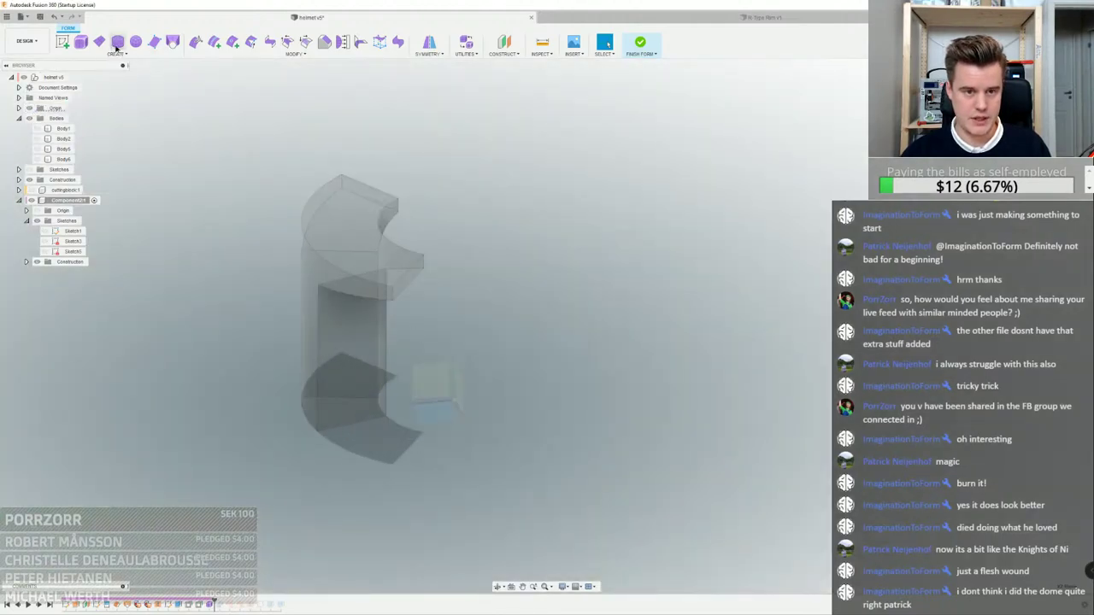
left_click(117, 42)
left_click(455, 402)
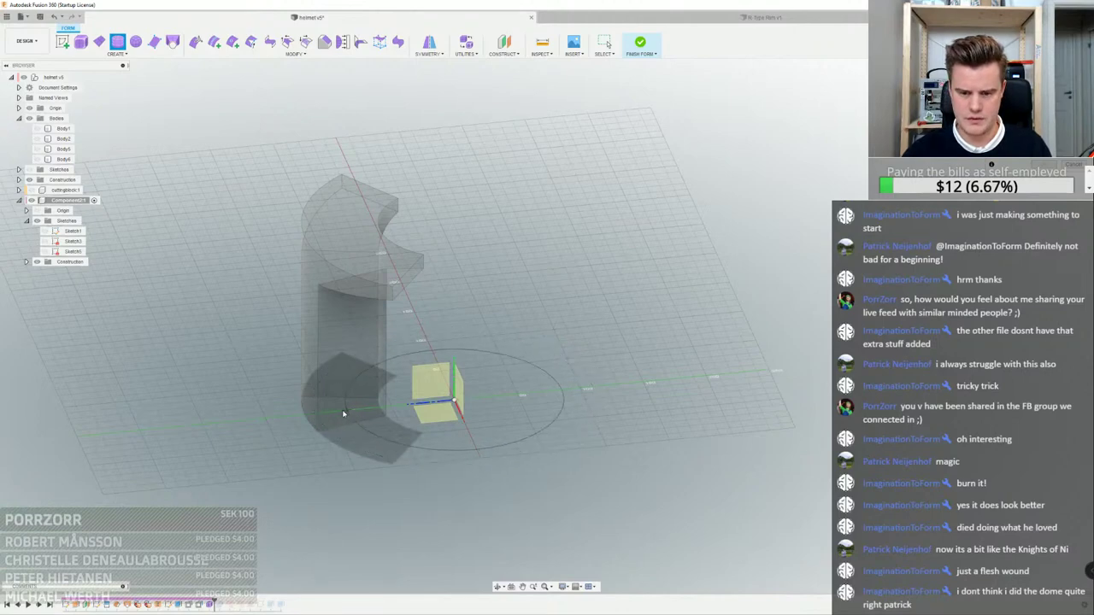
scroll(343, 414, "up", 3)
middle_click_drag(348, 413, 367, 419, "shift")
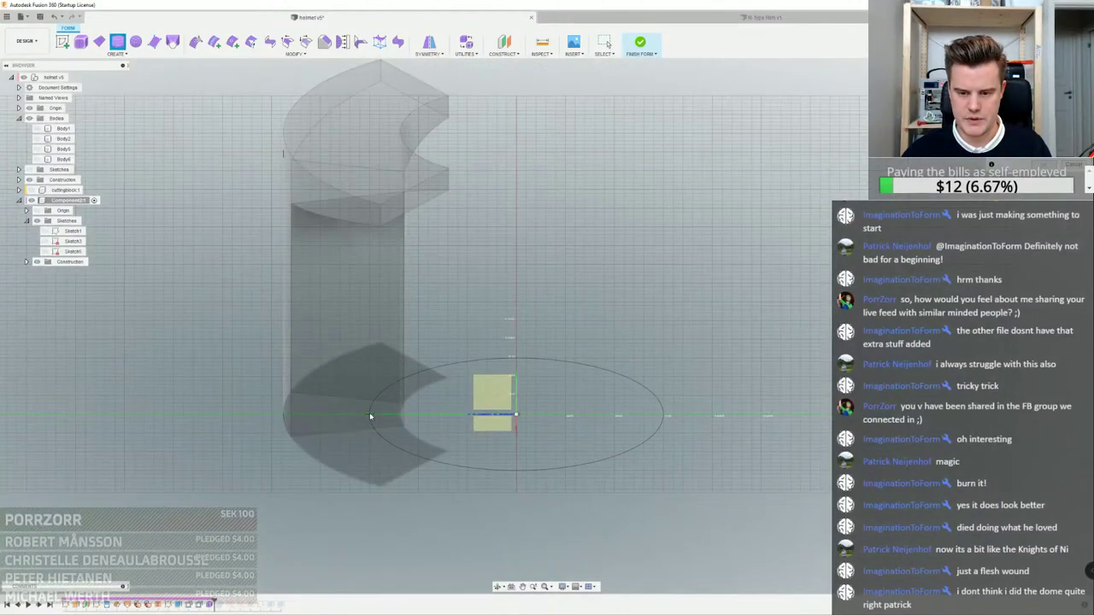
key("Escape")
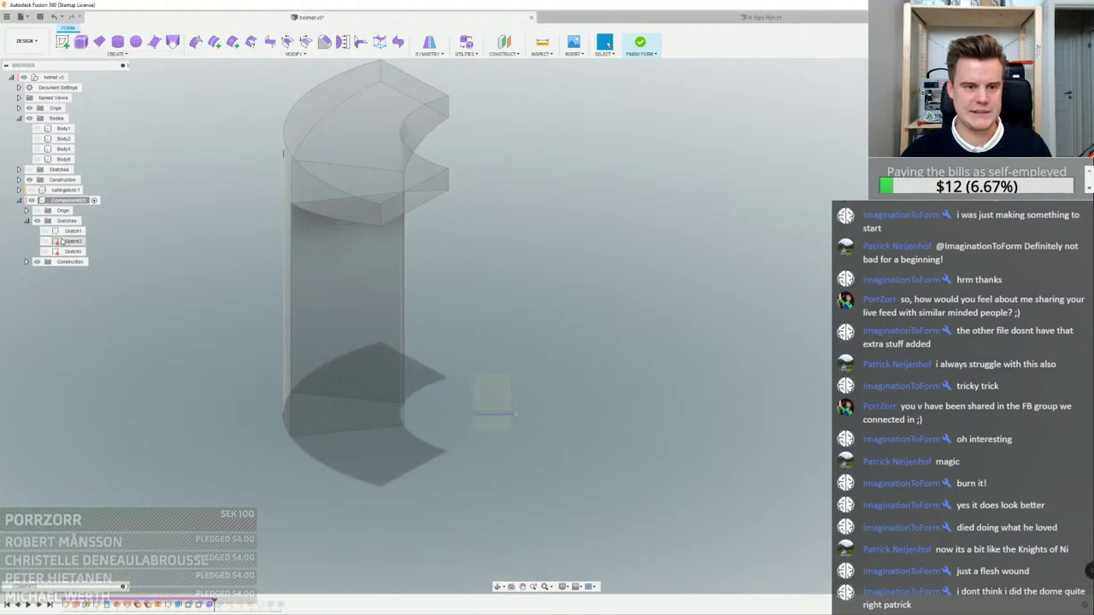
Show Sketch1 and create a form cylinder on the ground plane, centred on the origin, matching the sketch circle's diameter and 180 mm high
left_click(46, 231)
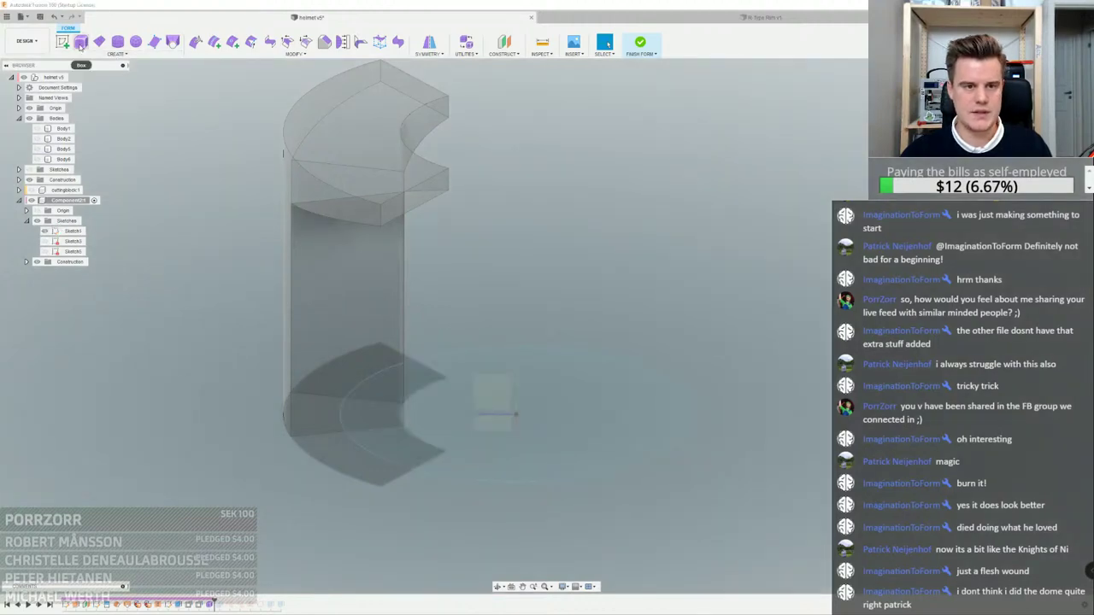
left_click(80, 44)
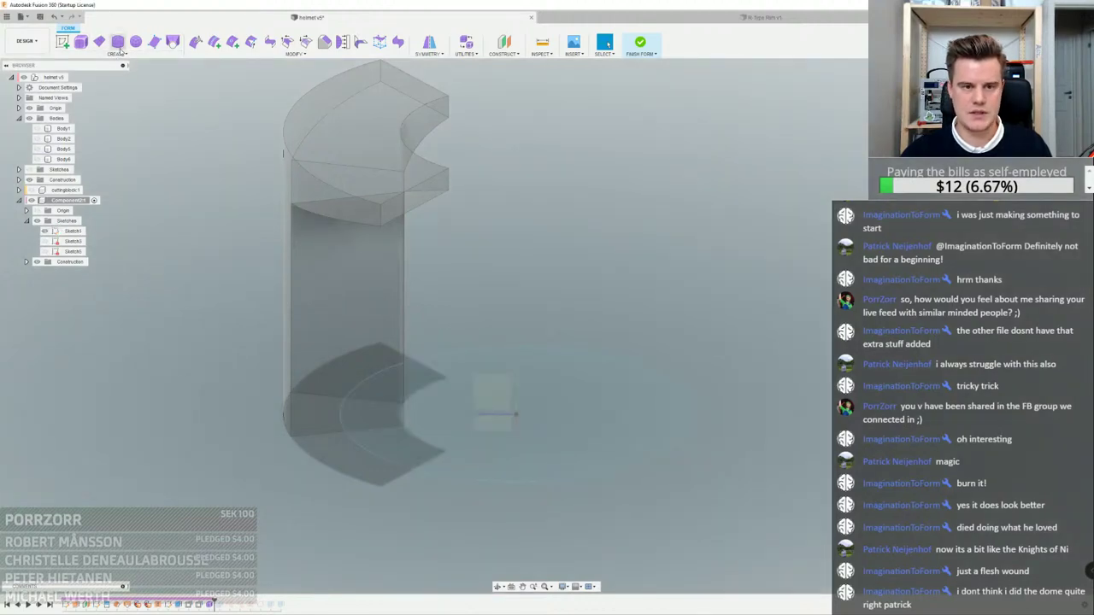
left_click(502, 429)
left_click(517, 414)
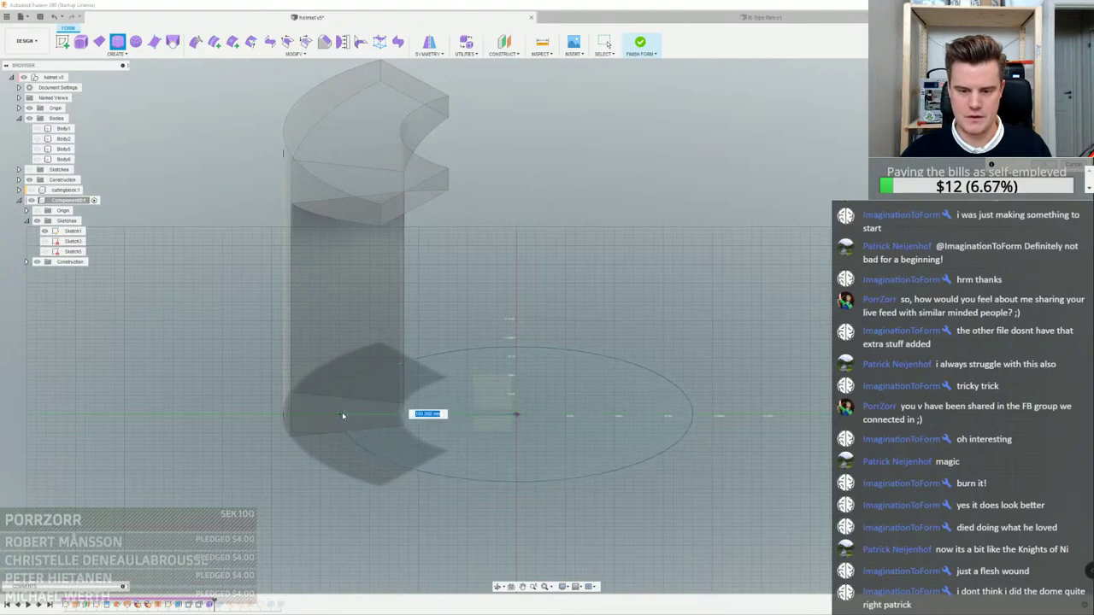
left_click(341, 414)
left_click(341, 412)
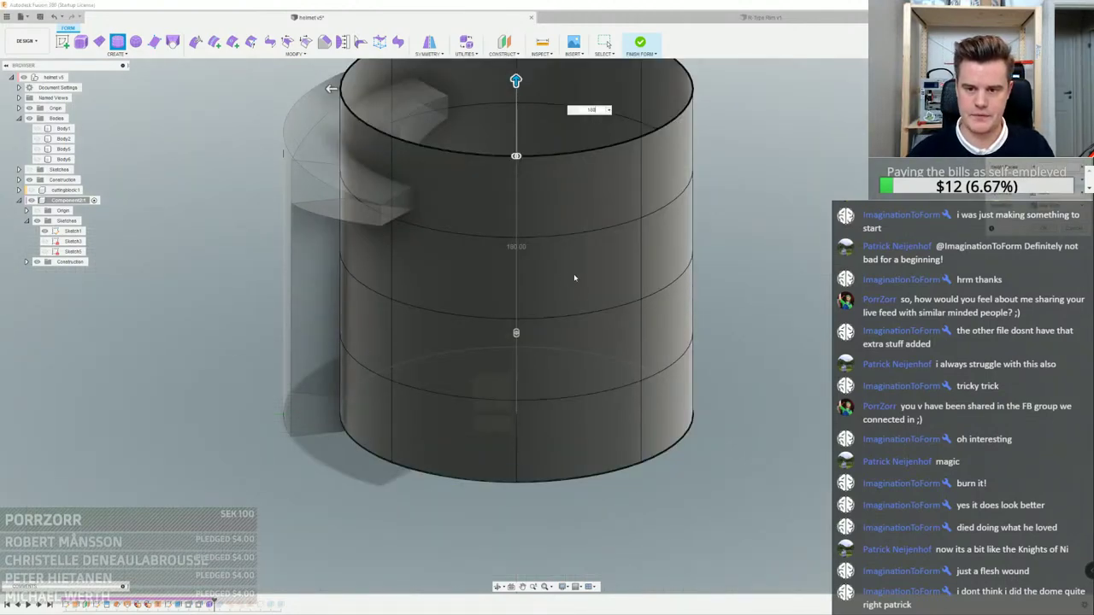
Turn on mirror symmetry for the form cylinder about its front-to-back plane and create the body
scroll(564, 225, "down", 5)
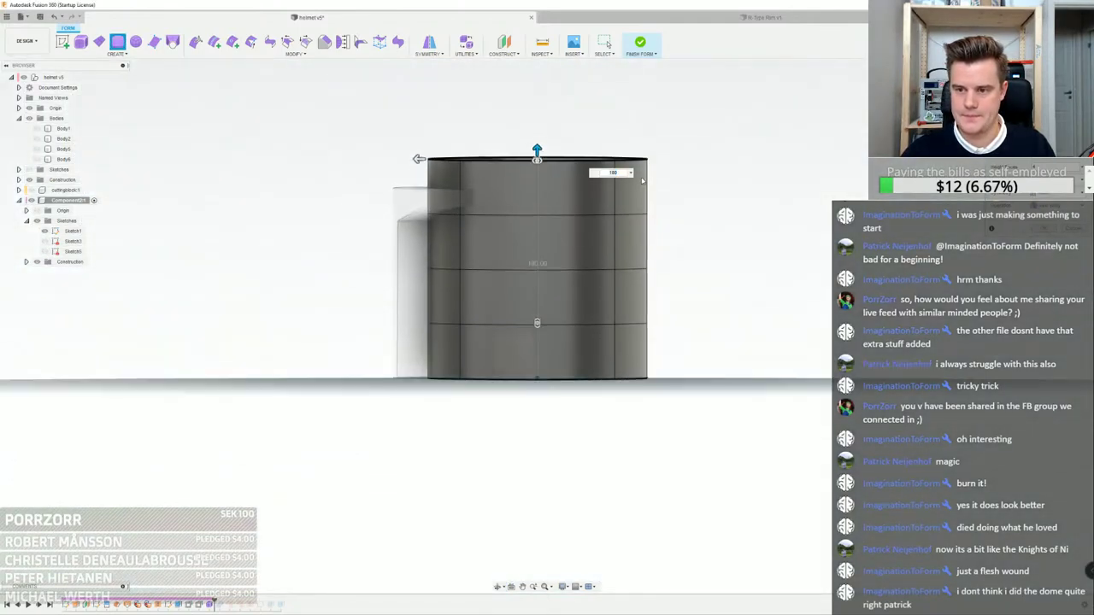
middle_click_drag(537, 257, 526, 304)
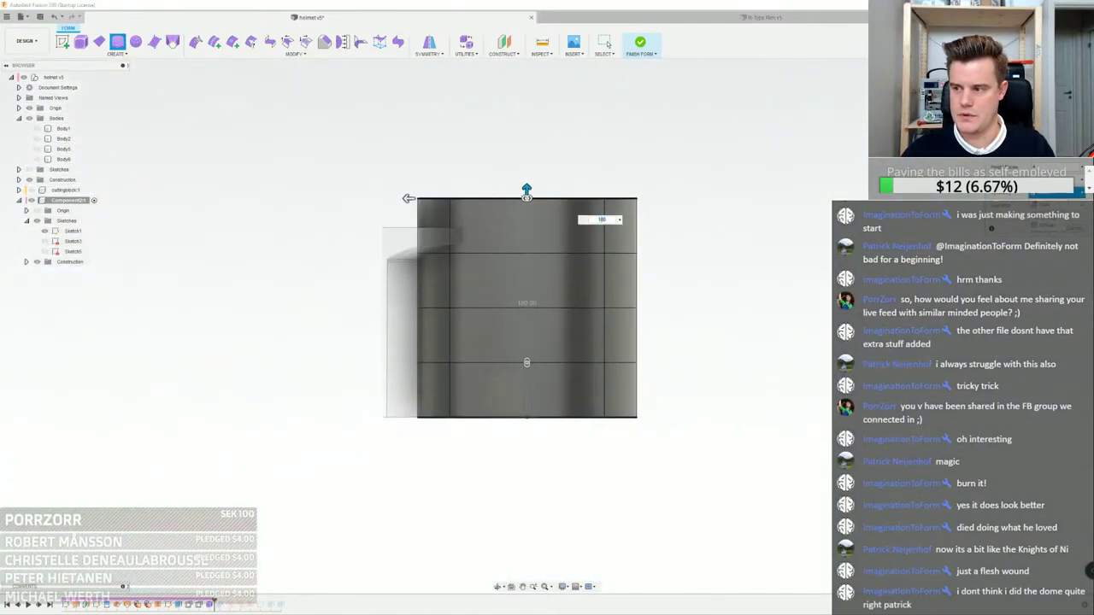
middle_click_drag(698, 264, 704, 305, "shift")
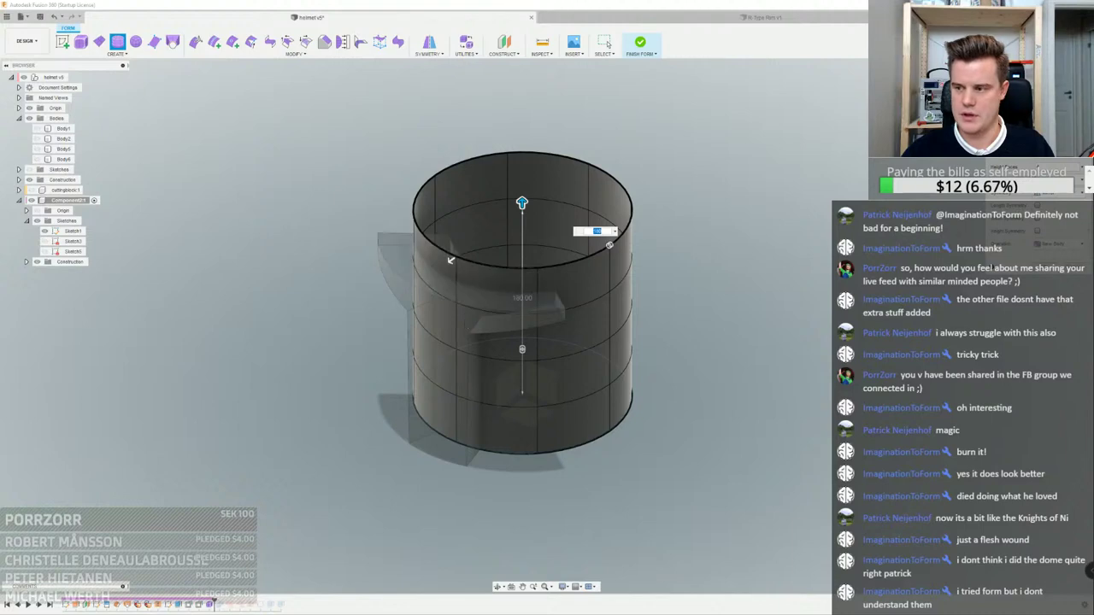
left_click(1039, 219)
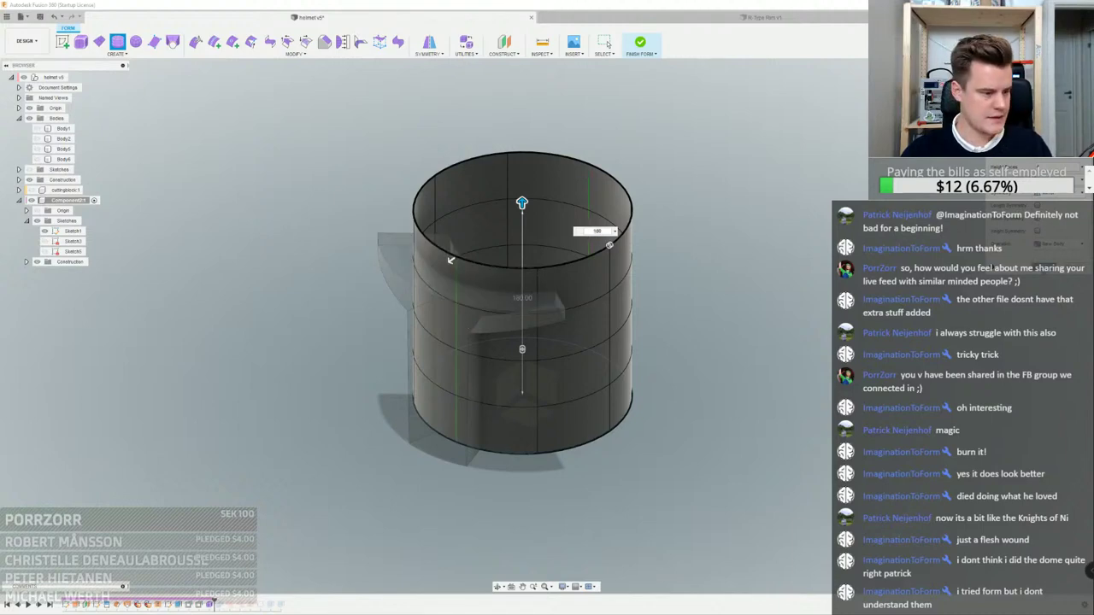
left_click(1056, 268)
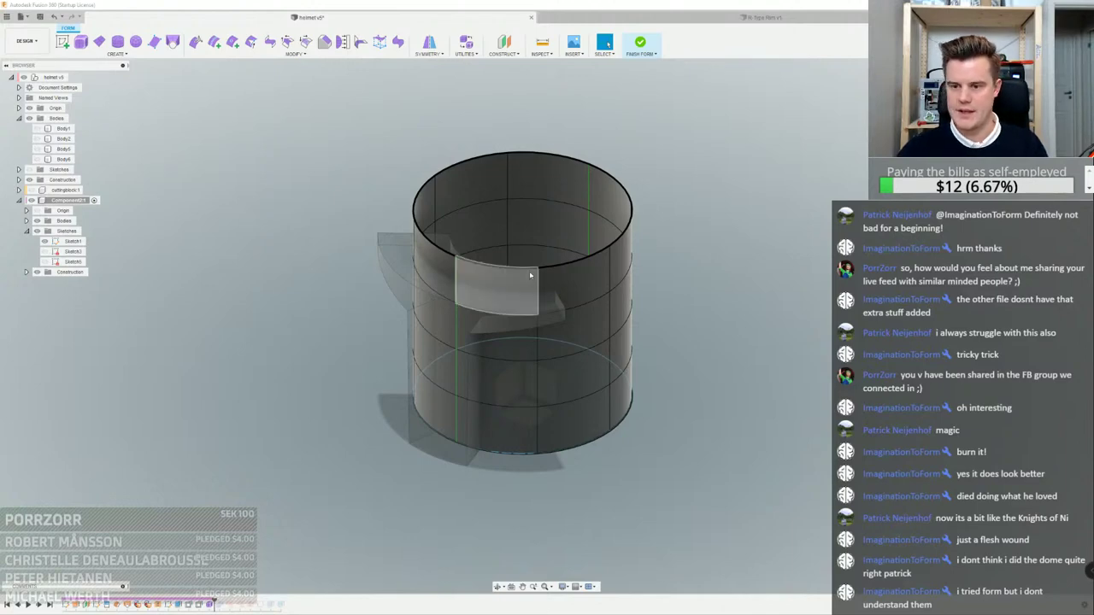
View the form cylinder from the side and compare its profile with the Boba Fett helmet reference picture in the browser
middle_click_drag(357, 265, 328, 248, "shift")
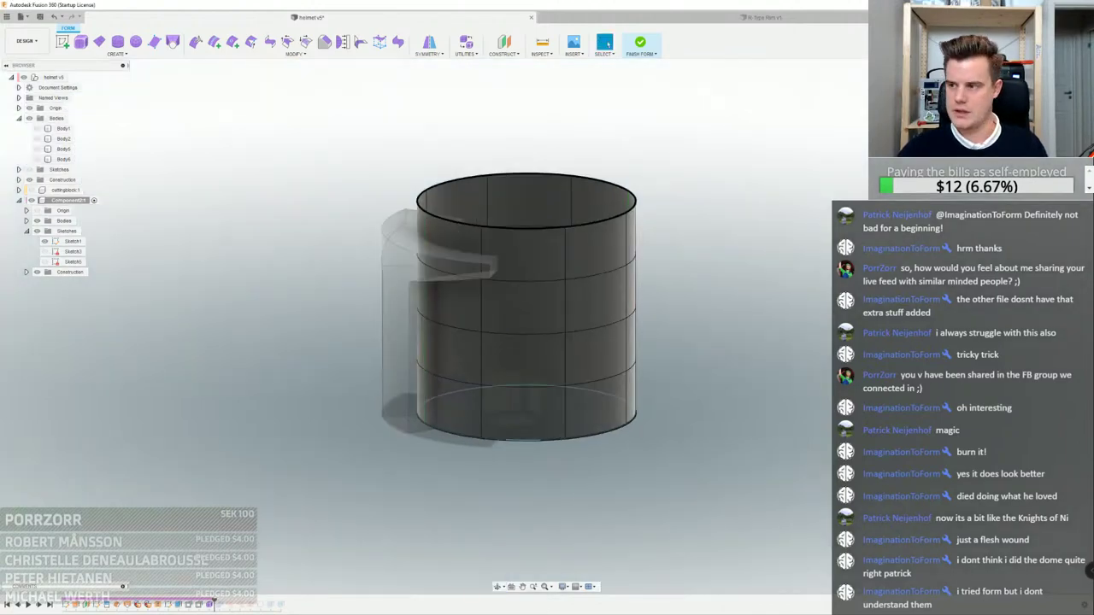
left_click(1058, 92)
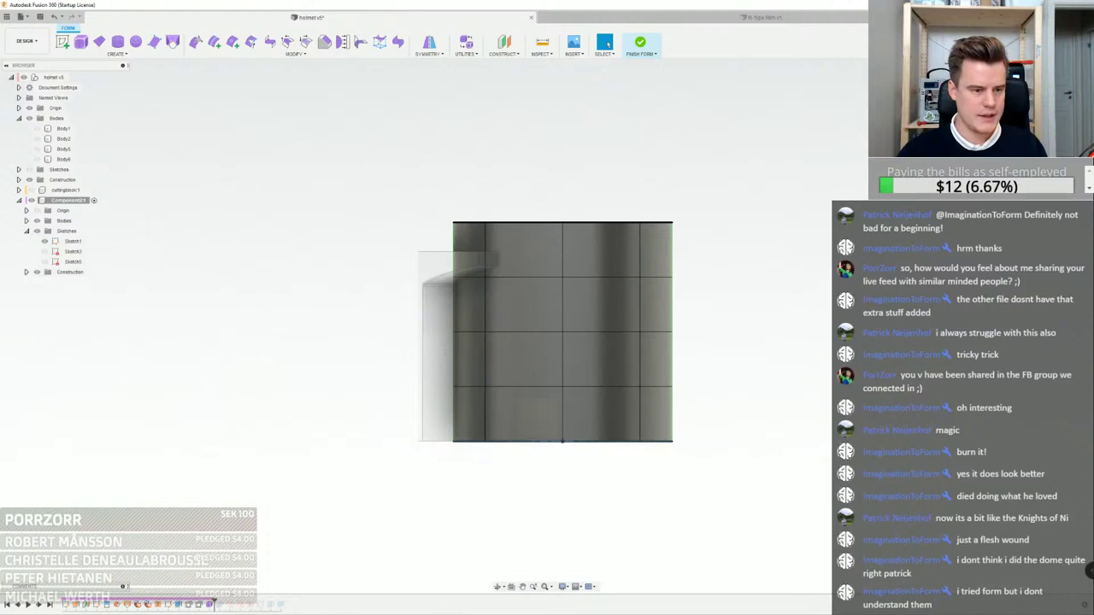
key("alt+Tab")
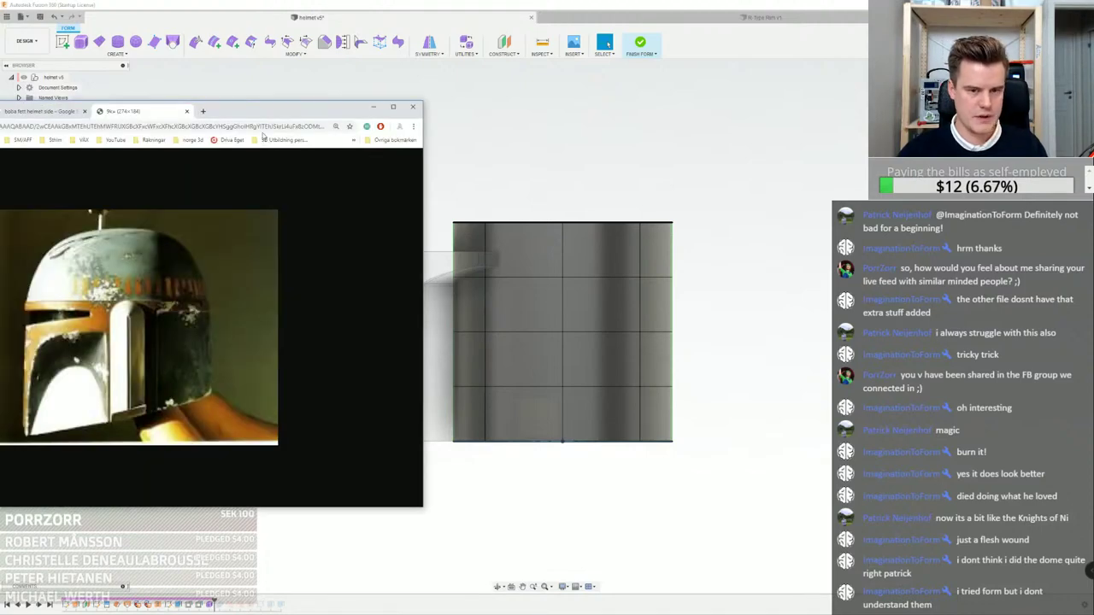
left_click_drag(260, 112, 0, 156)
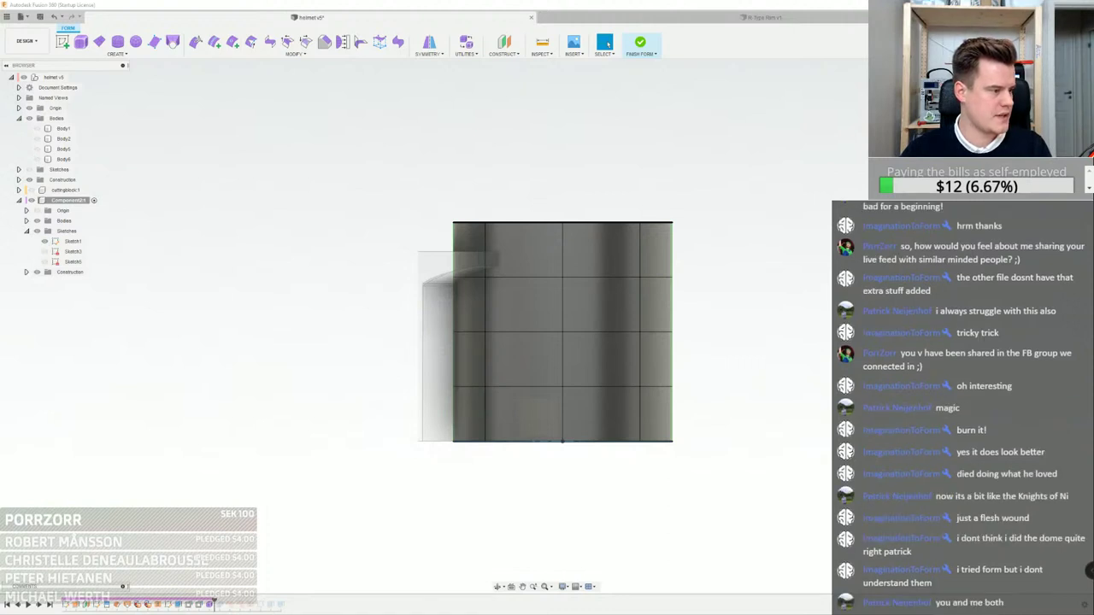
Finish the form, roll the timeline back to before it, and insert the side-view helmet picture as a canvas on the side origin plane
left_click(641, 47)
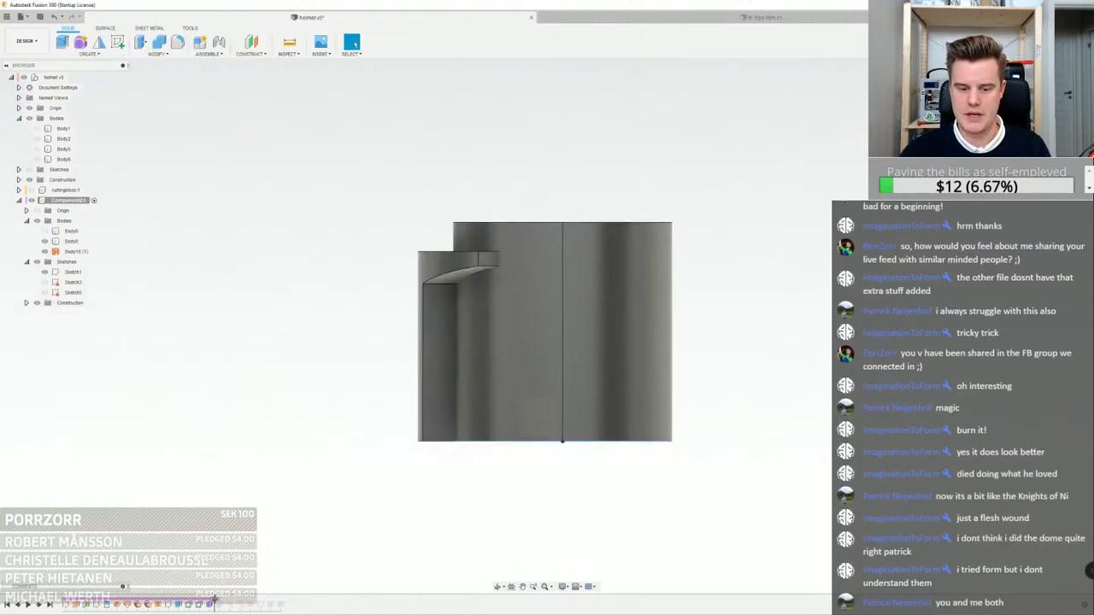
left_click_drag(215, 600, 204, 601)
left_click(325, 54)
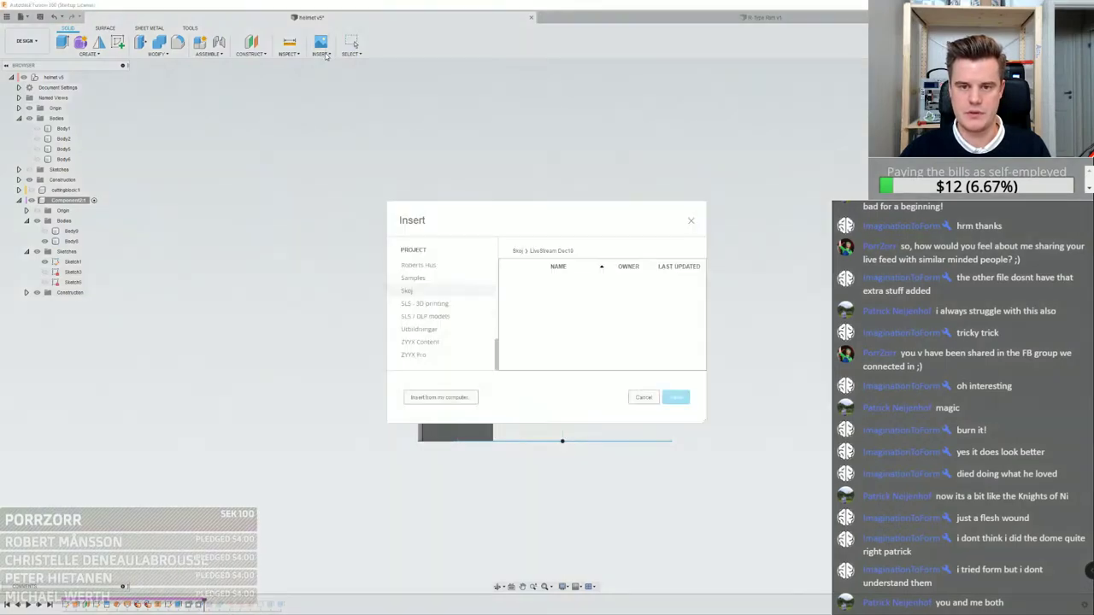
left_click(690, 223)
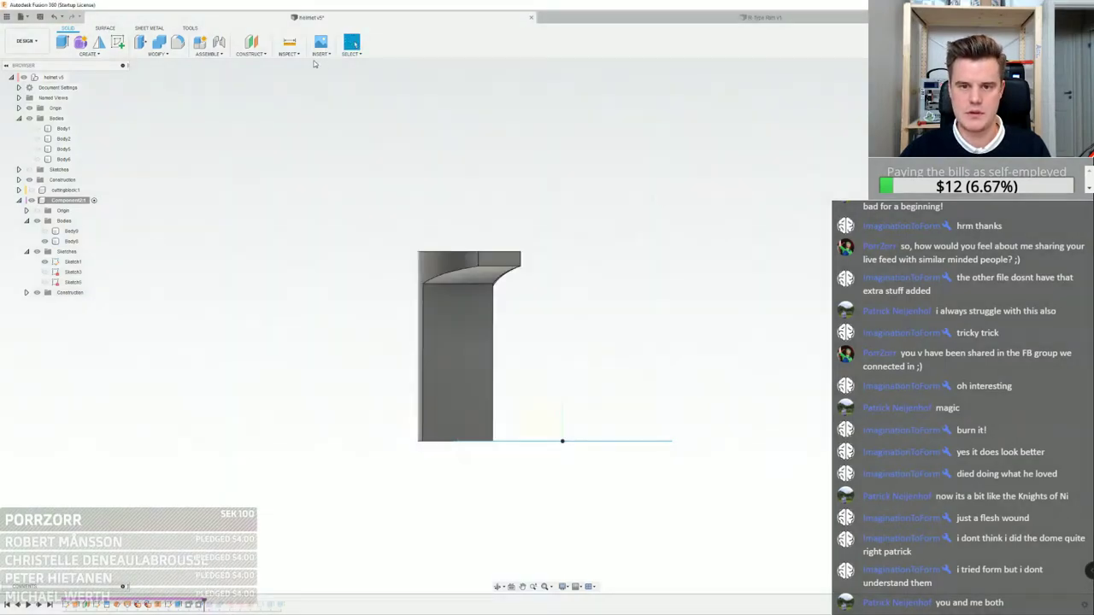
left_click(320, 54)
left_click(340, 83)
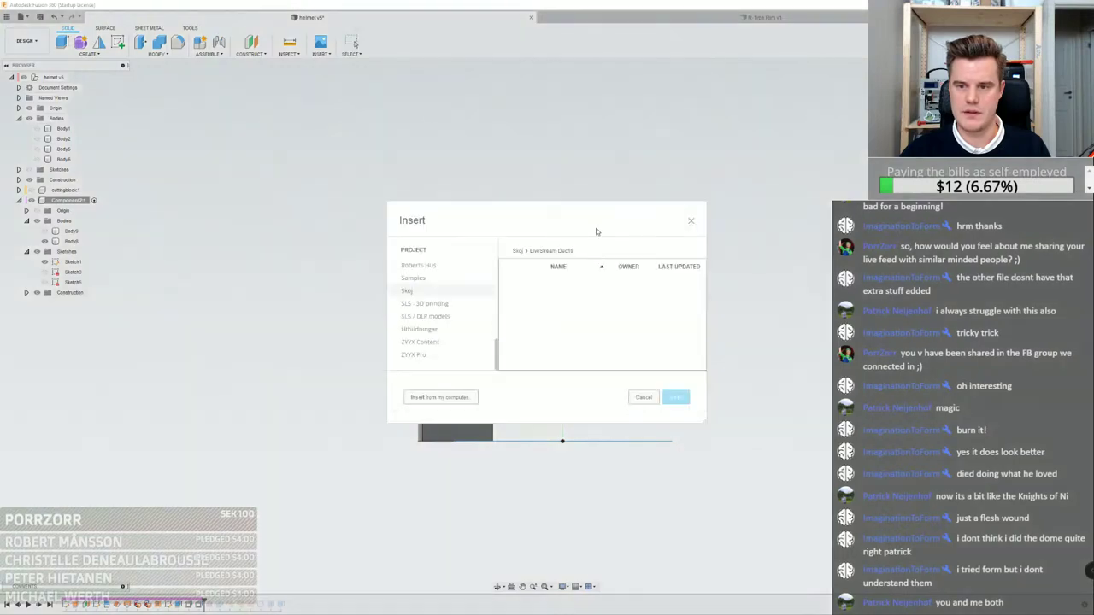
left_click(440, 400)
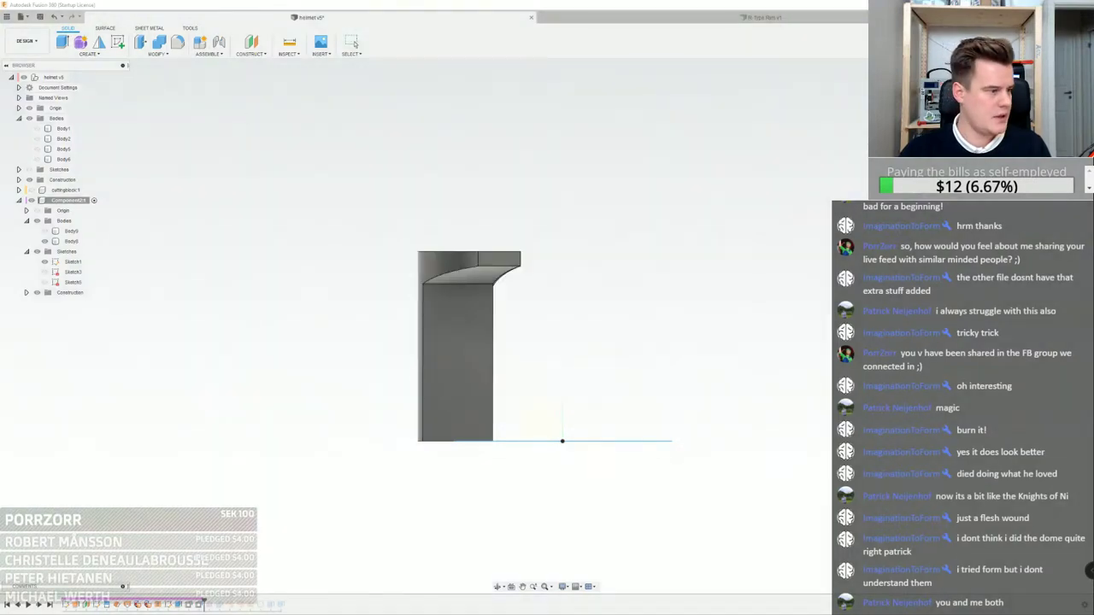
left_click(528, 417)
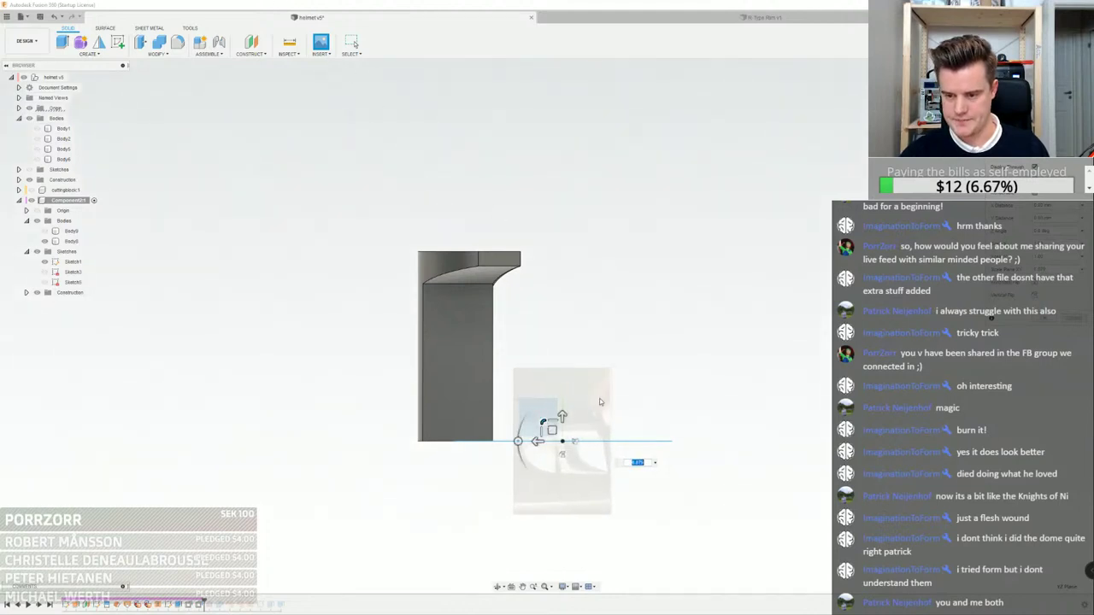
Show Body1 and rotate, scale and position the helmet canvas upright so its dome lines up with the body's outline
left_click_drag(547, 422, 620, 373)
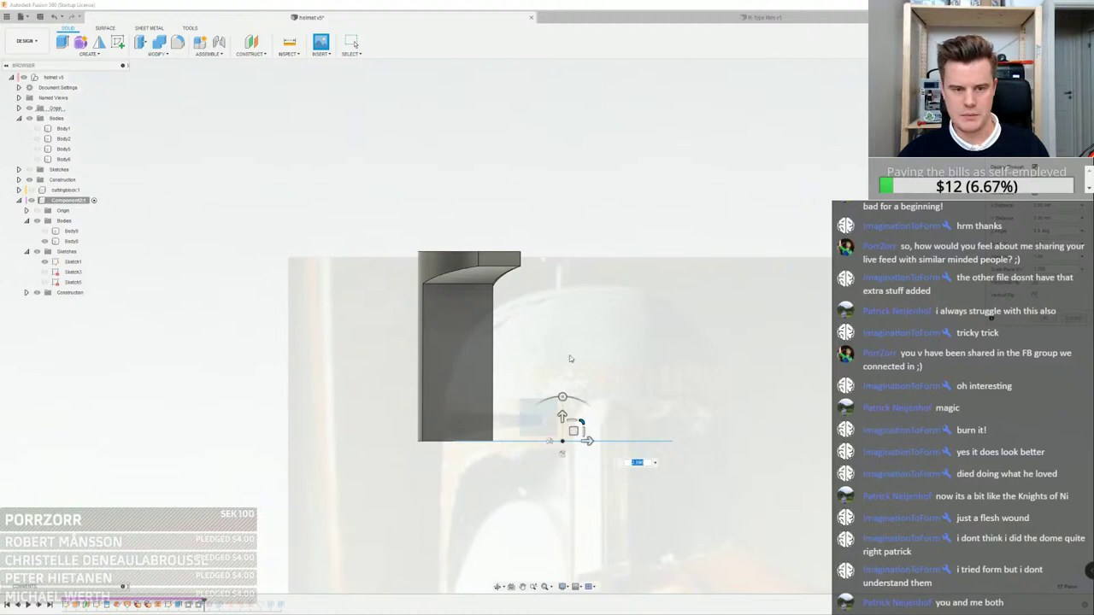
left_click(38, 128)
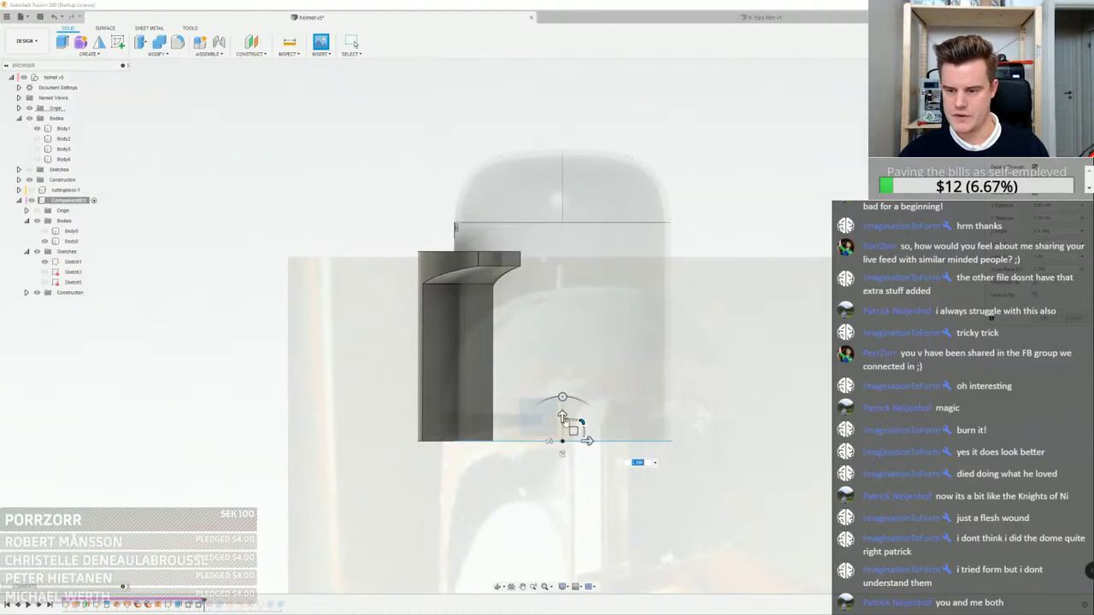
left_click_drag(582, 422, 557, 268)
type("1.347")
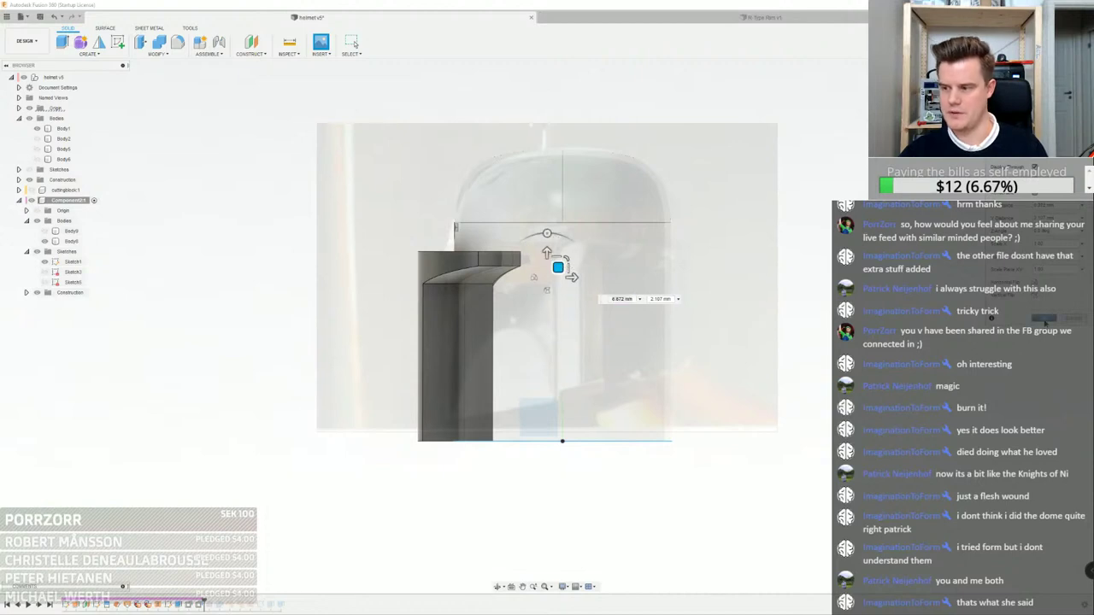
left_click(1045, 322)
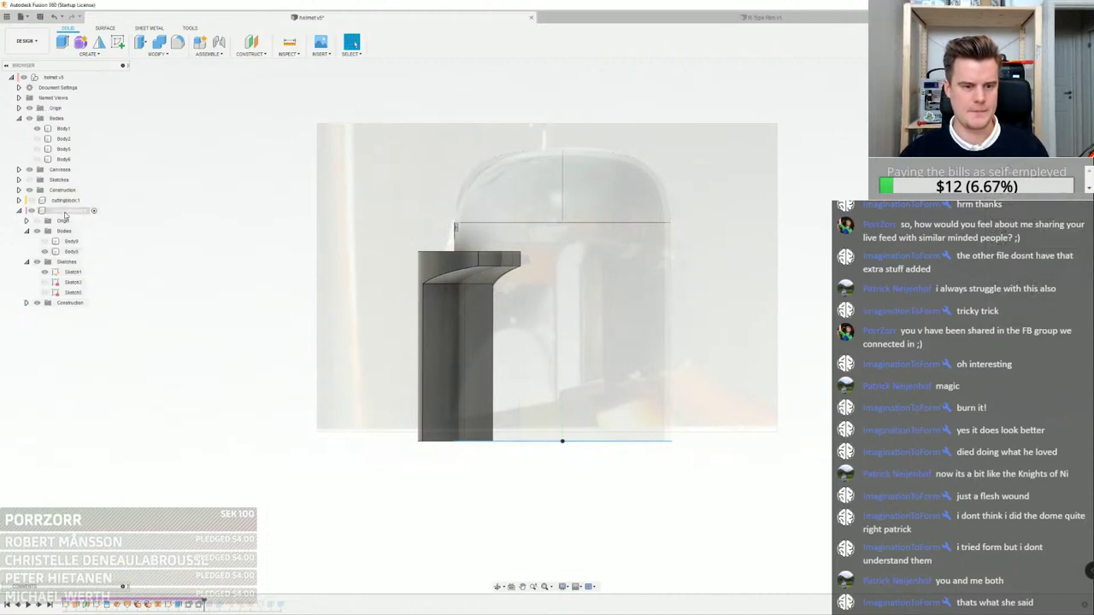
left_click(19, 169)
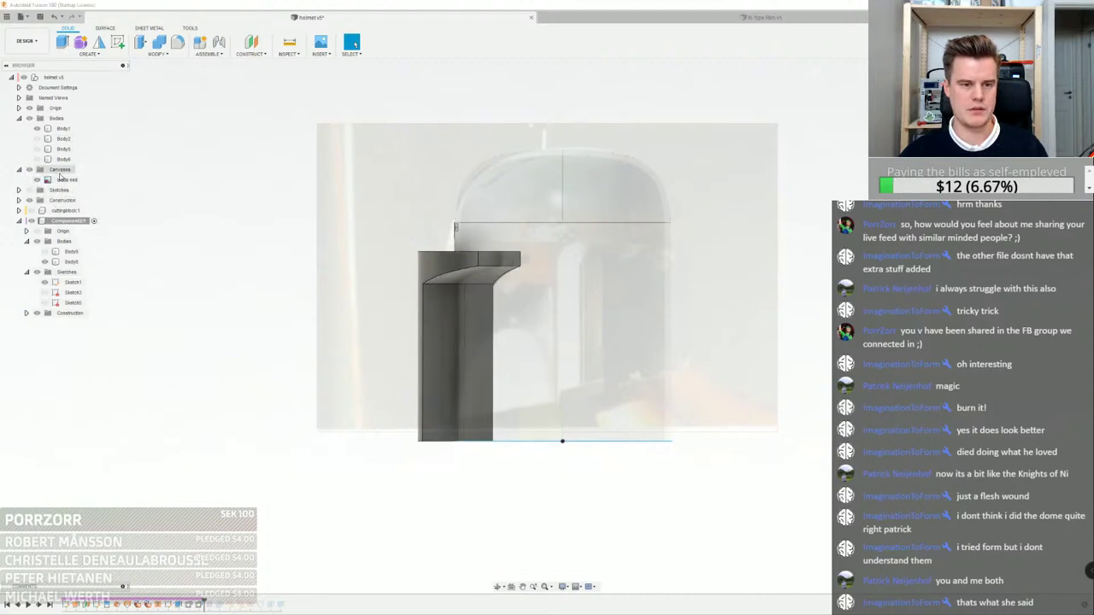
left_click(62, 221)
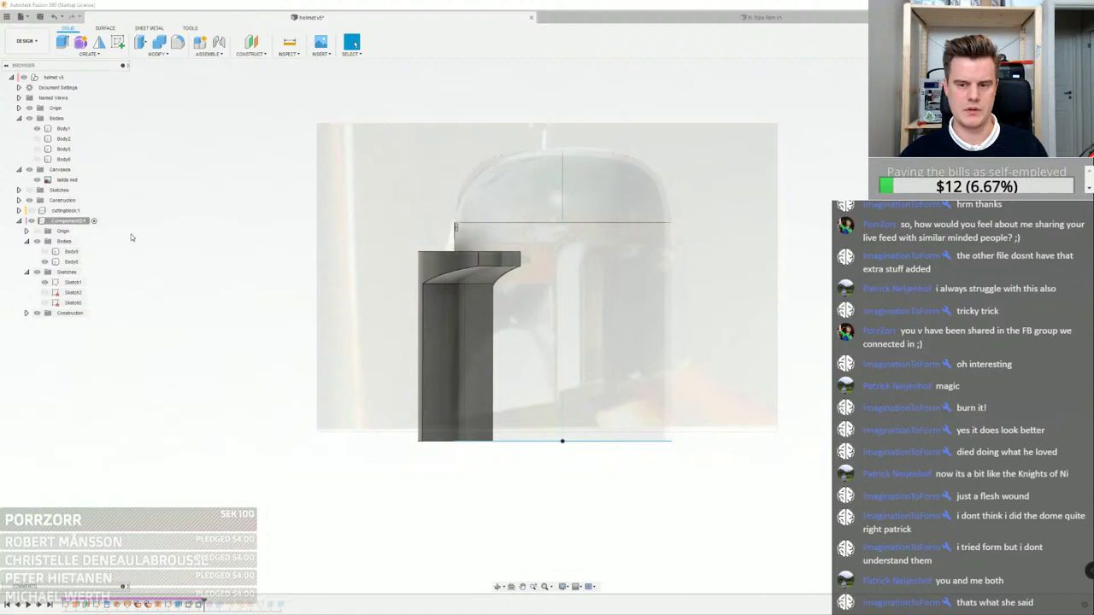
left_click(62, 170)
left_click(64, 222)
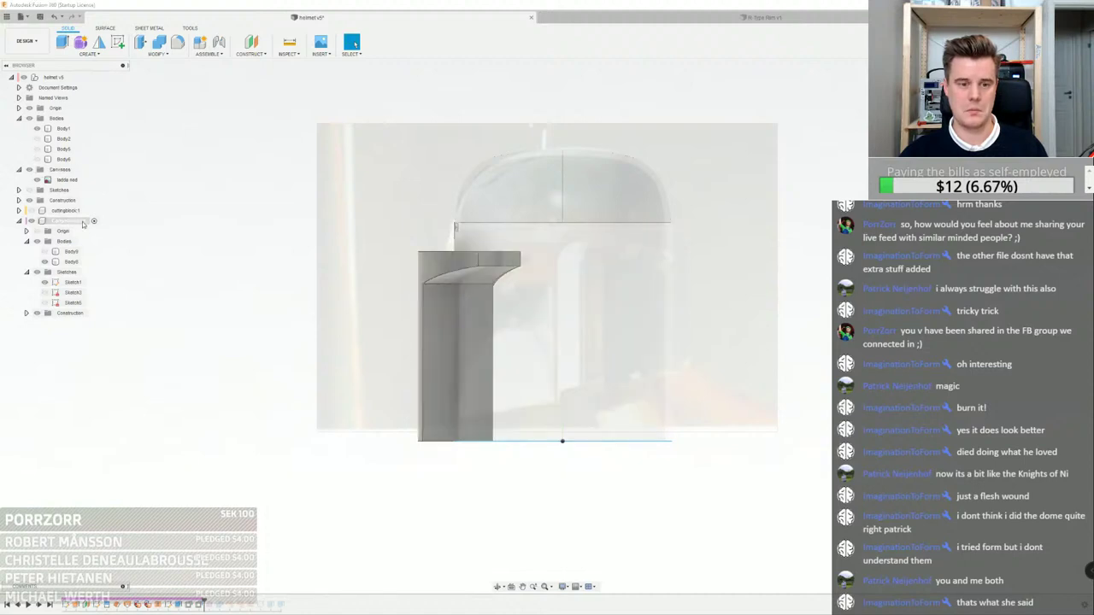
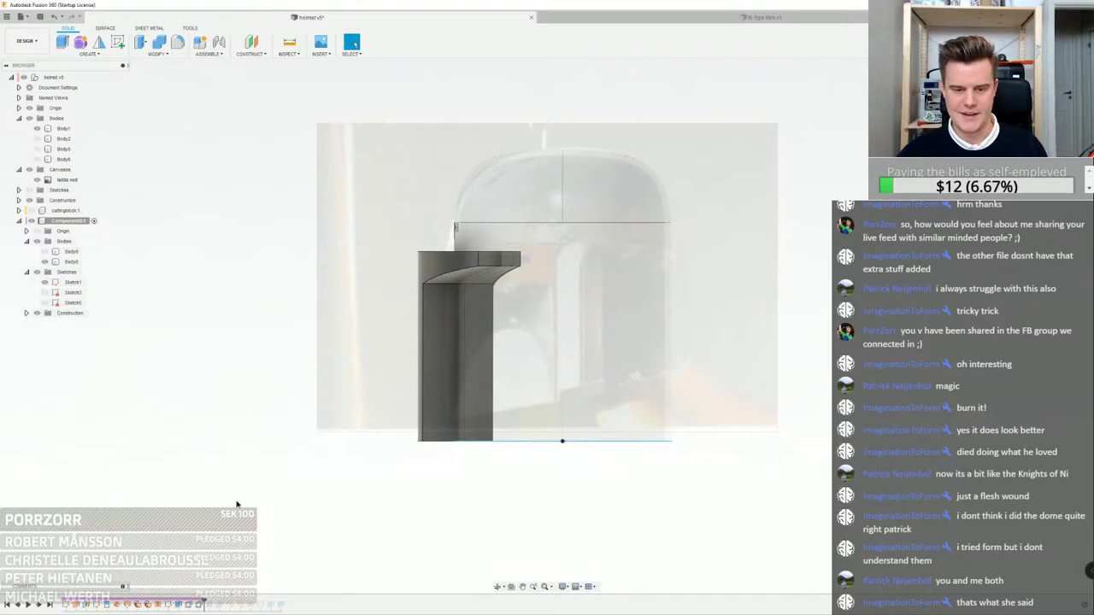
Reopen the form cylinder for editing and start Edit Form on its upper horizontal edge loop
double_click(209, 604)
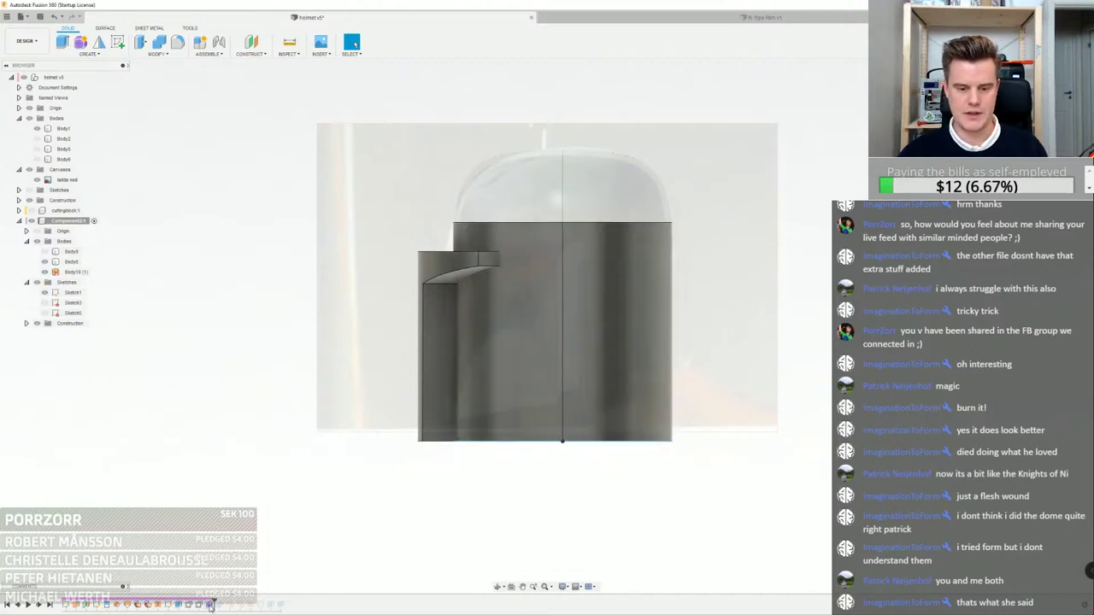
scroll(530, 212, "up", 2)
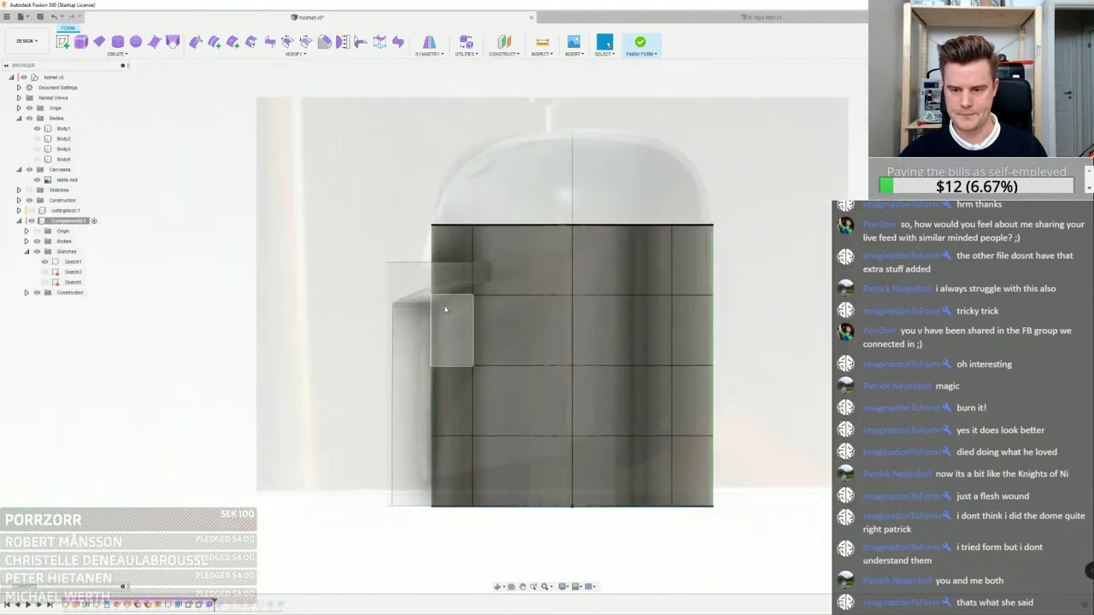
double_click(450, 297)
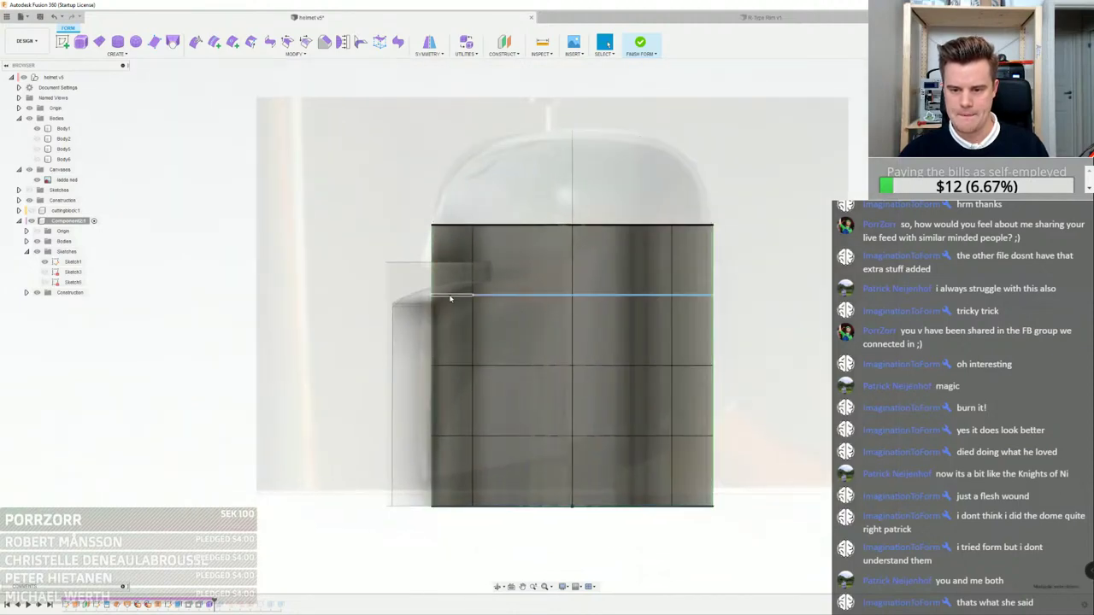
right_click(257, 223)
left_click(282, 198)
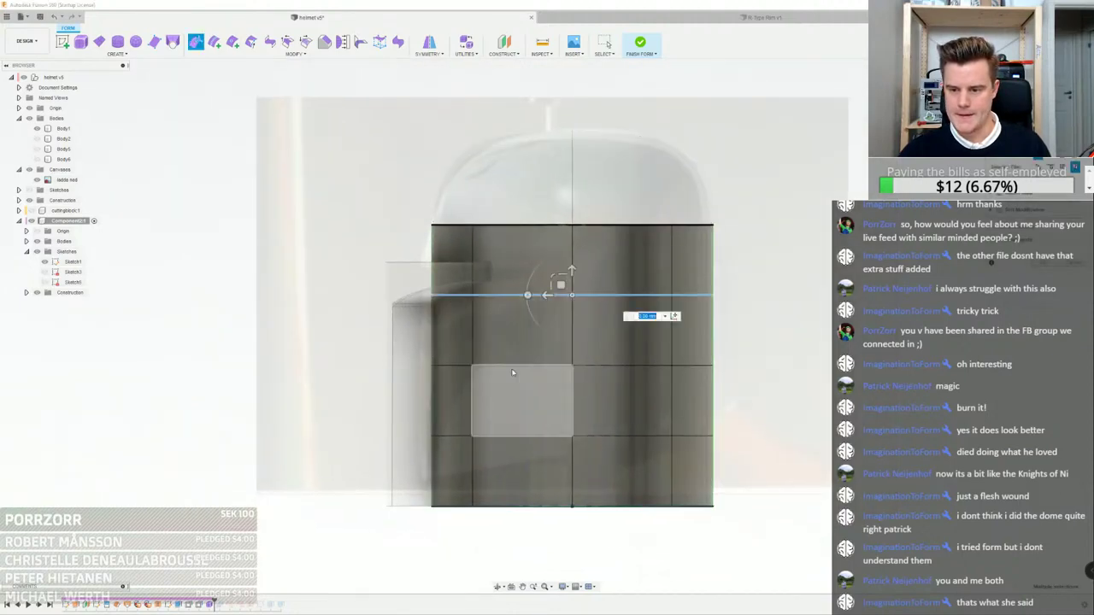
Raise the mirrored rear edges of the cylinder's lower rim and return to the side view
scroll(709, 506, "up", 3)
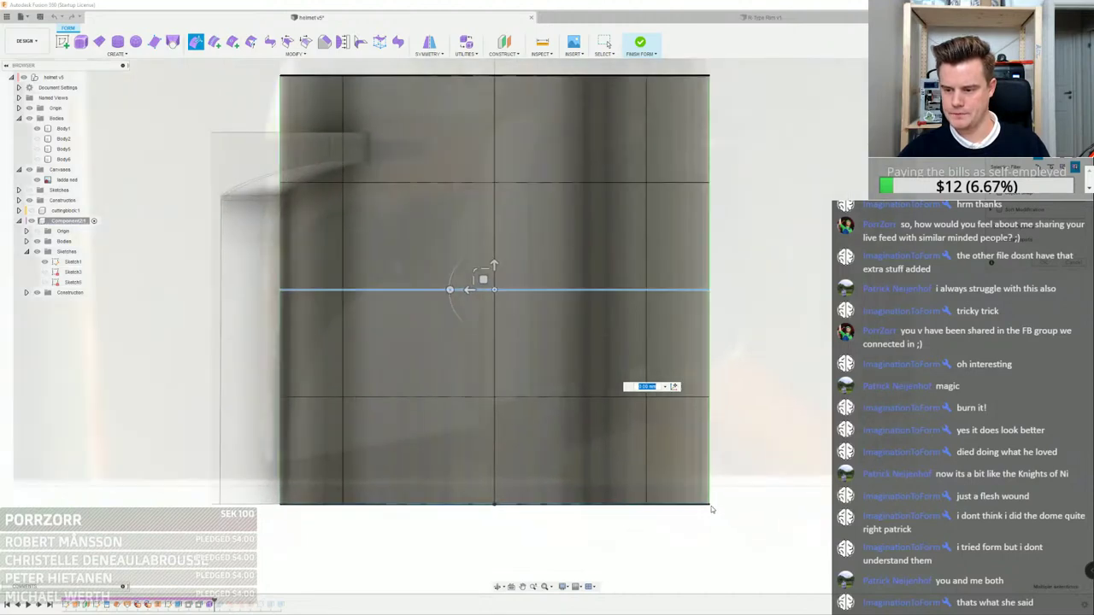
right_click(708, 506)
left_click(740, 504)
scroll(679, 479, "down", 3)
middle_click_drag(675, 449, 646, 428)
scroll(649, 477, "up", 2)
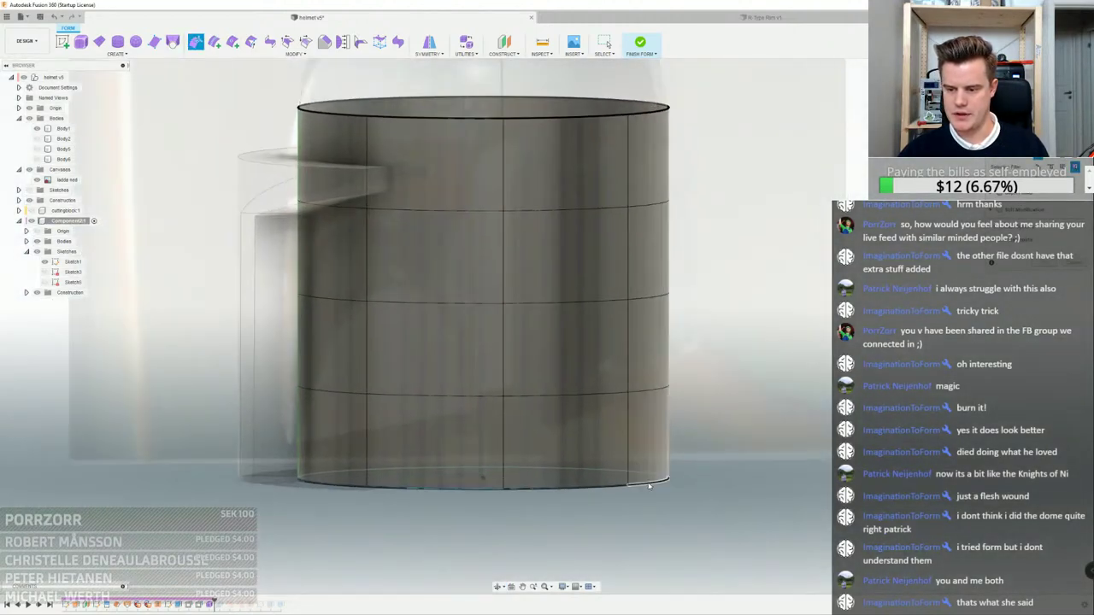
left_click(648, 482)
right_click_drag(647, 480, 629, 401)
middle_click_drag(628, 400, 650, 401, "shift")
scroll(683, 405, "down", 2)
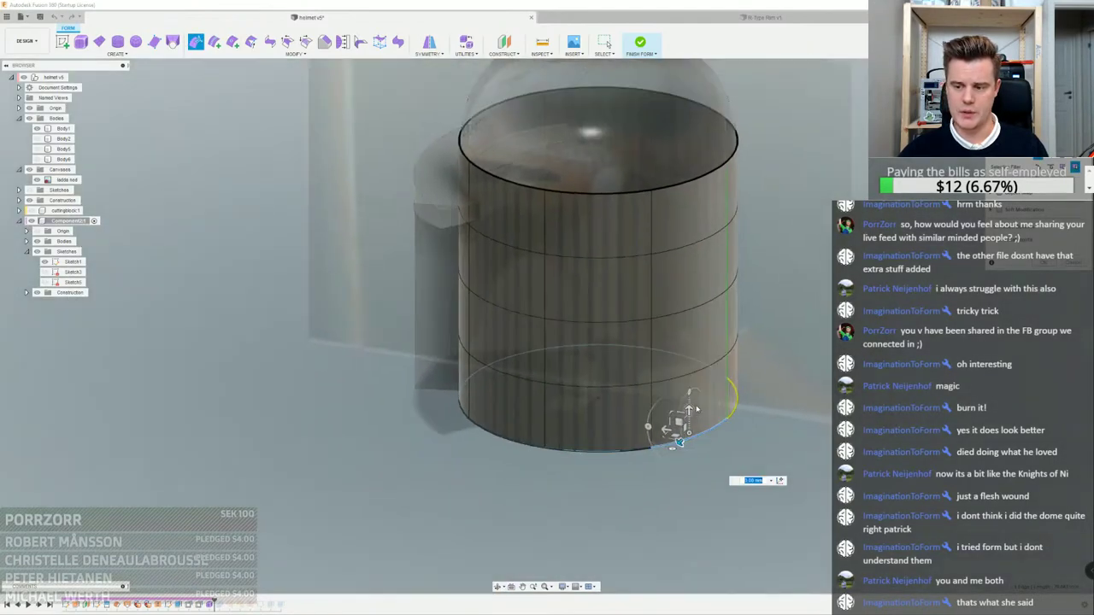
left_click_drag(690, 408, 691, 356)
middle_click_drag(690, 356, 611, 410, "shift")
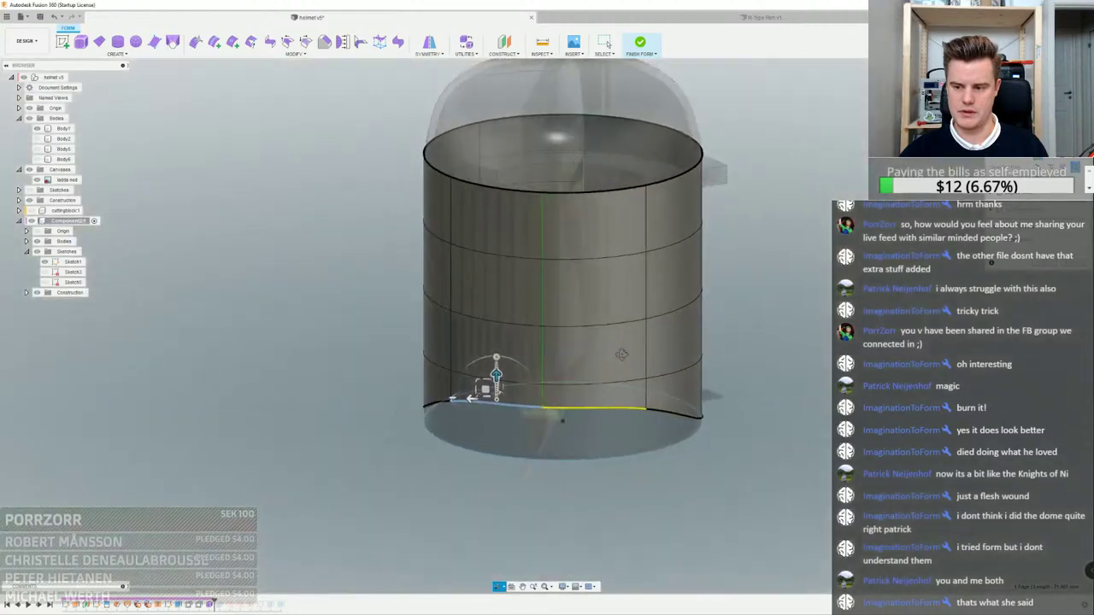
middle_click_drag(614, 324, 581, 414, "shift")
left_click(1061, 88)
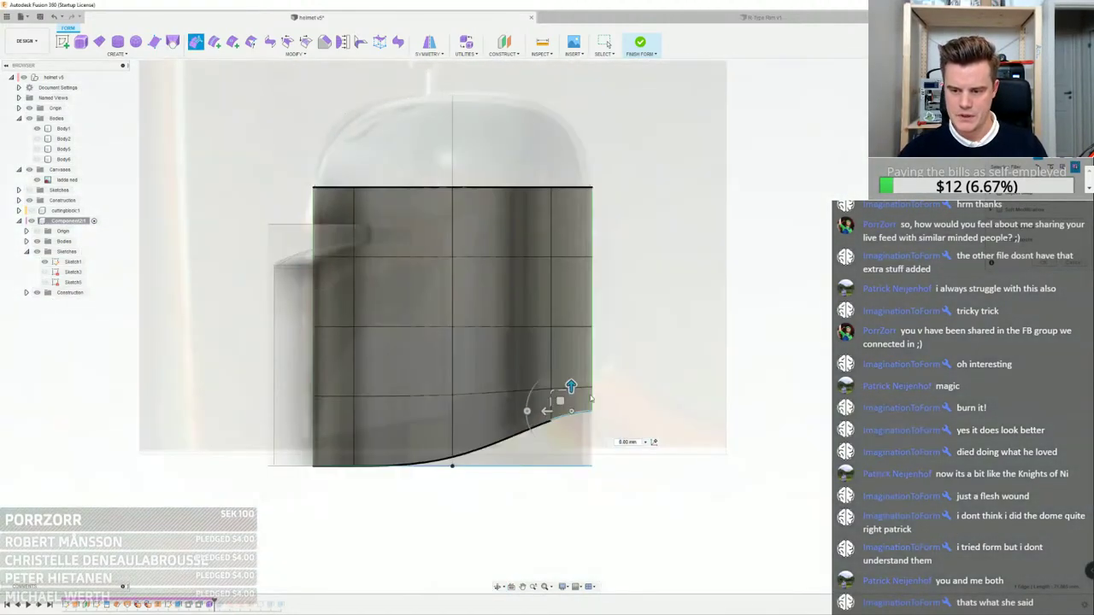
Move the rear edges of the rows above the rim upward and pull the lowest rear face up and outward to follow the canvas
left_click_drag(571, 385, 571, 338)
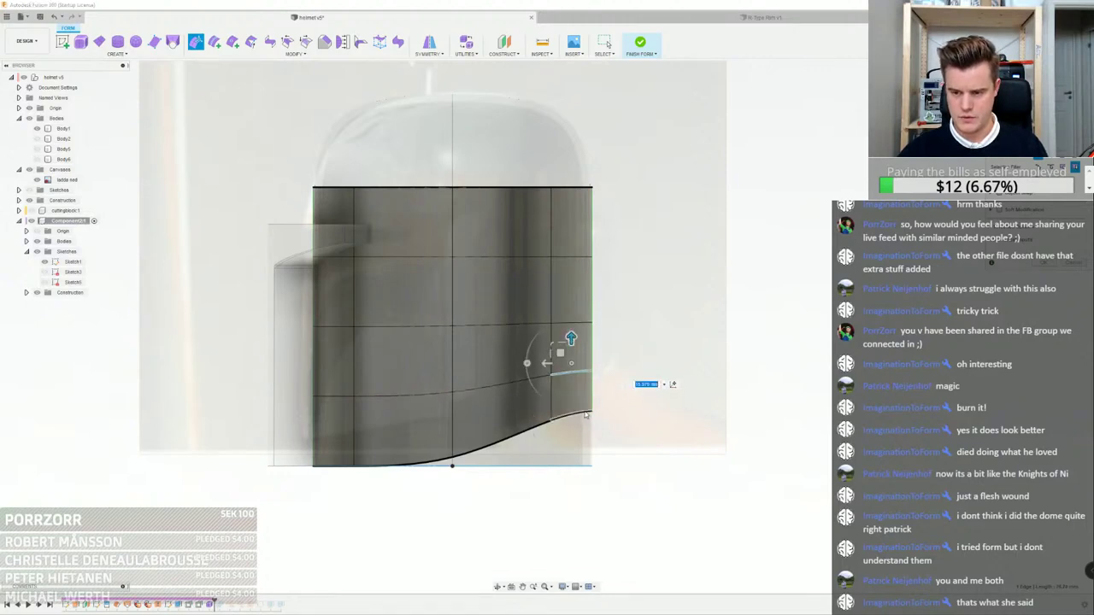
left_click(577, 374, "ctrl")
left_click_drag(562, 384, 568, 373)
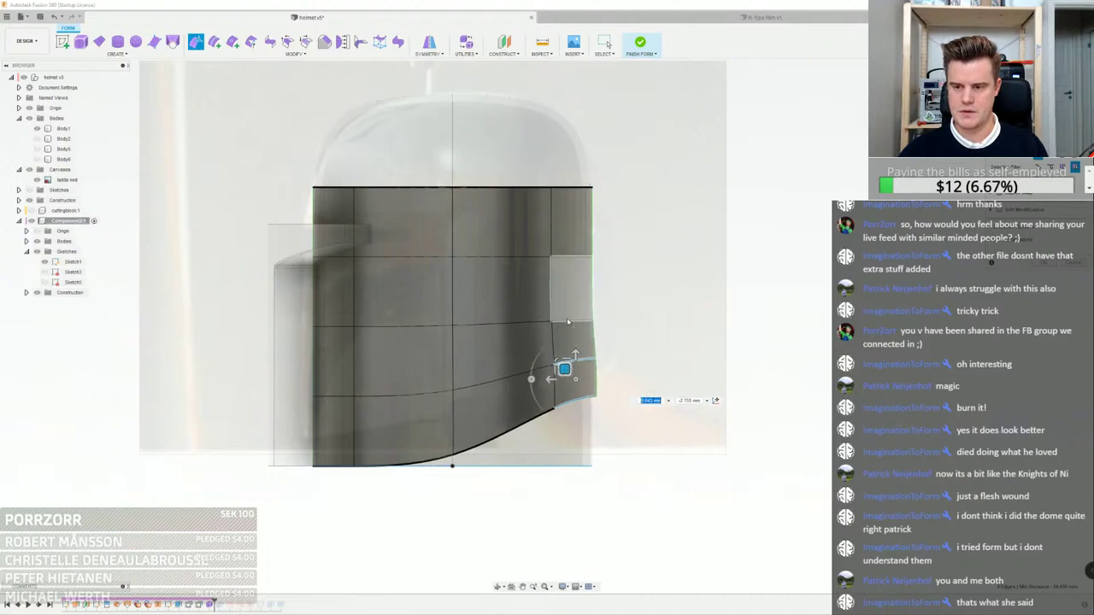
left_click(570, 320)
left_click_drag(563, 309, 564, 235)
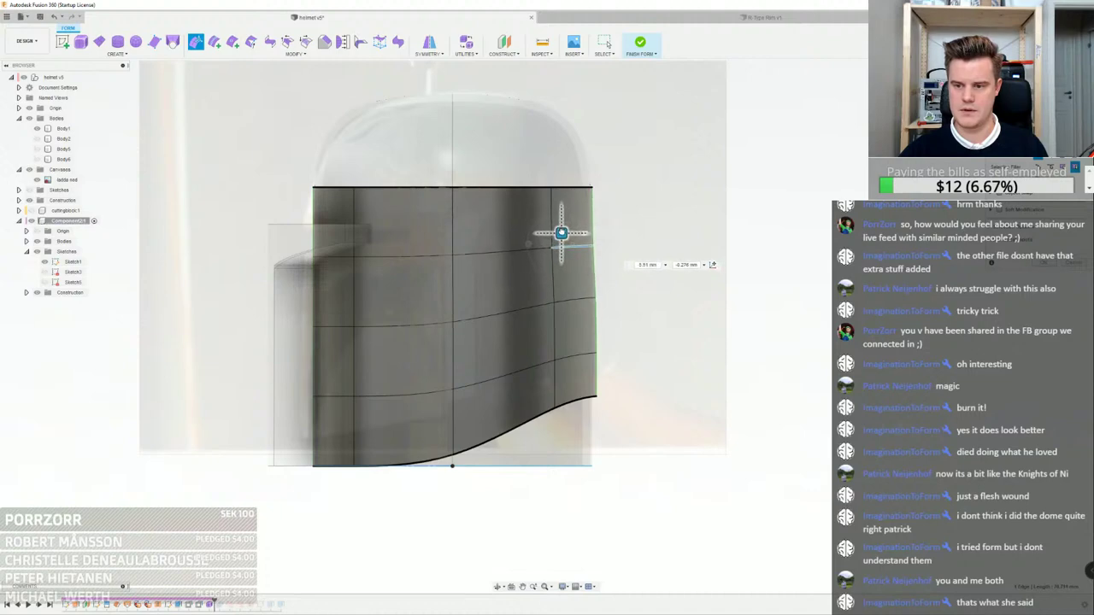
left_click(581, 381)
mouse_move(564, 366)
left_mouse_down()
mouse_move(577, 341)
mouse_move(572, 348)
left_mouse_up()
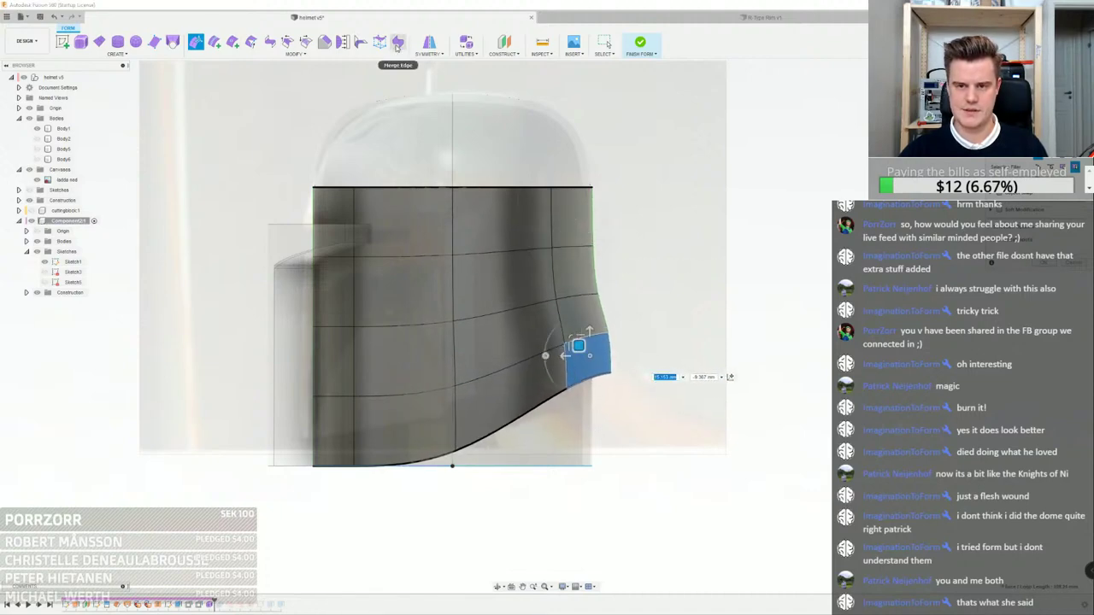
Switch the form body to box display
left_click(462, 56)
left_click(472, 65)
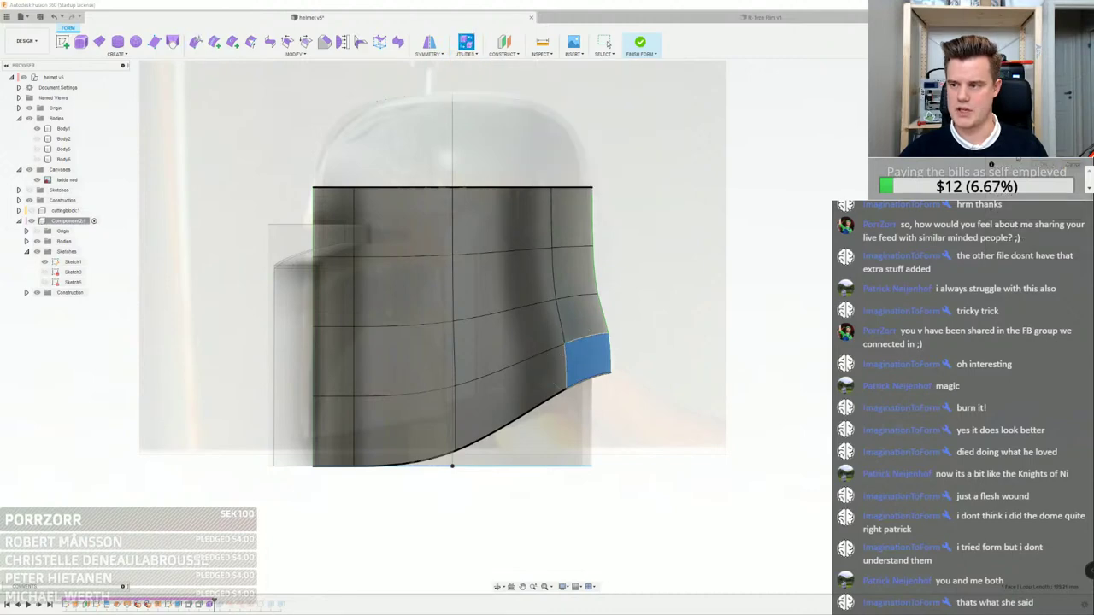
key("alt+1")
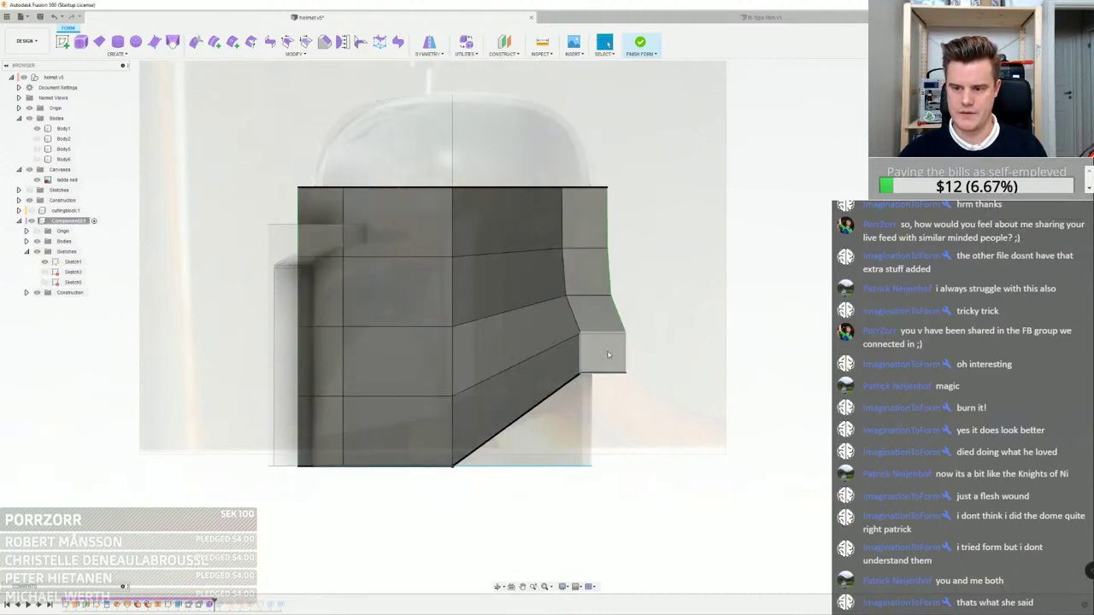
Shift the rear edges and lowest rear face horizontally so the back profile runs in one straight outward slant
scroll(616, 341, "up", 3)
left_click(617, 341)
right_click(617, 344)
left_click(645, 327)
left_click(598, 332)
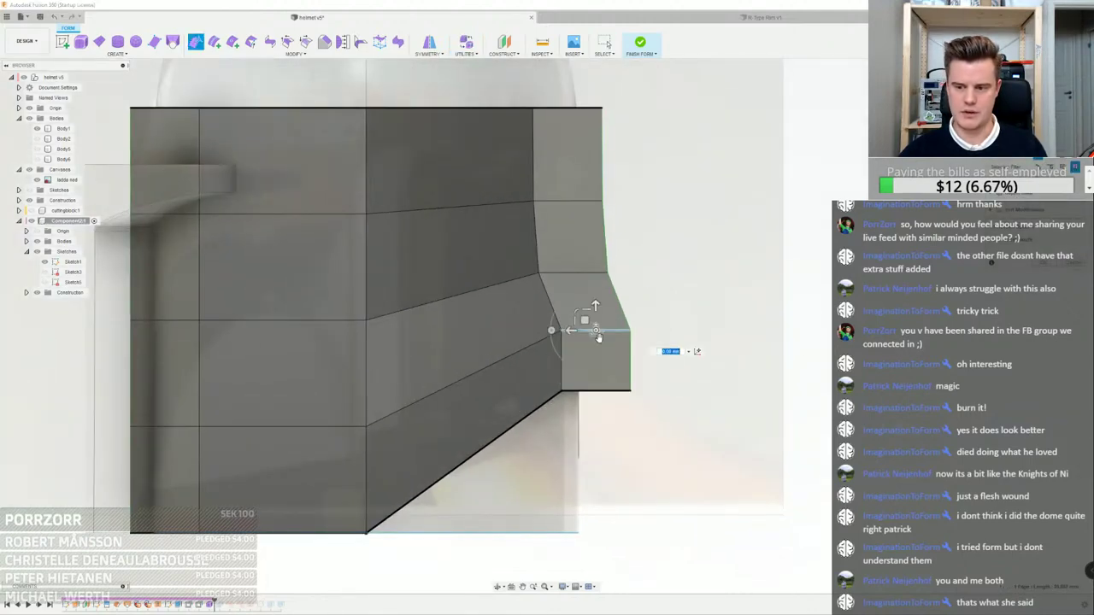
left_click_drag(584, 322, 576, 321)
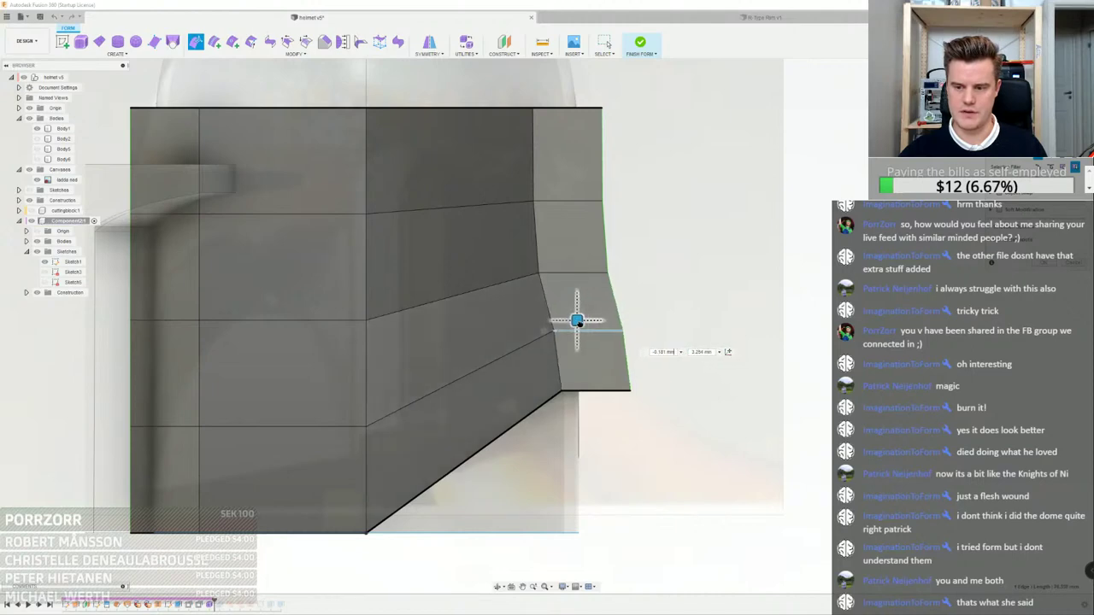
left_click(584, 274)
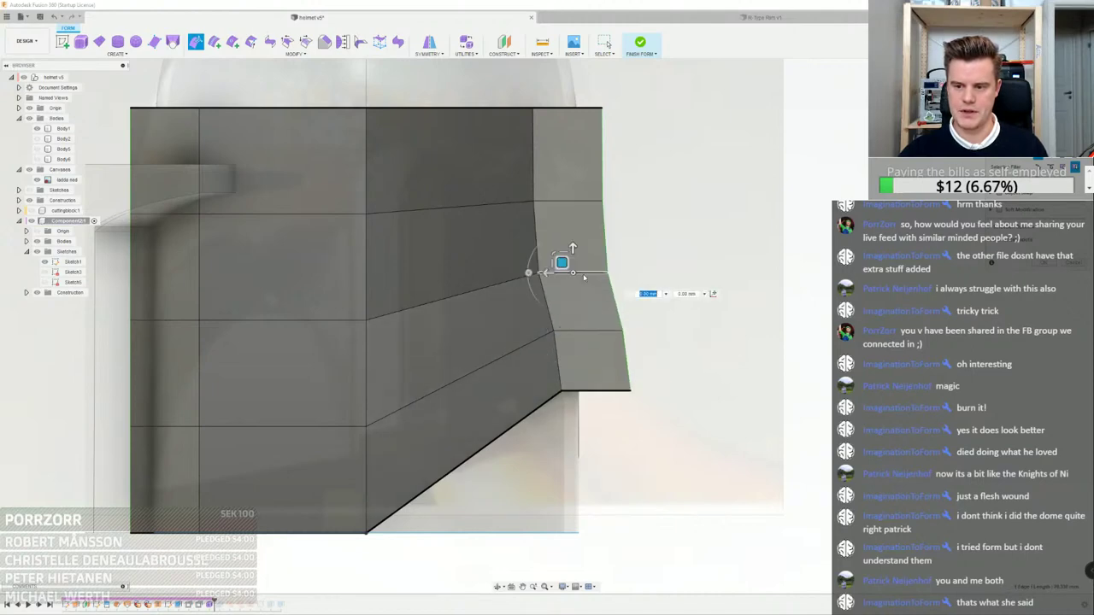
left_click(552, 206)
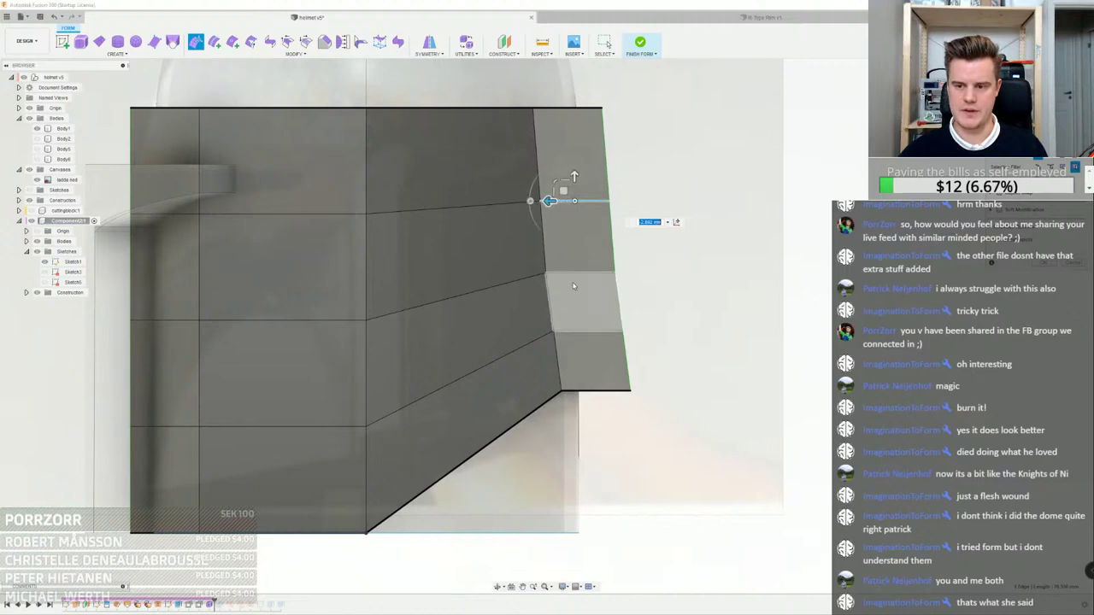
left_click(589, 365)
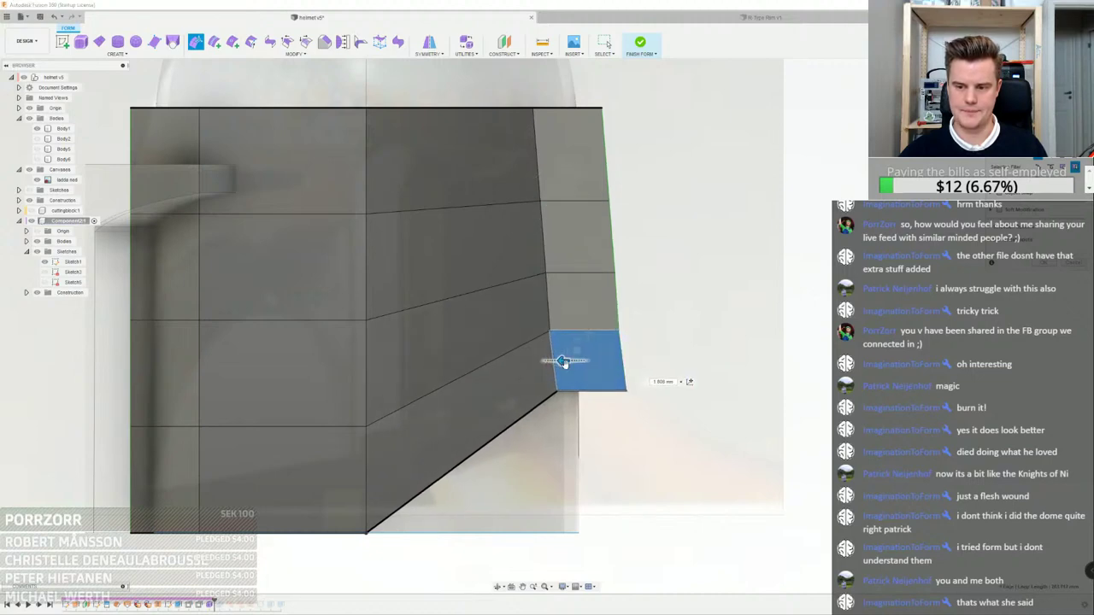
left_click(596, 392)
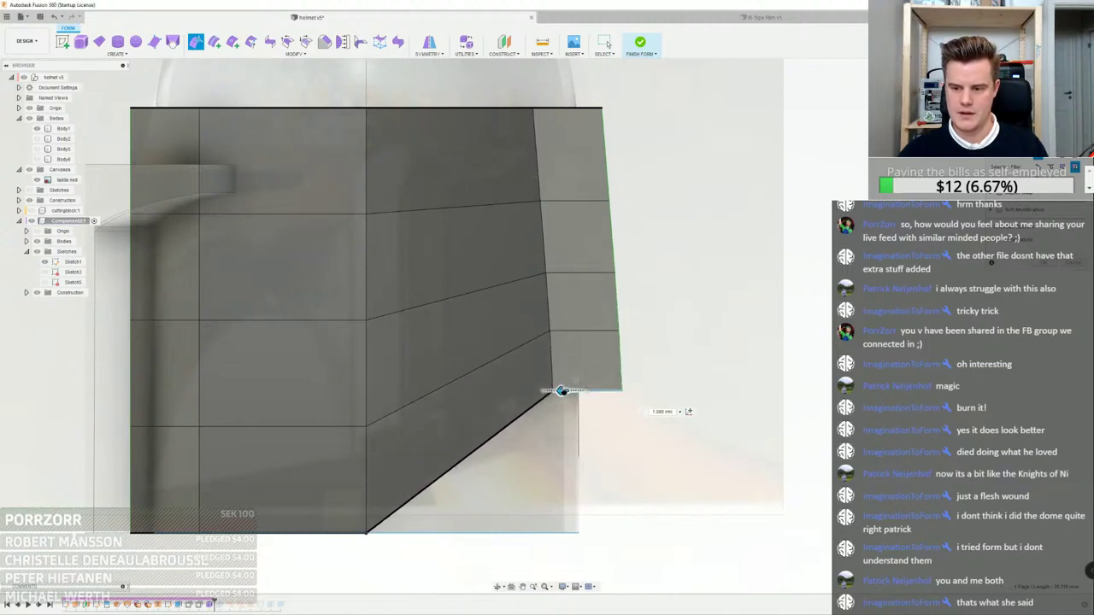
Raise the lower rim's middle side vertex and its front edge to match the helmet's bottom outline on the canvas
middle_click_drag(422, 439, 598, 310)
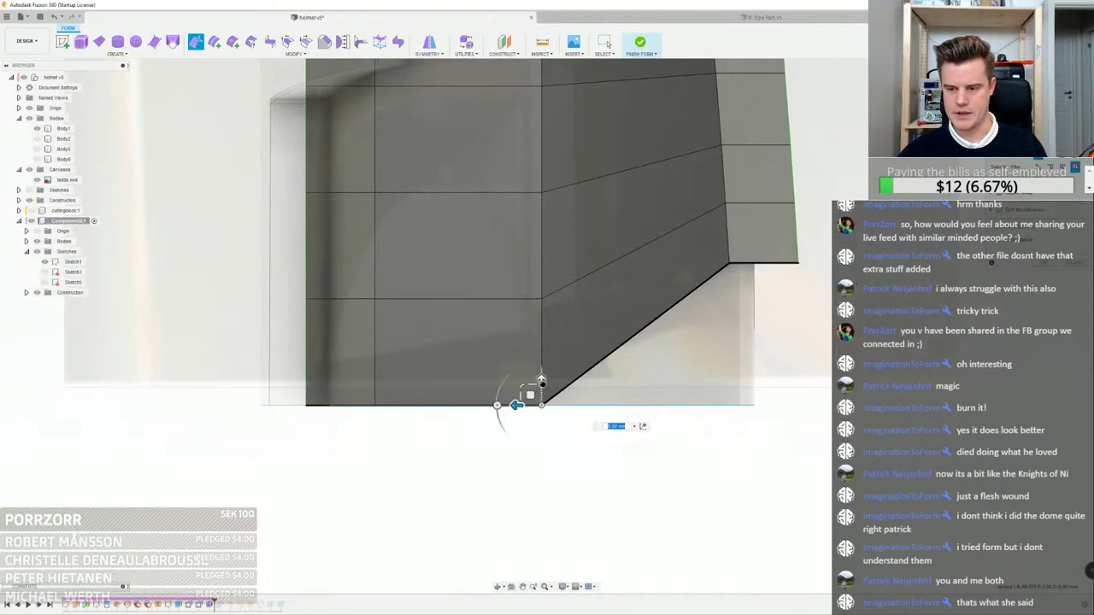
left_click_drag(541, 379, 542, 318)
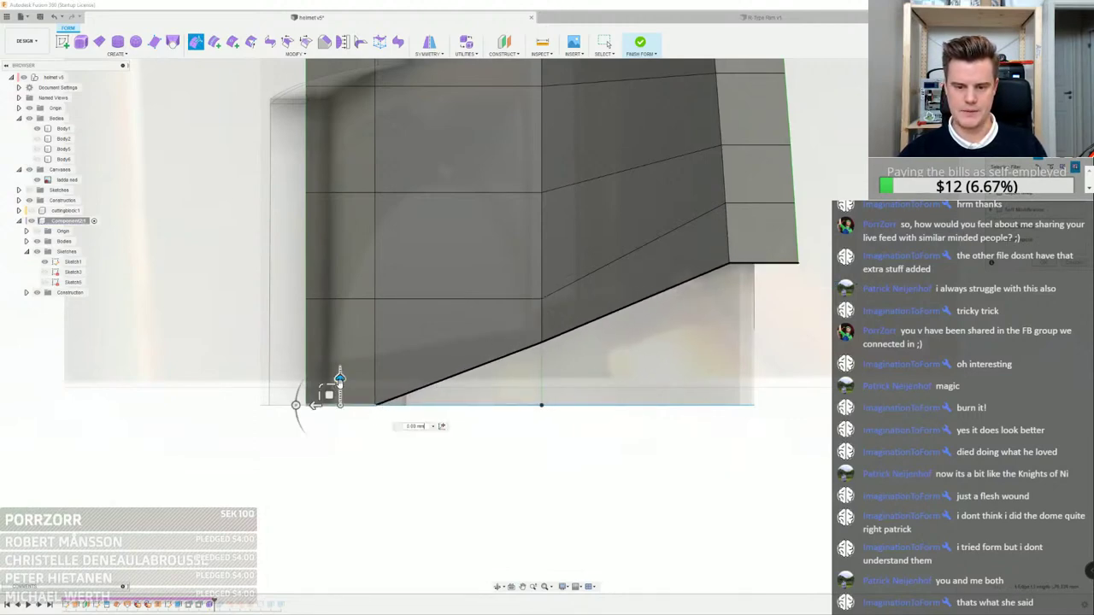
left_click_drag(340, 378, 340, 341)
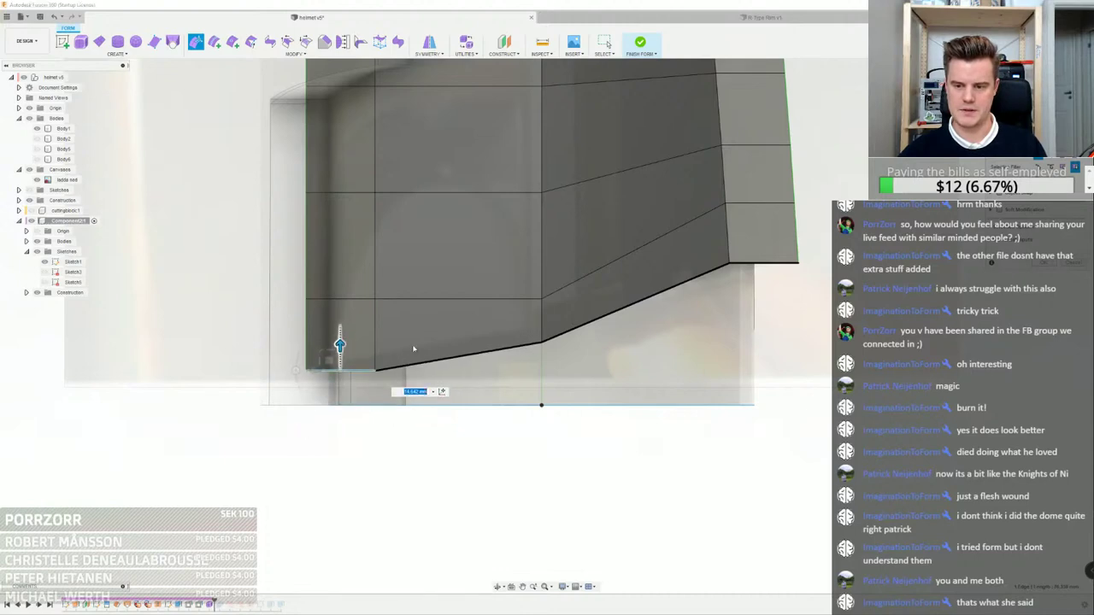
Select the whole upper rim loop and extrude it straight up into a new row of faces towards the dome
scroll(478, 325, "down", 2)
middle_click_drag(468, 244, 467, 377)
scroll(349, 184, "up", 4)
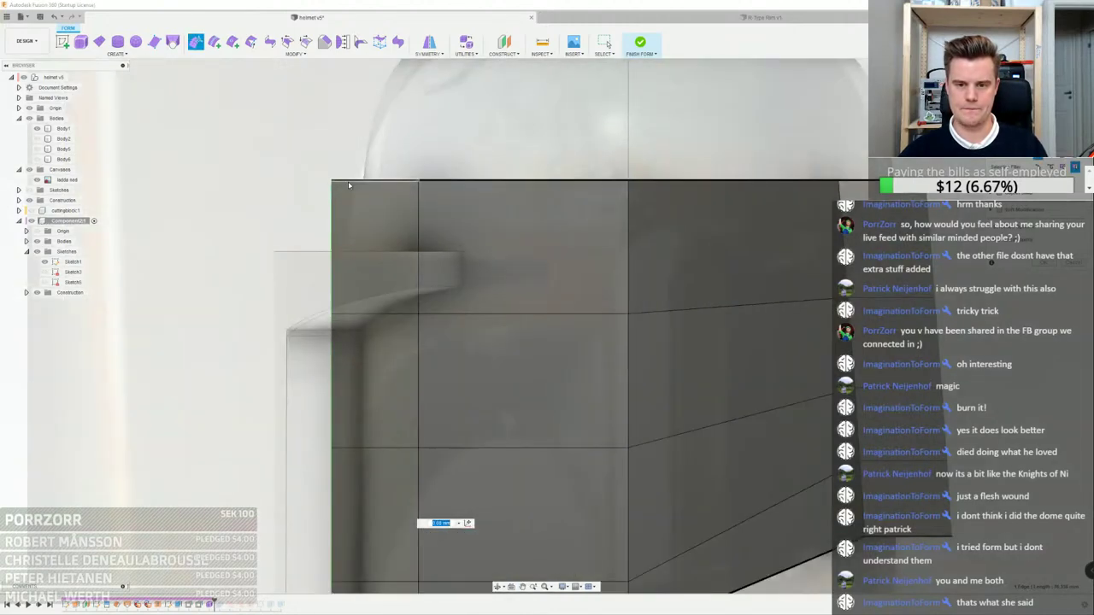
left_click(349, 181)
scroll(350, 184, "down", 2)
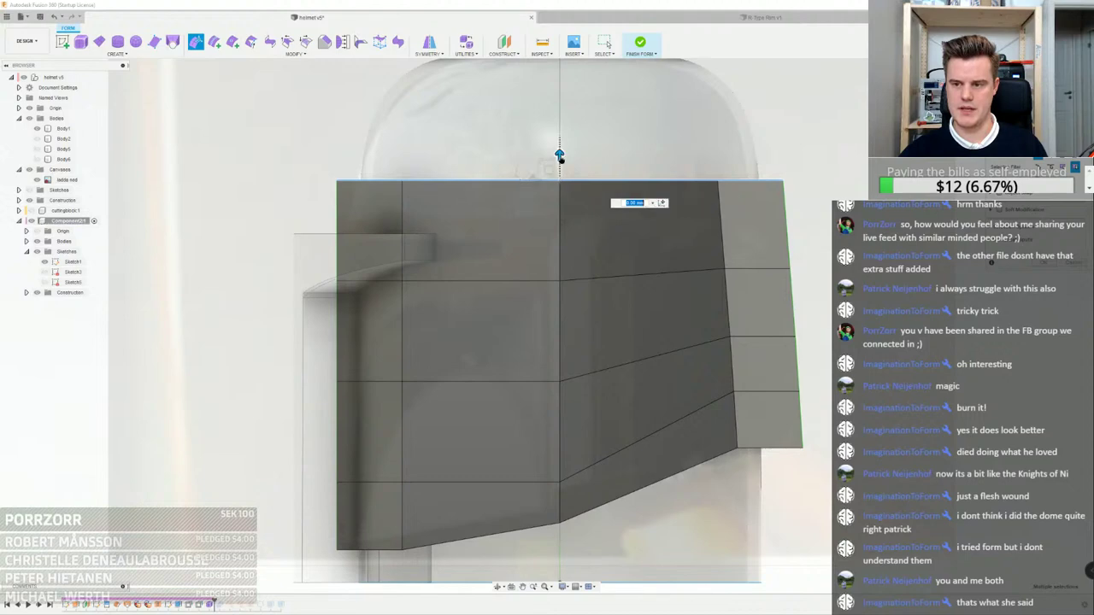
mouse_move(561, 160)
left_mouse_down()
mouse_move(561, 179)
mouse_move(560, 158)
left_mouse_up()
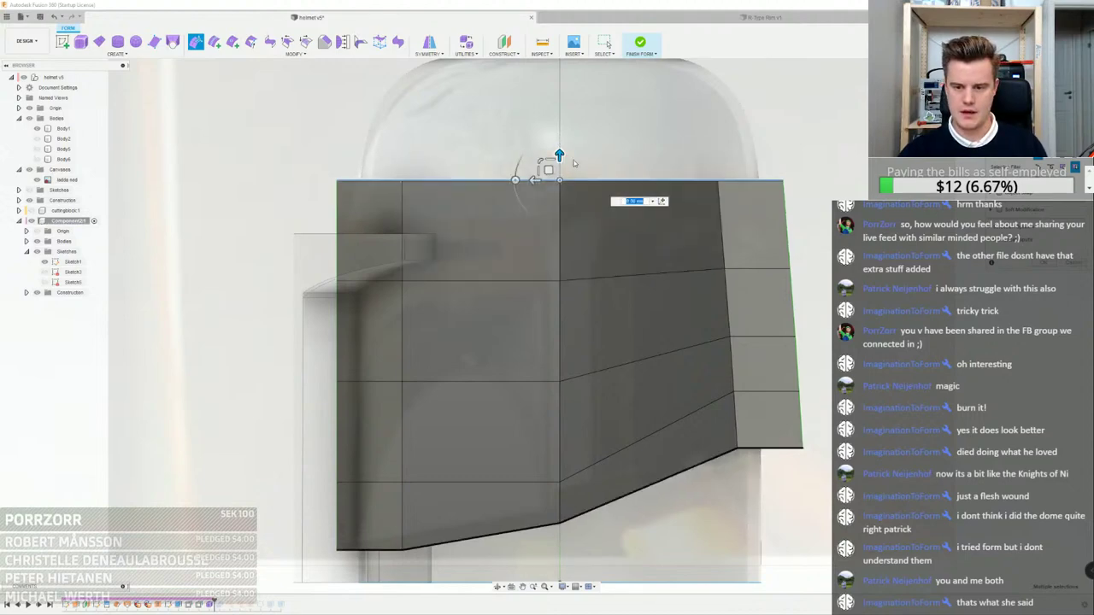
middle_click_drag(559, 153, 533, 203)
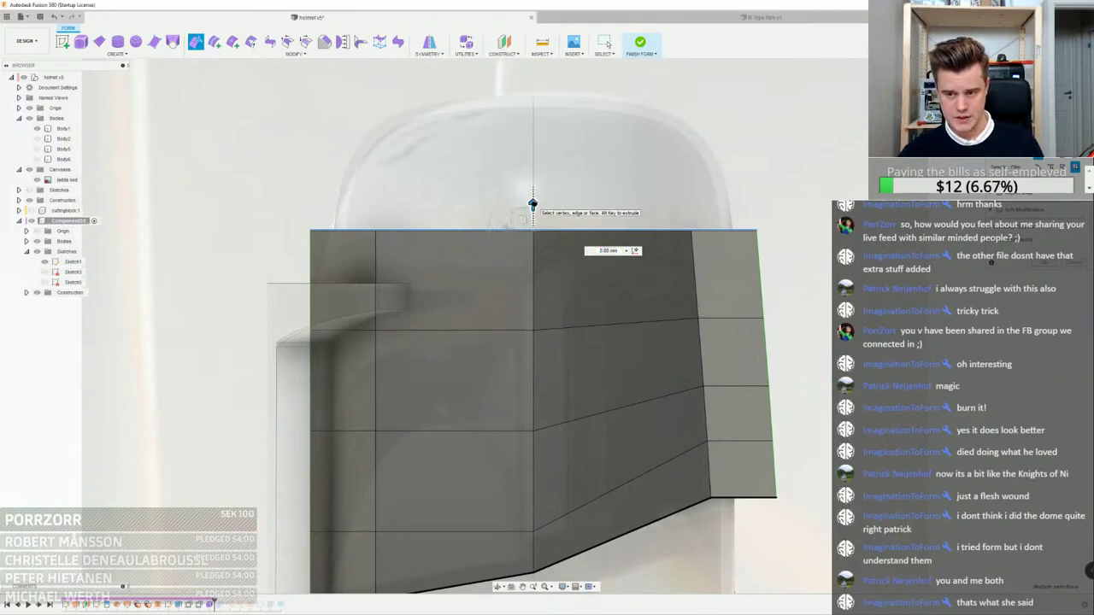
left_click_drag(533, 205, 532, 137)
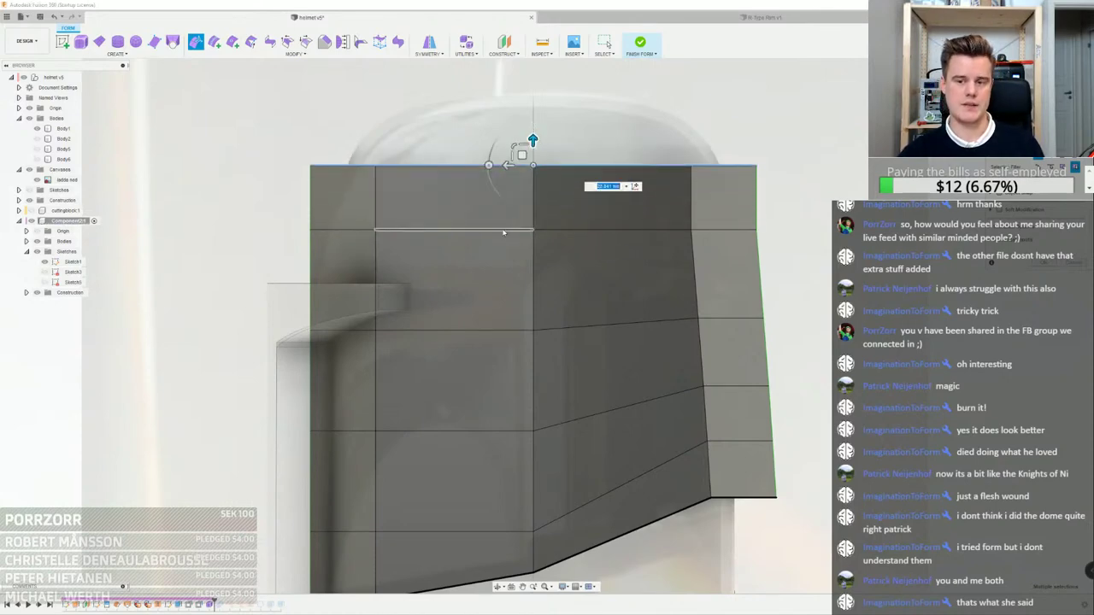
Scale the extruded top rim inward uniformly so the new row tapers towards the dome
middle_click_drag(506, 210, 551, 229, "shift")
middle_click_drag(533, 163, 520, 190, "shift")
left_click_drag(521, 189, 521, 192)
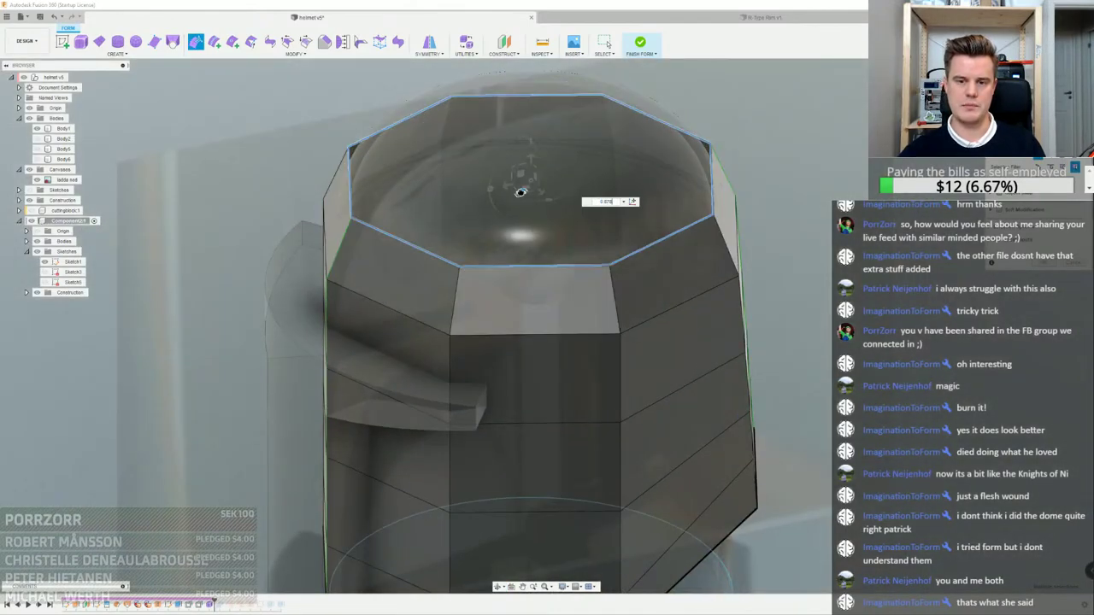
Bevel the horizontal edge loop where the tapered dome row meets the helmet wall into a narrow band of faces
double_click(517, 331)
middle_click_drag(517, 318, 478, 277, "shift")
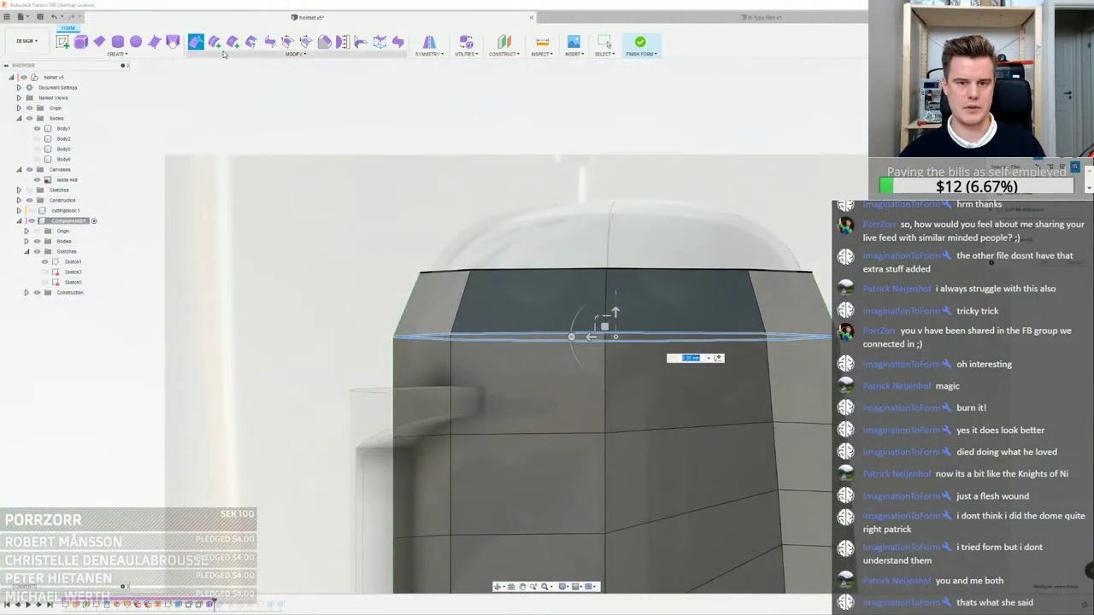
right_click(514, 329)
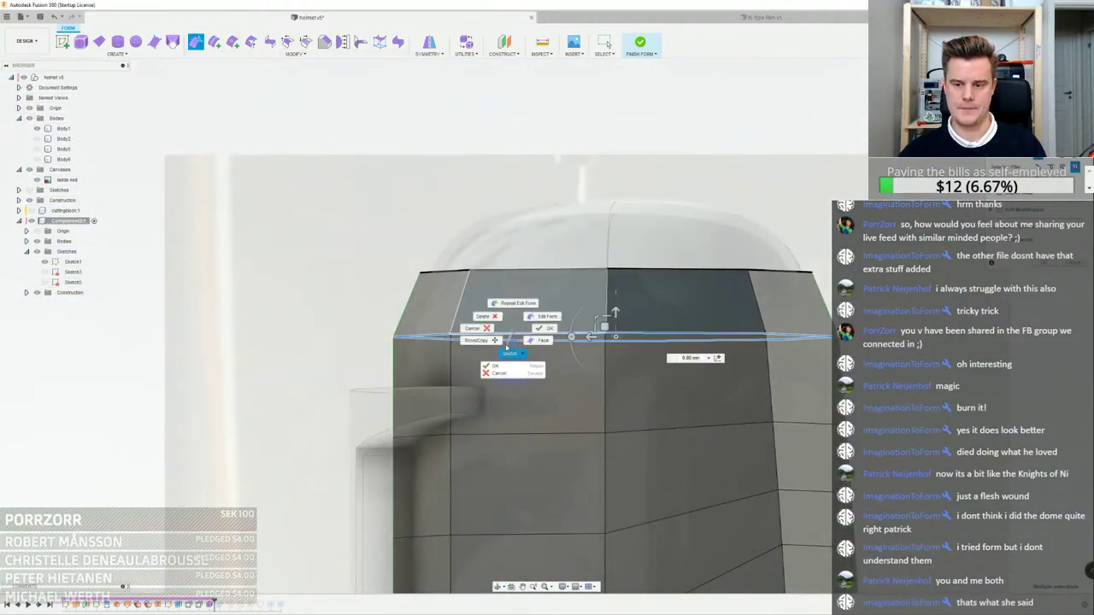
left_click(374, 48)
left_click(294, 54)
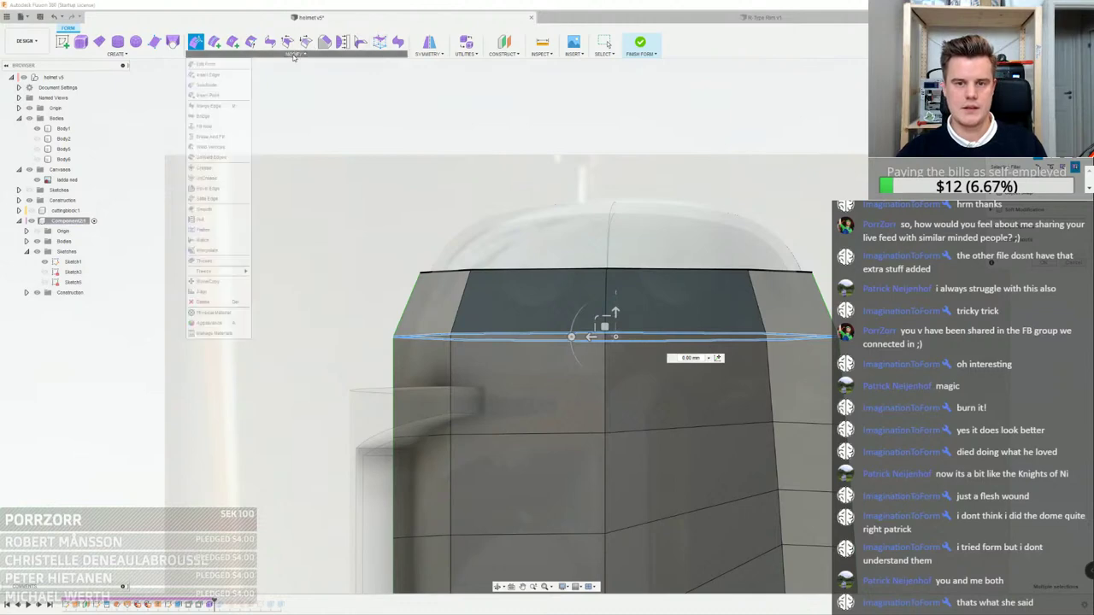
left_click(210, 188)
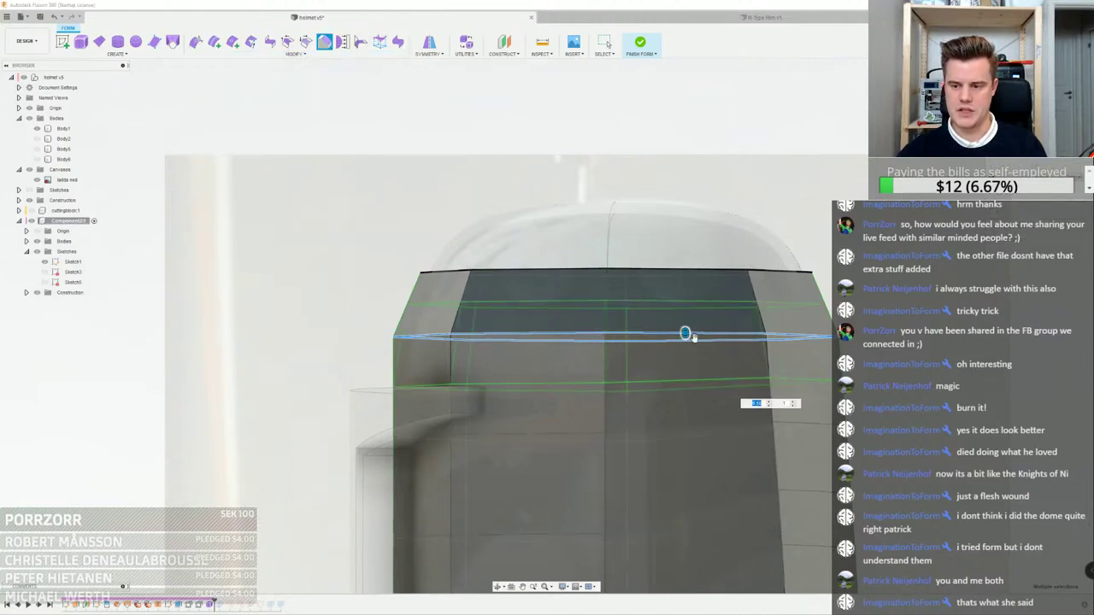
left_click_drag(684, 332, 684, 294)
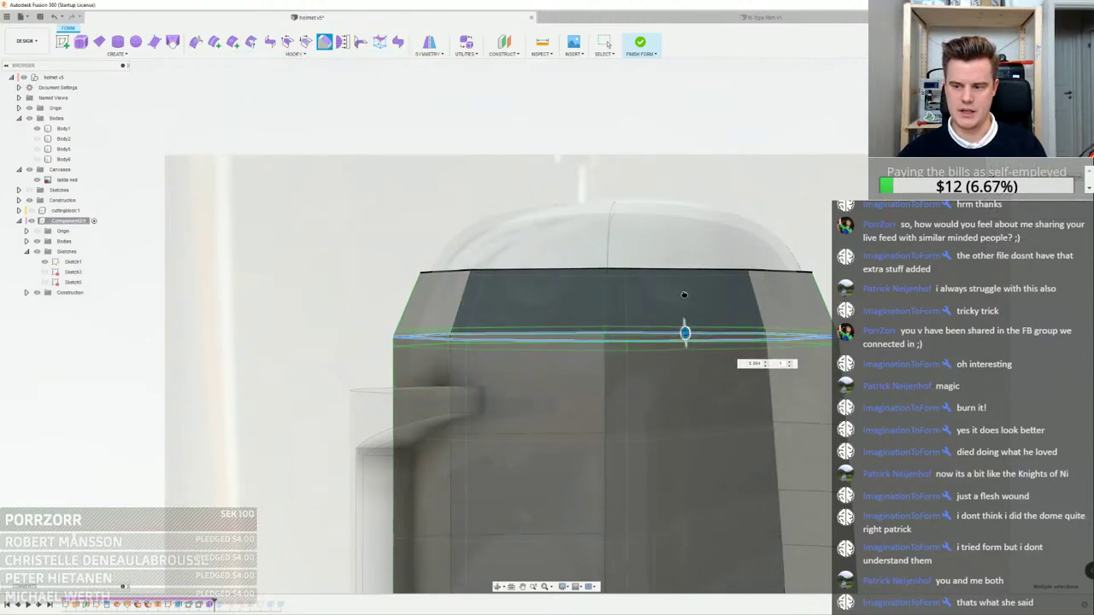
key("Return")
scroll(793, 335, "up", 4)
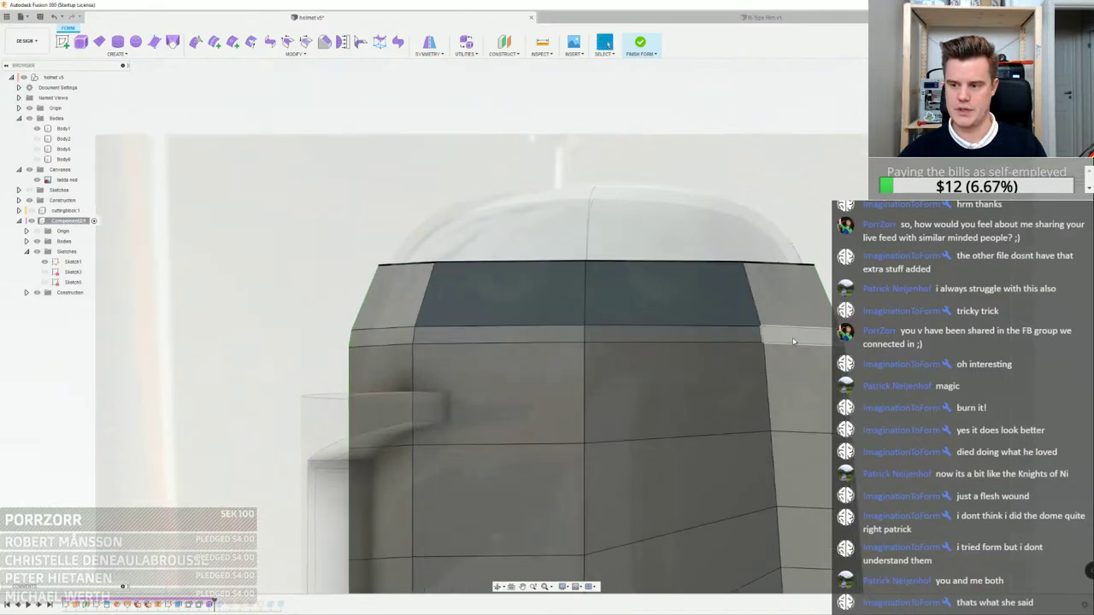
Extrude the open top rim loop straight up into another row of faces, matching the dome height on the canvas
middle_click_drag(793, 335, 936, 358, "shift")
double_click(885, 360)
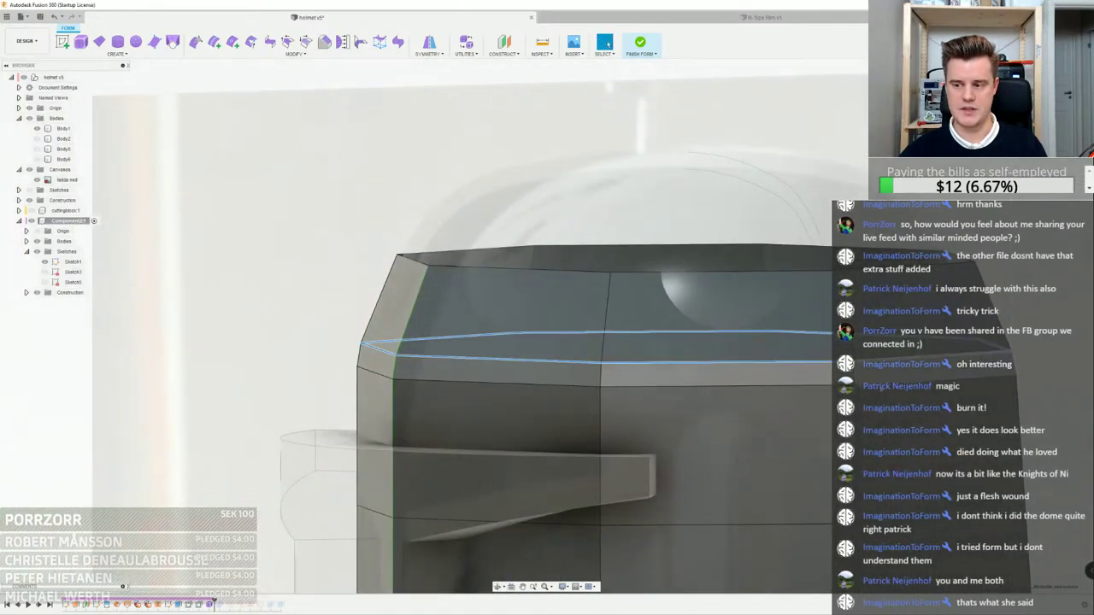
double_click(698, 271)
scroll(698, 272, "down", 3)
middle_click_drag(716, 266, 614, 315)
right_click(614, 315)
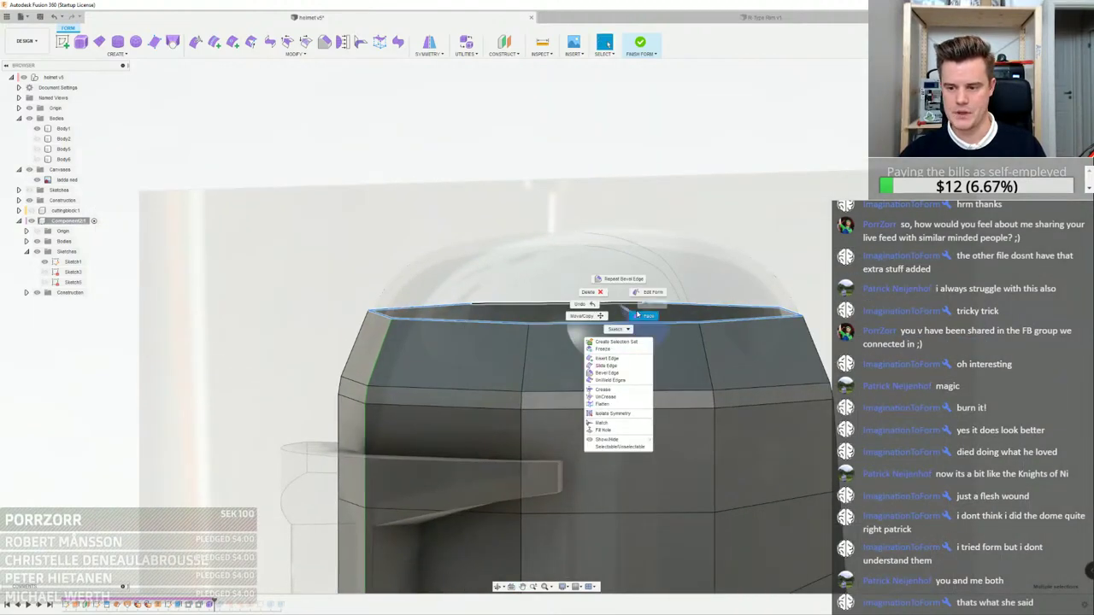
left_click(649, 293)
left_click(1056, 95)
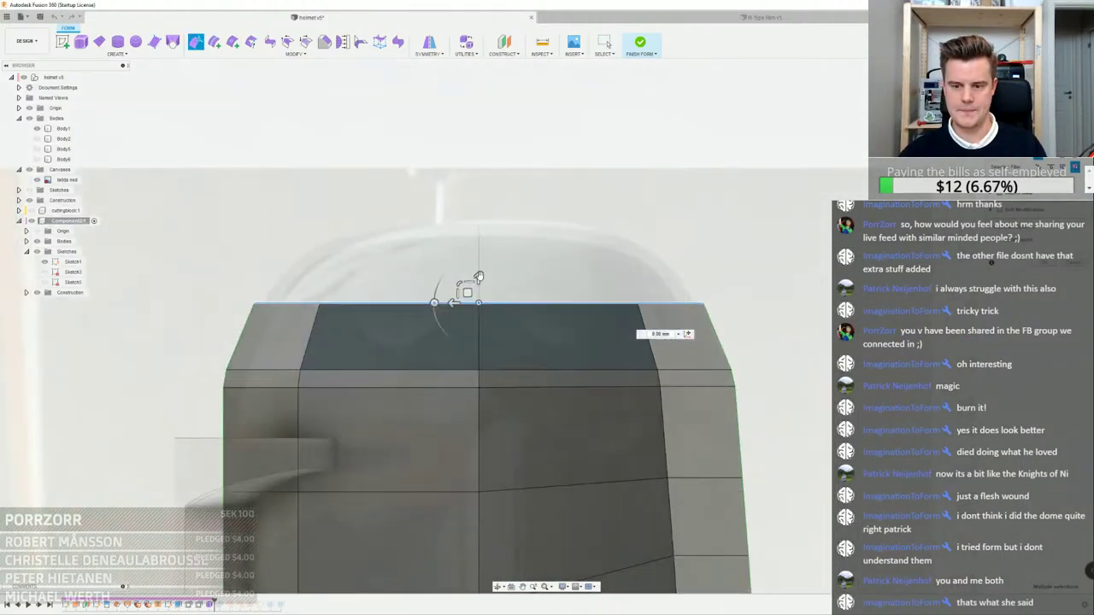
left_click_drag(478, 278, 477, 223)
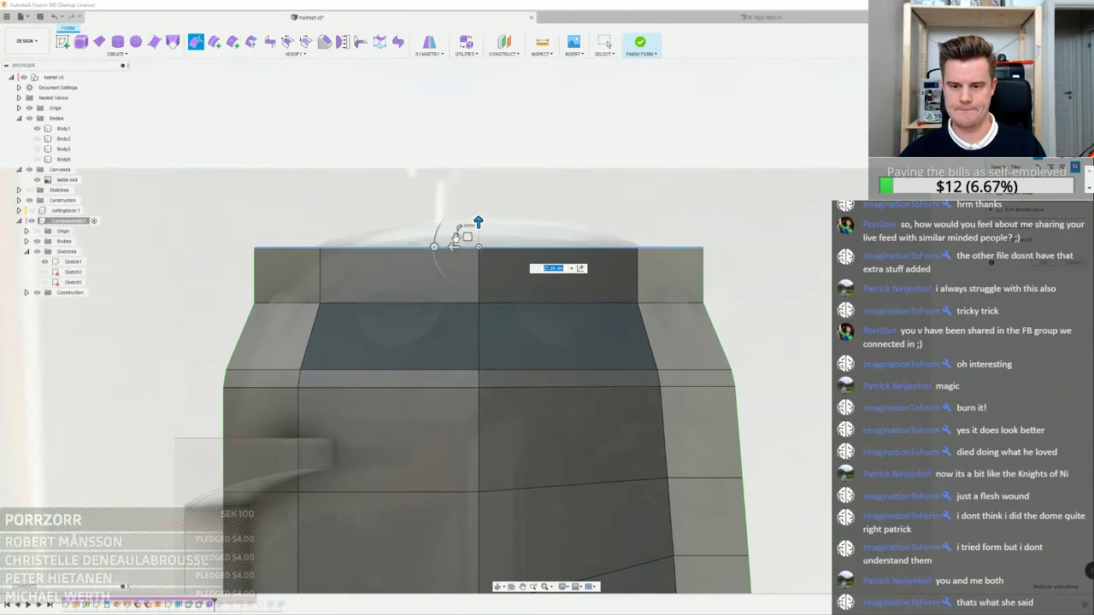
Scale the new top rim uniformly inward and close the remaining opening with Fill Hole to complete the dome
middle_click_drag(455, 238, 460, 254, "shift")
mouse_move(465, 254)
left_mouse_down()
mouse_move(471, 242)
mouse_move(465, 254)
left_mouse_up()
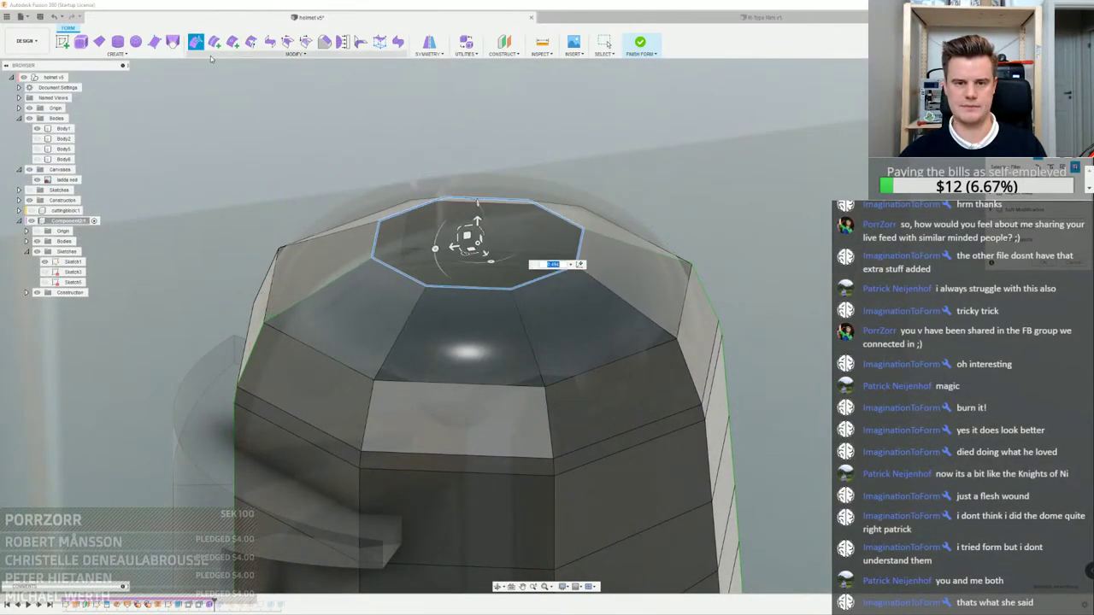
left_click(234, 56)
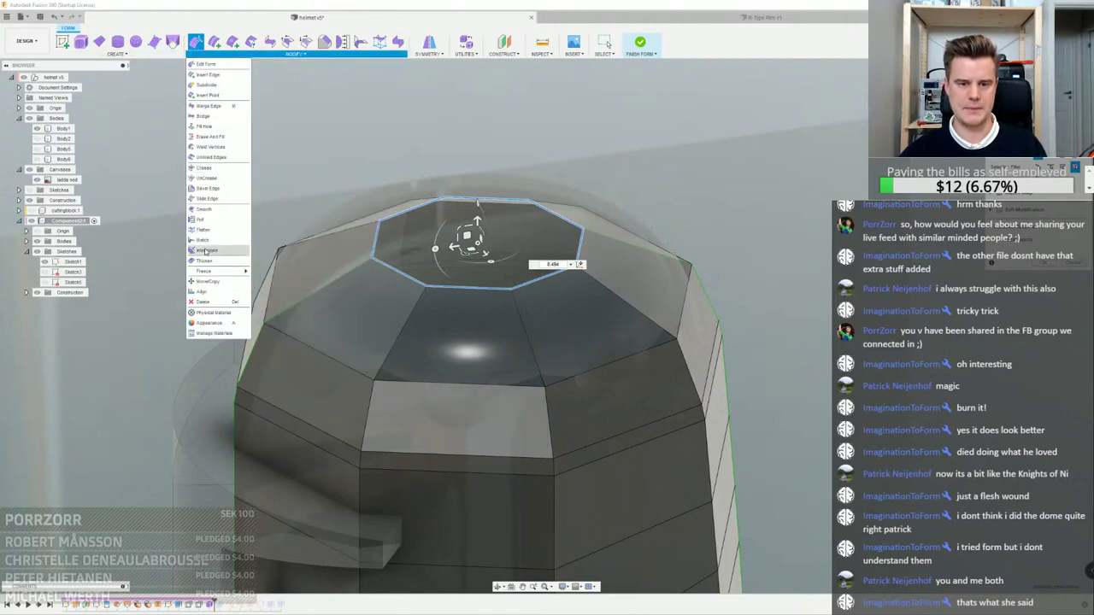
left_click(210, 129)
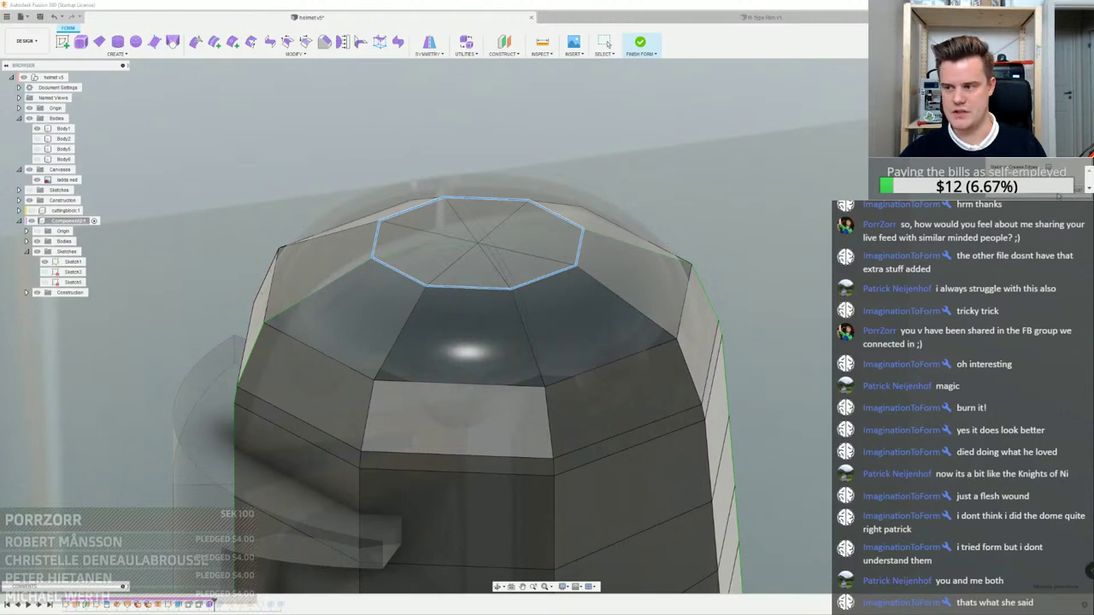
left_click(1044, 197)
left_click(1057, 92)
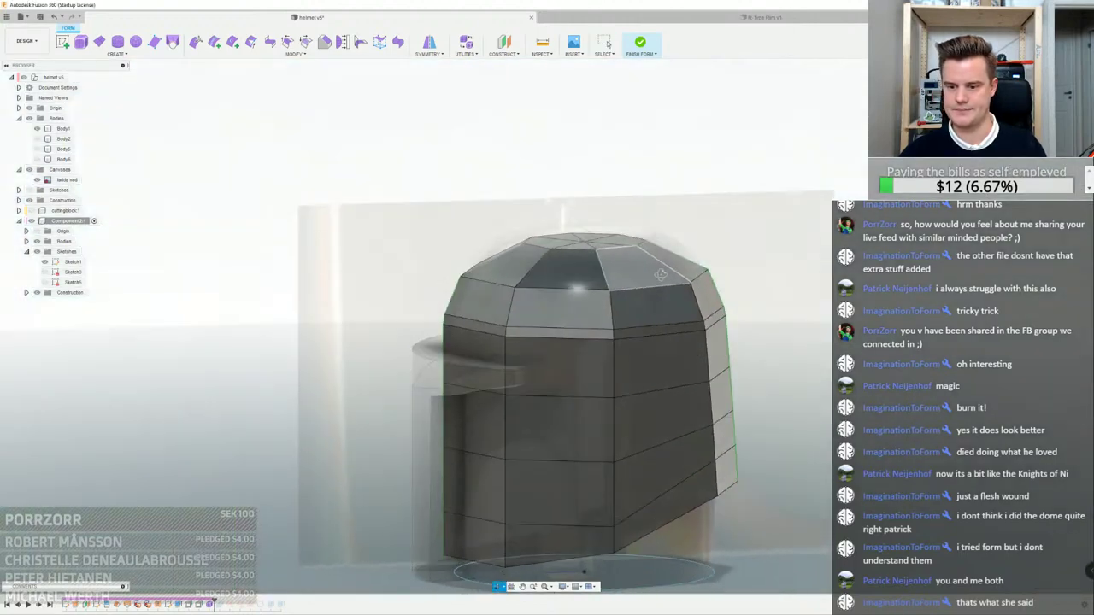
Move the helmet's side edges and then the front corner edges sideways outward to widen the middle of the wall
middle_click_drag(649, 295, 738, 332)
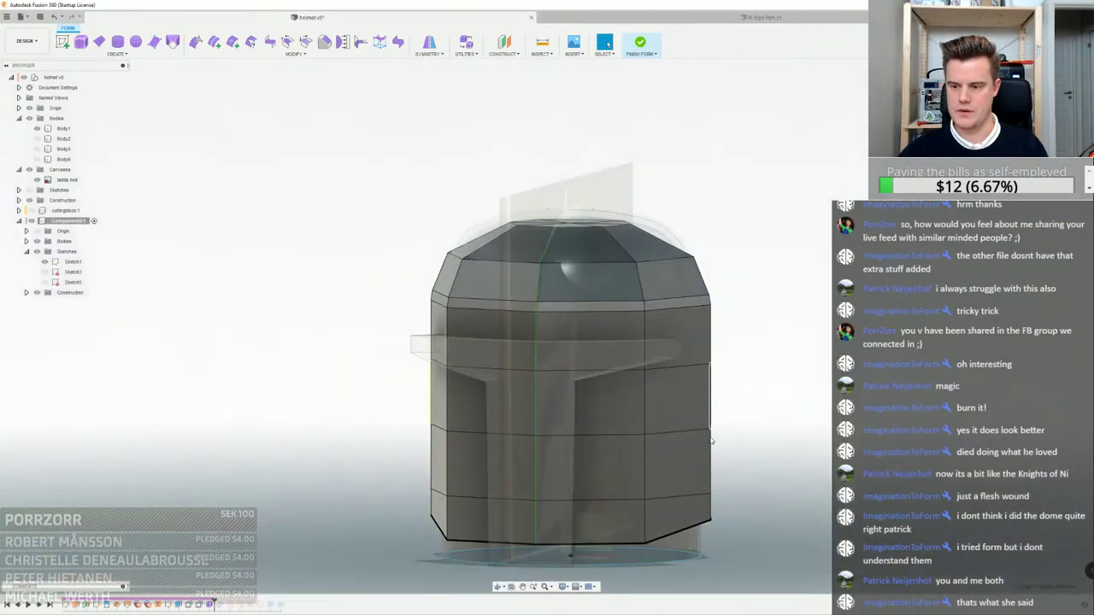
right_click(729, 406)
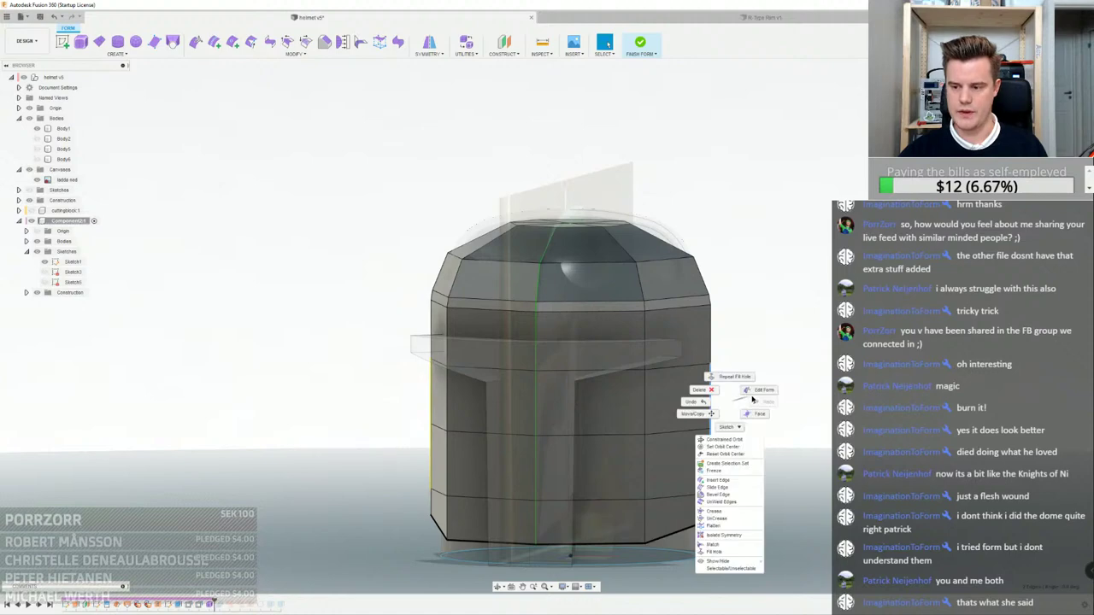
left_click(753, 397)
left_click_drag(735, 429, 745, 429)
left_click(645, 411)
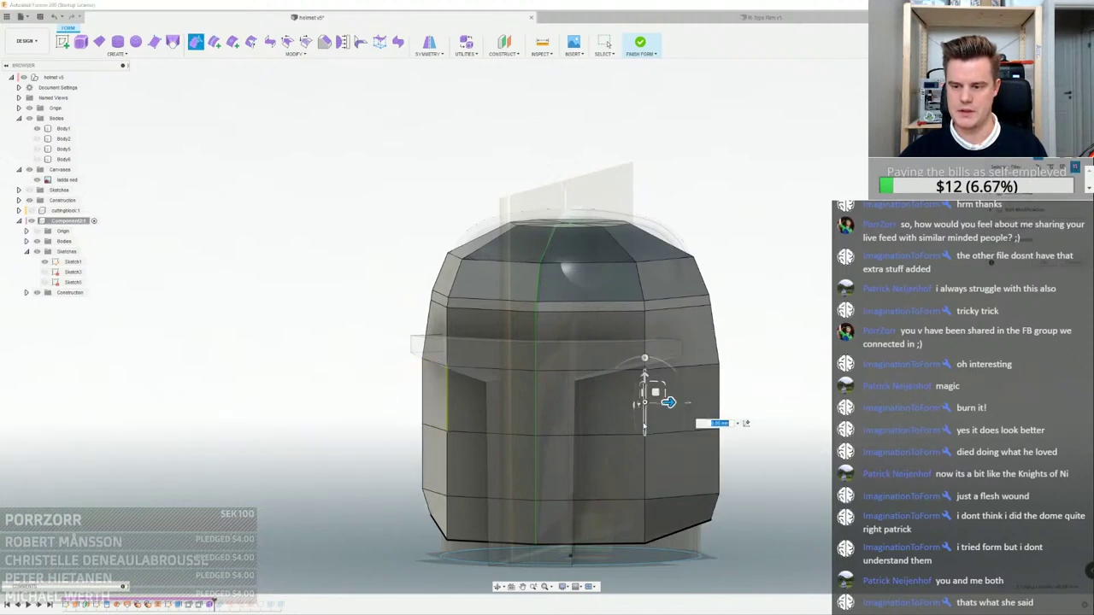
left_click(645, 469, "shift")
left_click_drag(669, 436, 679, 434)
scroll(649, 309, "up", 3)
left_click(649, 309)
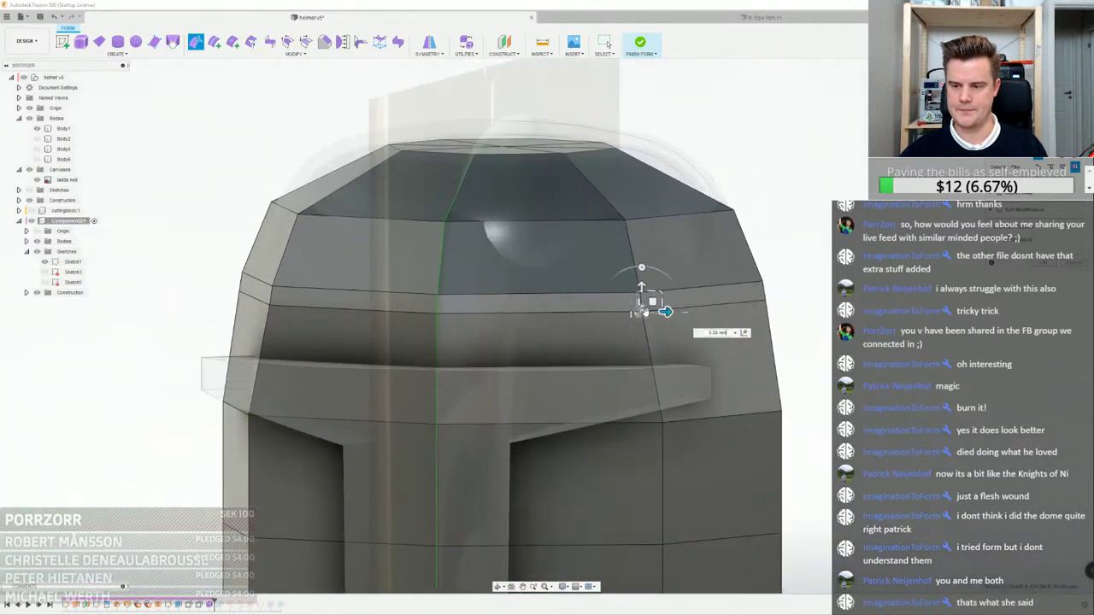
scroll(650, 310, "up", 3)
scroll(666, 312, "down", 4)
Move the rear corner edge in the middle of the wall sideways outward to widen the back of the helmet
middle_click_drag(670, 337, 590, 342, "shift")
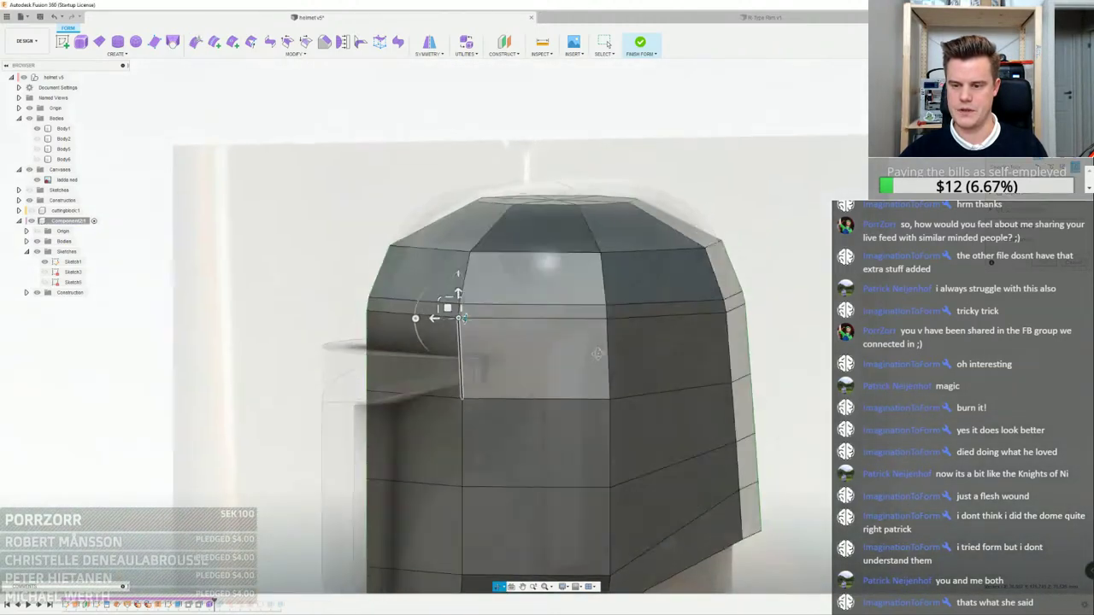
middle_click_drag(598, 411, 585, 291)
middle_click_drag(653, 316, 560, 322, "shift")
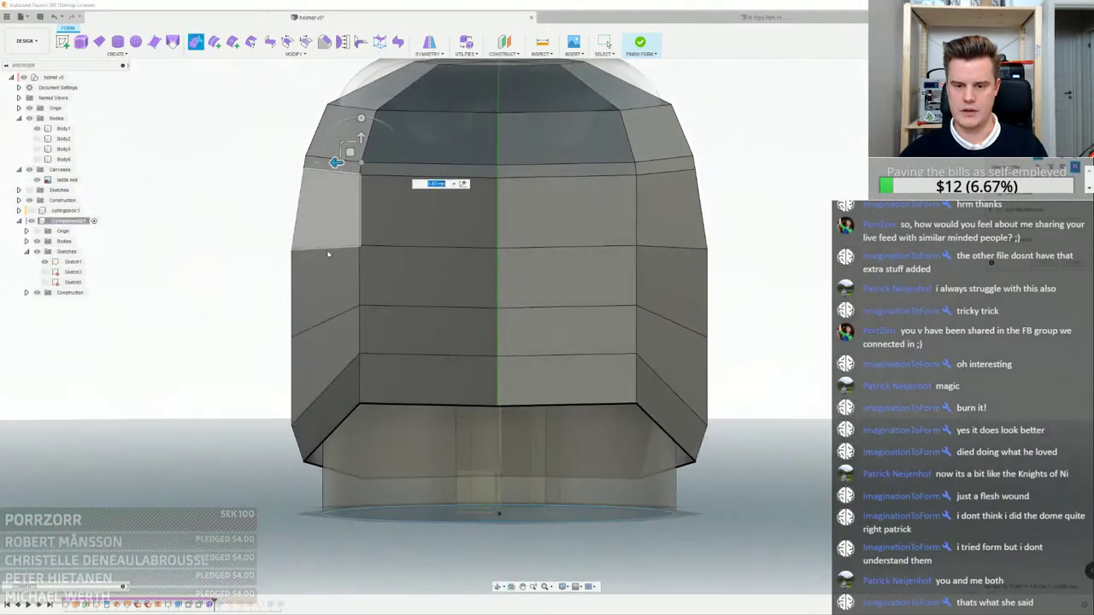
left_click(360, 270)
left_click_drag(334, 275, 314, 276)
scroll(365, 179, "up", 3)
scroll(361, 178, "up", 1)
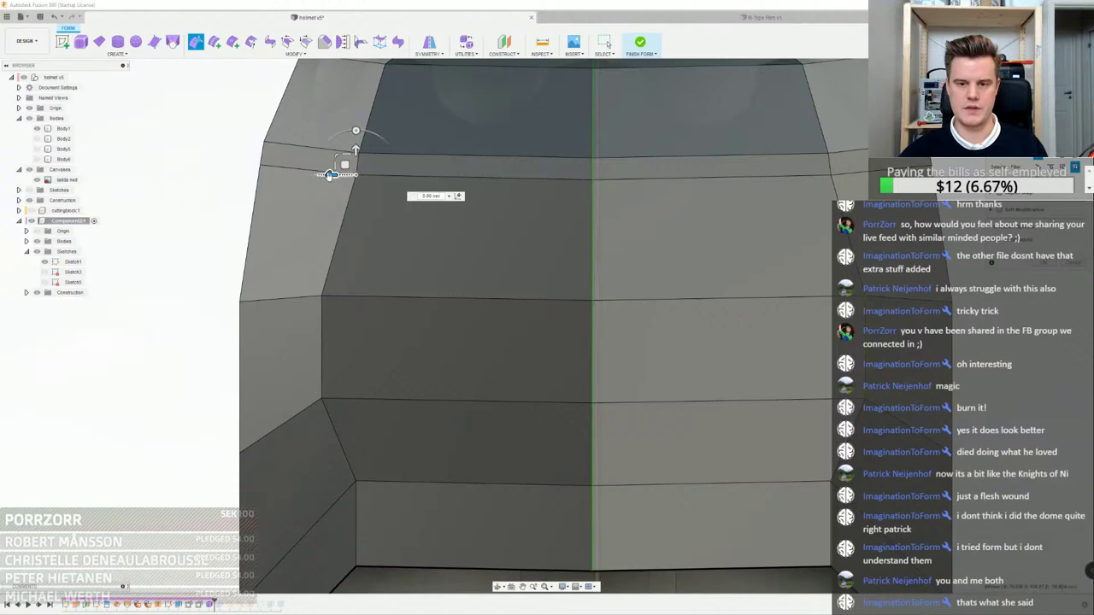
Shift the rear corner's lower vertices, including the one on the bottom rim, sideways outward to follow the widened back
left_click(353, 475)
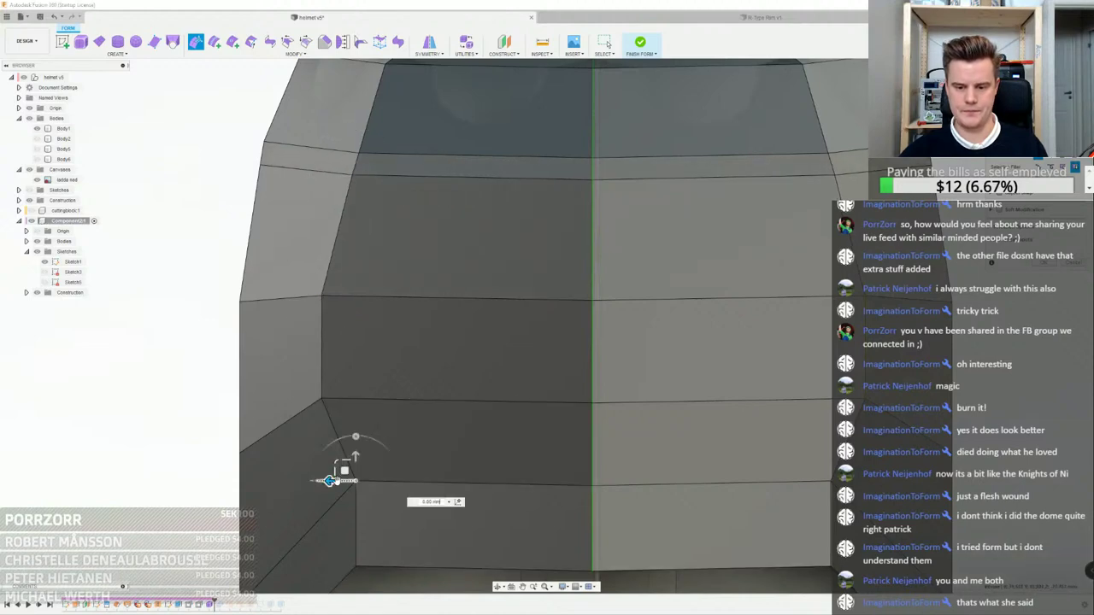
left_click_drag(336, 480, 309, 480)
middle_click_drag(364, 567, 401, 390)
scroll(400, 391, "down", 2)
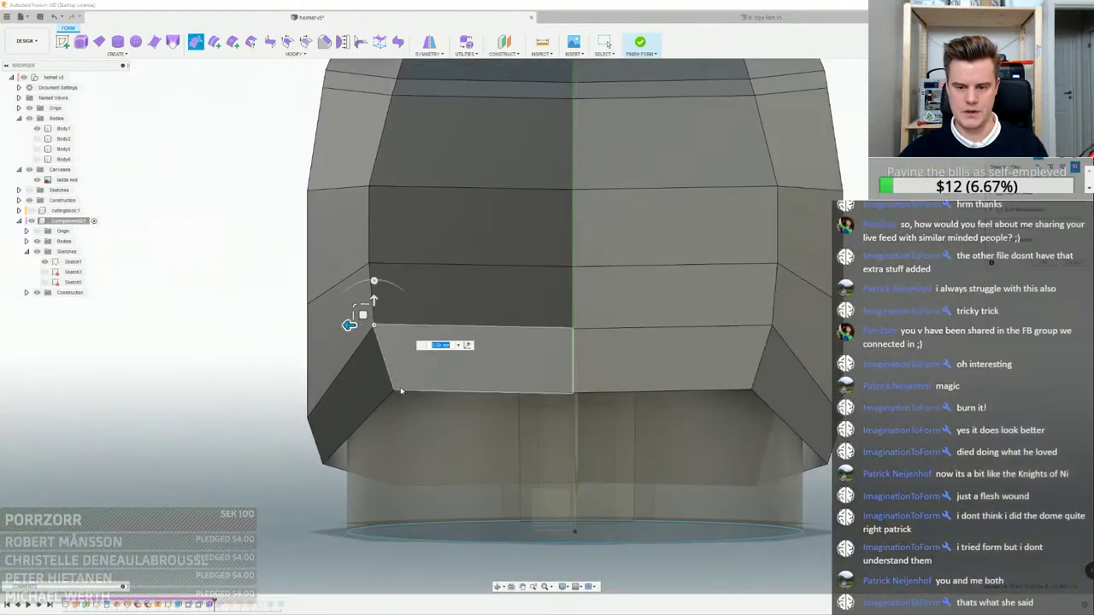
left_click(399, 391)
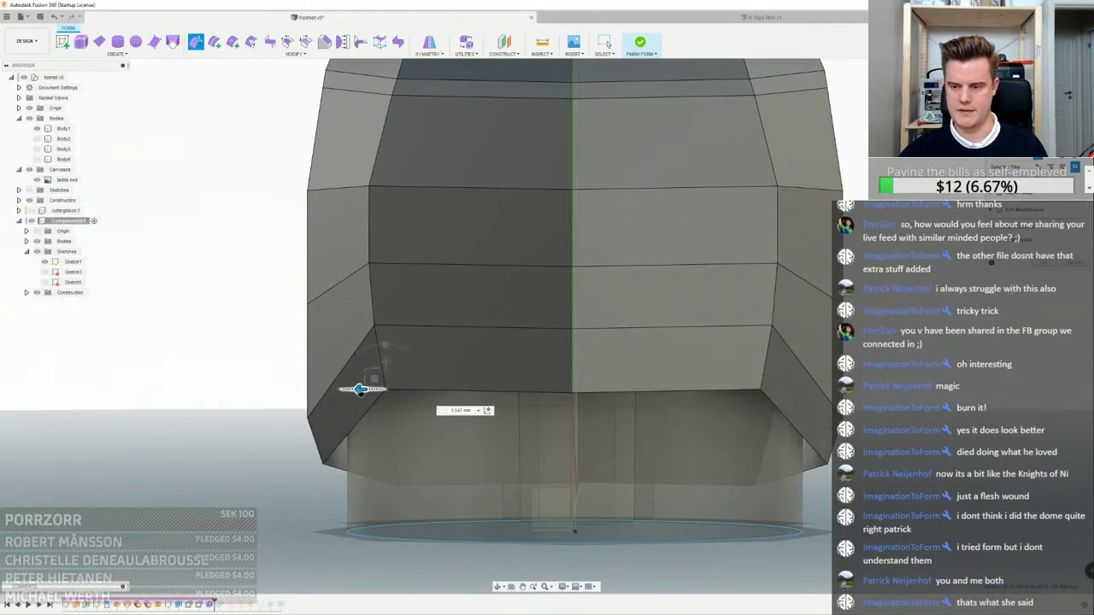
Raise the vertices along the back centre line, from the bottom rim upward, so the rear rows arch, and finish editing
left_click_drag(378, 292, 572, 343)
left_click(572, 328)
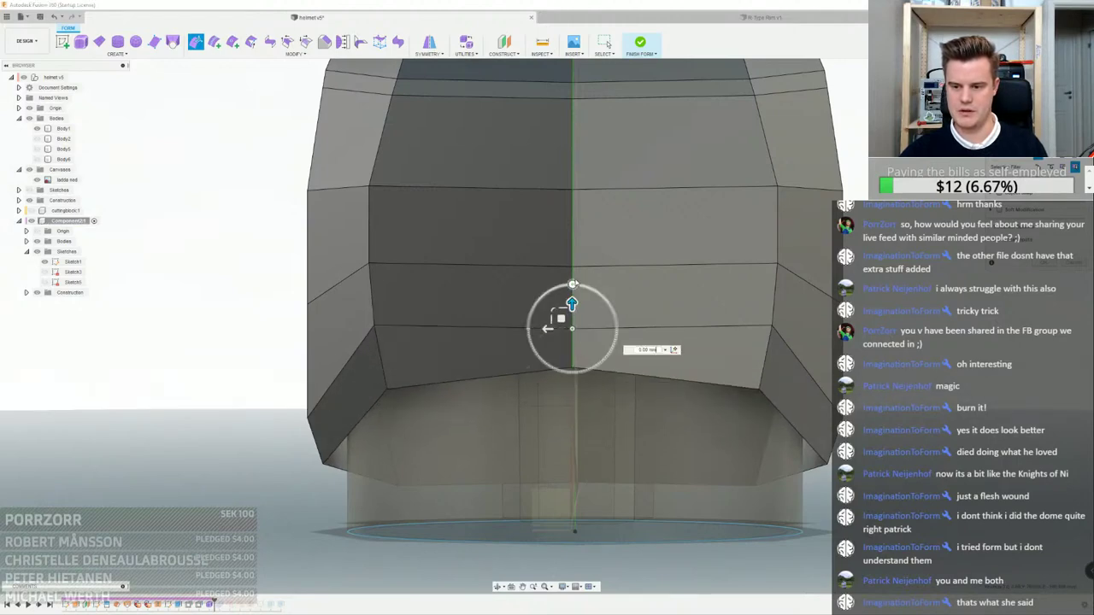
left_click_drag(572, 304, 574, 235)
left_click(572, 189)
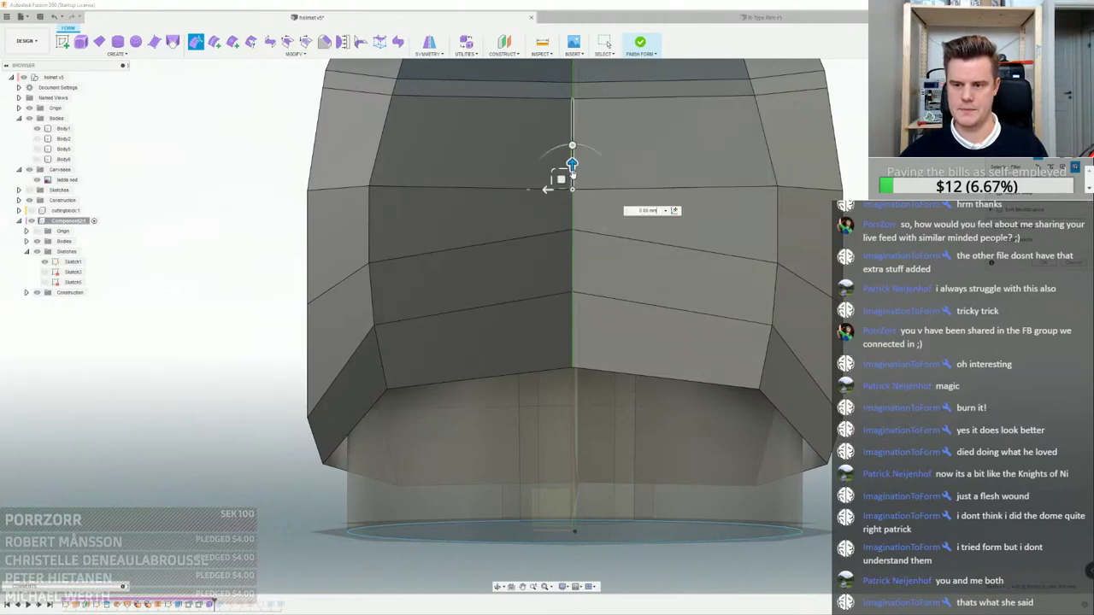
left_click_drag(573, 165, 574, 151)
middle_click_drag(573, 150, 747, 161, "shift")
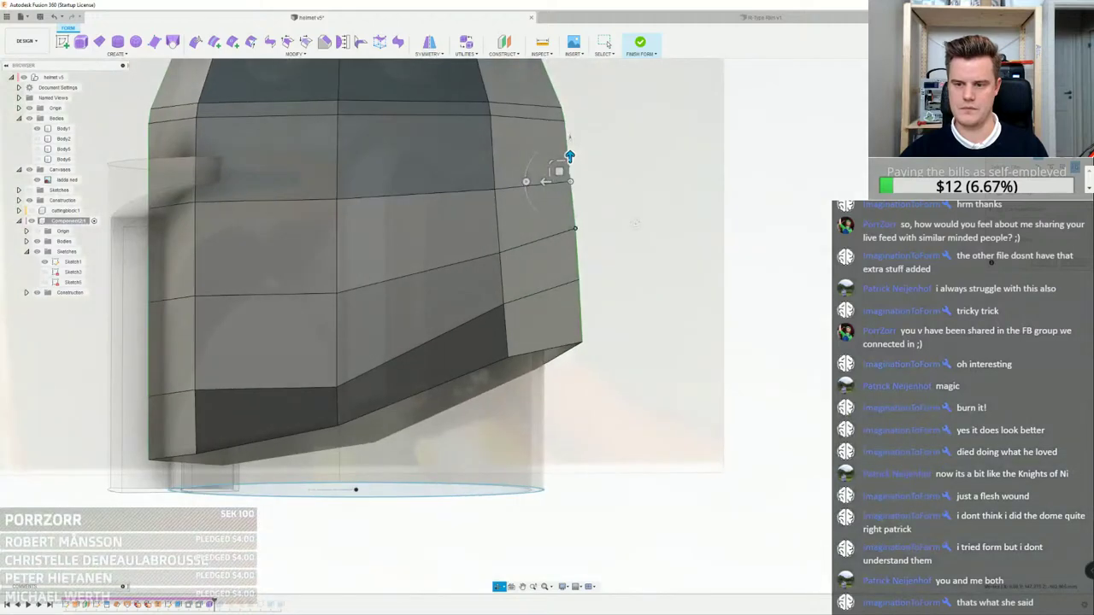
scroll(579, 193, "up", 3)
left_click(568, 194)
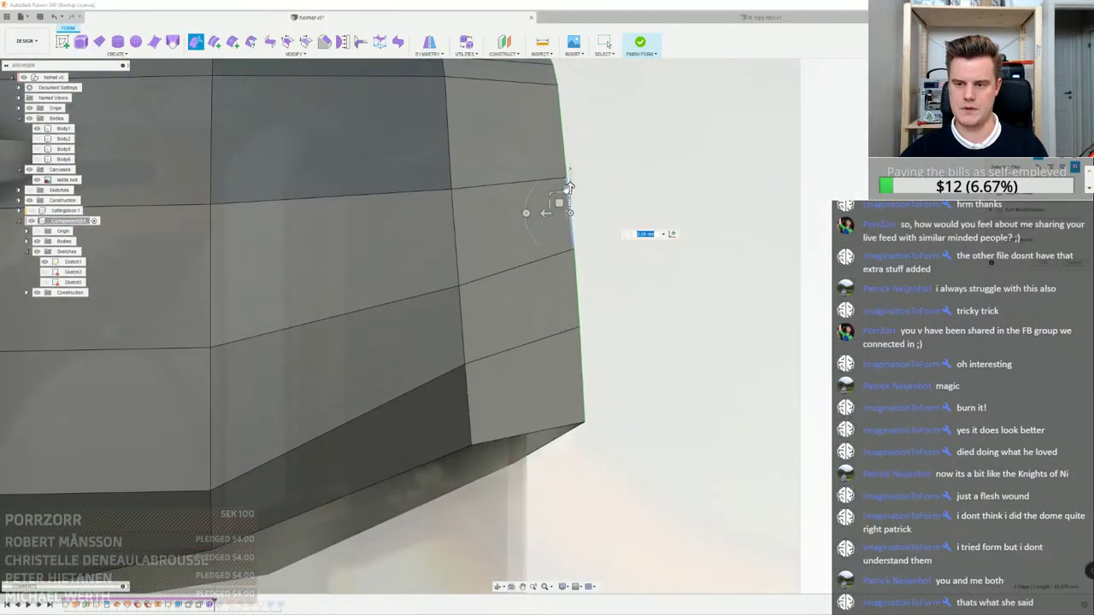
left_click(1045, 264)
Switch the form body to smooth display and examine the rounded back and underside of the helmet
scroll(727, 248, "down", 5)
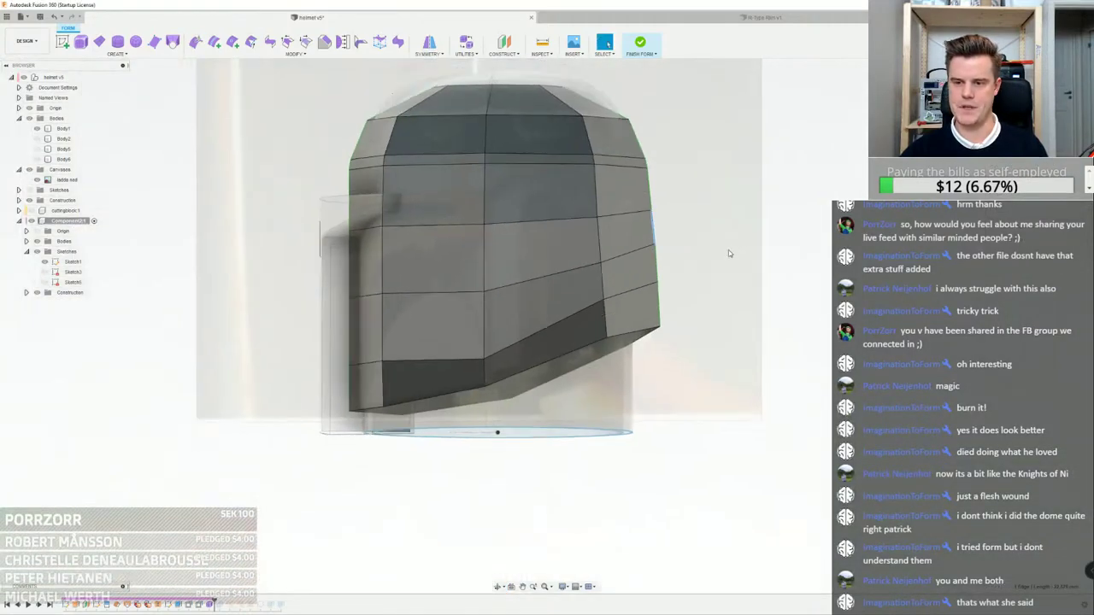
middle_click_drag(727, 251, 736, 282)
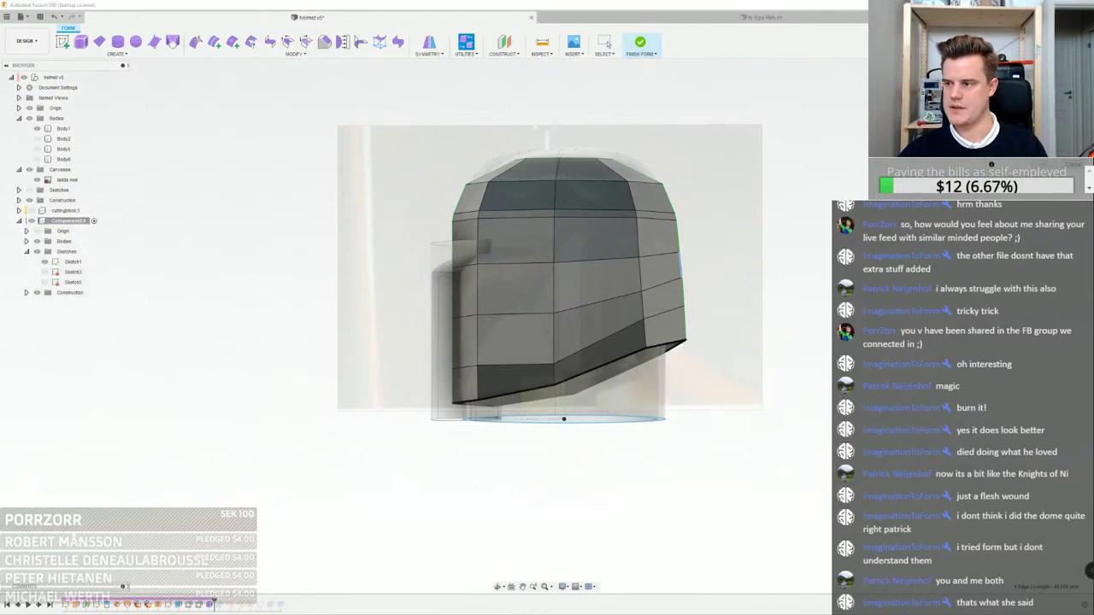
key("alt+3")
middle_click_drag(559, 295, 503, 303, "shift")
scroll(466, 372, "up", 3)
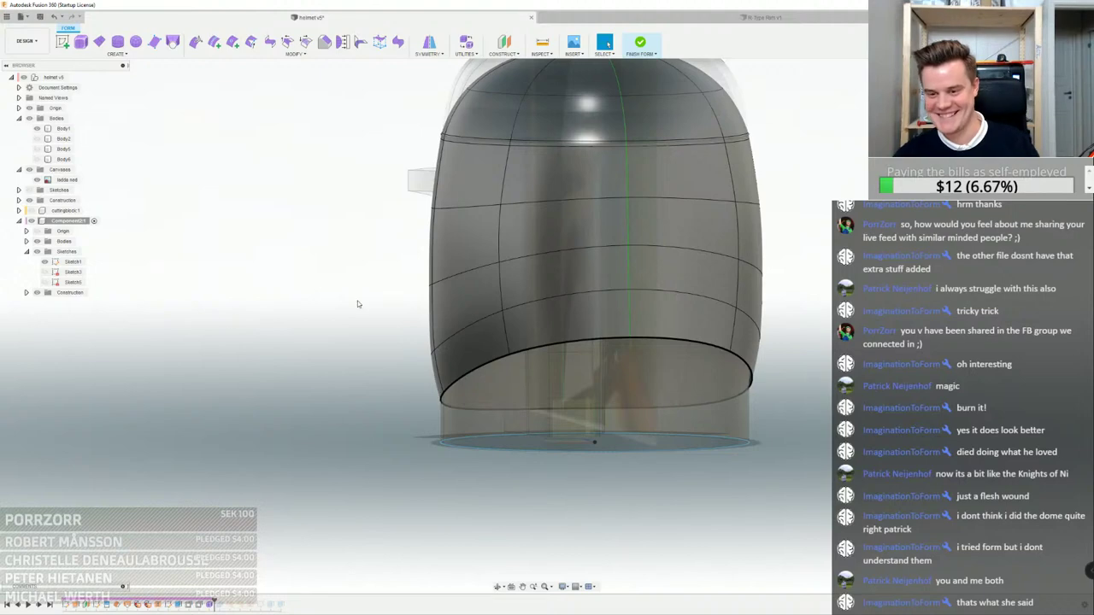
scroll(479, 299, "down", 3)
middle_click_drag(427, 301, 494, 278, "shift")
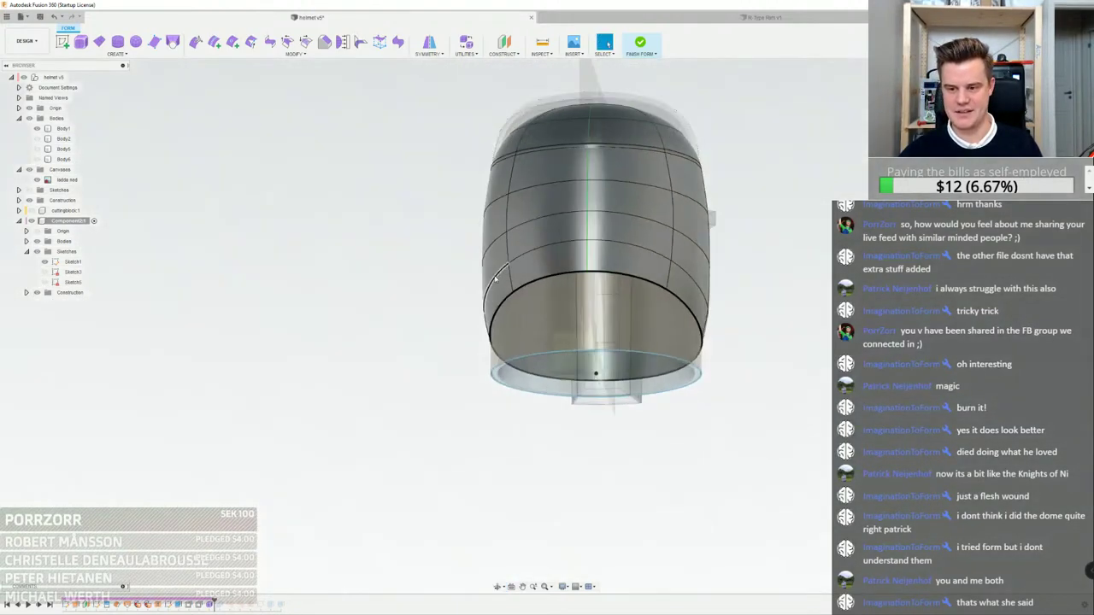
Switch the form body to box display to expose the control cage around the bottom rim
scroll(494, 277, "up", 3)
double_click(513, 317)
right_click(513, 323)
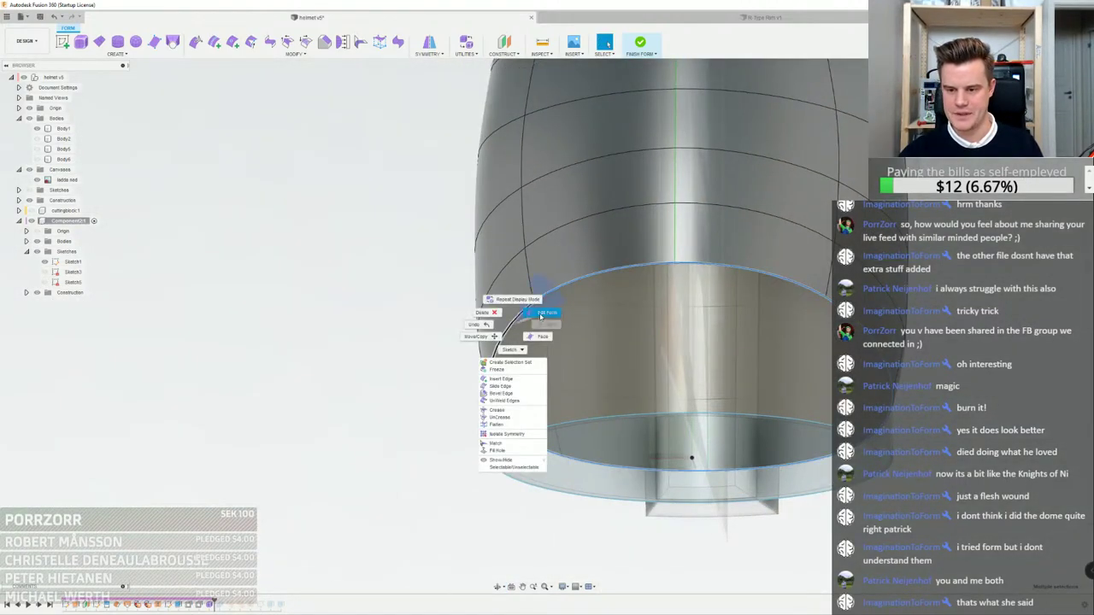
left_click(543, 314)
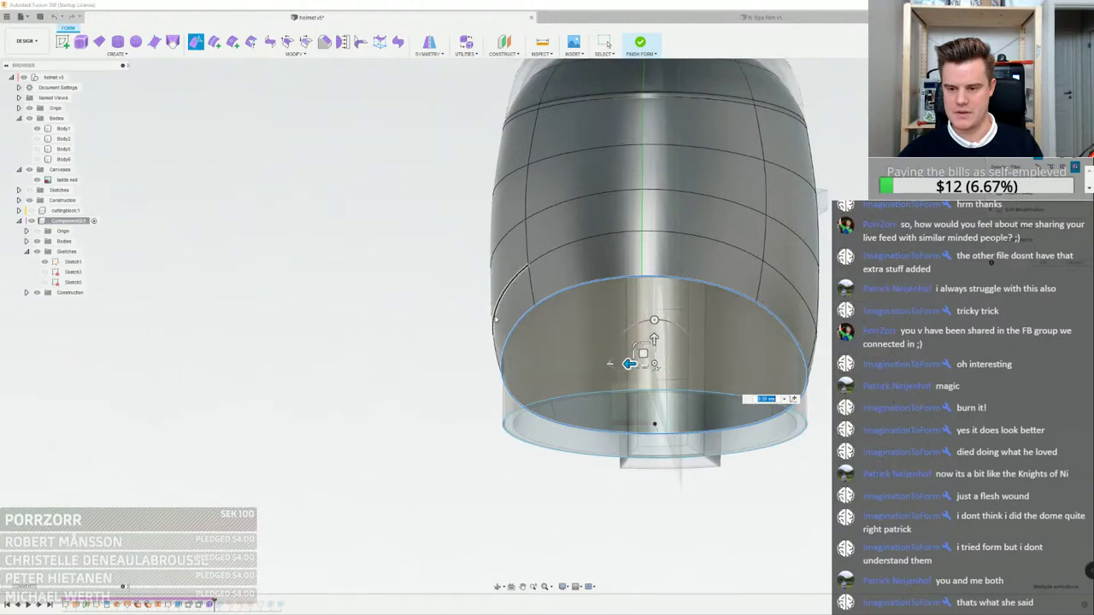
left_click(466, 43)
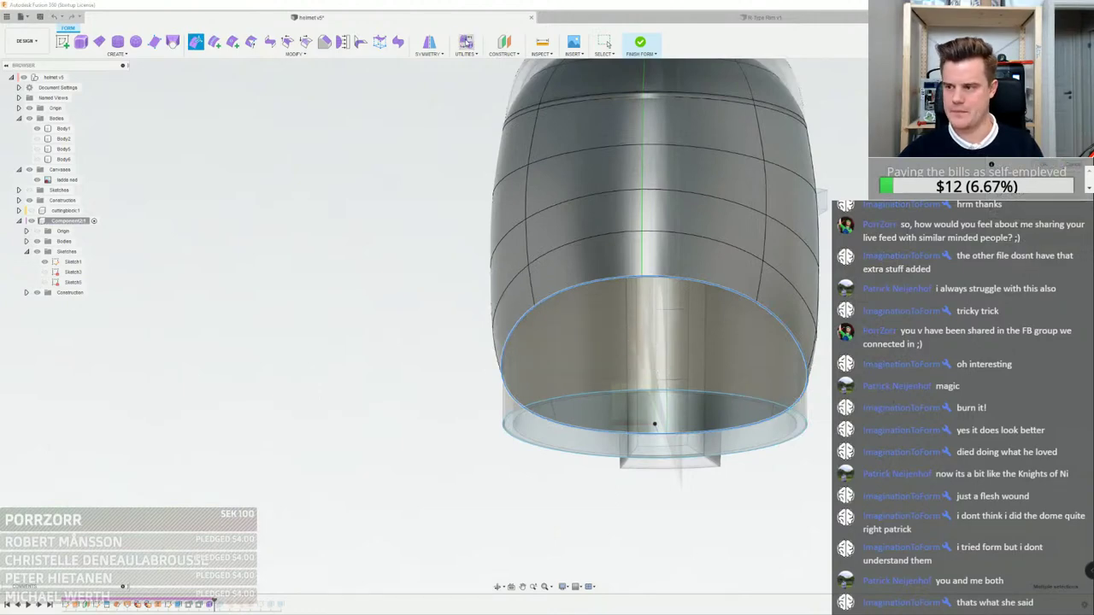
key("ctrl+1")
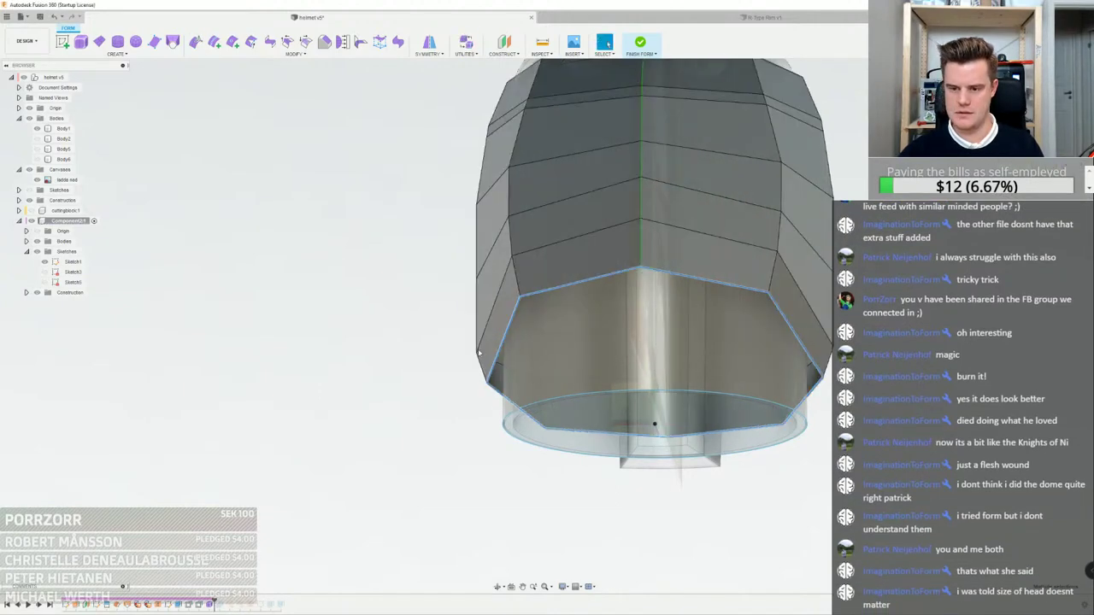
Shift the rear corner's bottom rim vertex and the vertex directly above it slightly outward to widen the lower back
left_click(521, 297)
right_click(520, 298)
left_click(552, 293)
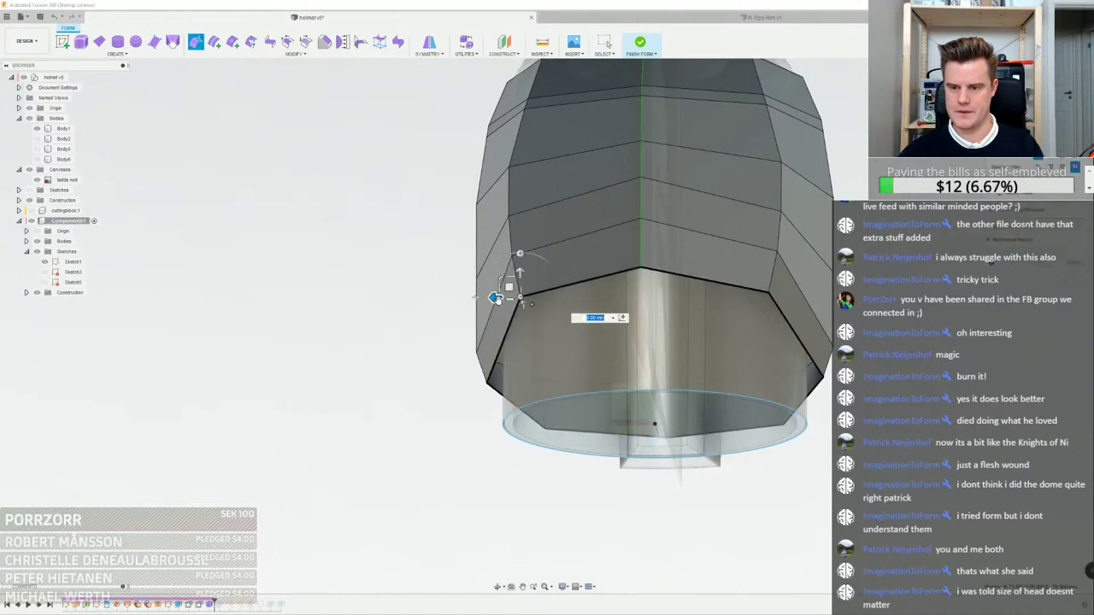
left_click_drag(496, 298, 492, 300)
scroll(489, 299, "up", 3)
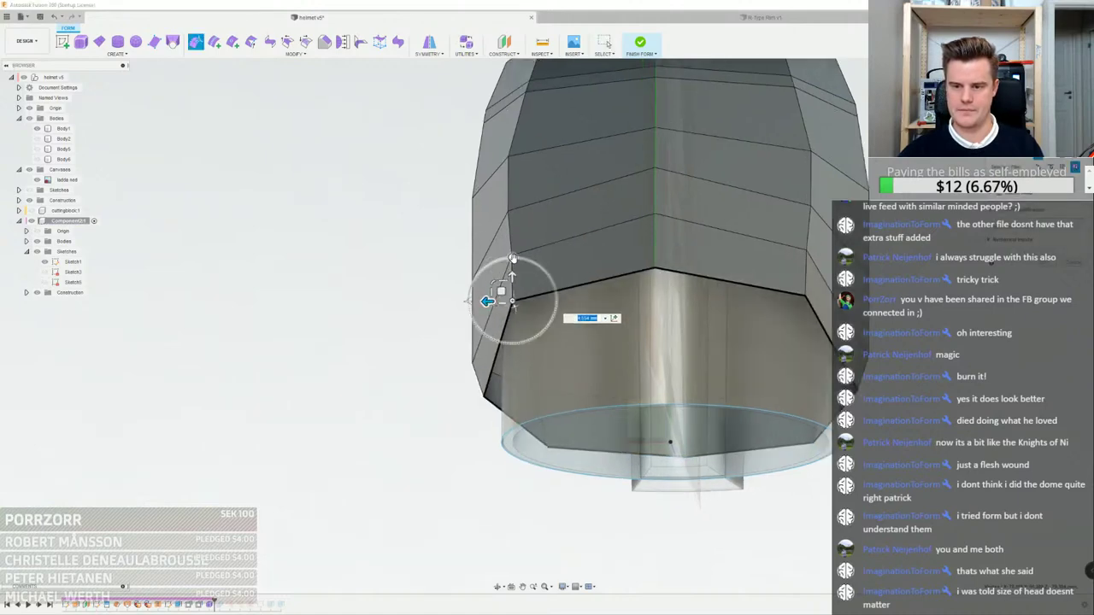
left_click(512, 255)
left_click_drag(487, 256, 482, 256)
Move the bottom rim's side vertex outward, and shift its front corner vertex outward by about 10 mm
left_click(471, 448)
left_click_drag(446, 448, 431, 448)
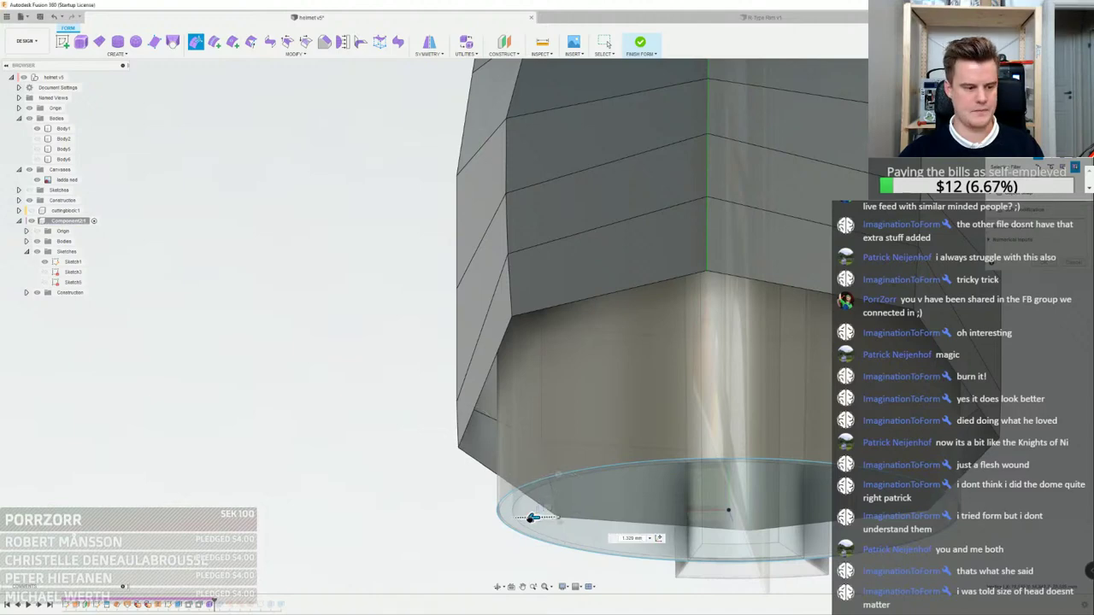
left_click_drag(498, 517, 513, 516)
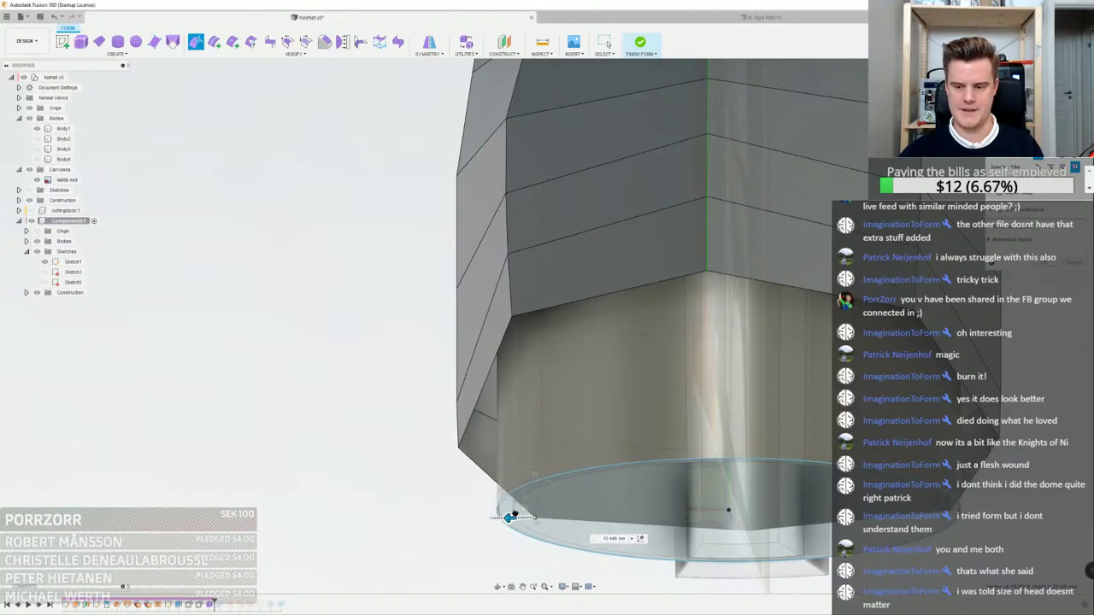
Raise the rim's front corner vertex and lower its front centre vertex so the lower rim slopes down towards the front
middle_click_drag(516, 432, 577, 427, "shift")
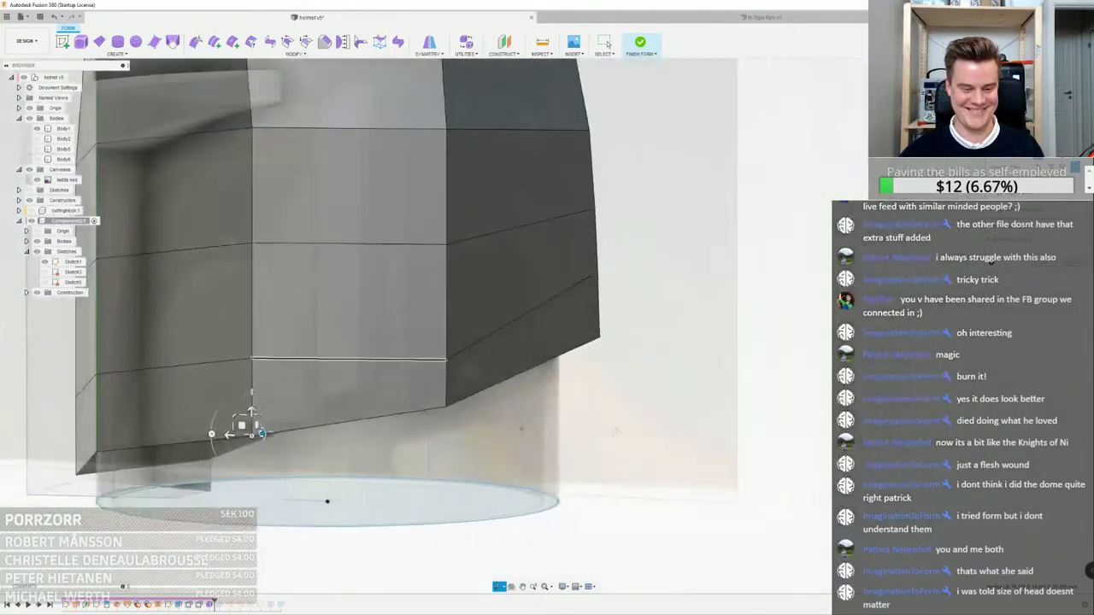
scroll(564, 419, "down", 3)
middle_click_drag(510, 384, 554, 398, "shift")
scroll(554, 398, "up", 10)
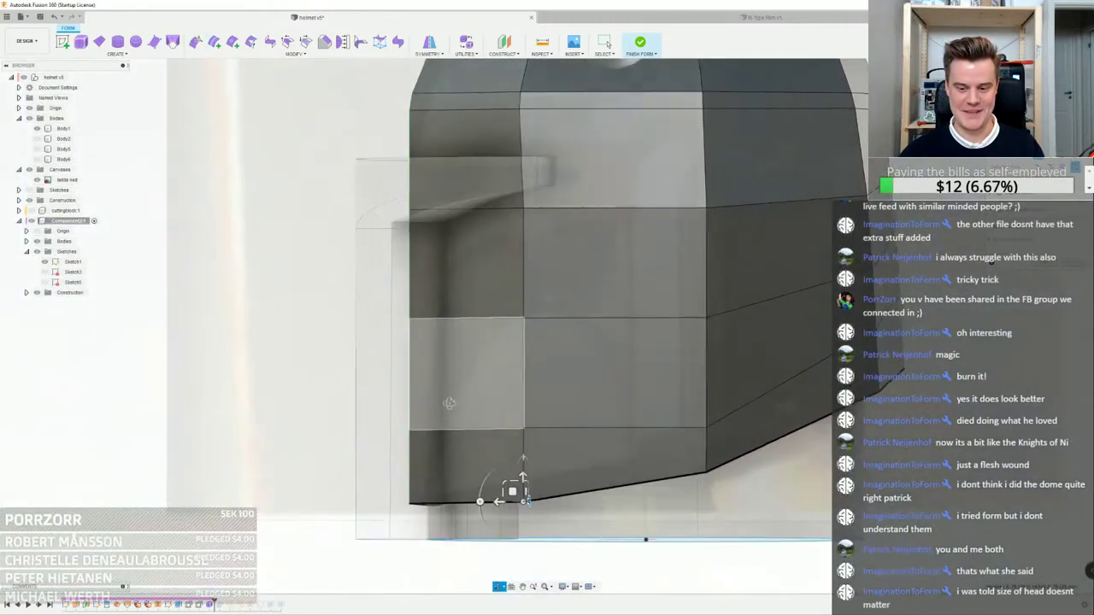
middle_click_drag(448, 403, 459, 404, "shift")
scroll(516, 447, "up", 2)
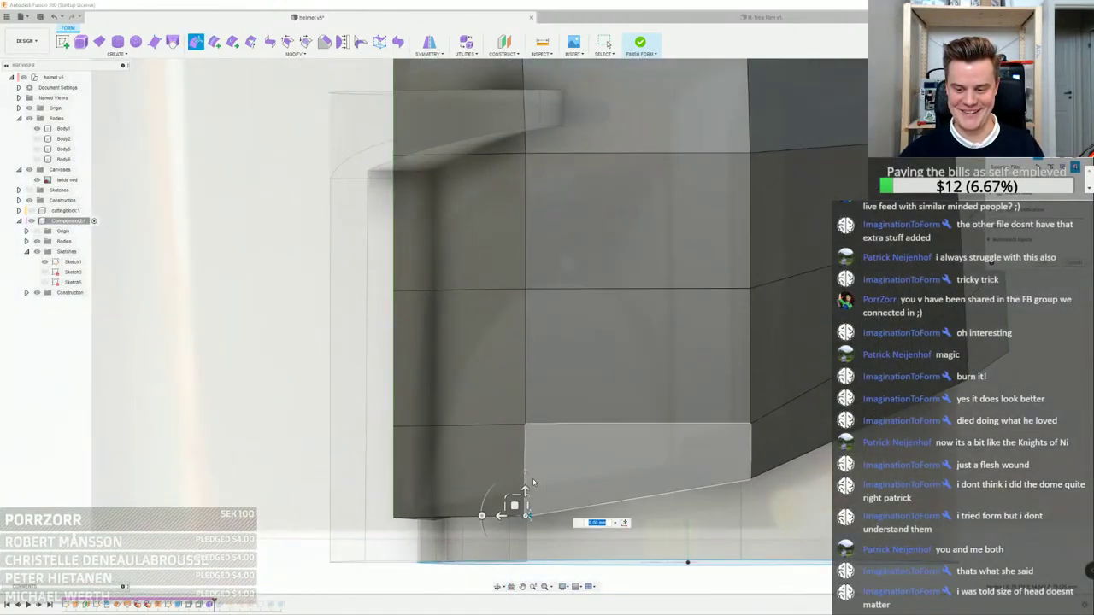
left_click_drag(526, 489, 525, 479)
left_click(394, 520)
left_click_drag(392, 491, 392, 505)
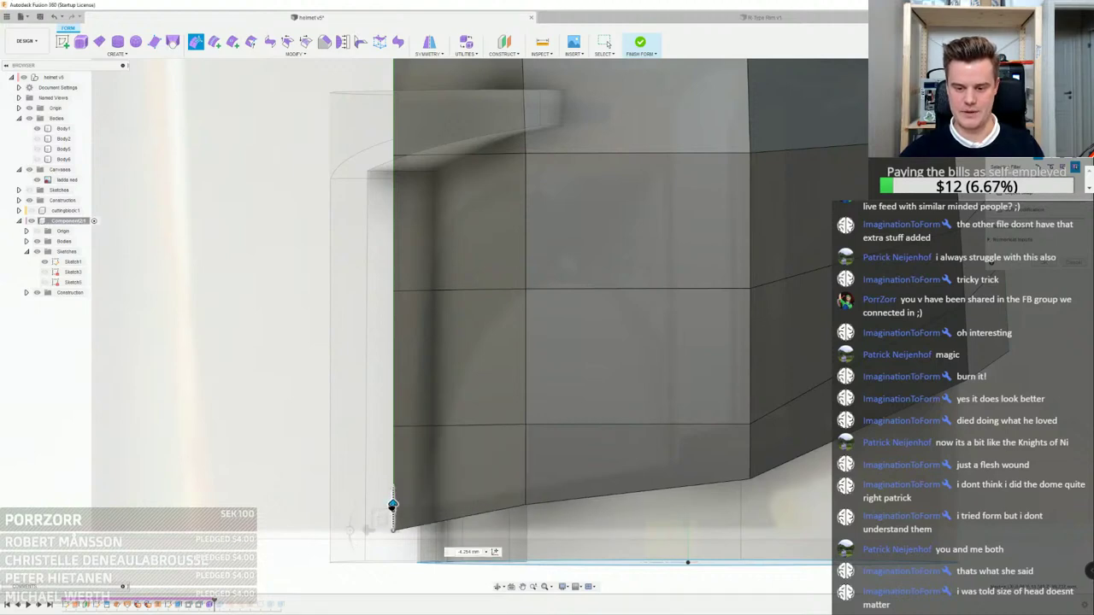
scroll(431, 464, "down", 4)
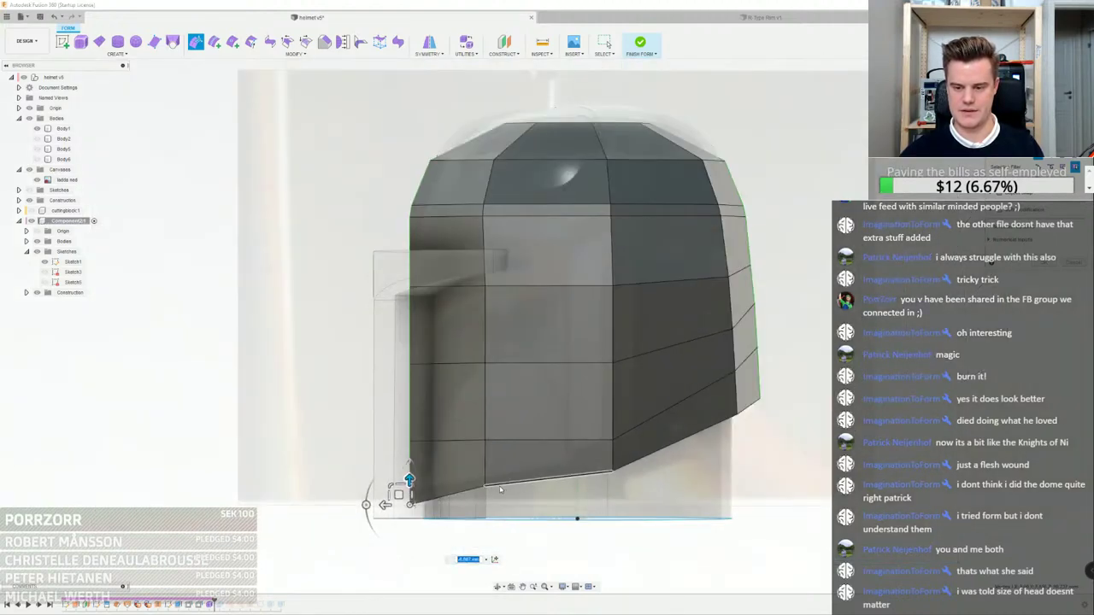
Tilt the row above the rim by raising its side vertex and lowering its front centre and front corner vertices, and finish editing
left_click(613, 454)
left_click_drag(612, 432, 612, 428)
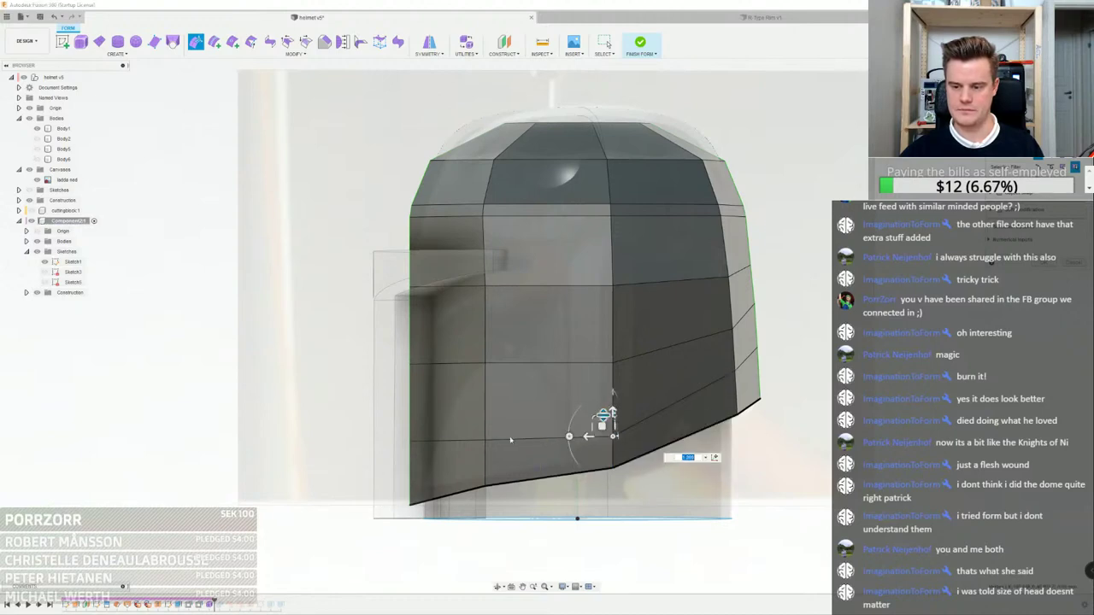
scroll(436, 435, "up", 3)
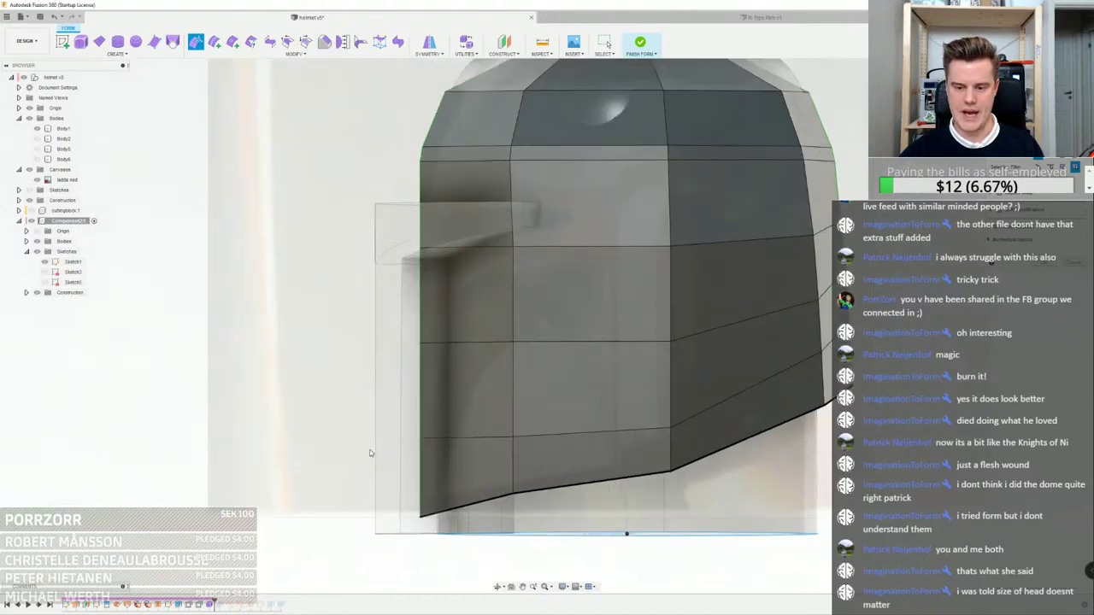
left_click_drag(436, 409, 437, 487)
left_click_drag(564, 408, 564, 436)
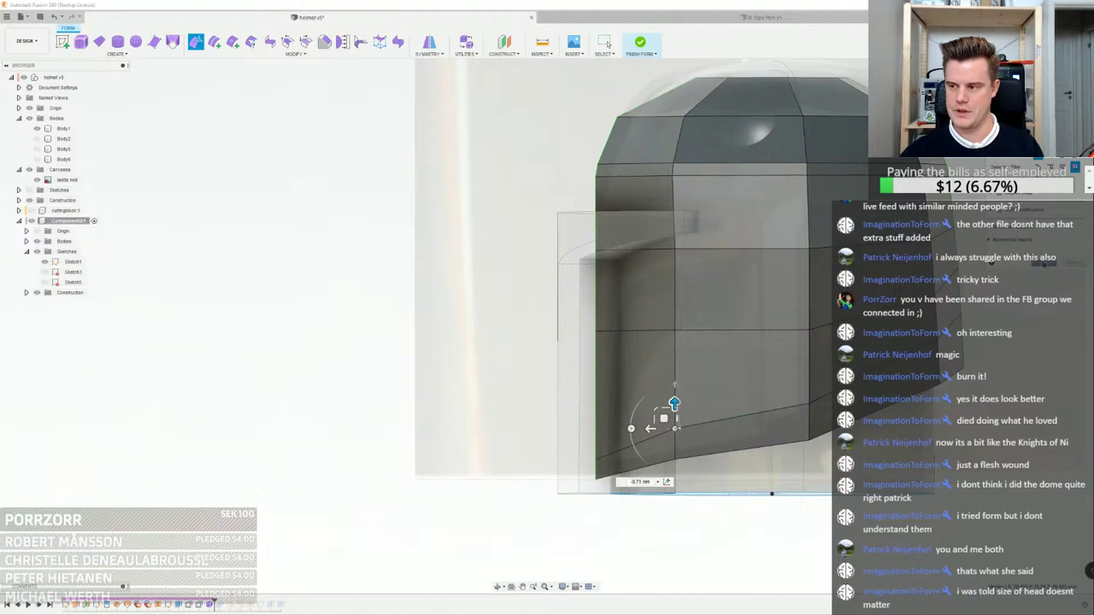
left_click(1043, 264)
Return the form body to smooth display, check its front and side, and finish the form
middle_click_drag(588, 84, 446, 82)
left_click(465, 43)
left_click(598, 213)
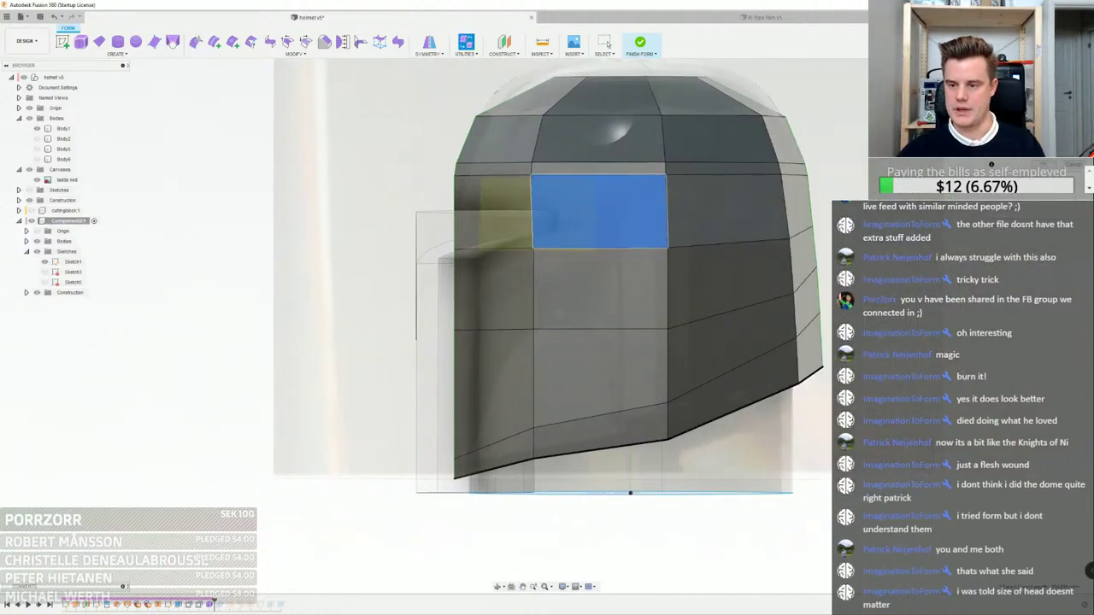
key("alt+3")
scroll(577, 296, "down", 3)
middle_click_drag(576, 297, 628, 314, "shift")
left_click(1044, 165)
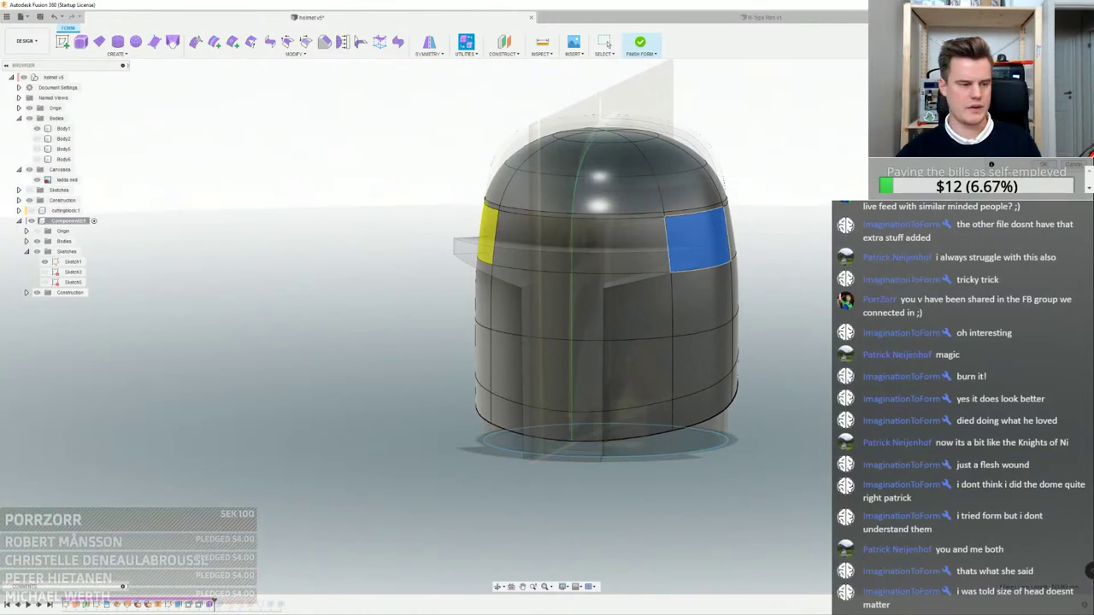
middle_click_drag(668, 226, 582, 208, "shift")
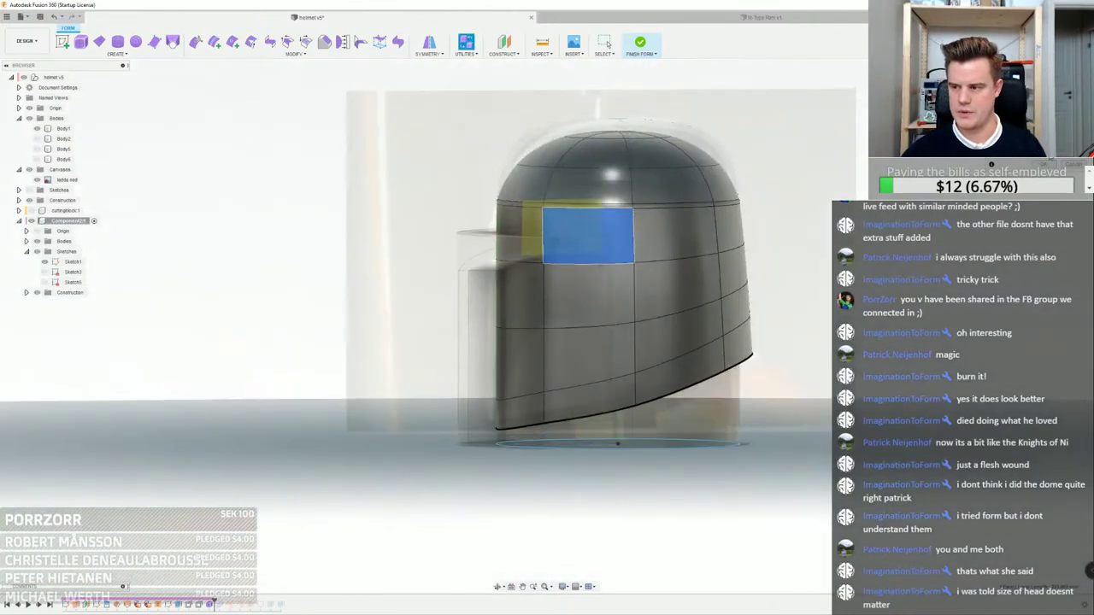
left_click(639, 41)
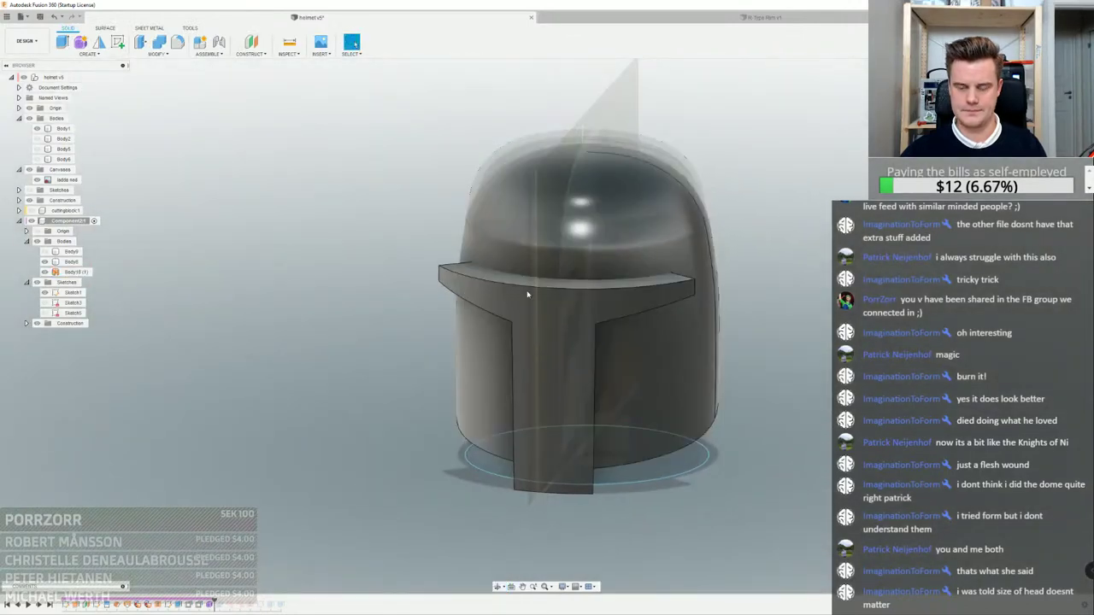
middle_click_drag(527, 294, 341, 262, "shift")
middle_click_drag(191, 268, 316, 258, "shift")
left_click(105, 28)
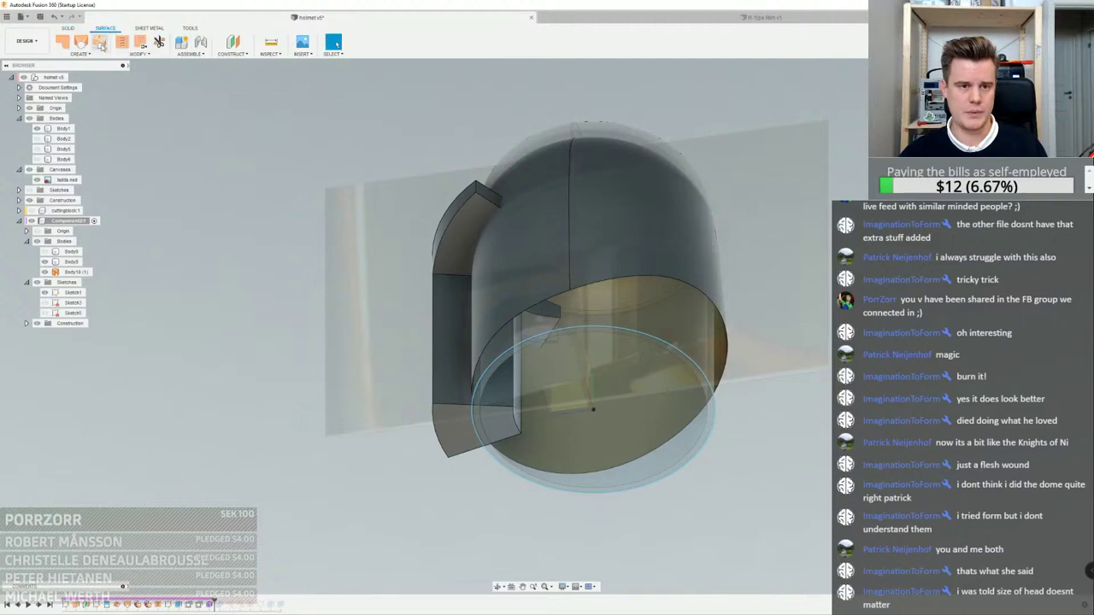
left_click(573, 293)
key("Escape")
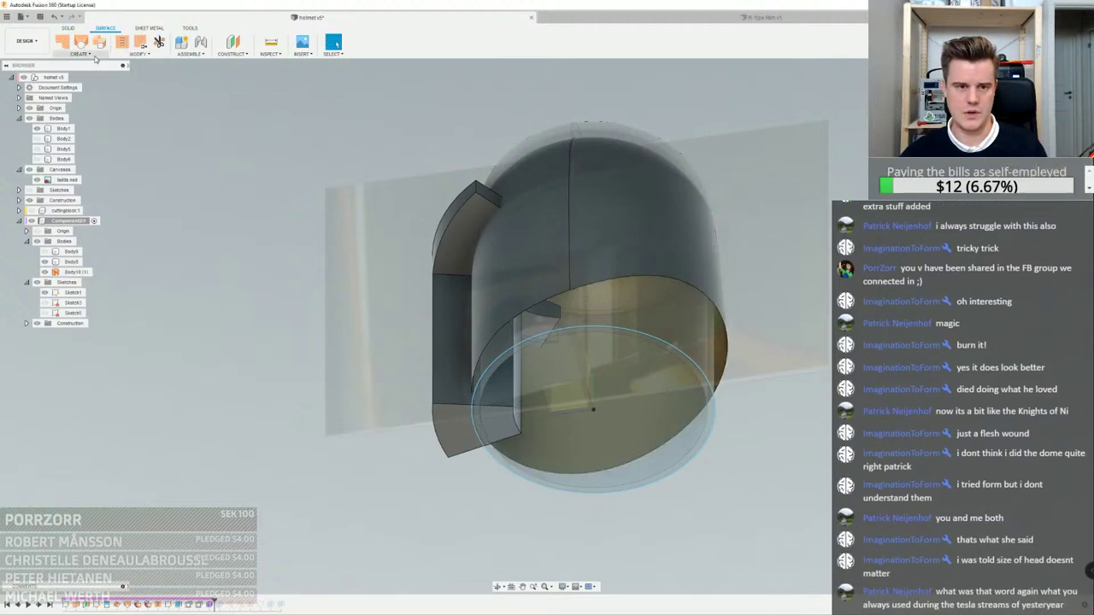
left_click(73, 30)
left_click(159, 53)
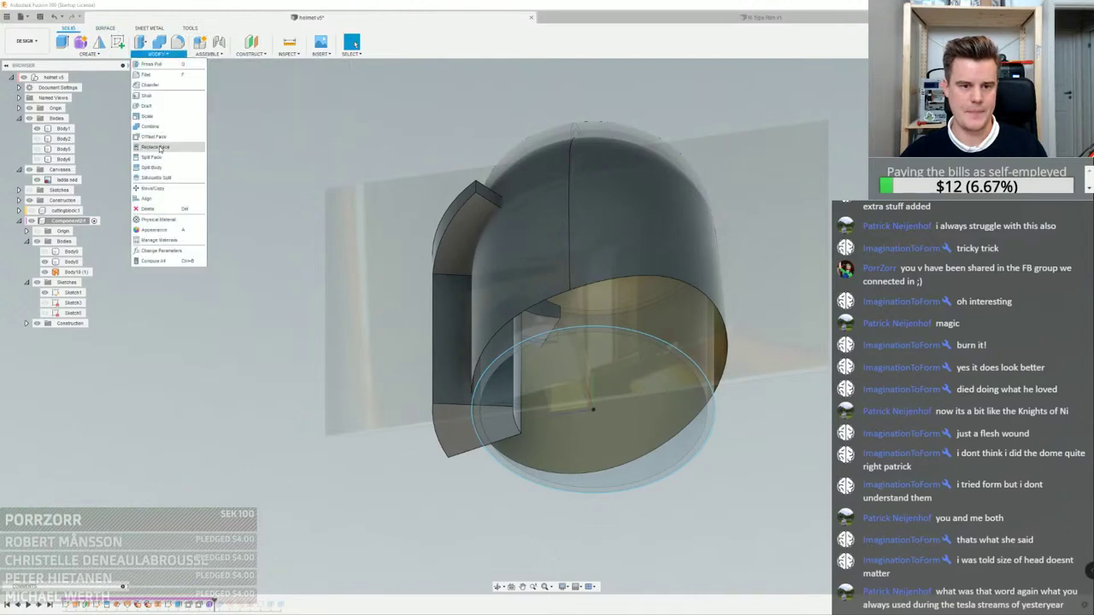
left_click(104, 28)
left_click(132, 54)
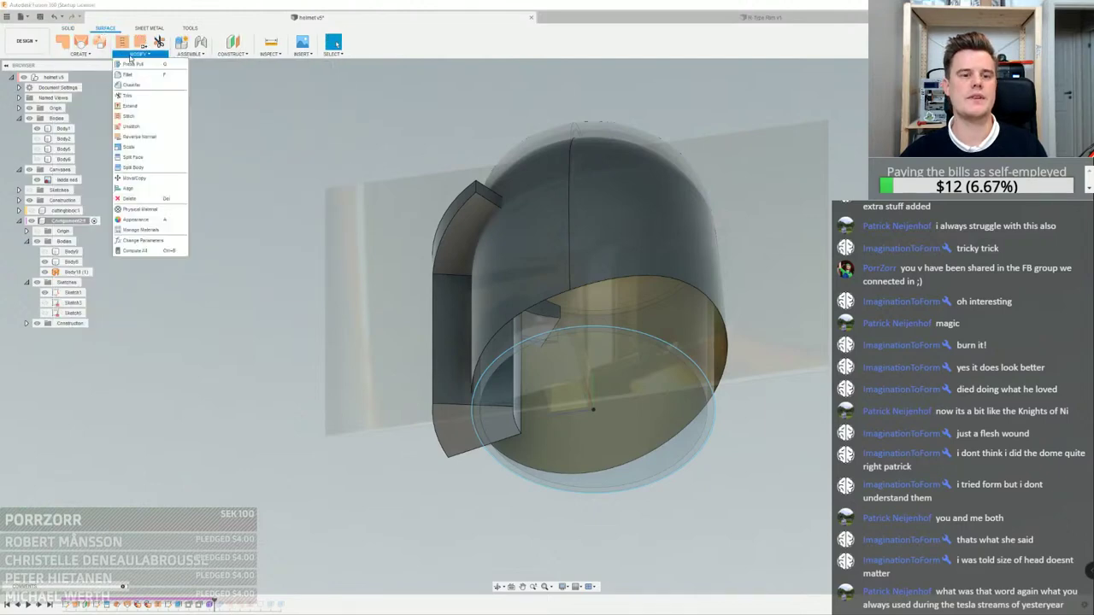
Thicken the helmet surface by -10 mm into a solid shell
mouse_move(82, 55)
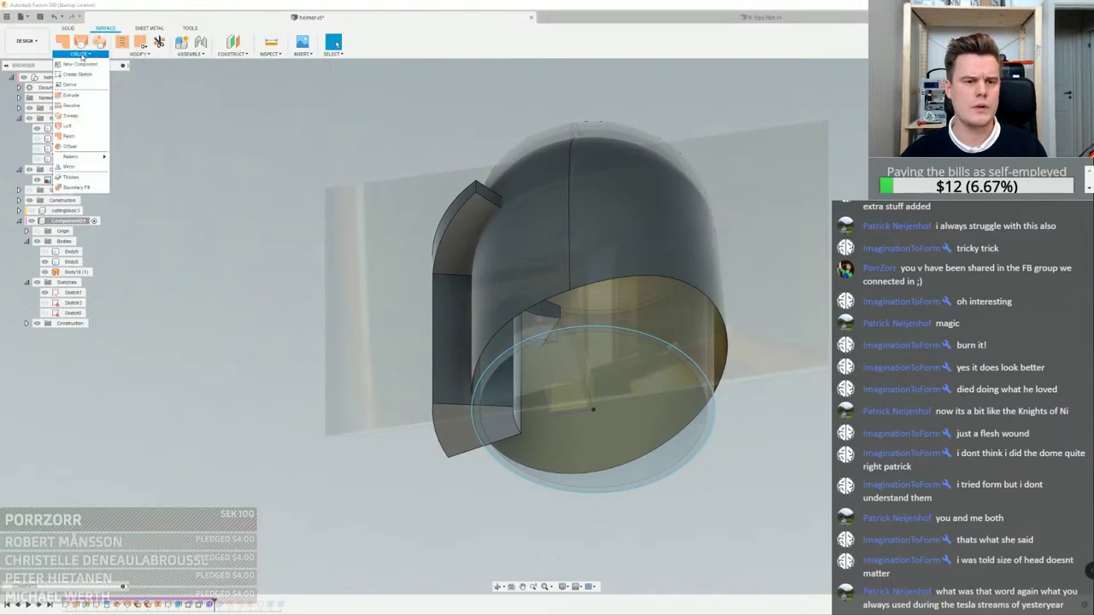
left_click(83, 177)
left_click(606, 182)
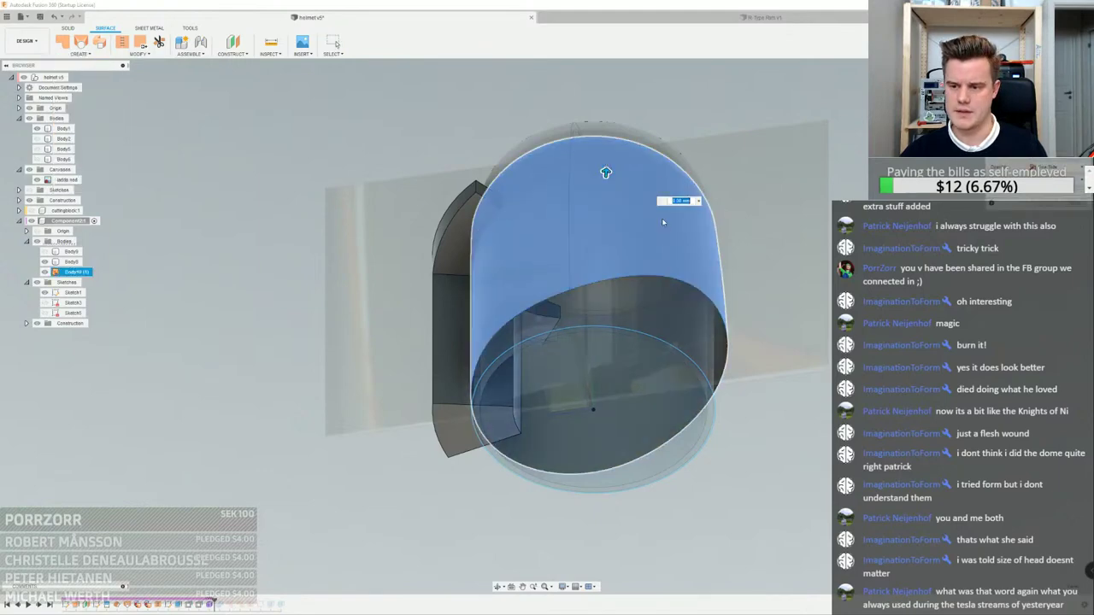
type("-10")
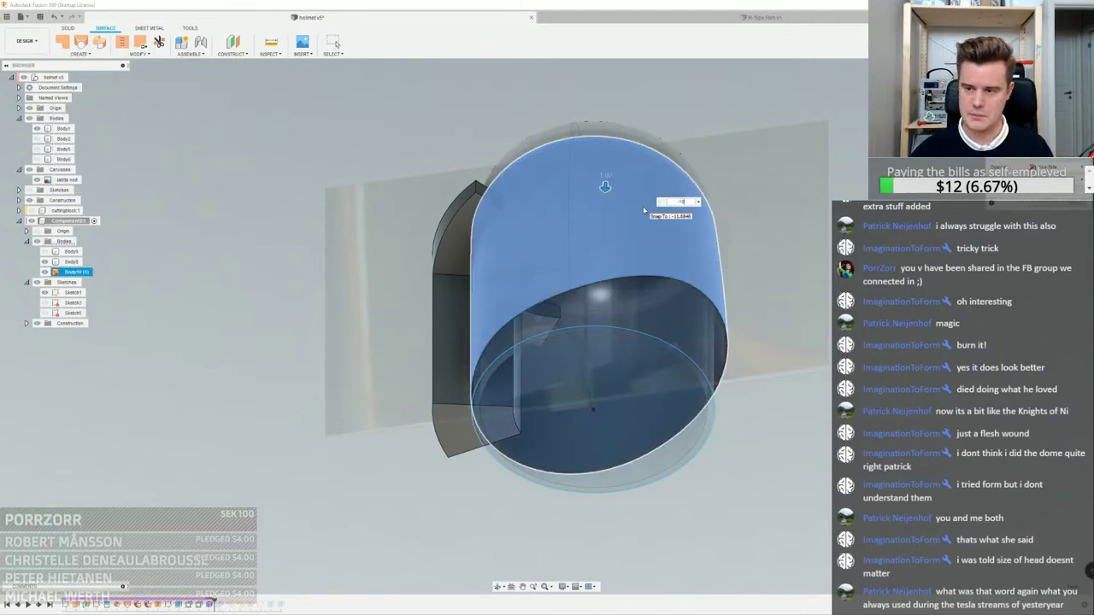
scroll(579, 288, "up", 2)
middle_click_drag(579, 288, 514, 289, "shift")
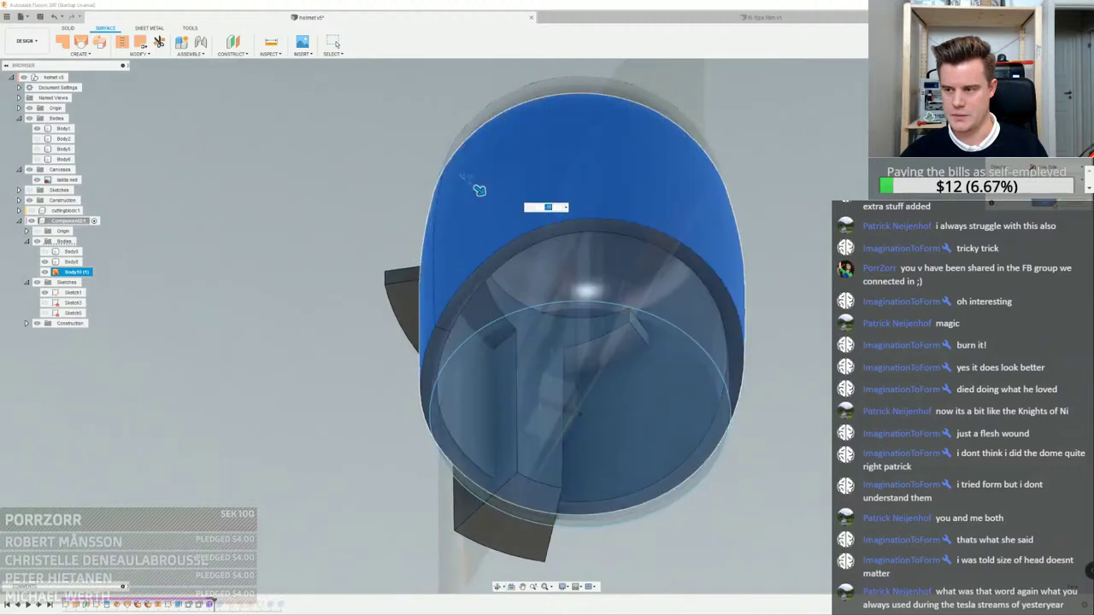
key("Return")
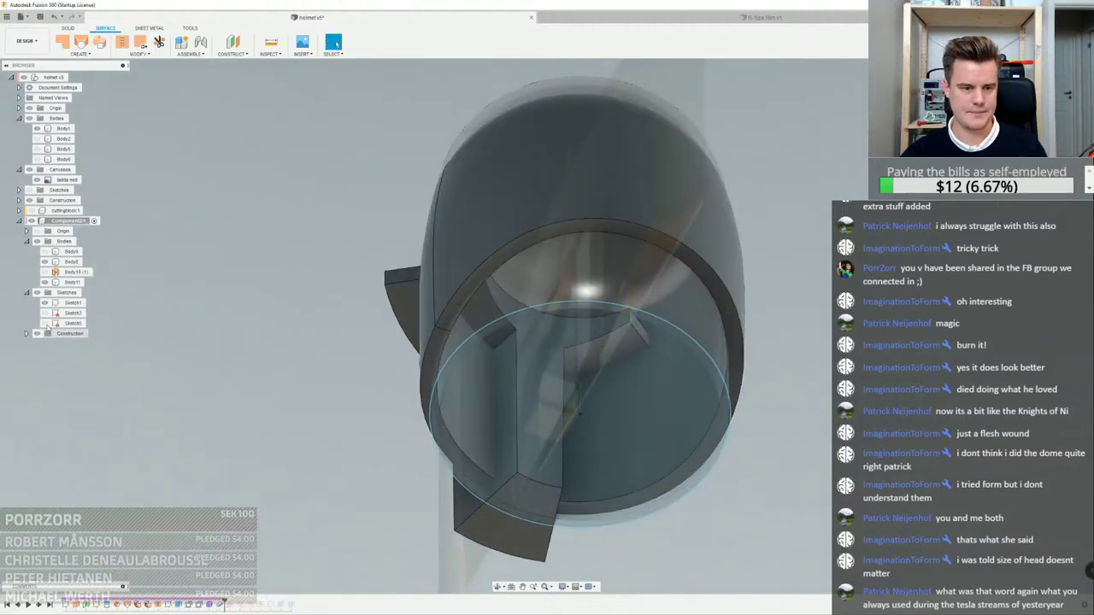
Hide Sketch1, the bottom circle sketch of the active component
left_click(44, 304)
middle_click_drag(437, 289, 497, 328, "shift")
mouse_move(501, 289)
middle_mouse_down("shift")
mouse_move(561, 276)
mouse_move(497, 275)
middle_mouse_up("shift")
key("Escape")
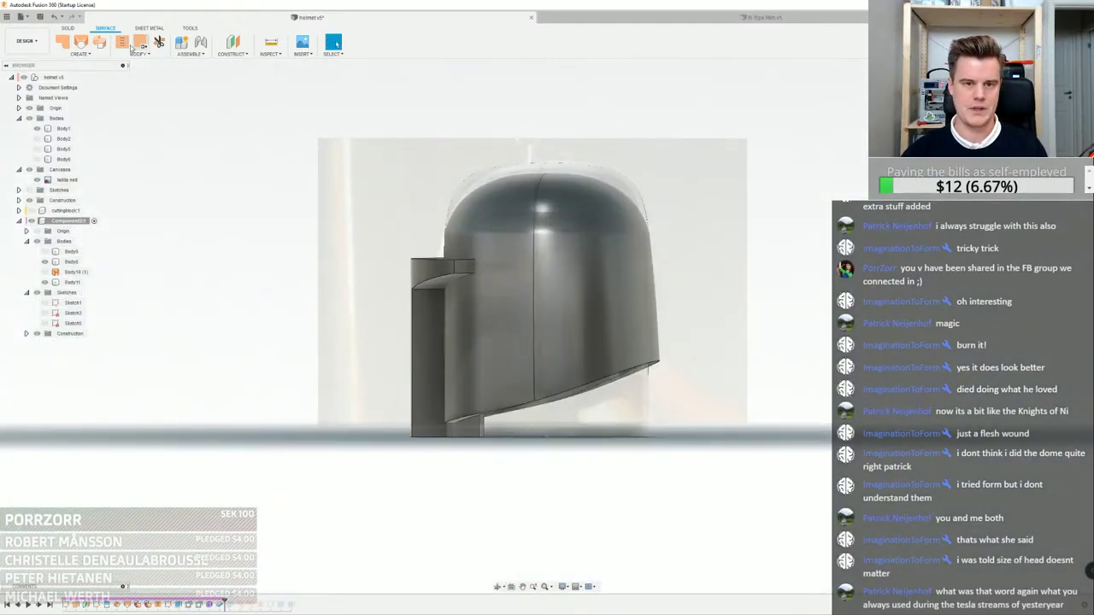
left_click(73, 31)
left_click(156, 46)
left_click(497, 223)
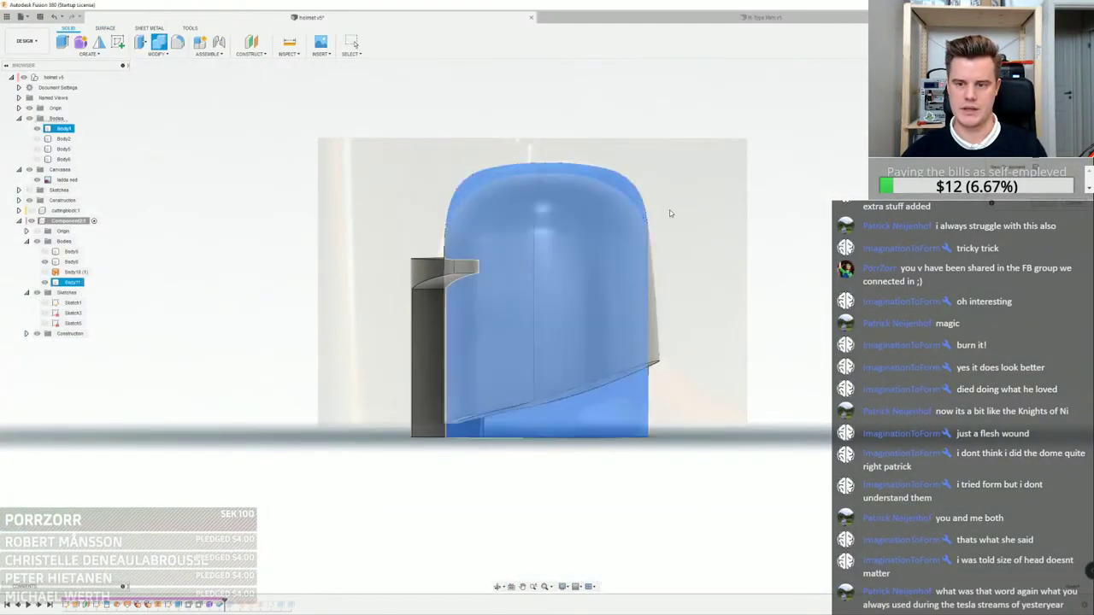
left_click(444, 272)
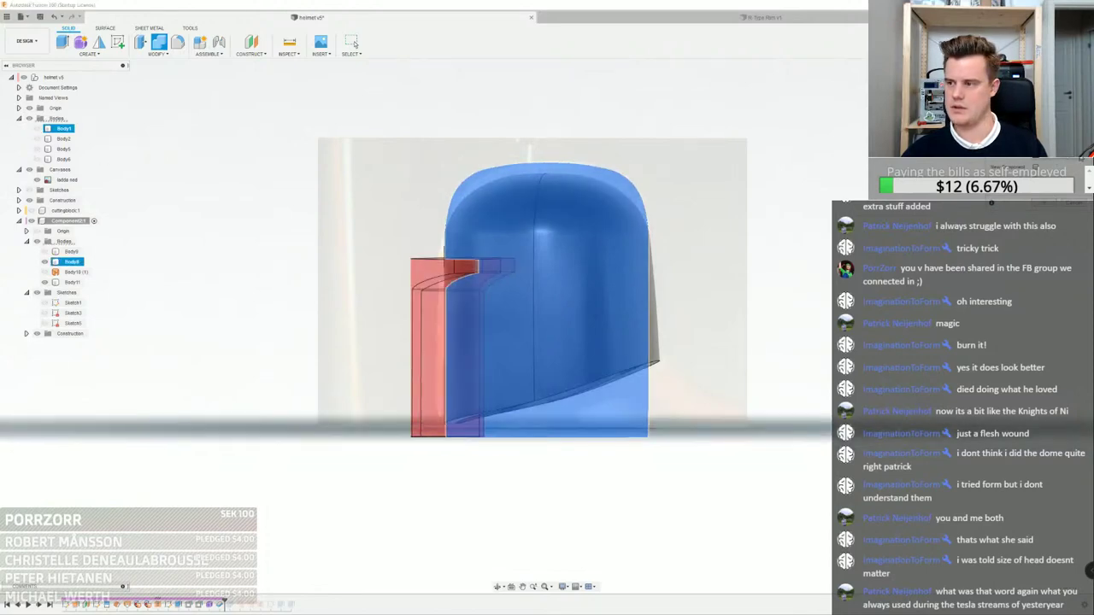
left_click(1068, 143)
key("Escape")
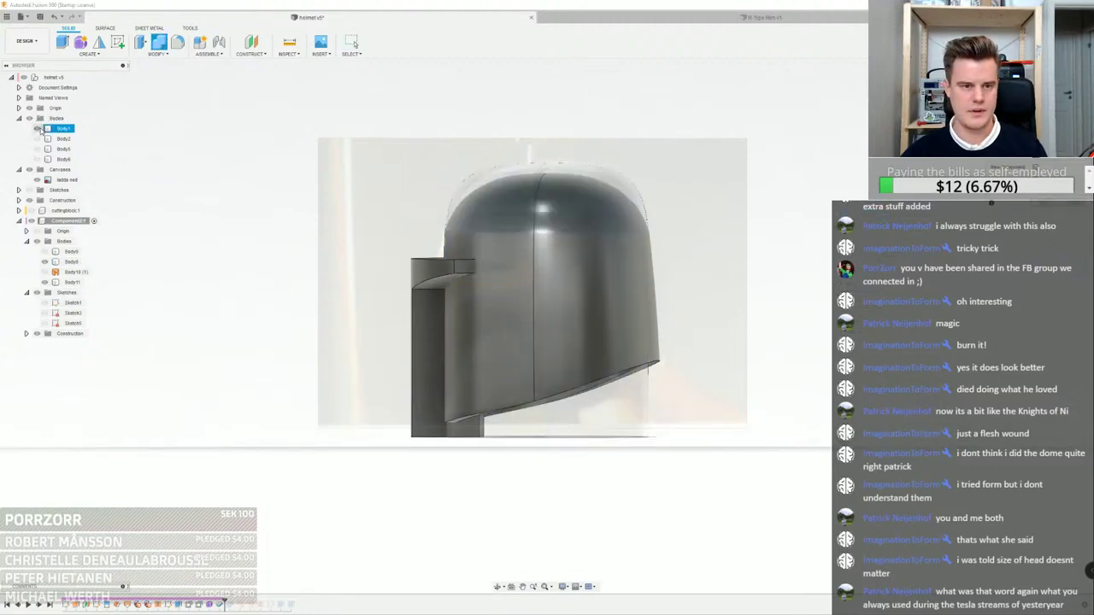
Cut the T-shaped visor body from the thickened helmet shell with Combine
left_click(620, 271)
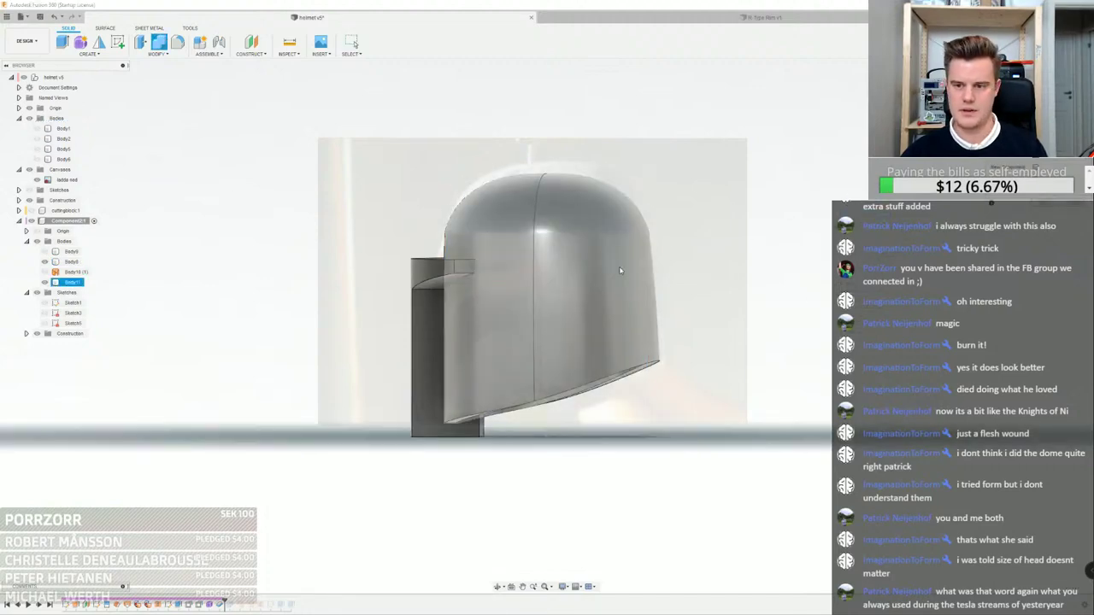
left_click(73, 285)
left_click(68, 262)
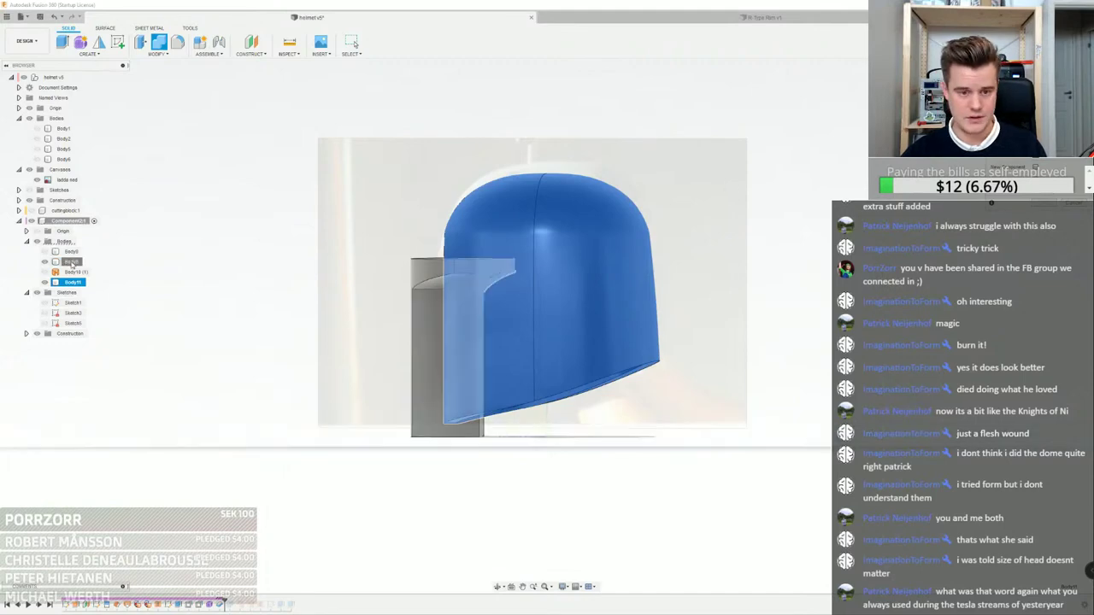
left_click(1043, 203)
middle_click_drag(528, 255, 592, 271, "shift")
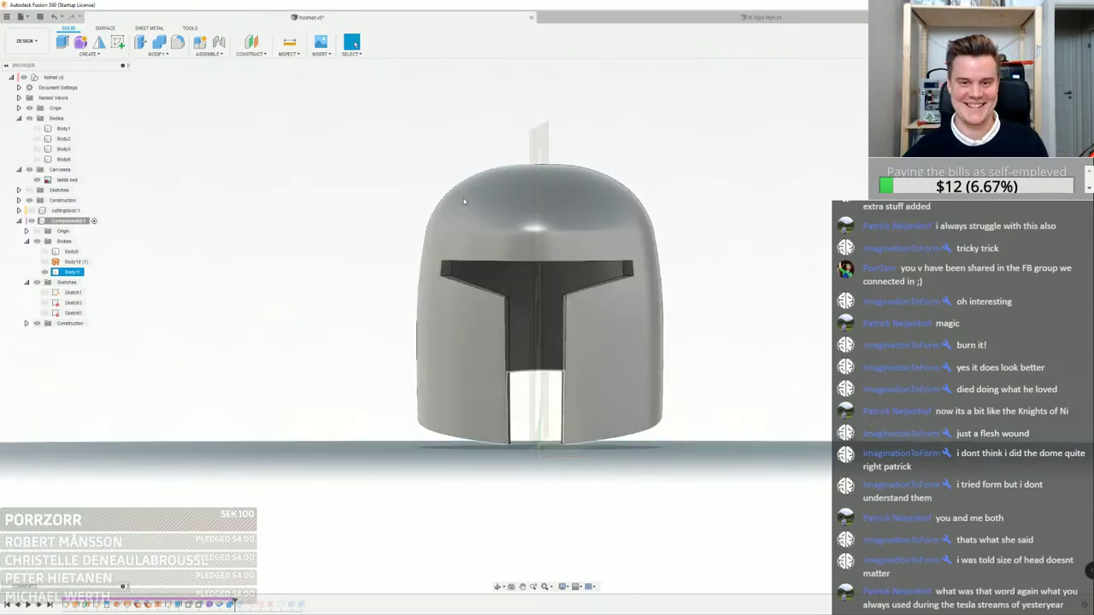
Examine the visor opening from the front and side, and compare the helmet's side profile with the canvas
left_click(221, 195)
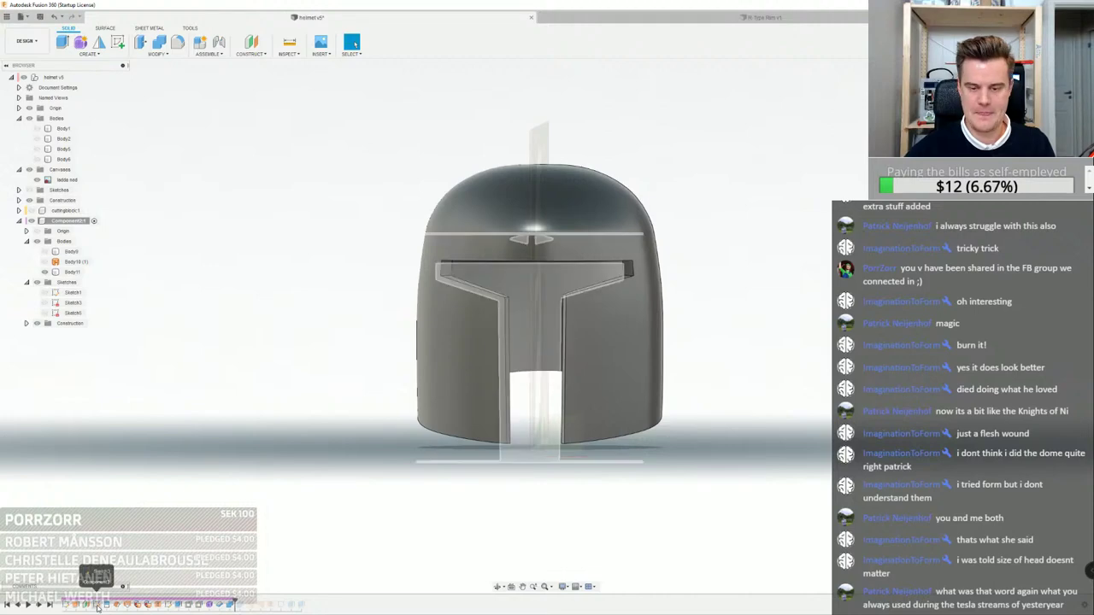
middle_click_drag(700, 295, 645, 284, "shift")
left_click(645, 285)
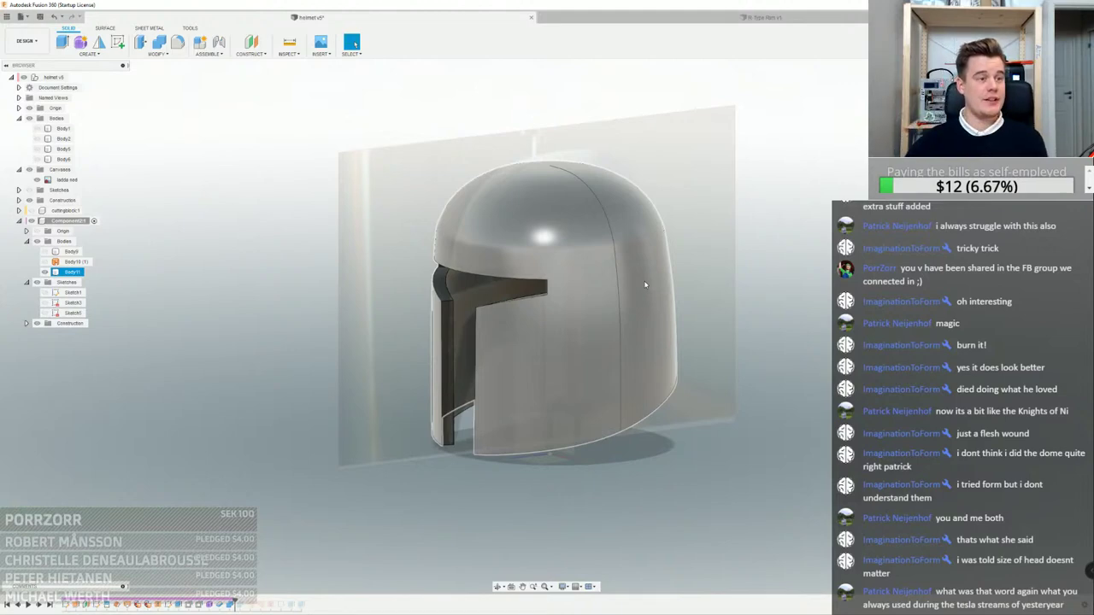
key("Escape")
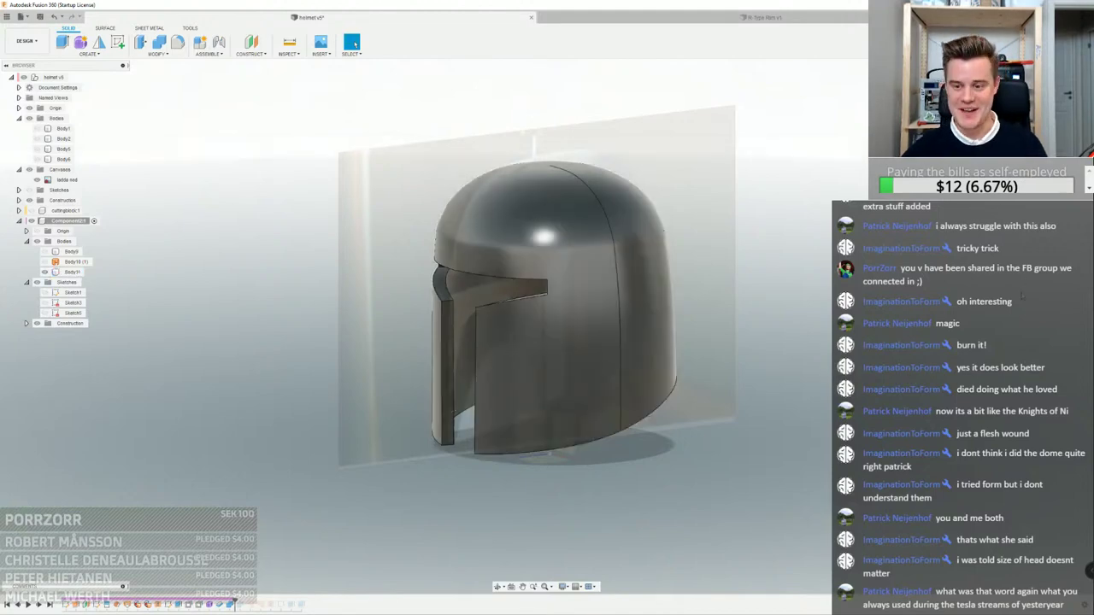
middle_click_drag(752, 265, 727, 297, "shift")
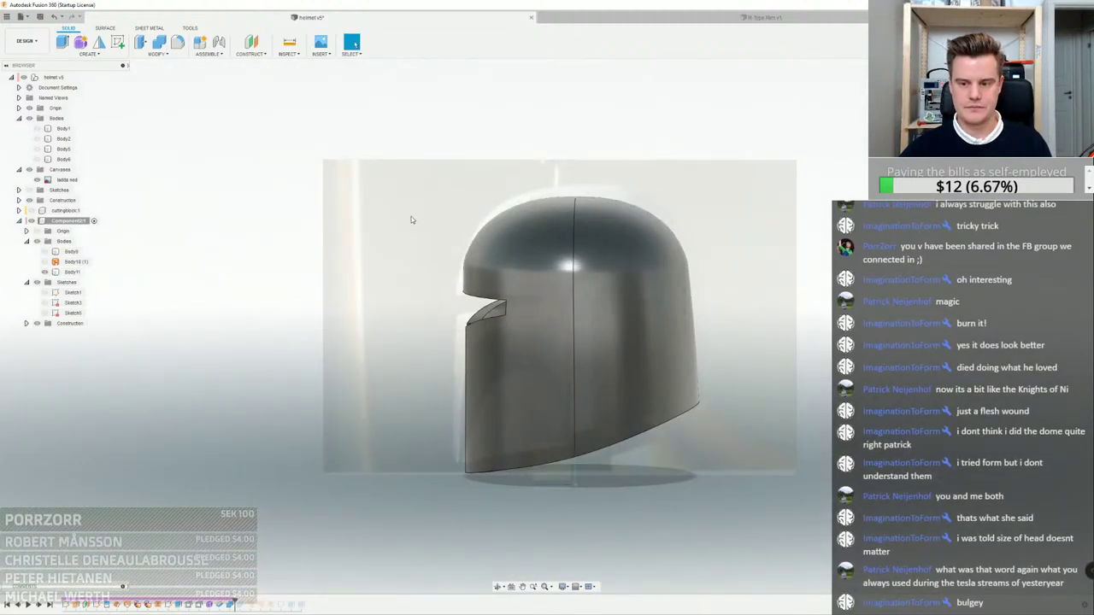
middle_click_drag(535, 427, 537, 382, "shift")
scroll(543, 335, "up", 3)
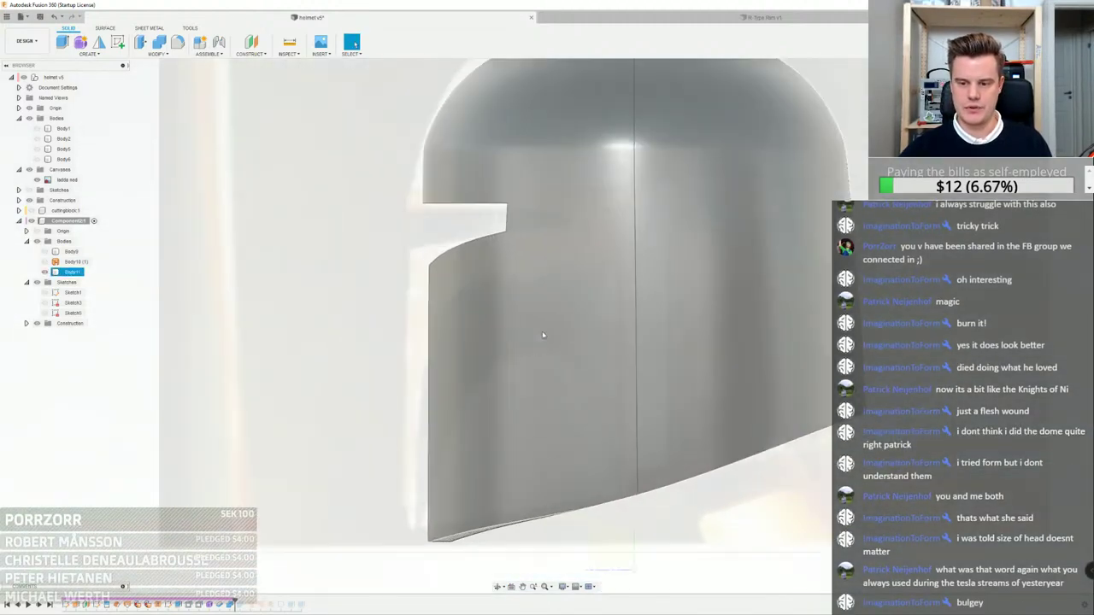
left_click(282, 289)
scroll(277, 289, "down", 3)
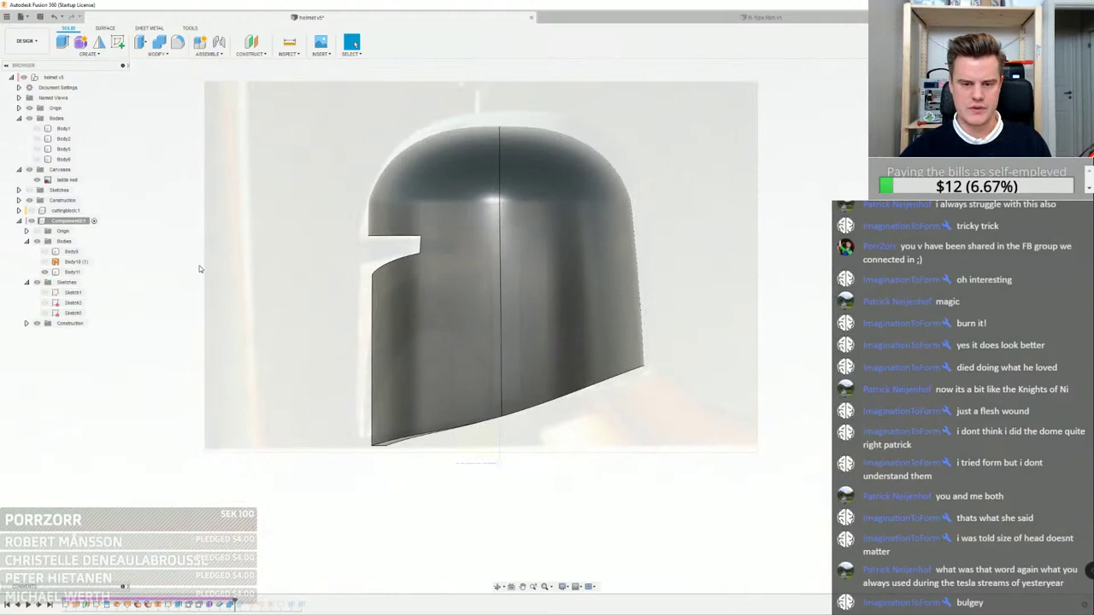
Activate the top-level component and compare the helmet's side profile with the canvas image
left_click(66, 181)
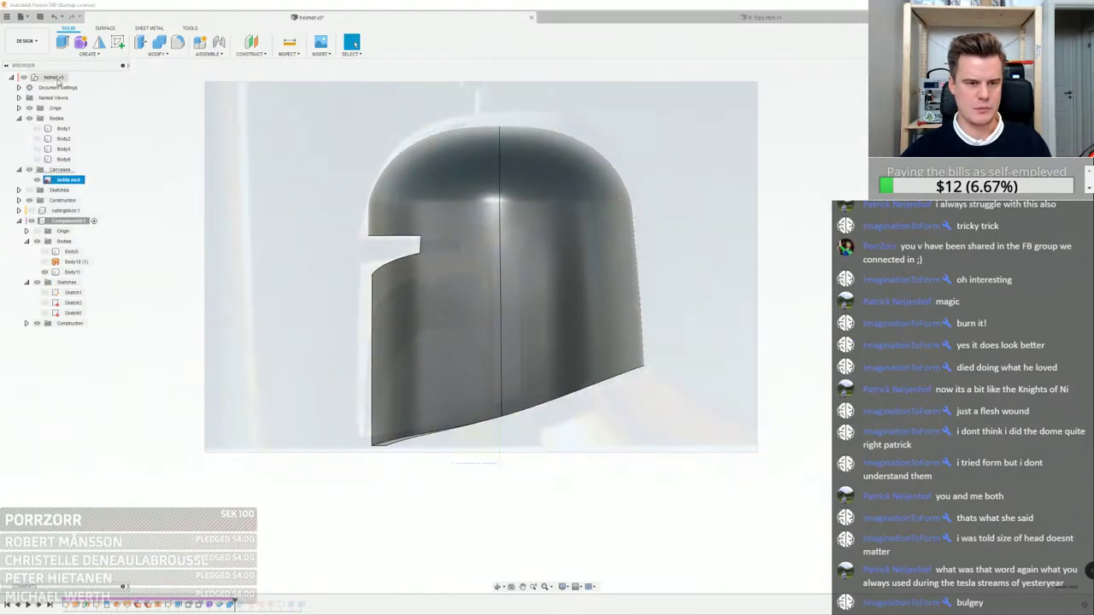
left_click(57, 78)
left_click(419, 313)
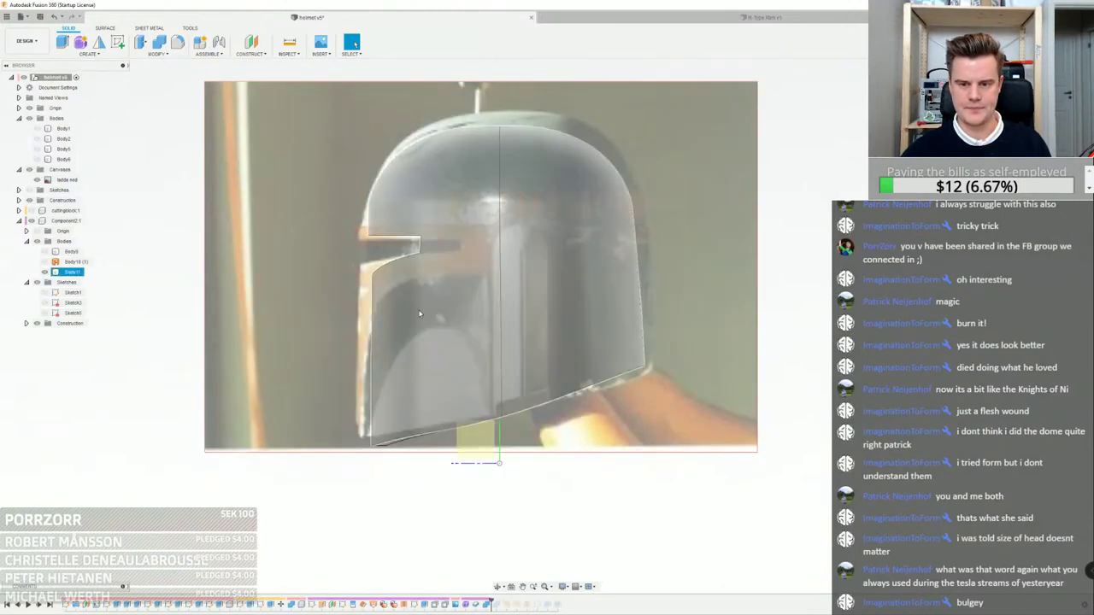
scroll(426, 304, "up", 5)
left_click(693, 528)
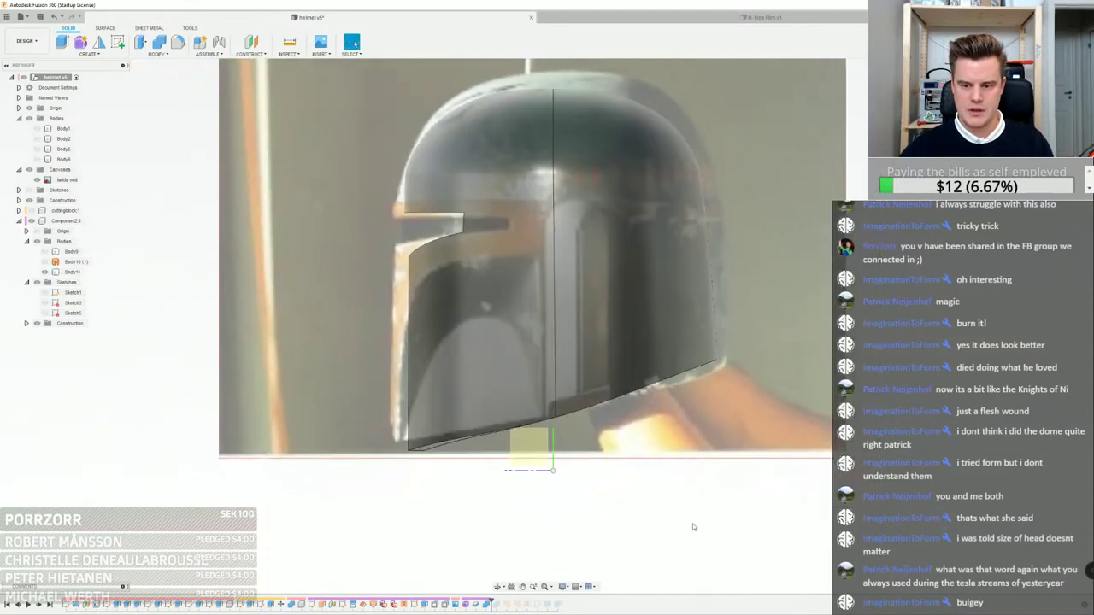
Reopen the helmet form and move the lower front faces forward to meet the faceplate outline on the canvas
double_click(466, 606)
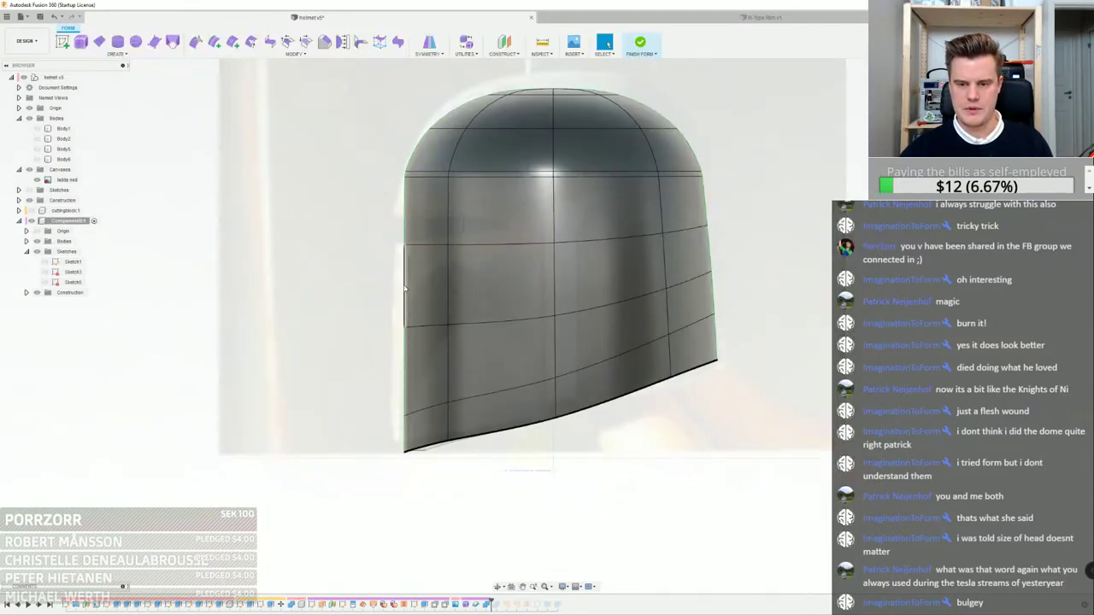
right_click(404, 435)
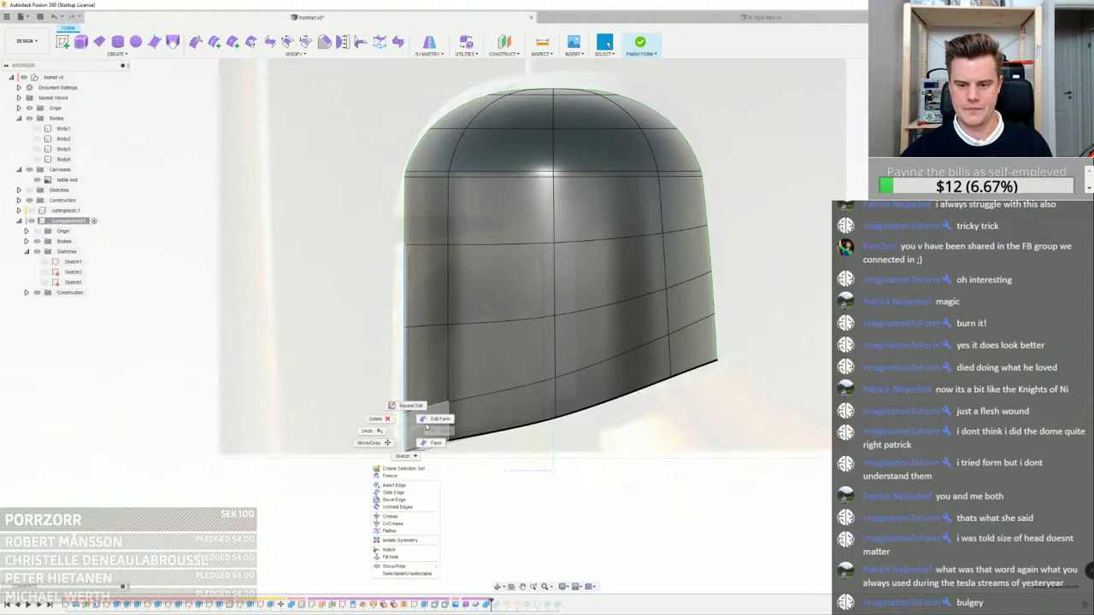
left_click(434, 418)
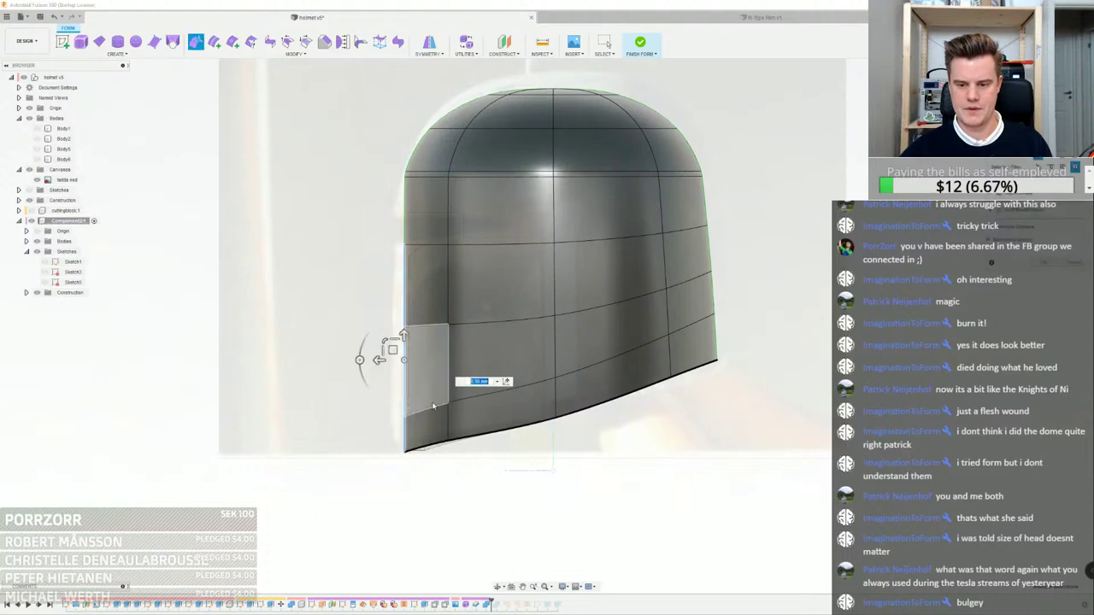
left_click(379, 364)
double_click(405, 356)
left_click(401, 190)
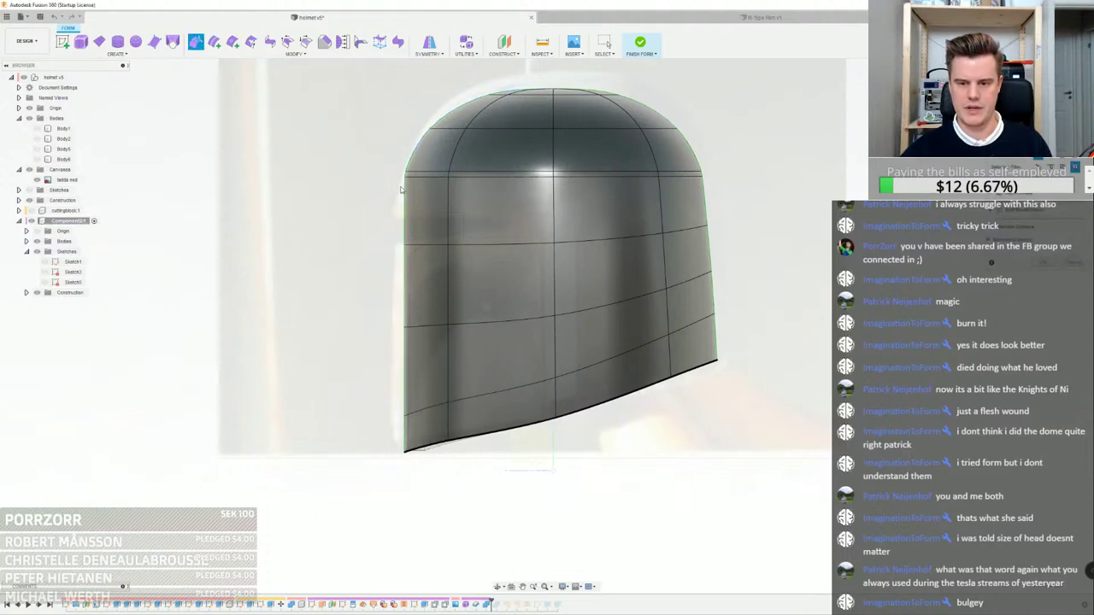
left_click(415, 282)
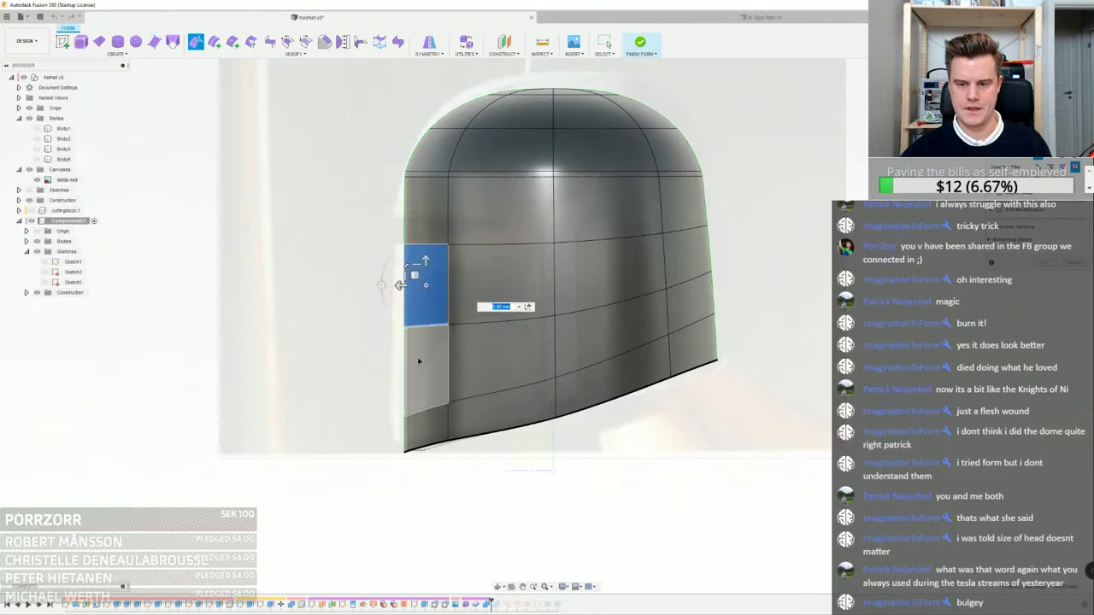
left_click(417, 425, "ctrl")
left_click_drag(400, 358, 390, 394)
left_click(425, 388)
left_click(419, 421, "ctrl")
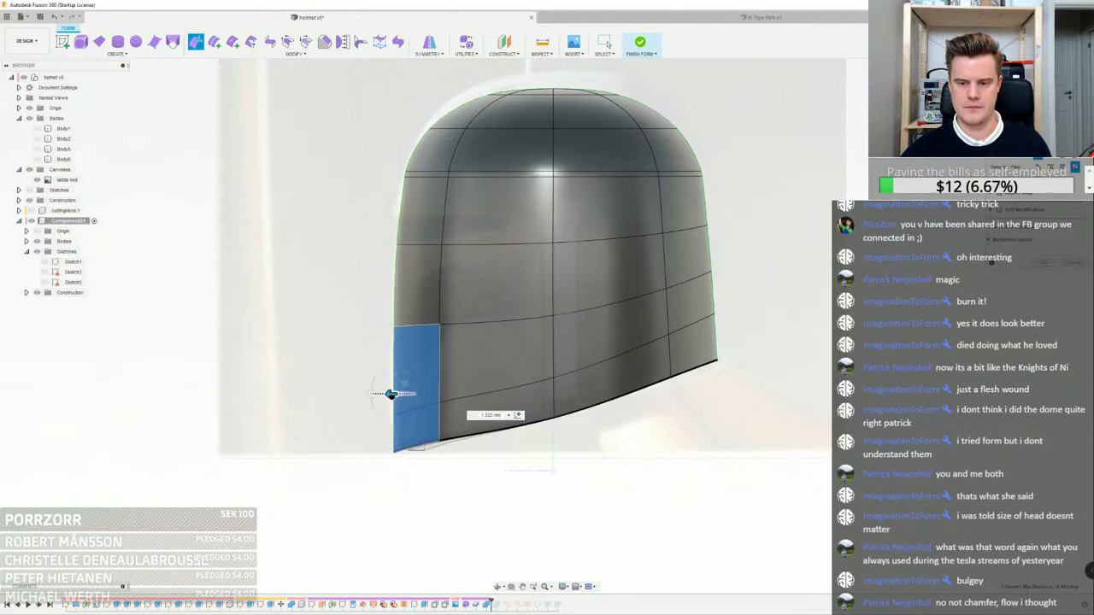
Raise the lowest vertical edge on the helmet's side centre line to straighten the rim, and finish the form
left_click(581, 430)
left_click(554, 401)
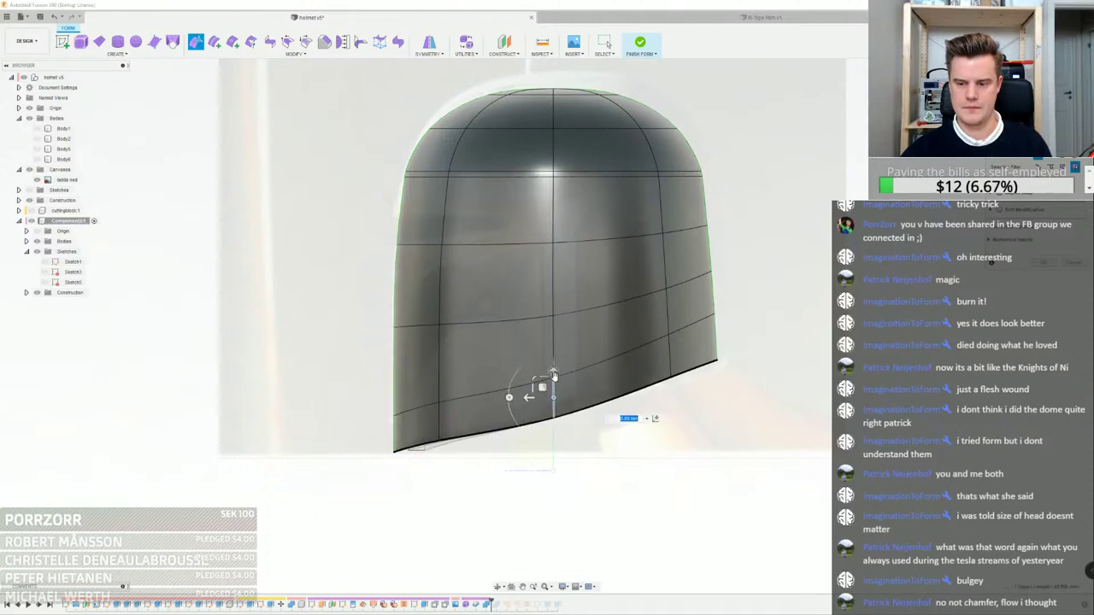
left_click_drag(554, 373, 553, 362)
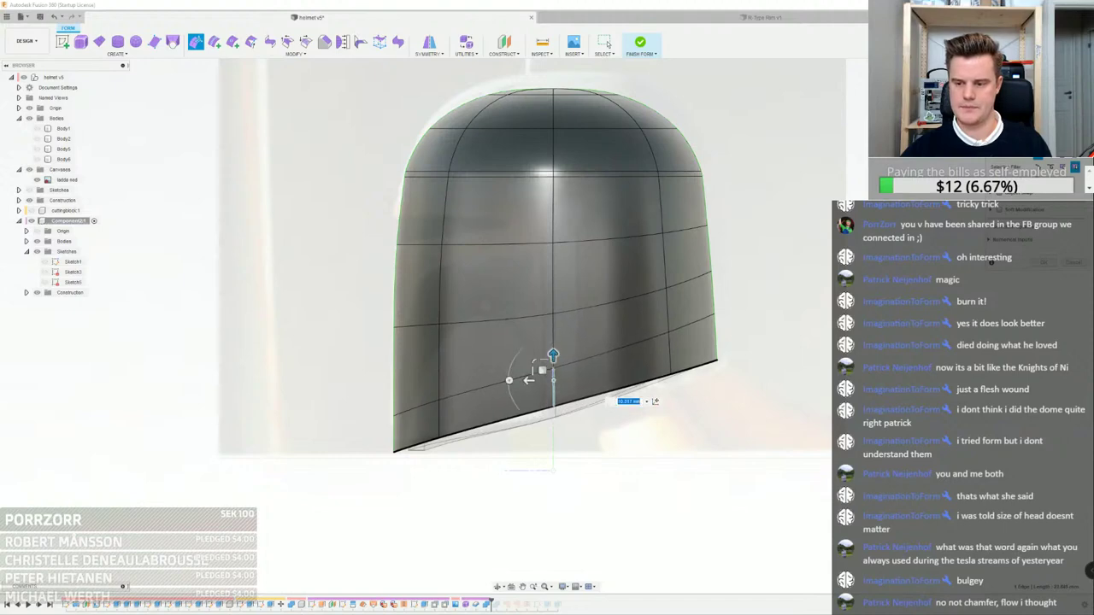
left_click(640, 43)
left_click(470, 357)
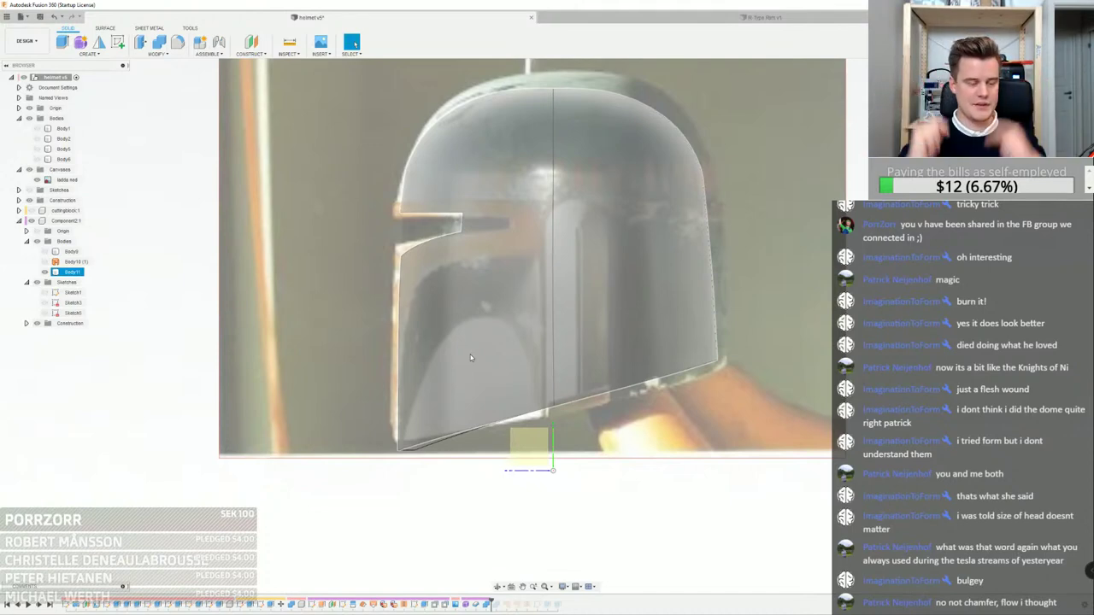
key("Escape")
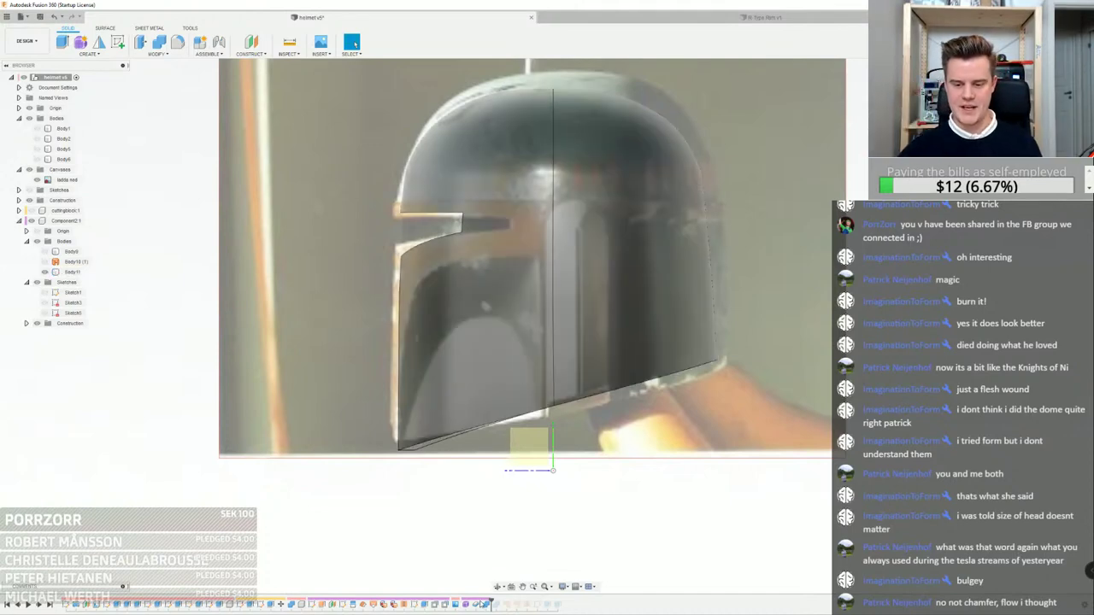
Reopen the helmet form for editing and switch it to box display
double_click(469, 605)
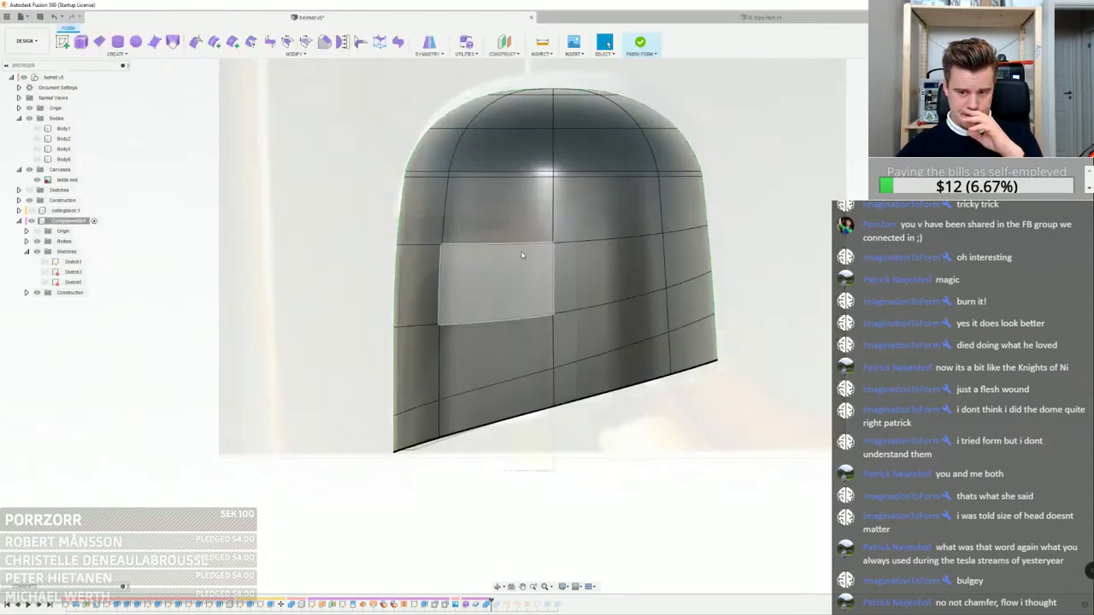
left_click(467, 42)
double_click(553, 208)
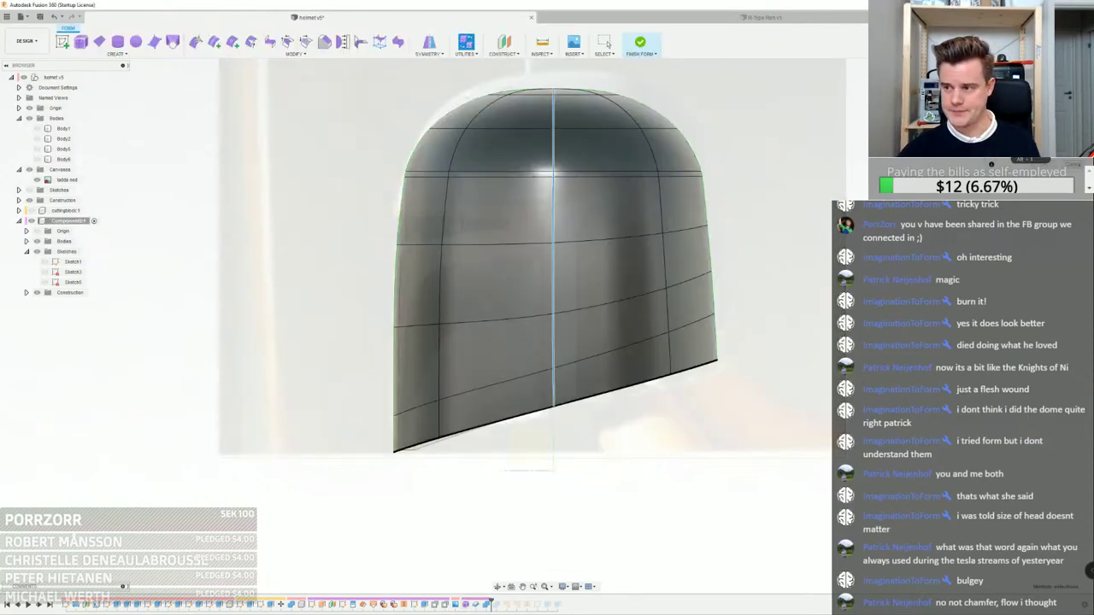
key("alt+1")
middle_click_drag(570, 203, 639, 193, "shift")
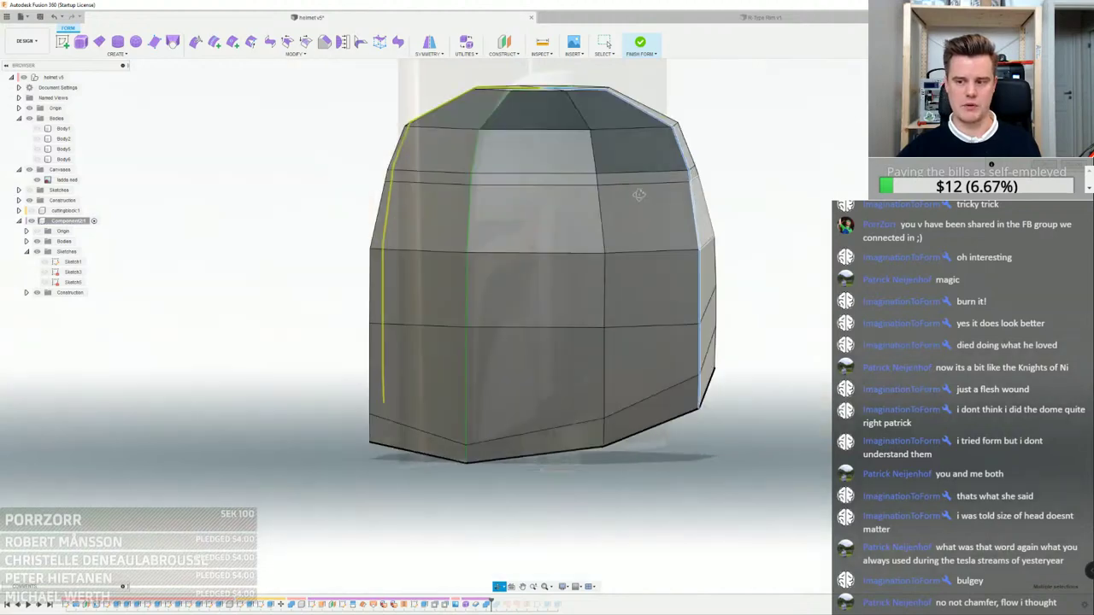
scroll(744, 310, "up", 3)
middle_click_drag(697, 315, 676, 307, "shift")
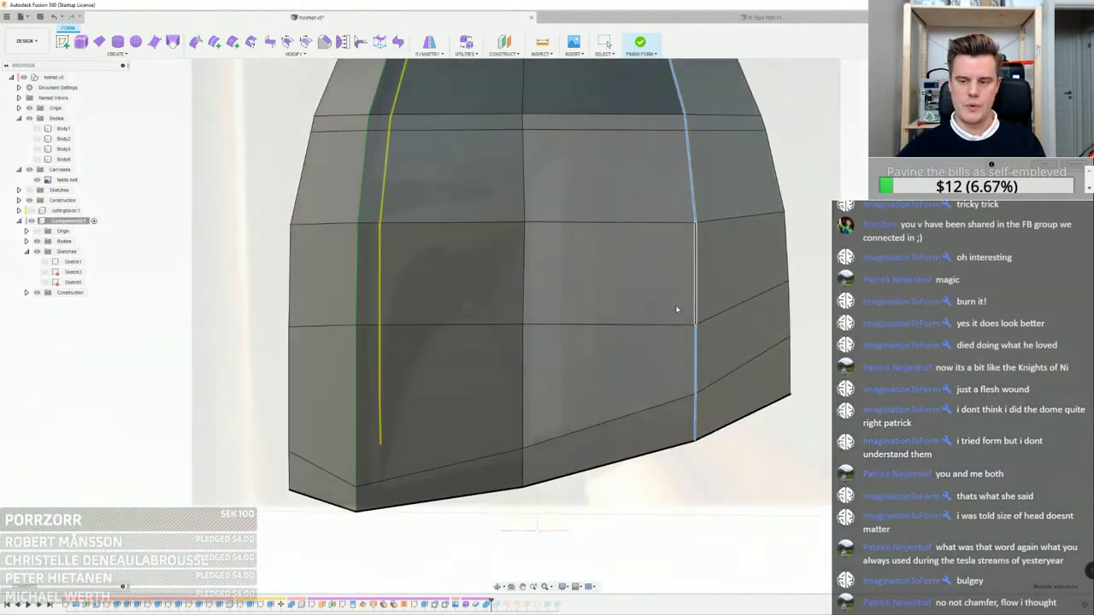
Raise the side vertex in the second edge row above the rim
right_click(696, 326)
left_click(696, 305)
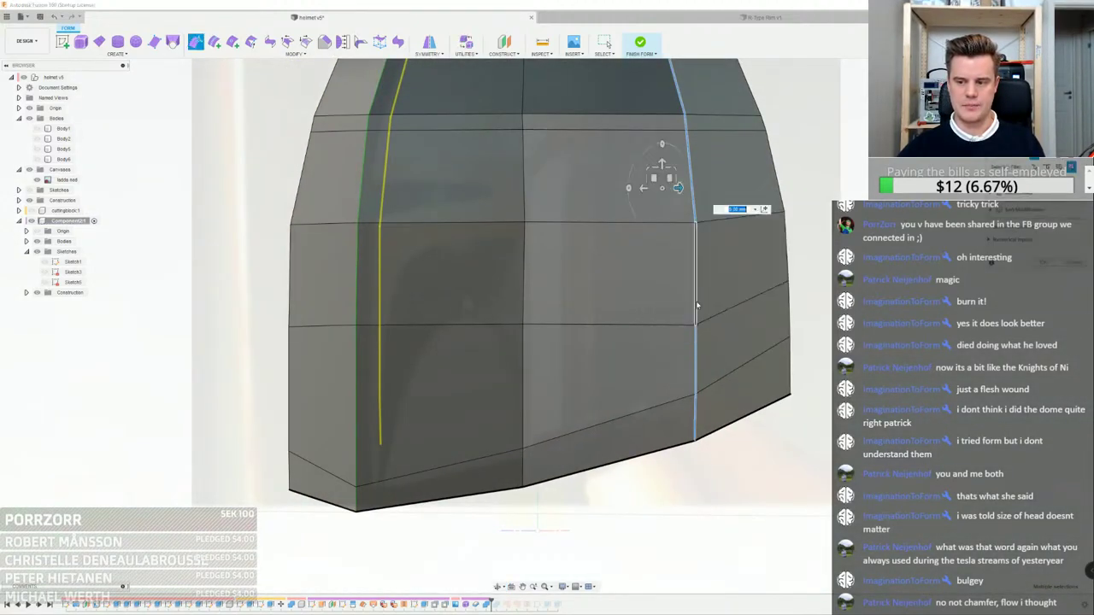
left_click_drag(696, 326, 694, 281)
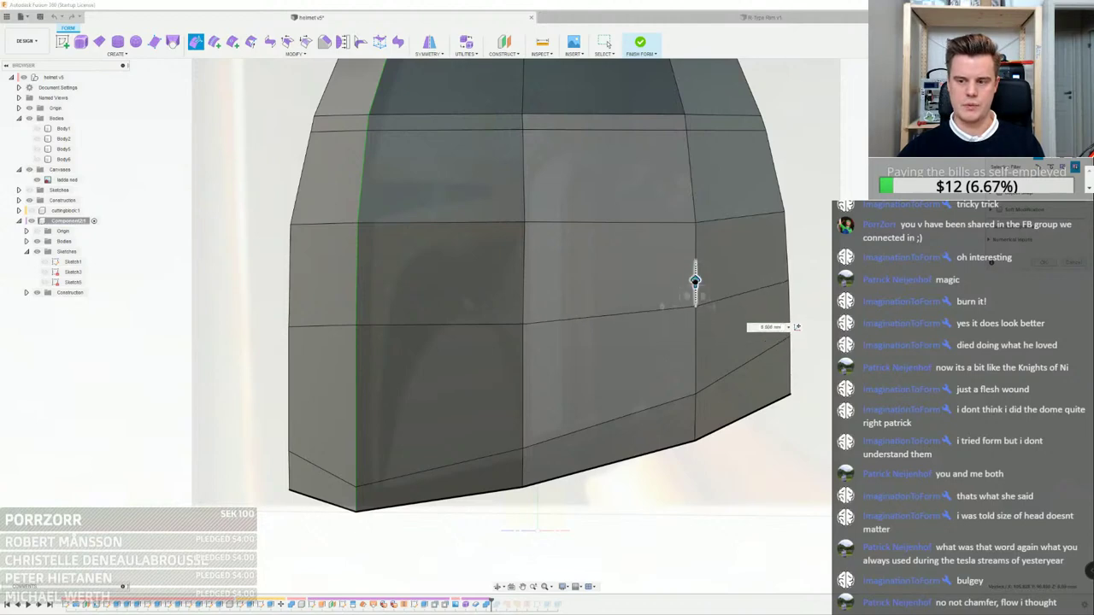
Lower the back centre vertex in the second edge row above the rim
middle_click_drag(695, 282, 647, 315, "shift")
scroll(619, 313, "up", 2)
left_click(619, 275)
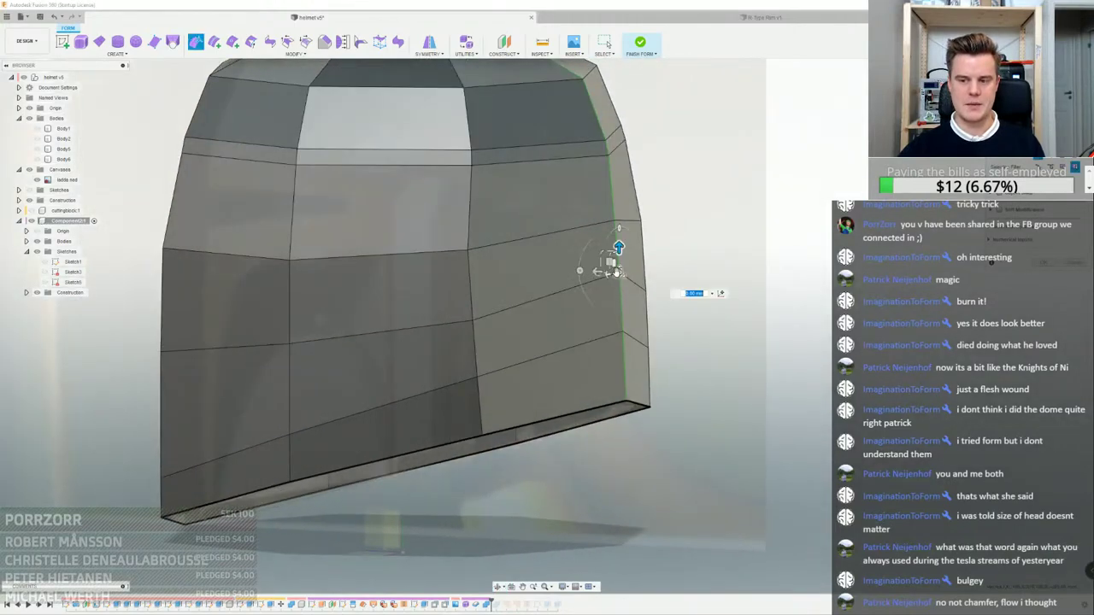
scroll(619, 263, "up", 2)
left_click(620, 293)
scroll(622, 288, "down", 3)
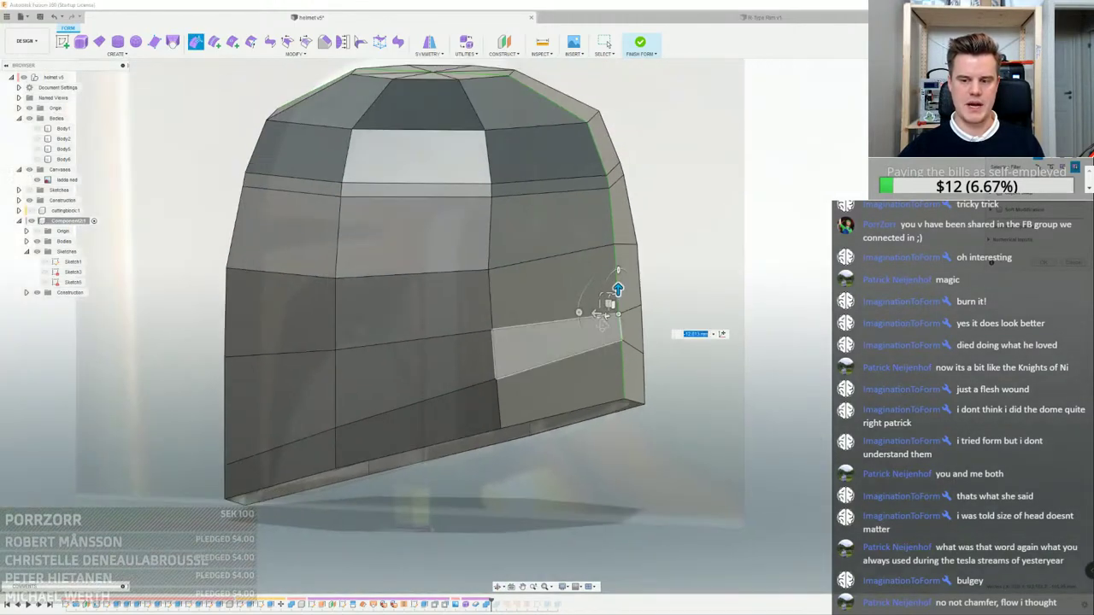
scroll(642, 305, "up", 3)
left_click_drag(640, 282, 628, 328)
Lower the back corner vertex of the same row to even out its line, and finish the form
left_click(517, 319)
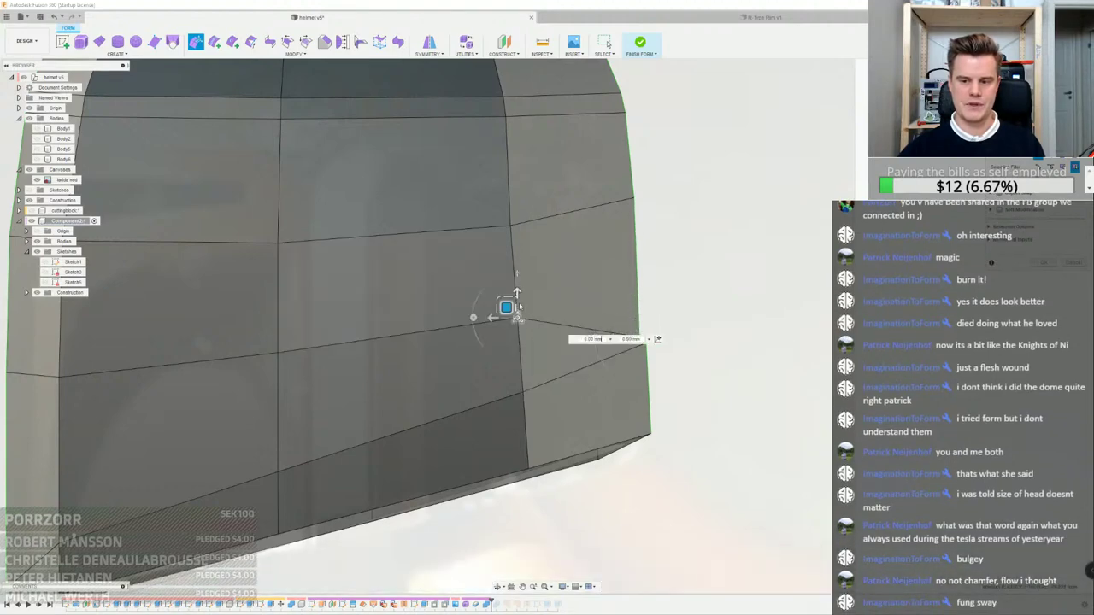
left_click_drag(517, 294, 517, 317)
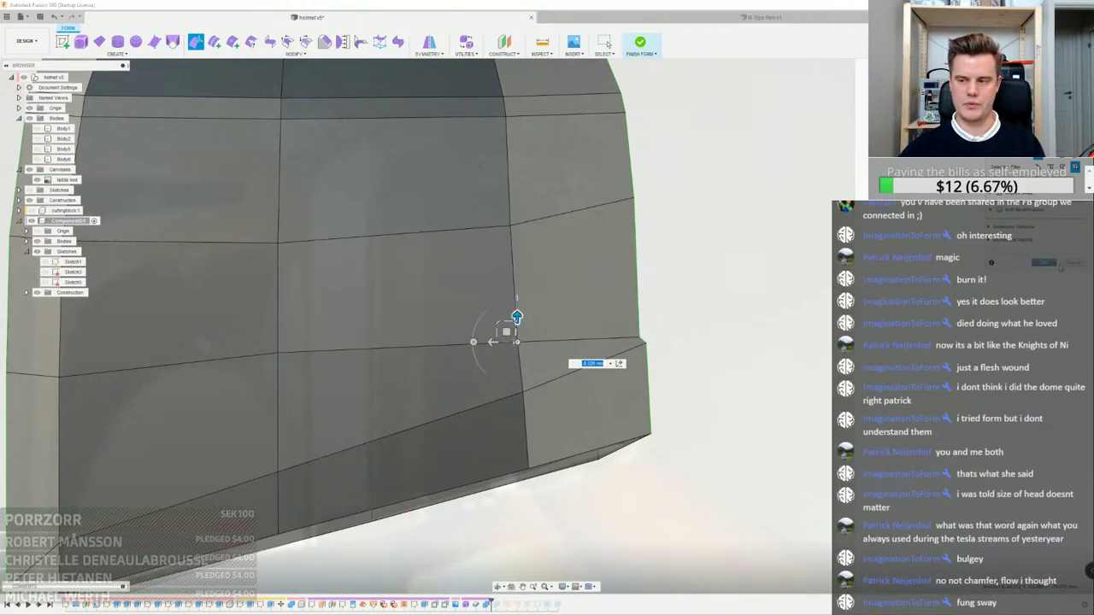
key("Escape")
left_click(640, 45)
Hide the reference canvas and inspect the updated helmet body from the rear and side
scroll(607, 329, "down", 5)
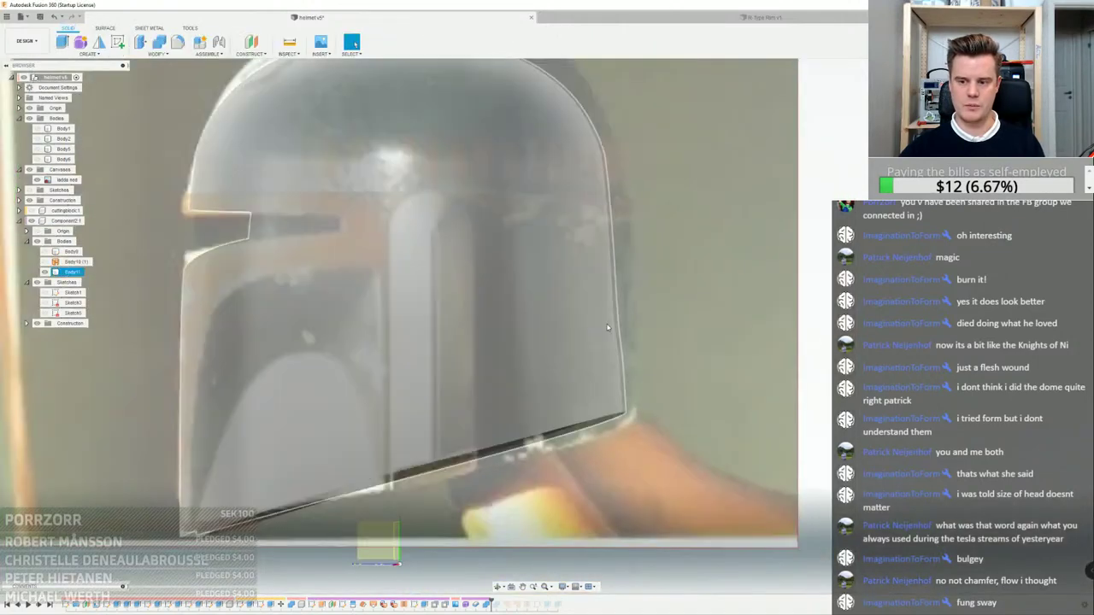
middle_click_drag(607, 327, 222, 271, "shift")
left_click(222, 271)
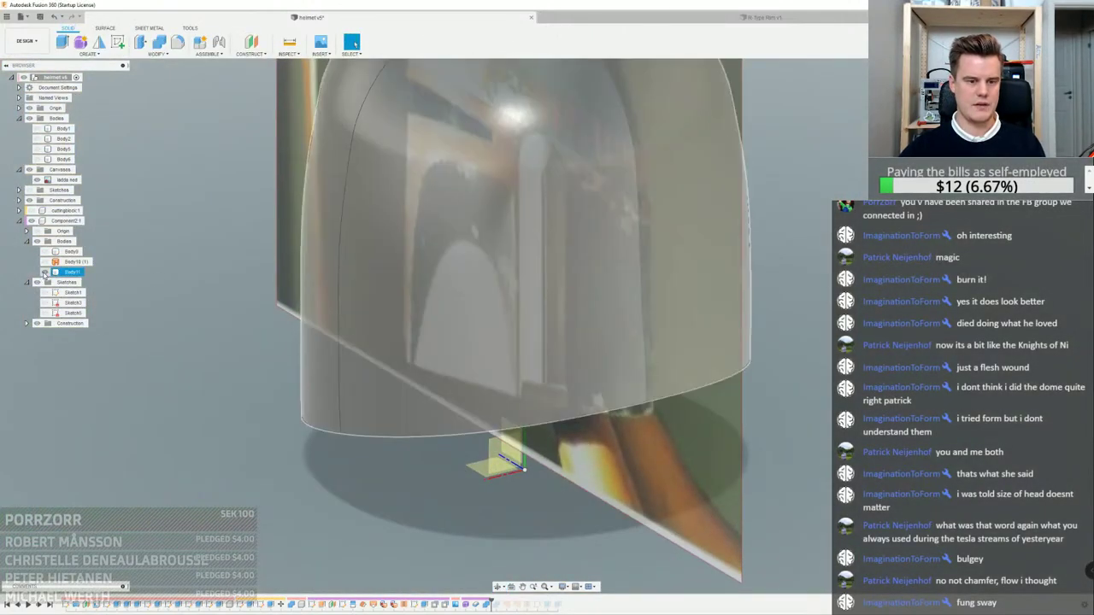
left_click(37, 181)
mouse_move(647, 323)
middle_mouse_down("shift")
mouse_move(690, 291)
mouse_move(643, 317)
middle_mouse_up("shift")
scroll(649, 332, "up", 3)
scroll(642, 318, "down", 3)
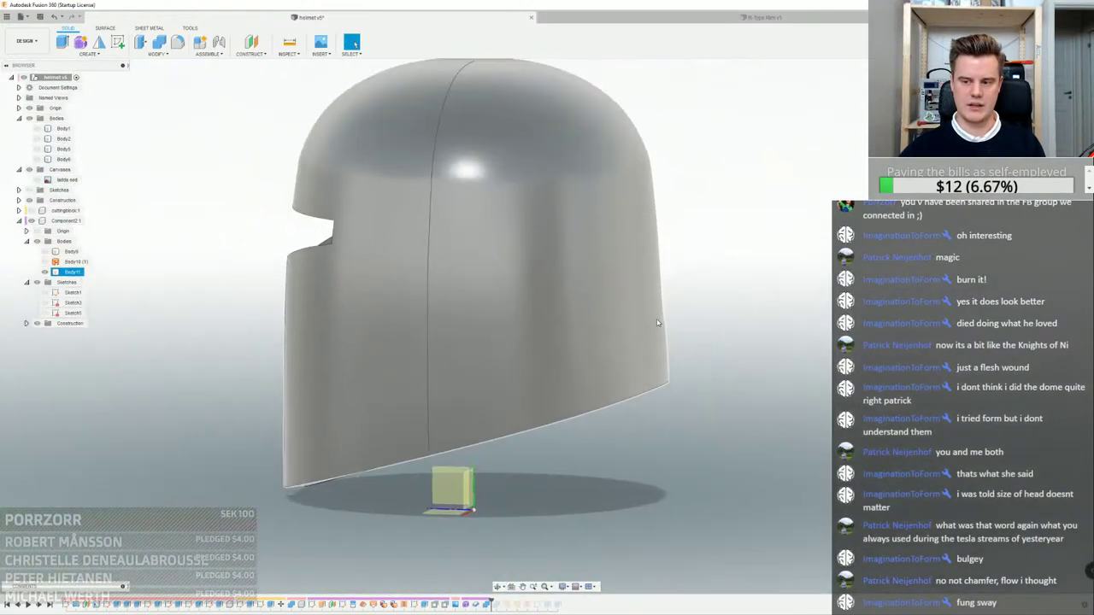
Inspect the narrow face band at the dome's base in the form's control cage and on the finished helmet body
scroll(397, 164, "up", 2)
middle_click_drag(385, 231, 473, 298)
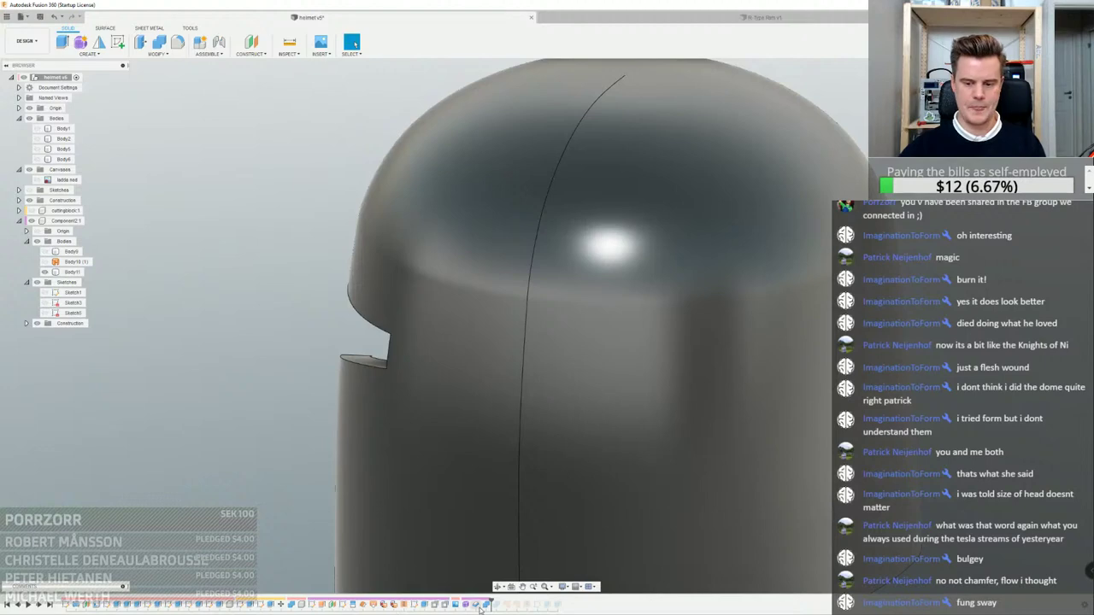
double_click(467, 608)
scroll(435, 270, "up", 2)
left_click(480, 289)
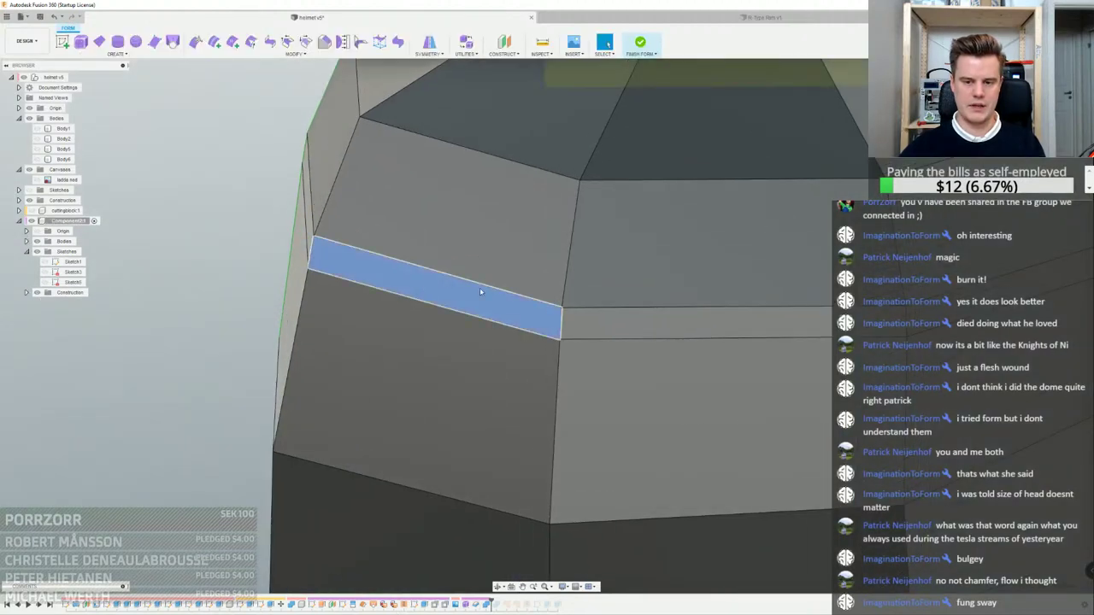
left_click(596, 322)
scroll(525, 318, "down", 2)
scroll(524, 314, "down", 4)
scroll(507, 307, "up", 6)
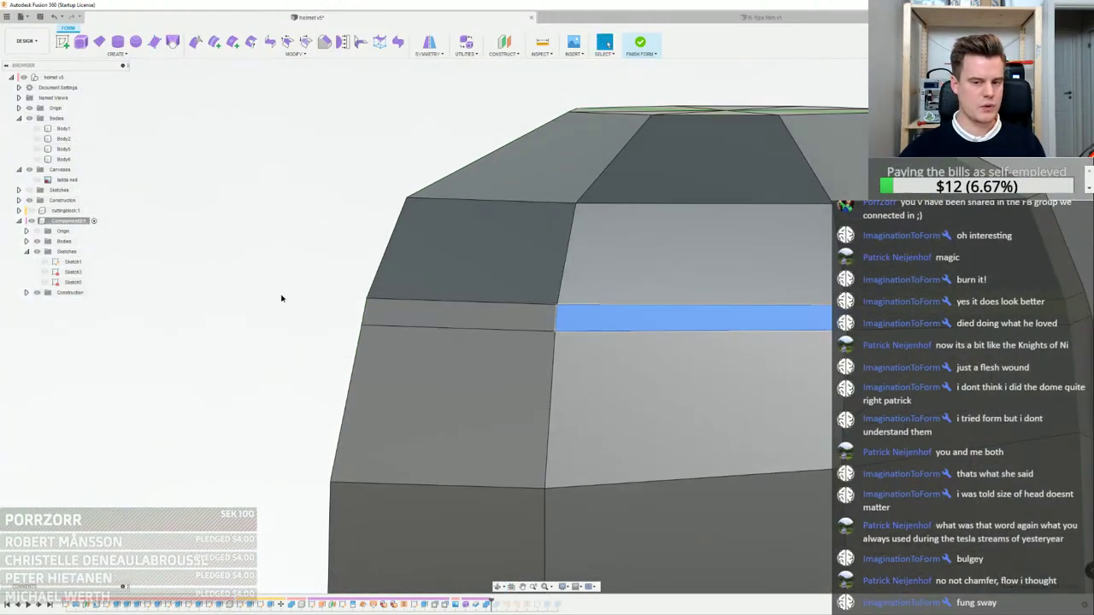
left_click(640, 43)
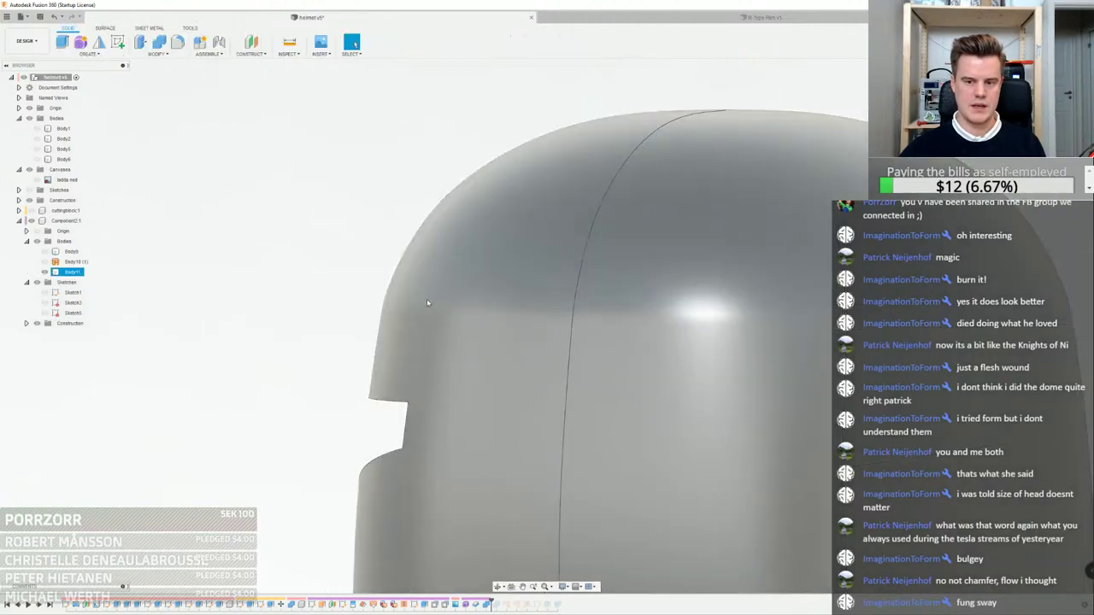
scroll(432, 312, "down", 2)
middle_click_drag(431, 312, 421, 305, "shift")
left_click(421, 305)
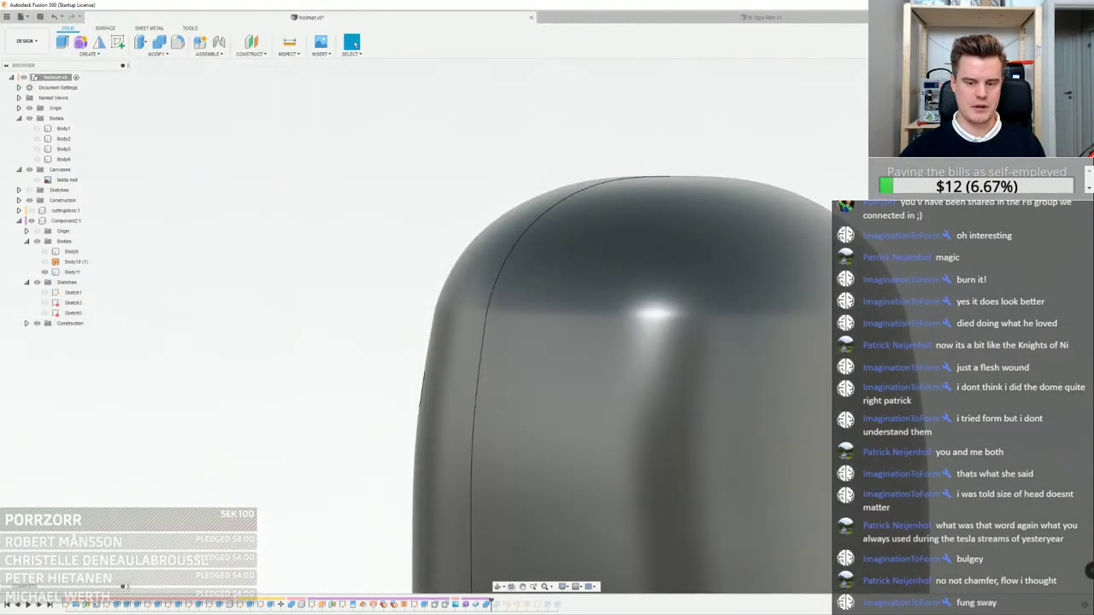
Insert an extra edge loop inside the narrow band at the dome's base and finish the form
double_click(464, 605)
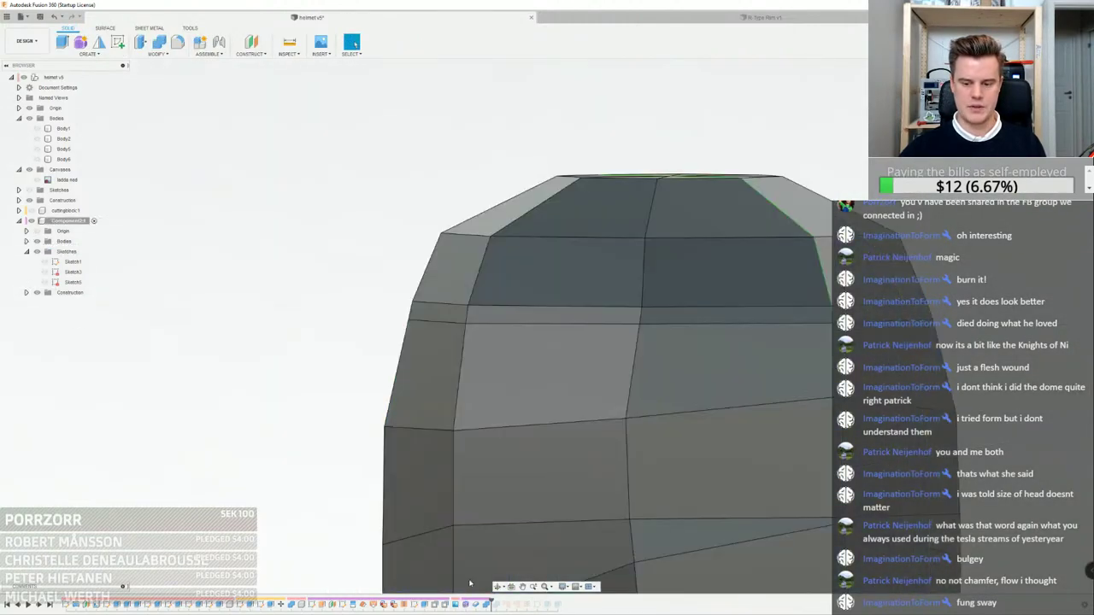
double_click(441, 302)
left_click(214, 41)
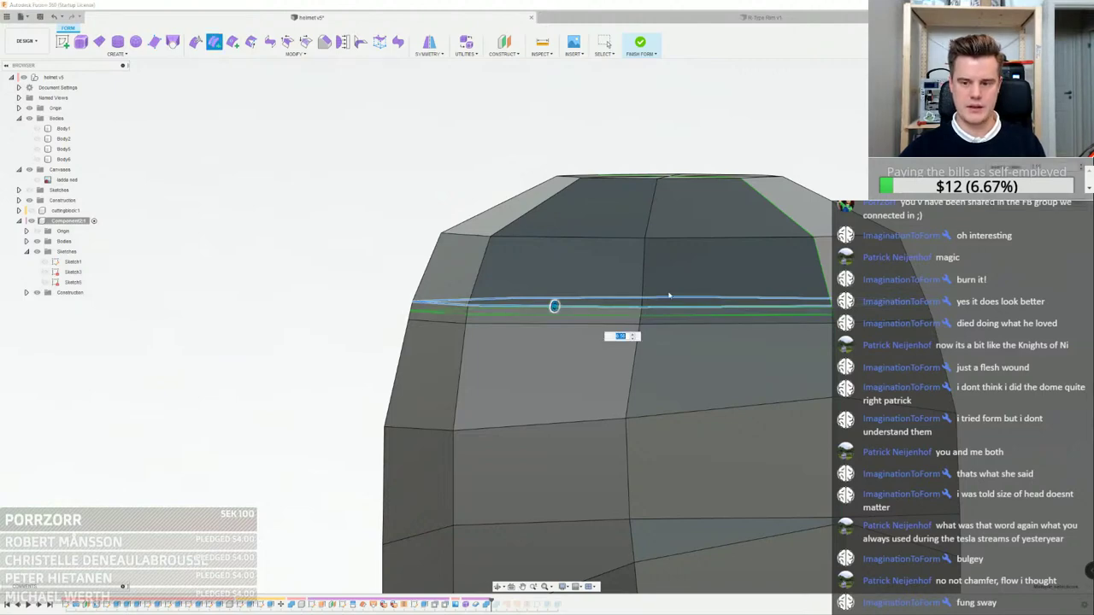
key("Escape")
left_click(639, 41)
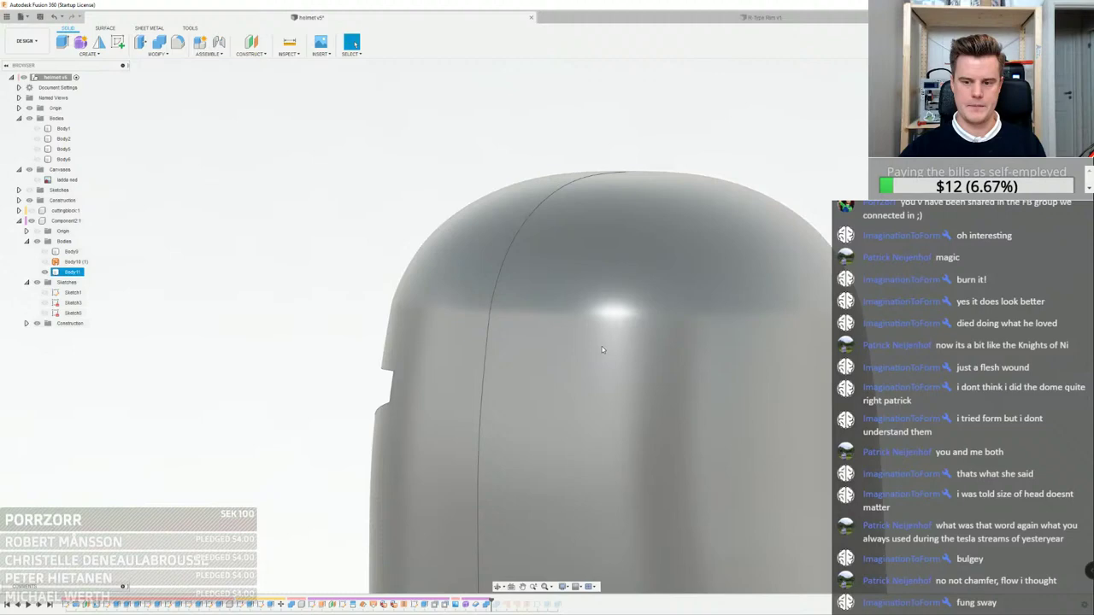
middle_click_drag(489, 318, 521, 313, "shift")
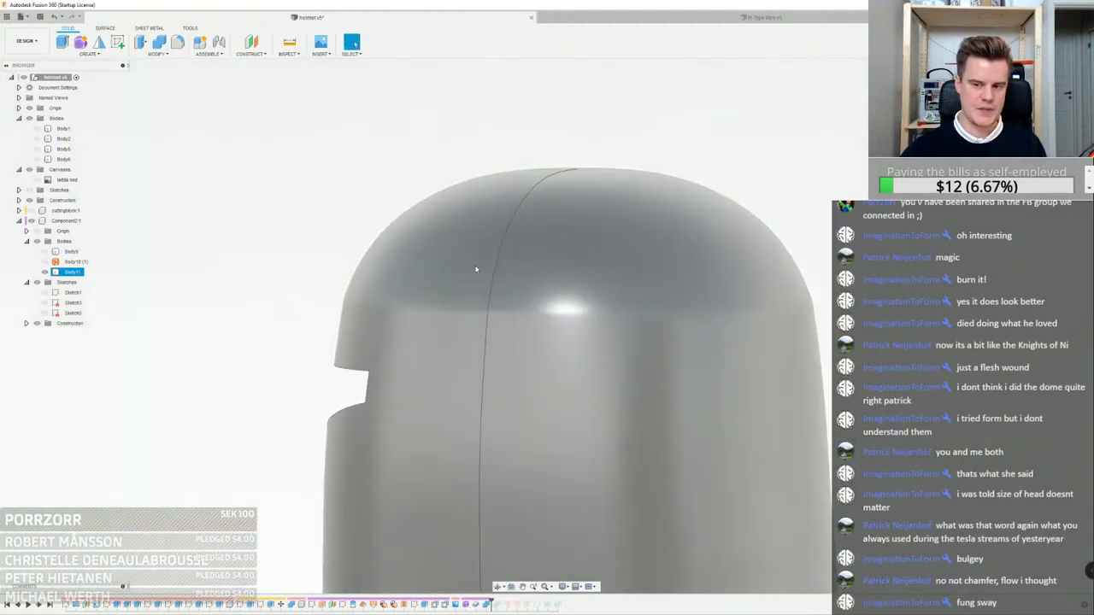
Reopen the form and delete the extra edge loop from the narrow band at the dome's base
left_click(346, 157)
double_click(465, 605)
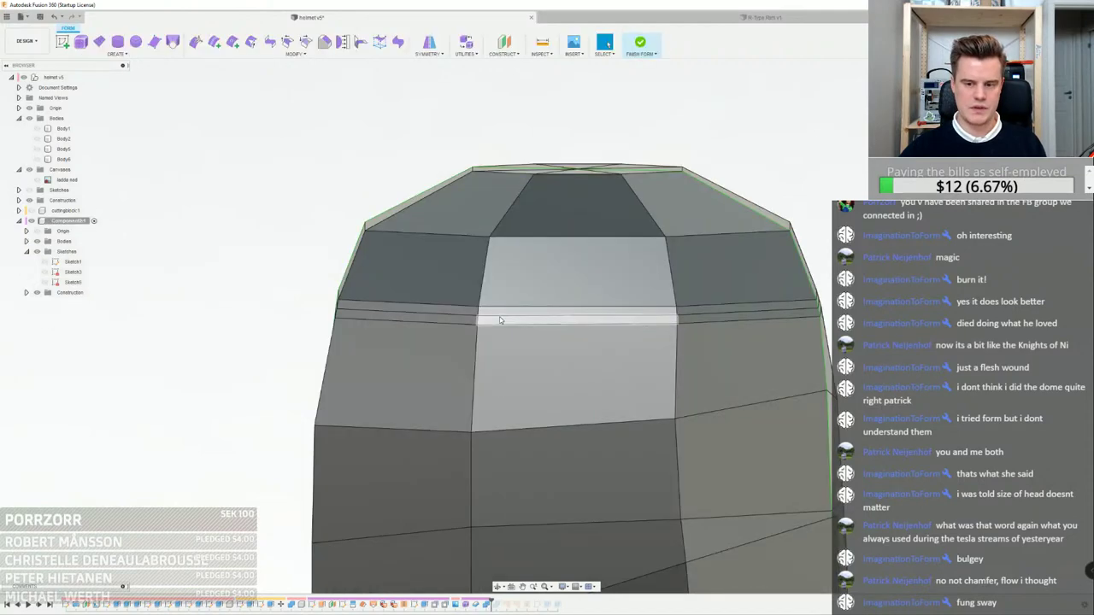
double_click(501, 319)
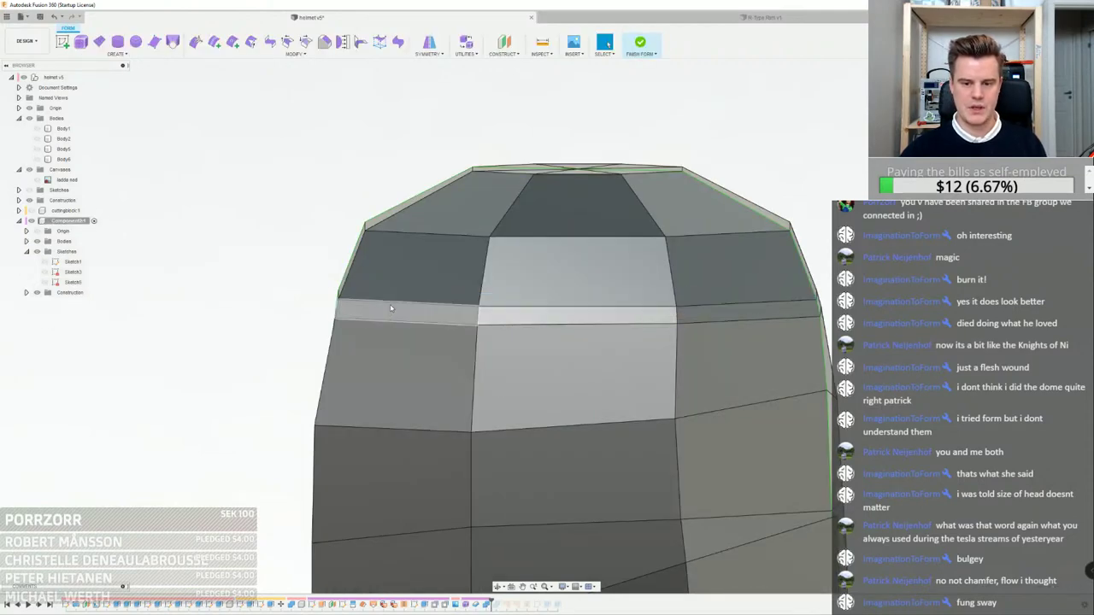
Crease the upper edge loop of the narrow band around the dome's base and finish the form
right_click(392, 306)
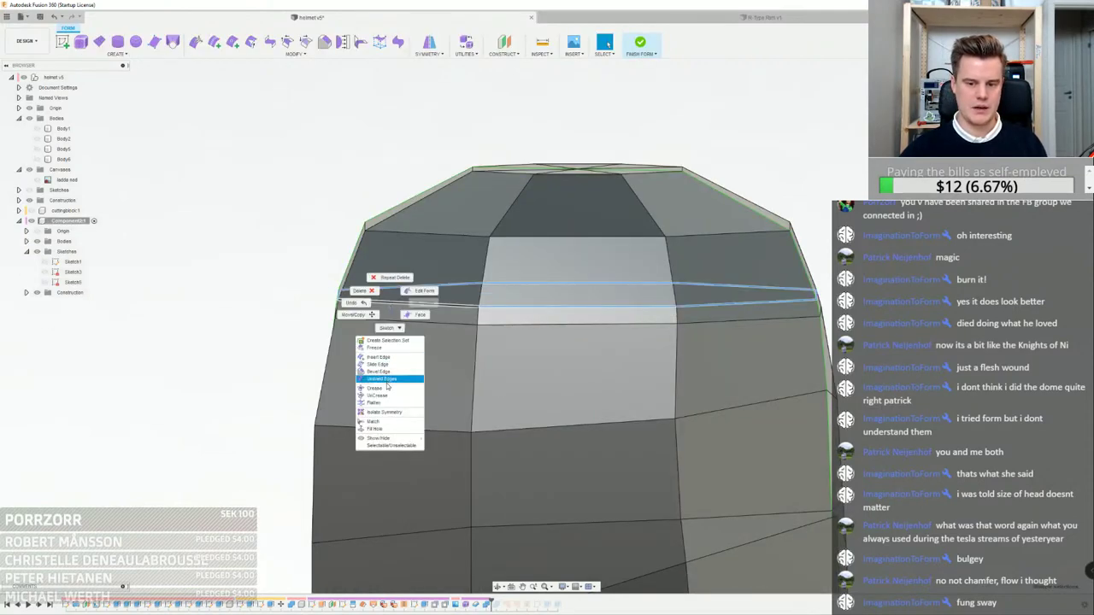
left_click(423, 290)
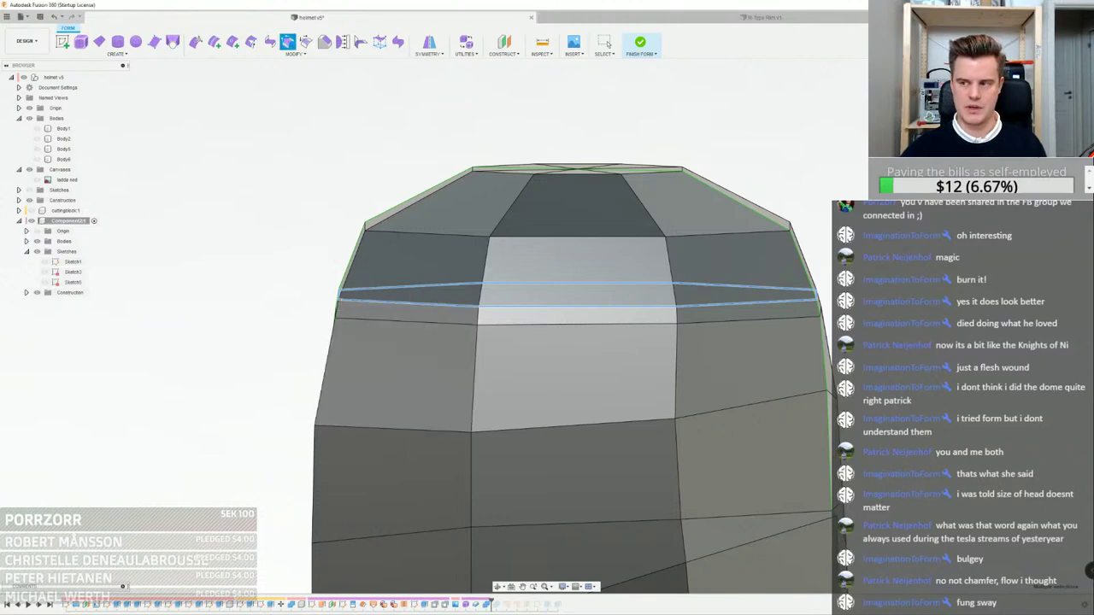
key("Escape")
left_click(651, 40)
scroll(759, 248, "down", 3)
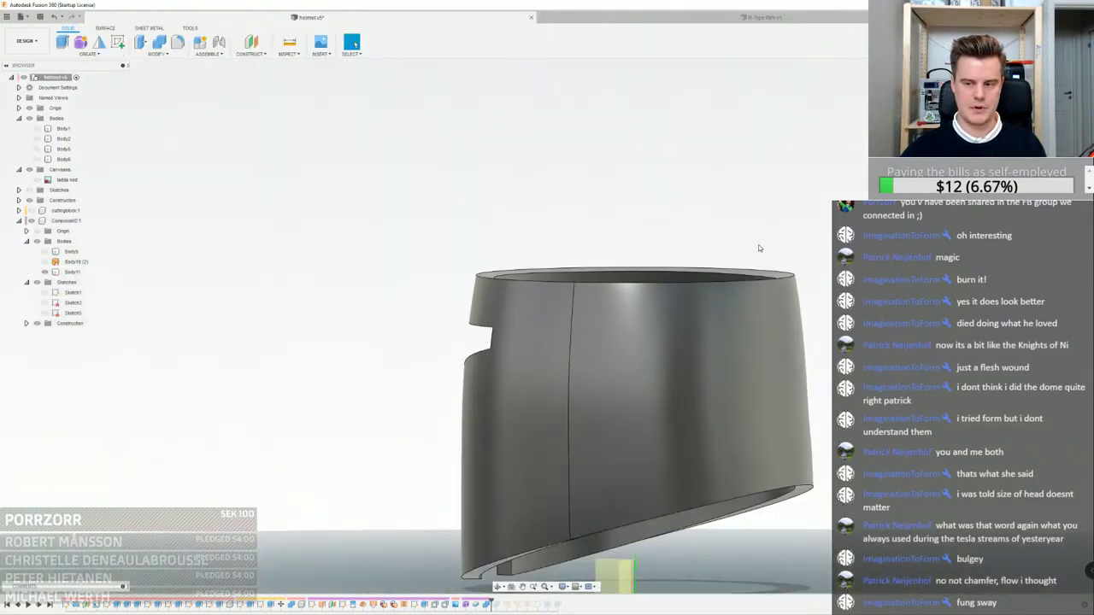
middle_click_drag(758, 247, 753, 253, "shift")
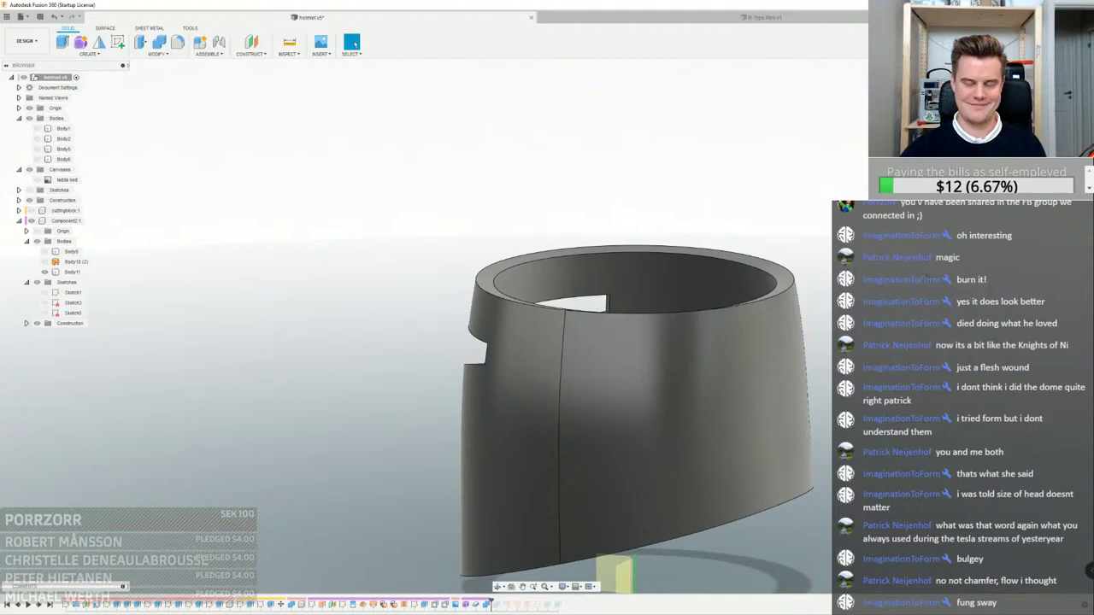
mouse_move(528, 381)
middle_mouse_down("shift")
mouse_move(514, 446)
mouse_move(510, 388)
middle_mouse_up("shift")
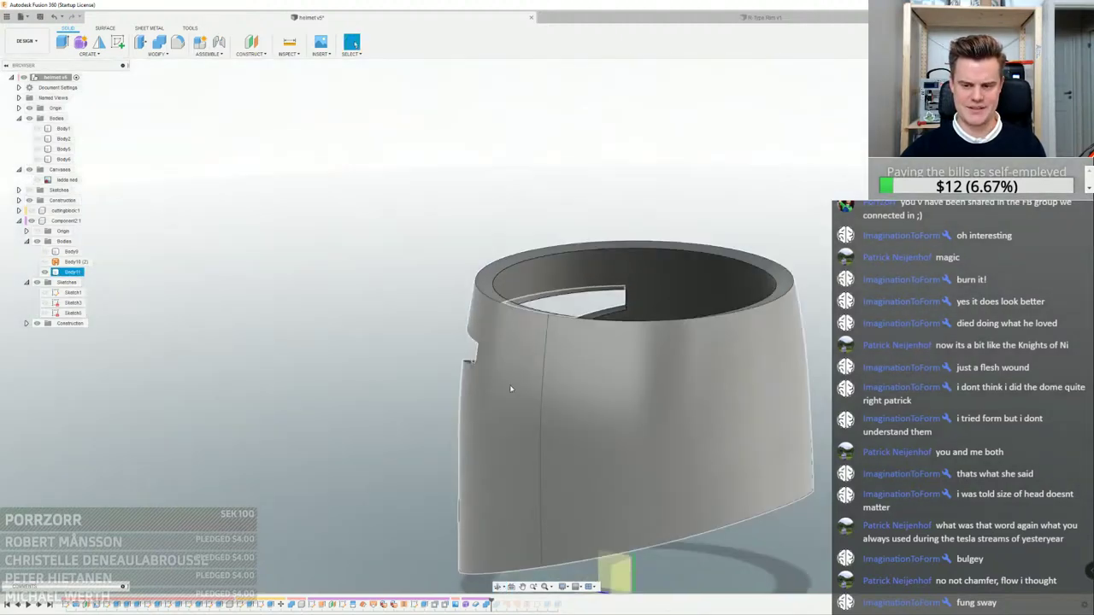
Edit the Thicken feature so it includes both the dome face and the lower shell faces
double_click(477, 605)
scroll(557, 287, "down", 2)
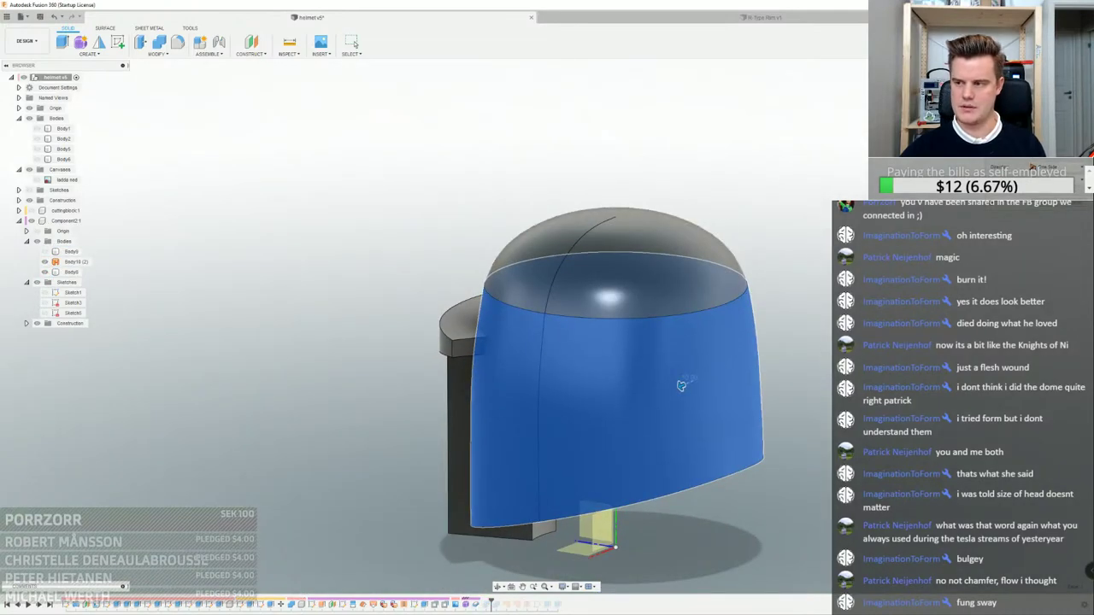
left_click(675, 250)
left_click(677, 375, "ctrl")
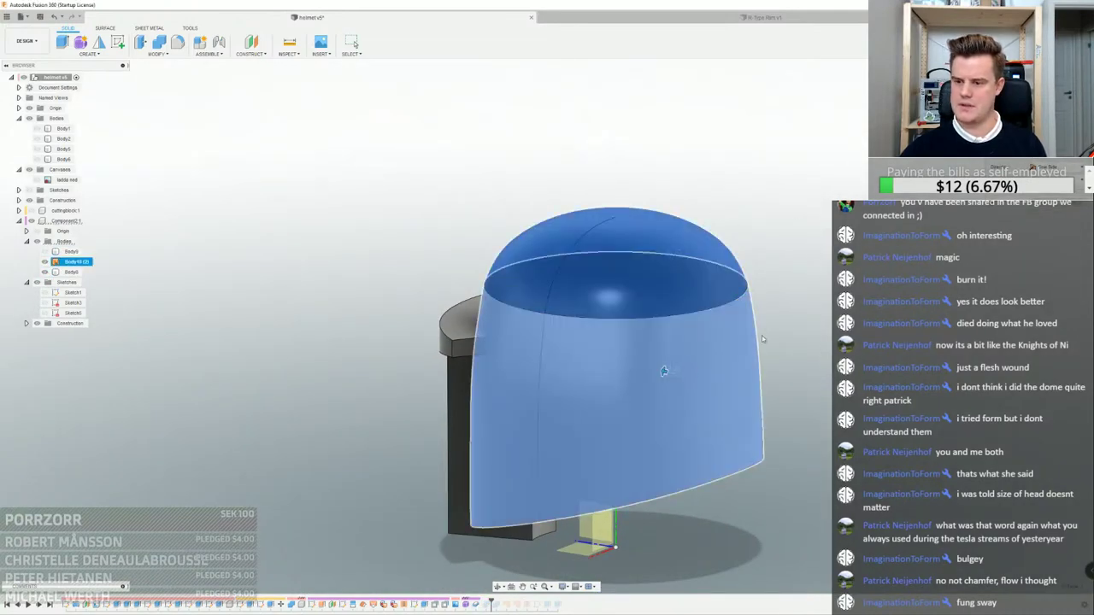
middle_click_drag(762, 335, 775, 302, "shift")
left_click(1043, 205)
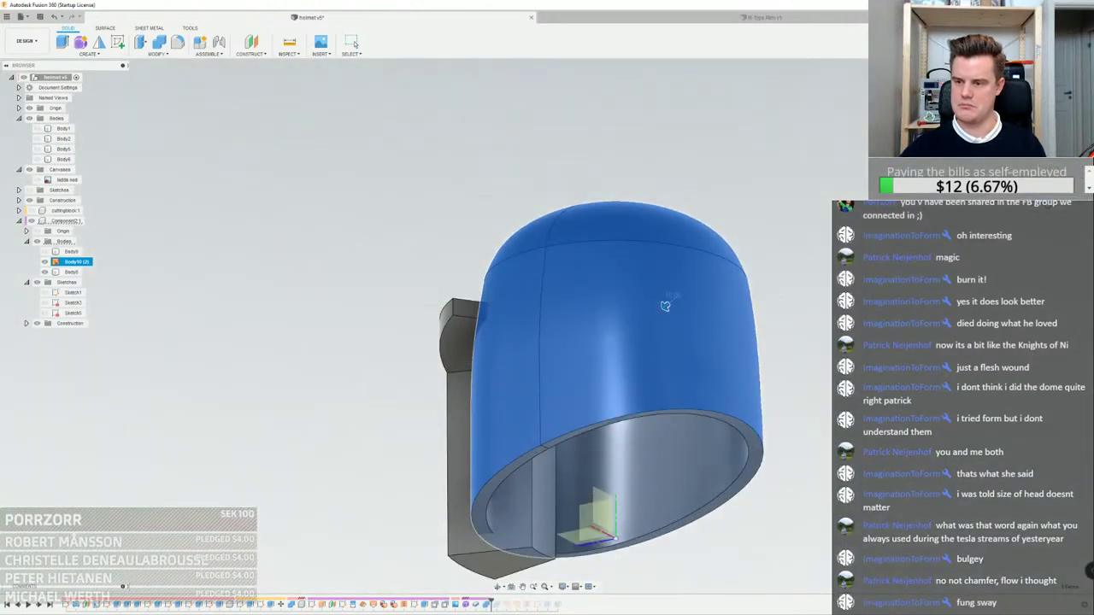
middle_click_drag(671, 252, 674, 335, "shift")
scroll(611, 349, "up", 3)
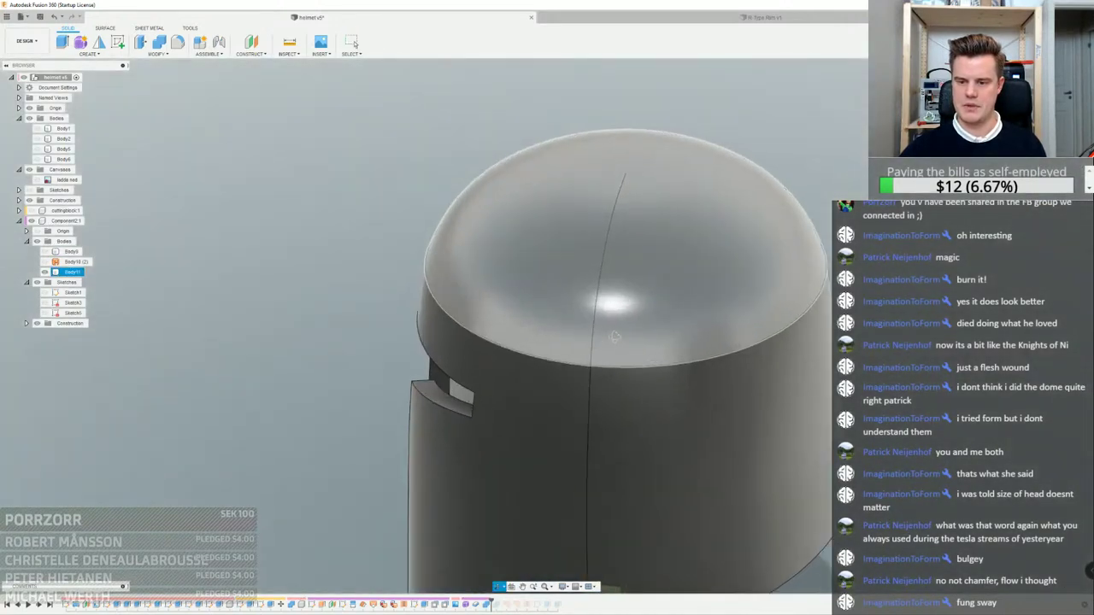
middle_click_drag(611, 349, 610, 337, "shift")
middle_click_drag(442, 389, 436, 353, "shift")
scroll(510, 358, "up", 3)
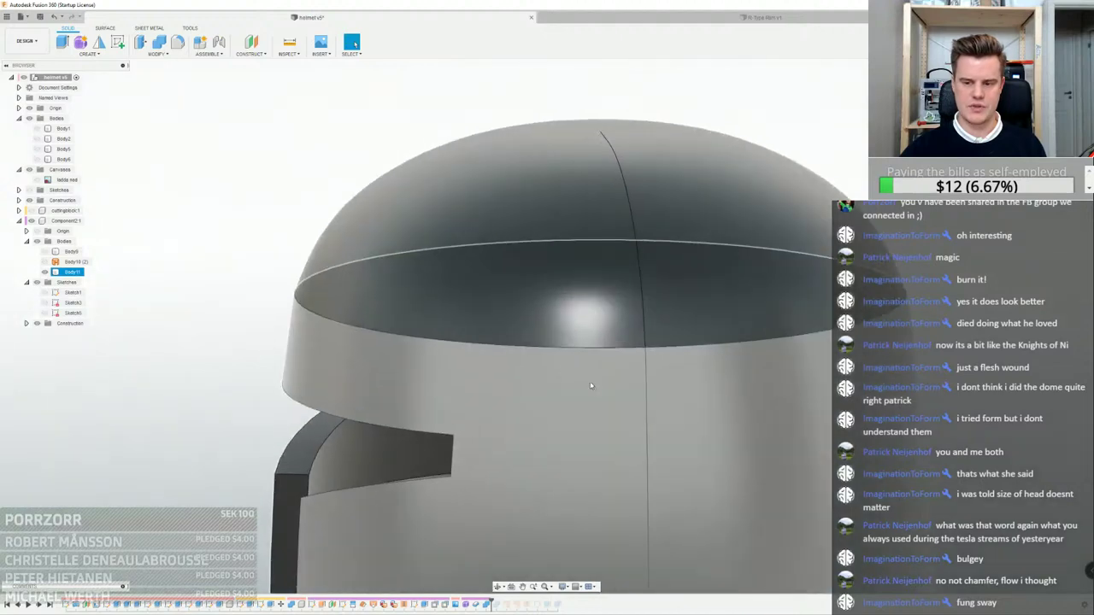
middle_click_drag(591, 381, 591, 374, "shift")
Undo the Thicken edit, the crease and the edge-loop changes, back to the point where the reference canvas is shown
key("ctrl+z")
key("ctrl+z")
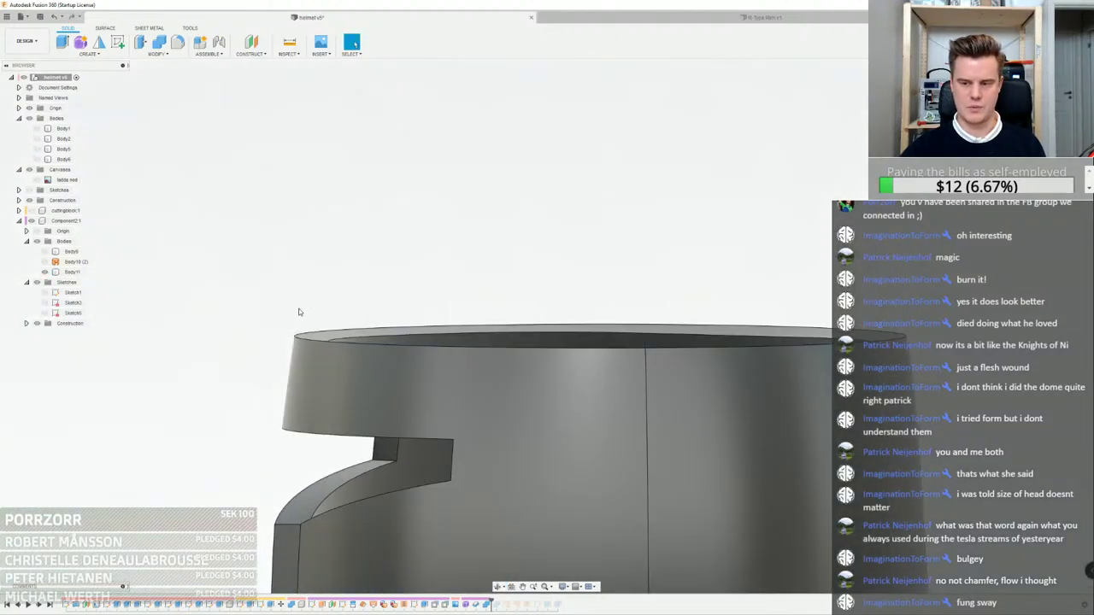
scroll(535, 298, "down", 3)
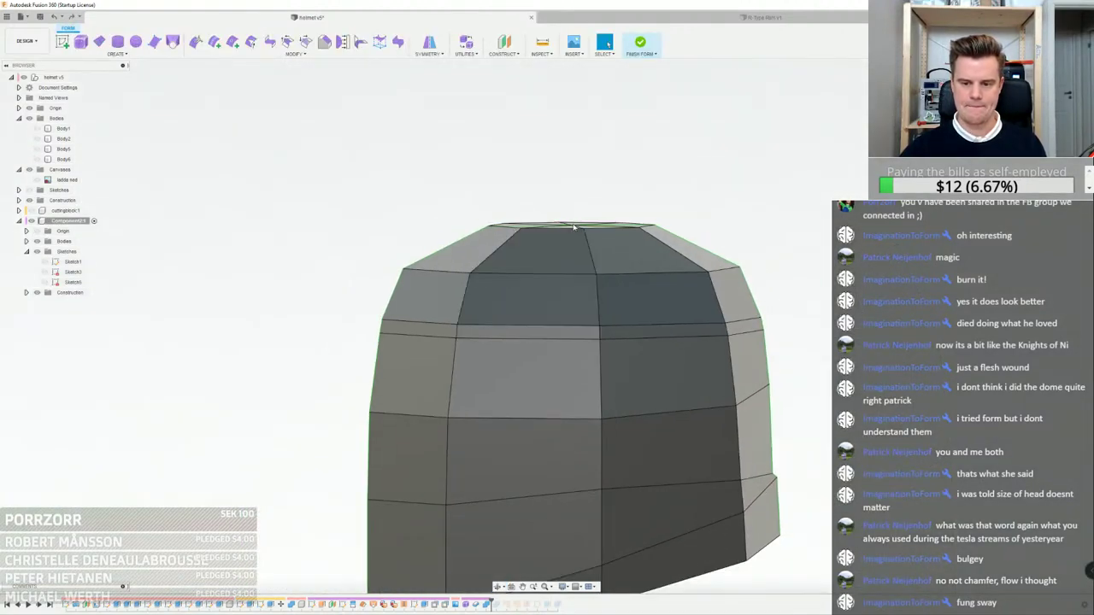
left_click(639, 45)
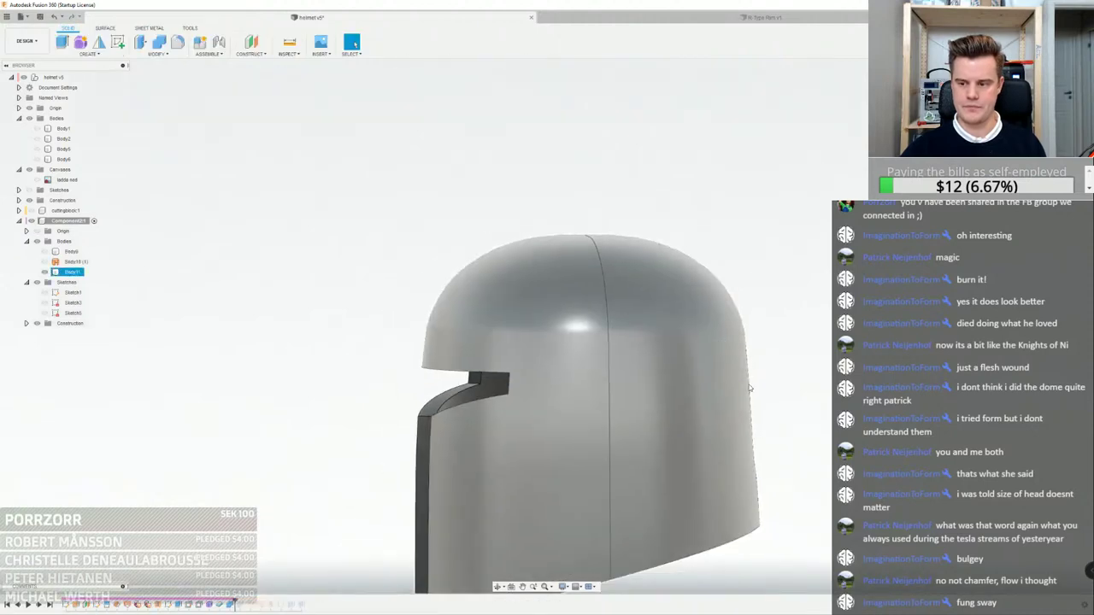
middle_click_drag(818, 164, 688, 291, "shift")
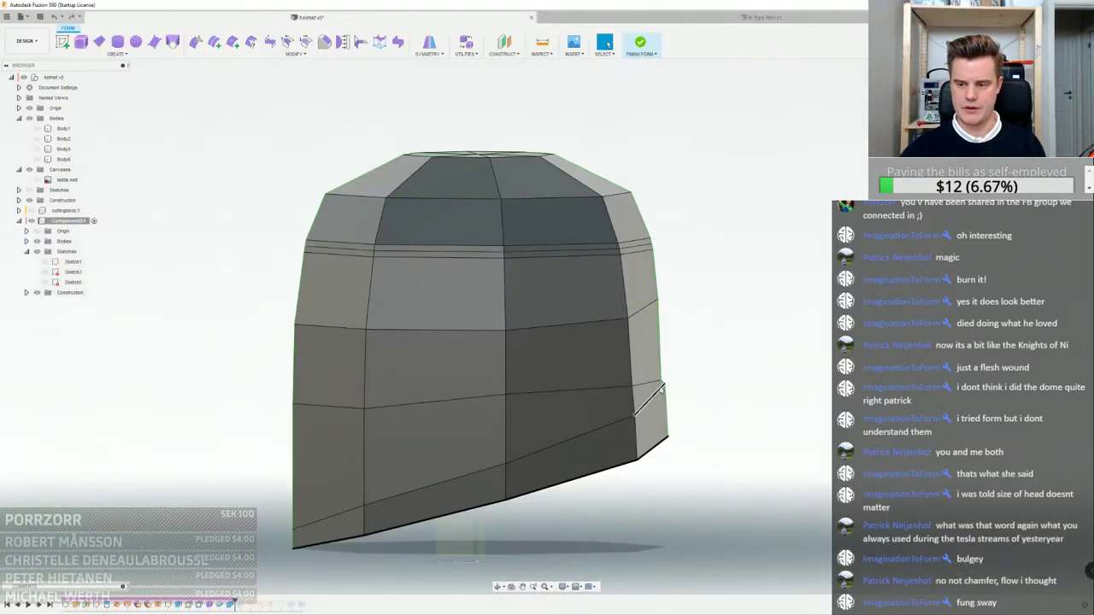
key("ctrl+z")
key("ctrl+z")
key("ctrl+z")
key("ctrl+z")
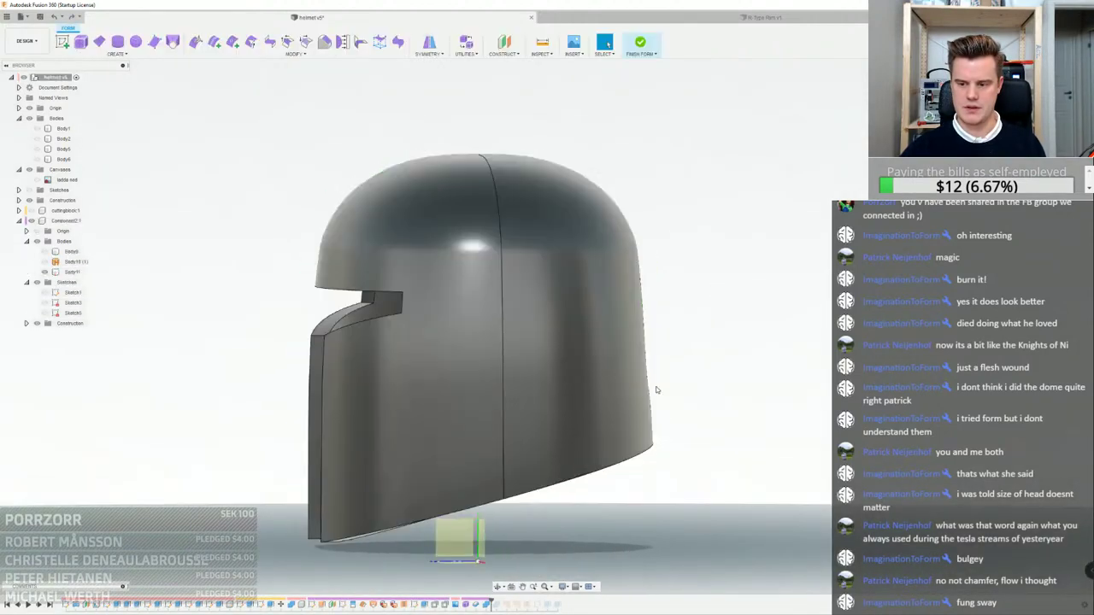
key("ctrl+z")
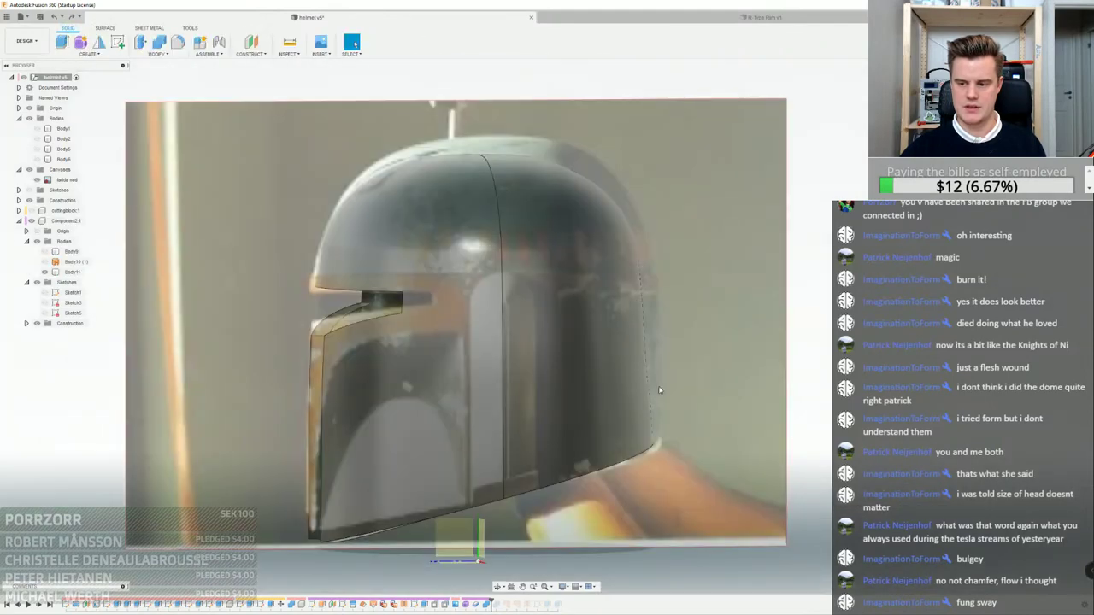
Reopen the form and raise the back centre vertex in the second edge row above the rim
double_click(466, 606)
scroll(666, 378, "up", 5)
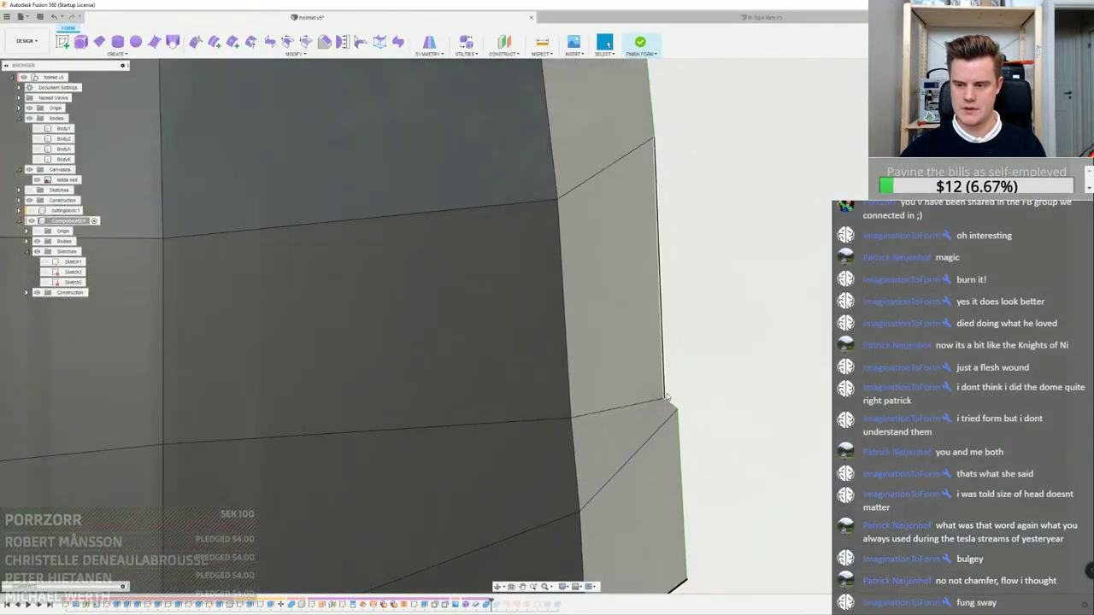
left_click(661, 404)
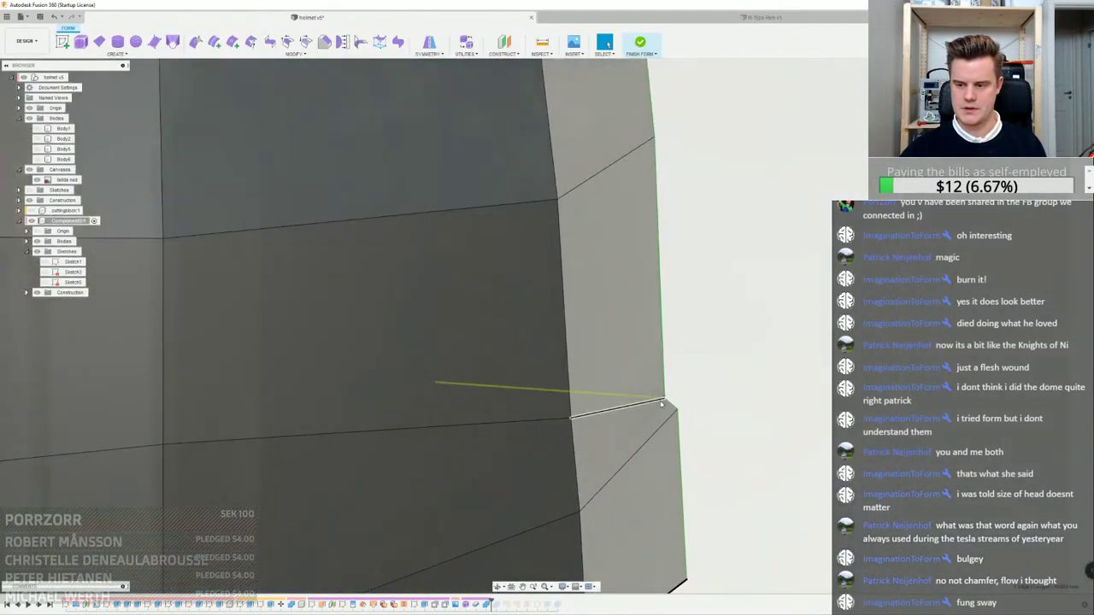
right_click(766, 347)
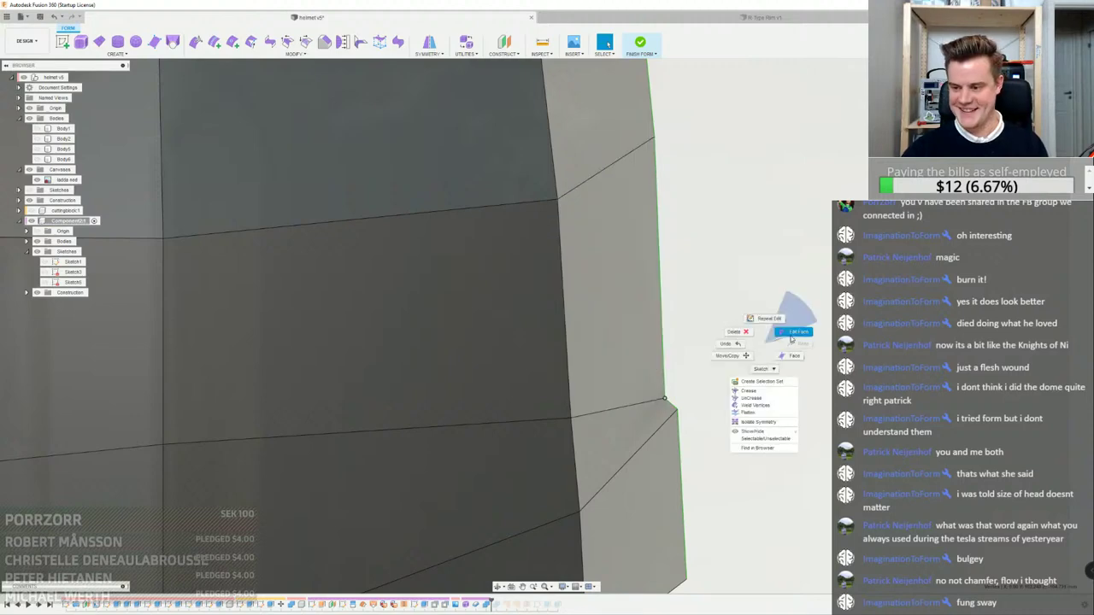
left_click(786, 316)
left_click_drag(665, 373, 655, 309)
Raise the adjacent back corner vertex in the same edge row to even out its line
left_click(572, 422)
left_click_drag(571, 400, 570, 328)
scroll(589, 330, "down", 10)
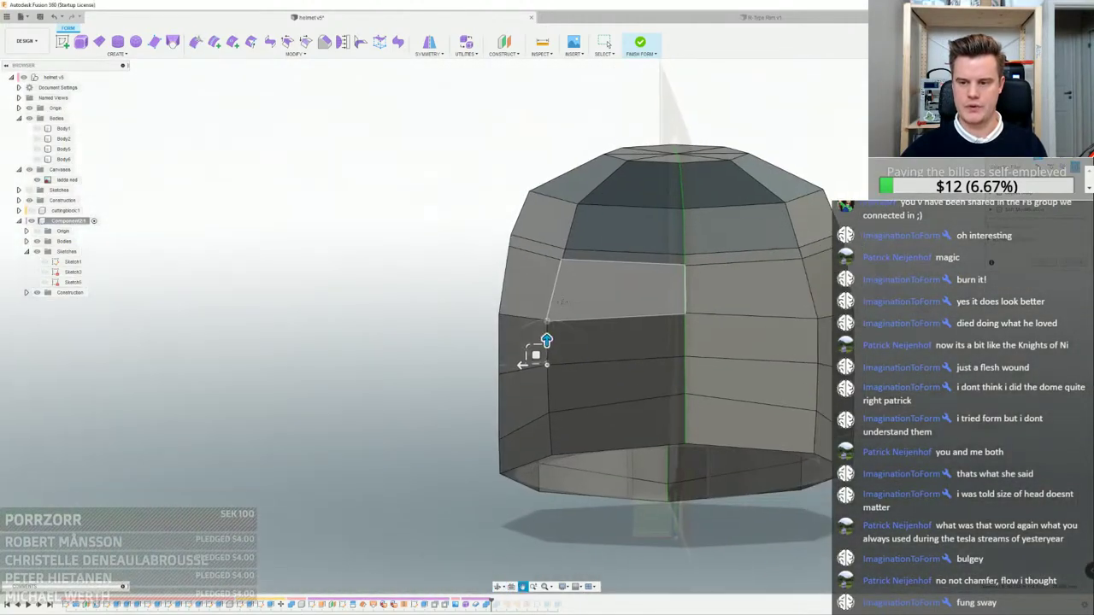
middle_click_drag(561, 302, 562, 313)
scroll(561, 266, "up", 7)
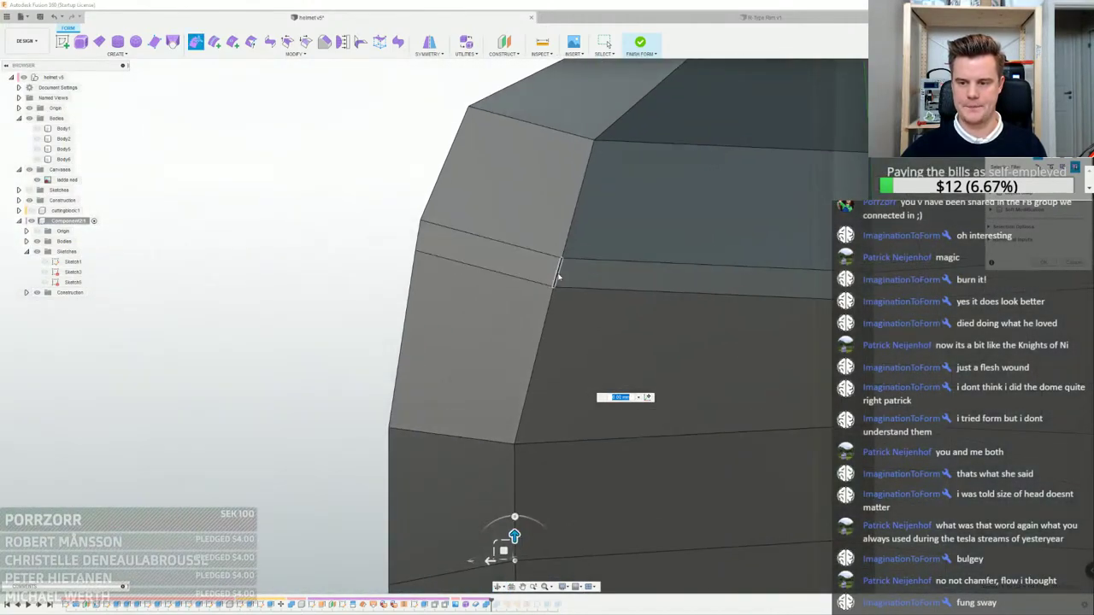
left_click(559, 274)
scroll(558, 274, "down", 4)
middle_click_drag(622, 267, 761, 290, "shift")
scroll(763, 308, "down", 4)
middle_click_drag(574, 379, 600, 398, "shift")
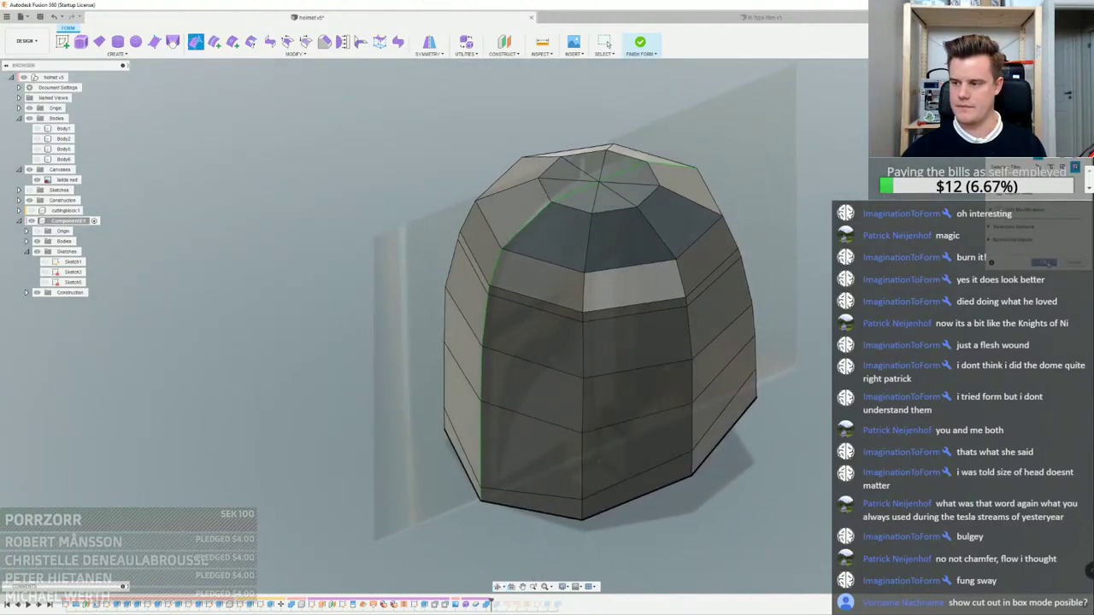
Finish the form and hide the reference canvas to inspect the updated helmet body
left_click(645, 44)
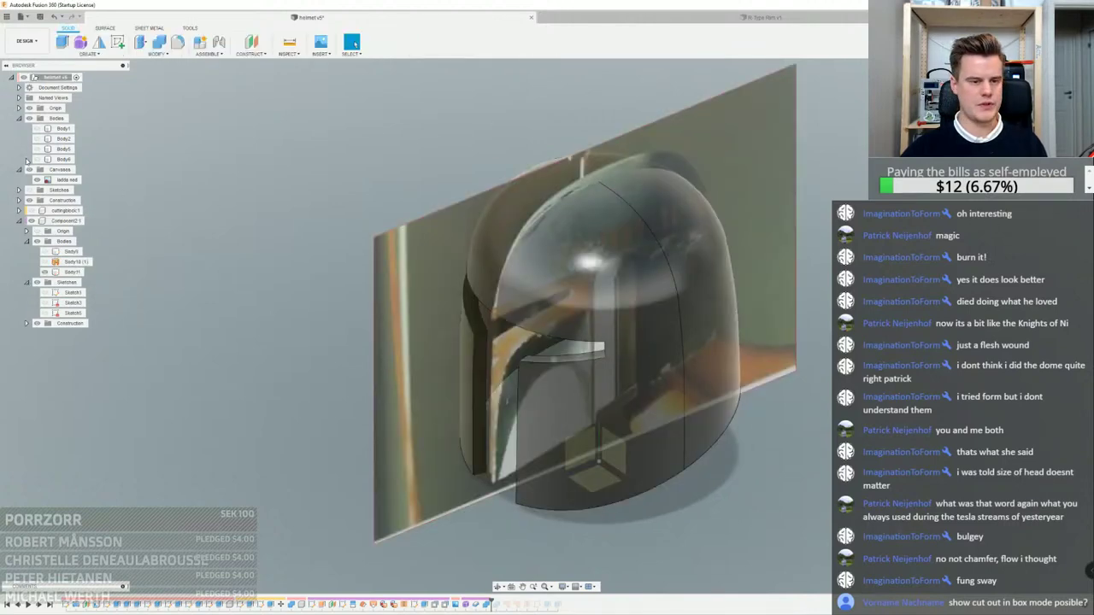
left_click(37, 181)
middle_click_drag(579, 298, 582, 275, "shift")
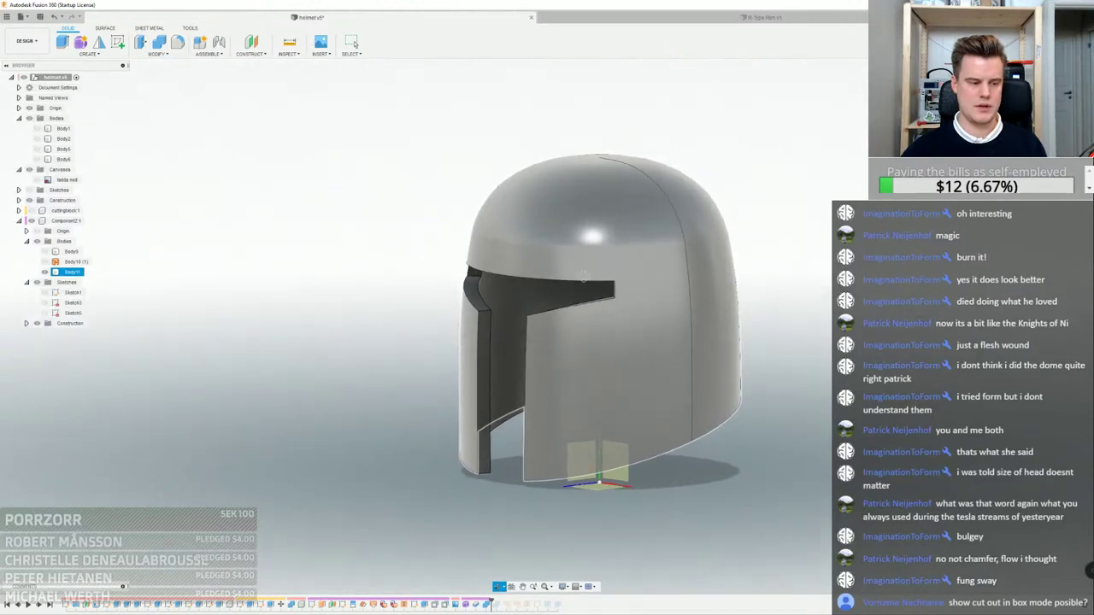
Reopen the helmet form for editing and switch it to the Control Frame display mode
left_click(363, 276)
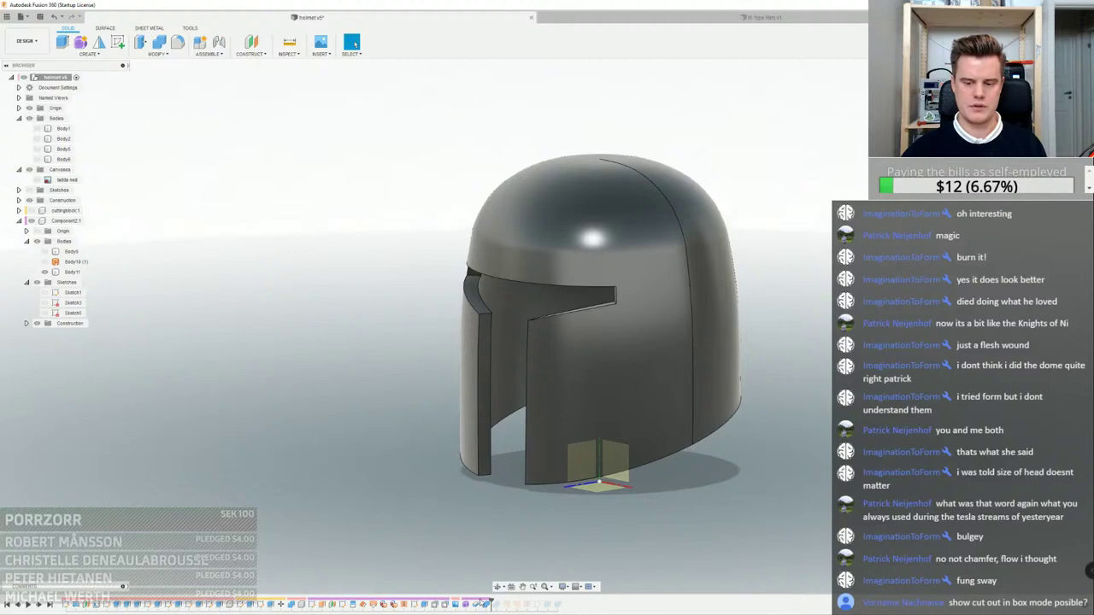
double_click(483, 603)
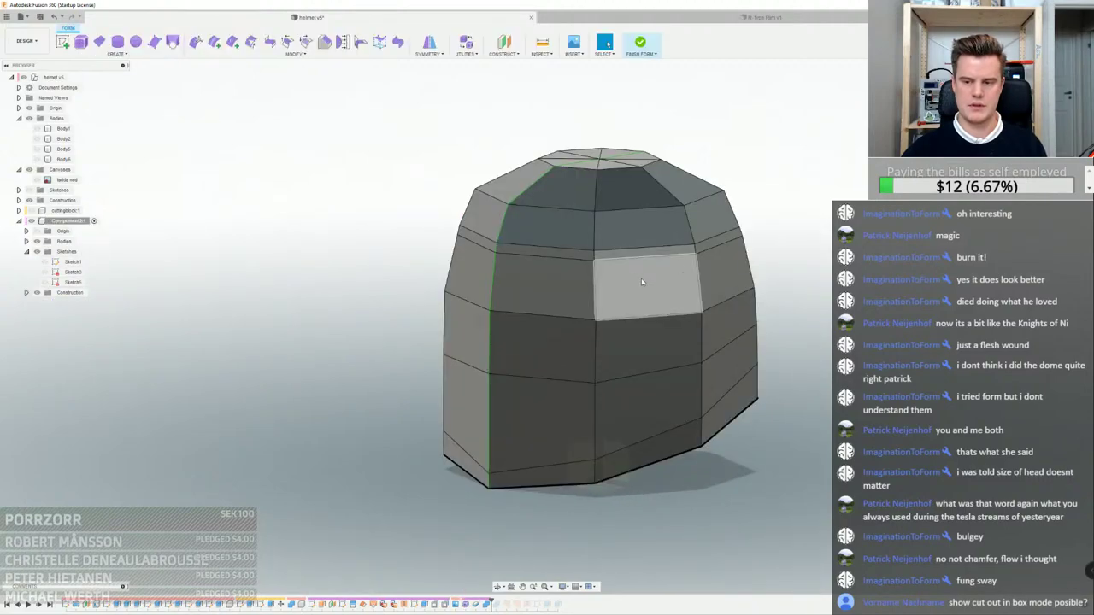
middle_click_drag(641, 278, 570, 108, "shift")
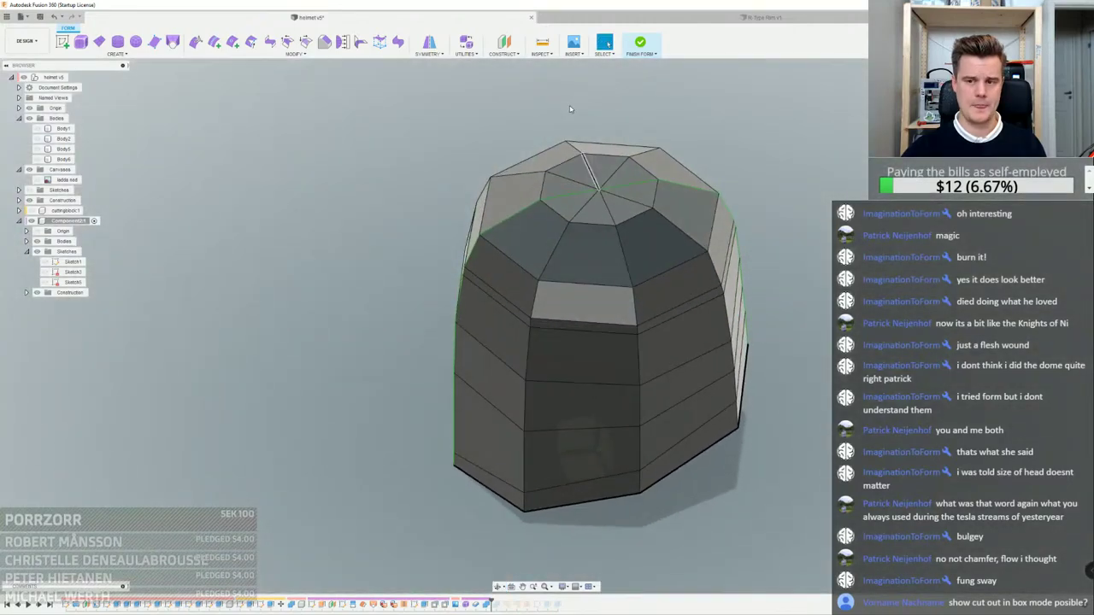
left_click(467, 54)
left_click(477, 66)
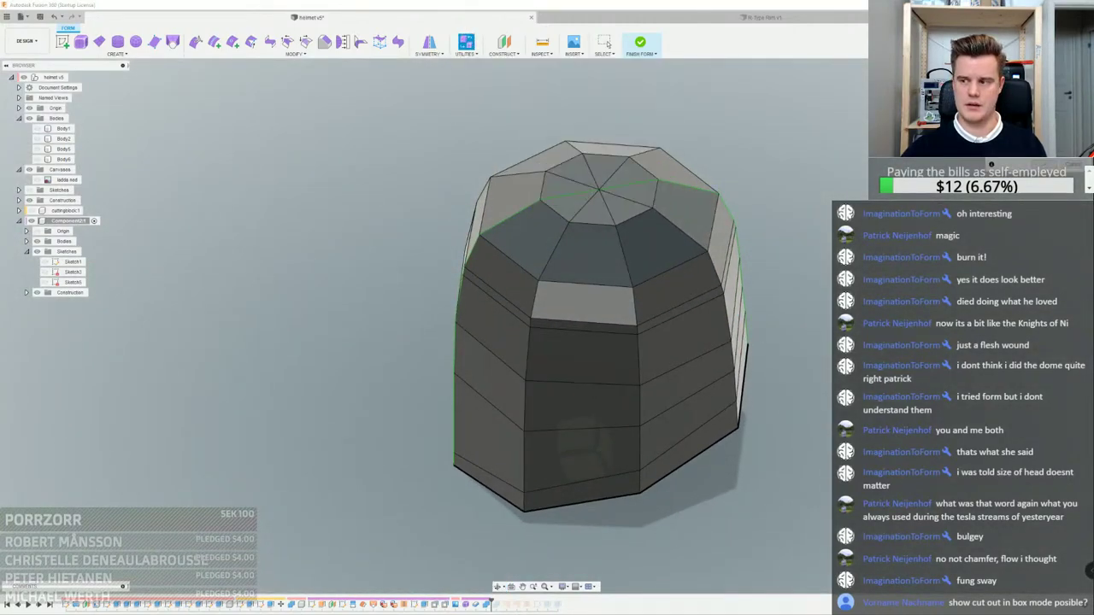
key("alt+2")
key("Return")
middle_click_drag(675, 329, 722, 235, "shift")
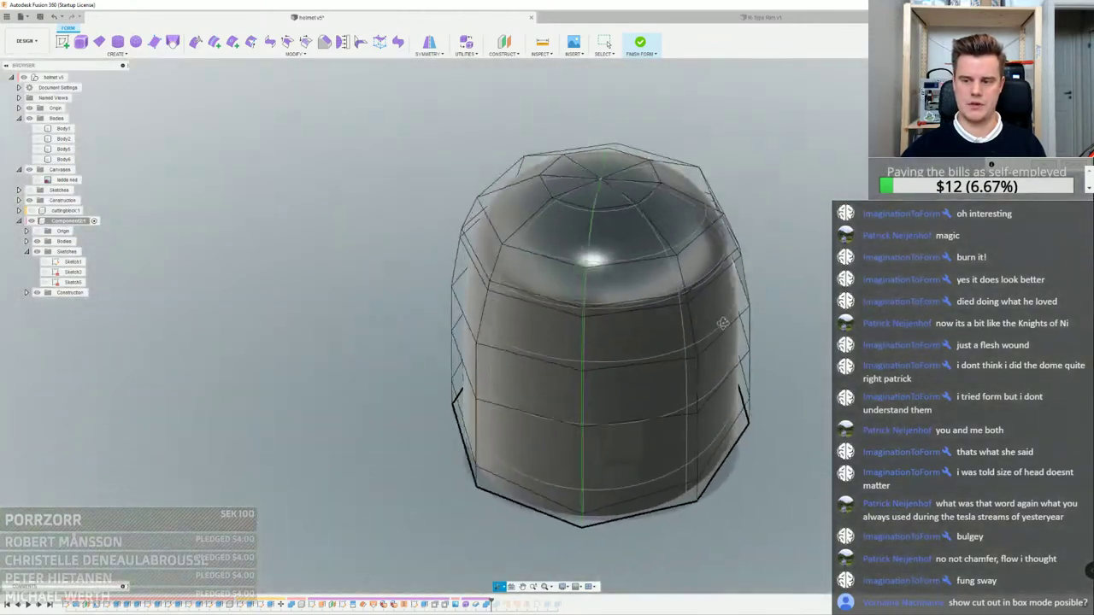
Try pulling the side face just above the brow edge rows outward from the helmet with Edit Form
left_click(728, 228)
scroll(729, 228, "up", 3)
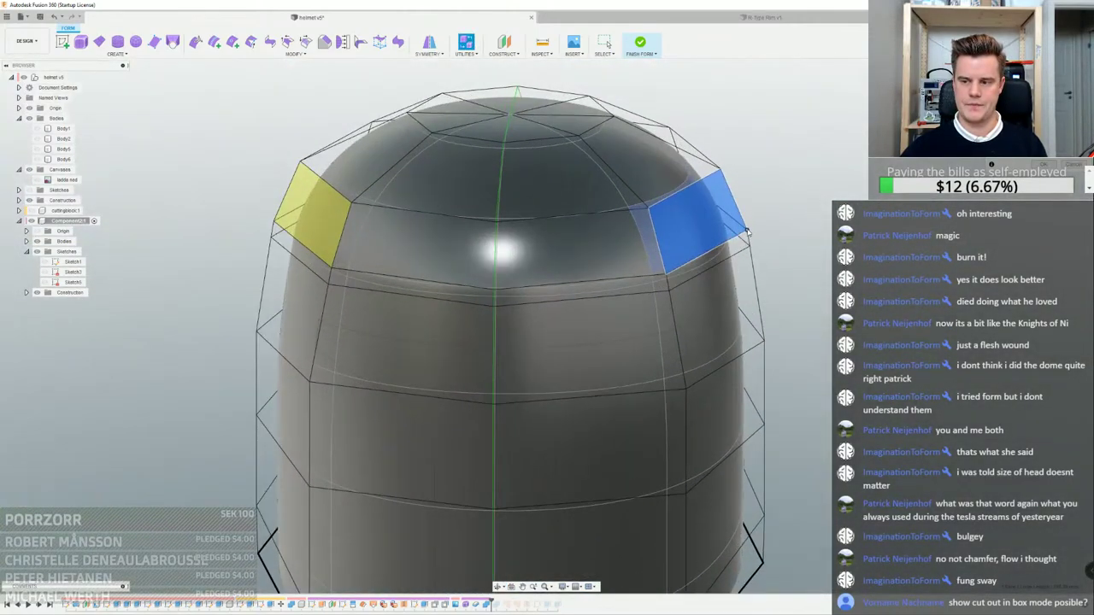
scroll(743, 231, "up", 3)
right_click(753, 226)
left_click(774, 229)
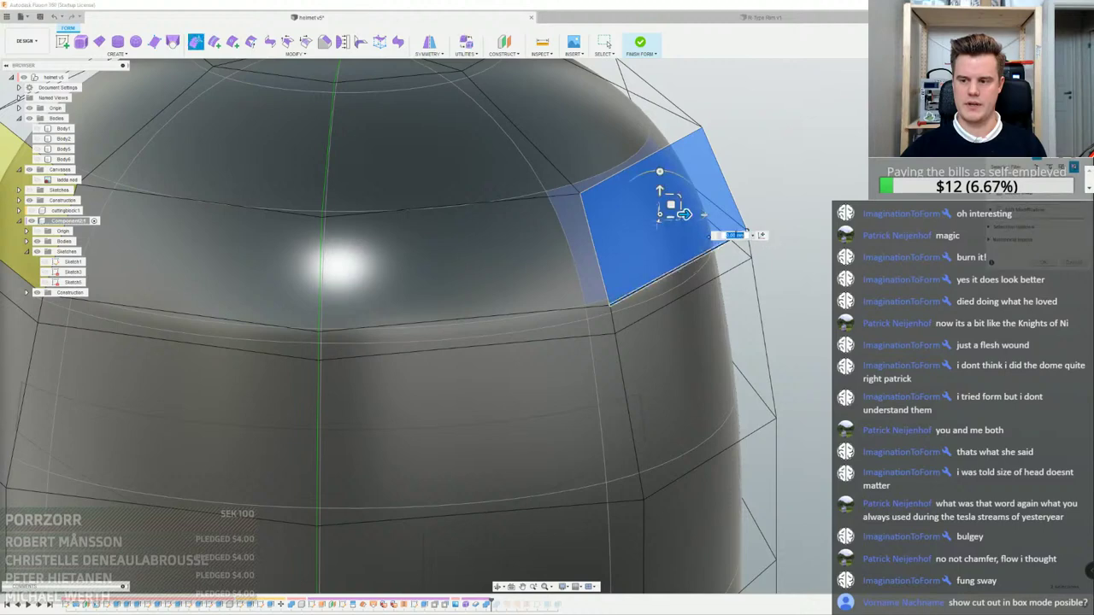
left_click_drag(684, 216, 750, 232)
middle_click_drag(752, 234, 739, 176, "shift")
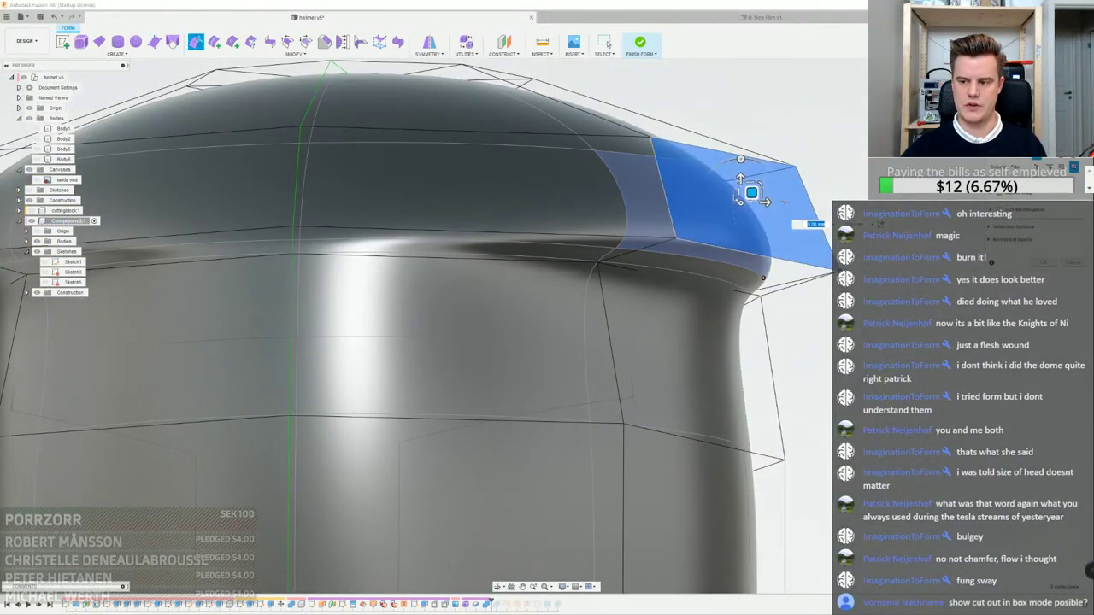
Try moving the lower outer vertex of that side face up and inward into a spike above the dome
left_click(833, 271)
left_click_drag(833, 273, 765, 63)
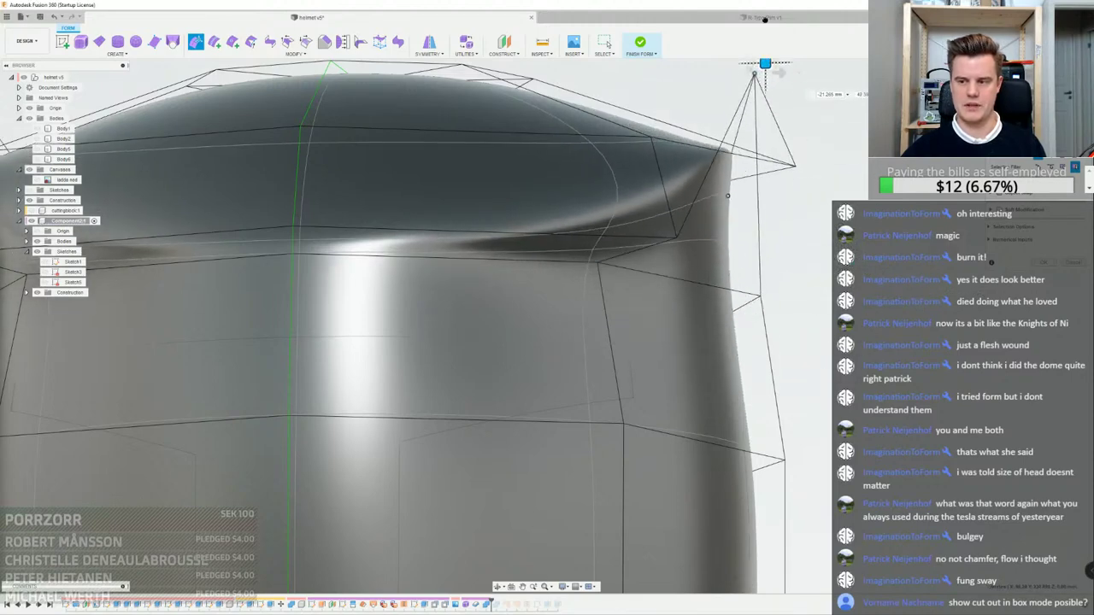
scroll(733, 167, "down", 3)
scroll(680, 256, "up", 3)
middle_click_drag(680, 256, 624, 360, "shift")
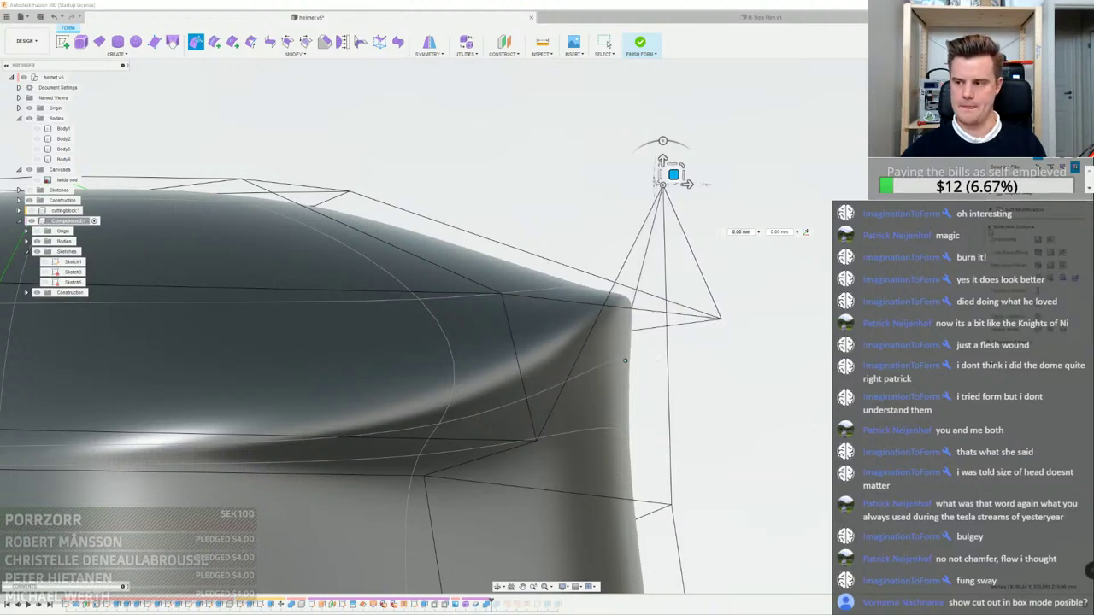
Switch the form to box display, accept the edit and finish the form
left_click(1040, 331)
middle_click_drag(678, 316, 676, 301, "shift")
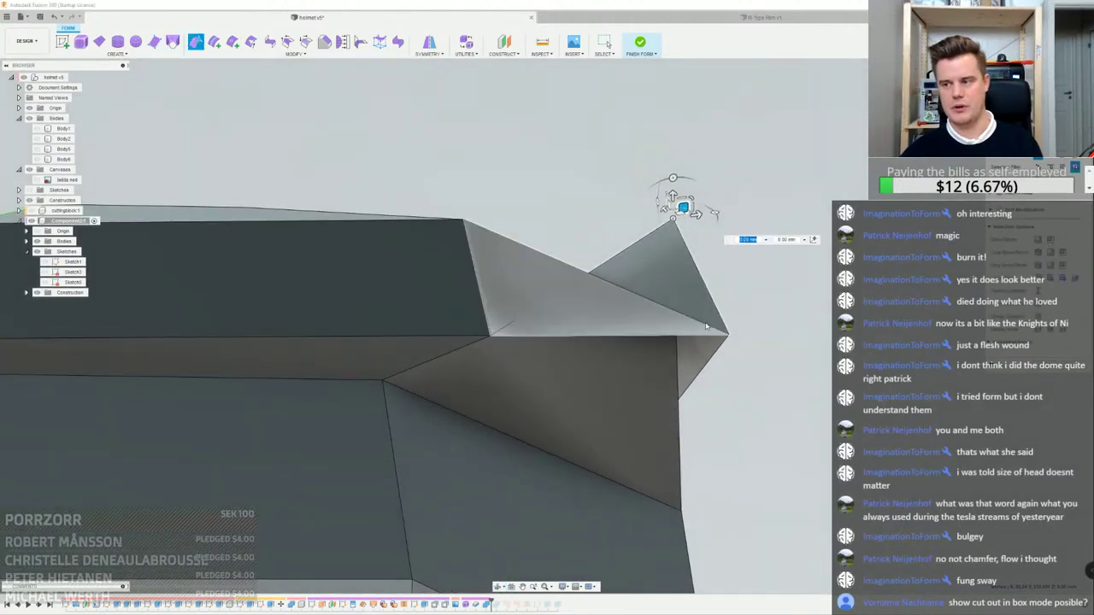
left_click(1044, 364)
scroll(786, 335, "down", 3)
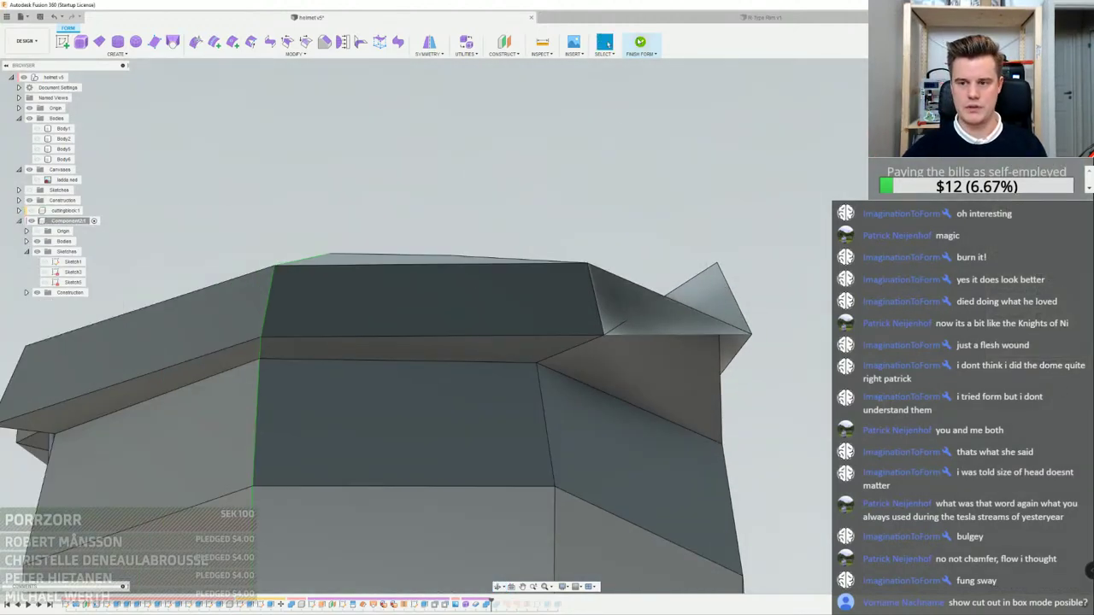
left_click(639, 43)
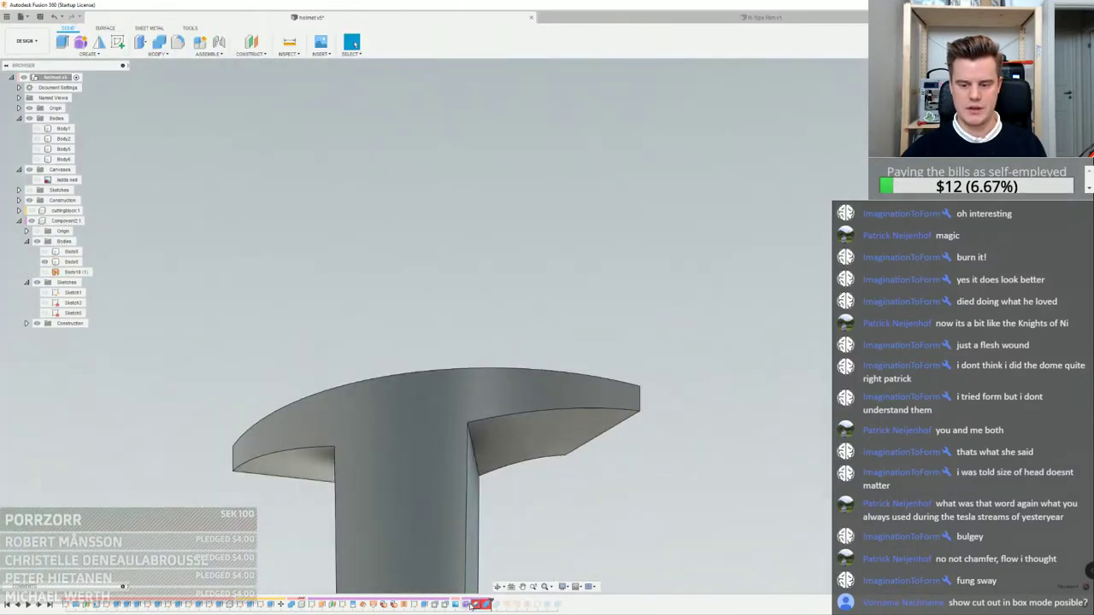
Reopen the form and try pulling the spike's tip vertex down and inward toward the neighbouring corner vertex
double_click(479, 603)
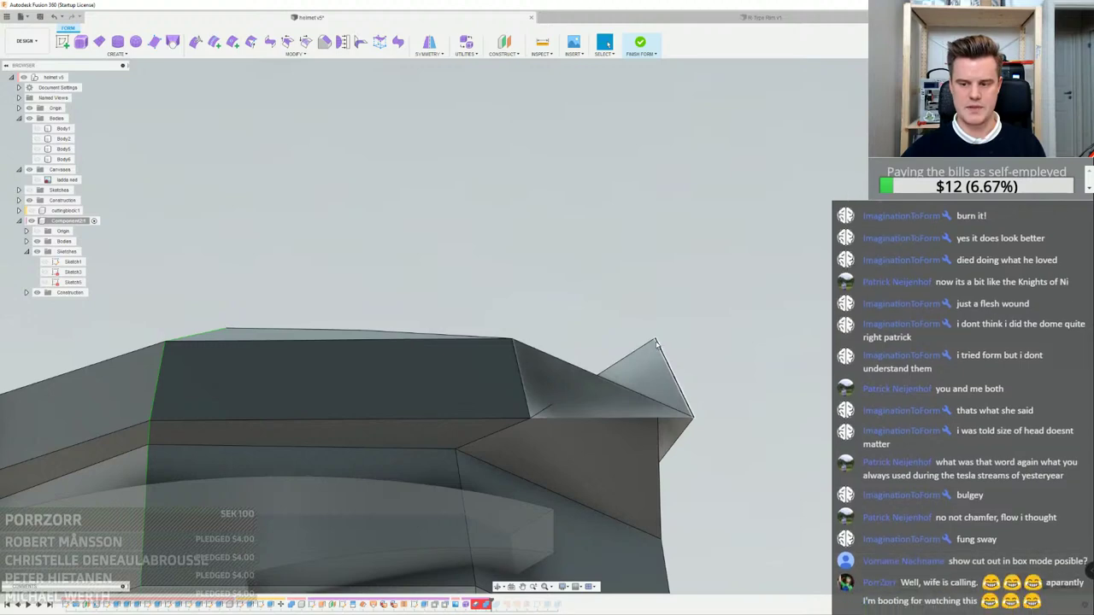
right_click(656, 339)
left_click(685, 328)
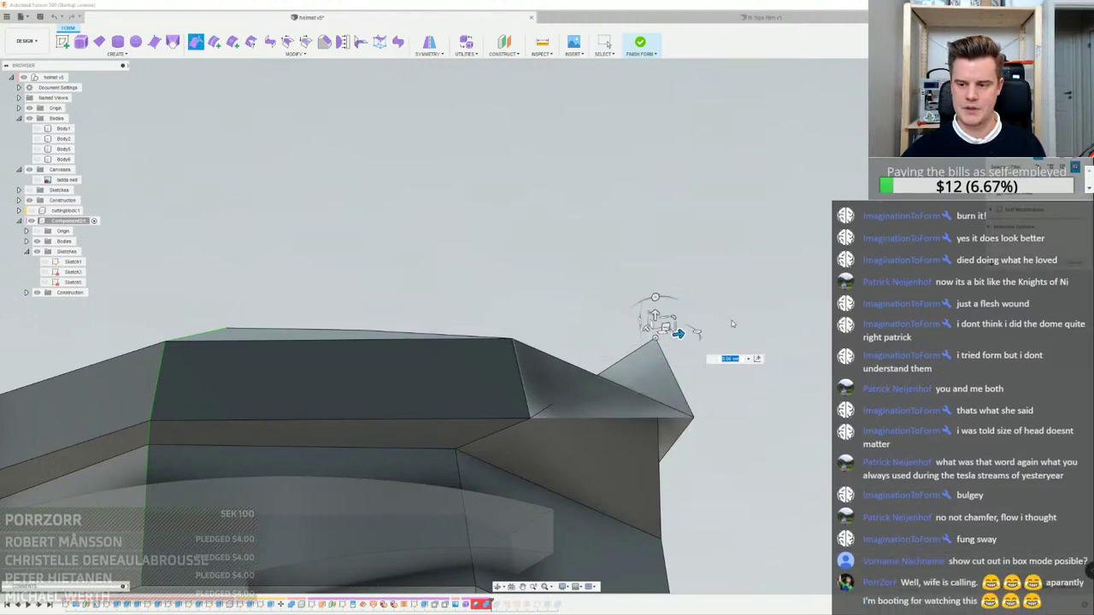
left_click_drag(699, 332, 645, 411)
scroll(695, 420, "up", 3)
left_click(693, 418)
scroll(644, 415, "up", 5)
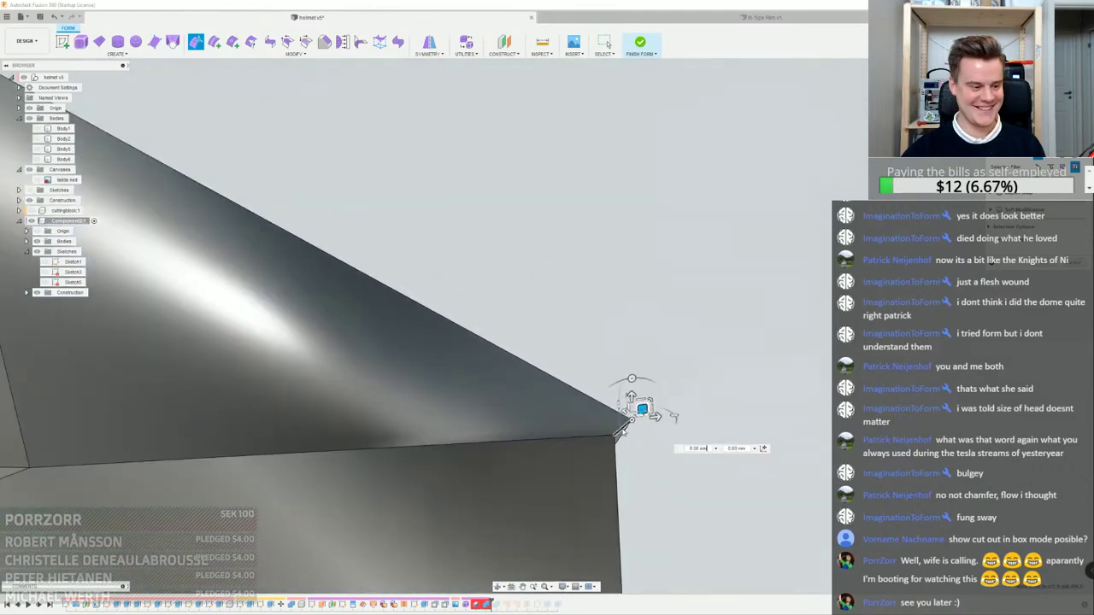
key("alt+1")
scroll(658, 401, "down", 6)
Undo the spike vertex moves and the outward pull of the side face
key("ctrl+z")
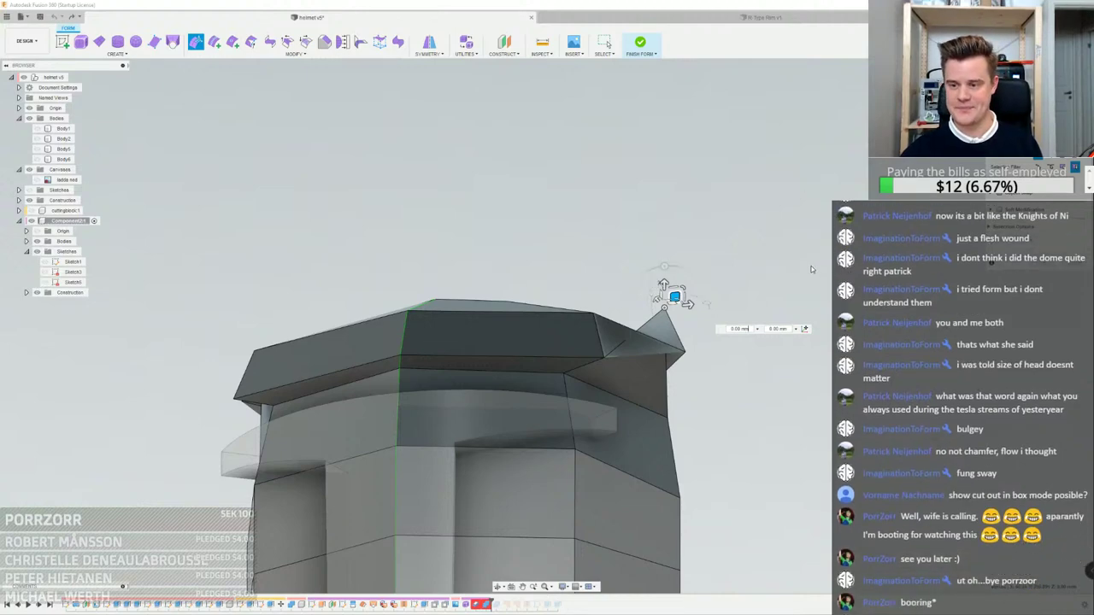
key("Escape")
key("ctrl+z")
key("ctrl+z")
key("ctrl+z")
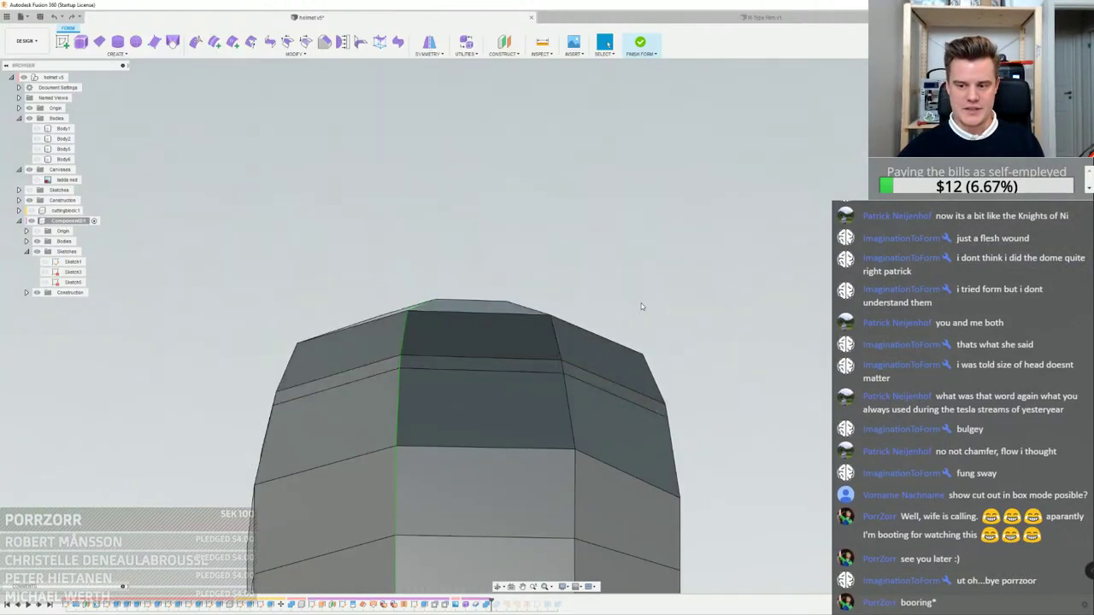
Leave the form, bring back the reference canvas and compare the helmet body with it in a straight side view
scroll(649, 305, "down", 3)
middle_click_drag(650, 305, 570, 363, "shift")
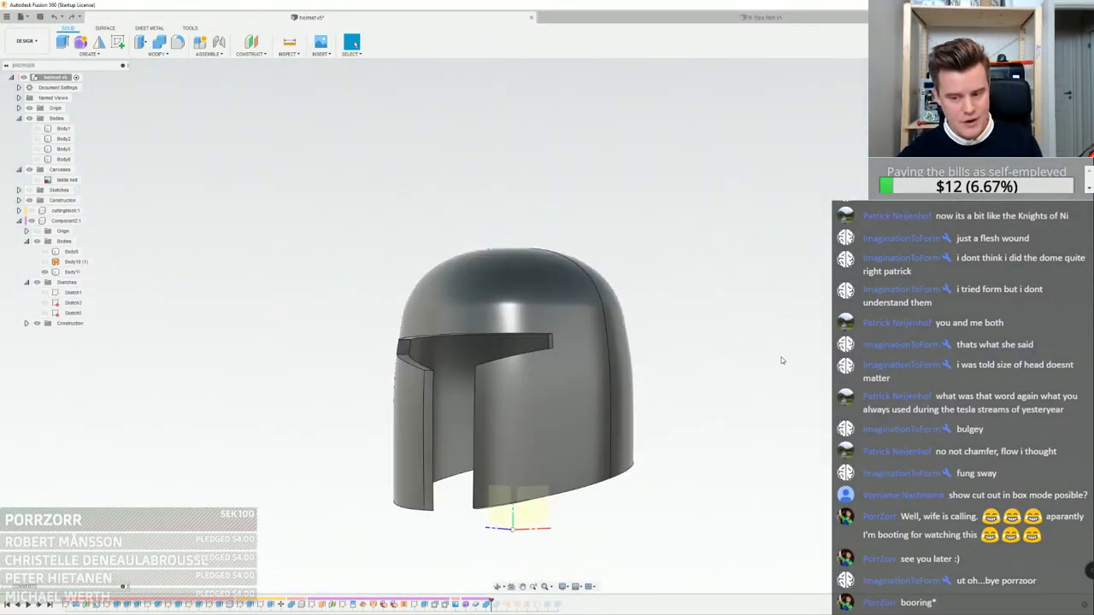
middle_click_drag(761, 346, 733, 398, "shift")
key("ctrl+z")
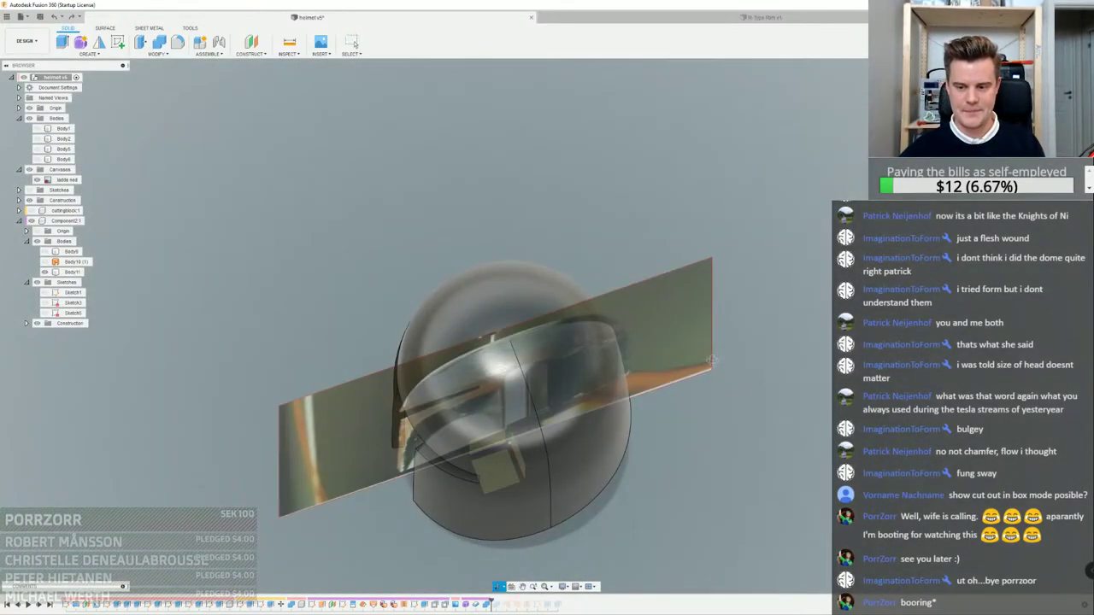
middle_click_drag(712, 360, 694, 313, "shift")
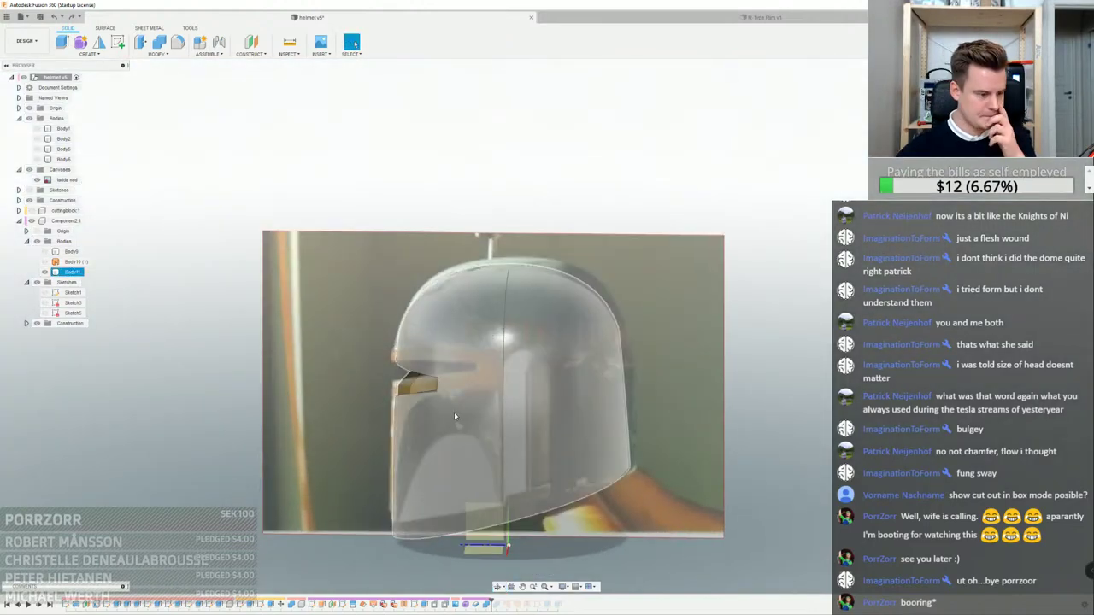
left_click(70, 445)
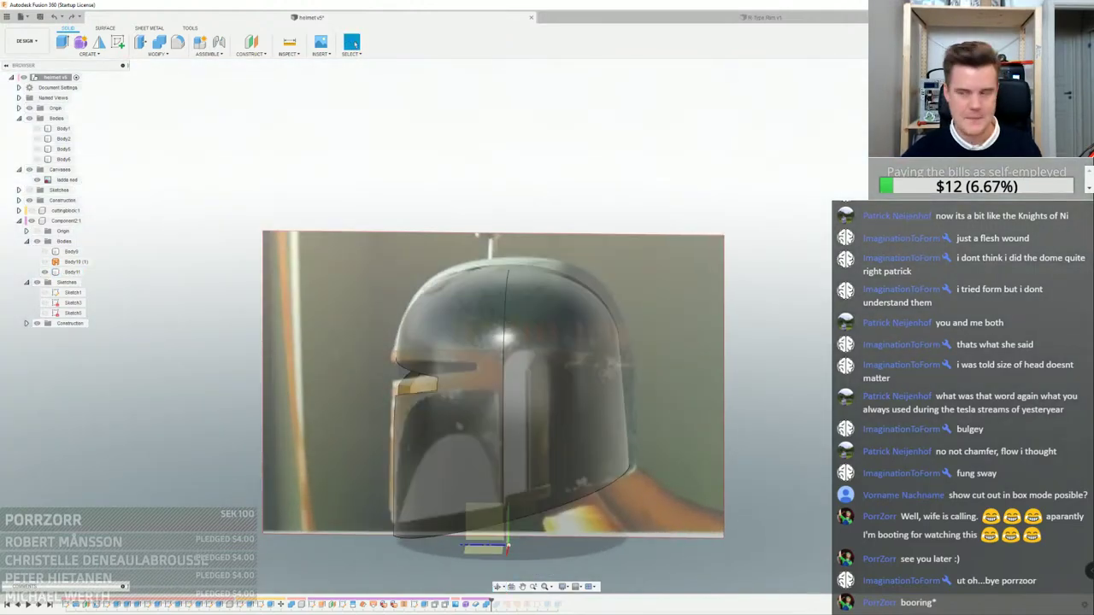
left_click(1049, 96)
scroll(509, 378, "up", 5)
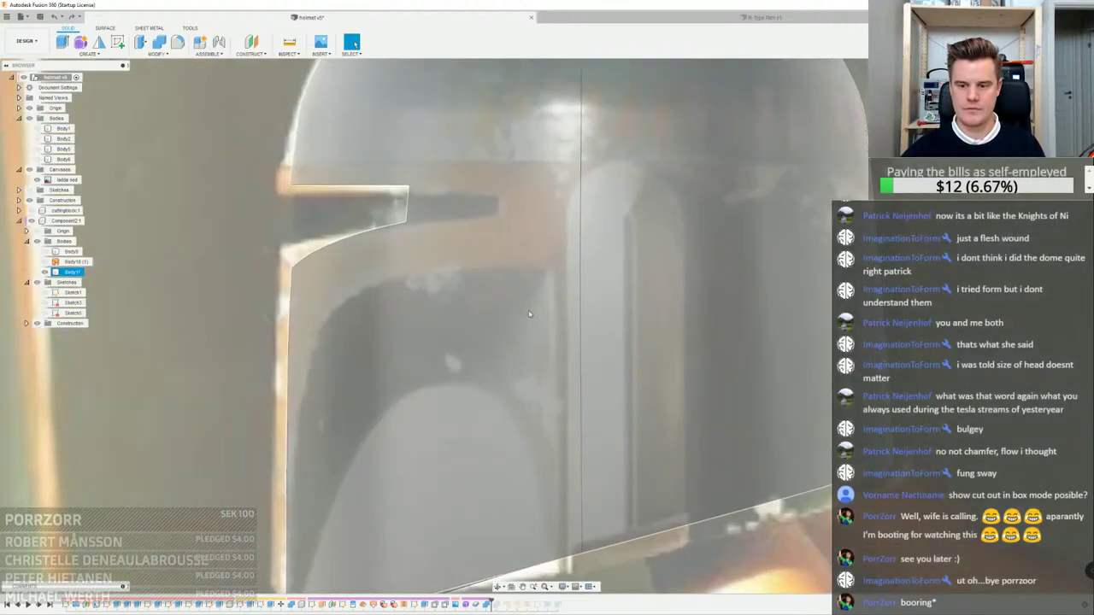
scroll(554, 286, "down", 2)
scroll(552, 288, "down", 3)
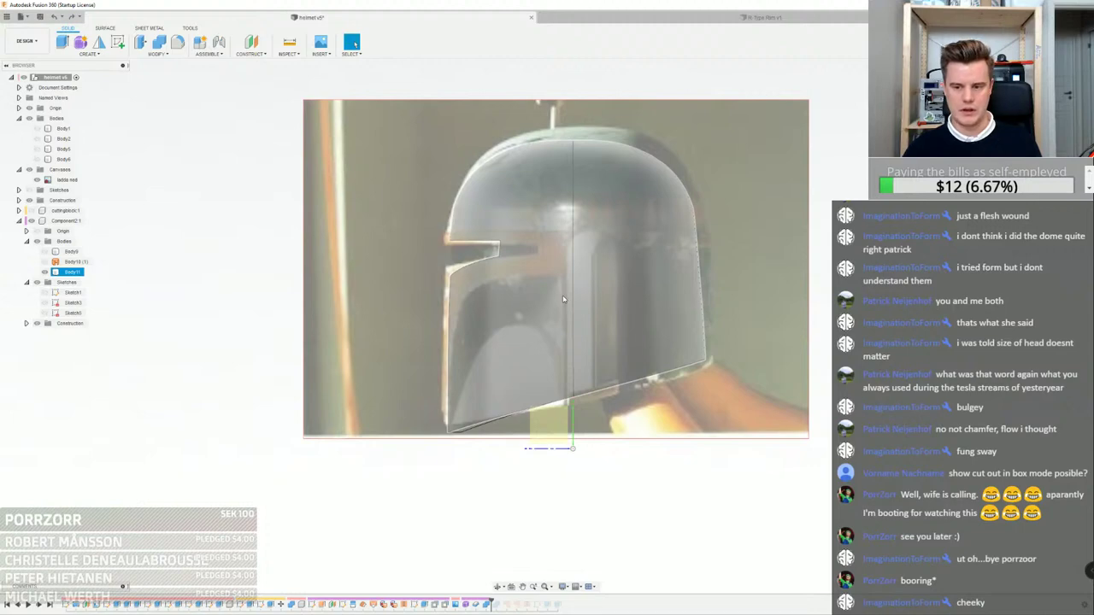
key("Escape")
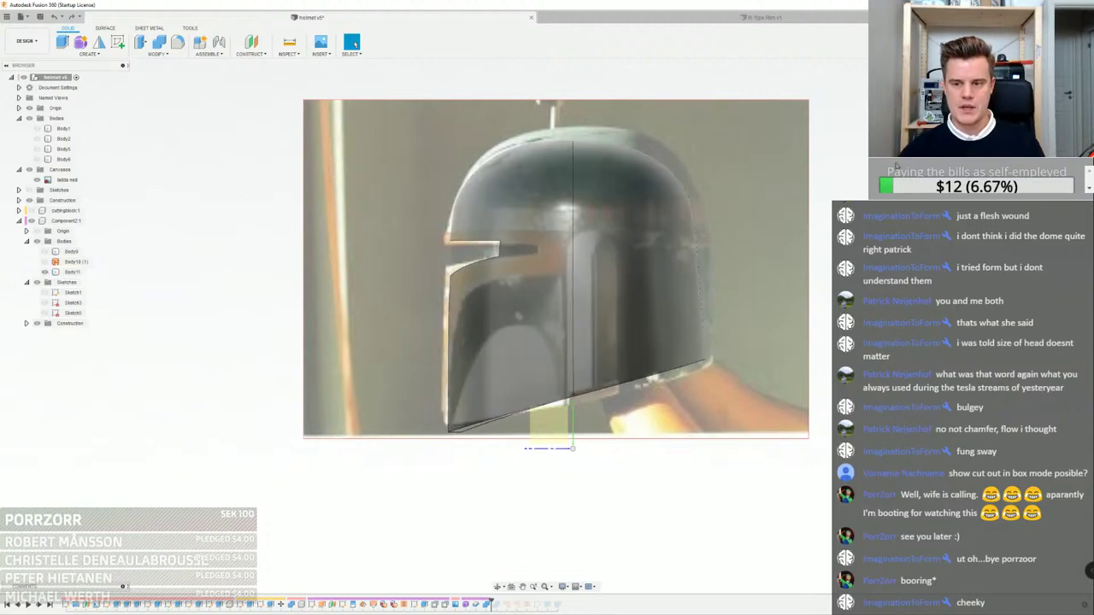
Start a sketch on the side plane and draw a near-vertical line along the rear edge of the canvas's cheek recess
key("e")
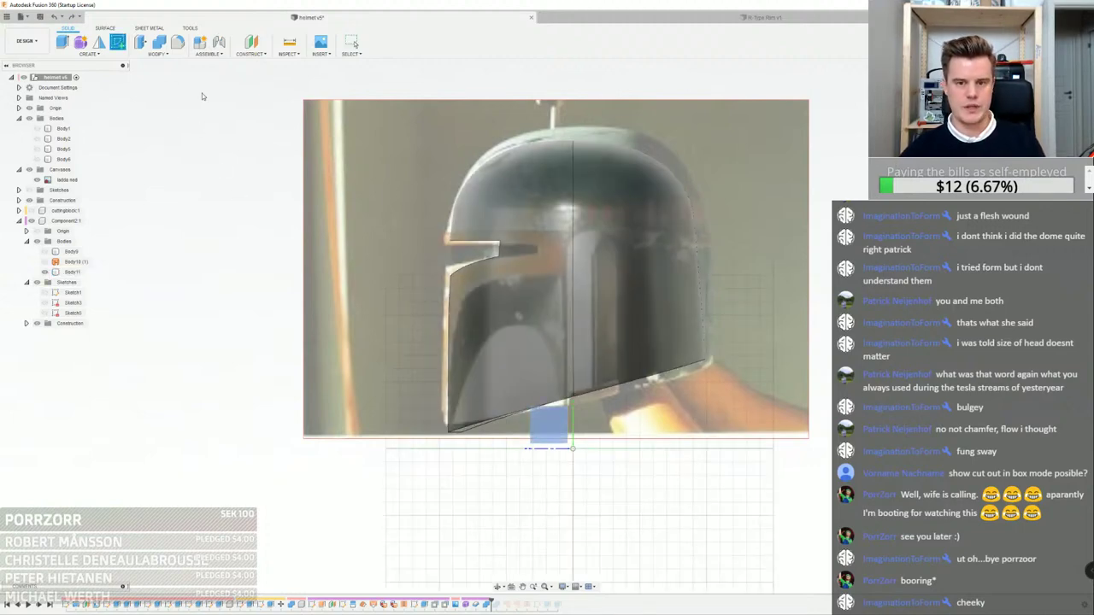
left_click(446, 544)
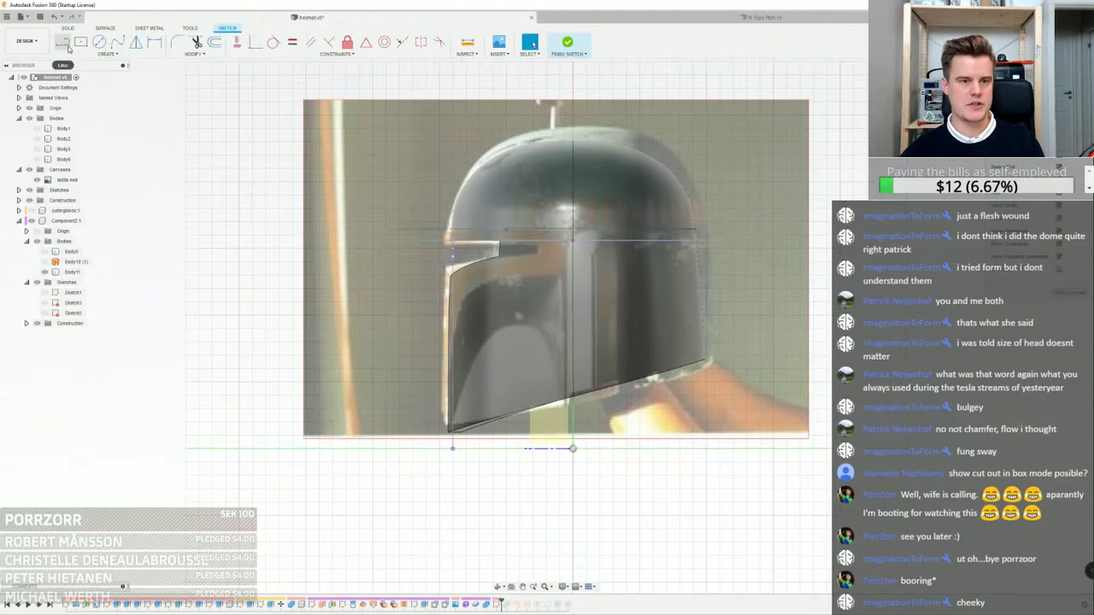
scroll(555, 359, "up", 3)
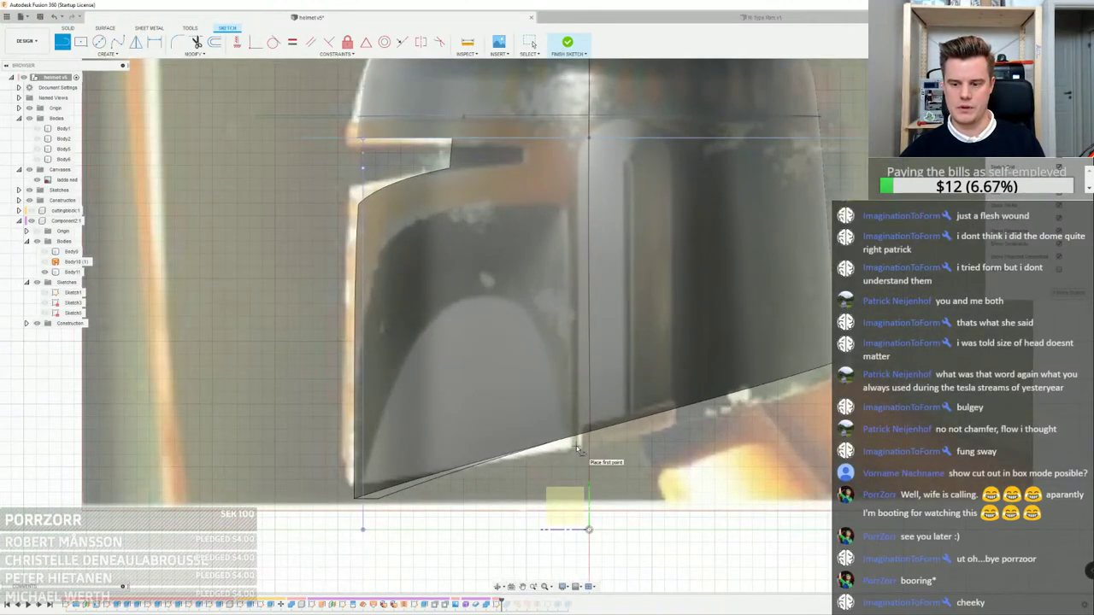
left_click(577, 445)
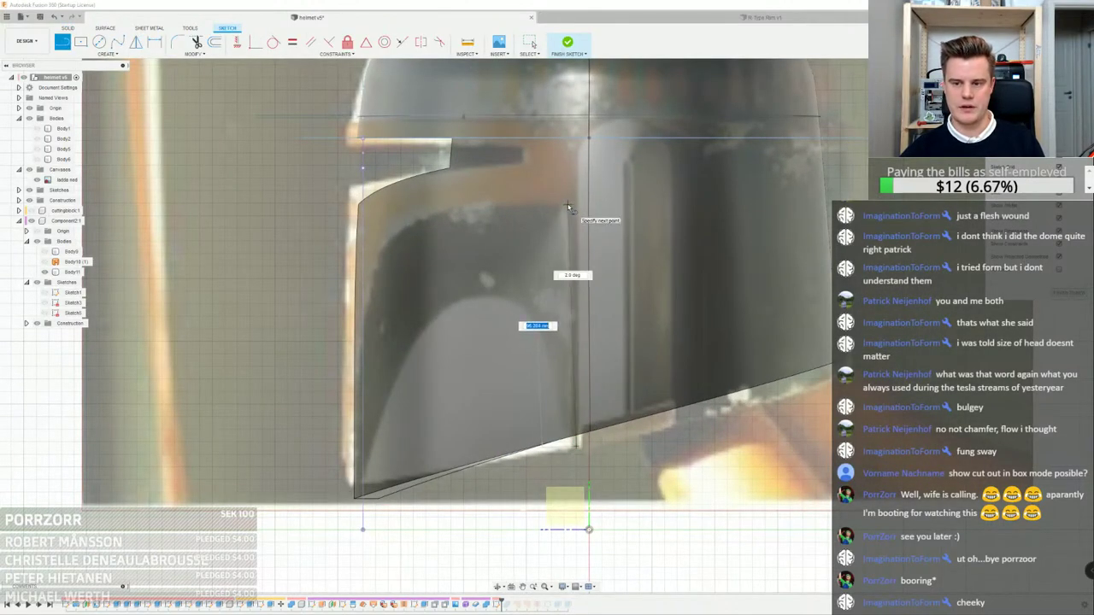
left_click(568, 203)
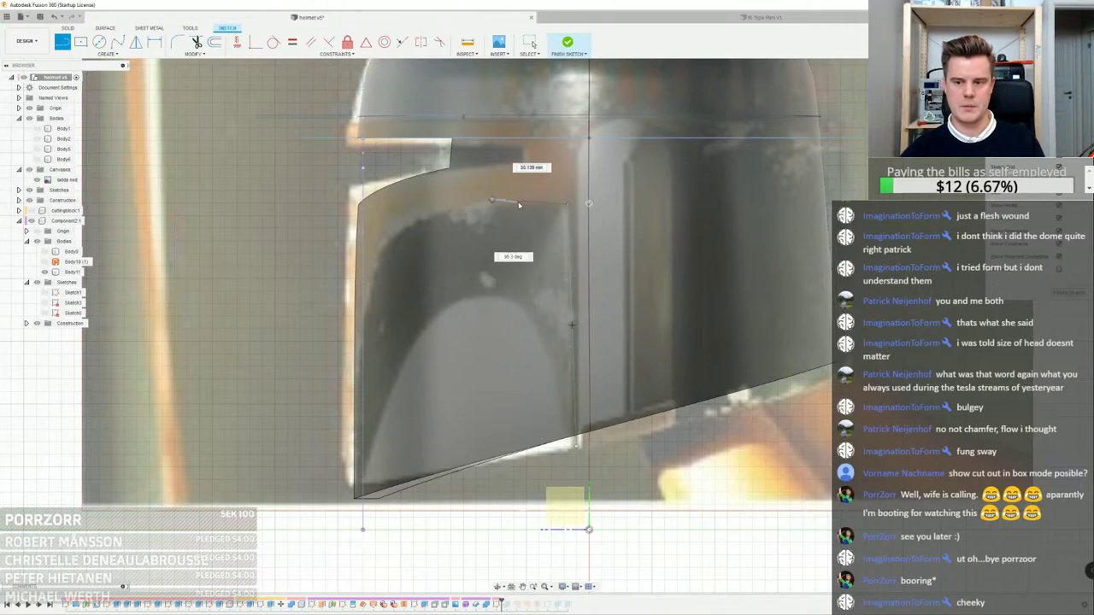
key("Escape")
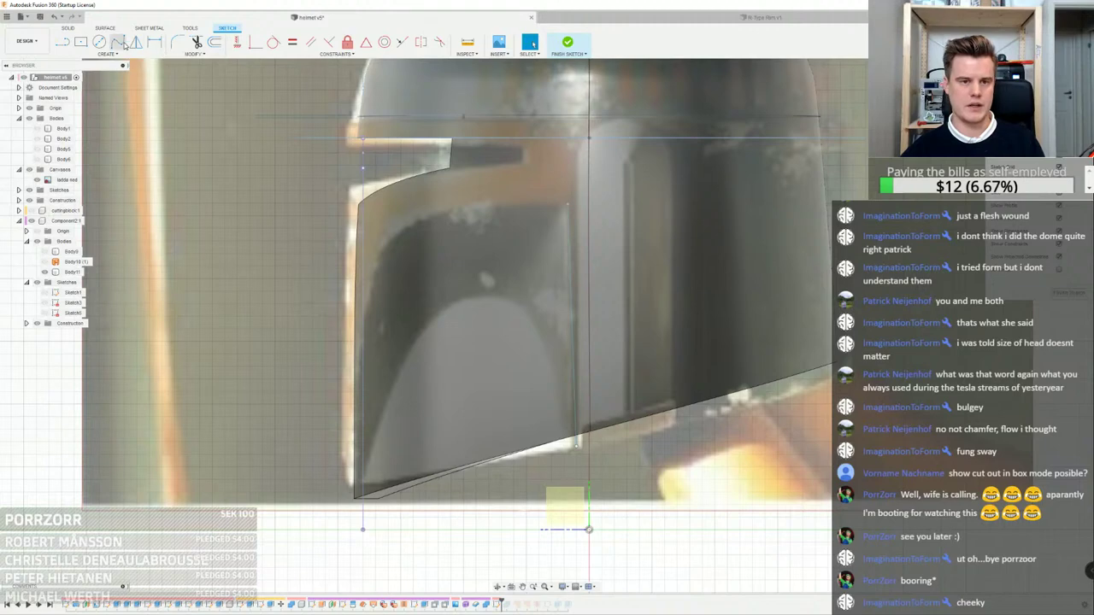
Draw a fit point spline from the top of the rear line along the upper and front edges of the canvas's cheek recess
left_click(119, 42)
key("Escape")
left_click(505, 204)
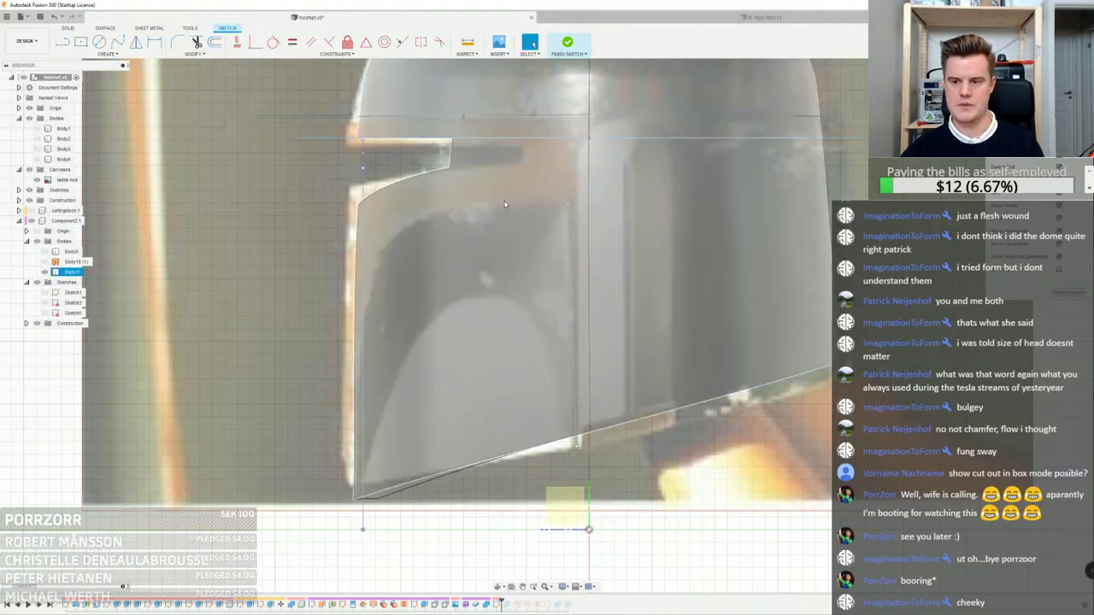
left_click(238, 183)
right_click(237, 183)
left_click(237, 159)
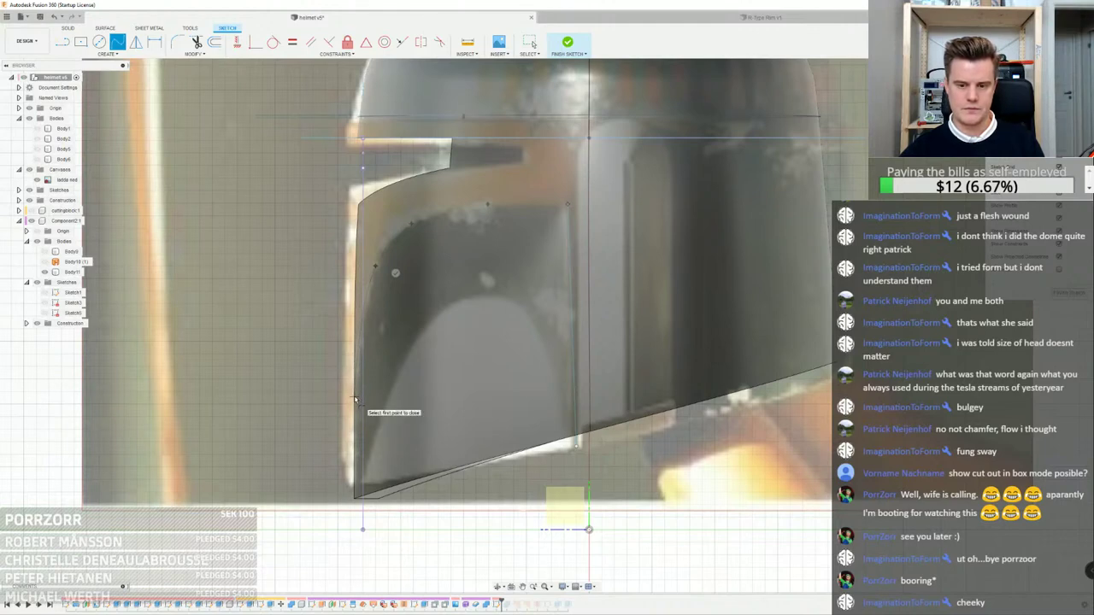
scroll(355, 399, "down", 5)
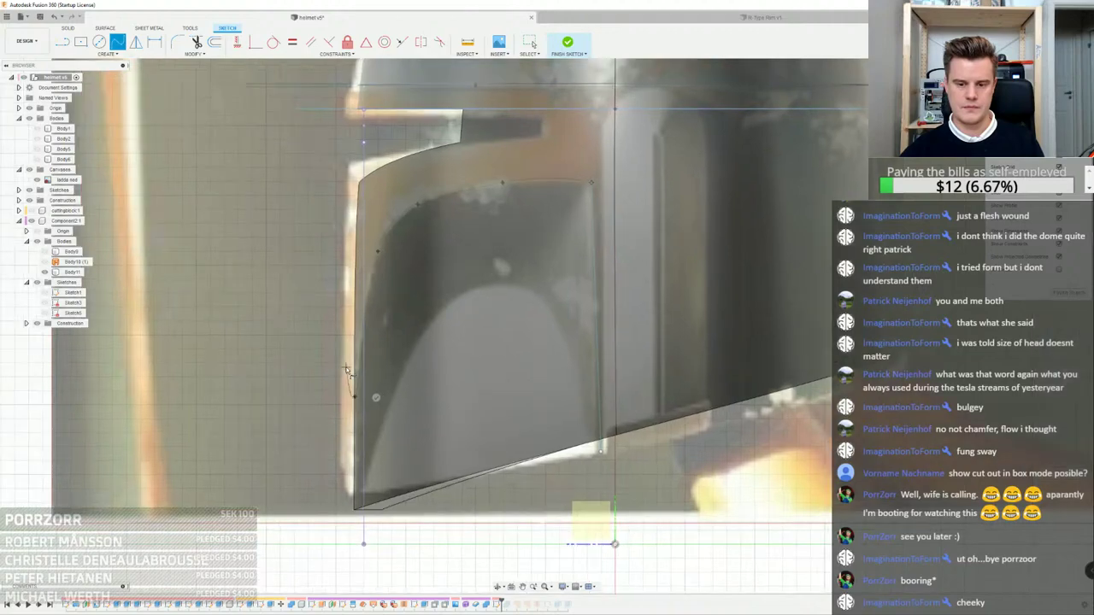
scroll(354, 419, "up", 8)
right_click(307, 347)
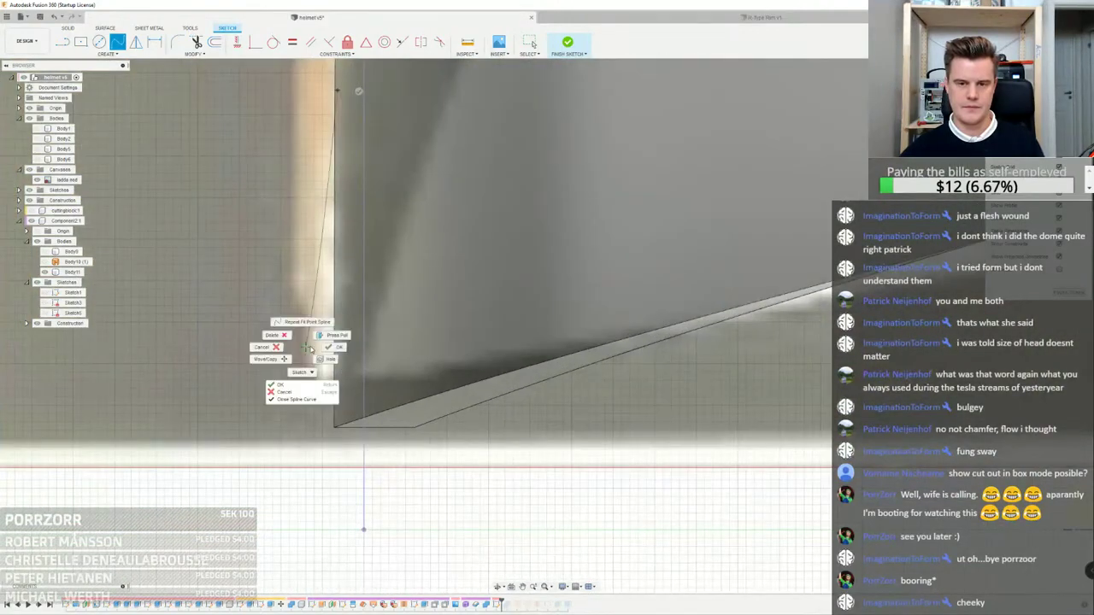
left_click(336, 348)
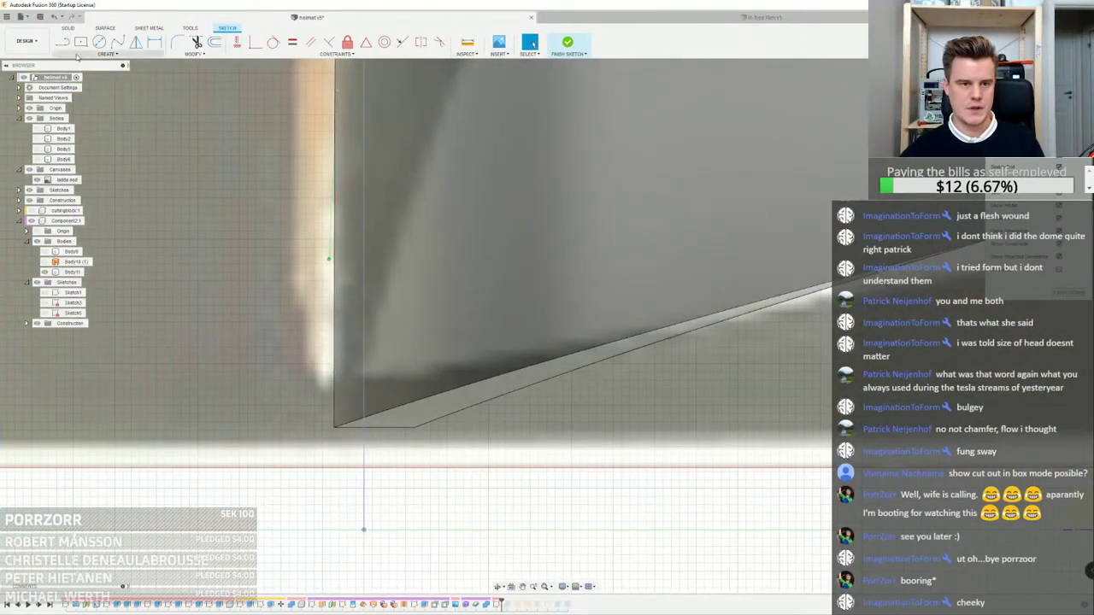
Draw a near-vertical line from the spline's lower end to below the helmet's bottom rim and finish the sketch
left_click(337, 90)
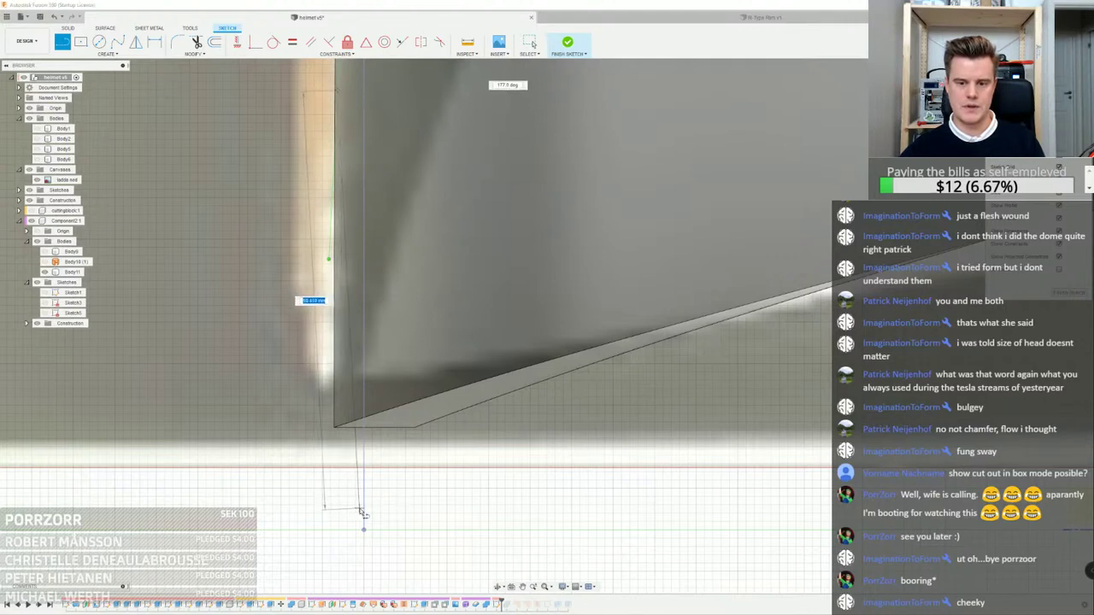
left_click(359, 509)
right_click(364, 510)
left_click(384, 512)
scroll(370, 506, "down", 5)
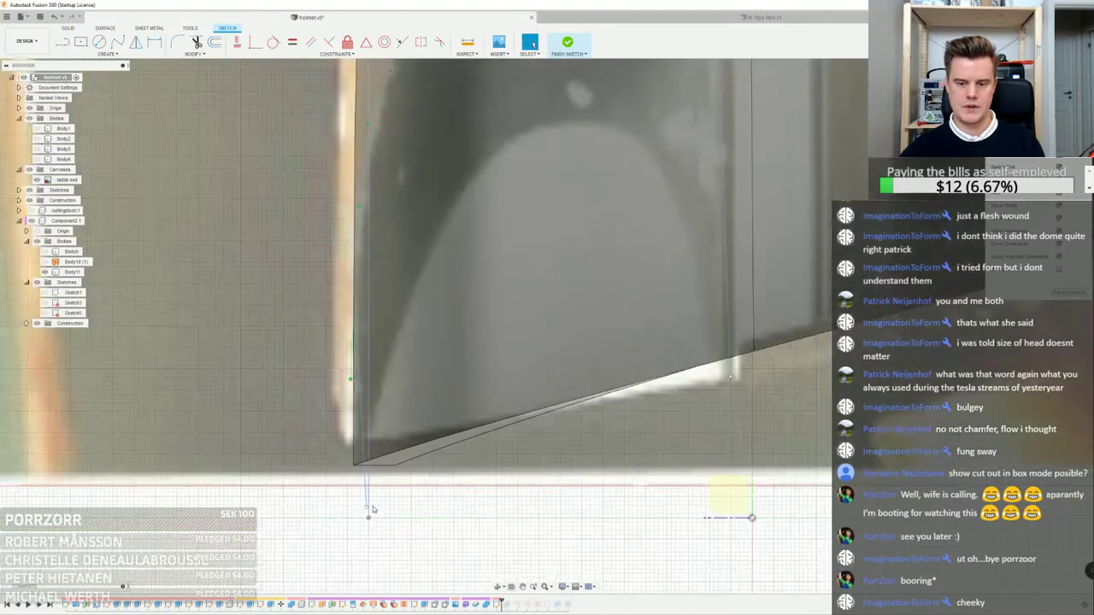
left_click(72, 272)
scroll(519, 278, "down", 4)
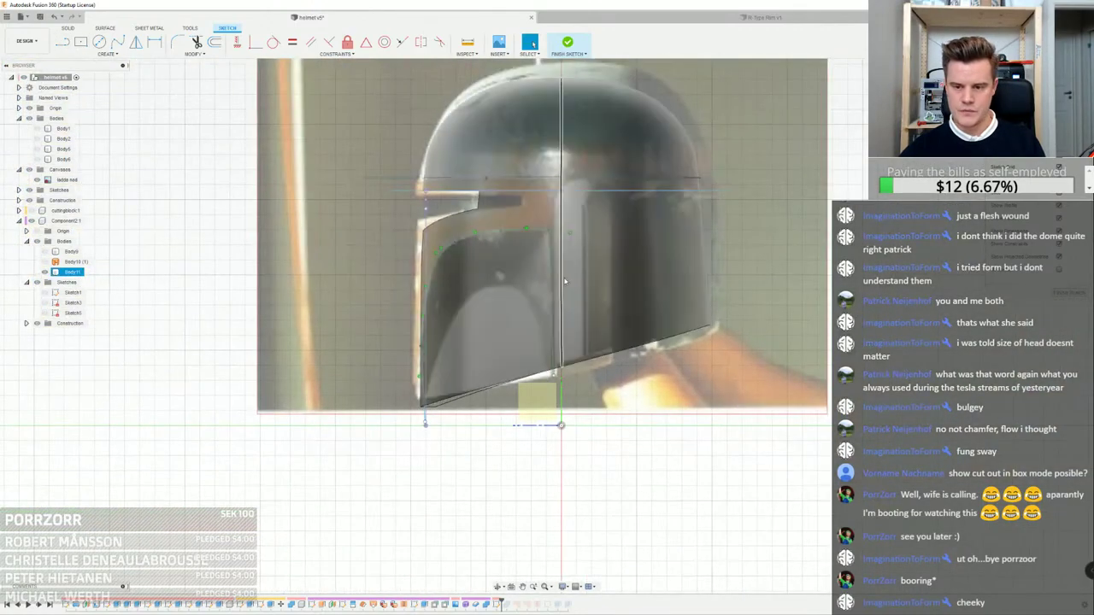
middle_click_drag(504, 278, 534, 294, "shift")
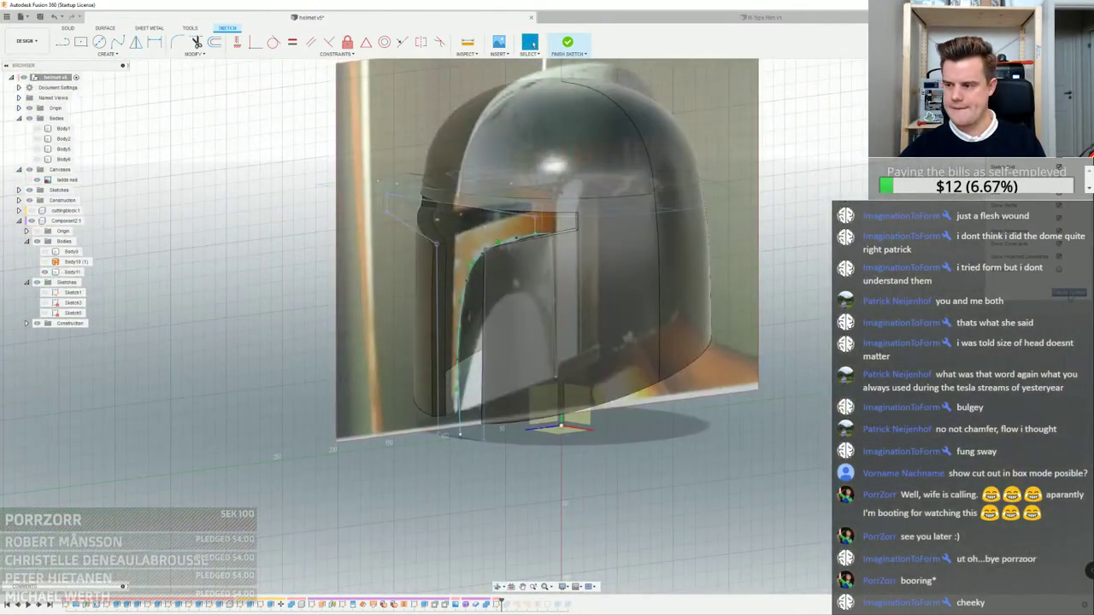
left_click(567, 41)
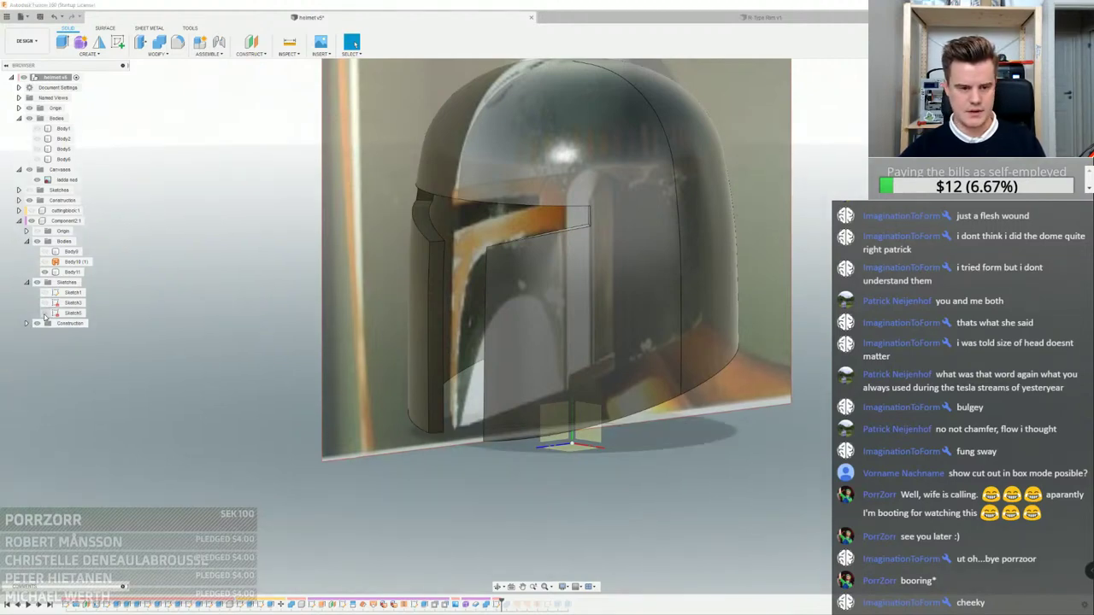
Show the top-level sketches and hide every one except the cheek recess outline
left_click(30, 189)
left_click(18, 190)
left_click(37, 251)
left_click(37, 241)
left_click(36, 231)
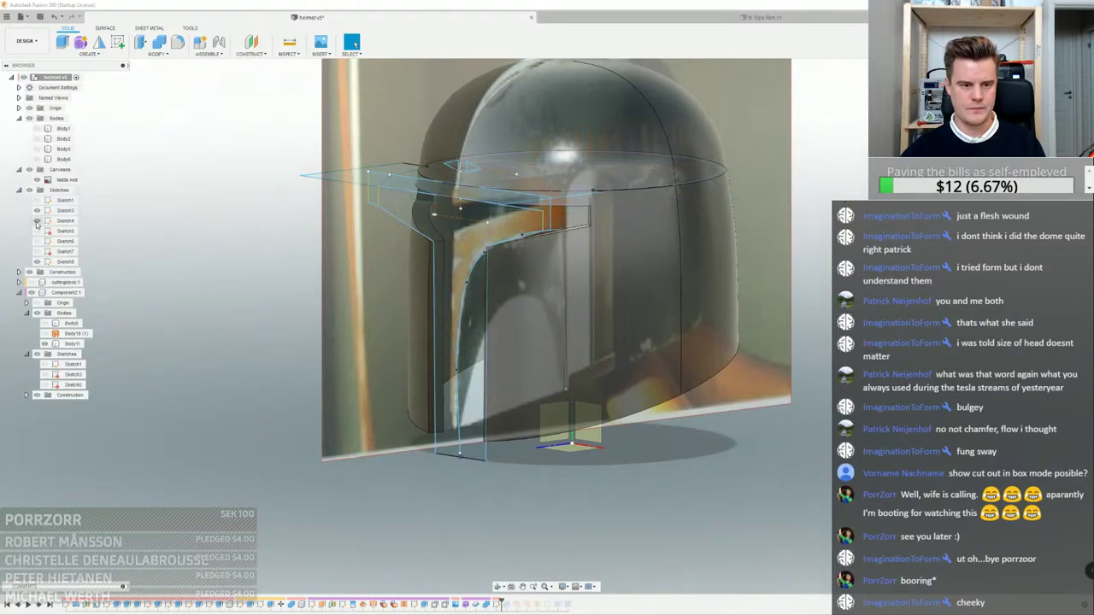
left_click(37, 220)
left_click(37, 210)
Split the helmet body's faces with the cheek recess outline as the splitting tool
scroll(478, 256, "up", 3)
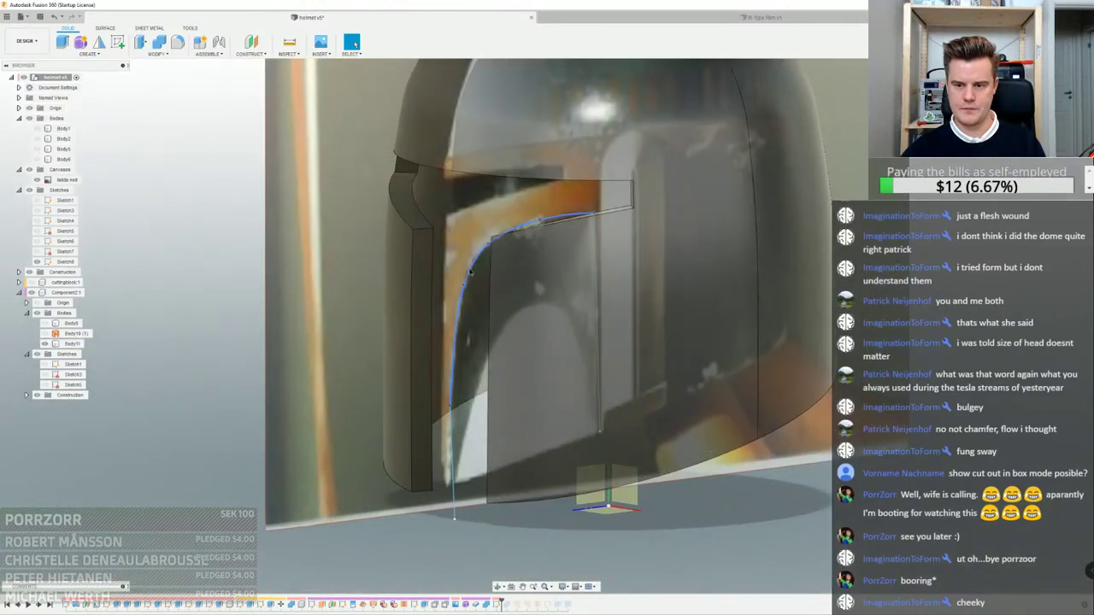
right_click(469, 272)
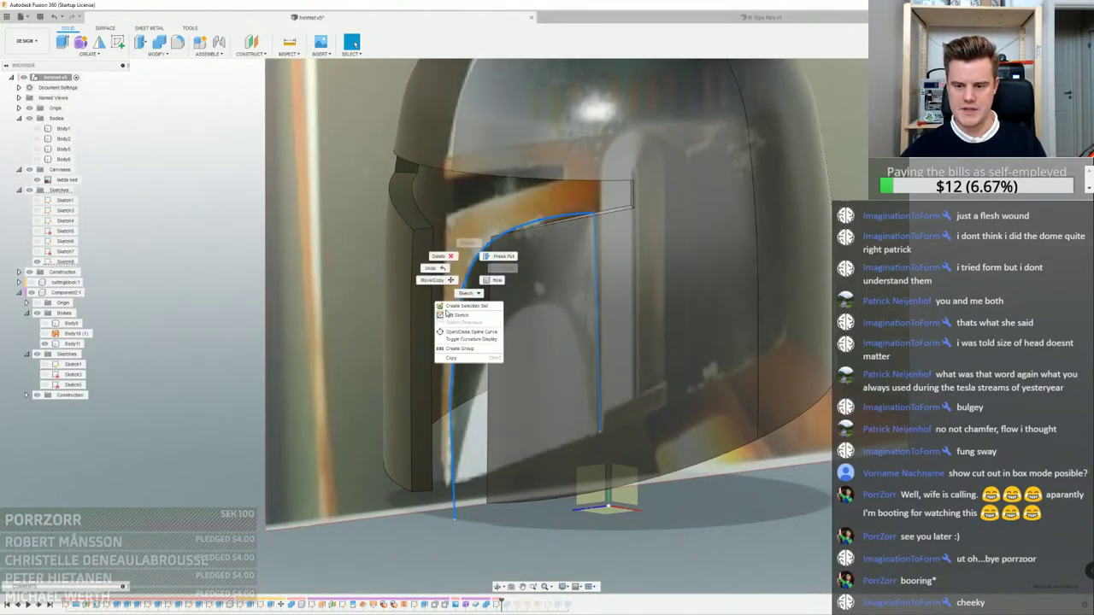
left_click(410, 239)
left_click(110, 29)
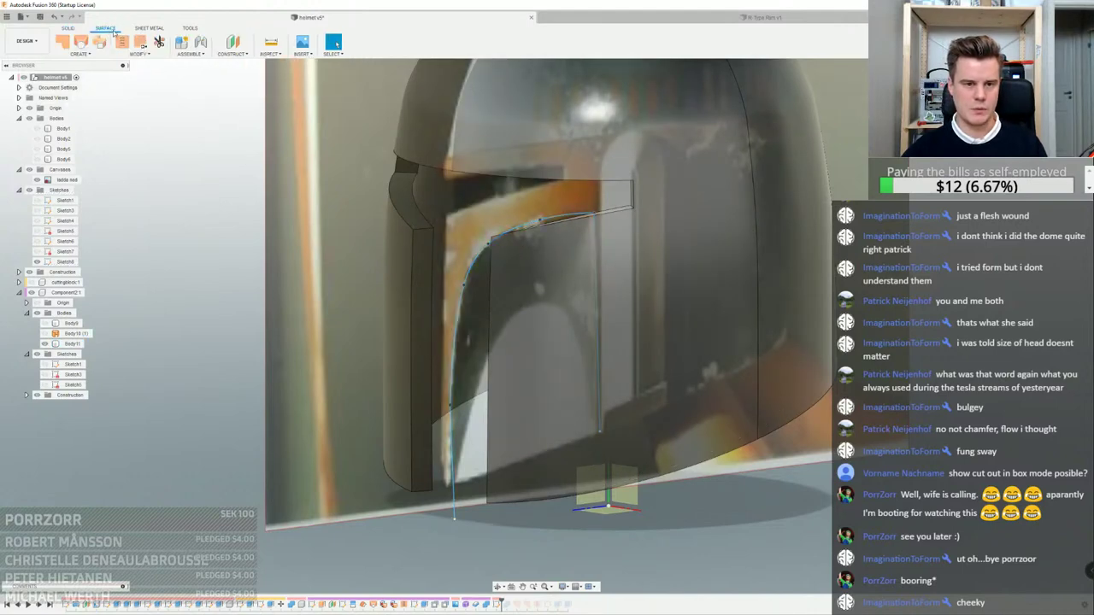
left_click(134, 54)
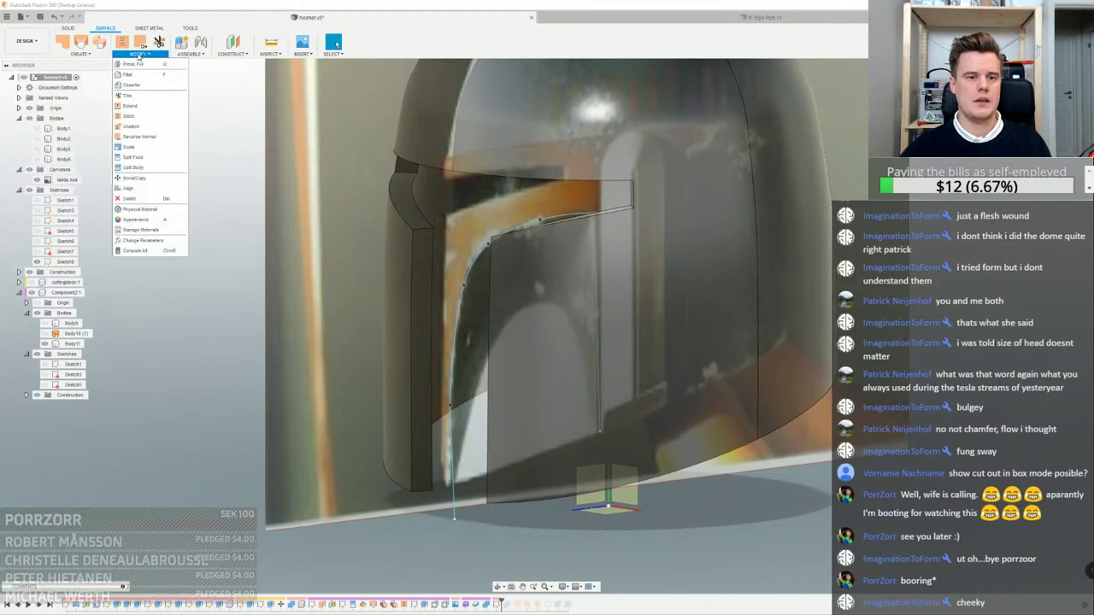
left_click(141, 178)
left_click(608, 316)
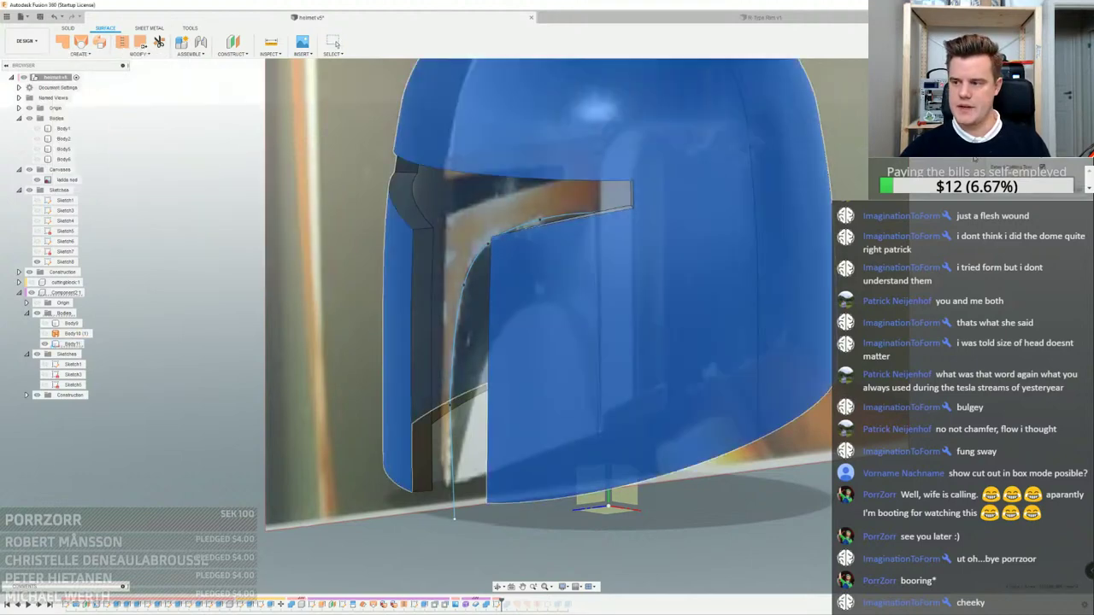
left_click(474, 263)
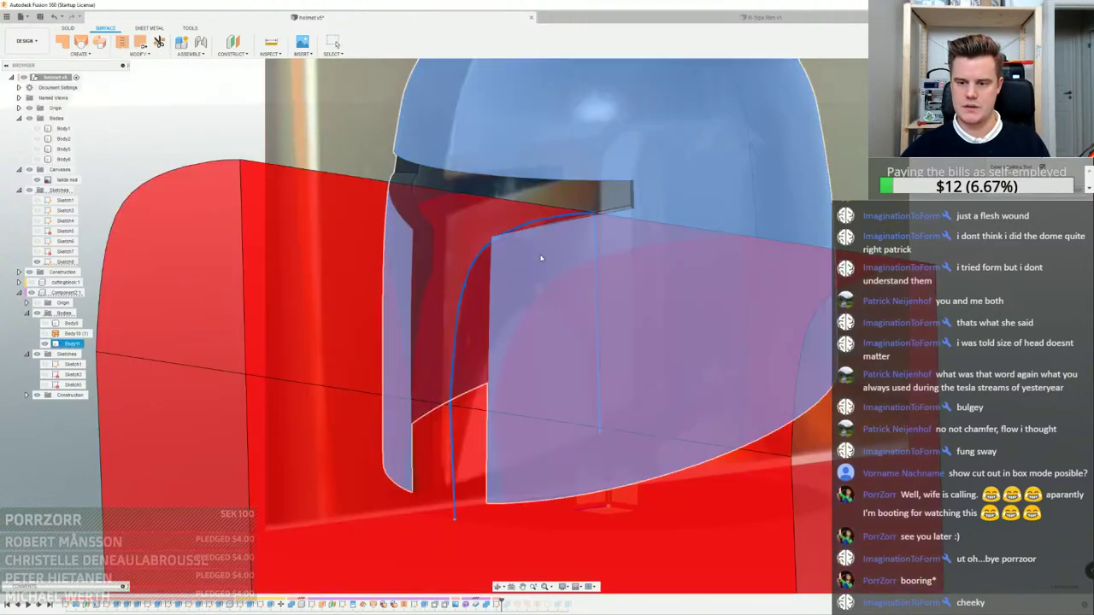
scroll(539, 259, "down", 3)
mouse_move(539, 259)
middle_mouse_down("shift")
mouse_move(556, 257)
mouse_move(528, 257)
mouse_move(603, 250)
mouse_move(587, 250)
mouse_move(594, 257)
middle_mouse_up("shift")
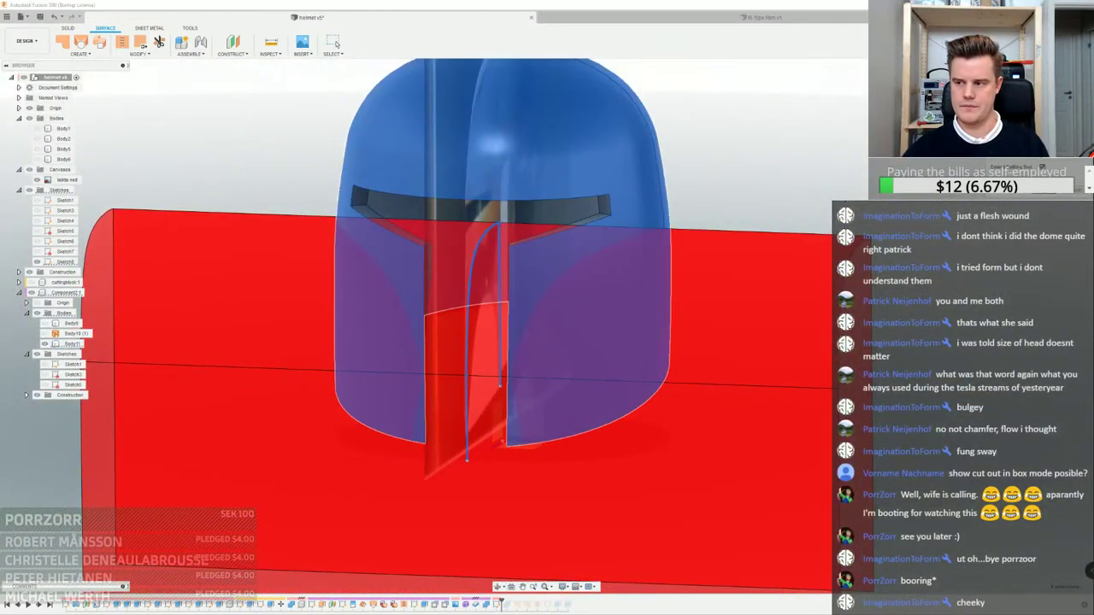
key("Return")
Reopen the cheek recess sketch, shift the point joining the spline and its lower line slightly inward, and finish the sketch
scroll(569, 373, "up", 5)
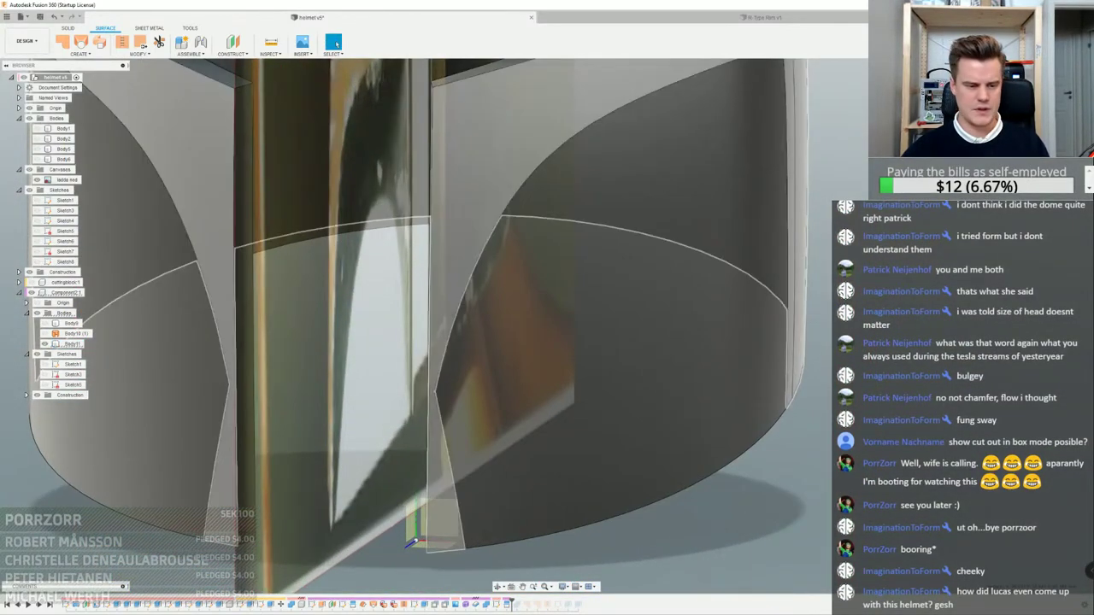
scroll(461, 380, "up", 2)
key("super+d")
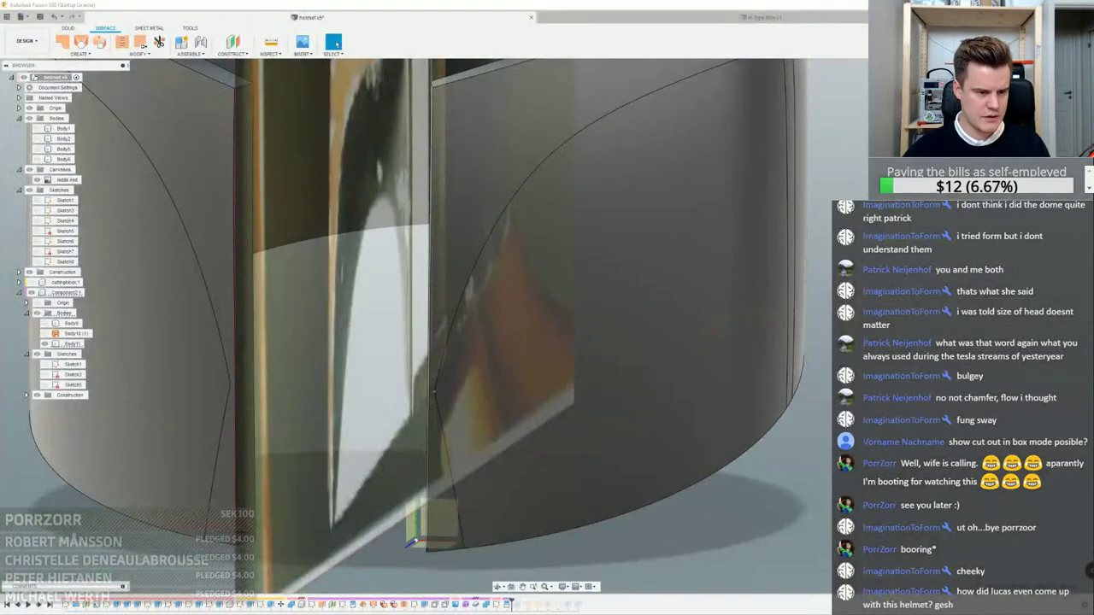
double_click(500, 604)
scroll(331, 390, "up", 5)
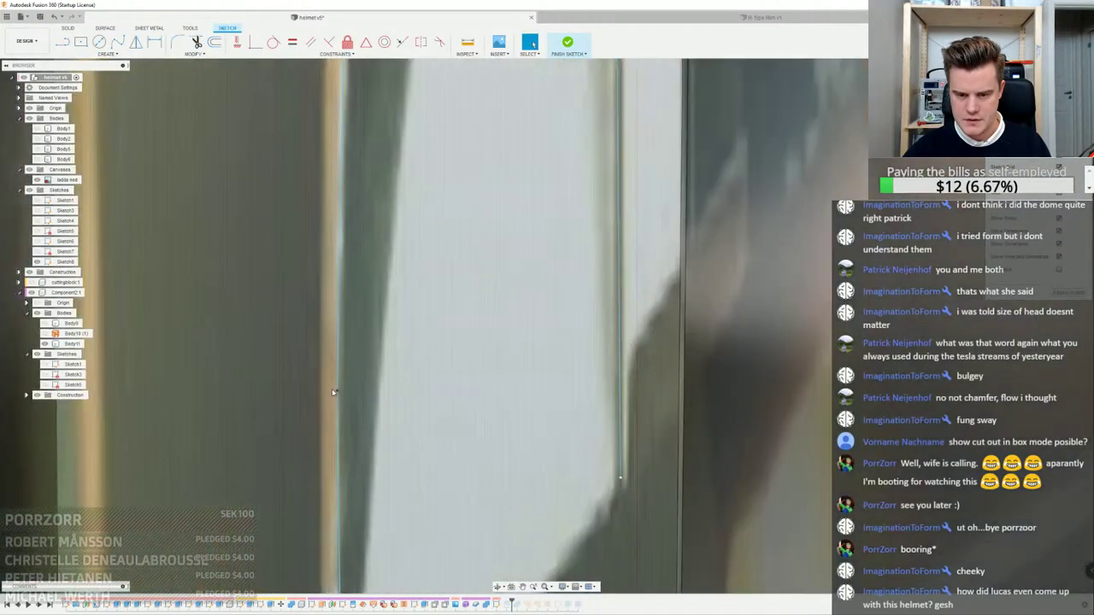
left_click(341, 390)
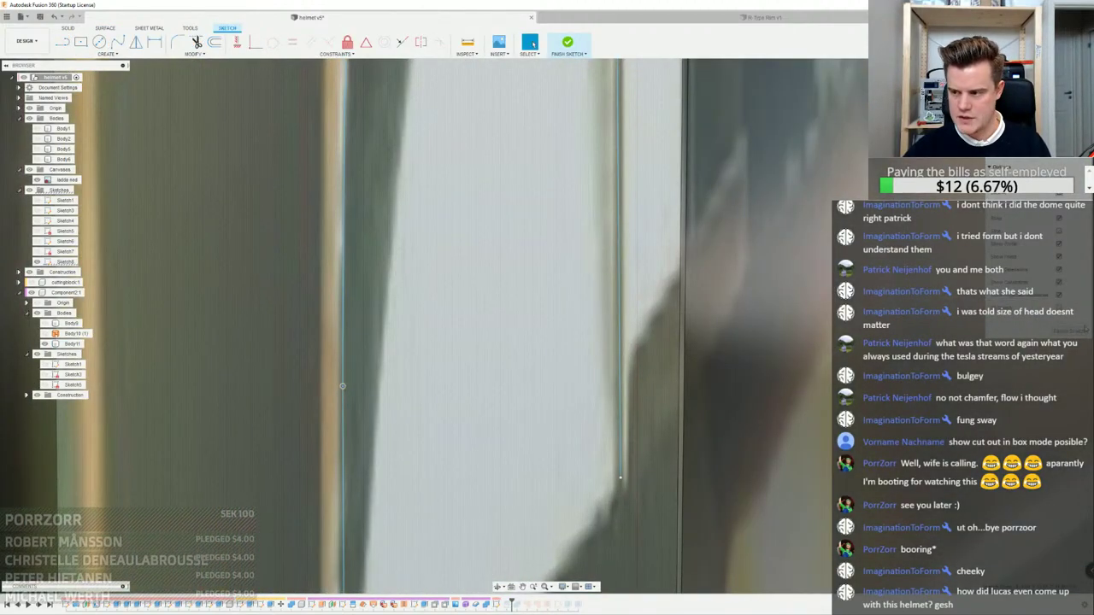
left_click(1083, 330)
Edit the cheek recess sketch again, move the front line's lower endpoint slightly toward the helmet's front, and finish the sketch
scroll(713, 334, "down", 8)
mouse_move(706, 381)
middle_mouse_down("shift")
mouse_move(656, 365)
mouse_move(660, 381)
middle_mouse_up("shift")
scroll(550, 448, "up", 6)
scroll(546, 443, "down", 6)
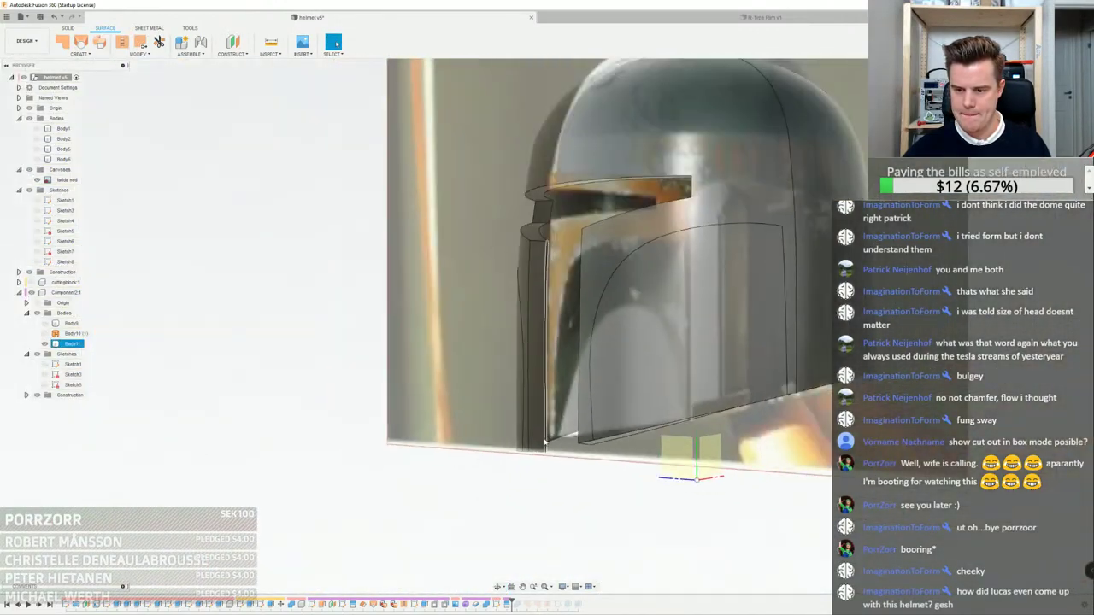
scroll(545, 443, "down", 5)
middle_click_drag(547, 446, 617, 560, "shift")
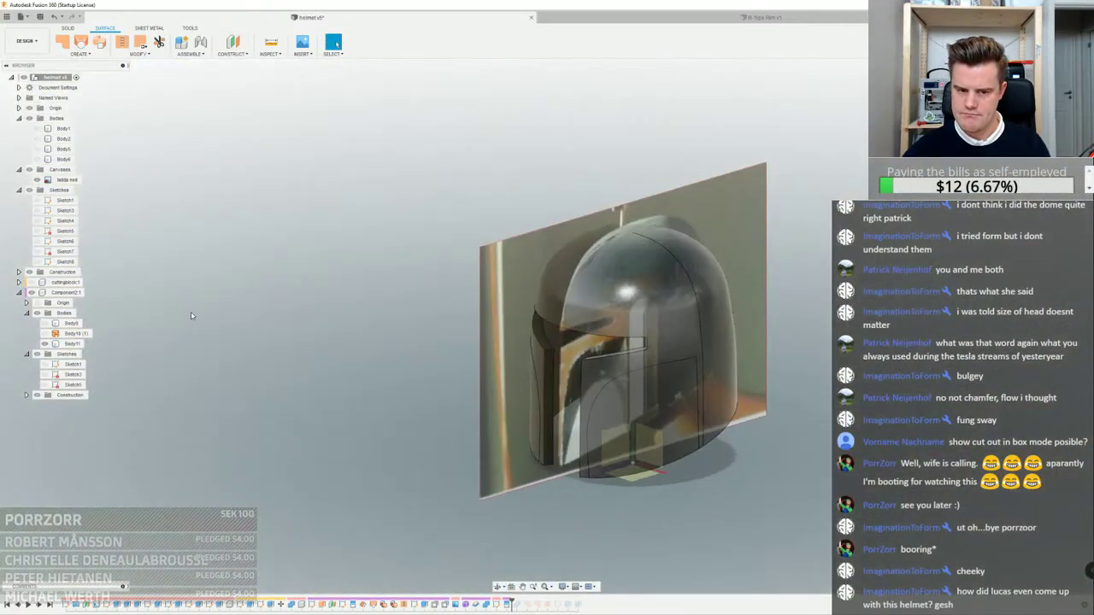
double_click(502, 604)
scroll(548, 466, "up", 10)
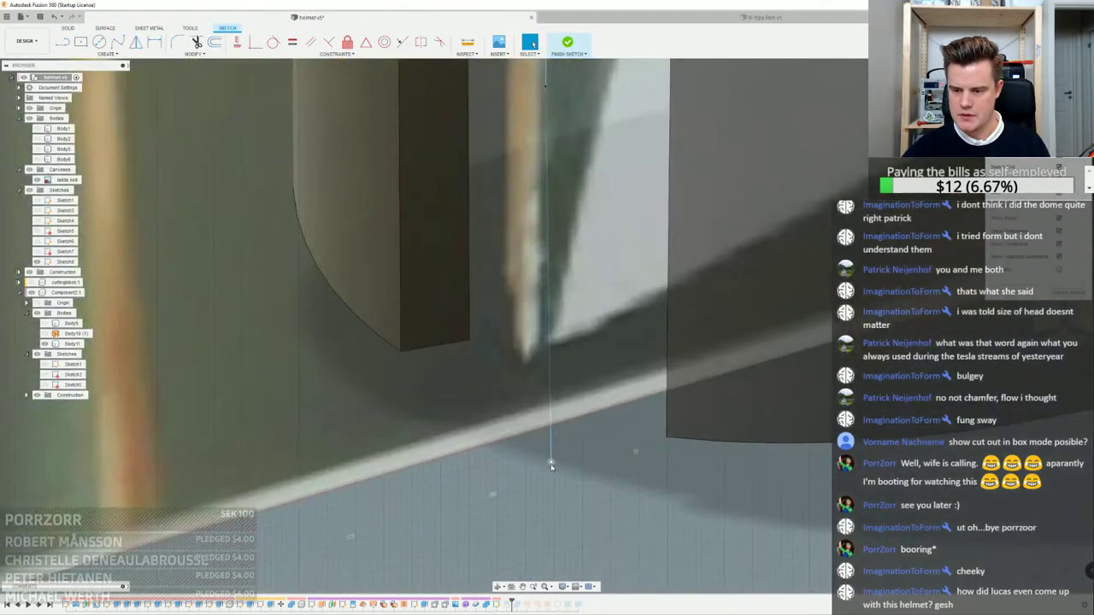
left_click(1069, 293)
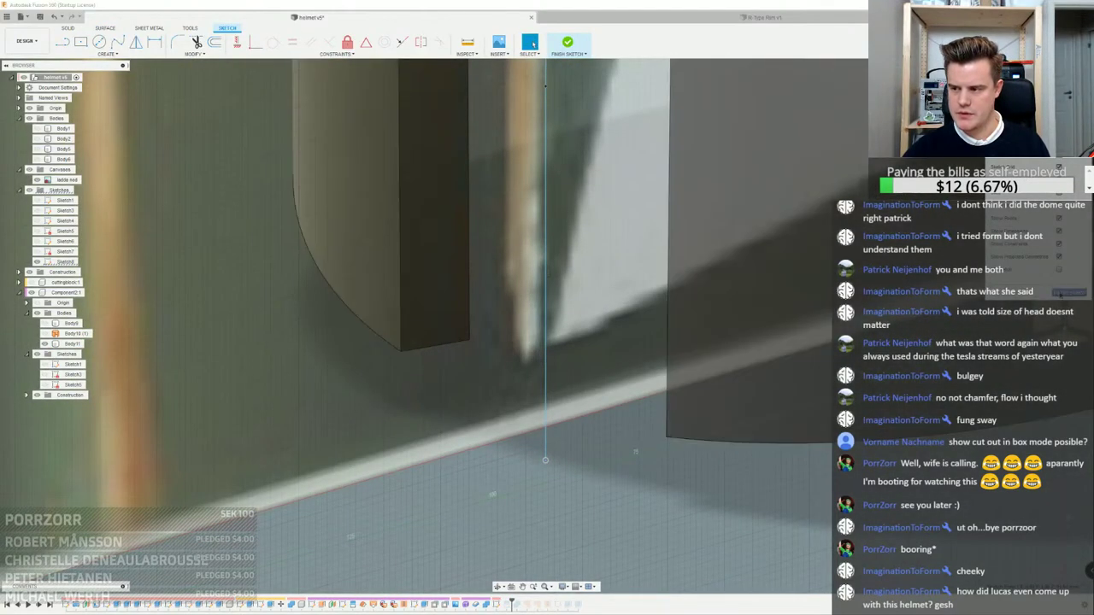
scroll(727, 317, "down", 6)
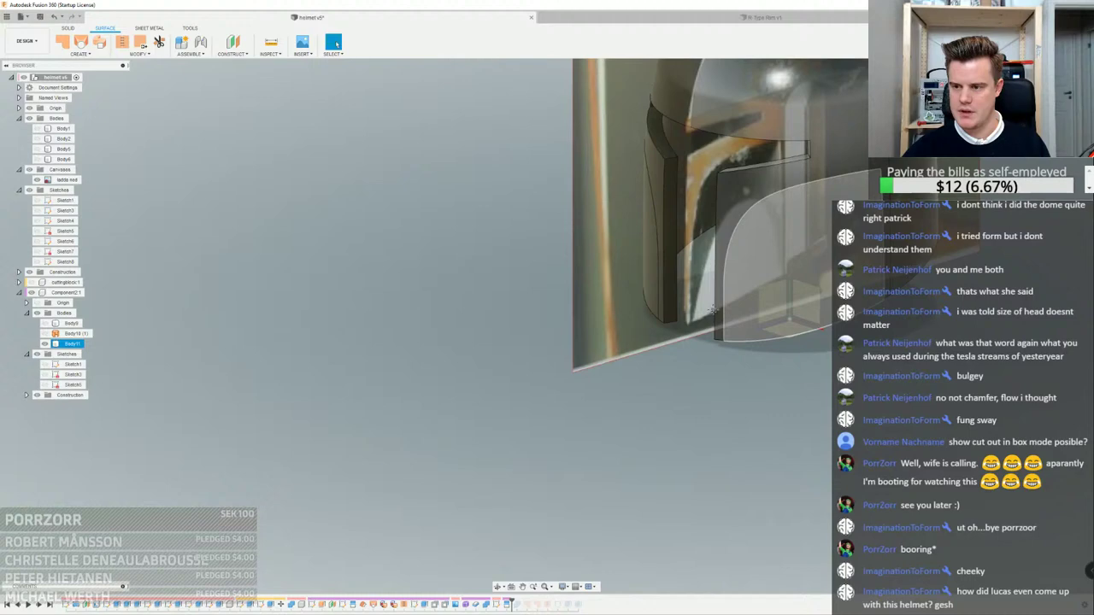
Examine the split cheek faces from the front and compare their outline with the reference canvas in a straight side view
middle_click_drag(713, 309, 576, 396)
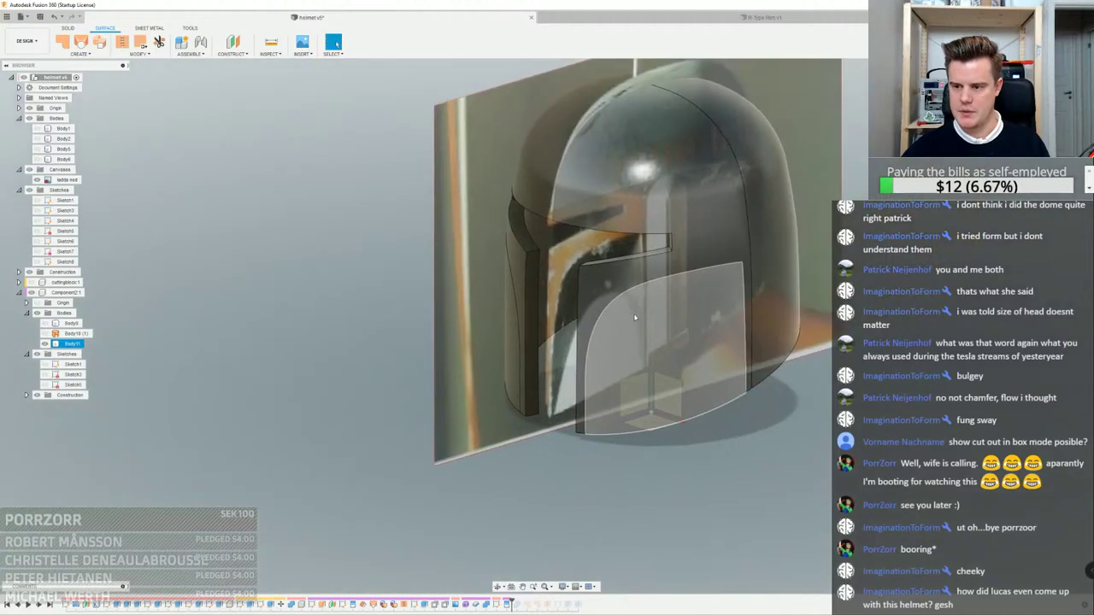
middle_click_drag(635, 316, 675, 294, "shift")
left_click(289, 188)
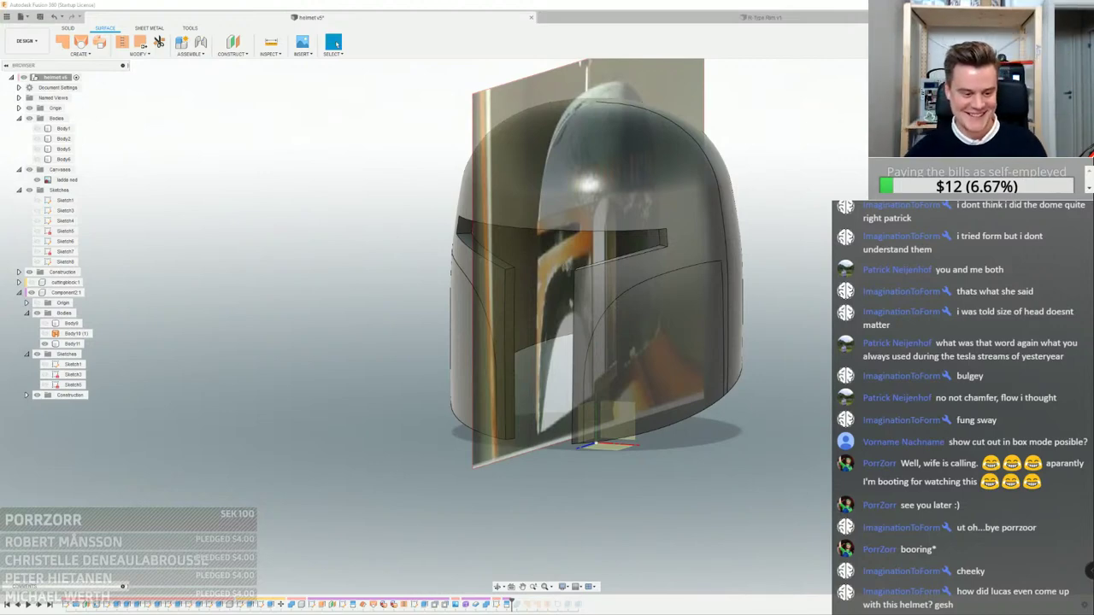
middle_click_drag(933, 323, 686, 309, "shift")
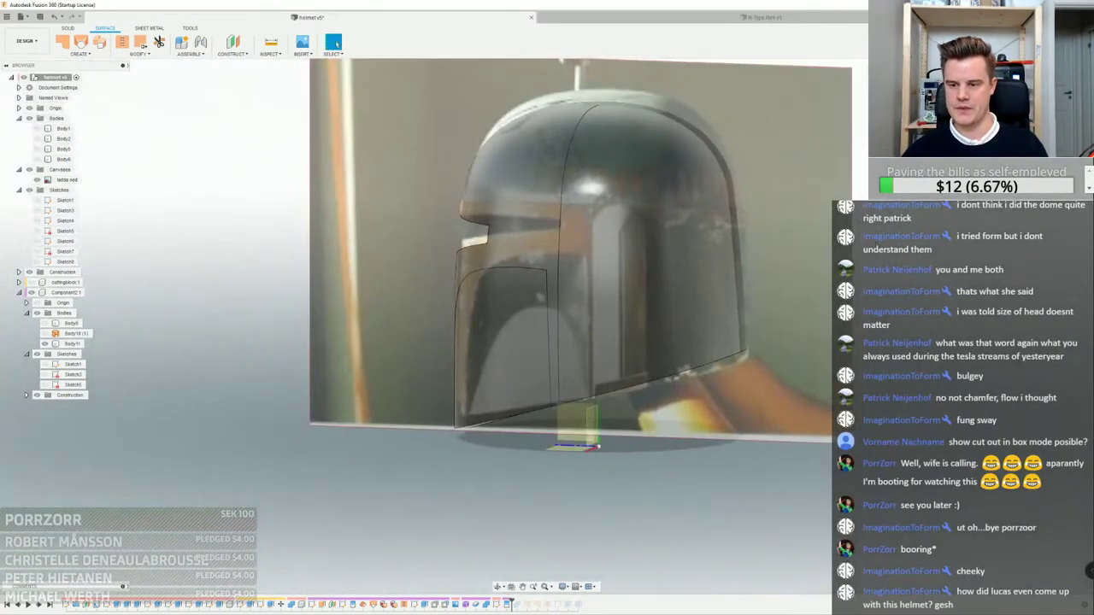
left_click(1058, 96)
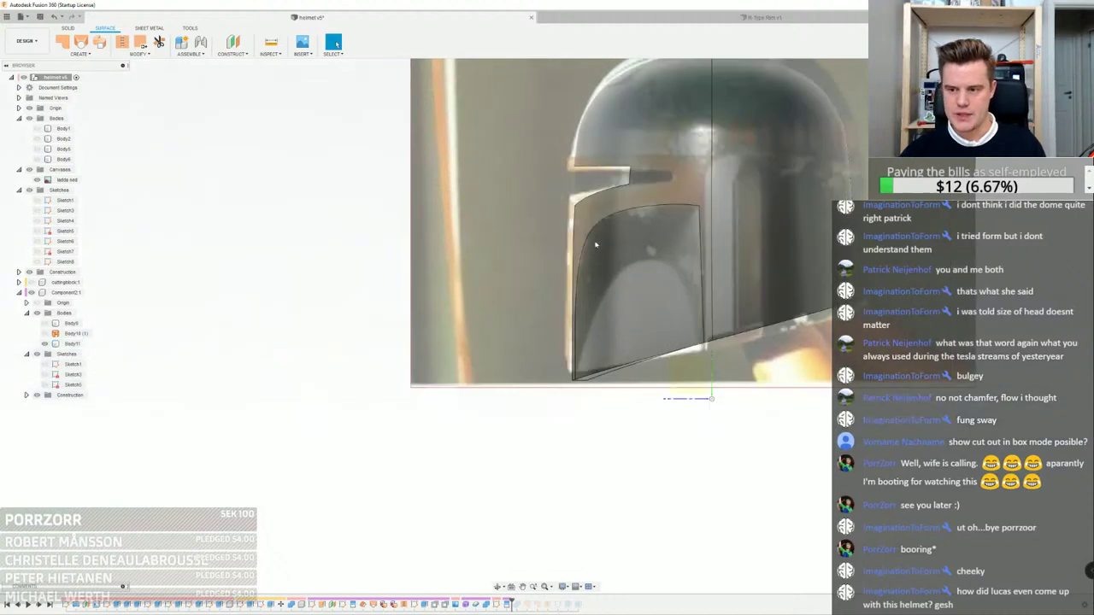
scroll(651, 253, "up", 3)
scroll(649, 254, "down", 3)
middle_click_drag(669, 283, 589, 288)
scroll(588, 290, "up", 3)
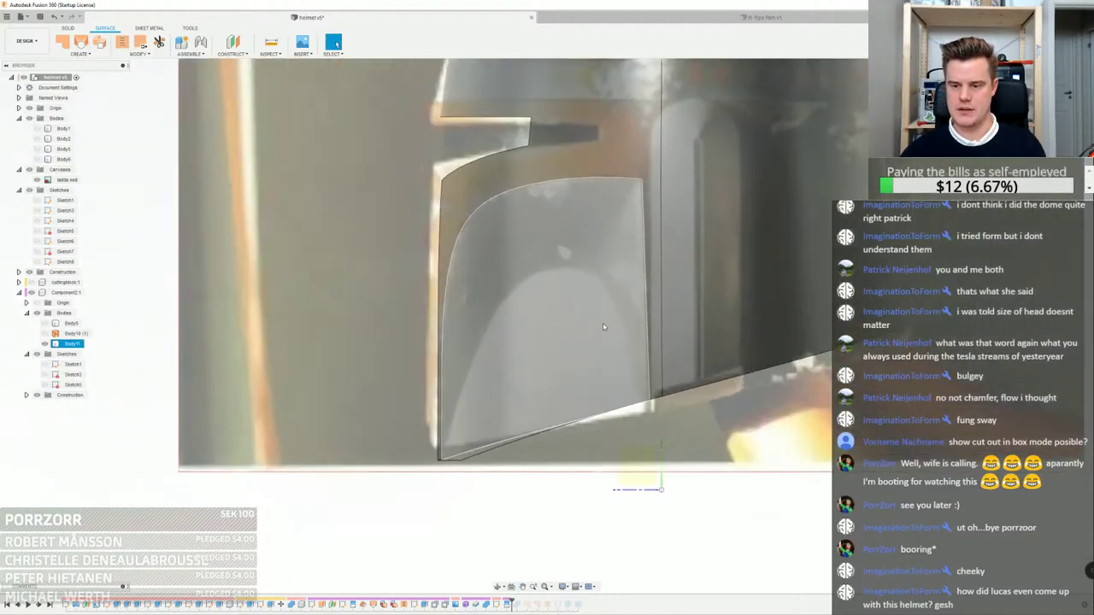
left_click(325, 317)
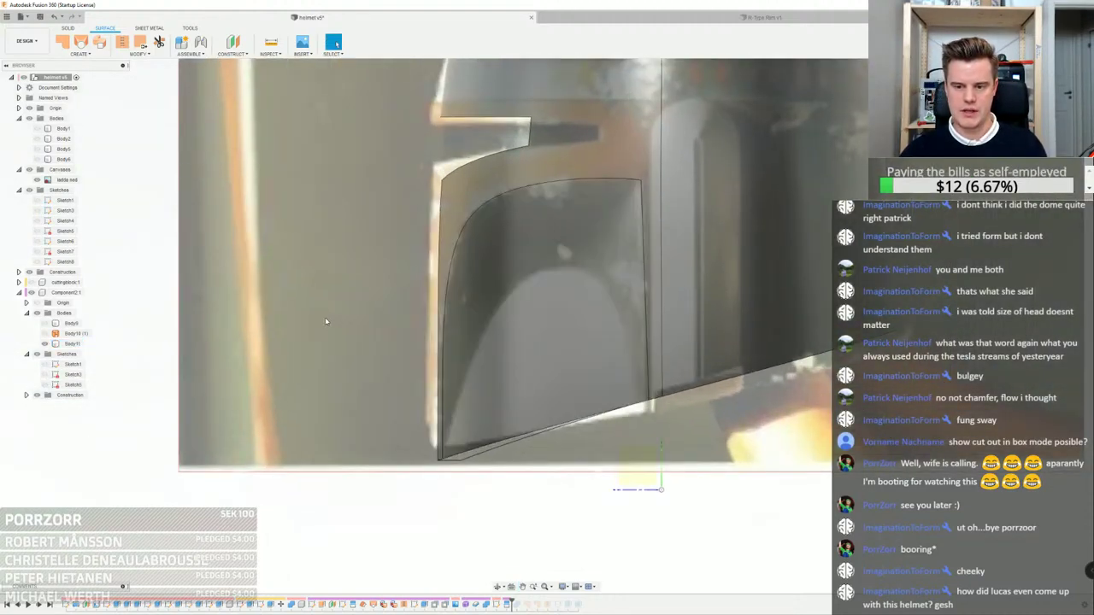
Select the split cheek face, inspect its shape from an angled view and clear the selection
left_click(535, 317)
scroll(537, 316, "down", 3)
left_click(523, 312)
middle_click_drag(523, 312, 437, 352, "shift")
scroll(506, 312, "up", 2)
scroll(434, 355, "down", 2)
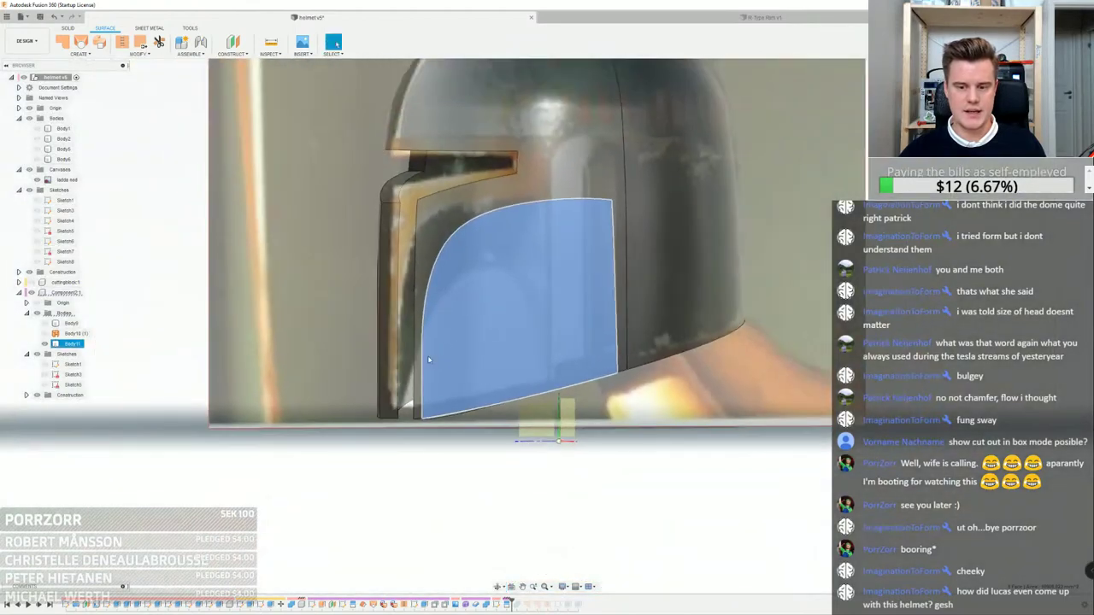
left_click(171, 422)
left_click(45, 344)
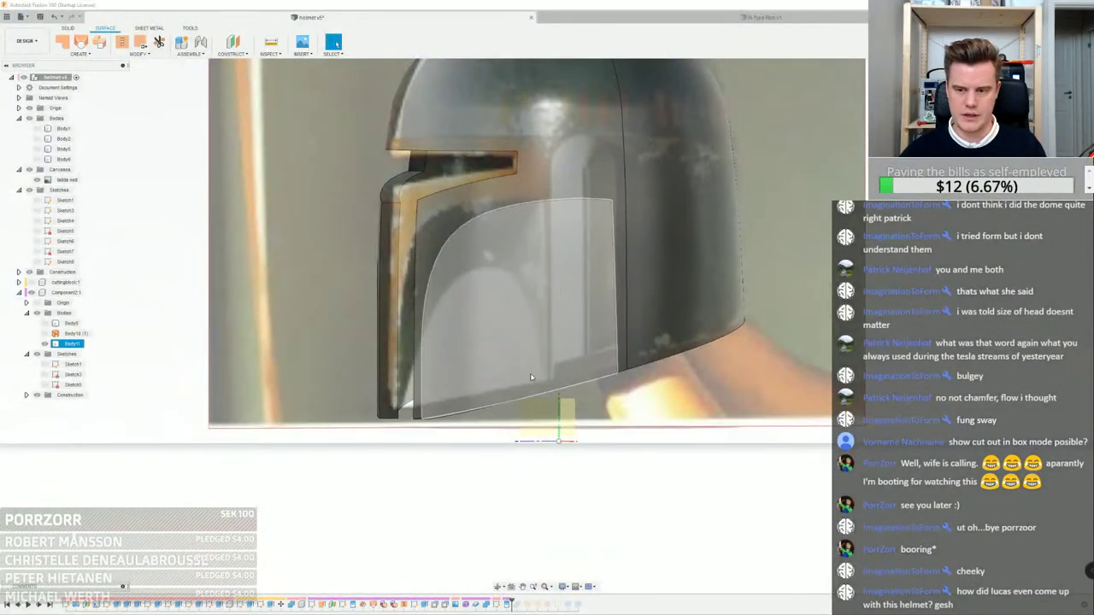
Switch to the browser, examine the cheek recess in the Boba Fett helmet side photo, and return to the helmet model
left_click(45, 343)
left_click_drag(0, 49, 609, 52)
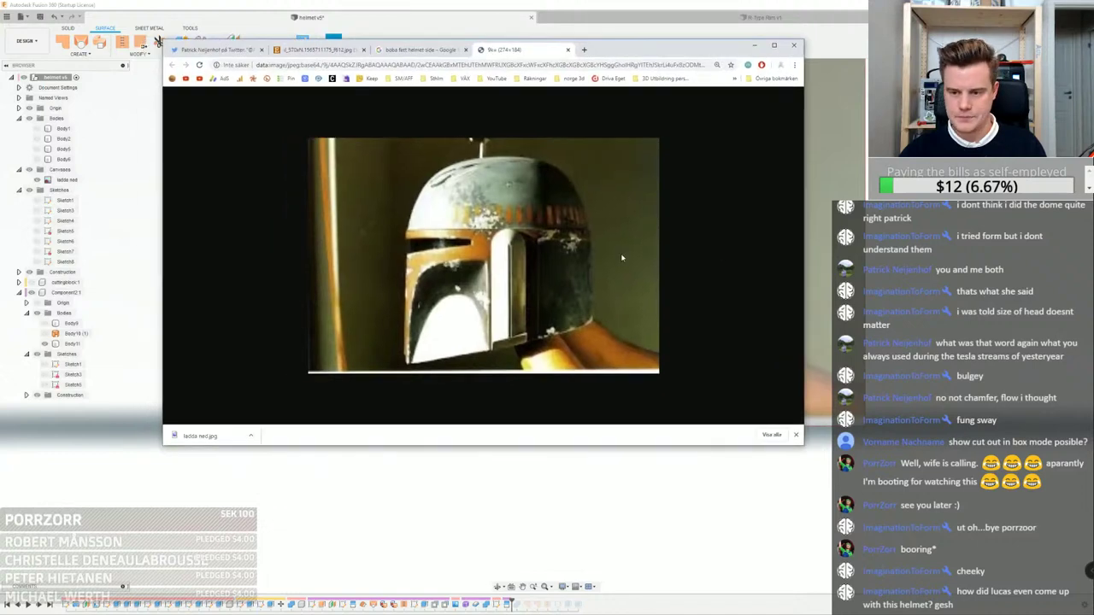
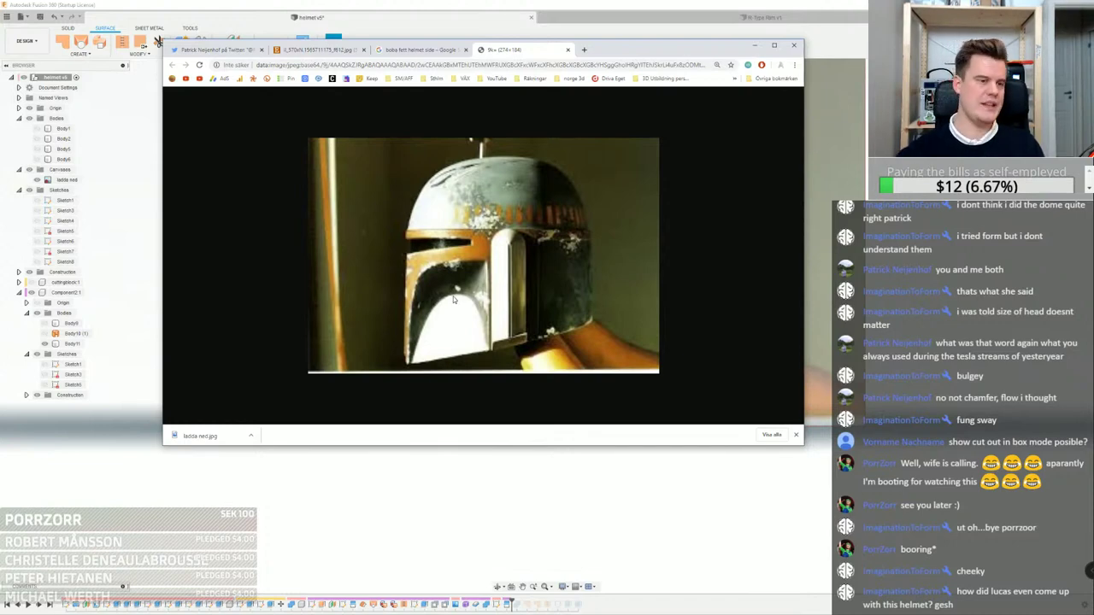
left_click(600, 503)
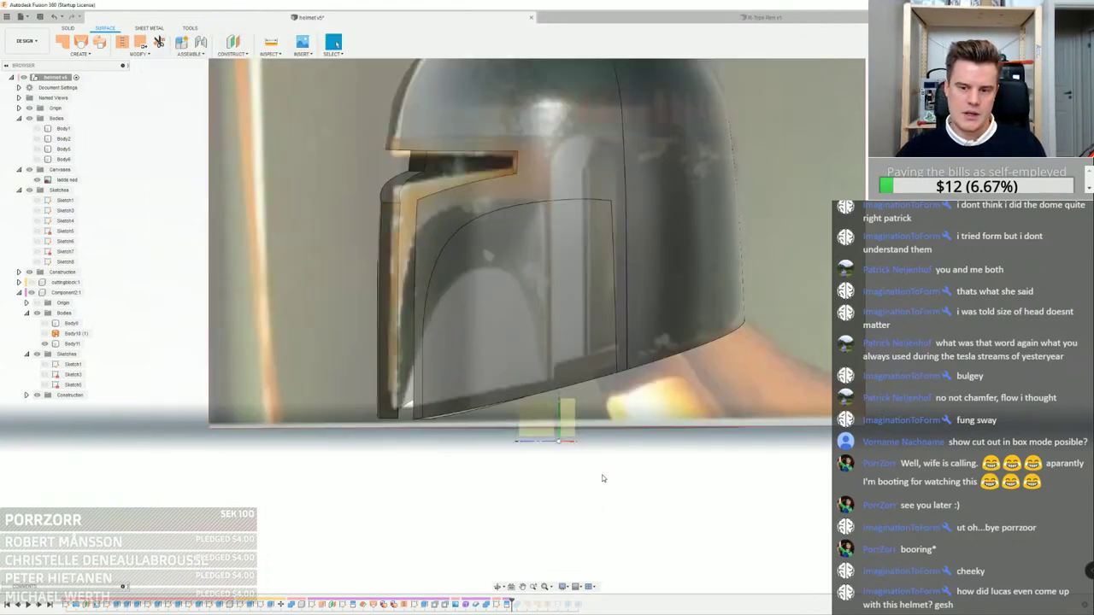
Start a surface Offset from the split cheek face, clear the picked faces, and select the cheek face again
left_click(547, 332)
scroll(547, 331, "down", 2)
middle_click_drag(534, 335, 598, 332, "shift")
left_click(369, 114)
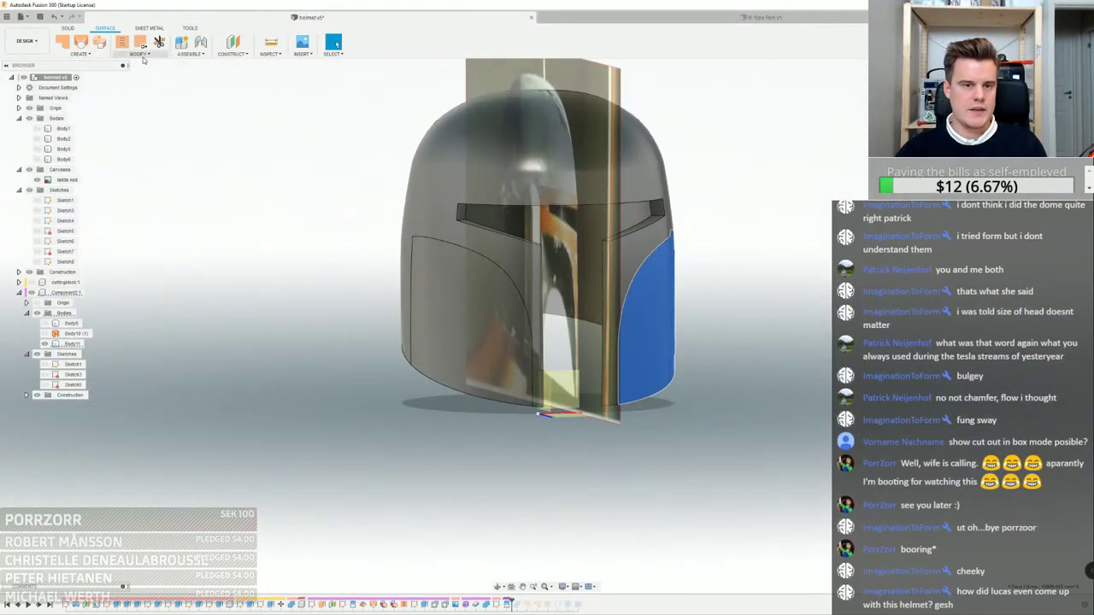
left_click(79, 53)
left_click(79, 149)
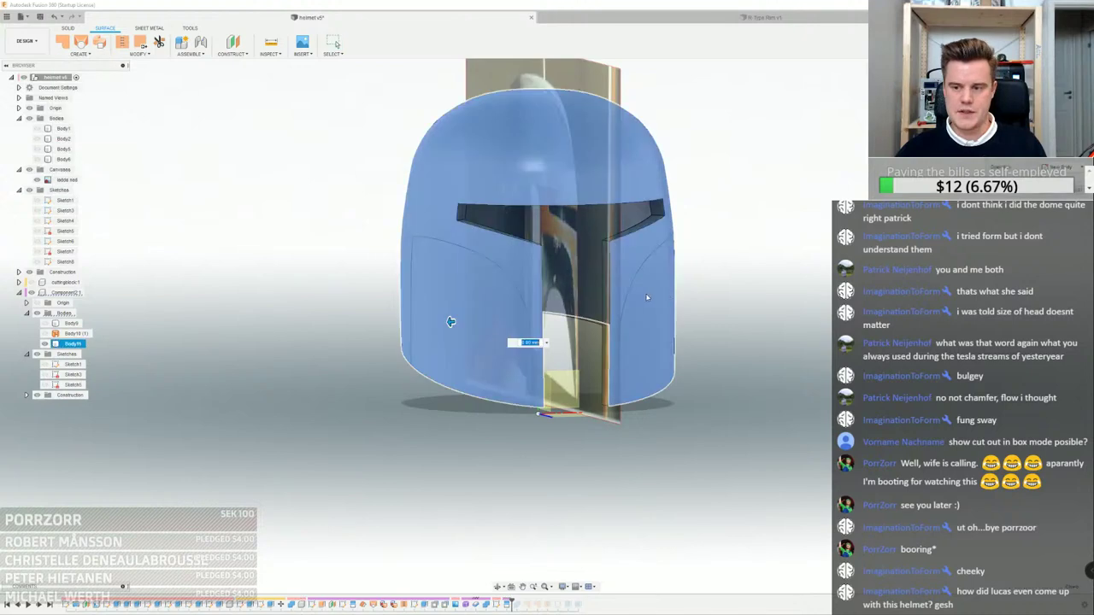
left_click(451, 322)
left_click(774, 291)
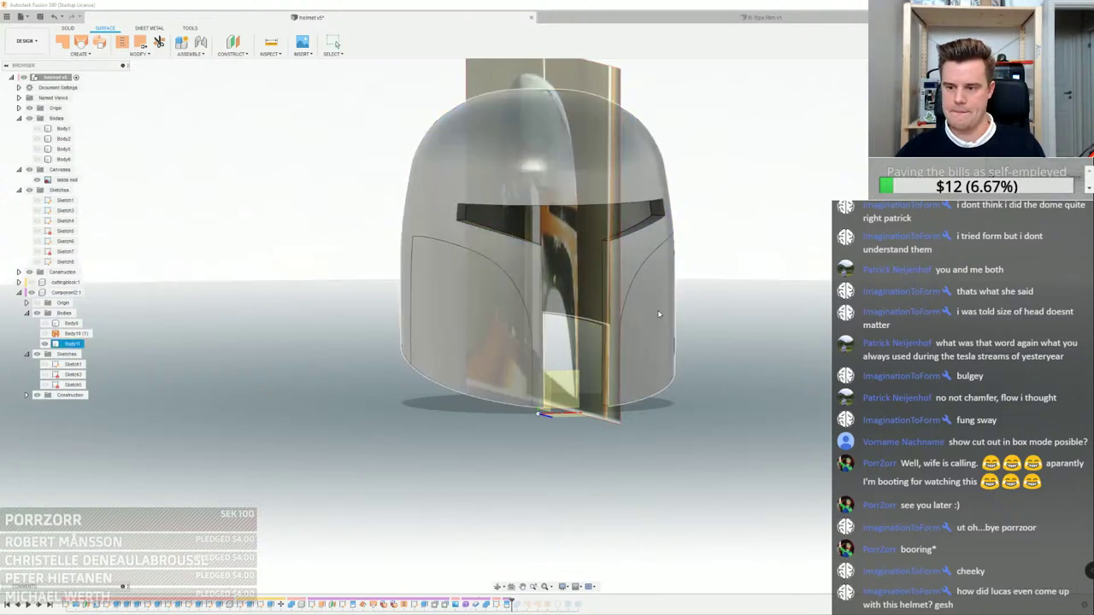
left_click(658, 313)
middle_click_drag(663, 292, 634, 281, "shift")
scroll(633, 281, "up", 5)
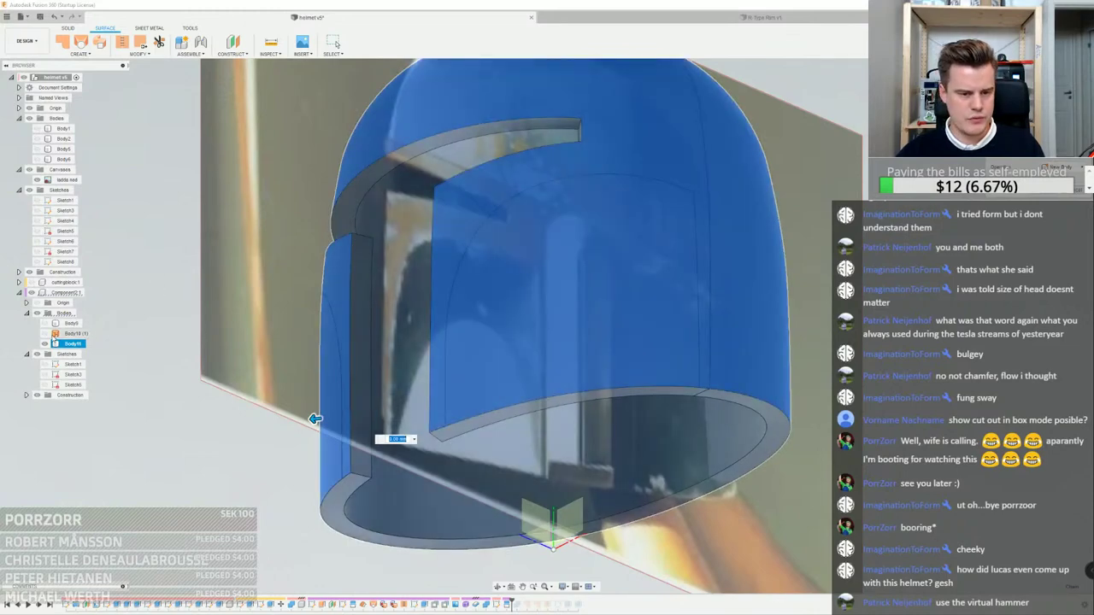
left_click(44, 345)
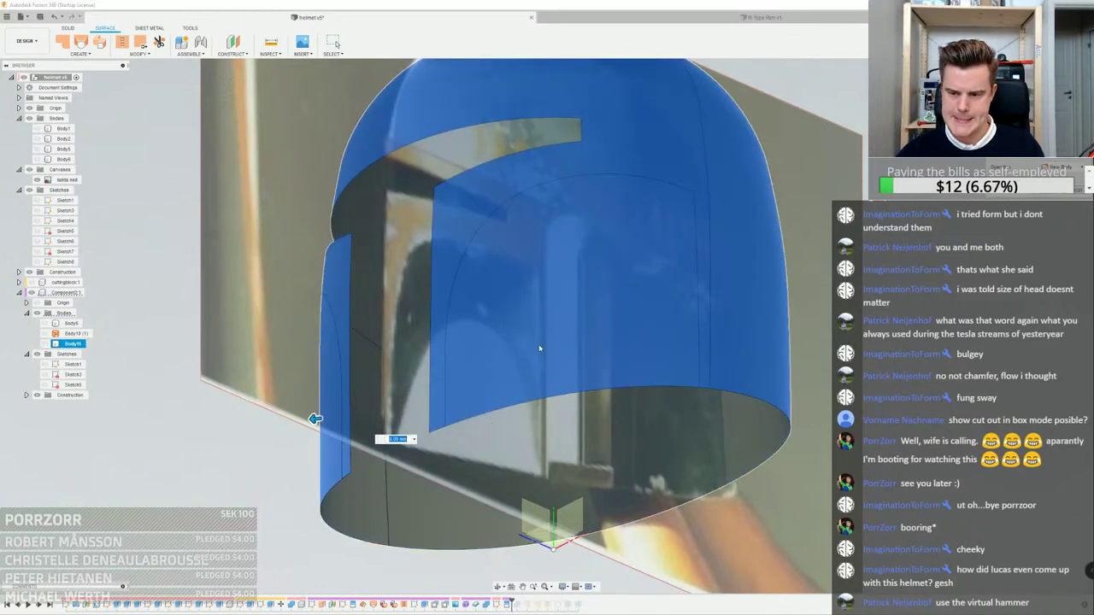
scroll(376, 423, "down", 2)
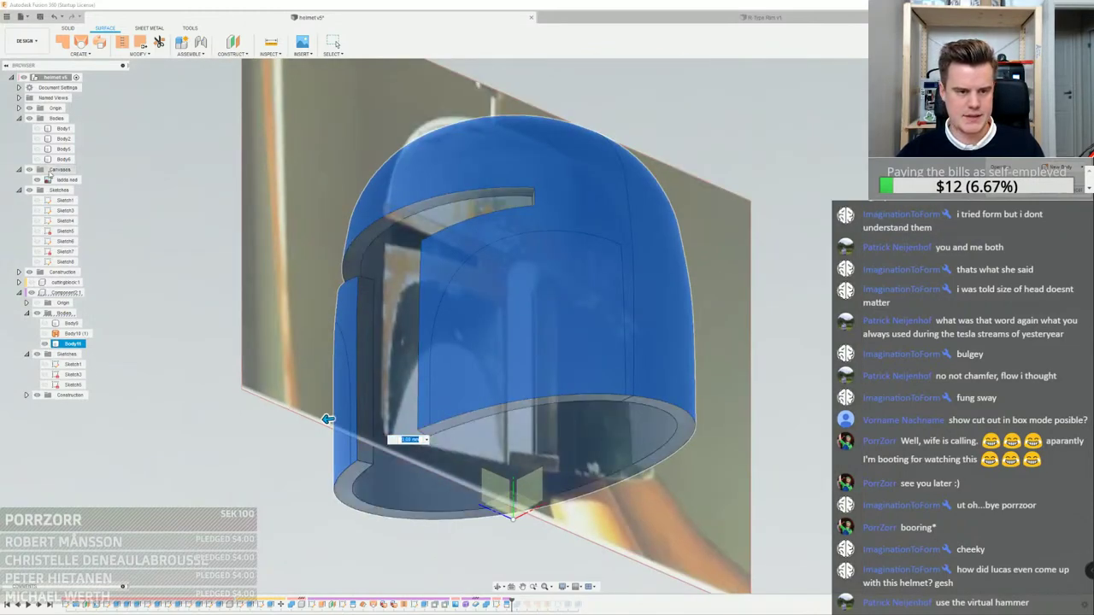
key("Escape")
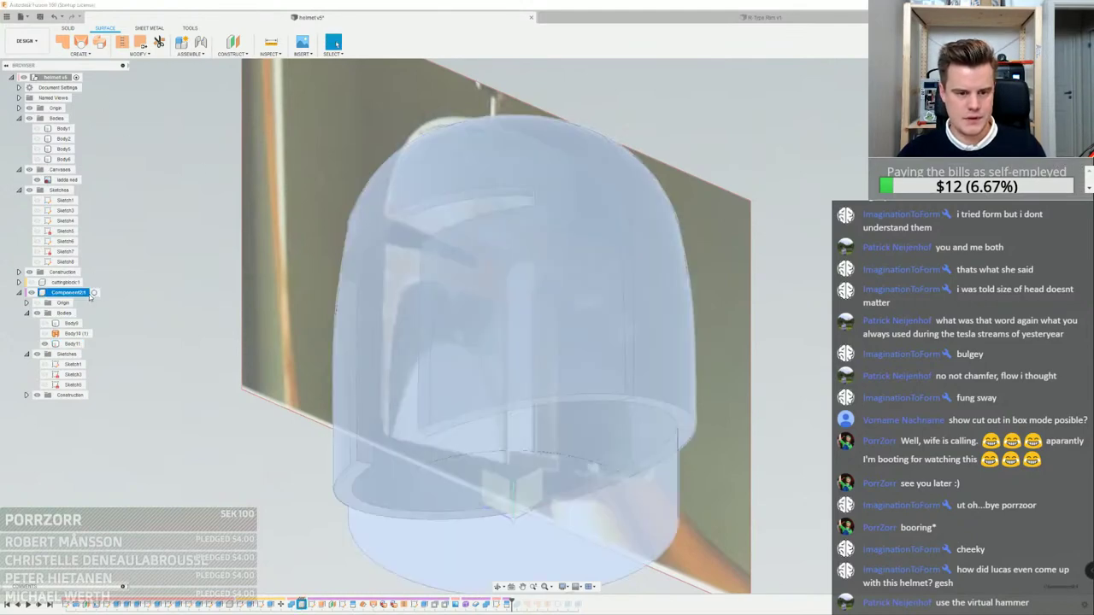
Activate Component2 and try to offset the arched cheek panel face on the helmet
left_click(94, 292)
left_click(592, 333)
left_click(591, 330)
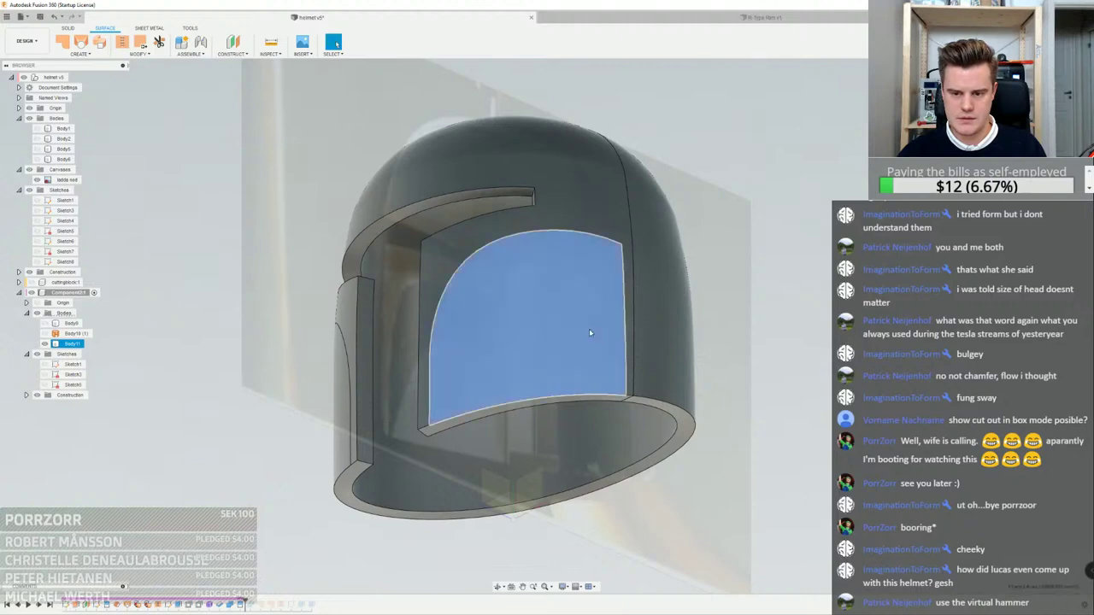
right_click(550, 326)
left_click(553, 304)
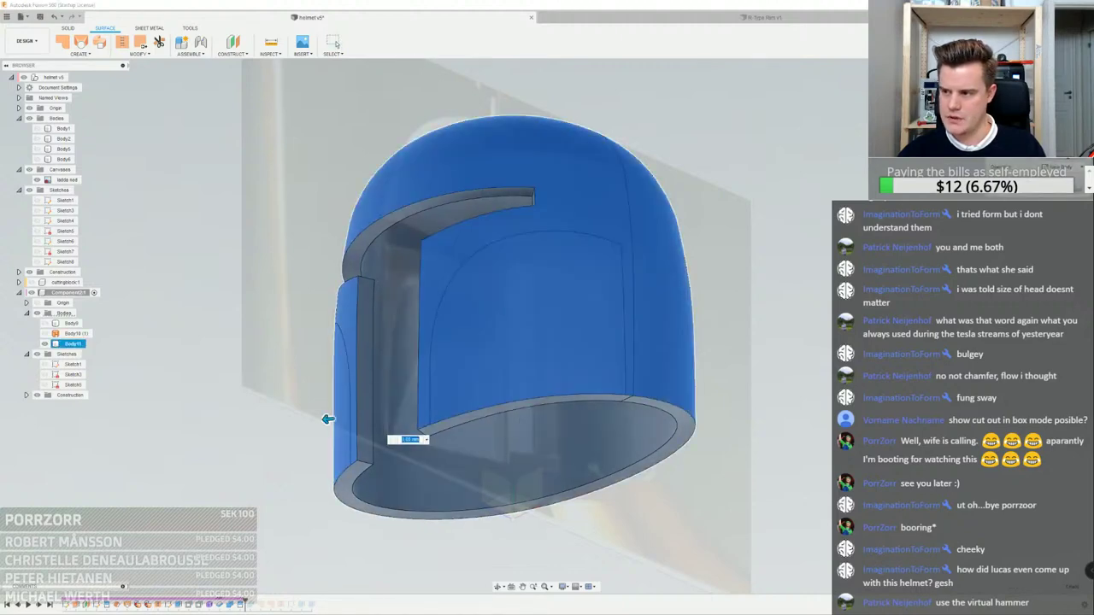
key("Escape")
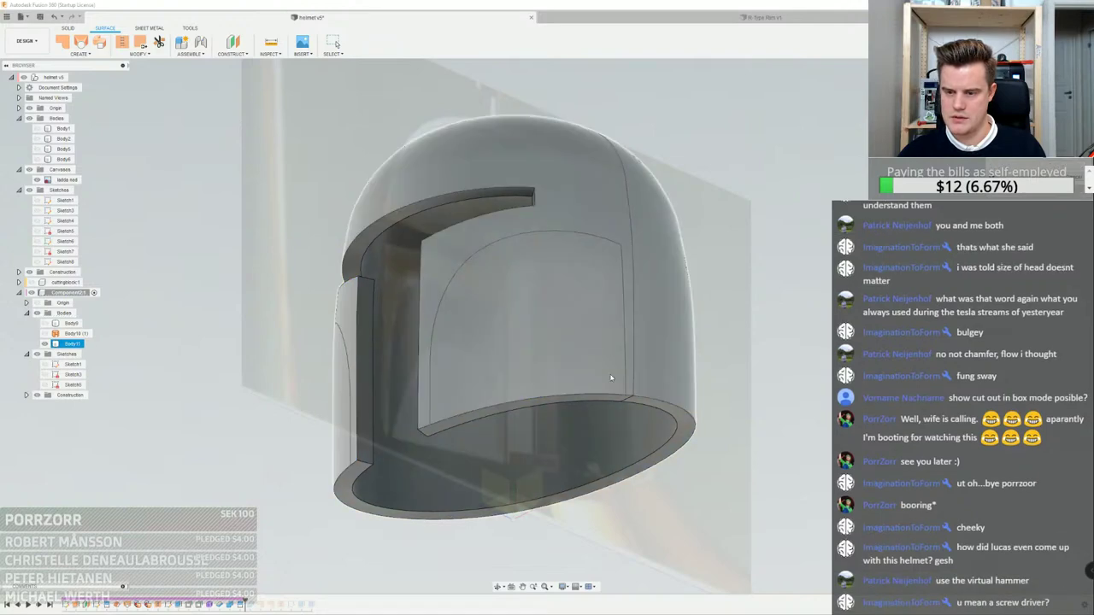
scroll(608, 355, "down", 3)
scroll(634, 332, "up", 3)
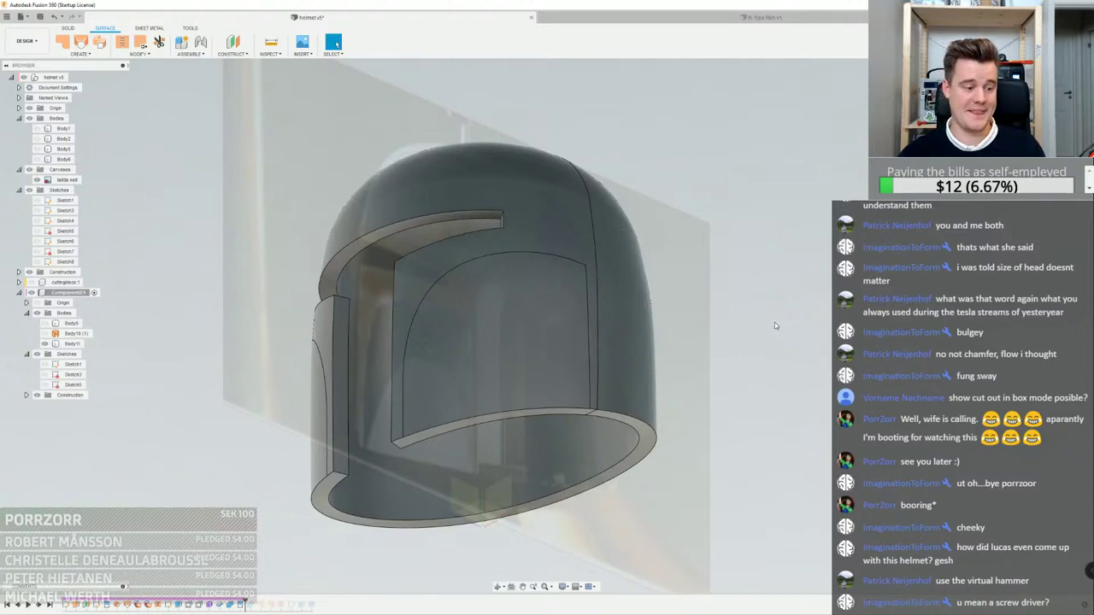
scroll(799, 360, "down", 2)
scroll(645, 370, "up", 2)
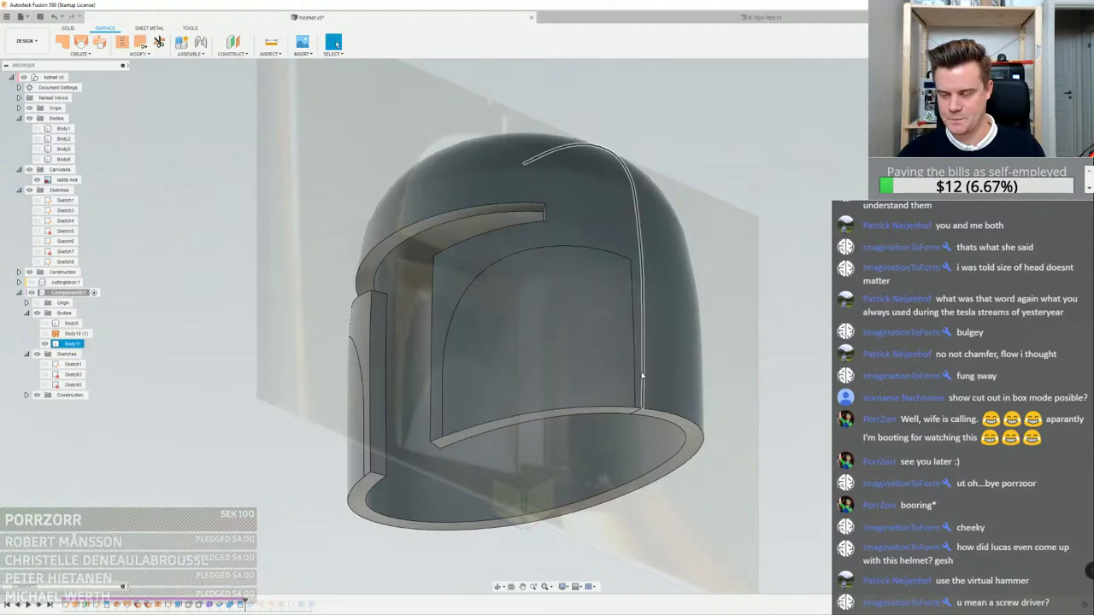
middle_click_drag(641, 376, 624, 358, "shift")
key("Escape")
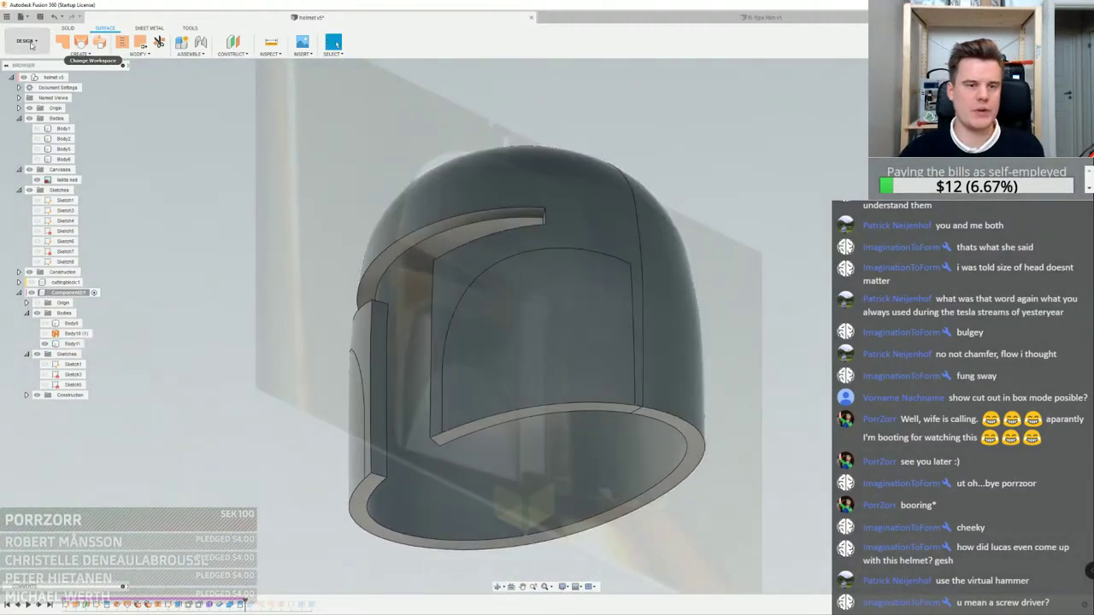
Roll the timeline back to before the cheek face split and delete both bottom rim faces of the helmet body
left_click_drag(244, 603, 232, 603)
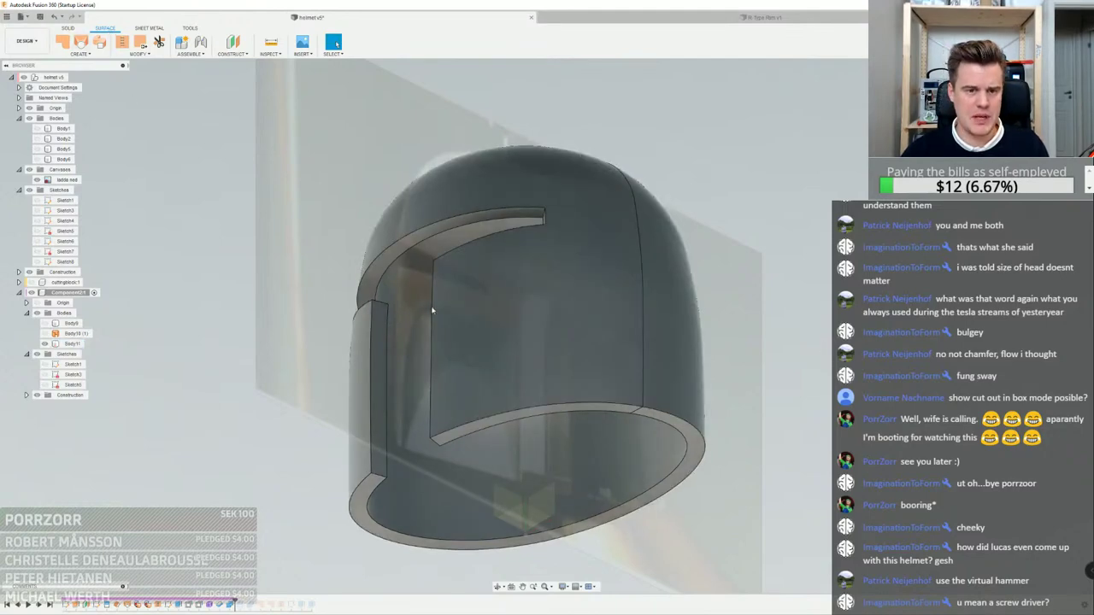
scroll(432, 310, "up", 5)
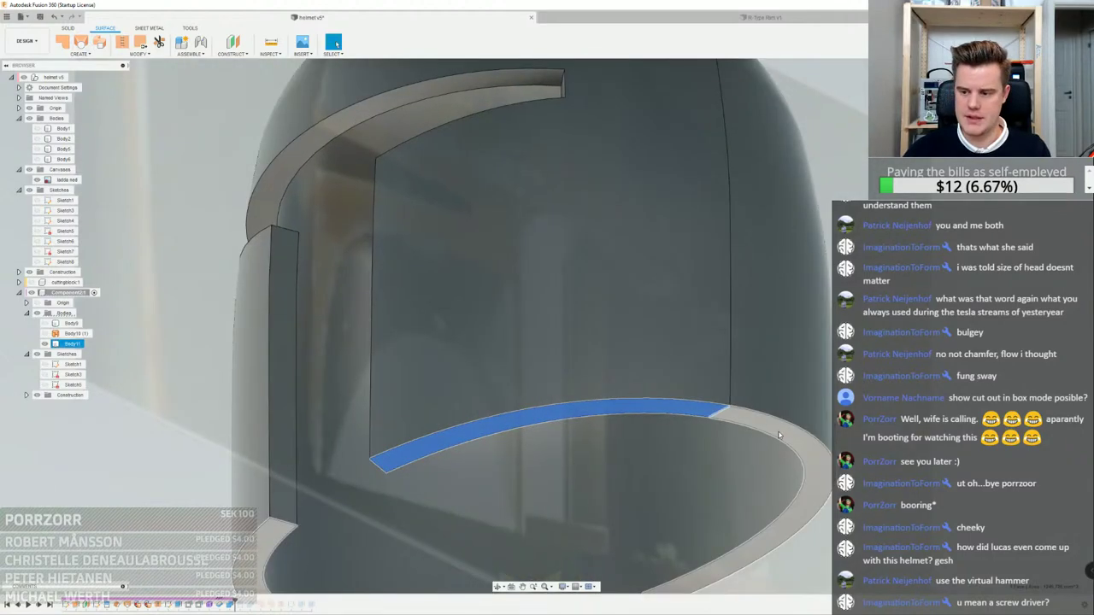
left_click(778, 434)
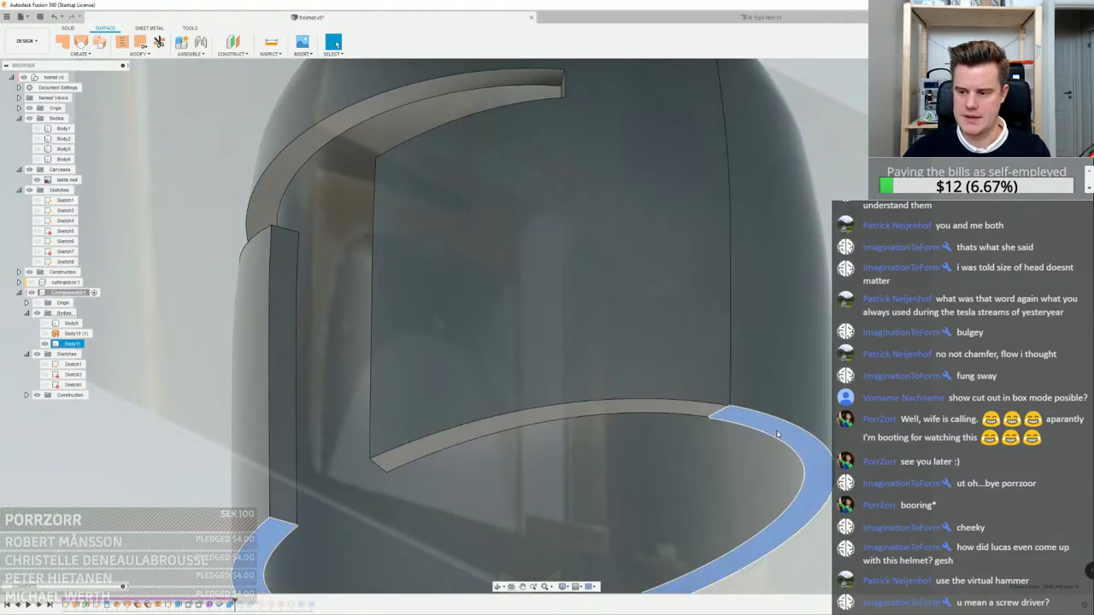
scroll(773, 431, "down", 5)
scroll(728, 416, "up", 4)
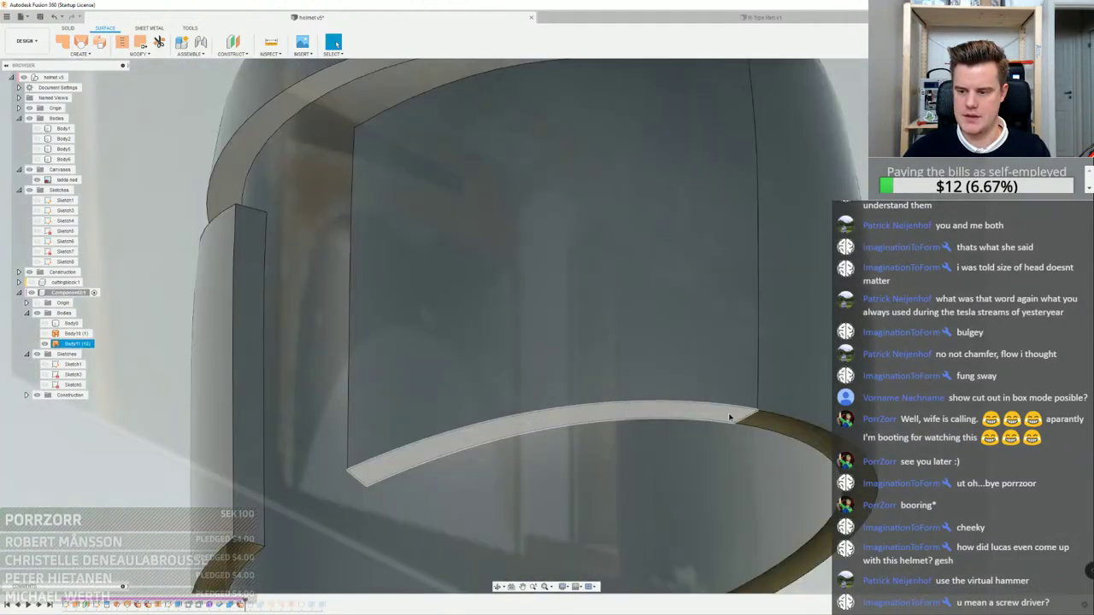
left_click(730, 418, "ctrl")
key("Delete")
scroll(729, 417, "down", 4)
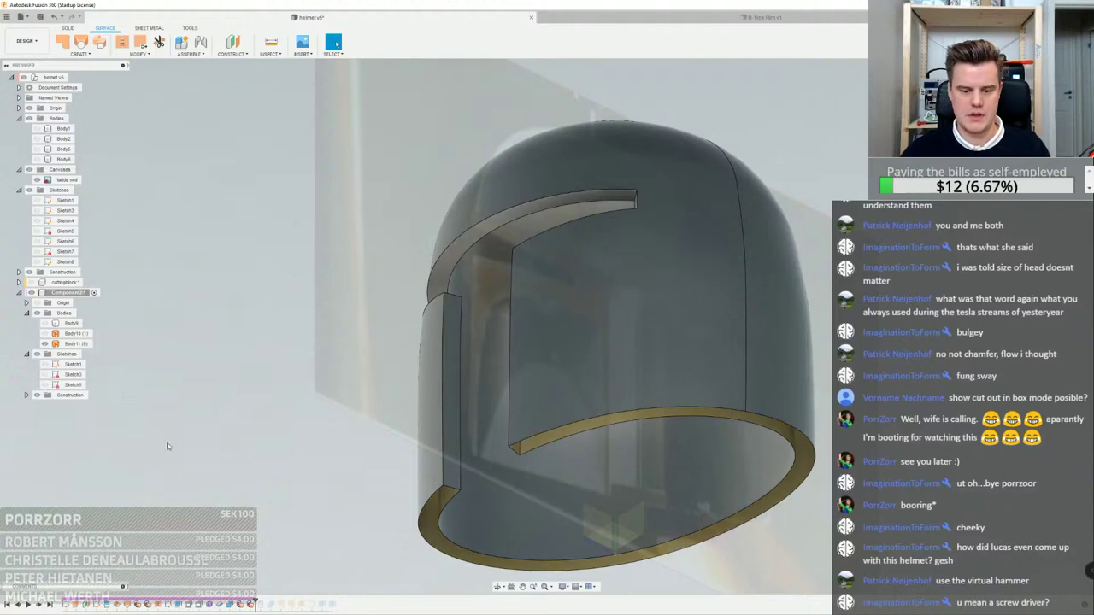
Roll the timeline forward past the cheek face split and try to offset the arched cheek panel face
left_click_drag(261, 604, 265, 603)
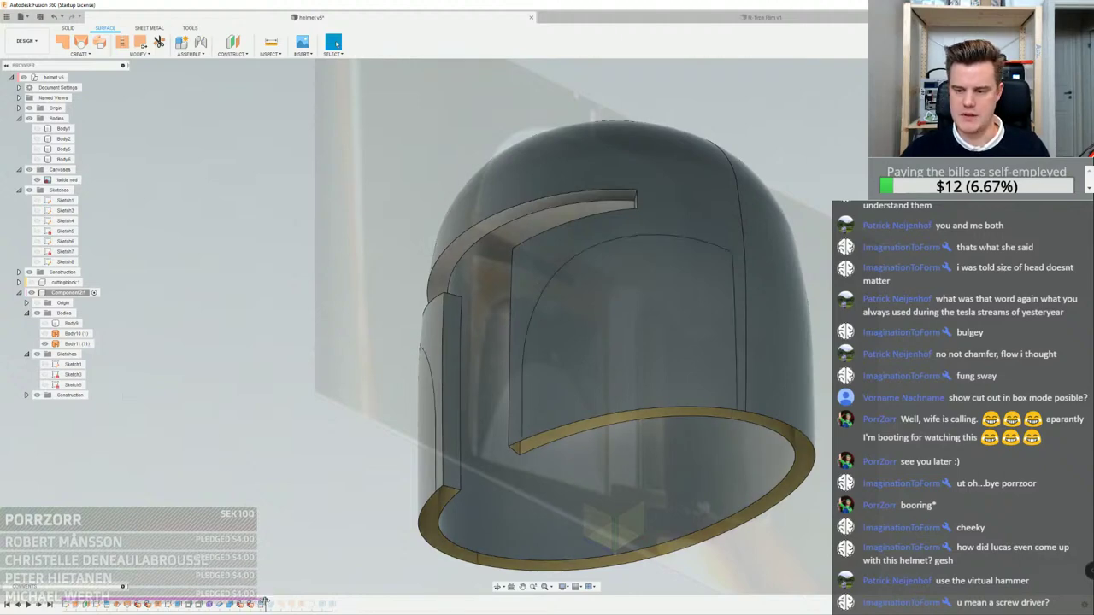
right_click(583, 341)
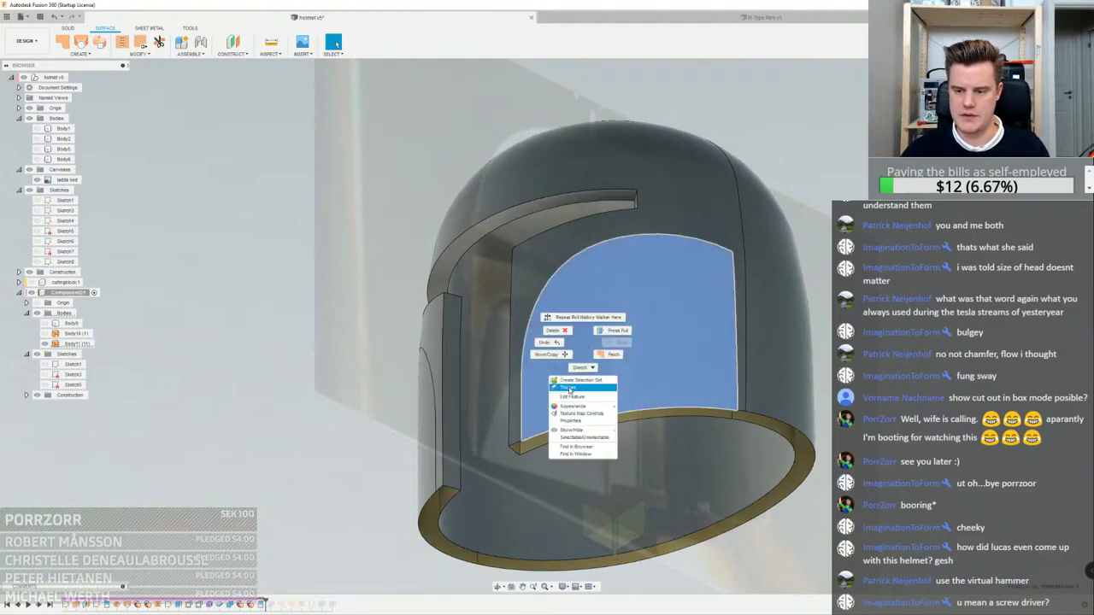
left_click(80, 53)
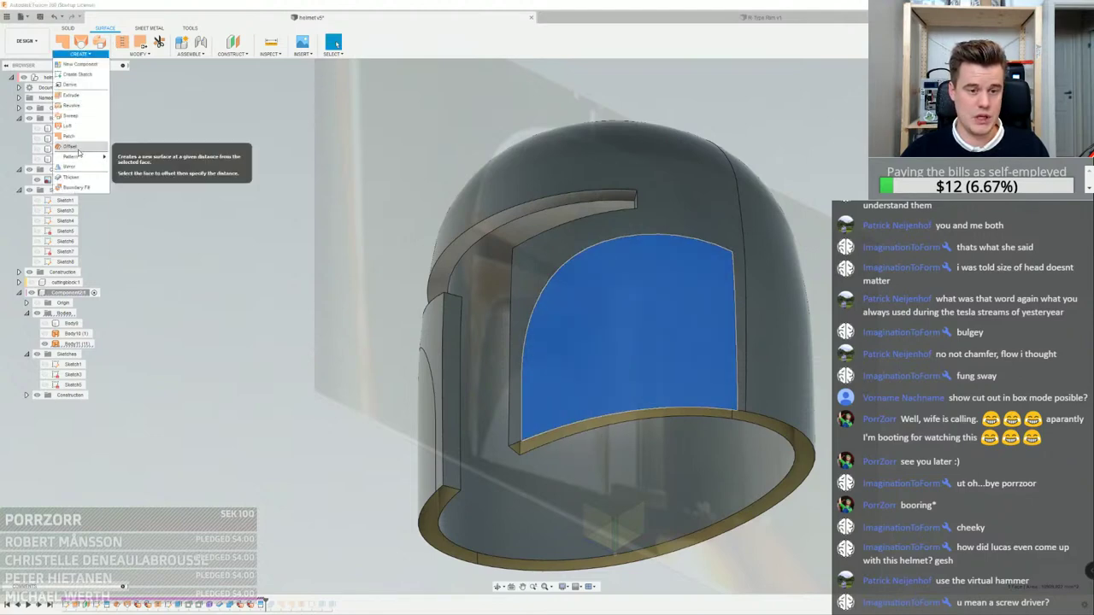
left_click(70, 147)
middle_click_drag(653, 353, 710, 423, "shift")
key("Escape")
scroll(698, 233, "down", 3)
left_click(710, 423)
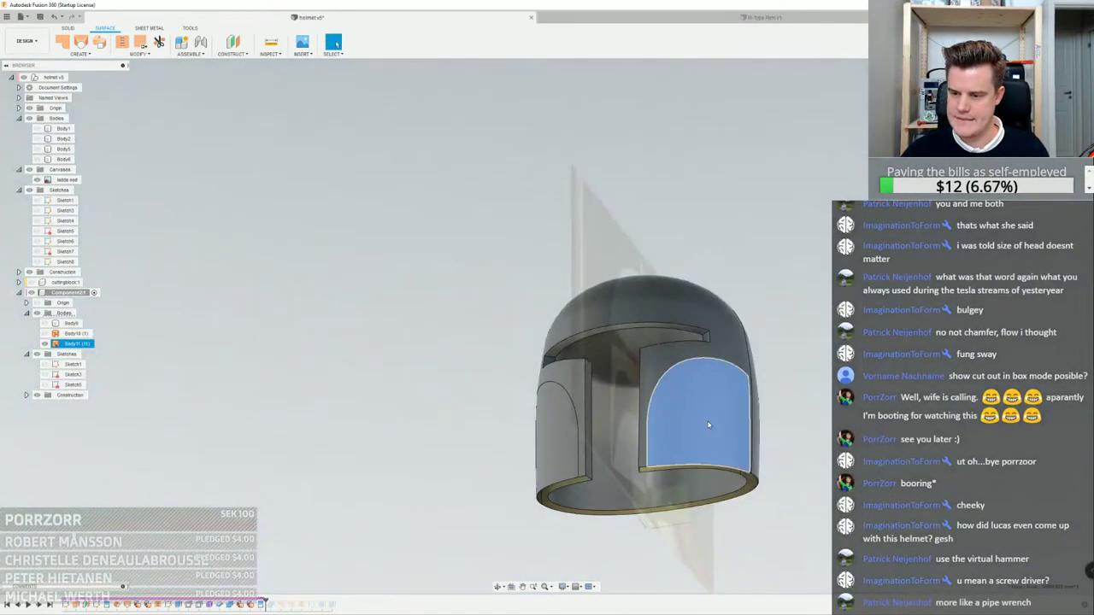
right_click(709, 421)
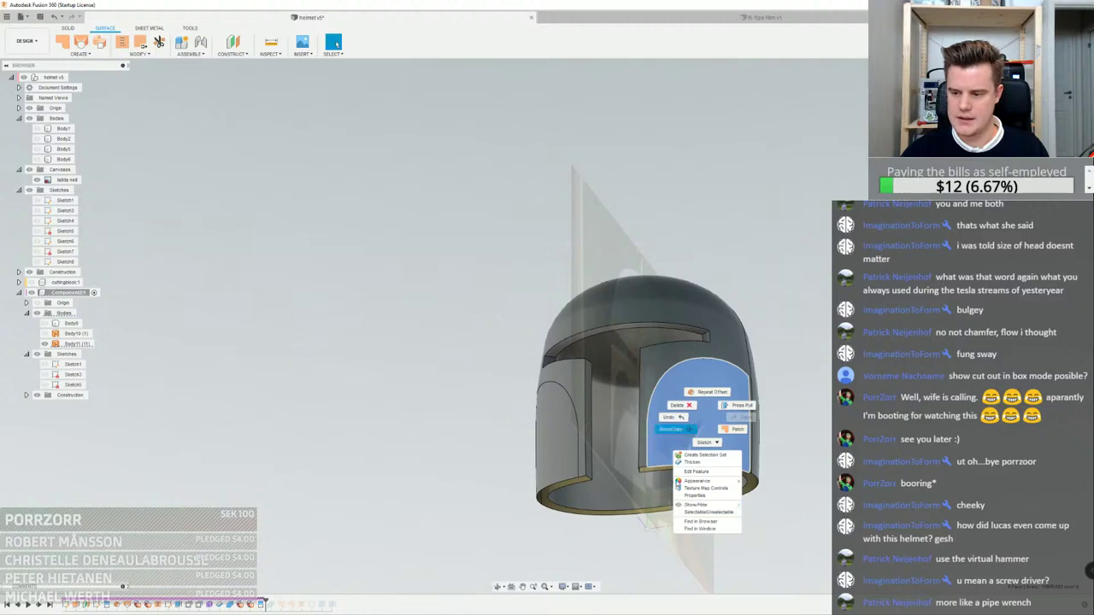
left_click(694, 470)
key("Escape")
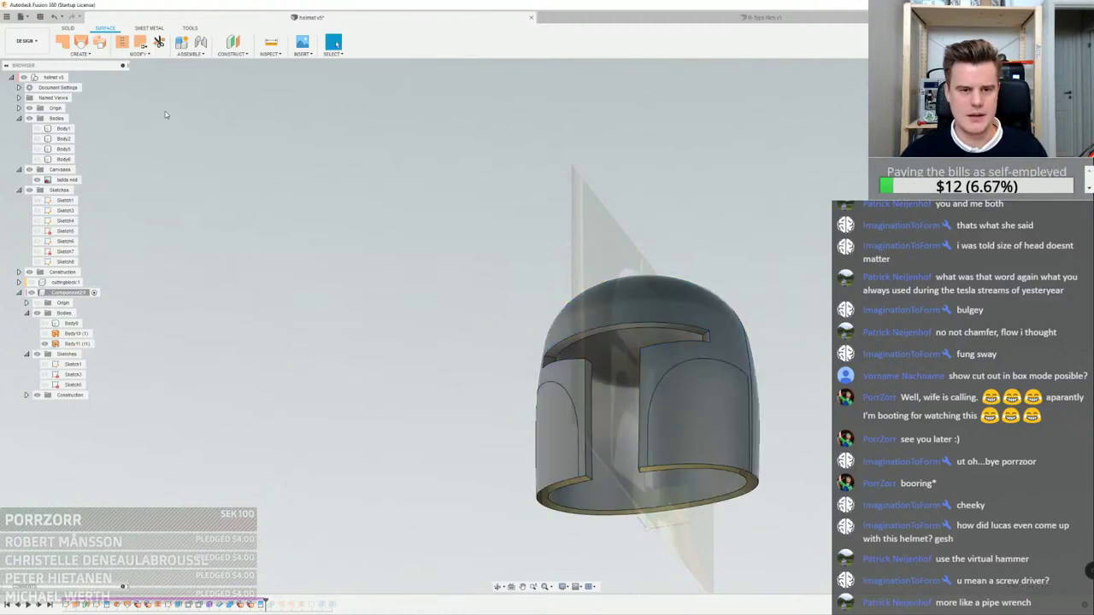
left_click(141, 54)
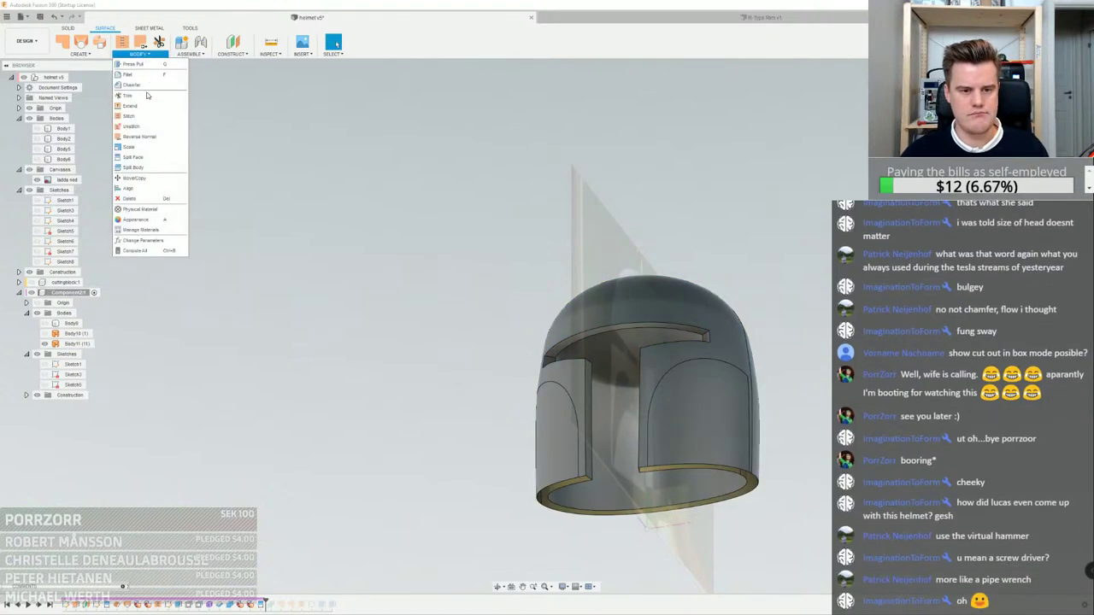
left_click(79, 54)
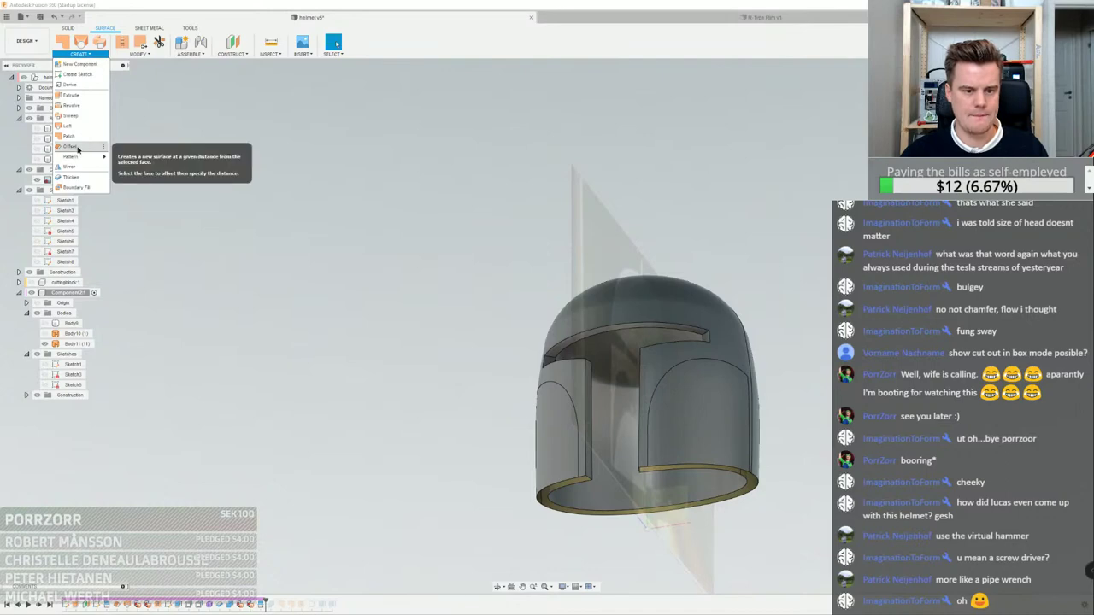
left_click(78, 148)
left_click(53, 344)
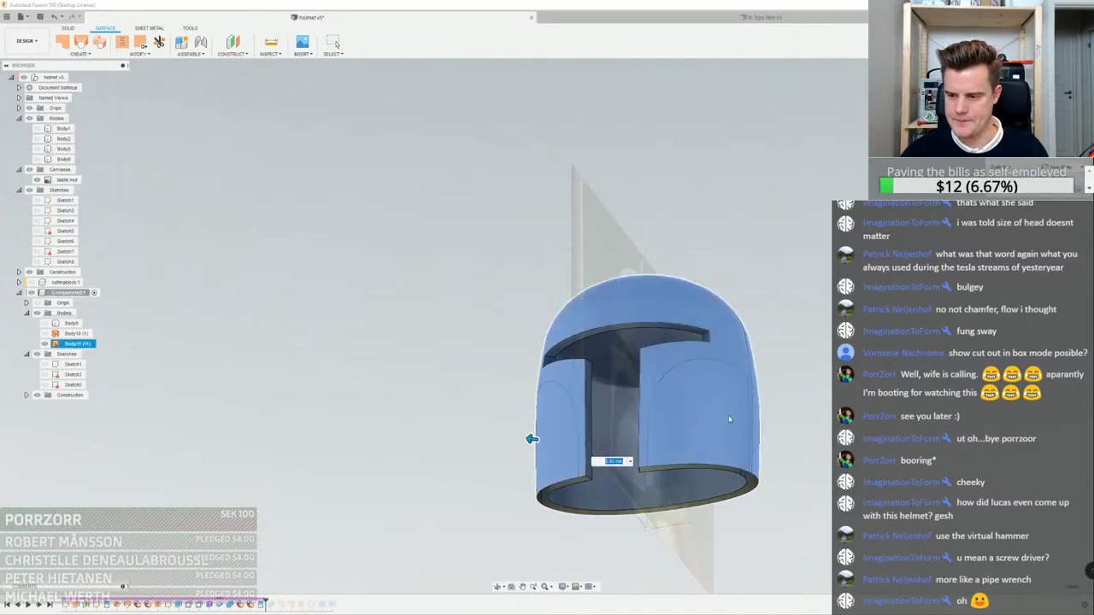
key("Escape")
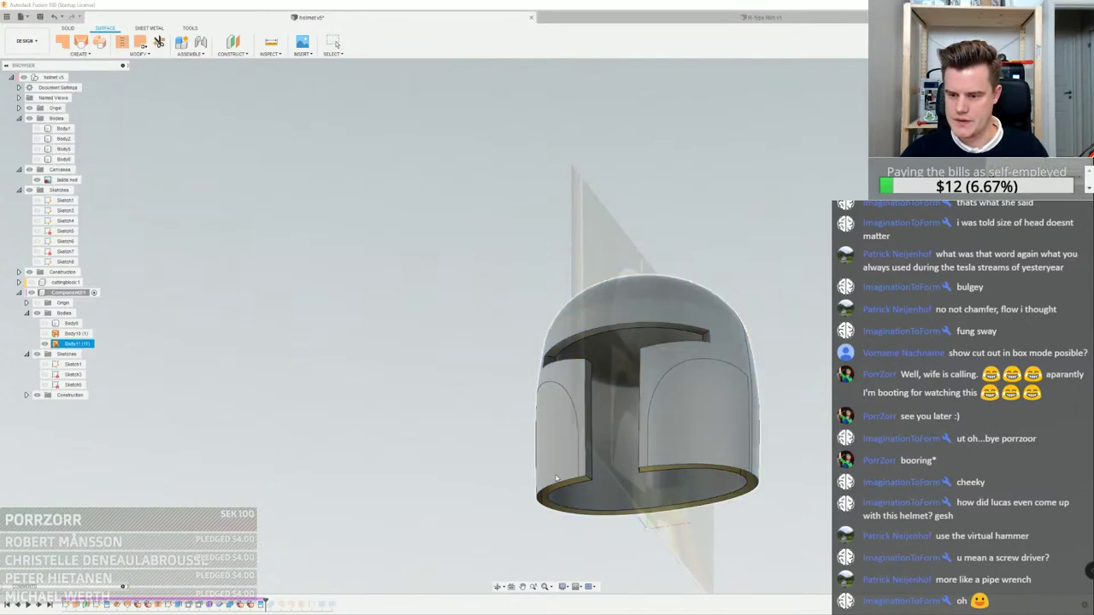
Delete the split face feature that outlines the cheek panels from the timeline
middle_click_drag(556, 479, 613, 420, "shift")
left_click(261, 605)
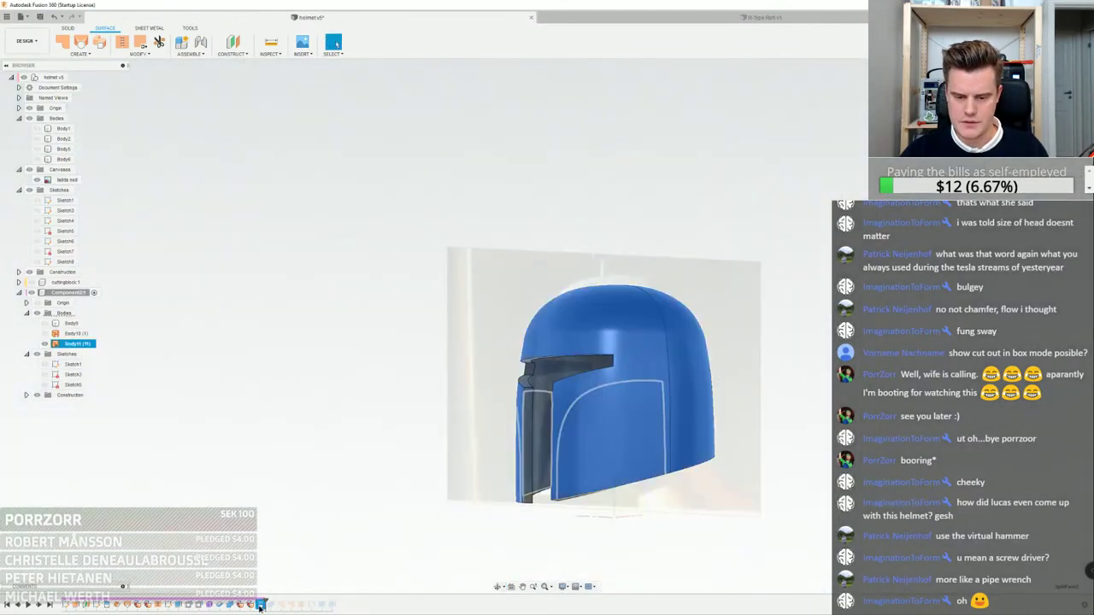
key("Delete")
scroll(662, 447, "up", 3)
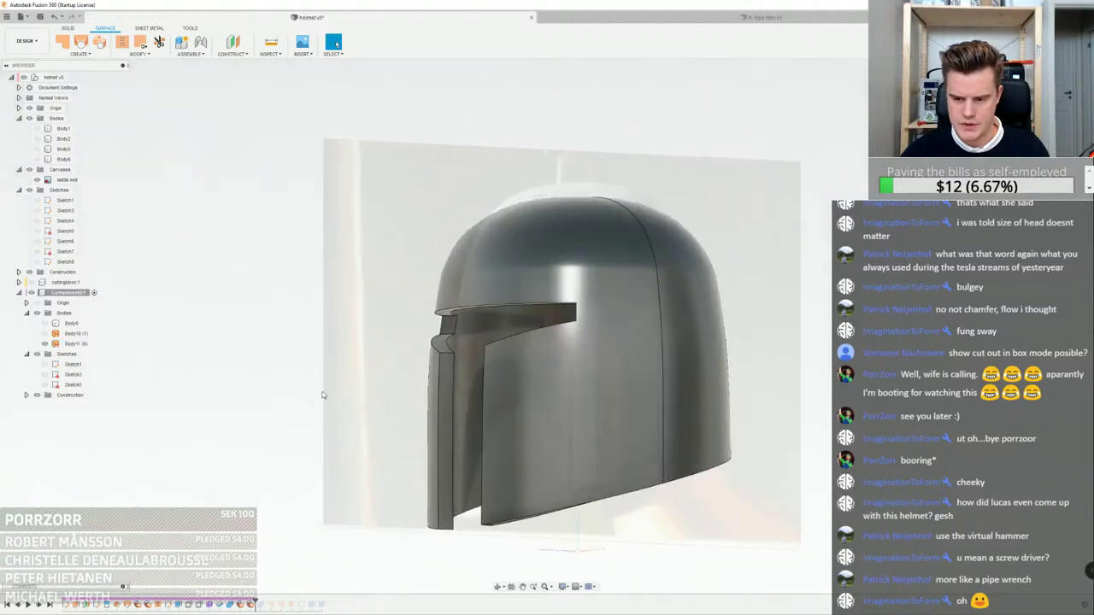
Hide the reference canvas and show Sketch8 with the arched cheek outline
middle_click_drag(482, 479, 500, 450, "shift")
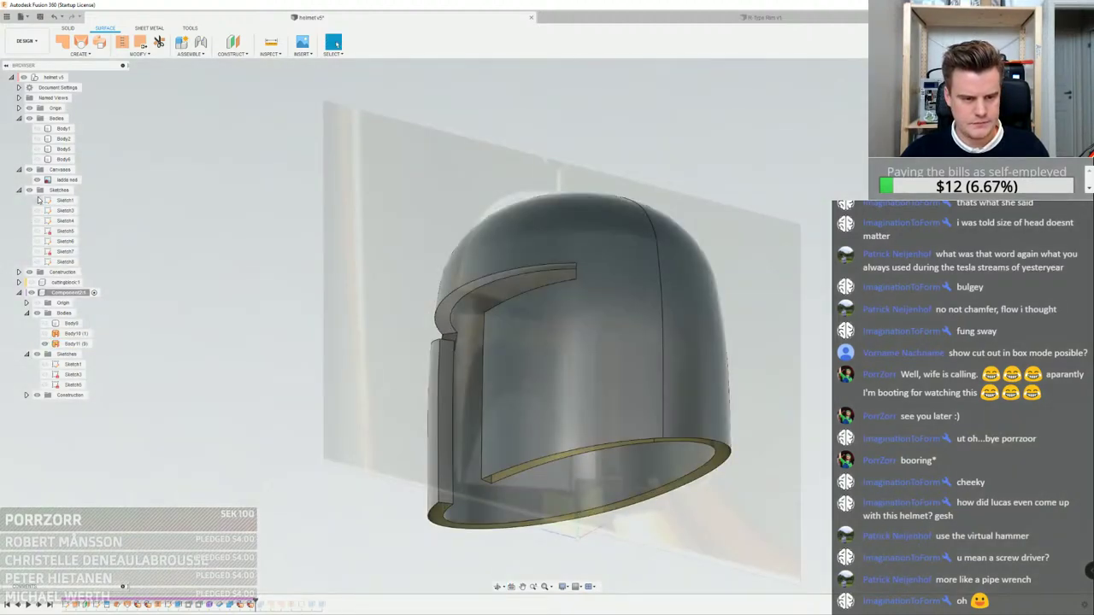
left_click(36, 180)
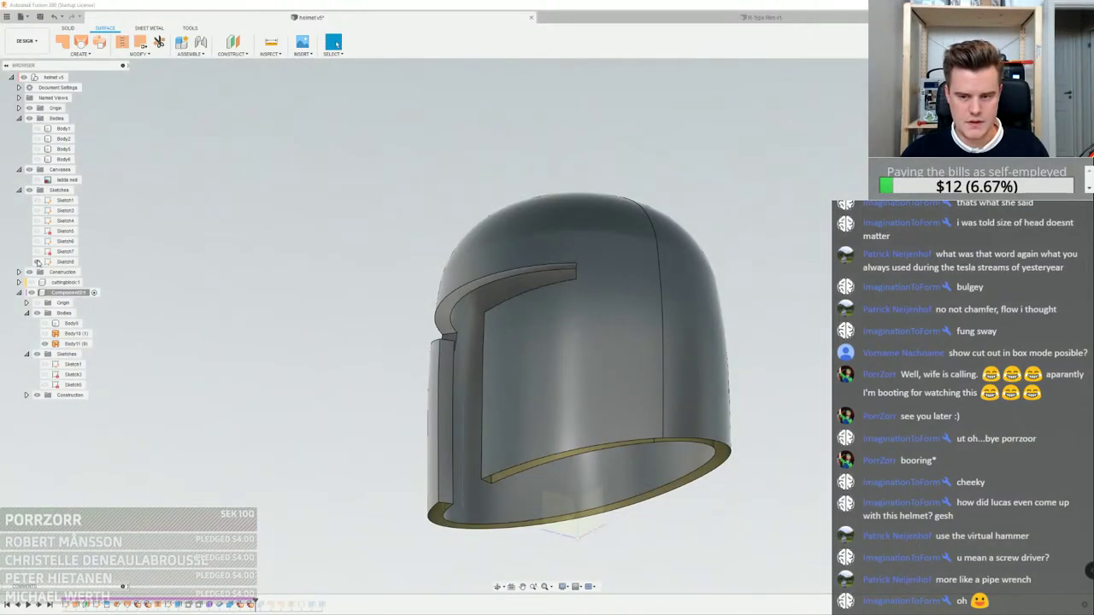
right_click(67, 262)
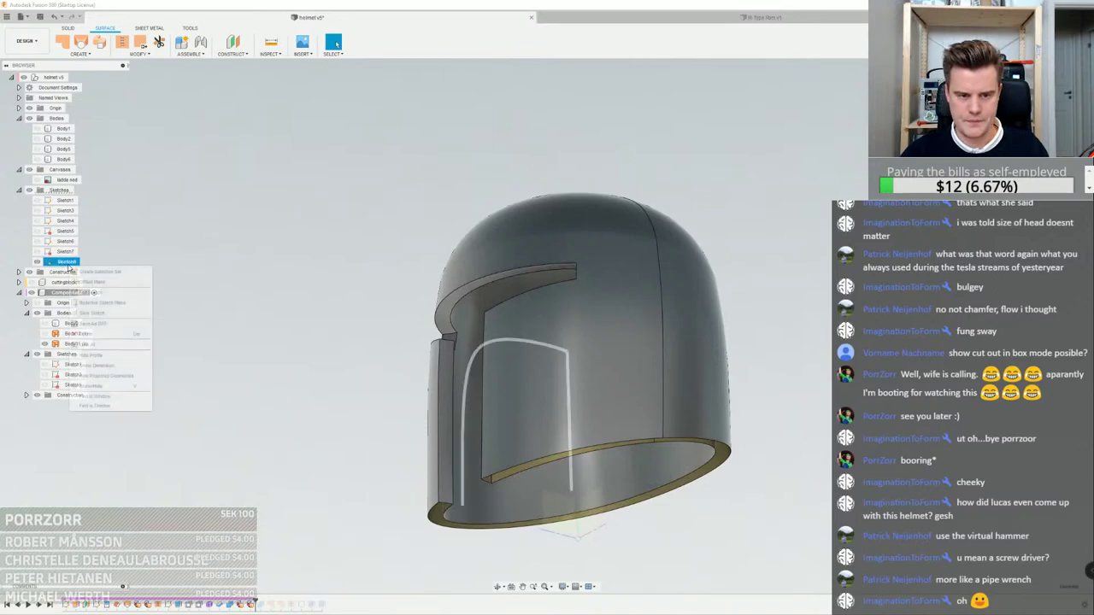
Extrude the arched cheek outline of Sketch8 as a surface about 112 mm outward through the helmet's side
left_click(141, 54)
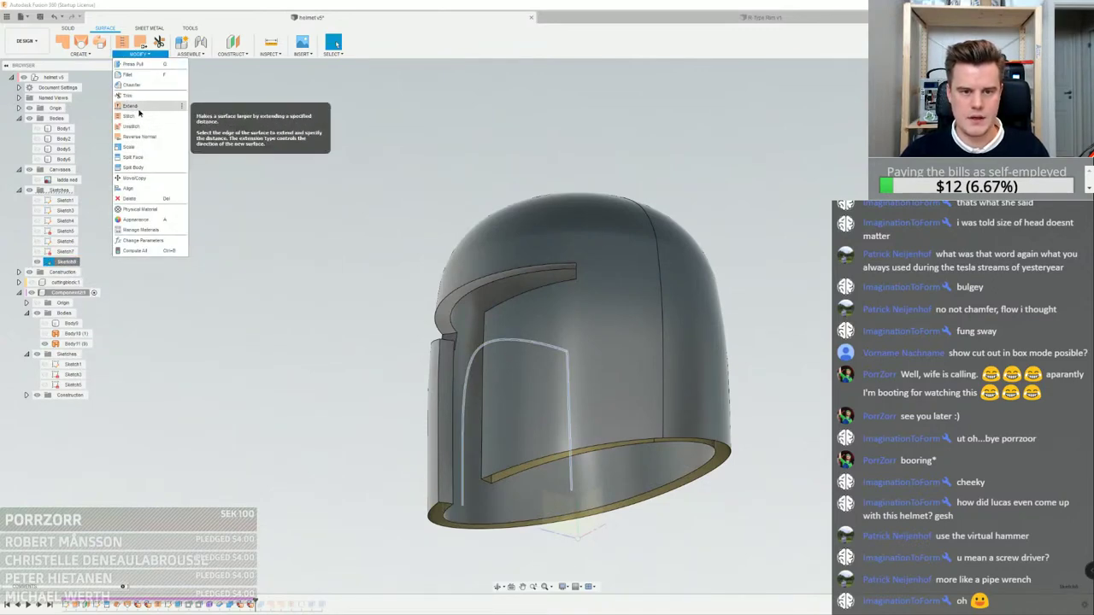
left_click(81, 53)
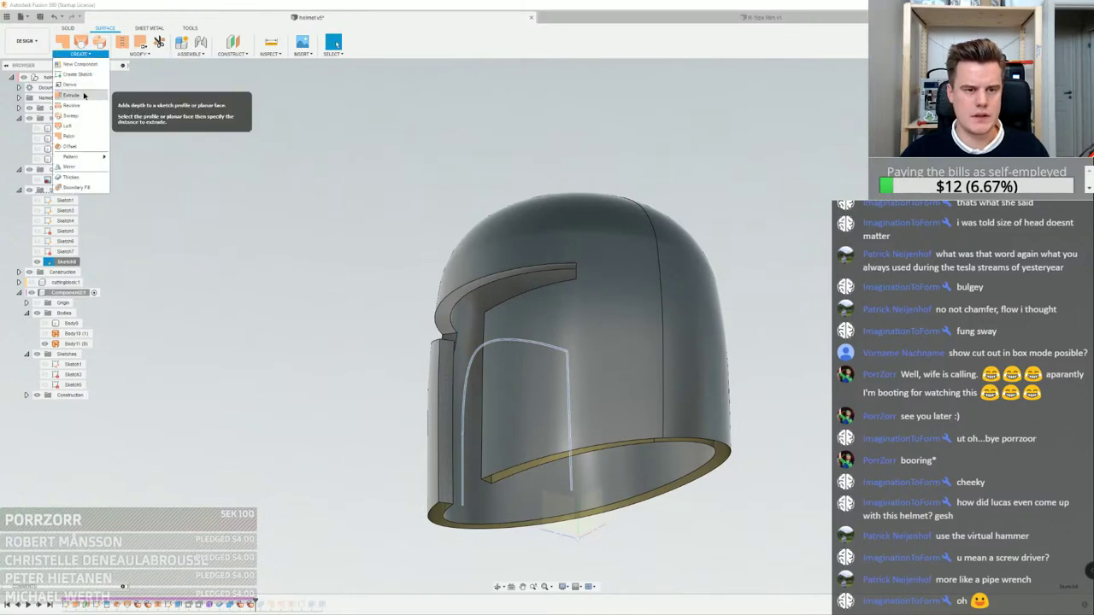
left_click(85, 96)
left_click(466, 417)
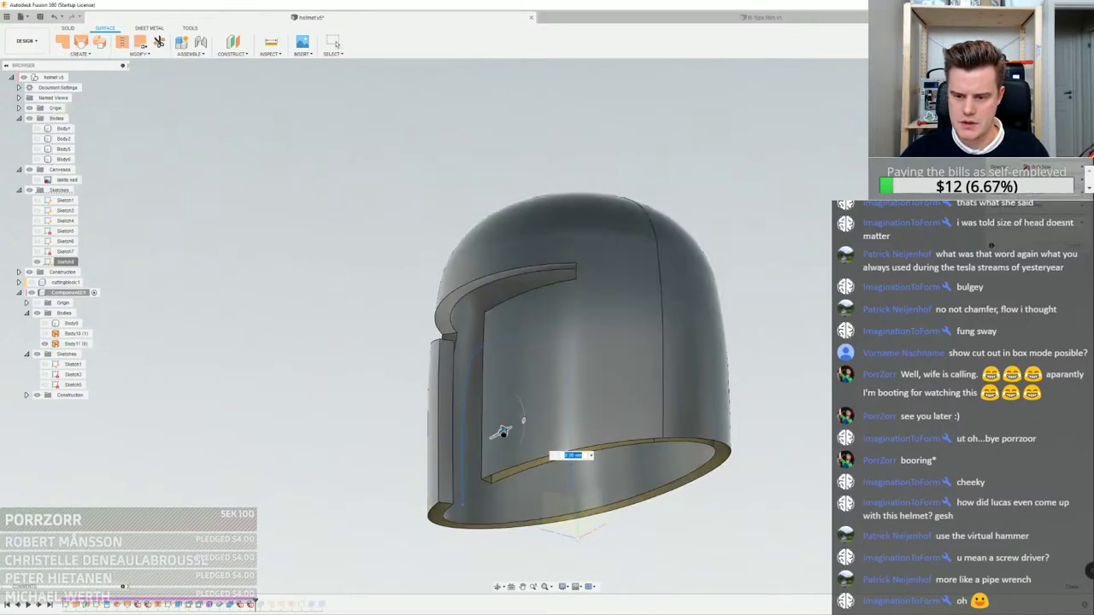
left_click_drag(505, 432, 667, 400)
left_click_drag(635, 360, 653, 349)
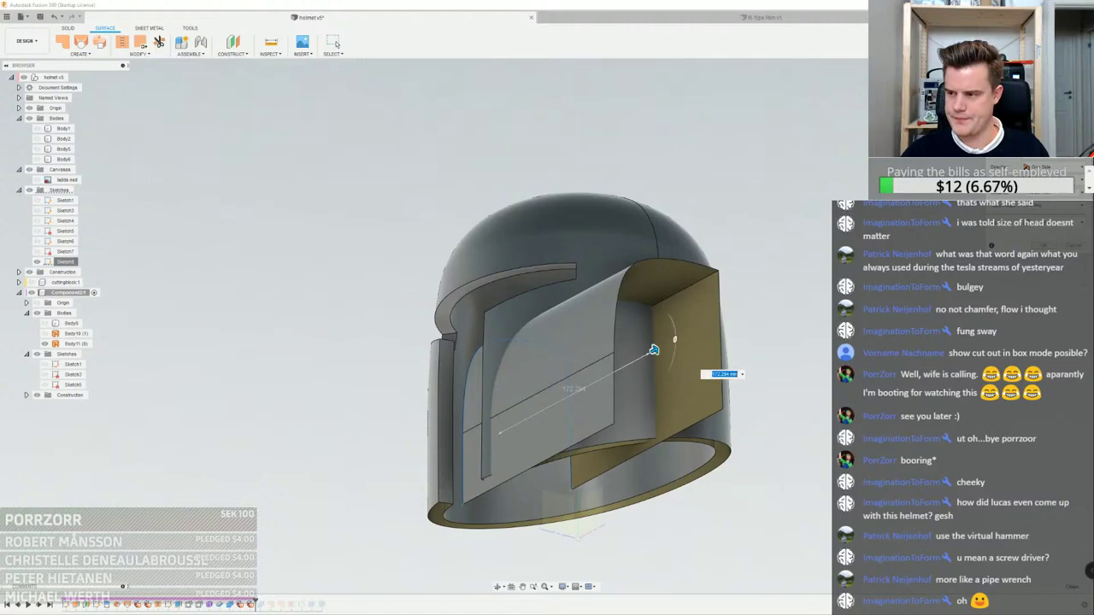
key("Return")
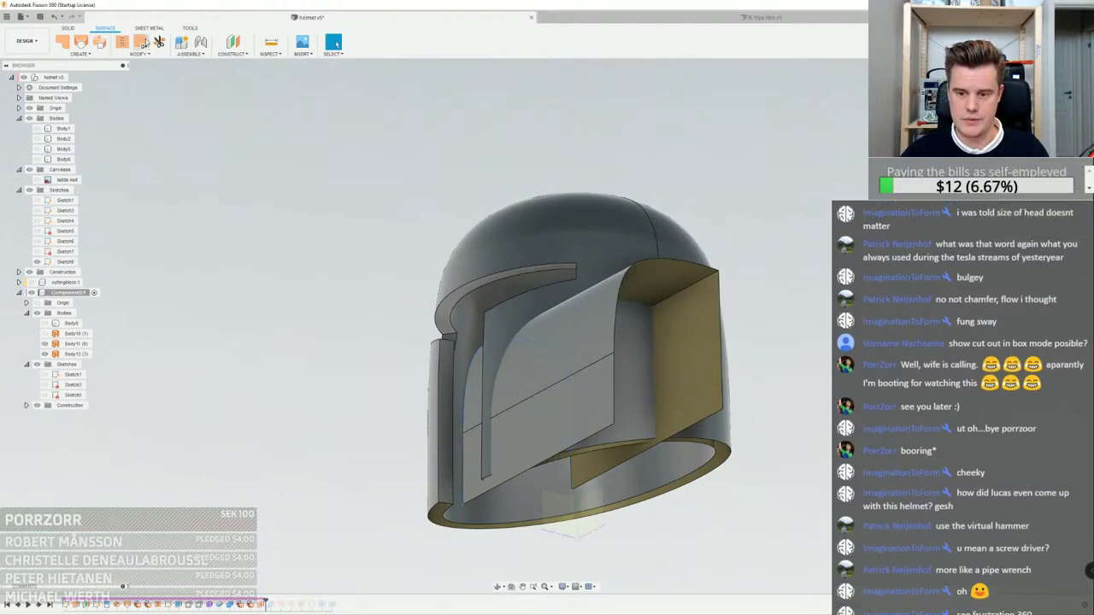
Split the helmet surface body's faces with the extruded arched surface as splitting tool, and hide that extruded surface
left_click(75, 343)
mouse_move(419, 331)
middle_mouse_down("shift")
mouse_move(495, 344)
mouse_move(526, 332)
mouse_move(430, 341)
middle_mouse_up("shift")
key("Escape")
left_click(134, 57)
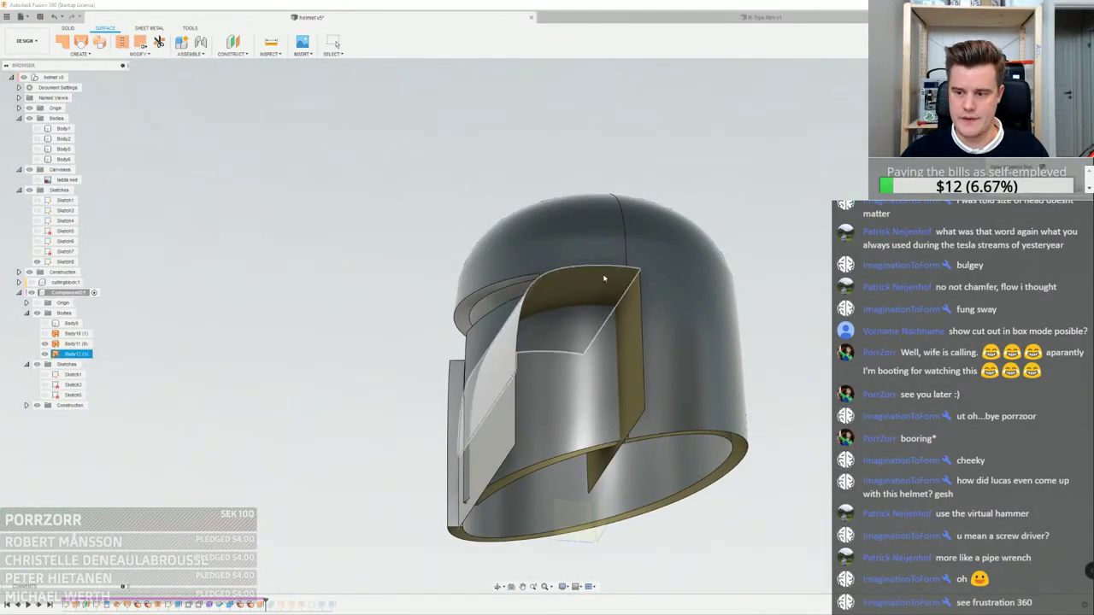
left_click(573, 249)
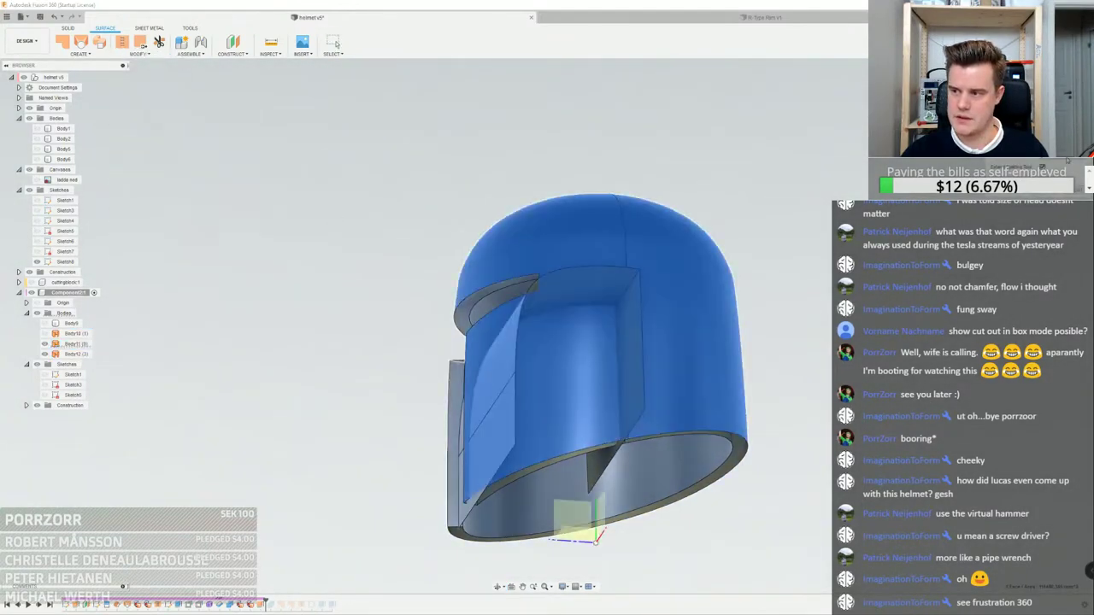
left_click(489, 323)
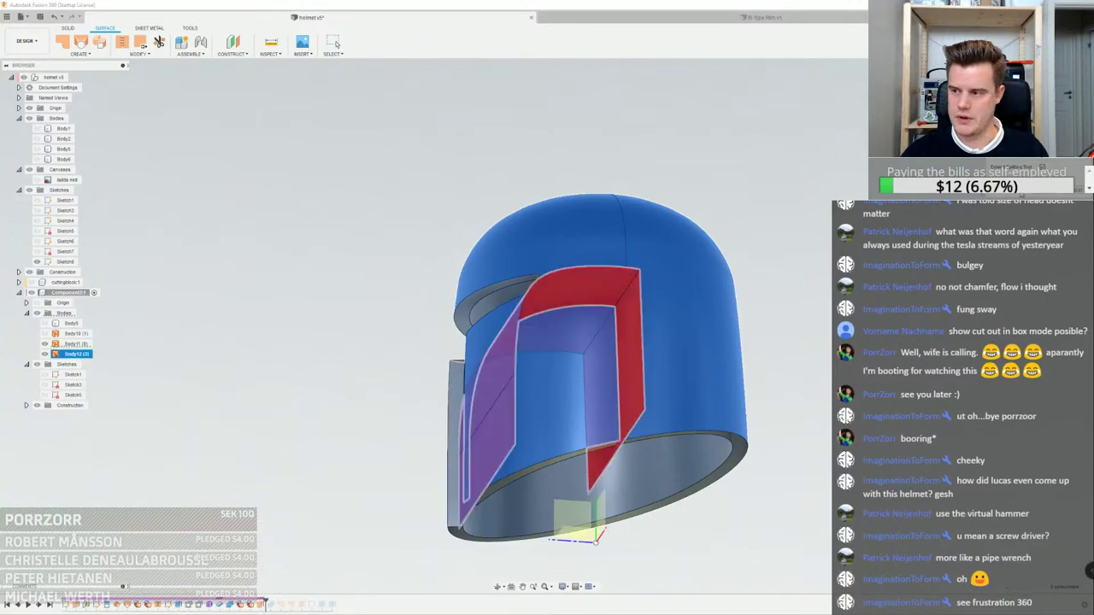
left_click(1039, 197)
left_click(46, 354)
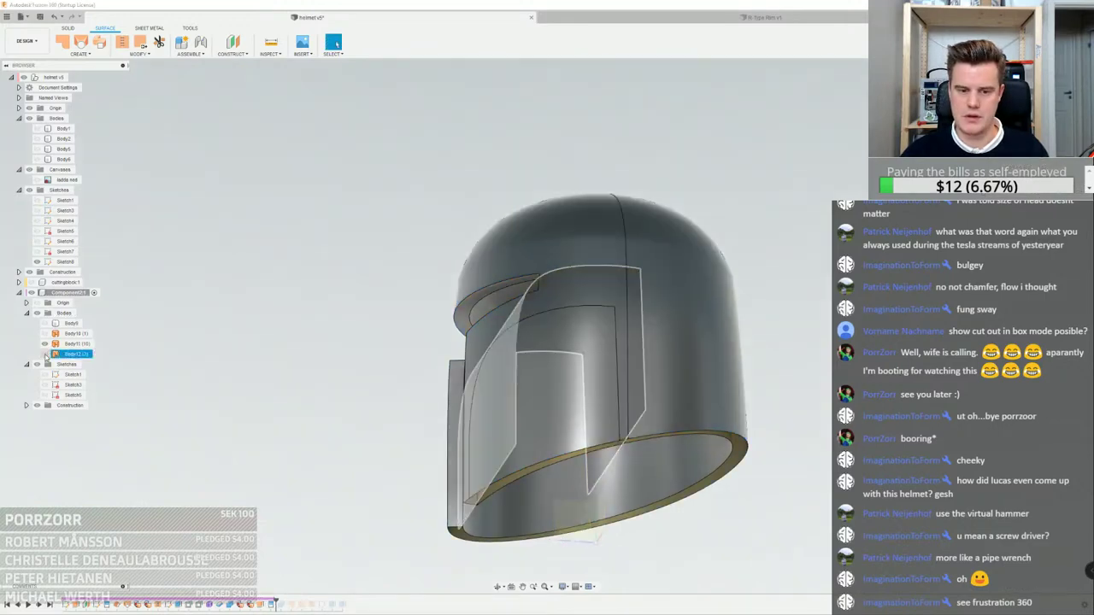
left_click(560, 397)
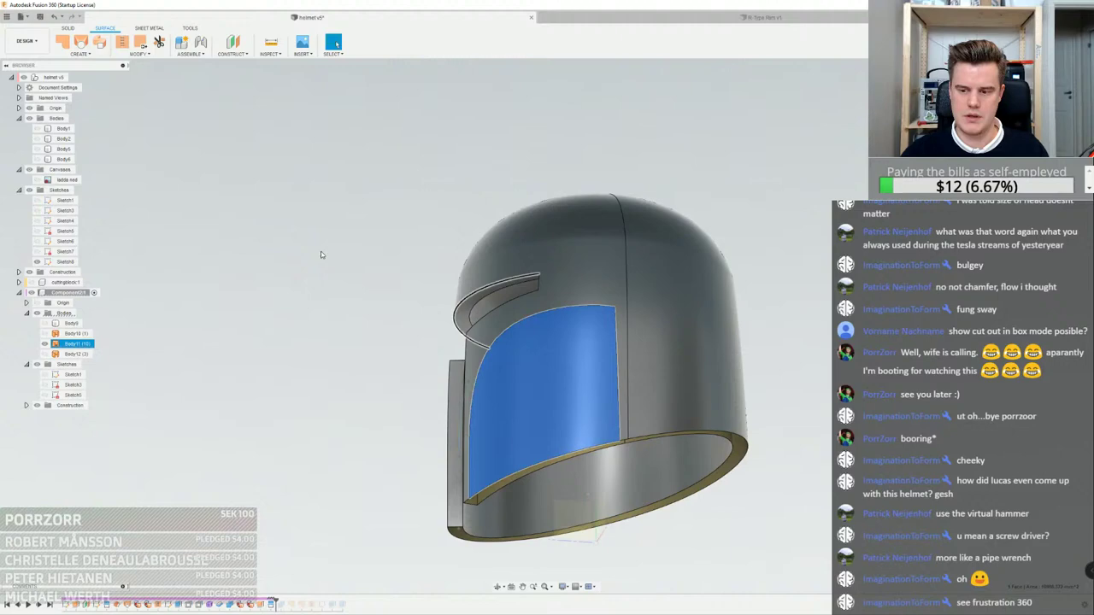
left_click(82, 53)
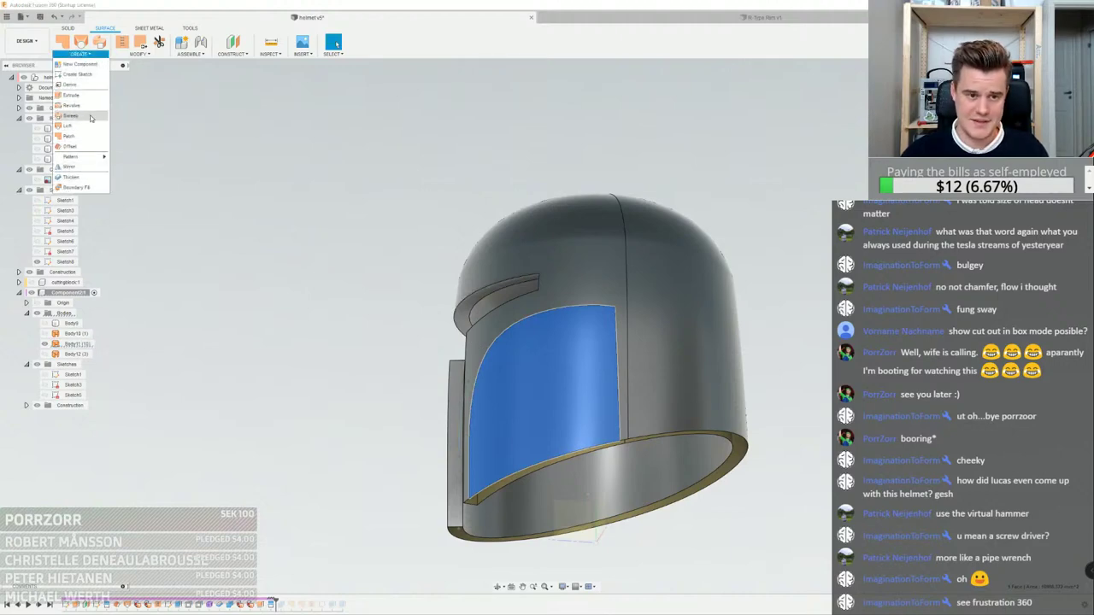
left_click(82, 146)
middle_click_drag(568, 379, 692, 341, "shift")
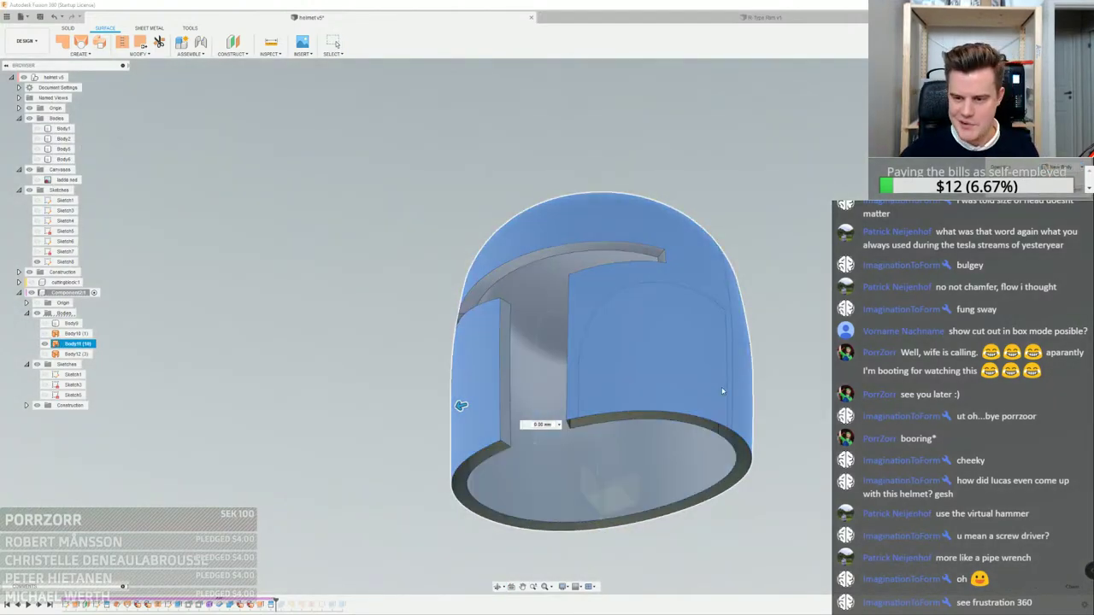
key("Escape")
Examine the split arched cheek face and the shell edges around it from the side and from below
scroll(667, 371, "up", 2)
left_click(667, 371)
middle_click_drag(667, 370, 680, 318, "shift")
scroll(777, 280, "down", 2)
scroll(573, 330, "up", 5)
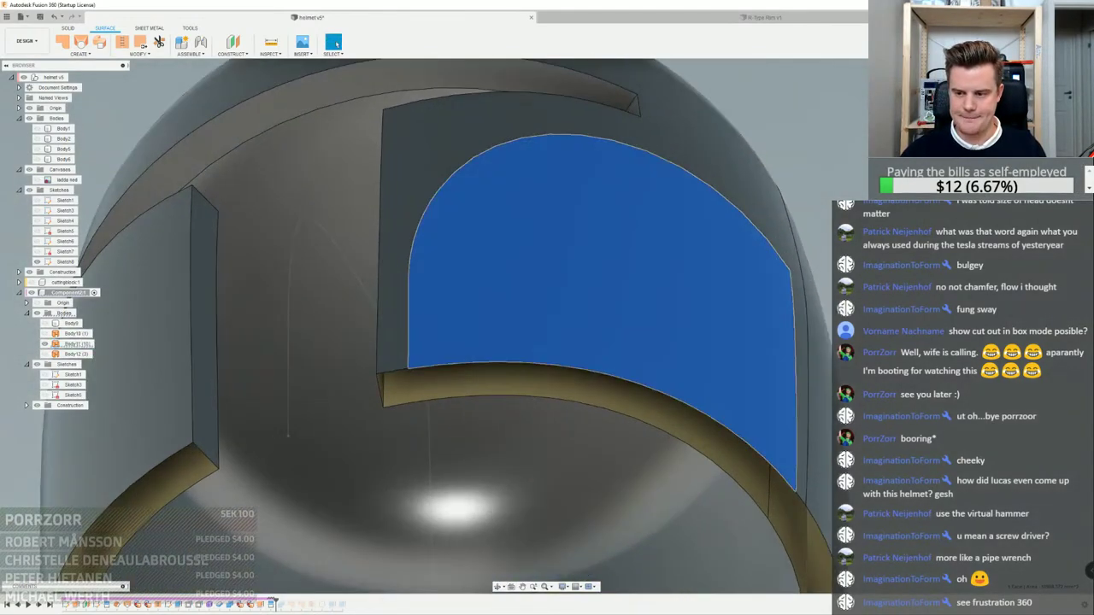
scroll(770, 317, "down", 5)
left_click(821, 318)
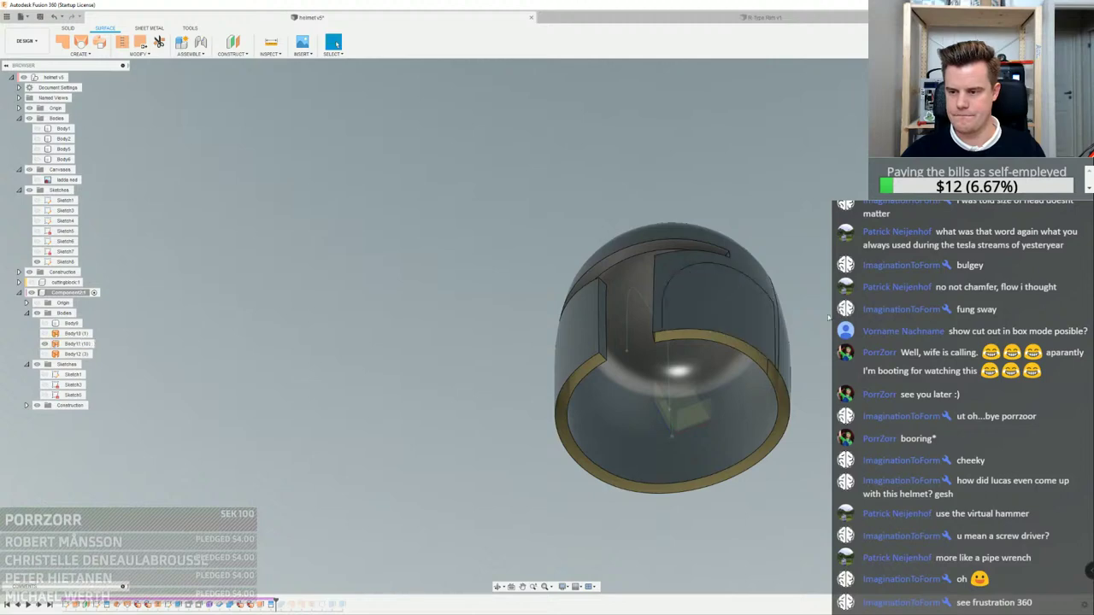
scroll(772, 320, "up", 3)
middle_click_drag(774, 322, 741, 359, "shift")
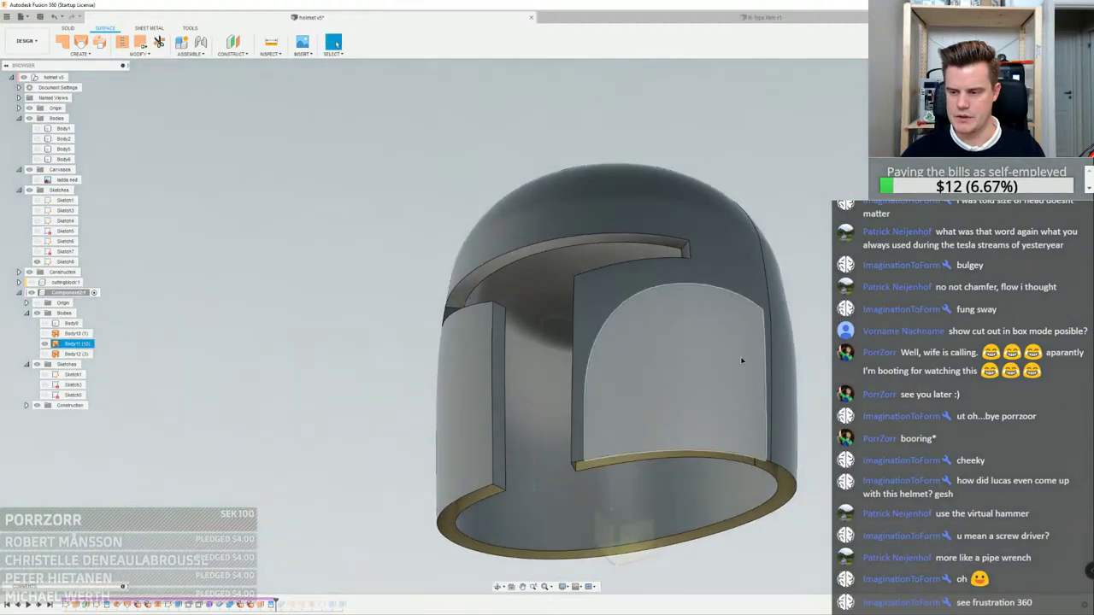
scroll(824, 357, "down", 3)
middle_click_drag(824, 357, 757, 335)
scroll(757, 335, "up", 3)
left_click(757, 337)
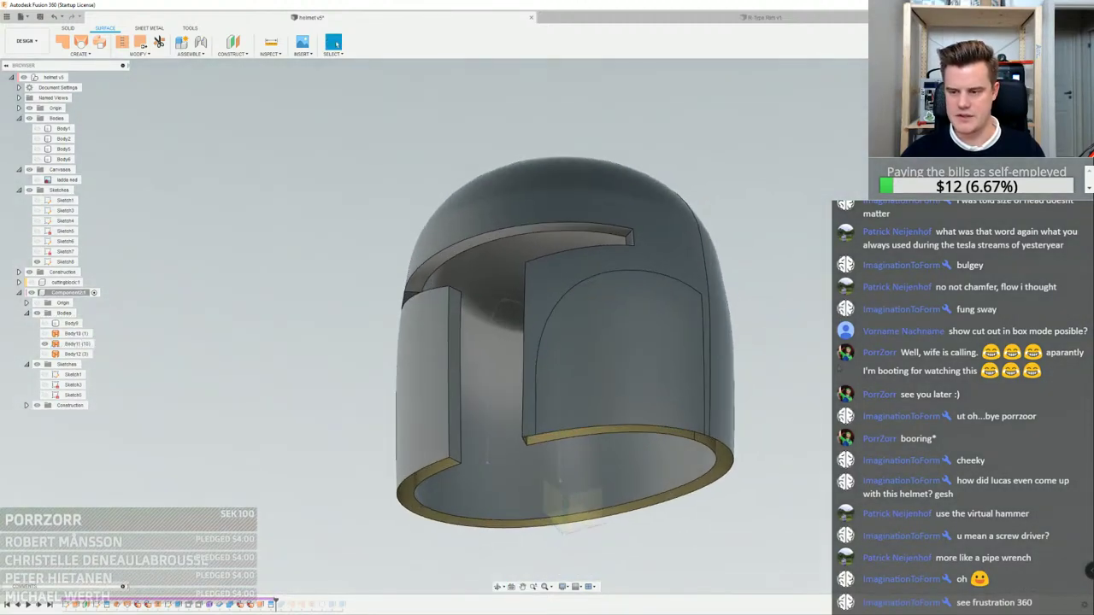
left_click(665, 366)
middle_click_drag(665, 366, 767, 337, "shift")
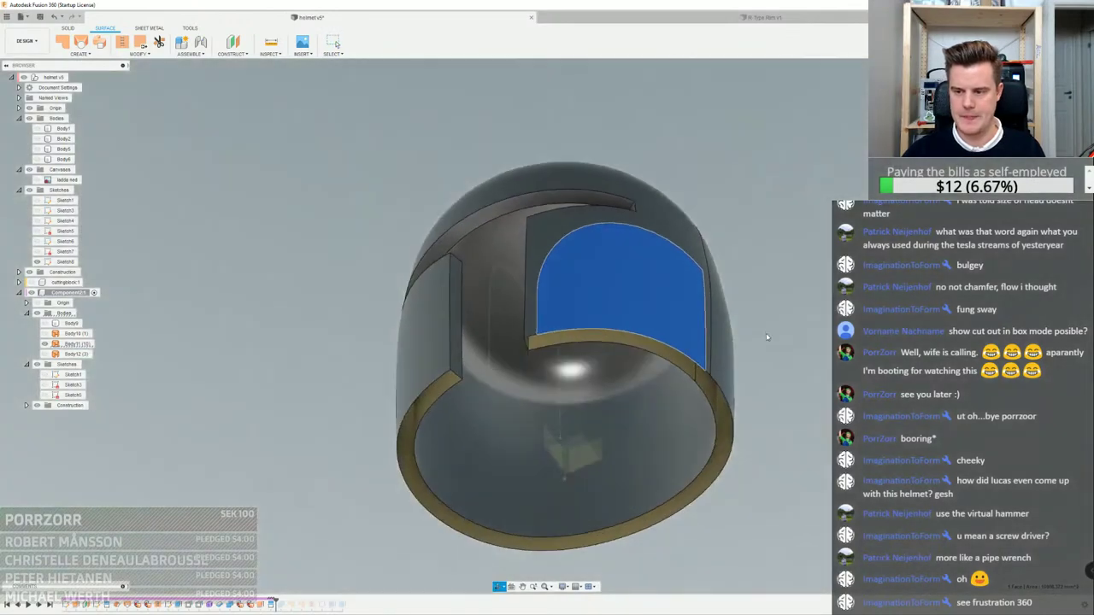
left_click(808, 318)
Delete the arched cheek face from the helmet surface body and undo the deletion
left_click(604, 296)
key("Delete")
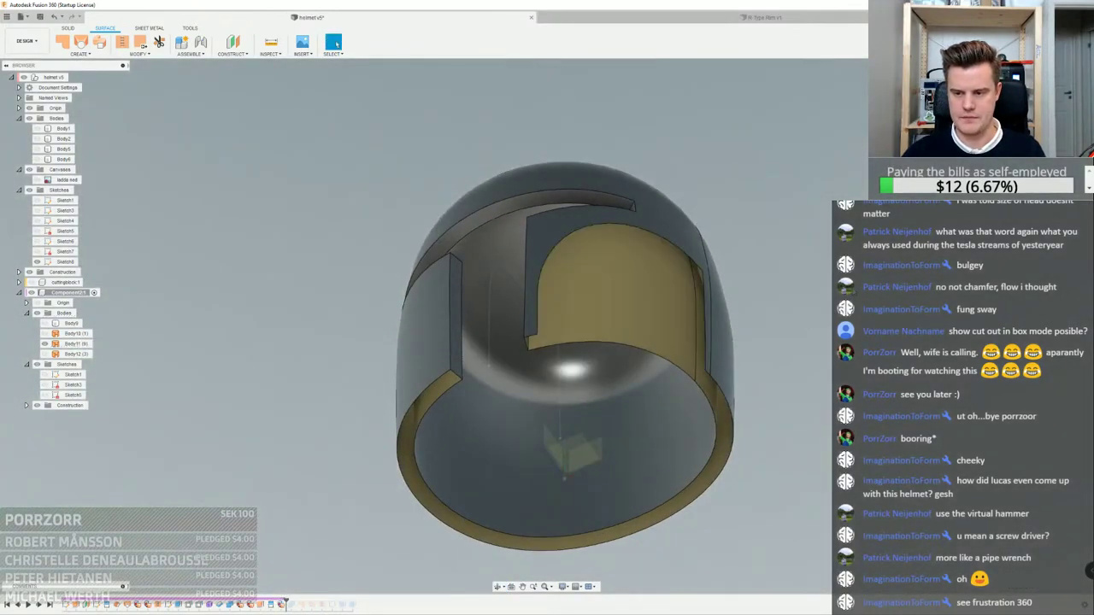
key("ctrl+z")
Create a new form in the active component for sculpting the cheek panel
mouse_move(671, 281)
middle_mouse_down("shift")
mouse_move(555, 333)
mouse_move(604, 317)
mouse_move(628, 276)
middle_mouse_up("shift")
scroll(555, 333, "up", 2)
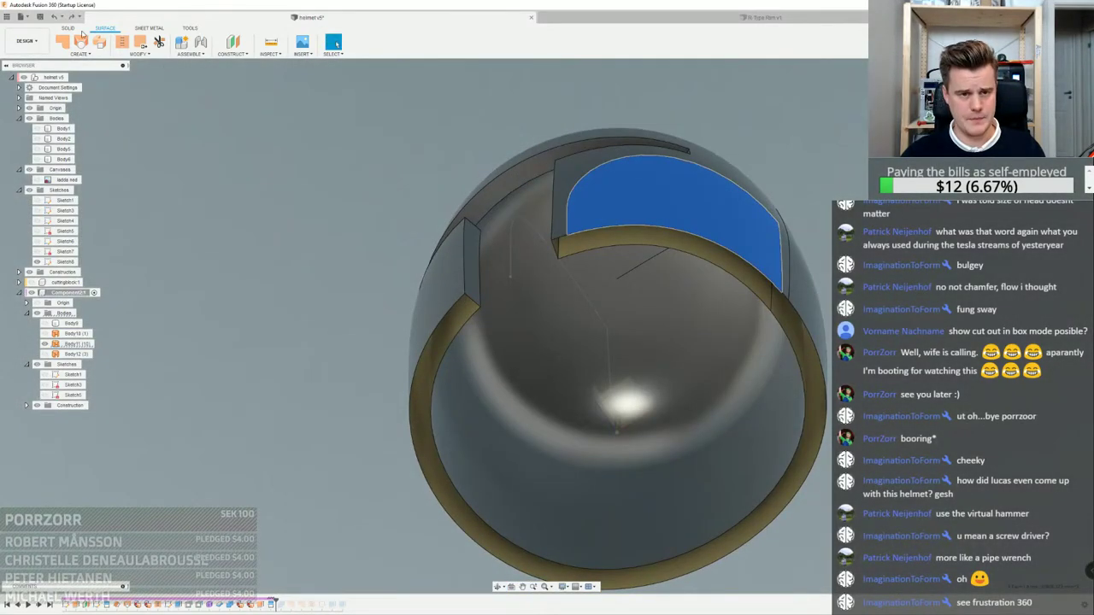
left_click(69, 29)
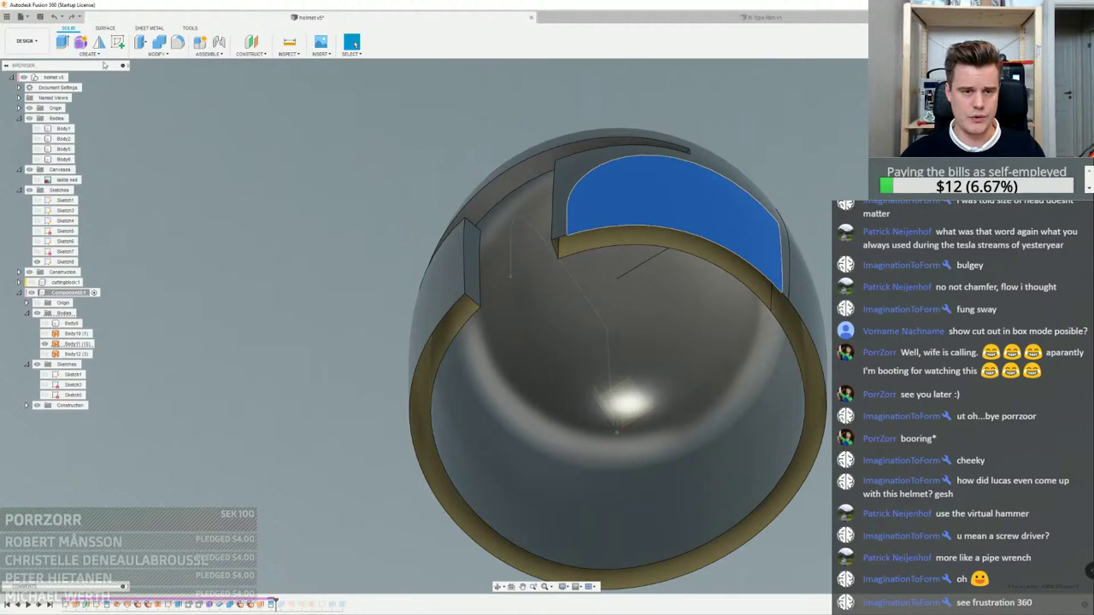
left_click(79, 43)
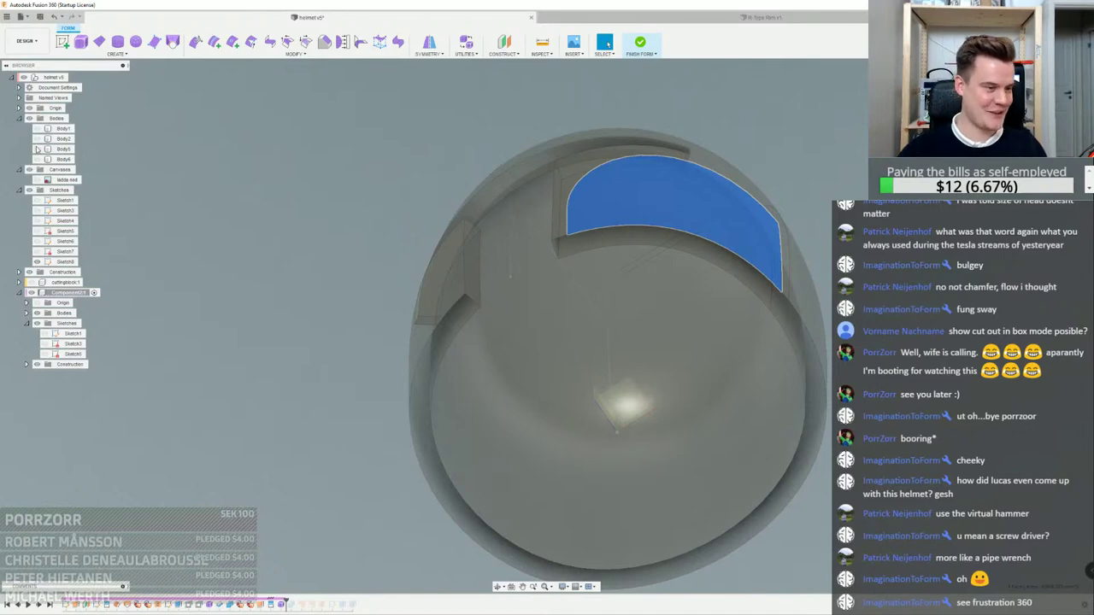
left_click(296, 54)
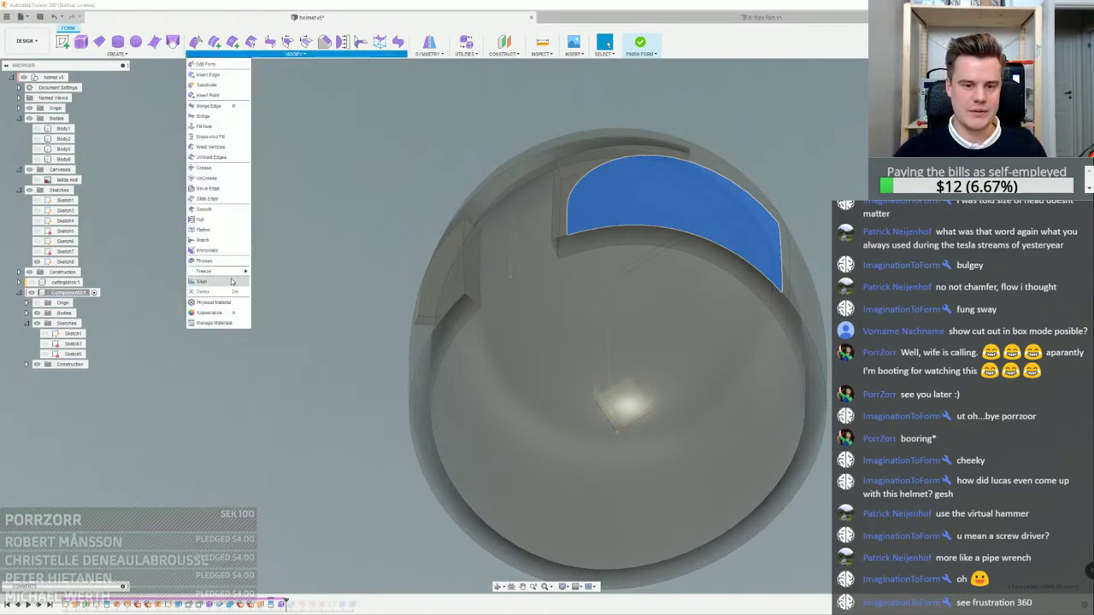
Convert the arched cheek face of the helmet into an editable T-Spline form surface
mouse_move(467, 55)
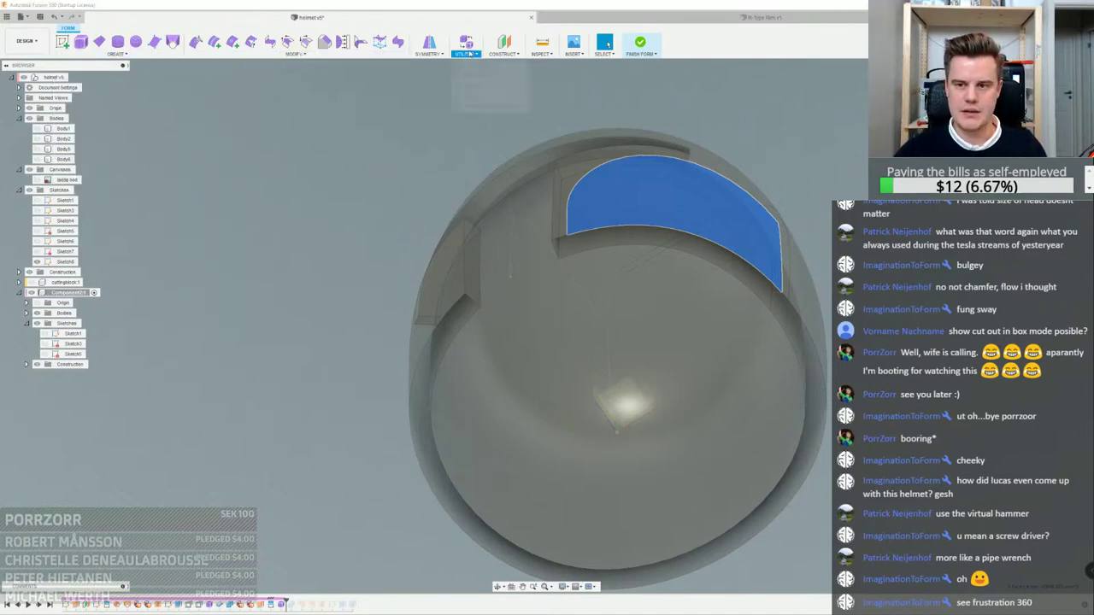
left_click(472, 96)
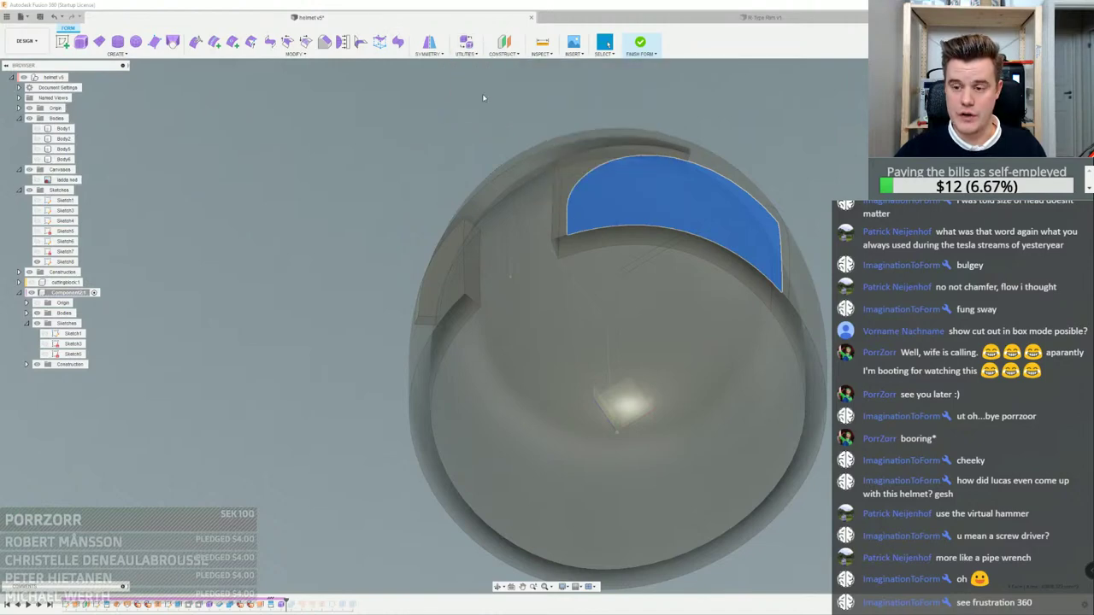
left_click(649, 195)
middle_click_drag(767, 155, 663, 176)
middle_click_drag(663, 176, 652, 229, "shift")
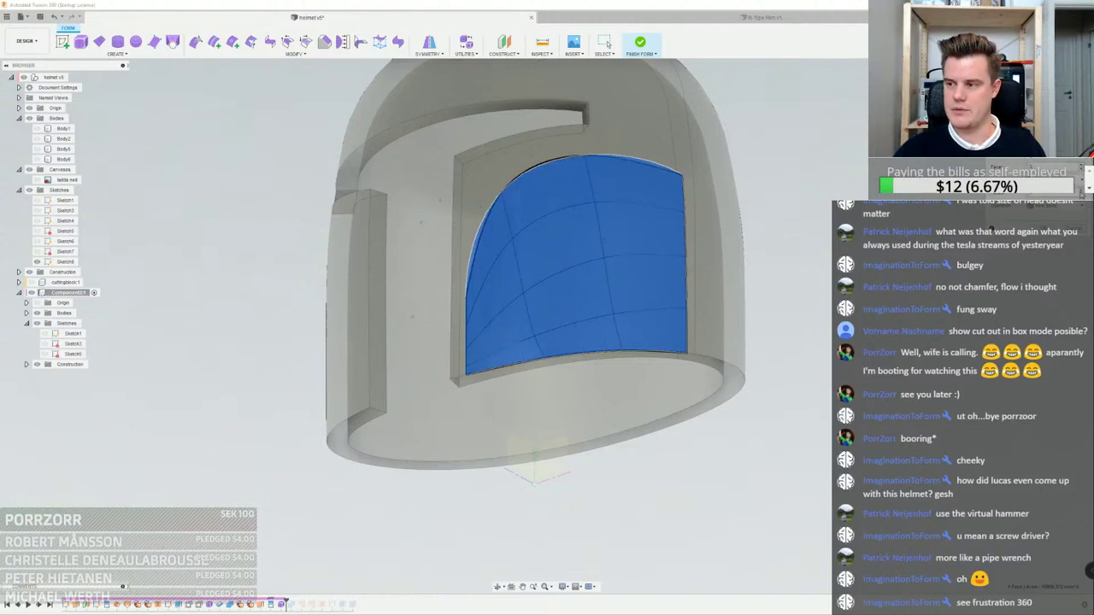
middle_click_drag(636, 184, 611, 195, "shift")
left_click(612, 194)
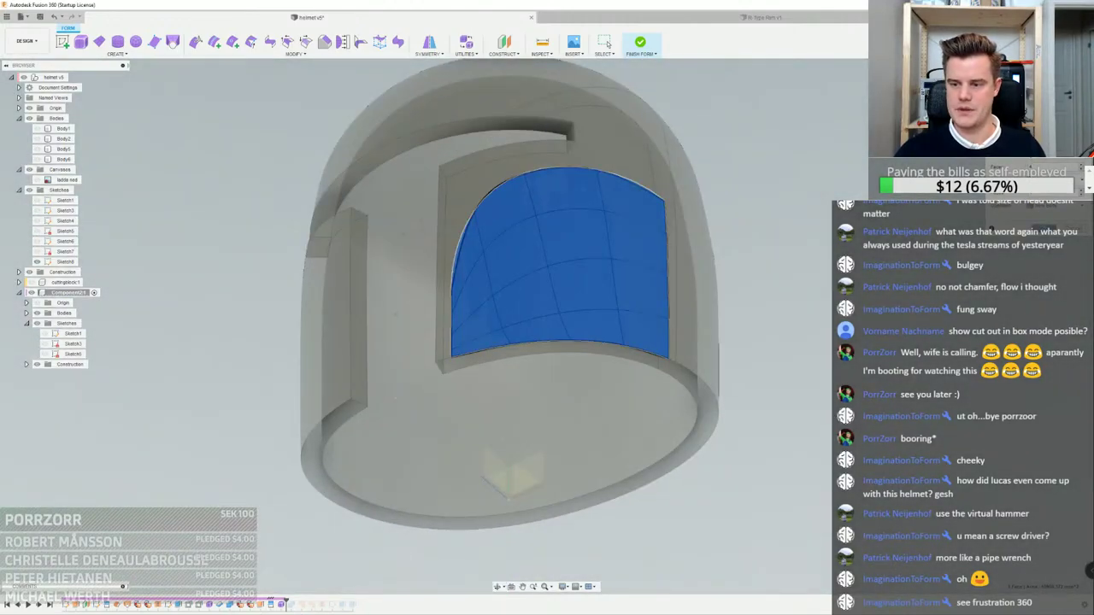
key("Return")
Delete the upper horizontal edge loop and the arched top edge of the cheek form, reducing it to its lower part
scroll(562, 223, "up", 3)
middle_click_drag(563, 223, 592, 236, "shift")
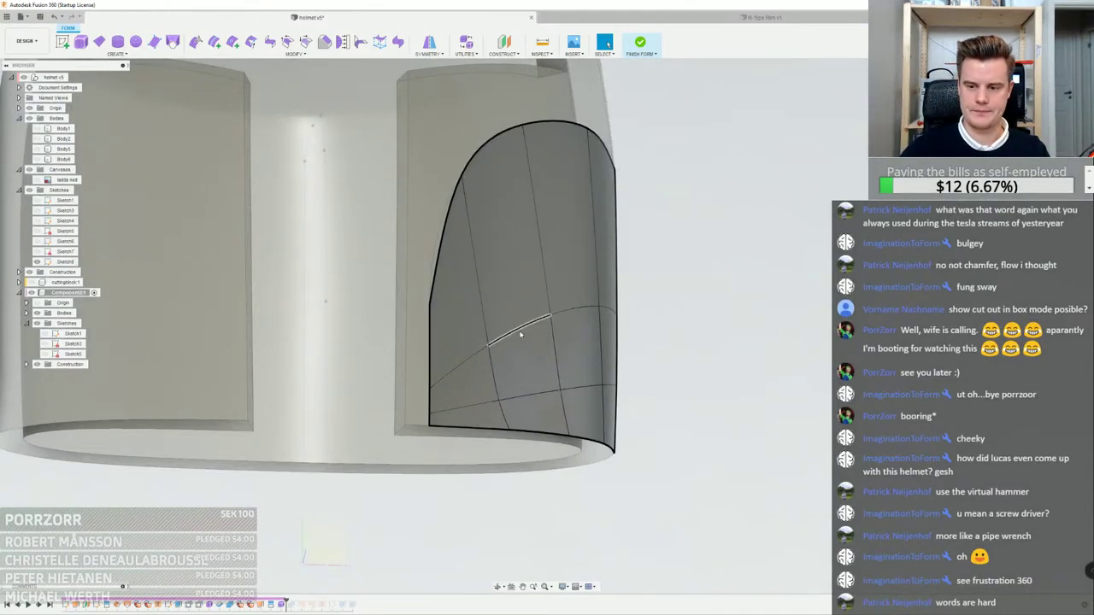
double_click(519, 333)
key("Delete")
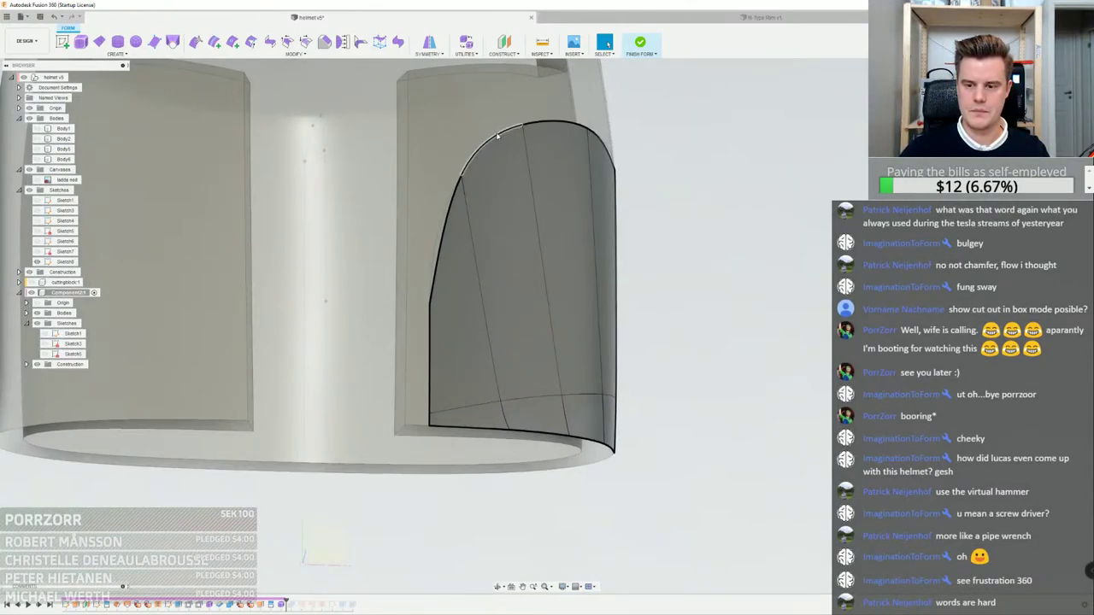
double_click(499, 135)
key("Delete")
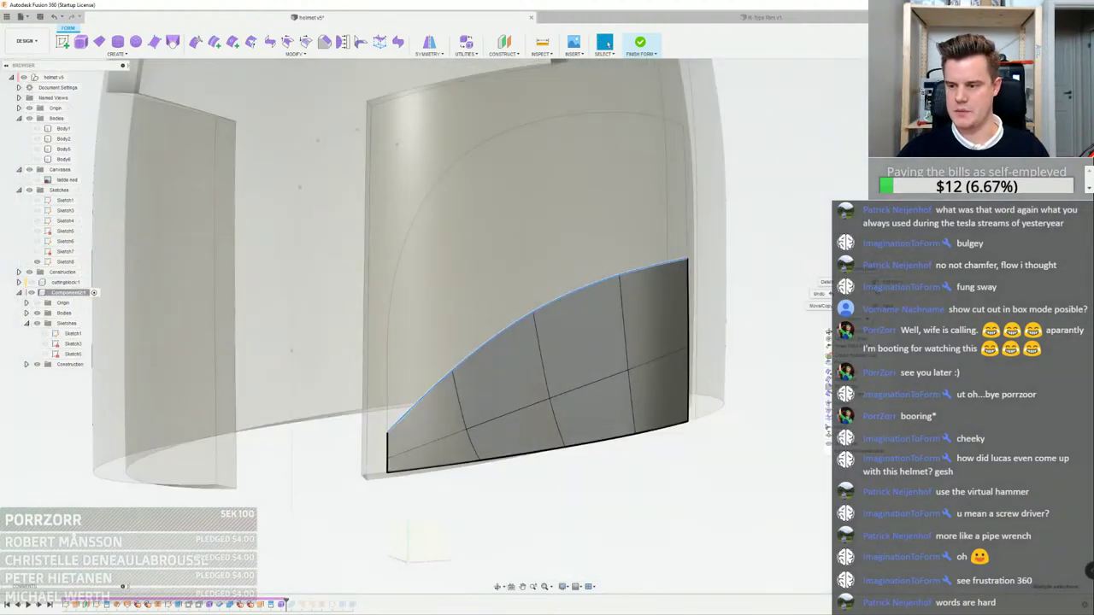
Extrude the whole top edge of the cheek form inward toward the helmet's interior with Edit Form
left_click(885, 270)
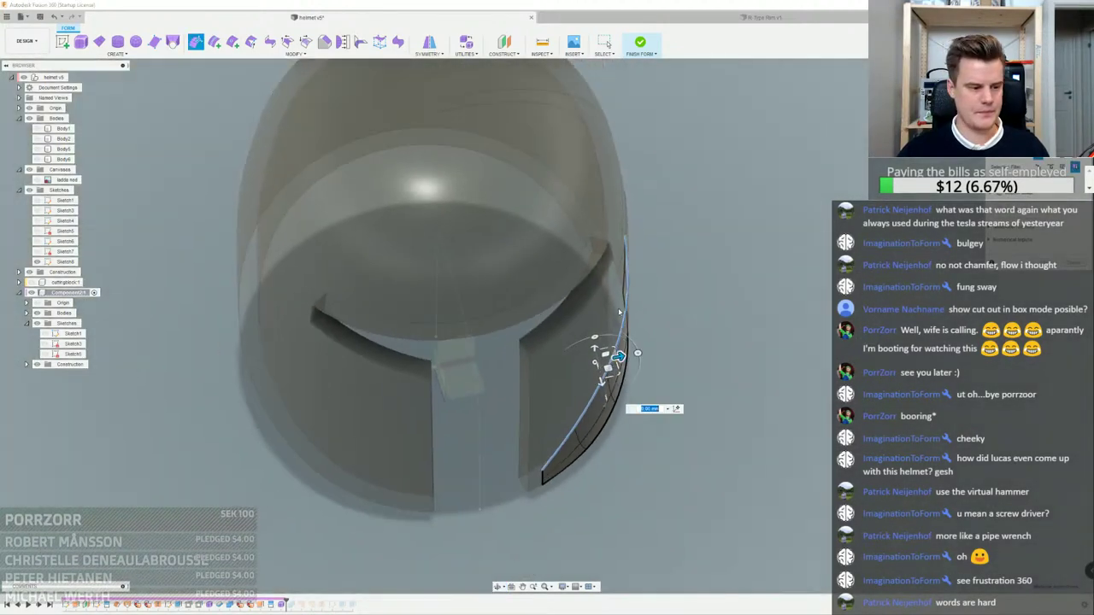
mouse_move(619, 312)
middle_mouse_down("shift")
mouse_move(619, 329)
mouse_move(617, 295)
middle_mouse_up("shift")
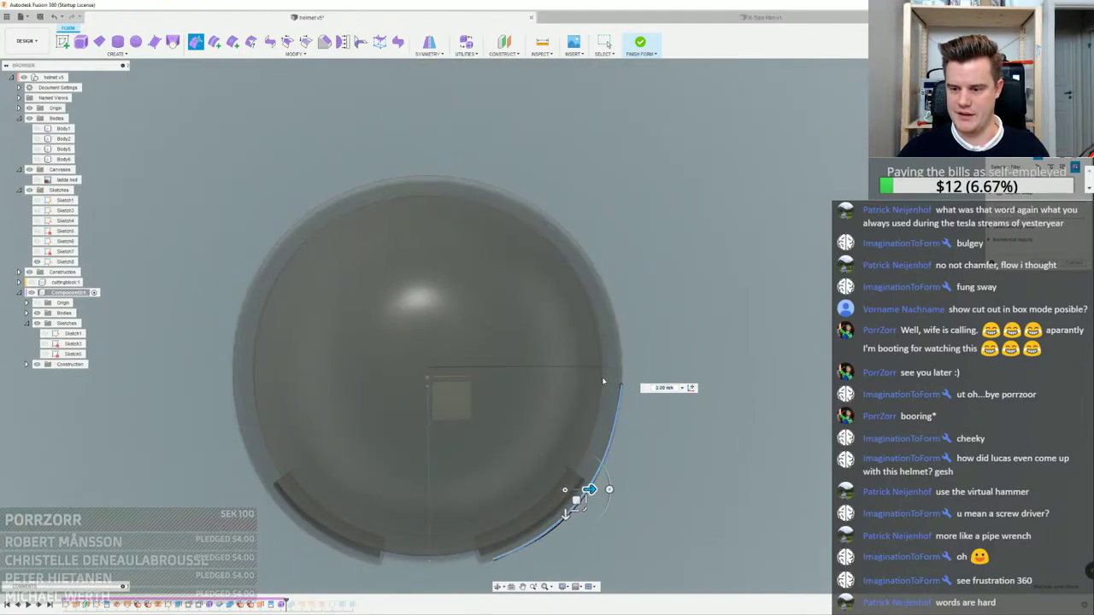
middle_click_drag(583, 511, 550, 439)
scroll(550, 439, "up", 5)
left_click_drag(521, 412, 498, 390, "alt")
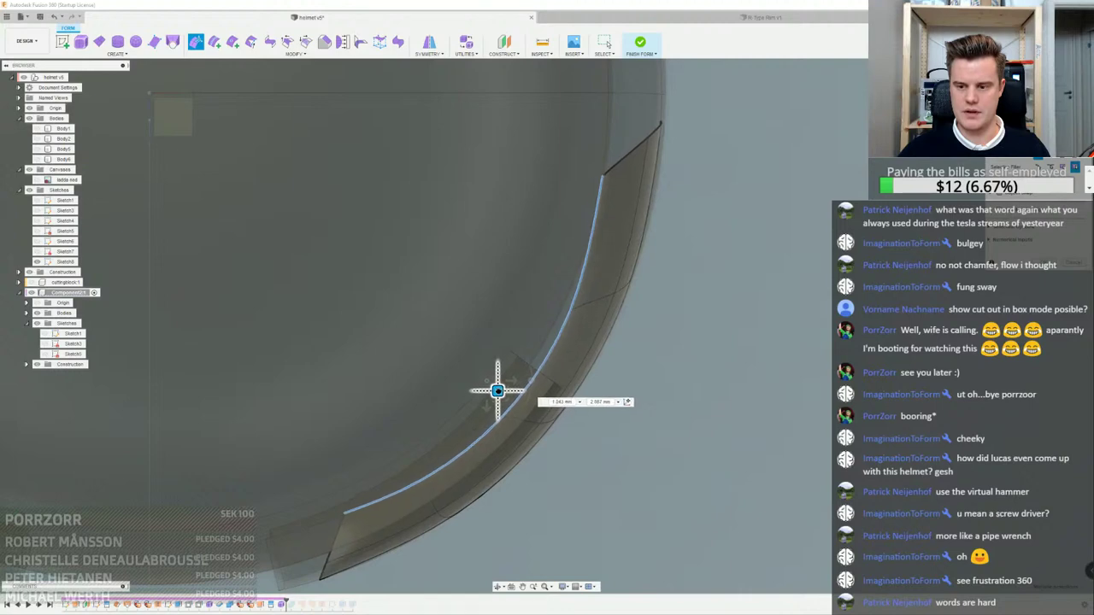
Move the inner edge's rear end vertex about 2.2 mm outward and its front end vertex forward toward the shell
left_click(602, 176)
left_click_drag(627, 176, 639, 175)
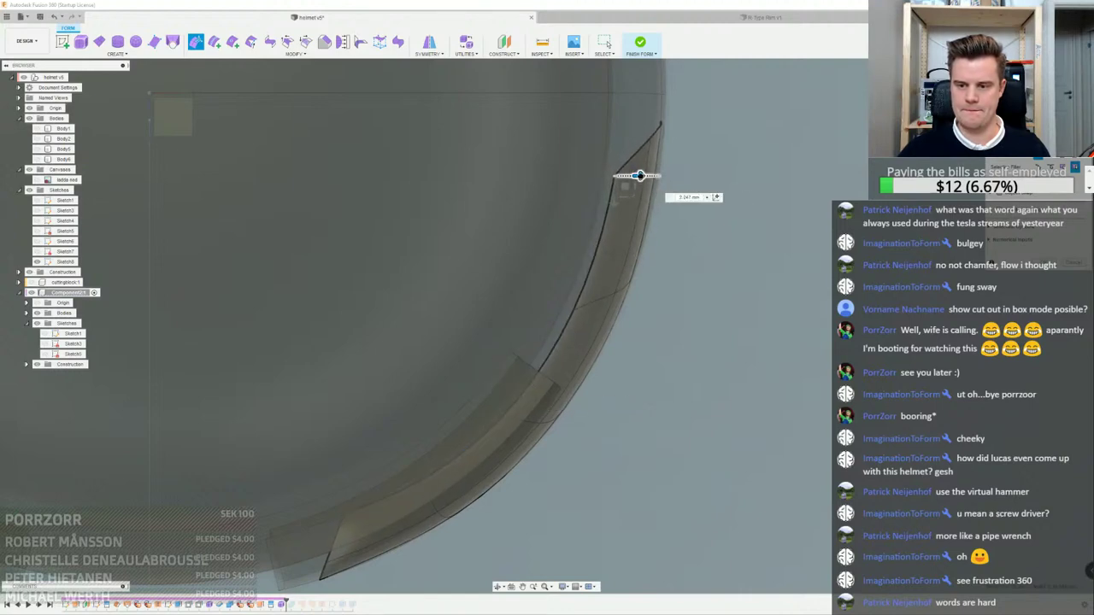
left_click(345, 514)
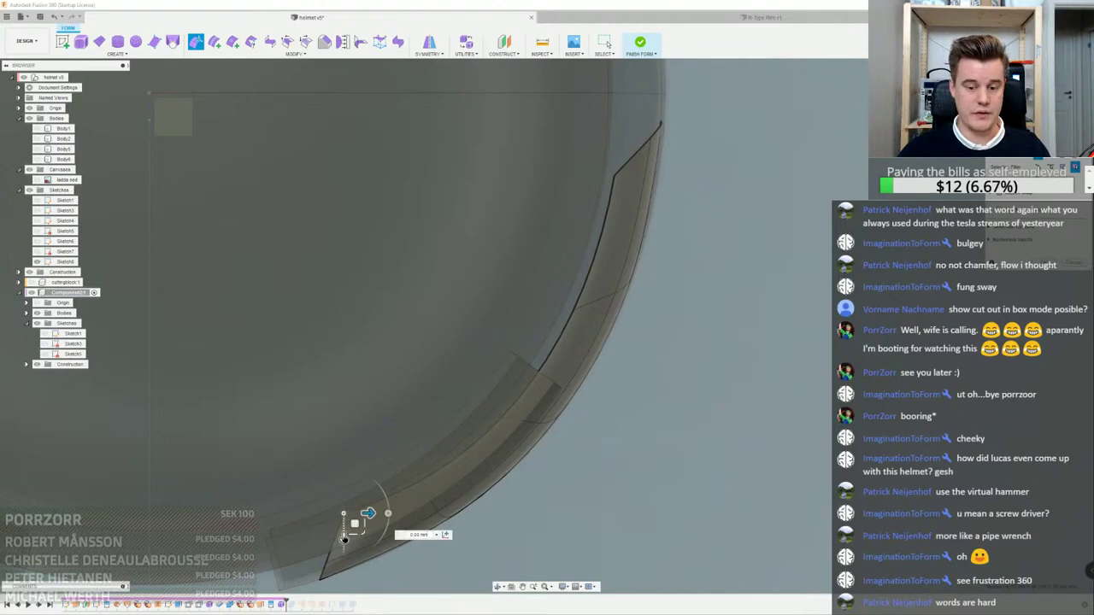
left_click_drag(344, 538, 343, 552)
Delete the lengthwise edge loop between the extruded inner edge and the bottom edge of the cheek form
middle_click_drag(343, 547, 419, 580, "shift")
middle_click_drag(496, 489, 527, 273)
scroll(521, 363, "up", 2)
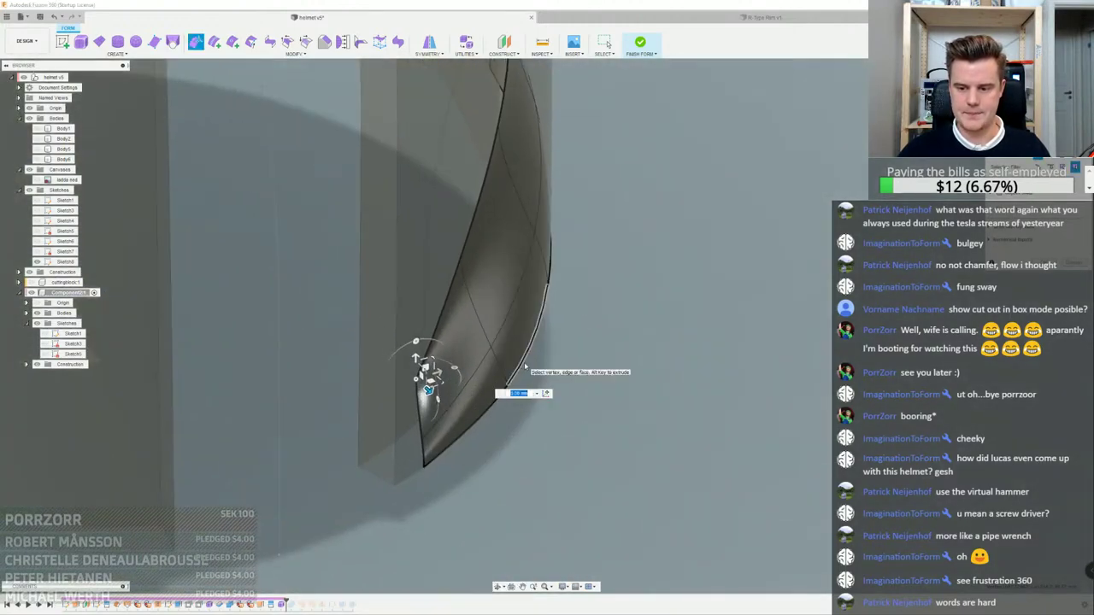
double_click(504, 328)
right_click(499, 330)
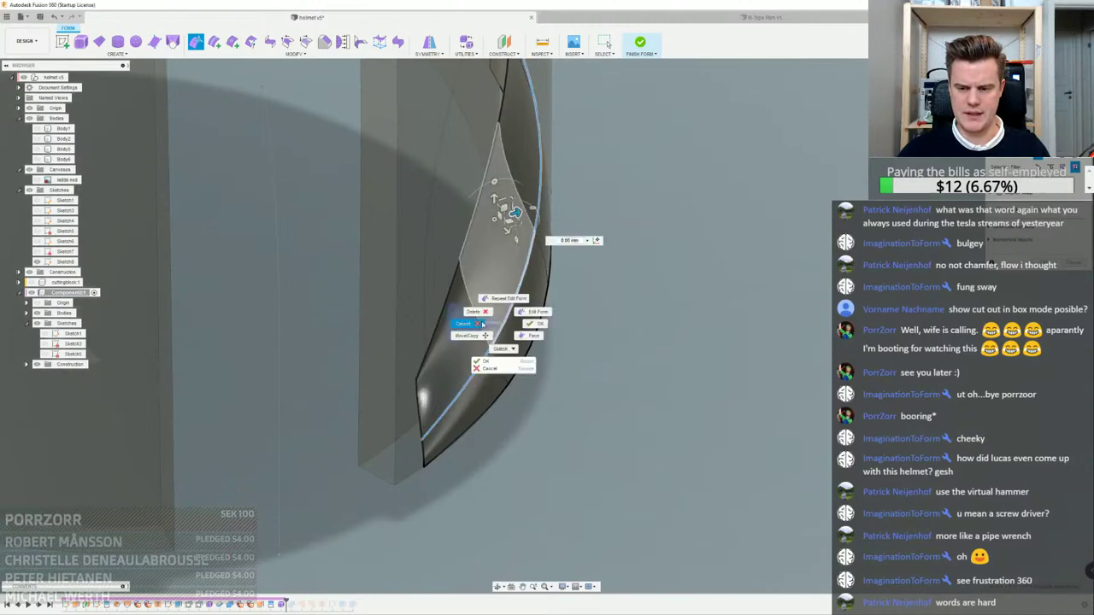
left_click(482, 313)
Show the reference canvas behind the cheek form in a side view of the helmet
middle_click_drag(485, 366, 593, 320, "shift")
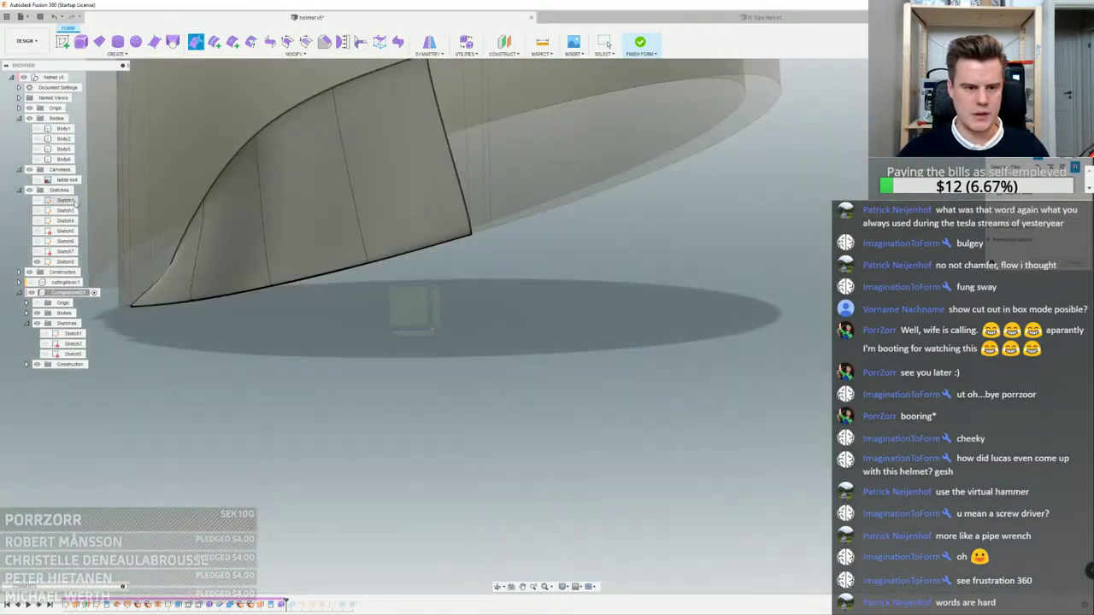
left_click(37, 180)
scroll(570, 376, "down", 4)
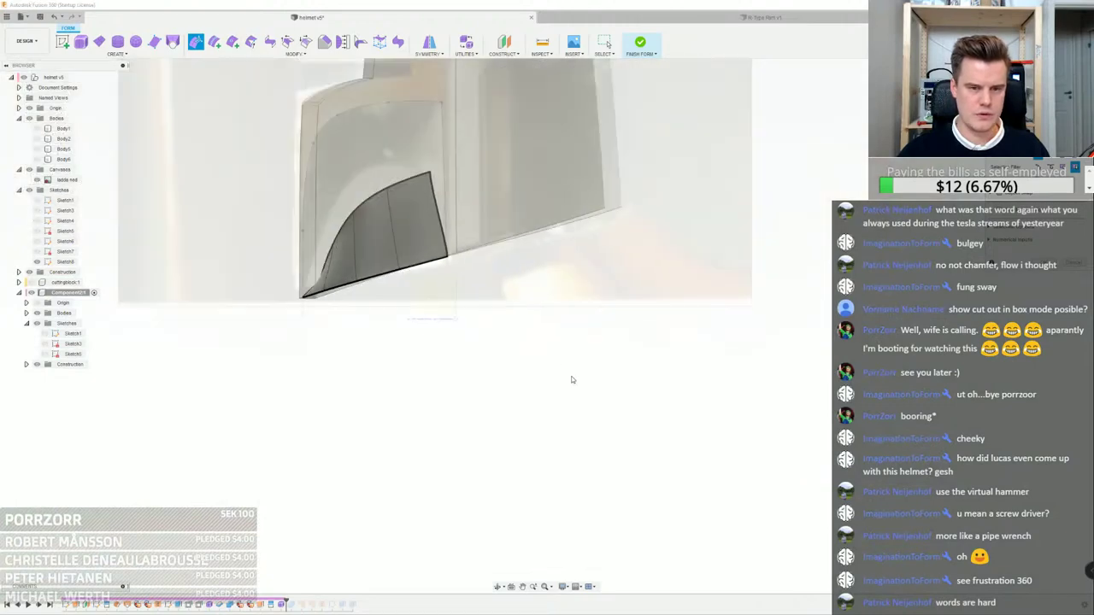
scroll(346, 188, "up", 4)
Move the middle segment of the cheek form's top edge about 15.8 mm up and 5.3 mm toward the helmet's front
left_click(420, 301)
left_click(409, 209)
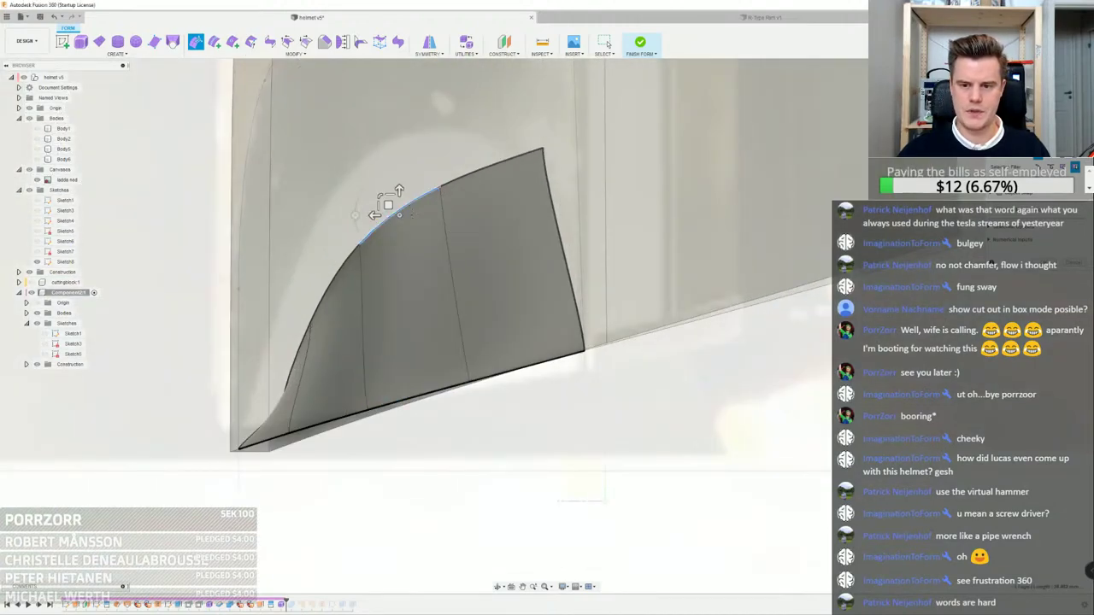
middle_click_drag(411, 214, 497, 331)
left_click_drag(471, 322, 450, 259)
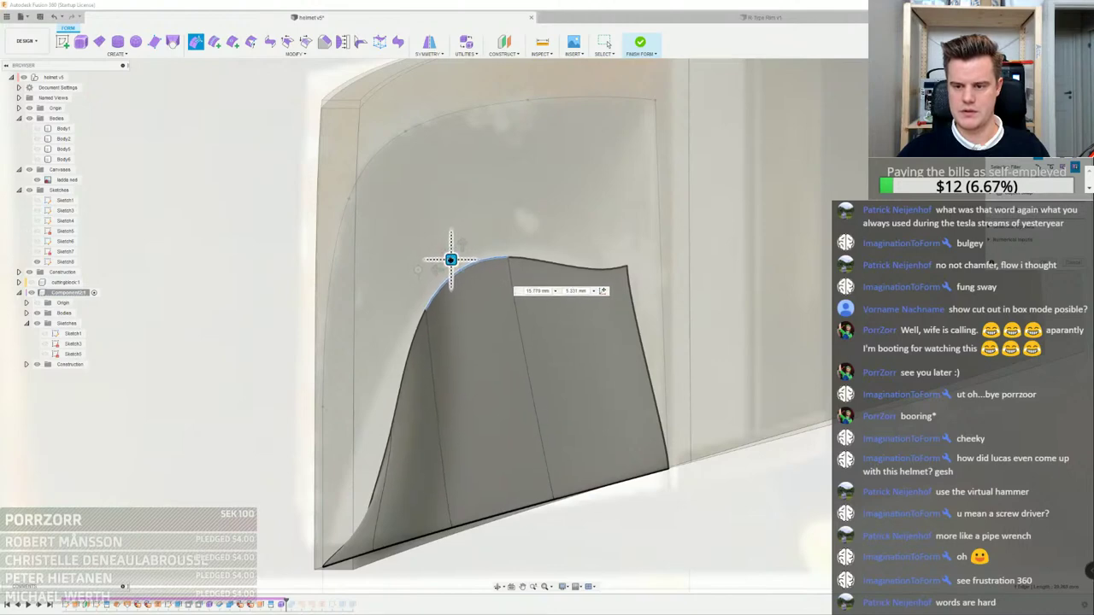
Move the rear end vertex of the cheek form's top edge toward the helmet's front and raise its front end vertex considerably
left_click(628, 269)
left_click_drag(619, 250, 633, 277)
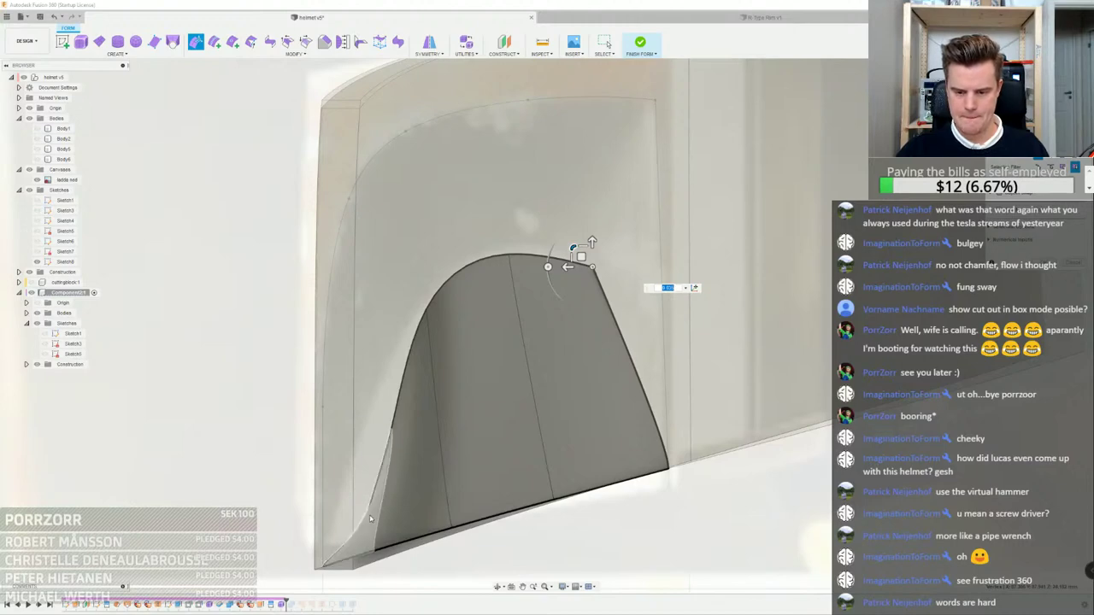
middle_click_drag(364, 521, 412, 456)
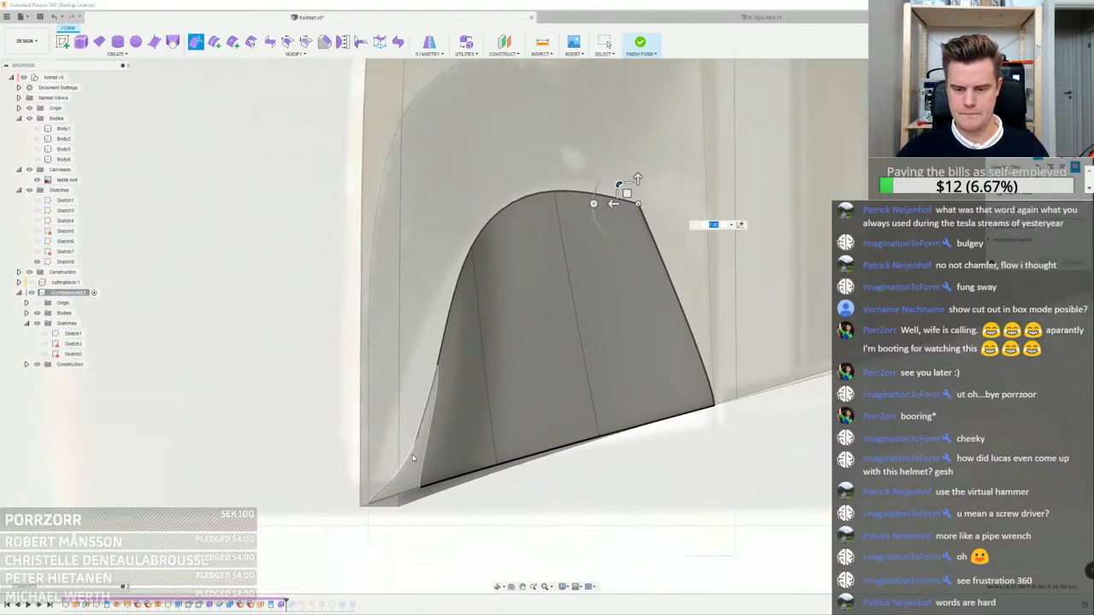
scroll(411, 456, "up", 5)
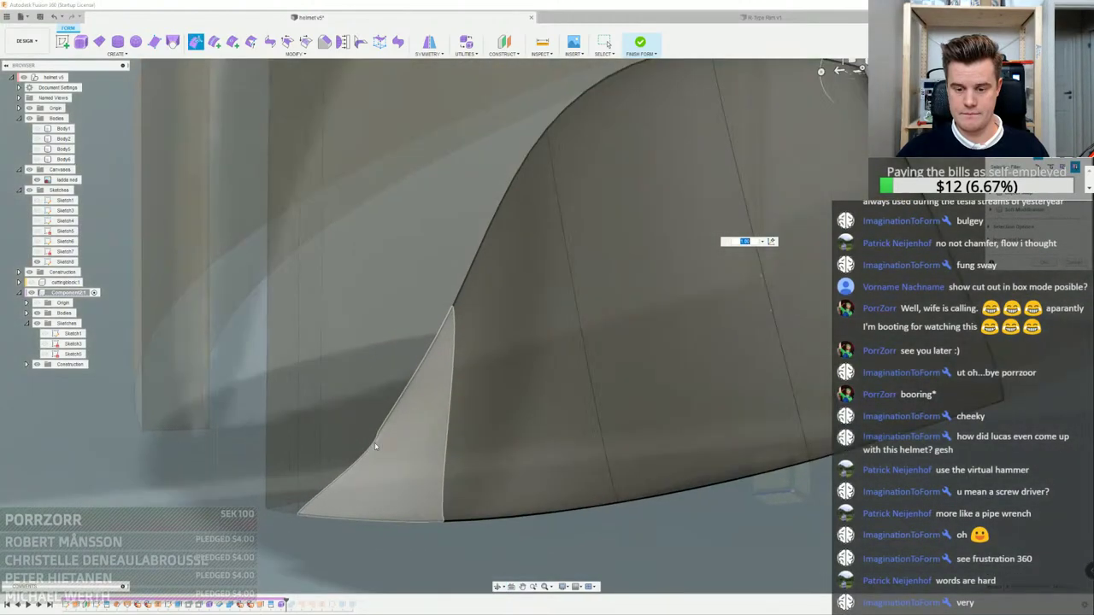
left_click(378, 434)
middle_click_drag(379, 435, 472, 428, "shift")
scroll(471, 448, "down", 4)
scroll(472, 454, "up", 4)
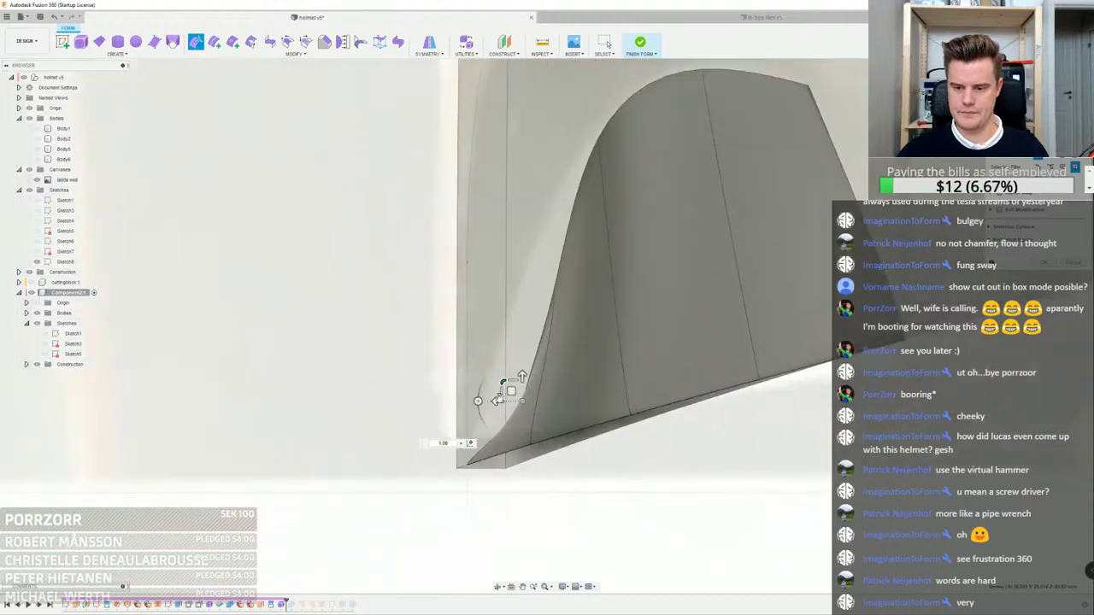
left_click_drag(510, 391, 505, 234)
mouse_move(591, 203)
middle_mouse_down("shift")
mouse_move(618, 179)
mouse_move(726, 163)
mouse_move(769, 201)
mouse_move(655, 178)
mouse_move(602, 206)
middle_mouse_up("shift")
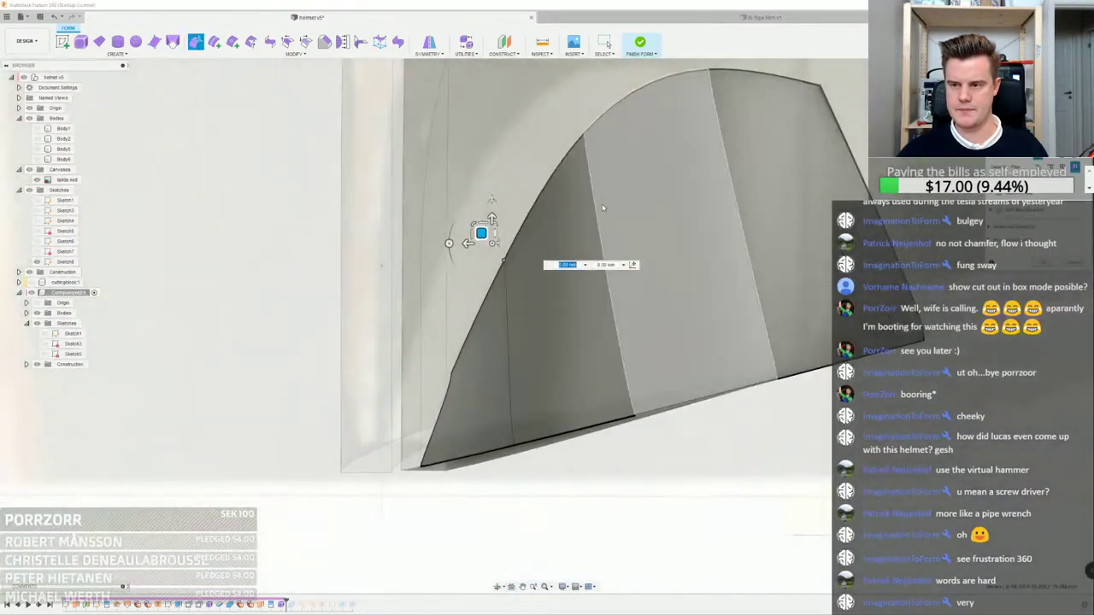
scroll(601, 207, "down", 2)
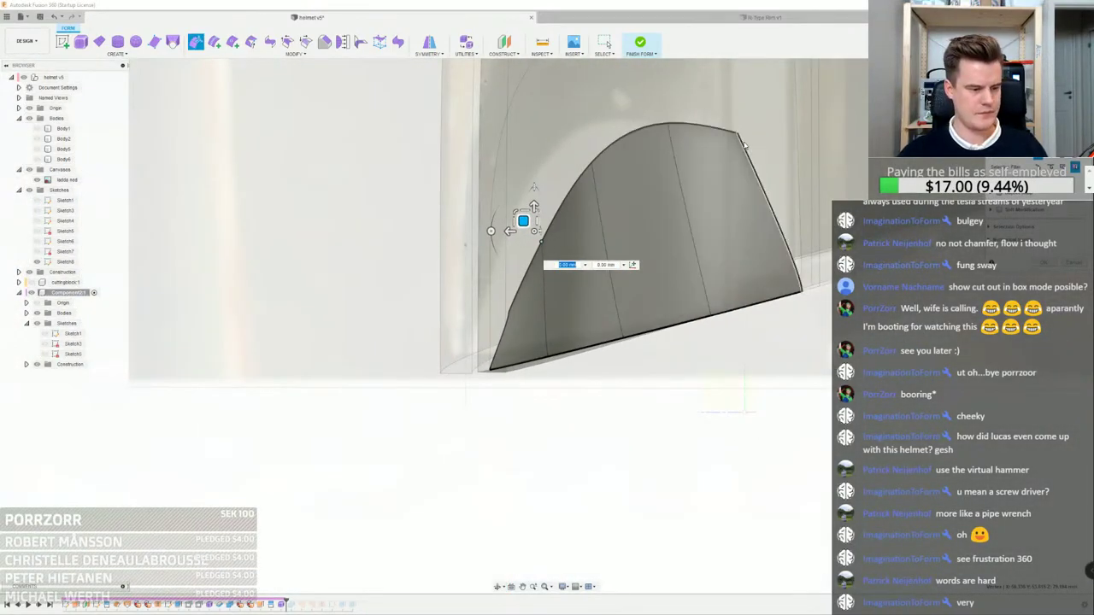
scroll(743, 145, "up", 2)
left_click(742, 143)
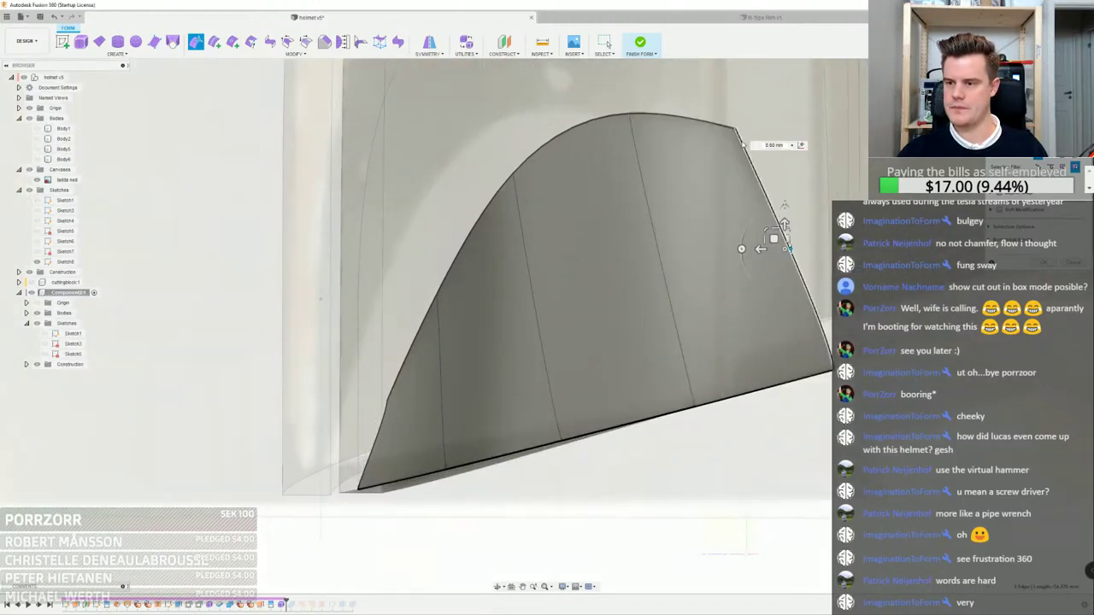
left_click(736, 130)
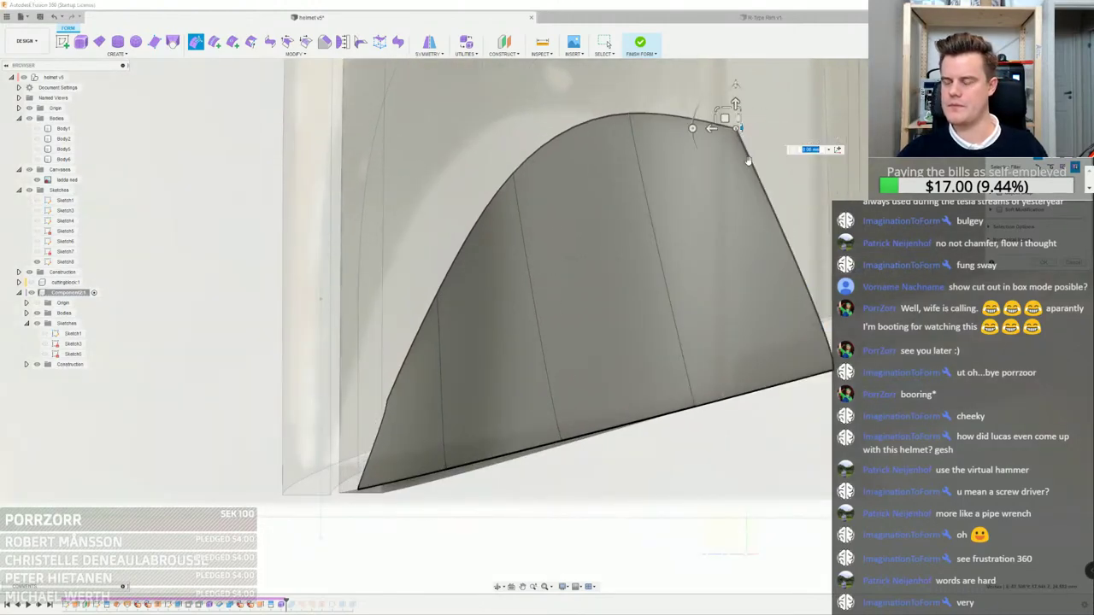
scroll(748, 161, "down", 2)
middle_click_drag(747, 161, 742, 196, "shift")
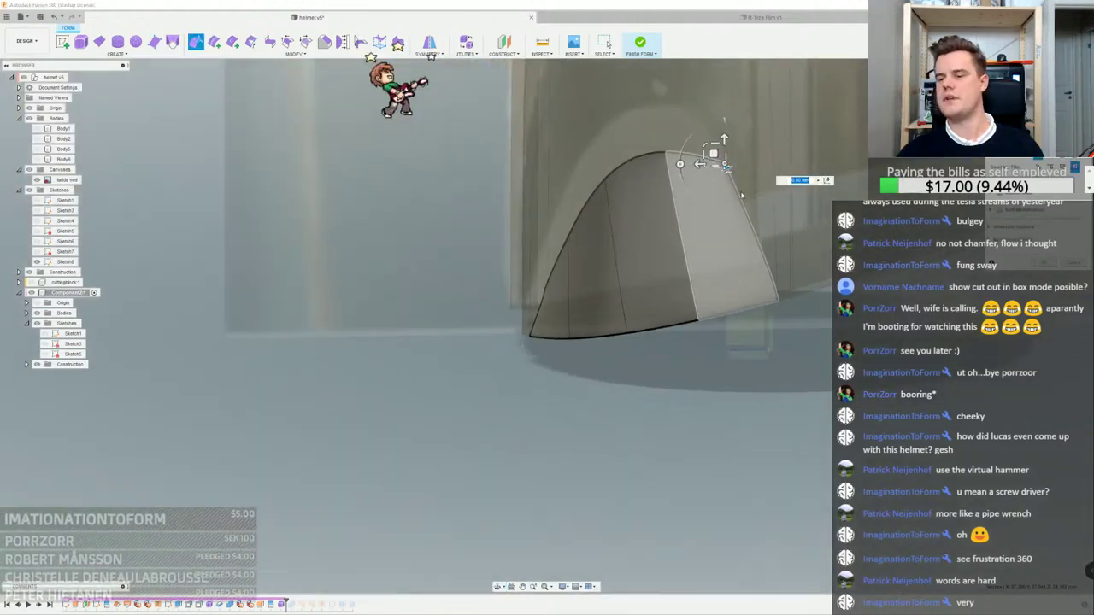
scroll(742, 194, "up", 3)
scroll(673, 224, "down", 2)
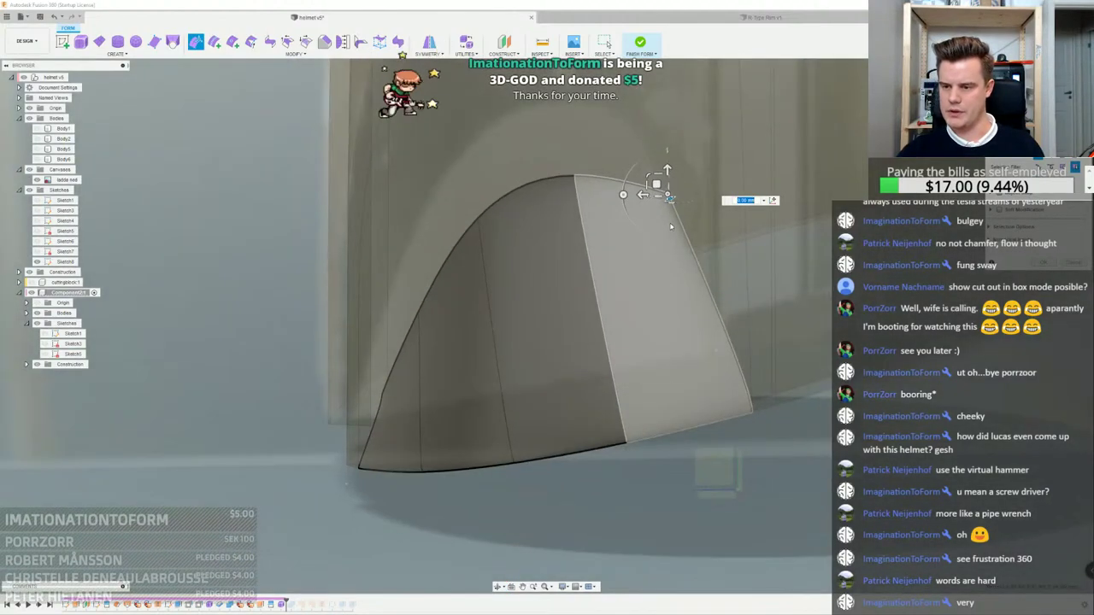
scroll(671, 214, "up", 3)
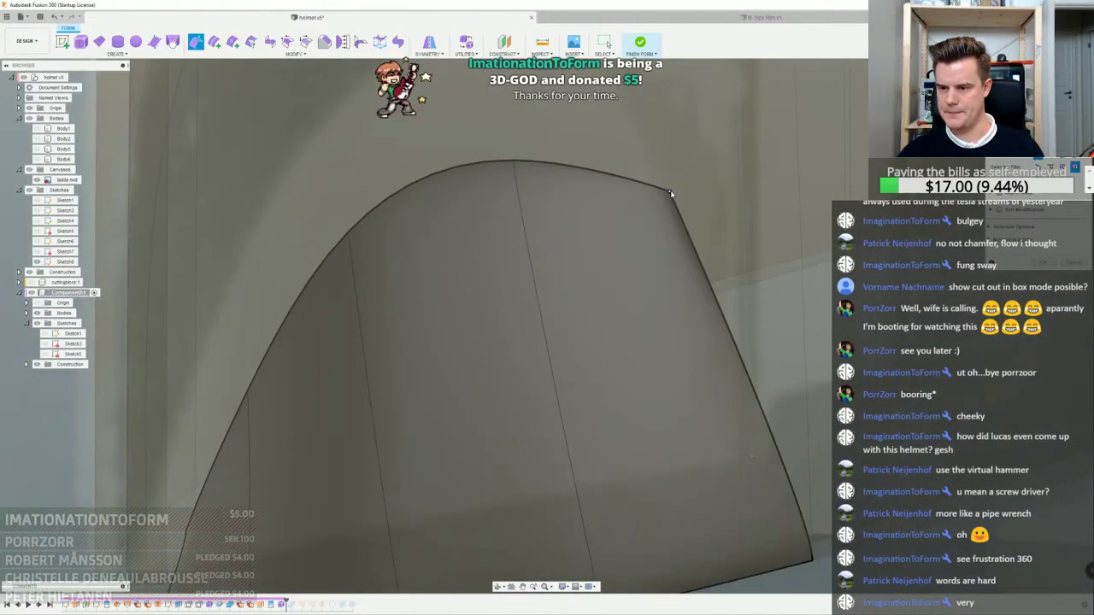
left_click(670, 195)
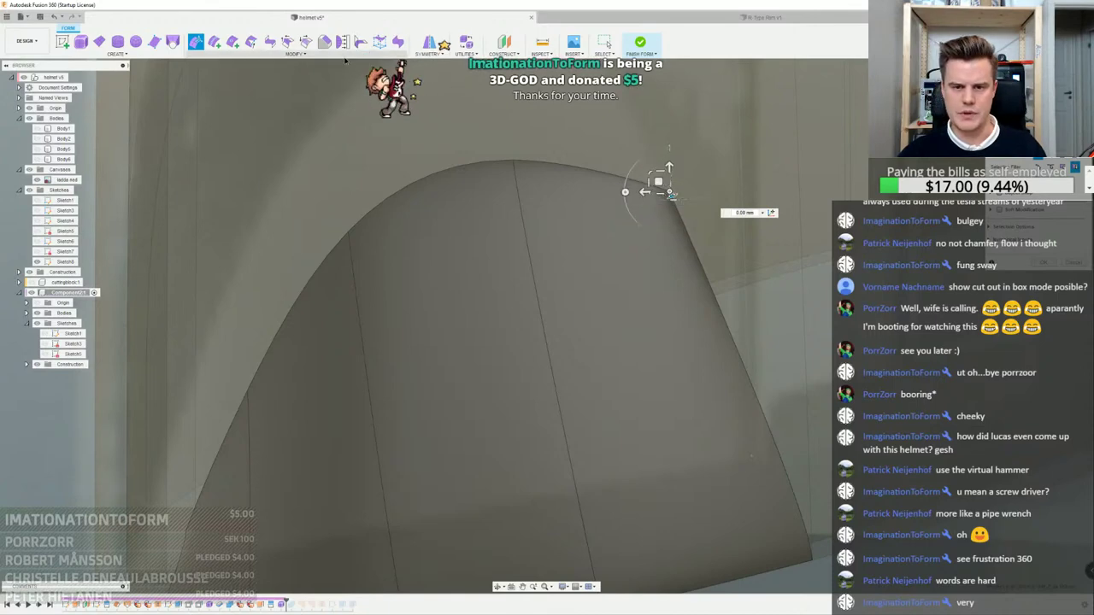
left_click(294, 54)
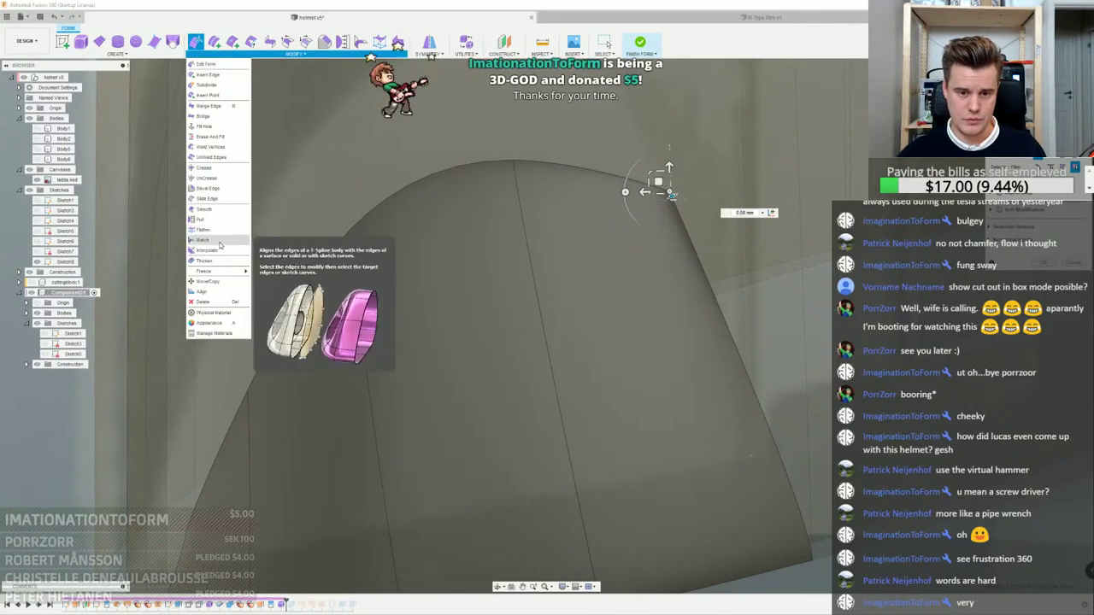
left_click(217, 188)
scroll(672, 197, "down", 5)
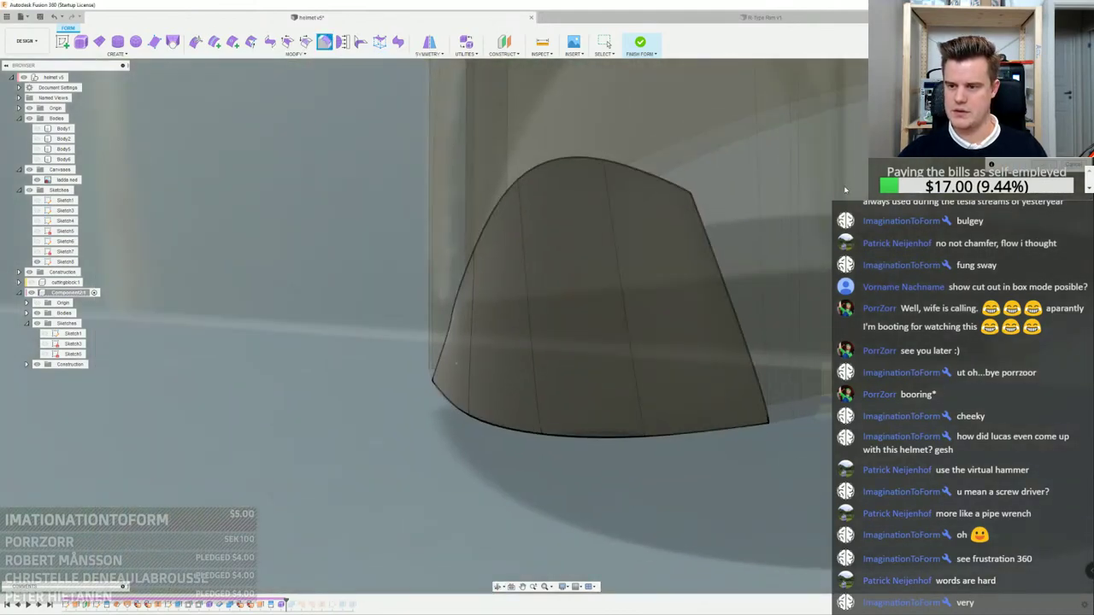
scroll(692, 239, "down", 3)
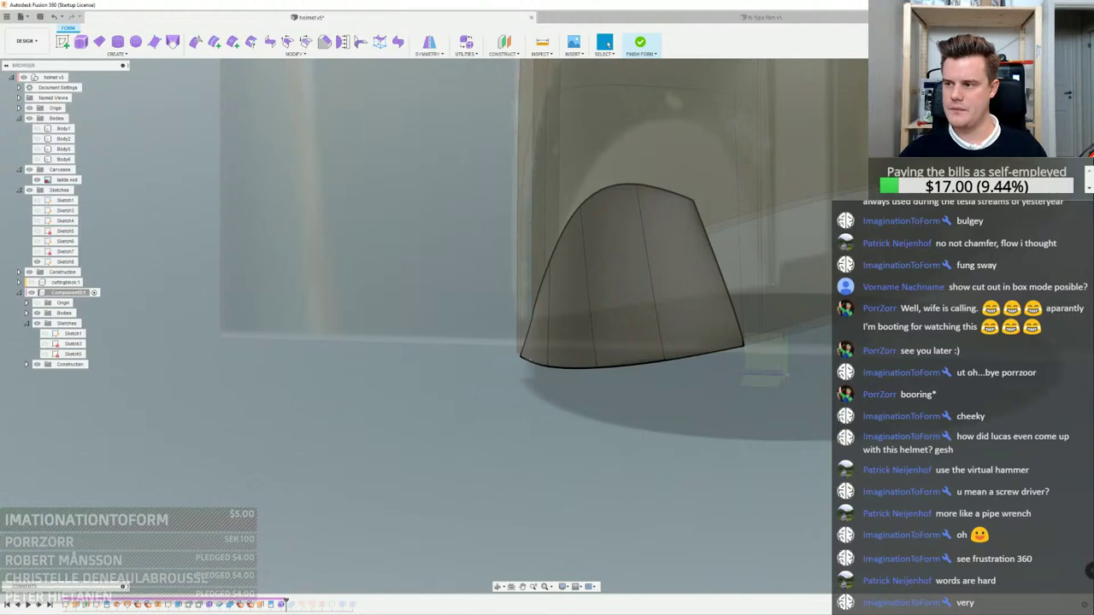
Move the cheek form's rear side edge toward the back of the helmet and slightly up in the side view
middle_click_drag(697, 252, 547, 428, "shift")
scroll(616, 299, "up", 3)
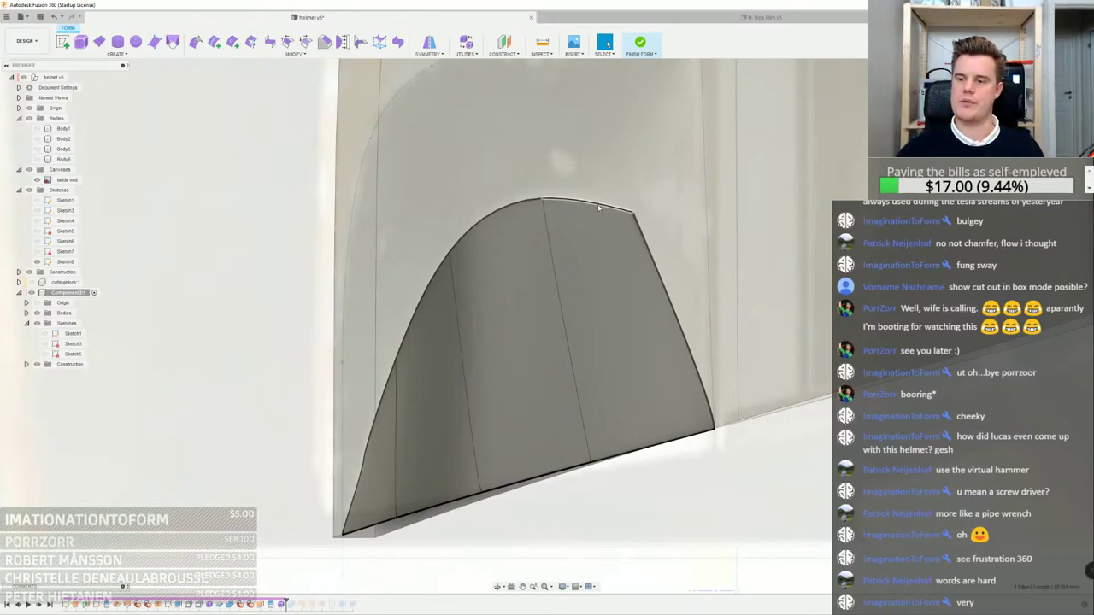
scroll(598, 214, "down", 3)
left_click(623, 227)
scroll(623, 227, "up", 3)
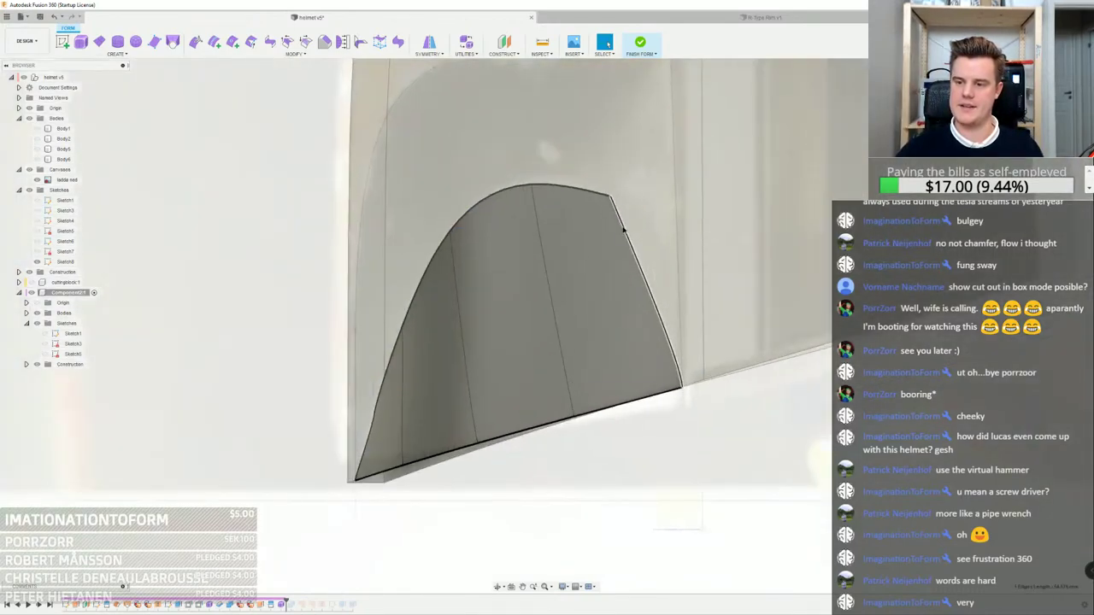
key("e")
left_click_drag(634, 280, 658, 274)
Move the cheek form's entire top edge about 7 mm up and 2.6 mm toward the helmet's front
double_click(511, 190)
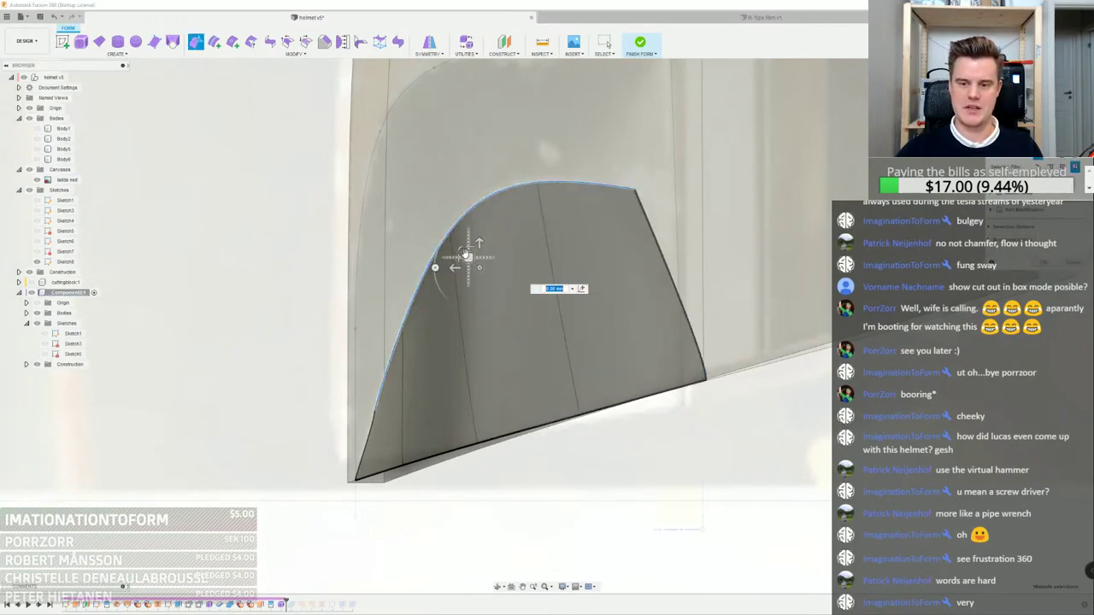
left_click_drag(466, 256, 458, 230)
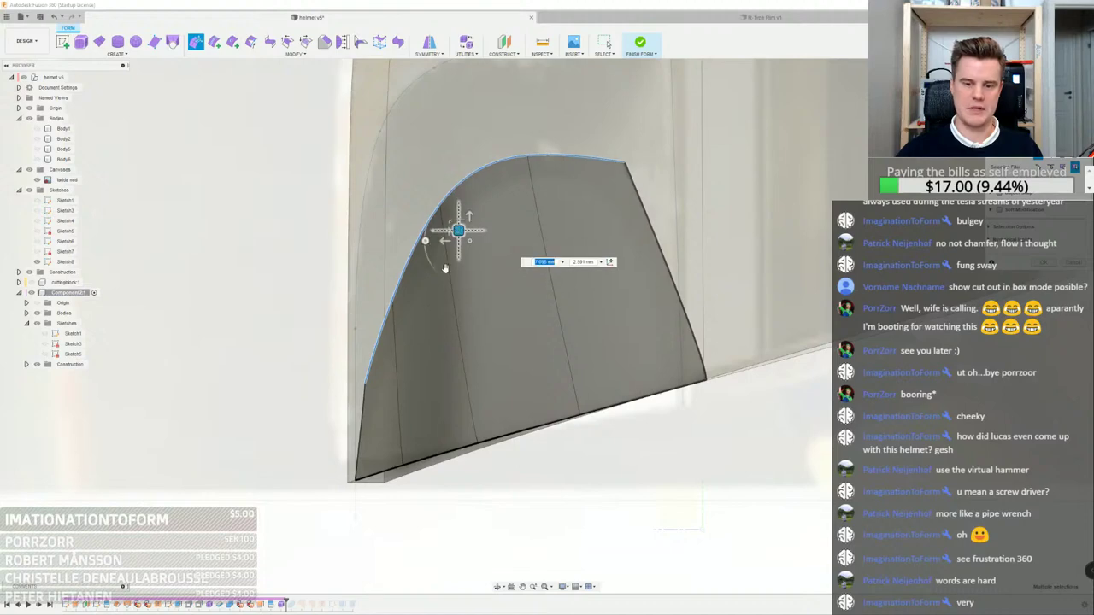
left_click(365, 386)
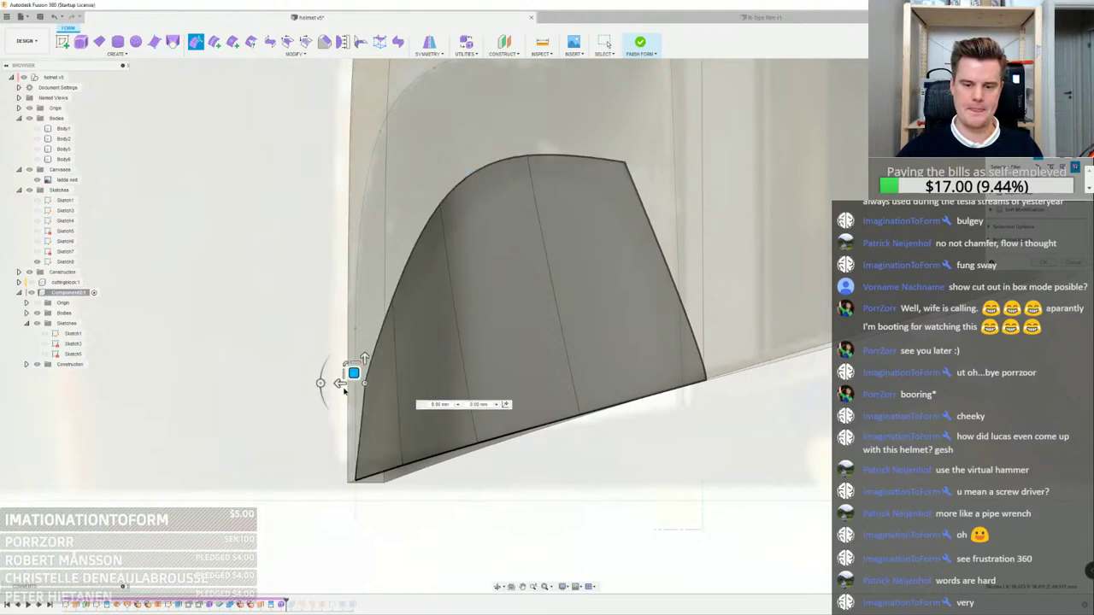
left_click(365, 385)
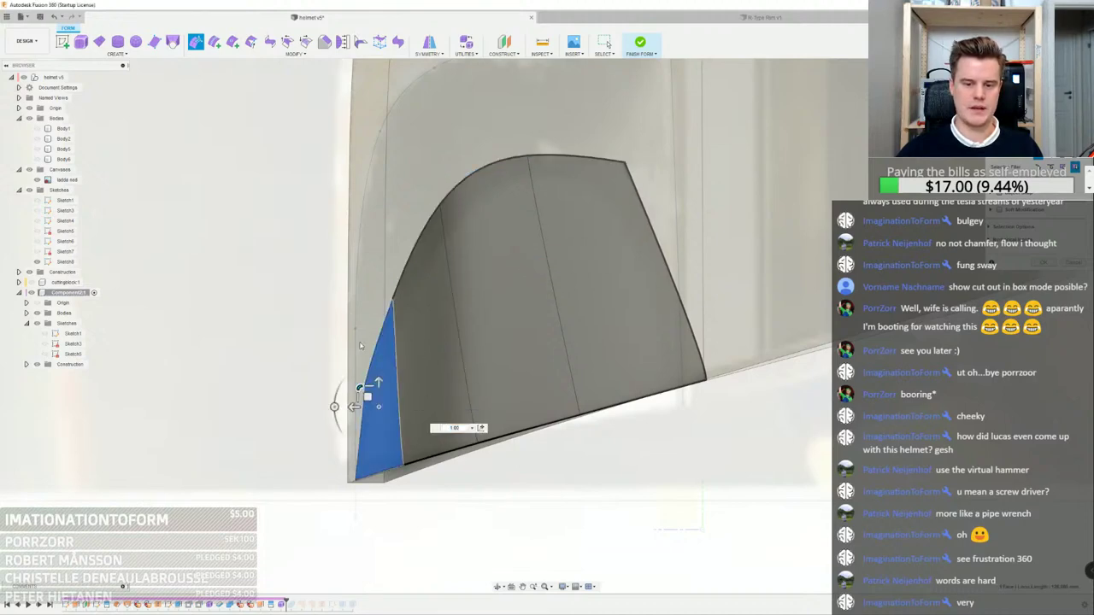
left_click(359, 345)
Move the front segment of the cheek form's top edge inward toward the helmet shell, working from below
scroll(360, 345, "down", 3)
middle_click_drag(360, 346, 520, 315, "shift")
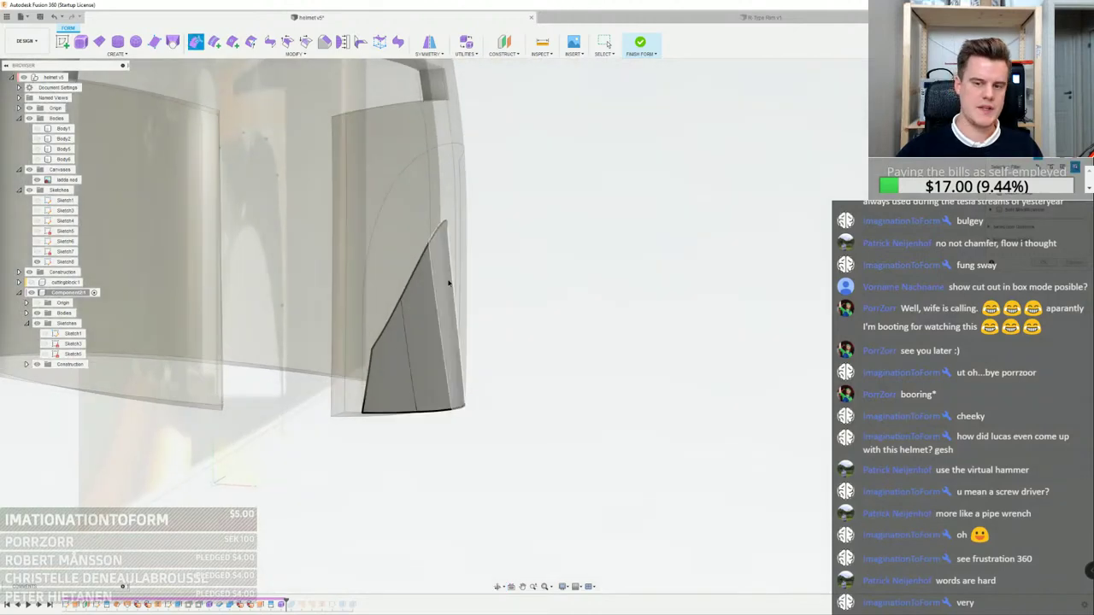
scroll(449, 282, "up", 3)
left_click(457, 351)
middle_click_drag(468, 199, 542, 210)
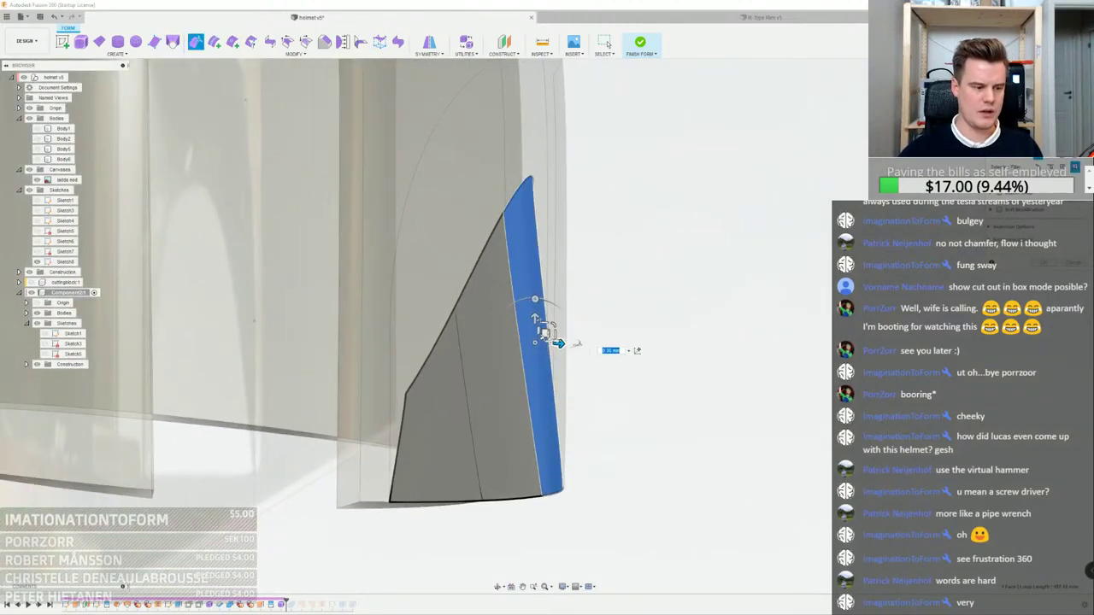
middle_click_drag(291, 346, 366, 329, "shift")
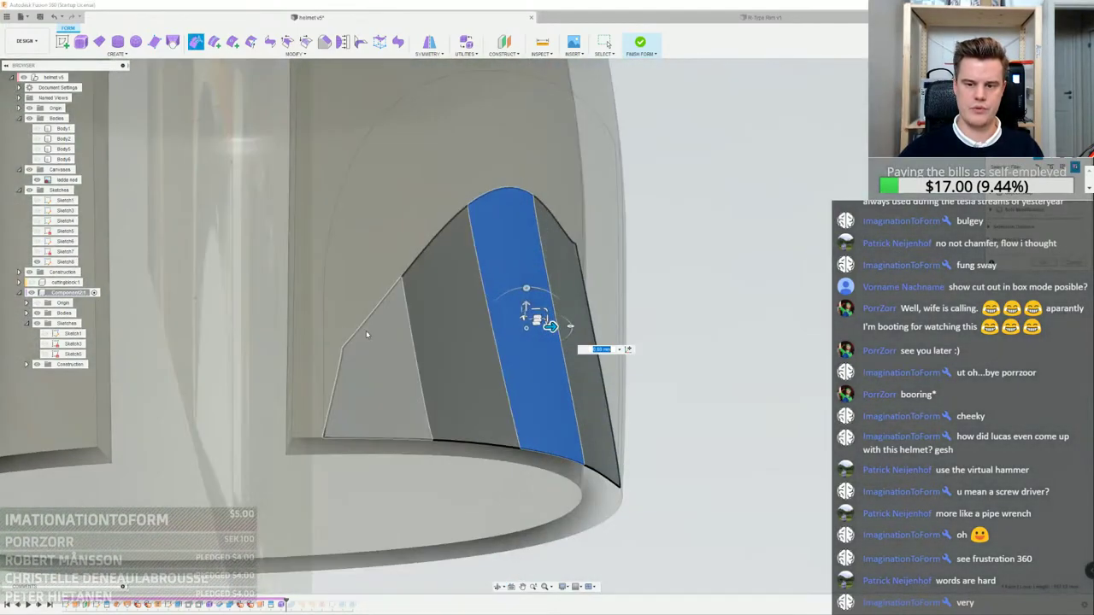
left_click(381, 311)
middle_click_drag(412, 297, 432, 256, "shift")
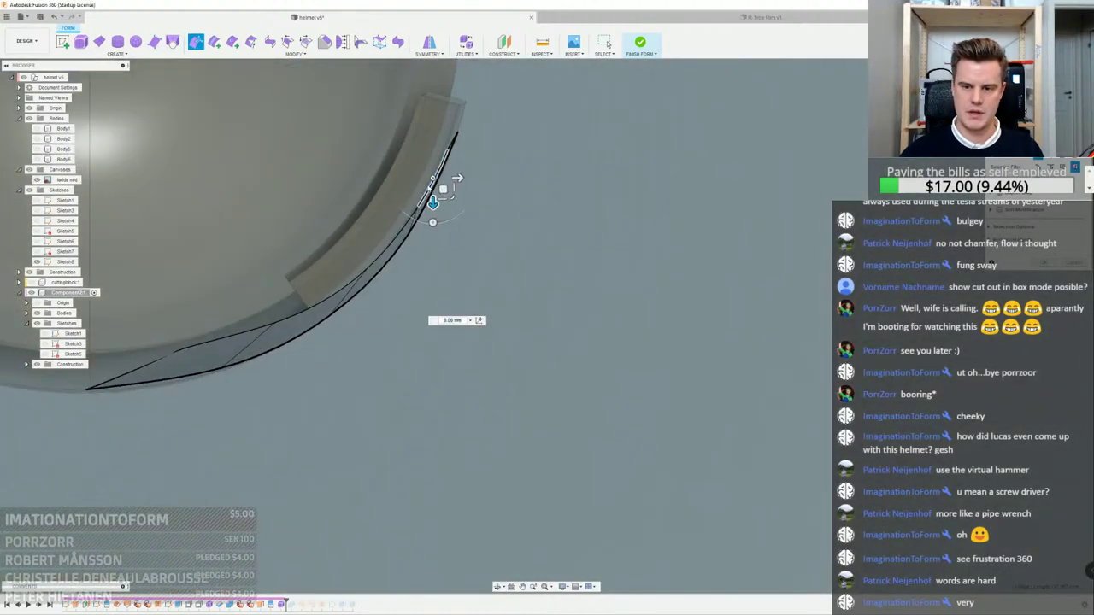
left_click_drag(442, 190, 434, 184)
Nudge the top edge's middle vertex slightly inward toward the shell and adjust its rear end vertex slightly
left_click(351, 286)
left_click(367, 269)
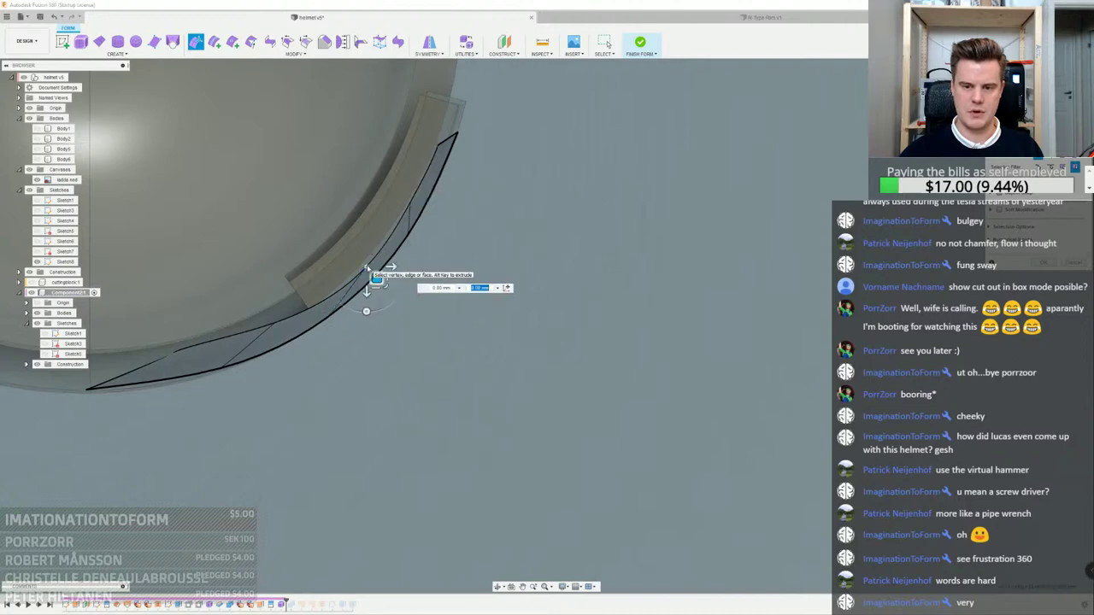
left_click_drag(376, 278, 373, 273)
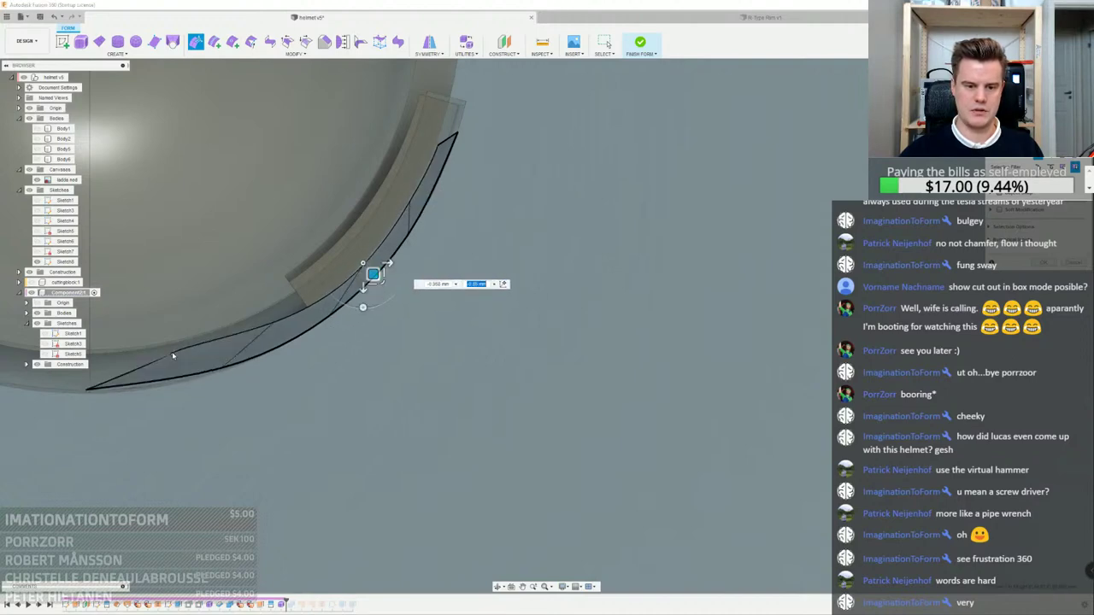
left_click(172, 352)
left_click_drag(172, 350, 189, 373)
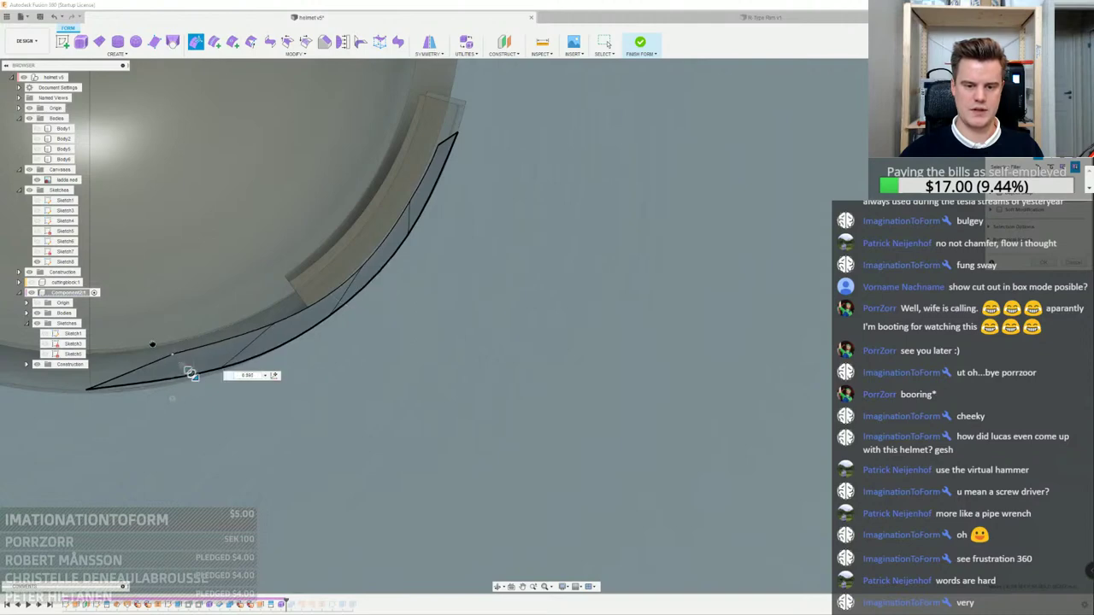
Apply Make Uniform to the whole cheek form
left_click(340, 293)
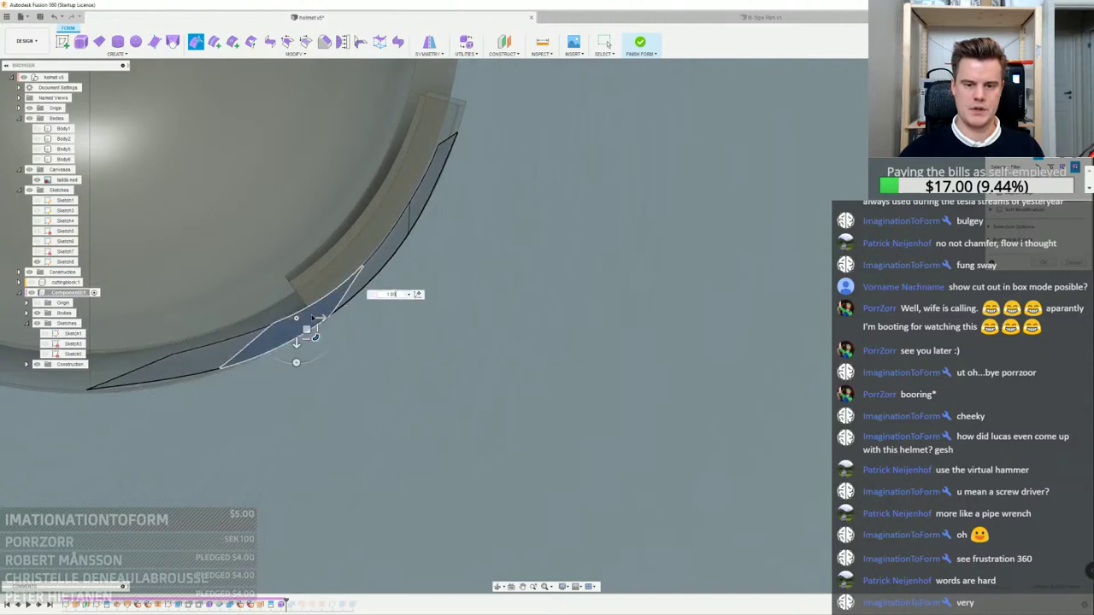
left_click(466, 53)
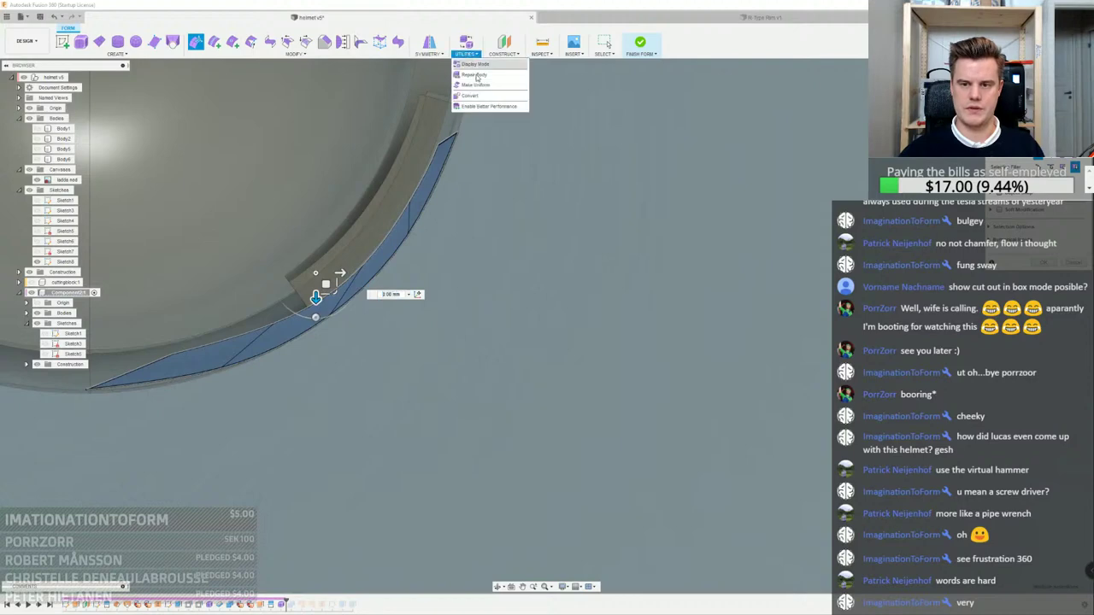
left_click(483, 87)
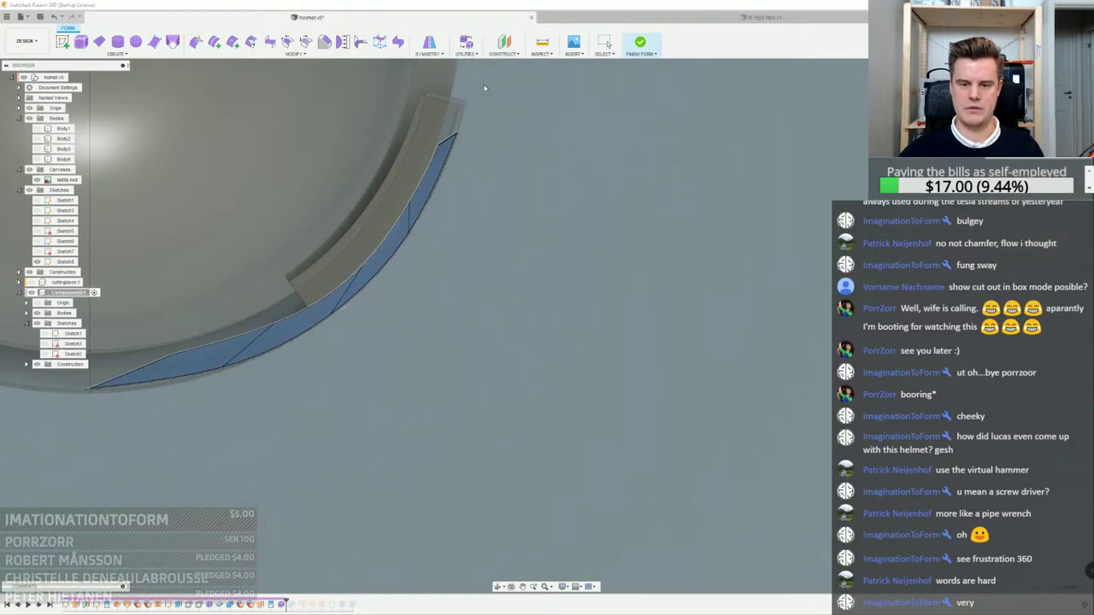
left_click(605, 43)
Move the cheek form's entire bottom edge about 2.3 mm down, past the helmet shell's lower rim
scroll(384, 247, "down", 3)
middle_click_drag(385, 247, 671, 341)
scroll(383, 337, "up", 2)
scroll(614, 536, "up", 4)
left_click(629, 540)
scroll(629, 538, "down", 2)
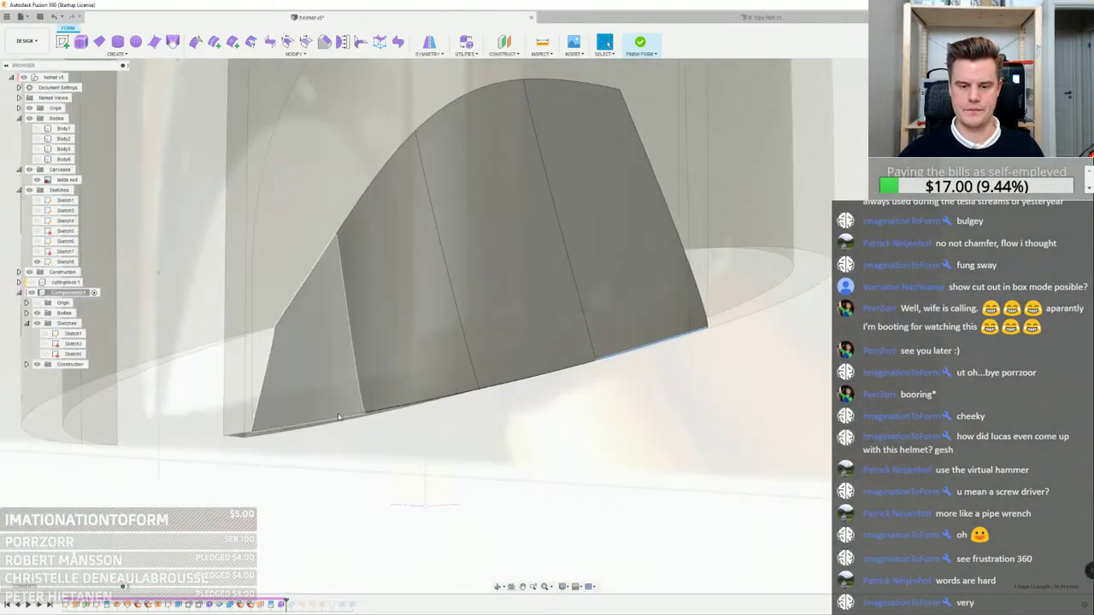
scroll(465, 409, "down", 3)
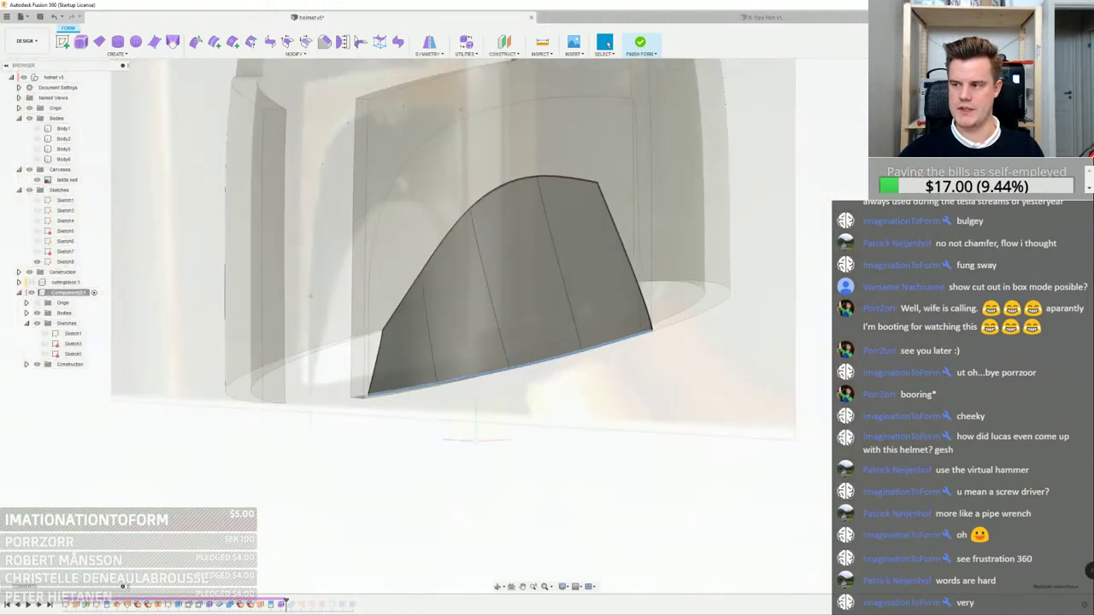
middle_click_drag(555, 324, 350, 301, "shift")
middle_click_drag(351, 301, 796, 293)
middle_click_drag(553, 330, 846, 295)
scroll(431, 317, "up", 3)
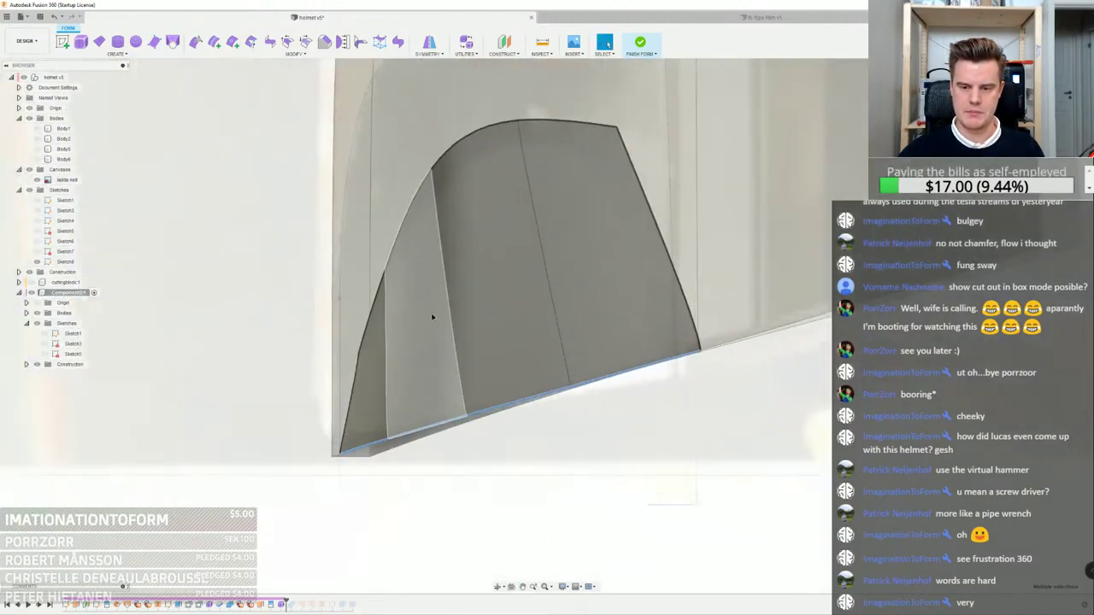
right_click(431, 317)
left_click(458, 301)
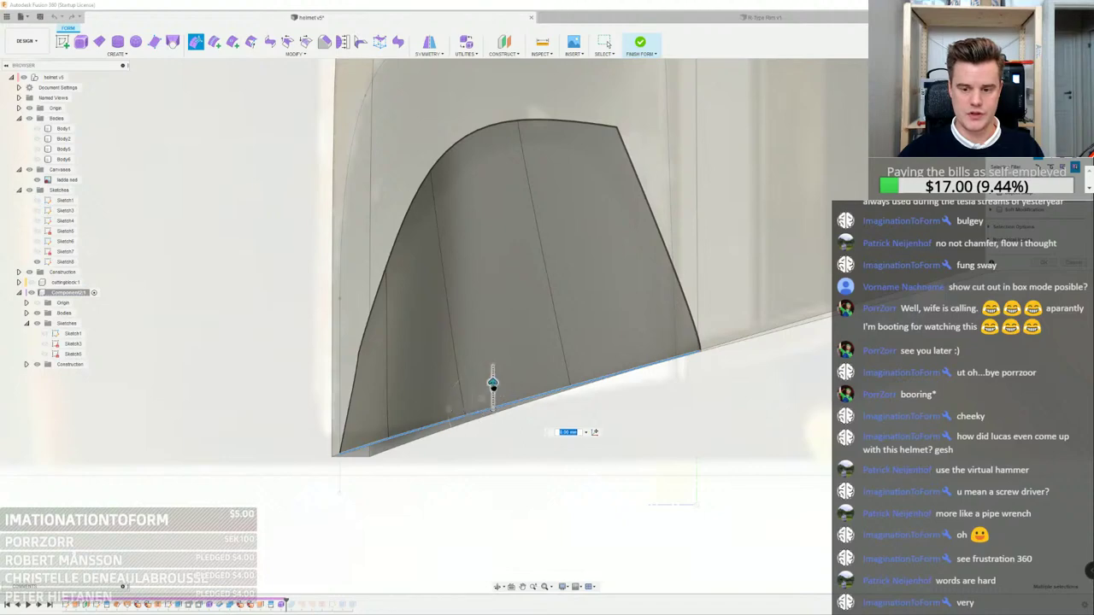
left_click_drag(492, 385, 492, 406)
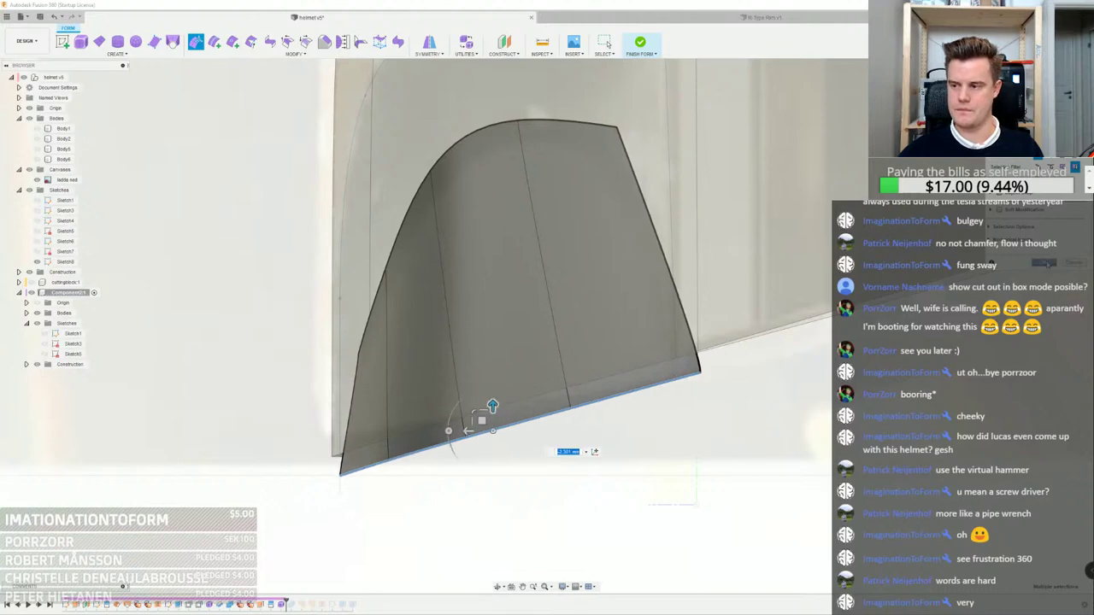
left_click(1047, 264)
Finish editing the cheek form and return to the solid model, checking the form against the helmet from the front
left_click(266, 222)
scroll(608, 83, "down", 2)
left_click(638, 45)
scroll(756, 446, "down", 4)
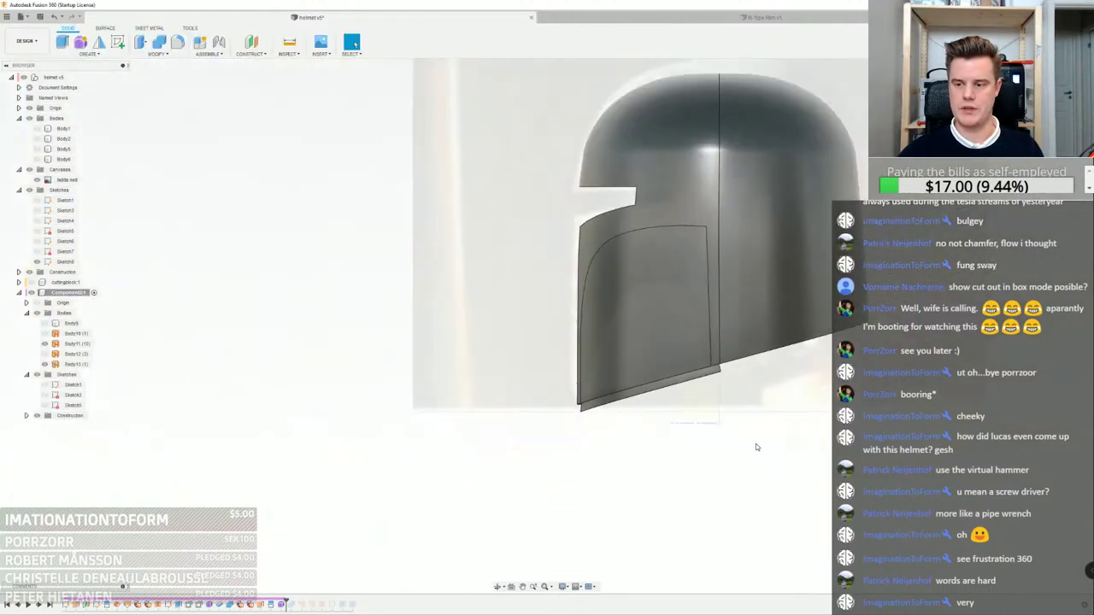
scroll(755, 447, "down", 2)
middle_click_drag(755, 447, 706, 387)
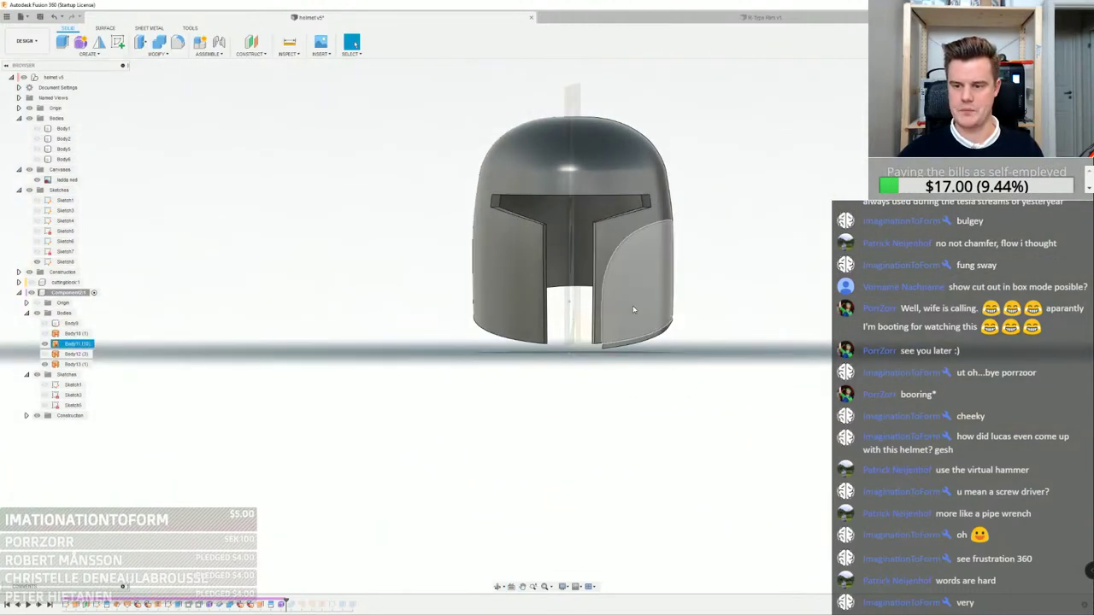
Hide the helmet shell body so only the cheek surface is shown
left_click(45, 344)
scroll(637, 343, "up", 3)
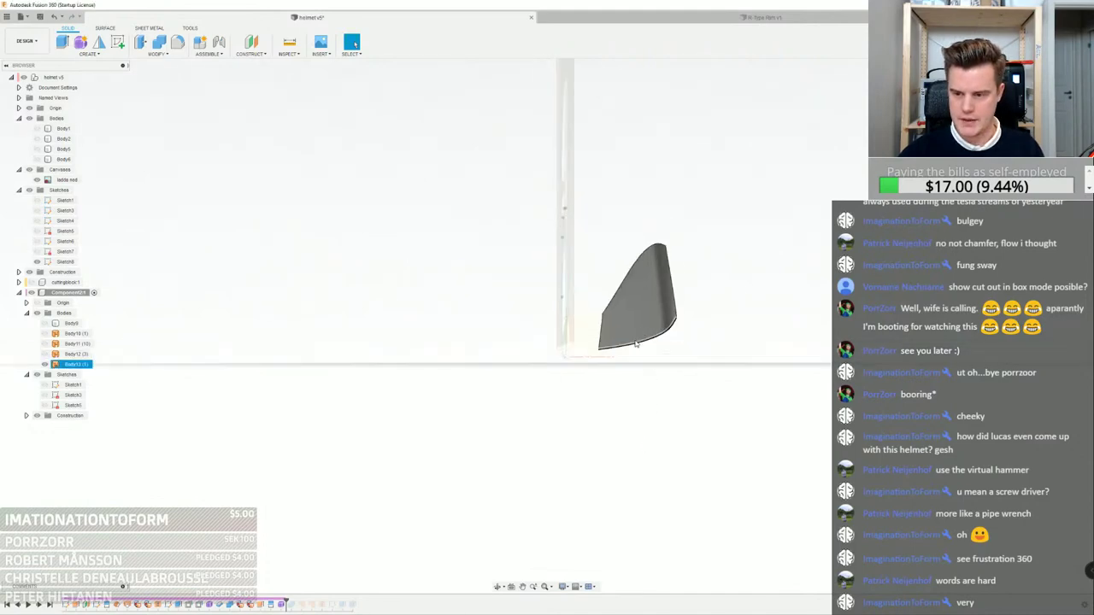
left_click(46, 343)
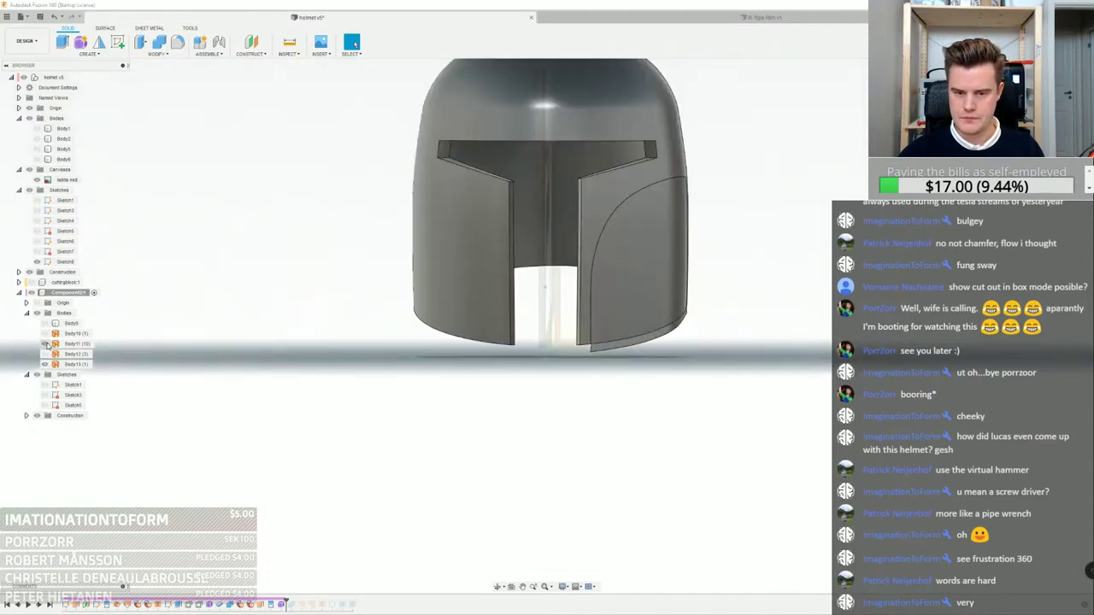
left_click(46, 344)
middle_click_drag(651, 303, 759, 248)
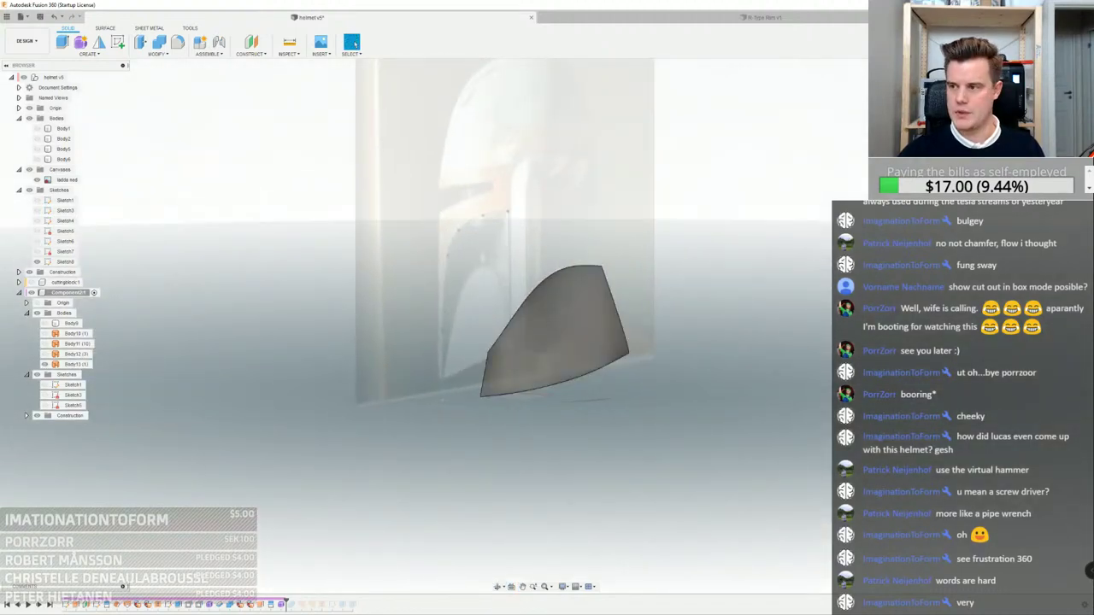
Start a sketch on the side plane and draw an arched spline inside the cheek surface's rear, top and front edges
left_click(1057, 96)
scroll(935, 253, "down", 2)
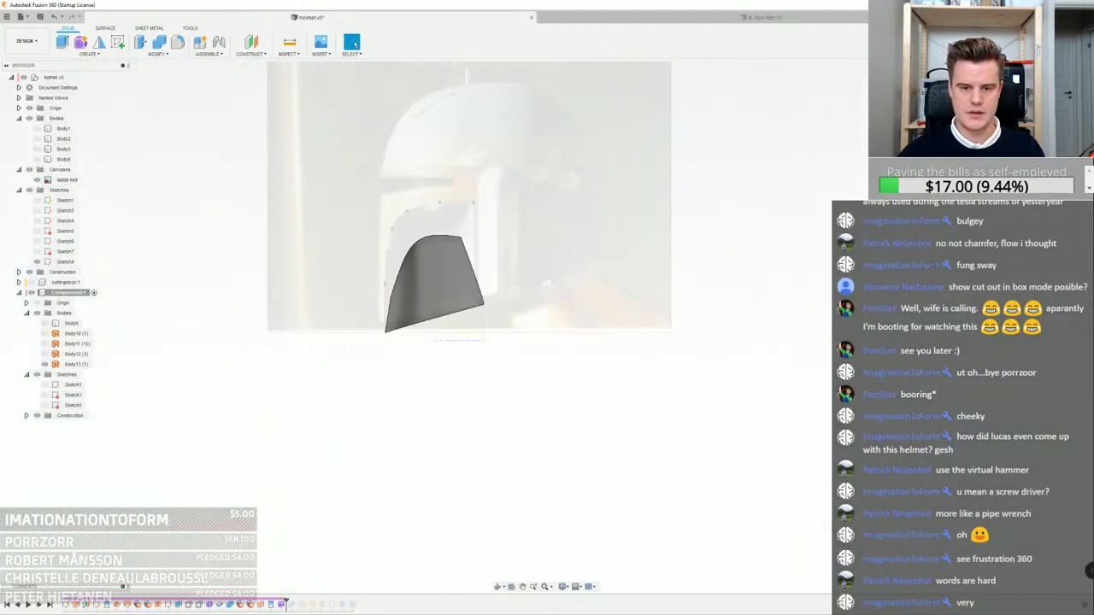
scroll(433, 269, "up", 5)
middle_click_drag(496, 454, 622, 458)
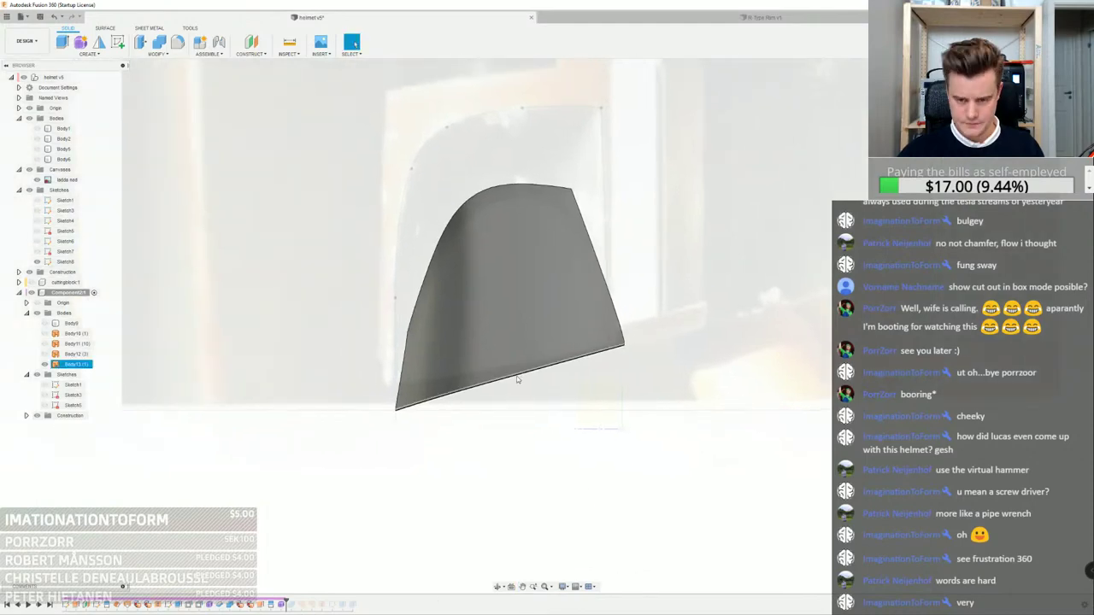
left_click(118, 42)
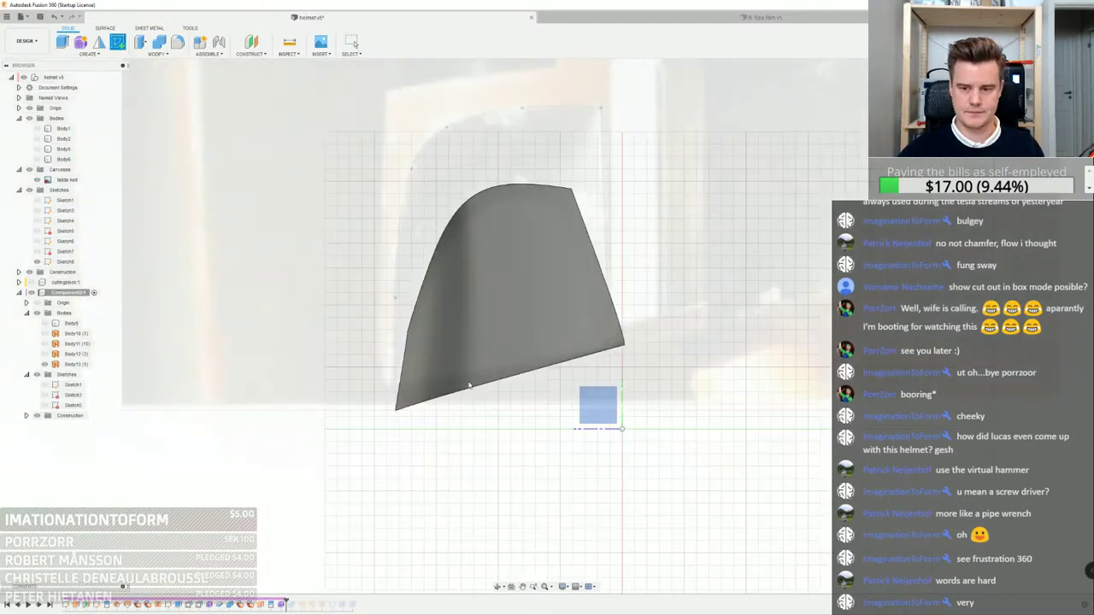
left_click(598, 423)
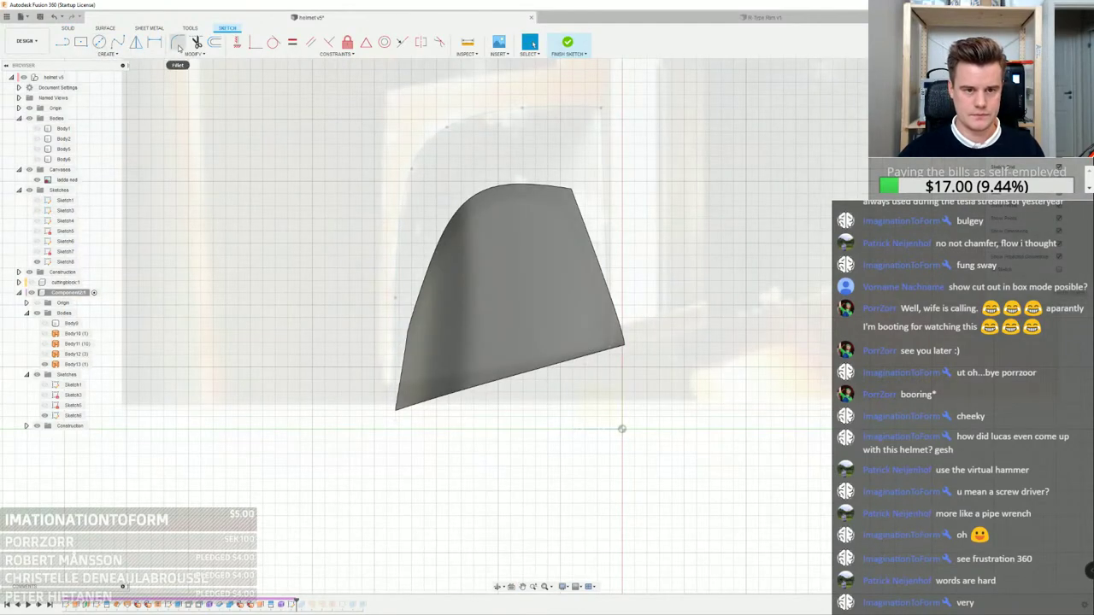
left_click(118, 42)
scroll(608, 325, "up", 4)
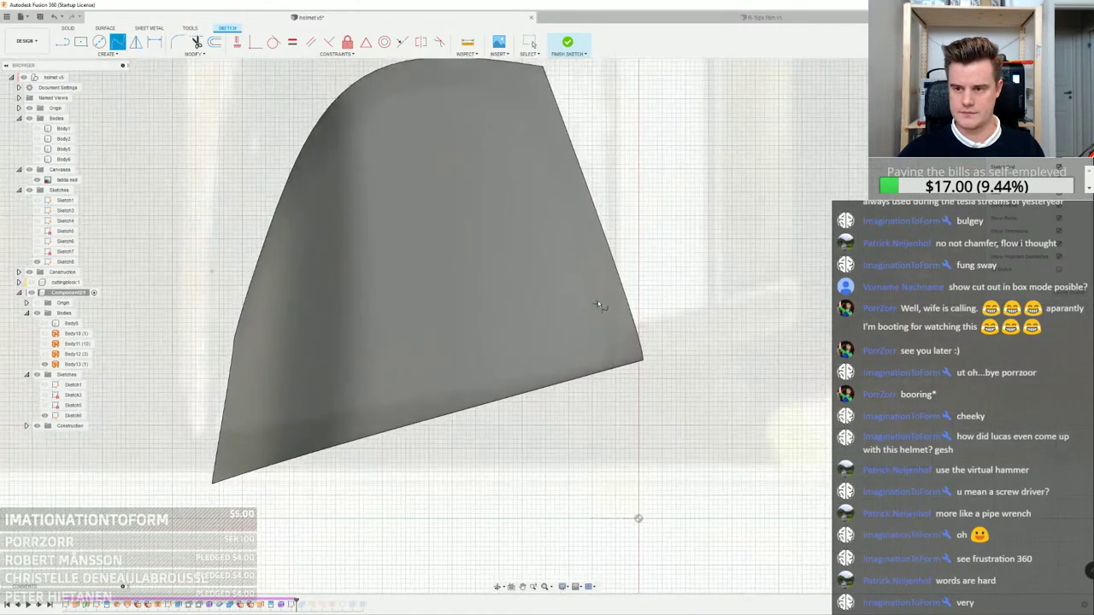
scroll(598, 305, "down", 3)
scroll(636, 401, "up", 3)
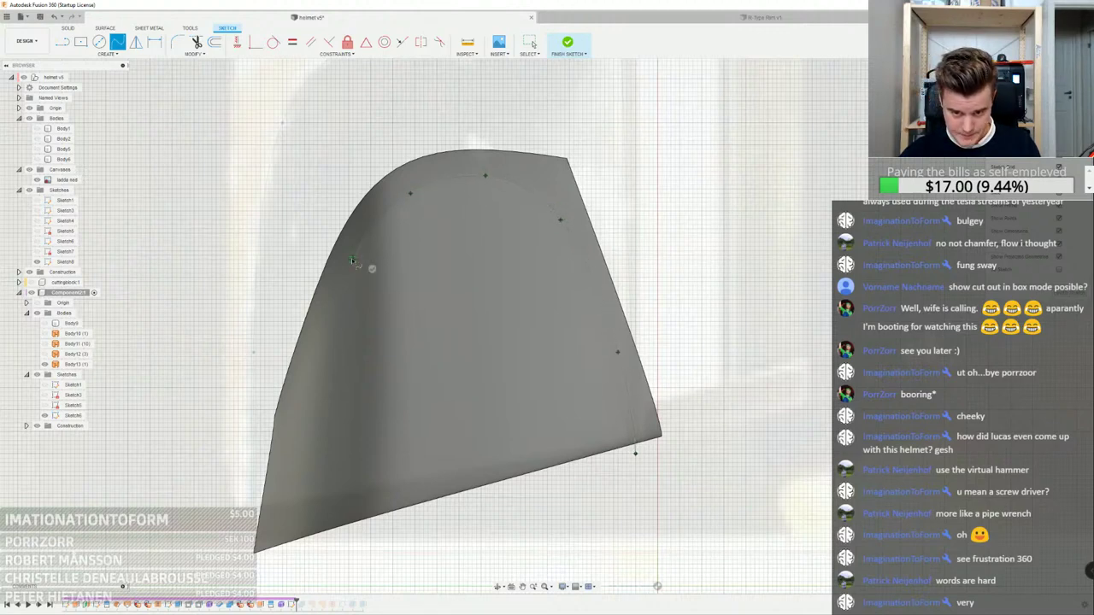
right_click(295, 534)
left_click(317, 531)
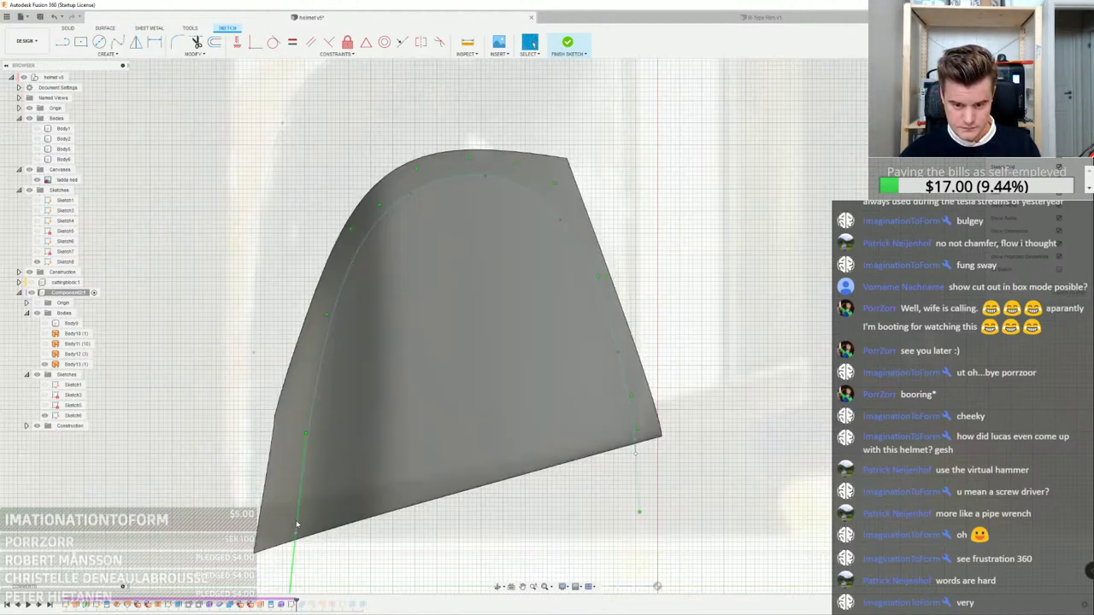
Close the arched spline into a profile with straight lines running below the cheek surface's lower edge
left_click(294, 549)
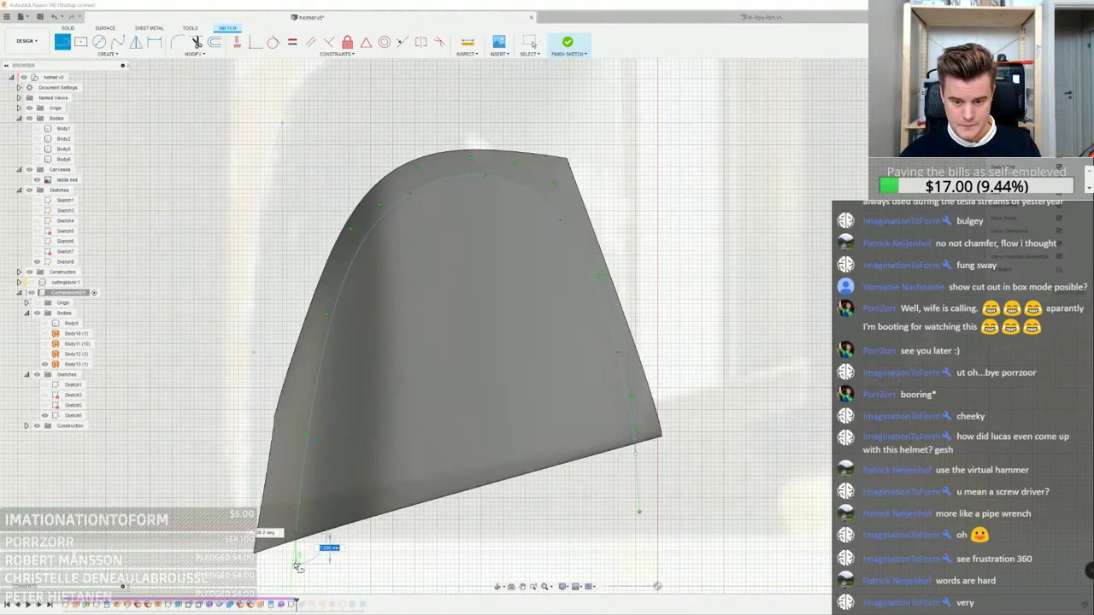
left_click(644, 534)
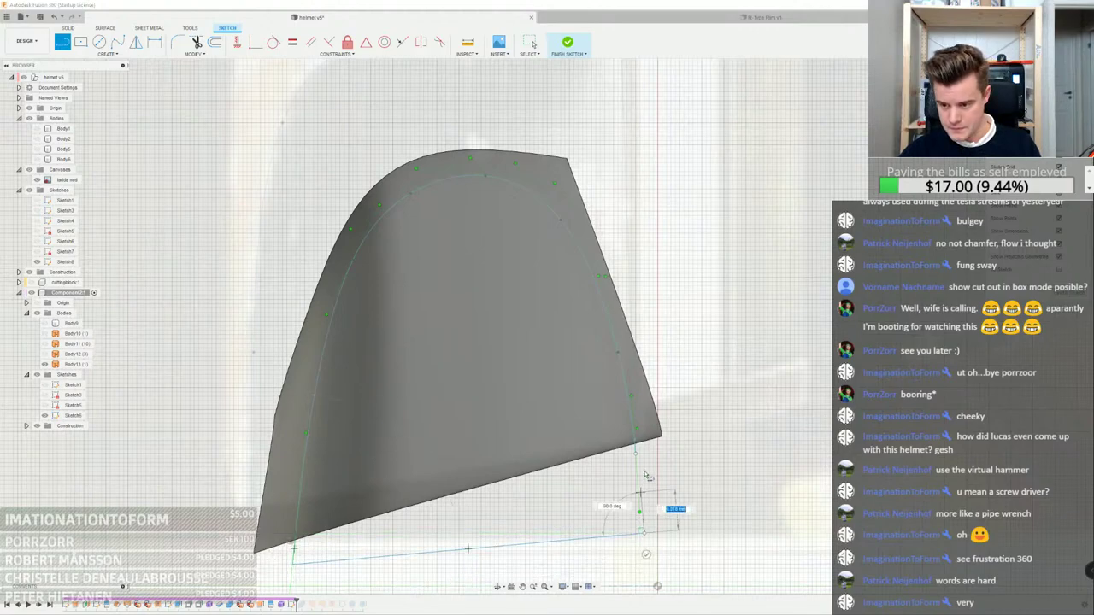
left_click(636, 454)
right_click(635, 453)
left_click(667, 455)
scroll(595, 481, "down", 4)
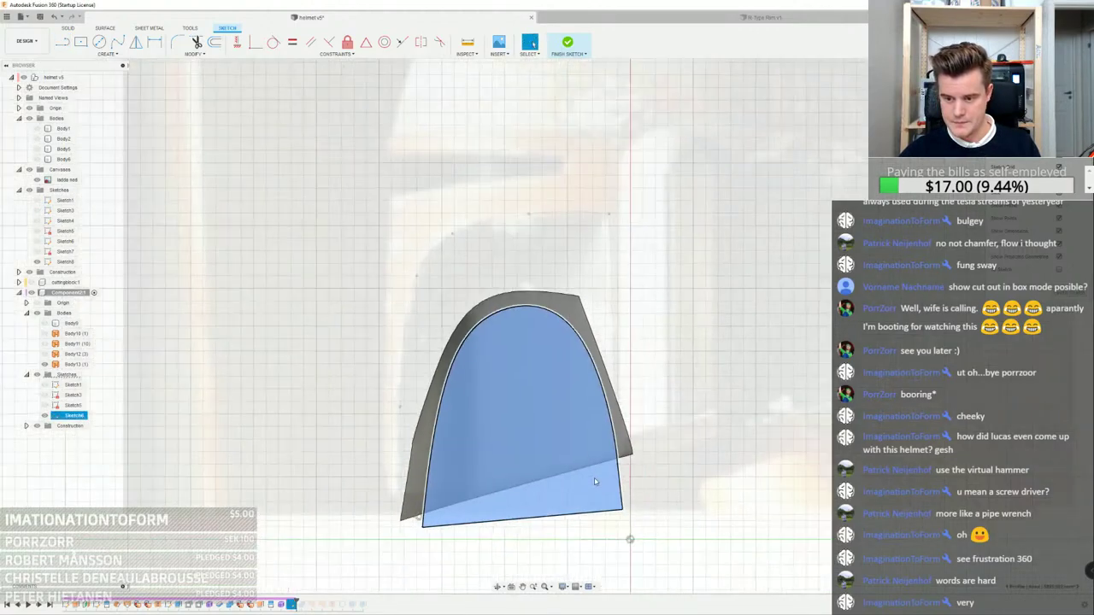
Extrude the arched profile through the cheek surface so that only the surface area inside the profile is kept
middle_click_drag(593, 481, 549, 406)
middle_click_drag(549, 406, 534, 350, "shift")
right_click(534, 350)
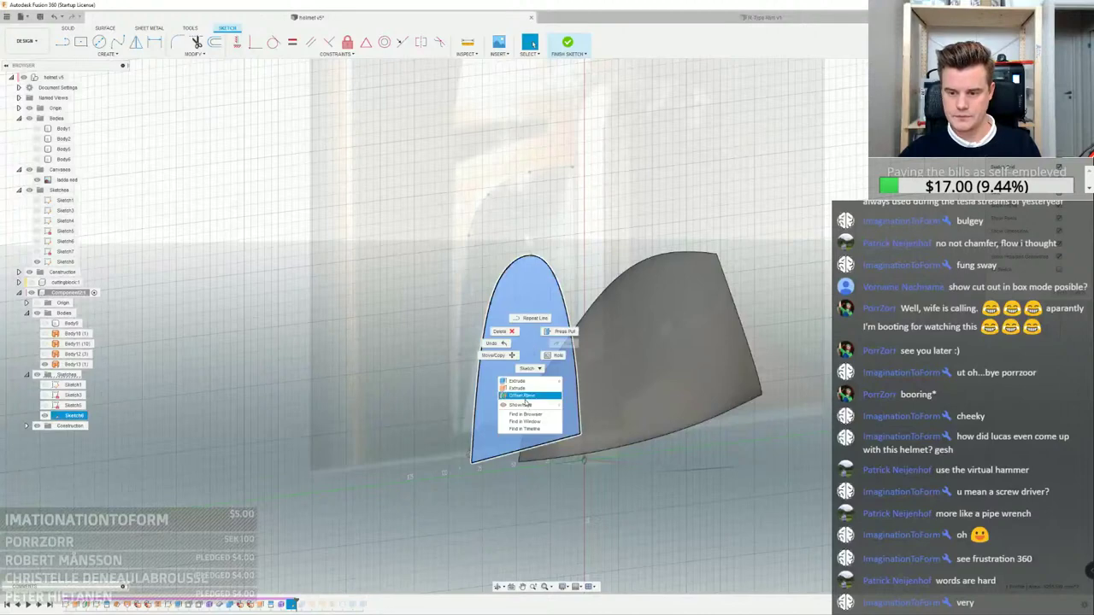
left_click(521, 388)
left_click_drag(524, 355, 797, 342)
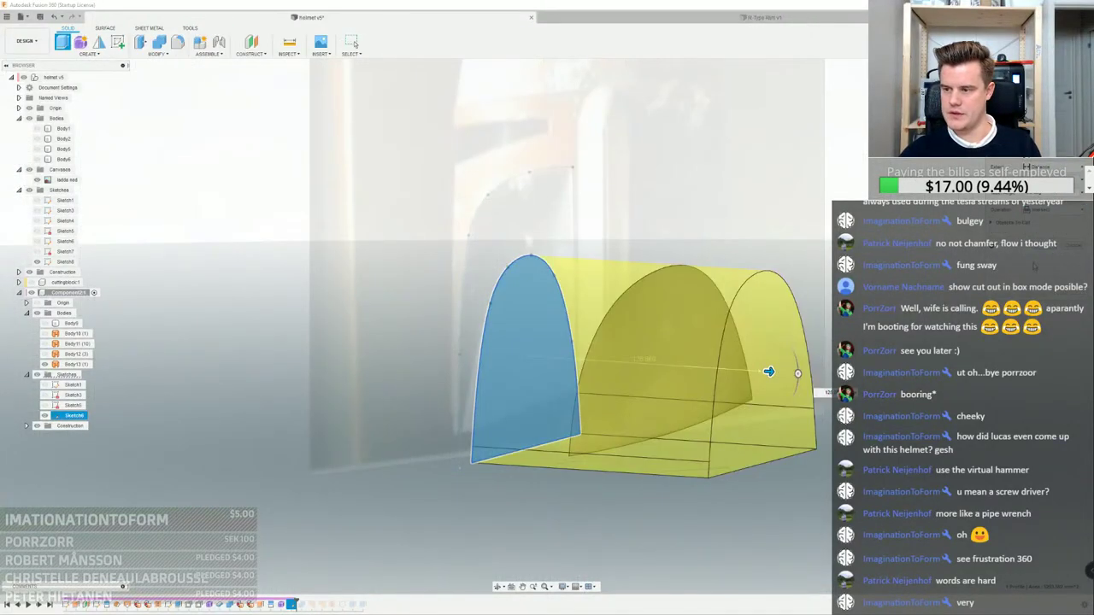
left_click(1050, 246)
left_click(684, 344)
middle_click_drag(685, 348, 653, 376, "shift")
left_click(690, 483)
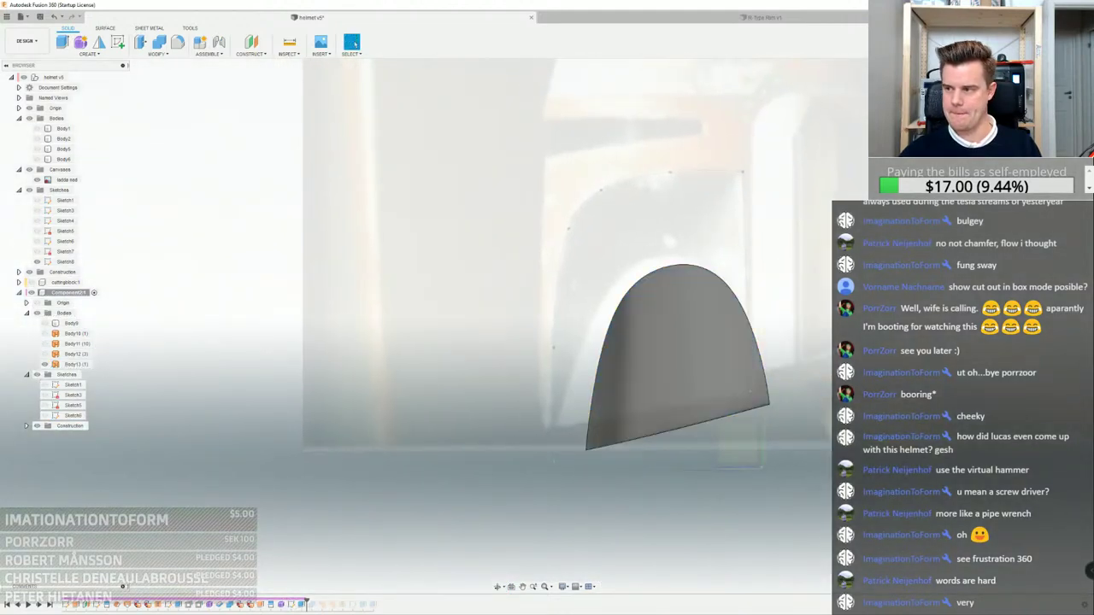
middle_click_drag(730, 364, 716, 360, "shift")
middle_click_drag(716, 435, 605, 439)
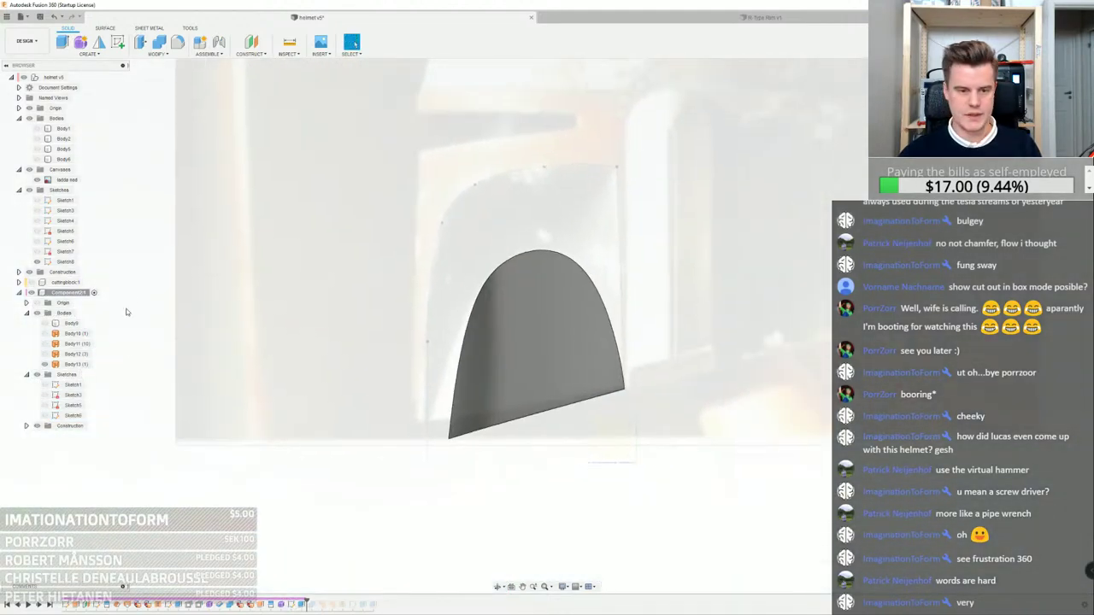
Show the helmet shell body again together with the trimmed cheek surface and view both from below
left_click(44, 354)
left_click(44, 356)
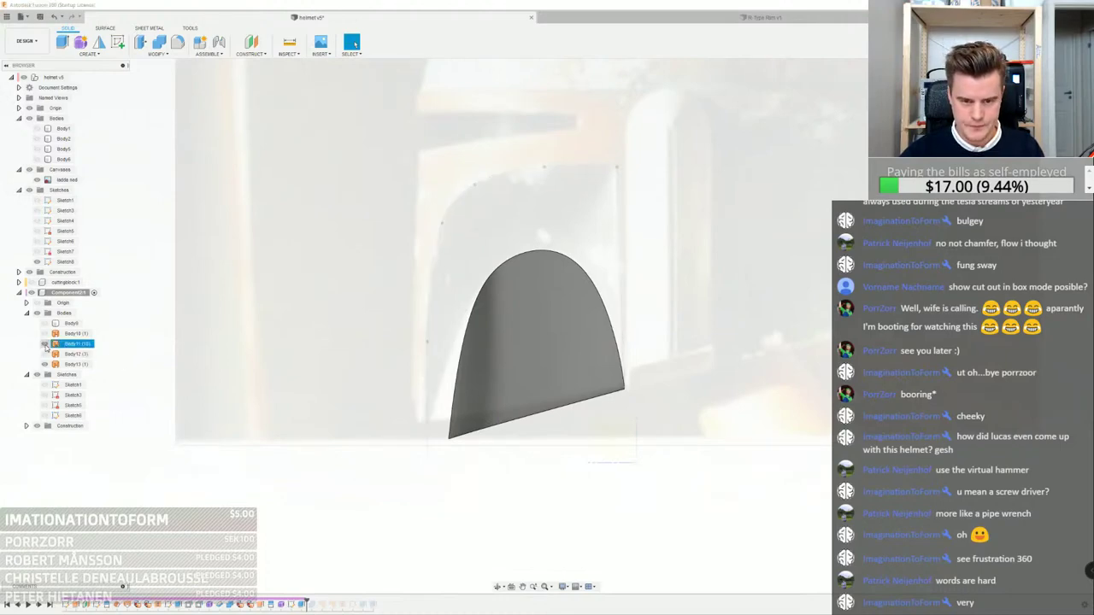
left_click(45, 345)
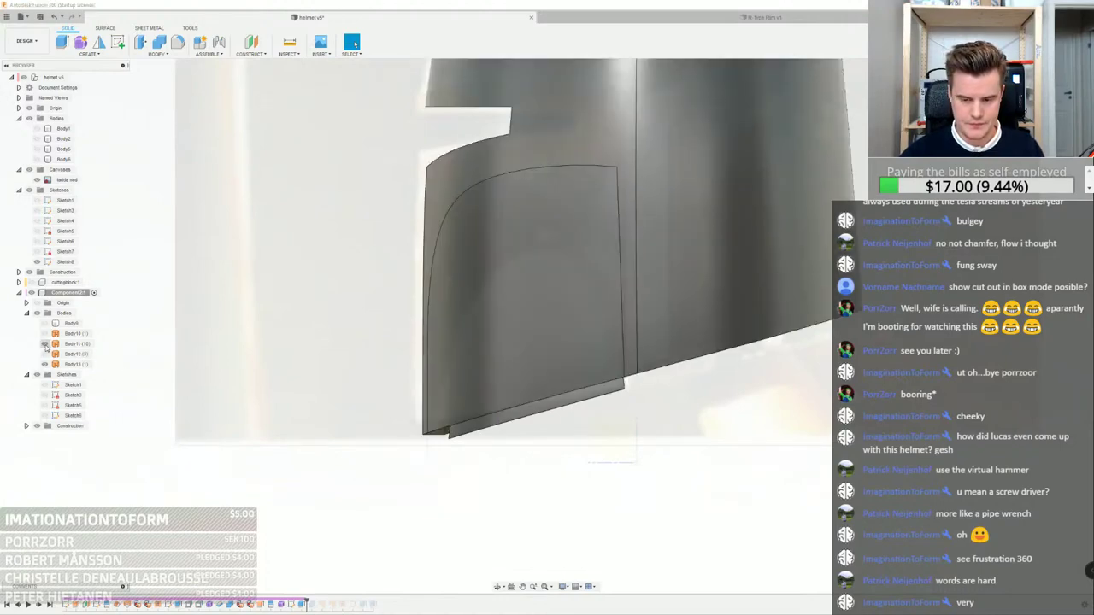
left_click(45, 333)
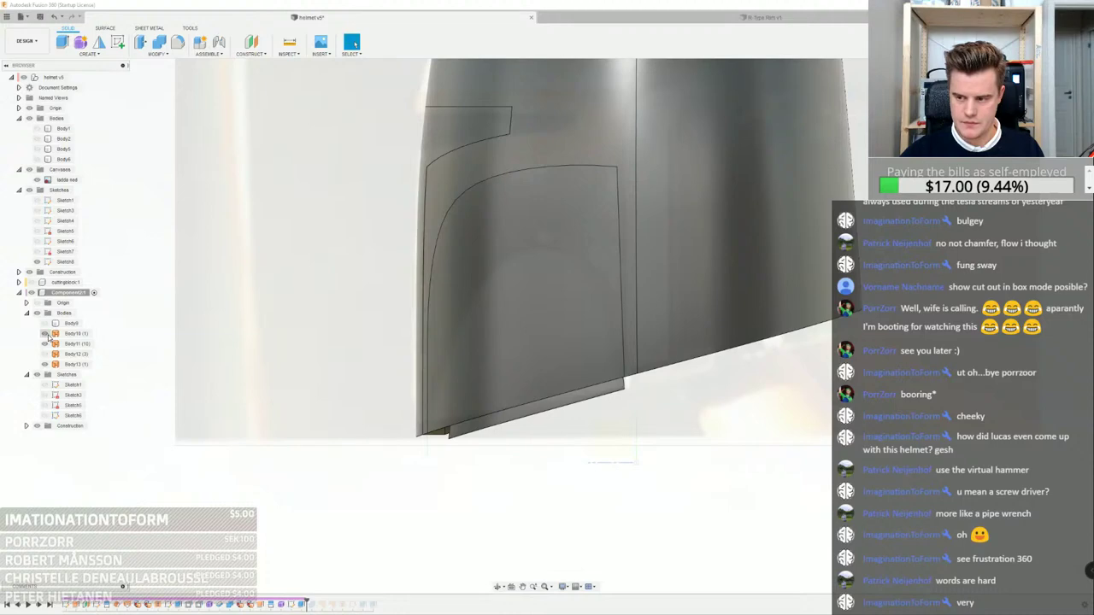
left_click(44, 333)
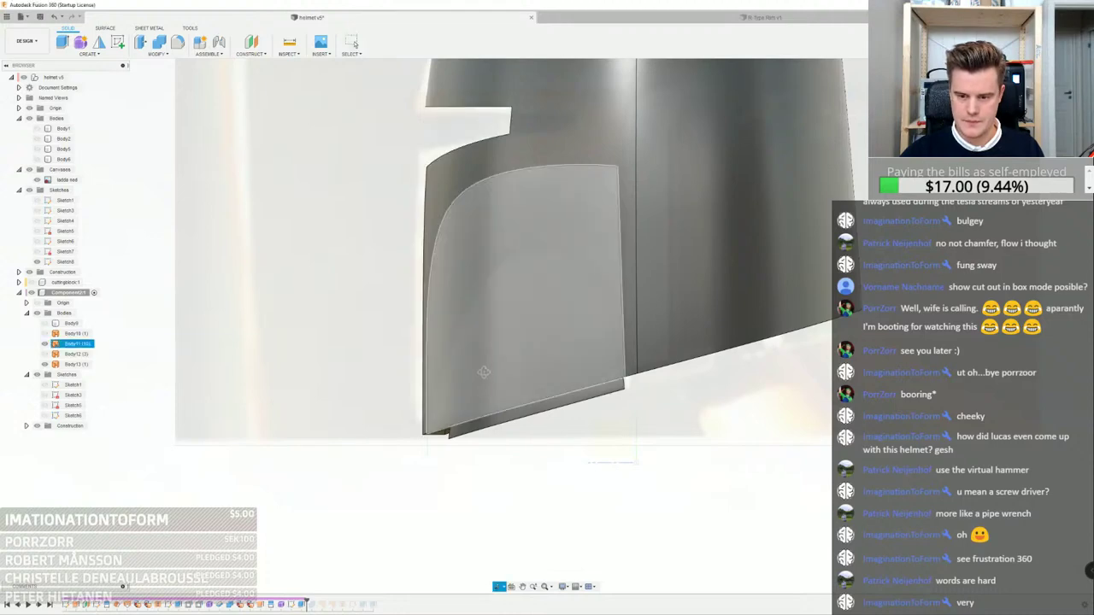
middle_click_drag(479, 367, 461, 205, "shift")
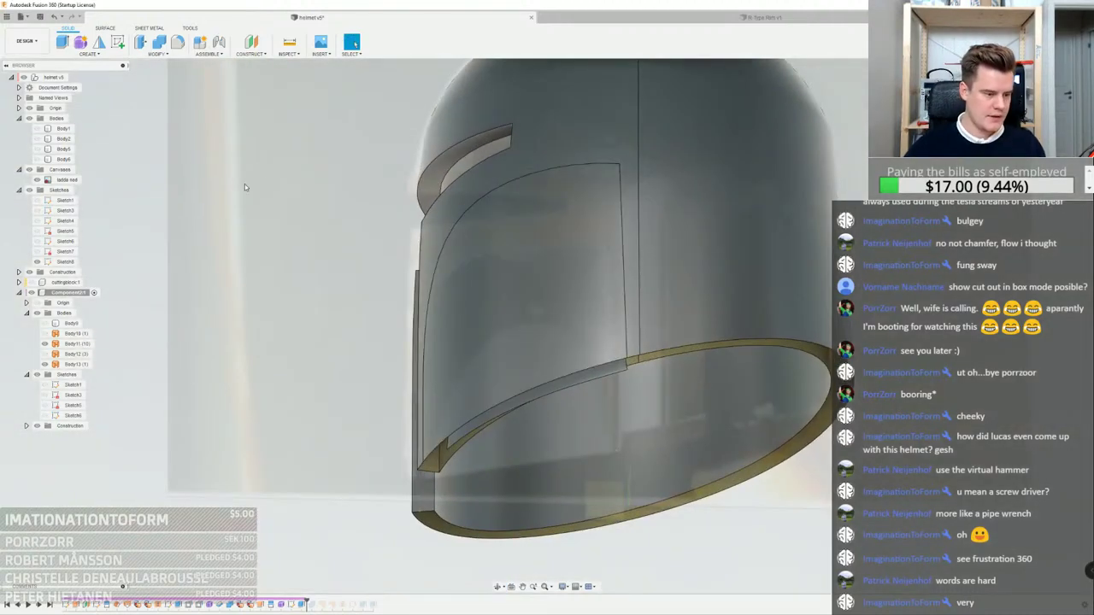
Try deleting the outer cheek panel face of the helmet shell around the trimmed cheek surface
left_click(590, 290)
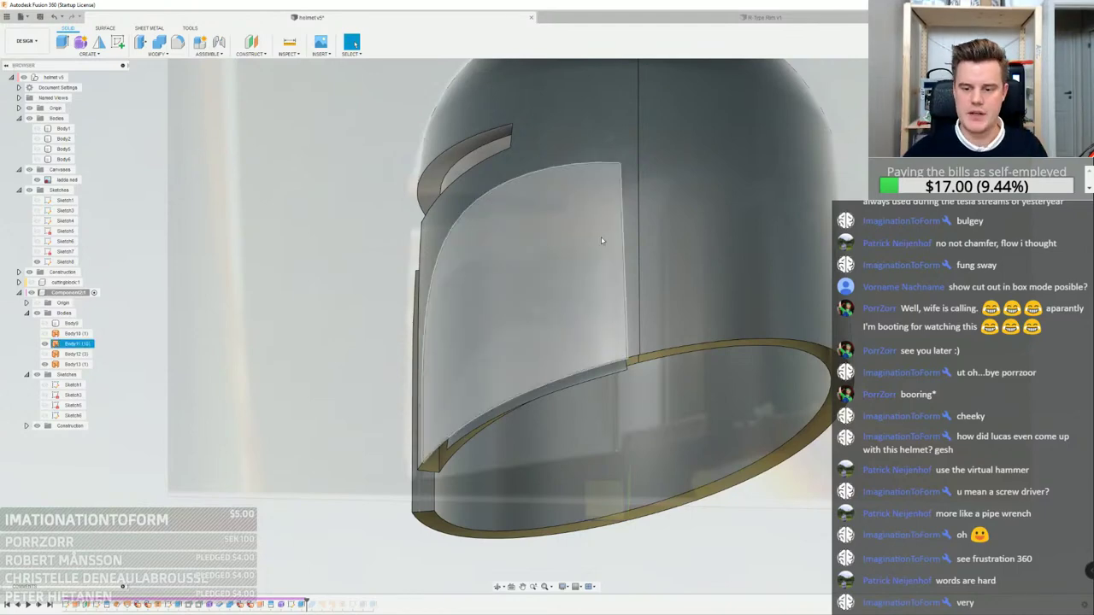
scroll(598, 291, "up", 3)
scroll(575, 420, "down", 4)
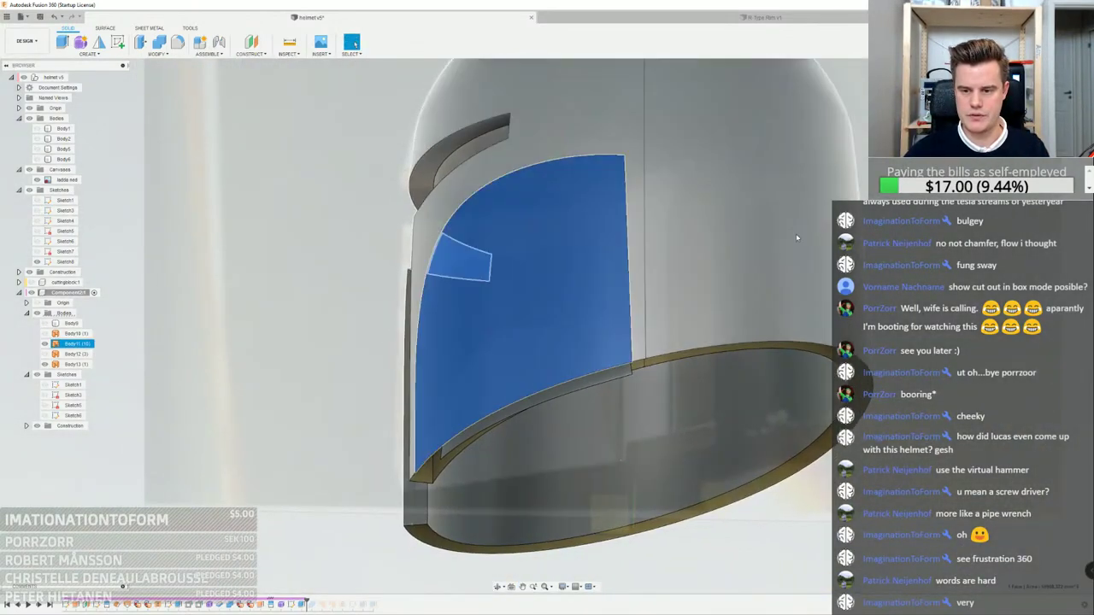
key("Delete")
middle_click_drag(552, 324, 618, 339, "shift")
left_click(617, 339)
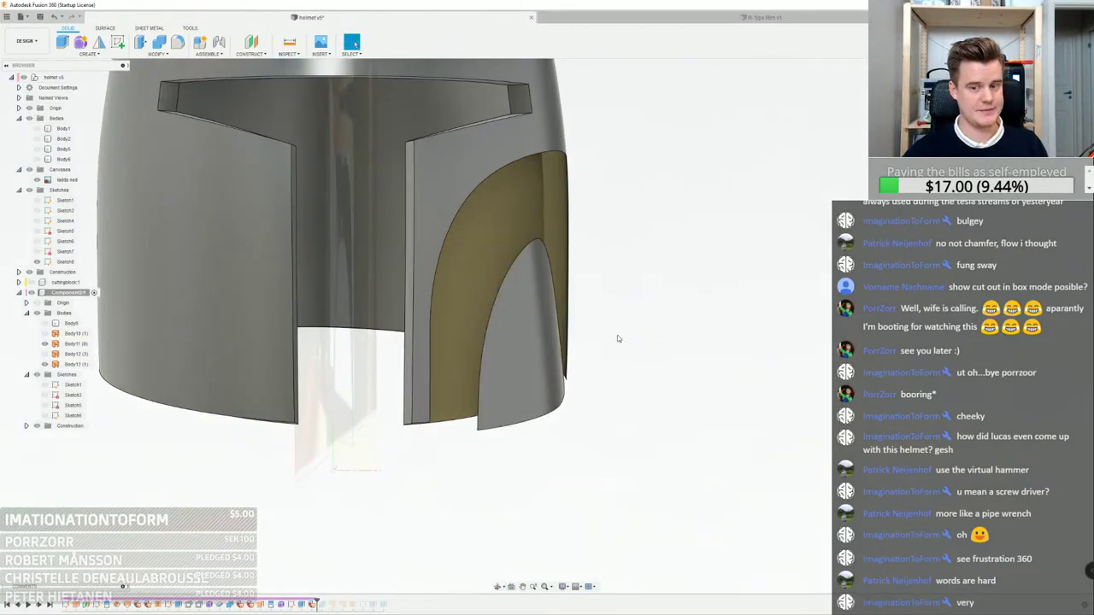
Examine the opened cheek area from below, and undo the cheek panel face deletion
middle_click_drag(487, 382, 402, 321, "shift")
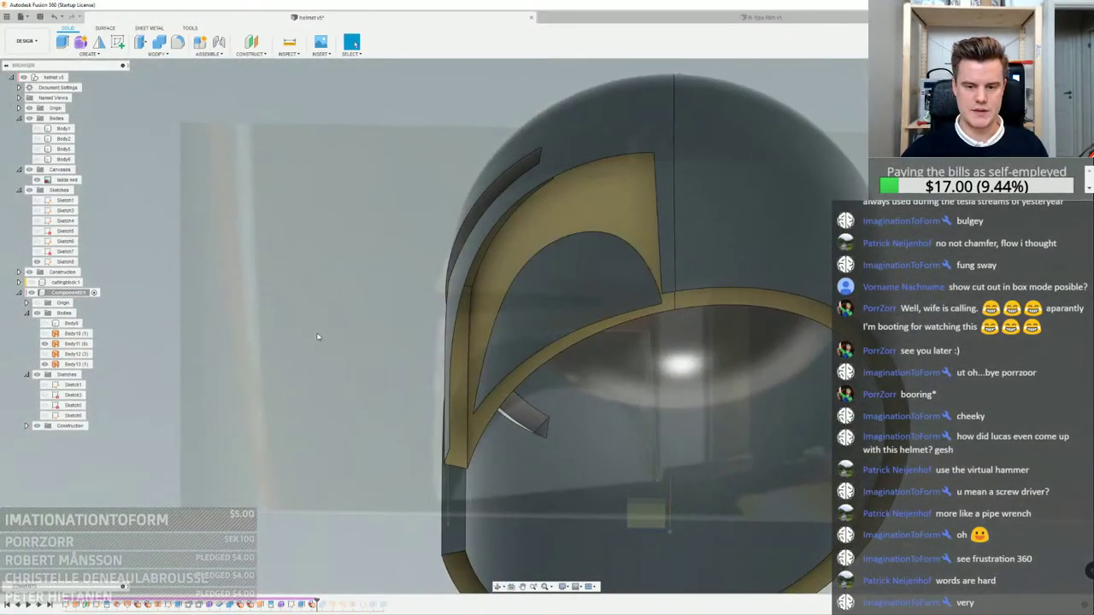
scroll(495, 376, "down", 2)
middle_click_drag(496, 363, 517, 405, "shift")
scroll(519, 408, "down", 4)
scroll(519, 408, "up", 6)
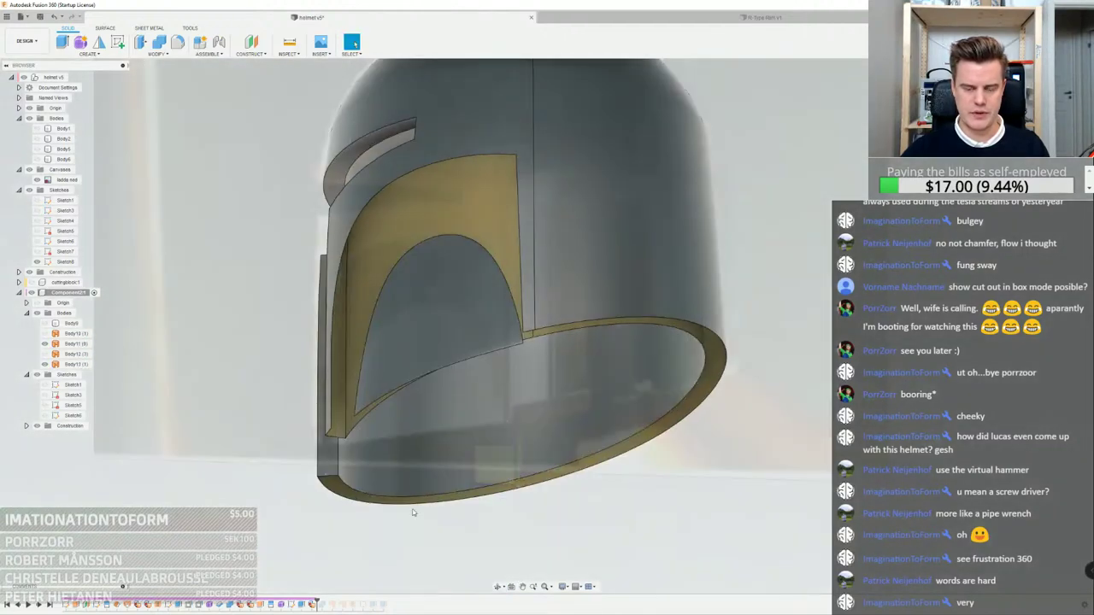
key("ctrl+z")
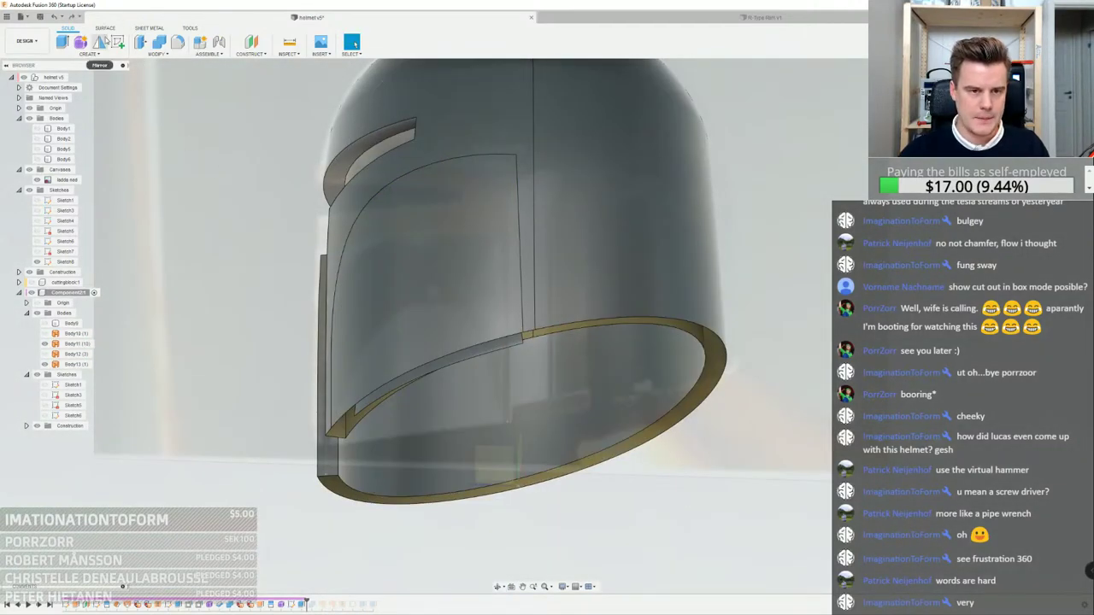
Patch the open bottom rim of the helmet shell surface with a Patch surface
left_click(105, 28)
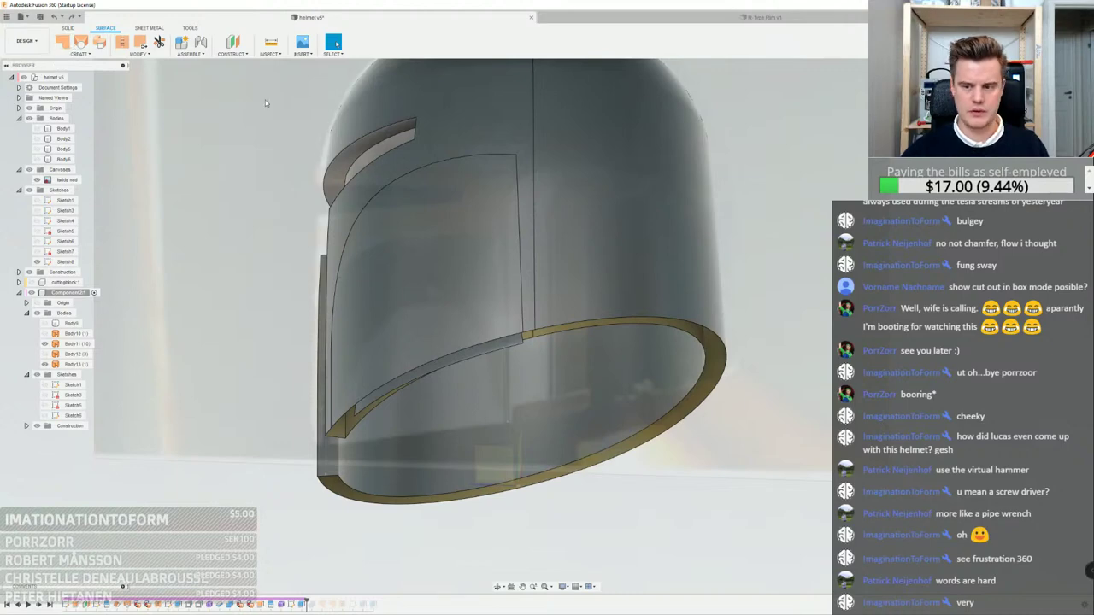
middle_click_drag(266, 103, 268, 184, "shift")
middle_click_drag(671, 302, 766, 222, "shift")
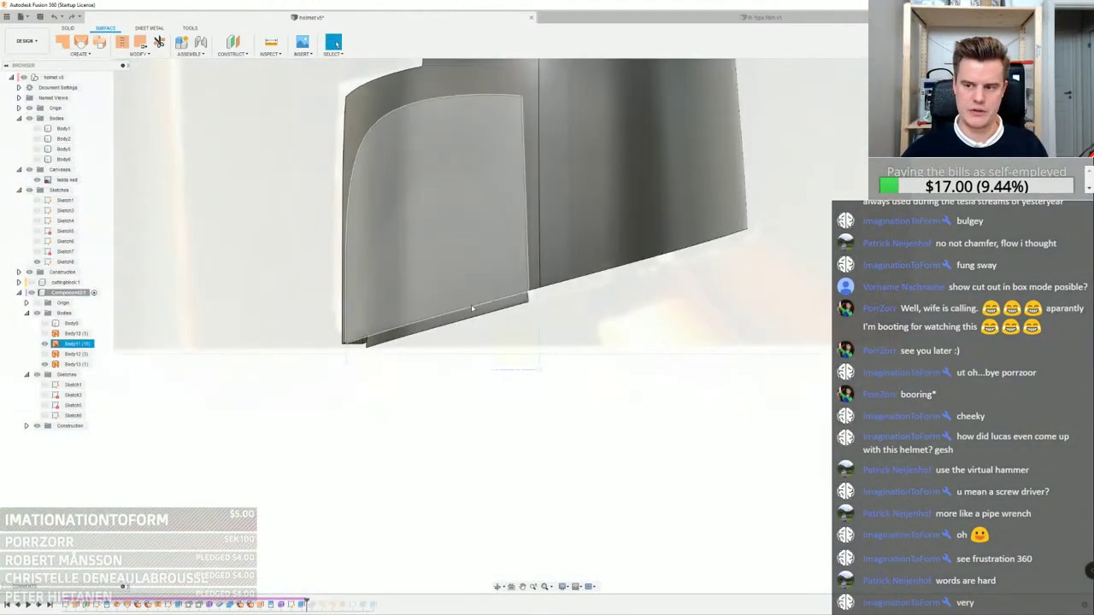
left_click(338, 336)
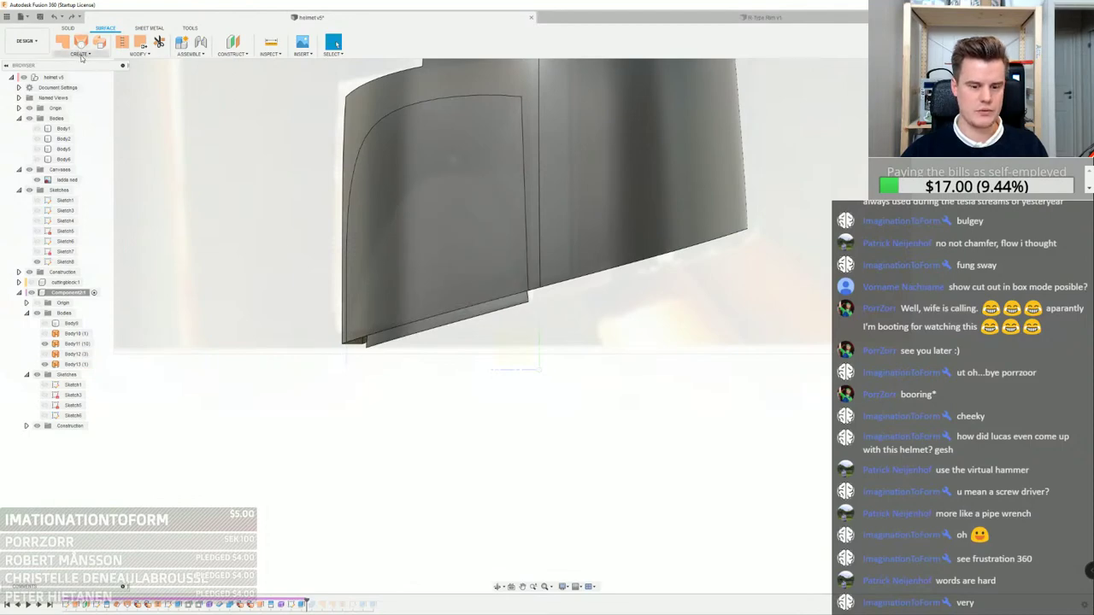
left_click(142, 55)
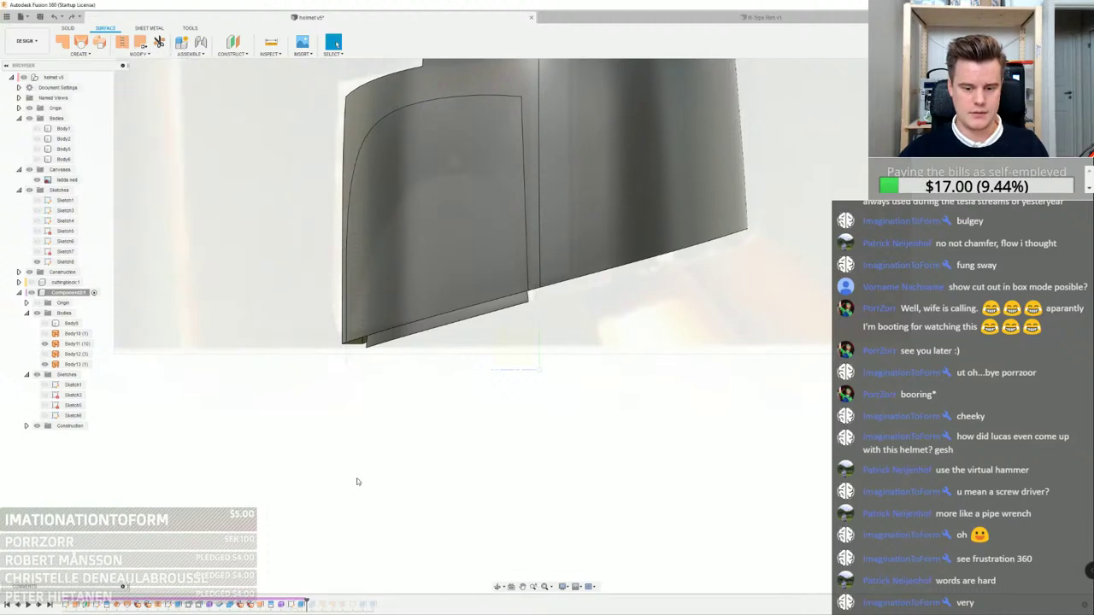
left_click(138, 54)
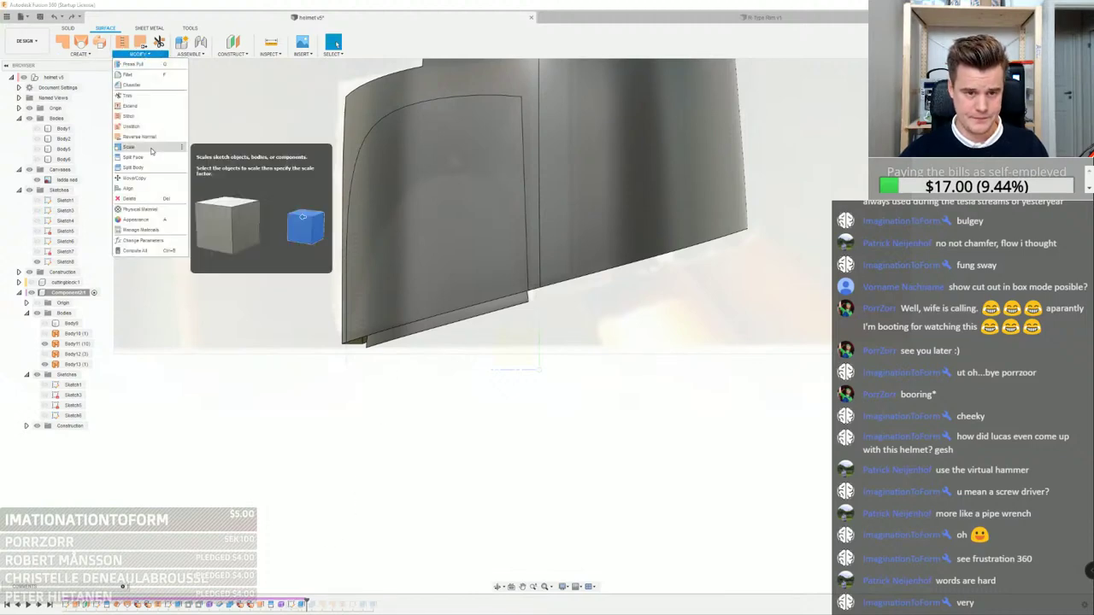
left_click(86, 55)
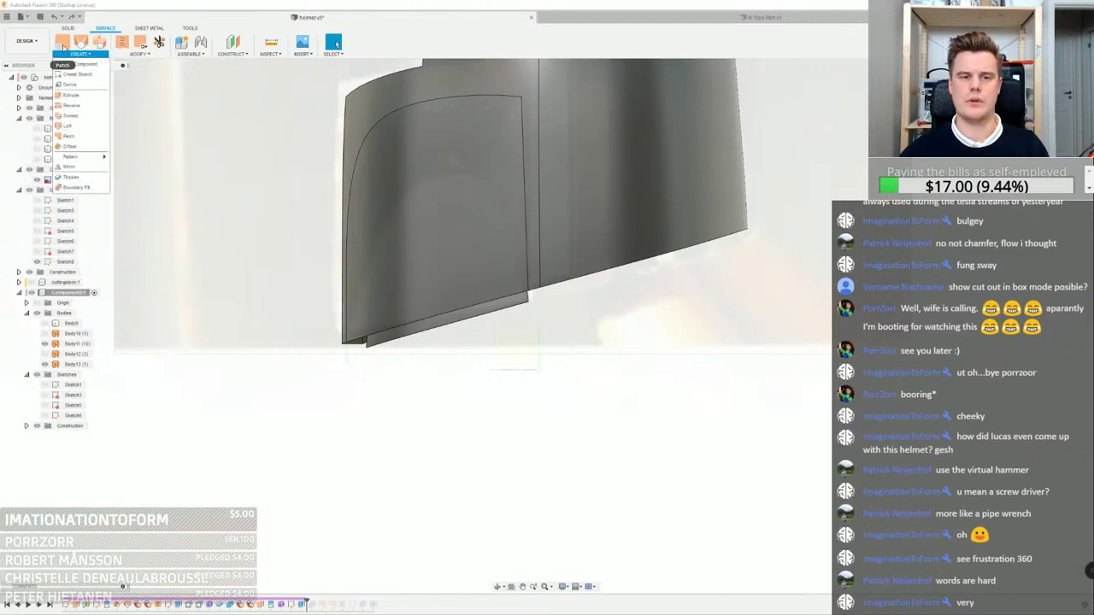
left_click(62, 48)
left_click(364, 338)
middle_click_drag(426, 329, 444, 256, "shift")
key("e")
left_click(1044, 253)
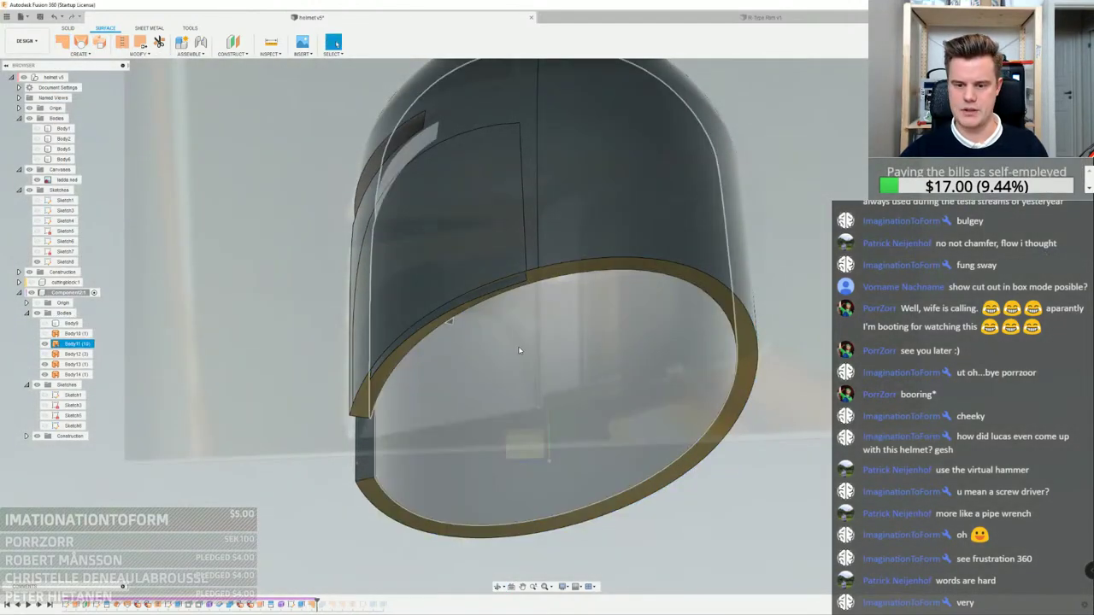
Stitch the helmet shell surface and the bottom rim patch into one solid body
middle_click_drag(519, 346, 502, 312, "shift")
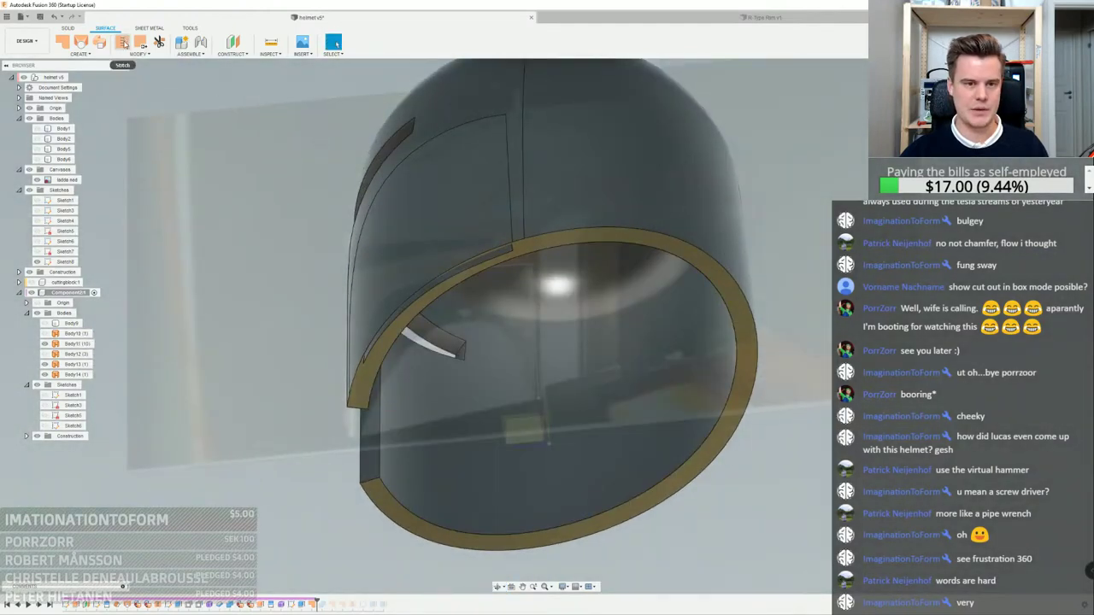
left_click(123, 42)
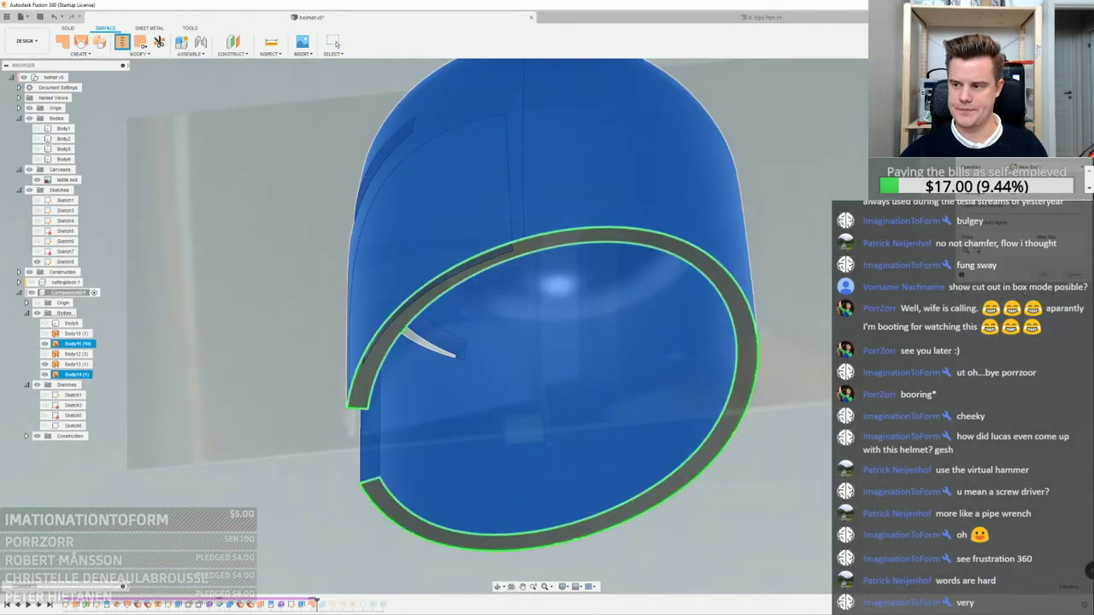
key("Return")
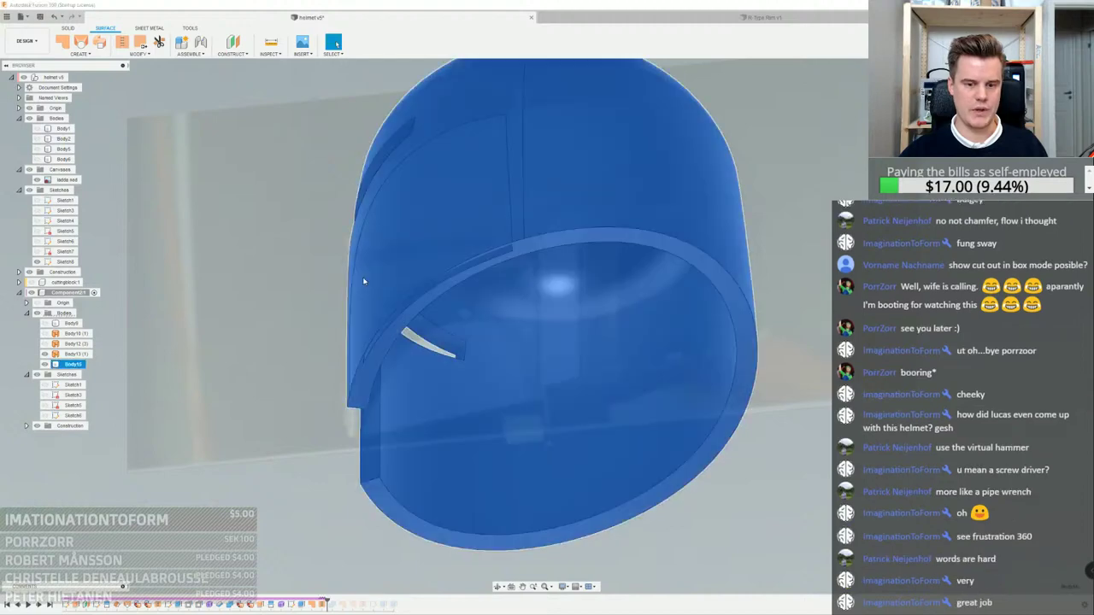
middle_click_drag(363, 281, 435, 314, "shift")
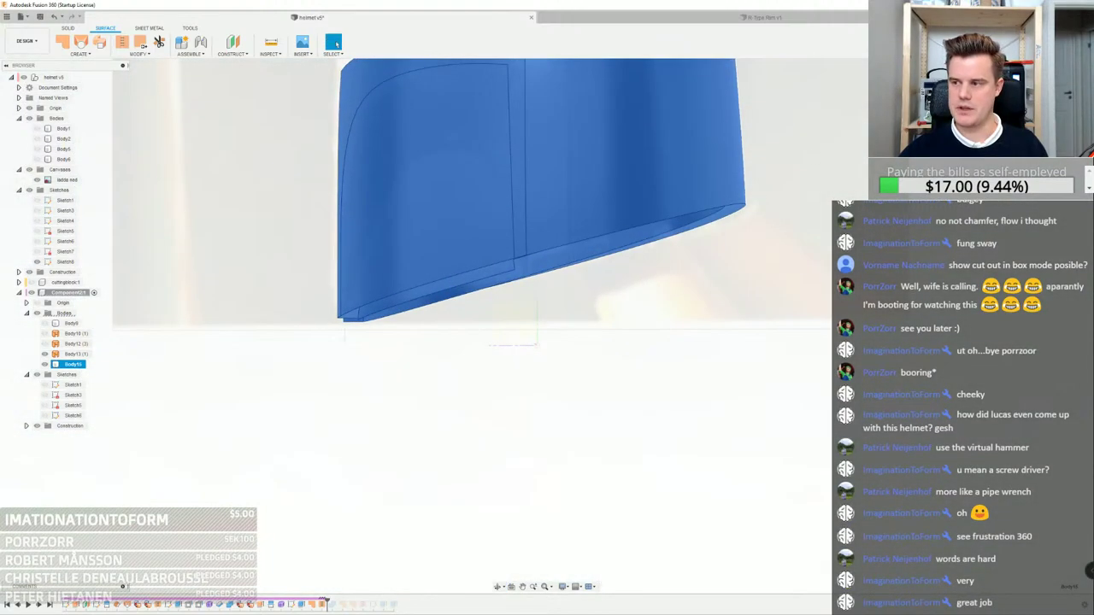
middle_click_drag(796, 255, 701, 283, "shift")
Start a new sketch on the helmet's vertical side-view plane
left_click(142, 109)
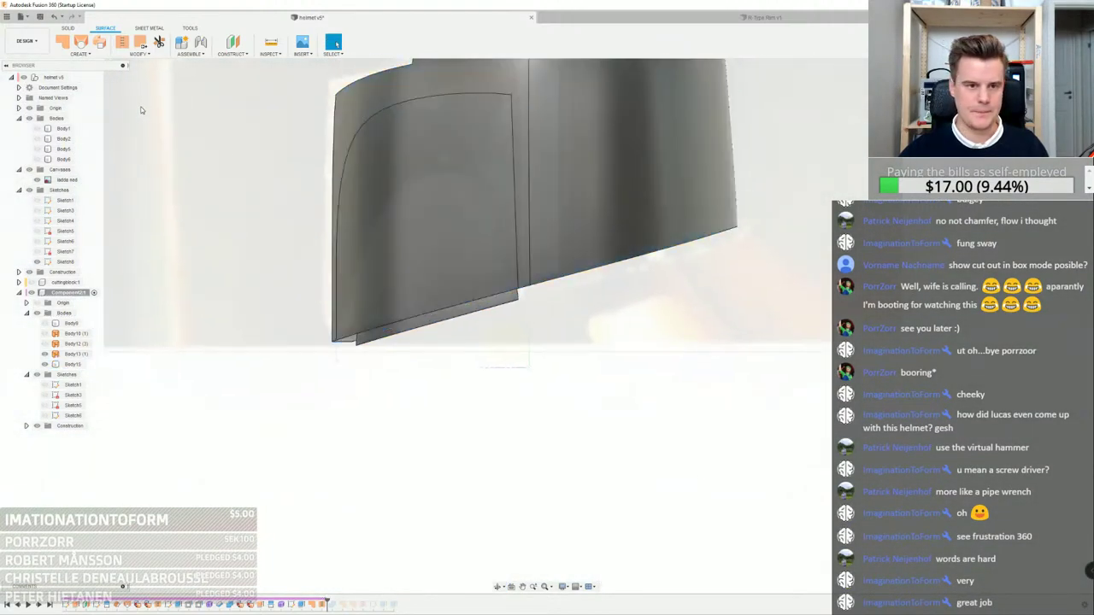
left_click(67, 29)
left_click(504, 344)
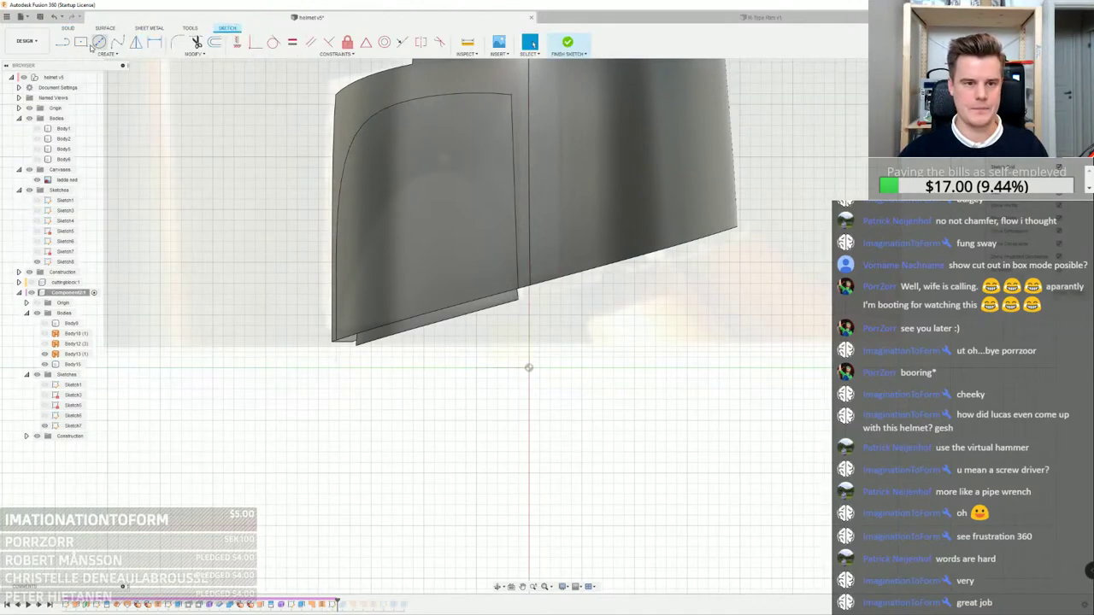
scroll(332, 342, "up", 3)
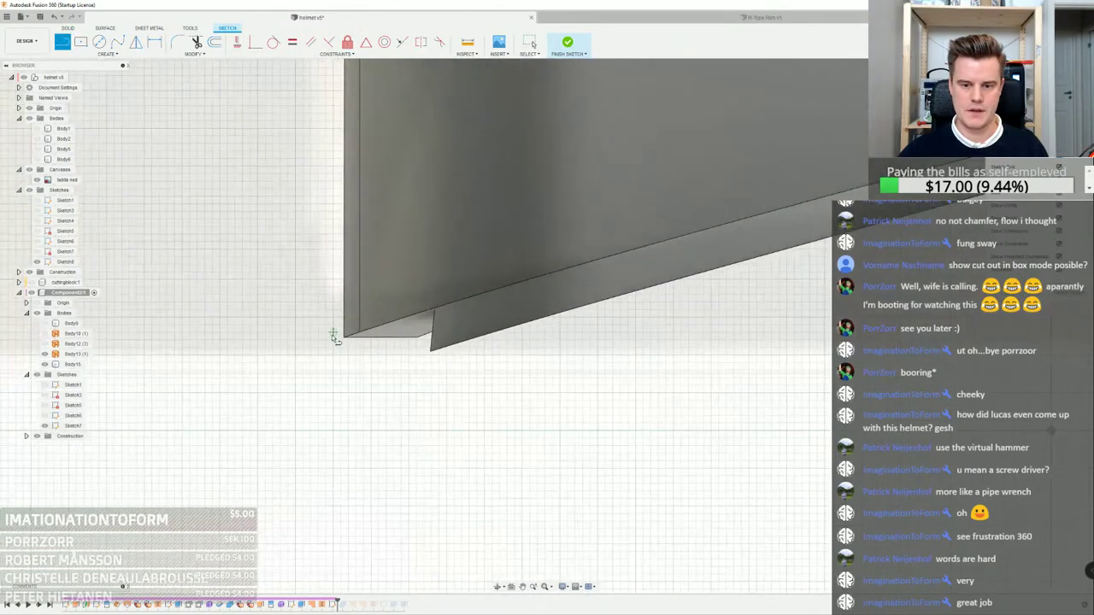
scroll(347, 335, "up", 3)
left_click(368, 338)
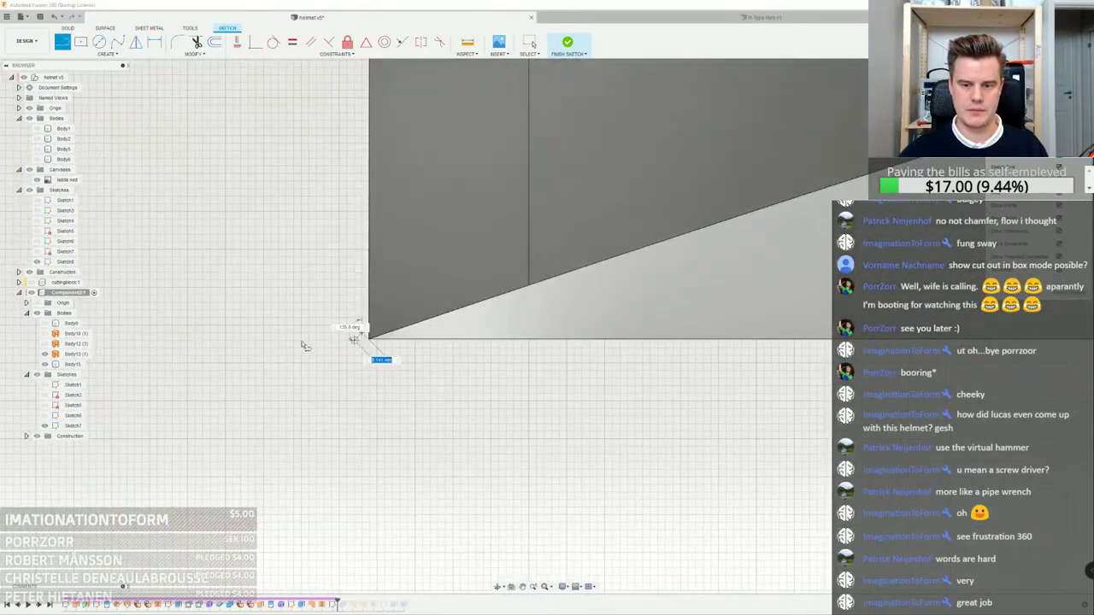
scroll(181, 375, "down", 8)
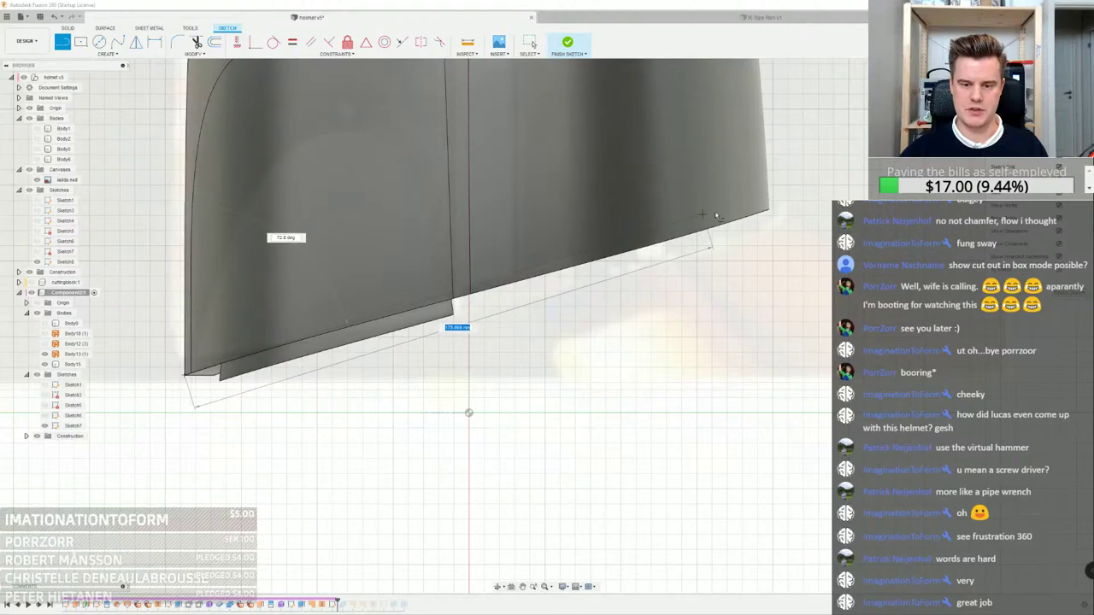
scroll(367, 359, "up", 1)
left_click(530, 43)
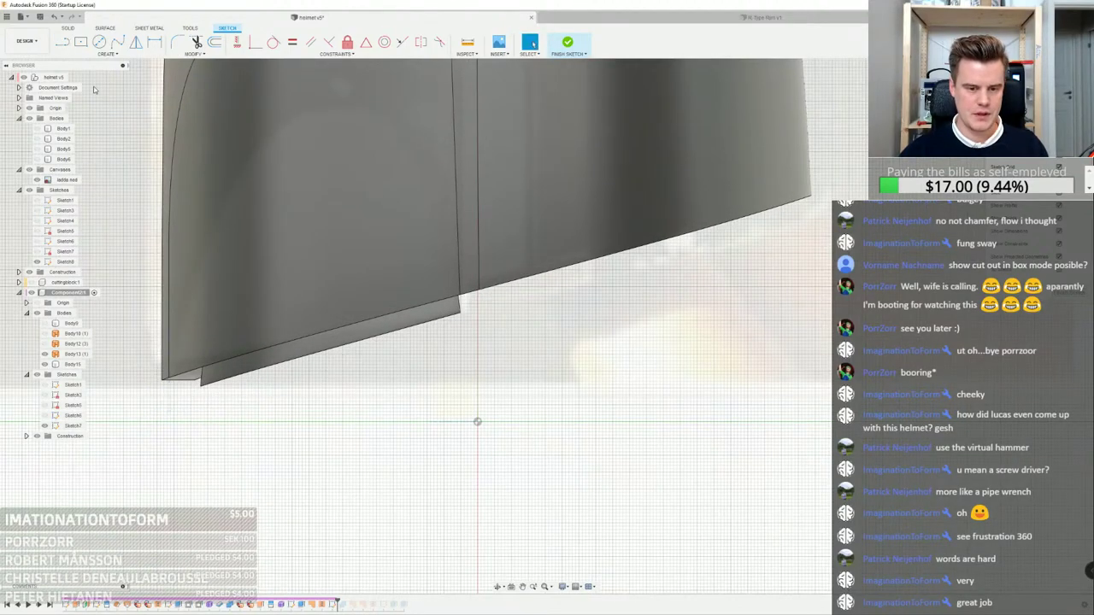
Sketch a slanted line just above the helmet's lower edge, extending past both the front and back, and finish the sketch
left_click(158, 369)
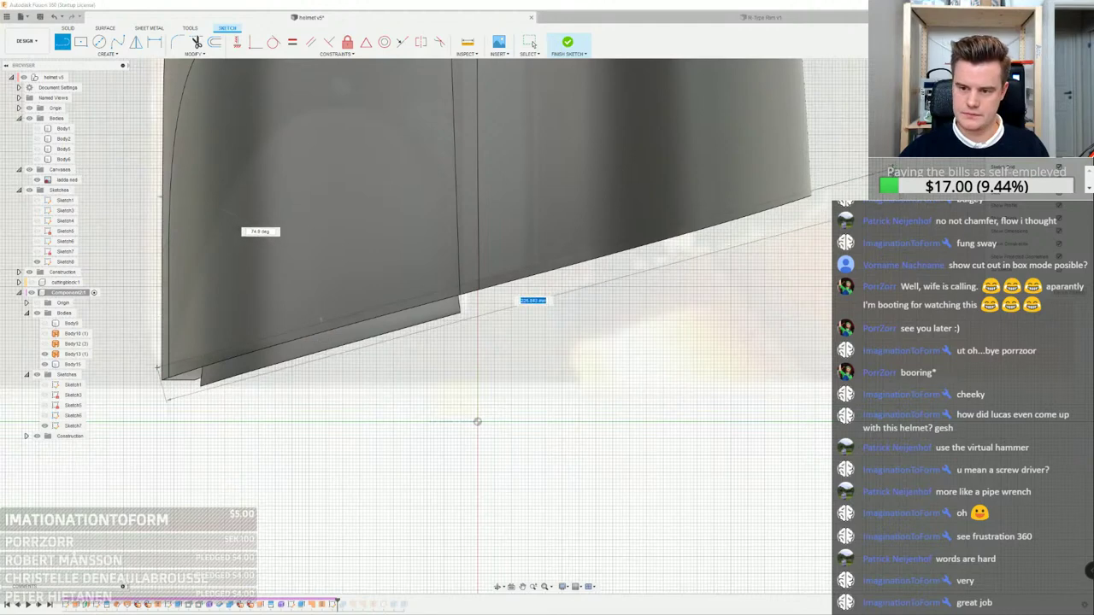
key("Escape")
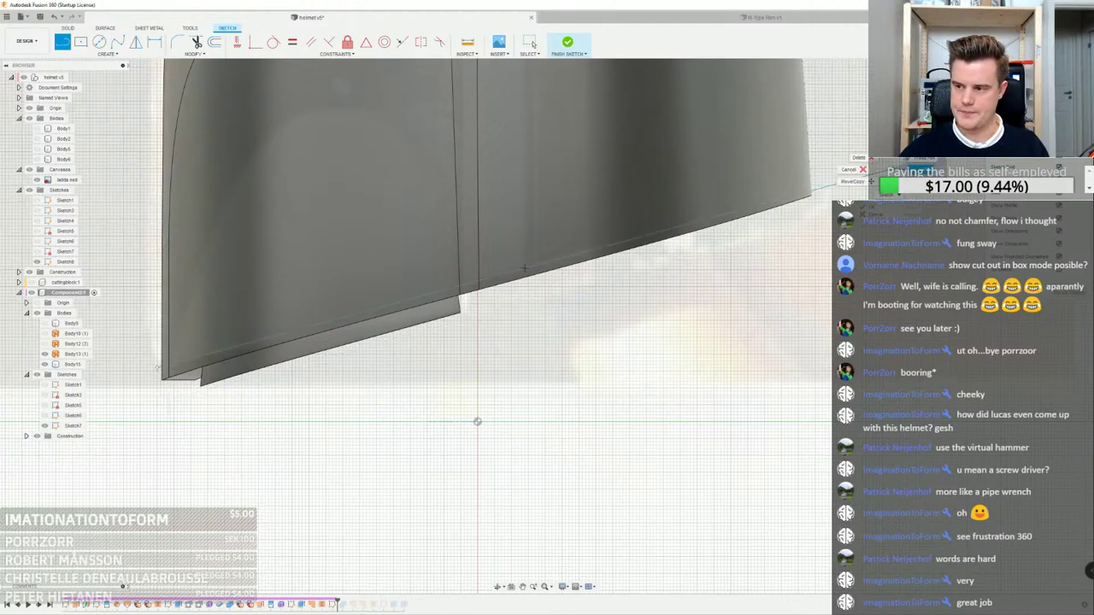
left_click(912, 169)
left_click(567, 43)
Split the solid helmet body along the slanted sketch line near its lower edge
scroll(390, 337, "down", 3)
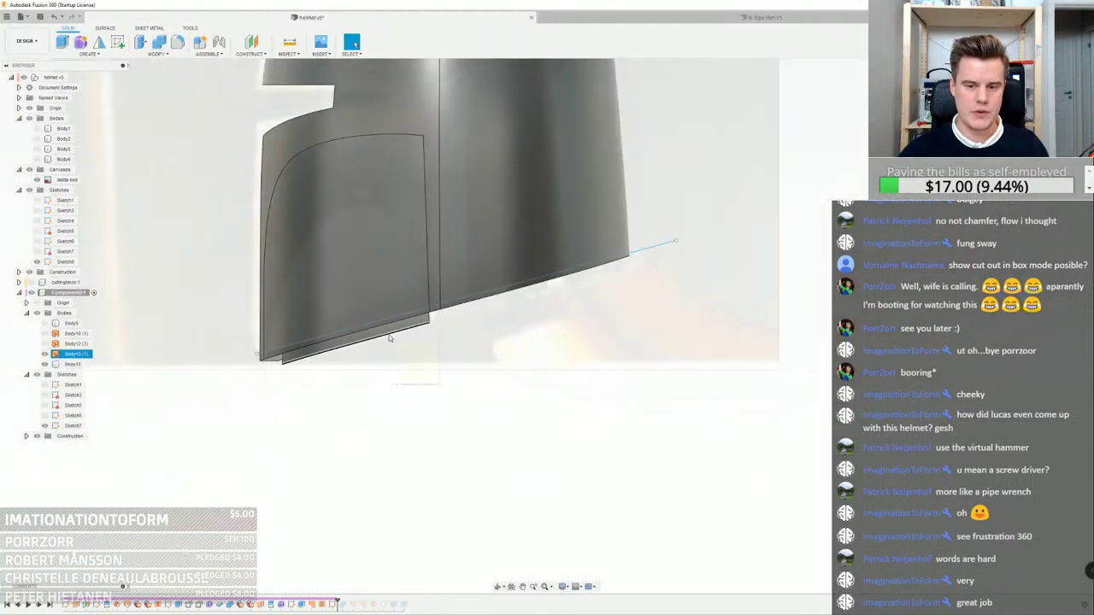
middle_click_drag(389, 337, 527, 313, "shift")
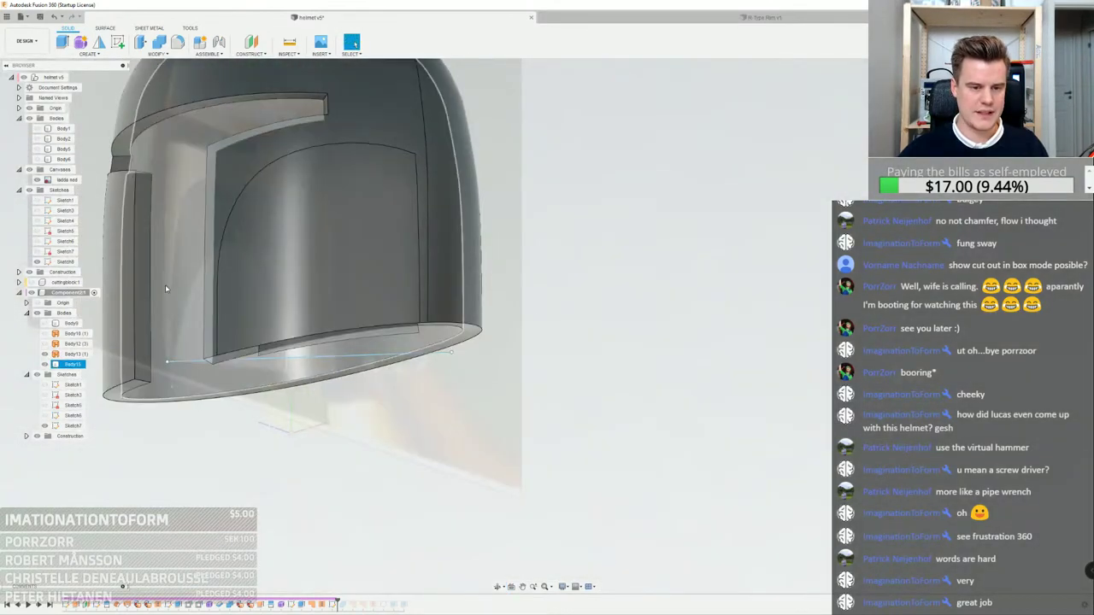
middle_click_drag(320, 359, 535, 364)
left_click(159, 54)
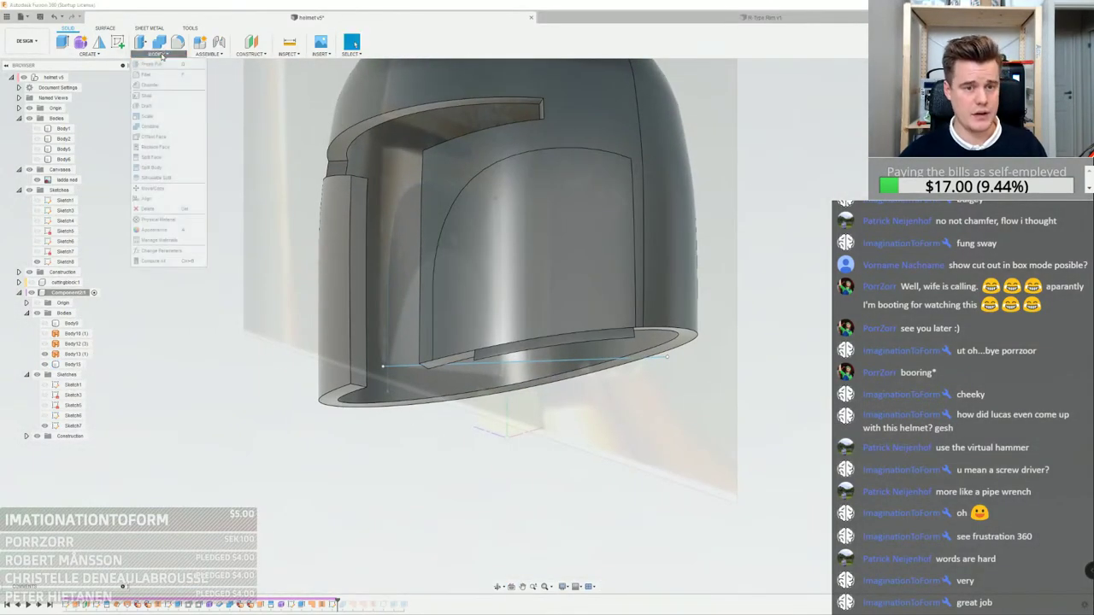
left_click(165, 169)
left_click(450, 92)
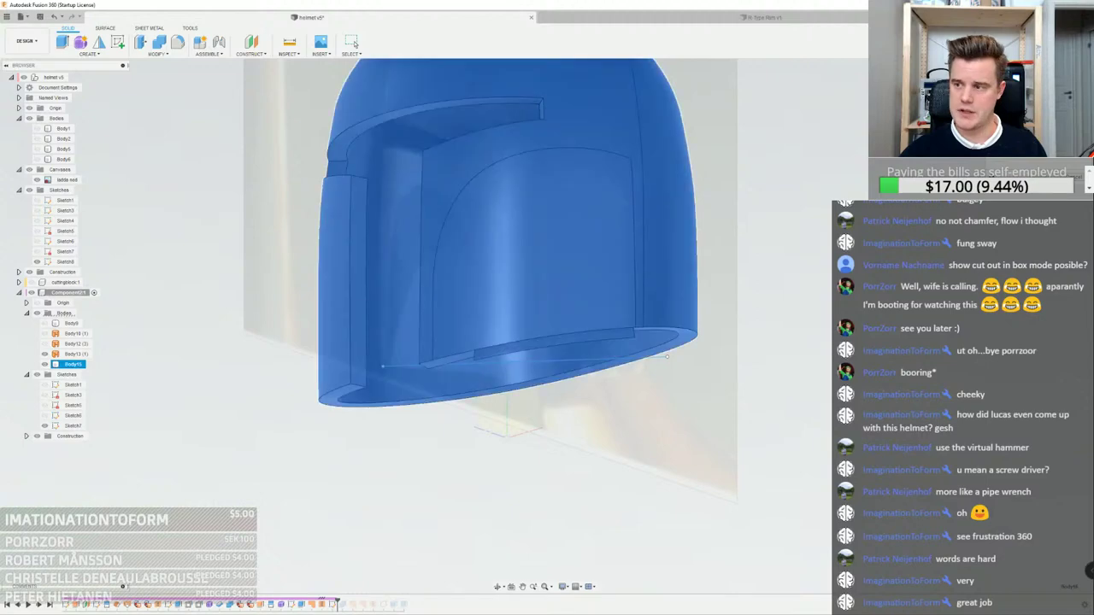
left_click(400, 369)
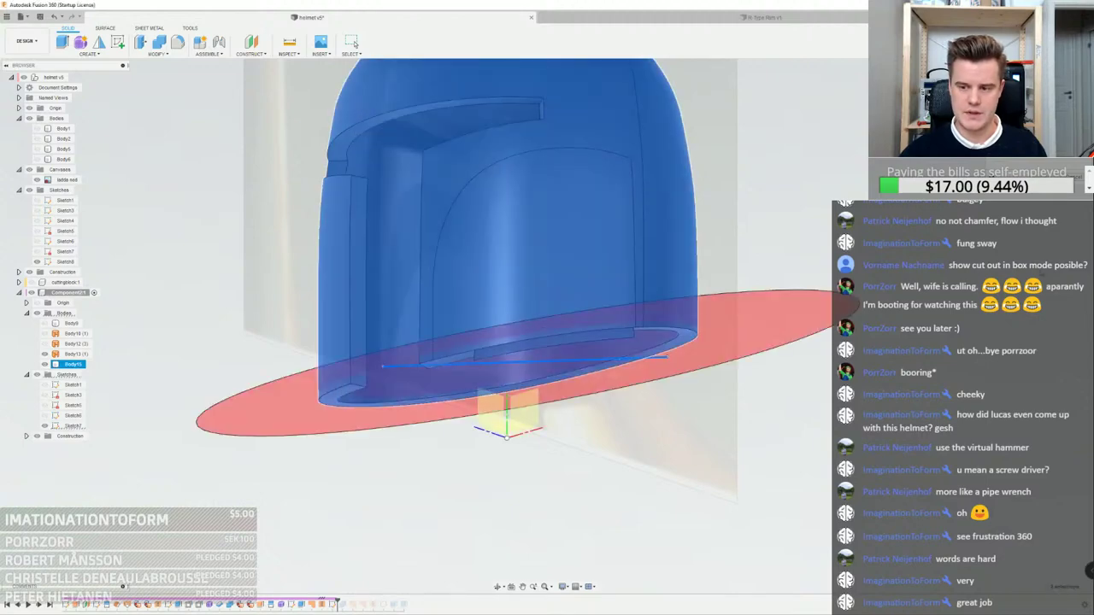
key("Return")
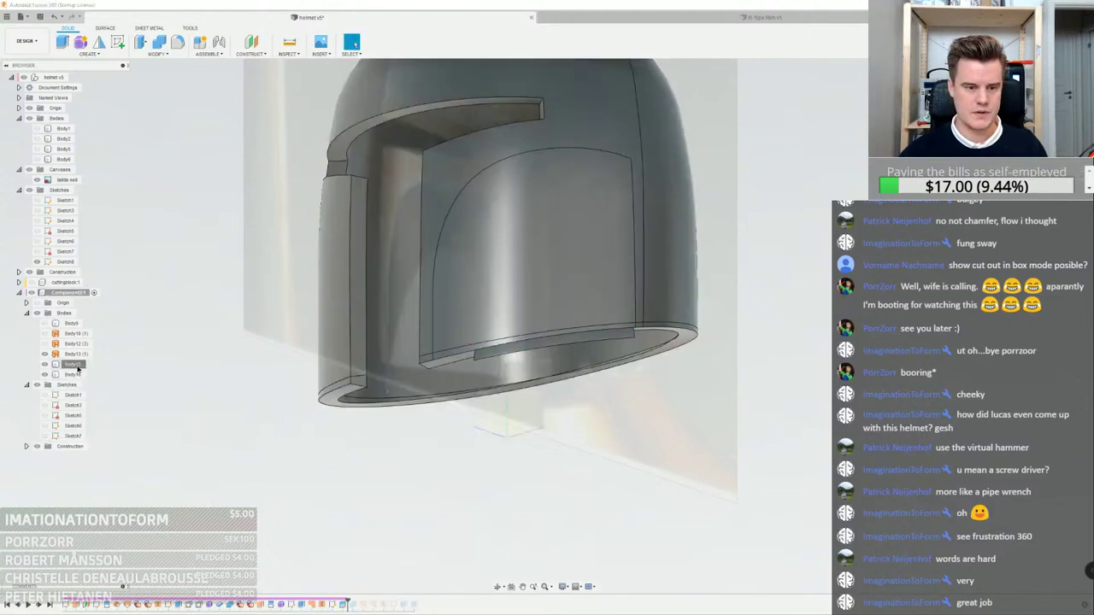
Remove the thin strip body split off beneath the helmet
left_click(73, 374)
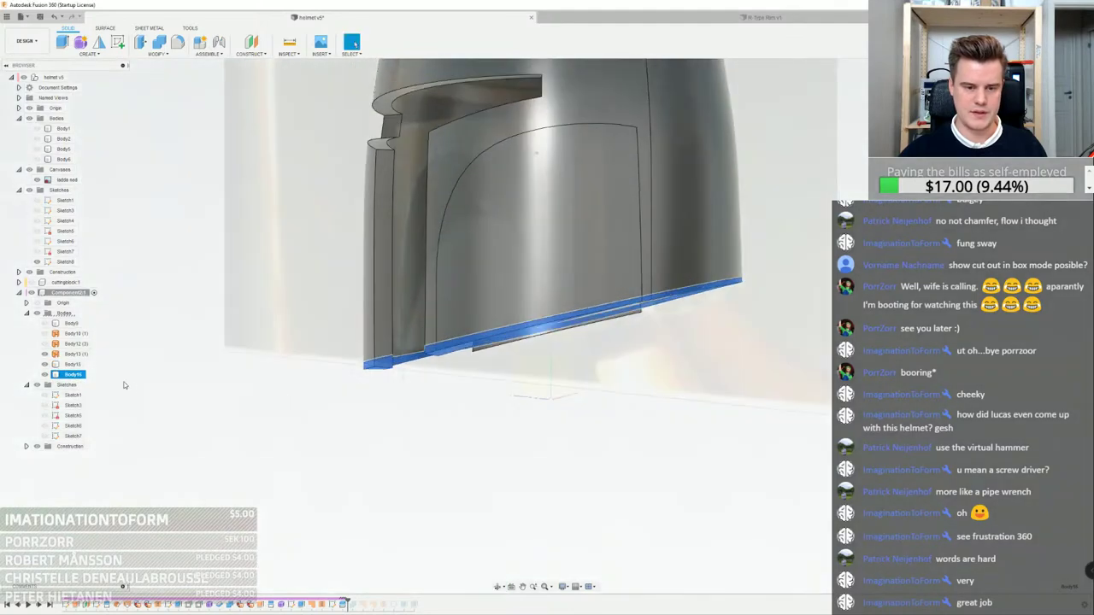
right_click(77, 375)
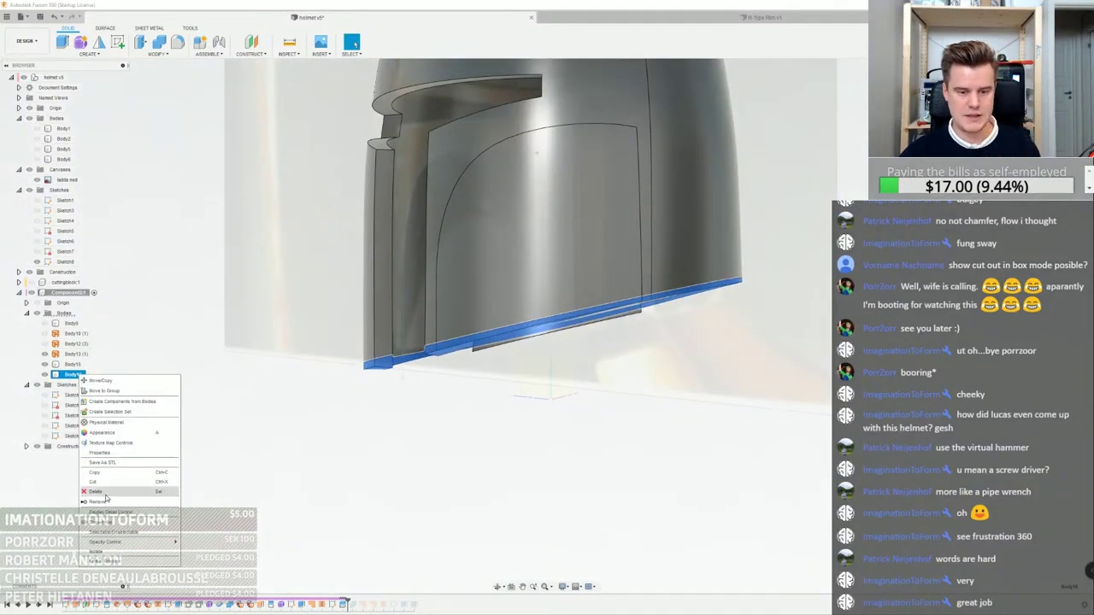
left_click(96, 492)
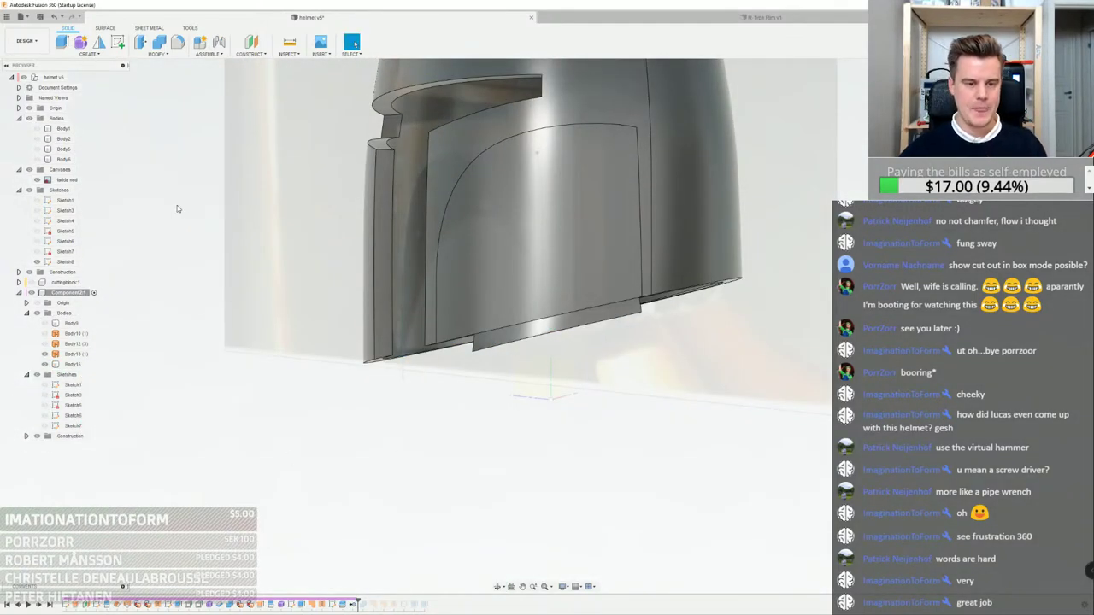
Split the trimmed arched cheek surface body along the same slanted sketch line
left_click(157, 54)
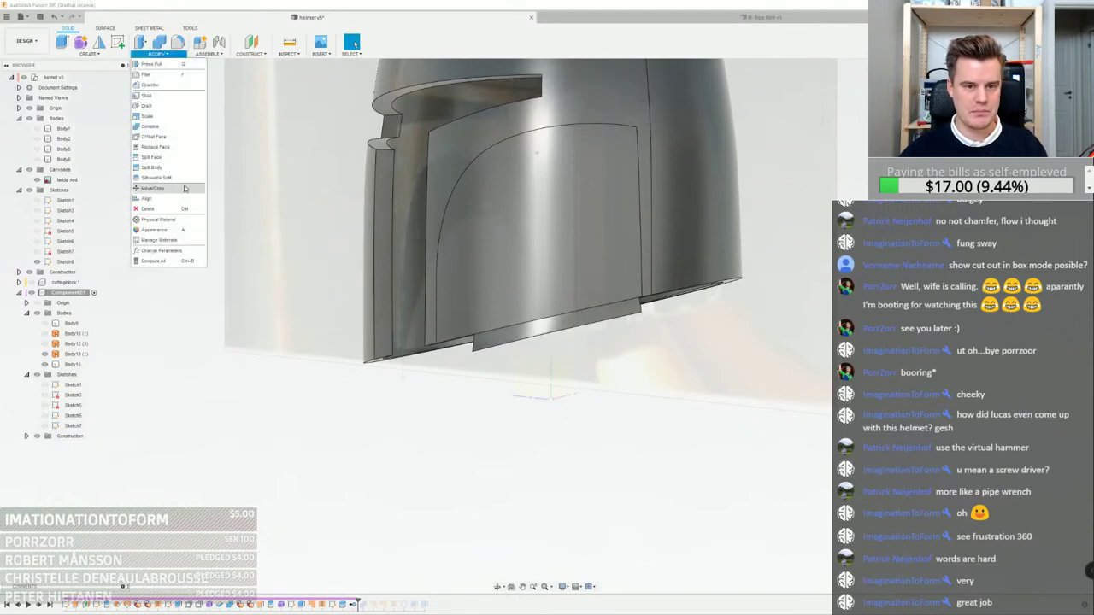
left_click(77, 354)
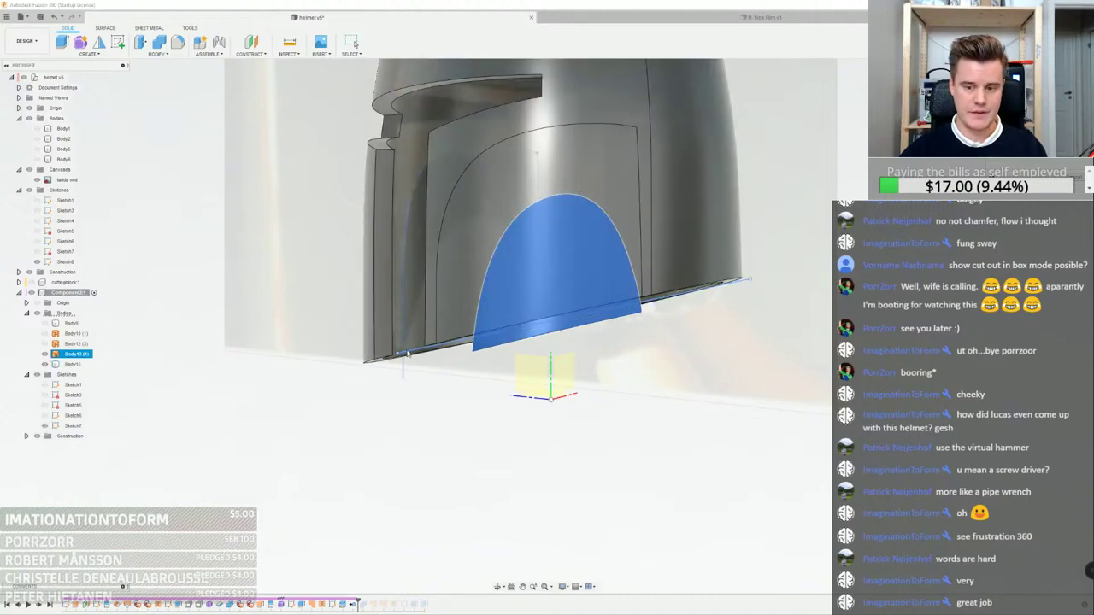
key("Return")
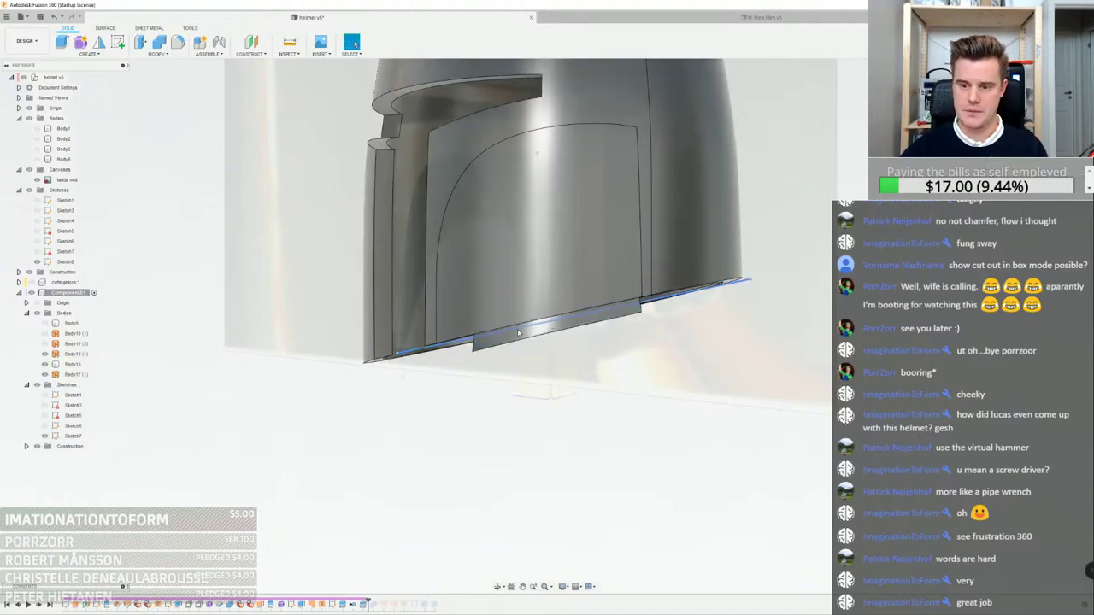
Delete the leftover piece of the cheek surface that protrudes below the helmet's lower edge
scroll(493, 344, "up", 3)
left_click(493, 344)
key("Delete")
scroll(502, 287, "down", 2)
scroll(502, 287, "down", 1)
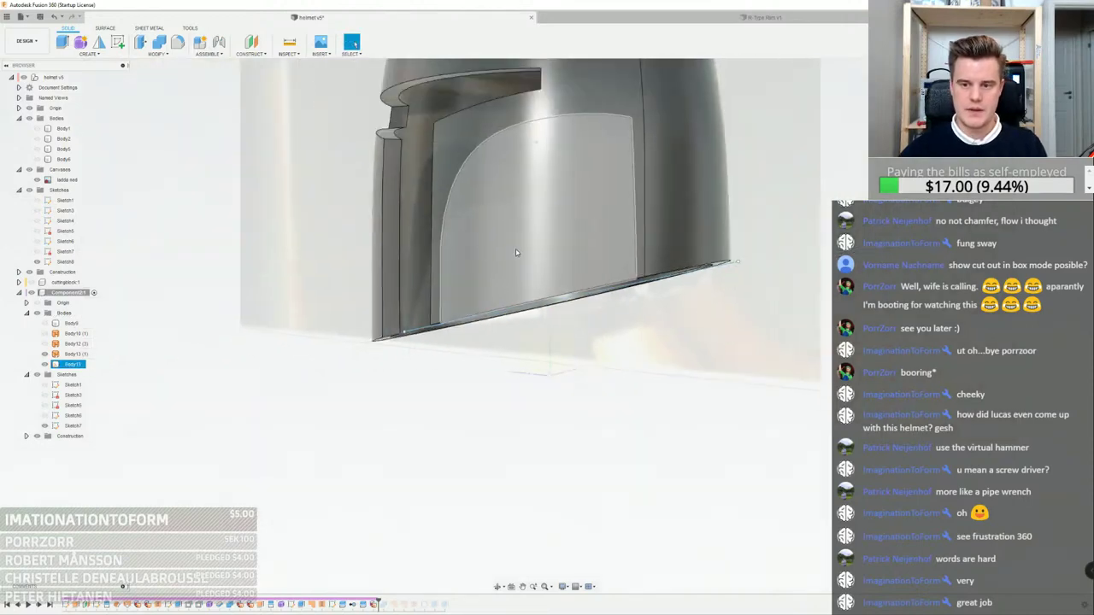
Hide the helmet reference image canvas to leave only the model in view
left_click(515, 252)
left_click(108, 237)
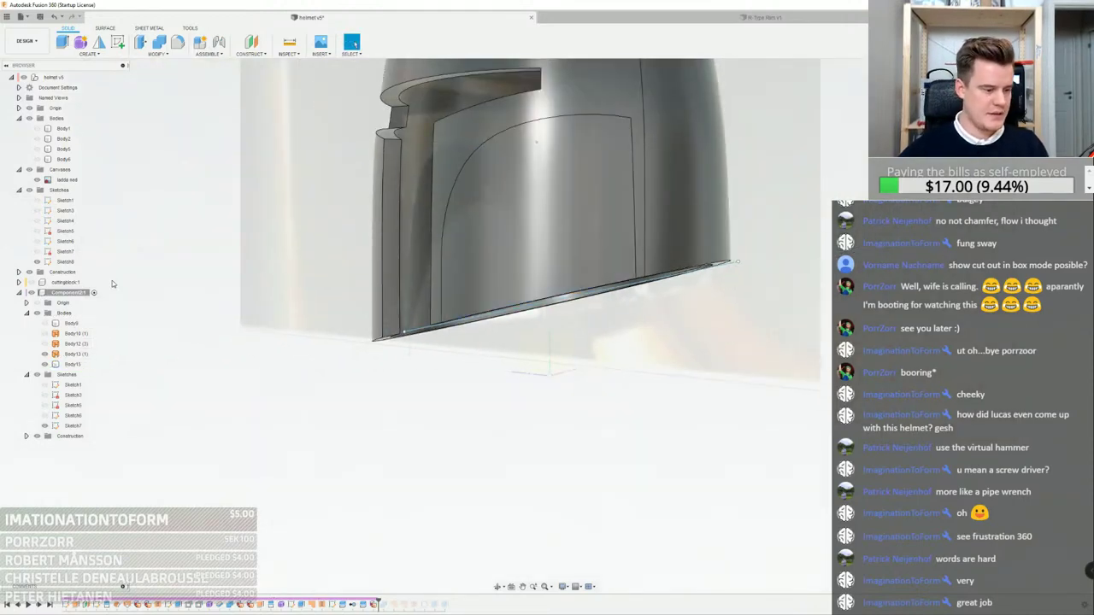
left_click(549, 213)
middle_click_drag(549, 213, 384, 222, "shift")
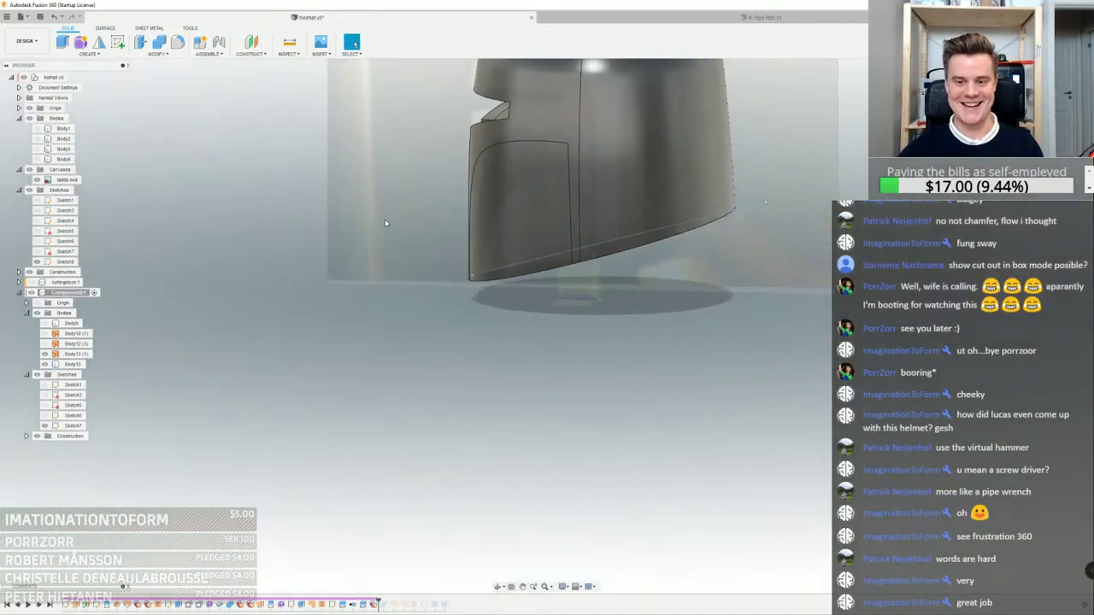
left_click(35, 180)
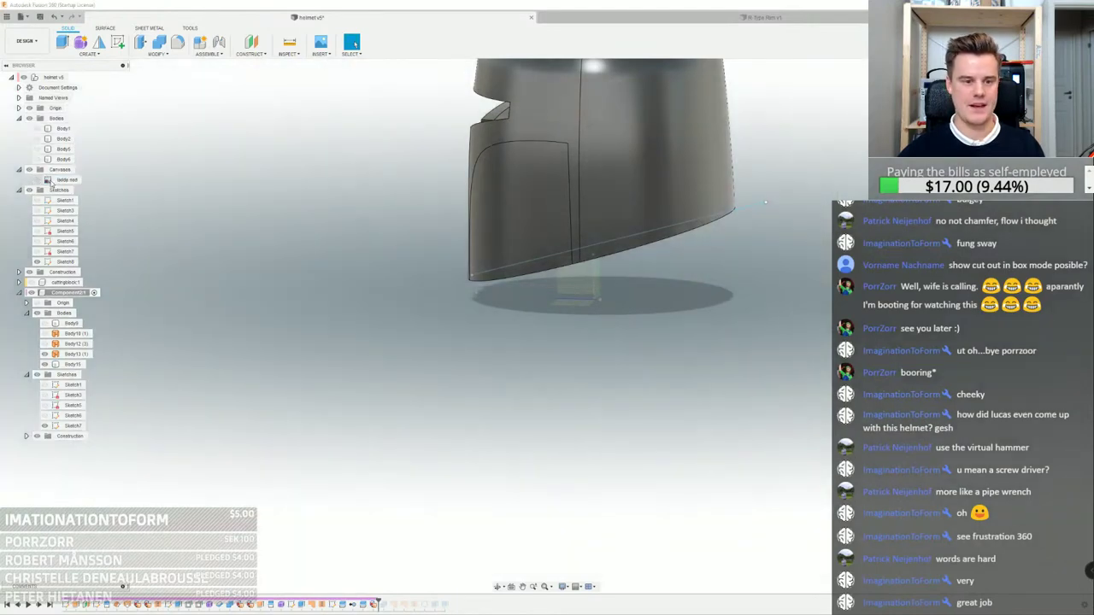
Examine the helmet's slanted lower rim and the arched cheek area from below and from the inside
scroll(342, 211, "down", 2)
middle_click_drag(535, 207, 547, 269)
scroll(530, 264, "up", 4)
mouse_move(410, 266)
middle_mouse_down("shift")
mouse_move(475, 248)
mouse_move(532, 201)
middle_mouse_up("shift")
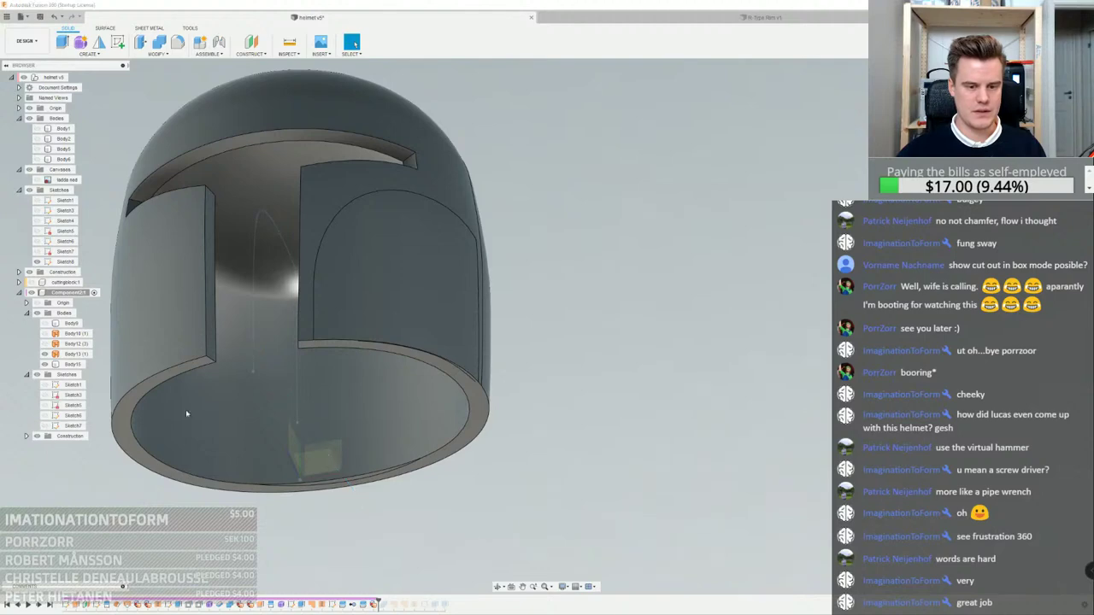
scroll(464, 385, "up", 4)
left_click(476, 410)
scroll(454, 396, "down", 4)
middle_click_drag(454, 396, 633, 309)
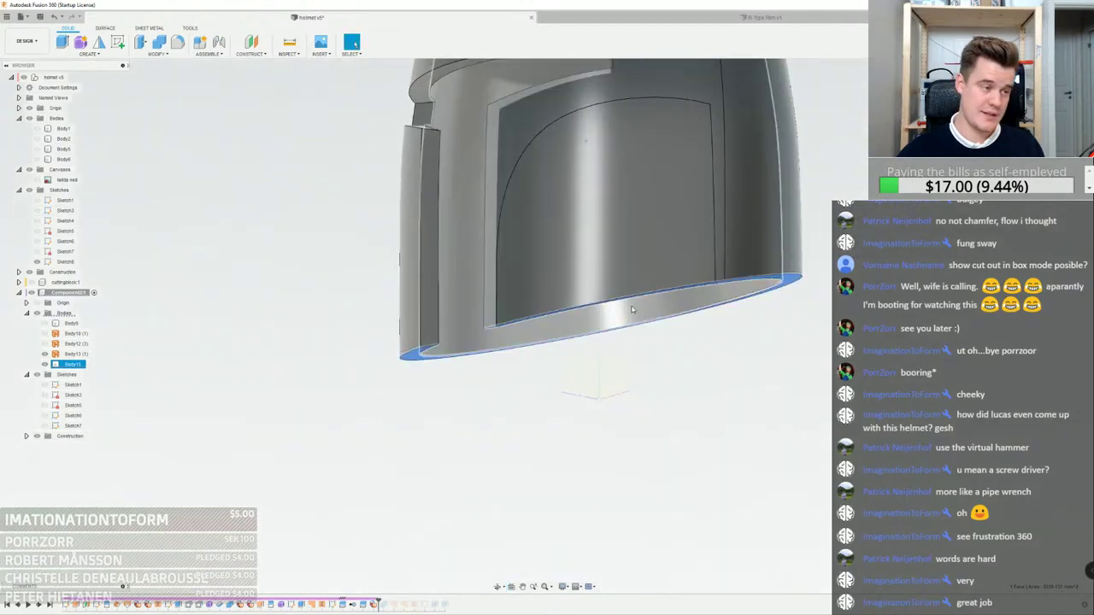
left_click(660, 329)
scroll(598, 278, "up", 3)
left_click(584, 278)
middle_click_drag(584, 278, 553, 280, "shift")
scroll(585, 275, "down", 6)
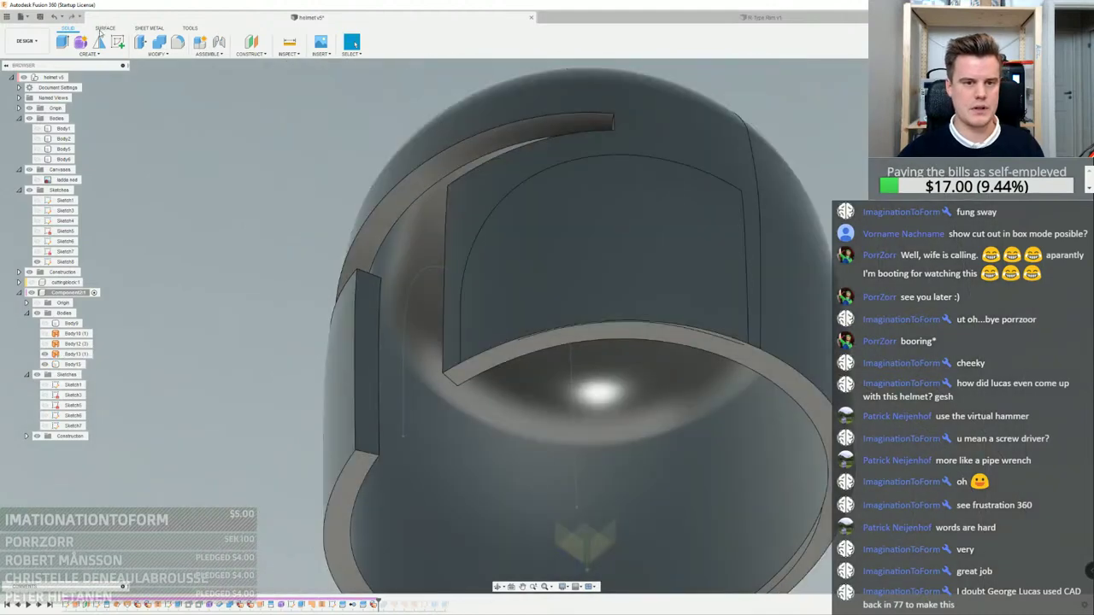
Delete the arched cheek face from the helmet shell to open the recess around the separate cheek surface
left_click(104, 28)
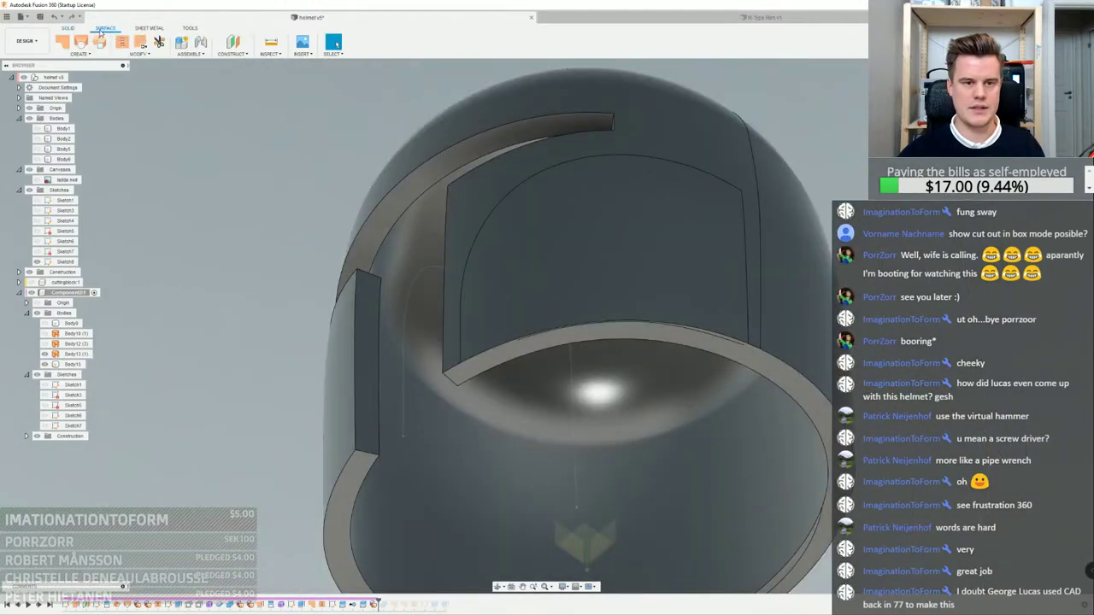
left_click(552, 254)
key("Delete")
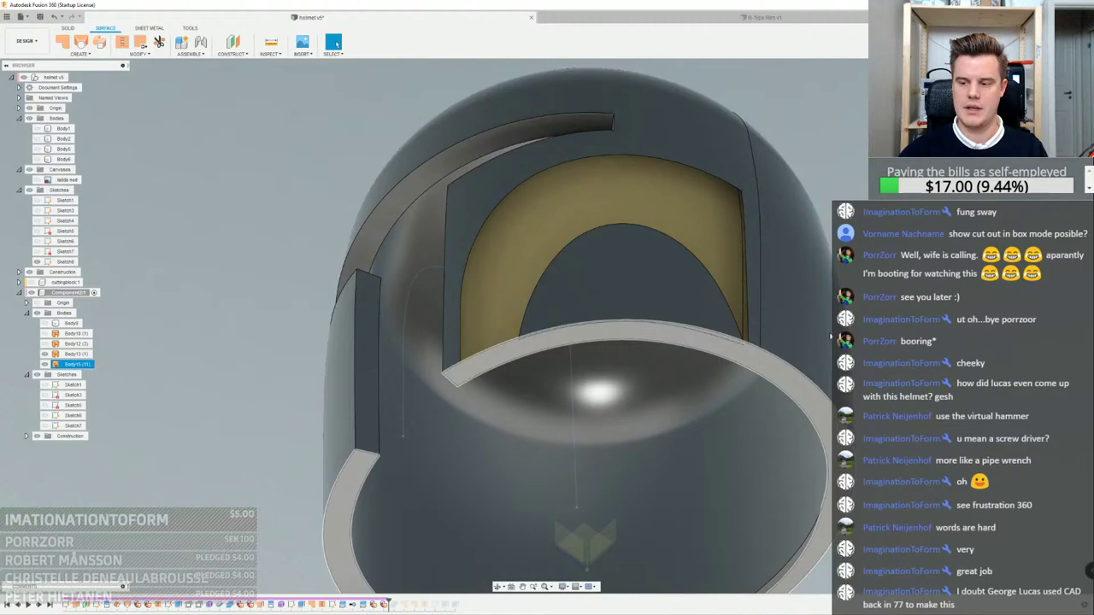
Examine how the arched cheek surface's lower edge meets the opened shell's rim
left_click(691, 300)
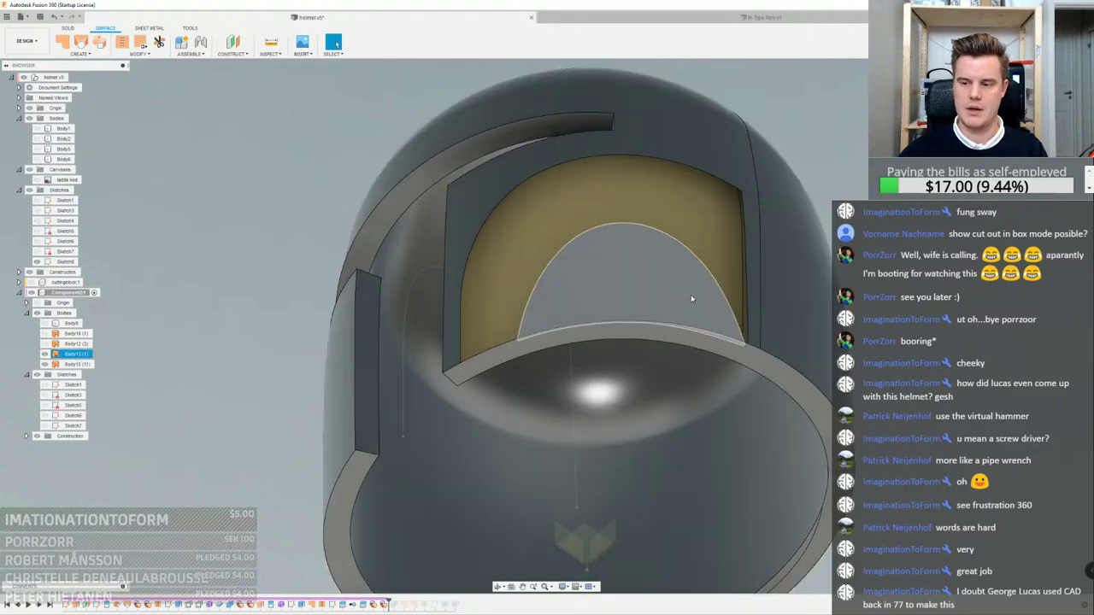
scroll(691, 299, "up", 5)
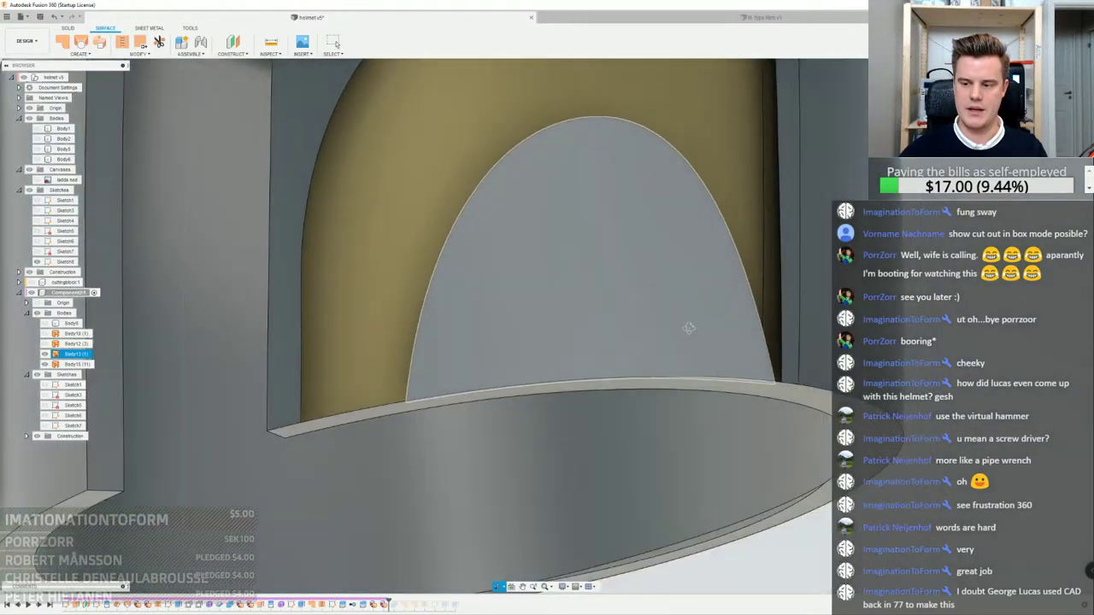
middle_click_drag(689, 328, 669, 357, "shift")
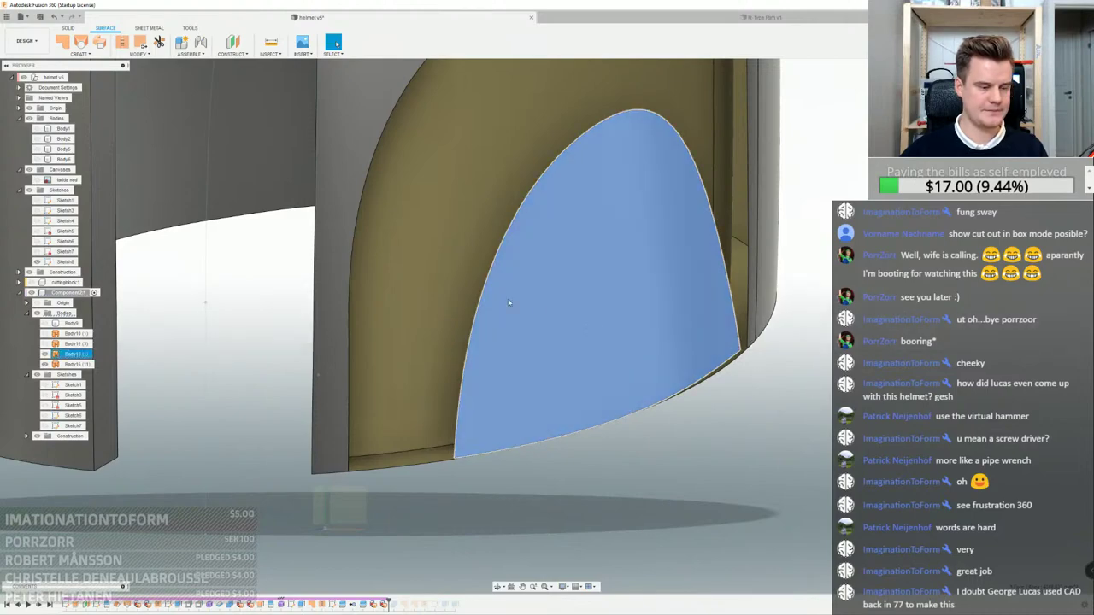
scroll(507, 298, "down", 4)
mouse_move(576, 254)
middle_mouse_down("shift")
mouse_move(536, 235)
mouse_move(578, 253)
middle_mouse_up("shift")
scroll(665, 363, "up", 4)
middle_click_drag(561, 315, 561, 296, "shift")
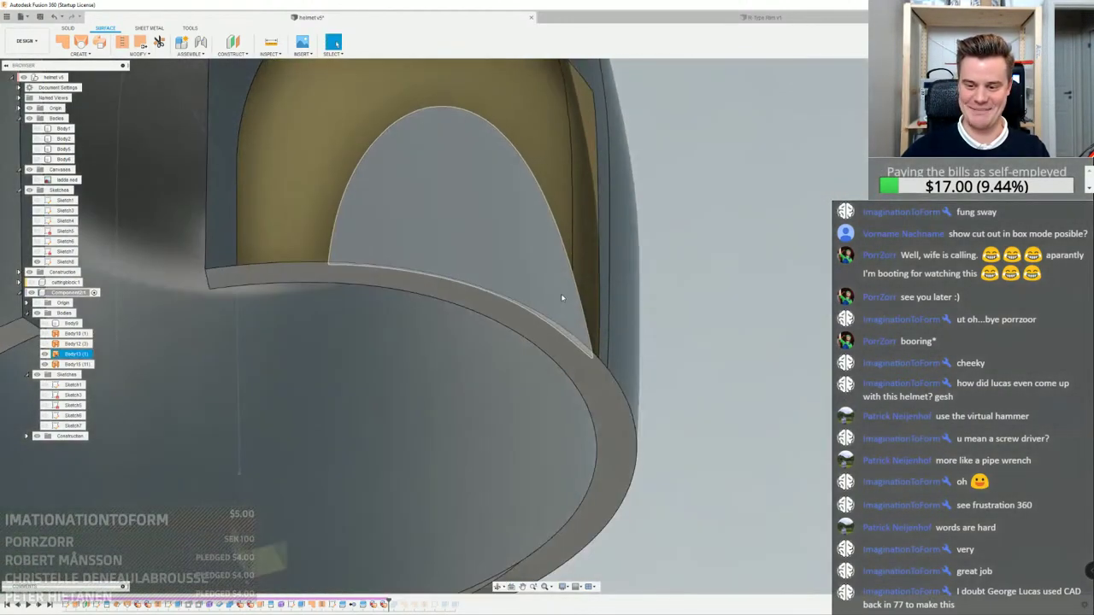
scroll(578, 351, "down", 3)
scroll(469, 284, "up", 4)
scroll(423, 267, "up", 3)
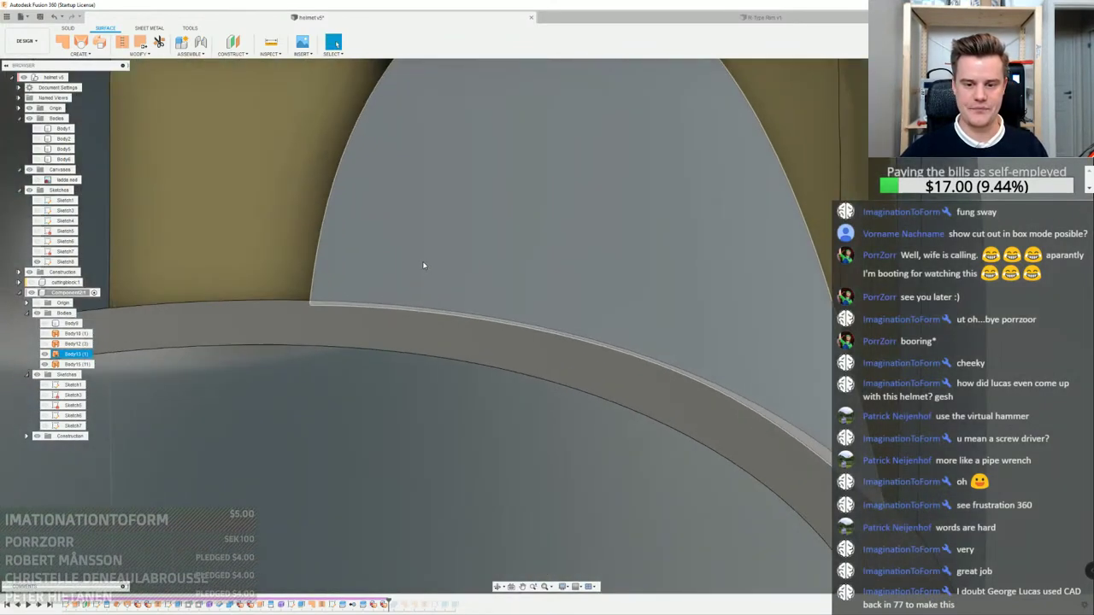
Try to thicken the arched cheek surface outward from the helmet into a solid body
left_click(366, 271)
scroll(370, 271, "down", 2)
right_click(370, 271)
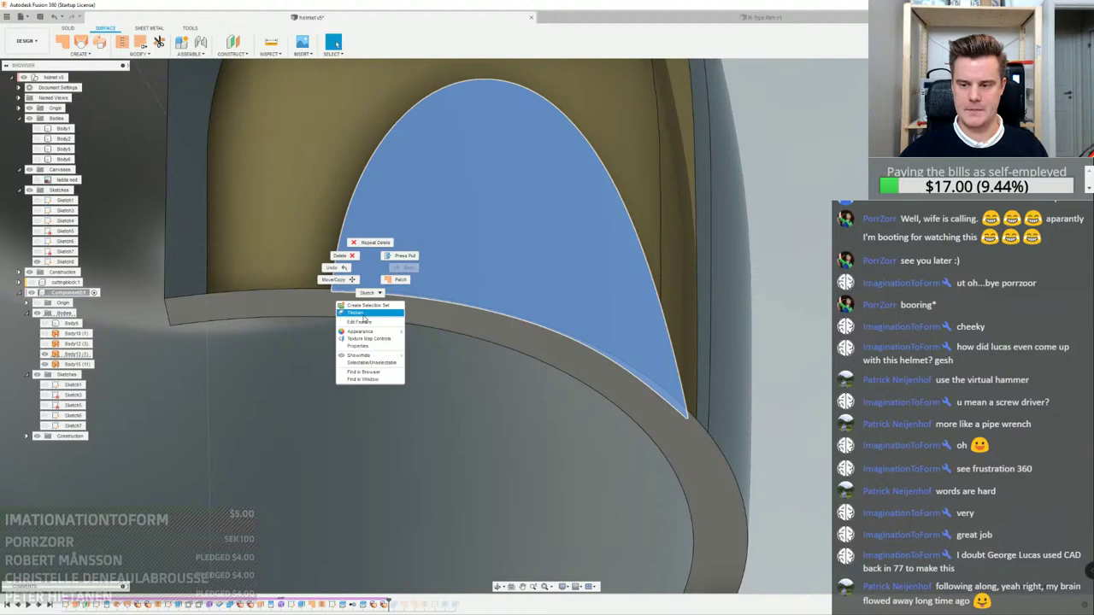
left_click(365, 319)
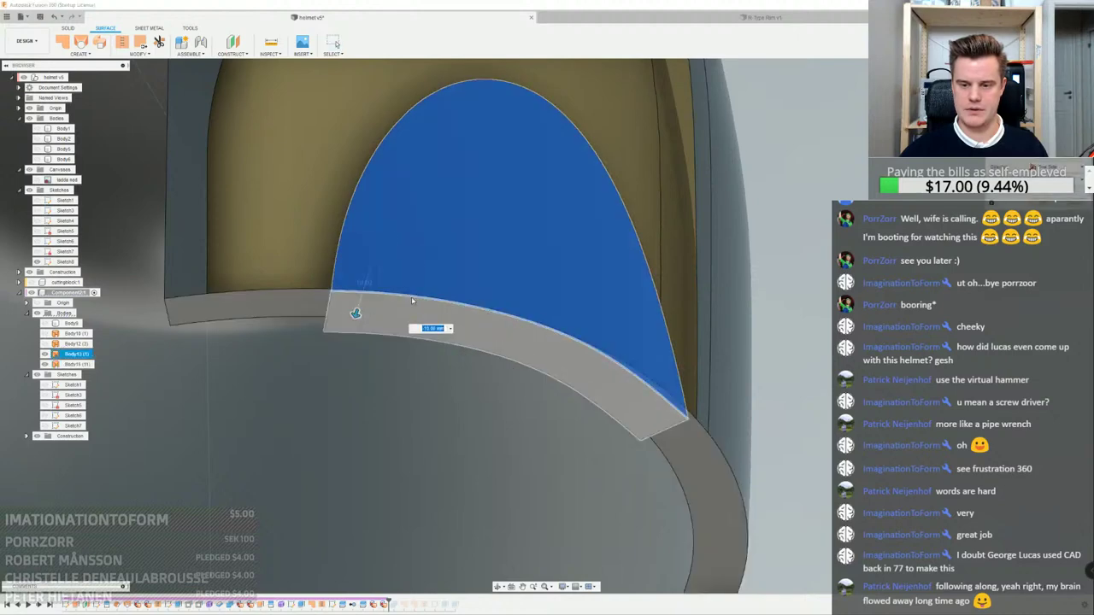
left_click_drag(347, 306, 377, 246)
scroll(383, 220, "down", 2)
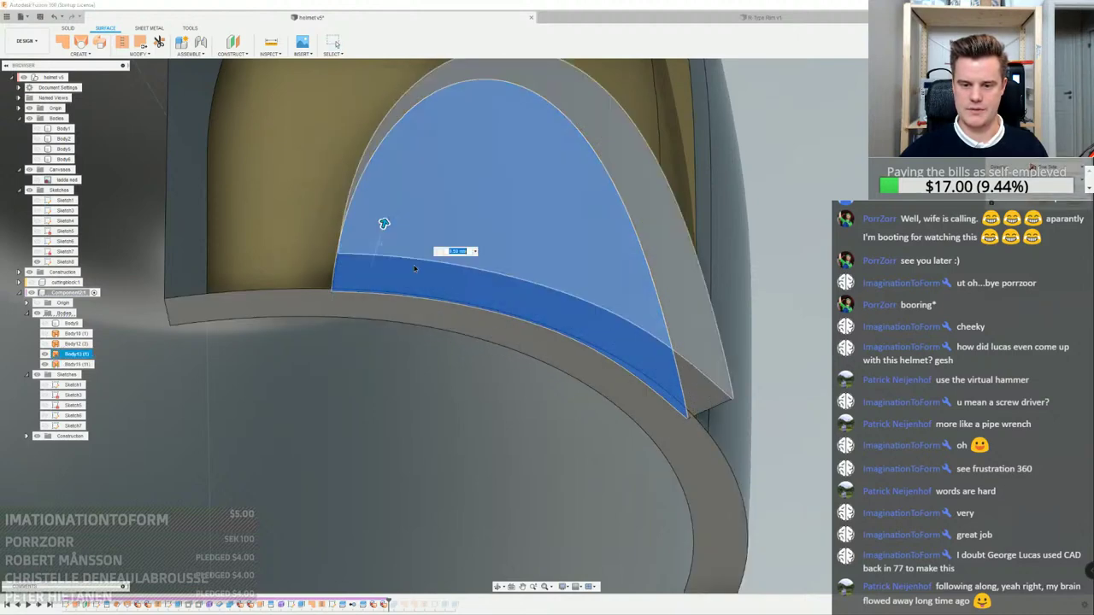
middle_click_drag(384, 219, 415, 163, "shift")
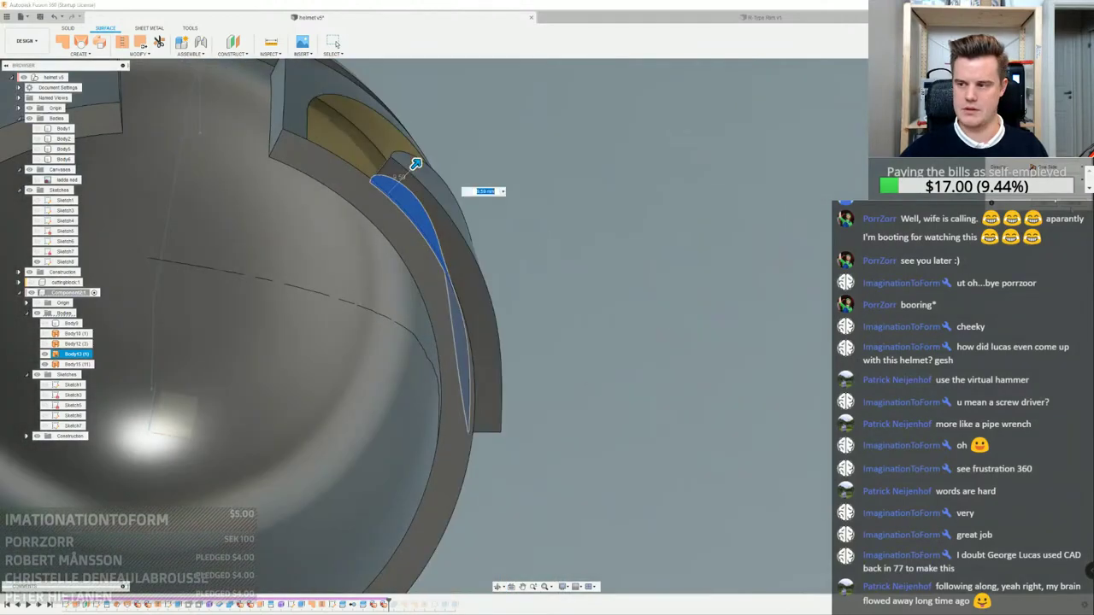
key("Return")
scroll(415, 203, "up", 3)
left_click(415, 205)
middle_click_drag(415, 206, 427, 239, "shift")
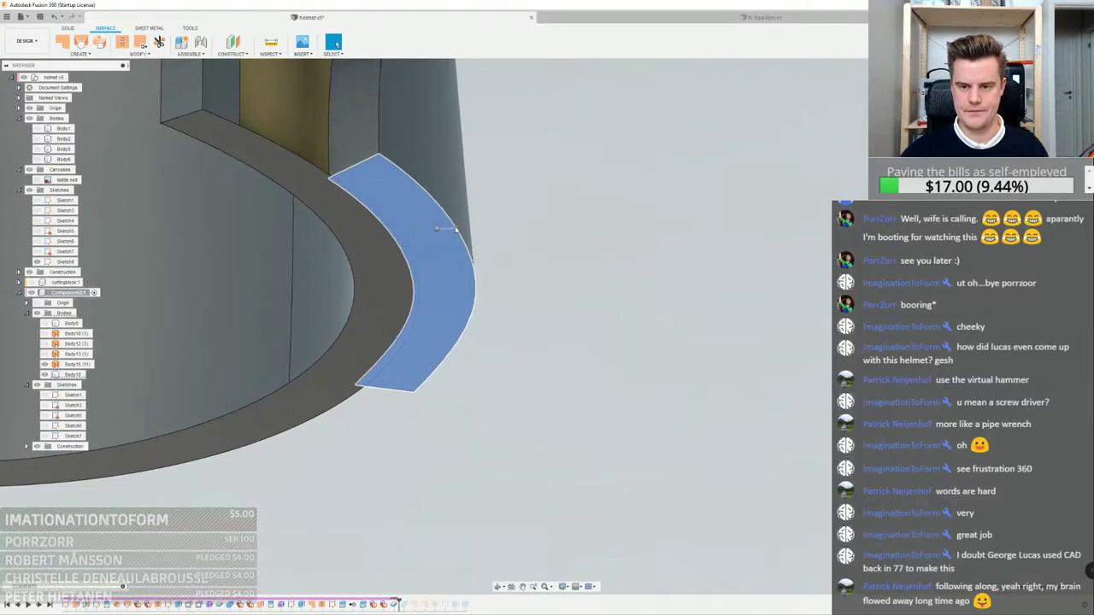
right_click(434, 226)
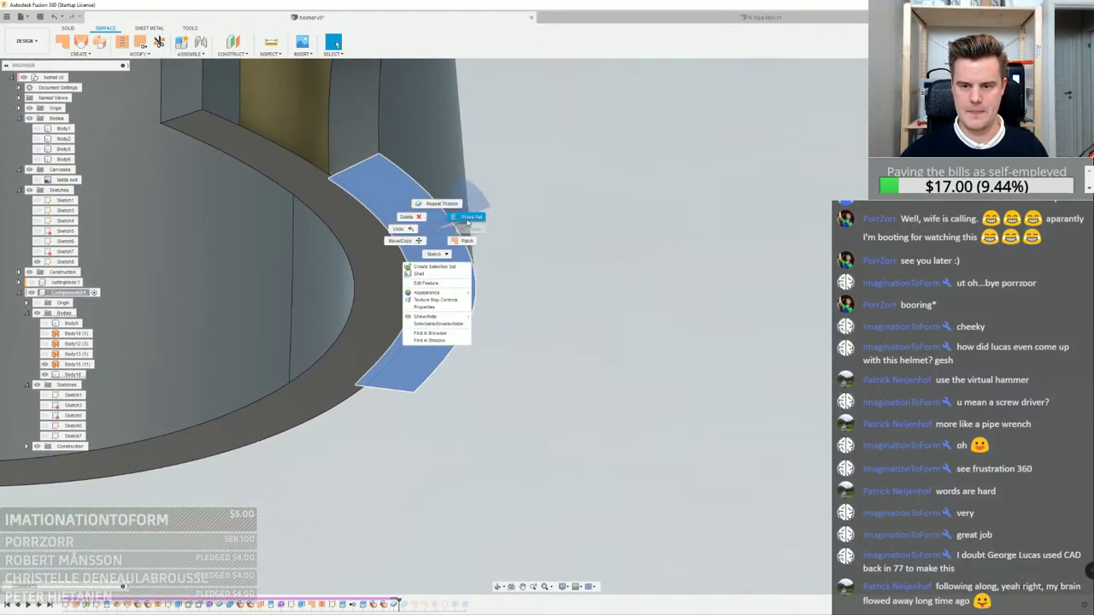
left_click(482, 232)
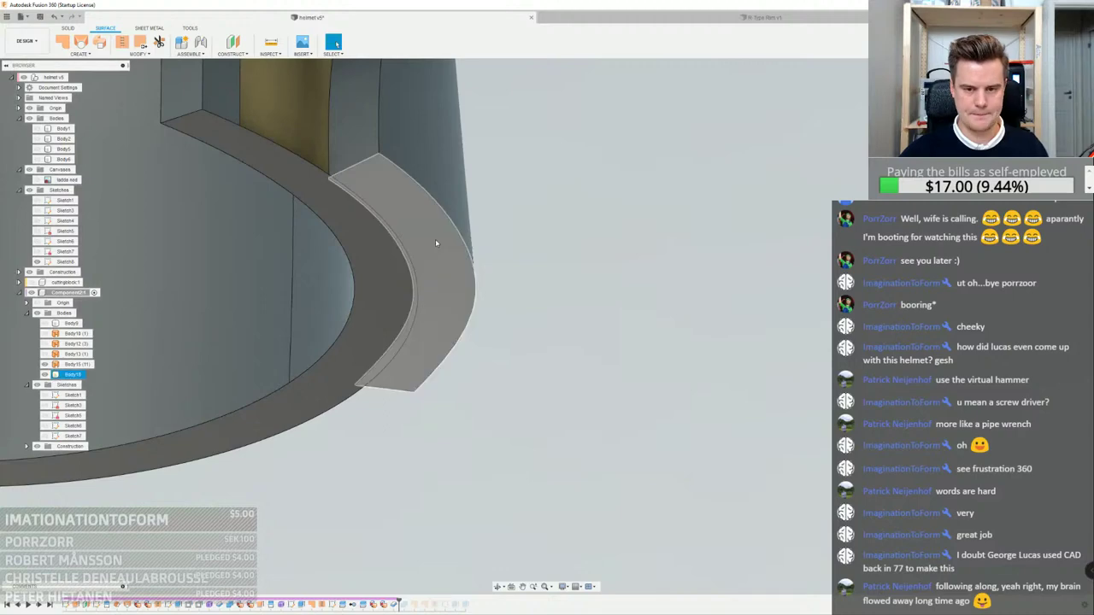
key("Escape")
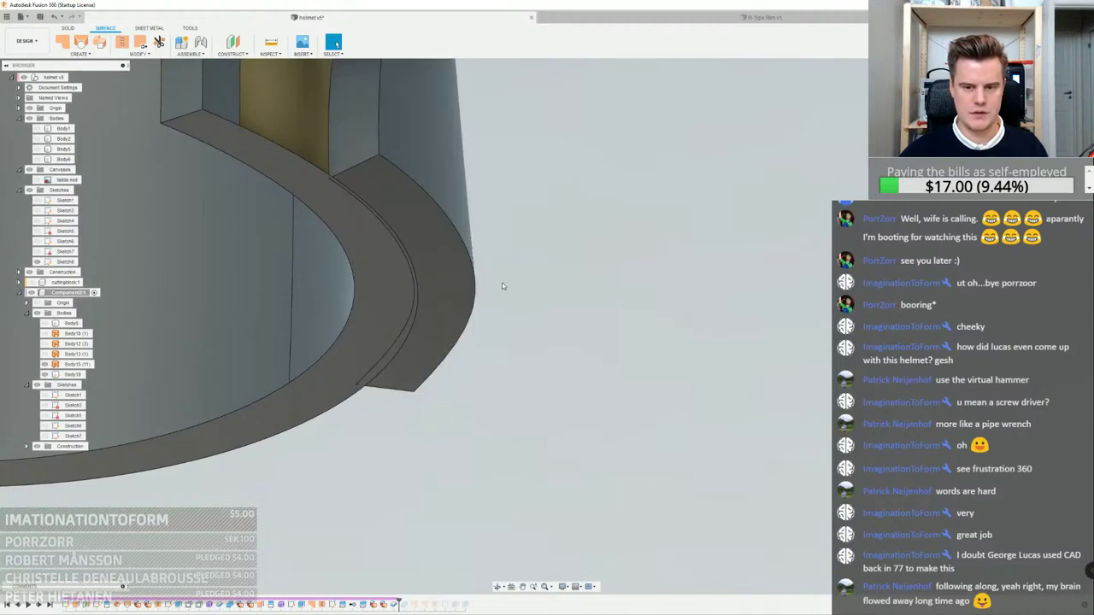
Undo the thickening of the arched cheek surface after reopening it for review
key("ctrl+z")
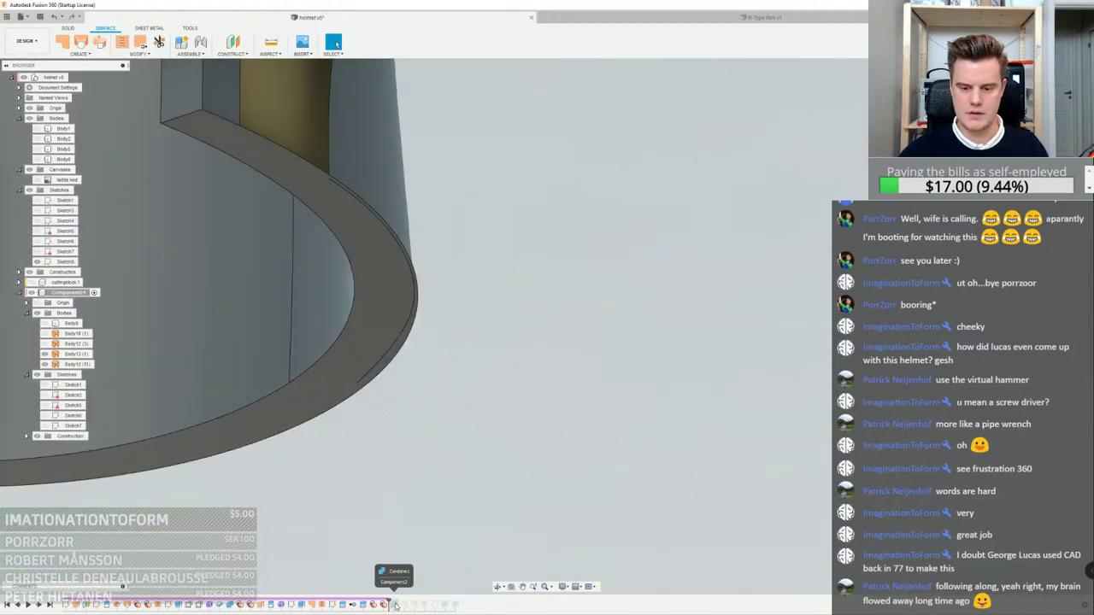
left_click(73, 17)
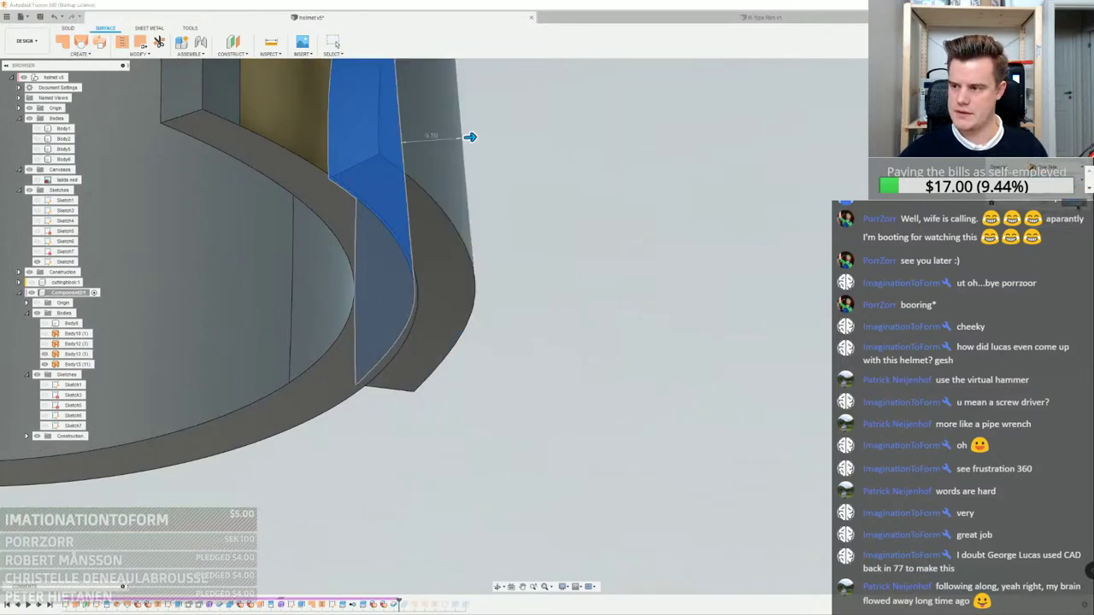
left_click(1078, 206)
key("ctrl+z")
Try to loft a surface between the cheek surface's arched edge and the outer edges of the shell's cheek opening
scroll(374, 176, "down", 2)
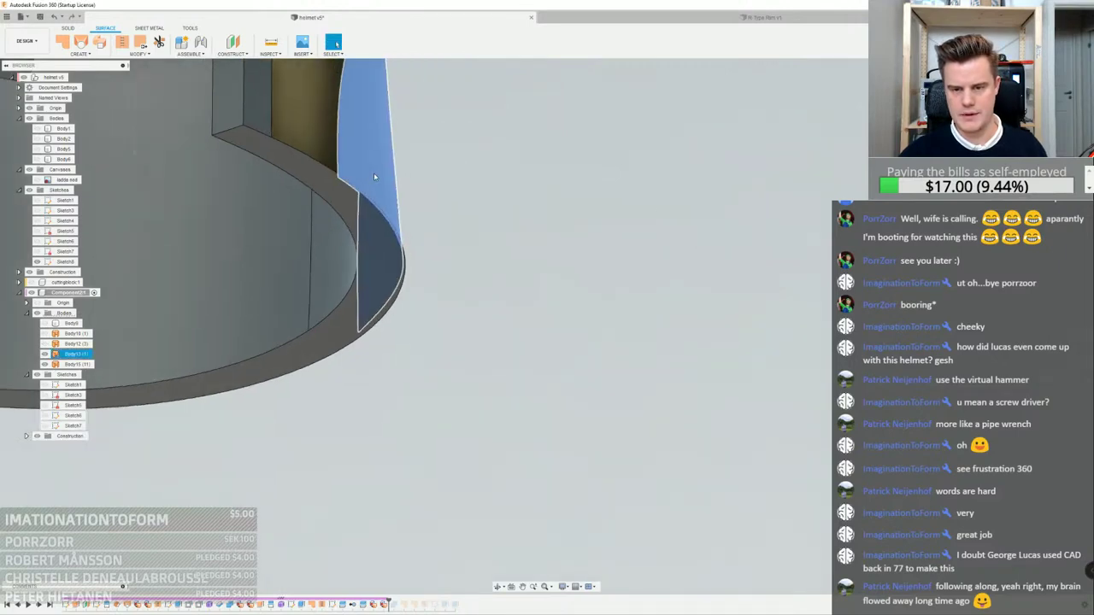
middle_click_drag(374, 172, 446, 269, "shift")
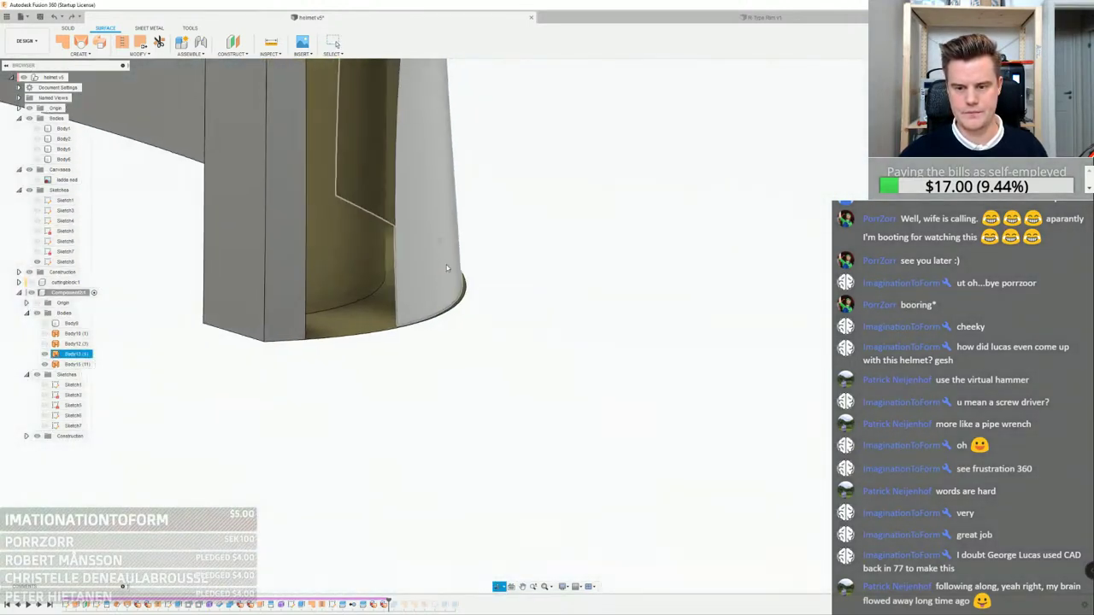
scroll(446, 268, "up", 6)
scroll(538, 356, "down", 5)
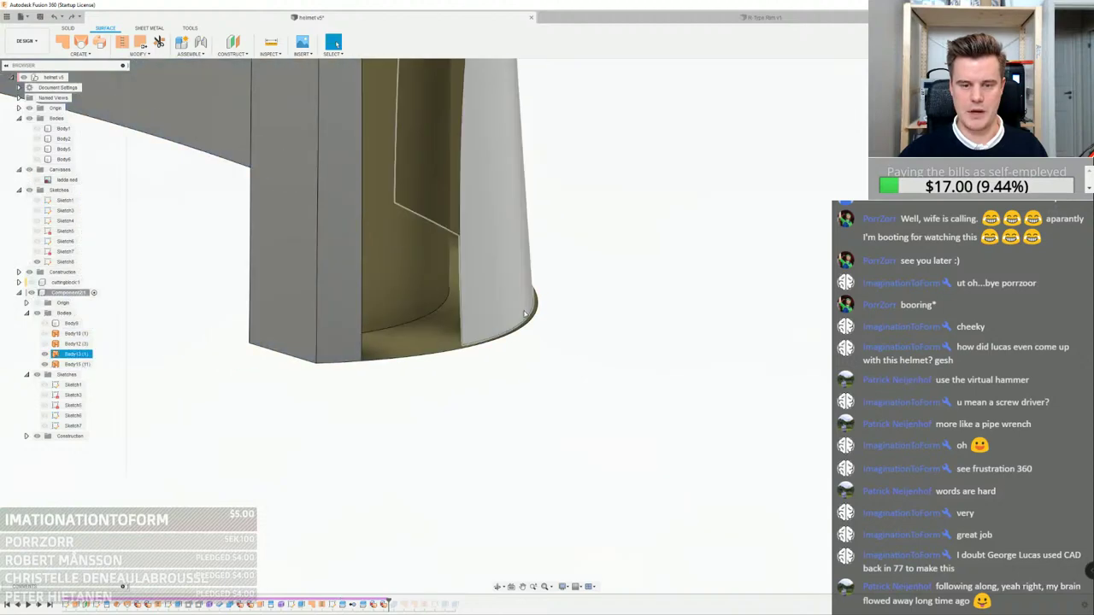
key("Escape")
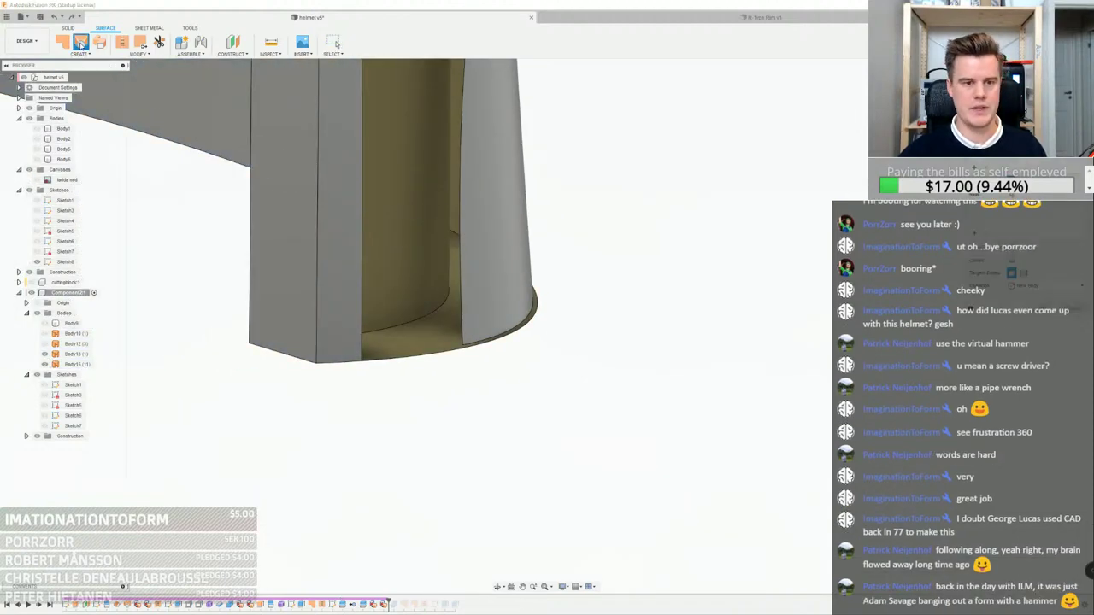
left_click(461, 212)
scroll(461, 212, "down", 2)
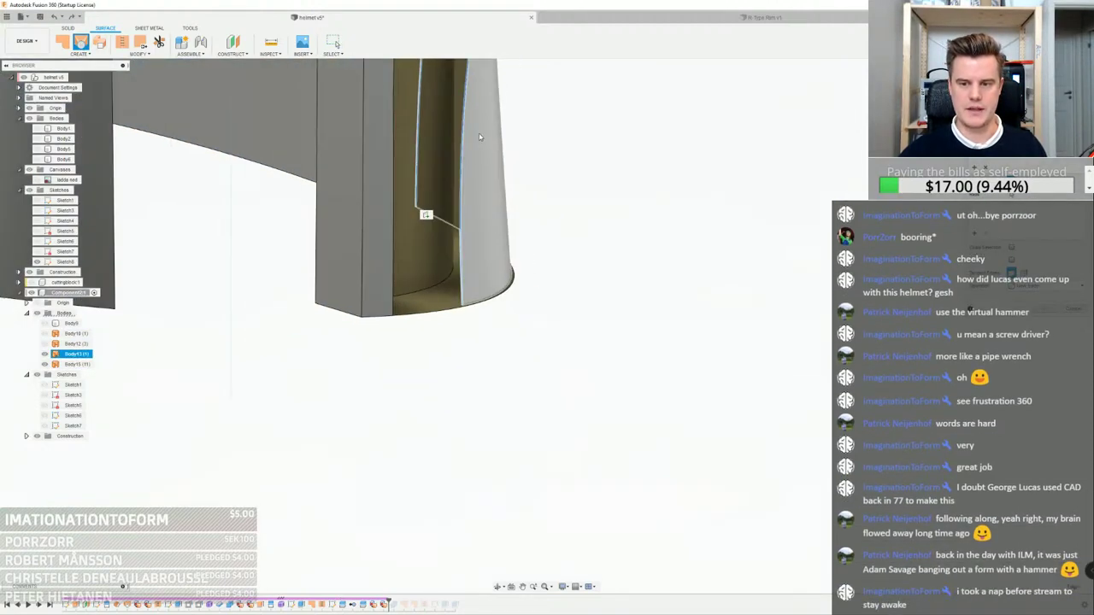
scroll(480, 136, "down", 2)
middle_click_drag(480, 137, 409, 228, "shift")
scroll(510, 303, "down", 3)
left_click(510, 305)
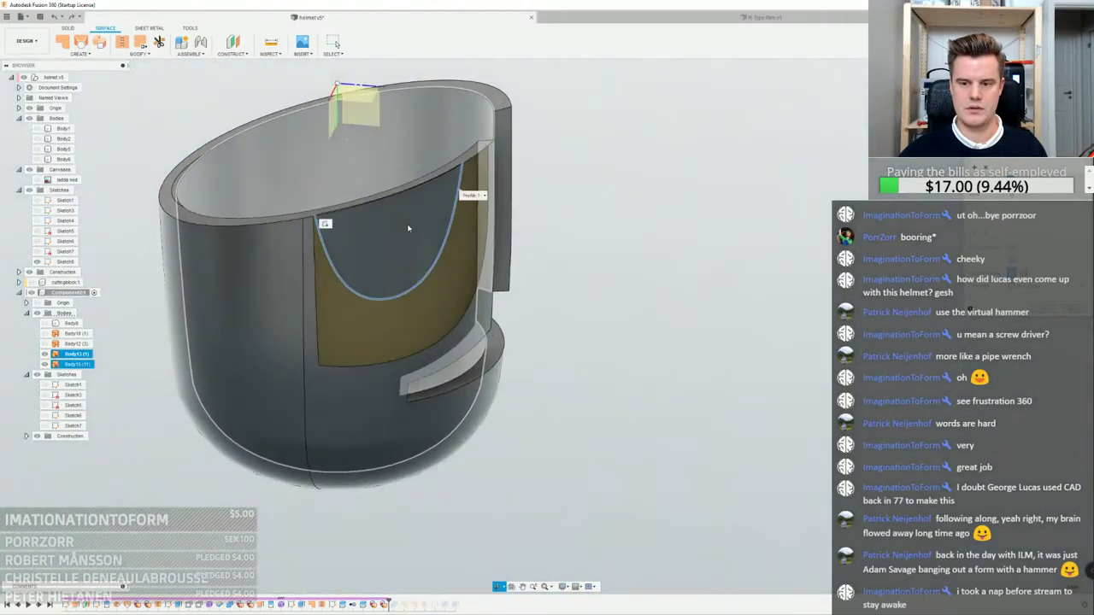
scroll(408, 228, "up", 5)
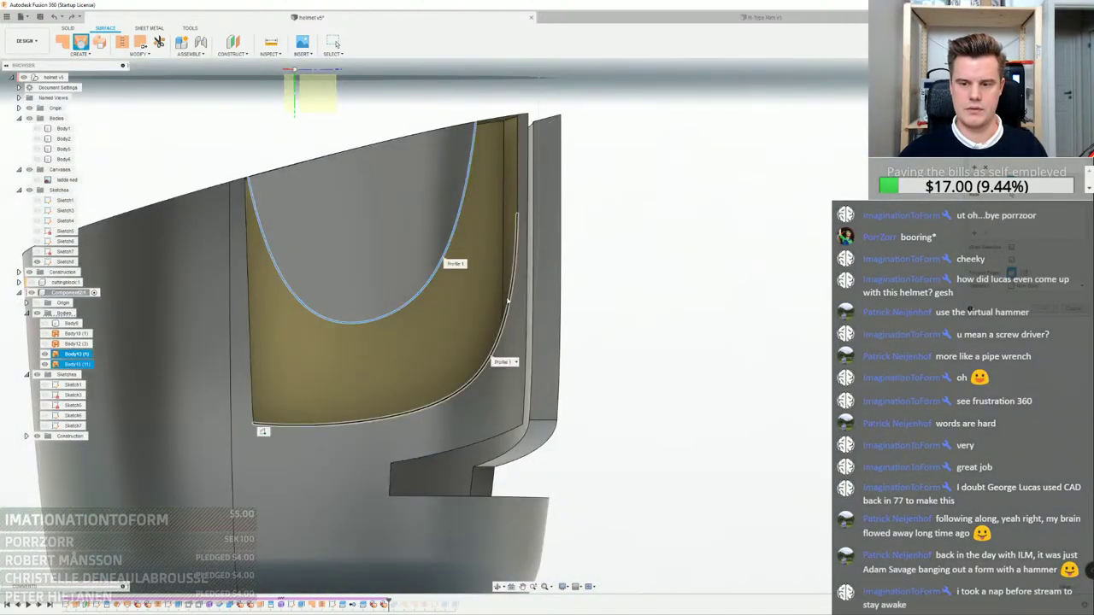
left_click(518, 184)
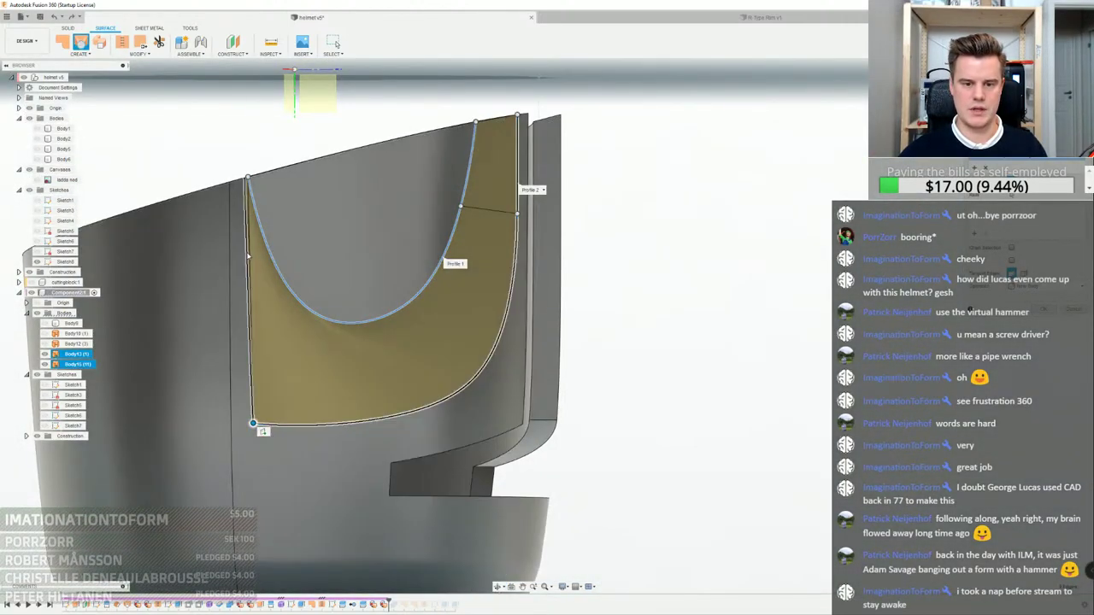
Check the loft preview around the cheek arch and its lower rear corner, and cancel the loft
middle_click_drag(263, 431, 391, 321, "shift")
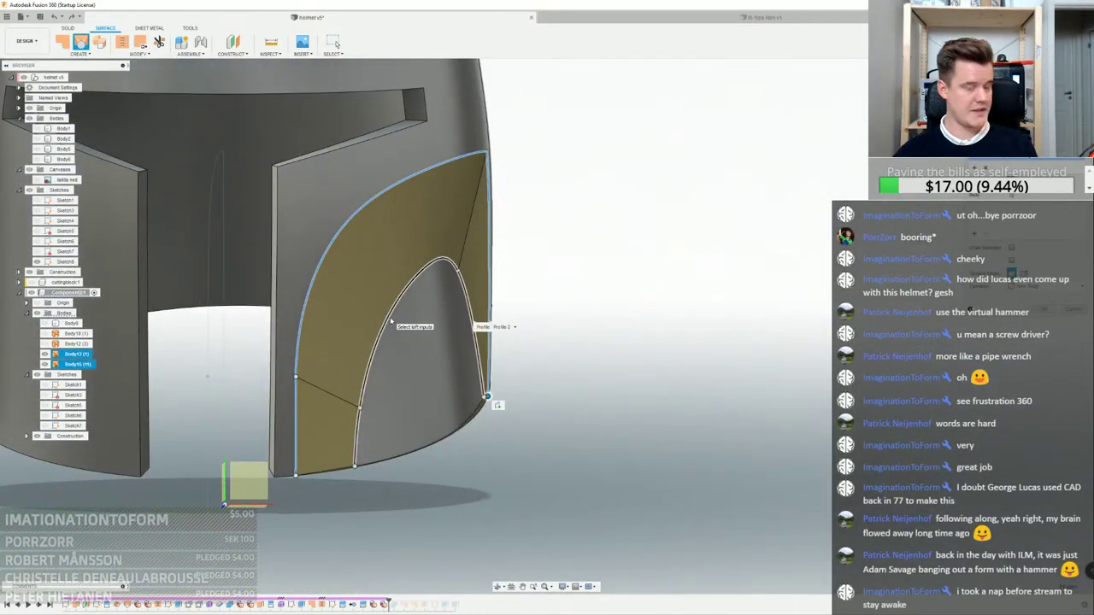
scroll(479, 389, "up", 10)
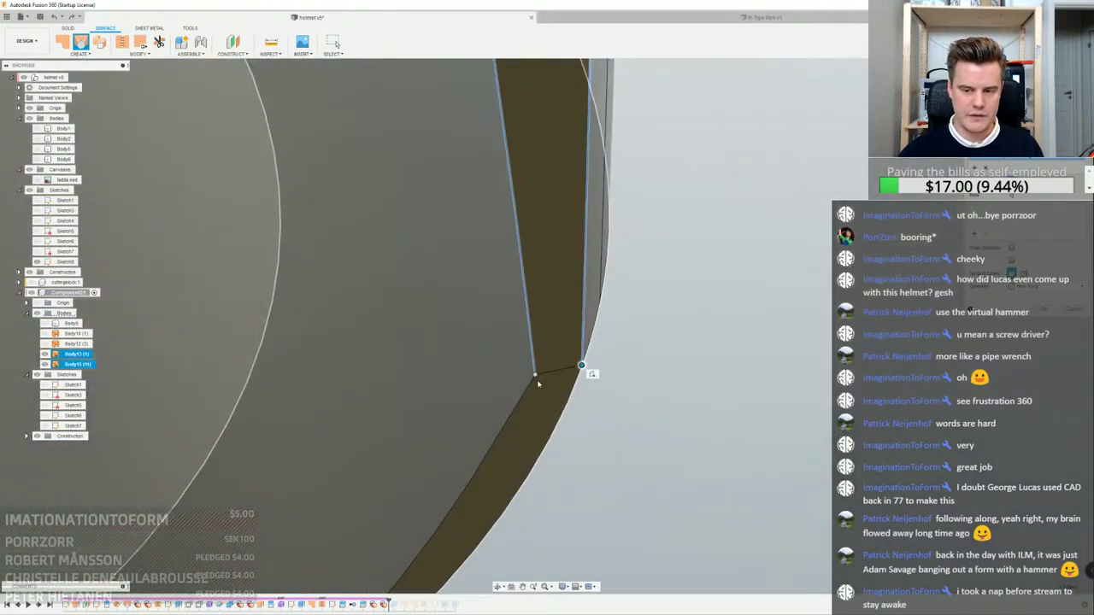
mouse_move(537, 384)
middle_mouse_down("shift")
mouse_move(564, 379)
mouse_move(542, 377)
mouse_move(560, 381)
mouse_move(574, 327)
mouse_move(564, 323)
mouse_move(587, 350)
mouse_move(571, 355)
mouse_move(594, 342)
middle_mouse_up("shift")
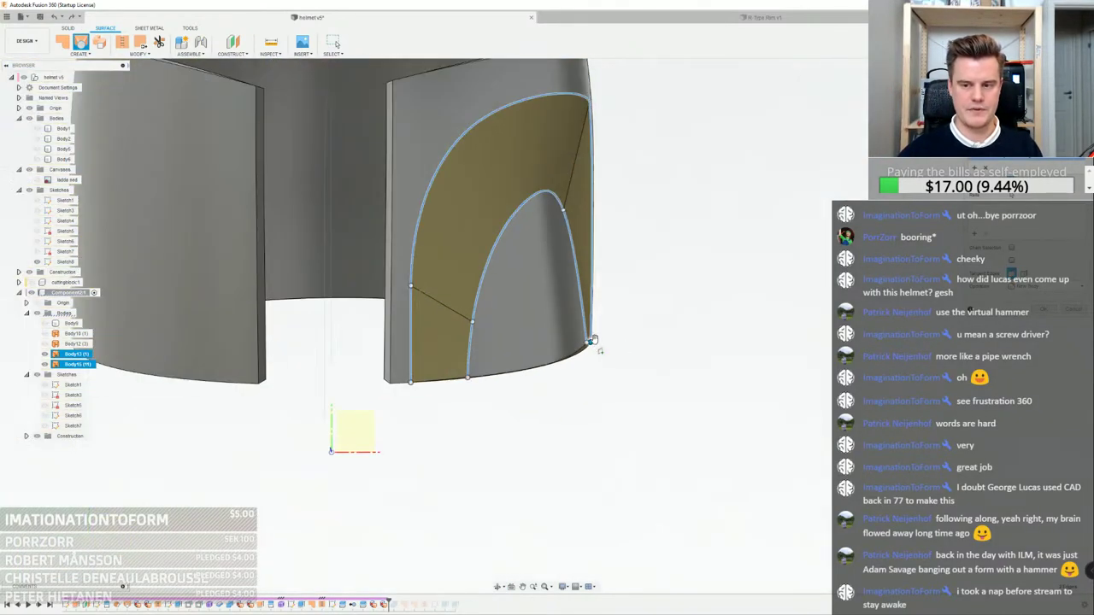
key("Escape")
Examine the lower rear corner where the cheek surface's bottom edge meets the shell's rim
scroll(761, 281, "down", 2)
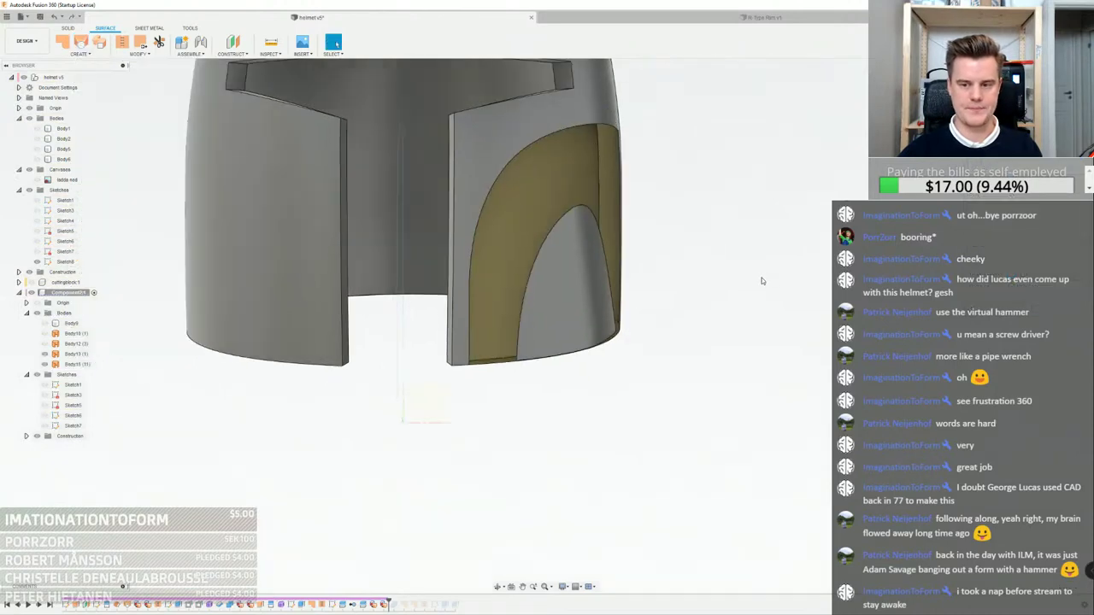
scroll(666, 325, "up", 4)
scroll(569, 343, "up", 5)
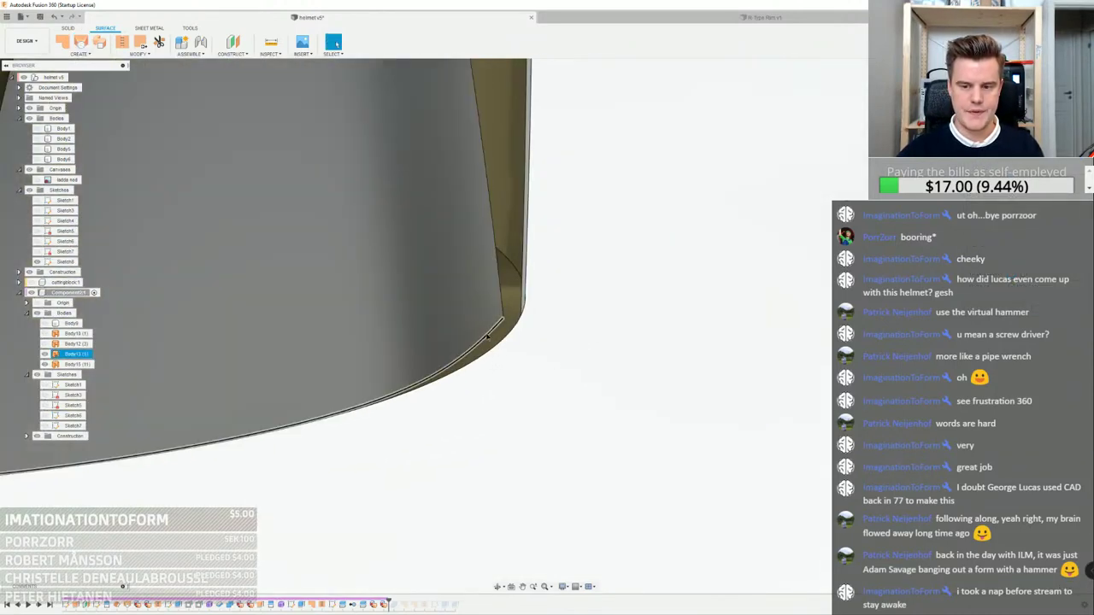
middle_click_drag(448, 368, 483, 342, "shift")
scroll(483, 342, "down", 6)
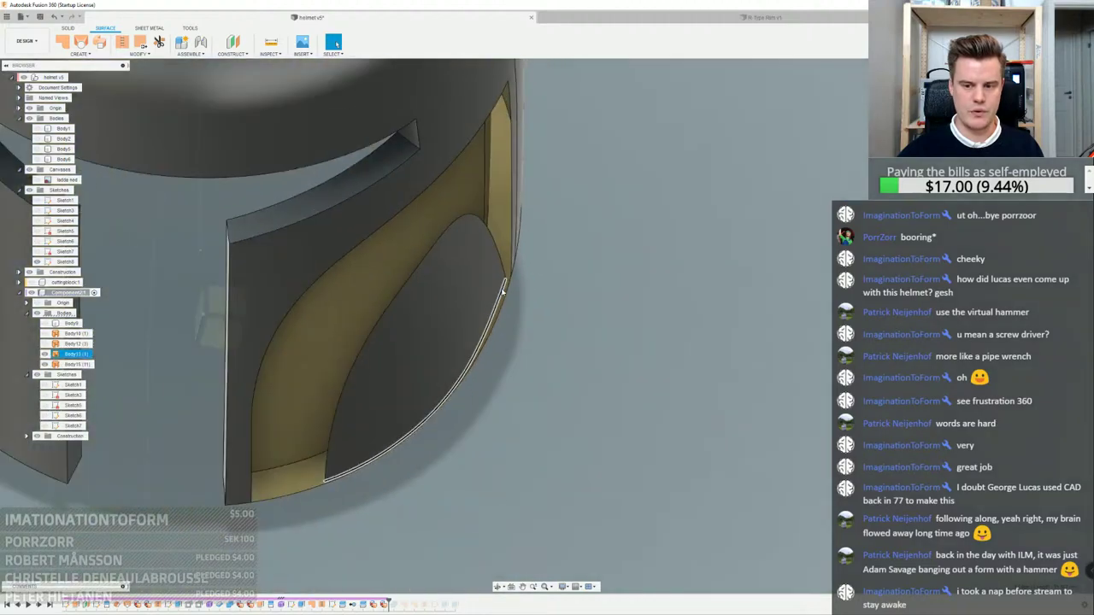
middle_click_drag(503, 291, 332, 219, "shift")
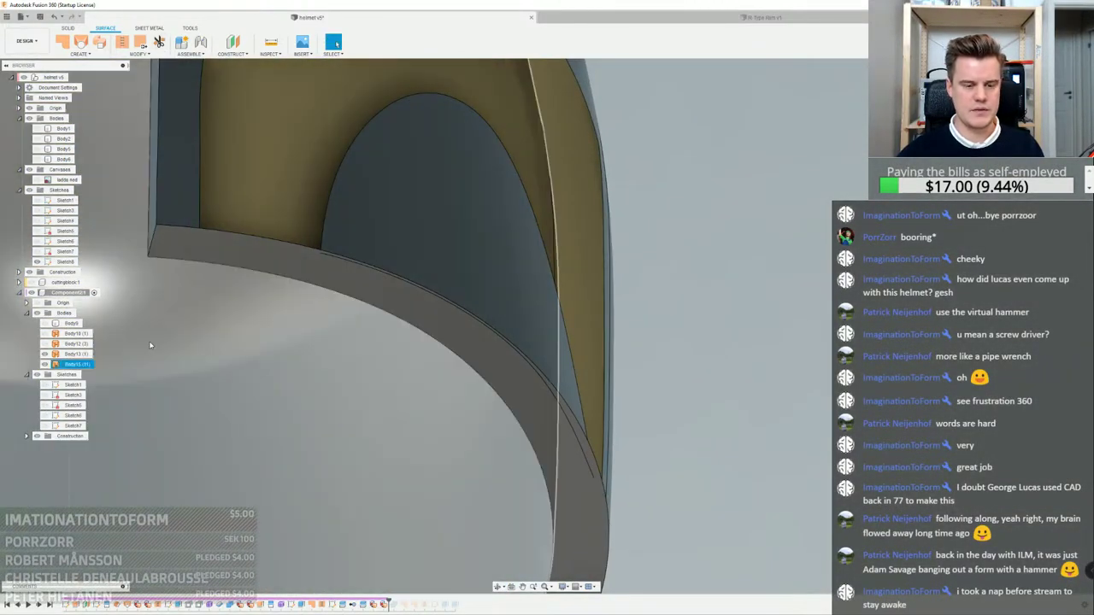
Rename the helmet shell body as Helmet and the arched cheek surface as InnerDent
left_click(77, 364)
left_click(77, 354)
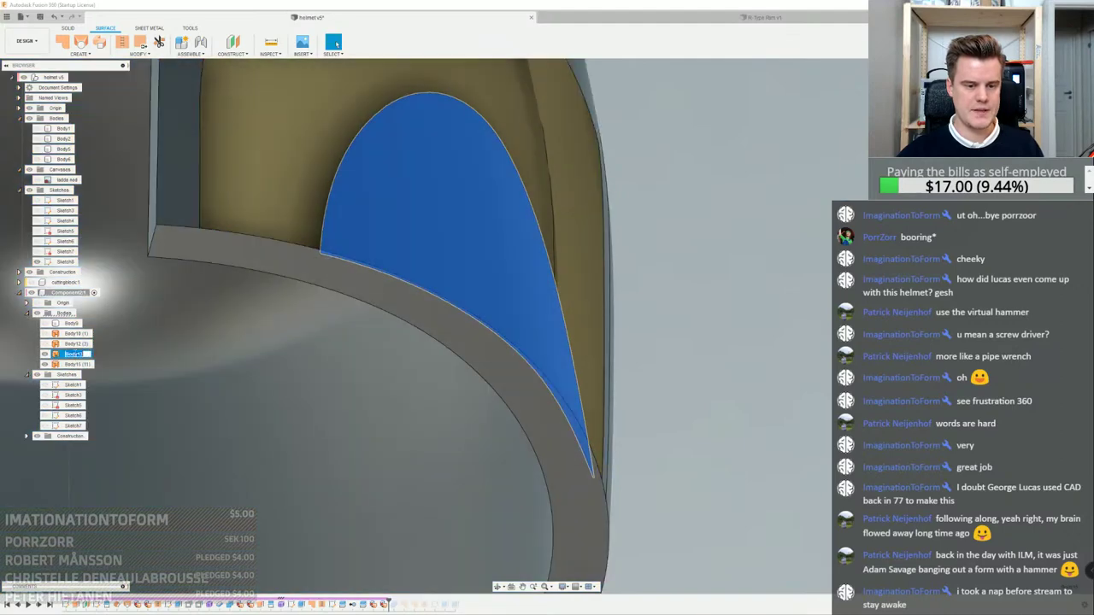
left_click(76, 364)
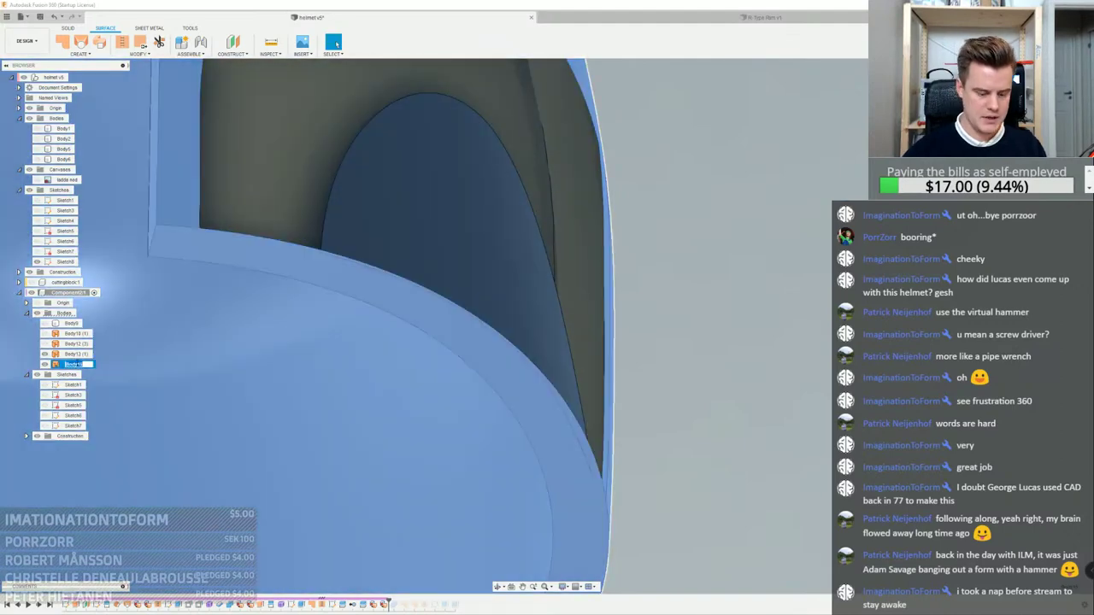
left_click(77, 353)
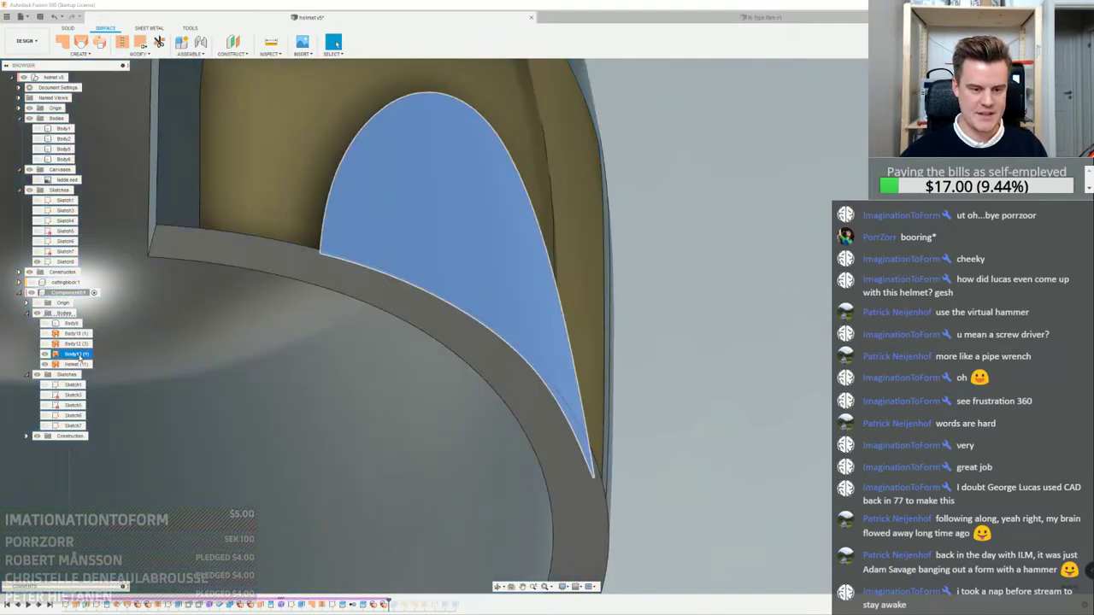
double_click(77, 354)
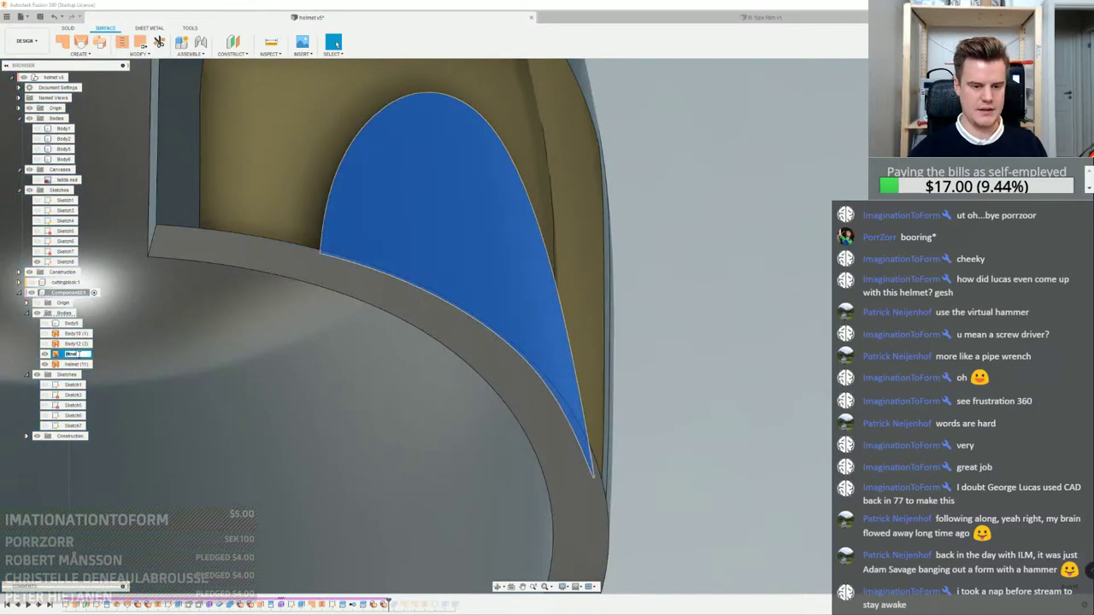
type("InnerShell")
key("Return")
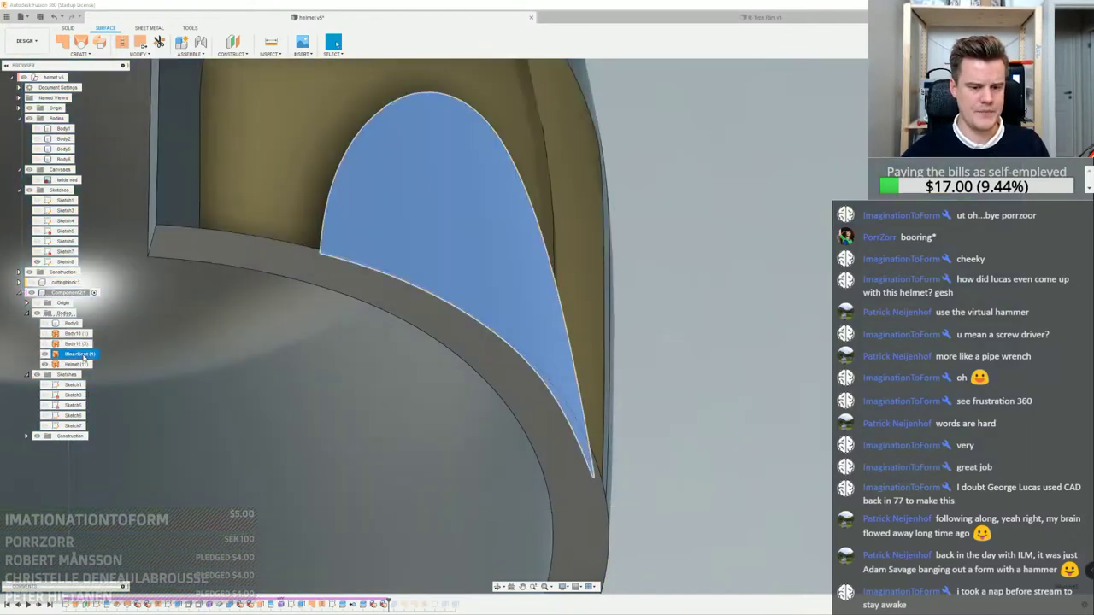
Paste a copy of the InnerDent surface in place and hide the original
key("ctrl+v")
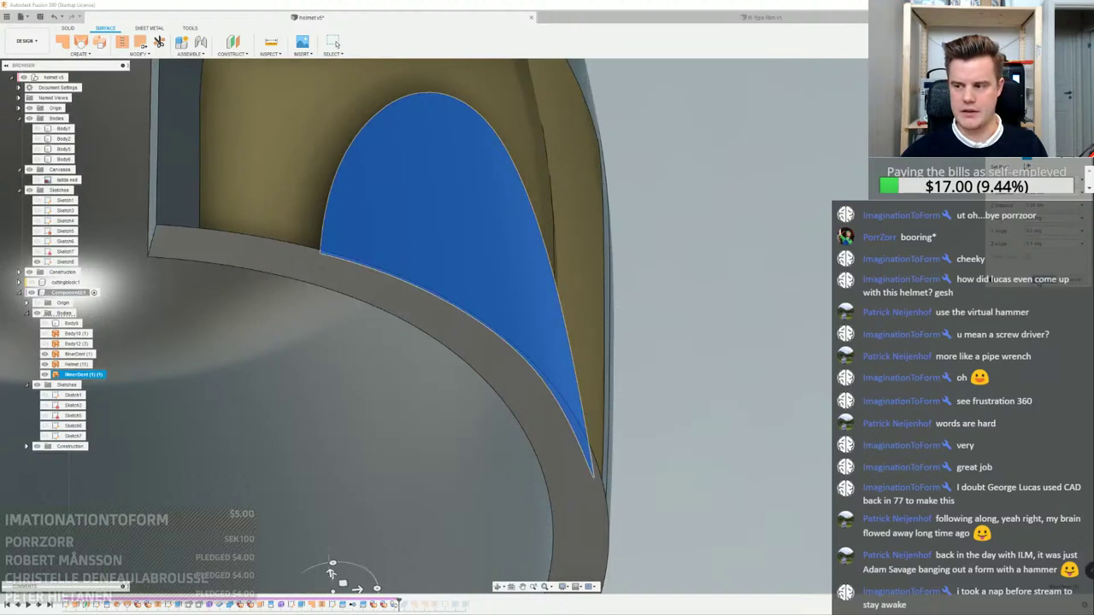
left_click(1038, 281)
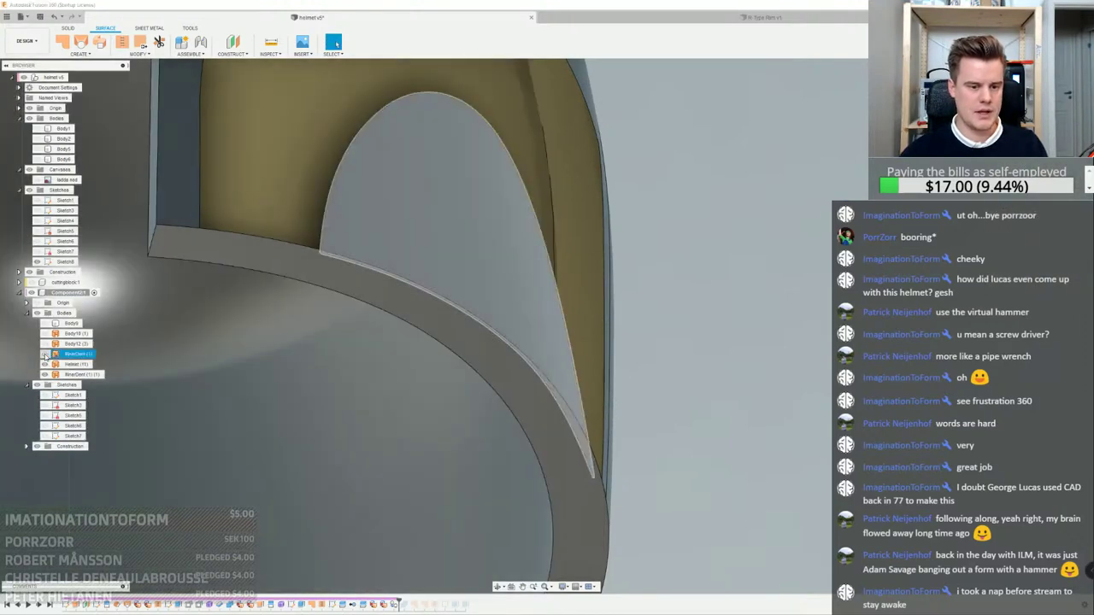
left_click(75, 364)
Extend the bottom edge of the copied InnerDent surface downward past the helmet's lower rim
left_click(139, 53)
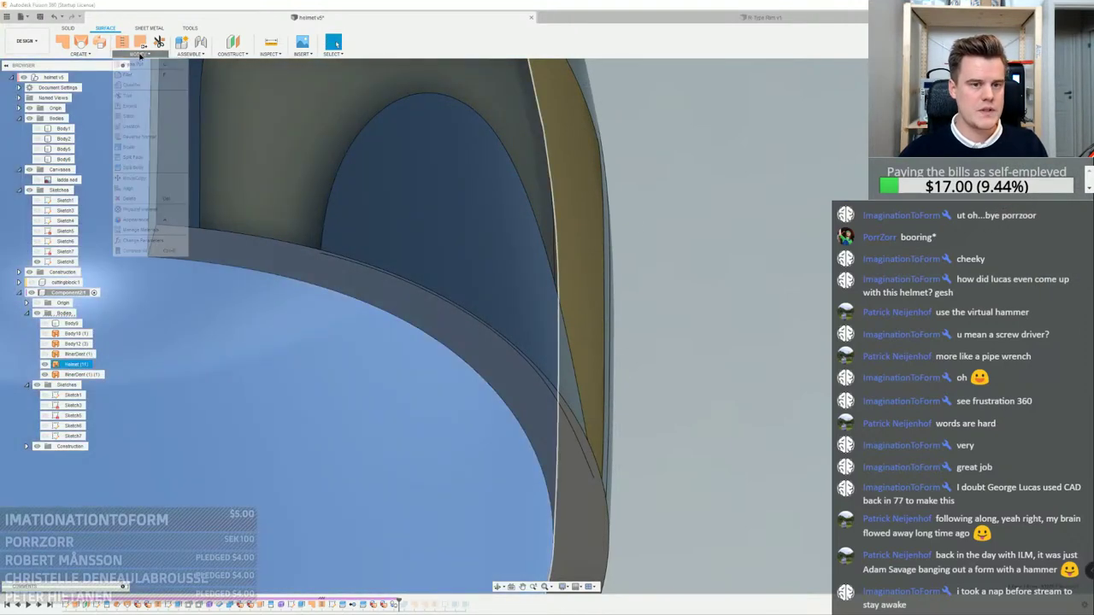
left_click(197, 204)
left_click(130, 201)
left_click(141, 55)
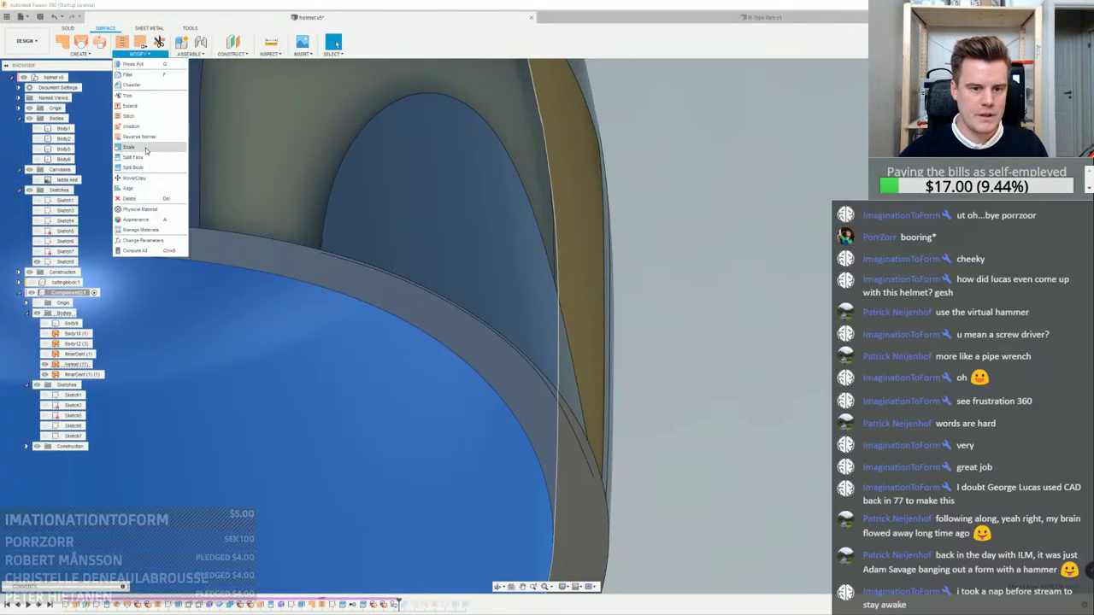
left_click(137, 106)
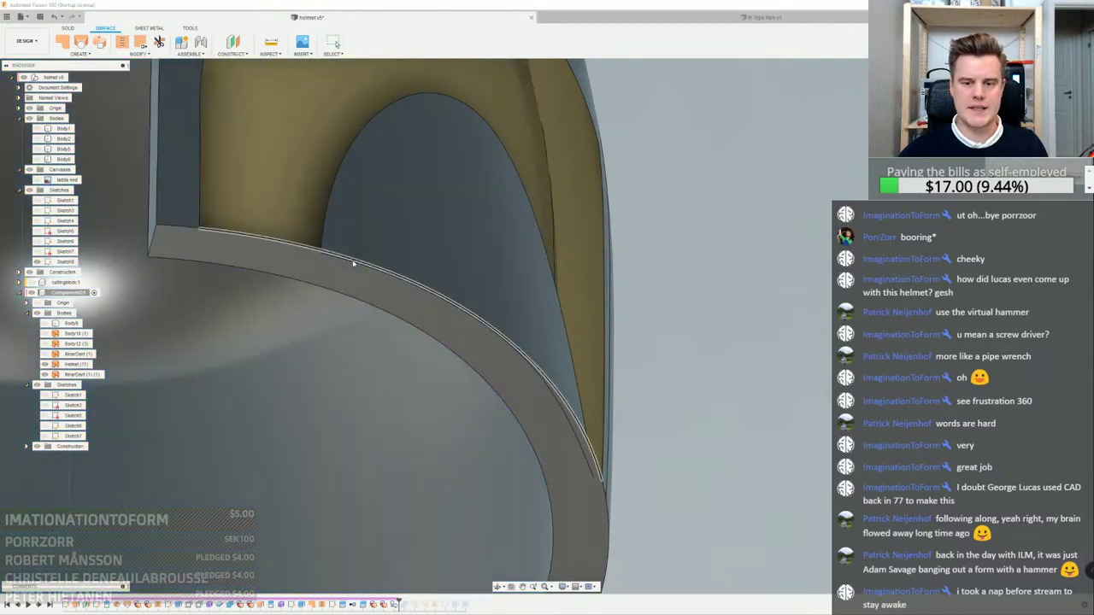
left_click(360, 263)
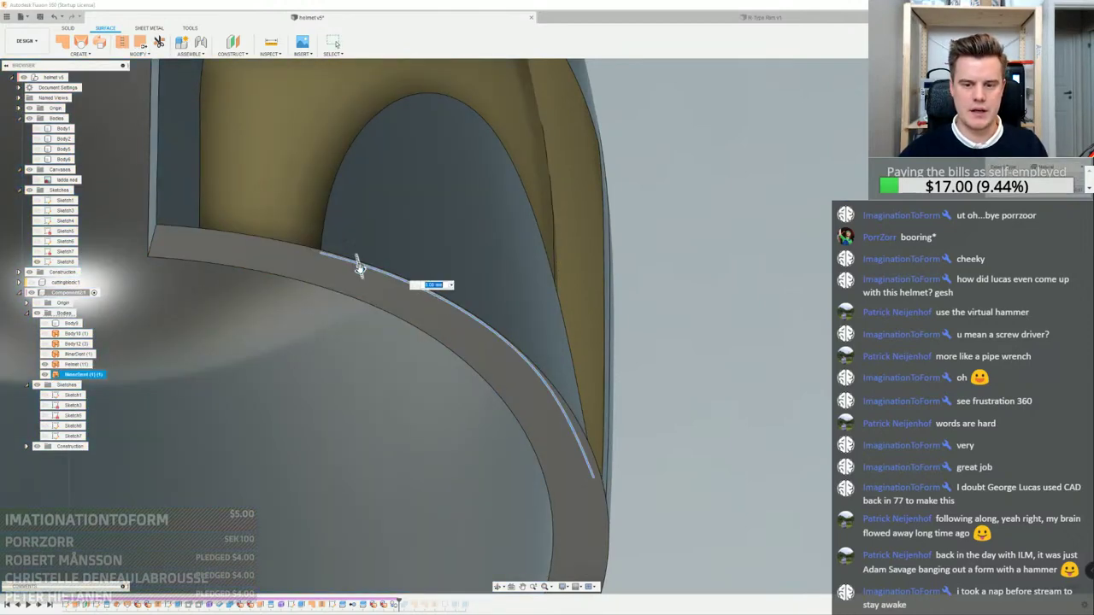
left_click_drag(361, 264, 365, 294)
middle_click_drag(366, 293, 676, 256, "shift")
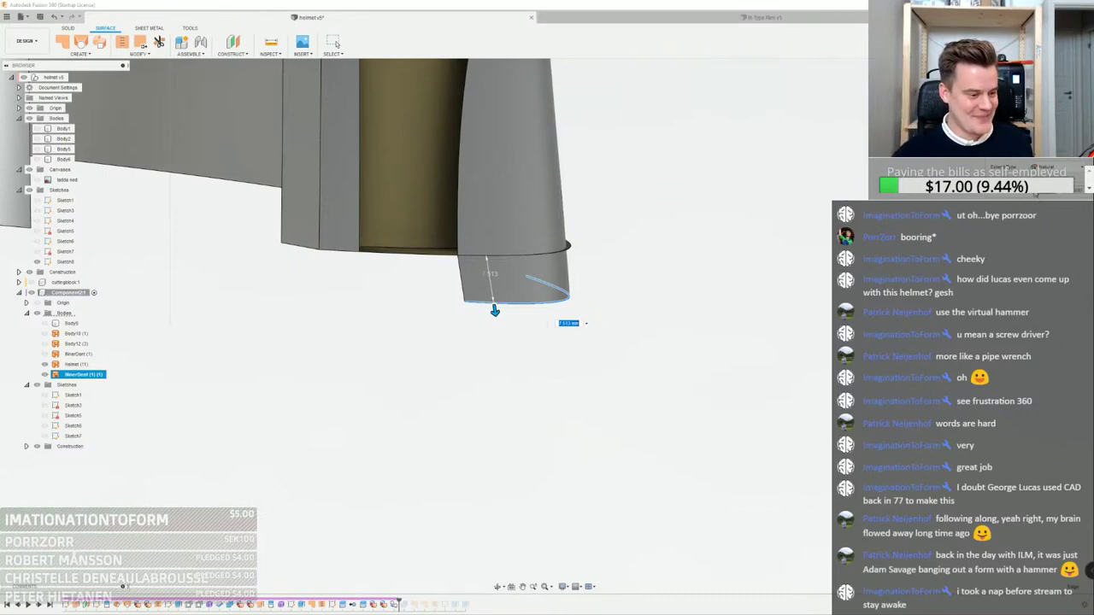
key("Return")
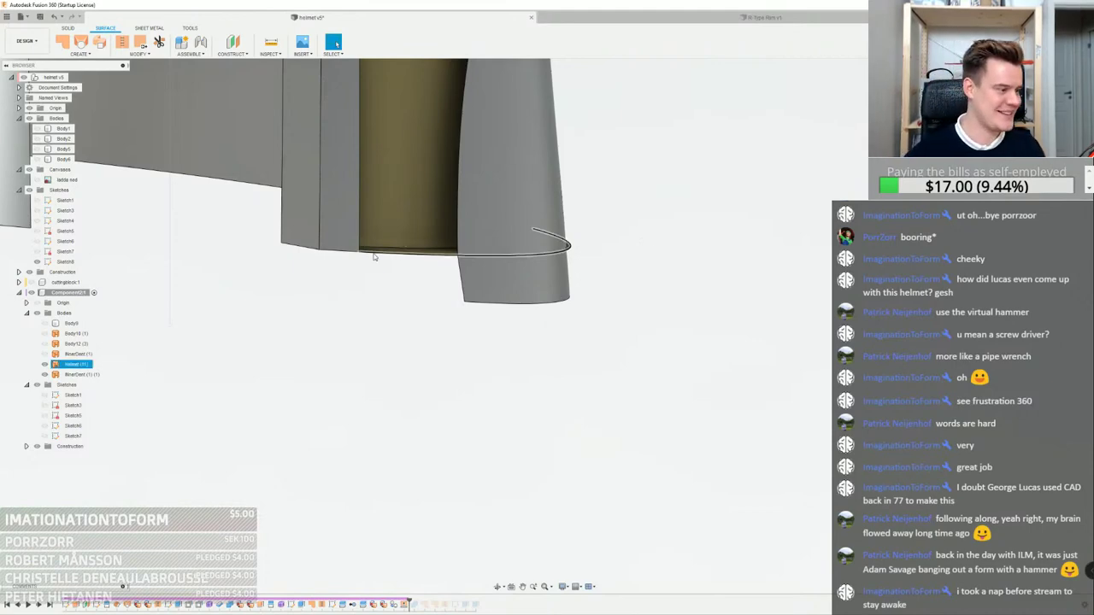
Thicken the extended InnerDent copy outward into a solid that reaches past the shell's rim
middle_click_drag(642, 257, 529, 357)
left_click(529, 357)
right_click(529, 357)
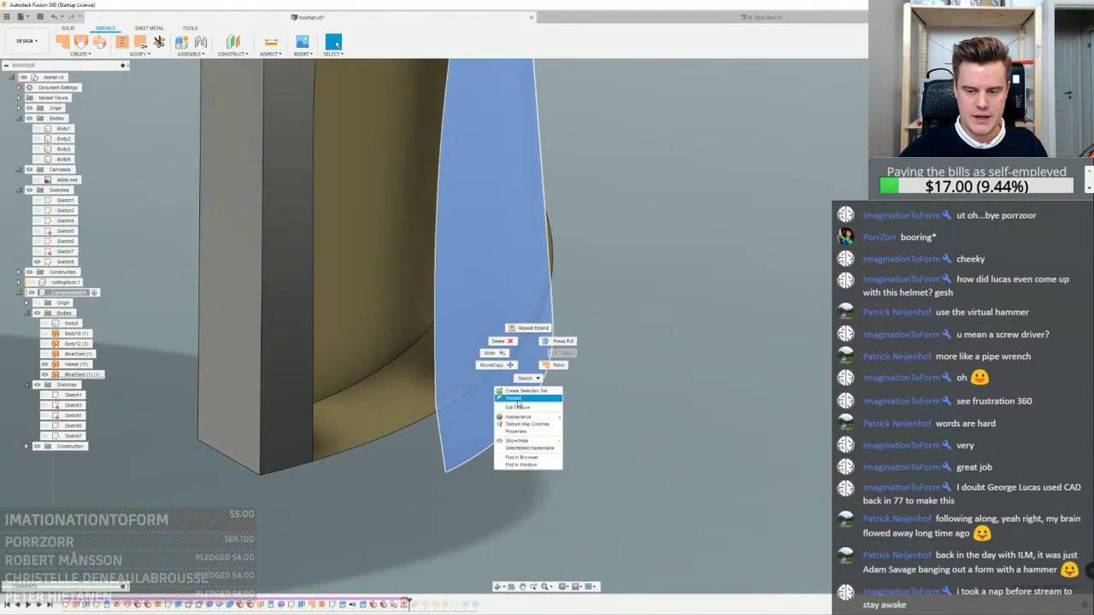
left_click(516, 399)
left_click_drag(422, 399, 560, 398)
key("Return")
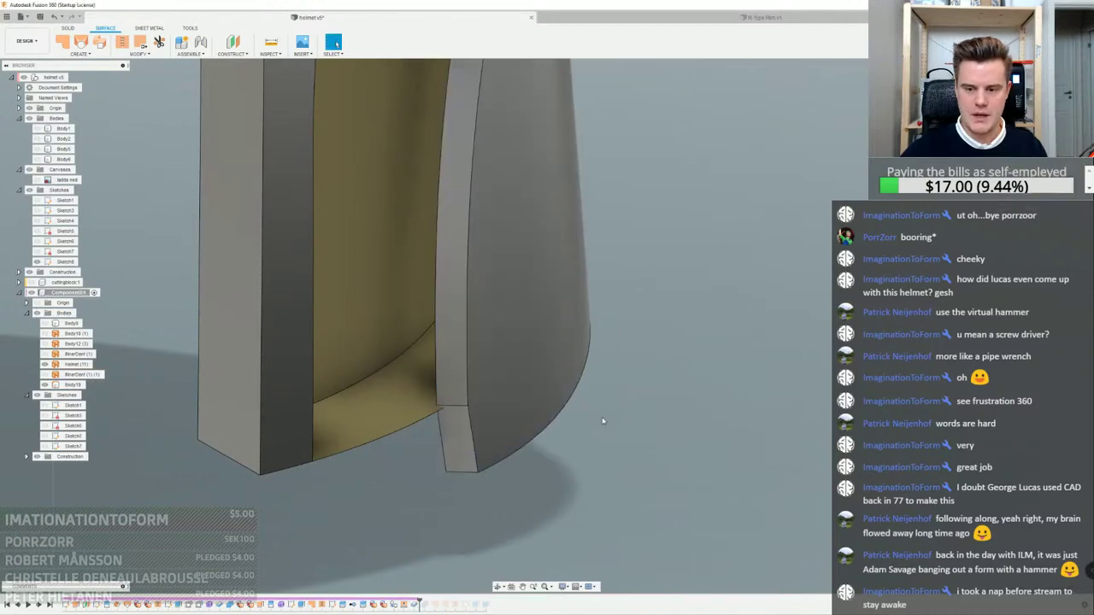
Split the helmet's bottom rim face, using the thickened cheek body as the splitting tool
scroll(388, 408, "up", 5)
scroll(389, 410, "down", 4)
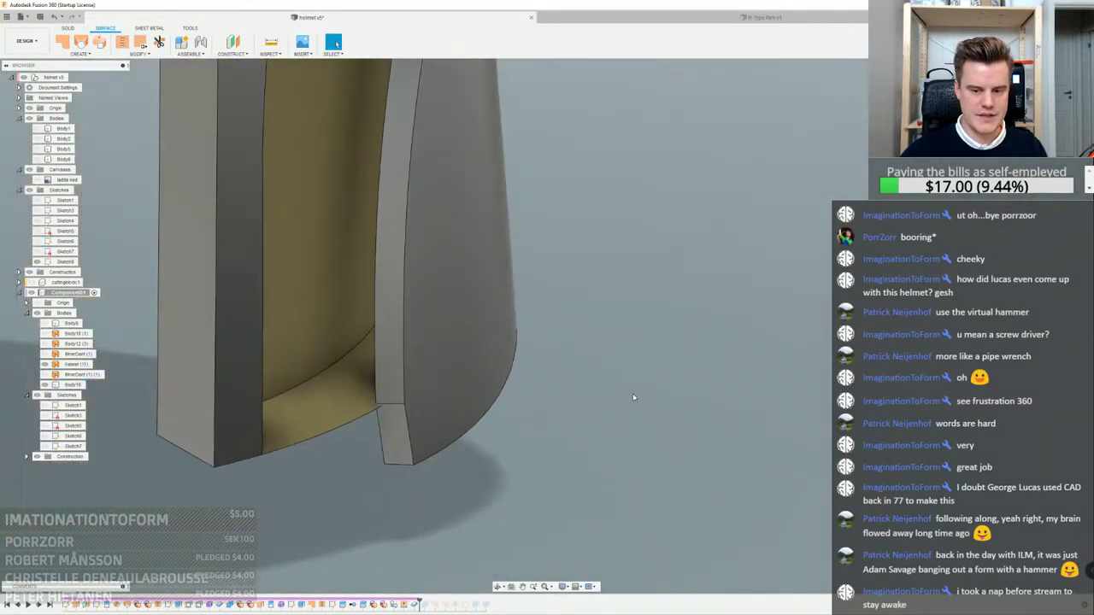
middle_click_drag(591, 364, 626, 366)
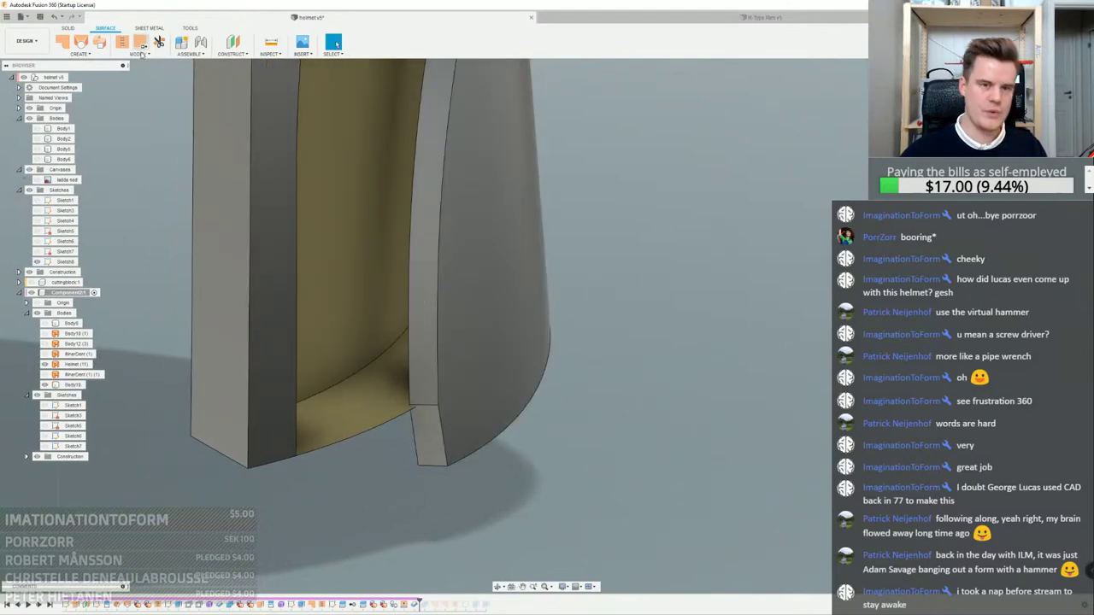
left_click(145, 55)
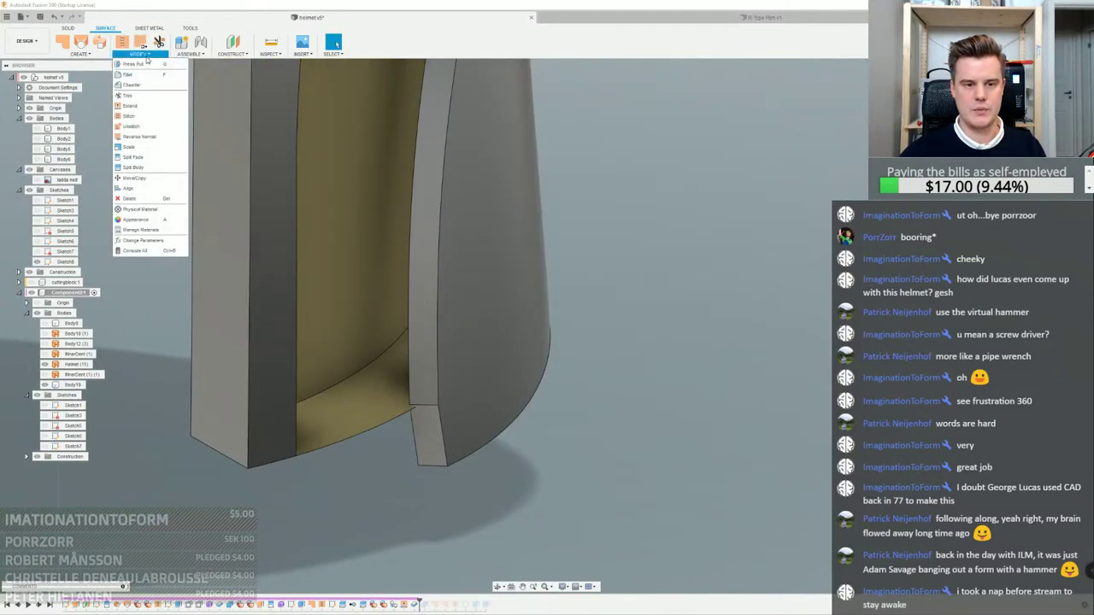
left_click(144, 161)
scroll(410, 411, "up", 4)
middle_click_drag(390, 405, 403, 244, "shift")
scroll(353, 373, "down", 5)
left_click(410, 252)
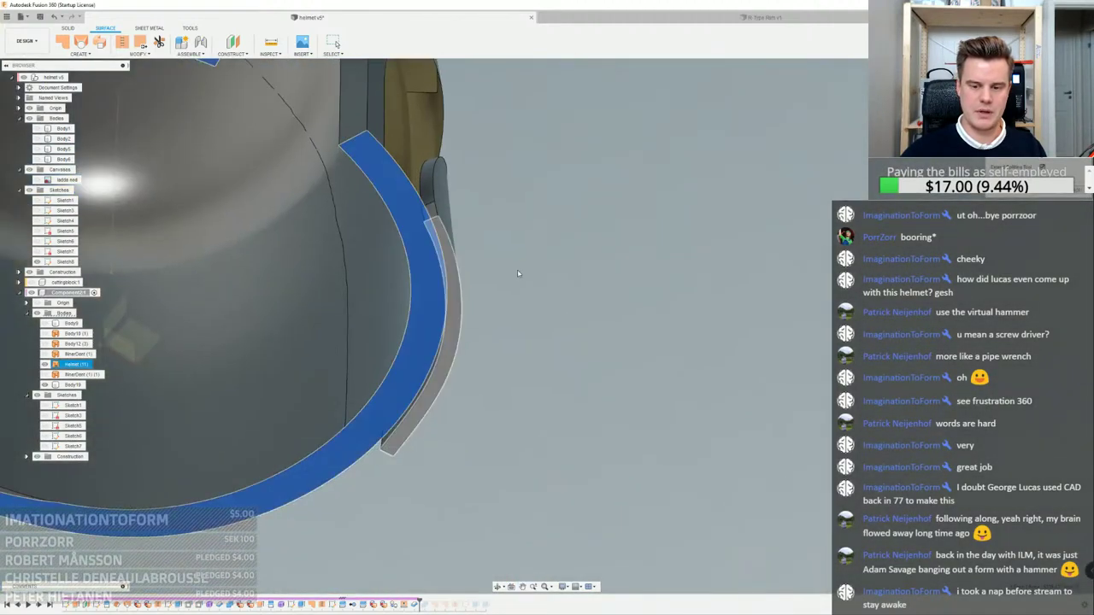
left_click(517, 273)
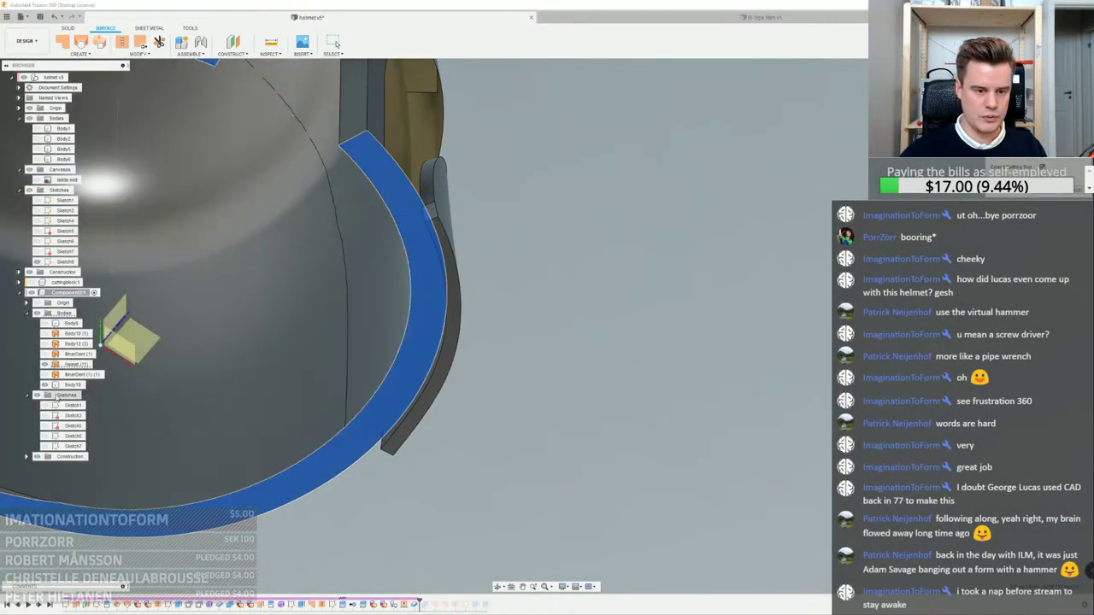
left_click(70, 386)
left_click(1044, 193)
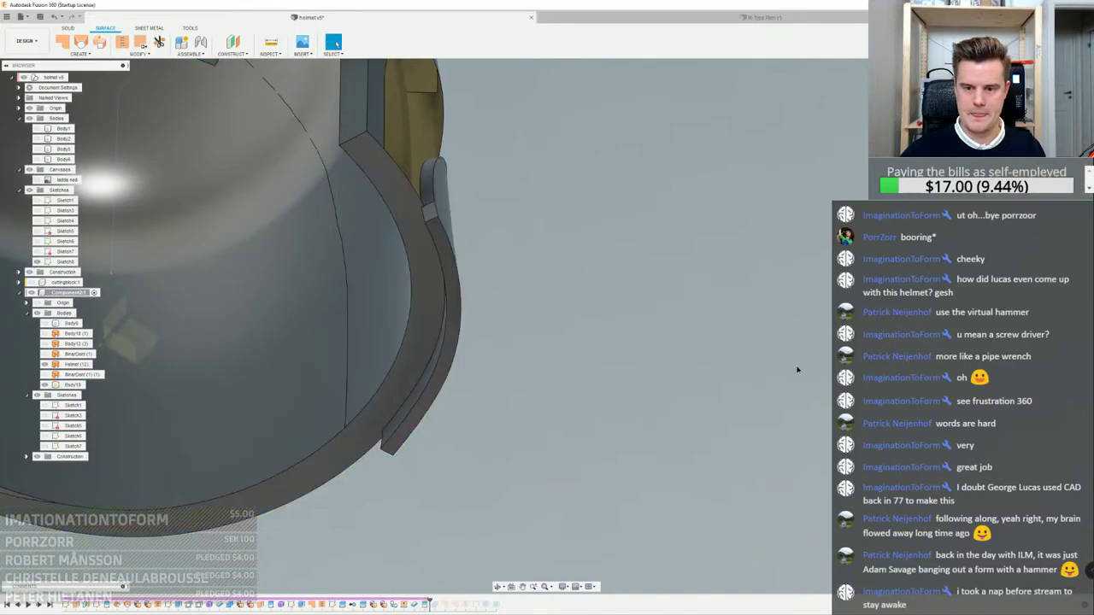
Hide the thickened cheek body and delete the split-off outer strip of the rim face below the cheek
left_click(45, 384)
middle_click_drag(613, 387, 470, 276, "shift")
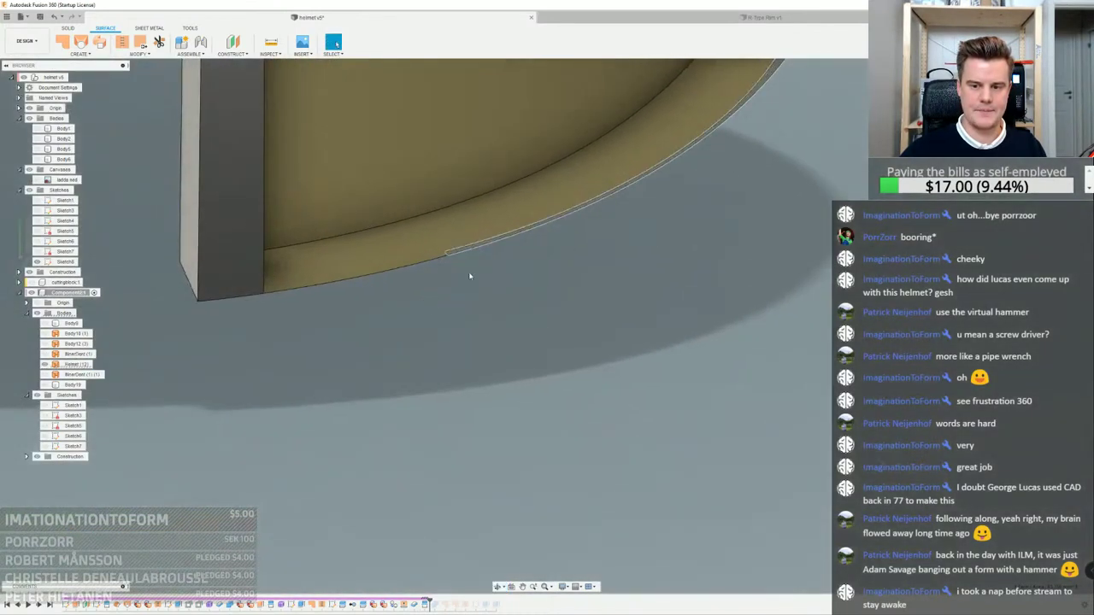
scroll(495, 243, "up", 5)
scroll(488, 261, "down", 5)
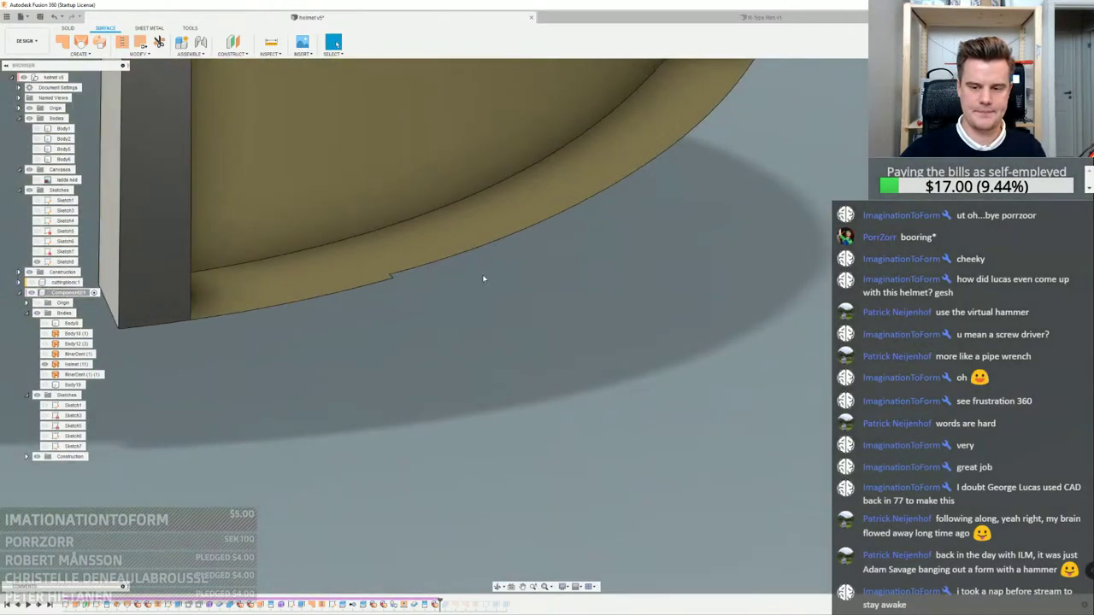
Show the original InnerDent surface and check how its bottom edge meets the notched rim
left_click(73, 354)
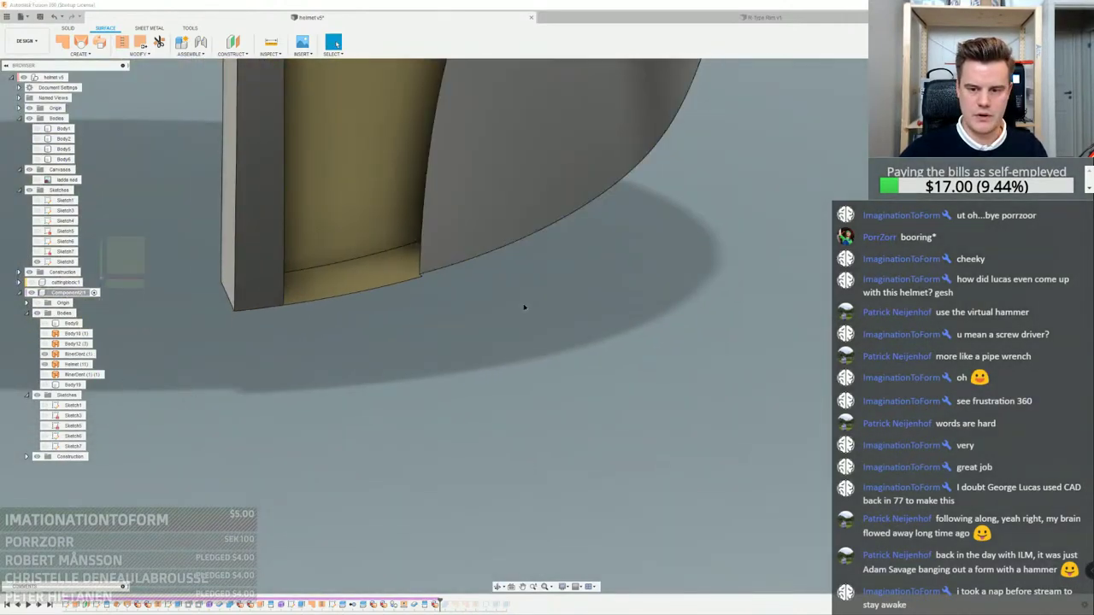
scroll(423, 275, "up", 5)
scroll(373, 261, "down", 8)
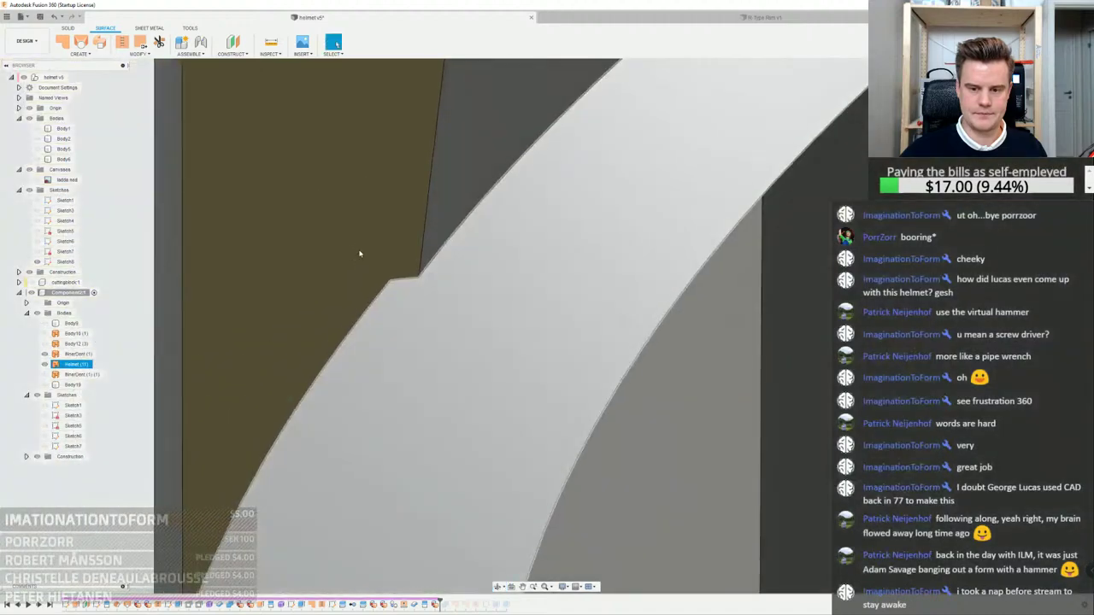
key("Escape")
scroll(357, 216, "down", 6)
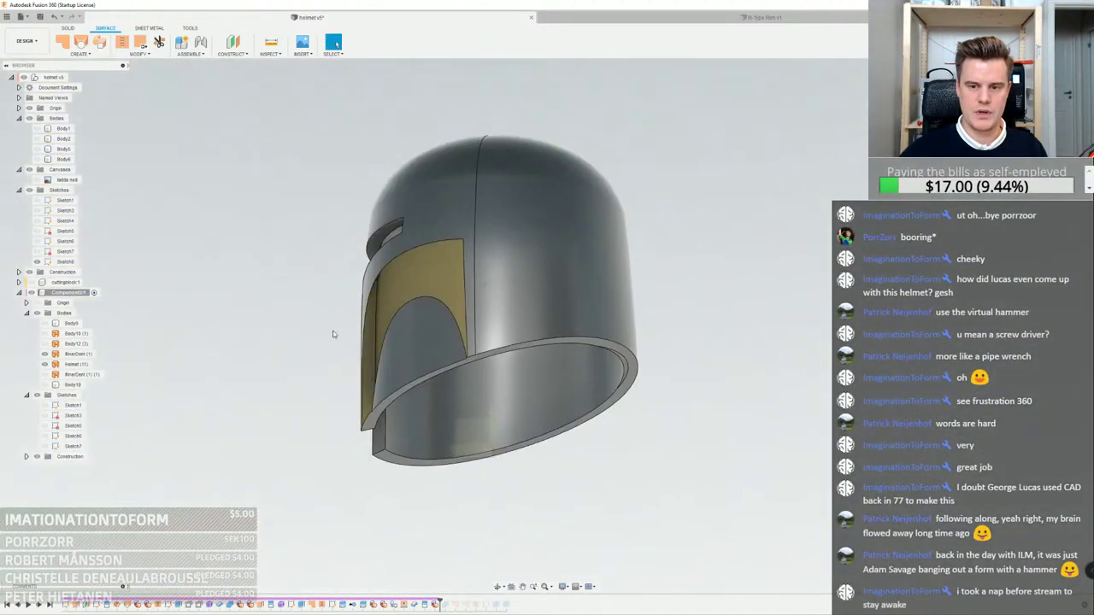
scroll(332, 331, "up", 6)
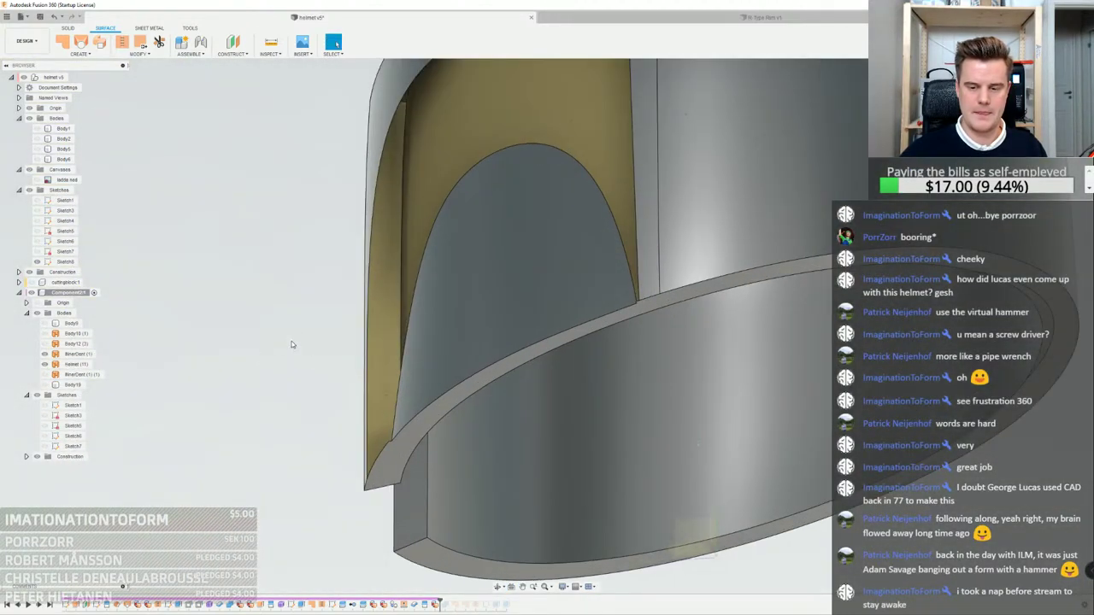
Stitch the InnerDent surface and the Helmet shell together along the rim
left_click(78, 42)
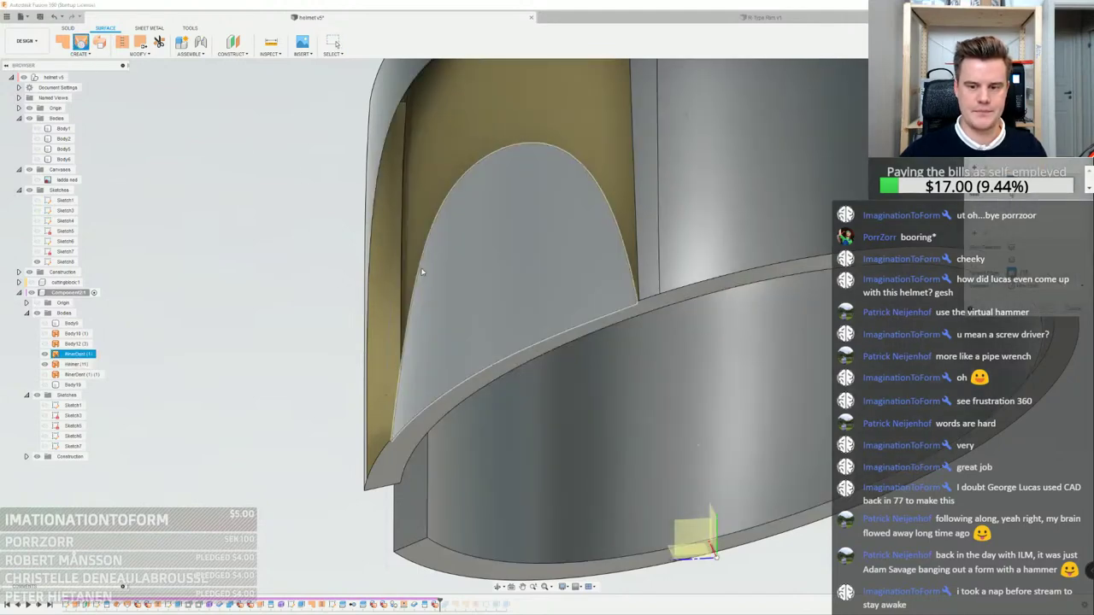
key("Escape")
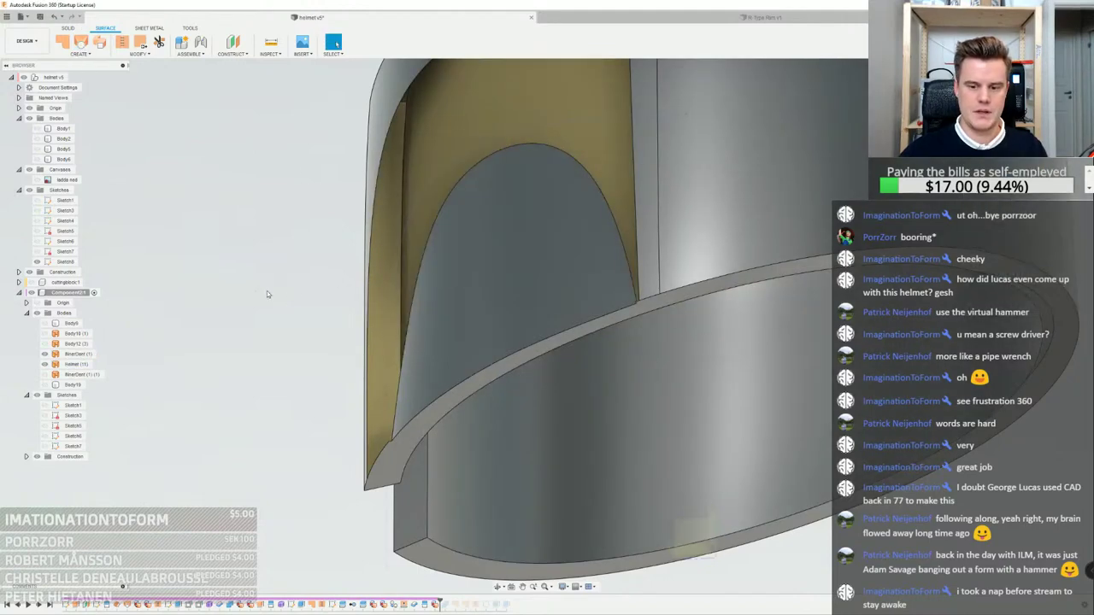
left_click(122, 43)
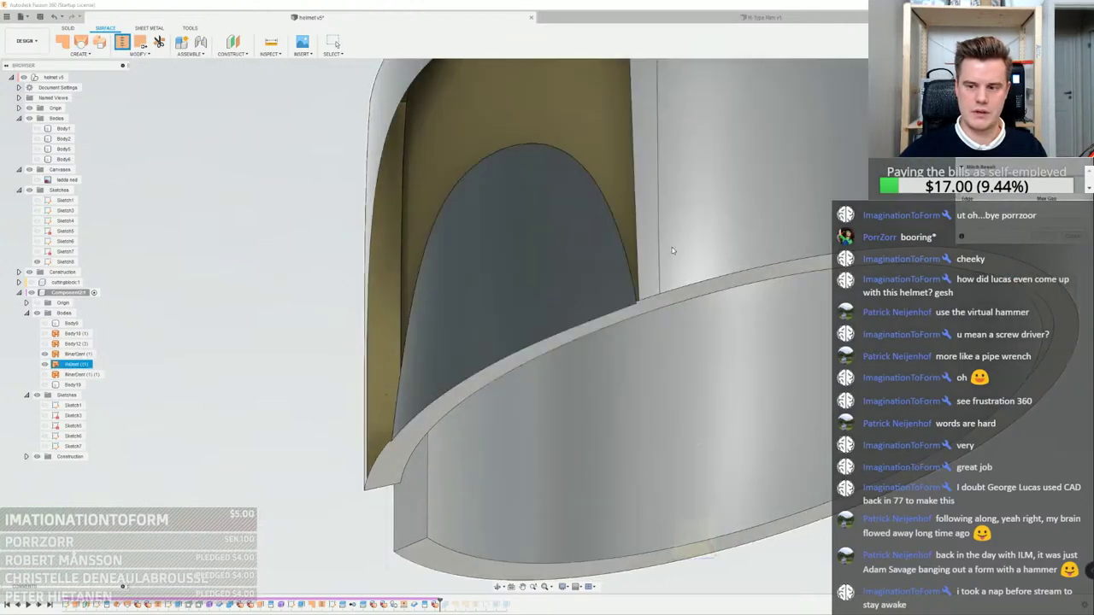
left_click(672, 247)
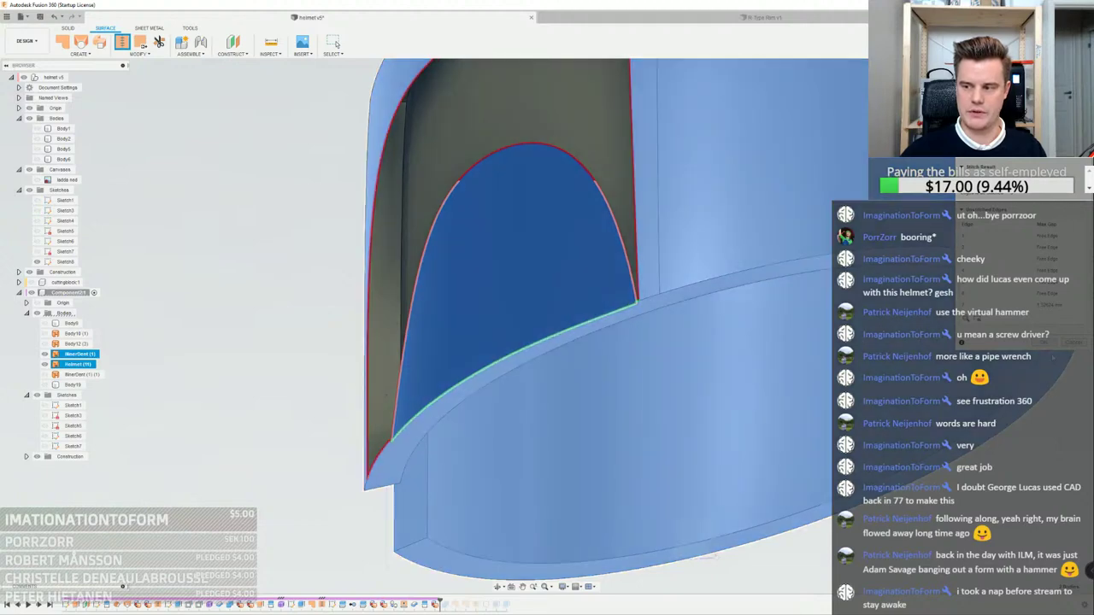
left_click(1042, 342)
Try to loft a surface from the cheek's arched edge to the surrounding helmet cutout edges, including the short edges at the rim
scroll(633, 300, "up", 8)
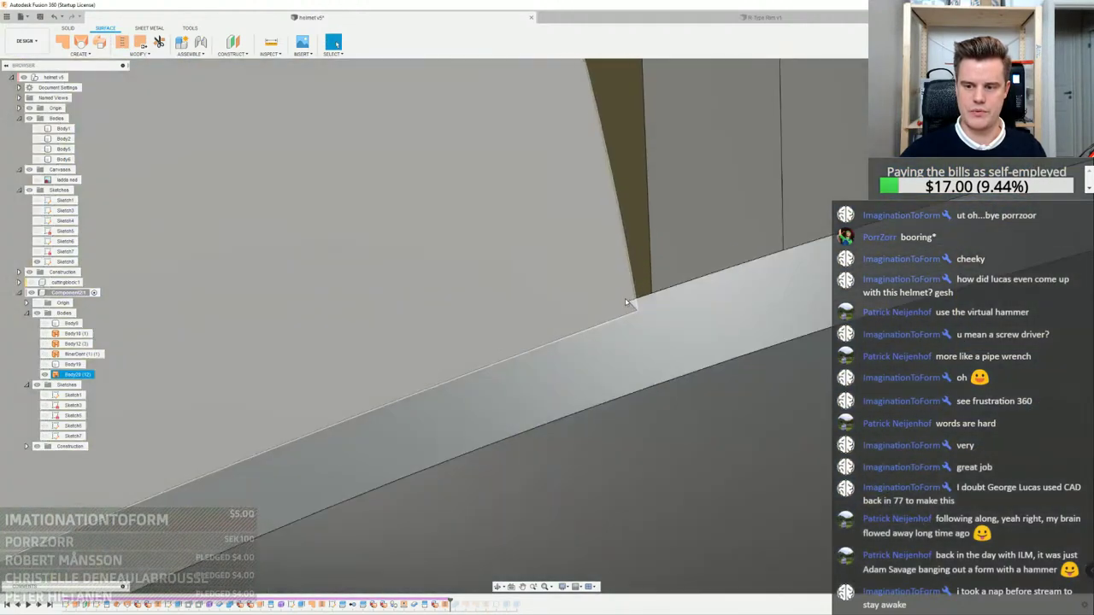
scroll(627, 302, "down", 2)
key("Escape")
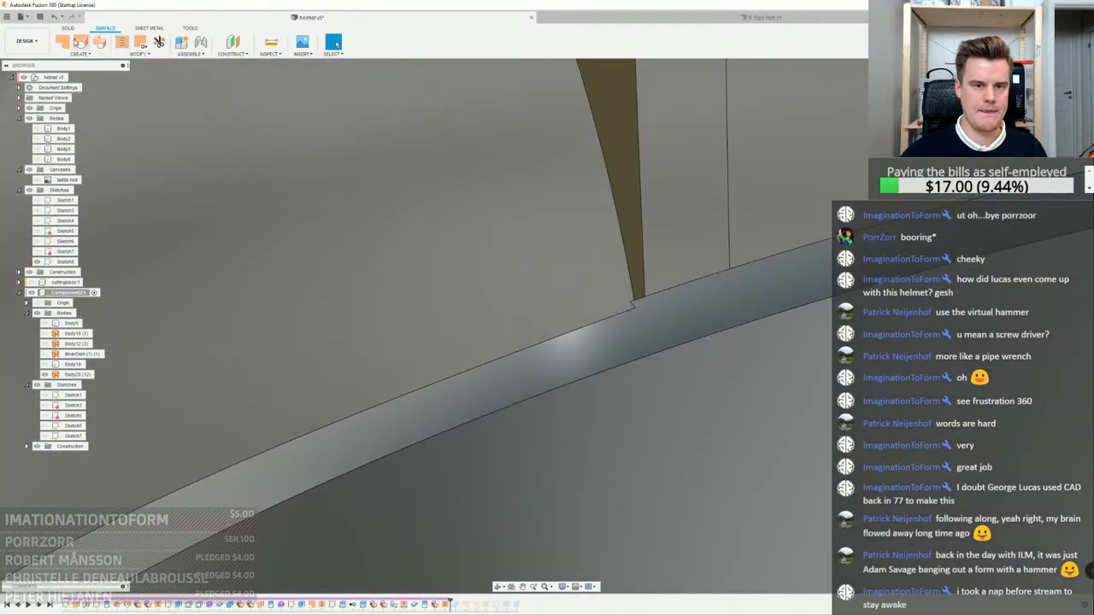
left_click(79, 43)
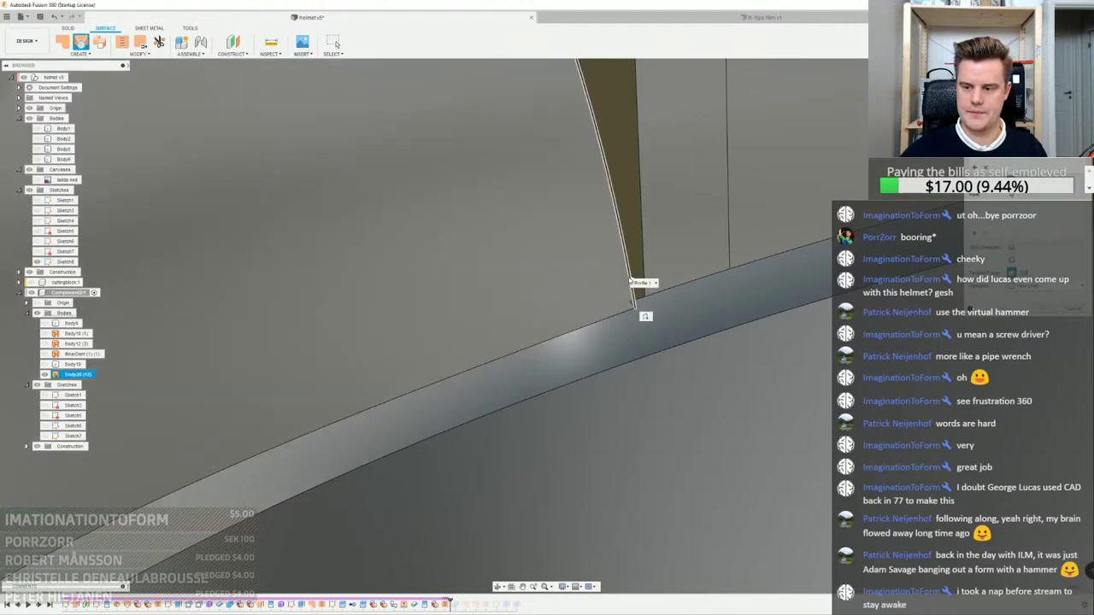
scroll(644, 302, "down", 5)
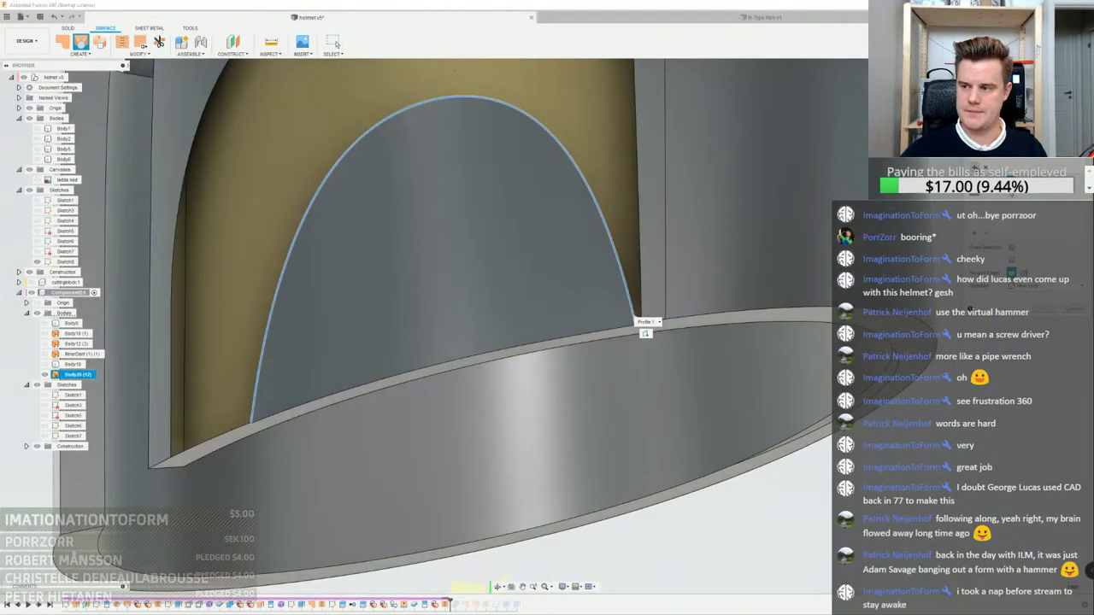
scroll(639, 325, "up", 6)
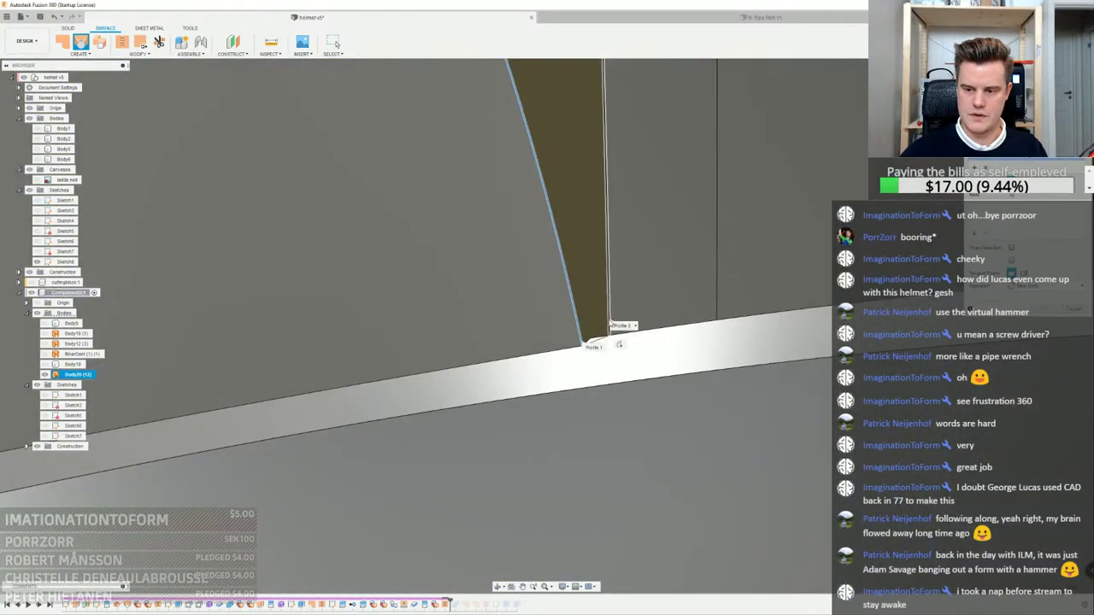
scroll(593, 346, "up", 1)
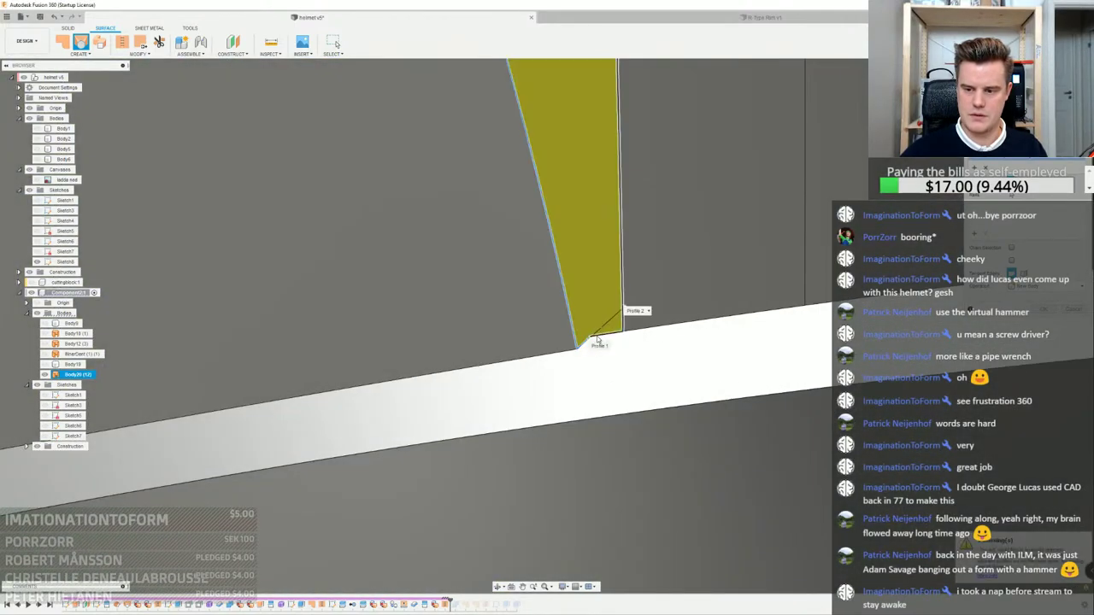
scroll(600, 340, "down", 10)
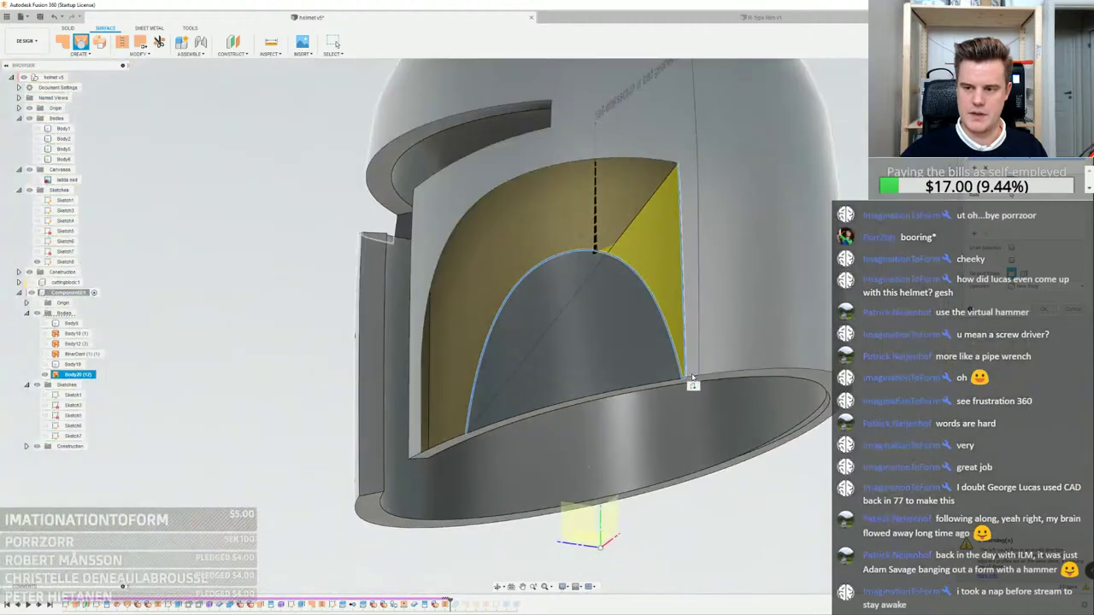
left_click(647, 160)
scroll(421, 396, "up", 4)
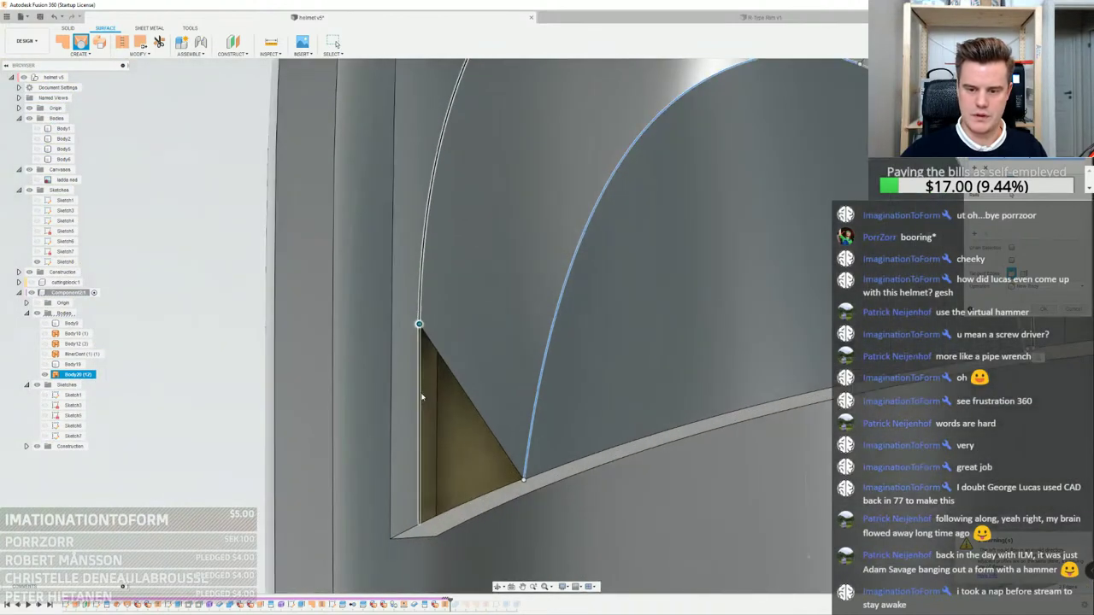
scroll(418, 393, "up", 5)
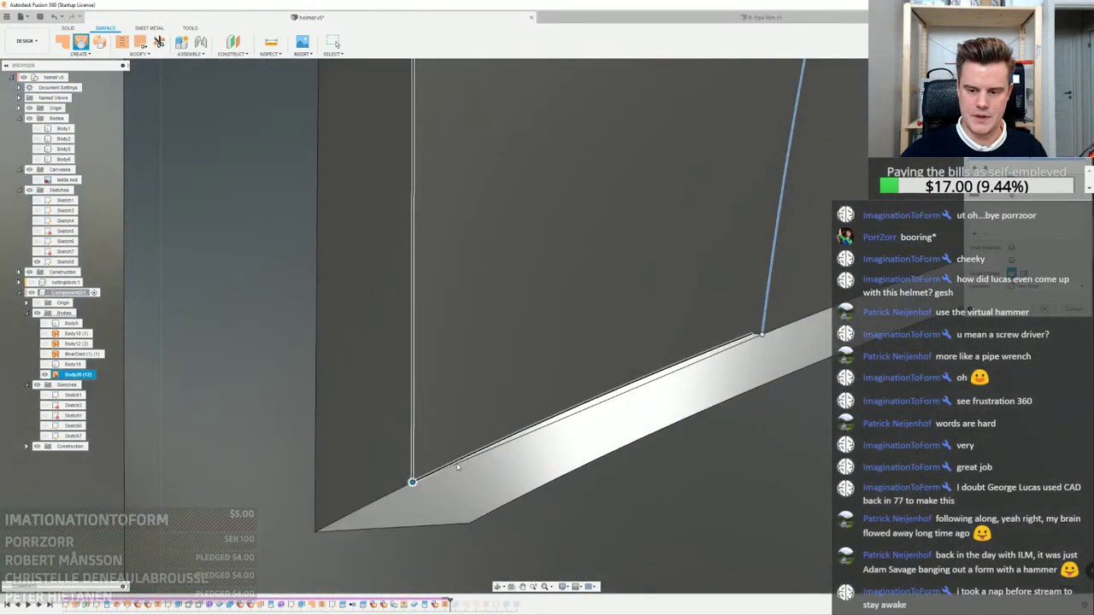
scroll(748, 292, "up", 5)
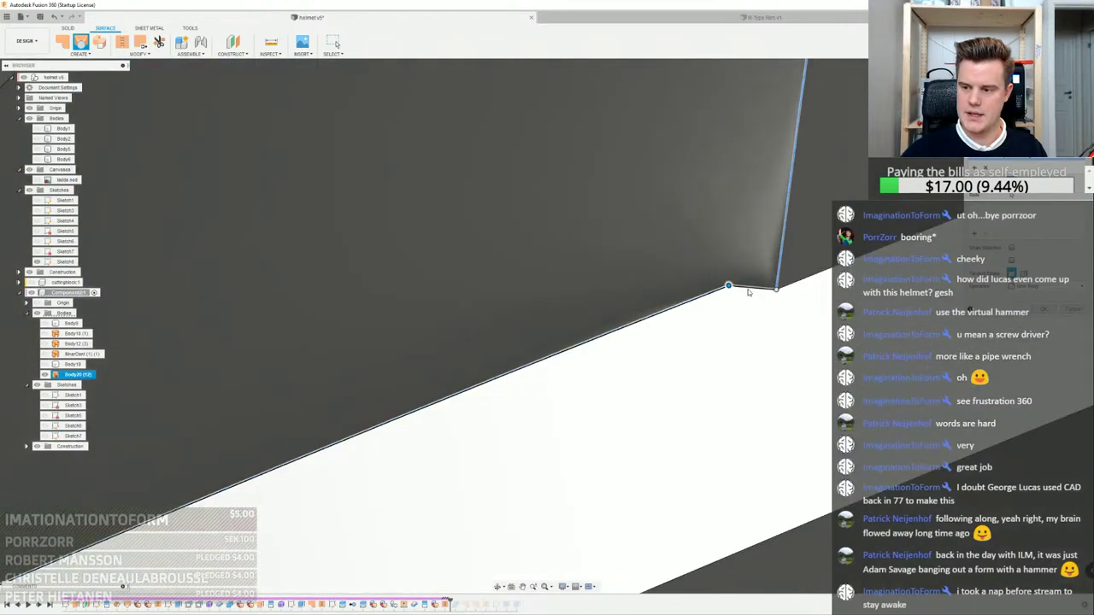
scroll(648, 336, "down", 10)
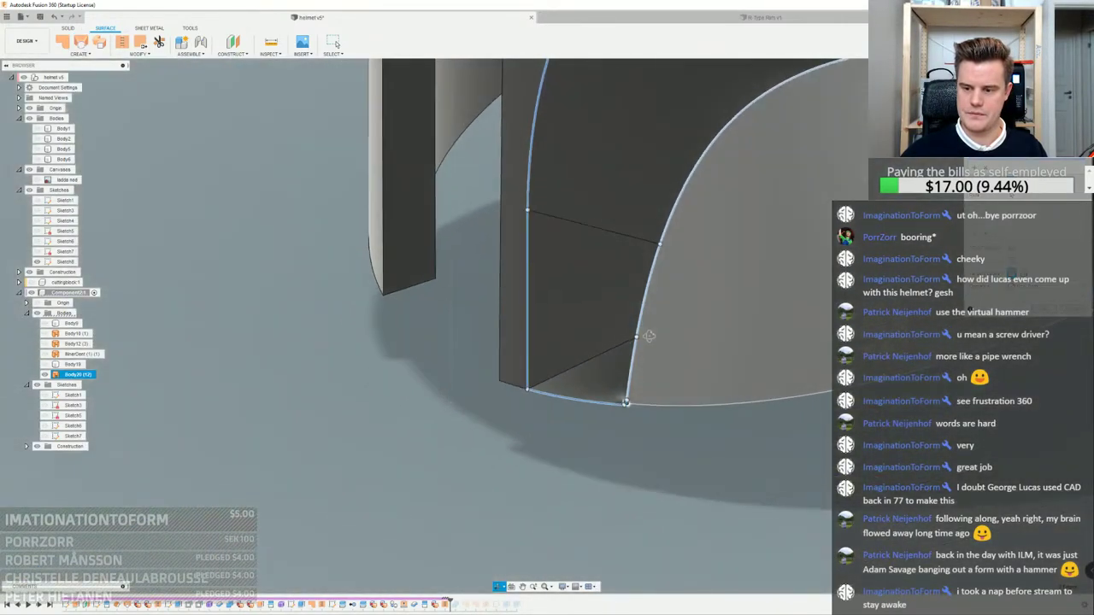
scroll(649, 335, "down", 3)
middle_click_drag(700, 317, 558, 341, "shift")
scroll(645, 334, "up", 9)
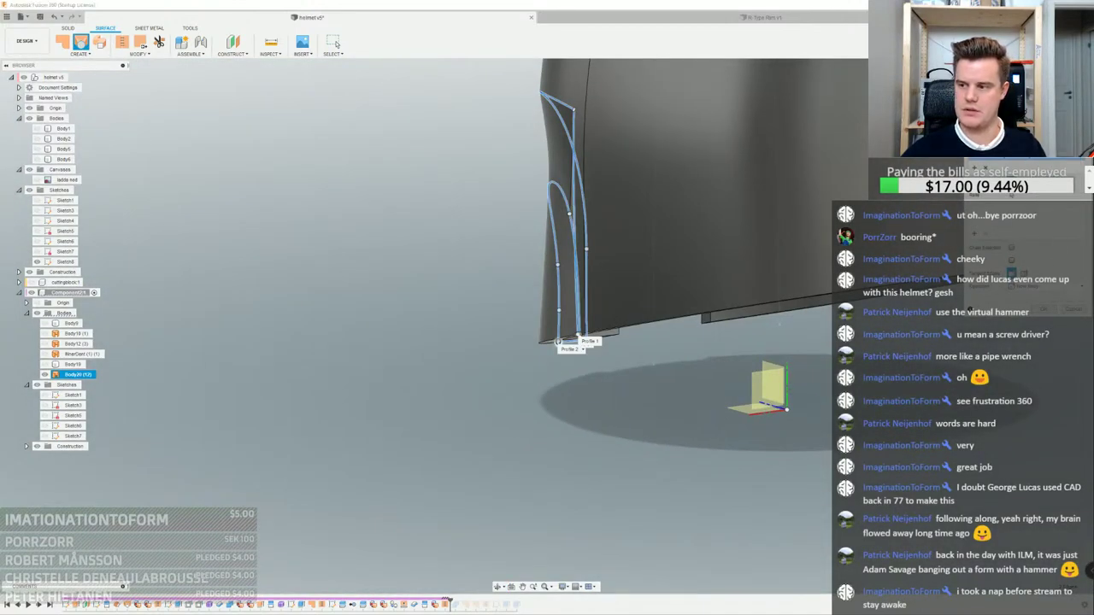
left_click(1077, 311)
Examine the small notch at the lower corner where the stitched cheek surface meets the helmet rim
middle_click_drag(551, 249, 688, 246, "shift")
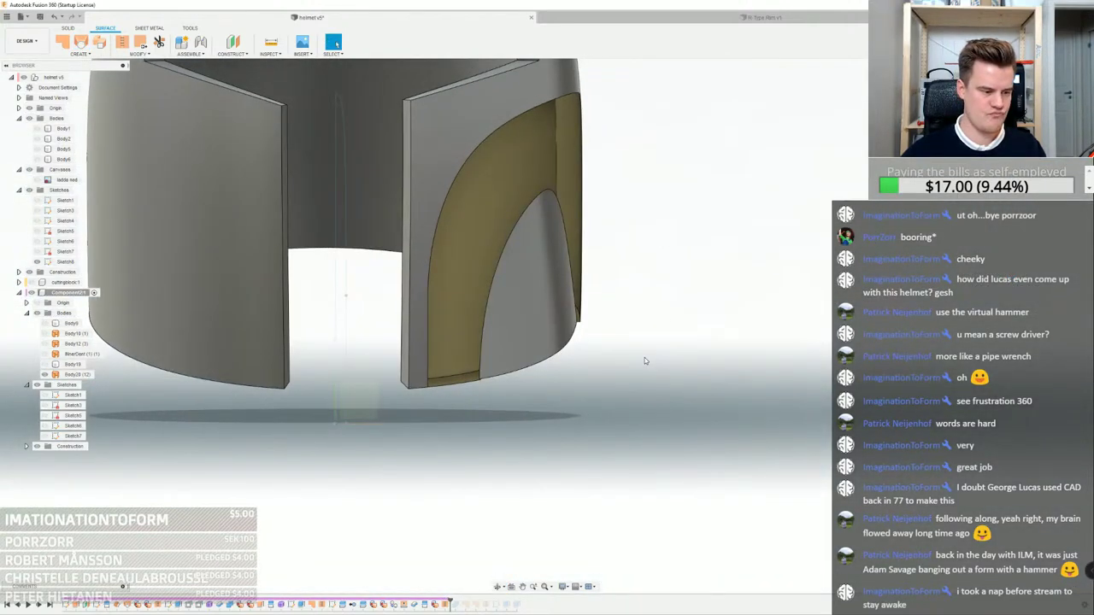
middle_click_drag(649, 371, 566, 387, "shift")
left_click(444, 606)
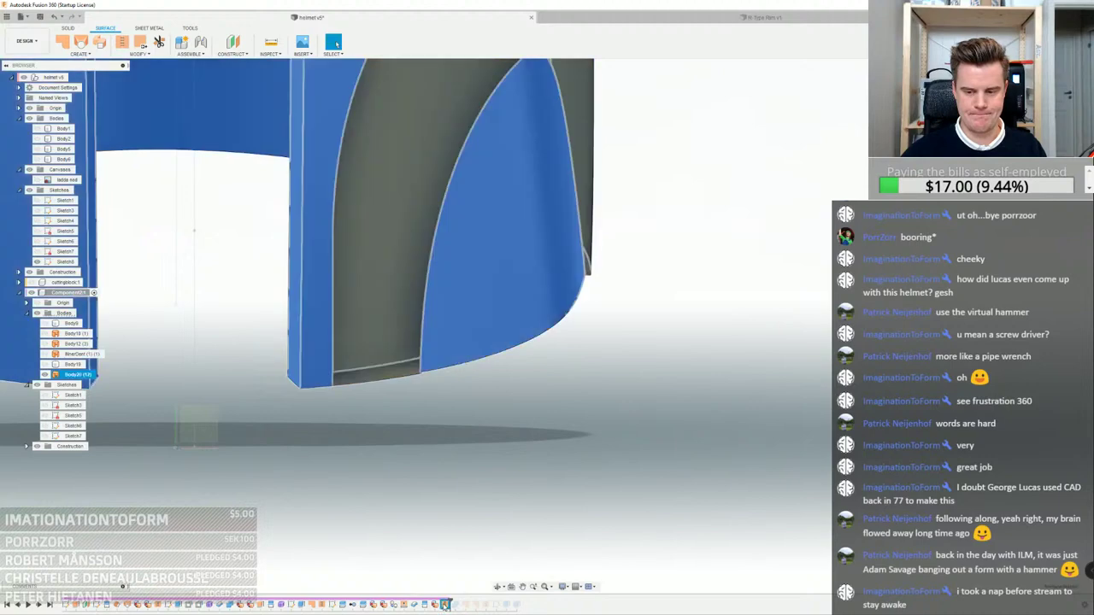
middle_click_drag(571, 300, 578, 354, "shift")
left_click(577, 354)
scroll(412, 416, "up", 7)
scroll(419, 385, "up", 5)
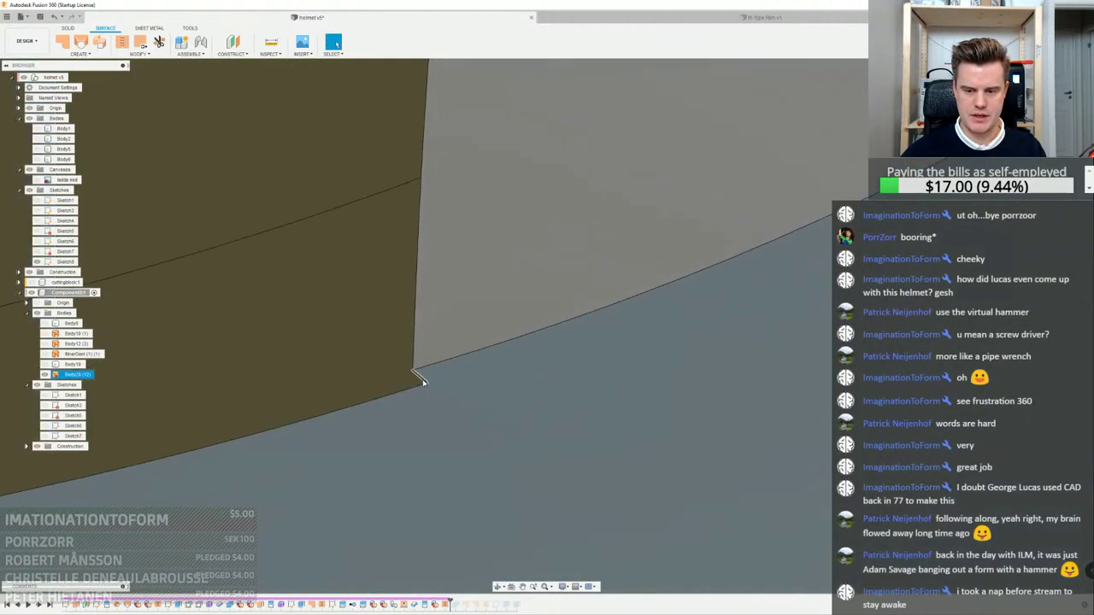
scroll(426, 382, "down", 2)
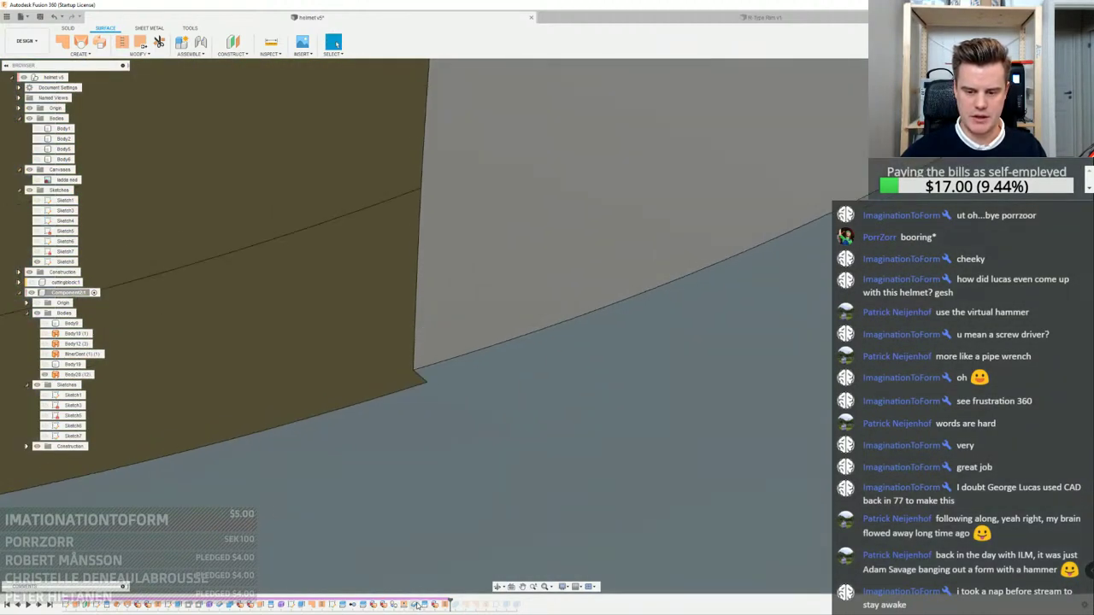
Review the Thicken feature of the cheek surface, and roll the design history back to before that feature
double_click(416, 606)
scroll(427, 354, "down", 5)
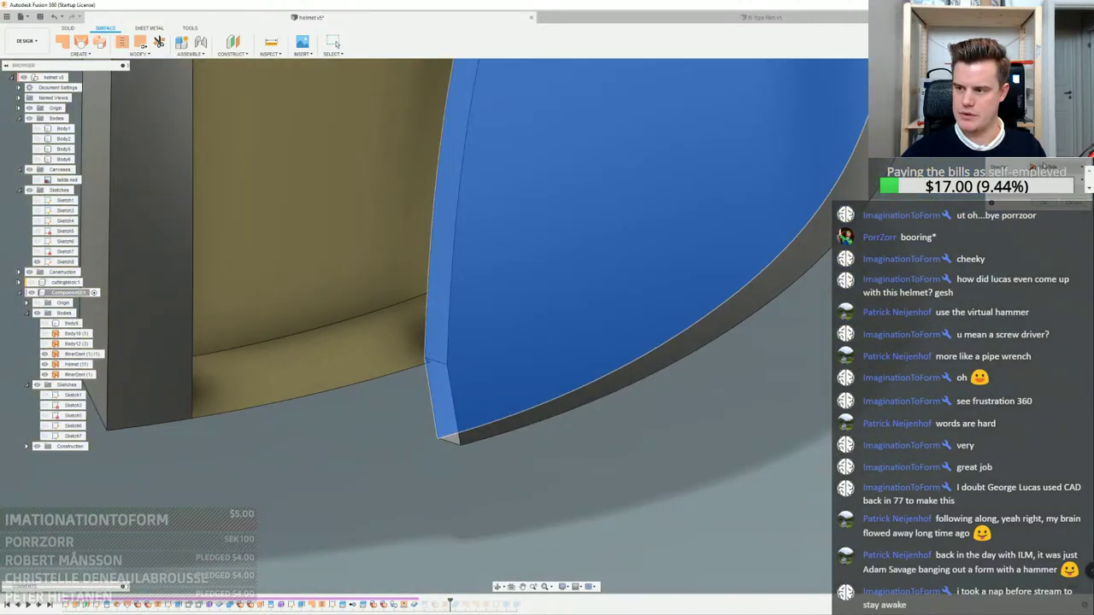
middle_click_drag(574, 351, 527, 203, "shift")
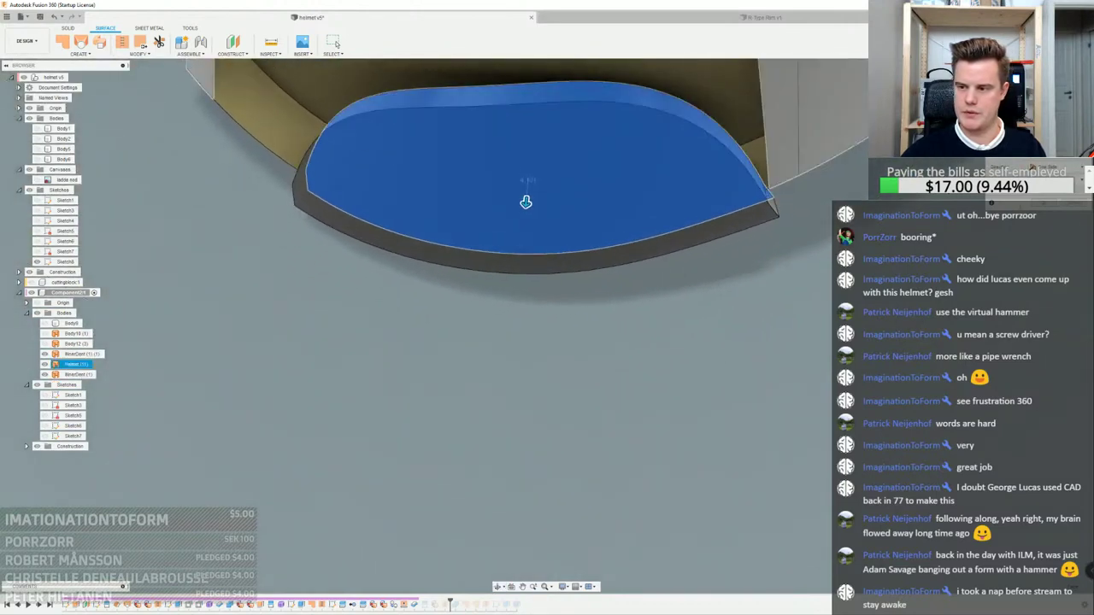
key("Return")
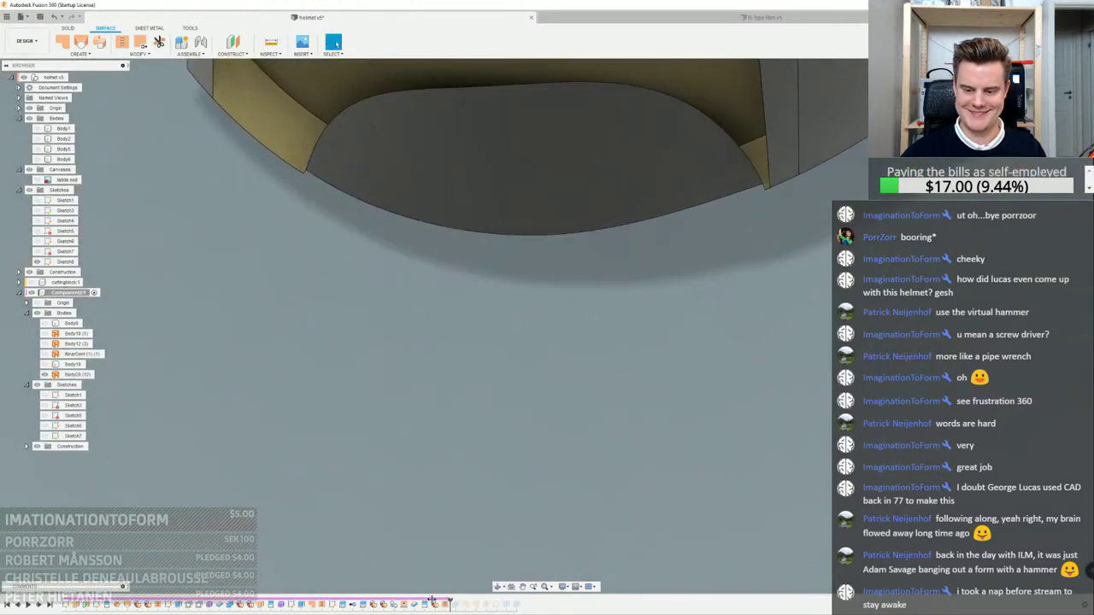
middle_click_drag(523, 249, 576, 293, "shift")
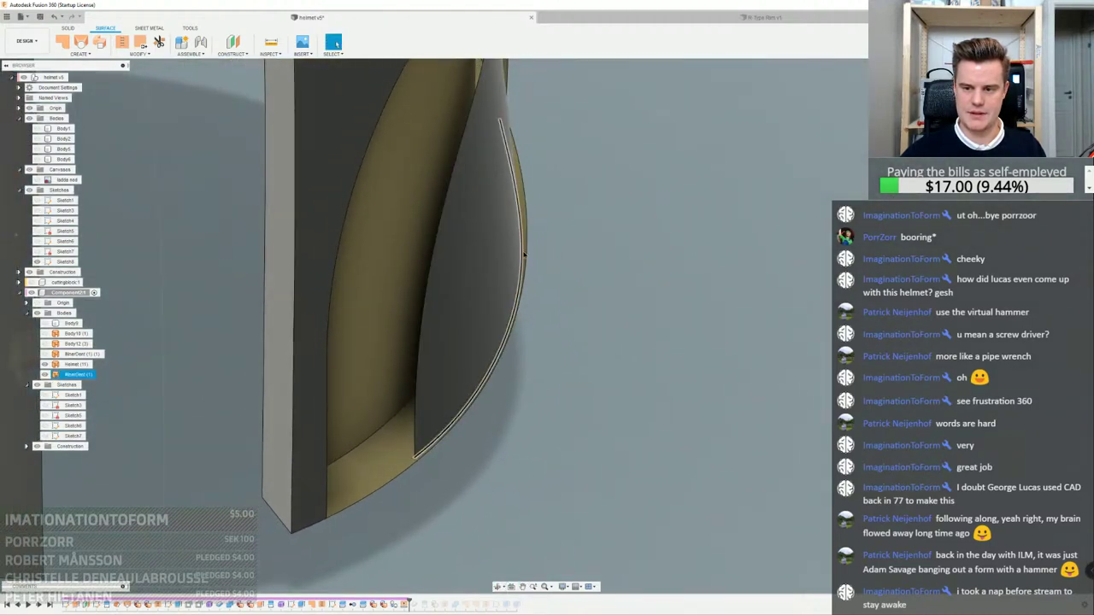
middle_click_drag(524, 254, 543, 353, "shift")
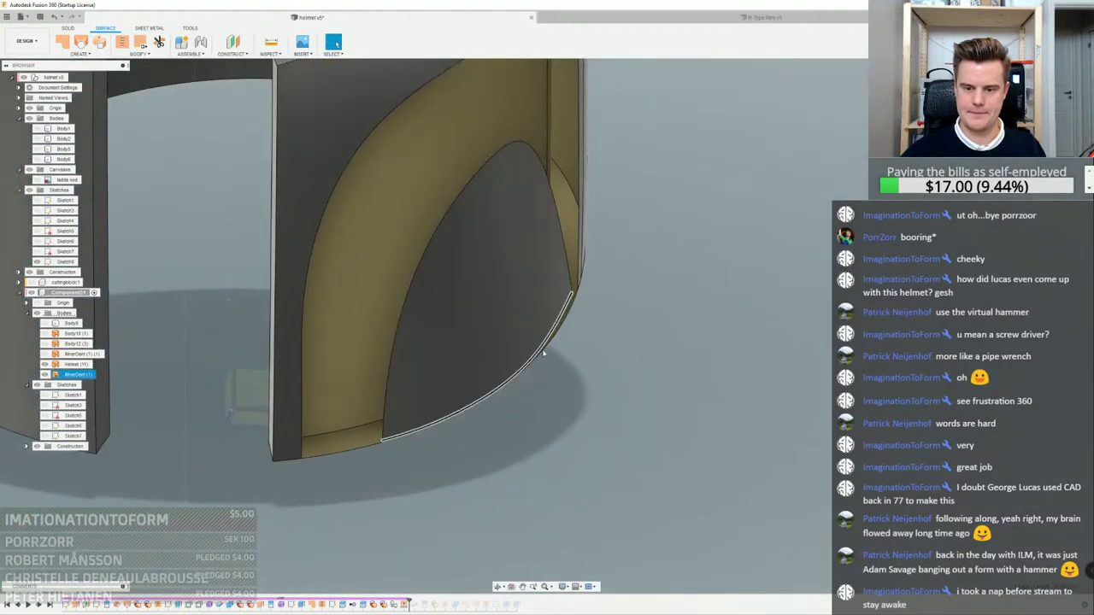
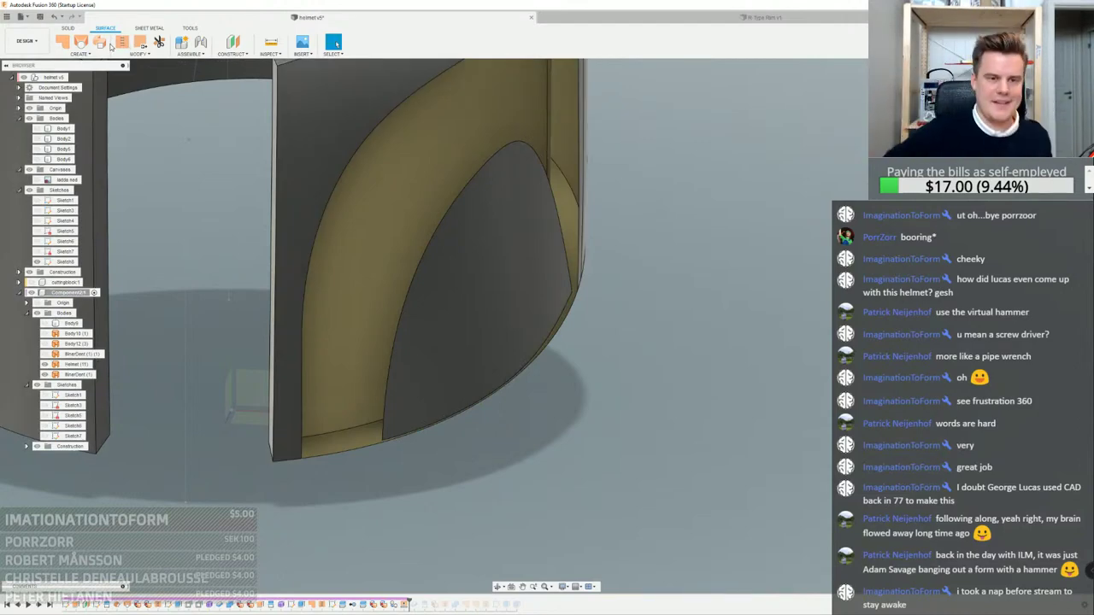
Try to loft from the cheek surface's arched edge to the helmet's bottom edge, adjusting the loft's mapping point at the front corner
left_click(81, 43)
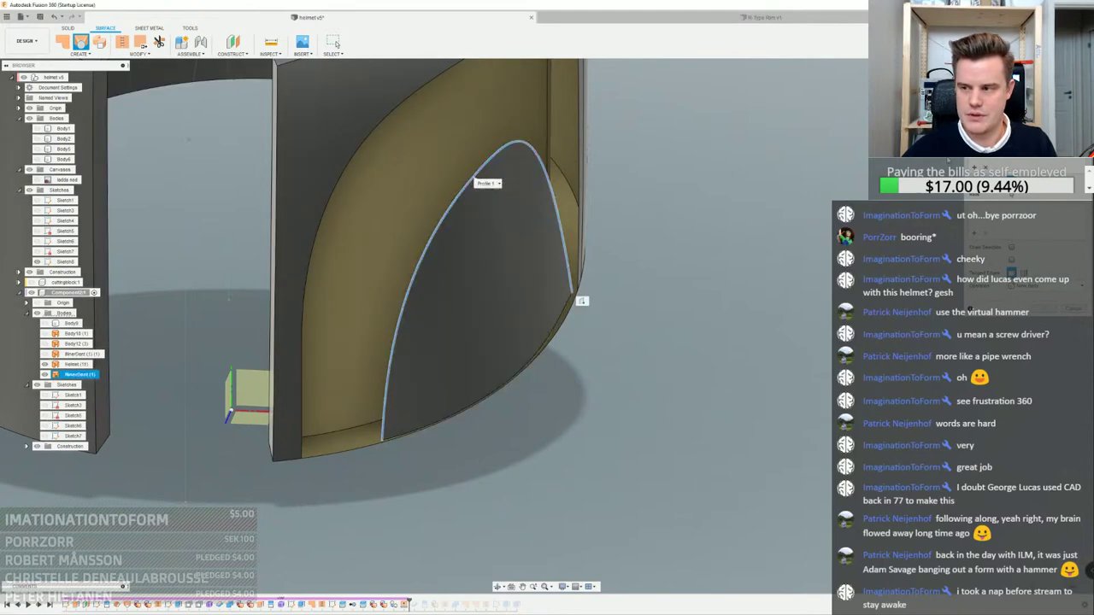
left_click(544, 358)
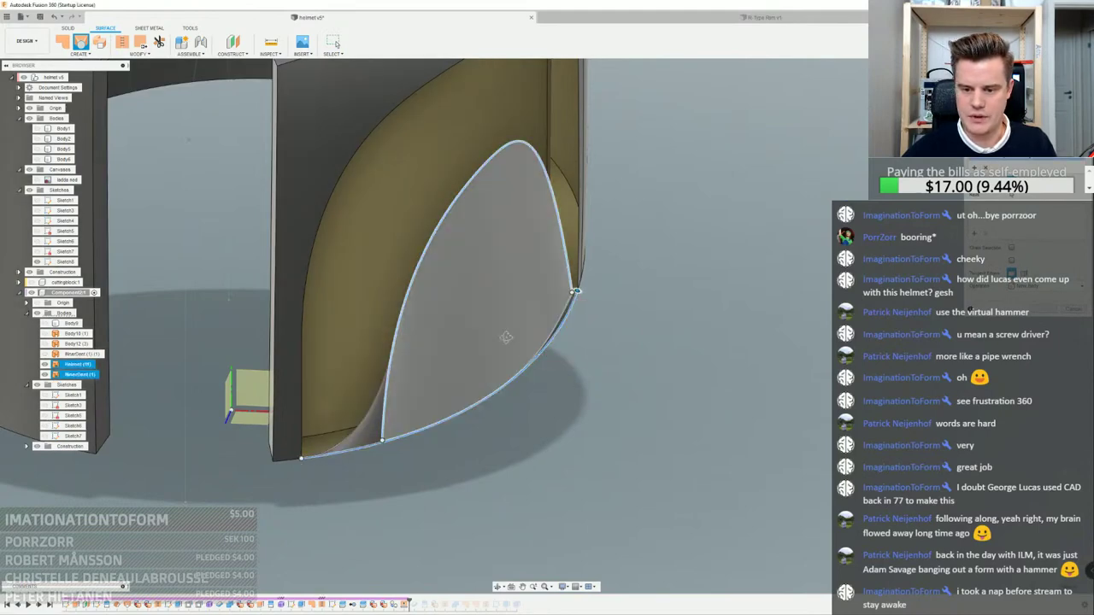
middle_click_drag(544, 357, 279, 348, "shift")
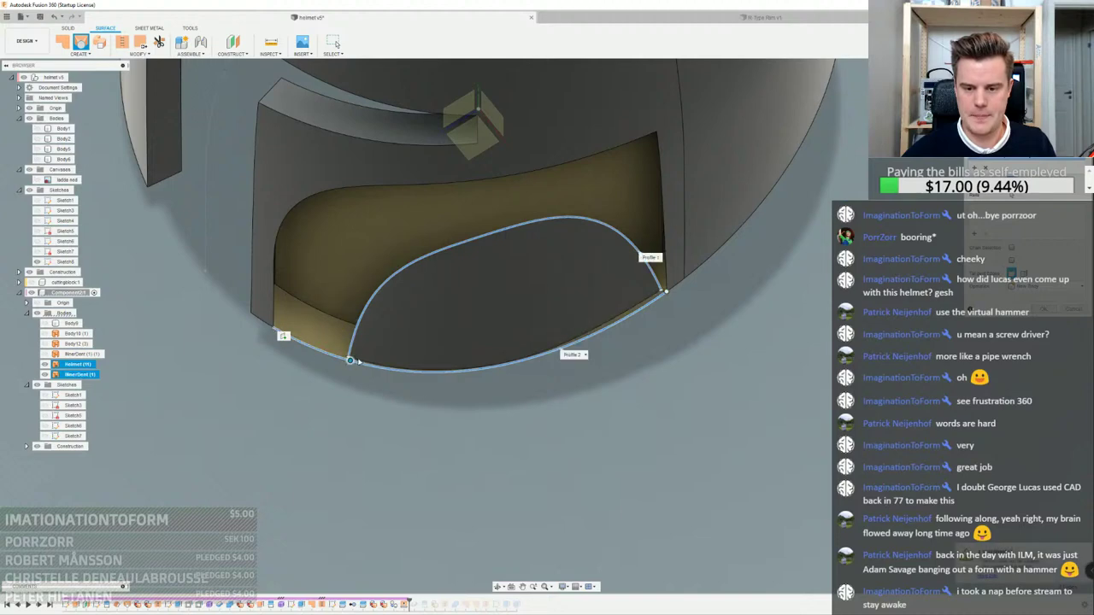
scroll(358, 362, "up", 5)
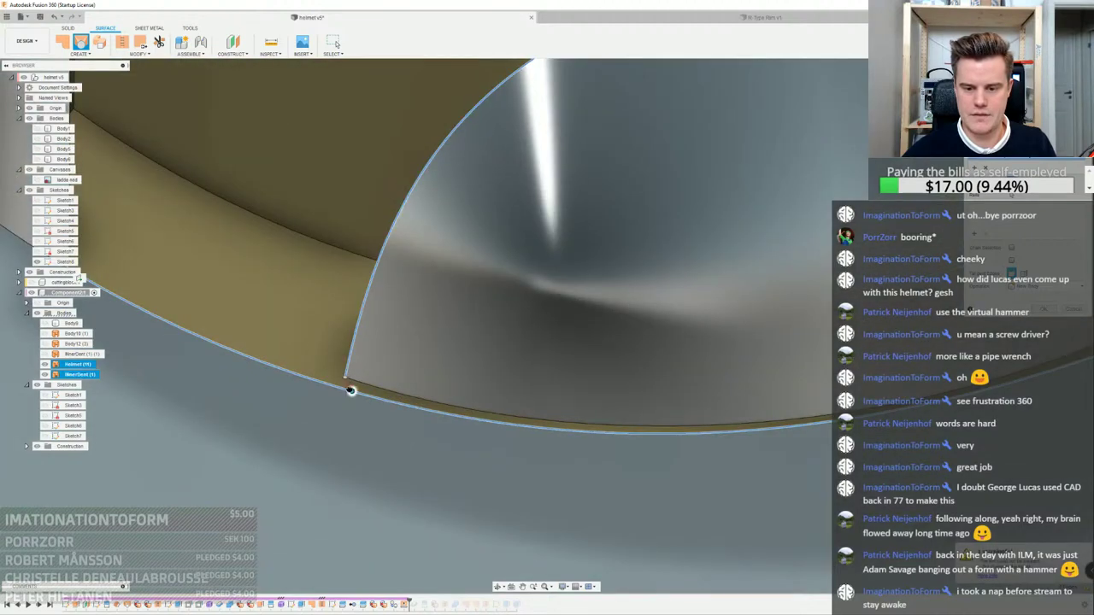
left_click_drag(335, 386, 337, 387)
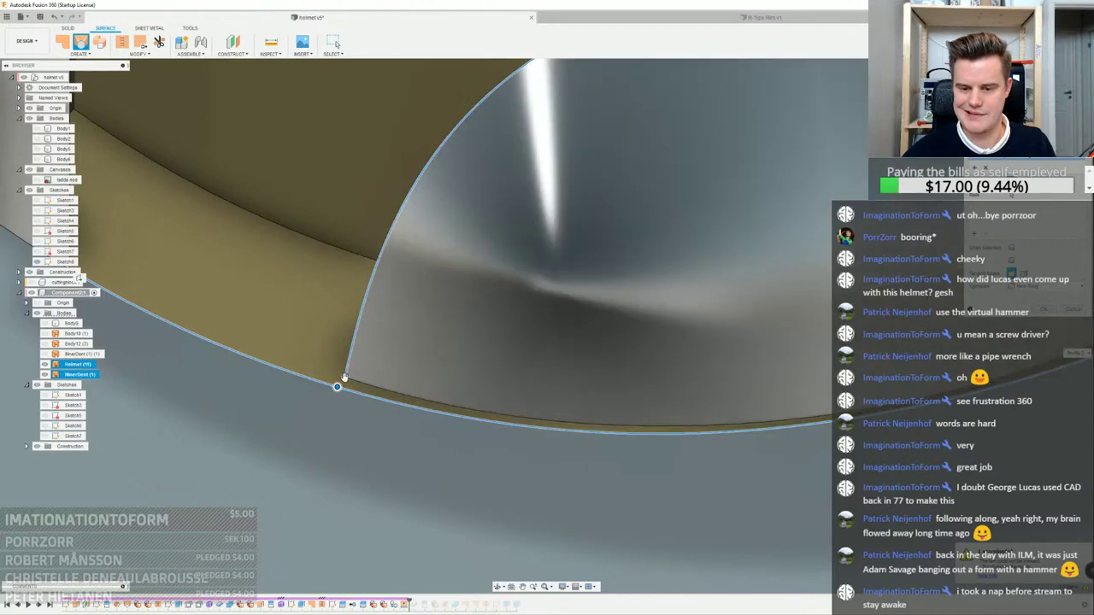
scroll(363, 319, "down", 4)
left_click(1073, 309)
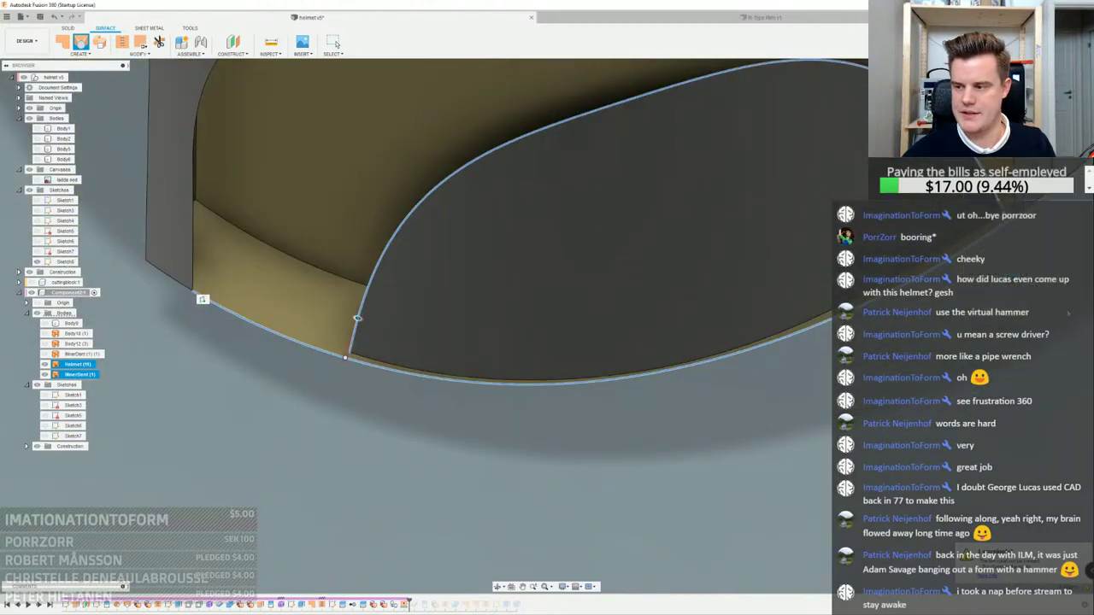
Examine the narrow gap between the cheek surface's bottom edge and the helmet rim, especially at the rear corner
scroll(889, 374, "down", 4)
middle_click_drag(898, 430, 647, 440)
mouse_move(544, 342)
middle_mouse_down("shift")
mouse_move(567, 342)
mouse_move(560, 335)
middle_mouse_up("shift")
left_click(674, 314)
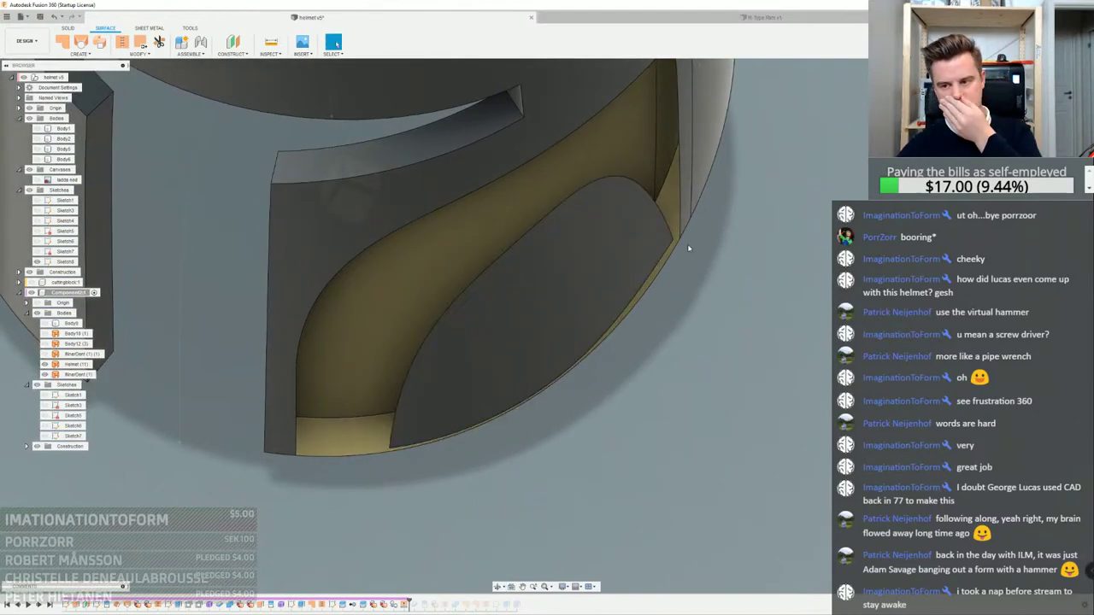
scroll(680, 243, "up", 5)
mouse_move(676, 240)
middle_mouse_down("shift")
mouse_move(683, 290)
mouse_move(682, 252)
middle_mouse_up("shift")
key("Escape")
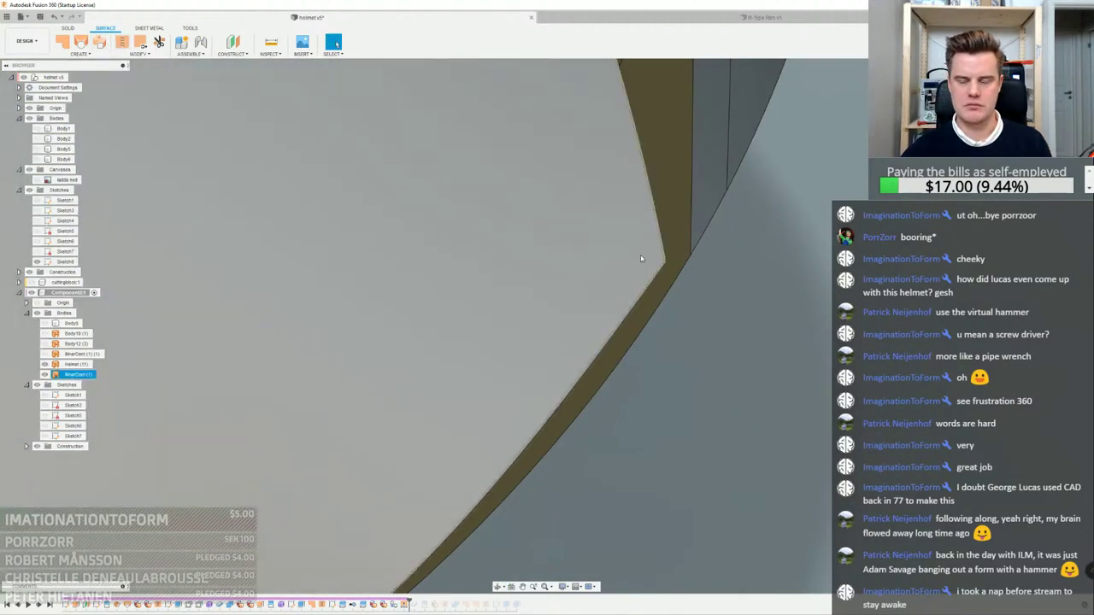
middle_click_drag(640, 257, 607, 269, "shift")
key("Escape")
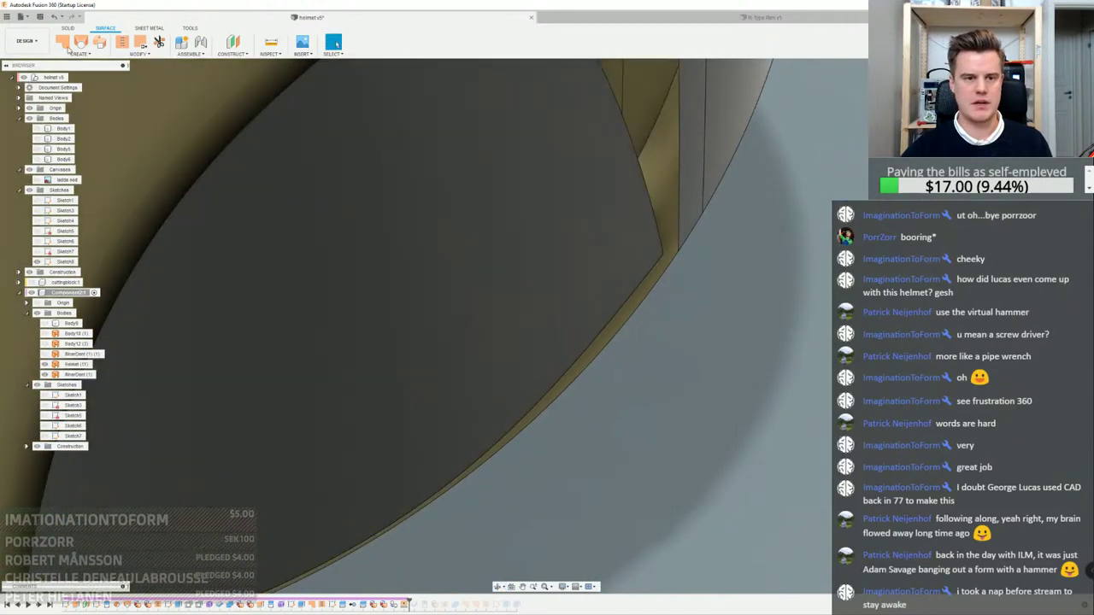
Try to loft from the cheek surface's arched edge to the edges of the helmet's cheek cutout
left_click(79, 43)
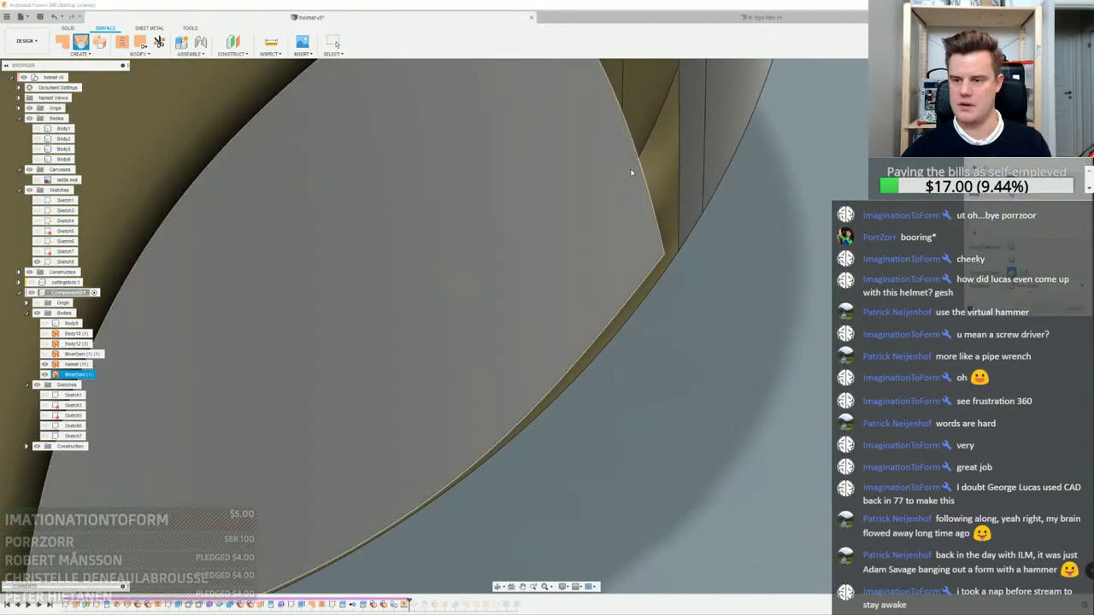
scroll(644, 185, "down", 3)
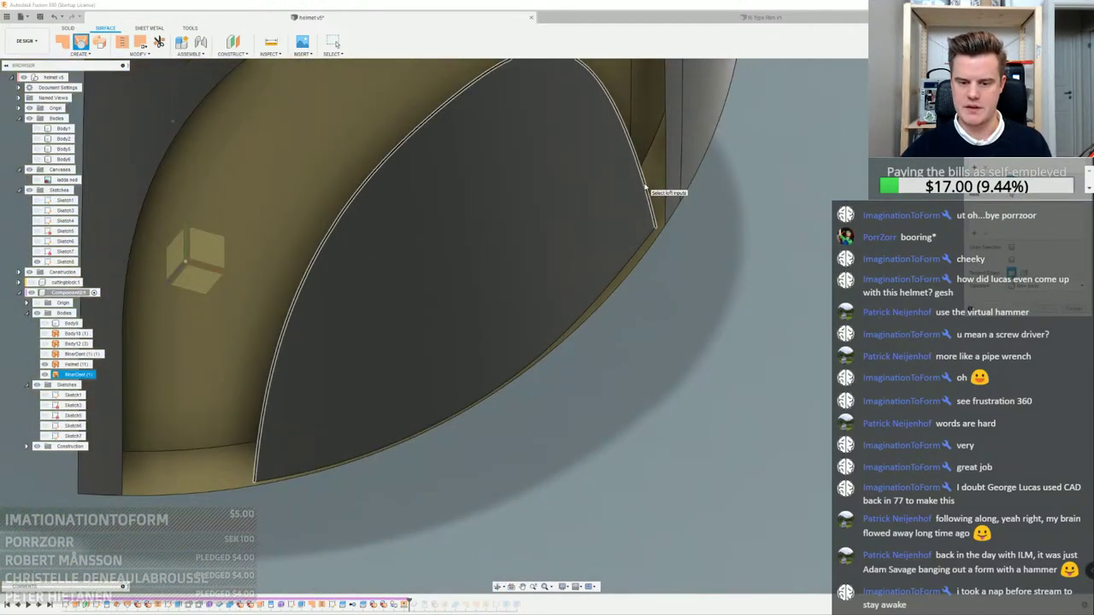
left_click(662, 180)
scroll(658, 182, "down", 3)
middle_click_drag(656, 183, 640, 122, "shift")
left_click(630, 97)
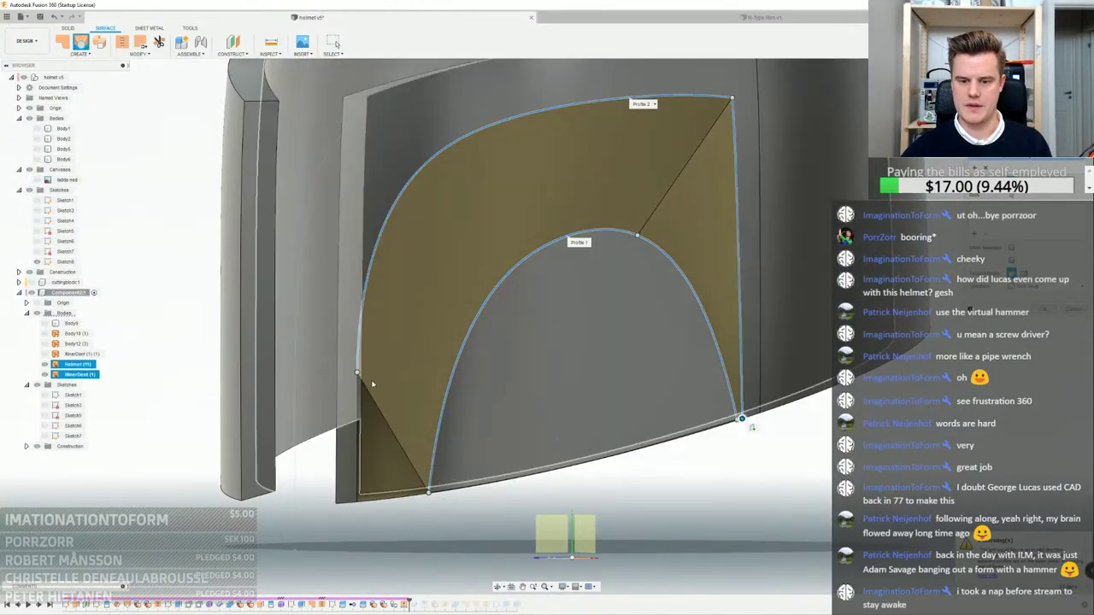
left_click(358, 394)
scroll(488, 346, "up", 4)
middle_click_drag(427, 460, 513, 312)
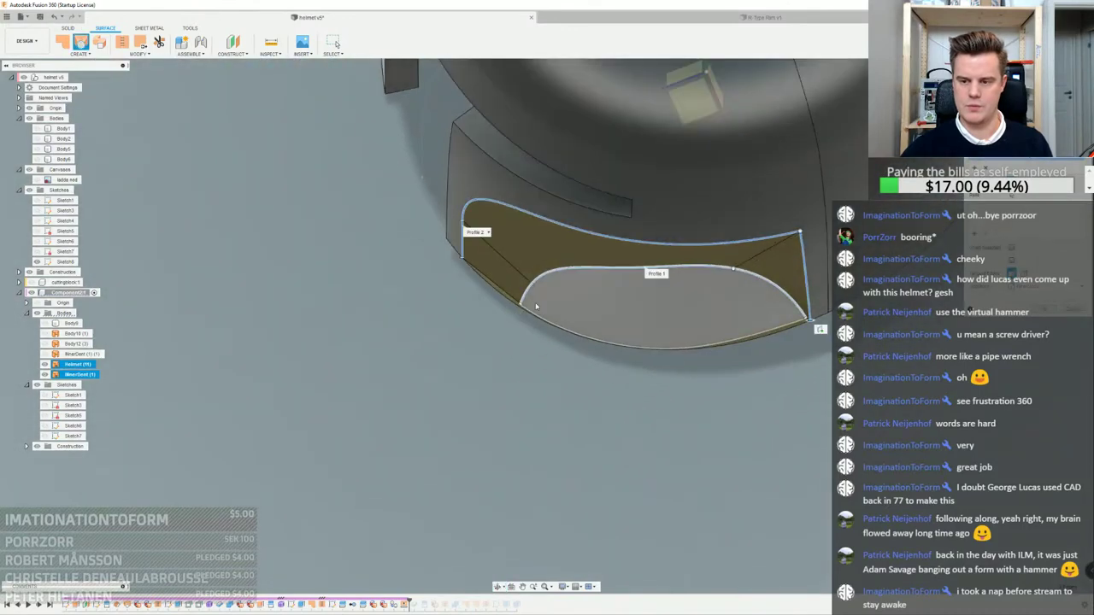
scroll(531, 297, "up", 2)
left_click(1071, 308)
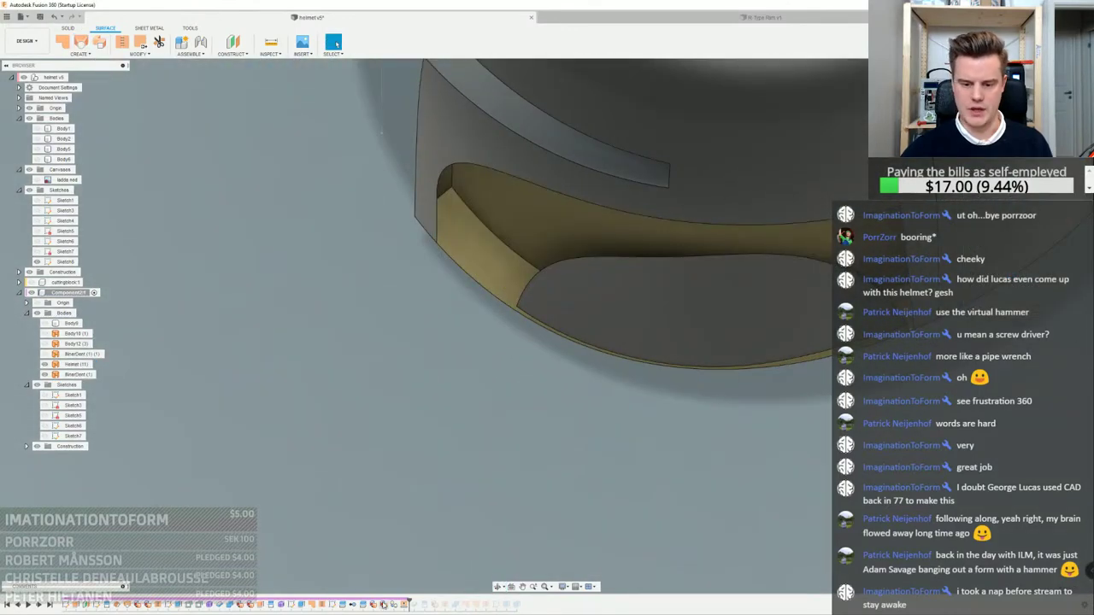
Edit the cheek form, moving the front segment of its lower edge inward, and finish the form
double_click(282, 608)
scroll(539, 329, "up", 2)
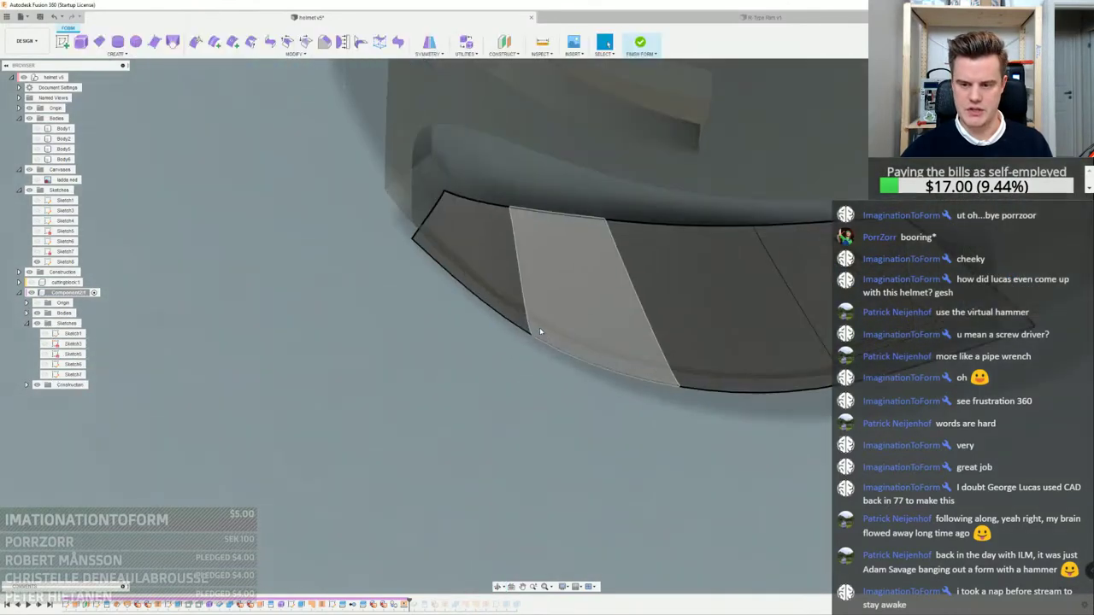
middle_click_drag(539, 329, 545, 377, "shift")
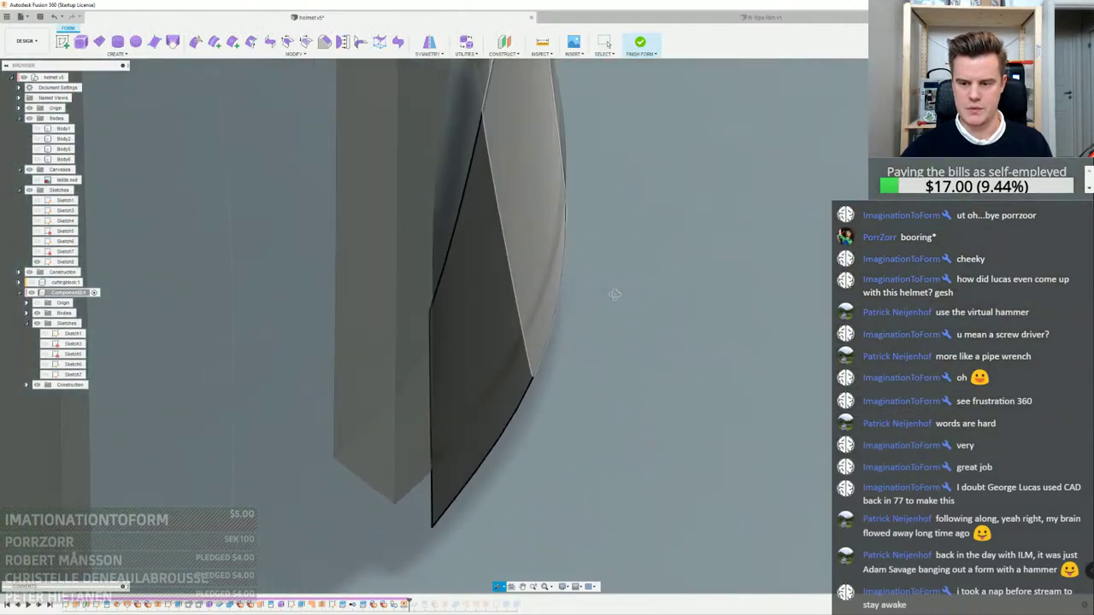
right_click(555, 368)
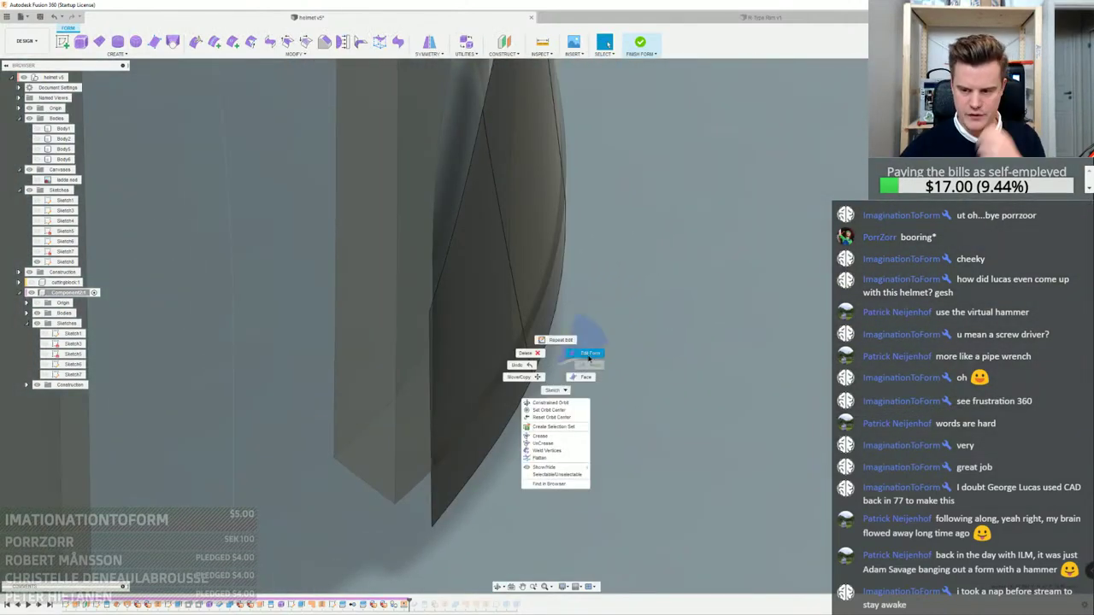
left_click(588, 357)
scroll(548, 380, "up", 1)
scroll(532, 323, "down", 2)
left_click(534, 295)
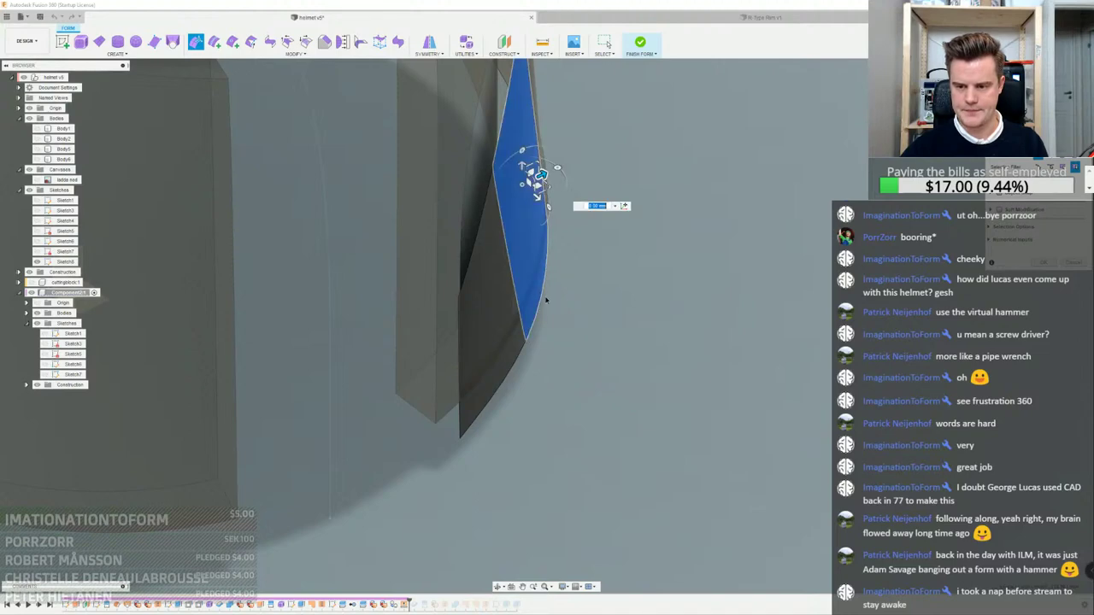
left_click(546, 299)
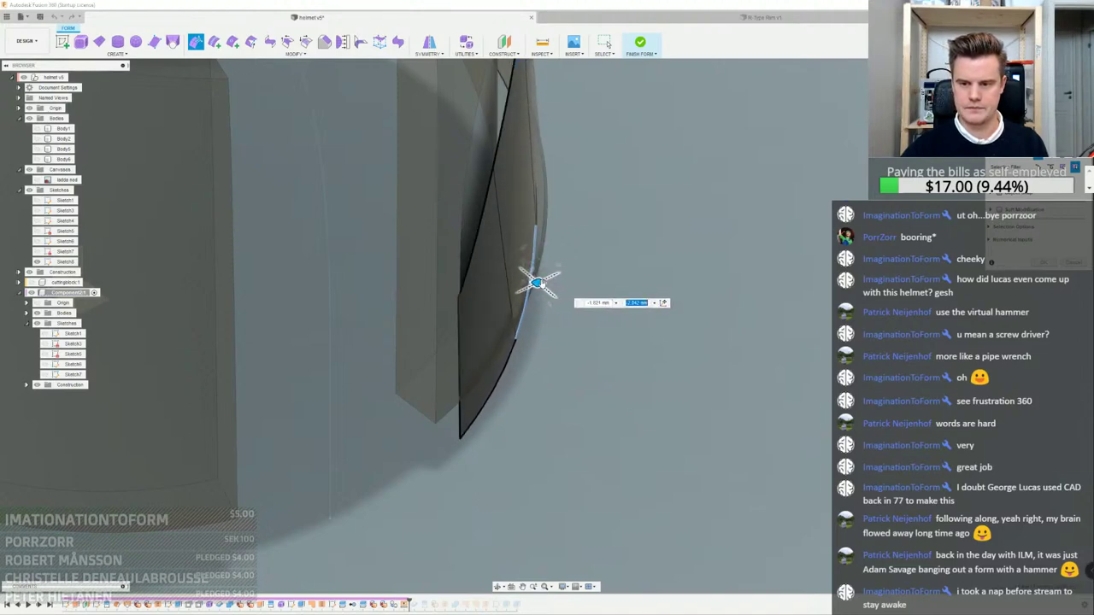
key("Escape")
left_click(640, 44)
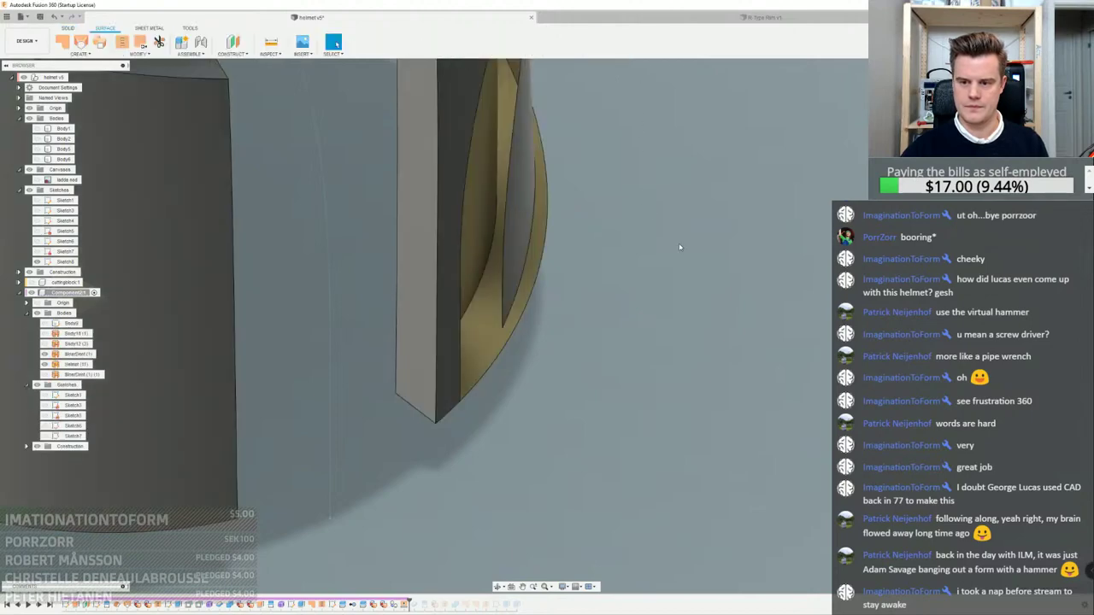
Loft a surface from the cheek surface's arched edge to the edge of the helmet's cheek cutout
middle_click_drag(681, 241, 399, 256, "shift")
left_click(81, 43)
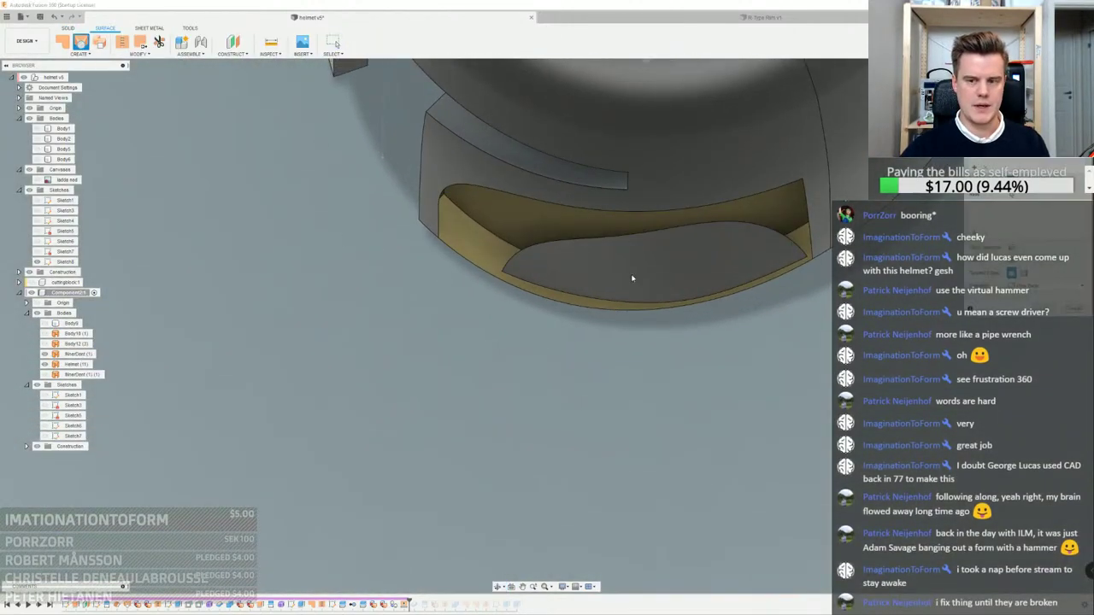
left_click(539, 237)
left_click(515, 199)
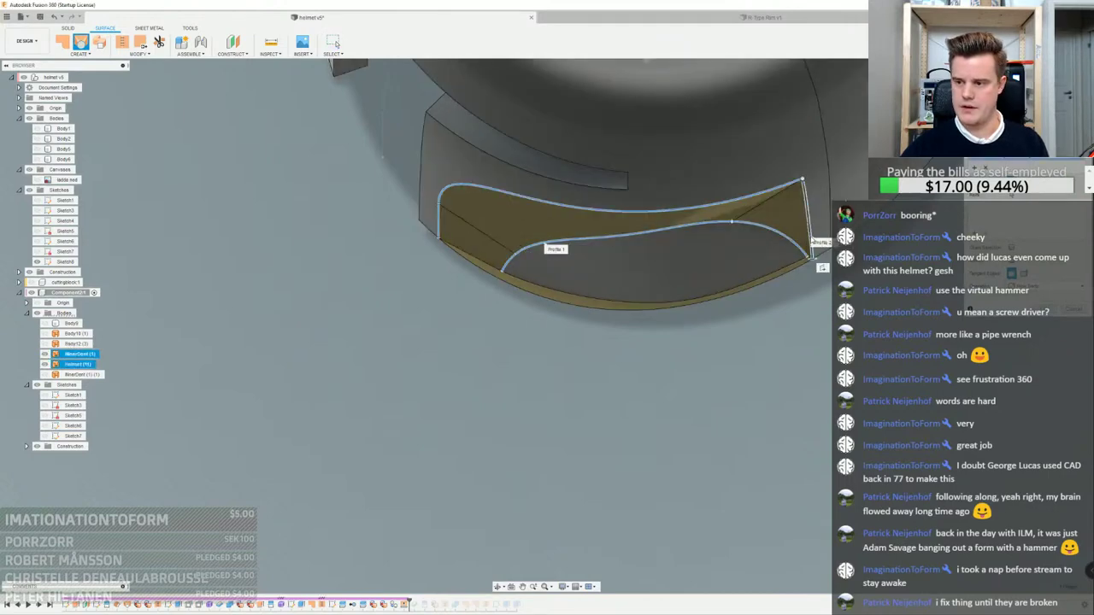
scroll(808, 244, "up", 5)
middle_click_drag(801, 260, 770, 286, "shift")
scroll(794, 227, "down", 5)
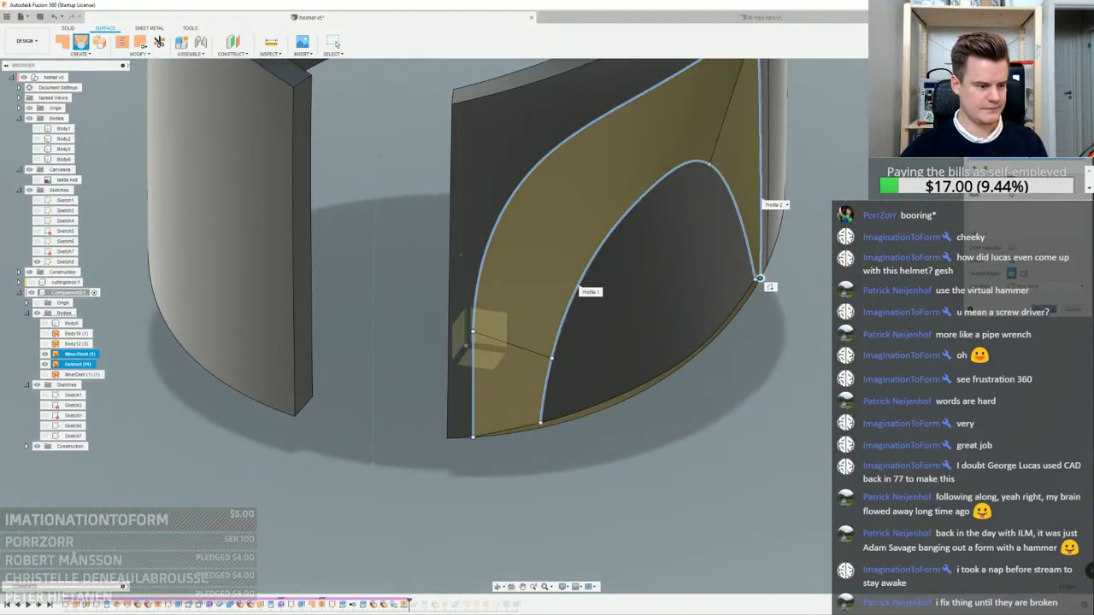
key("Return")
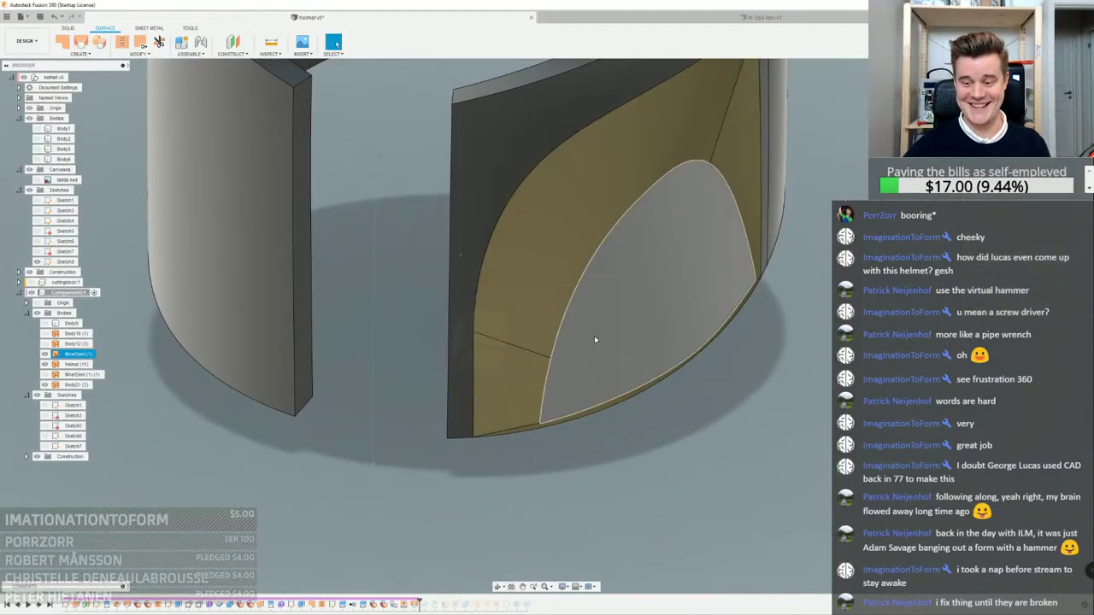
Reverse the normal of the lofted surface around the cheek
middle_click_drag(746, 398, 652, 367, "shift")
scroll(655, 365, "down", 4)
middle_click_drag(681, 264, 672, 364)
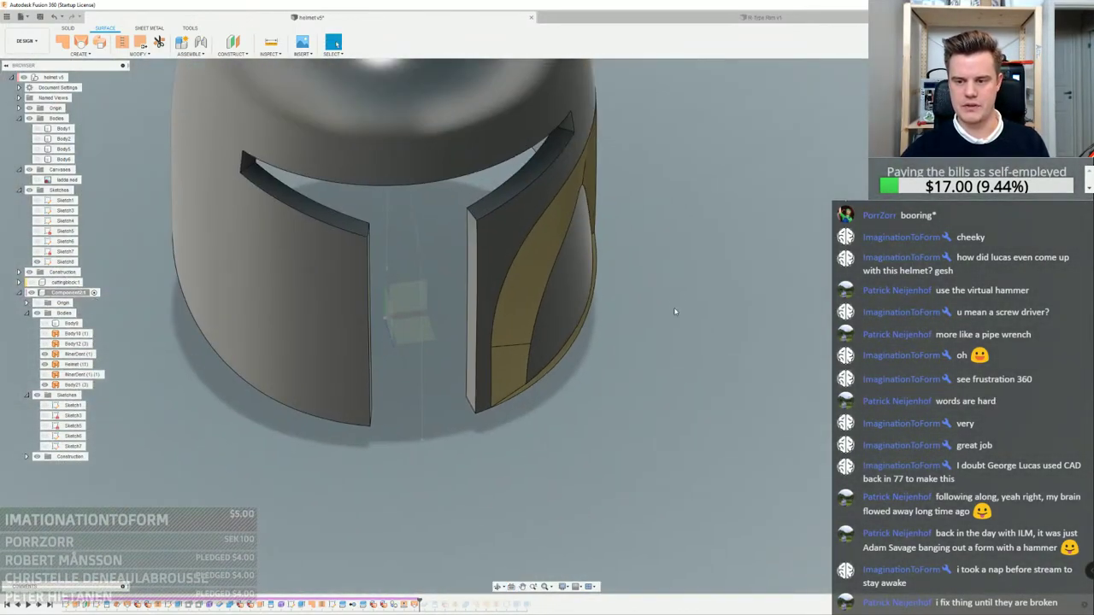
middle_click_drag(676, 310, 628, 286, "shift")
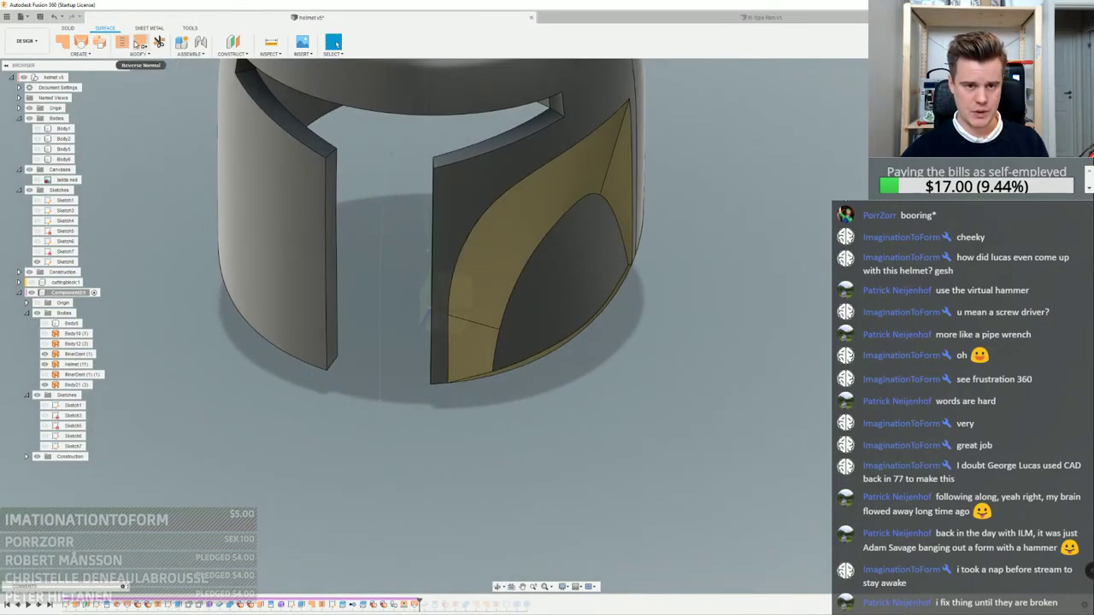
left_click(140, 44)
left_click(471, 230)
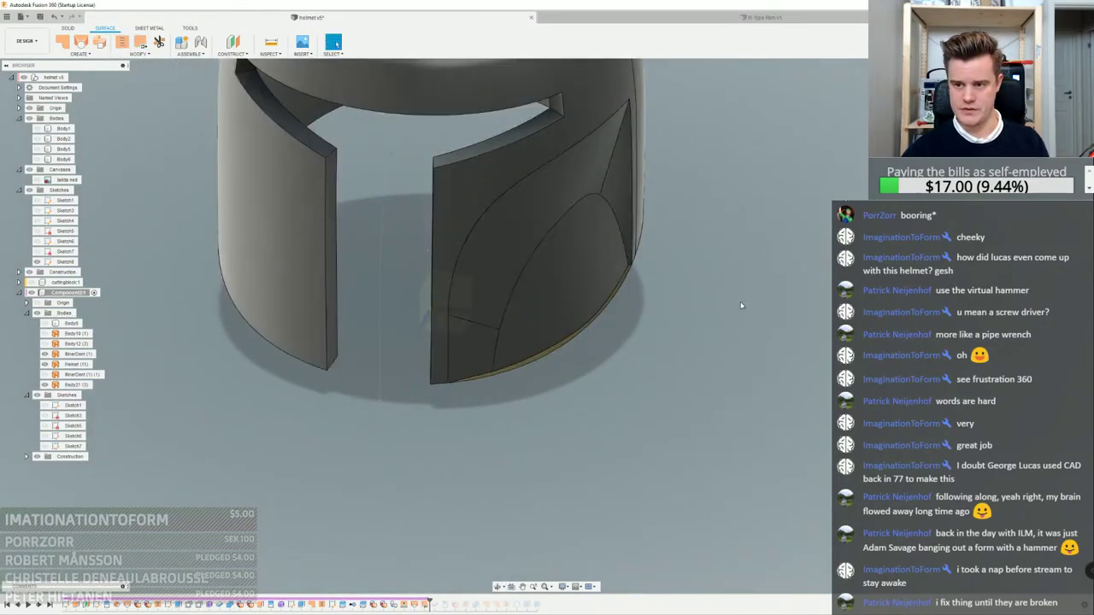
scroll(596, 250, "down", 2)
middle_click_drag(595, 248, 473, 353)
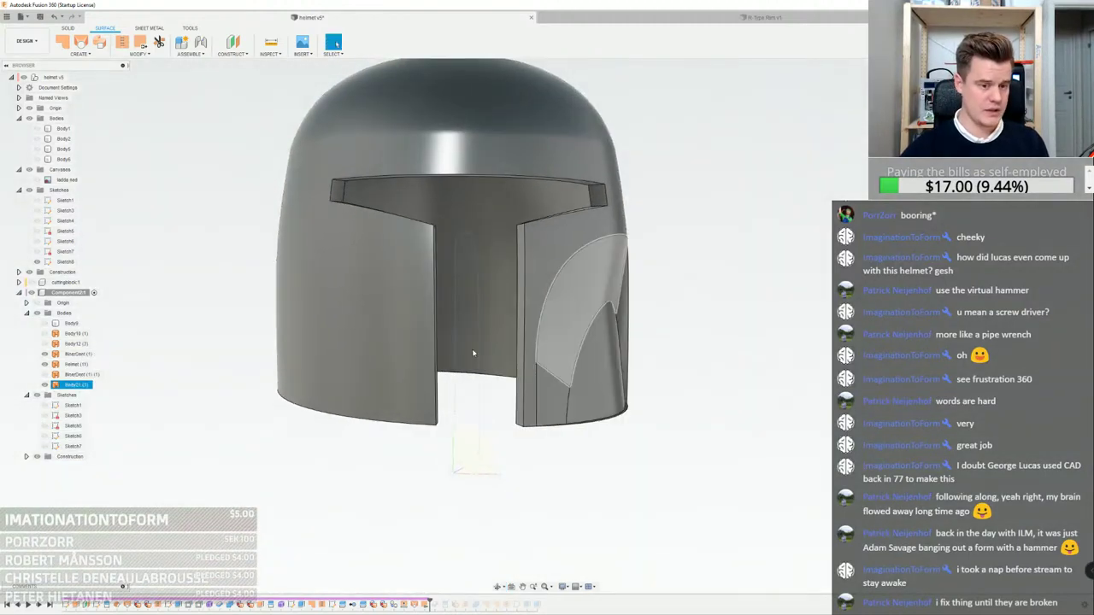
key("Escape")
left_click(77, 364, "ctrl")
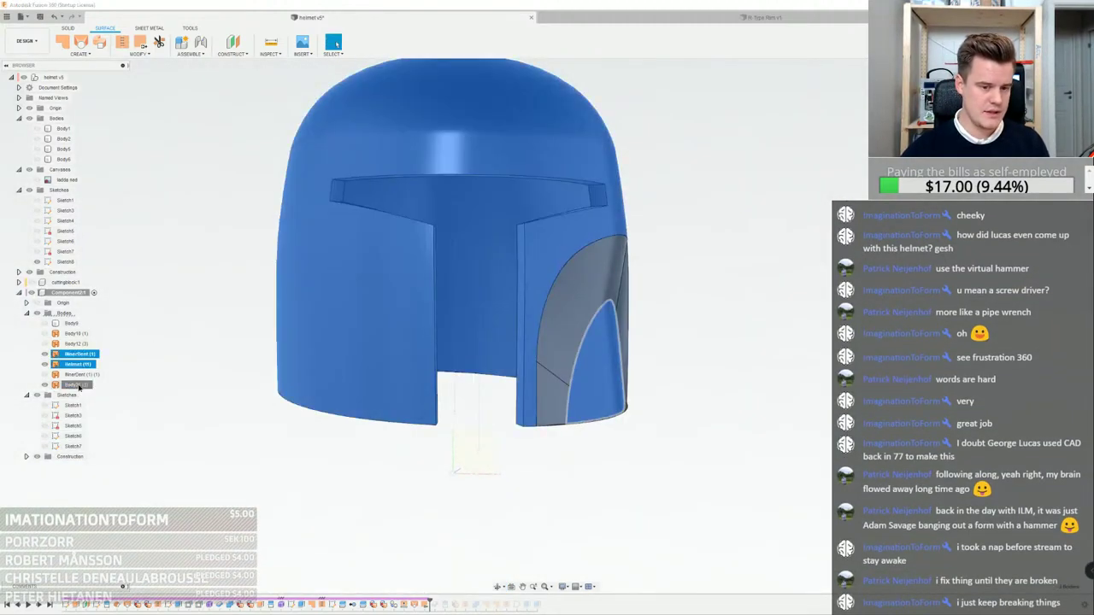
left_click(78, 384, "ctrl")
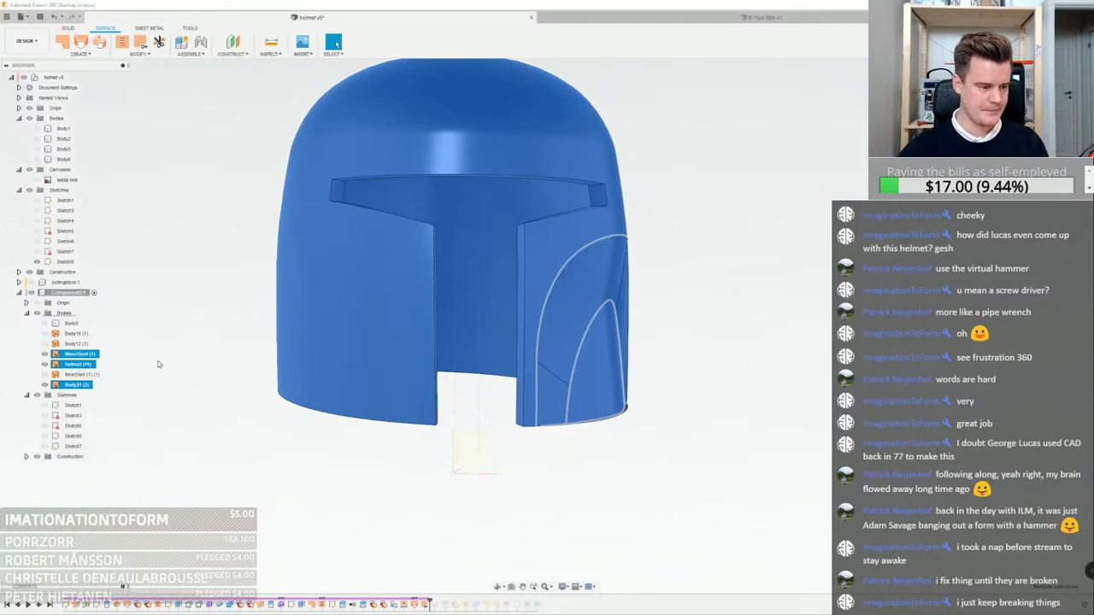
key("Escape")
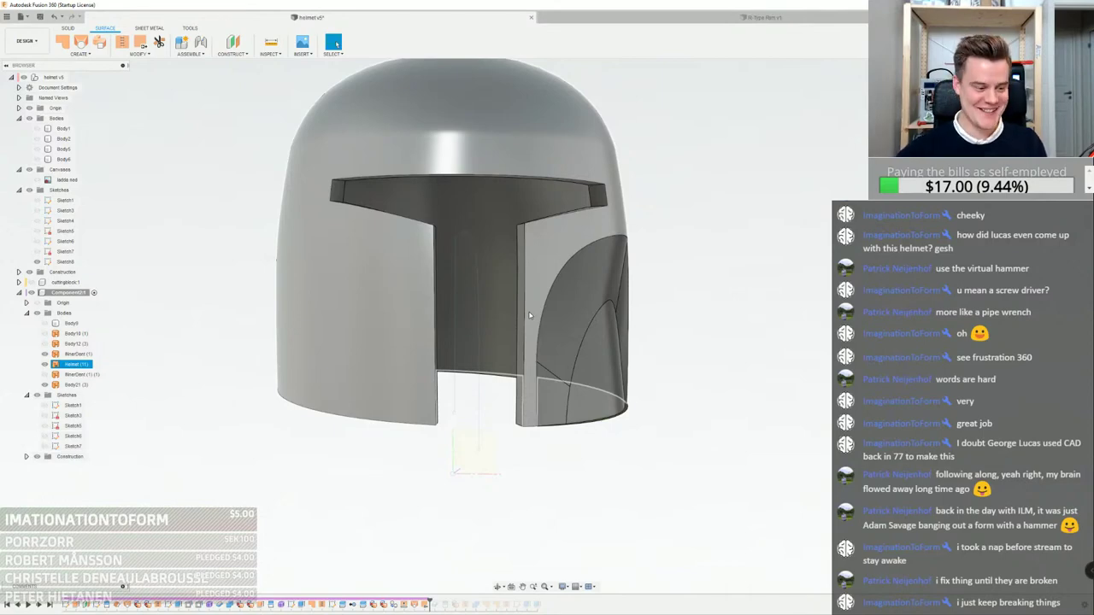
left_click(551, 320)
left_click(627, 383)
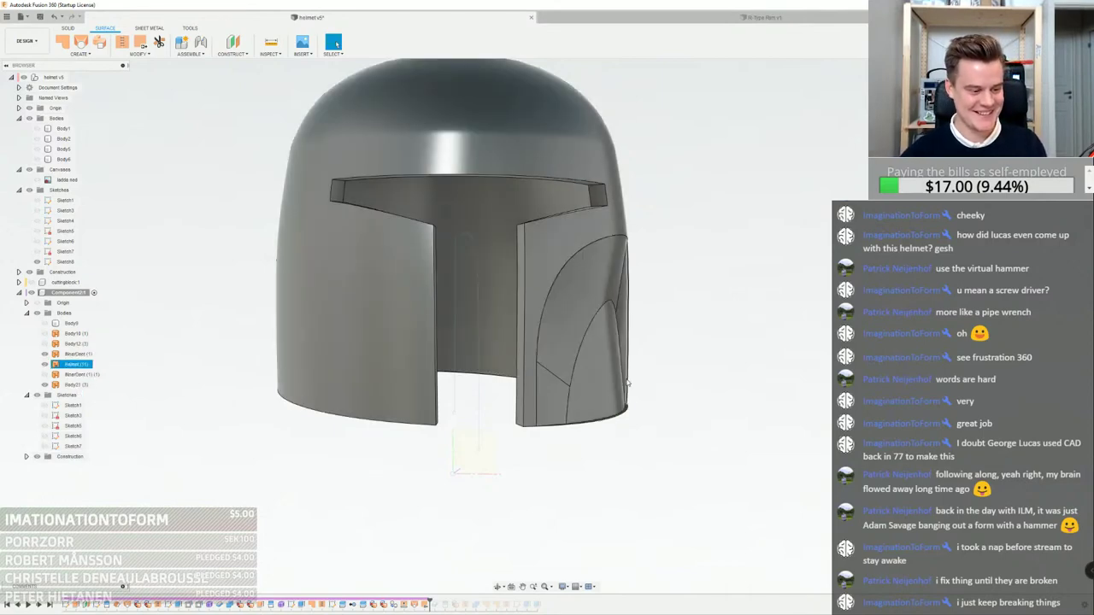
Create a sketch on the helmet's bottom rim face
middle_click_drag(697, 280, 544, 318, "shift")
scroll(706, 303, "down", 4)
scroll(542, 315, "up", 5)
scroll(605, 471, "up", 5)
middle_click_drag(605, 469, 612, 352, "shift")
scroll(710, 364, "down", 3)
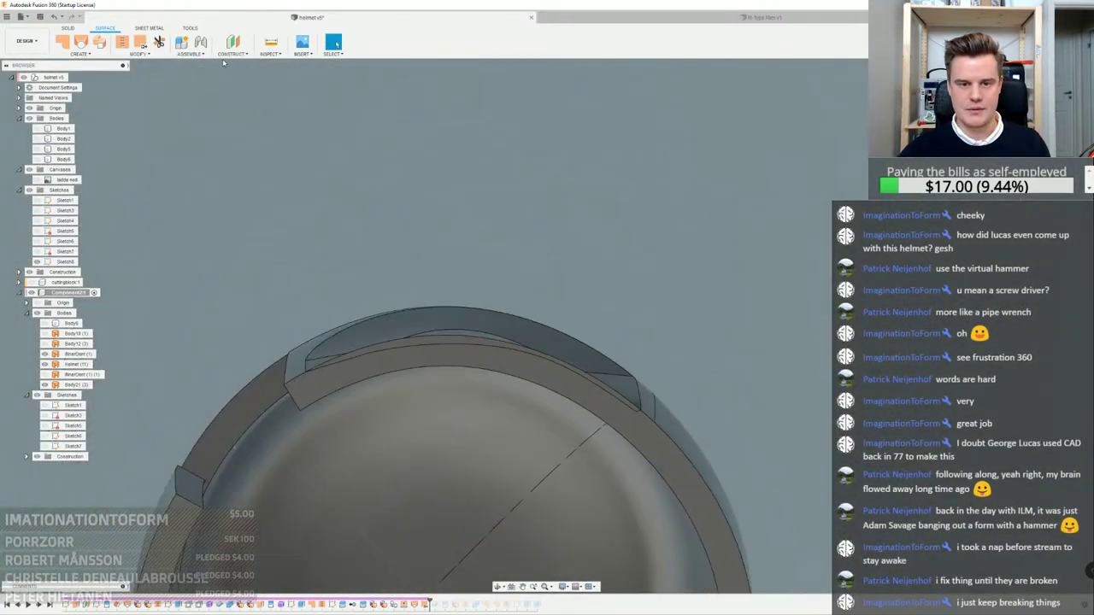
scroll(359, 162, "down", 4)
scroll(495, 295, "up", 4)
left_click(494, 306)
middle_click_drag(493, 300, 527, 378, "shift")
middle_click_drag(492, 331, 432, 243, "shift")
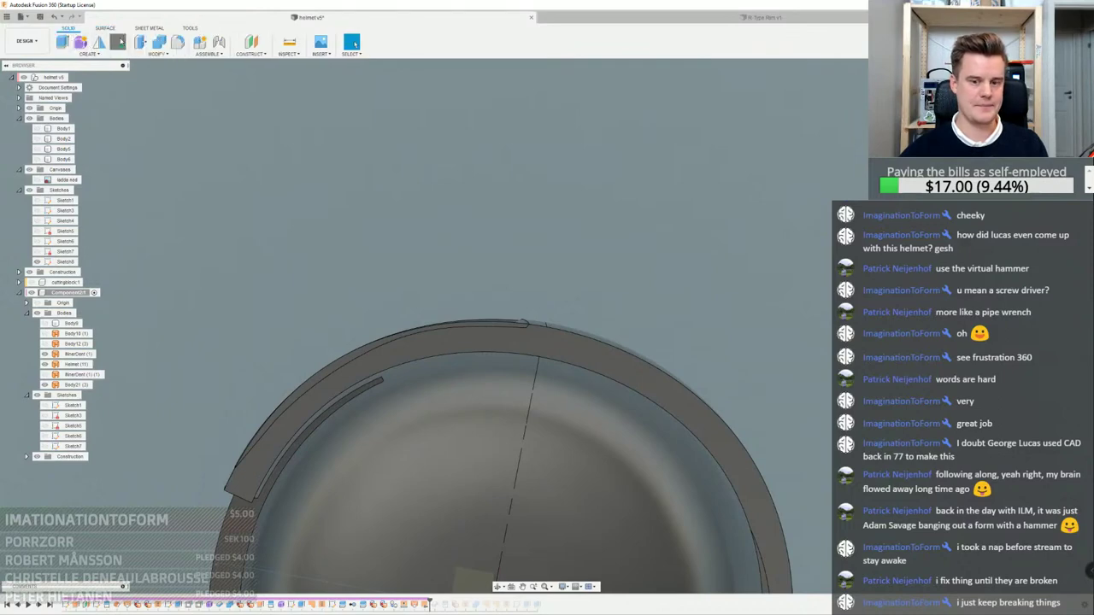
left_click(605, 362)
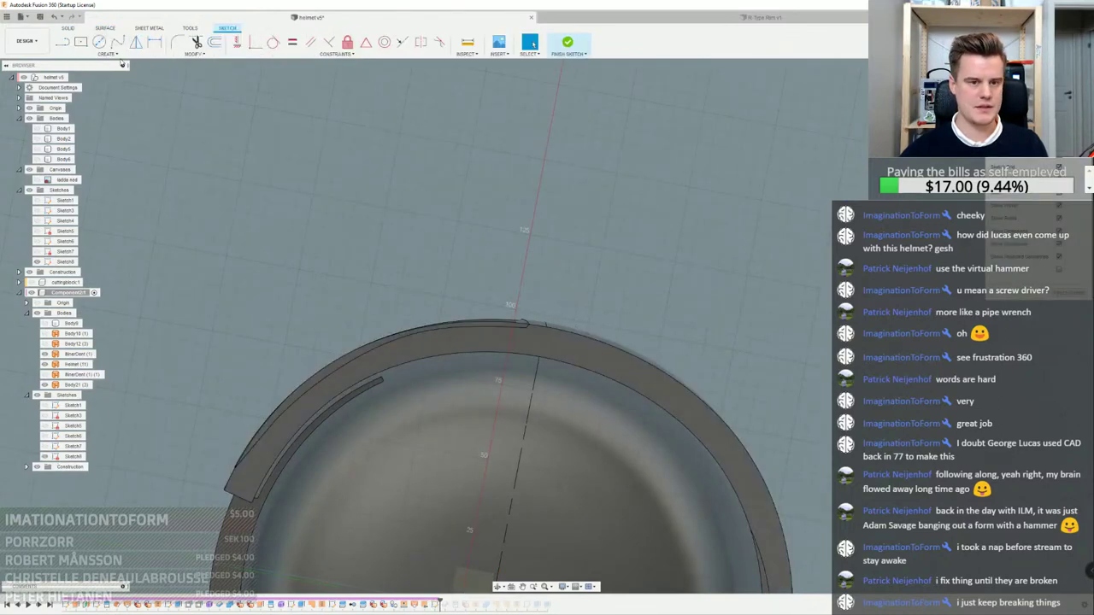
Project the bottom edges of the cheek surface and the adjoining loft into the sketch
left_click(110, 54)
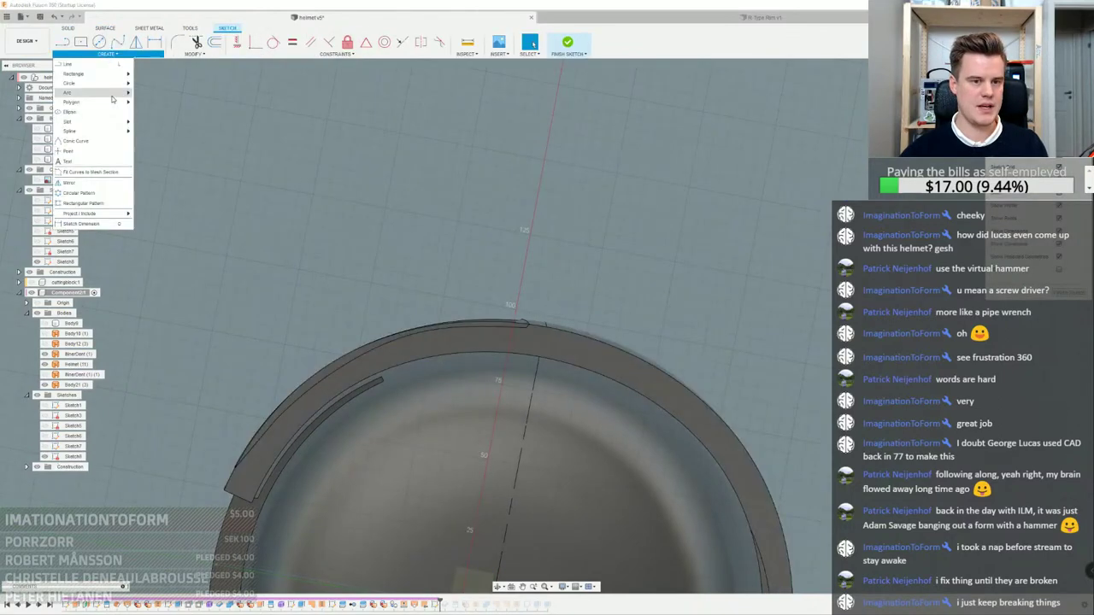
left_click(144, 214)
scroll(472, 332, "up", 4)
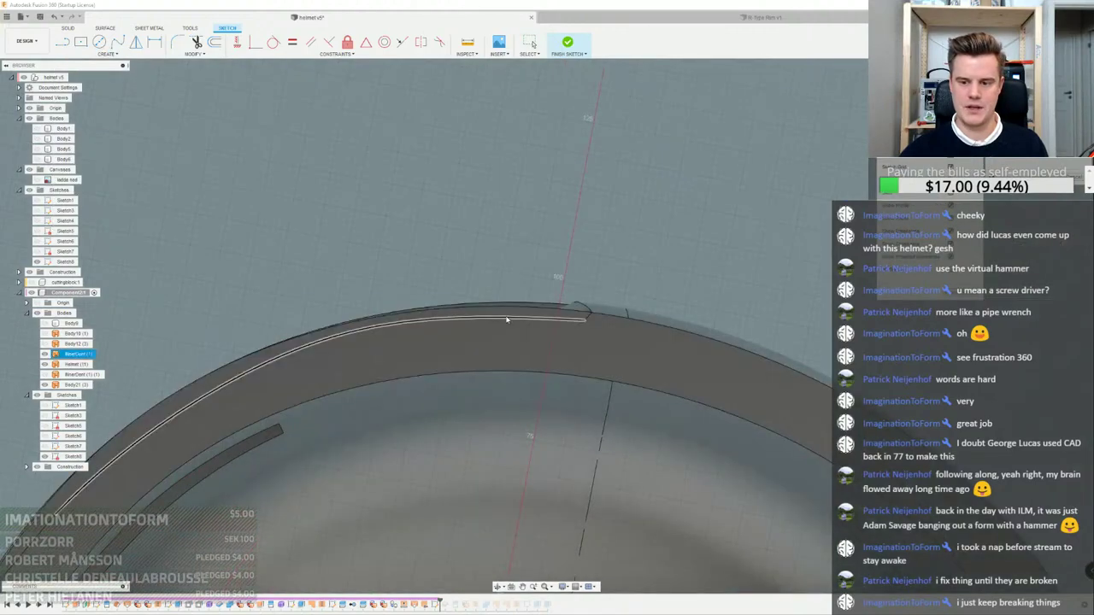
scroll(557, 327, "down", 4)
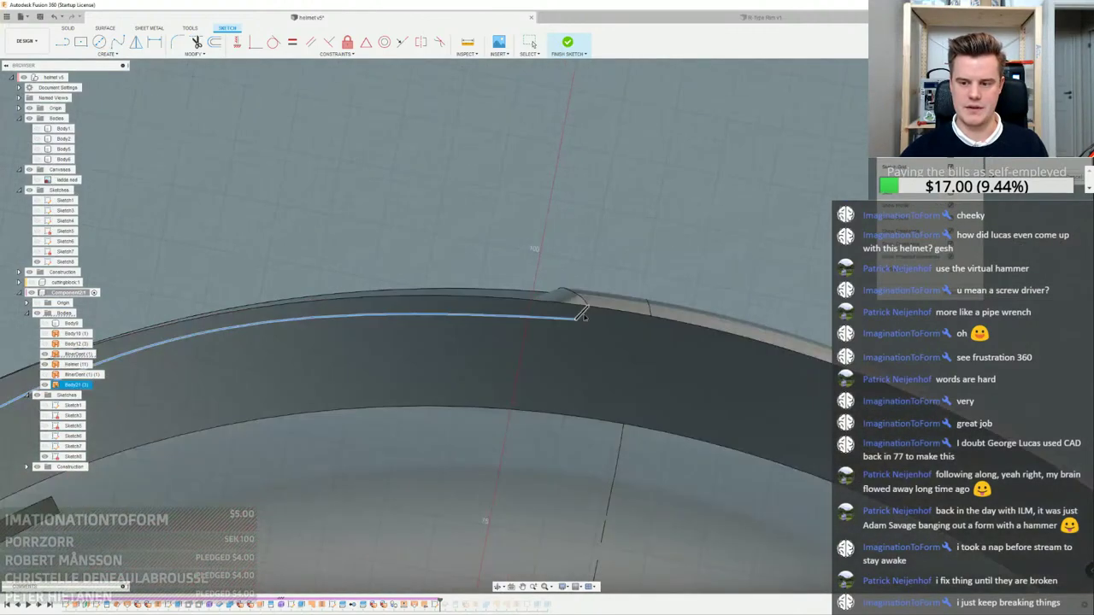
scroll(368, 431, "up", 3)
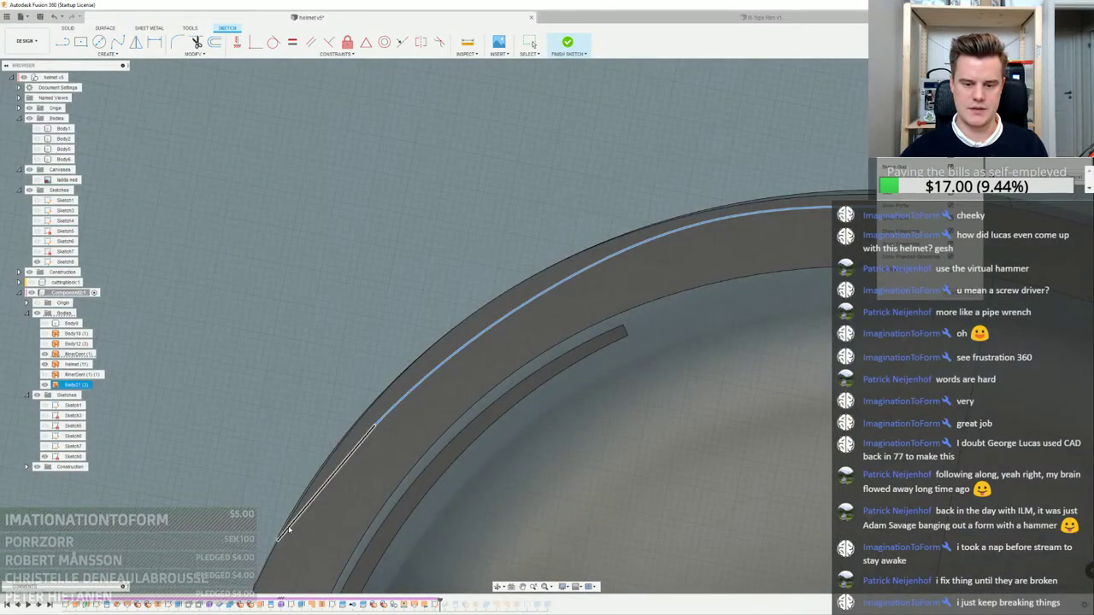
left_click(289, 530)
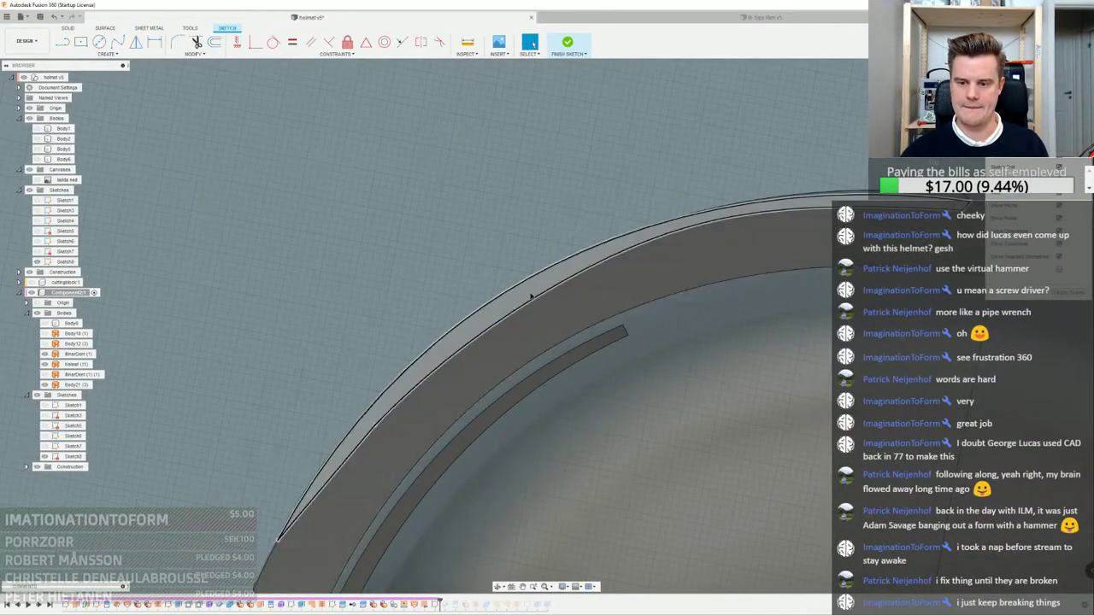
Try to split the helmet's bottom rim face along the projected sketch profile with Split Face
left_click(532, 296)
scroll(532, 296, "down", 3)
middle_click_drag(533, 296, 598, 341, "shift")
mouse_move(792, 384)
middle_mouse_down("shift")
mouse_move(464, 330)
mouse_move(475, 362)
mouse_move(484, 341)
mouse_move(655, 507)
middle_mouse_up("shift")
scroll(655, 507, "up", 5)
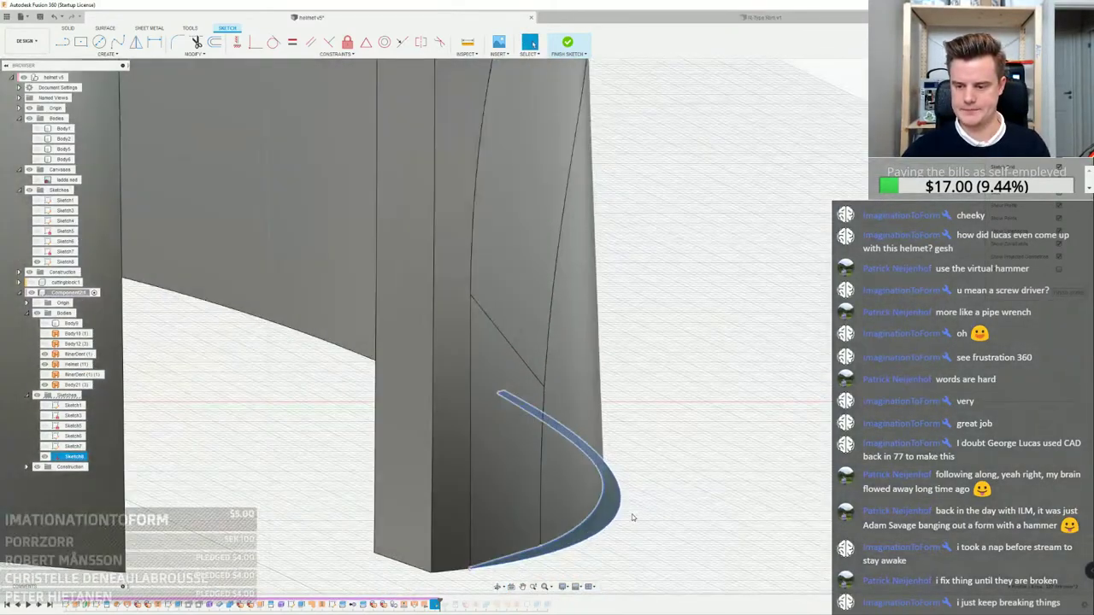
scroll(571, 419, "up", 3)
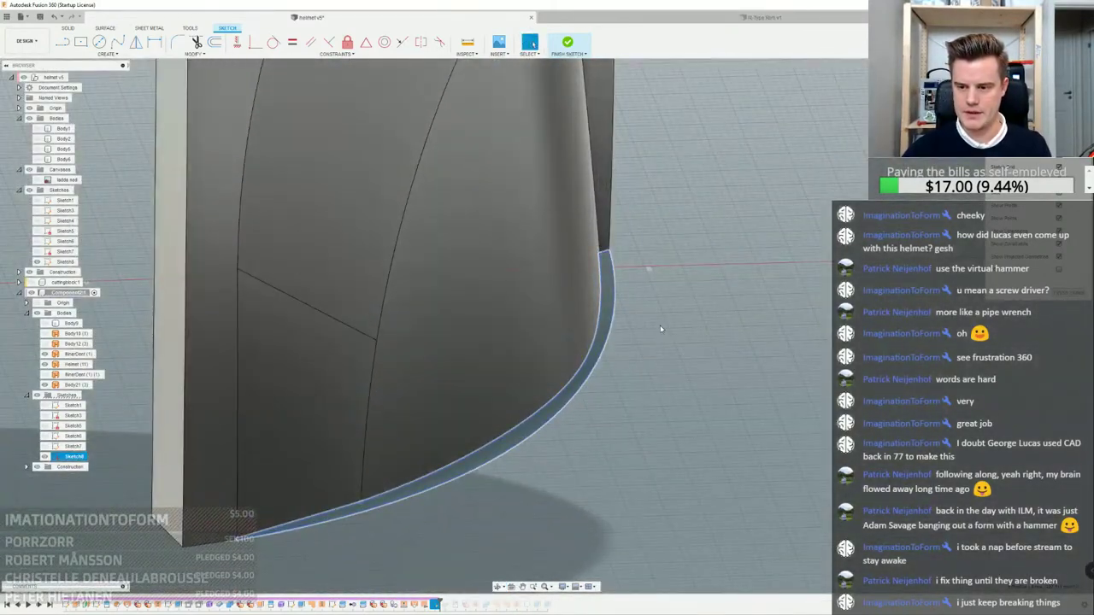
right_click(645, 385)
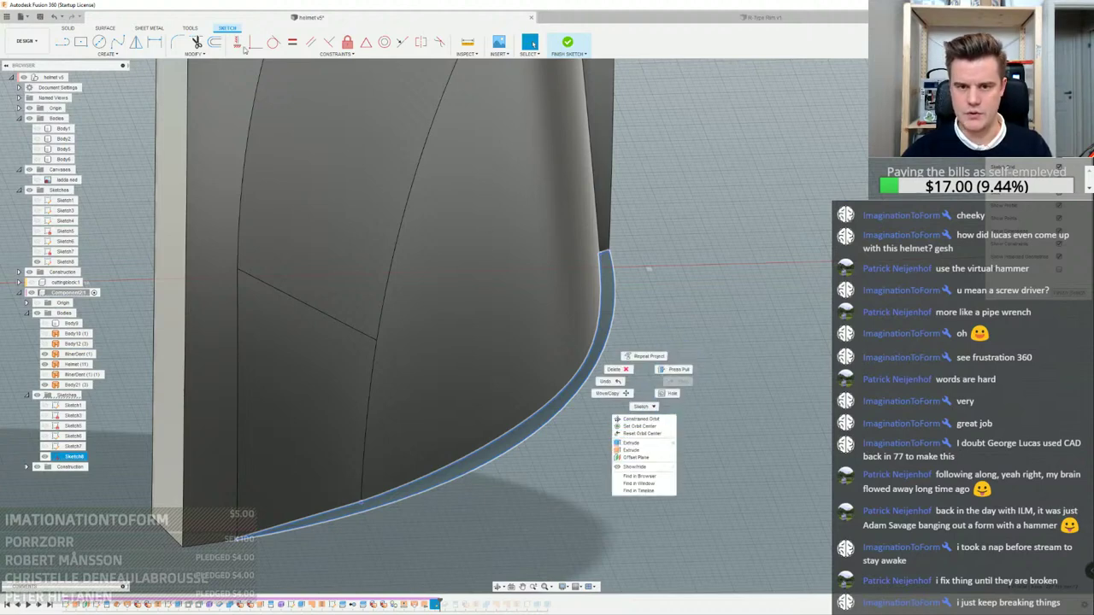
left_click(121, 30)
left_click(109, 28)
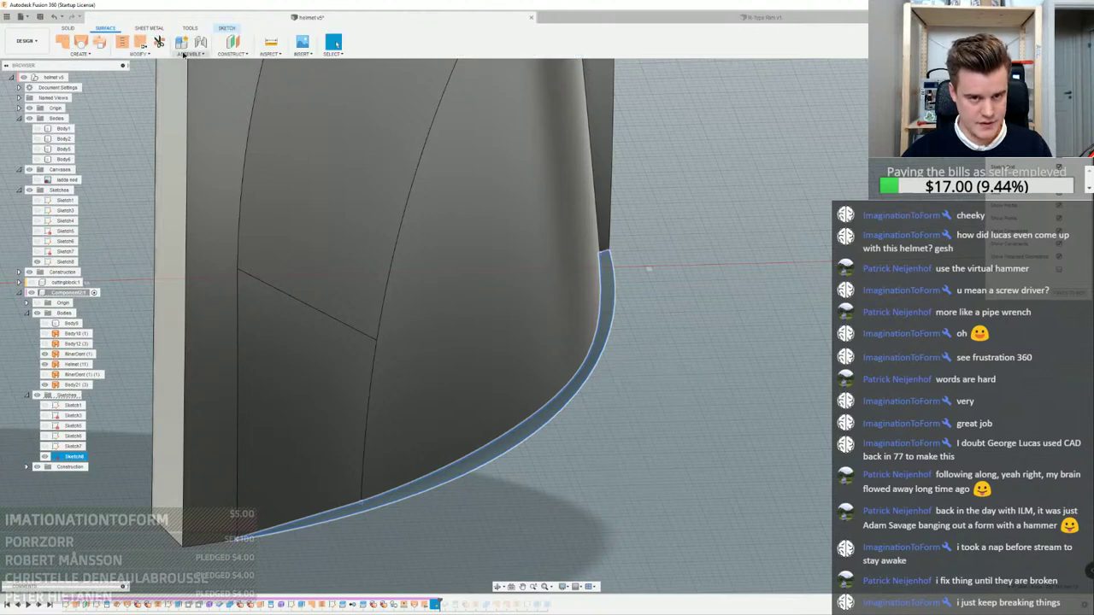
left_click(183, 53)
left_click(136, 54)
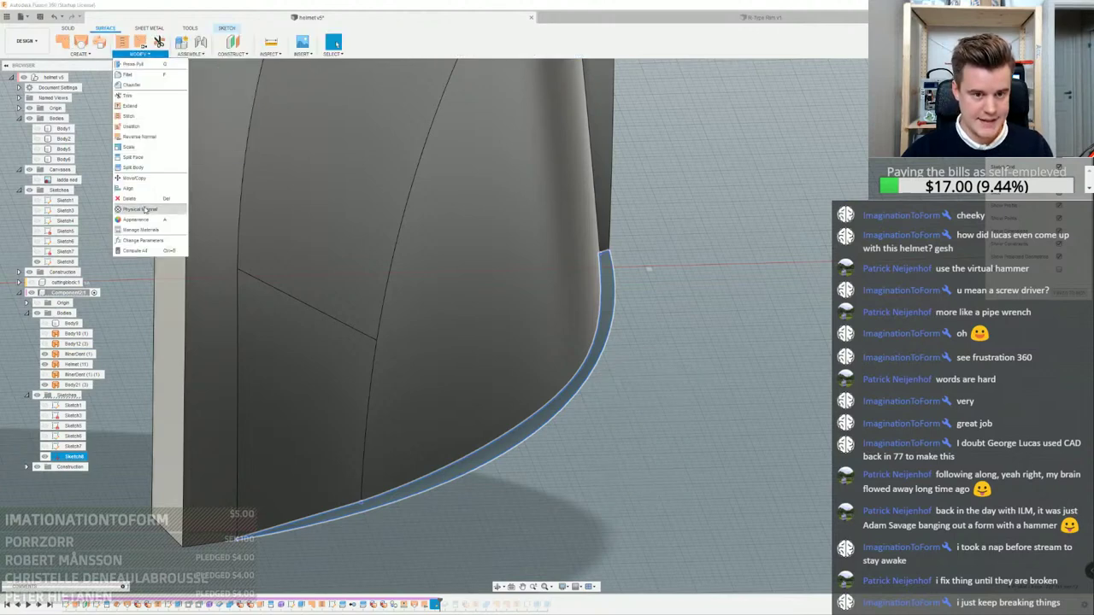
left_click(146, 161)
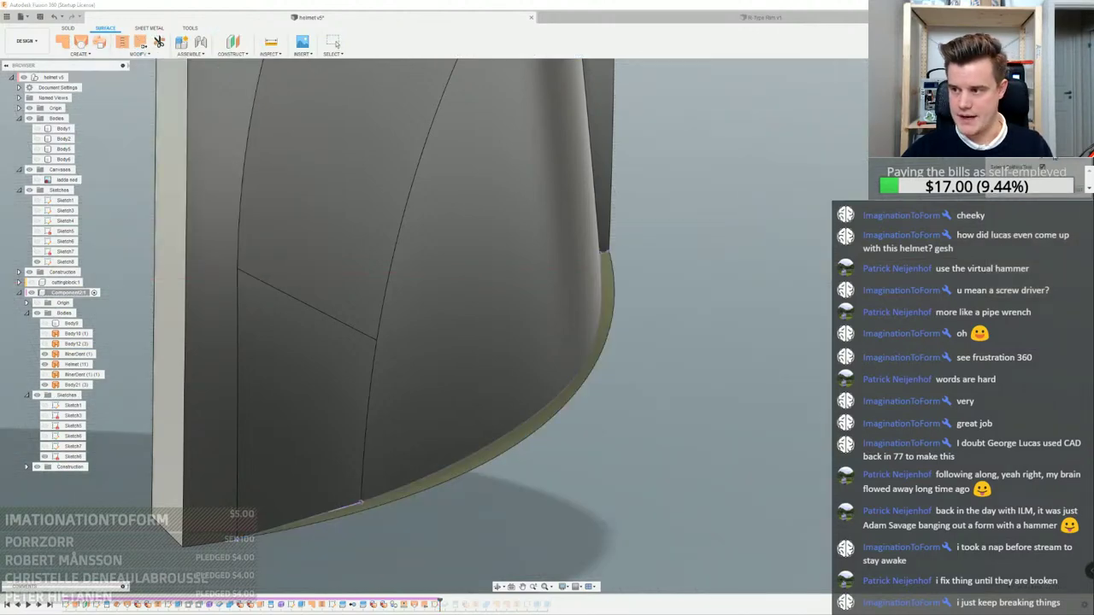
left_click(608, 293)
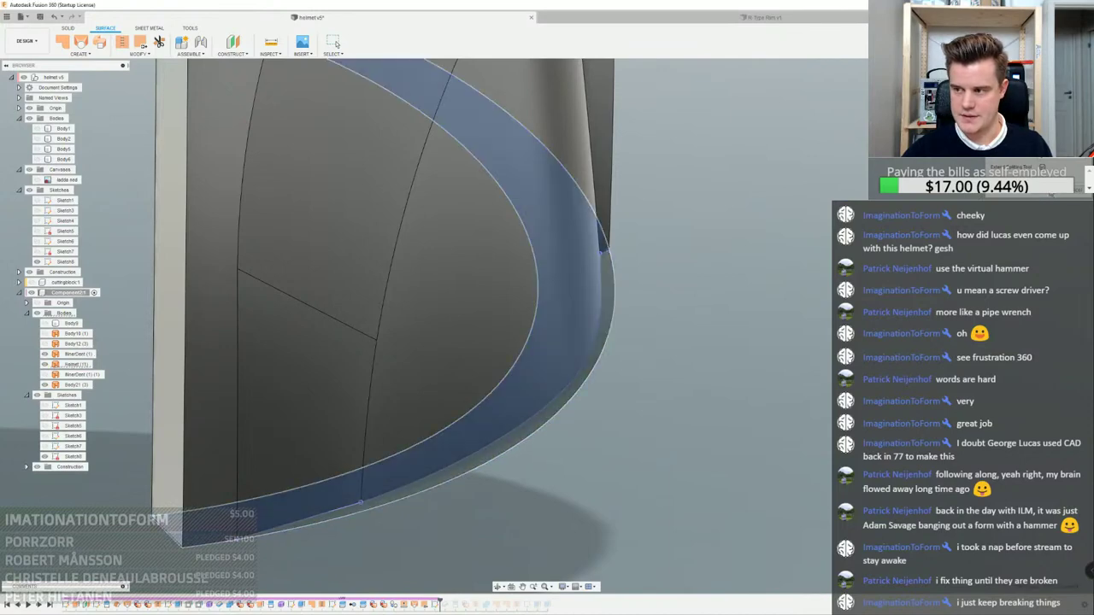
middle_click_drag(681, 297, 644, 285, "shift")
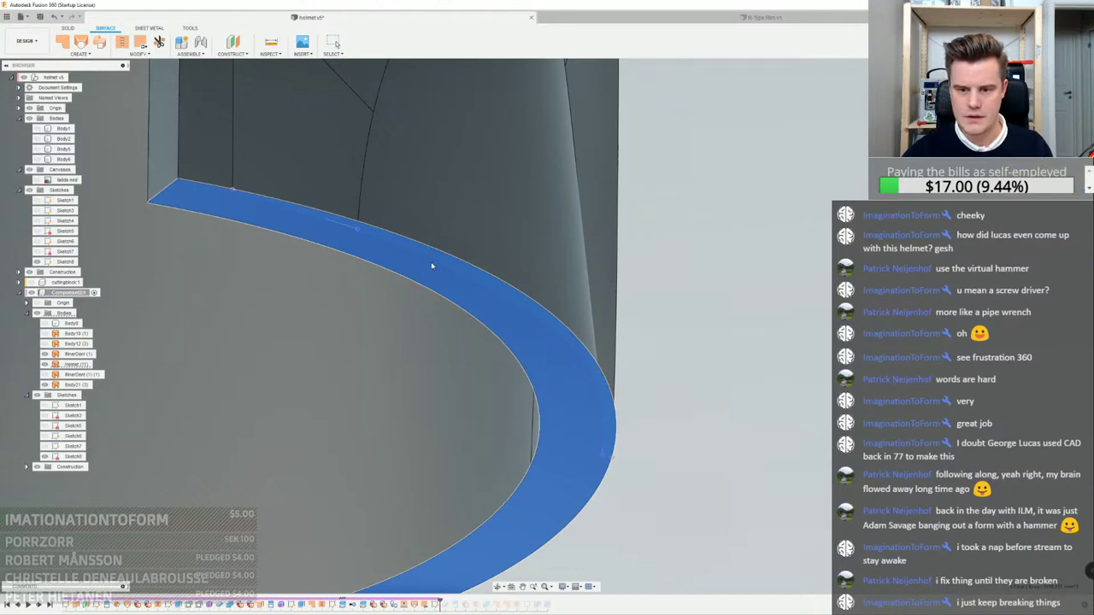
scroll(762, 313, "down", 4)
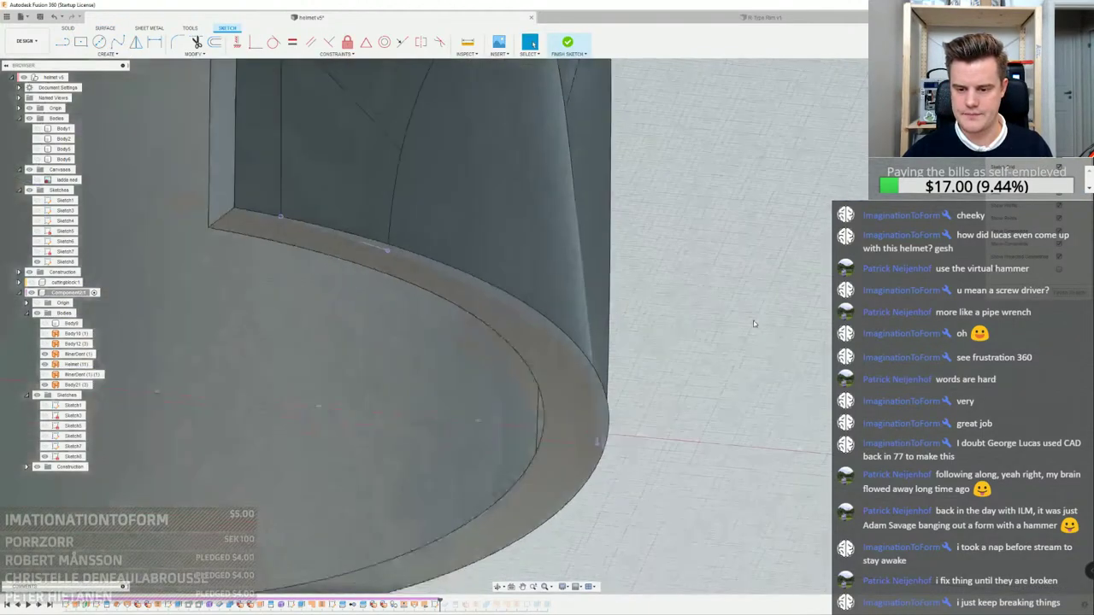
Extrude the thin crescent sketch profile on the rim symmetrically to both sides of the sketch plane as a new body
left_click(480, 288)
key("e")
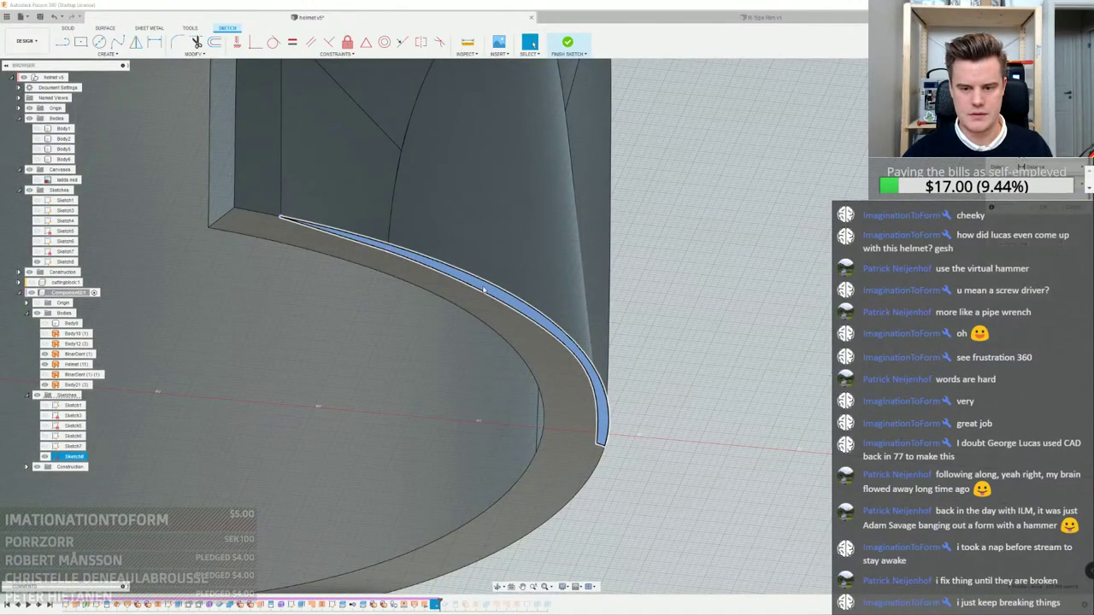
left_click_drag(530, 326, 530, 338)
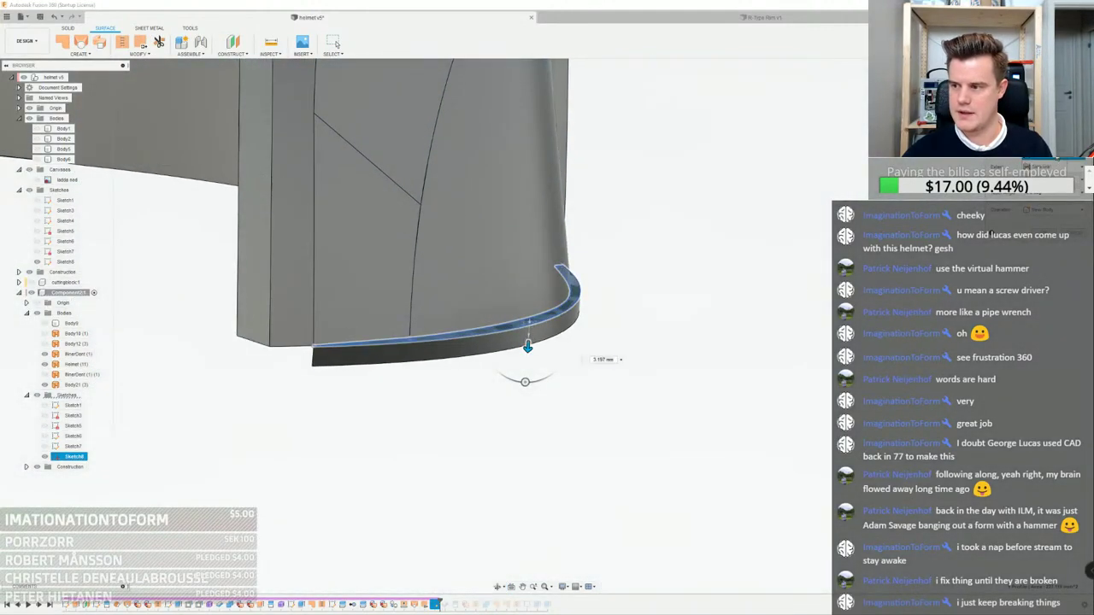
left_click(1045, 192)
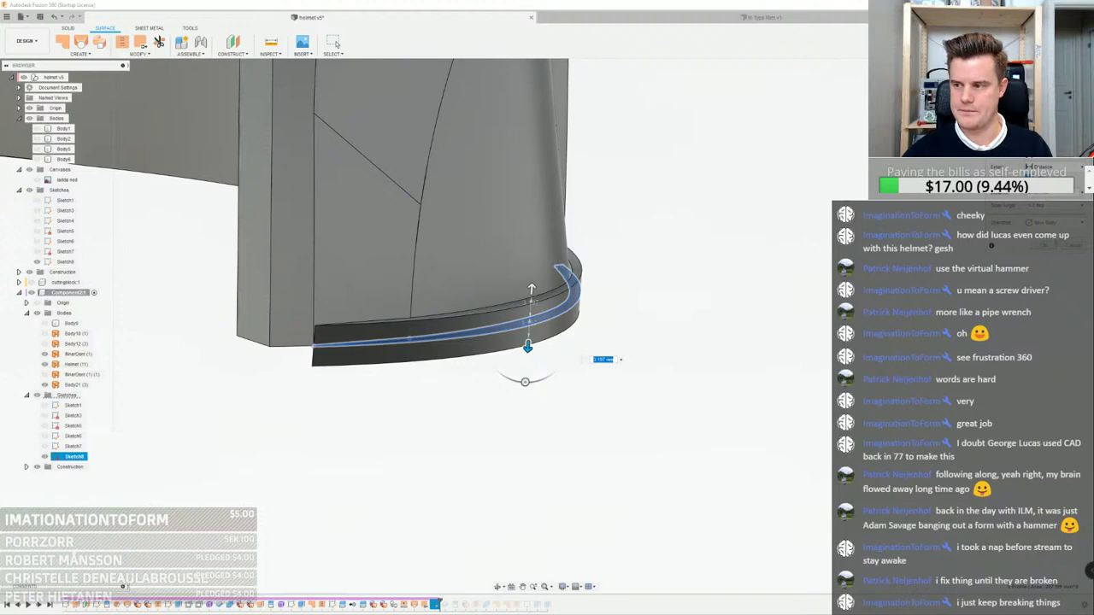
key("Return")
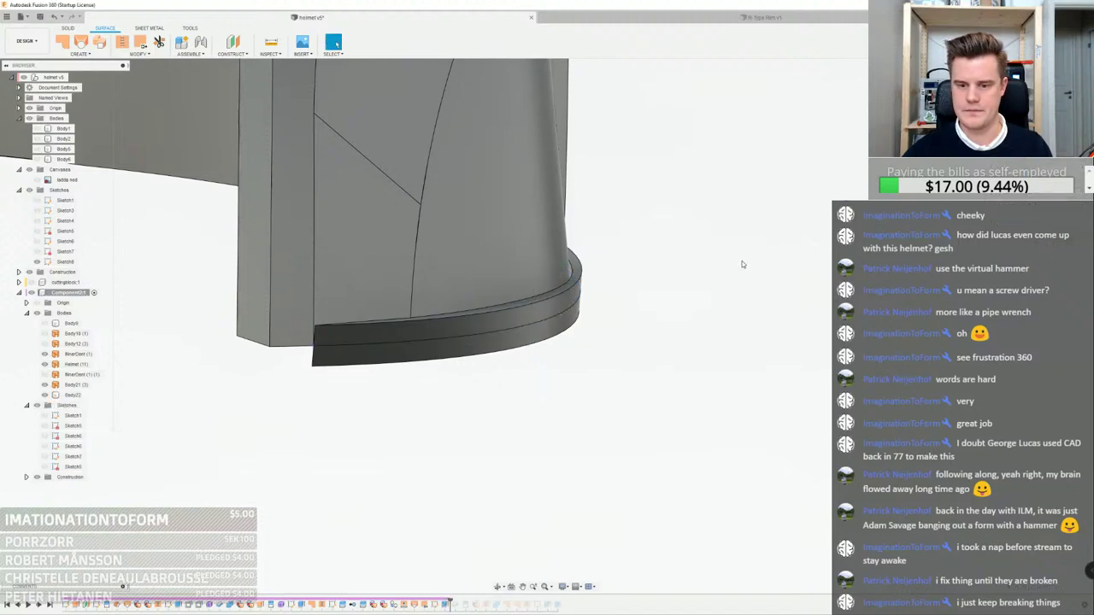
Split the helmet's bottom rim face using the extruded crescent strip as the splitting tool, and hide the strip
left_click(138, 53)
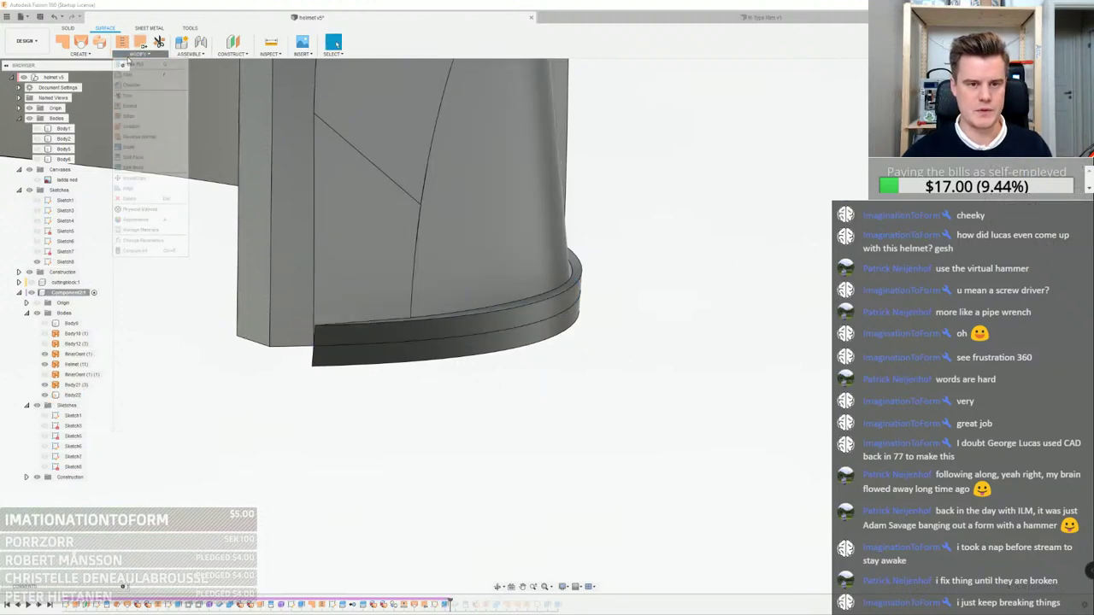
left_click(147, 159)
left_click(45, 395)
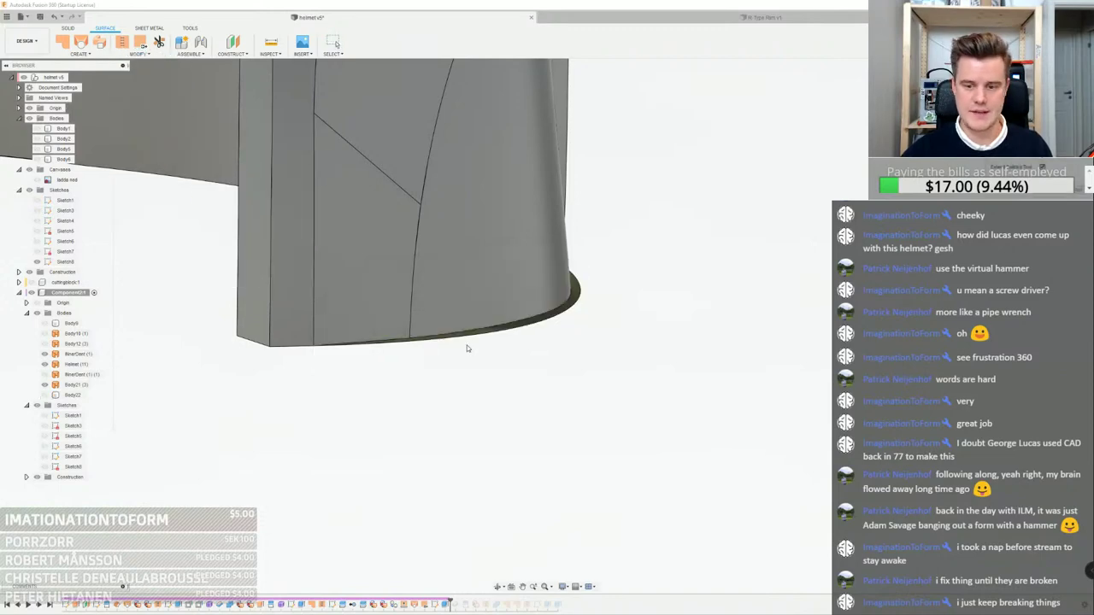
scroll(509, 330, "up", 4)
left_click(571, 312)
scroll(571, 312, "down", 2)
middle_click_drag(571, 311, 591, 280, "shift")
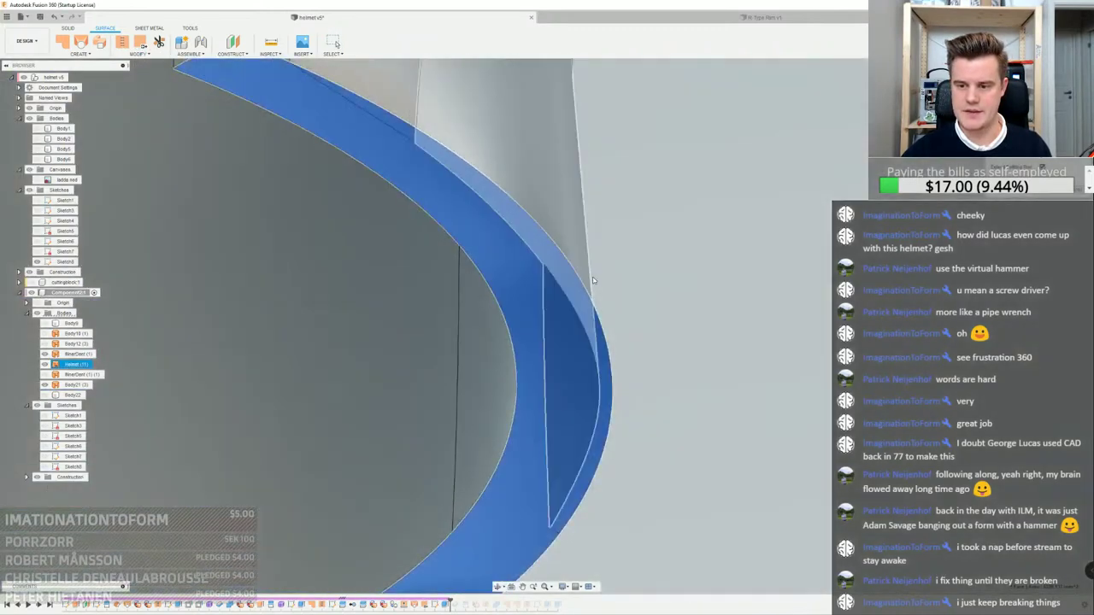
scroll(593, 275, "down", 2)
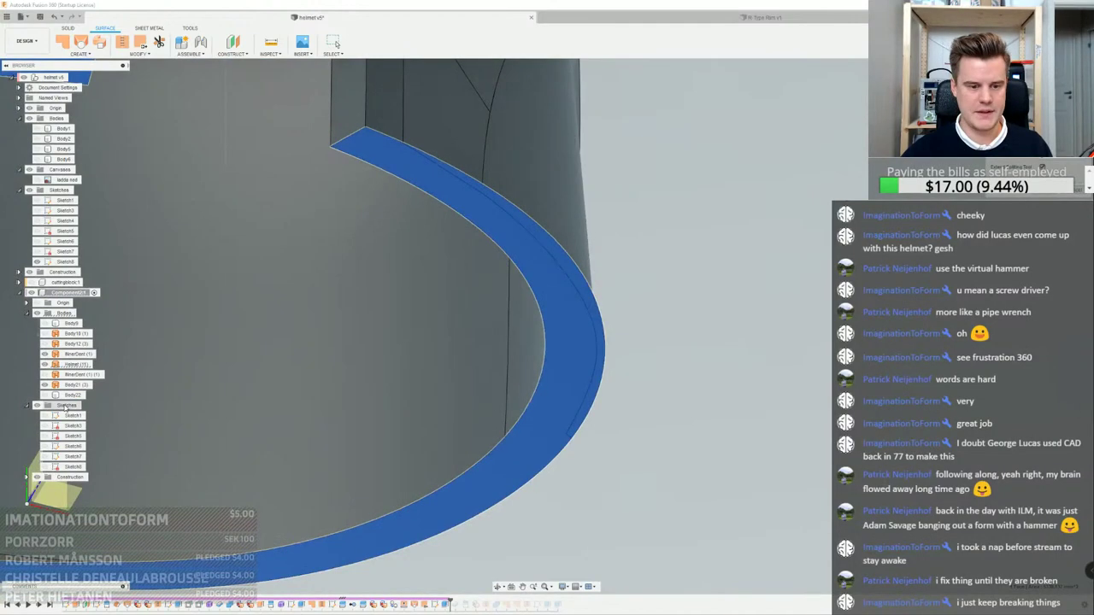
left_click(44, 395)
left_click(73, 394)
left_click(409, 281, "ctrl")
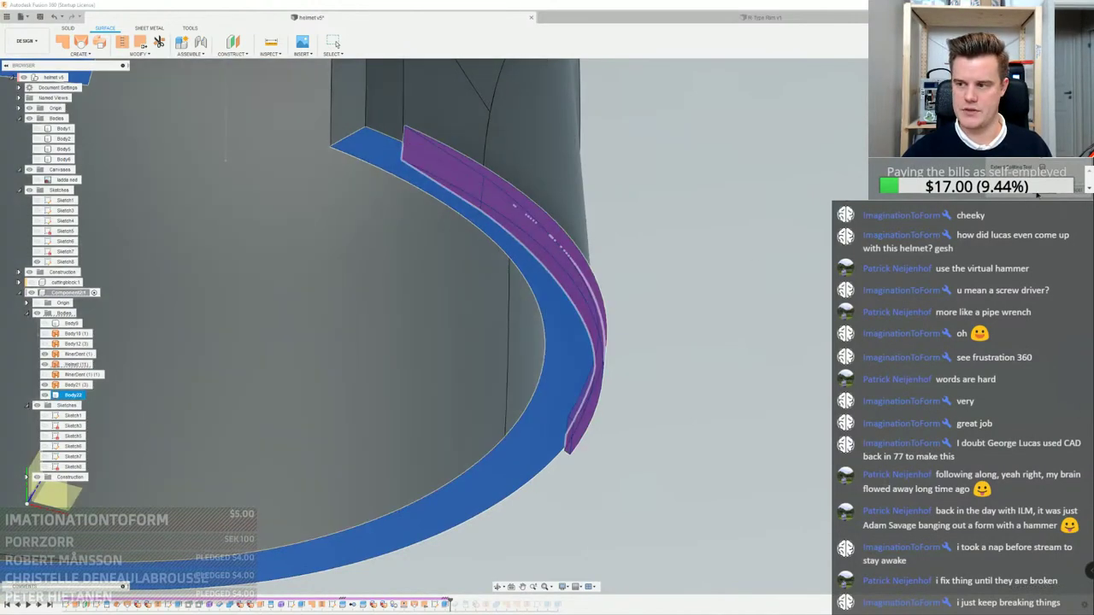
key("Escape")
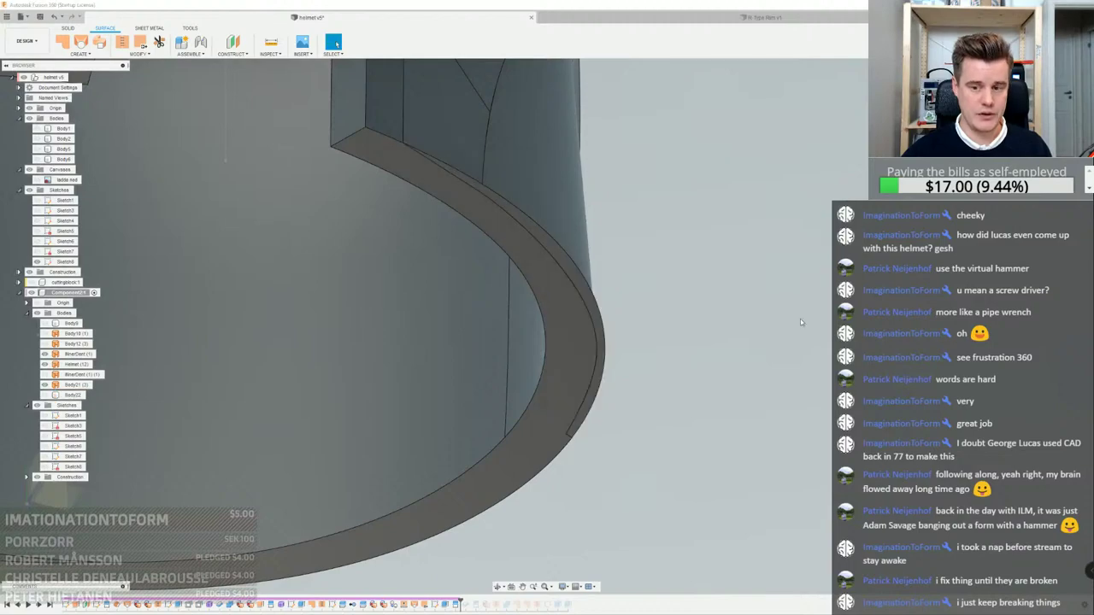
Delete the thin crescent face split off the helmet's bottom rim below the cheek
scroll(556, 237, "up", 3)
middle_click_drag(609, 278, 726, 247, "shift")
left_click(727, 247)
scroll(570, 254, "down", 1)
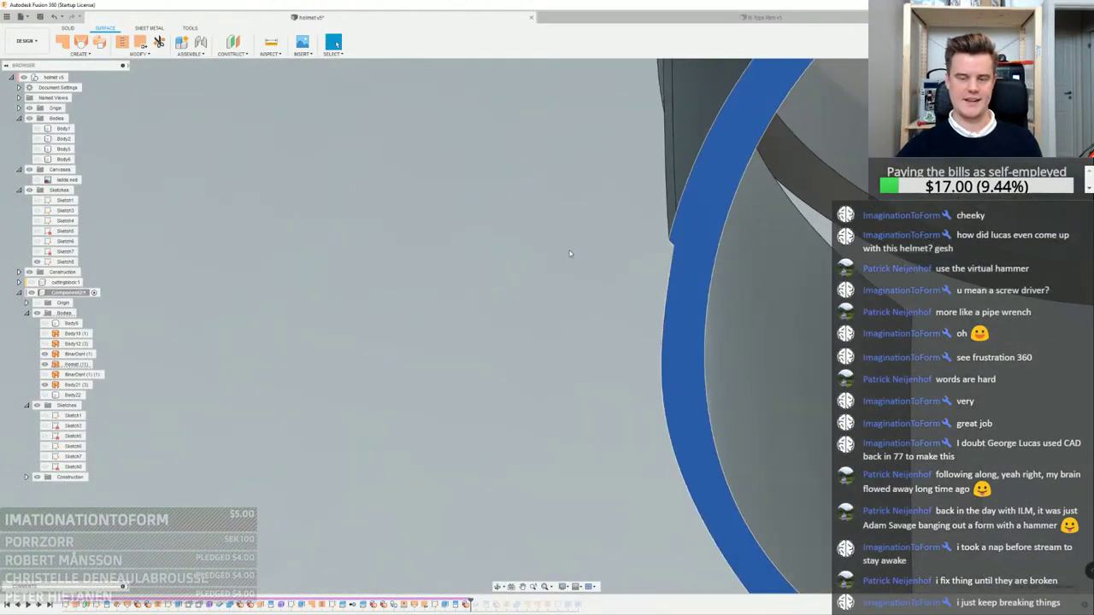
left_click(532, 230)
scroll(547, 250, "down", 5)
middle_click_drag(552, 257, 702, 472)
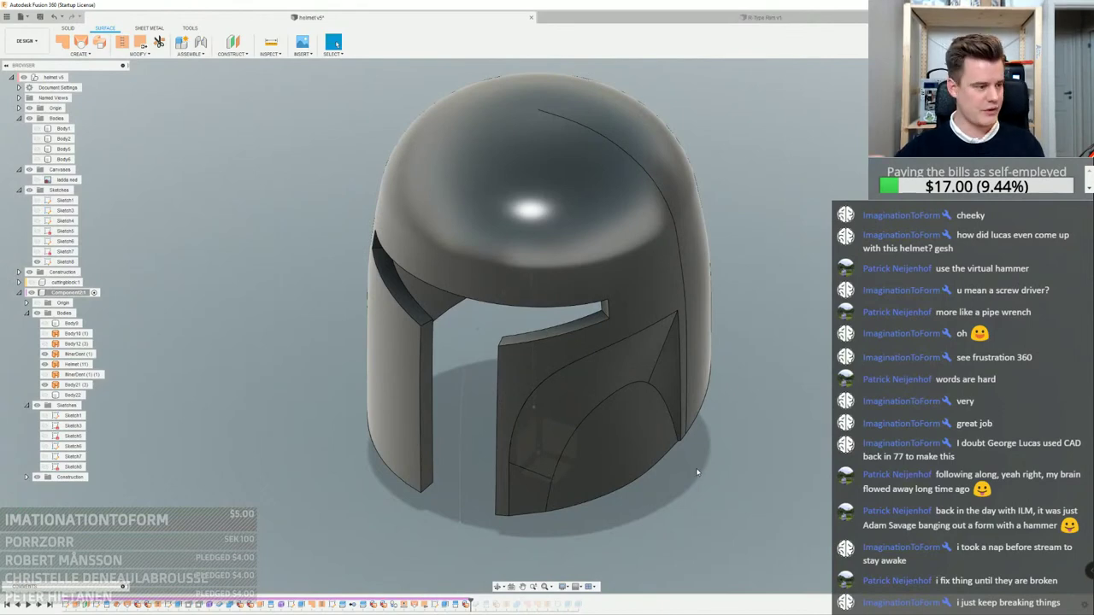
scroll(762, 432, "up", 6)
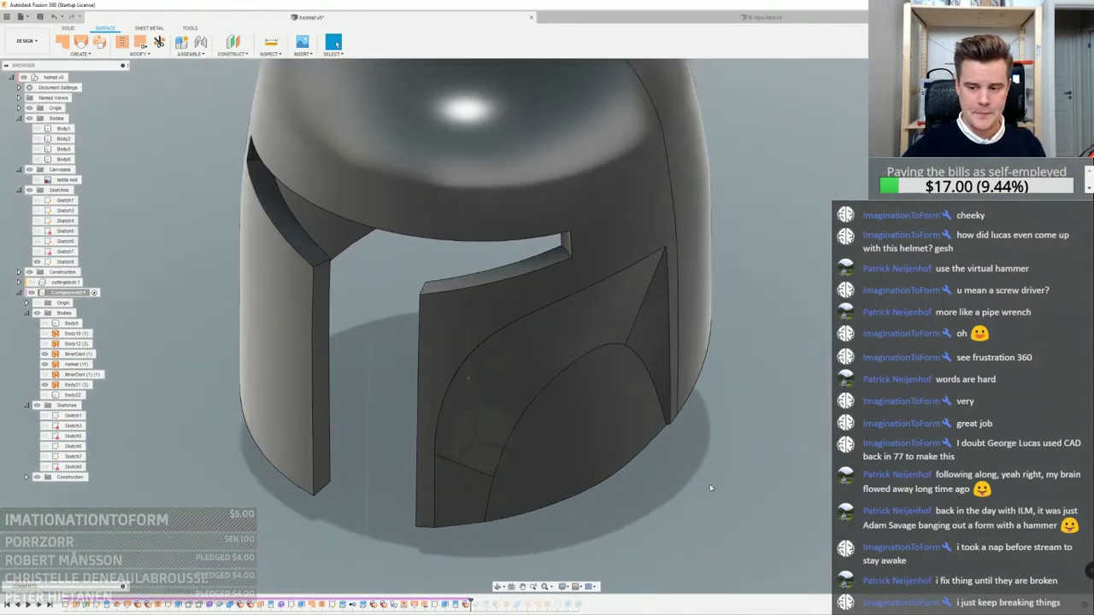
scroll(709, 483, "down", 3)
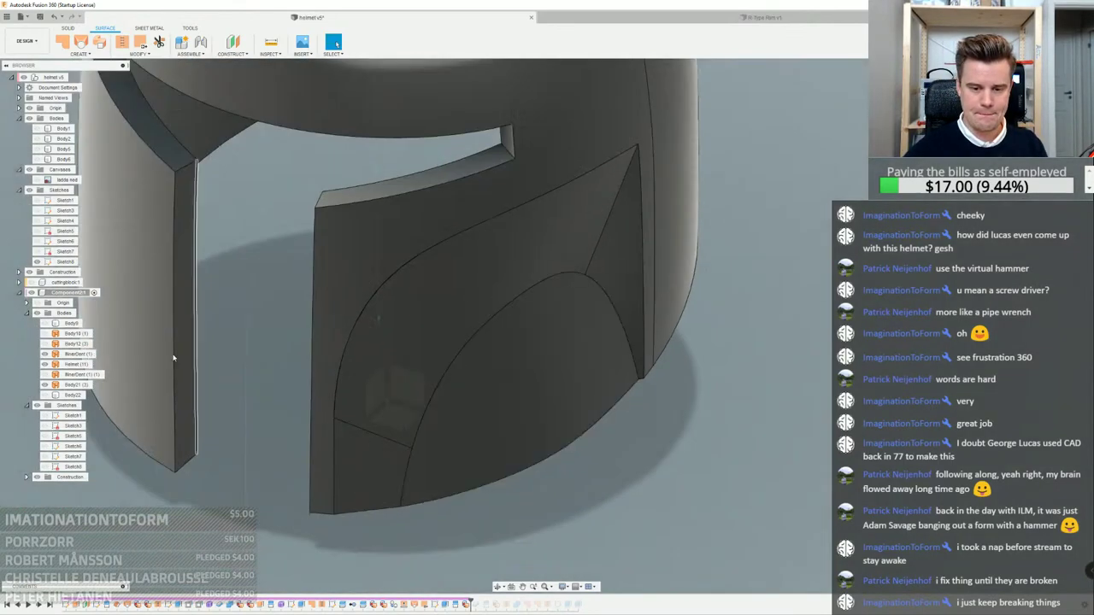
Show and select the sketch containing the projected crescent profile on the bottom rim
left_click(66, 396)
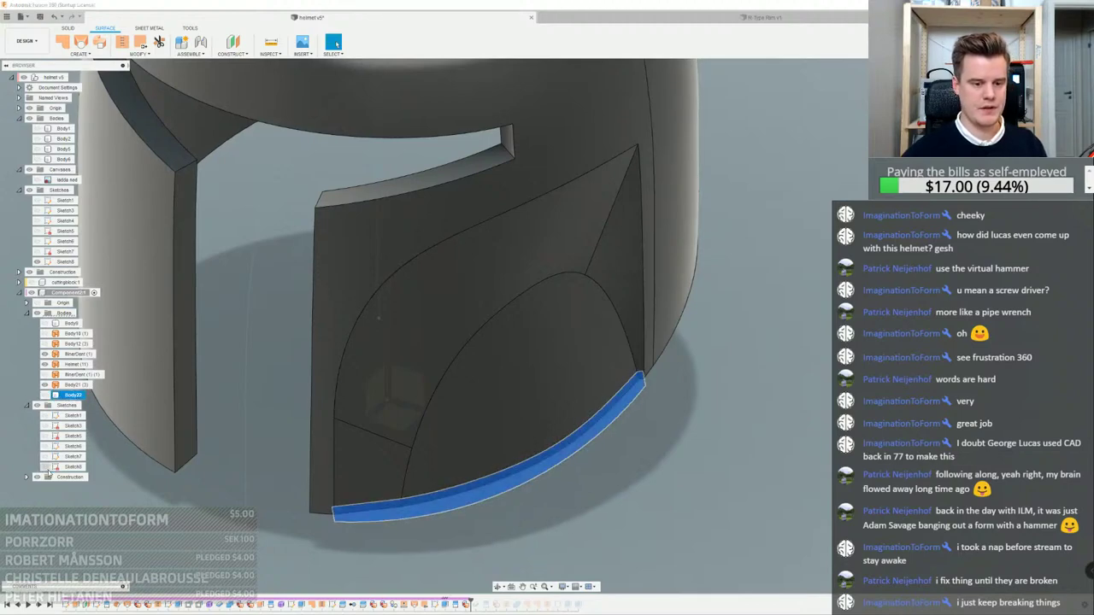
left_click(46, 467)
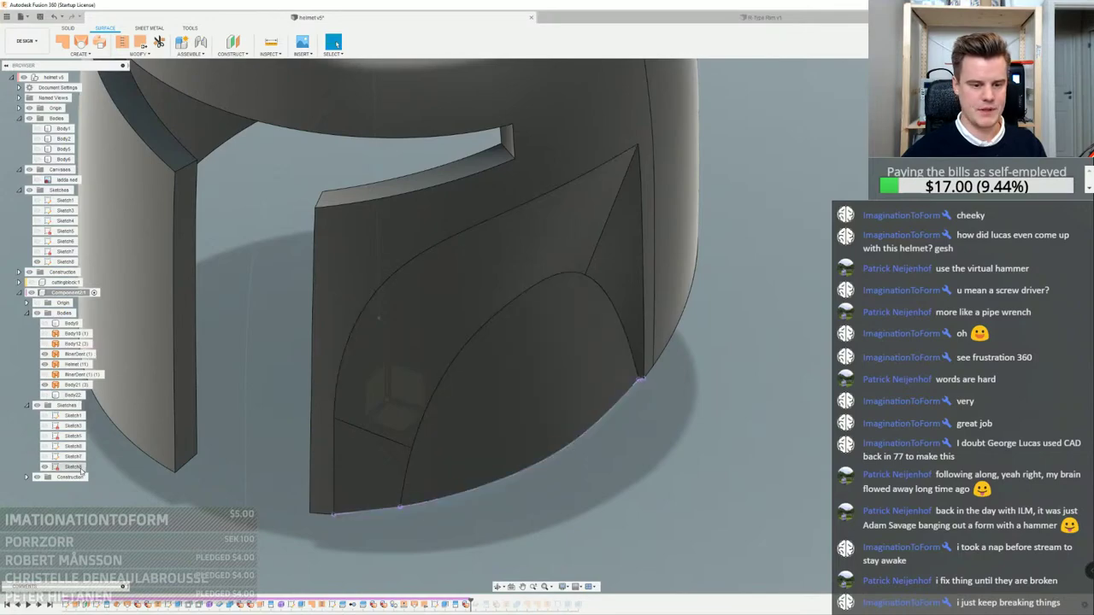
left_click(81, 469)
Examine how the crescent profile fits between the cheek surface's bottom edge and the helmet rim
mouse_move(541, 425)
middle_mouse_down("shift")
mouse_move(552, 378)
mouse_move(632, 449)
middle_mouse_up("shift")
scroll(620, 461, "up", 3)
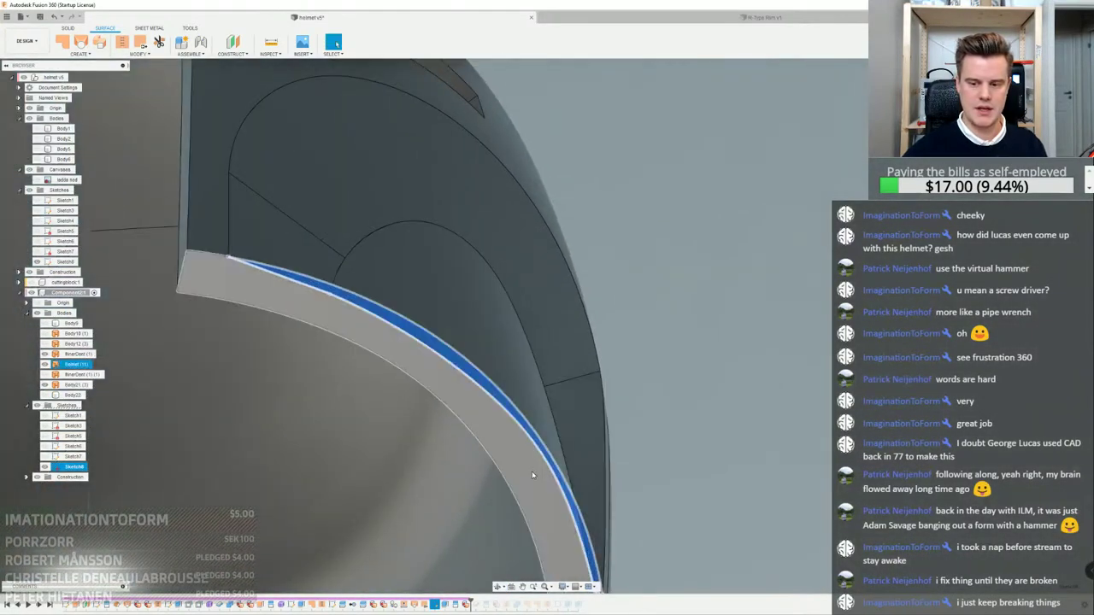
scroll(534, 474, "down", 4)
middle_click_drag(560, 474, 600, 340)
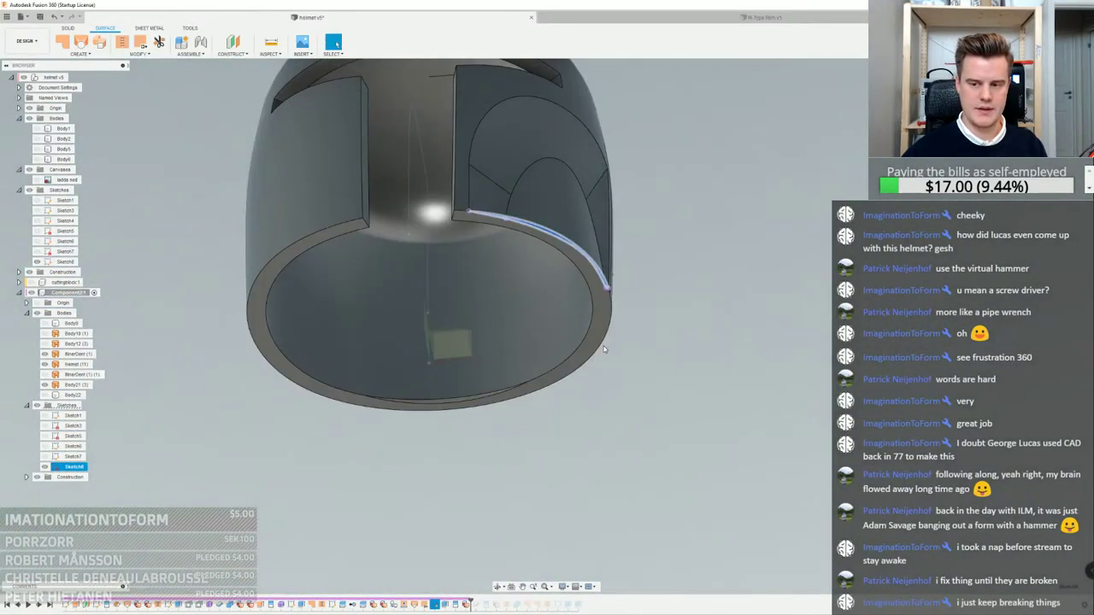
left_click(596, 342)
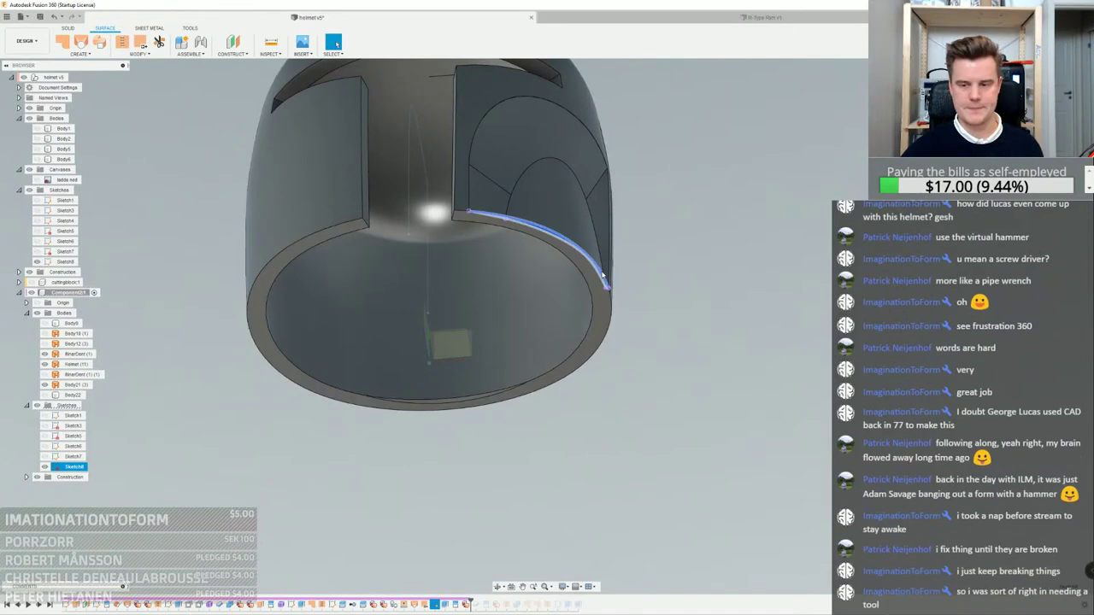
scroll(600, 267, "up", 4)
left_click(600, 290)
middle_click_drag(584, 268, 561, 270, "shift")
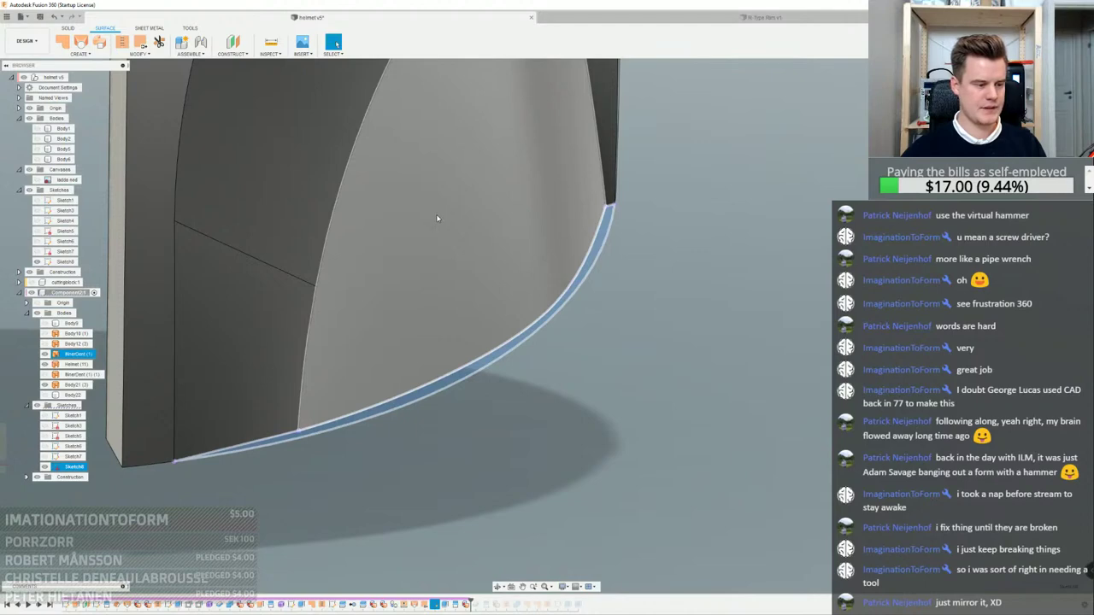
middle_click_drag(436, 218, 562, 270, "shift")
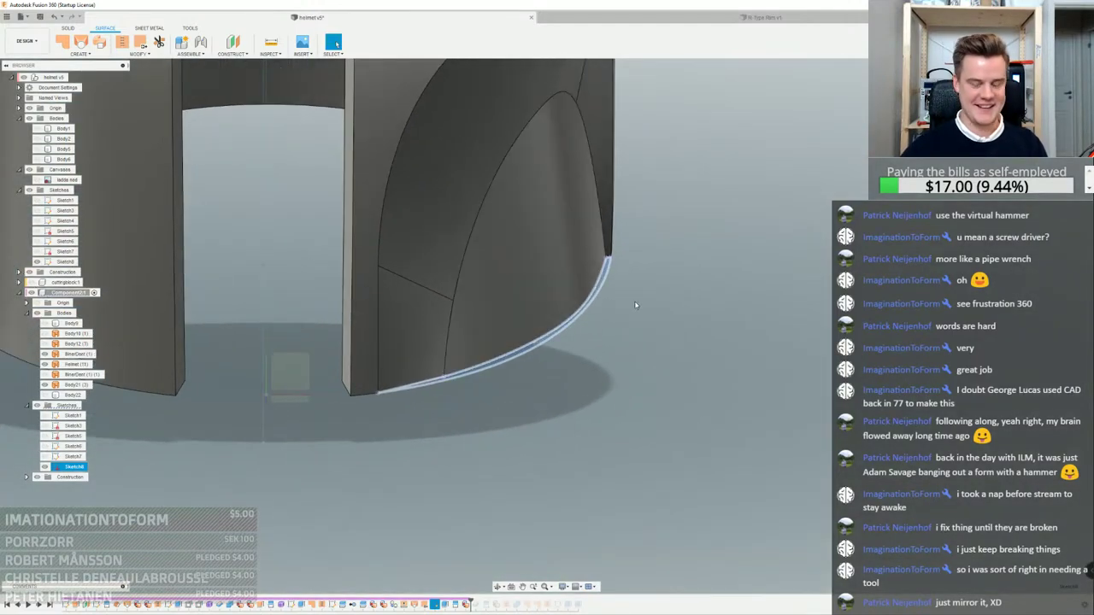
scroll(556, 281, "down", 4)
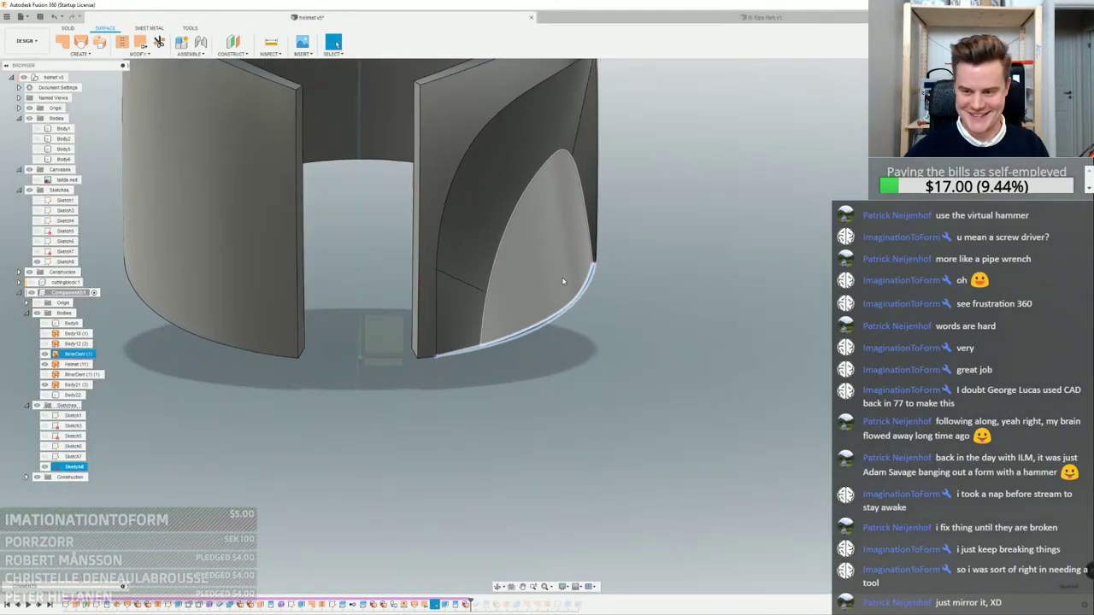
Show the extruded crescent strip body along the cheek's bottom edge again
middle_click_drag(555, 281, 554, 289)
scroll(553, 289, "up", 3)
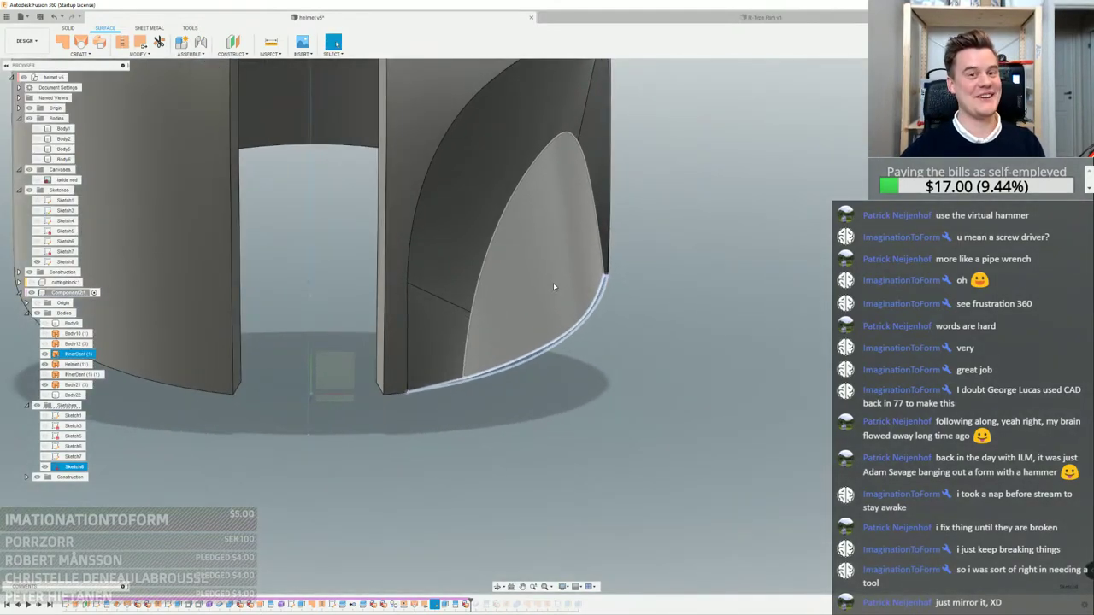
scroll(553, 287, "up", 5)
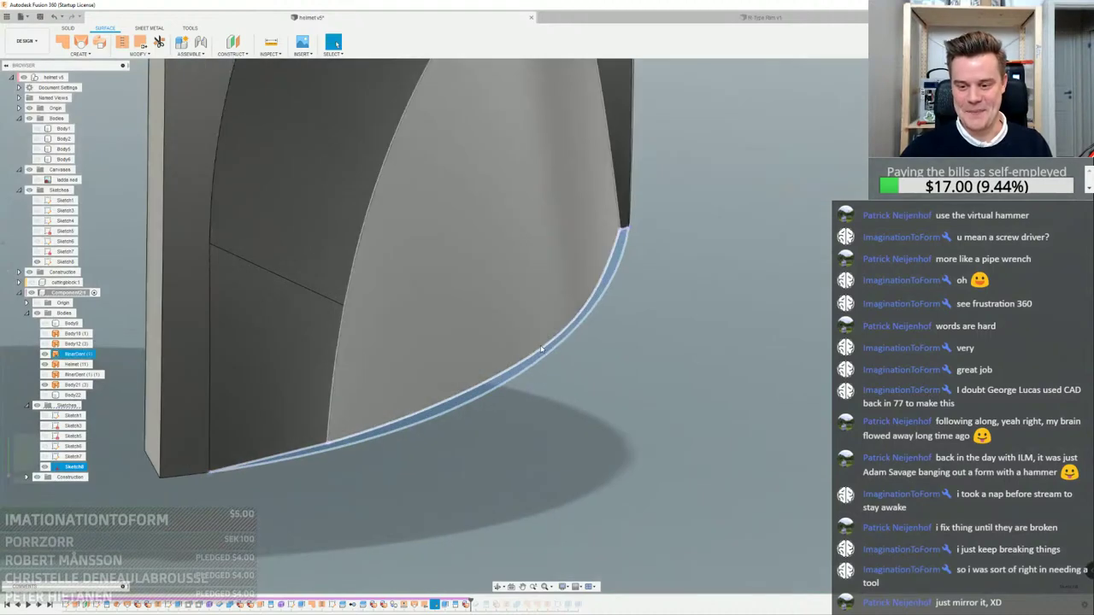
left_click(536, 357)
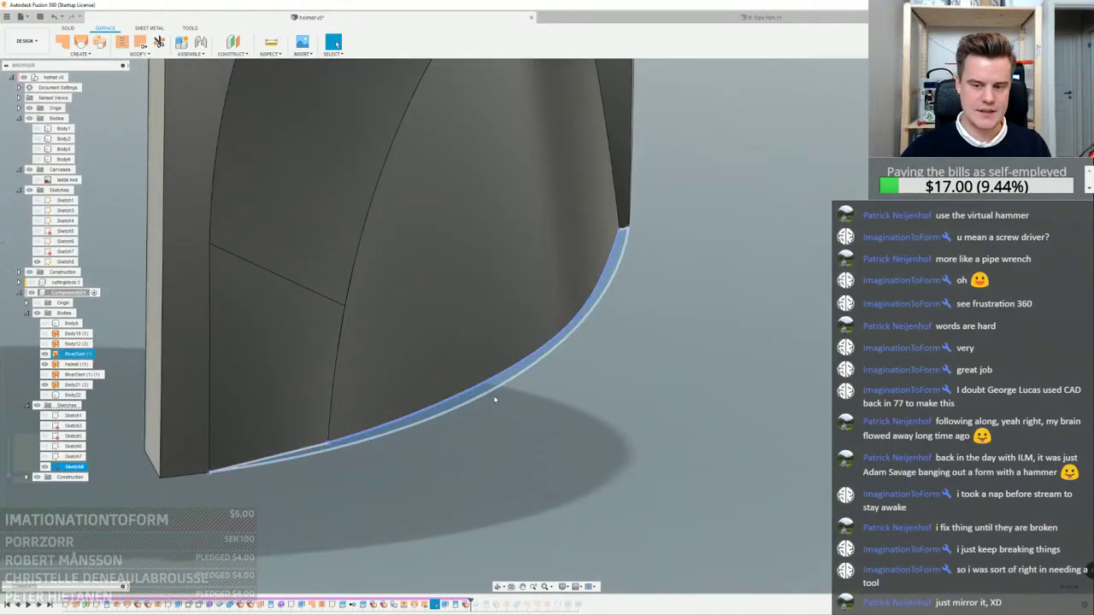
left_click(45, 394)
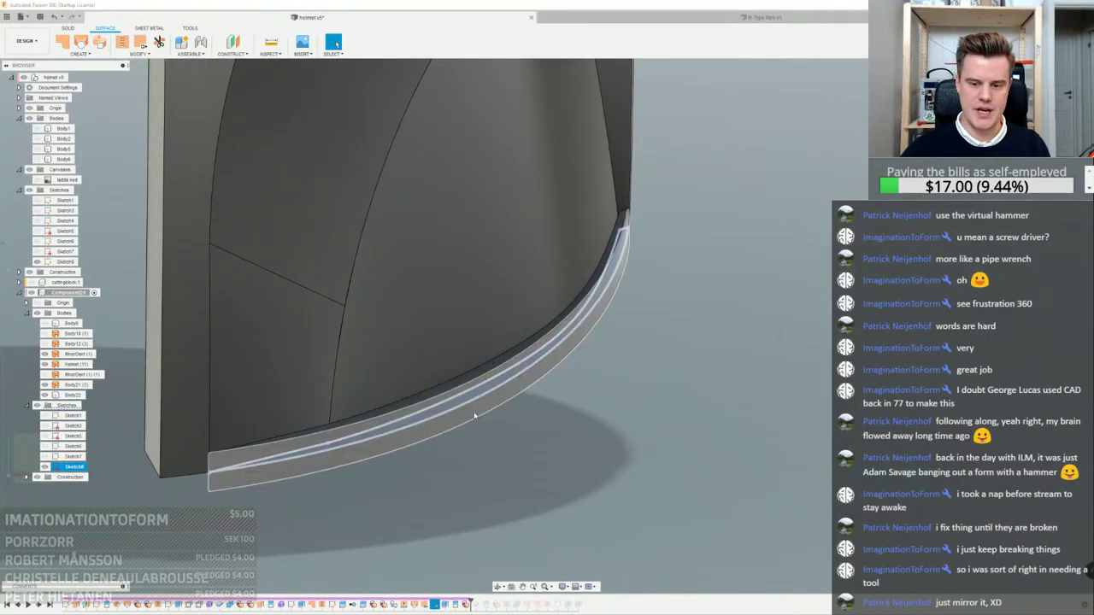
Examine from below how the extruded crescent strip body meets the cheek's bottom edge and the helmet rim
scroll(522, 407, "up", 4)
left_click(531, 405)
left_click(481, 377)
middle_click_drag(481, 378, 420, 310, "shift")
key("Escape")
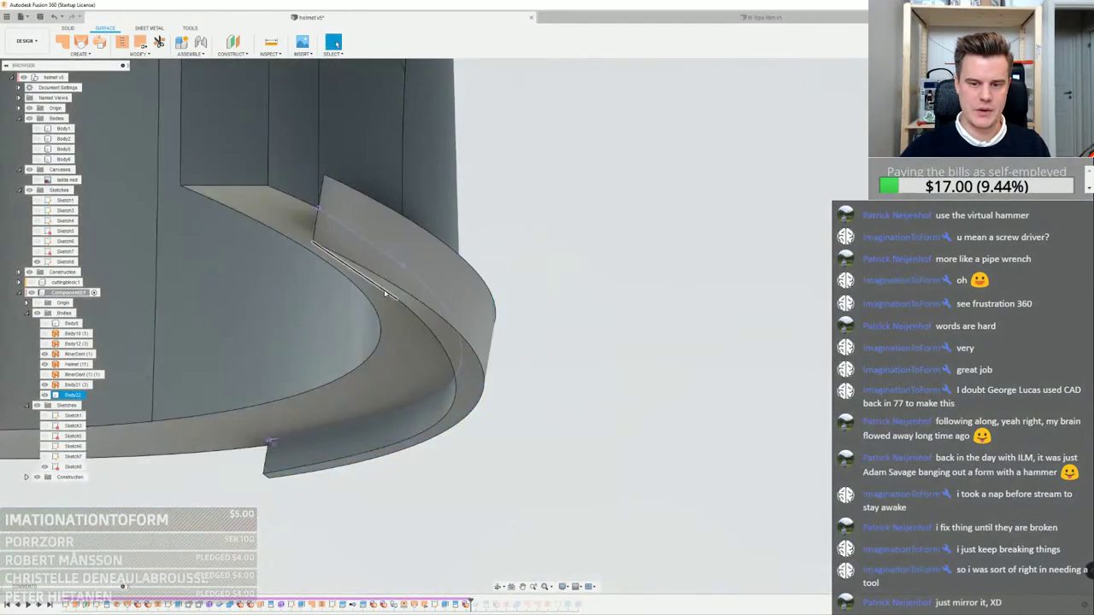
left_click(289, 212)
middle_click_drag(289, 212, 578, 304, "shift")
left_click(291, 197)
left_click(579, 303)
scroll(579, 303, "up", 3)
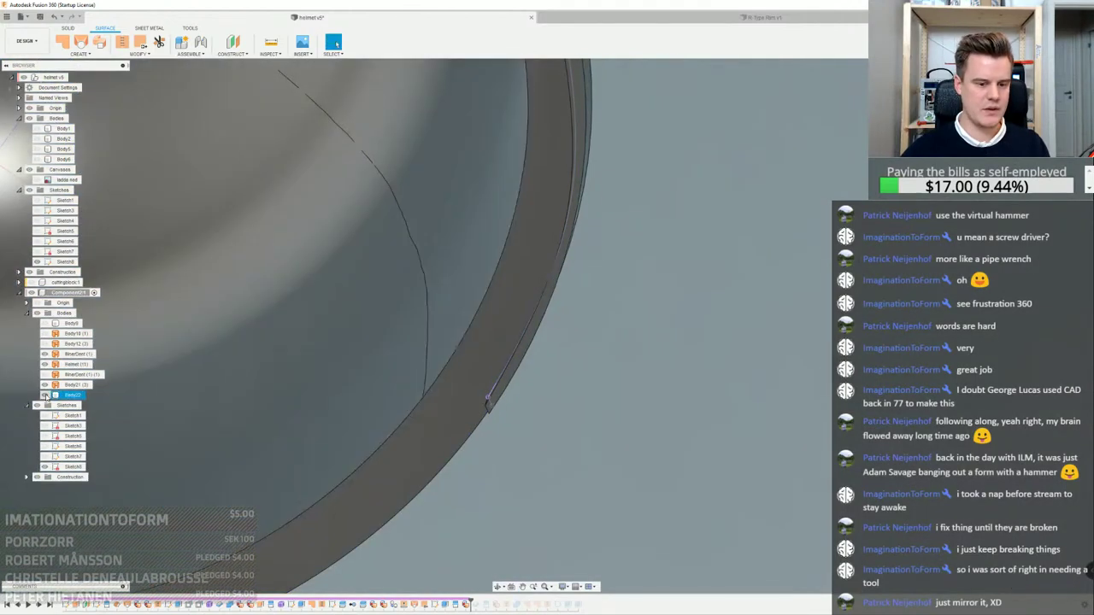
Hide the extruded crescent strip body and the sketch containing the crescent profile
left_click(45, 394)
middle_click_drag(519, 322, 479, 375, "shift")
left_click(723, 441)
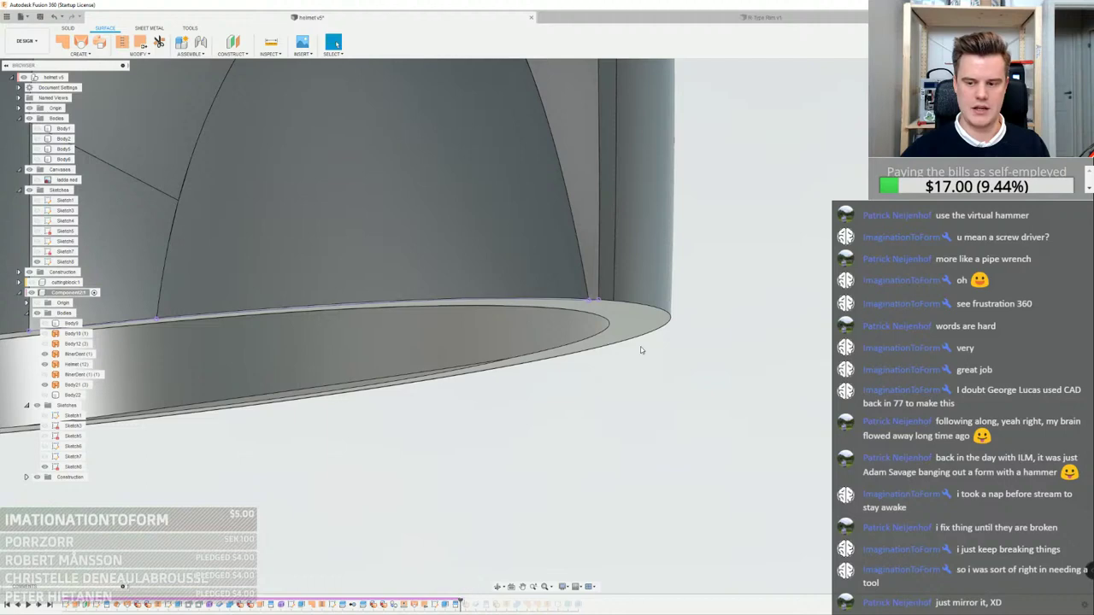
left_click(641, 317)
middle_click_drag(639, 317, 643, 267, "shift")
left_click(761, 298)
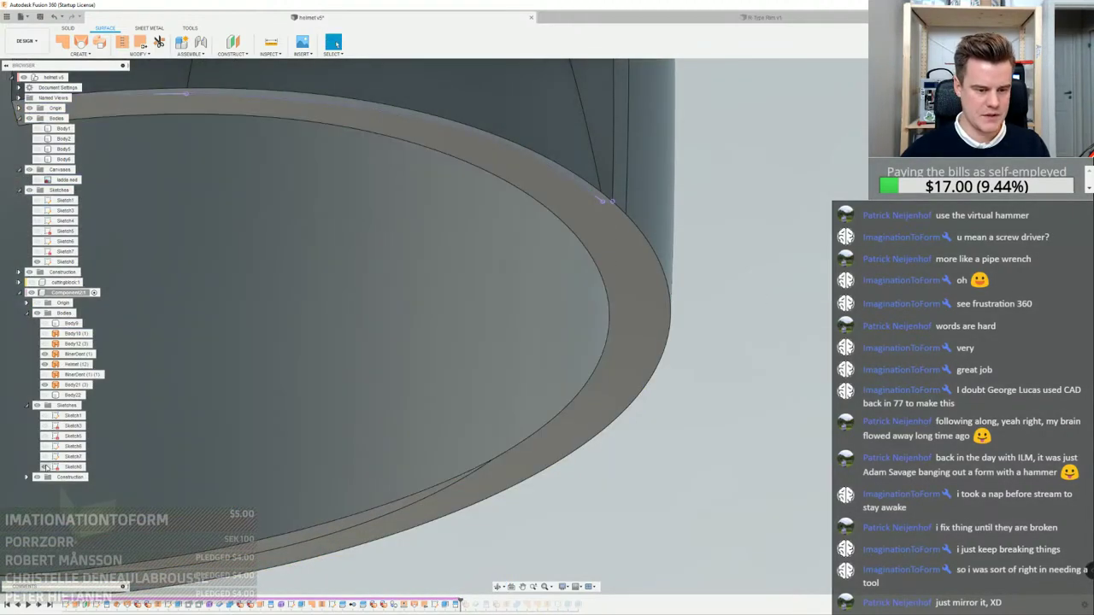
left_click(44, 466)
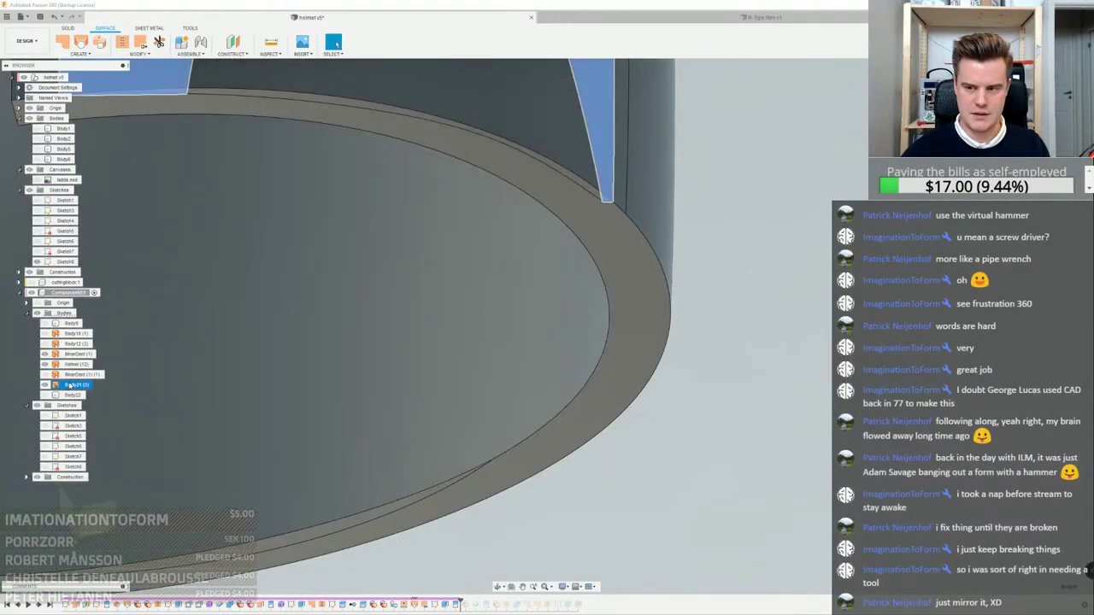
Delete the thin crescent face from the helmet's bottom rim below the cheek again
middle_click_drag(606, 205, 604, 235, "shift")
scroll(610, 186, "up", 5)
scroll(604, 235, "down", 5)
middle_click_drag(591, 166, 551, 290)
scroll(571, 266, "up", 3)
key("Escape")
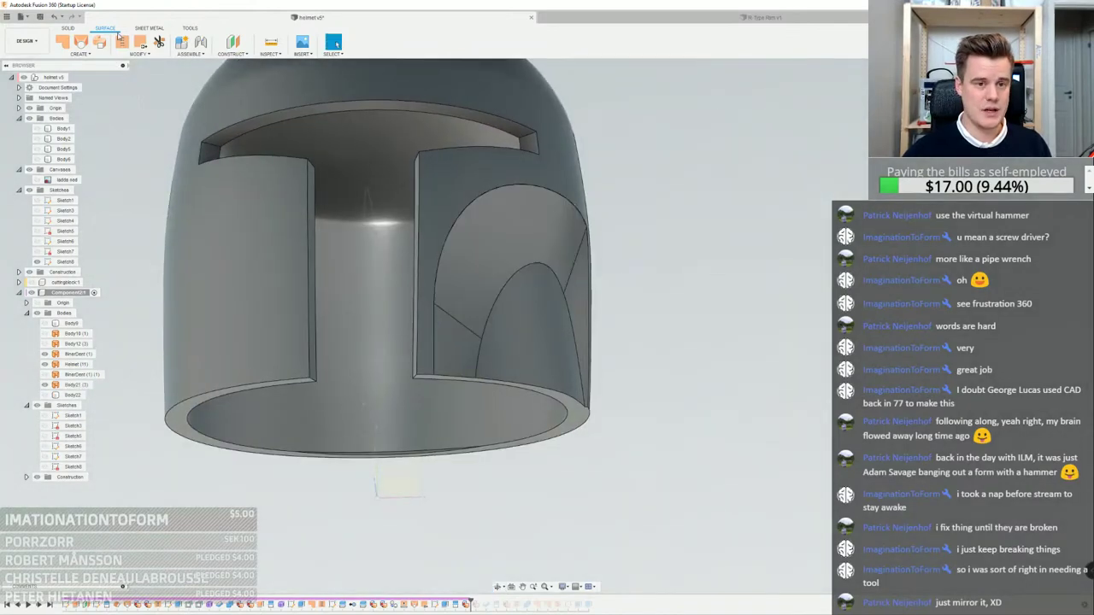
Stitch the helmet shell, the indented cheek surface and the inner arch surface into one new body
left_click(122, 41)
left_click(381, 78)
left_click(506, 244)
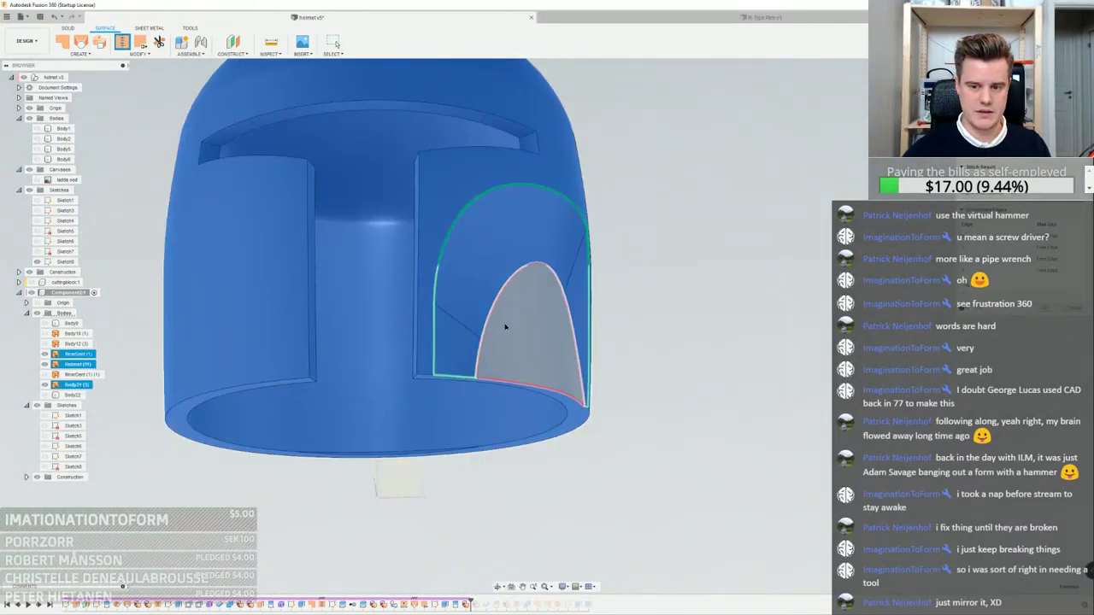
left_click(505, 326)
scroll(535, 334, "up", 2)
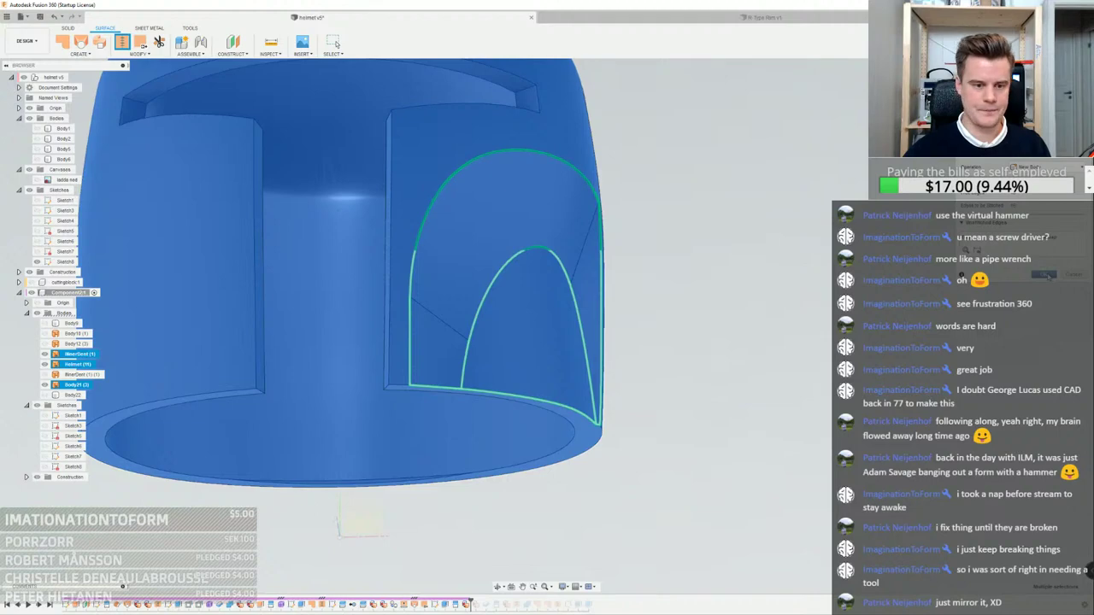
left_click(1049, 276)
Select the stitched helmet body and inspect it from below and from the front
left_click(72, 375)
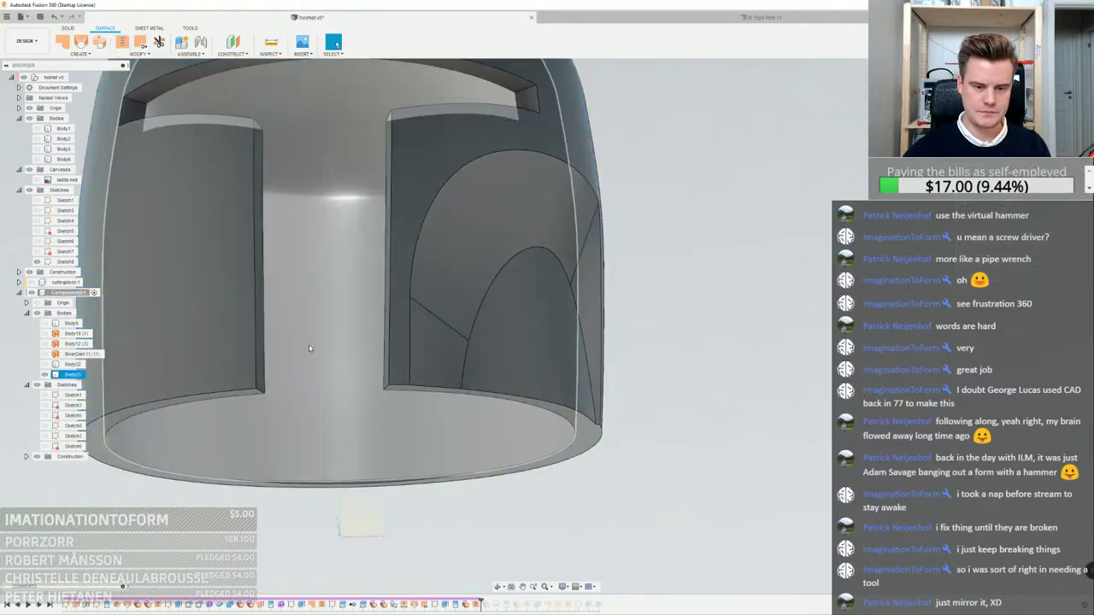
left_click(73, 365)
left_click(73, 375)
scroll(692, 329, "down", 4)
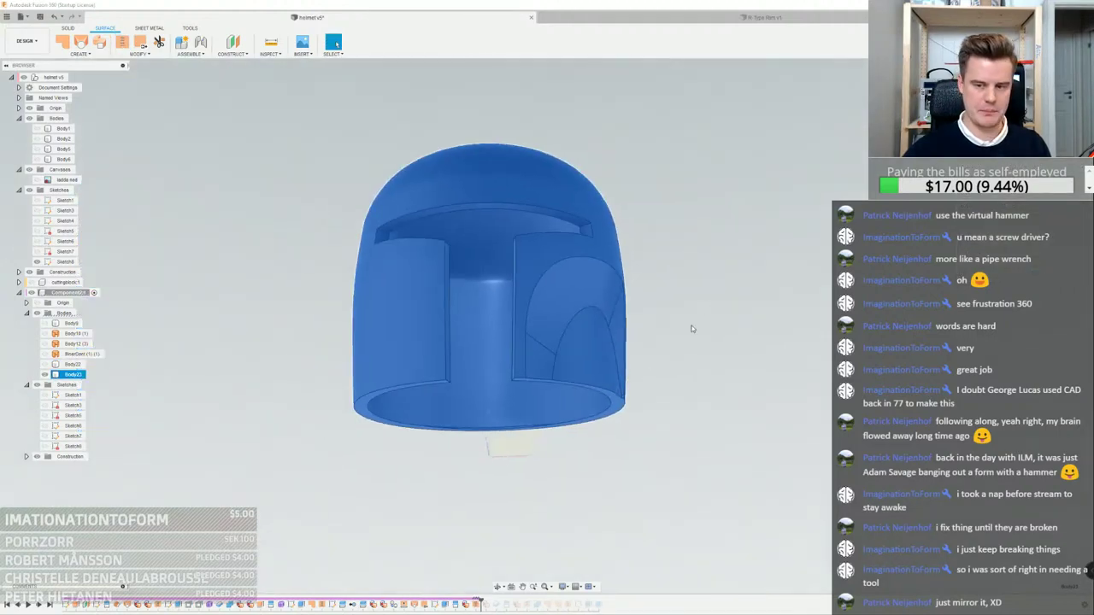
middle_click_drag(718, 146, 728, 287, "shift")
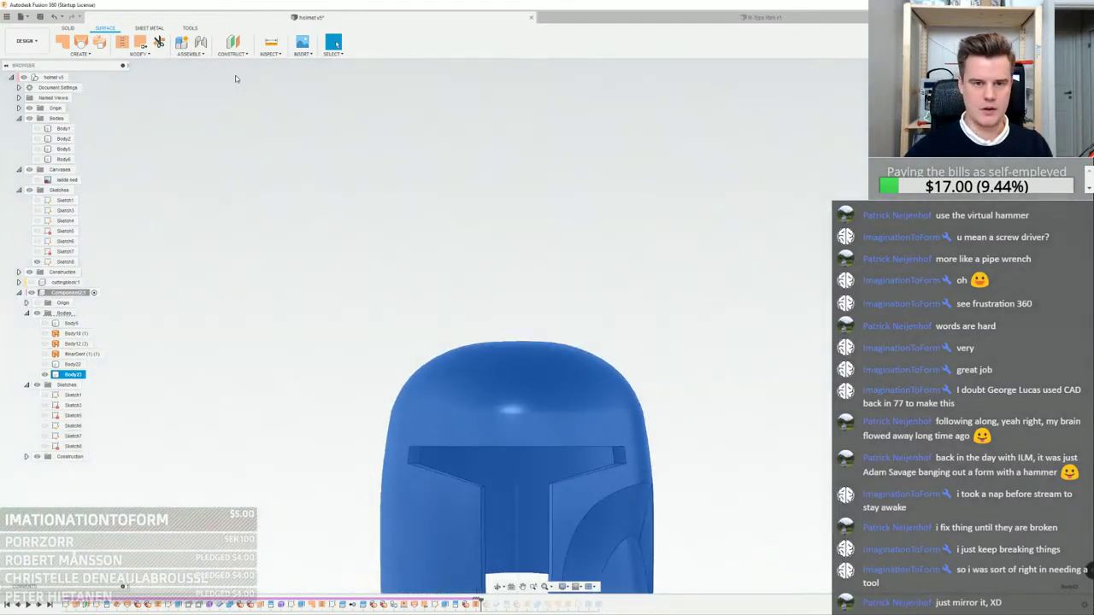
Split the stitched helmet body in two with the YZ origin plane
left_click(135, 55)
left_click(80, 53)
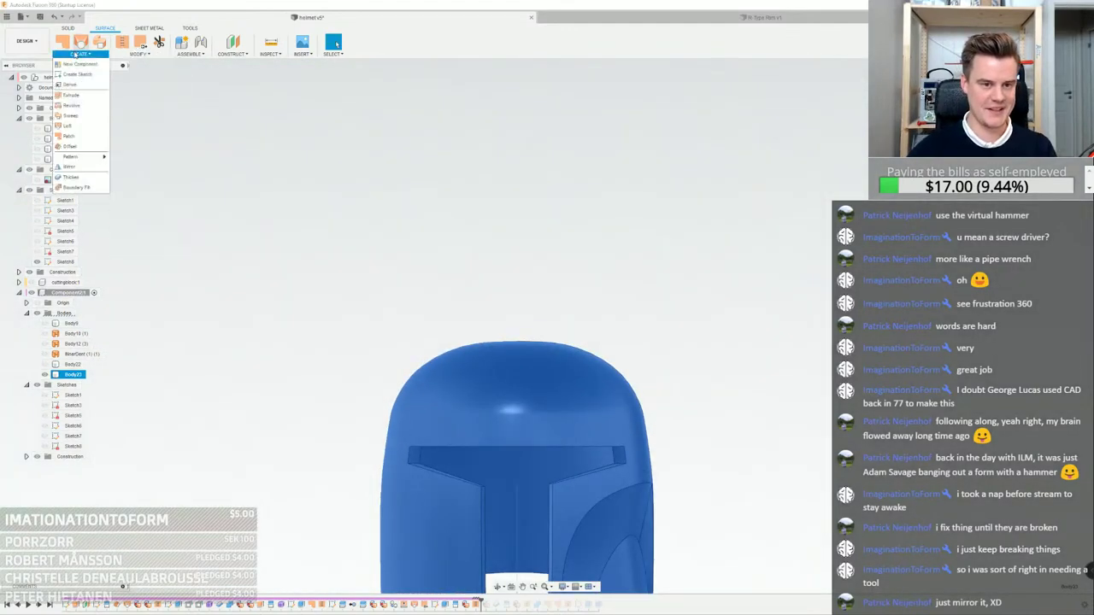
left_click(189, 55)
mouse_move(138, 53)
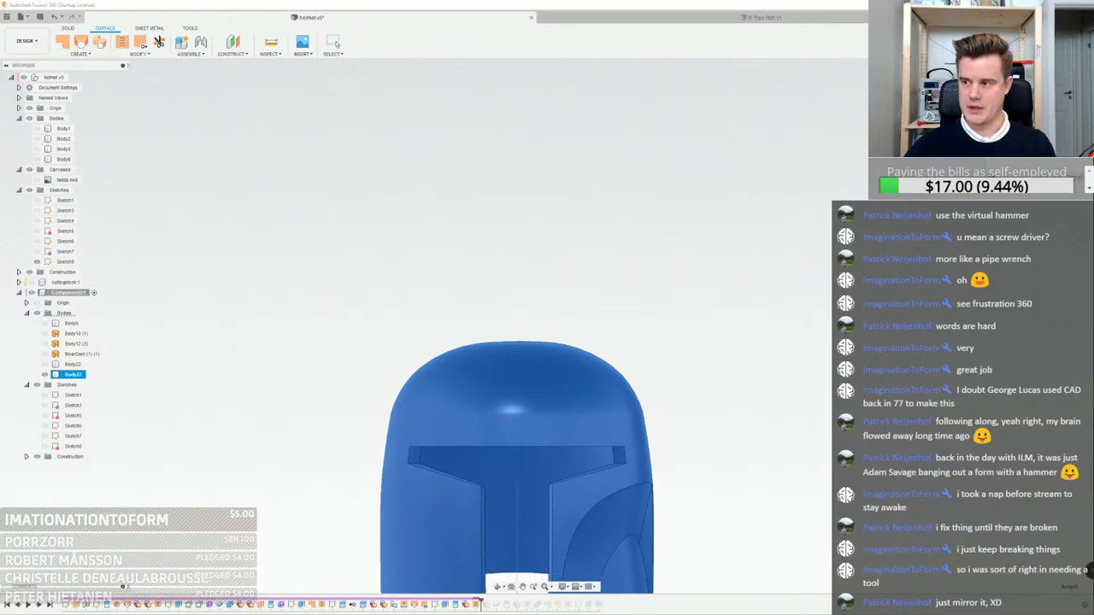
middle_click_drag(770, 404, 415, 350)
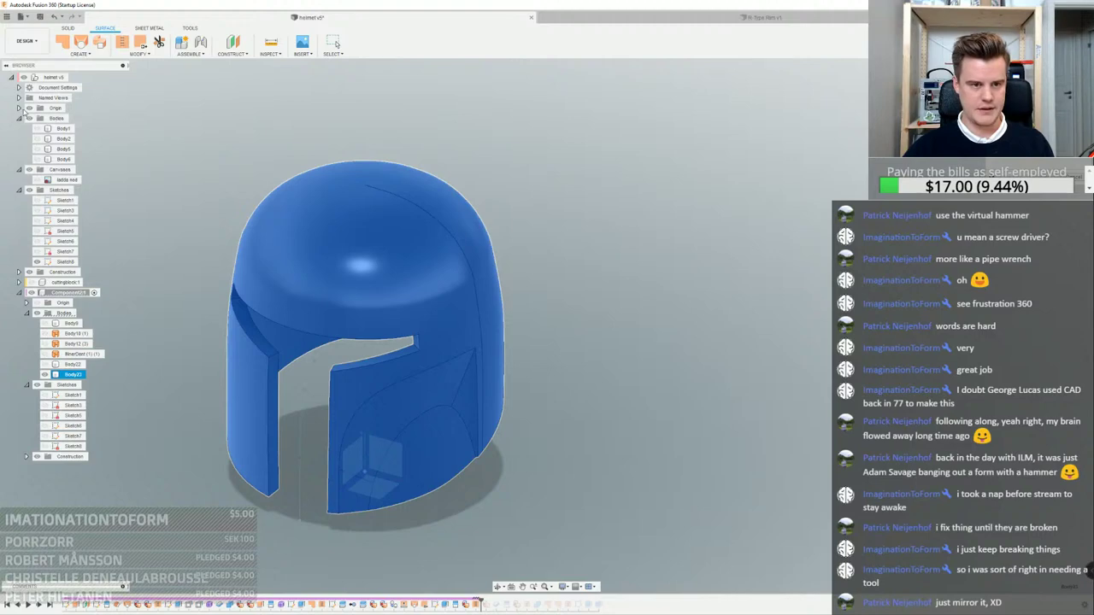
left_click(19, 108)
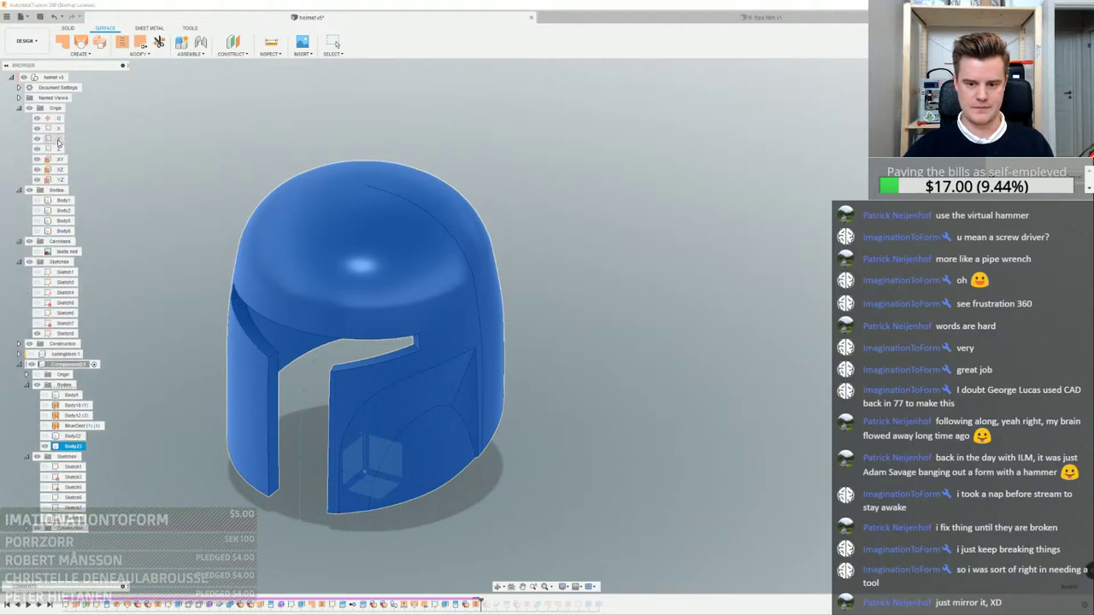
scroll(361, 412, "up", 5)
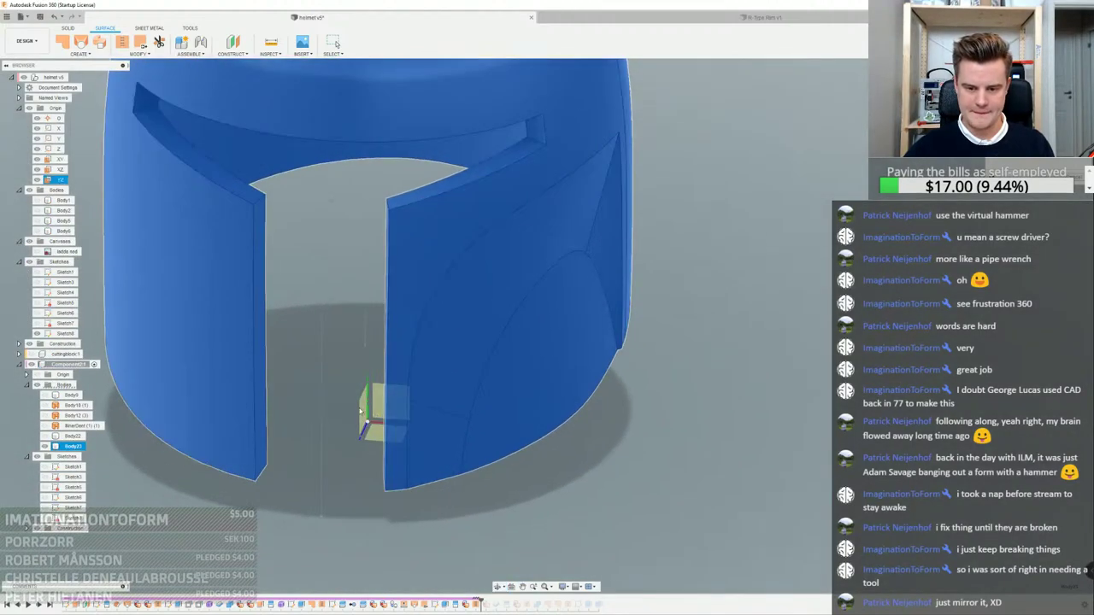
scroll(362, 412, "down", 5)
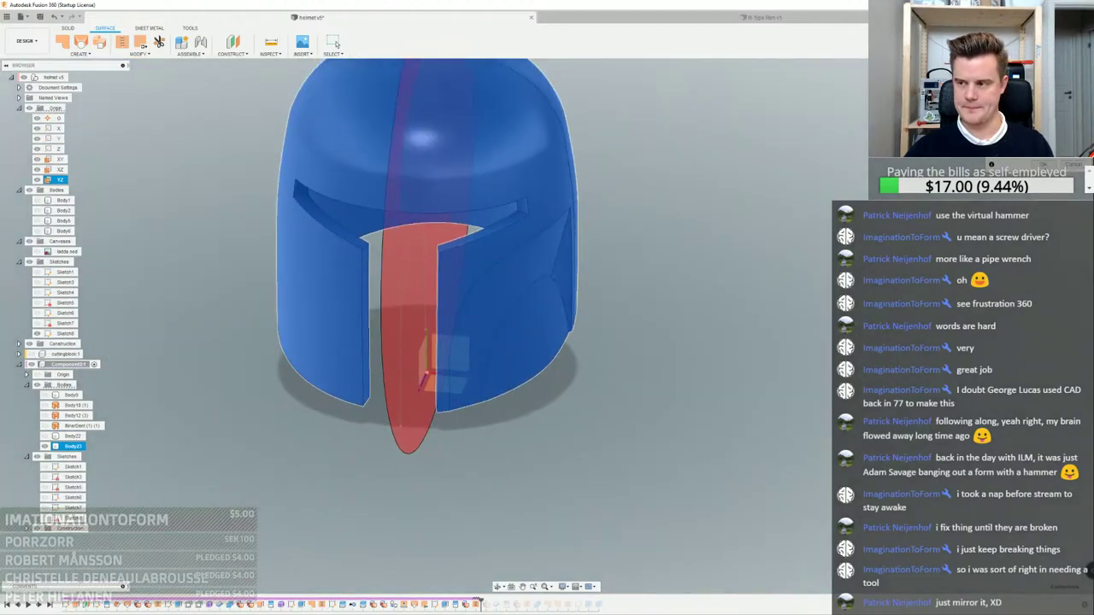
key("Escape")
scroll(633, 246, "down", 3)
Hide the plain helmet half, leaving the half with the cheek indent
left_click(65, 446)
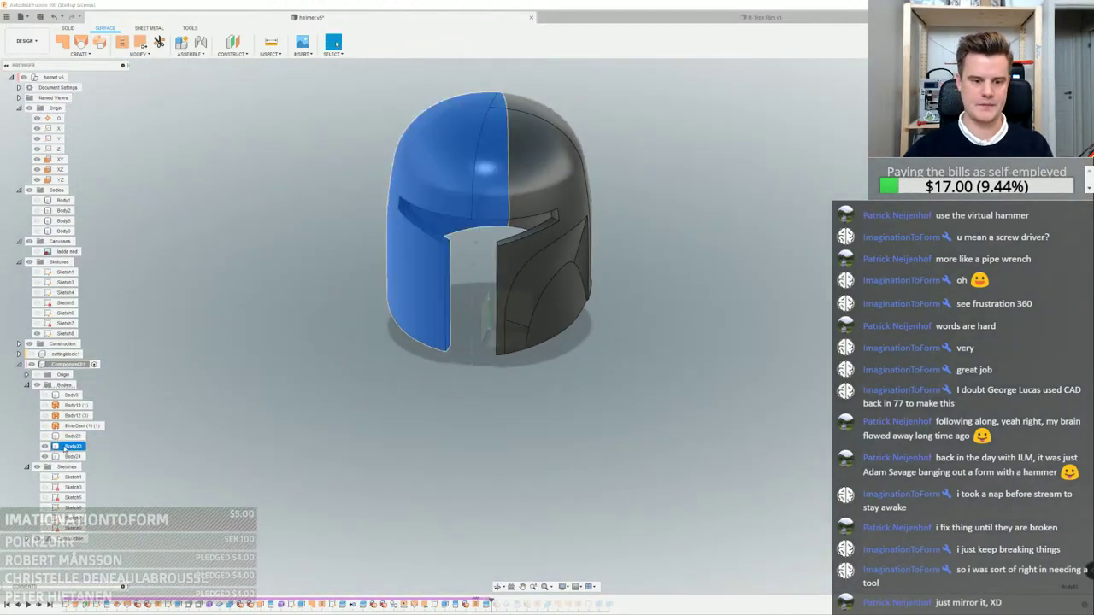
left_click(45, 446)
left_click(219, 438)
middle_click_drag(692, 155, 654, 216)
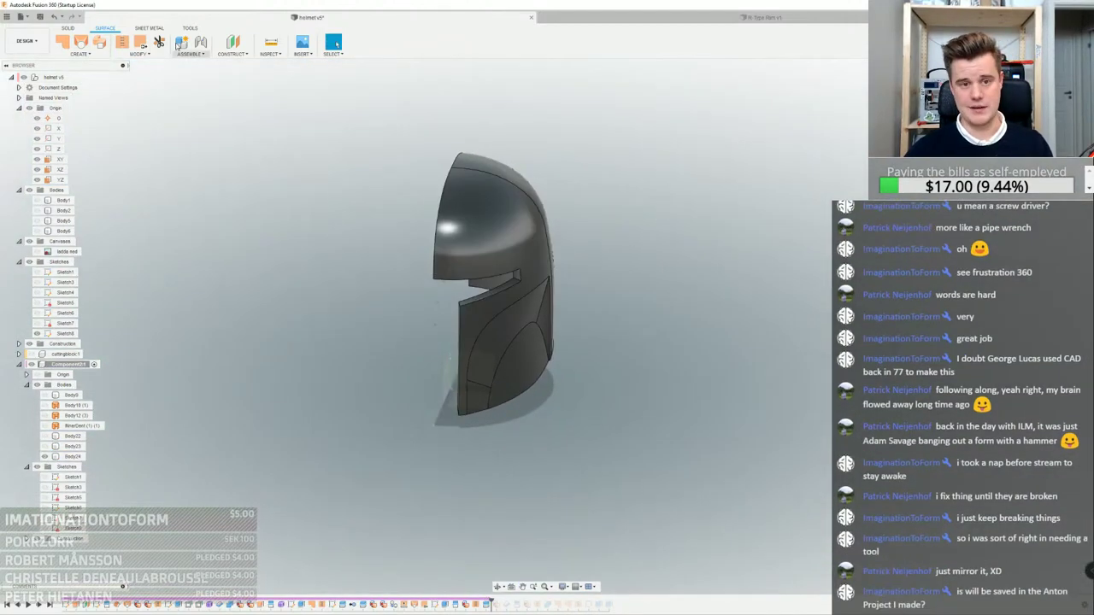
Mirror the helmet half with the cheek indent about the YZ origin plane to complete the helmet
left_click(73, 32)
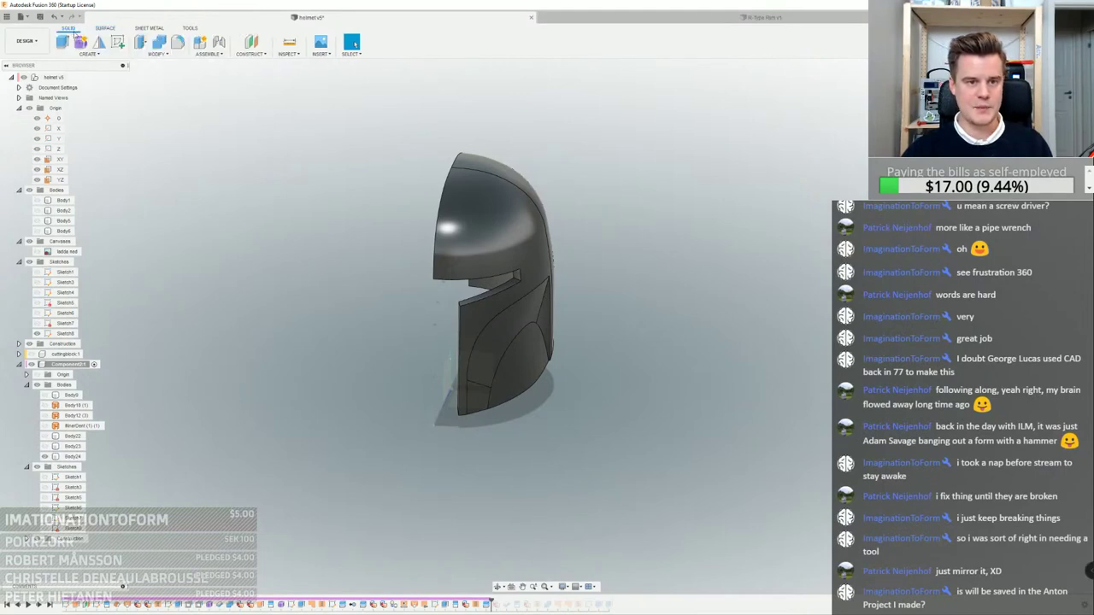
left_click(154, 54)
left_click(100, 41)
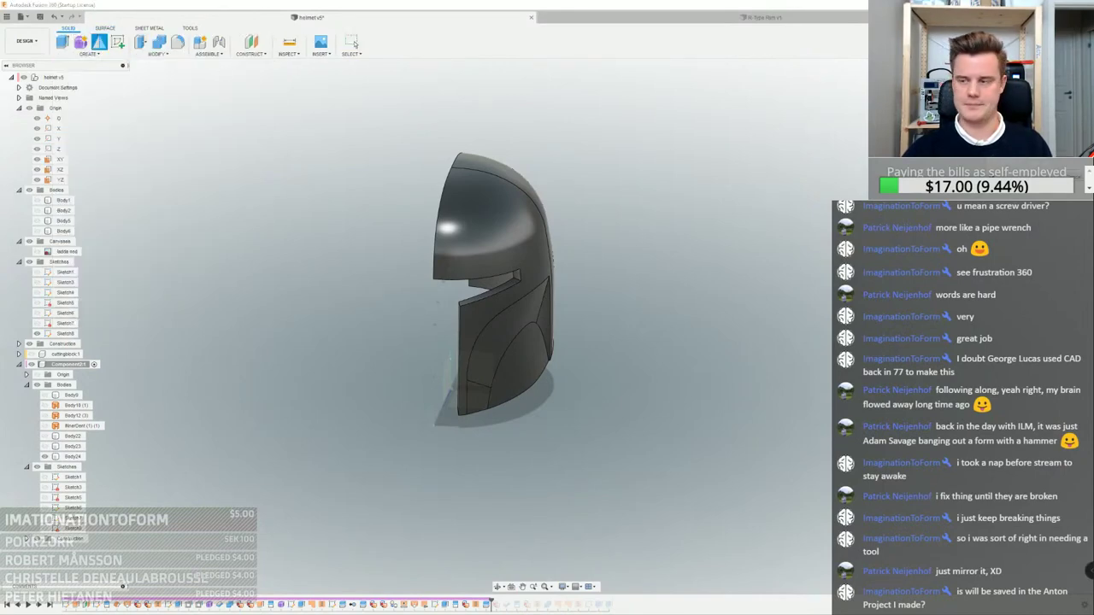
left_click(521, 185)
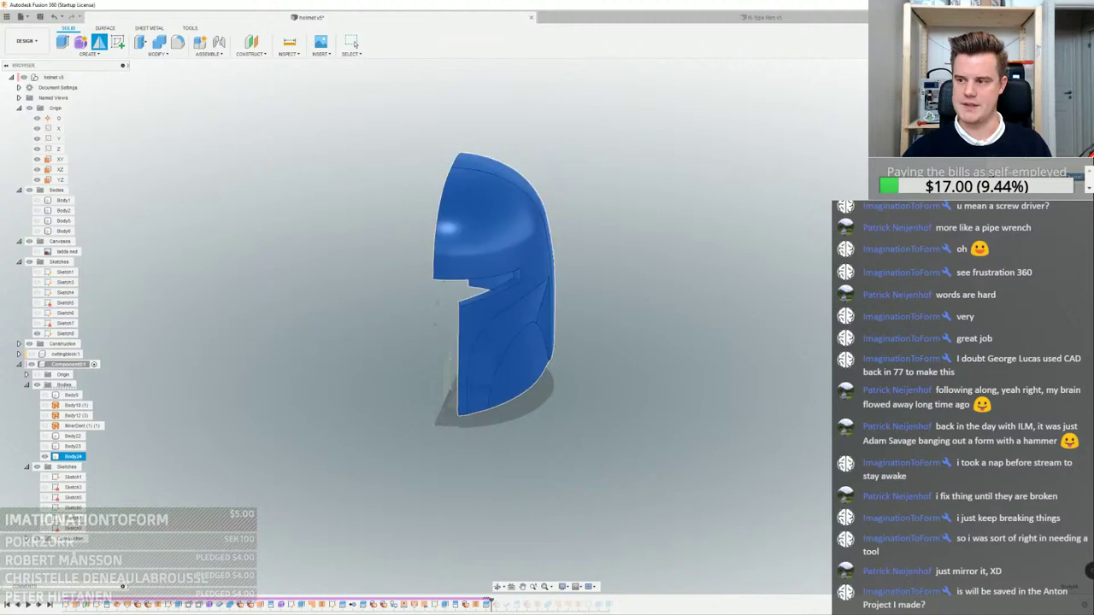
left_click(1042, 178)
middle_click_drag(404, 355, 506, 393, "shift")
scroll(506, 393, "up", 3)
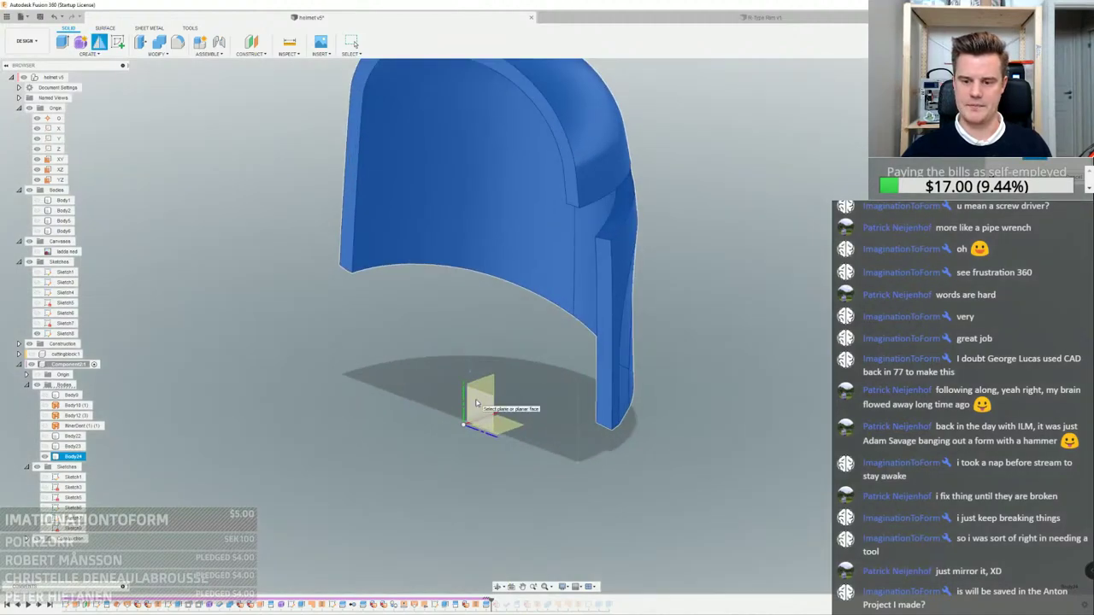
left_click(476, 404)
left_click(1035, 197)
scroll(804, 248, "down", 3)
middle_click_drag(819, 256, 751, 255, "shift")
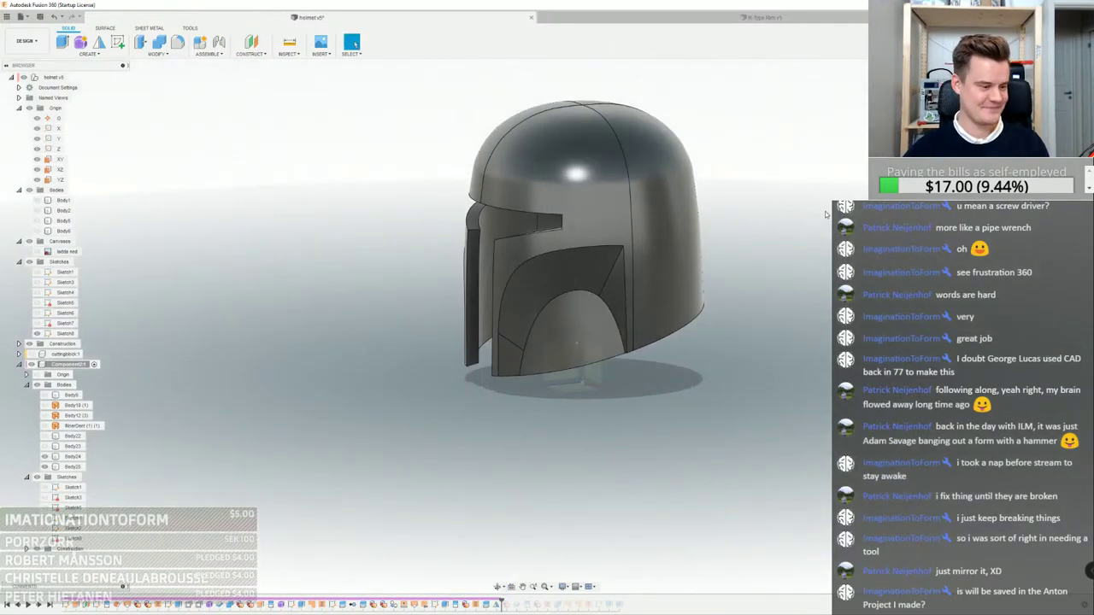
left_click(491, 205)
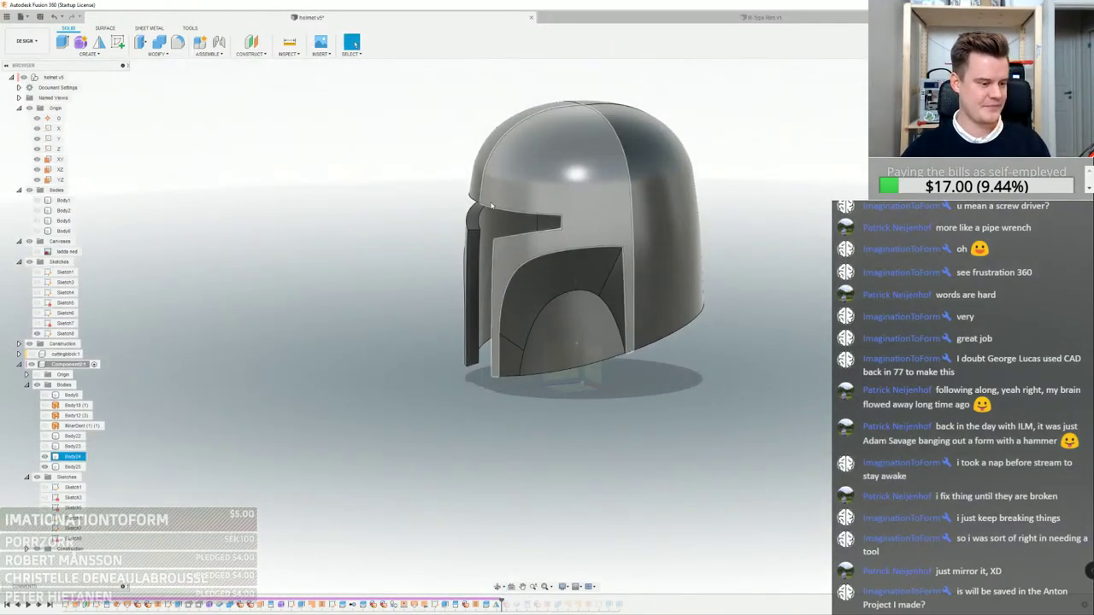
left_click(463, 193)
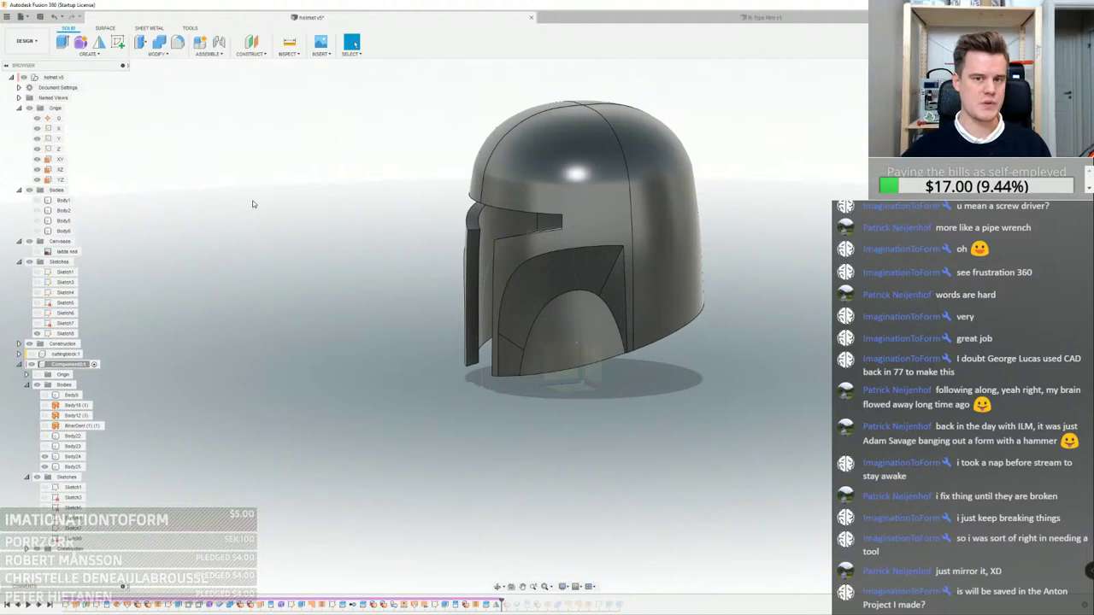
Save a copy of the design as "Helmet Anton" in the LiveStream Dec19 folder
left_click(28, 17)
left_click(47, 86)
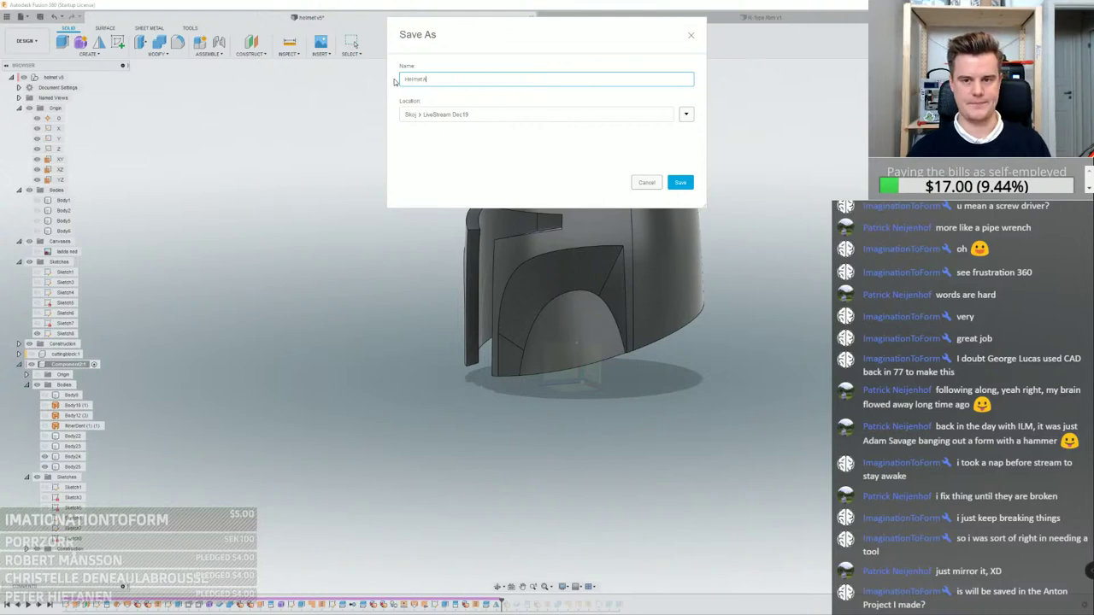
type("Helmet Anton")
key("Return")
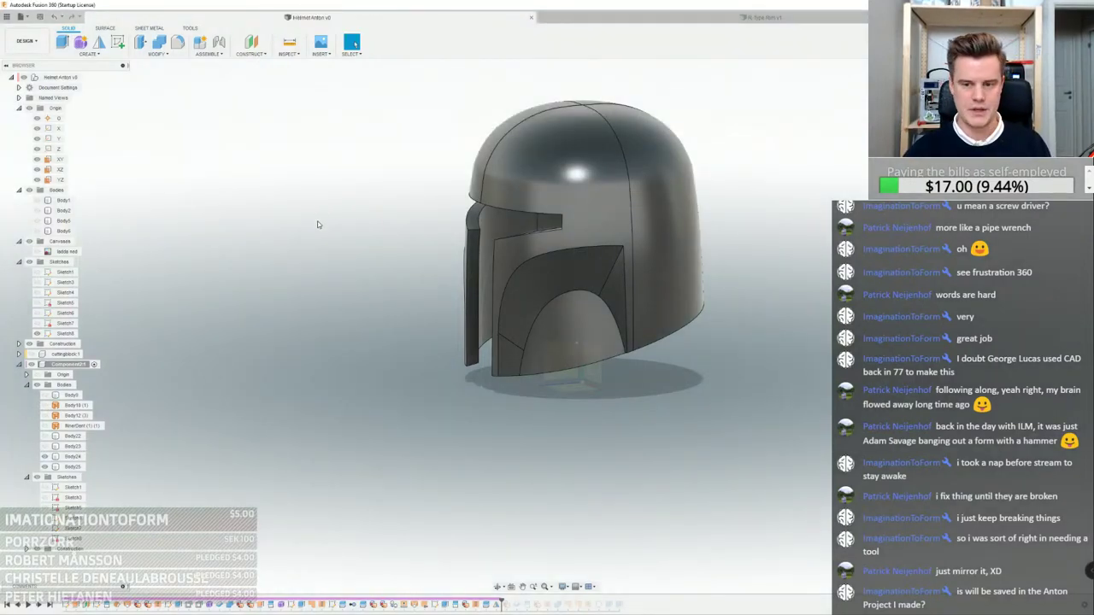
Show the helmet reference photo canvas and compare its cheek and visor details in a straight side view
left_click(37, 252)
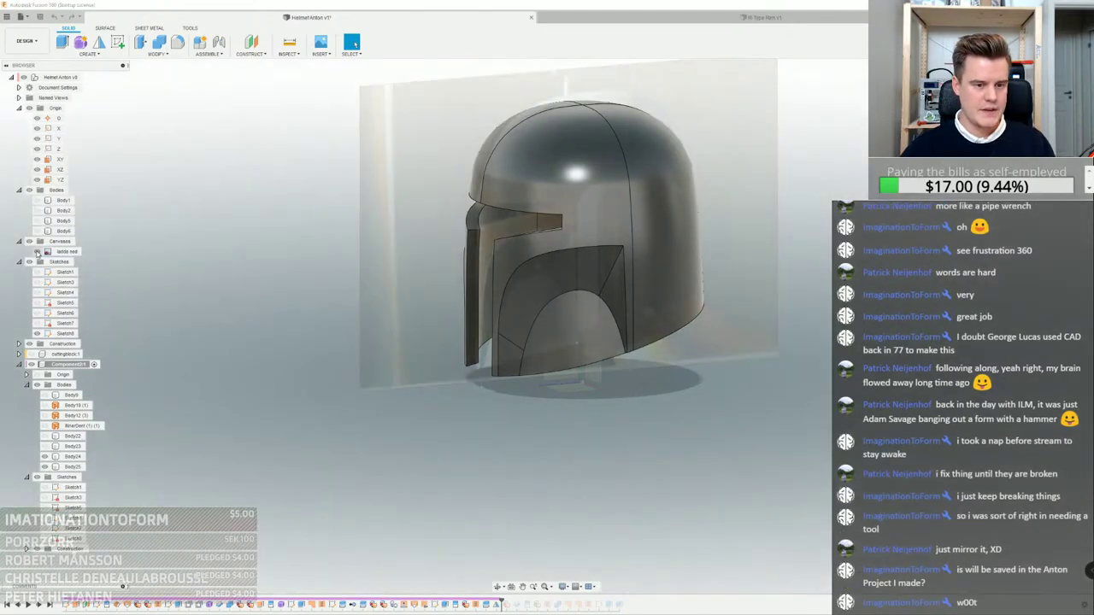
left_click(1054, 96)
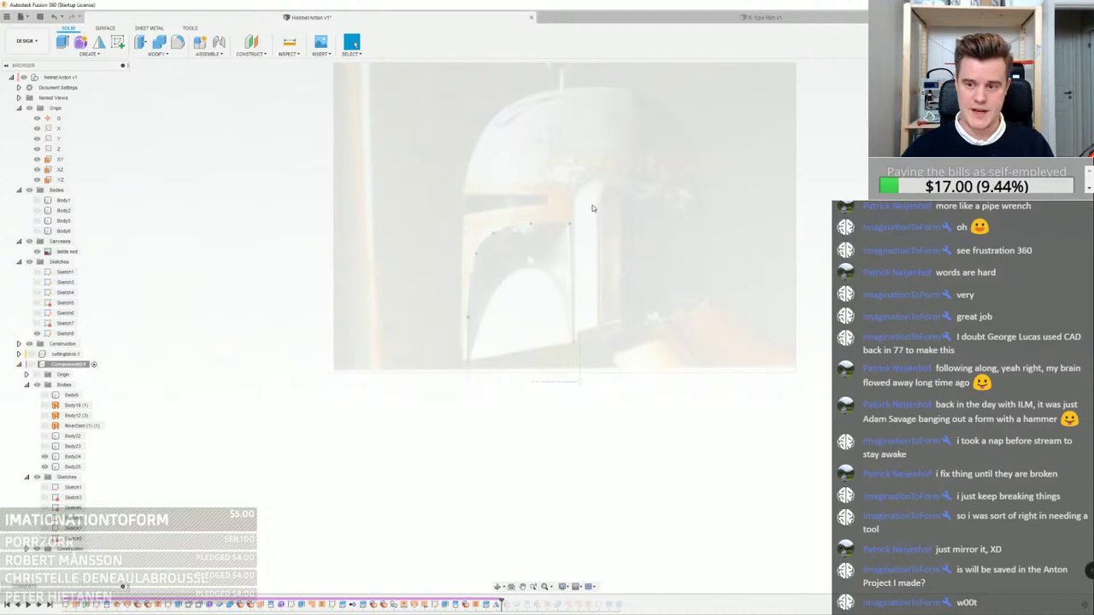
scroll(594, 209, "up", 3)
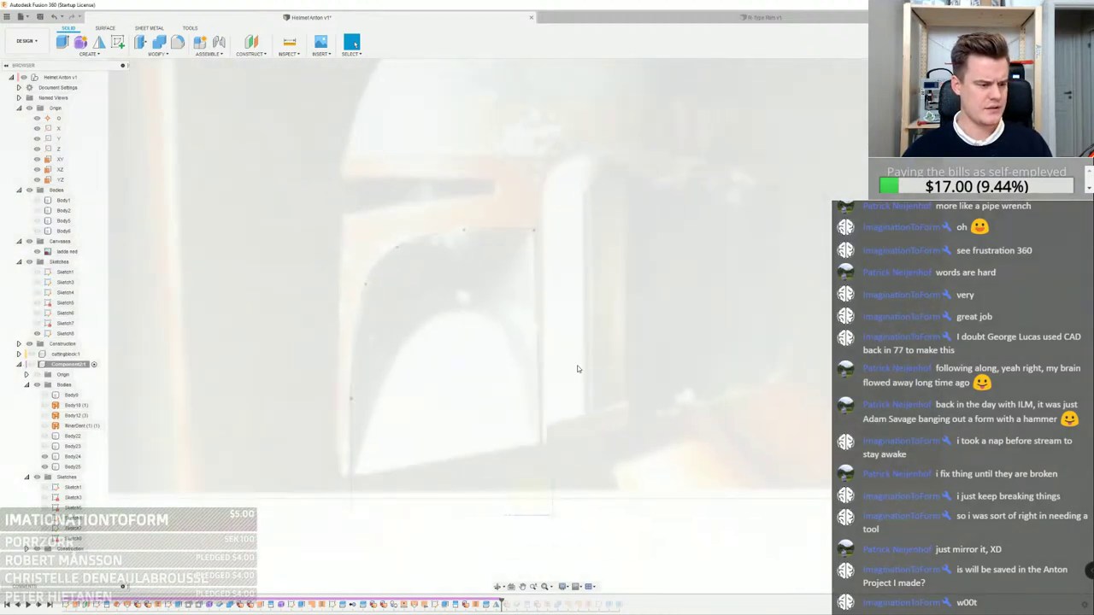
scroll(546, 352, "down", 3)
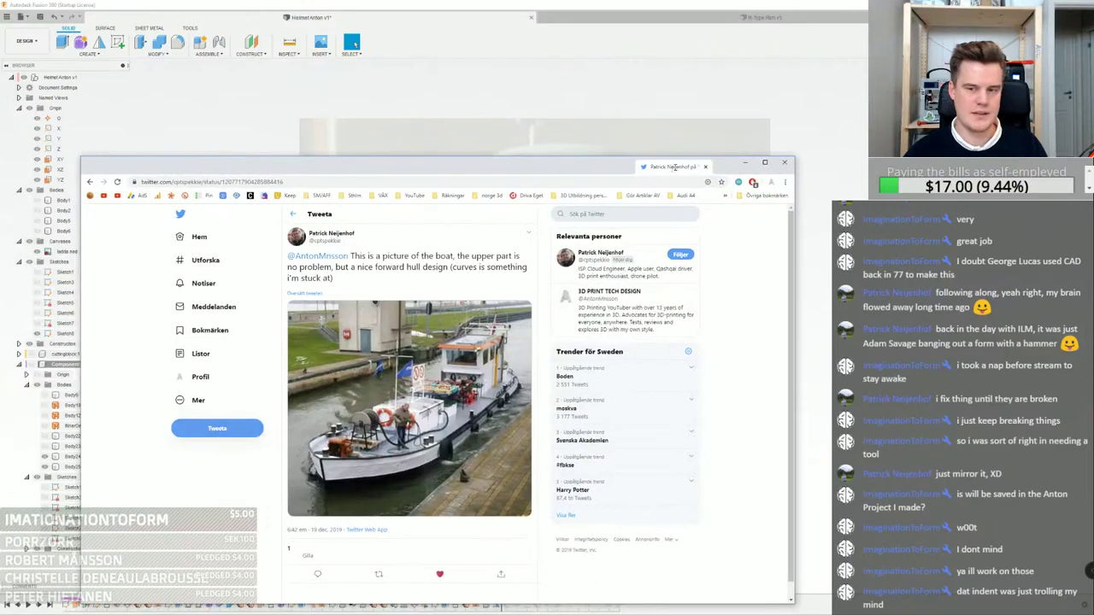
Enlarge the boat photo in the browser's tweet to study the forward hull, and return to Fusion 360
left_click_drag(673, 167, 686, 2)
scroll(575, 264, "up", 4, "ctrl")
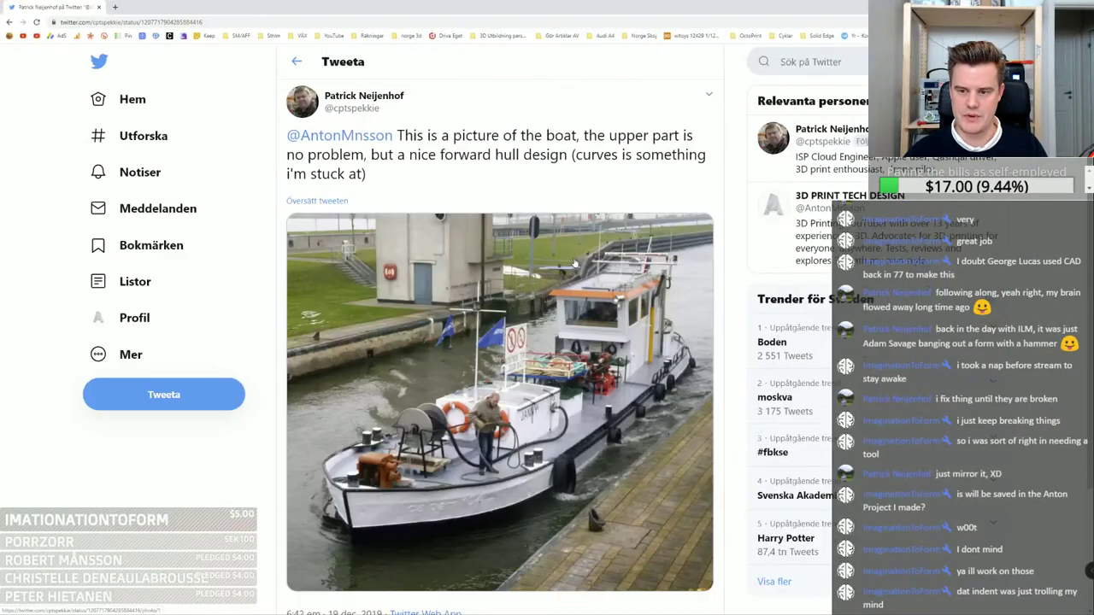
scroll(575, 329, "down", 2)
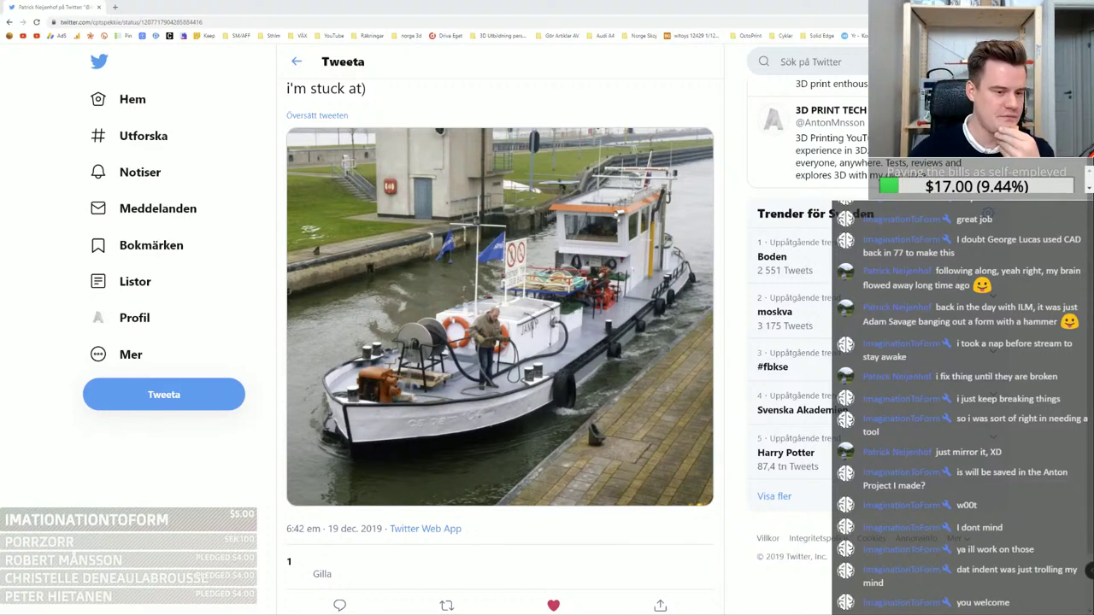
key("alt+Tab")
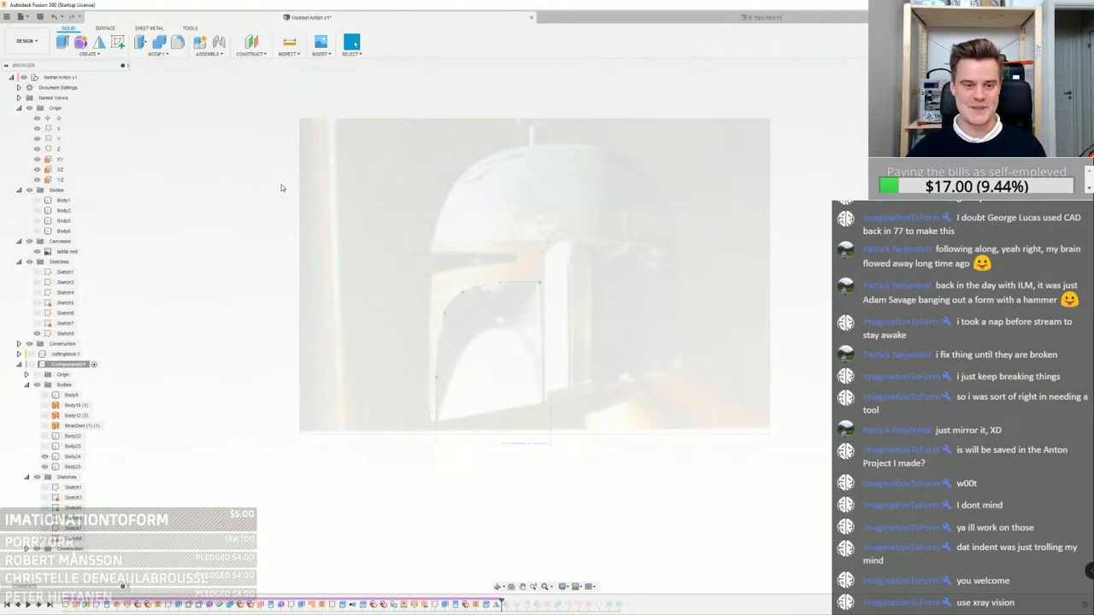
Show the helmet component again and hide the reference photo canvas, leaving the helmet in an angled front view
left_click(31, 366)
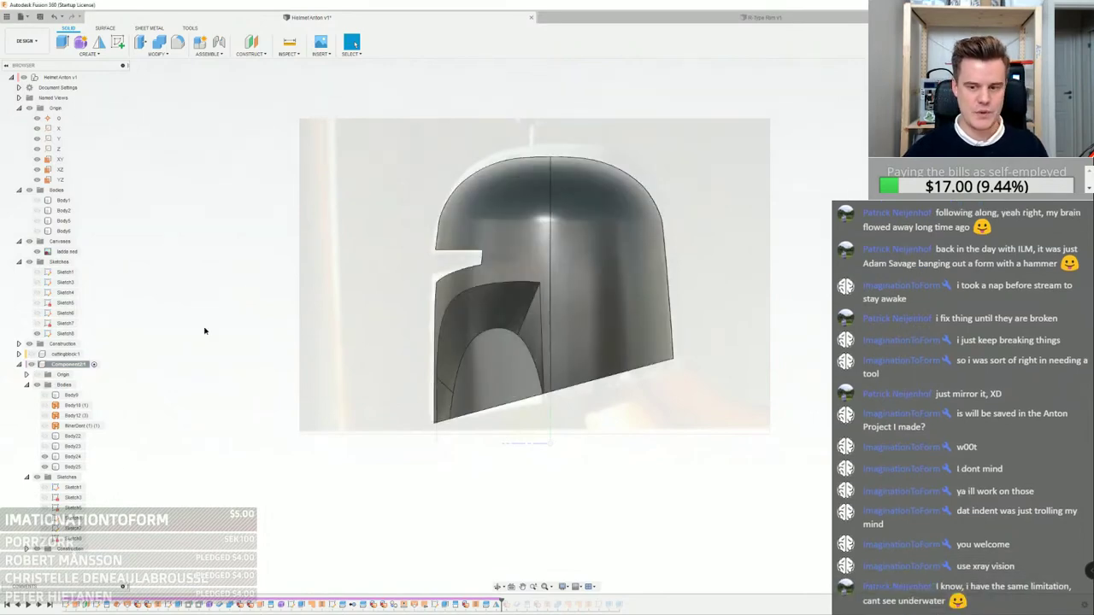
scroll(571, 303, "down", 3)
middle_click_drag(571, 303, 775, 321, "shift")
scroll(616, 299, "up", 4)
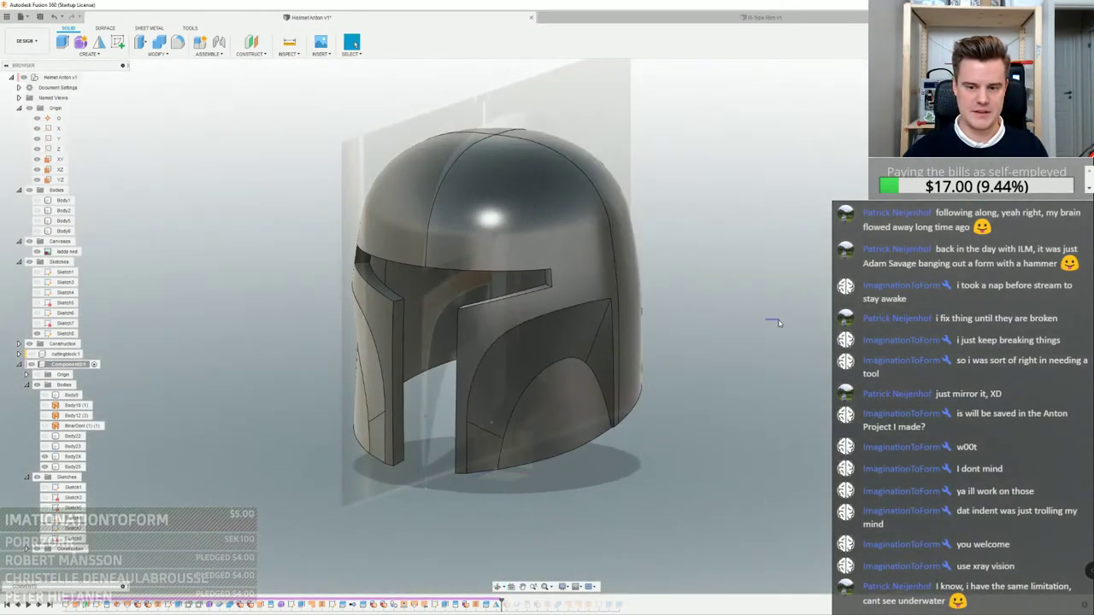
left_click(37, 253)
Collapse the top-level Origin, Bodies, Canvases and Sketches folders in the design tree
left_click(19, 108)
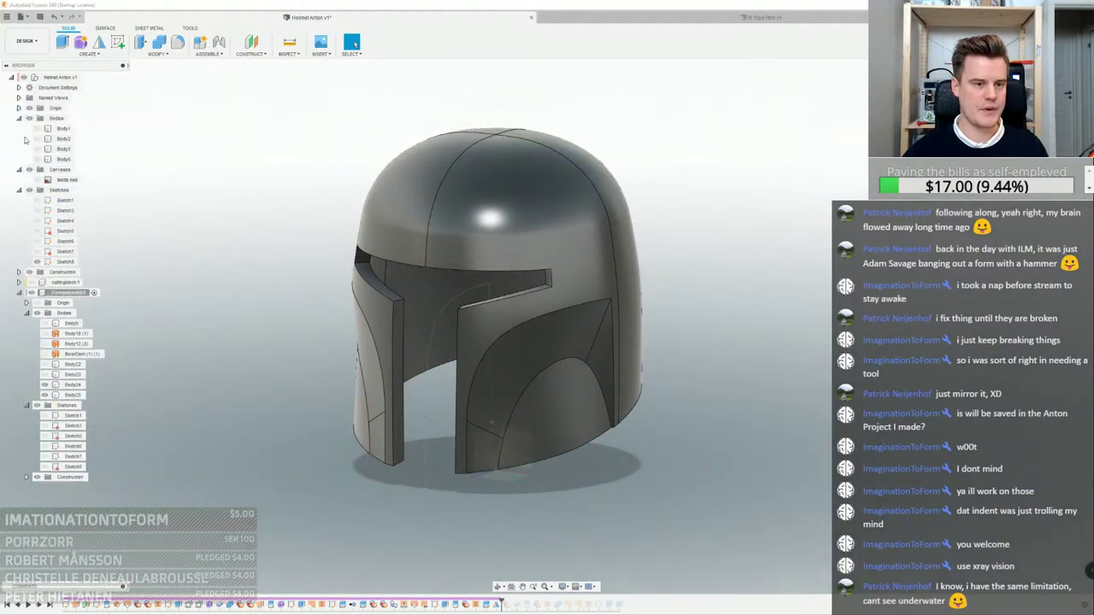
left_click(19, 118)
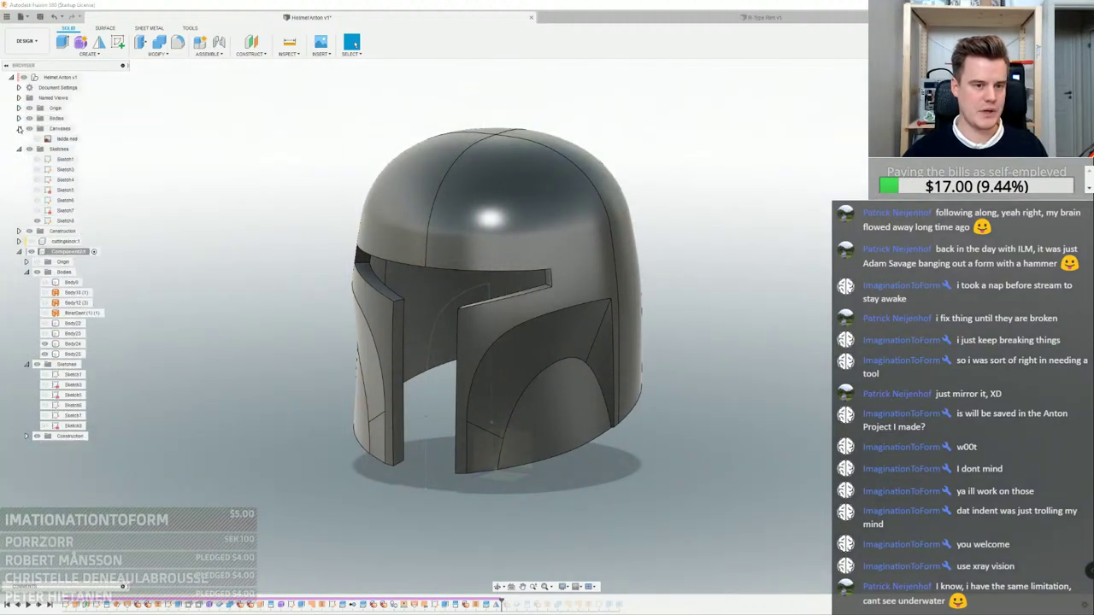
left_click(19, 128)
left_click(19, 139)
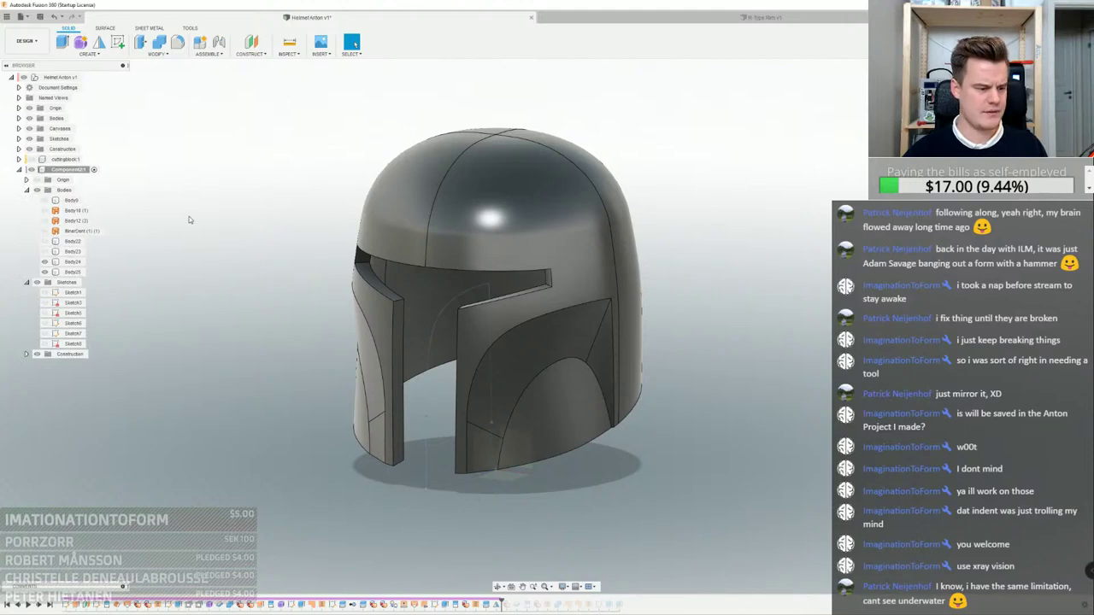
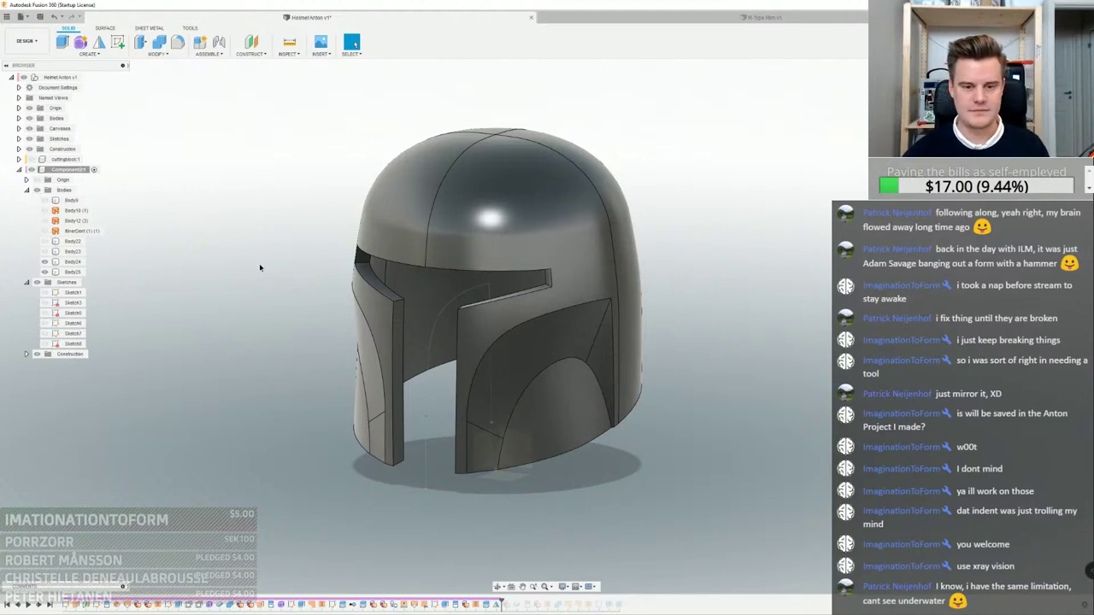
Examine the helmet model from several angles, including a close view of its lower part
middle_click_drag(324, 185, 335, 303, "shift")
scroll(334, 304, "up", 4)
middle_click_drag(617, 495, 359, 453)
left_click(490, 398)
left_click(204, 270)
scroll(204, 269, "down", 4)
middle_click_drag(257, 260, 282, 222, "shift")
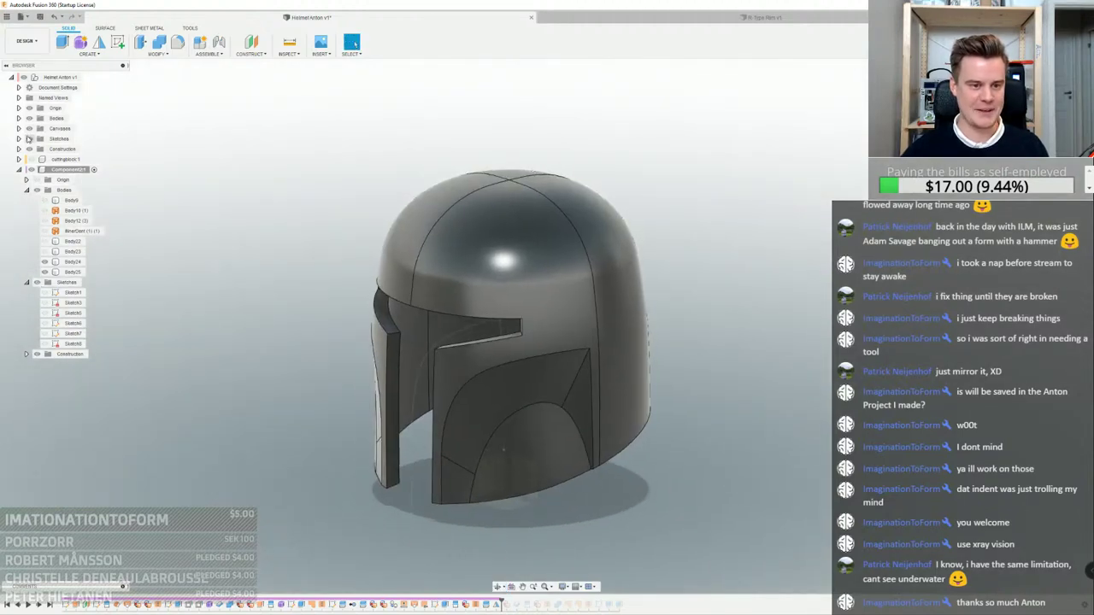
Export the helmet component to the computer as a Fusion file (*.f3d) named Bobba Fett
right_click(71, 171)
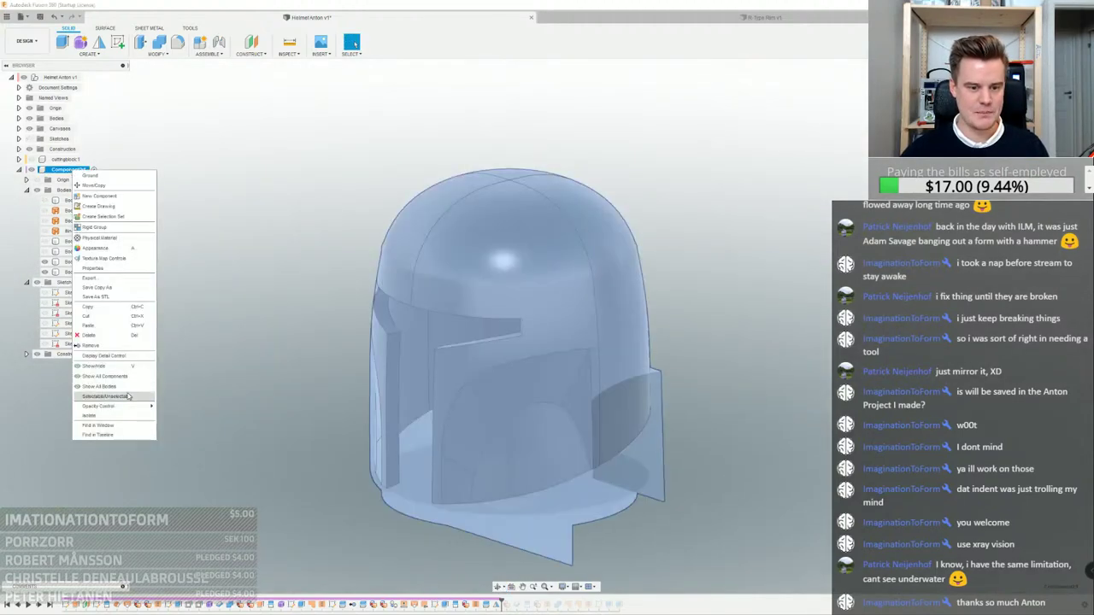
left_click(110, 279)
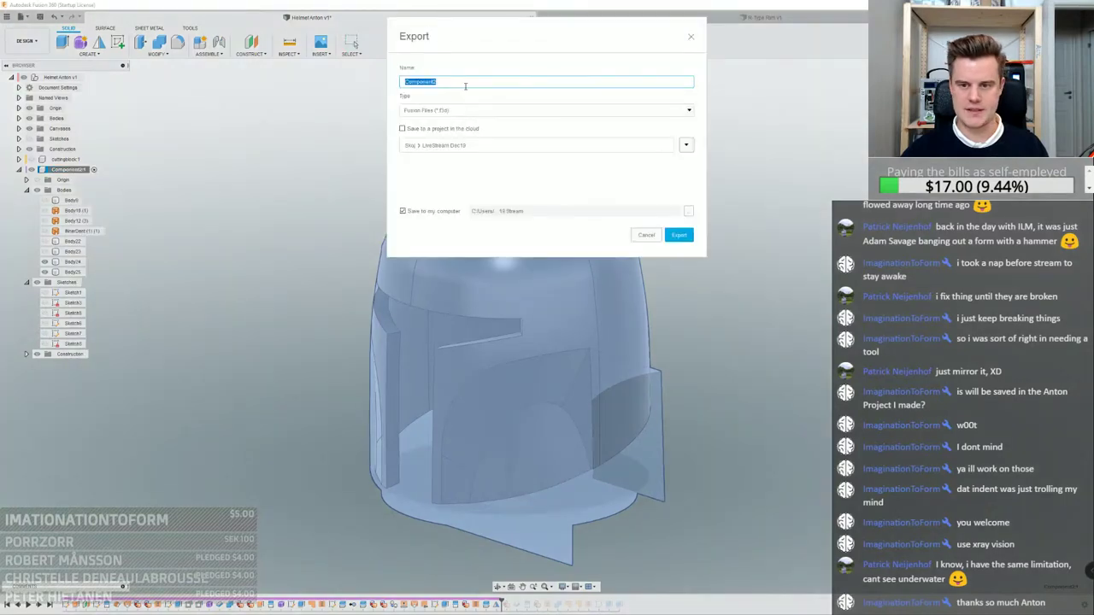
type("H")
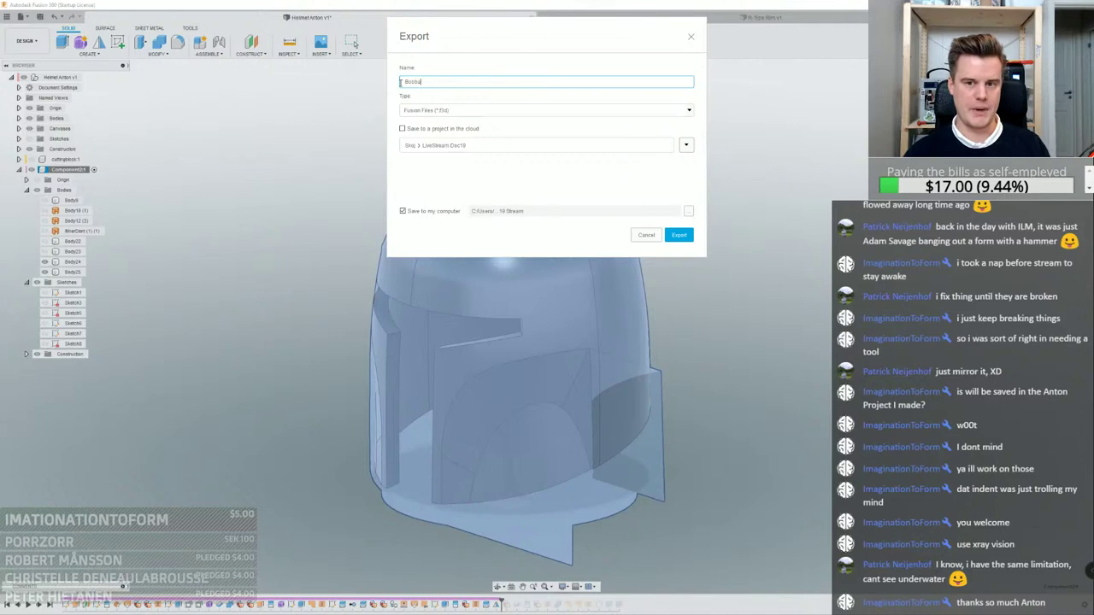
type("obba Fett")
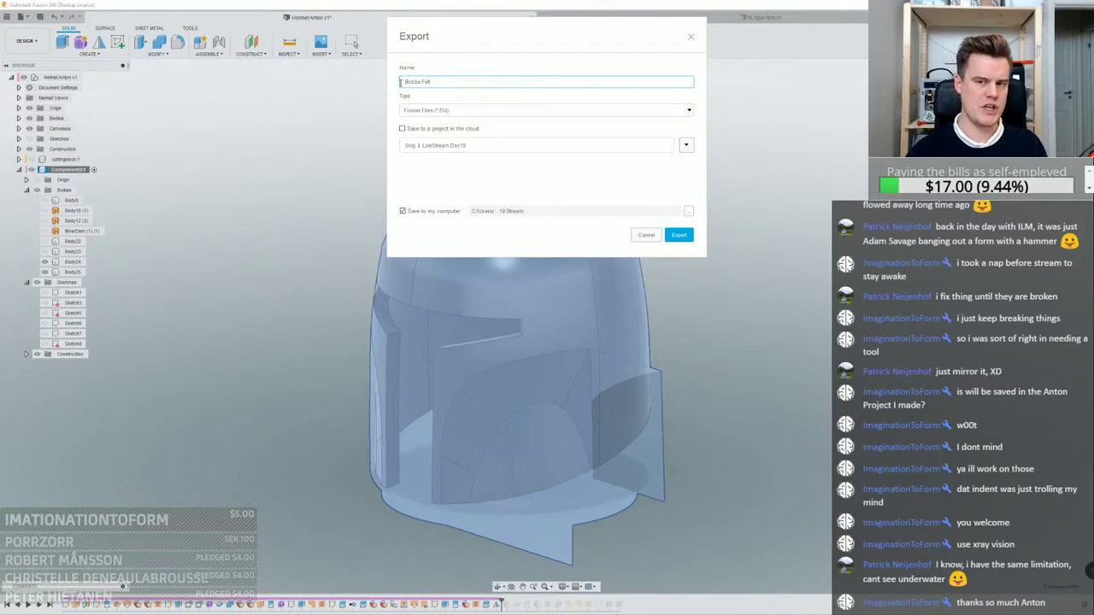
key("ctrl+a")
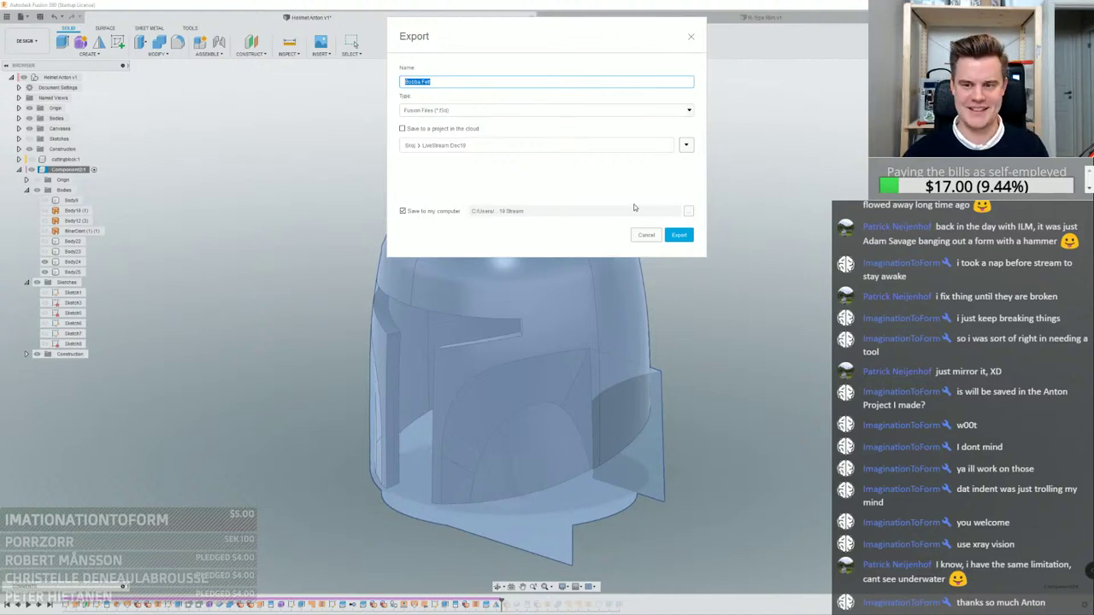
left_click(677, 237)
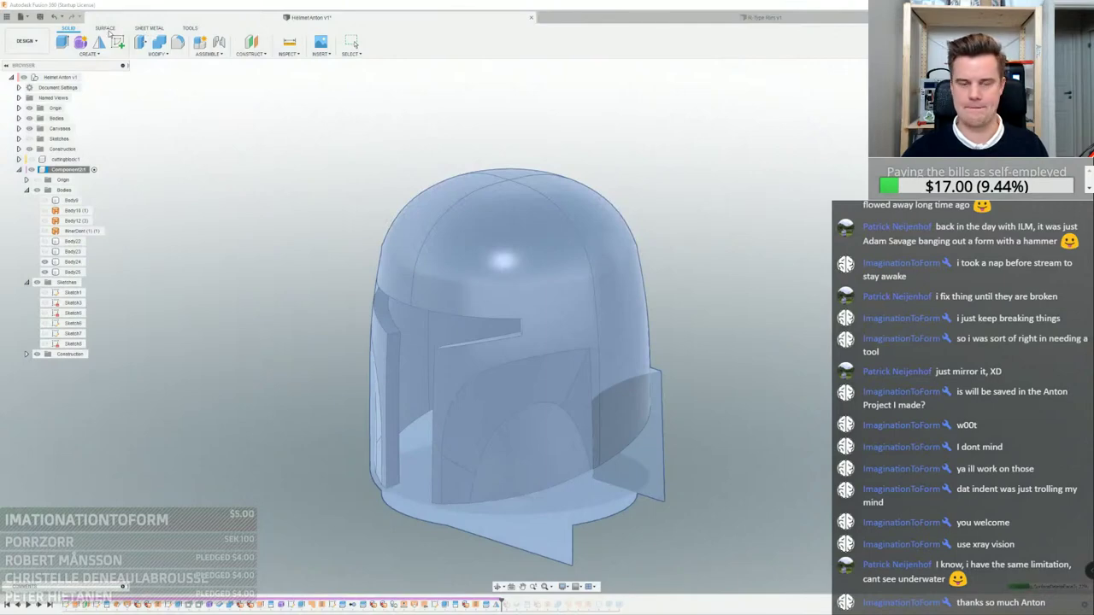
Export the helmet component again as a STEP file named Bobba Fett STEP
right_click(75, 171)
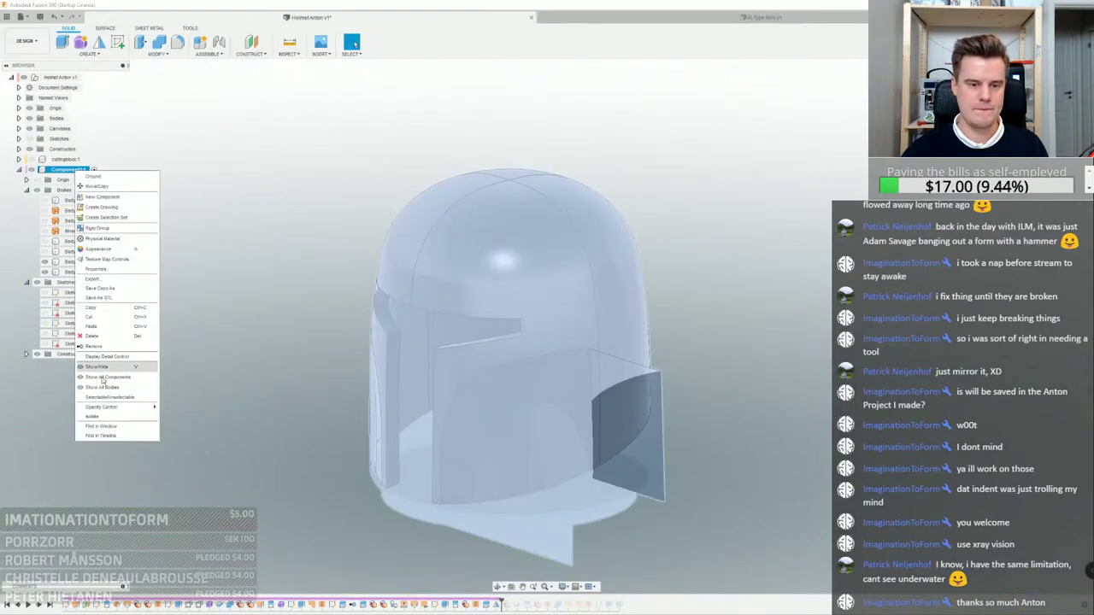
left_click(96, 279)
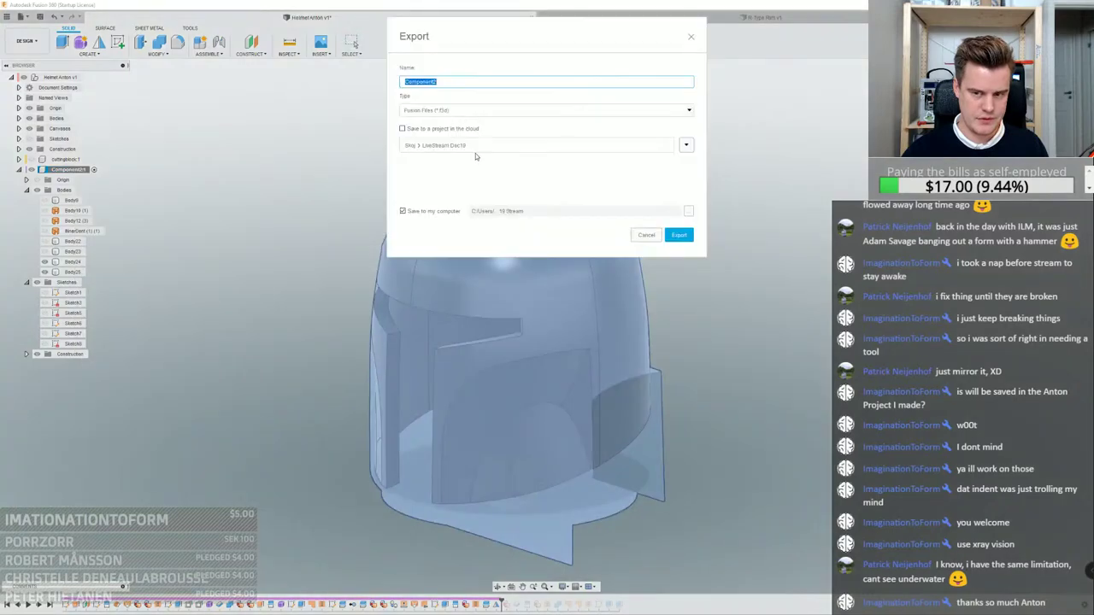
left_click(443, 117)
left_click(443, 147)
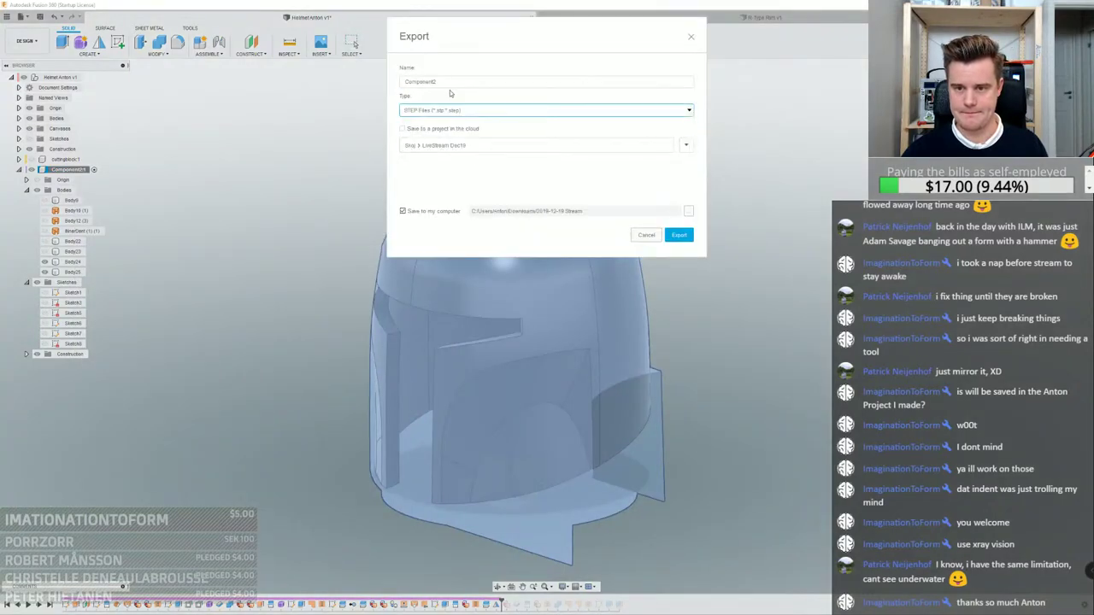
double_click(461, 84)
type("Boba Fett STEP")
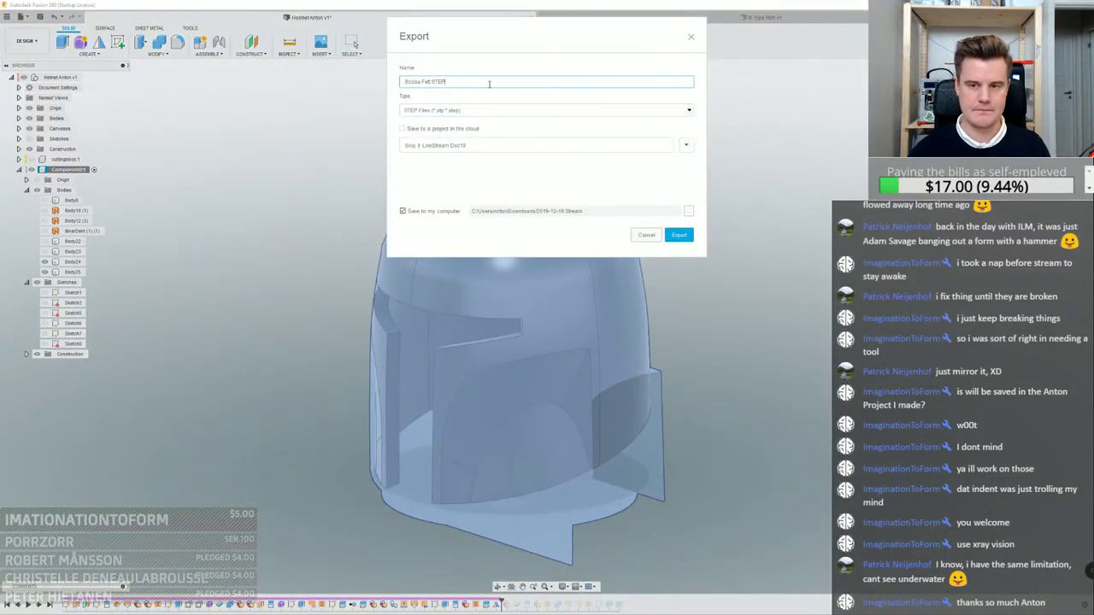
key("Return")
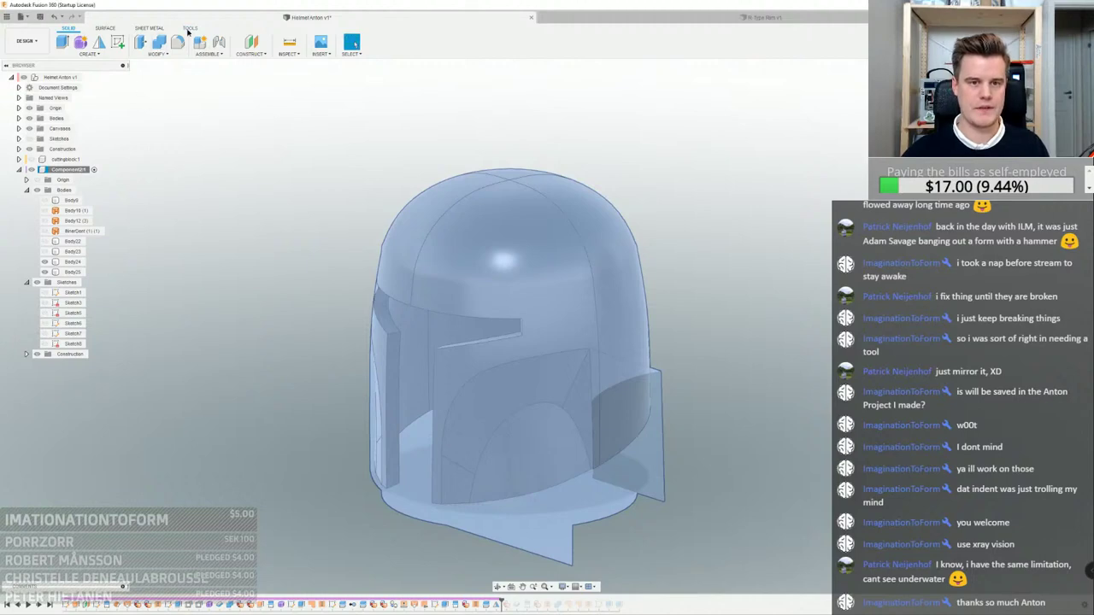
Export the helmet as the STL file Bobba Fett STL, checking the mesh preview on the dome up close
left_click(189, 28)
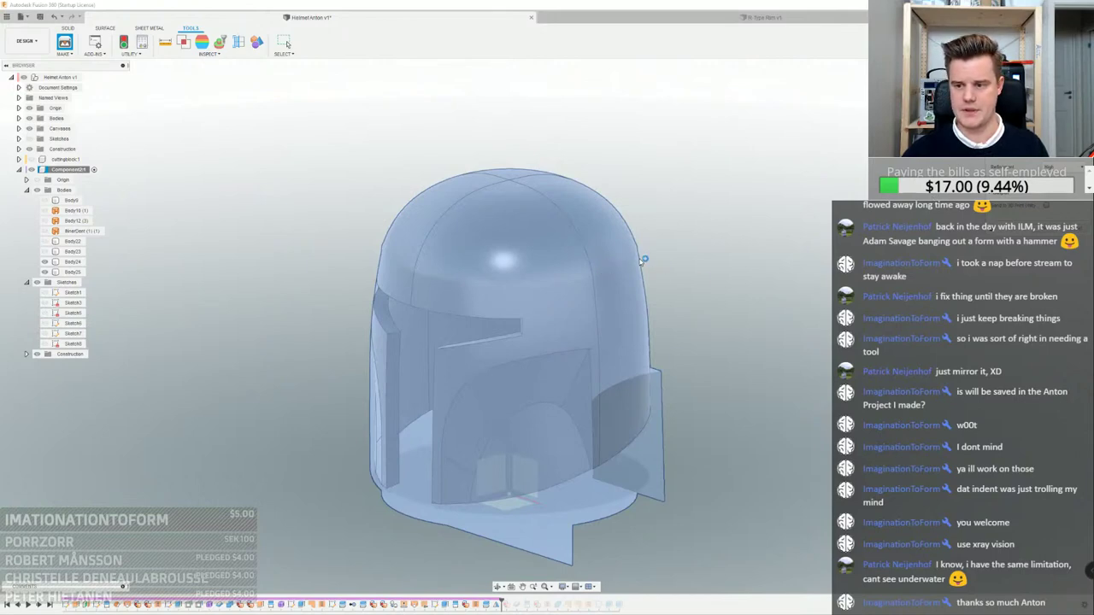
left_click(528, 291)
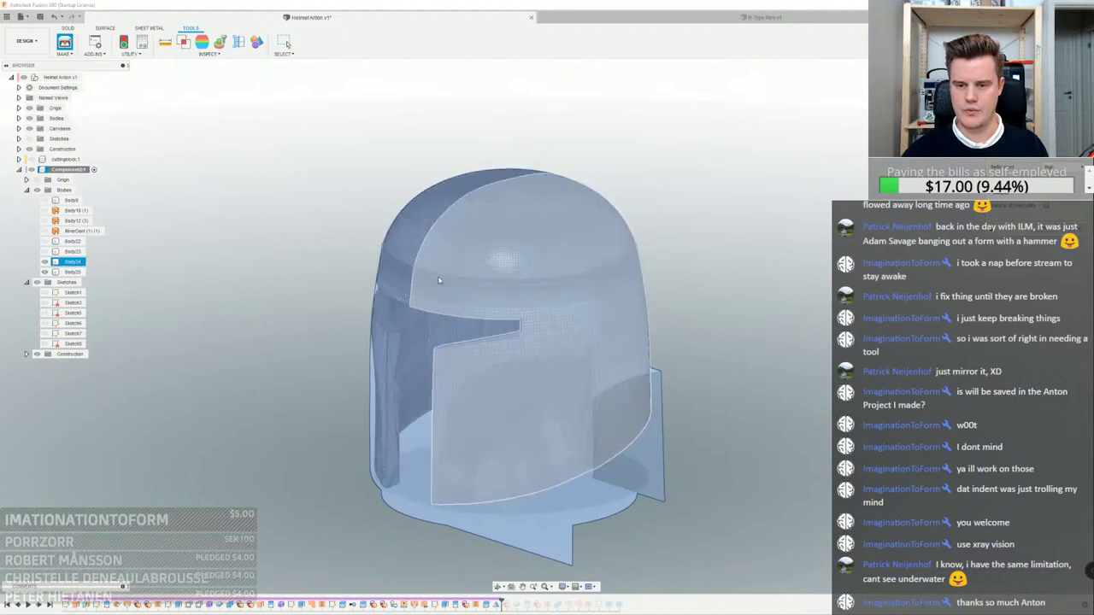
middle_click_drag(587, 278, 641, 239, "shift")
scroll(641, 238, "up", 8)
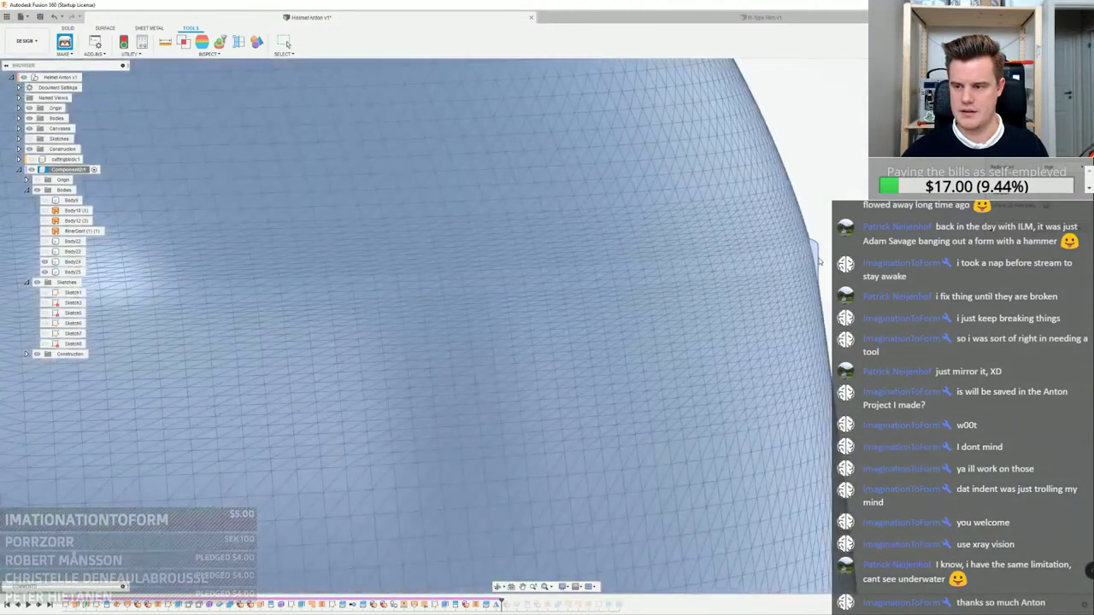
scroll(819, 261, "down", 3)
middle_click_drag(752, 256, 789, 258, "shift")
scroll(812, 273, "down", 3)
scroll(824, 282, "down", 10)
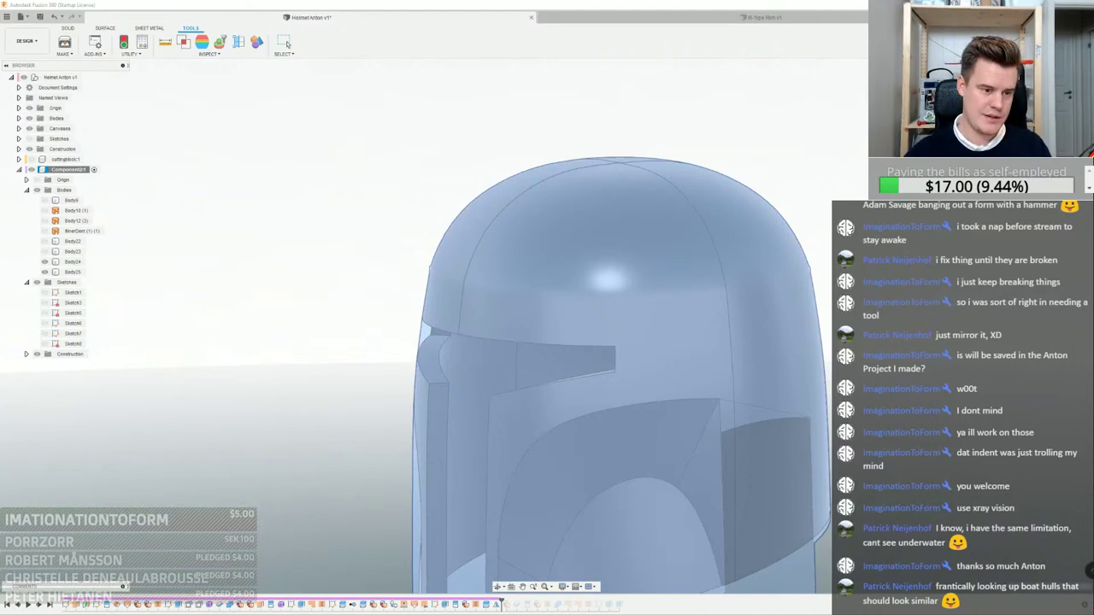
left_click(286, 43)
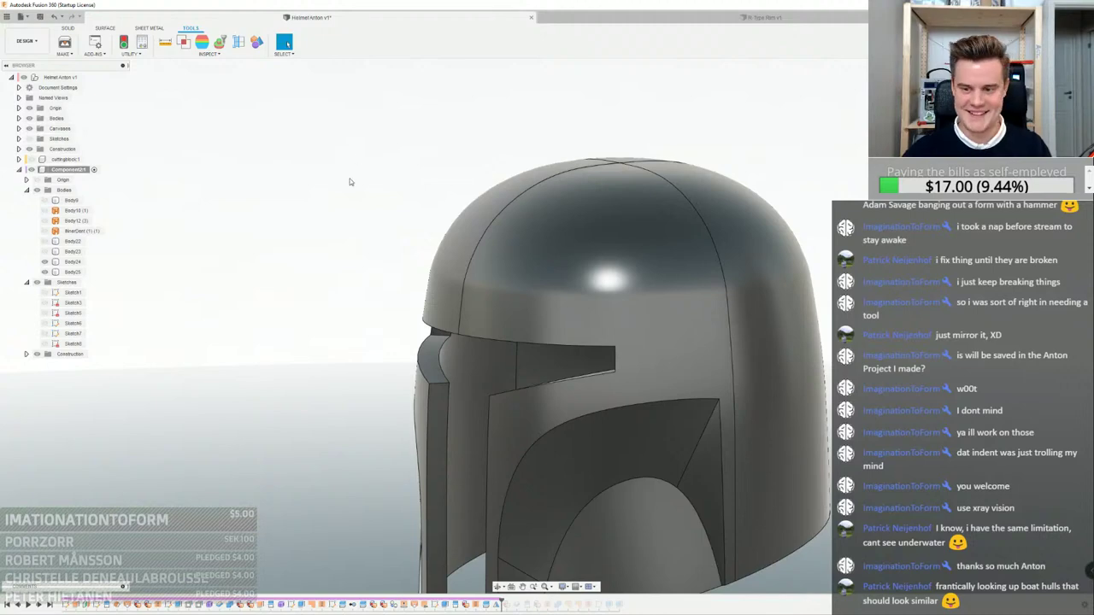
Switch the helmet design to the Render workspace
scroll(350, 179, "down", 3)
left_click(33, 41)
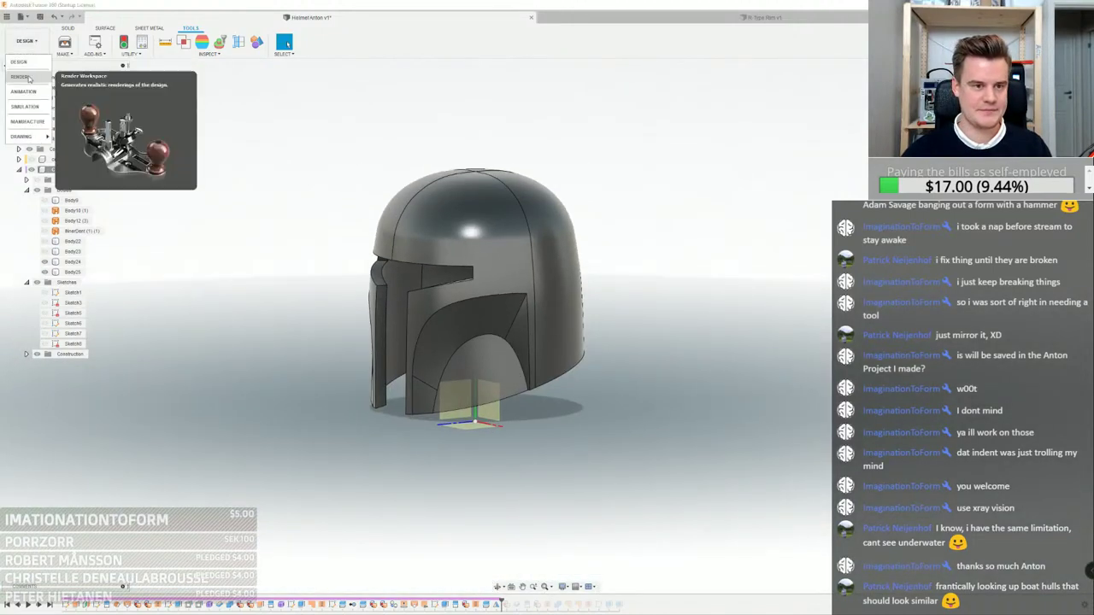
left_click(24, 77)
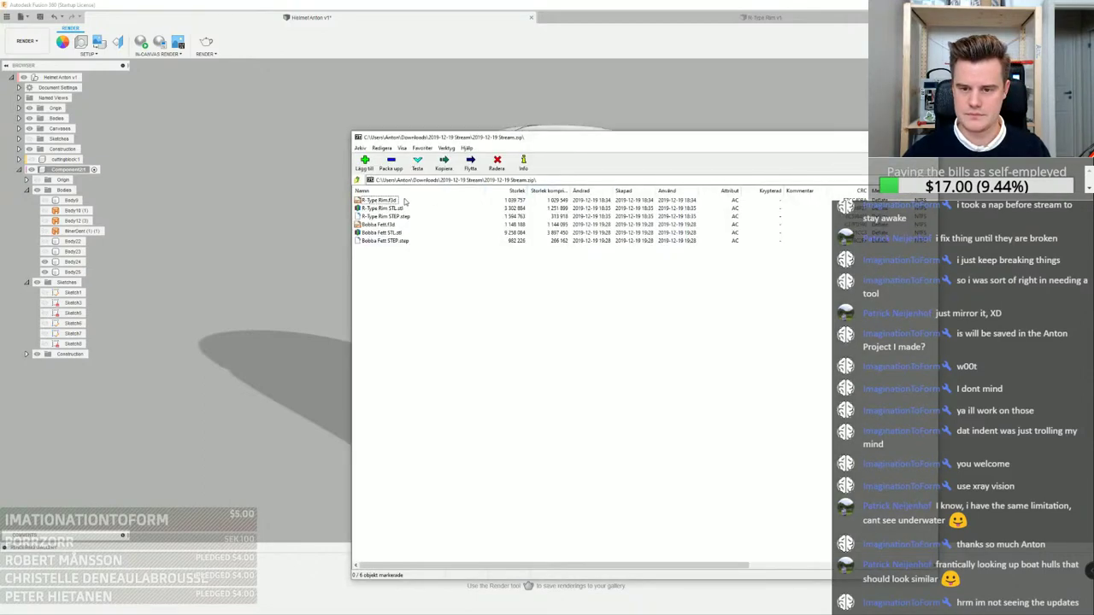
Delete the three R-Type Rim files from the 2019-12-19 Stream.zip archive and close the archive
left_click(390, 218)
left_click(382, 202, "shift")
key("Delete")
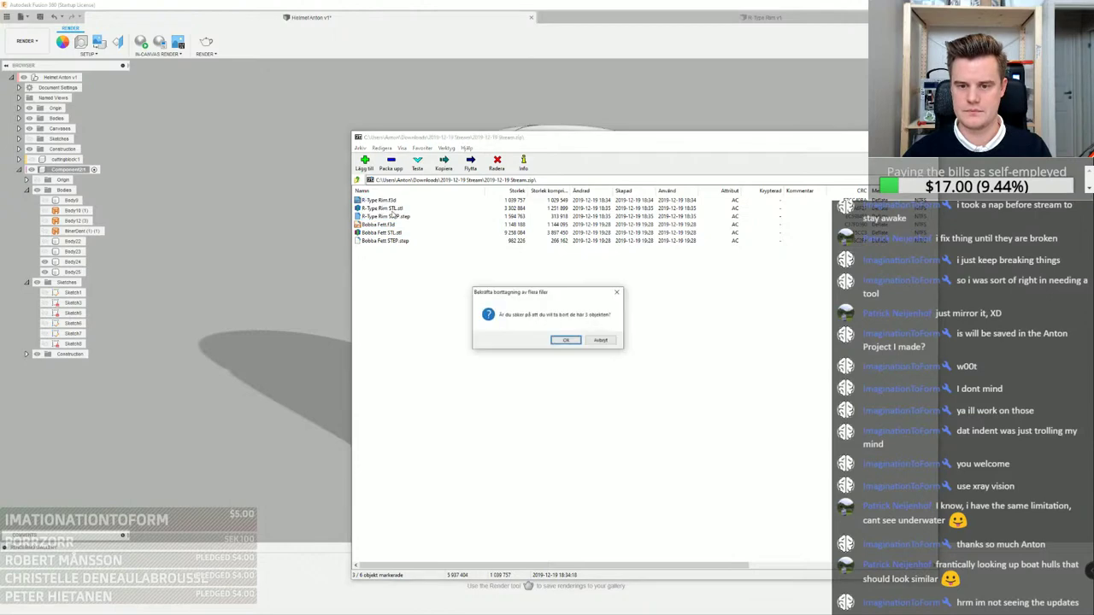
left_click(565, 340)
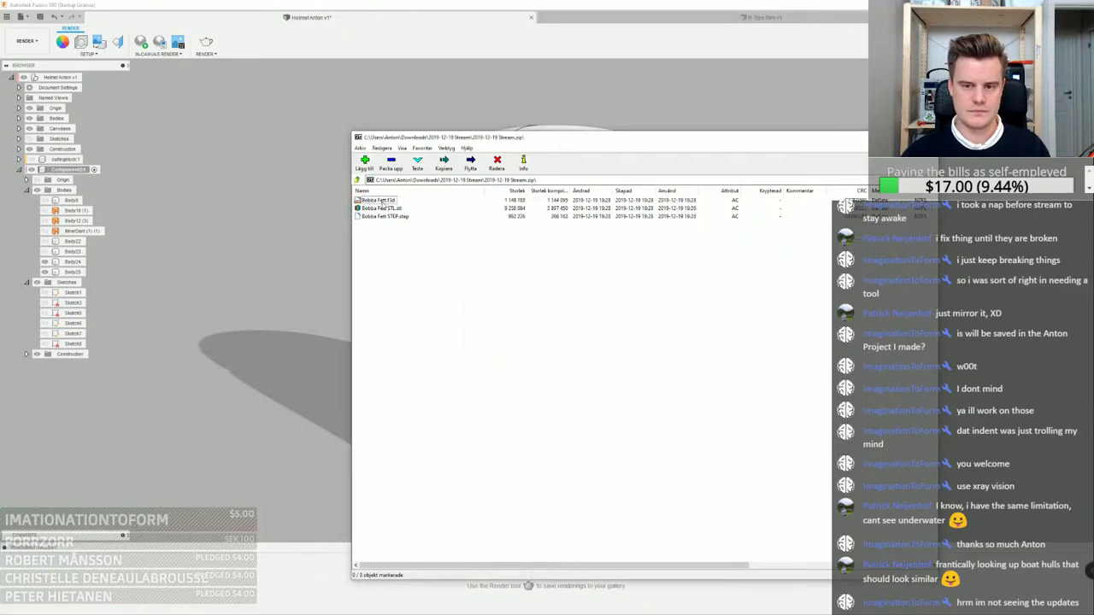
left_click(927, 137)
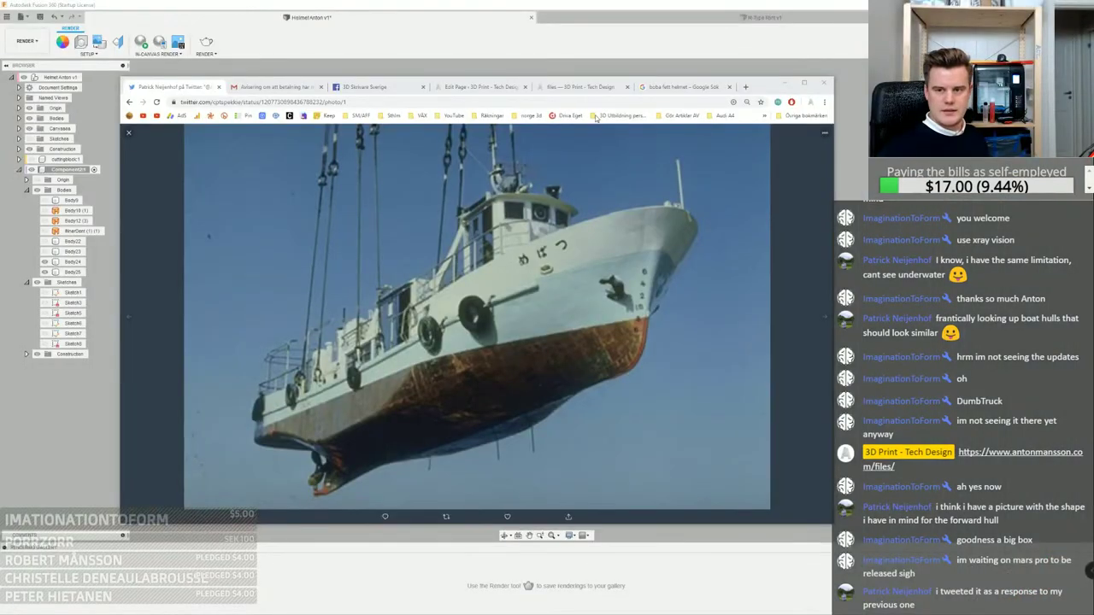
Examine the fishing boat reference photo in the Twitter thread in the browser, focusing on the hull shape
left_click_drag(769, 86, 795, 77)
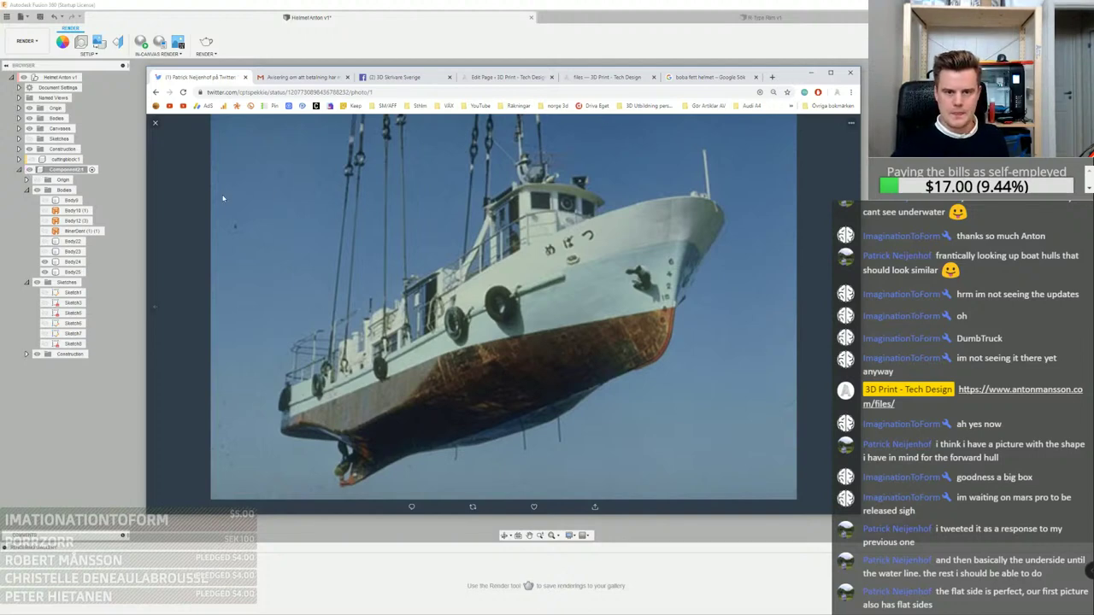
left_click(154, 122)
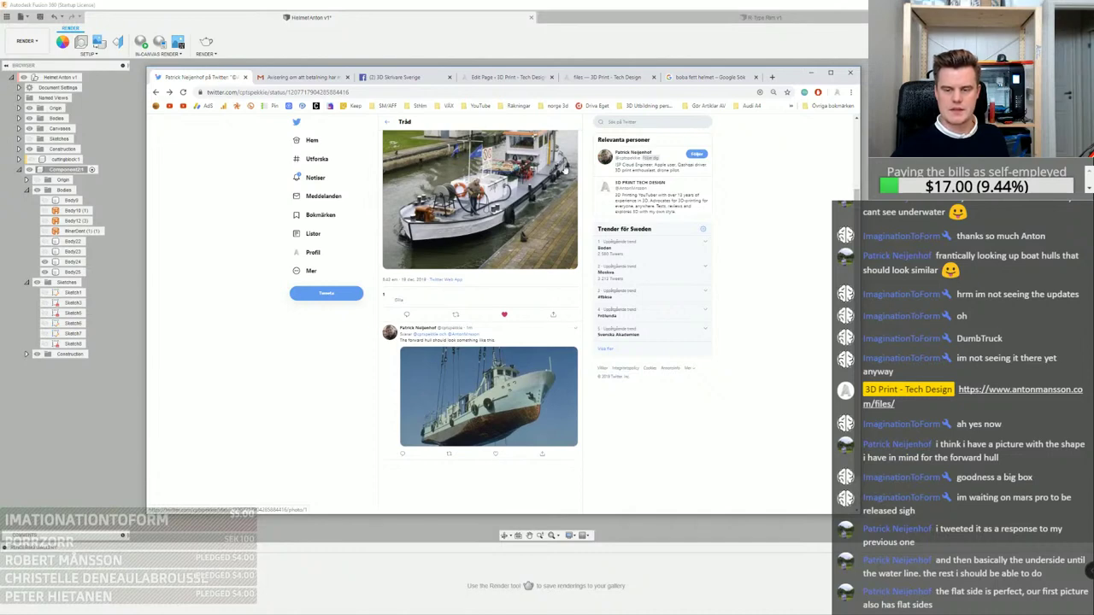
left_click(525, 393)
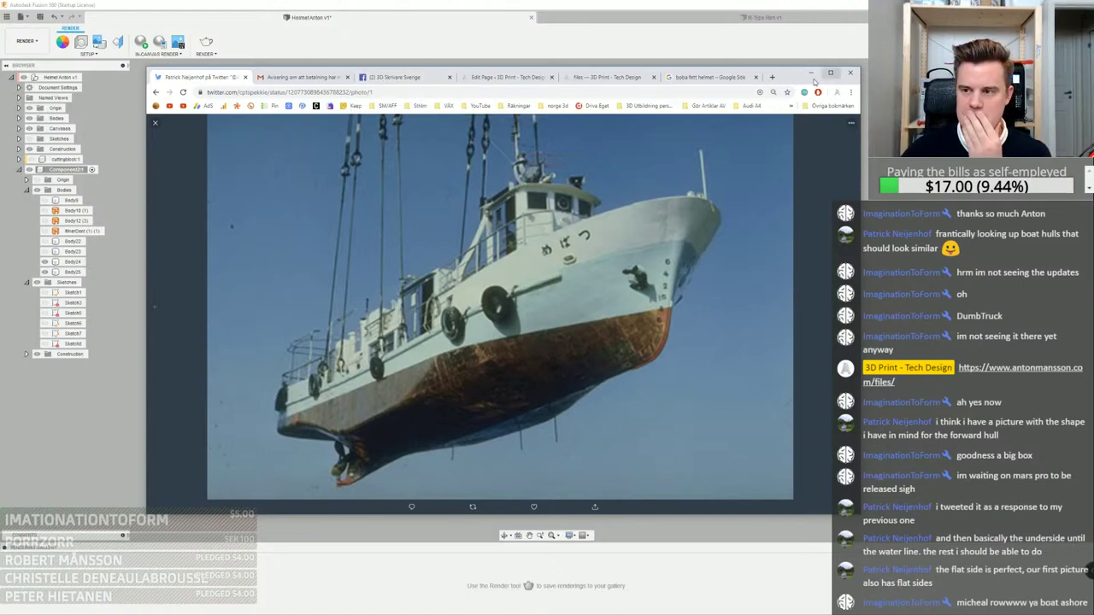
left_click_drag(796, 82, 803, 79)
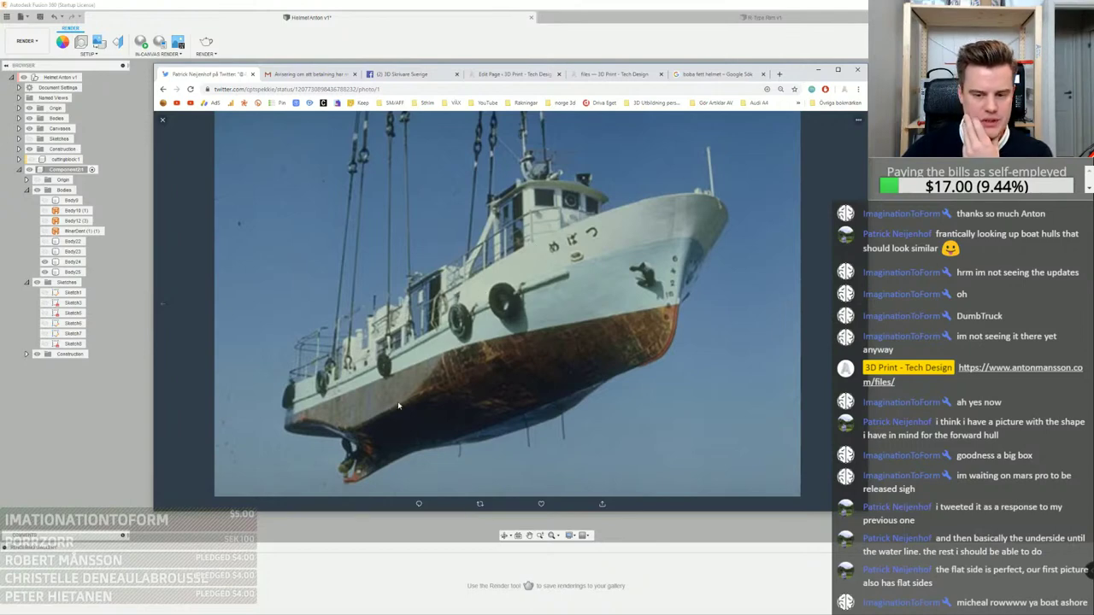
left_click_drag(797, 78, 721, 108)
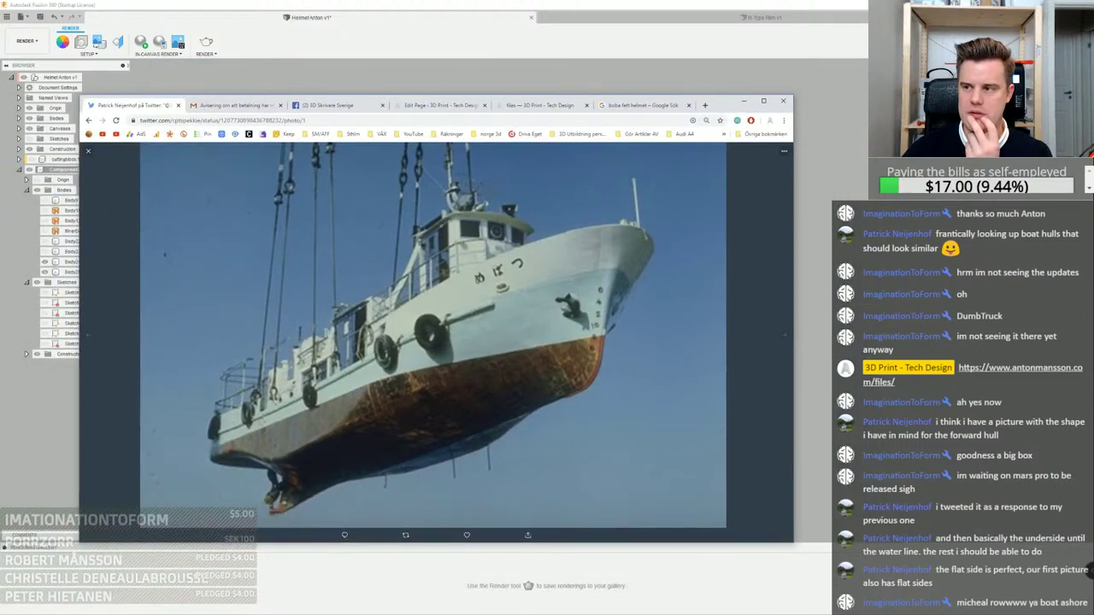
Create a new Fusion 360 design and start a sketch on the vertical origin plane
left_click(998, 17)
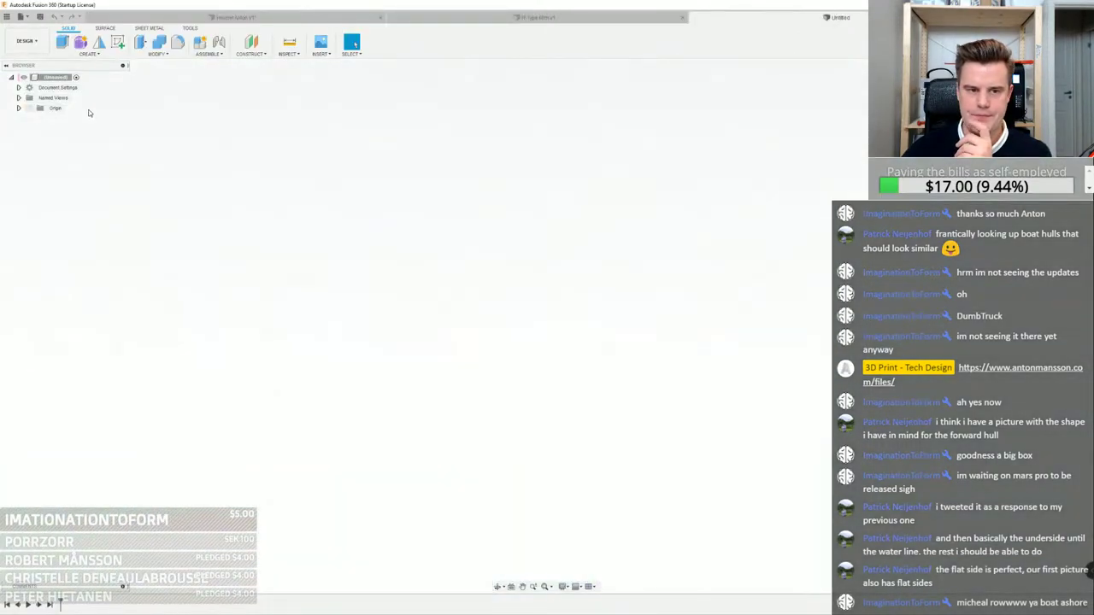
left_click(118, 41)
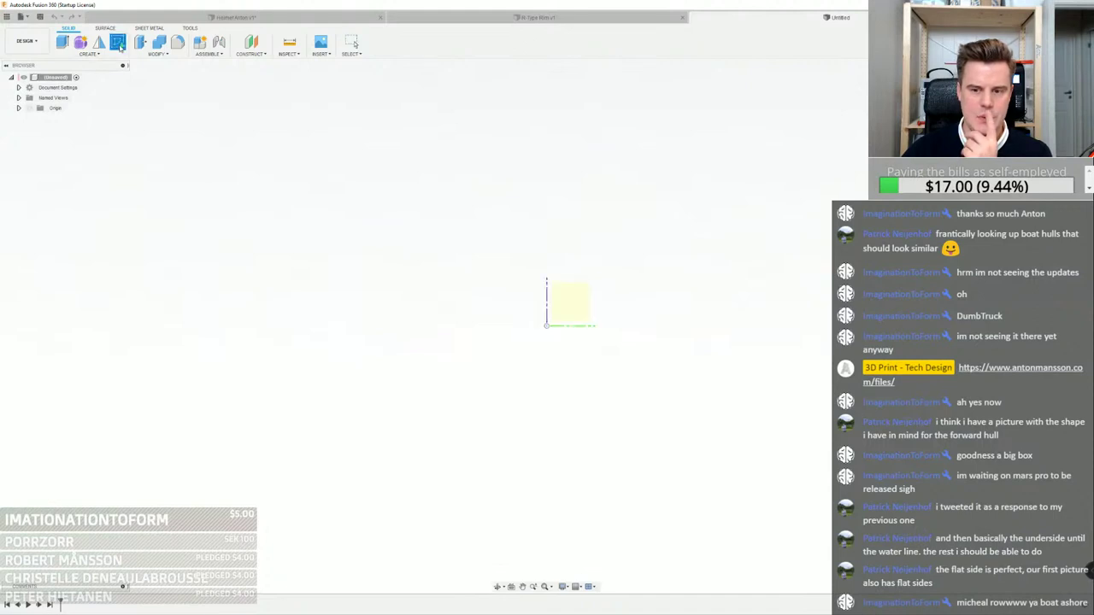
left_click(572, 297)
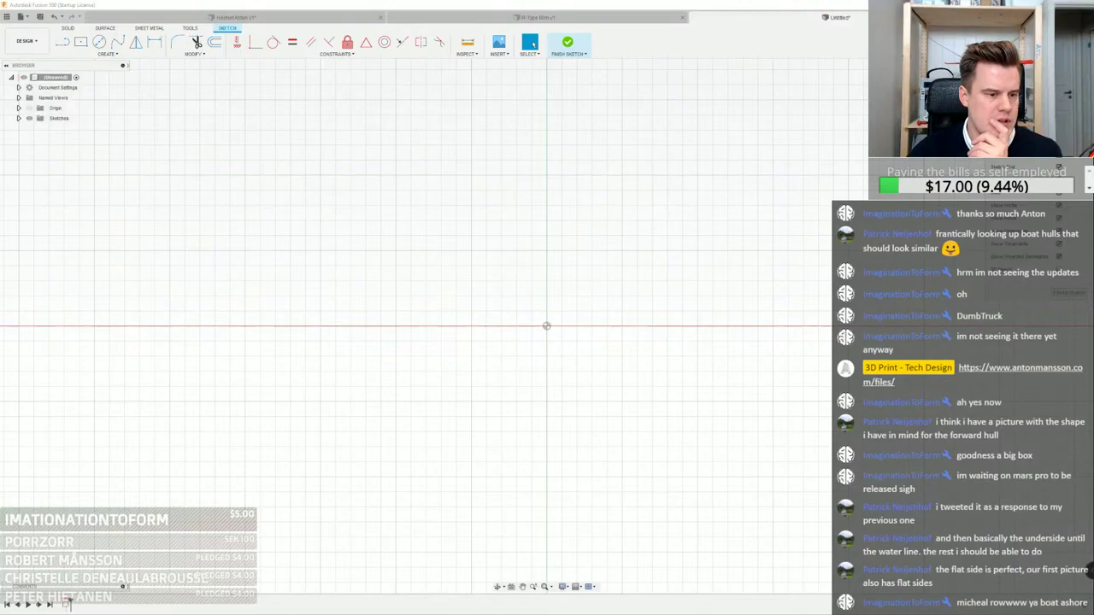
Switch back to the browser and place the boat photo over the empty sketch to study the hull
key("alt+Tab")
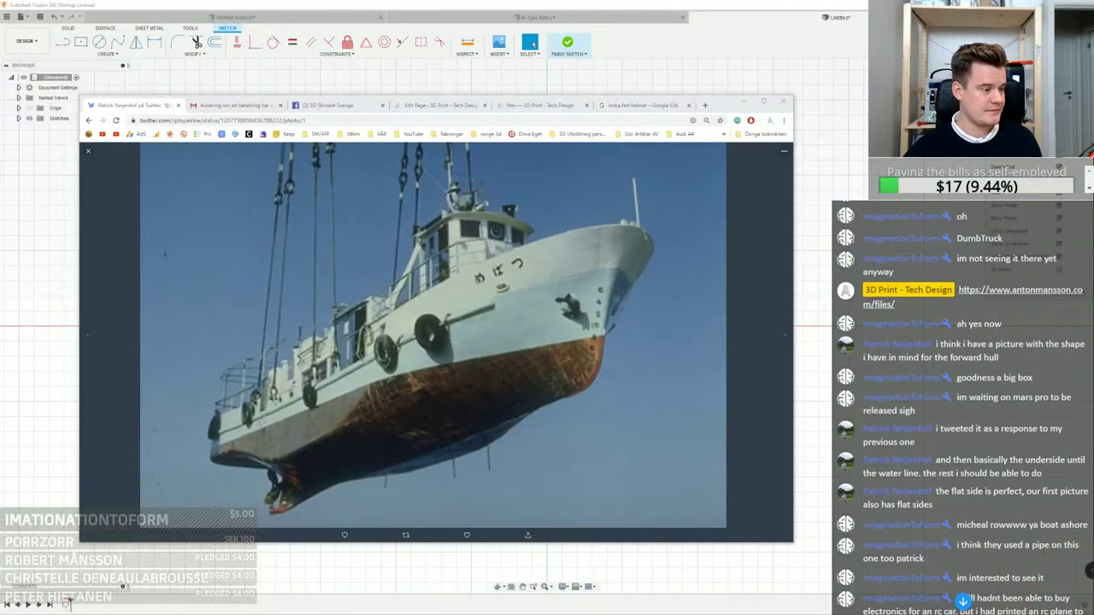
left_click_drag(733, 110, 768, 111)
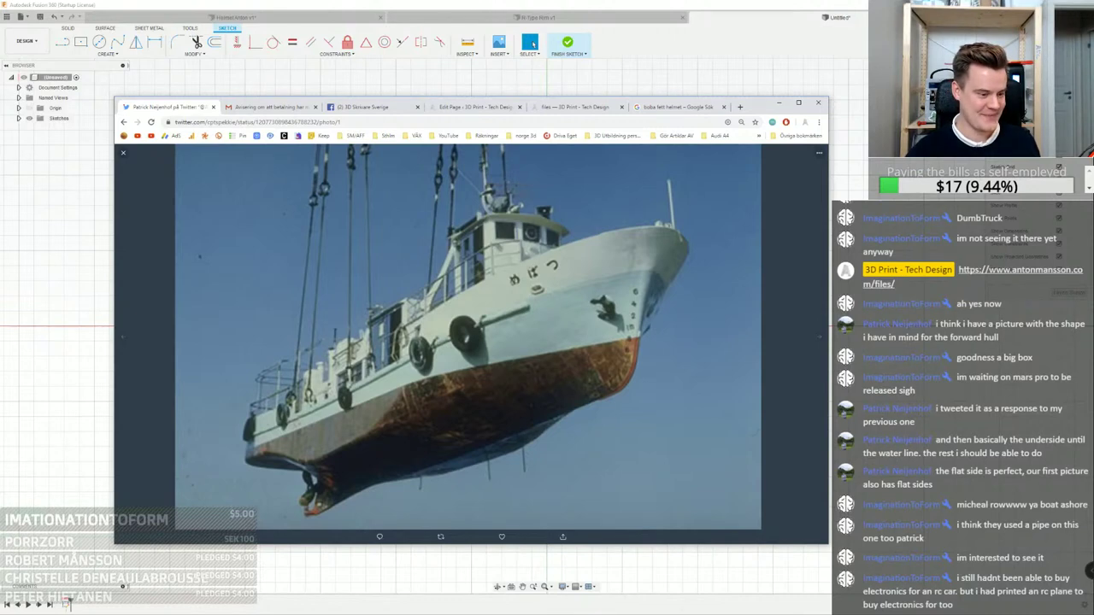
left_click(531, 44)
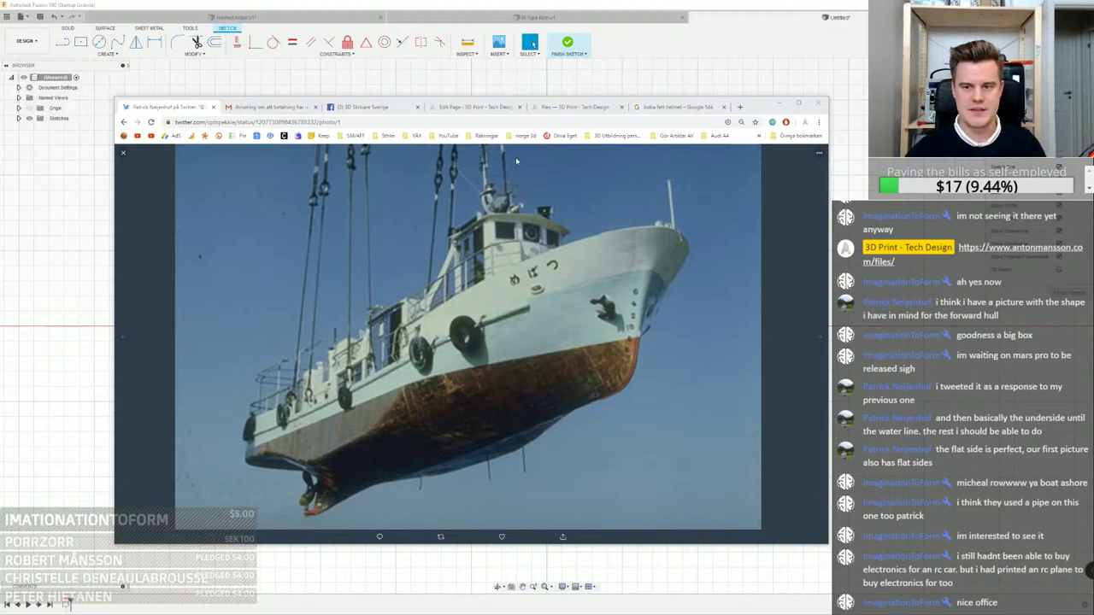
left_click_drag(768, 108, 759, 95)
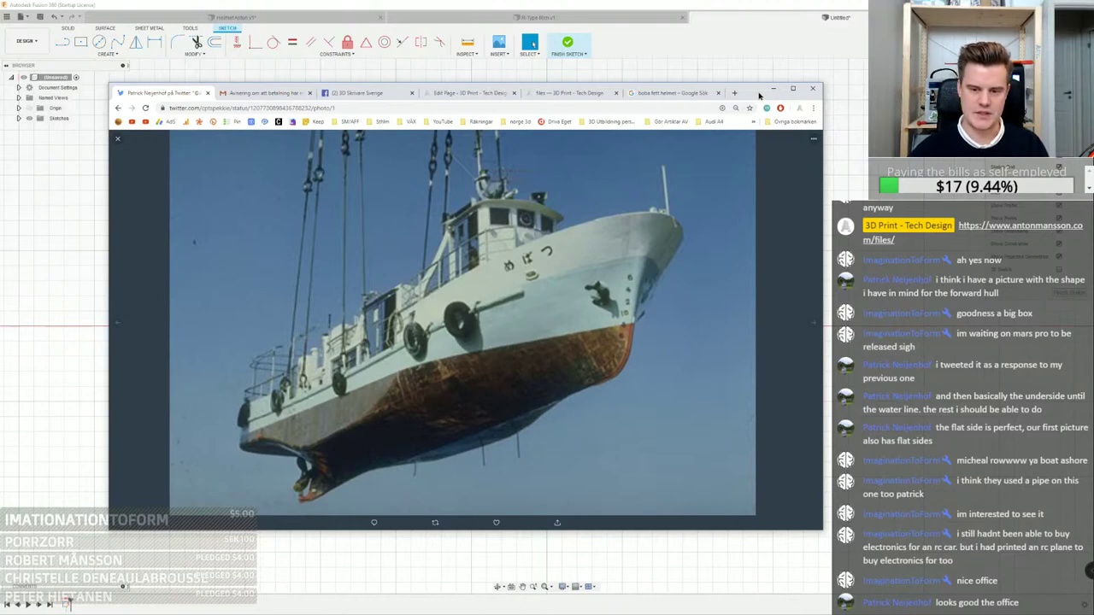
left_click_drag(759, 95, 745, 96)
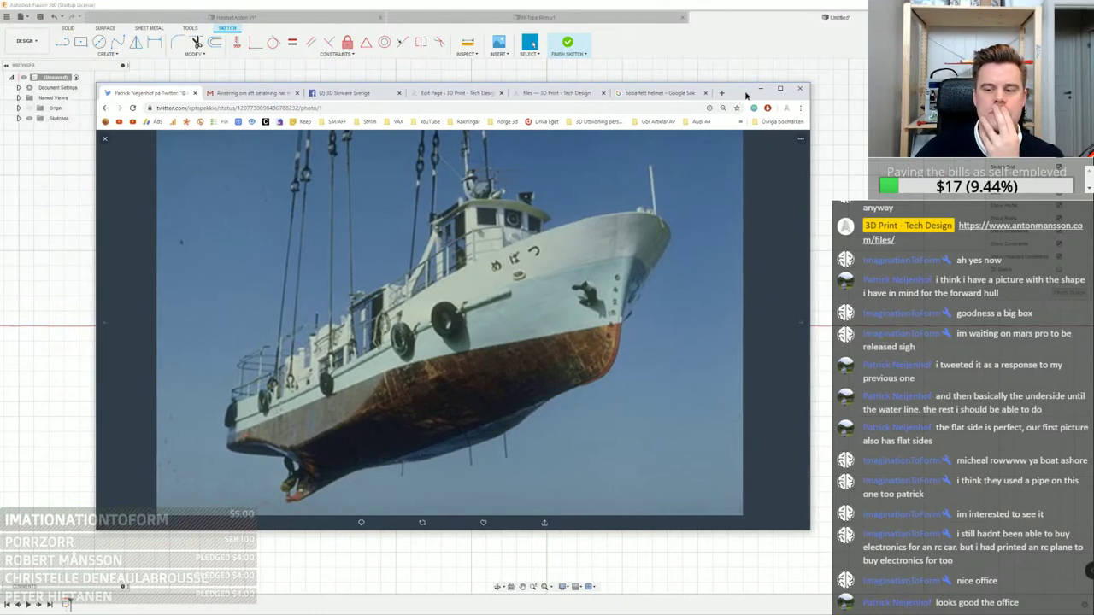
Examine the boat photo's hull lines once more and switch back to the empty Fusion 360 sketch
left_click_drag(746, 95, 723, 95)
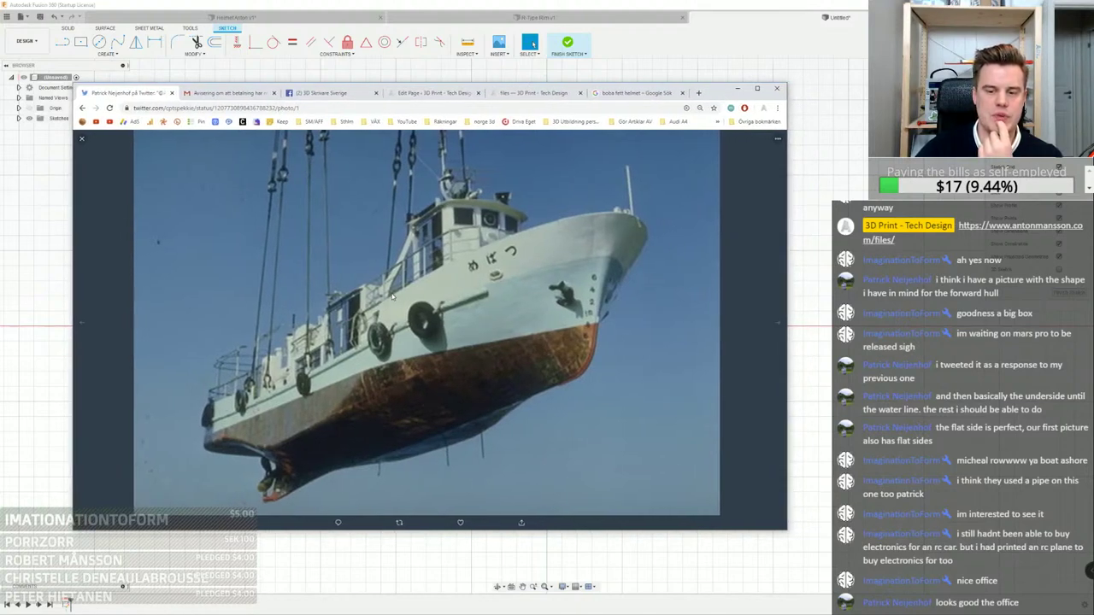
left_click(736, 88)
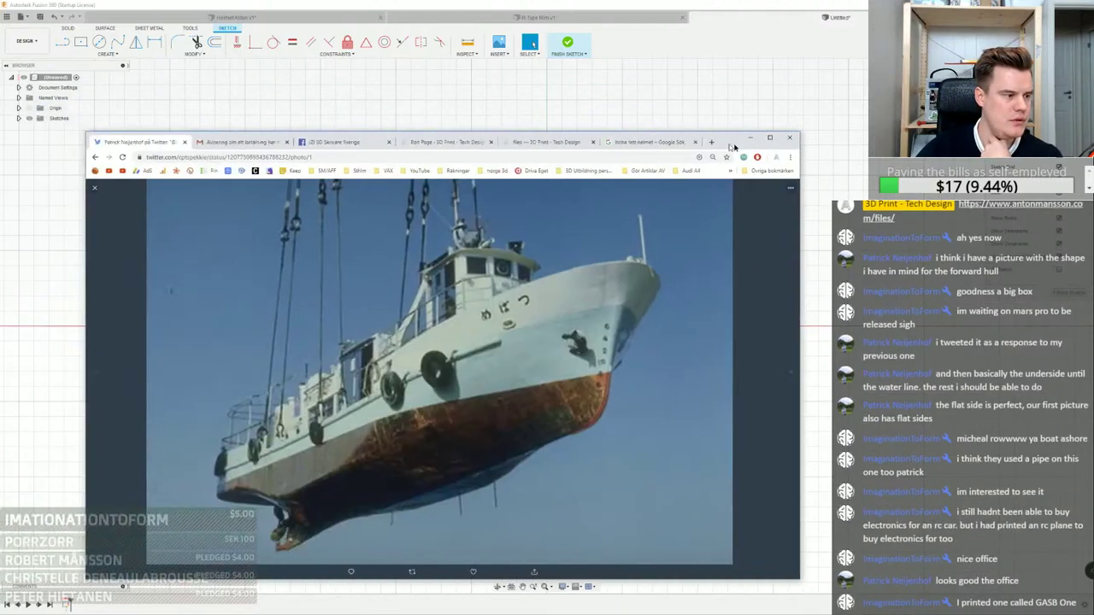
left_click_drag(730, 146, 753, 146)
left_click(774, 136)
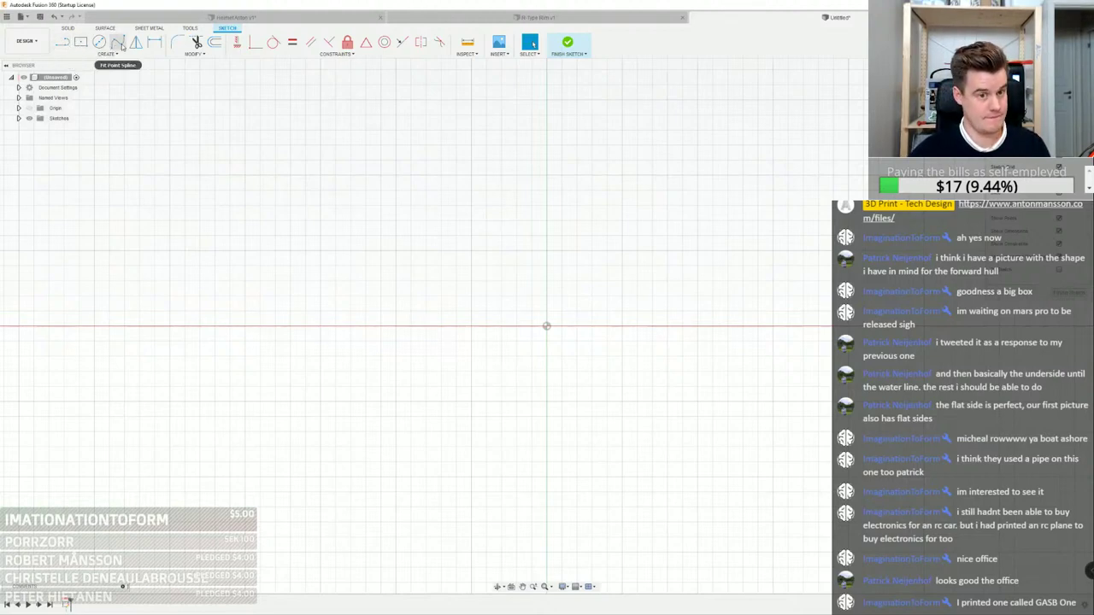
left_click(64, 42)
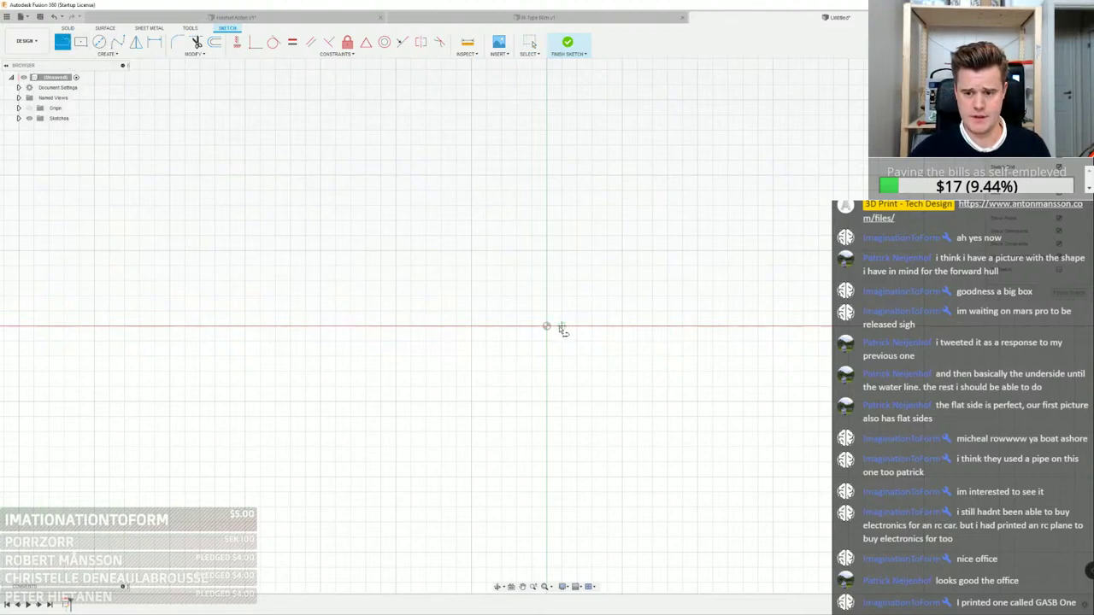
left_click(547, 327)
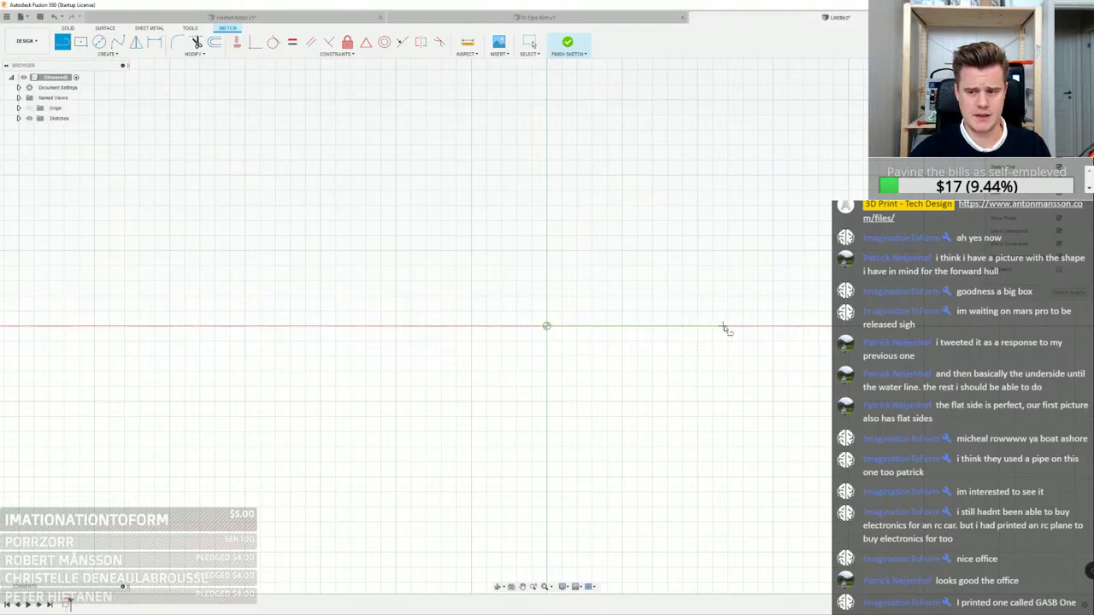
left_click(728, 327)
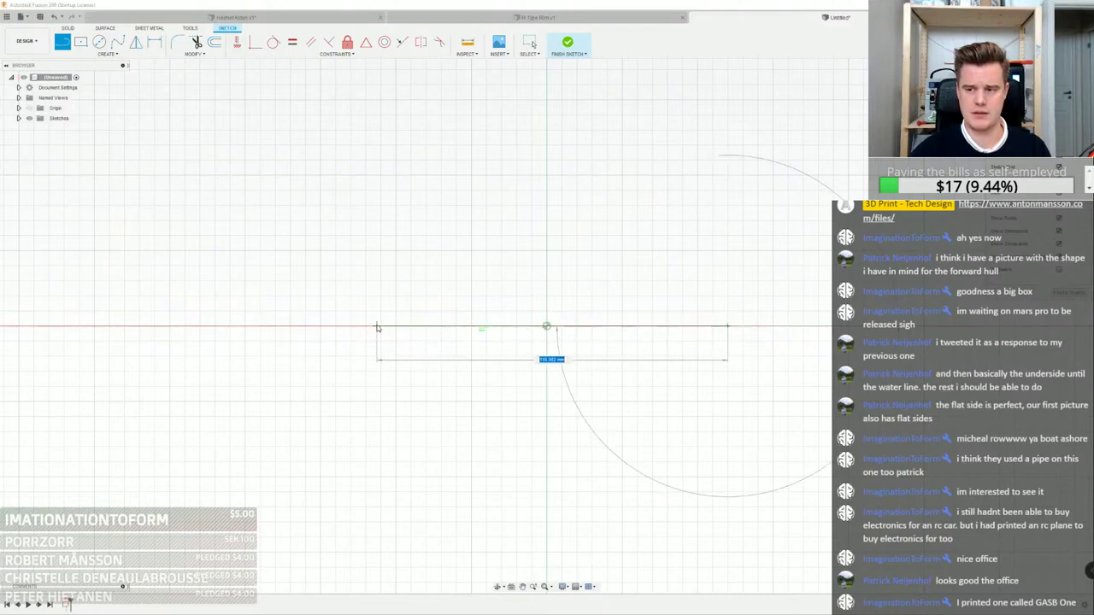
key("Escape")
Draw a horizontal deck line along the red axis through the origin, with a short slanted stern line down from its aft end
left_click(63, 42)
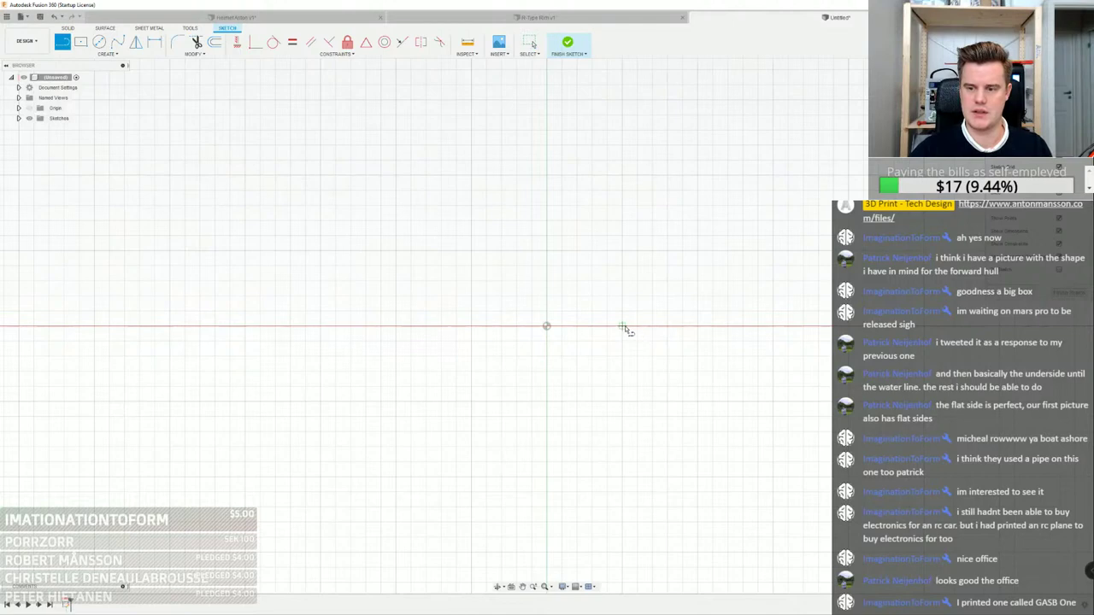
left_click(622, 326)
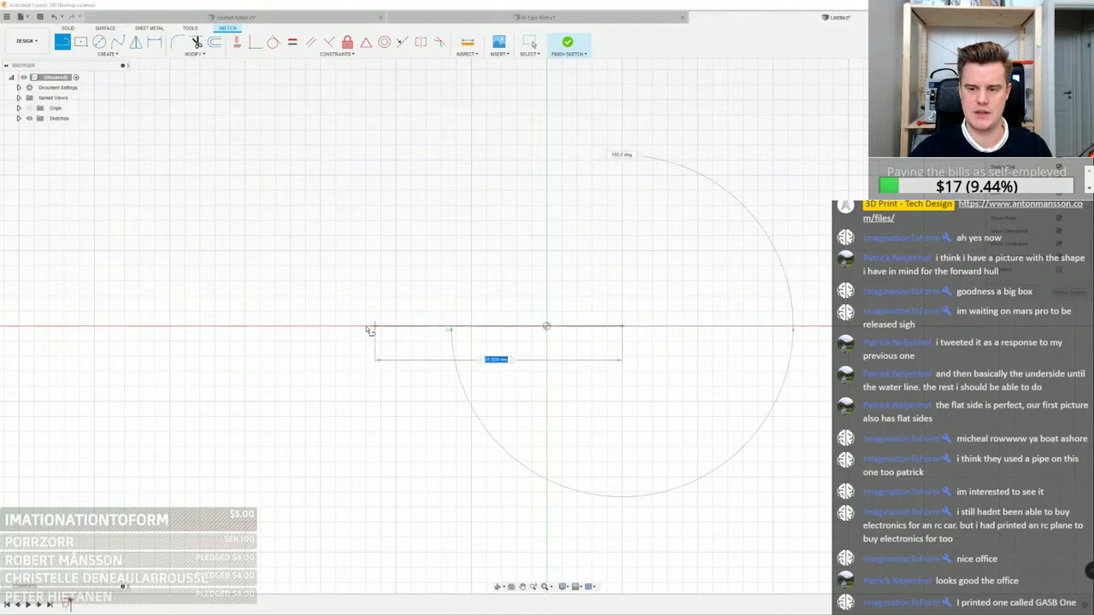
left_click(319, 329)
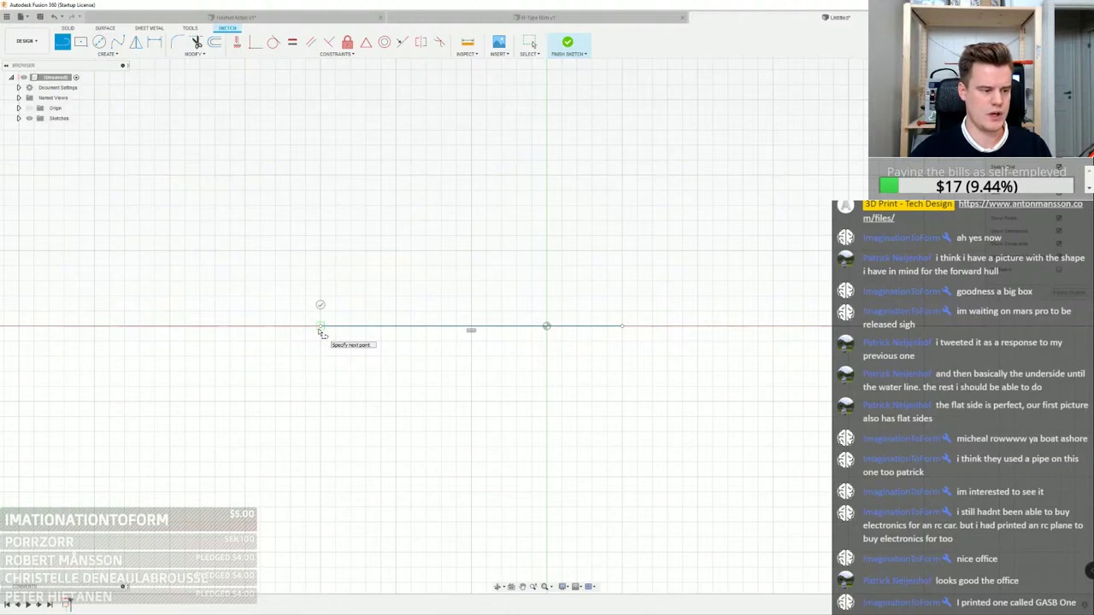
left_click(310, 377)
right_click(310, 378)
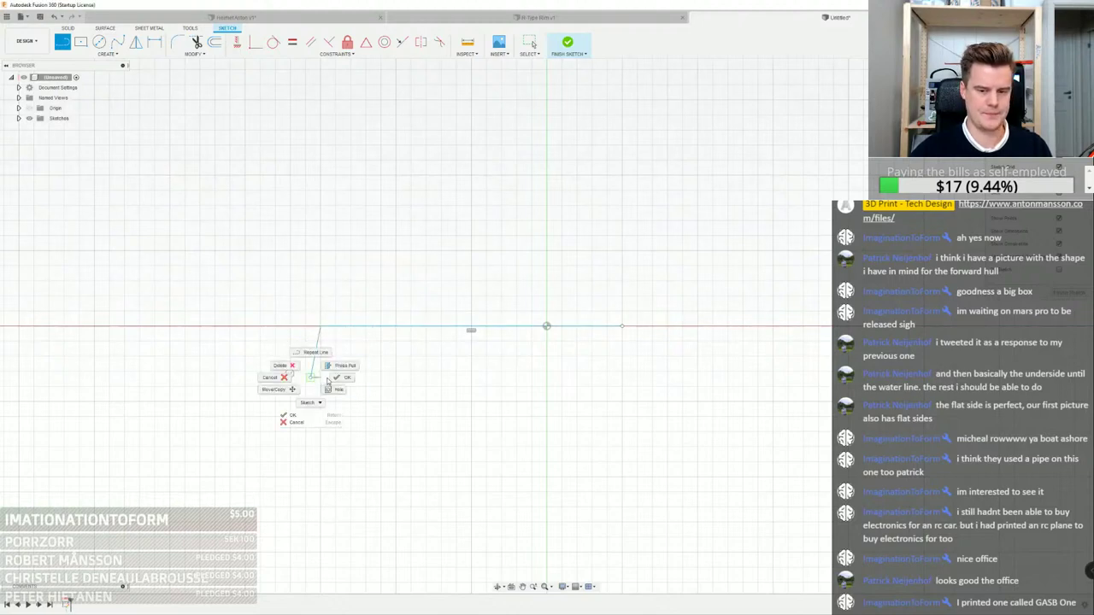
left_click(342, 379)
Draw a fit point spline from the stern line's lower end, running nearly level and curving down in an S shape to the keel depth
left_click(120, 44)
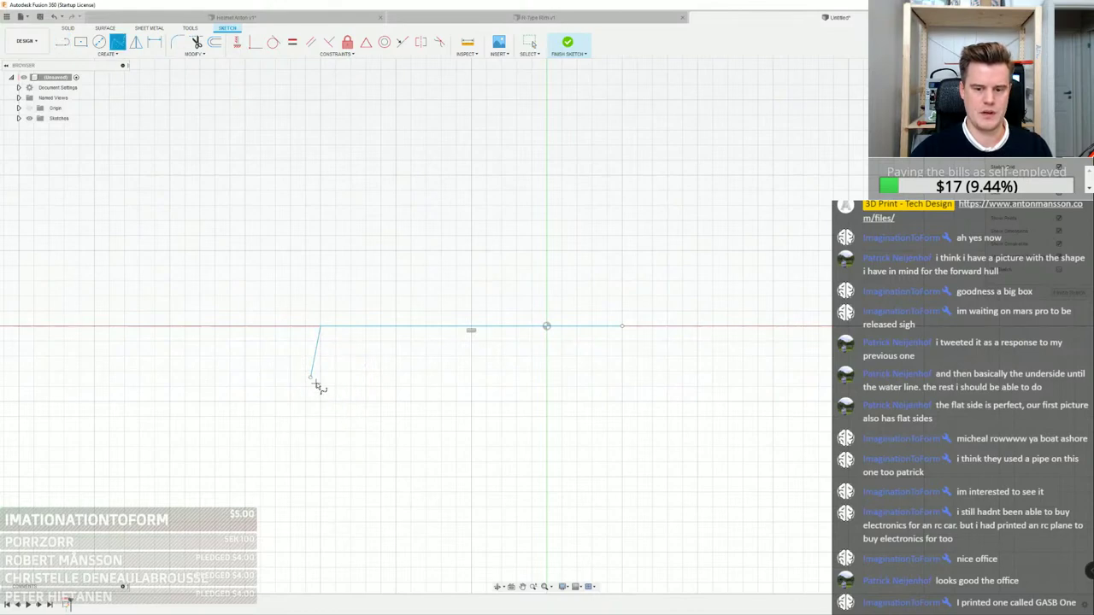
left_click(311, 377)
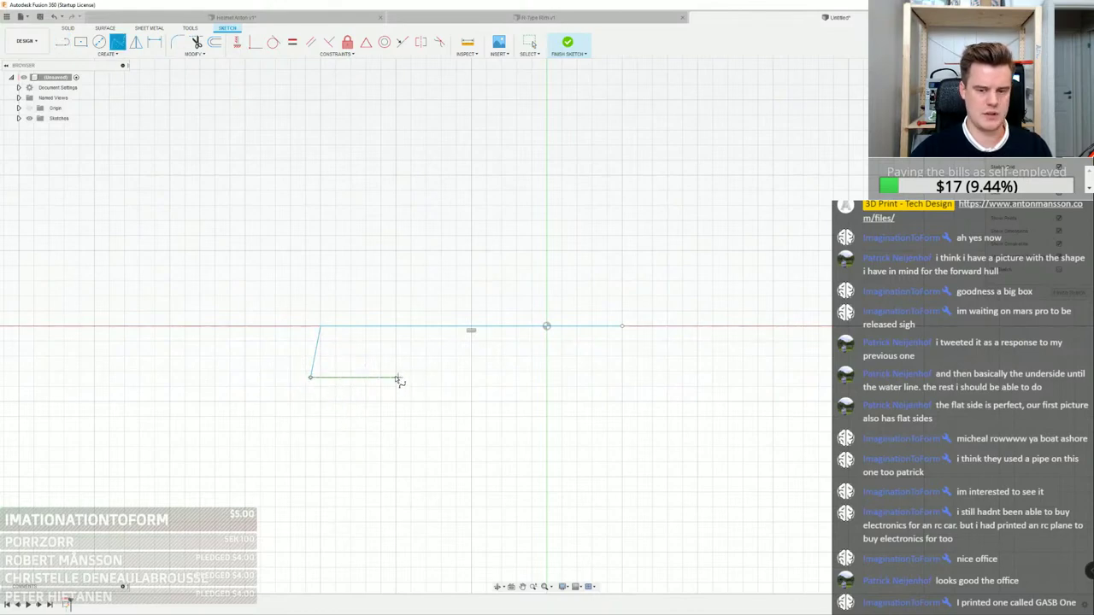
scroll(386, 381, "up", 1)
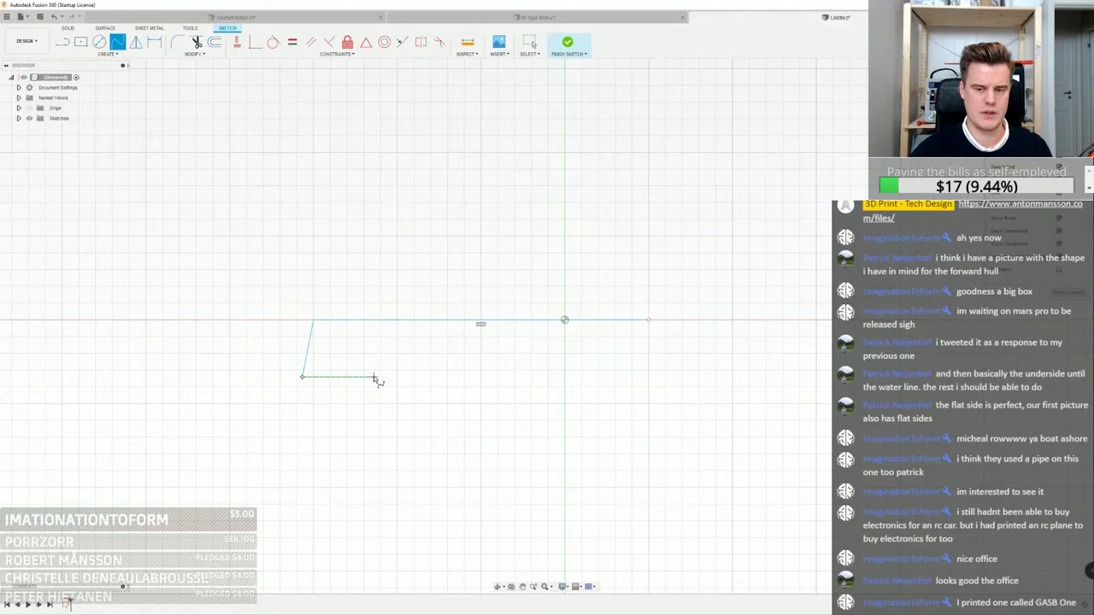
key("Escape")
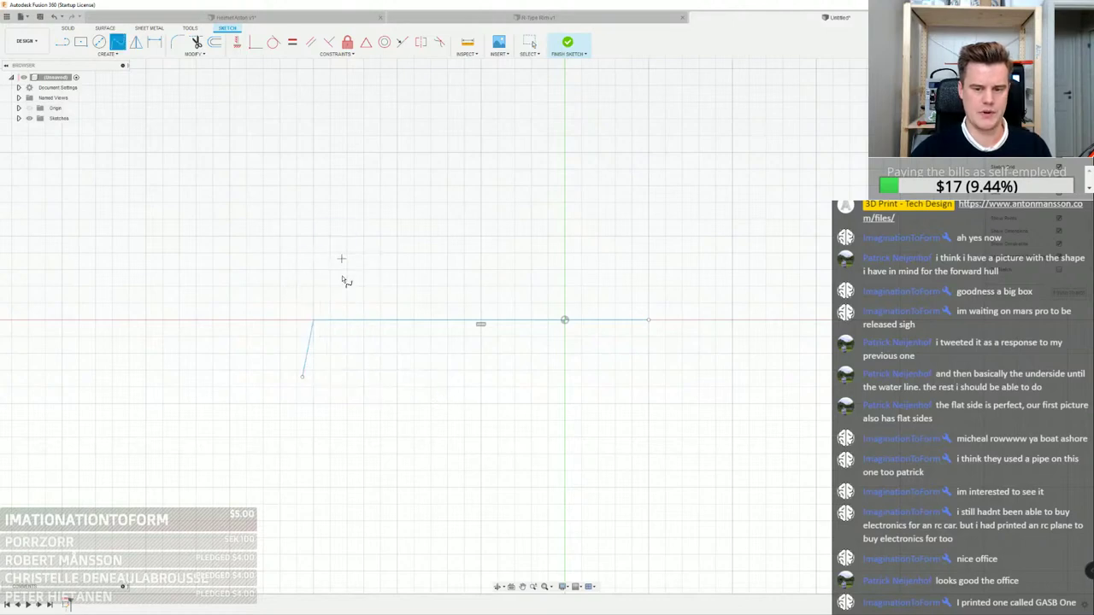
left_click(302, 376)
scroll(383, 381, "up", 1)
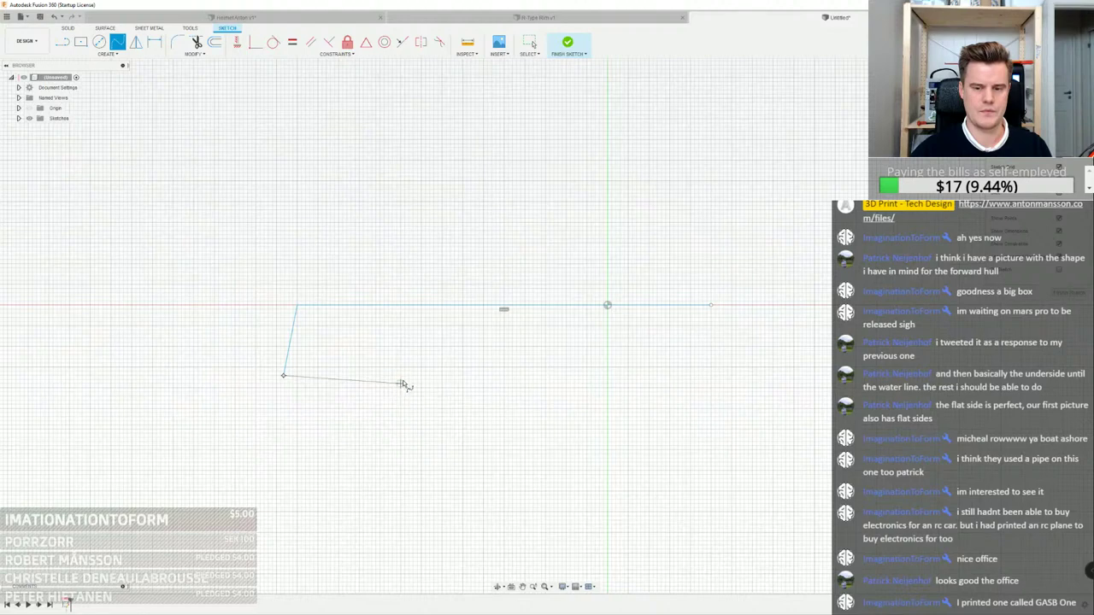
scroll(405, 382, "up", 2)
left_click(405, 378)
left_click_drag(404, 378, 513, 448)
left_click_drag(512, 448, 563, 468)
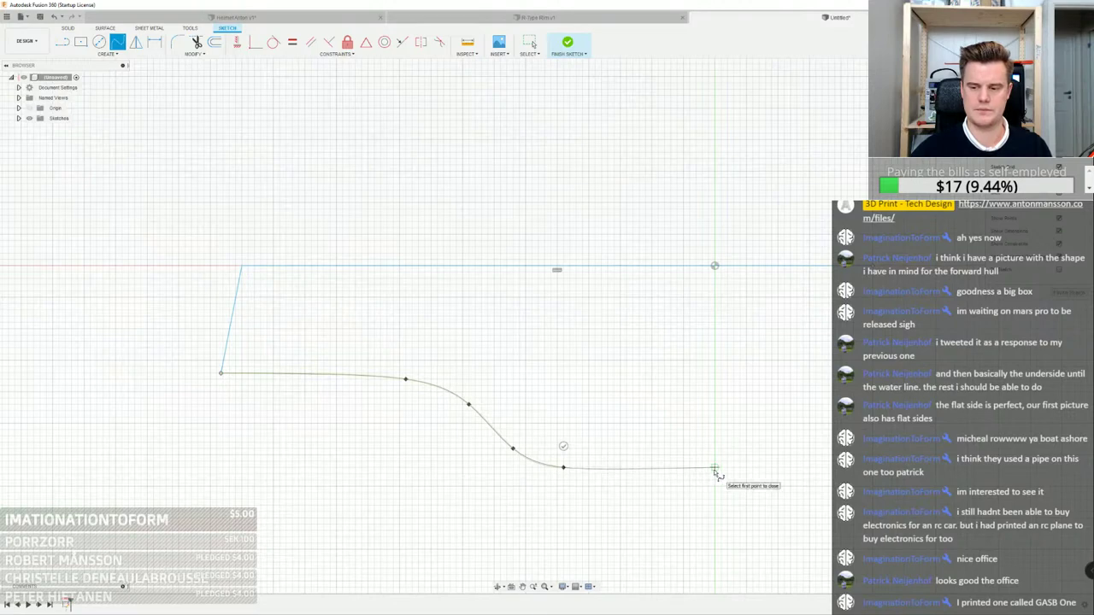
right_click(715, 472)
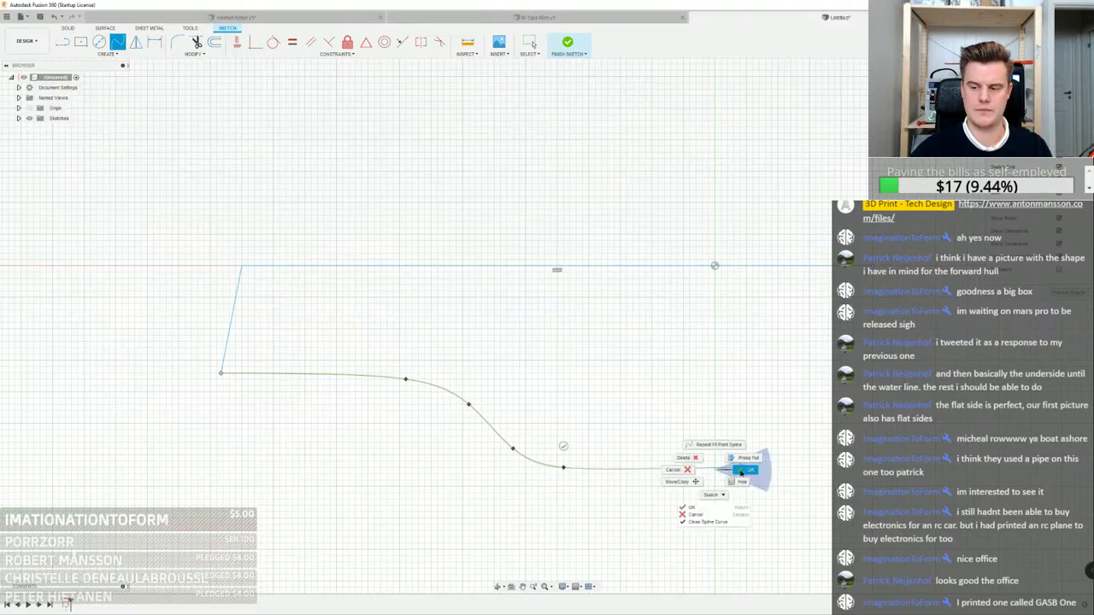
left_click(739, 471)
scroll(665, 451, "down", 2)
middle_click_drag(666, 448, 482, 430)
left_click(65, 43)
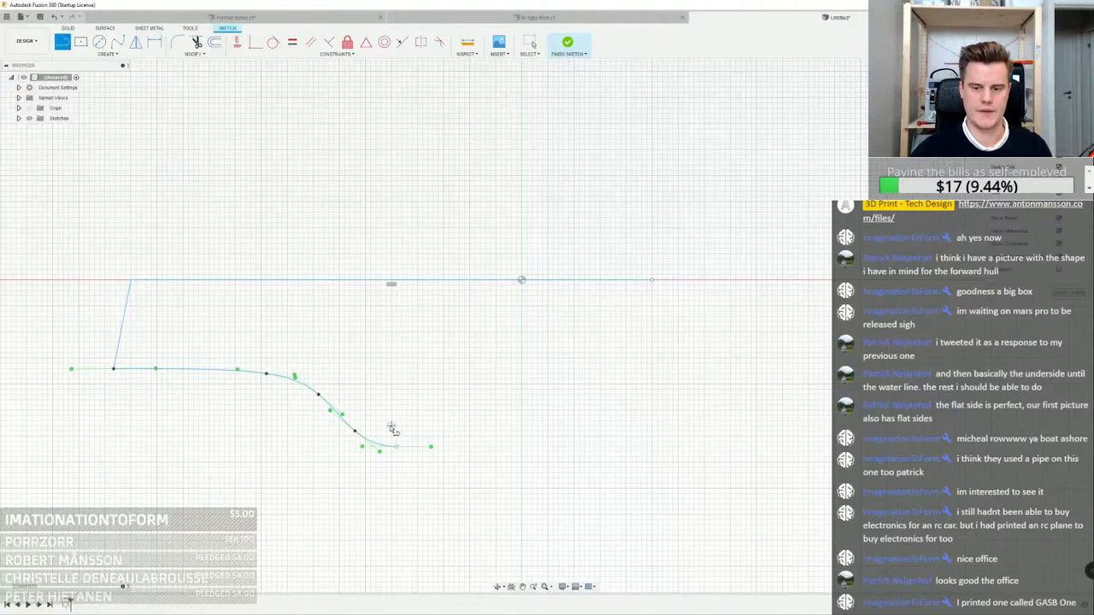
left_click(396, 446)
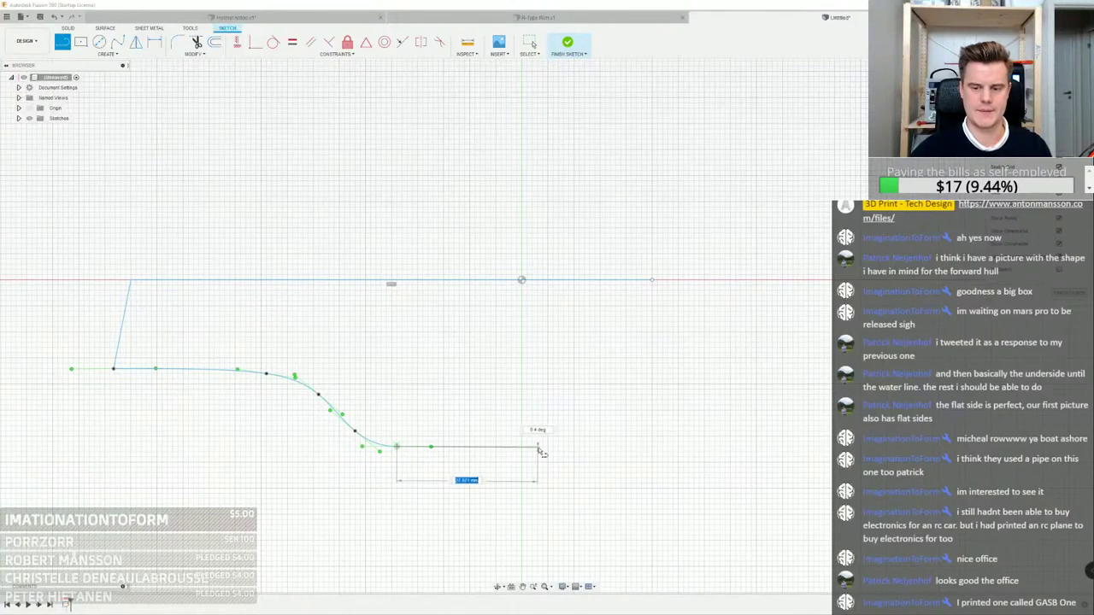
right_click(585, 451)
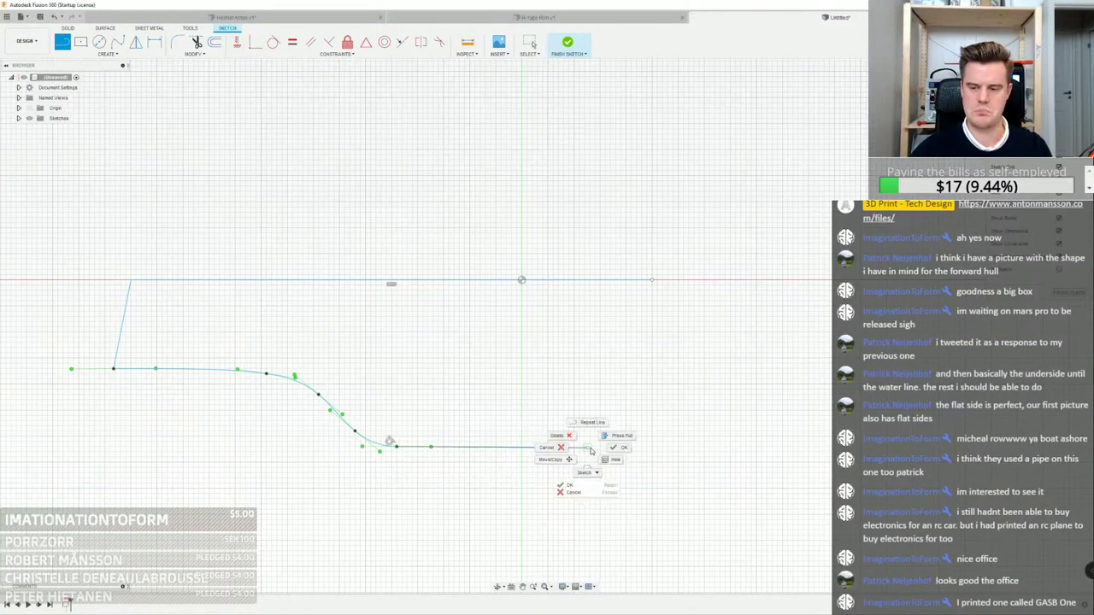
key("Escape")
Draw a horizontal keel line from the lower end of the stern spline to just past the vertical axis
right_click(514, 396)
left_click(514, 382)
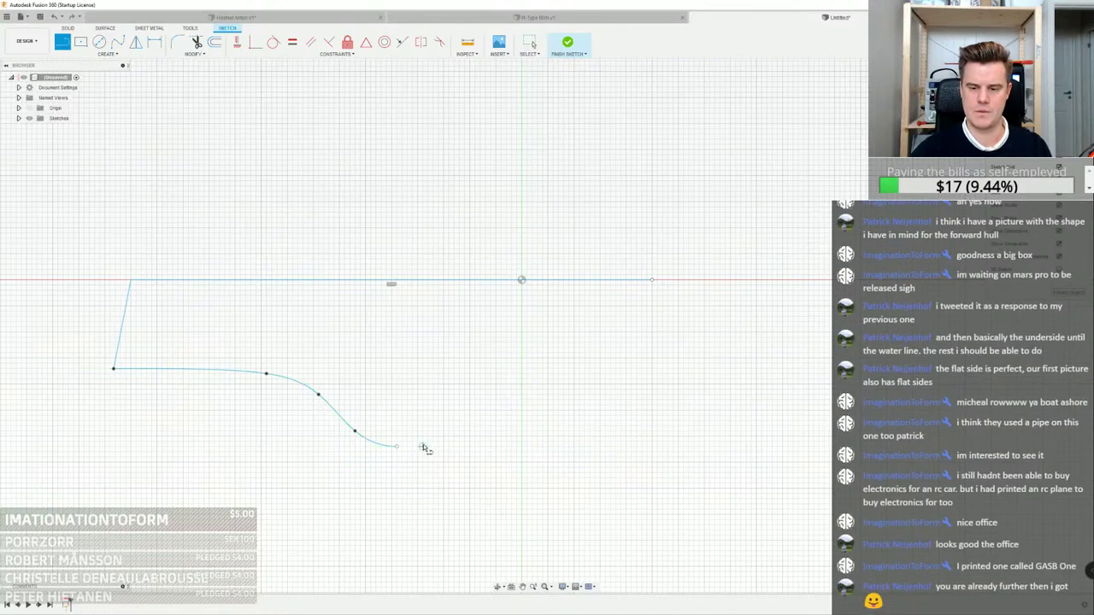
left_click(400, 447)
left_click(541, 447)
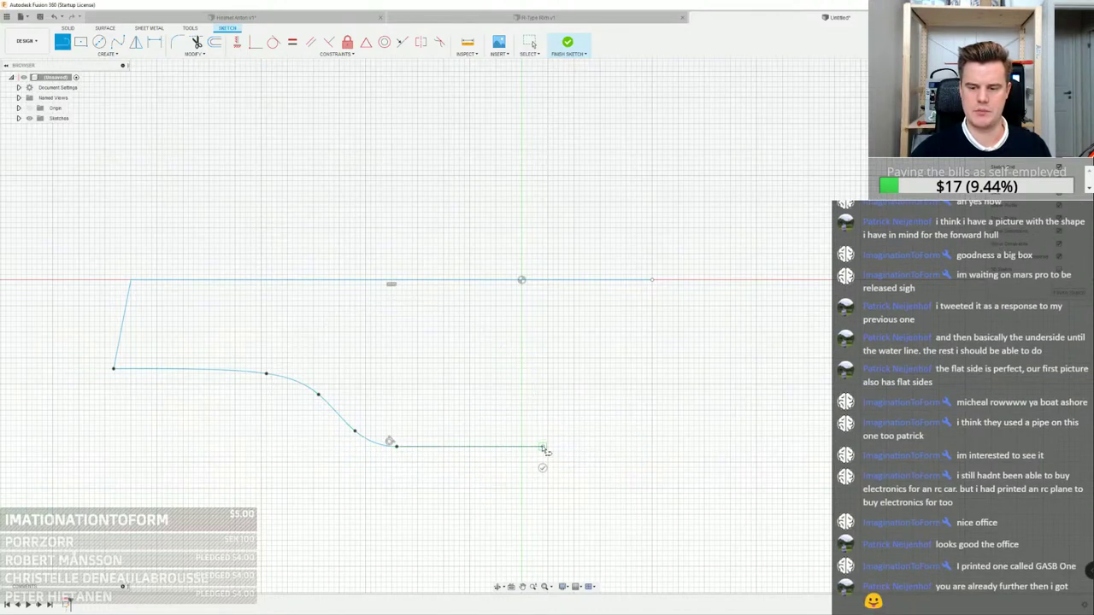
right_click(547, 447)
left_click(579, 446)
Draw a fit point spline from the keel line's forward end, curving upward to form the bow just below deck level
left_click(124, 44)
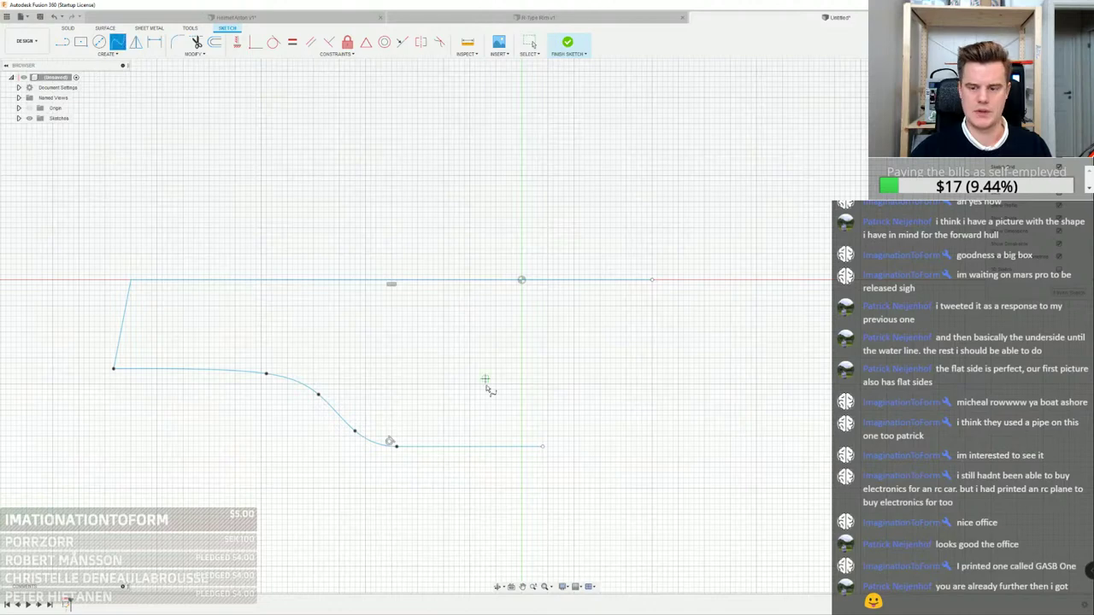
left_click(543, 446)
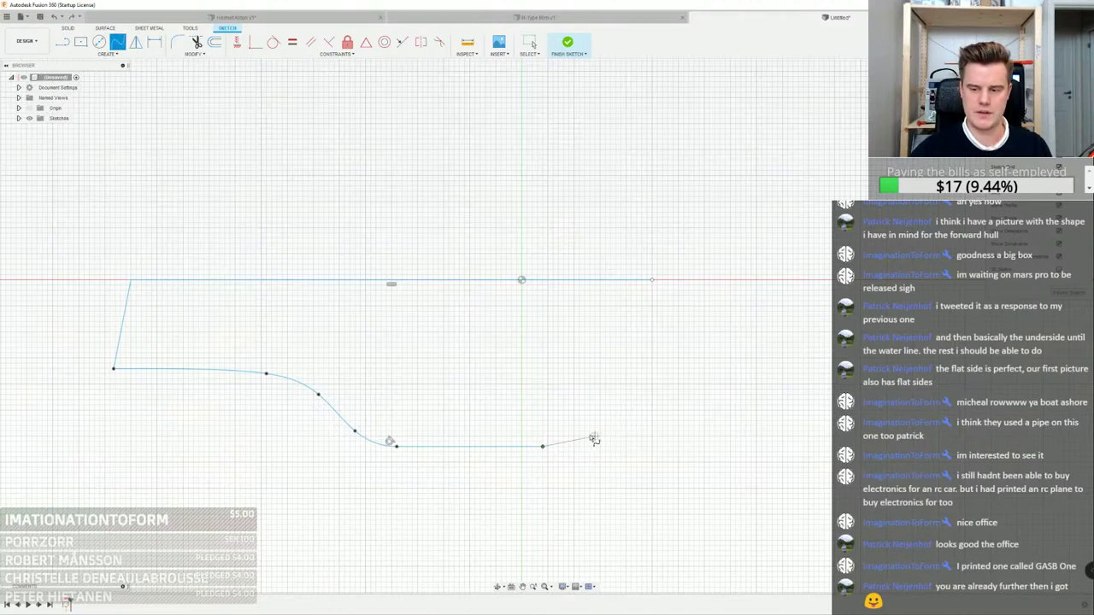
left_click(589, 441)
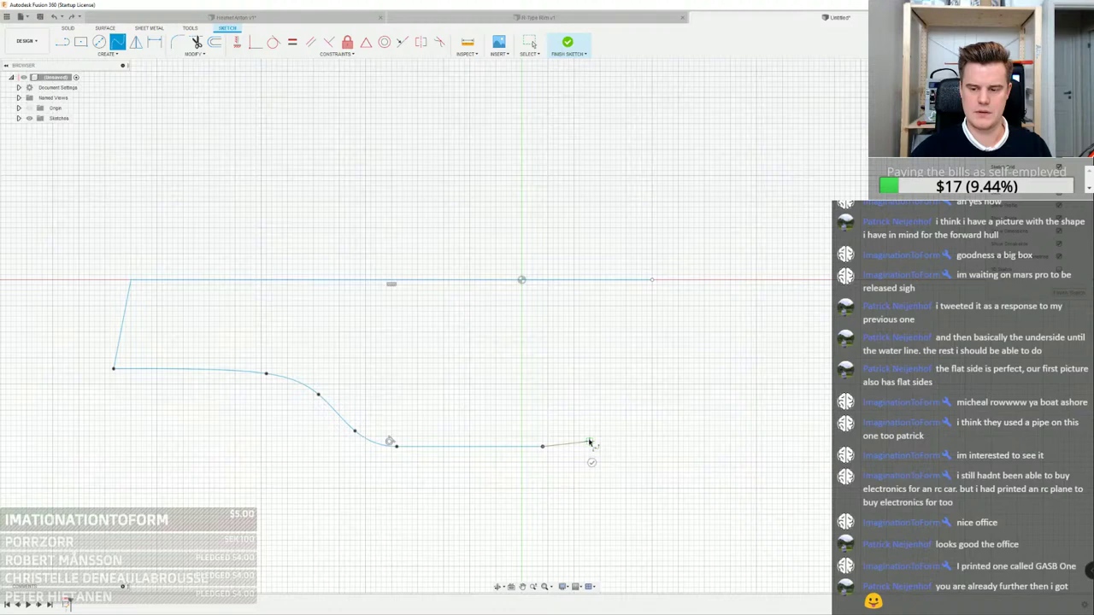
left_click(636, 421)
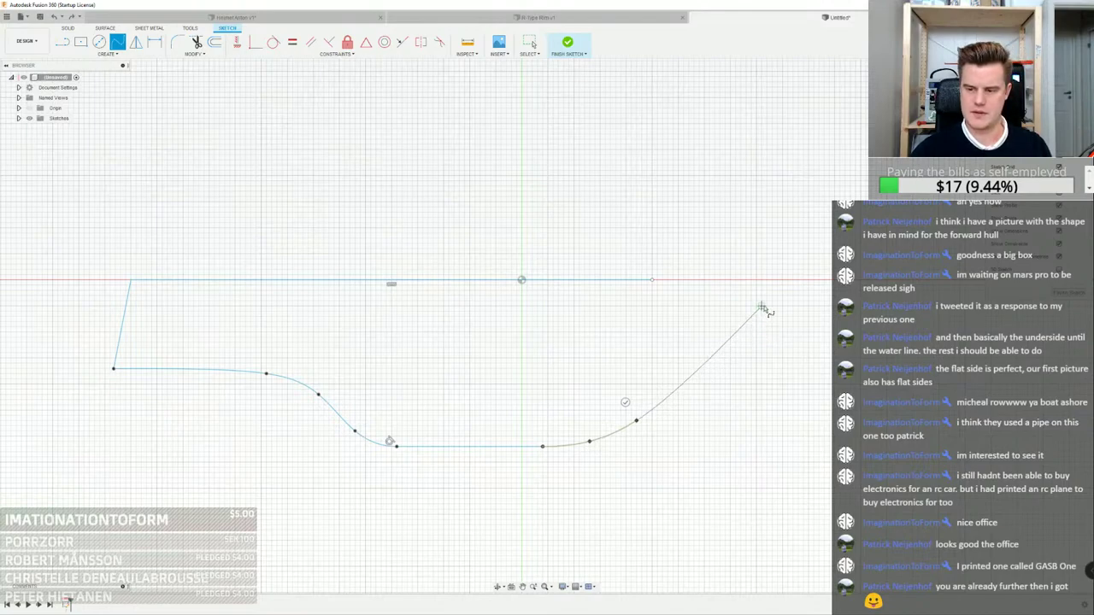
left_click(761, 306)
right_click(763, 306)
left_click(793, 306)
Extend the bow with a straight line from the spline's upper end, continuing its slope to above the deck line
scroll(768, 317, "down", 3)
middle_click_drag(743, 320, 520, 347)
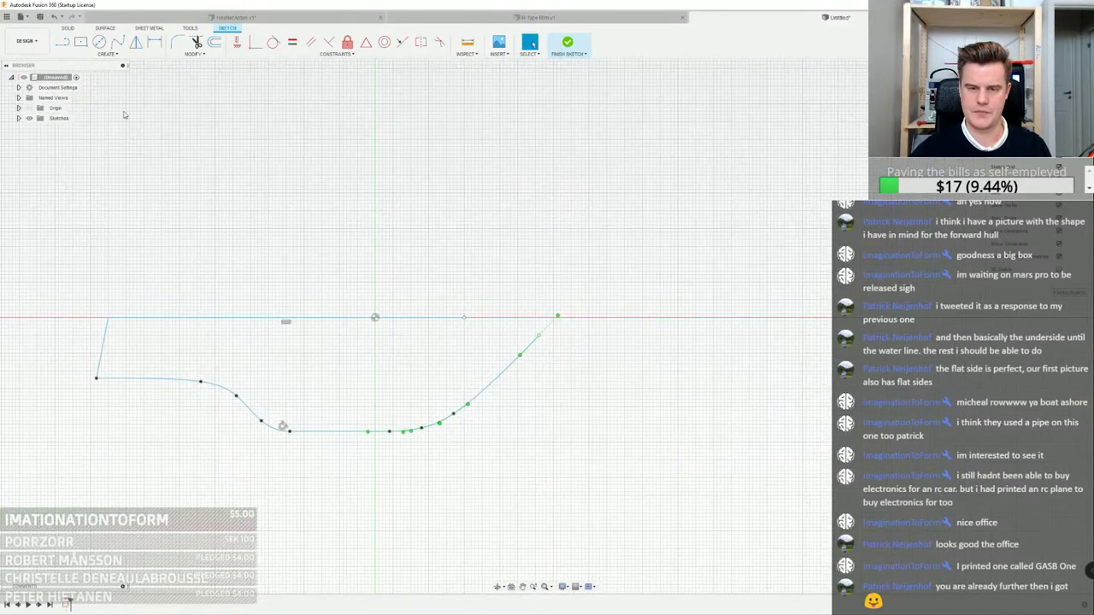
left_click(62, 41)
left_click(557, 316)
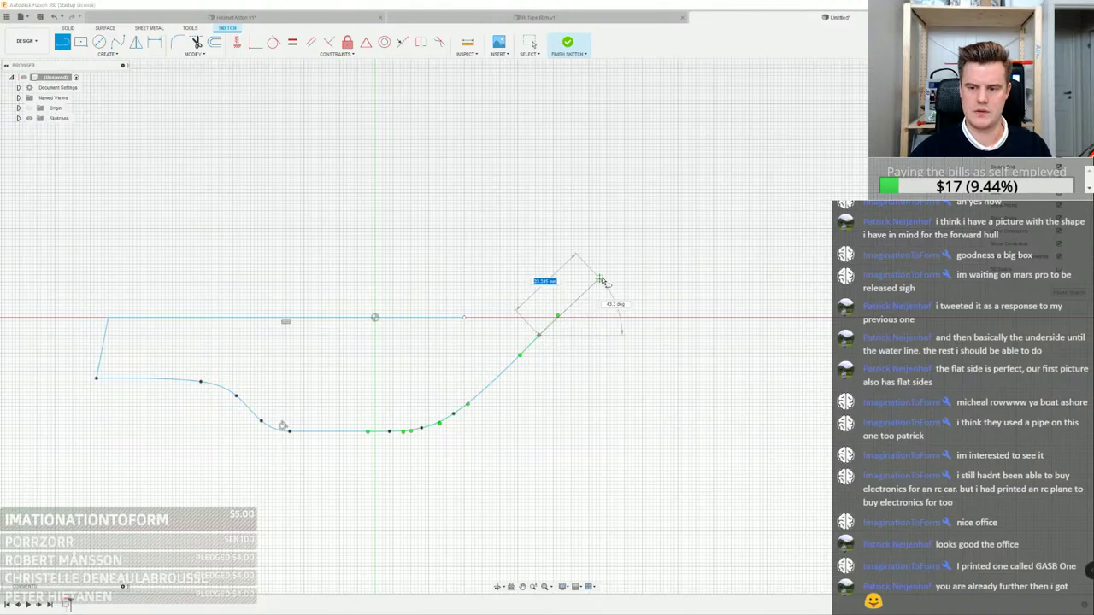
left_click(601, 275)
right_click(601, 274)
left_click(631, 274)
scroll(651, 276, "down", 2)
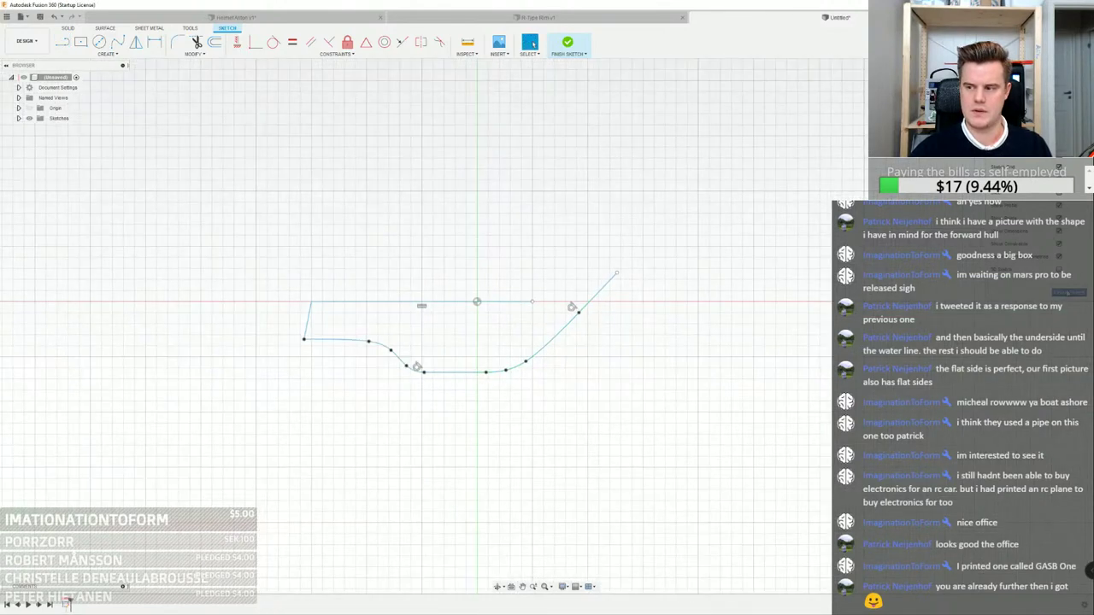
Finish the hull side-profile sketch
left_click(1068, 293)
scroll(581, 313, "up", 2)
middle_click_drag(487, 316, 601, 300)
scroll(633, 301, "up", 1)
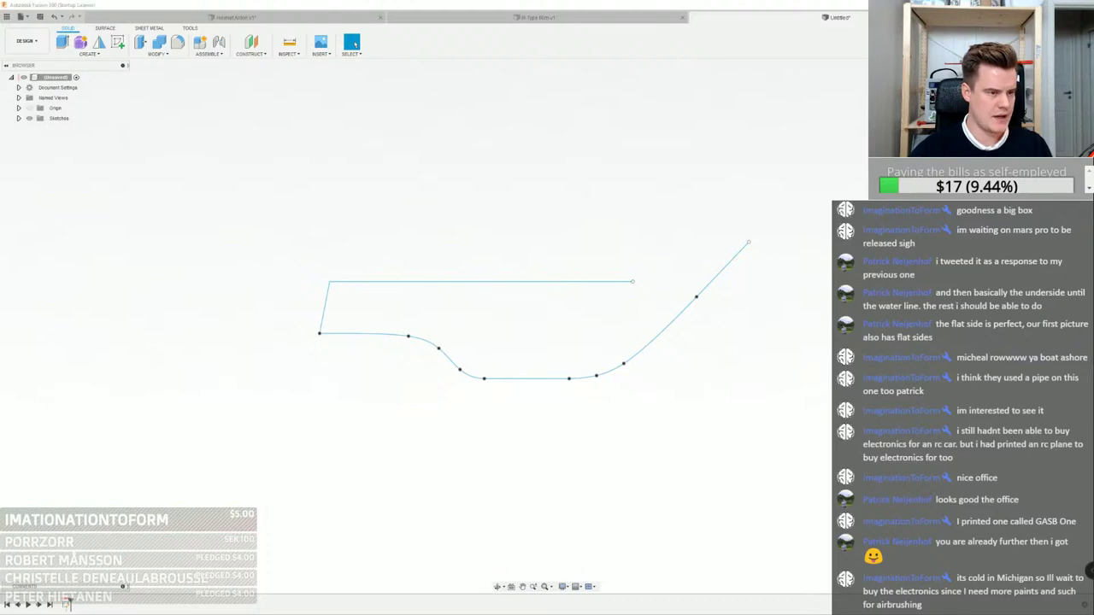
middle_click_drag(547, 196, 479, 188)
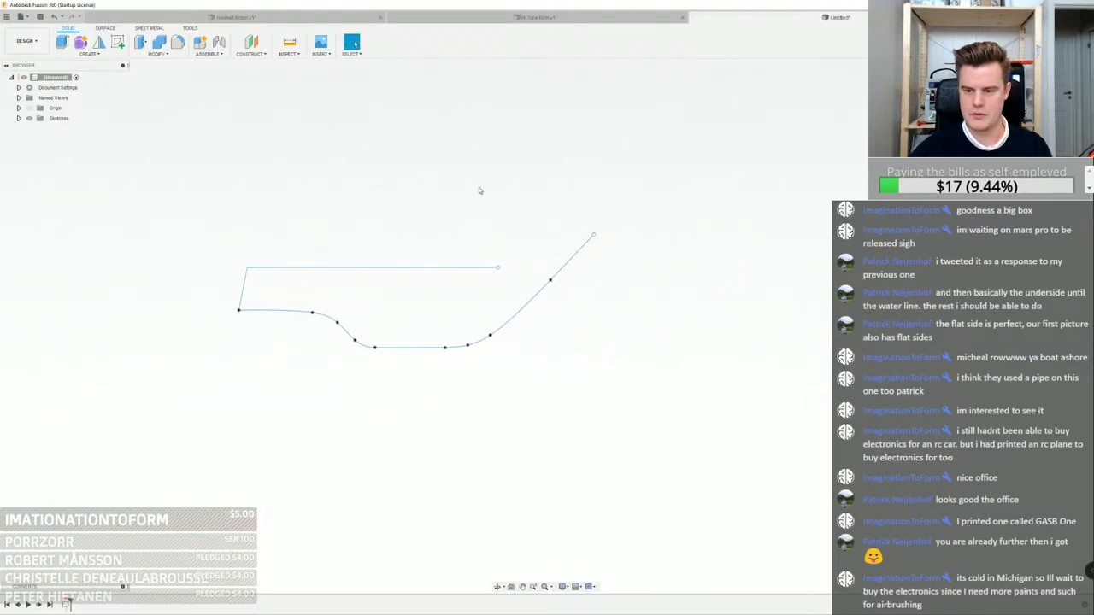
scroll(484, 191, "up", 2)
Start a new sketch on the same vertical origin plane as the hull's side profile
left_click(118, 42)
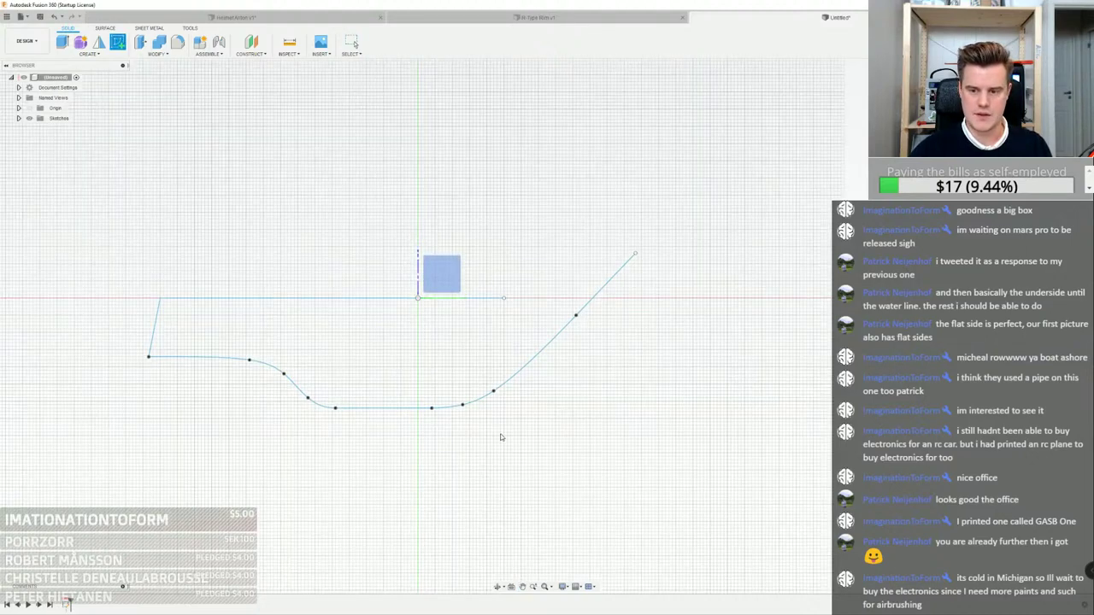
left_click(442, 274)
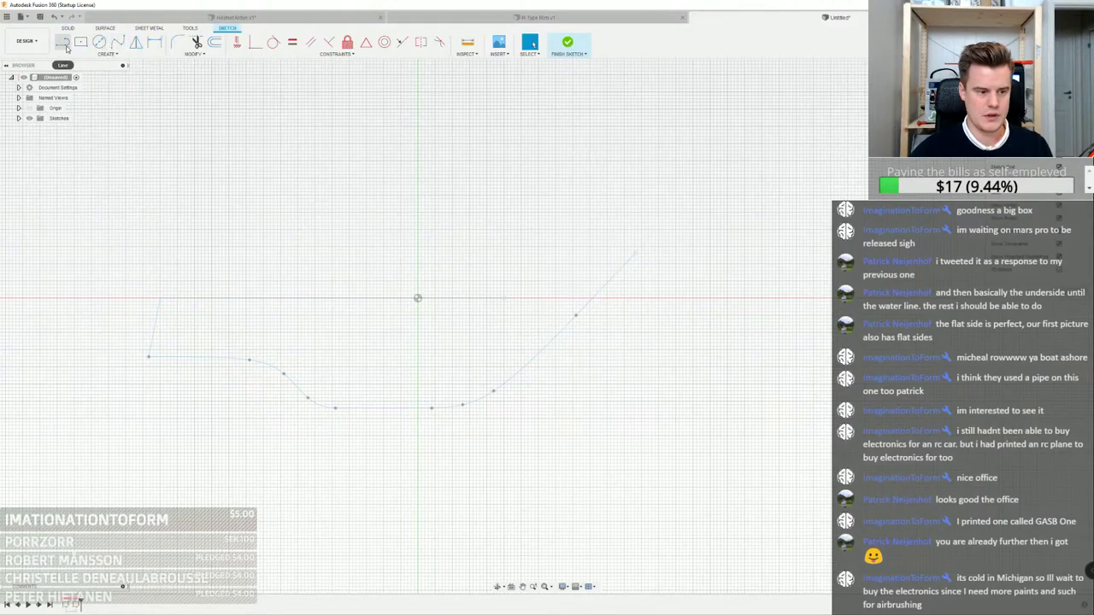
left_click(64, 42)
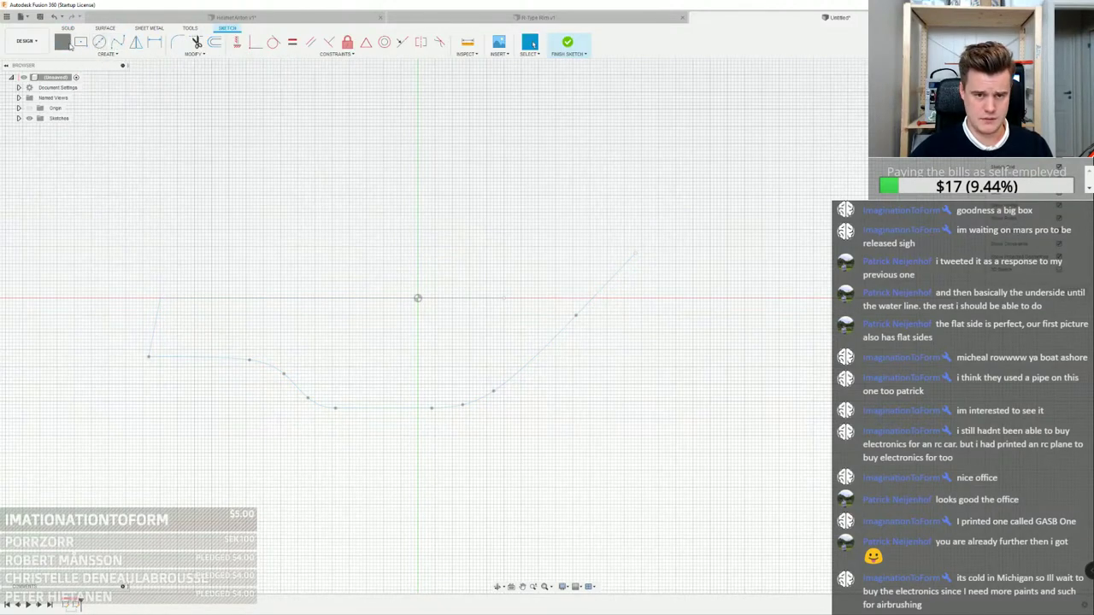
middle_click_drag(857, 285, 790, 284)
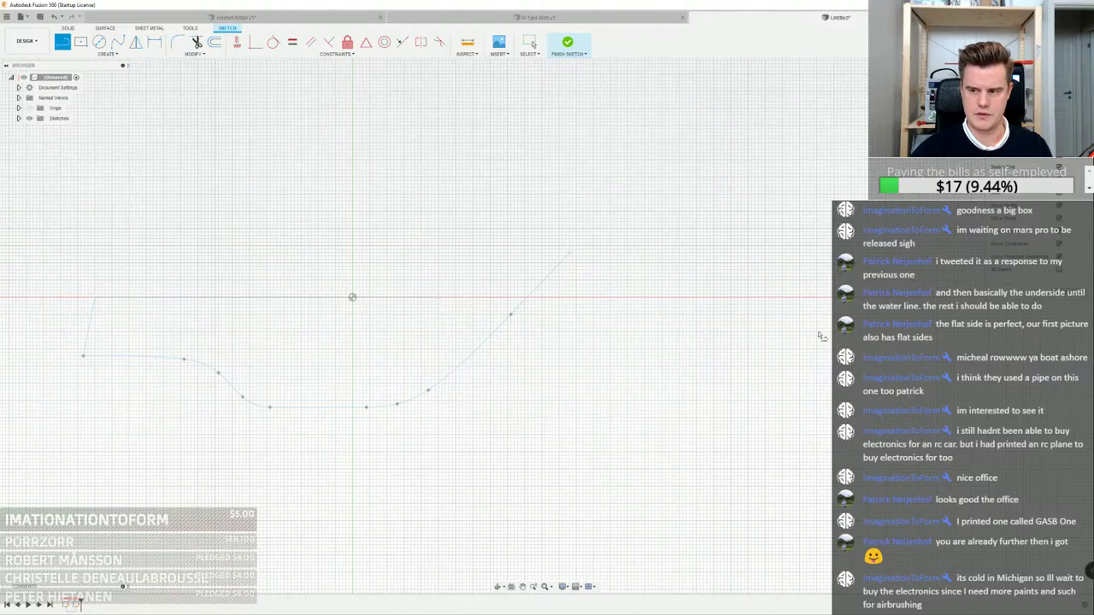
left_click(845, 257)
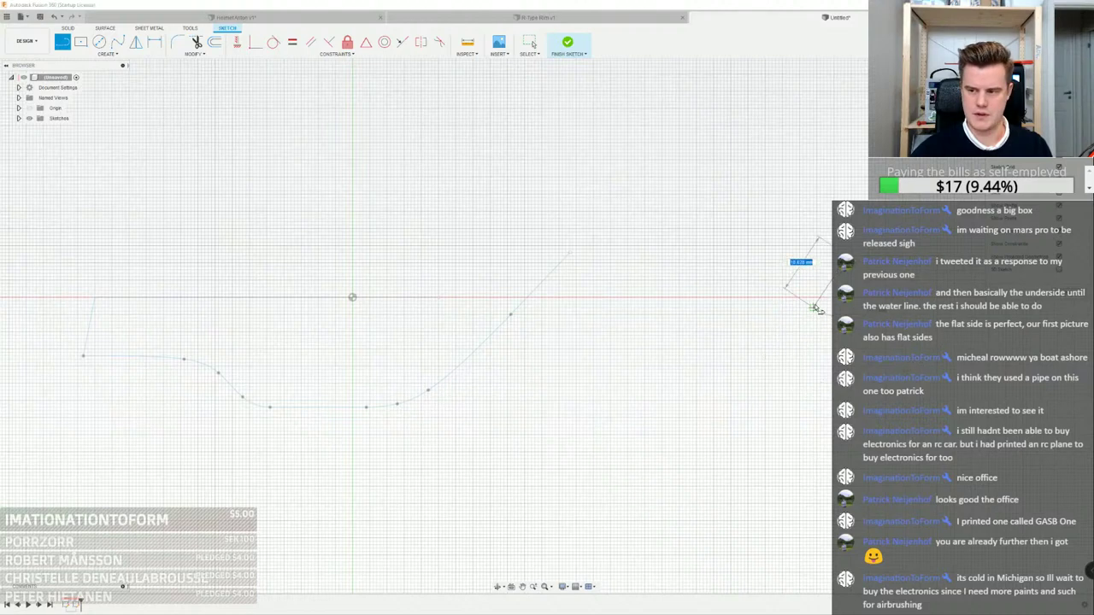
key("Escape")
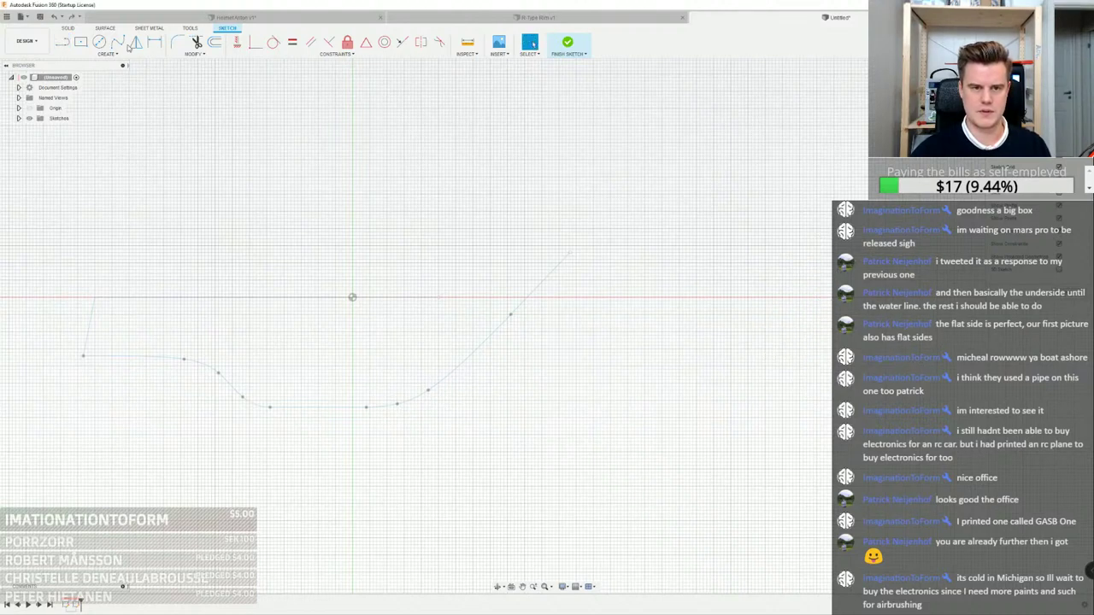
Draw a fit point spline beyond the bow, running down from above deck level, curving aft and continuing nearly horizontally below the keel
left_click(117, 42)
left_click(796, 263)
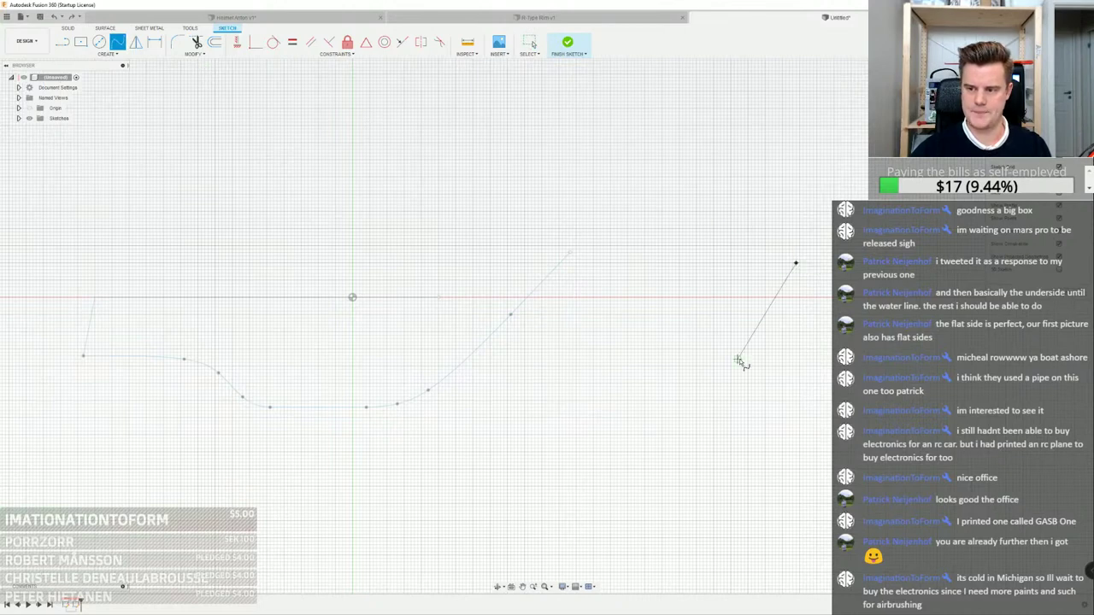
left_click(771, 328)
left_click(765, 380)
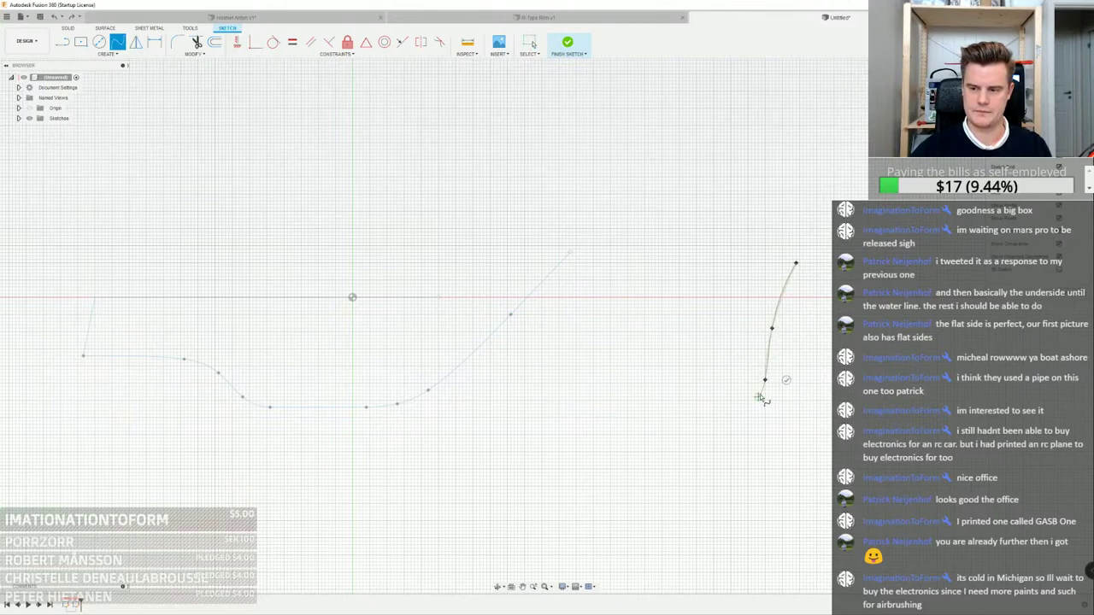
left_click(754, 408)
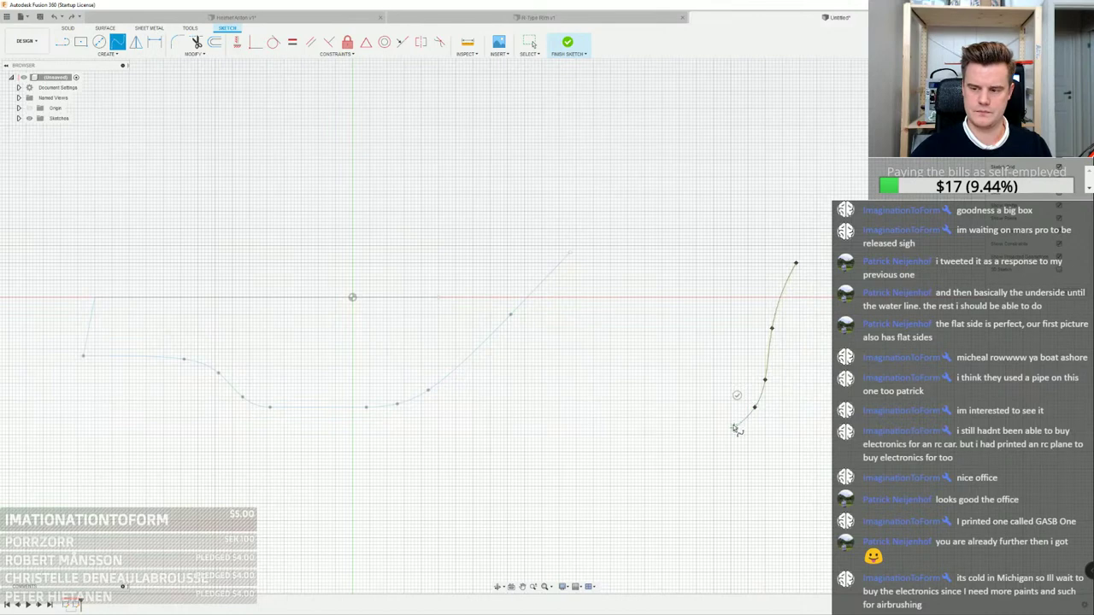
left_click(723, 431)
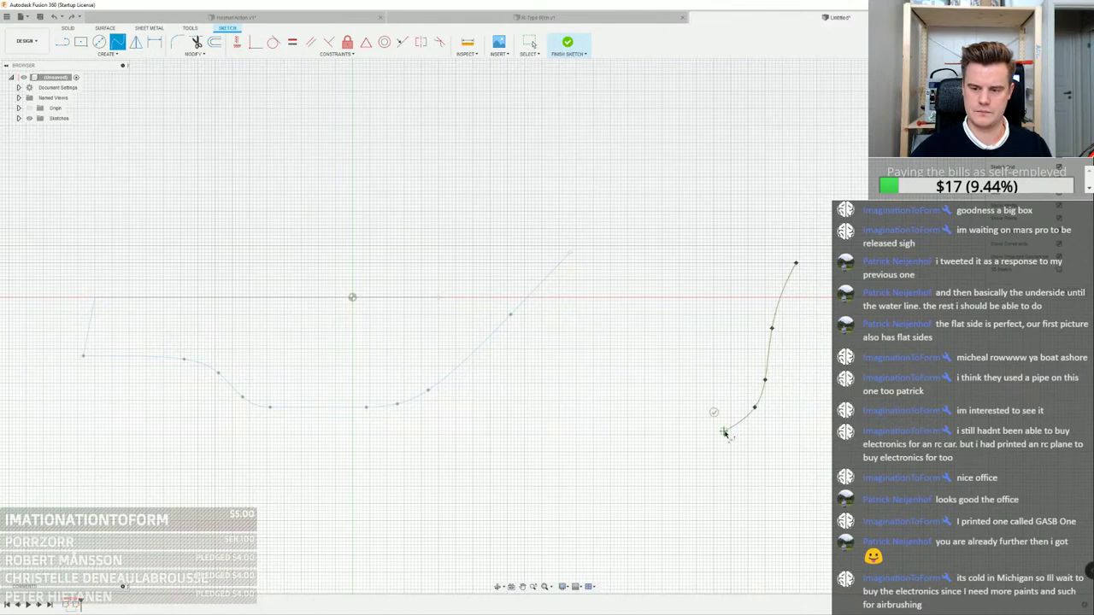
left_click(442, 455)
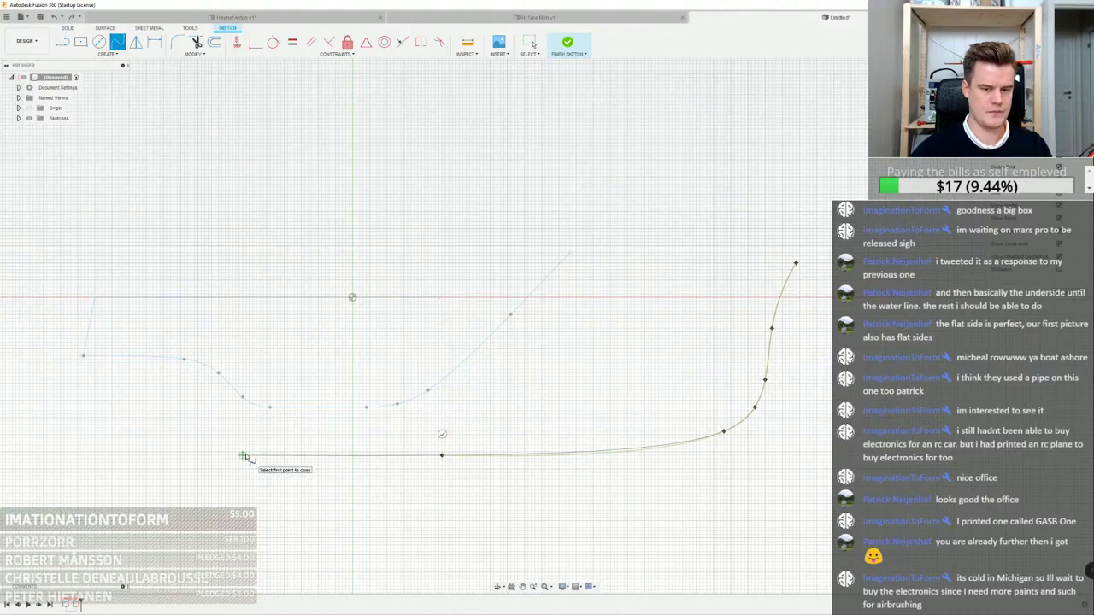
left_click(228, 456)
right_click(227, 456)
left_click(255, 455)
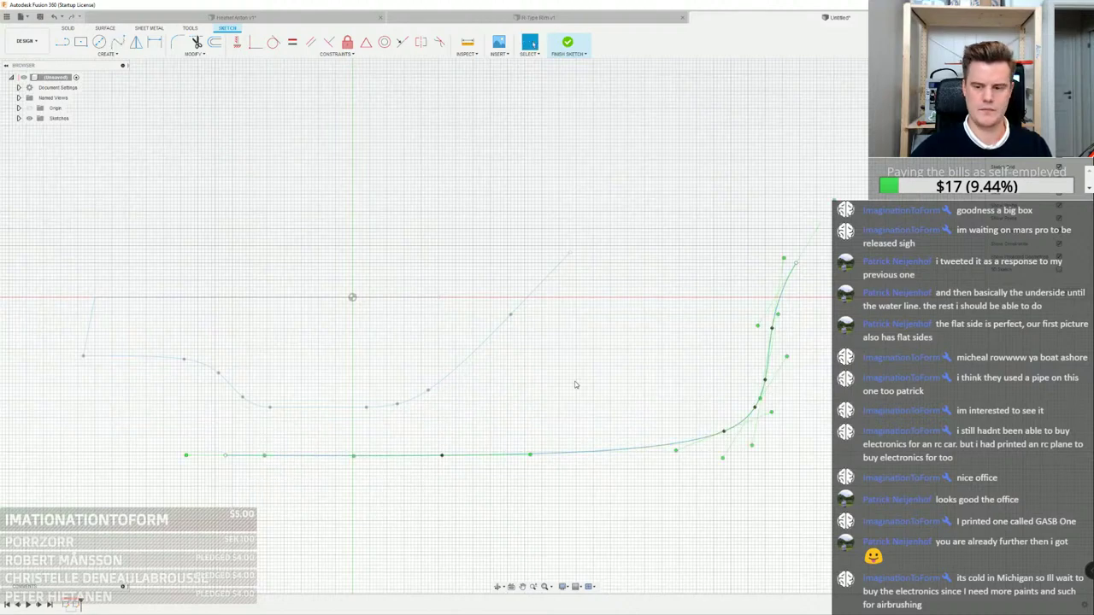
Reposition the new spline's fit points in the lower bow bend to reshape the transition into the bottom run
left_click_drag(749, 415, 744, 423)
scroll(768, 381, "up", 2)
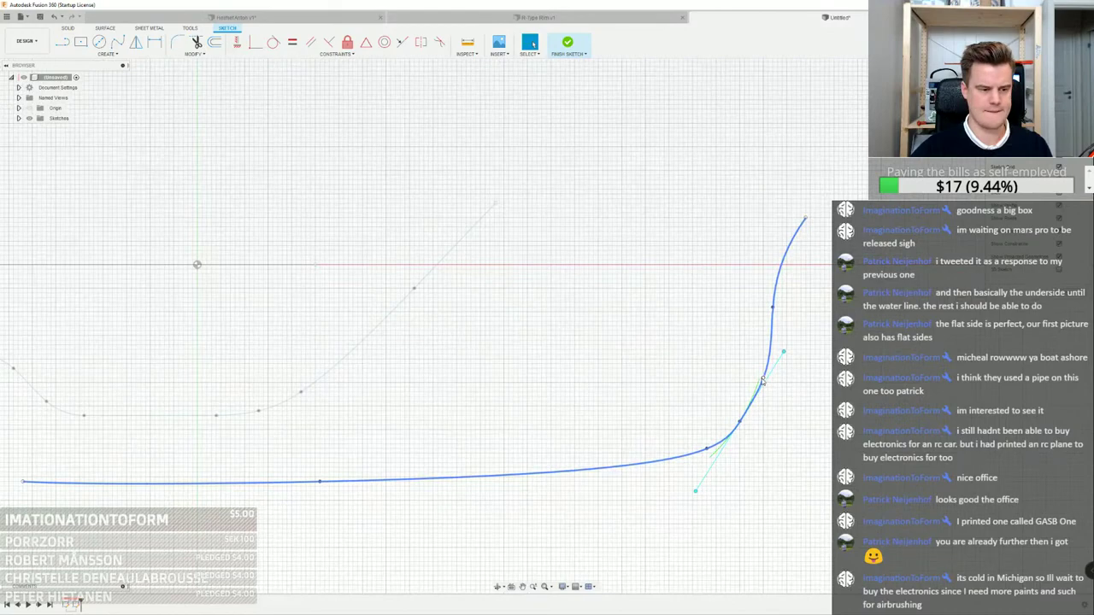
left_click_drag(762, 379, 745, 413)
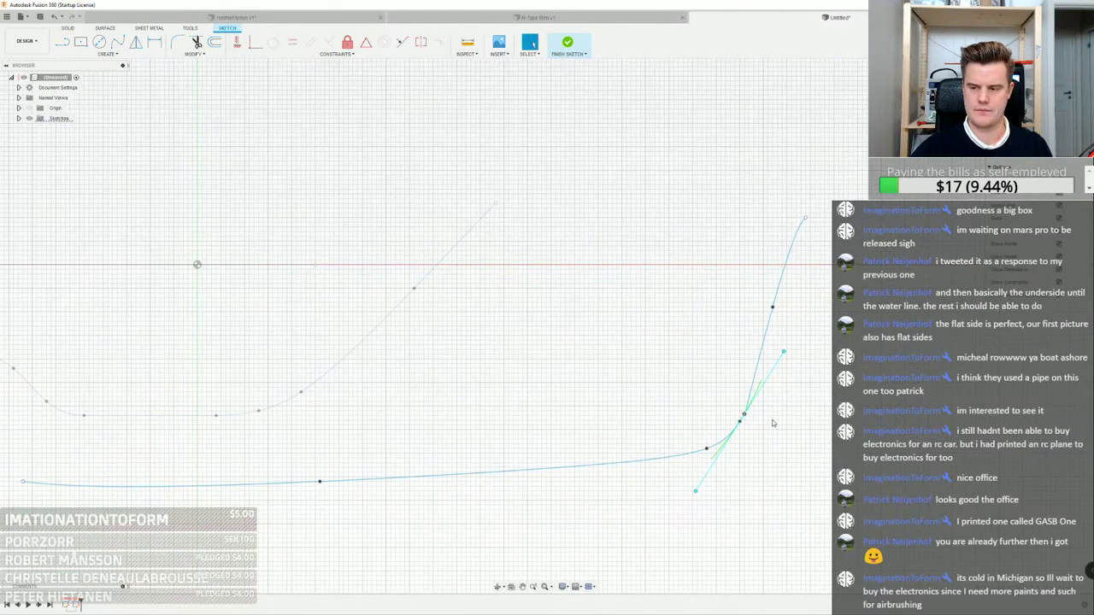
scroll(744, 420, "up", 3)
left_click(744, 421)
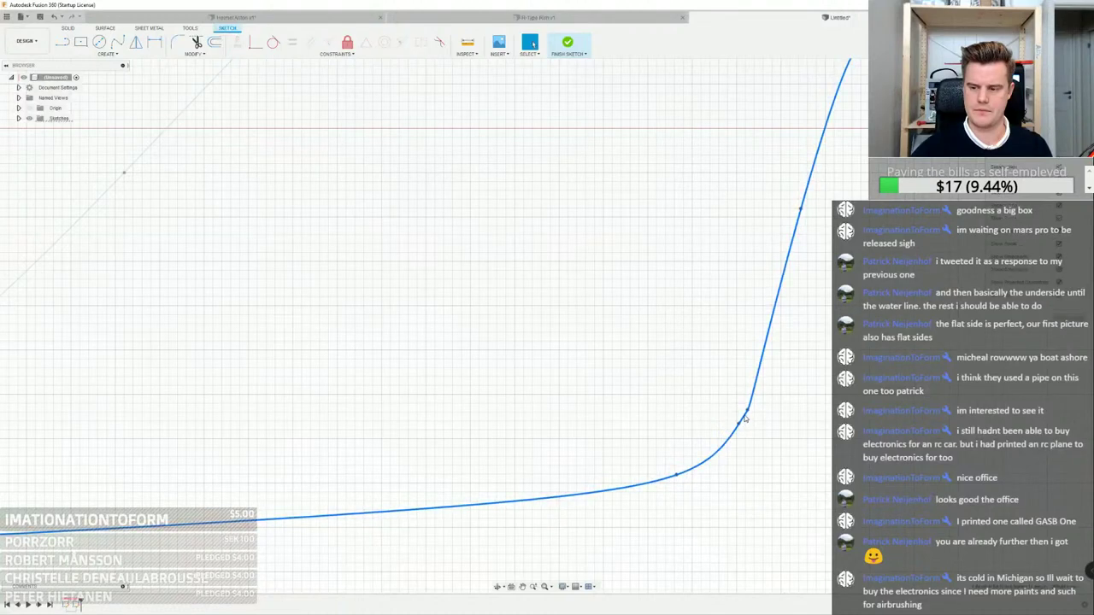
left_click(743, 421)
left_click_drag(736, 424, 768, 387)
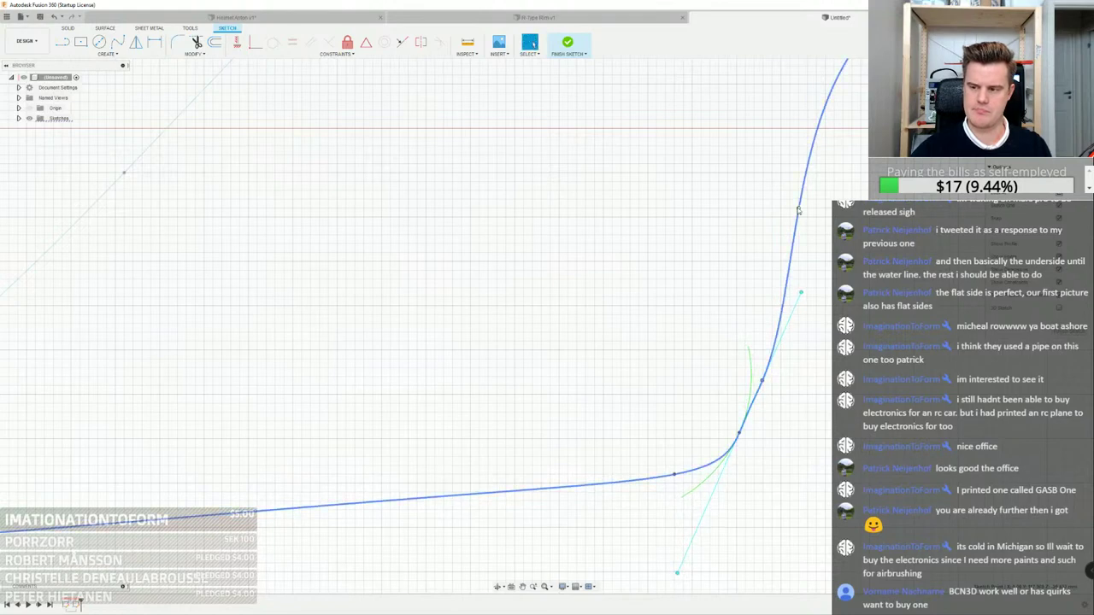
Adjust the spline's upper bow fit point and move its top endpoint slightly outward
mouse_move(802, 210)
left_mouse_down()
mouse_move(820, 211)
mouse_move(794, 199)
left_mouse_up()
scroll(812, 278, "down", 3)
scroll(811, 284, "down", 2)
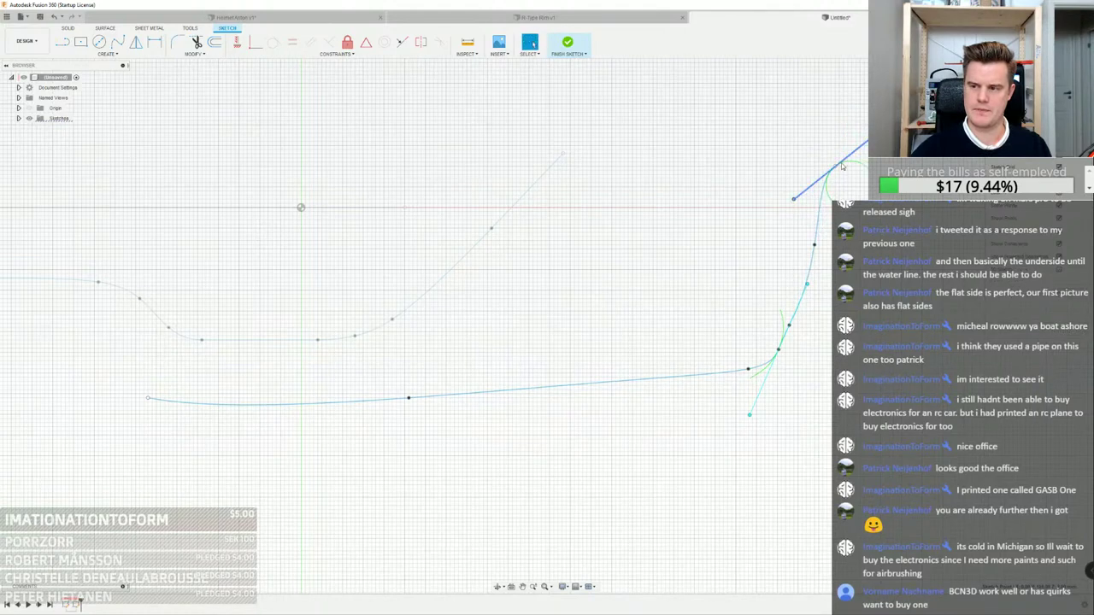
left_click_drag(838, 169, 850, 171)
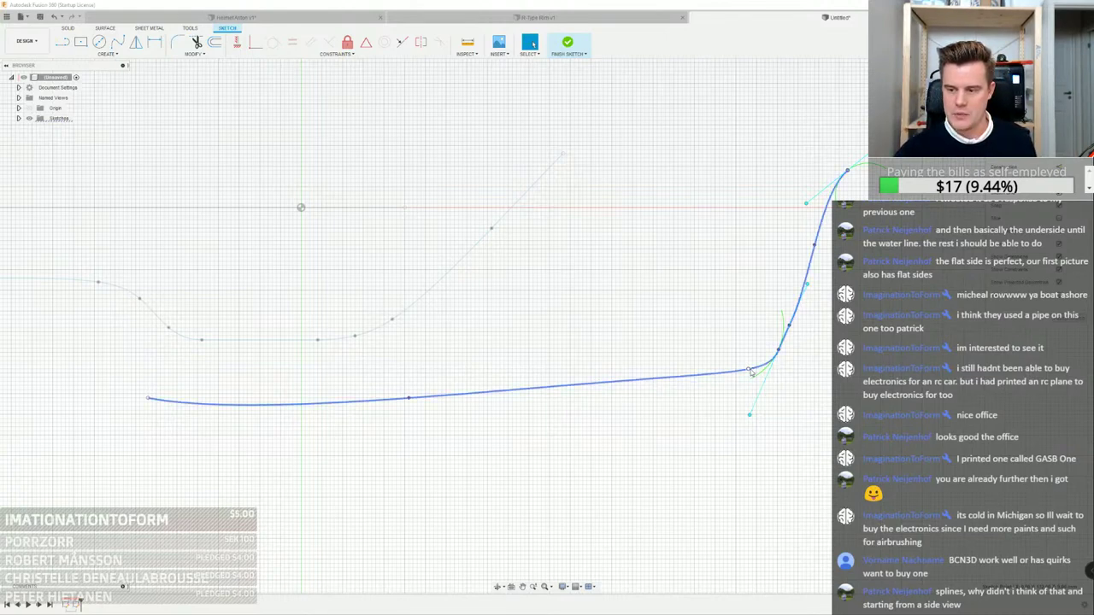
Move the fit point at the aft end of the bow bend down and aft to level the bottom, and finish the sketch
left_click_drag(748, 370, 728, 386)
left_click(796, 364)
scroll(794, 364, "down", 5)
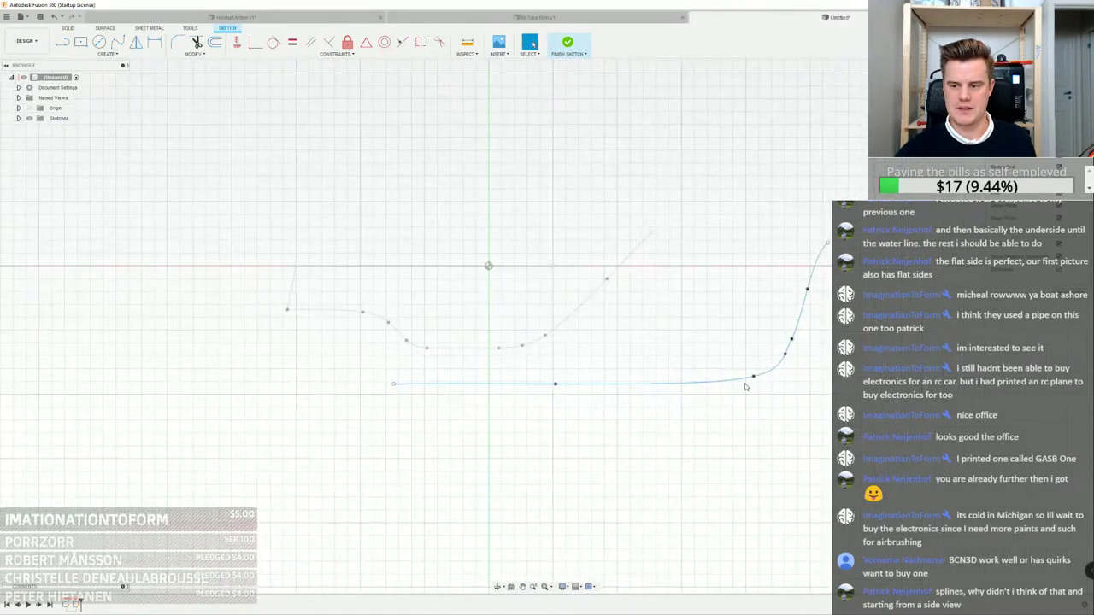
scroll(672, 365, "up", 3)
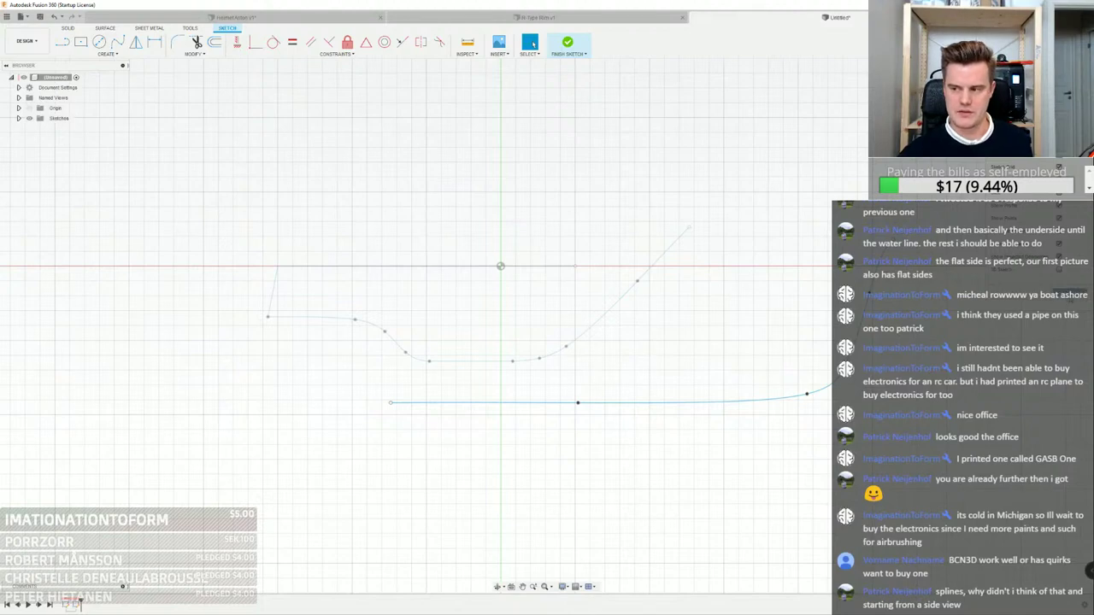
left_click(1070, 295)
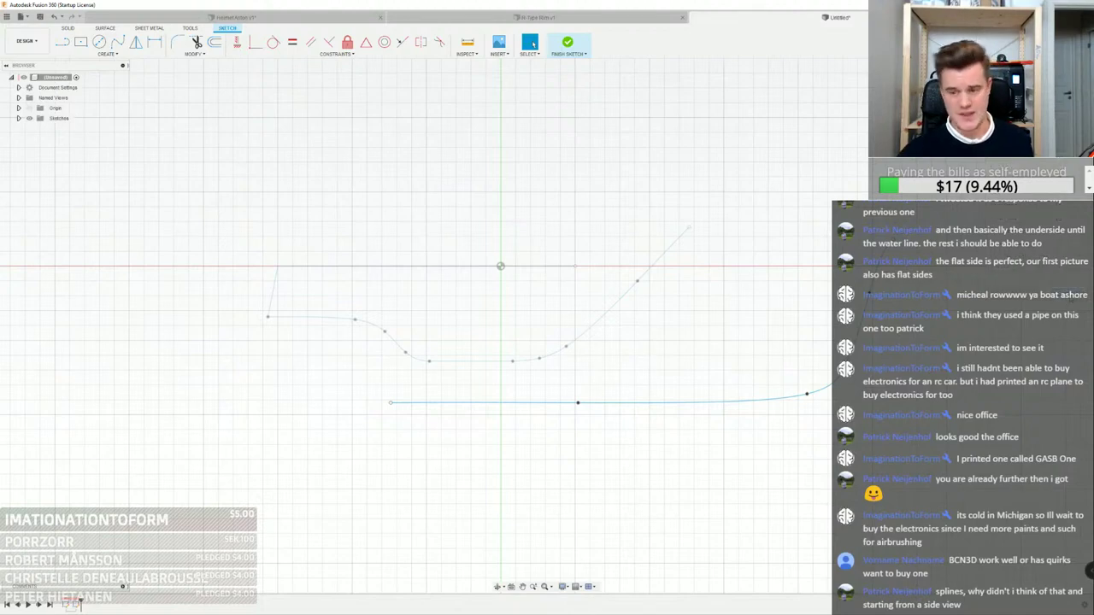
Extrude the hull side-profile curves sideways as an open surface
double_click(602, 318)
right_click(602, 318)
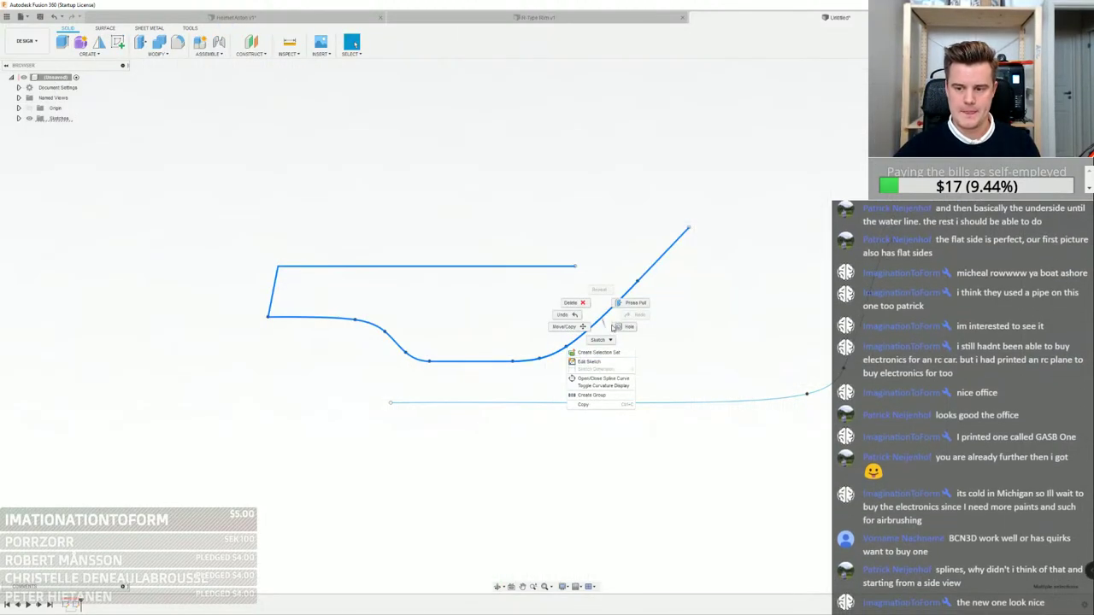
left_click(599, 251)
middle_click_drag(598, 225, 288, 98, "shift")
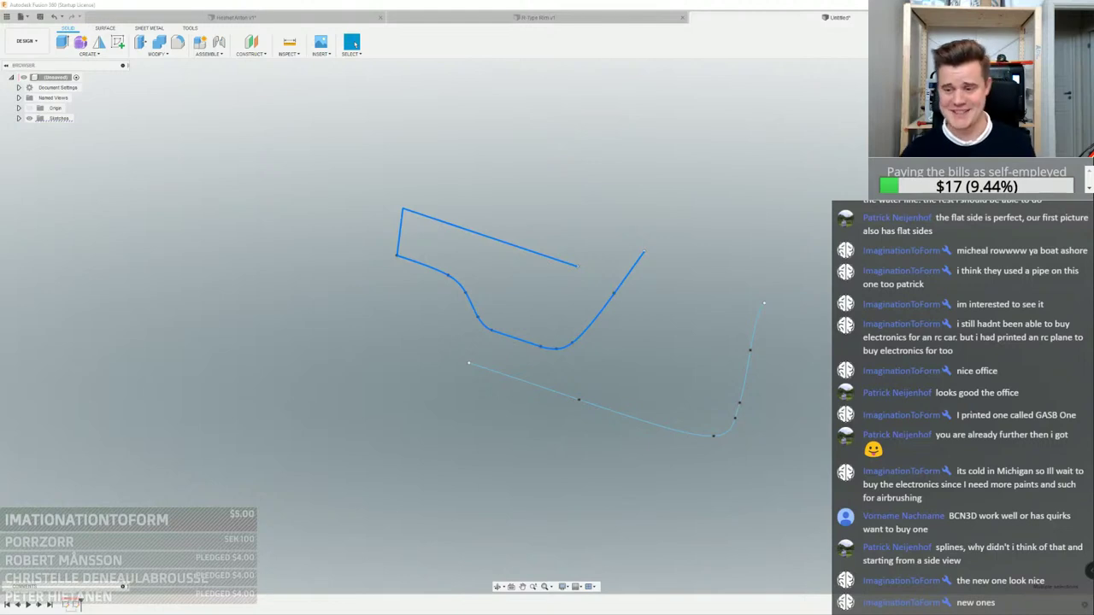
left_click(105, 28)
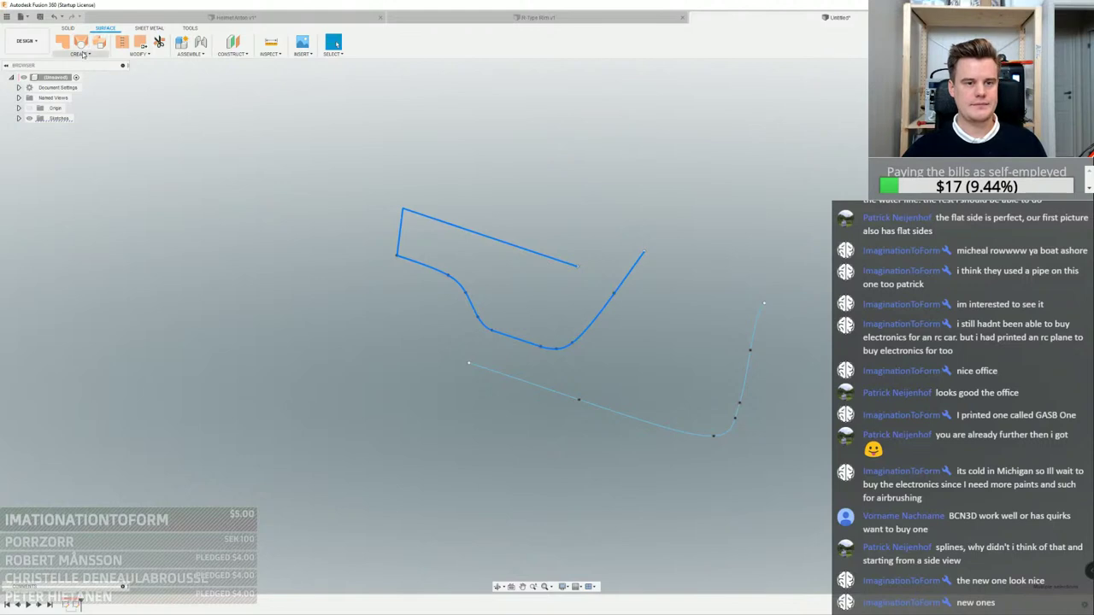
left_click(82, 54)
left_click(93, 97)
middle_click_drag(537, 289, 586, 328, "shift")
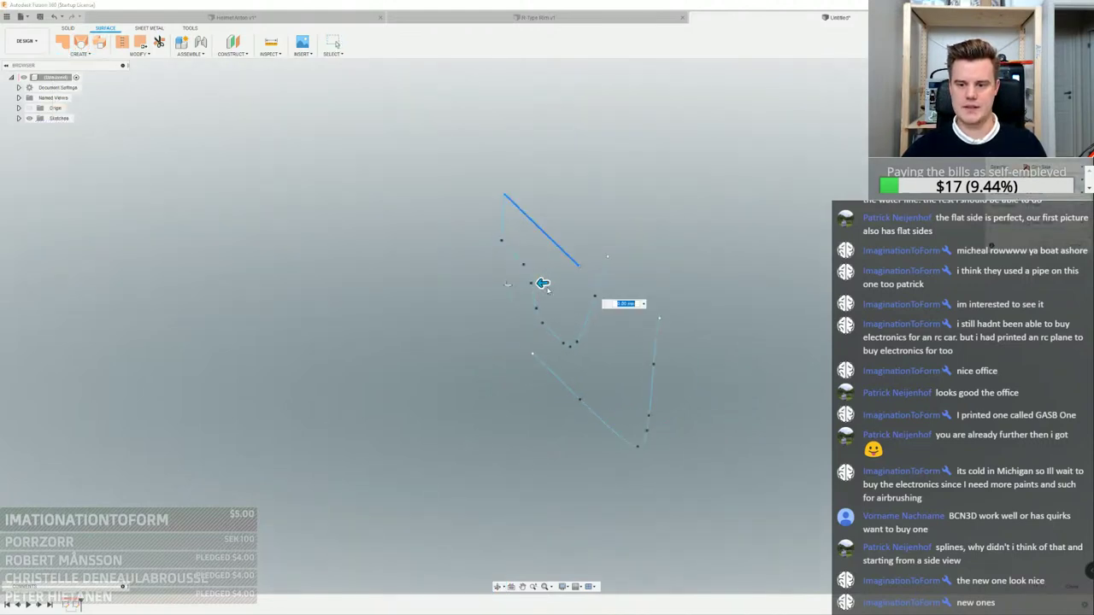
left_click_drag(541, 283, 479, 287)
mouse_move(476, 288)
middle_mouse_down("shift")
mouse_move(513, 288)
mouse_move(431, 302)
mouse_move(427, 345)
mouse_move(425, 305)
mouse_move(459, 280)
middle_mouse_up("shift")
middle_click_drag(557, 281, 520, 295, "shift")
left_click_drag(510, 263, 478, 262)
middle_click_drag(479, 261, 409, 320, "shift")
key("Return")
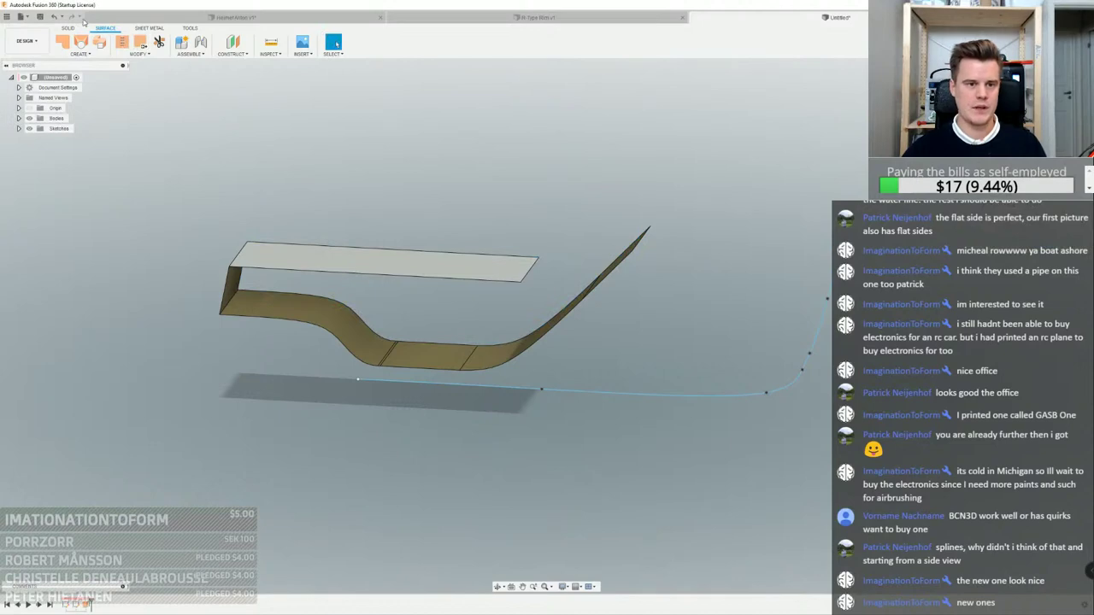
Create a new form in the design
left_click(68, 29)
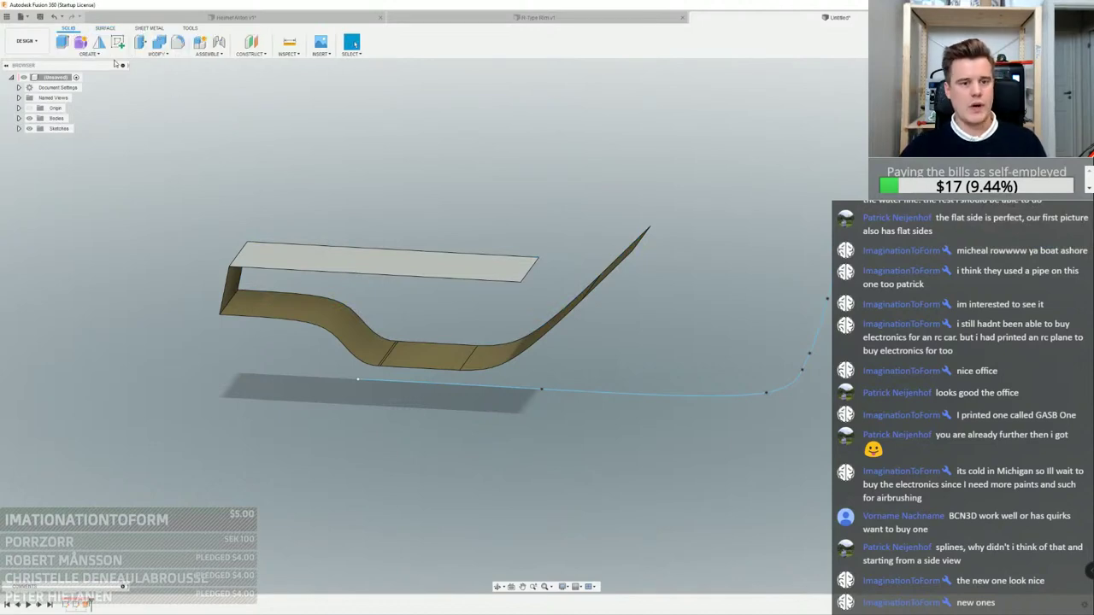
left_click(83, 53)
left_click(81, 44)
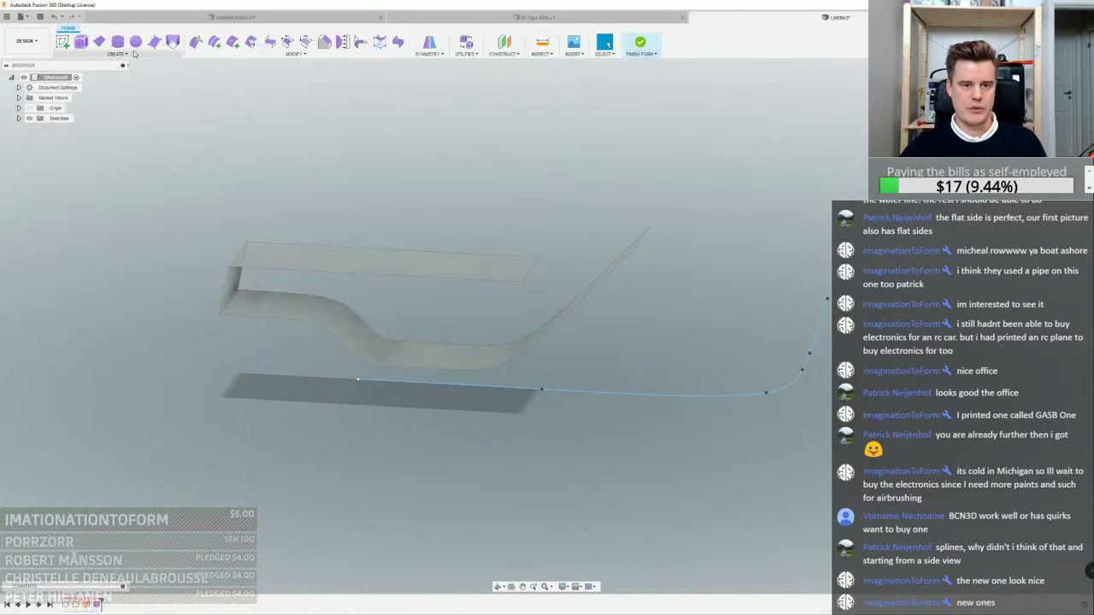
Set up a Loft between the extruded surface's bow and keel edges and the outer hull spline
left_click(172, 41)
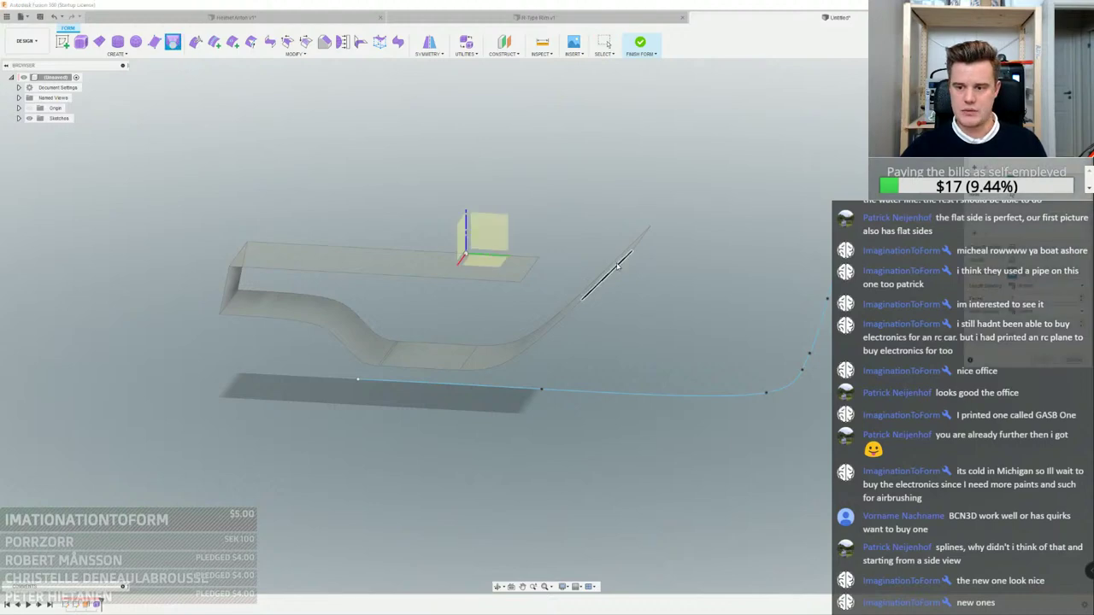
left_click(574, 309)
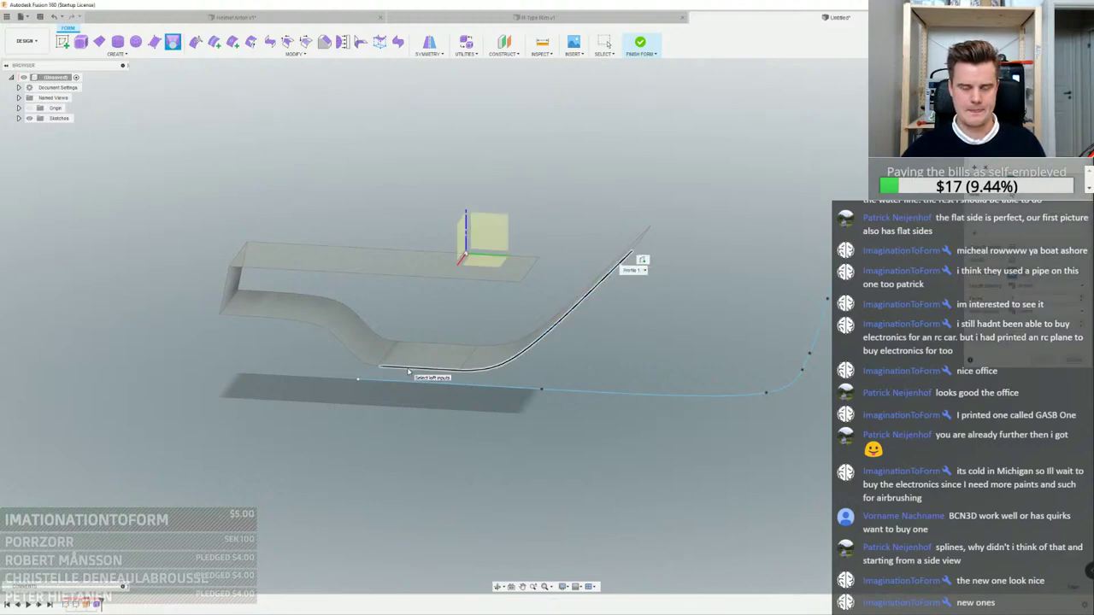
left_click(400, 369)
left_click(393, 383)
middle_click_drag(629, 368, 540, 327, "shift")
middle_click_drag(588, 287, 653, 297, "shift")
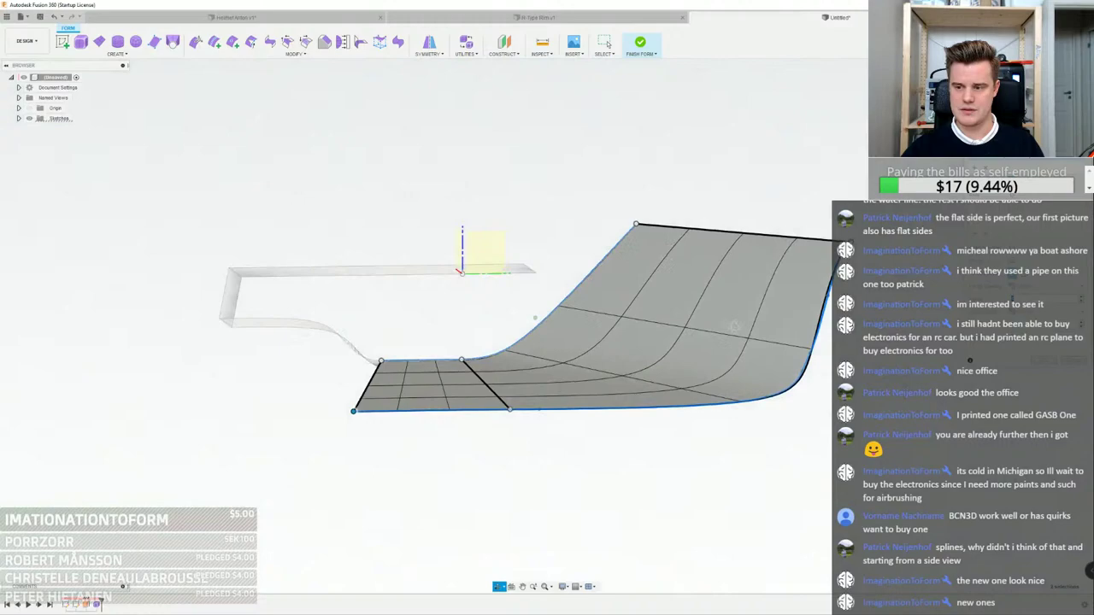
middle_click_drag(696, 262, 756, 321, "shift")
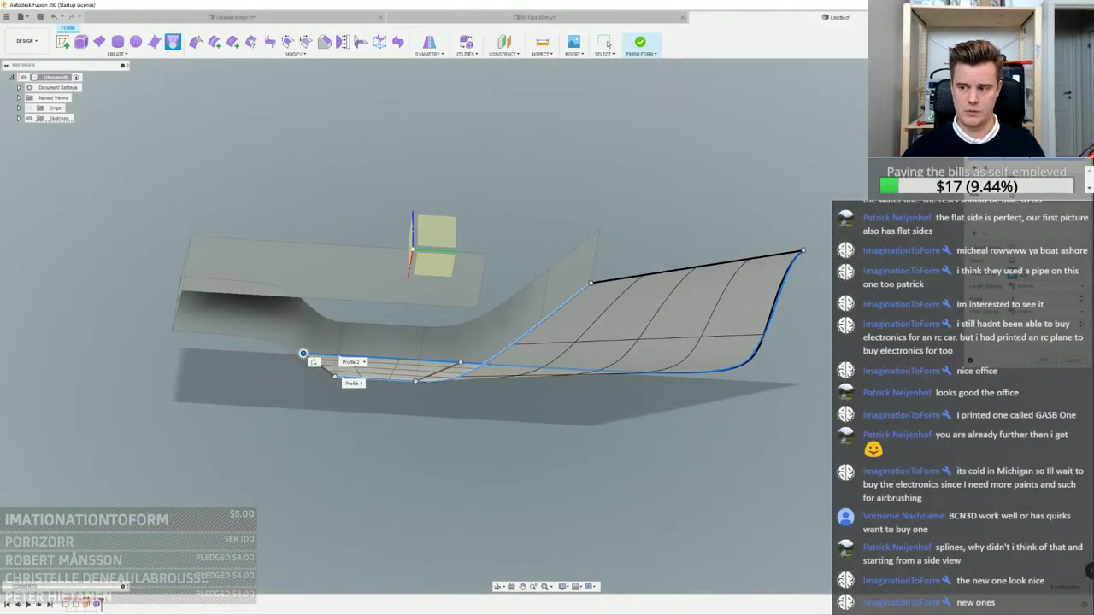
middle_click_drag(674, 334, 664, 290, "shift")
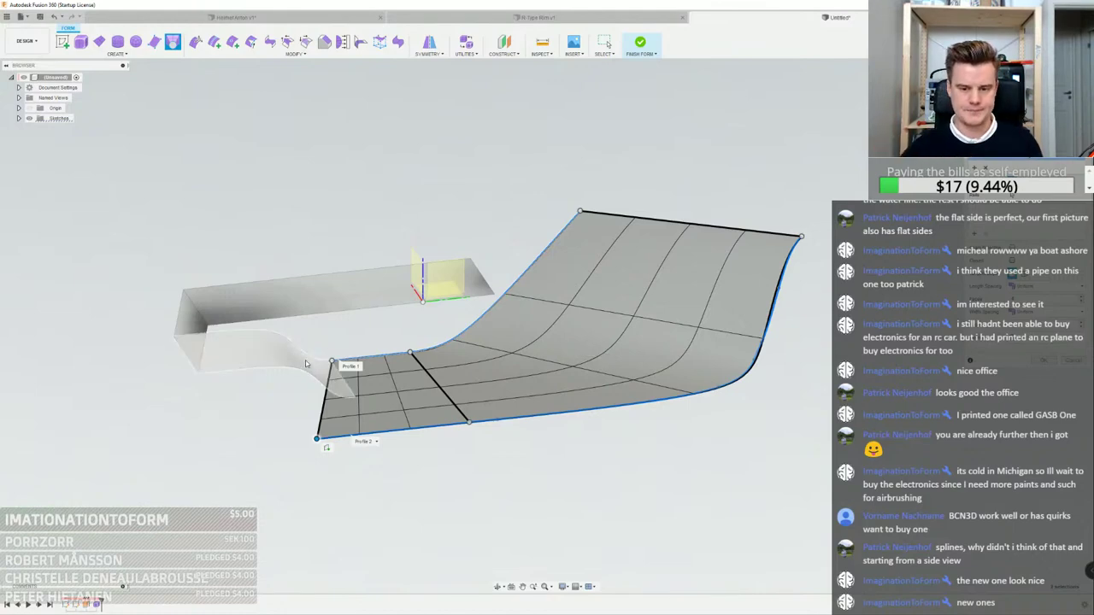
Try to extend the loft's first profile with the curved aft edge of the extruded surface
left_click(335, 365)
middle_click_drag(368, 379, 369, 369, "shift")
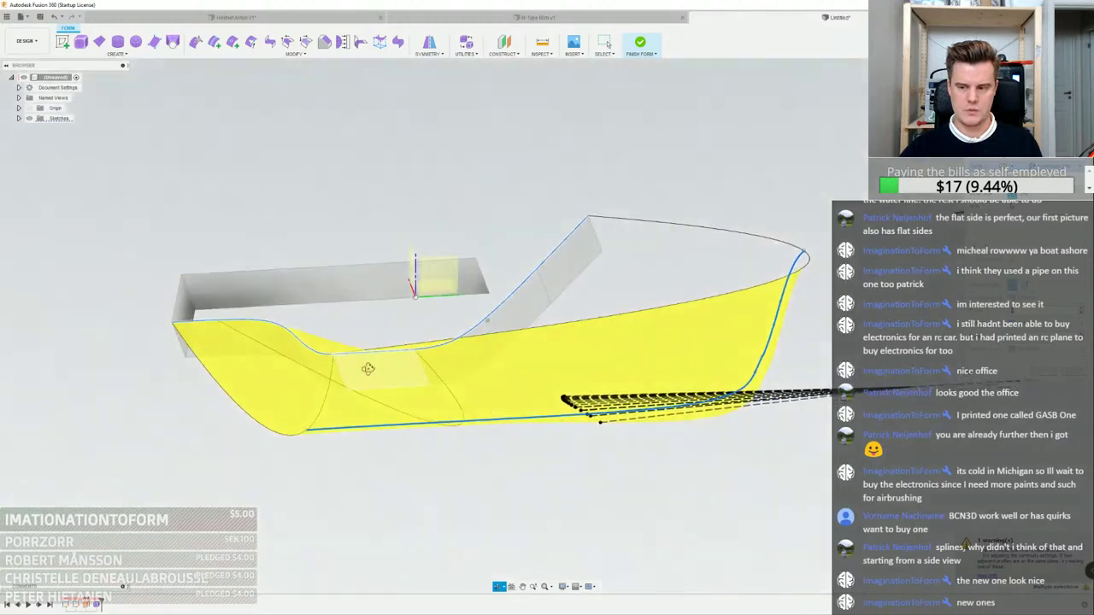
left_click(302, 342)
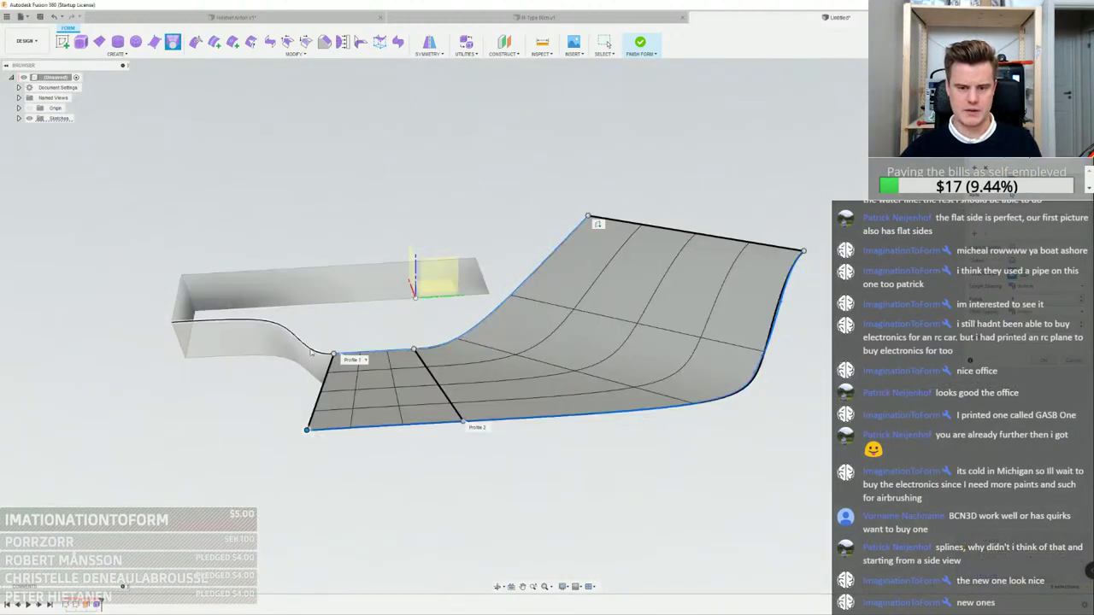
left_click(340, 345)
left_click(332, 353)
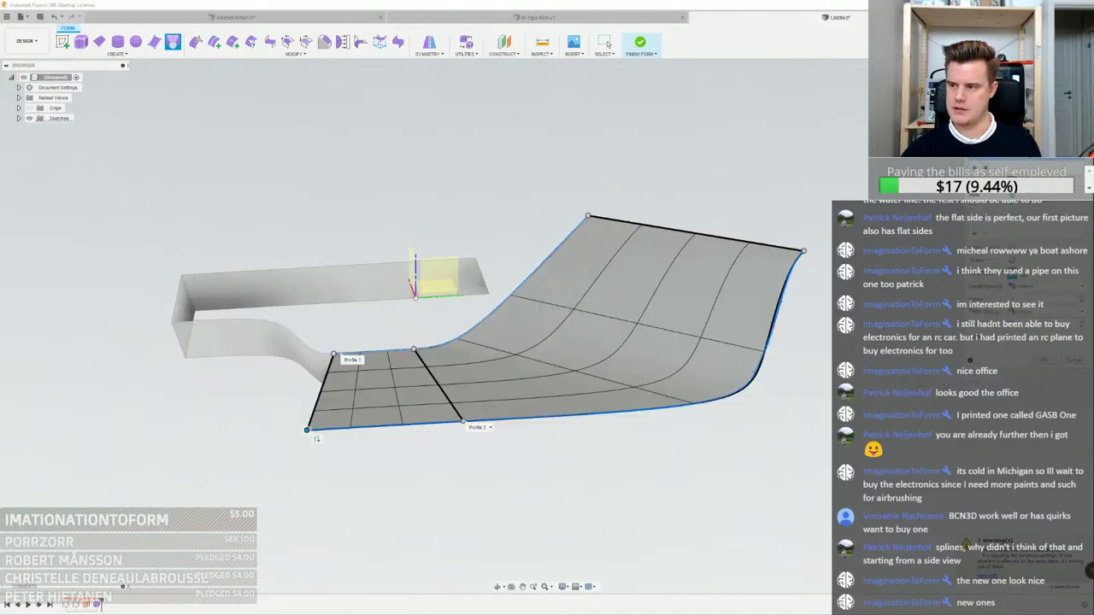
scroll(334, 336, "up", 5)
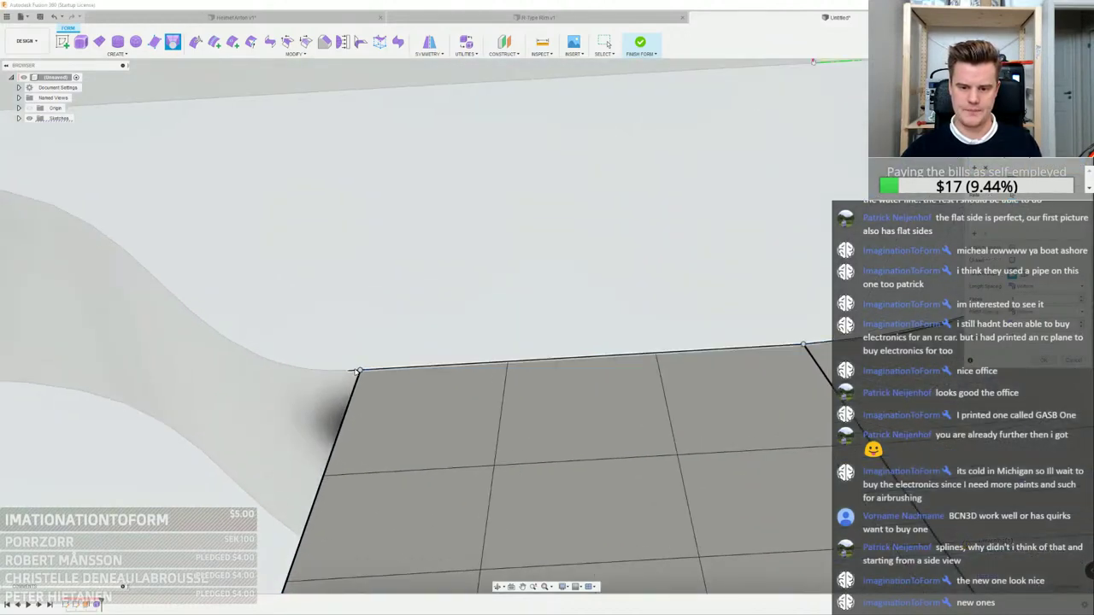
left_click(336, 373)
scroll(465, 290, "down", 5)
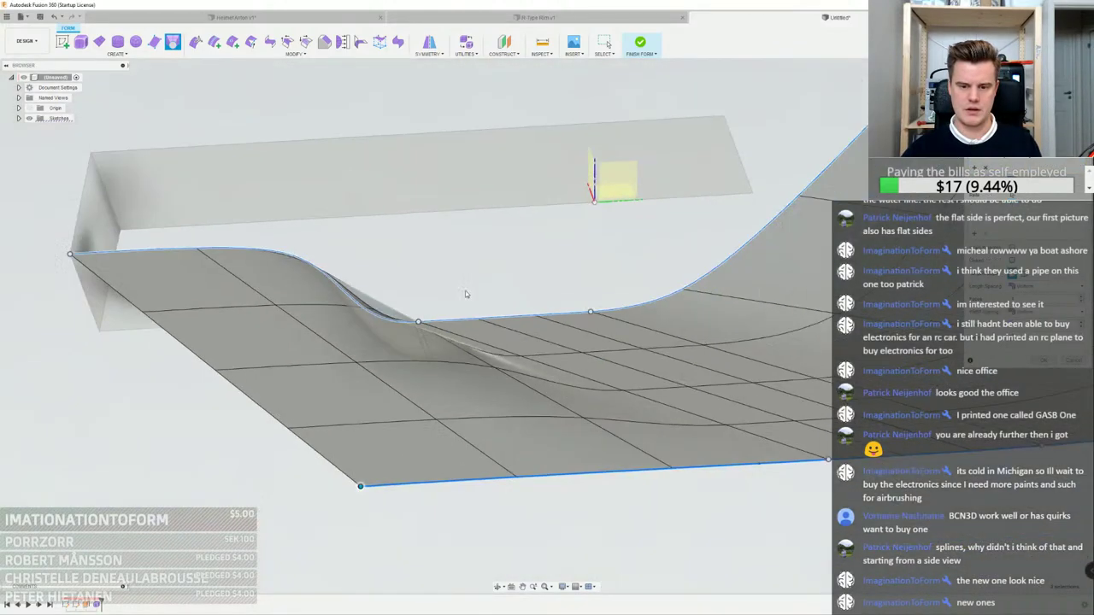
middle_click_drag(468, 293, 473, 317, "shift")
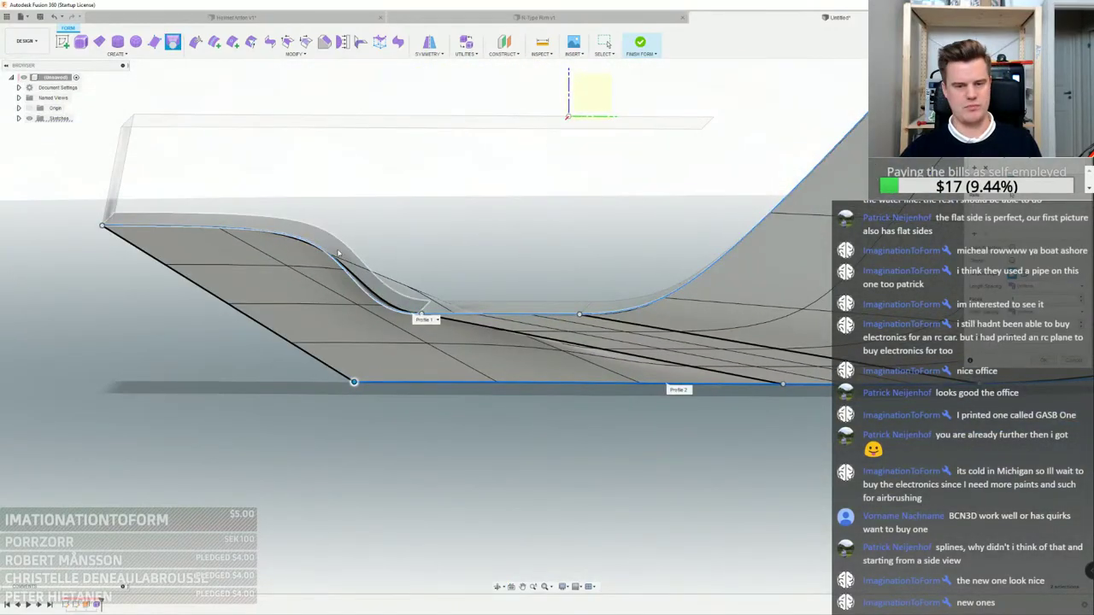
Remove the curved aft edge and the short leftover segment from the loft's first profile, and confirm the loft
left_click(276, 239)
scroll(419, 310, "up", 6)
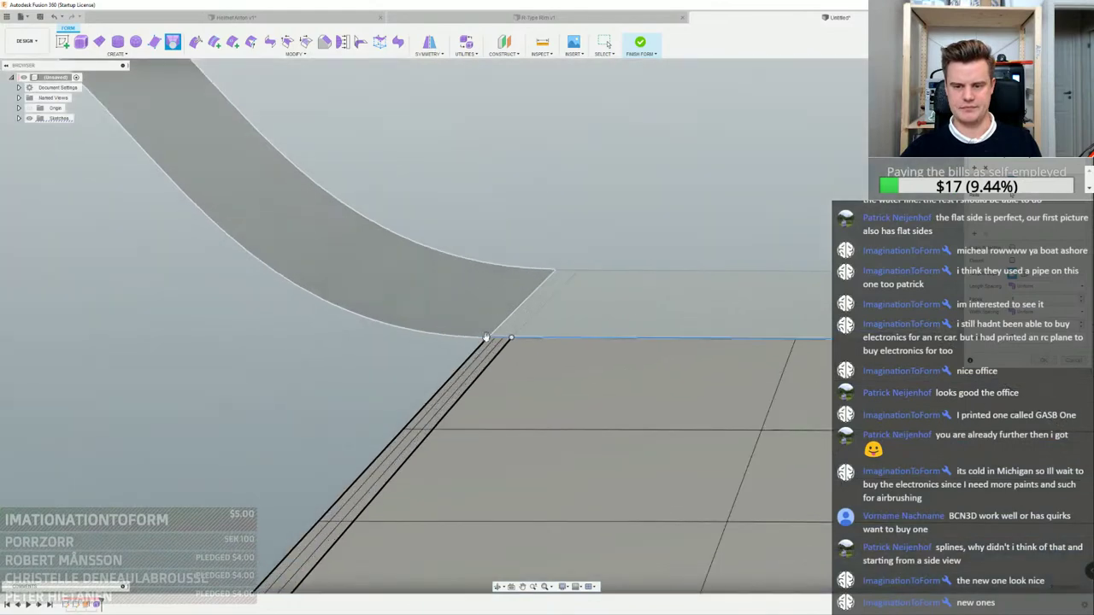
left_click(499, 339)
scroll(244, 330, "down", 8)
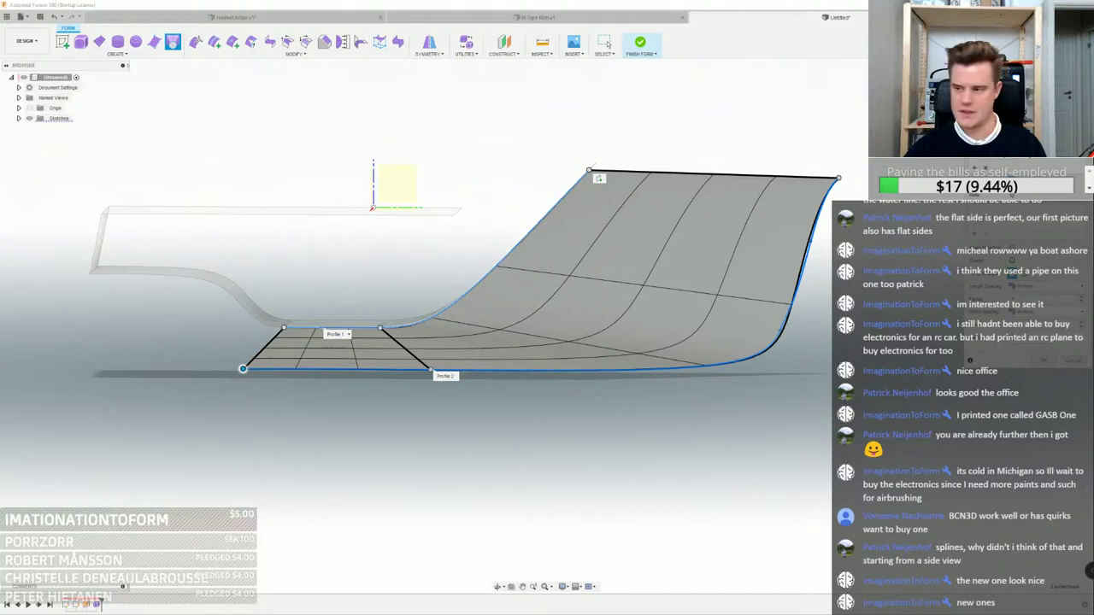
left_click(1051, 362)
middle_click_drag(736, 277, 721, 313, "shift")
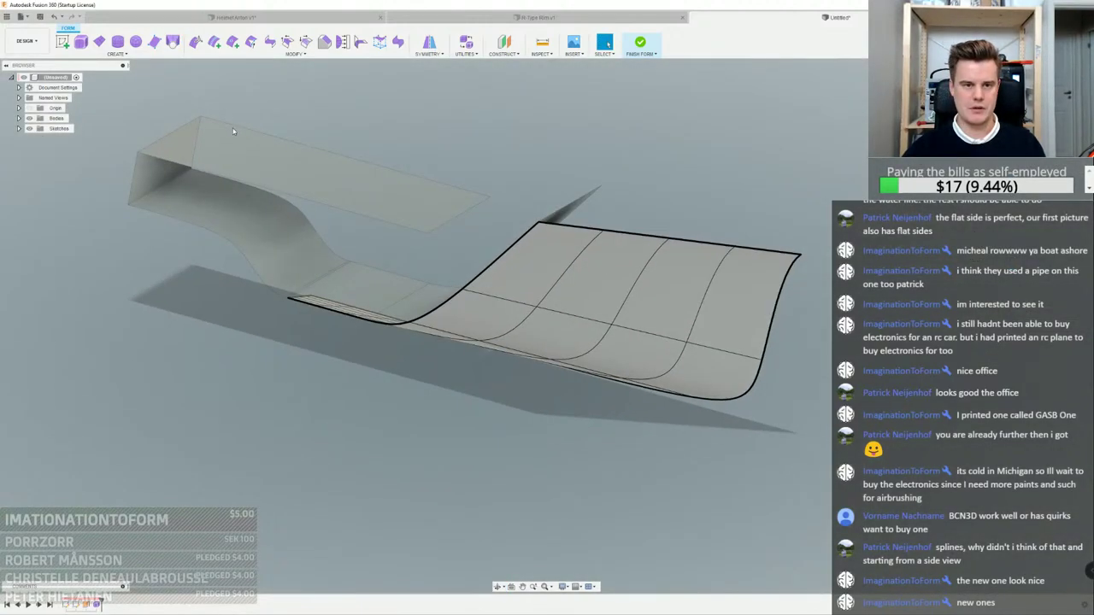
middle_click_drag(235, 131, 200, 101, "shift")
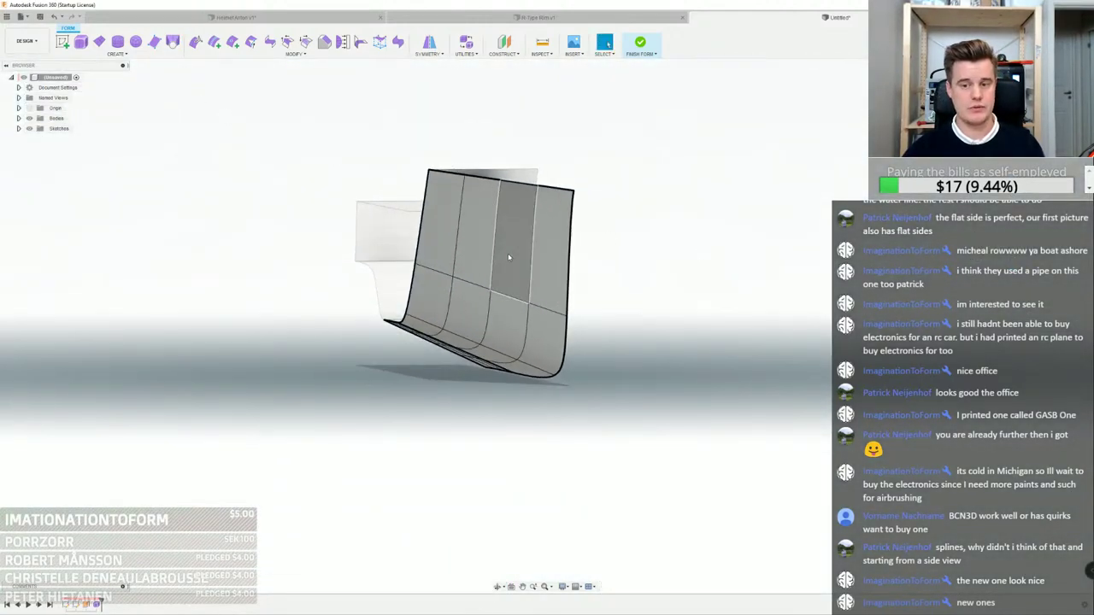
left_click(254, 55)
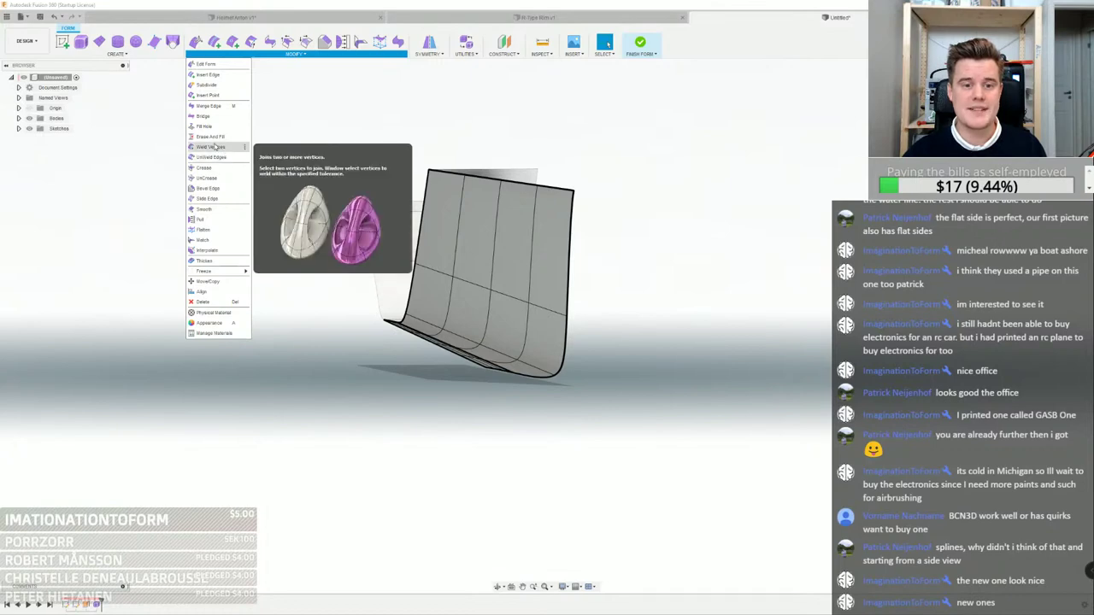
scroll(453, 271, "up", 3)
middle_click_drag(453, 271, 418, 320, "shift")
scroll(418, 320, "up", 4)
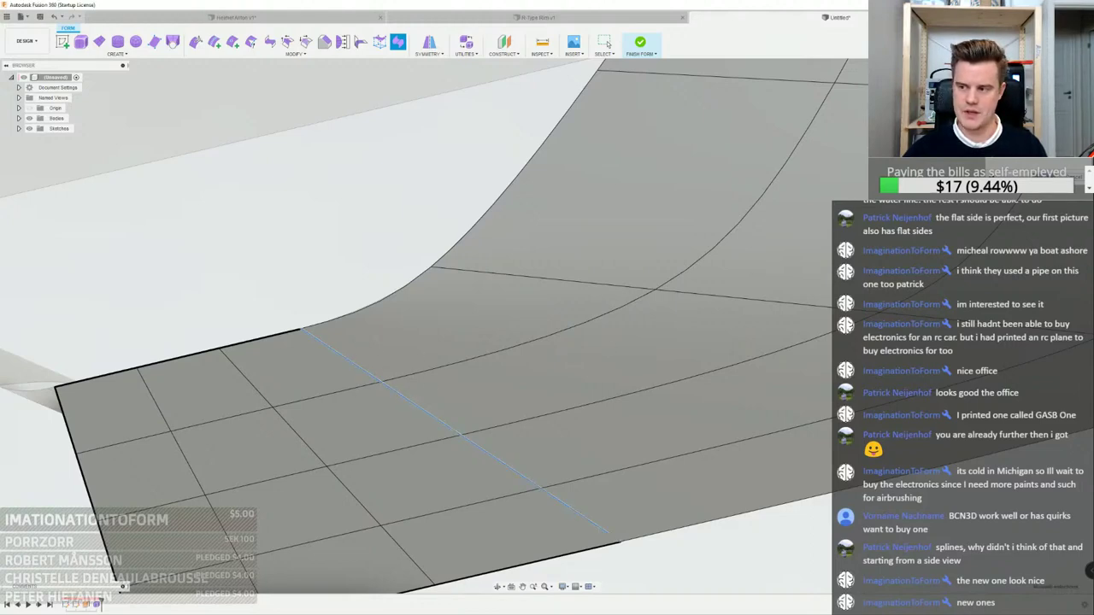
key("Escape")
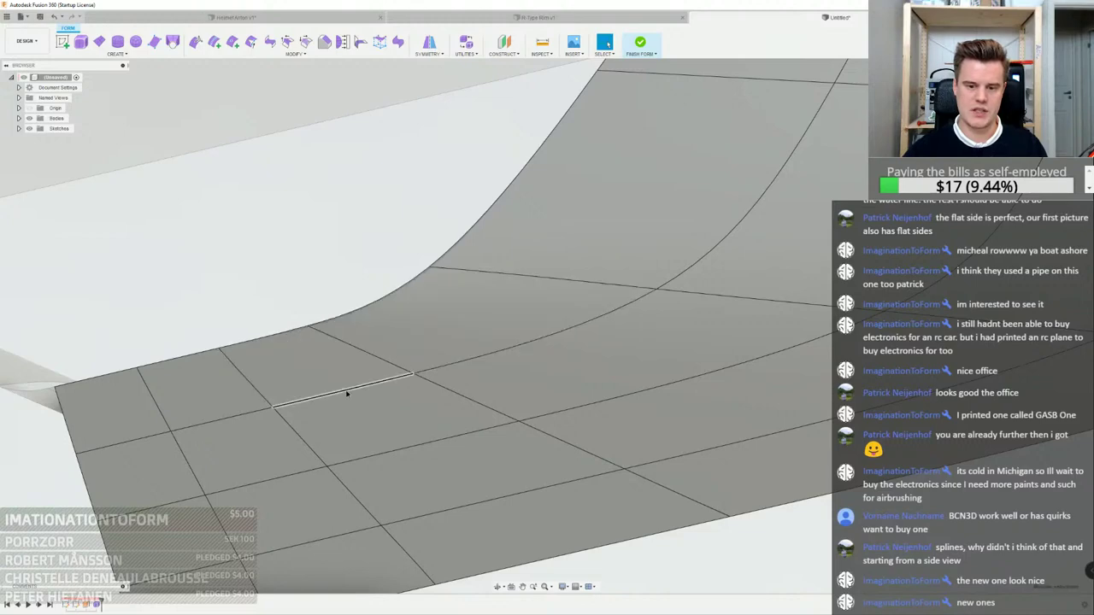
double_click(346, 393)
scroll(272, 416, "down", 5)
middle_click_drag(574, 298, 431, 376, "shift")
key("Escape")
Move the lengthwise edge loop closest to the extruded surface outward with Edit Form to bulge the lofted hull side
scroll(415, 351, "up", 4)
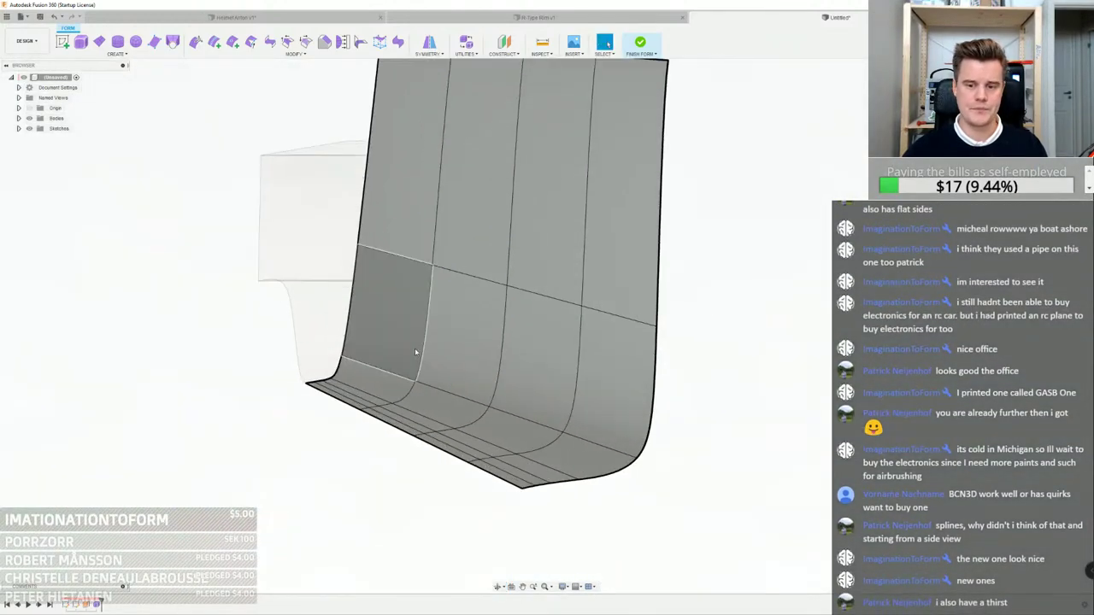
double_click(423, 343)
scroll(423, 342, "down", 3)
right_click(424, 342)
left_click(434, 334)
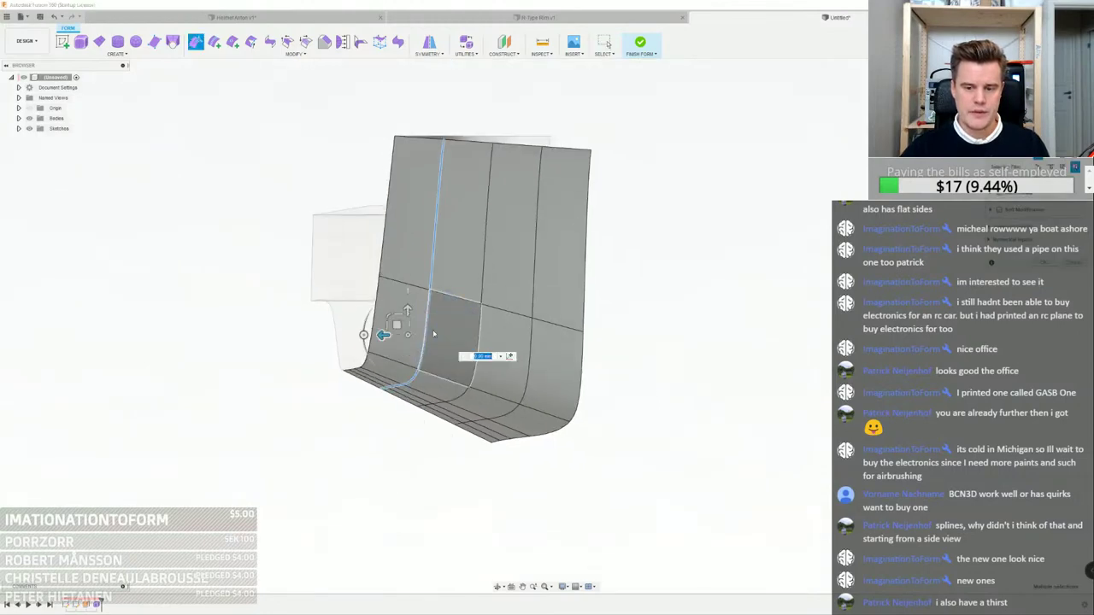
middle_click_drag(433, 334, 393, 336, "shift")
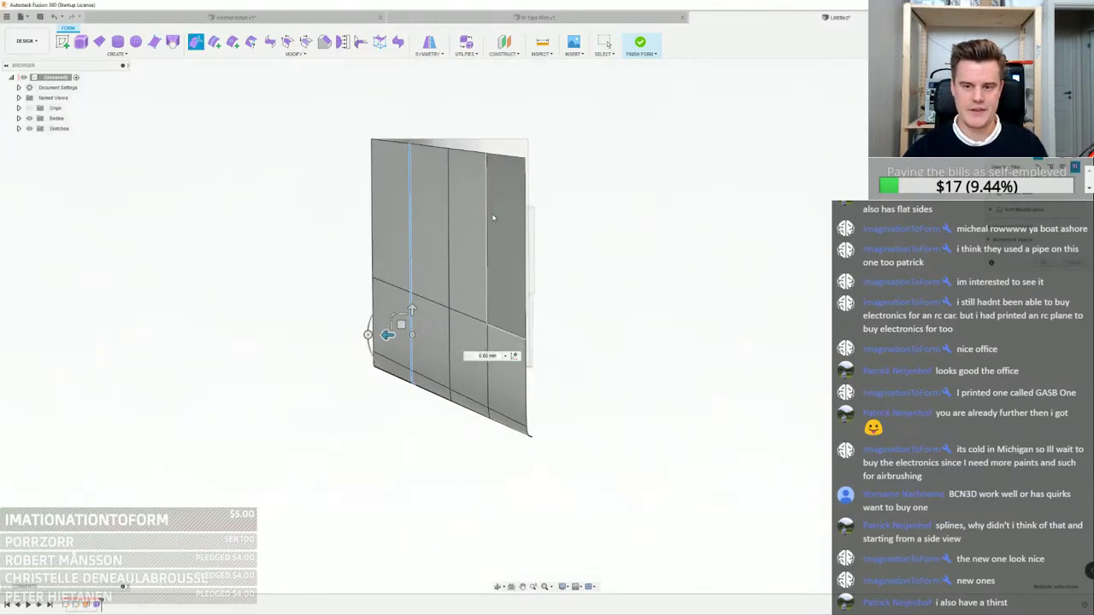
scroll(394, 335, "up", 2)
left_click_drag(392, 333, 337, 333)
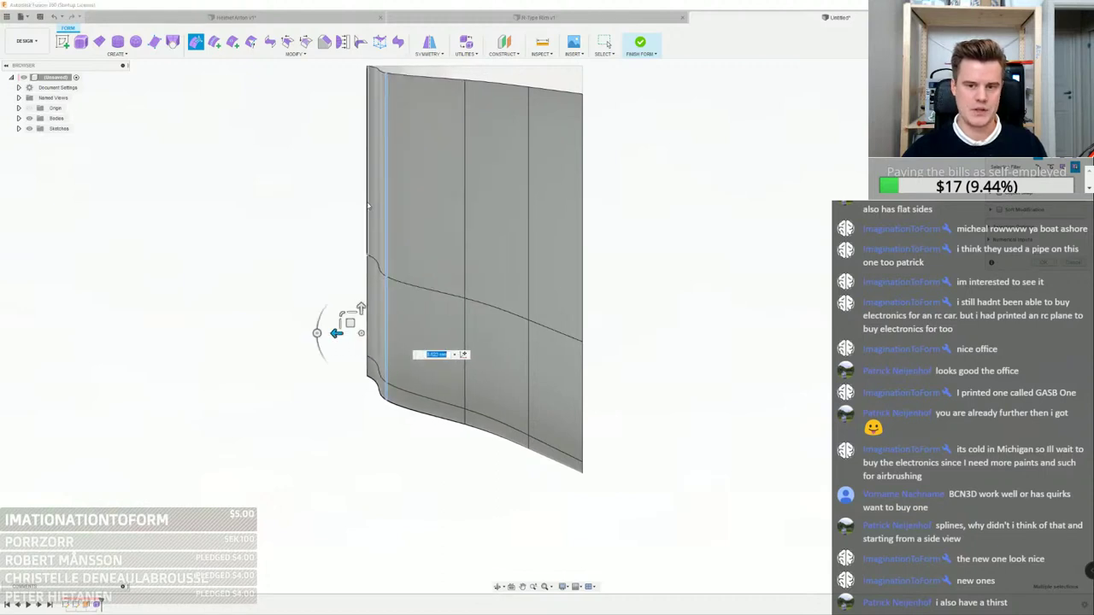
Flatten the lofted side's lengthwise boundary edge next to the extruded surface by scaling it sideways to 0.001
scroll(360, 353, "up", 5)
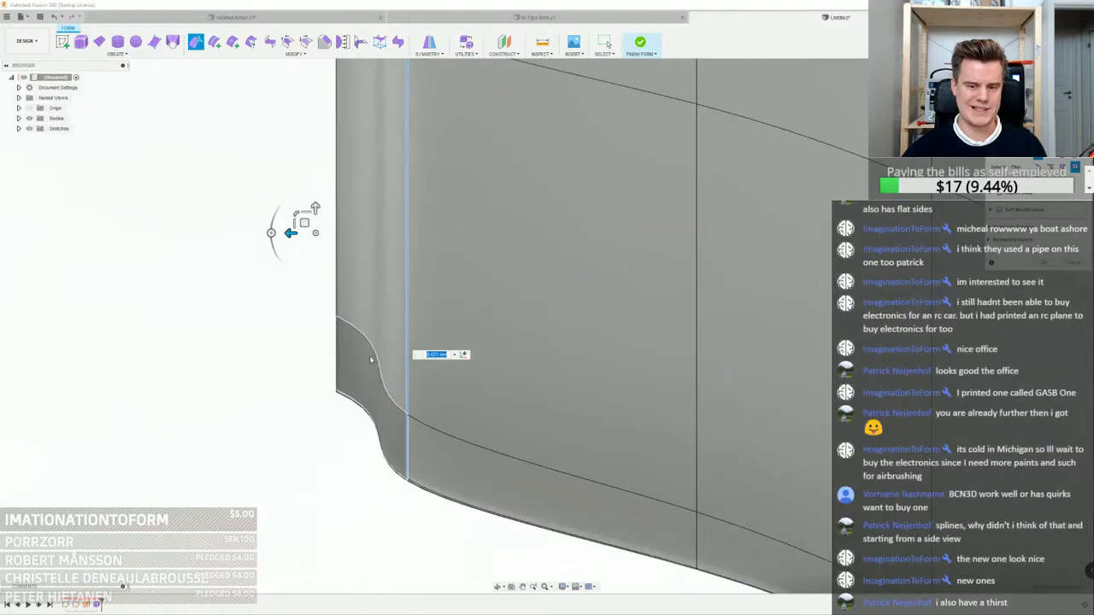
scroll(371, 359, "down", 3)
scroll(352, 317, "down", 3)
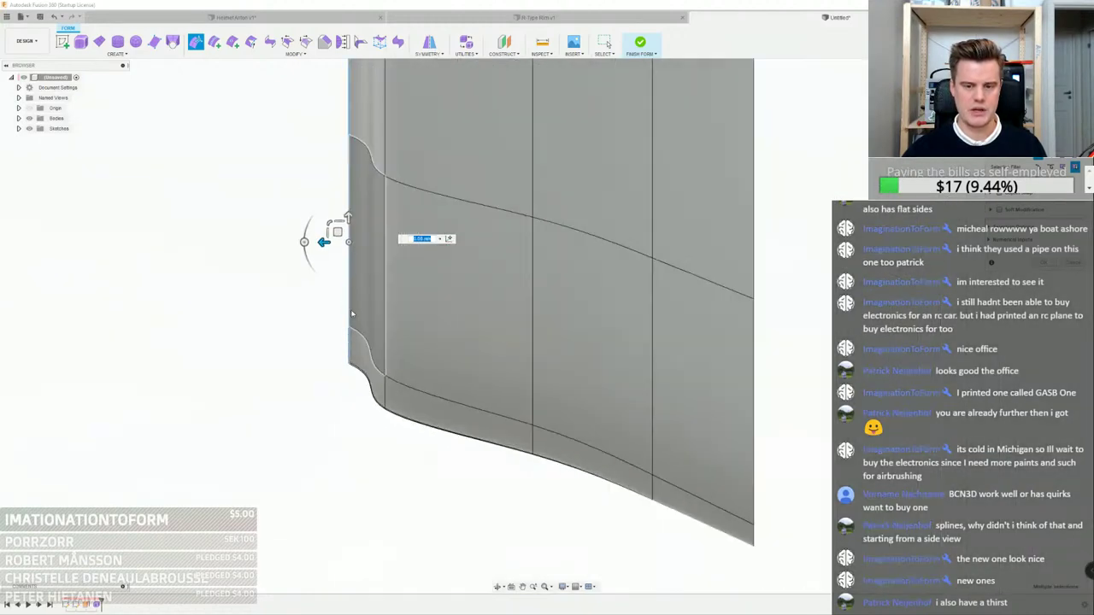
scroll(351, 314, "down", 2)
left_click_drag(337, 243, 425, 276)
key("ctrl+z")
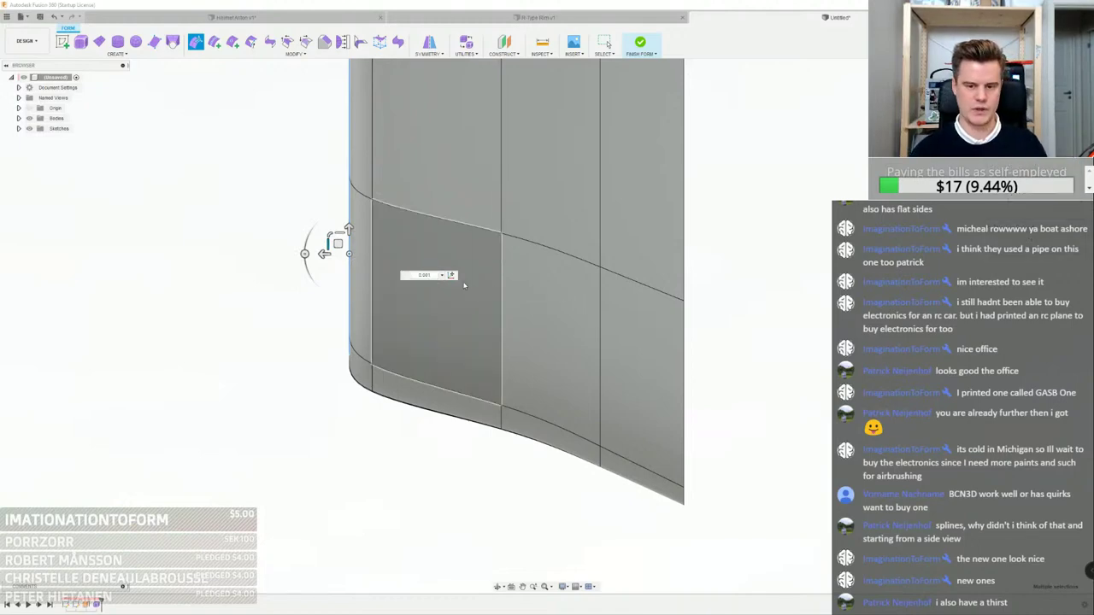
key("Escape")
Examine the reshaped hull side and its bow bend from below
middle_click_drag(445, 279, 308, 317, "shift")
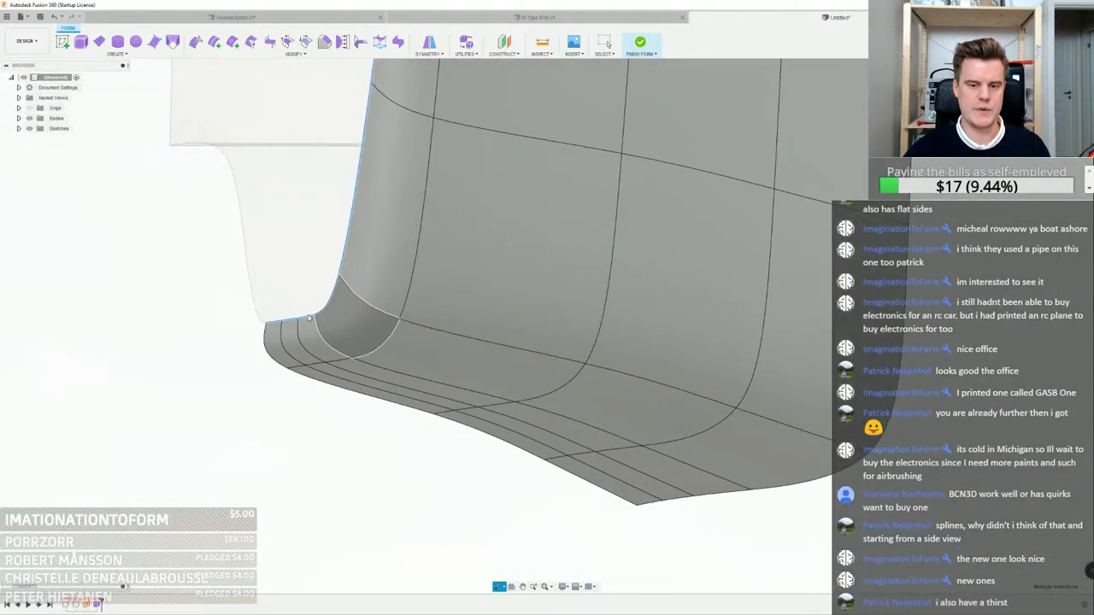
middle_click_drag(347, 261, 396, 335, "shift")
left_click(428, 324)
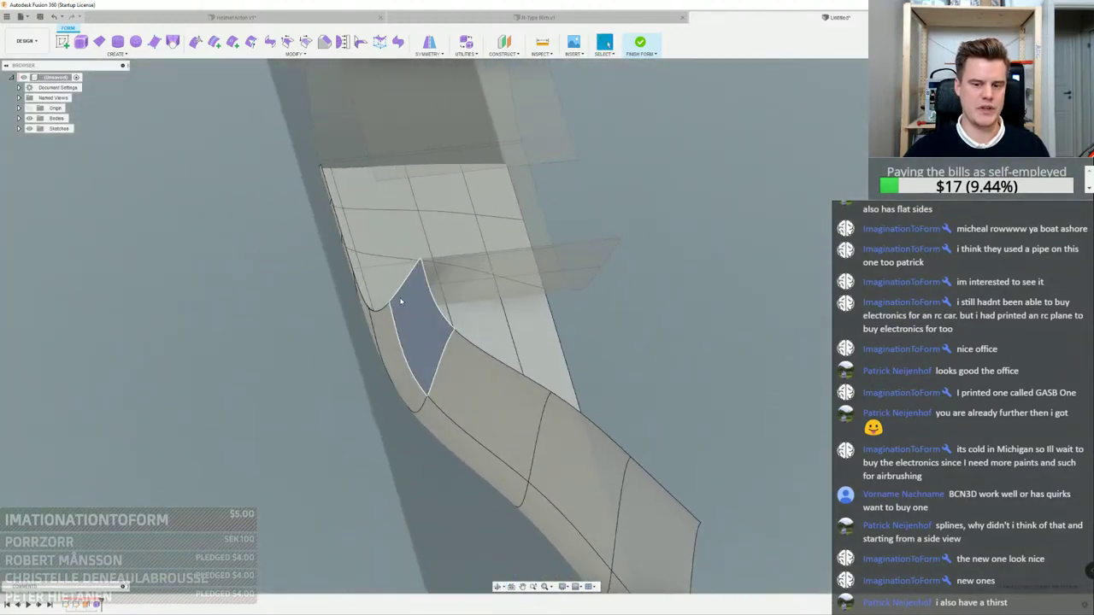
middle_click_drag(382, 226, 365, 229, "shift")
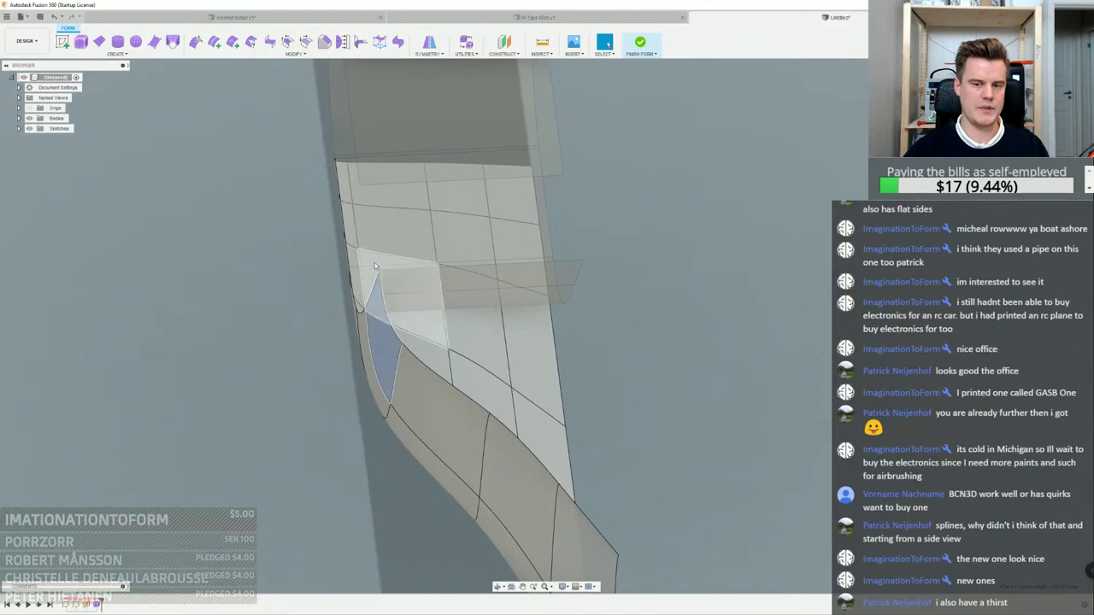
middle_click_drag(487, 446, 484, 436, "shift")
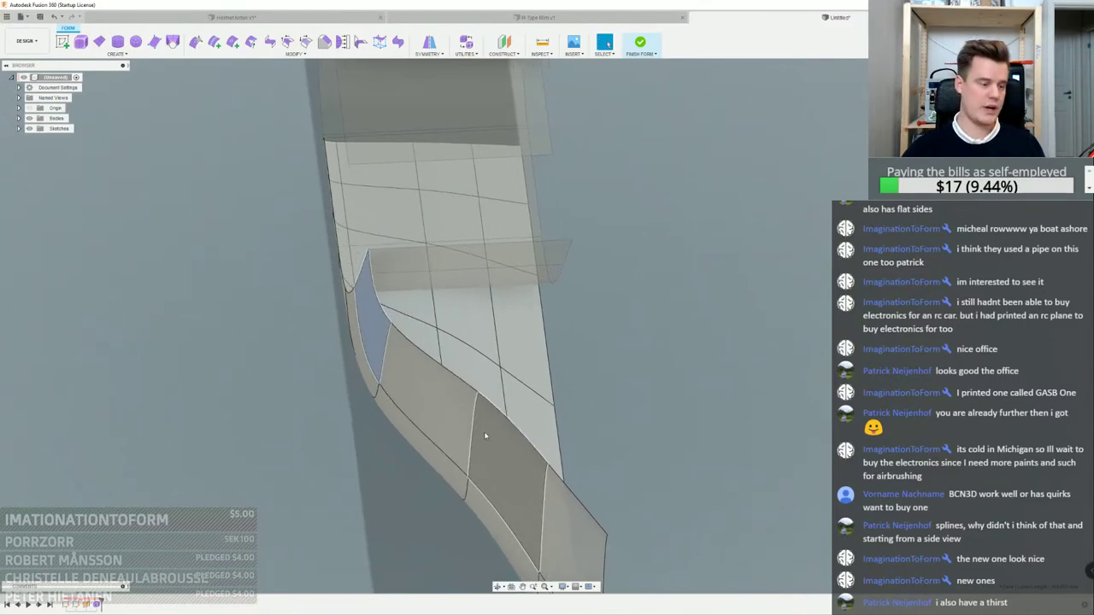
middle_click_drag(529, 481, 578, 401, "shift")
left_click_drag(578, 401, 566, 409, "shift")
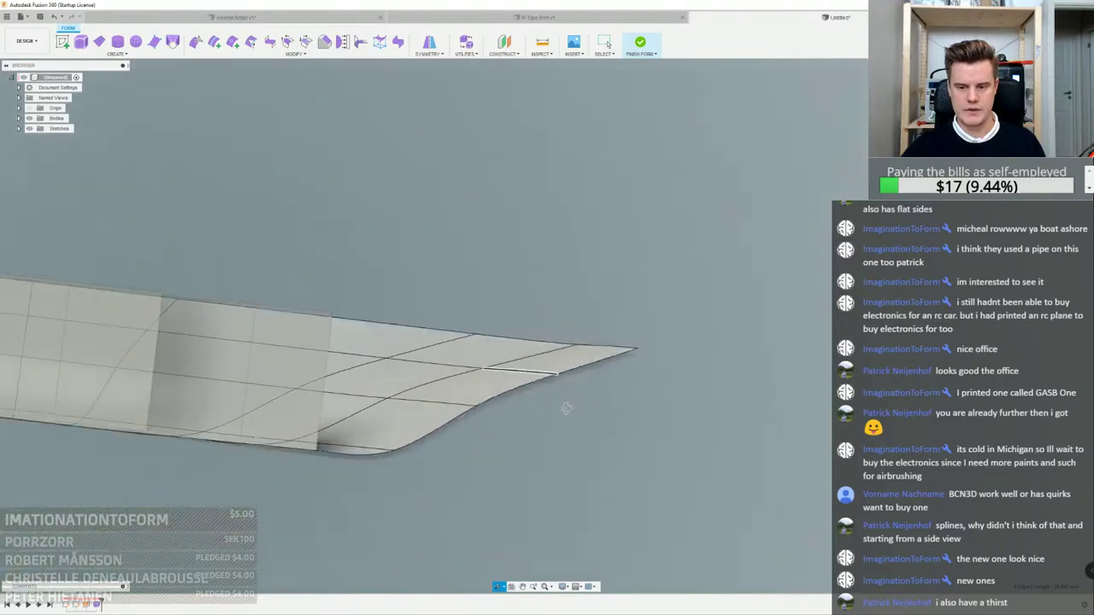
Move the two lengthwise edge segments at the bow's slanted top edge outward in plan view with Edit Form to round the bow outline
right_click(659, 367)
left_click(694, 352)
right_click(732, 349)
left_click(764, 334)
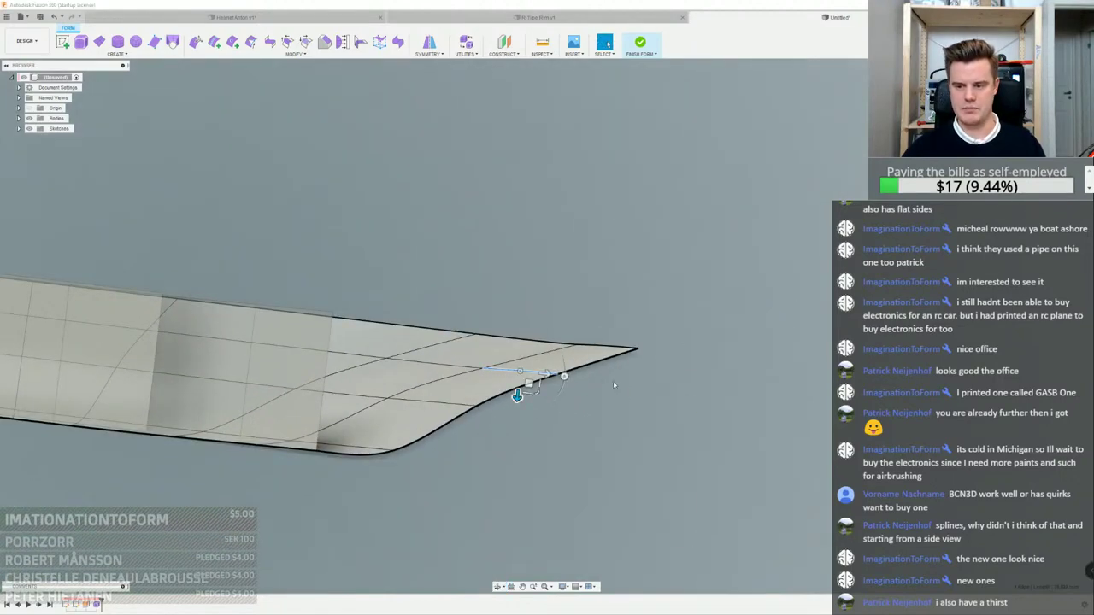
left_click(1055, 94)
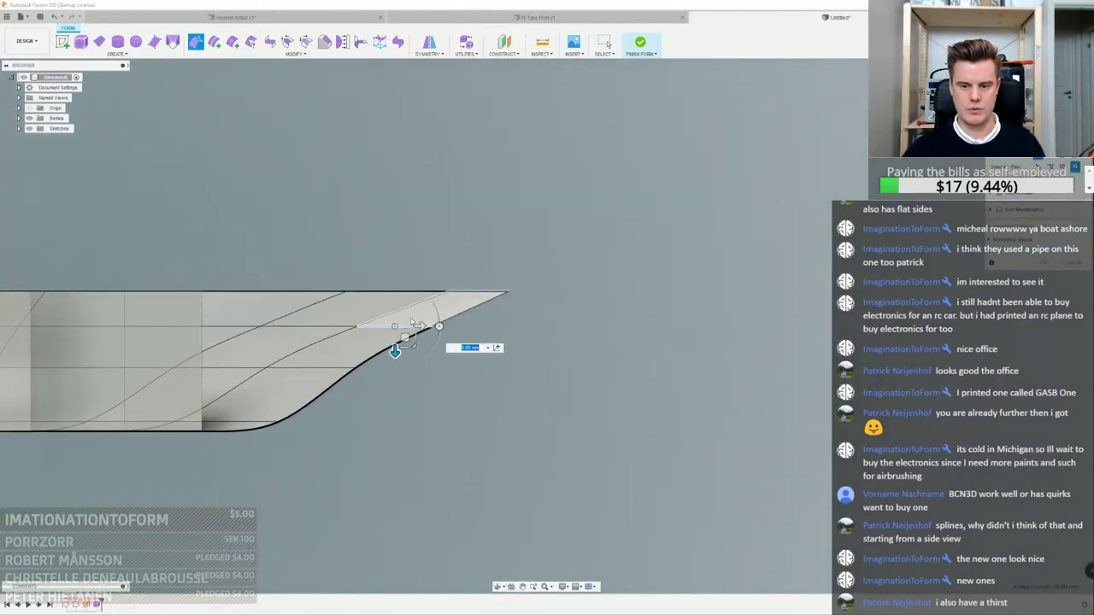
scroll(394, 346, "up", 1)
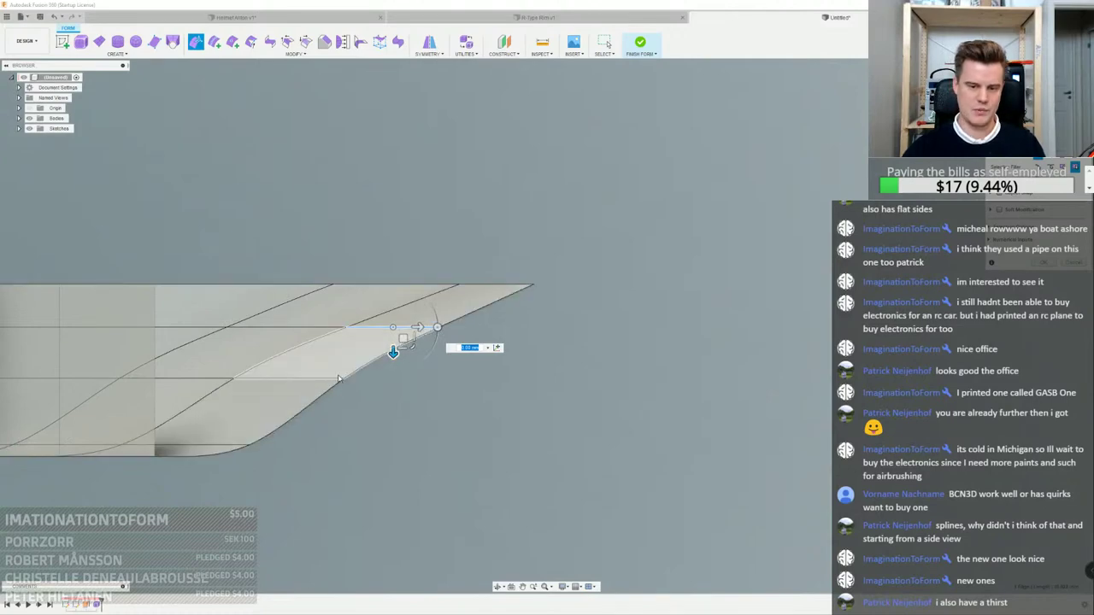
left_click(295, 379)
left_click_drag(298, 409, 310, 458)
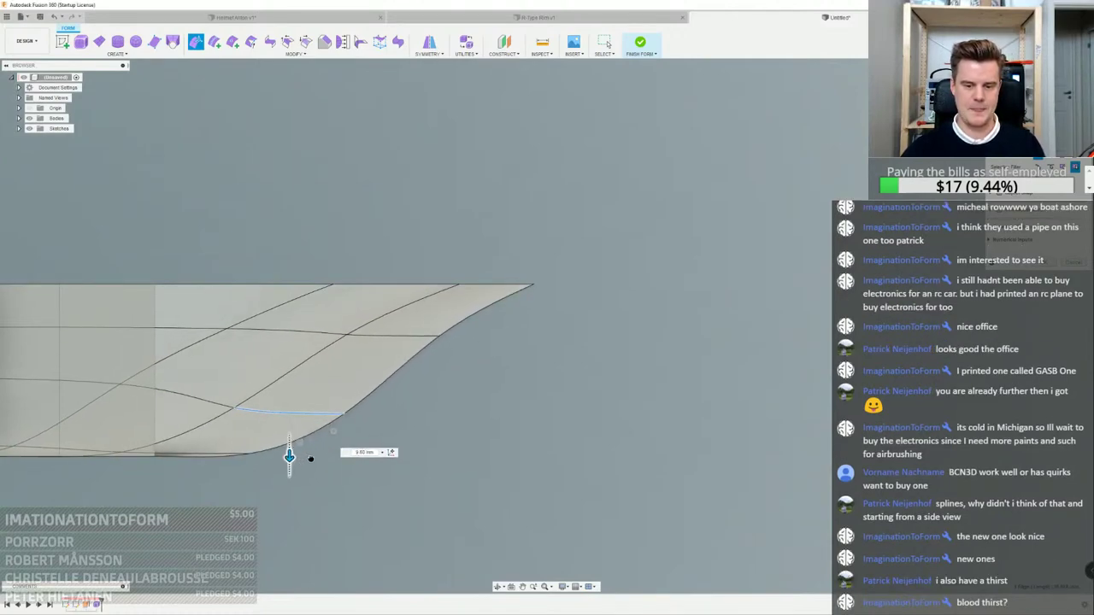
left_click(423, 339)
left_click_drag(402, 348, 486, 389)
Scale the bow tip point and the next two points along the hull's straight forward edge nearly flat lengthwise
left_click(534, 288)
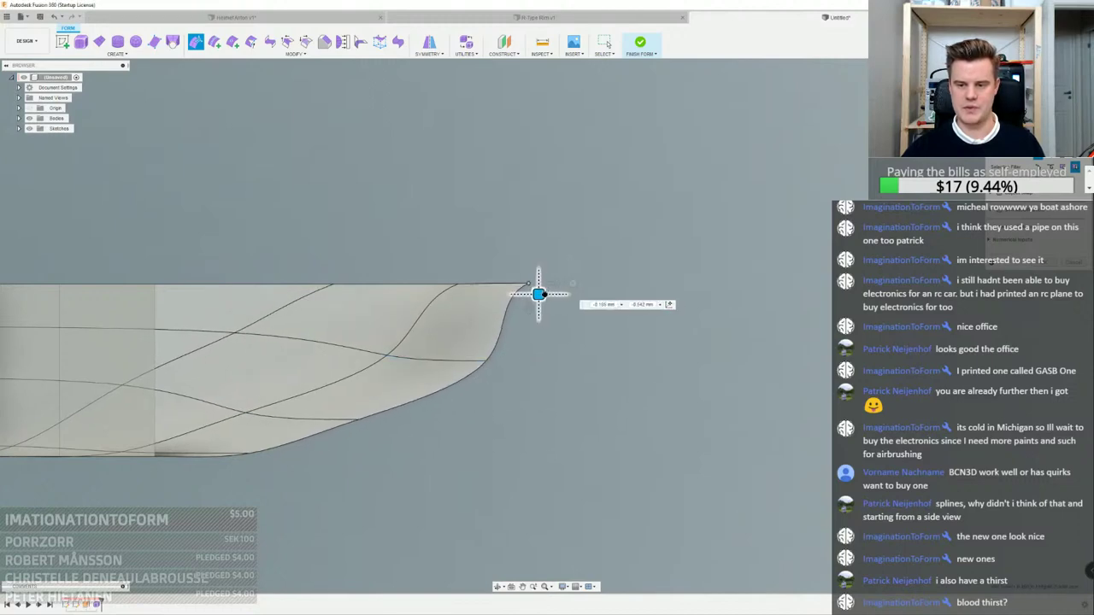
left_click_drag(539, 294, 529, 295)
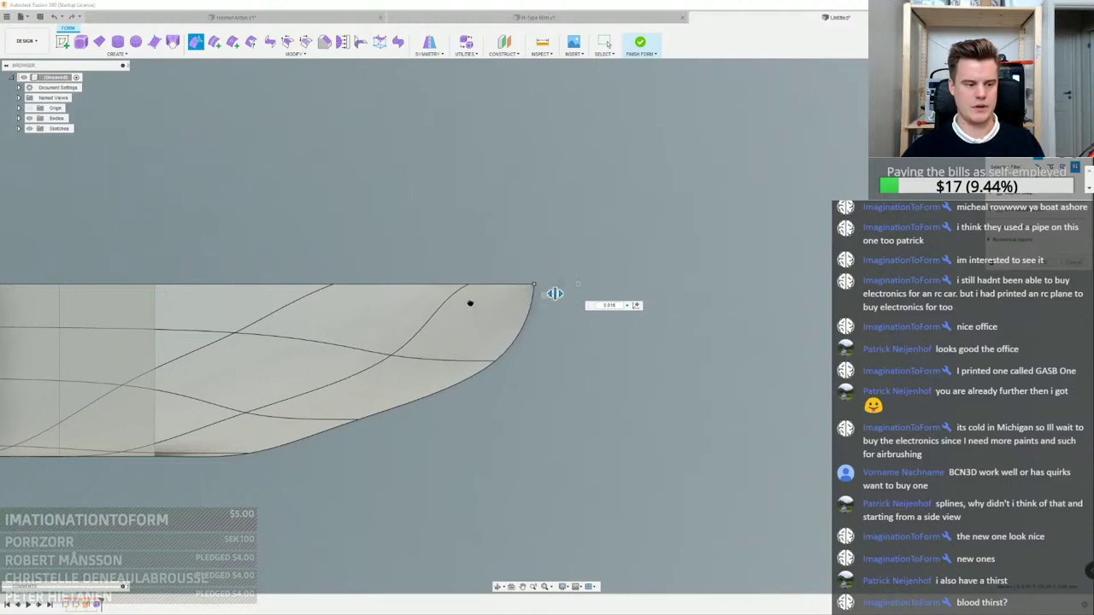
left_click(468, 284)
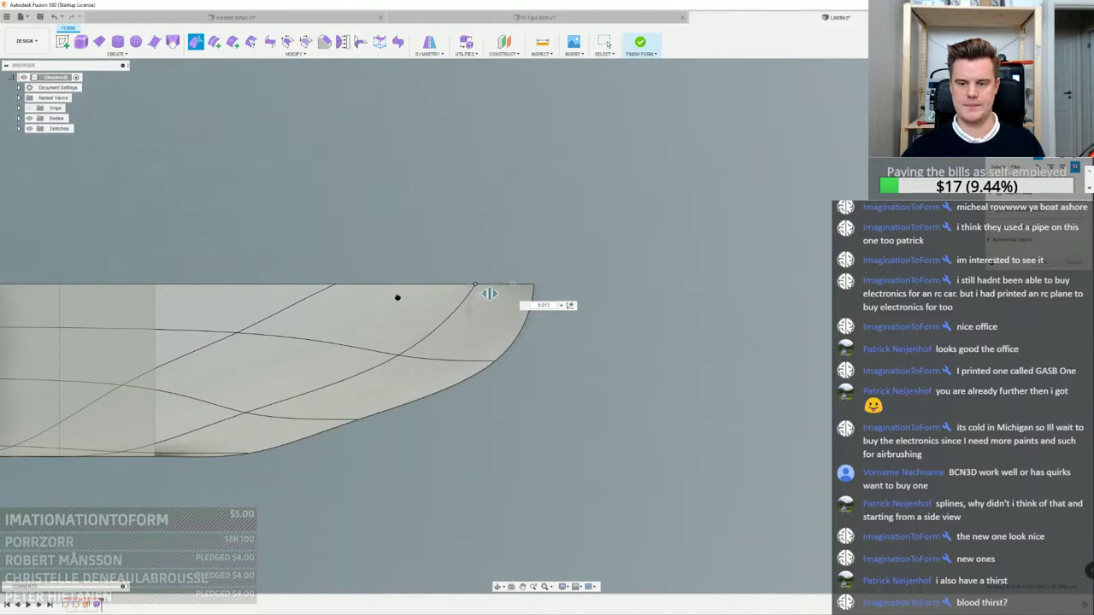
mouse_move(352, 293)
left_mouse_down()
mouse_move(322, 294)
mouse_move(352, 293)
left_mouse_up()
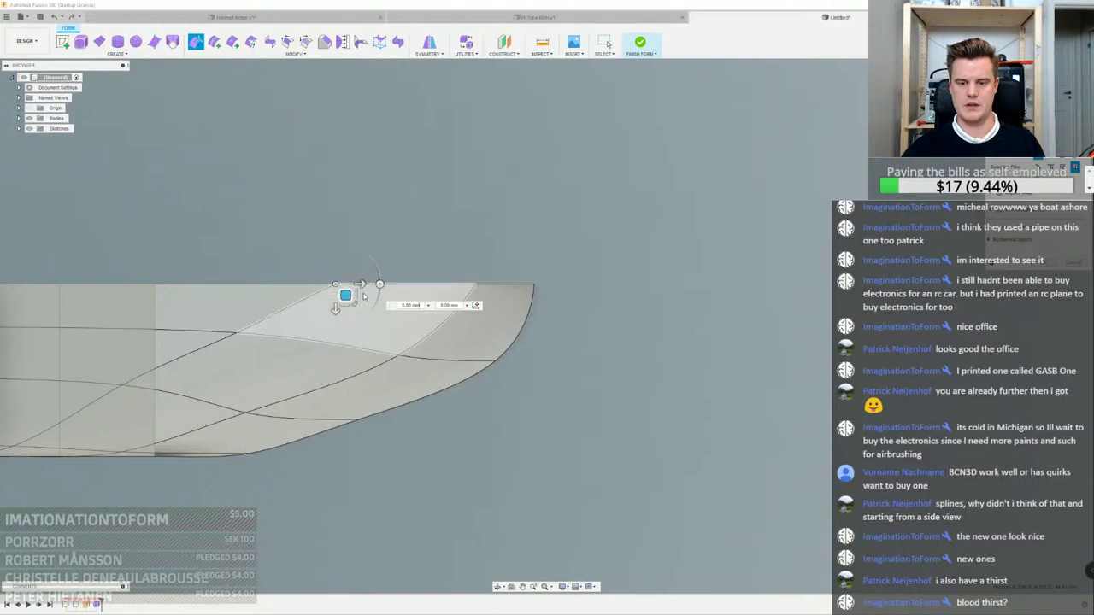
scroll(362, 293, "up", 3)
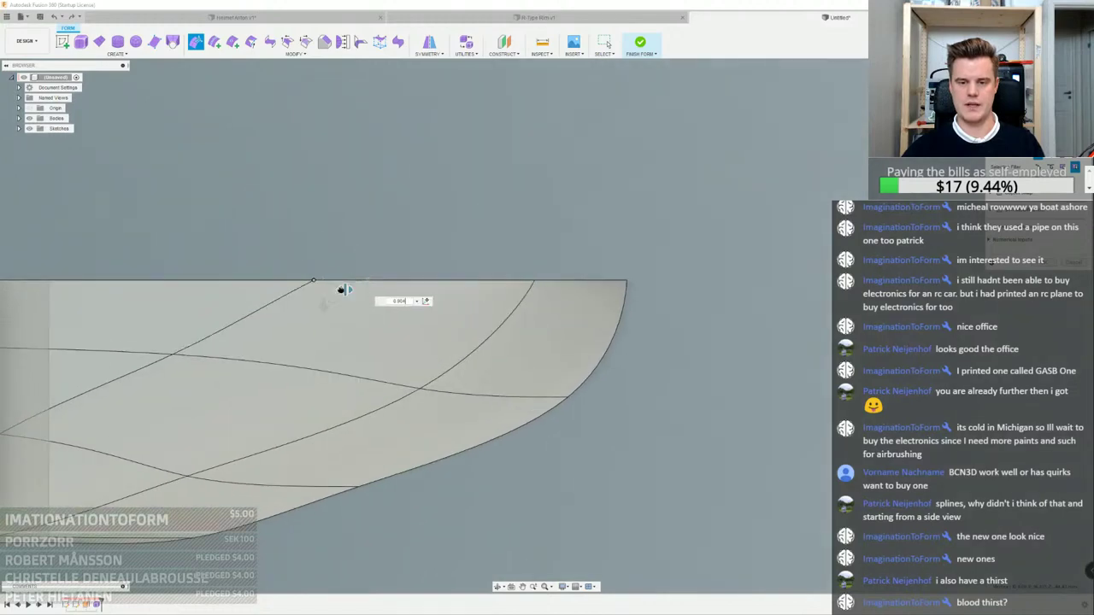
middle_click_drag(310, 289, 413, 275, "shift")
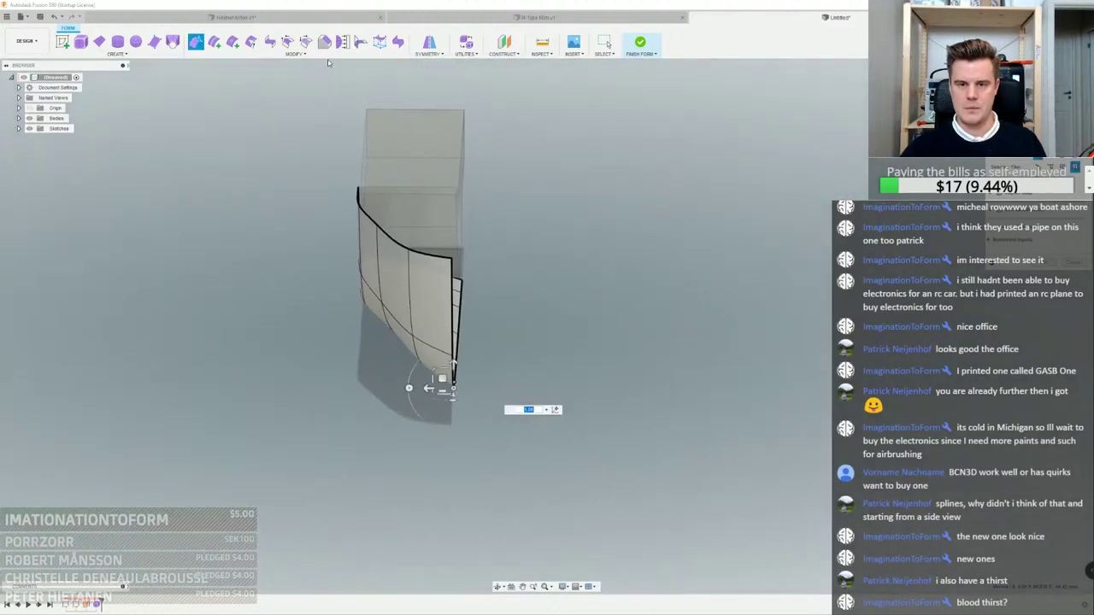
Mirror-duplicate the hull side form across the origin plane along the boat's centreline to create the opposite side
key("Escape")
left_click(295, 53)
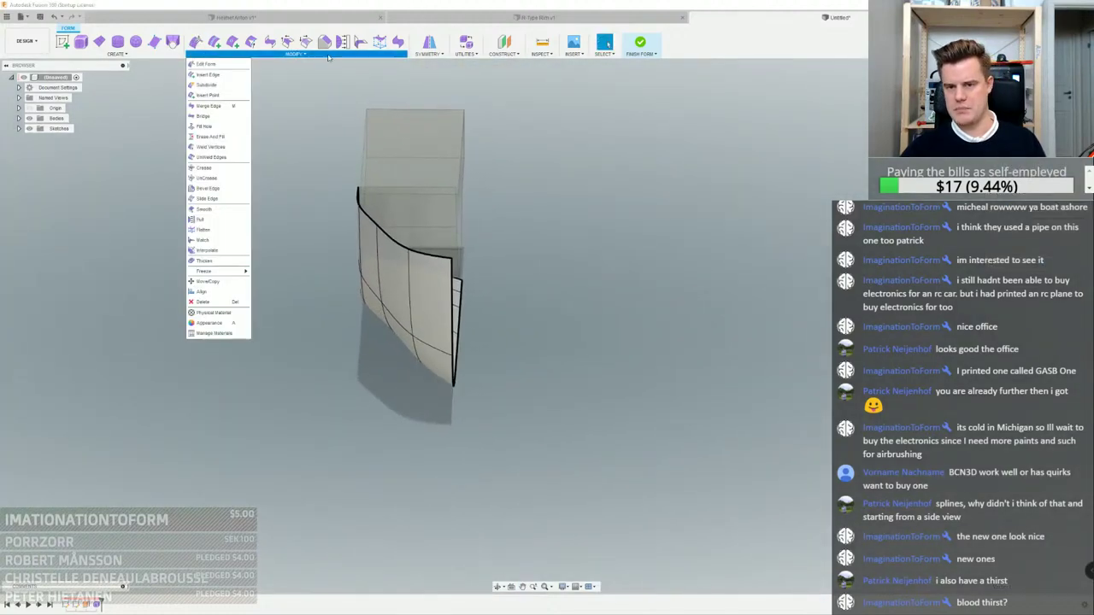
left_click(436, 54)
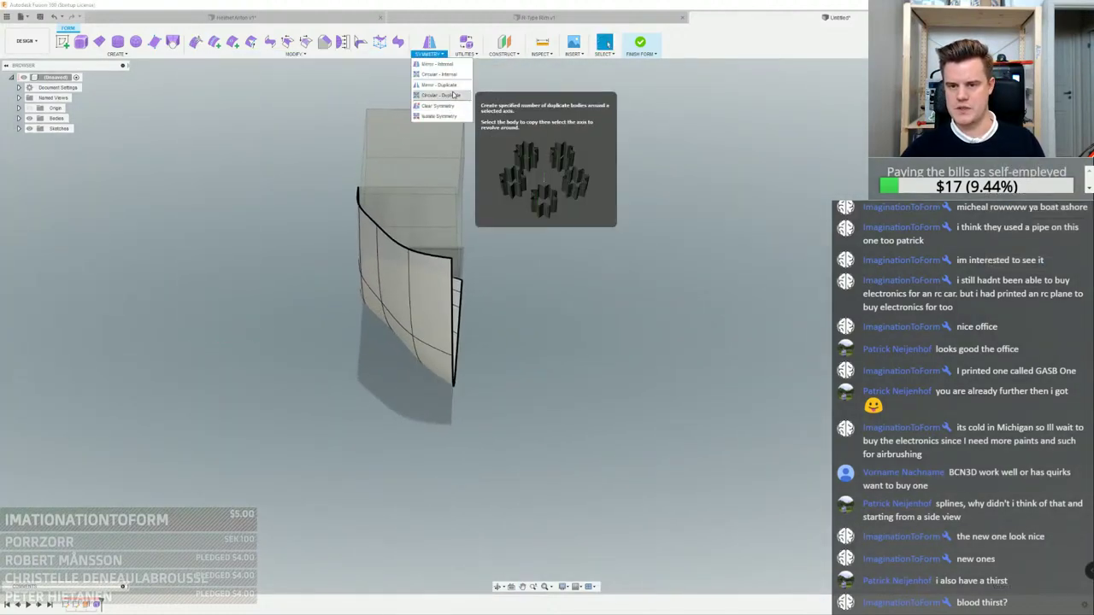
left_click(452, 84)
left_click(433, 288)
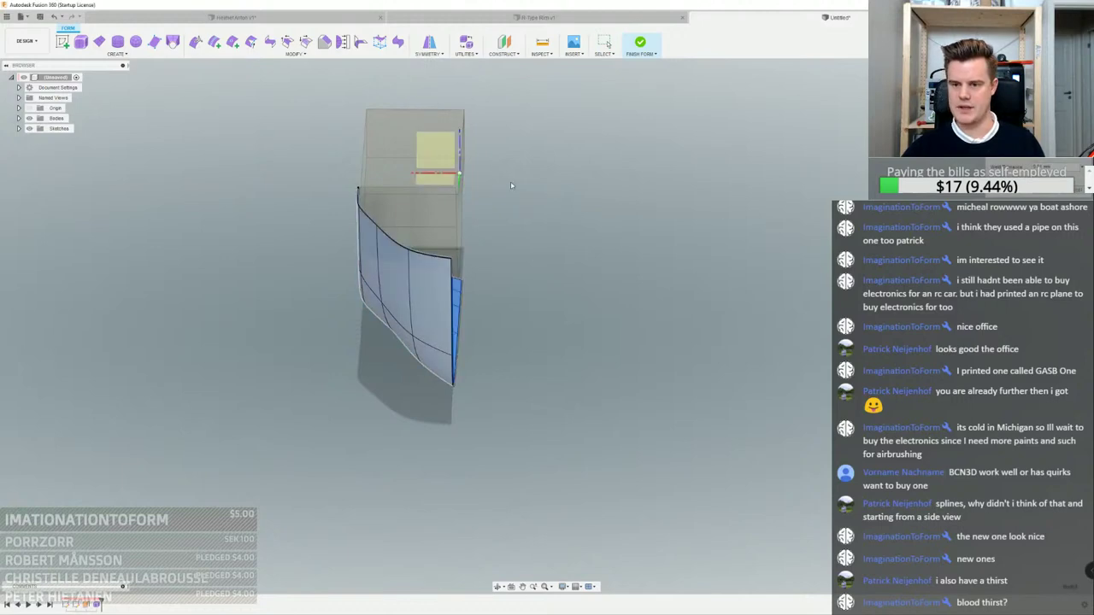
scroll(459, 159, "up", 5)
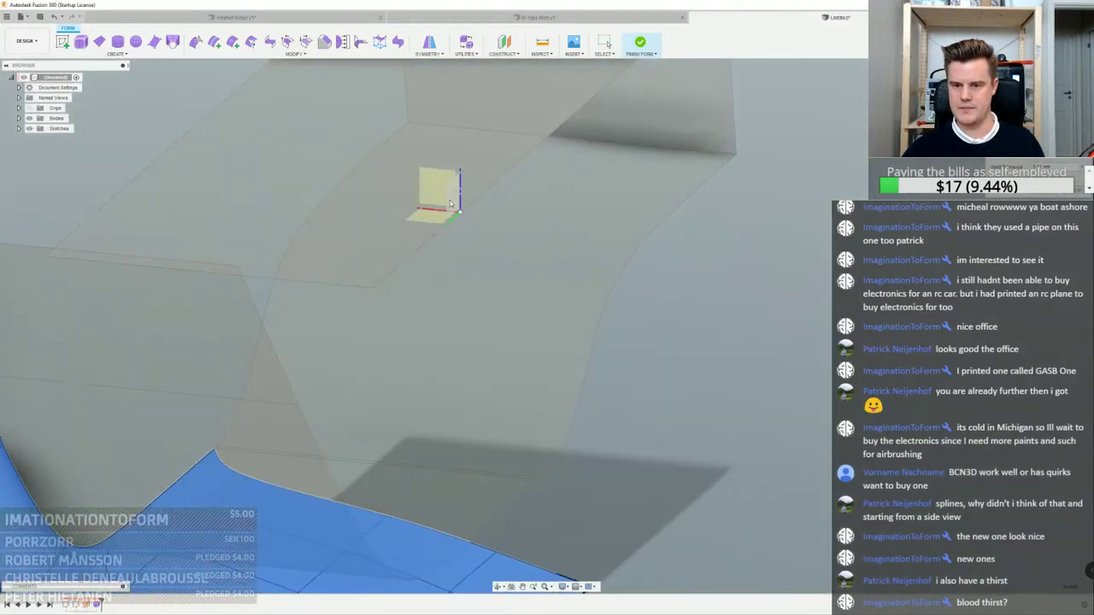
scroll(450, 202, "down", 8)
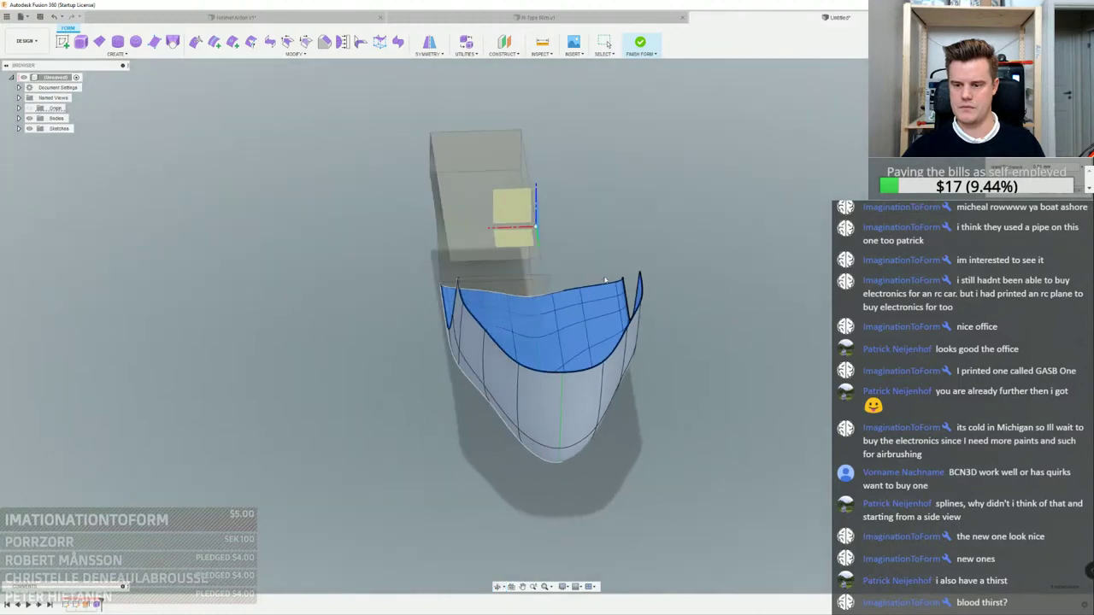
left_click(1047, 198)
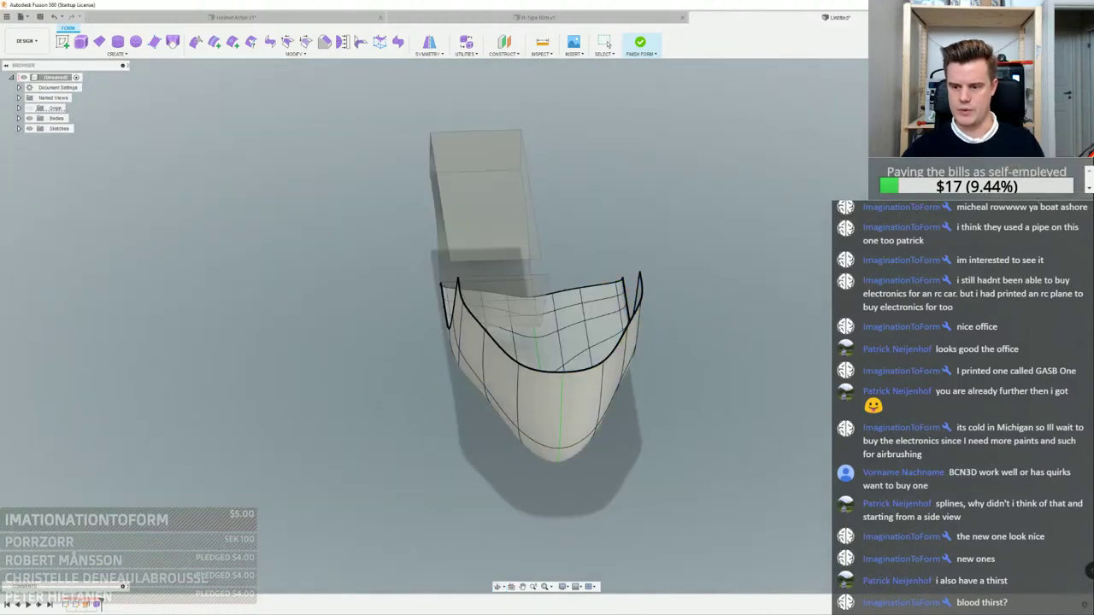
Move the lower bow point beside the centreline inward and forward with Edit Form, seen from above
scroll(581, 427, "up", 5)
middle_click_drag(581, 428, 616, 460, "shift")
scroll(608, 424, "up", 3)
left_click(493, 466)
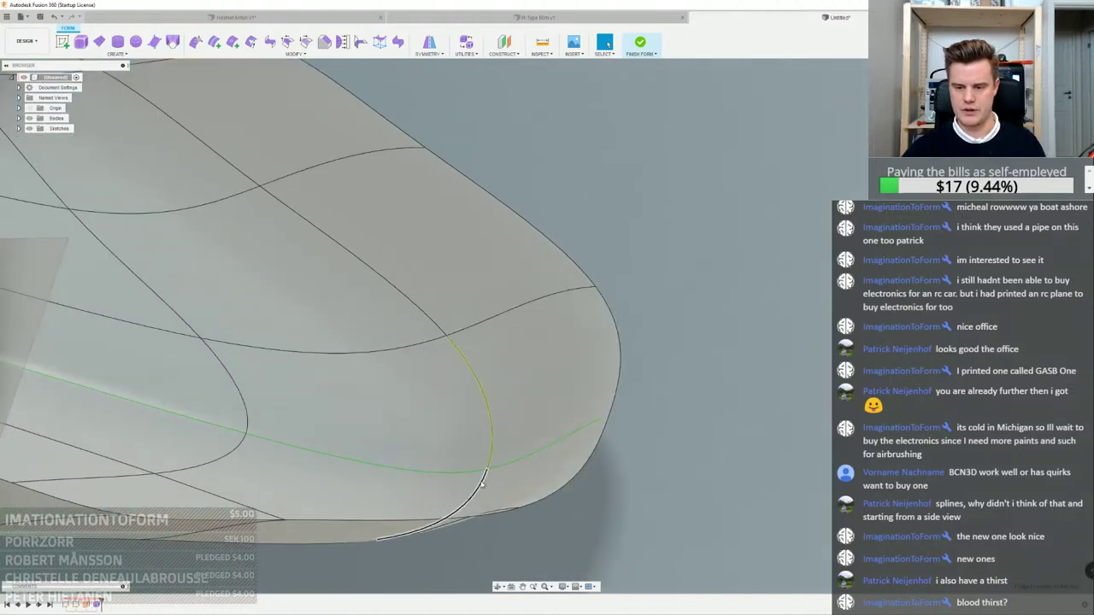
middle_click_drag(493, 465, 391, 408, "shift")
right_click(680, 466)
left_click(708, 460)
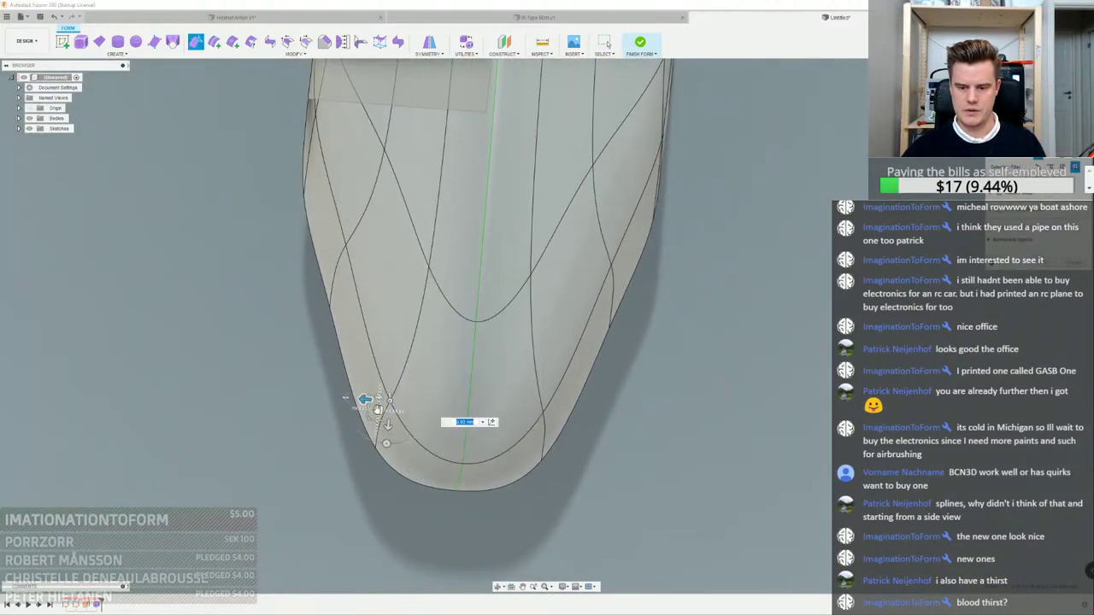
left_click_drag(377, 410, 398, 437)
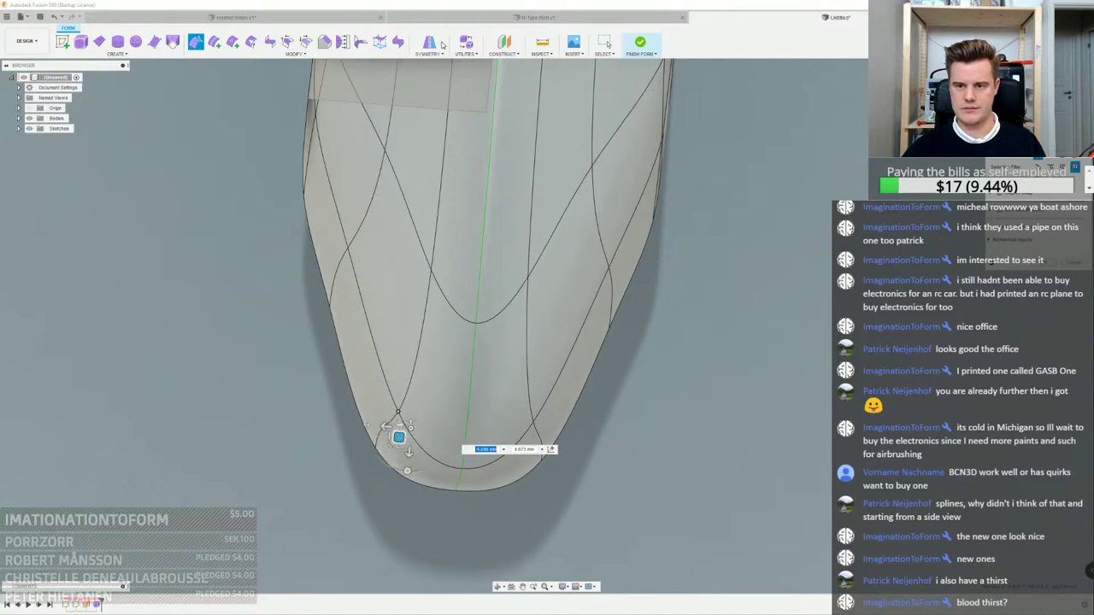
Switch the form to box display and move the upper edge's control point behind the bow outward
left_click(466, 43)
left_click(1037, 146)
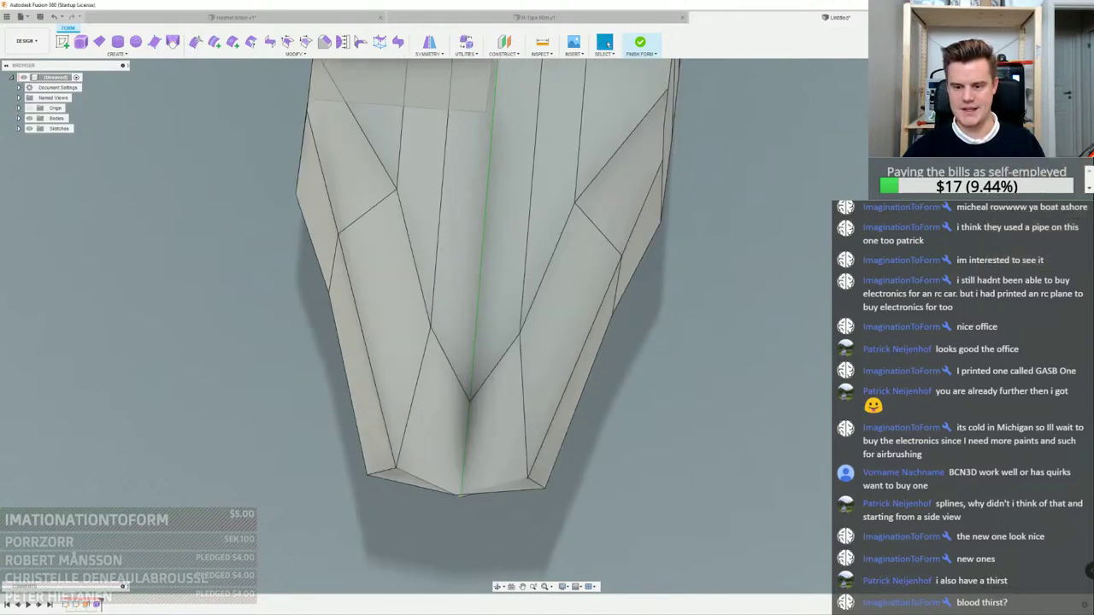
left_click(432, 330)
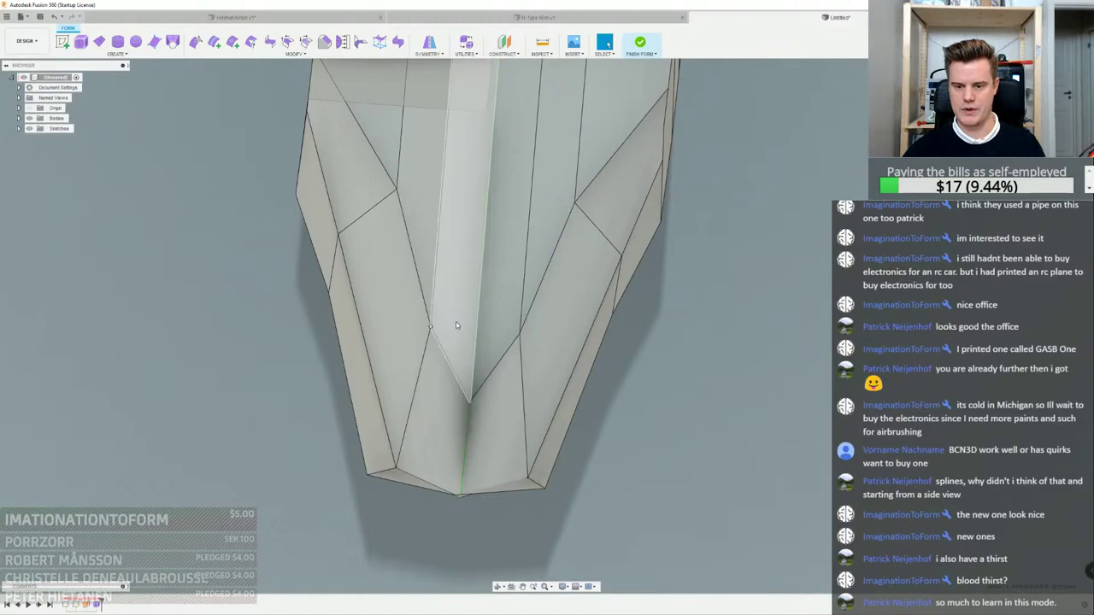
middle_click_drag(453, 352, 454, 273, "shift")
middle_click_drag(427, 333, 374, 309, "shift")
middle_click_drag(429, 243, 213, 383, "shift")
scroll(476, 261, "down", 5)
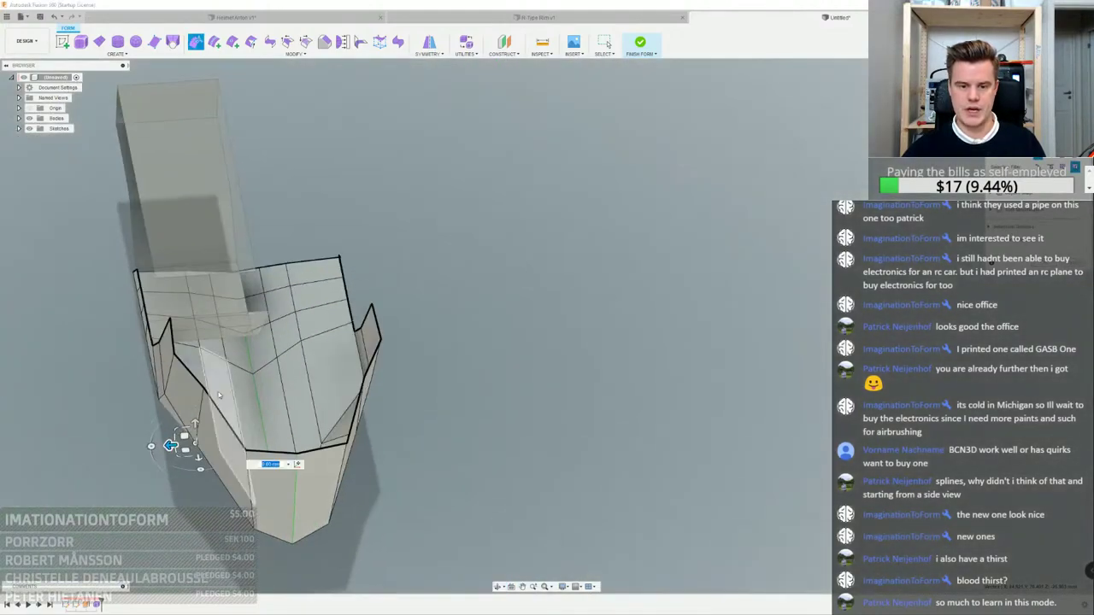
scroll(211, 382, "up", 3)
left_click(210, 385)
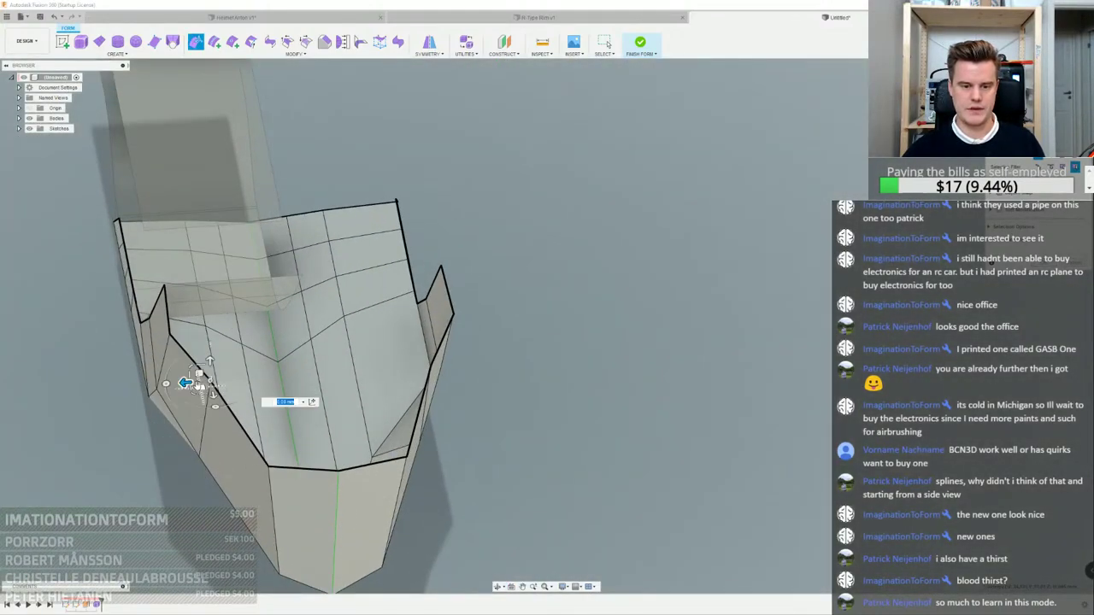
left_click_drag(199, 383, 183, 408)
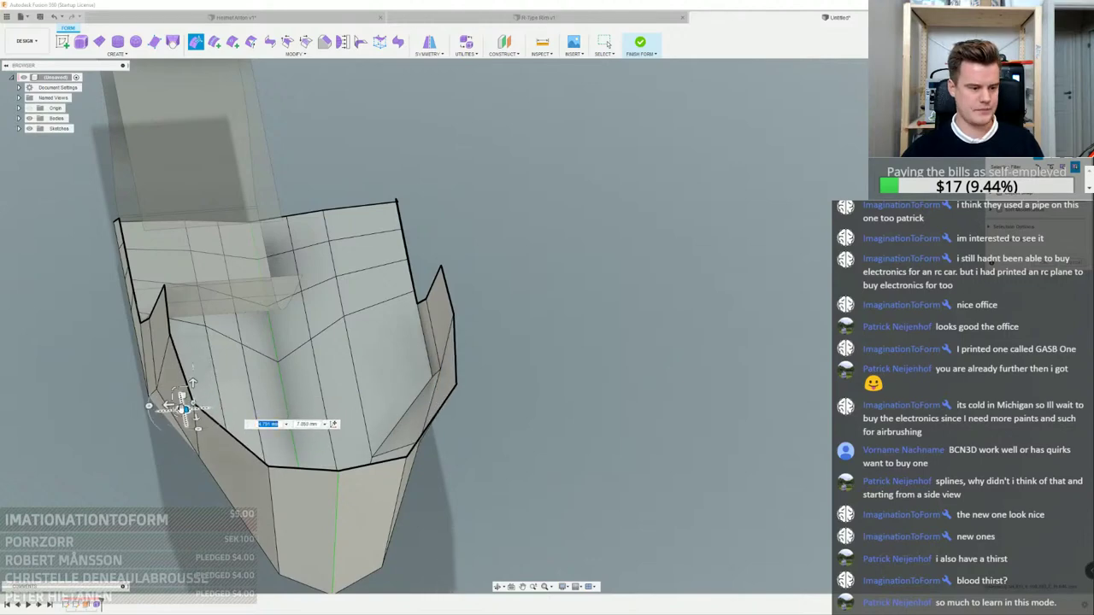
Move the upper bow edge's control point next to the centreline in plan view to reshape the bow tip
middle_click_drag(183, 408, 427, 386, "shift")
left_click(249, 406)
left_click_drag(453, 391, 460, 344)
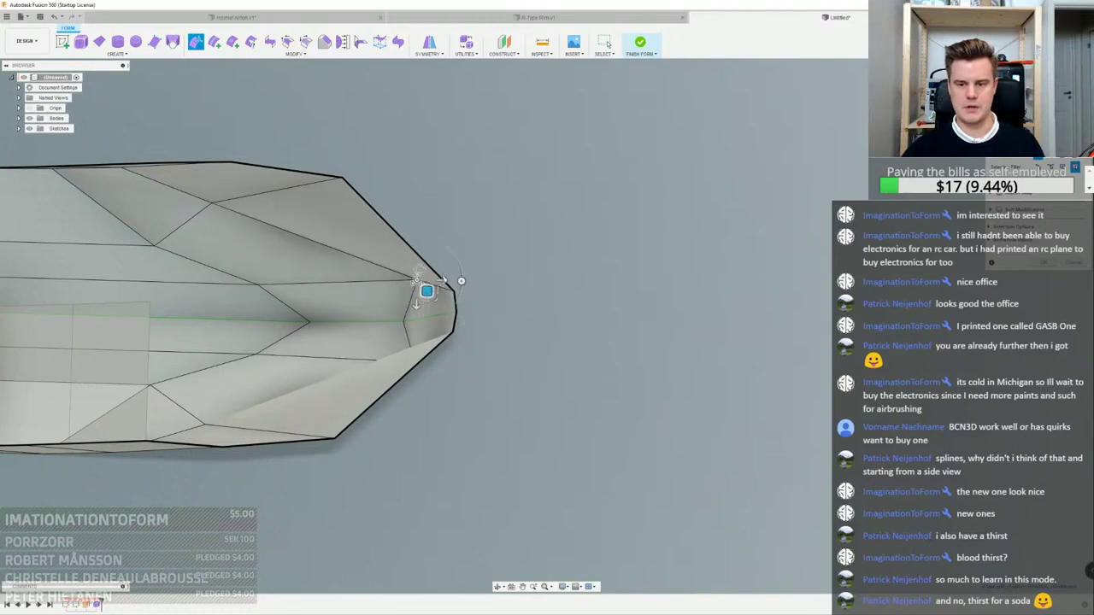
Pull the control point beside the bow's lower tip toward the centreline and fine-tune its height and lengthwise position
middle_click_drag(416, 282, 411, 305, "shift")
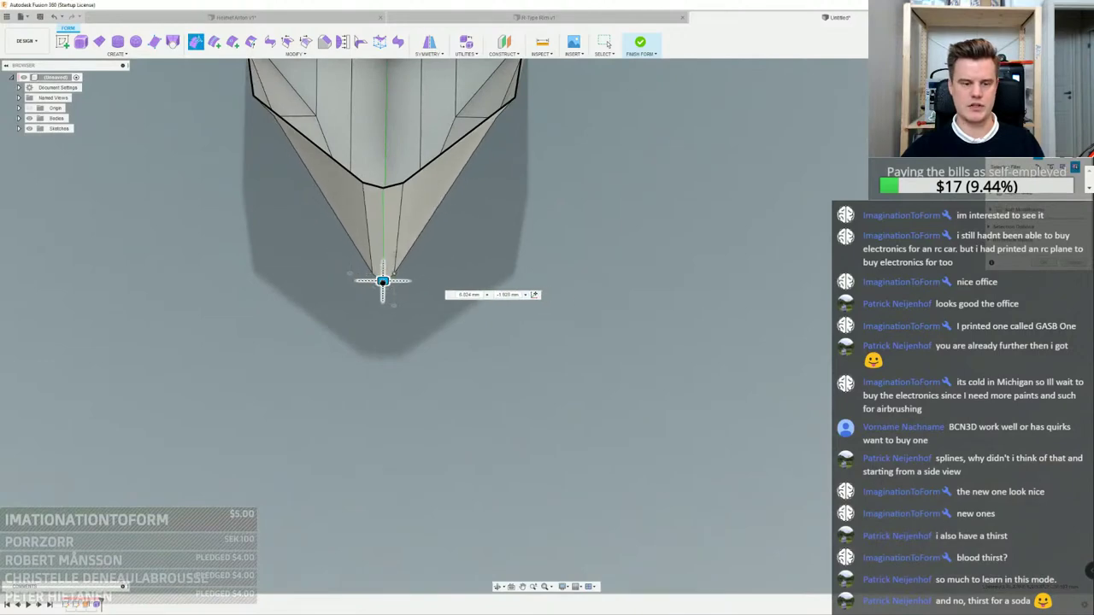
left_click_drag(382, 282, 383, 283)
scroll(383, 283, "up", 3)
middle_click_drag(384, 286, 419, 231, "shift")
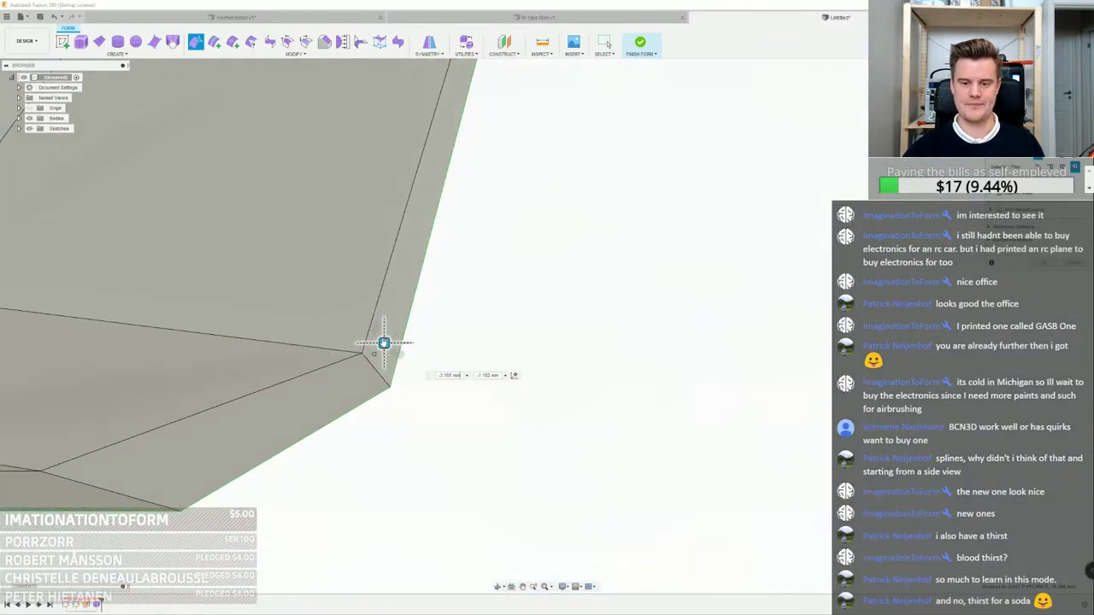
left_click_drag(384, 343, 382, 344)
middle_click_drag(382, 343, 330, 335, "shift")
left_click_drag(330, 335, 334, 333)
middle_click_drag(333, 333, 357, 366, "shift")
scroll(368, 345, "up", 2)
mouse_move(364, 366)
left_mouse_down()
mouse_move(362, 390)
mouse_move(353, 378)
left_mouse_up()
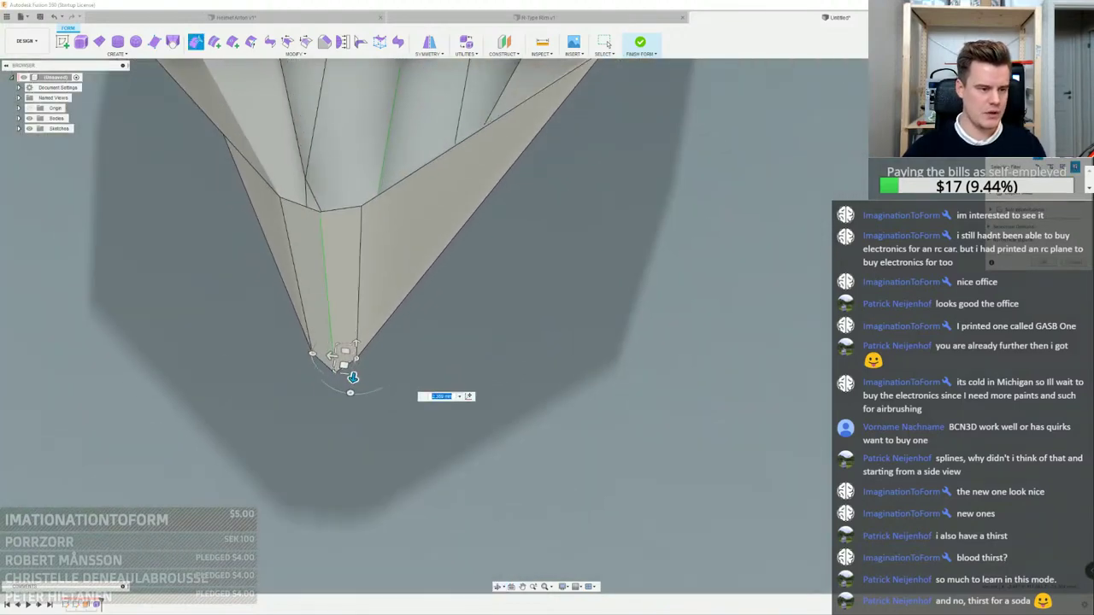
Compare the bow with the boat reference photo and adjust a control point beside the bow's centreline
left_click_drag(0, 128, 501, 95)
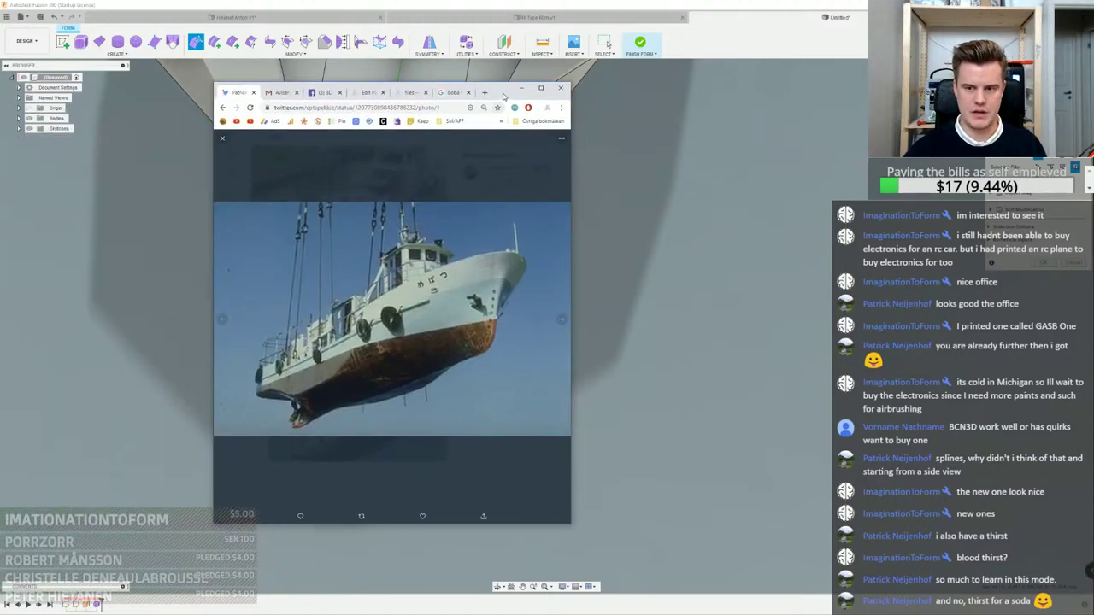
left_click_drag(503, 97, 0, 111)
middle_click_drag(372, 223, 390, 270, "shift")
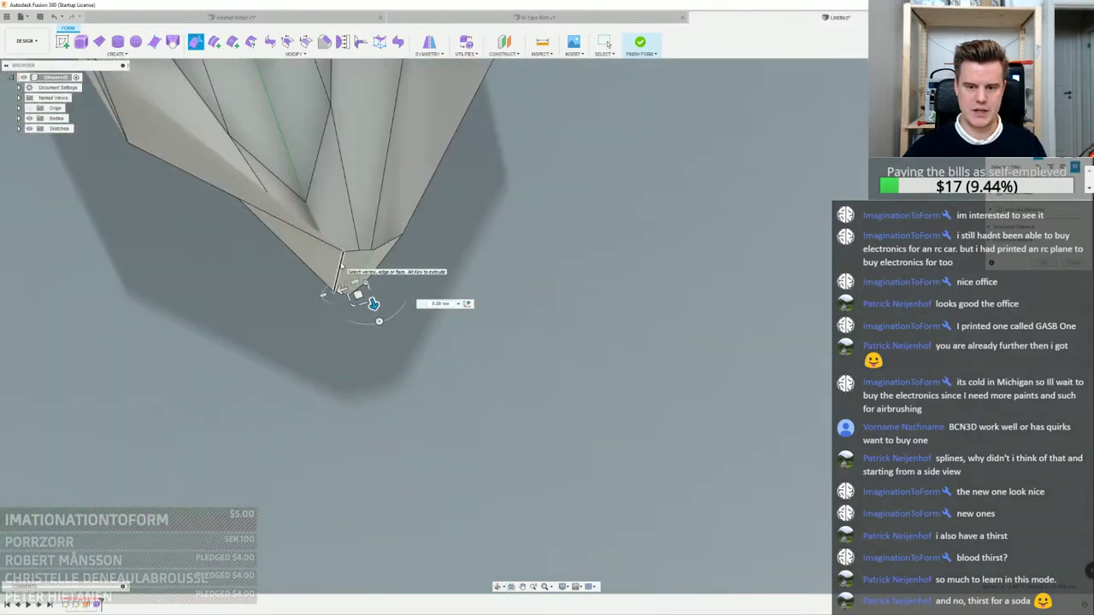
middle_click_drag(341, 313, 328, 282, "shift")
middle_click_drag(362, 238, 352, 267, "shift")
middle_click_drag(60, 232, 439, 292)
left_click_drag(420, 286, 445, 282)
Move the lower control point beside the bow's centreline inward and the point above it outward, seen from the front
middle_click_drag(446, 283, 502, 332, "shift")
left_click(558, 367)
scroll(557, 367, "up", 3)
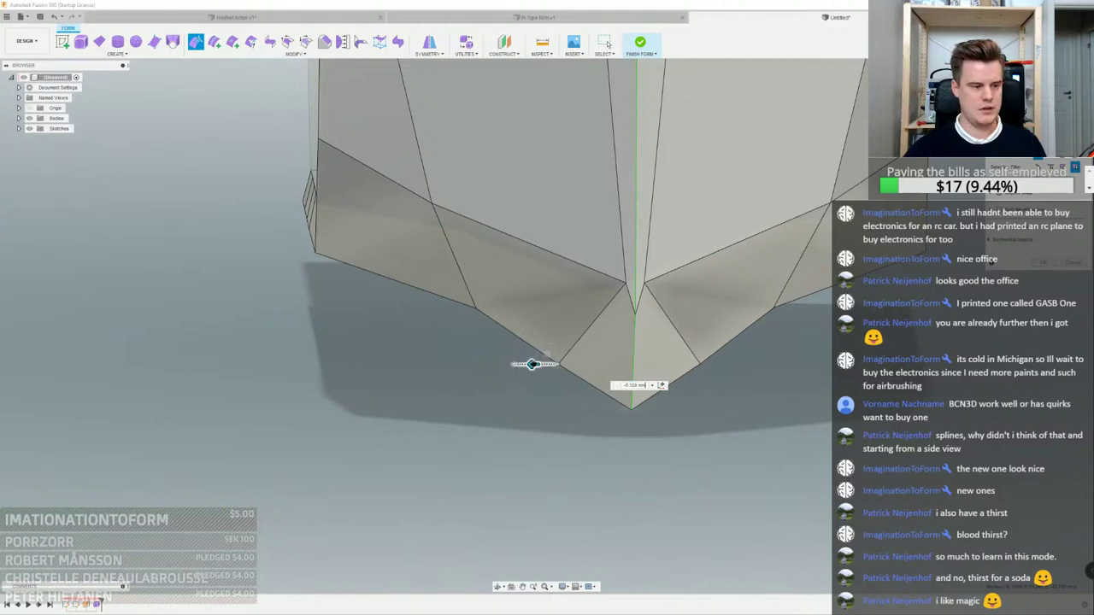
left_click_drag(532, 364, 590, 359)
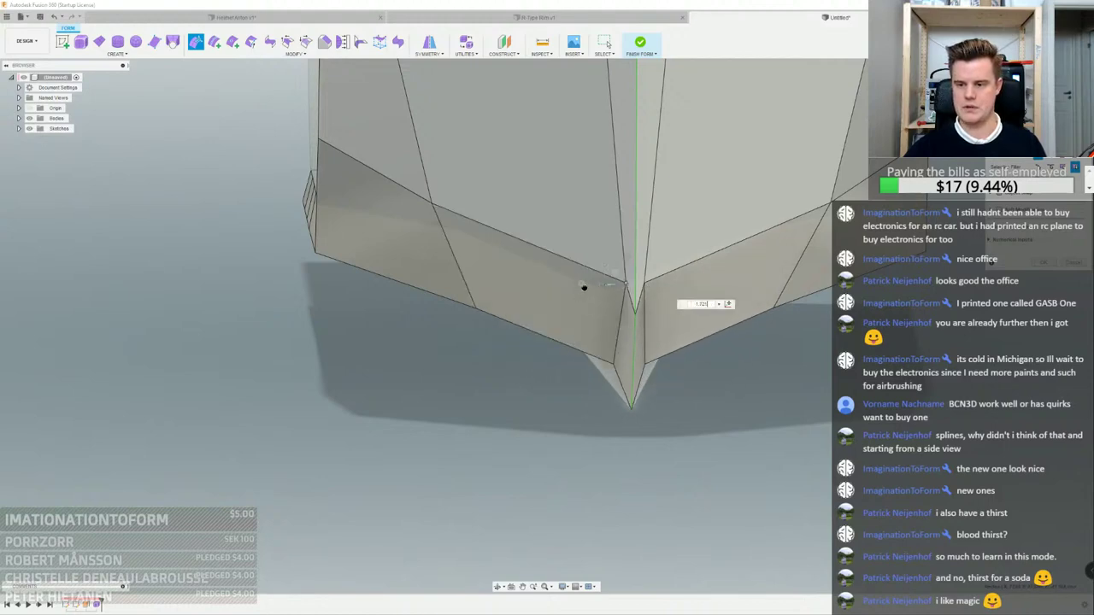
left_click_drag(599, 283, 577, 284)
Shift the lower point beside the bow's centreline outward and down, and lower the point above it about 1.6 mm
middle_click_drag(593, 348, 612, 367, "shift")
left_click_drag(593, 369, 584, 384)
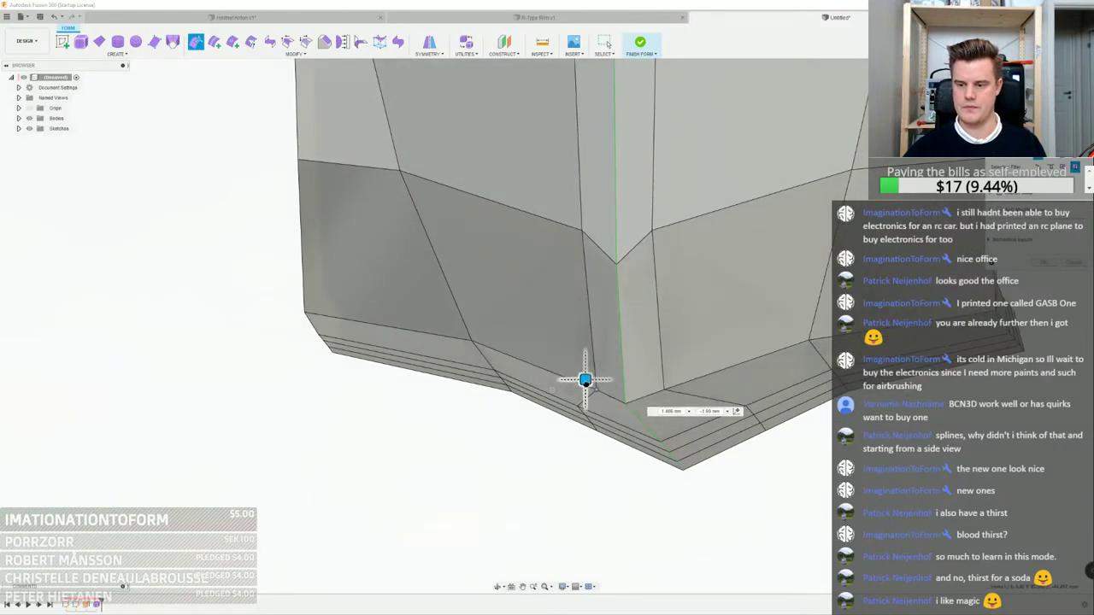
middle_click_drag(576, 384, 593, 352, "shift")
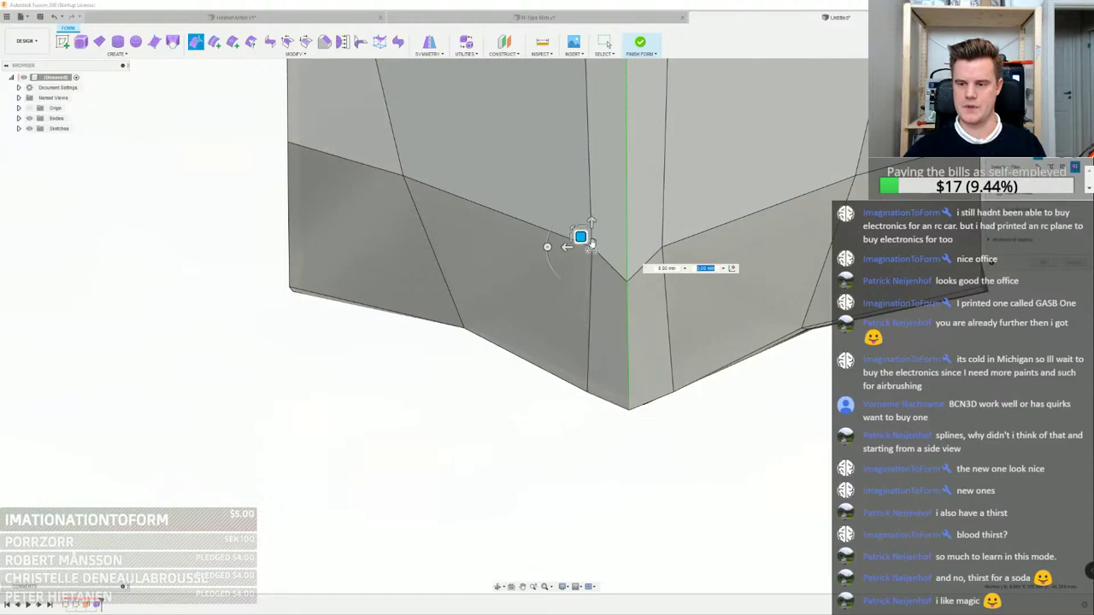
left_click_drag(581, 240, 572, 252)
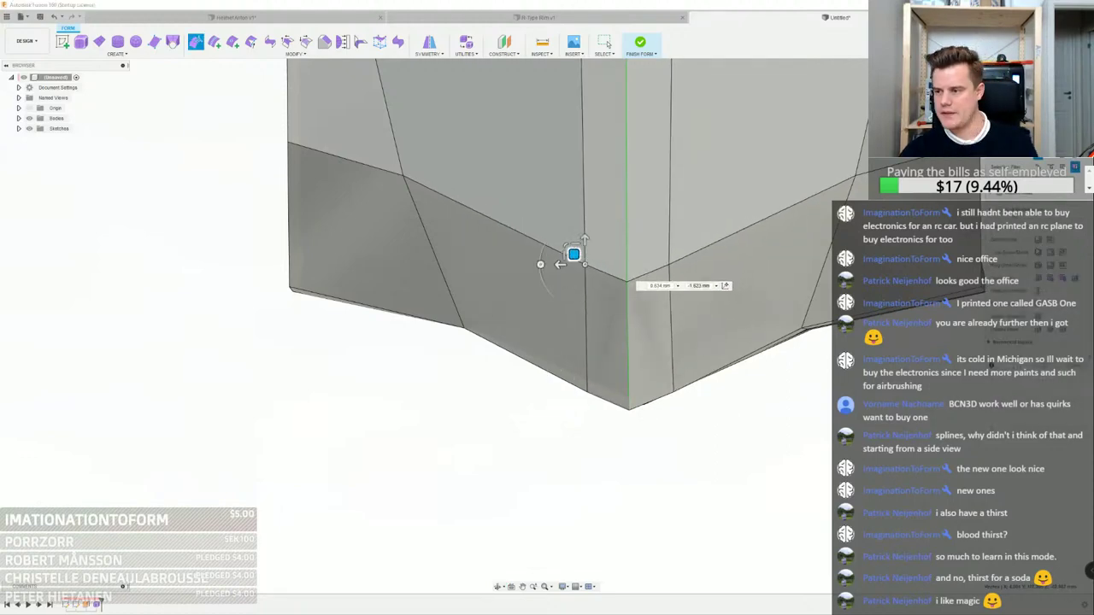
Switch the form to control frame display and move the hull's lower outer corner inward about 4.6 mm
left_click(1053, 329)
scroll(605, 250, "down", 4)
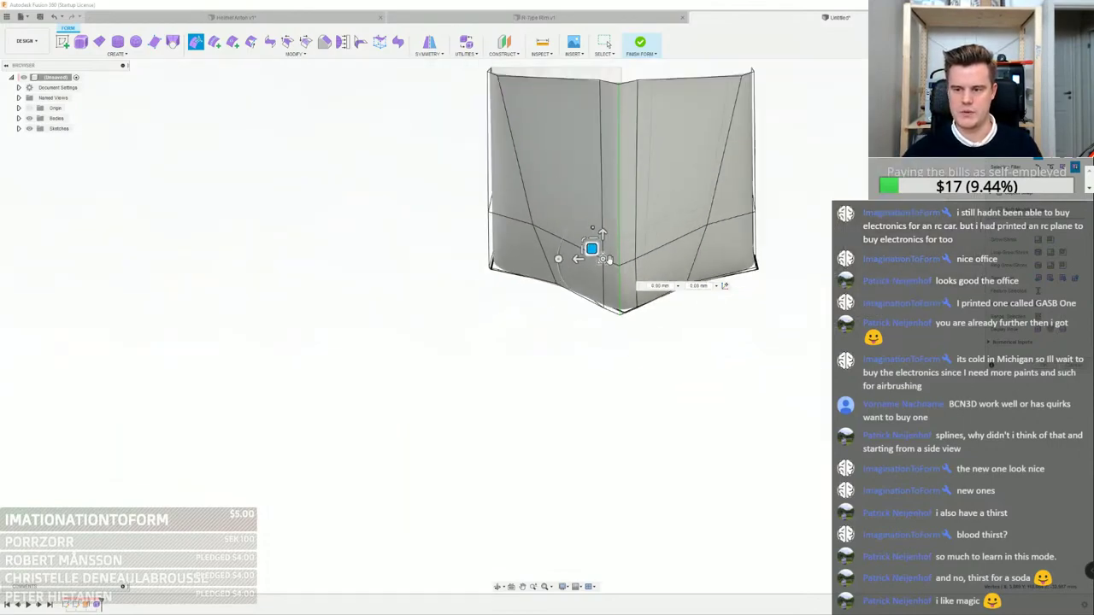
scroll(625, 246, "up", 5)
middle_click_drag(617, 254, 622, 322, "shift")
scroll(622, 348, "up", 3)
left_click(395, 210)
scroll(398, 211, "down", 3)
middle_click_drag(400, 210, 190, 376, "shift")
scroll(273, 295, "up", 4)
left_click_drag(217, 365, 232, 365)
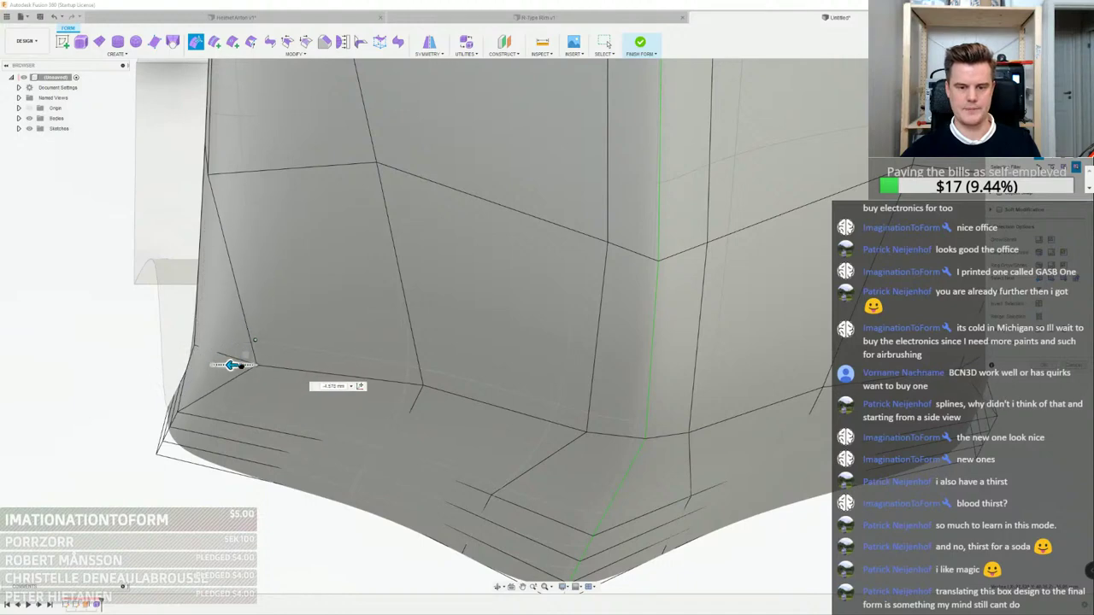
Move the bottom's outermost corner edge inward about 2.6 mm and the next bottom edge toward the keel about 2.1 mm inward and slightly down
middle_click_drag(158, 450, 176, 410, "shift")
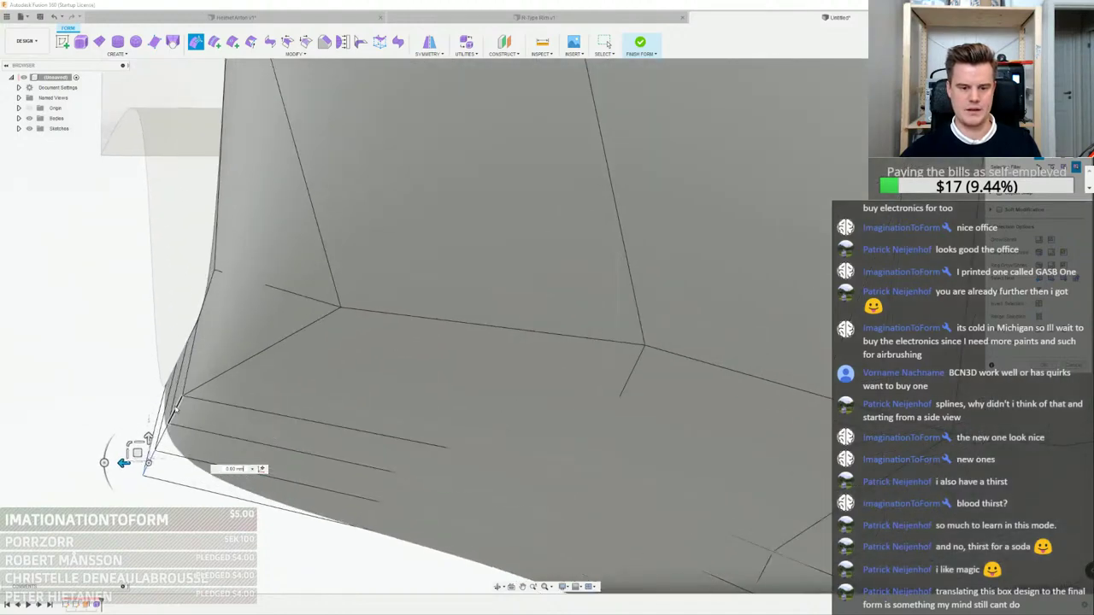
left_click_drag(141, 436, 195, 436)
middle_click_drag(197, 436, 325, 360, "shift")
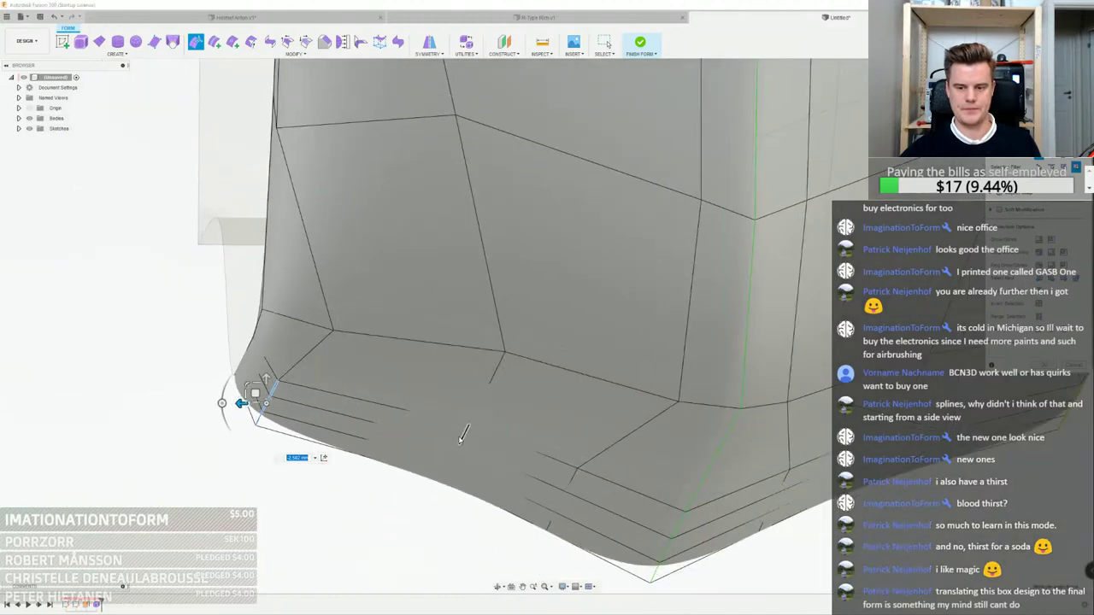
left_click(483, 398)
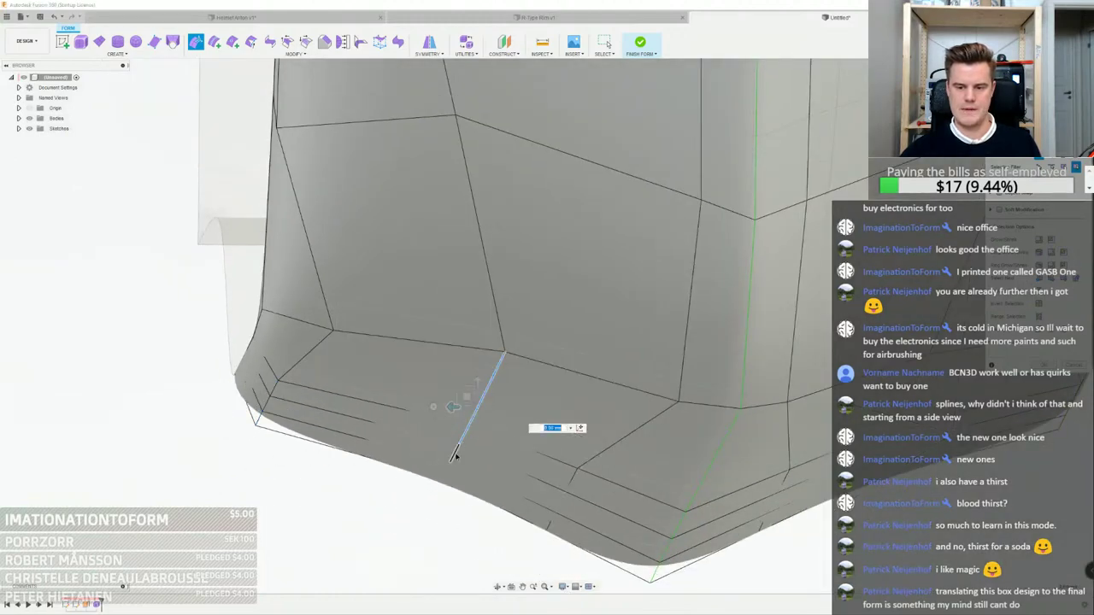
middle_click_drag(445, 472, 432, 309, "shift")
left_click_drag(422, 305, 451, 308)
Move the two connected bottom edges beside the keel inward and upward to hollow the underside near the centreline
scroll(528, 376, "up", 3)
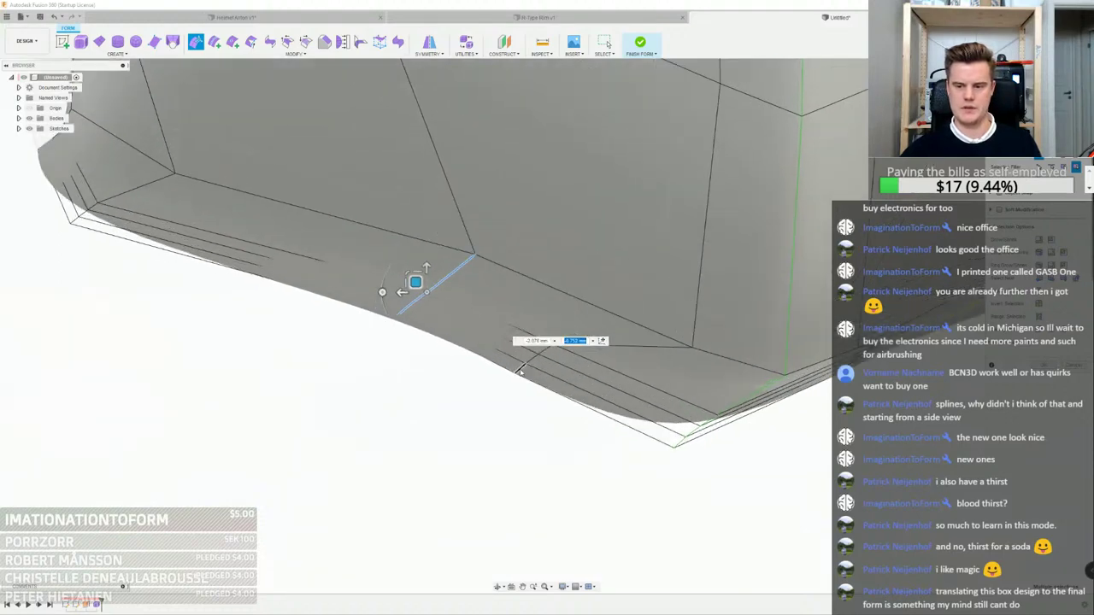
left_click(523, 370)
left_click(606, 349, "shift")
scroll(836, 259, "down", 3)
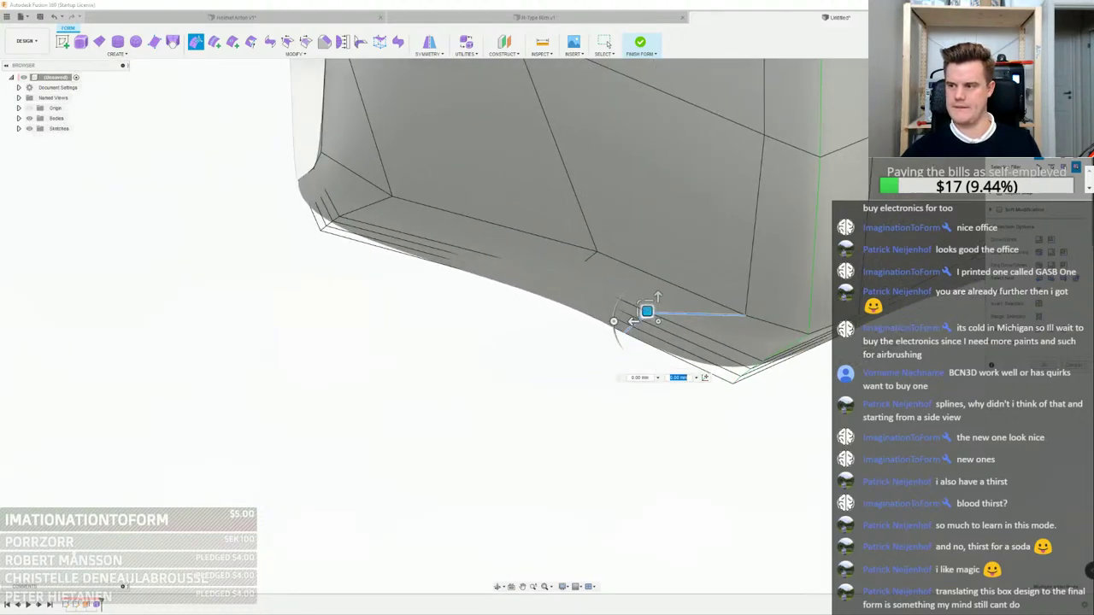
middle_click_drag(647, 312, 639, 288, "shift")
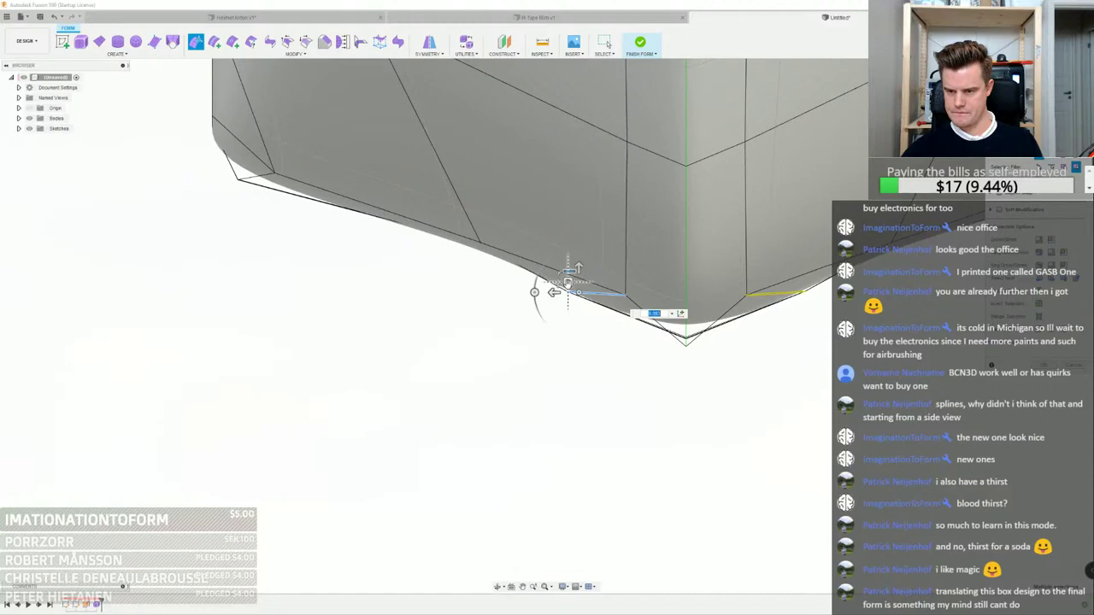
left_click_drag(567, 282, 616, 258)
scroll(572, 245, "down", 6)
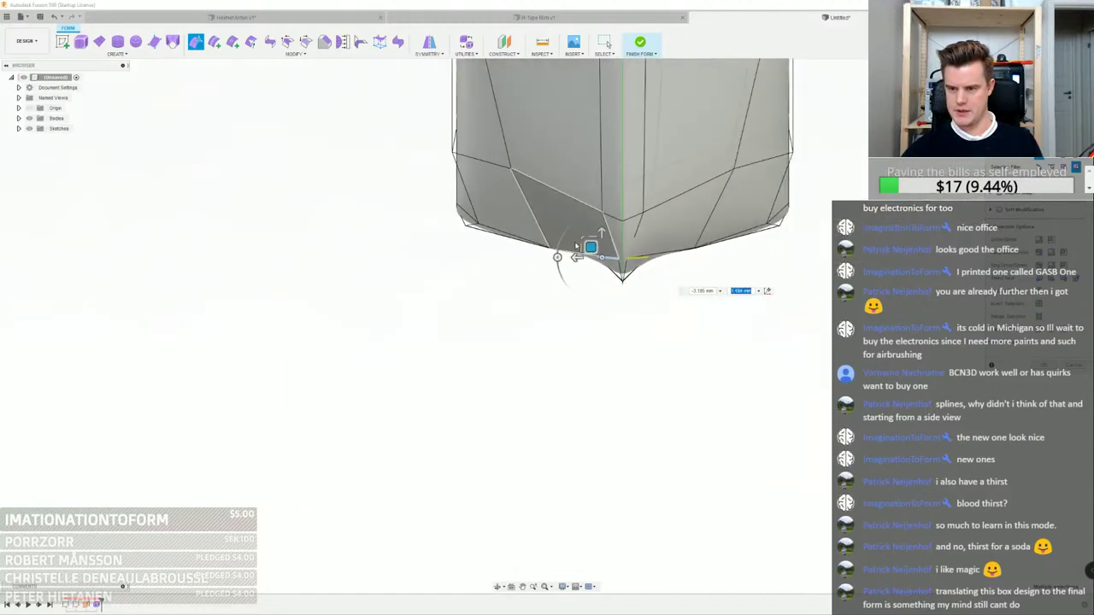
scroll(564, 243, "up", 4)
middle_click_drag(505, 263, 585, 278, "shift")
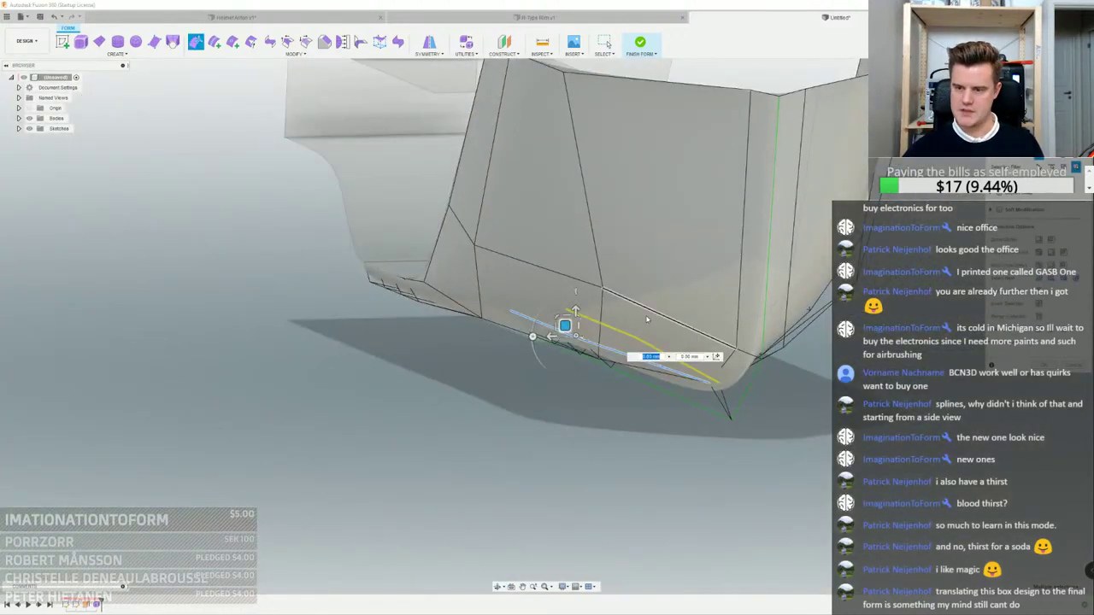
Lower the selected bottom edge beside the keel slightly
middle_click_drag(647, 317, 637, 304, "shift")
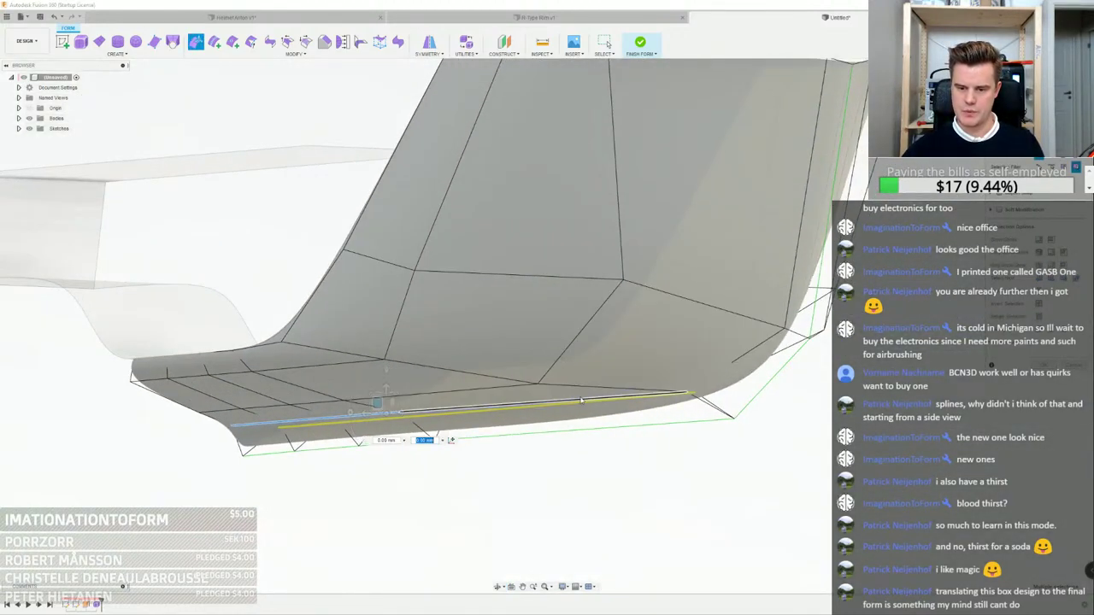
middle_click_drag(589, 400, 326, 411, "shift")
left_click_drag(286, 398, 287, 414)
middle_click_drag(295, 417, 461, 405, "shift")
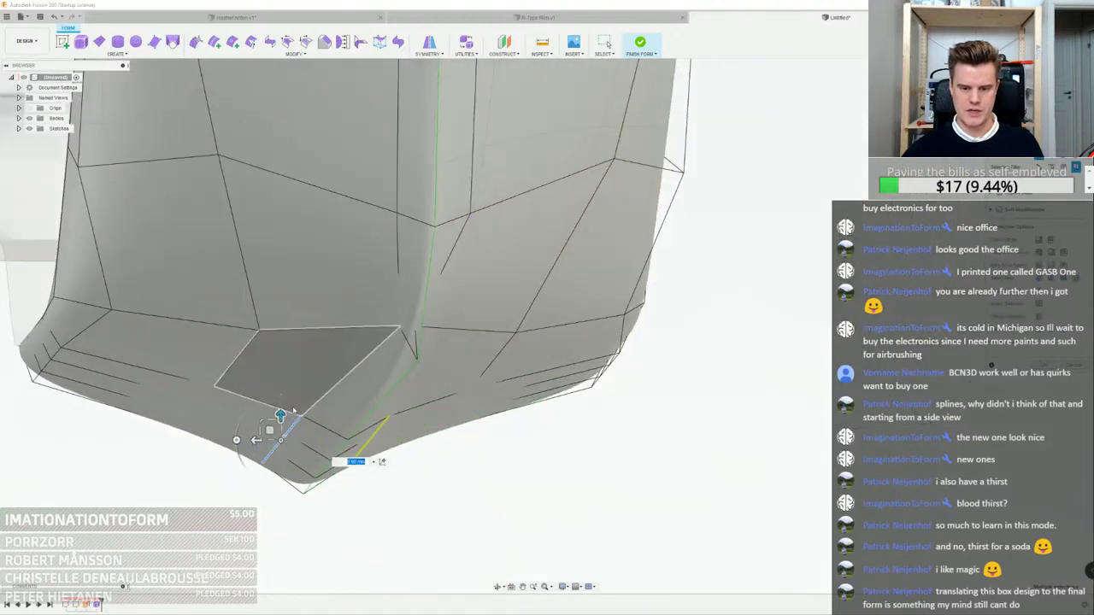
middle_click_drag(367, 393, 404, 366)
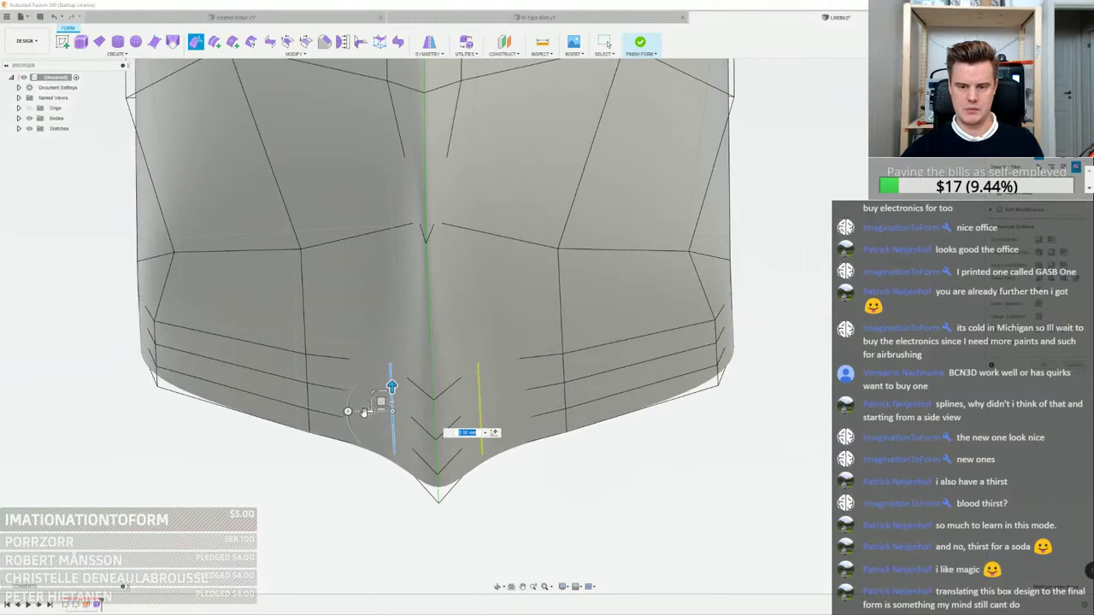
Move the bottom edge beside the keel about 3.2 mm outward and shift the next bottom edge outward as well
left_click_drag(364, 411, 357, 410)
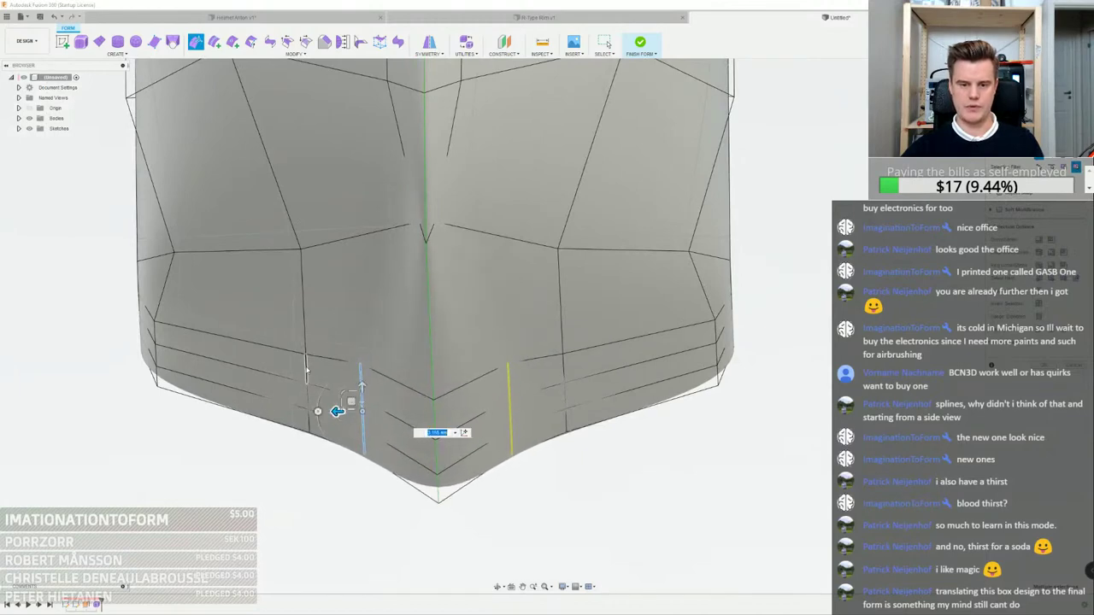
left_click_drag(290, 394, 240, 394)
middle_click_drag(240, 395, 355, 375, "shift")
scroll(512, 368, "down", 4)
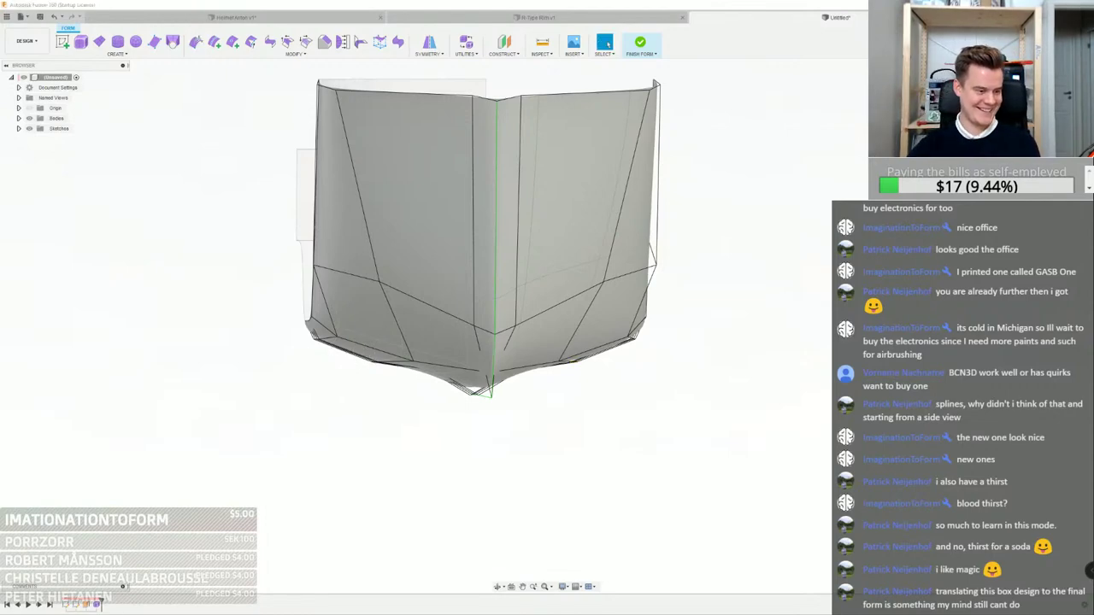
Move the lower side edge behind the bow inward about 4.9 mm to slim the hull's side
middle_click_drag(190, 401, 291, 333, "shift")
left_click(361, 418)
right_click(290, 333)
left_click(320, 323)
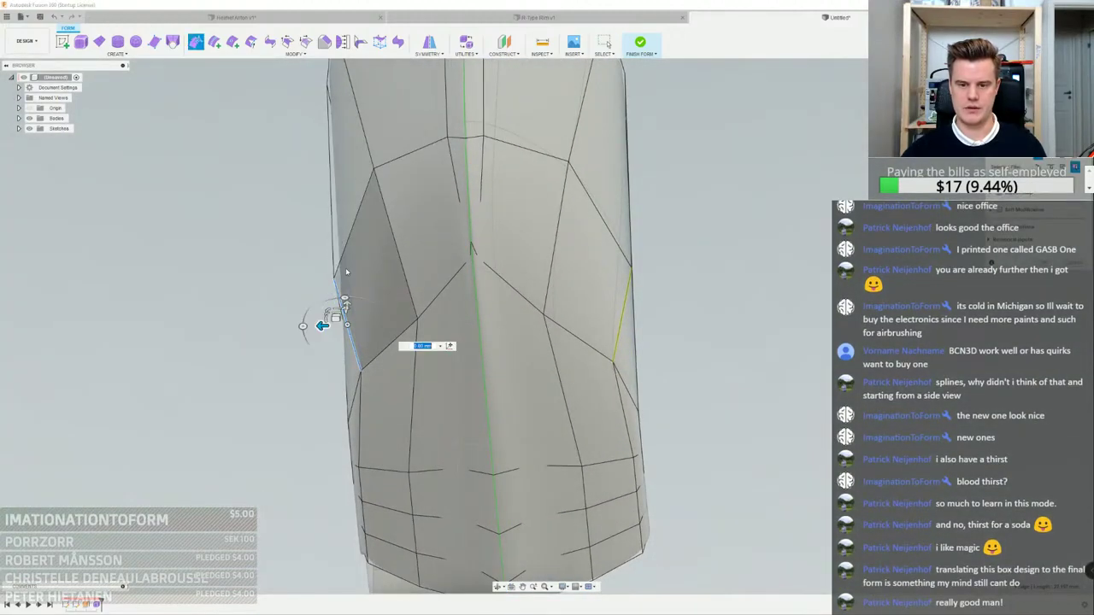
left_click(334, 278)
mouse_move(354, 334)
middle_mouse_down("shift")
mouse_move(388, 341)
mouse_move(349, 327)
middle_mouse_up("shift")
left_click_drag(324, 322, 346, 323)
middle_click_drag(345, 323, 431, 276, "shift")
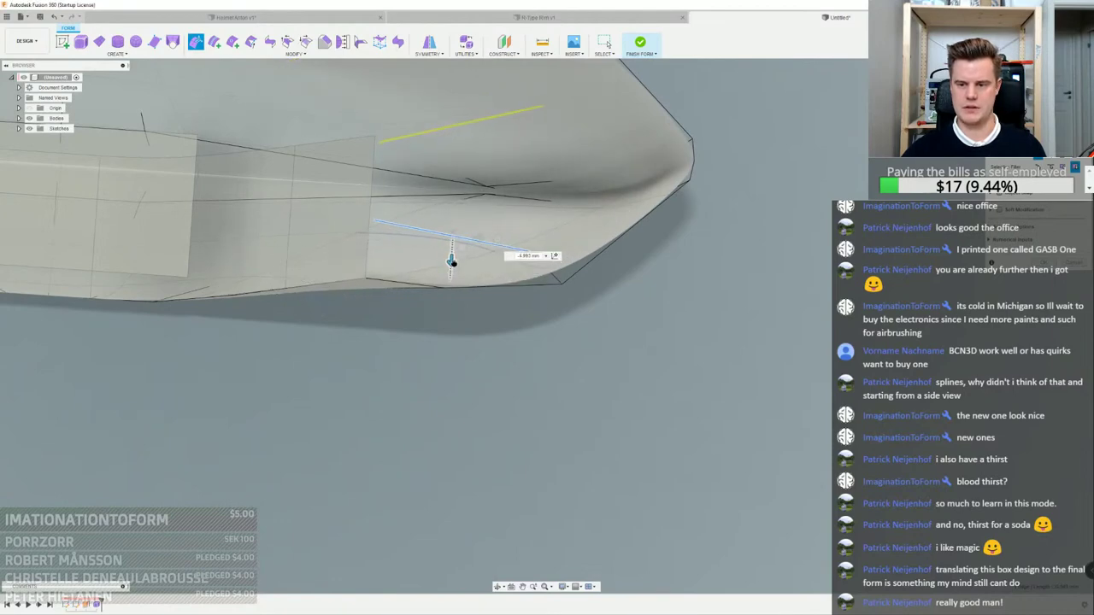
Move the control point beside the bow's centreline outward about 9.4 mm to round the bow
middle_click_drag(452, 259, 567, 275, "shift")
middle_click_drag(493, 166, 608, 85, "shift")
middle_click_drag(608, 86, 558, 357)
scroll(574, 169, "up", 3)
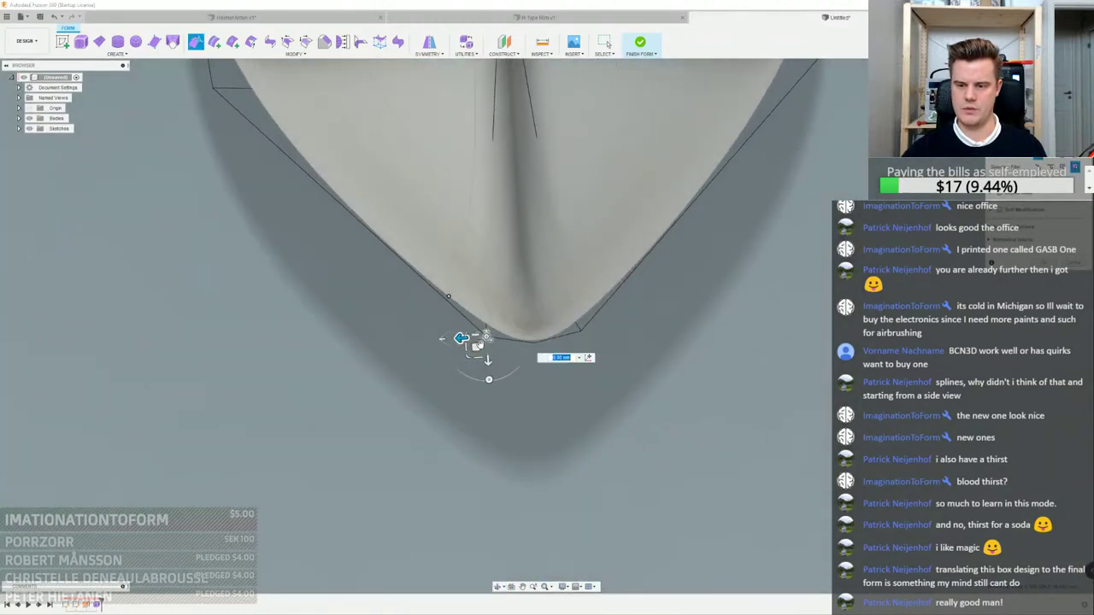
left_click_drag(474, 348, 434, 349)
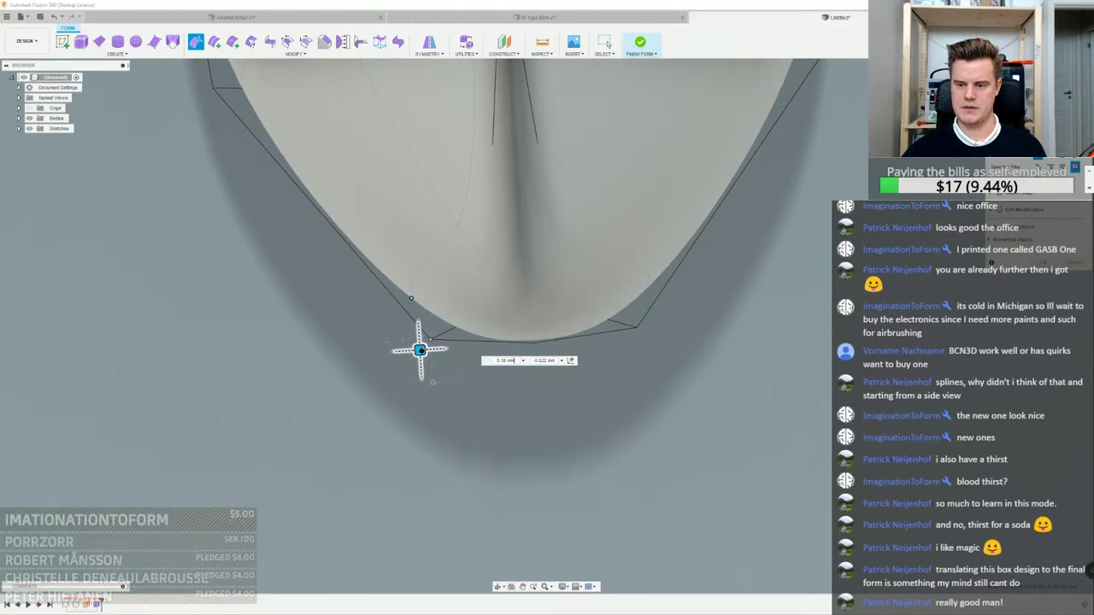
Move the upper rim's next control point near the bow outward to widen the rim
middle_click_drag(434, 349, 458, 203, "shift")
middle_click_drag(753, 158, 694, 240, "shift")
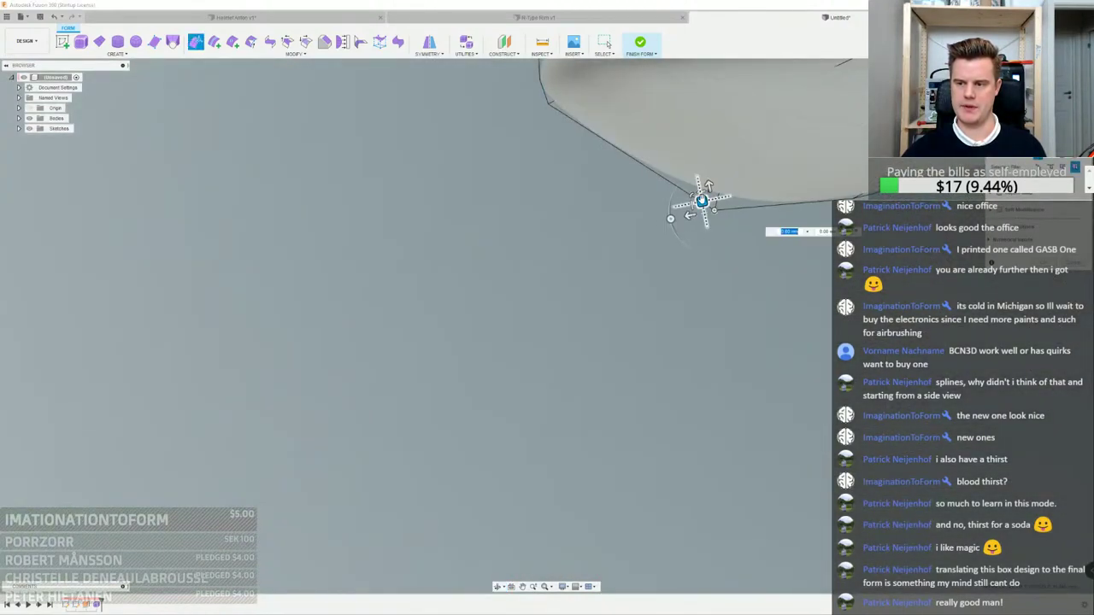
left_click_drag(633, 202, 621, 210)
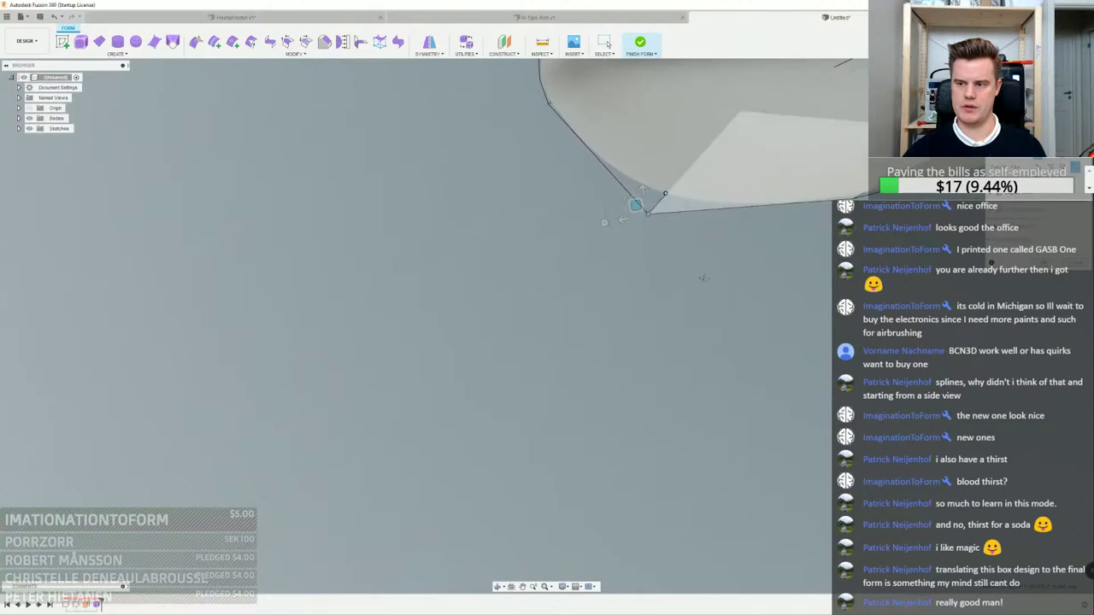
middle_click_drag(703, 276, 549, 329)
middle_click_drag(550, 329, 530, 371)
middle_click_drag(466, 229, 564, 321, "shift")
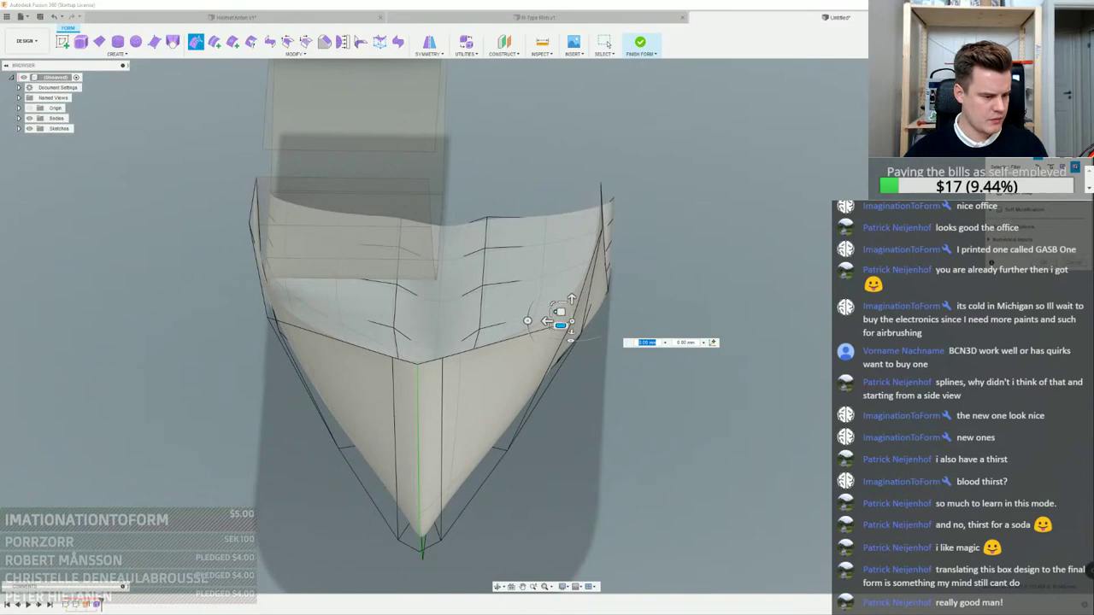
Examine the bow's curvature and the upper rim from above, the front and the side
scroll(647, 184, "down", 2)
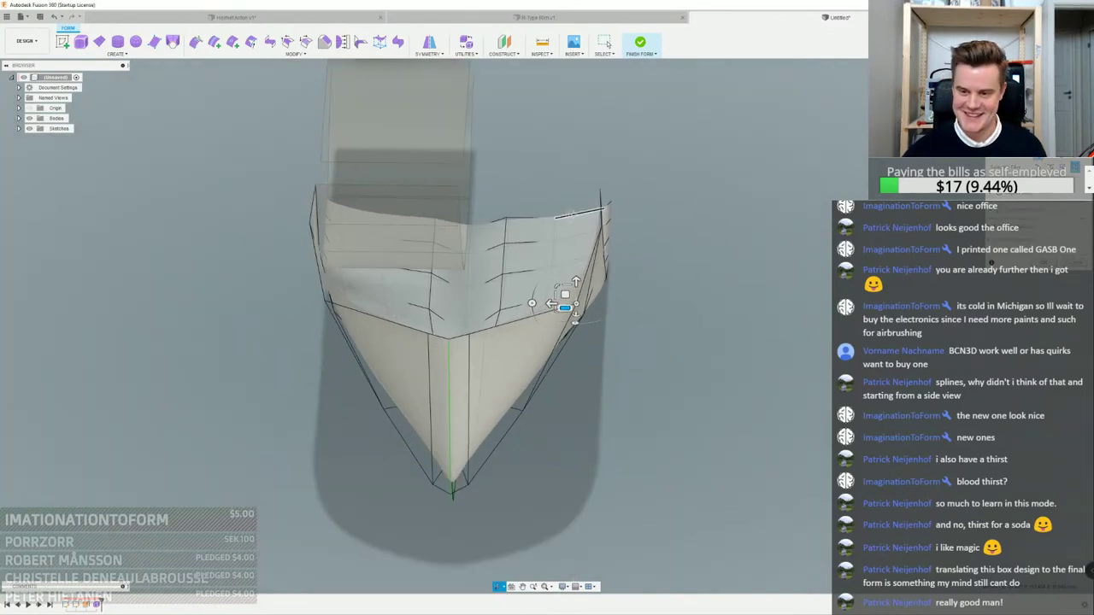
middle_click_drag(615, 256, 478, 352, "shift")
scroll(635, 358, "up", 3)
scroll(683, 346, "up", 4)
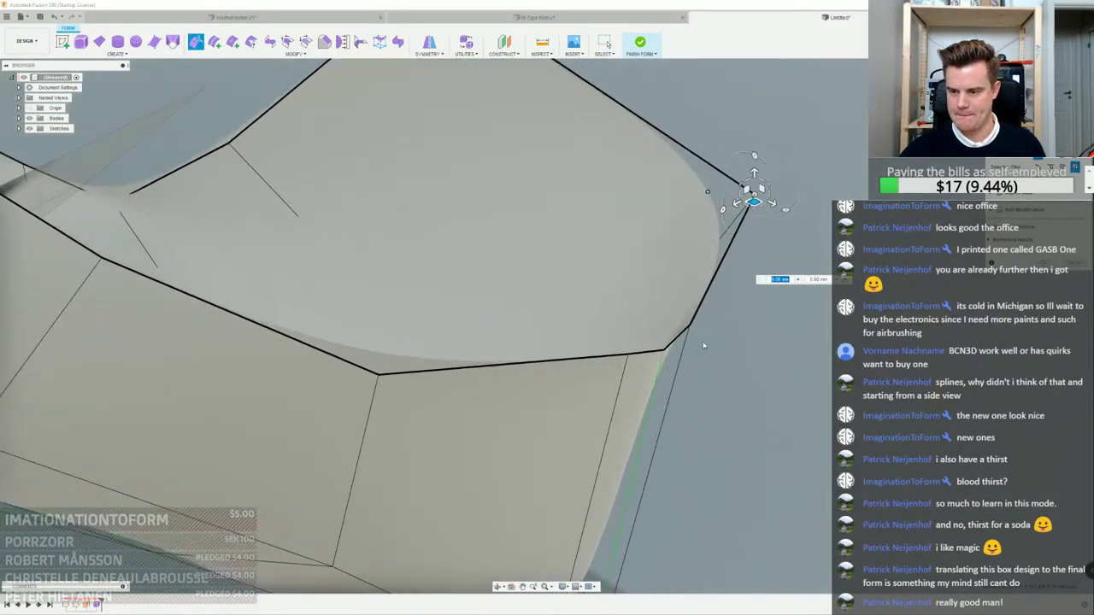
scroll(685, 323, "down", 4)
middle_click_drag(684, 322, 631, 310, "shift")
middle_click_drag(684, 282, 515, 277, "shift")
scroll(516, 277, "up", 3)
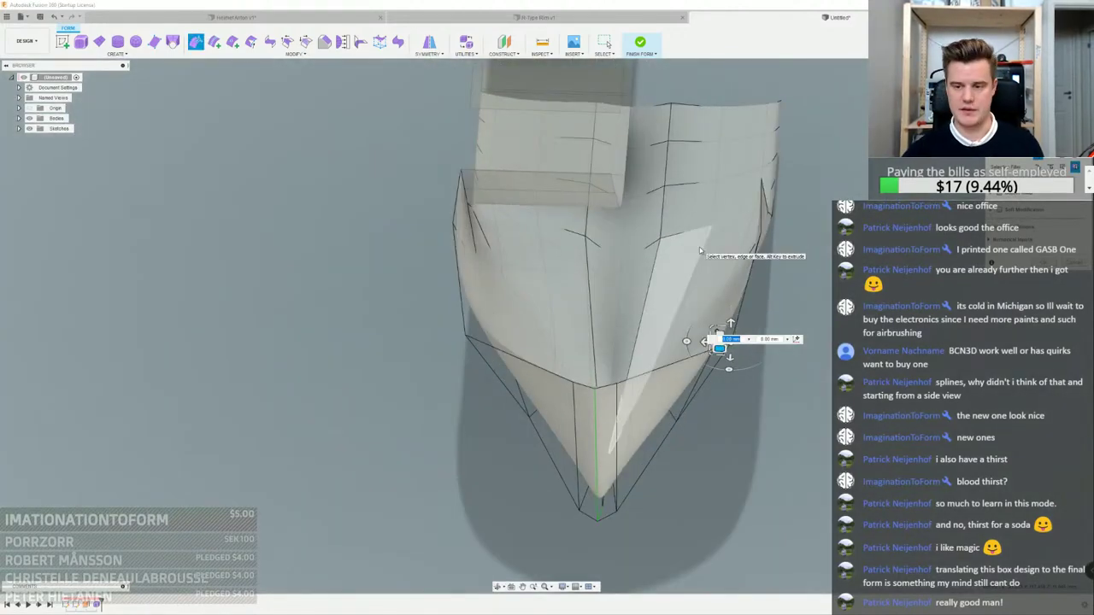
middle_click_drag(699, 250, 617, 276, "shift")
left_click(817, 484)
scroll(687, 296, "down", 4)
middle_click_drag(687, 297, 611, 316, "shift")
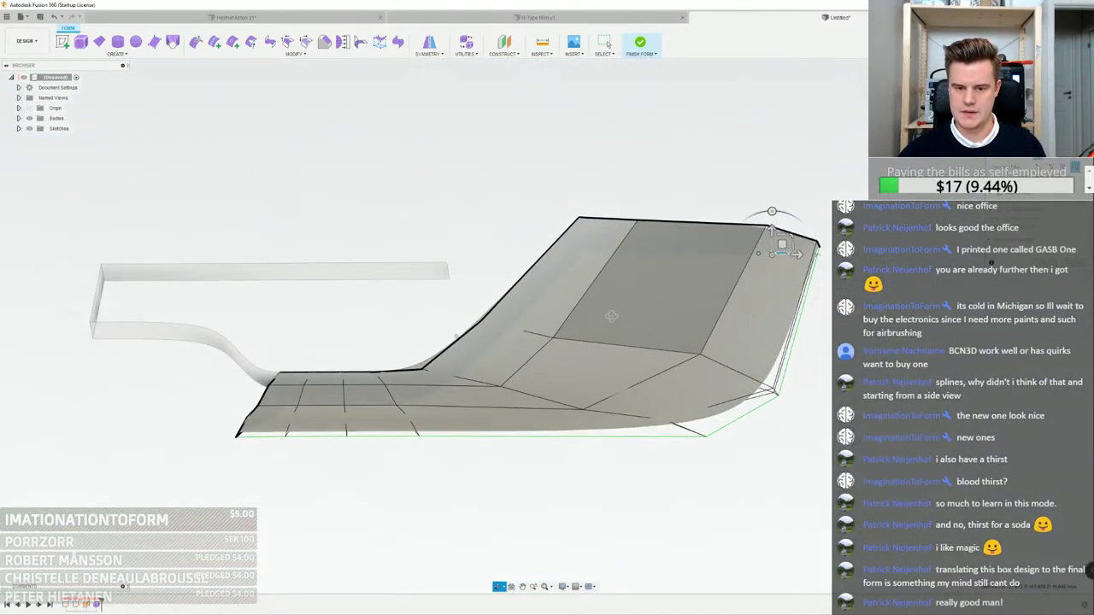
Select the hull's open stern edge in side view and check the stern shape in the boat reference photo
scroll(263, 420, "up", 3)
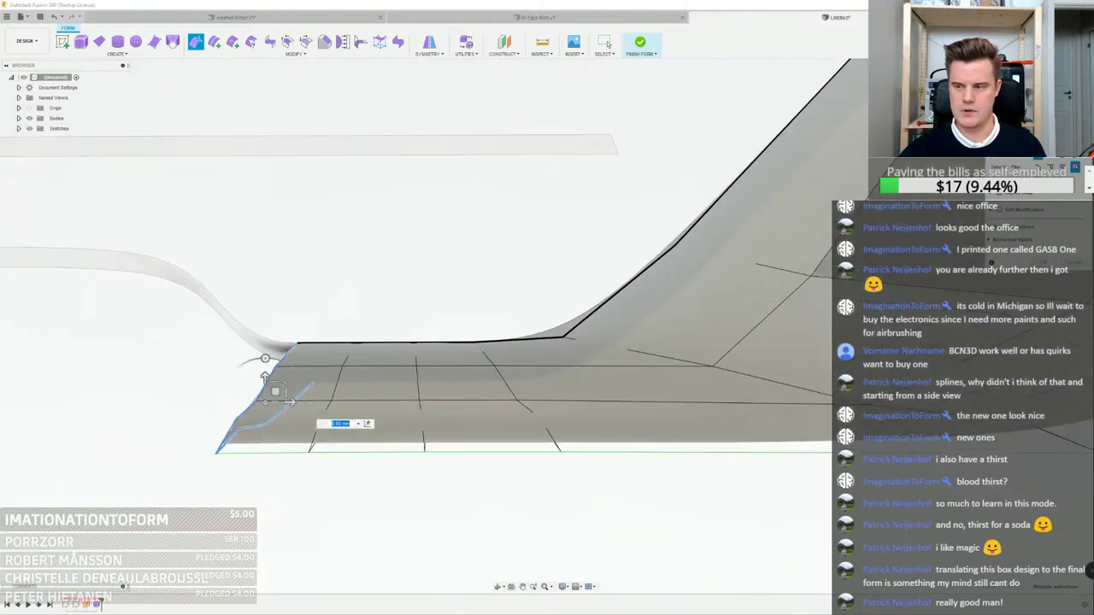
left_click(1055, 98)
scroll(476, 267, "up", 3)
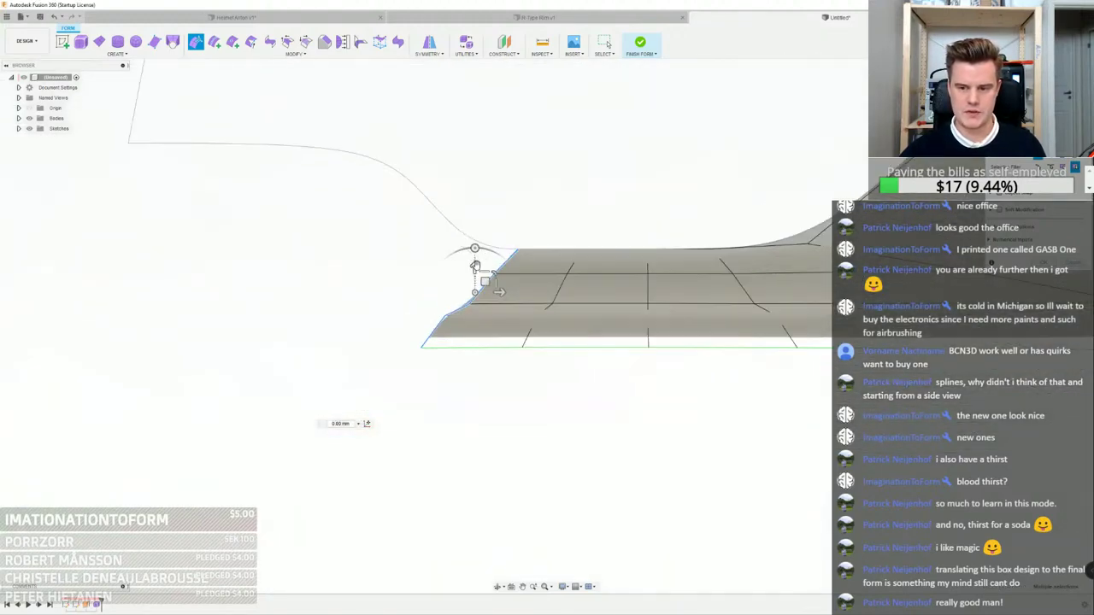
left_click_drag(427, 614, 466, 92)
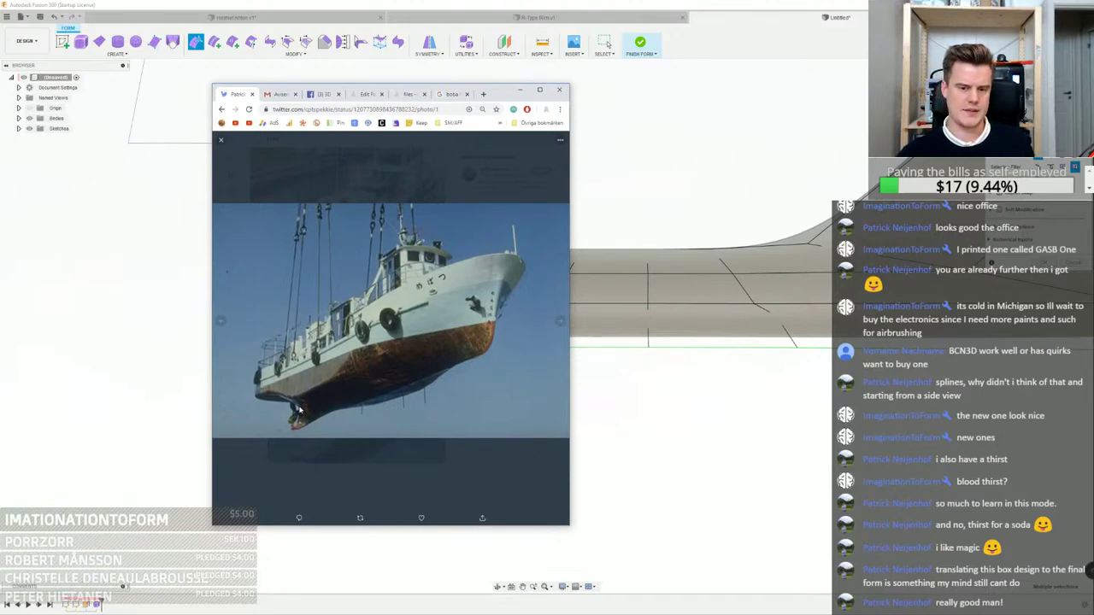
left_click(518, 90)
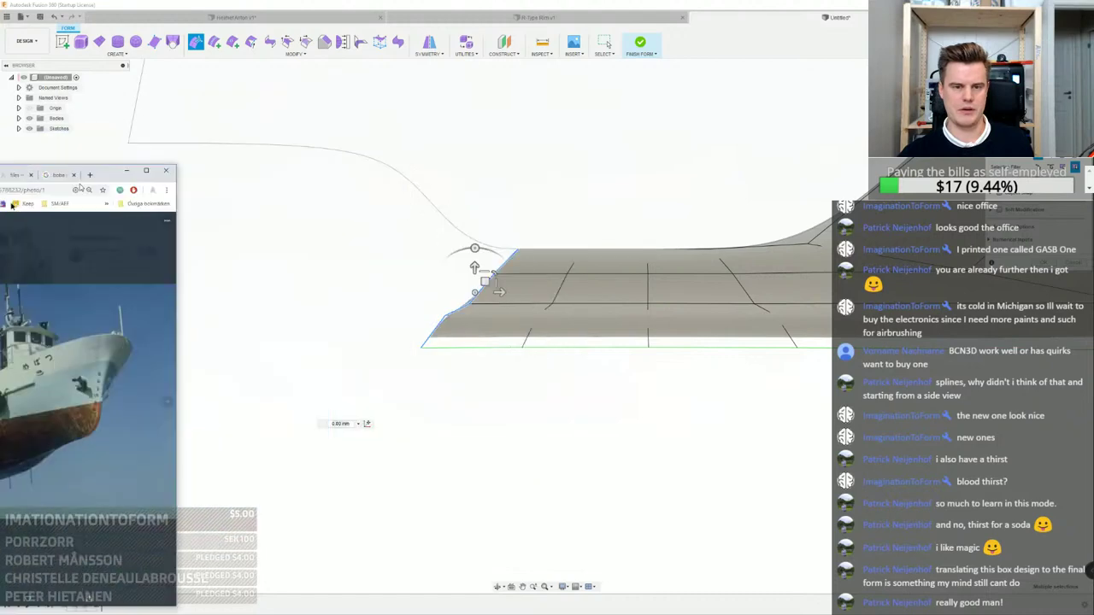
Move the stern end's three control points beside the keel inward toward the centreline to narrow the keel
middle_click_drag(512, 240, 582, 264)
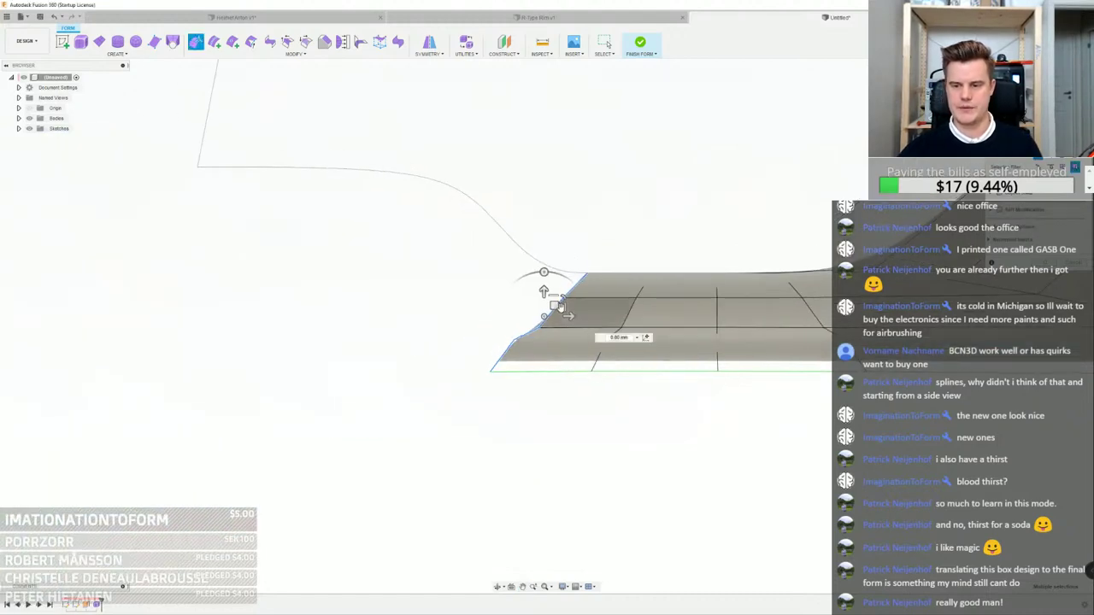
middle_click_drag(553, 305, 601, 372, "shift")
left_click(586, 343)
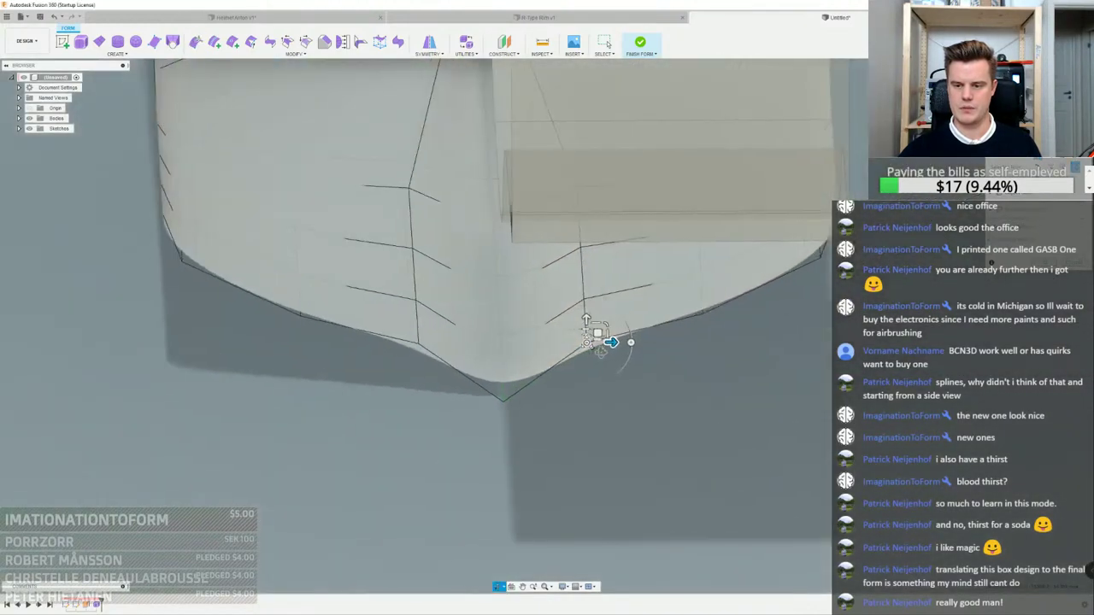
left_click_drag(610, 345, 583, 298)
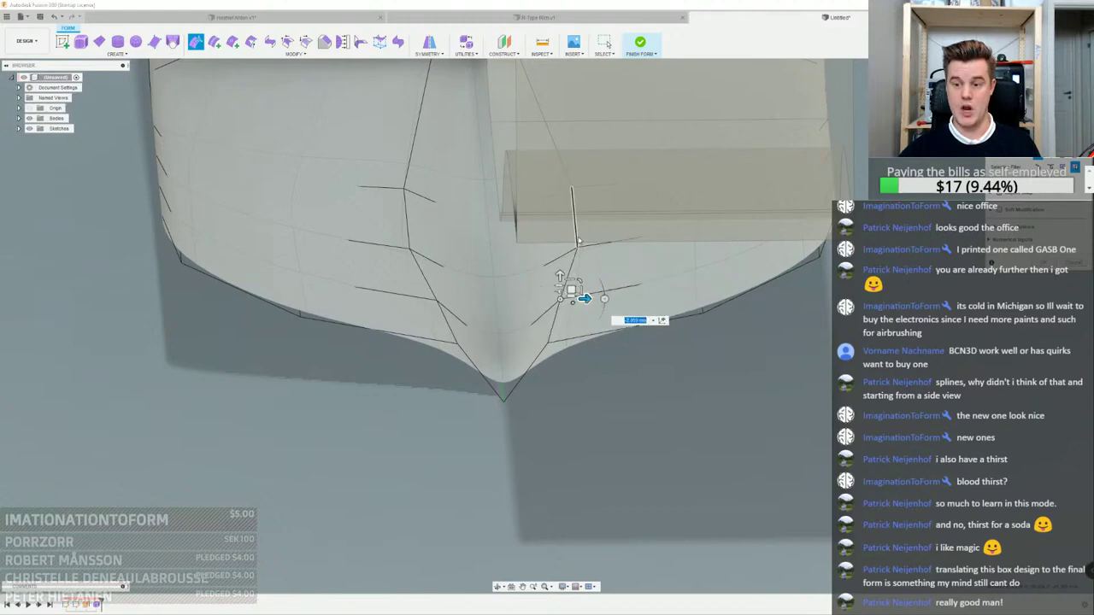
left_click(578, 248)
left_click_drag(604, 247, 591, 248)
Extrude the hull's open stern edge aft and upward along the curved side profile
middle_click_drag(595, 256, 533, 289, "shift")
middle_click_drag(493, 322, 471, 266, "shift")
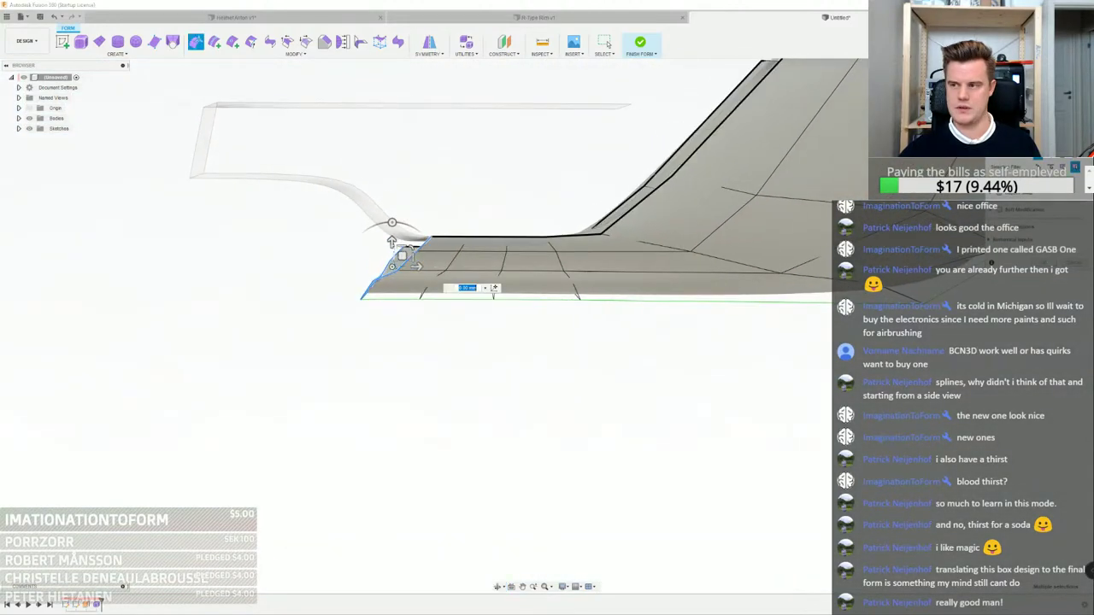
middle_click_drag(323, 267, 458, 239, "shift")
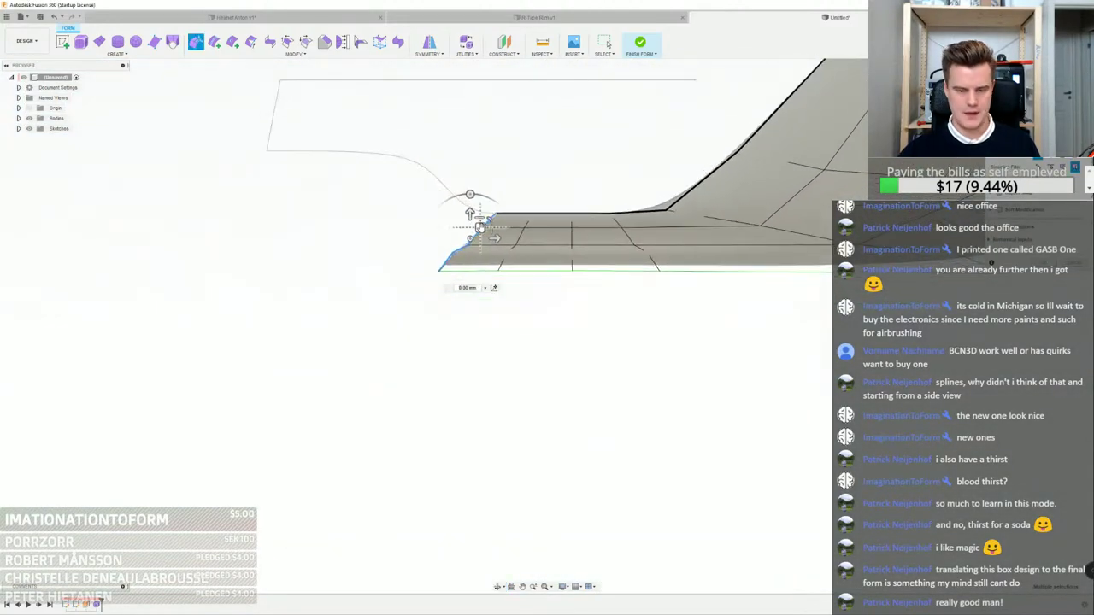
left_click_drag(479, 227, 378, 168)
middle_click_drag(377, 168, 288, 195, "shift")
Move the aftmost keel edge of the new stern section upward and forward
left_click(289, 193)
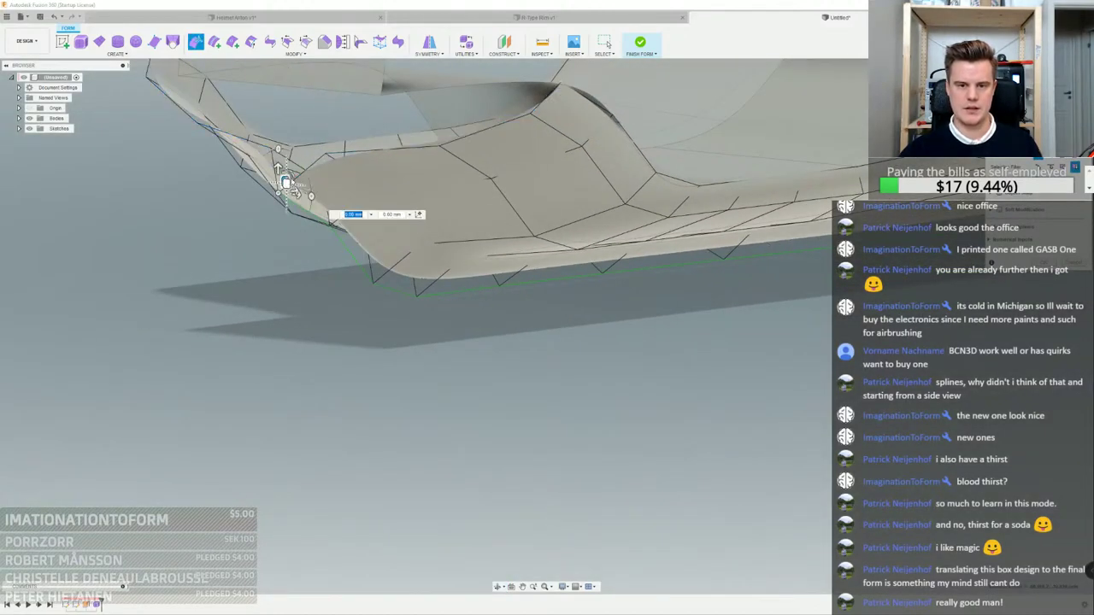
middle_click_drag(351, 170, 502, 338)
scroll(549, 352, "up", 3)
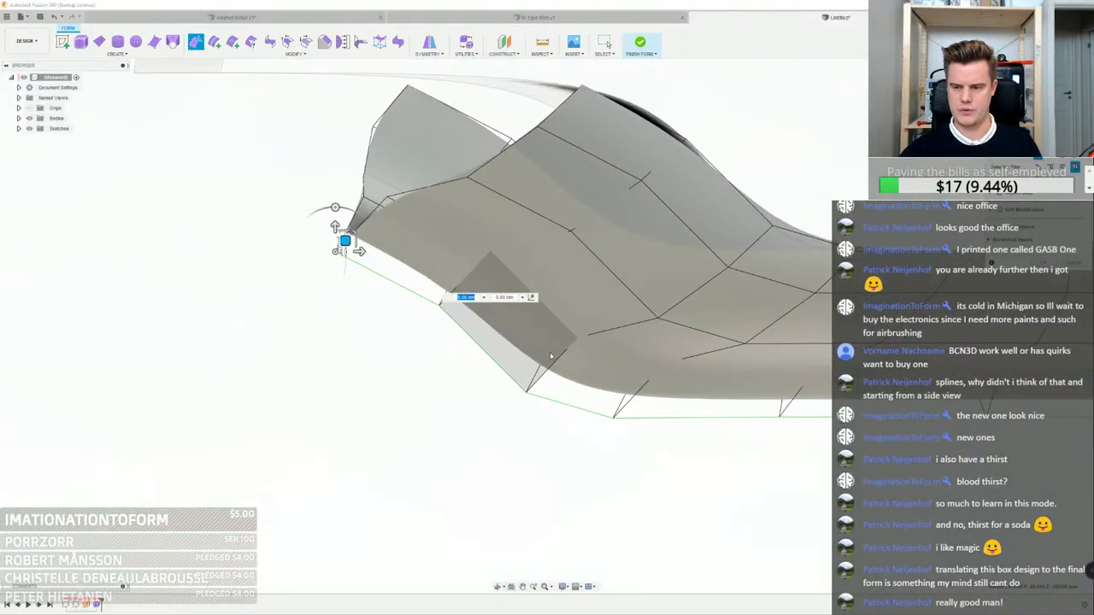
left_click(429, 304)
middle_click_drag(429, 301, 547, 278, "shift")
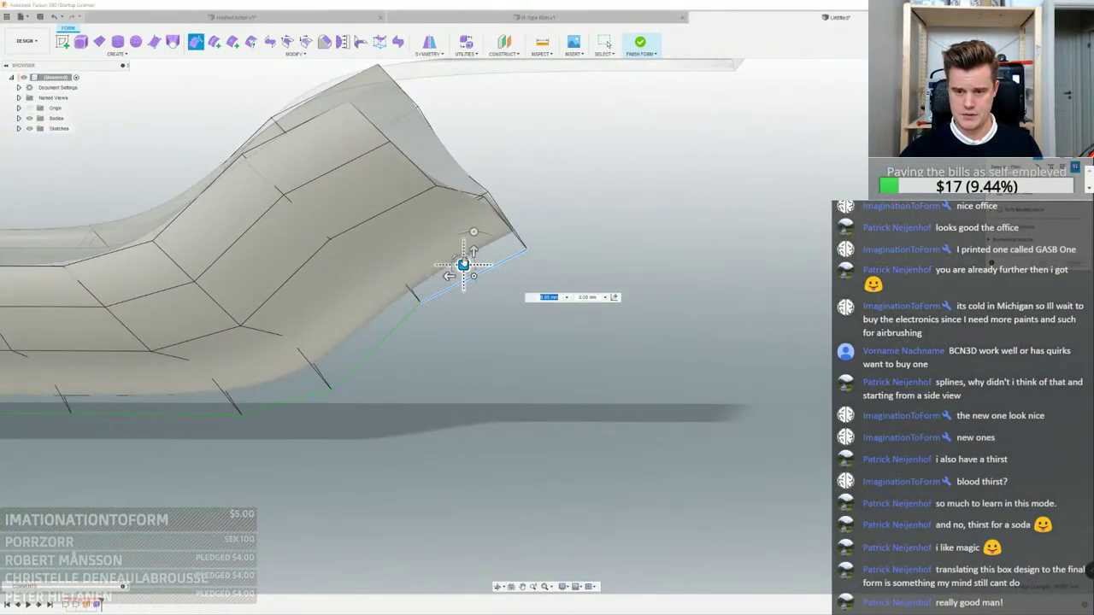
left_click_drag(462, 264, 421, 210)
Move the short end edge beside the stern's centreline outward to widen the middle of the stern
scroll(424, 212, "up", 5)
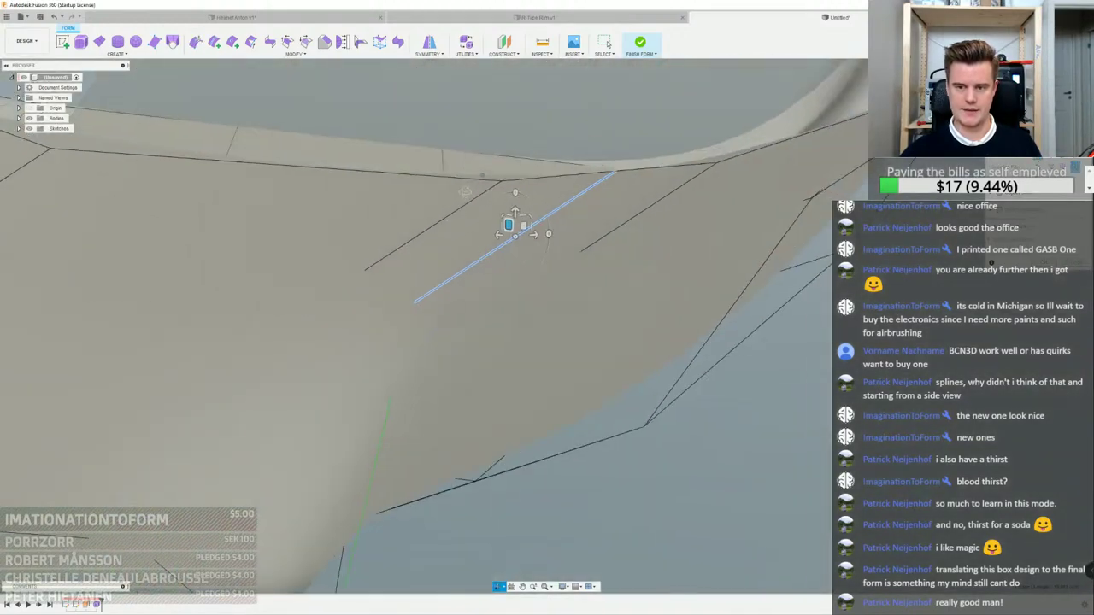
scroll(476, 187, "down", 5)
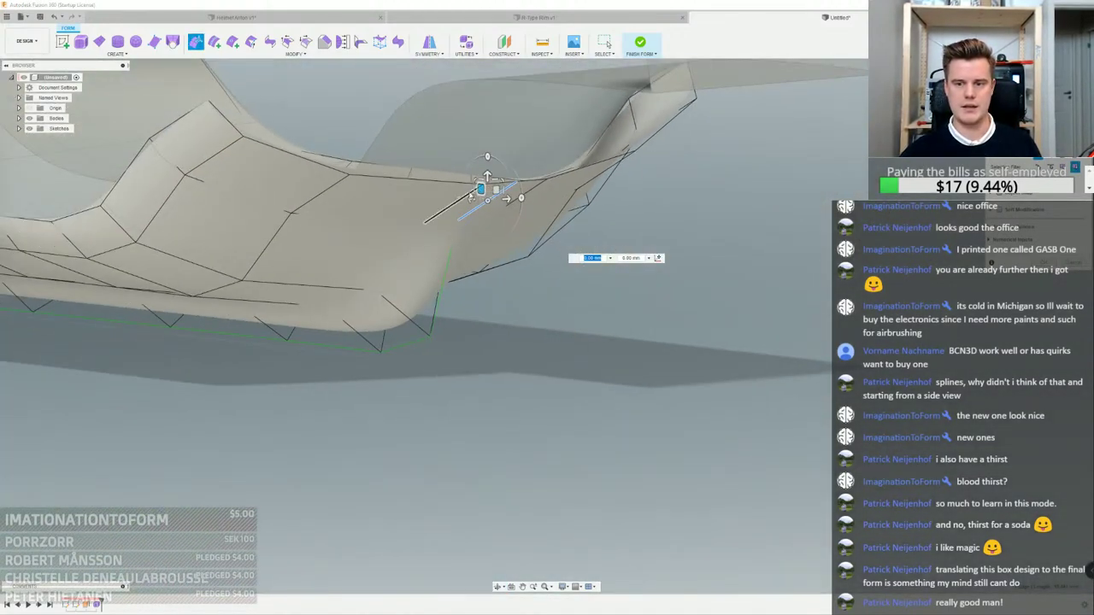
middle_click_drag(466, 200, 424, 199, "shift")
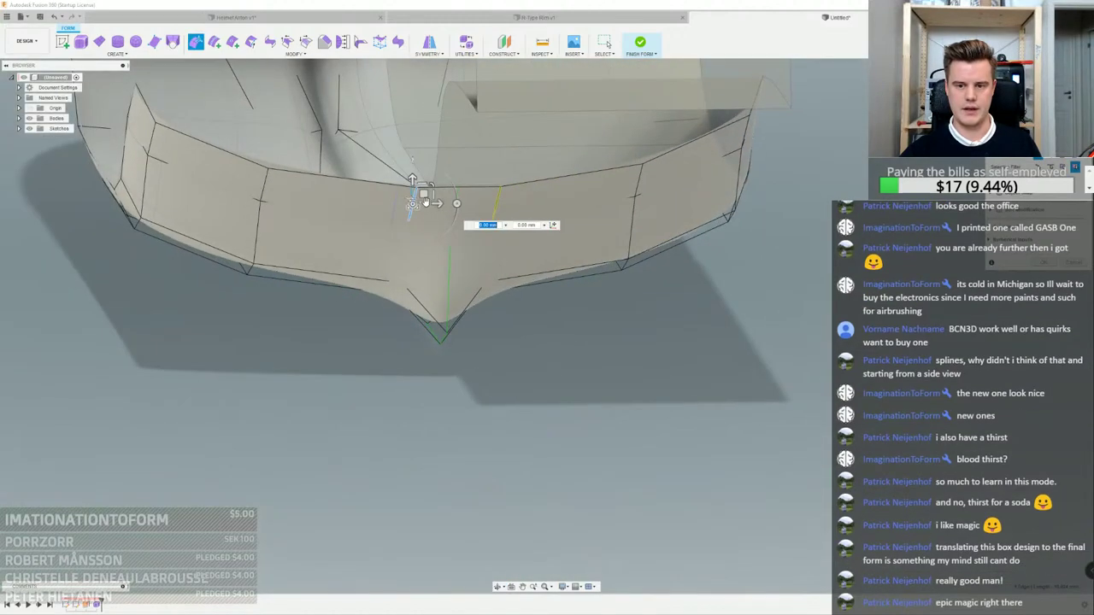
left_click_drag(424, 203, 365, 205)
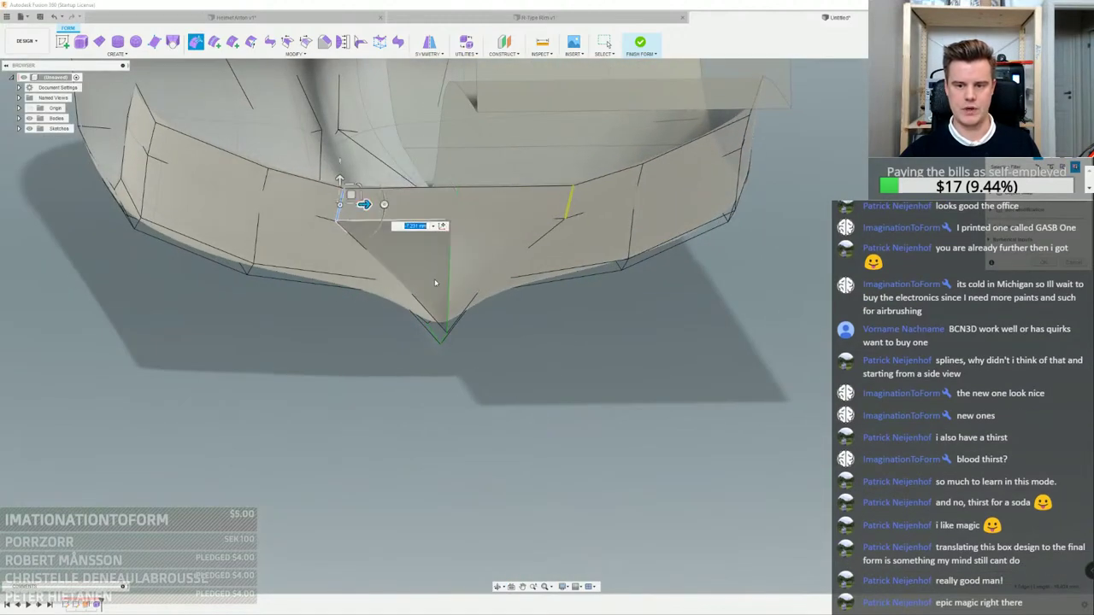
Examine the stern section's faces and edges from below and from the side around the transition to the keel
middle_click_drag(434, 278, 432, 246, "shift")
left_click(518, 323)
scroll(528, 318, "up", 3)
middle_click_drag(538, 332, 536, 308, "shift")
left_click(456, 315, "shift")
middle_click_drag(456, 315, 24, 467, "shift")
scroll(422, 233, "down", 3)
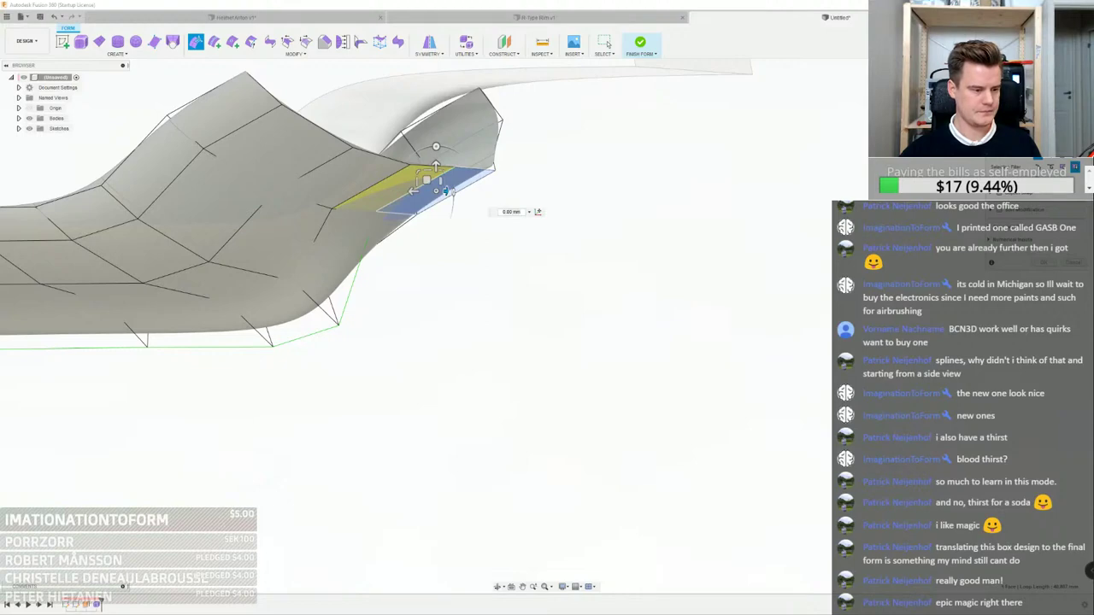
middle_click_drag(422, 305, 445, 393)
scroll(394, 255, "up", 3)
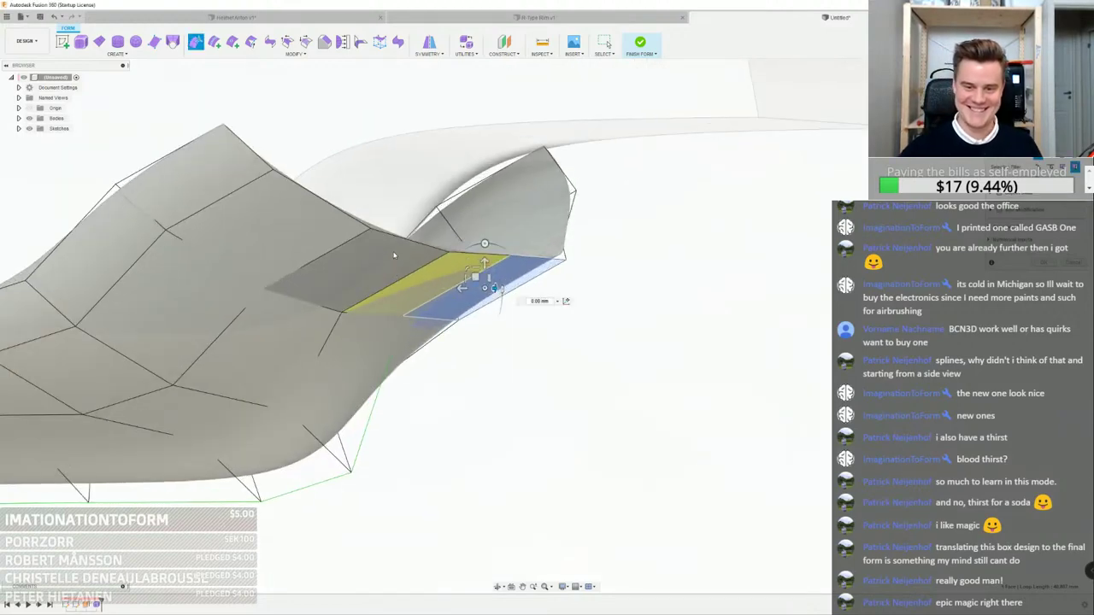
middle_click_drag(407, 258, 482, 289, "shift")
left_click(424, 270)
scroll(367, 305, "down", 3)
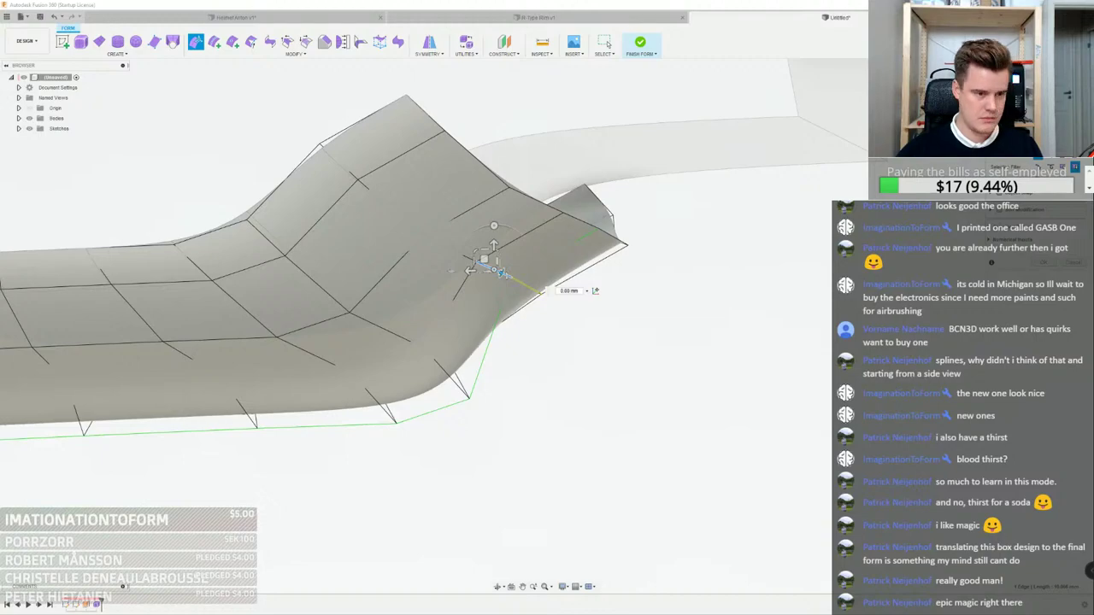
Switch to the browser to check the stern in the boat reference photo and return to the hull model
key("alt+Tab")
key("alt+Tab")
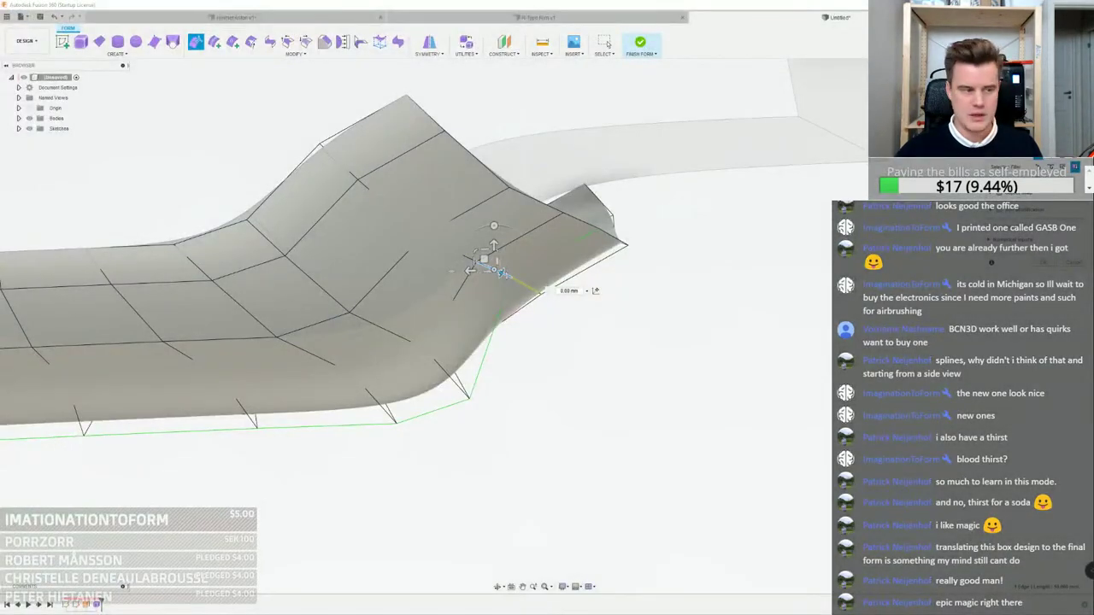
left_click_drag(0, 171, 823, 70)
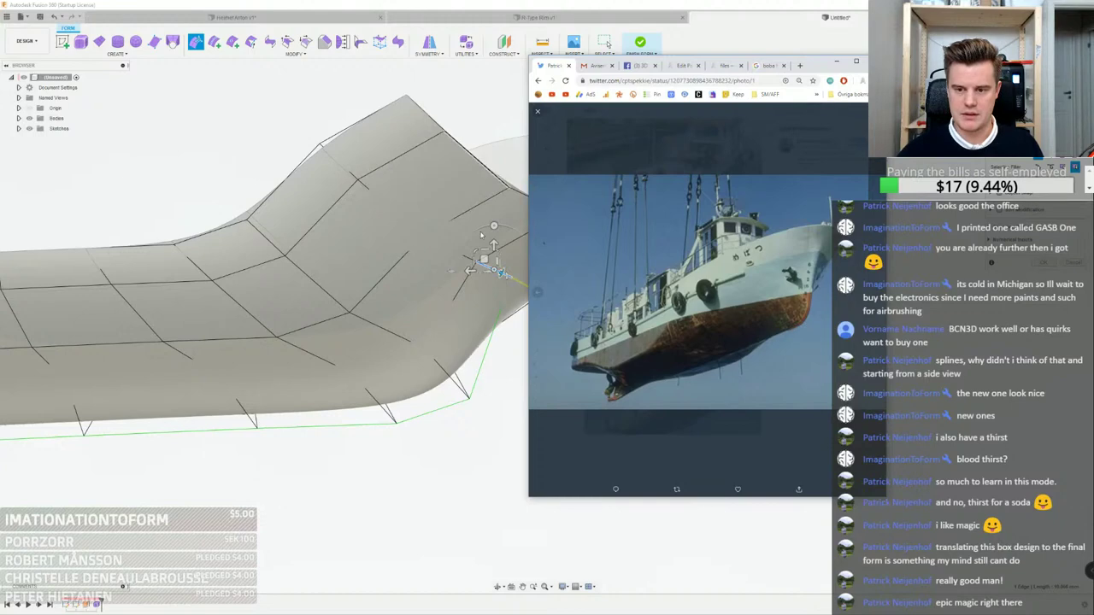
left_click(837, 62)
scroll(523, 366, "up", 3)
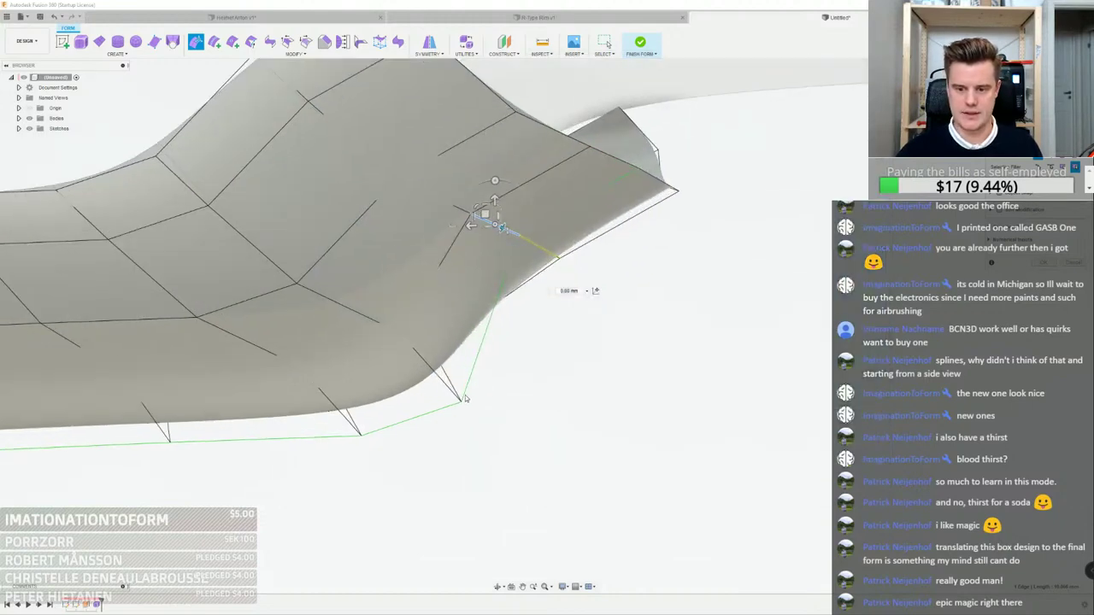
Move the lower keel control point near the stern aft until it sits almost beneath the last keel corner
left_click(463, 402)
middle_click_drag(463, 401, 475, 389, "shift")
left_click_drag(474, 390, 479, 373, "shift")
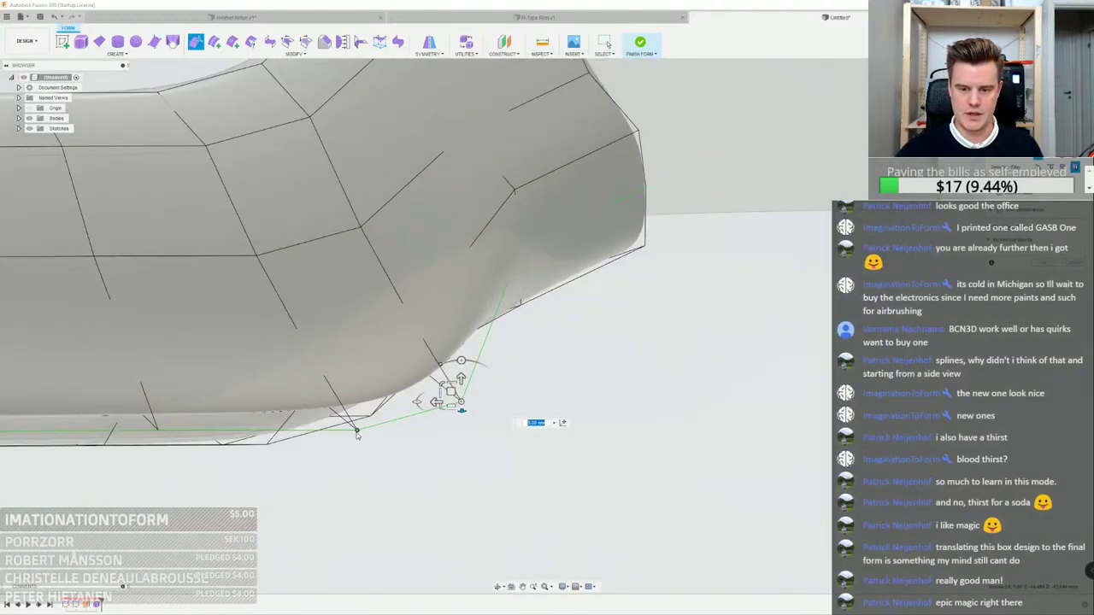
left_click(357, 432)
left_click_drag(333, 430, 424, 429)
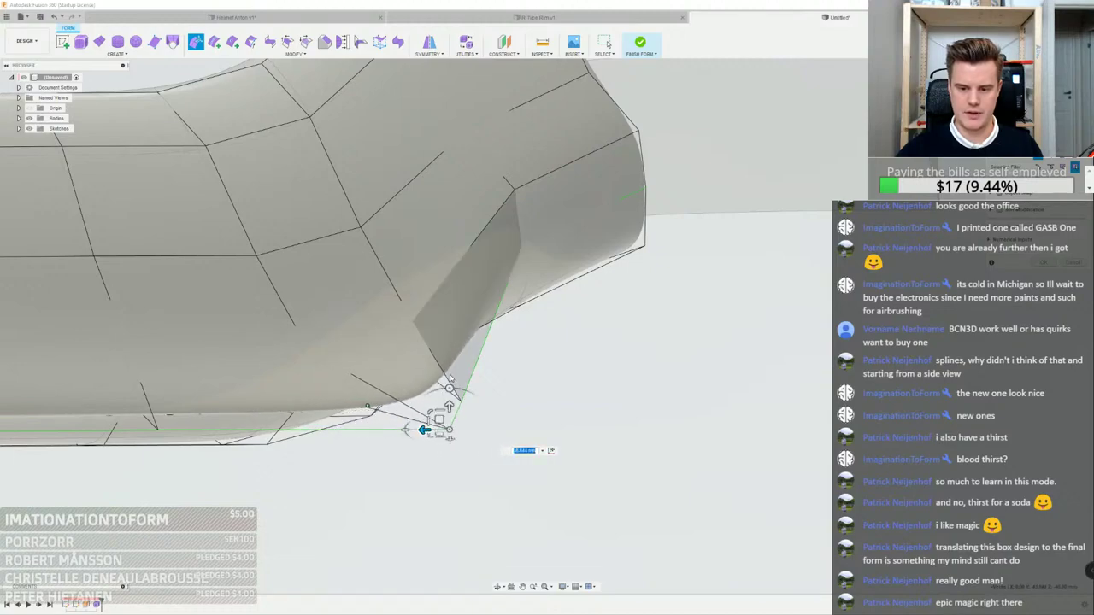
mouse_move(479, 402)
middle_mouse_down("shift")
mouse_move(381, 391)
mouse_move(475, 384)
middle_mouse_up("shift")
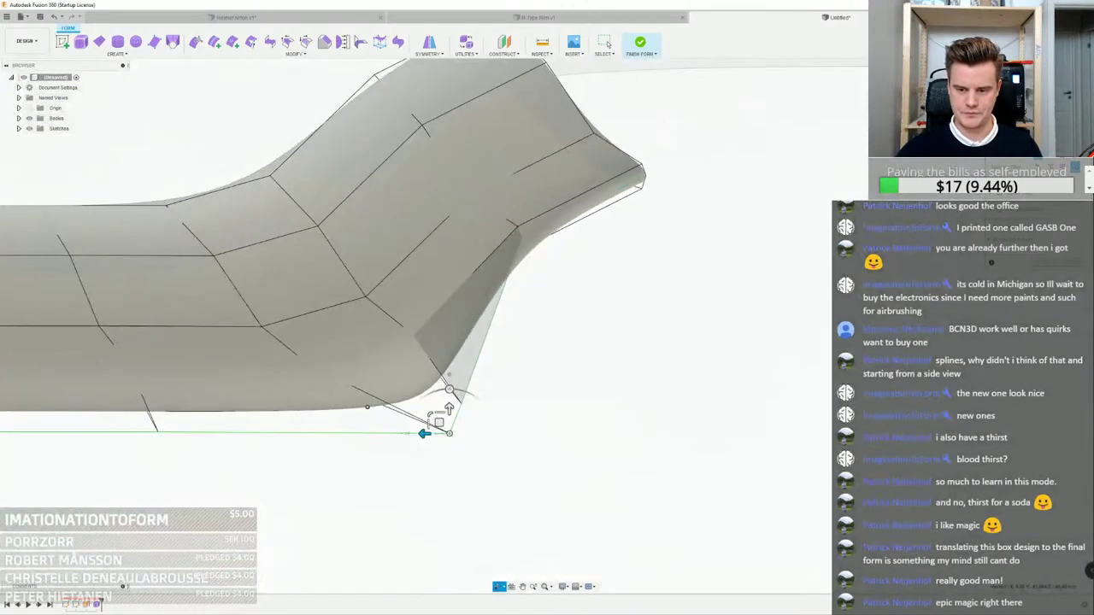
Try to move the short keel edge at the stern corner farther aft
left_click(456, 418)
left_click_drag(428, 419, 496, 419)
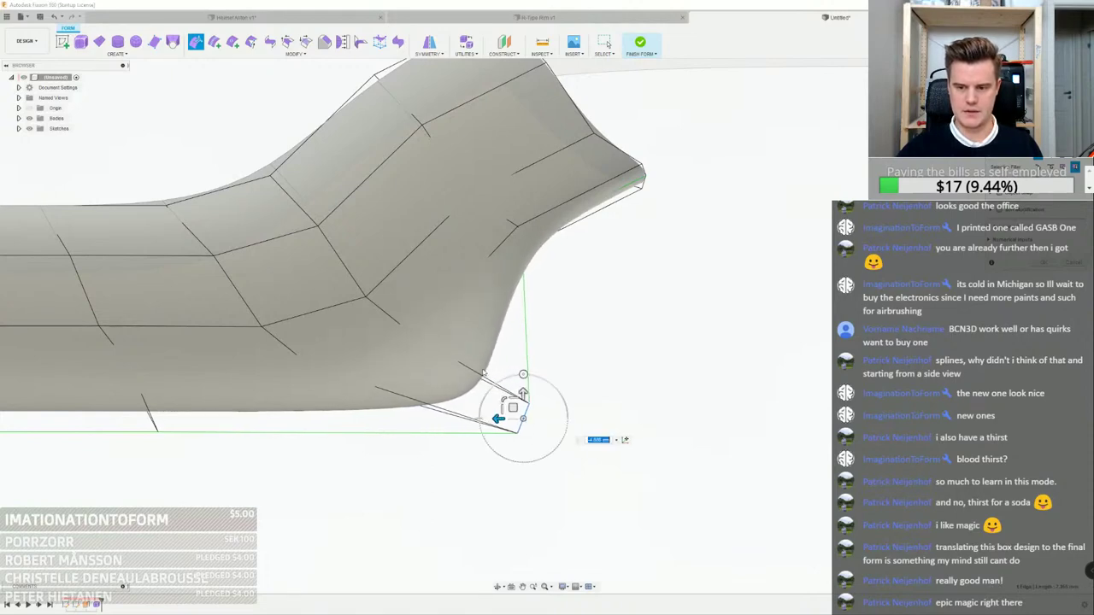
Try moving the two edge loops that run through the keel's stern corner forward along the hull, and undo the move
middle_click_drag(482, 374, 384, 353, "shift")
double_click(468, 389)
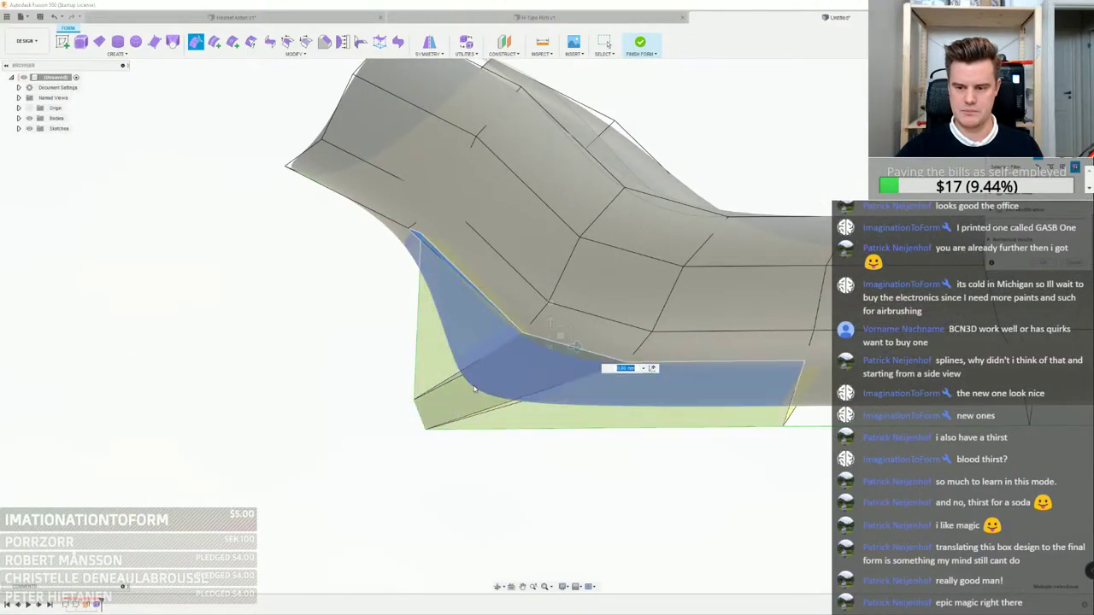
middle_click_drag(474, 389, 813, 163, "shift")
double_click(491, 364, "ctrl")
scroll(491, 363, "down", 4)
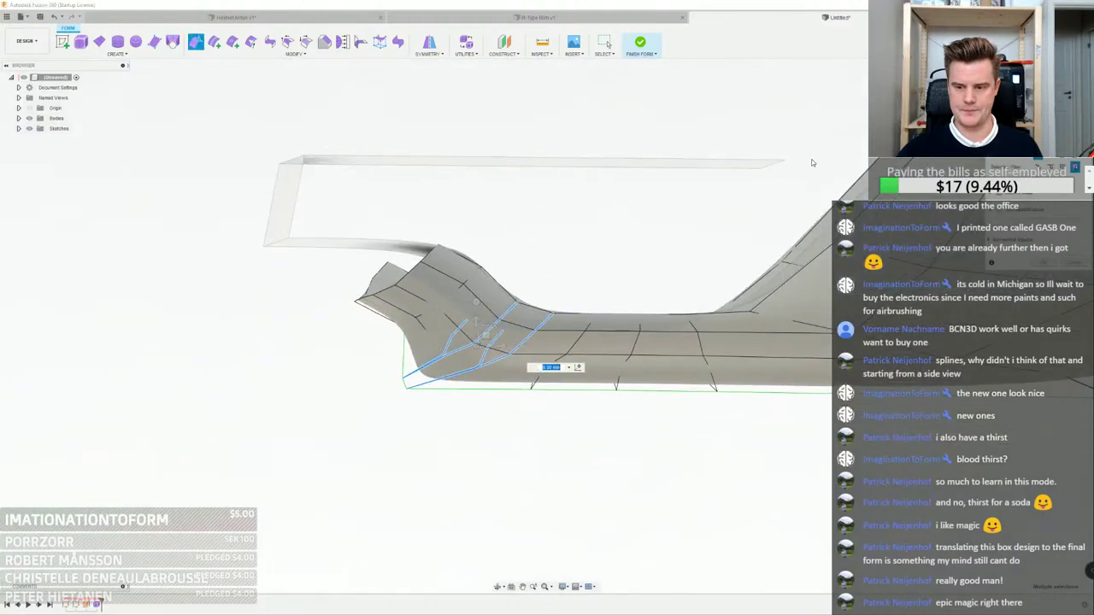
middle_click_drag(814, 231, 732, 296, "shift")
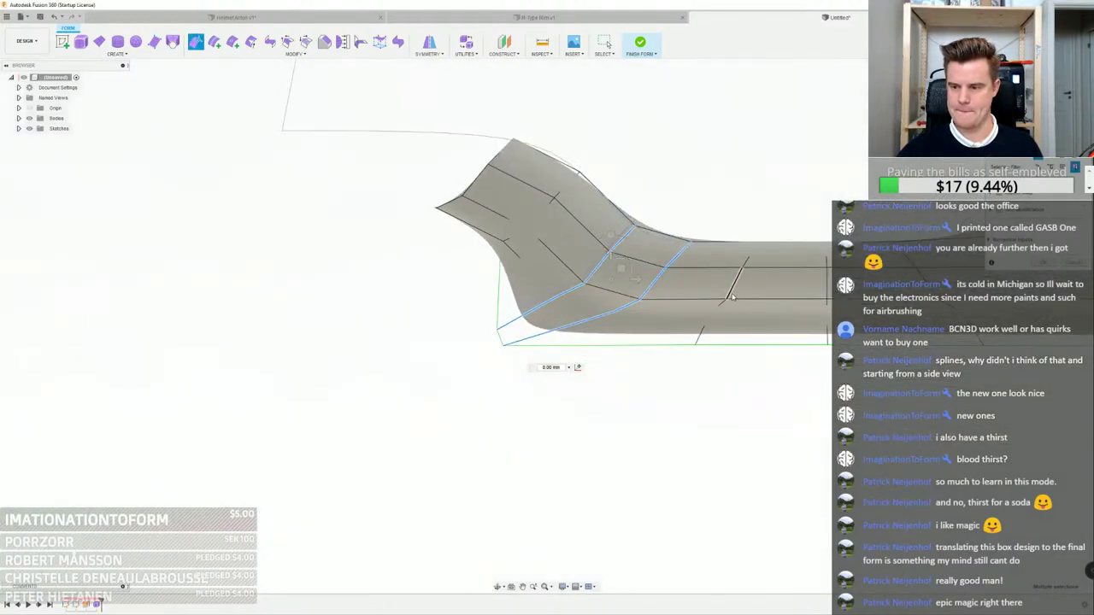
left_click(723, 309)
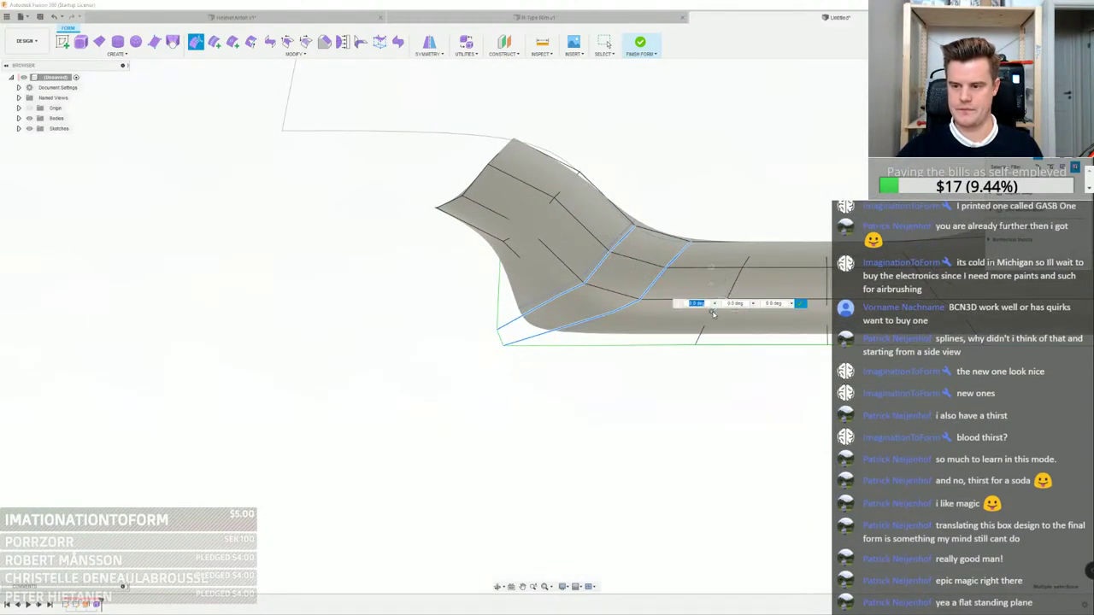
middle_click_drag(708, 318, 566, 344)
scroll(566, 344, "up", 4)
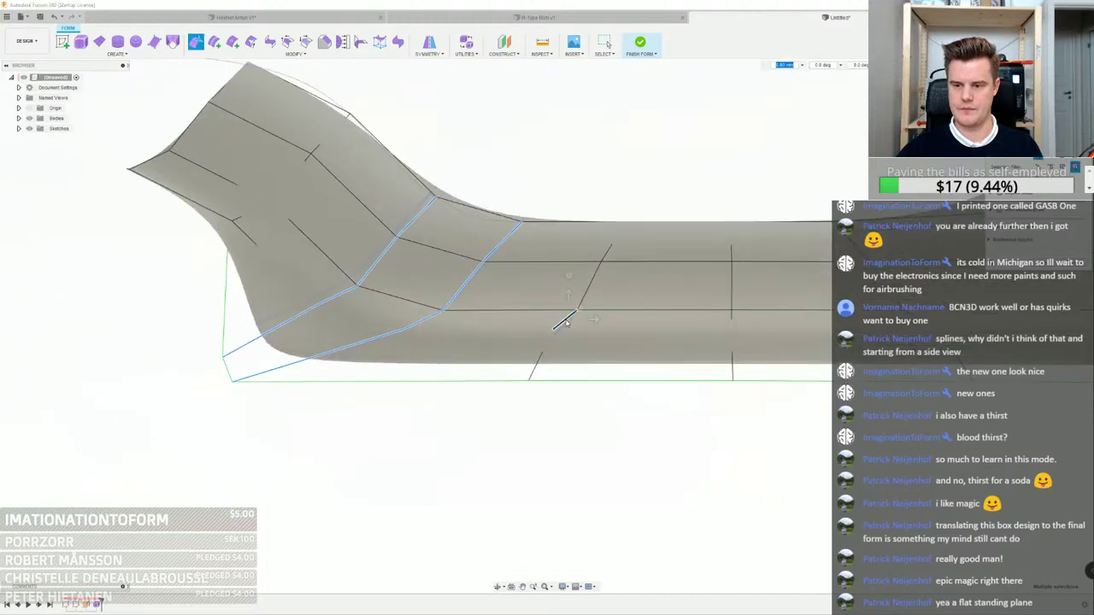
key("Escape")
scroll(455, 306, "down", 2)
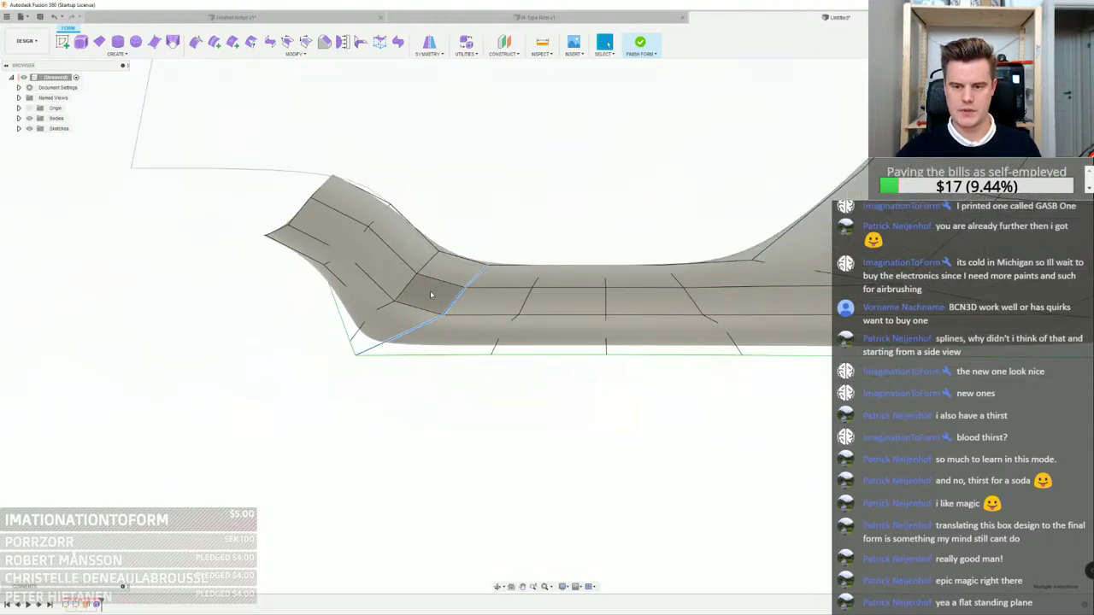
scroll(431, 295, "up", 1)
right_click(495, 224)
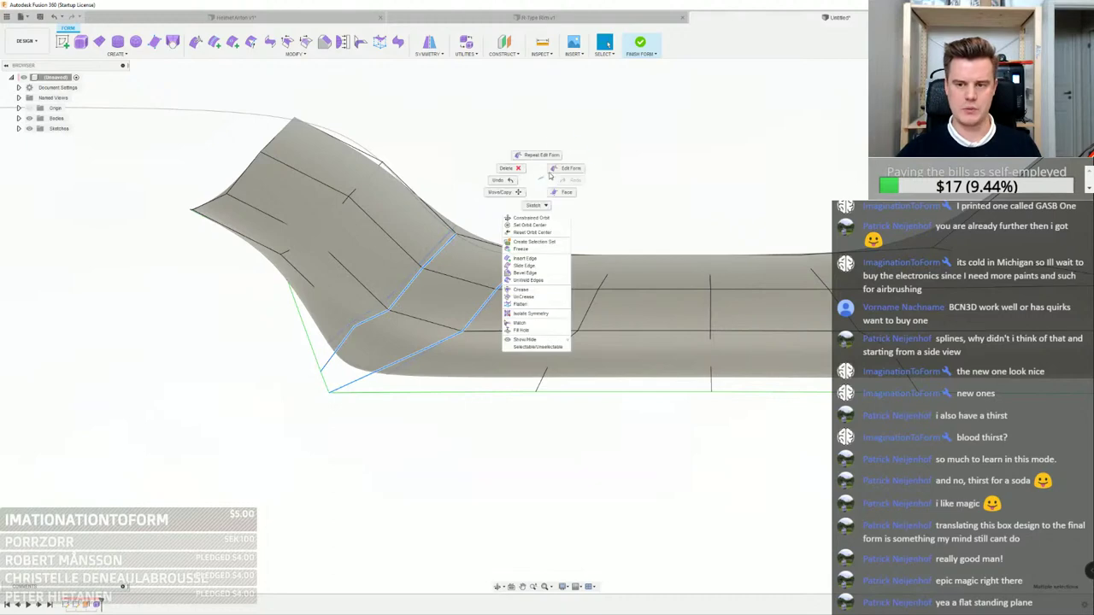
left_click(530, 154)
left_click_drag(455, 305, 534, 305)
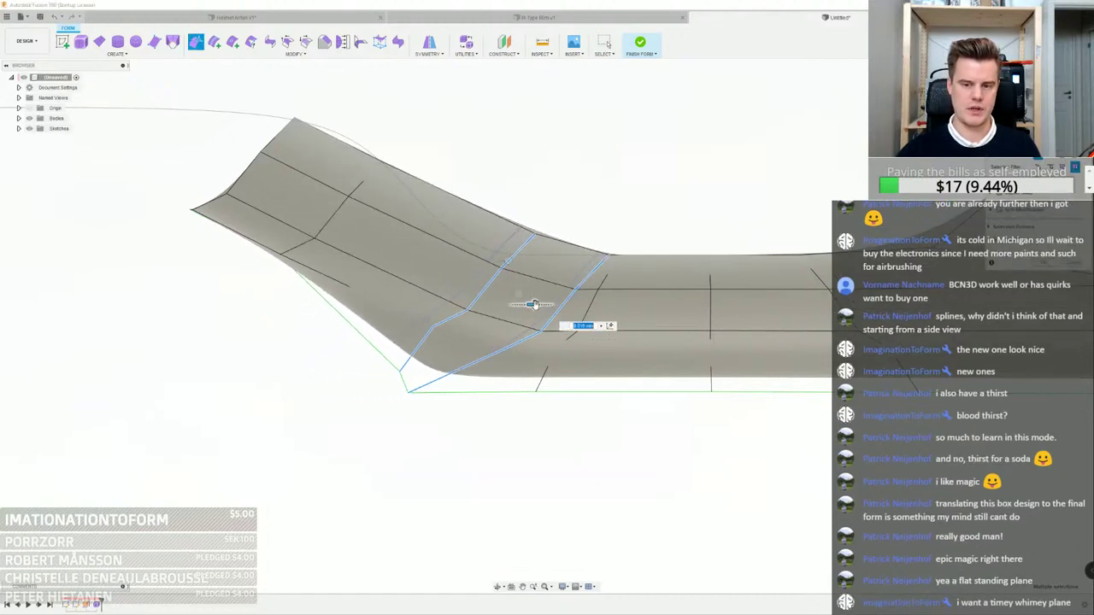
key("ctrl+z")
Add the two aftmost stern loops to the selection and move all four loops slightly forward to shorten the stern
double_click(333, 218, "ctrl")
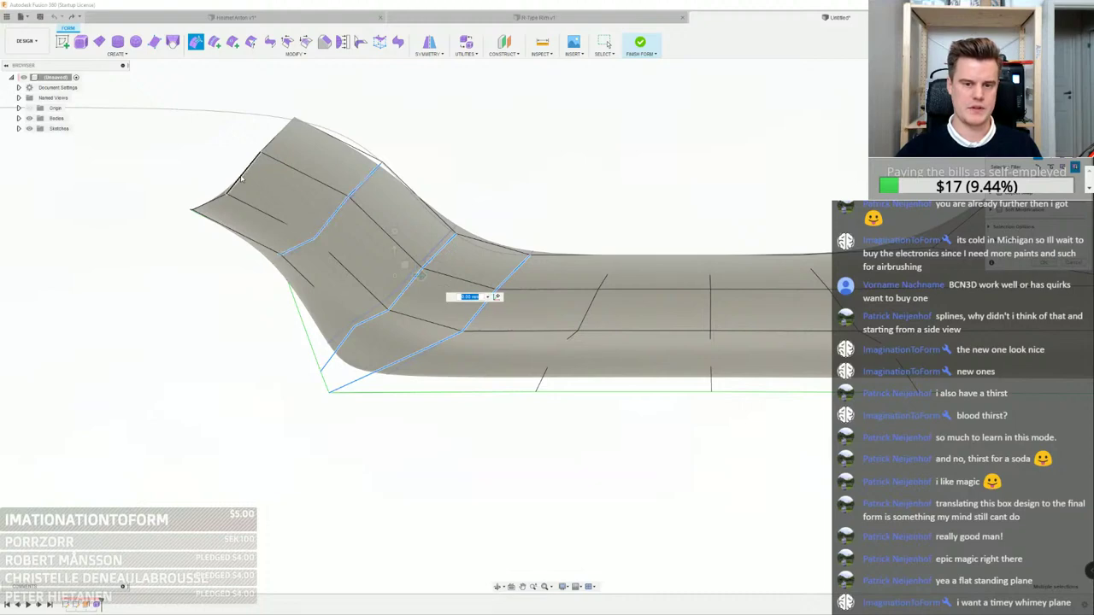
double_click(241, 178, "ctrl")
left_click_drag(383, 250, 459, 248)
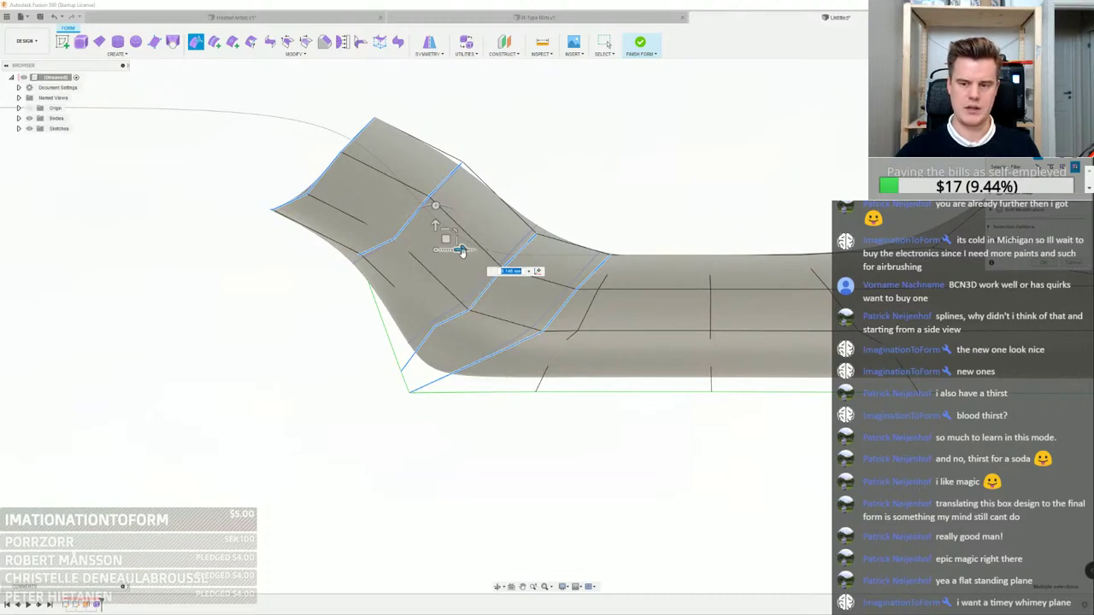
left_click_drag(460, 251, 406, 249)
Move the next hull edge loop ahead of the stern forward to spread out the loop spacing
double_click(541, 384)
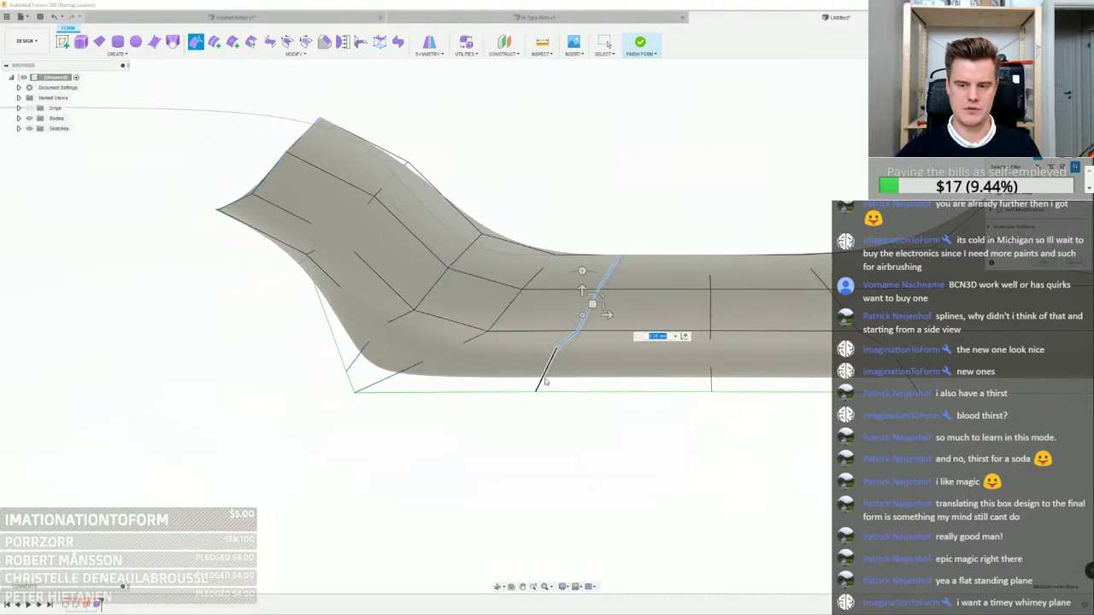
left_click_drag(608, 315, 639, 314)
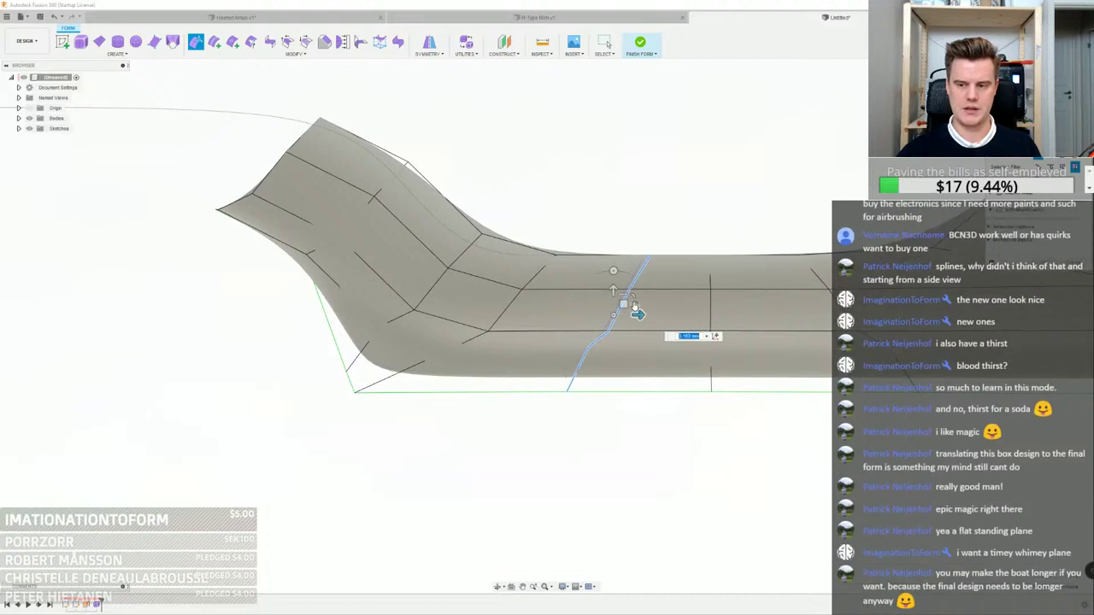
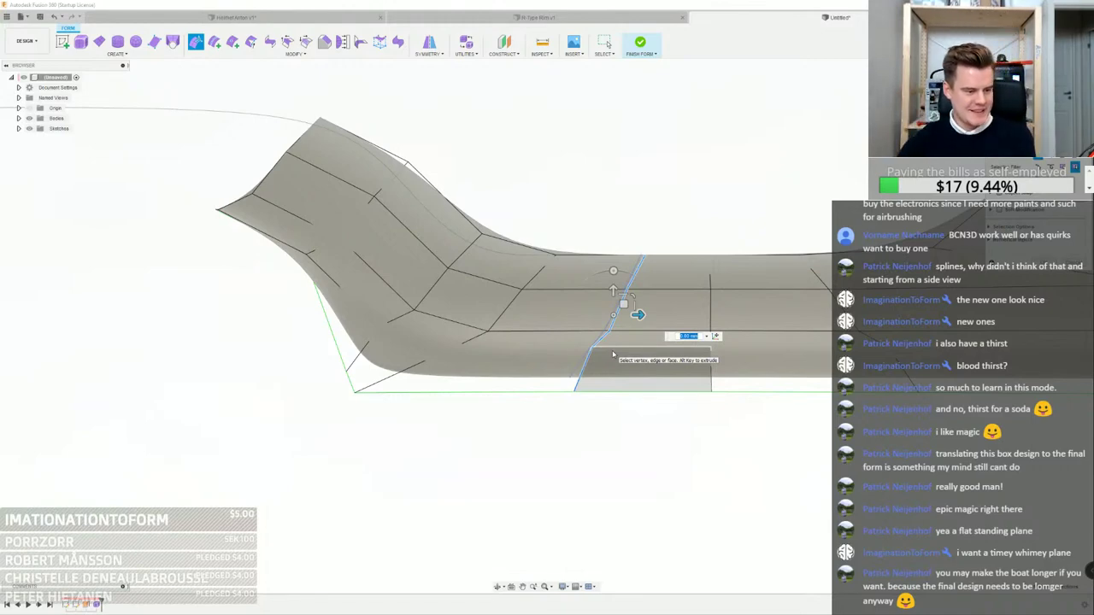
left_click(267, 175)
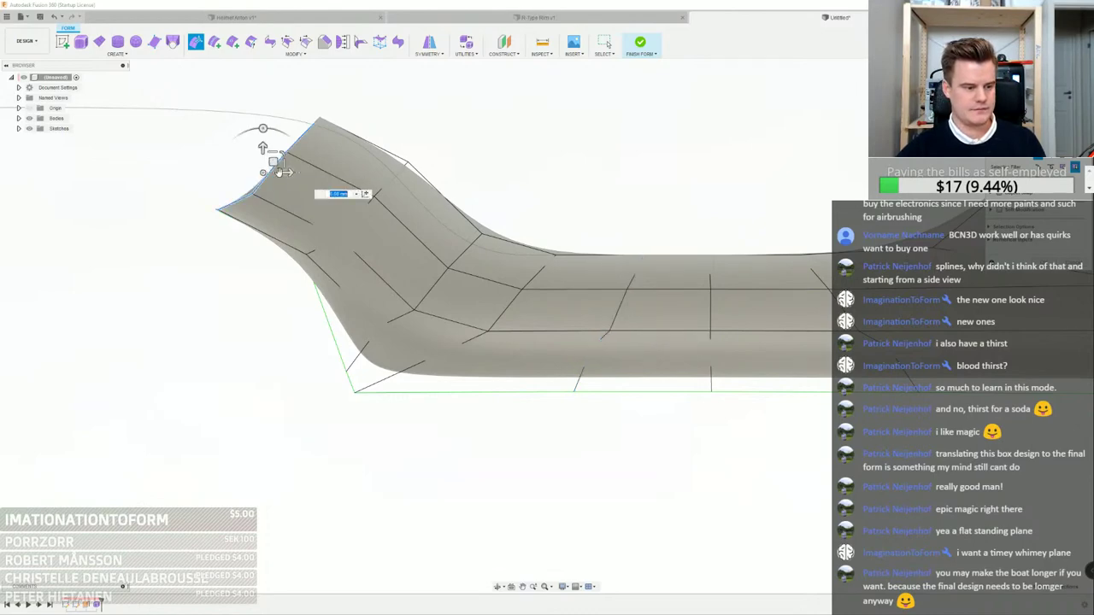
scroll(337, 245, "down", 4)
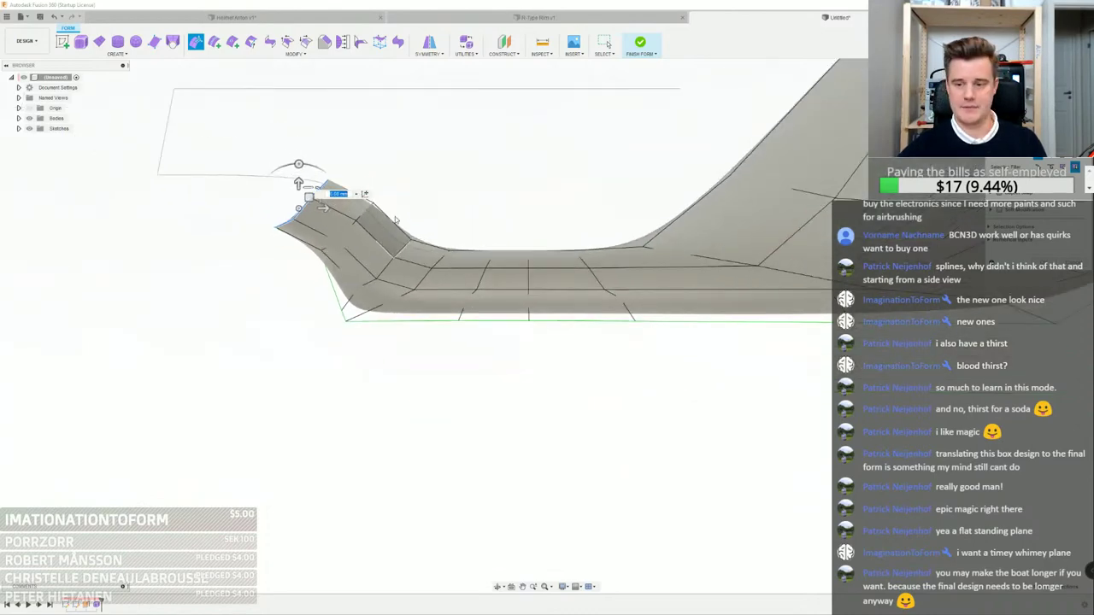
middle_click_drag(395, 220, 505, 247, "shift")
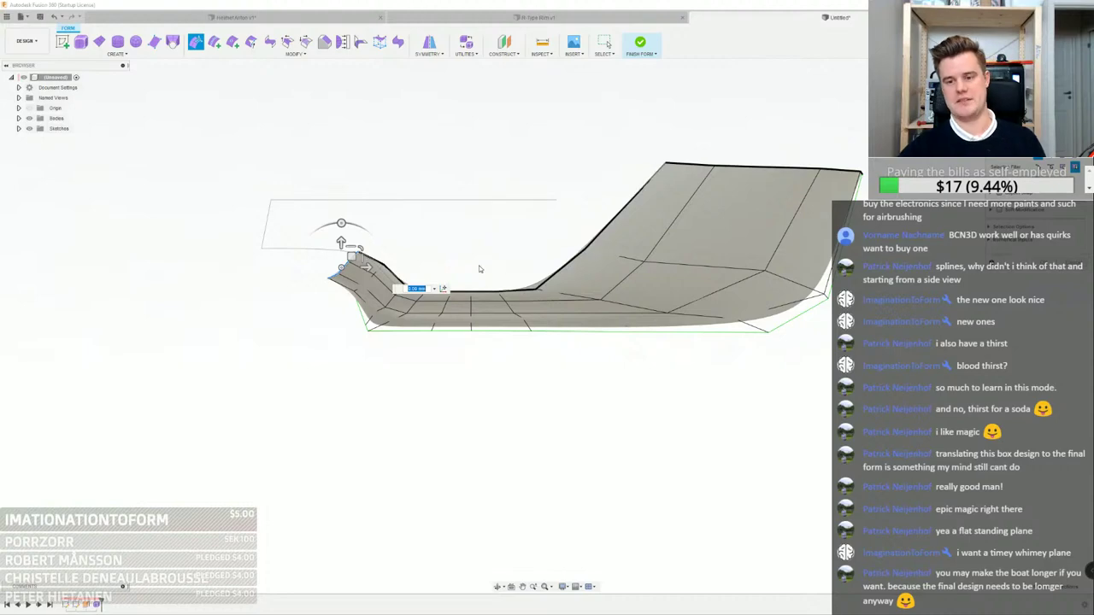
scroll(509, 257, "down", 3)
scroll(404, 266, "up", 6)
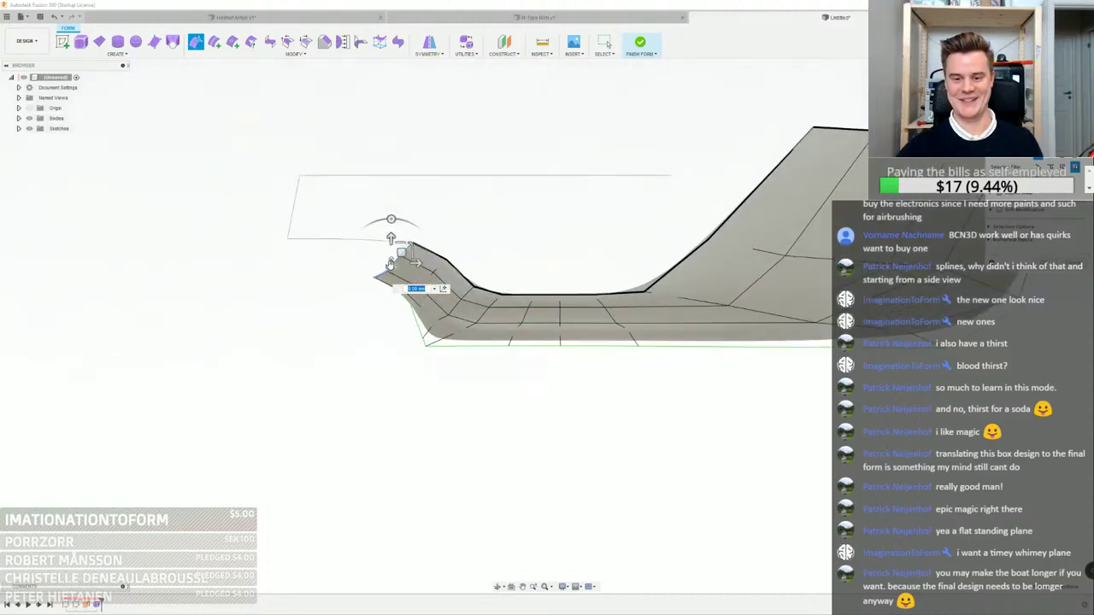
Undo the recent forward moves of the stern and hull edge loops
key("ctrl+z")
key("ctrl+z")
key("ctrl+z")
key("ctrl+z")
key("ctrl+z")
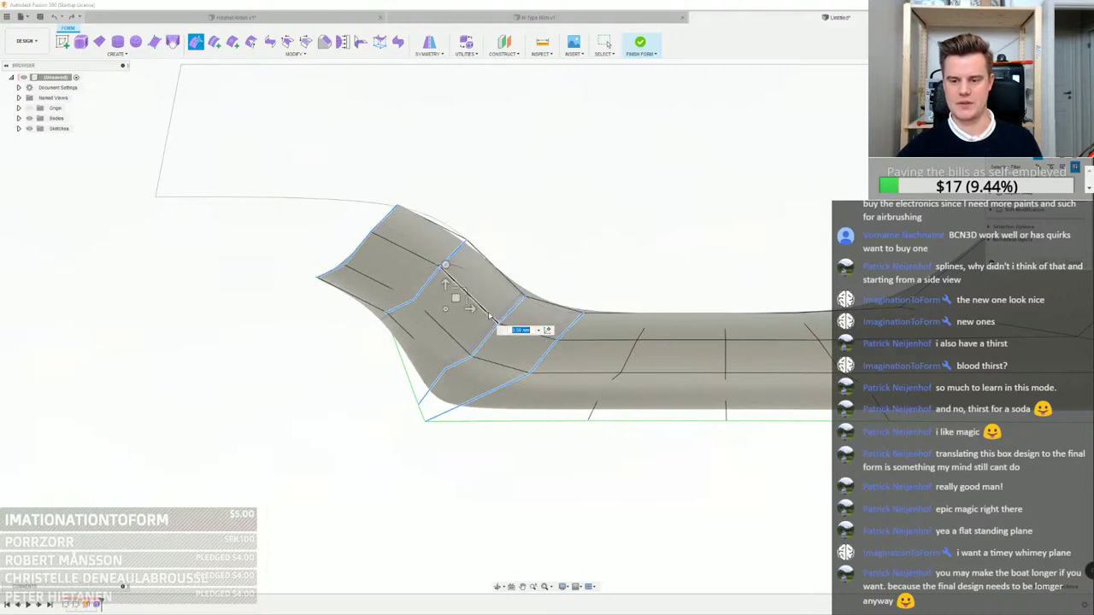
Shift the three aftmost edge loops of the stern, including the open end edge, slightly aft one after another
left_click(495, 339)
left_click_drag(502, 342, 494, 342)
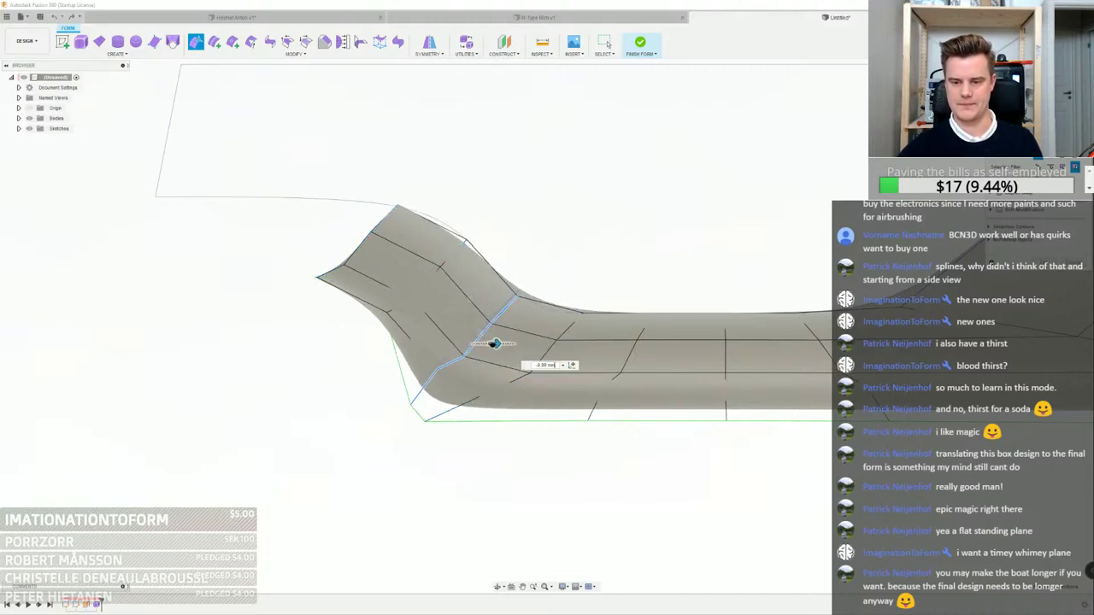
left_click(432, 278)
left_click_drag(447, 283, 439, 283)
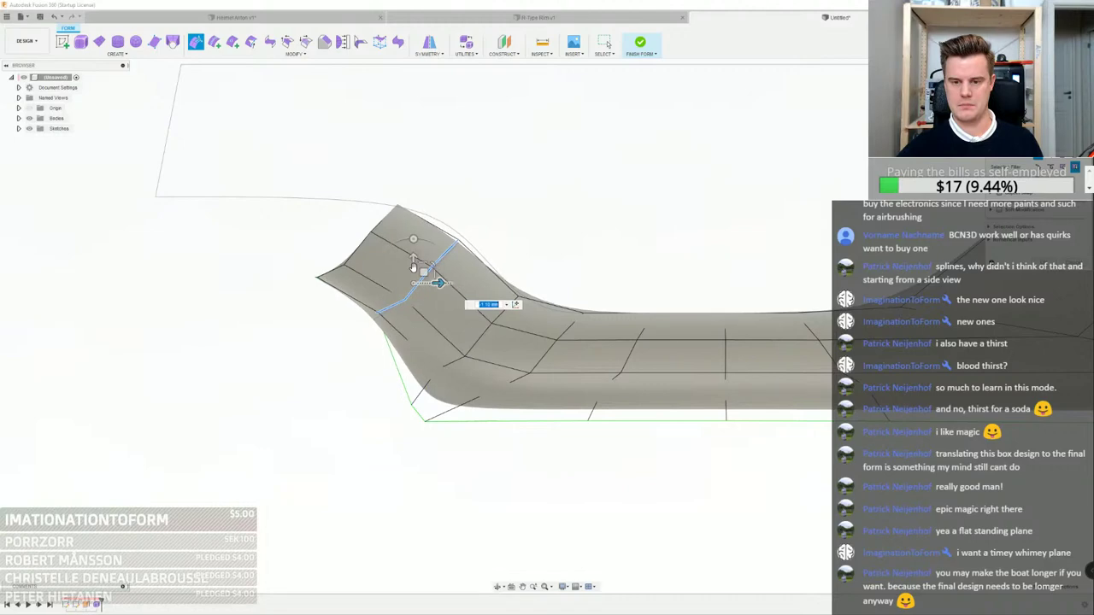
double_click(357, 250)
left_click_drag(379, 248, 372, 248)
scroll(447, 273, "down", 2)
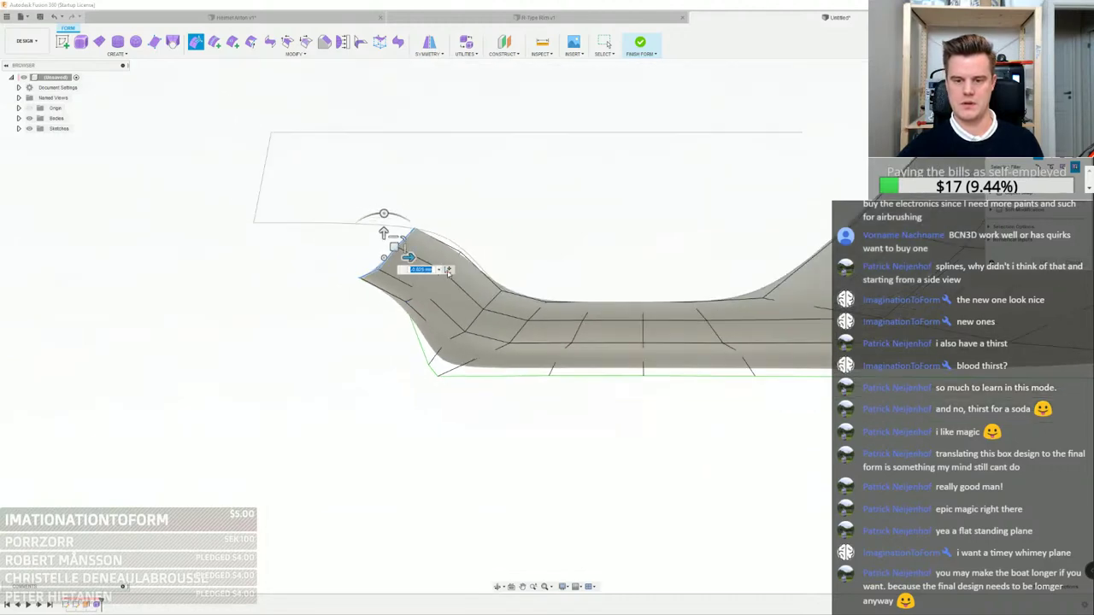
Move the control points along the stern's upper end edge outward from the centreline to smooth its curve
middle_click_drag(436, 280, 530, 320, "shift")
scroll(479, 275, "up", 5)
left_click(470, 268)
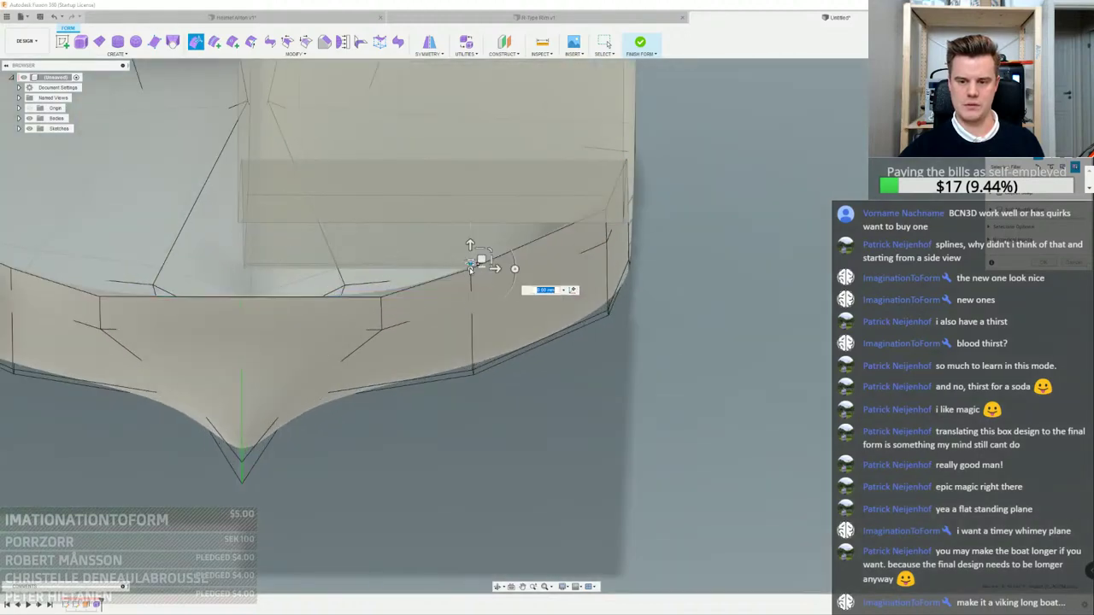
left_click_drag(498, 269, 506, 268)
middle_click_drag(507, 268, 593, 282, "shift")
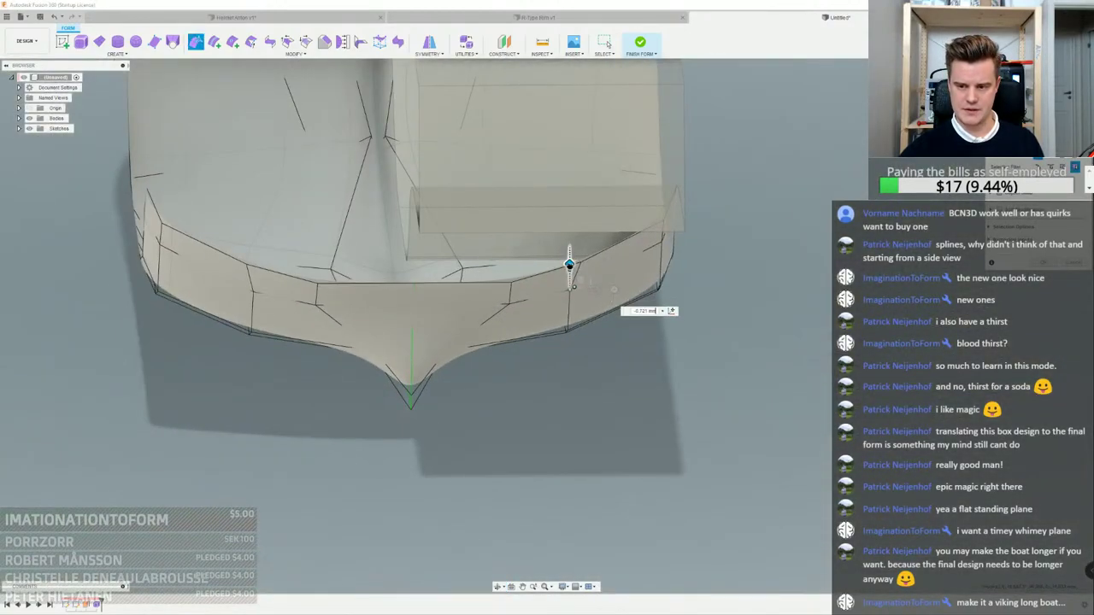
left_click(318, 285)
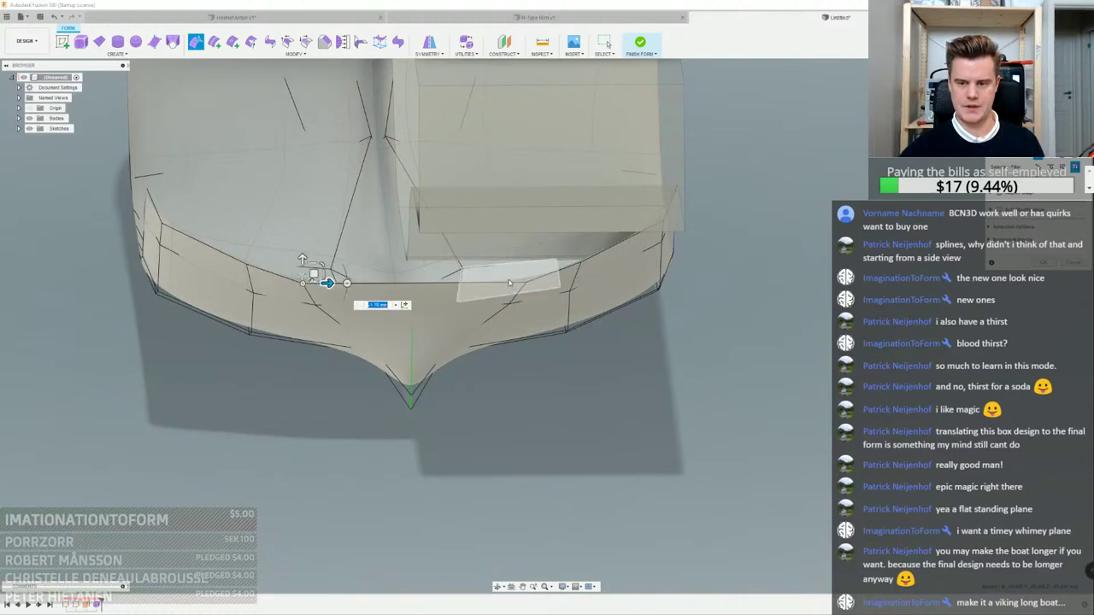
left_click(581, 270)
left_click_drag(599, 275, 611, 276)
Move the stern's open end edge loop further aft to lengthen the flat stern overhang
double_click(439, 284)
scroll(439, 284, "down", 3)
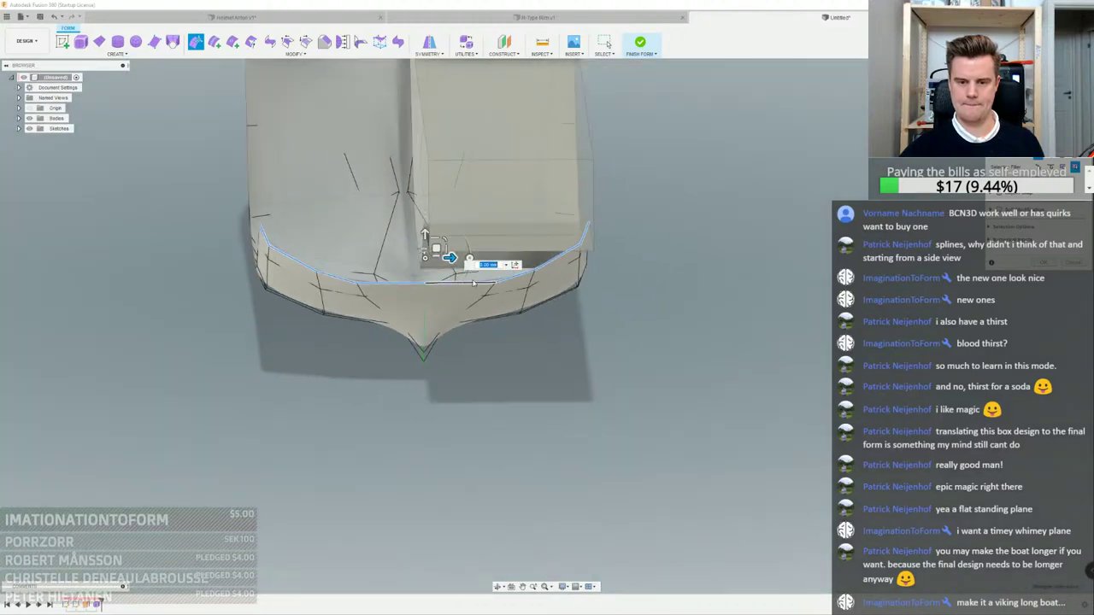
middle_click_drag(439, 283, 320, 210, "shift")
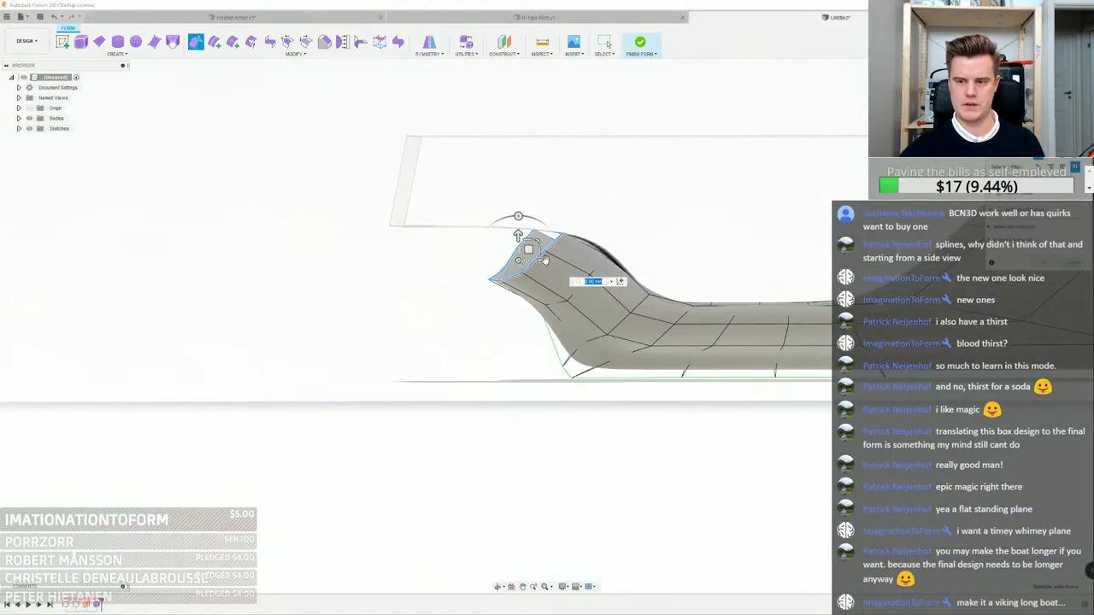
left_click_drag(546, 260, 439, 245)
middle_click_drag(549, 208, 642, 219)
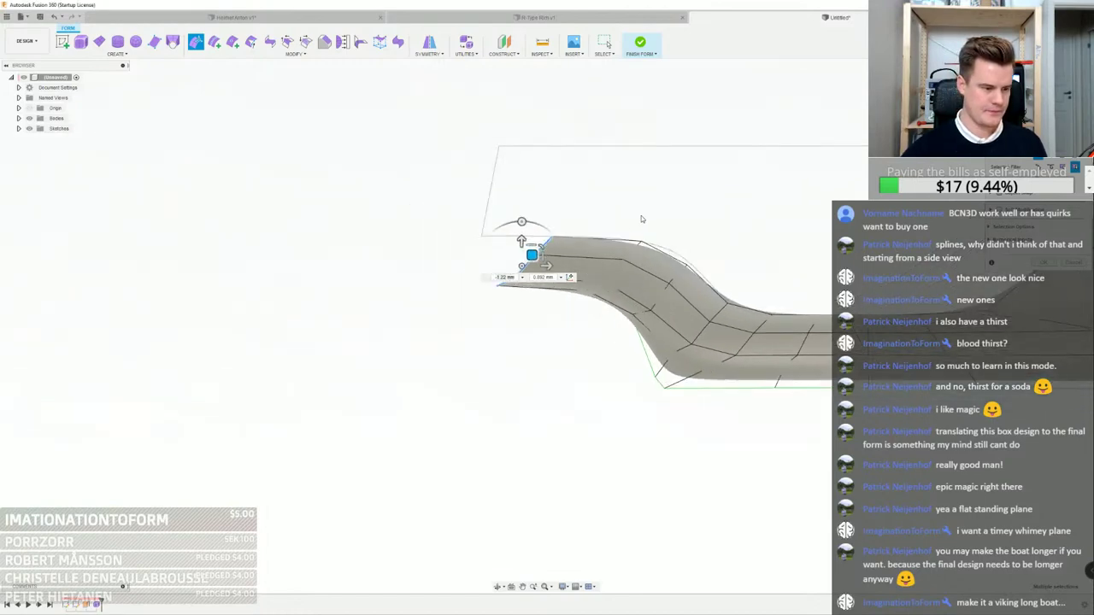
middle_click_drag(628, 277, 567, 262, "shift")
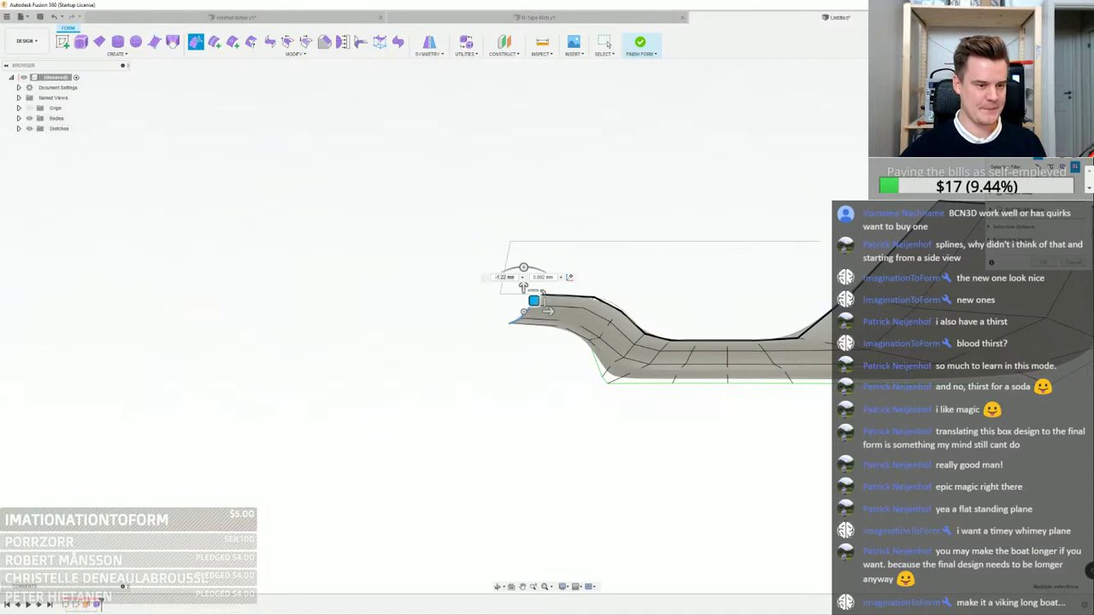
Check the stern shape in the boat reference photo in the browser and extend the stern's end edge loop further aft in Fusion 360
key("alt+Tab")
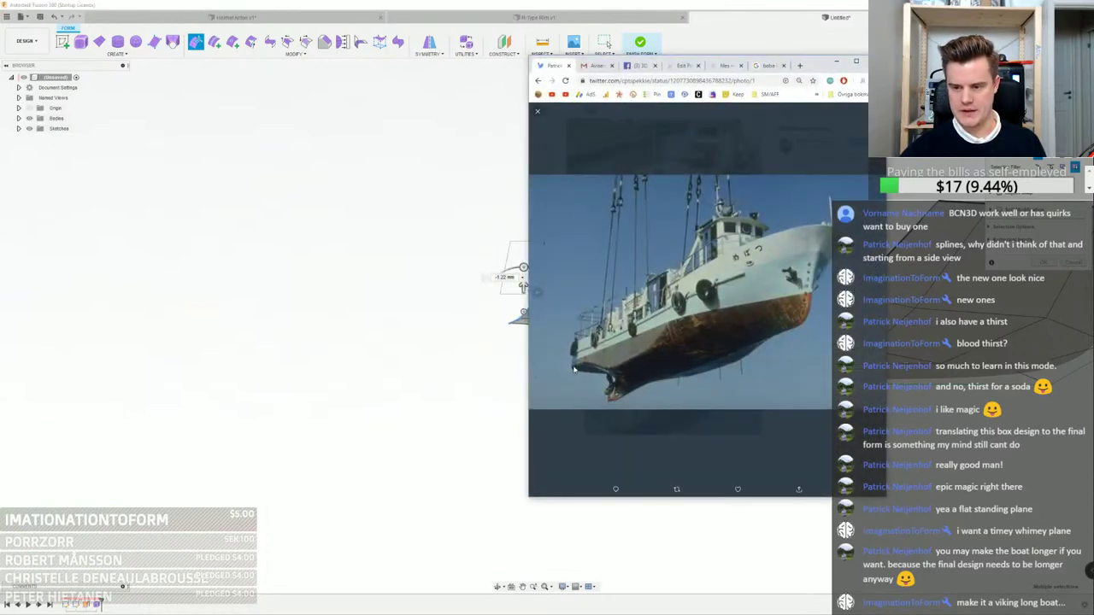
left_click(628, 3)
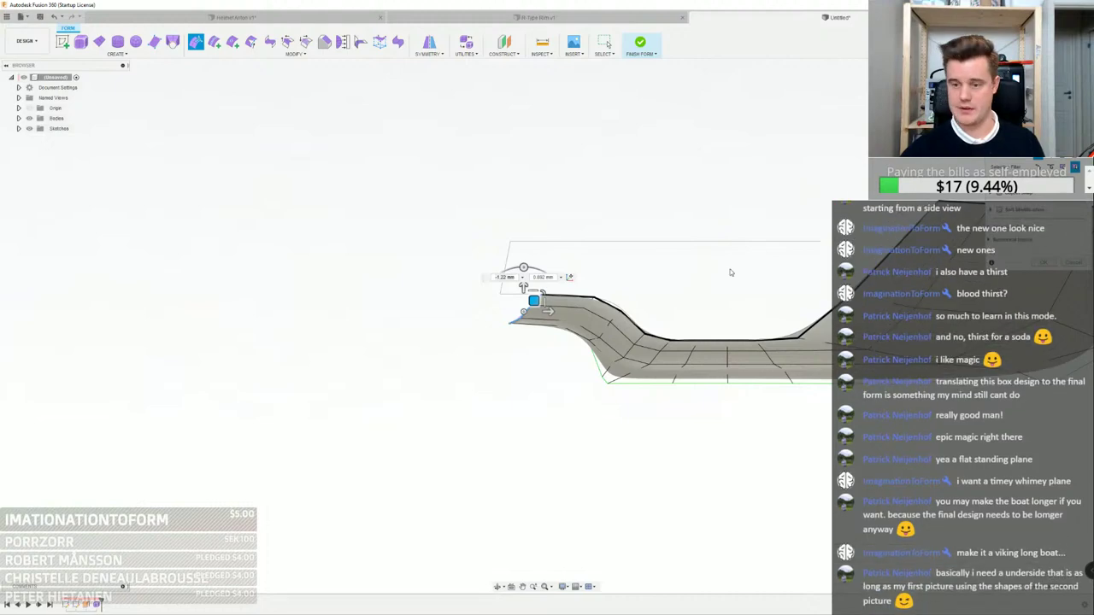
left_click_drag(533, 300, 391, 294)
Move the side edges of the stern's end loop inward toward the centreline to narrow the stern
scroll(390, 294, "up", 3)
middle_click_drag(391, 294, 448, 365, "shift")
scroll(607, 231, "up", 3)
left_click(620, 246)
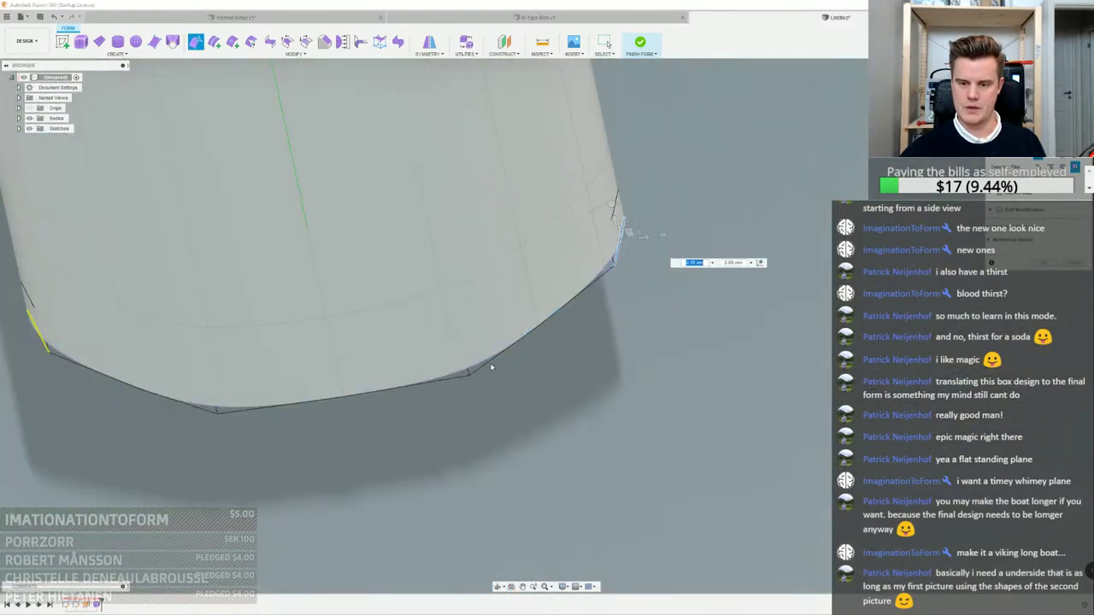
left_click(502, 357, "ctrl")
left_click(566, 307, "ctrl")
left_click_drag(587, 294, 574, 295)
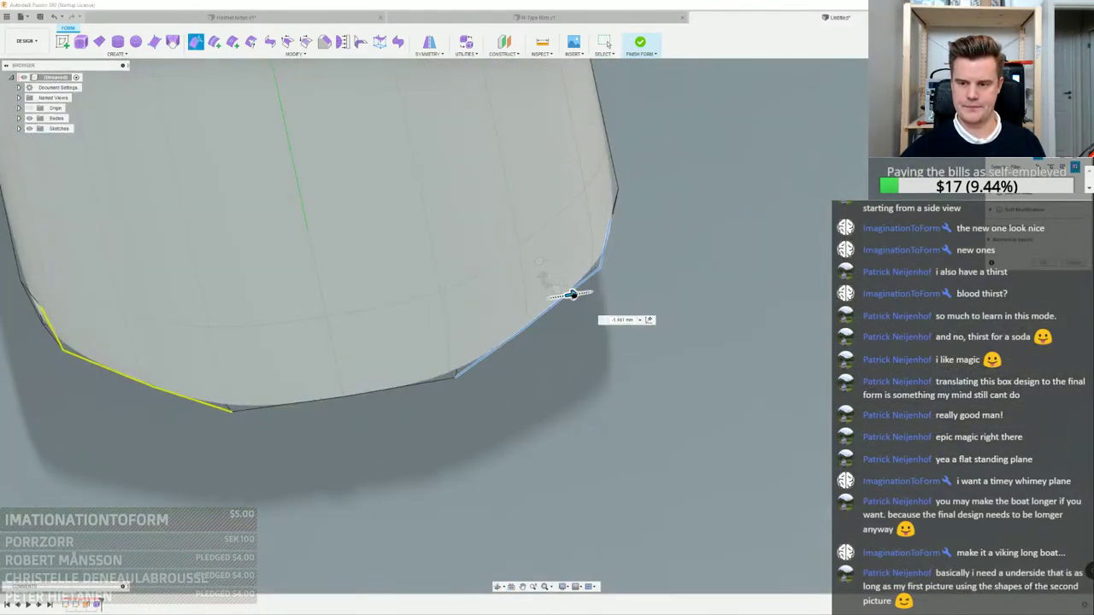
Extrude the complete end edge loop of the stern slightly aft to add a short row of faces
middle_click_drag(571, 294, 549, 237, "shift")
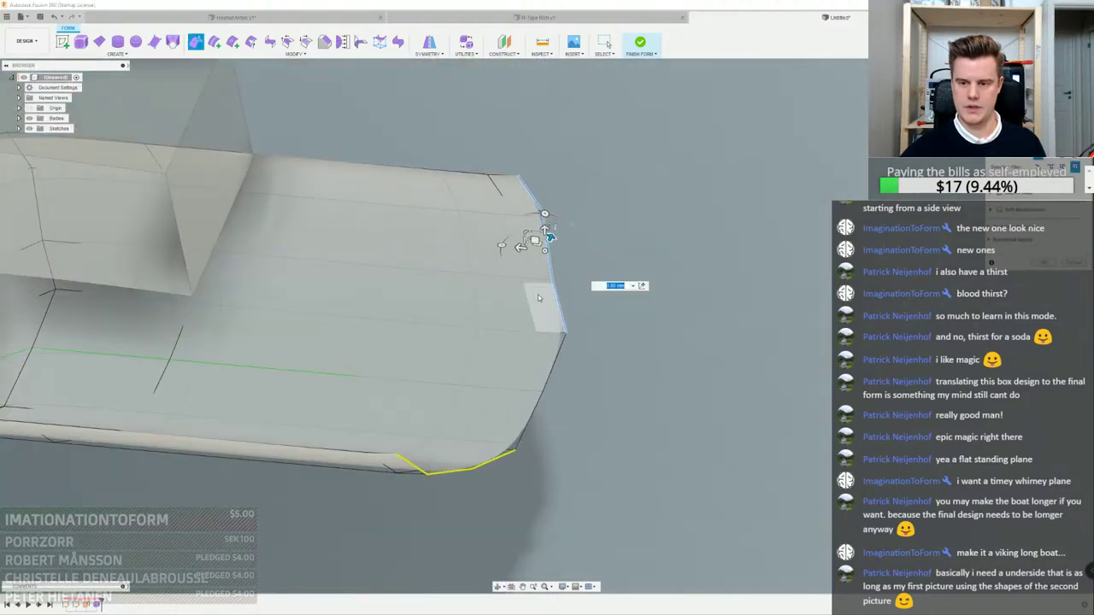
double_click(559, 300)
left_click_drag(481, 356, 511, 360)
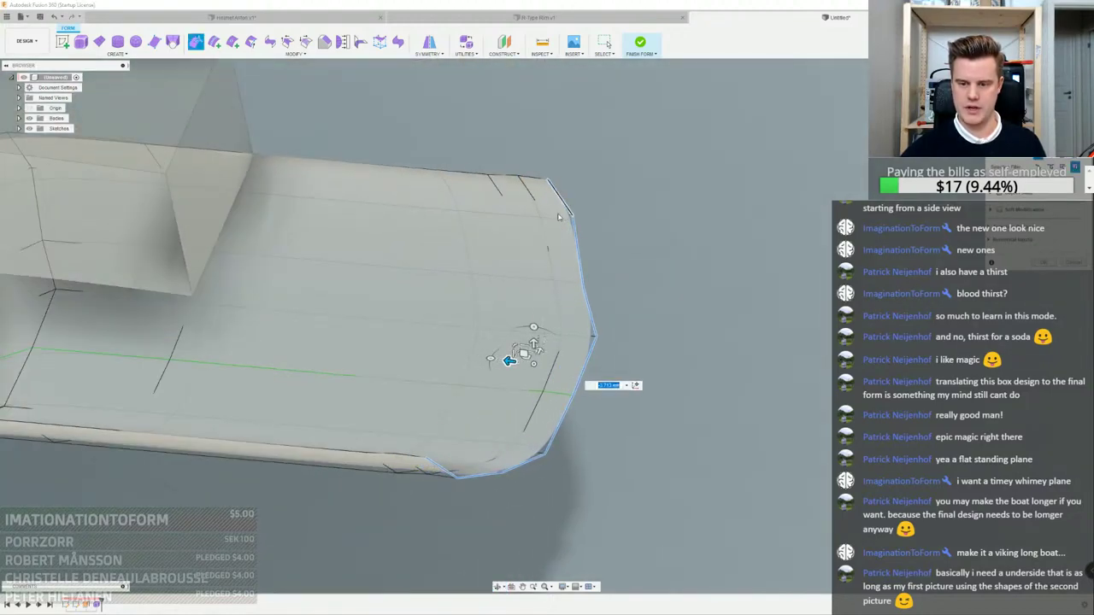
Pull the side edges of the newly added stern end row inward toward the centreline to round the stern's corners
middle_click_drag(518, 295, 519, 309, "shift")
mouse_move(511, 369)
middle_mouse_down("shift")
mouse_move(517, 376)
mouse_move(491, 373)
middle_mouse_up("shift")
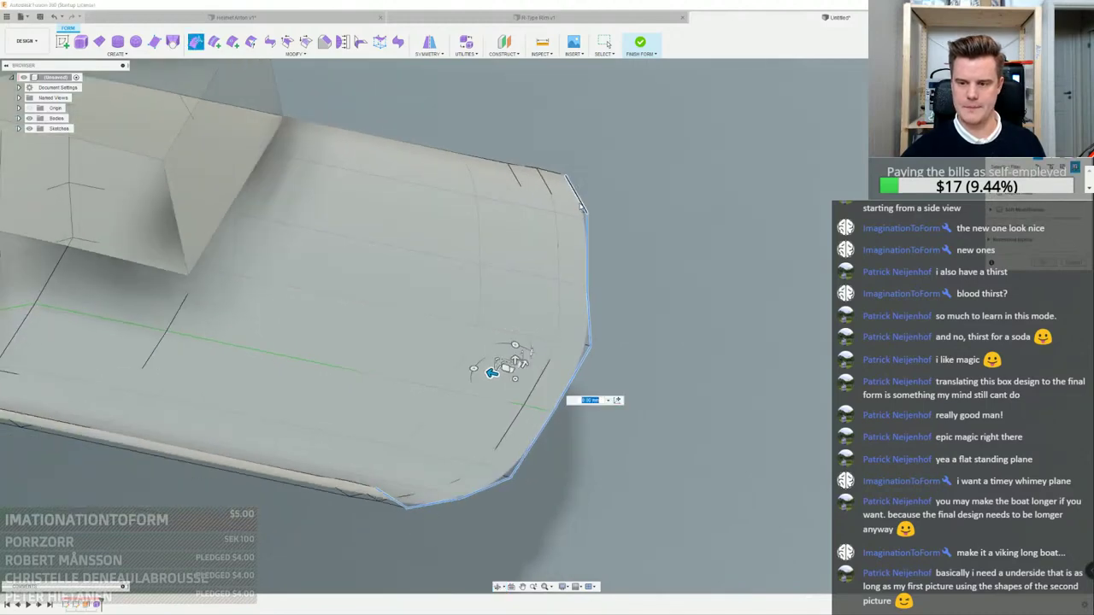
left_click(581, 207)
left_click(588, 316, "ctrl")
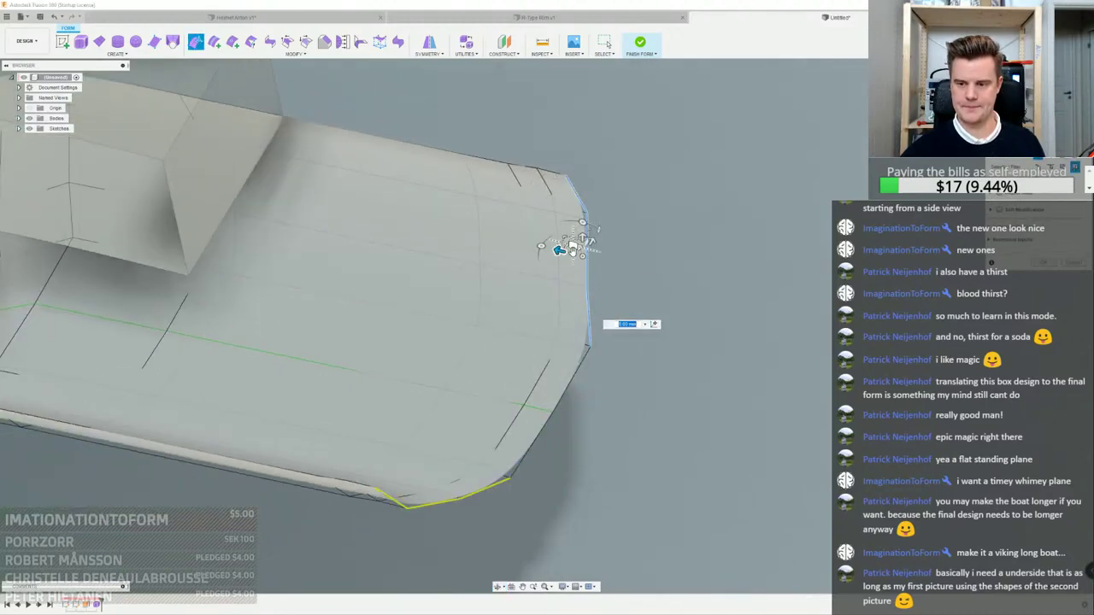
left_click_drag(592, 242, 579, 265)
Raise the stern's complete end edge loop slightly, working in the straight rear view
left_click(569, 391)
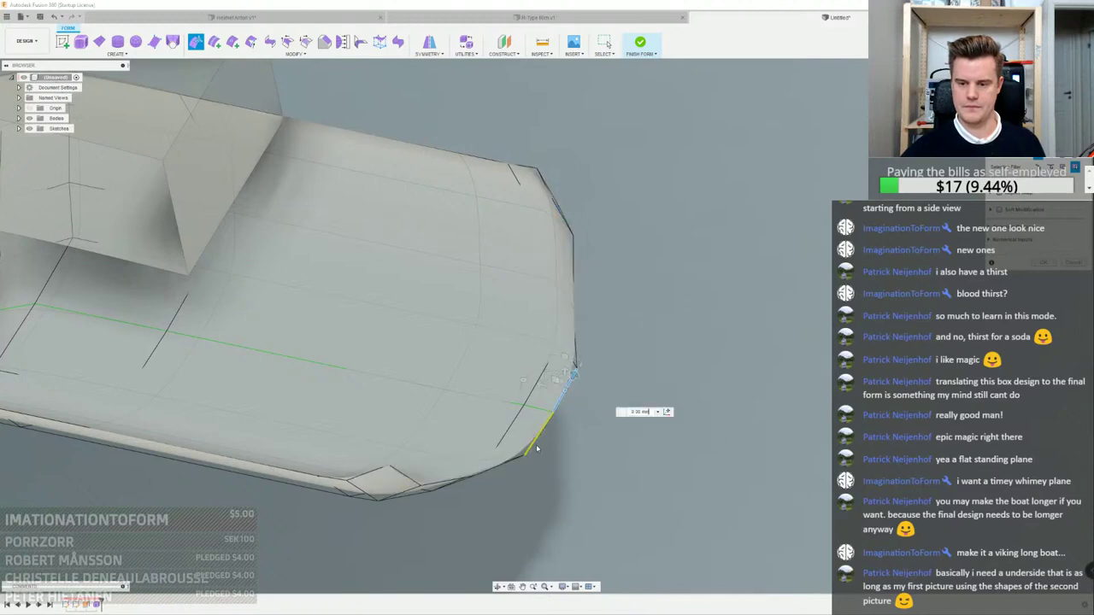
middle_click_drag(536, 443, 545, 321, "shift")
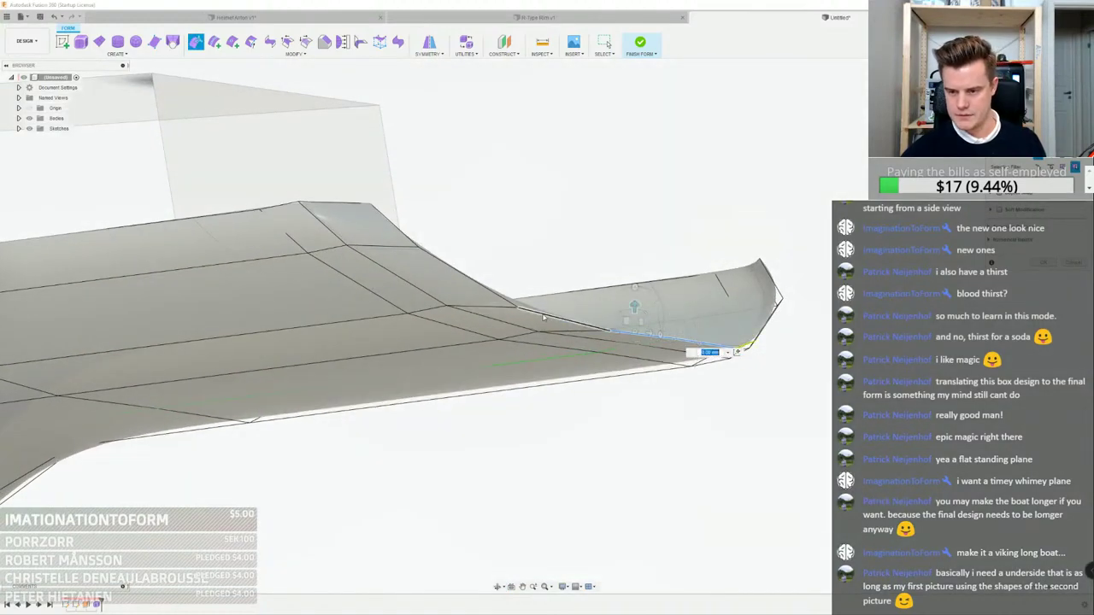
double_click(481, 287)
middle_click_drag(626, 287, 587, 287, "shift")
left_click(1057, 92)
scroll(387, 329, "down", 6)
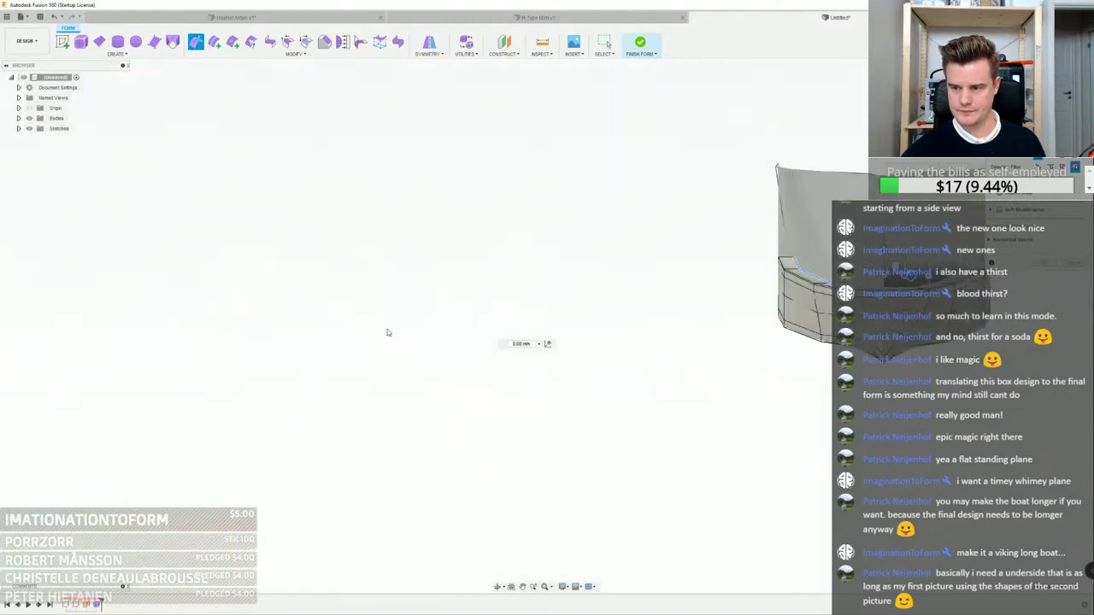
scroll(658, 299, "up", 7)
scroll(666, 293, "up", 3)
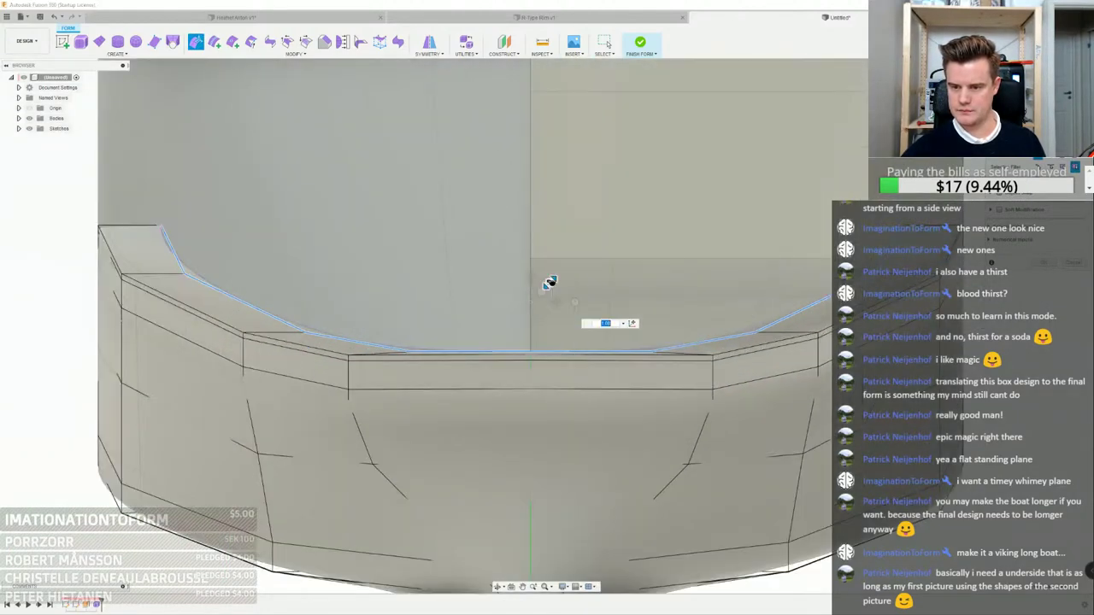
left_click_drag(530, 277, 530, 266)
Examine the faces and edges on the hull's underside where the stern overhang meets the keel
scroll(665, 295, "down", 3)
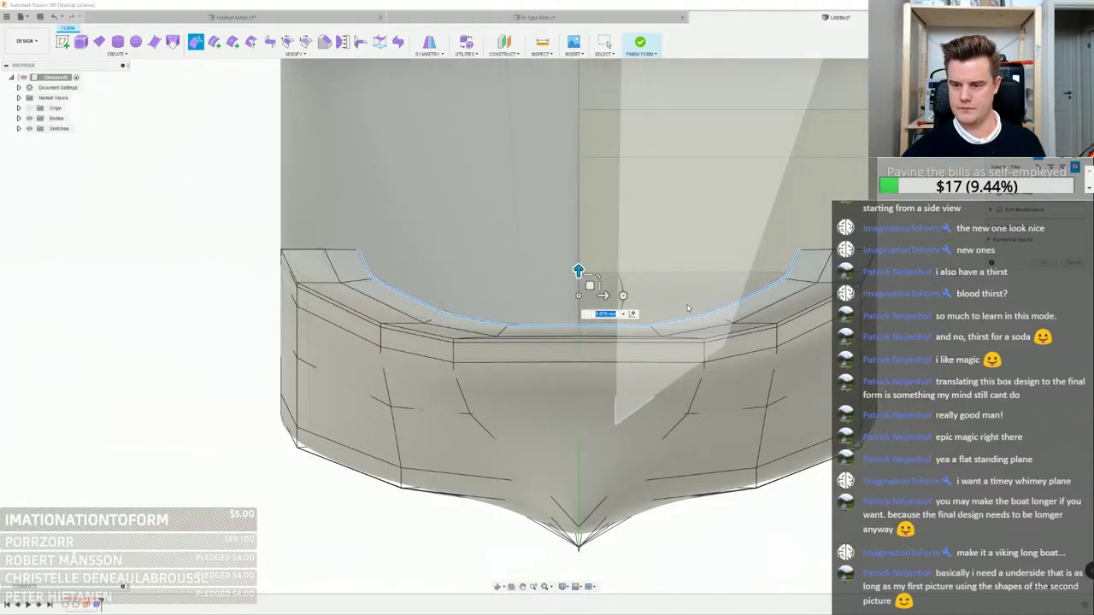
middle_click_drag(589, 295, 523, 414, "shift")
scroll(710, 361, "down", 2)
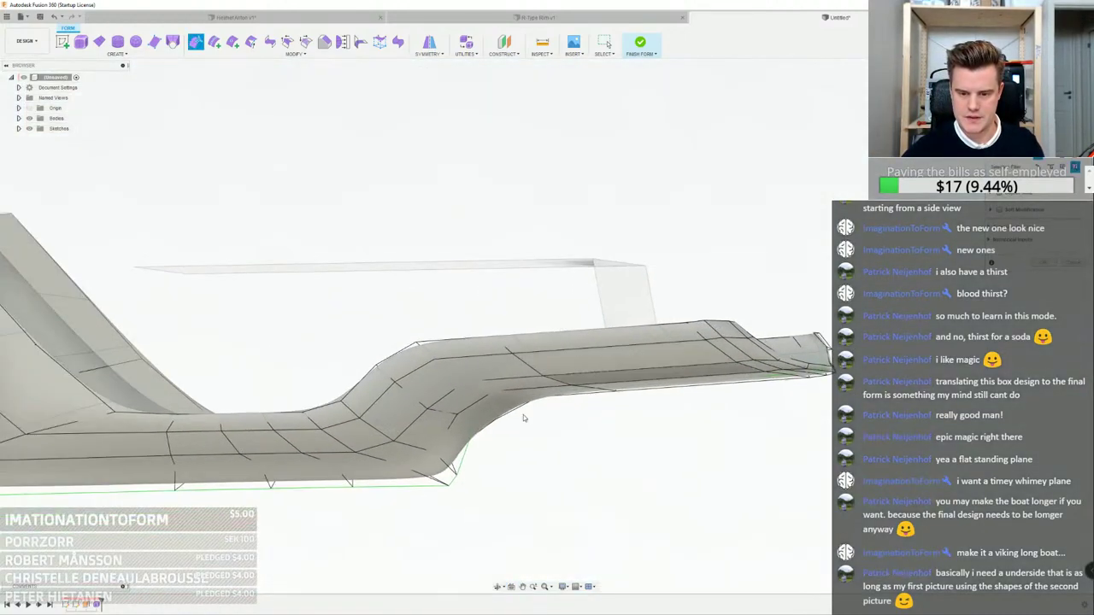
scroll(480, 434, "up", 4)
left_click(420, 459)
middle_click_drag(420, 459, 559, 385)
middle_click_drag(559, 384, 427, 329, "shift")
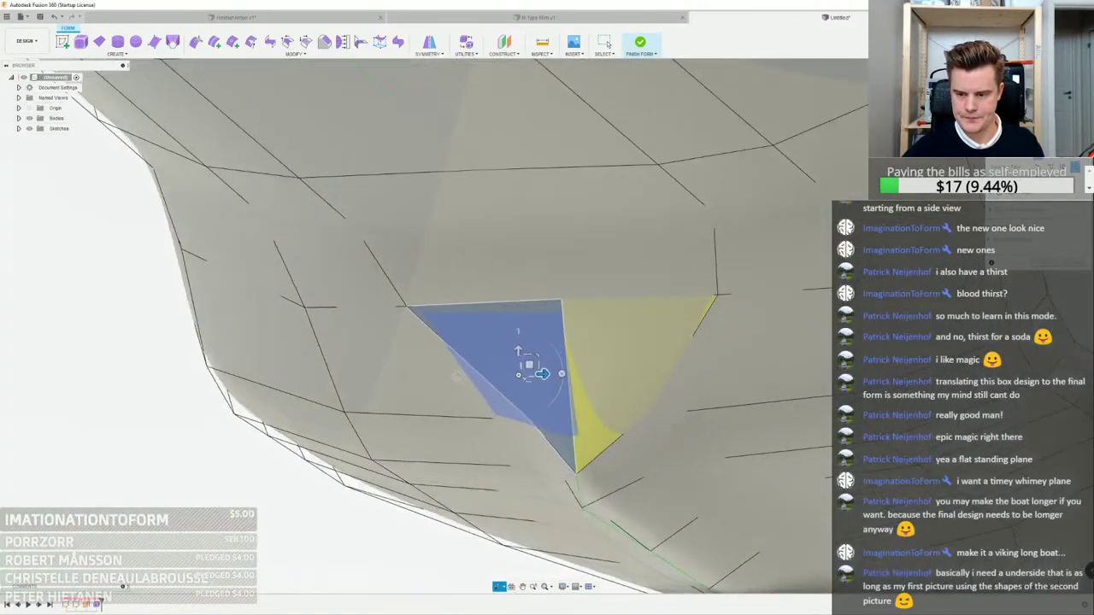
middle_click_drag(457, 376, 571, 381, "shift")
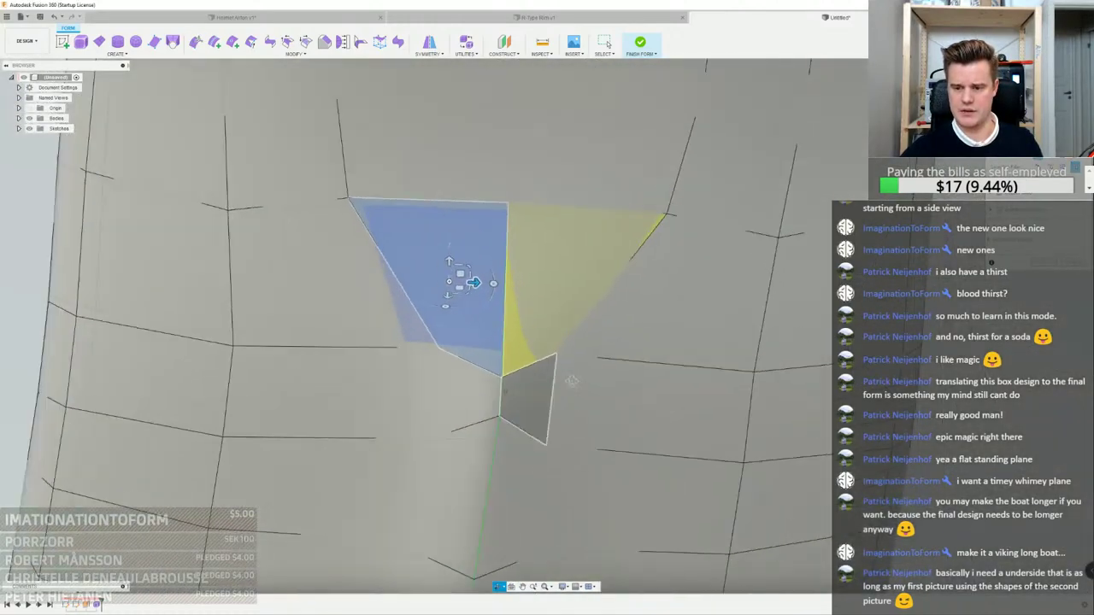
left_click_drag(571, 381, 547, 400, "shift")
left_click(545, 402)
scroll(546, 399, "down", 3)
scroll(610, 283, "down", 3)
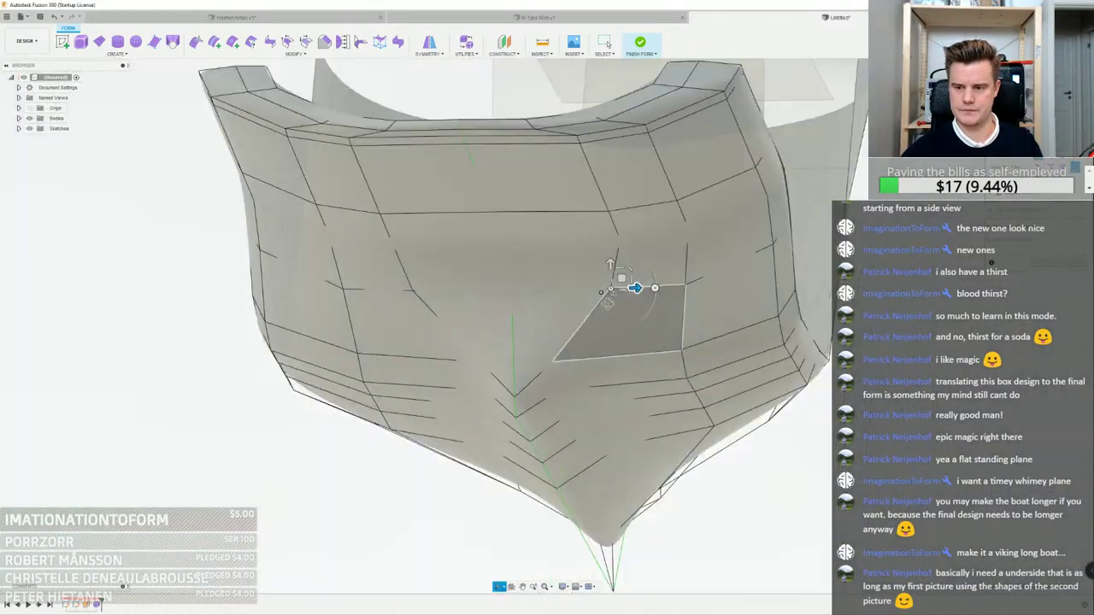
middle_click_drag(610, 283, 630, 285, "shift")
scroll(631, 285, "up", 3)
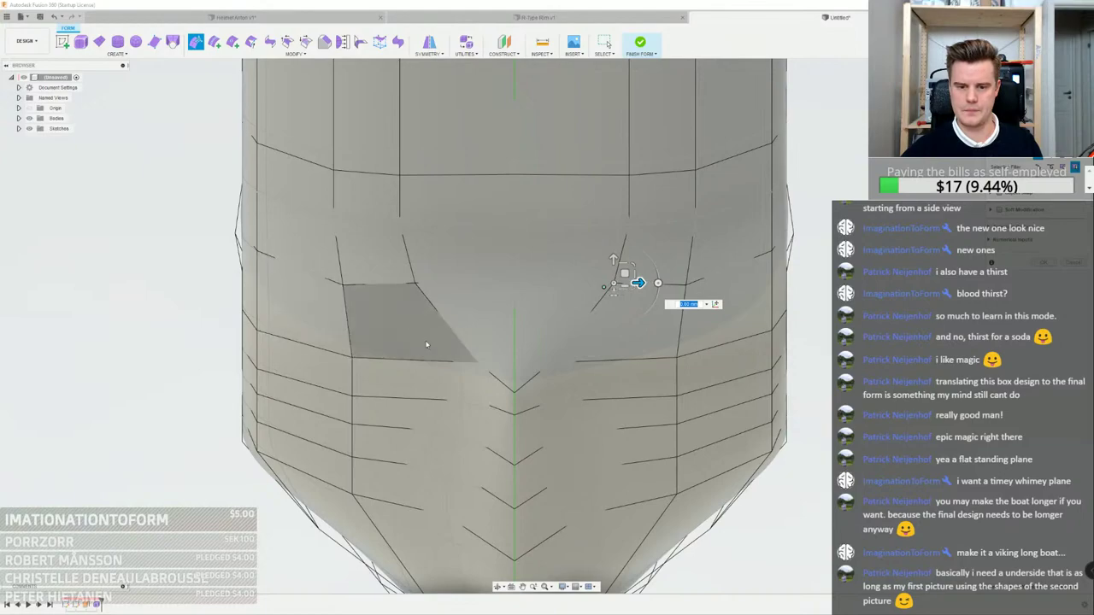
left_click(485, 371)
Select the hull's upper edge loop and inspect the overall hull shape from the rear and side
middle_click_drag(475, 338, 518, 370, "shift")
scroll(965, 331, "down", 3)
middle_click_drag(613, 321, 544, 362, "shift")
double_click(422, 332)
middle_click_drag(425, 340, 644, 346, "shift")
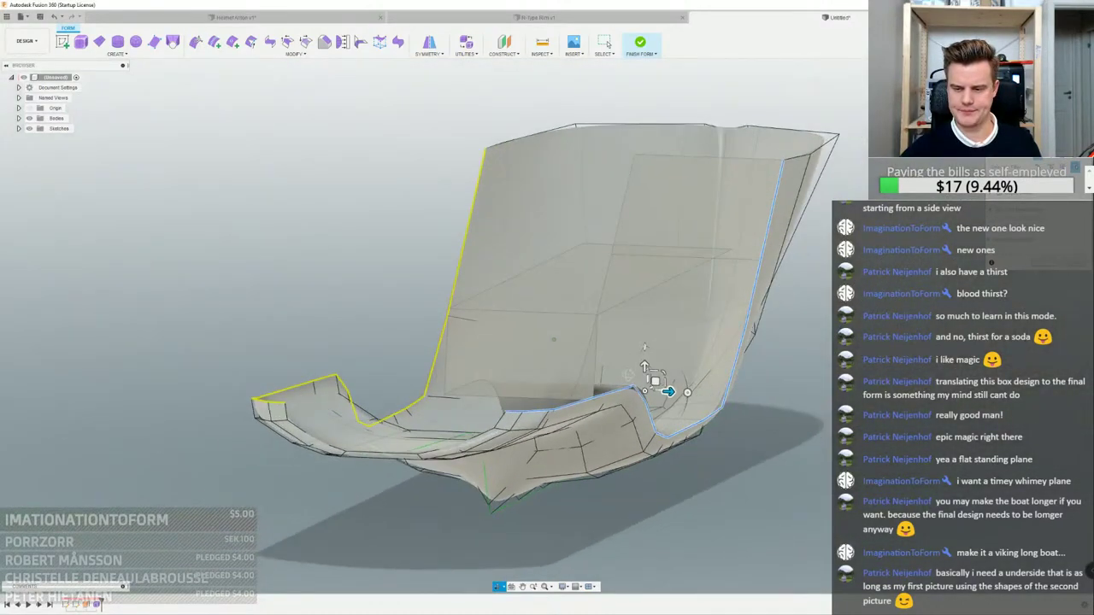
middle_click_drag(705, 381, 628, 349, "shift")
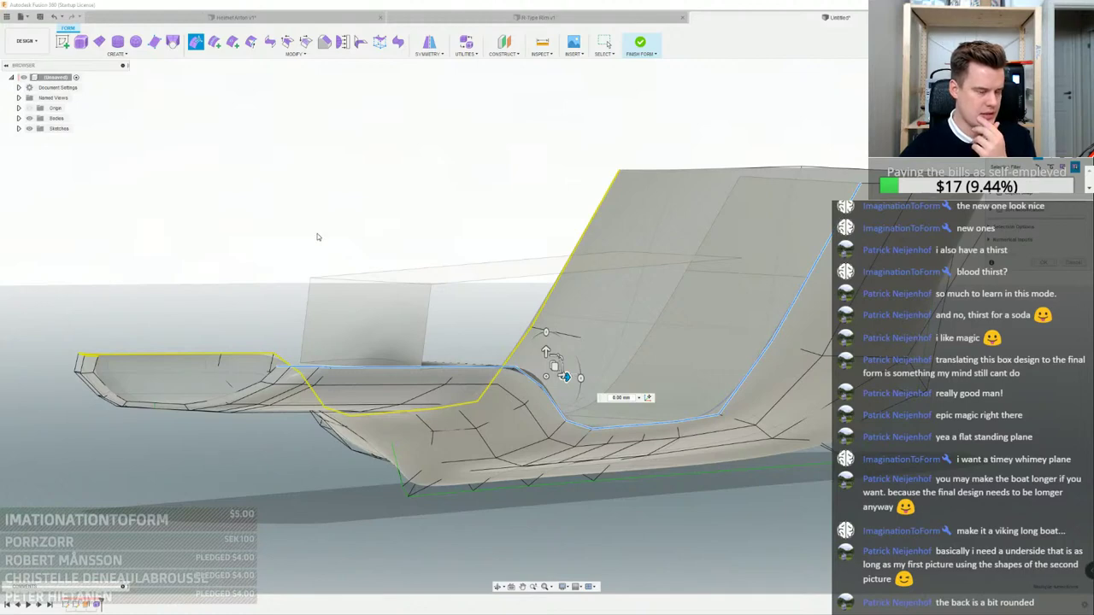
Switch to the browser, close the enlarged photo and compare both boat reference pictures in the thread with the hull model
scroll(450, 188, "down", 5)
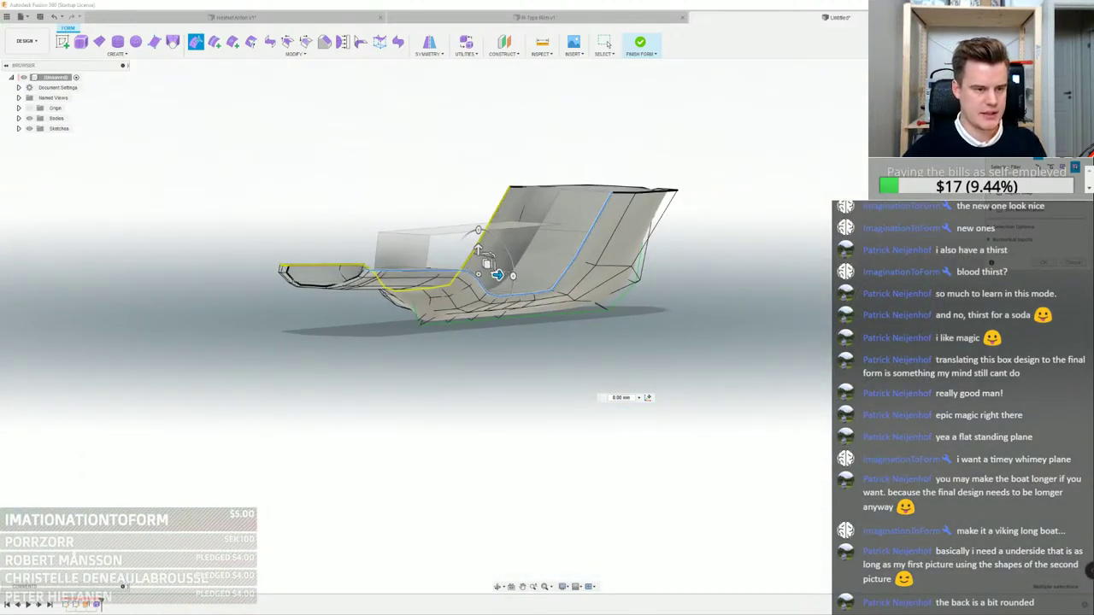
key("alt+Tab")
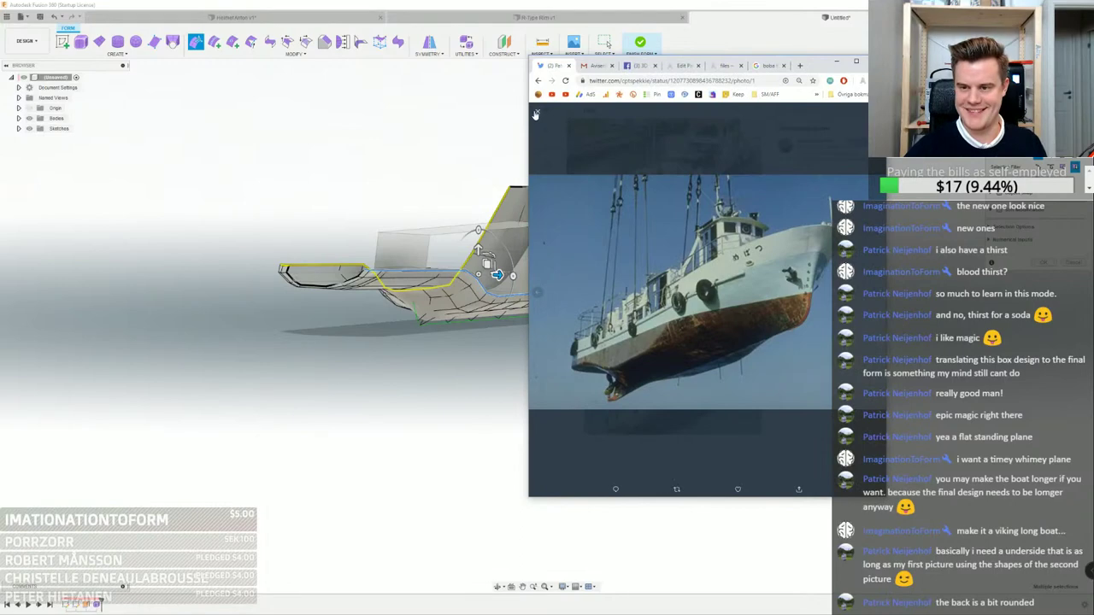
left_click(536, 113)
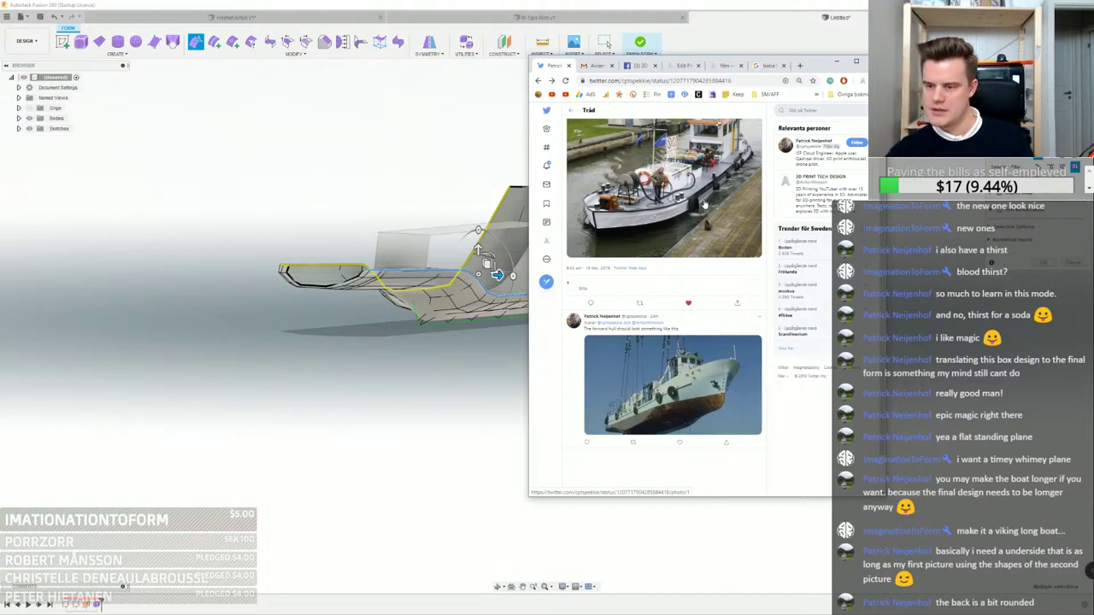
key("alt+Tab")
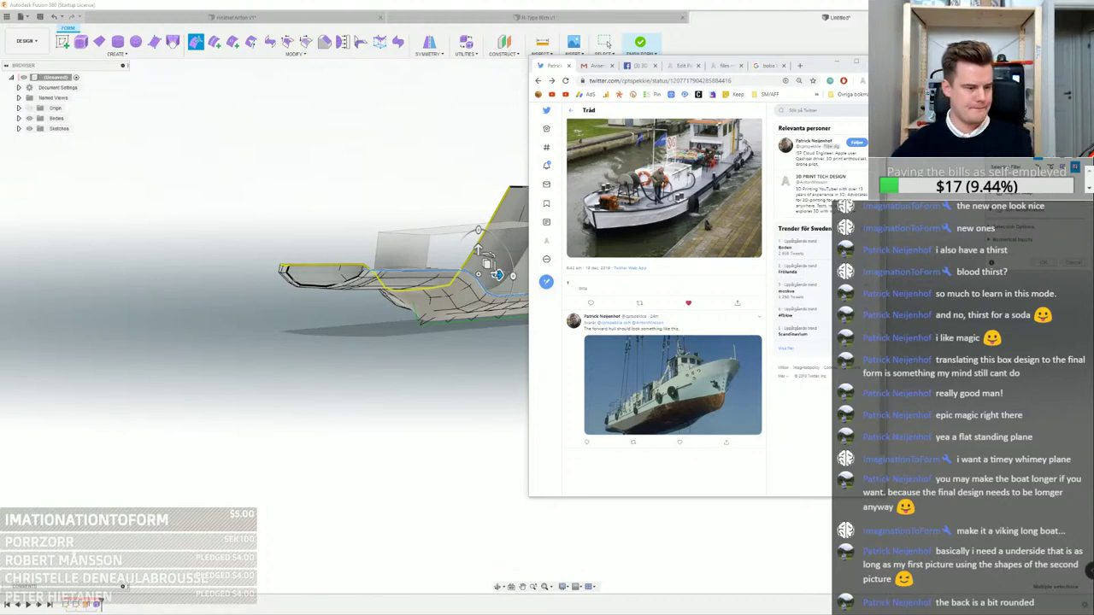
left_click(323, 169)
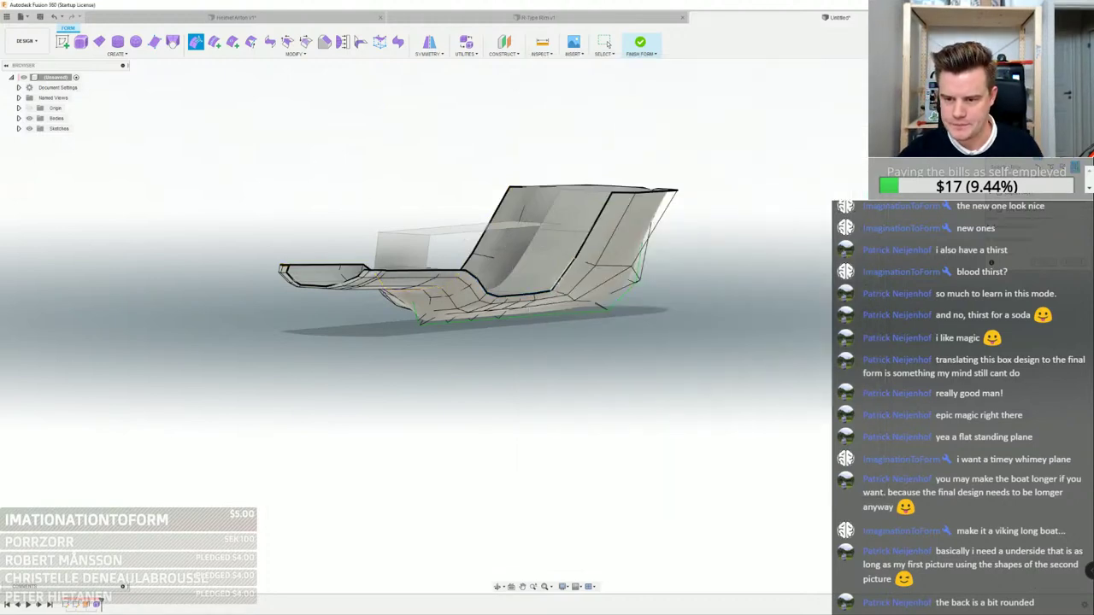
Extrude the complete upper edge loop along both sides of the hull slightly upward in the side view
middle_click_drag(323, 169, 410, 197, "shift")
middle_click_drag(526, 286, 516, 309, "shift")
scroll(547, 265, "up", 3)
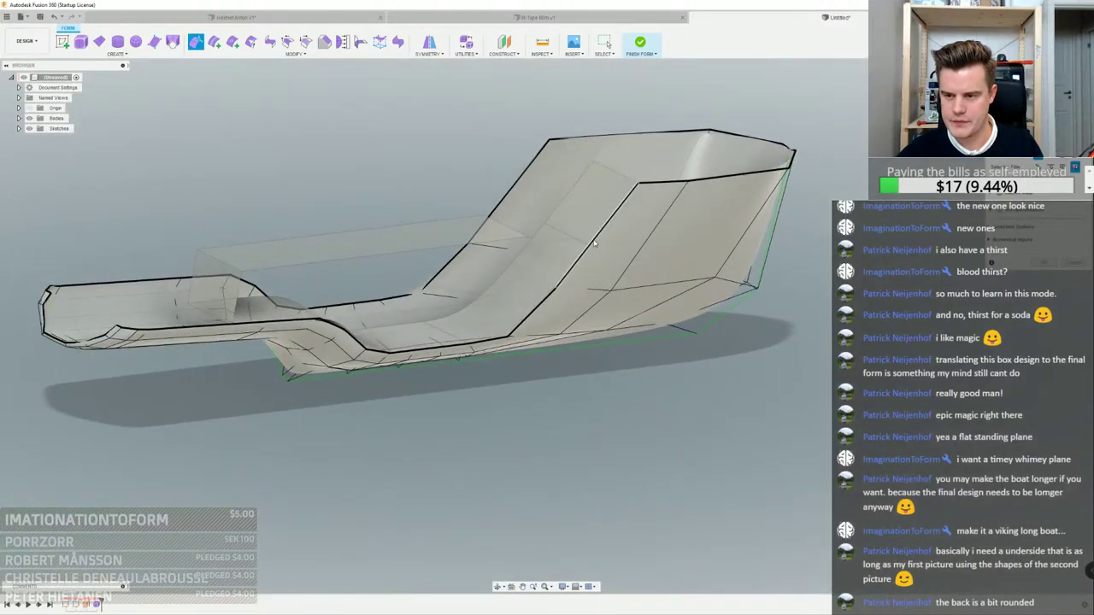
left_click(600, 224)
middle_click_drag(608, 248, 622, 220, "shift")
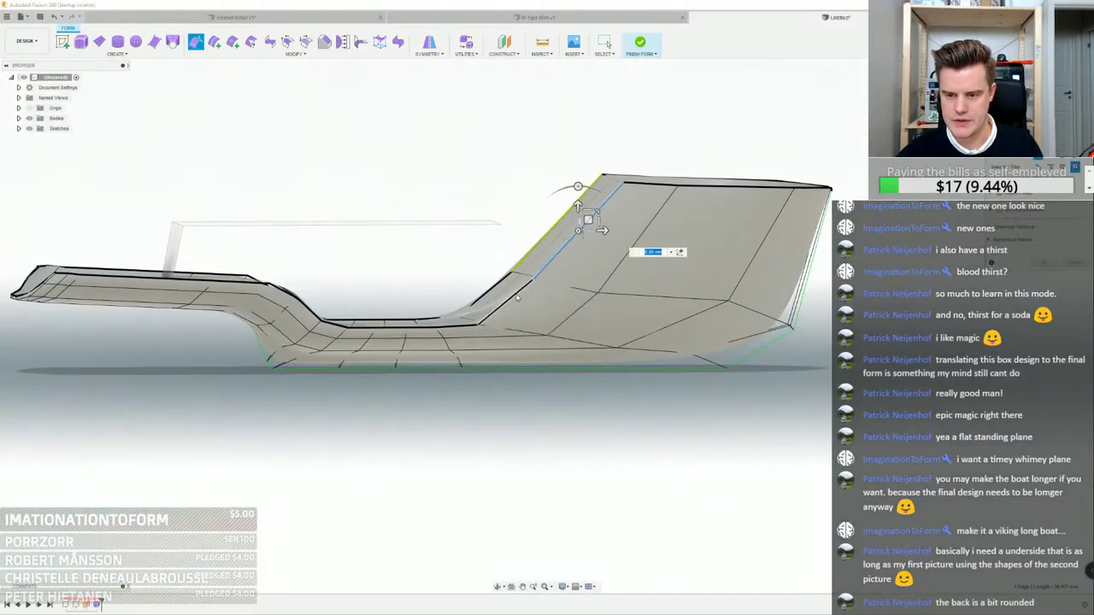
double_click(516, 298)
middle_click_drag(494, 267, 490, 268, "shift")
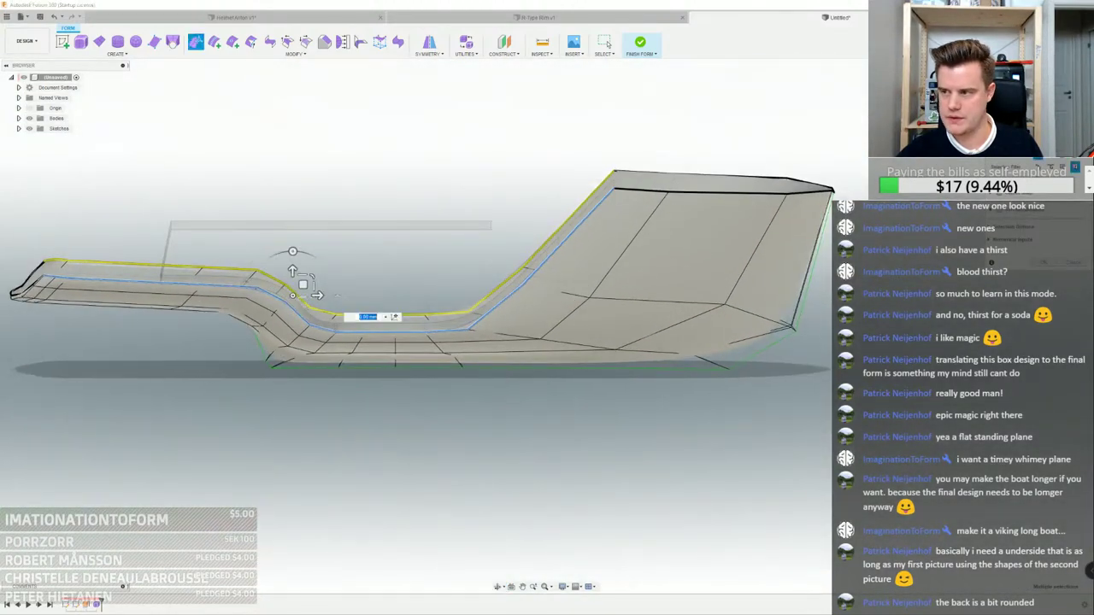
scroll(335, 195, "up", 5)
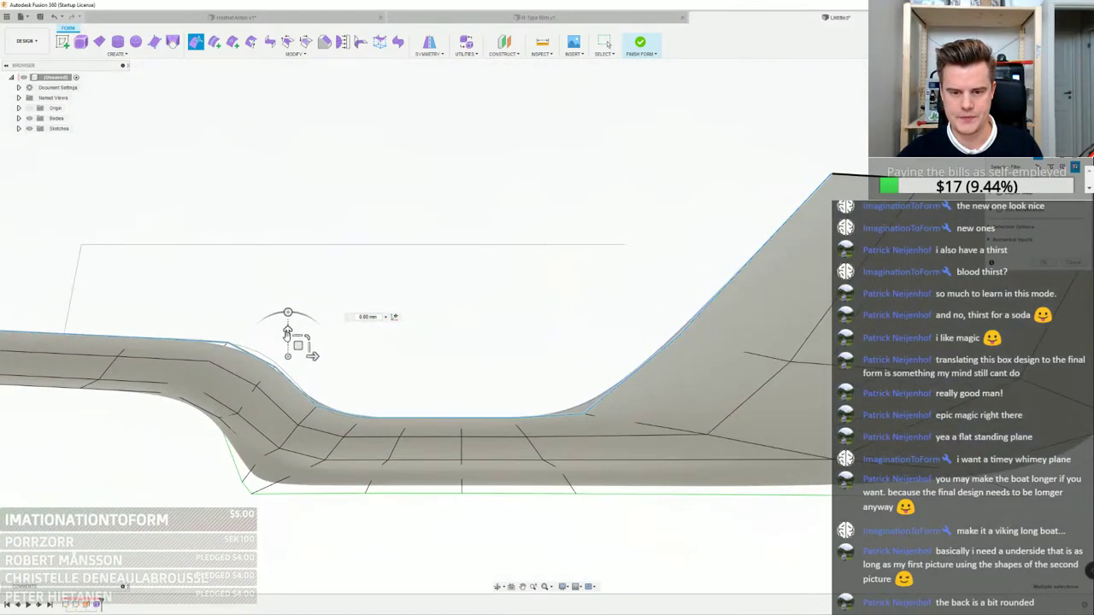
left_click_drag(288, 334, 286, 333, "alt")
Move the front end vertex of the thin extruded rim slightly down along the sloping edge of the bow
scroll(844, 170, "up", 3)
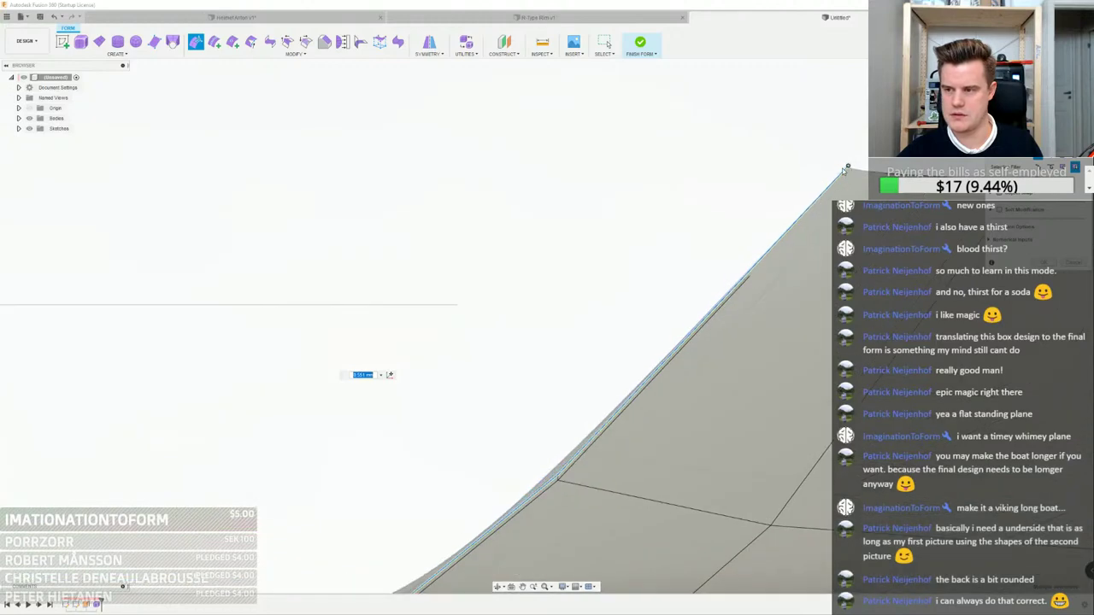
scroll(847, 168, "up", 3)
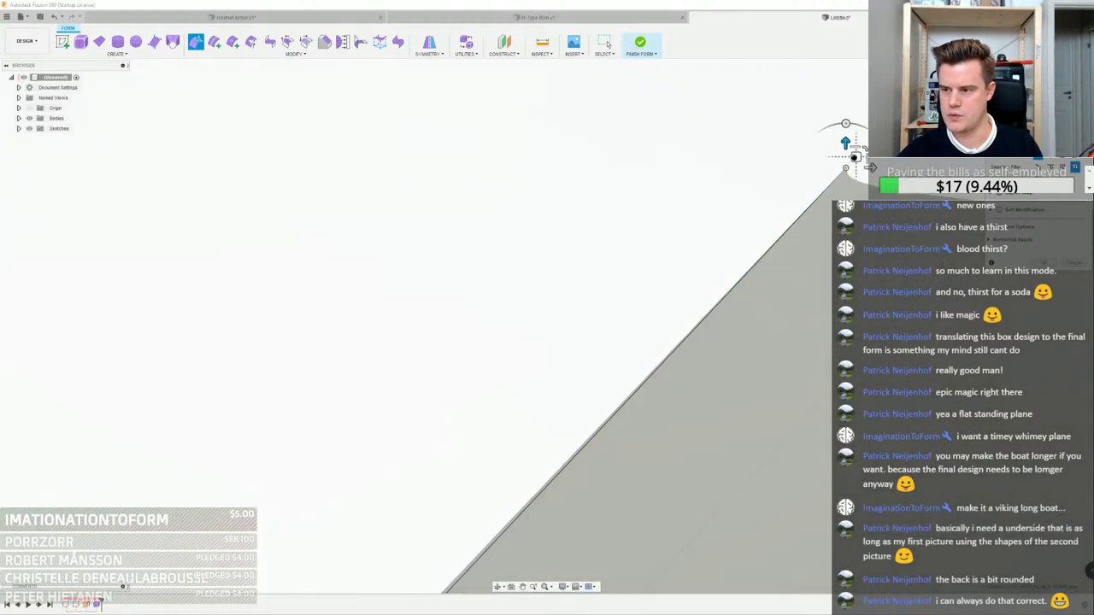
left_click_drag(855, 157, 833, 186)
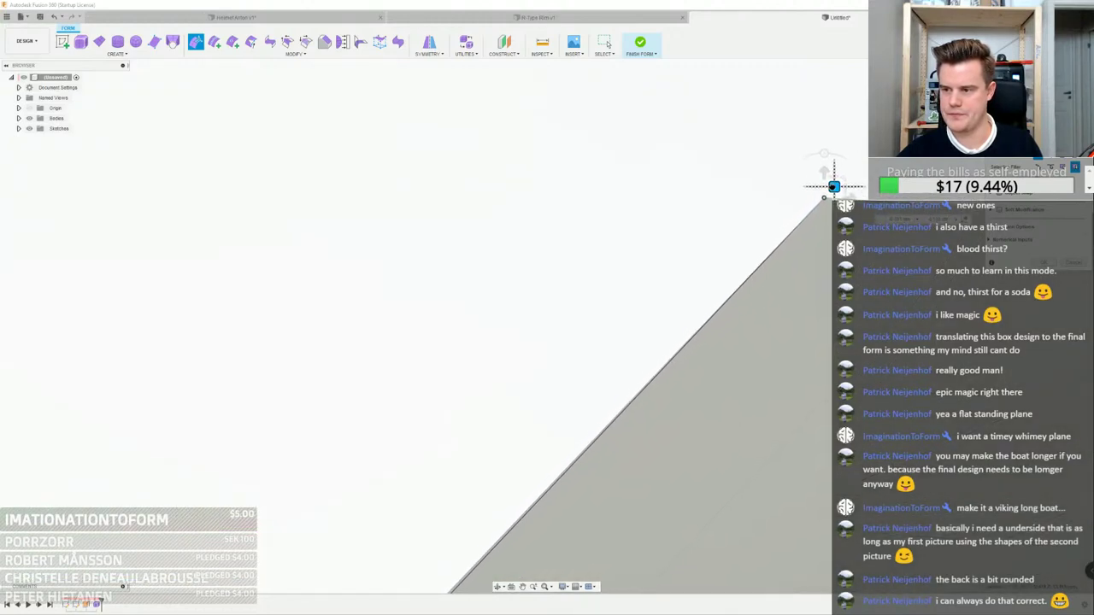
scroll(477, 551, "down", 3)
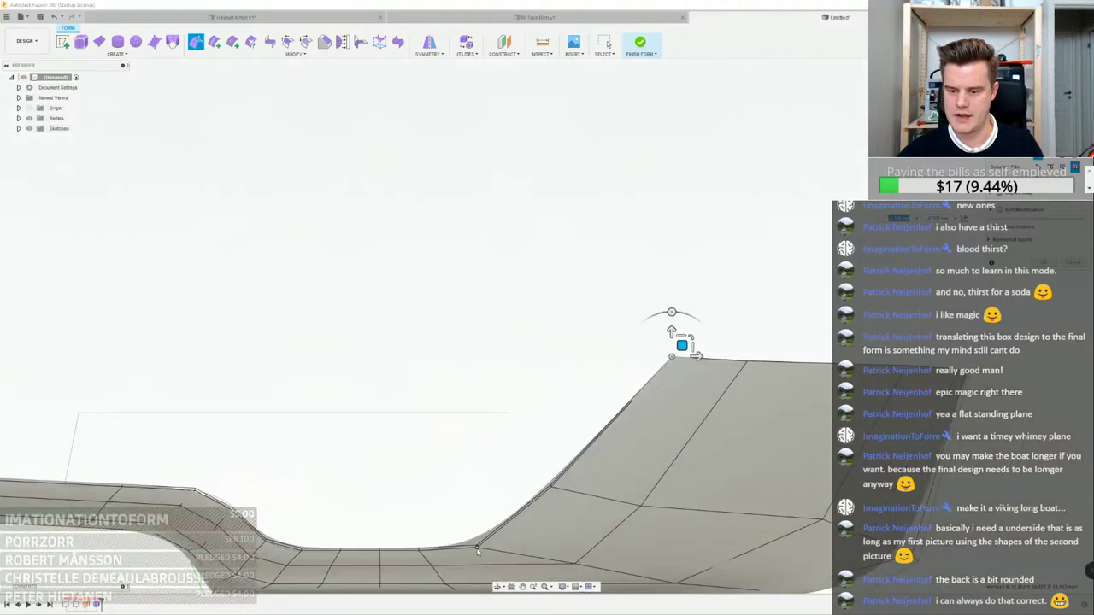
Select the hull's complete upper side edge loop and extrude it about 14 mm upward into a vertical side wall
scroll(476, 551, "up", 3)
double_click(461, 550)
left_click(462, 550)
scroll(521, 497, "down", 3)
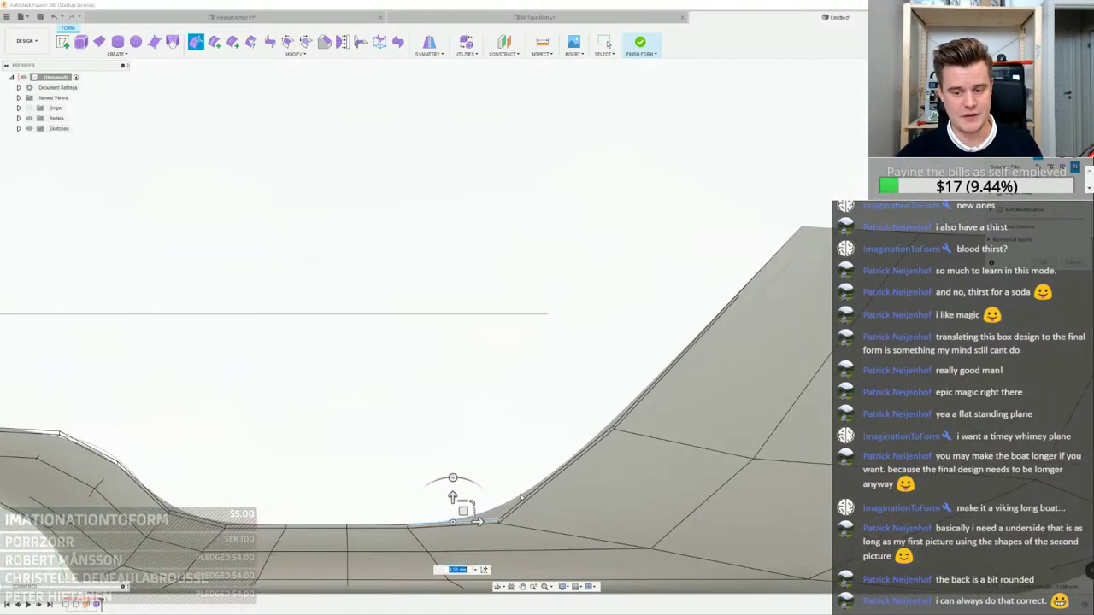
scroll(521, 496, "down", 1)
scroll(521, 502, "down", 1)
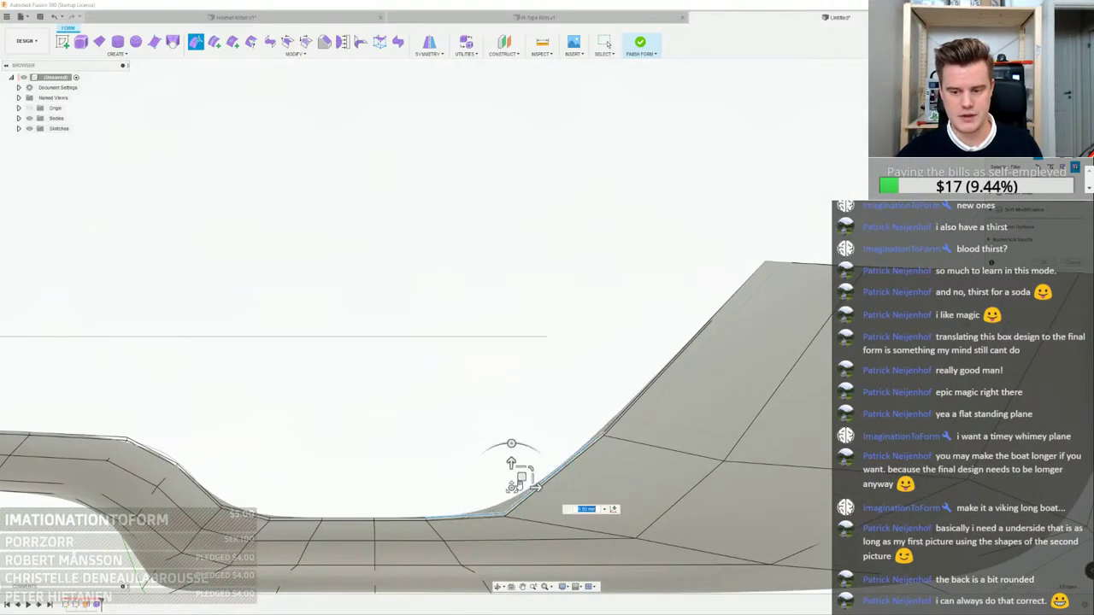
left_click(485, 518)
double_click(489, 515)
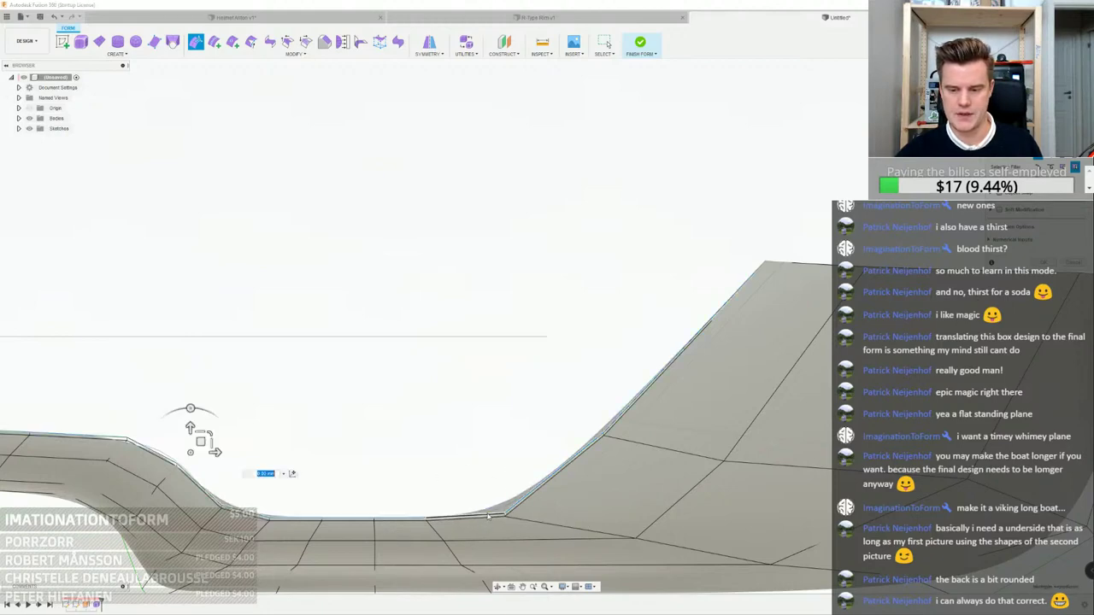
right_click(488, 516)
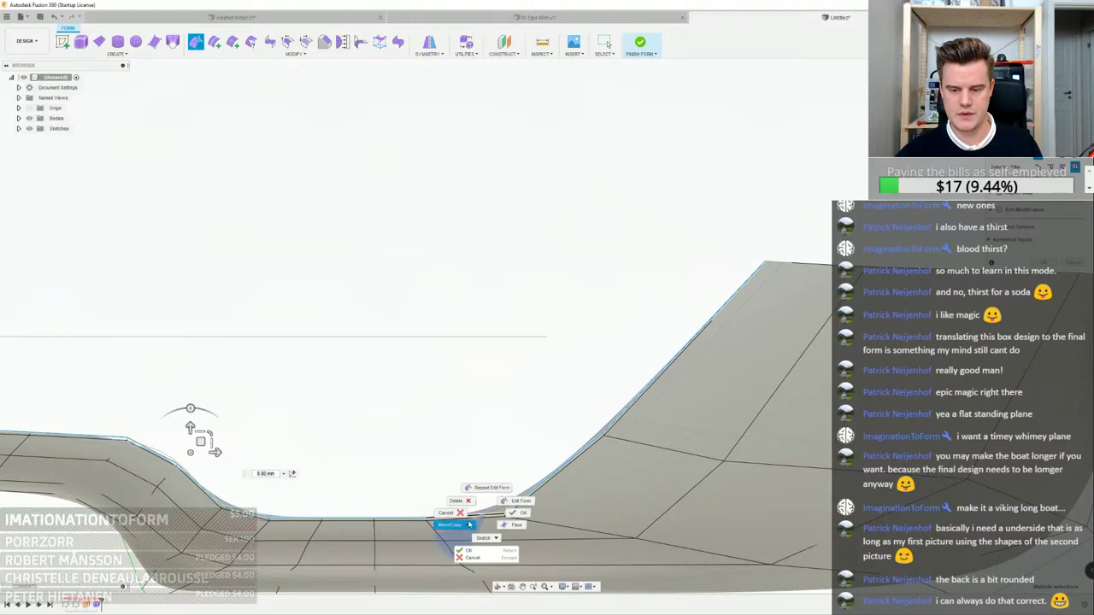
left_click(443, 416)
left_click_drag(191, 427, 190, 345, "alt")
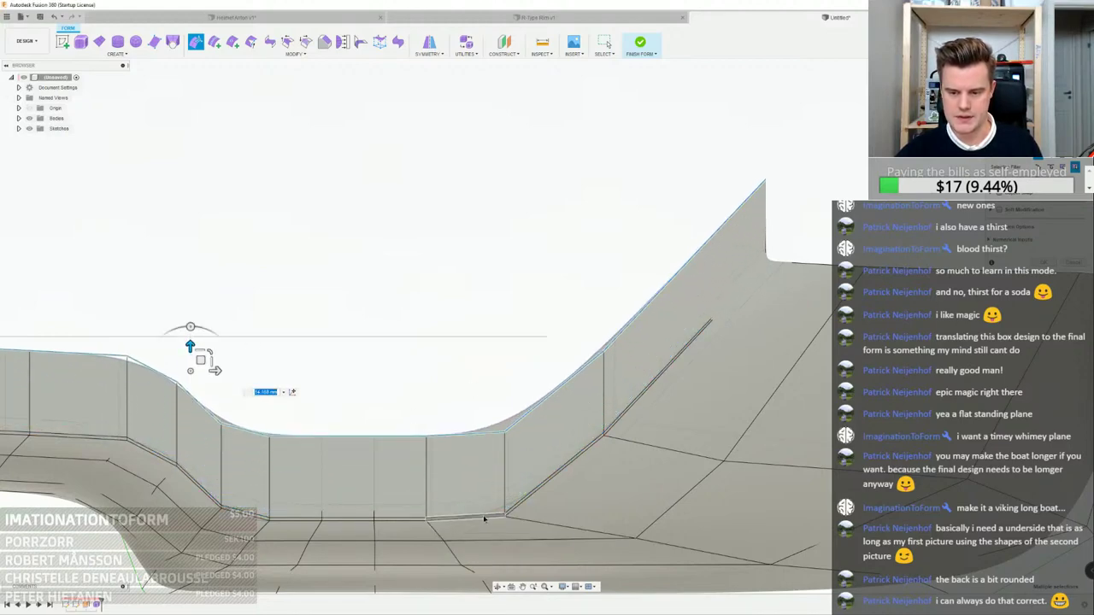
Crease the edge loop along the base of the extruded side wall
left_click(485, 518)
left_click(361, 406)
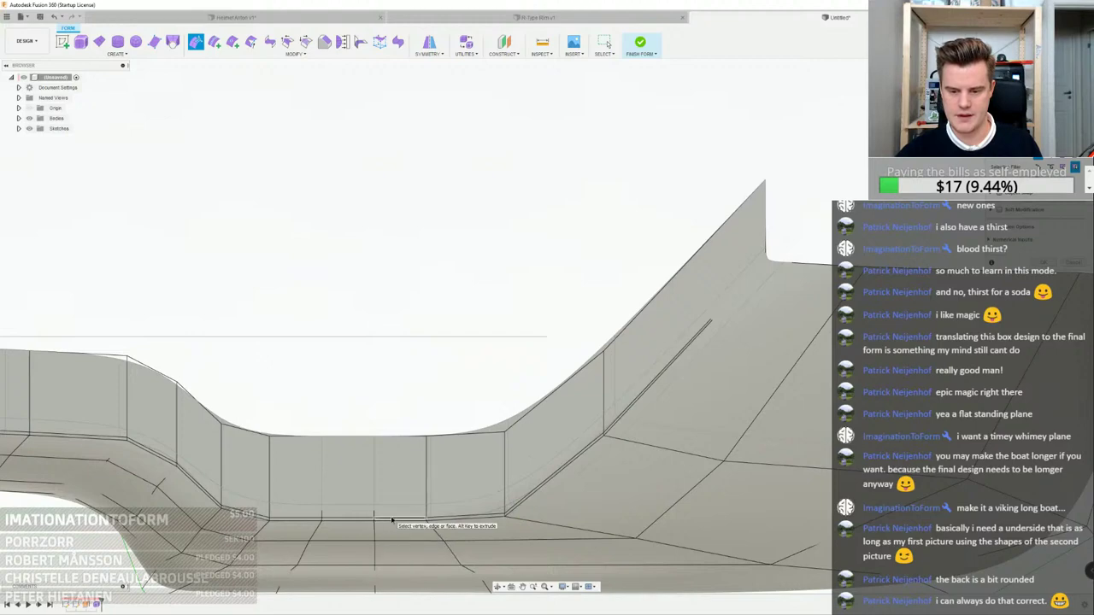
double_click(391, 520)
middle_click_drag(398, 525, 701, 517)
right_click(378, 404)
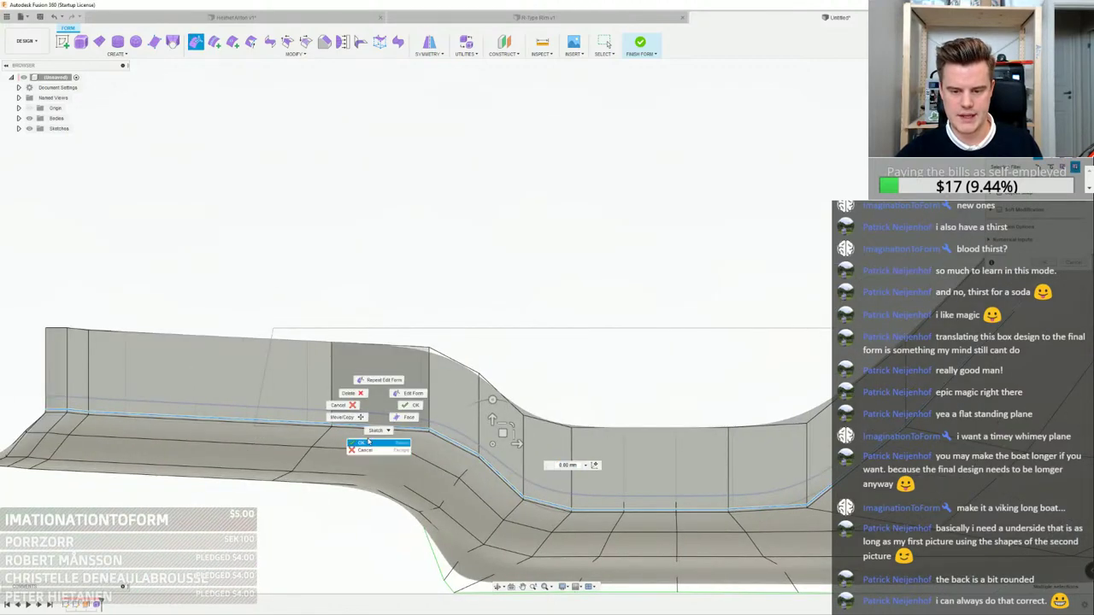
key("Escape")
key("Escape")
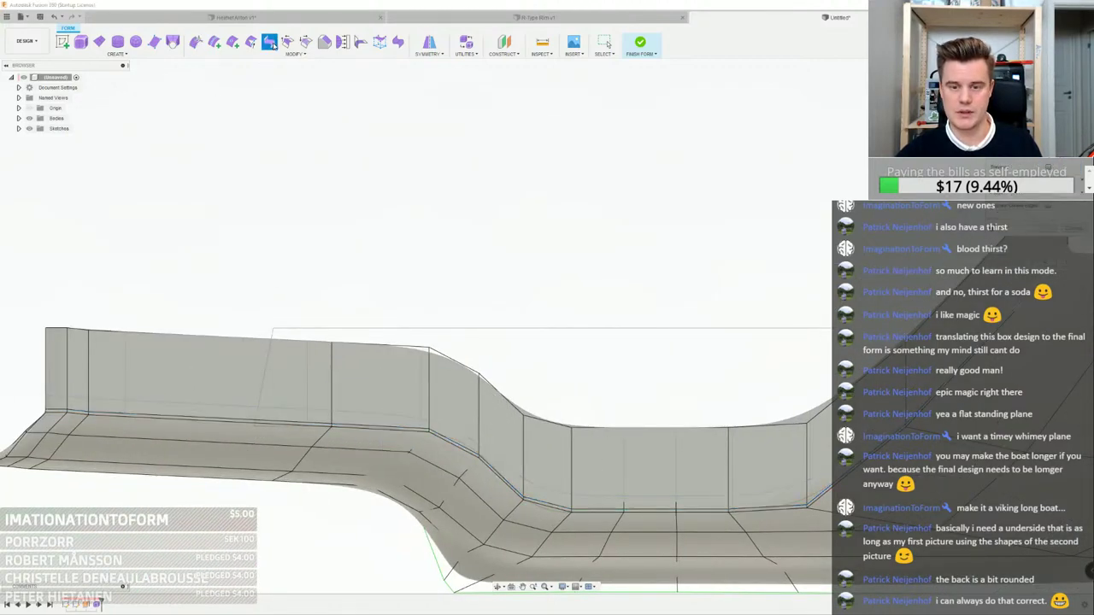
left_click(287, 42)
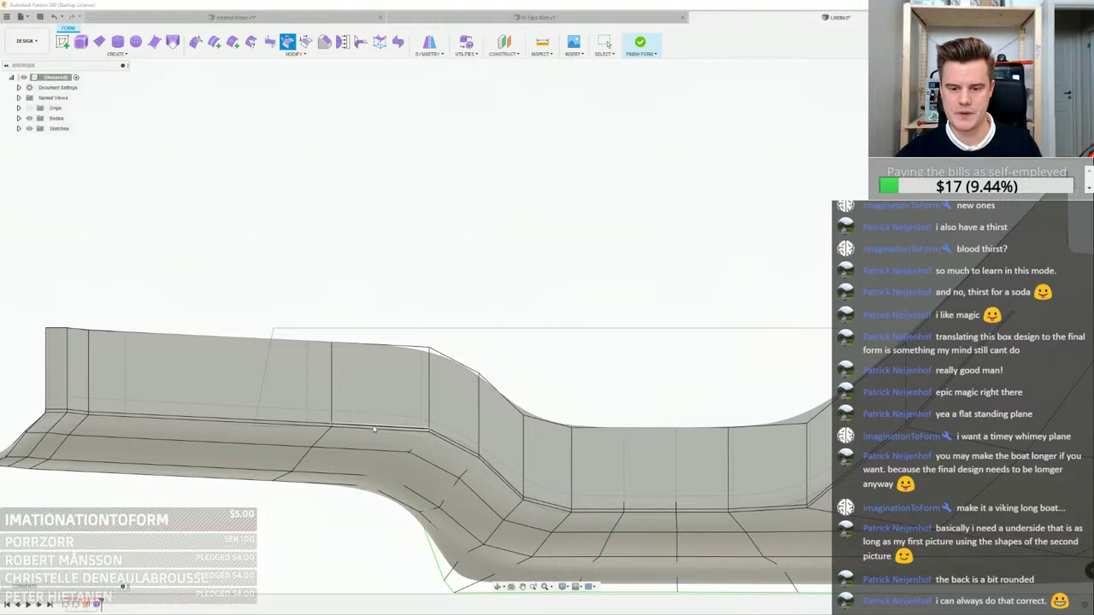
double_click(373, 429)
left_click(1040, 154)
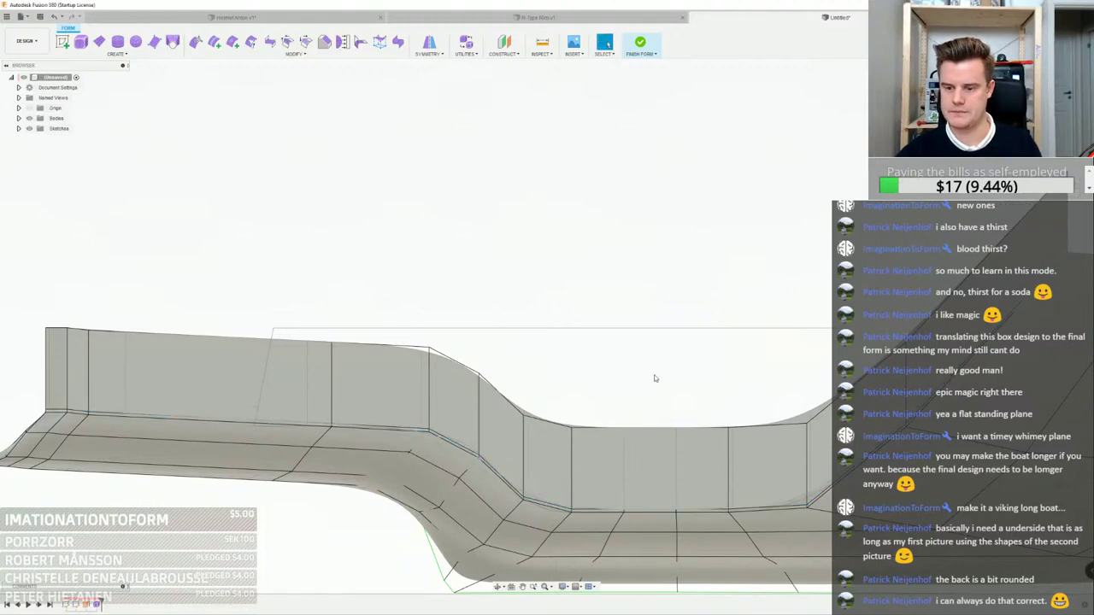
Move the front top end vertex of the extruded side wall down and back along the bow slope
scroll(654, 439, "up", 2)
scroll(493, 315, "down", 3)
middle_click_drag(652, 439, 470, 234)
scroll(685, 96, "up", 2)
right_click(685, 97)
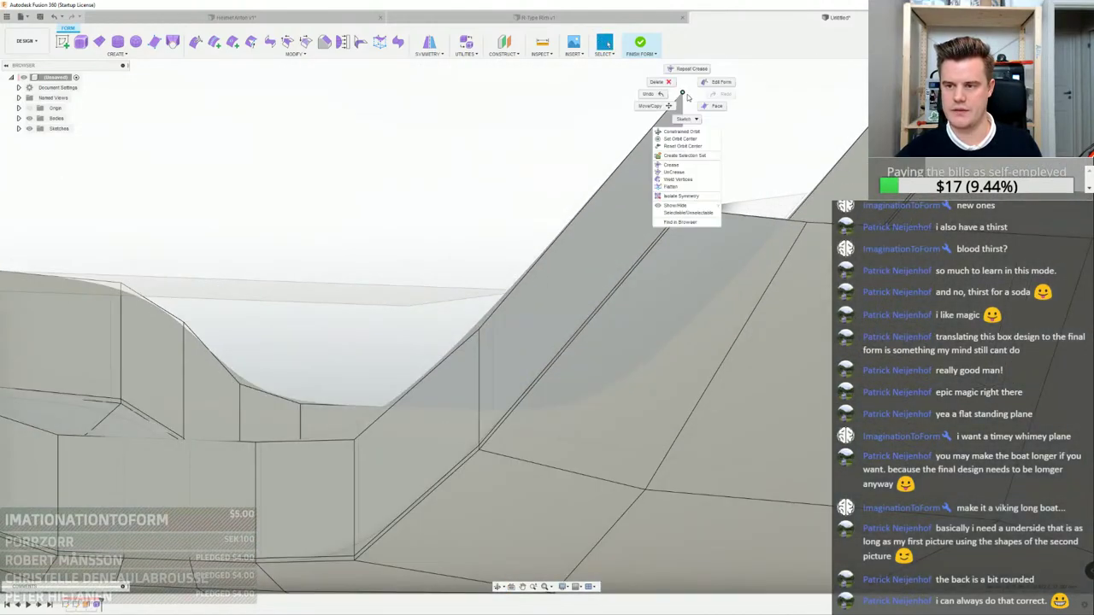
left_click(690, 129)
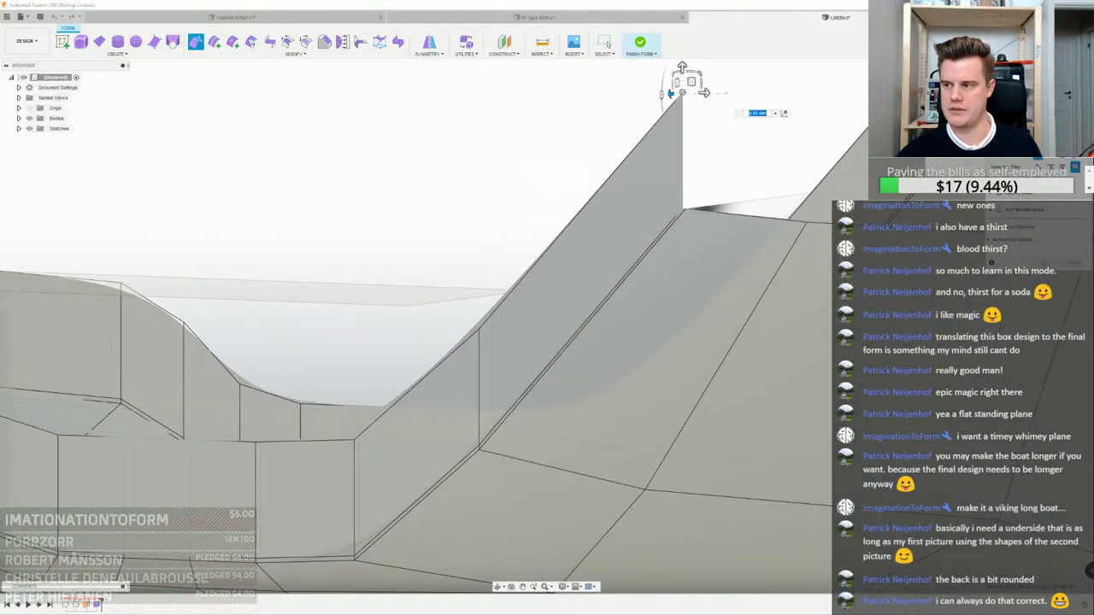
left_click(1061, 94)
scroll(805, 305, "down", 3)
scroll(588, 288, "up", 5)
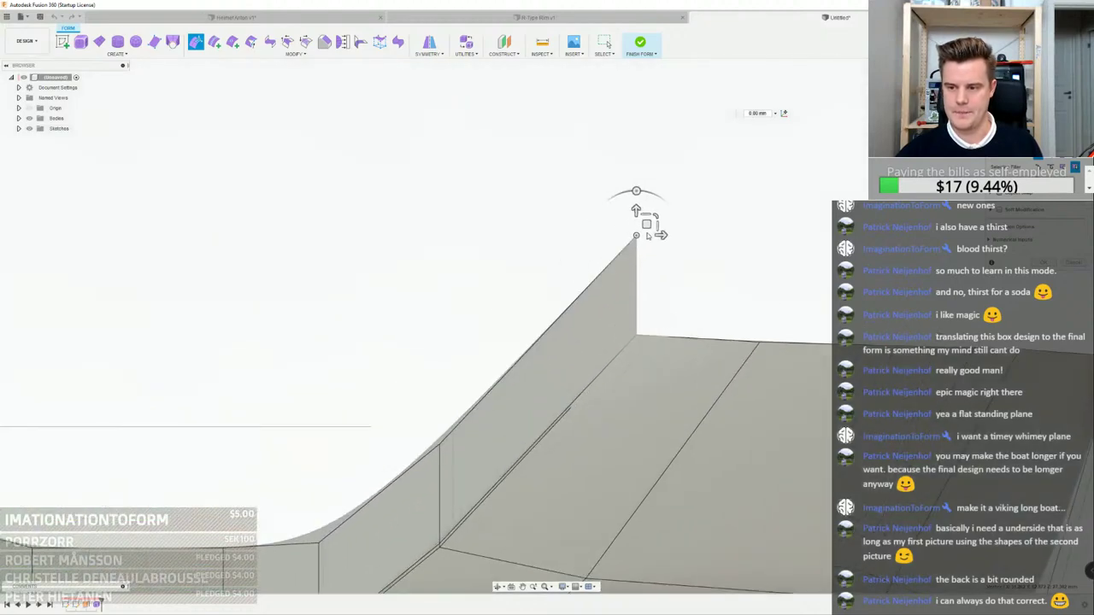
left_click_drag(646, 226, 481, 373)
middle_click_drag(481, 373, 566, 401, "shift")
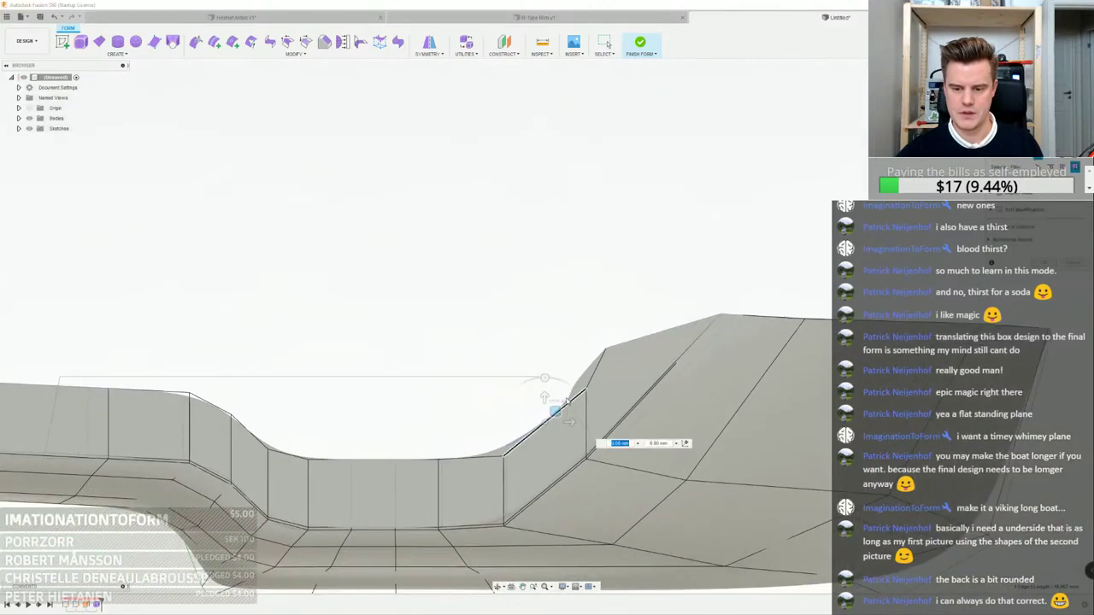
Scale the side wall's upper edge loop vertically until it is level, and raise it about 5 mm
double_click(150, 392)
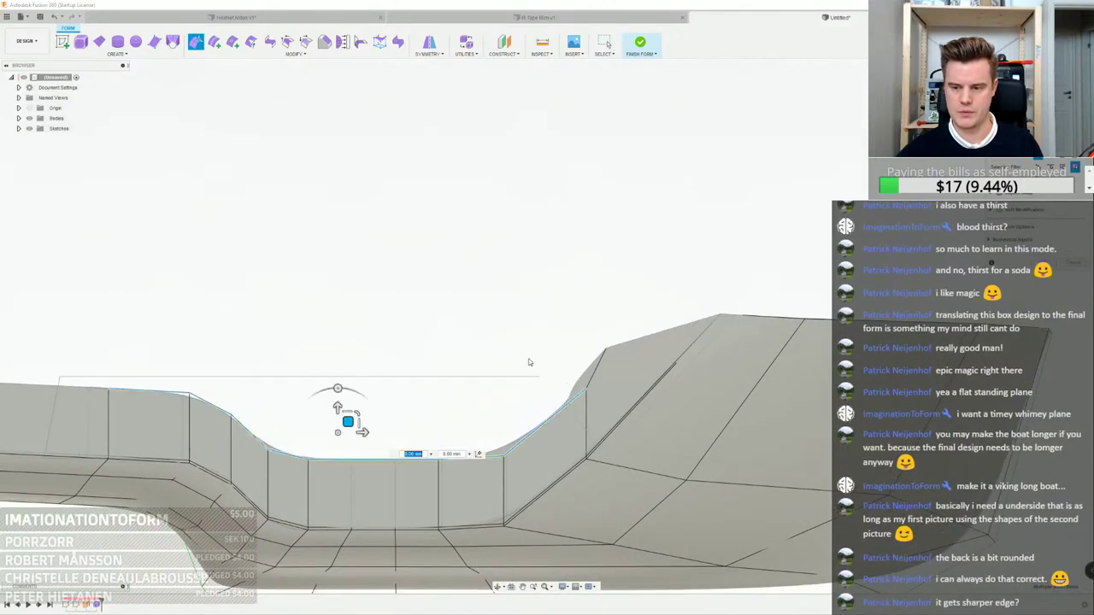
double_click(593, 377)
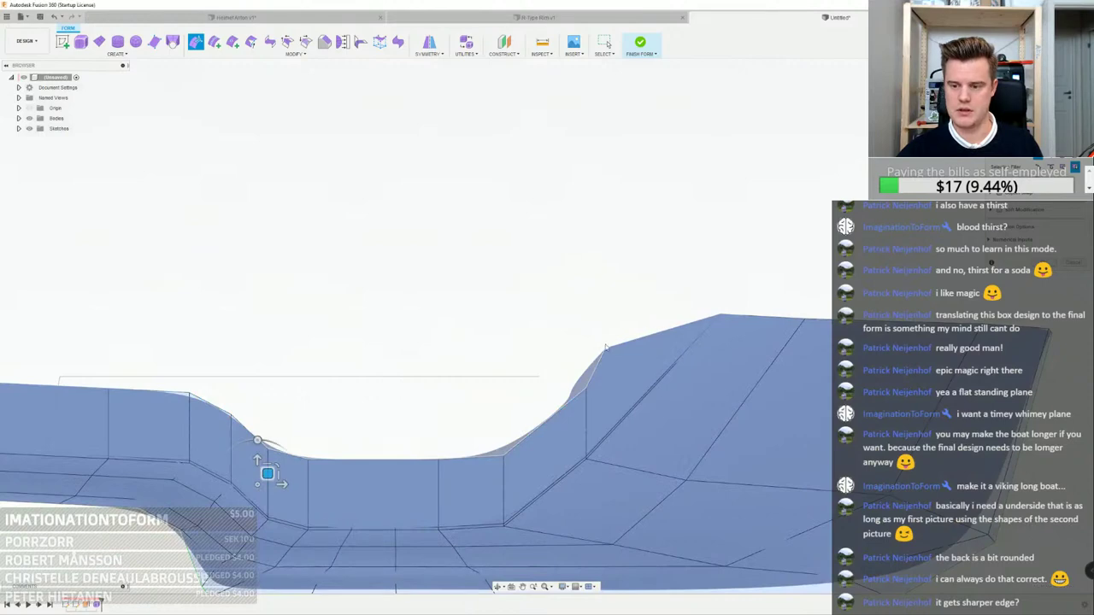
left_click(593, 378)
double_click(593, 380)
middle_click_drag(447, 375, 671, 359)
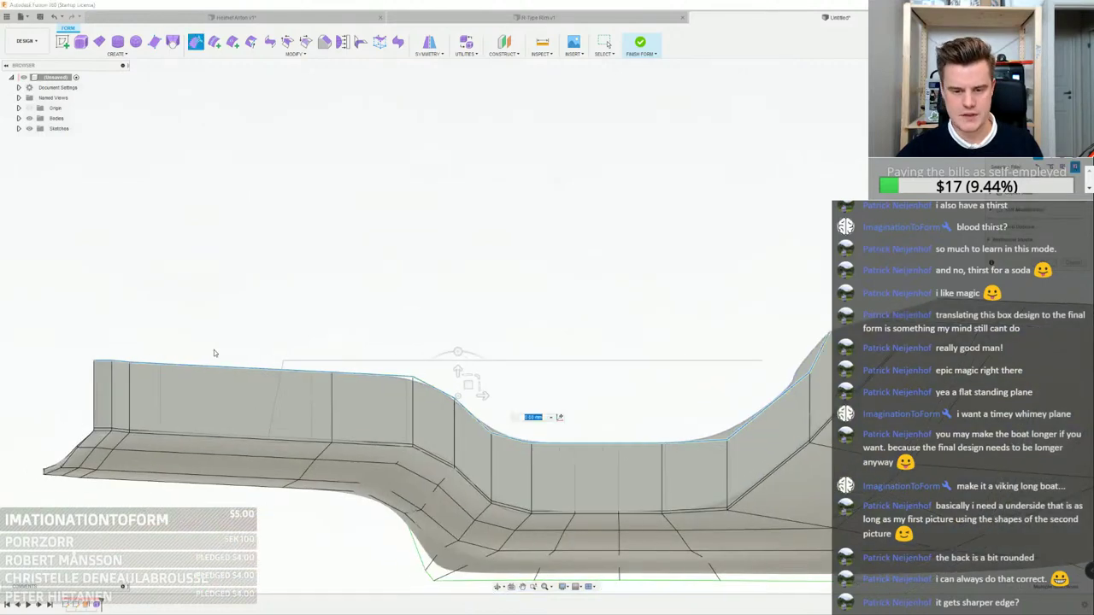
left_click_drag(466, 374, 481, 455)
key("Escape")
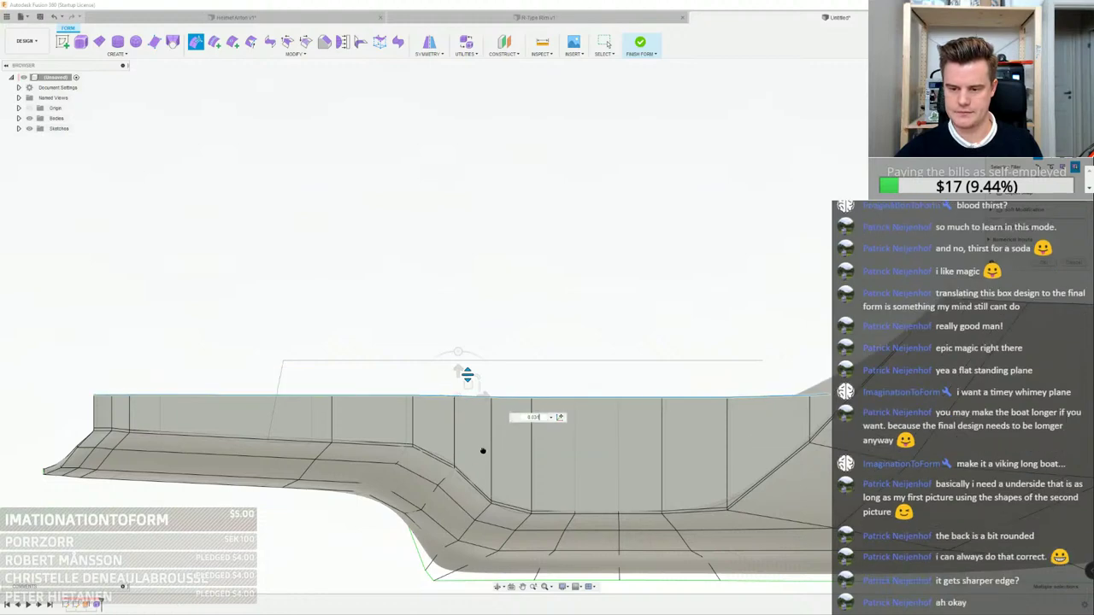
left_click_drag(457, 369, 457, 346)
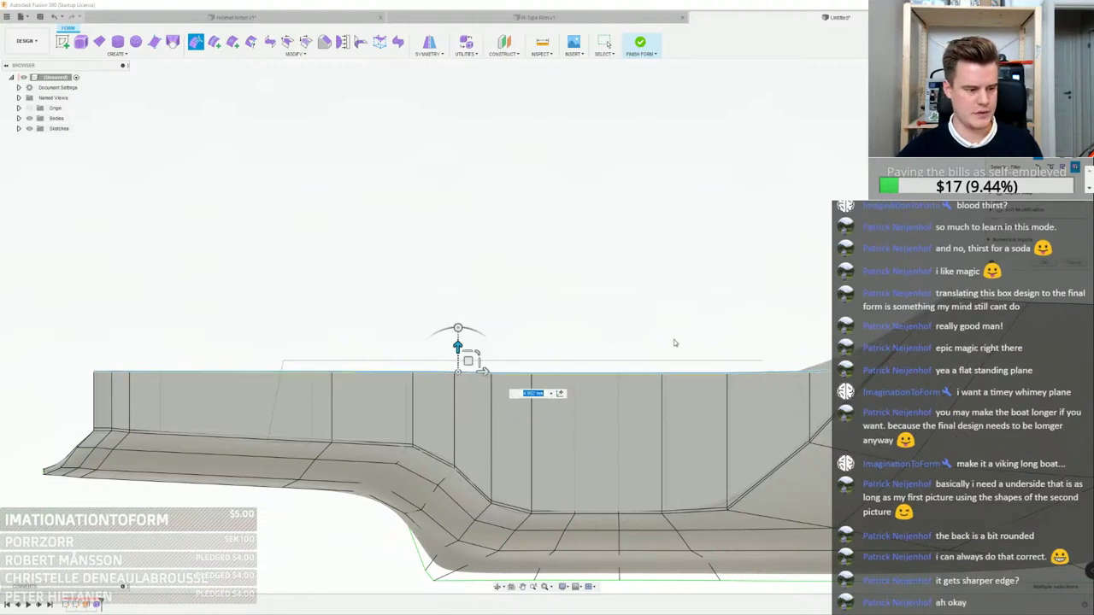
Move the front end vertex of the levelled wall edge forward and up onto the top corner of the bow
middle_click_drag(756, 426, 751, 496, "shift")
scroll(739, 523, "up", 5)
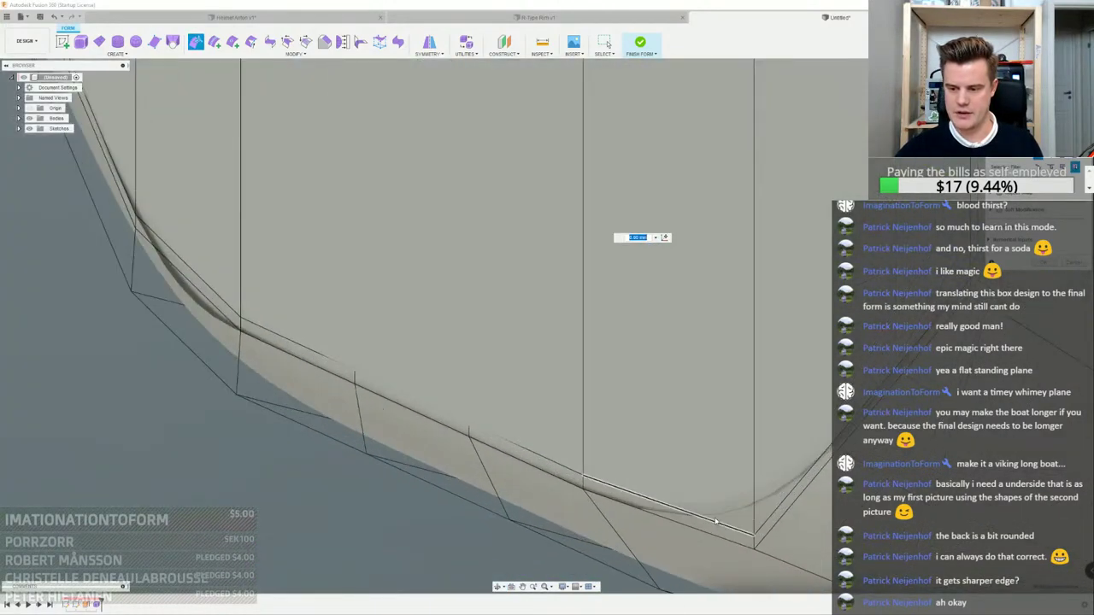
scroll(715, 518, "down", 5)
middle_click_drag(892, 254, 596, 301)
scroll(551, 389, "up", 2)
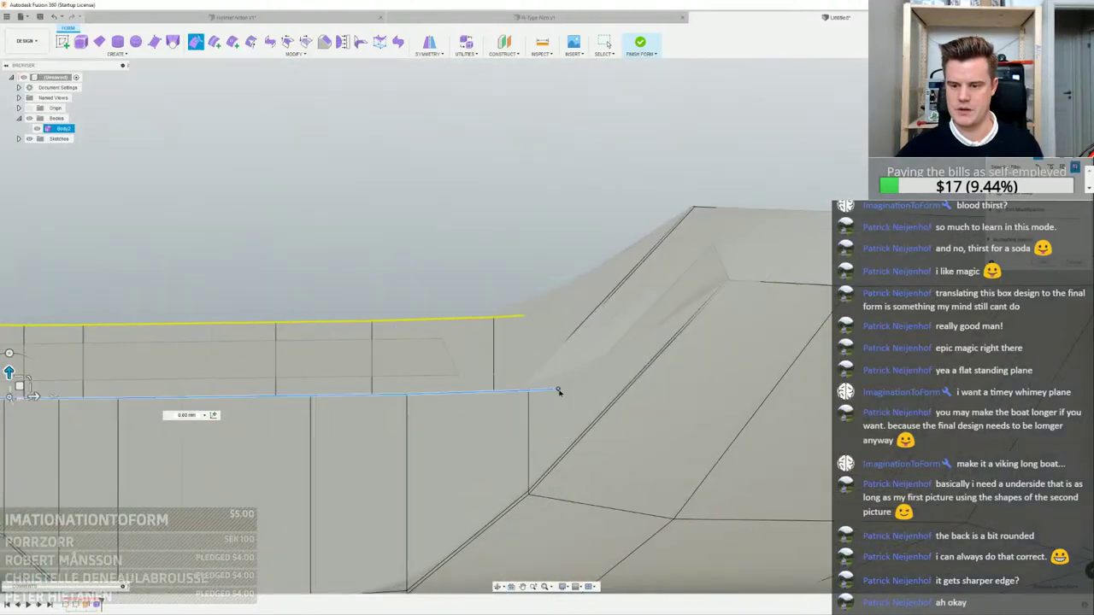
left_click_drag(558, 390, 731, 268)
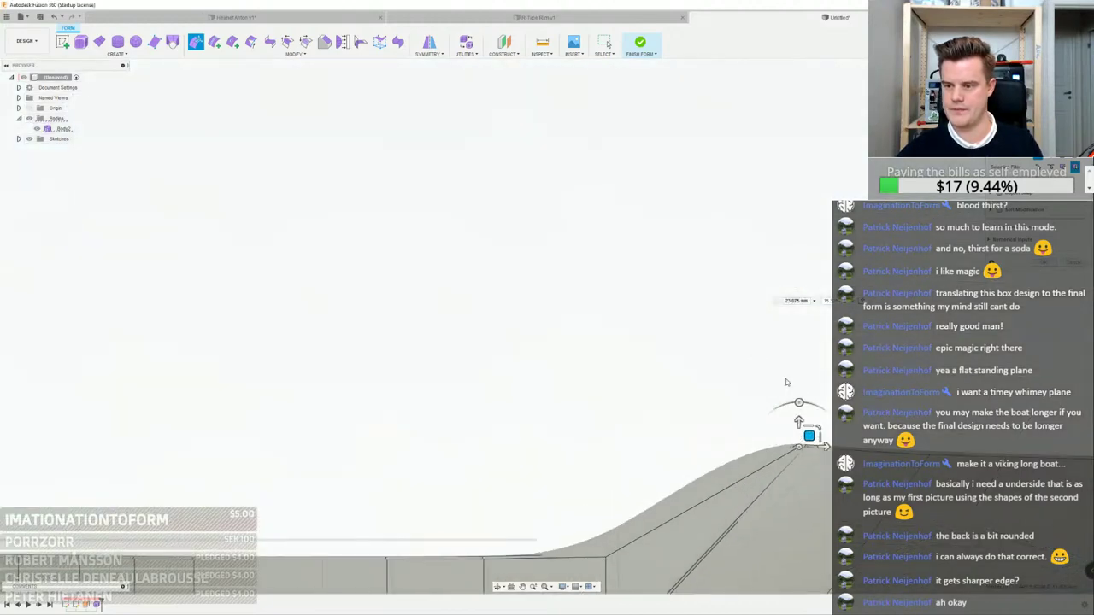
middle_click_drag(1026, 464, 653, 398)
scroll(730, 342, "down", 2)
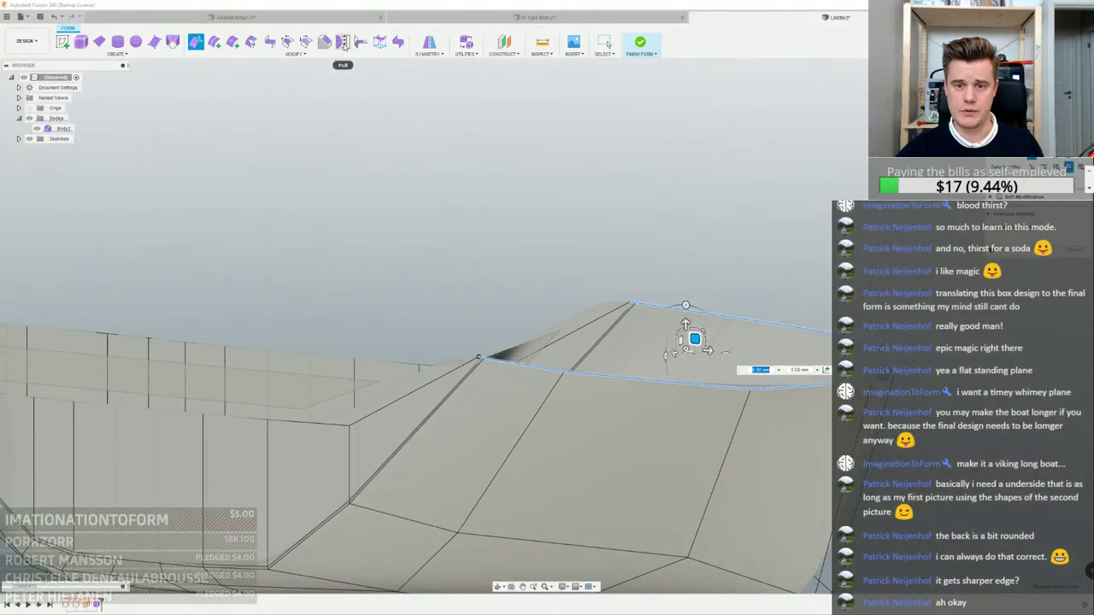
left_click(341, 41)
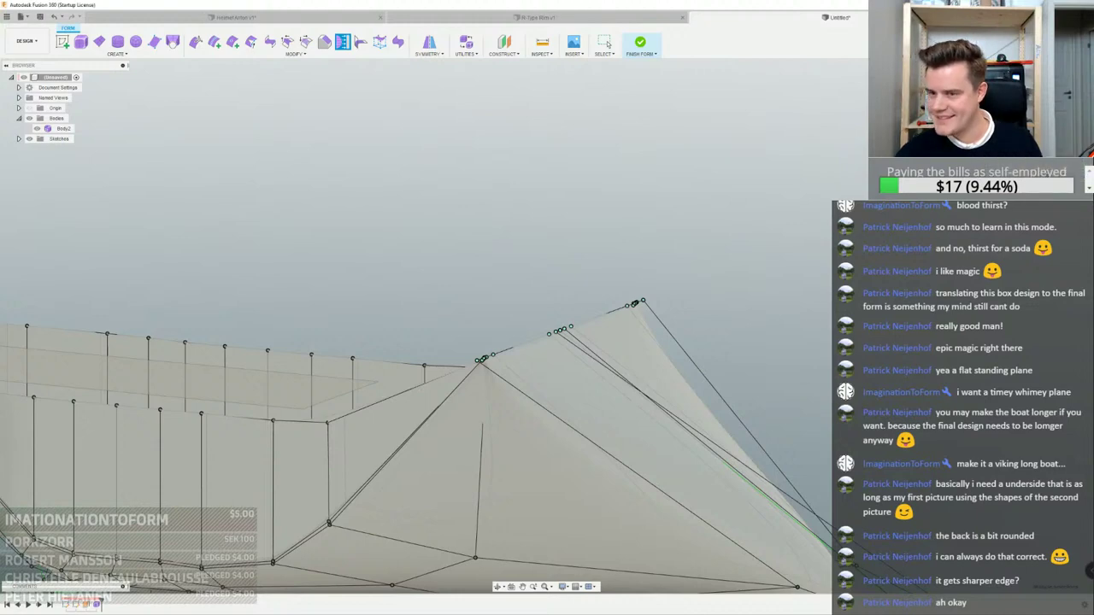
key("Escape")
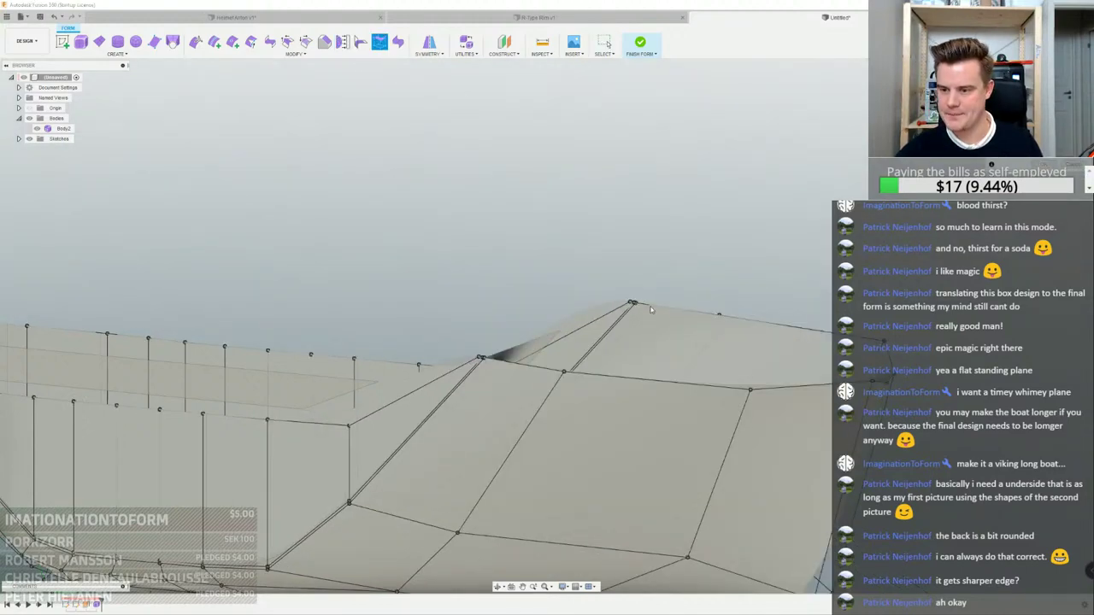
left_click(1075, 168)
Flatten the edges along the bow's upper side parallel to the horizontal plane
scroll(493, 358, "up", 5)
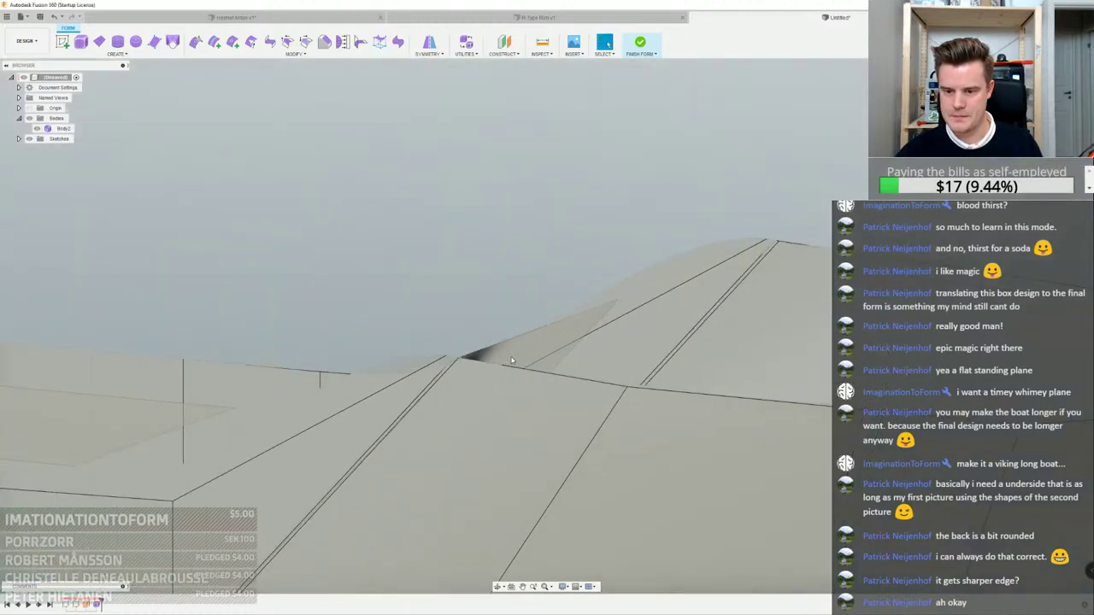
left_click(532, 370, "ctrl")
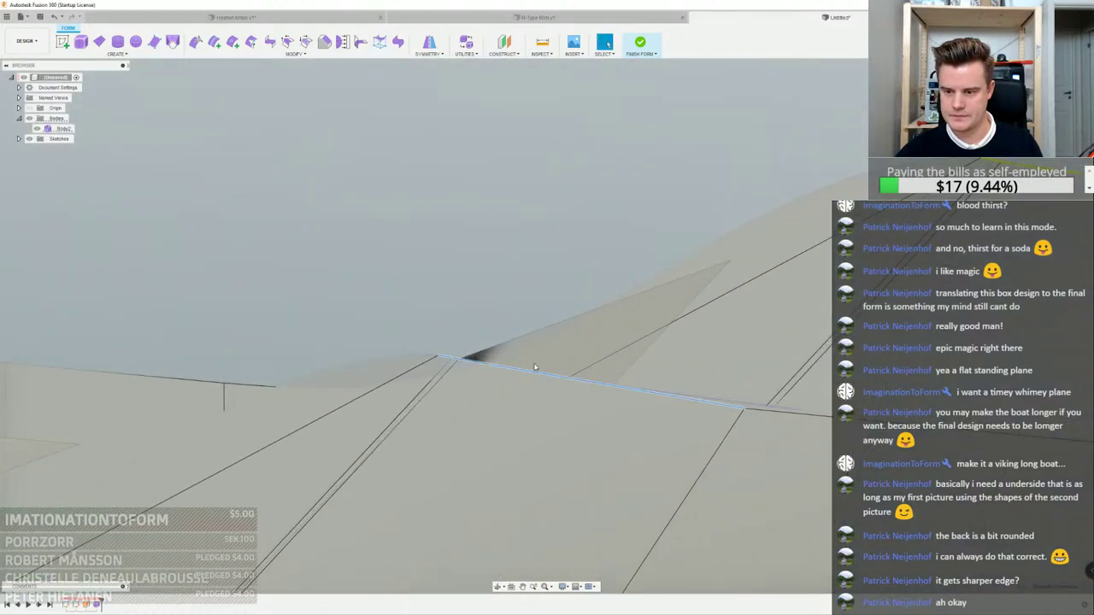
scroll(538, 366, "down", 3)
left_click(820, 399, "ctrl")
middle_click_drag(822, 384, 938, 387, "shift")
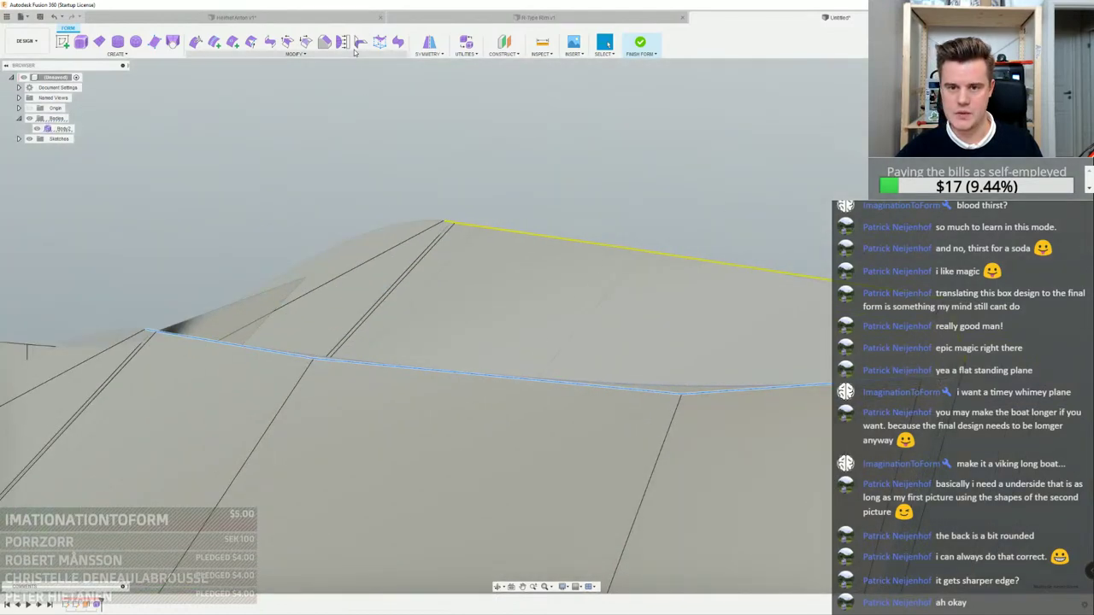
left_click(380, 42)
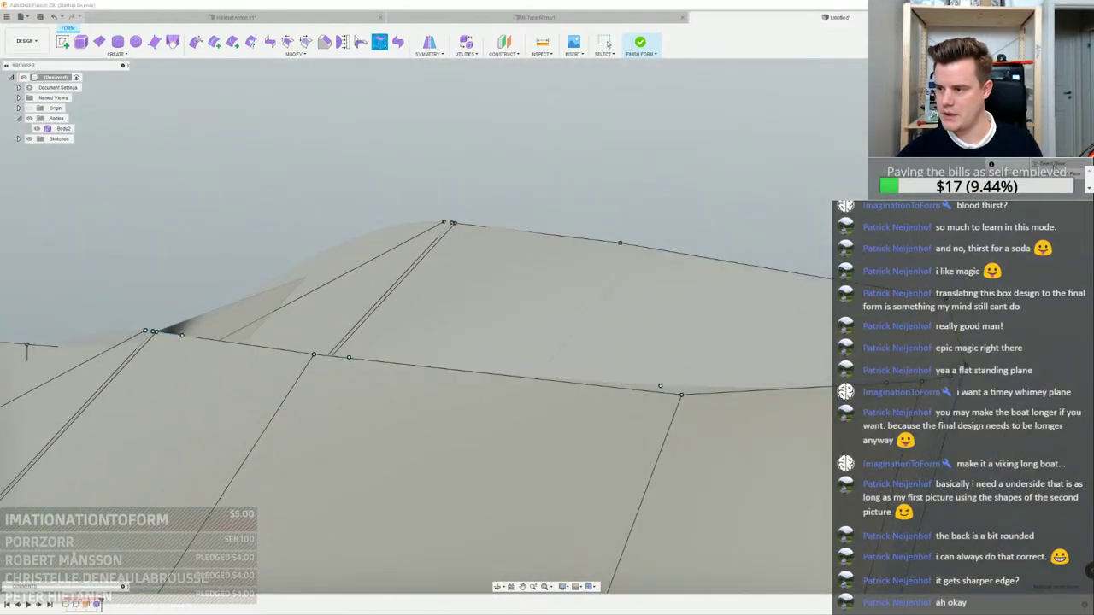
scroll(650, 176, "down", 5)
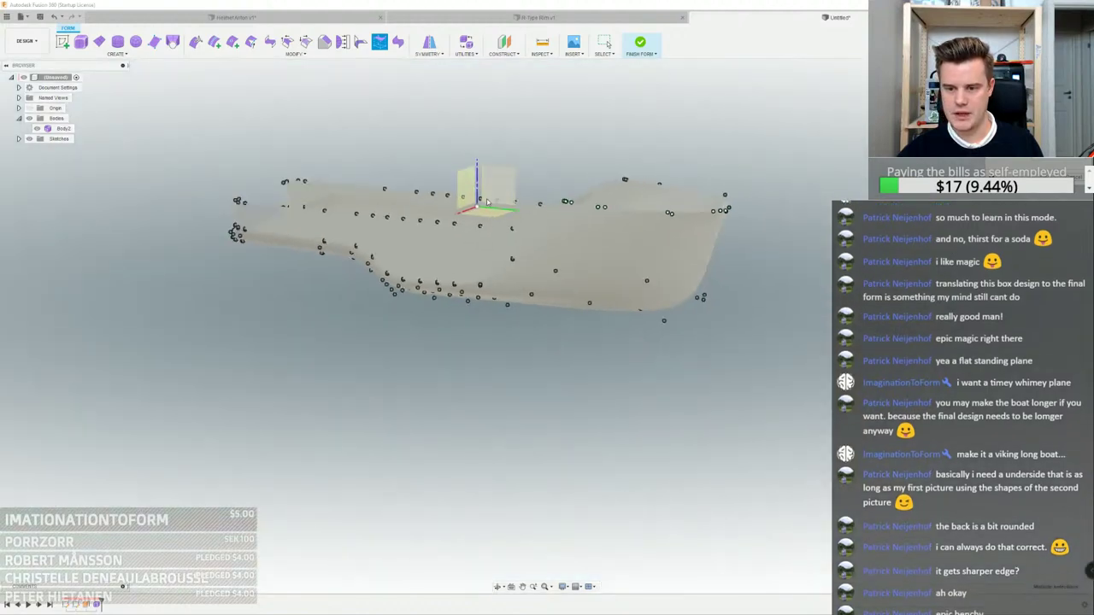
scroll(684, 211, "up", 5)
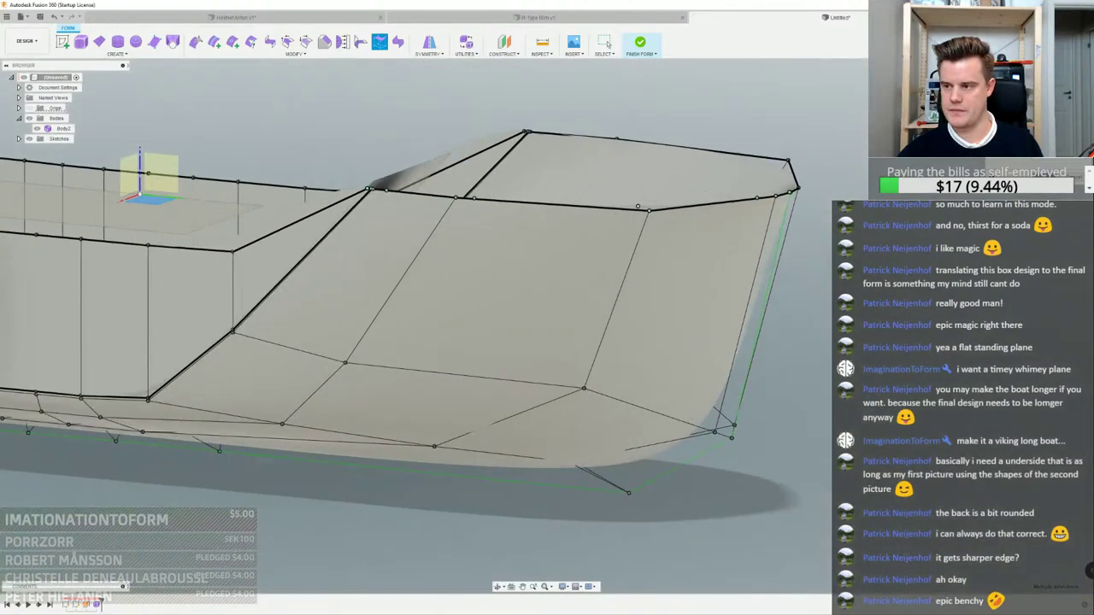
left_click(605, 42)
Flatten the full upper edge loop of the side wall parallel to the horizontal plane
mouse_move(574, 193)
middle_mouse_down("shift")
mouse_move(588, 147)
mouse_move(595, 187)
middle_mouse_up("shift")
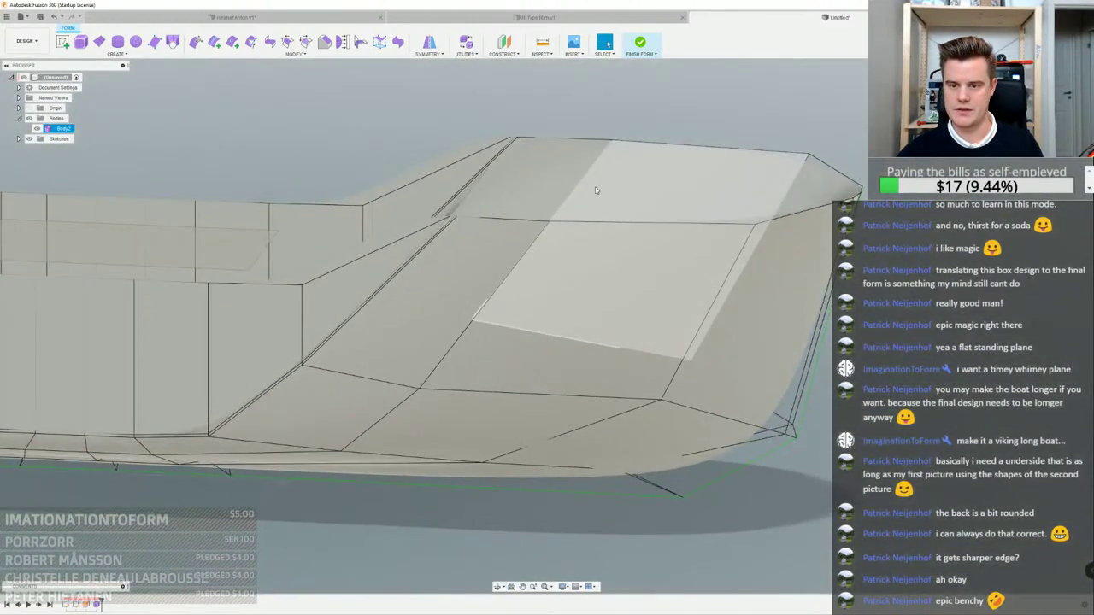
middle_click_drag(355, 265, 715, 313)
left_click(610, 334)
scroll(342, 303, "down", 3)
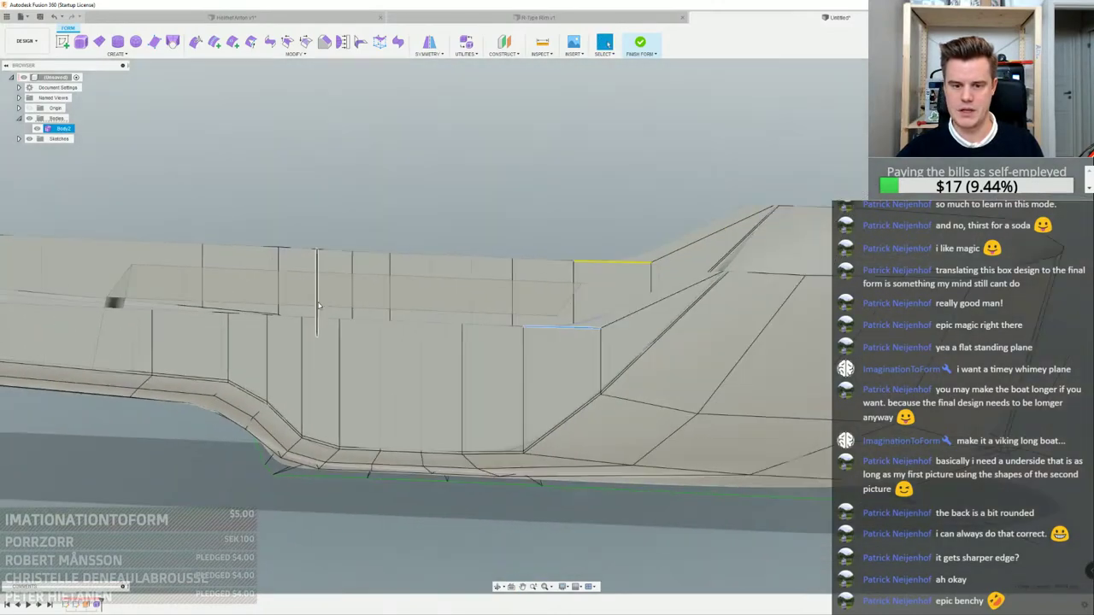
scroll(32, 299, "up", 3)
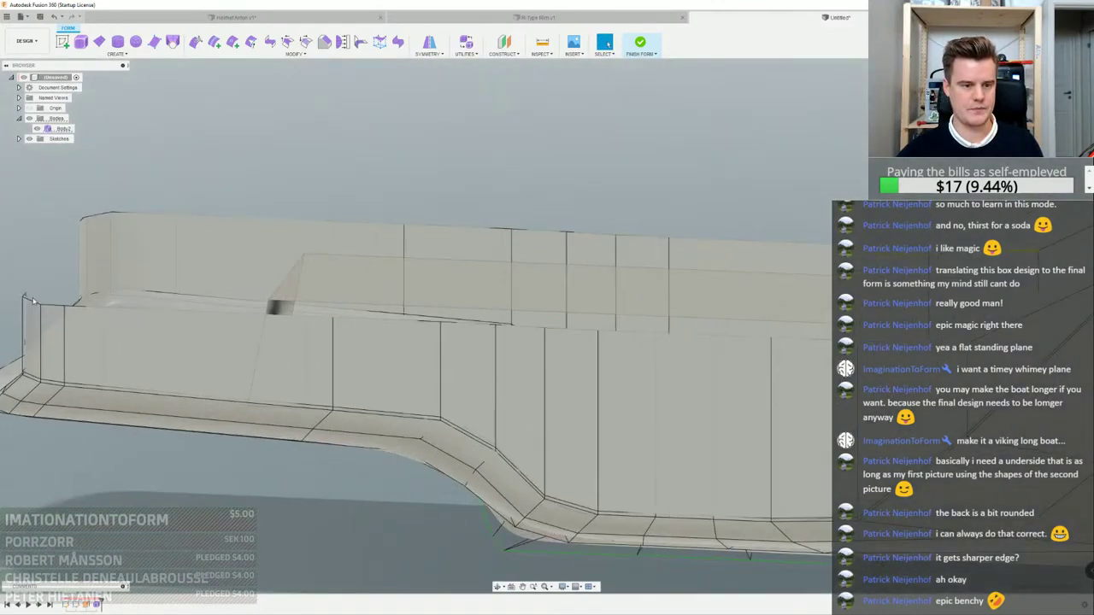
double_click(31, 302)
scroll(113, 349, "down", 2)
middle_click_drag(117, 351, 205, 338)
middle_click_drag(205, 338, 224, 295, "shift")
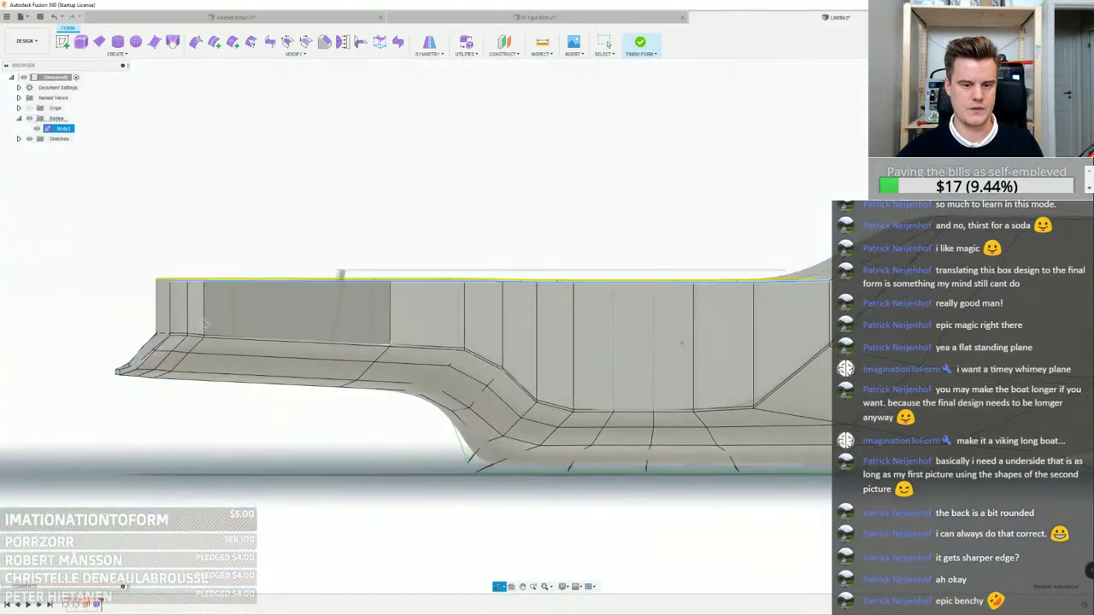
middle_click_drag(159, 365, 348, 167, "shift")
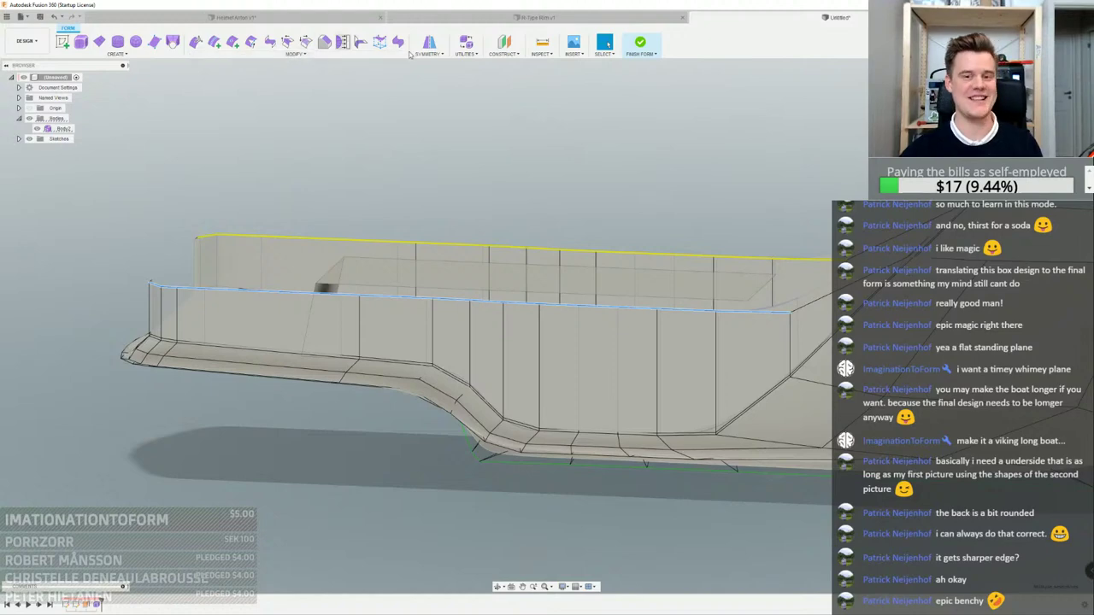
left_click(381, 45)
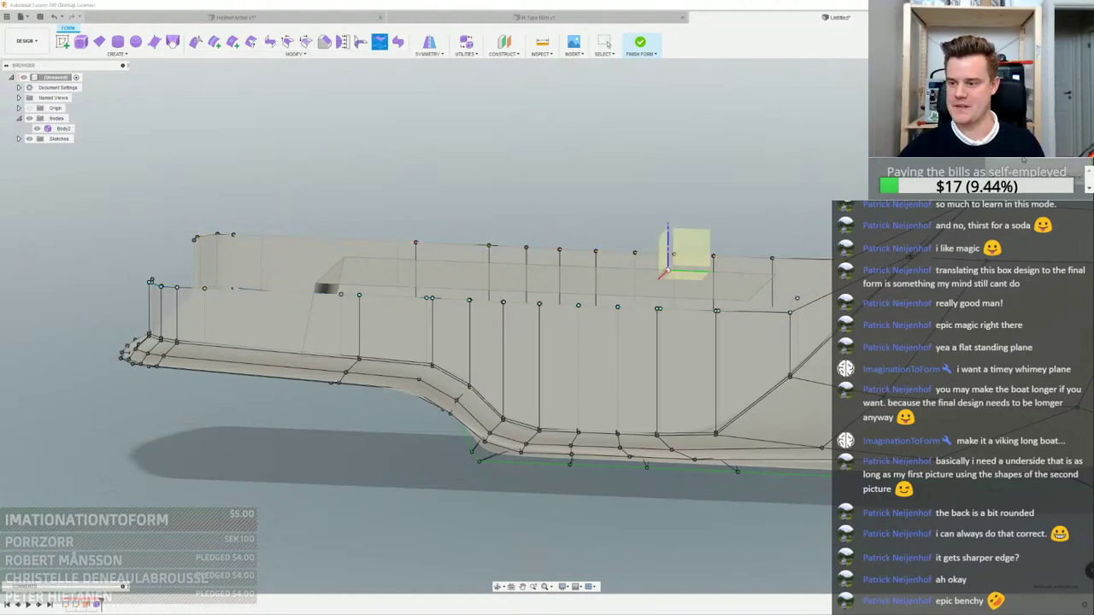
scroll(827, 180, "down", 3)
double_click(803, 262)
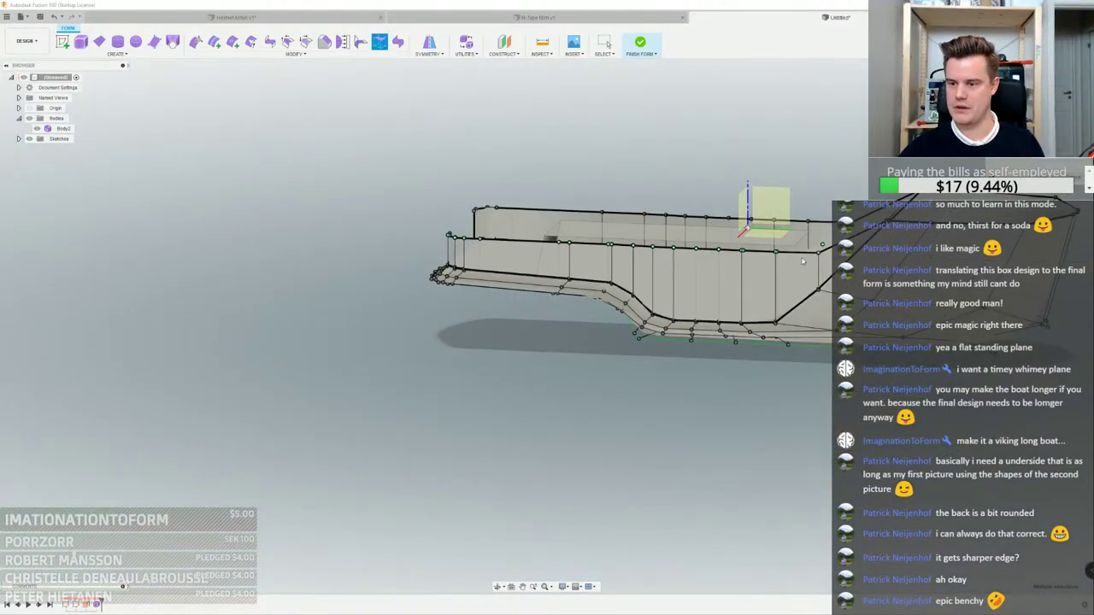
middle_click_drag(763, 236, 761, 252, "shift")
scroll(761, 252, "up", 2)
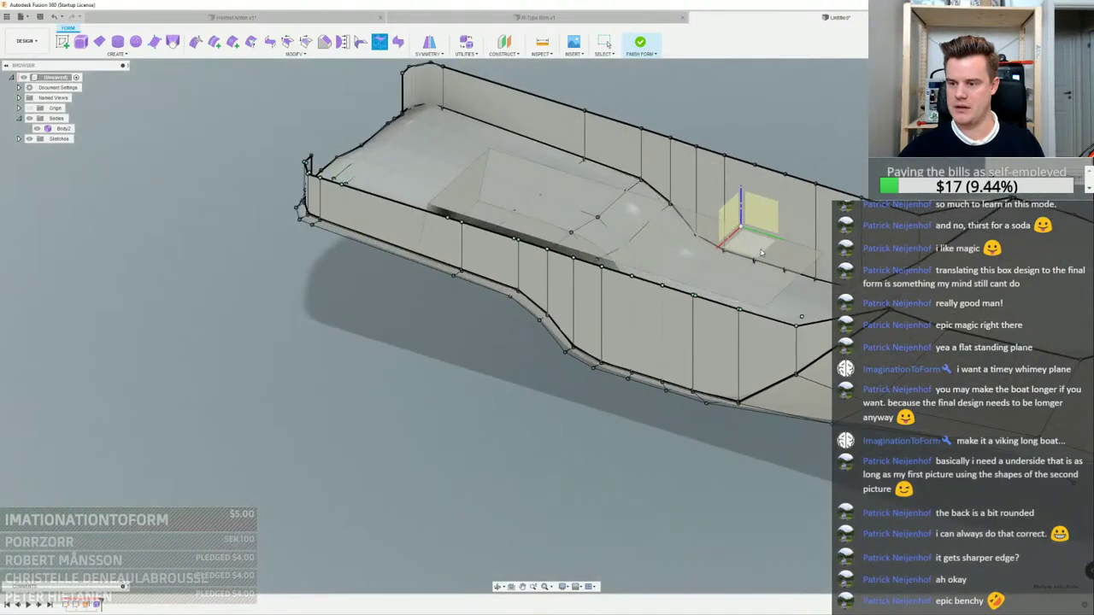
left_click(756, 248)
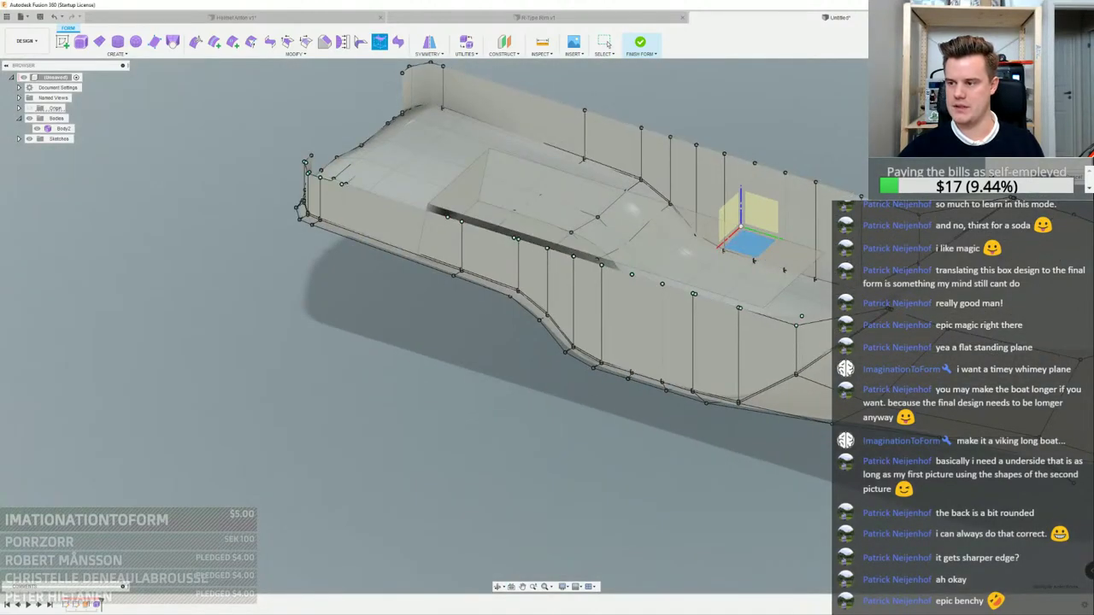
key("Return")
Scale the third edge loop from the stern lengthwise until it stands straight and vertical, and shift it slightly towards the bow
middle_click_drag(802, 122, 661, 213, "shift")
scroll(256, 368, "up", 3)
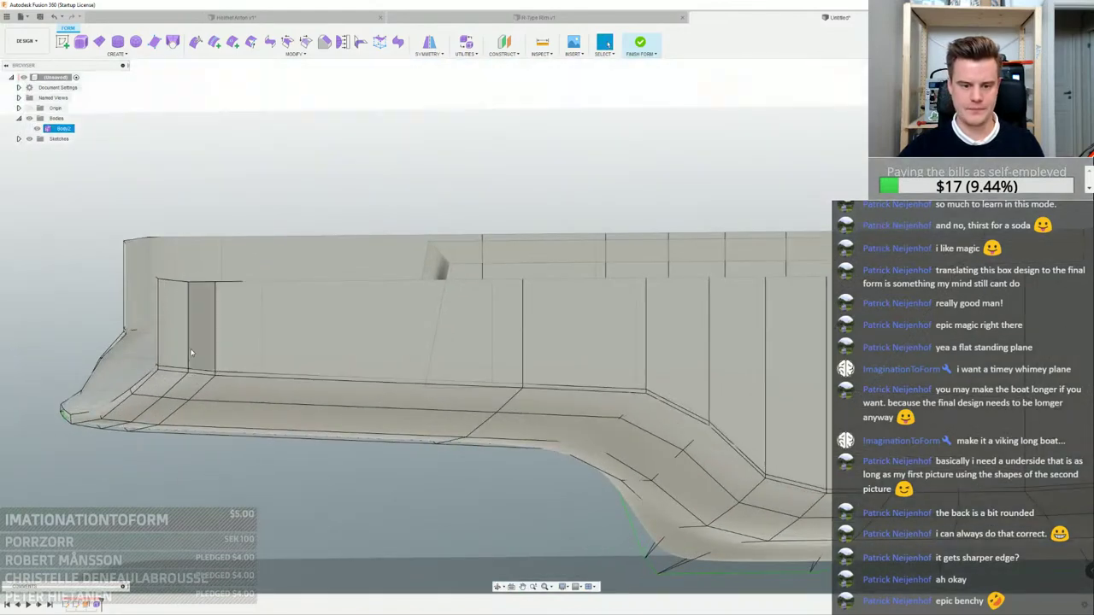
middle_click_drag(307, 274, 530, 268, "shift")
scroll(412, 342, "up", 4)
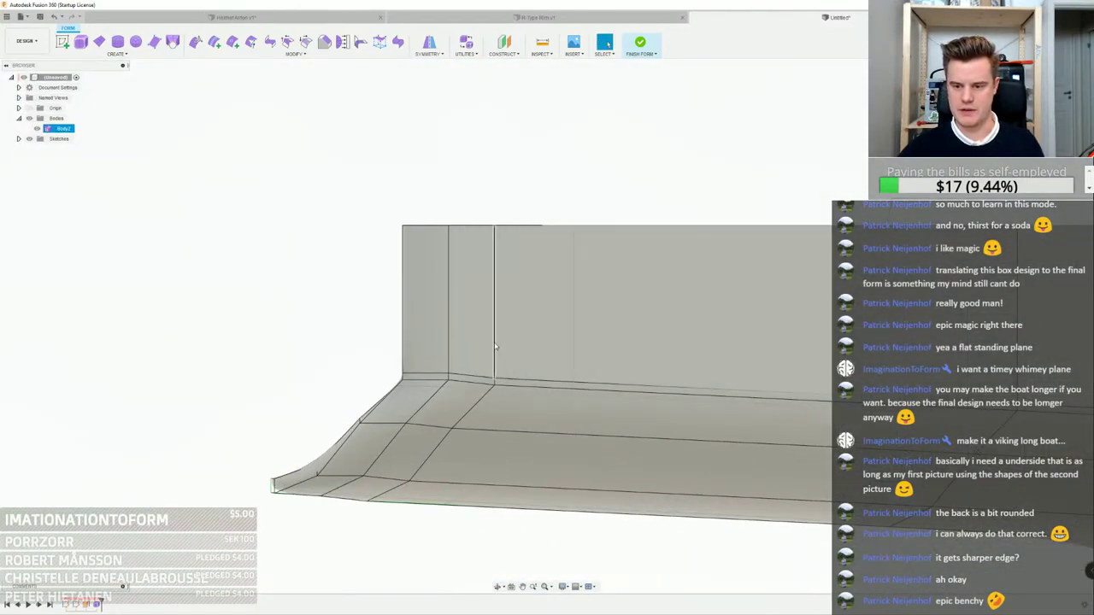
double_click(496, 346)
right_click(496, 346)
left_click(522, 332)
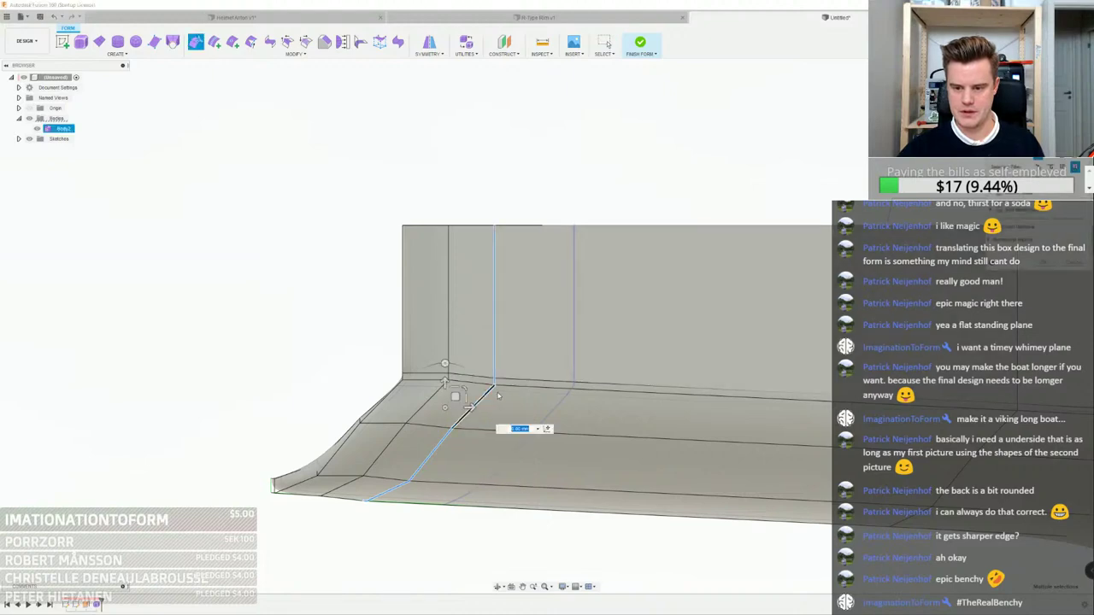
left_click_drag(466, 399, 379, 402)
left_click_drag(471, 407, 491, 408)
Delete the two outermost edge loops behind the straightened loop so the hull ends in a flat stern
double_click(431, 398)
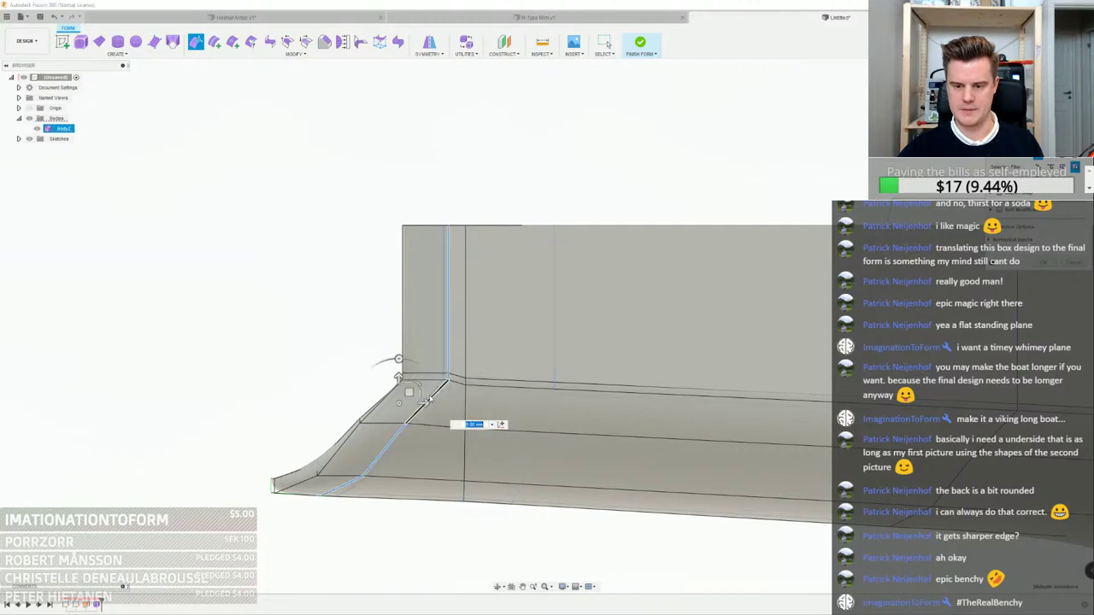
double_click(348, 440, "shift")
right_click(345, 441)
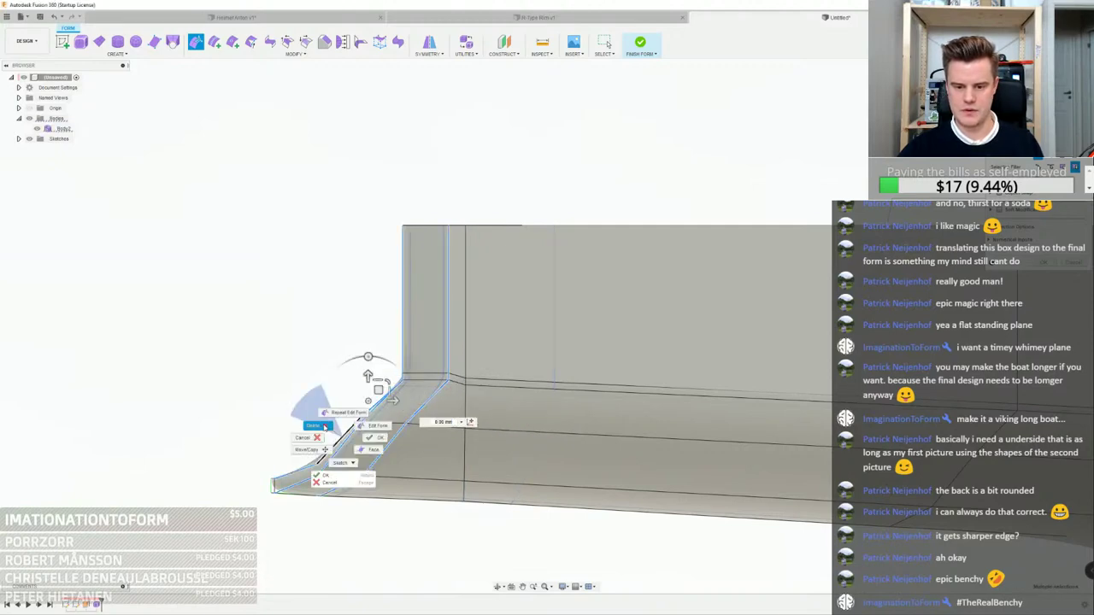
left_click(320, 425)
Inspect the stern end and the side walls of the hull
scroll(476, 398, "down", 3)
double_click(469, 405)
mouse_move(469, 405)
middle_mouse_down("shift")
mouse_move(488, 396)
mouse_move(533, 417)
mouse_move(473, 395)
middle_mouse_up("shift")
left_click(315, 335)
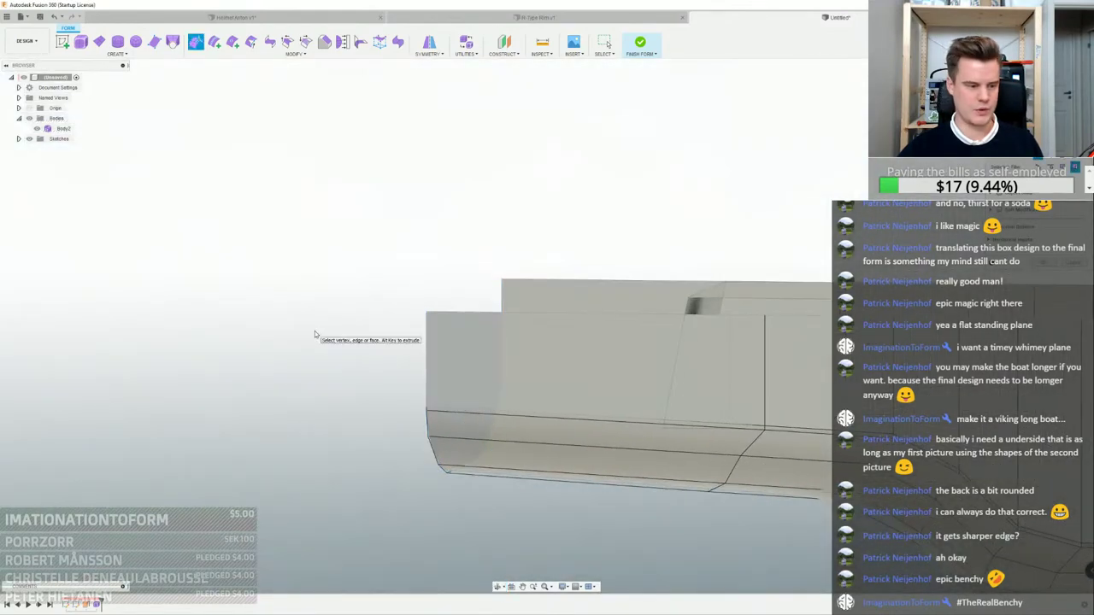
scroll(308, 329, "down", 5)
middle_click_drag(776, 314, 751, 335)
key("Escape")
scroll(752, 334, "up", 4)
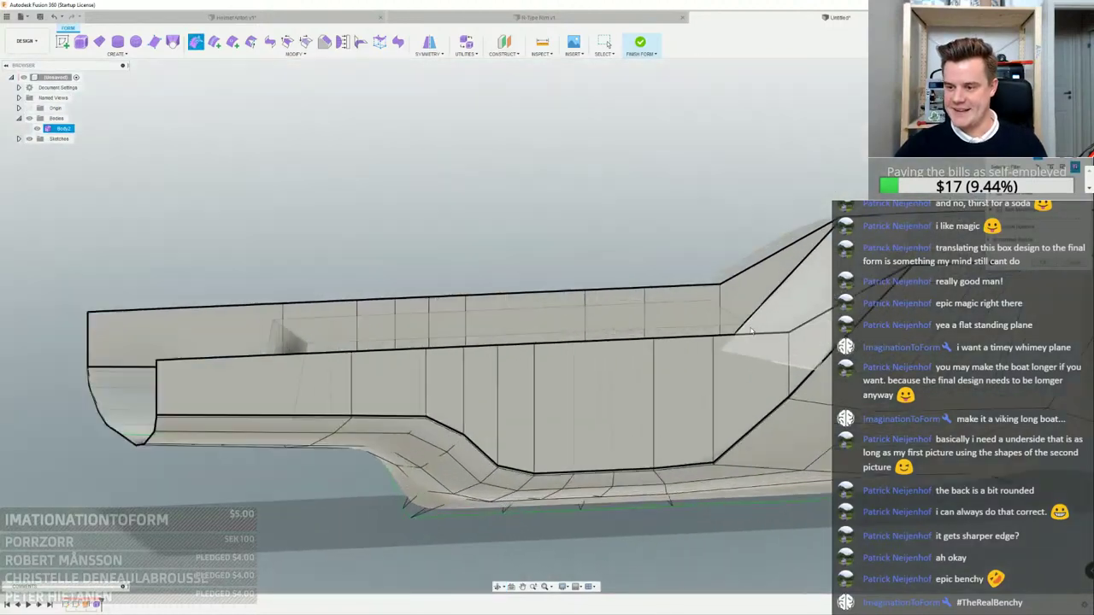
scroll(752, 335, "down", 1)
scroll(752, 335, "down", 2)
key("Escape")
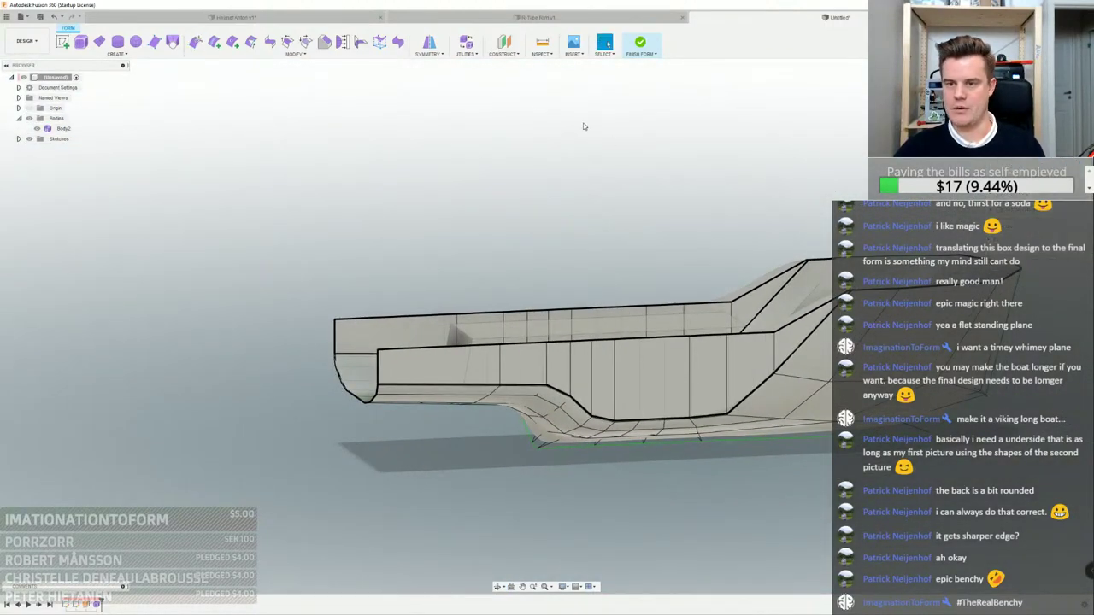
Examine the transition between side wall and bow slope in smooth display, and return to control frame display
left_click(468, 44)
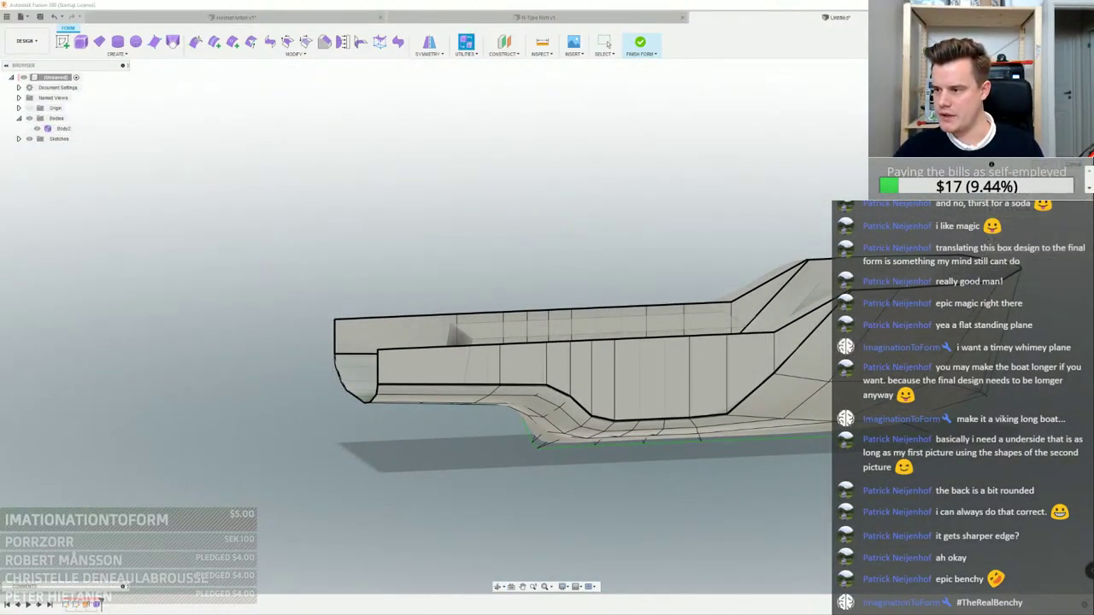
left_click(1058, 149)
scroll(749, 362, "up", 6)
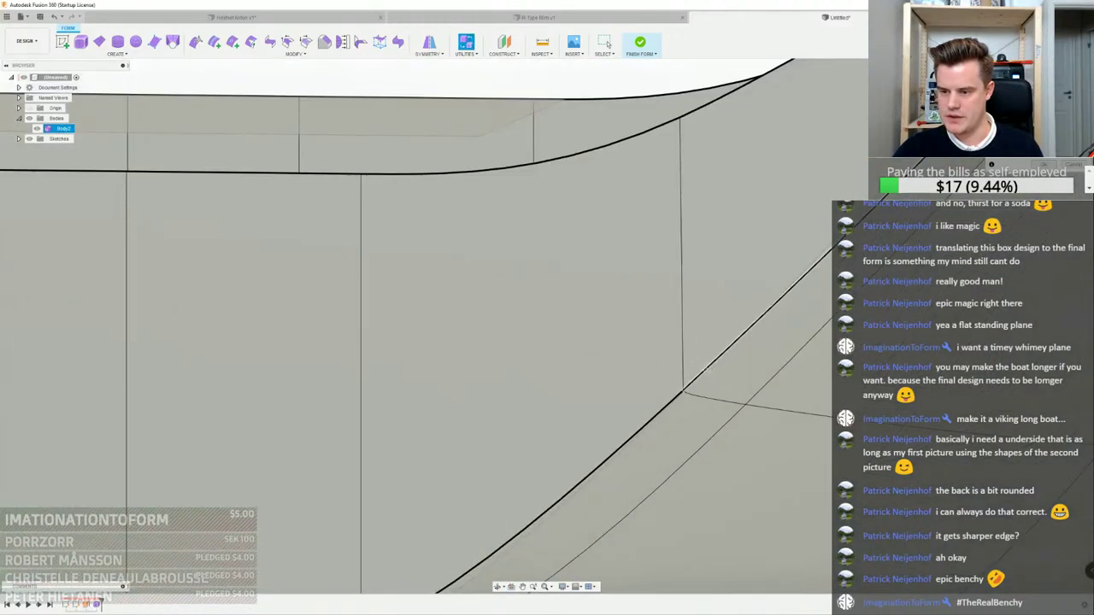
middle_click_drag(707, 369, 777, 279, "shift")
scroll(694, 410, "up", 2)
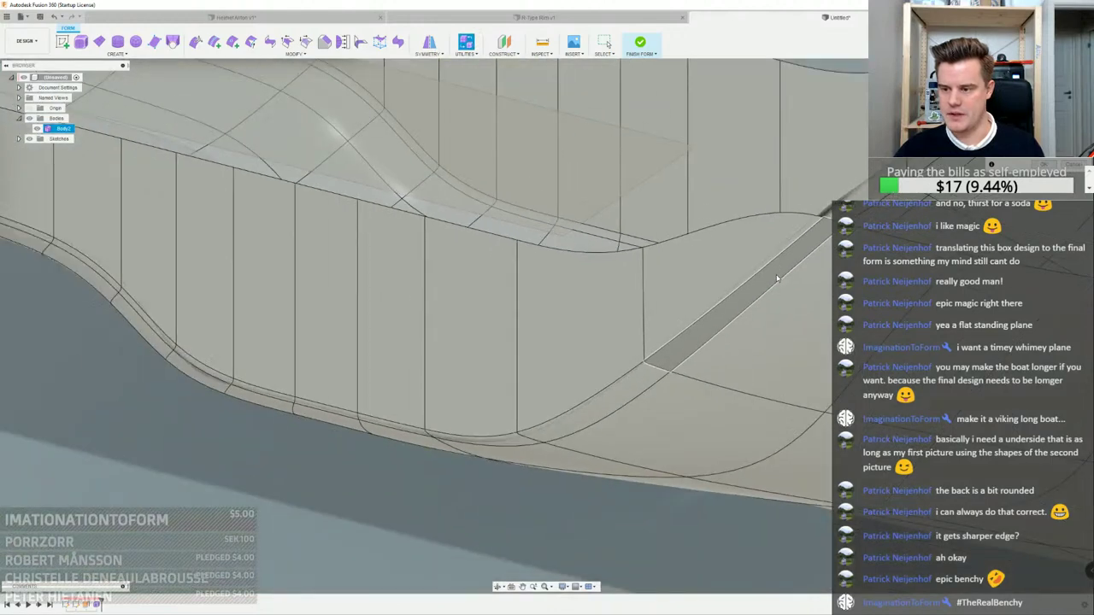
scroll(776, 278, "down", 3)
key("alt+2")
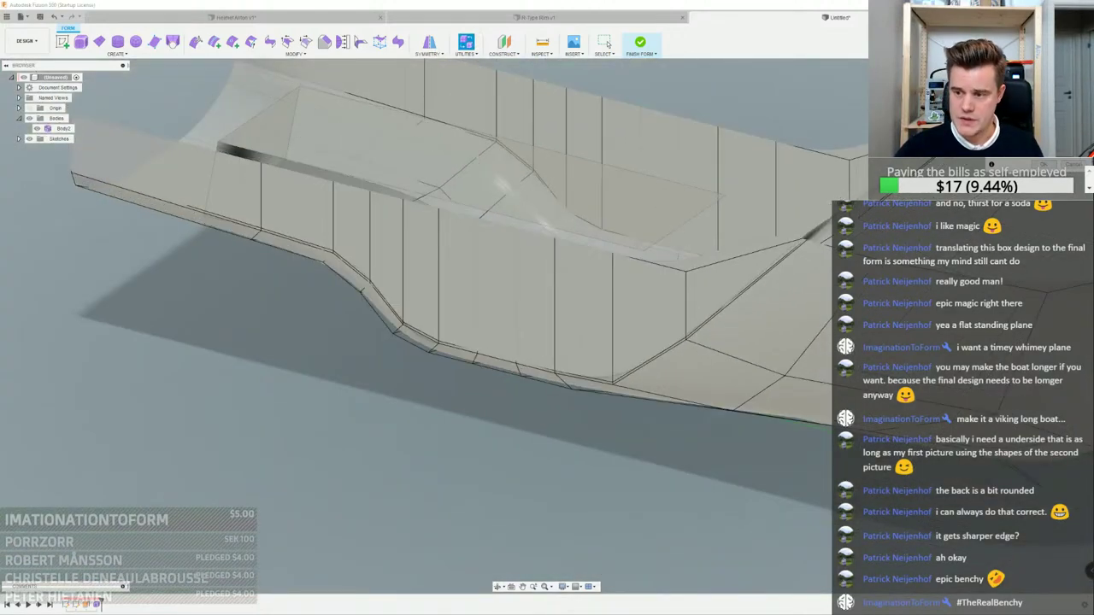
Try to bevel the edge loop along the base of the side wall
scroll(661, 357, "up", 3)
double_click(634, 371)
scroll(639, 365, "down", 4)
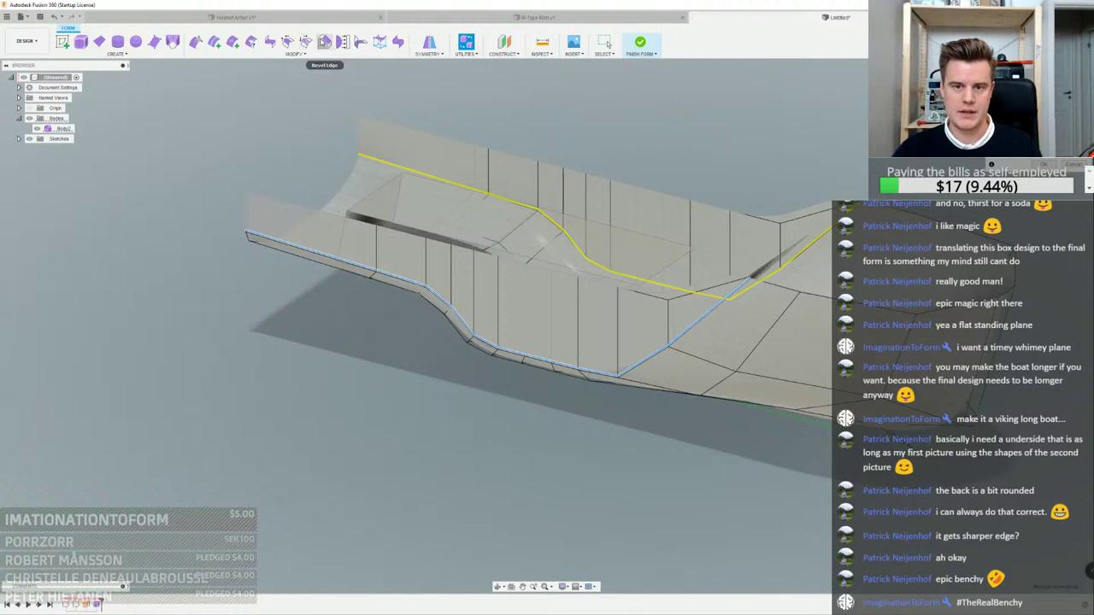
left_click(324, 42)
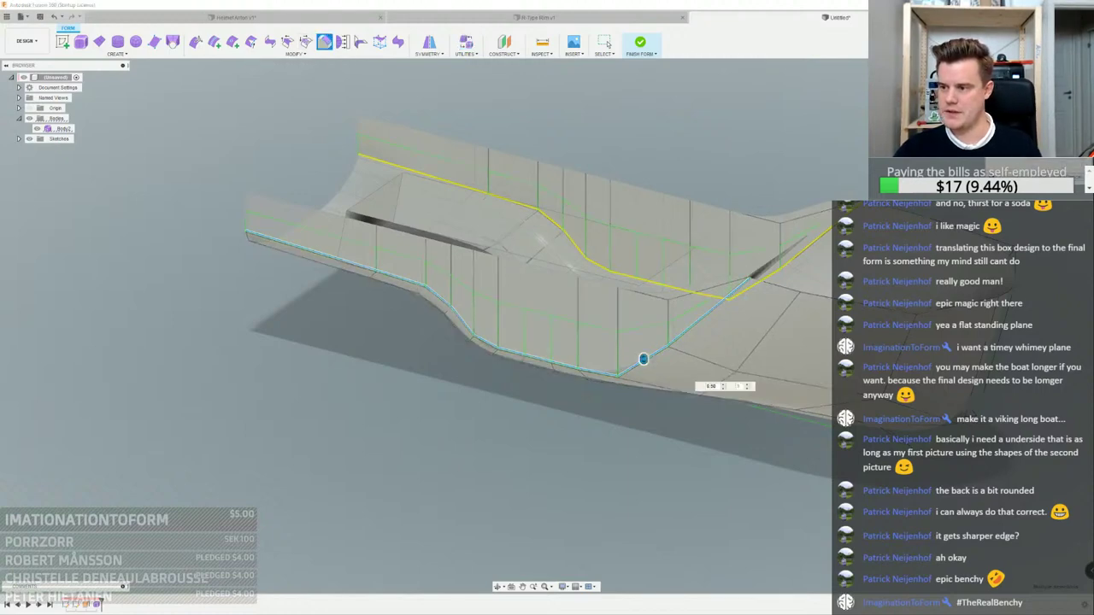
key("Return")
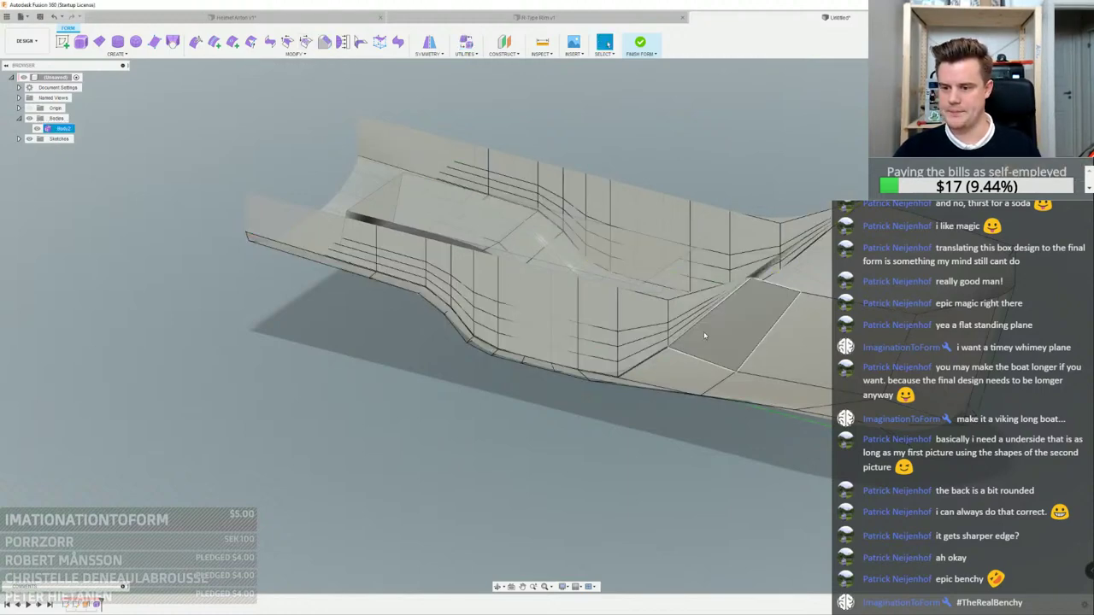
Insert a parallel edge loop inside the narrow band directly above the side wall's base edge loop
scroll(663, 400, "up", 5)
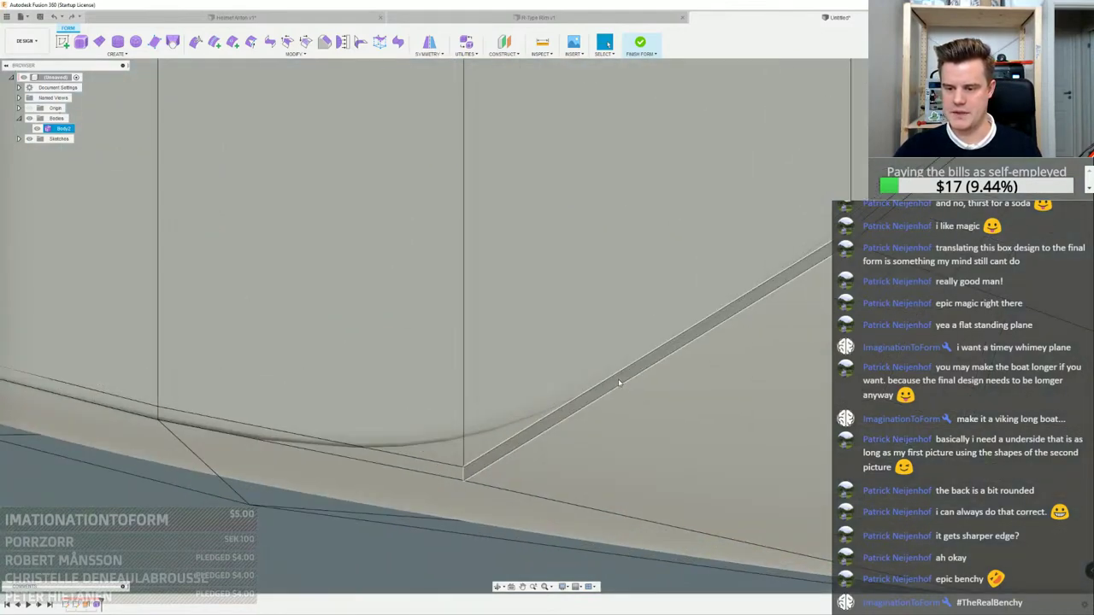
right_click(626, 385)
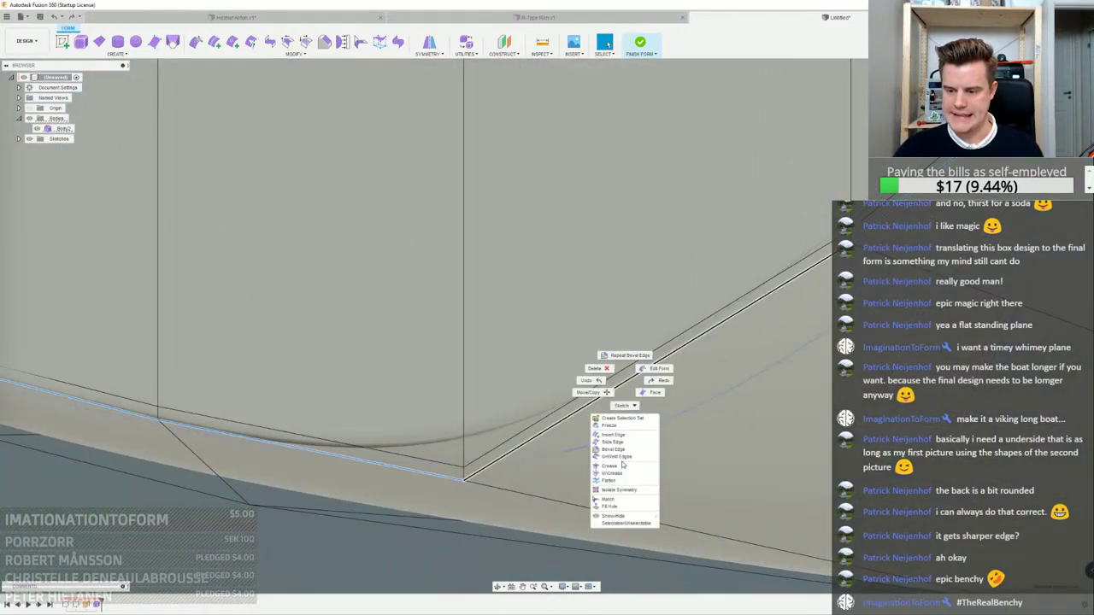
left_click(612, 437)
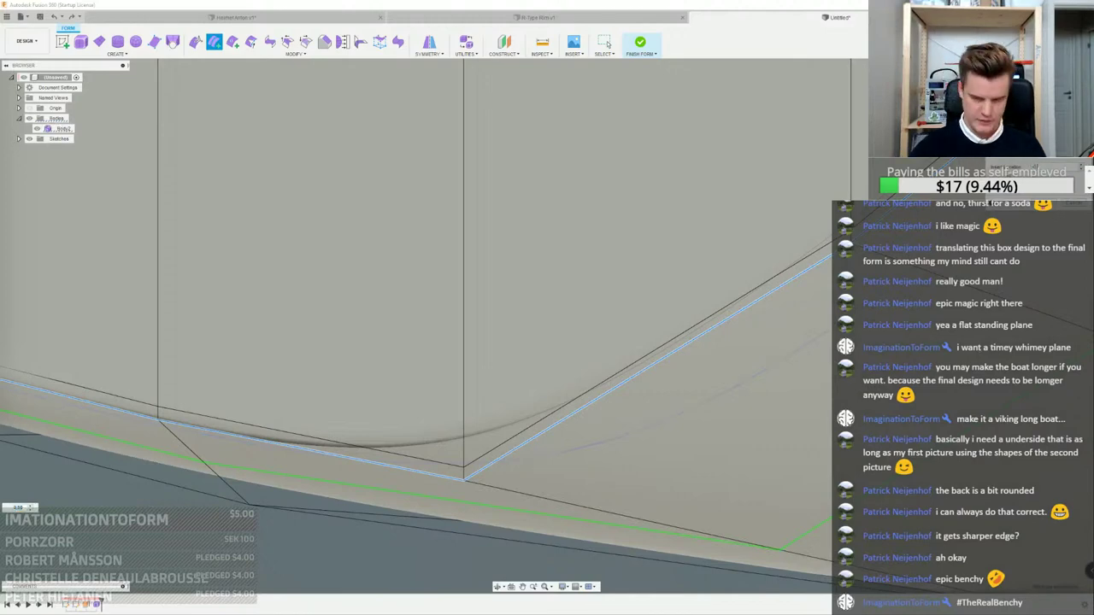
key("Return")
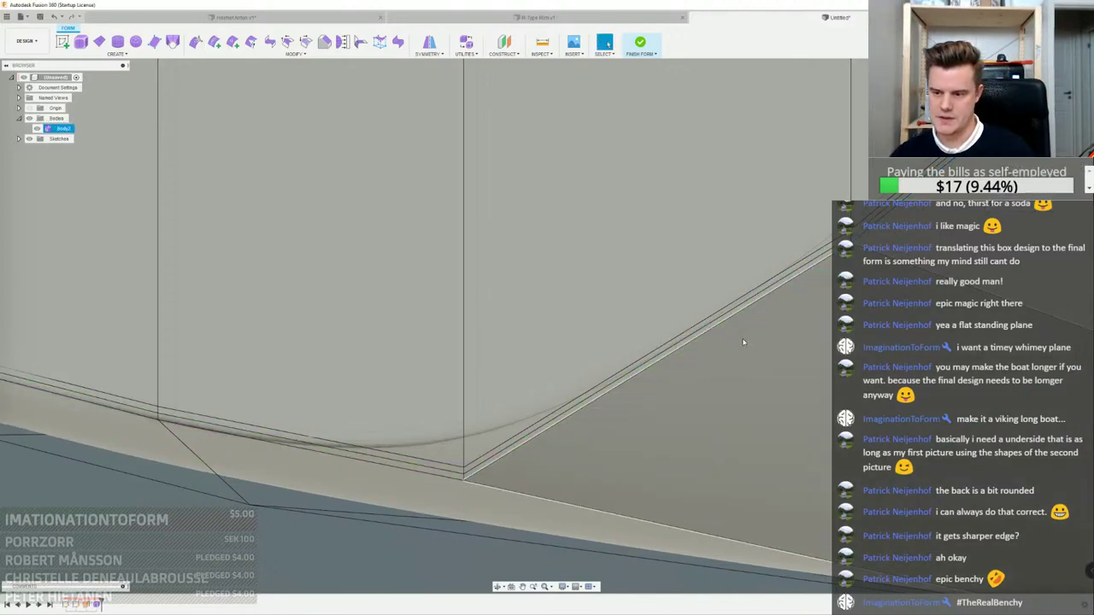
Uncrease the uppermost of the parallel edge loops along the base of the side wall
scroll(743, 342, "up", 3)
left_click(657, 324)
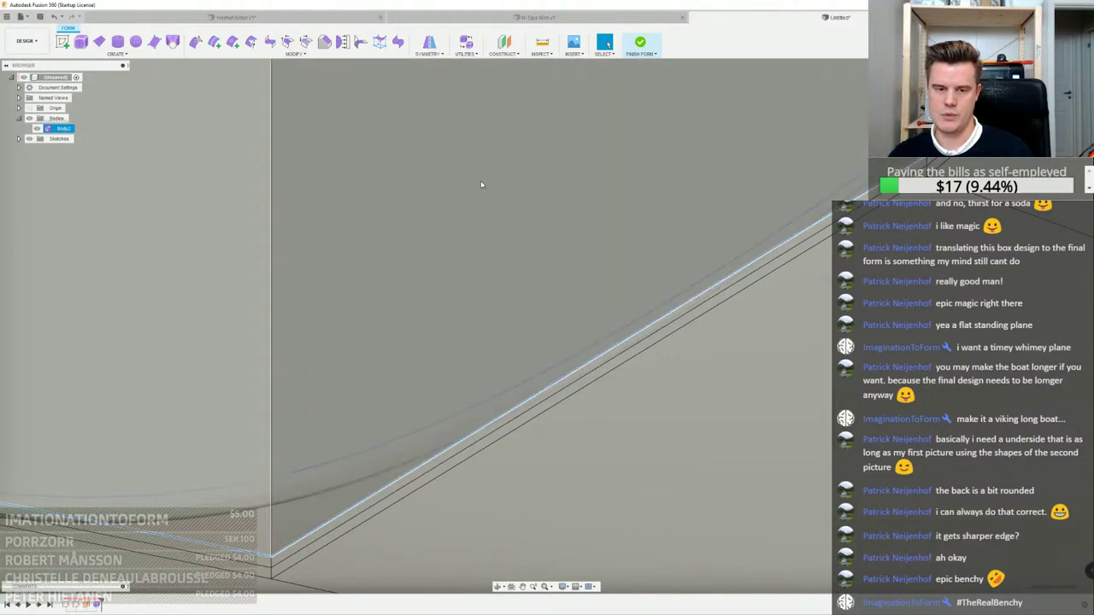
left_click(282, 53)
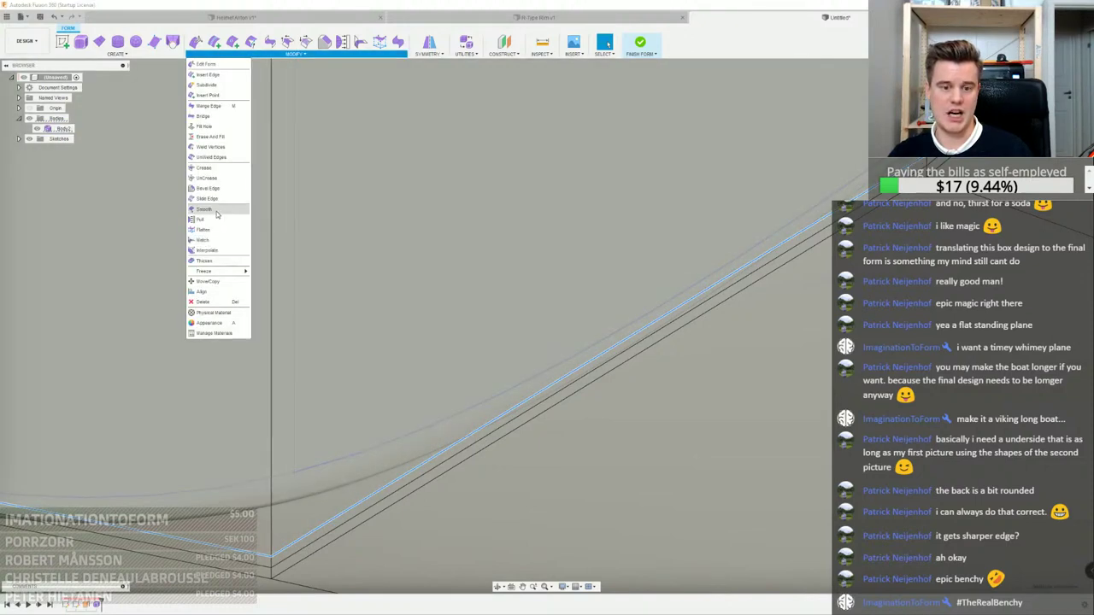
left_click(210, 179)
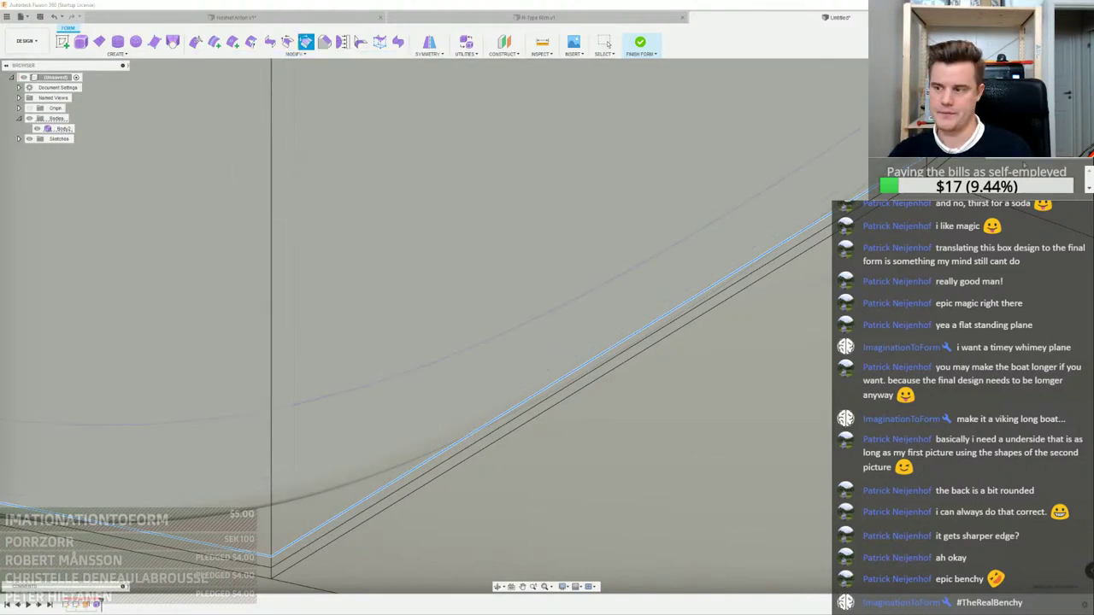
scroll(596, 215, "down", 7)
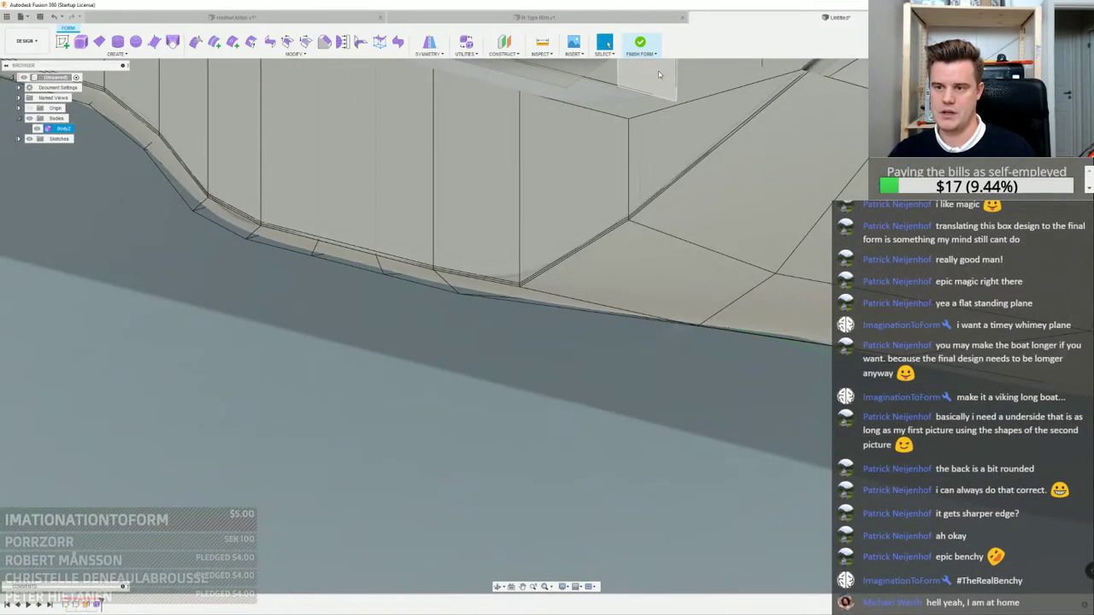
Finish the form, hide Body1, and inspect the hull's stern, side wall and underside
left_click(640, 45)
scroll(630, 261, "down", 4)
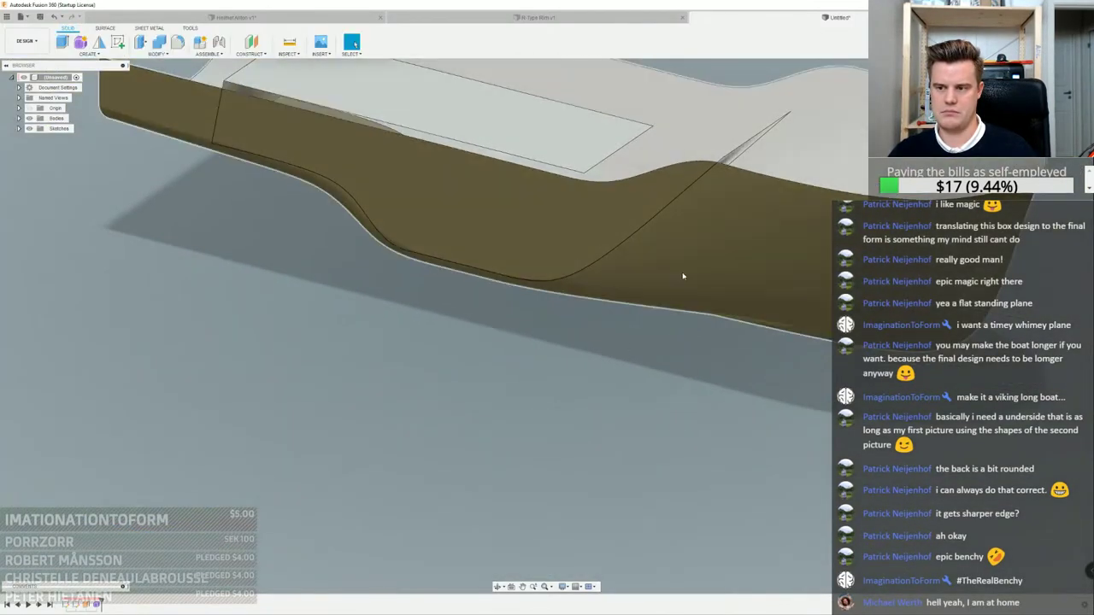
middle_click_drag(684, 276, 653, 262, "shift")
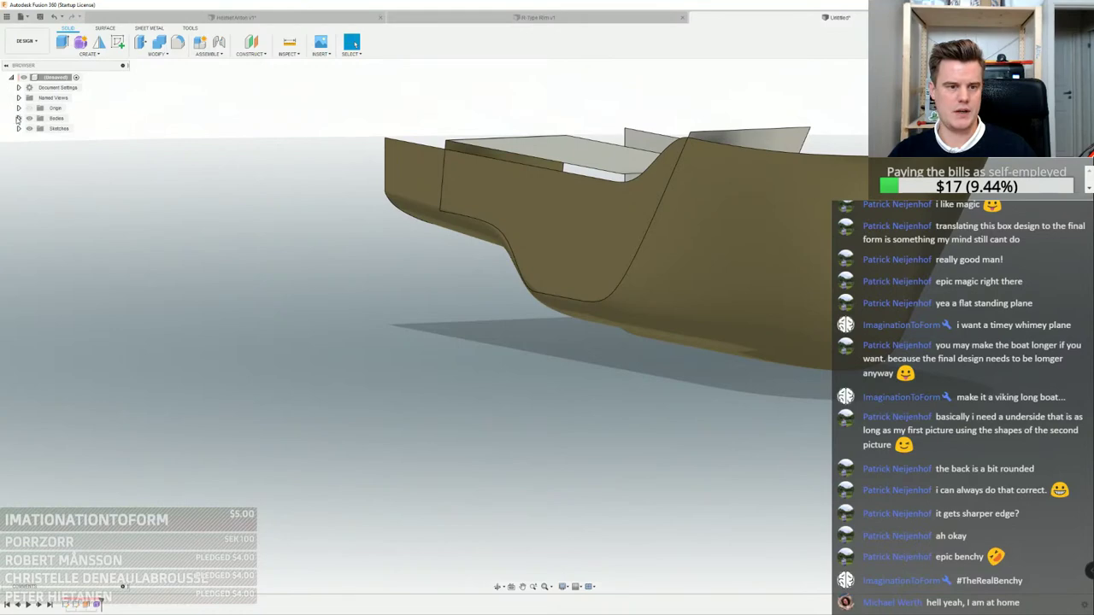
left_click(18, 118)
left_click(36, 128)
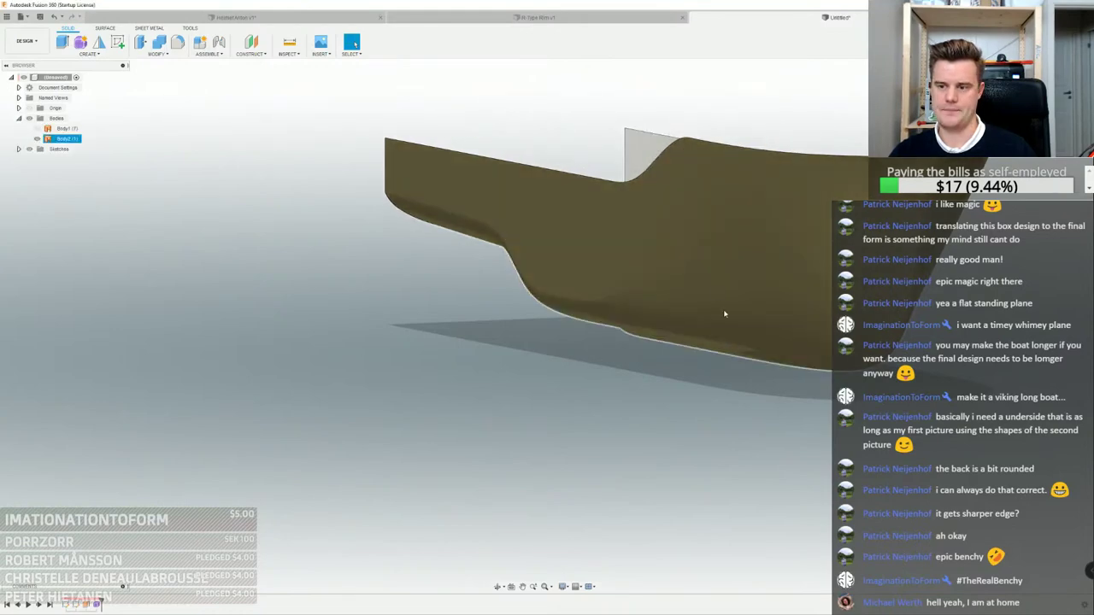
middle_click_drag(724, 314, 616, 346, "shift")
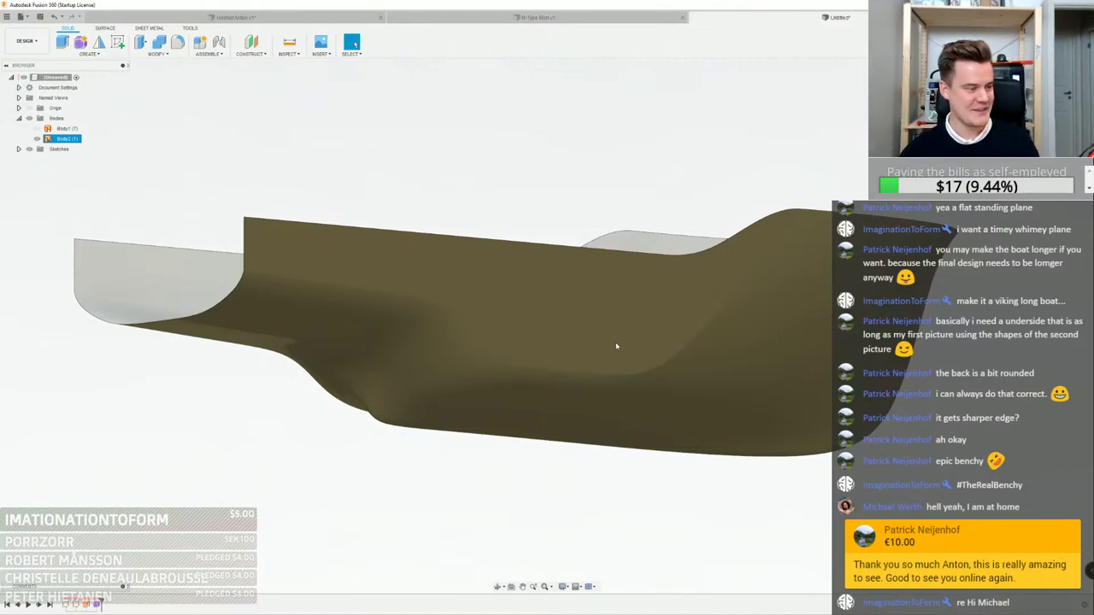
middle_click_drag(616, 346, 546, 296, "shift")
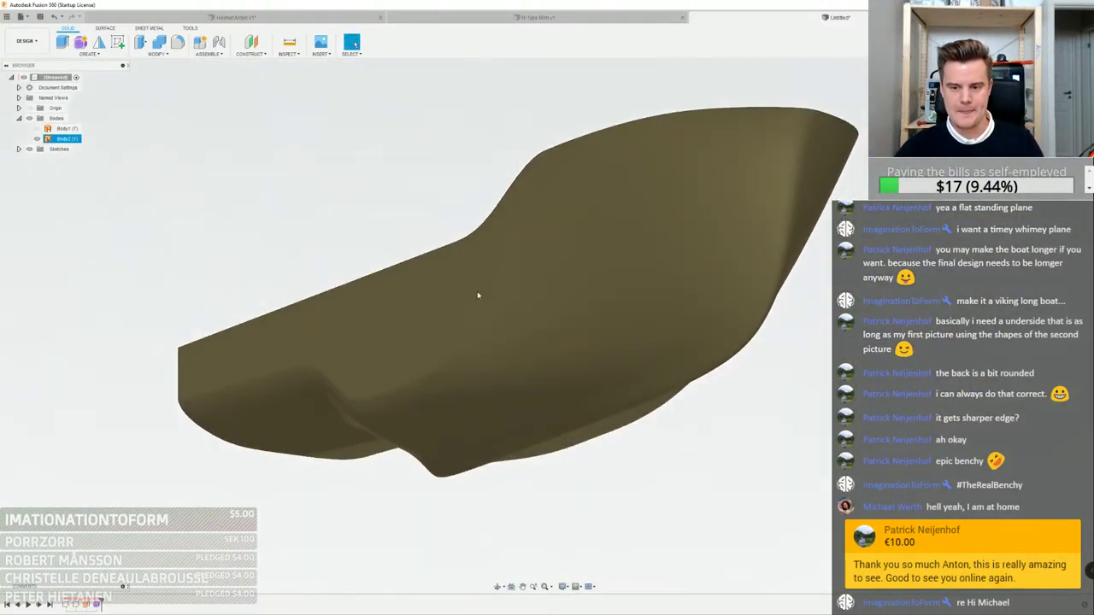
scroll(545, 334, "up", 3)
middle_click_drag(544, 337, 501, 347, "shift")
Reopen the form, delete the middle of the three parallel edge loops where side wall meets bow slope, and finish the form
double_click(97, 605)
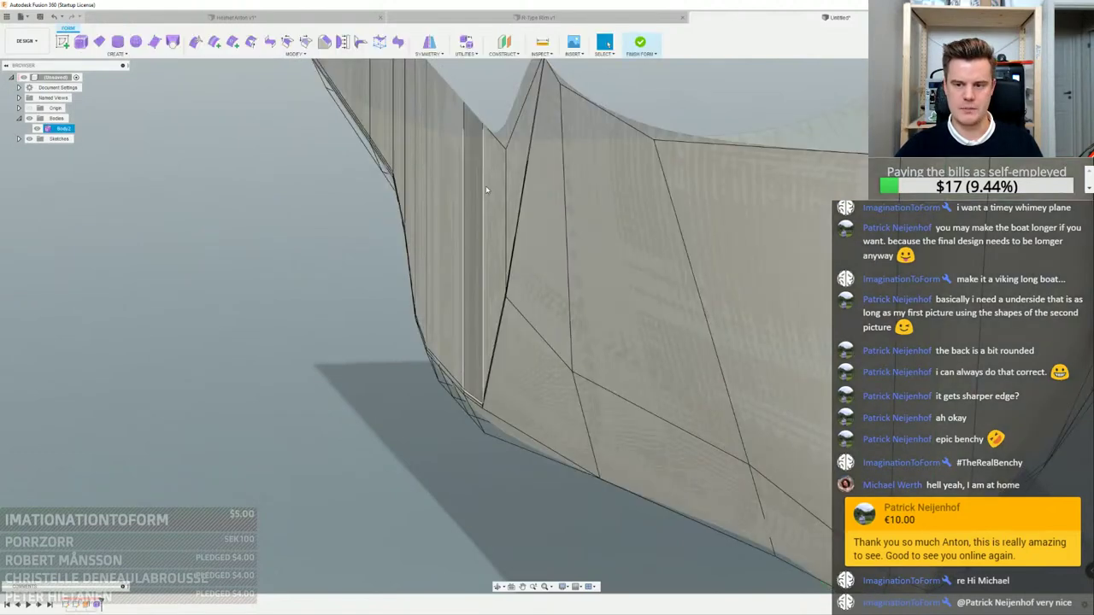
scroll(485, 186, "up", 5)
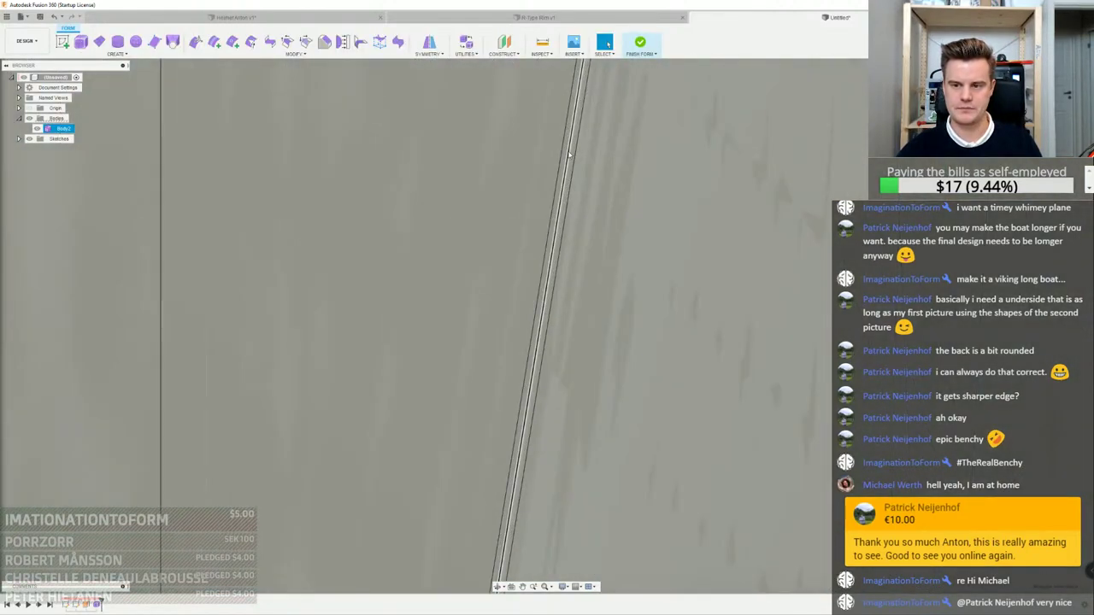
right_click(567, 175)
scroll(555, 149, "down", 10)
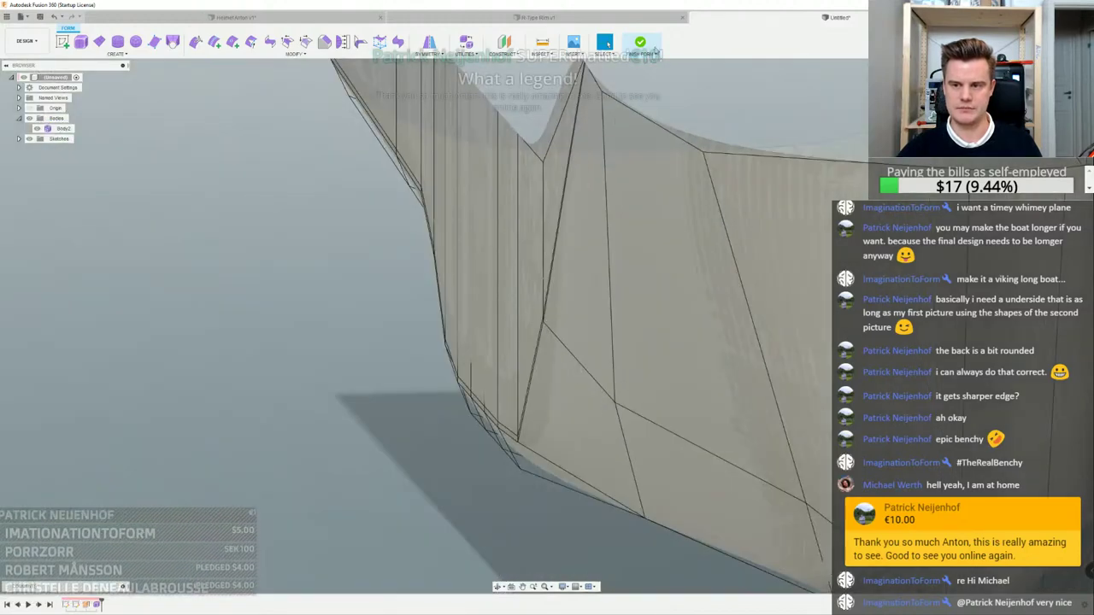
left_click(640, 42)
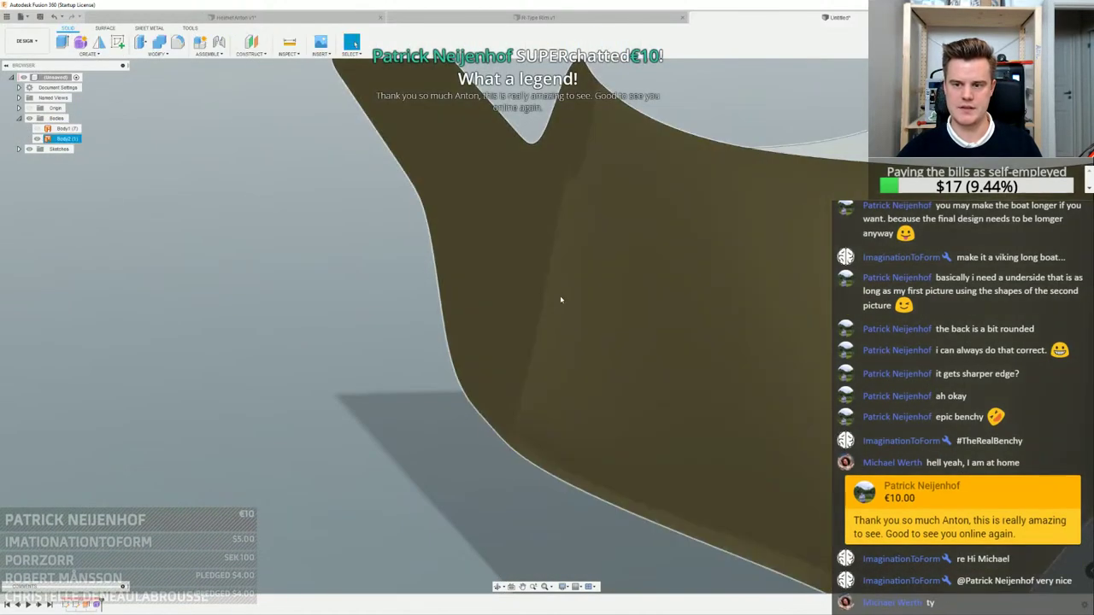
Inspect the hull's side shape and compare it with the enlarged reference photo of the suspended ship in the browser
scroll(586, 281, "up", 5)
scroll(618, 273, "down", 5)
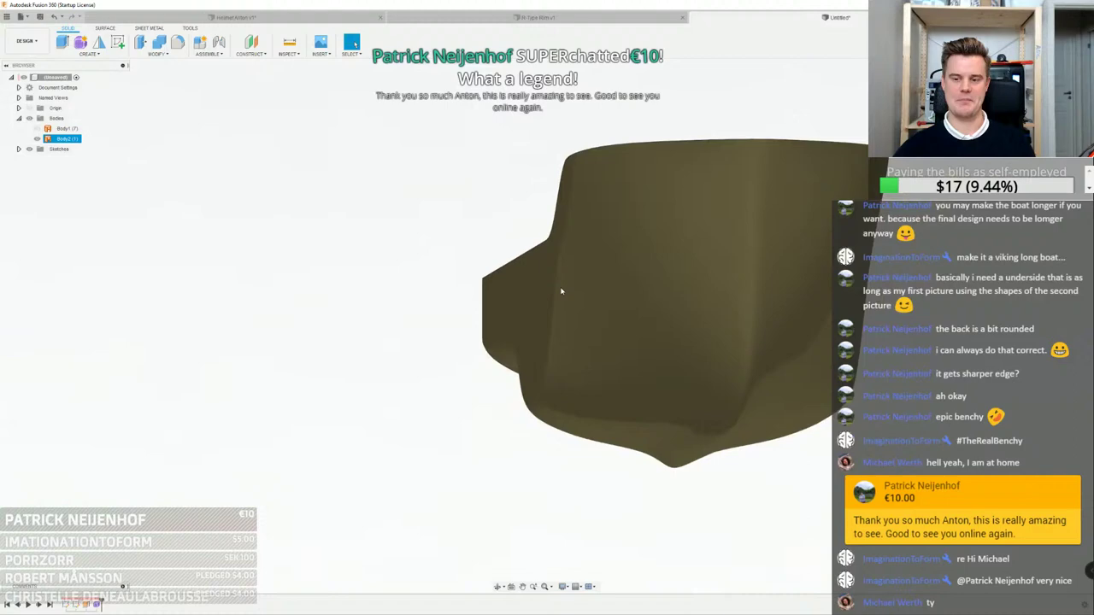
middle_click_drag(561, 291, 679, 310, "shift")
key("Escape")
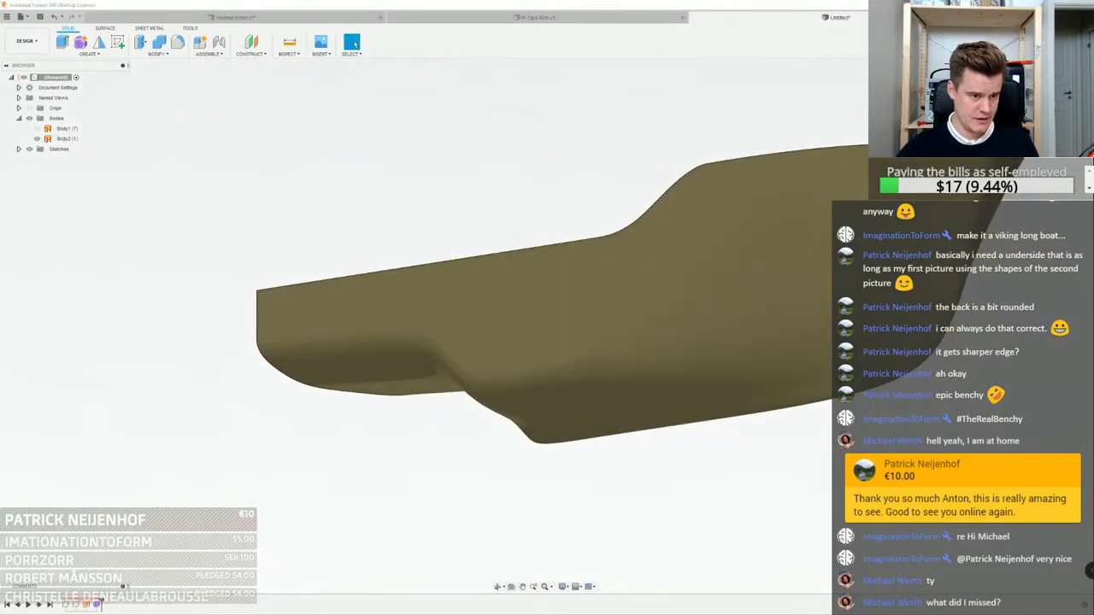
key("alt+Tab")
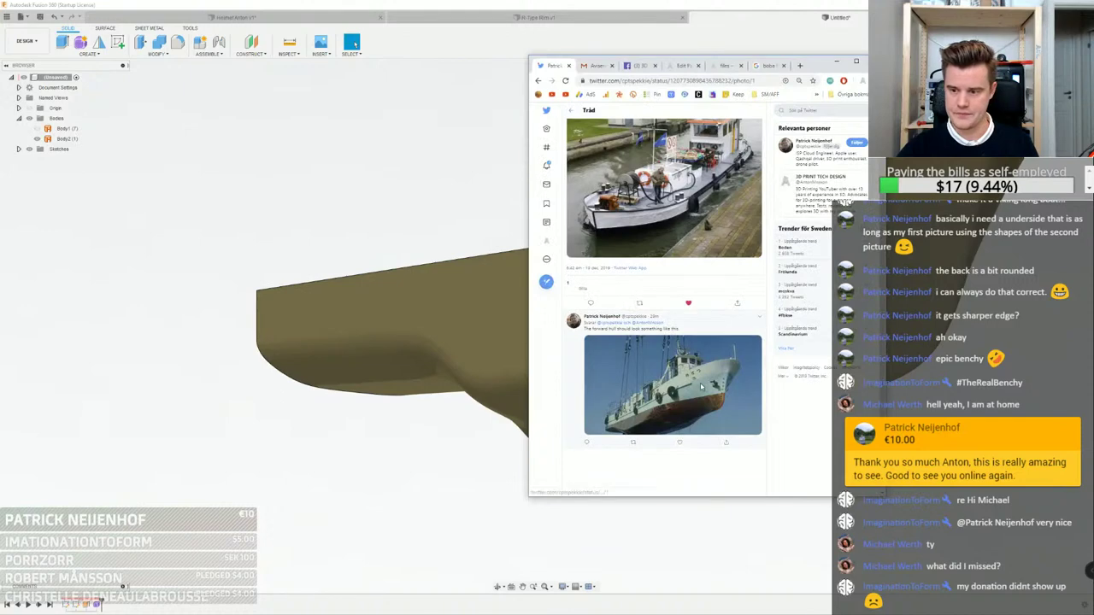
left_click(690, 369)
scroll(708, 315, "up", 2, "ctrl")
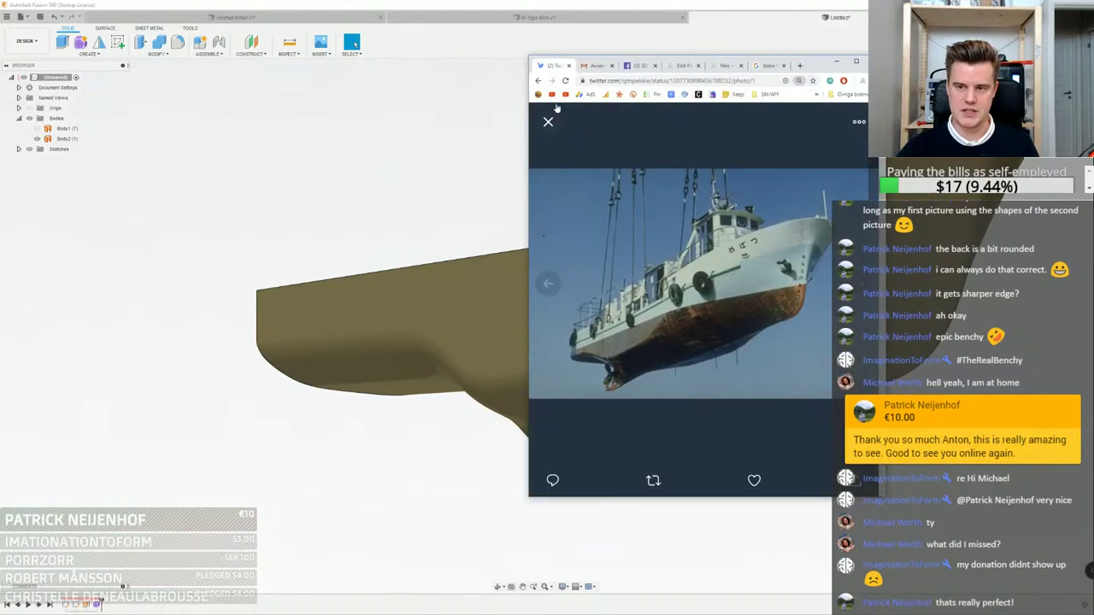
left_click_drag(528, 56, 239, 28)
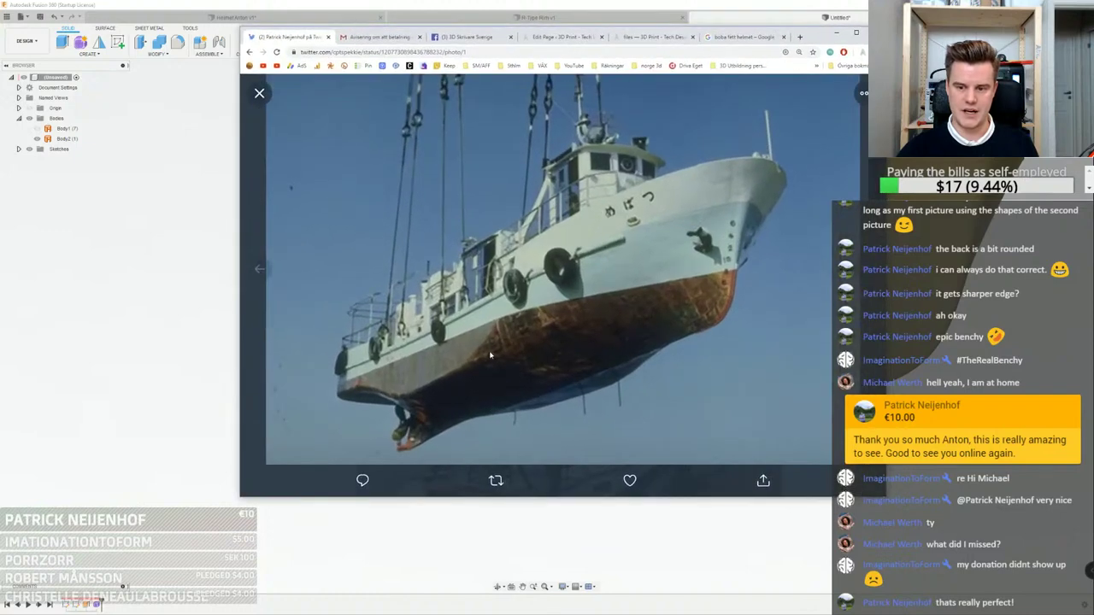
left_click(195, 389)
middle_click_drag(630, 327, 793, 449, "shift")
middle_click_drag(679, 399, 604, 359, "shift")
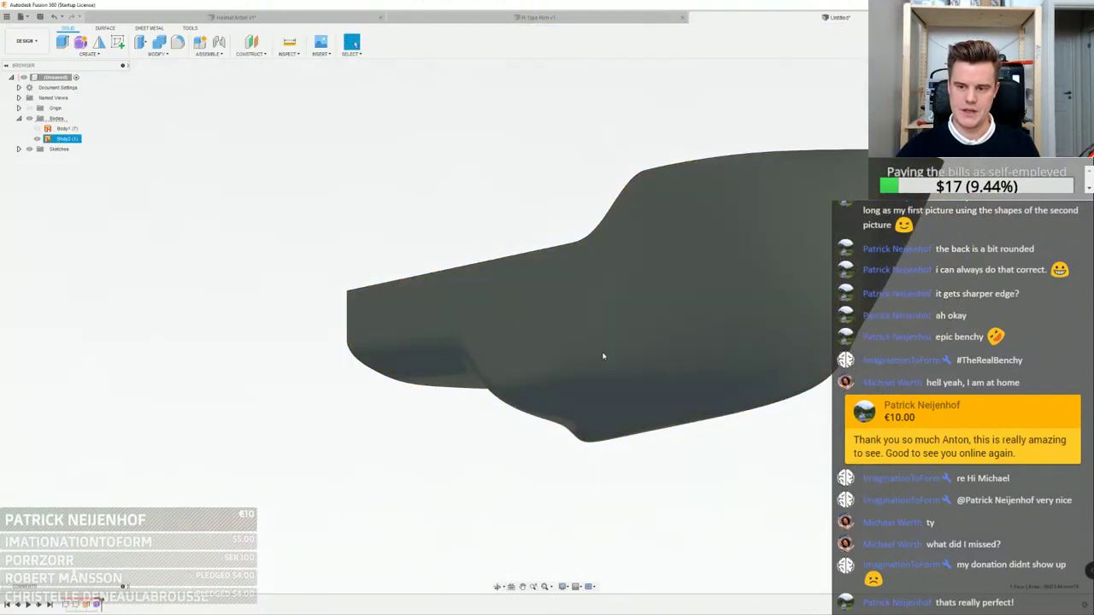
Examine the edge pair between side wall and bow slope in the form, and check the finished surface there
double_click(97, 605)
scroll(686, 152, "up", 6)
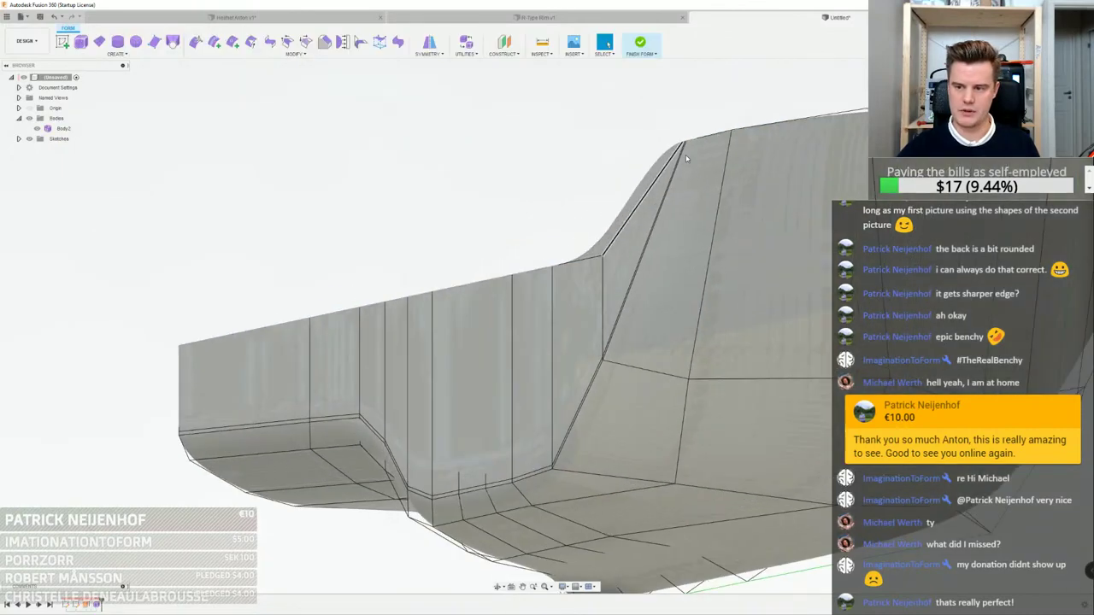
scroll(682, 162, "down", 5)
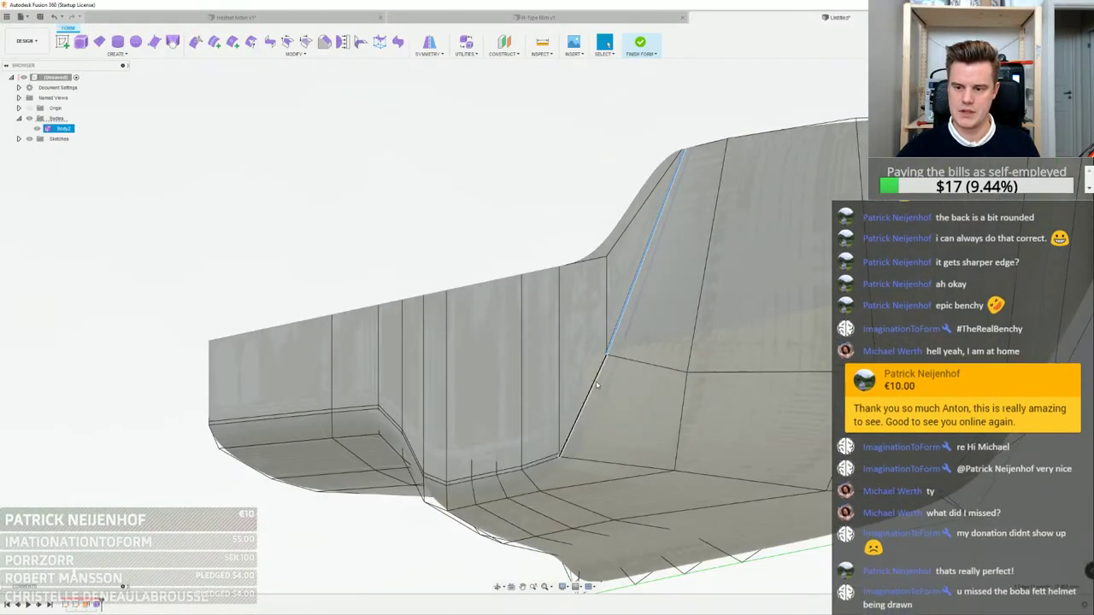
scroll(619, 333, "up", 3)
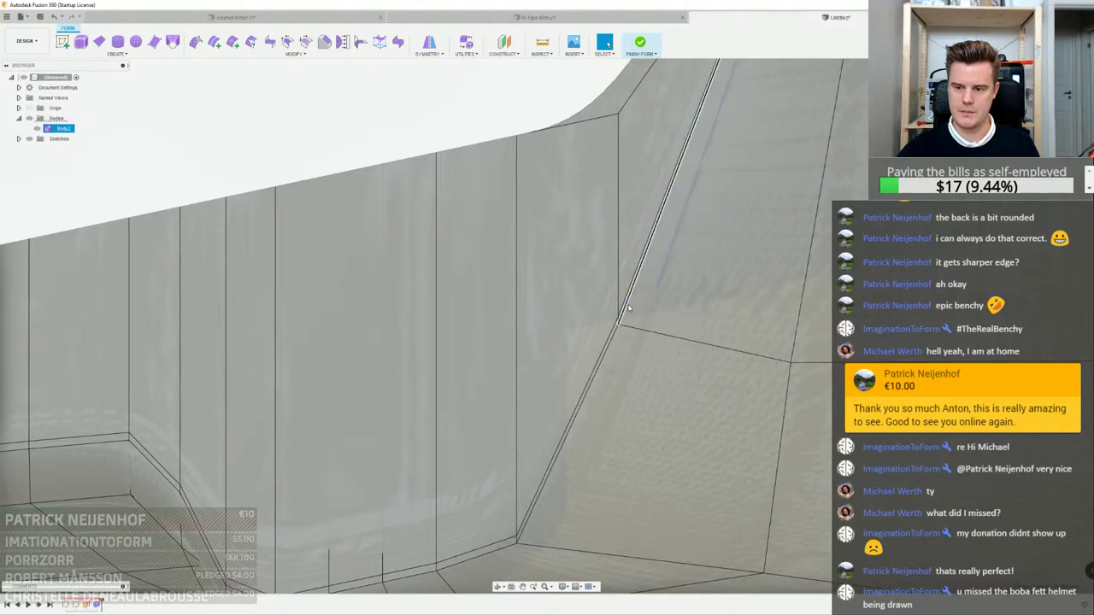
scroll(628, 309, "down", 5)
left_click(642, 44)
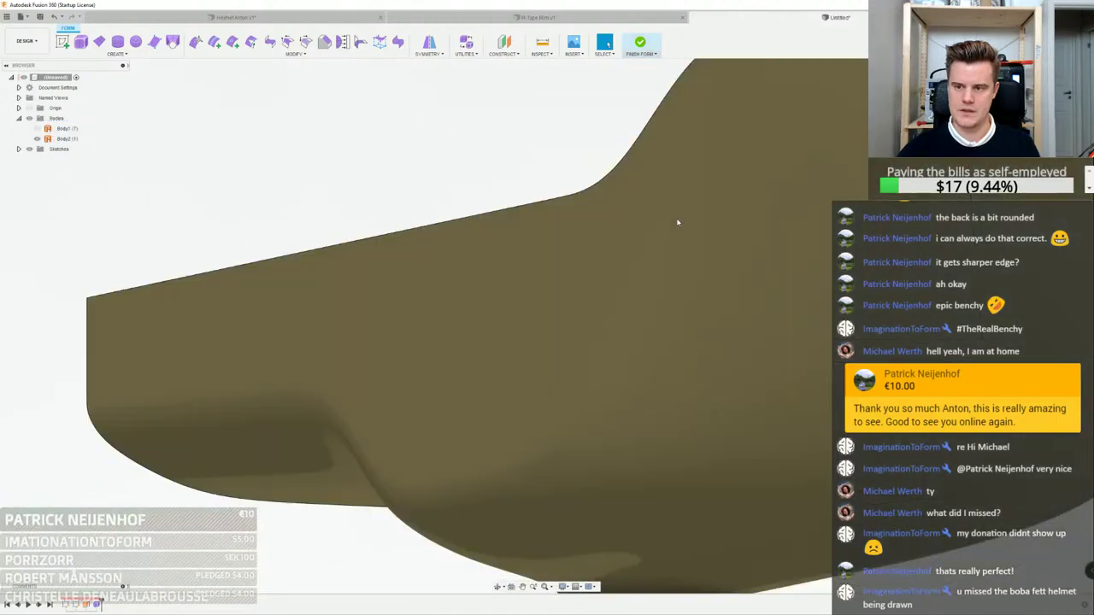
middle_click_drag(663, 258, 637, 217, "shift")
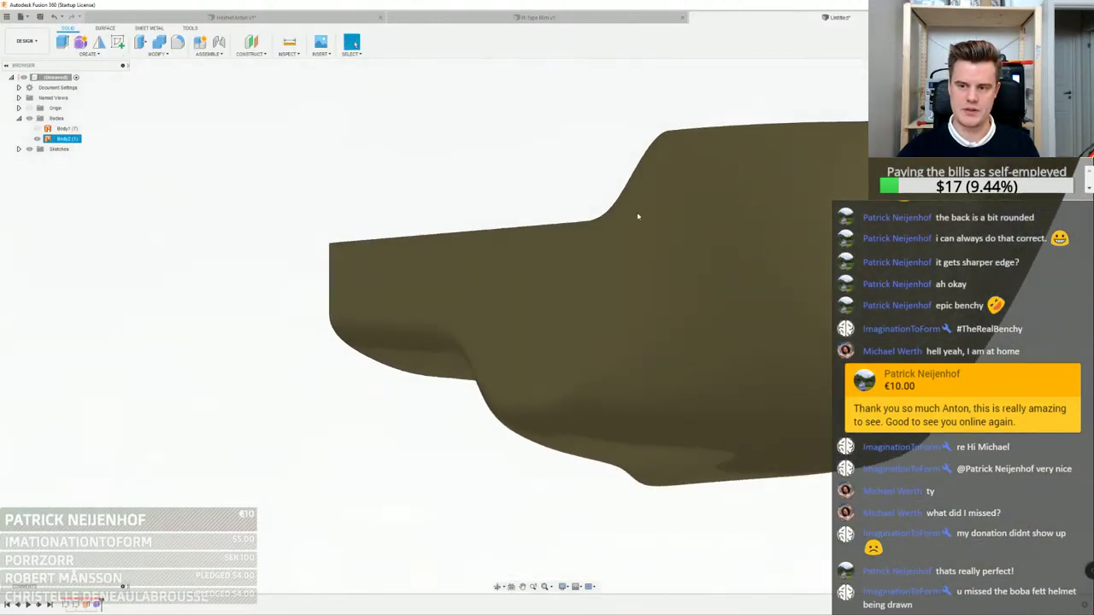
key("Escape")
Try to slide the upper edge segment between side wall and bow slope with Slide Edge, and finish the form
double_click(98, 604)
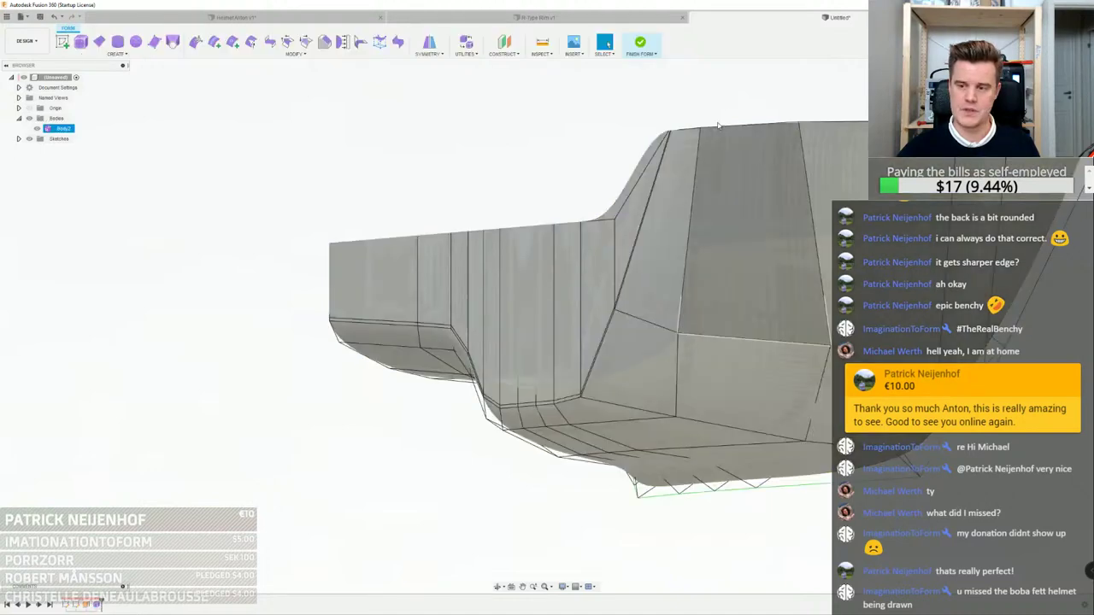
scroll(640, 146, "up", 5)
left_click(637, 150)
middle_click_drag(636, 150, 645, 180, "shift")
right_click(613, 193)
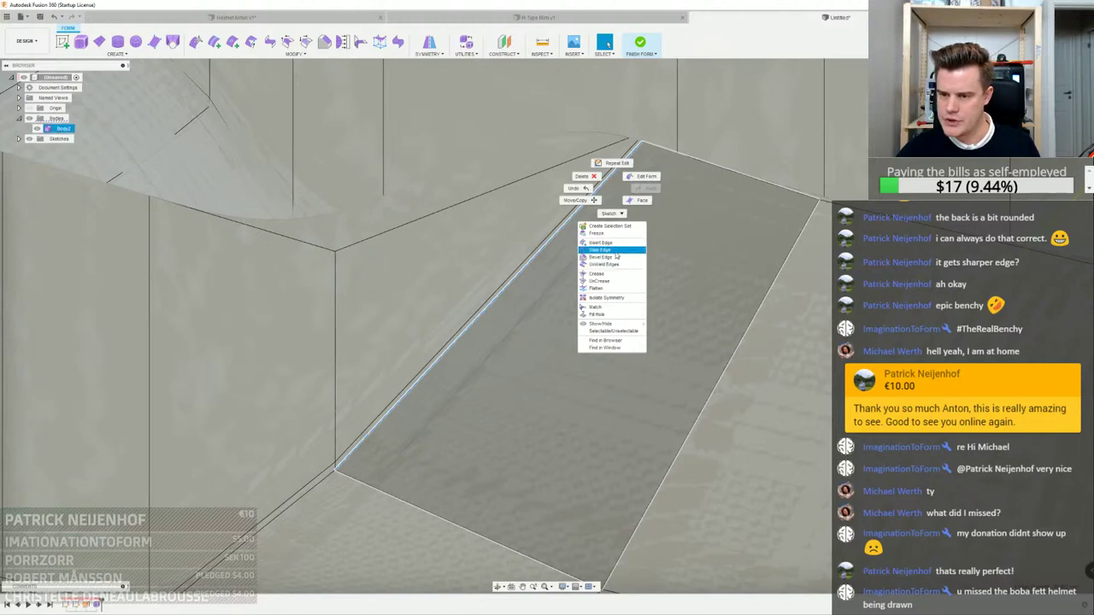
left_click(615, 252)
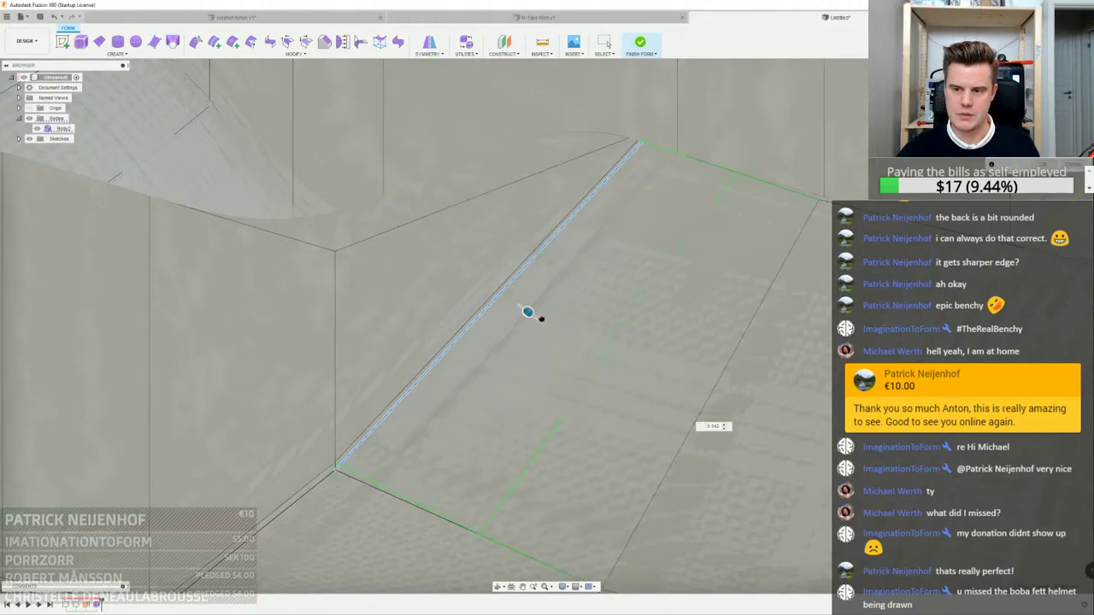
key("Escape")
left_click(536, 252)
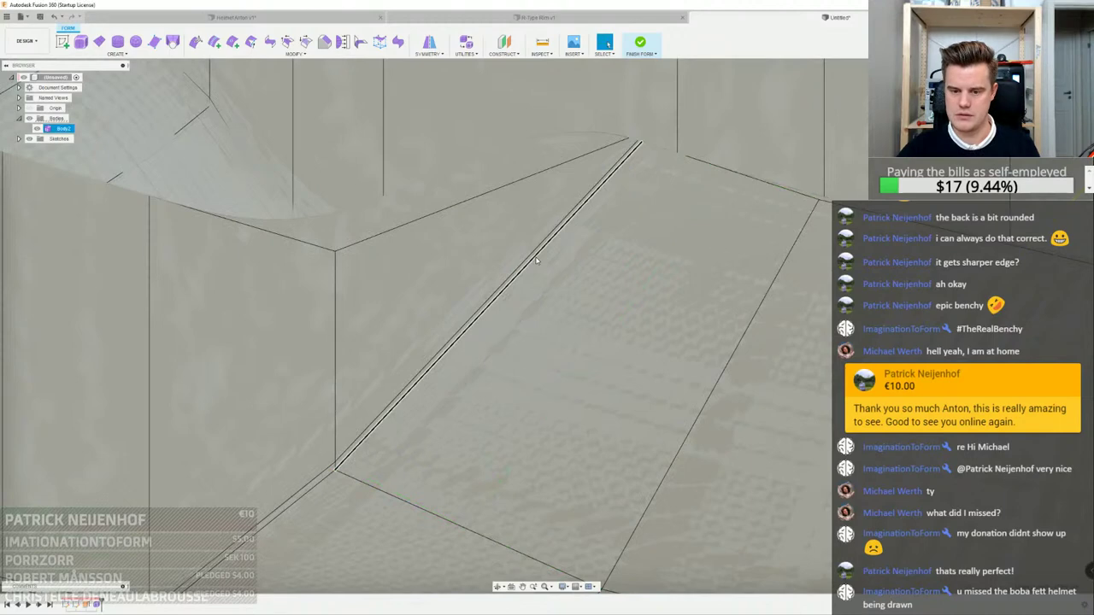
right_click(535, 255)
key("Escape")
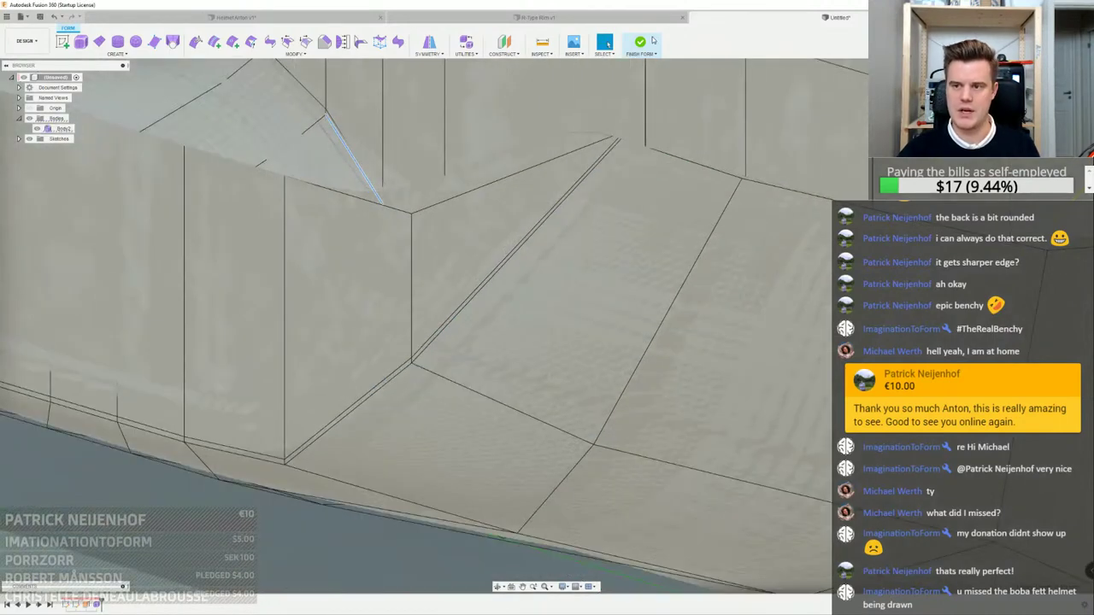
left_click(640, 41)
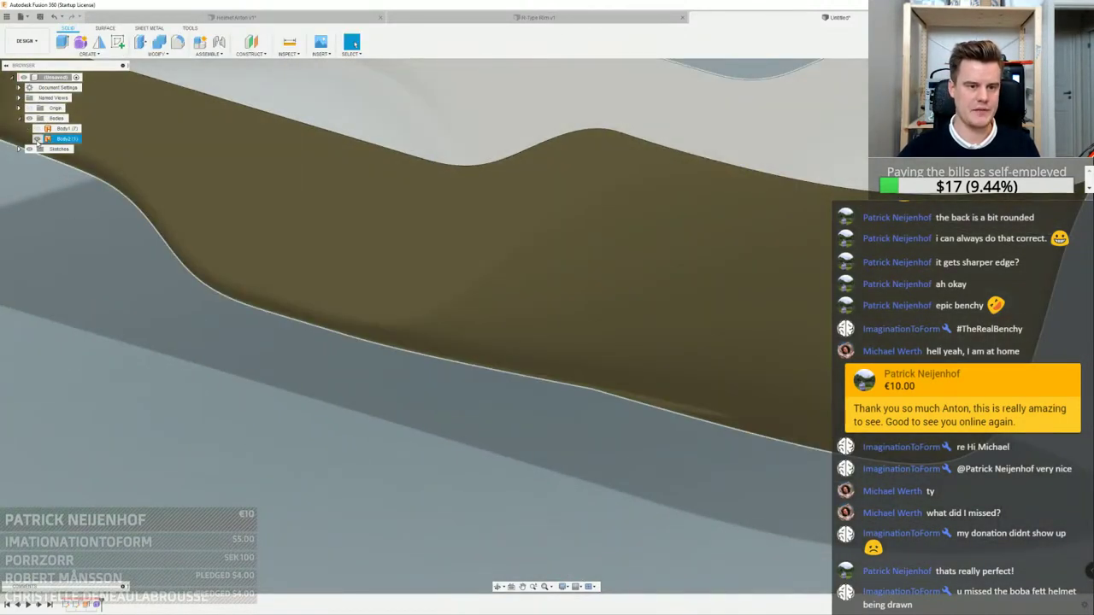
left_click(37, 138)
Reopen the form and retry sliding the bow-side edge of the narrow band between side wall and bow slope
double_click(95, 604)
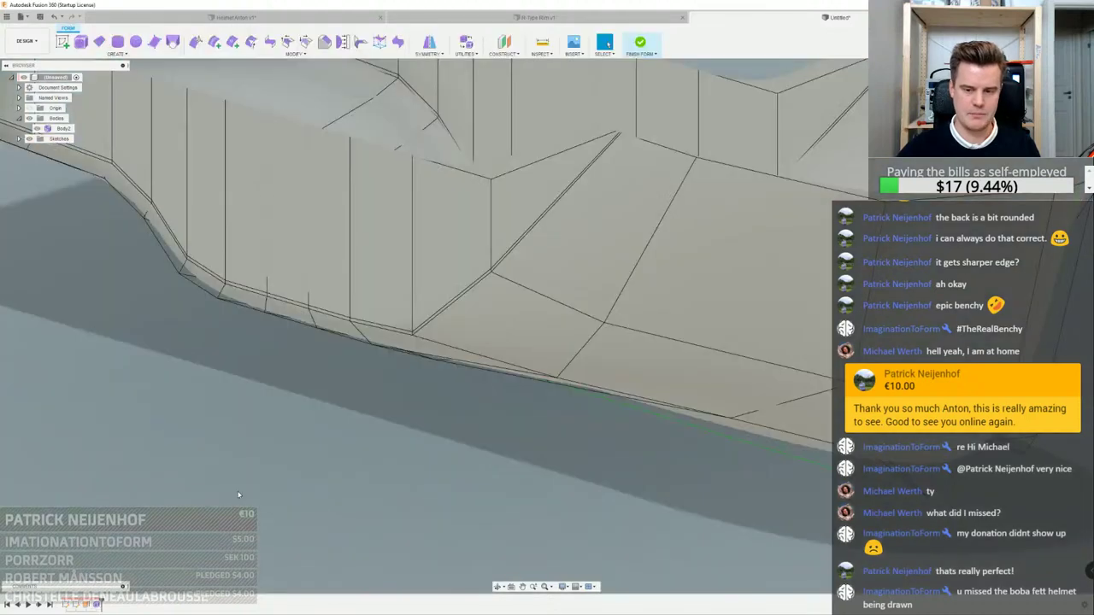
scroll(623, 130, "up", 5)
right_click(623, 128)
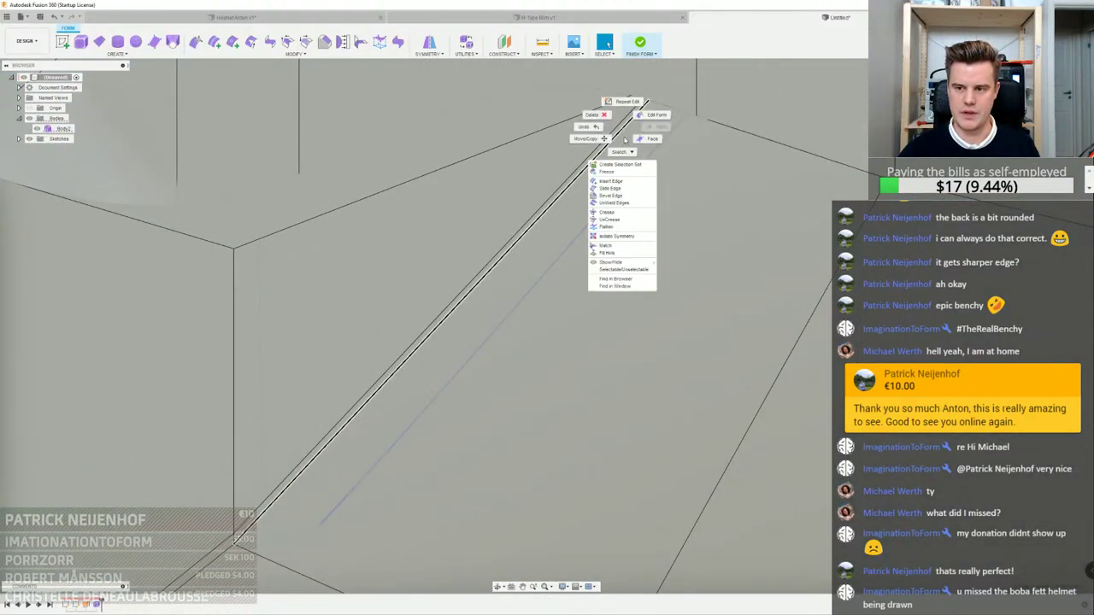
left_click(624, 189)
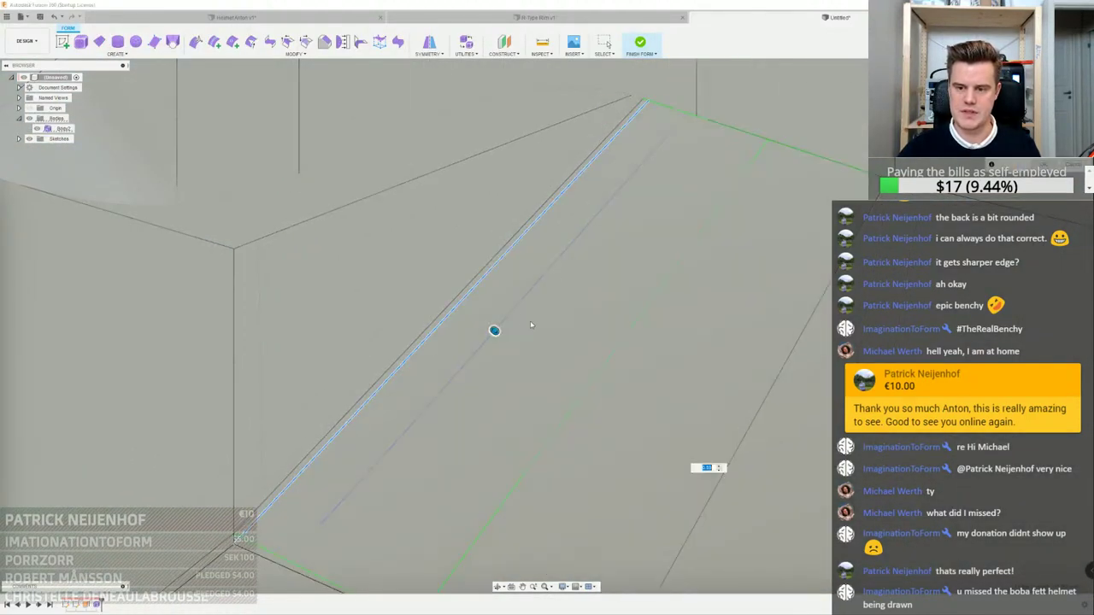
left_click_drag(505, 338, 494, 330)
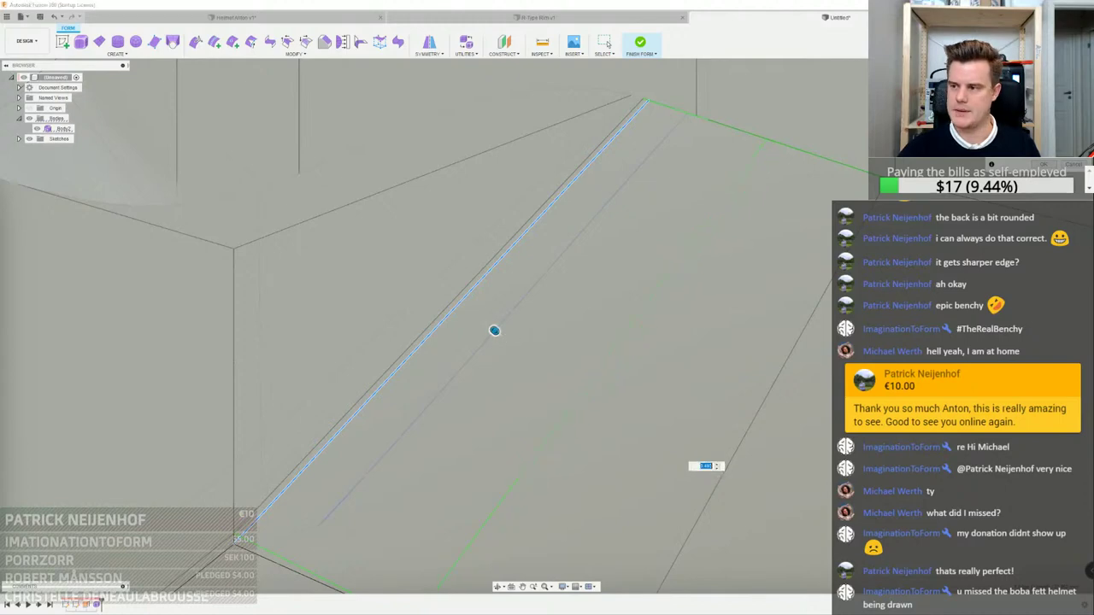
left_click(1077, 168)
scroll(420, 170, "down", 3)
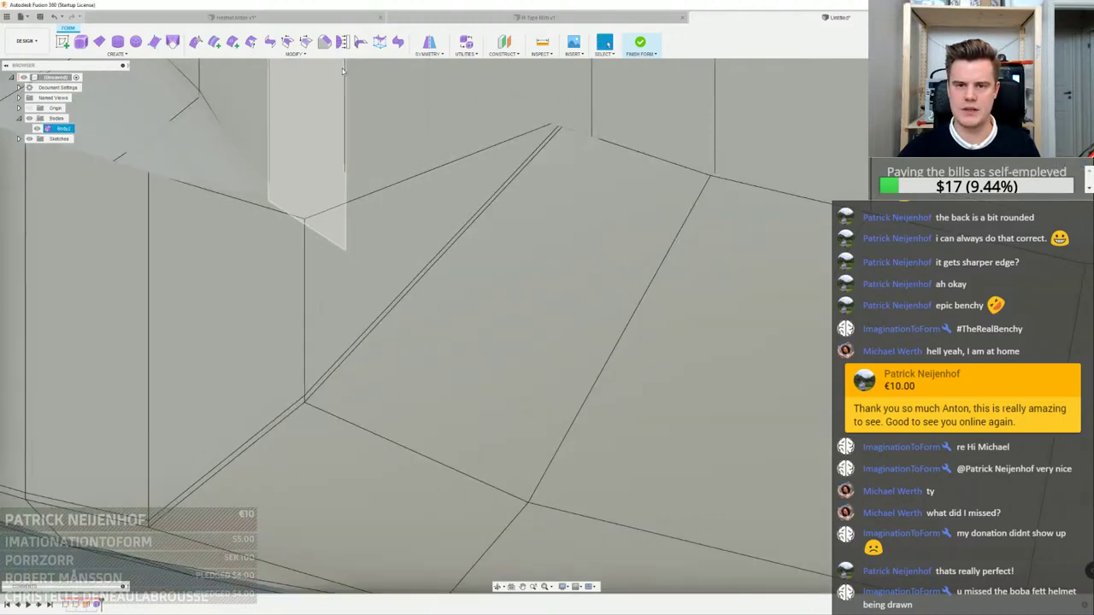
left_click(466, 56)
left_click(467, 65)
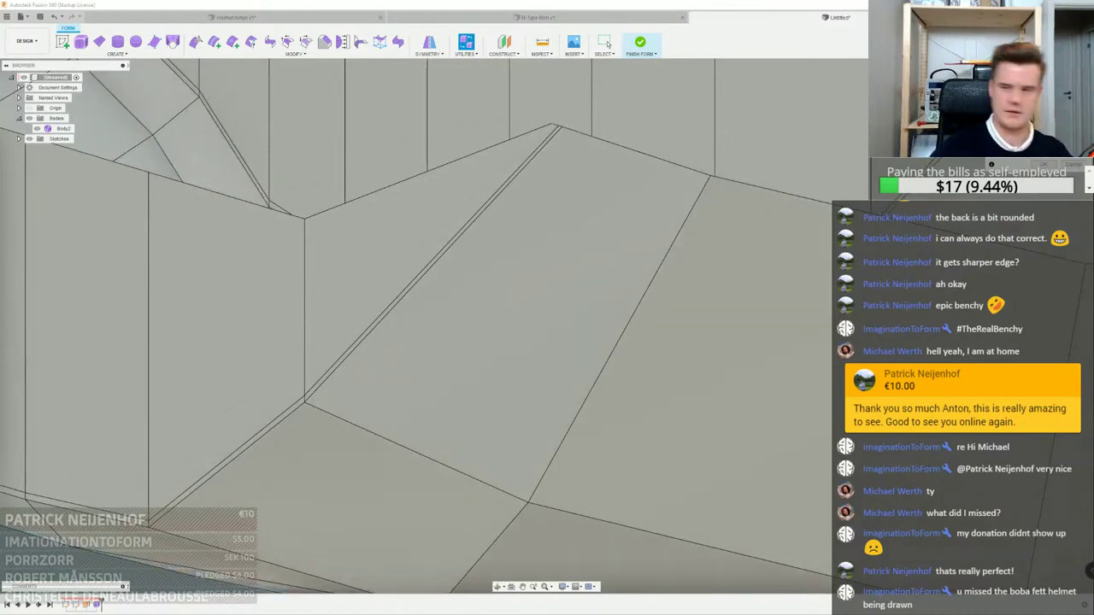
left_click(513, 178)
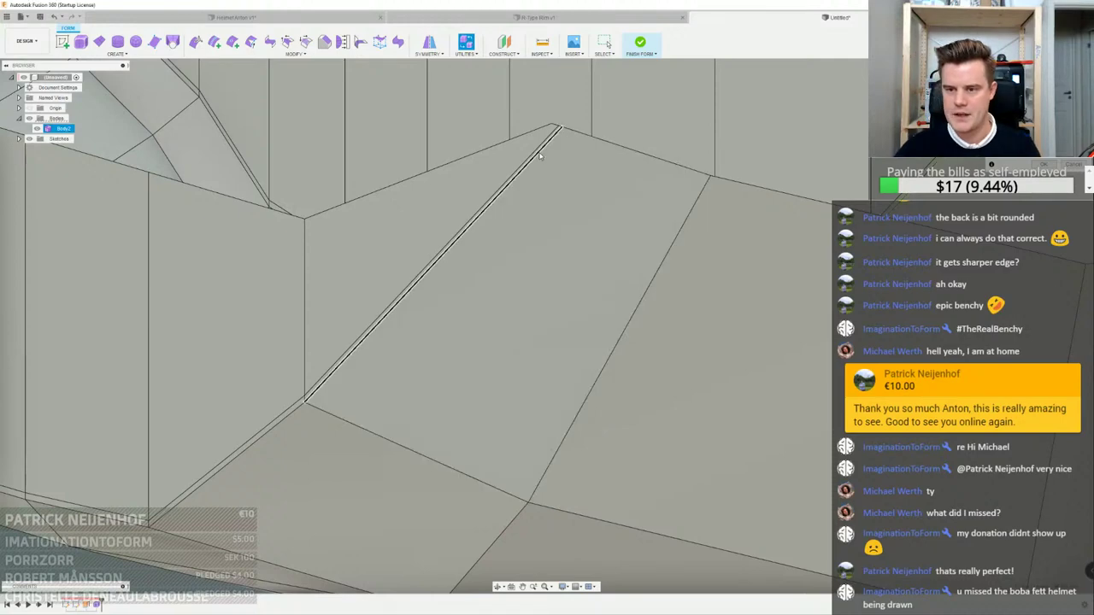
Try to shift the vertex at the upper end of the narrow band between side wall and bow slope with Edit Form
right_click(540, 155)
left_click(568, 152)
mouse_move(547, 157)
middle_mouse_down("shift")
mouse_move(540, 142)
mouse_move(580, 152)
mouse_move(550, 164)
middle_mouse_up("shift")
scroll(540, 142, "up", 3)
scroll(548, 140, "up", 2)
left_click(562, 131)
scroll(559, 135, "down", 3)
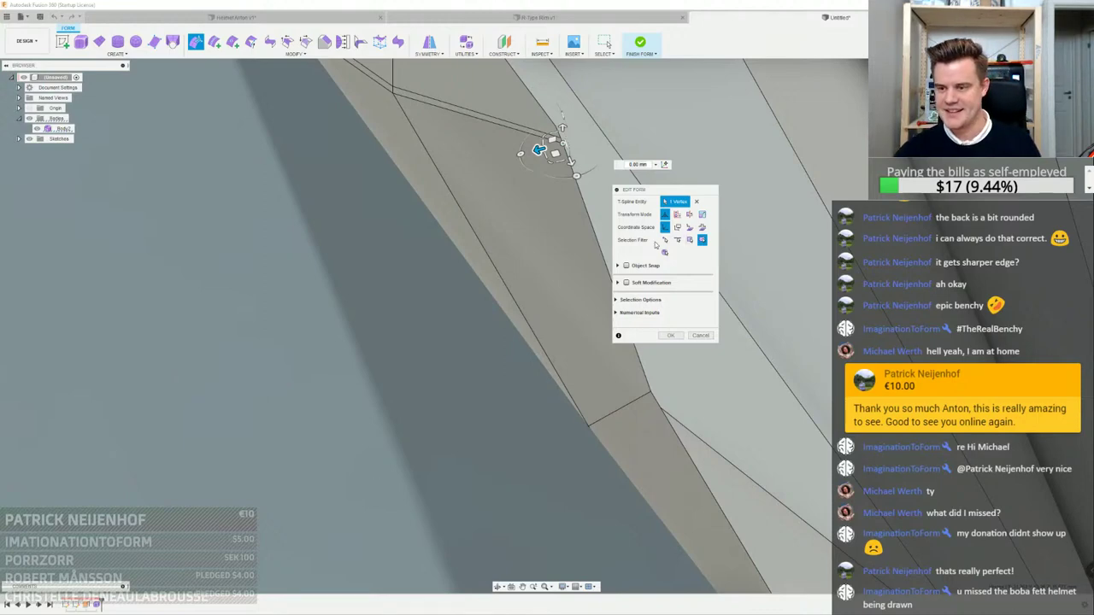
middle_click_drag(573, 163, 624, 212, "shift")
middle_click_drag(548, 238, 437, 317, "shift")
scroll(438, 318, "down", 3)
scroll(402, 189, "up", 4)
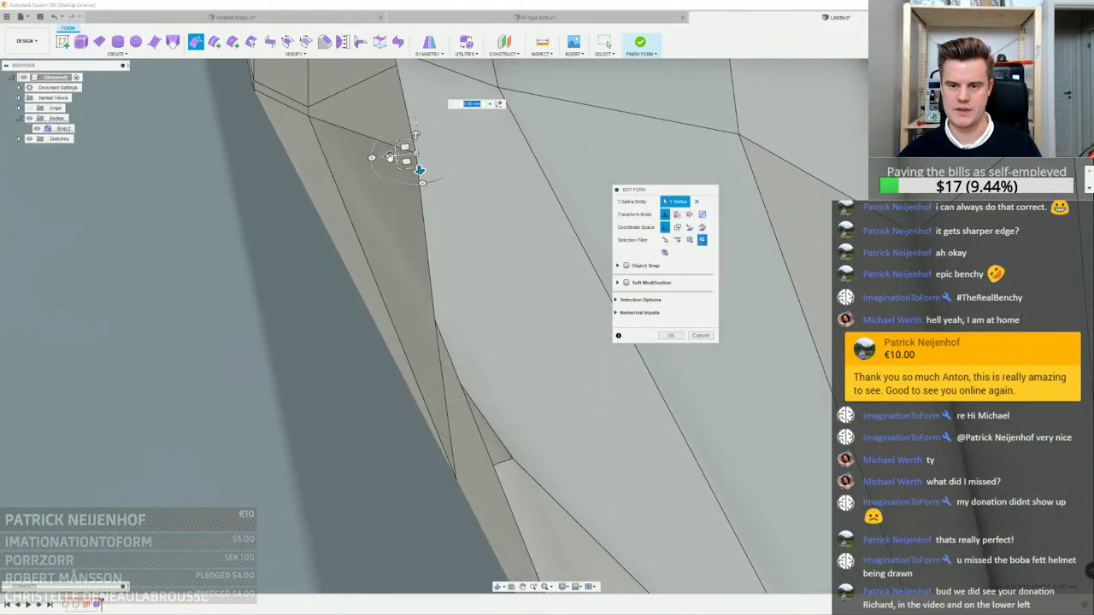
left_click_drag(391, 156, 383, 156)
middle_click_drag(384, 156, 398, 209, "shift")
middle_click_drag(418, 261, 417, 230, "shift")
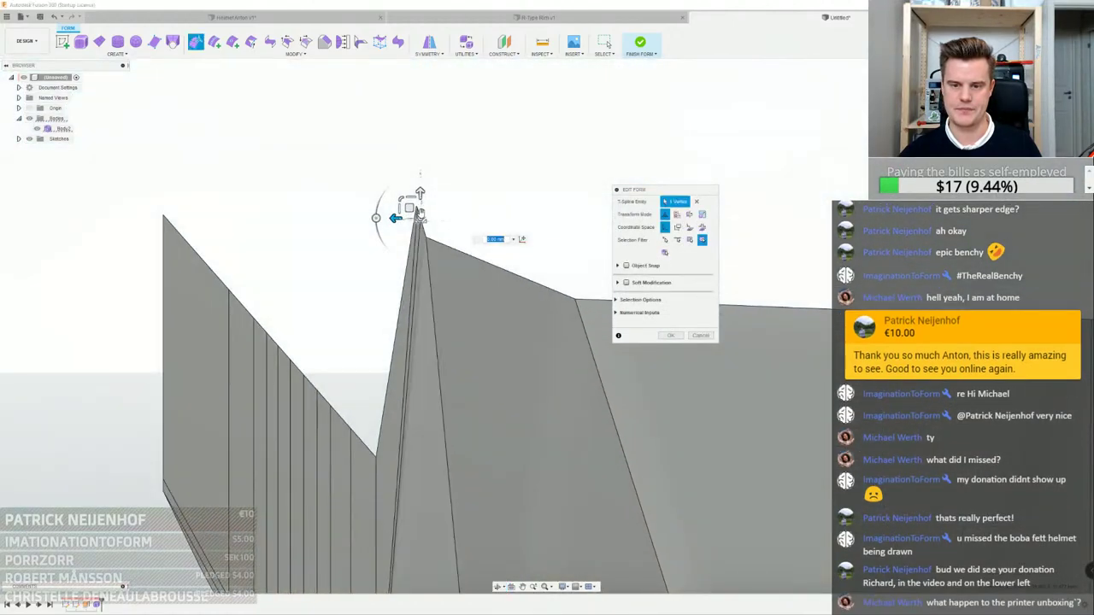
Try to reposition the vertex where the narrow band meets the lower edge of the bow slope, and discard the Edit Form changes
scroll(418, 218, "up", 5)
scroll(412, 257, "down", 4)
middle_click_drag(413, 282, 479, 410, "shift")
scroll(480, 418, "down", 4)
scroll(452, 331, "up", 7)
scroll(439, 323, "up", 4)
left_click(430, 321)
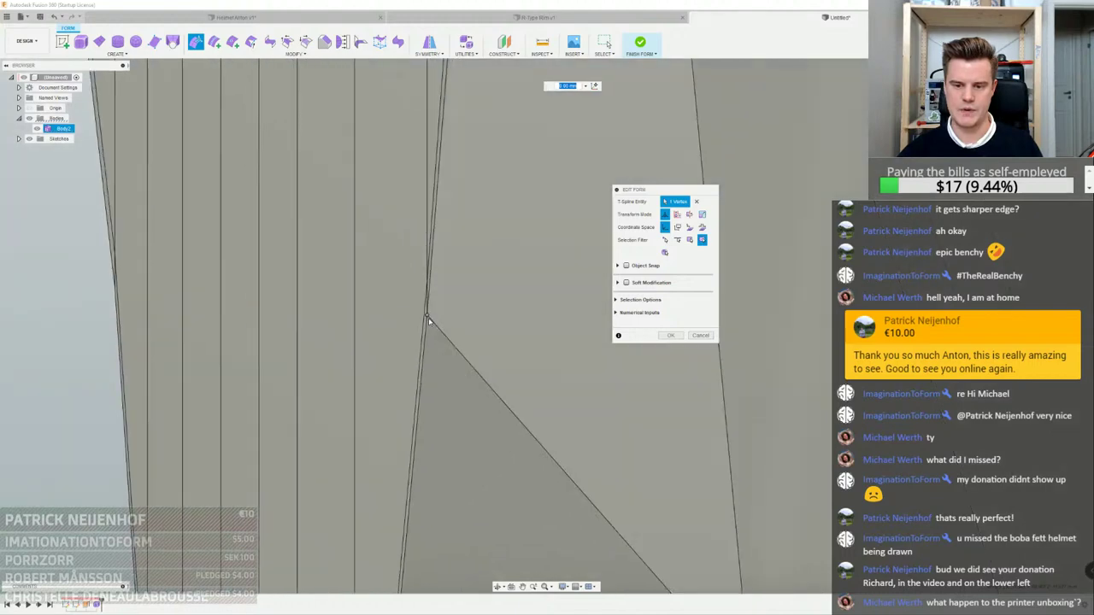
scroll(427, 320, "down", 3)
middle_click_drag(427, 319, 472, 365, "shift")
left_click_drag(448, 345, 442, 346)
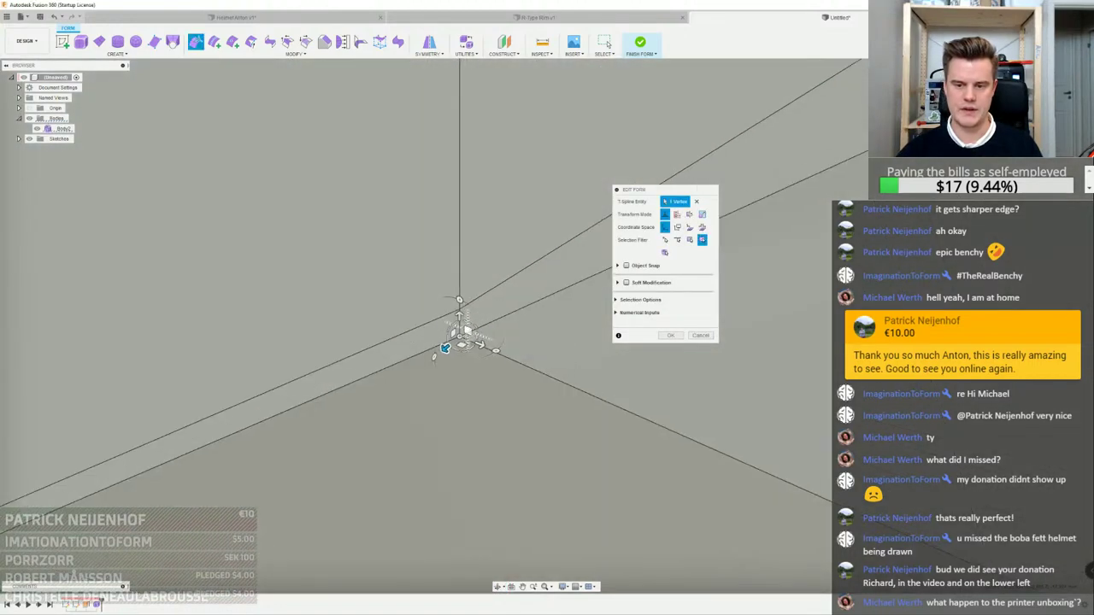
middle_click_drag(442, 346, 423, 239, "shift")
left_click_drag(444, 328, 432, 135)
middle_click_drag(443, 145, 423, 219, "shift")
left_click(699, 335)
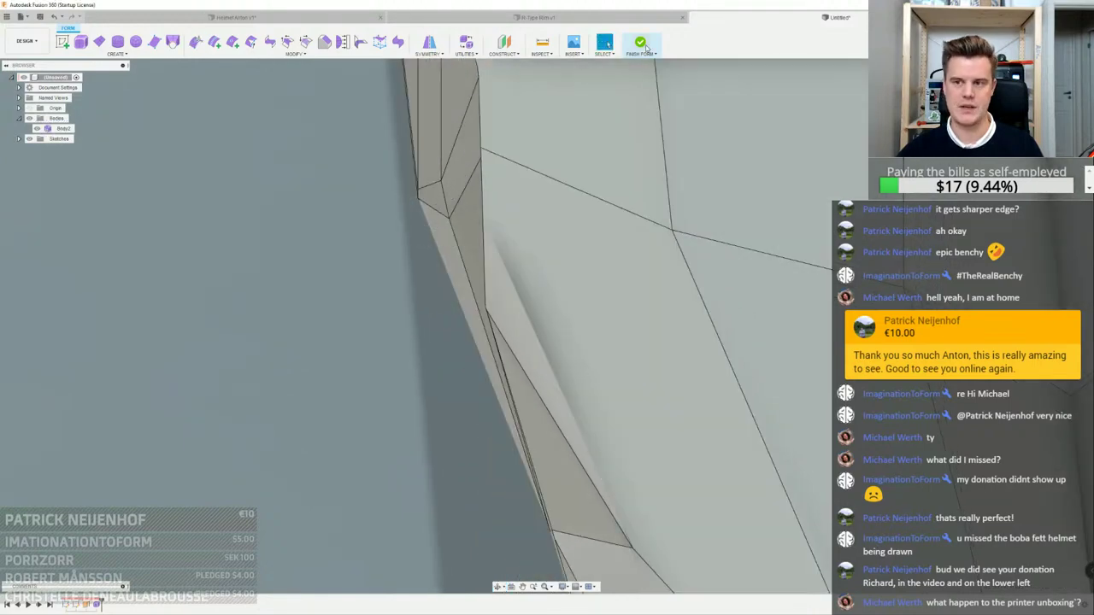
Finish the form
left_click(640, 43)
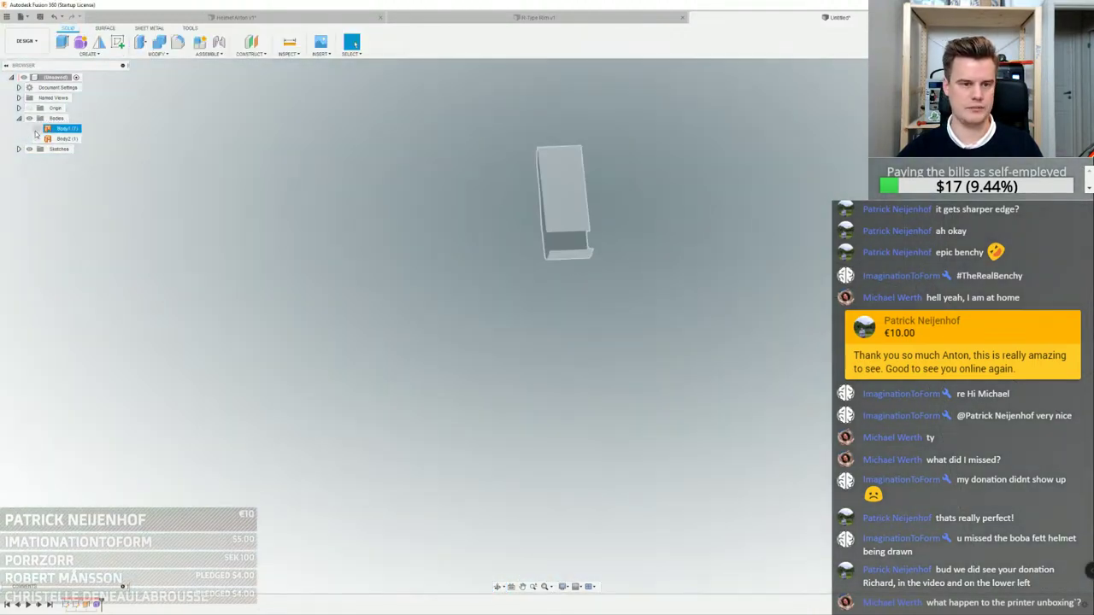
Show Body2 and examine the hull's surface curvature from its side and underside
left_click(37, 138)
middle_click_drag(377, 281, 506, 248, "shift")
scroll(576, 242, "up", 6)
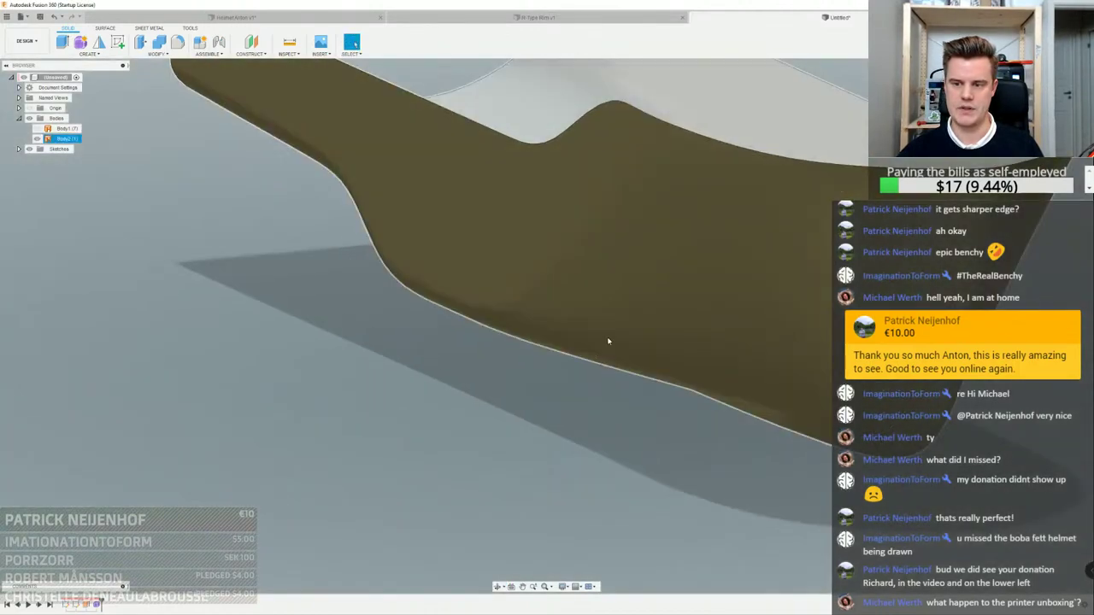
middle_click_drag(607, 340, 591, 194, "shift")
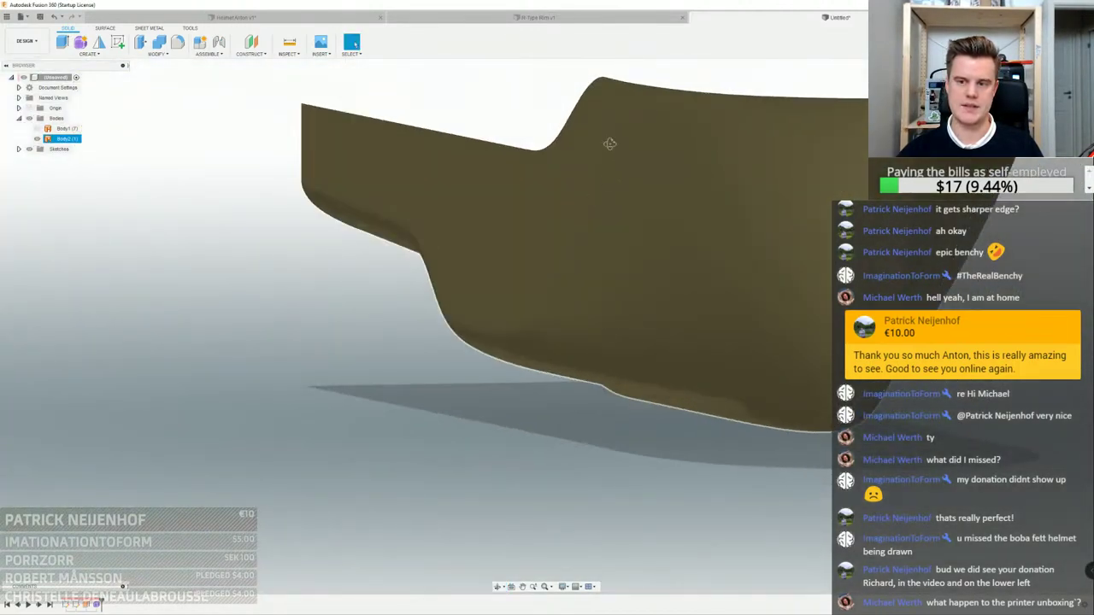
middle_click_drag(609, 143, 604, 146, "shift")
middle_click_drag(512, 268, 541, 368, "shift")
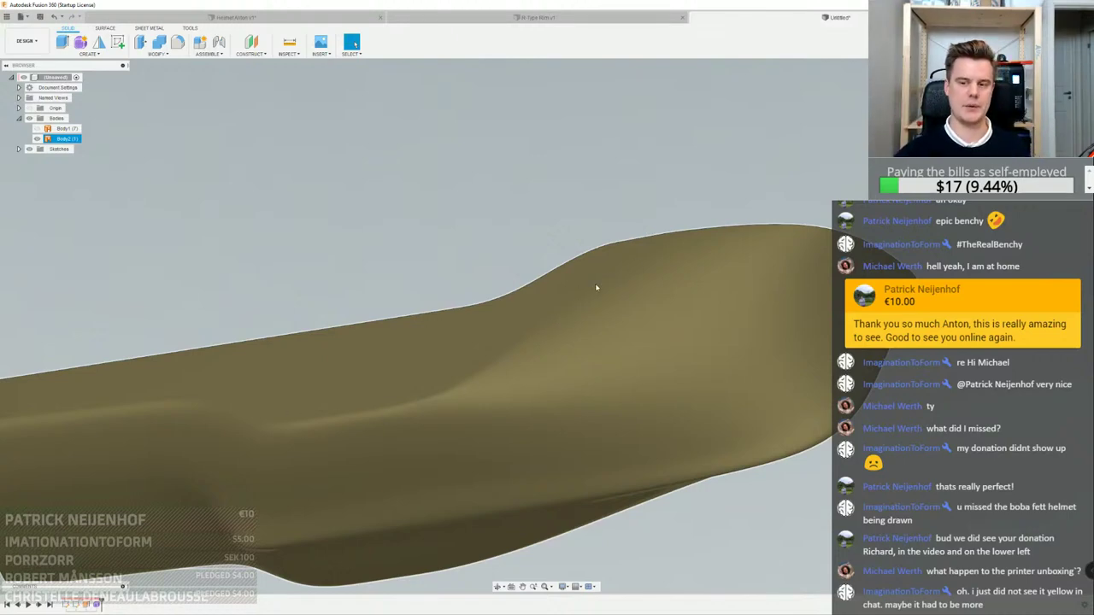
middle_click_drag(596, 288, 602, 284, "shift")
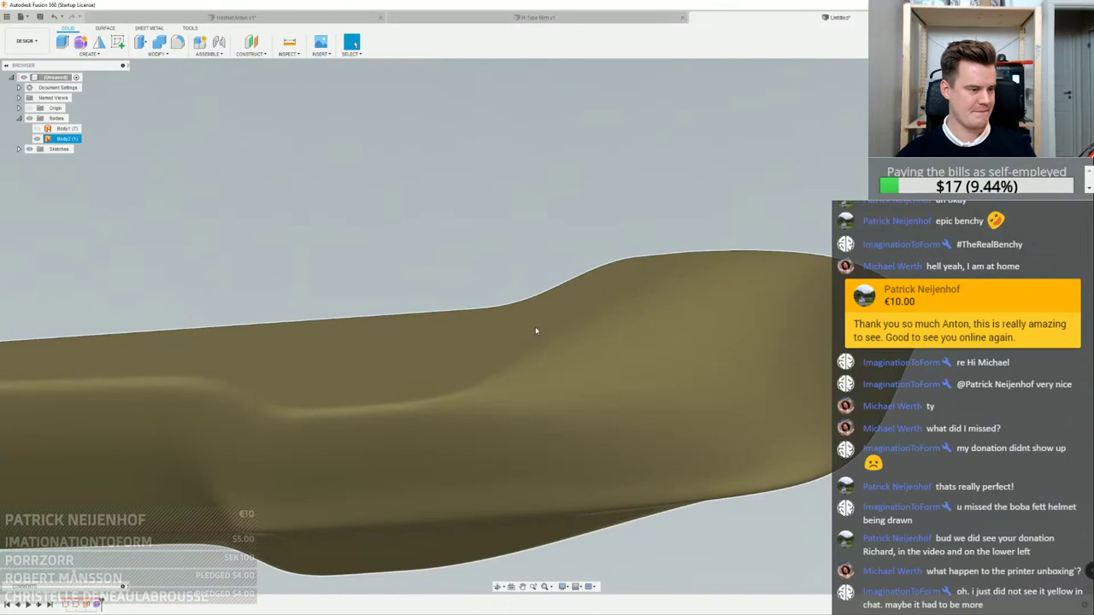
key("Escape")
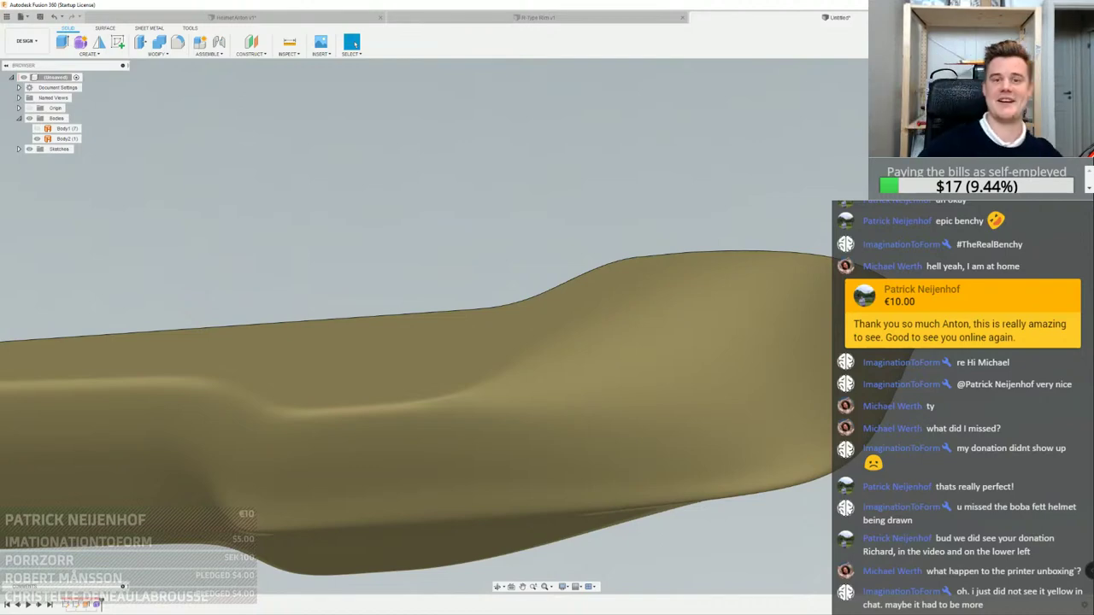
Examine the hull's side profile, including its narrow stern end
scroll(527, 271, "down", 3)
middle_click_drag(527, 270, 600, 333, "shift")
left_click(434, 276)
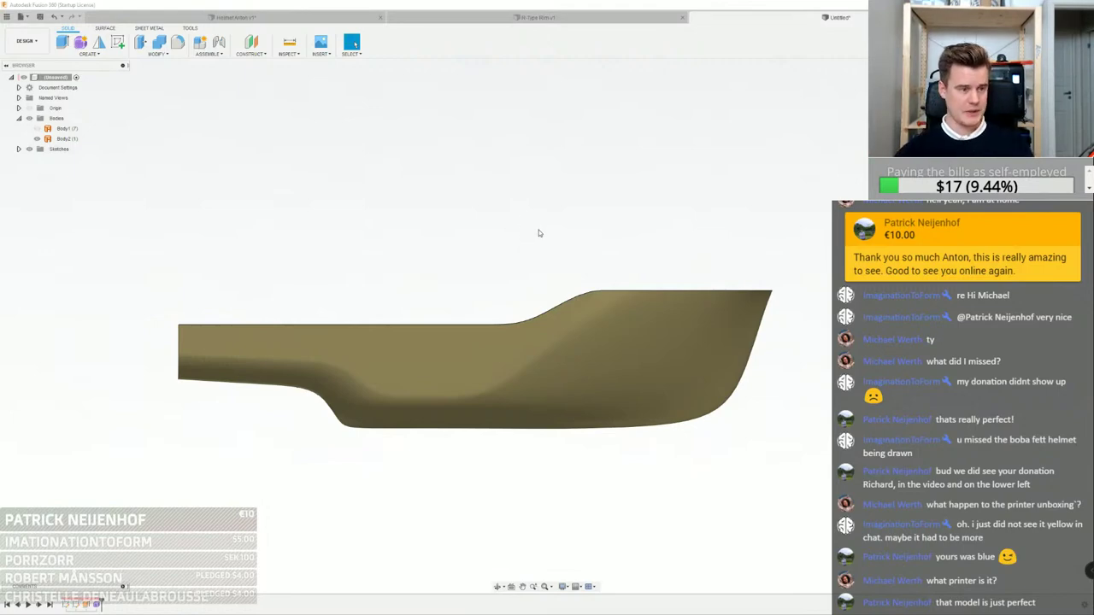
middle_click_drag(549, 285, 538, 279)
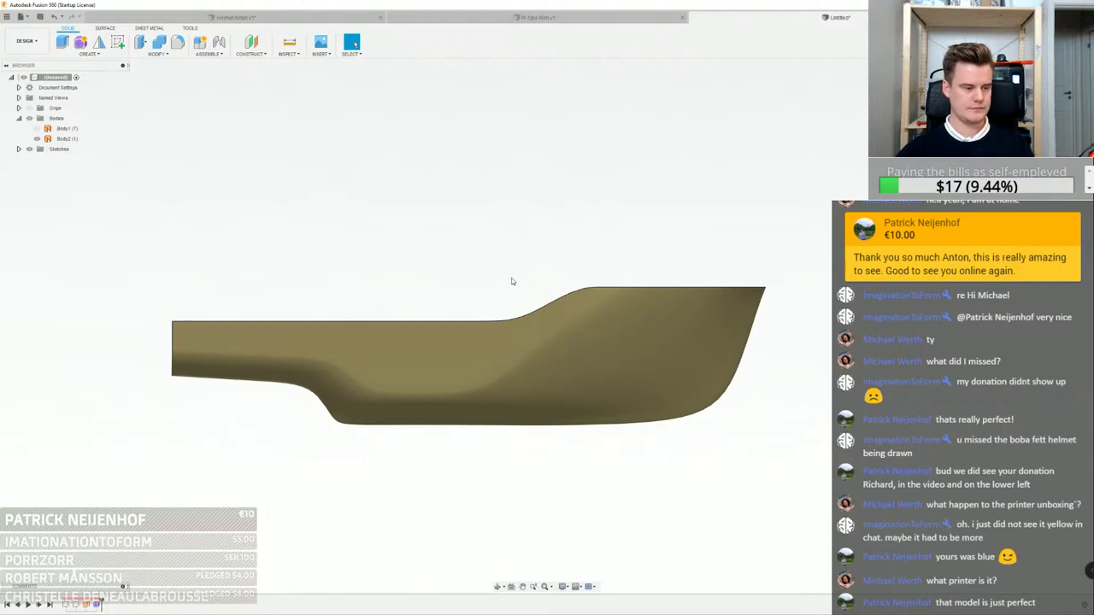
middle_click_drag(515, 299, 692, 278)
scroll(345, 323, "up", 4)
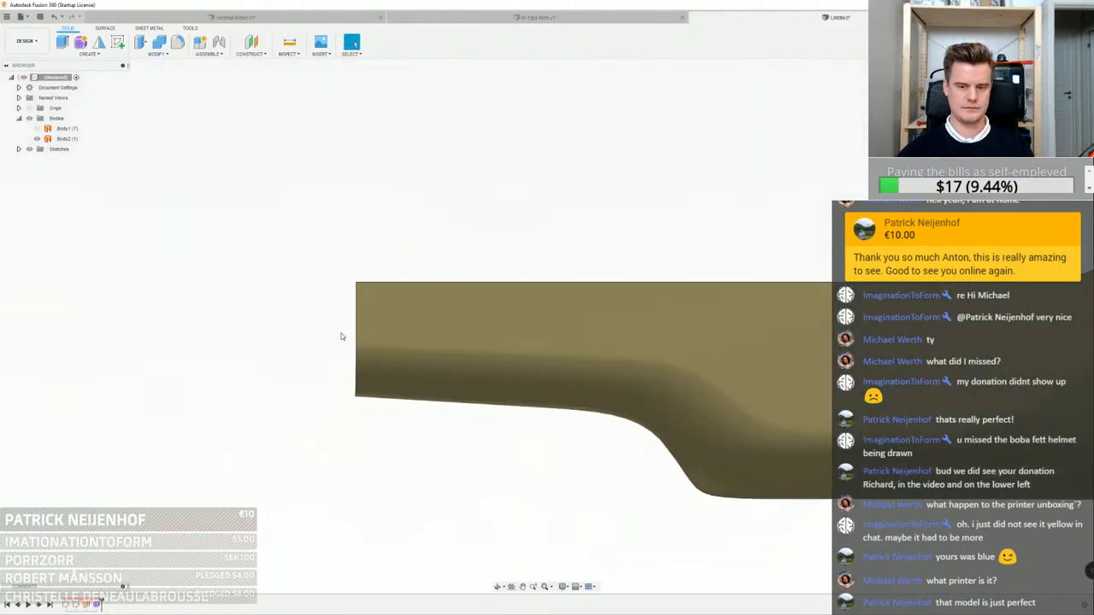
middle_click_drag(427, 339, 420, 338, "shift")
key("Escape")
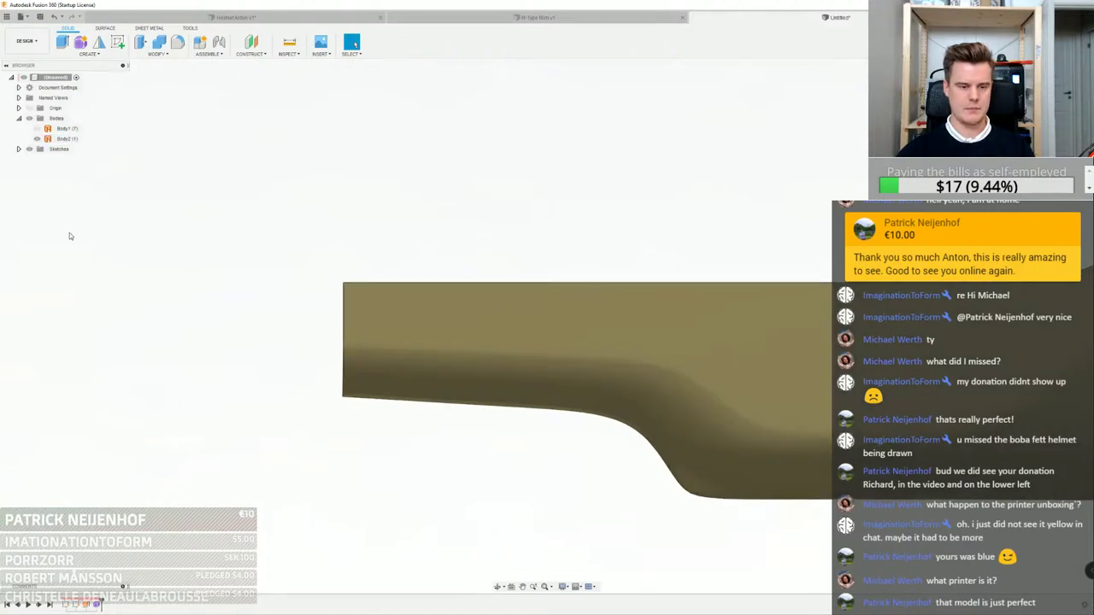
Open the hull's form feature for editing
left_click(37, 138)
double_click(98, 605)
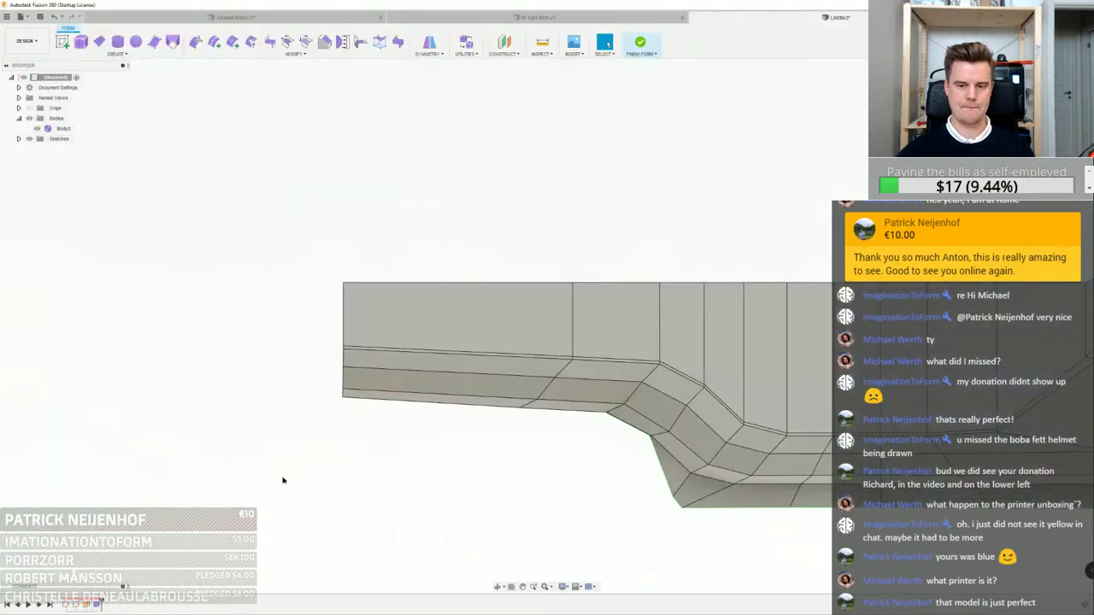
scroll(343, 300, "up", 4)
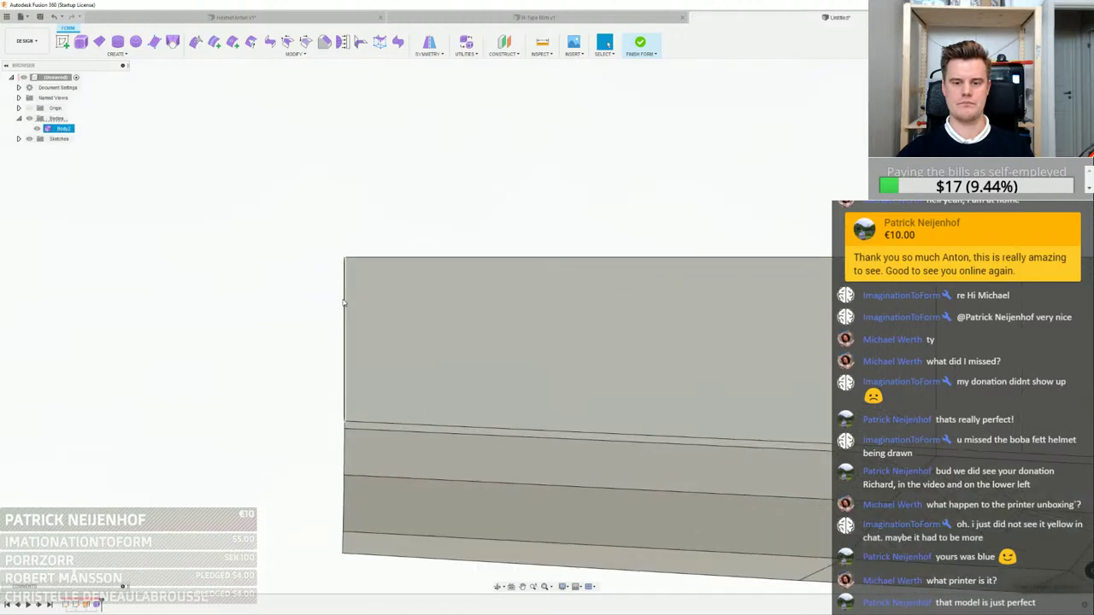
Extrude the hull's full stern edge loop rearward with Edit Form to add a new row of faces
middle_click_drag(344, 317, 418, 276, "shift")
scroll(416, 291, "down", 3)
middle_click_drag(413, 316, 423, 296)
left_click(424, 321)
left_click(496, 325)
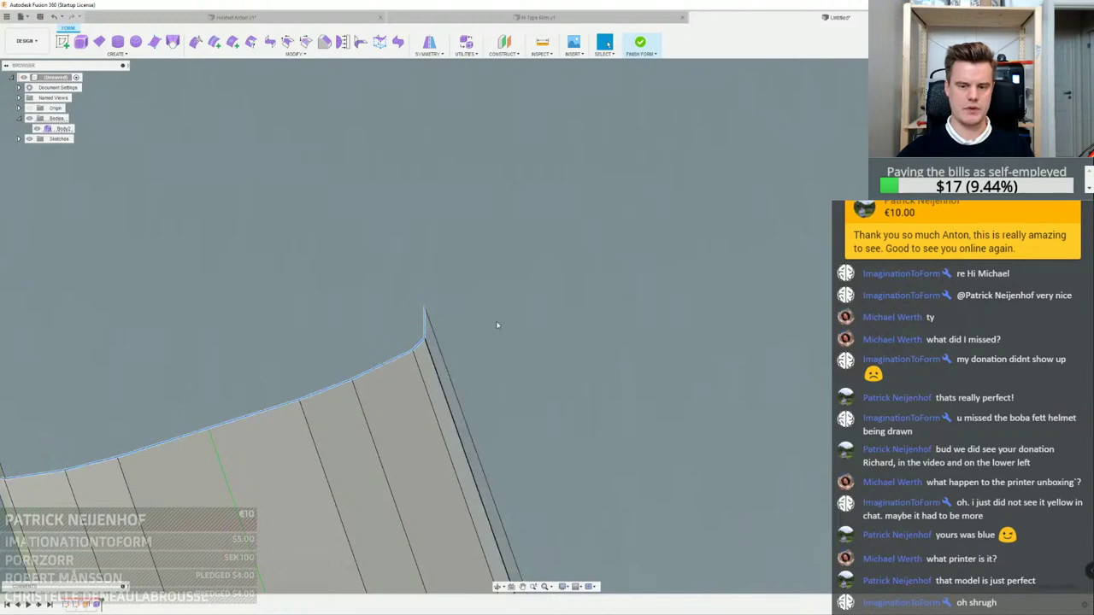
double_click(365, 376)
right_click(368, 374)
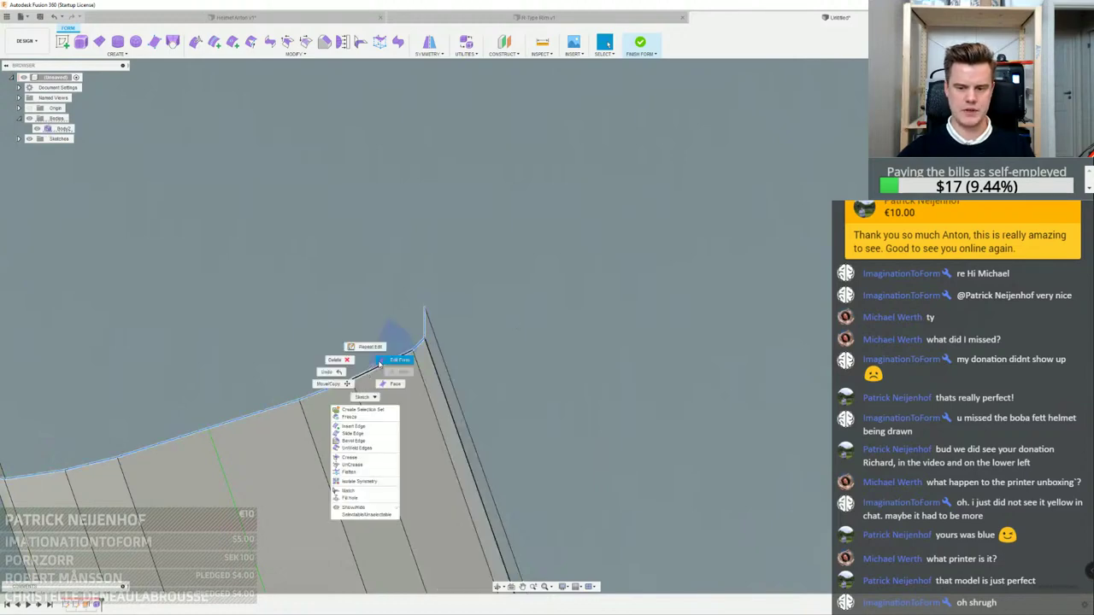
left_click(391, 360)
middle_click_drag(392, 363, 298, 393, "shift")
left_click_drag(267, 410, 264, 366)
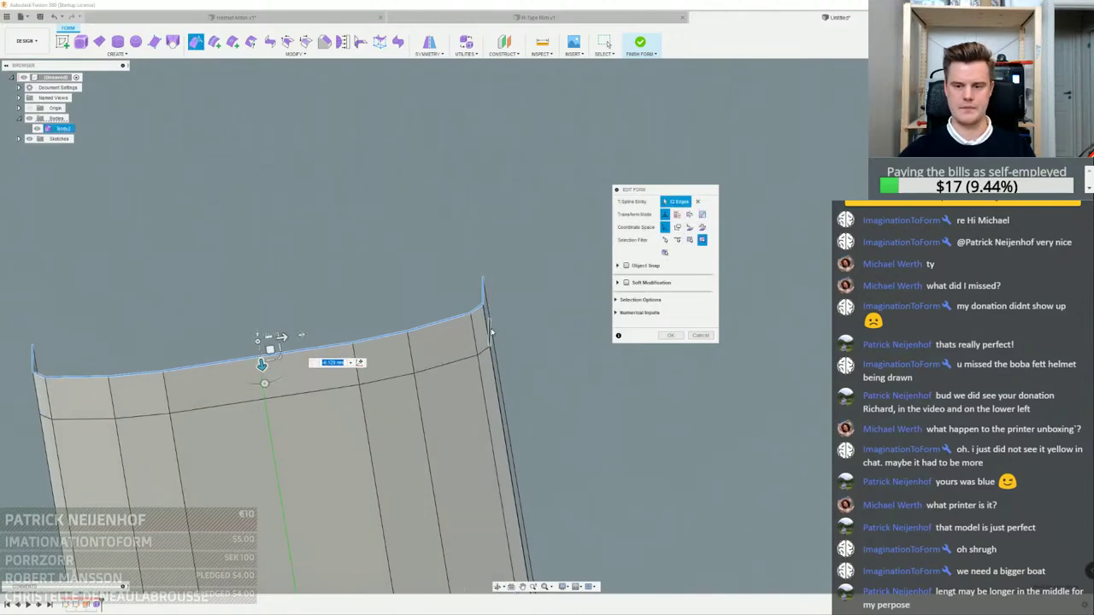
Move the outer edges of the new stern row inward about 1.75 mm and shift the adjacent bottom point inward
left_click(479, 311)
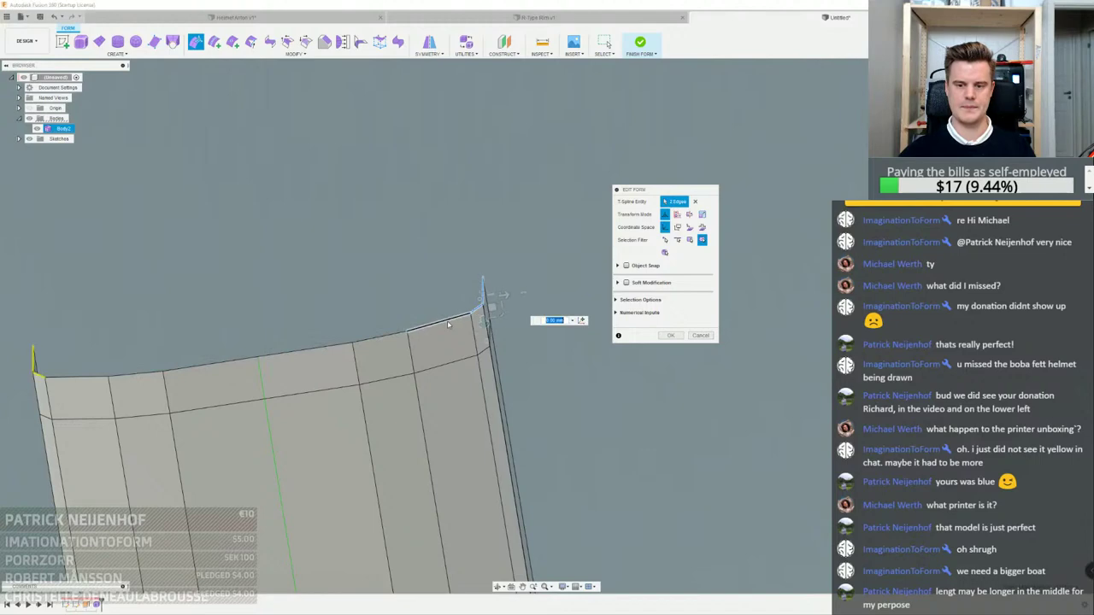
left_click_drag(489, 302, 478, 302)
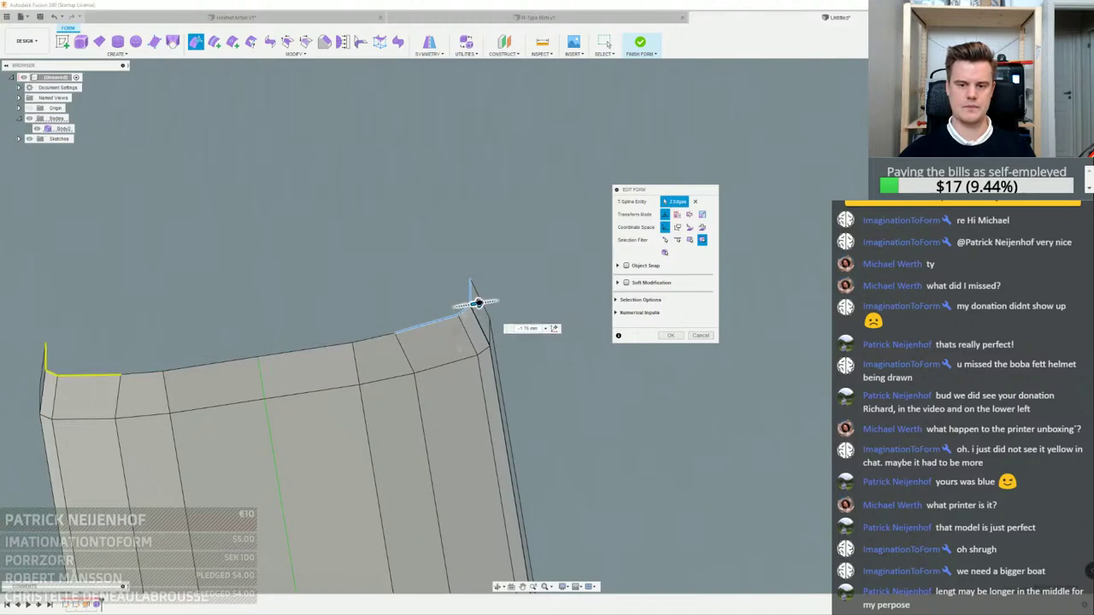
left_click(366, 340)
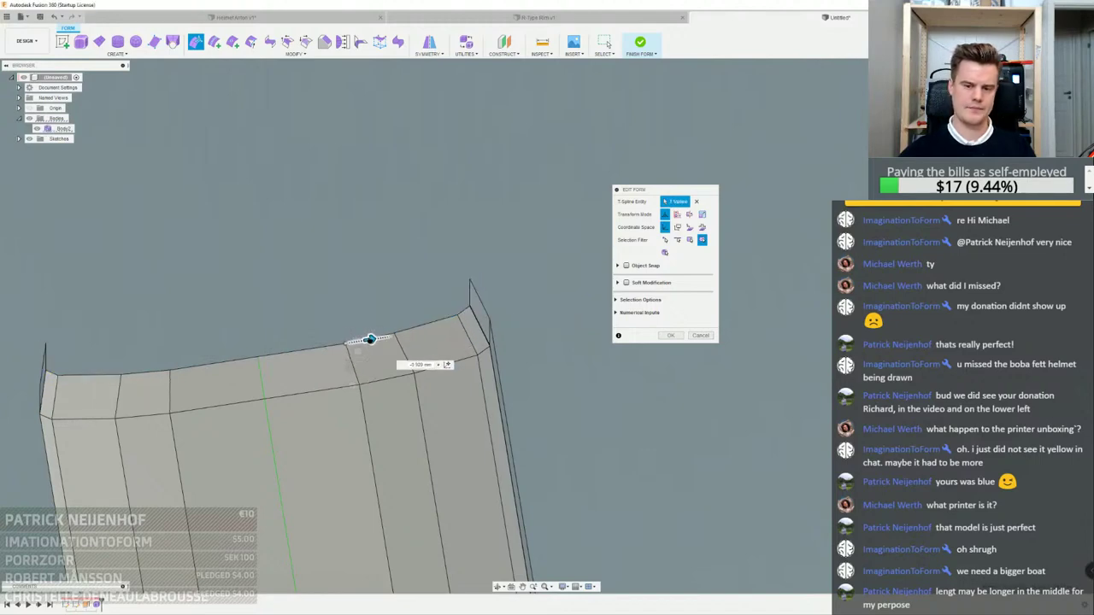
Rotate one half of the symmetric stern edge loop about 4 degrees so the rim angles toward the centreline
left_click(318, 347)
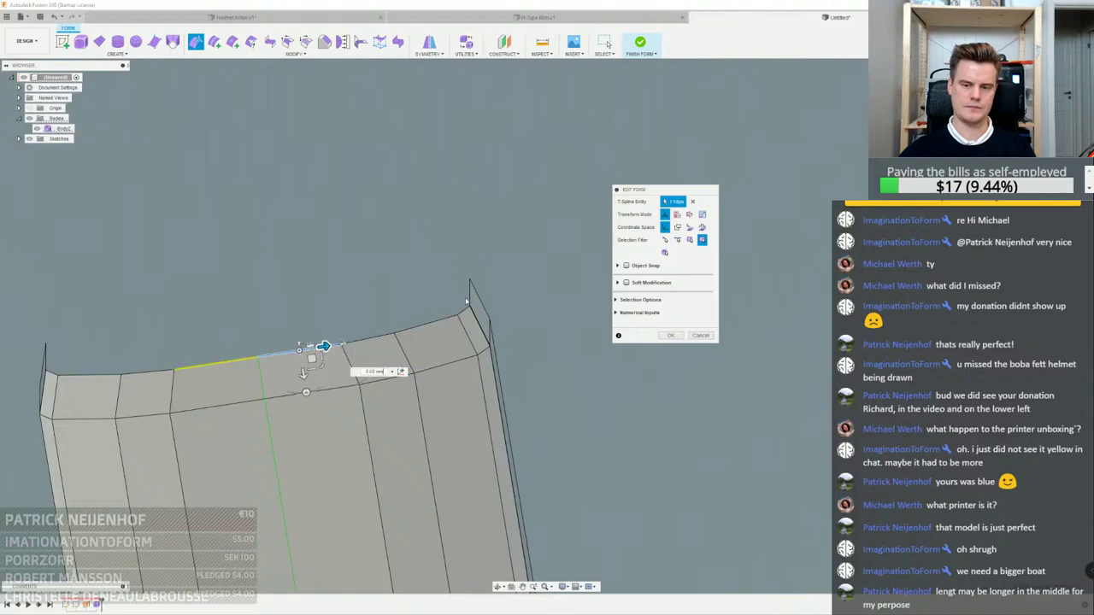
double_click(471, 294, "shift")
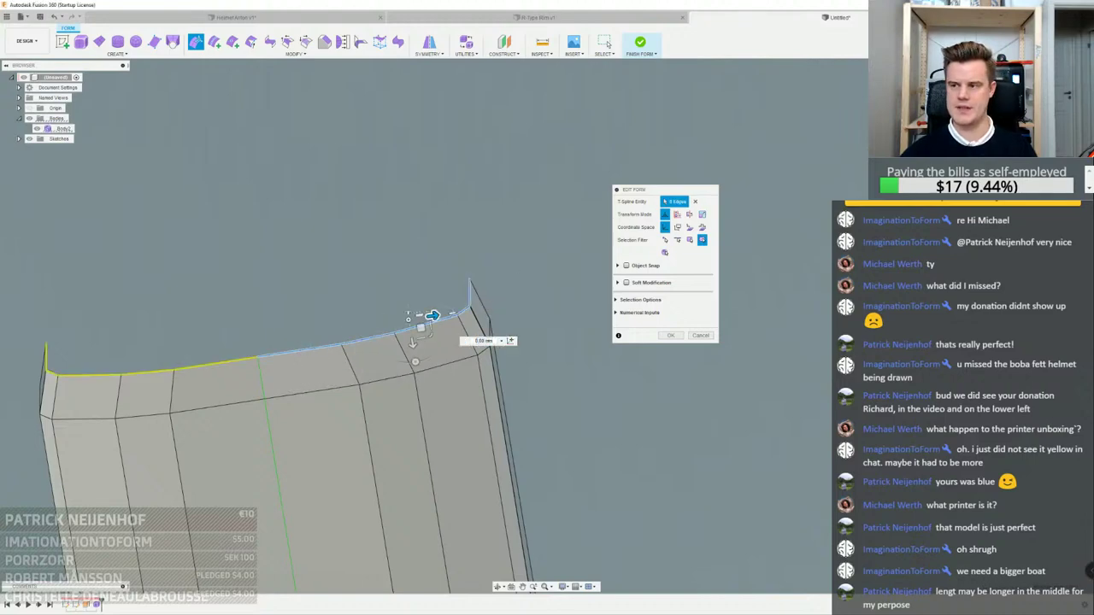
left_click(1051, 96)
middle_click_drag(504, 479, 571, 217)
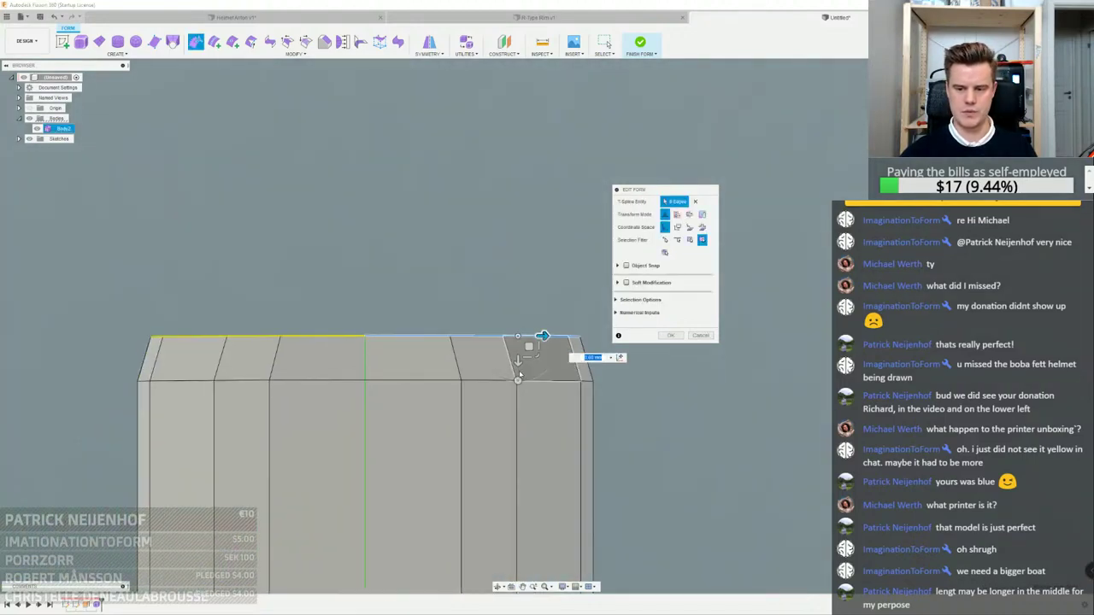
left_click_drag(519, 376, 521, 380)
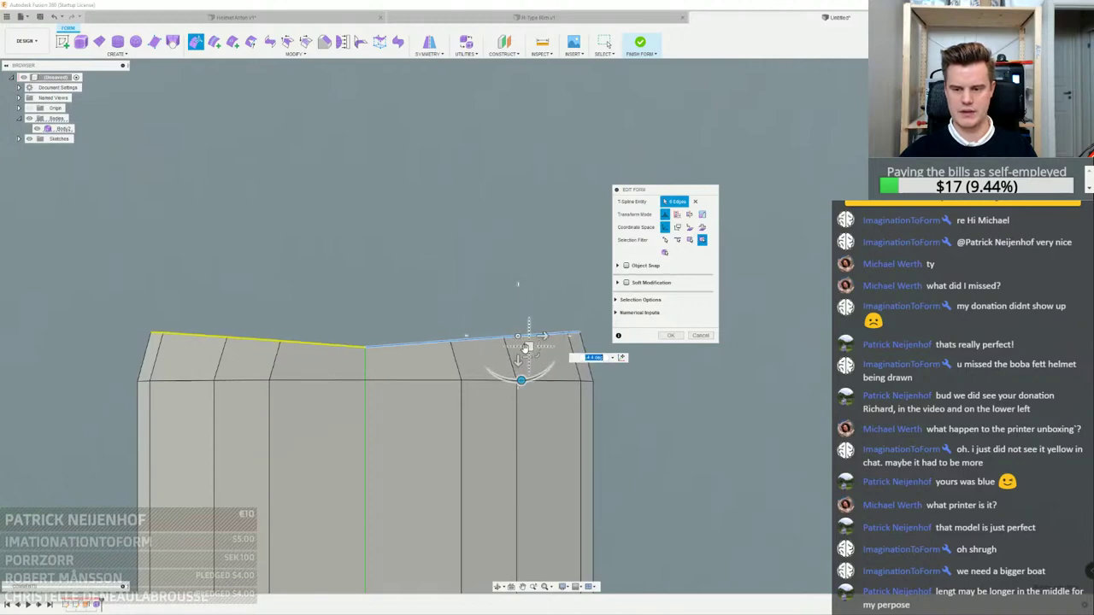
Try to extrude the angled stern edges further outward and reshape them, and undo that extrusion
left_click_drag(525, 342, 489, 308)
left_click_drag(502, 263, 453, 291)
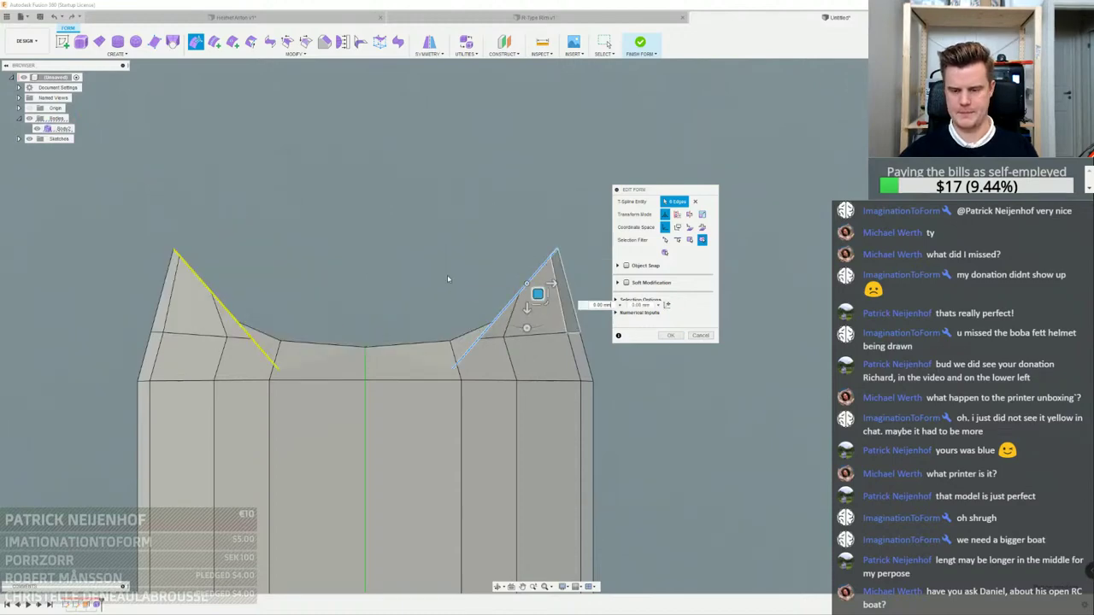
right_click(393, 295)
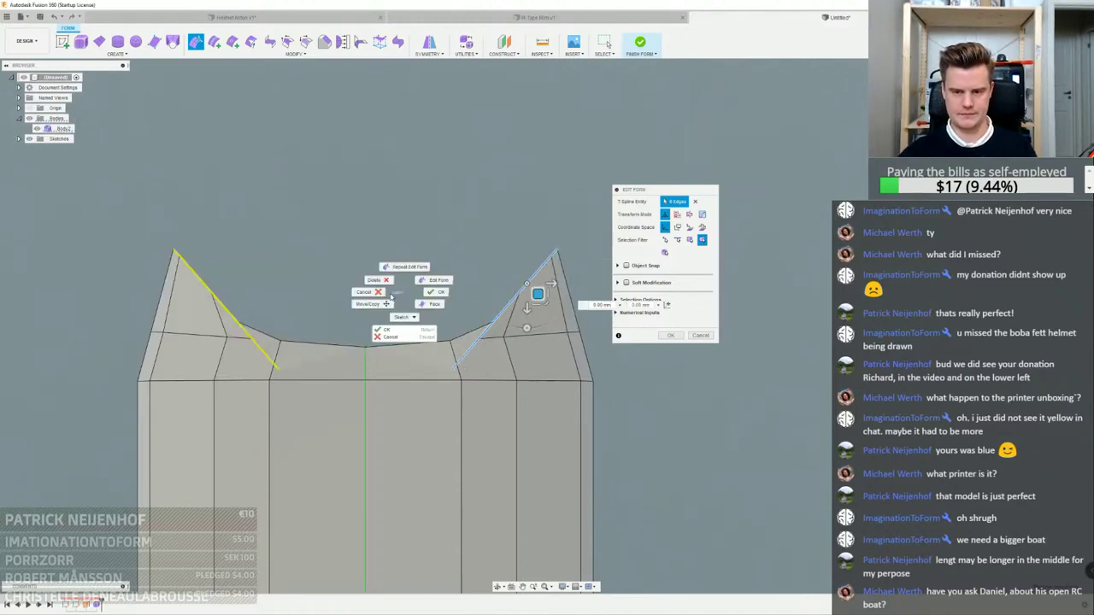
left_click(369, 293)
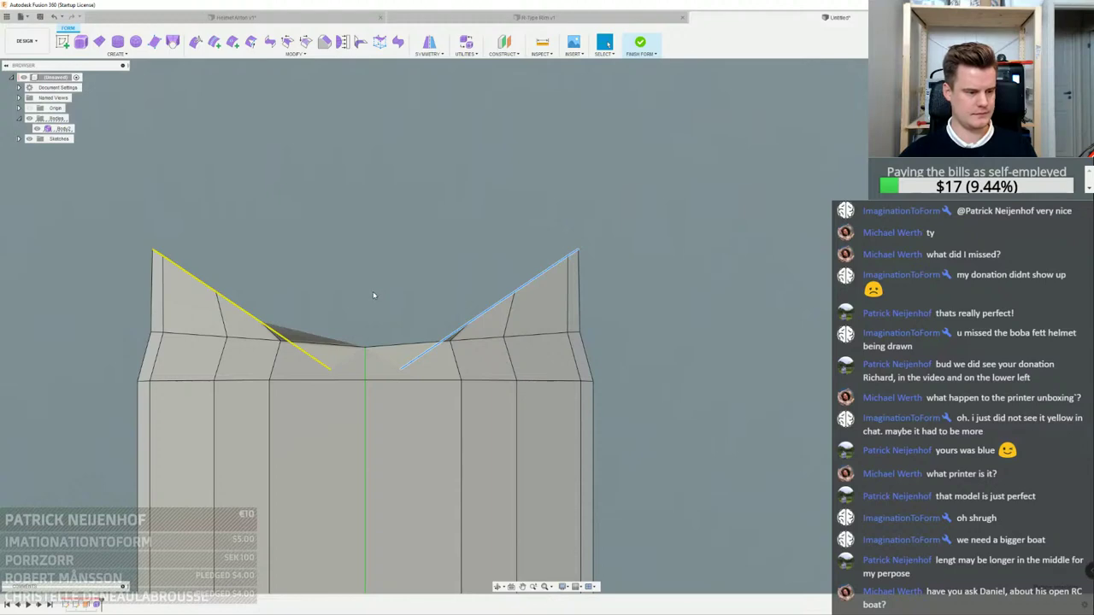
right_click(300, 292)
left_click(270, 278)
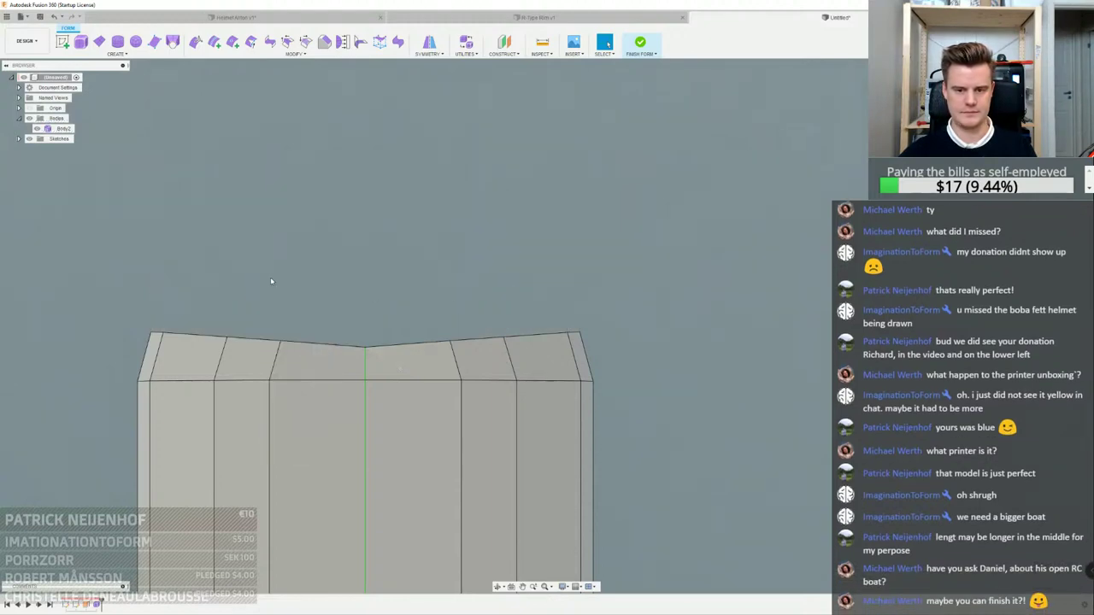
Scale the whole stern edge loop along the hull's length to straighten the rim
double_click(468, 344)
right_click(465, 315)
left_click(487, 285)
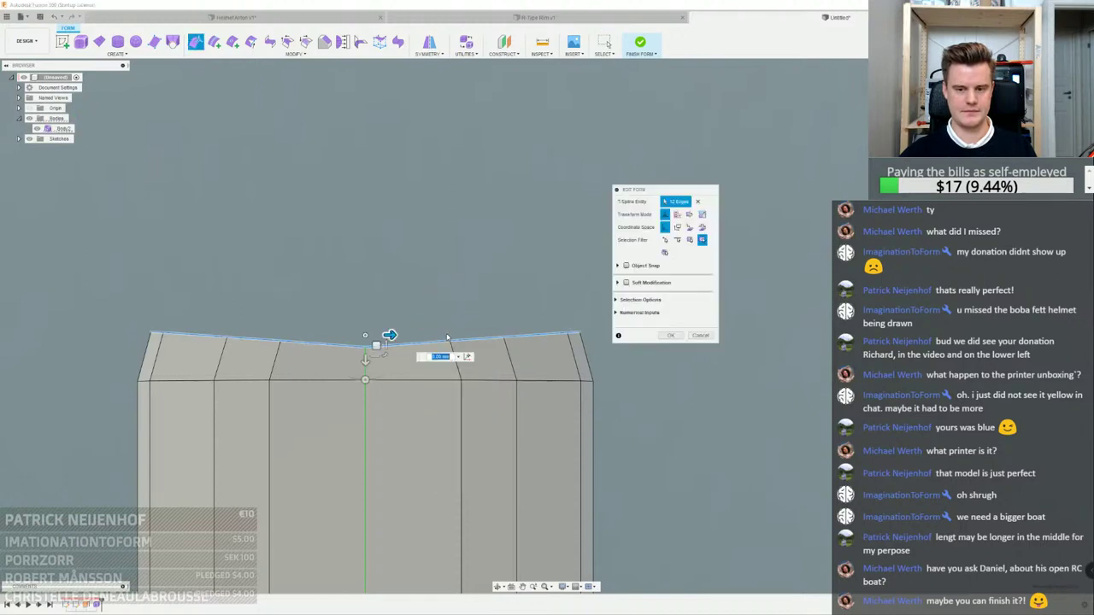
left_click_drag(376, 359, 418, 277)
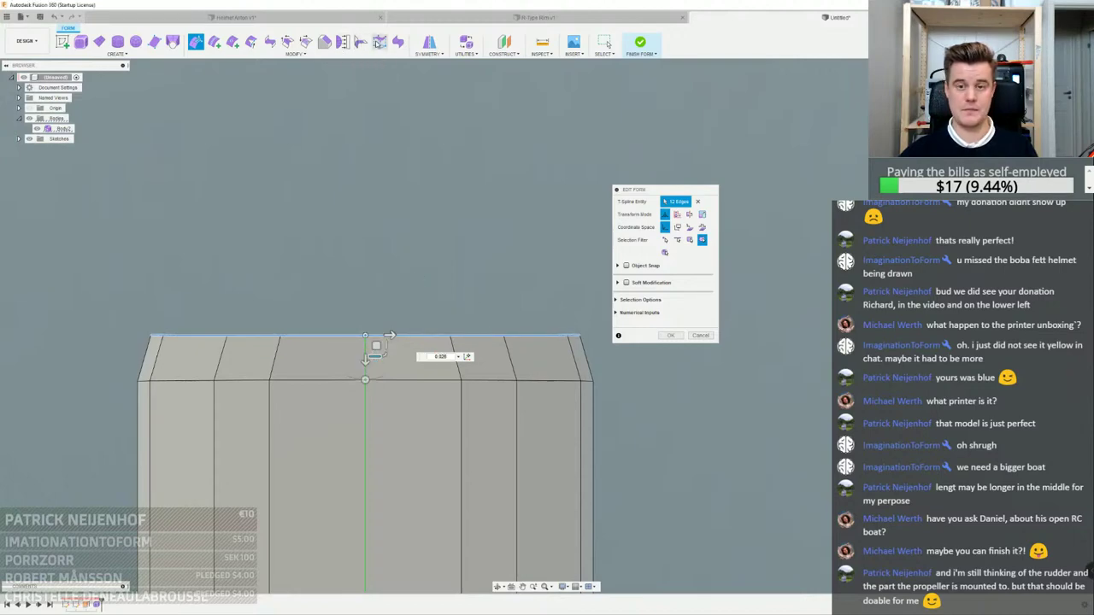
Flatten the stern rim vertices using the Select Parallel Plane direction and the origin plane across the hull
left_click(379, 41)
left_click(685, 229)
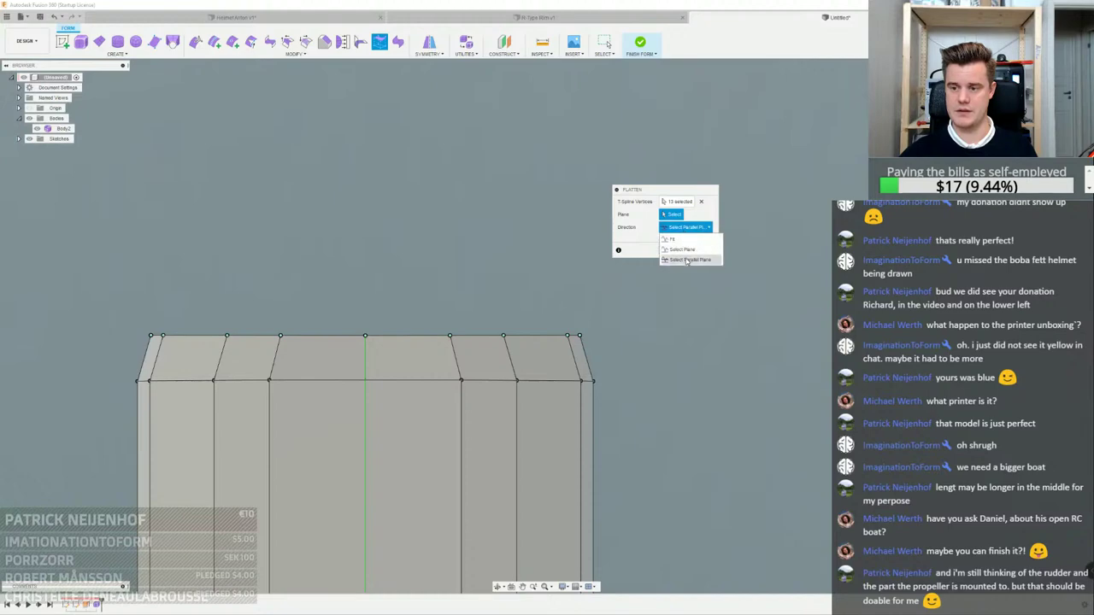
left_click(687, 260)
scroll(615, 298, "down", 5)
middle_click_drag(631, 401, 542, 316)
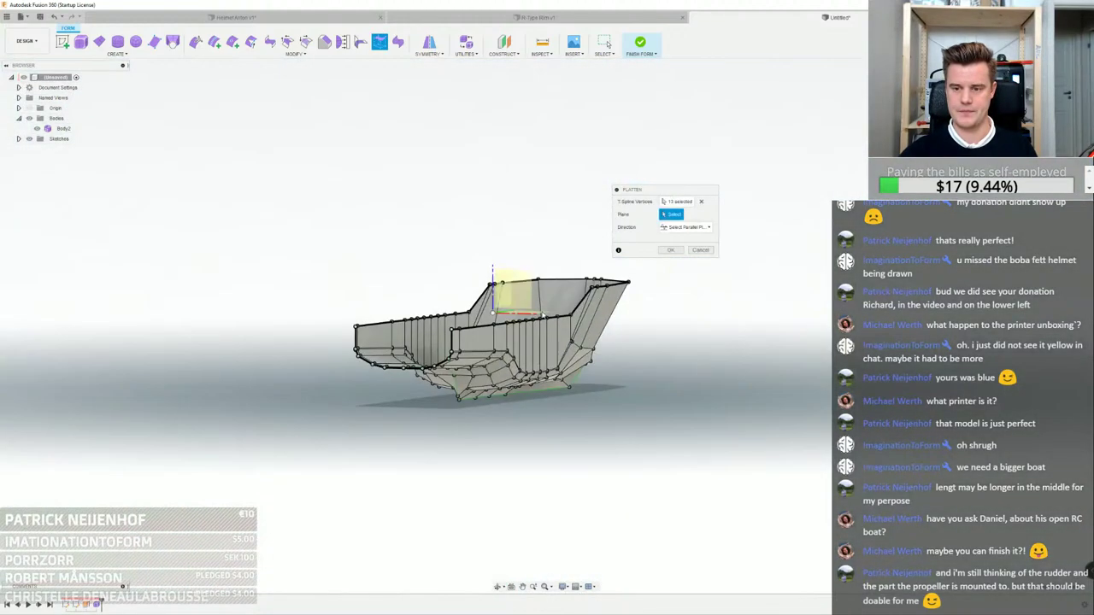
left_click(514, 281)
left_click(669, 250)
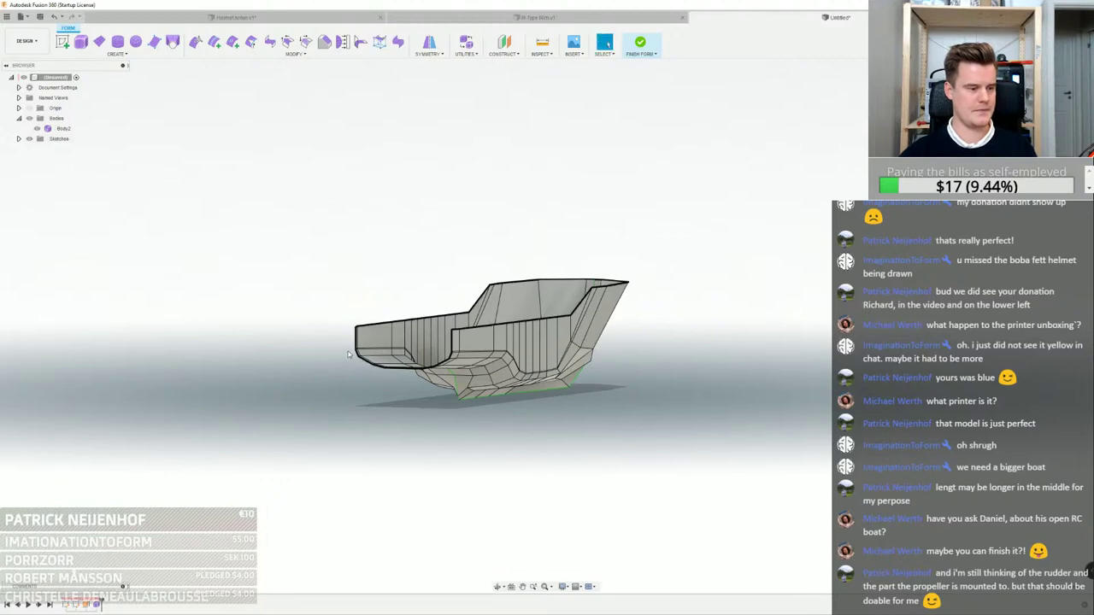
Extrude the bottom edges of the stern rim upward with Edit Form to form a transom wall
scroll(361, 351, "up", 6)
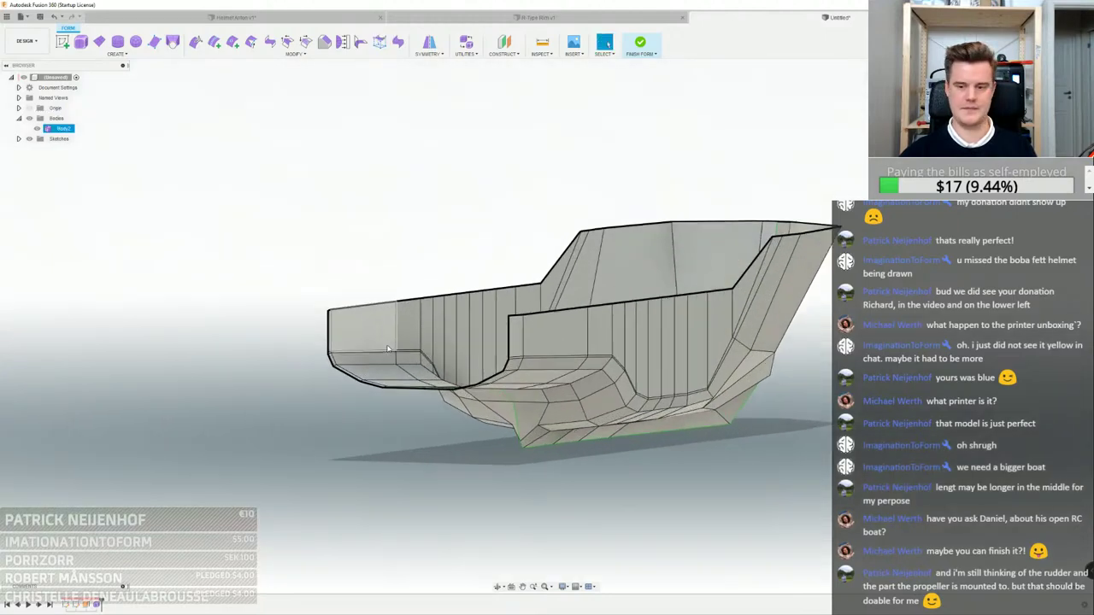
scroll(270, 317, "down", 4)
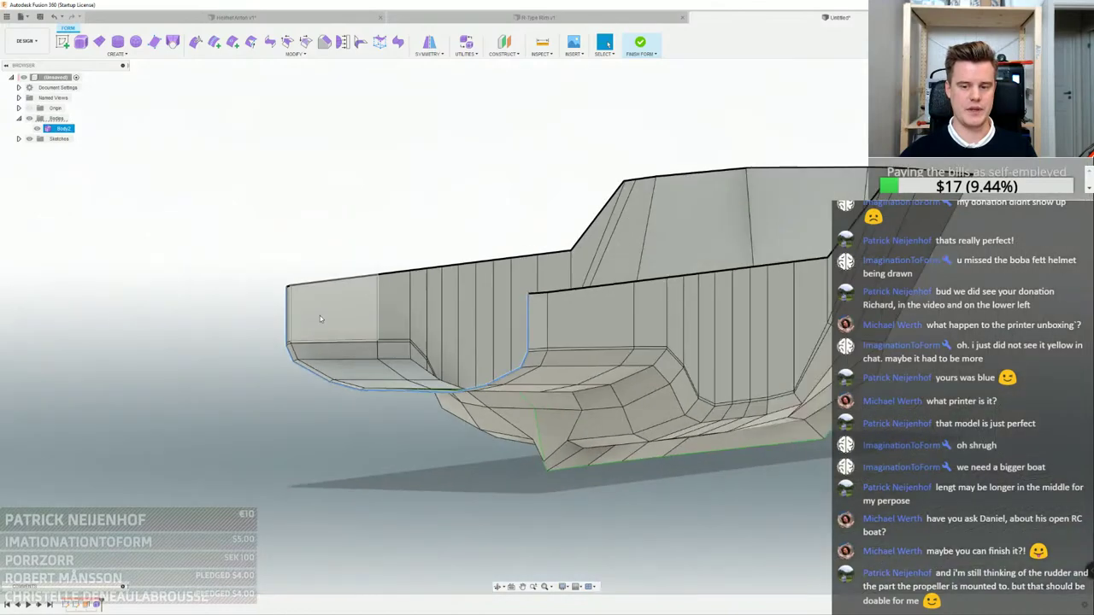
middle_click_drag(319, 315, 393, 342, "shift")
middle_click_drag(393, 342, 497, 225)
scroll(497, 227, "up", 3)
left_click(505, 213)
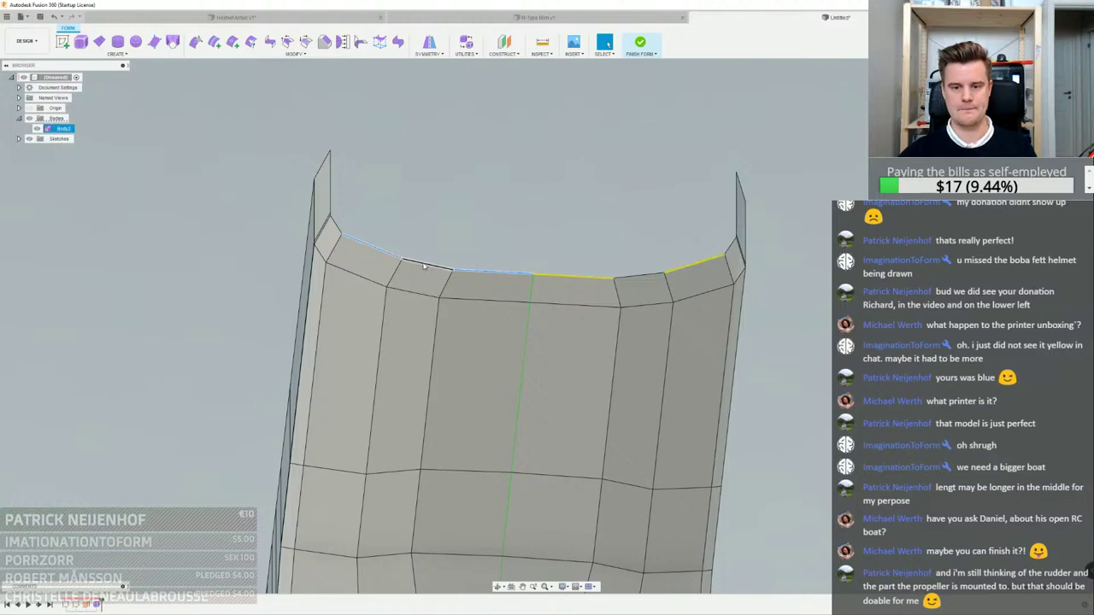
right_click(509, 233)
left_click(540, 218)
middle_click_drag(568, 233, 499, 295, "shift")
left_click_drag(446, 301, 445, 210)
Scale the top edges of the new transom wall vertically to reduce their curve
middle_click_drag(445, 210, 484, 245, "shift")
left_click_drag(456, 214, 472, 269)
key("ctrl+z")
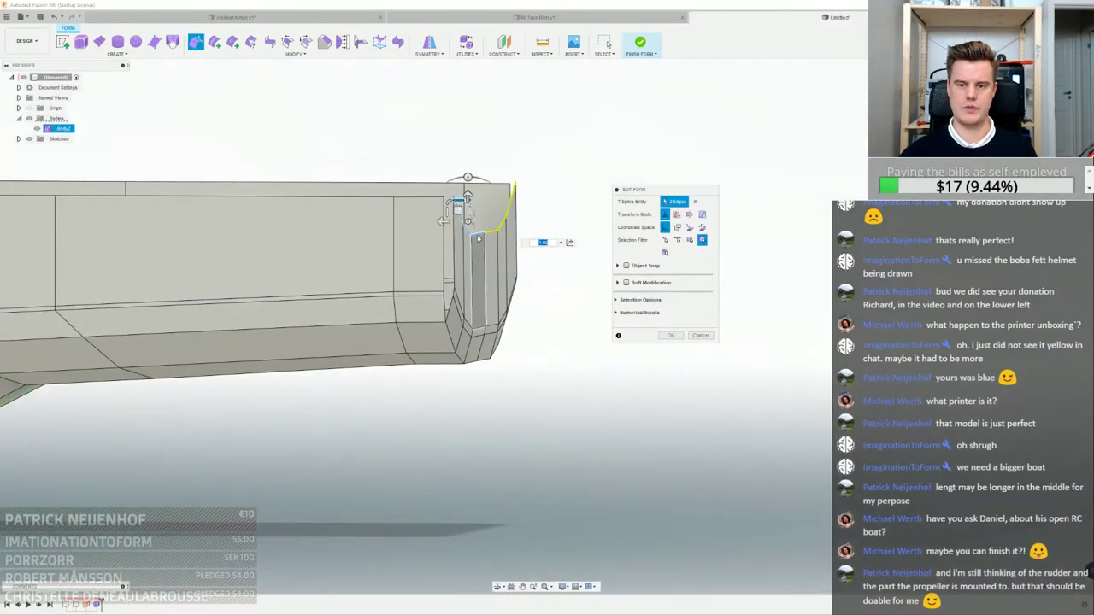
left_click_drag(459, 199, 473, 266)
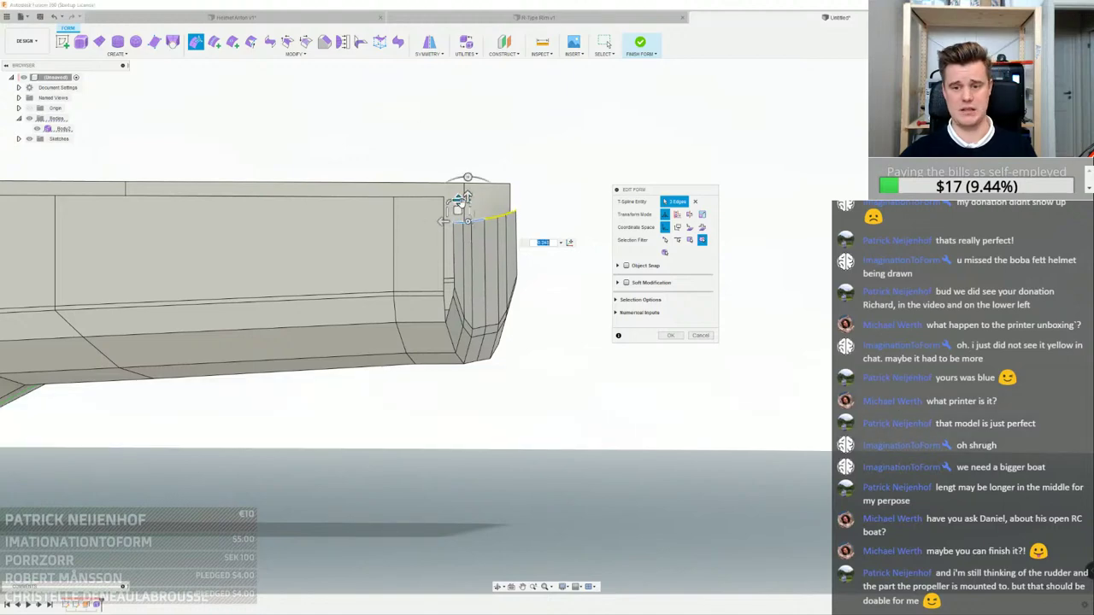
Flatten the upper rim loop's vertices using the Select Parallel Plane direction and the horizontal origin plane
double_click(407, 185)
scroll(529, 228, "down", 3)
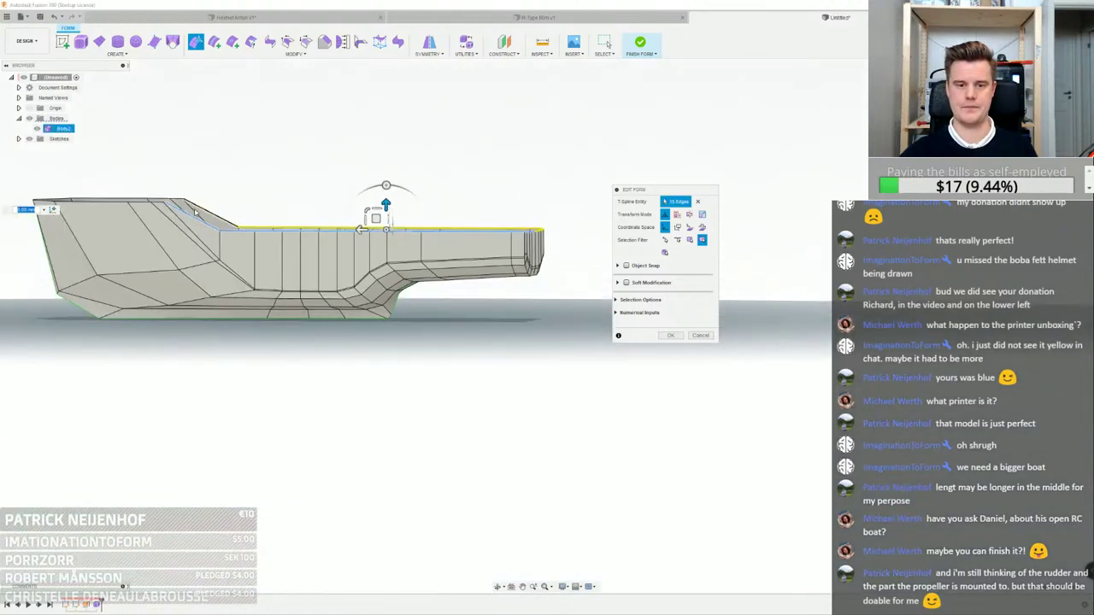
scroll(200, 231, "up", 3)
scroll(256, 214, "down", 2)
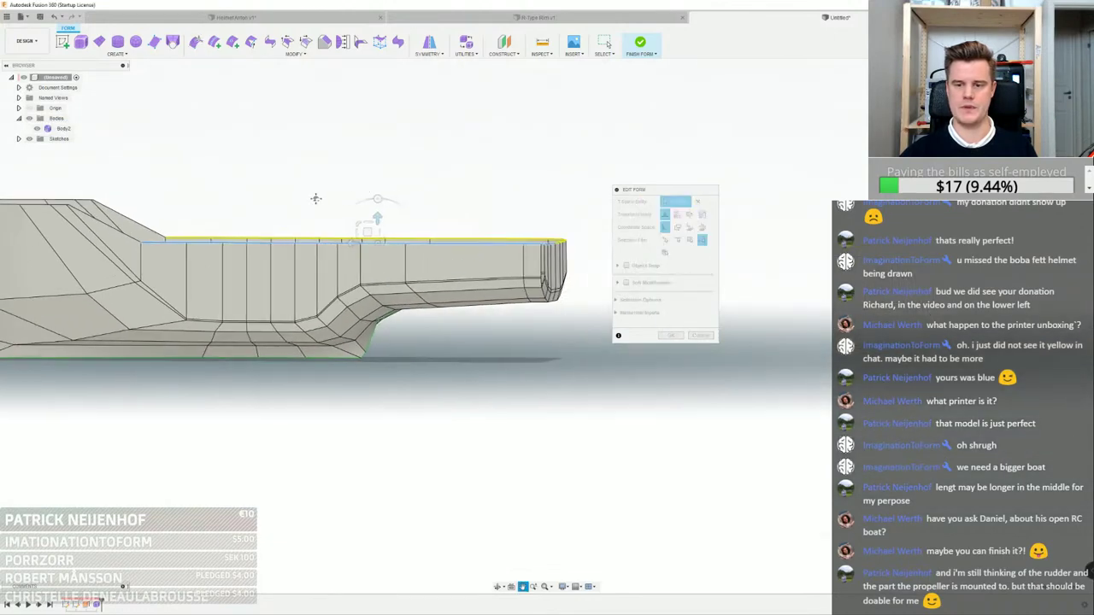
left_click(380, 43)
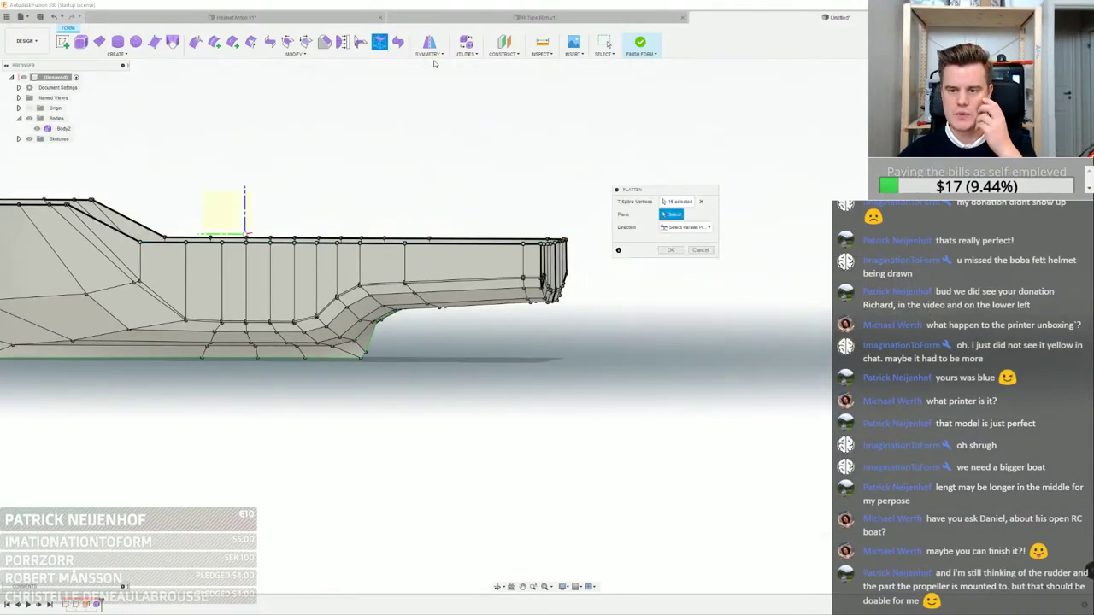
scroll(546, 389, "down", 2)
middle_click_drag(546, 389, 523, 418, "shift")
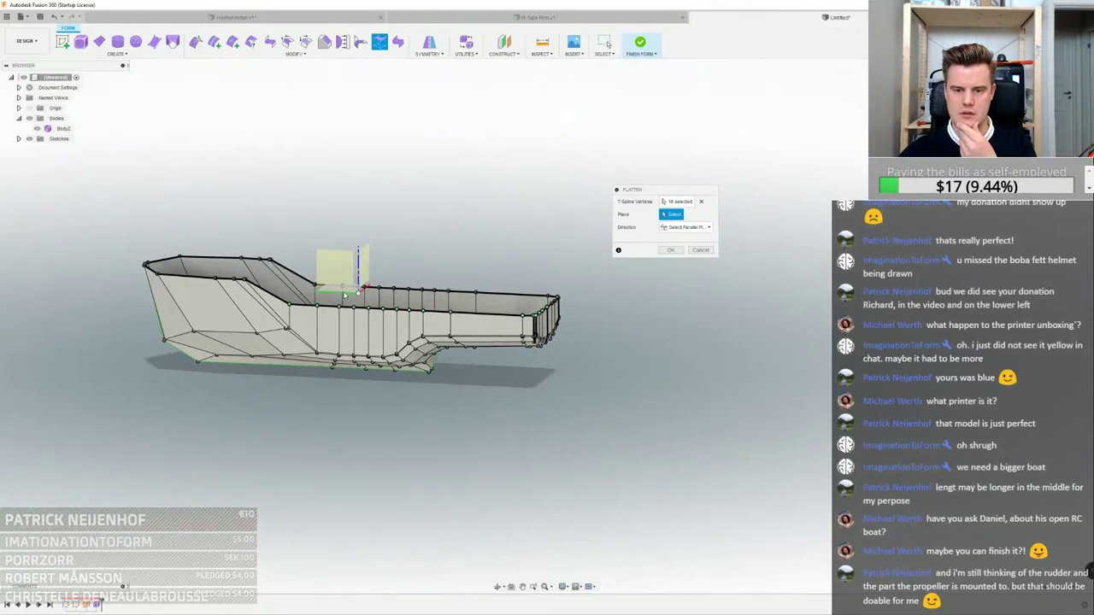
left_click(344, 294)
left_click(671, 249)
Bridge the gap between the hull side's vertical end edge and the transom wall's side edge
scroll(481, 175, "up", 5)
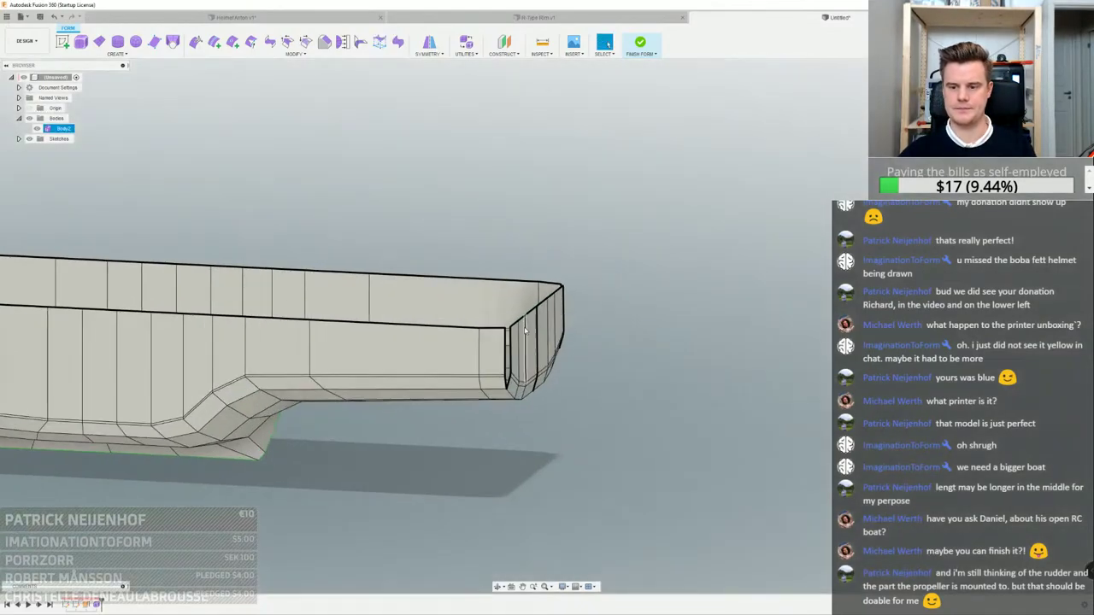
scroll(592, 257, "down", 2)
middle_click_drag(592, 258, 570, 234, "shift")
scroll(479, 224, "up", 4)
scroll(478, 224, "up", 1)
middle_click_drag(459, 91, 444, 193)
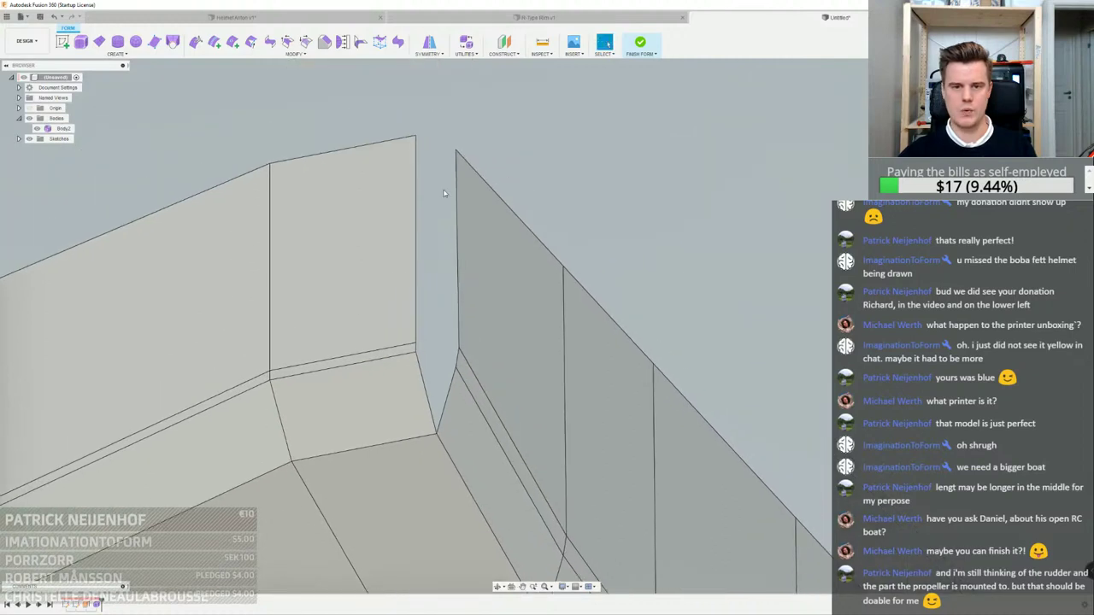
left_click(270, 44)
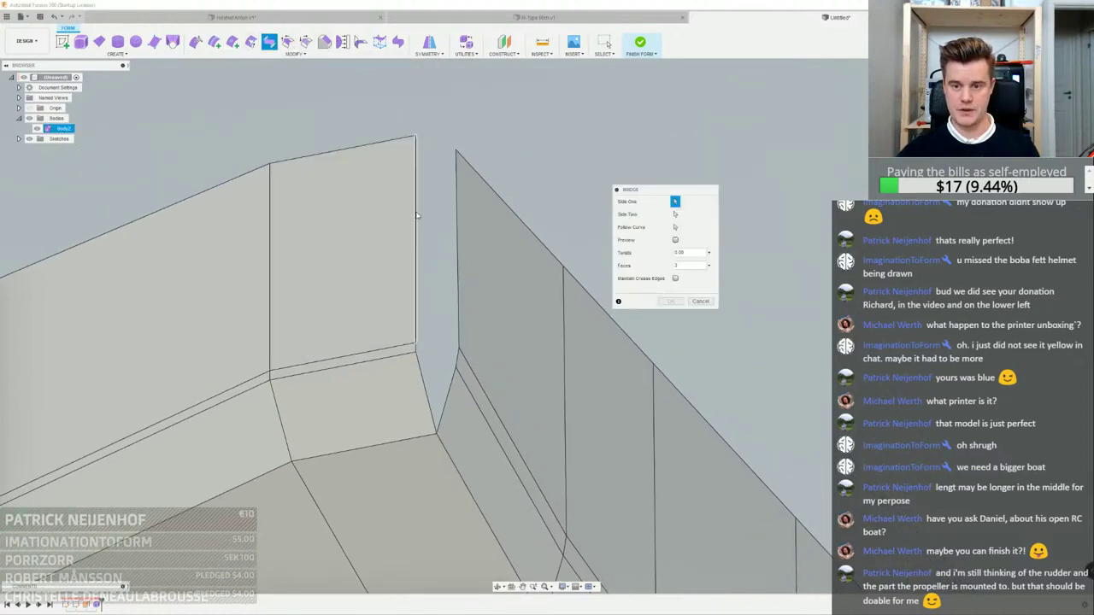
left_click(457, 225)
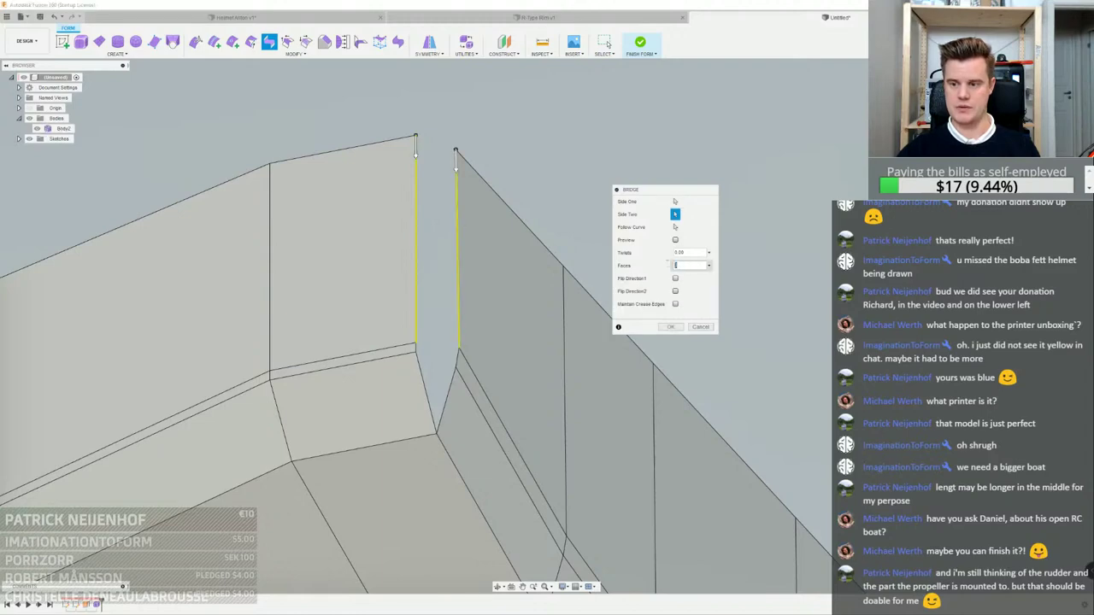
left_click(671, 326)
Extrude the two open hull-side edges below the bridged corner into the remaining gap with Edit Form
scroll(525, 295, "up", 5)
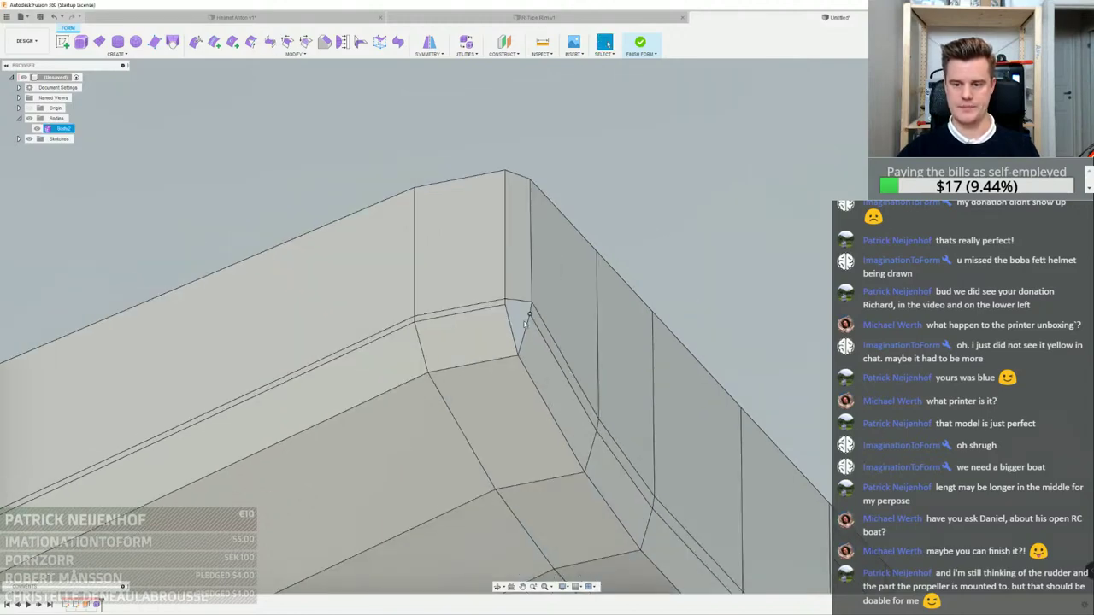
right_click(525, 290)
left_click(530, 268)
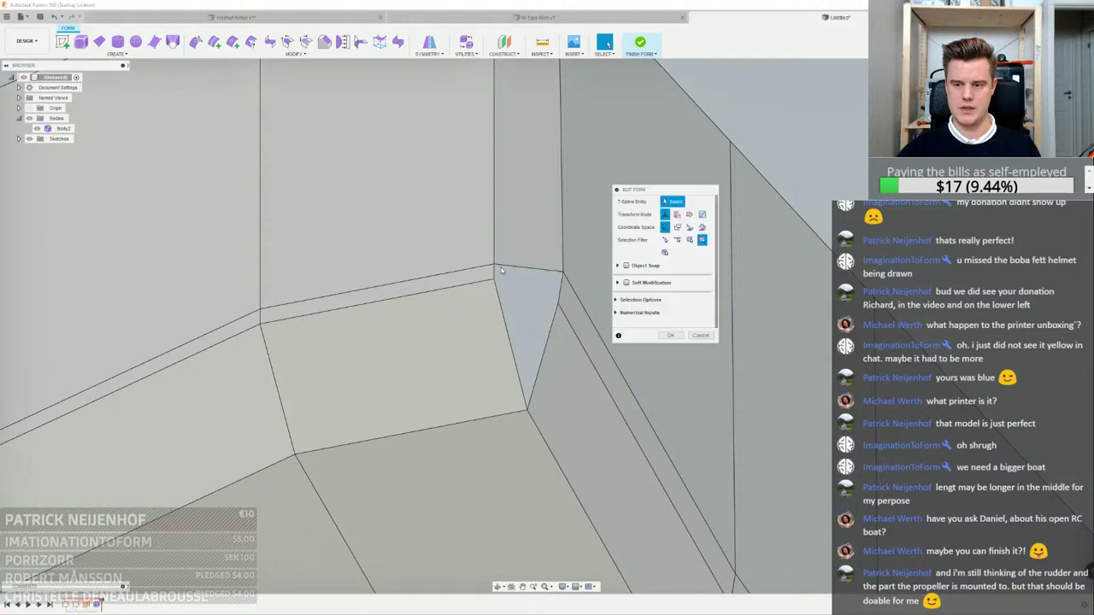
scroll(494, 277, "up", 2)
left_click(492, 279)
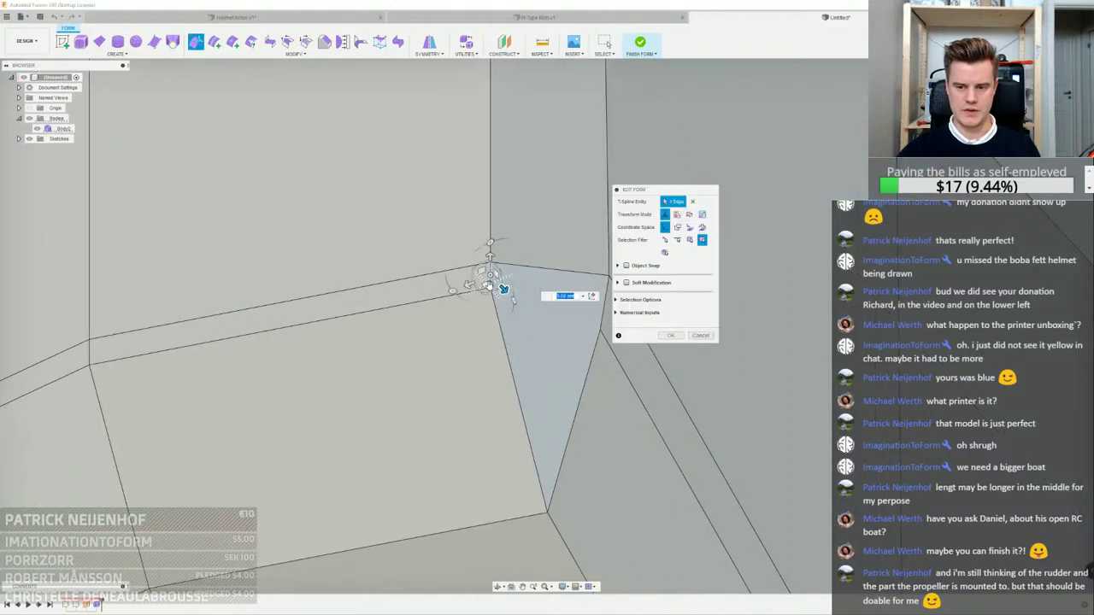
left_click_drag(488, 286, 542, 316, "alt")
middle_click_drag(524, 351, 461, 349)
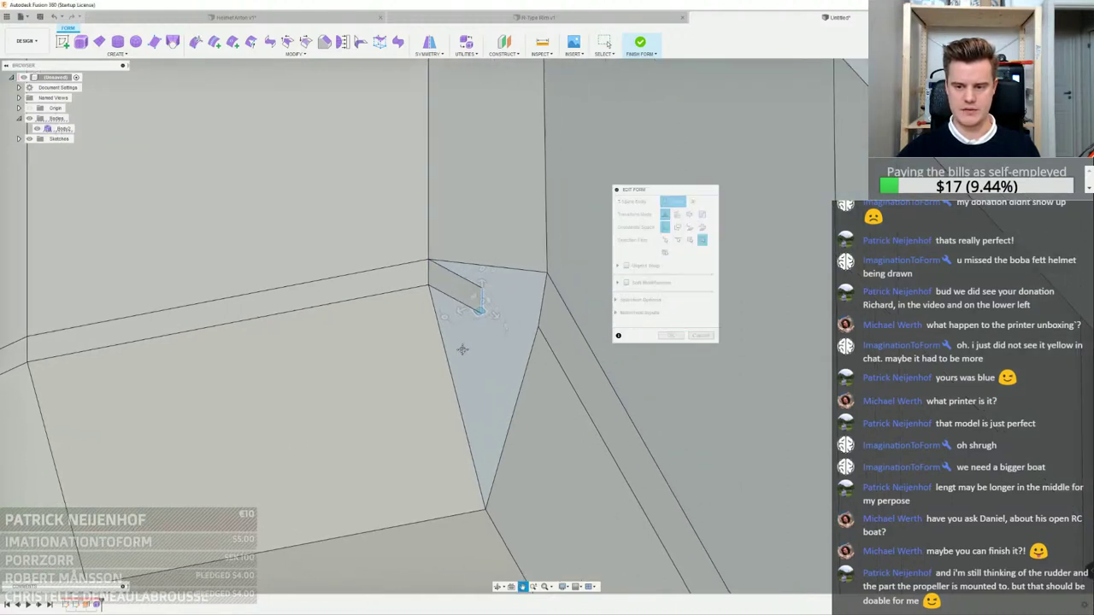
left_click(443, 357)
left_click(449, 367)
left_click_drag(455, 406, 476, 399)
left_click(673, 337)
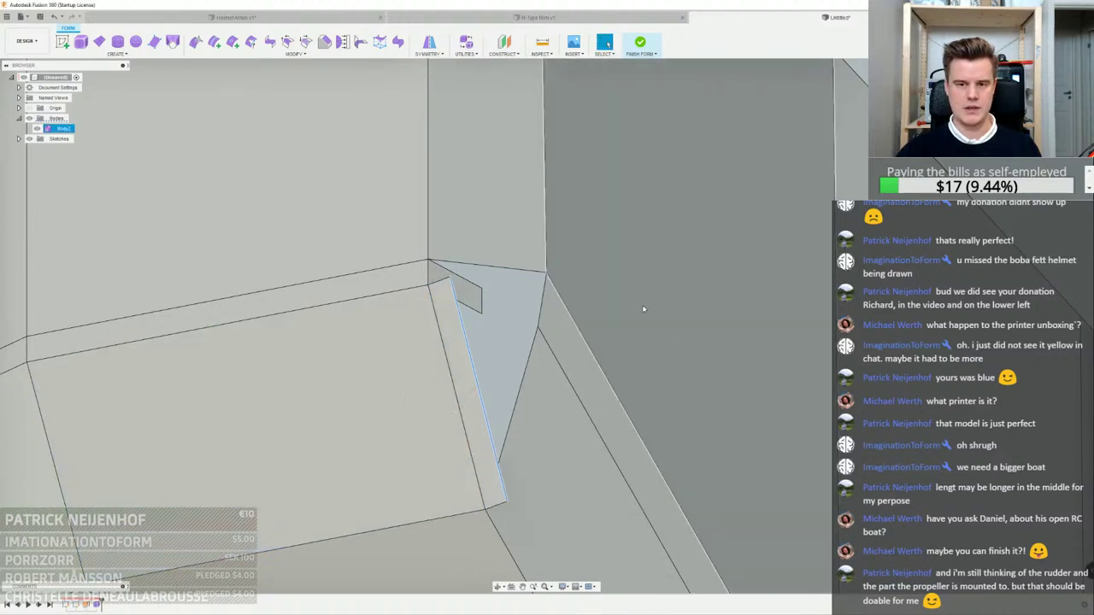
Weld the extruded faces' loose vertices to the neighbouring transom and hull corner vertices in Vertex to Vertex mode
left_click(251, 43)
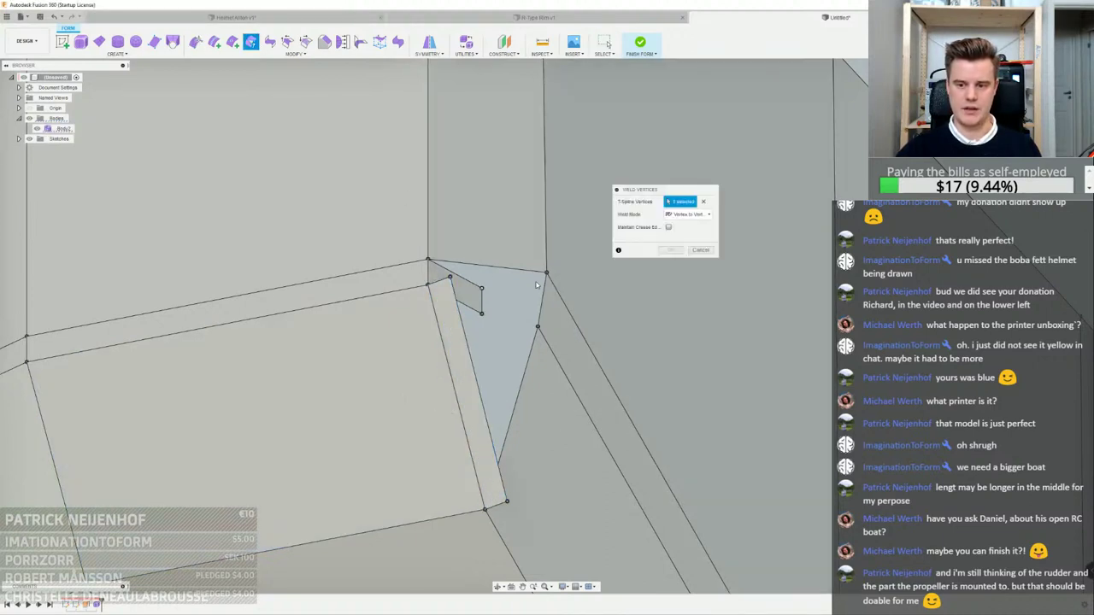
left_click(534, 328)
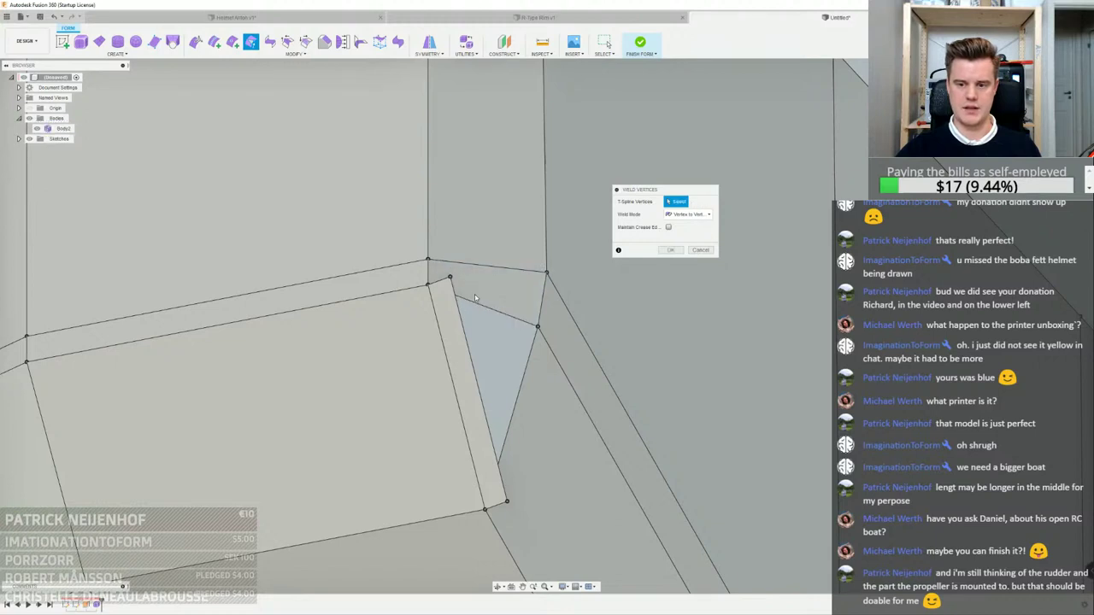
left_click(537, 328)
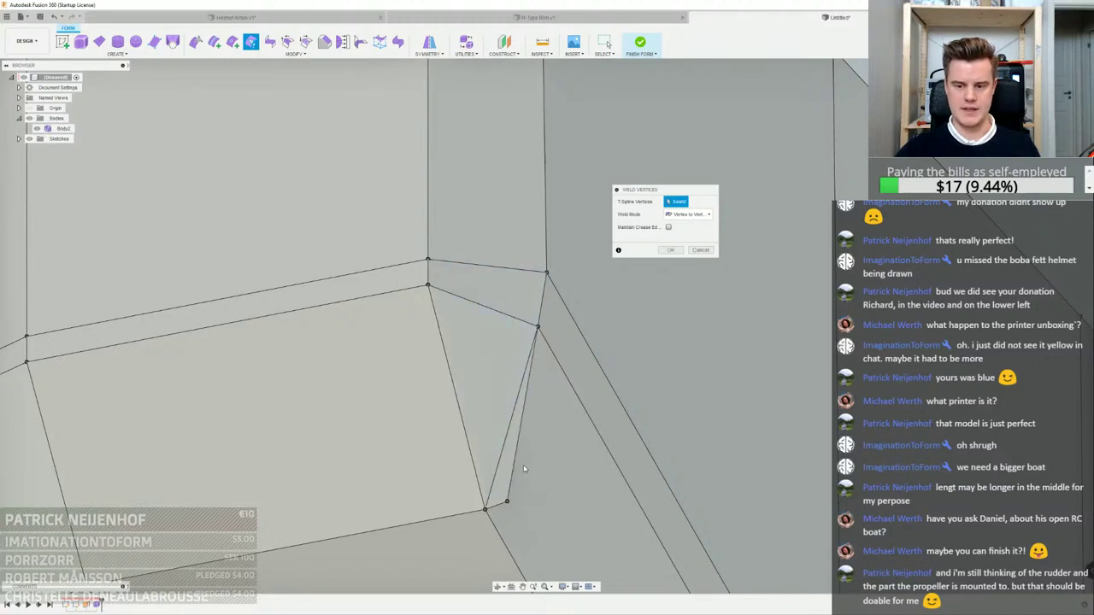
left_click(487, 512)
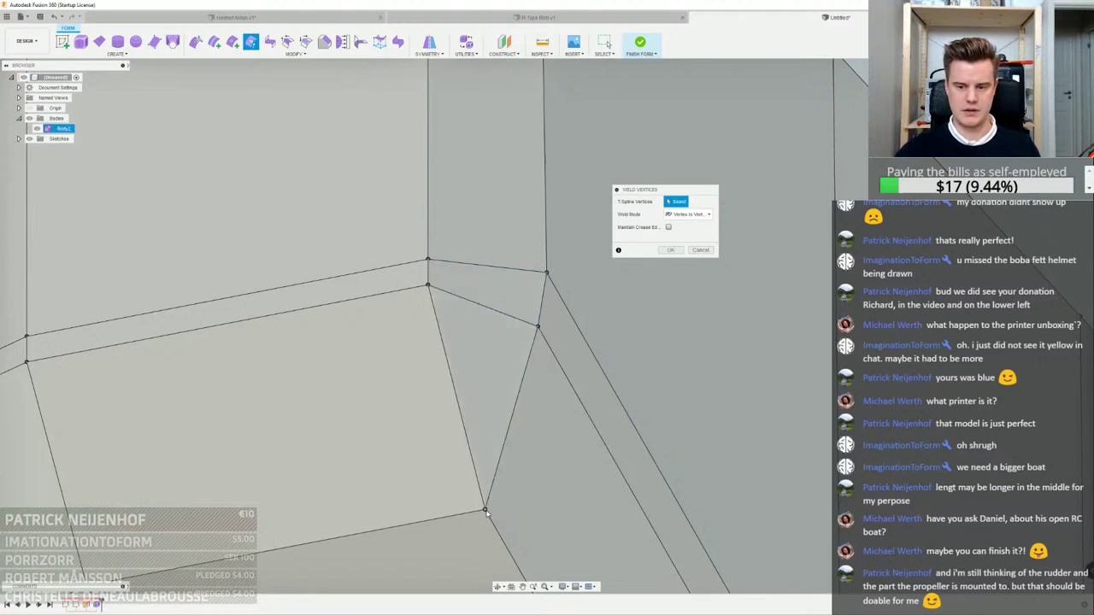
left_click(671, 251)
scroll(495, 271, "down", 6)
middle_click_drag(497, 272, 513, 305, "shift")
scroll(513, 302, "up", 5)
left_click(503, 309)
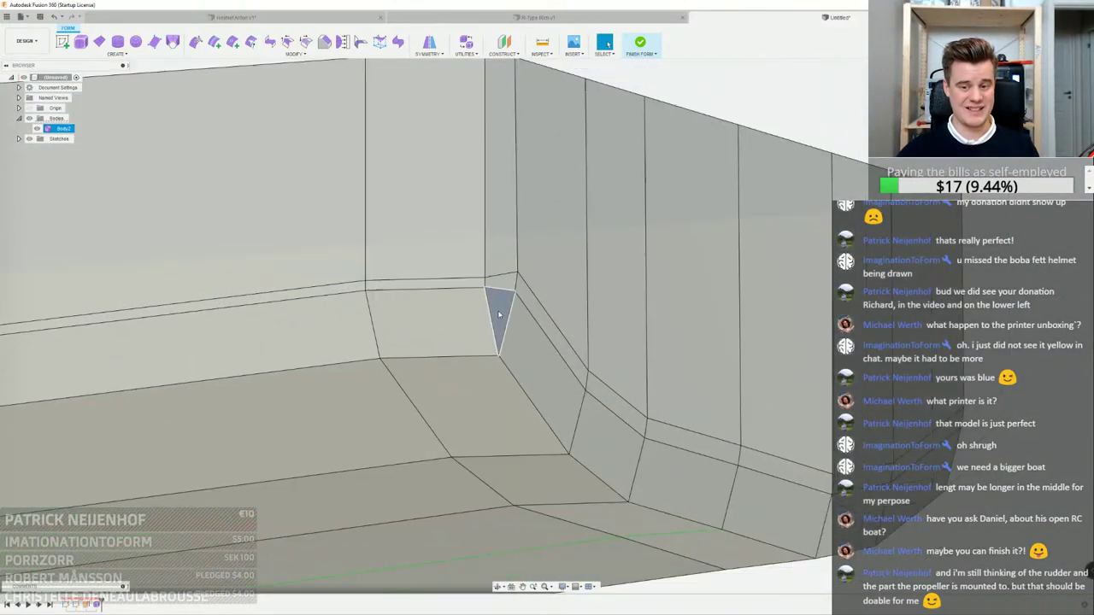
Move the lower stern corner edges upward by about 1.27 mm with Edit Form
scroll(502, 310, "down", 5)
double_click(511, 351)
right_click(511, 350)
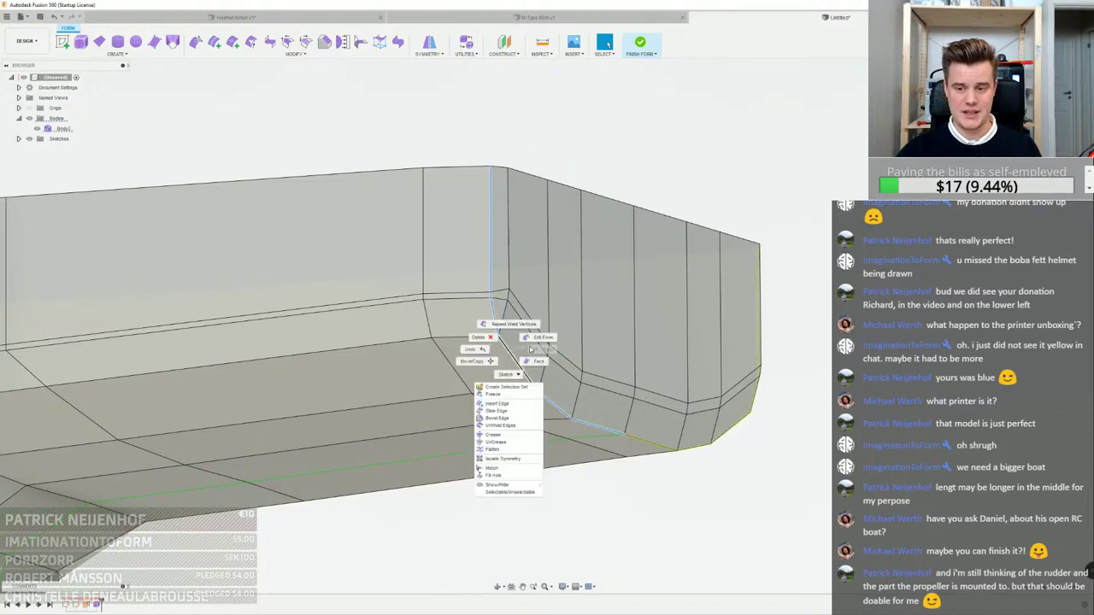
left_click(536, 336)
left_click(520, 364)
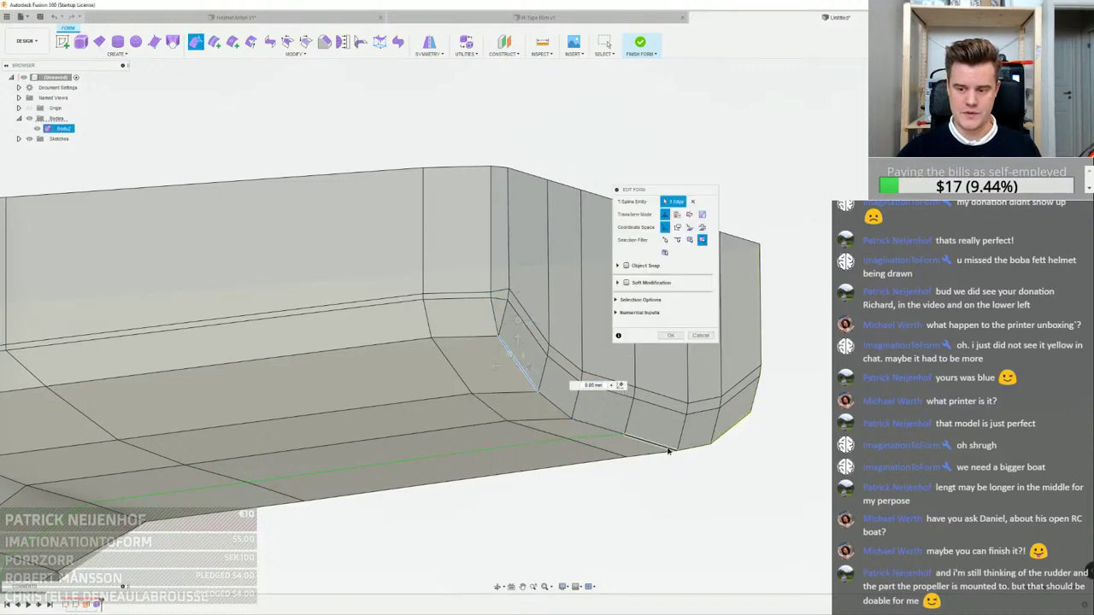
left_click(590, 423)
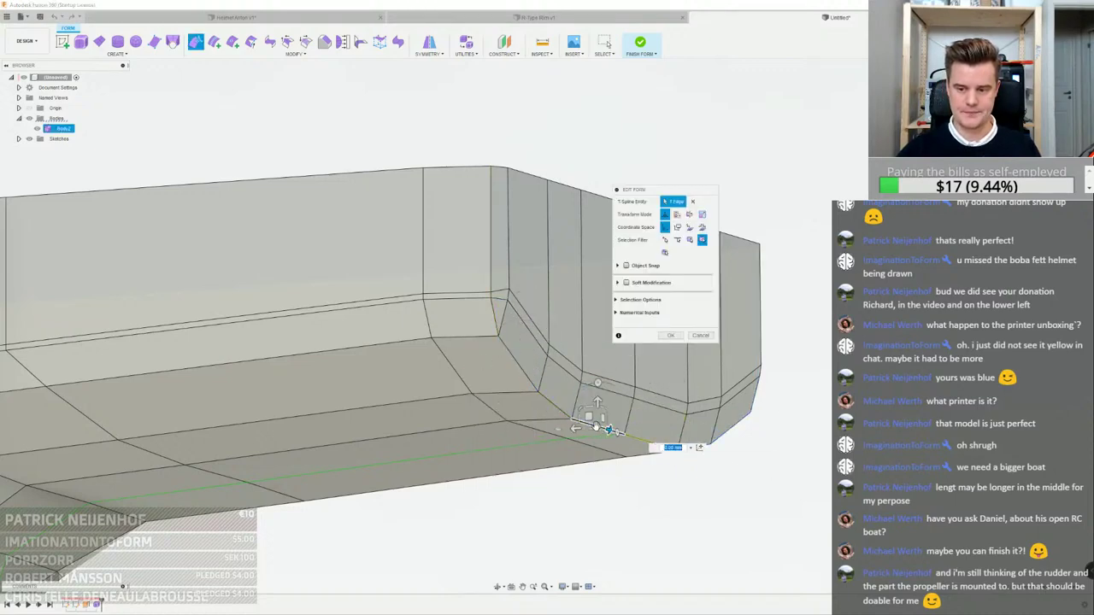
double_click(524, 376, "shift")
middle_click_drag(523, 376, 581, 376, "shift")
left_click_drag(548, 384, 549, 373)
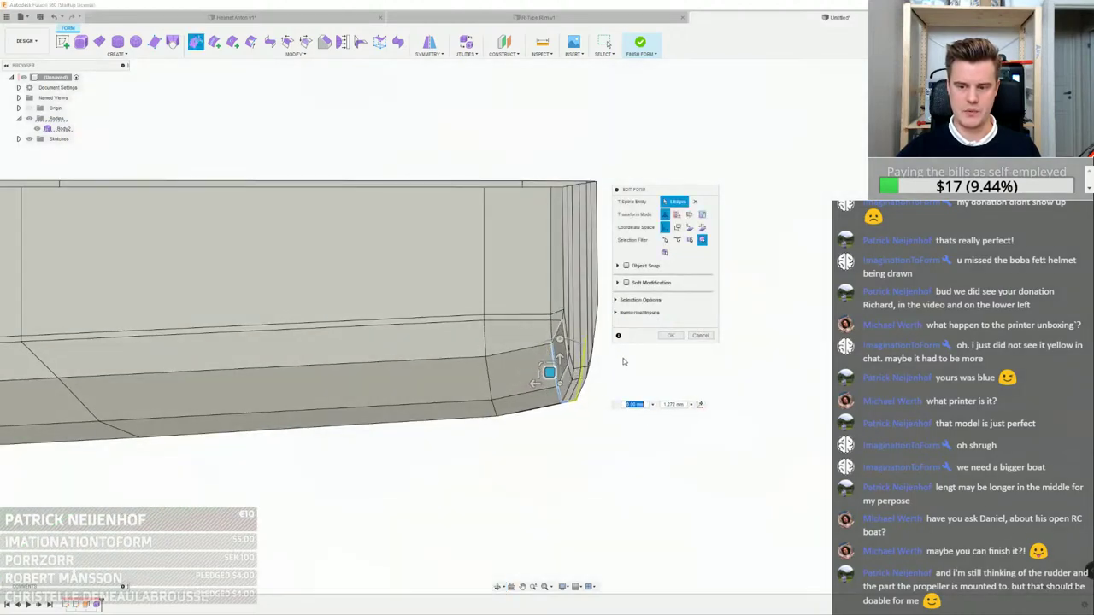
Move the short edge at the stern's lower corner downward and toward the bow to smooth the corner
scroll(579, 315, "up", 5)
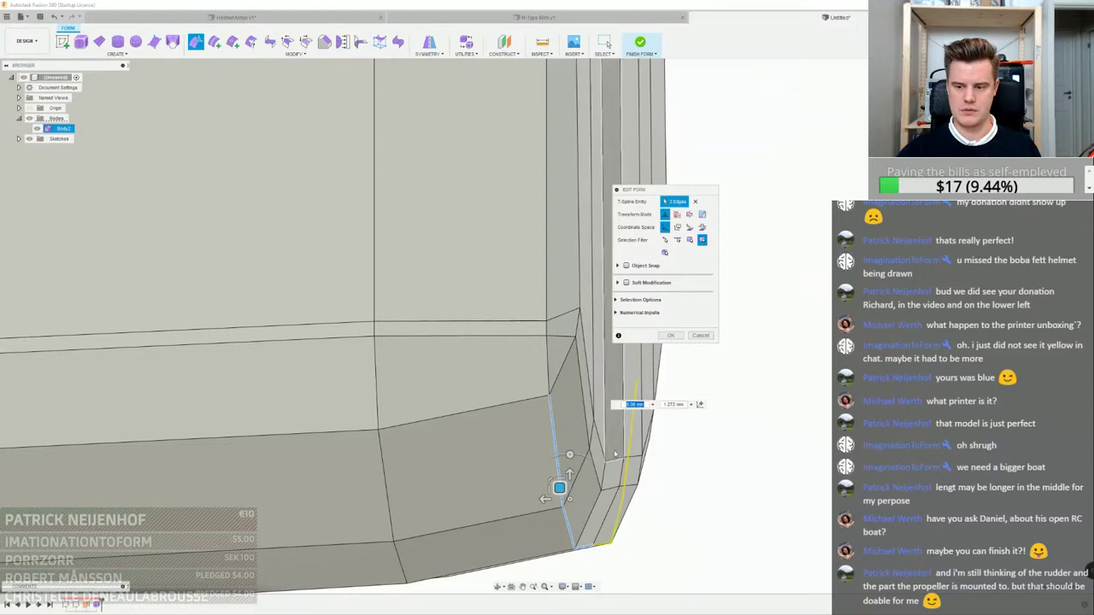
left_click(579, 310)
left_click_drag(579, 282, 551, 365)
scroll(579, 332, "up", 3)
left_click(577, 333)
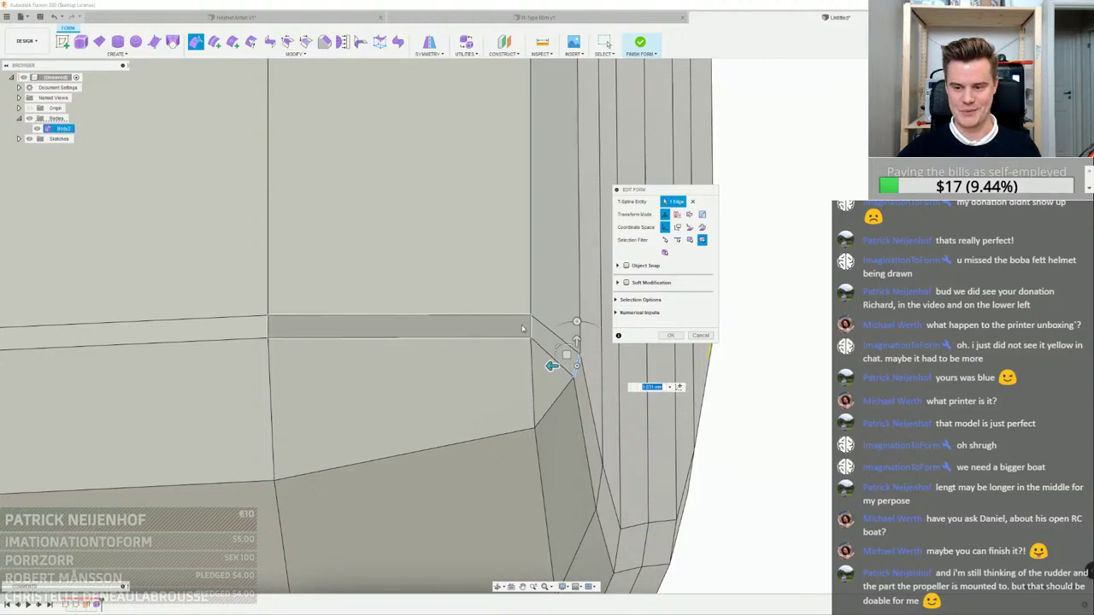
scroll(526, 326, "down", 5)
scroll(534, 116, "up", 2)
left_click(671, 336)
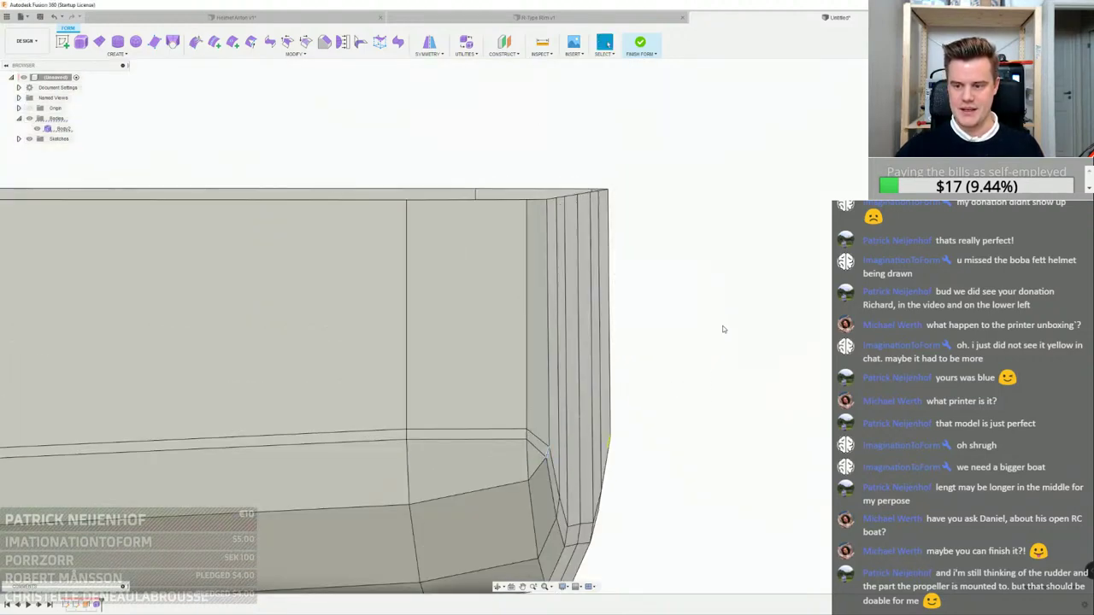
Try to finish the form and continue with the conversion, and reopen the form for editing
scroll(722, 325, "down", 5)
middle_click_drag(651, 242, 543, 312, "shift")
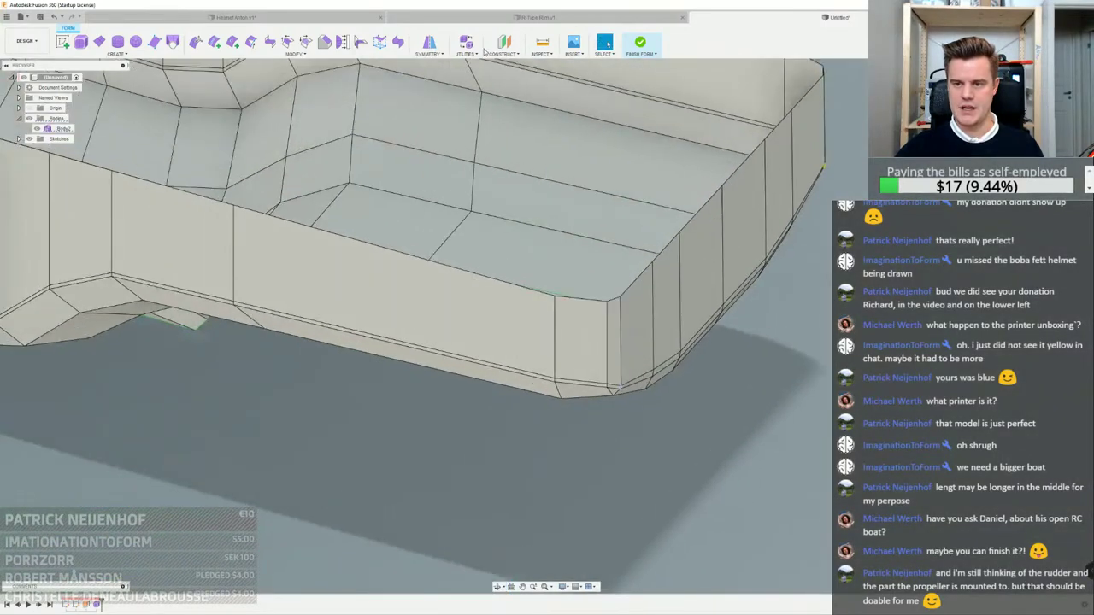
left_click(639, 43)
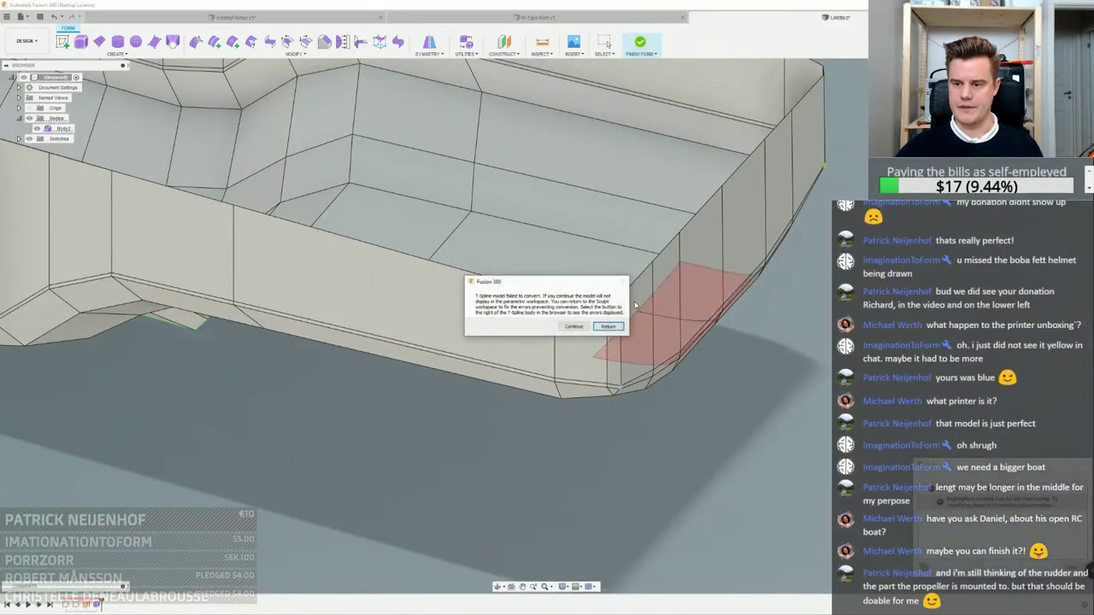
left_click(582, 329)
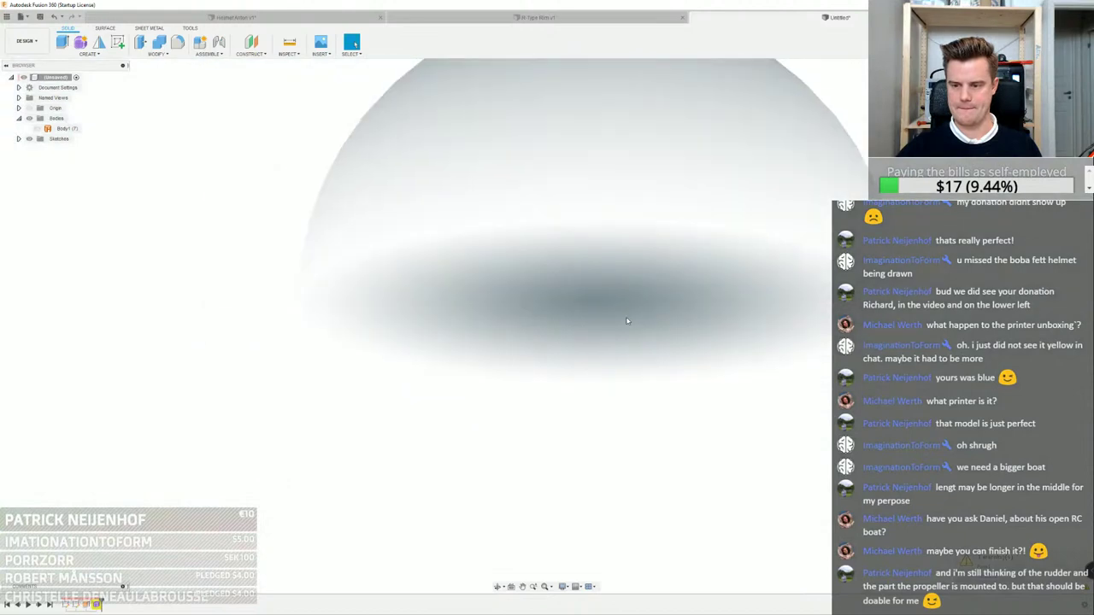
left_click(36, 130)
left_click(36, 130)
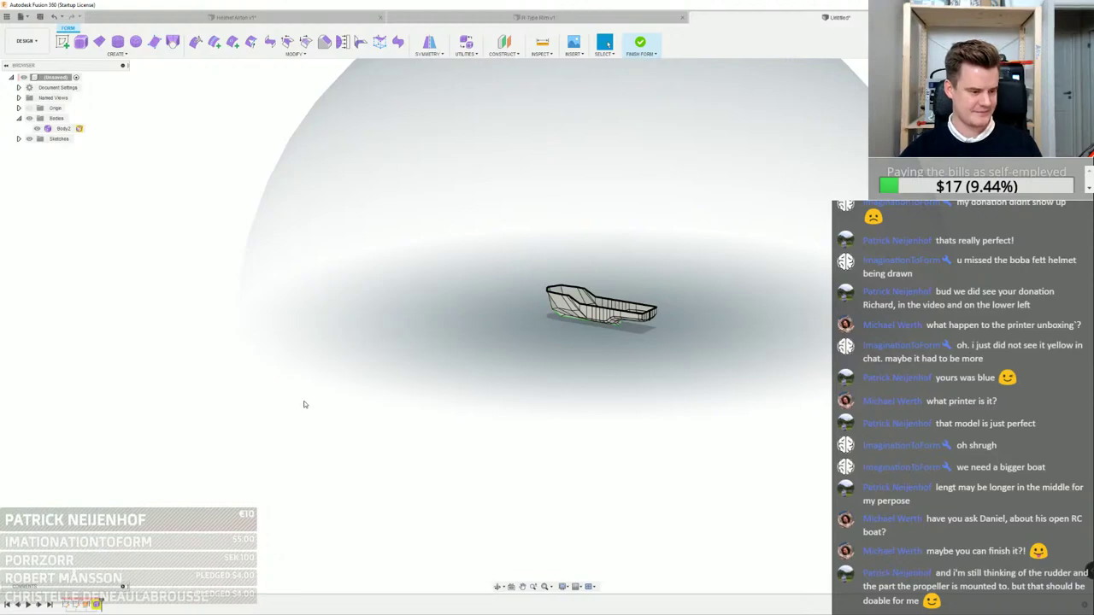
Pull open the unjoined centre seam of the transom by moving its lower edge and top vertex sideways with Edit Form
left_click(605, 306)
scroll(605, 309, "up", 10)
scroll(570, 386, "up", 10)
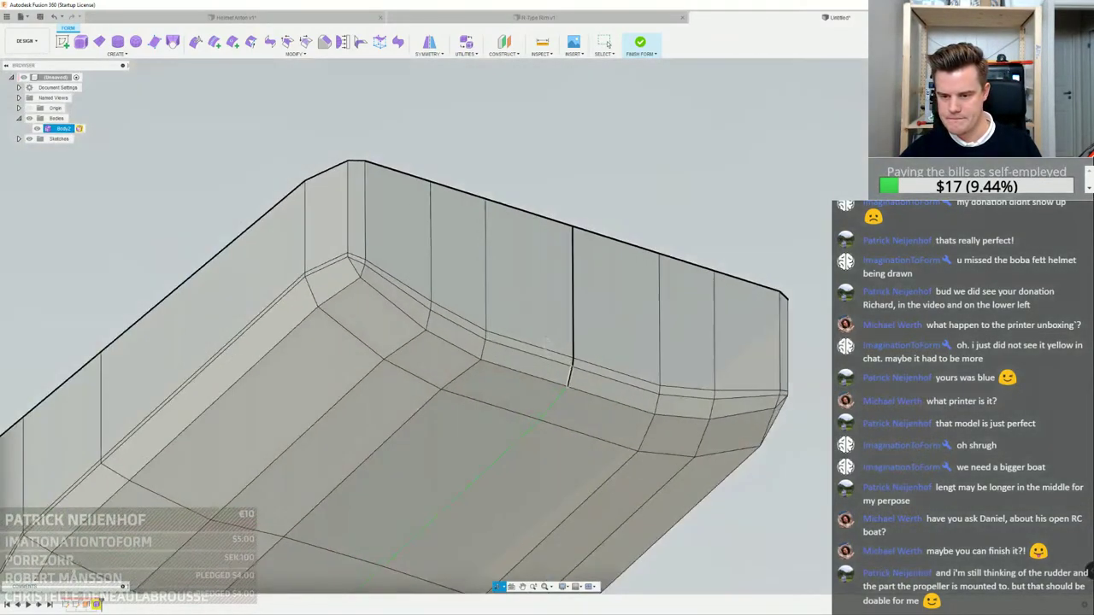
scroll(577, 348, "down", 5)
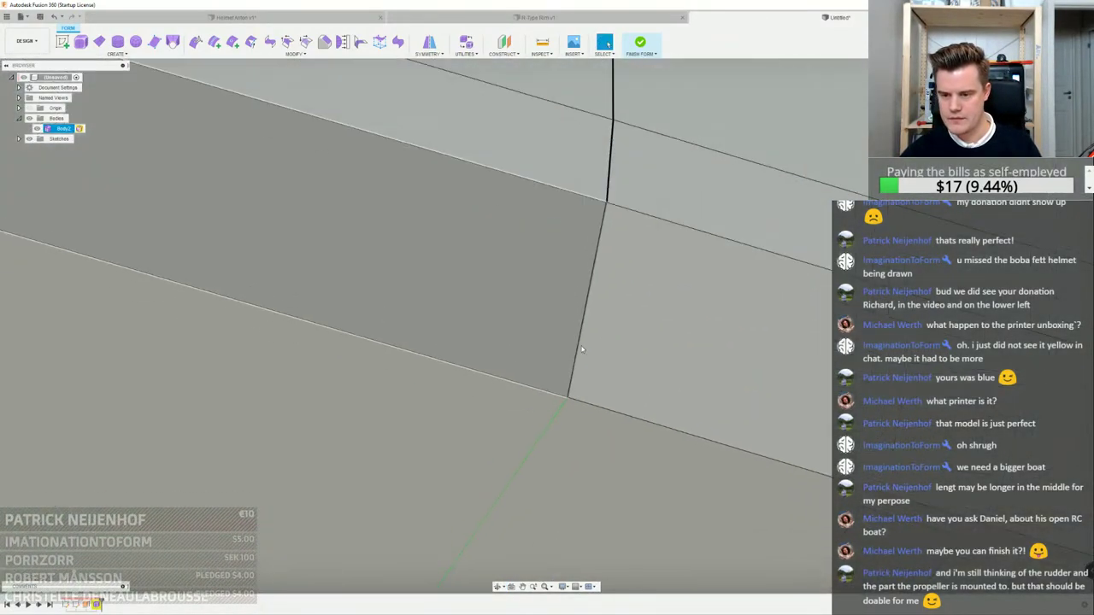
left_click(603, 224)
right_click(603, 224)
left_click(610, 248)
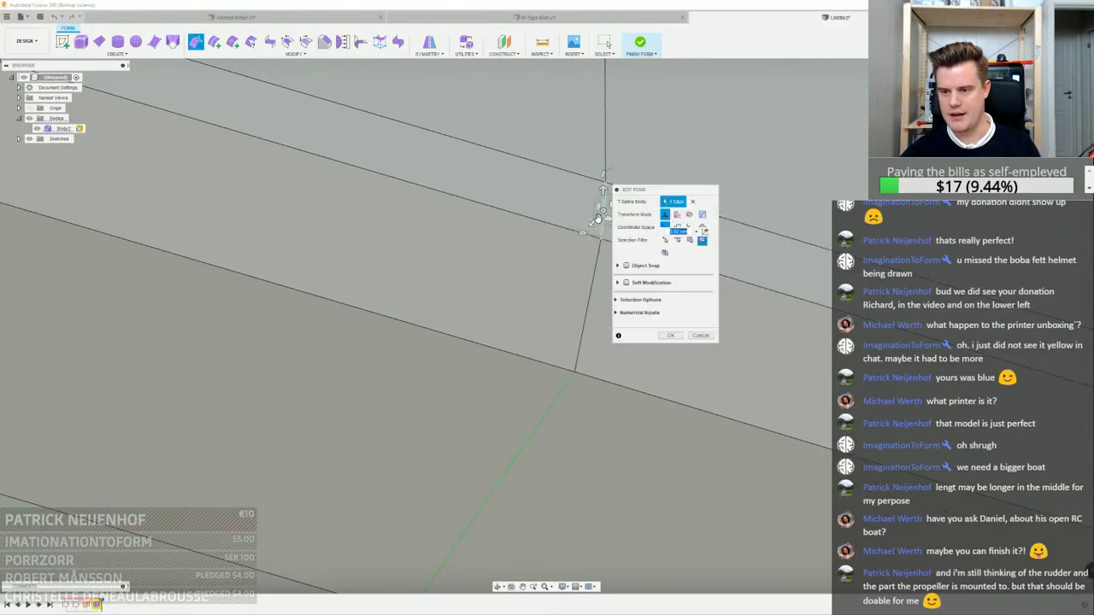
middle_click_drag(601, 213, 487, 238)
left_click_drag(511, 240, 536, 247)
scroll(535, 248, "down", 4)
middle_click_drag(502, 275, 440, 451)
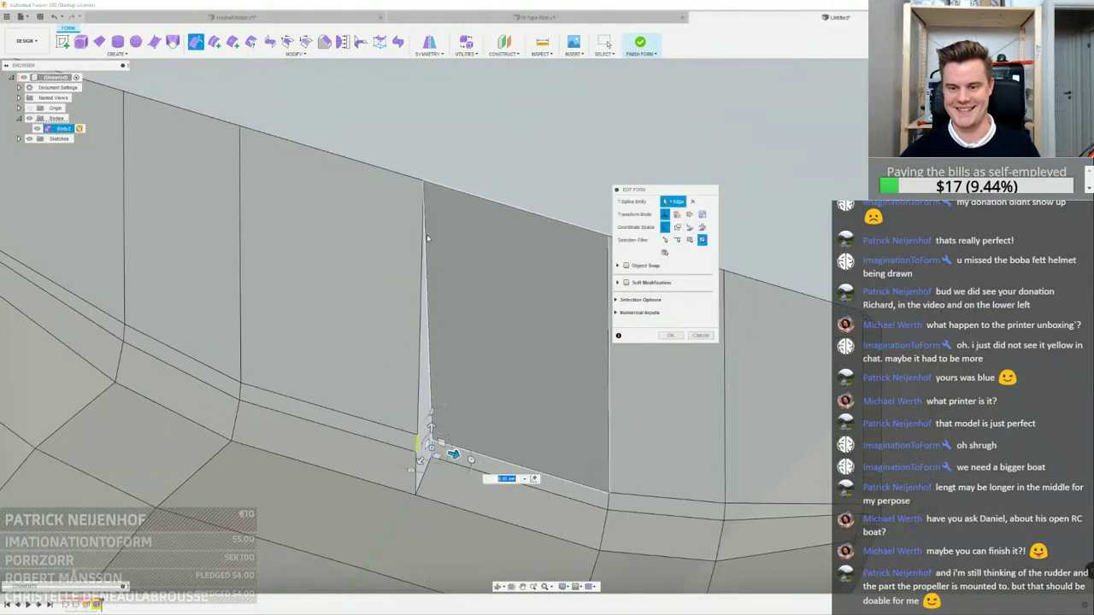
left_click(424, 180)
left_click_drag(447, 186, 434, 183)
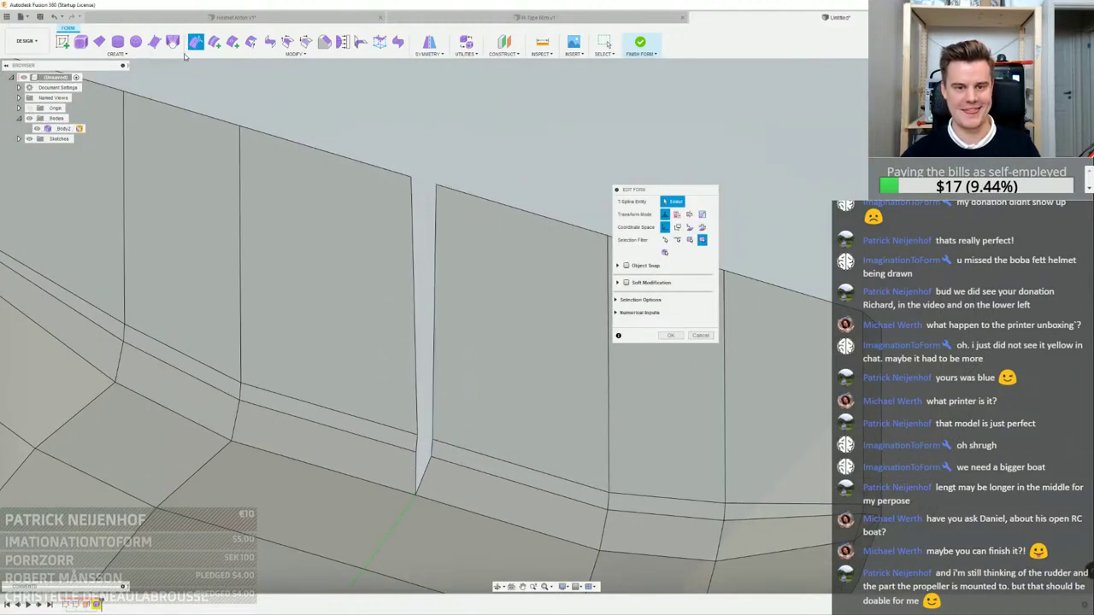
Weld the separated vertex pairs along the transom's centre seam from its lower end to the rim in Vertex to Vertex mode
left_click(251, 41)
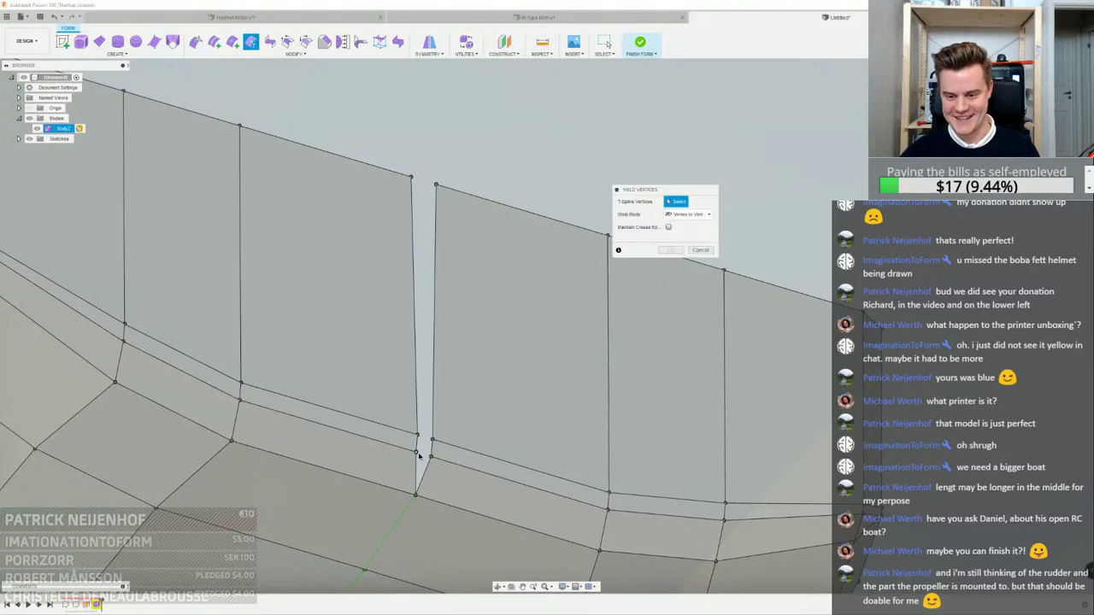
left_click(433, 440)
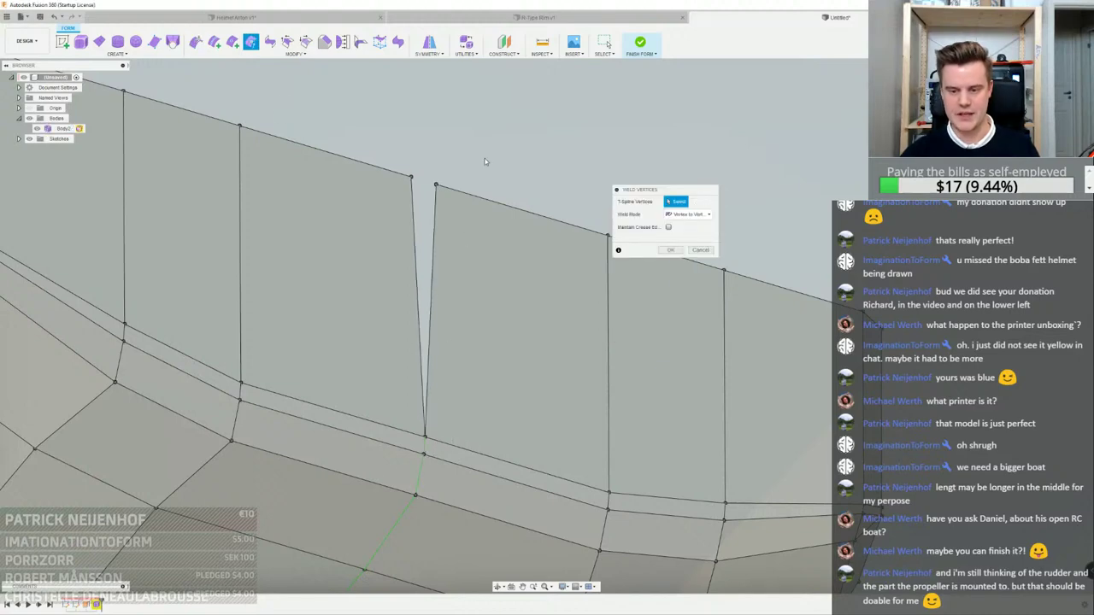
left_click(436, 184)
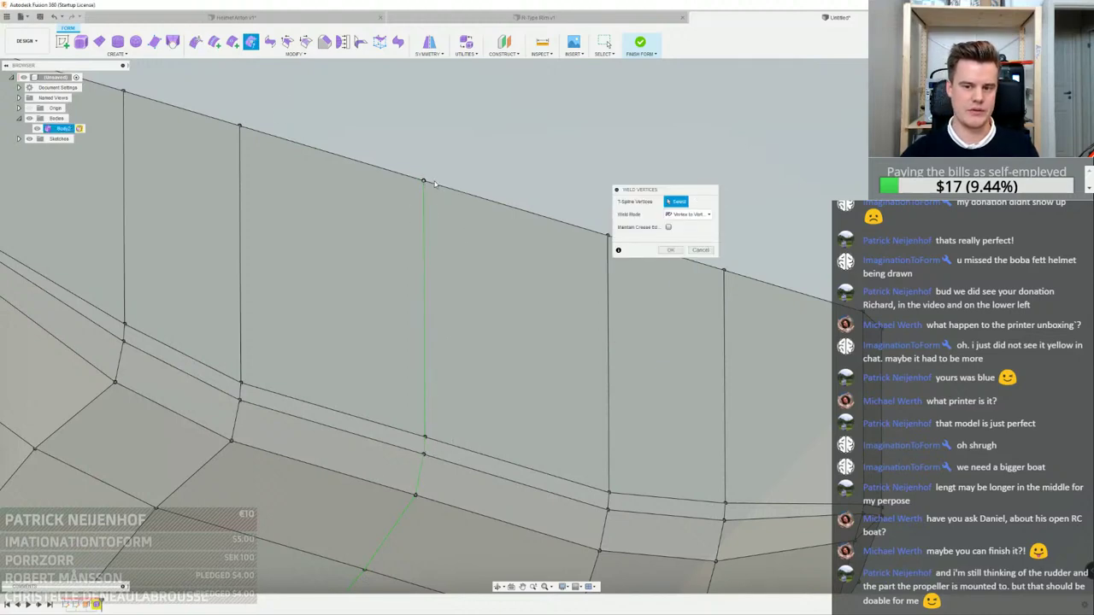
left_click(671, 250)
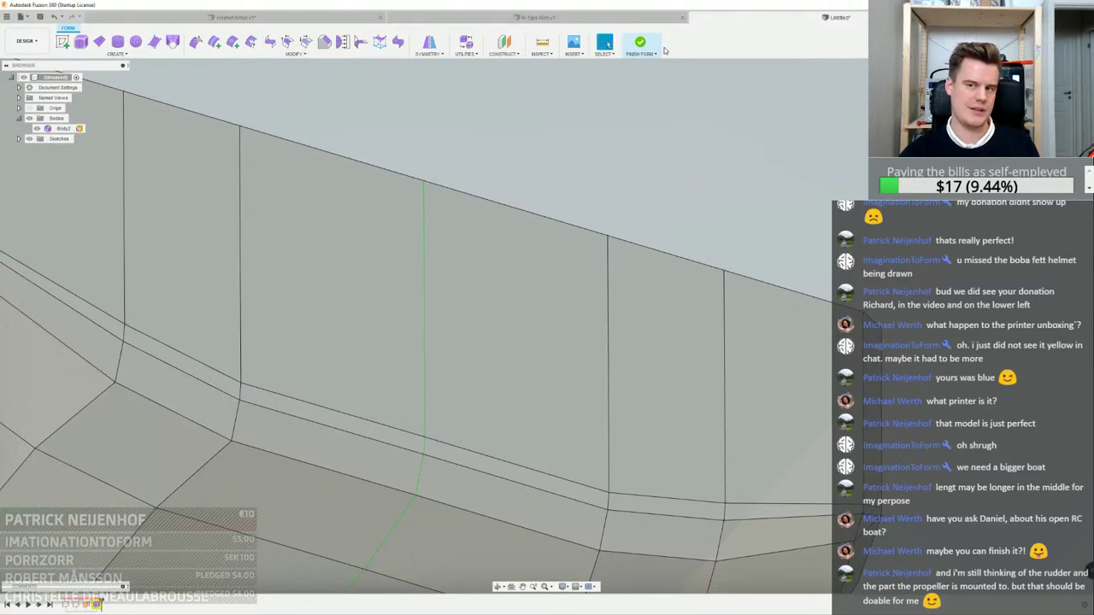
Finish the form to convert the hull into a surface body and inspect its stern and interior
middle_click_drag(593, 290, 588, 302, "shift")
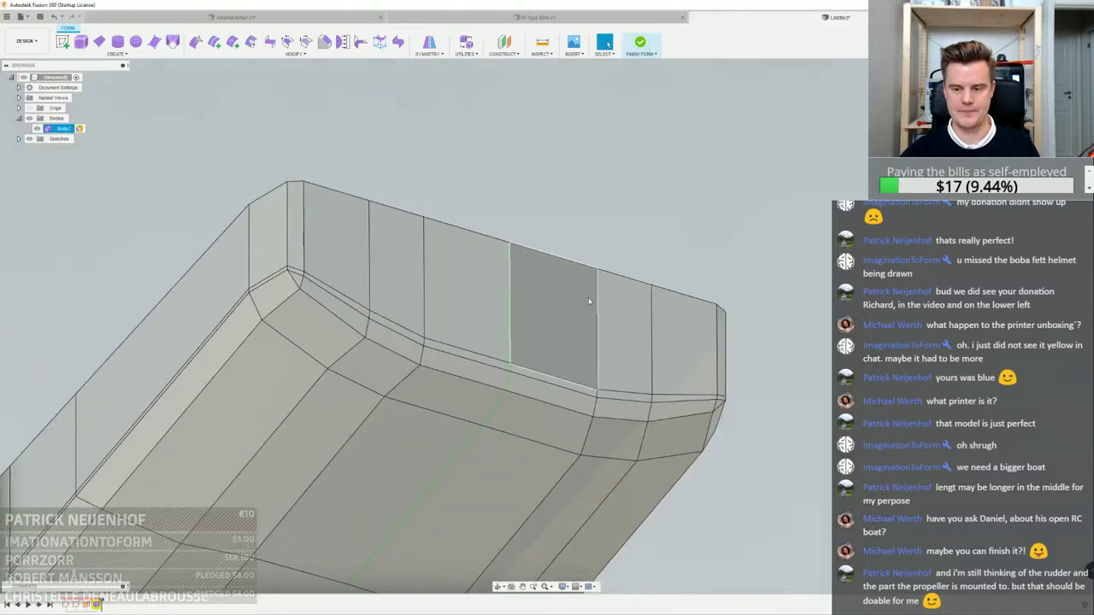
left_click(465, 51)
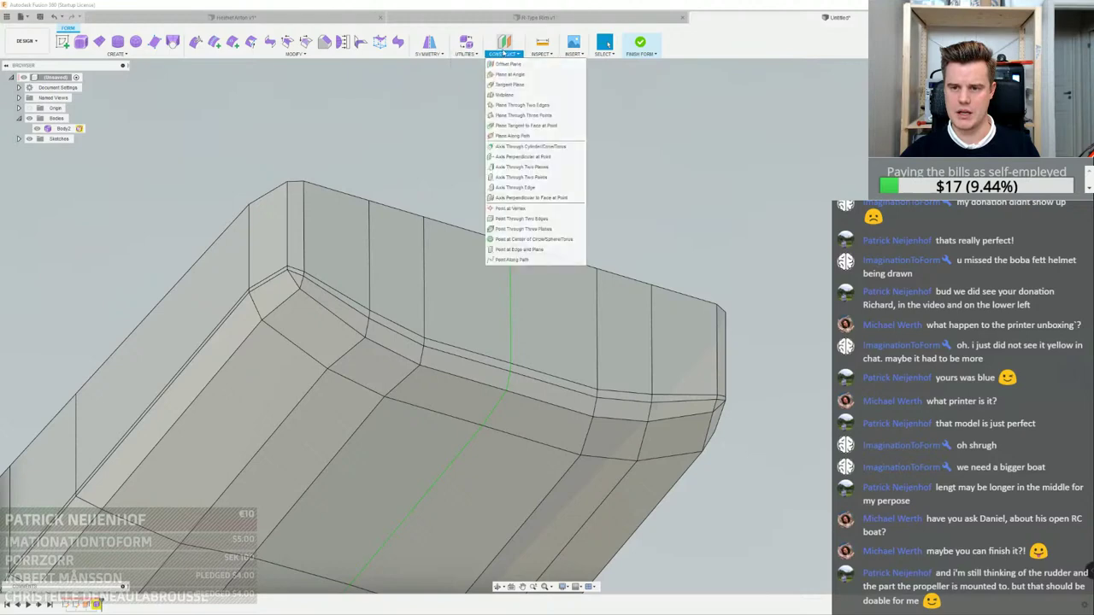
left_click(640, 43)
middle_click_drag(618, 185, 652, 325, "shift")
scroll(652, 324, "down", 4)
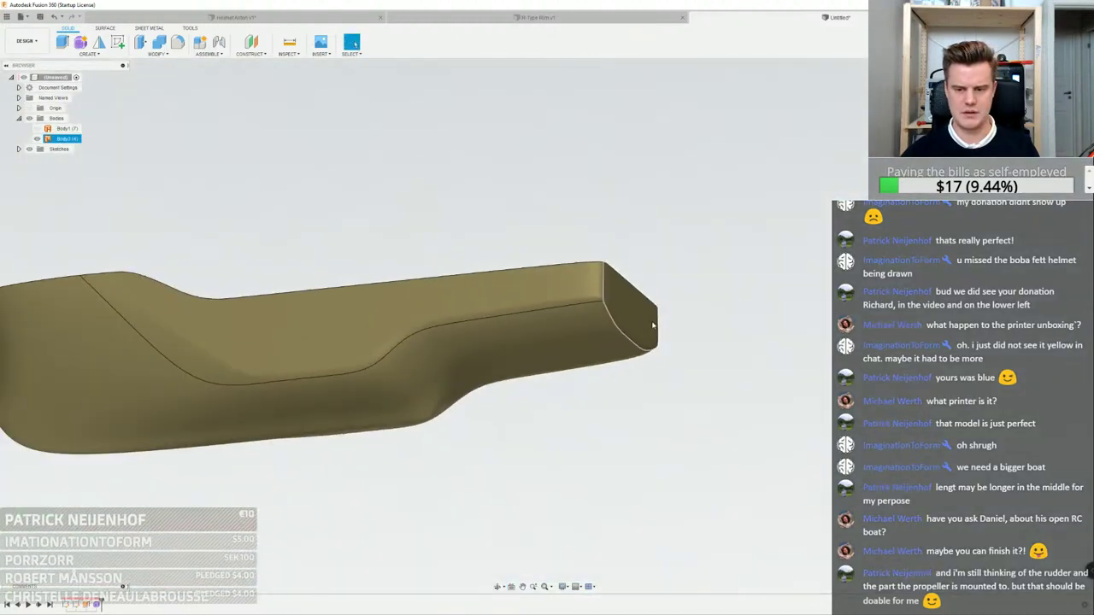
middle_click_drag(542, 346, 644, 359)
mouse_move(495, 240)
middle_mouse_down("shift")
mouse_move(472, 274)
mouse_move(505, 242)
middle_mouse_up("shift")
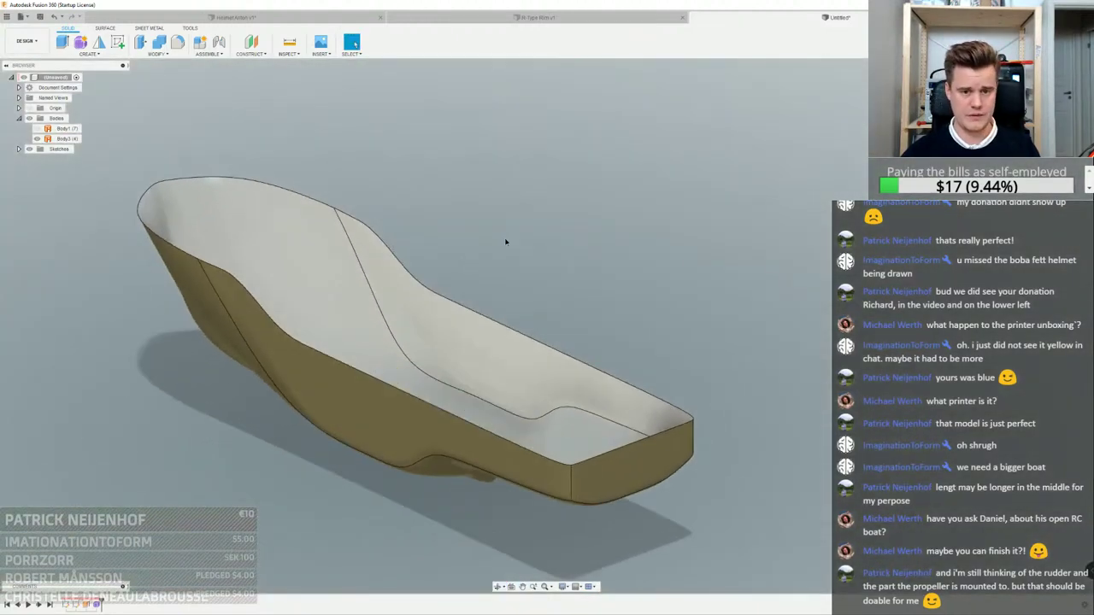
Reverse the normals of the hull's surface body
left_click(105, 28)
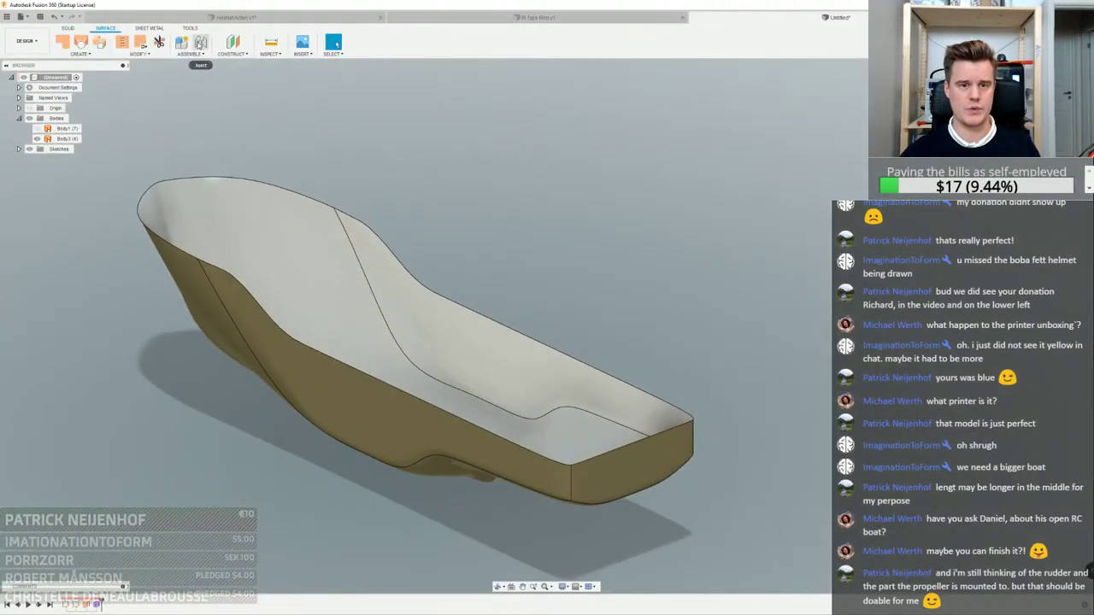
left_click(145, 46)
left_click(279, 237)
left_click(670, 241)
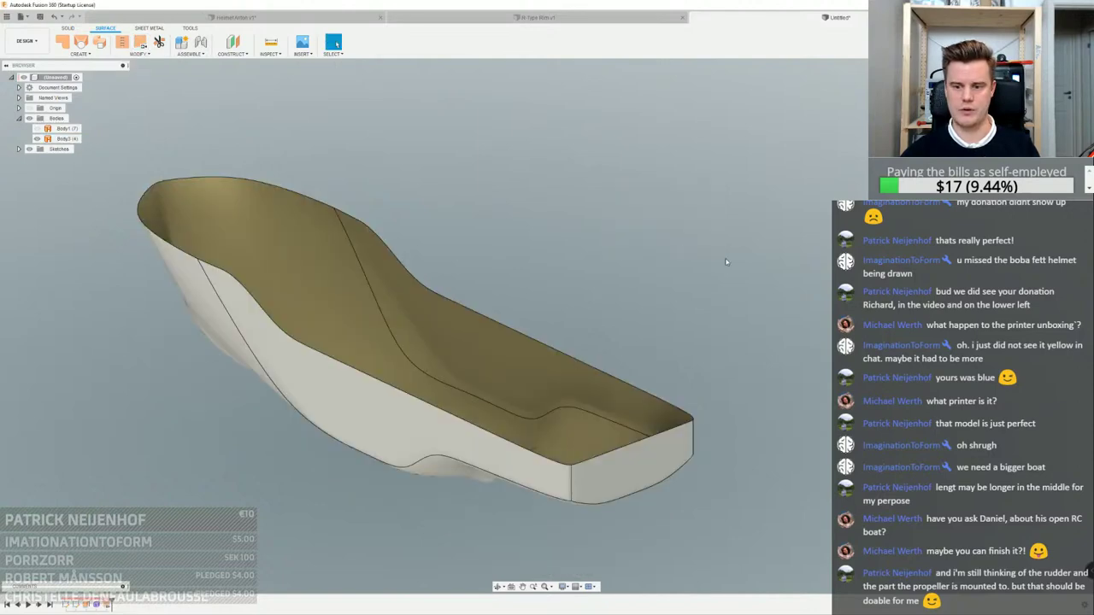
Examine the hull's side profile and upper rim, including the control mesh of the reopened form
middle_click_drag(453, 400, 391, 227, "shift")
middle_click_drag(368, 264, 510, 281)
scroll(462, 259, "down", 3)
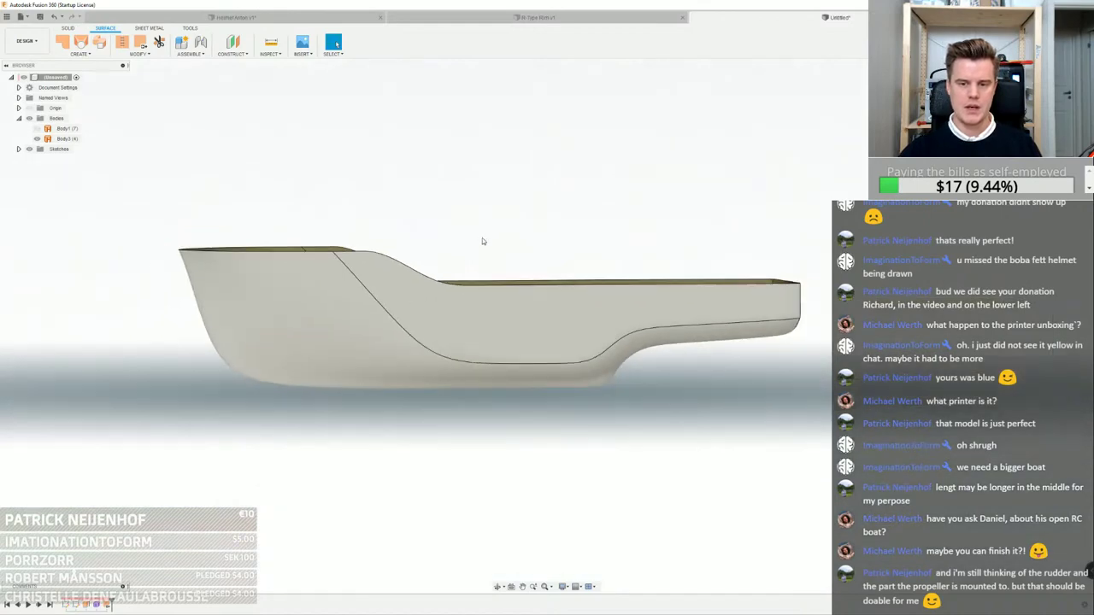
middle_click_drag(482, 237, 535, 189)
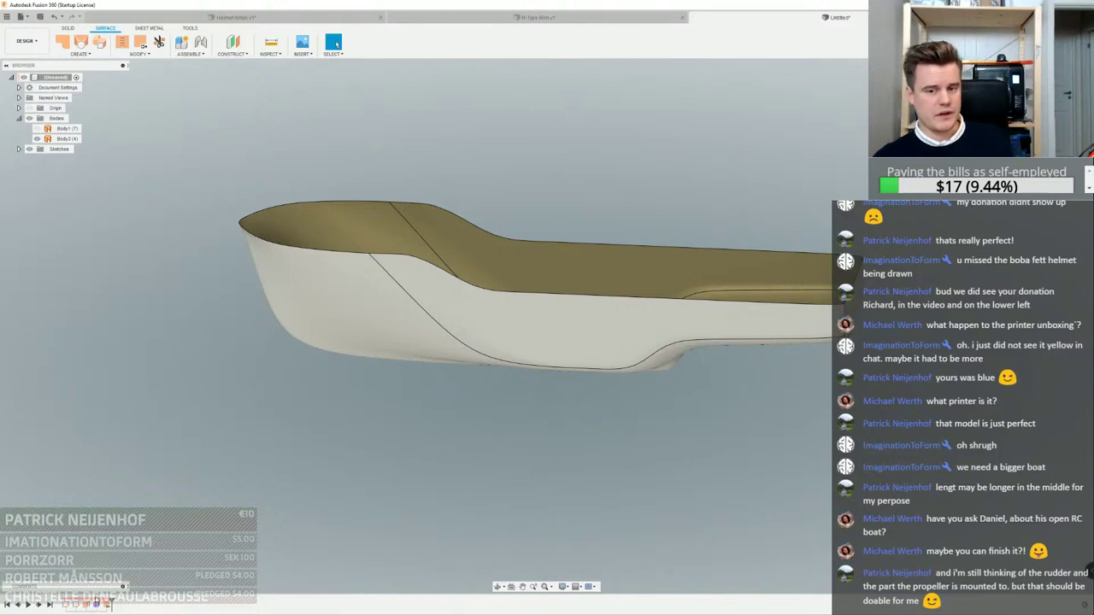
double_click(107, 604)
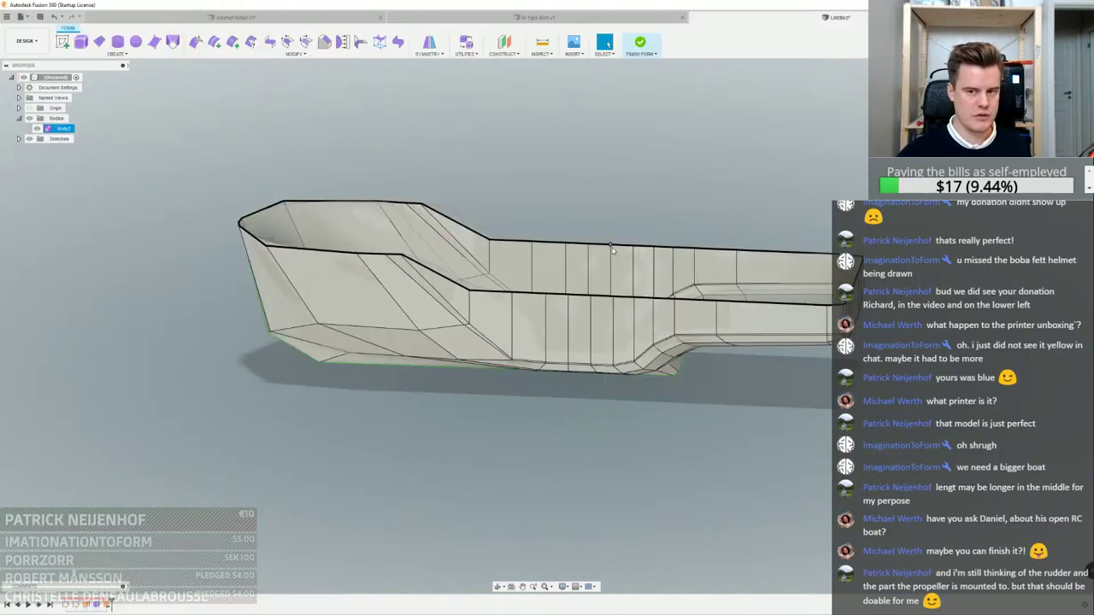
left_click(640, 43)
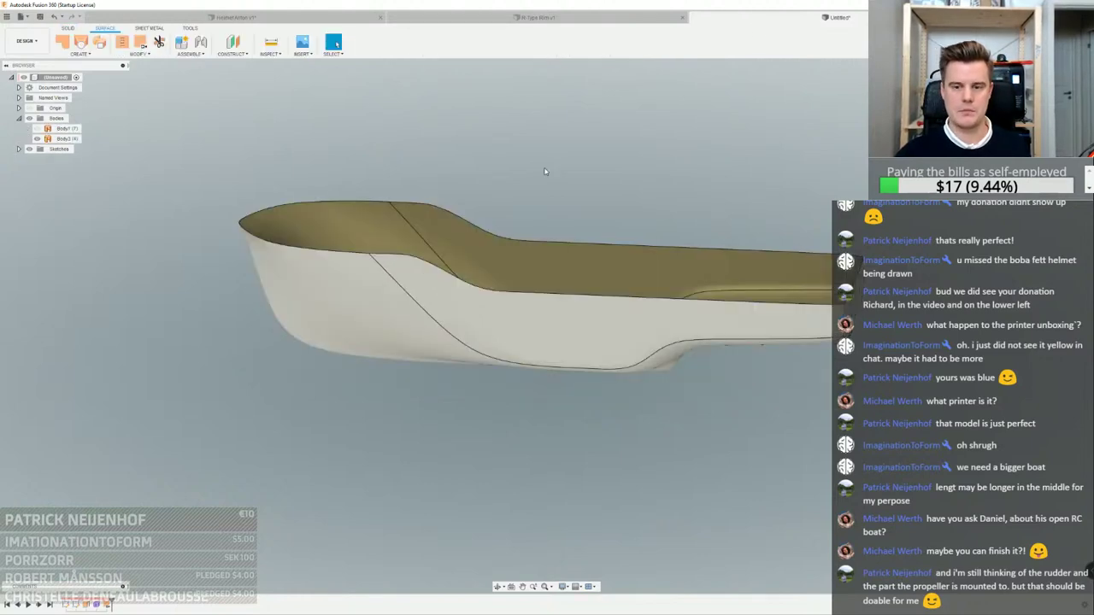
middle_click_drag(560, 140, 538, 131, "shift")
scroll(551, 242, "up", 2)
middle_click_drag(550, 243, 684, 205, "shift")
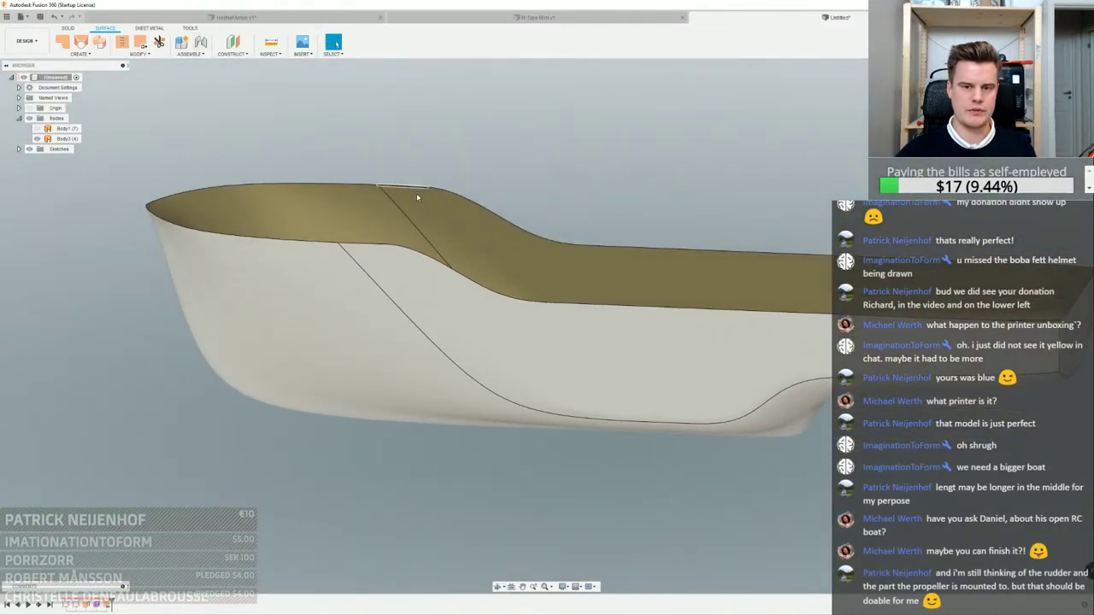
middle_click_drag(605, 199, 564, 205)
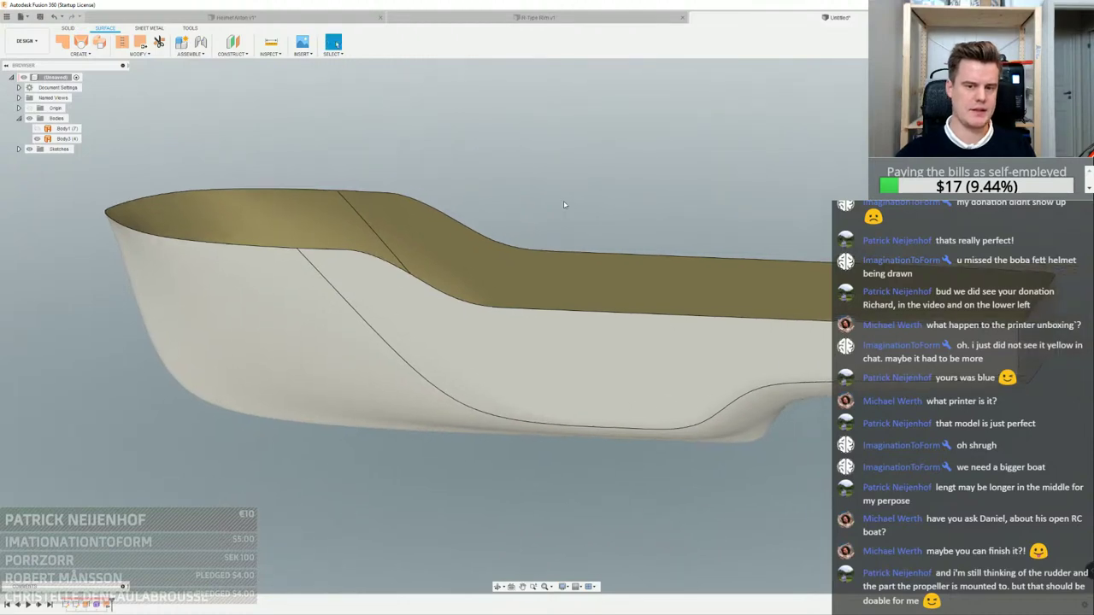
left_click(655, 205)
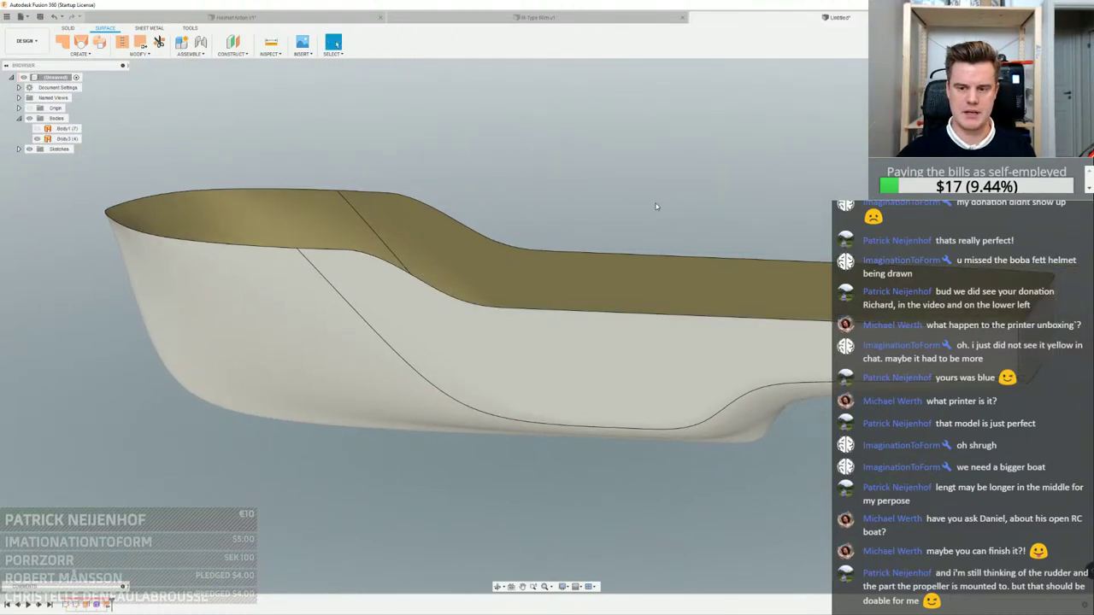
scroll(655, 203, "down", 3)
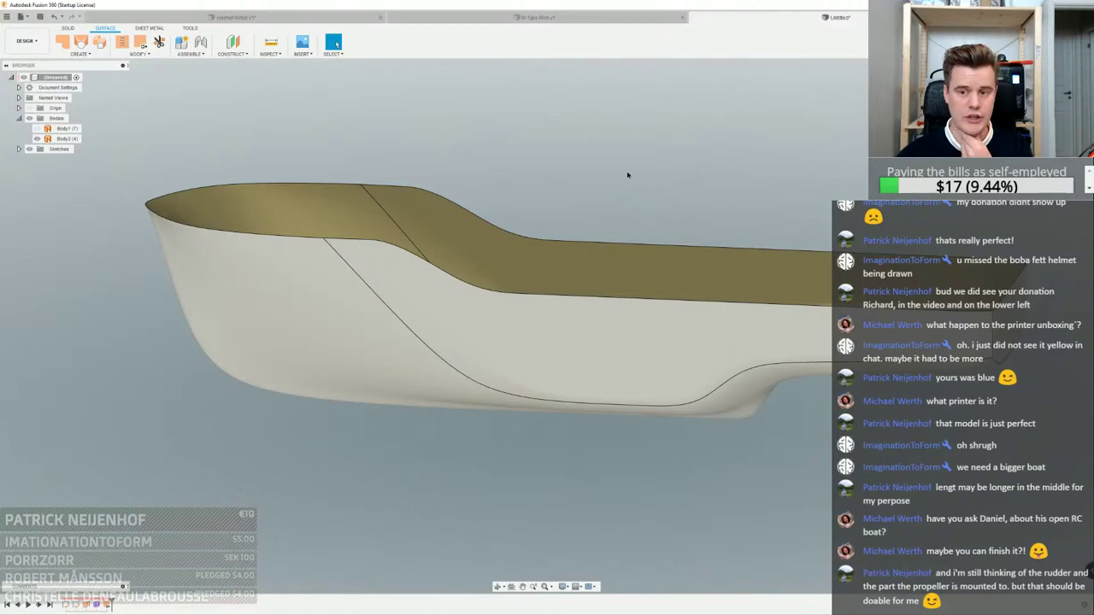
Reopen the form, flatten the straight rear rim's vertices to a horizontal plane with Select Parallel Plane, and finish the form
double_click(96, 607)
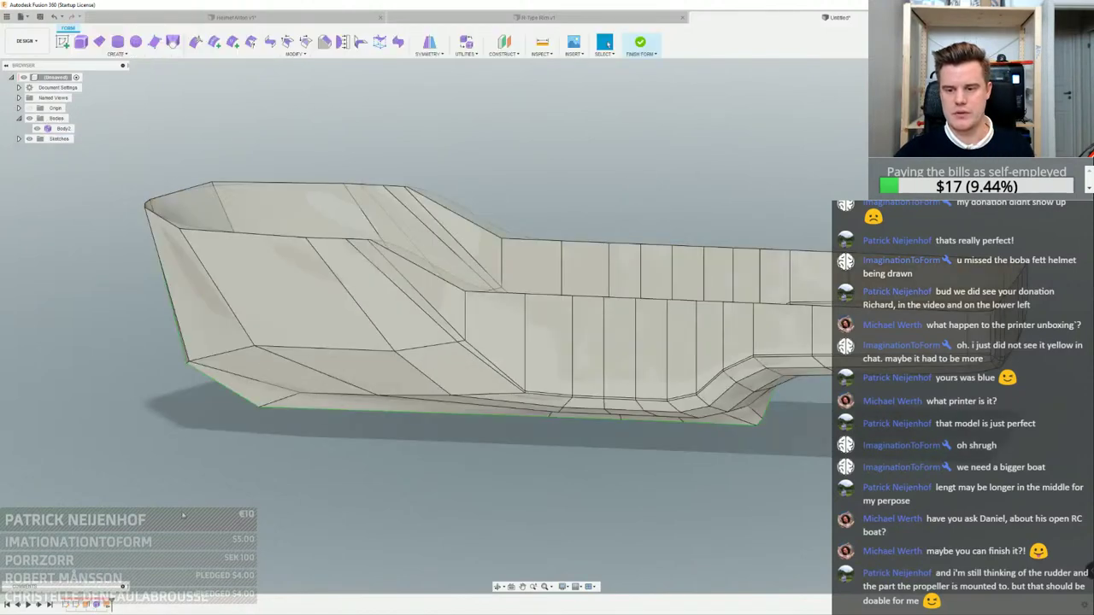
left_click(527, 246)
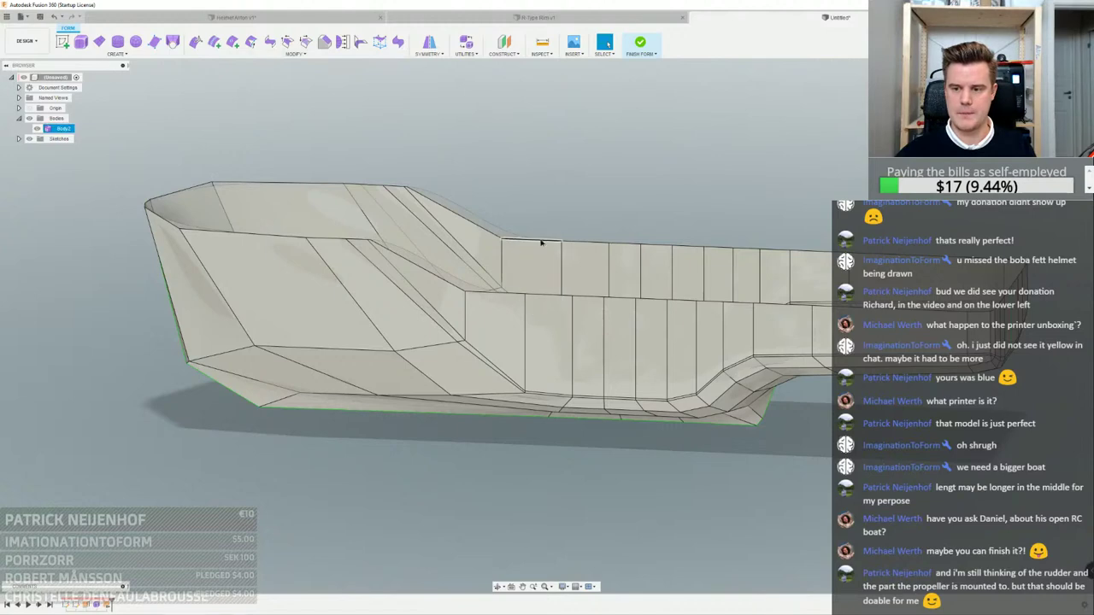
left_click(540, 244)
scroll(1006, 293, "up", 3)
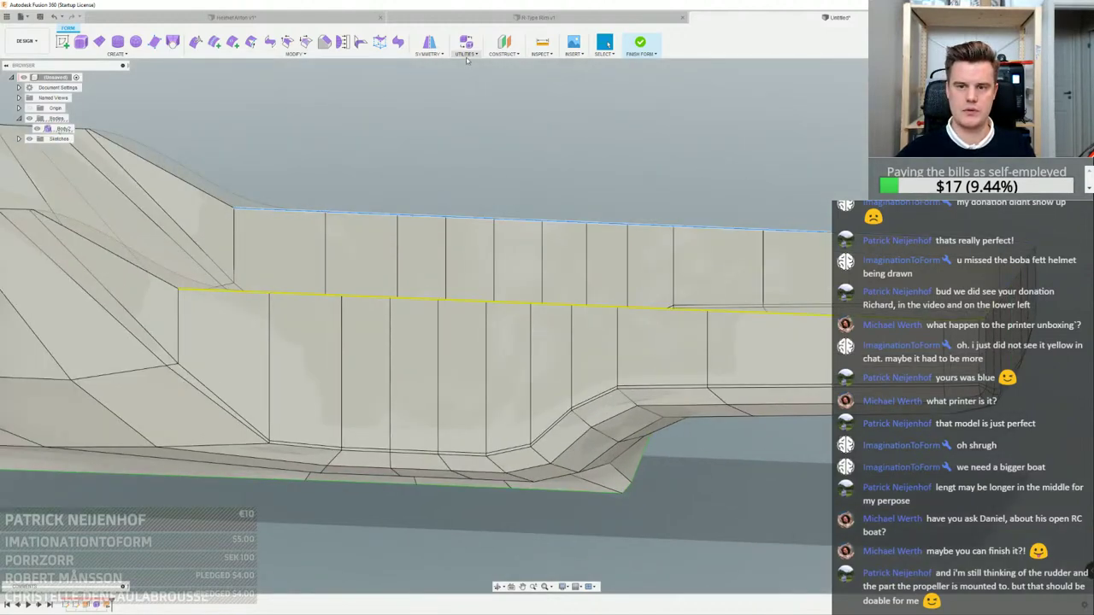
left_click(380, 44)
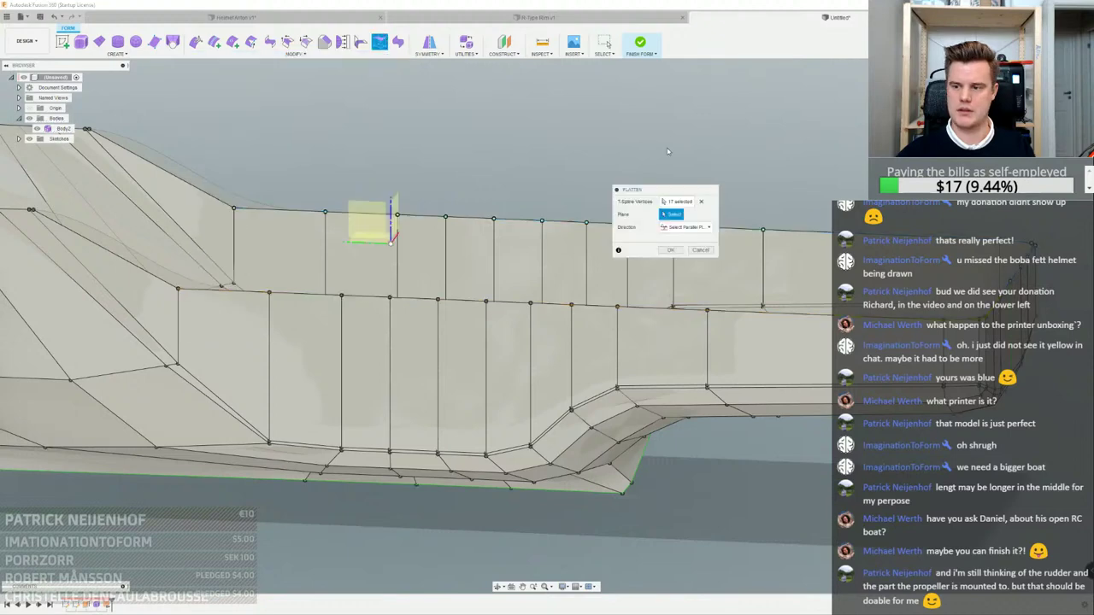
left_click(693, 229)
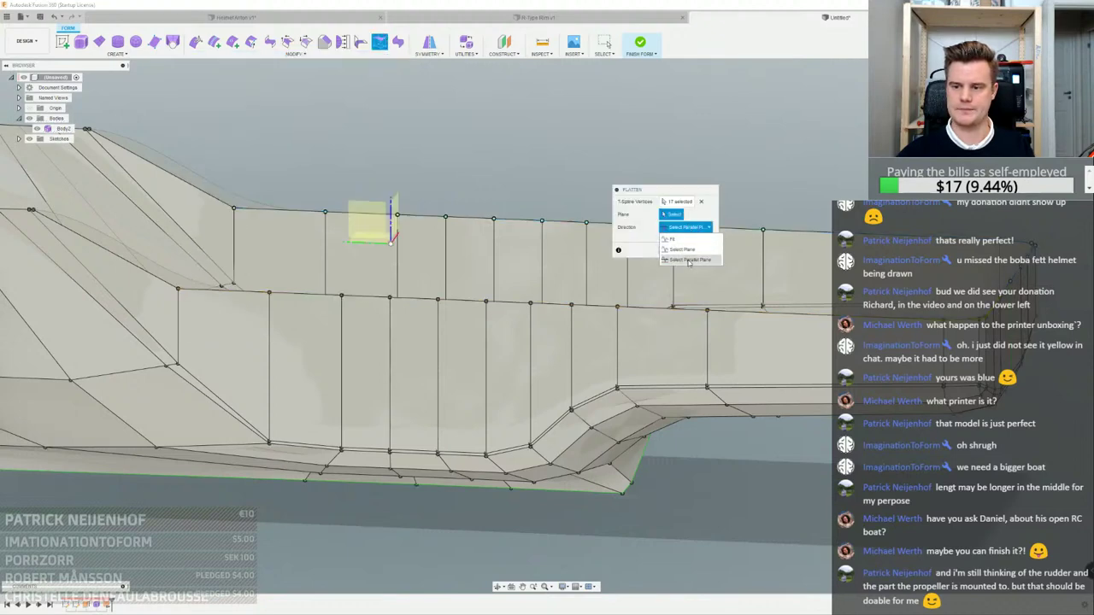
left_click(689, 259)
scroll(769, 202, "down", 3)
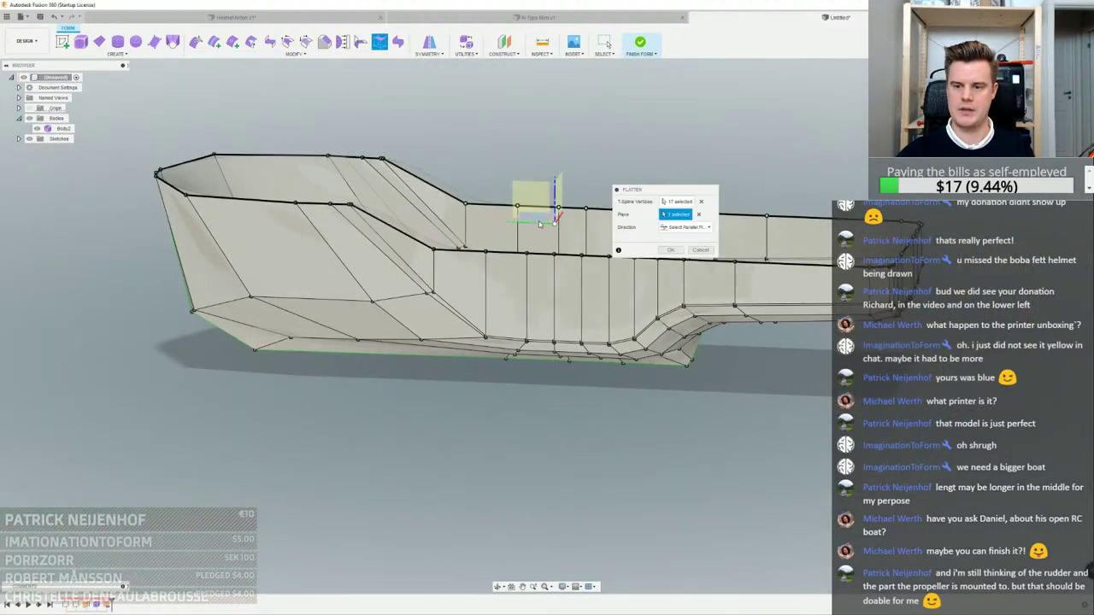
left_click(671, 249)
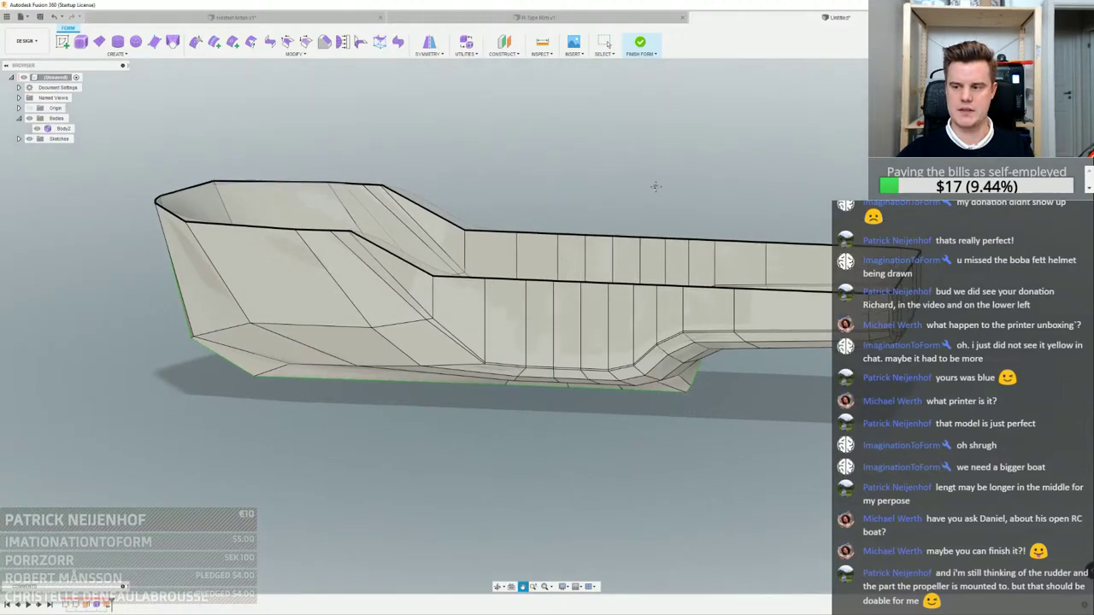
left_click(637, 45)
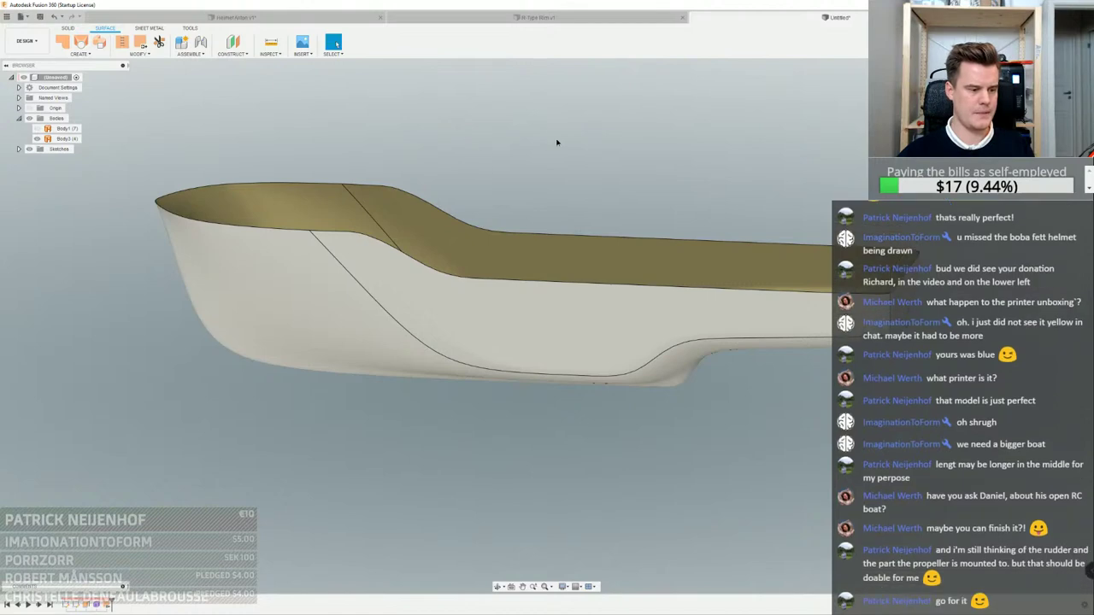
left_click(67, 28)
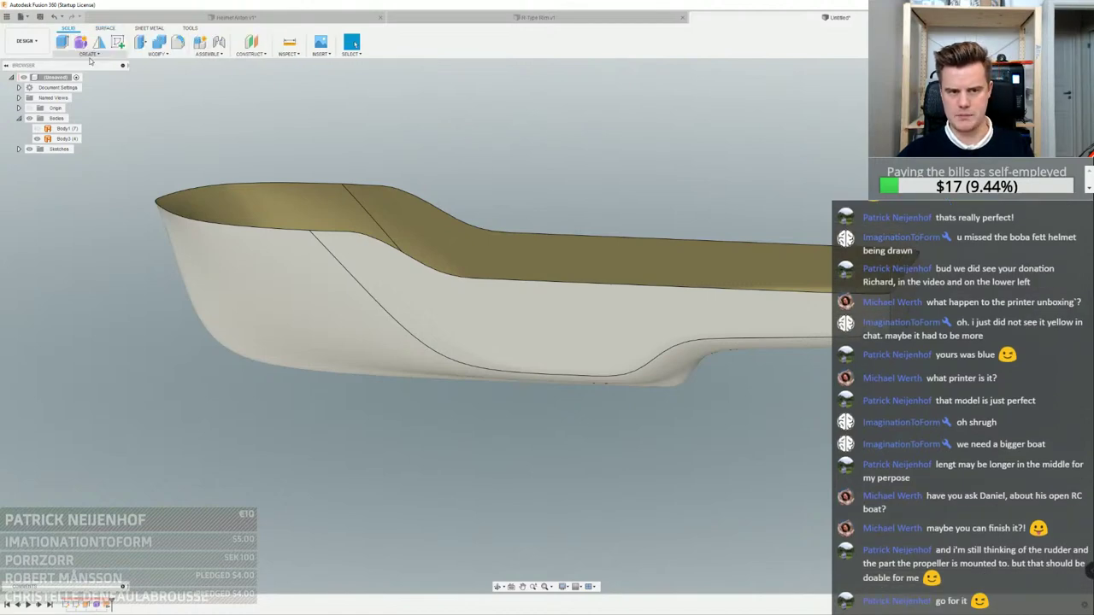
left_click(88, 53)
left_click(156, 53)
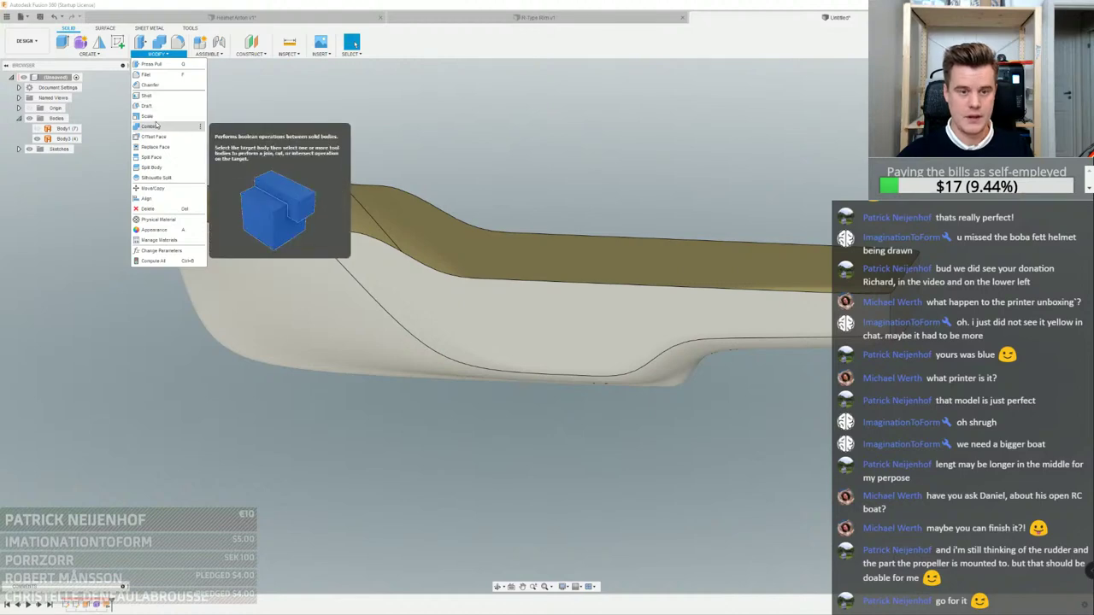
left_click(104, 28)
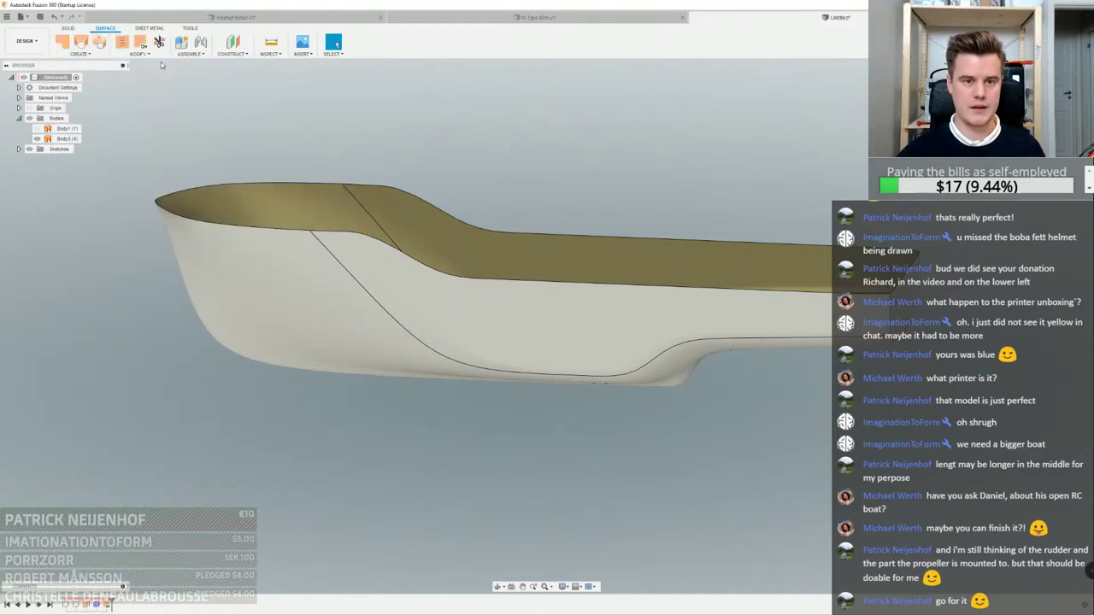
left_click(139, 53)
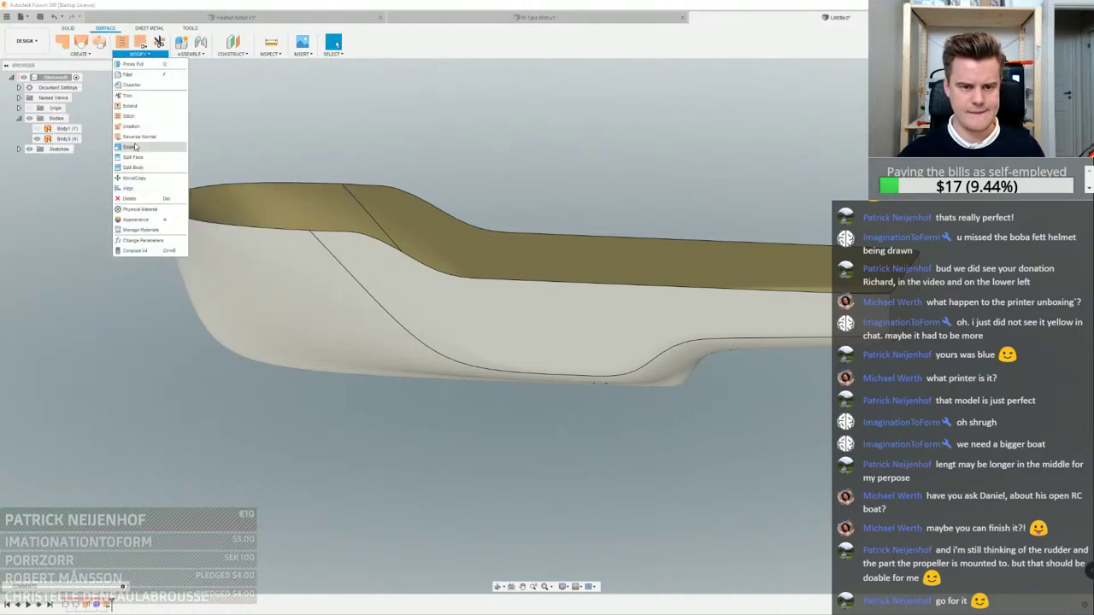
left_click(81, 53)
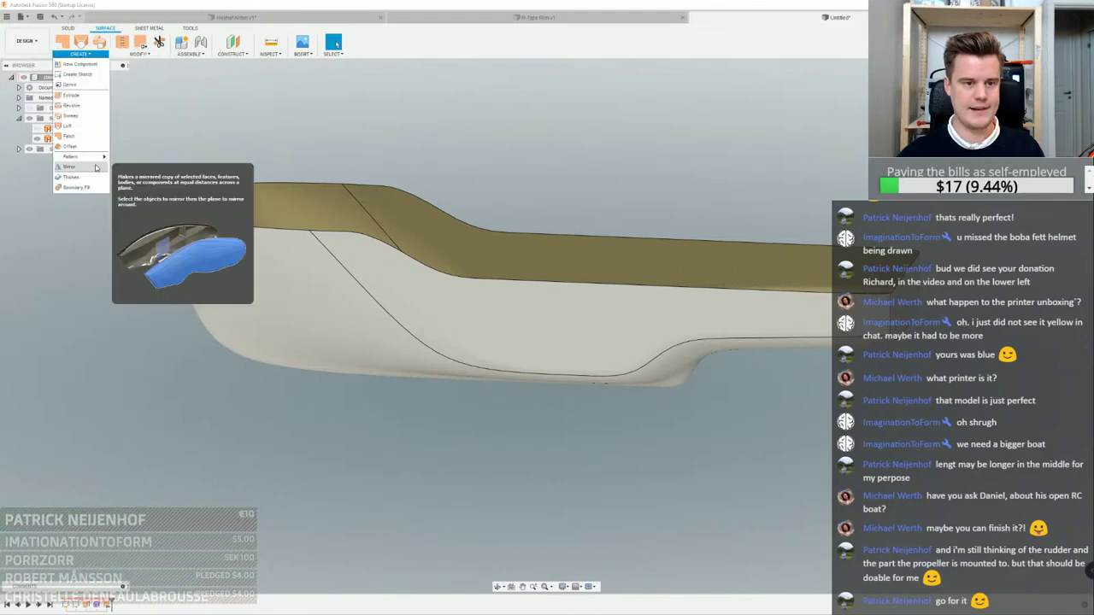
left_click(71, 177)
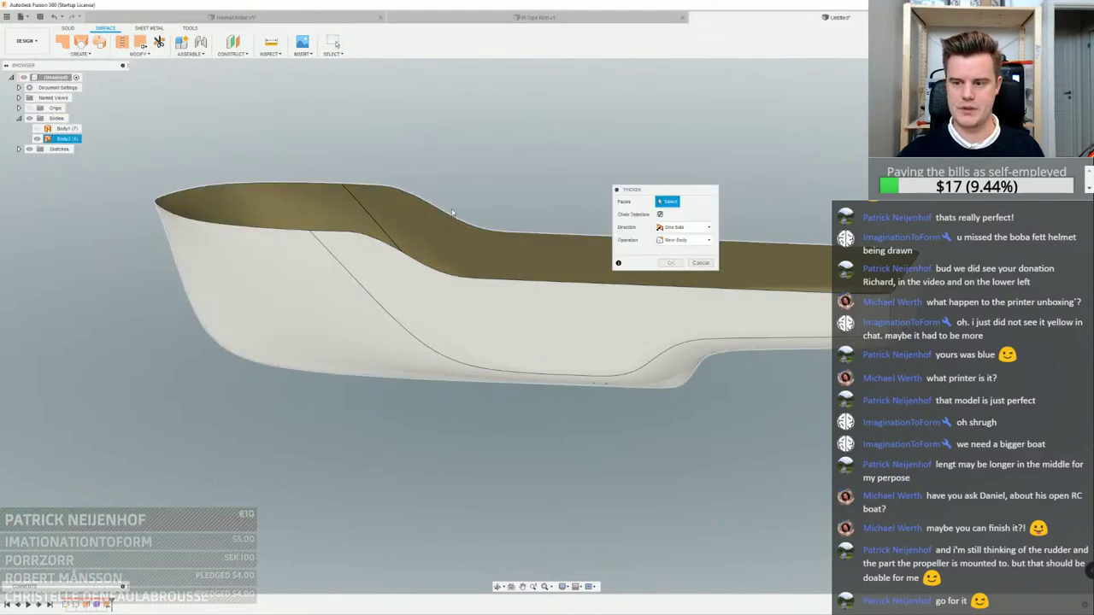
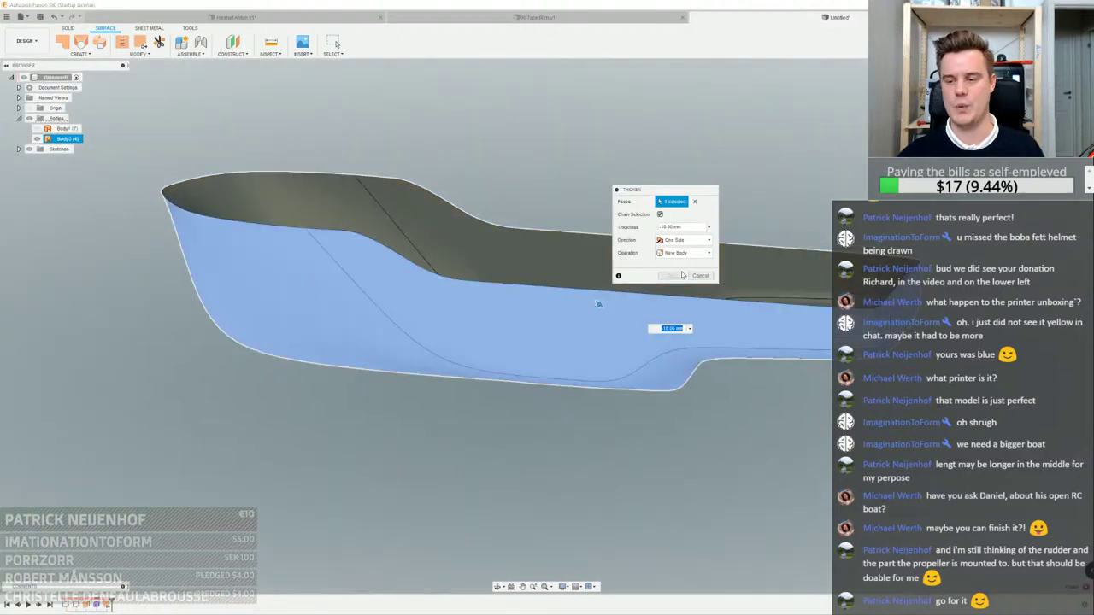
left_click(699, 275)
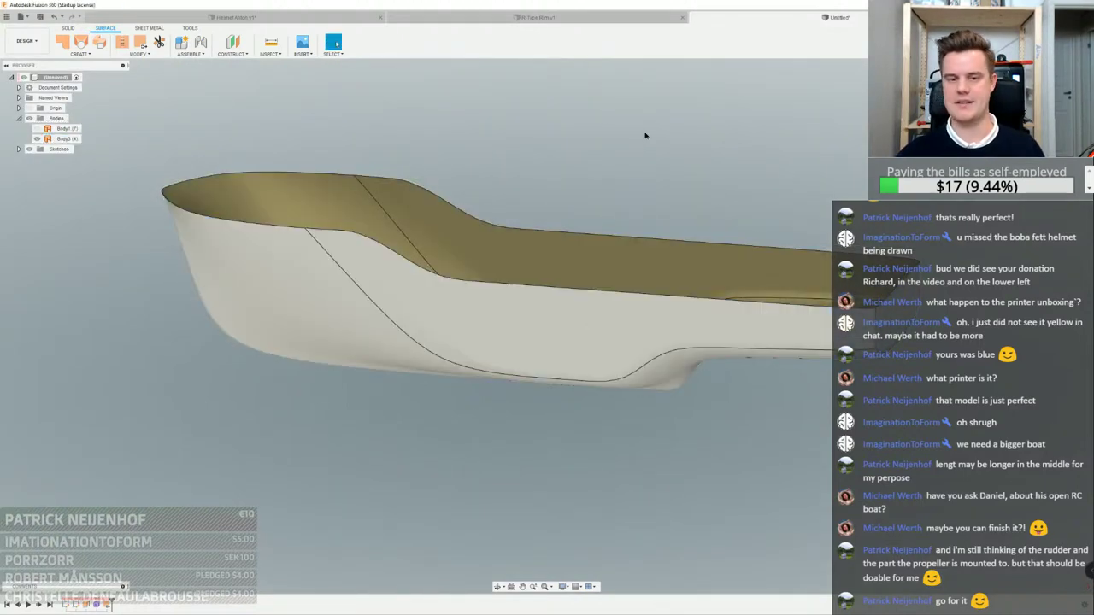
Save the design as BoatyMcBoat in the LiveStream Dec19 location
key("ctrl+s")
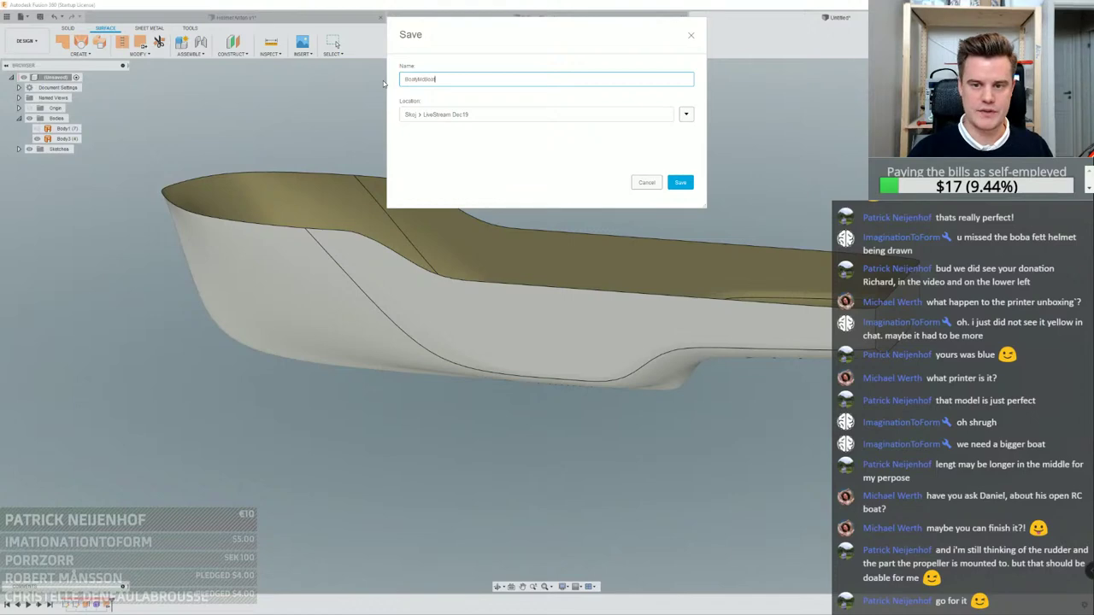
left_click(680, 182)
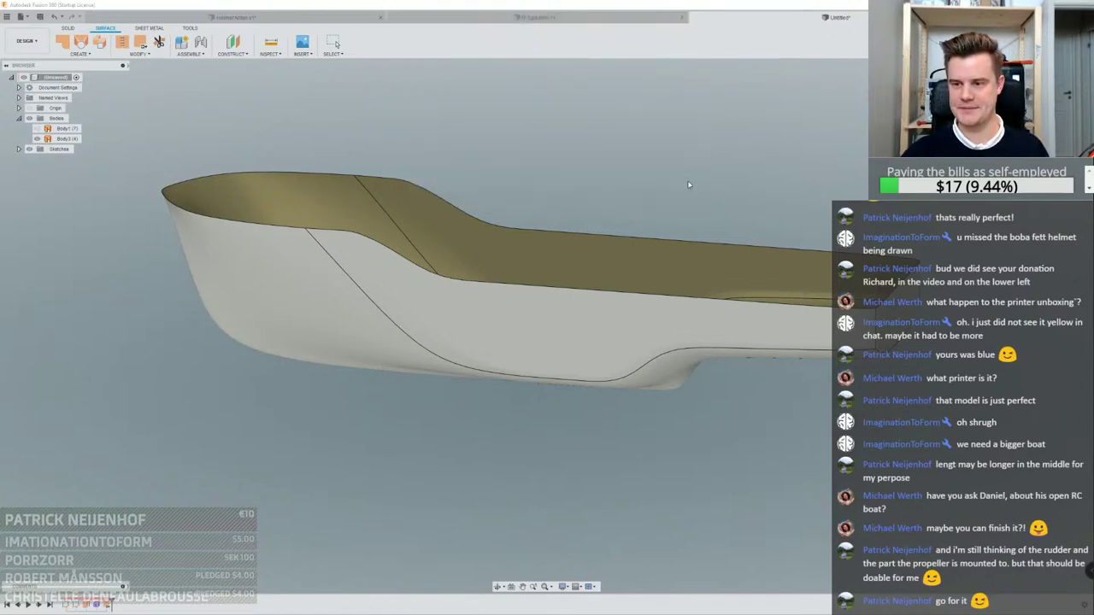
mouse_move(680, 179)
middle_mouse_down("shift")
mouse_move(672, 162)
mouse_move(678, 175)
middle_mouse_up("shift")
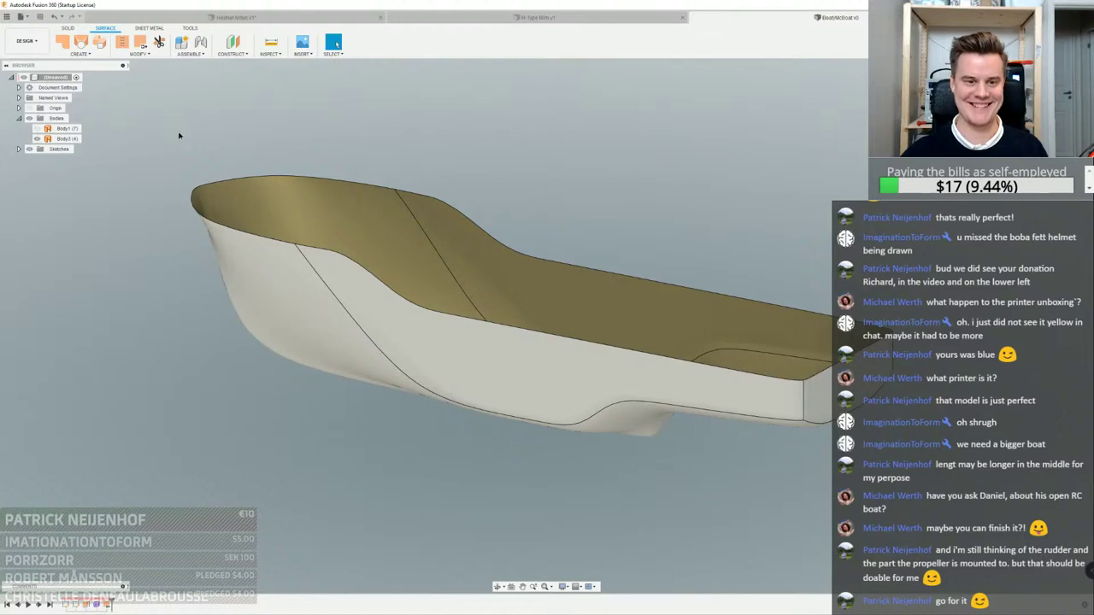
left_click(84, 49)
left_click(385, 285)
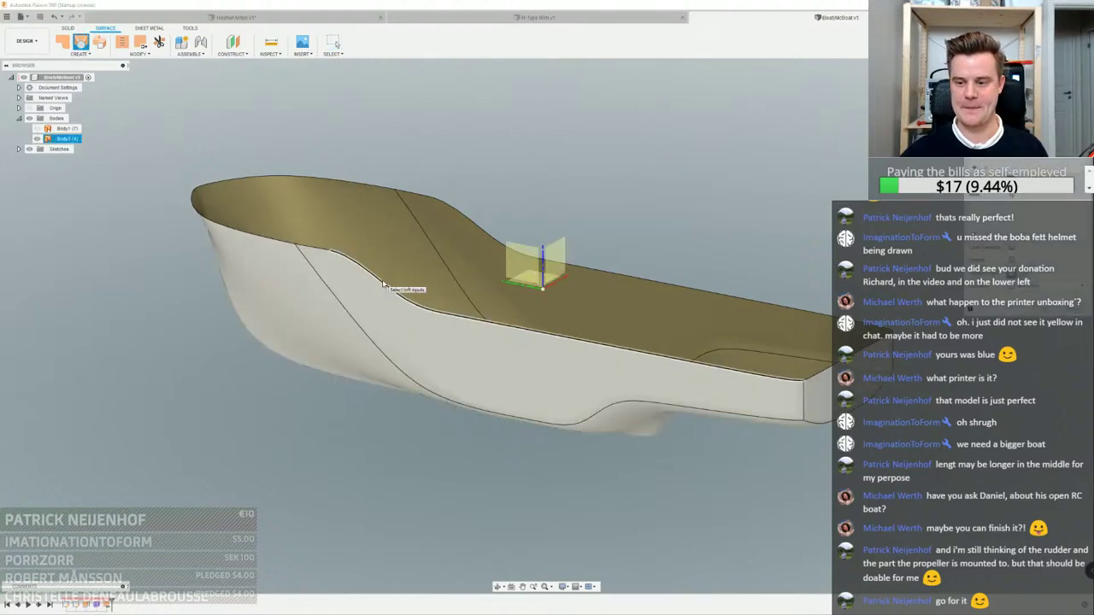
left_click(383, 283)
left_click(661, 282)
left_click(827, 365)
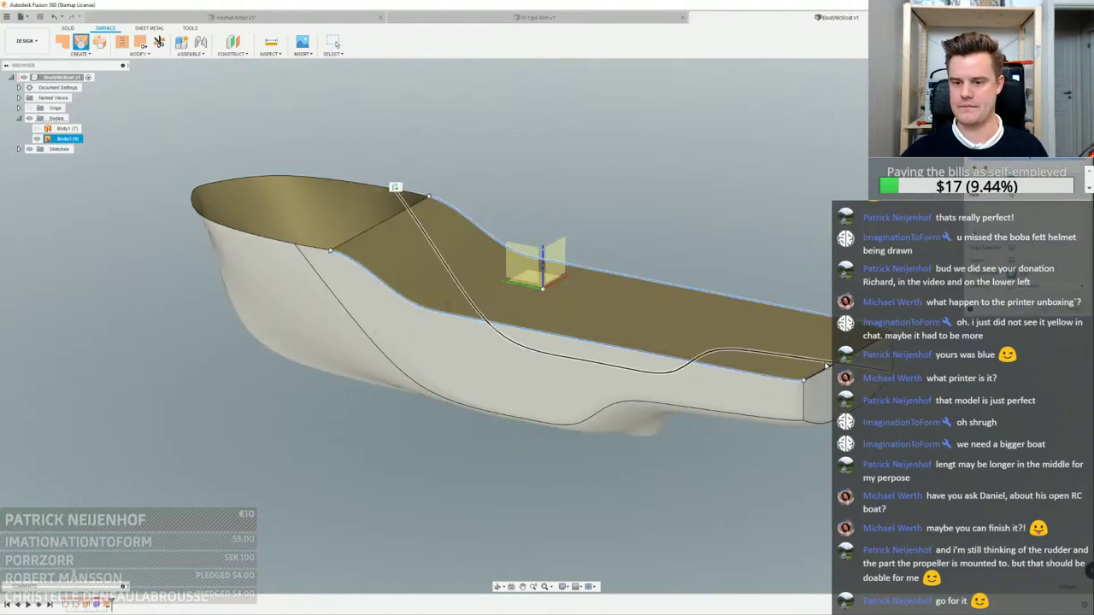
middle_click_drag(827, 365, 716, 335, "shift")
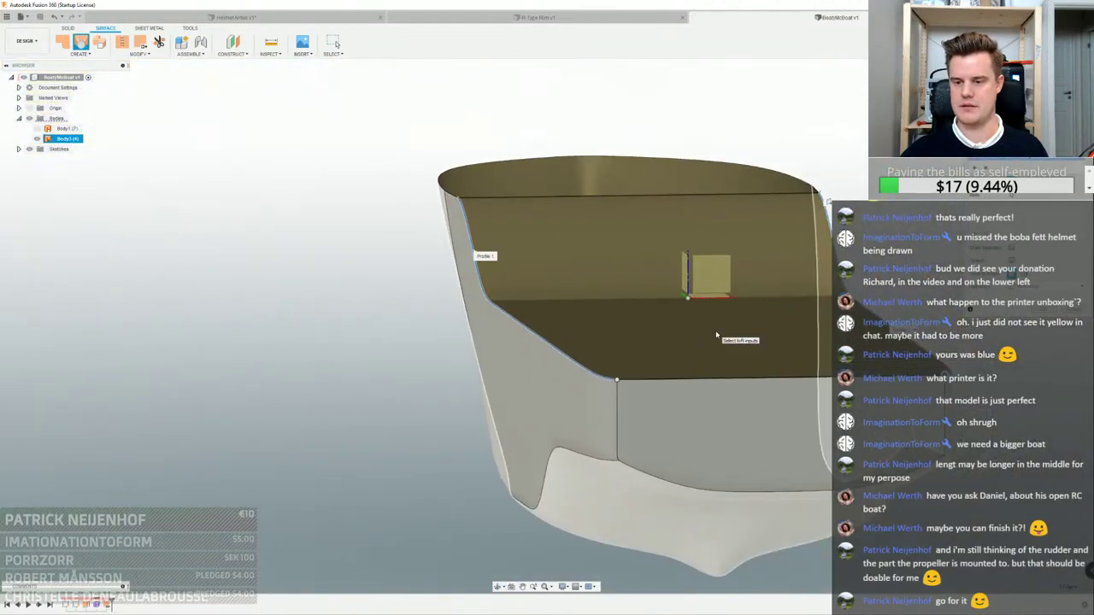
left_click(1065, 310)
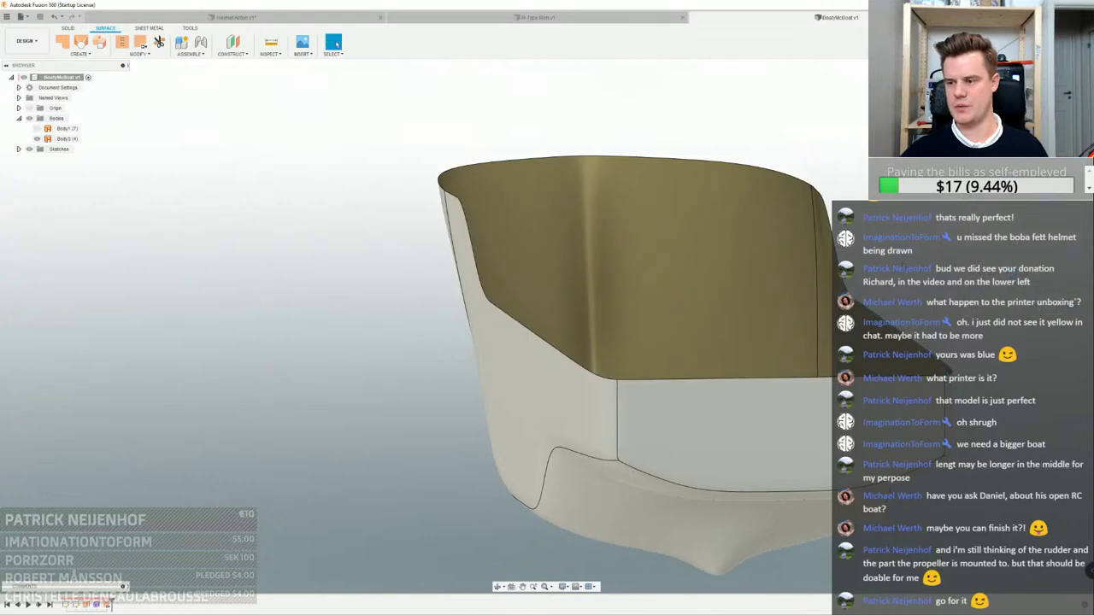
Try to close the hull's open top with a Patch across all its connected rim edges as a new body
scroll(774, 270, "down", 3)
middle_click_drag(497, 219, 757, 188, "shift")
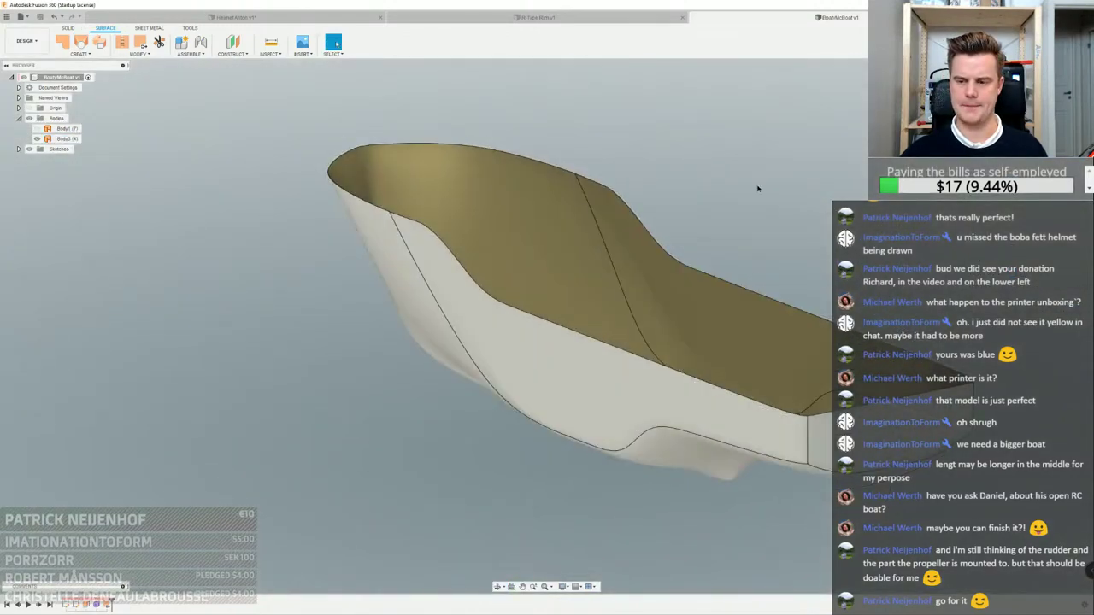
left_click(68, 43)
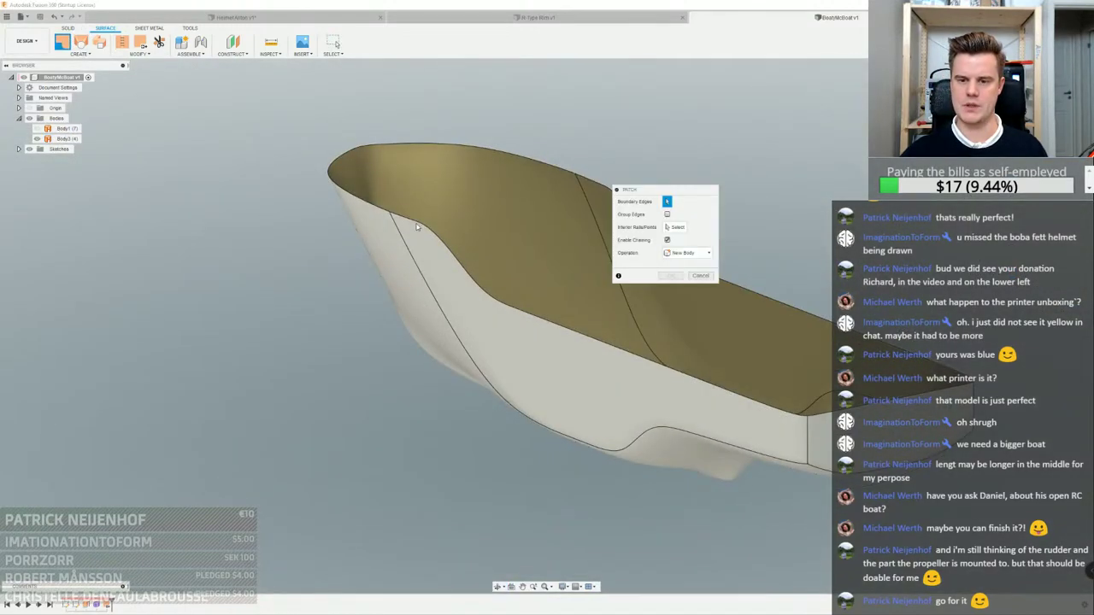
left_click(419, 225)
middle_click_drag(422, 229, 480, 243, "shift")
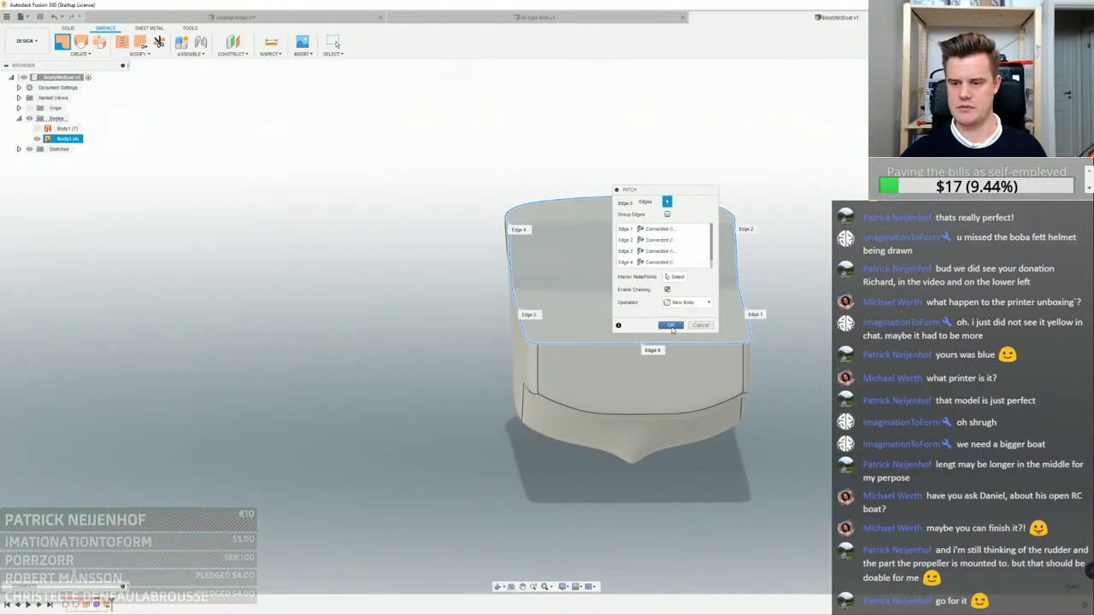
left_click(671, 326)
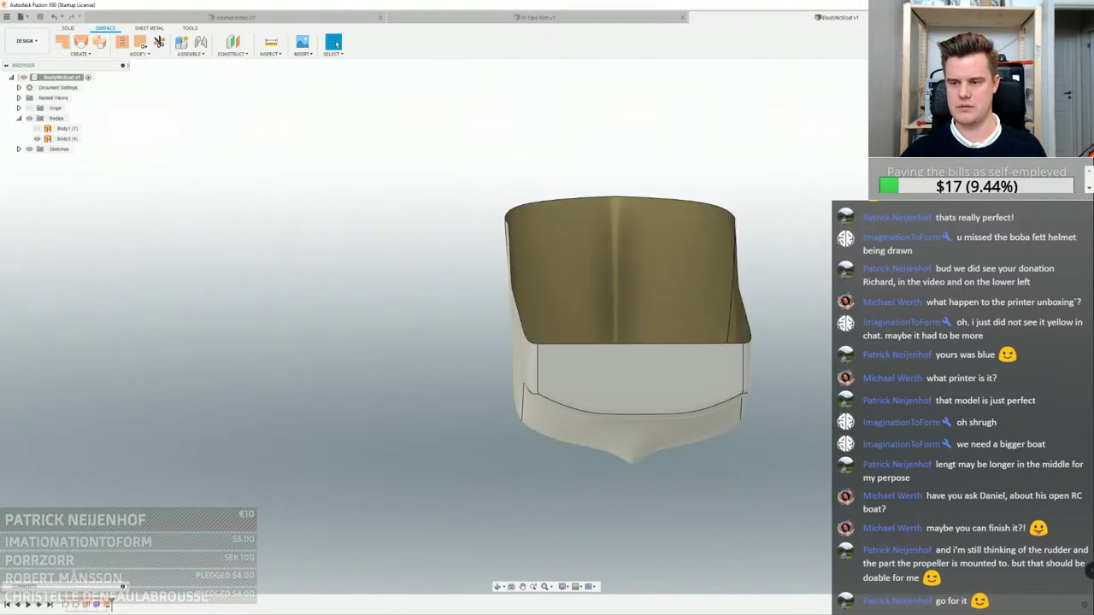
scroll(369, 173, "up", 2)
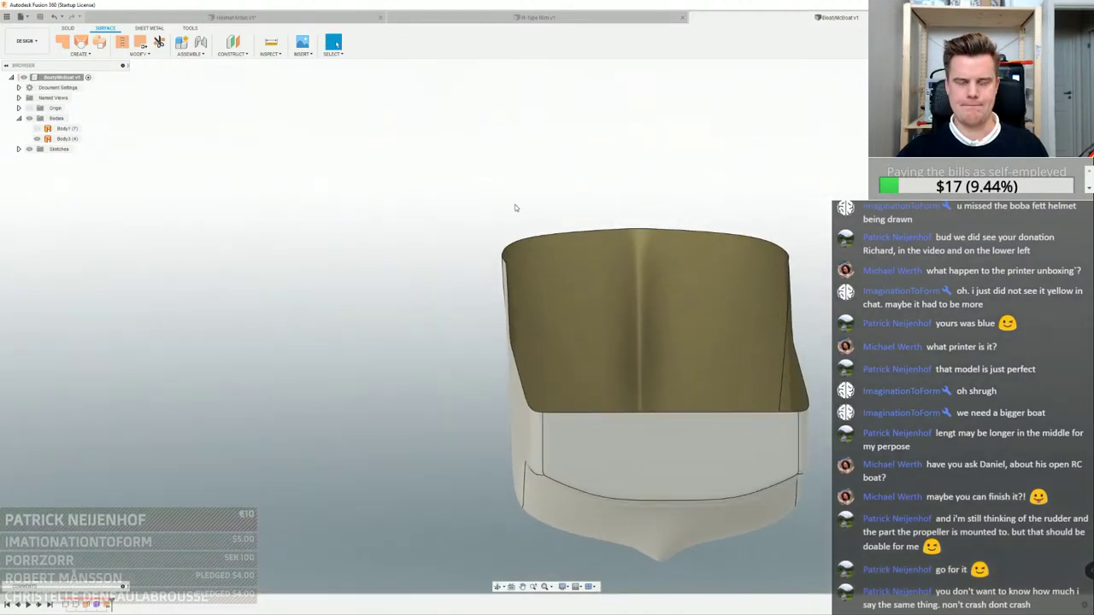
scroll(514, 205, "down", 2)
middle_click_drag(514, 205, 247, 153)
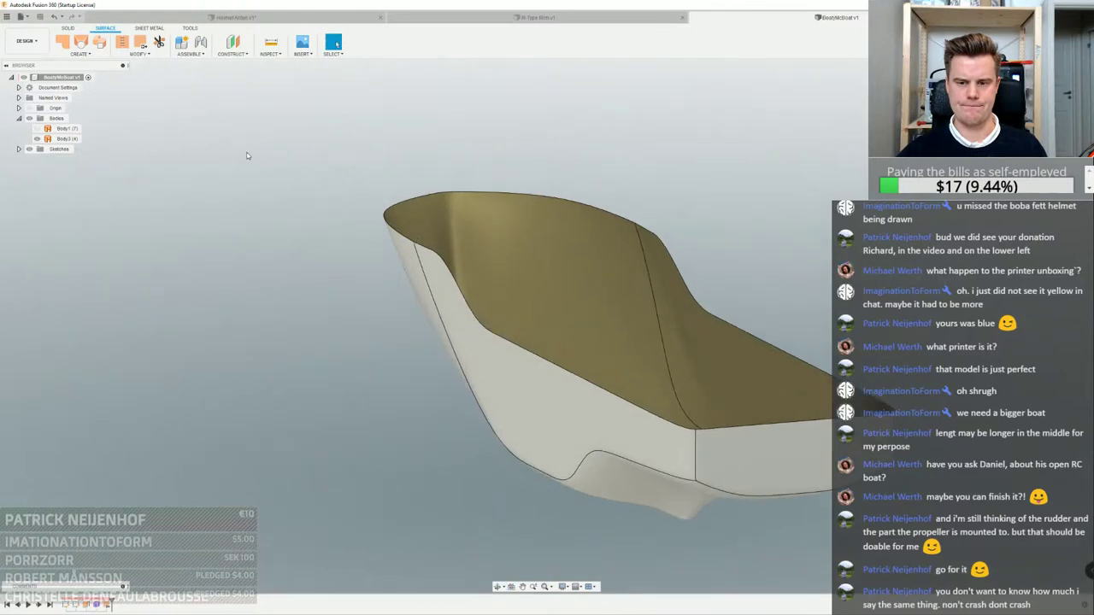
right_click(247, 154)
left_click(255, 222)
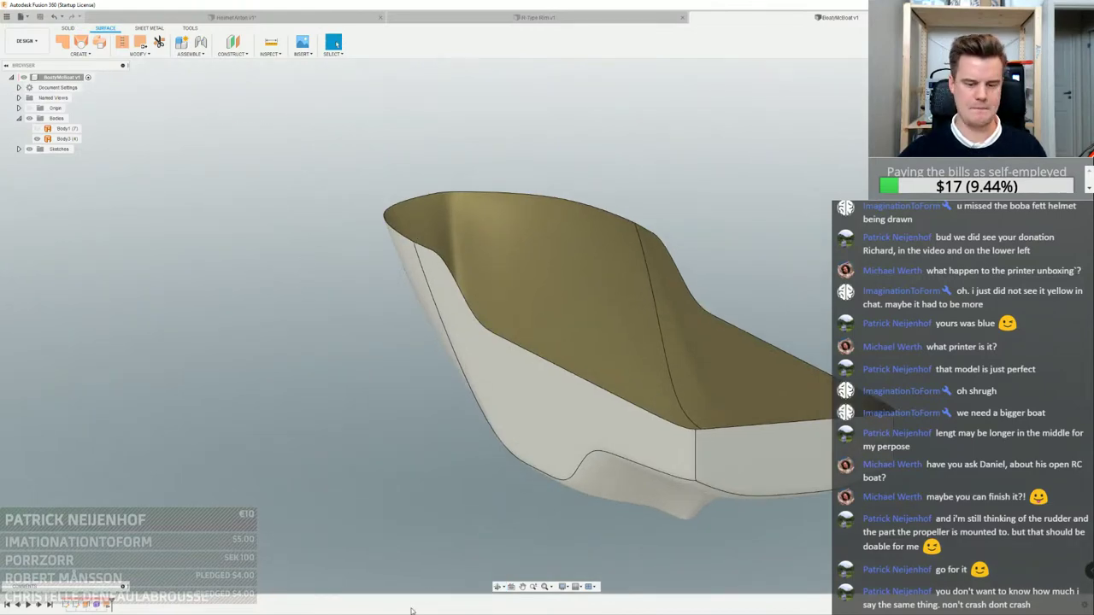
Reopen the hull form and thicken the T-spline body by 5 mm with the Sharp type and Normal direction
double_click(97, 604)
middle_click_drag(746, 198, 706, 202)
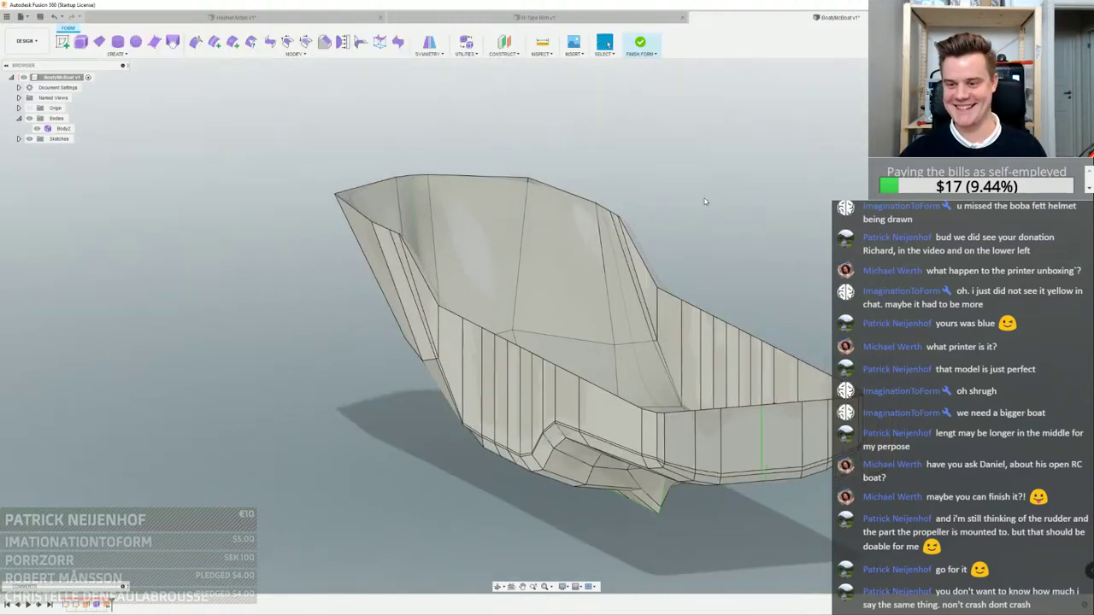
left_click(282, 55)
mouse_move(165, 57)
mouse_move(294, 54)
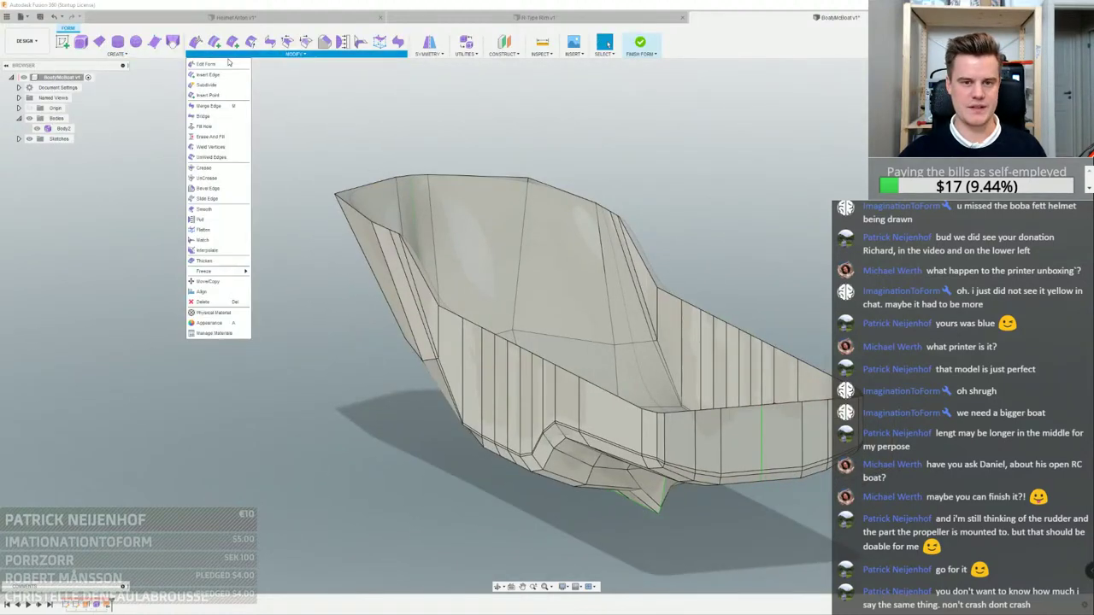
left_click(219, 250)
left_click(479, 214)
mouse_move(731, 435)
left_mouse_down()
mouse_move(692, 388)
mouse_move(726, 435)
mouse_move(716, 429)
left_mouse_up()
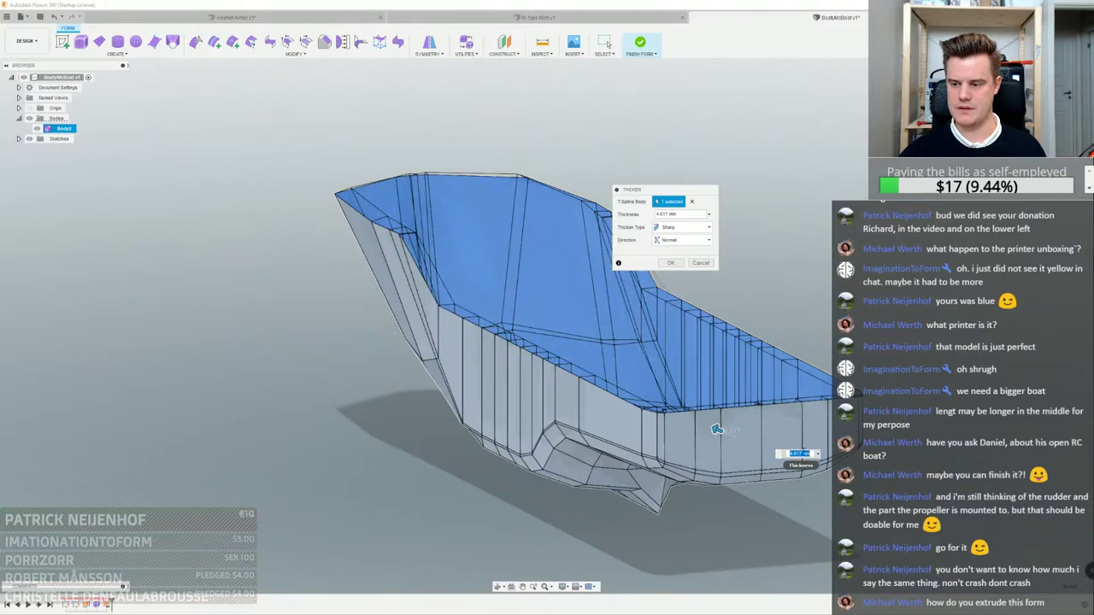
double_click(802, 454)
type("4")
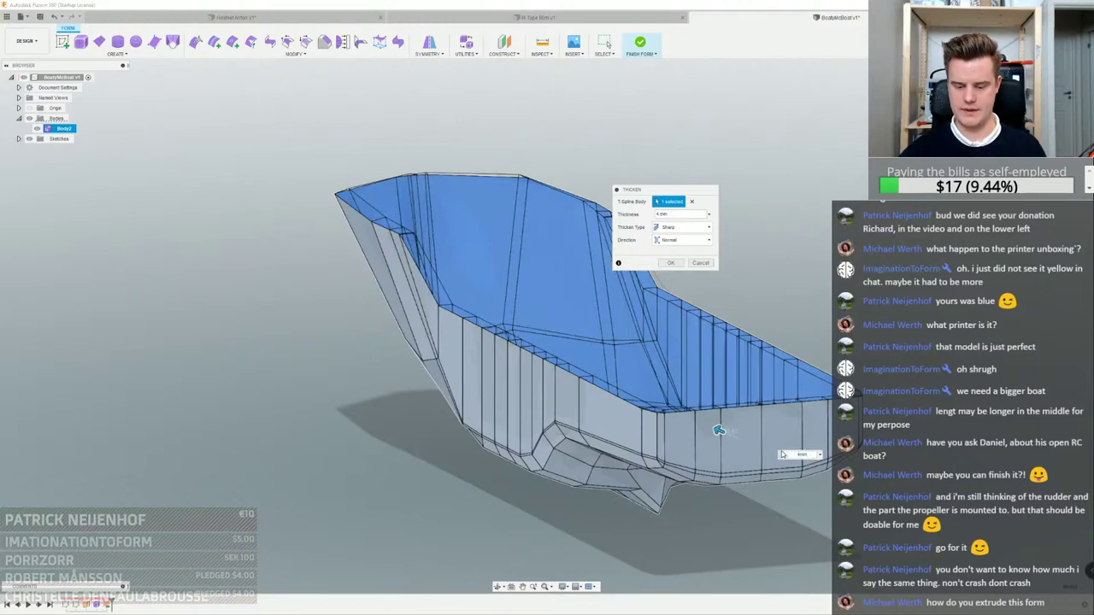
scroll(452, 288, "up", 6)
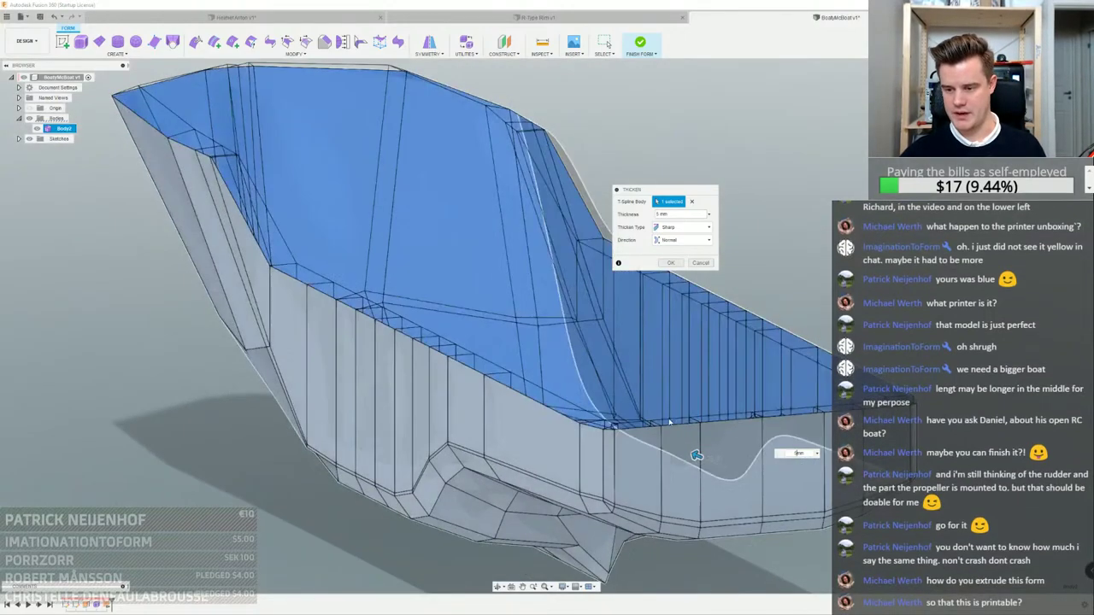
scroll(452, 288, "up", 5)
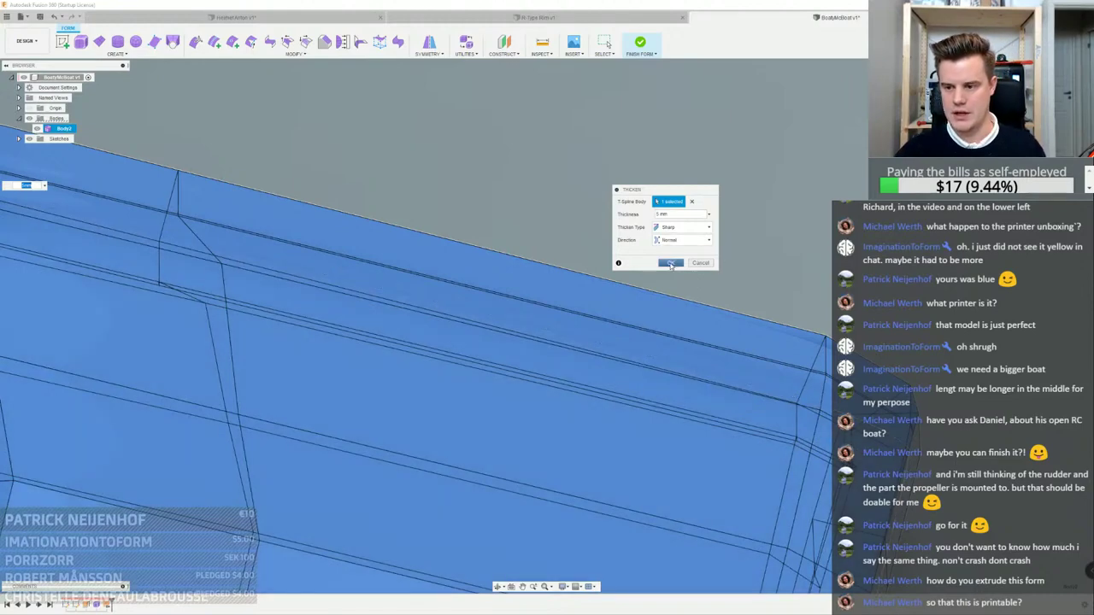
left_click(670, 264)
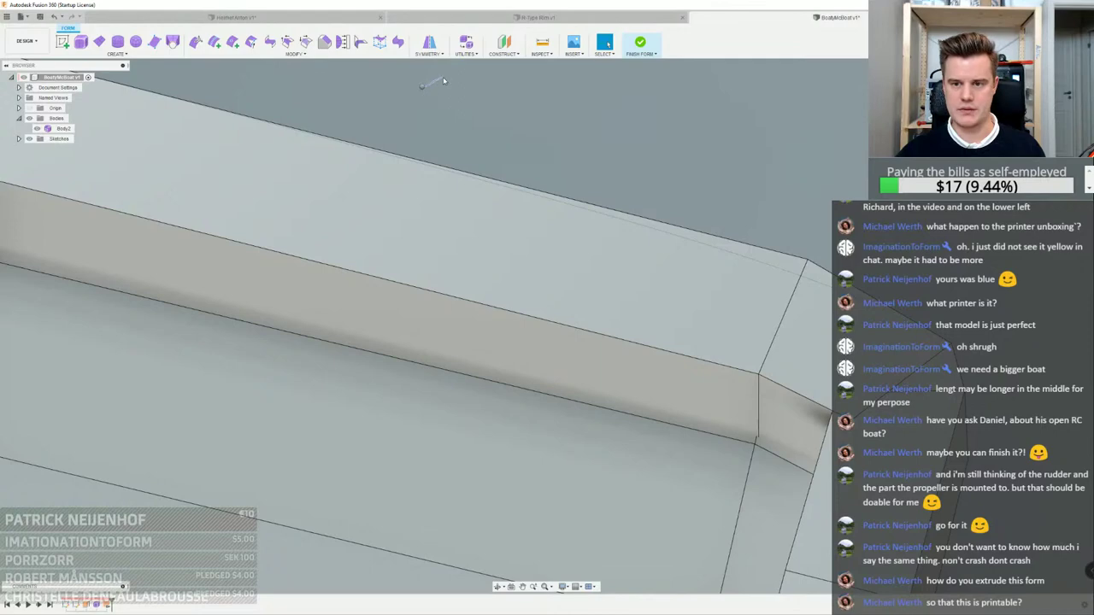
Start Edit Form and adjust the interior centreline vertex where the thickened hull floor pinches into the narrow keel crease
right_click_drag(454, 80, 461, 81)
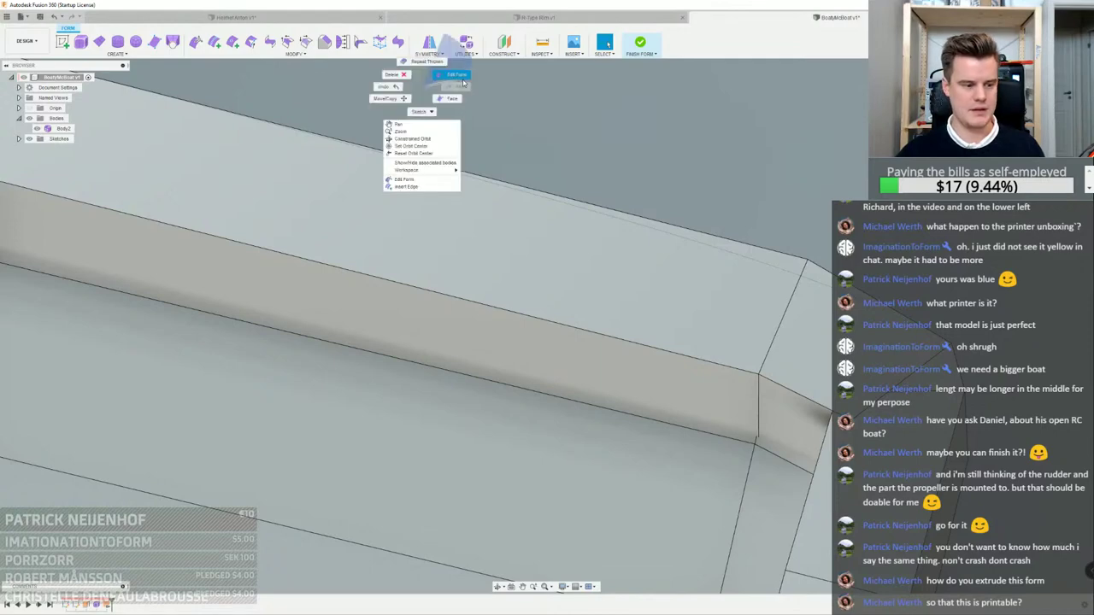
left_click(455, 75)
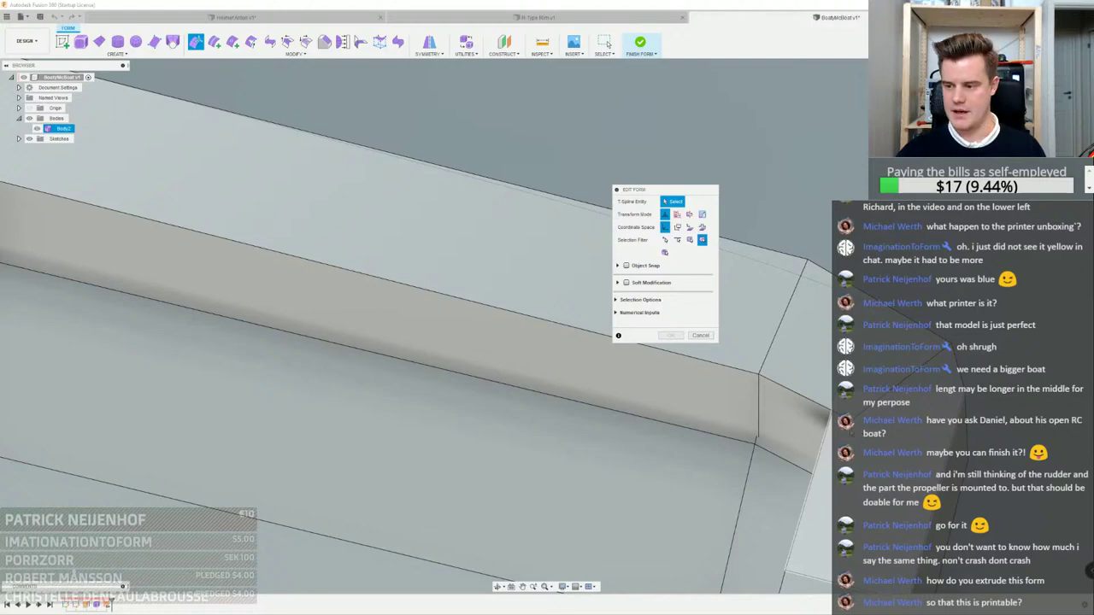
scroll(547, 376, "down", 5)
middle_click_drag(546, 376, 556, 342)
middle_click_drag(513, 376, 654, 457)
middle_click_drag(496, 350, 575, 383, "shift")
scroll(575, 382, "up", 2)
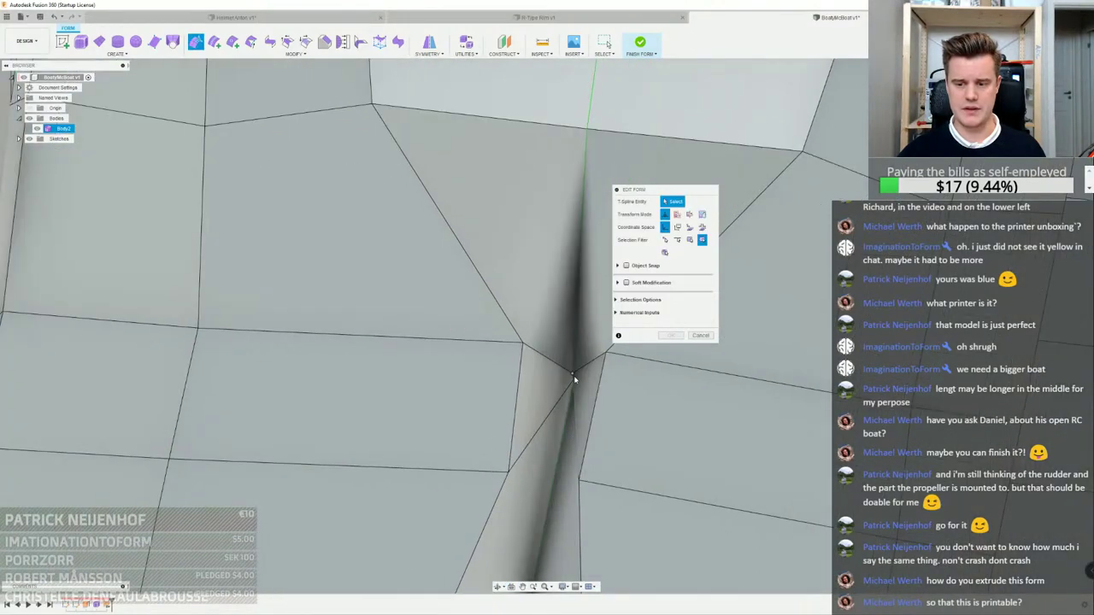
left_click(575, 382)
left_click(576, 371)
middle_click_drag(576, 372, 525, 353, "shift")
scroll(571, 382, "up", 2)
left_click(570, 383)
scroll(569, 381, "down", 2)
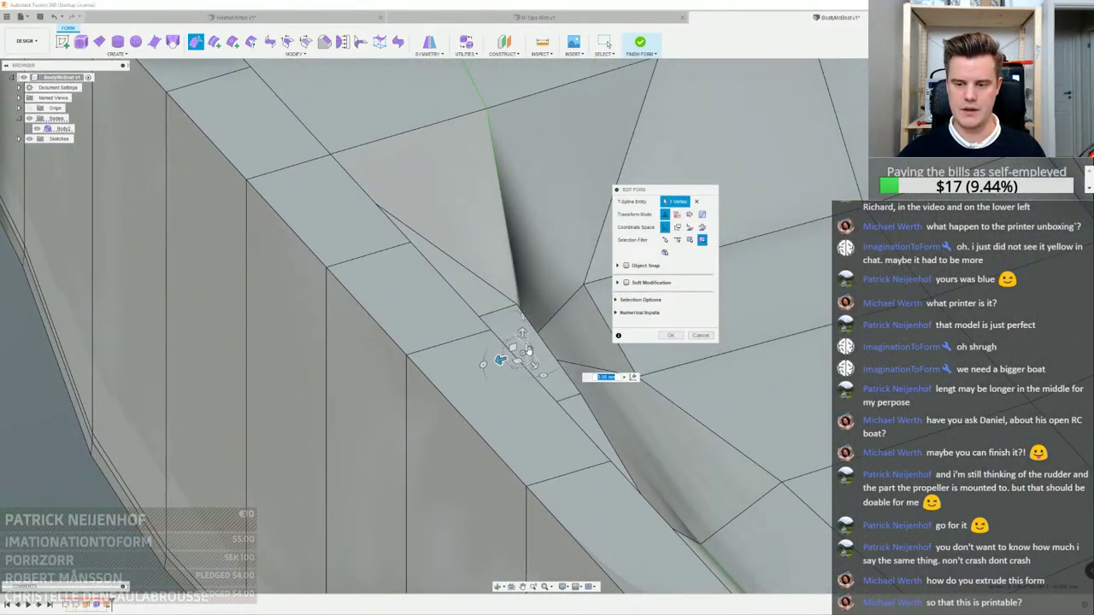
left_click_drag(544, 344, 562, 351)
Move the pinched vertex at the keel crease within a plane by about 2 mm and 3.5 mm
left_click(560, 309)
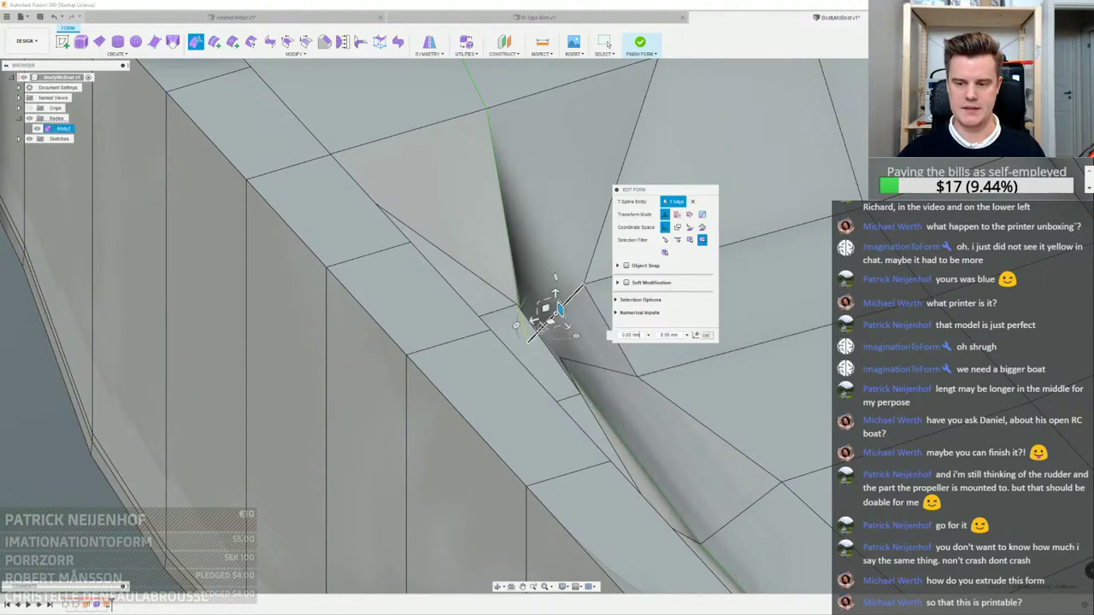
middle_click_drag(559, 311, 512, 366, "shift")
left_click_drag(530, 337, 551, 309)
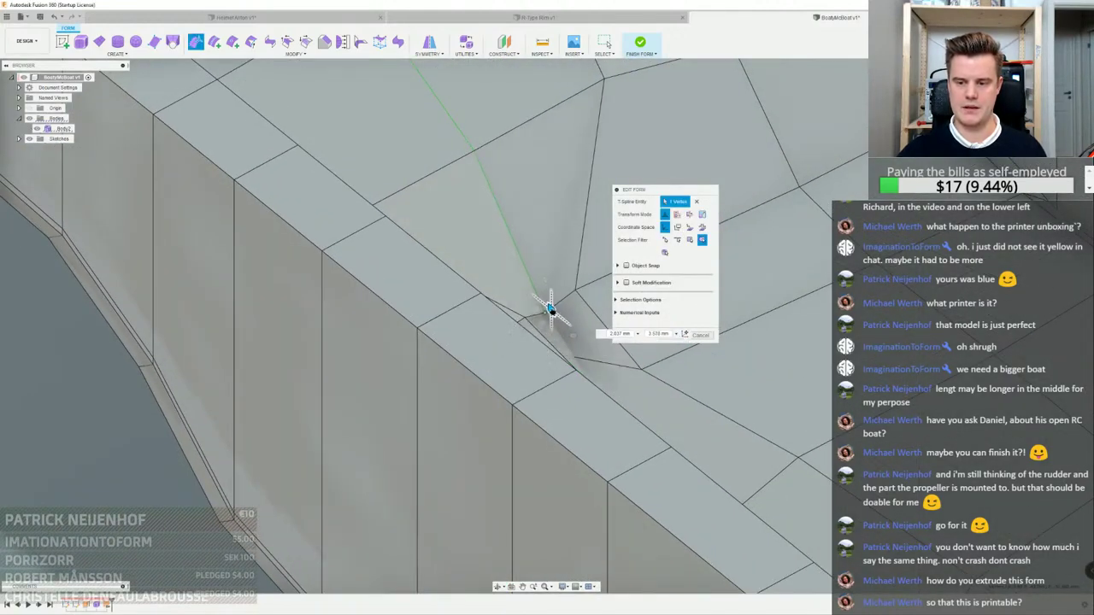
Reposition the neighbouring interior vertices along the centreline to open up and even out the end of the keel crease
left_click(598, 363)
scroll(605, 364, "up", 2)
middle_click_drag(629, 365, 483, 333, "shift")
left_click(571, 353)
left_click_drag(482, 336, 435, 339)
middle_click_drag(486, 344, 540, 316, "shift")
middle_click_drag(453, 367, 479, 366, "shift")
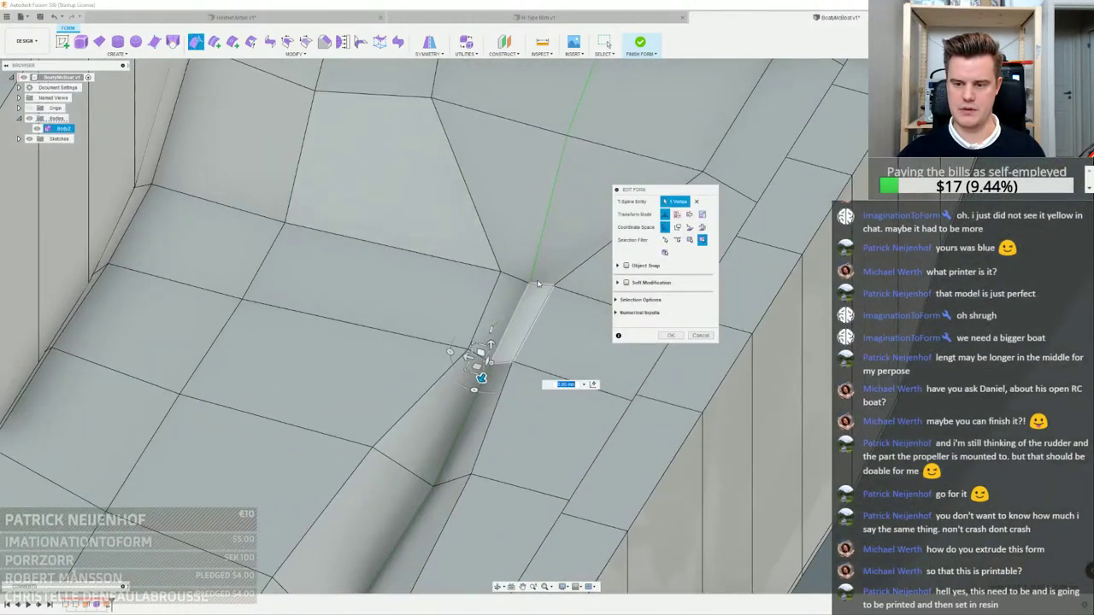
left_click_drag(533, 258, 531, 260)
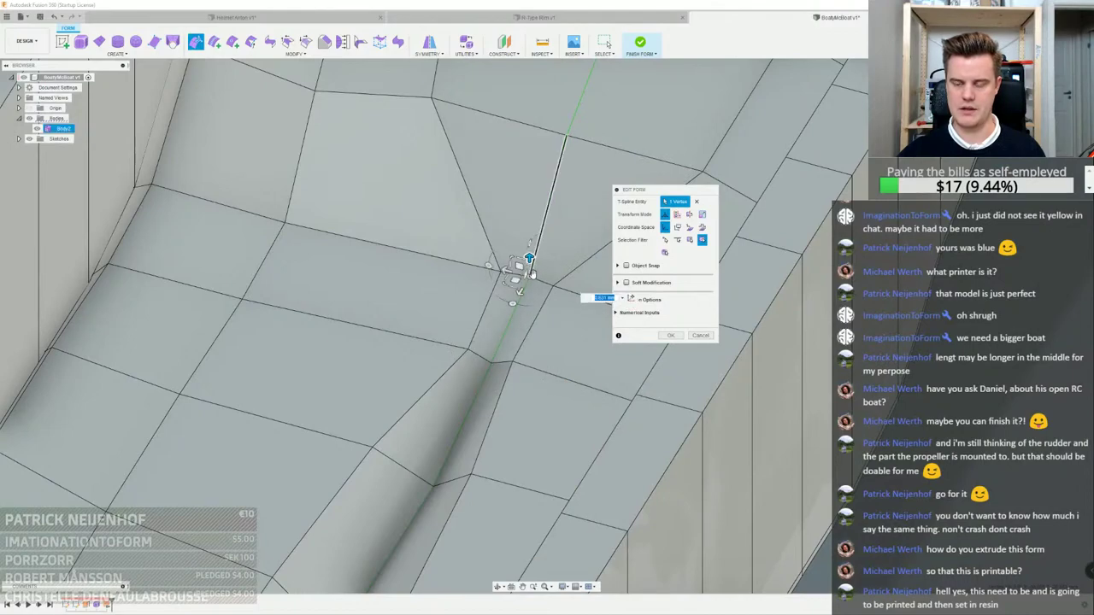
scroll(530, 263, "down", 5)
scroll(523, 286, "up", 2)
middle_click_drag(447, 278, 455, 354, "shift")
left_click(352, 333)
scroll(443, 346, "up", 5)
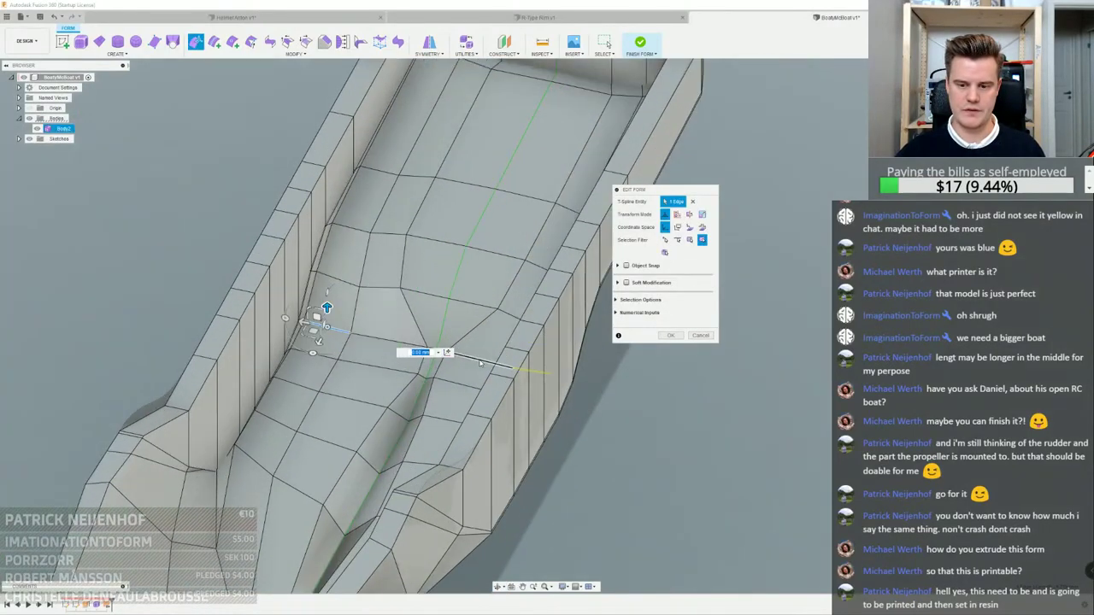
left_click(396, 342)
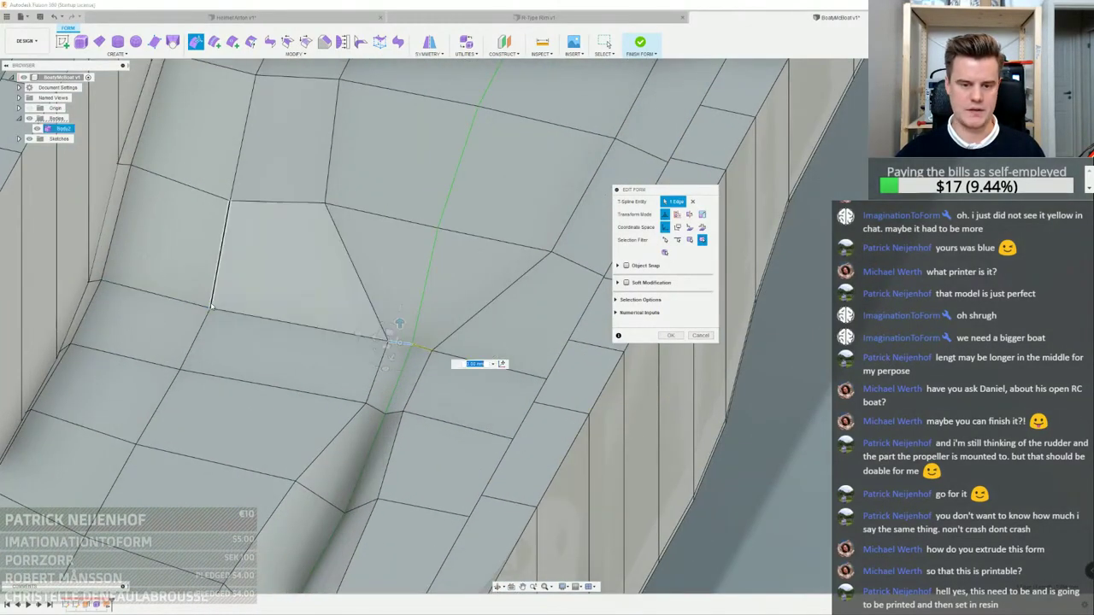
left_click(267, 319)
left_click(260, 370)
scroll(255, 379, "down", 5)
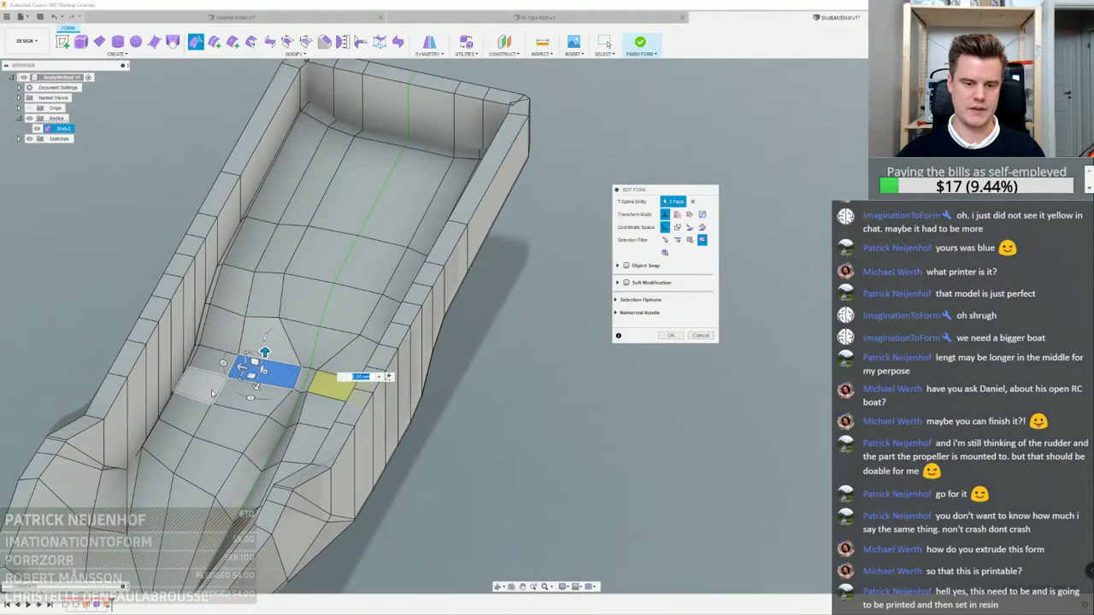
left_click(202, 464, "ctrl")
left_click(229, 428, "ctrl")
left_click(258, 399, "ctrl")
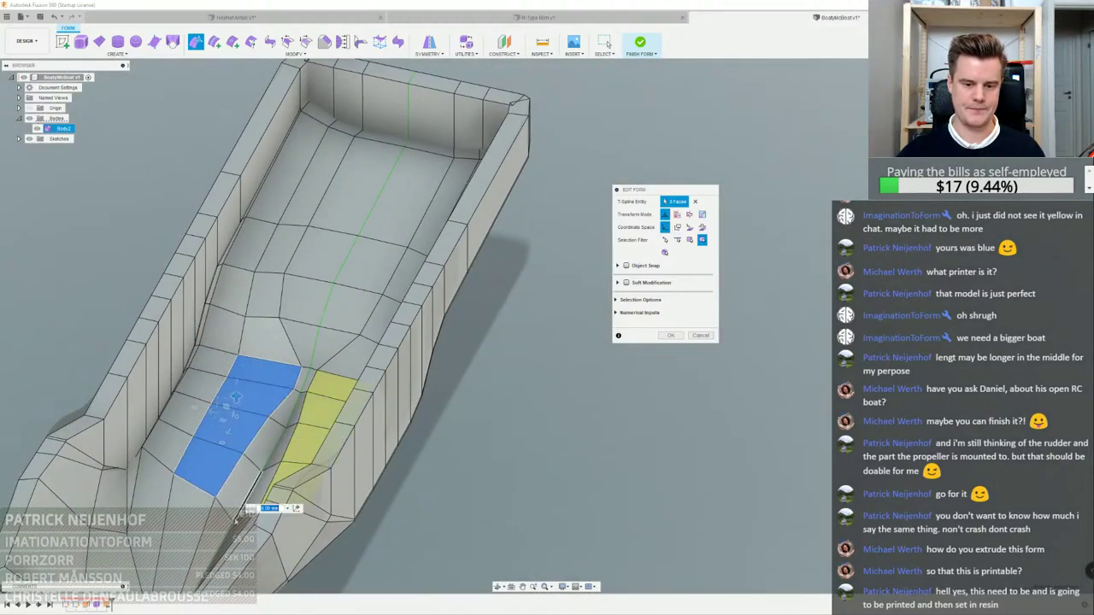
left_click(264, 486, "ctrl")
left_click(269, 444, "ctrl")
left_click(288, 412, "ctrl")
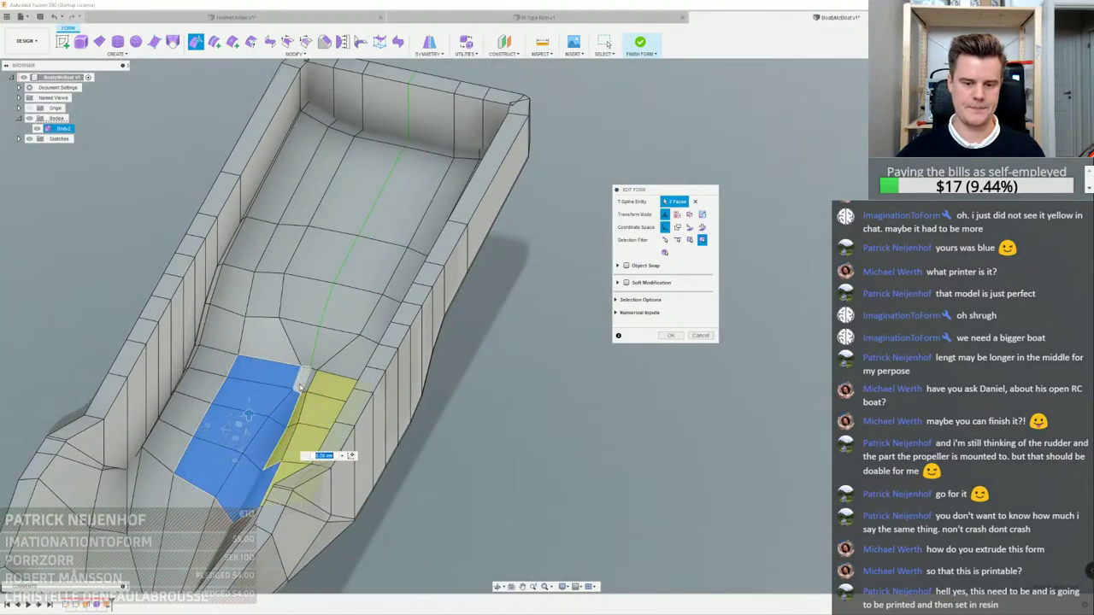
left_click(300, 383, "ctrl")
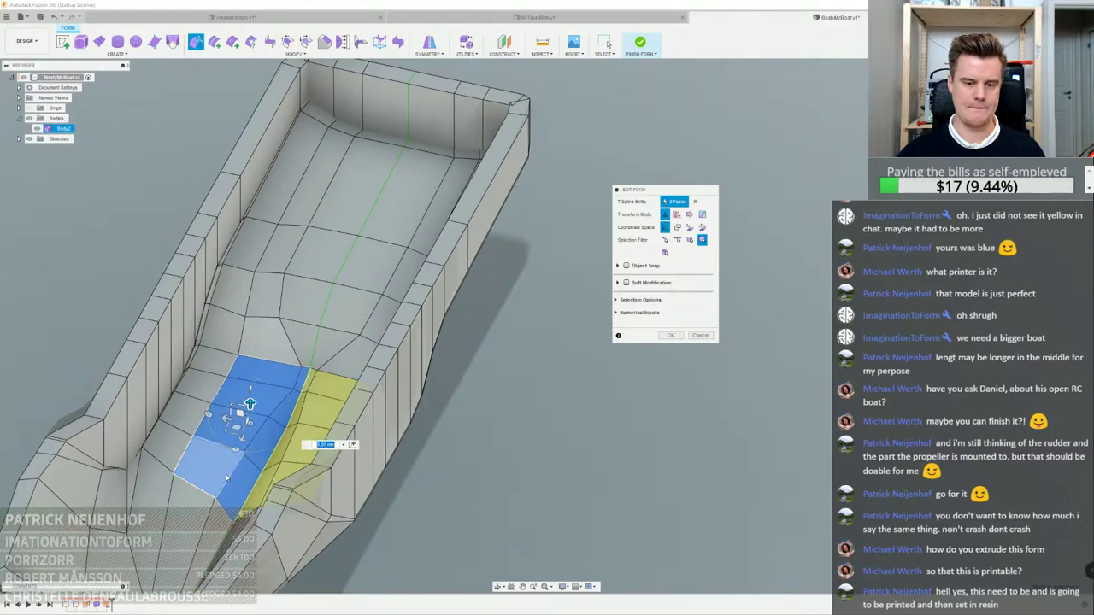
middle_click_drag(256, 453, 282, 418, "shift")
left_click(284, 379, "ctrl")
left_click(315, 364, "ctrl")
left_click(280, 424)
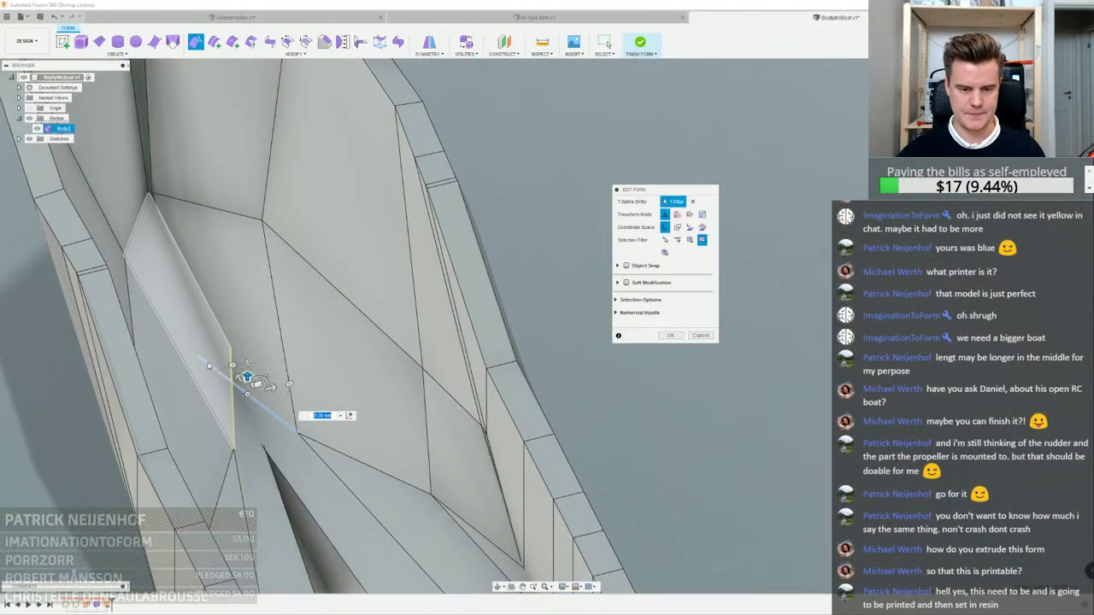
Move the vertex beside the centreline at the narrow end of the keel crease within a plane to open the gap
middle_click_drag(227, 350, 361, 418, "shift")
middle_click_drag(343, 388, 344, 269, "shift")
scroll(350, 316, "up", 5)
left_click(350, 340)
left_click(352, 329)
left_click(351, 306)
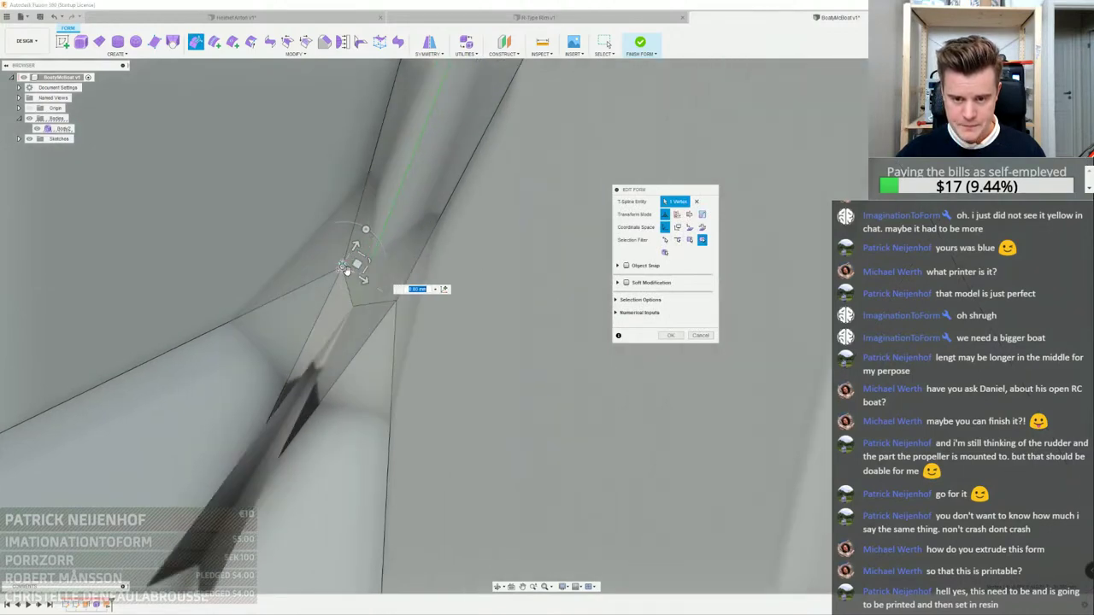
left_click_drag(357, 264, 300, 290)
Limit the selection to vertices and reposition the interior vertex where the faces overlap beside the keel crease
middle_click_drag(317, 373, 378, 177, "shift")
scroll(376, 214, "down", 5)
left_click(332, 294)
scroll(338, 292, "down", 2)
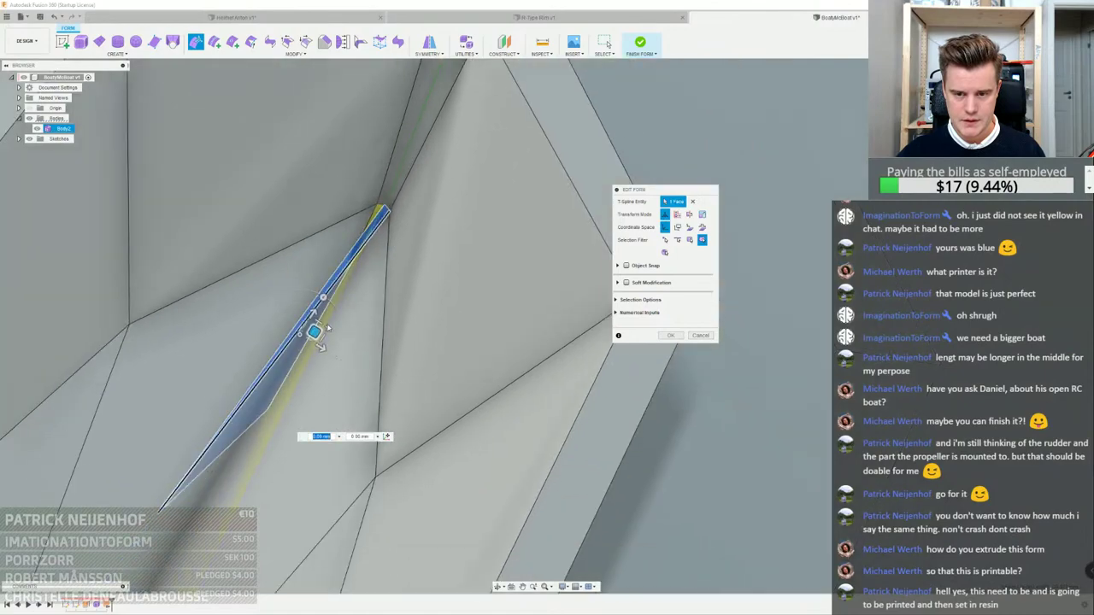
middle_click_drag(186, 482, 261, 362)
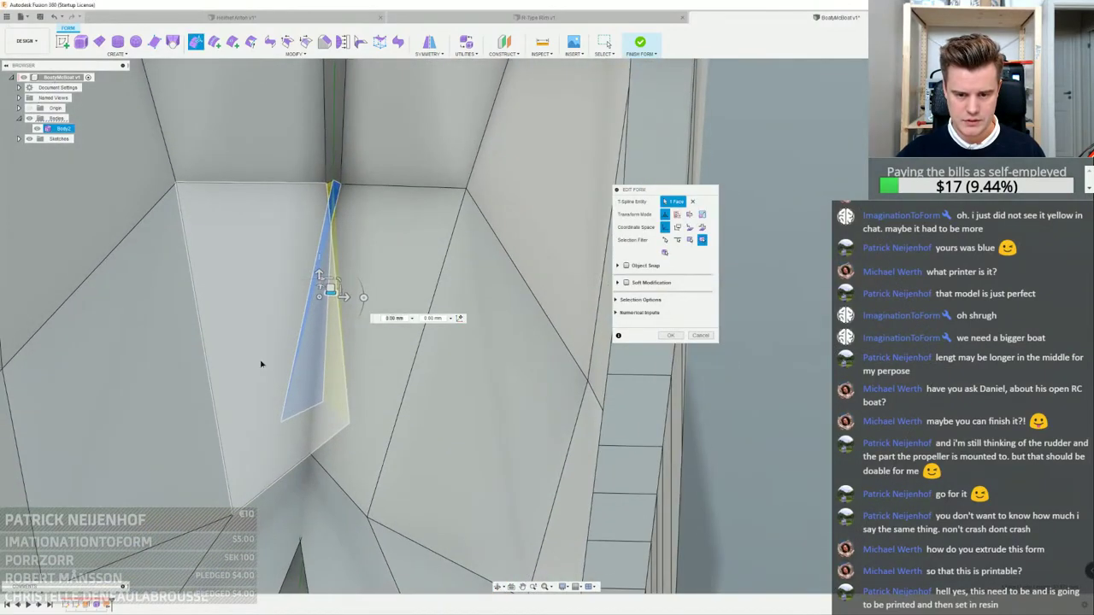
middle_click_drag(334, 424, 360, 426, "shift")
left_click(359, 430)
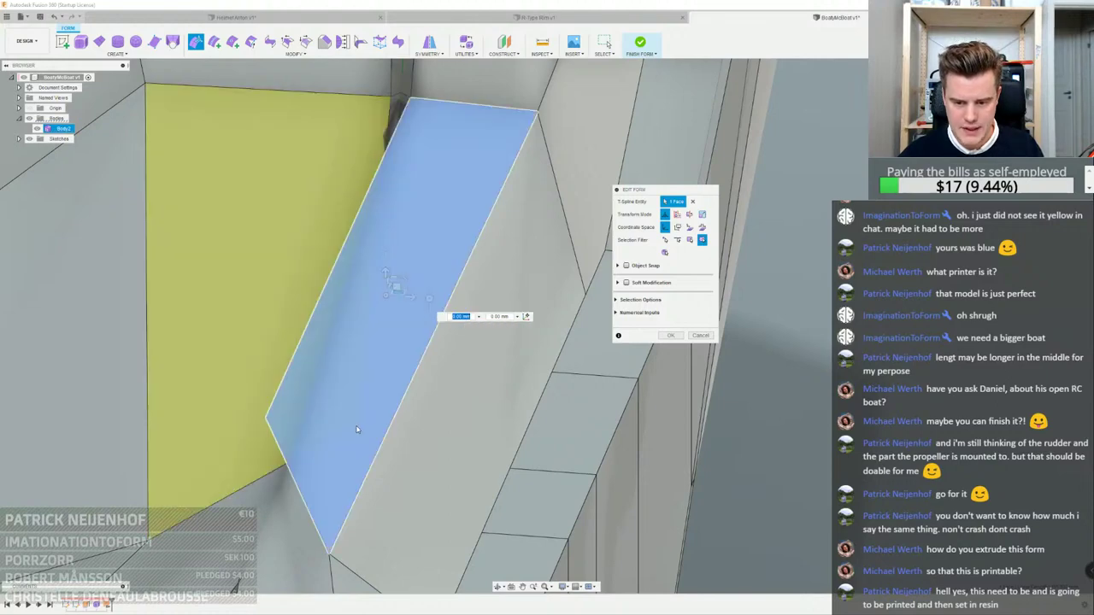
left_click(264, 477)
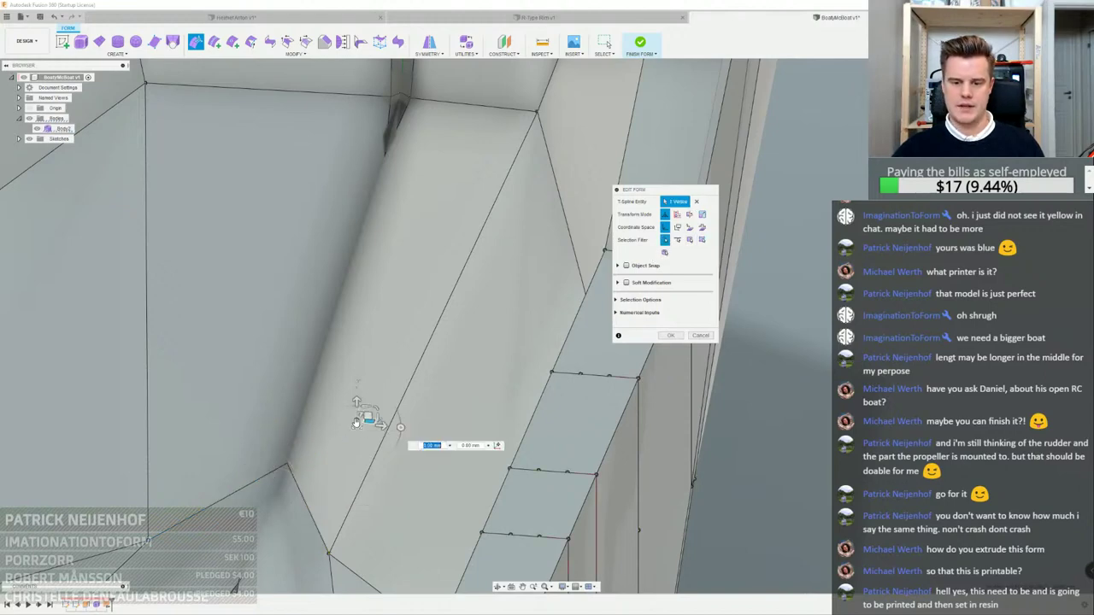
middle_click_drag(382, 427, 355, 394, "shift")
left_click(334, 402)
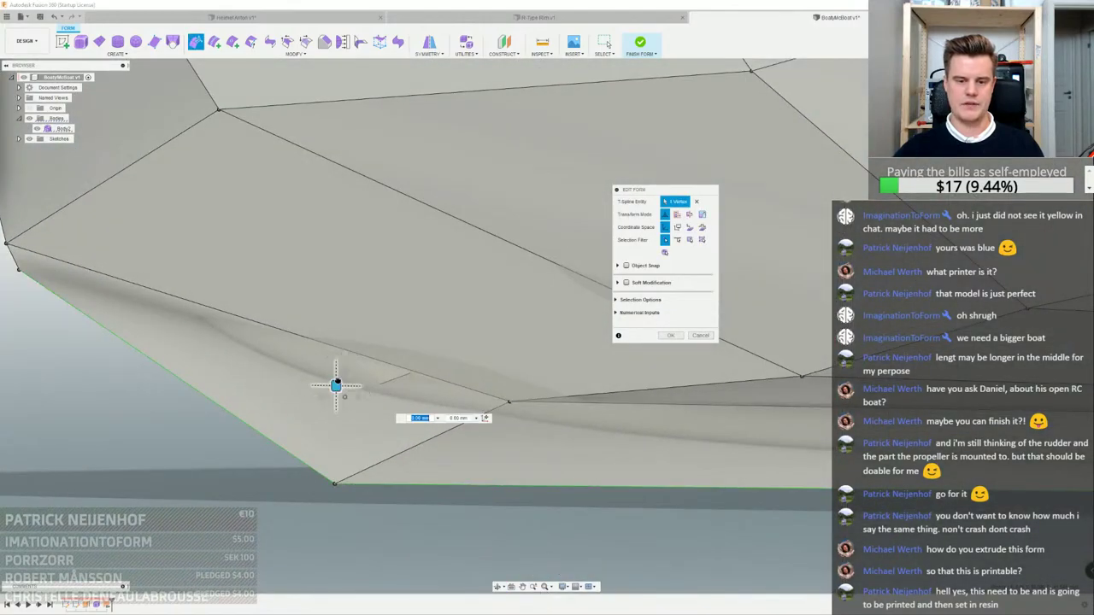
Move the three vertices at the pointed end of the keel crease together along one axis
middle_click_drag(386, 334, 347, 468, "shift")
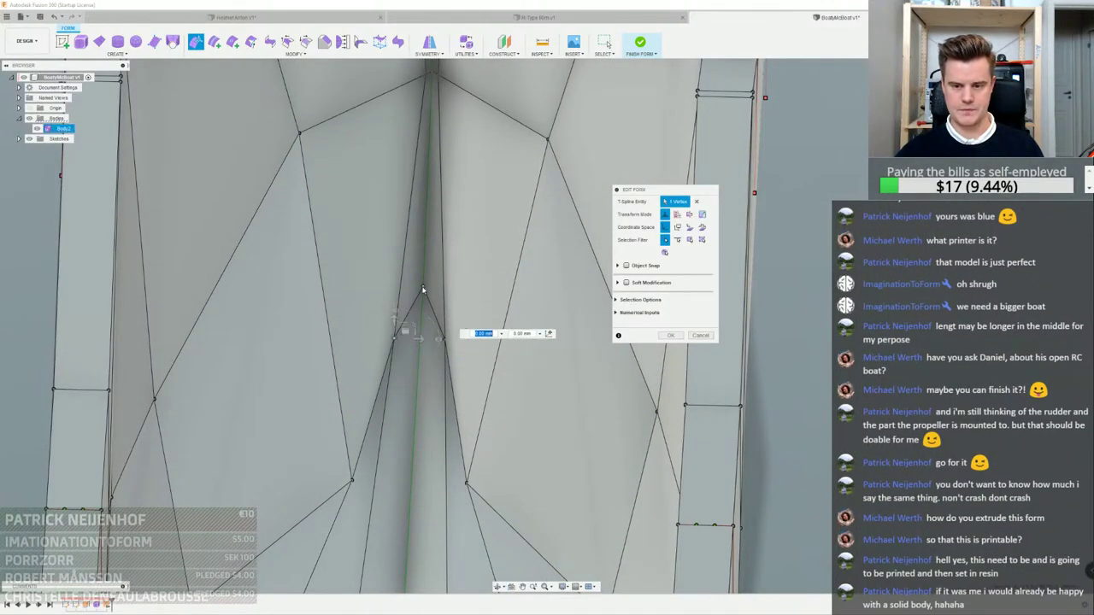
mouse_move(421, 299)
middle_mouse_down("shift")
mouse_move(379, 419)
mouse_move(402, 464)
mouse_move(419, 313)
mouse_move(393, 275)
mouse_move(416, 309)
middle_mouse_up("shift")
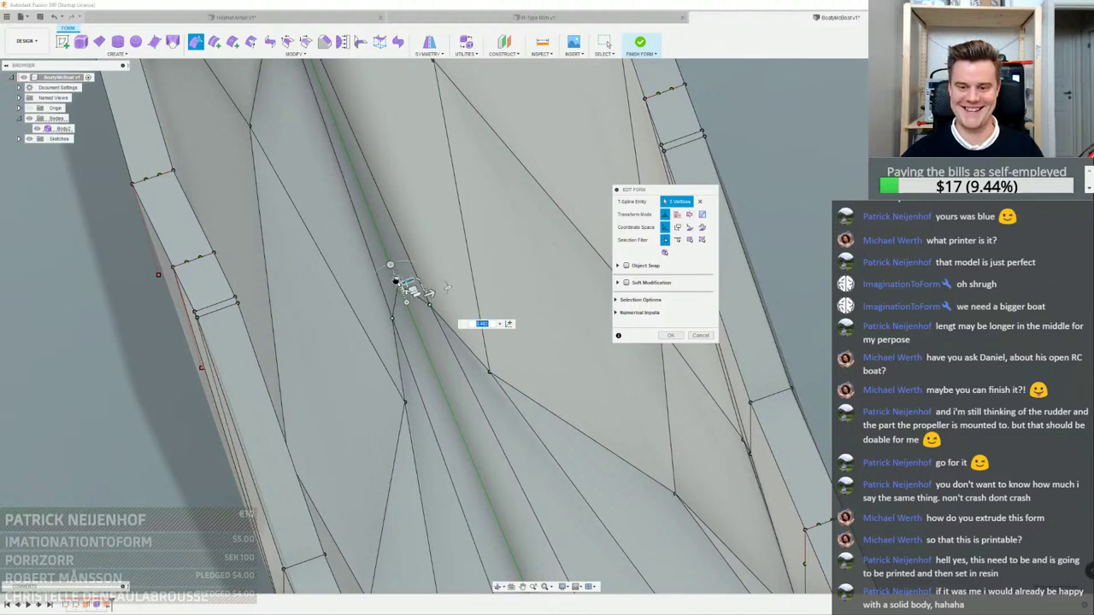
left_click_drag(396, 280, 420, 310)
scroll(433, 392, "down", 2)
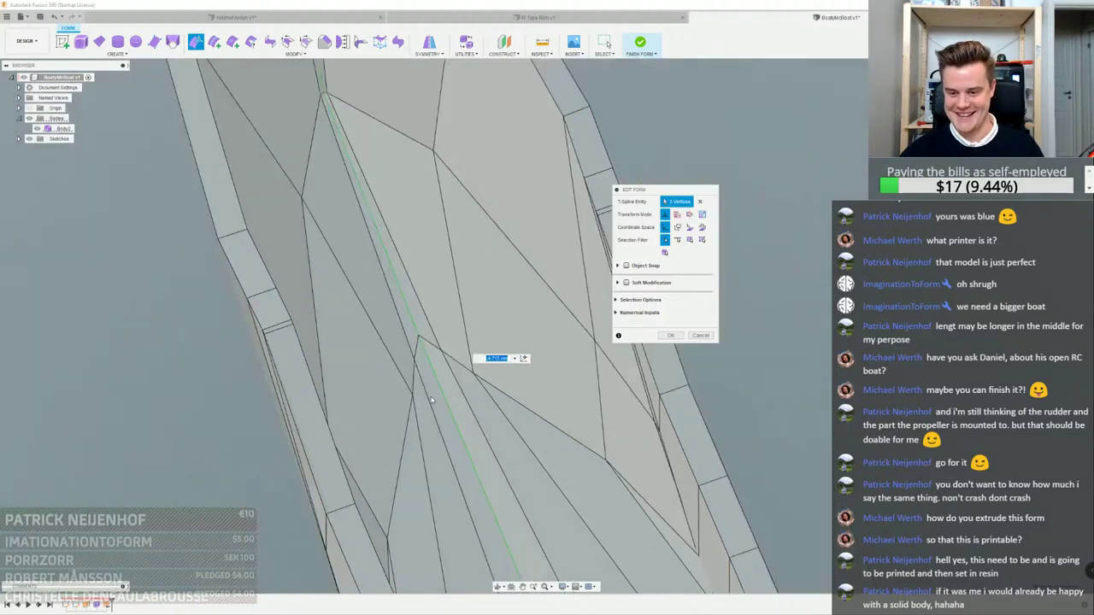
Limit the selection to faces and select the long tapering faces around the keel crease's pointed end
left_click(689, 240)
left_click(415, 511)
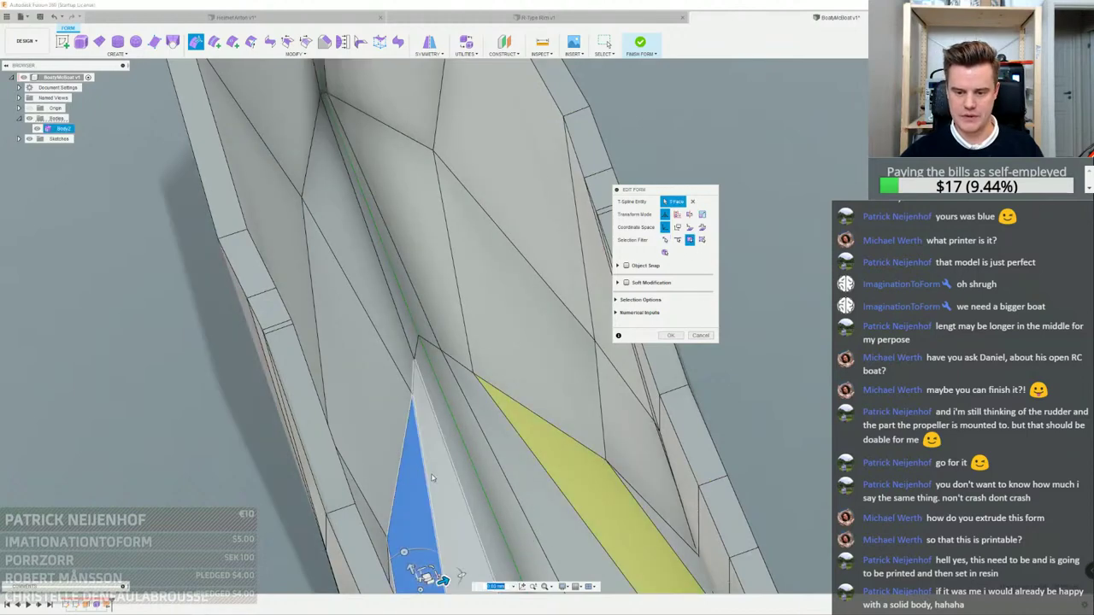
left_click(443, 485, "shift")
middle_click_drag(478, 466, 428, 323, "shift")
middle_click_drag(439, 469, 466, 455, "shift")
scroll(427, 457, "up", 2)
left_click(418, 340, "shift")
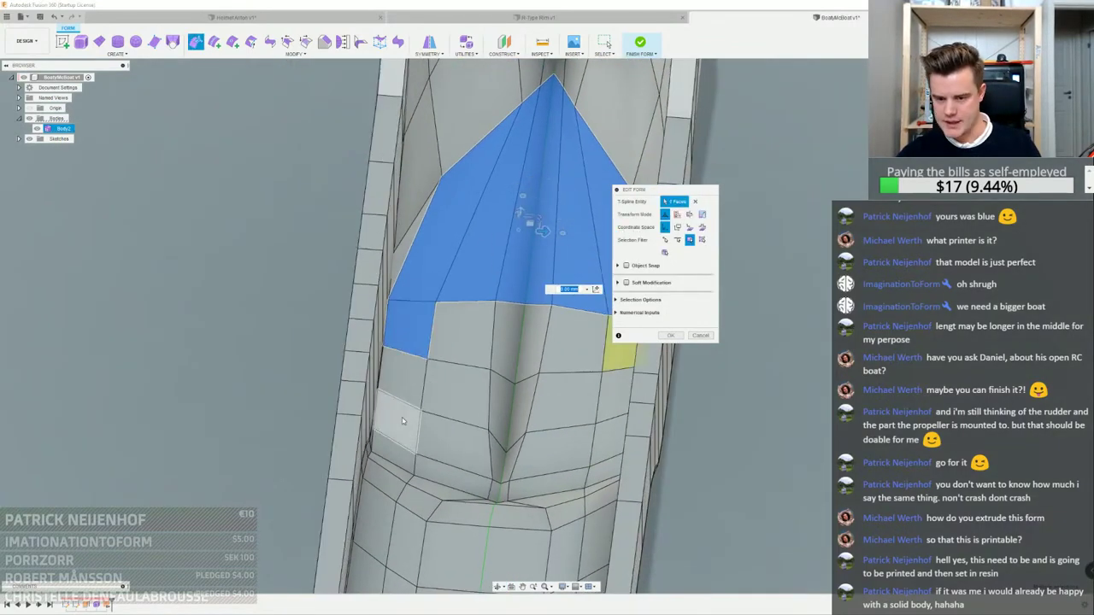
left_click(407, 420, "shift")
left_click(404, 456, "shift")
scroll(430, 471, "up", 2)
left_click(369, 444, "shift")
left_click(378, 400, "shift")
left_click(384, 335, "shift")
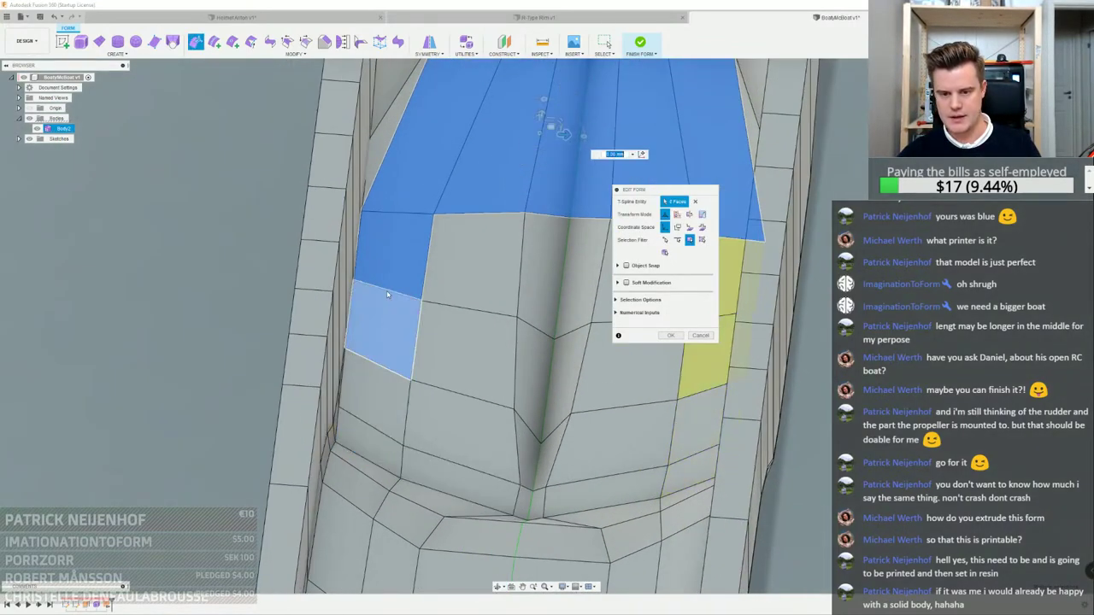
left_click(392, 254, "shift")
left_click(425, 161, "shift")
left_click(707, 156, "shift")
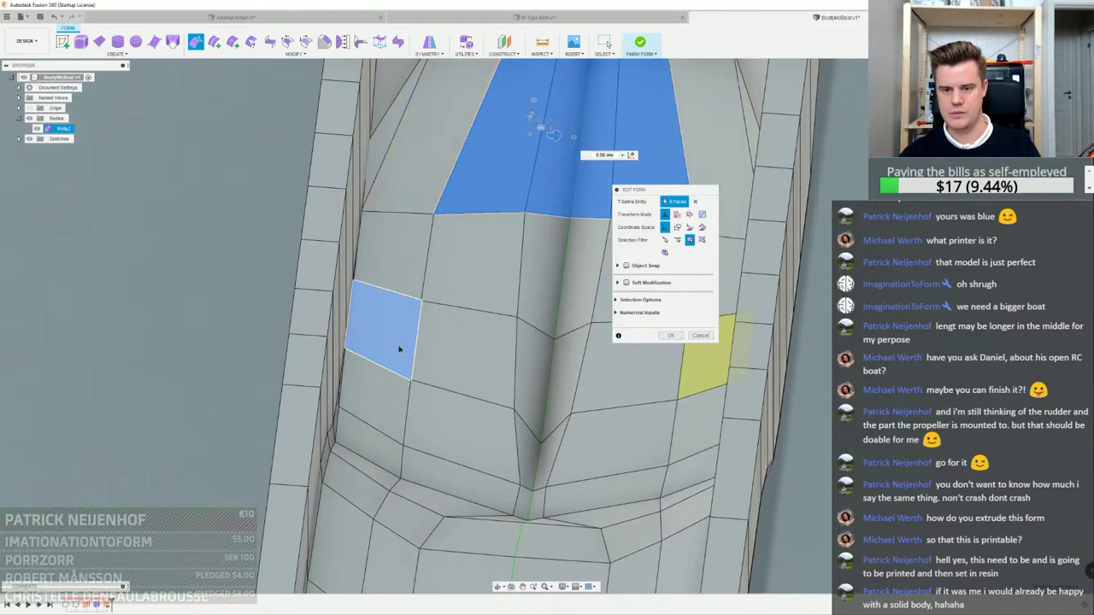
left_click(401, 348, "shift")
Extend the selection with the floor faces on one side of the centreline and the adjoining crease faces, back to the transom
scroll(417, 349, "down", 3)
middle_click_drag(453, 361, 430, 313, "shift")
scroll(430, 313, "up", 2)
left_click(429, 313, "shift")
left_click(399, 388, "shift")
left_click(395, 442, "shift")
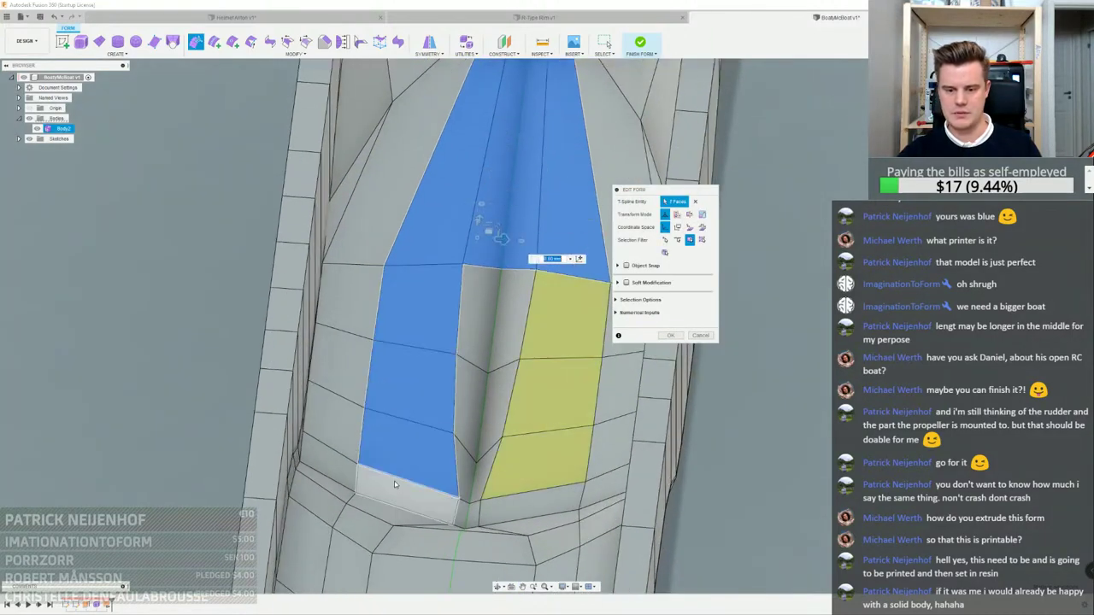
left_click(395, 483, "shift")
left_click(468, 491, "shift")
left_click(470, 405, "shift")
left_click(477, 328, "shift")
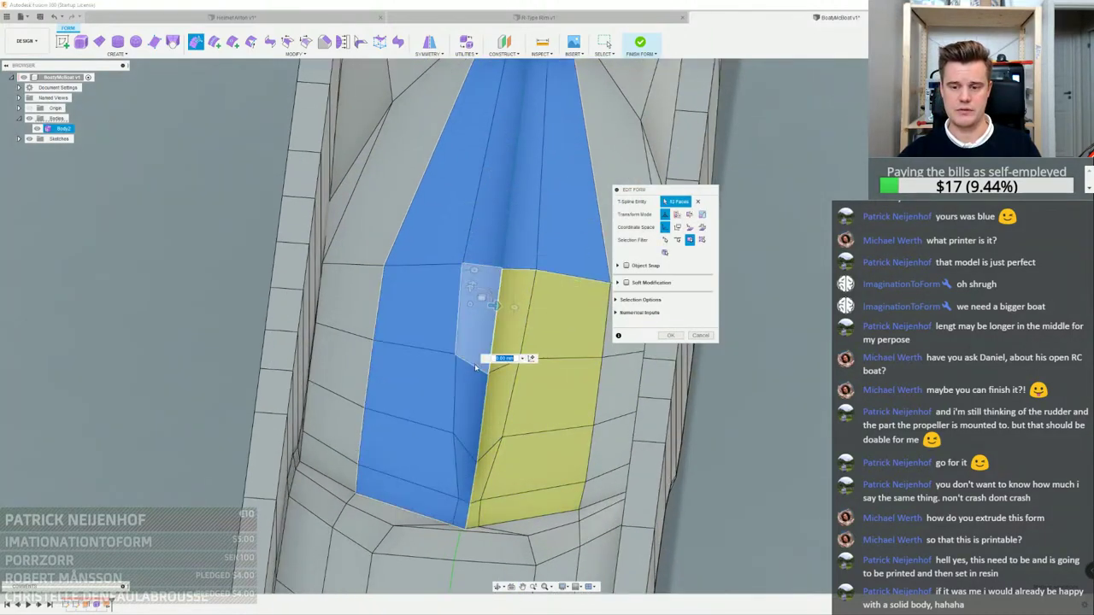
Add the mirrored crease and floor faces on the other side of the centreline to the selection
mouse_move(476, 338)
middle_mouse_down("shift")
mouse_move(471, 314)
mouse_move(481, 351)
middle_mouse_up("shift")
left_click(501, 359, "shift")
left_click(504, 388, "shift")
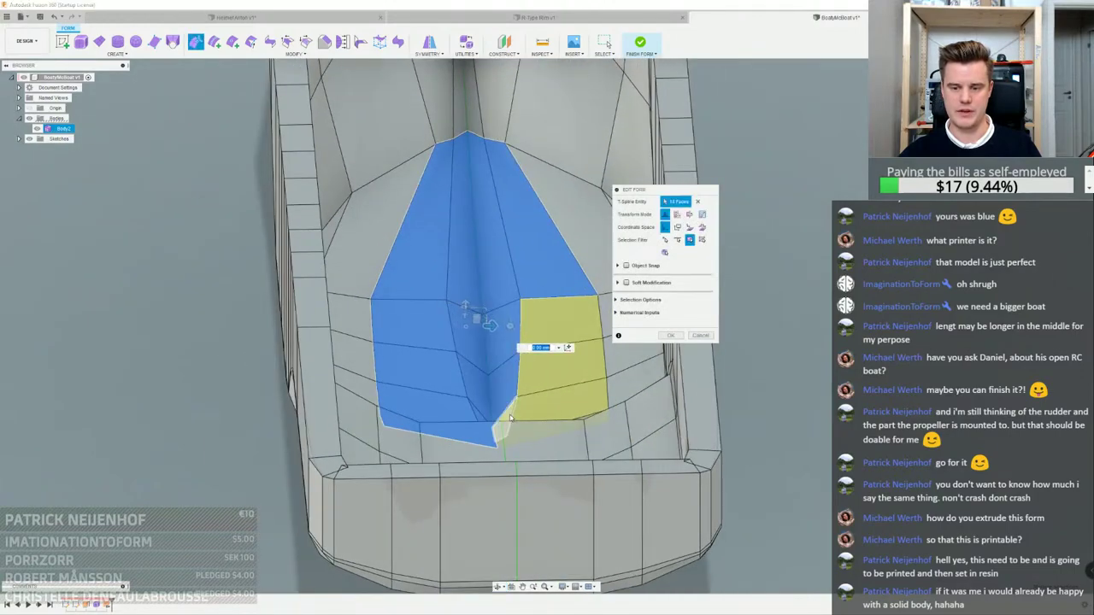
left_click(506, 419, "shift")
left_click(525, 409, "shift")
left_click(535, 335, "shift")
left_click(533, 370, "shift")
middle_click_drag(531, 376, 502, 491, "shift")
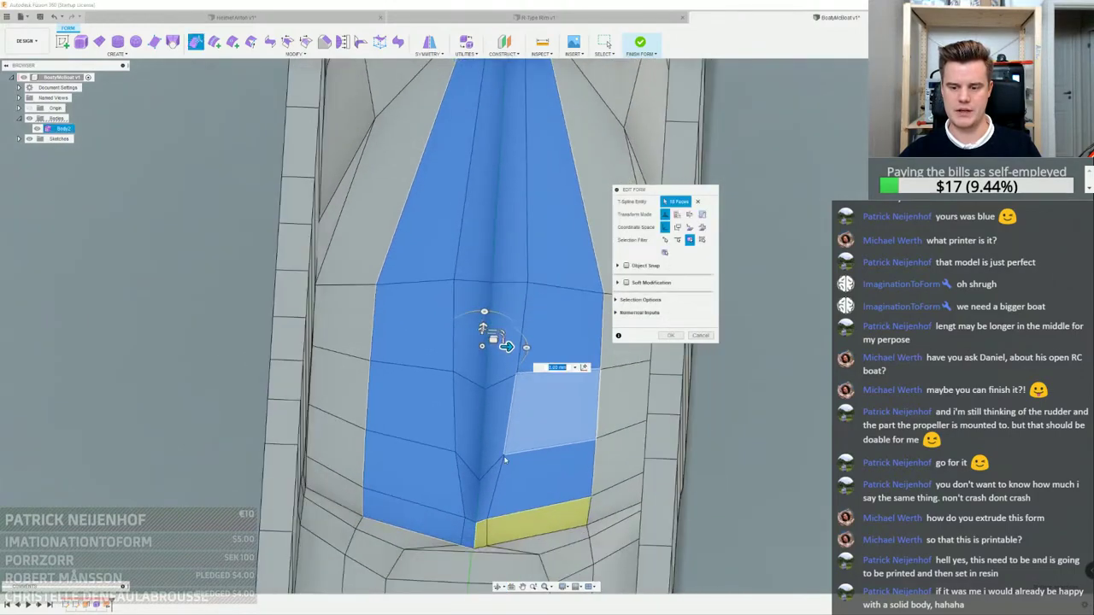
scroll(501, 499, "up", 3)
left_click(501, 533, "shift")
Flatten the vertices of the selected keel-area faces with the direction set to Fit
scroll(496, 442, "down", 5)
middle_click_drag(497, 442, 513, 428, "shift")
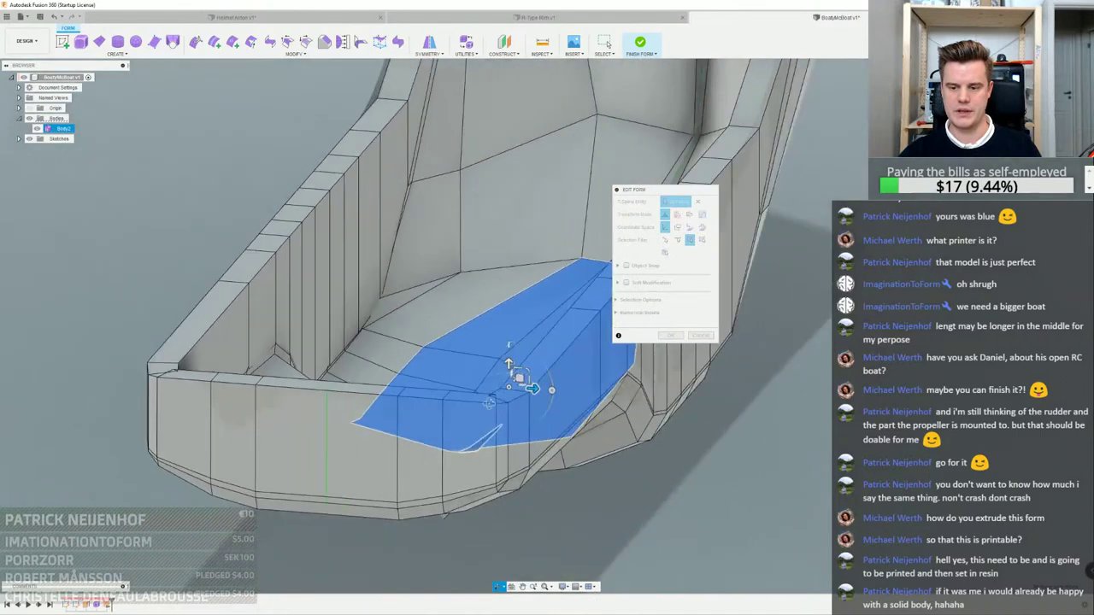
left_click(379, 42)
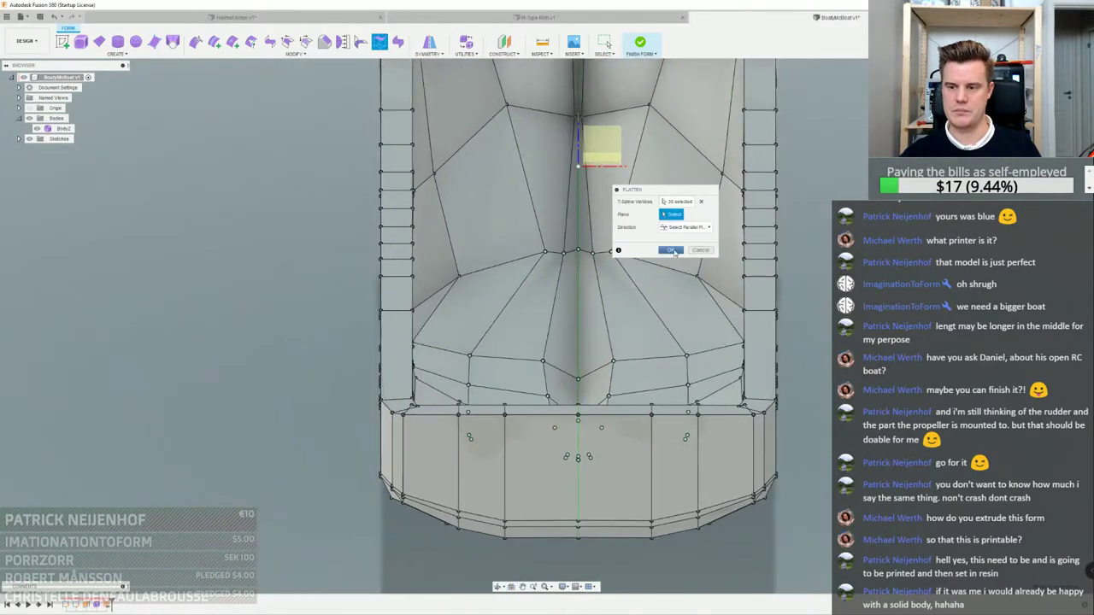
left_click(691, 243)
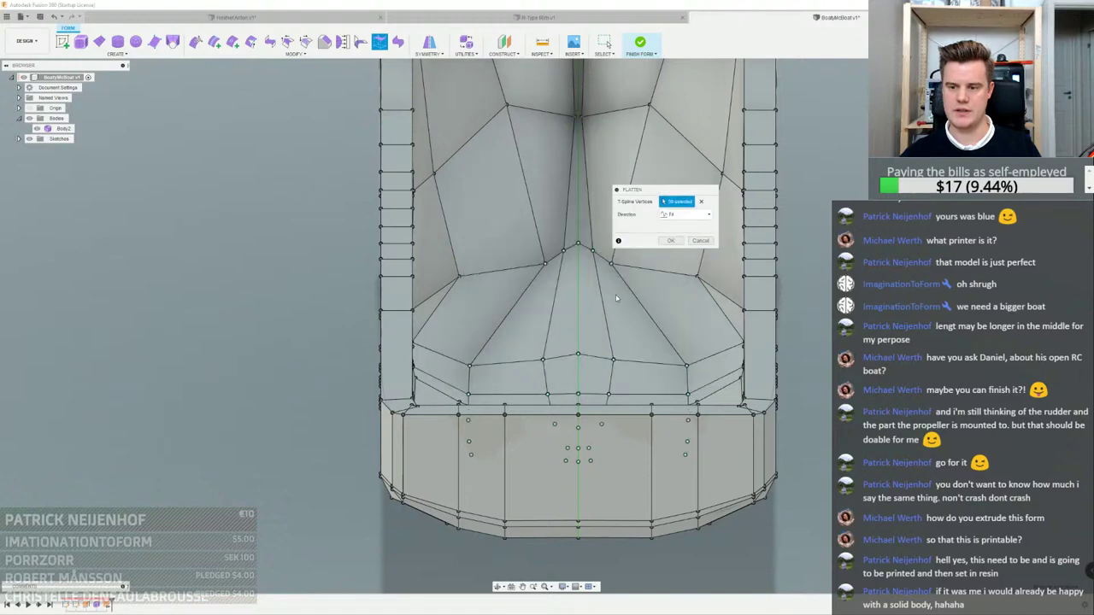
mouse_move(619, 299)
middle_mouse_down("shift")
mouse_move(590, 291)
mouse_move(584, 260)
mouse_move(591, 293)
mouse_move(605, 301)
middle_mouse_up("shift")
left_click(672, 242)
Select all the flattened floor faces on both sides of the centreline near the transom
middle_click_drag(672, 241, 654, 383, "shift")
left_click(633, 465)
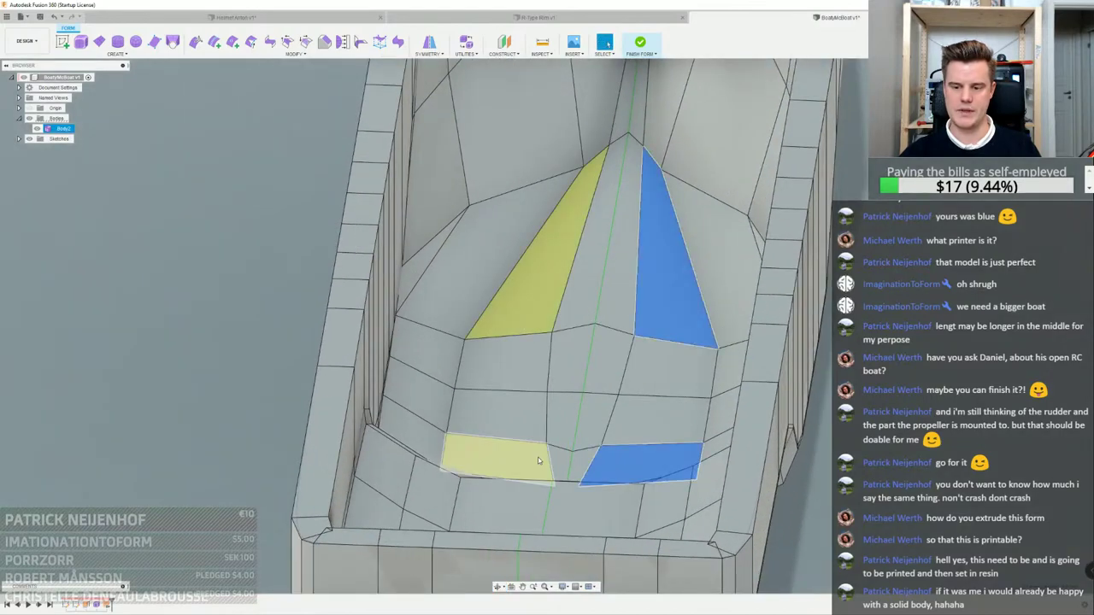
left_click(601, 422, "ctrl")
left_click(651, 417, "ctrl")
left_click(670, 369, "ctrl")
left_click(608, 360, "ctrl")
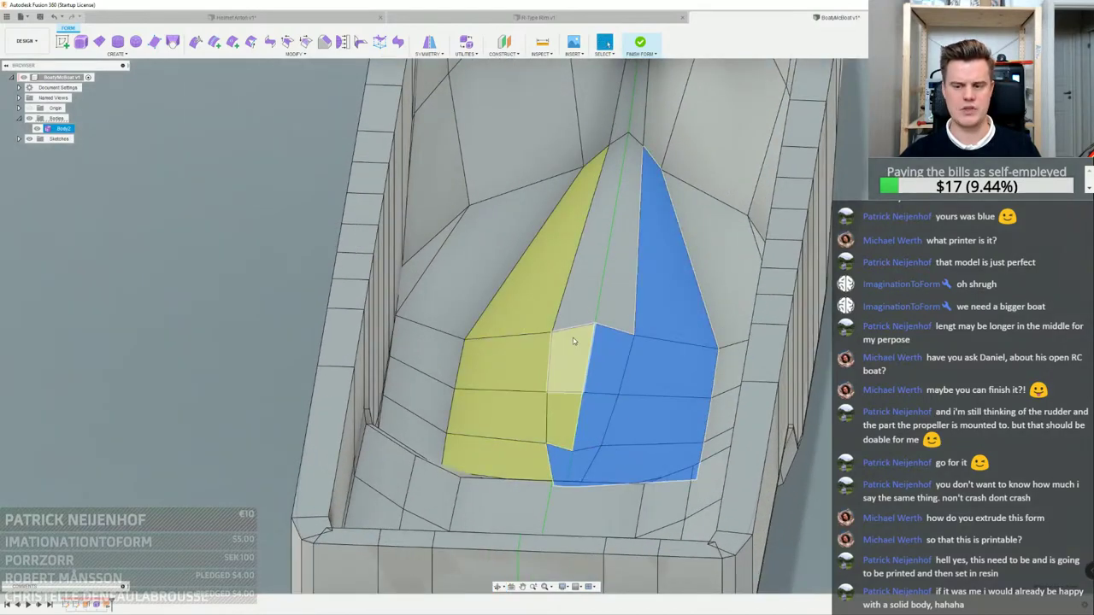
left_click(571, 348, "ctrl")
mouse_move(517, 444)
left_mouse_down("shift")
mouse_move(504, 376)
mouse_move(579, 280)
mouse_move(621, 275)
left_mouse_up("shift")
Start Edit Form on the flattened floor faces and raise them by about 2 mm
middle_click_drag(618, 284, 606, 285, "shift")
right_click(606, 286)
left_click(635, 278)
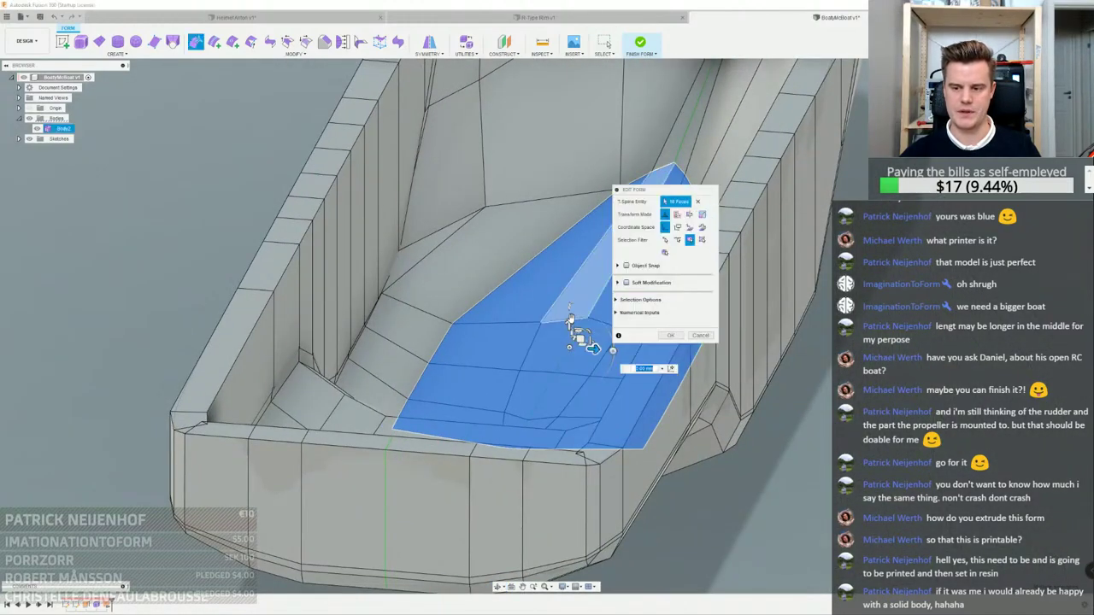
left_click_drag(572, 328, 569, 316)
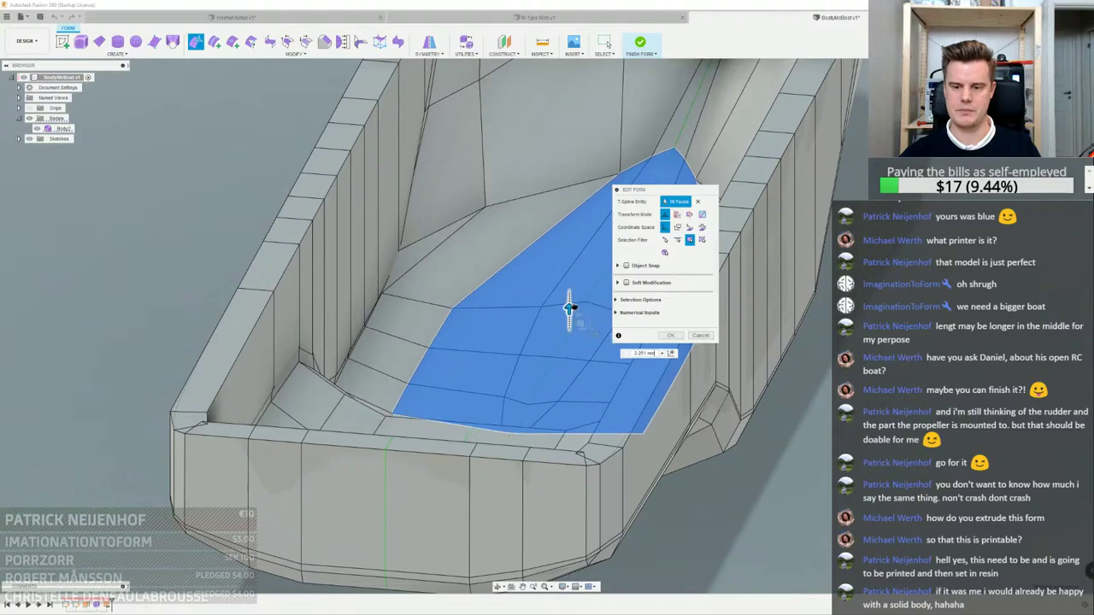
mouse_move(569, 316)
middle_mouse_down("shift")
mouse_move(531, 301)
mouse_move(566, 320)
middle_mouse_up("shift")
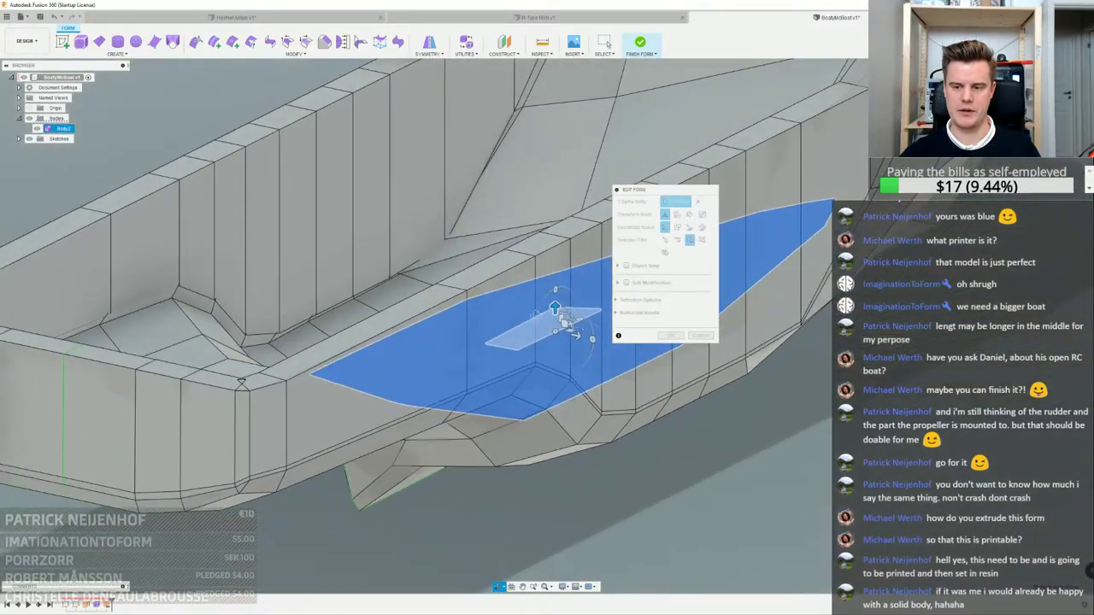
Close the face edit, try to finish the form, and return to inspect the flagged area at the transom's inner corner
left_click(671, 335)
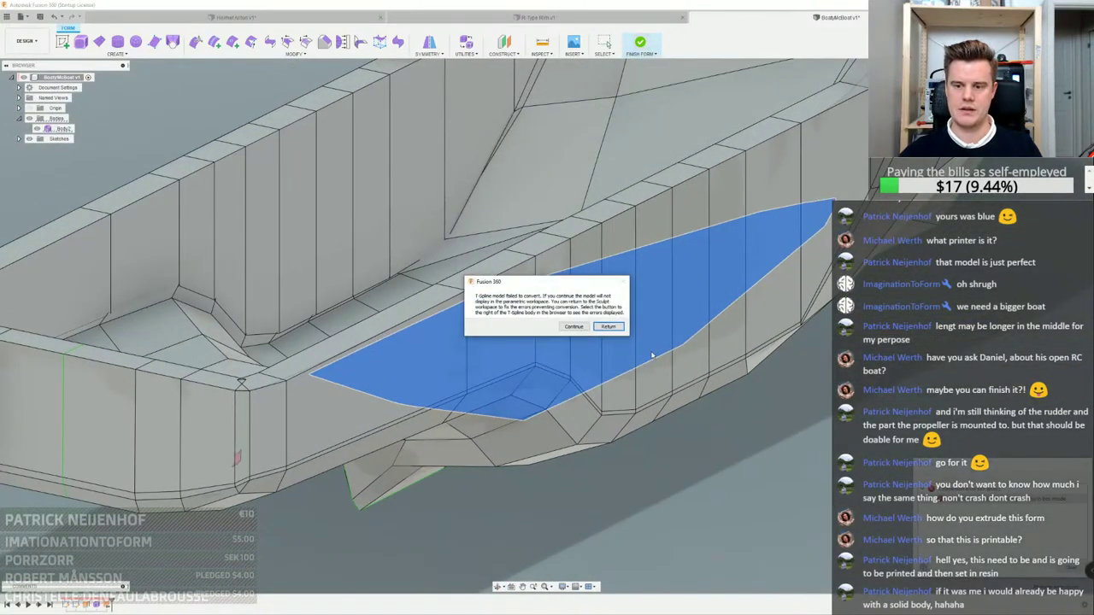
left_click(603, 332)
middle_click_drag(602, 331, 556, 295, "shift")
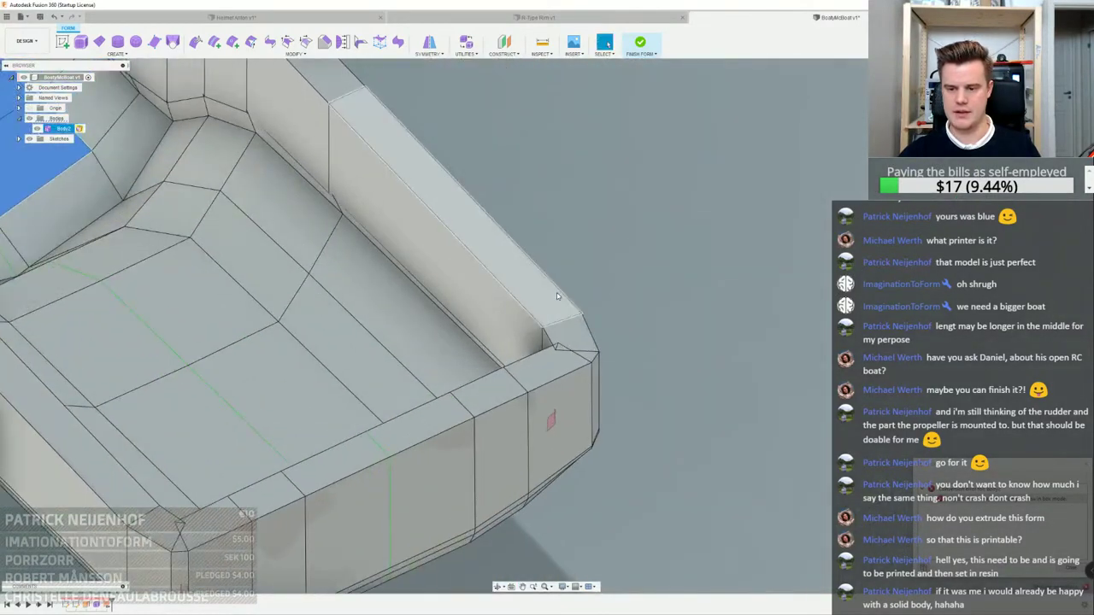
scroll(557, 295, "up", 3)
middle_click_drag(554, 391, 529, 407, "shift")
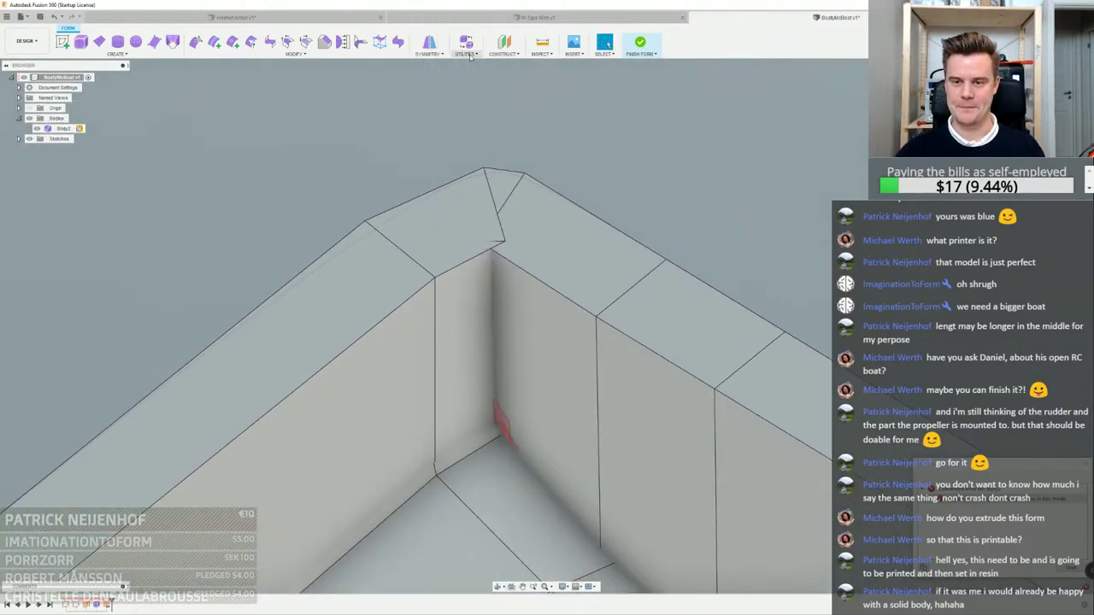
Start Edit Form and try shifting the vertical edge at the transom's inner corner by about -0.41 mm and -0.30 mm
right_click(450, 139)
left_click(452, 115)
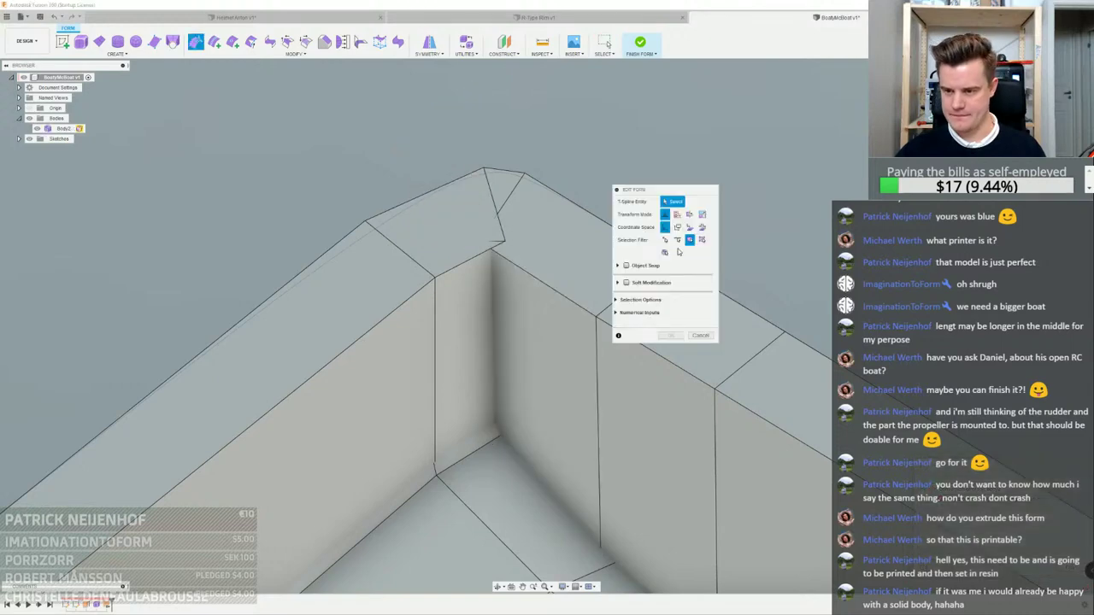
left_click(506, 252)
scroll(505, 250, "up", 2)
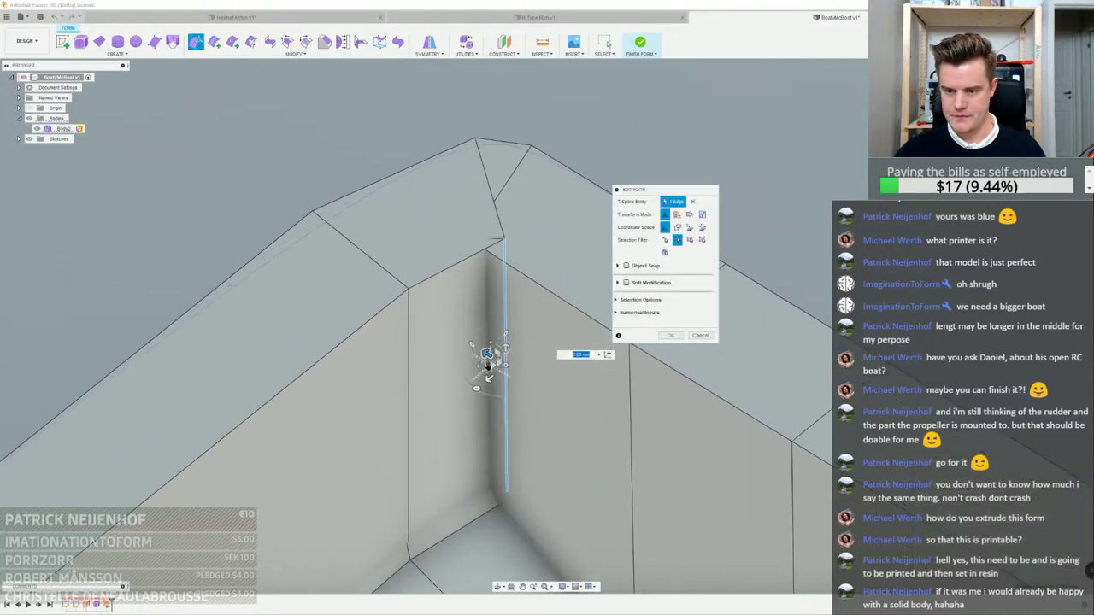
mouse_move(488, 366)
left_mouse_down()
mouse_move(442, 367)
mouse_move(469, 370)
left_mouse_up()
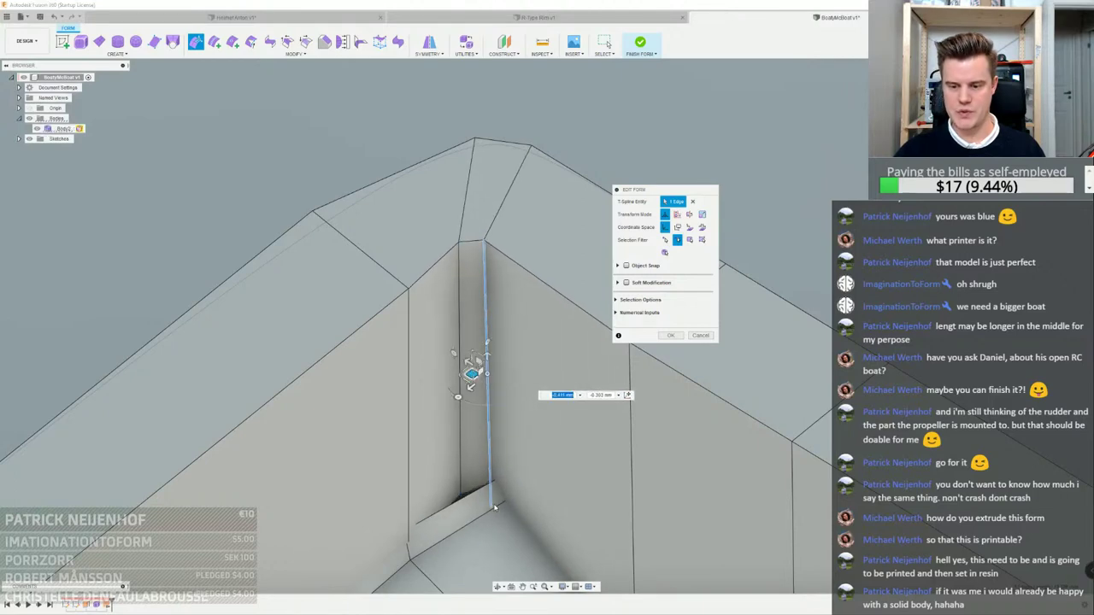
scroll(493, 519, "up", 3)
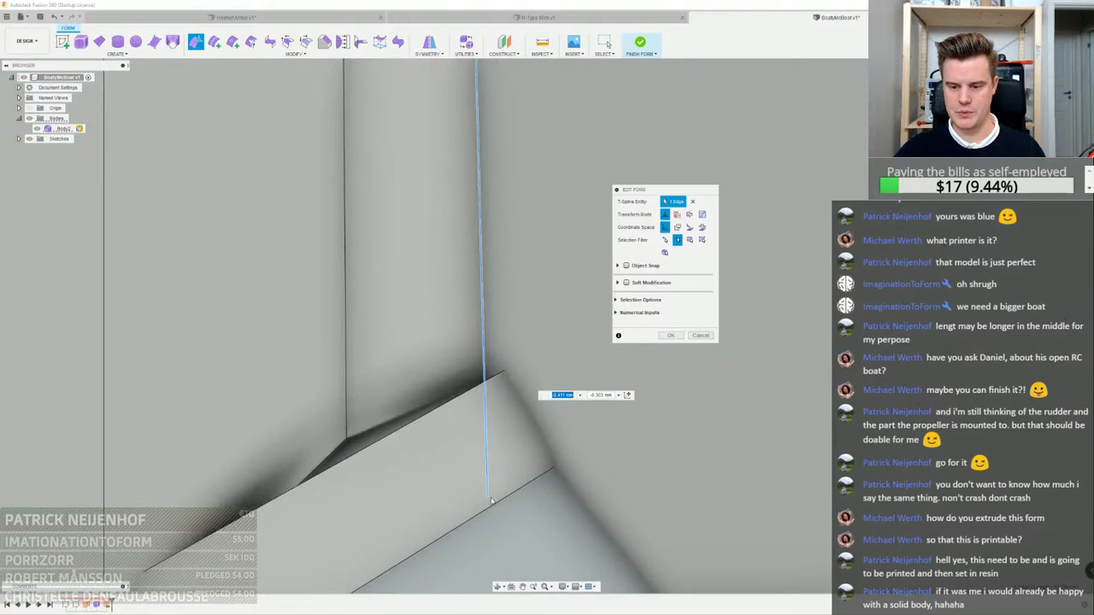
Check the adjoining floor edges beneath the transom's inner corner and undo the last edge move
left_click(500, 508)
scroll(500, 508, "down", 2)
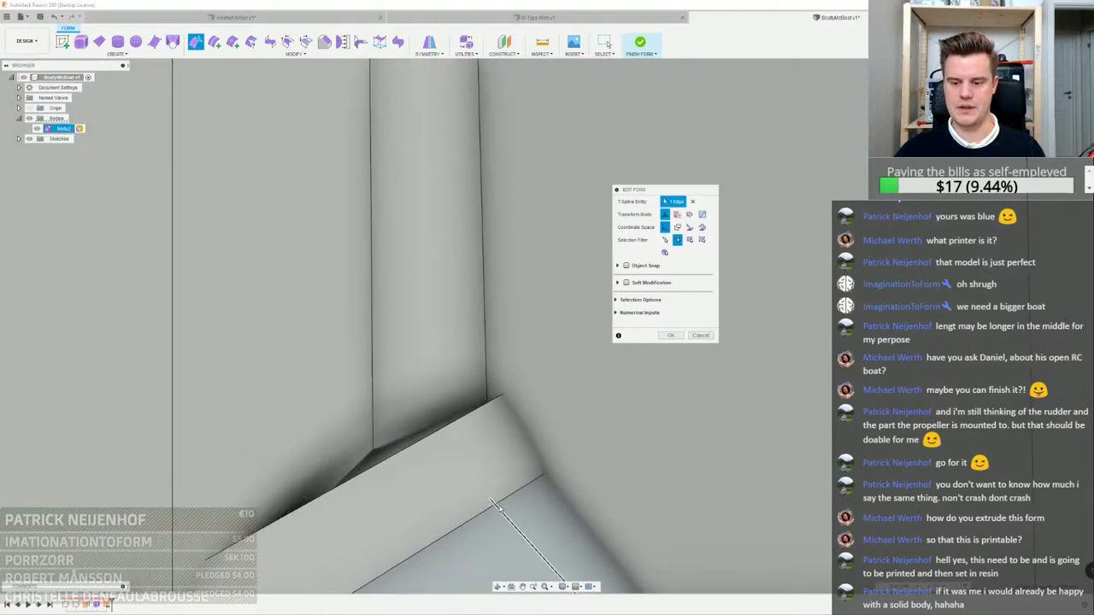
middle_click_drag(500, 508, 394, 273)
scroll(483, 259, "down", 3)
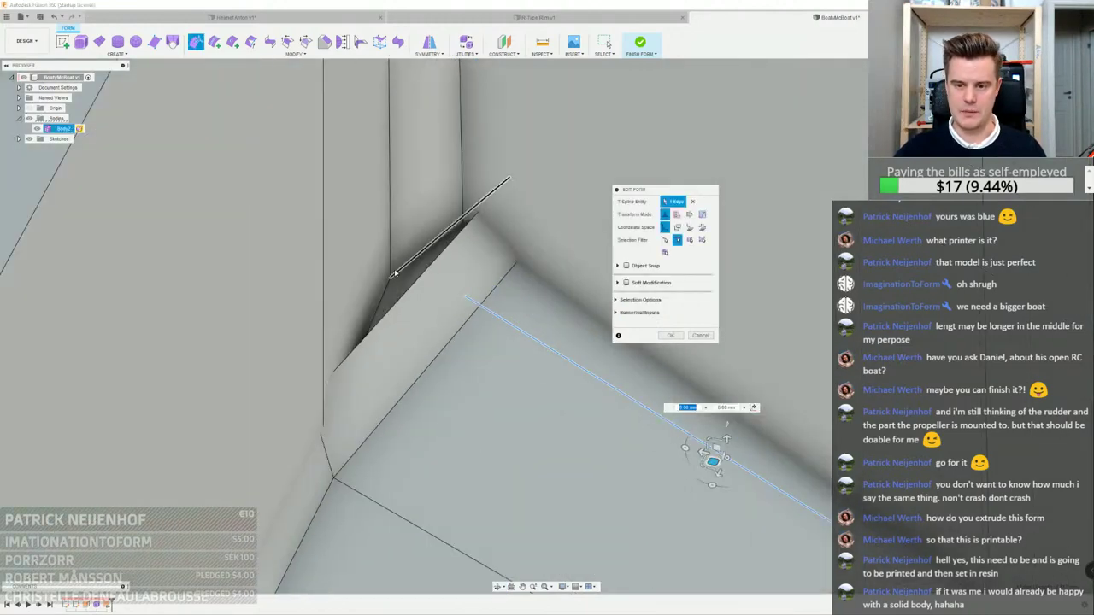
left_click(395, 276)
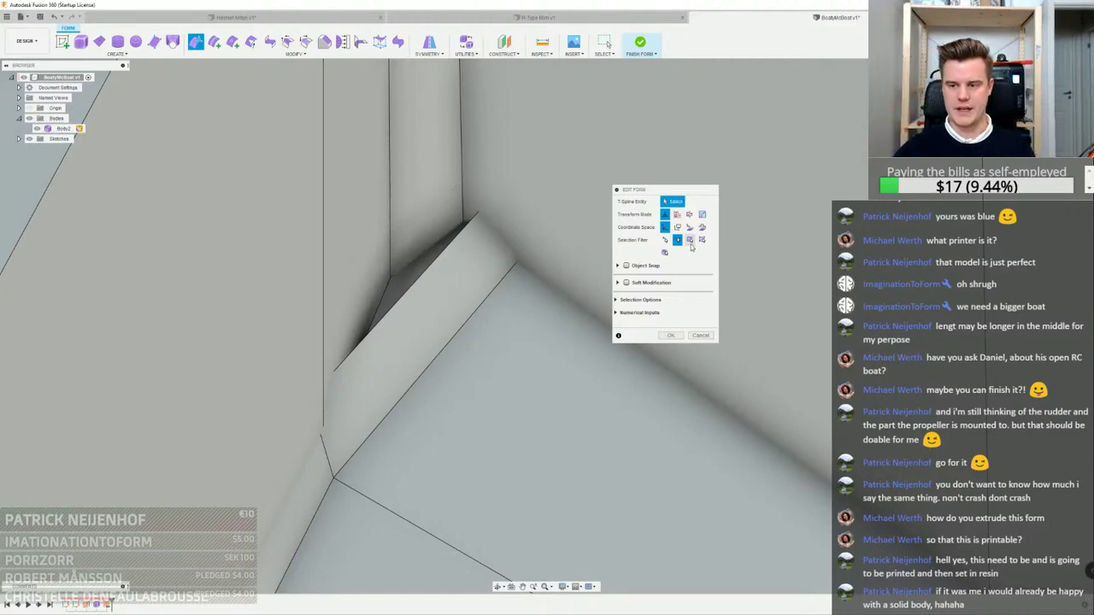
scroll(432, 255, "down", 2)
mouse_move(432, 255)
middle_mouse_down("shift")
mouse_move(426, 295)
mouse_move(430, 264)
middle_mouse_up("shift")
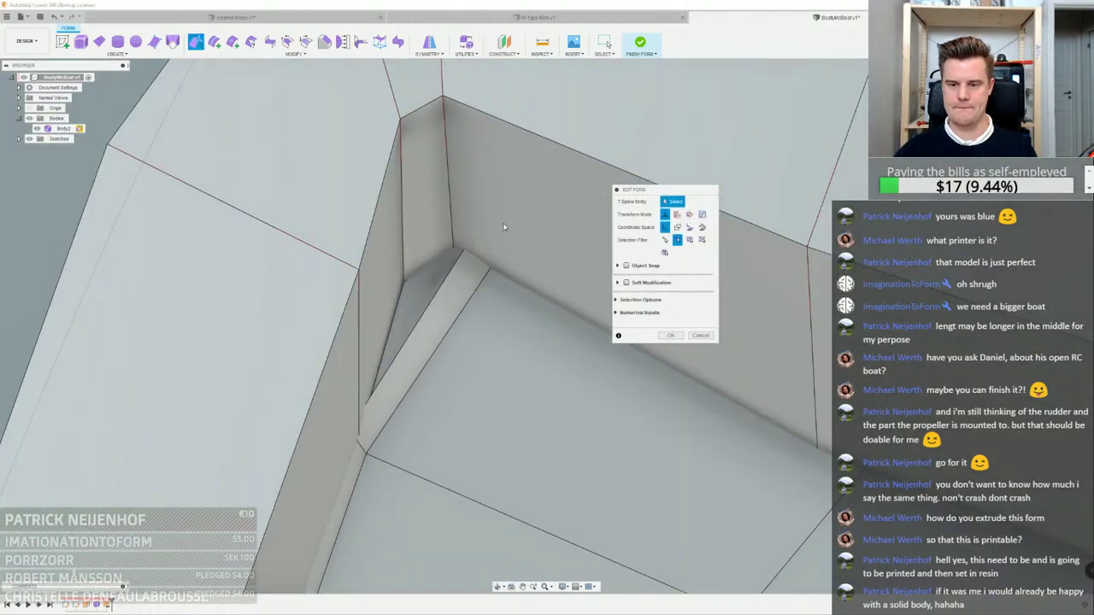
right_click_drag(482, 213, 359, 430)
right_click_drag(454, 256, 428, 272)
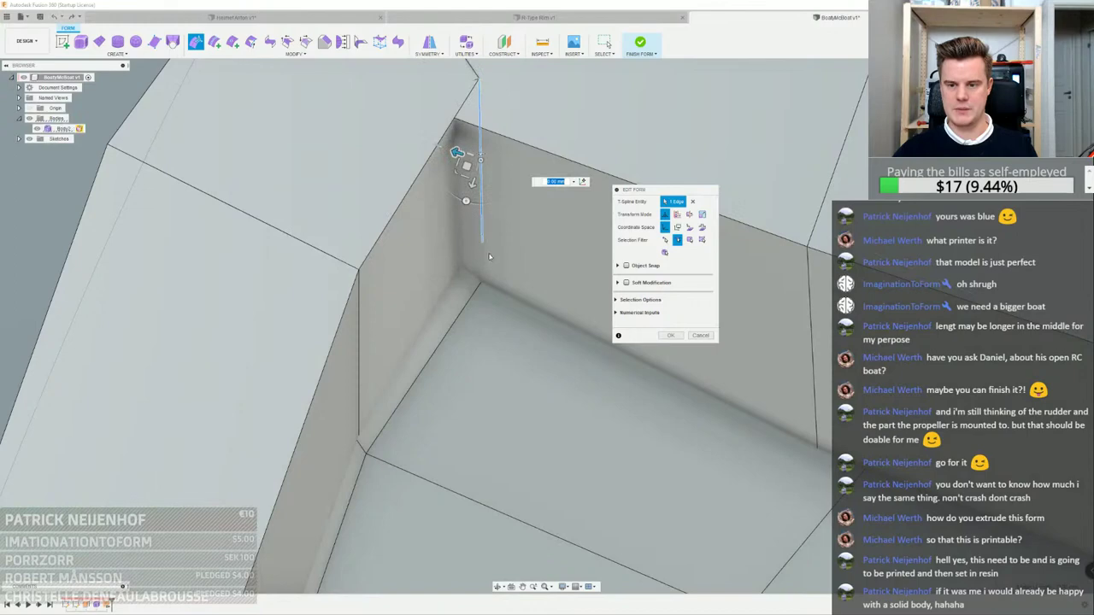
Select the vertical corner edge with its adjoining floor edge, and single out the short edge at the corner's base
scroll(483, 250, "up", 3)
left_click(469, 257, "shift")
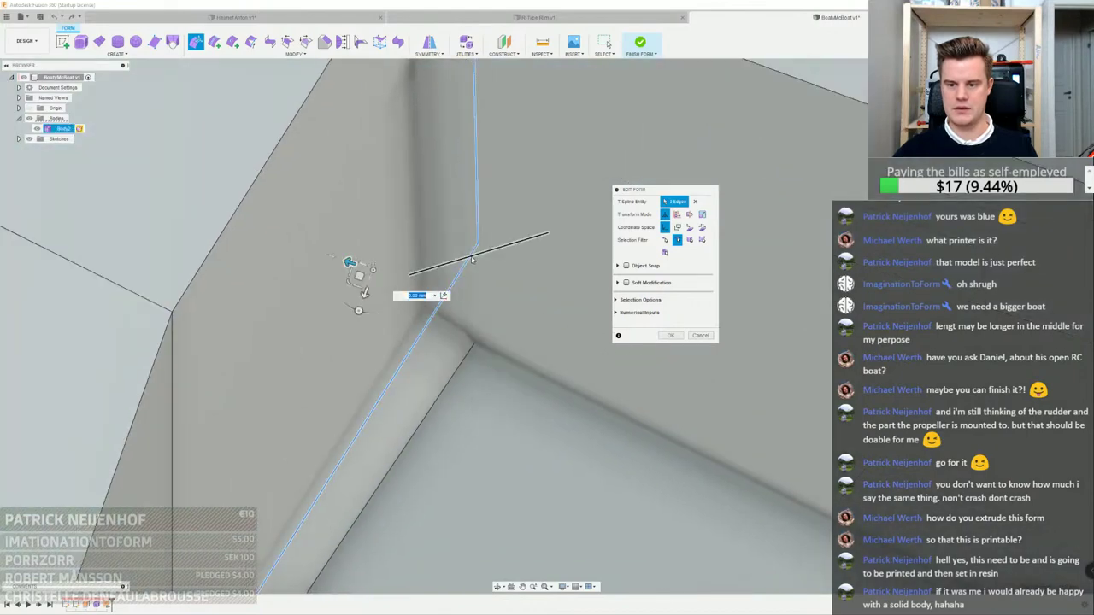
scroll(469, 254, "down", 3)
middle_click_drag(459, 251, 465, 204, "shift")
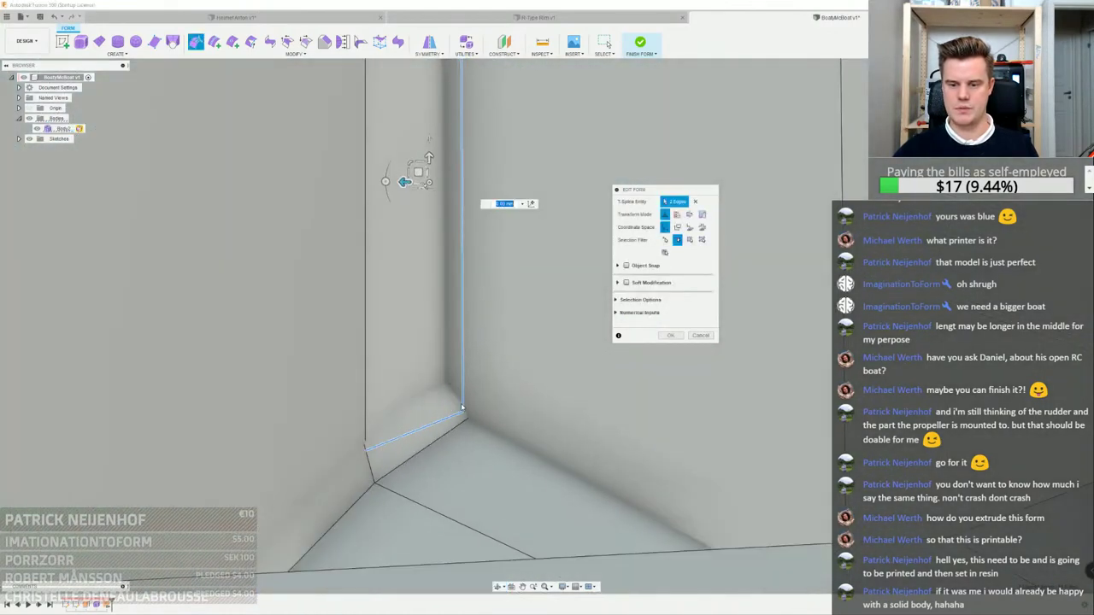
scroll(463, 419, "up", 3)
mouse_move(464, 425)
middle_mouse_down("shift")
mouse_move(452, 421)
mouse_move(470, 419)
middle_mouse_up("shift")
left_click(461, 428)
middle_click_drag(442, 461, 460, 340)
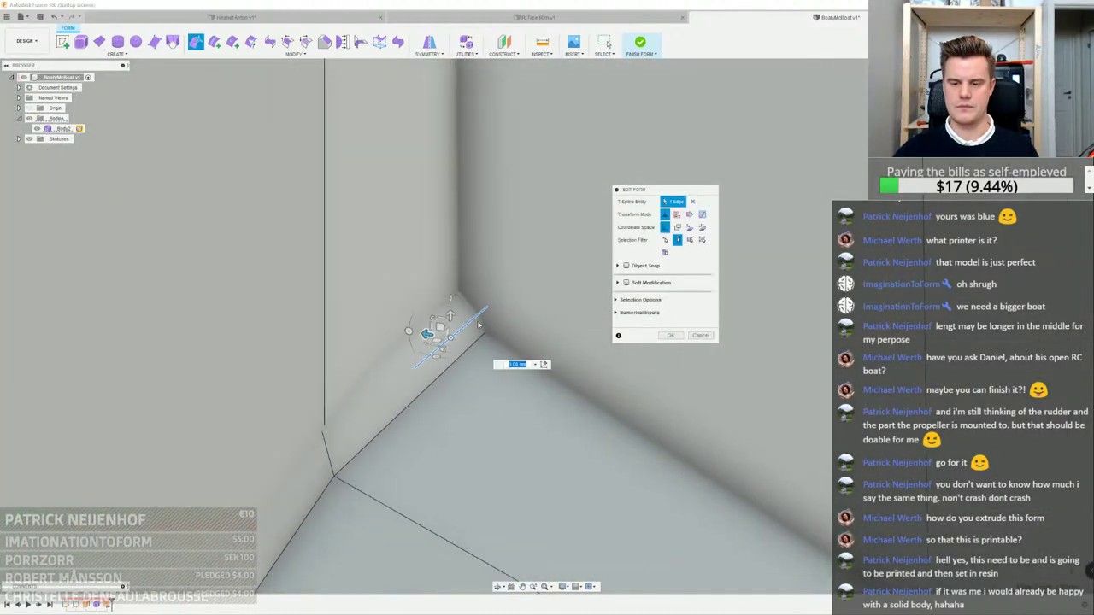
Trace the edge loop around the inner corner and move the vertex at the base of the walls by about 1.44 mm
scroll(481, 285, "down", 4)
double_click(489, 269)
scroll(498, 232, "down", 3)
middle_click_drag(498, 232, 455, 285, "shift")
left_click(665, 241)
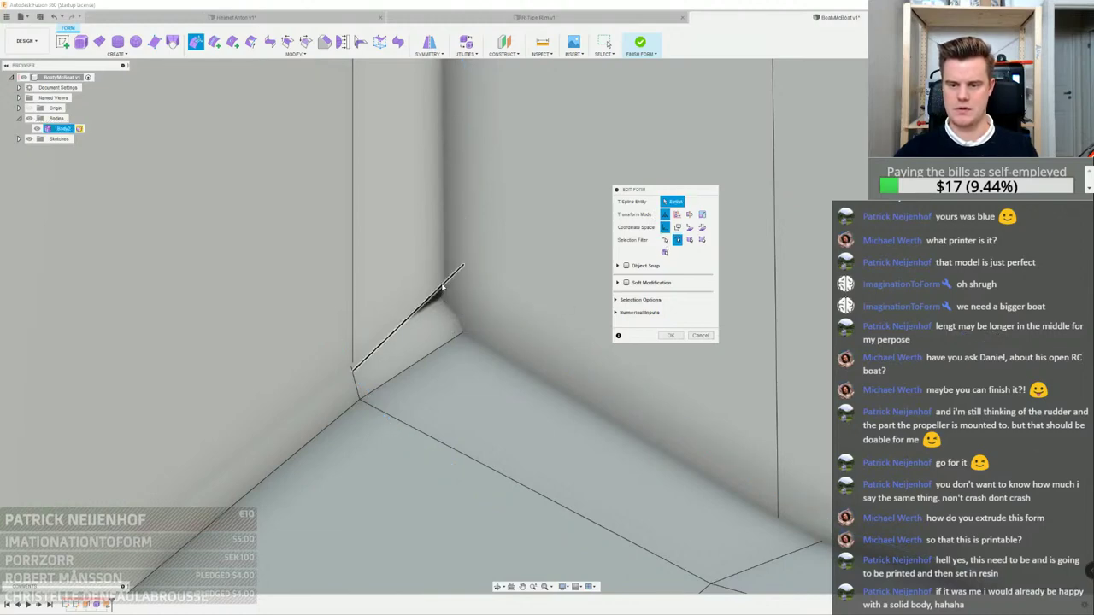
middle_click_drag(442, 289, 608, 247, "shift")
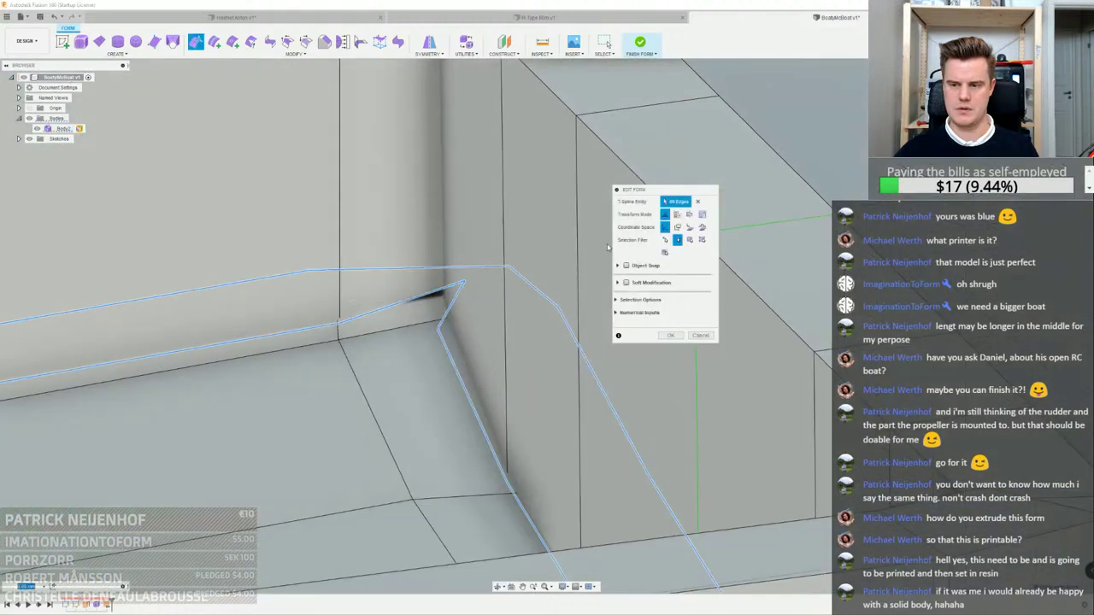
left_click(464, 282)
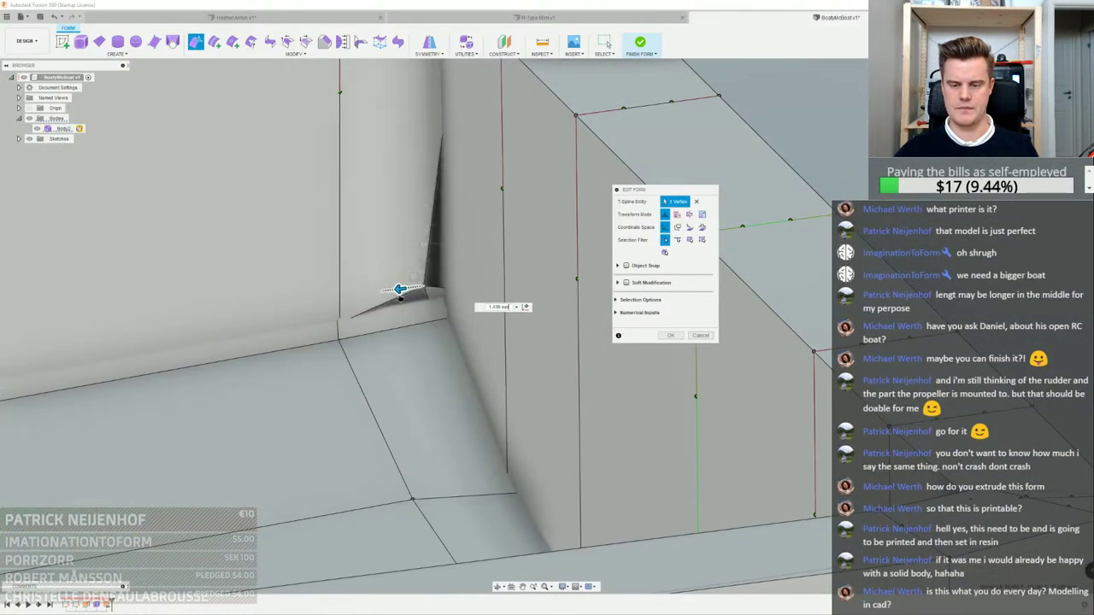
mouse_move(429, 309)
middle_mouse_down("shift")
mouse_move(473, 290)
mouse_move(327, 284)
mouse_move(431, 306)
mouse_move(446, 320)
middle_mouse_up("shift")
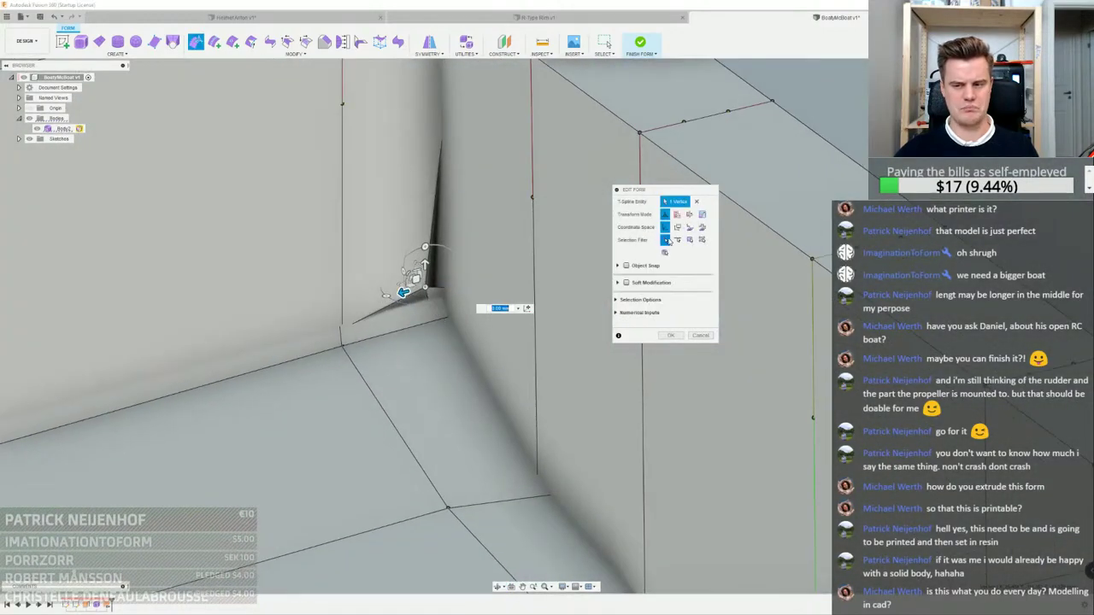
Select the three consecutive edges along the transom's inner base and move them inward over the floor
double_click(432, 325)
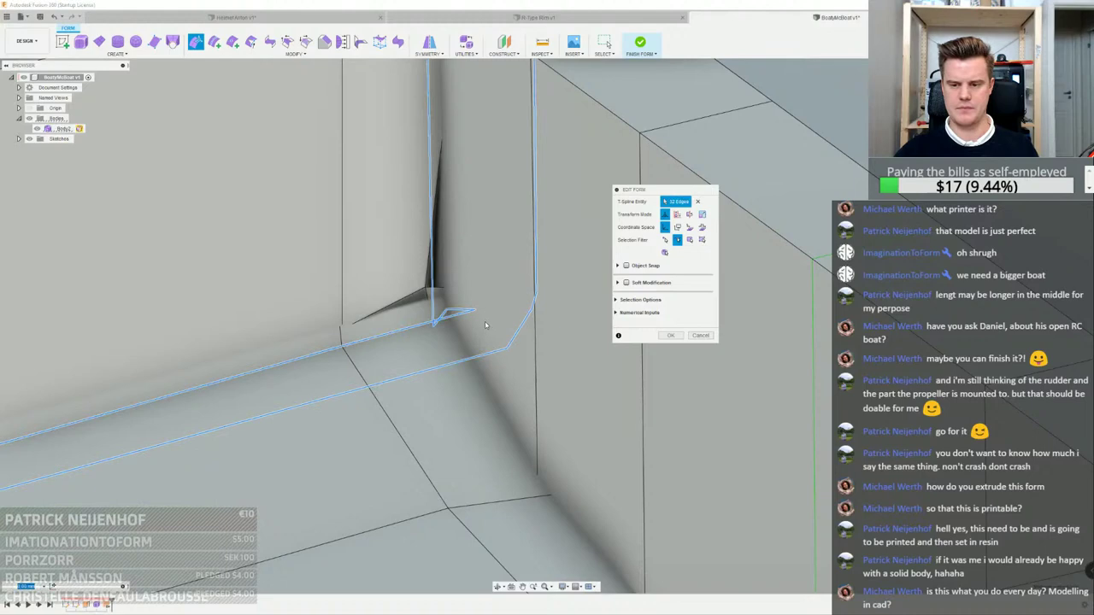
middle_click_drag(485, 325, 500, 365, "shift")
left_click(497, 380, "shift")
left_click(552, 417, "shift")
middle_click_drag(543, 410, 501, 374, "shift")
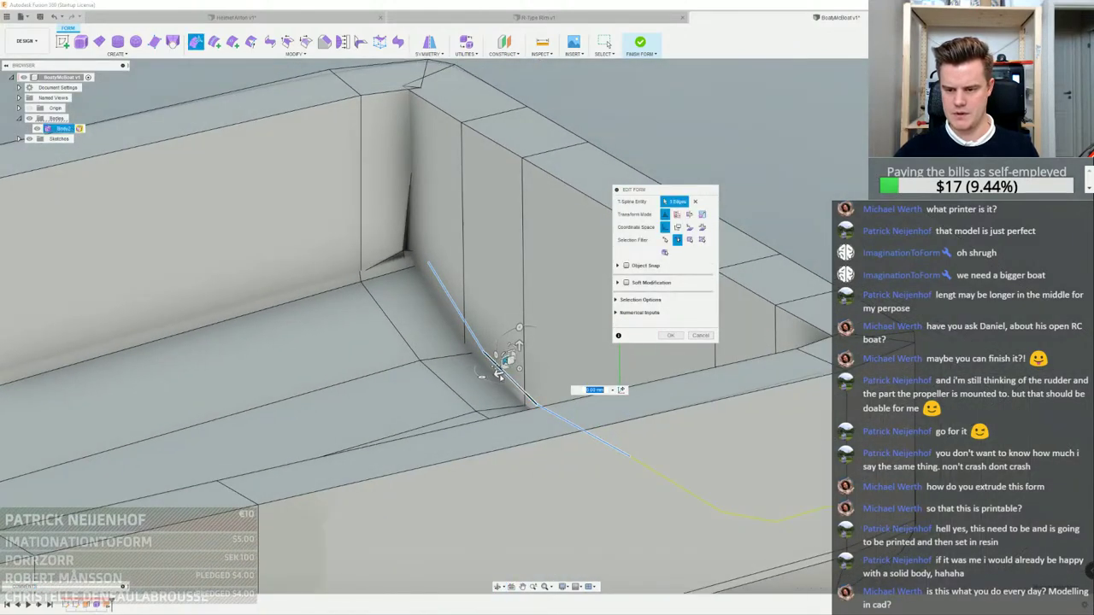
left_click_drag(507, 362, 473, 367)
Select the two neighbouring edges where the transom wall meets the floor and shift them by about 0.43 mm
middle_click_drag(454, 354, 471, 351, "shift")
left_click(471, 351)
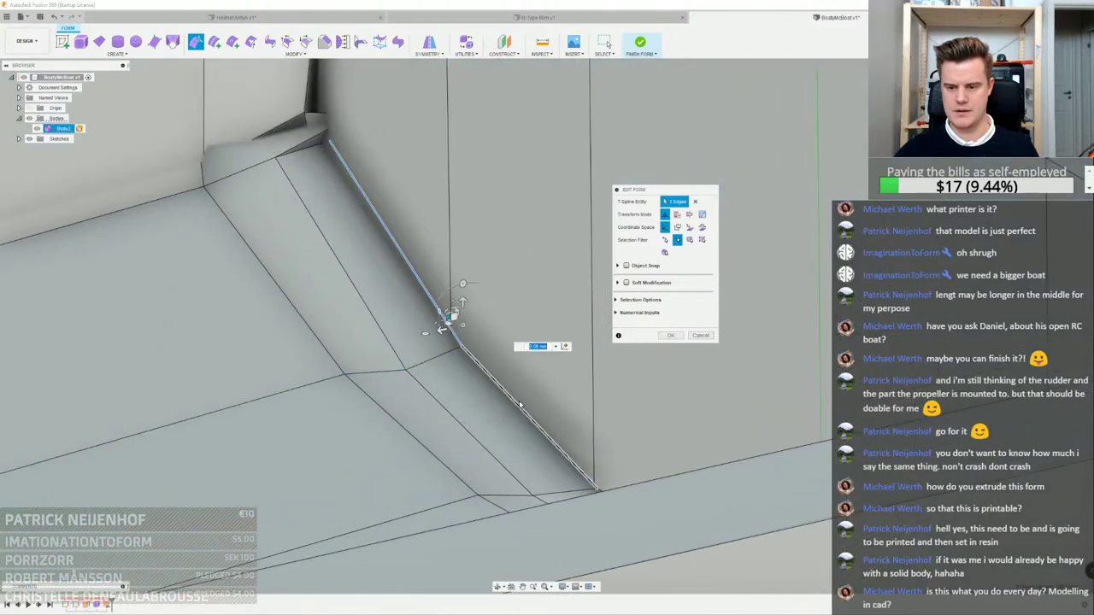
left_click(519, 405, "shift")
scroll(517, 404, "down", 3)
left_click_drag(477, 353, 466, 352)
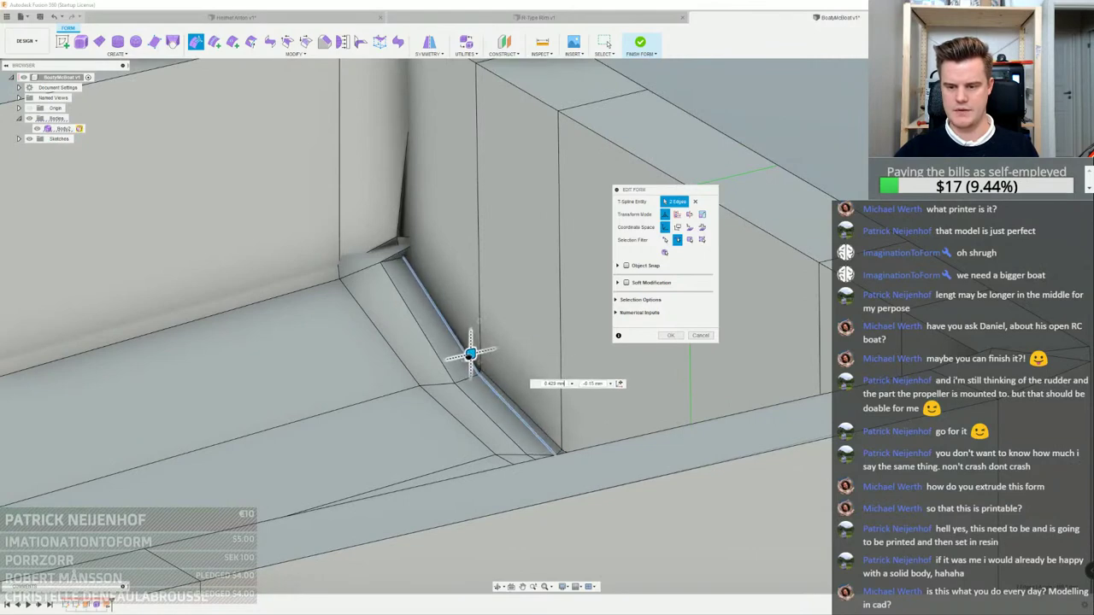
Trace the overlapping edge loops at the inner corner and move the vertex beside the transom wall slightly upward and outward
middle_click_drag(513, 423, 439, 362, "shift")
double_click(408, 334)
scroll(409, 334, "down", 3)
scroll(537, 409, "up", 3)
left_click(330, 373)
double_click(330, 373)
scroll(444, 362, "up", 3)
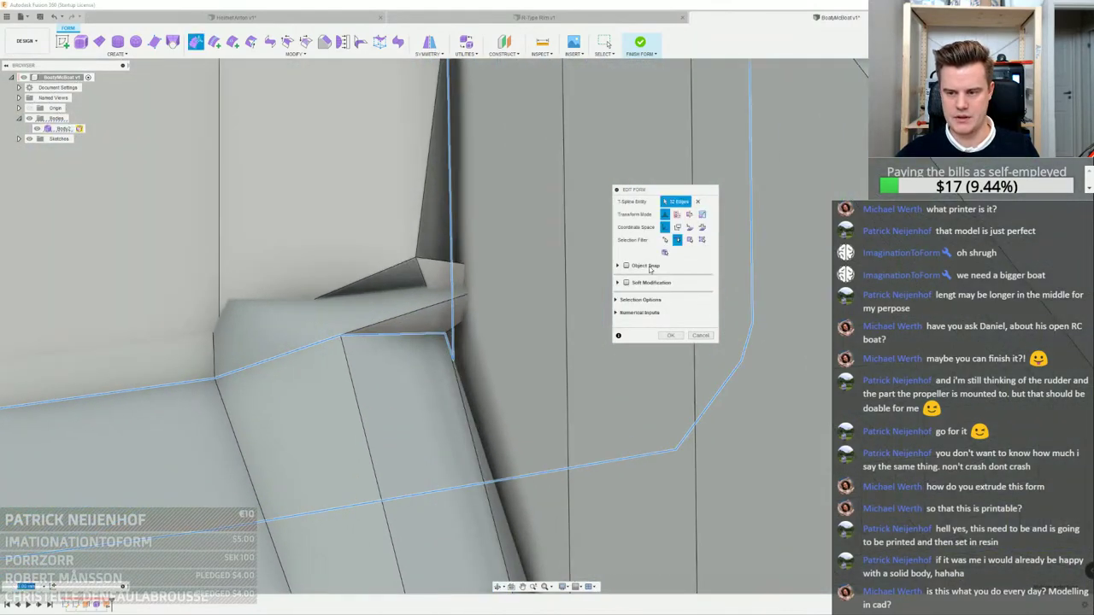
left_click(665, 240)
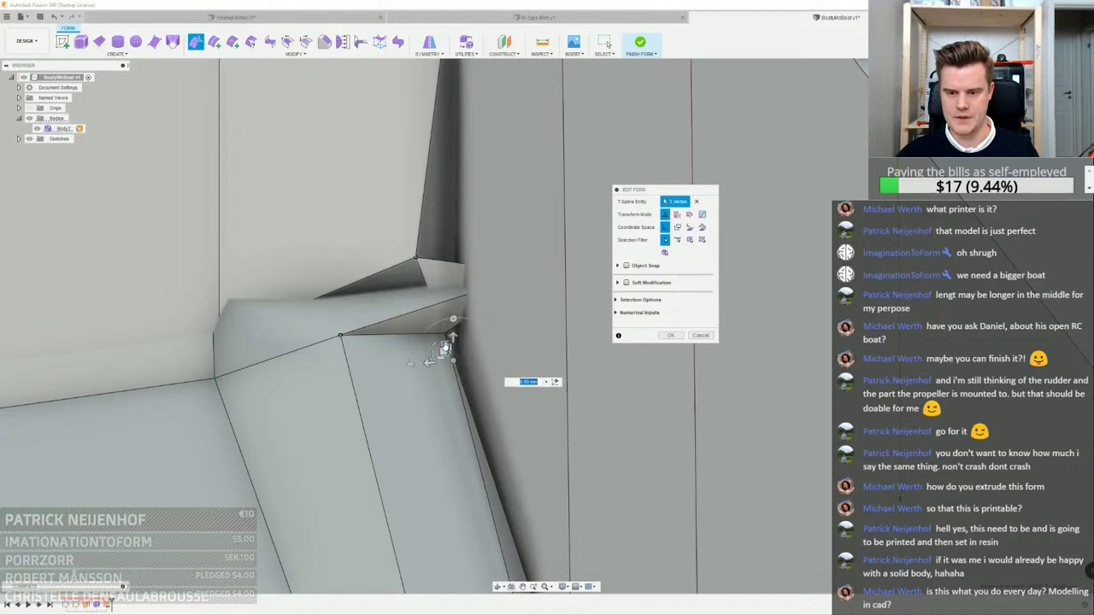
left_click_drag(448, 338, 457, 320)
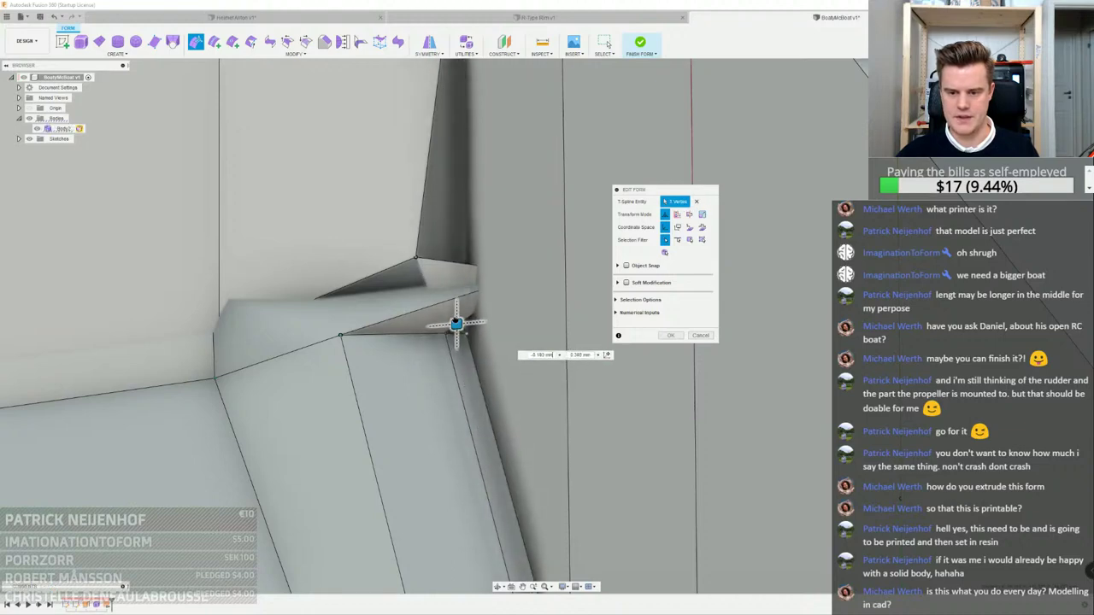
Lower the neighbouring vertex on the floor strip at the corner by about 0.37 mm
left_click(341, 338)
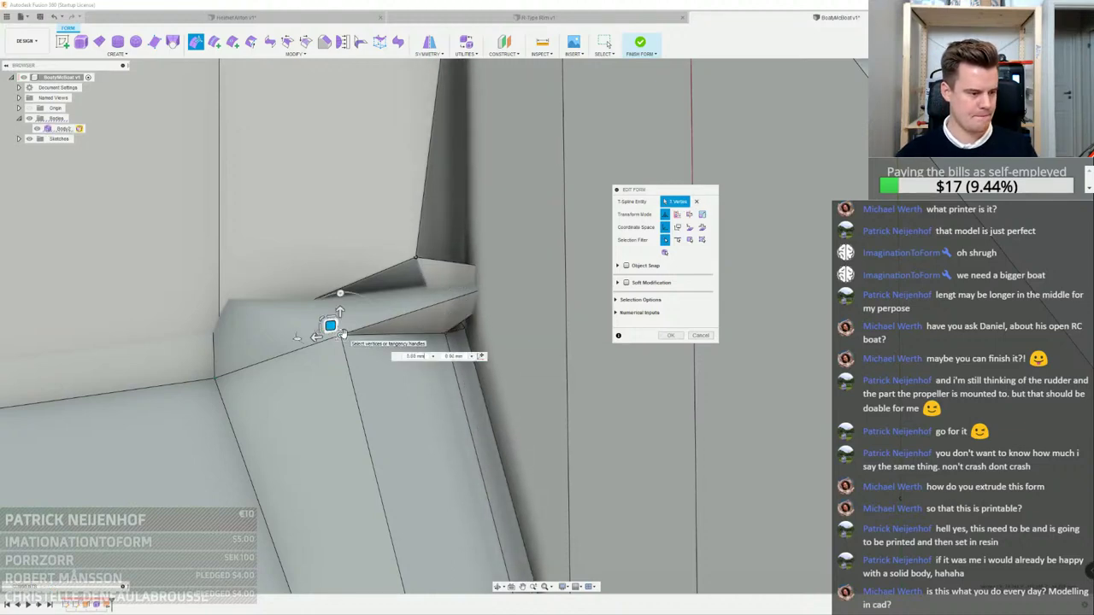
left_click_drag(330, 327, 328, 351)
middle_click_drag(314, 335, 312, 325, "shift")
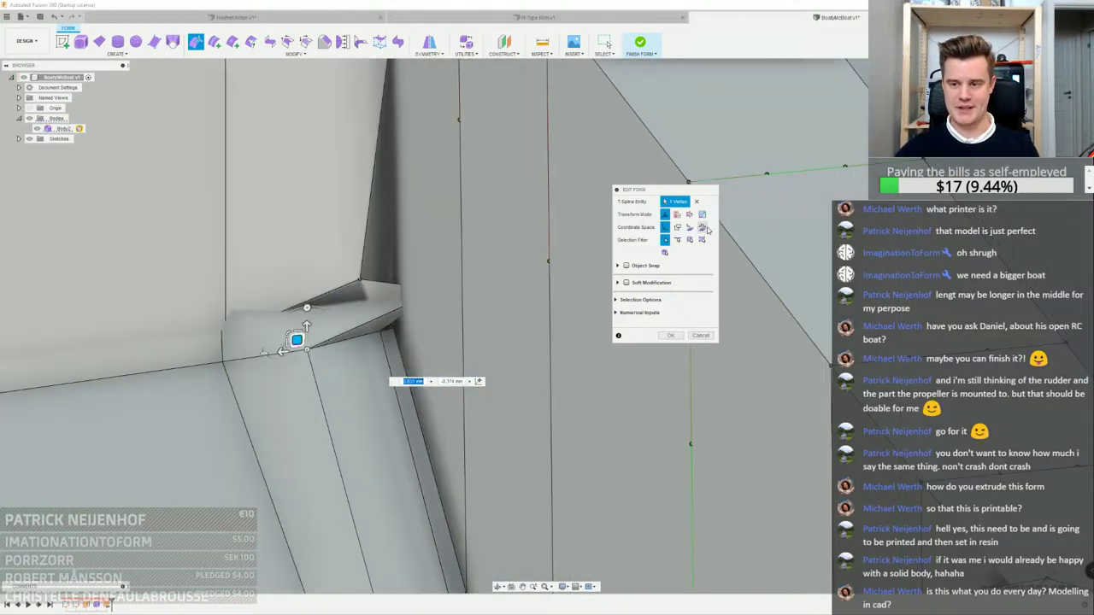
Trace the edge loop at the side wall and move the stray vertex at its base up towards the transom's inner corner
left_click(679, 241)
double_click(237, 403)
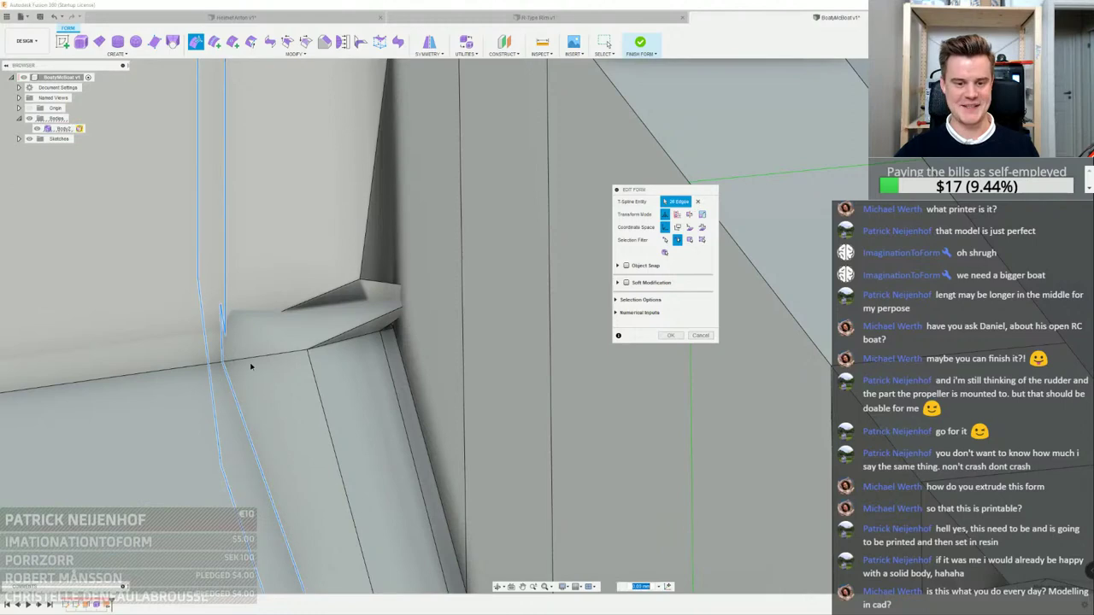
middle_click_drag(251, 366, 470, 321, "shift")
left_click(205, 346)
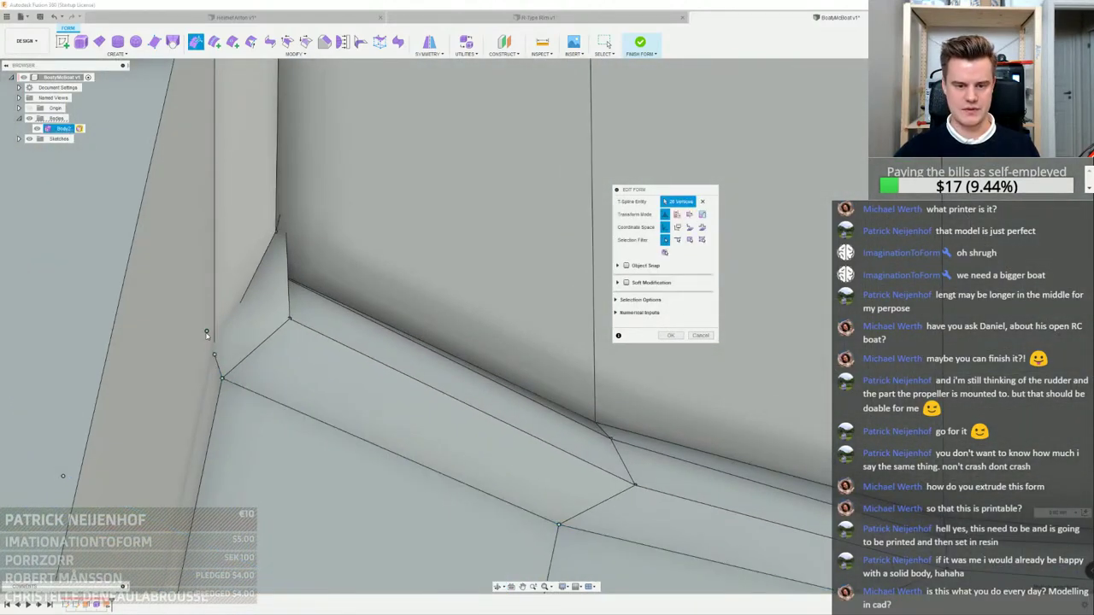
left_click_drag(193, 330, 249, 204)
left_click(268, 246)
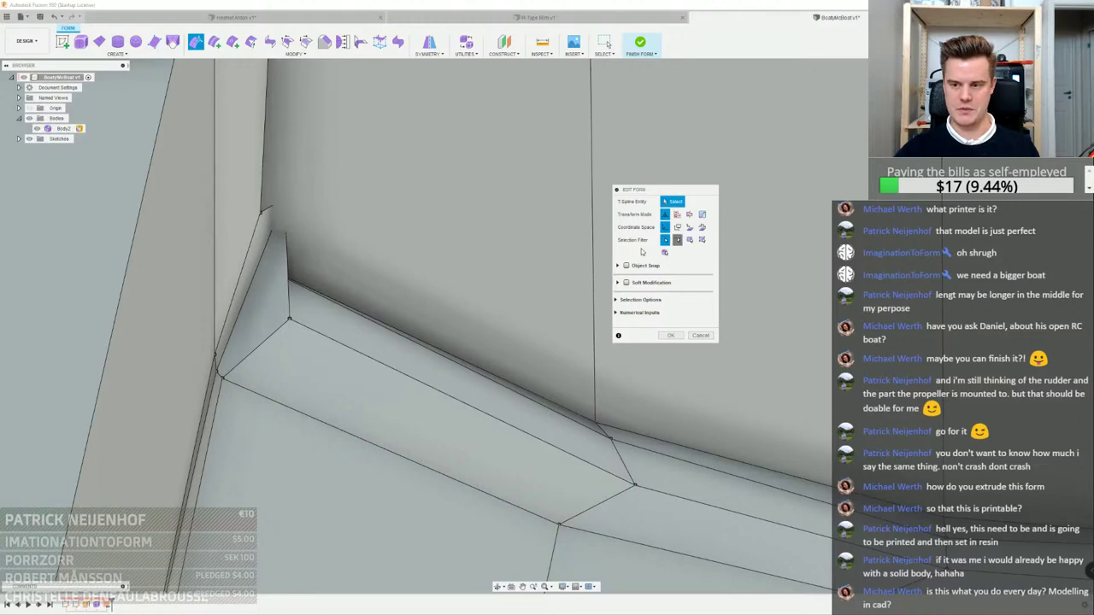
Trace the floor strip's edge loop and pull its protruding vertex out of the transom wall into the corner
double_click(313, 337)
middle_click_drag(314, 337, 297, 197, "shift")
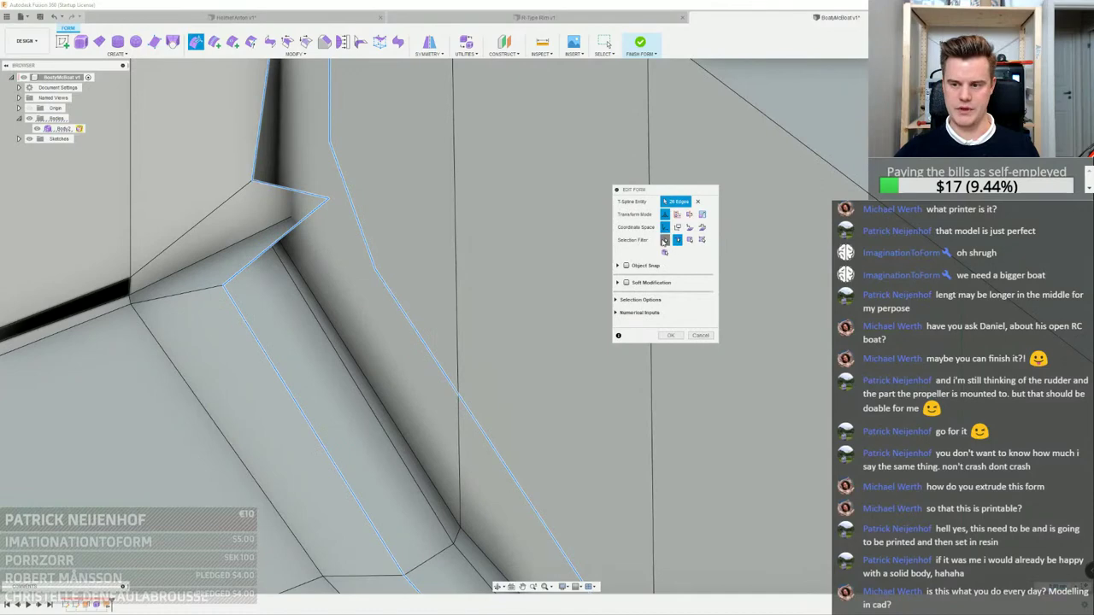
left_click(664, 241)
left_click(328, 199)
left_click_drag(312, 204, 212, 239)
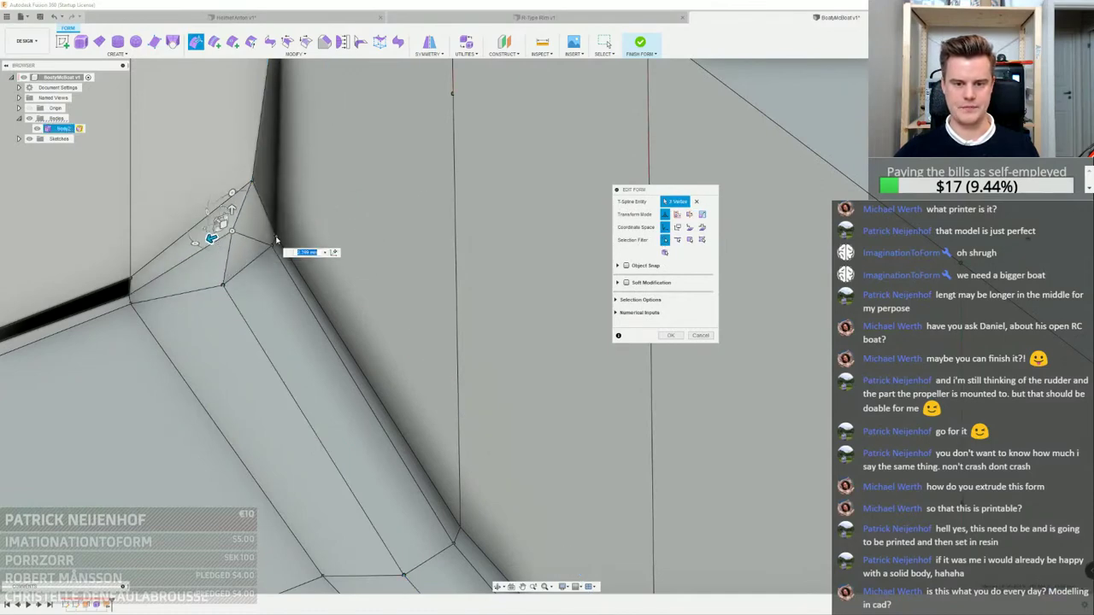
Fine-tune the remaining vertices around the inner corner to untangle the mesh
middle_click_drag(276, 240, 276, 246, "shift")
left_click(313, 177)
mouse_move(296, 171)
left_mouse_down()
mouse_move(215, 165)
mouse_move(295, 180)
left_mouse_up()
left_click(263, 187)
left_click(257, 159, "ctrl")
Accept the vertex edits and finish the form to convert the hull into a body
scroll(253, 277, "down", 3)
mouse_move(252, 276)
middle_mouse_down("shift")
mouse_move(255, 265)
mouse_move(323, 280)
middle_mouse_up("shift")
scroll(256, 266, "down", 3)
left_click(677, 338)
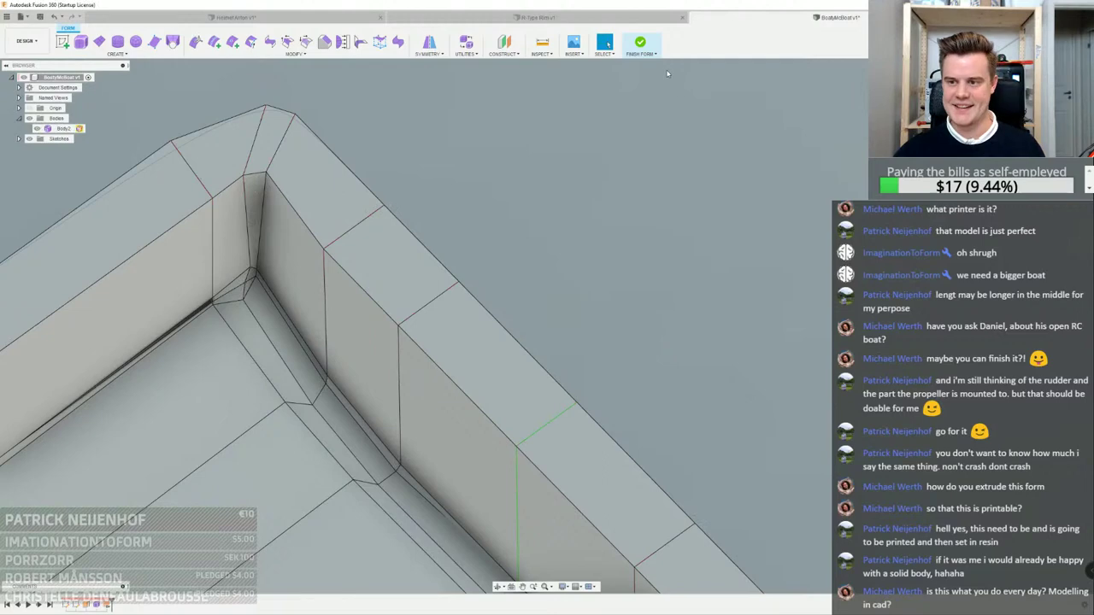
left_click(641, 43)
scroll(382, 291, "down", 5)
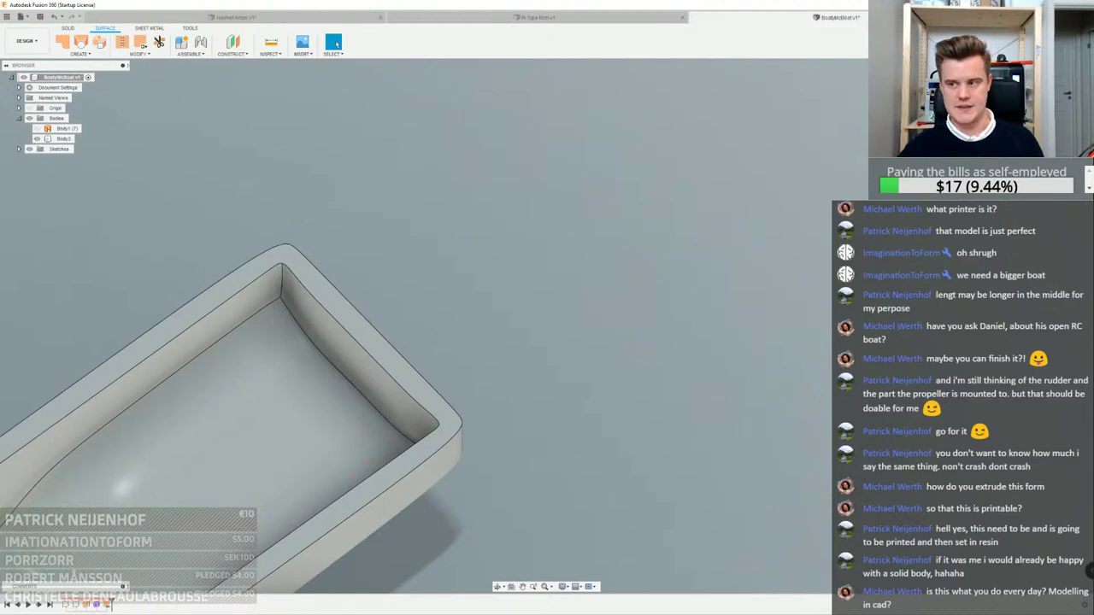
Examine the converted hull body from several angles, including the transom, interior floor and outer side
scroll(393, 304, "down", 5)
middle_click_drag(396, 303, 520, 256)
middle_click_drag(514, 376, 573, 360, "shift")
middle_click_drag(573, 361, 487, 320, "shift")
middle_click_drag(592, 293, 510, 347)
scroll(509, 347, "up", 3)
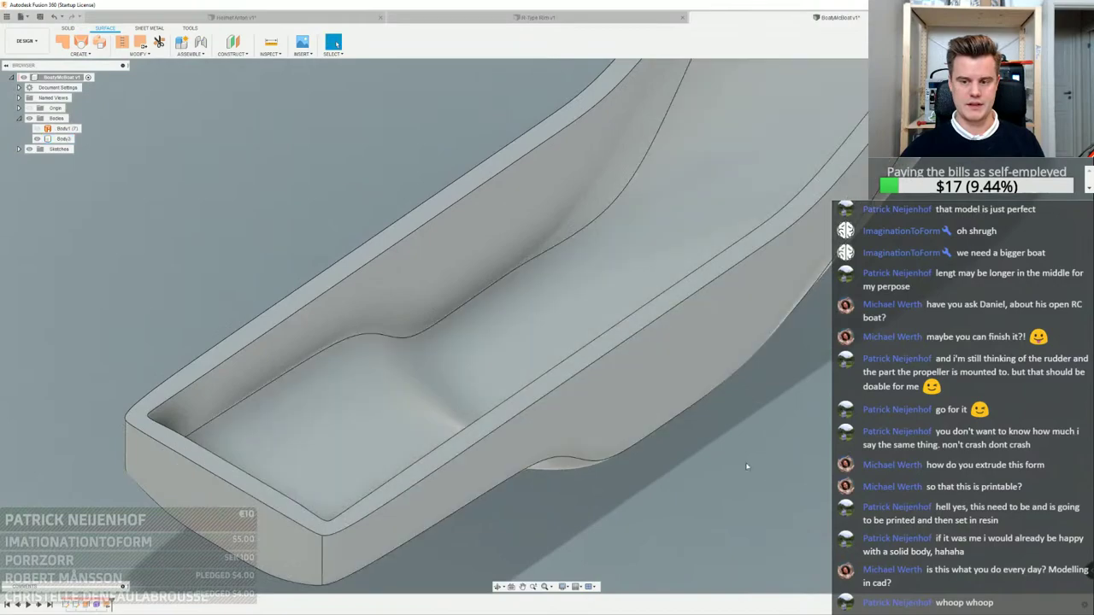
middle_click_drag(746, 466, 710, 440, "shift")
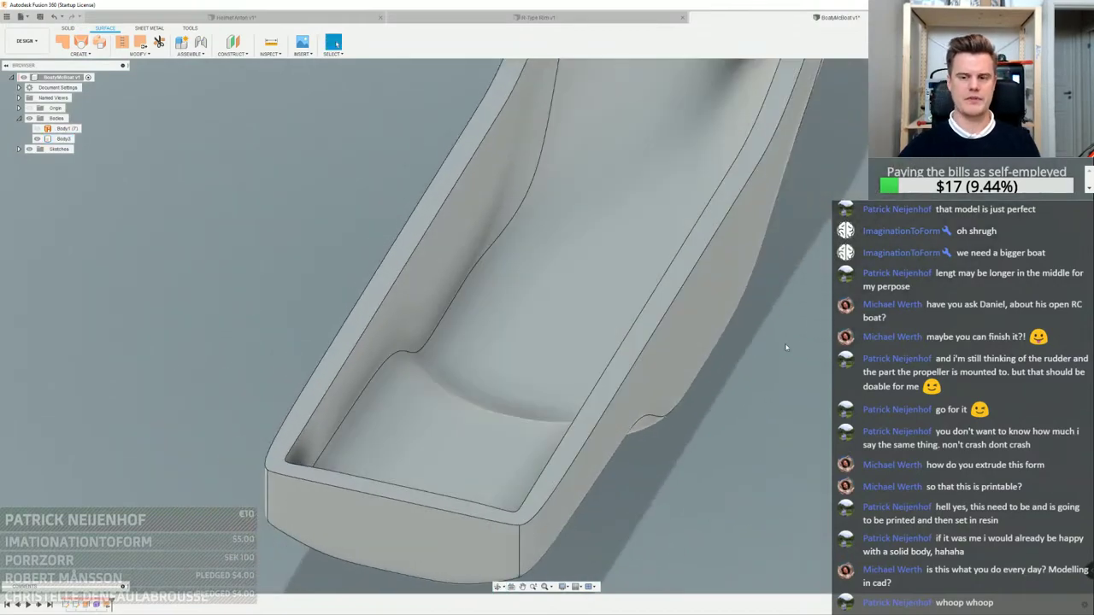
left_click(535, 356)
middle_click_drag(535, 356, 517, 246, "shift")
key("Escape")
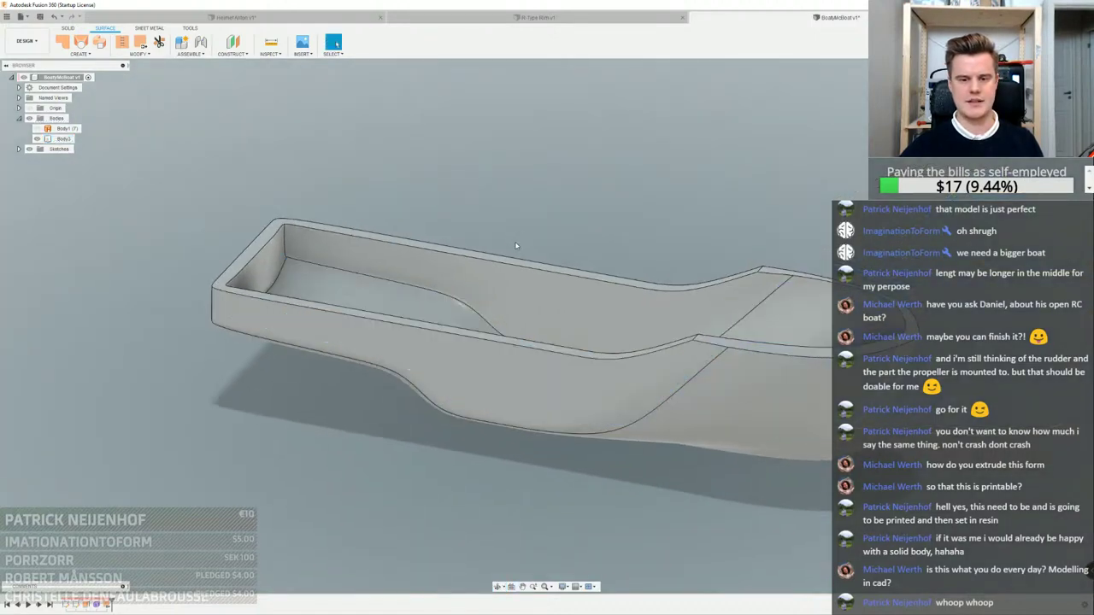
Reopen the hull form, select the tapered group of interior floor faces forward of the rear step for editing, and finish the form
scroll(516, 246, "up", 3)
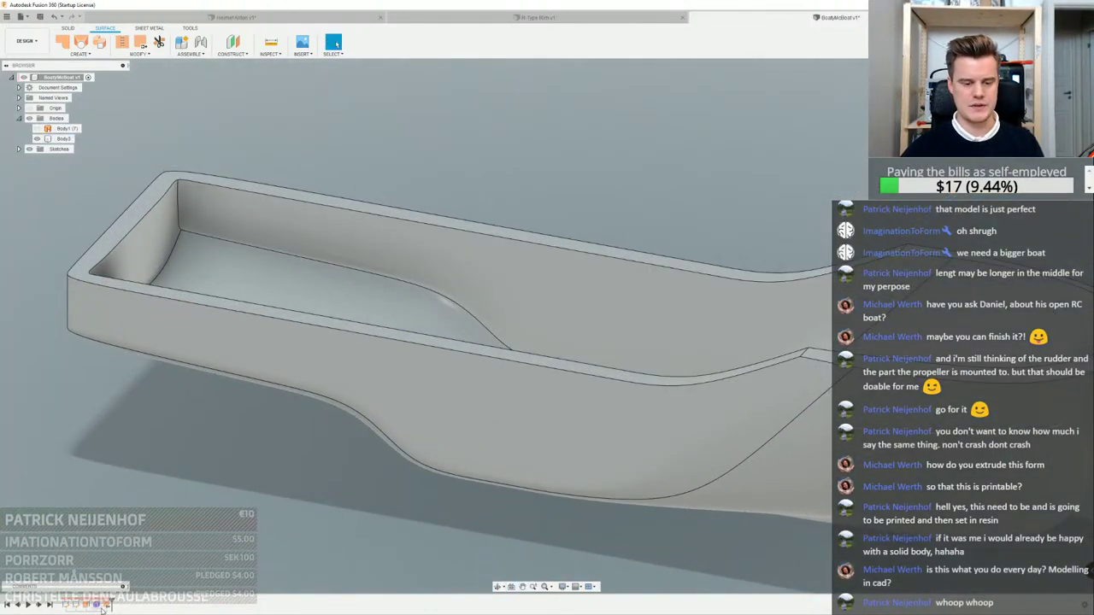
double_click(98, 606)
middle_click_drag(384, 376, 337, 398, "shift")
left_click(487, 484)
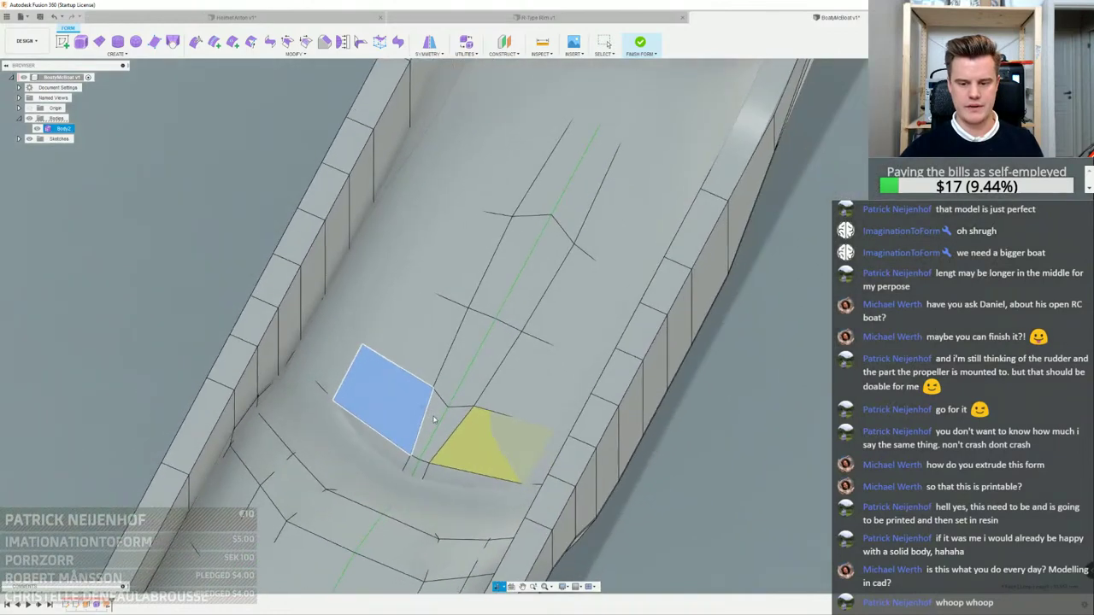
double_click(336, 396)
left_click(388, 394)
left_click(445, 434, "shift")
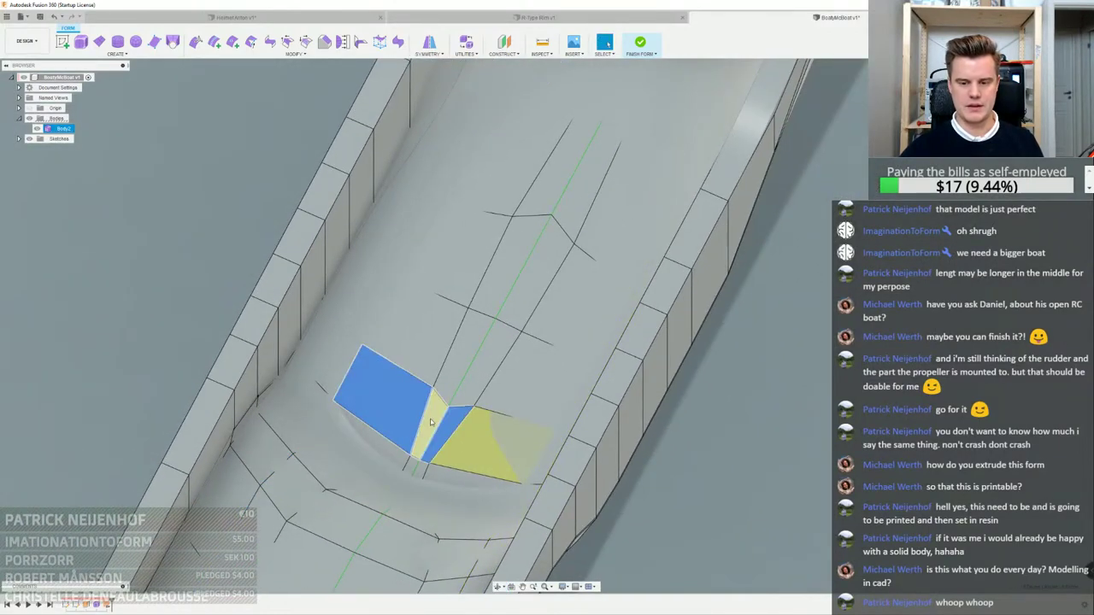
left_click(432, 422, "shift")
left_click(464, 366, "shift")
left_click(495, 422, "shift")
left_click(480, 393, "shift")
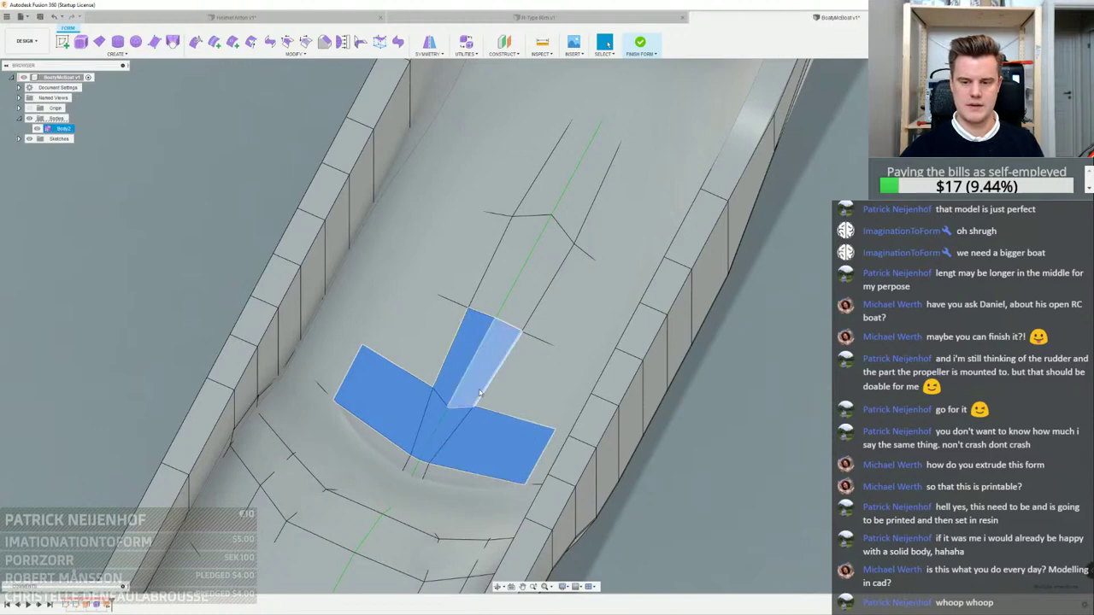
left_click(528, 374, "shift")
left_click(563, 291, "shift")
left_click(535, 272, "shift")
left_click(419, 335, "shift")
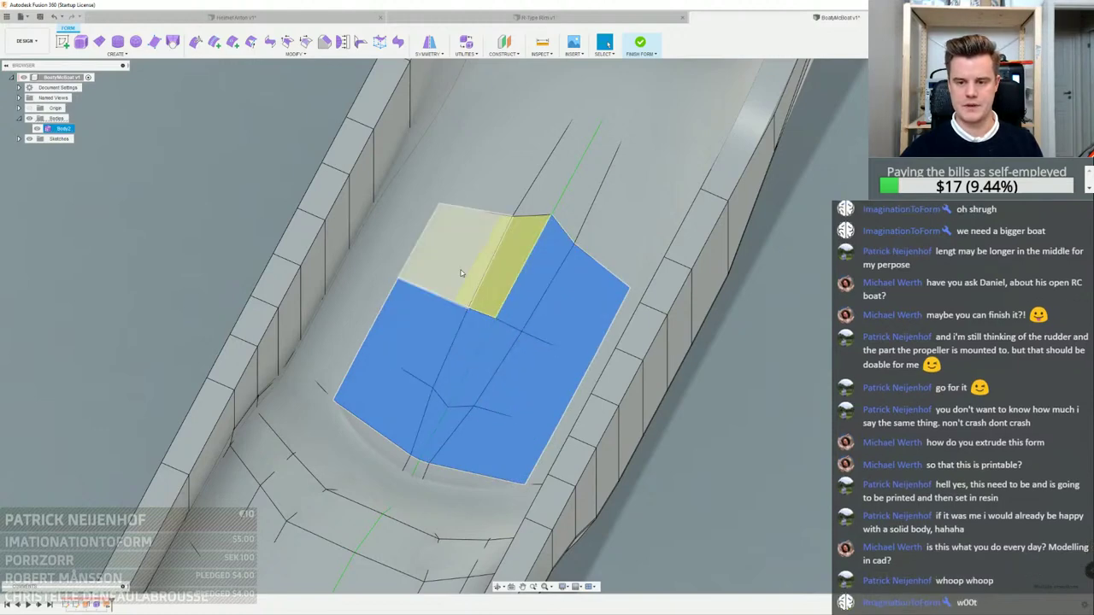
left_click(461, 273, "shift")
left_click(509, 259, "shift")
left_click(491, 188, "shift")
left_click(551, 176, "shift")
left_click(582, 200, "shift")
left_click(613, 225, "shift")
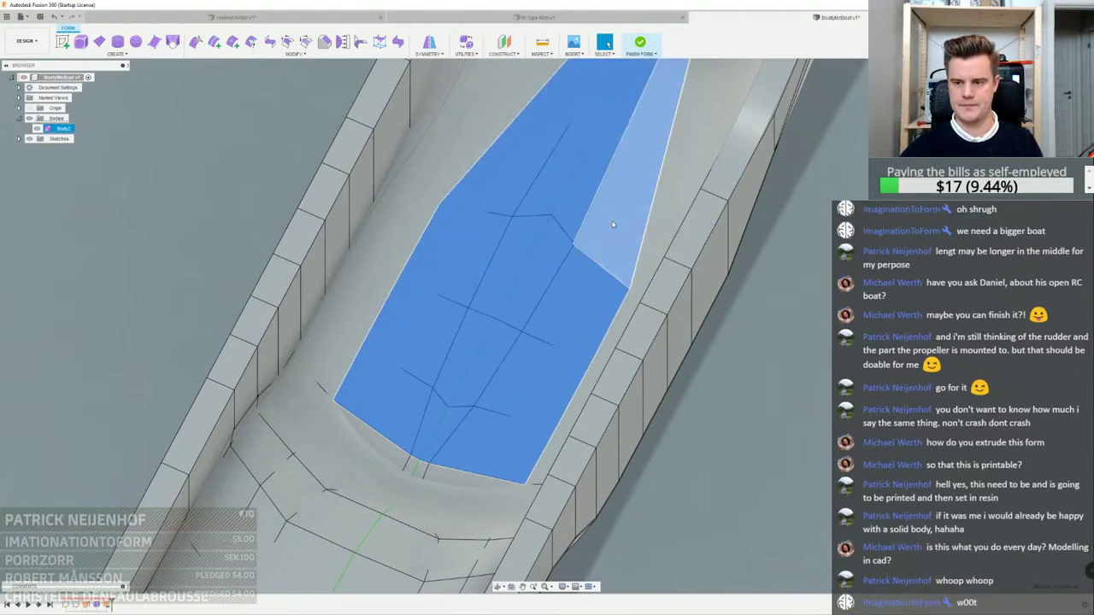
middle_click_drag(612, 225, 510, 279)
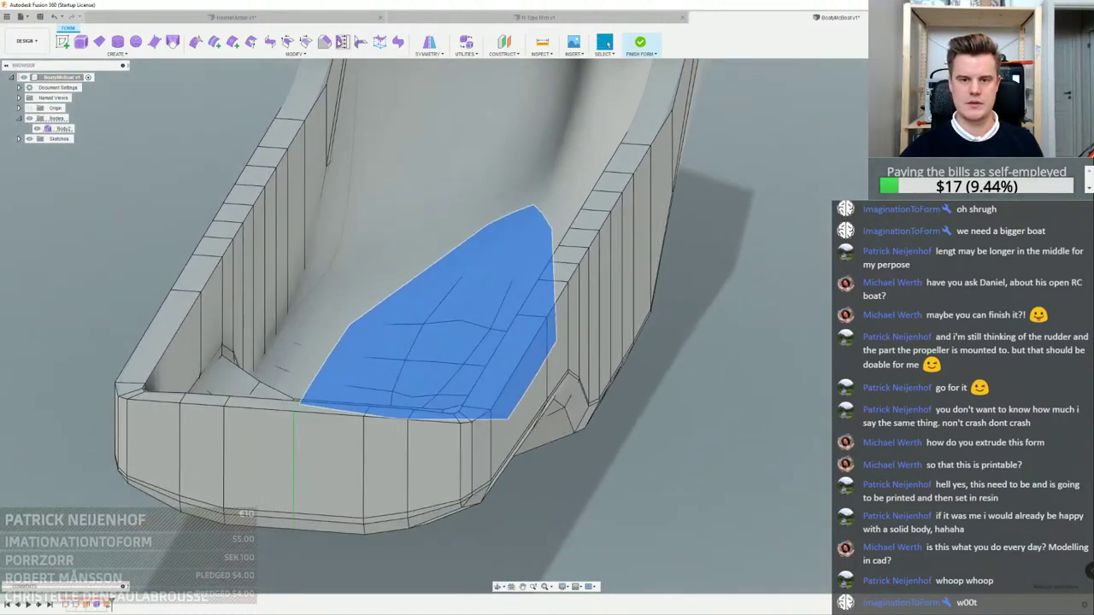
left_click(288, 42)
left_click(671, 241)
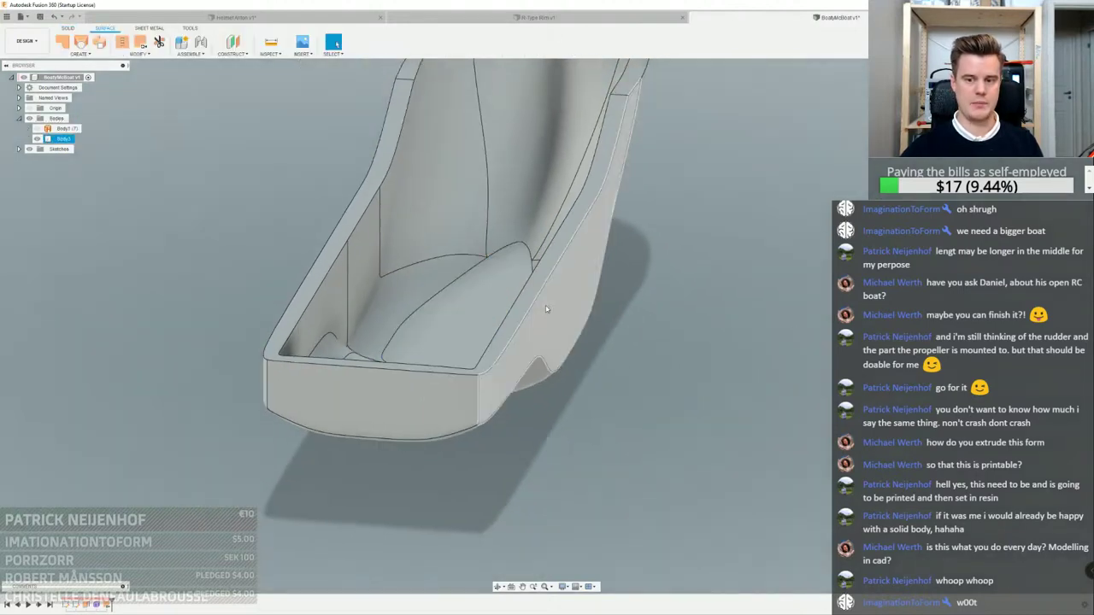
middle_click_drag(547, 309, 757, 342, "shift")
left_click(508, 304)
left_click(236, 200)
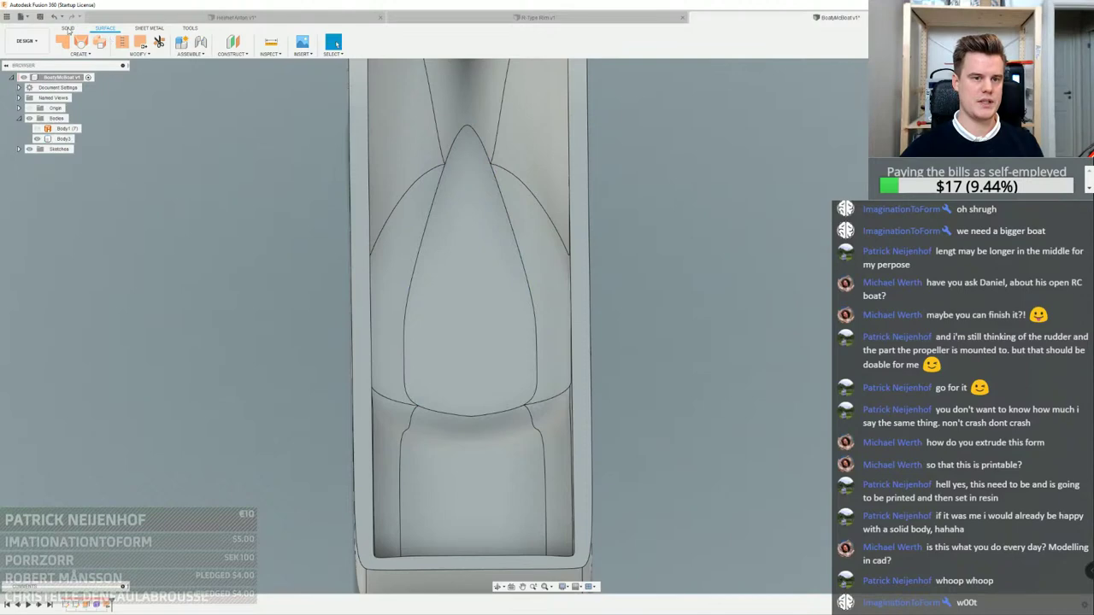
left_click(67, 28)
left_click(116, 42)
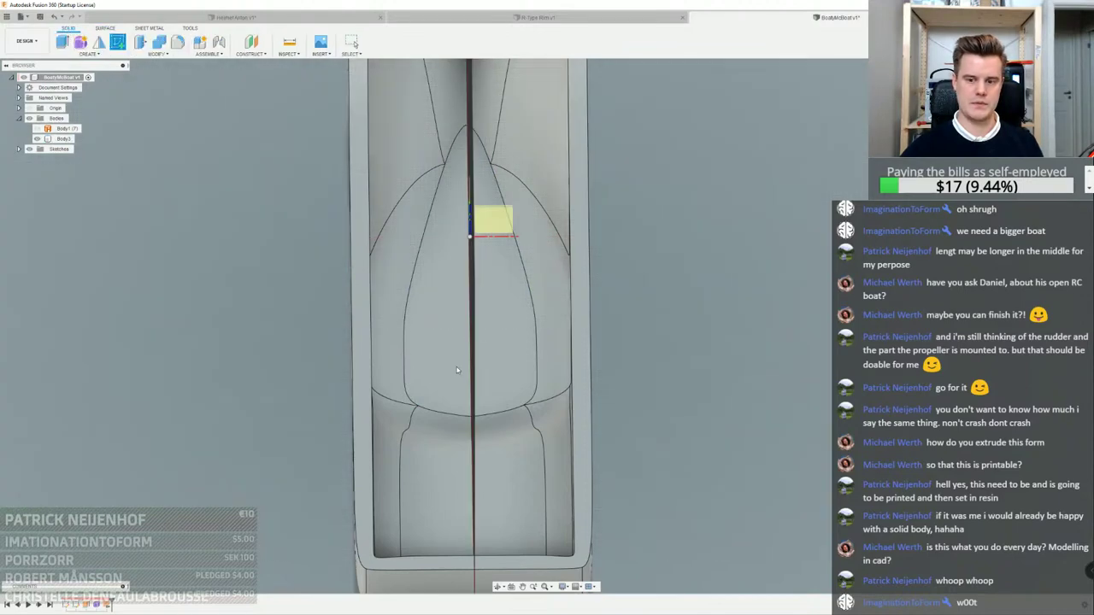
middle_click_drag(443, 360, 433, 341, "shift")
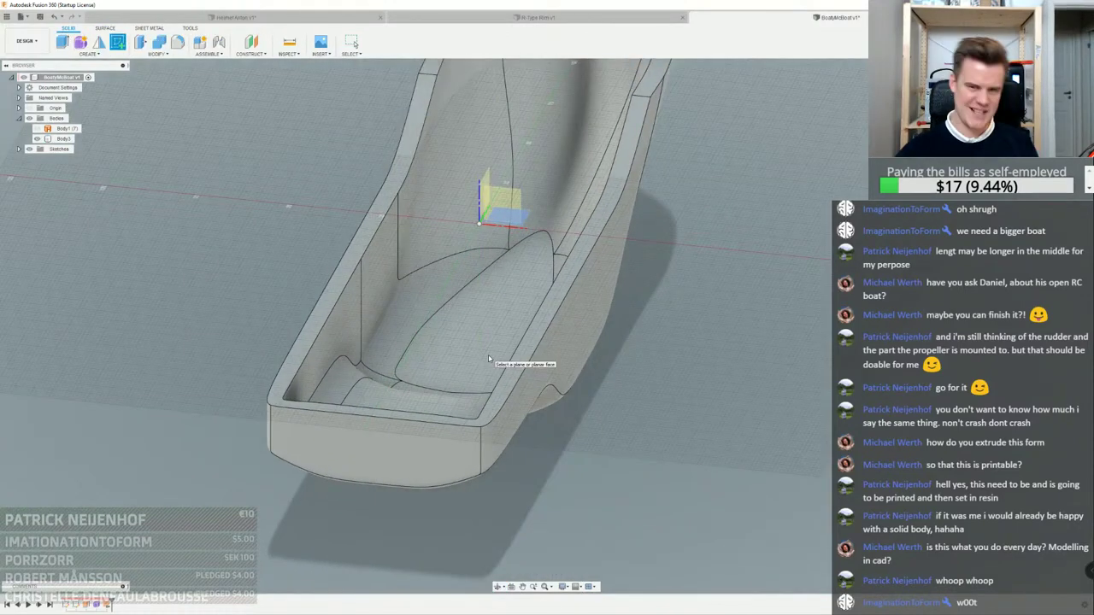
key("Escape")
Examine the converted hull body's transom, interior floor, side walls and underside from several angles
scroll(803, 387, "down", 3)
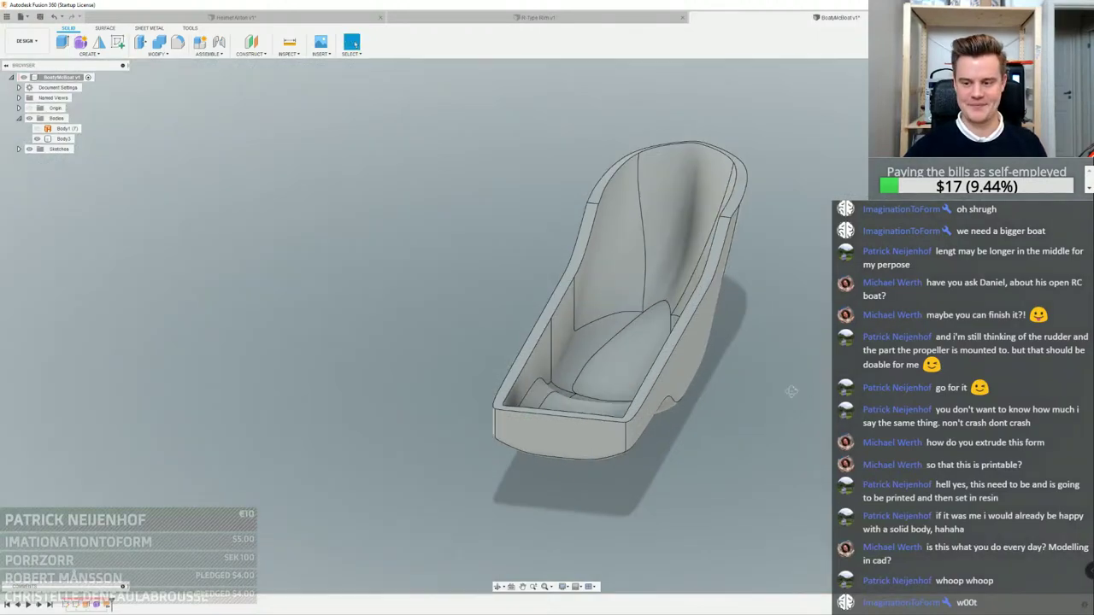
middle_click_drag(791, 390, 598, 324, "shift")
left_click(596, 359)
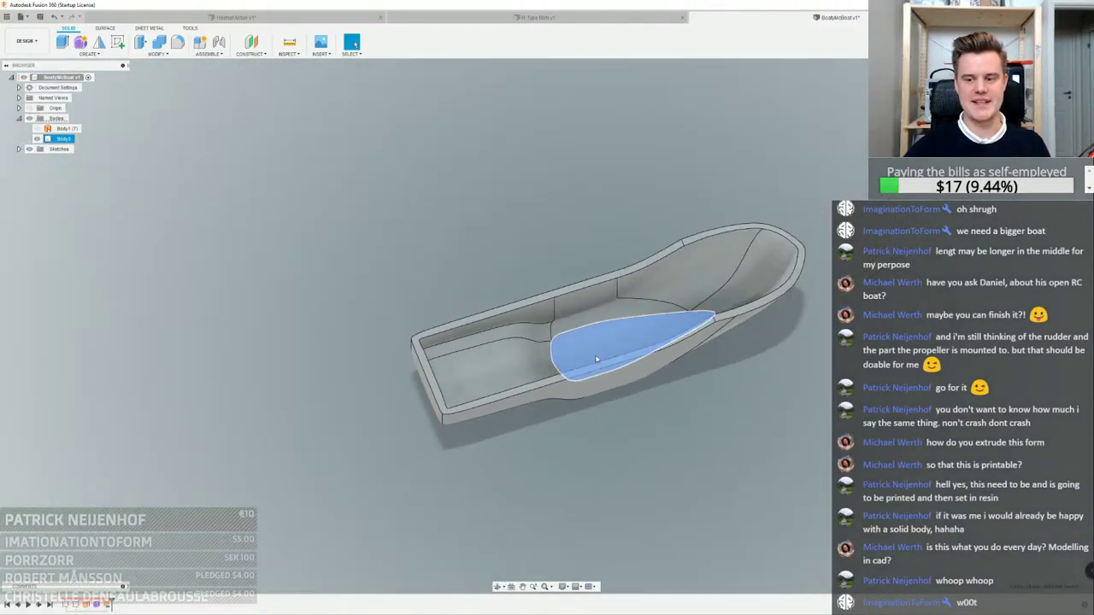
left_click(655, 433)
scroll(654, 432, "up", 3)
middle_click_drag(655, 432, 732, 365, "shift")
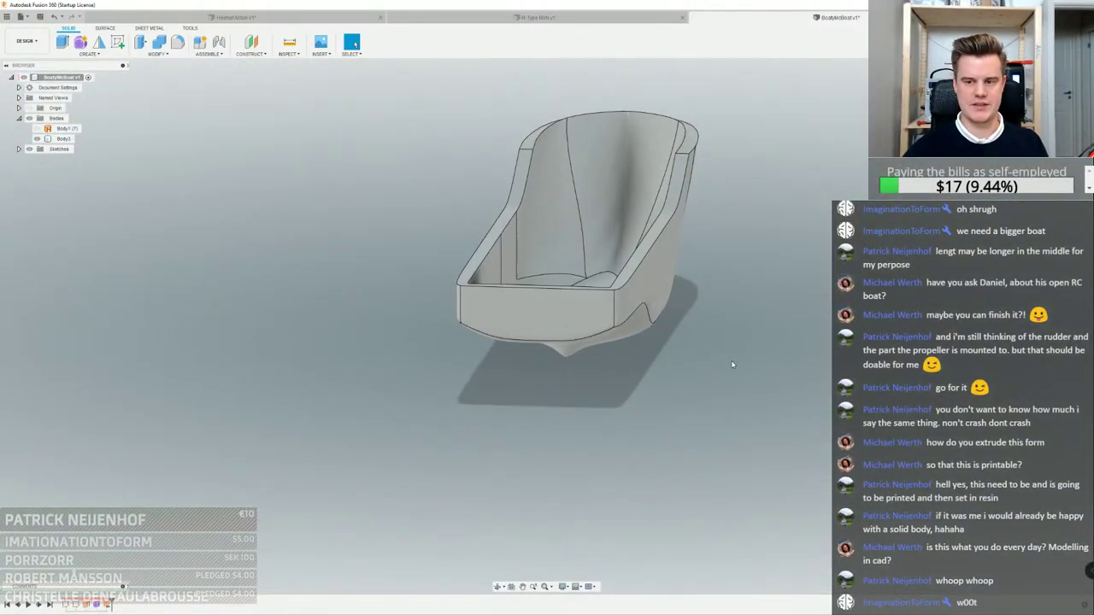
scroll(731, 364, "up", 3)
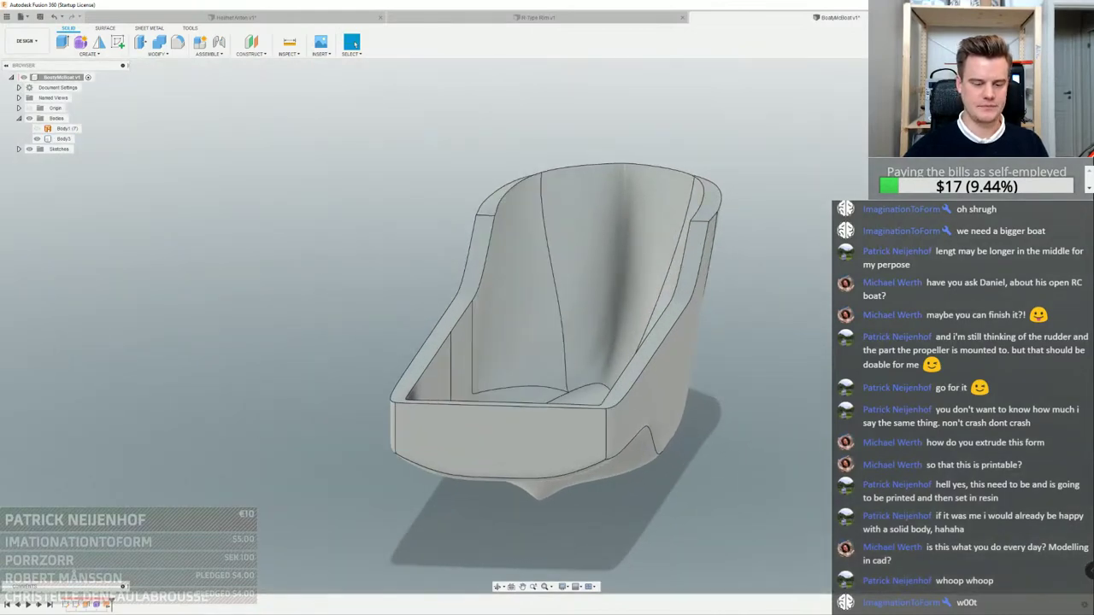
double_click(99, 606)
left_click(640, 41)
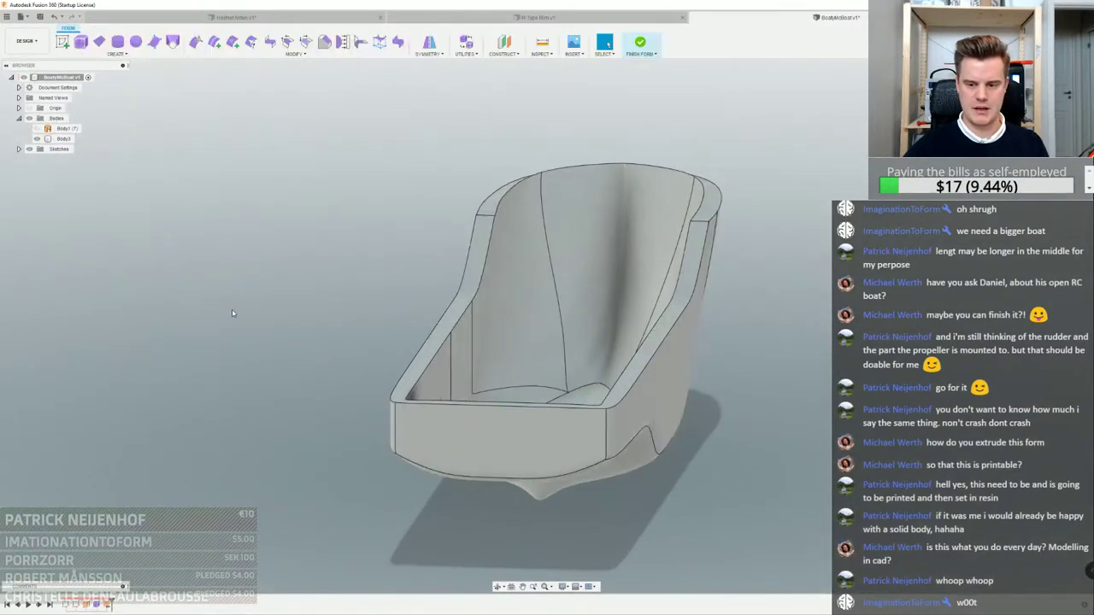
middle_click_drag(617, 261, 572, 351, "shift")
scroll(611, 358, "down", 10)
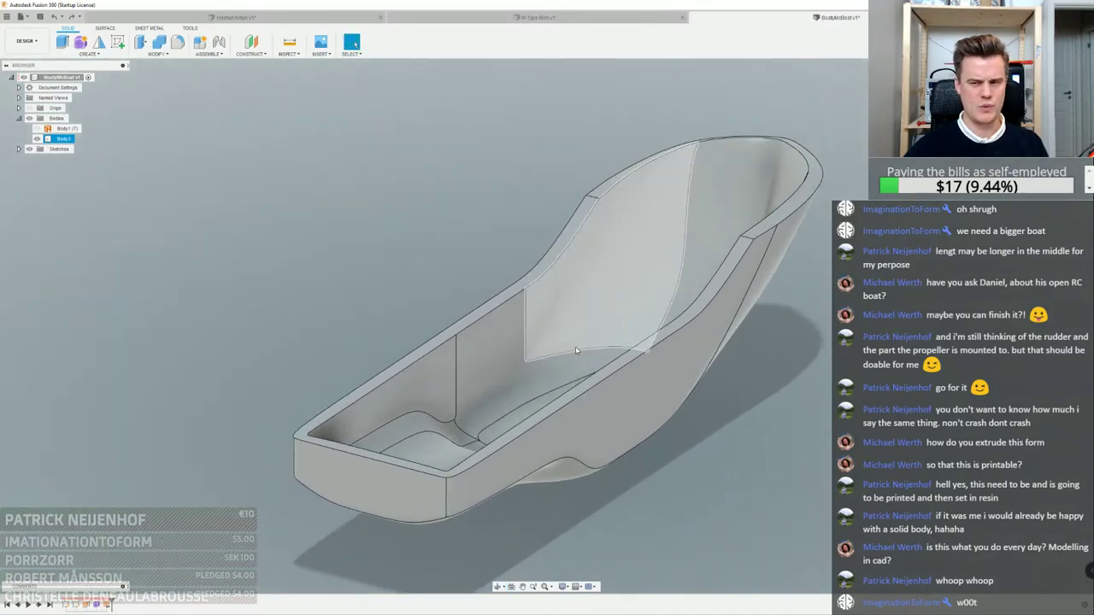
Reopen the hull form and undo its edits back to the single-surface hull without wall thickness
double_click(575, 347)
key("Escape")
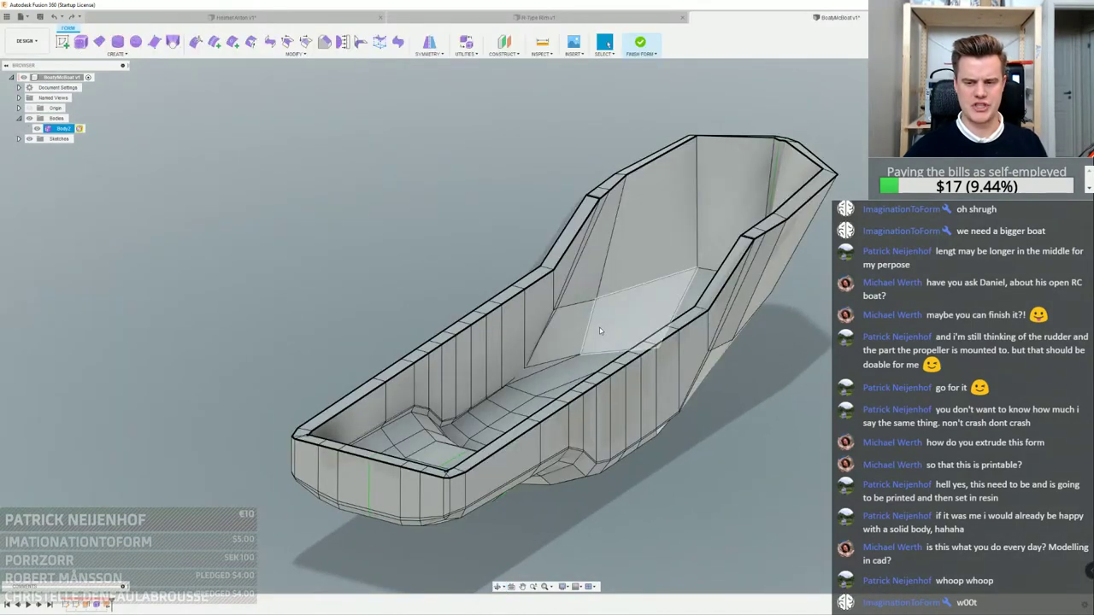
left_click(604, 322)
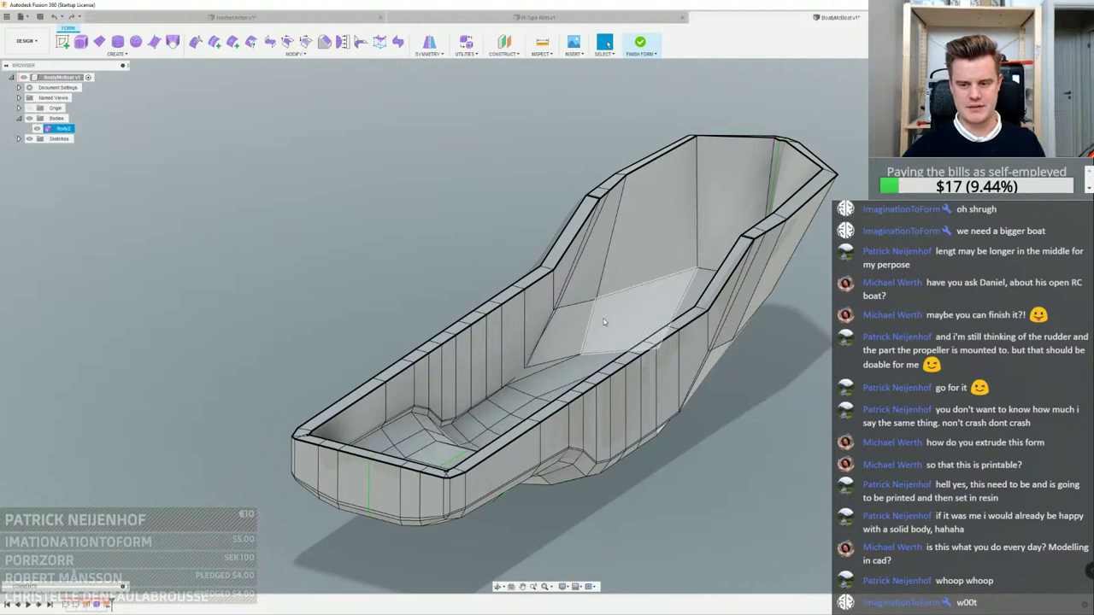
key("Escape")
key("alt+3")
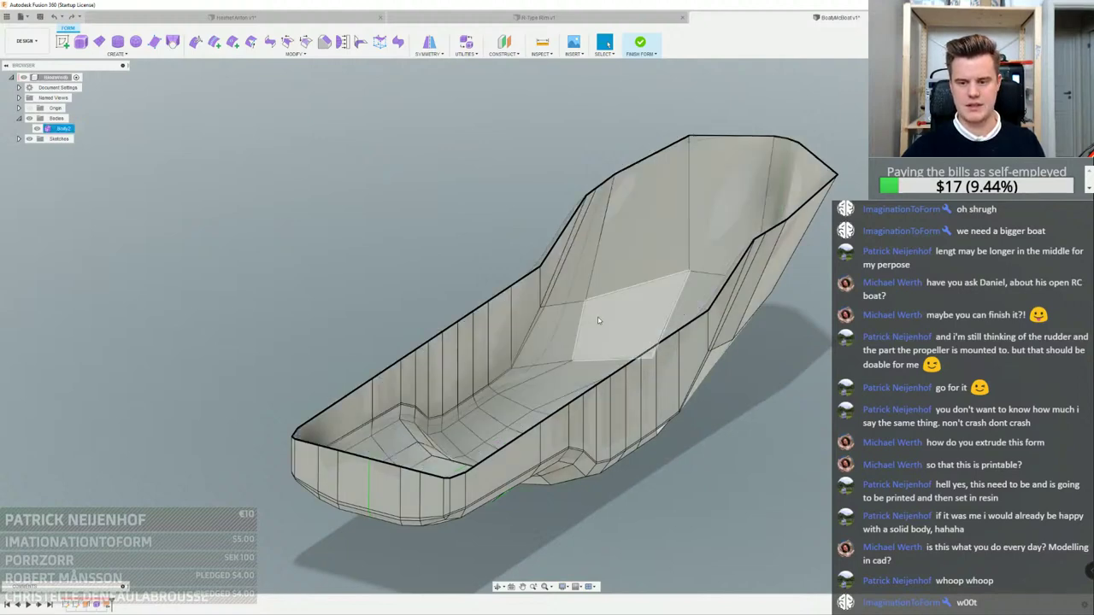
left_click(72, 19)
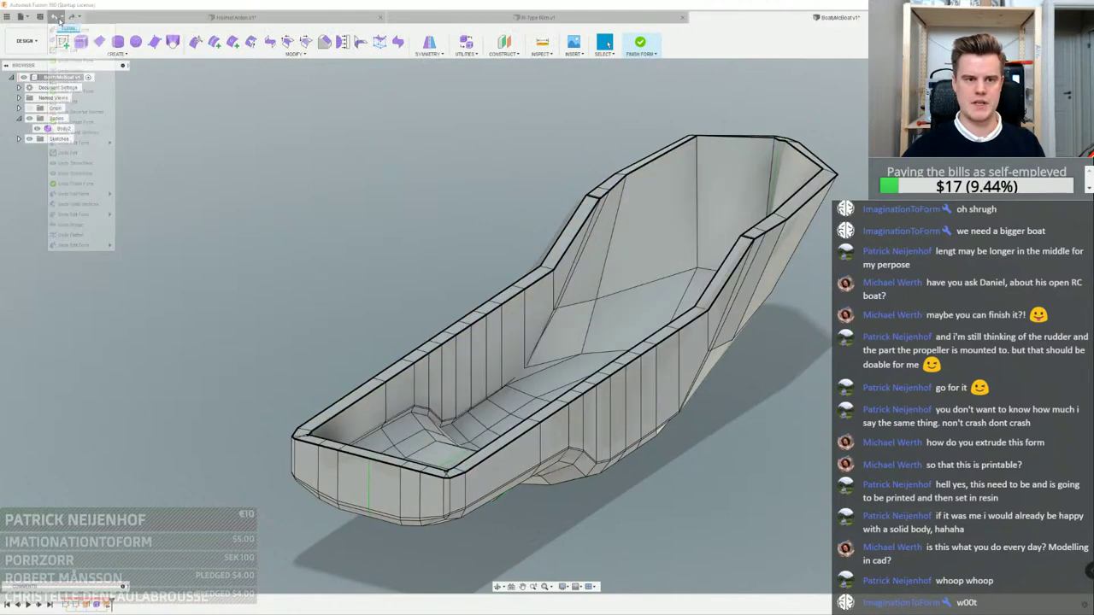
left_click(54, 19)
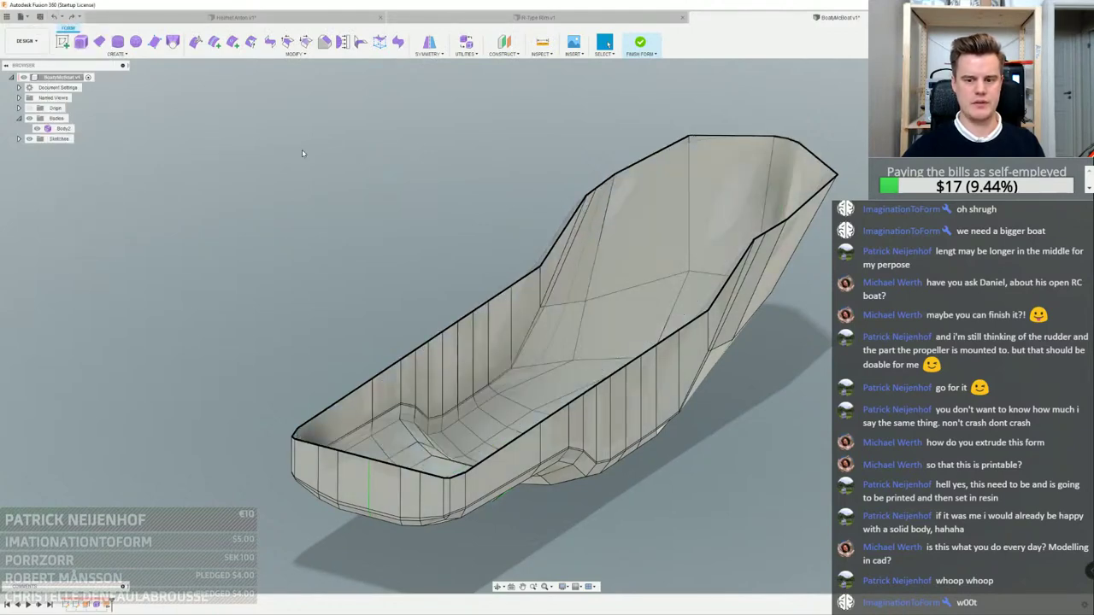
Finish the form to convert the unthickened hull into a surface body
left_click(639, 43)
scroll(443, 202, "down", 3)
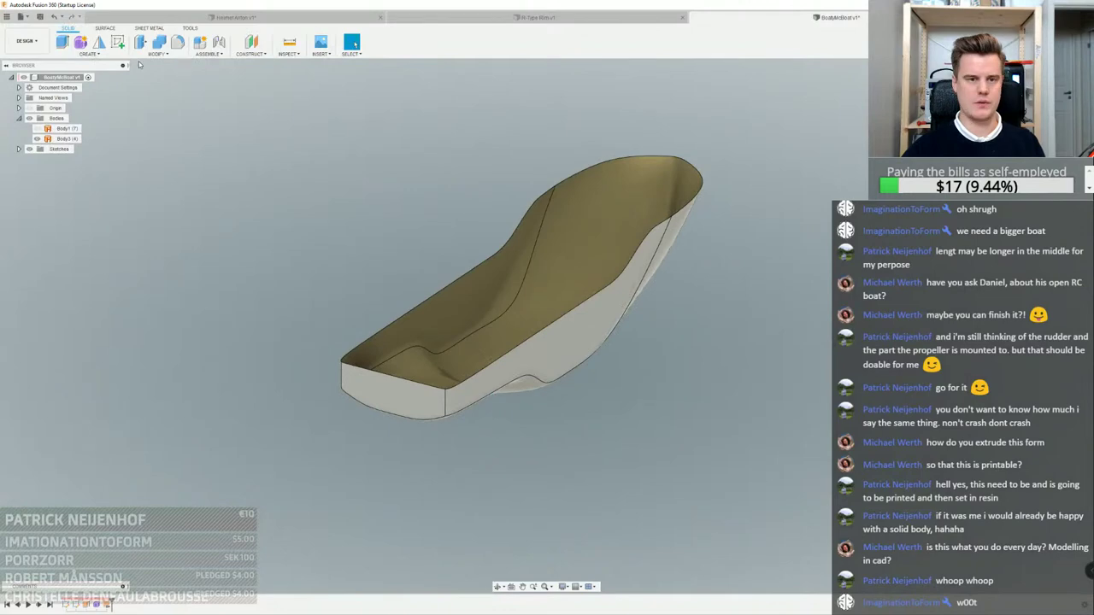
middle_click_drag(574, 222, 483, 177, "shift")
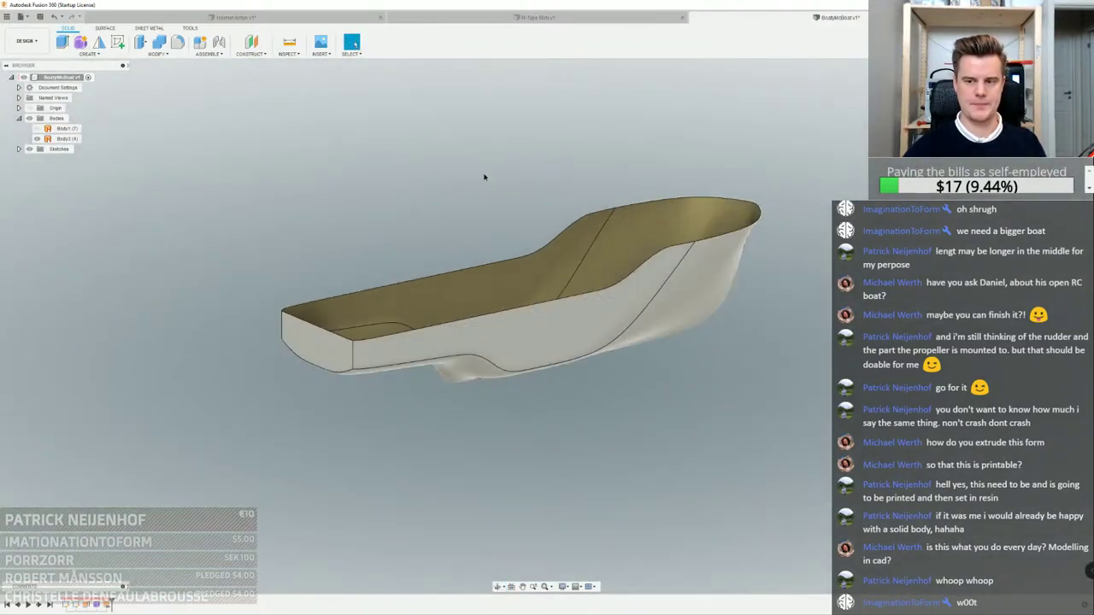
scroll(528, 217, "up", 2)
Patch the hull's open top along its complete rim as a new surface body
left_click(104, 28)
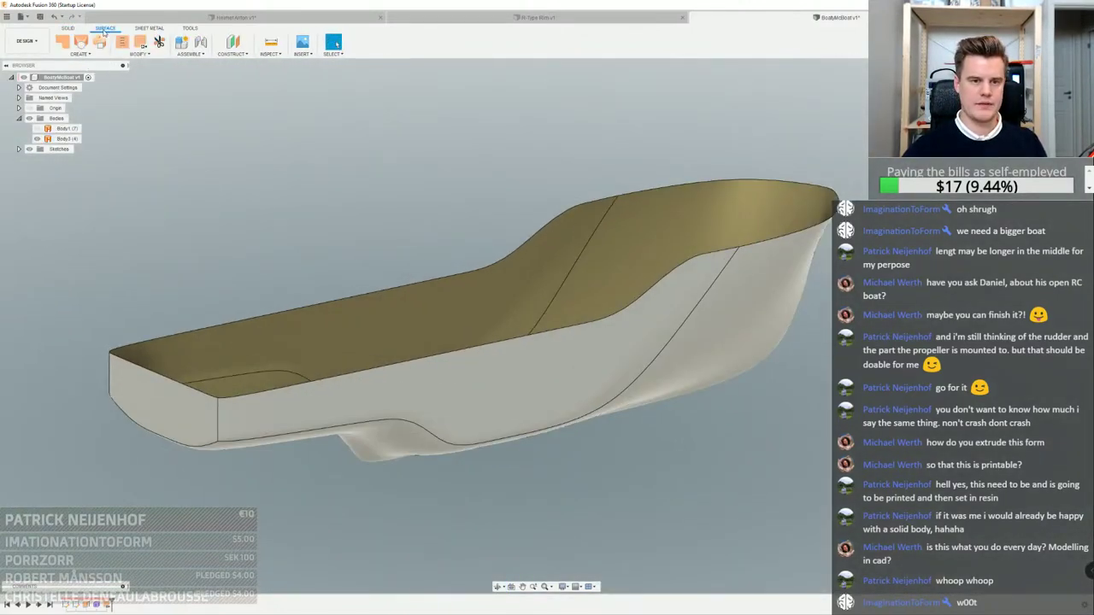
left_click(81, 43)
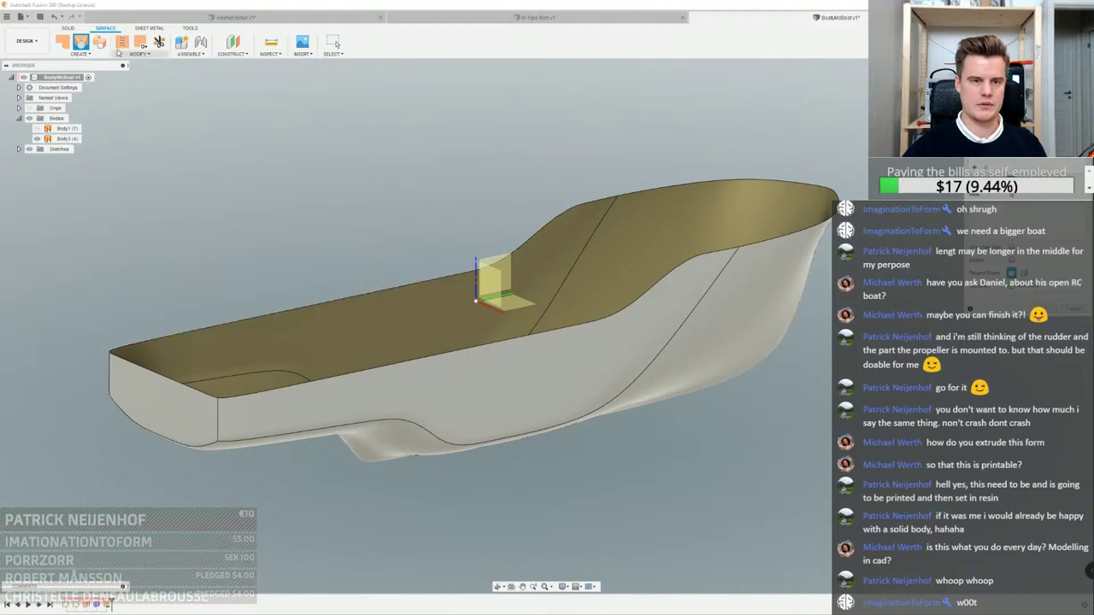
left_click(61, 42)
left_click(733, 266)
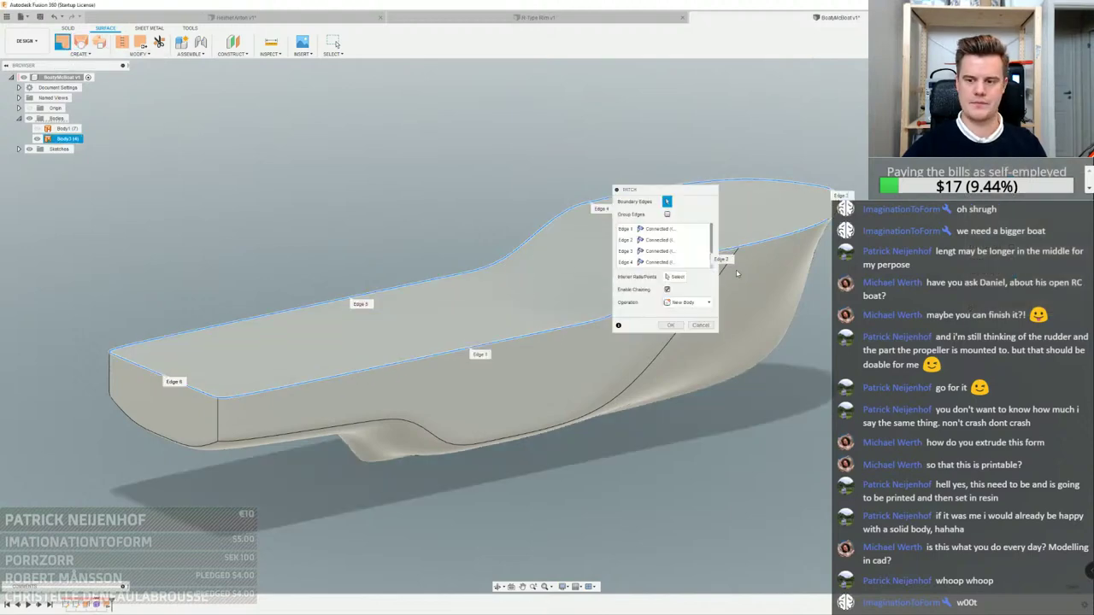
left_click(672, 326)
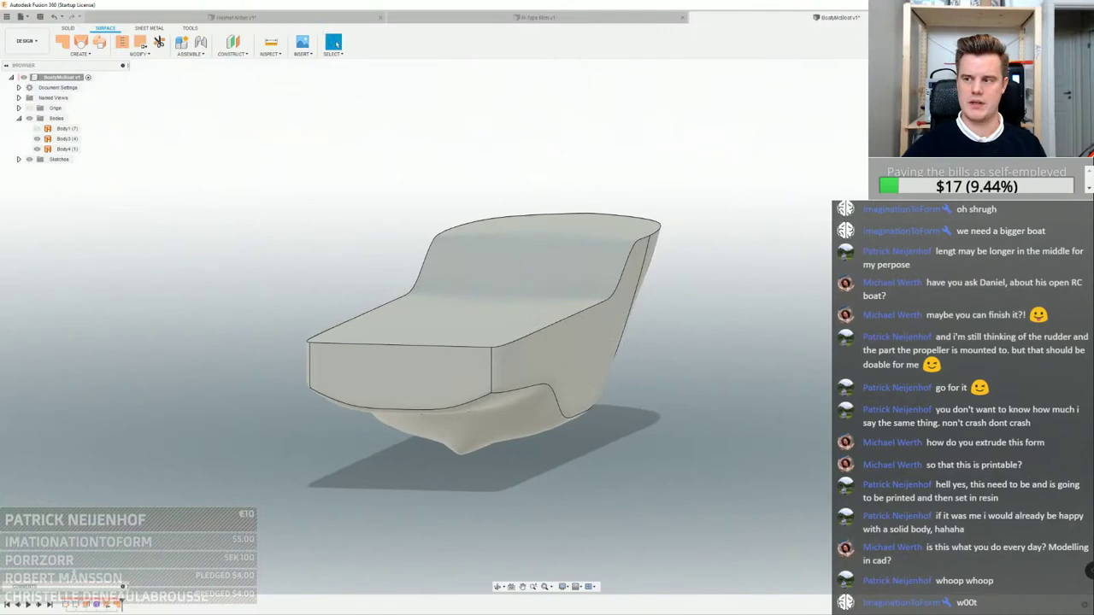
Start a sketch on the horizontal origin plane with the patched hull viewed from above
middle_click_drag(684, 254, 676, 317, "shift")
scroll(676, 254, "down", 3)
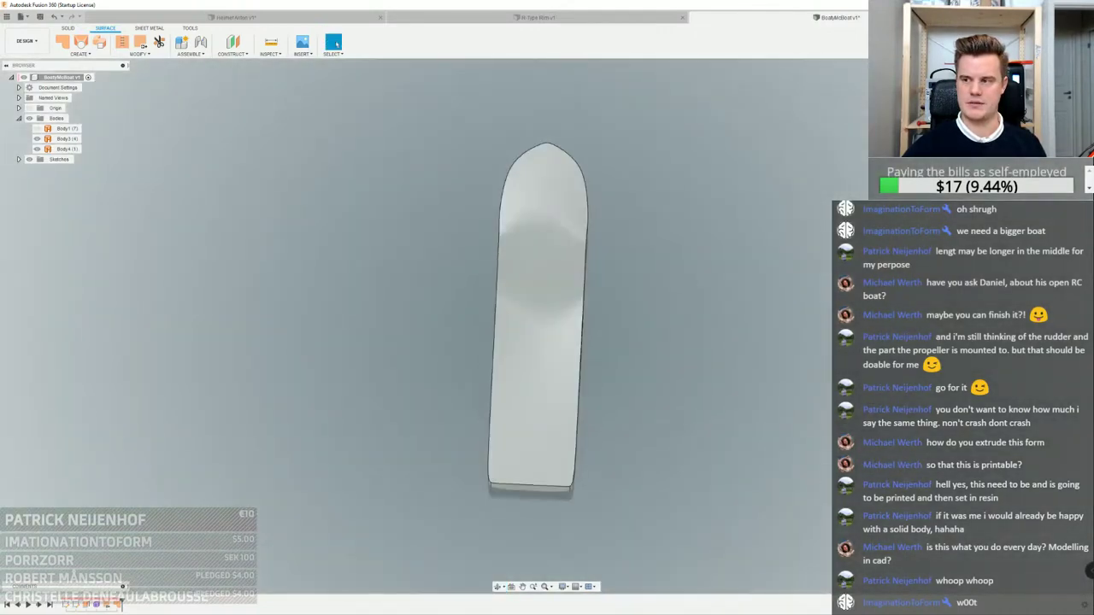
left_click(1056, 100)
middle_click_drag(324, 60, 312, 92)
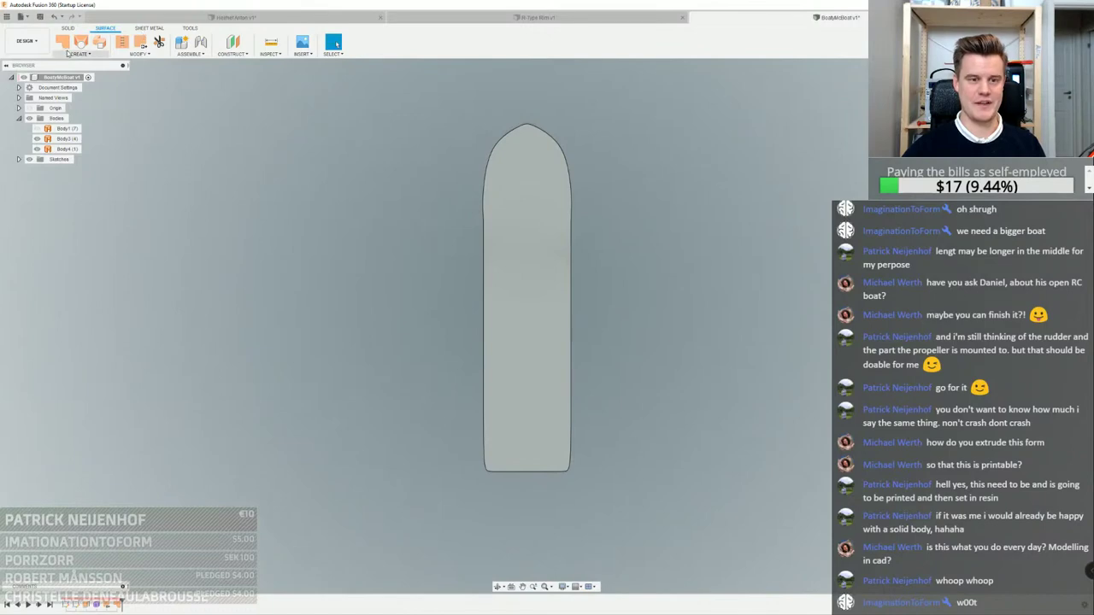
left_click(68, 28)
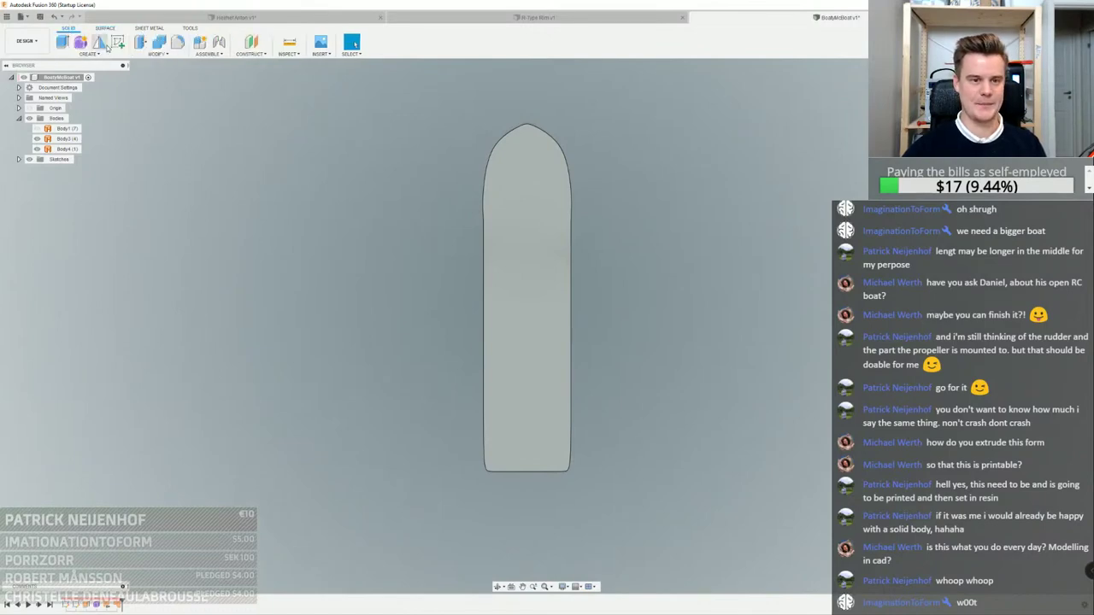
left_click(118, 41)
left_click(550, 285)
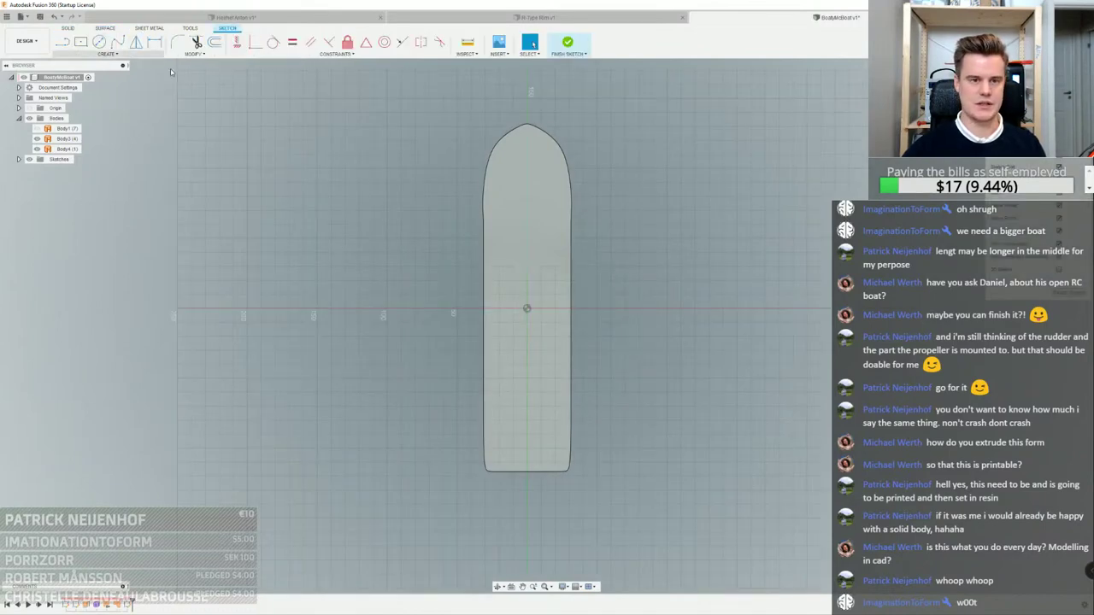
left_click(107, 54)
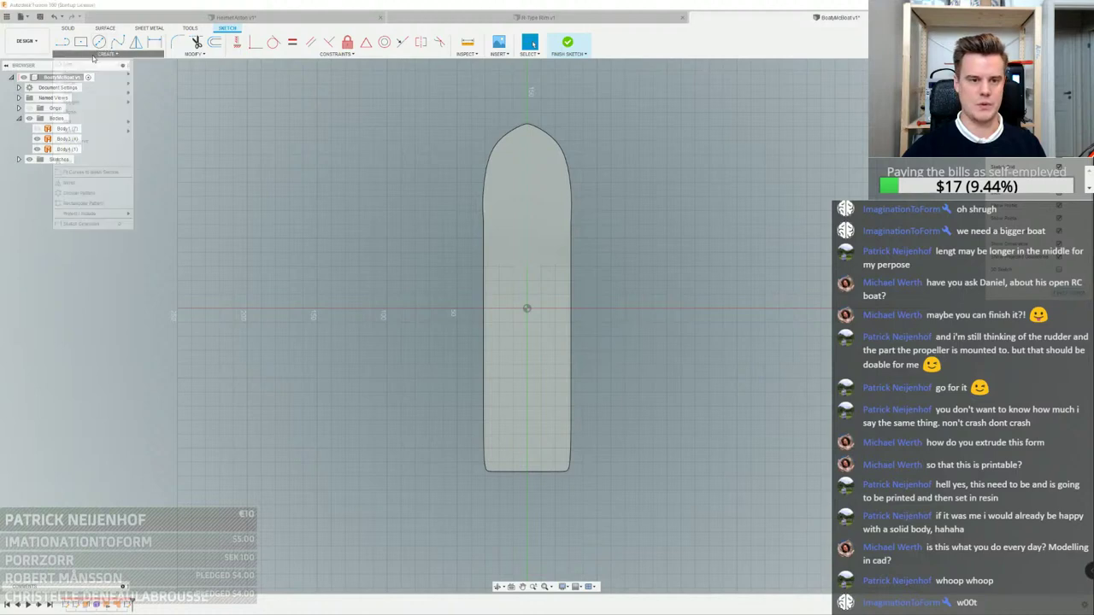
left_click(484, 186)
scroll(484, 186, "up", 4)
scroll(490, 223, "up", 2)
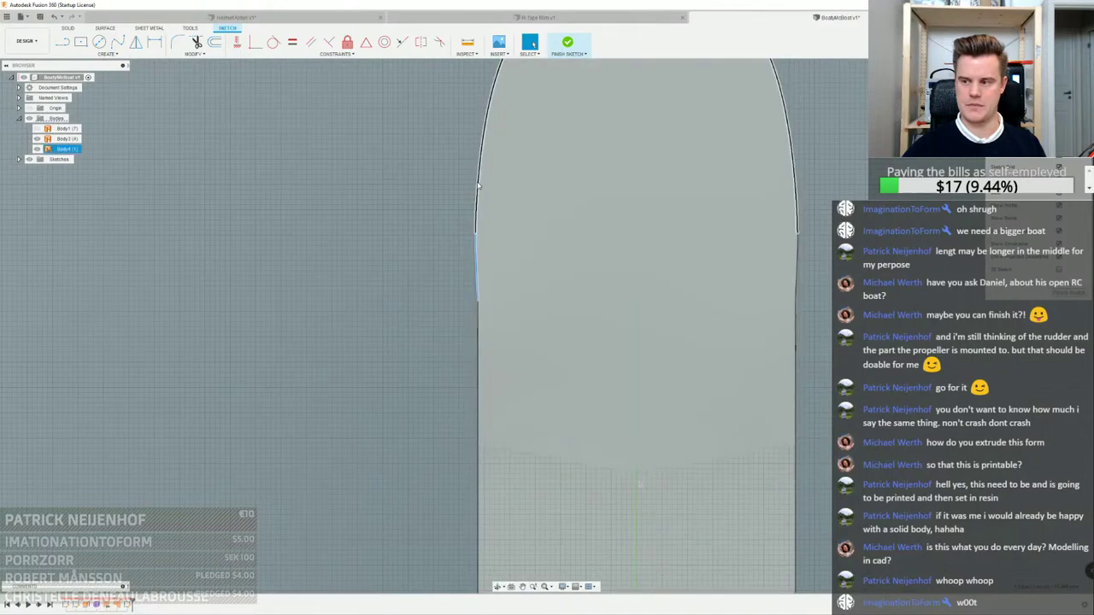
scroll(439, 182, "down", 2)
left_click(118, 55)
middle_click_drag(352, 195, 330, 149, "shift")
right_click(215, 120)
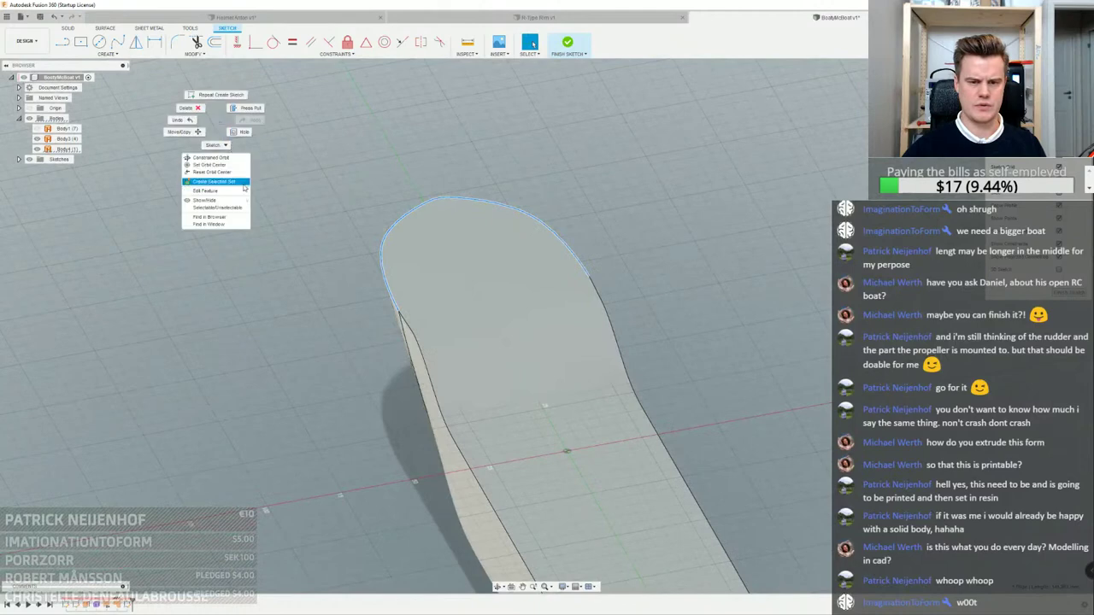
left_click(104, 181)
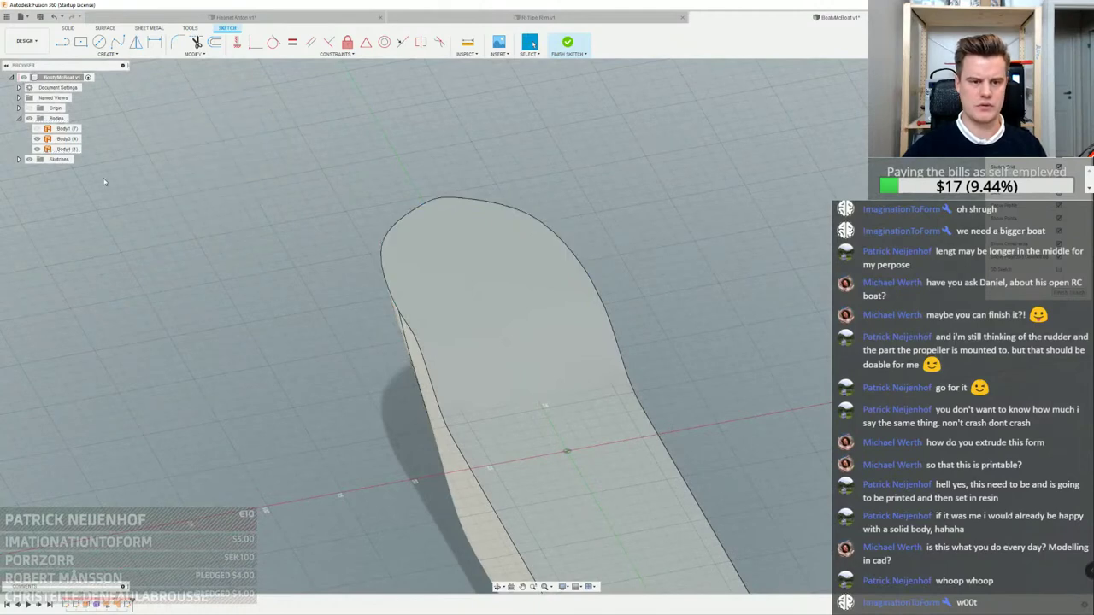
Project the hull's curved bow rim edges into the sketch and hide the hull and patch bodies
left_click(107, 53)
mouse_move(94, 214)
left_click(146, 215)
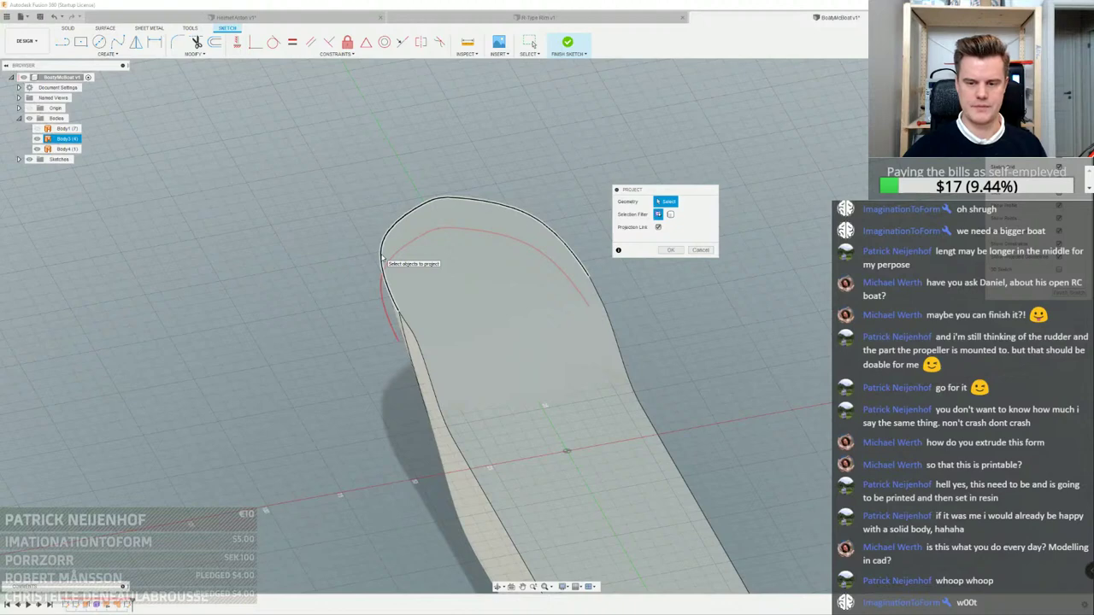
left_click(402, 315)
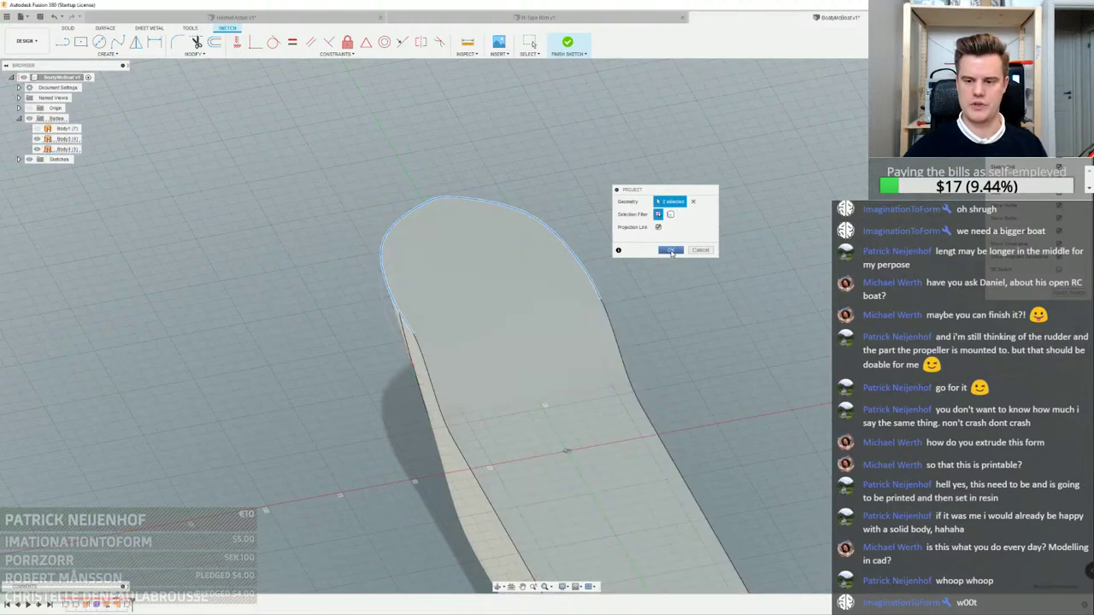
left_click(670, 249)
left_click(36, 148)
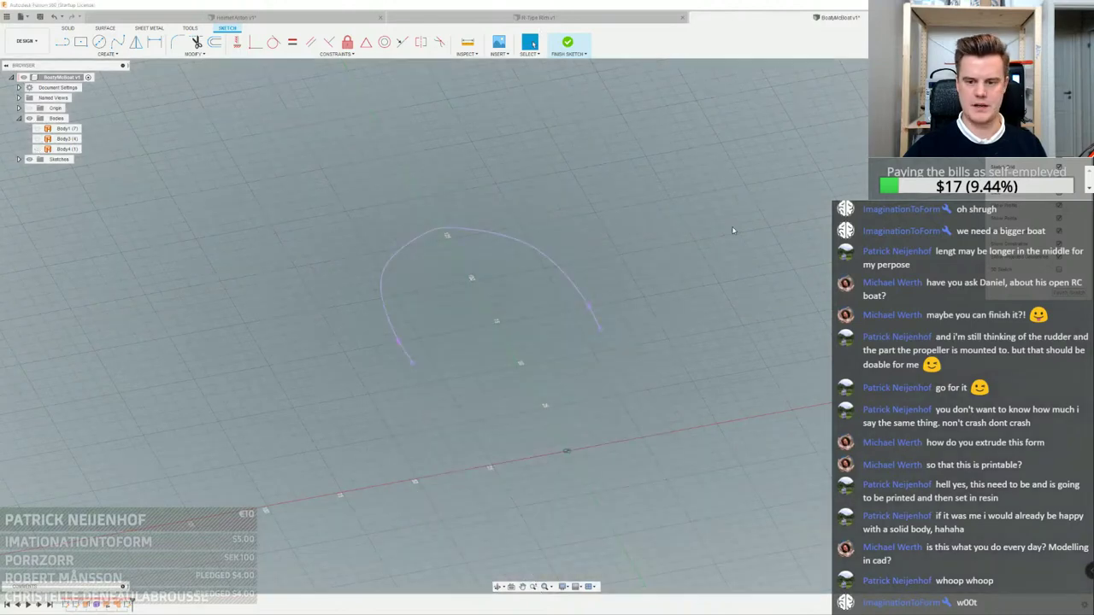
left_click(566, 43)
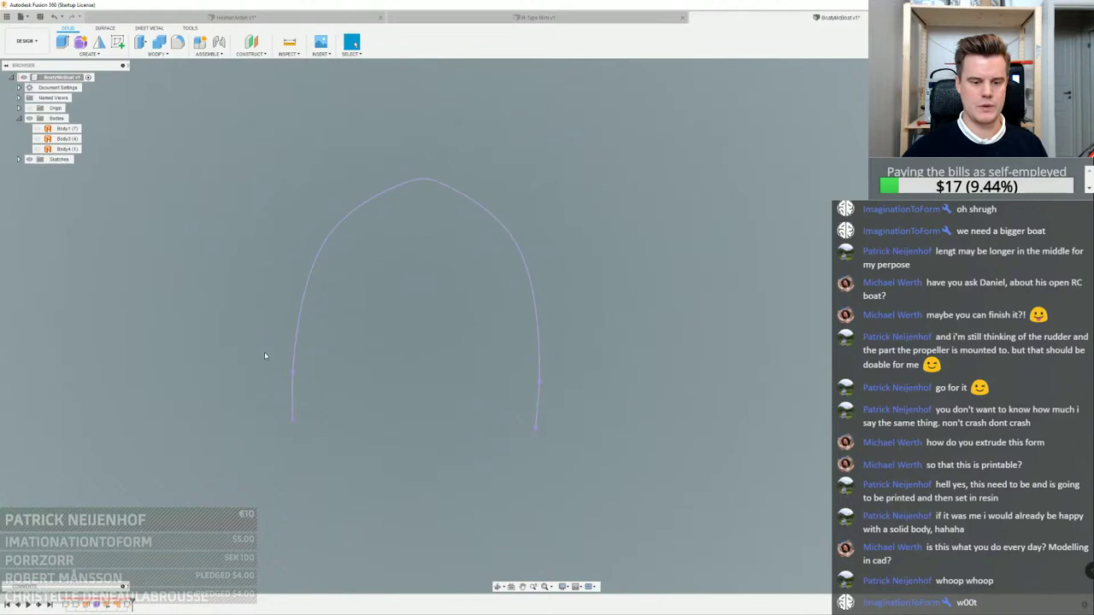
Reopen the sketch with the projected rim and offset the bow curve 5 mm inward
left_click(19, 159)
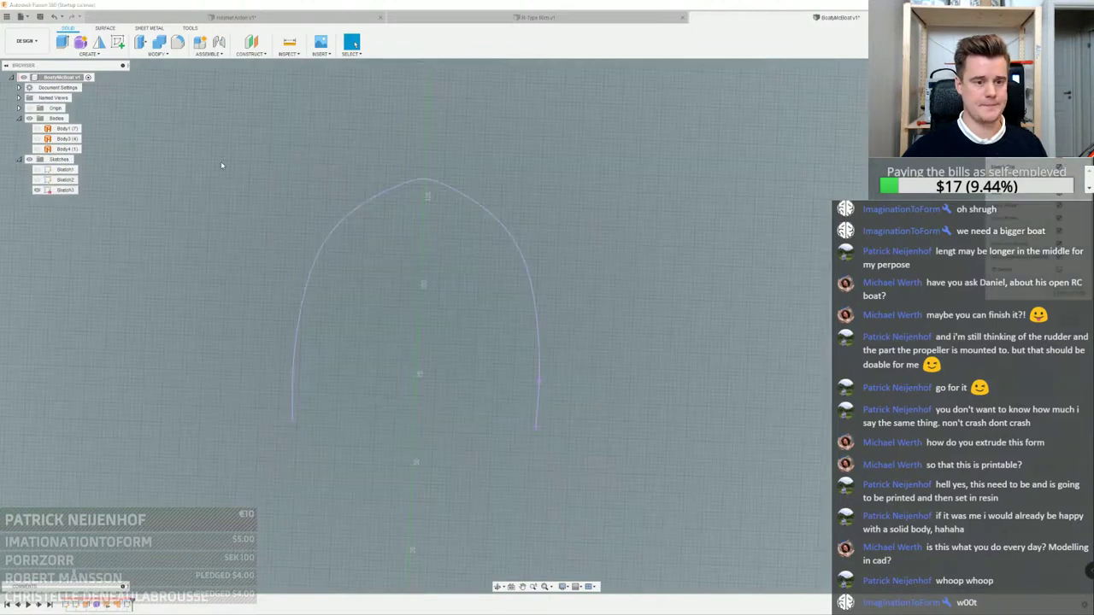
double_click(64, 190)
left_click(213, 43)
left_click(324, 228)
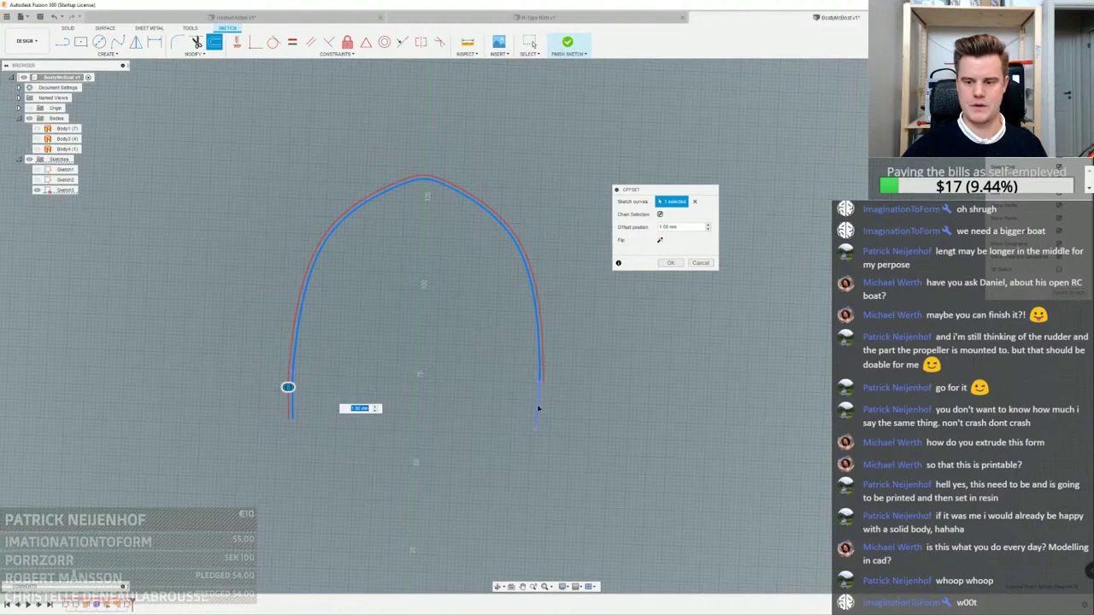
left_click_drag(538, 409, 522, 408)
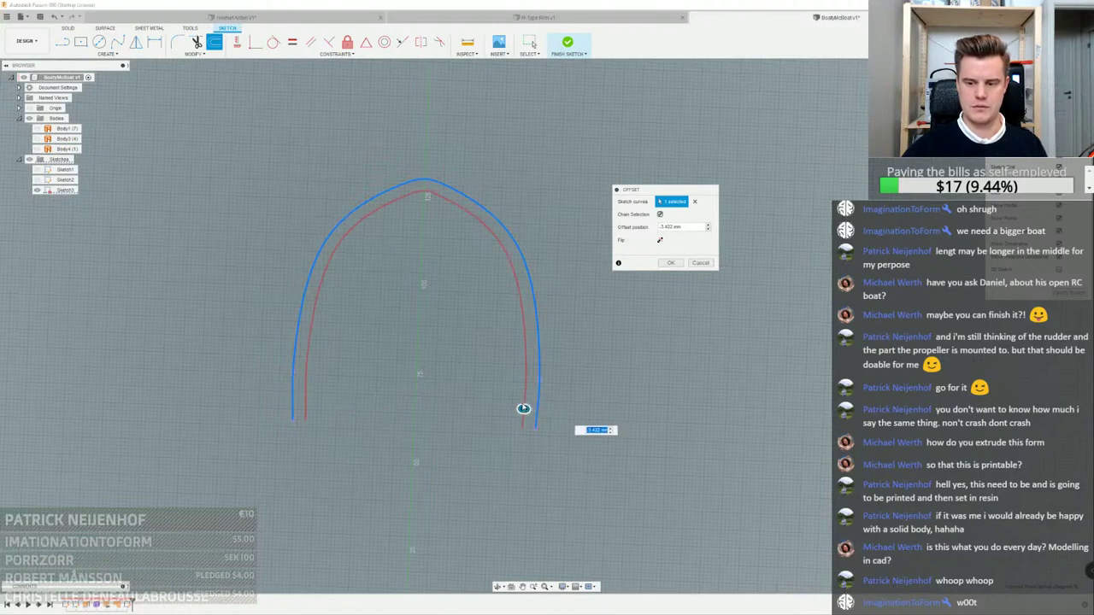
type("5")
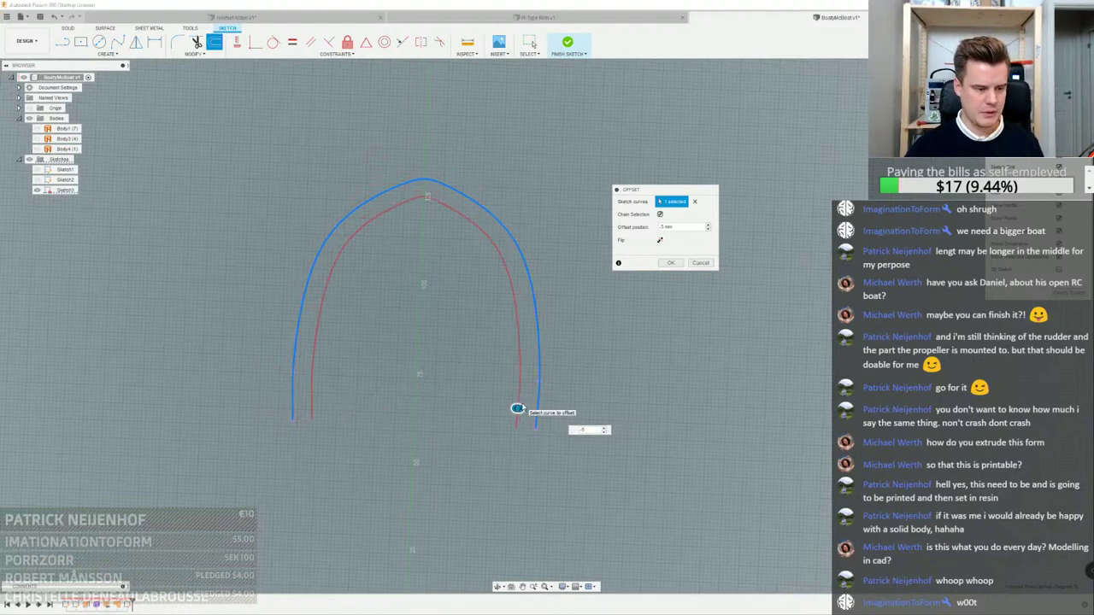
key("Return")
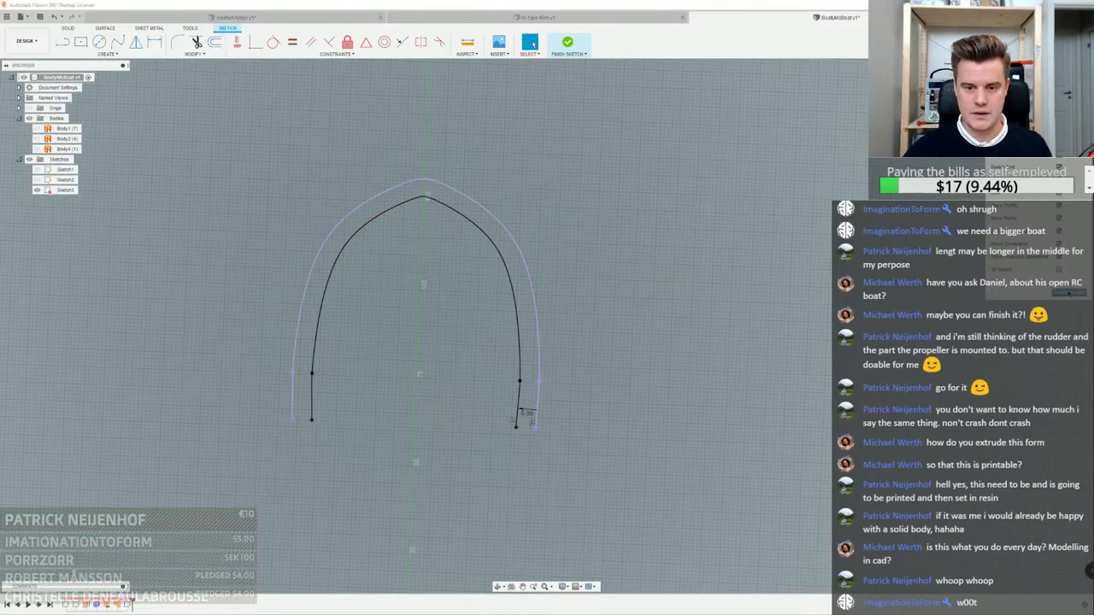
left_click(568, 43)
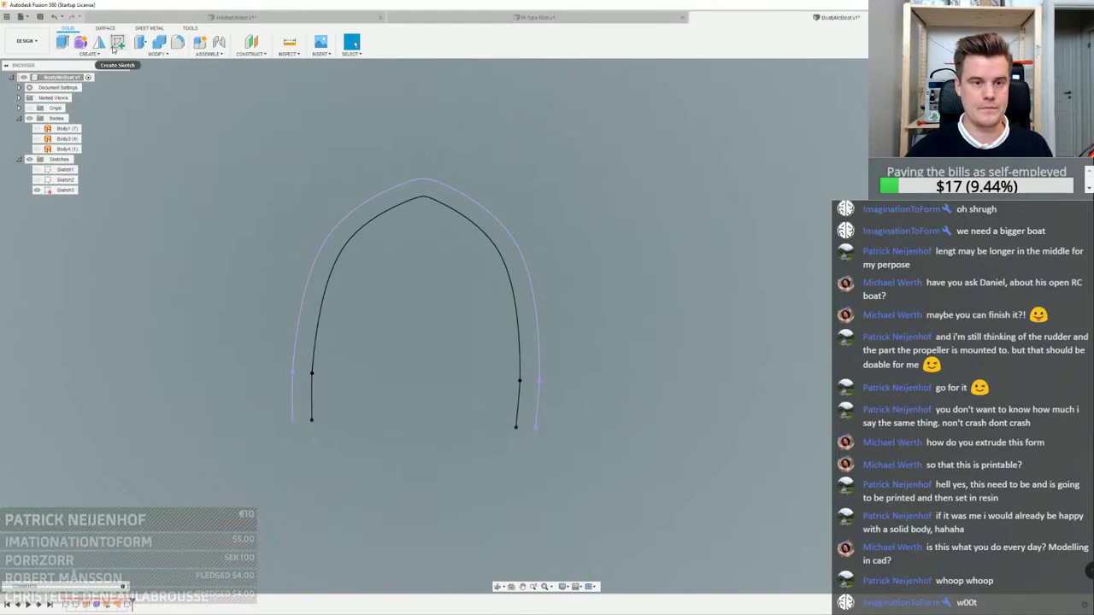
left_click(37, 179)
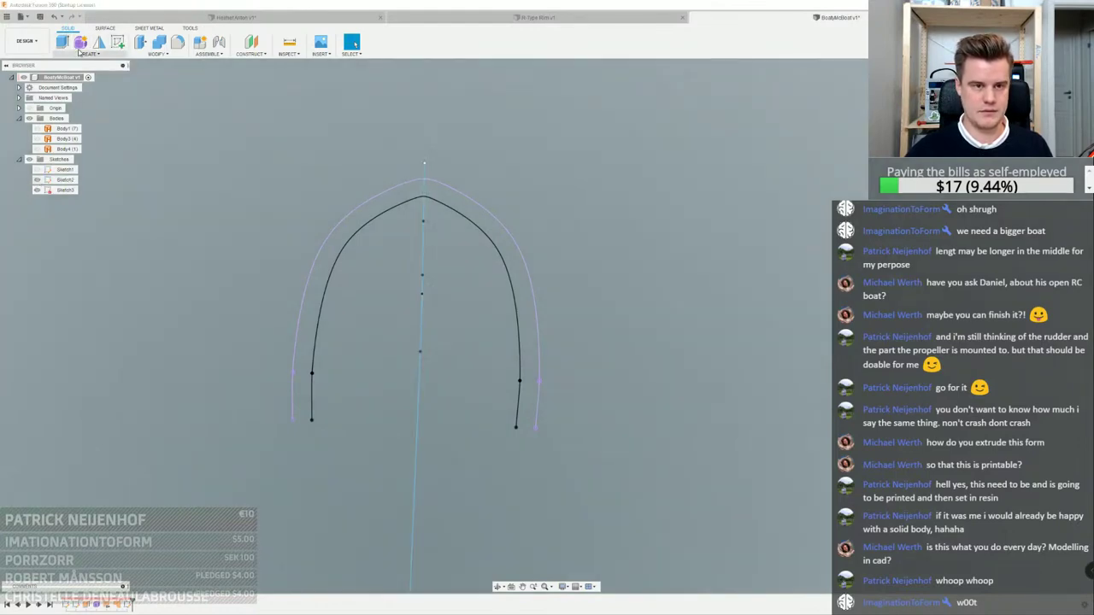
double_click(64, 189)
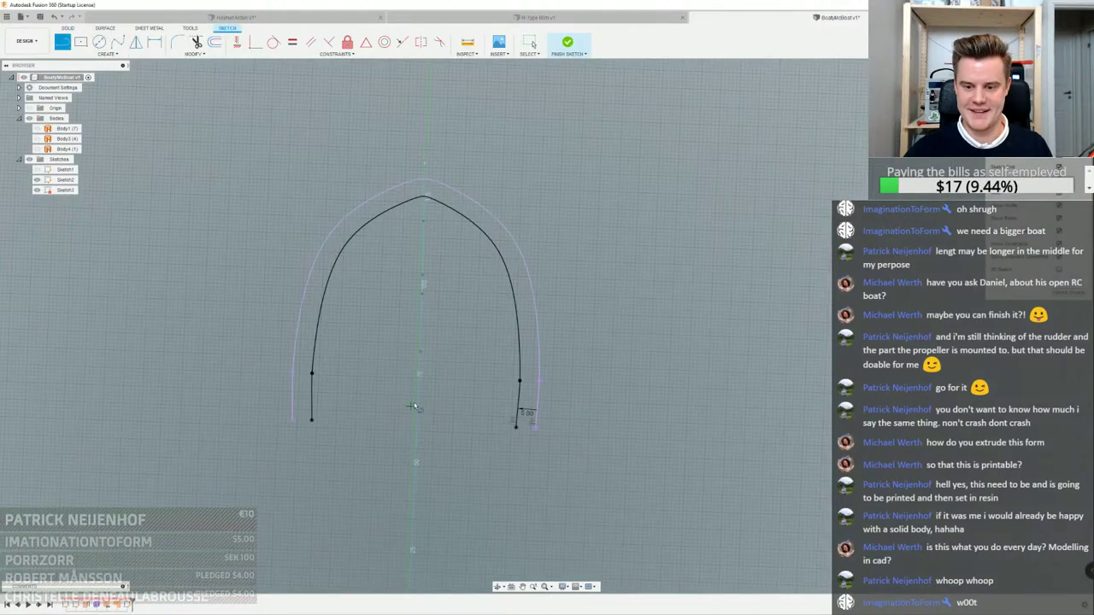
mouse_move(421, 398)
middle_mouse_down("shift")
mouse_move(334, 333)
mouse_move(393, 322)
middle_mouse_up("shift")
left_click(37, 180)
Draw a short vertical line on the centre axis inside the bow outline
scroll(412, 391, "up", 4)
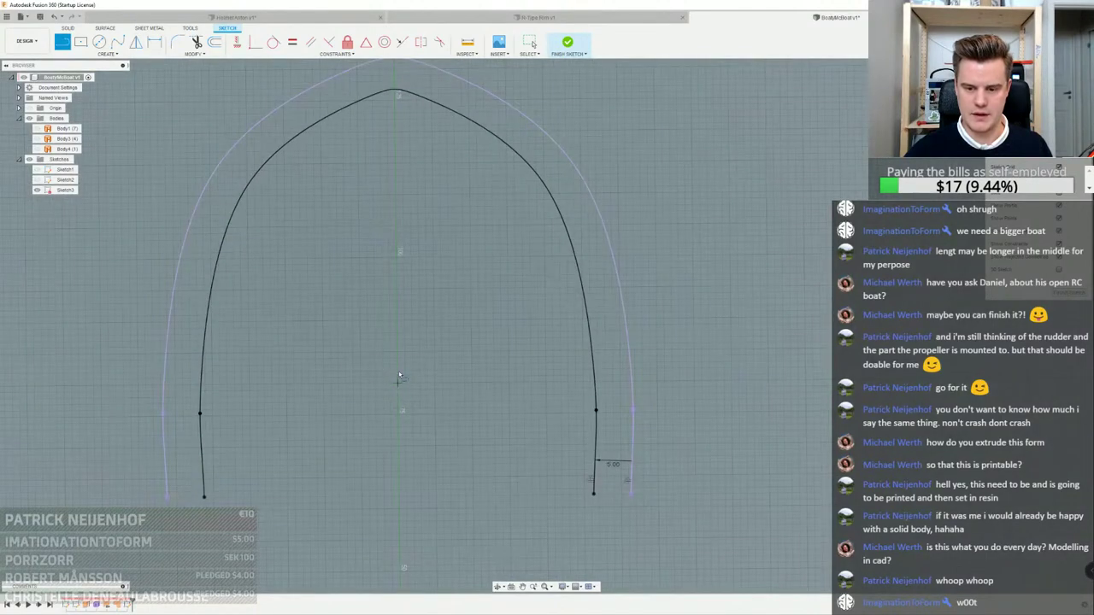
left_click(398, 382)
left_click(398, 345)
scroll(399, 347, "down", 3)
right_click(399, 348)
left_click(371, 336)
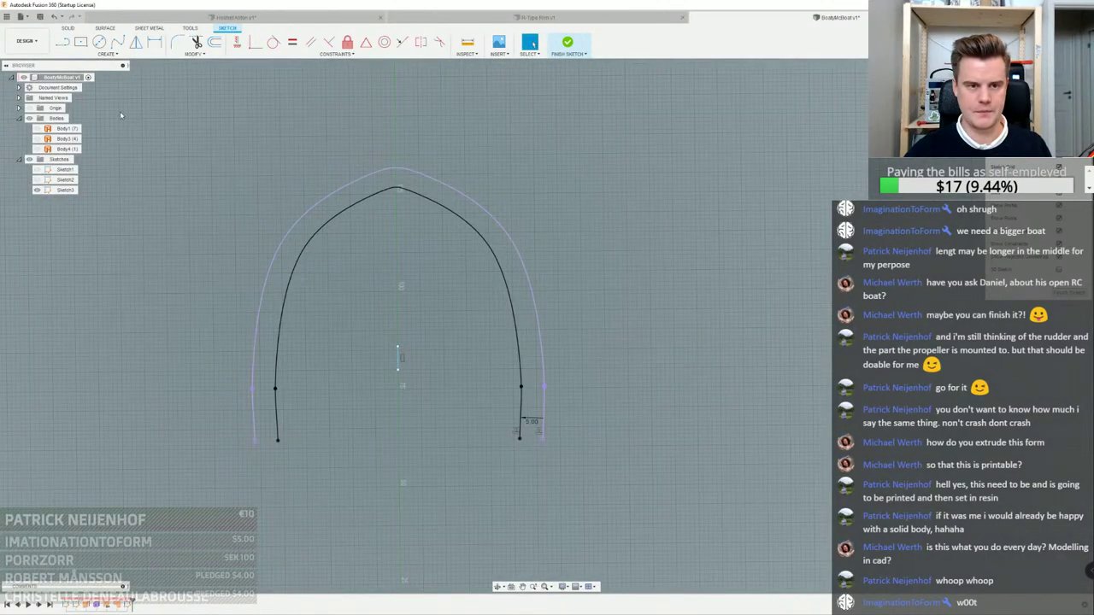
Draw a stepped line chain from the inner bow curve's left end outward, down past the stern and across to the centre axis
key("l")
left_click(277, 441)
scroll(279, 445, "up", 5)
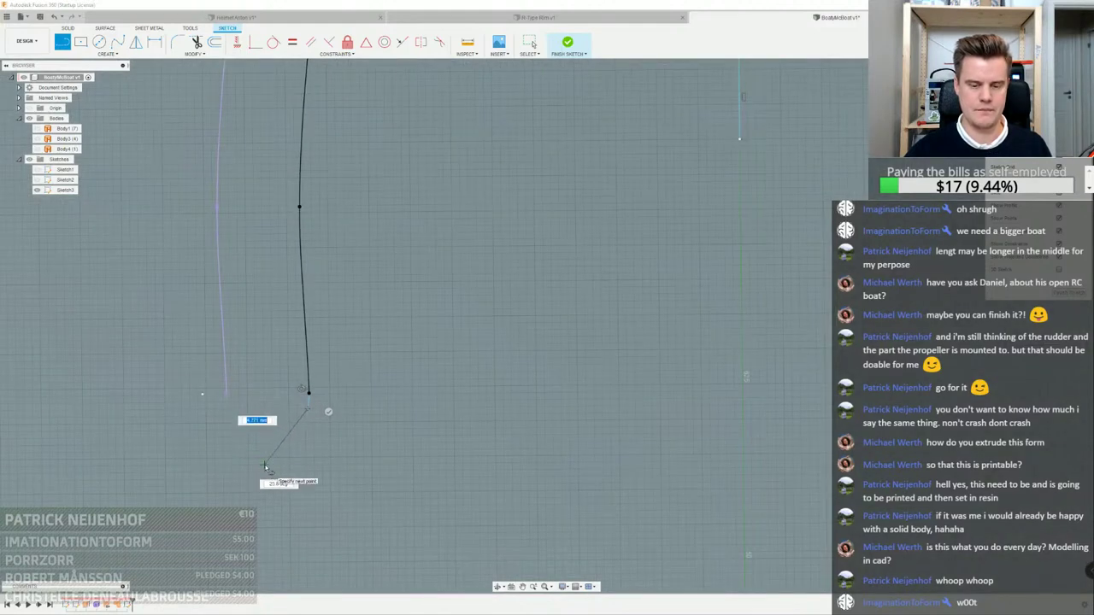
scroll(178, 391, "down", 5)
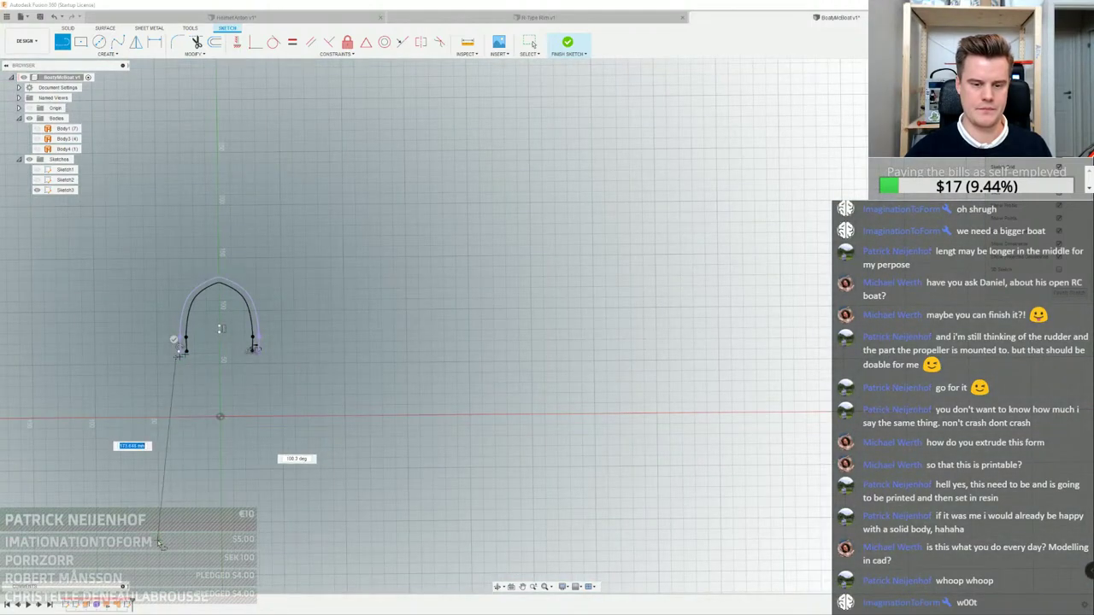
left_click(160, 539)
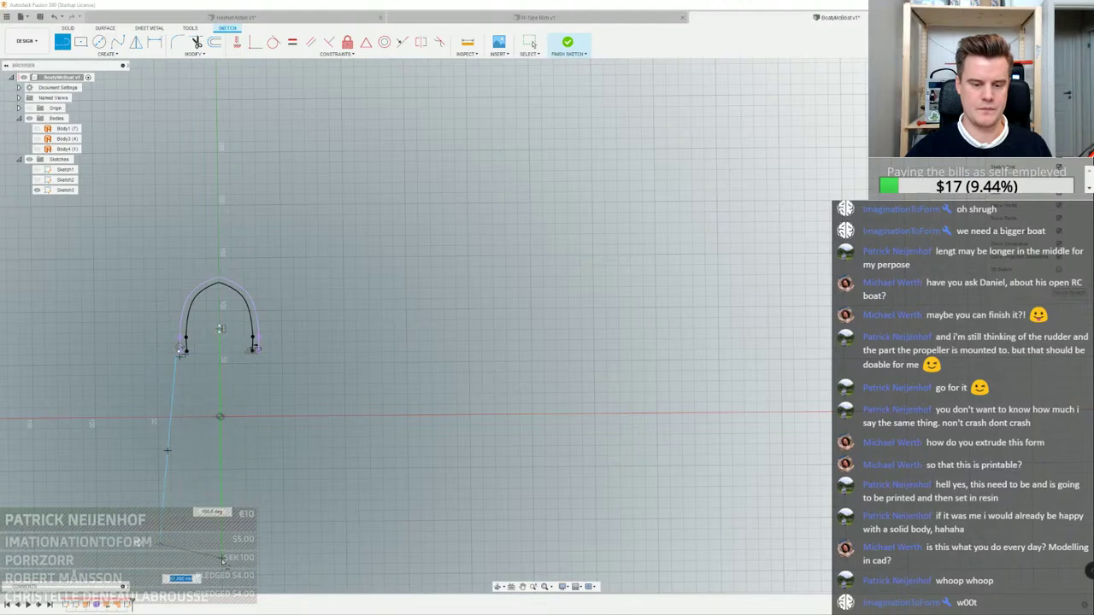
left_click(222, 562)
right_click(223, 560)
left_click(253, 559)
Mirror the left-hand outline segments about the short vertical centre line to complete the other half
middle_click_drag(286, 483, 433, 438)
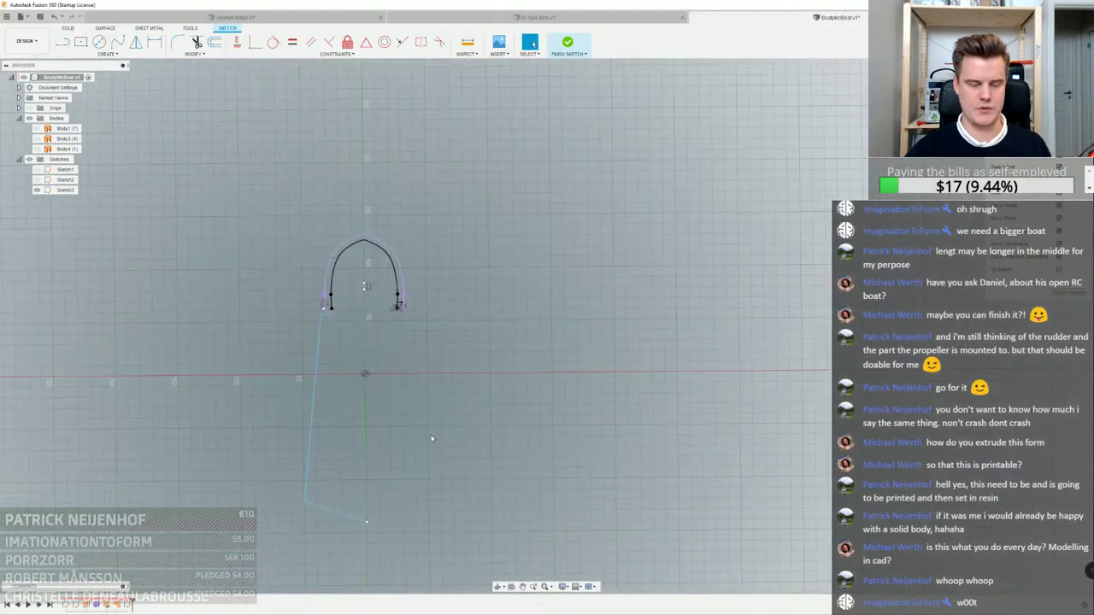
scroll(411, 424, "up", 3)
mouse_move(372, 362)
middle_mouse_down()
mouse_move(410, 329)
mouse_move(490, 301)
middle_mouse_up()
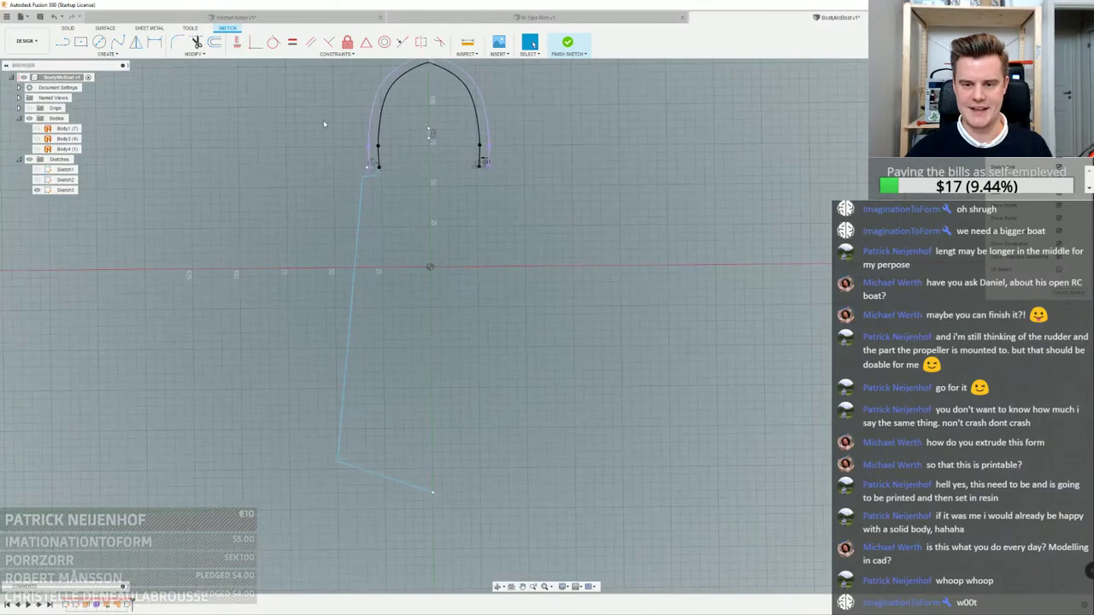
double_click(361, 203)
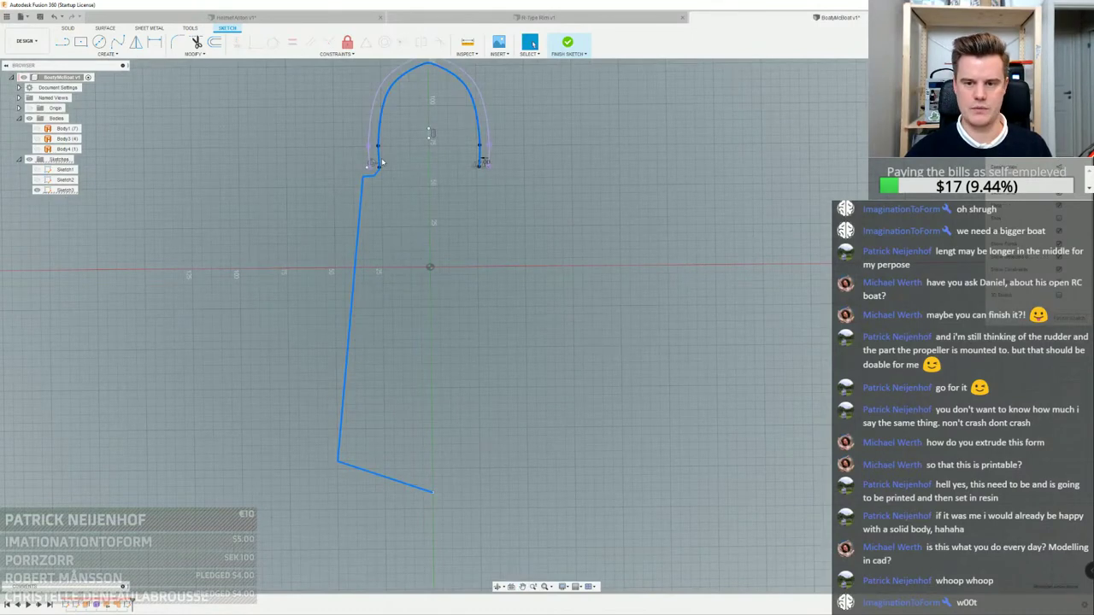
left_click(377, 176)
scroll(378, 175, "up", 3)
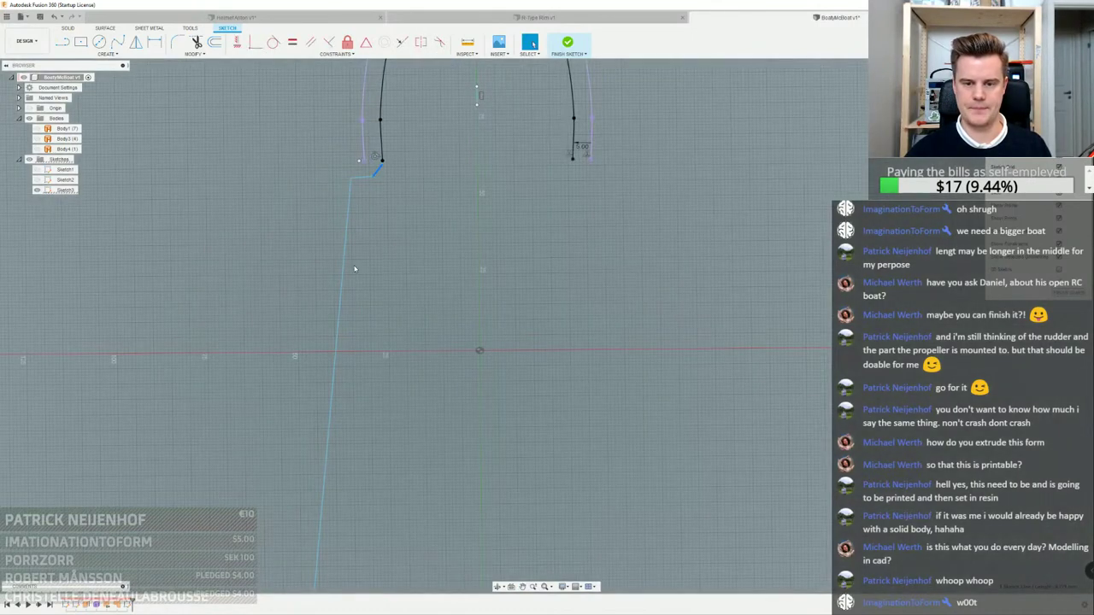
scroll(346, 336, "down", 5)
scroll(349, 192, "up", 4)
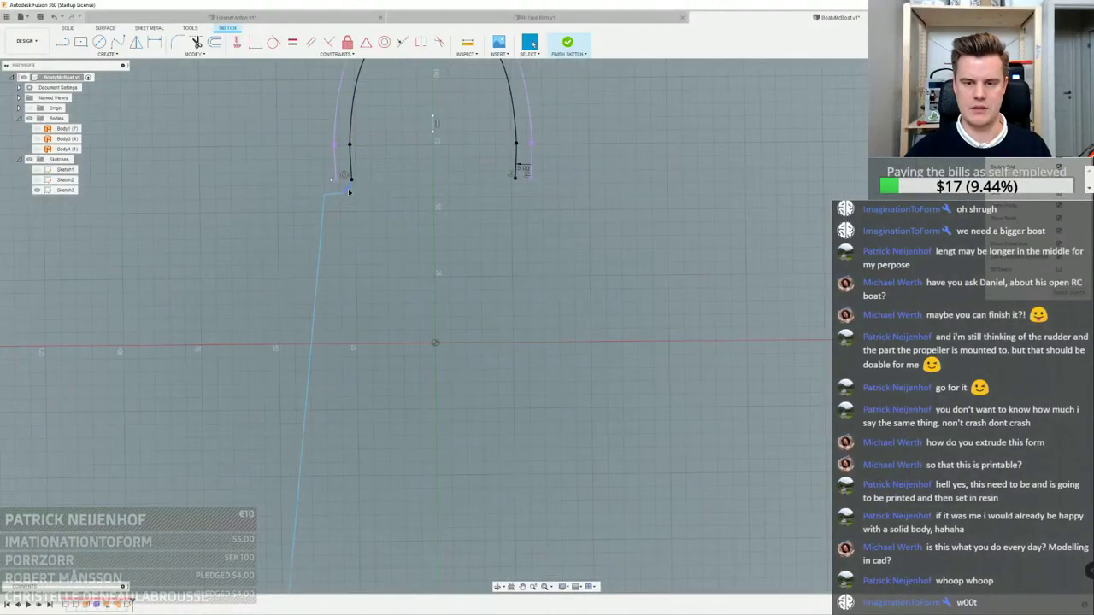
scroll(349, 191, "down", 2)
left_click(331, 210, "shift")
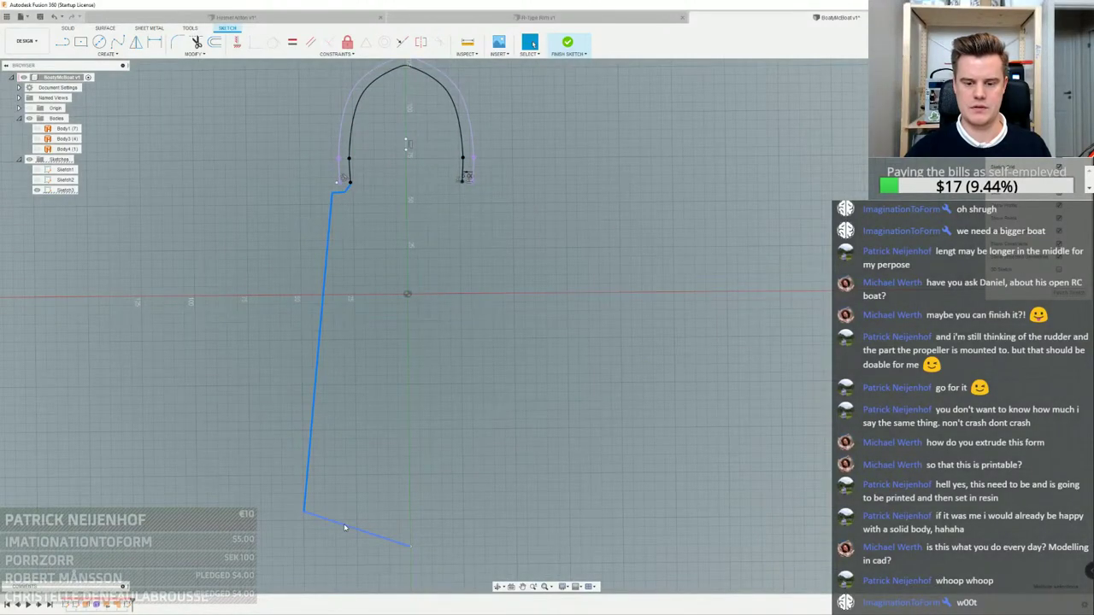
left_click(136, 42)
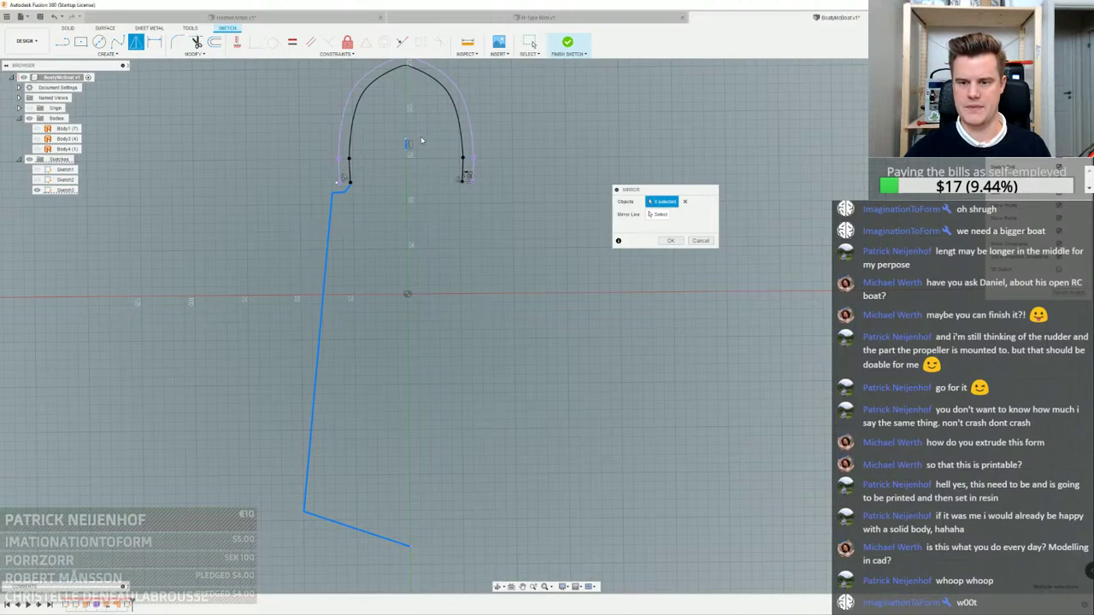
scroll(406, 144, "up", 2)
left_click(663, 215)
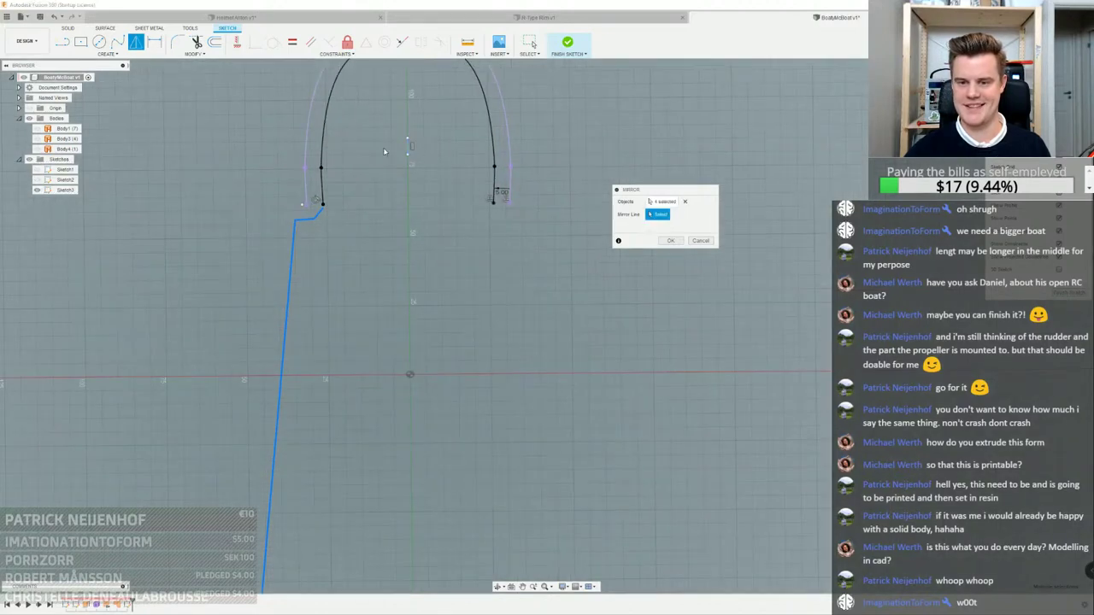
left_click(408, 149)
left_click(670, 240)
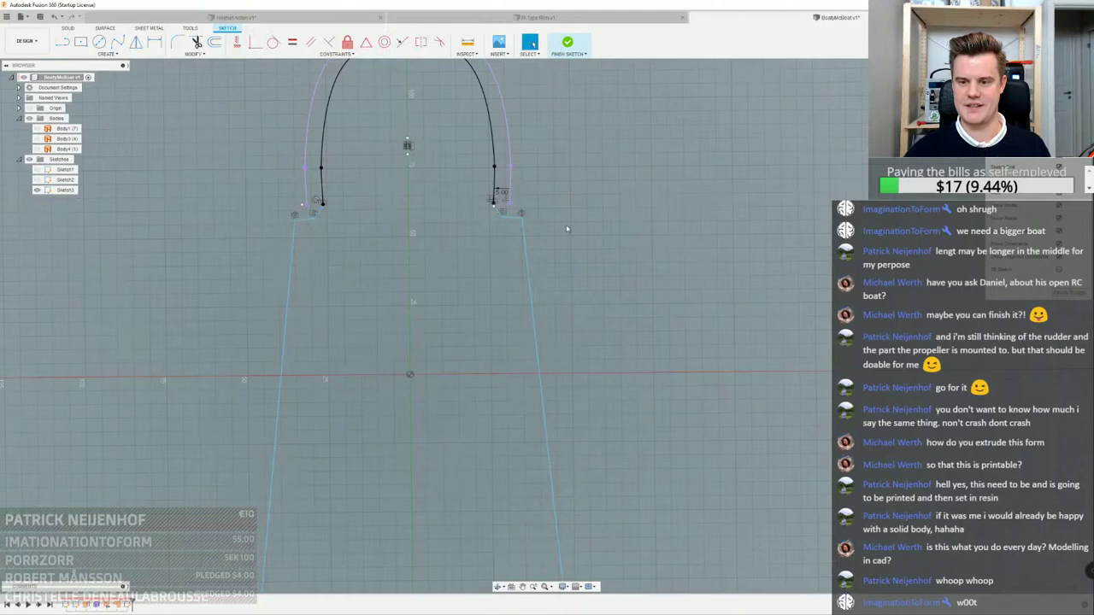
Mirror the short segment below the inner bow curve's left end about the short vertical centre line
left_click(68, 45)
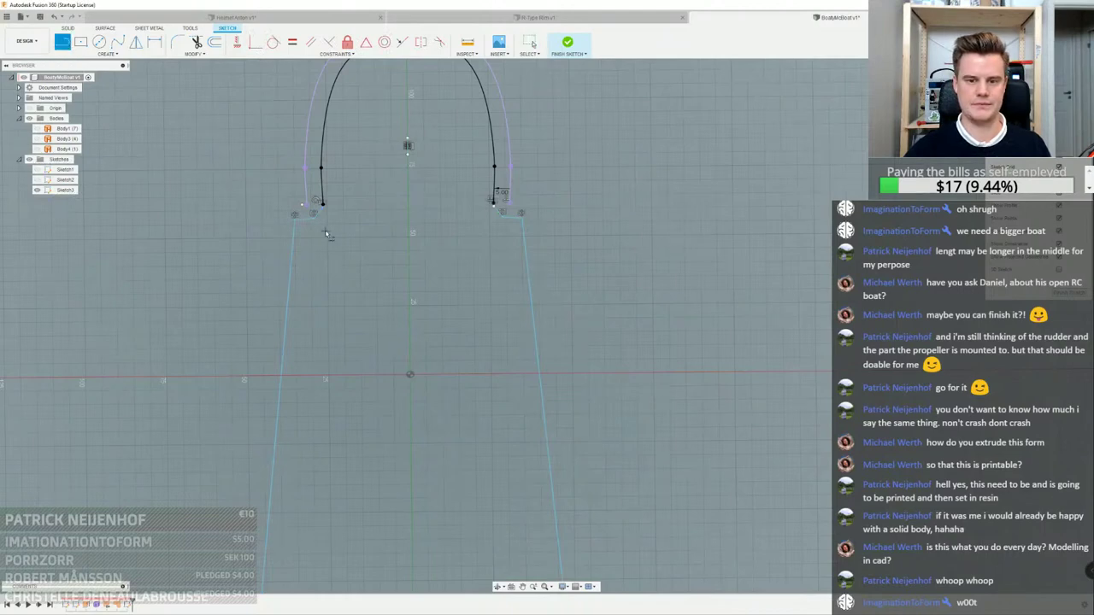
key("Escape")
scroll(371, 229, "up", 3)
scroll(385, 254, "down", 6)
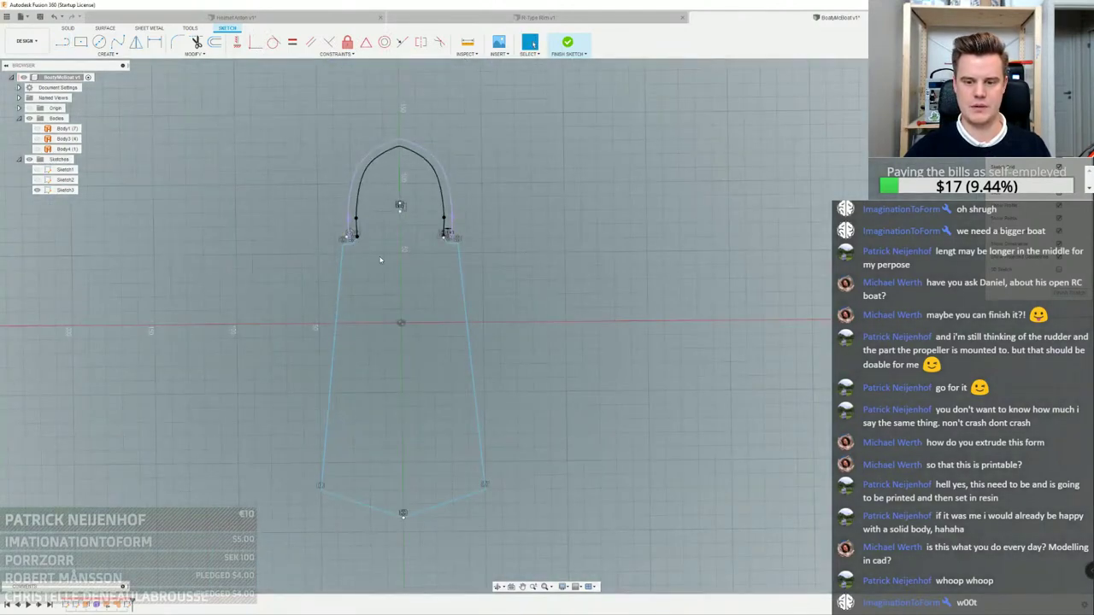
scroll(346, 227, "up", 10)
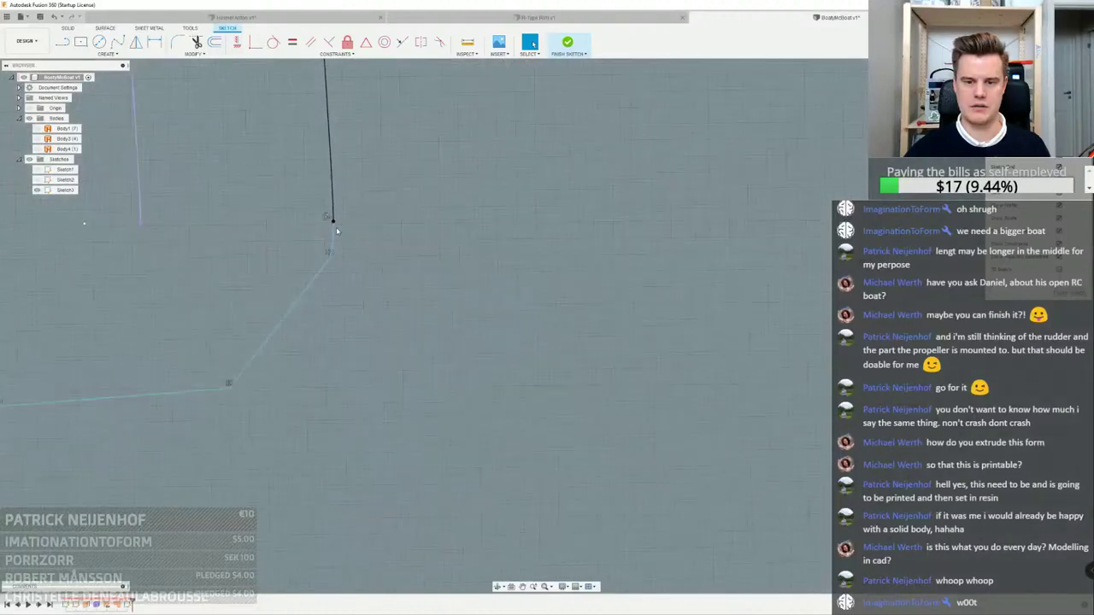
scroll(332, 226, "down", 3)
scroll(330, 233, "down", 2)
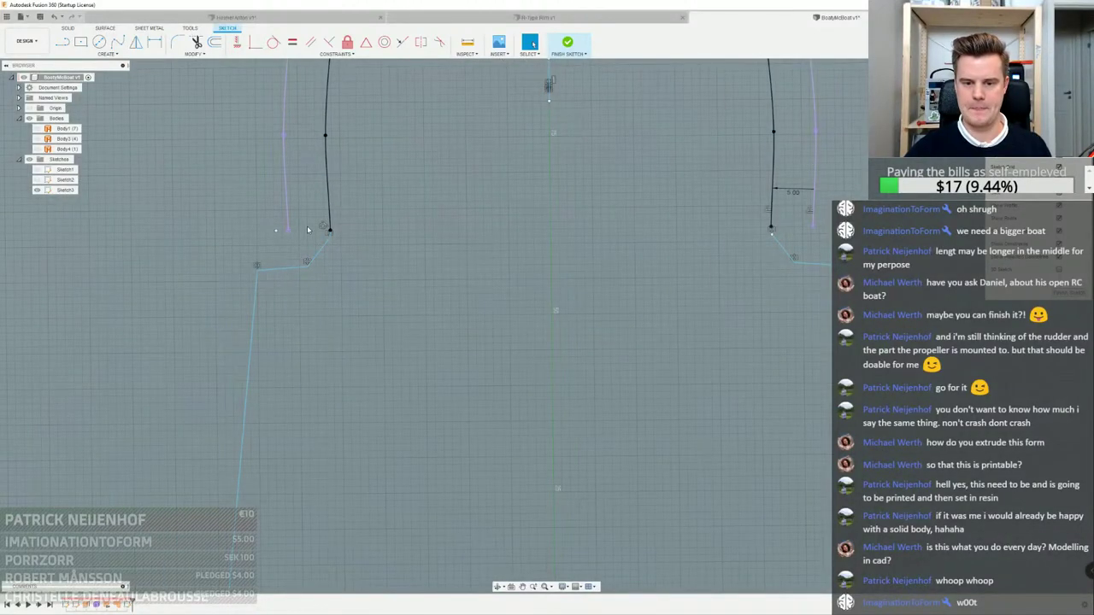
scroll(321, 221, "up", 3)
left_click(340, 256)
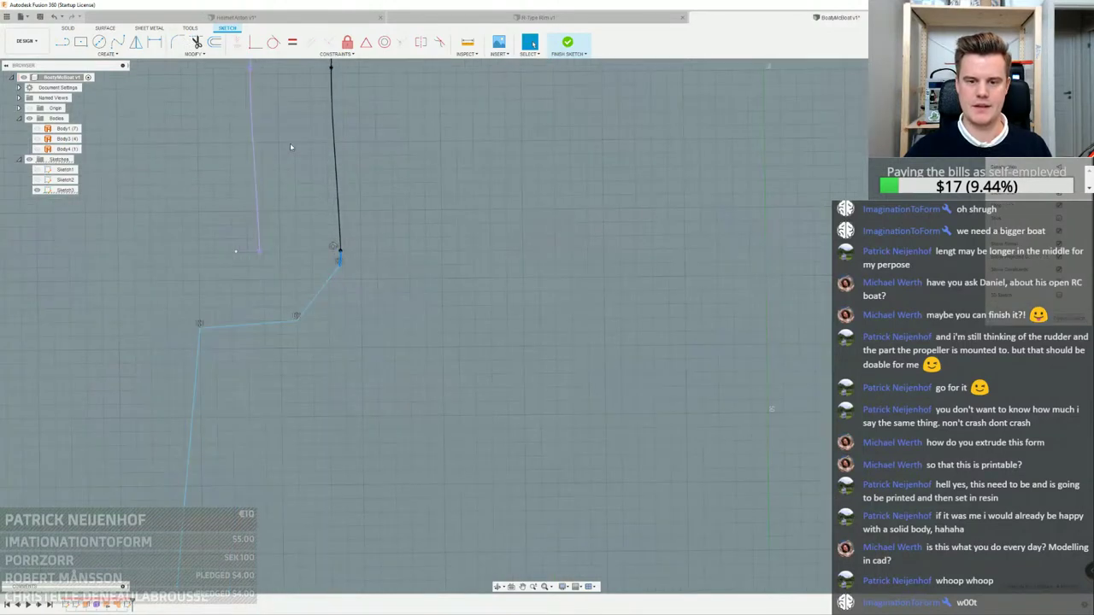
left_click(136, 42)
left_click(658, 214)
scroll(726, 257, "down", 5)
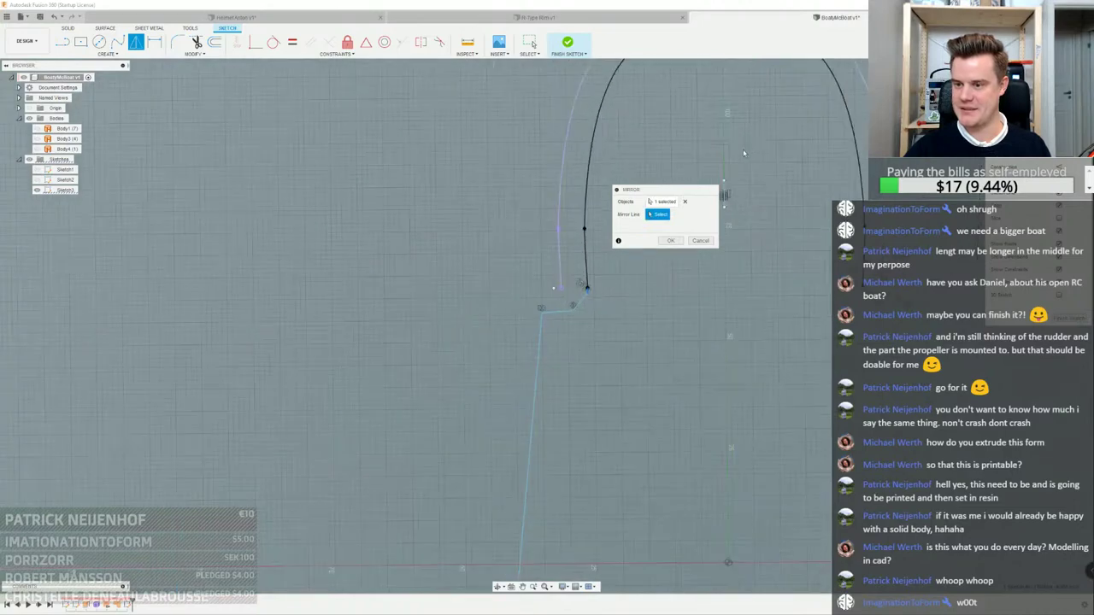
scroll(740, 153, "up", 3)
middle_click_drag(720, 218, 735, 224, "shift")
left_click(723, 218)
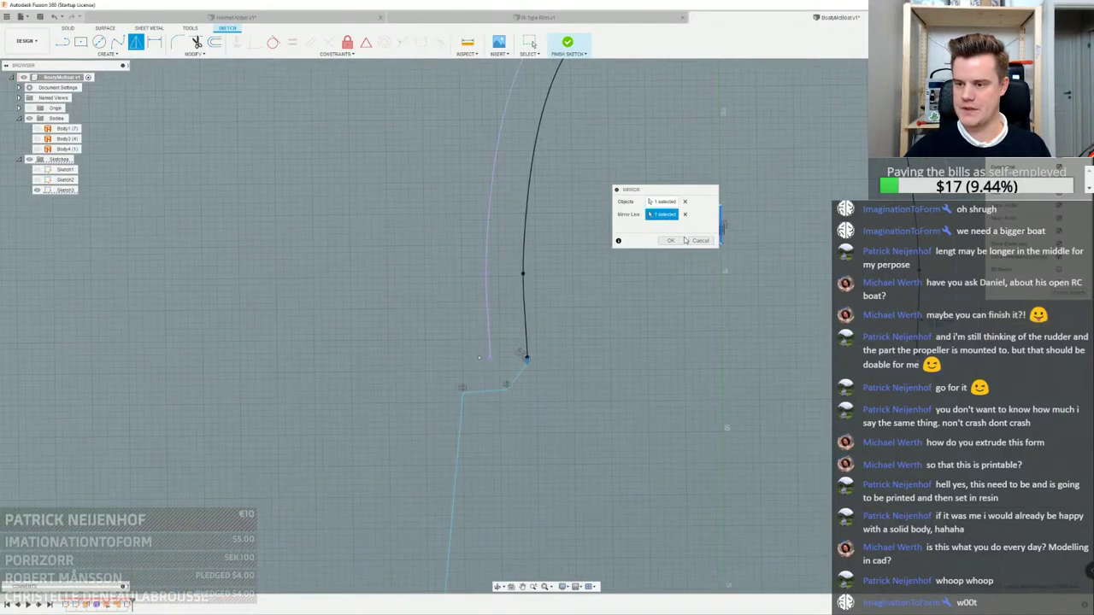
left_click(672, 241)
Finish the outline sketch and show both the deck surface and the hull surface bodies
scroll(700, 246, "down", 3)
scroll(701, 310, "down", 2)
left_click(695, 310)
scroll(694, 310, "down", 2)
middle_click_drag(695, 310, 117, 216)
left_click(38, 149)
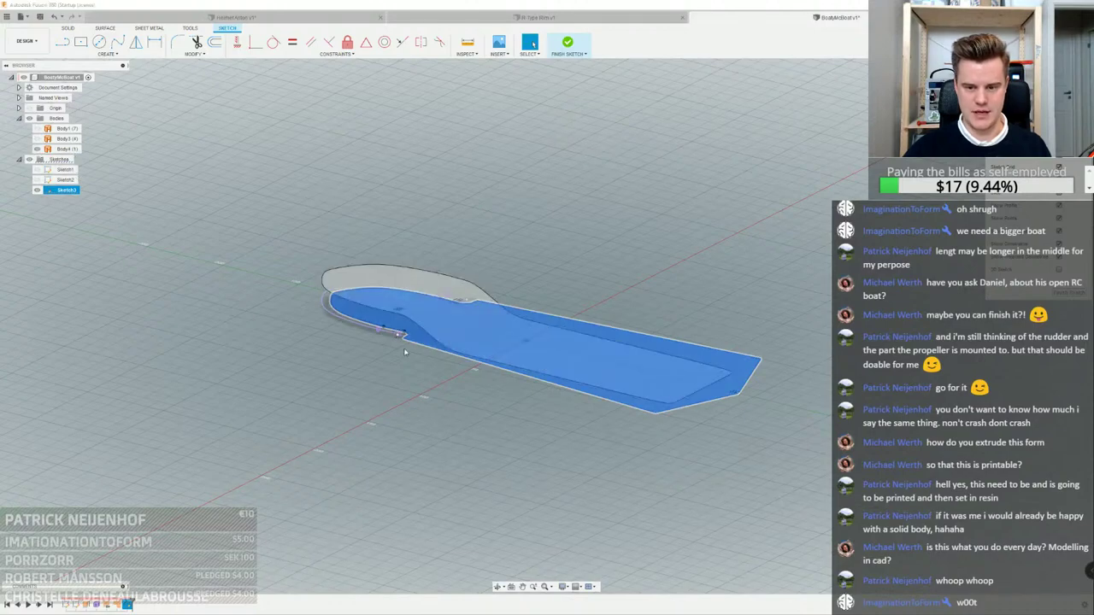
scroll(346, 303, "up", 3)
left_click(272, 183)
left_click(567, 42)
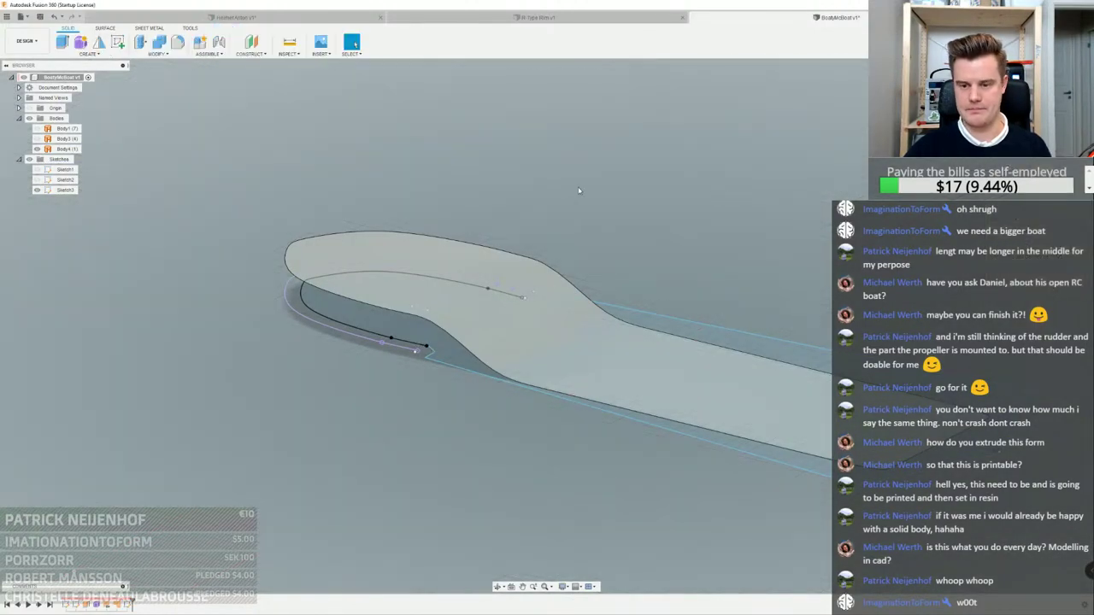
left_click(37, 149)
left_click(37, 139)
Stitch the hull surface and the deck surface together into one closed body
left_click(105, 28)
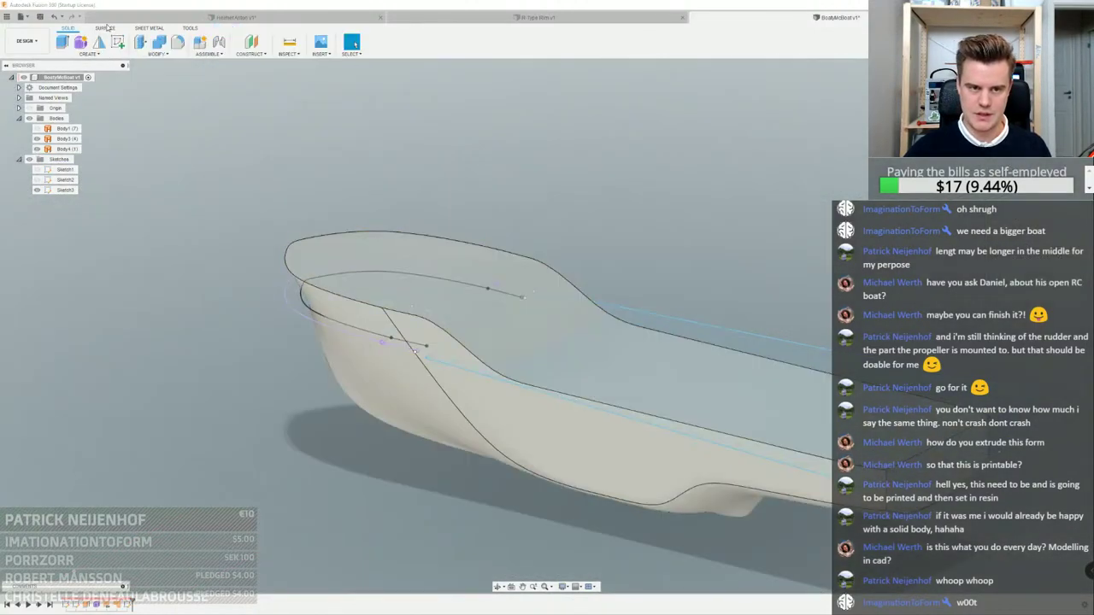
left_click(122, 42)
left_click(376, 383)
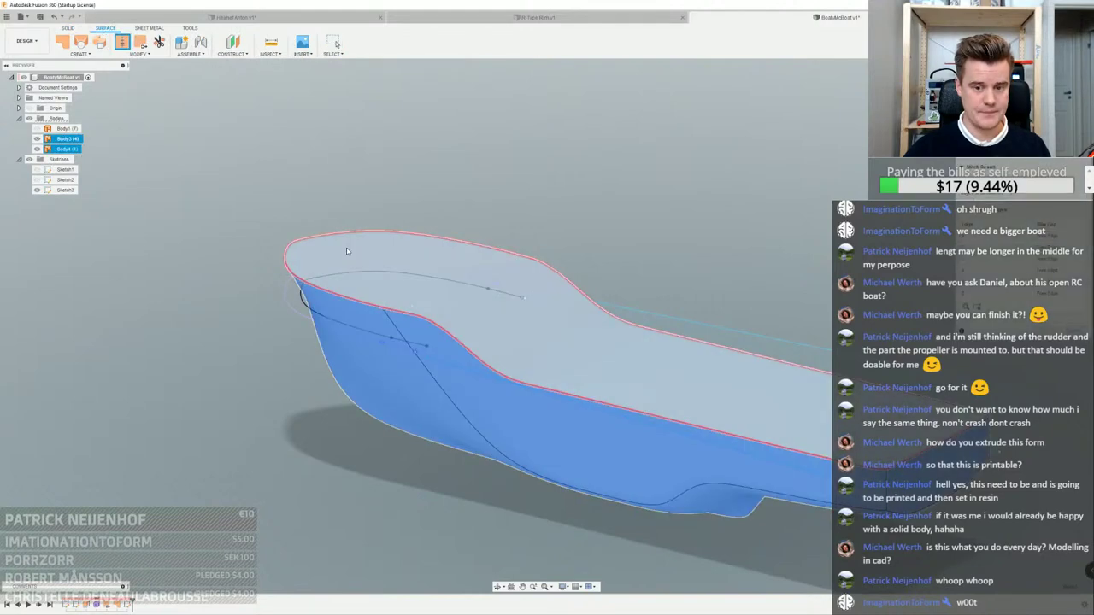
left_click(348, 255)
key("Return")
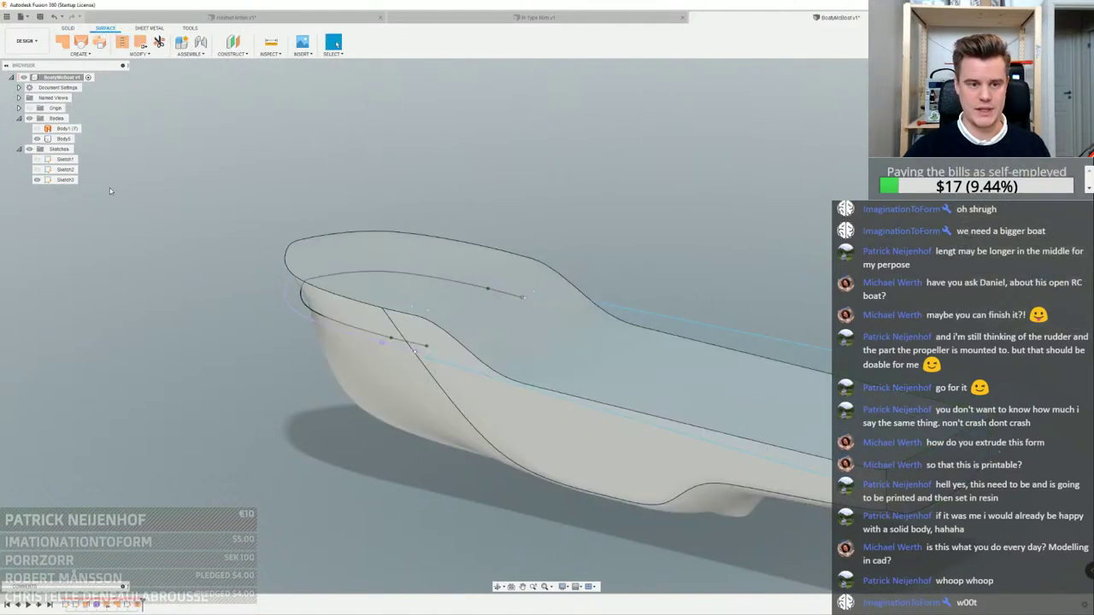
Try to cut the stitched hull by extruding the closed deck outline profile upward
left_click(58, 179)
key("e")
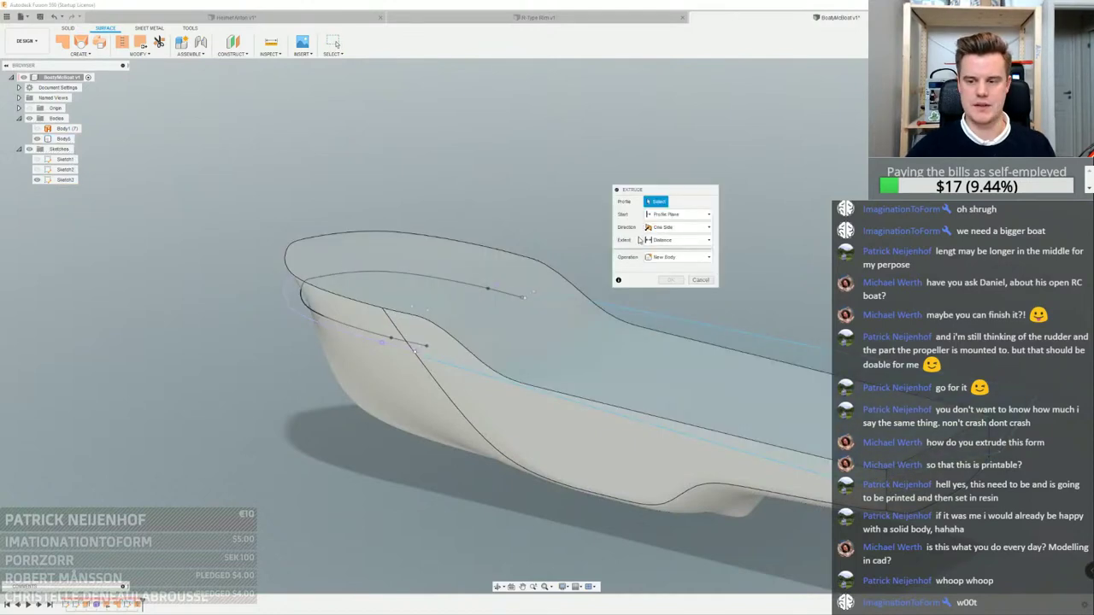
left_click(677, 334)
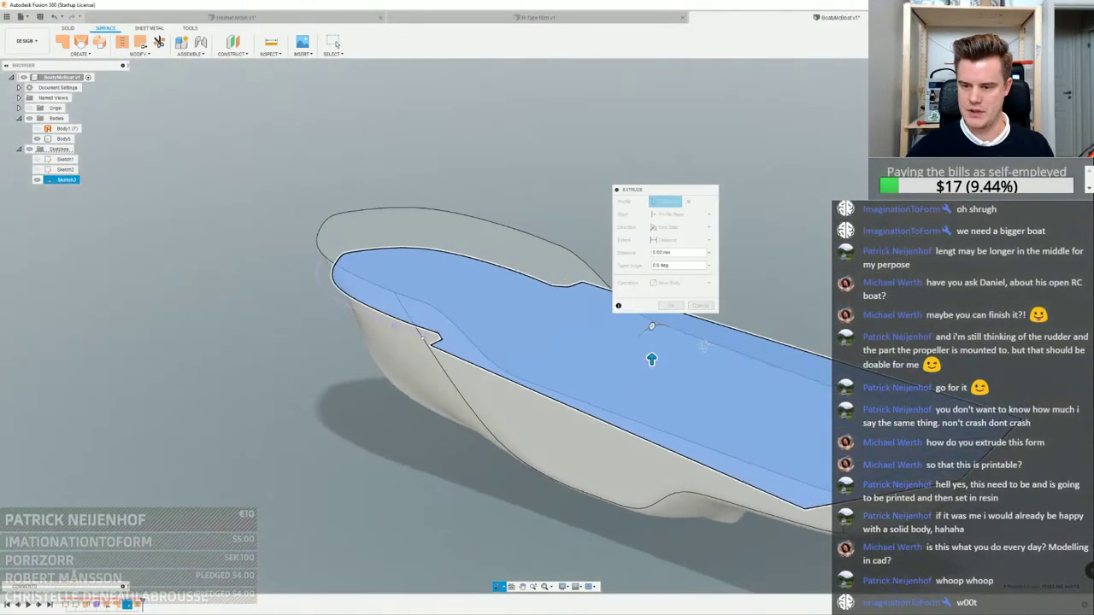
middle_click_drag(704, 346, 690, 349, "shift")
left_click_drag(652, 358, 652, 235)
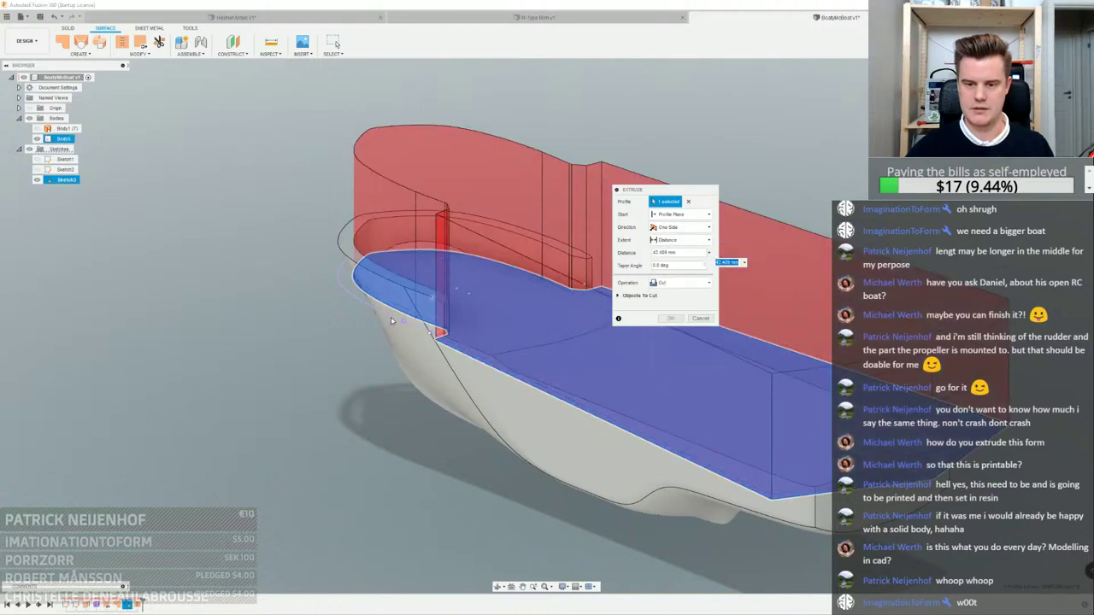
middle_click_drag(355, 363, 773, 316, "shift")
key("Return")
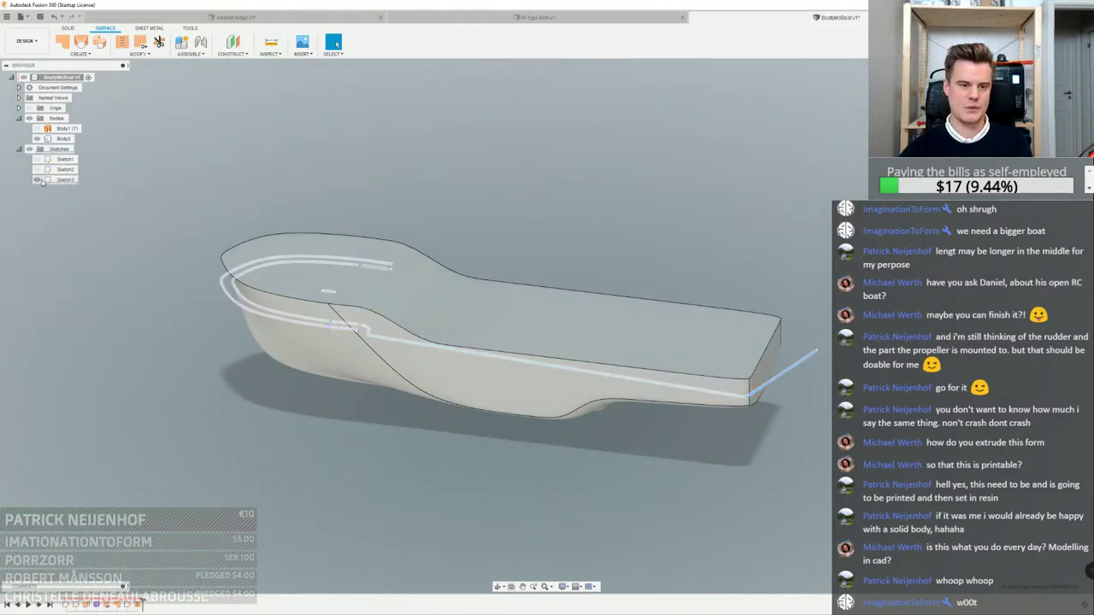
Create a construction plane offset about 2.3 mm below the horizontal origin plane, just under the rear deck
left_click(240, 54)
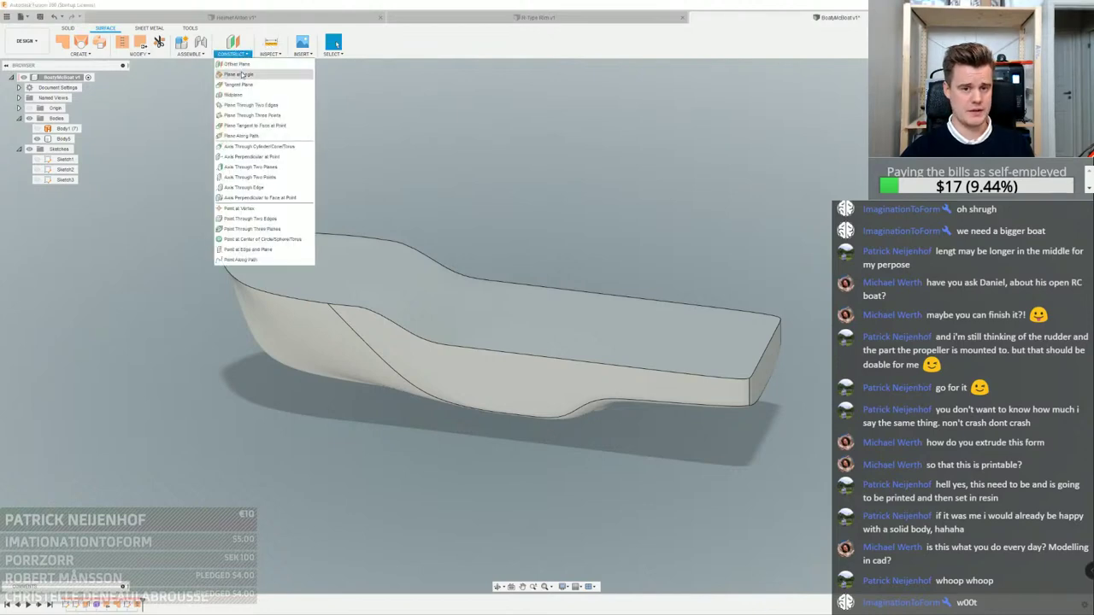
left_click(247, 71)
middle_click_drag(493, 344, 497, 359, "shift")
scroll(502, 309, "up", 3)
middle_click_drag(503, 309, 466, 326, "shift")
left_click(466, 326)
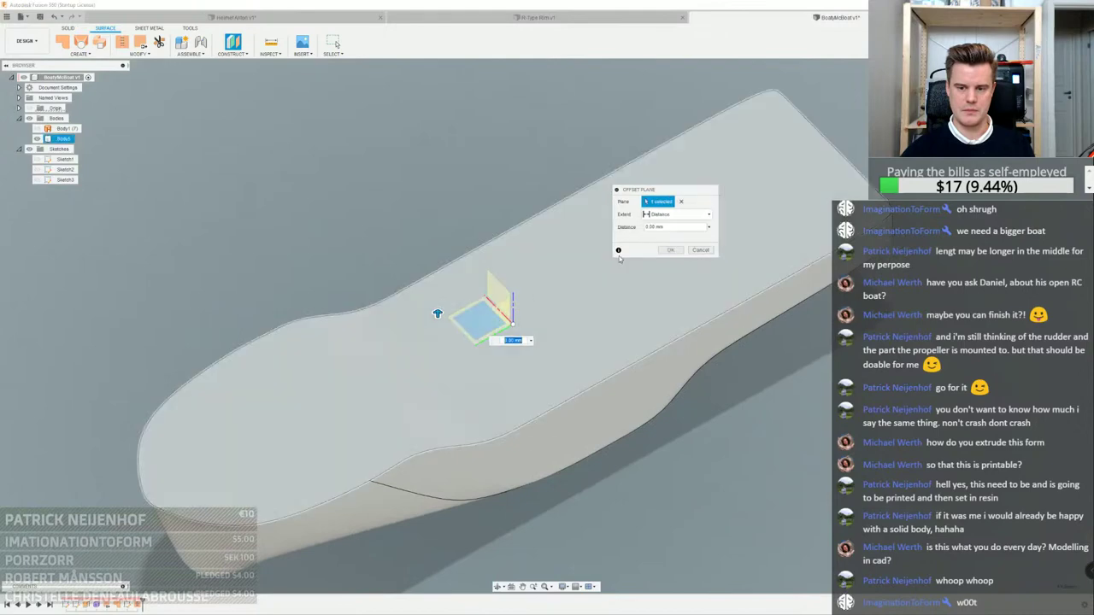
left_click_drag(438, 315, 437, 297)
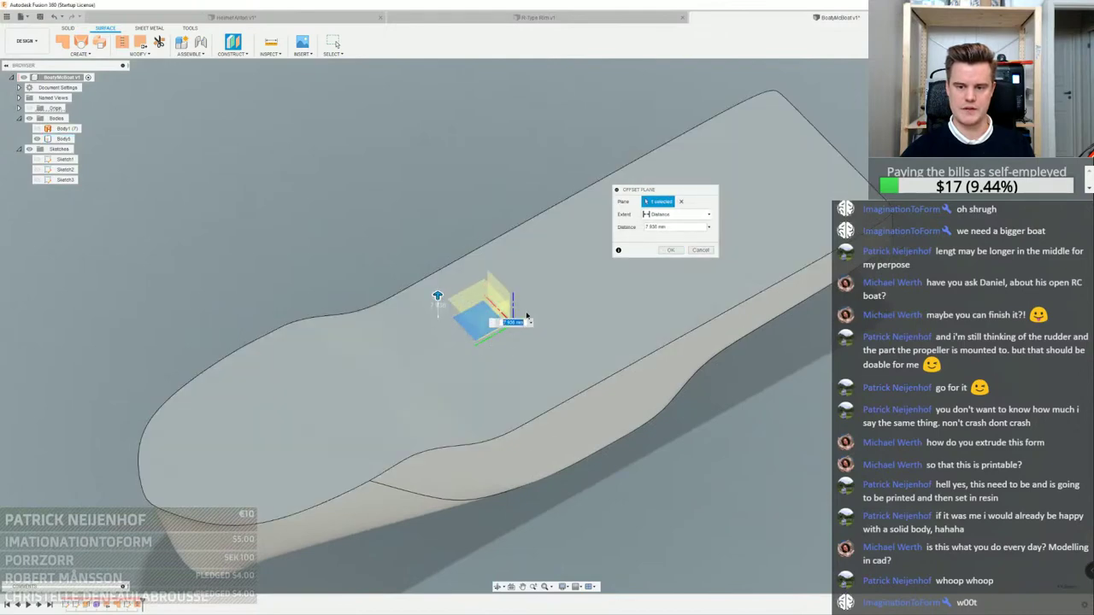
middle_click_drag(437, 296, 439, 224, "shift")
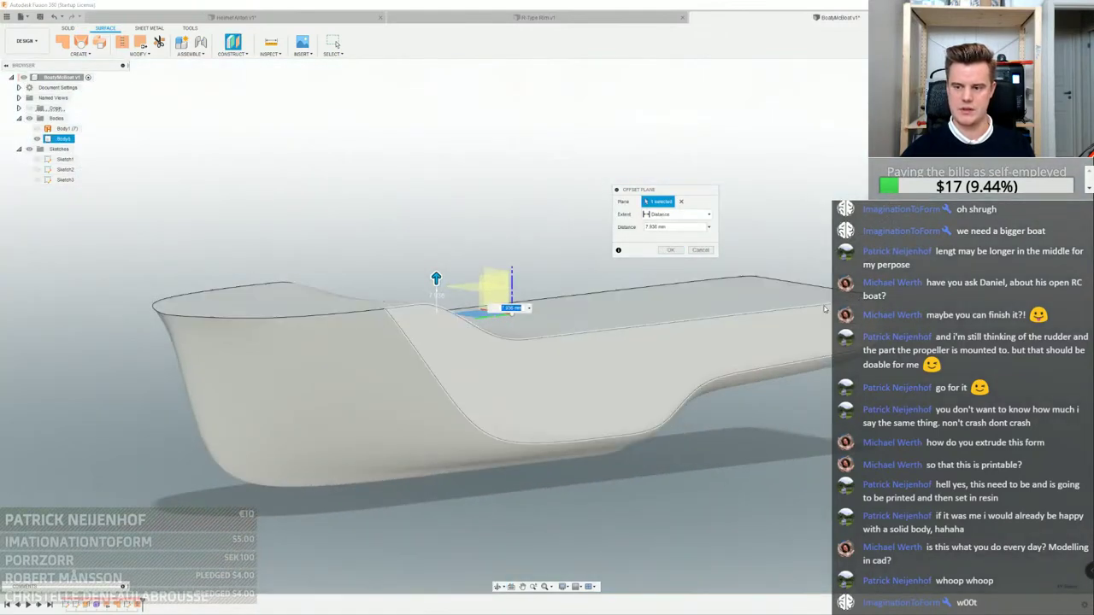
left_click_drag(435, 278, 436, 330)
middle_click_drag(632, 376, 385, 406, "shift")
scroll(723, 360, "up", 4)
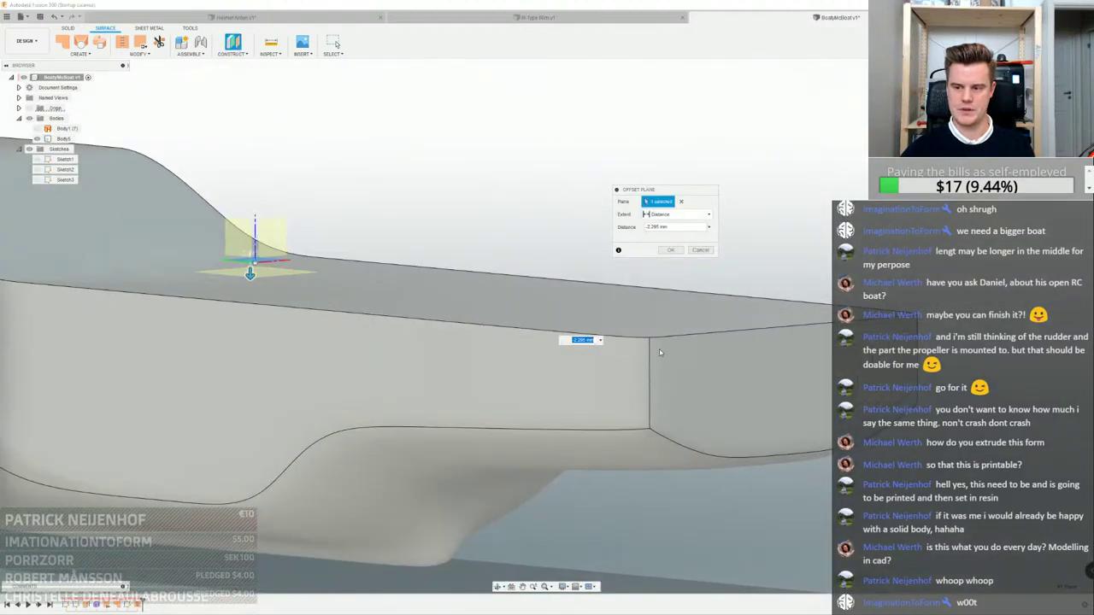
left_click(674, 250)
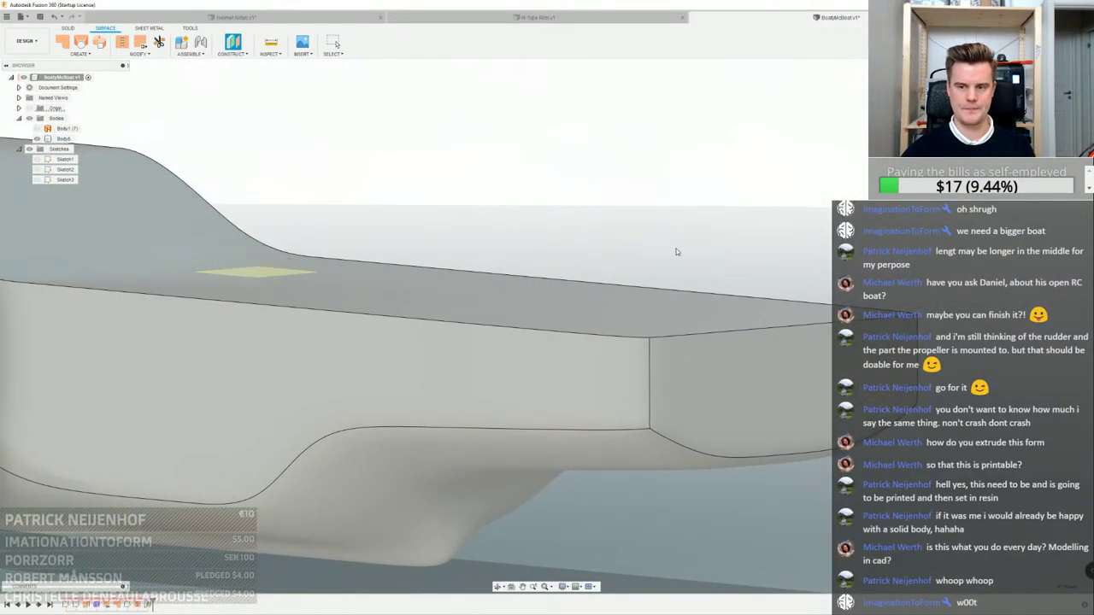
scroll(673, 244, "down", 2)
middle_click_drag(517, 154, 667, 216, "shift")
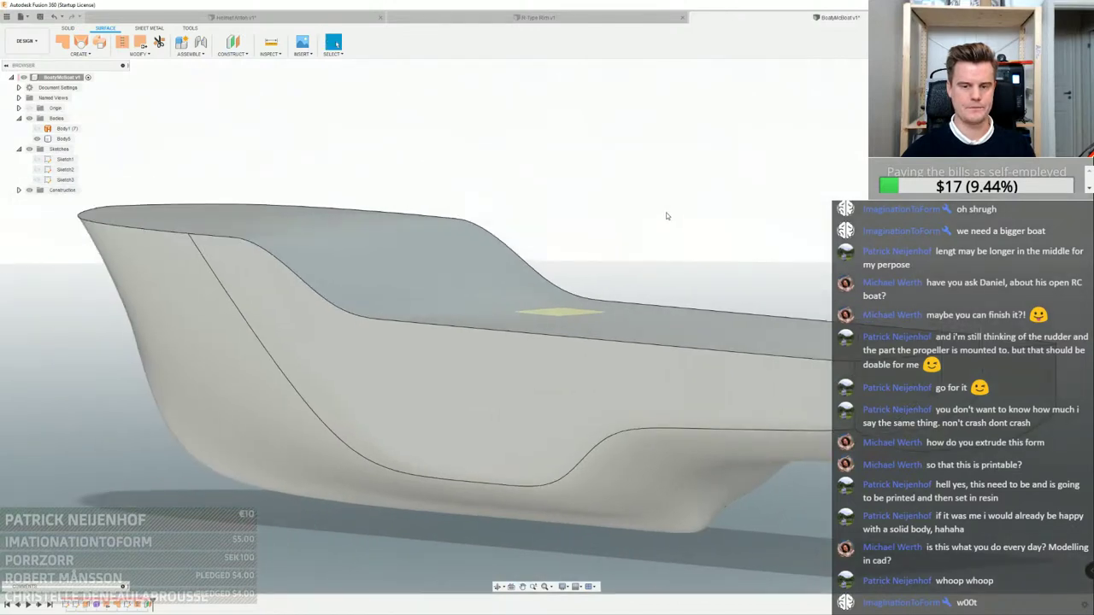
left_click(135, 54)
left_click(79, 54)
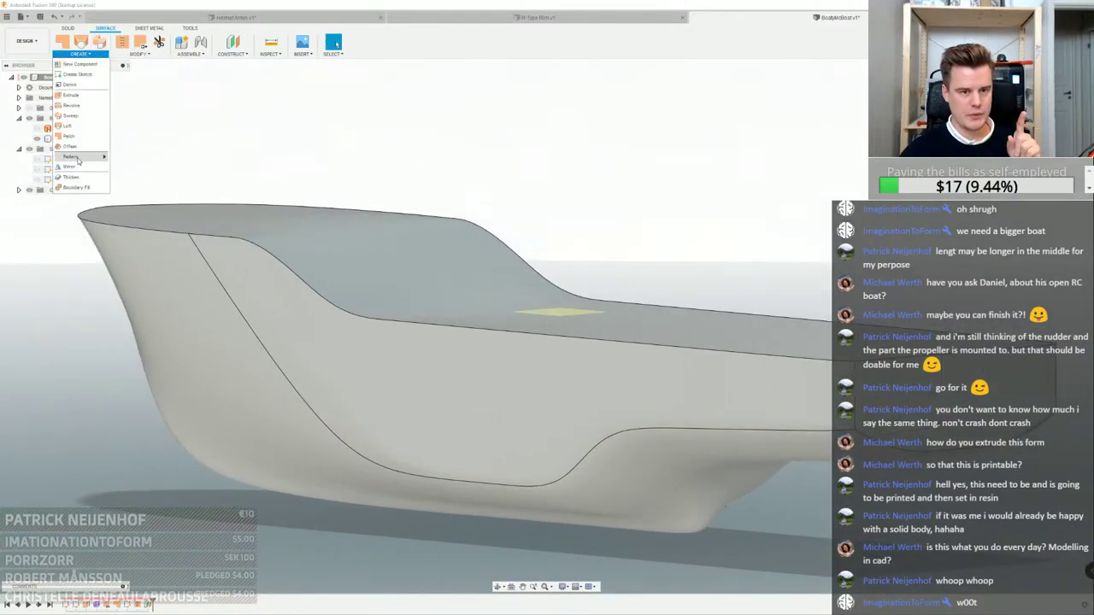
left_click(140, 56)
left_click(81, 54)
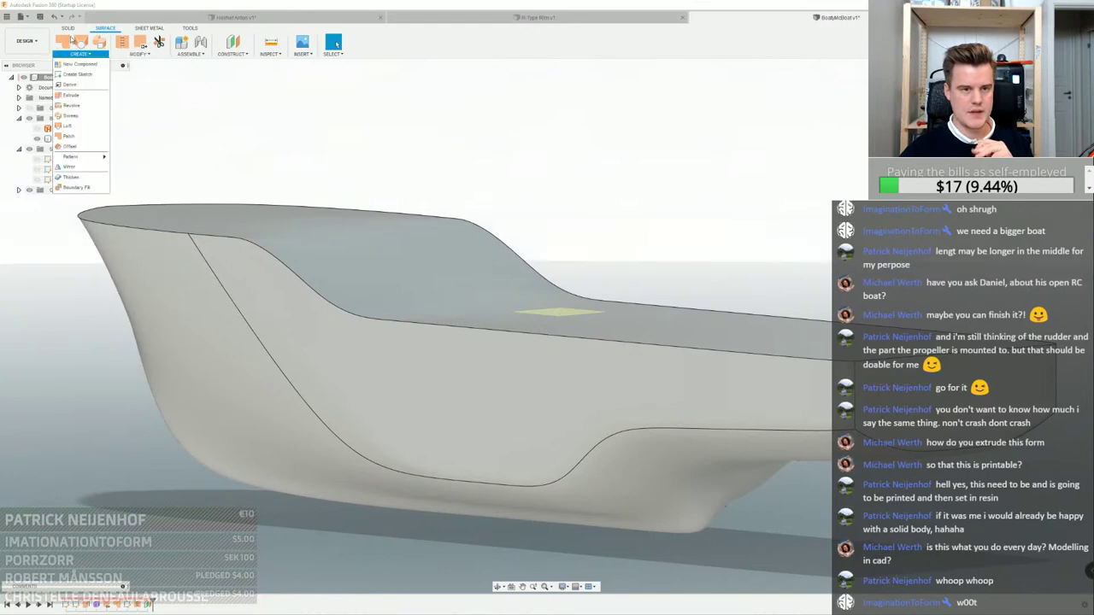
Hide the origin planes and the Z axis, and start a sketch on the offset construction plane
left_click(69, 28)
left_click(118, 42)
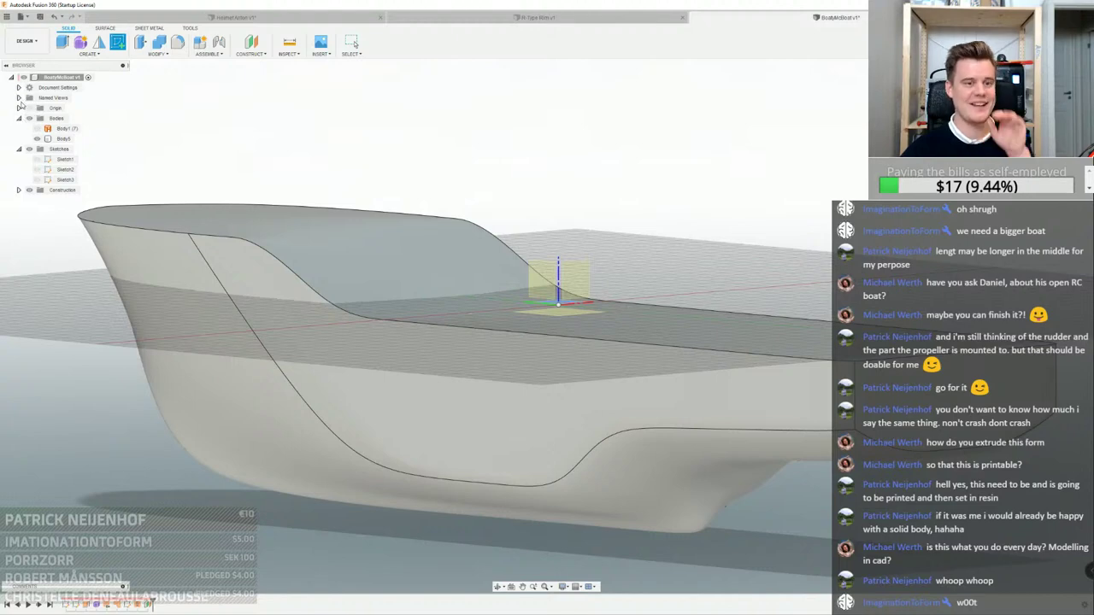
left_click(18, 107)
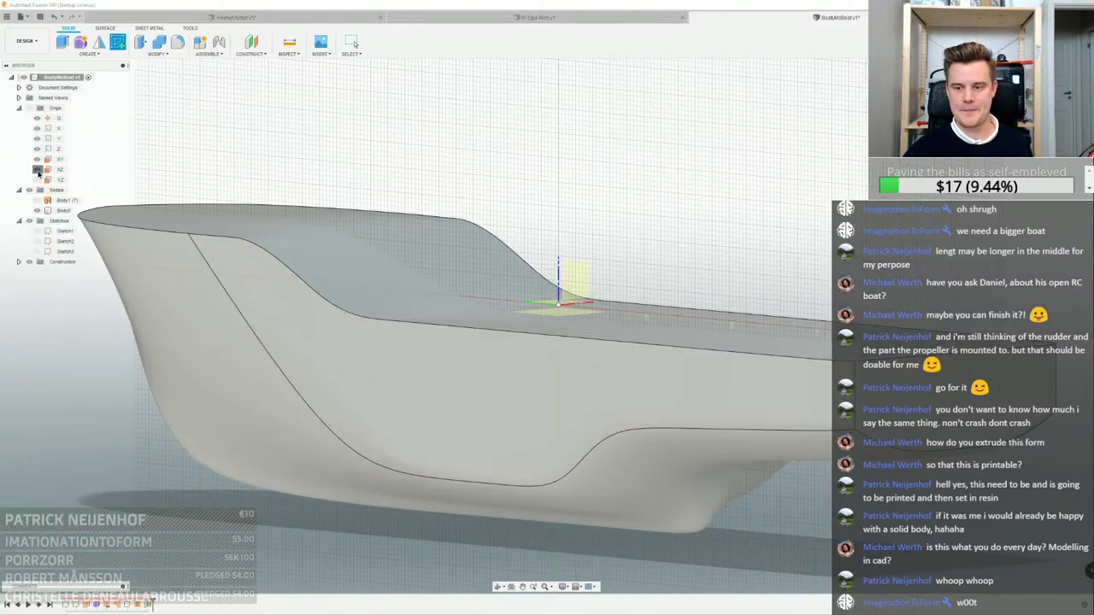
left_click(38, 160)
left_click(36, 149)
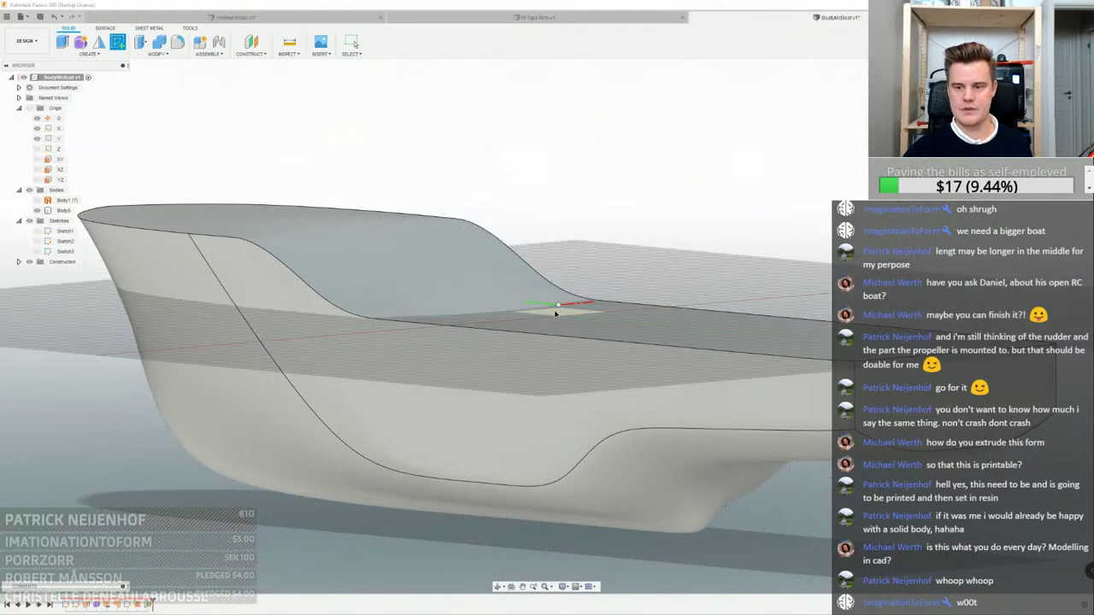
left_click(556, 314)
Add intersection curves to the sketch where the hull's bow, side and stern faces cross the sketch plane
left_click(107, 53)
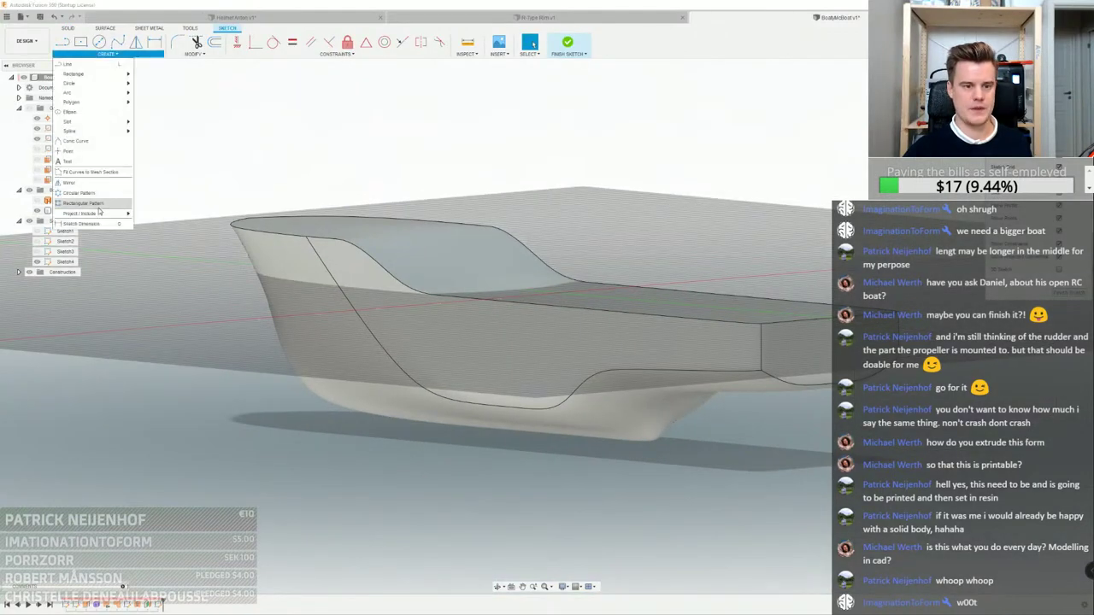
mouse_move(100, 213)
left_click(167, 223)
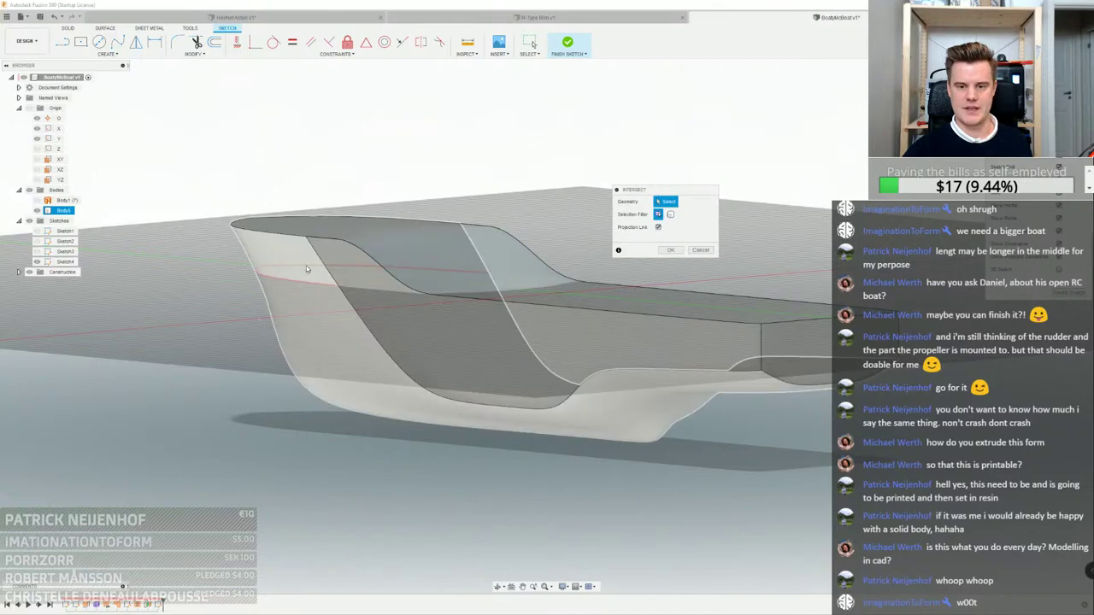
left_click(572, 306)
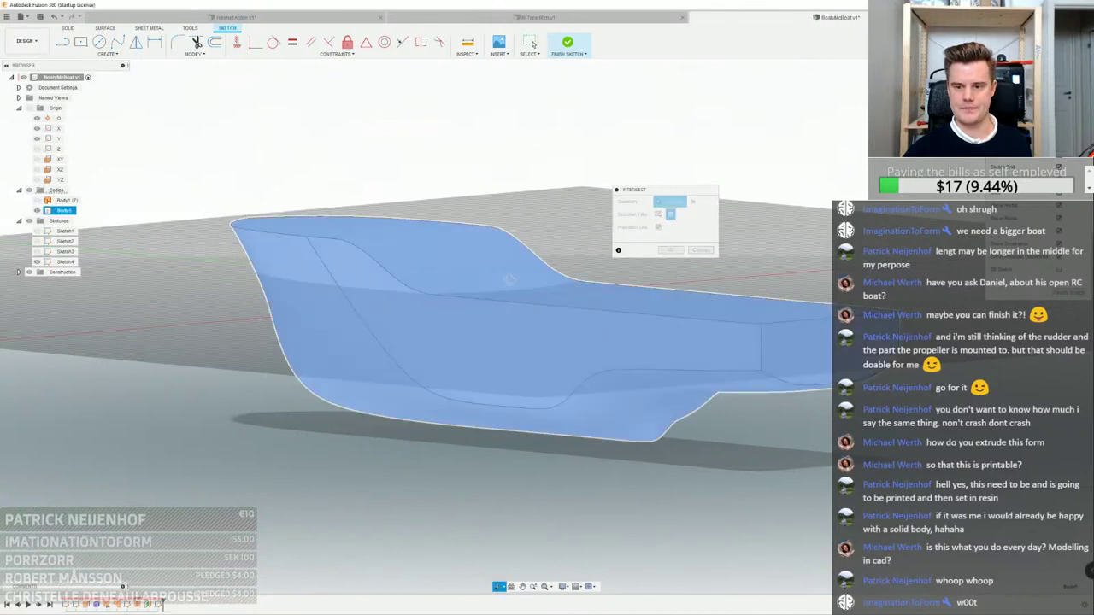
middle_click_drag(573, 306, 549, 258, "shift")
left_click(658, 215)
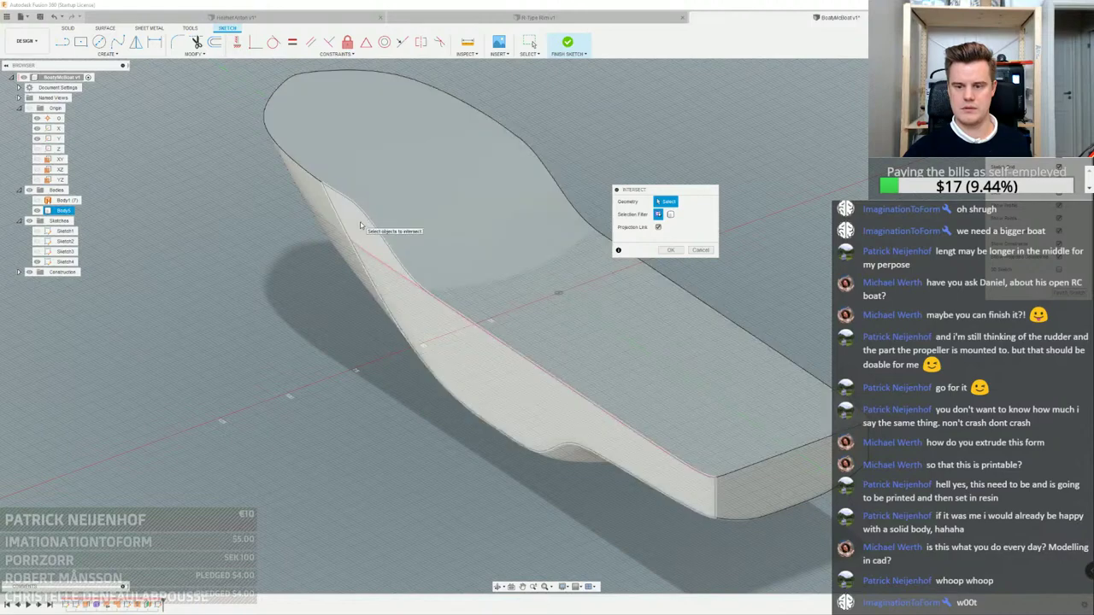
left_click(360, 225)
middle_click_drag(360, 224, 598, 202, "shift")
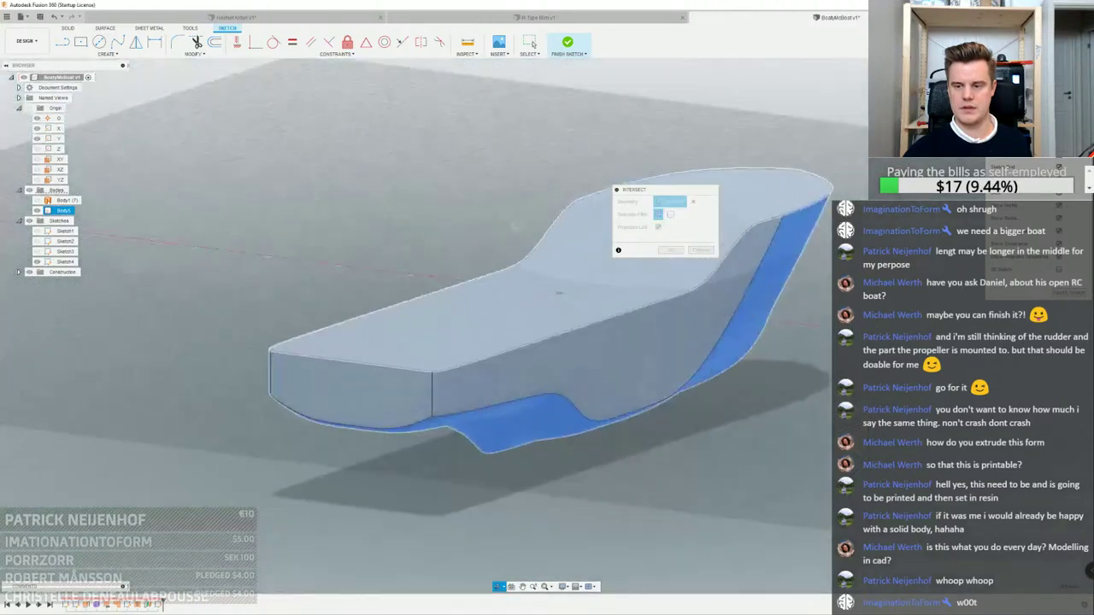
middle_click_drag(514, 227, 489, 229, "shift")
left_click(664, 326)
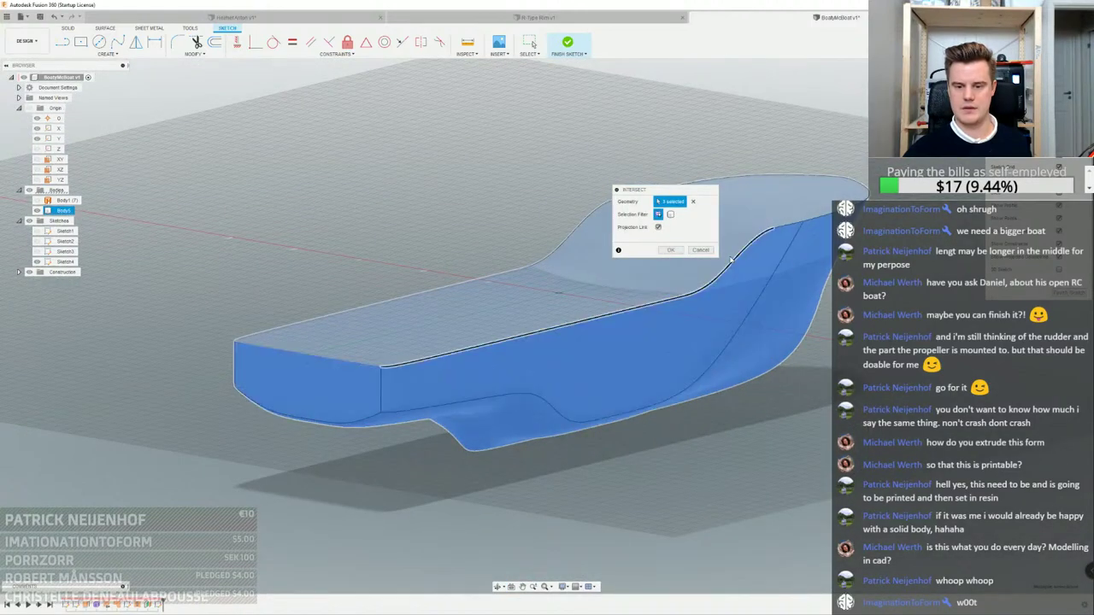
left_click(670, 249)
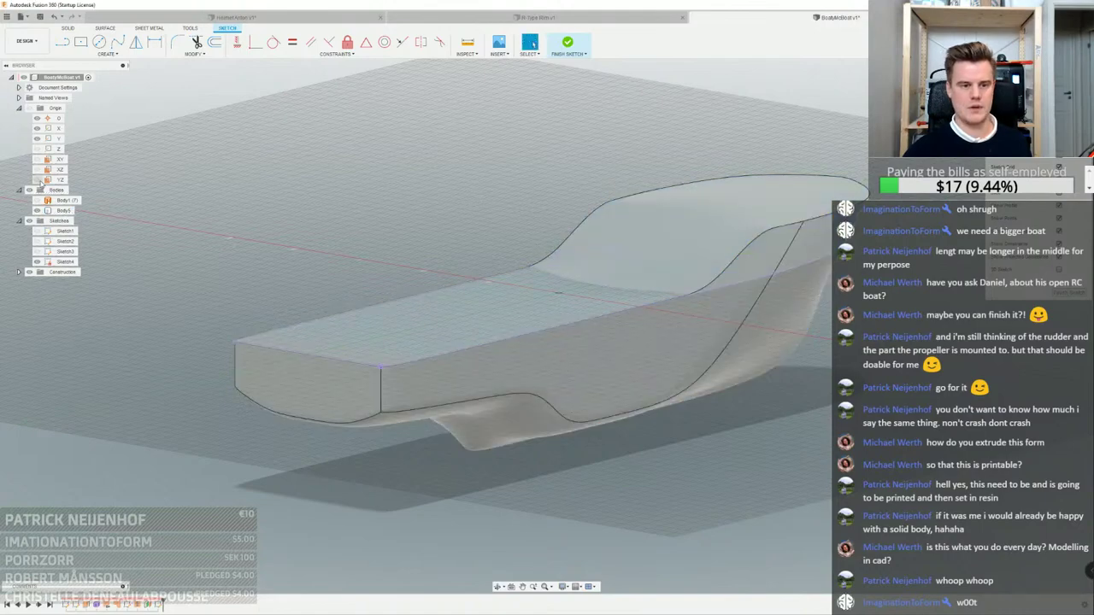
Check the intersected outline with the hull body hidden, show the hull again, and finish the sketch
left_click(36, 211)
mouse_move(484, 215)
middle_mouse_down("shift")
mouse_move(528, 269)
mouse_move(578, 265)
middle_mouse_up("shift")
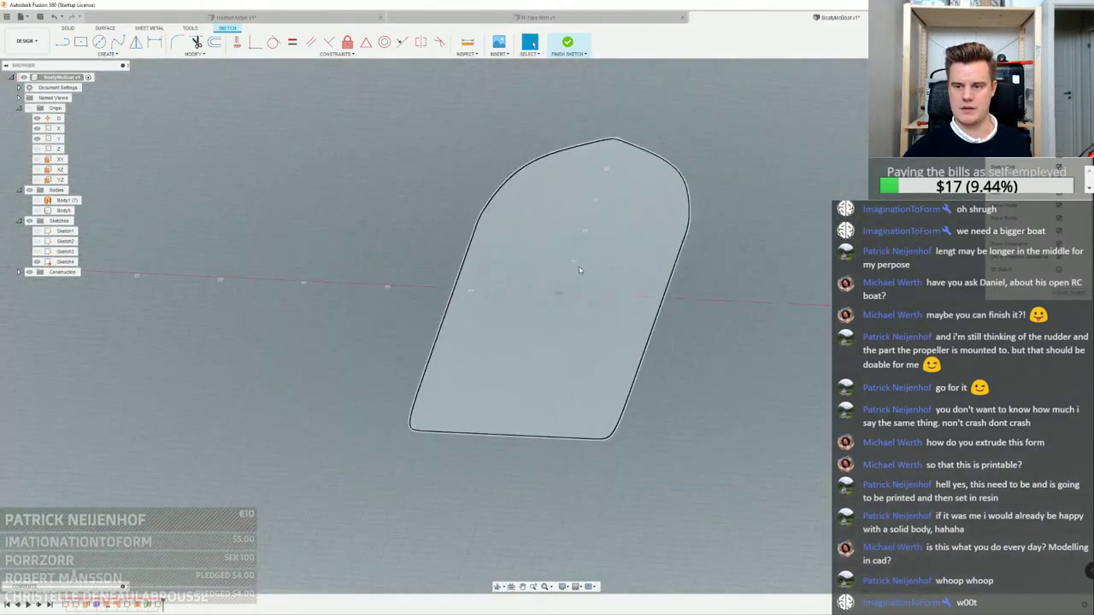
left_click(38, 211)
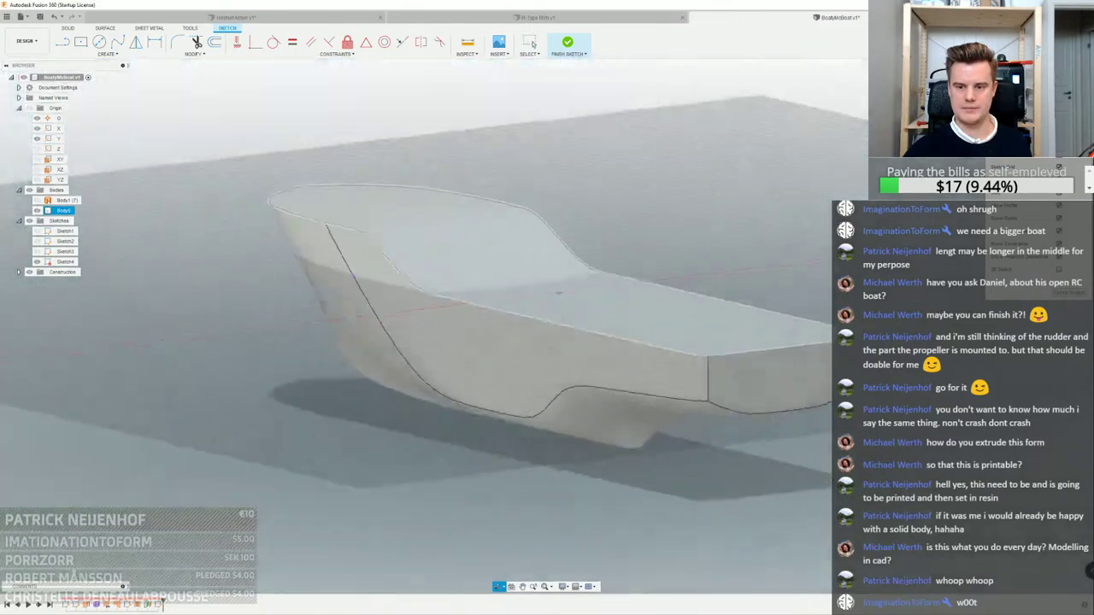
left_click(567, 42)
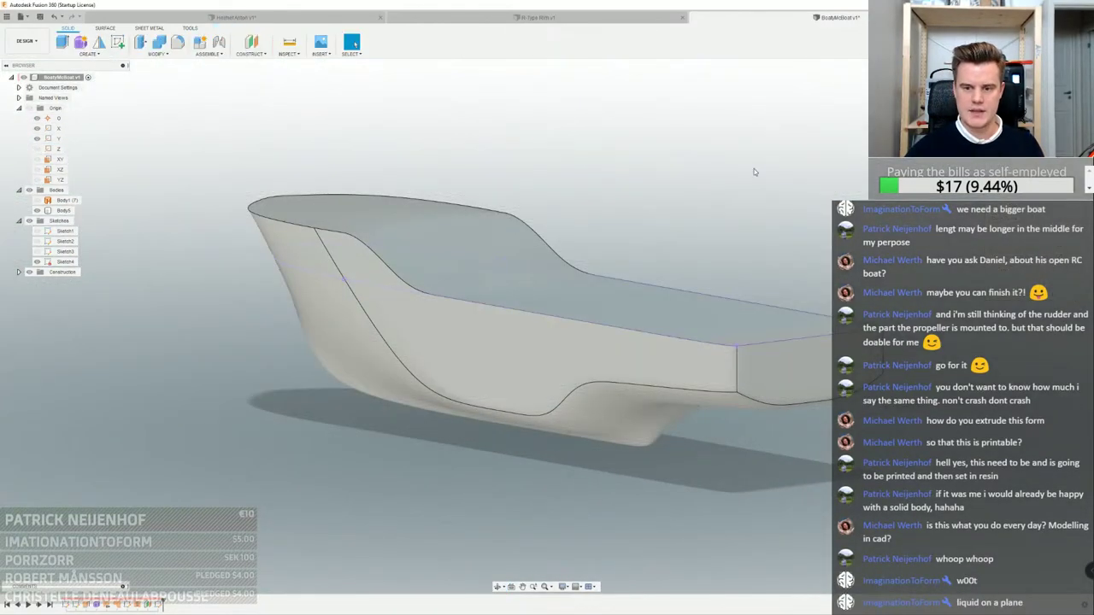
Create a construction plane offset about 14 mm above the existing offset plane, at the height of the raised bow deck
middle_click_drag(476, 146, 160, 81, "shift")
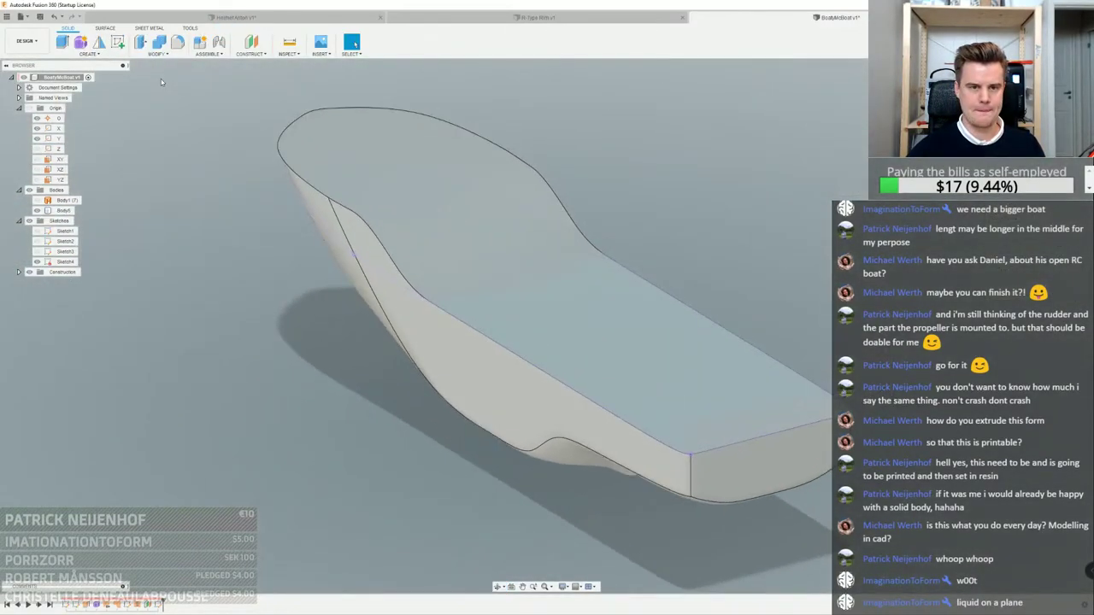
left_click(250, 53)
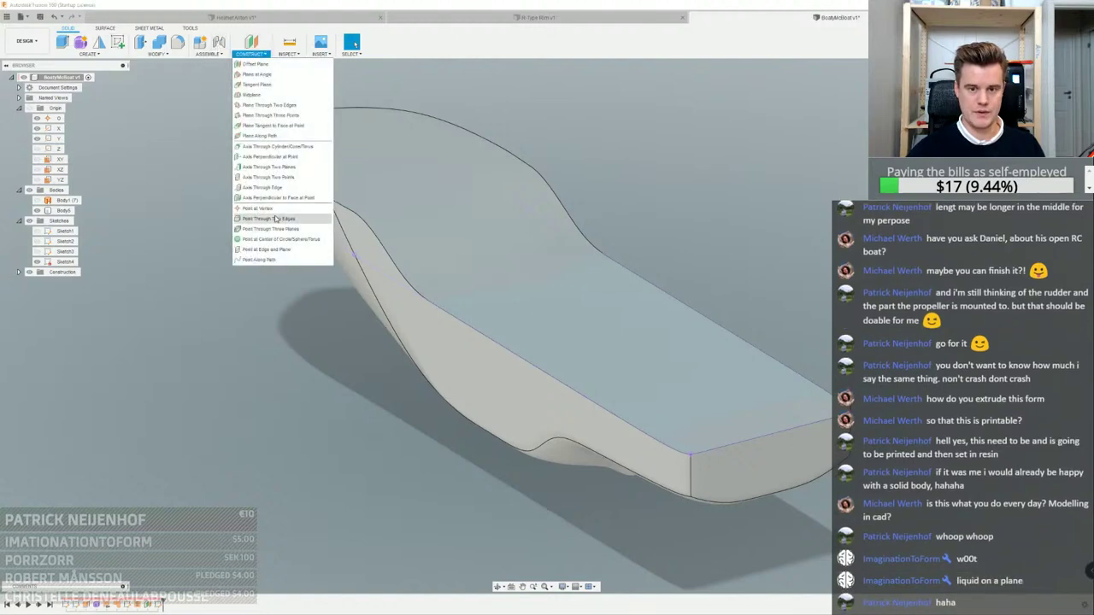
left_click(209, 53)
left_click(250, 42)
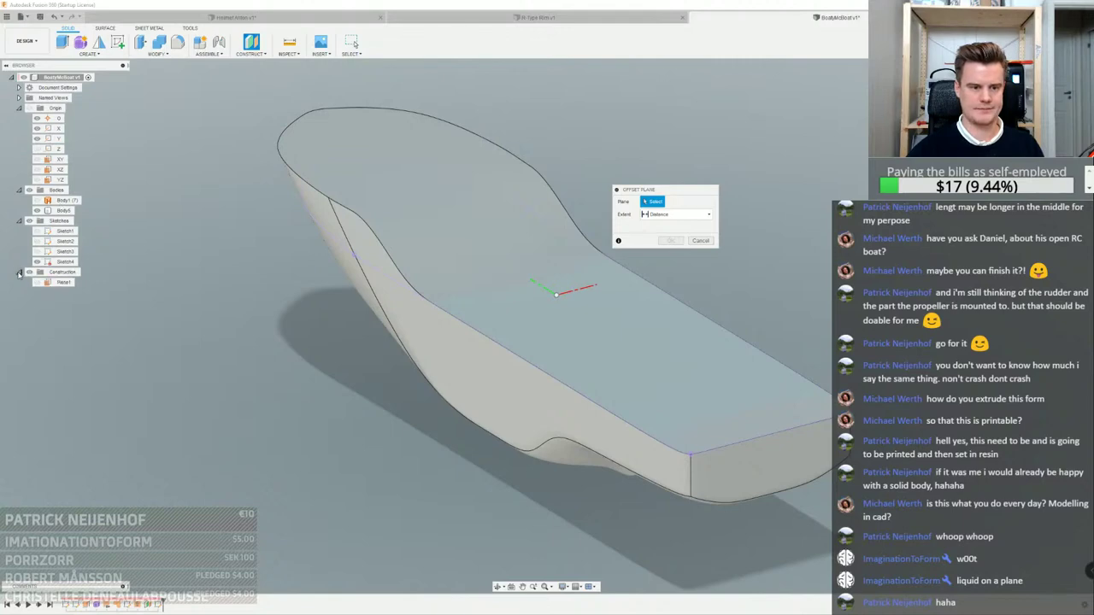
left_click(65, 283)
middle_click_drag(419, 278, 504, 222, "shift")
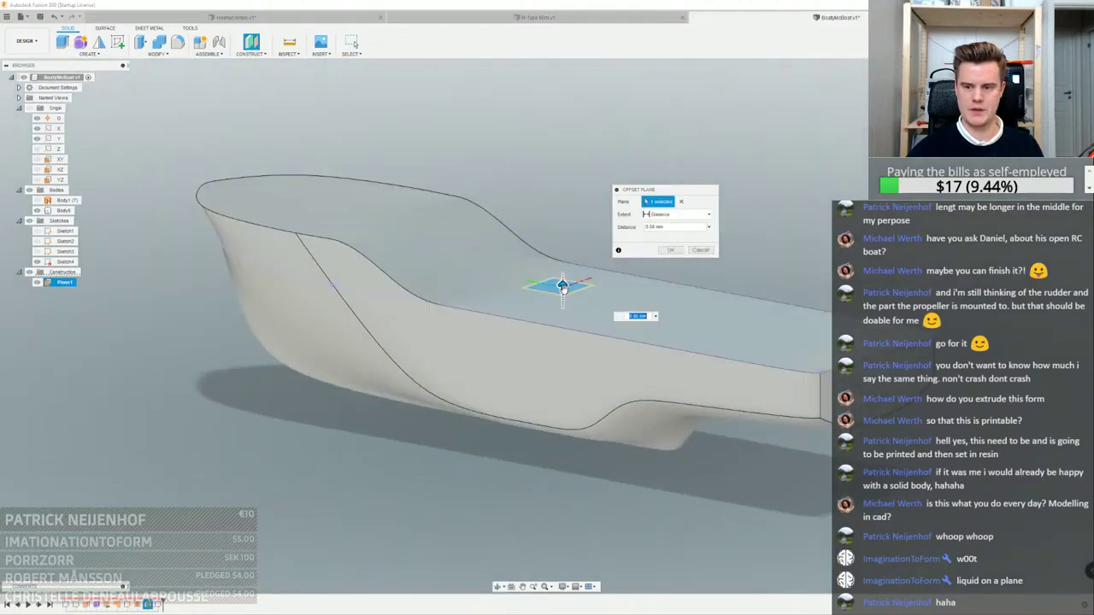
left_click_drag(561, 284, 563, 275)
middle_click_drag(458, 201, 345, 279, "shift")
left_click(345, 282)
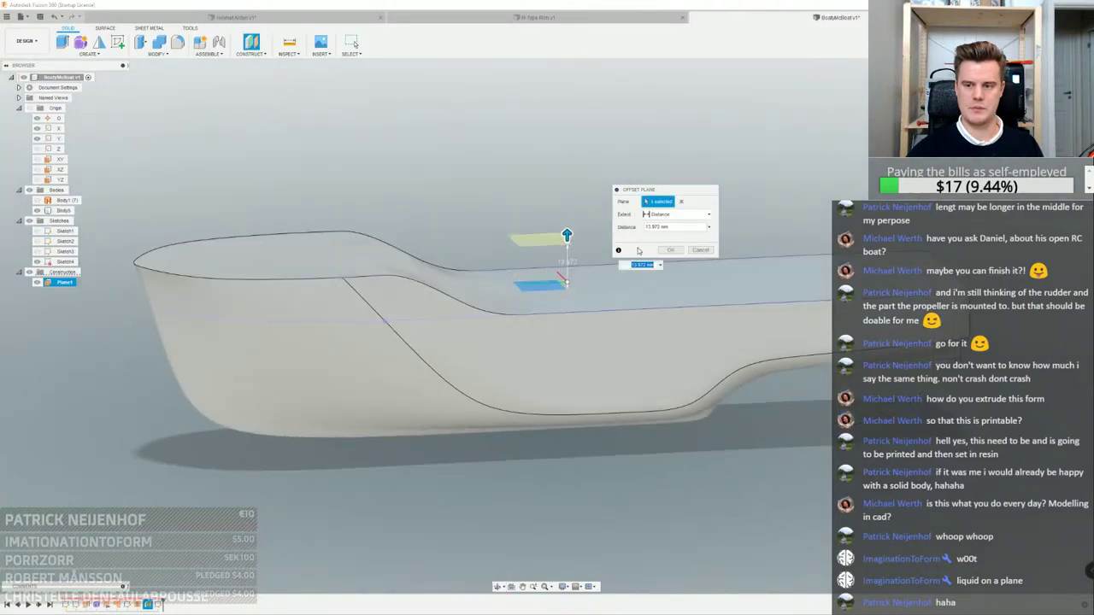
left_click(670, 249)
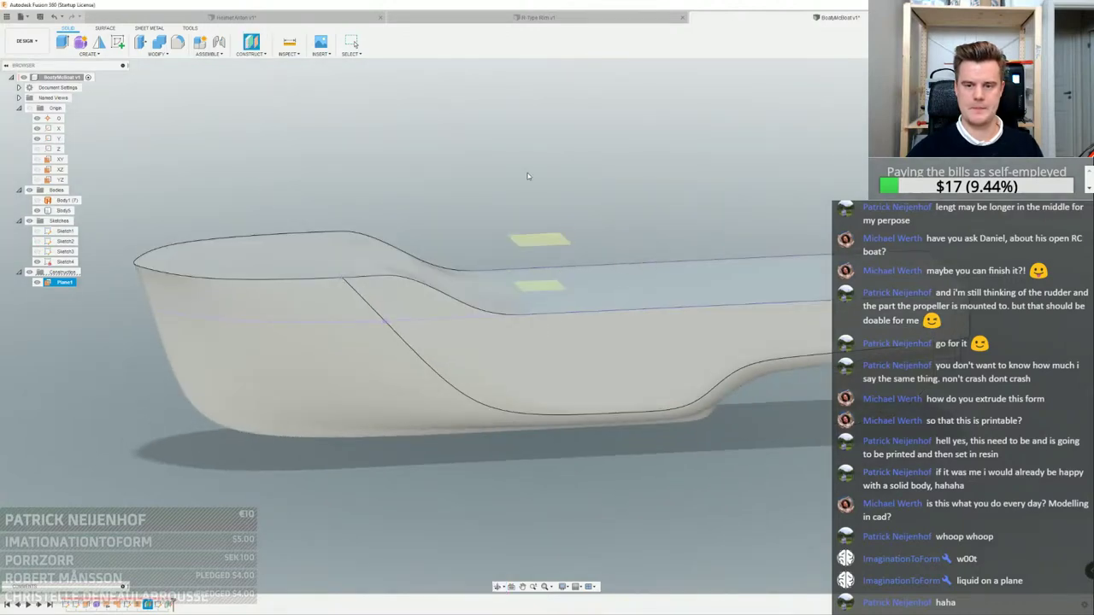
Edit the new upper construction plane and slightly reduce its offset distance
double_click(169, 604)
left_click(661, 228)
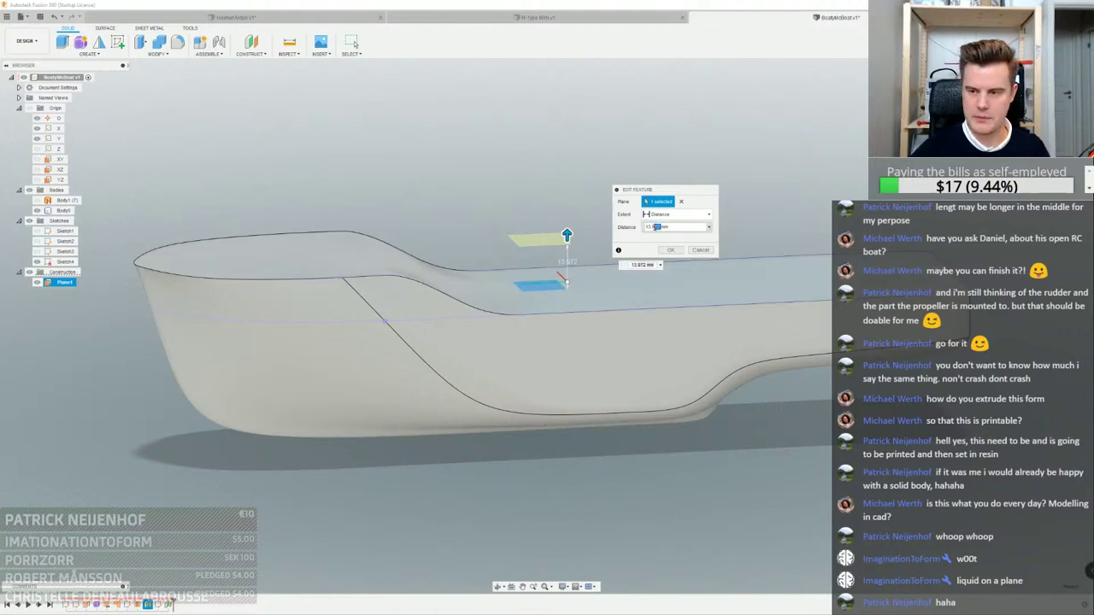
key("Return")
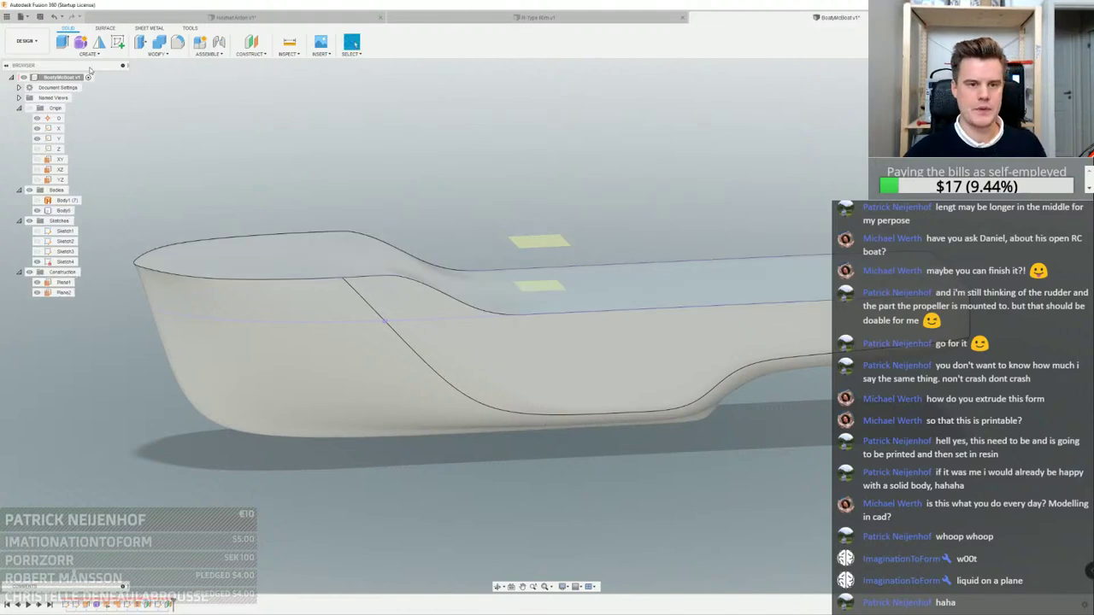
Start a sketch on the upper construction plane and add the intersection curves of the whole hull body
left_click(118, 42)
left_click(536, 239)
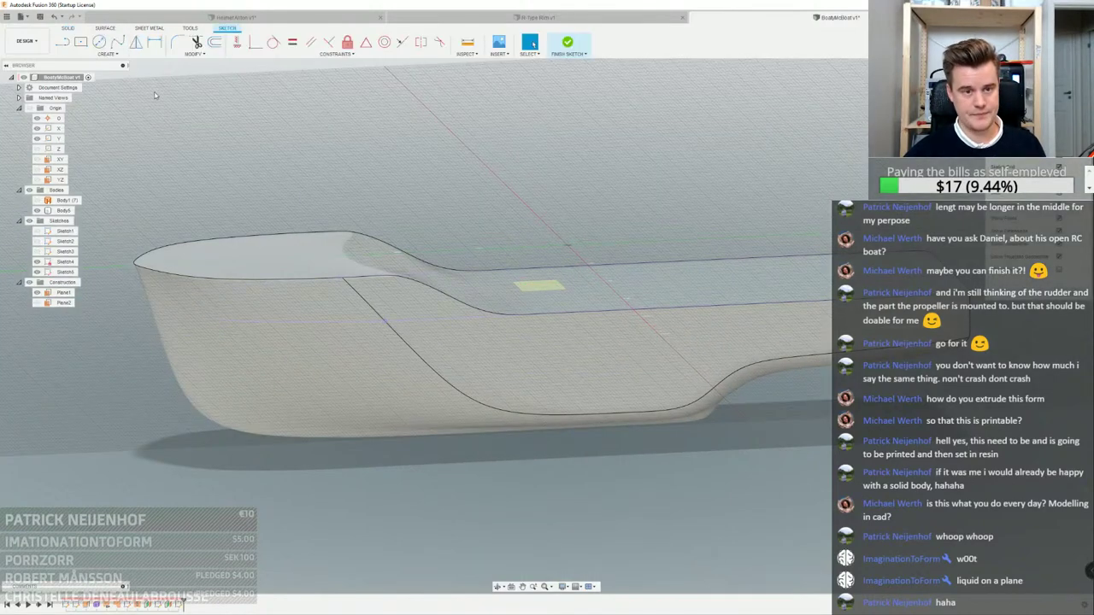
left_click(106, 53)
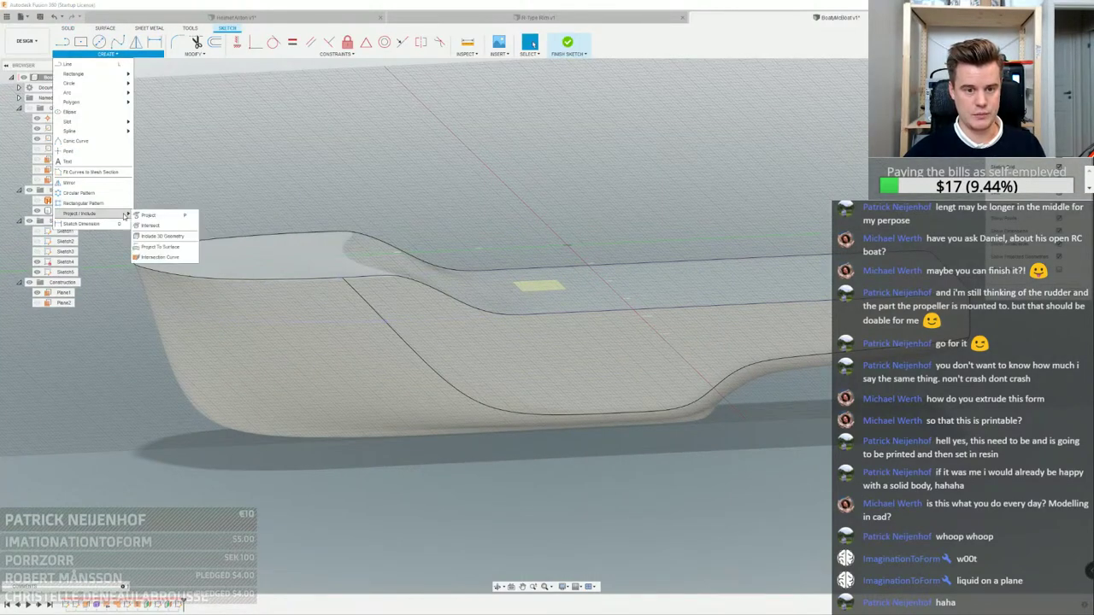
left_click(150, 225)
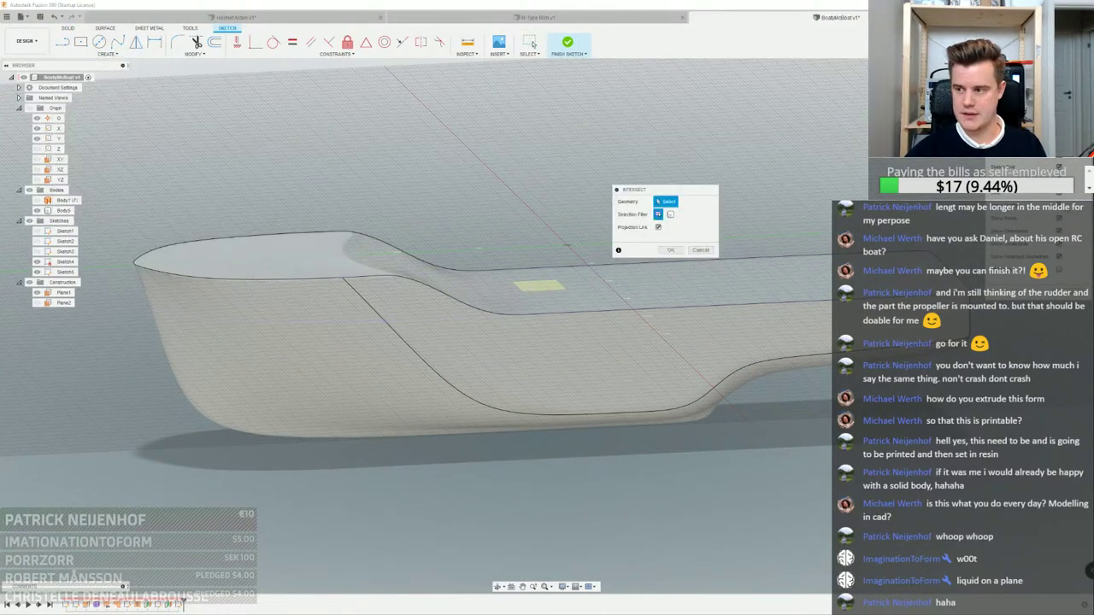
left_click(671, 215)
left_click(321, 283)
left_click(671, 249)
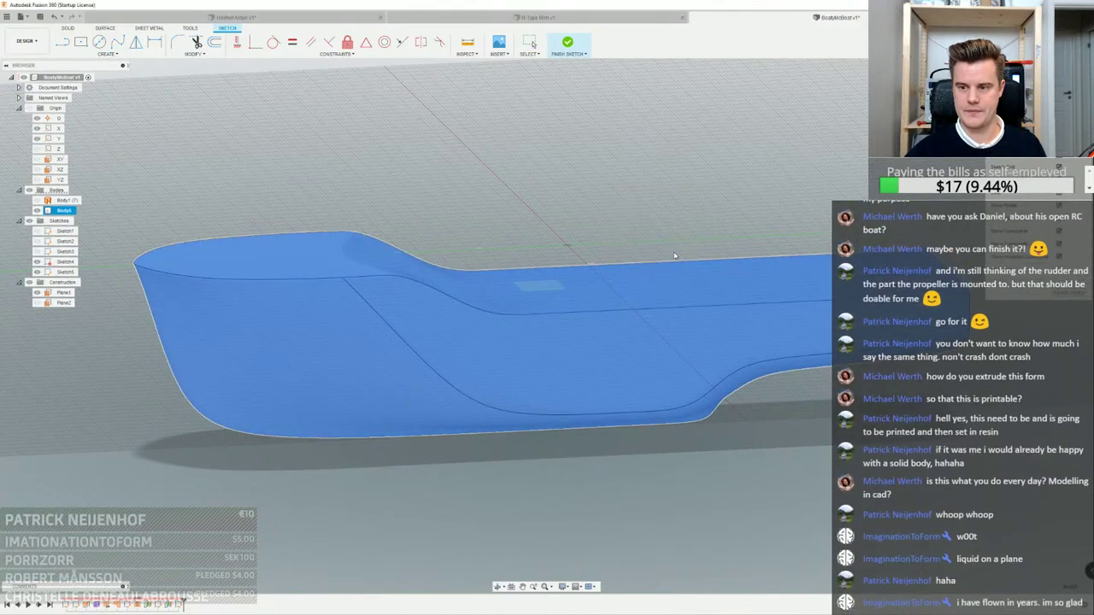
Hide the hull body, finish the sketch, and compare the upper bow outline with the lower hull outline
mouse_move(398, 176)
middle_mouse_down("shift")
mouse_move(388, 178)
mouse_move(389, 141)
mouse_move(388, 181)
middle_mouse_up("shift")
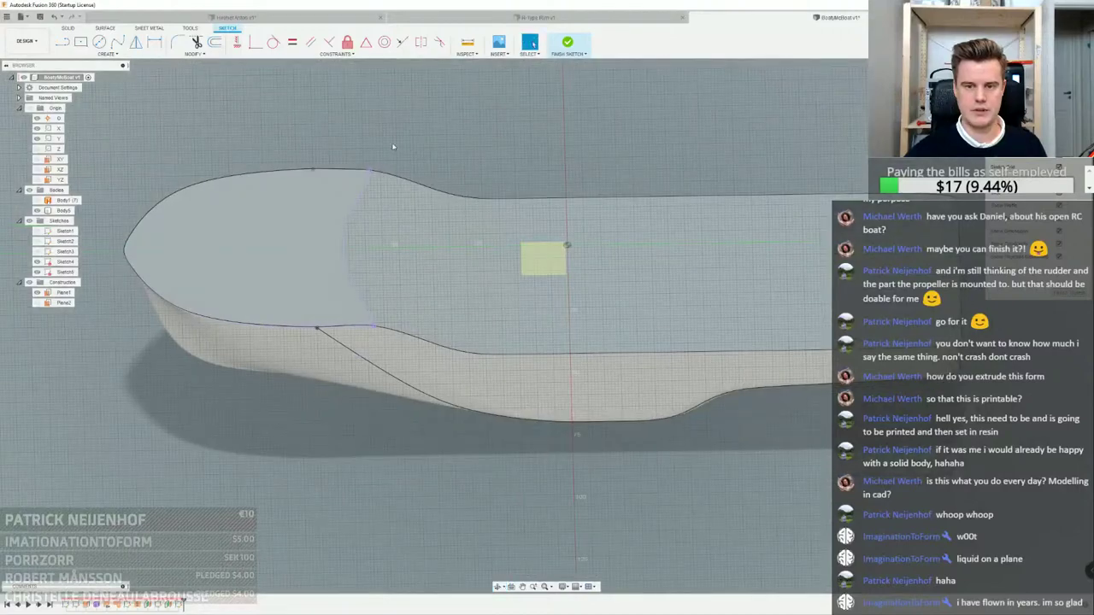
middle_click_drag(150, 115, 171, 128, "shift")
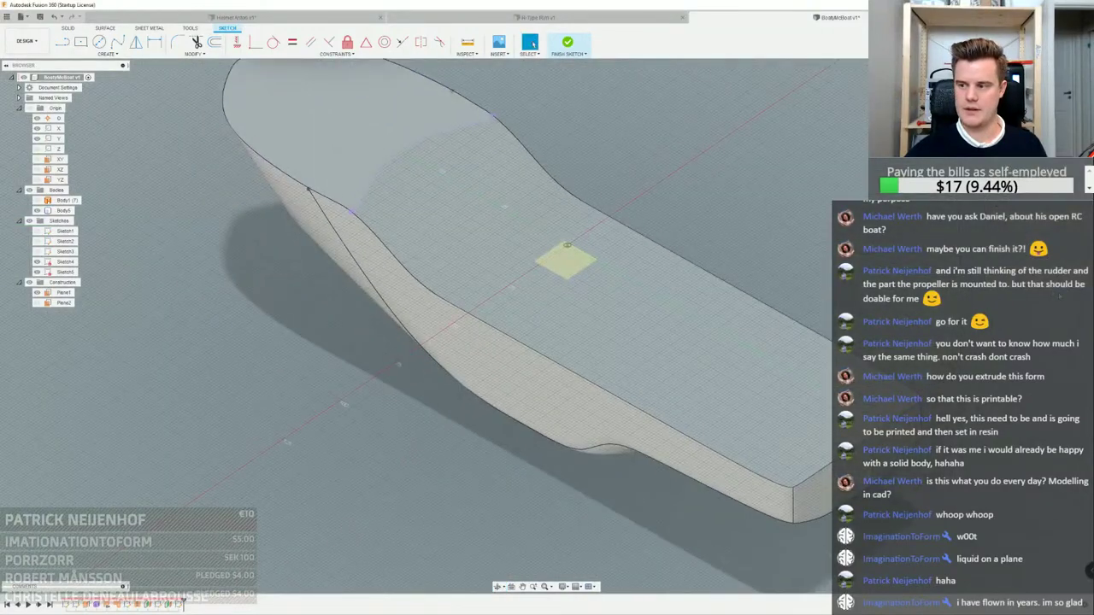
left_click(36, 211)
middle_click_drag(661, 122, 669, 156)
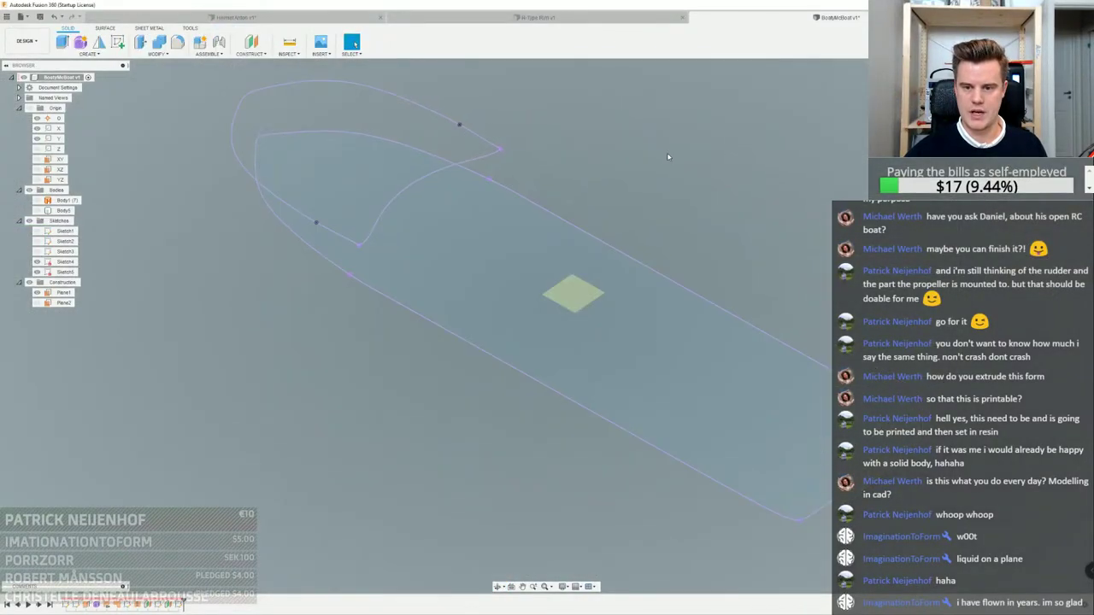
mouse_move(644, 198)
middle_mouse_down("shift")
mouse_move(561, 224)
mouse_move(530, 171)
middle_mouse_up("shift")
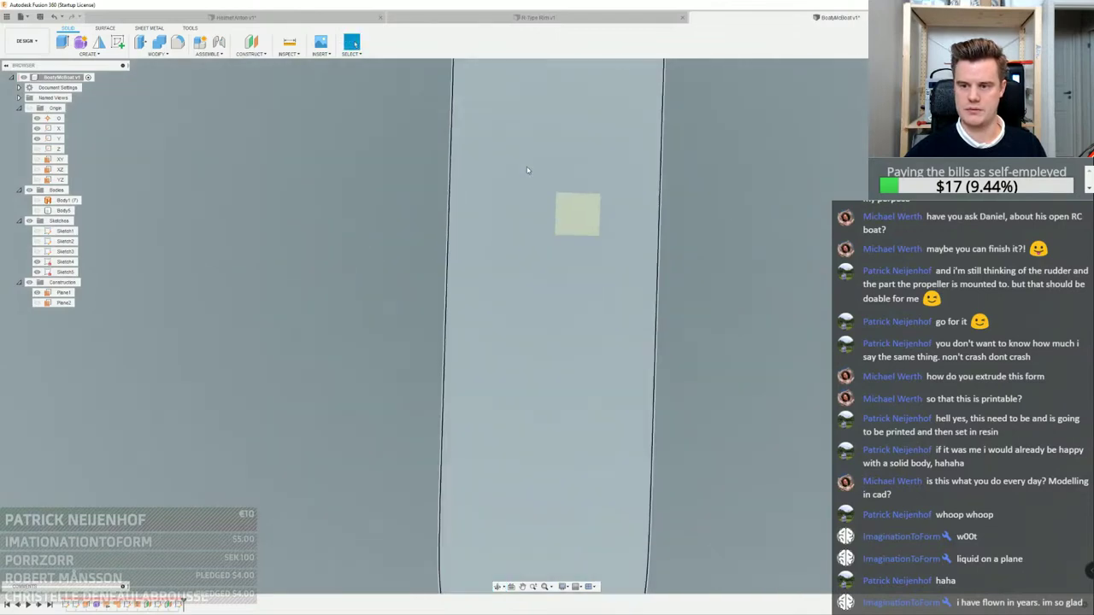
scroll(507, 237, "down", 7)
scroll(503, 112, "up", 5)
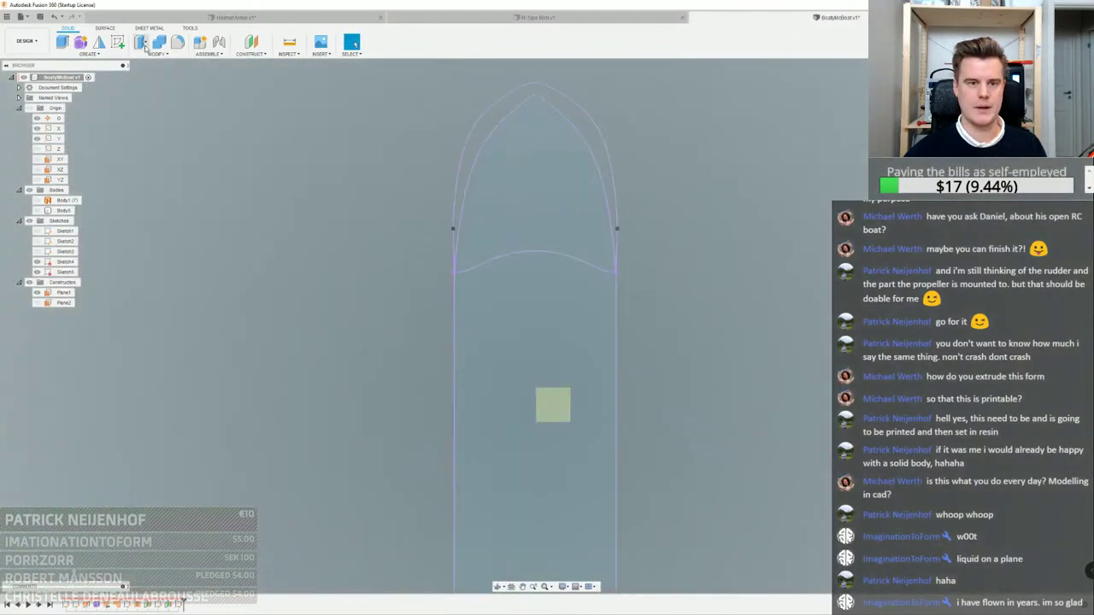
In the lower plane's sketch, offset the complete hull outline inward by about 5 mm and finish the sketch
double_click(67, 272)
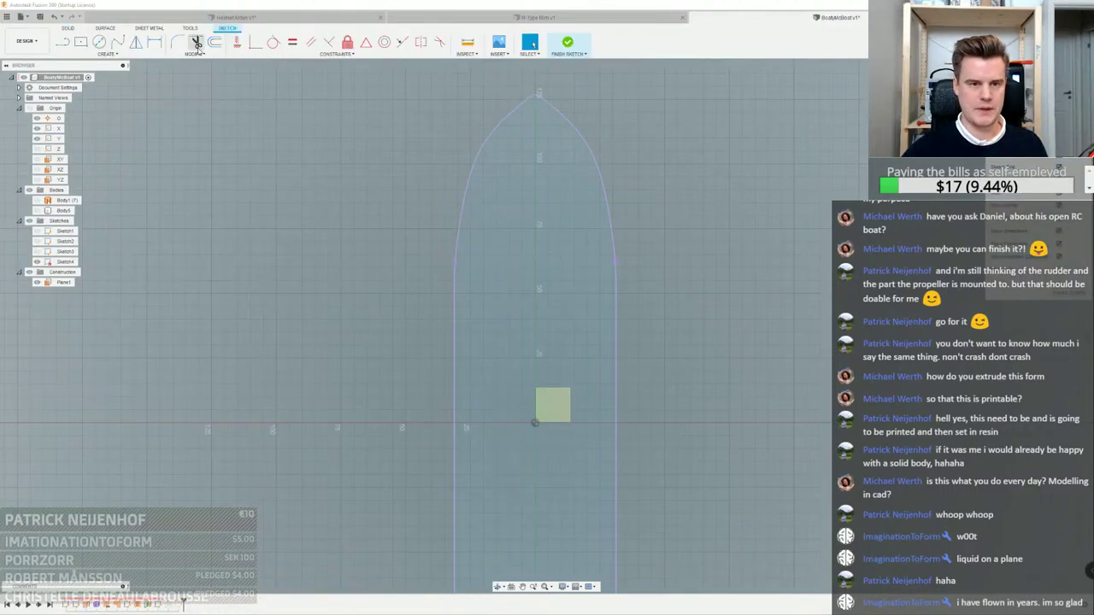
left_click(215, 42)
left_click(459, 203)
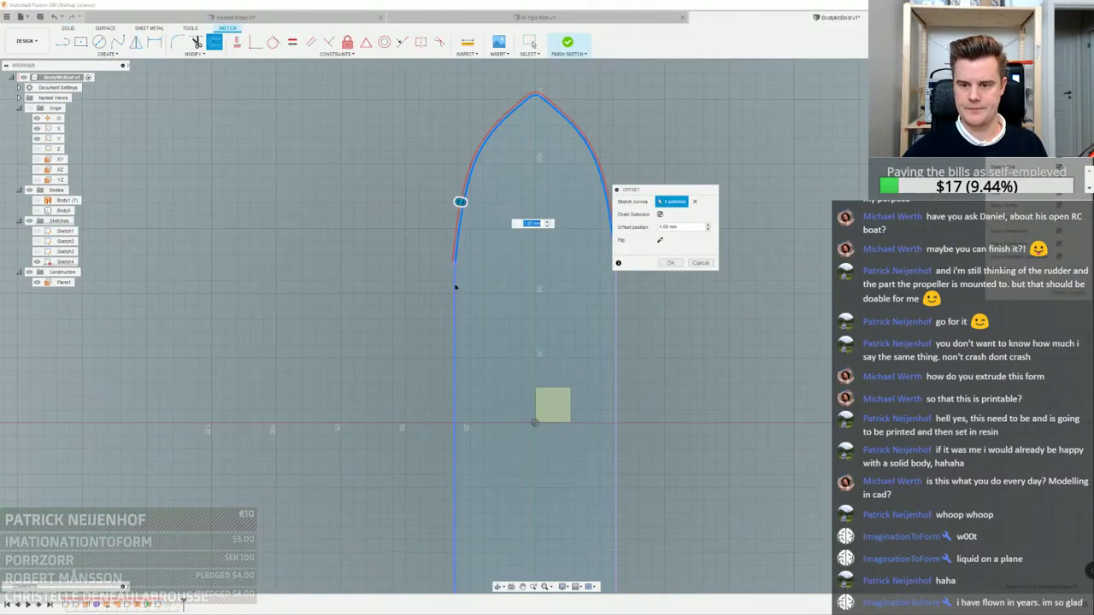
left_click(452, 284)
left_click(617, 297)
scroll(388, 167, "down", 3)
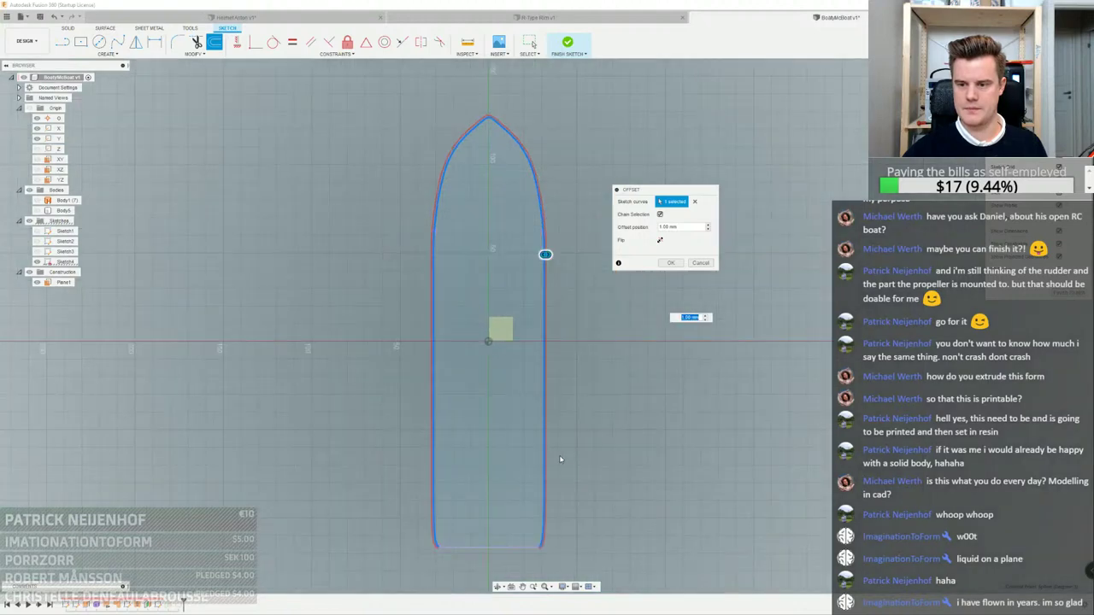
left_click(513, 547)
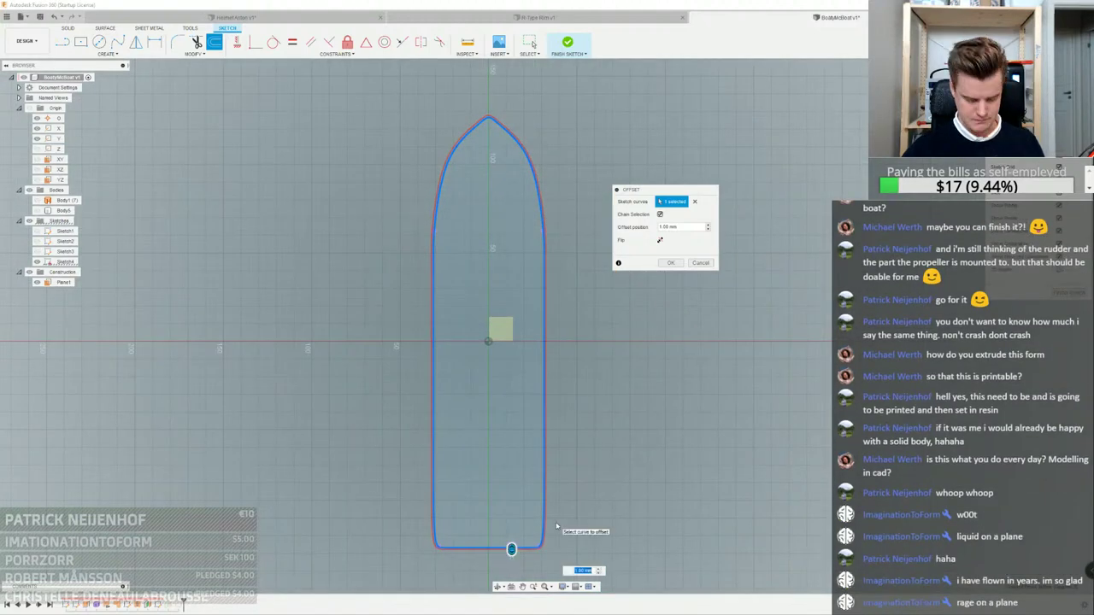
key("Return")
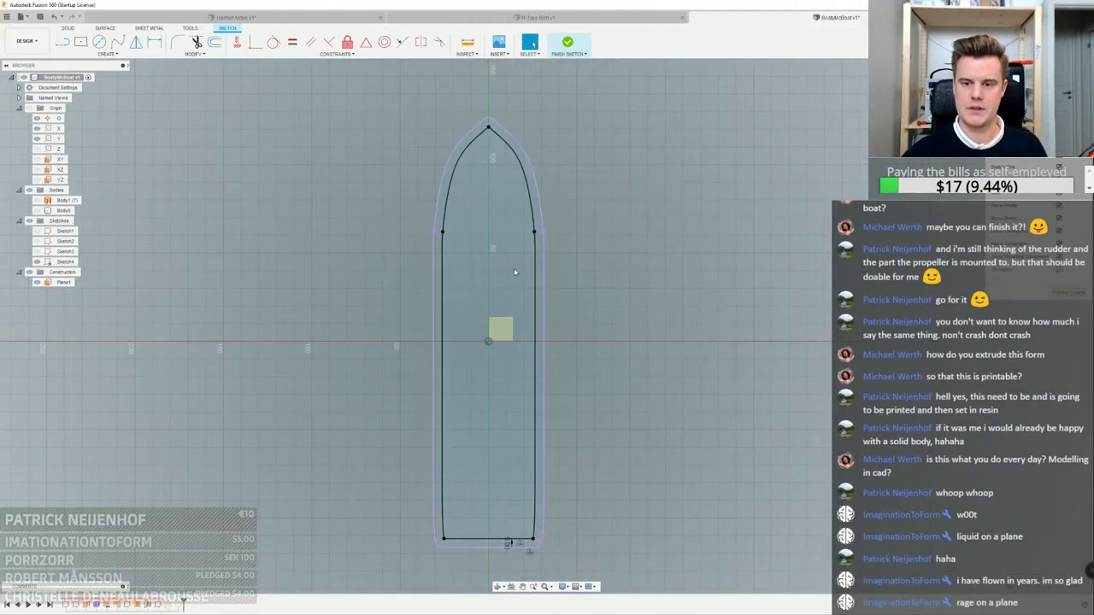
left_click(1068, 292)
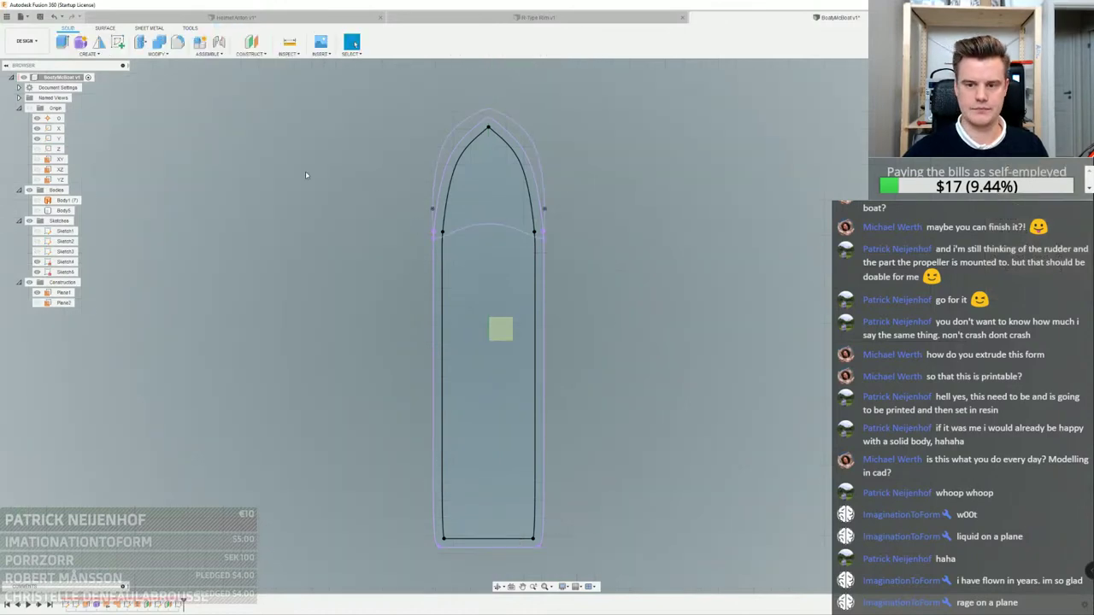
Edit the upper plane's sketch and offset the curved bow outline 5 mm inward
scroll(283, 214, "up", 2)
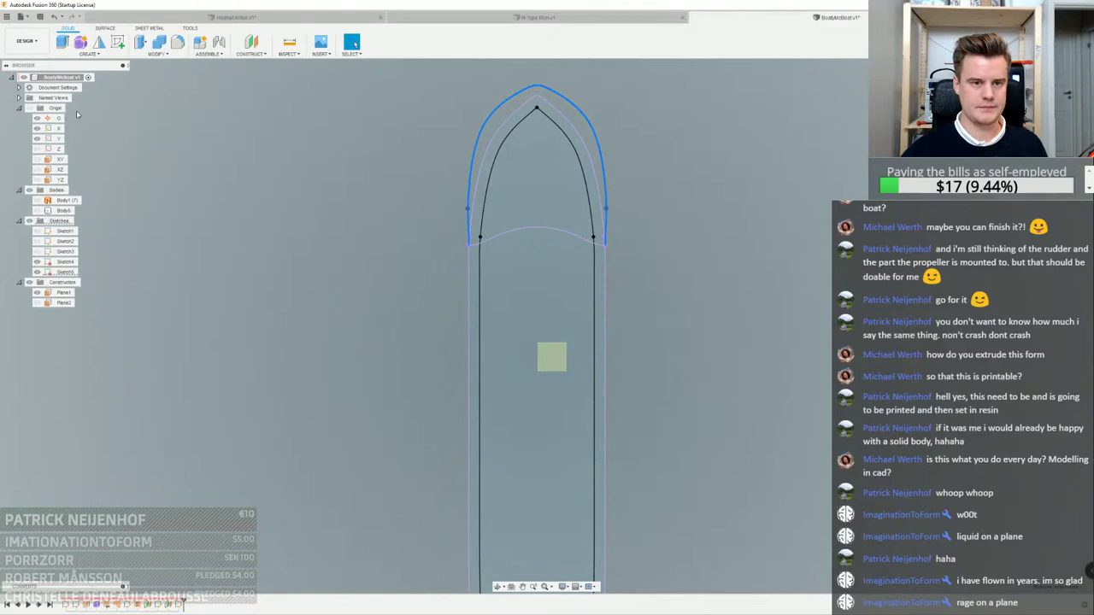
double_click(65, 272)
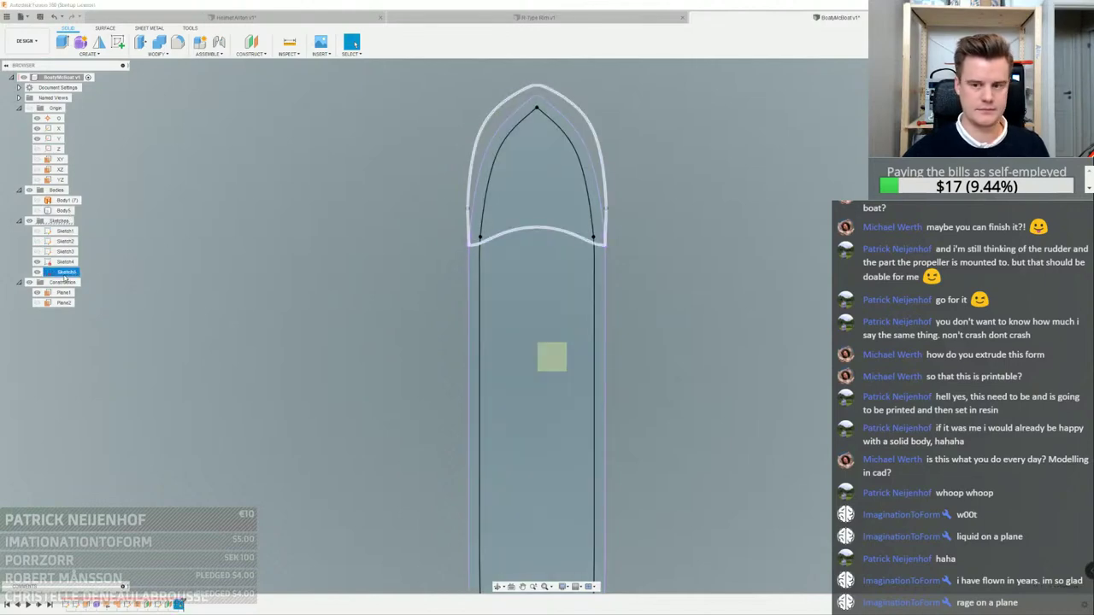
left_click(215, 42)
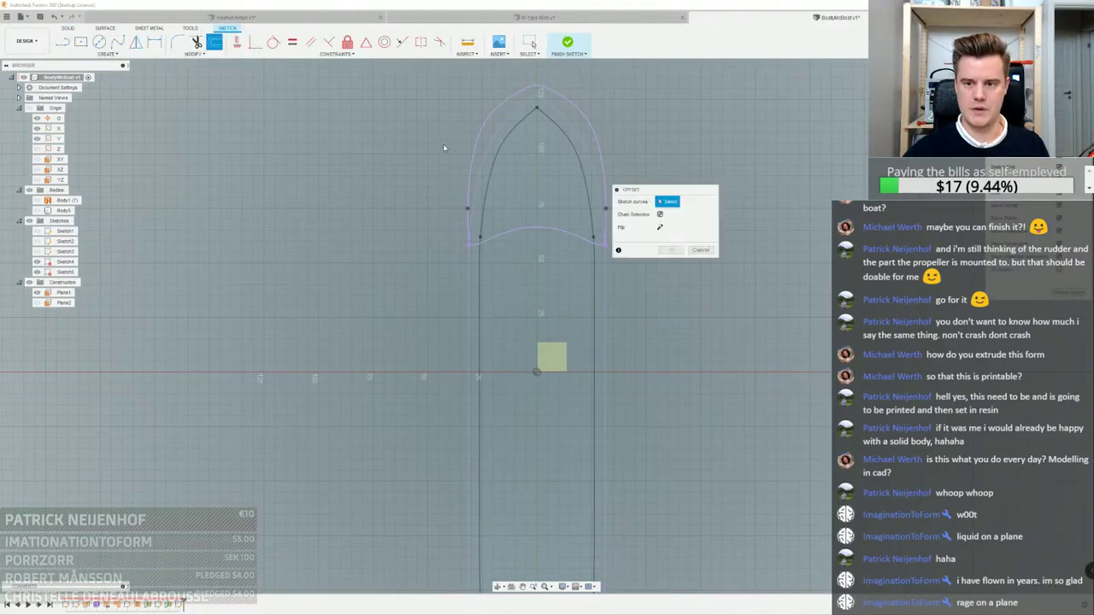
left_click(474, 141)
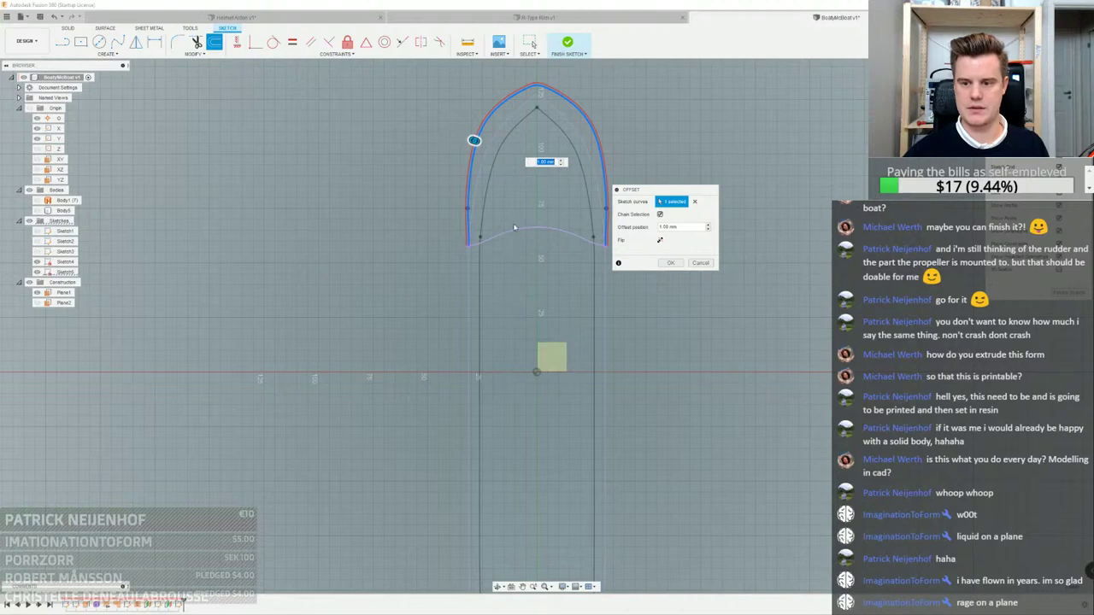
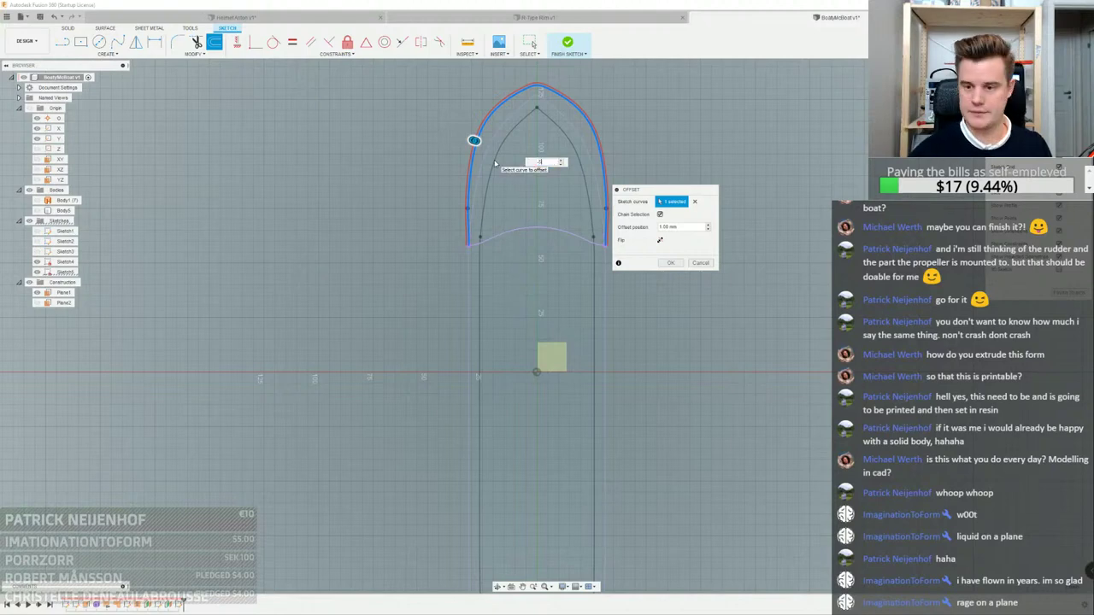
key("Return")
Draw a straight line from the open end of the offset bow outline towards the stern, continuing with a perpendicular line about 26 mm long to the centreline
scroll(485, 225, "up", 5)
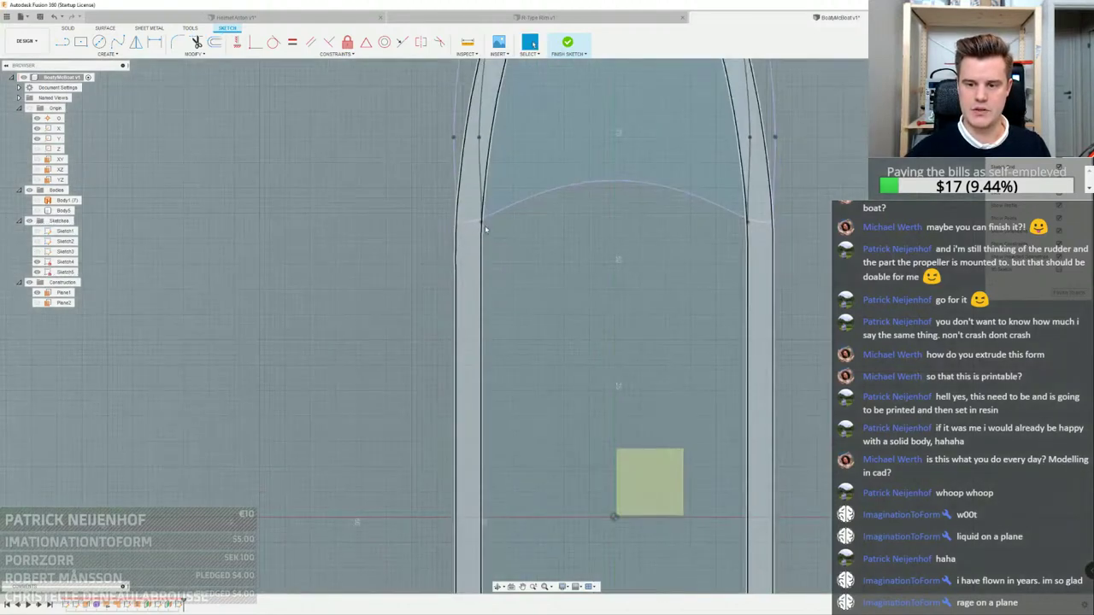
scroll(485, 225, "down", 5)
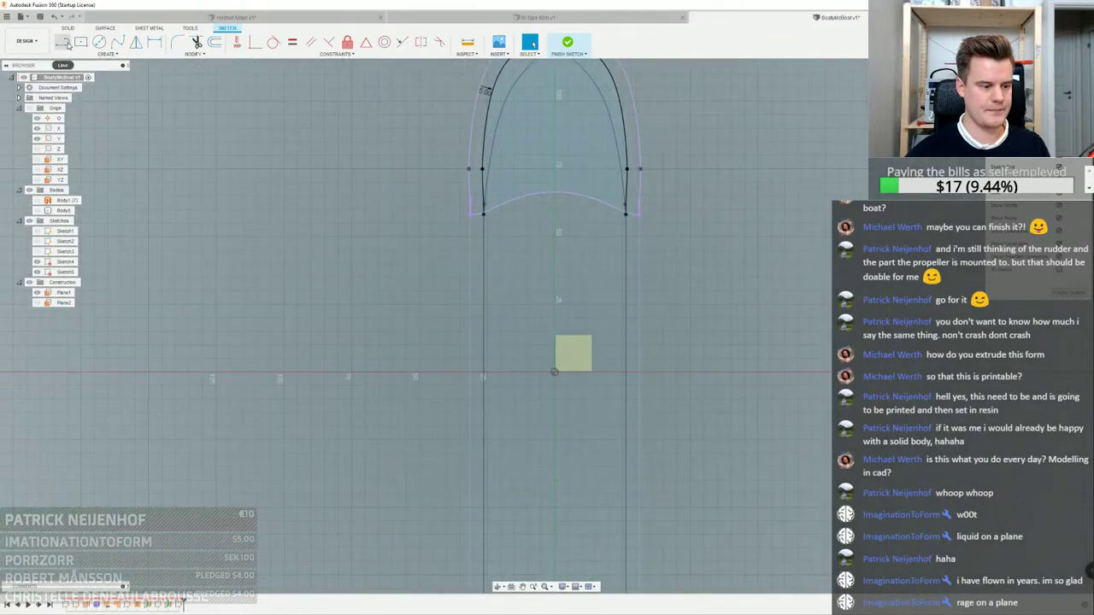
left_click(65, 43)
left_click(484, 216)
scroll(480, 356, "down", 3)
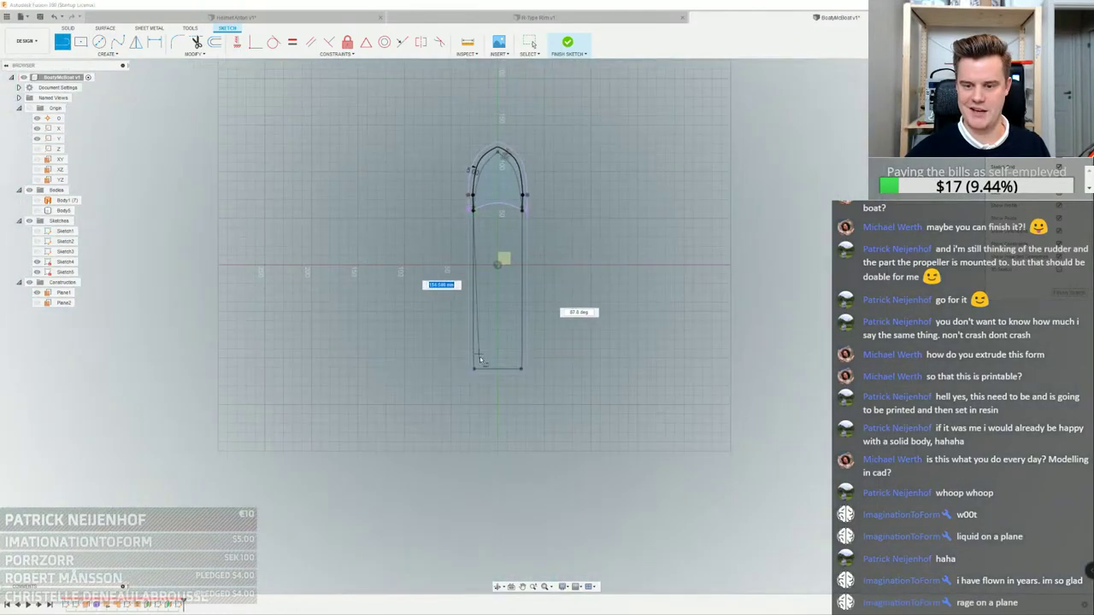
scroll(470, 346, "up", 2)
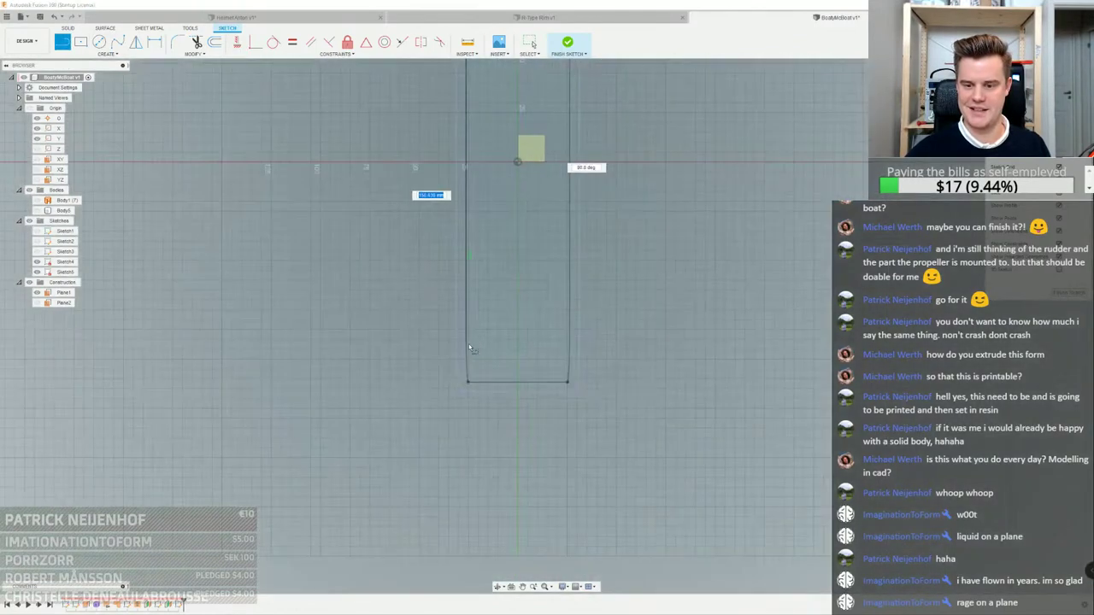
left_click(465, 261)
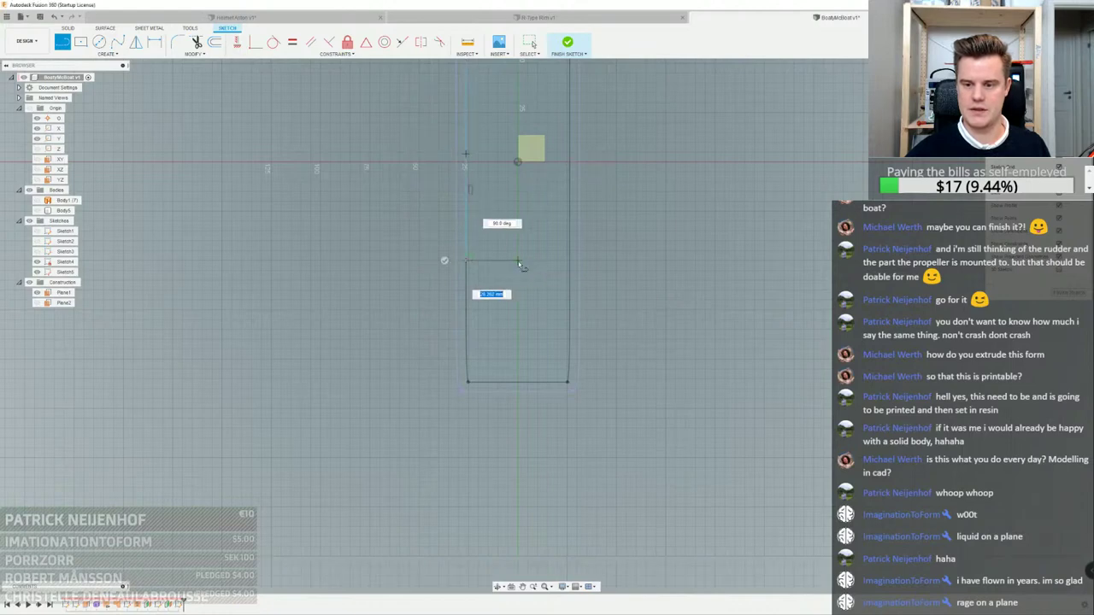
left_click(519, 262)
key("Escape")
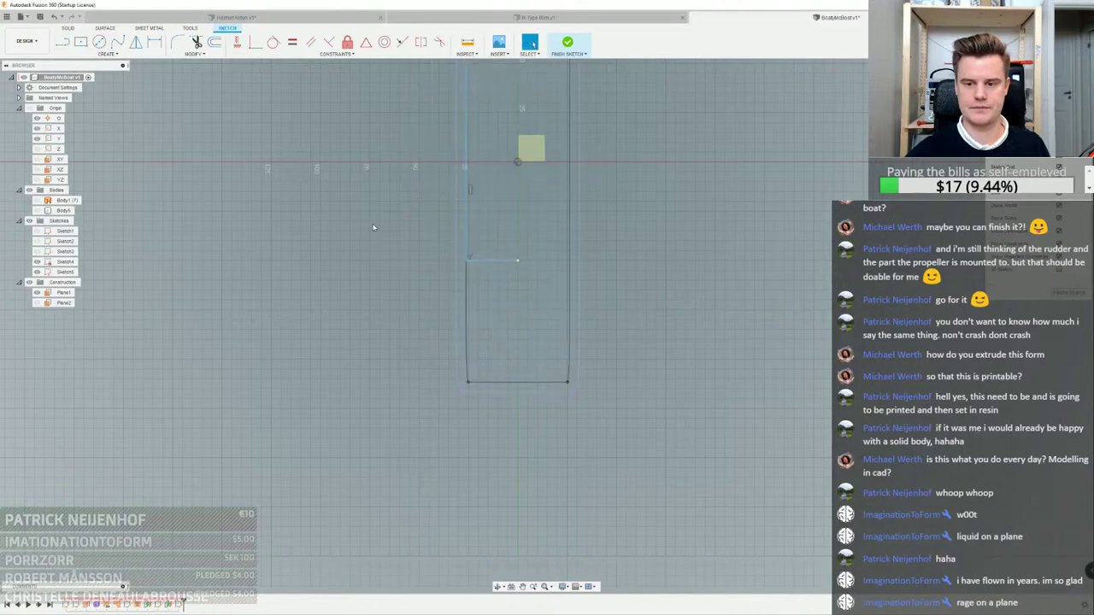
Draw a short lengthwise line on the centreline, aft of the perpendicular line, as a mirror axis
right_click(374, 228)
left_click(367, 196)
left_click(517, 301)
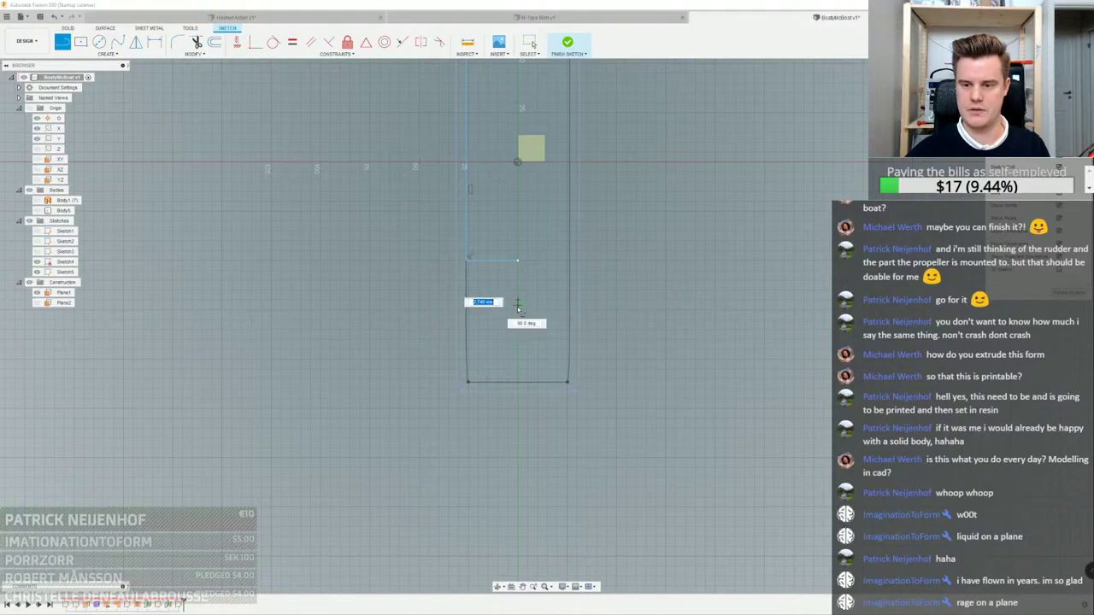
left_click(518, 310)
key("Escape")
Mirror the straight side line and the perpendicular half line about the short centreline segment, and finish the sketch
double_click(491, 262)
scroll(493, 267, "down", 3)
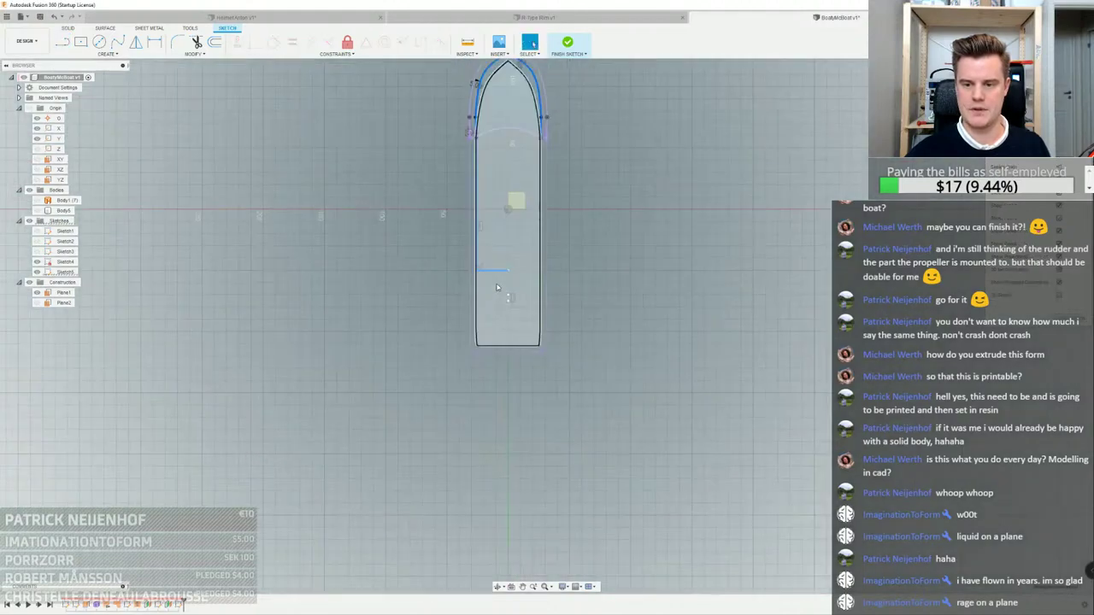
middle_click_drag(504, 278, 480, 409)
scroll(536, 346, "up", 3)
scroll(372, 234, "up", 3)
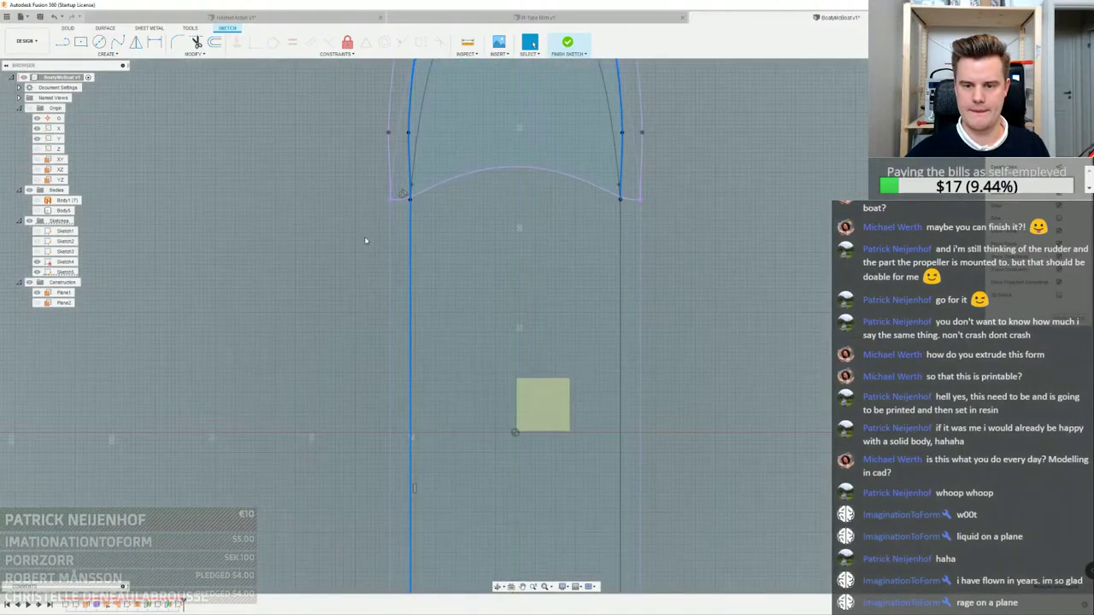
left_click(367, 239)
scroll(405, 271, "down", 3)
middle_click_drag(406, 273, 538, 444, "shift")
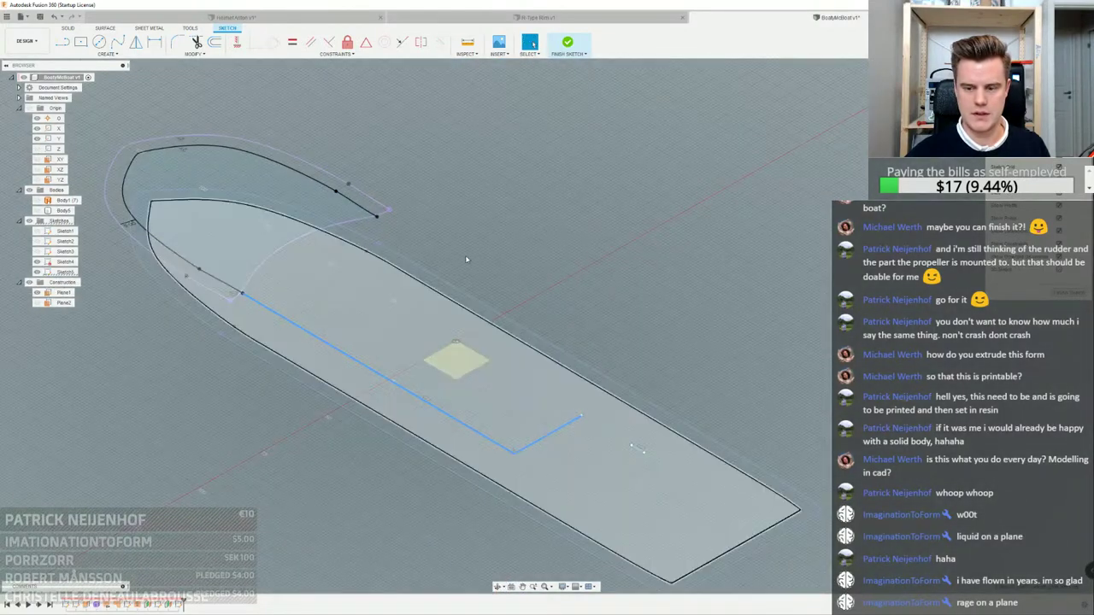
left_click(136, 43)
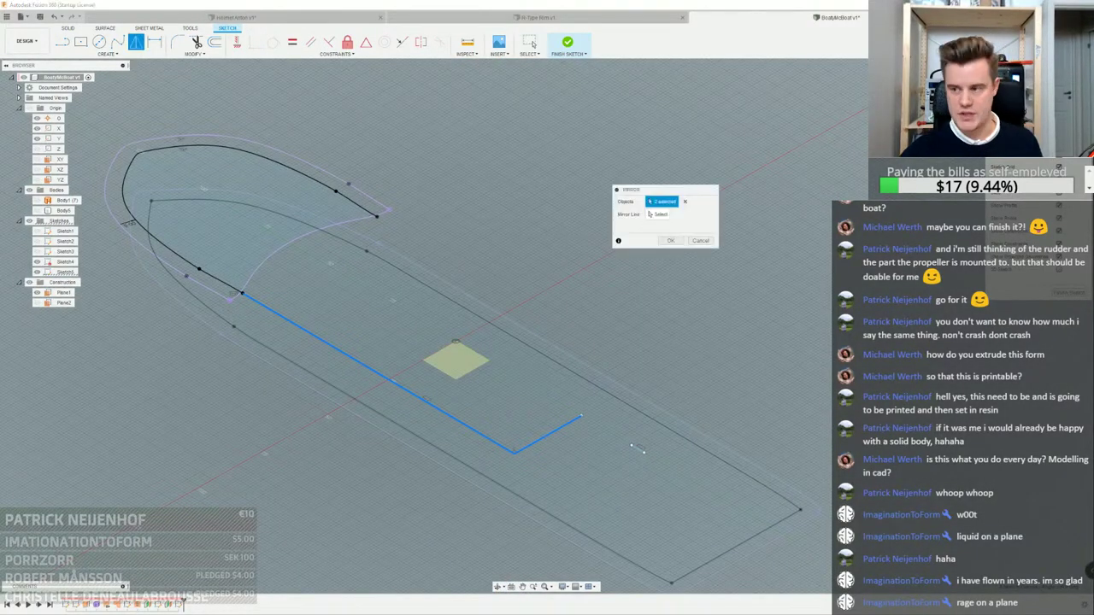
left_click(660, 215)
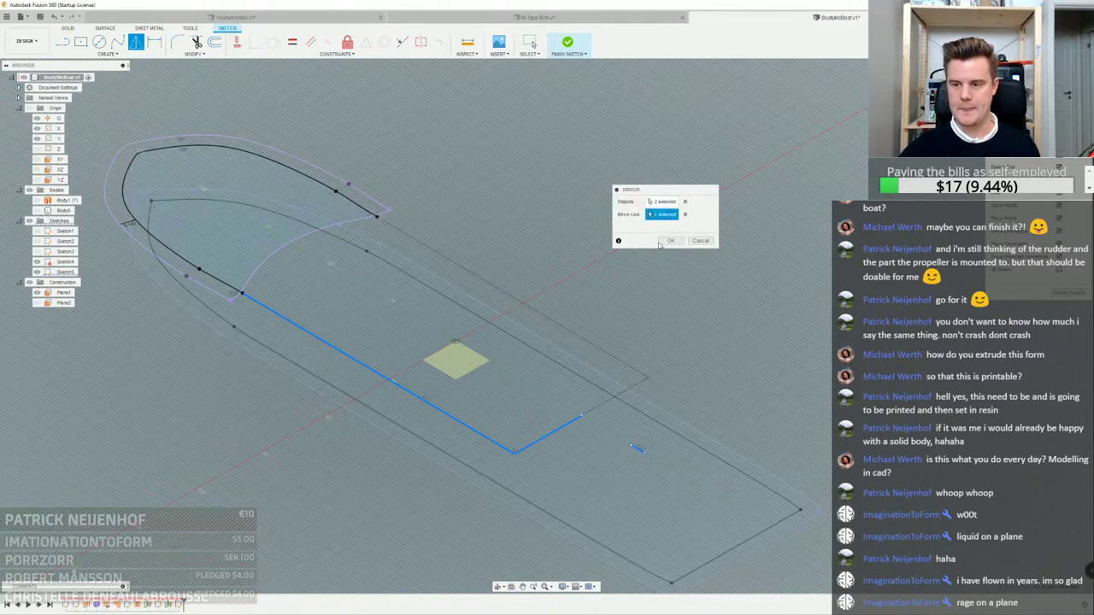
left_click(669, 241)
left_click(567, 42)
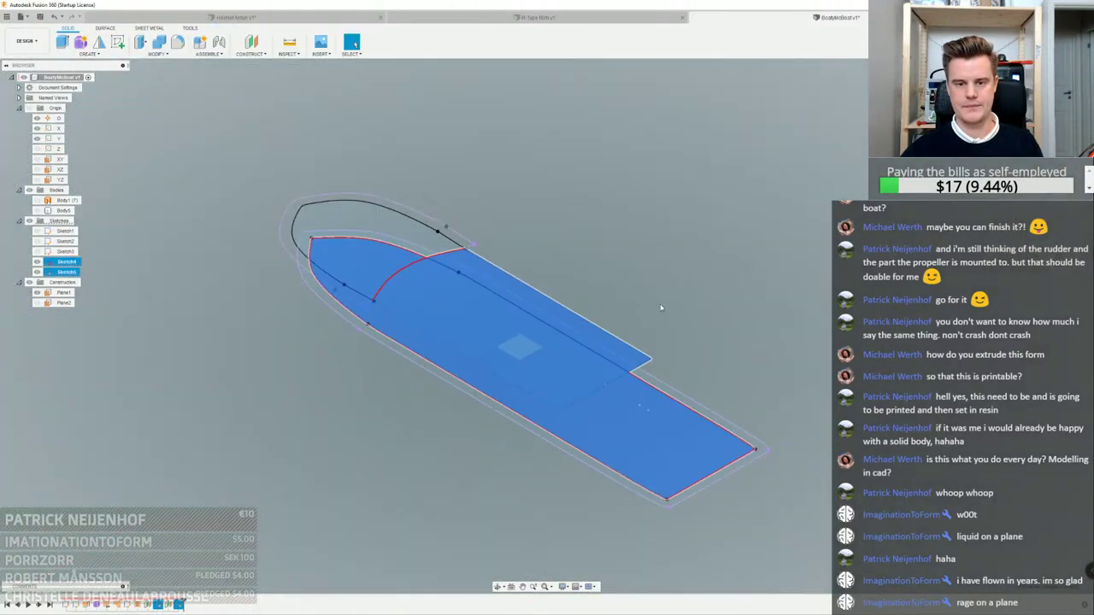
left_click(660, 307)
Try to loft a solid between the closed upper profile and the inner lower hull profile, and inspect the preview at bow and stern
middle_click_drag(661, 307, 585, 224, "shift")
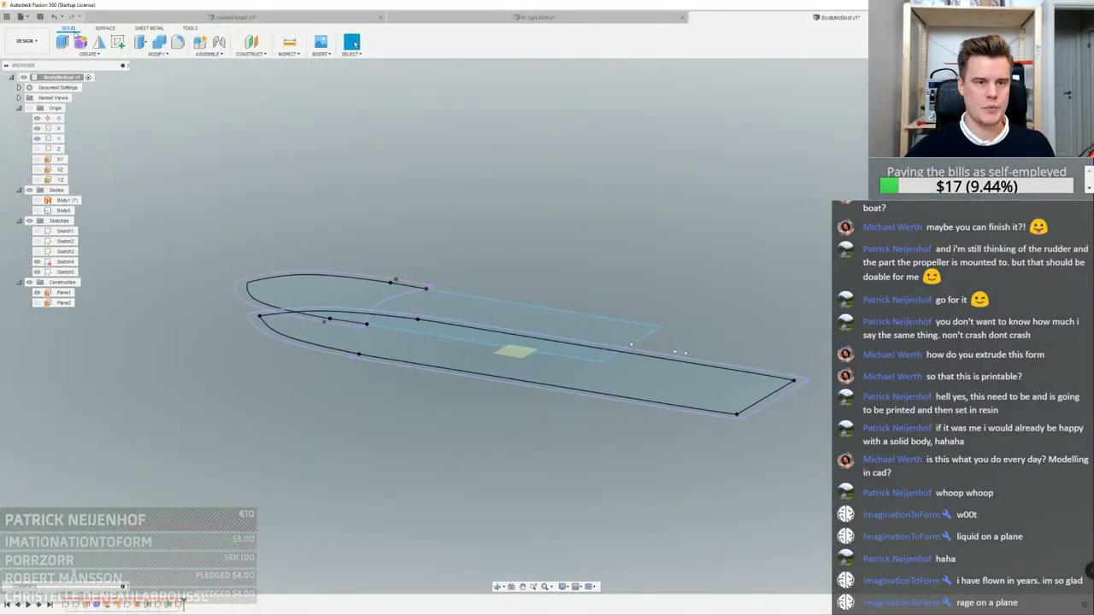
left_click(88, 53)
left_click(71, 105)
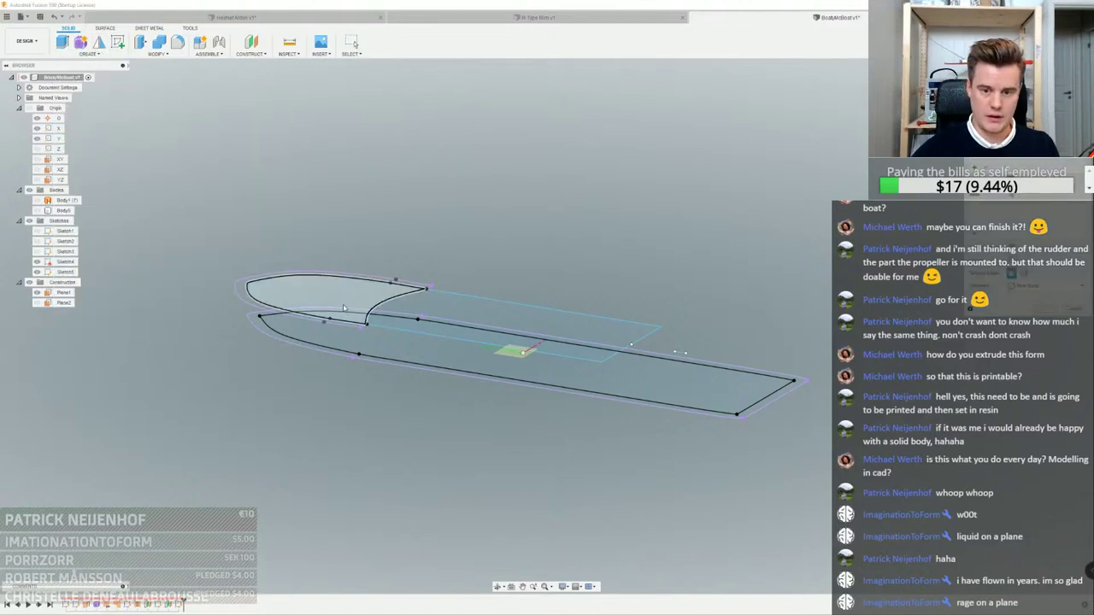
left_click(333, 295)
left_click(405, 350)
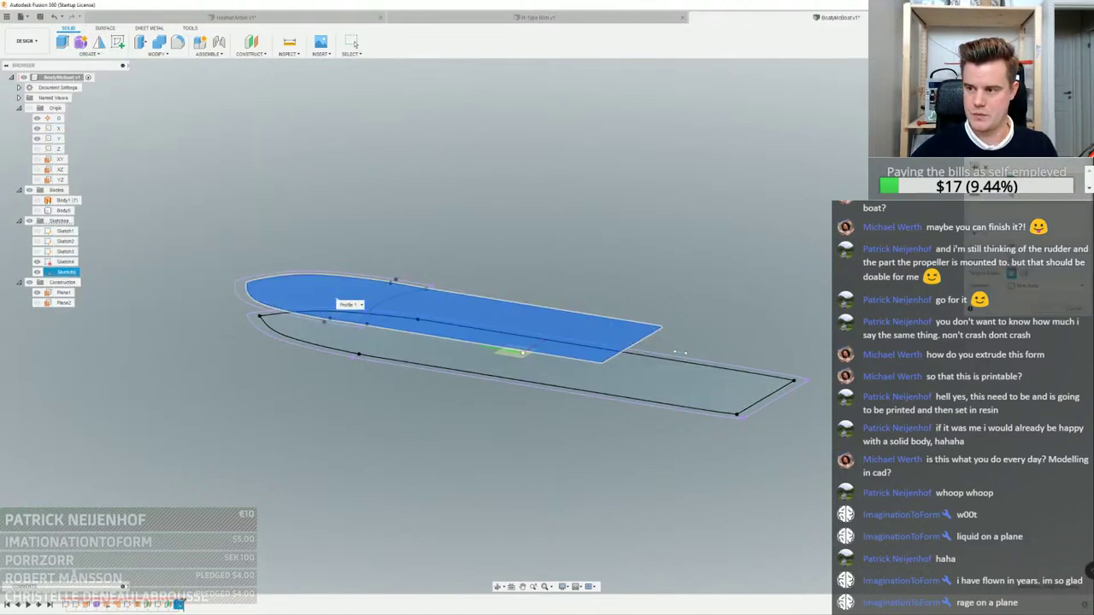
left_click(636, 386)
scroll(380, 286, "up", 3)
middle_click_drag(367, 346, 394, 303, "shift")
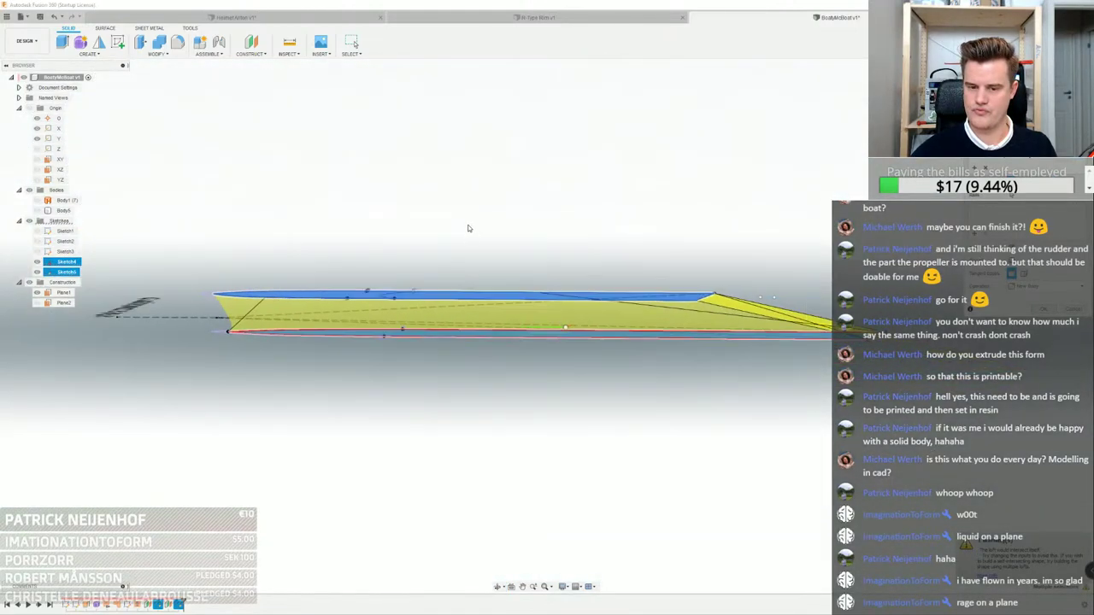
middle_click_drag(469, 227, 461, 238, "shift")
scroll(205, 287, "up", 3)
middle_click_drag(214, 292, 251, 316, "shift")
scroll(252, 316, "down", 3)
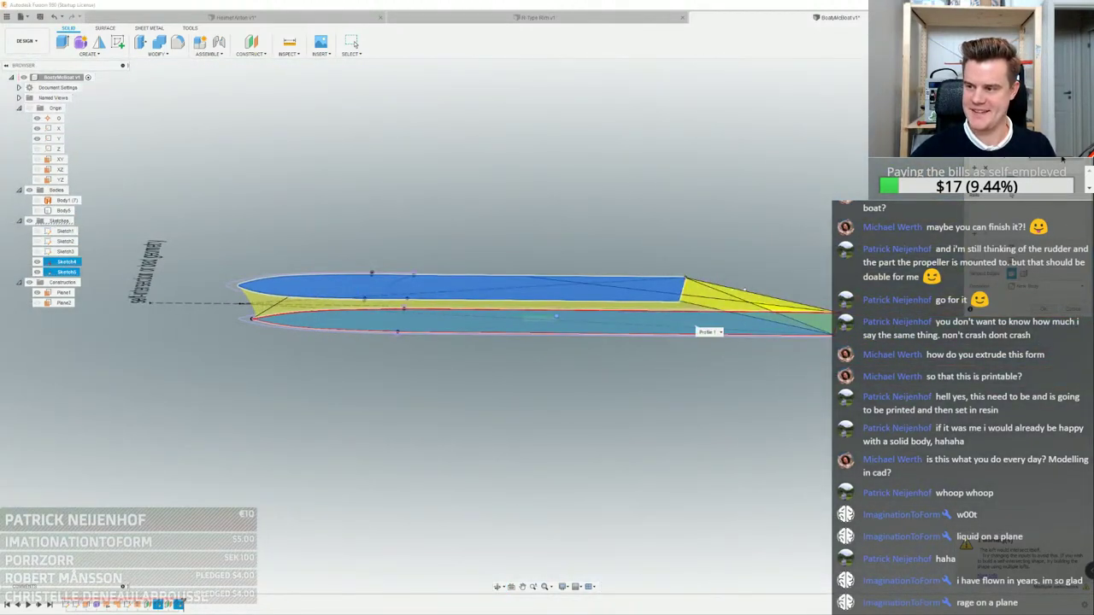
middle_click_drag(716, 272, 810, 288, "shift")
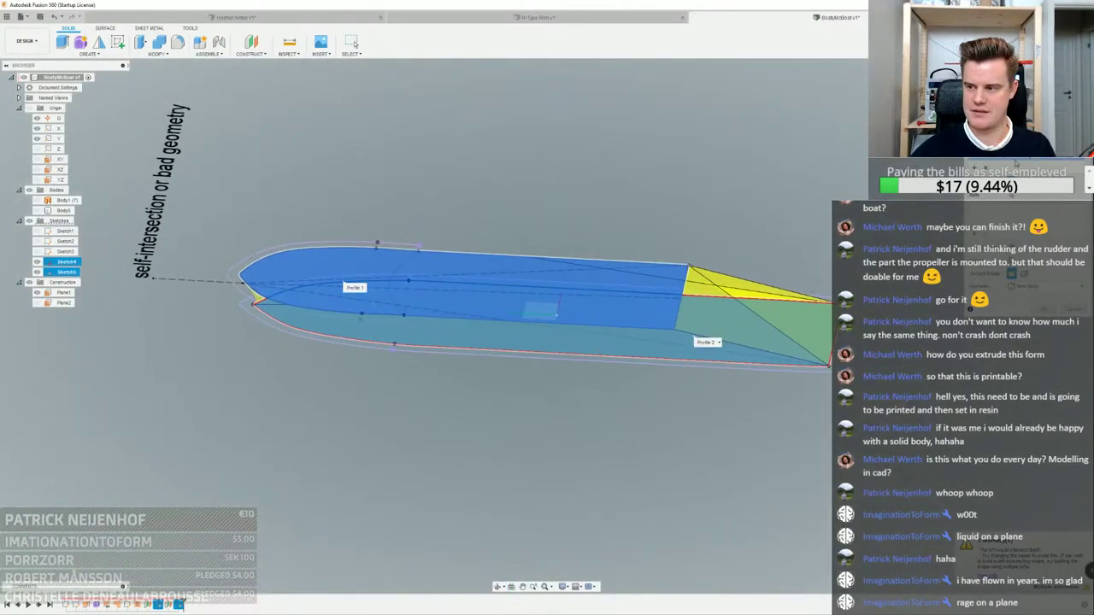
left_click(986, 169)
left_click(986, 168)
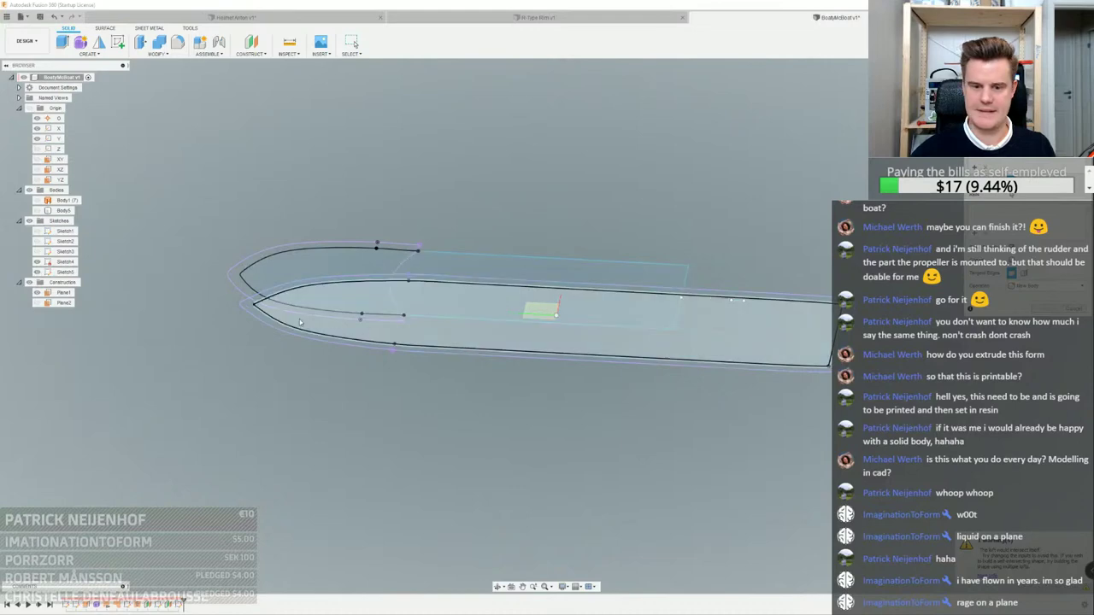
Start a surface loft between the upper and lower inner bow curves, extending the upper profile with the short segments at its ends
scroll(269, 291, "up", 3)
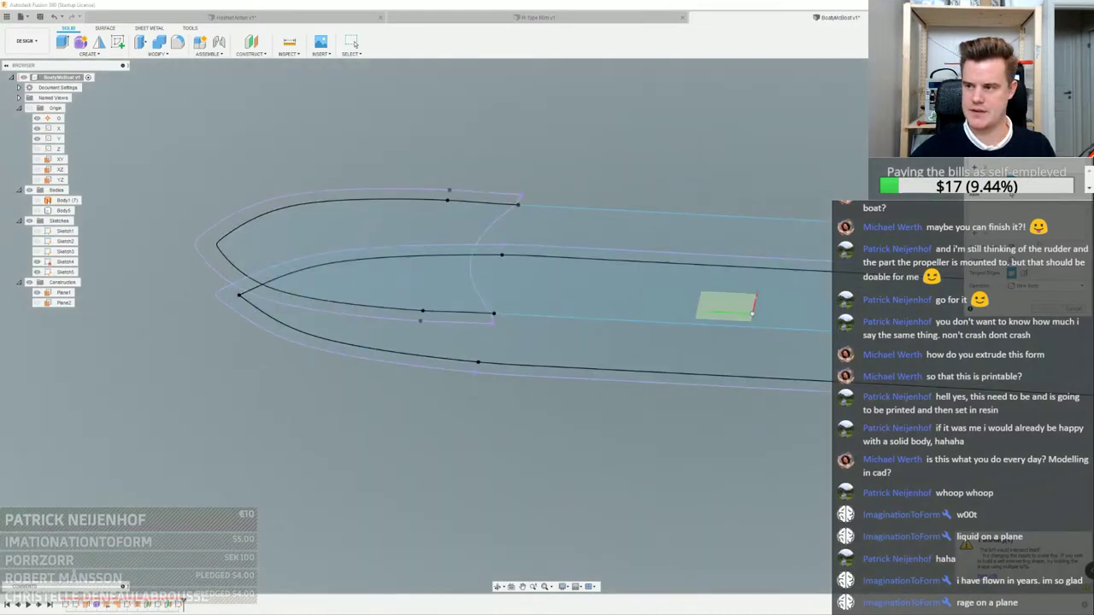
left_click(104, 28)
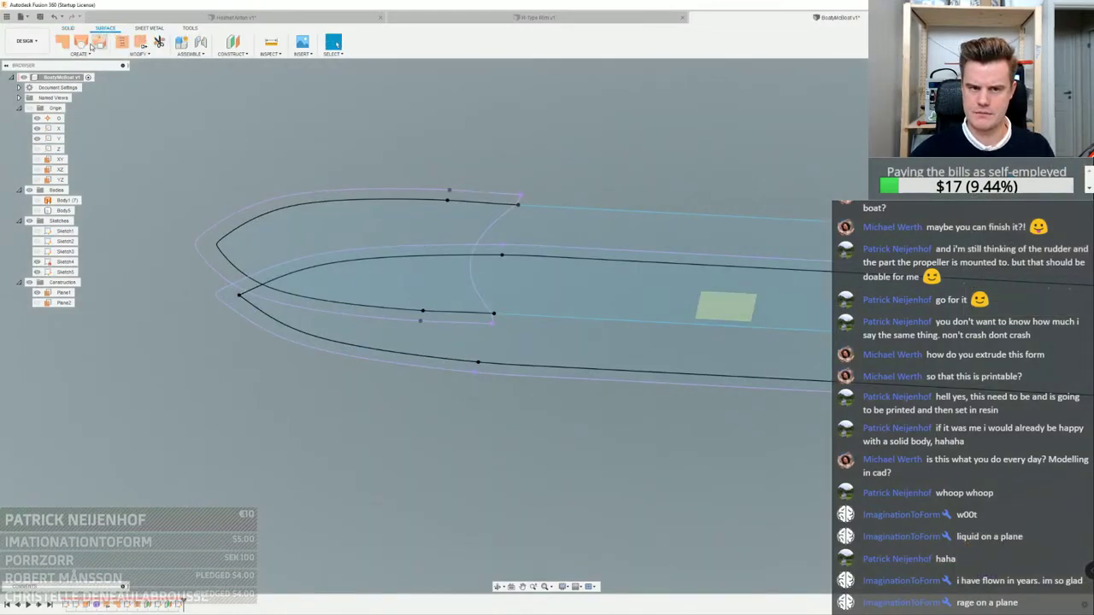
left_click(81, 44)
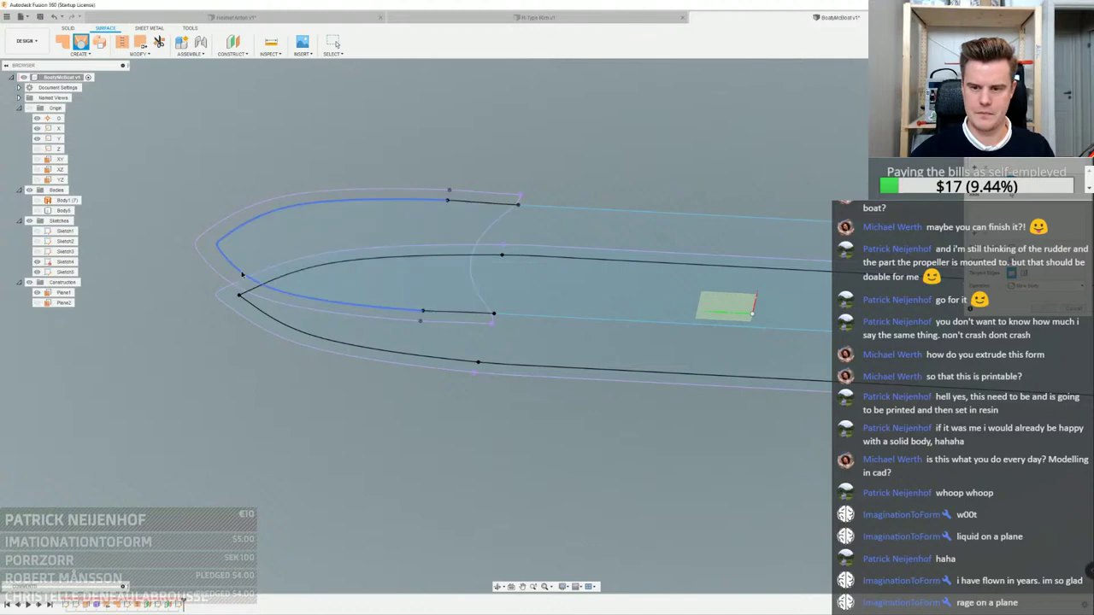
left_click(243, 274)
left_click(259, 312)
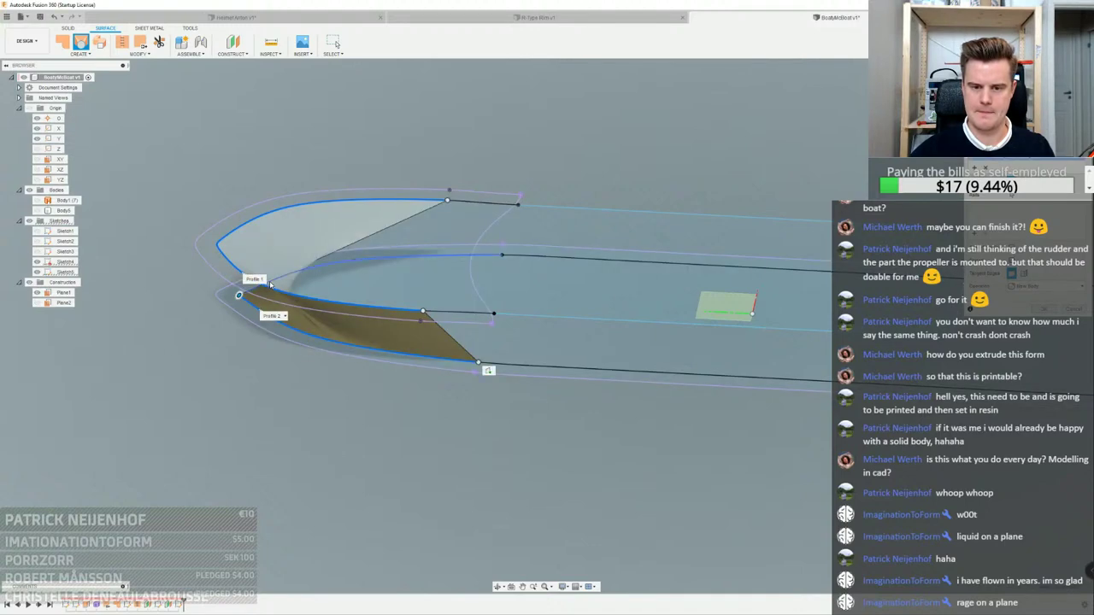
mouse_move(253, 292)
middle_mouse_down("shift")
mouse_move(365, 246)
mouse_move(363, 223)
mouse_move(369, 272)
middle_mouse_up("shift")
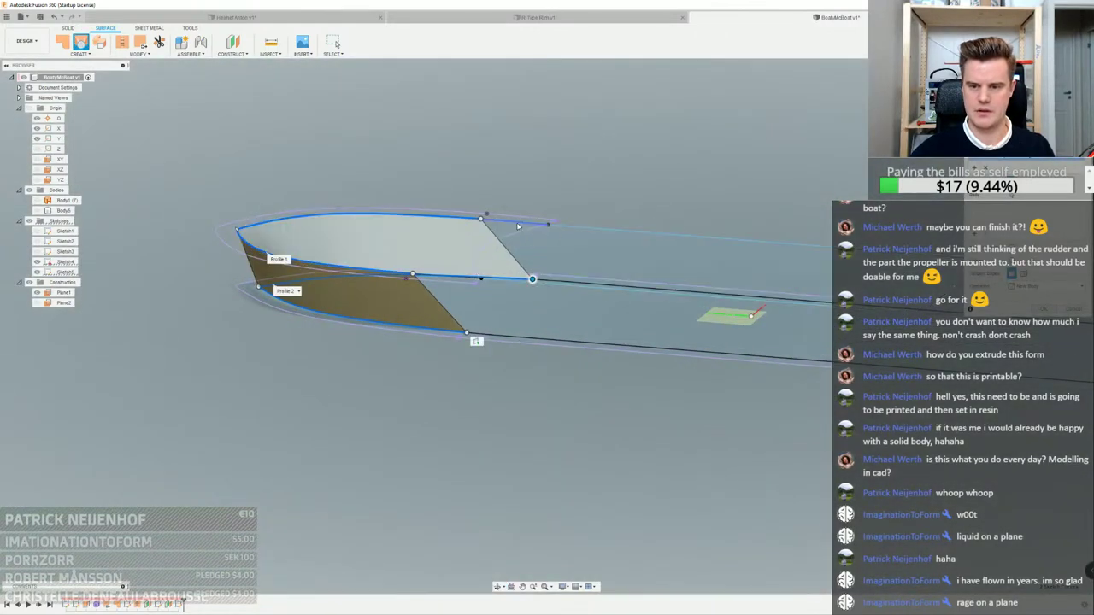
left_click(443, 278)
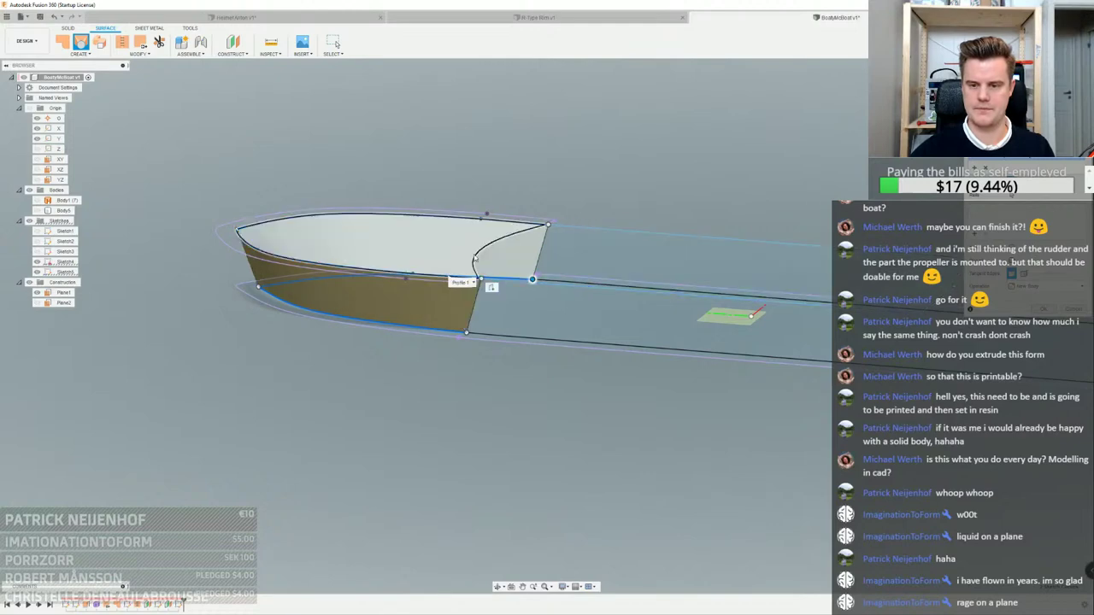
mouse_move(475, 258)
middle_mouse_down("shift")
mouse_move(431, 282)
mouse_move(471, 233)
mouse_move(486, 242)
mouse_move(483, 266)
mouse_move(462, 255)
middle_mouse_up("shift")
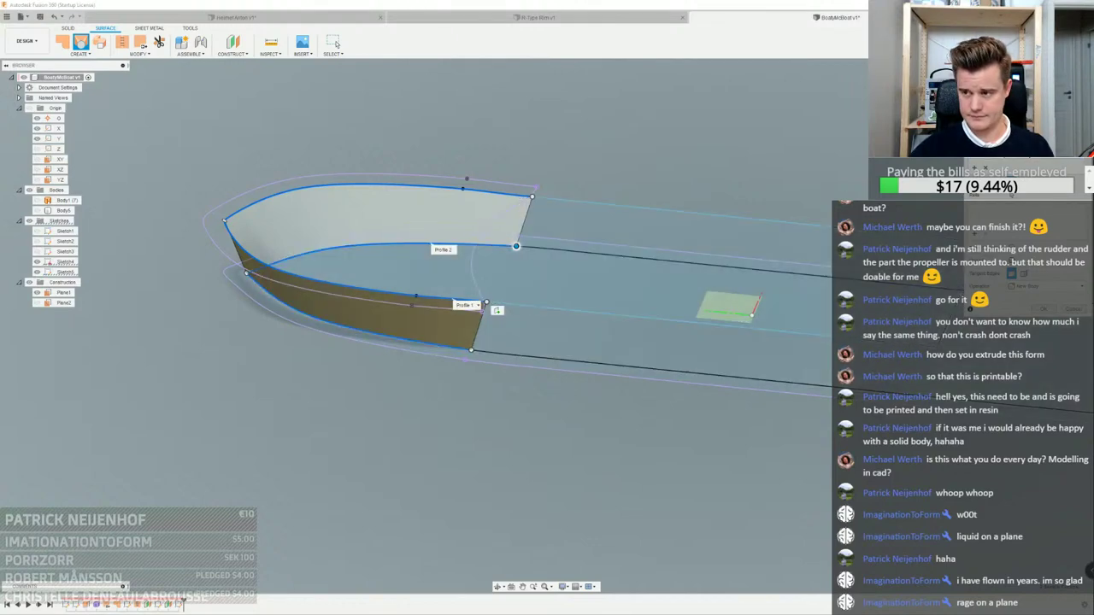
Extend both loft profiles along the hull's long sides and create the inner side-wall surface, open at the stern
left_click(982, 162)
left_click(480, 357)
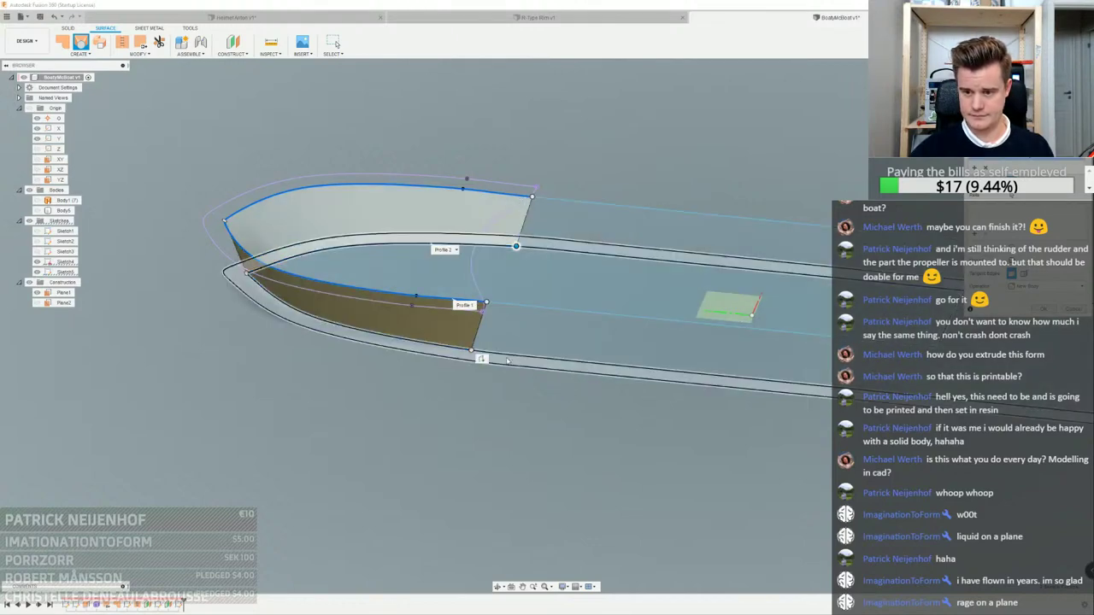
left_click(536, 248)
scroll(570, 248, "down", 2)
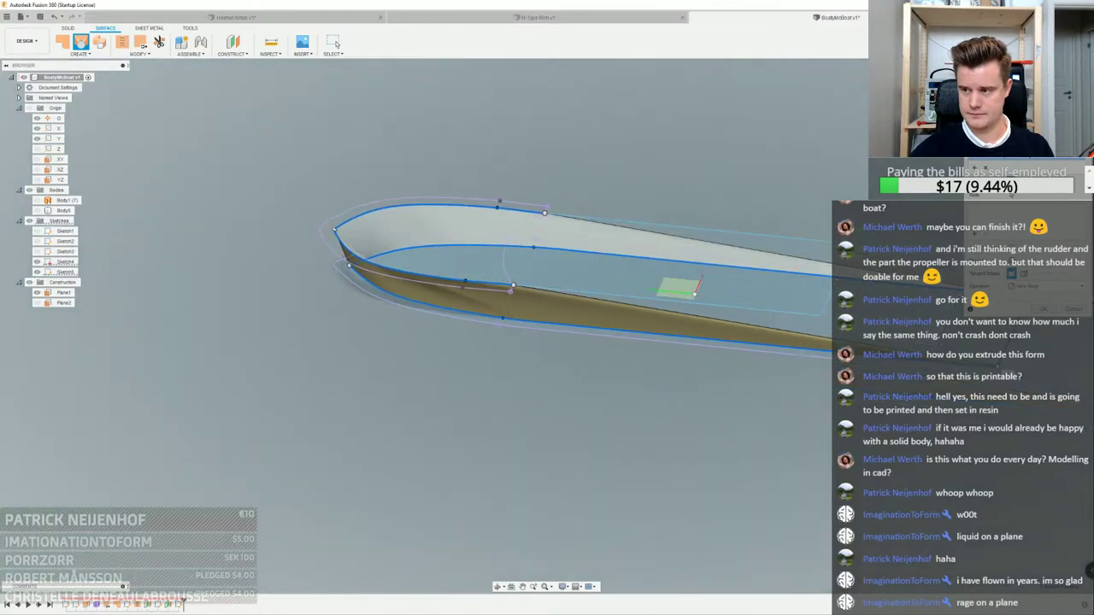
middle_click_drag(576, 221, 662, 253, "shift")
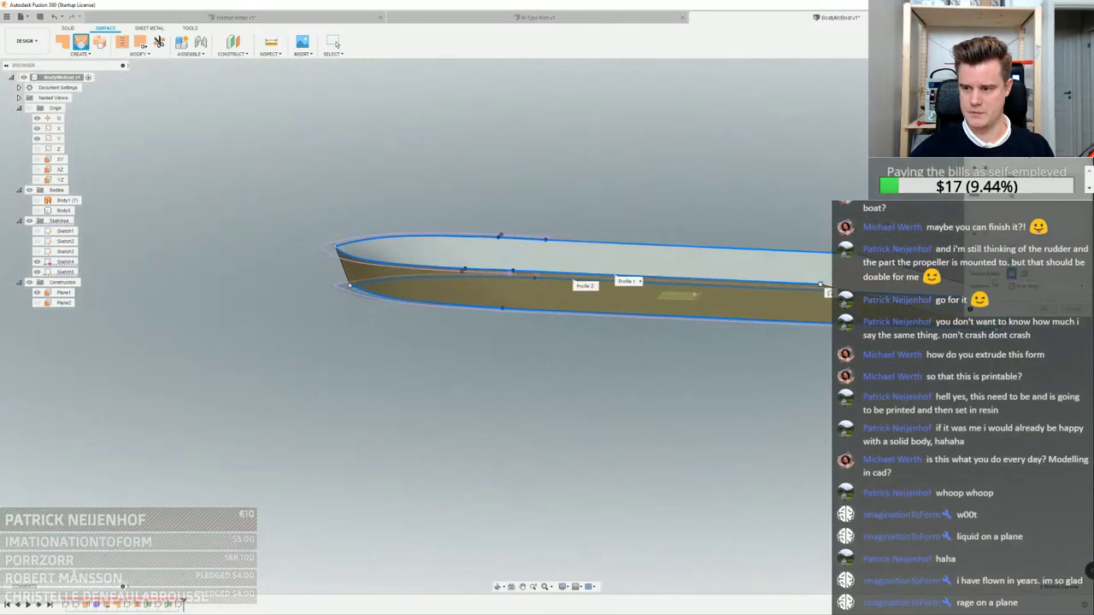
left_click(1041, 308)
middle_click_drag(752, 214, 715, 241)
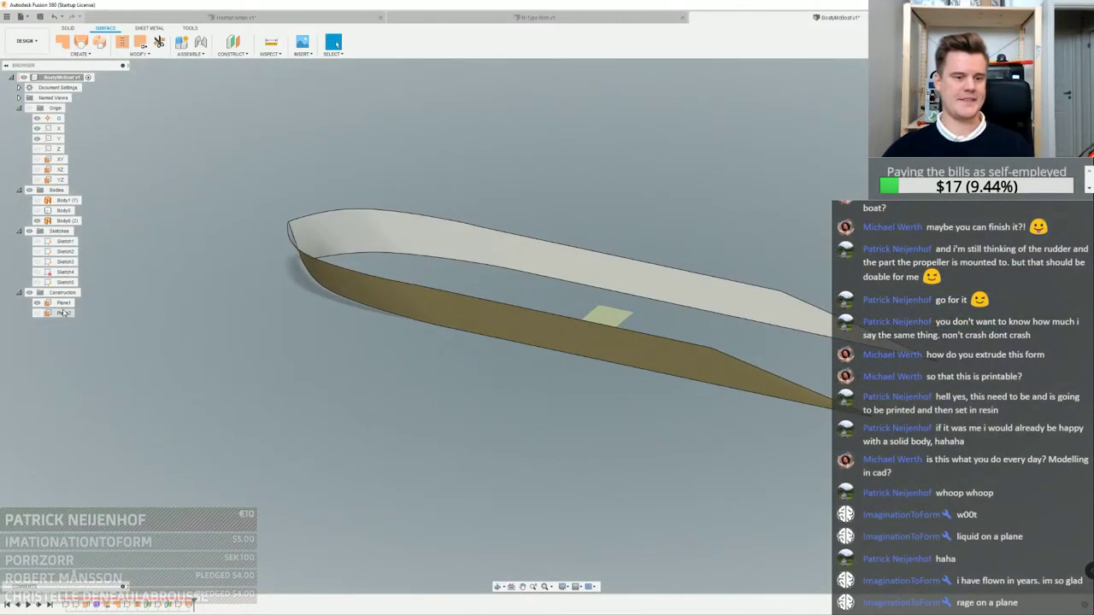
Show the solid hull body and loft a surface between the two sloped stern edges of the inner side walls
left_click(36, 211)
middle_click_drag(650, 341, 597, 361, "shift")
middle_click_drag(581, 294, 586, 412, "shift")
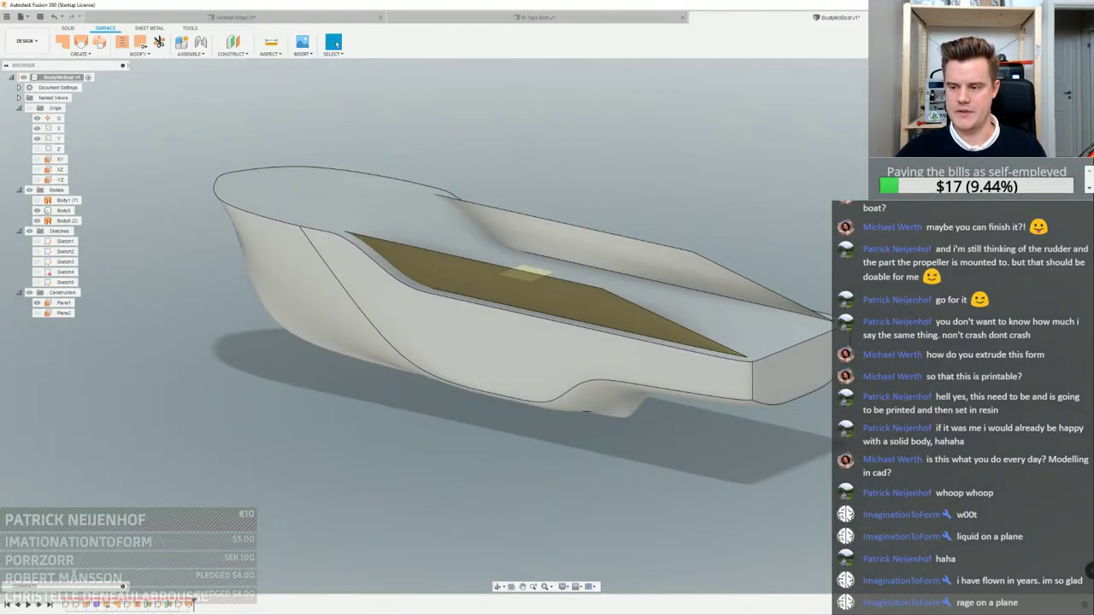
left_click(81, 43)
left_click(727, 348)
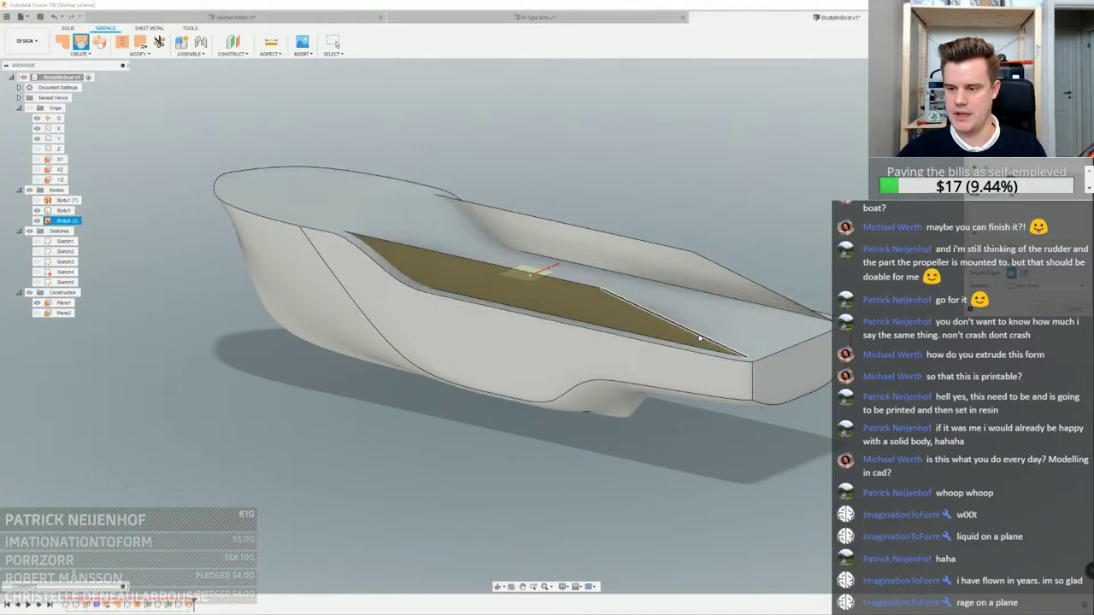
left_click(775, 293)
key("Return")
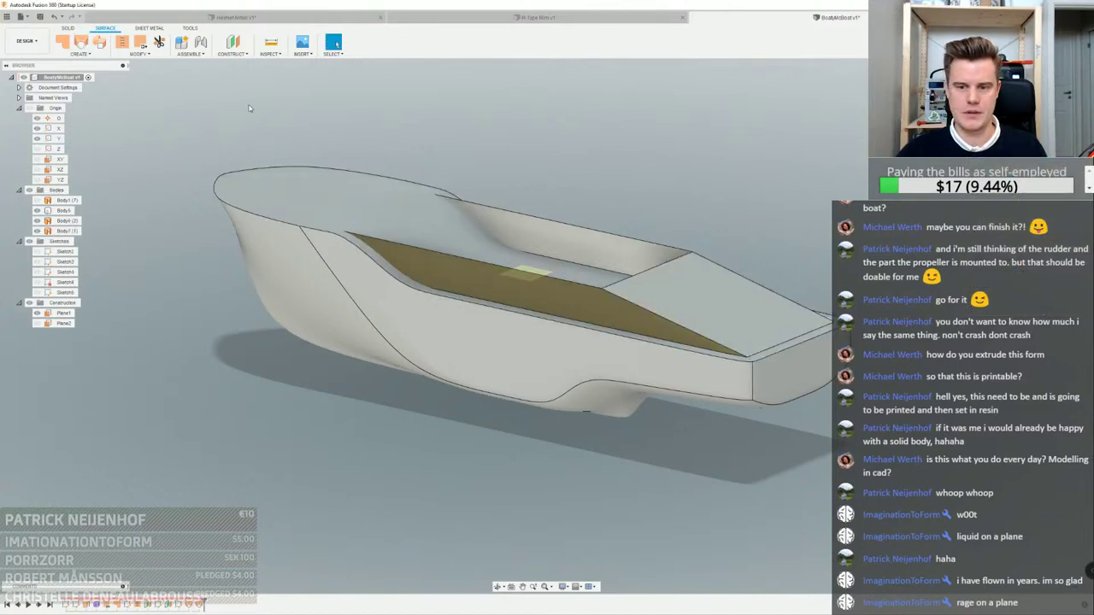
Stitch the inner side-wall surface and the sloped stern surface into one surface body
left_click(62, 42)
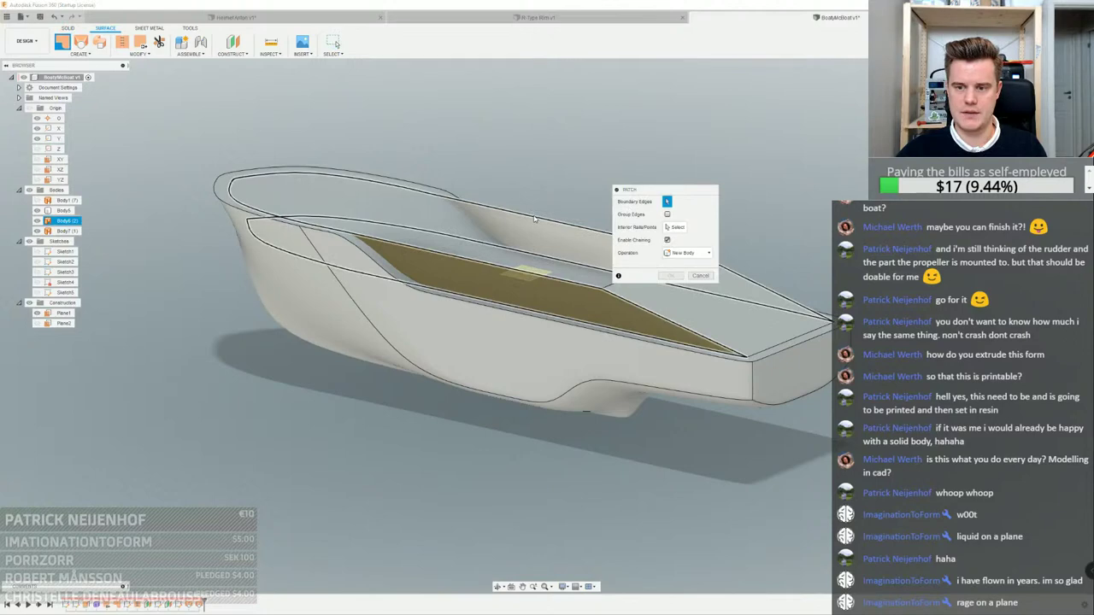
left_click(700, 276)
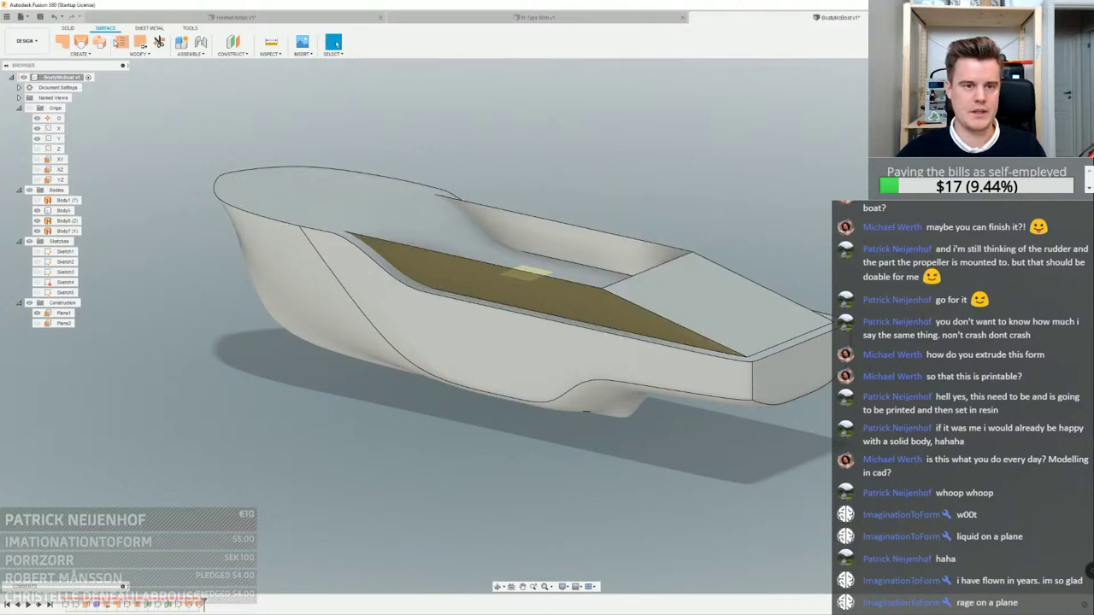
left_click(474, 276)
left_click(671, 277)
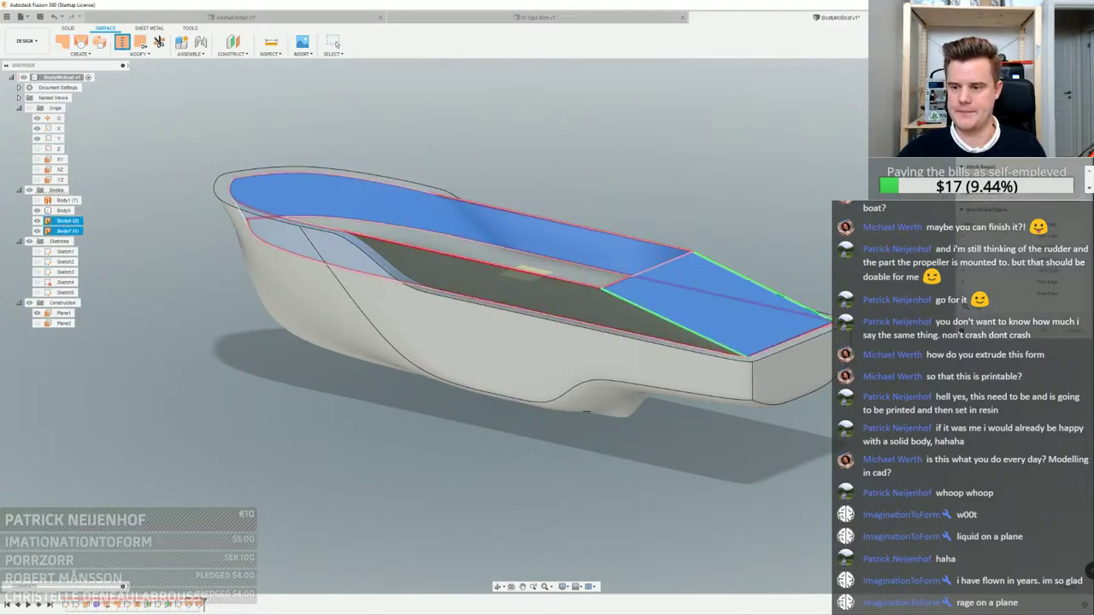
key("Return")
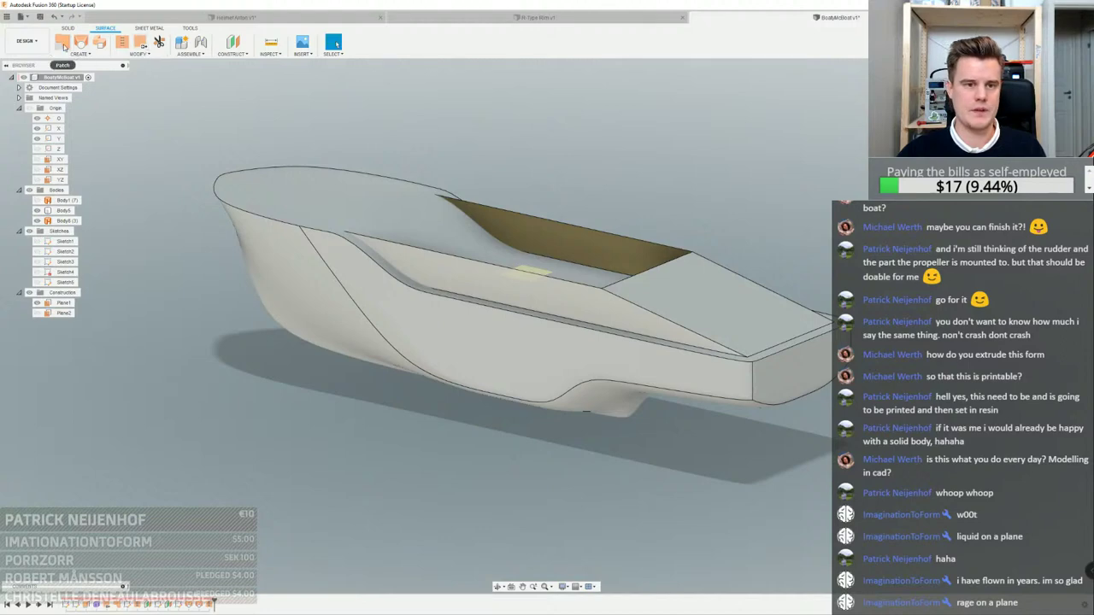
Hide the solid hull body and patch the upper opening of the stitched inner surface as a new body
left_click(61, 42)
left_click(36, 211)
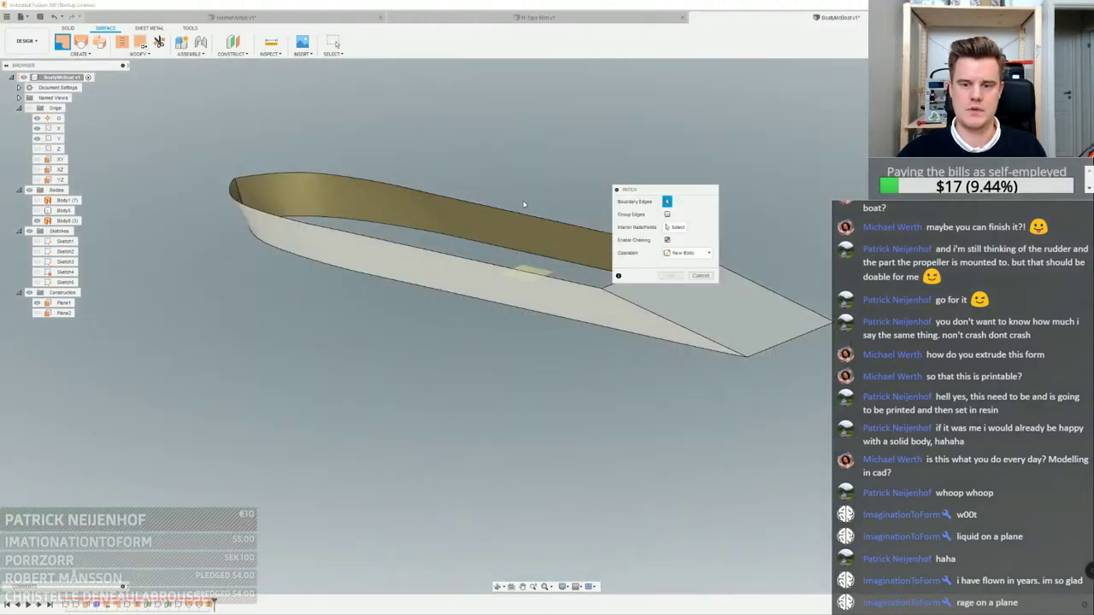
left_click(511, 213)
left_click(671, 314)
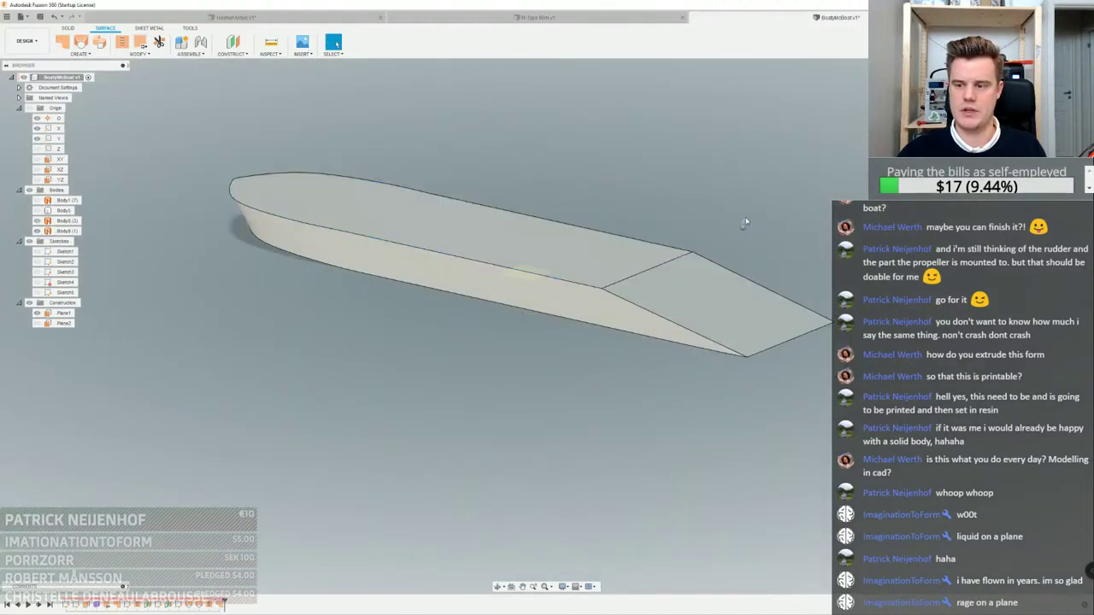
Patch the open underside of the inner surface along its lower boundary edges as a new body
right_click(728, 184)
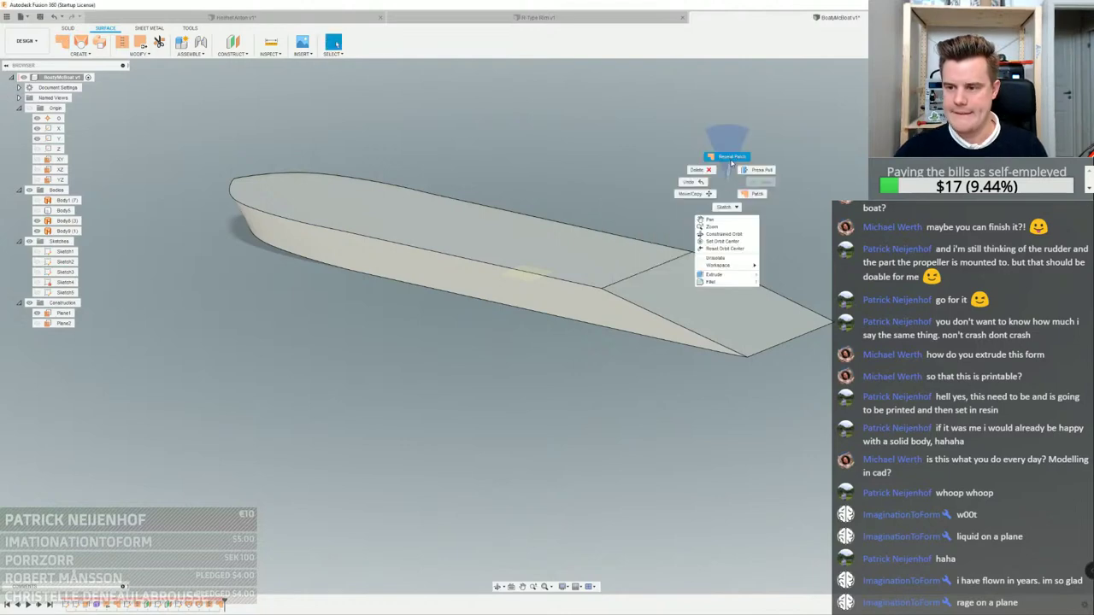
left_click(726, 141)
left_click(581, 316)
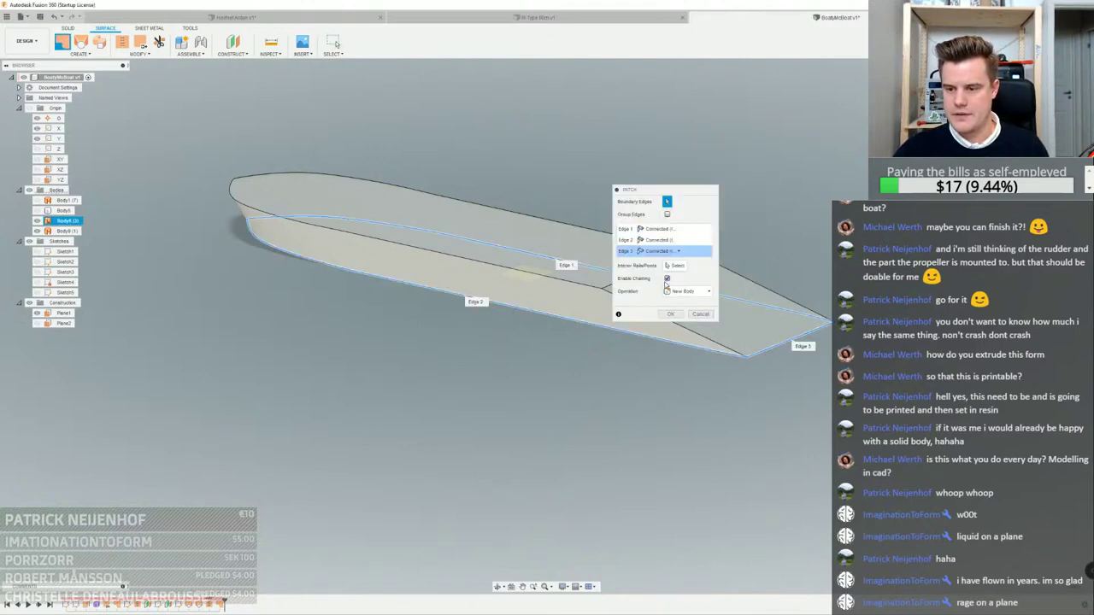
left_click(671, 314)
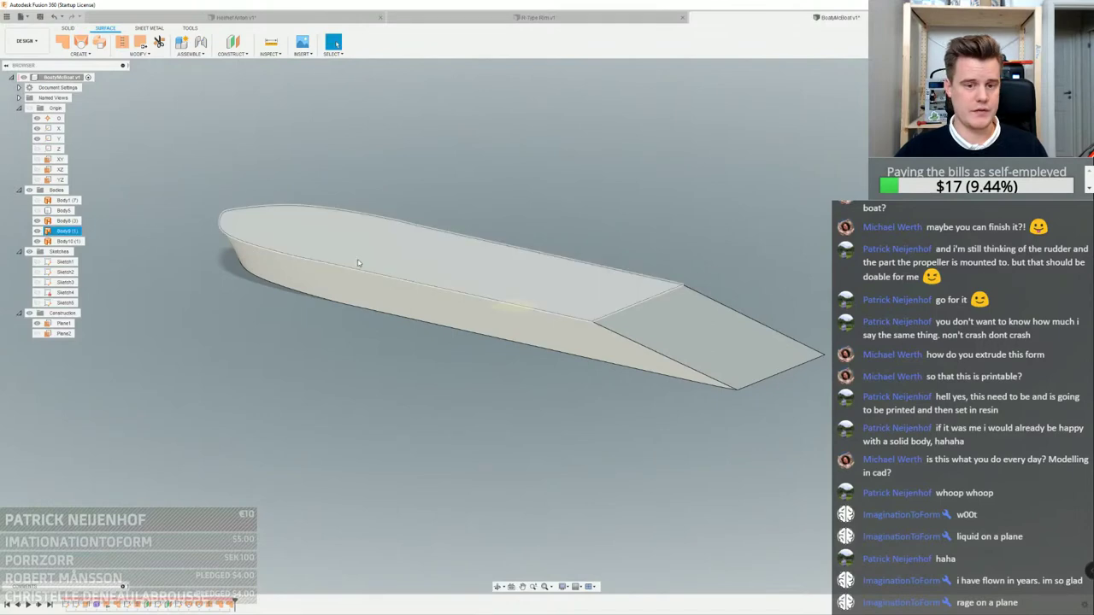
left_click(350, 254)
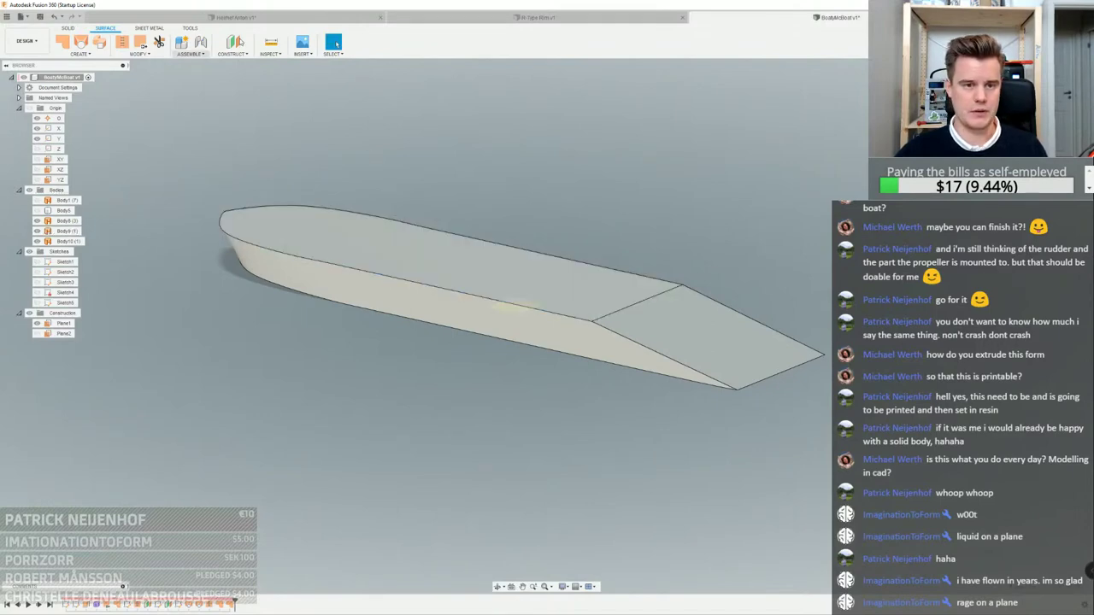
left_click(151, 30)
left_click(190, 29)
left_click(104, 30)
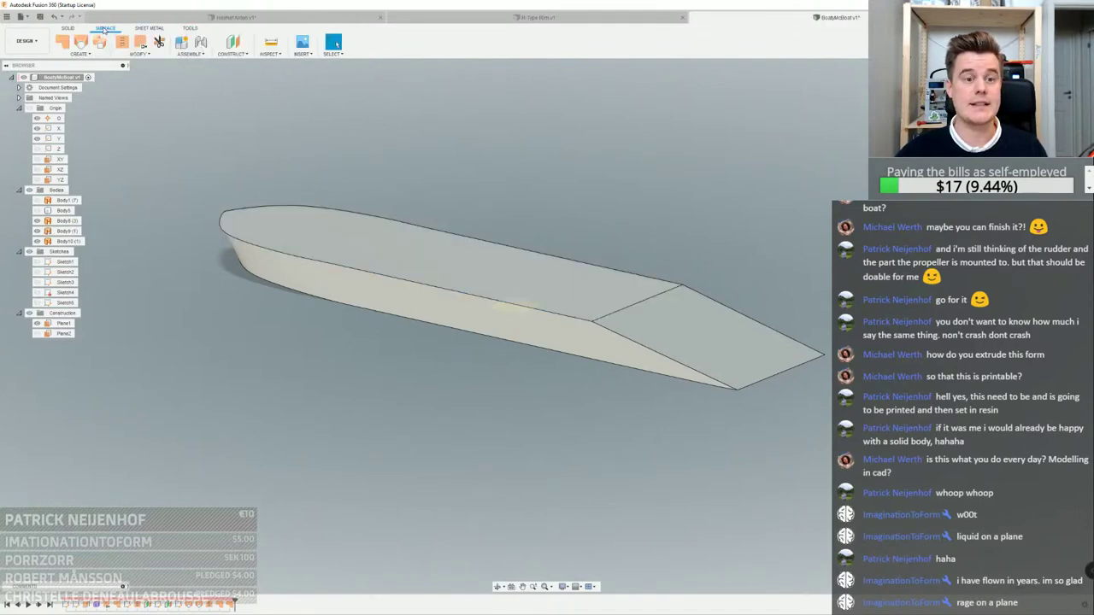
Stitch the three visible surface bodies (side walls, top and bottom) into one closed solid body
left_click(123, 42)
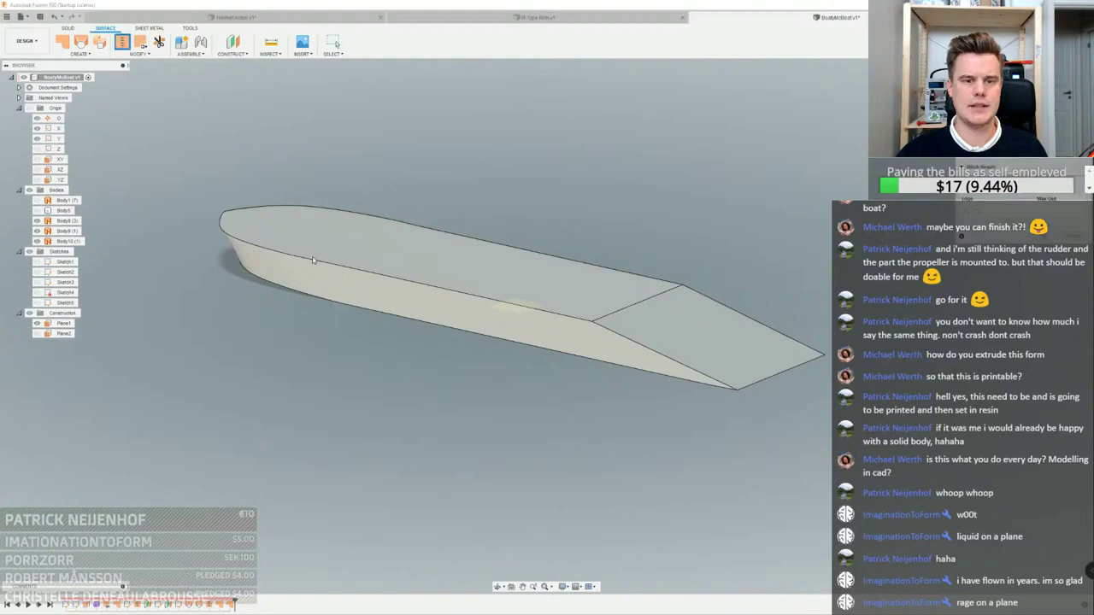
left_click(327, 271)
left_click(342, 247)
middle_click_drag(569, 397, 574, 306, "shift")
left_click(573, 306)
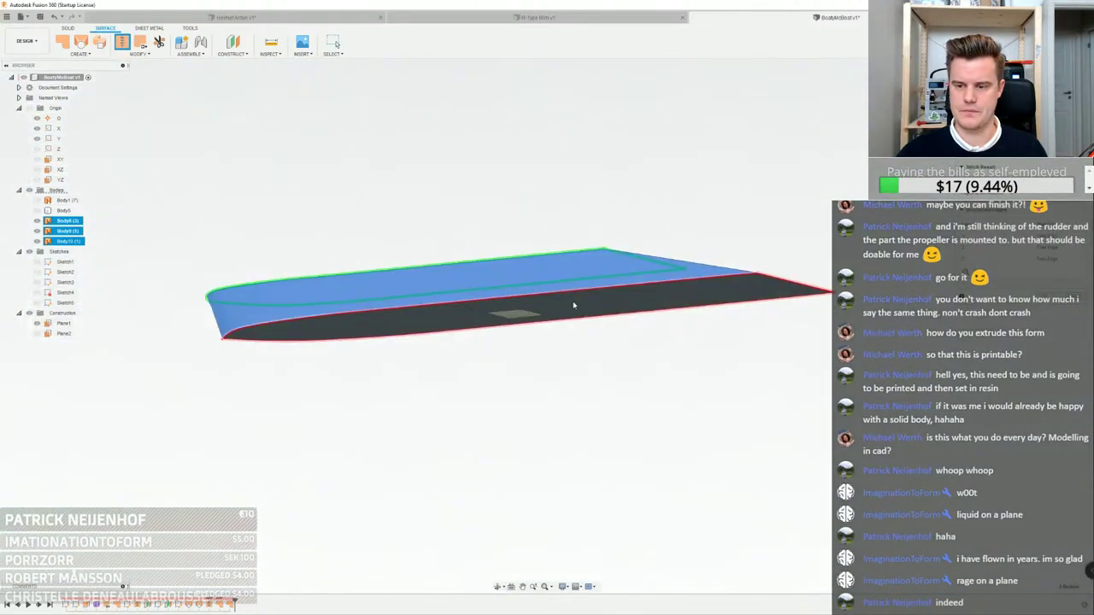
left_click(1039, 276)
left_click(66, 220)
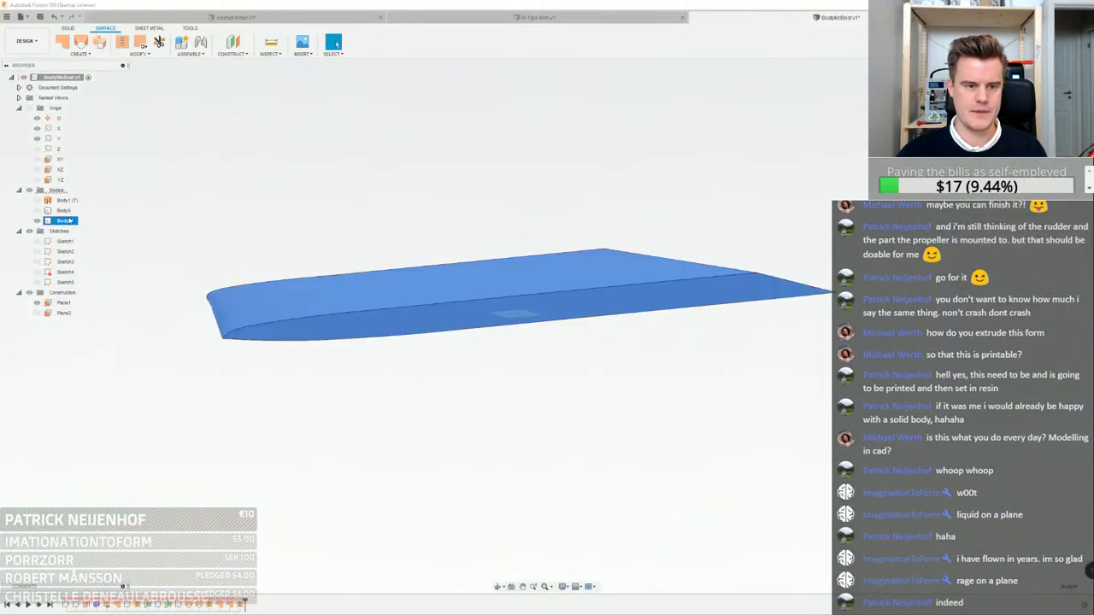
Try to offset the long top face of the stitched solid by 1 mm
middle_click_drag(372, 141, 358, 242, "shift")
left_click(346, 229)
right_click(345, 227)
left_click(351, 222)
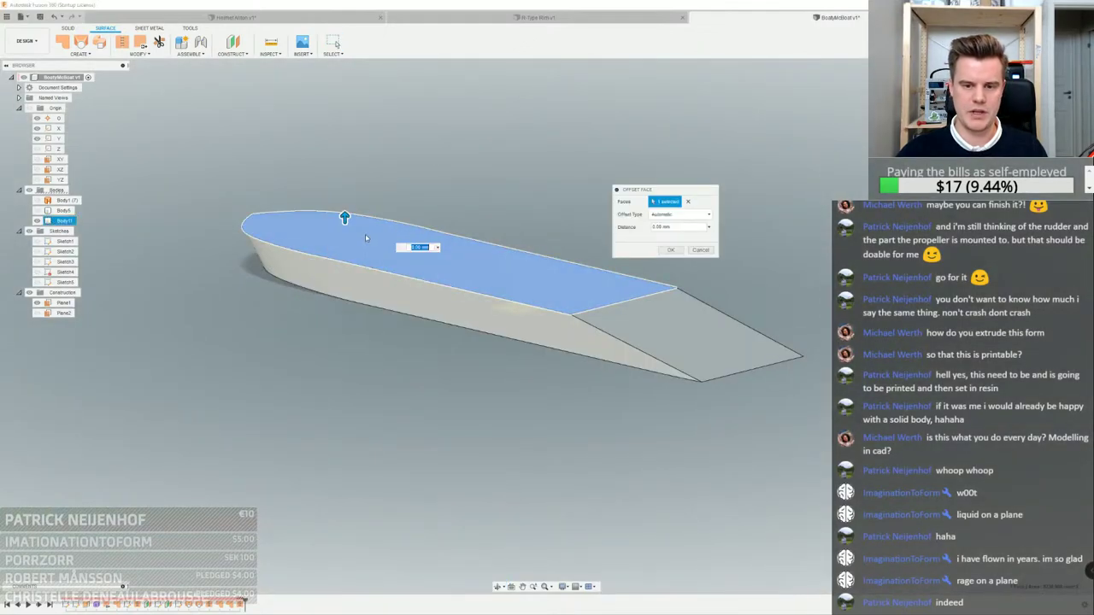
type("1")
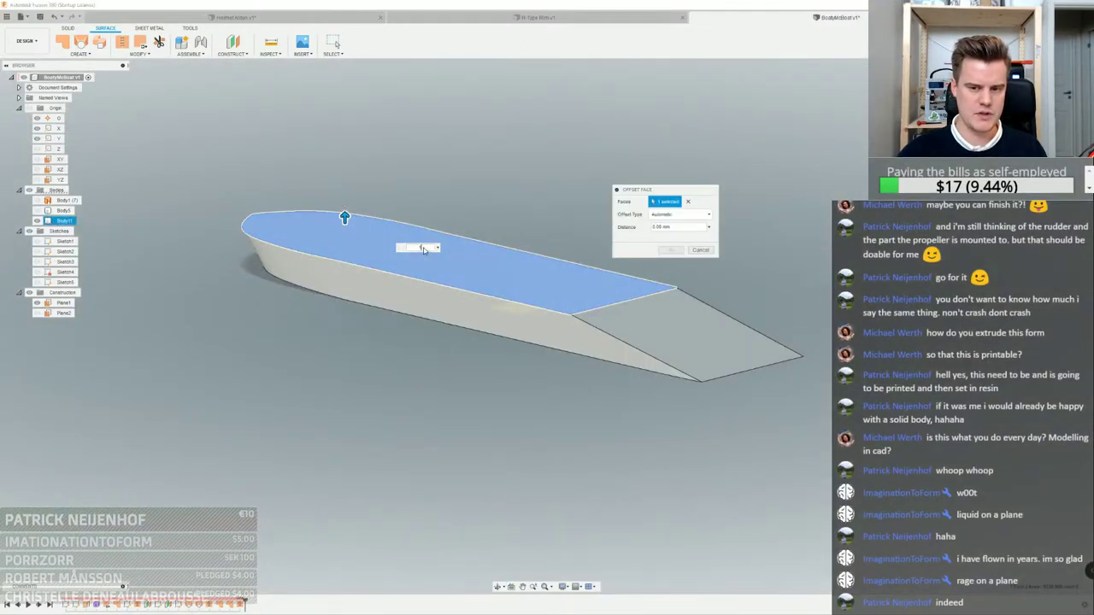
type("1")
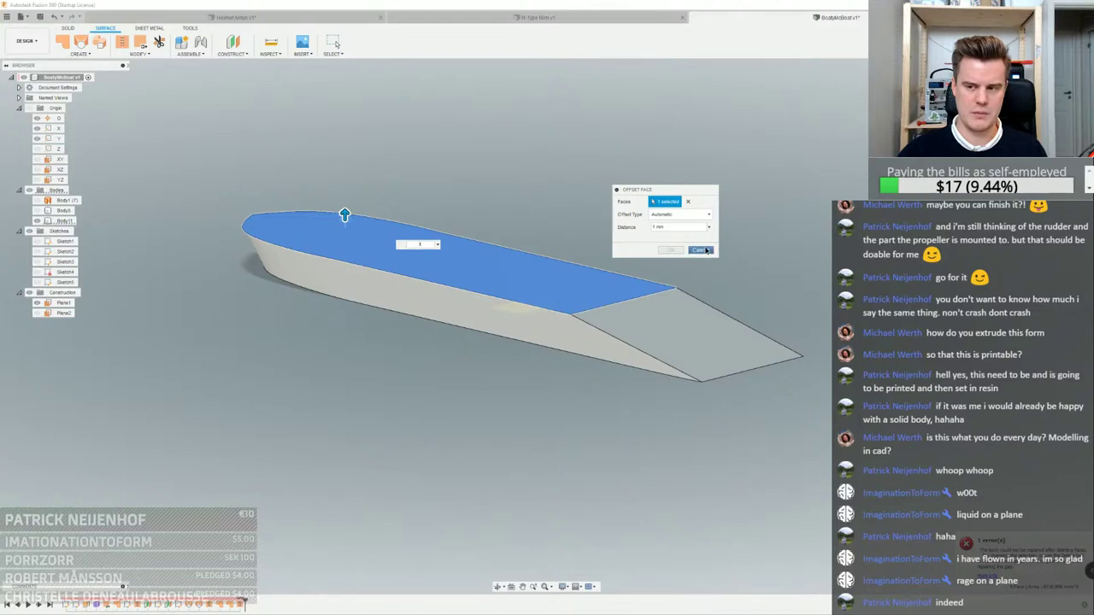
left_click(703, 250)
scroll(666, 228, "down", 1)
right_click(488, 247)
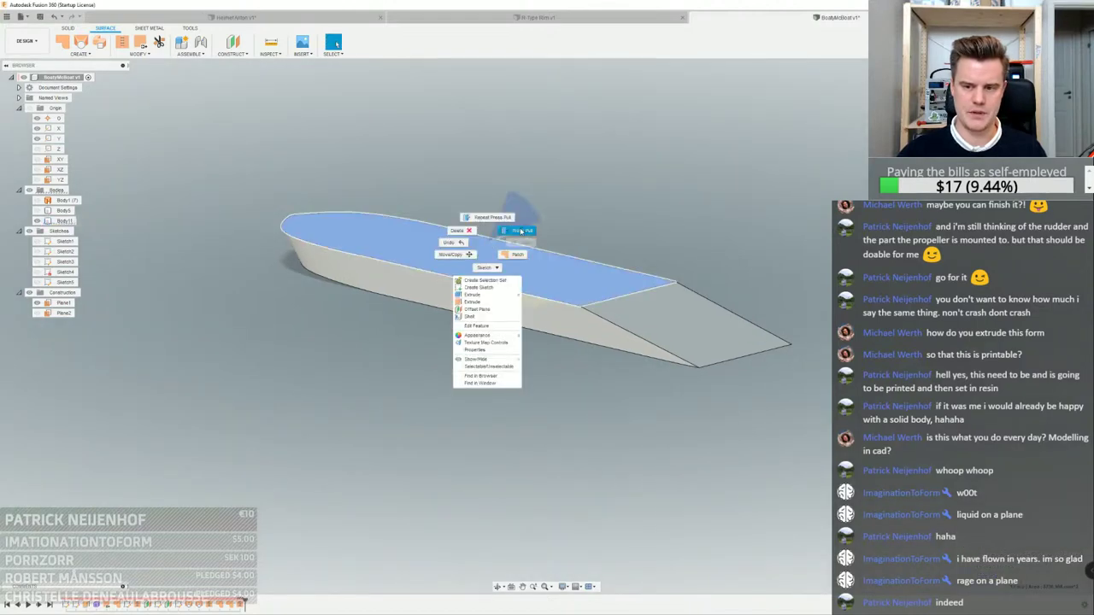
left_click(616, 194)
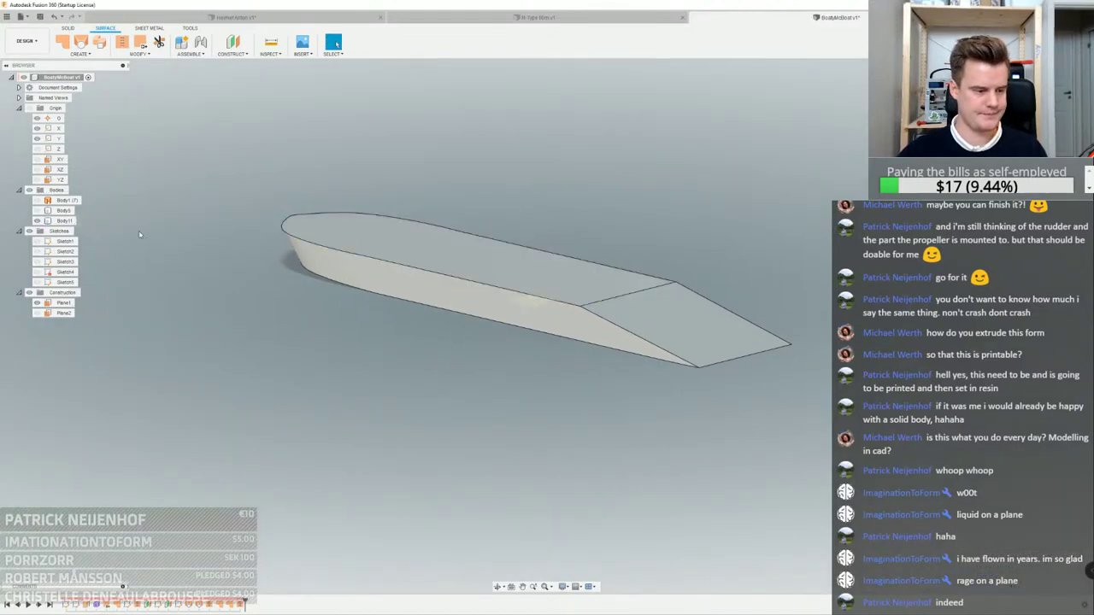
Show the hull body and examine where its bow deck meets the top face of the stitched solid
left_click(37, 211)
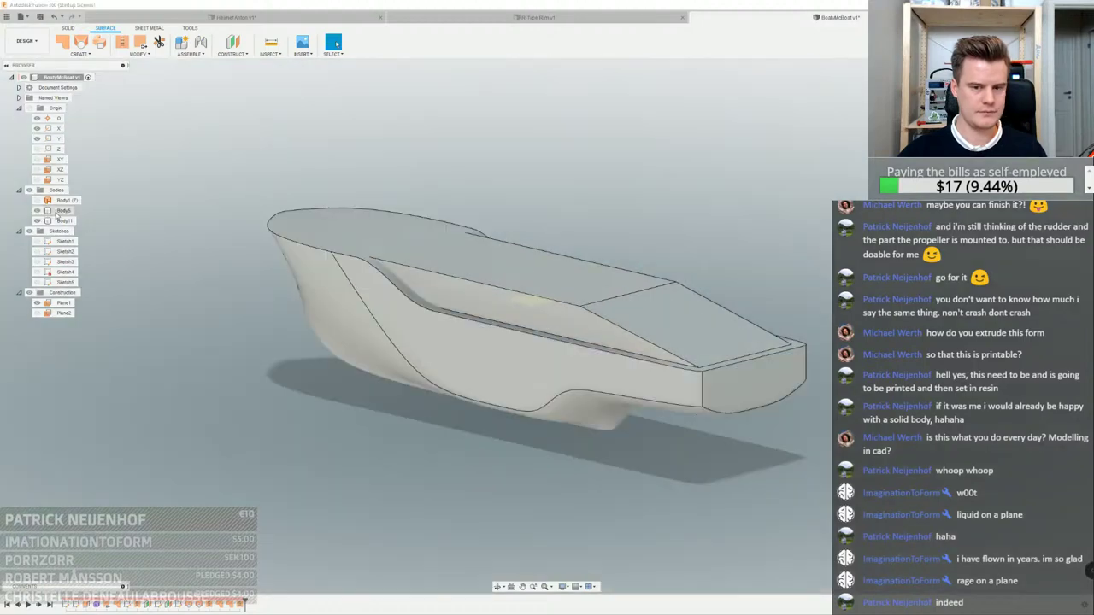
left_click(520, 268)
scroll(520, 268, "up", 3)
left_click(624, 225)
middle_click_drag(528, 261, 564, 275)
scroll(651, 233, "down", 1)
scroll(545, 275, "up", 3)
left_click(542, 276)
scroll(540, 275, "down", 4)
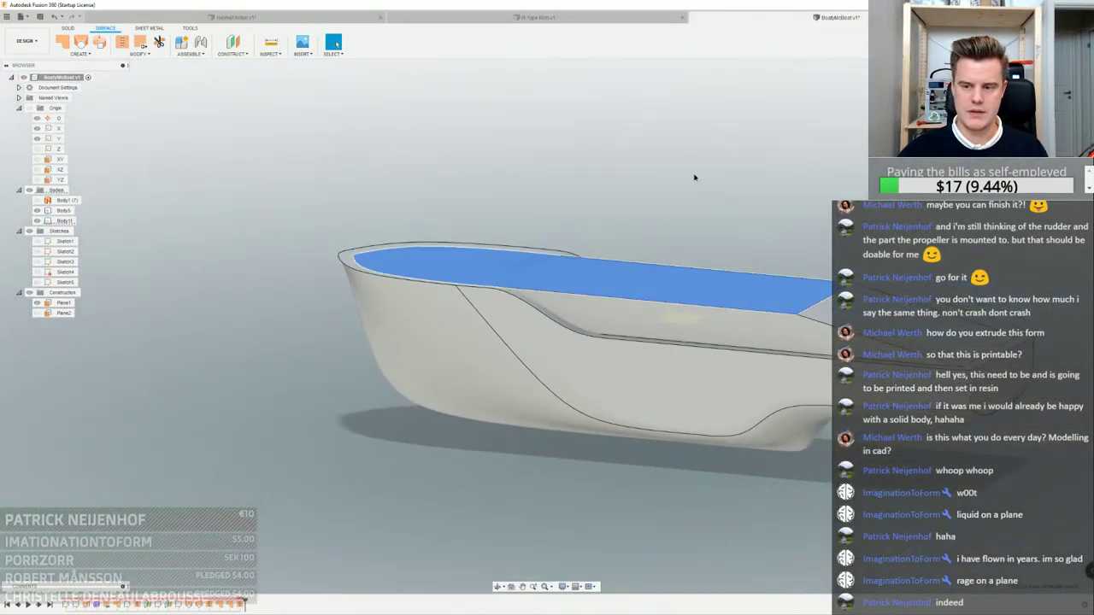
left_click(693, 176)
middle_click_drag(728, 183, 655, 192)
Cut the stitched solid out of the hull body with Combine
left_click(67, 29)
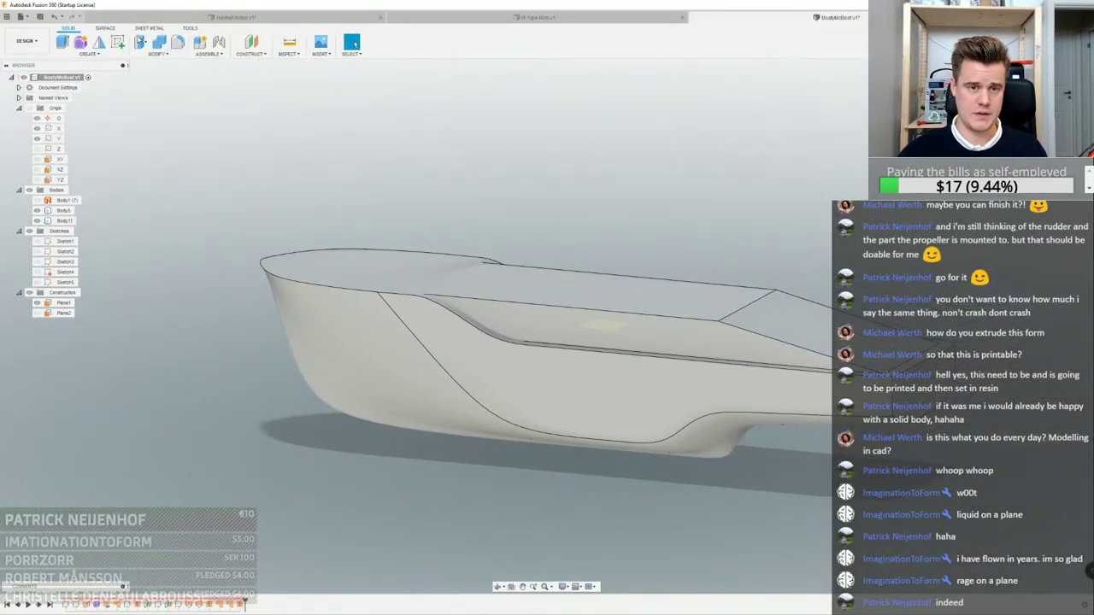
left_click(157, 44)
left_click(368, 376)
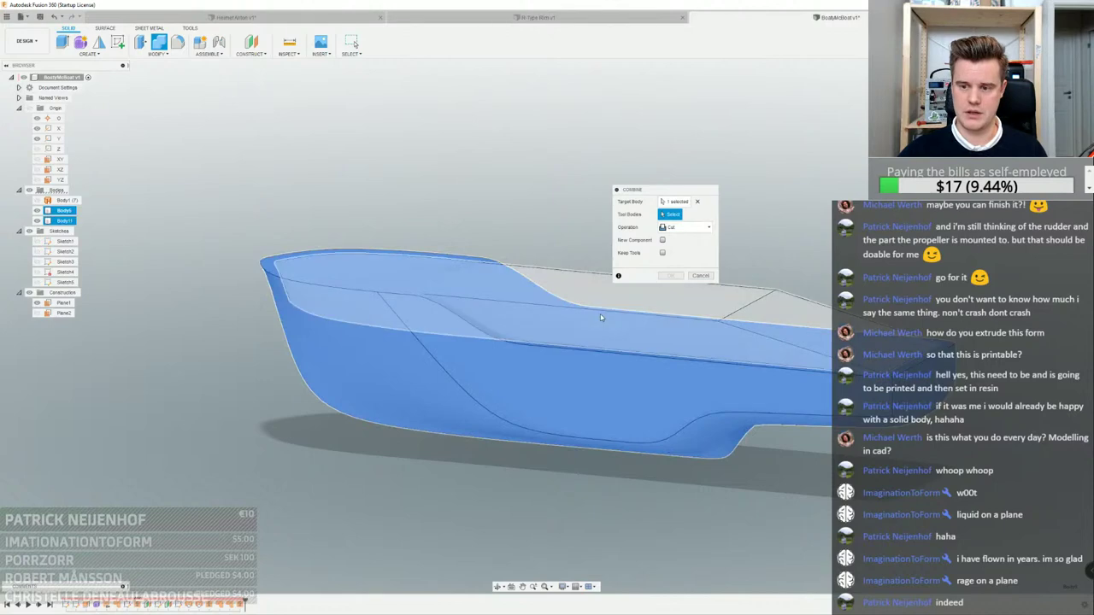
left_click(603, 318)
left_click(670, 277)
middle_click_drag(670, 277, 755, 394, "shift")
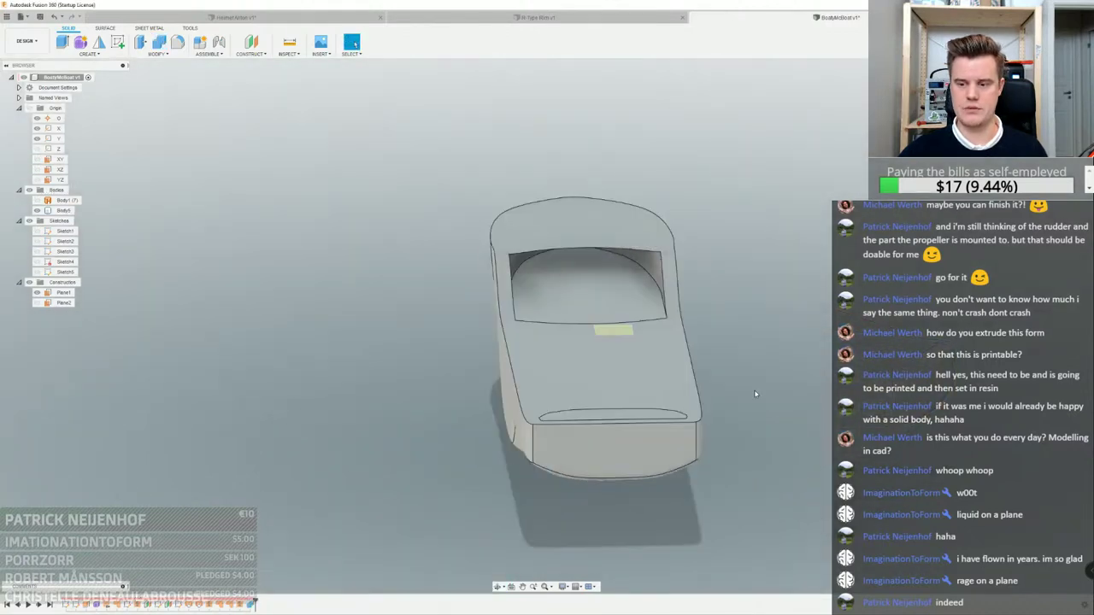
scroll(610, 278, "up", 5)
Try to remove the thin roof left over the bow cavity by deleting a face of the hull
left_click(595, 276)
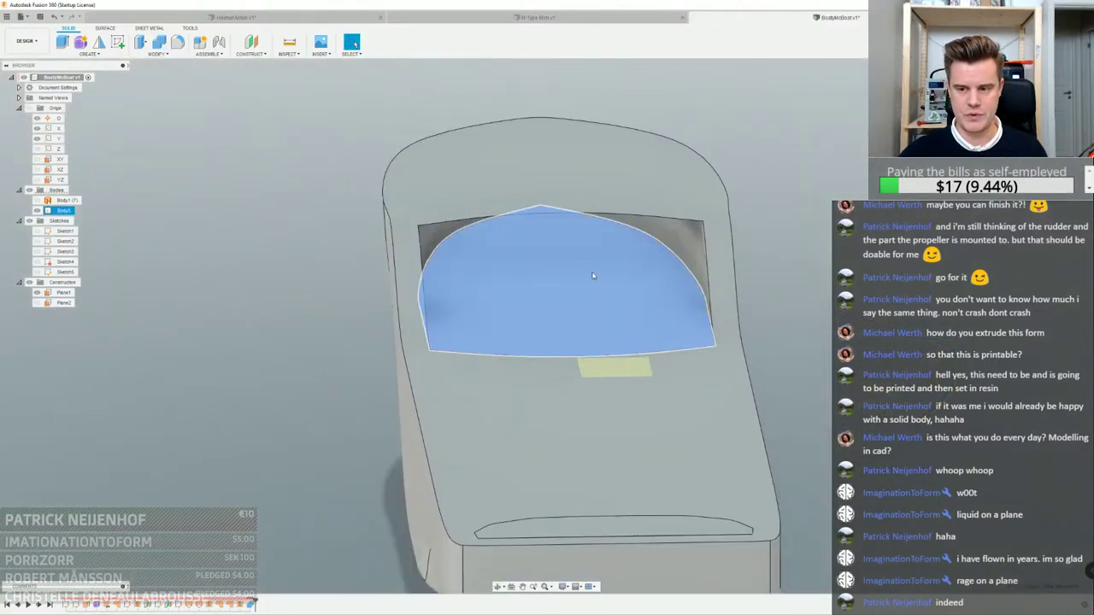
middle_click_drag(593, 275, 576, 246, "shift")
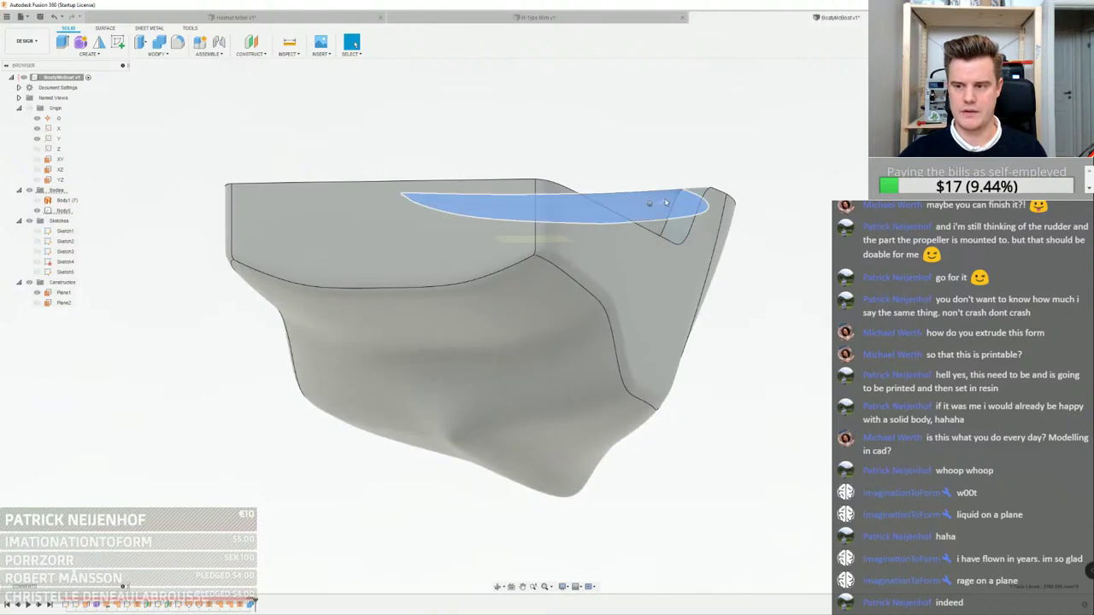
right_click_drag(663, 170, 664, 161)
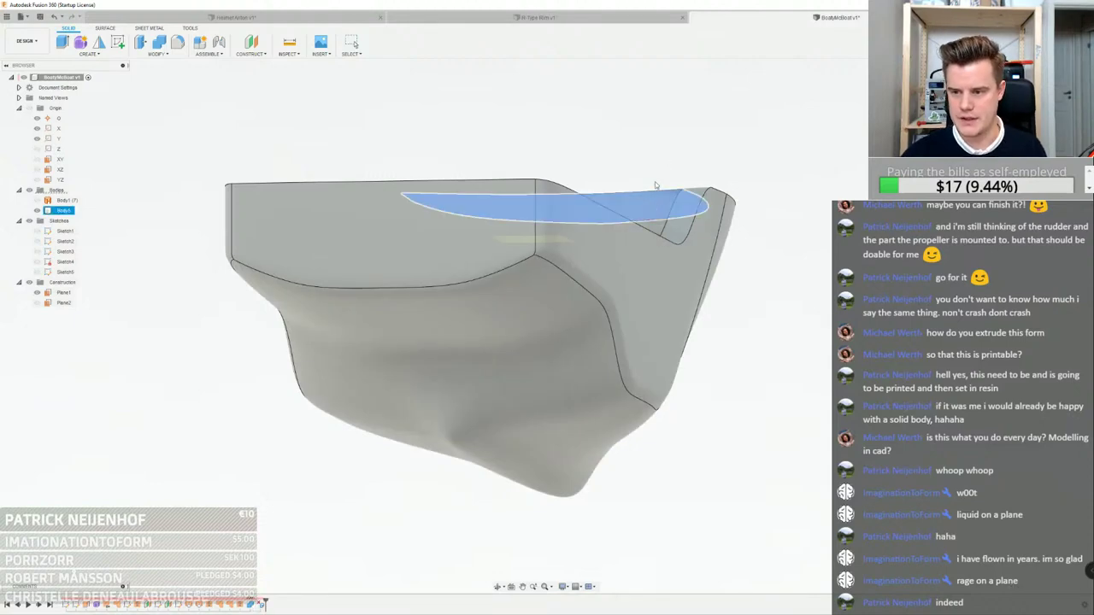
key("Escape")
middle_click_drag(716, 195, 784, 246, "shift")
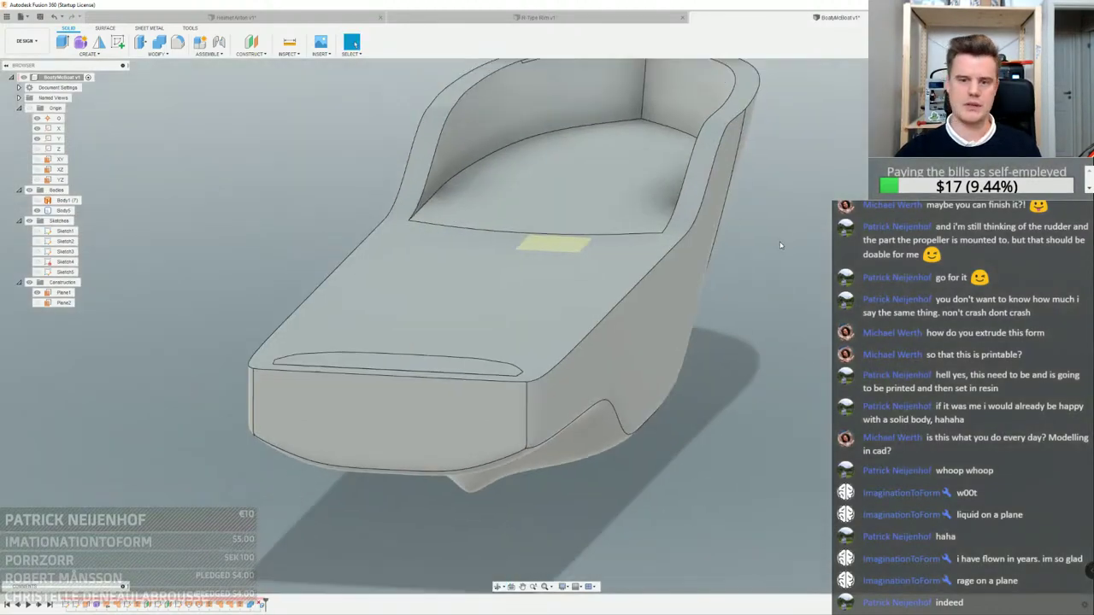
scroll(784, 246, "down", 3)
scroll(672, 157, "up", 6)
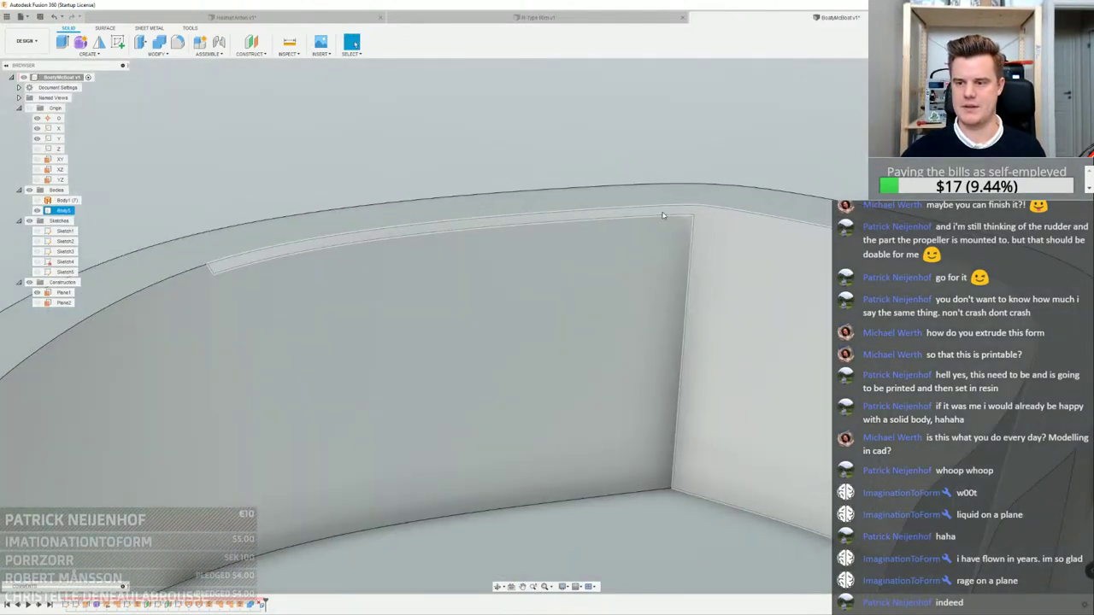
Undo the face deletion and the Combine cut that hollowed the hull
key("ctrl+z")
scroll(664, 159, "down", 6)
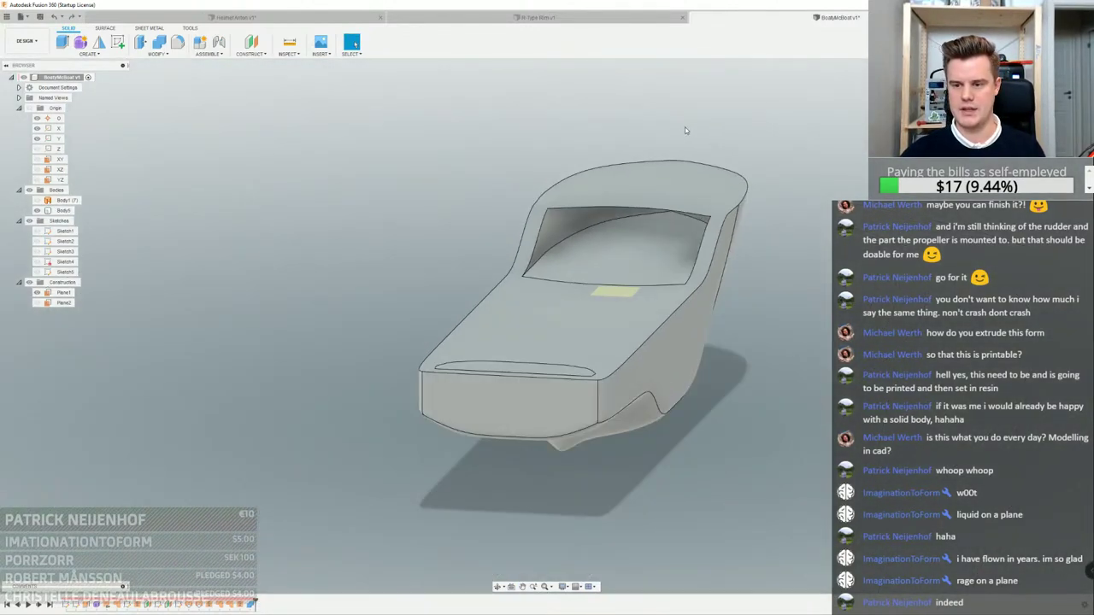
middle_click_drag(685, 127, 405, 247, "shift")
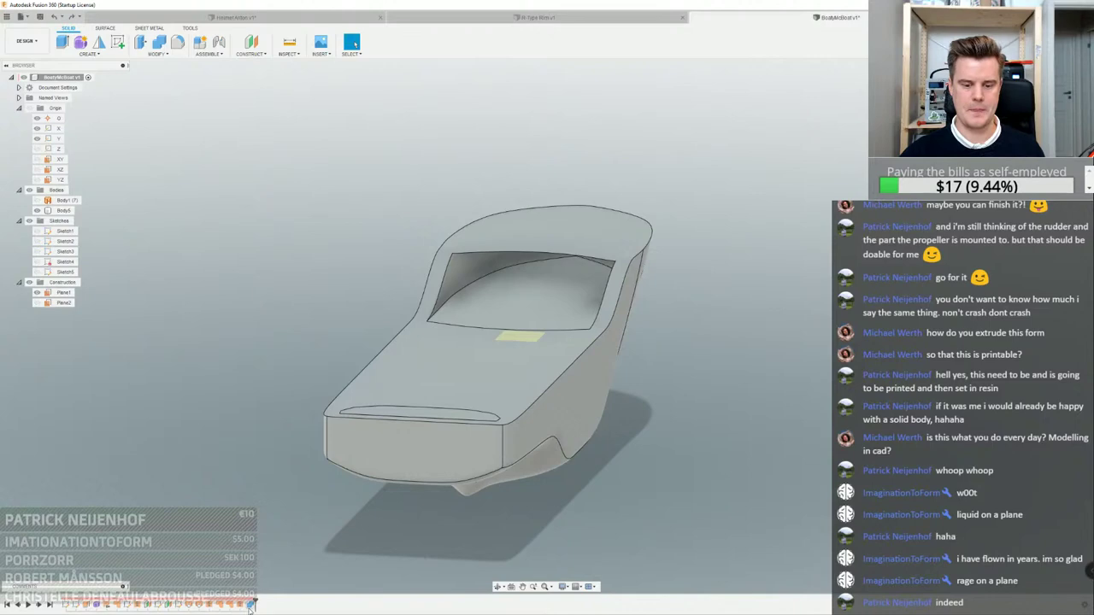
left_click(487, 283)
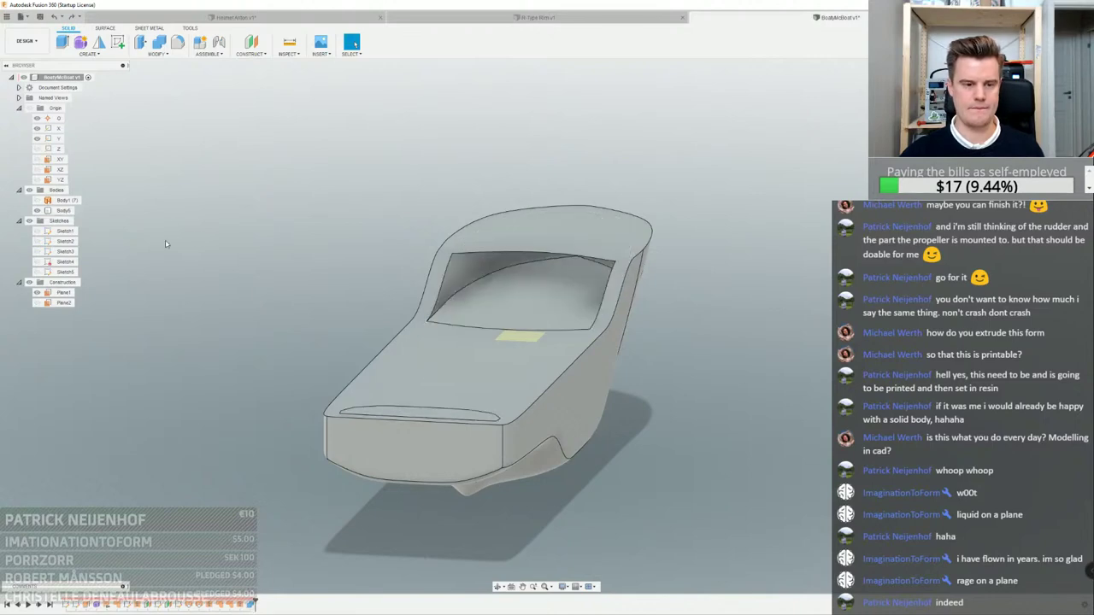
middle_click_drag(167, 245, 622, 263, "shift")
left_click(1054, 101)
scroll(532, 282, "down", 3)
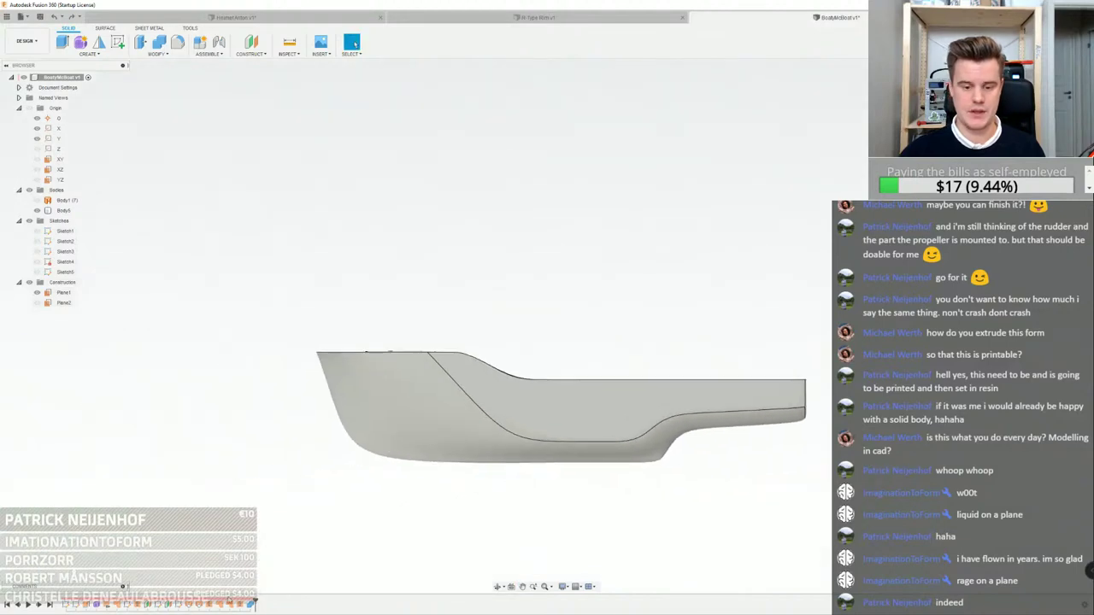
middle_click_drag(502, 290, 488, 261, "shift")
Split the hull body at the bow deck, using the top face of the stitched solid as the splitting tool
left_click(157, 53)
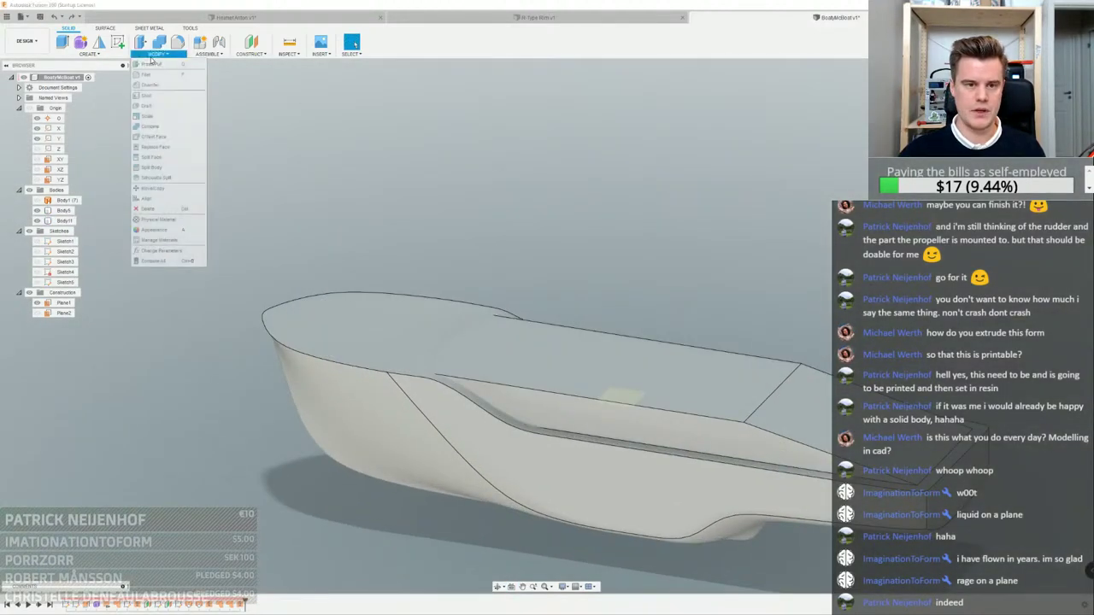
left_click(162, 189)
left_click(351, 376)
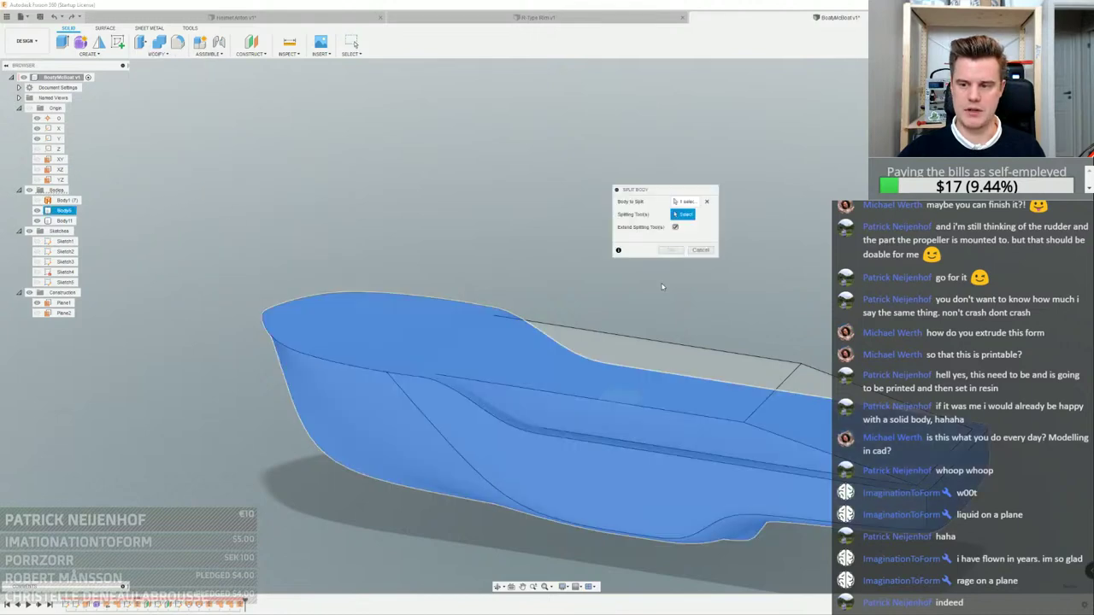
left_click(440, 321)
key("Return")
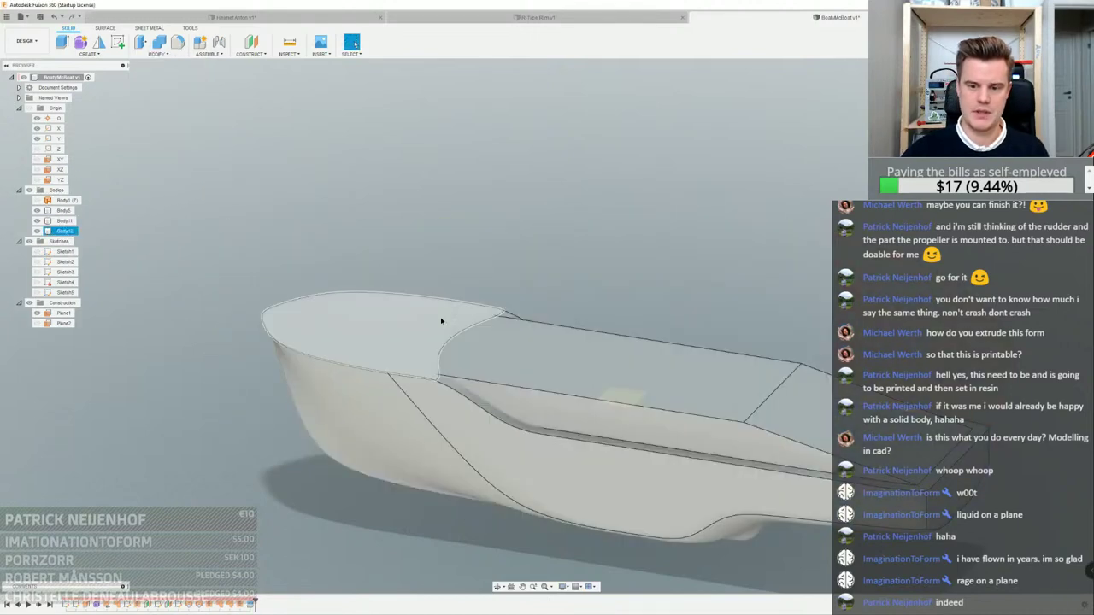
Hide the thin body split off from the bow deck
left_click(442, 321)
left_click(37, 231)
left_click(565, 237)
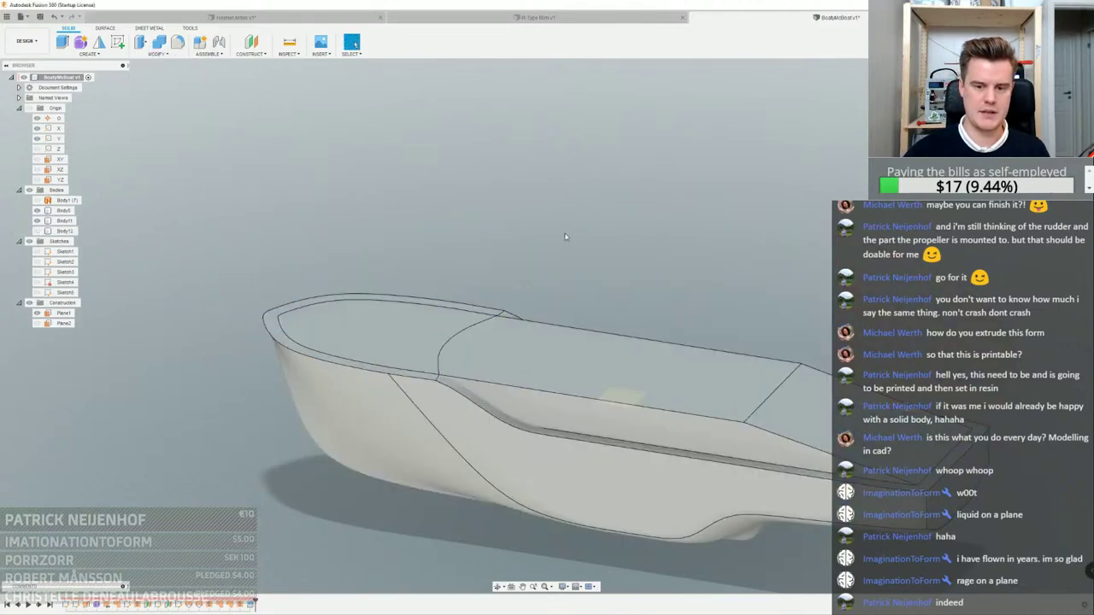
Cut the stitched solid out of the remaining hull body with Combine to open the bow cavity
left_click(154, 45)
left_click(317, 383)
left_click(64, 221)
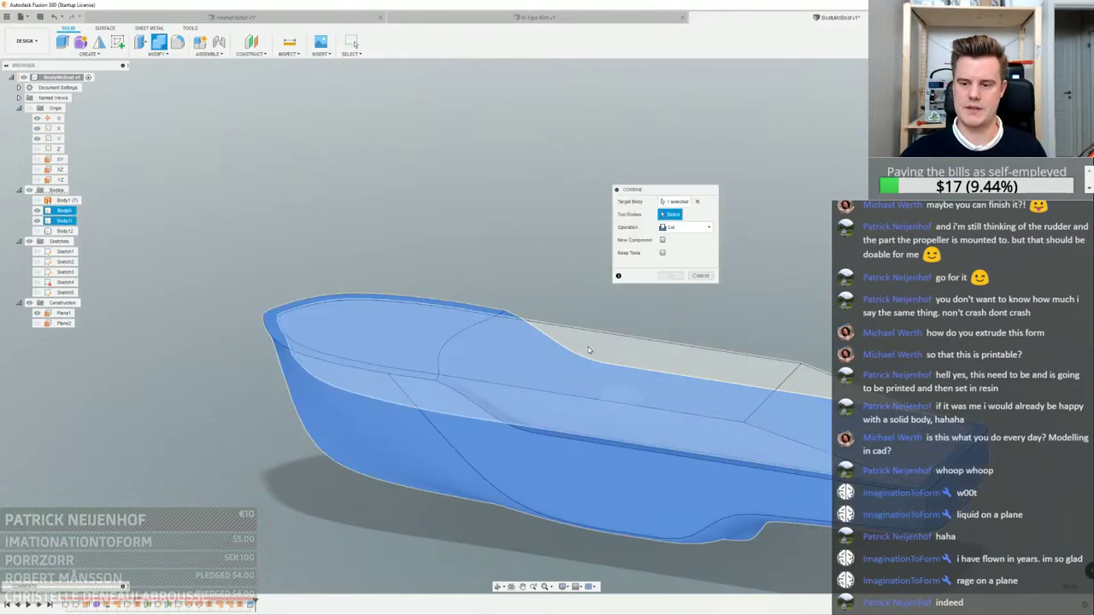
left_click(672, 277)
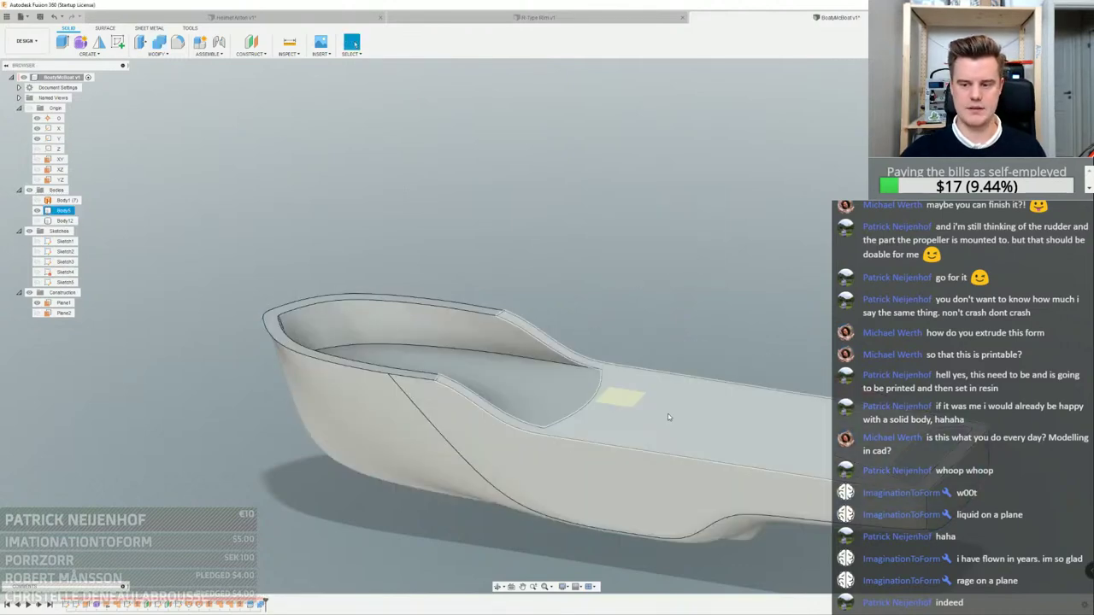
Examine the hollowed hull around the bow cavity and the deck edge at the stern
middle_click_drag(667, 414, 683, 289, "shift")
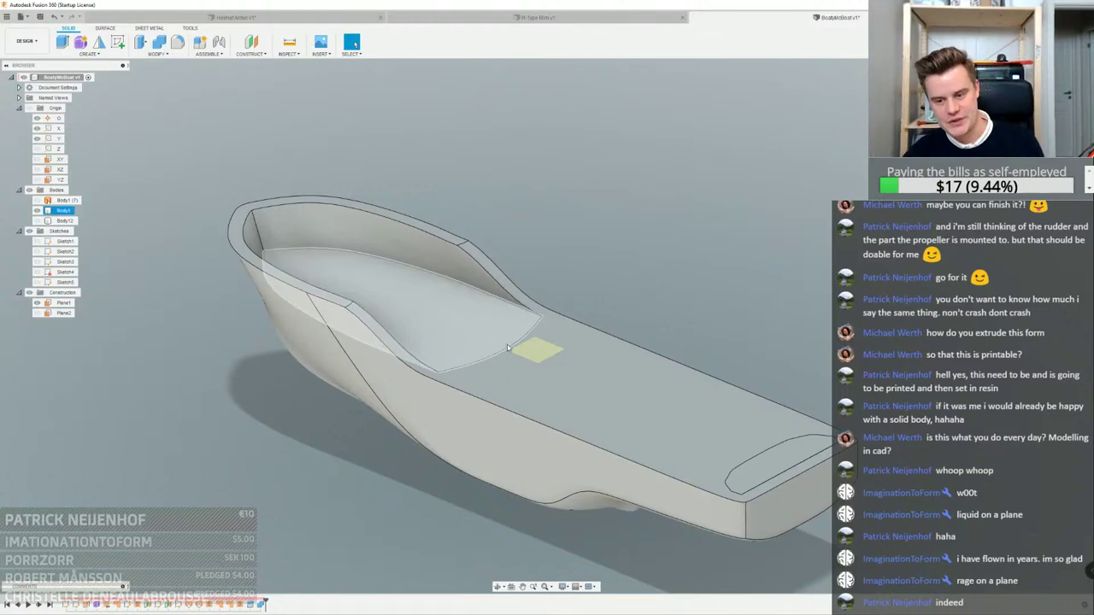
scroll(534, 364, "up", 3)
left_click(593, 384)
middle_click_drag(593, 384, 469, 328, "shift")
left_click(761, 382)
scroll(655, 378, "up", 6)
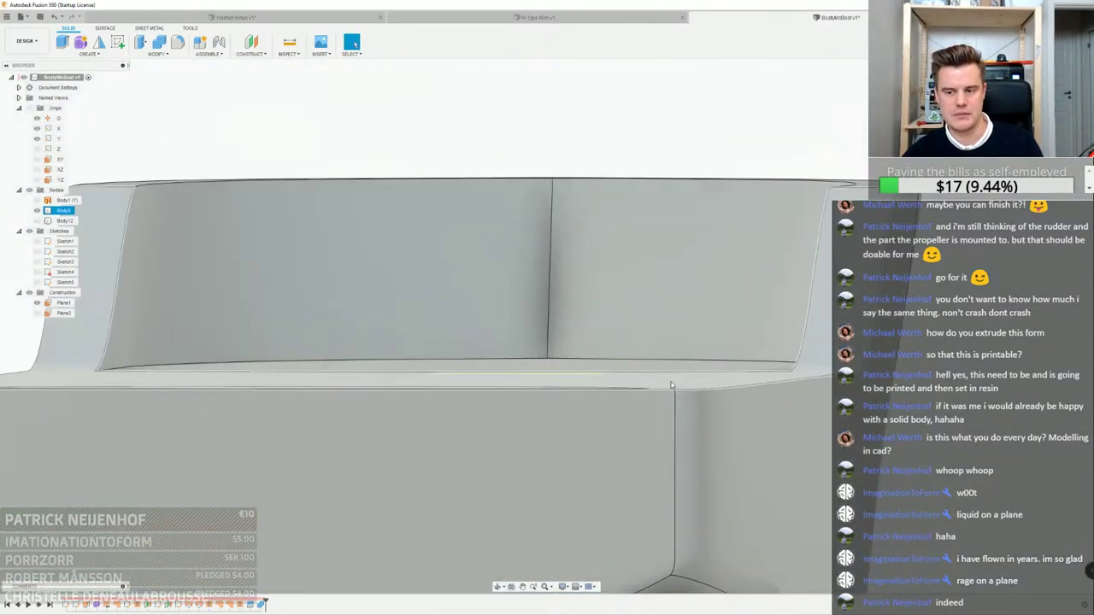
scroll(672, 384, "down", 2)
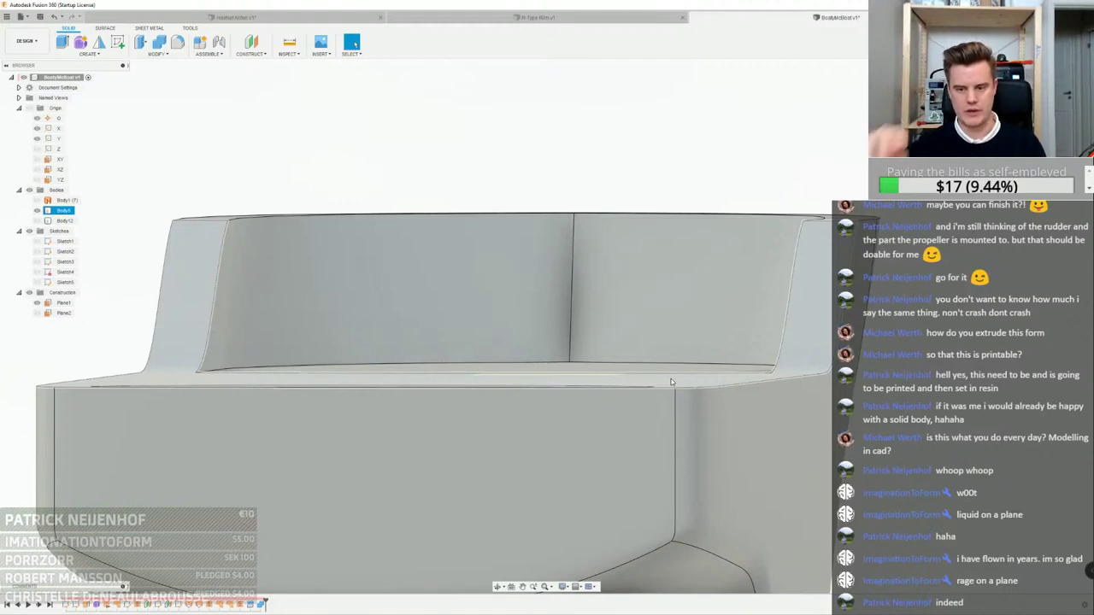
Measure the distance between the deck face and the adjoining hull side face near the stern
left_click(391, 142)
left_click(289, 53)
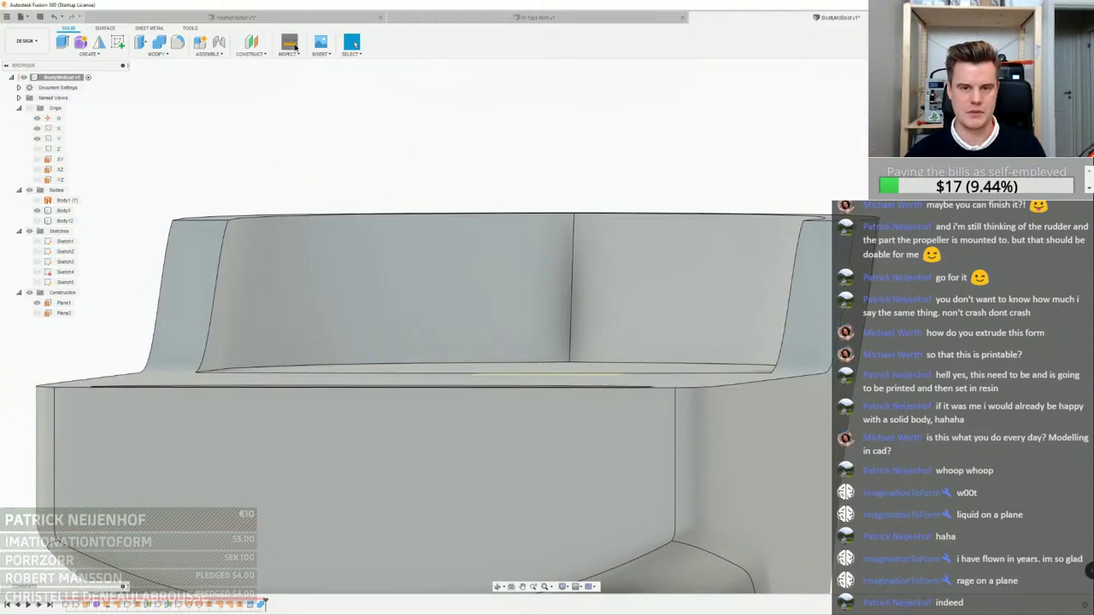
left_click(289, 42)
left_click(505, 387)
left_click(723, 420)
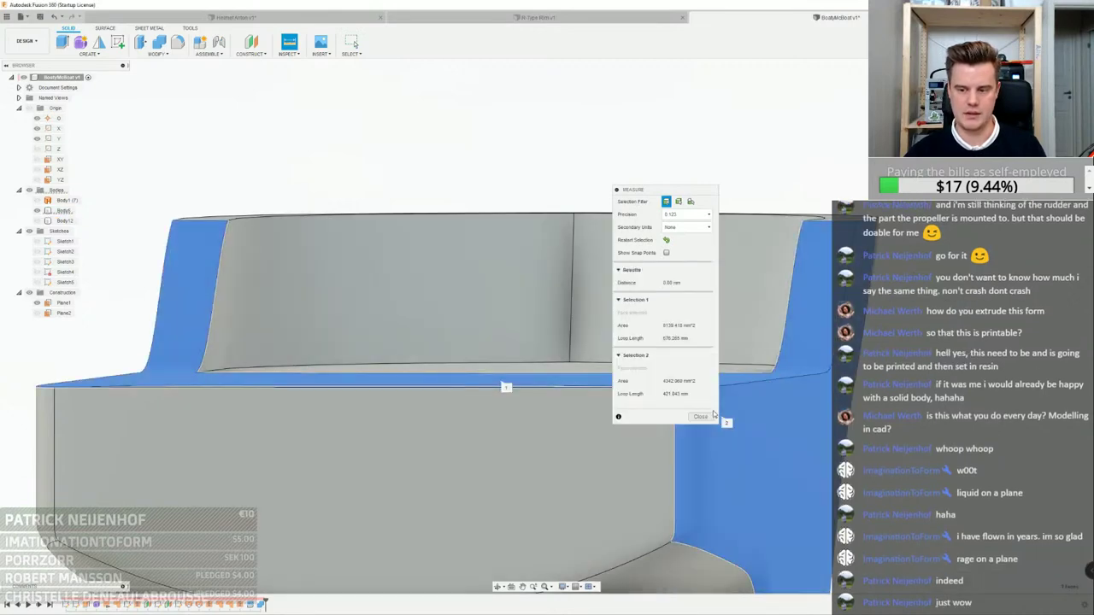
middle_click_drag(590, 427, 487, 349, "shift")
key("Escape")
scroll(488, 350, "down", 5)
middle_click_drag(460, 283, 485, 312)
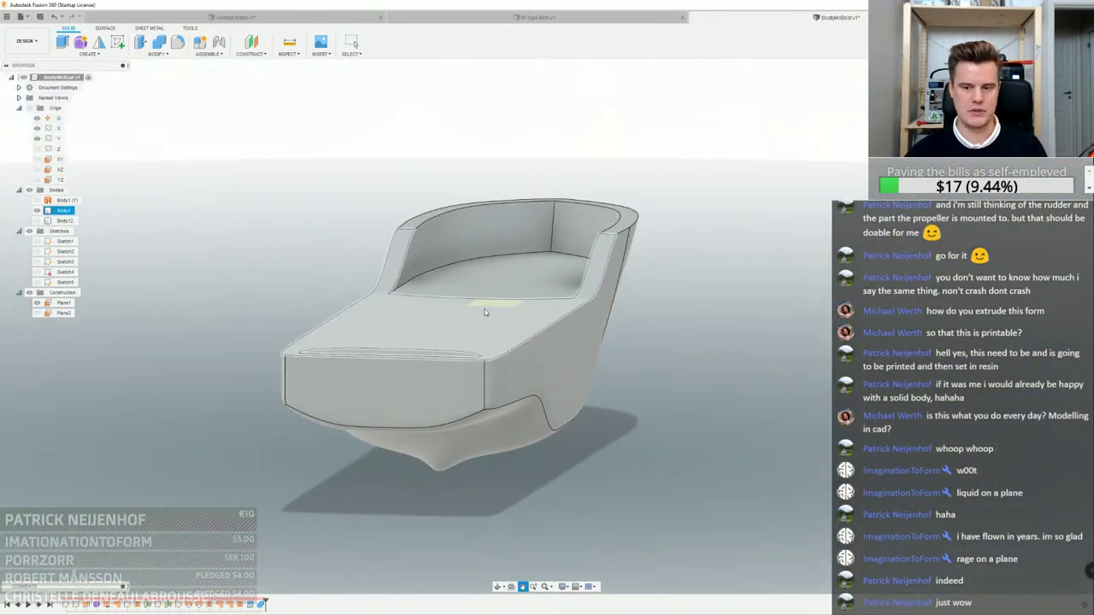
scroll(485, 313, "up", 3)
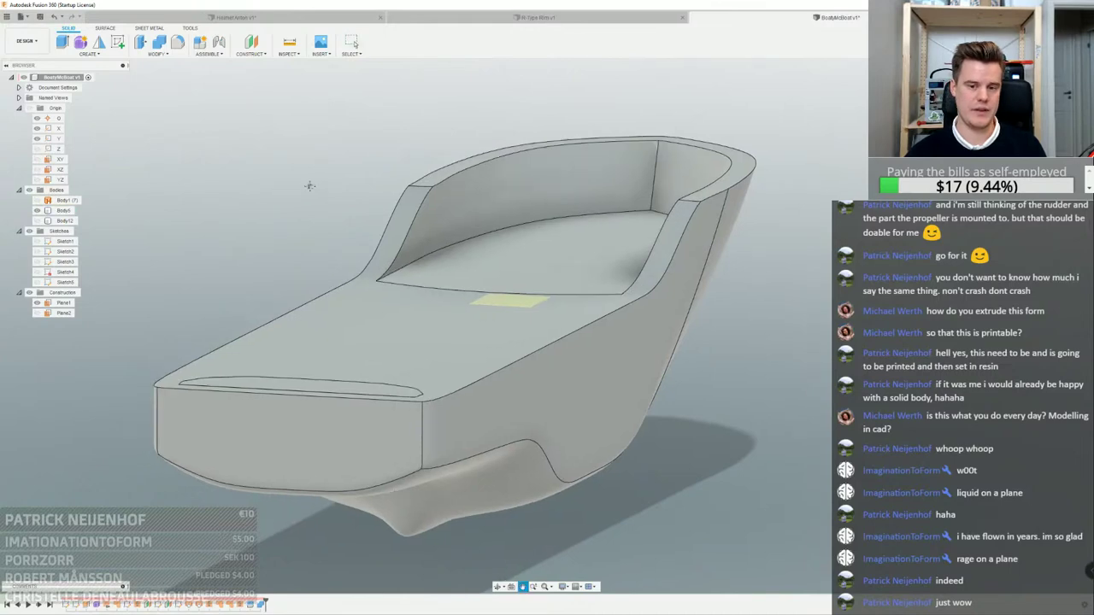
Roll the timeline back to before the Combine cut and hide the hull so only the cavity's cutting body shows
middle_click_drag(577, 239, 827, 238, "shift")
scroll(504, 277, "up", 3)
scroll(495, 270, "down", 3)
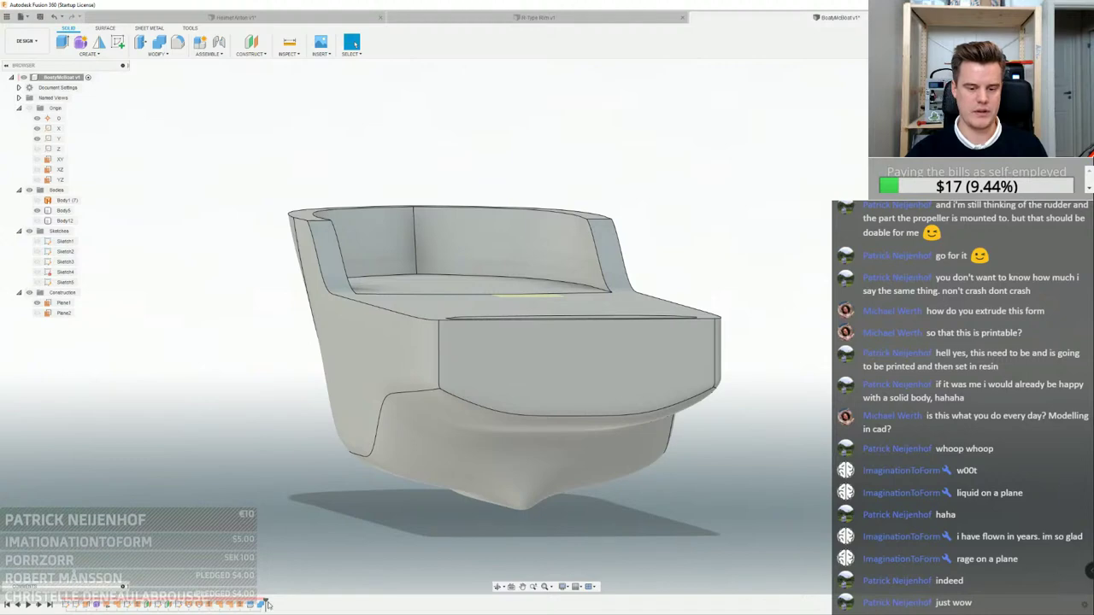
middle_click_drag(468, 279, 547, 346, "shift")
scroll(547, 346, "up", 2)
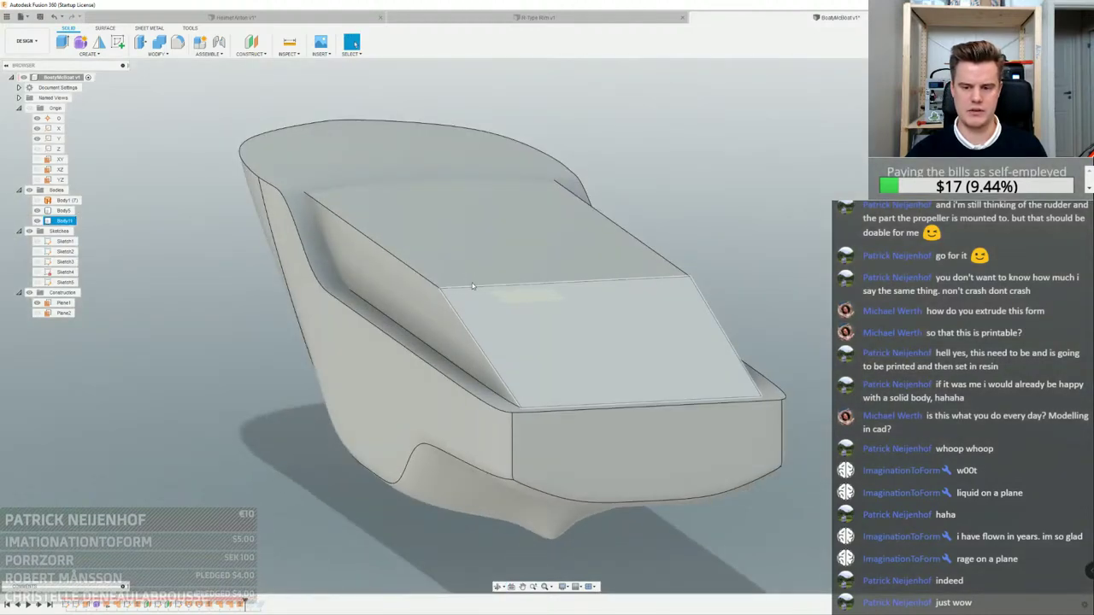
left_click(37, 211)
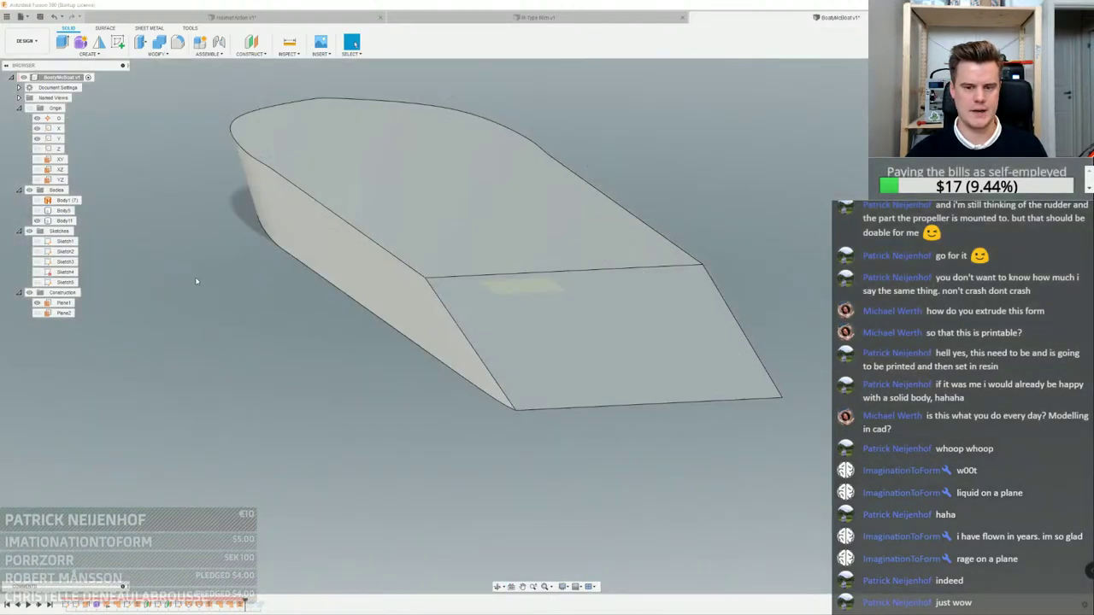
Offset the flat underside face of the cutting body outward with Offset Face to deepen the hull cavity
middle_click_drag(195, 281, 323, 355, "shift")
right_click(398, 315)
left_click(426, 311)
key("q")
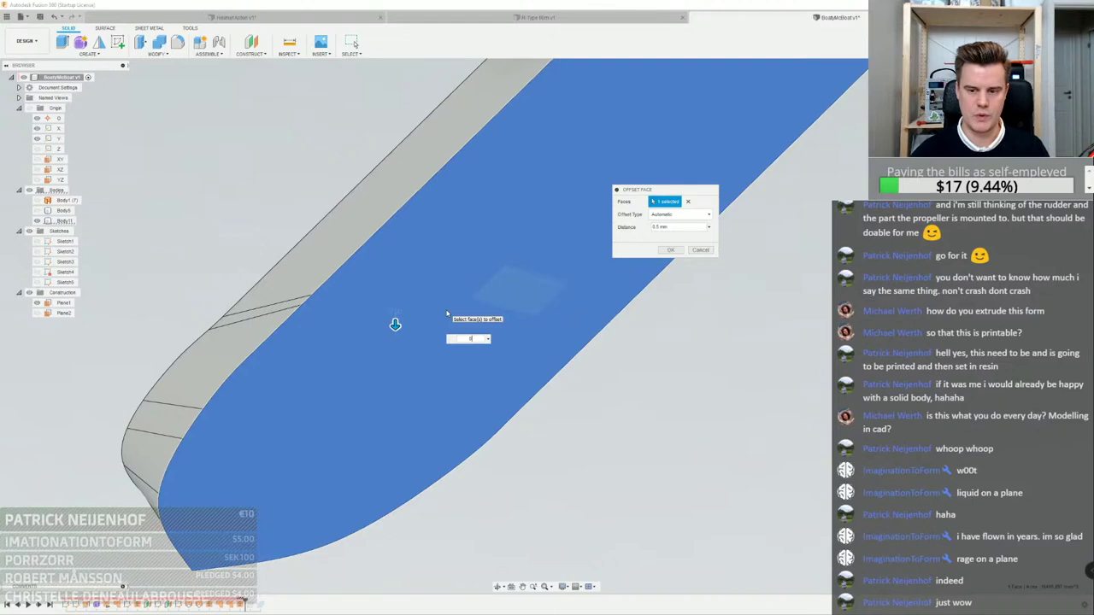
key("Return")
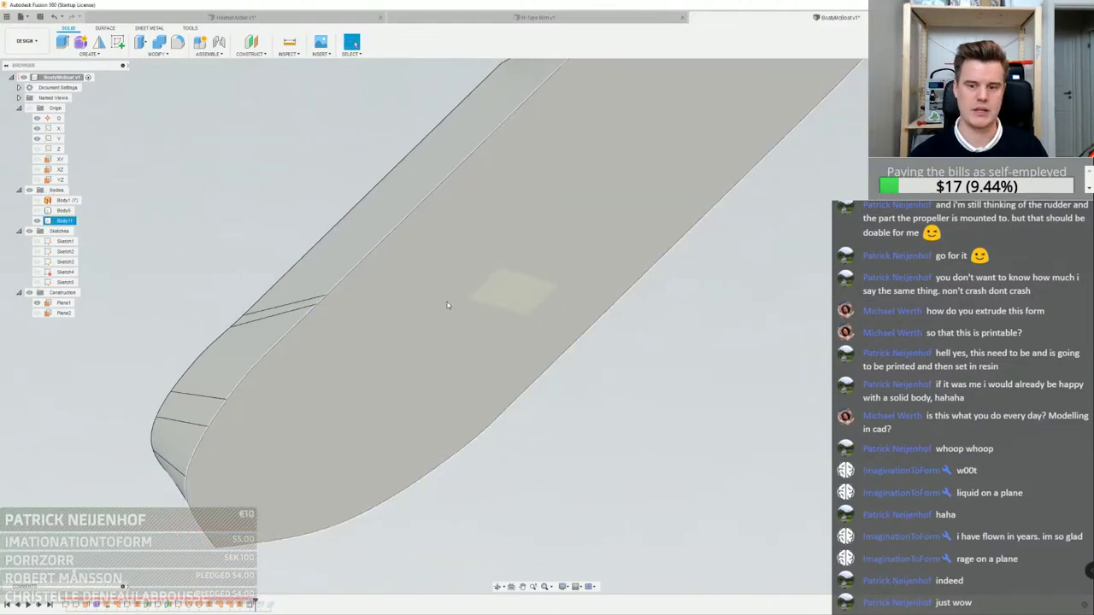
Roll the timeline forward to its end and display only the hull to check the recessed deck edge near the stern
scroll(446, 304, "down", 5)
left_click_drag(255, 601, 276, 604)
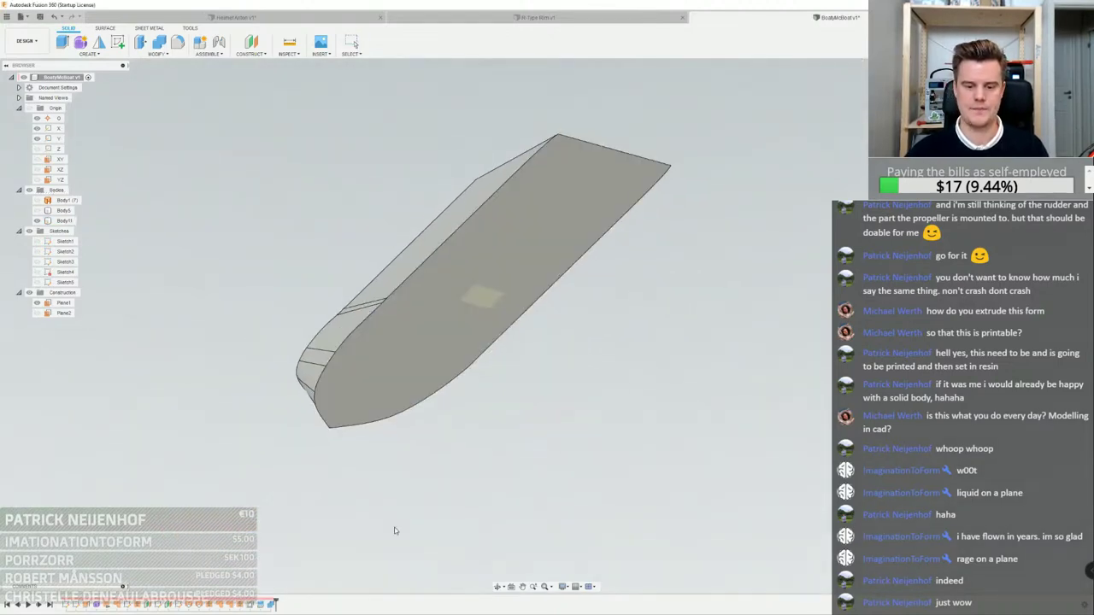
mouse_move(475, 350)
middle_mouse_down("shift")
mouse_move(485, 297)
mouse_move(536, 277)
middle_mouse_up("shift")
left_click(37, 221)
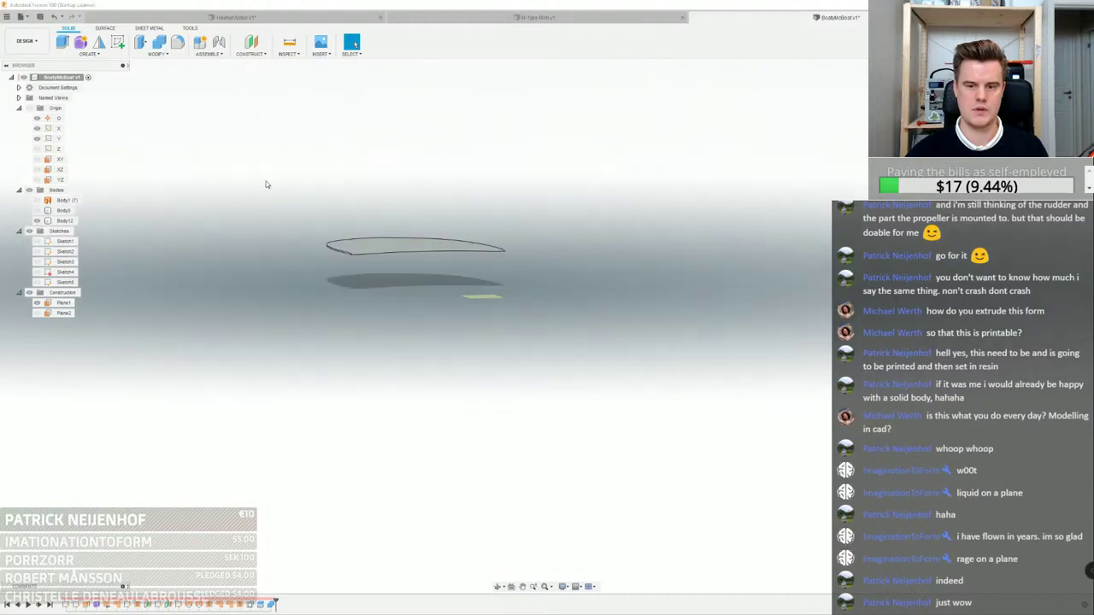
left_click(38, 221)
left_click(37, 212)
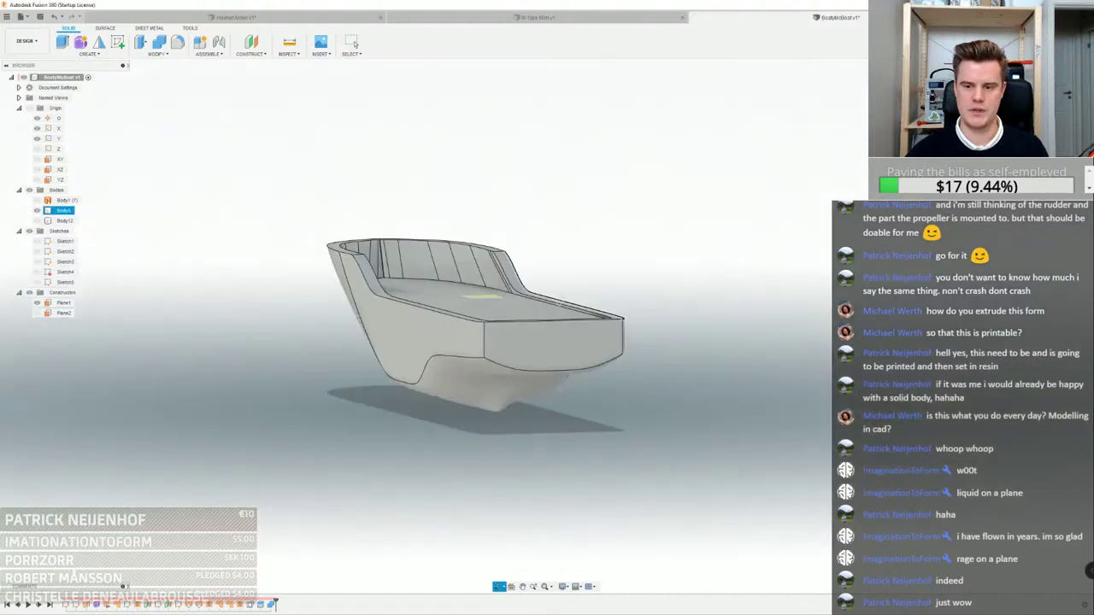
scroll(599, 359, "up", 10)
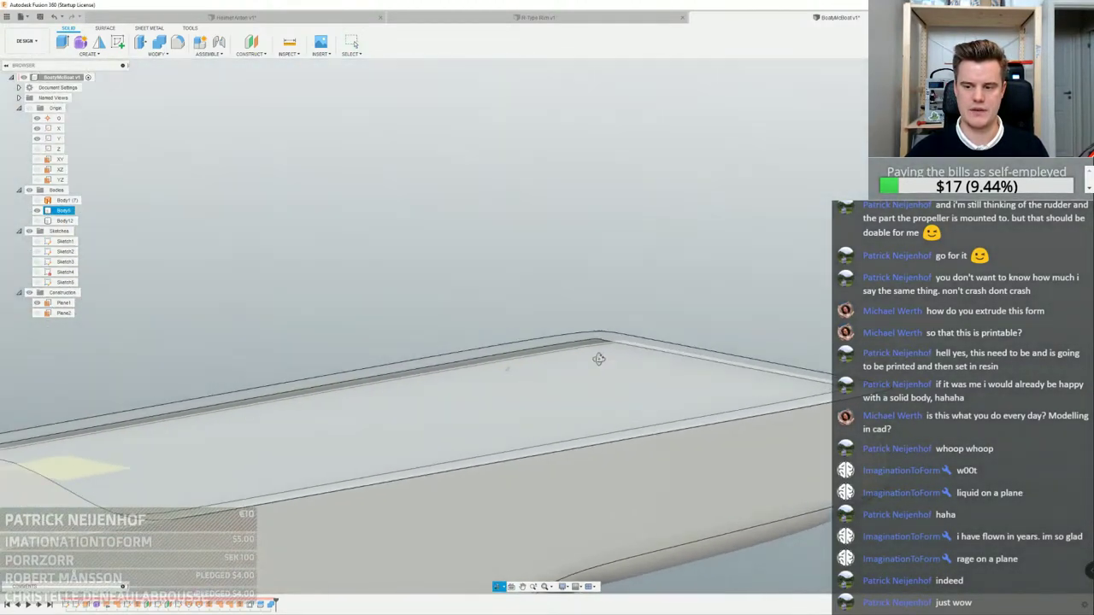
middle_click_drag(598, 359, 631, 343, "shift")
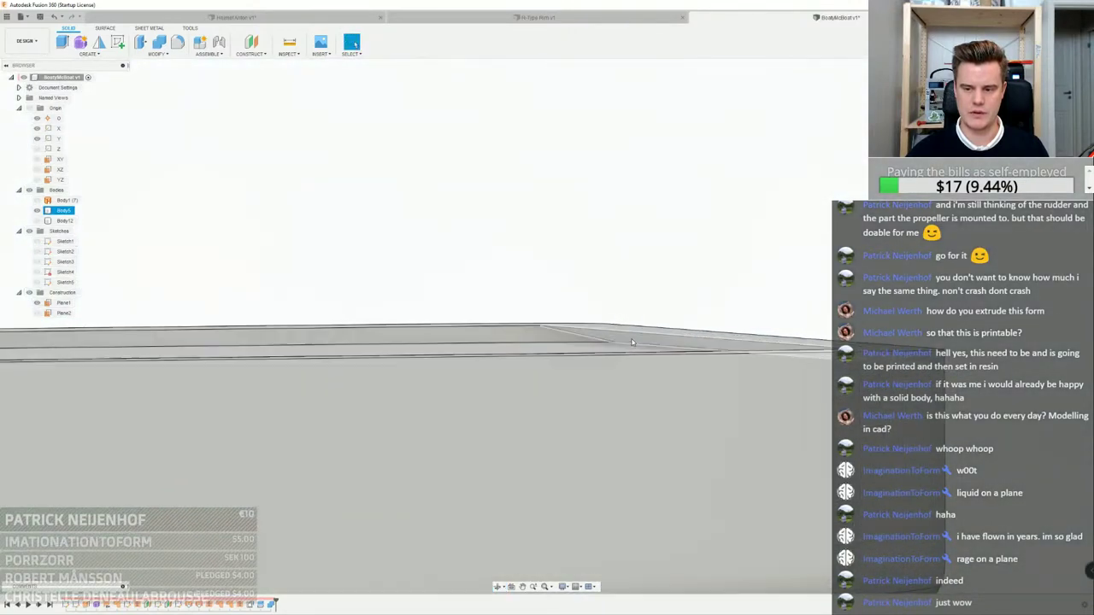
mouse_move(553, 333)
middle_mouse_down("shift")
mouse_move(560, 346)
mouse_move(538, 337)
middle_mouse_up("shift")
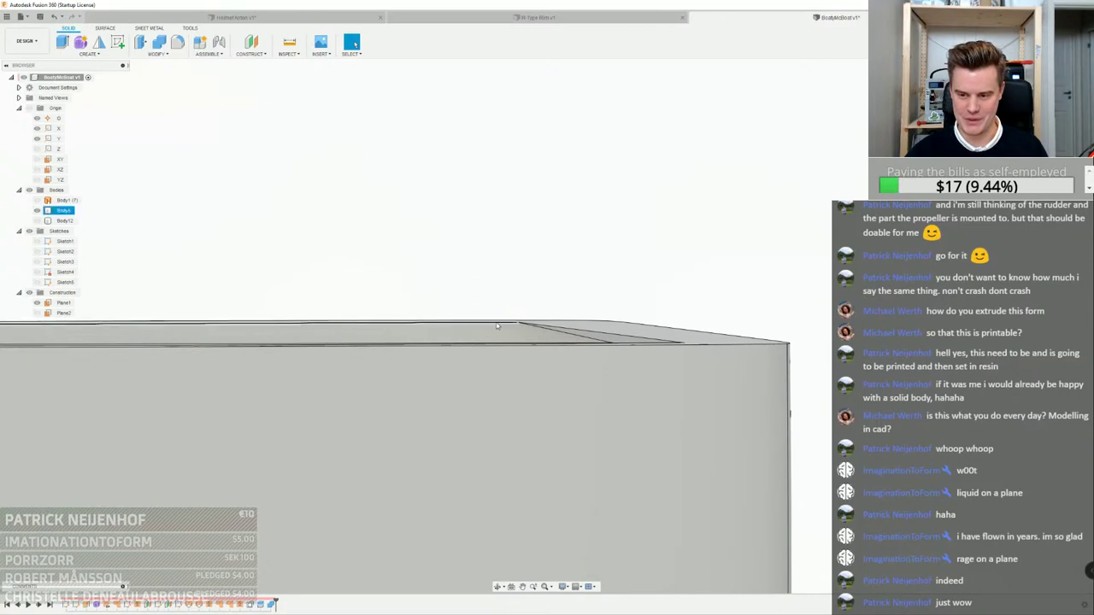
key("Escape")
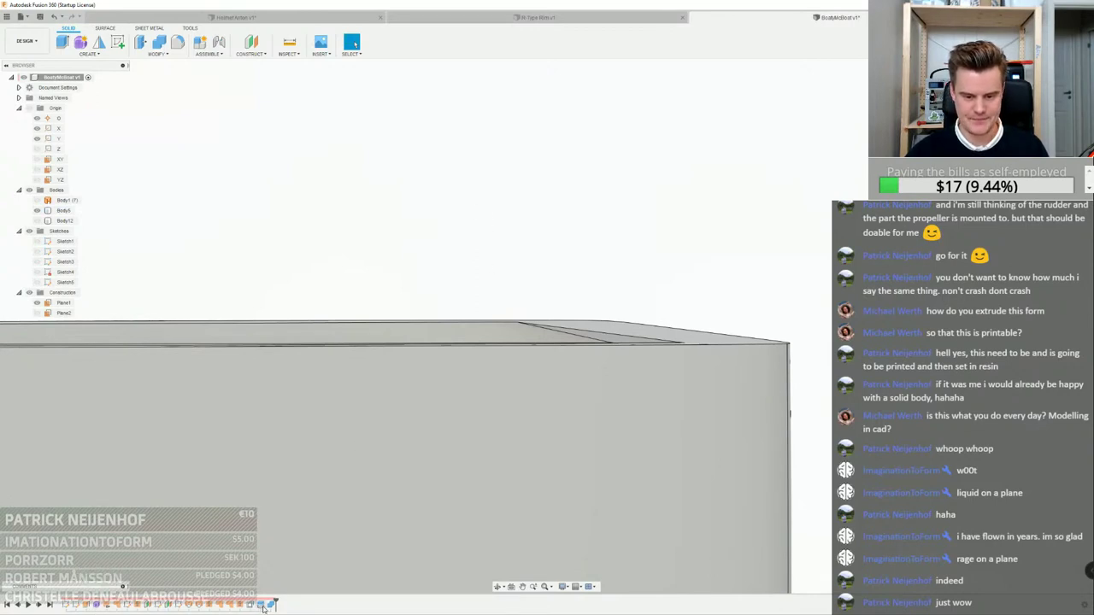
Roll the timeline back before the Combine cut again and isolate the solid cutting body
left_click_drag(272, 601, 264, 601)
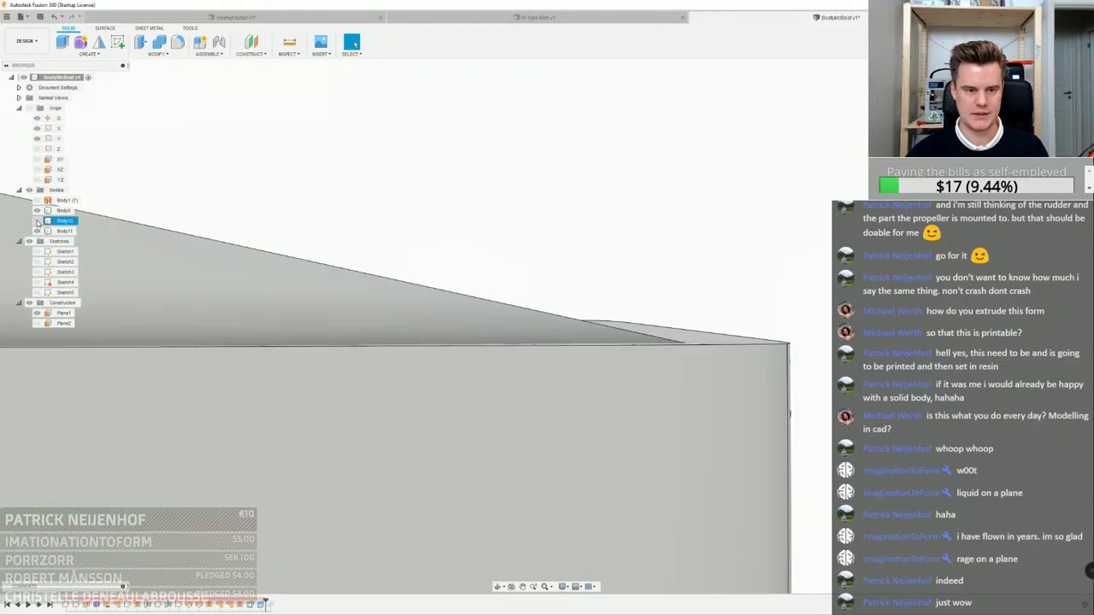
left_click(38, 220)
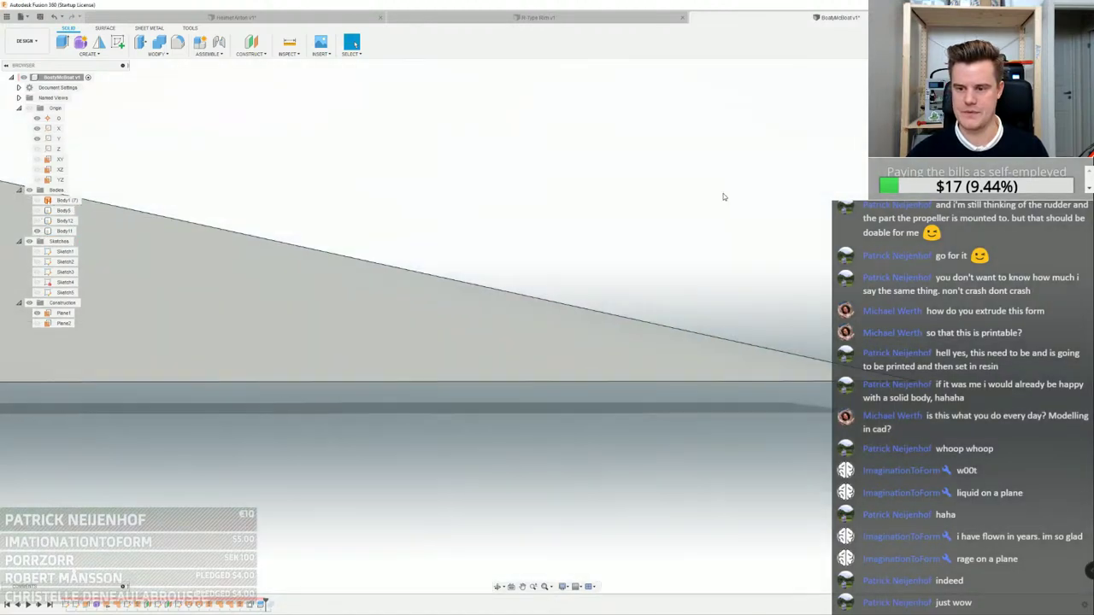
scroll(723, 194, "down", 3)
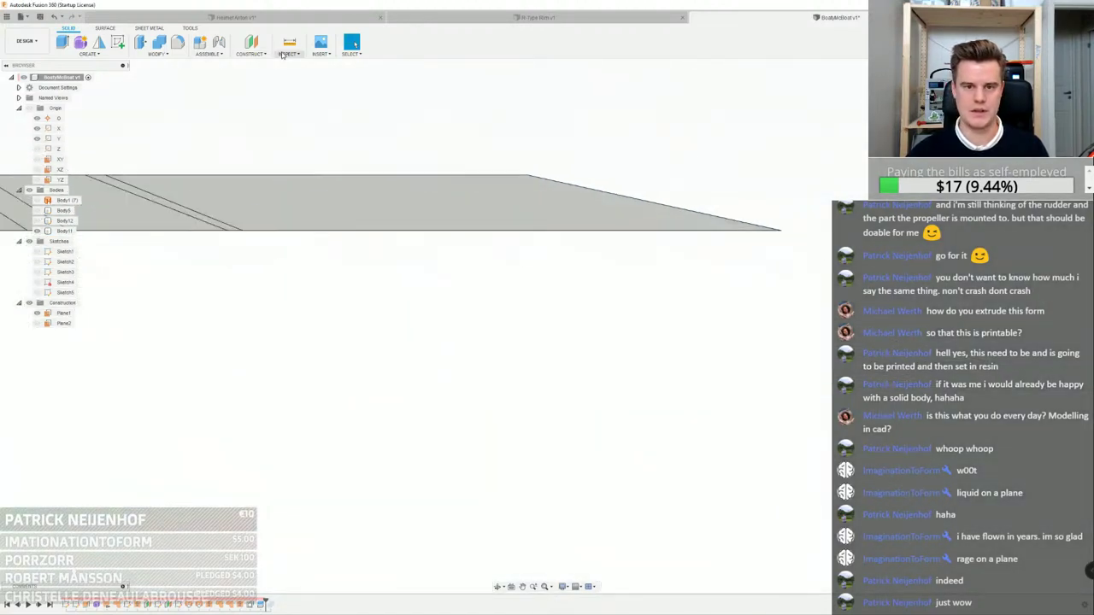
Create a construction plane offset about 105 mm from the XZ plane, crossing the cutting body just before its tapered stern tip
left_click(250, 53)
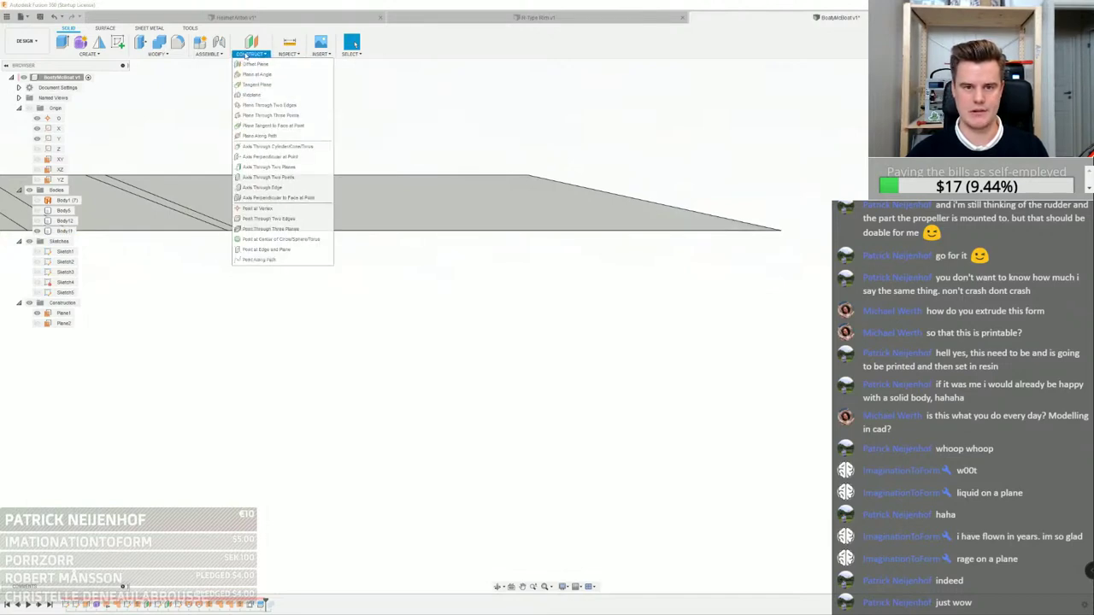
left_click(254, 64)
middle_click_drag(282, 184, 244, 213, "shift")
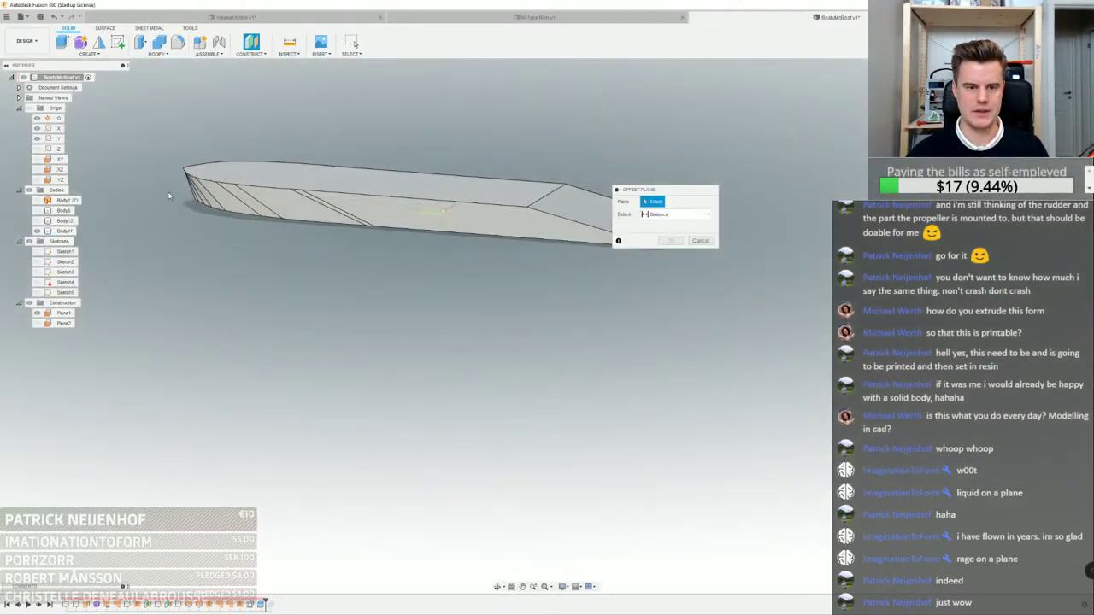
left_click(38, 171)
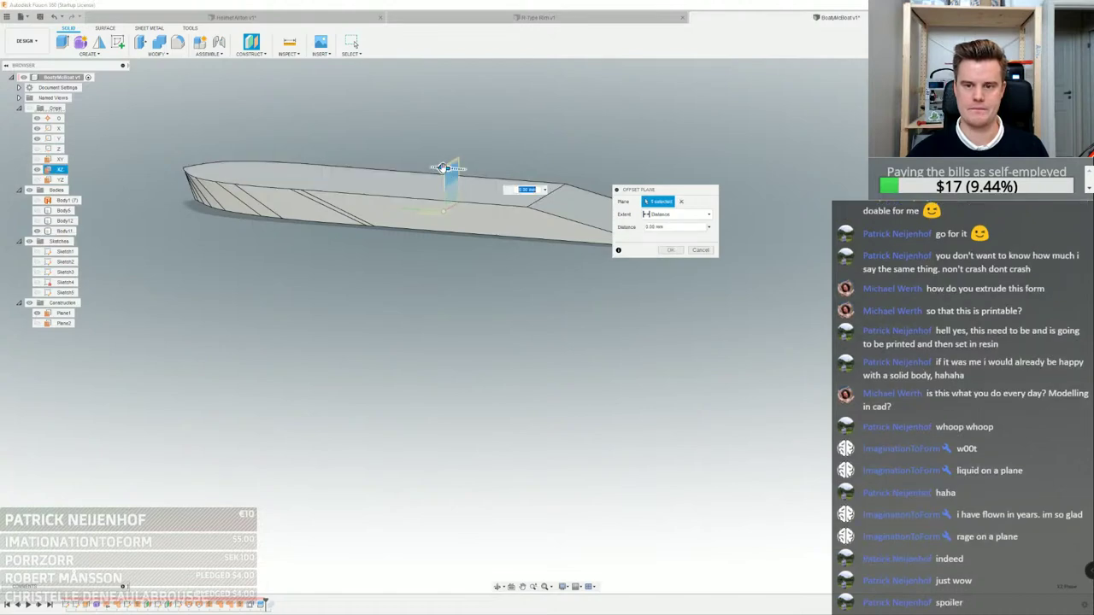
middle_click_drag(441, 167, 299, 215)
left_click_drag(310, 215, 505, 244)
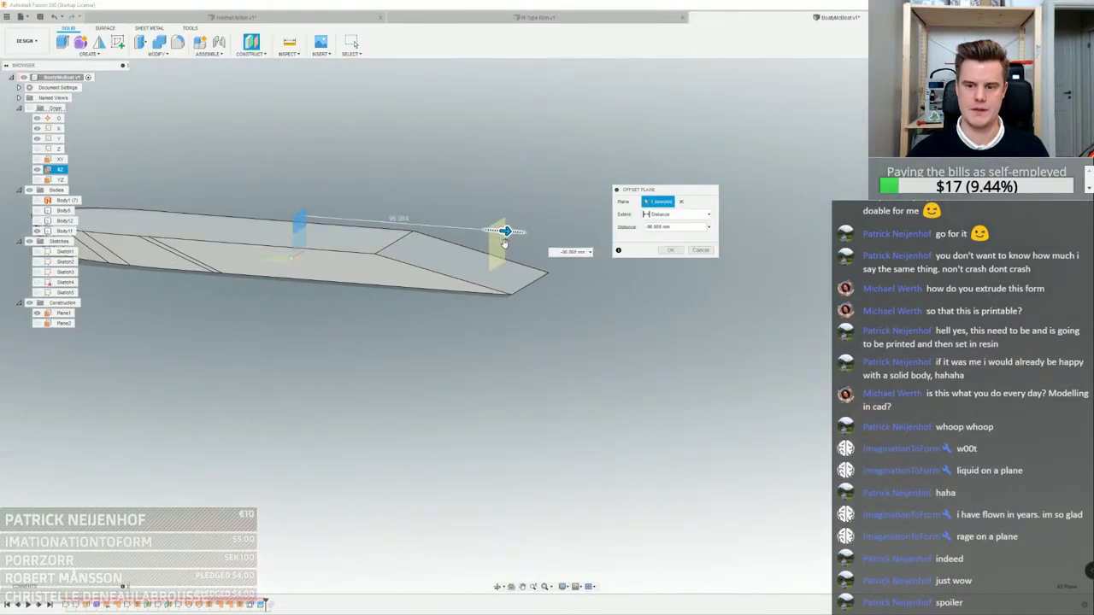
middle_click_drag(504, 243, 511, 218, "shift")
left_click_drag(513, 220, 535, 220)
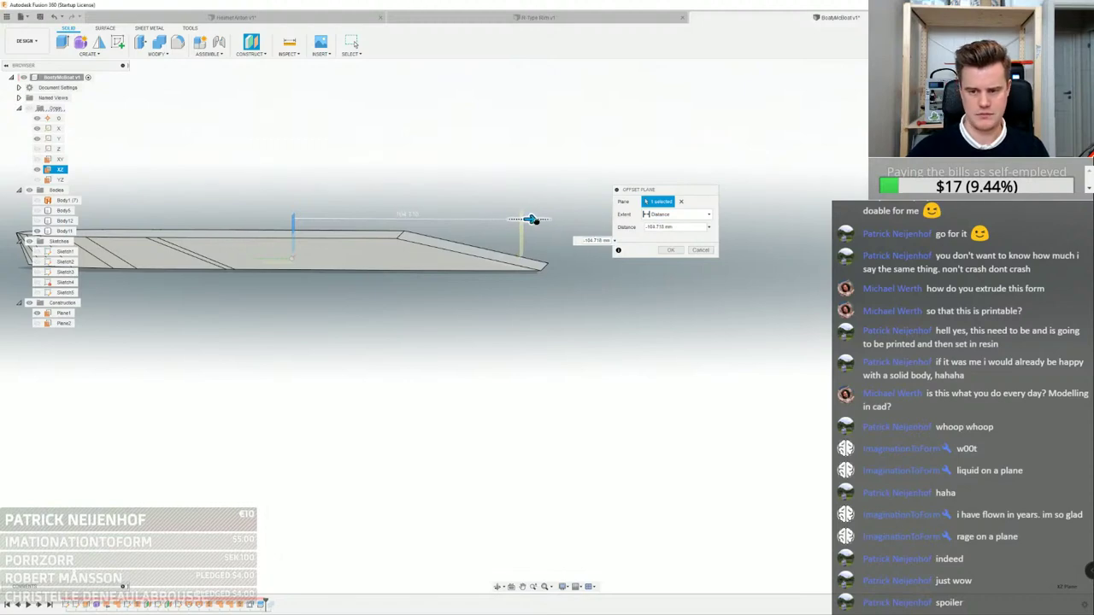
left_click(670, 250)
Split the cutting body with the new offset plane to separate its thin tapered stern tip
left_click(159, 54)
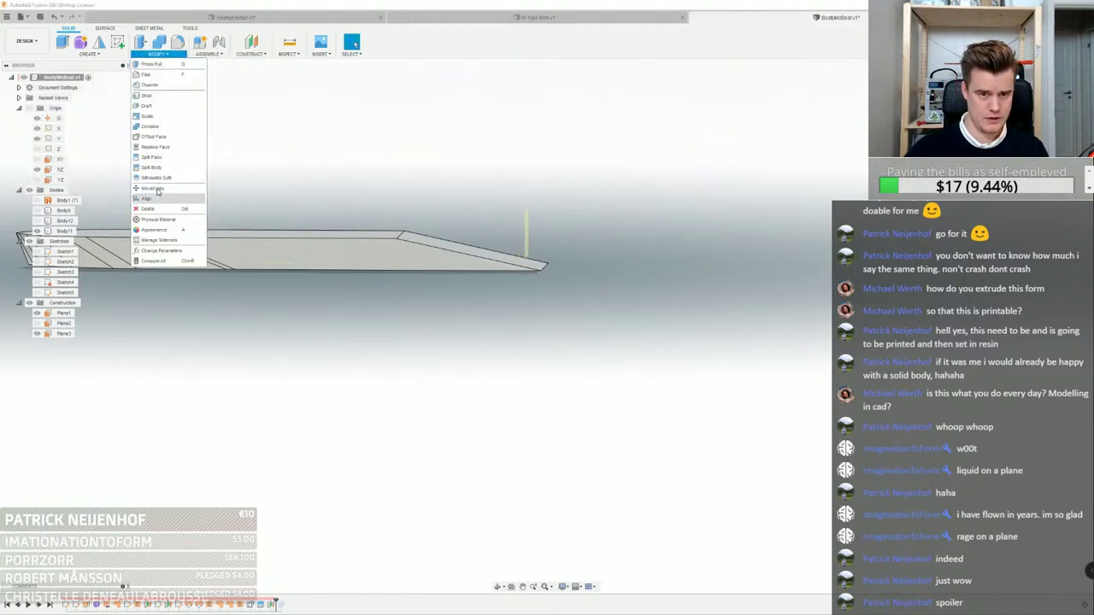
left_click(160, 172)
left_click(362, 259)
left_click(684, 216)
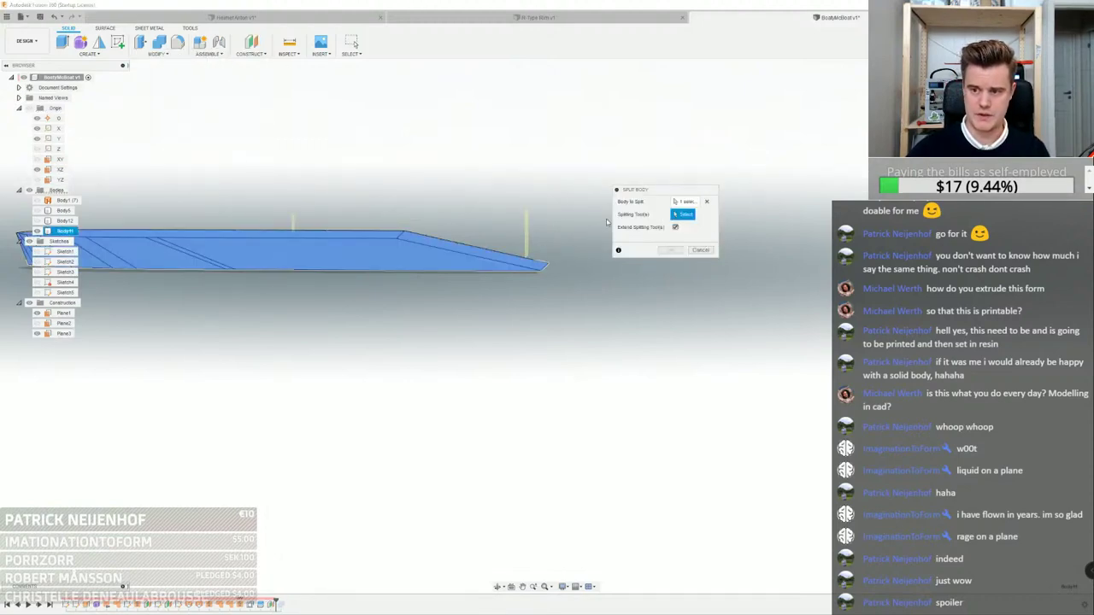
left_click(524, 239)
key("Return")
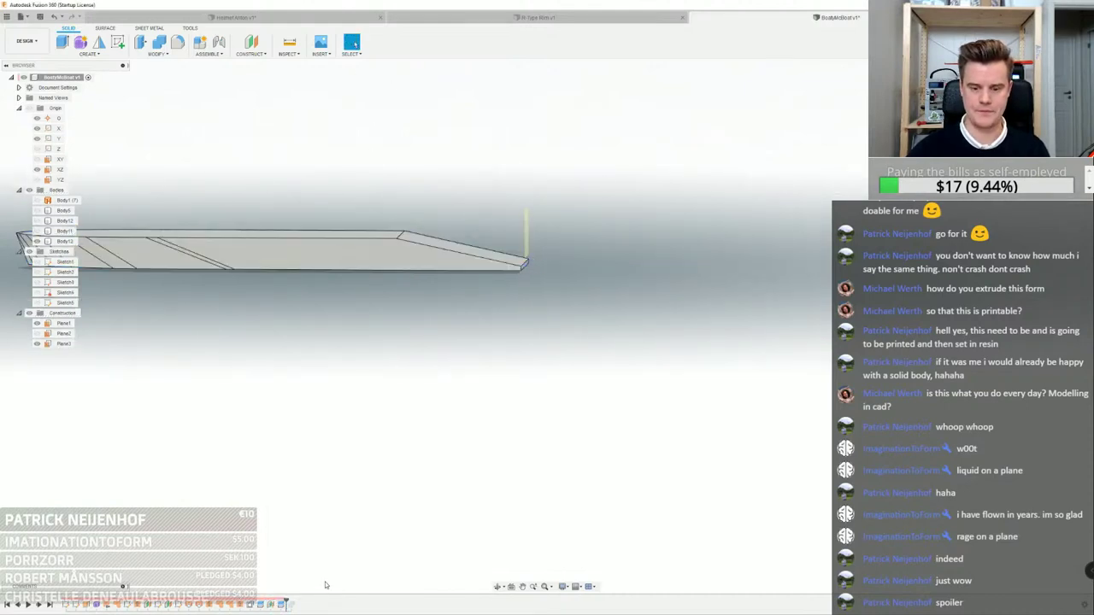
Restore the timeline to its end, show the hull, and edit the Combine cut to use only the main split piece as tool body
left_click_drag(292, 602, 296, 604)
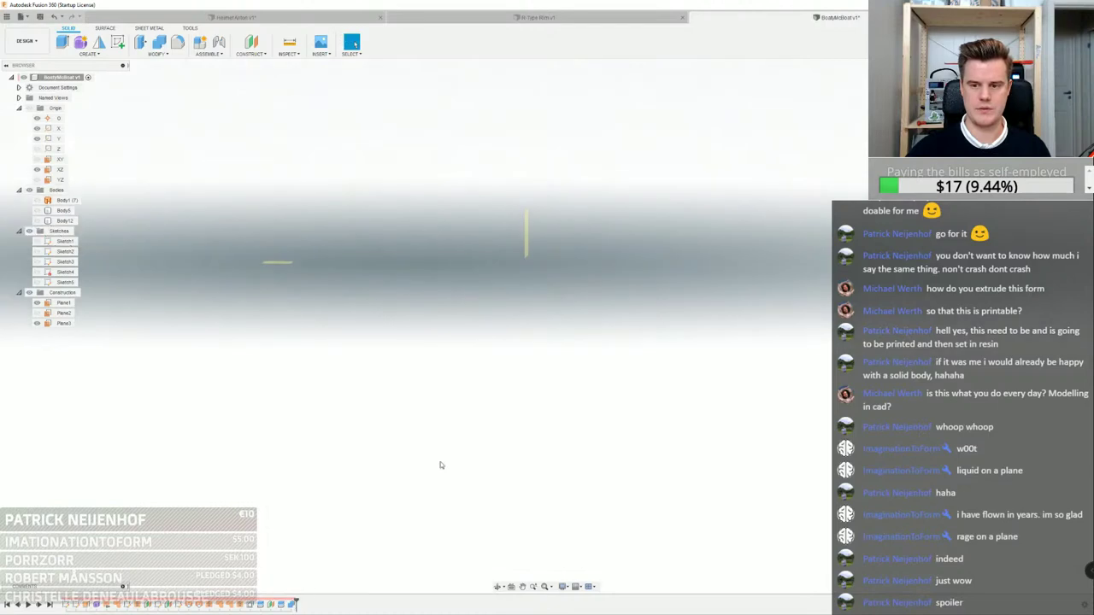
left_click(37, 210)
middle_click_drag(506, 198, 517, 224, "shift")
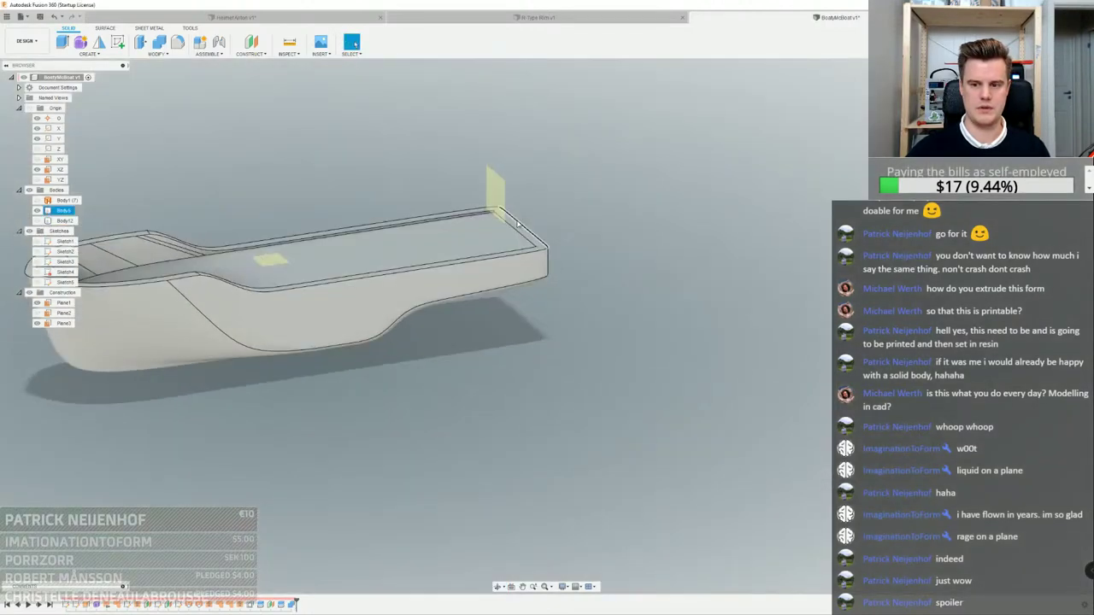
double_click(293, 604)
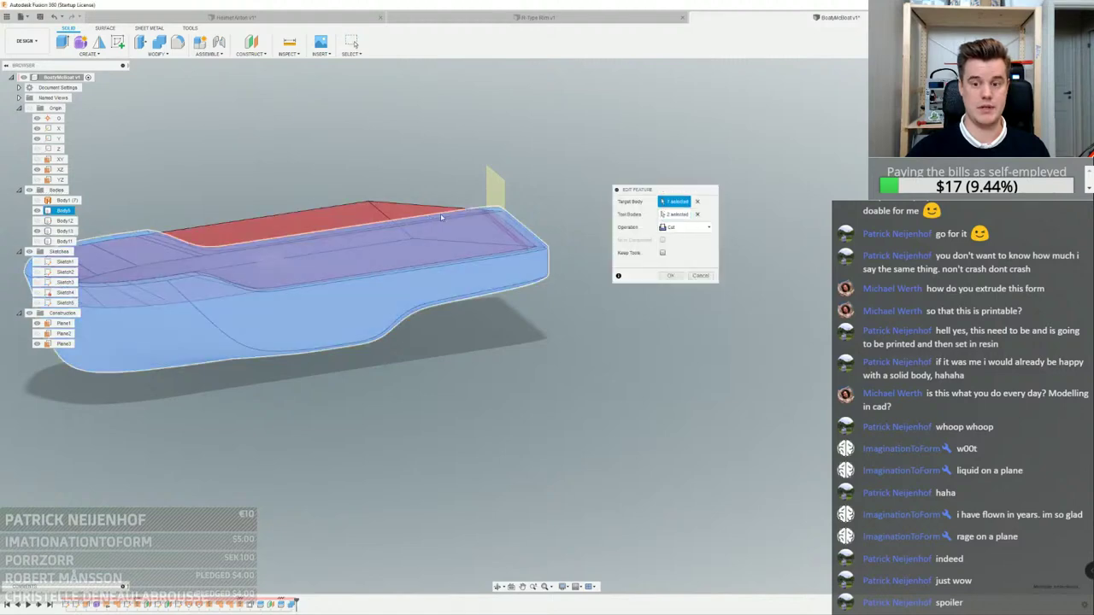
left_click(697, 216)
left_click(367, 219)
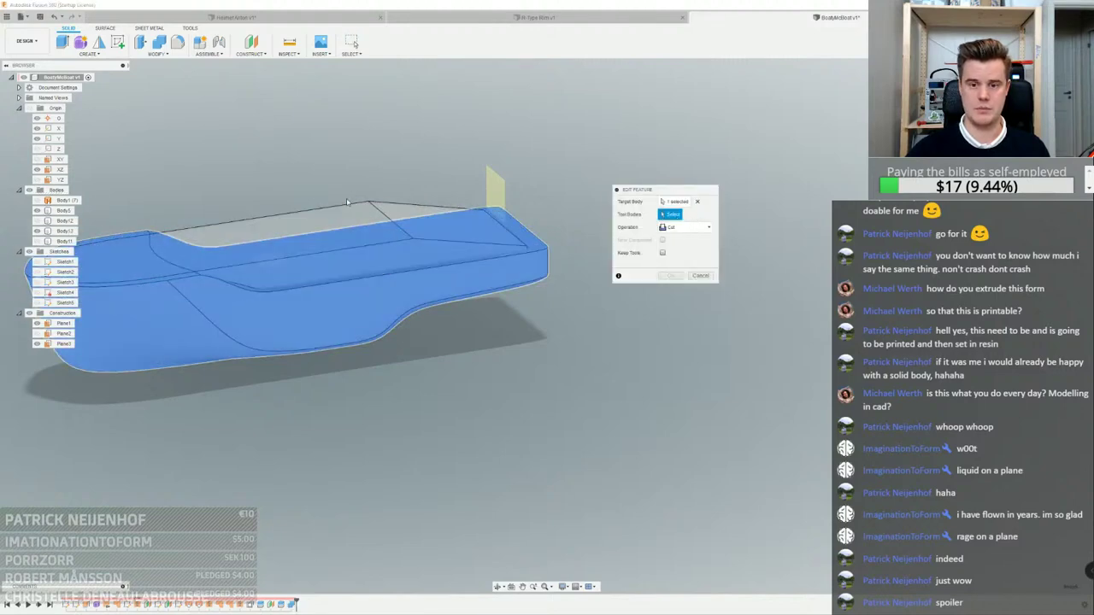
left_click(670, 276)
scroll(525, 206, "up", 5)
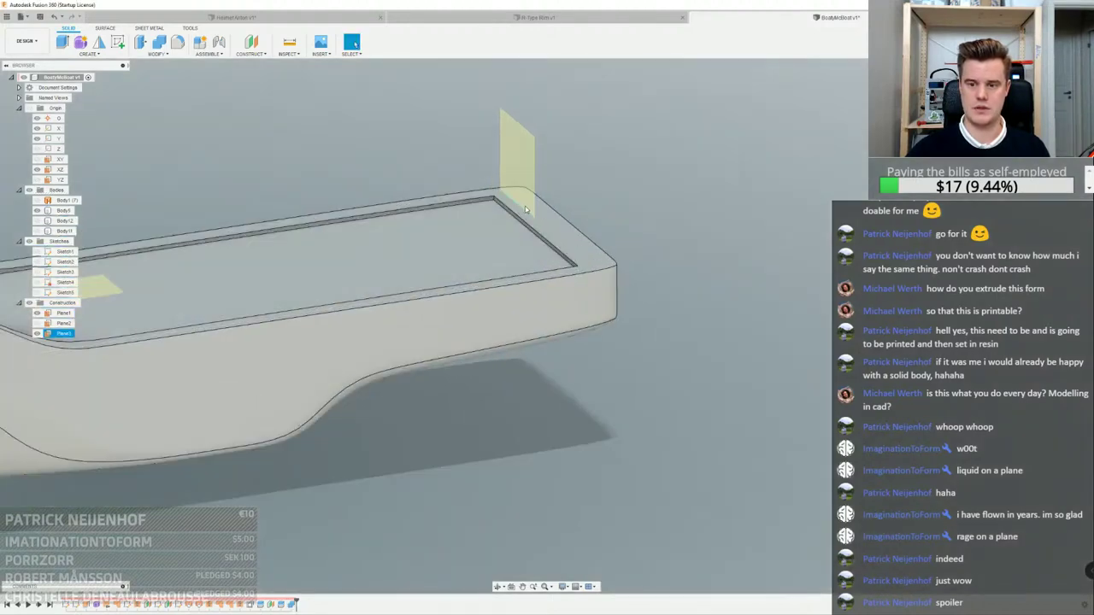
scroll(553, 200, "down", 5)
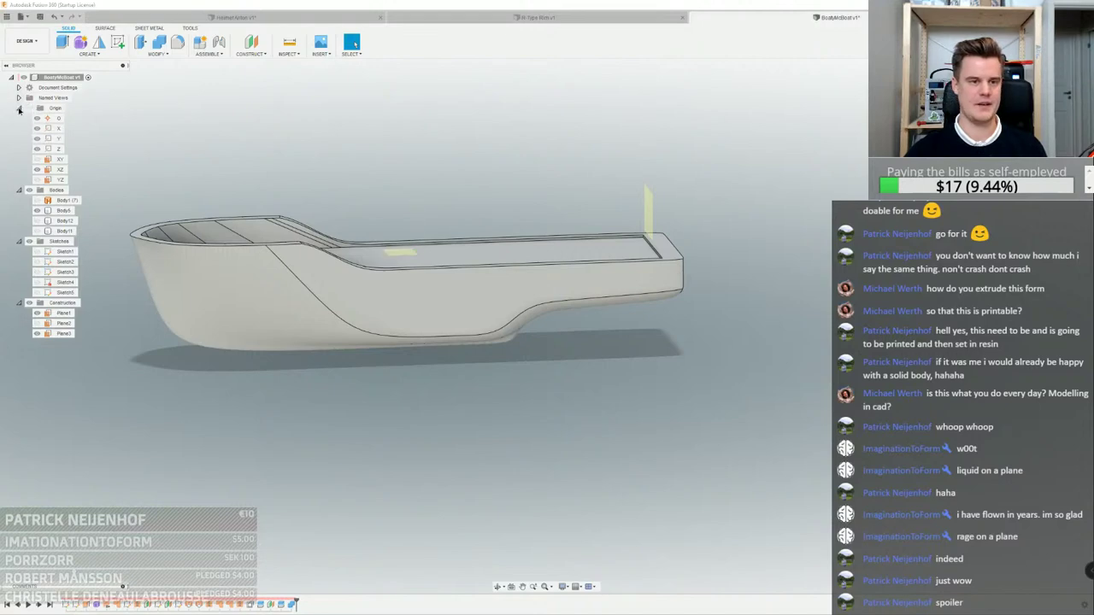
Collapse the Origin folder, hide the construction geometry, and examine the cut hull around its bow and side
left_click(19, 109)
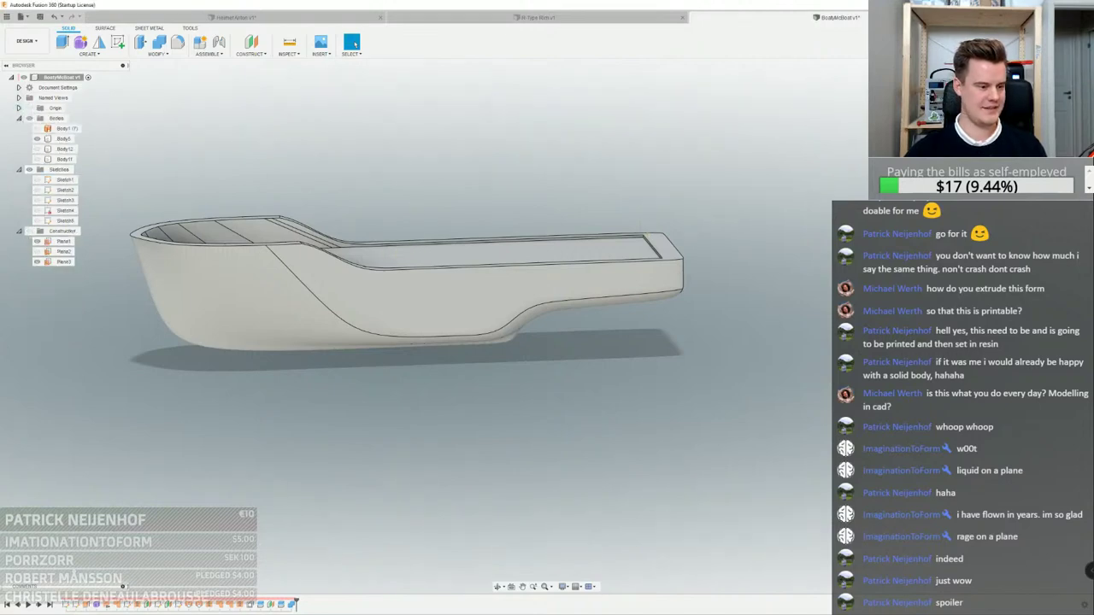
middle_click_drag(672, 207, 275, 301, "shift")
scroll(568, 260, "up", 5)
middle_click_drag(291, 203, 325, 181, "shift")
scroll(328, 184, "down", 3)
middle_click_drag(370, 250, 459, 196, "shift")
scroll(612, 384, "down", 2)
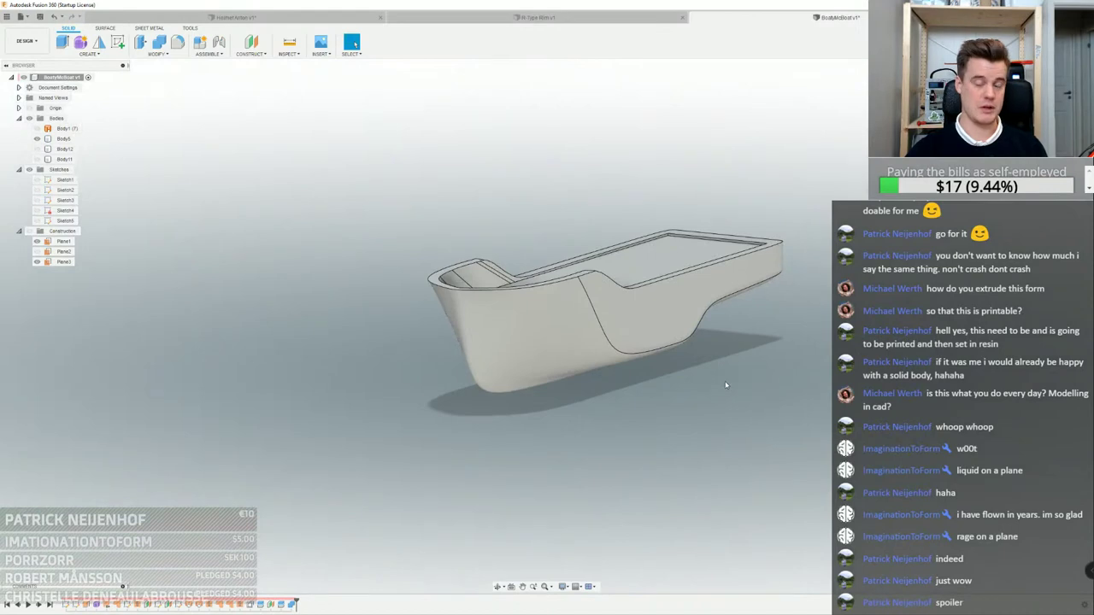
middle_click_drag(784, 388, 747, 396)
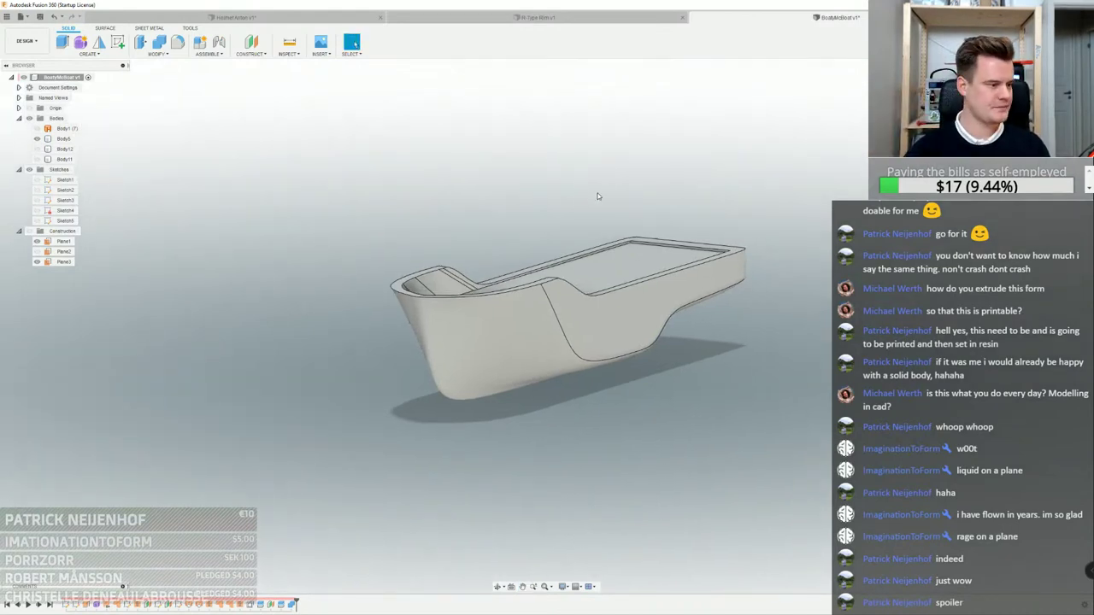
middle_click_drag(598, 197, 579, 211)
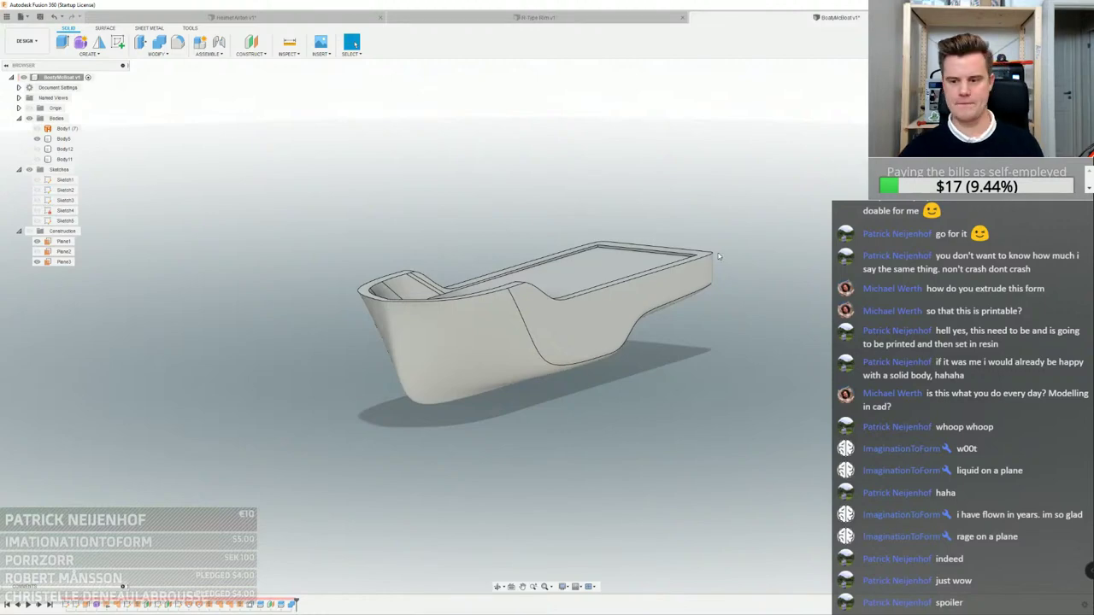
Examine the open cavity from the stern and select its floor face to see how deep it sits in the hull
middle_click_drag(720, 257, 617, 253, "shift")
scroll(595, 366, "up", 3)
middle_click_drag(595, 366, 561, 367, "shift")
scroll(645, 285, "down", 3)
middle_click_drag(634, 300, 603, 286, "shift")
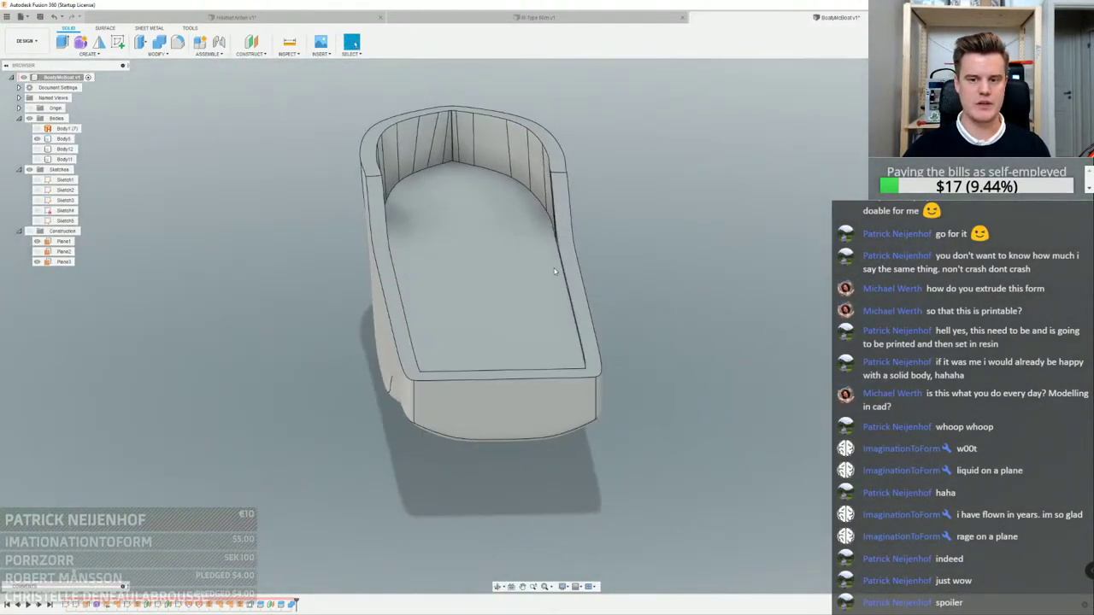
left_click(462, 293)
middle_click_drag(461, 293, 514, 266, "shift")
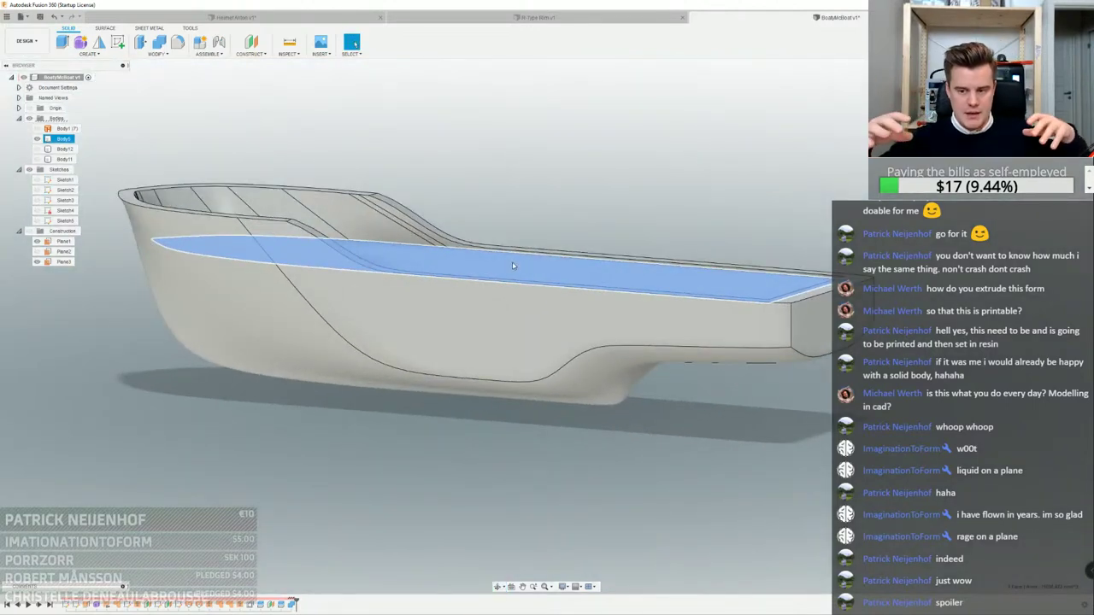
Clear the floor face selection and open the boat's underlying T-spline form for editing
left_click(635, 439)
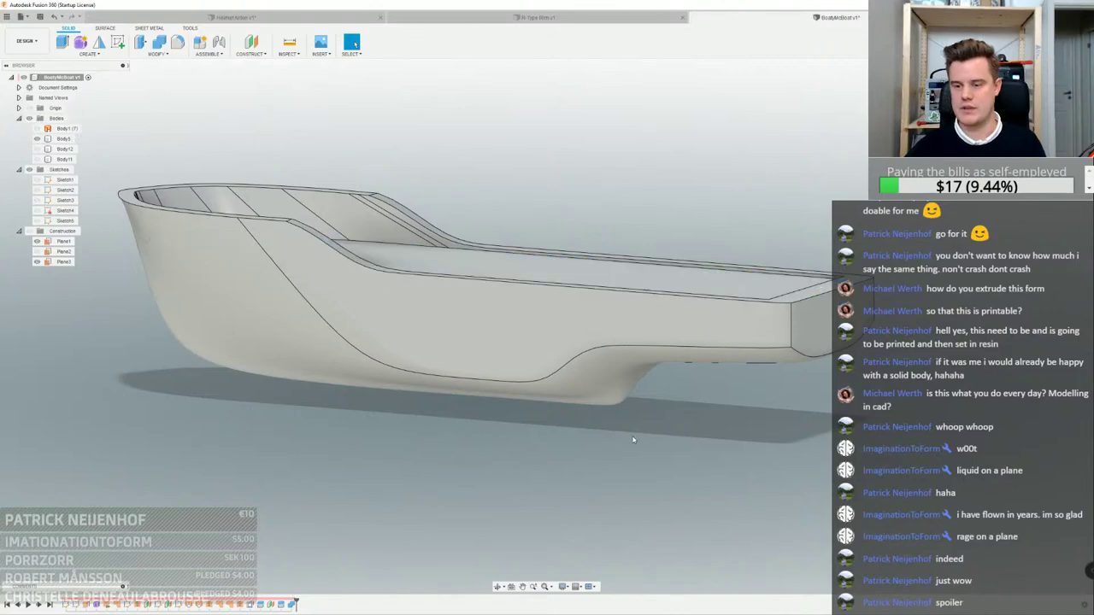
scroll(622, 389, "up", 3)
middle_click_drag(622, 358, 514, 345, "shift")
scroll(353, 557, "down", 3)
double_click(95, 605)
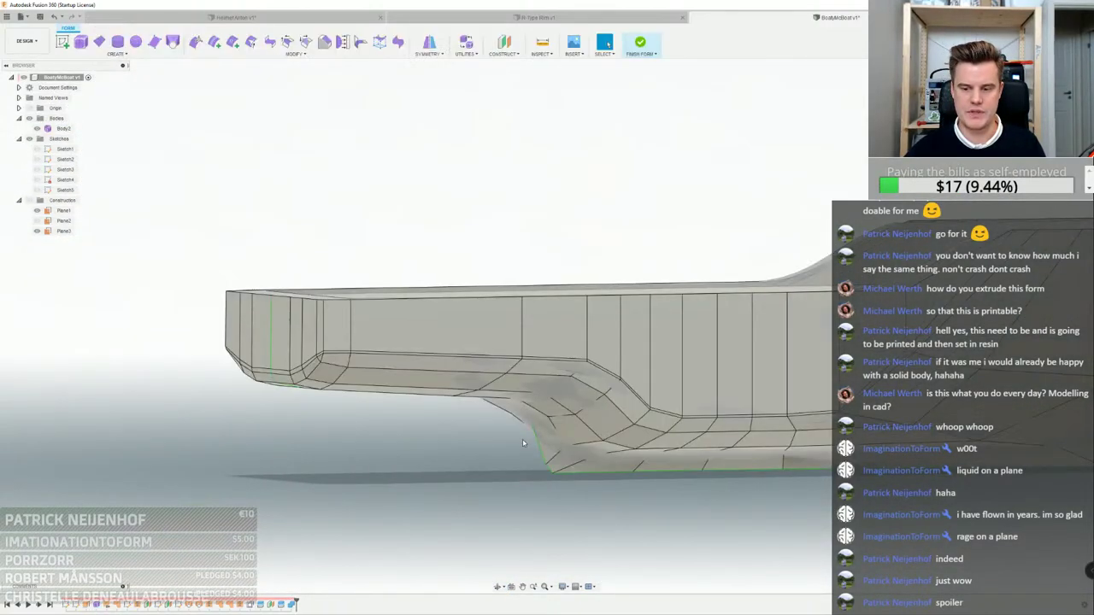
Move the single vertex beside the aft keel step about 2.4 mm toward the bow and finish the form
scroll(522, 438, "up", 5)
middle_click_drag(569, 509, 600, 352, "shift")
scroll(601, 352, "down", 1)
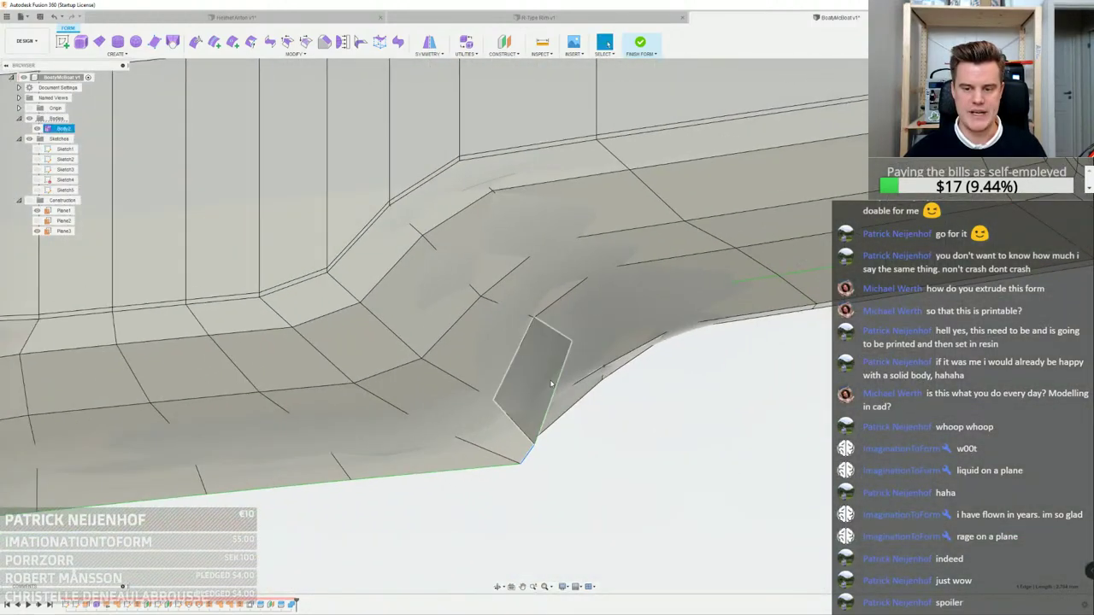
scroll(539, 394, "up", 3)
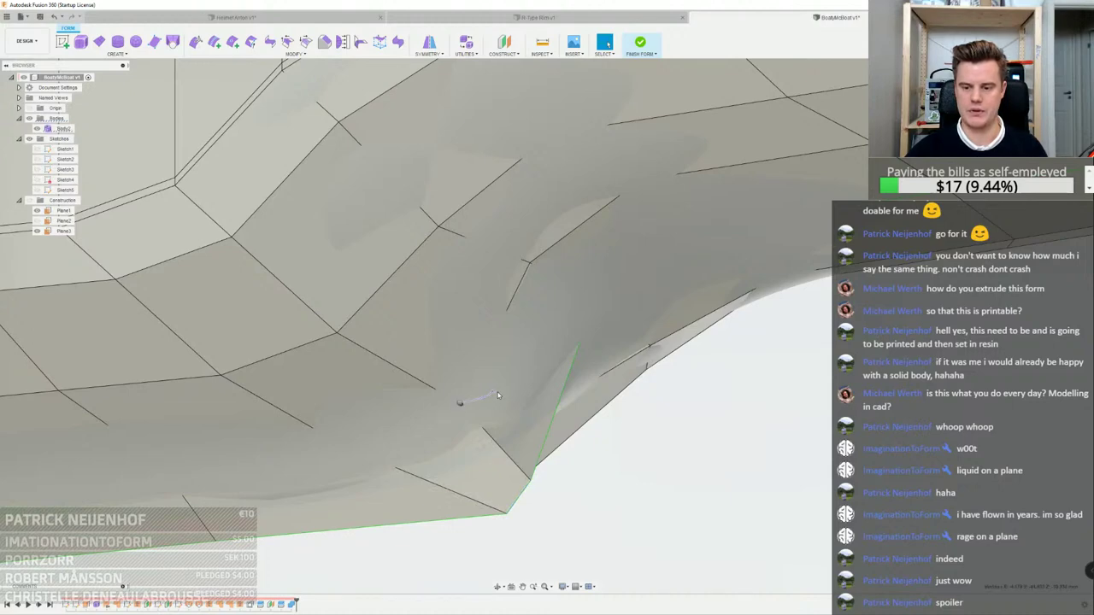
right_click(460, 402)
left_click(491, 390)
middle_click_drag(491, 390, 472, 406, "shift")
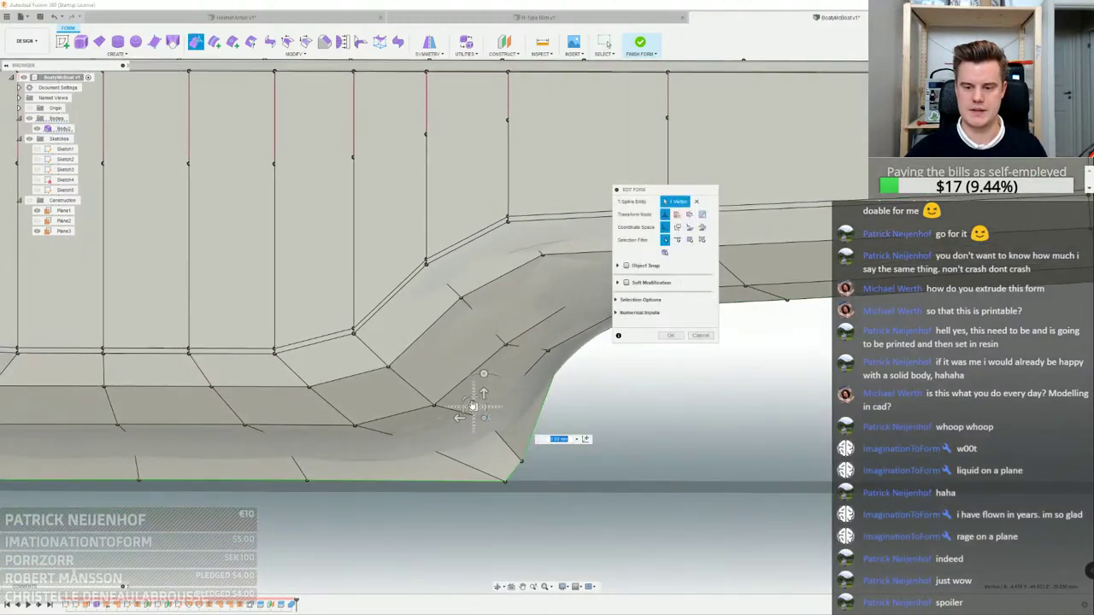
left_click_drag(472, 406, 449, 405)
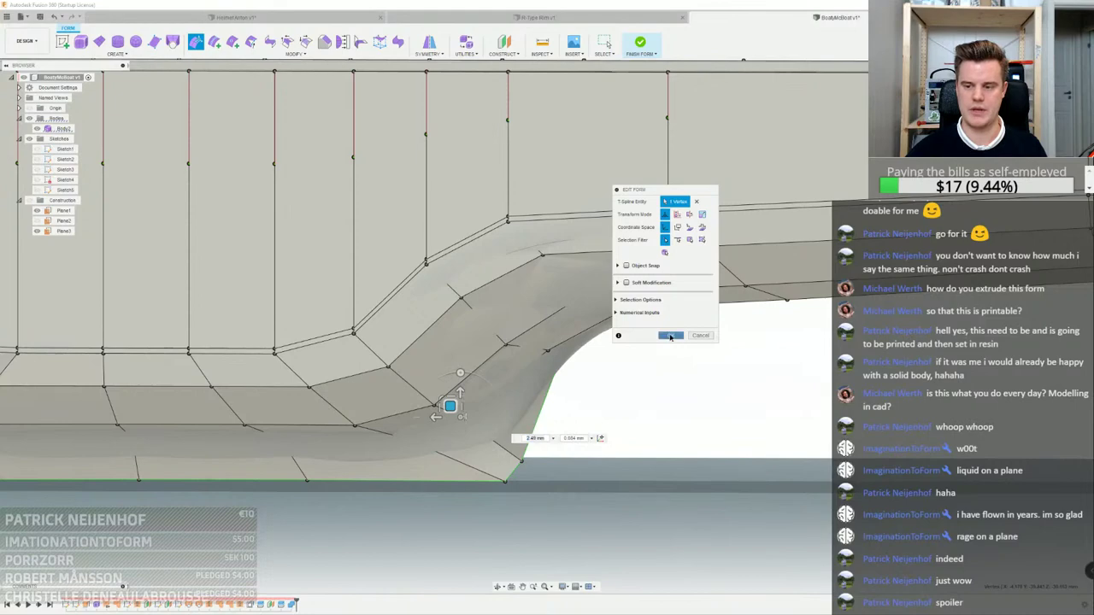
left_click(670, 336)
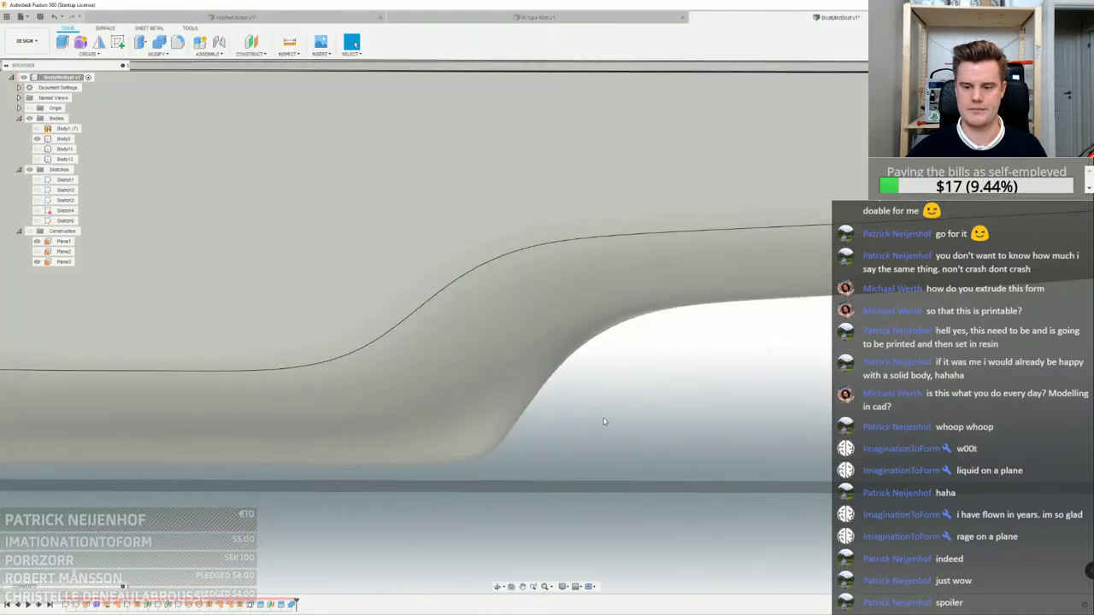
Examine the reshaped keel step, the whole hull, and the inner stern corner of the cavity
middle_click_drag(603, 418, 449, 453, "shift")
scroll(393, 428, "down", 5)
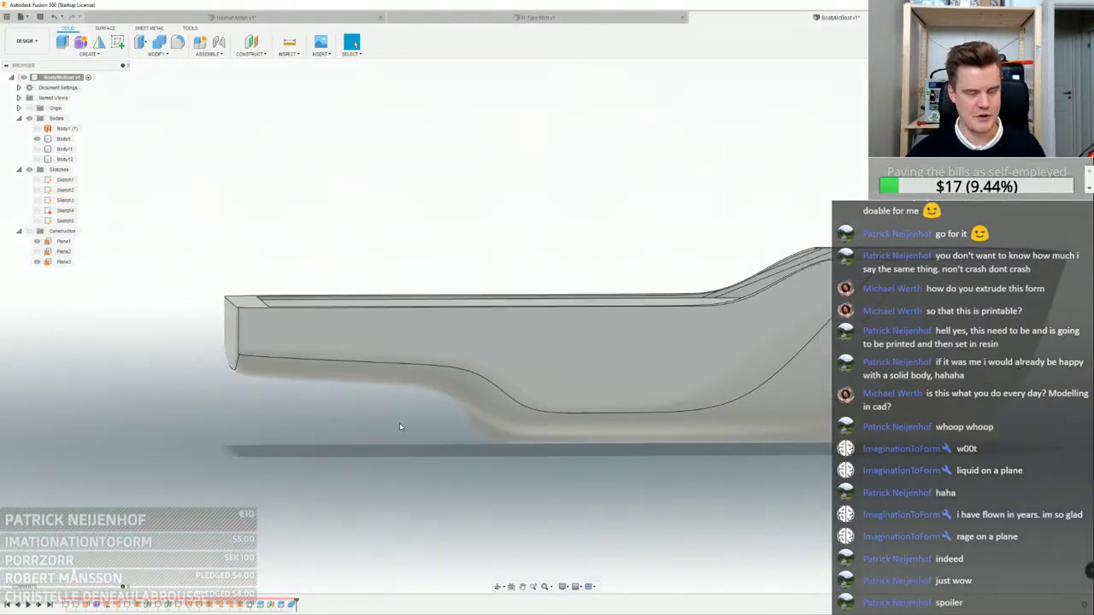
middle_click_drag(662, 366, 664, 342, "shift")
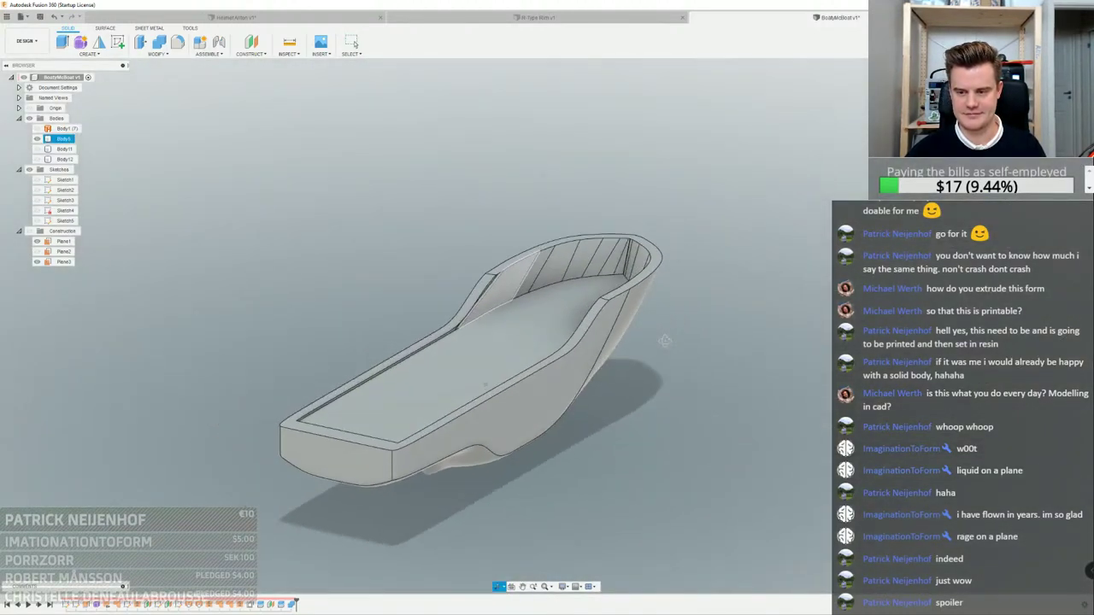
scroll(379, 429, "up", 5)
middle_click_drag(385, 436, 314, 263, "shift")
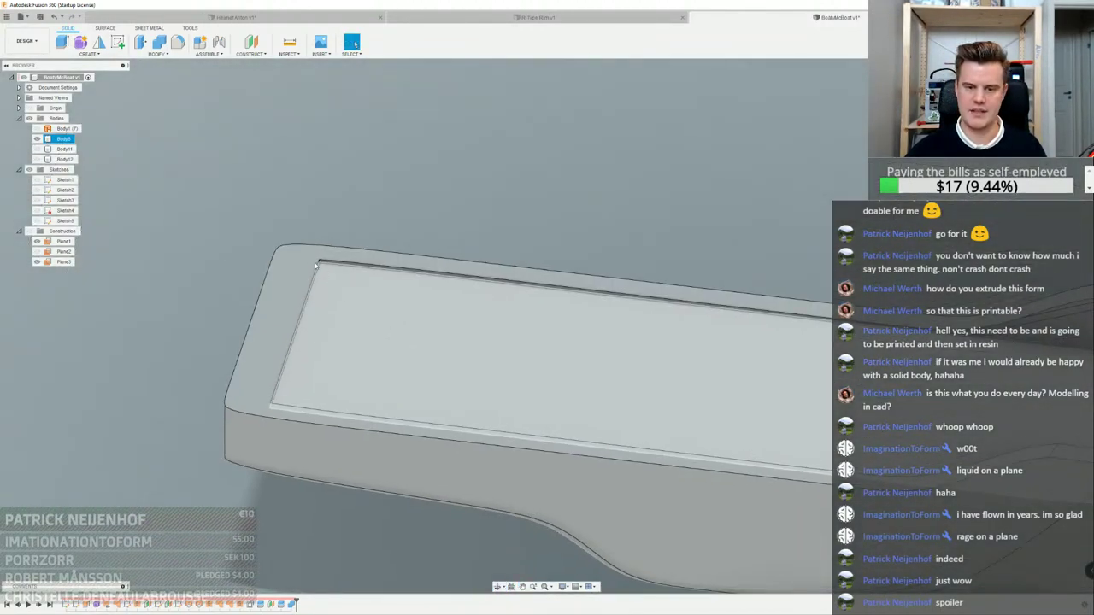
scroll(305, 281, "up", 5)
scroll(361, 296, "down", 4)
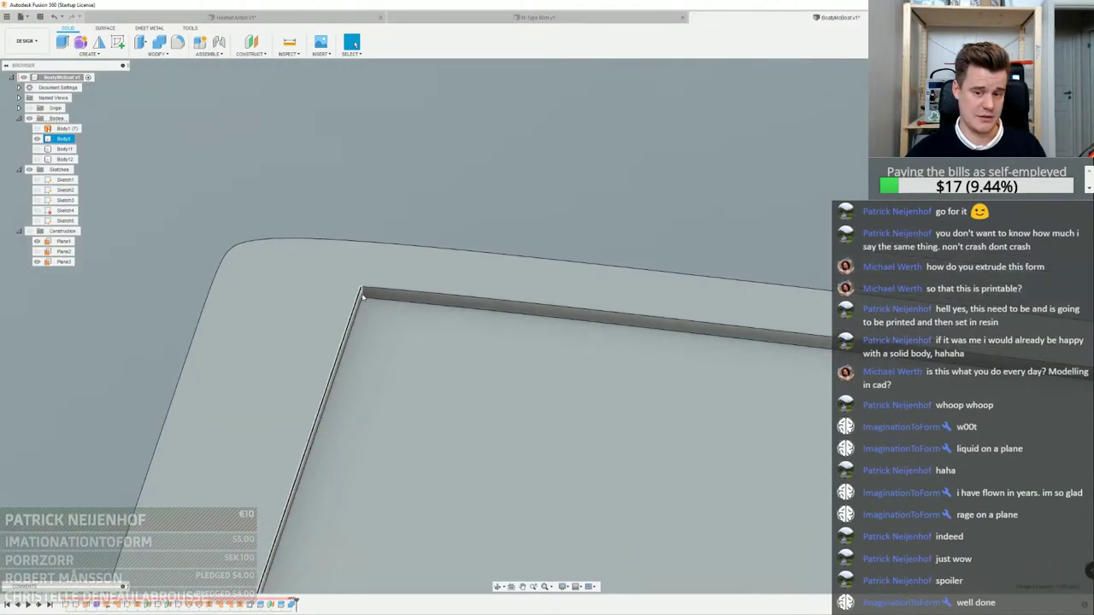
middle_click_drag(361, 296, 339, 276, "shift")
scroll(191, 311, "up", 4)
middle_click_drag(190, 309, 208, 322, "shift")
right_click(207, 322)
left_click(234, 322)
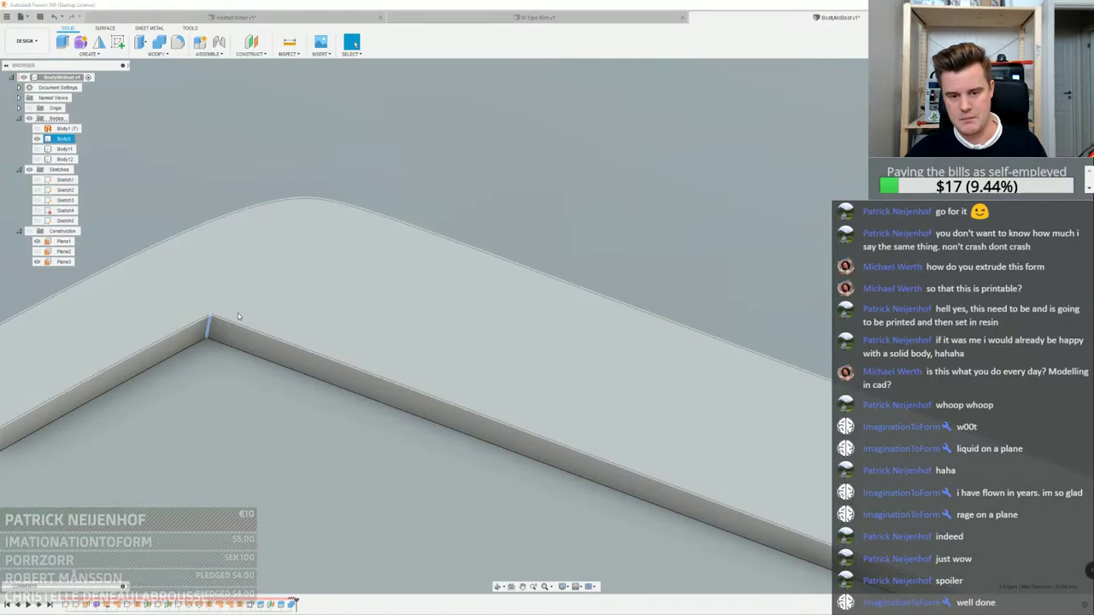
key("Escape")
scroll(245, 337, "down", 2)
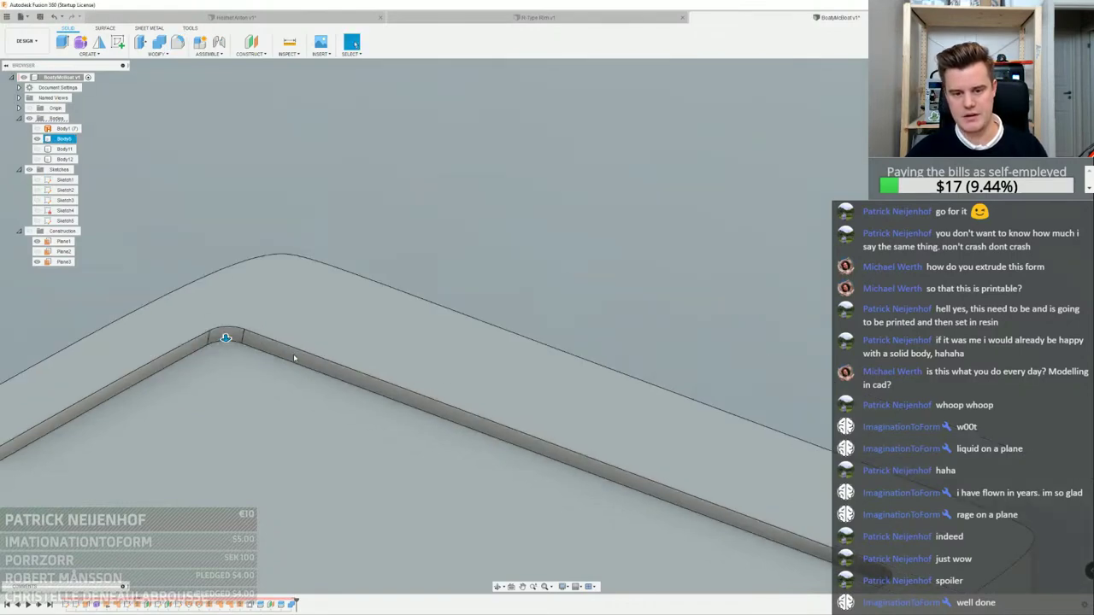
Offset the cavity's long inner side face at the stern corner with Press Pull
left_click(295, 358)
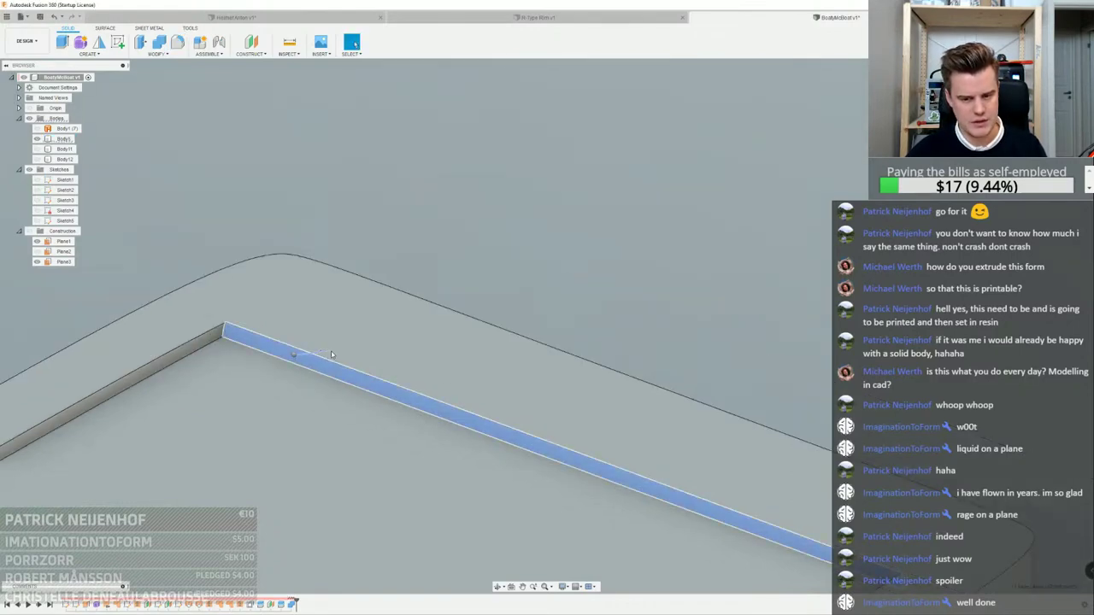
right_click(293, 354)
left_click(332, 354)
left_click_drag(289, 359, 338, 332)
middle_click_drag(353, 334, 418, 381, "shift")
left_click_drag(347, 334, 348, 334)
left_click(672, 251)
middle_click_drag(350, 389, 307, 312, "shift")
scroll(306, 340, "up", 3)
right_click(289, 354)
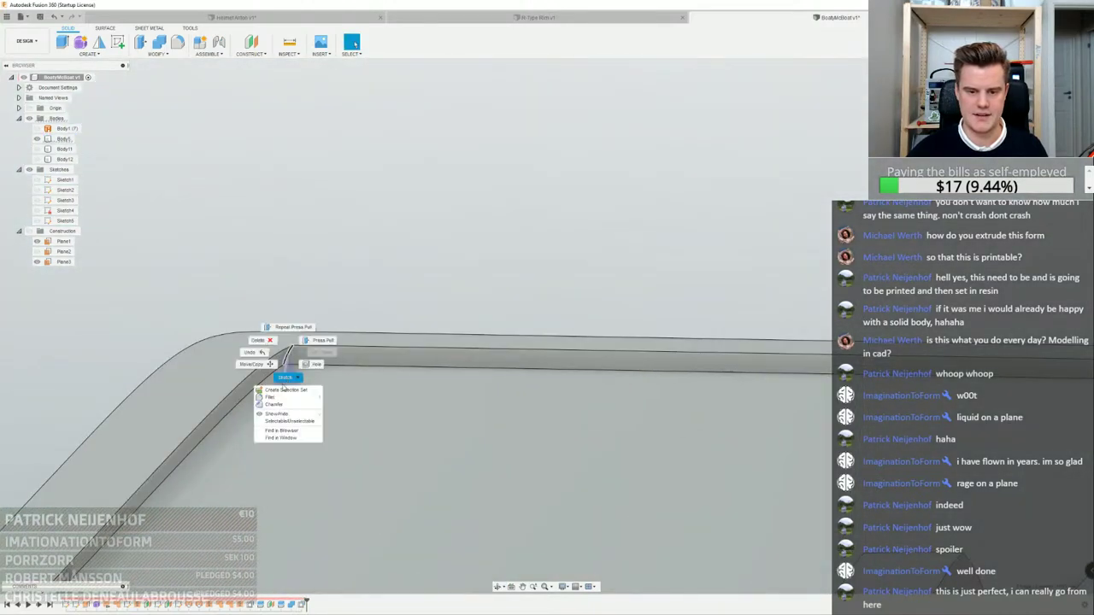
left_click(295, 378)
left_click_drag(294, 354, 302, 363)
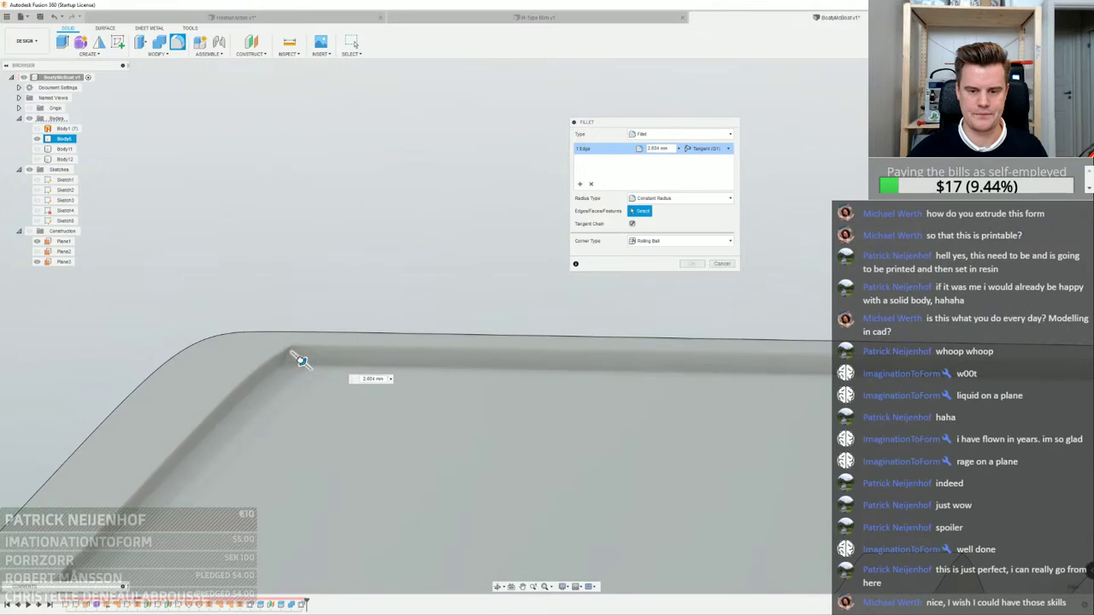
scroll(302, 361, "down", 3)
middle_click_drag(305, 359, 319, 403, "shift")
scroll(801, 363, "up", 3)
middle_click_drag(802, 372, 757, 328, "shift")
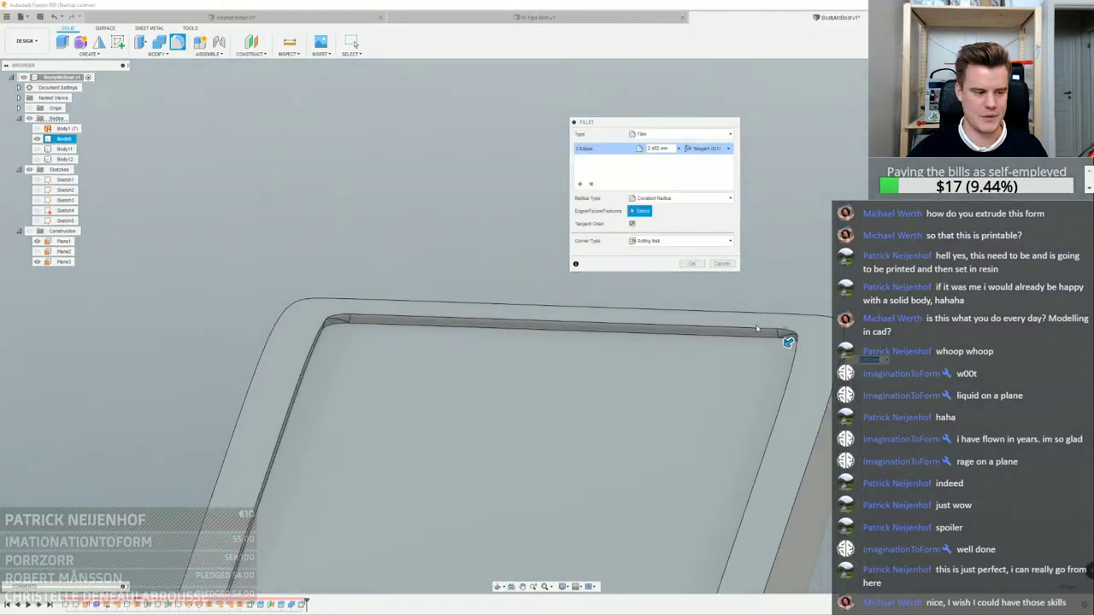
key("Escape")
Save a new version of the boat design with the description "User Saved"
scroll(621, 210, "down", 3)
middle_click_drag(621, 210, 674, 232, "shift")
scroll(694, 212, "down", 3)
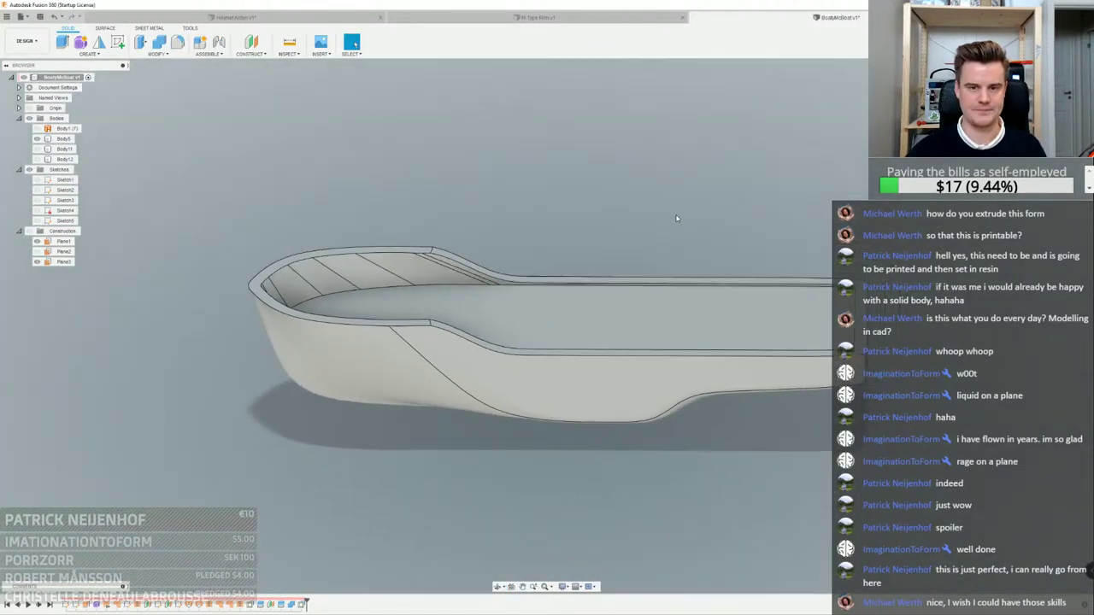
key("ctrl+s")
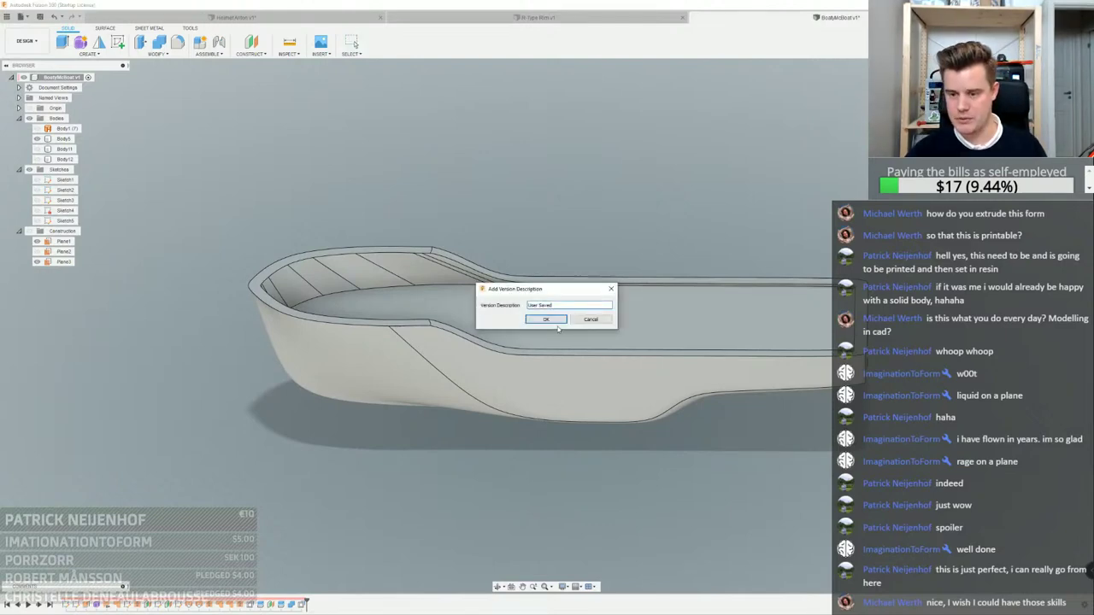
left_click(544, 321)
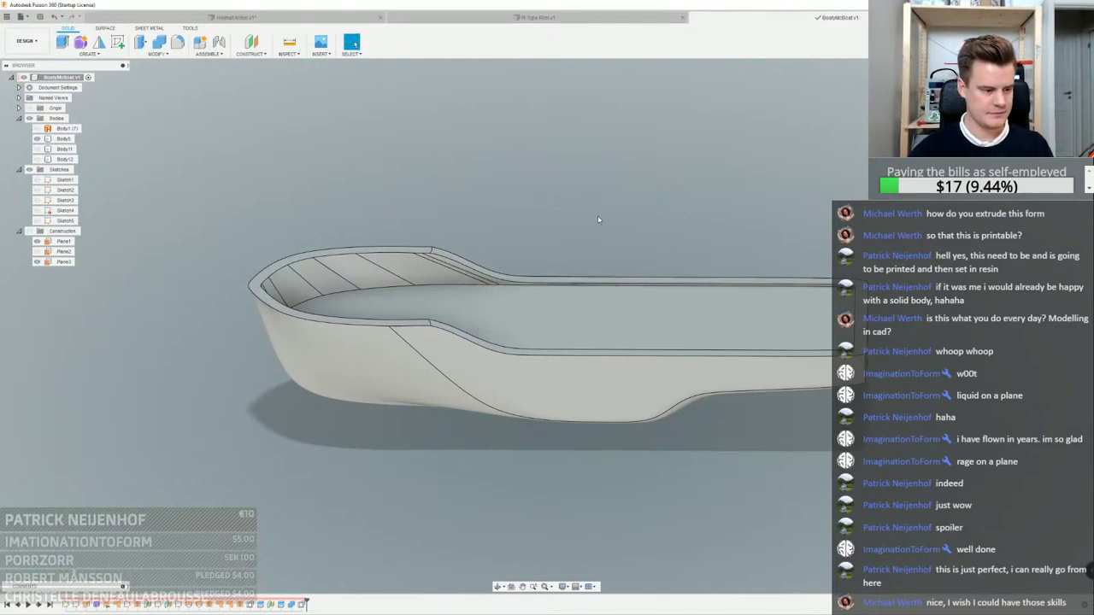
Create a component from the hull body and rename it BoatyMcBoat
middle_click_drag(701, 173, 667, 197)
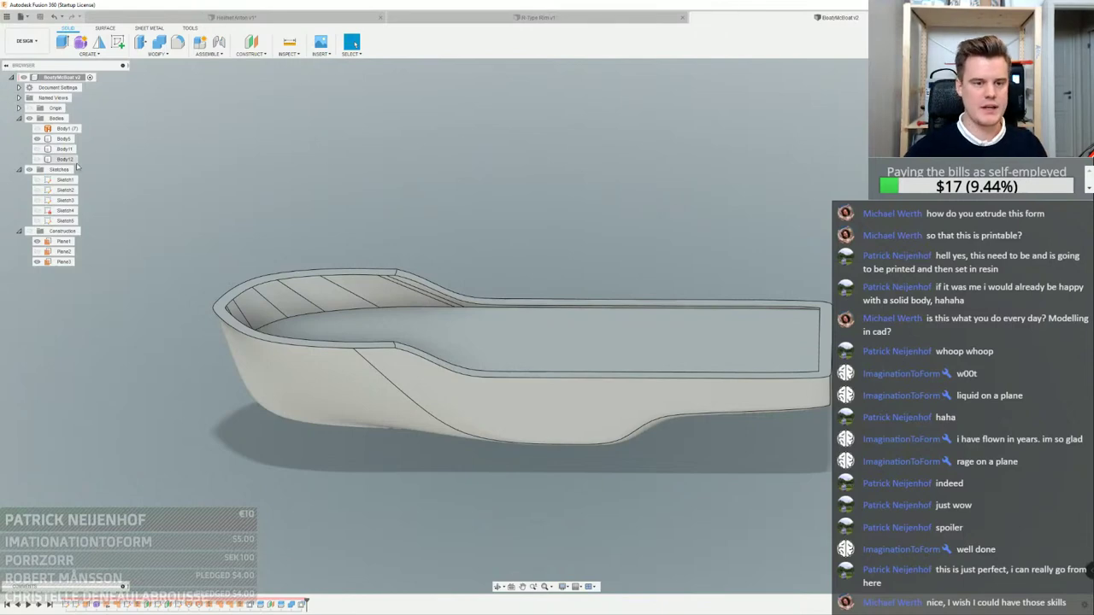
right_click(62, 143)
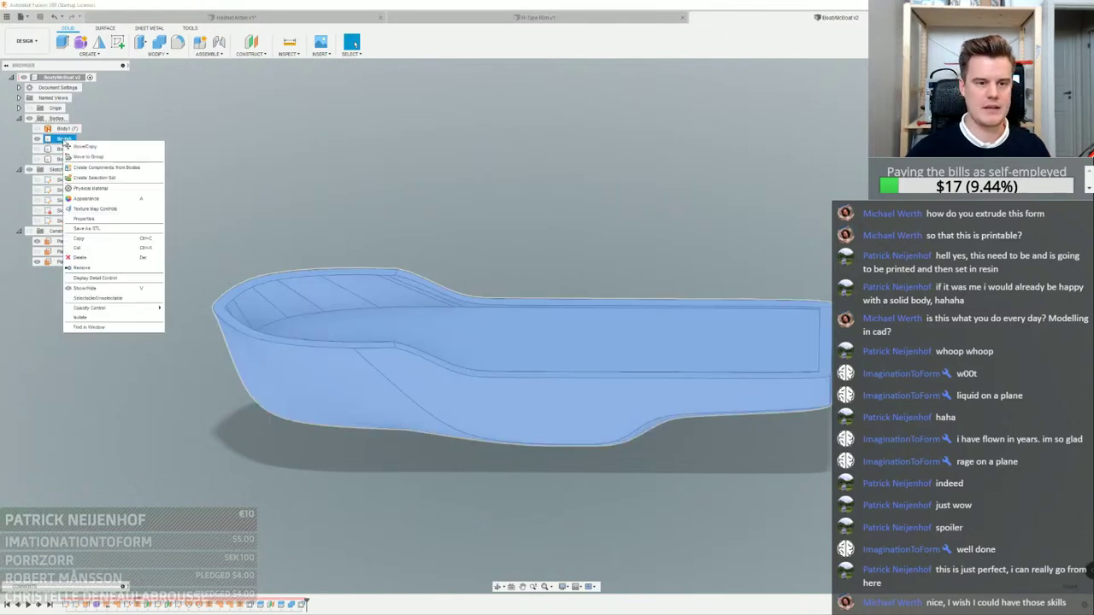
left_click(150, 181)
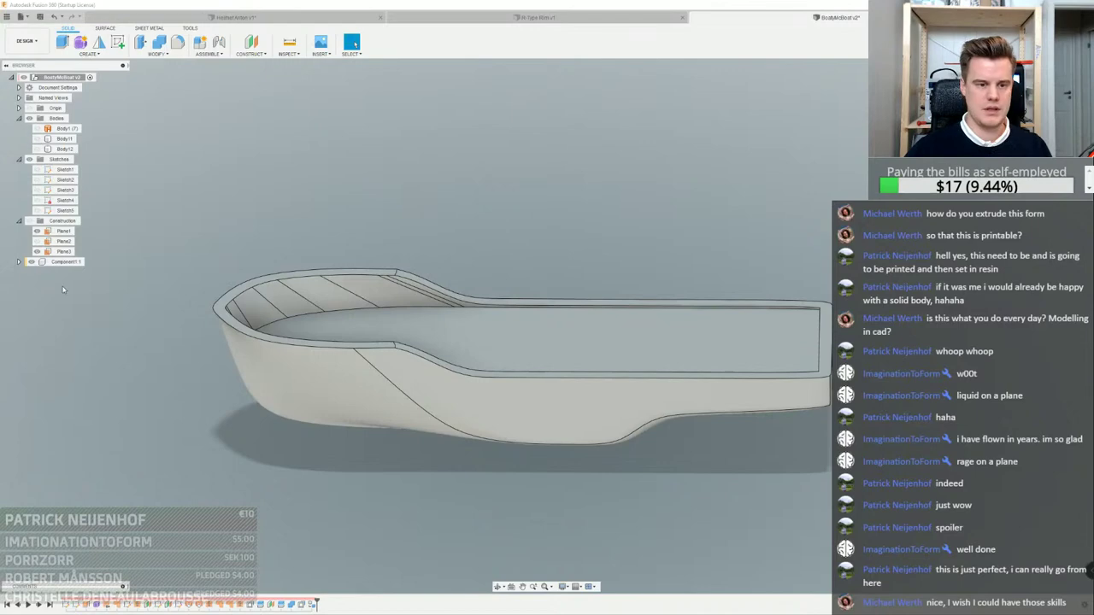
double_click(64, 262)
type("B")
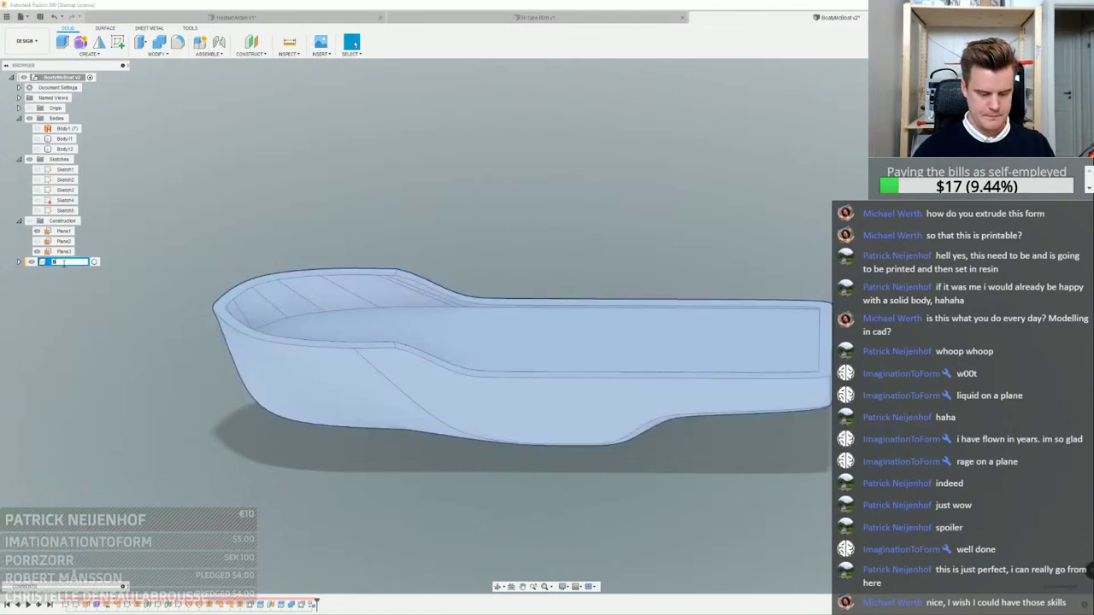
type("oatyyMcBoat")
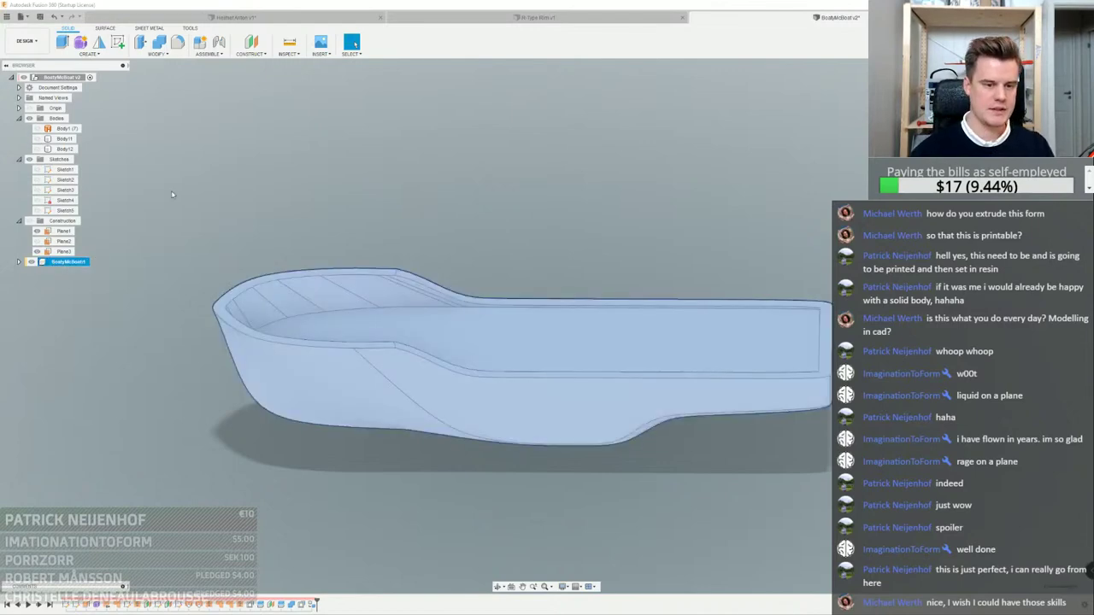
key("Return")
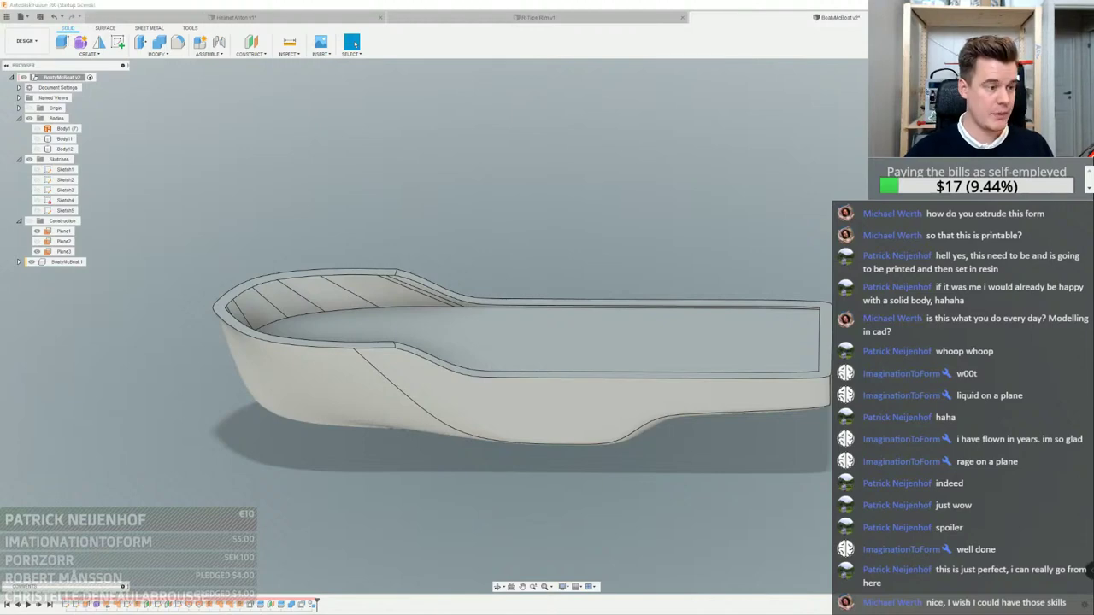
Export the BoatyMcBoat component to the computer as a Fusion file (*.f3d)
right_click(68, 261)
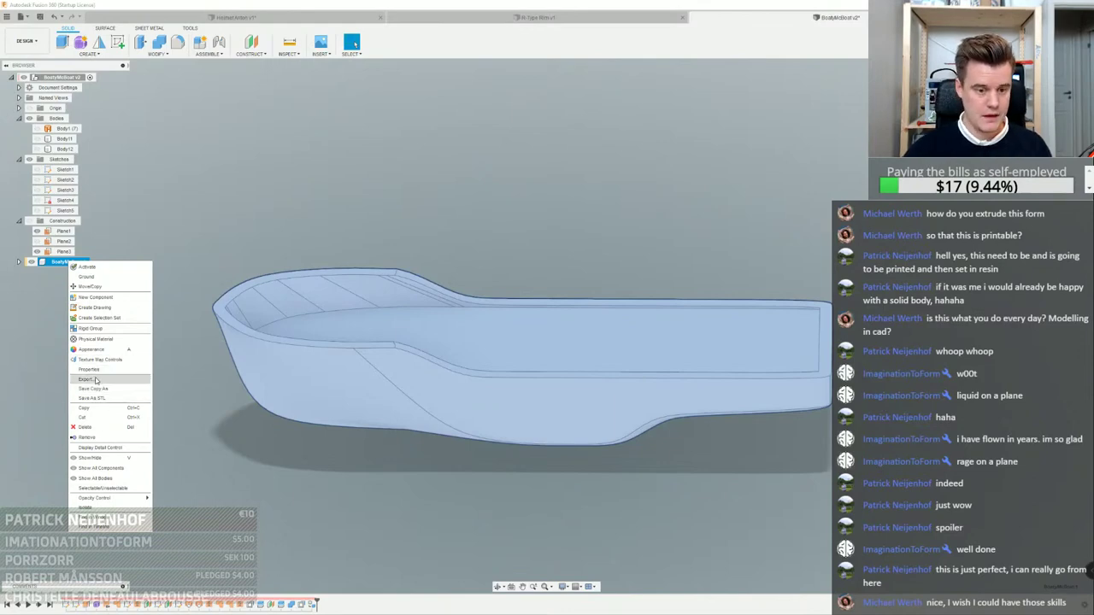
left_click(85, 379)
left_click(451, 82)
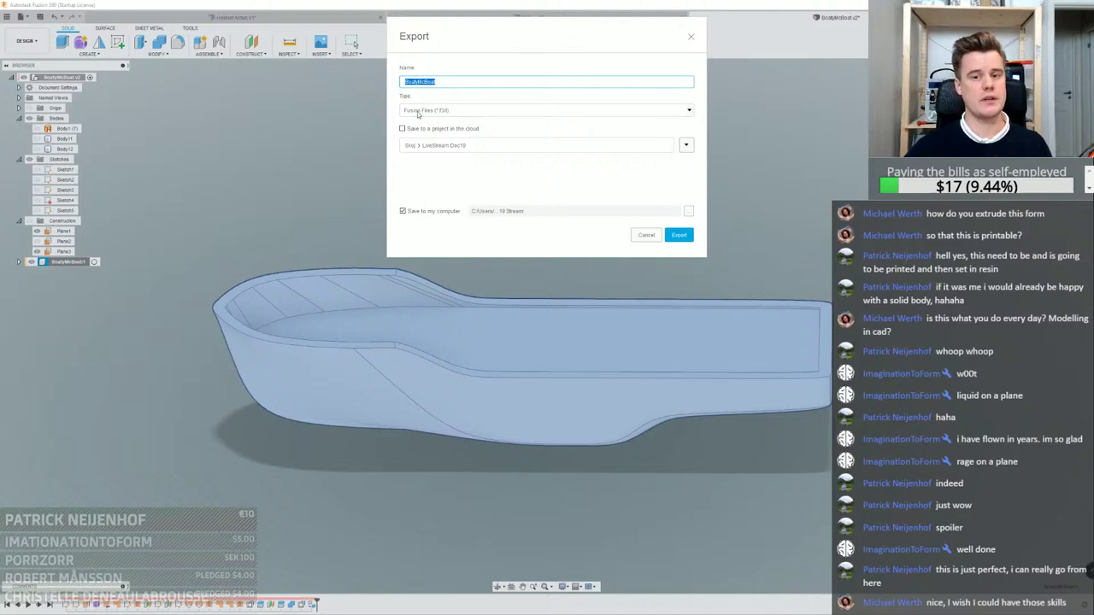
left_click(445, 112)
left_click(449, 121)
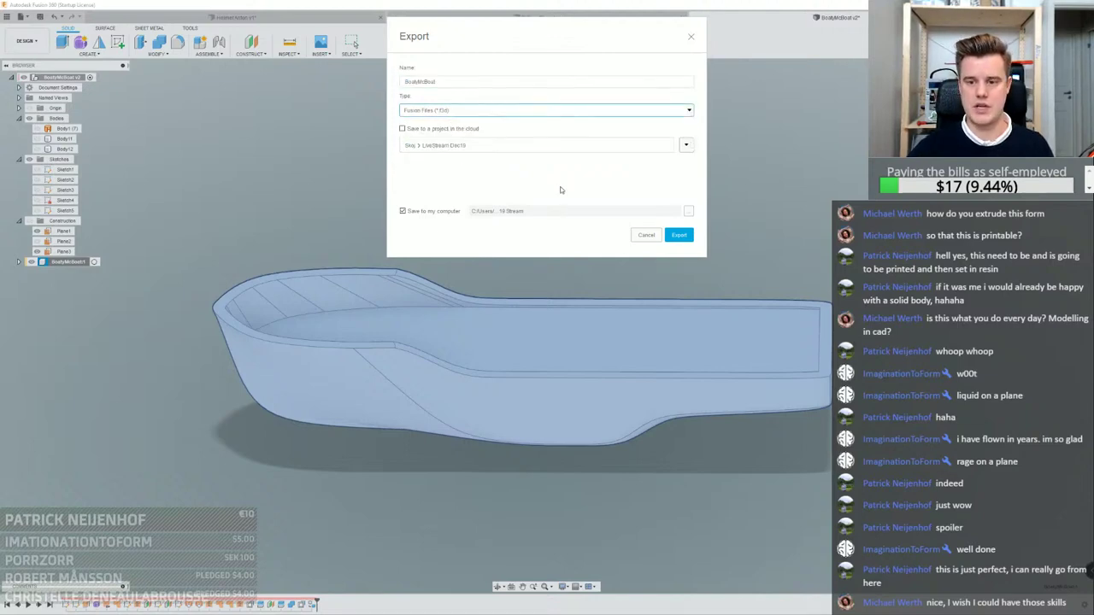
left_click(678, 236)
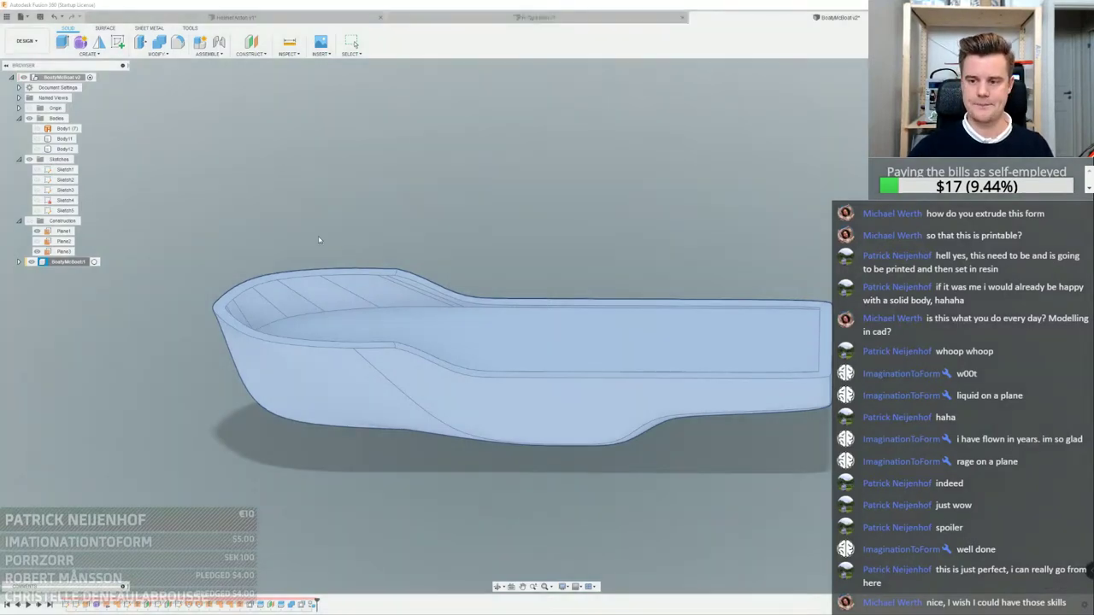
Export the BoatyMcBoat component to the computer as a STEP file in the 2019-12-19 Stream folder
right_click(74, 262)
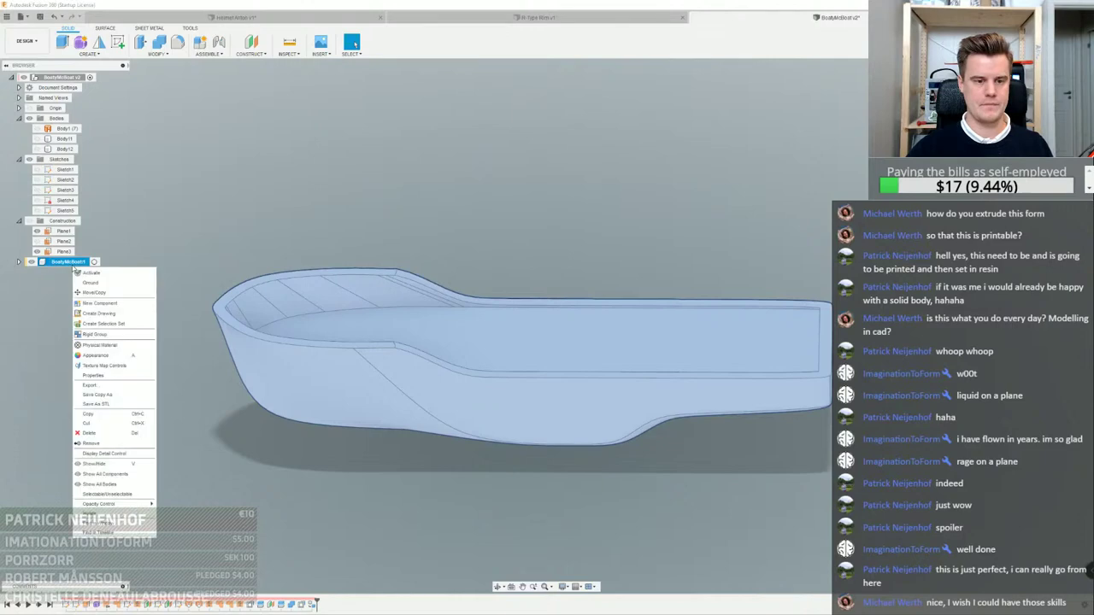
left_click(110, 388)
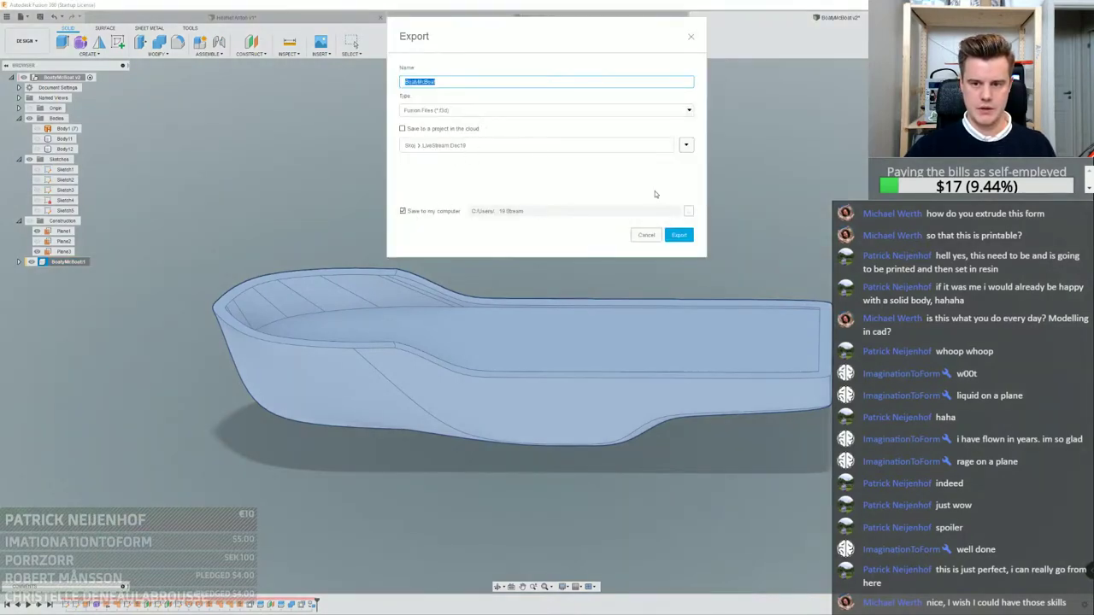
left_click(468, 109)
left_click(461, 146)
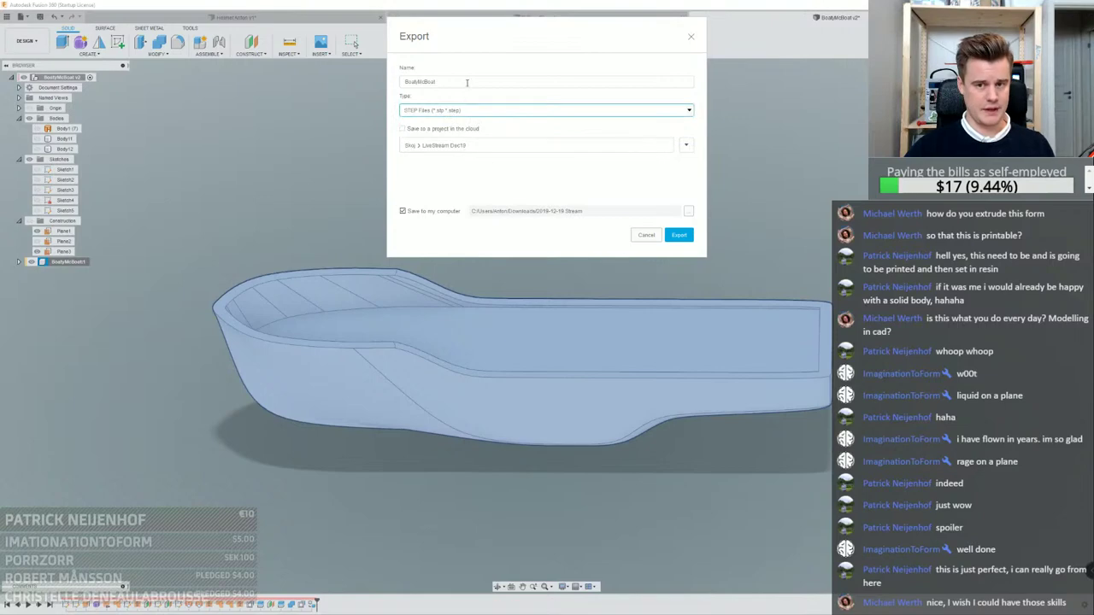
left_click(466, 82)
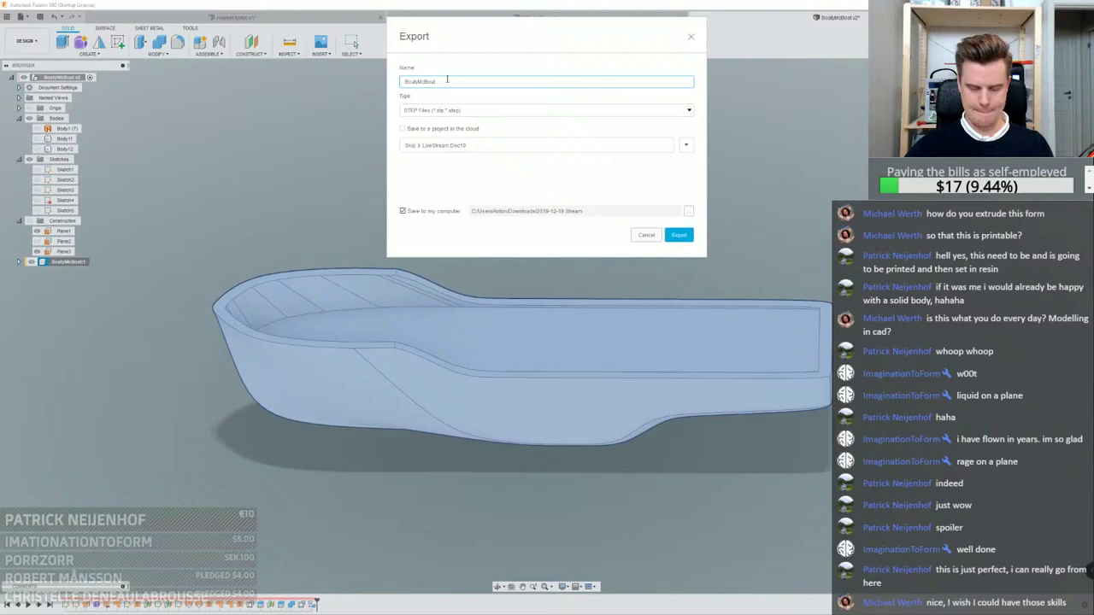
key("Return")
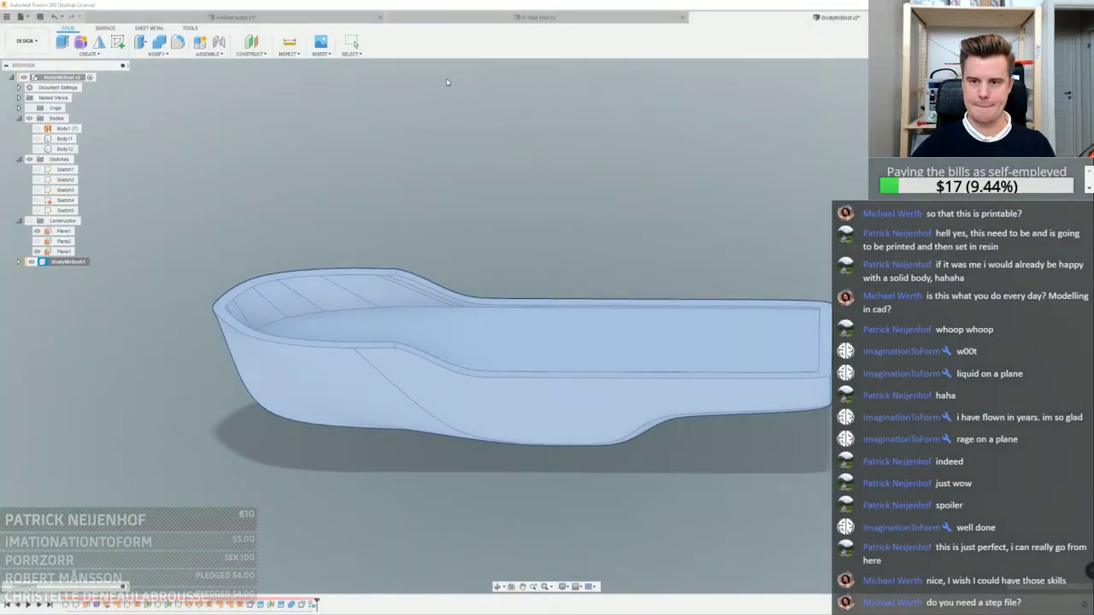
Set up a 3D print mesh of the BoatyMcBoat hull with High refinement and the mesh preview enabled
left_click(216, 114)
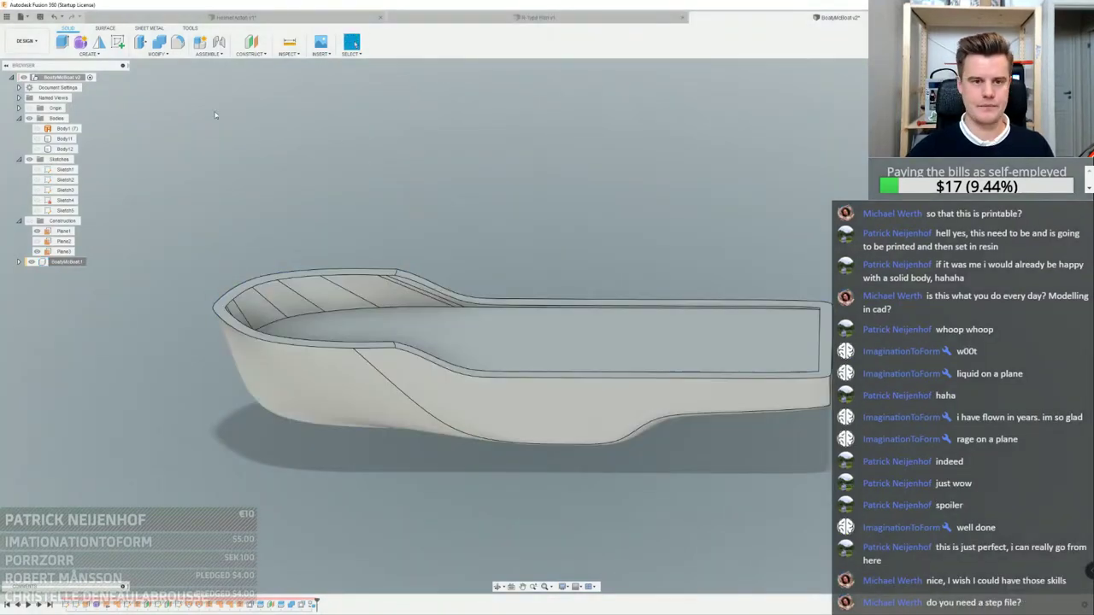
left_click(189, 28)
left_click(64, 41)
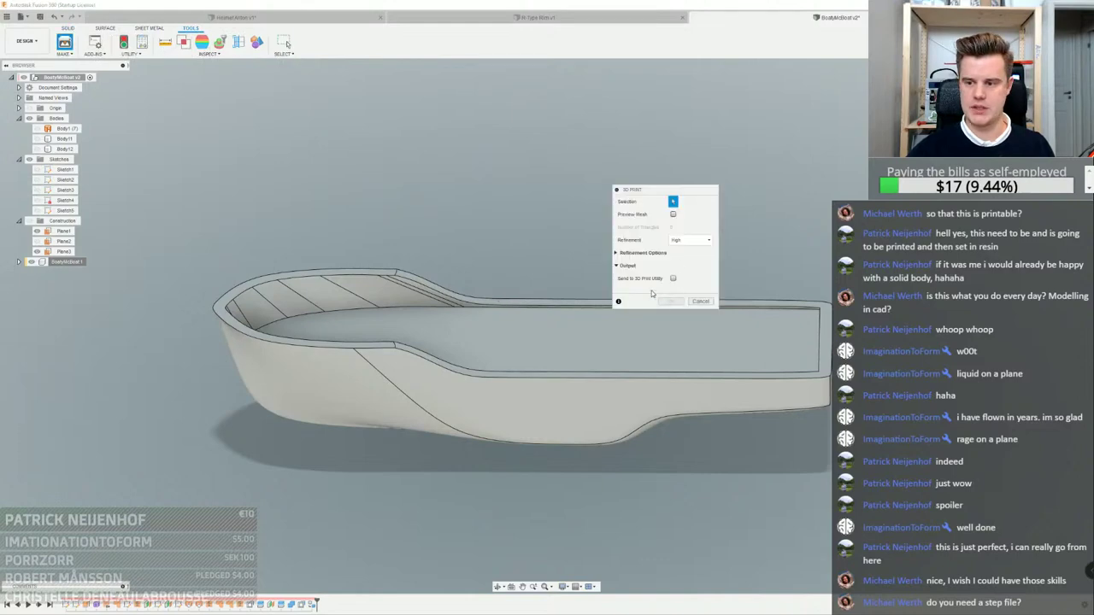
left_click(643, 326)
left_click(673, 215)
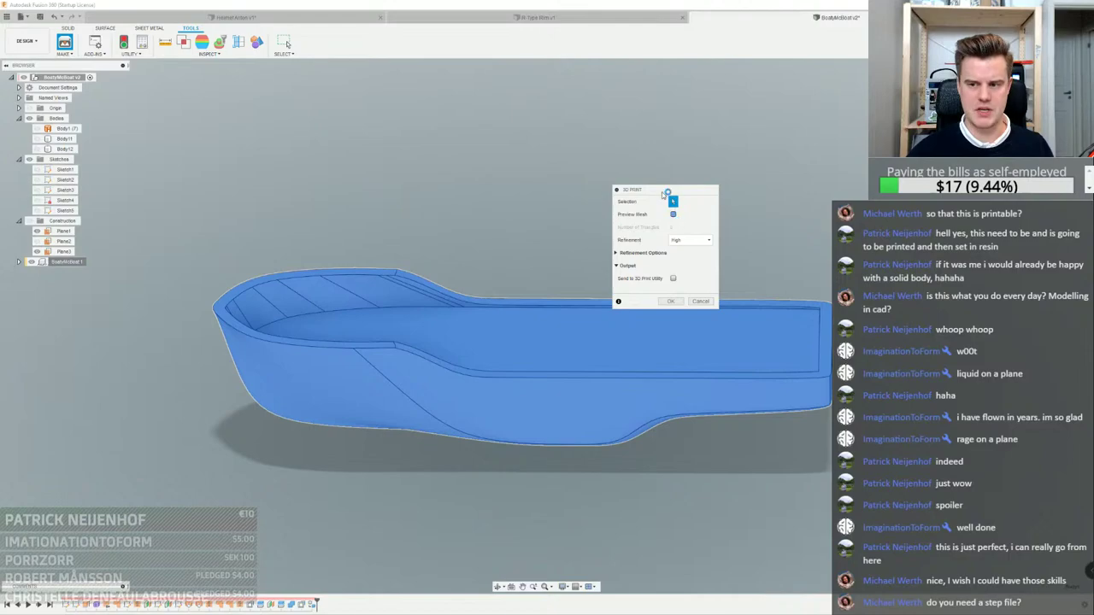
left_click_drag(664, 192, 745, 118)
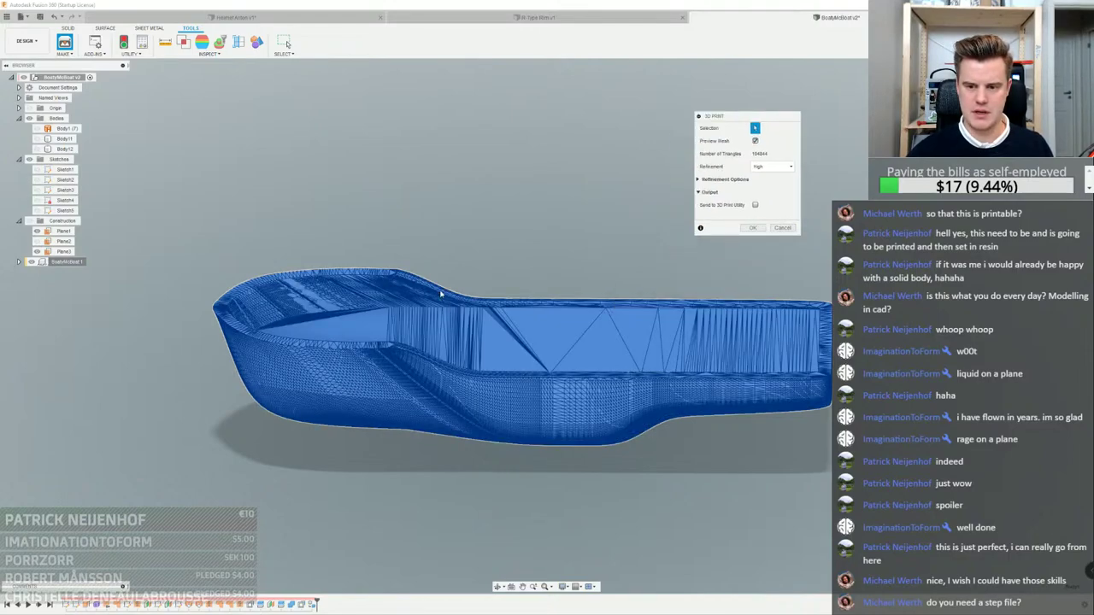
Inspect the hull's preview mesh from several angles and confirm the 3D print mesh output
middle_click_drag(365, 378, 620, 419, "shift")
middle_click_drag(481, 422, 531, 380, "shift")
scroll(535, 376, "down", 5)
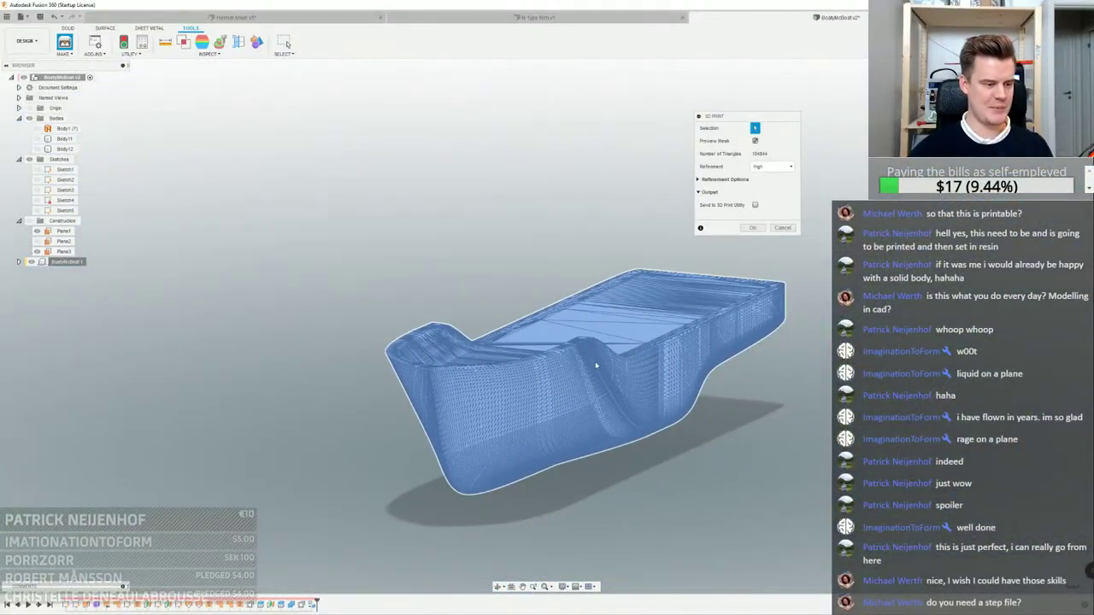
scroll(603, 366, "up", 4)
middle_click_drag(603, 366, 506, 369, "shift")
scroll(569, 357, "down", 2)
scroll(569, 356, "up", 3)
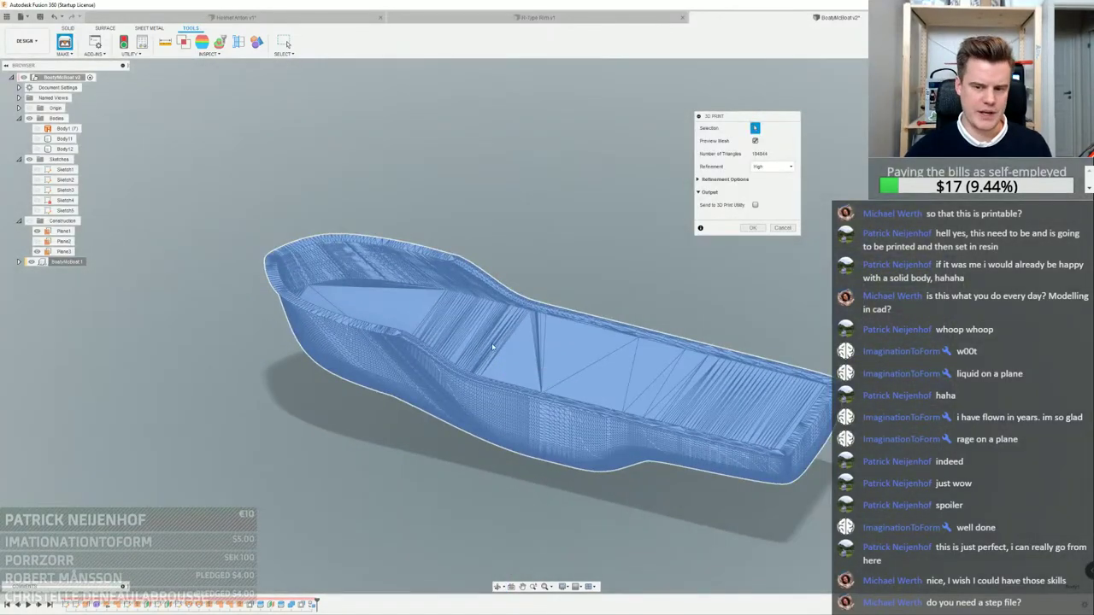
left_click(527, 297)
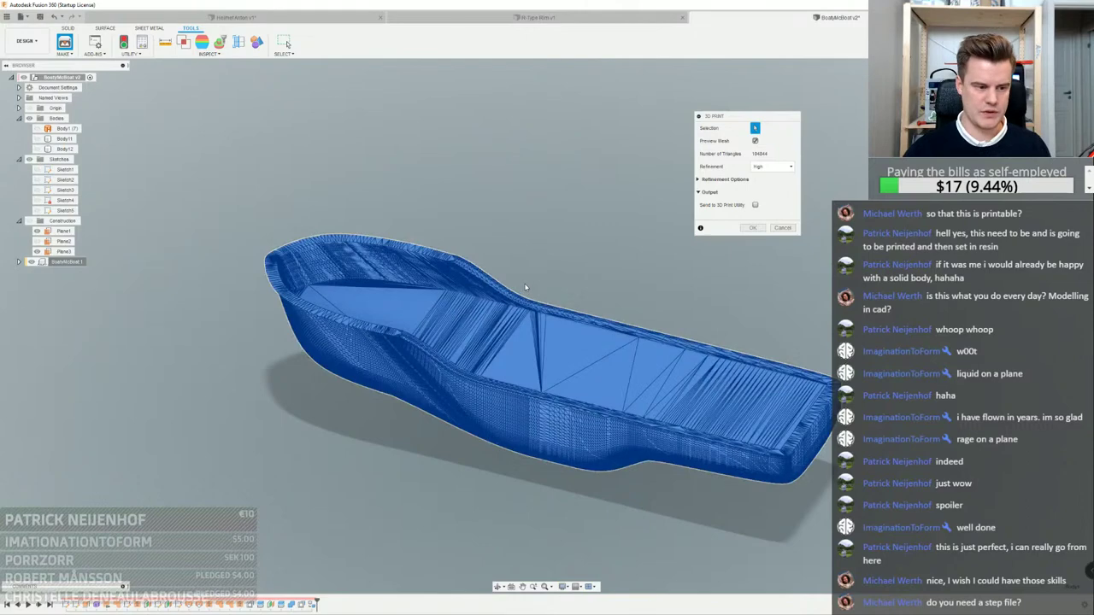
scroll(575, 271, "up", 3)
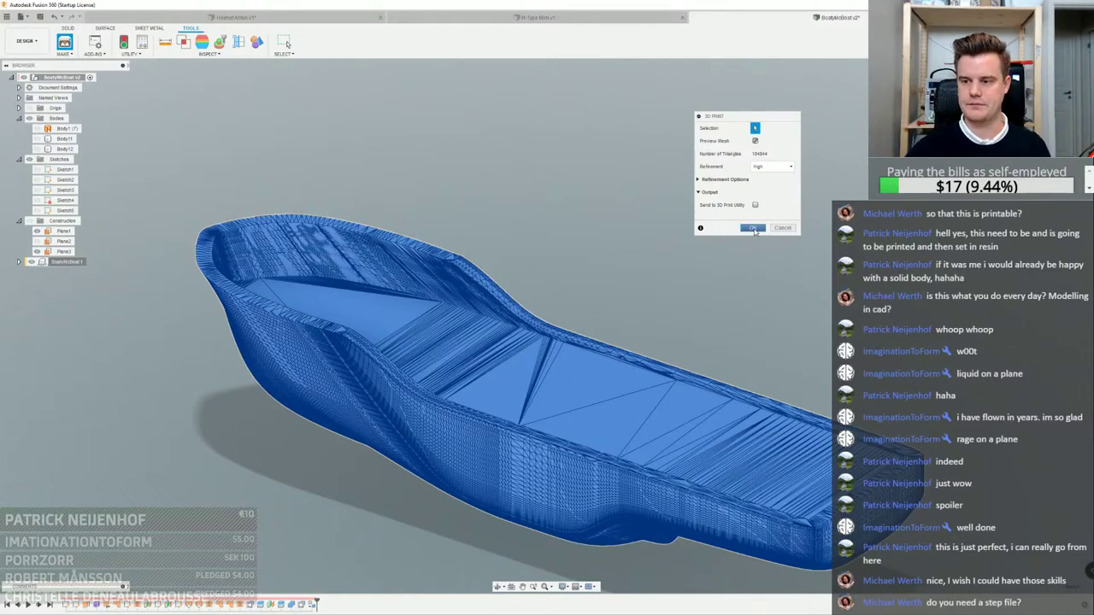
left_click(752, 228)
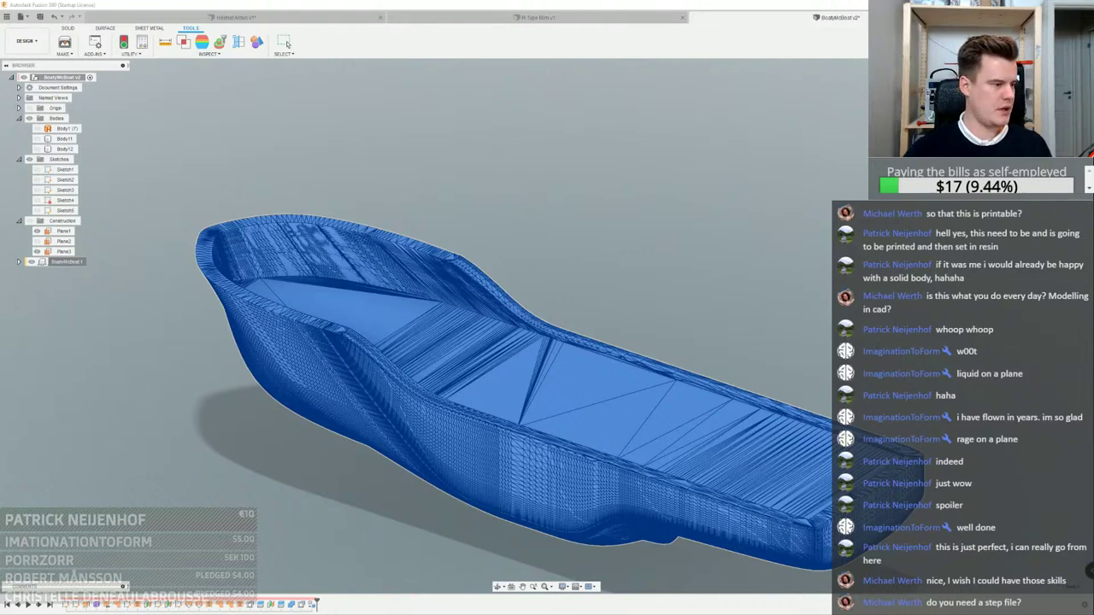
left_click(287, 43)
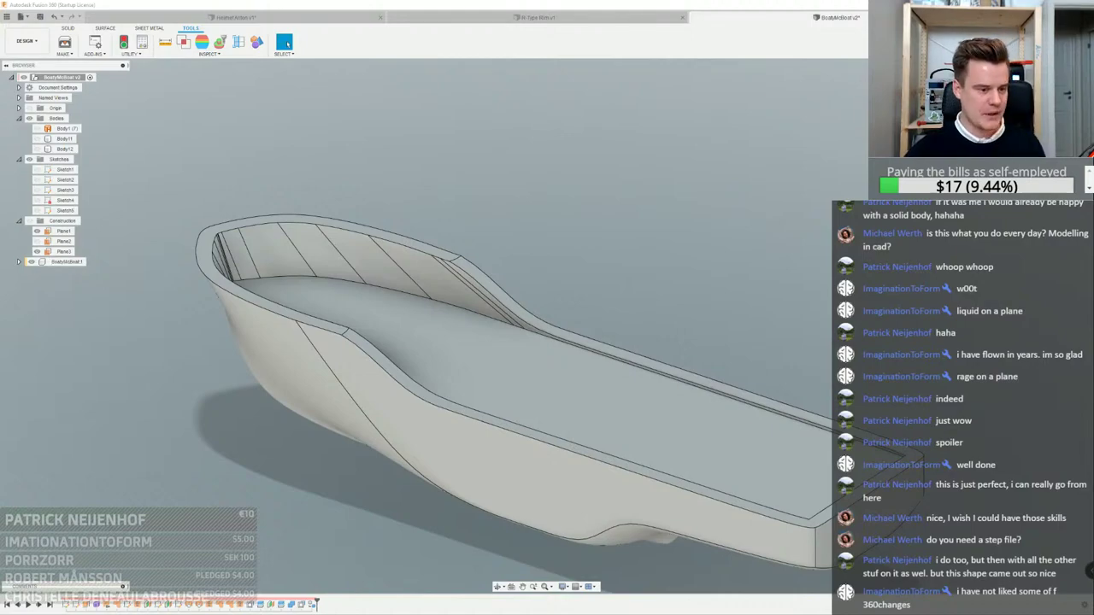
Switch to the browser and look through the Twitter notifications for the posted forward hull reference picture
key("alt+Tab")
left_click_drag(460, 4, 426, 3)
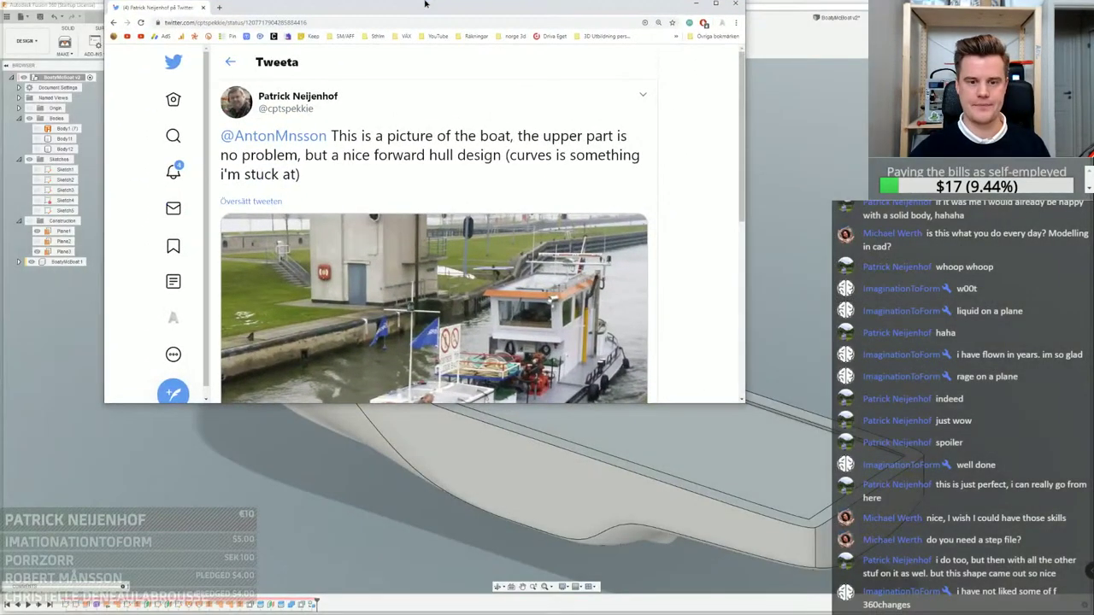
double_click(425, 4)
left_click(140, 171)
scroll(459, 189, "down", 1)
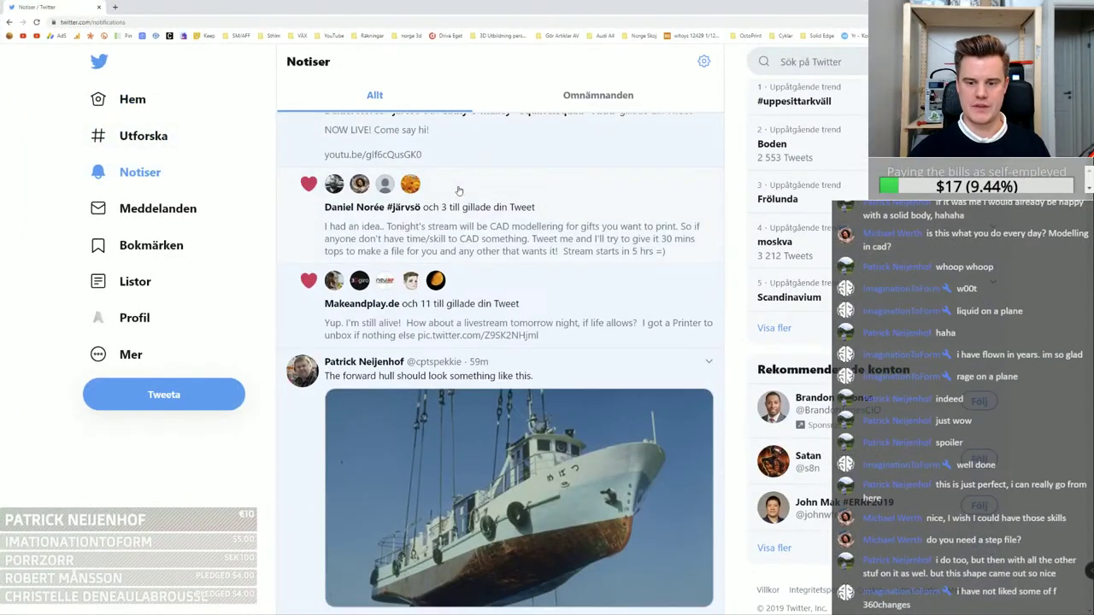
scroll(459, 190, "down", 2)
scroll(601, 404, "up", 2)
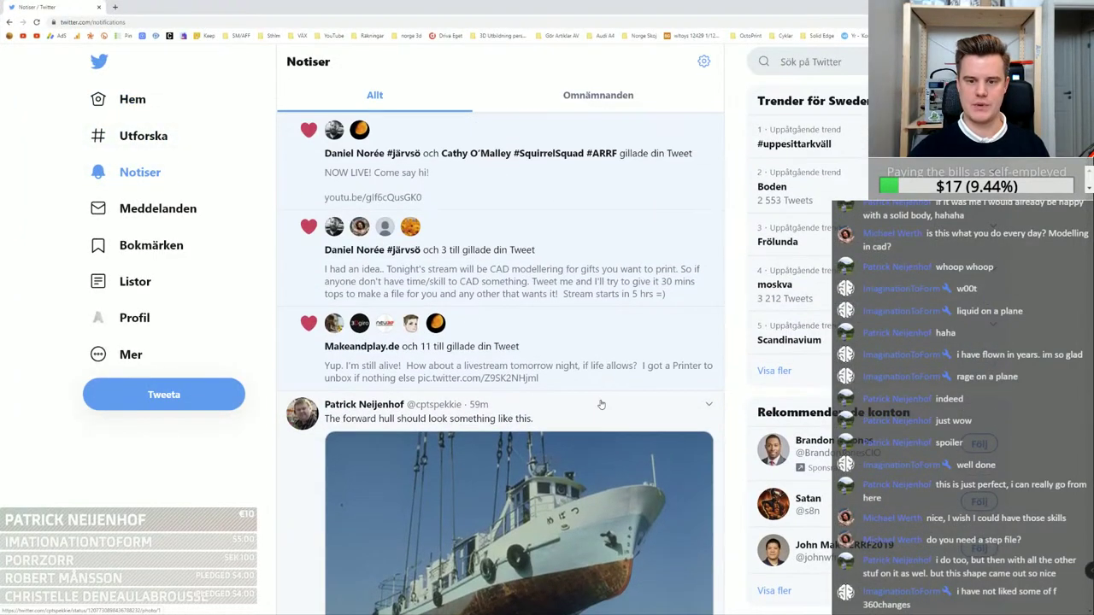
scroll(601, 404, "down", 2)
left_click_drag(626, 75, 613, 89)
left_click(521, 4)
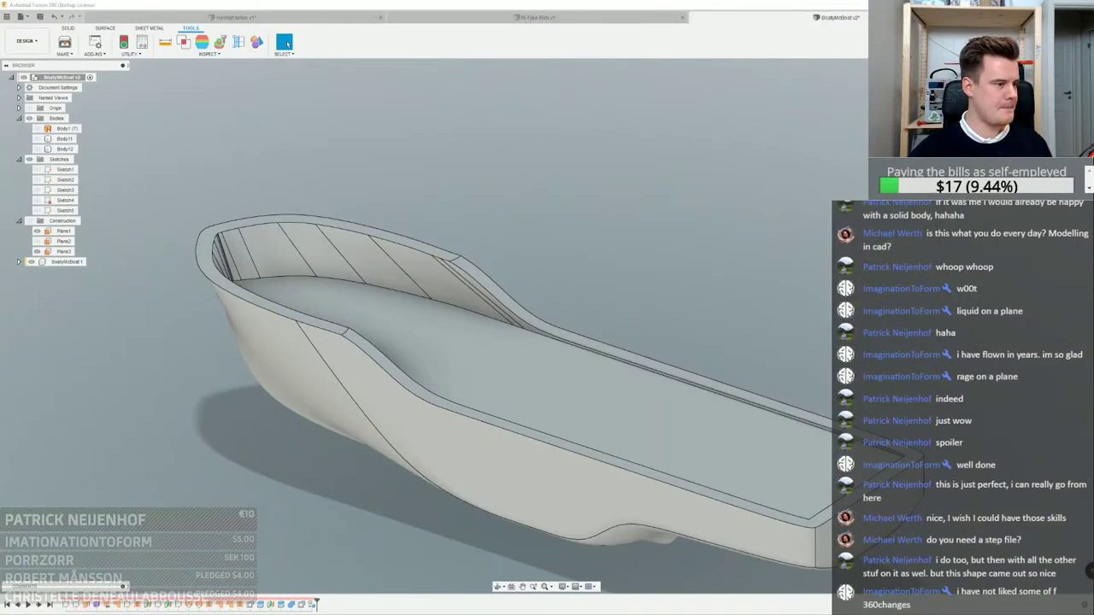
key("super+d")
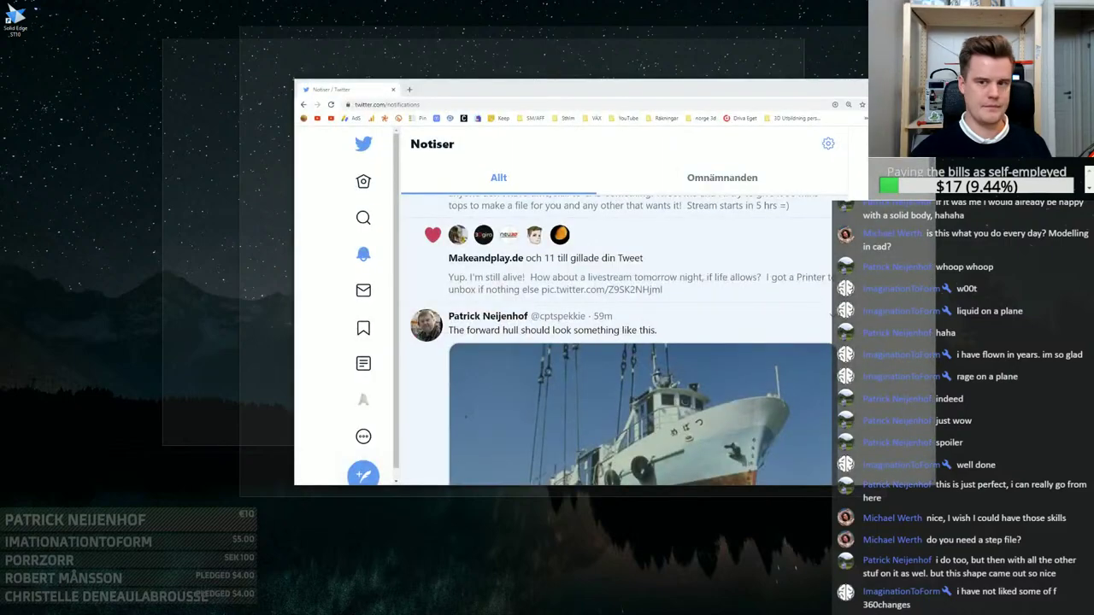
key("alt+Tab")
key("alt+Tab")
key("alt+Tab")
key("alt+Tab")
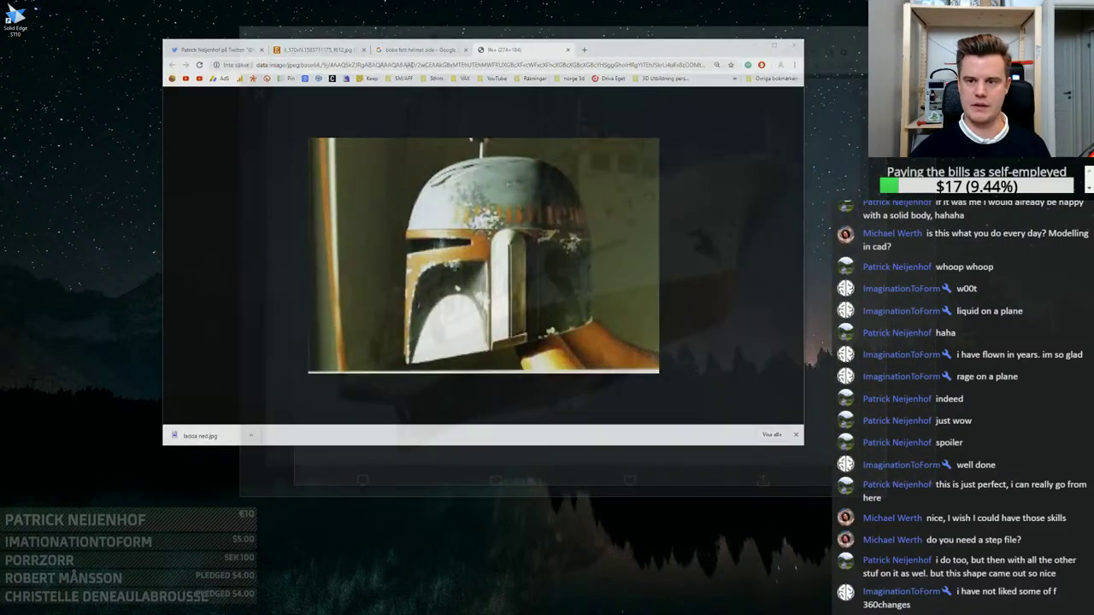
key("alt+Tab")
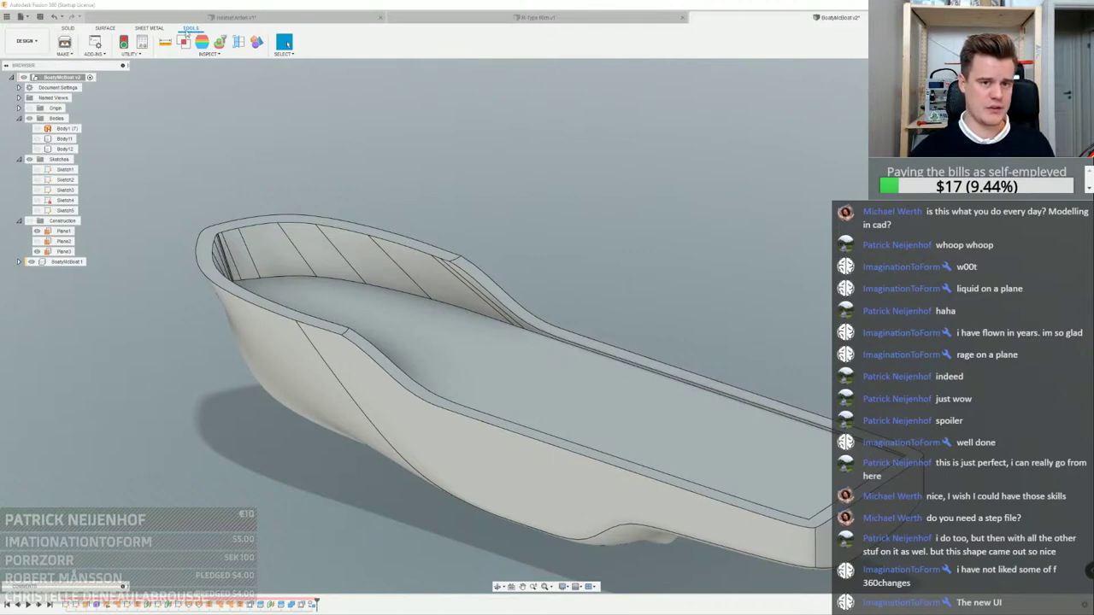
left_click(72, 30)
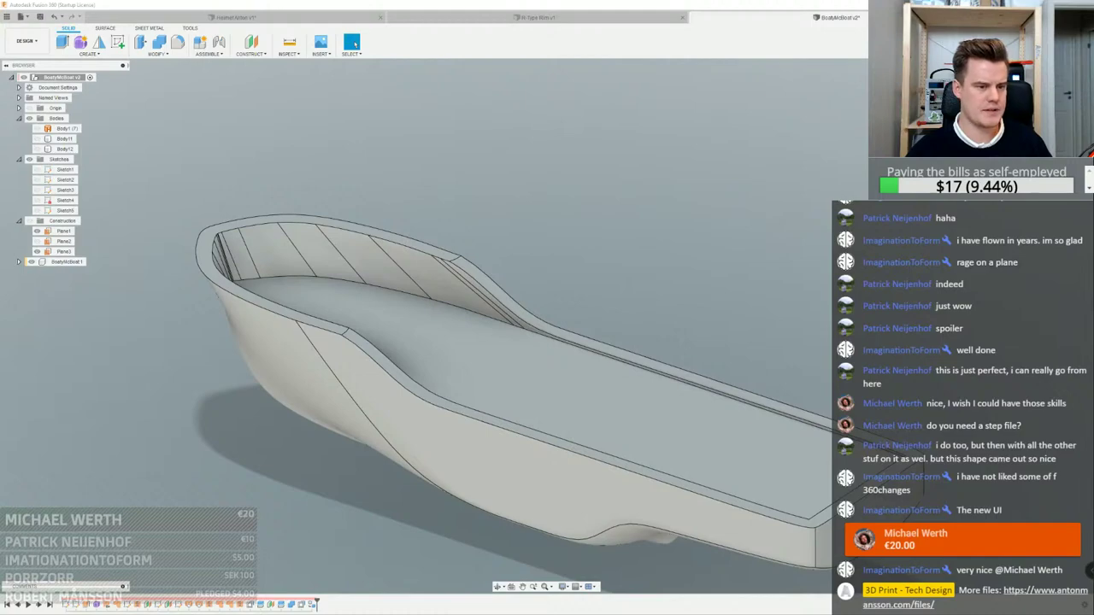
key("alt+Tab")
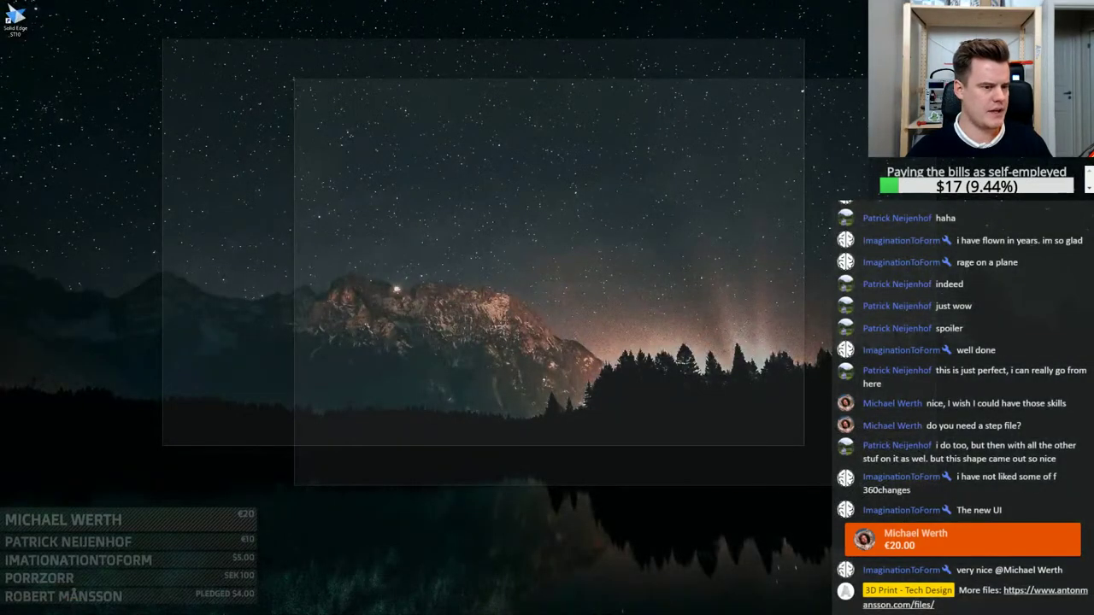
key("alt+Tab")
key("alt+Tab")
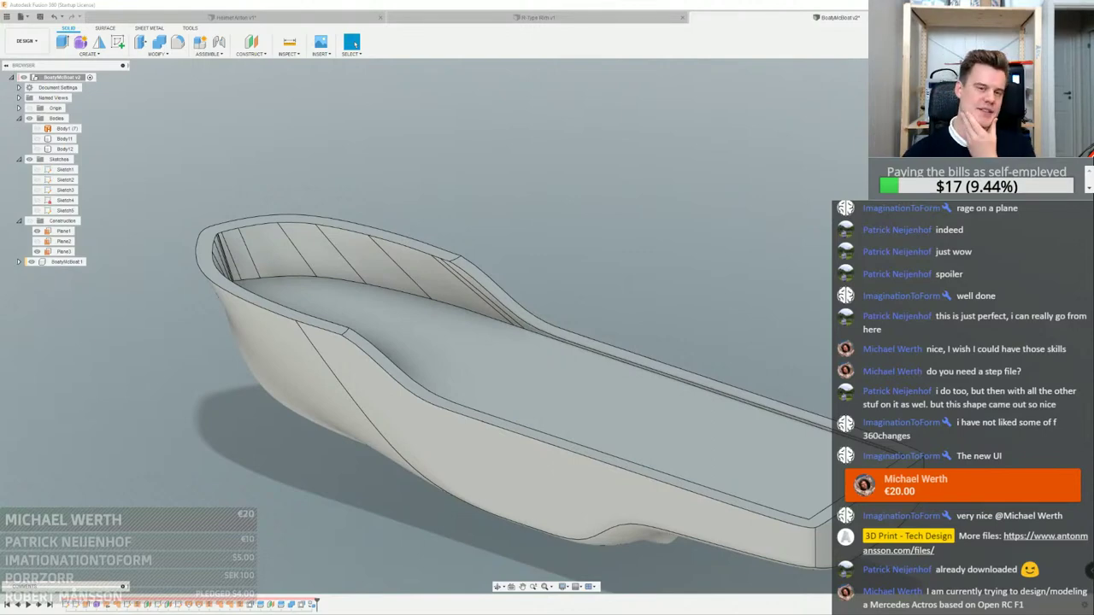
Review the finished boat hull from the front, then open the R-Type Rim design and examine its spokes
scroll(576, 168, "down", 3)
middle_click_drag(558, 170, 598, 177, "shift")
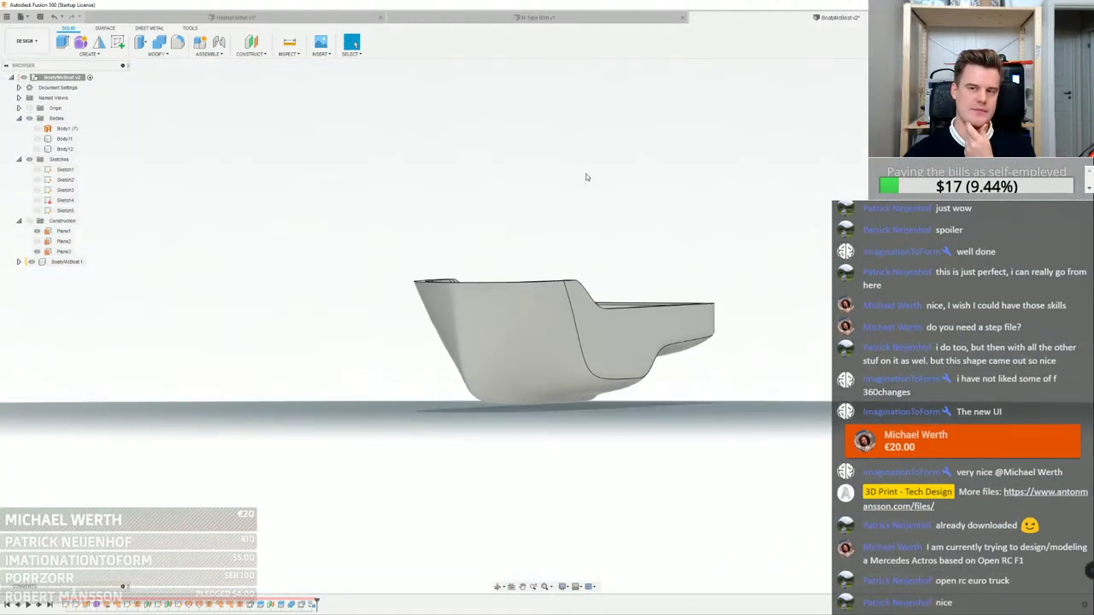
left_click(546, 20)
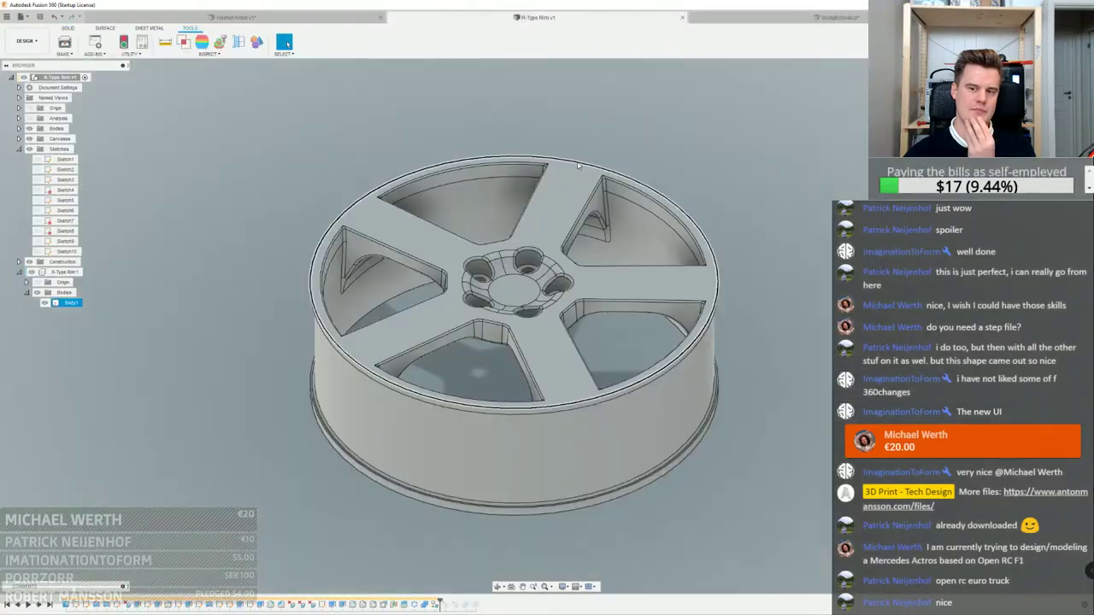
middle_click_drag(603, 227, 615, 282, "shift")
scroll(546, 272, "up", 3)
mouse_move(547, 271)
middle_mouse_down("shift")
mouse_move(543, 254)
mouse_move(542, 270)
middle_mouse_up("shift")
scroll(541, 270, "down", 2)
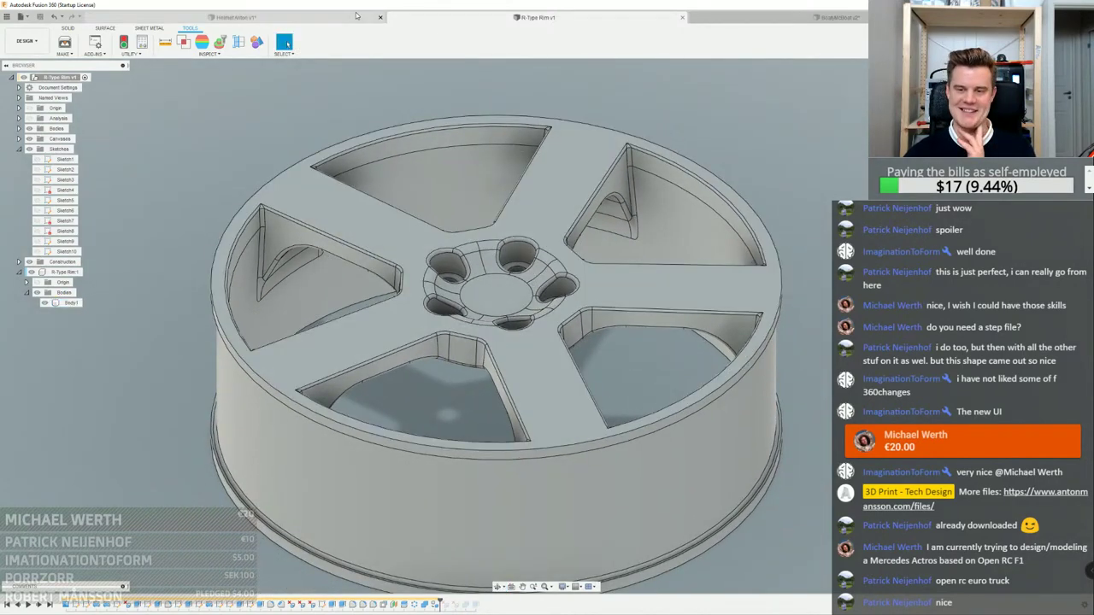
Open the helmet design and examine the helmet from the front and at an angle
left_click(235, 18)
mouse_move(692, 221)
middle_mouse_down("shift")
mouse_move(752, 219)
mouse_move(717, 217)
middle_mouse_up("shift")
left_click(28, 41)
left_click(32, 64)
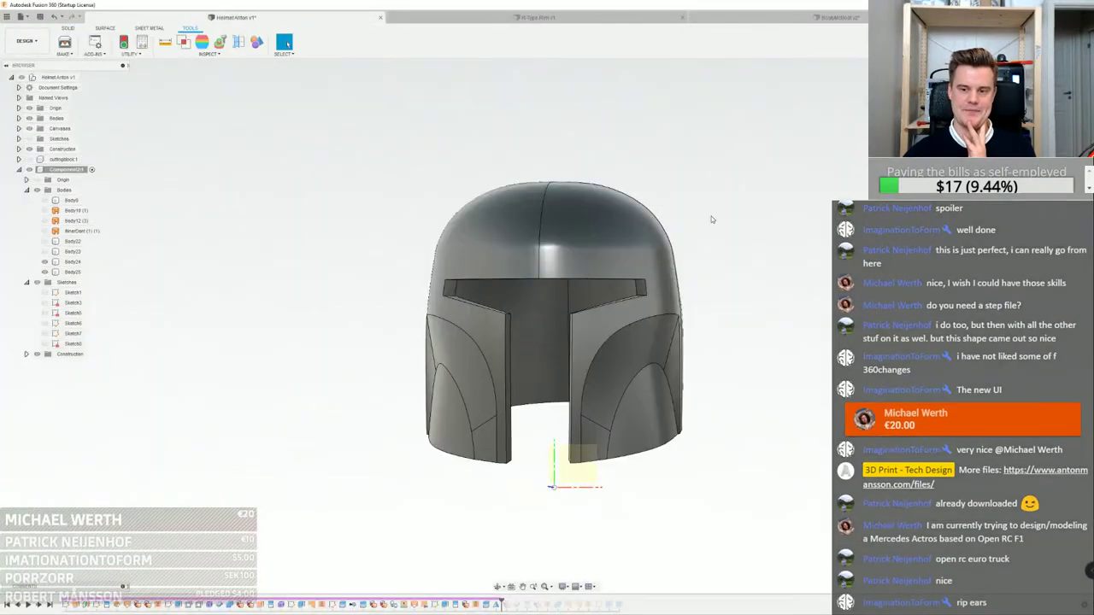
middle_click_drag(764, 171, 737, 224, "shift")
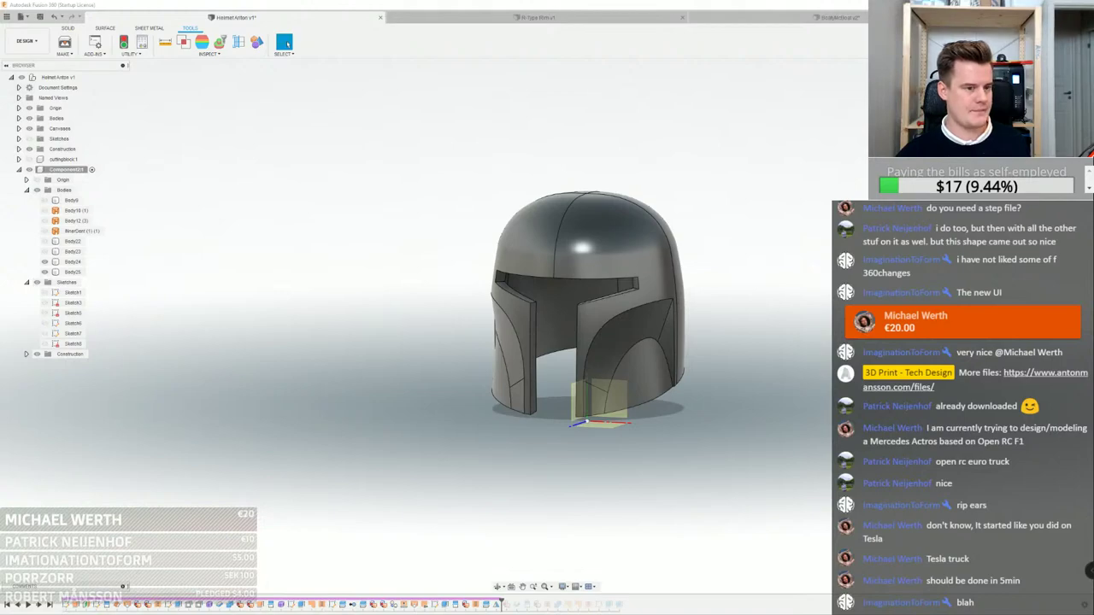
key("super+d")
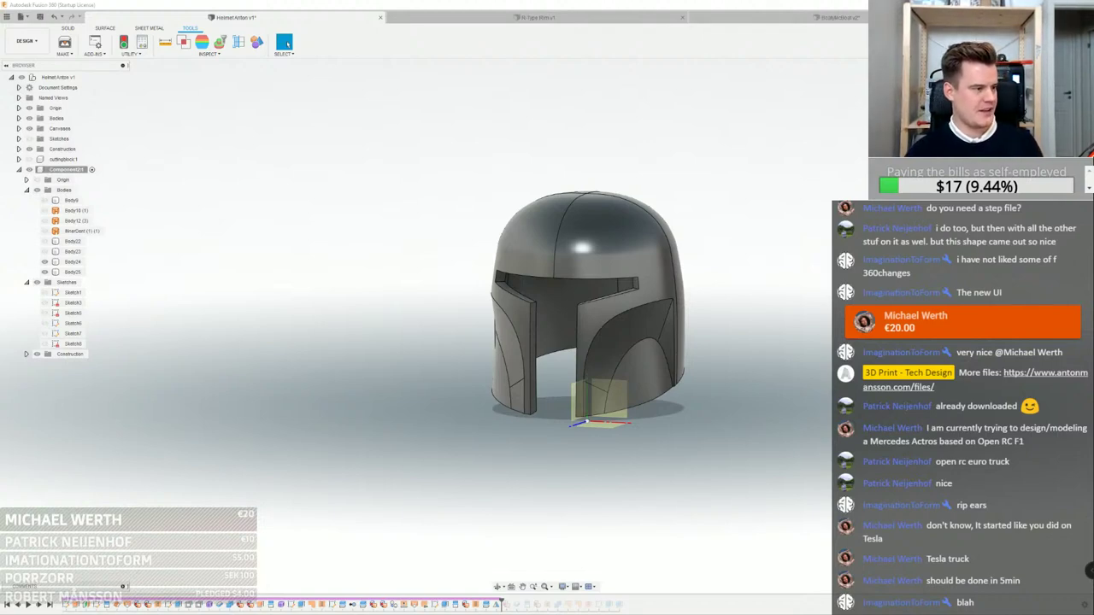
Start a new design and insert the Cybertruck side-view JPG from the computer as a canvas on the XZ origin plane
left_click(815, 16)
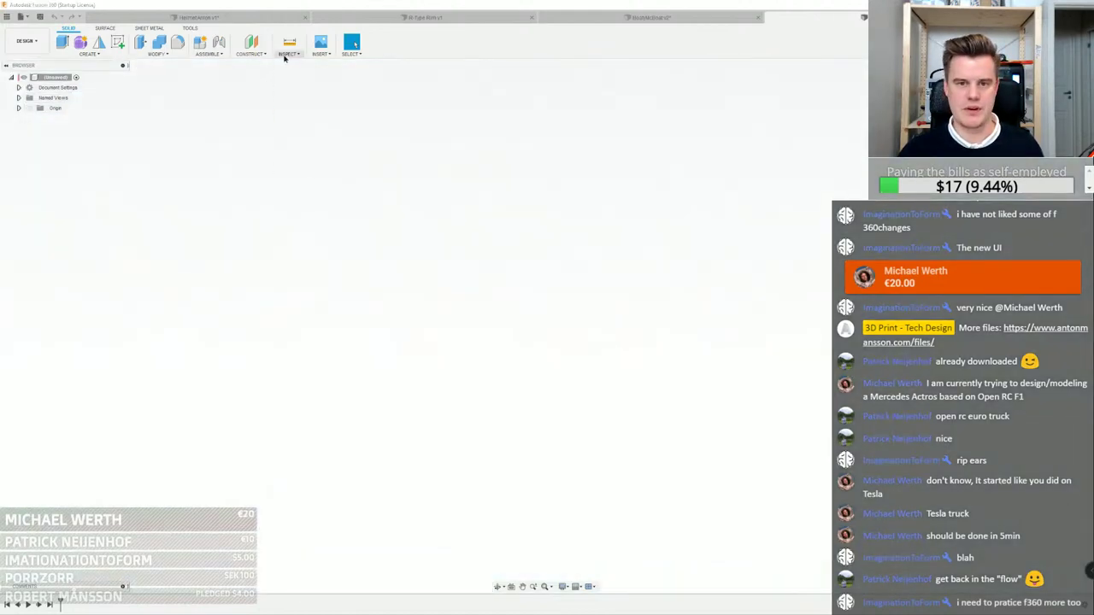
left_click(322, 54)
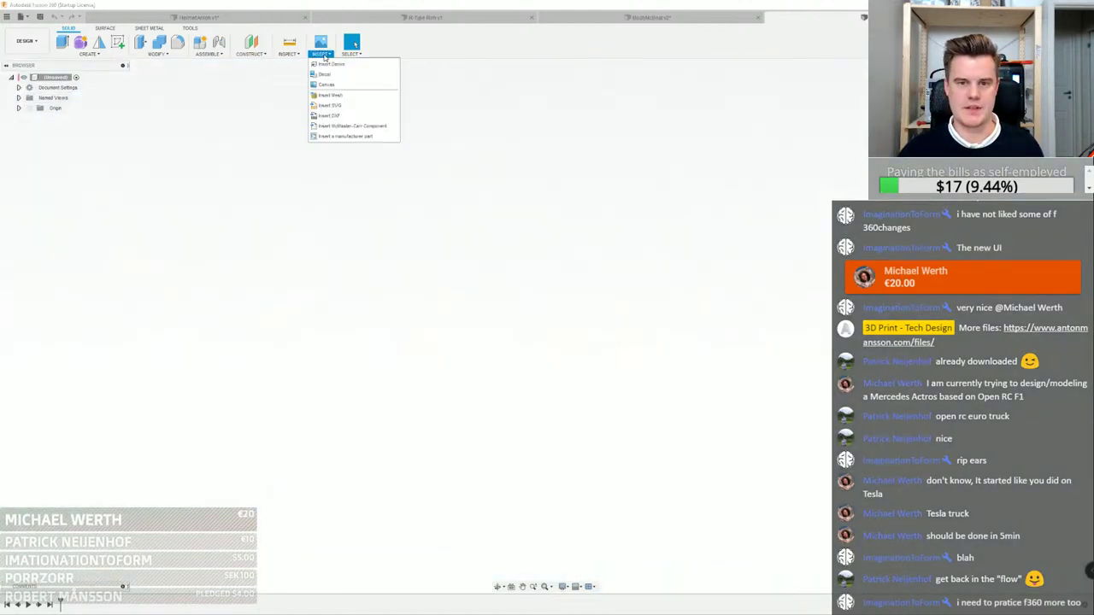
left_click(324, 84)
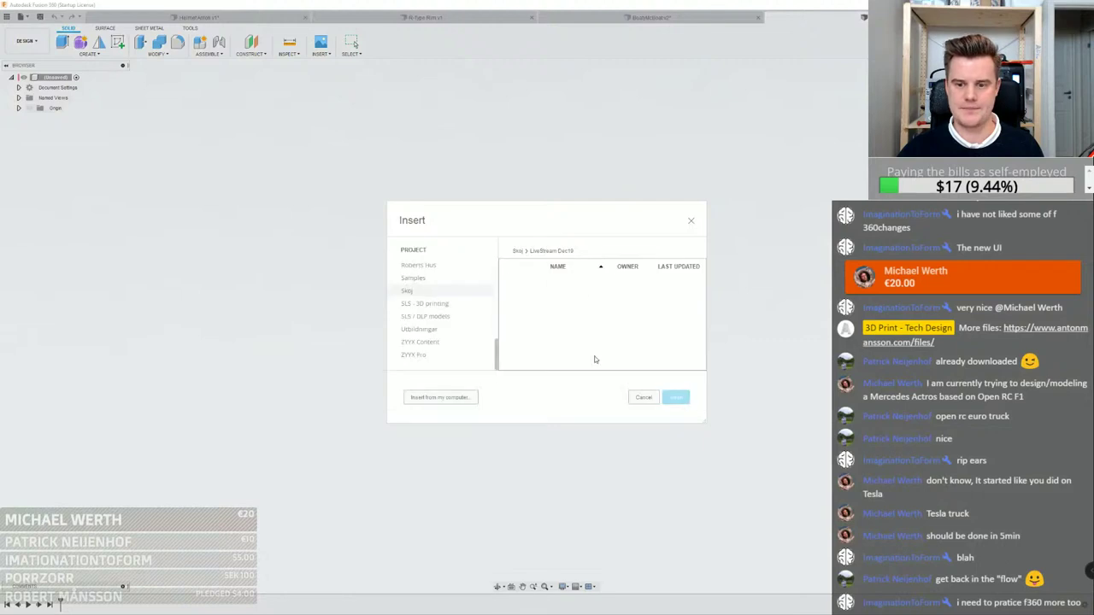
left_click(442, 398)
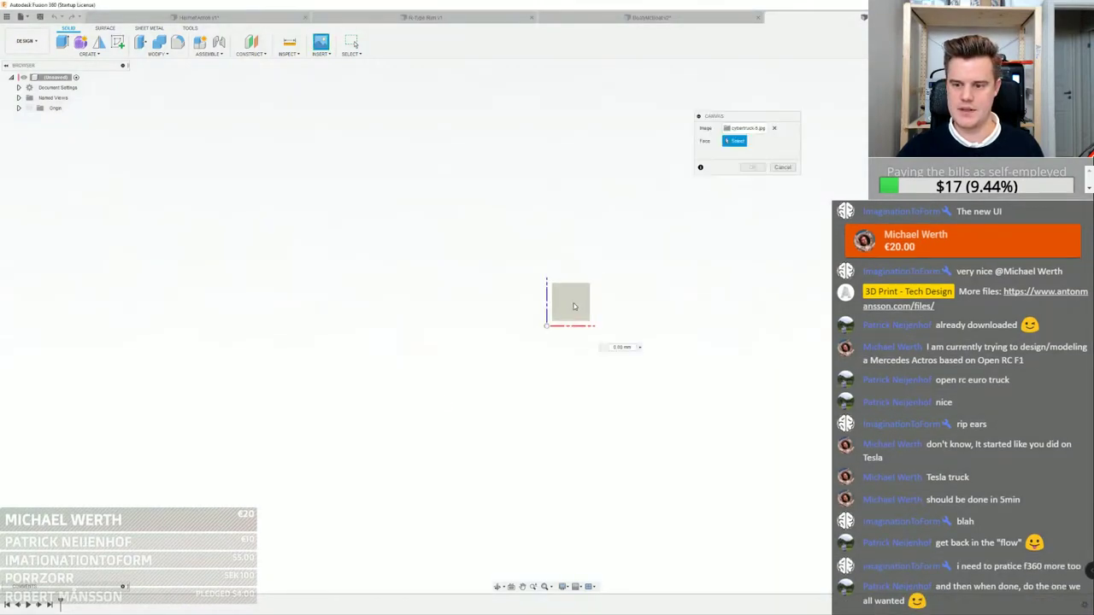
left_click(574, 306)
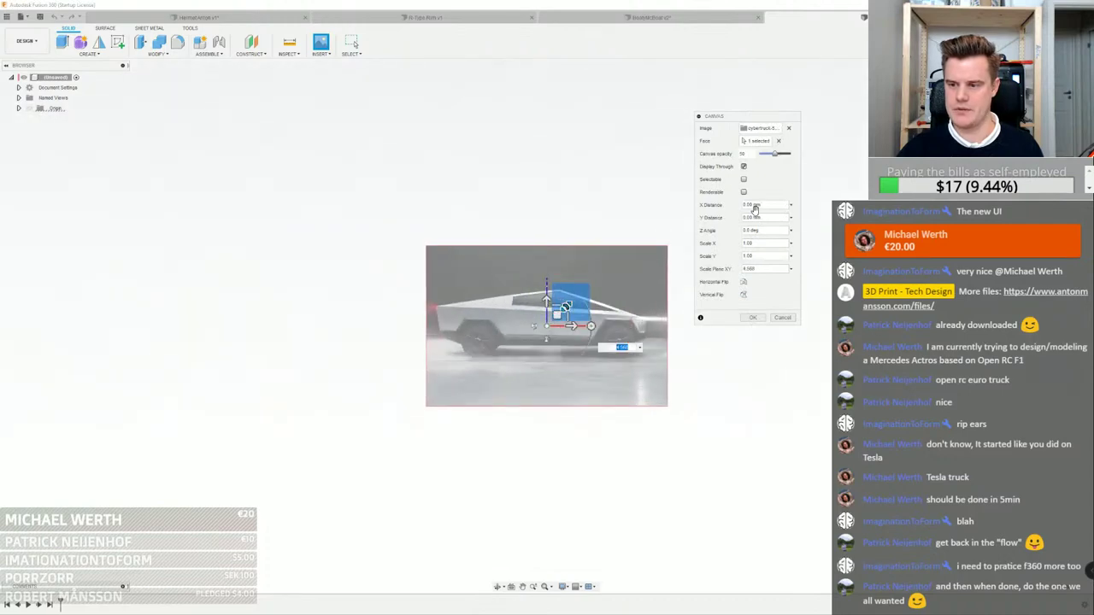
Flip the Cybertruck canvas horizontally, scale it up uniformly to about 2.5 times, and finish placing it
left_click(743, 282)
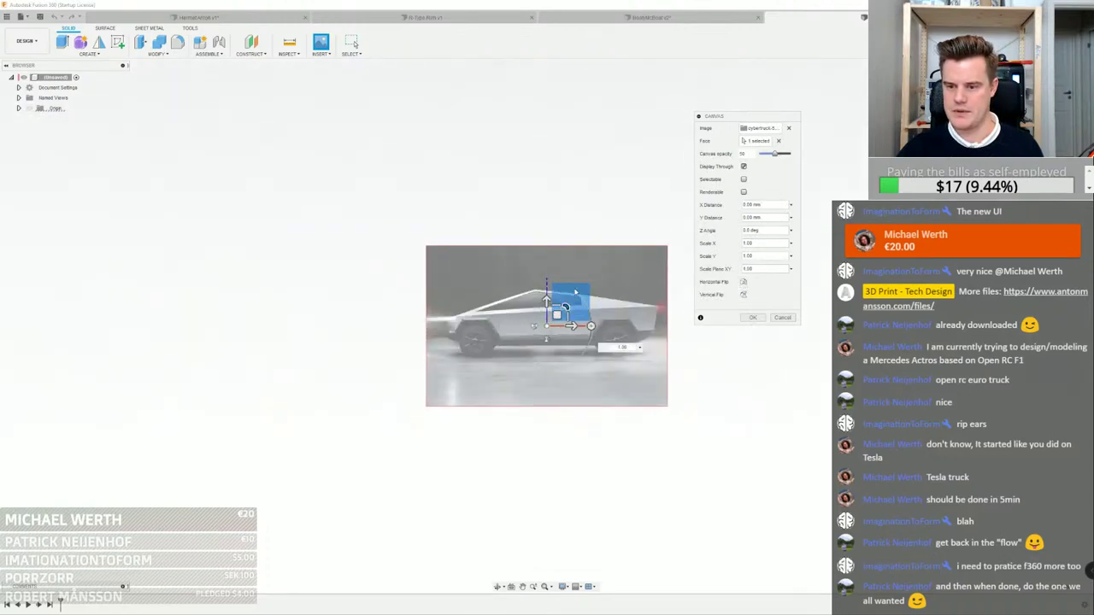
left_click_drag(565, 307, 583, 260)
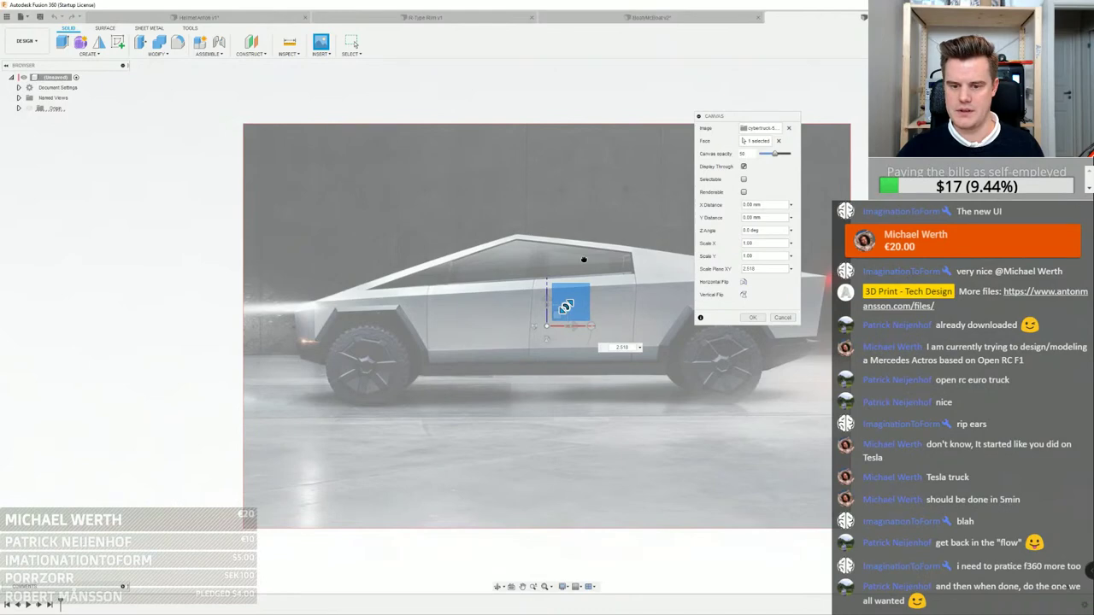
left_click(753, 317)
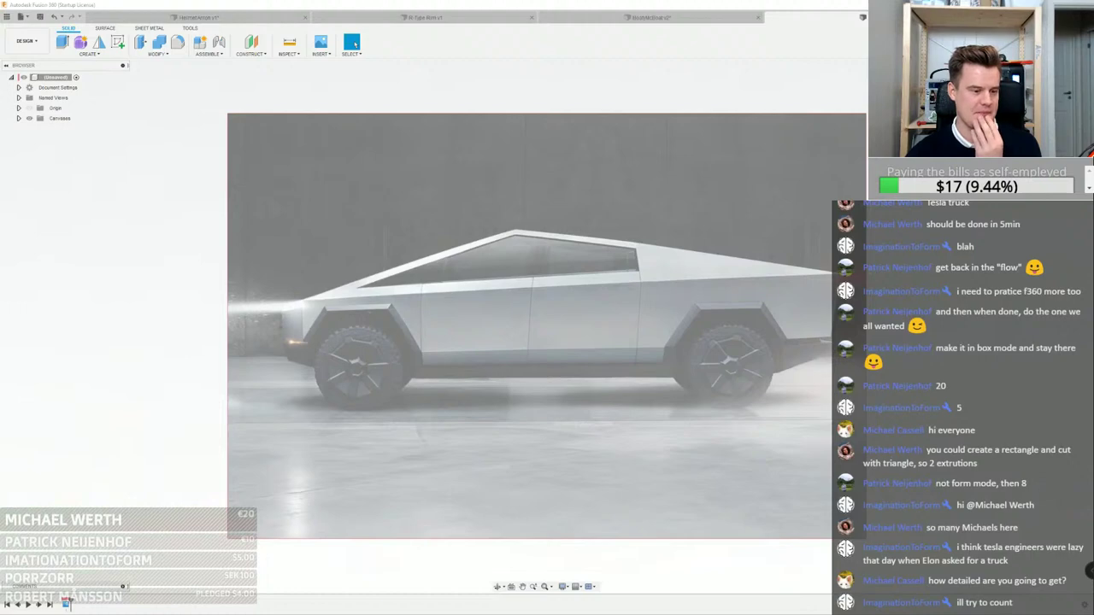
scroll(390, 208, "down", 2)
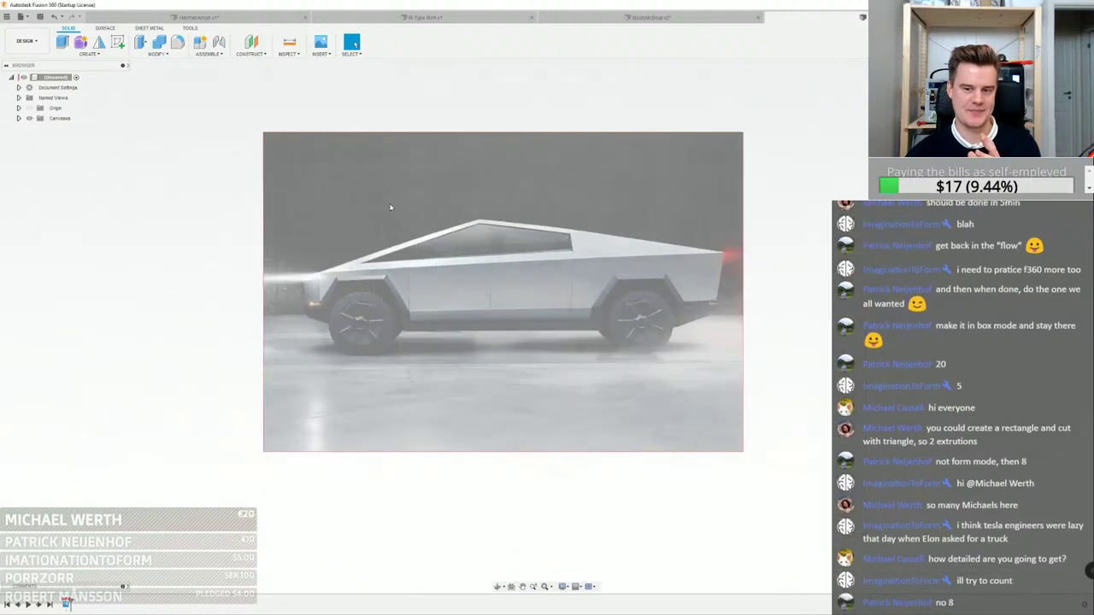
scroll(545, 351, "down", 2)
scroll(553, 297, "up", 2)
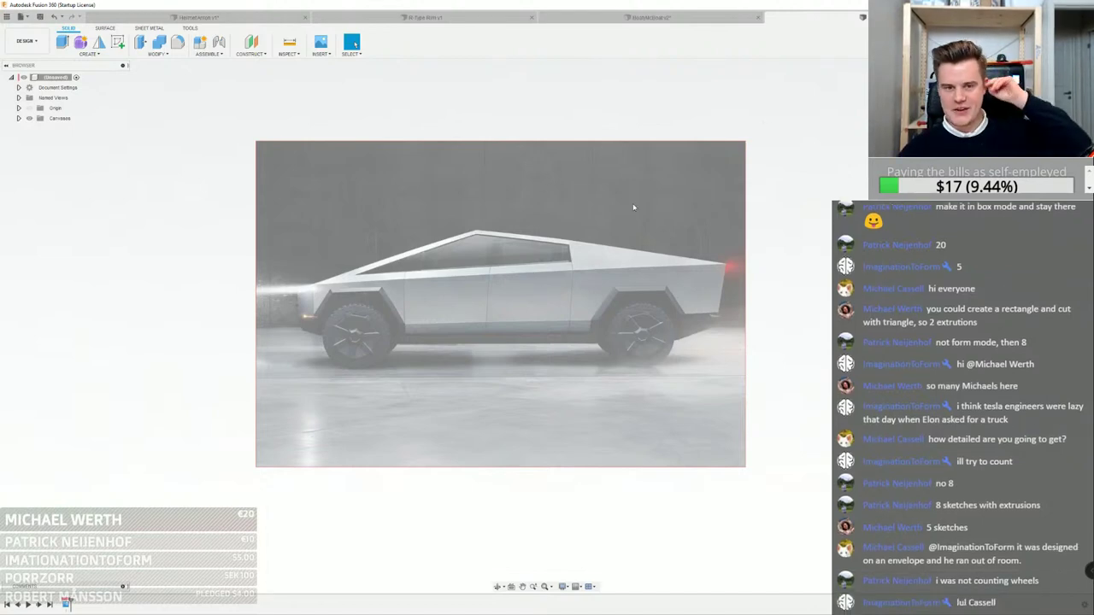
scroll(633, 207, "down", 2)
scroll(507, 115, "up", 3)
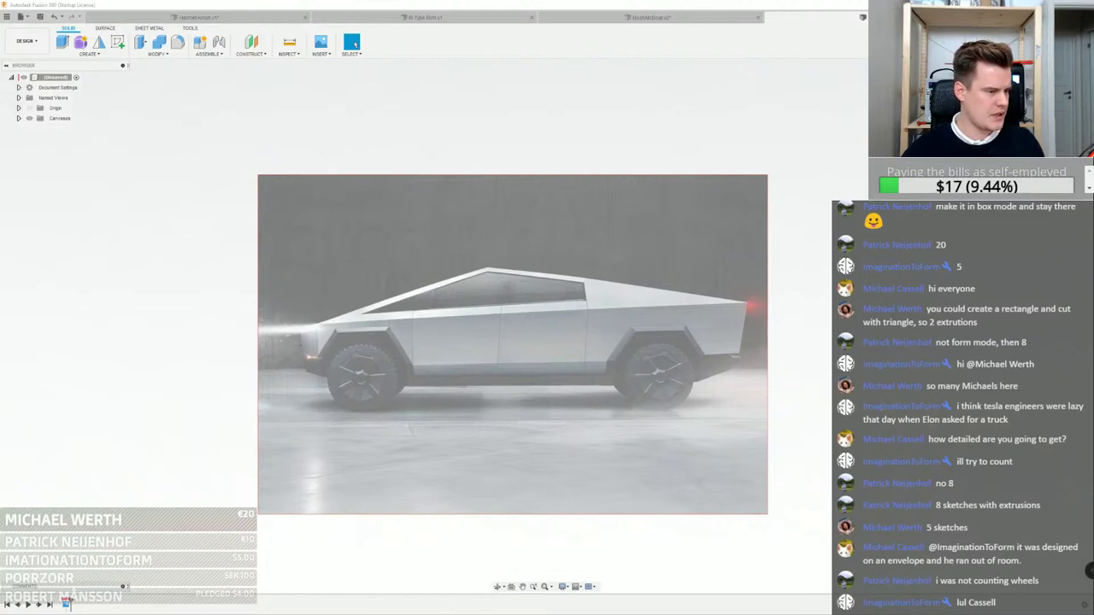
Switch to the Chrome window with the truck images and search Google Images for "tesla truck Front"
left_click_drag(0, 205, 654, 133)
scroll(523, 352, "up", 5)
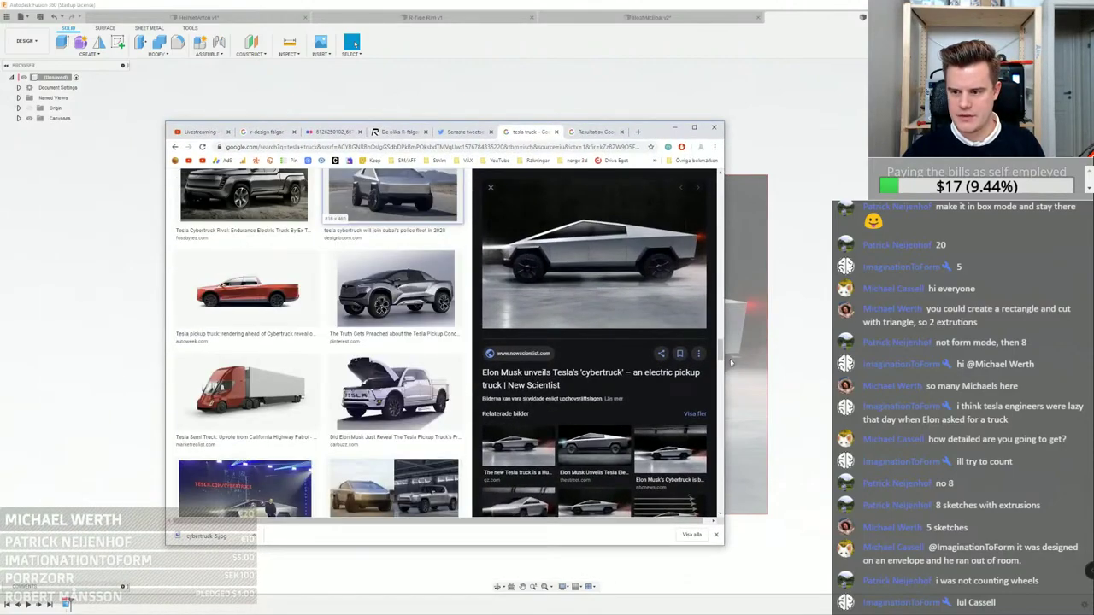
left_click_drag(720, 349, 721, 184)
left_click(284, 187)
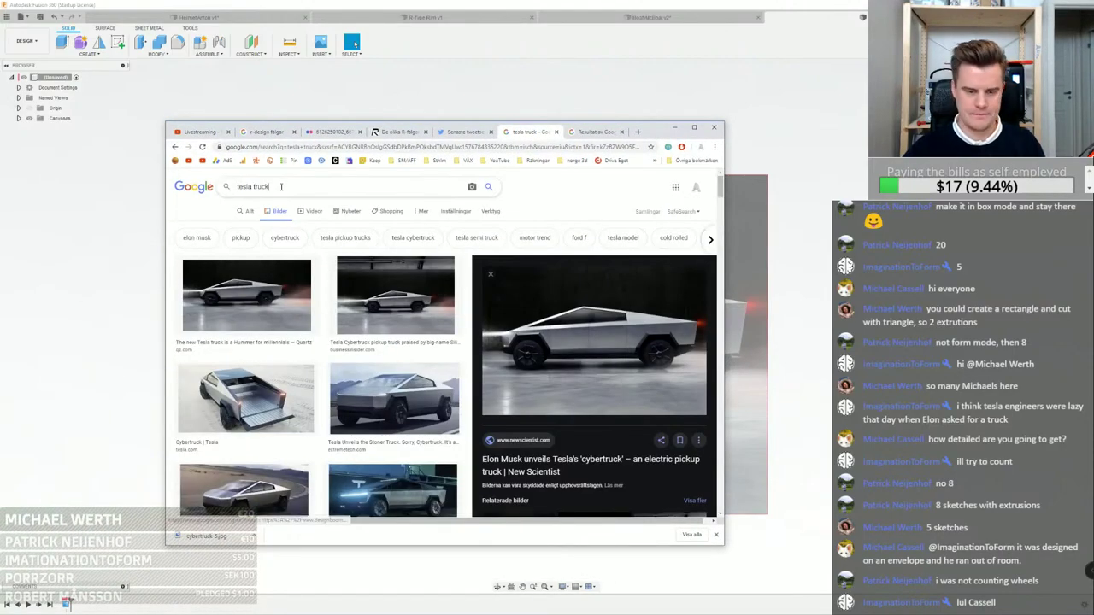
type("Front")
key("Return")
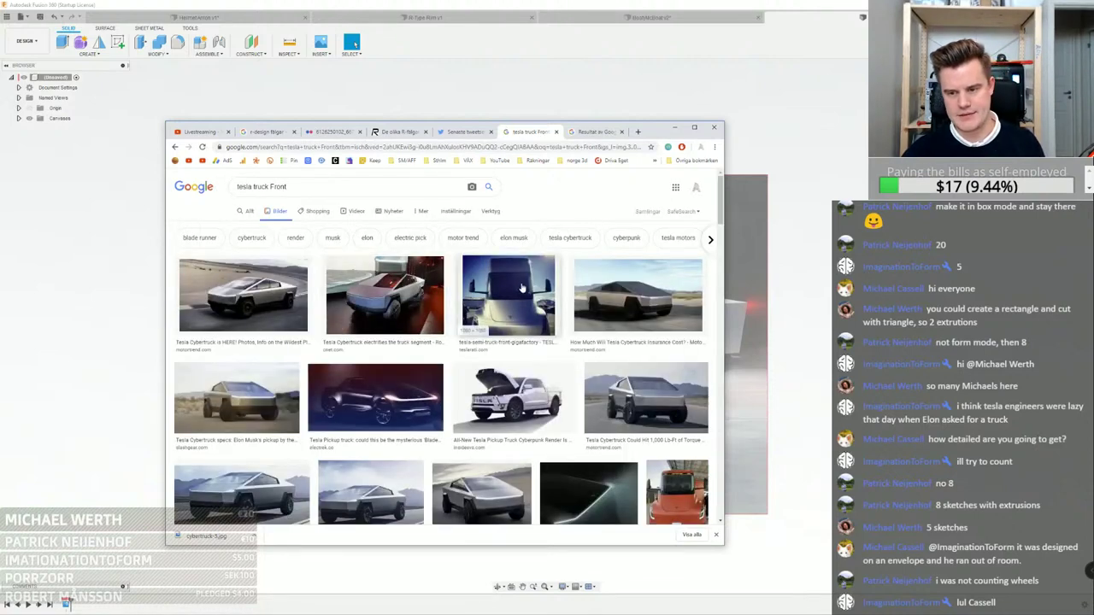
Look through the image results for a front view, preview the Reddit pickup design variations, and put the browser away
scroll(513, 299, "down", 3)
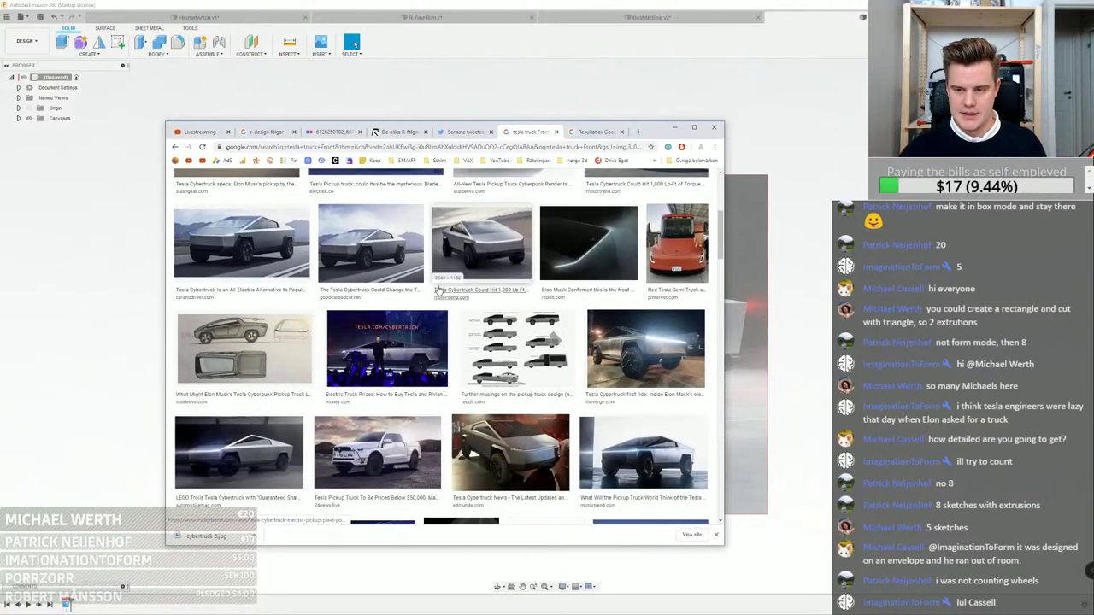
scroll(439, 292, "down", 1)
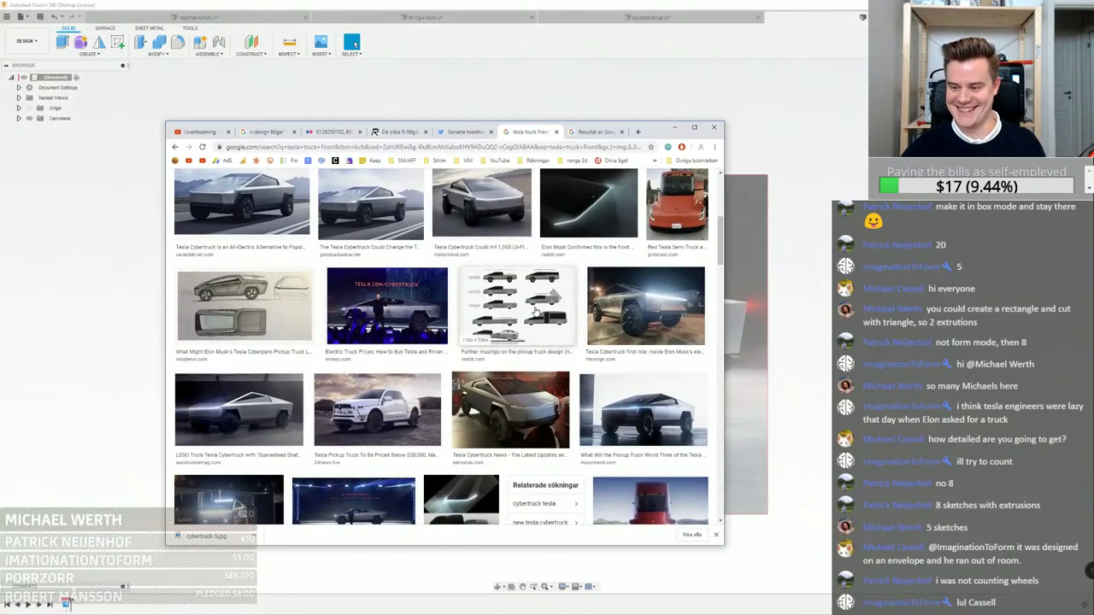
left_click(538, 307)
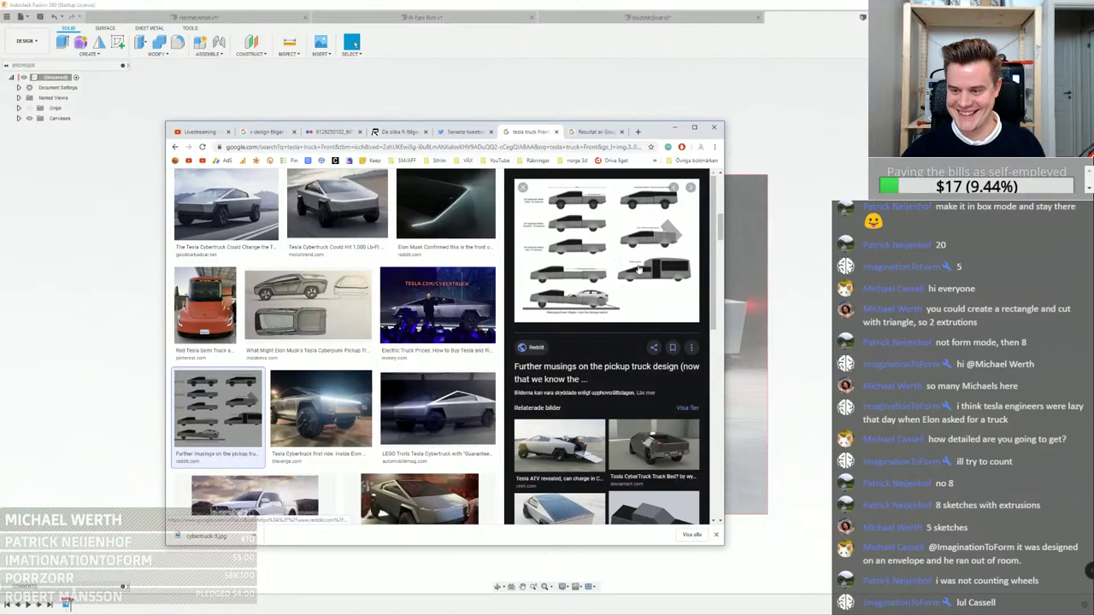
scroll(559, 291, "down", 1)
scroll(410, 389, "down", 5)
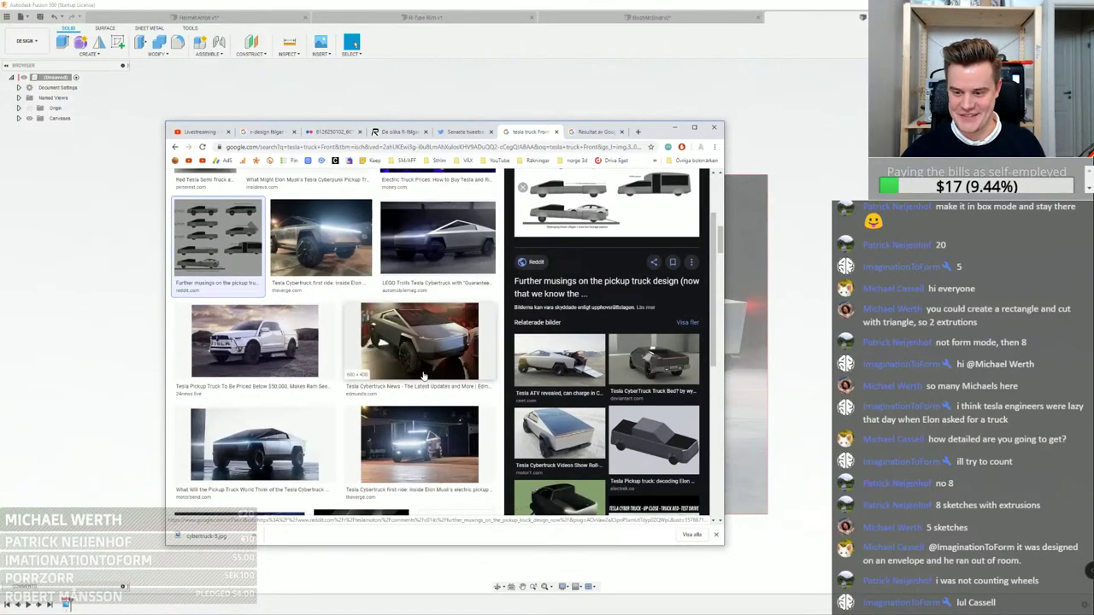
scroll(422, 376, "down", 1)
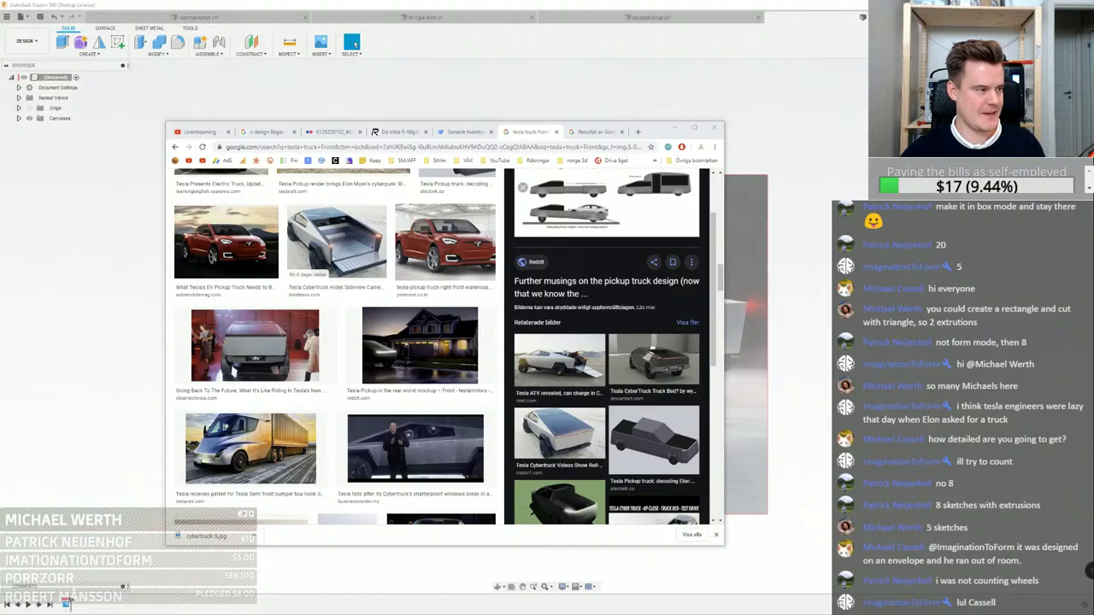
left_click(674, 127)
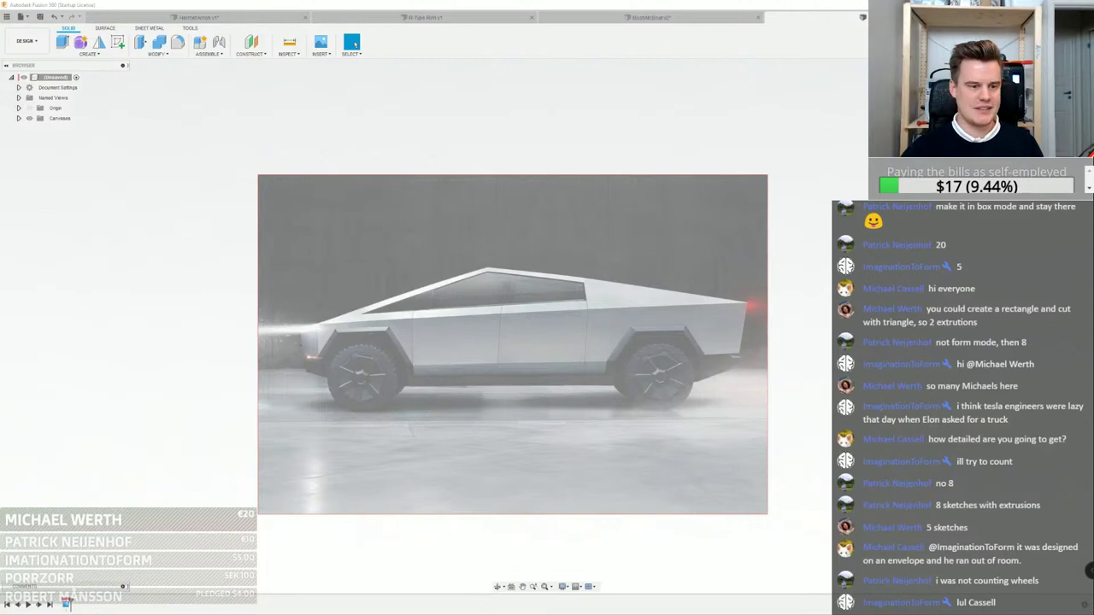
Examine the Designboom three-quarter Cybertruck picture in the other browser window, then return to Fusion 360
left_click_drag(1092, 152, 587, 137)
left_click_drag(704, 143, 507, 108)
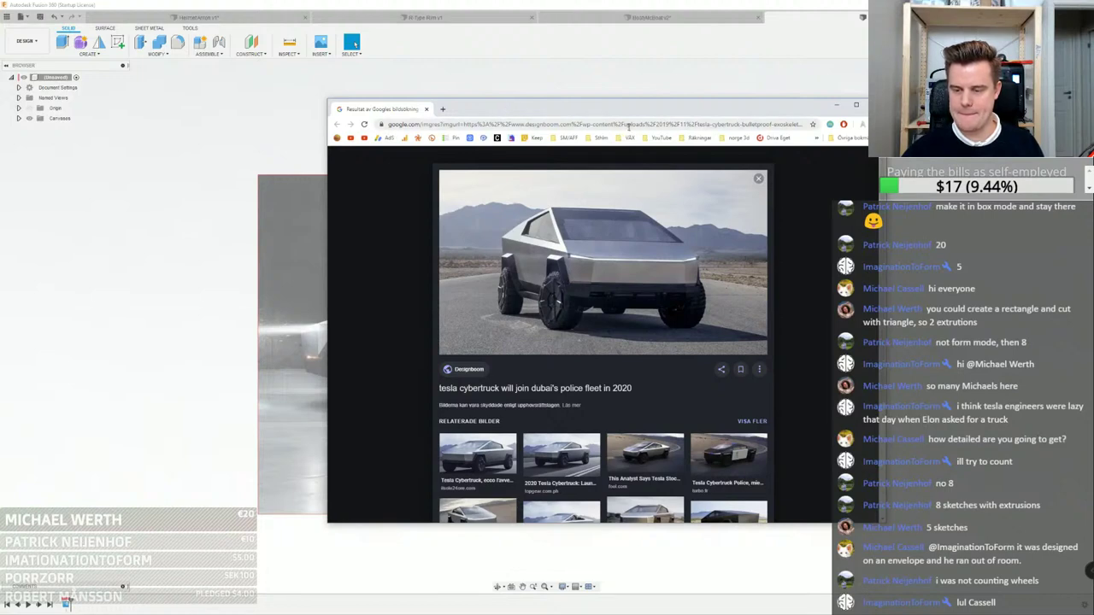
left_click_drag(815, 109, 777, 109)
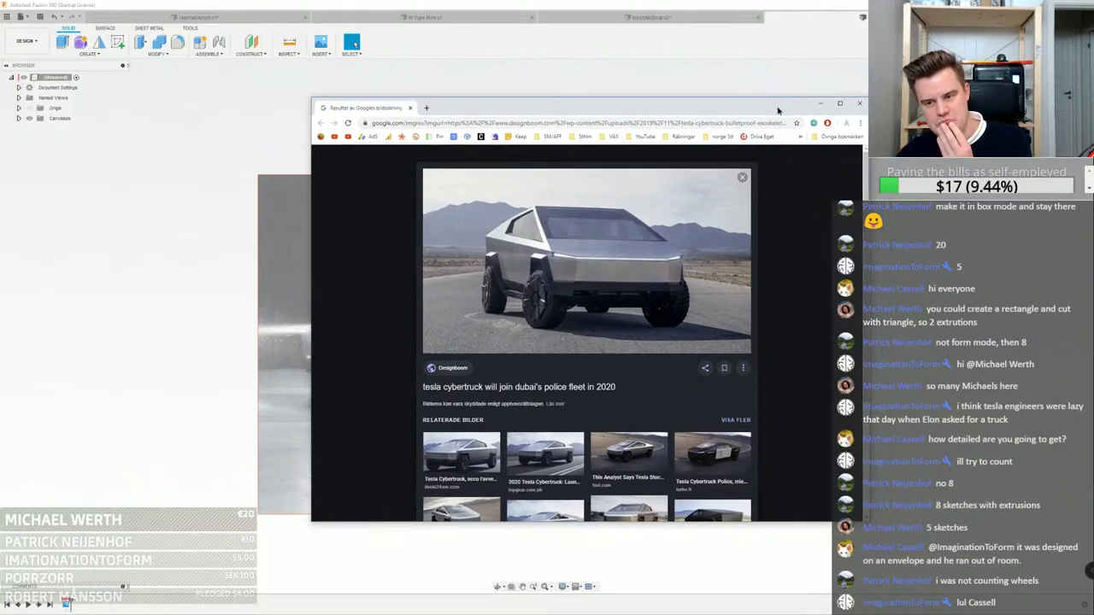
left_click(820, 102)
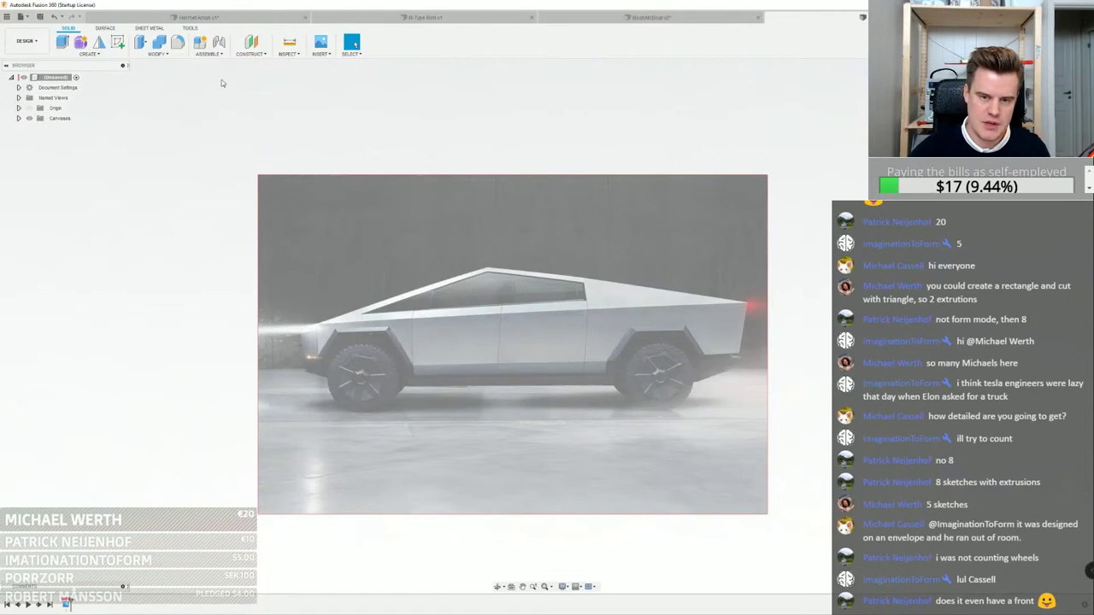
Start a sketch on the canvas plane and draw a line from the Cybertruck's roof peak to the tail's upper corner
left_click(118, 42)
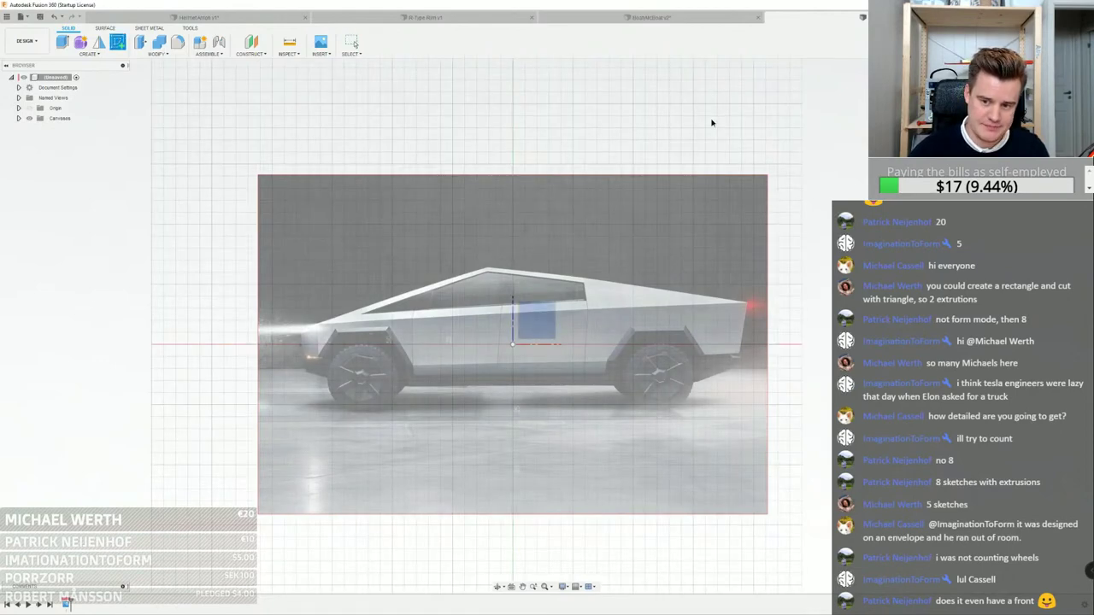
left_click(62, 42)
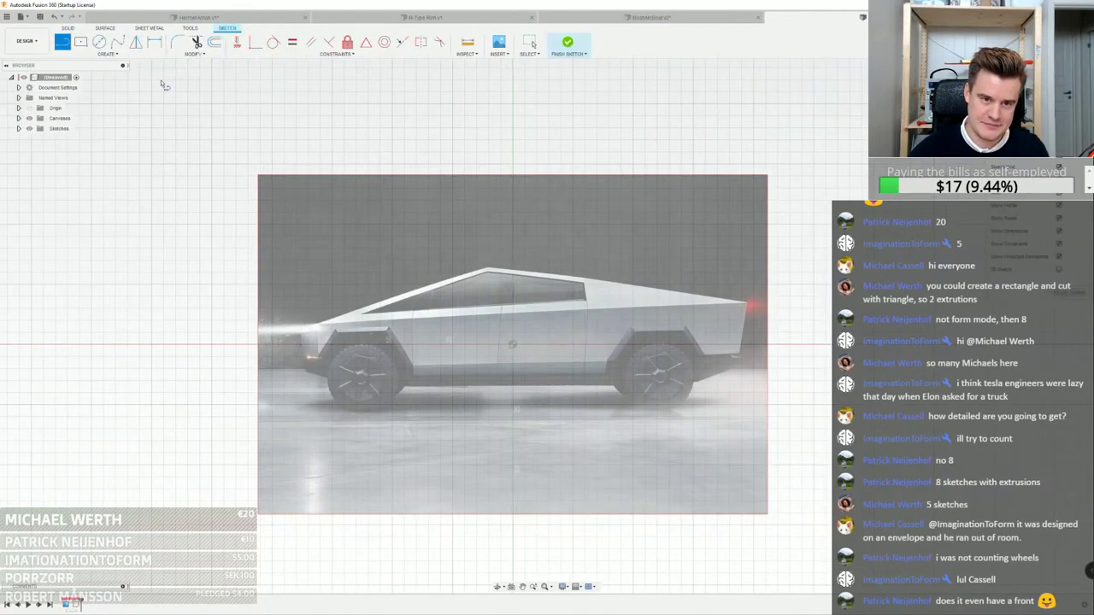
scroll(486, 280, "up", 8)
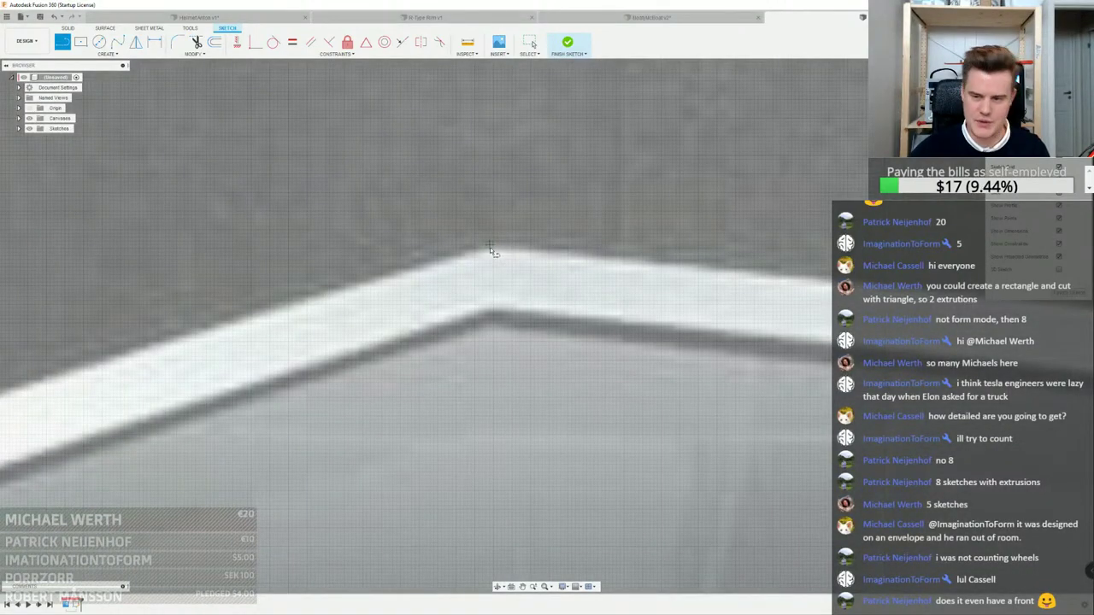
left_click(491, 249)
scroll(500, 251, "down", 8)
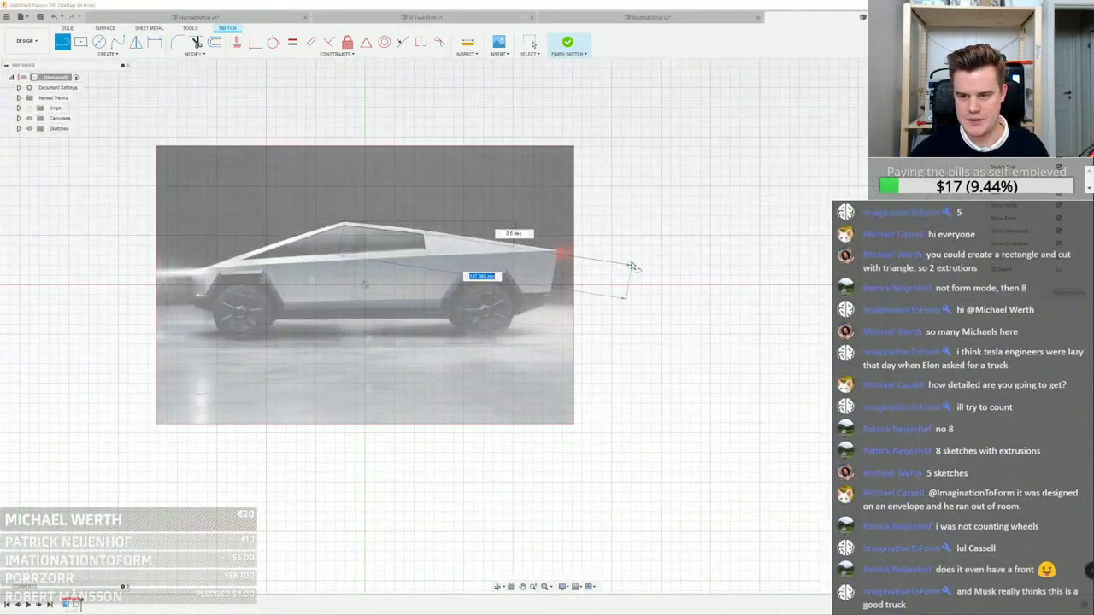
scroll(633, 265, "up", 3)
scroll(549, 214, "up", 5)
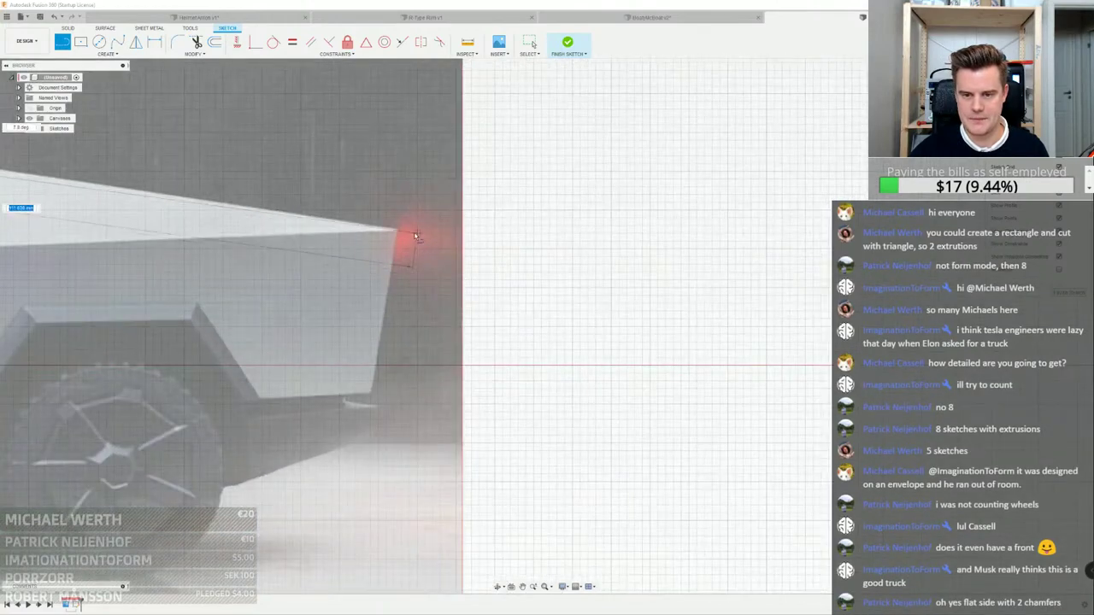
scroll(402, 234, "up", 4)
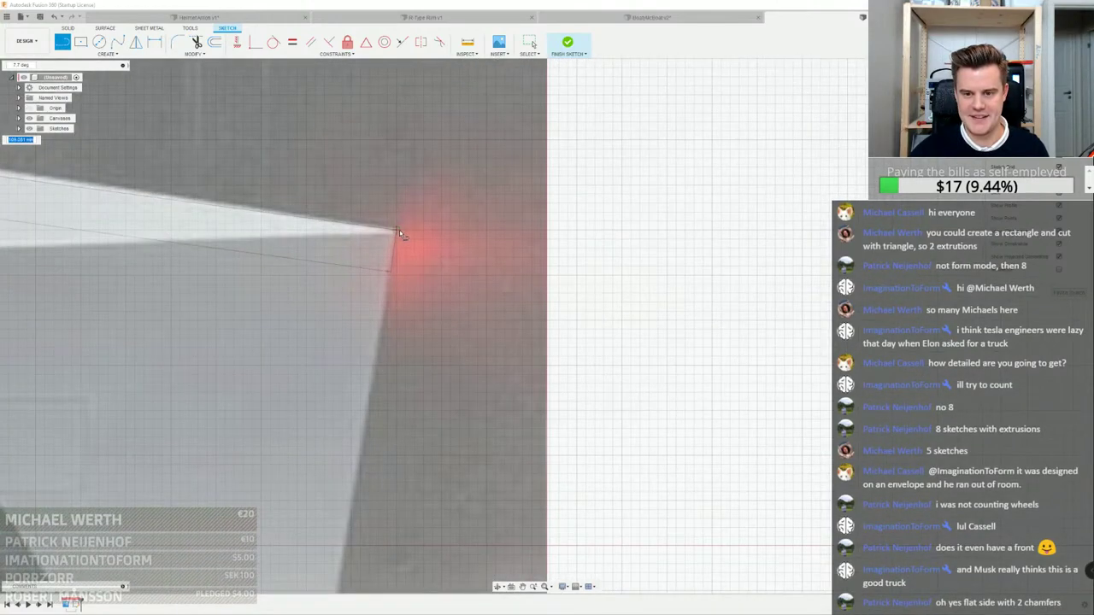
left_click(399, 230)
Continue the outline down the tail, along the rear bumper's sloped underside, and vertically up to the rear wheel arch
scroll(399, 230, "down", 5)
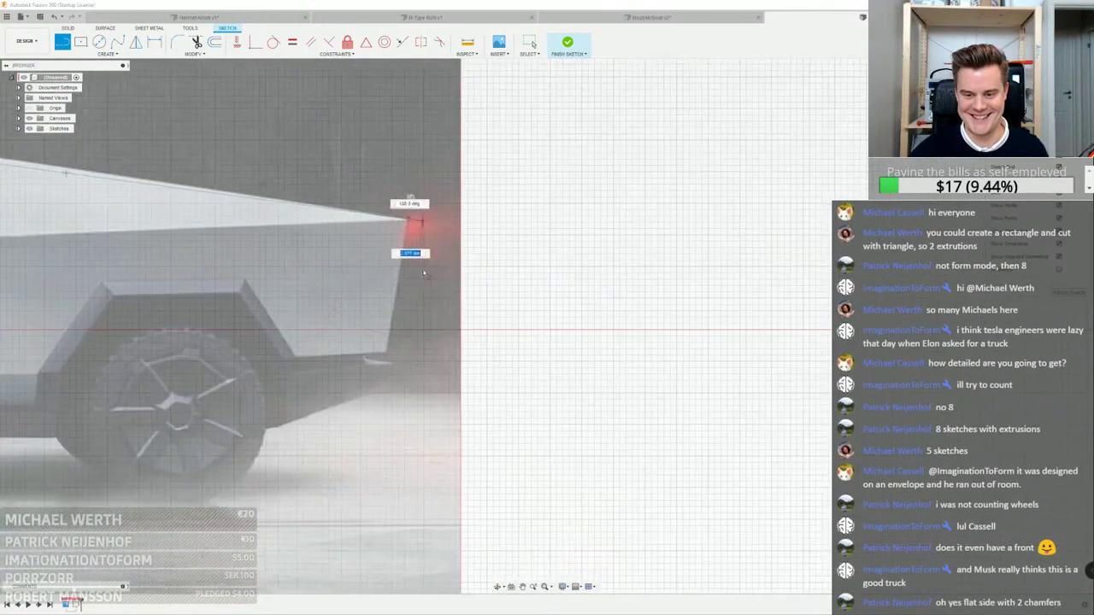
left_click(380, 391)
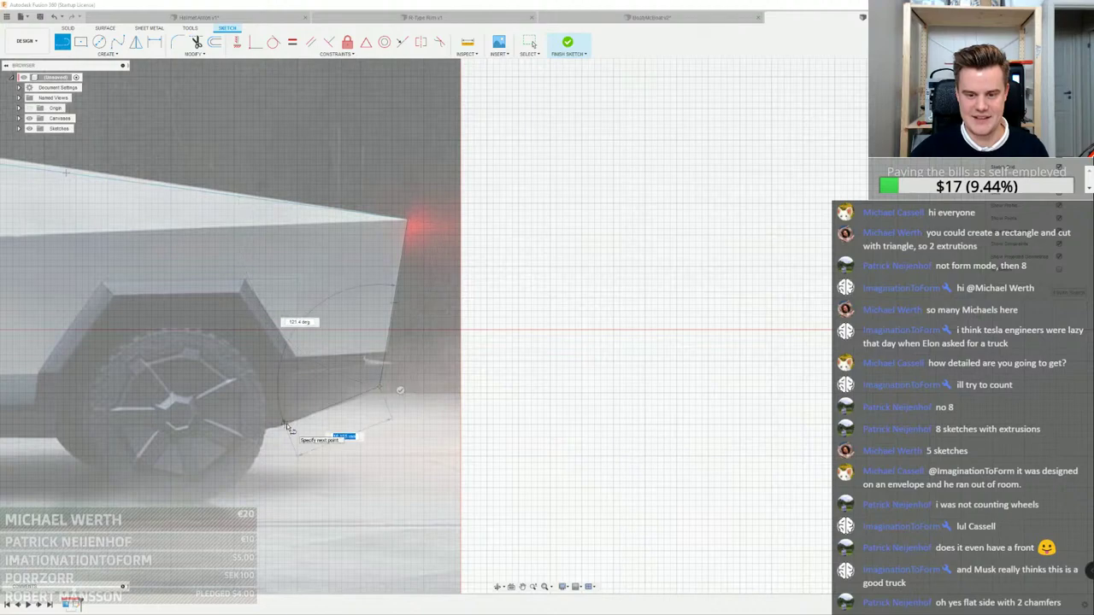
left_click(283, 359)
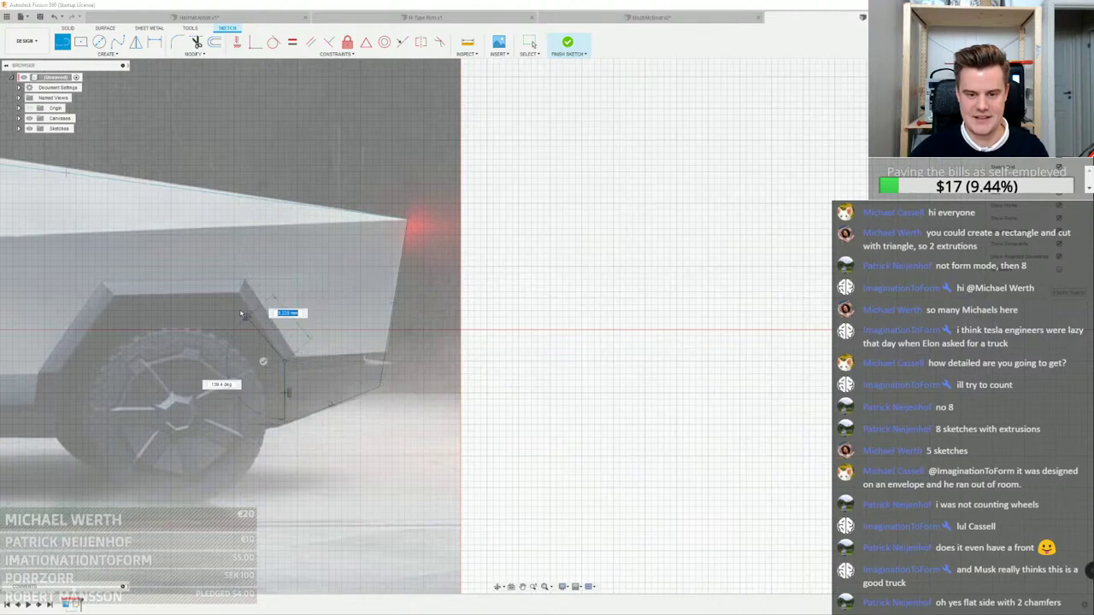
Trace the rear wheel arch over its two slanted sides and flat top, ending at the underside of the sill
scroll(240, 292, "up", 3)
scroll(240, 295, "up", 3)
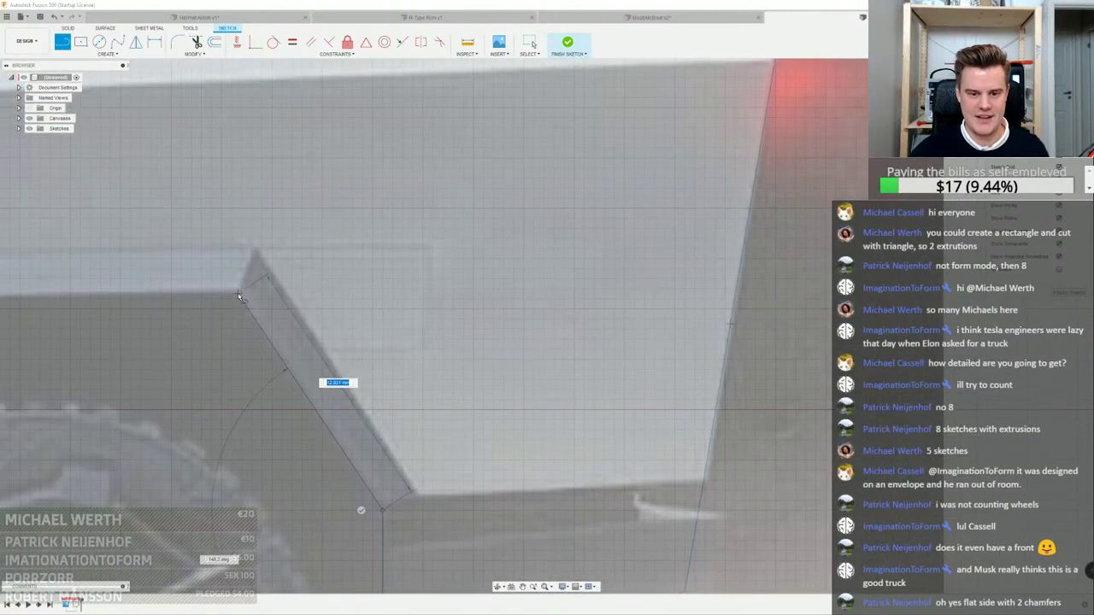
left_click(237, 295)
scroll(240, 296, "down", 5)
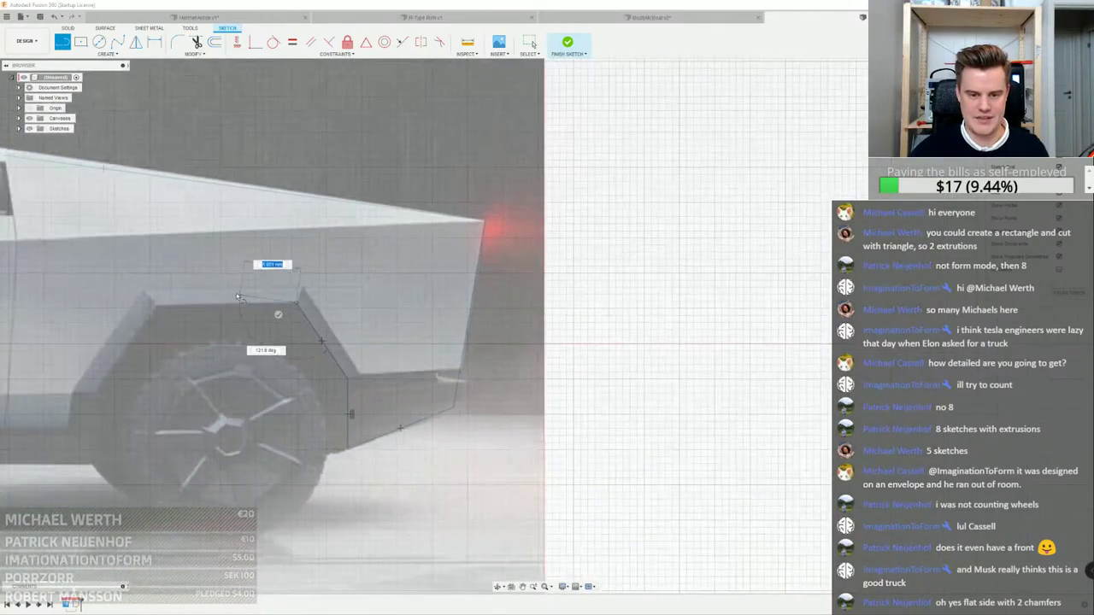
scroll(164, 310, "up", 5)
left_click(164, 309)
scroll(161, 316, "down", 4)
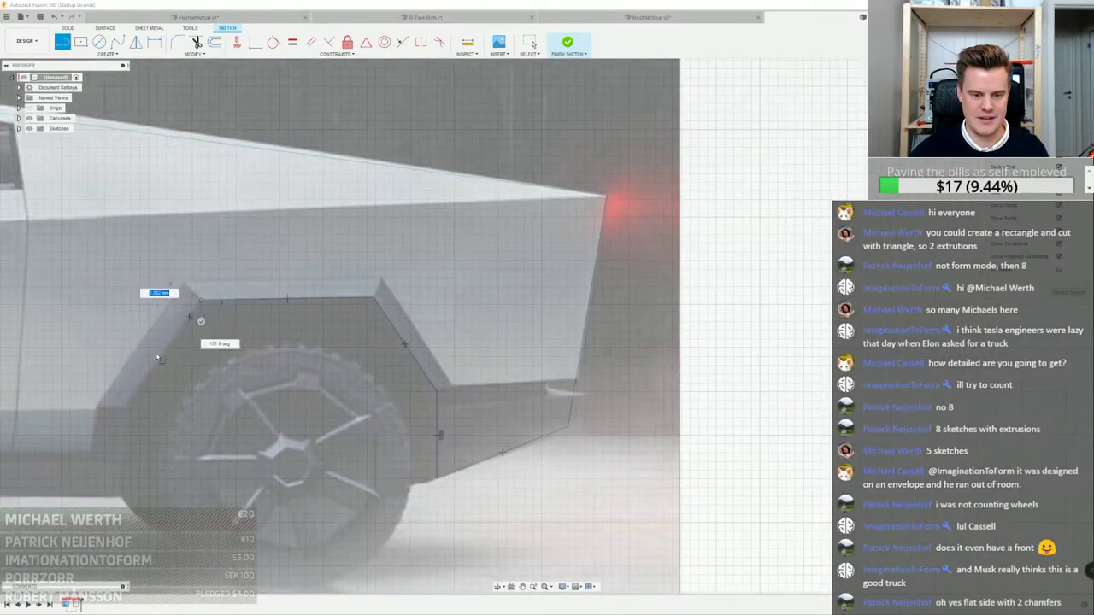
left_click(124, 407)
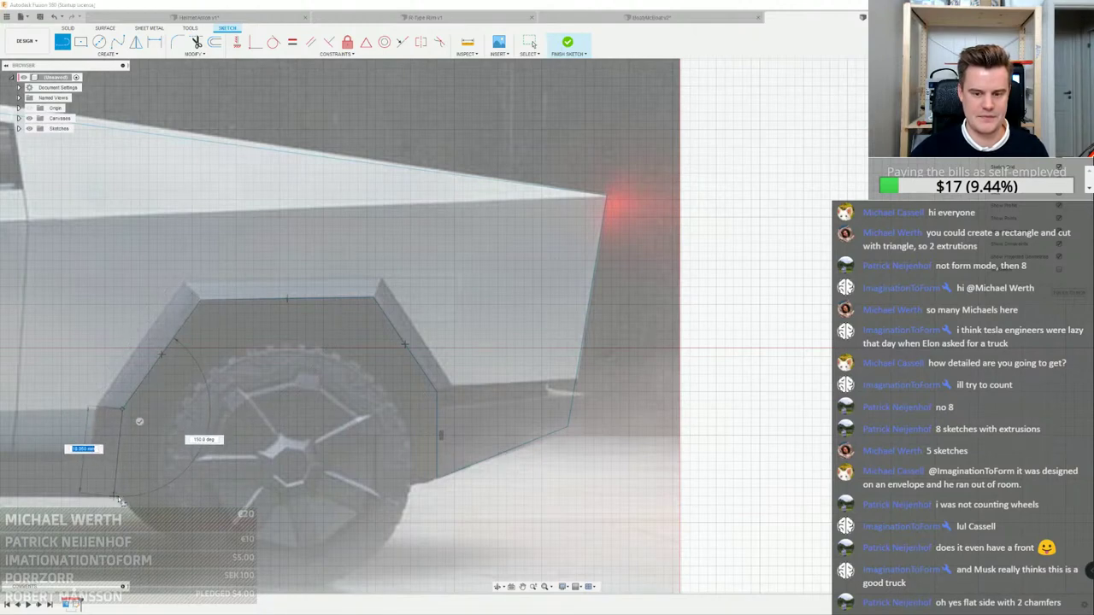
left_click(120, 499)
Draw a horizontal line along the underside of the sill from the rear wheel arch to the front wheel arch
scroll(120, 499, "down", 5)
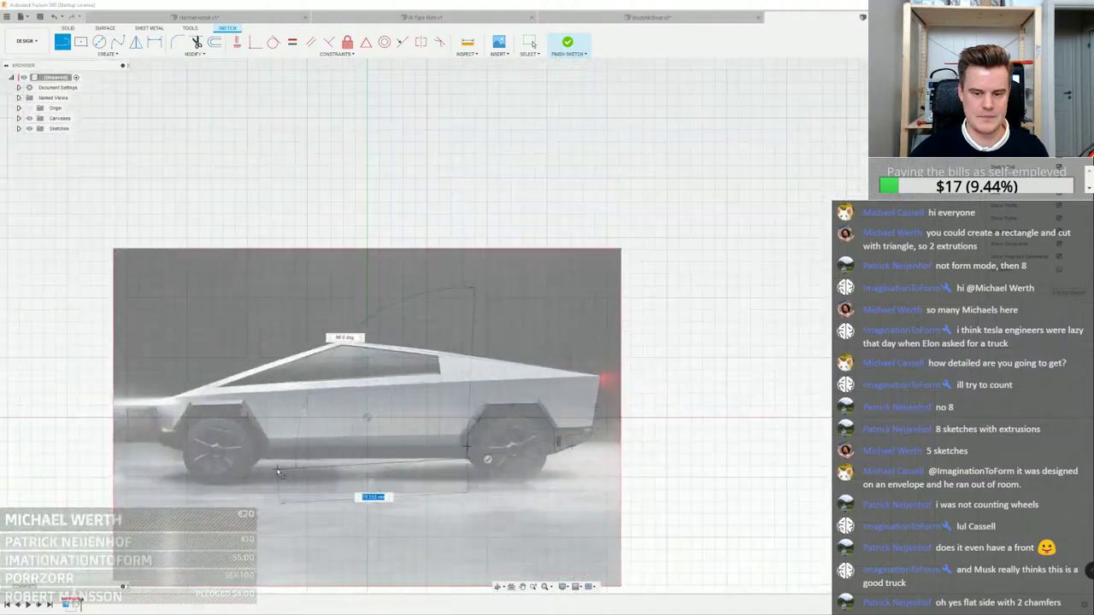
scroll(266, 446, "up", 8)
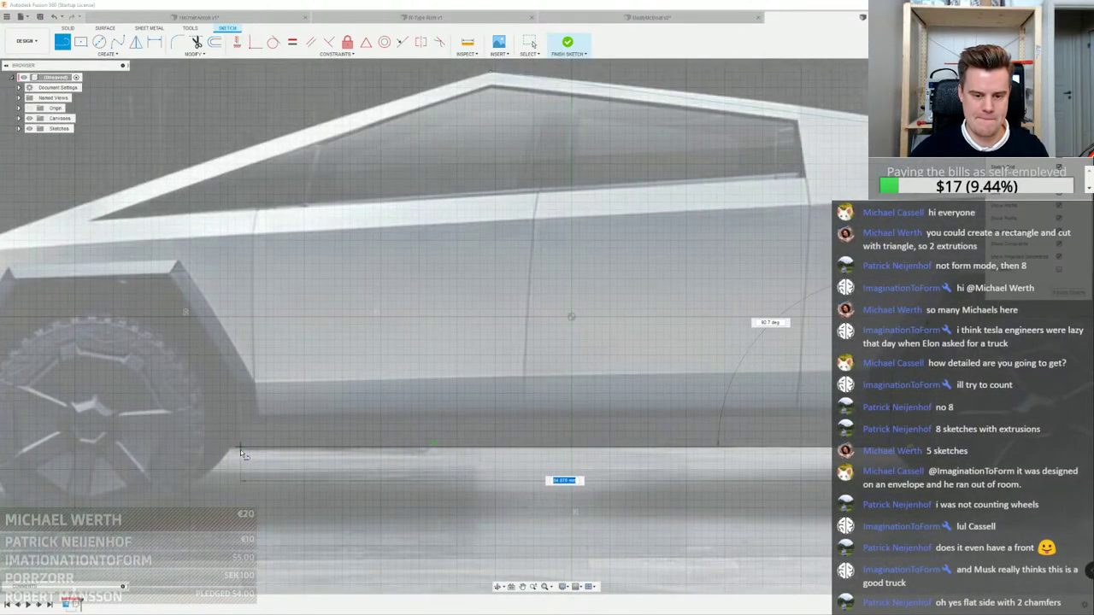
left_click(240, 449)
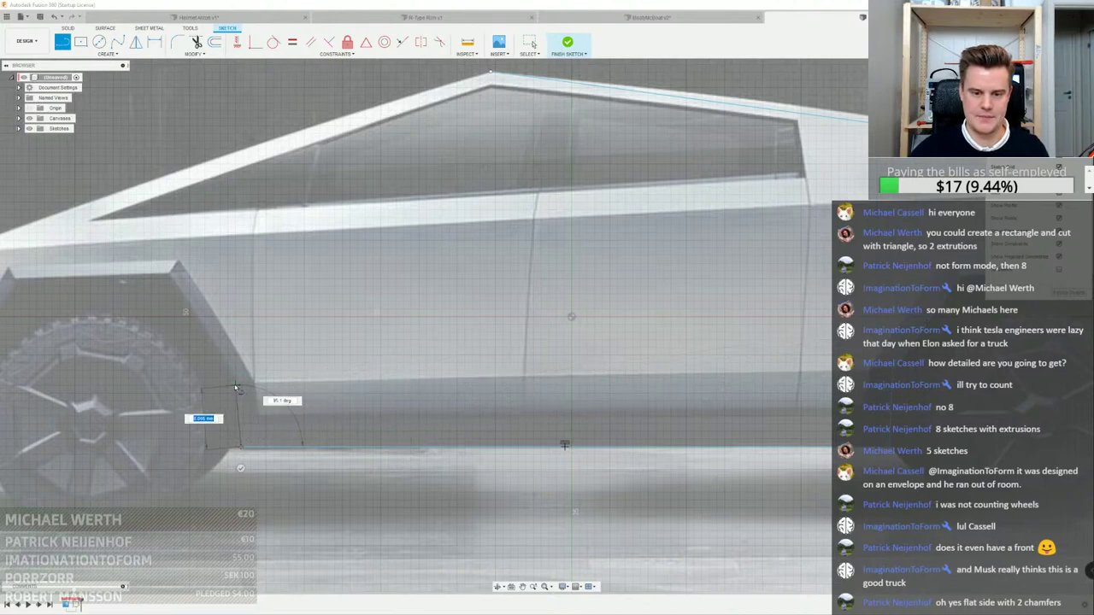
Trace the front wheel arch from the sill's underside over its rear slant and flat top, then down its front slant
left_click(236, 387)
scroll(168, 278, "up", 3)
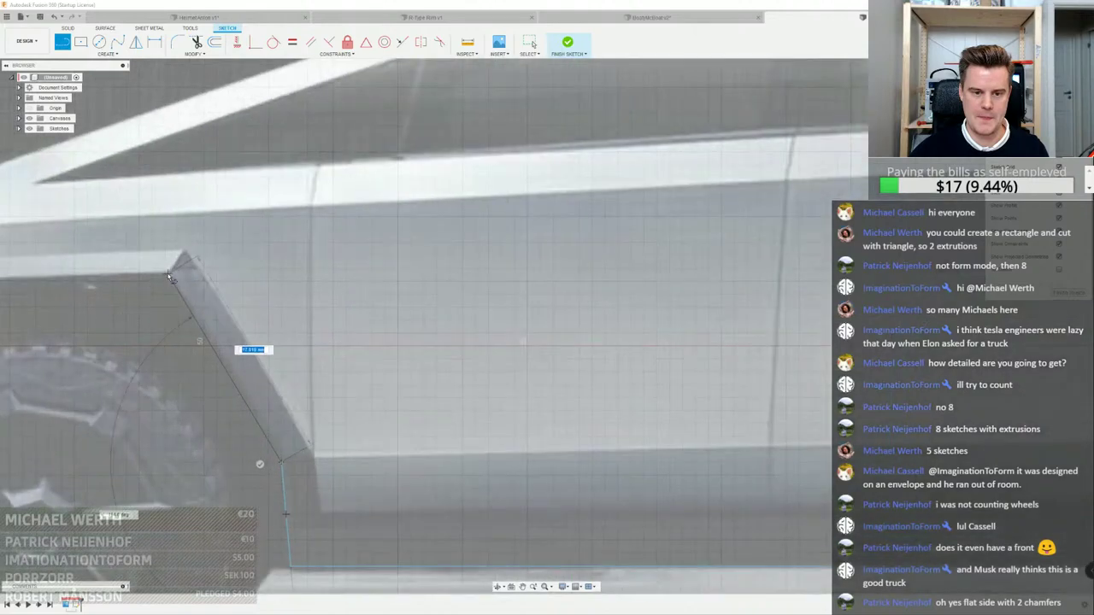
left_click(168, 278)
scroll(316, 325, "down", 4)
scroll(340, 332, "down", 3)
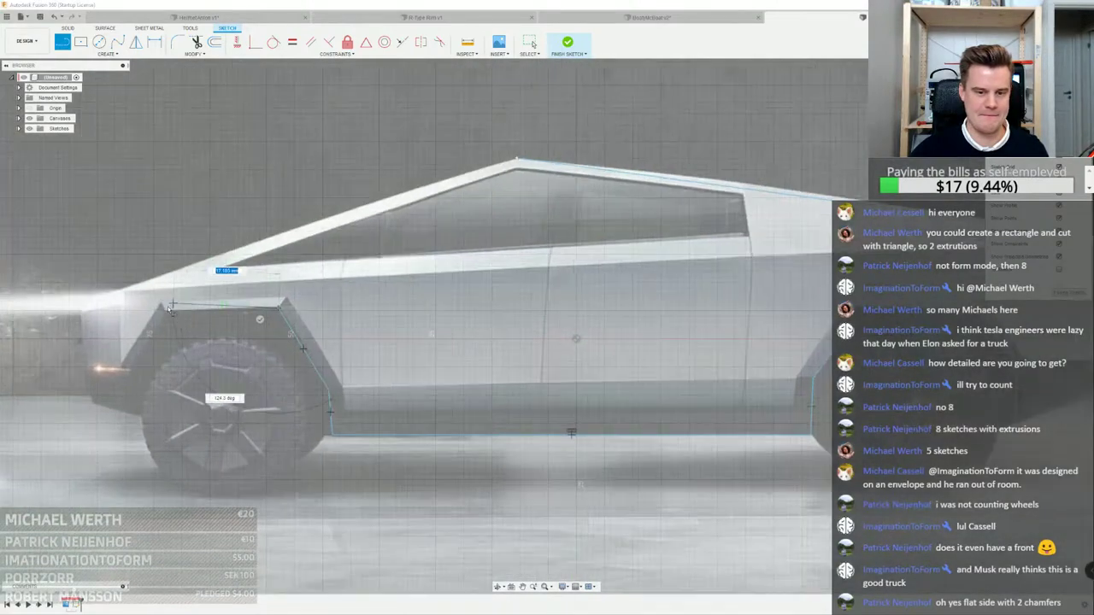
scroll(168, 314, "up", 5)
left_click(167, 314)
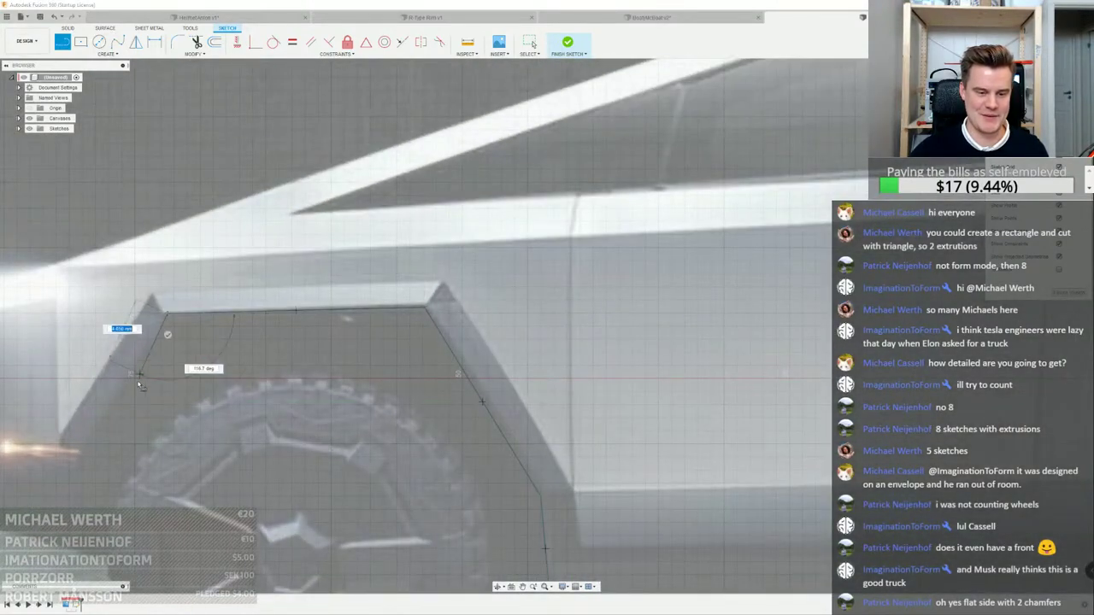
left_click(78, 476)
Continue the outline vertically down behind the front bumper, along its sloped underside, and up the nose past the hood line
scroll(286, 463, "down", 2)
scroll(322, 455, "down", 3)
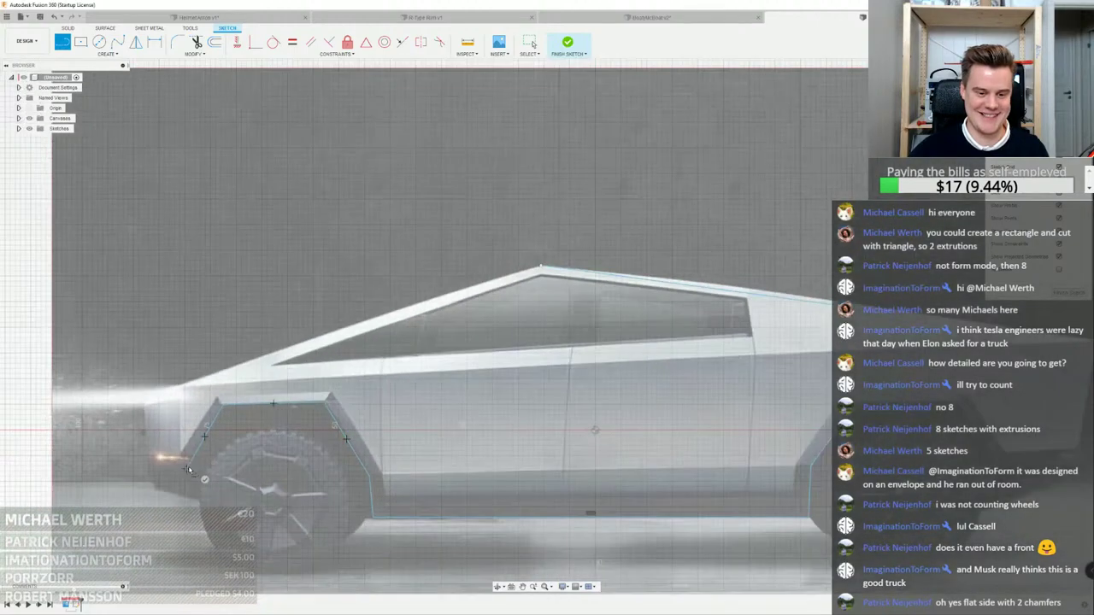
scroll(218, 512, "up", 5)
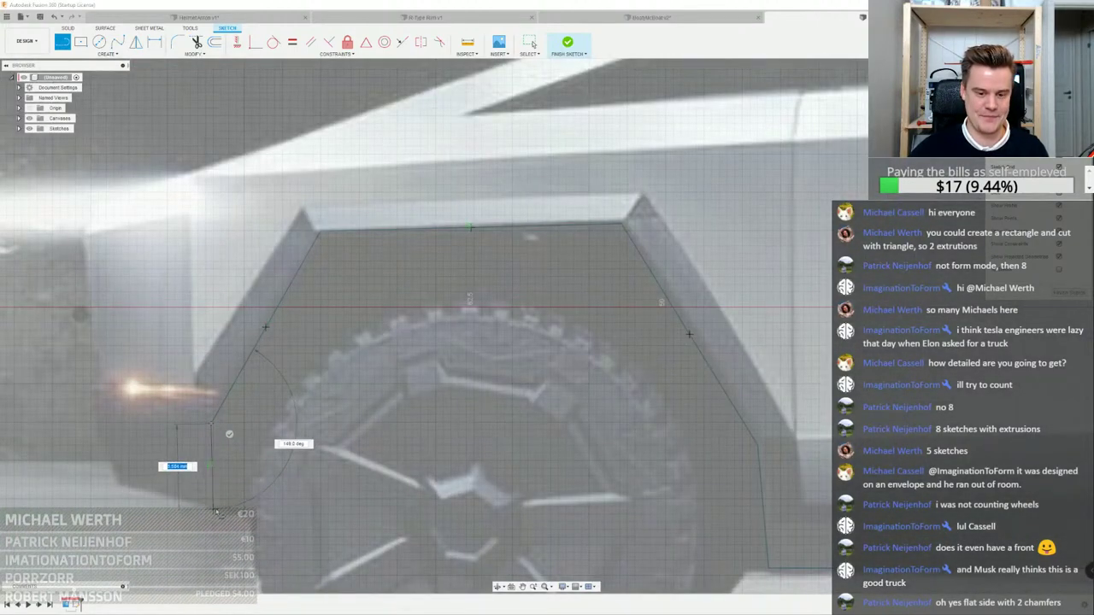
left_click(213, 510)
left_click(120, 484)
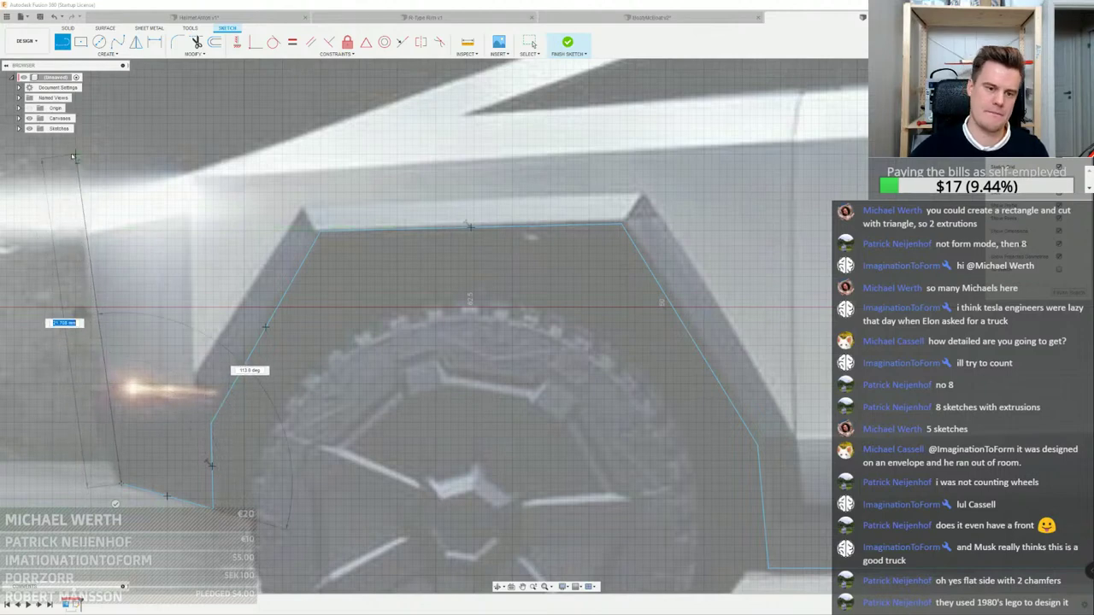
right_click(97, 186)
left_click(119, 184)
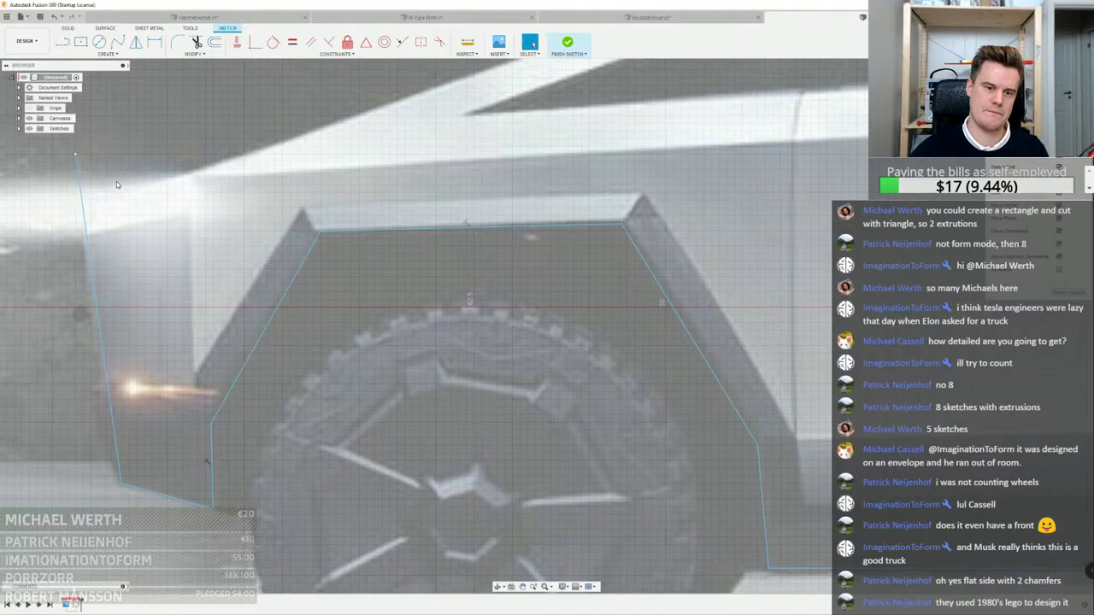
Draw a line from the roof peak down along the windshield and hood, extending past the nose line
scroll(581, 277, "down", 5)
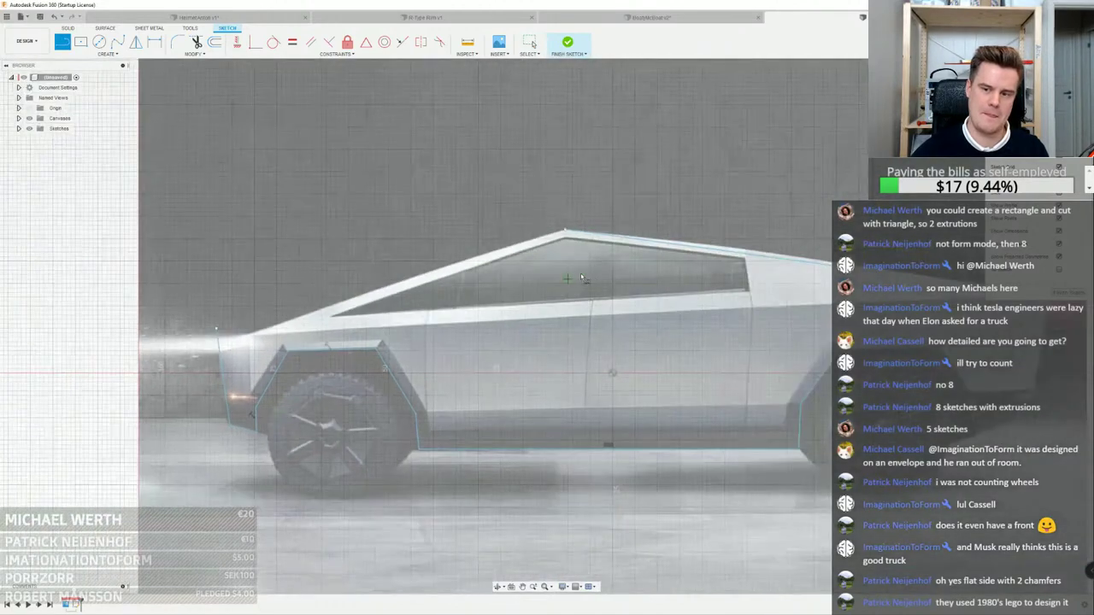
left_click(565, 234)
scroll(210, 338, "up", 5)
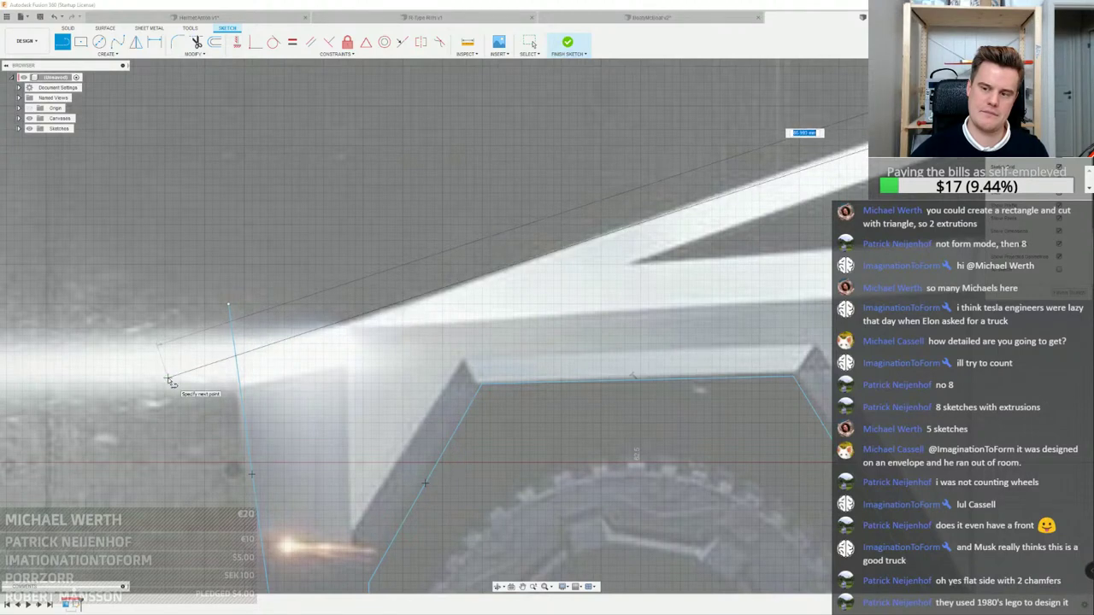
left_click(166, 377)
right_click(169, 380)
left_click(201, 379)
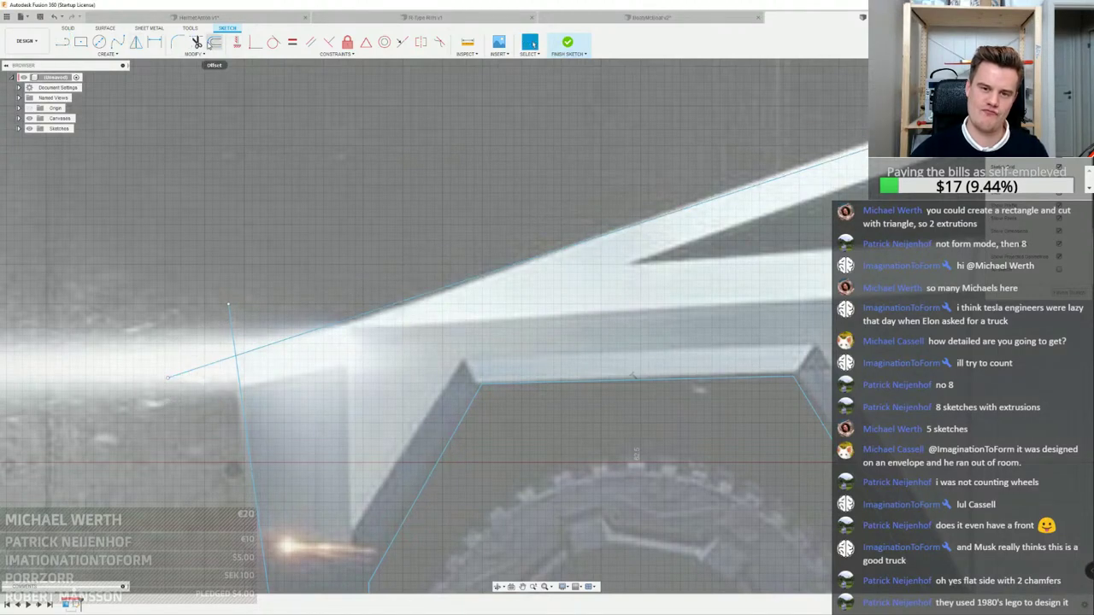
Trim the overhanging ends of the nose and hood lines where they cross, closing the outline
left_click(196, 42)
left_click(231, 322)
left_click(222, 359)
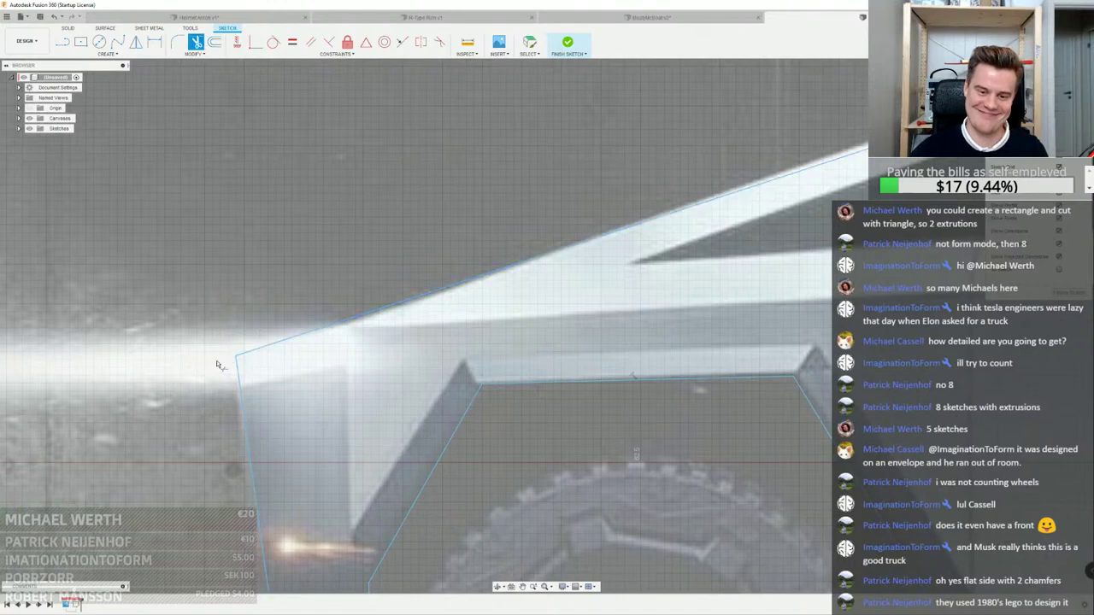
right_click(273, 247)
left_click(303, 249)
middle_click_drag(300, 249, 283, 254, "shift")
key("Escape")
scroll(283, 253, "down", 5)
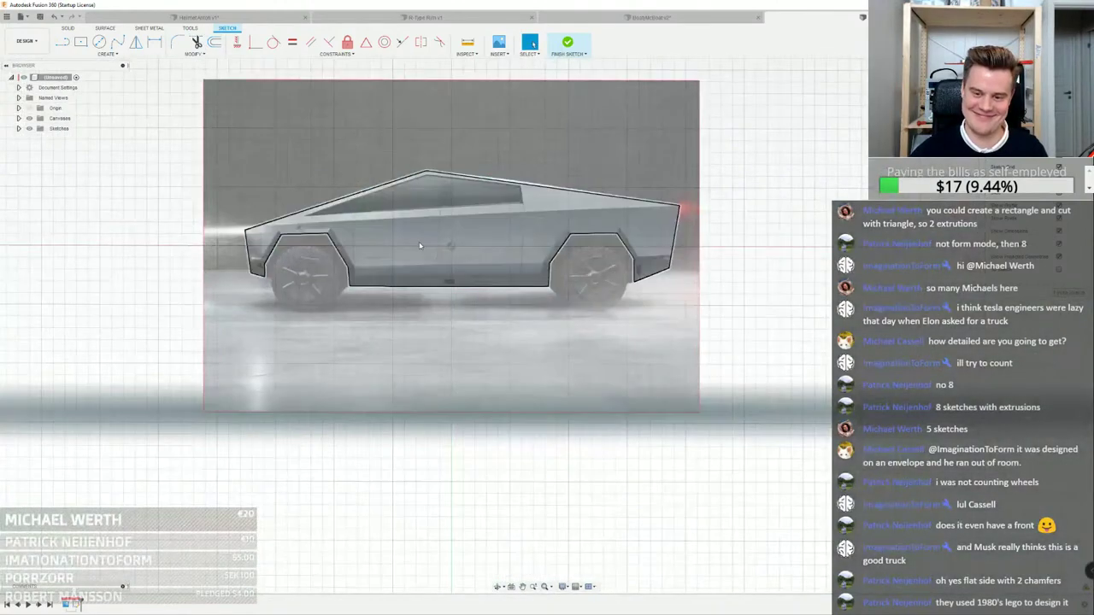
Start extruding the closed side profile as a new body with the direction set to Symmetric
left_click(408, 246)
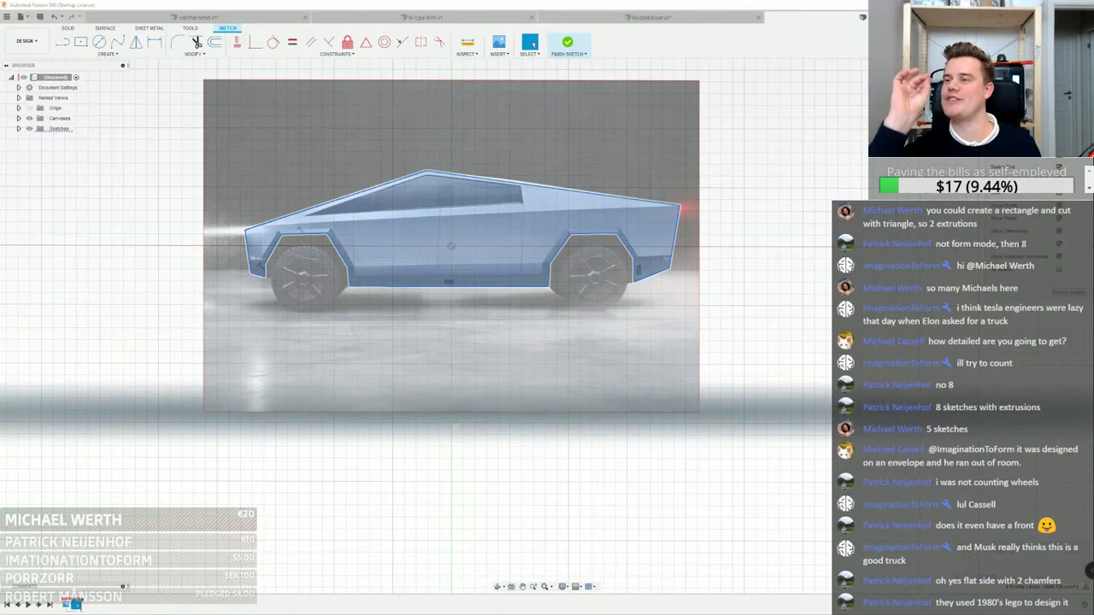
left_click(447, 215)
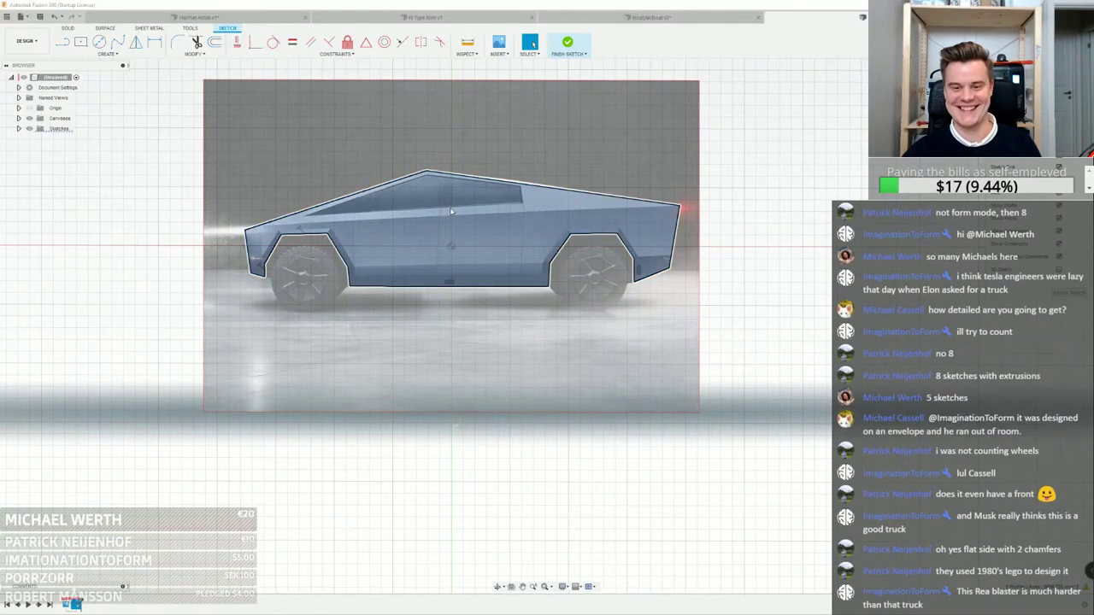
scroll(445, 222, "down", 3)
mouse_move(444, 222)
middle_mouse_down("shift")
mouse_move(495, 227)
mouse_move(453, 217)
middle_mouse_up("shift")
scroll(450, 215, "up", 3)
right_click(450, 216)
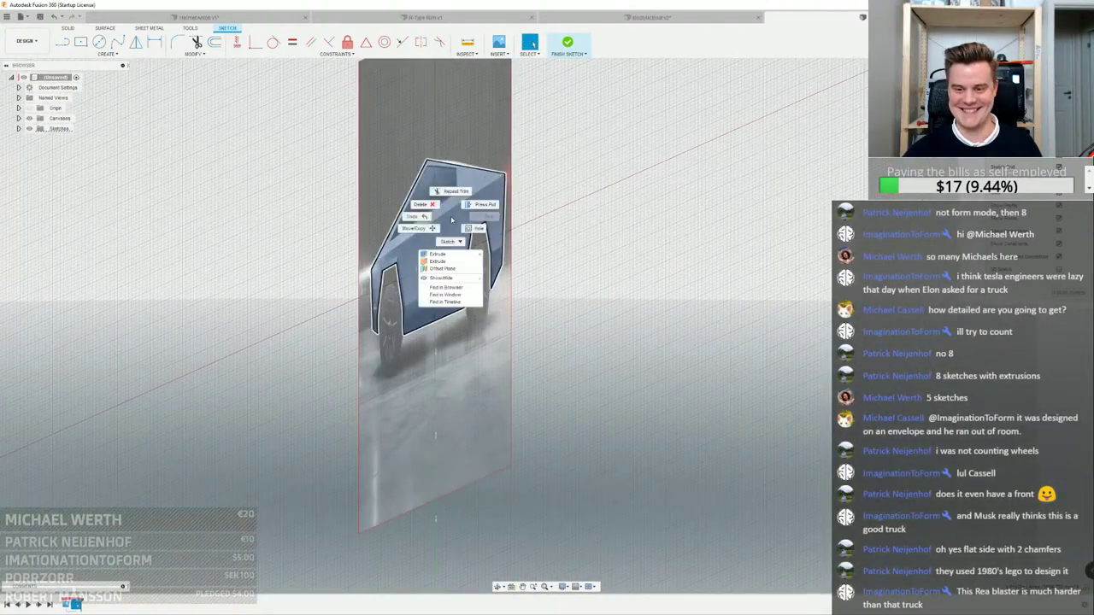
left_click(439, 261)
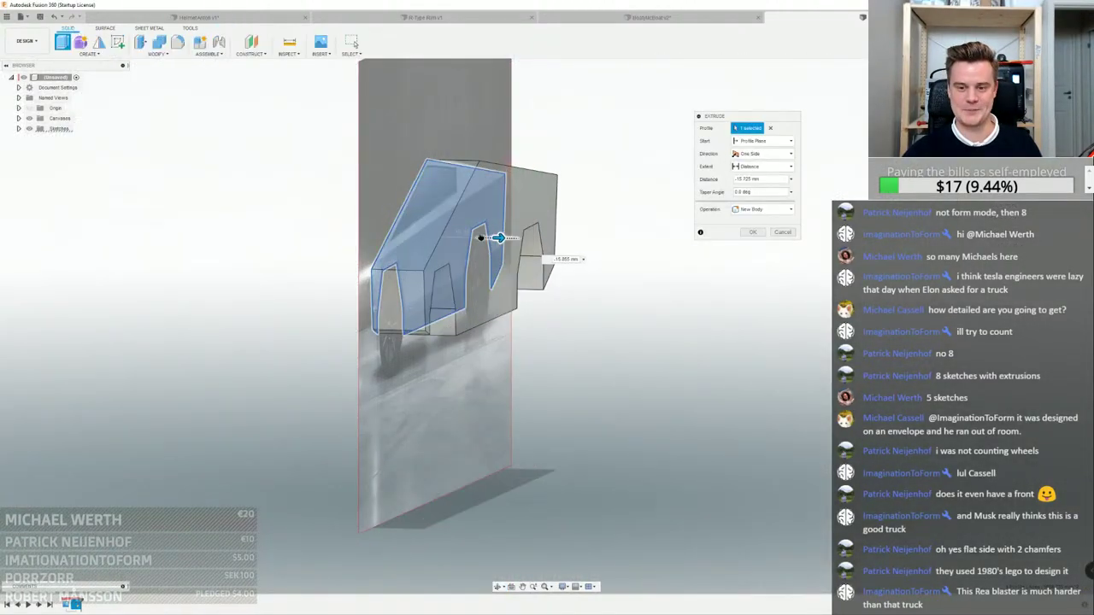
left_click(760, 141)
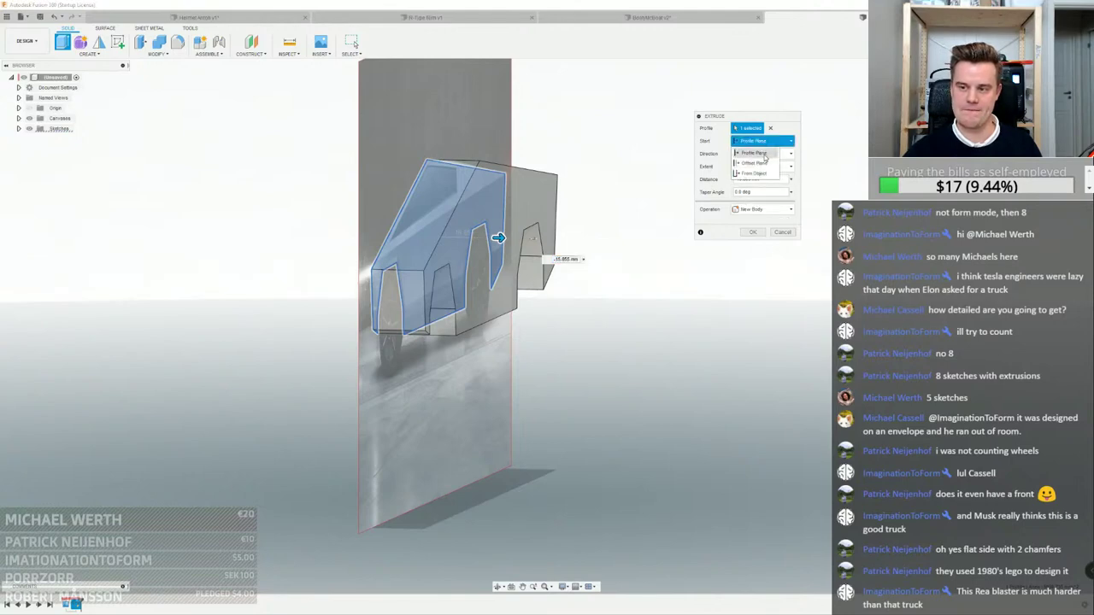
left_click(755, 153)
left_click(757, 165)
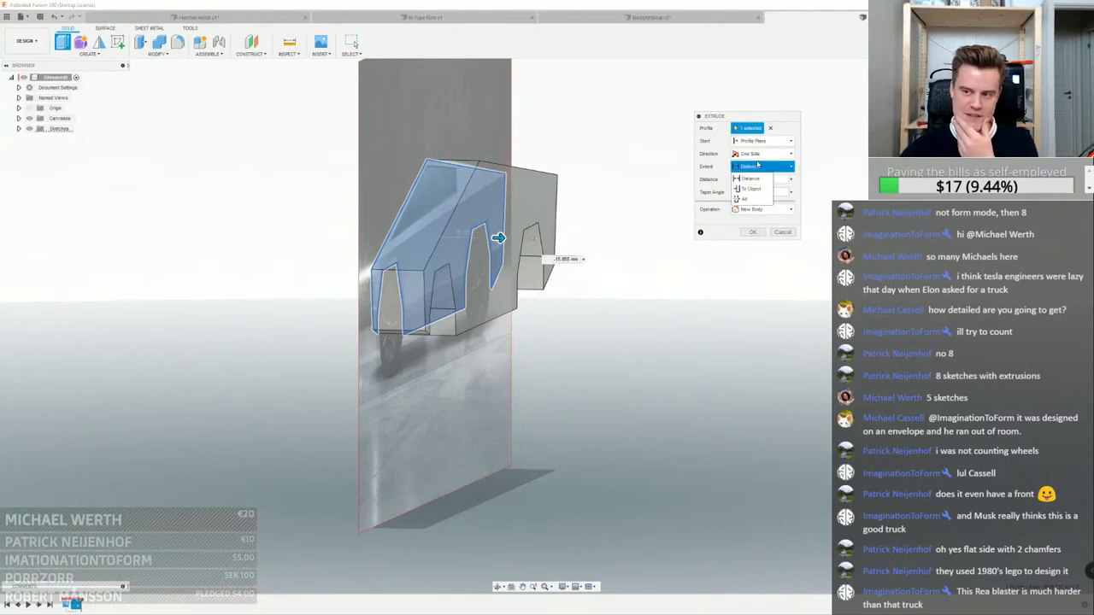
left_click(759, 143)
left_click(759, 143)
left_click(753, 157)
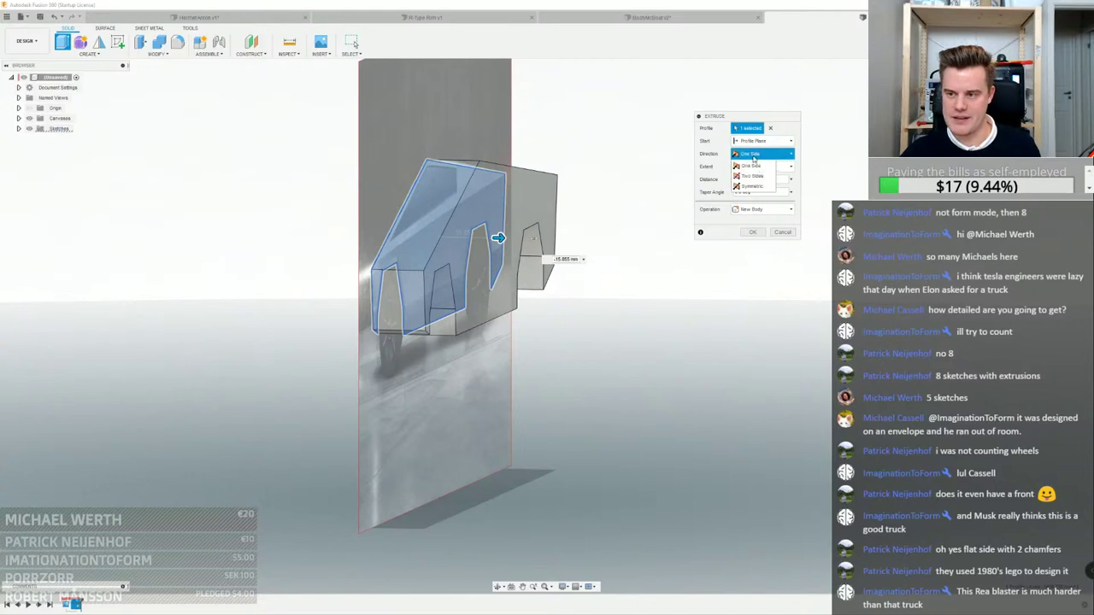
left_click(752, 186)
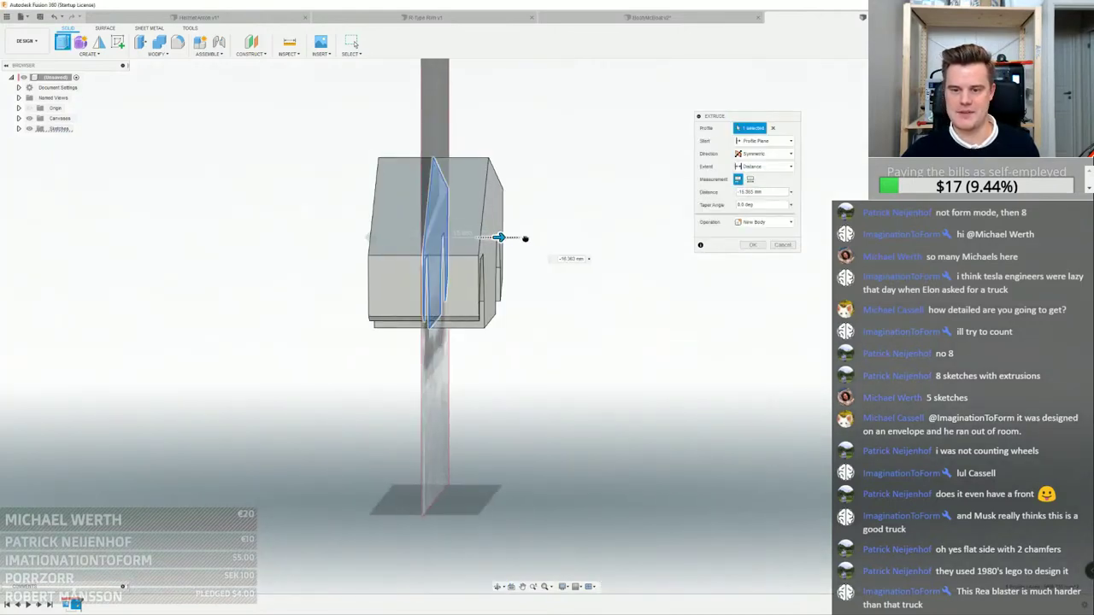
Widen the symmetric extrusion by eye to a suitable truck width and create the body
left_click_drag(525, 238, 561, 239)
middle_click_drag(560, 238, 453, 229, "shift")
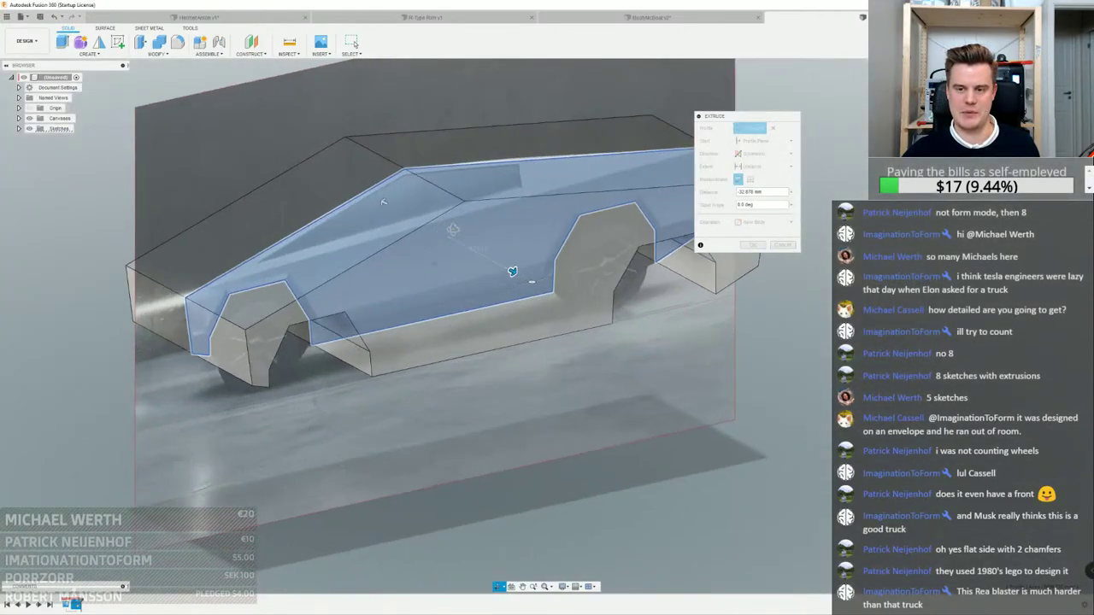
left_click_drag(556, 237, 591, 235)
middle_click_drag(592, 235, 541, 208, "shift")
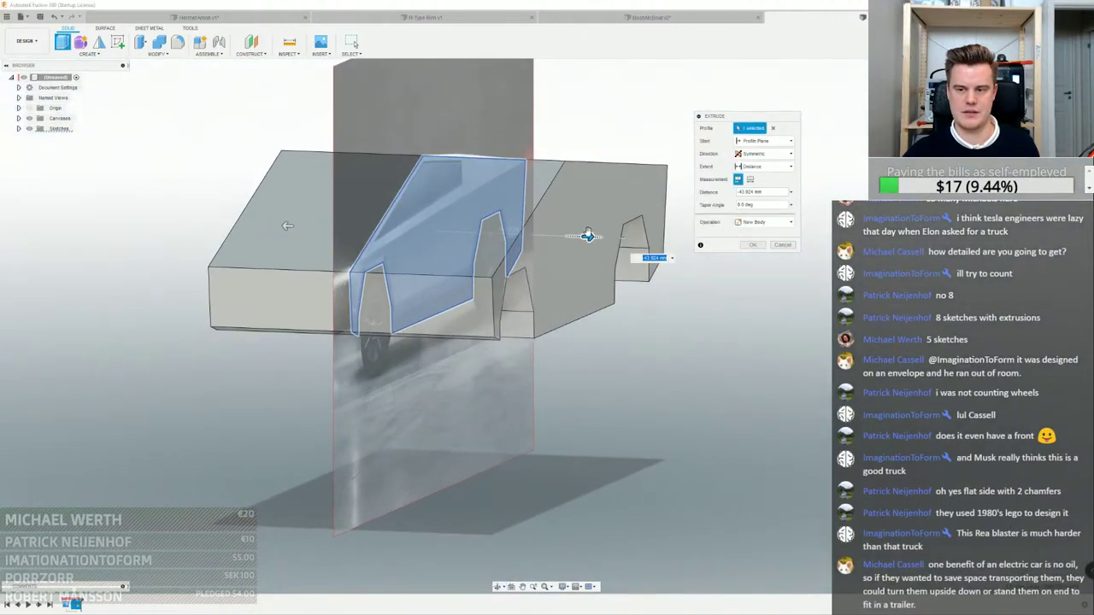
left_click_drag(587, 235, 590, 236)
mouse_move(587, 198)
middle_mouse_down("shift")
mouse_move(625, 183)
mouse_move(602, 185)
middle_mouse_up("shift")
left_click(752, 245)
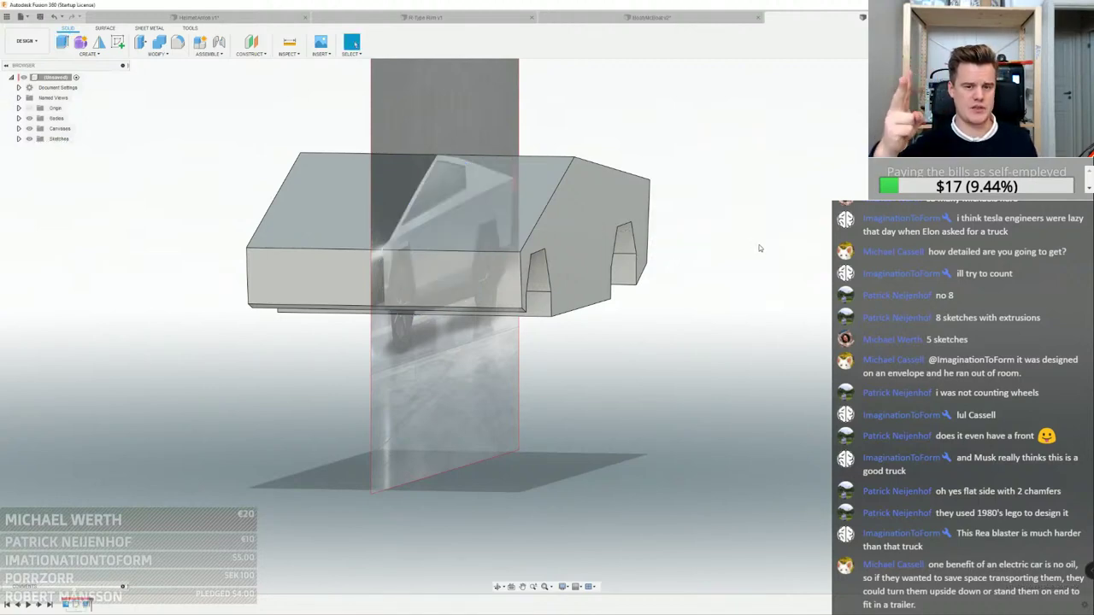
Examine the extruded body from the front and compare its side profile with the reference canvas
middle_click_drag(654, 222, 703, 214, "shift")
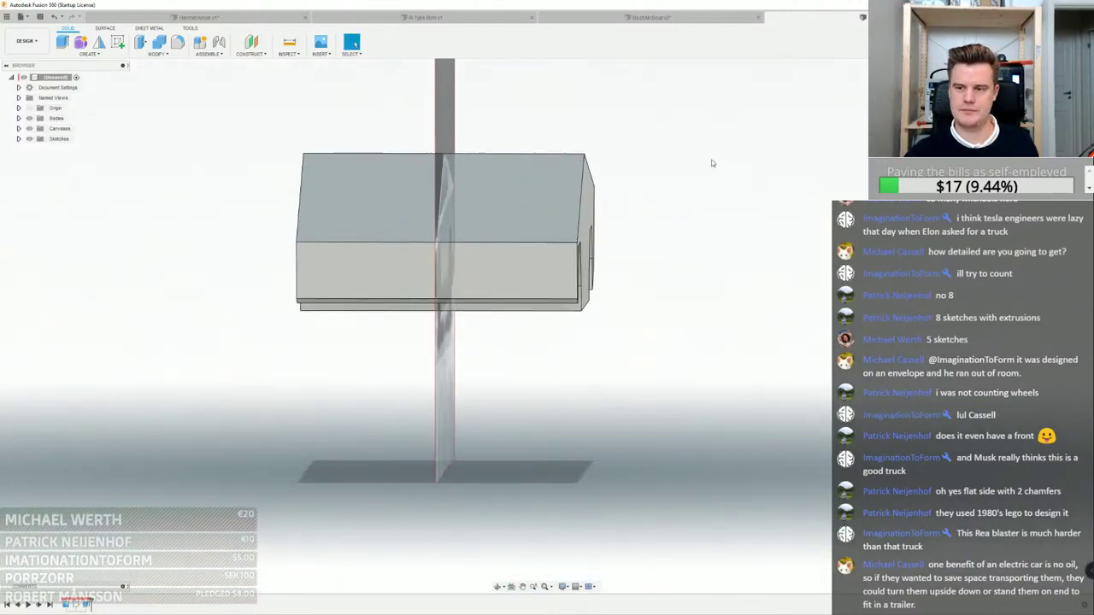
scroll(711, 159, "up", 3)
middle_click_drag(710, 159, 592, 213, "shift")
scroll(652, 216, "down", 4)
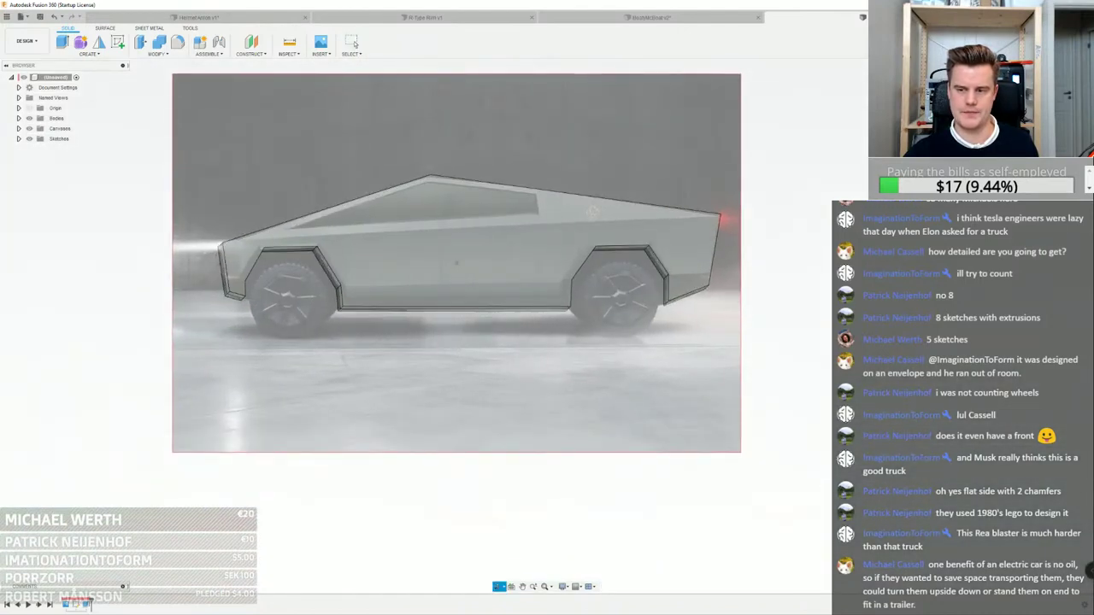
left_click(351, 43)
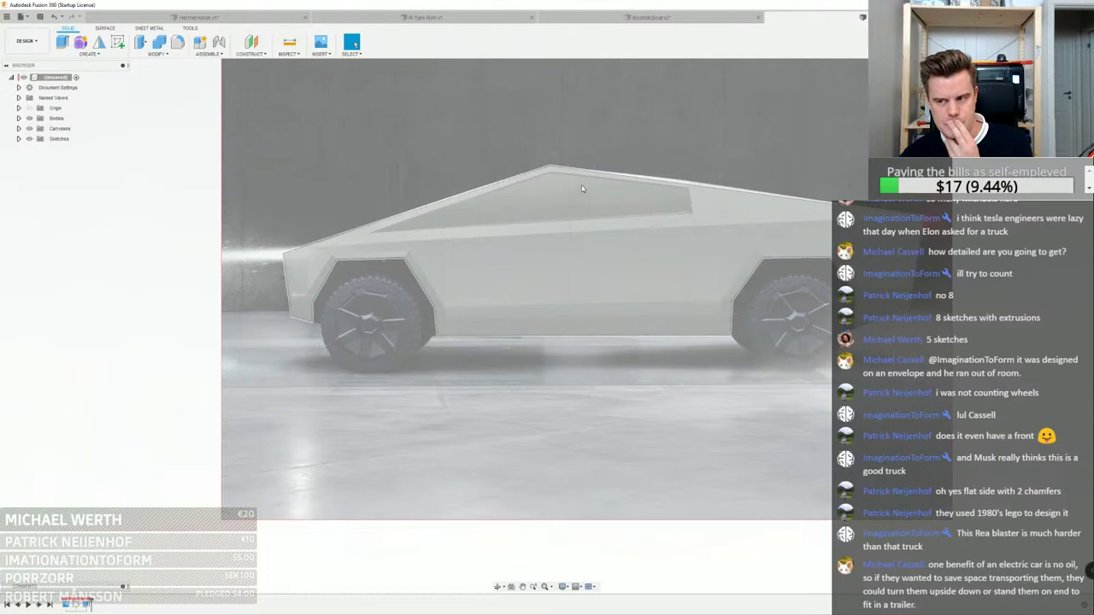
scroll(720, 265, "down", 2)
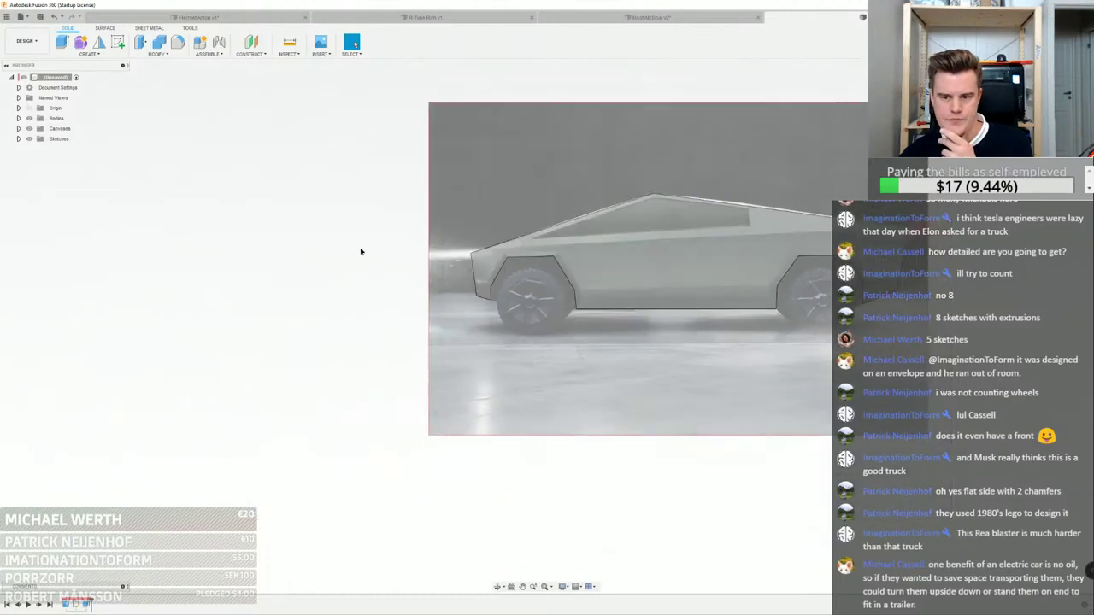
scroll(512, 250, "up", 3)
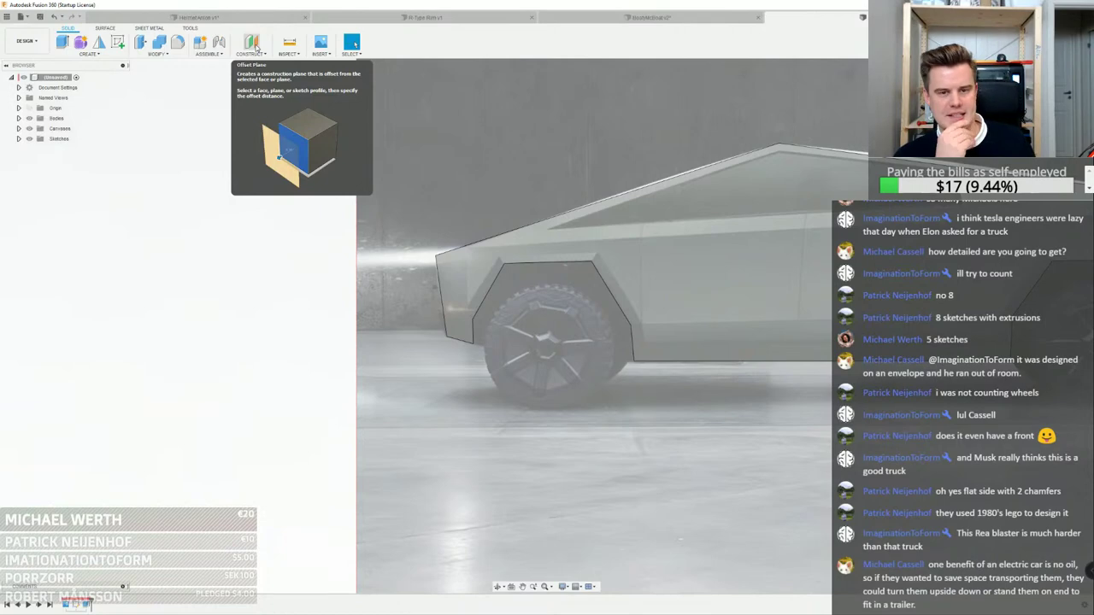
Create an offset plane from the YZ origin plane, positioned at the upper corner of the truck's tail
left_click(254, 48)
scroll(625, 185, "down", 4)
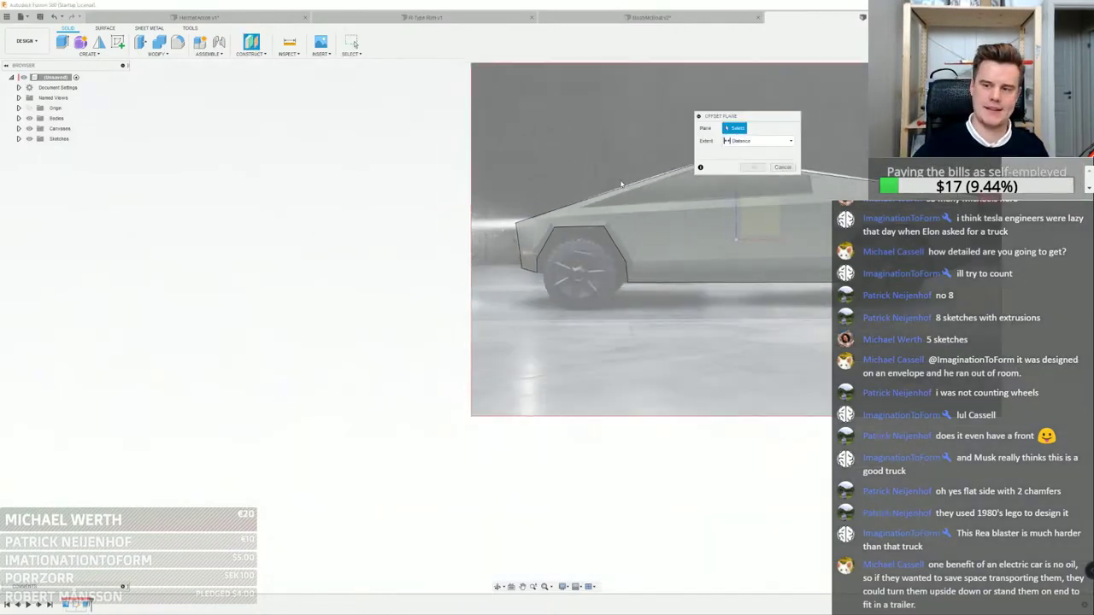
middle_click_drag(667, 239, 561, 281)
middle_click_drag(560, 281, 491, 307, "shift")
scroll(629, 238, "up", 2)
middle_click_drag(628, 239, 208, 180, "shift")
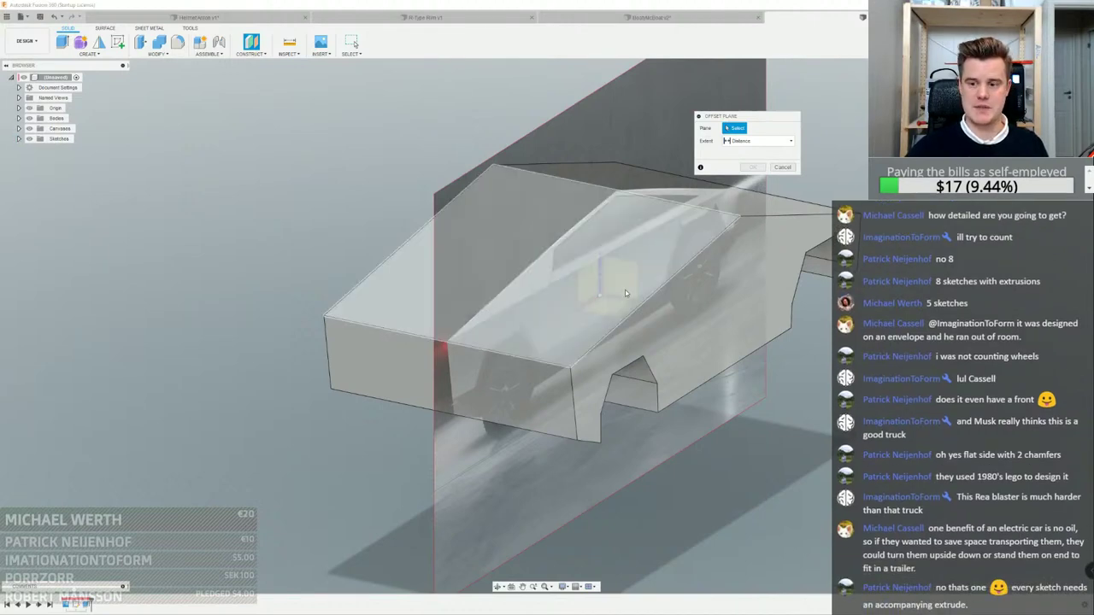
left_click(18, 107)
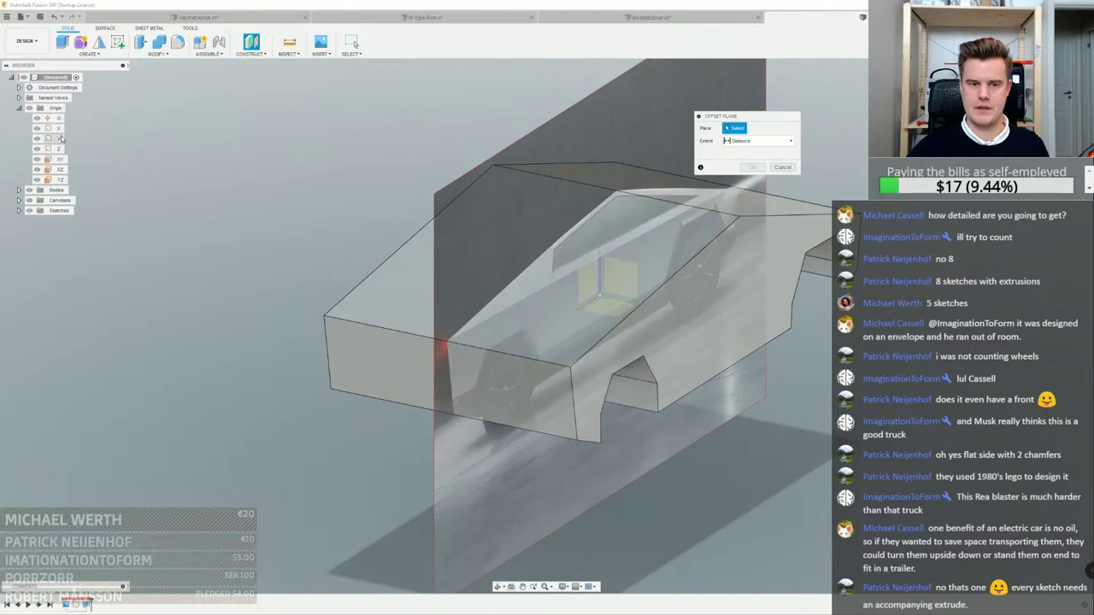
left_click(60, 179)
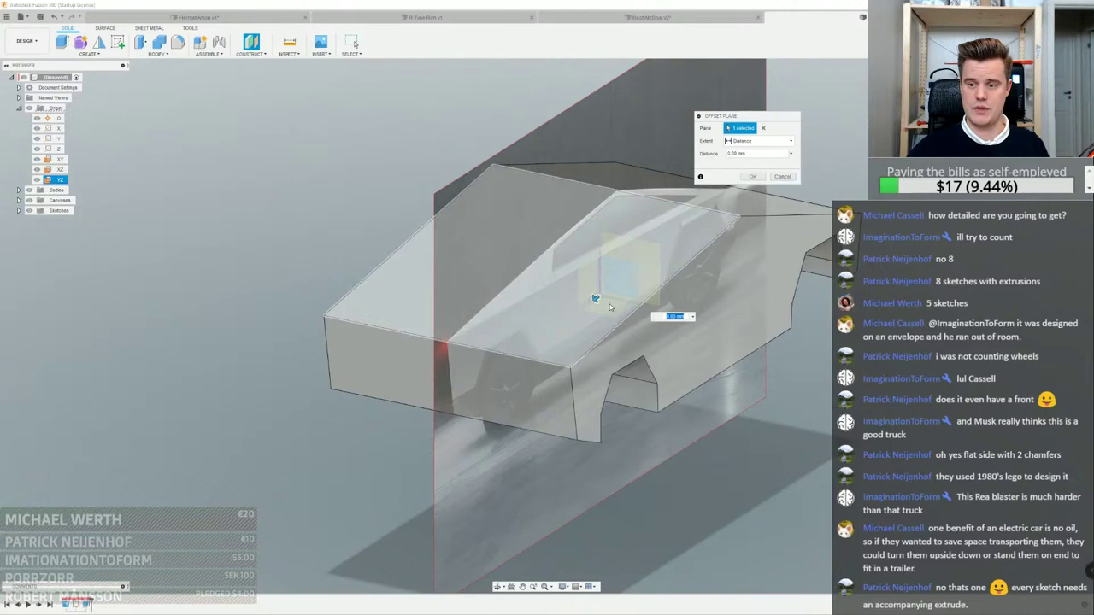
left_click_drag(610, 306, 440, 397)
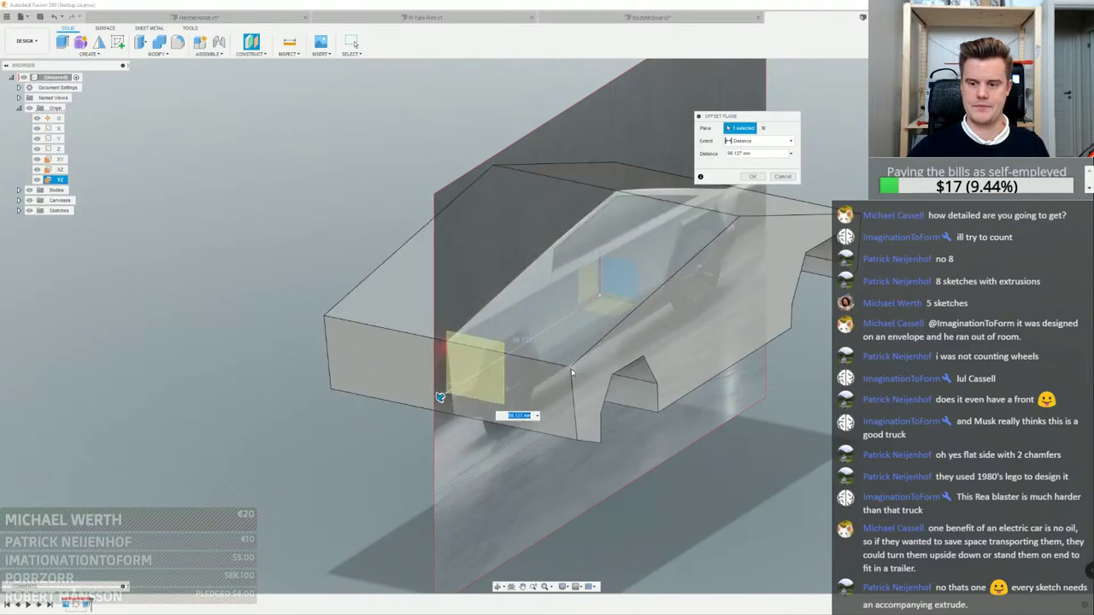
left_click(572, 370)
middle_click_drag(572, 372, 778, 171, "shift")
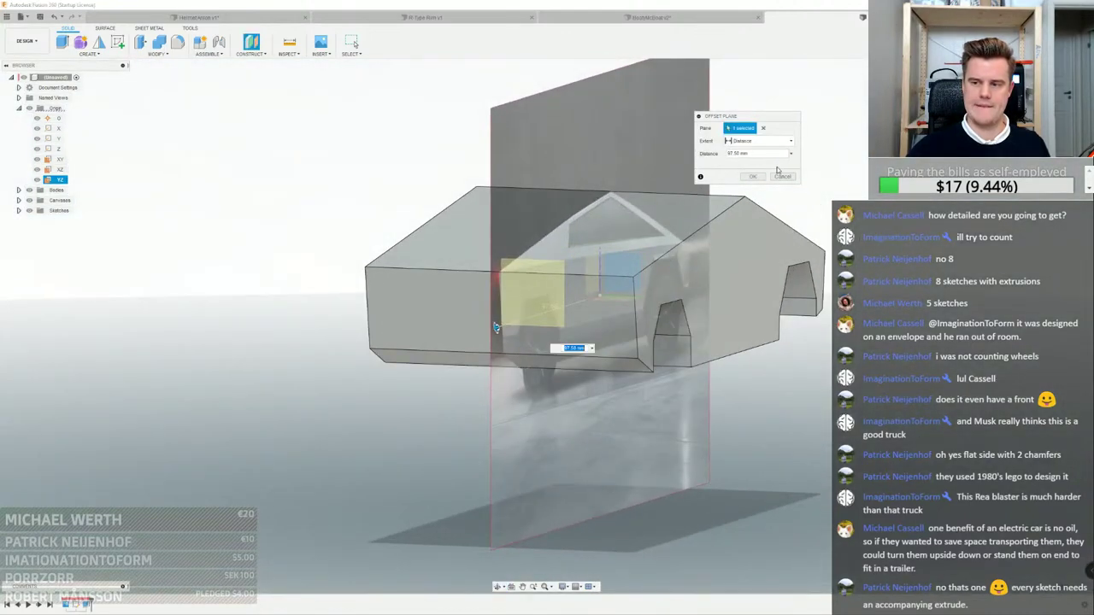
left_click(753, 176)
Create a second offset plane from the tail plane, about 185 mm away at the upper corner of the truck's nose
right_click(737, 193)
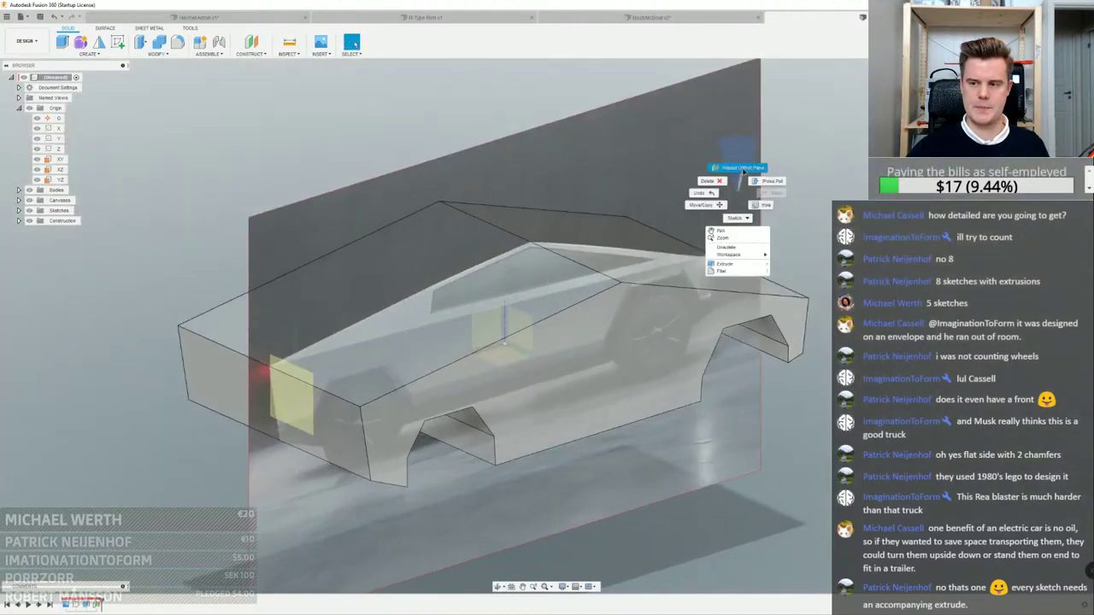
left_click(740, 168)
left_click(289, 373)
mouse_move(289, 373)
left_mouse_down()
mouse_move(640, 298)
mouse_move(816, 310)
mouse_move(808, 299)
left_mouse_up()
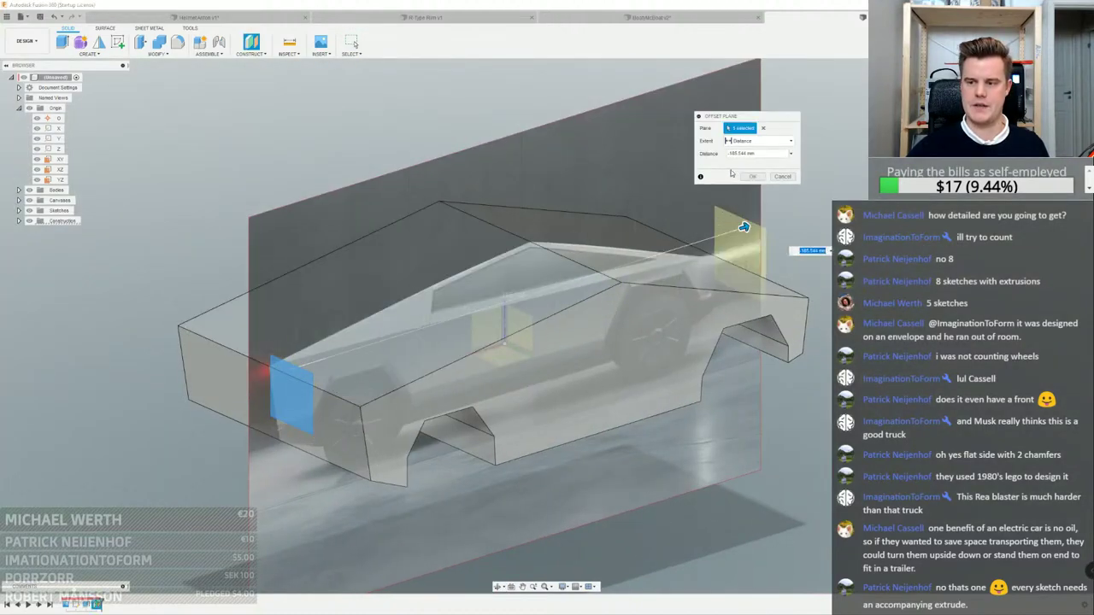
left_click(753, 176)
Start a new sketch on the offset plane at the truck's tail
left_click(118, 42)
key("Return")
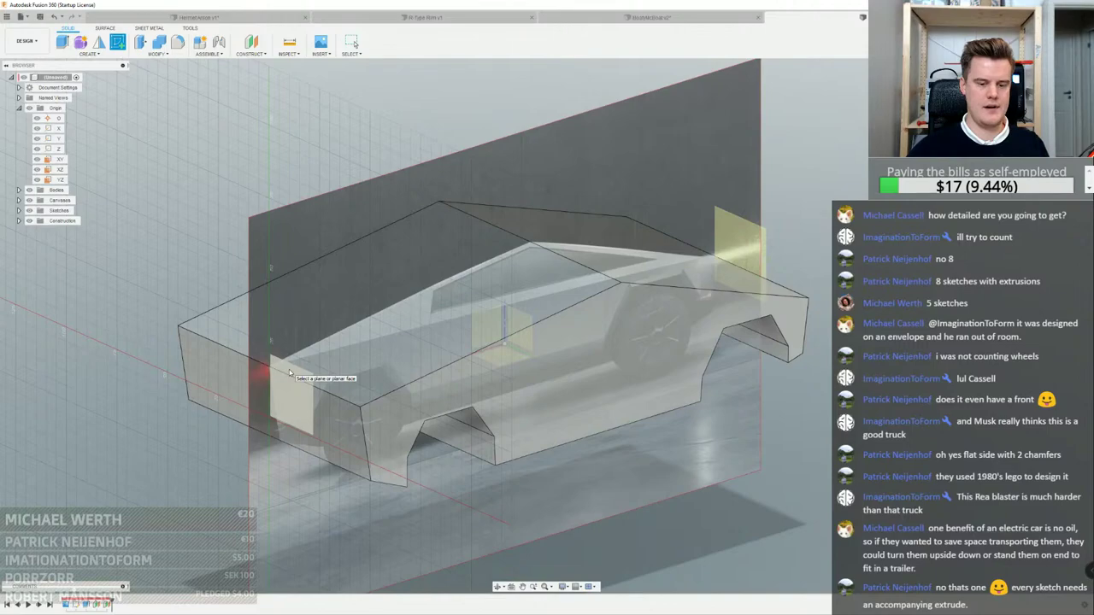
left_click(289, 372)
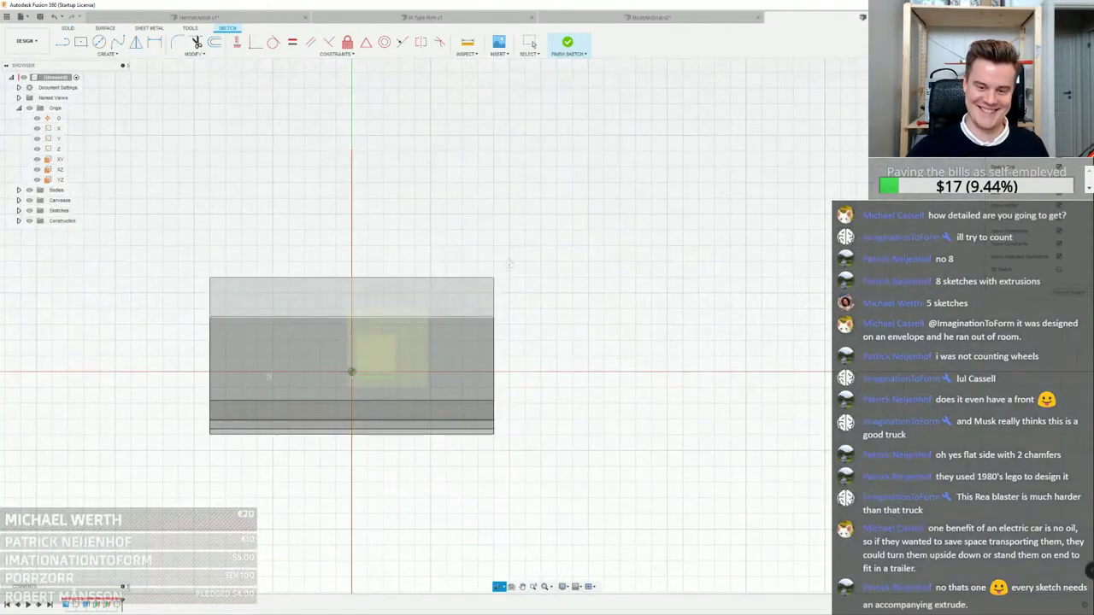
Examine the body straight on and at an angle relative to the sketch plane at the tail
mouse_move(509, 265)
middle_mouse_down("shift")
mouse_move(589, 286)
mouse_move(505, 266)
middle_mouse_up("shift")
scroll(358, 329, "up", 3)
middle_click_drag(360, 329, 452, 334, "shift")
scroll(342, 330, "down", 3)
scroll(363, 331, "up", 3)
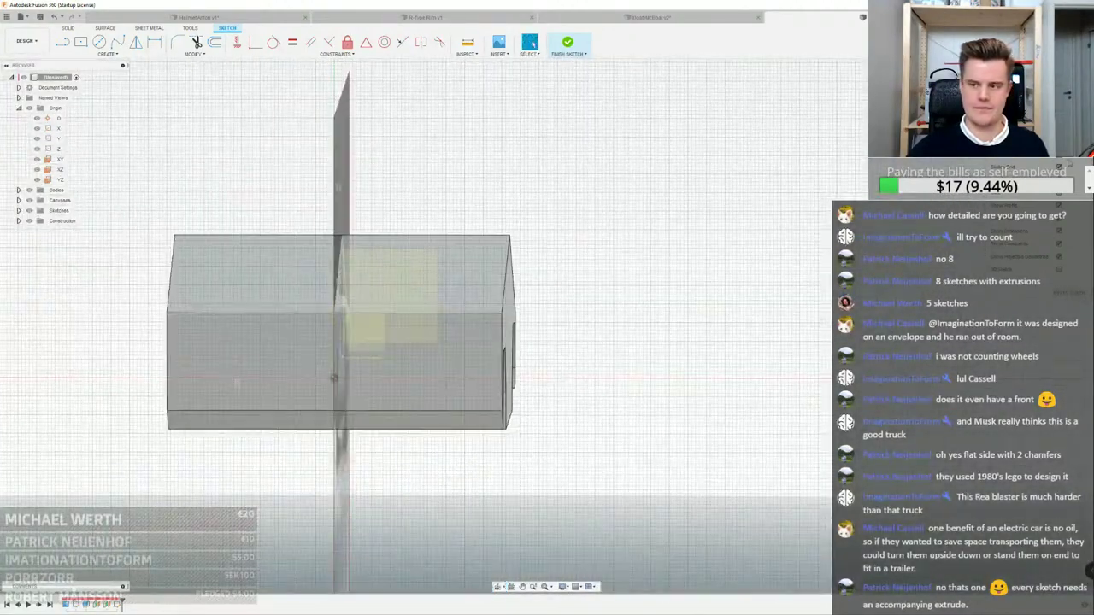
middle_click_drag(457, 274, 619, 295, "shift")
middle_click_drag(389, 286, 470, 252, "shift")
left_click(1058, 154)
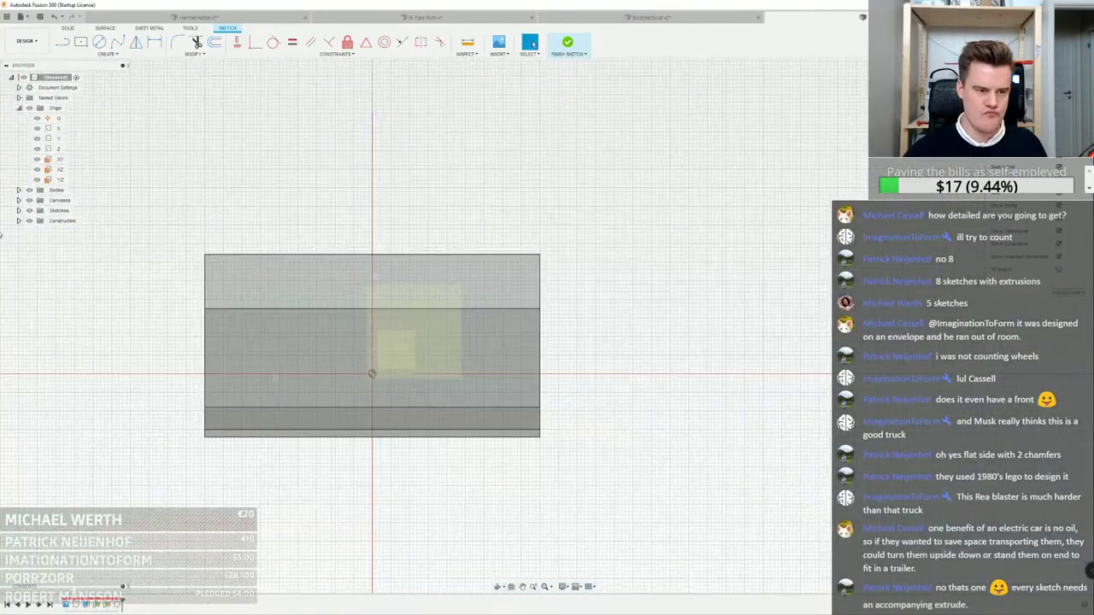
scroll(291, 174, "down", 2)
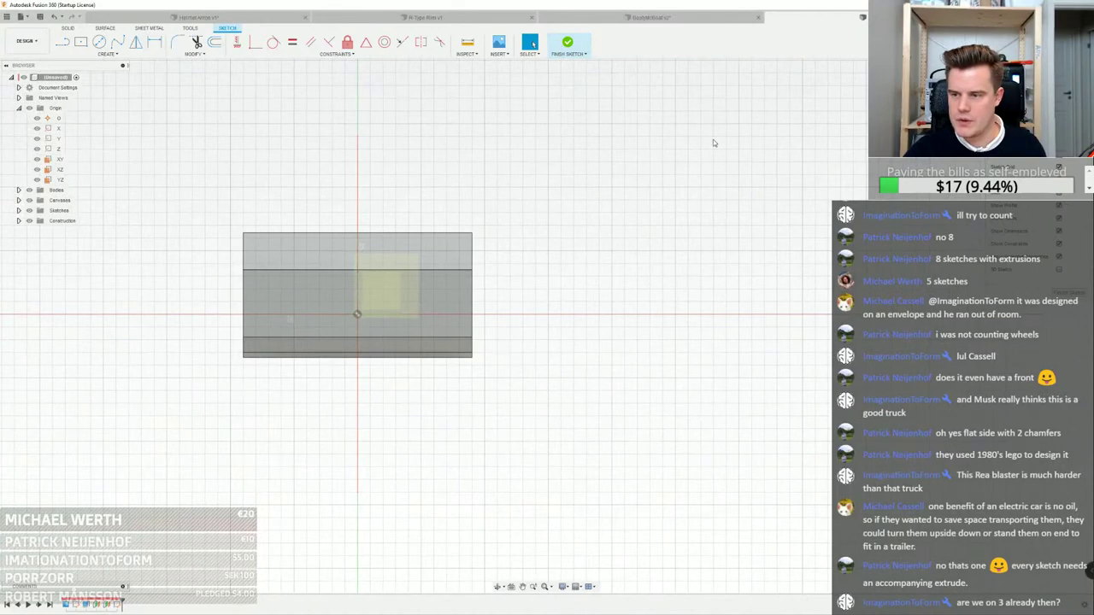
Finish the empty sketch and insert the Cybertruck photo as a canvas on the YZ plane, shifted about 105 mm sideways and 18 mm up
left_click(567, 43)
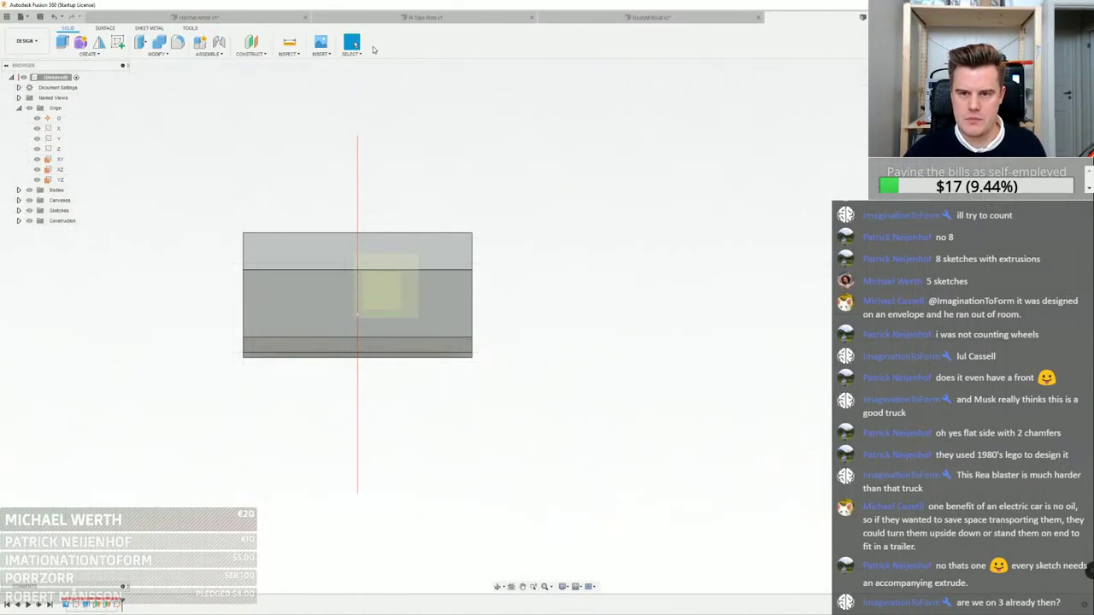
left_click(320, 42)
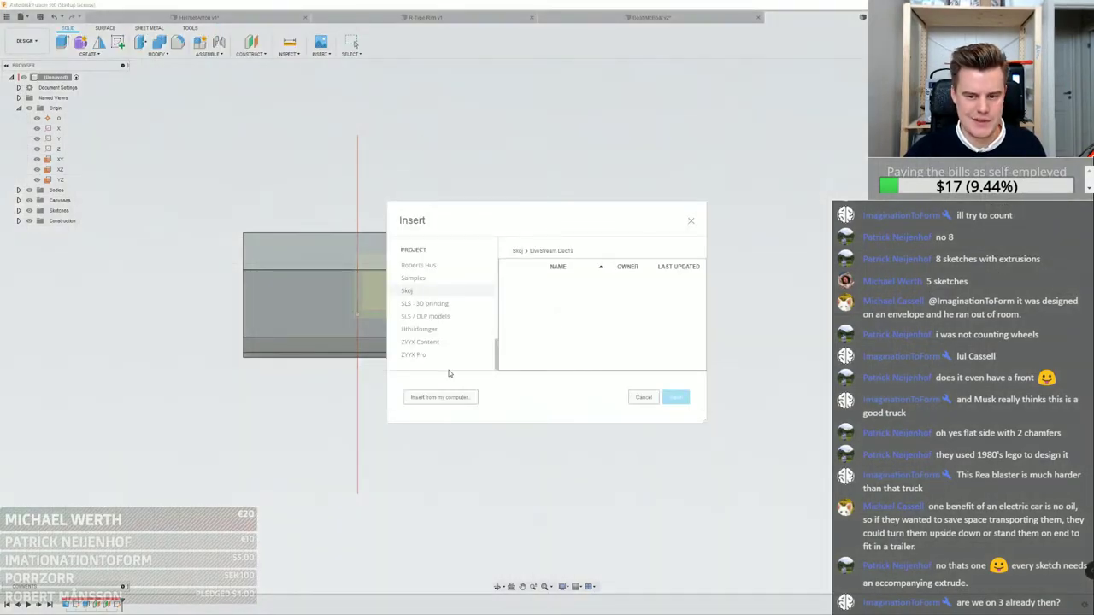
left_click(440, 397)
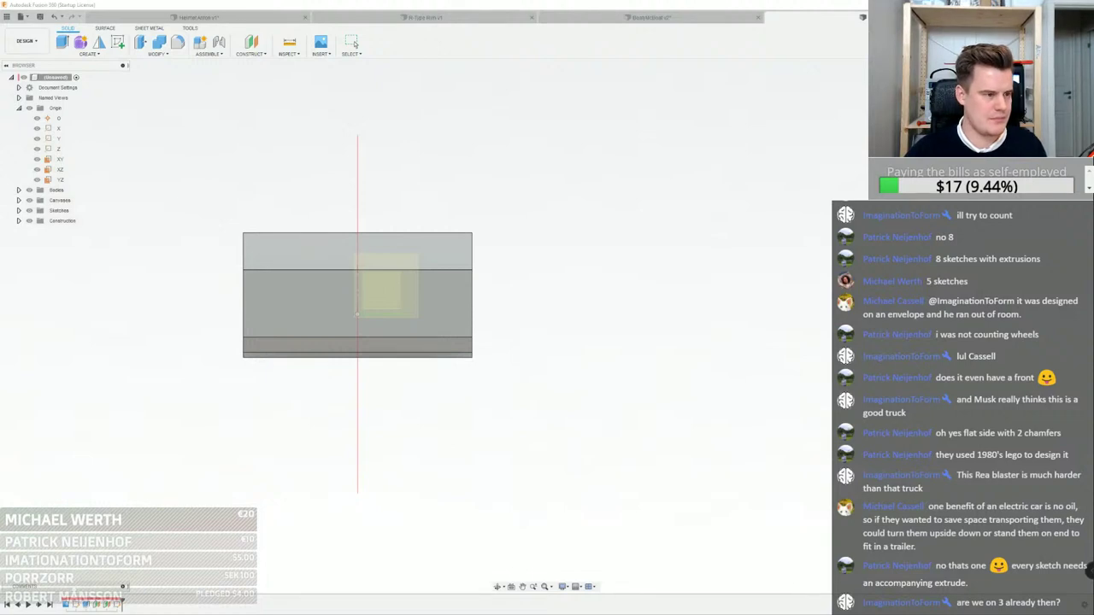
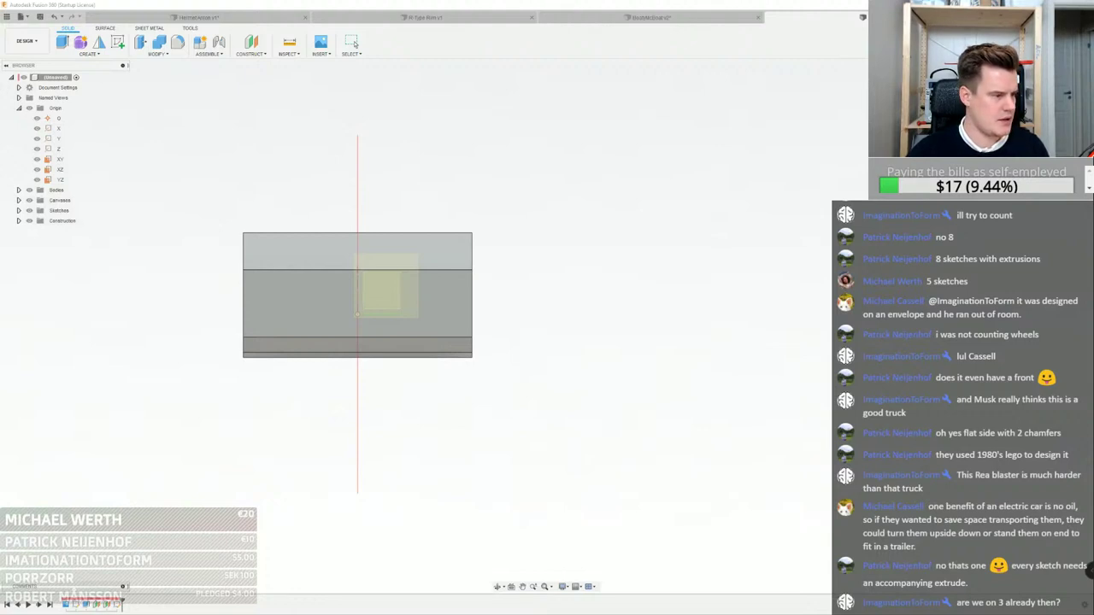
left_click(396, 276)
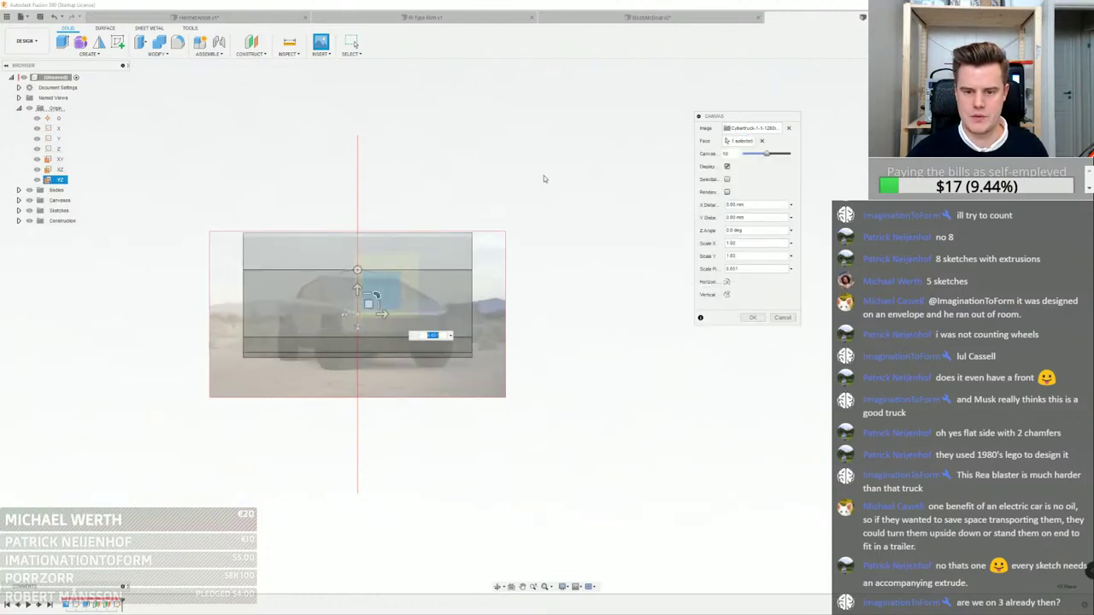
left_click_drag(369, 305, 639, 252)
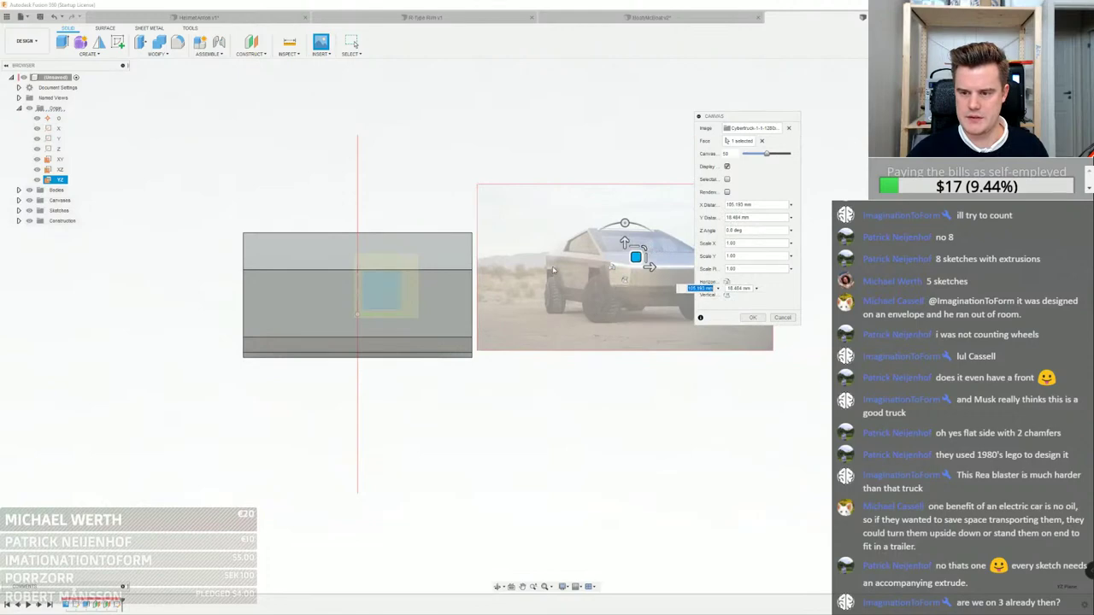
scroll(406, 273, "down", 2)
scroll(589, 249, "up", 2)
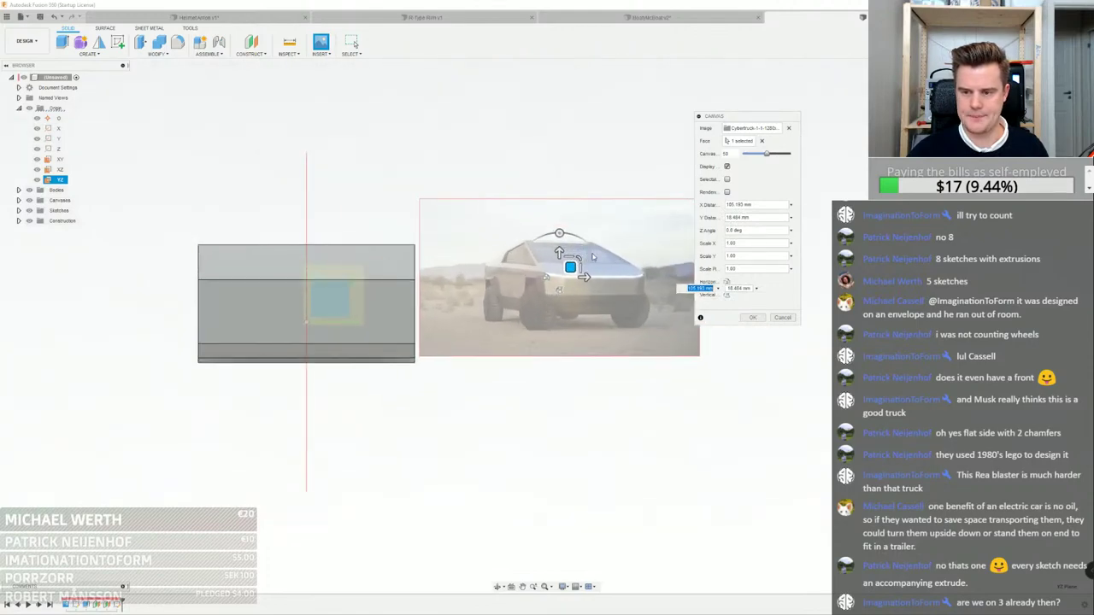
left_click(752, 317)
scroll(333, 266, "up", 3)
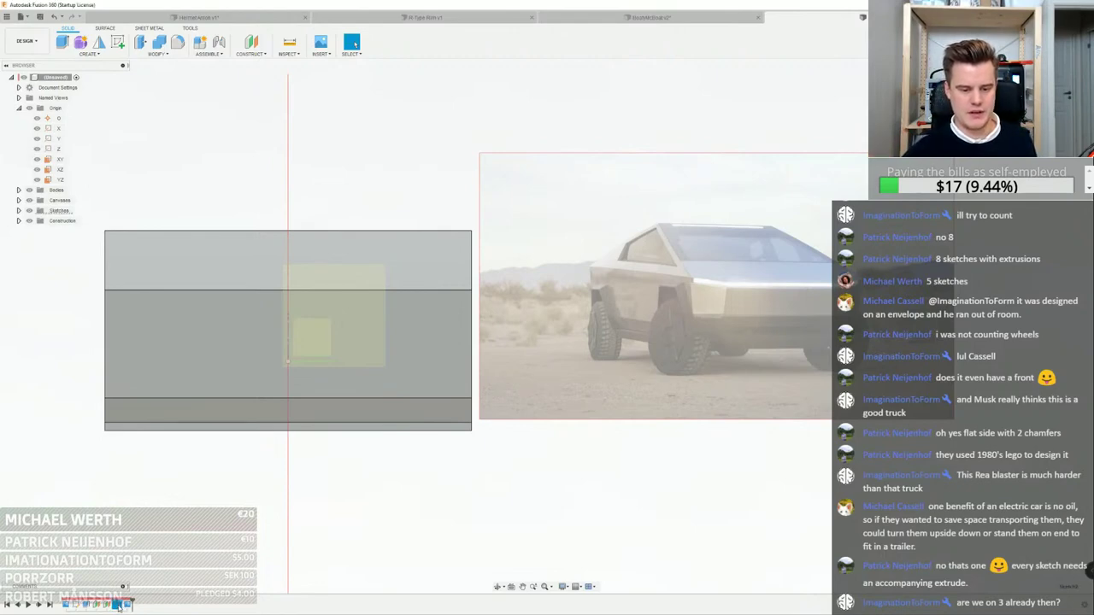
Reopen the tail-plane sketch and project the tail's side edge, the roof corner point and the slanted wheel-arch edge into it
double_click(120, 603)
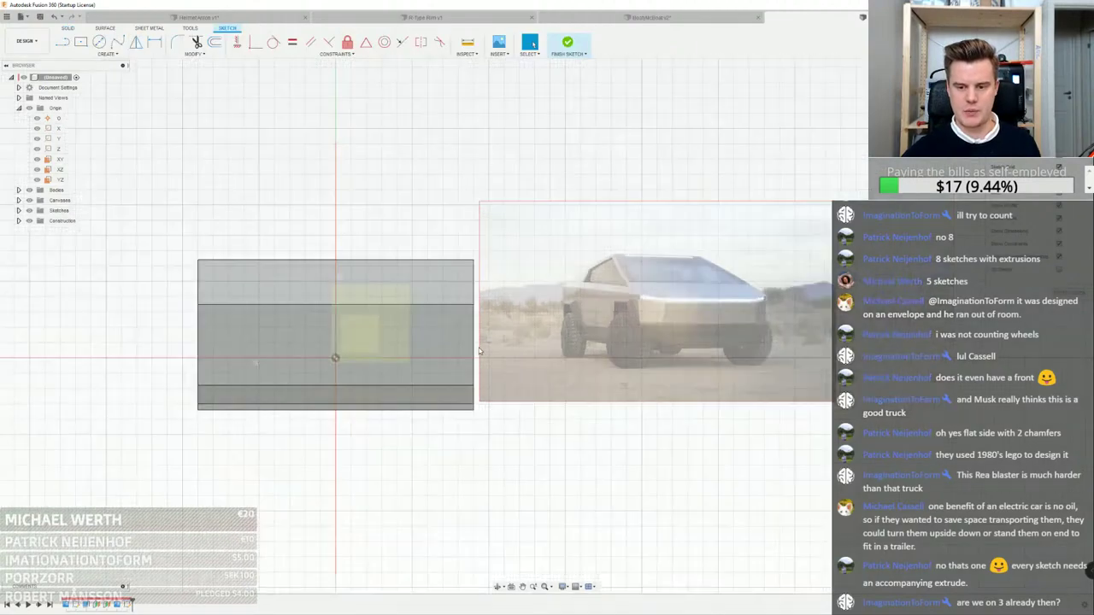
scroll(478, 349, "up", 3)
mouse_move(469, 334)
middle_mouse_down("shift")
mouse_move(440, 339)
mouse_move(781, 331)
middle_mouse_up("shift")
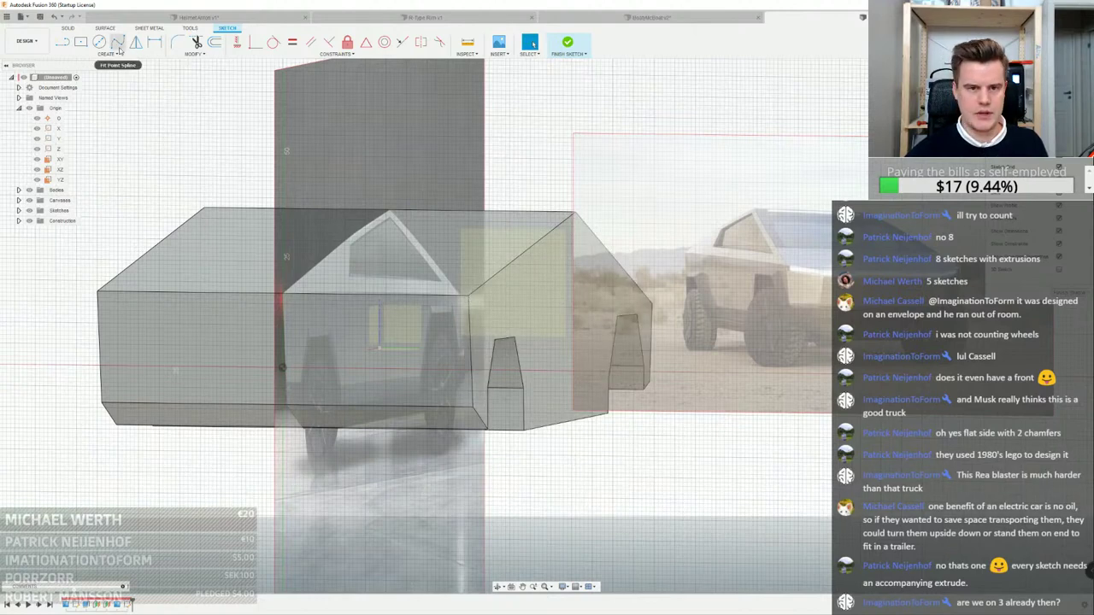
left_click(120, 56)
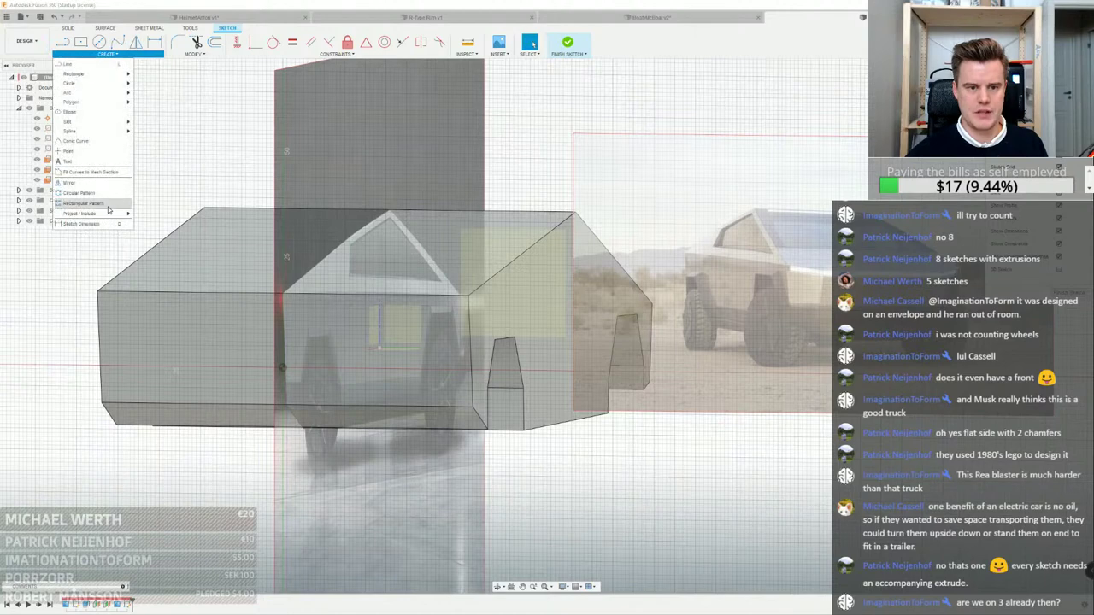
left_click(147, 214)
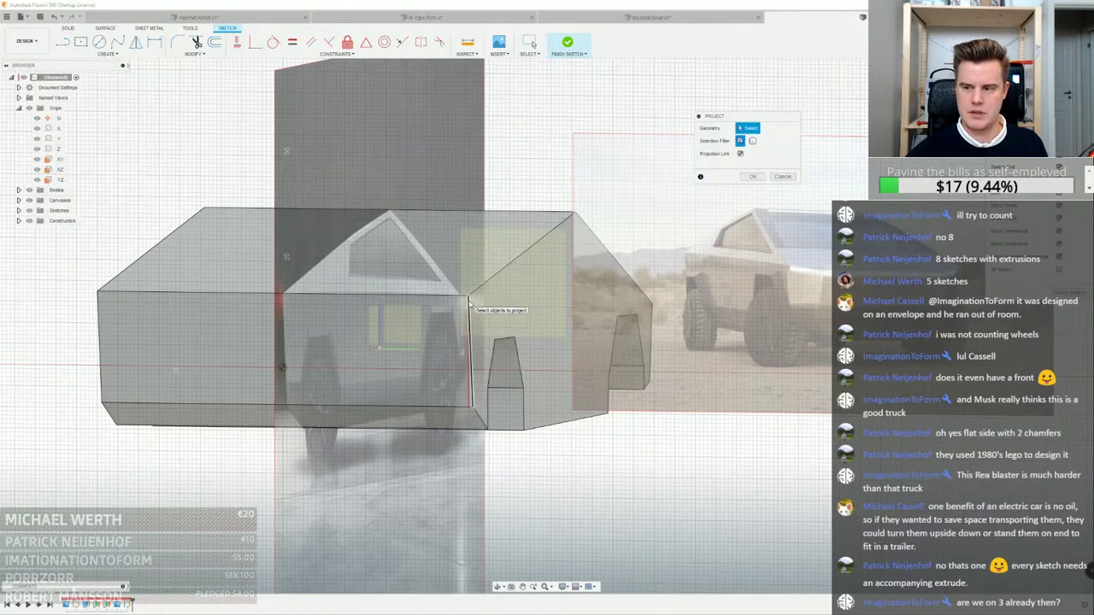
left_click(469, 303)
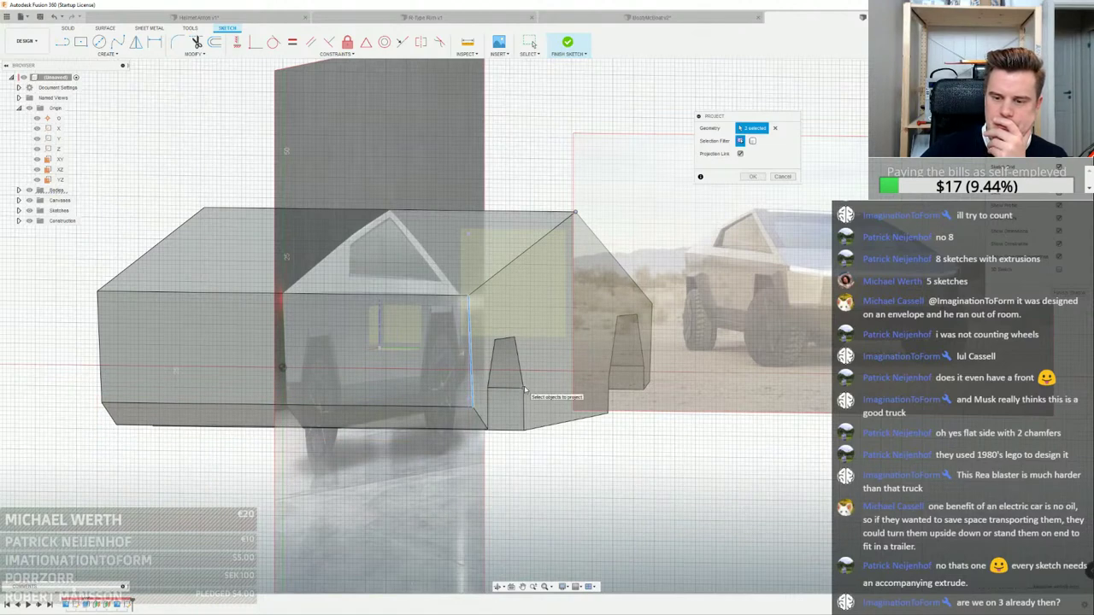
left_click(522, 379)
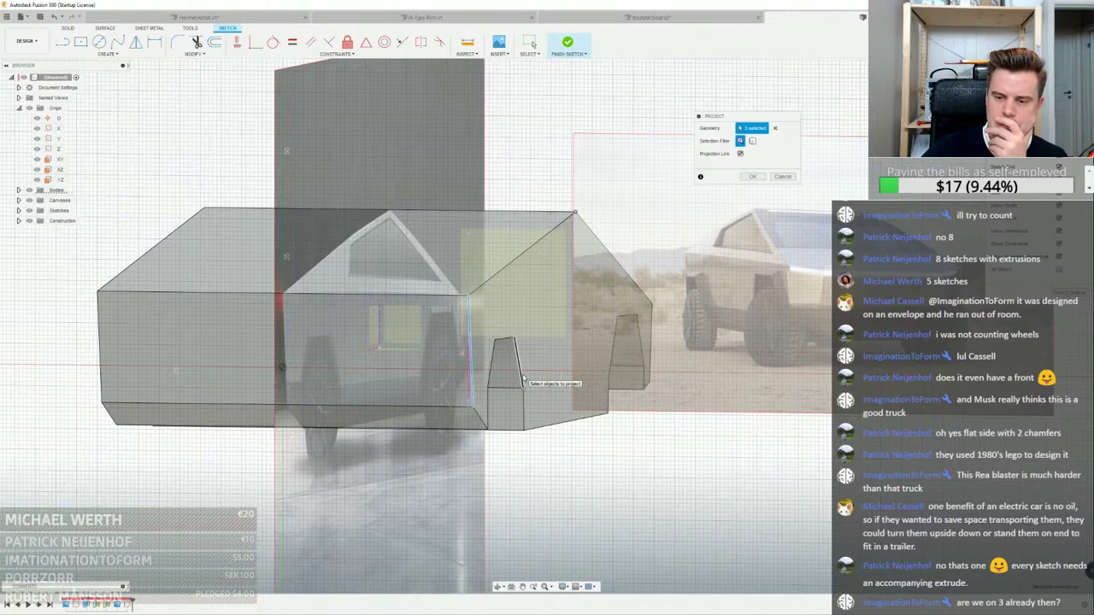
scroll(489, 364, "up", 3)
middle_click_drag(488, 364, 581, 368, "shift")
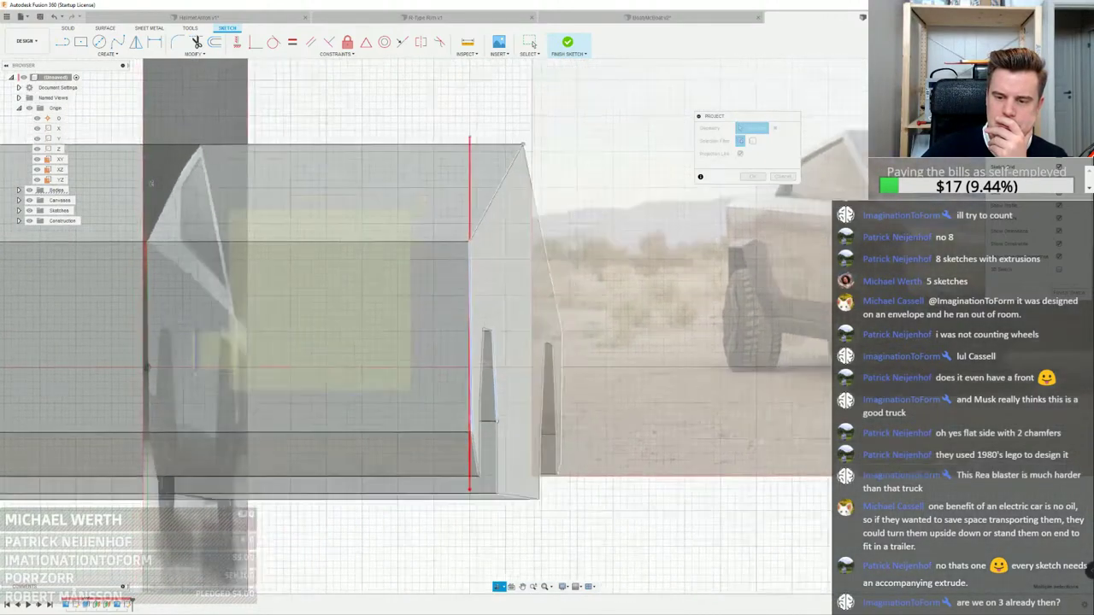
Draw a slanted line near the projected lower tail corner, running down and inward past the body's underside
left_click(64, 44)
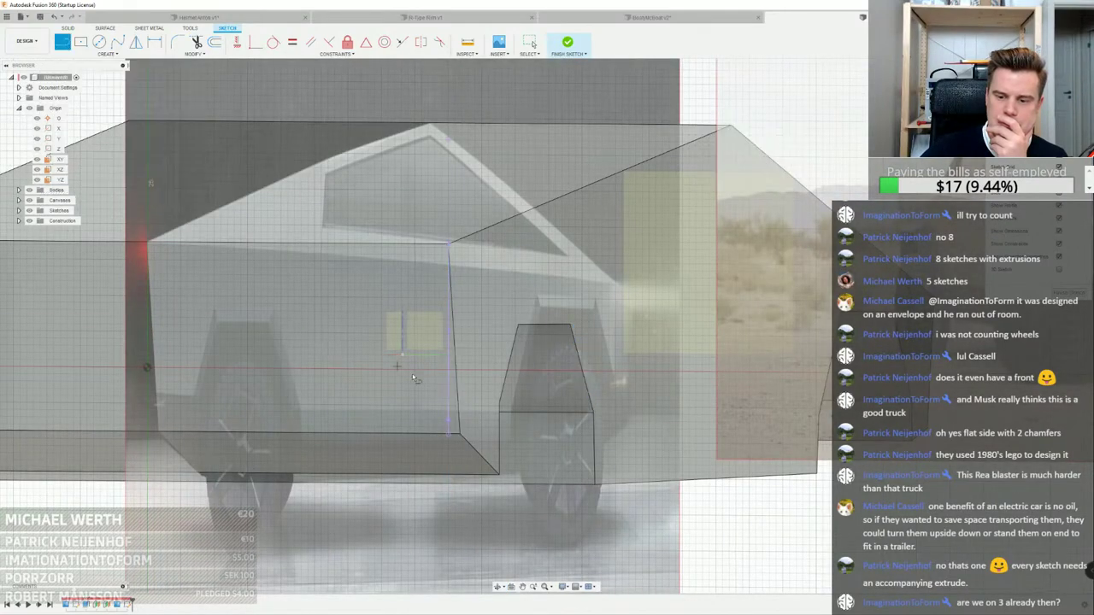
left_click(428, 419)
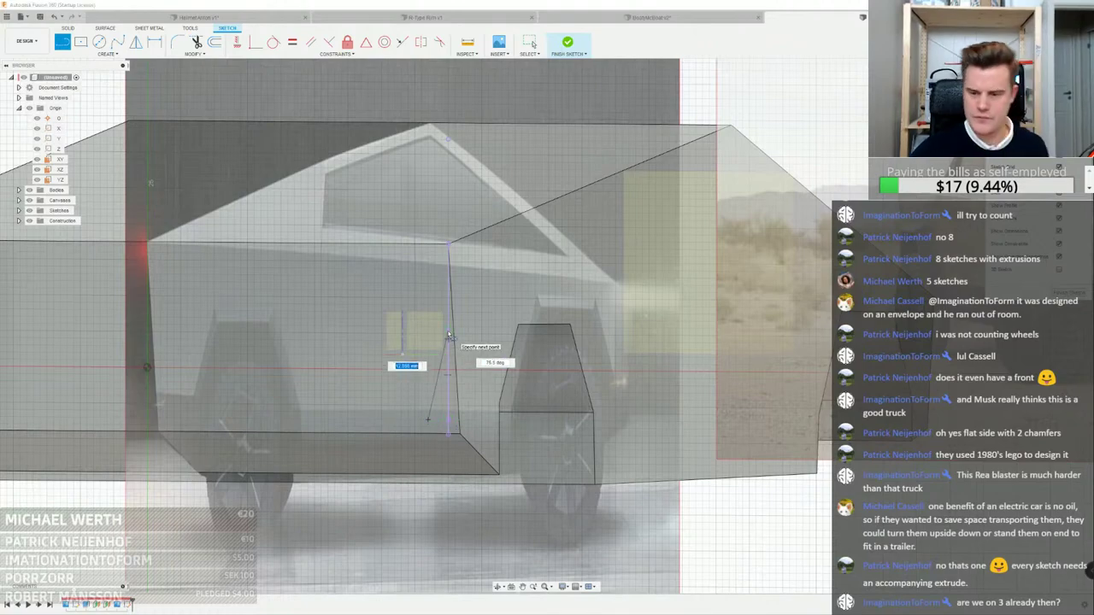
scroll(448, 341, "down", 2)
scroll(477, 392, "up", 2)
mouse_move(478, 394)
middle_mouse_down("shift")
mouse_move(495, 392)
mouse_move(472, 399)
mouse_move(466, 359)
middle_mouse_up("shift")
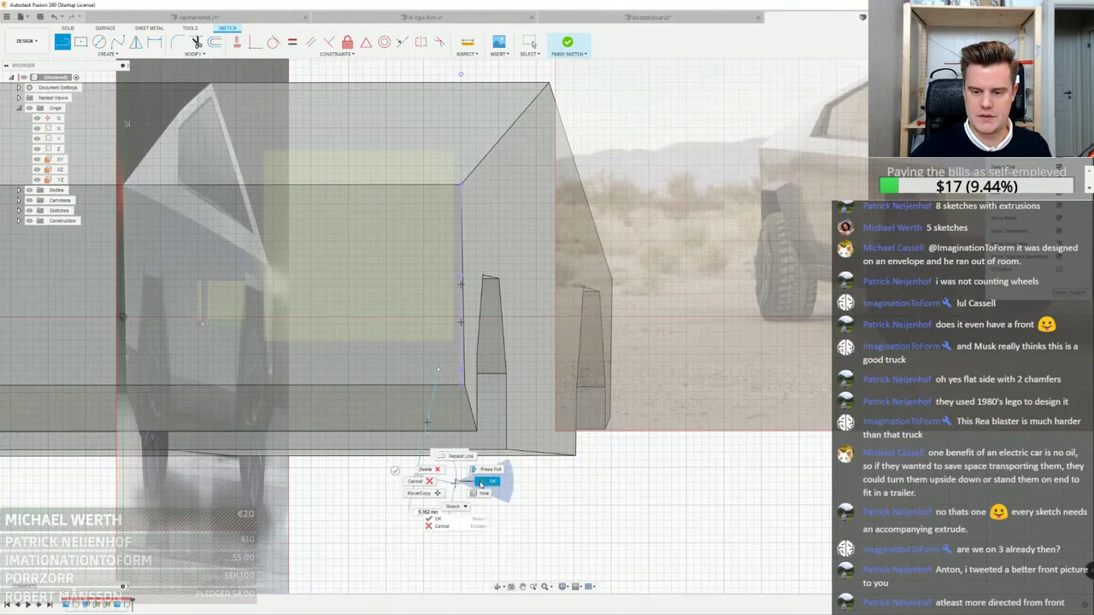
left_click(417, 475)
key("Escape")
Draw a line from the projected upper tail corner, slanting up and inward to a point above the roof
left_click(62, 43)
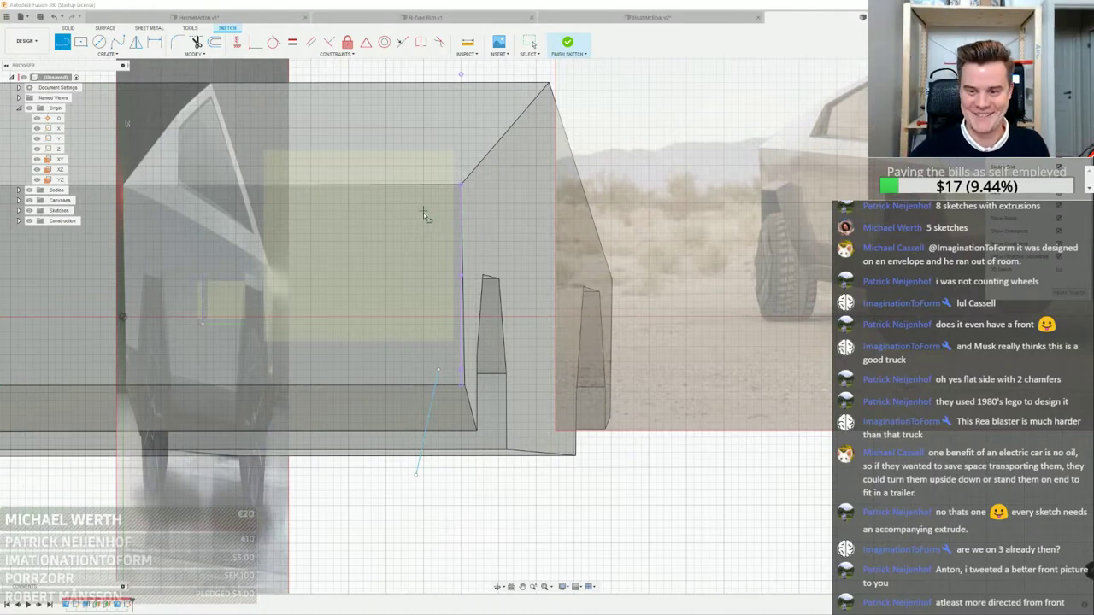
scroll(423, 213, "down", 2)
middle_click_drag(448, 195, 453, 216)
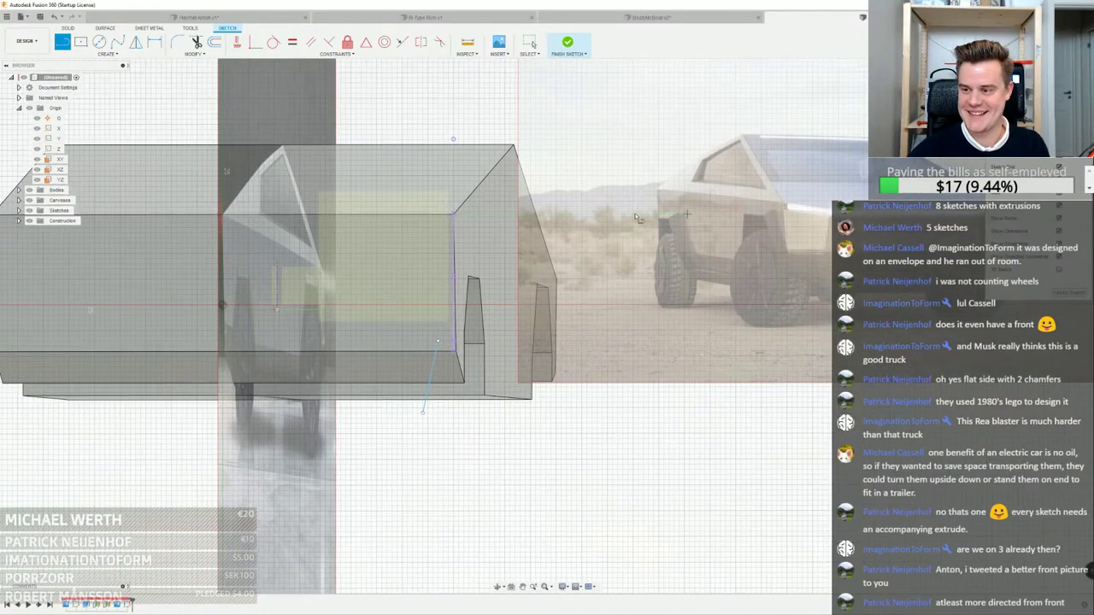
left_click(453, 213)
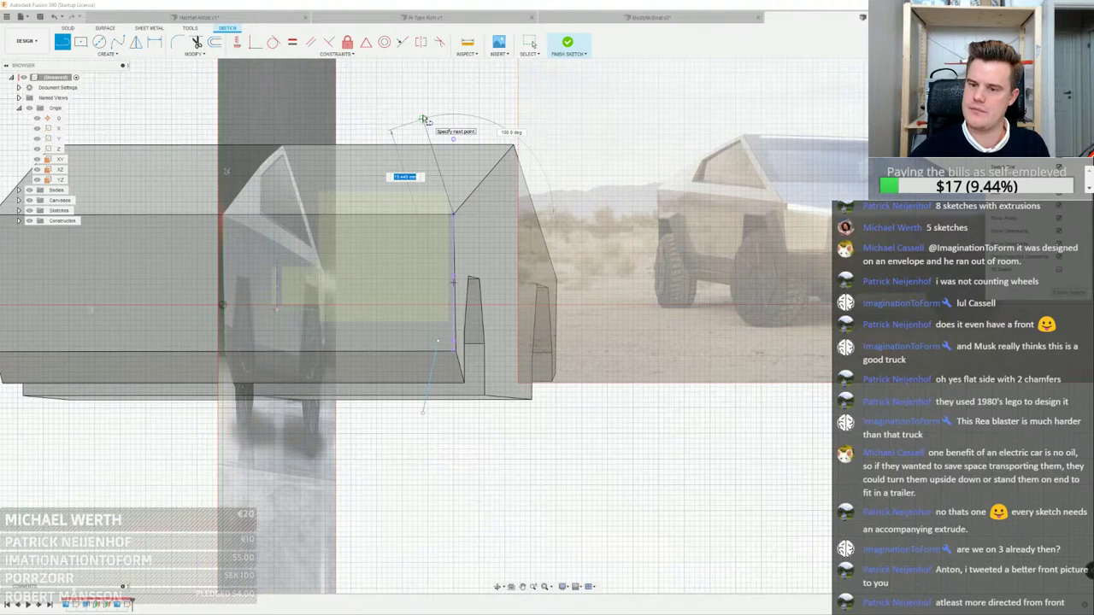
left_click(423, 120)
right_click(423, 120)
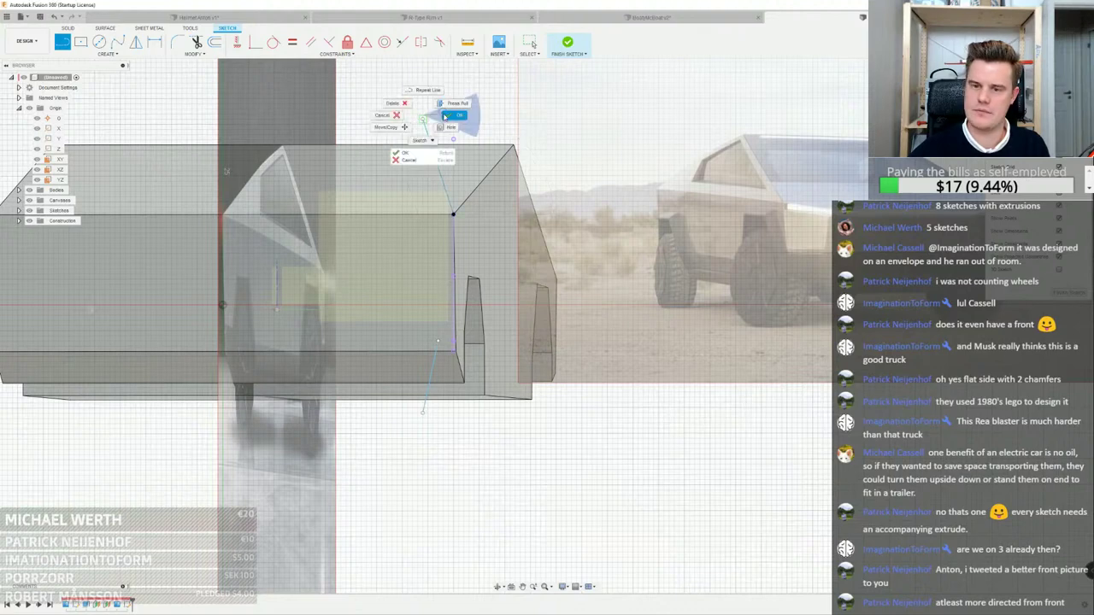
left_click(450, 114)
Connect the two slanted lines along the body's side and close the outline with straight lines outside the body
middle_click_drag(456, 141, 470, 154)
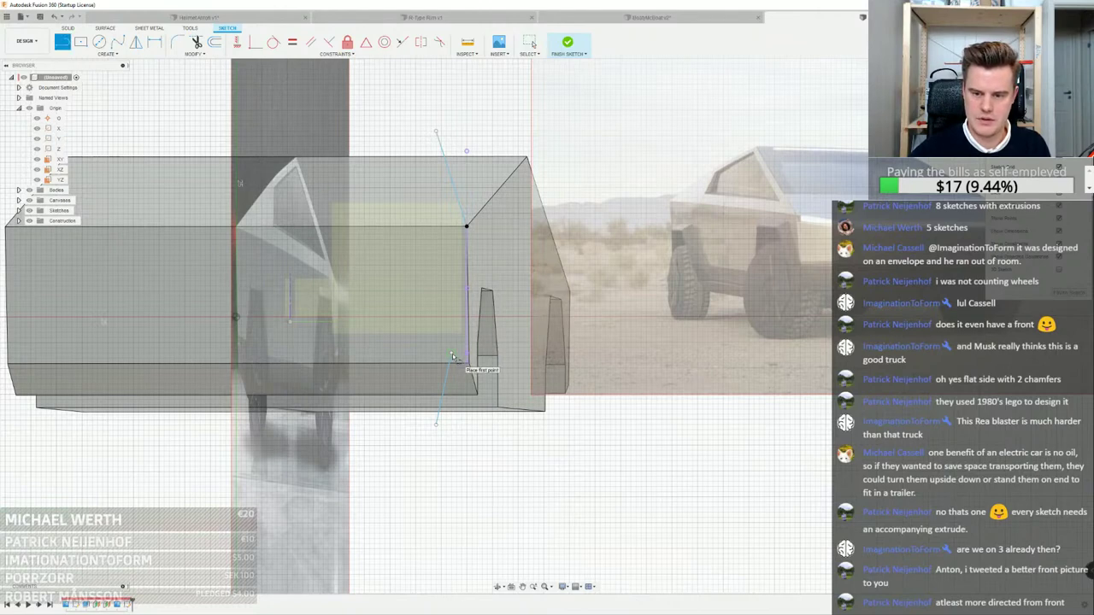
left_click(467, 227)
right_click(469, 227)
left_click(500, 227)
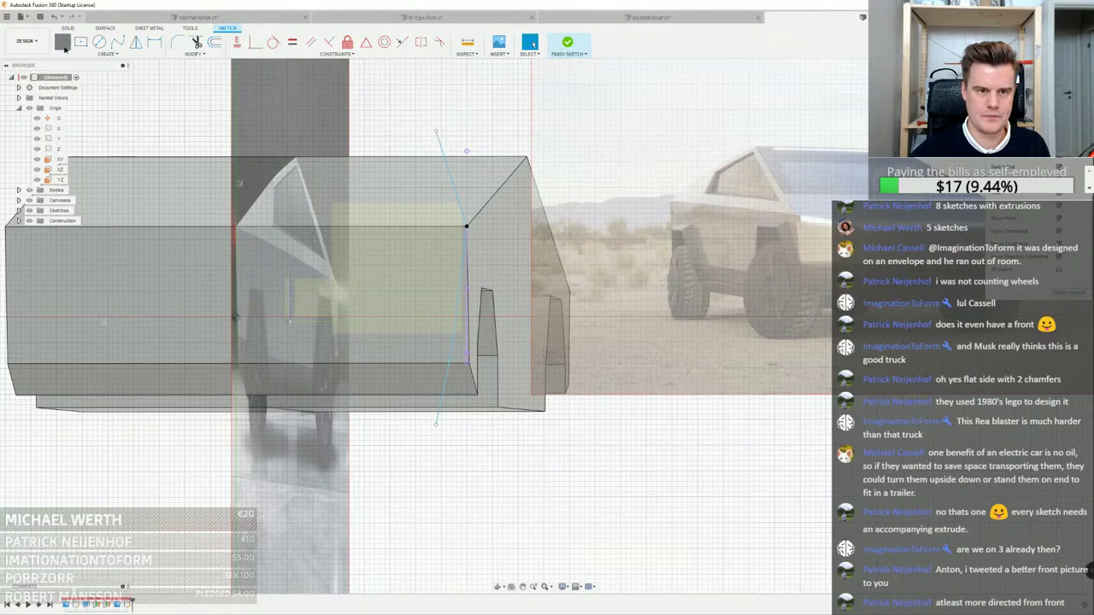
left_click(601, 133)
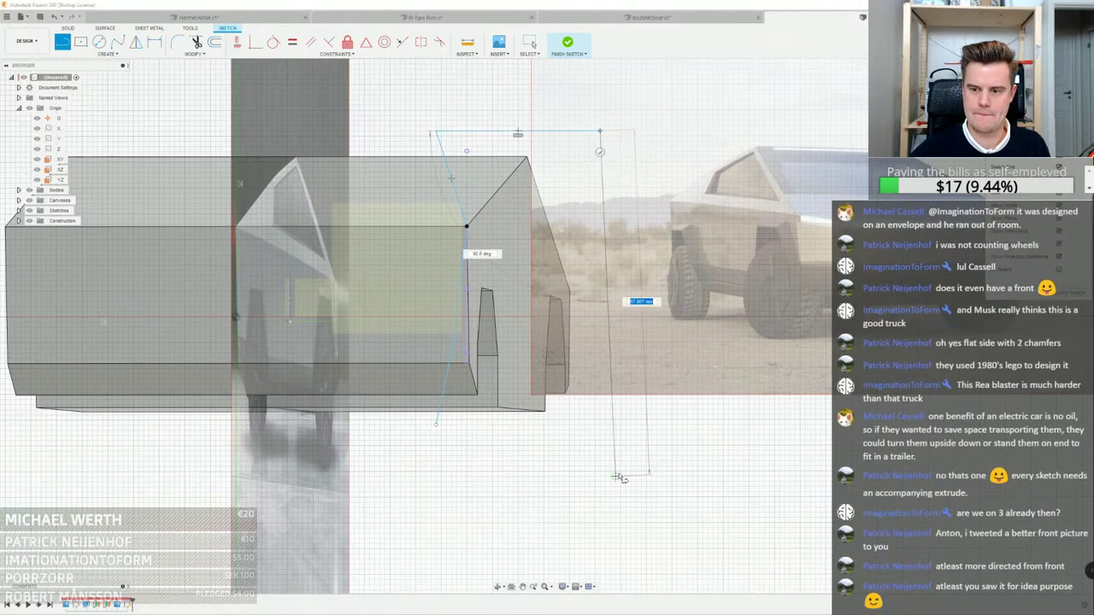
left_click(620, 465)
right_click(711, 425)
left_click(747, 429)
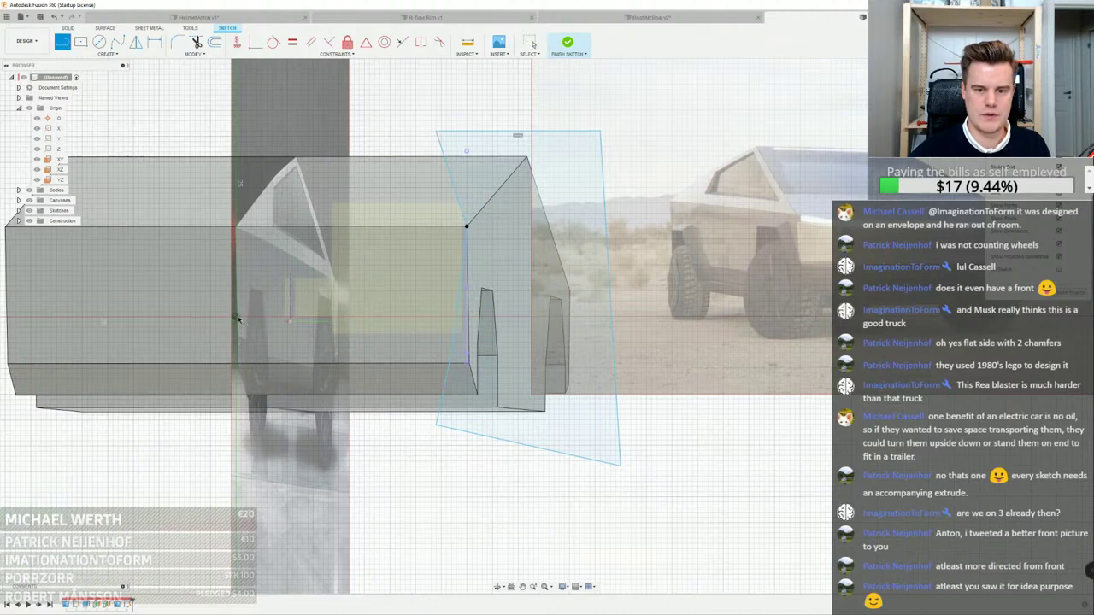
Mirror the closed tail outline to the body's other side about the short vertical centre line and finish the sketch
left_click(451, 177)
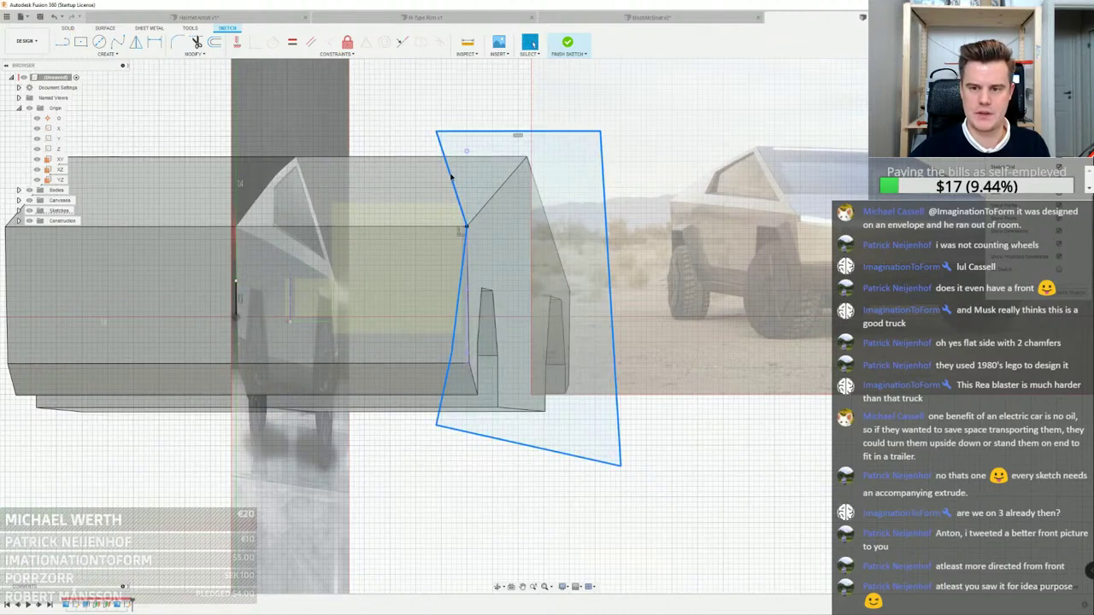
left_click(114, 54)
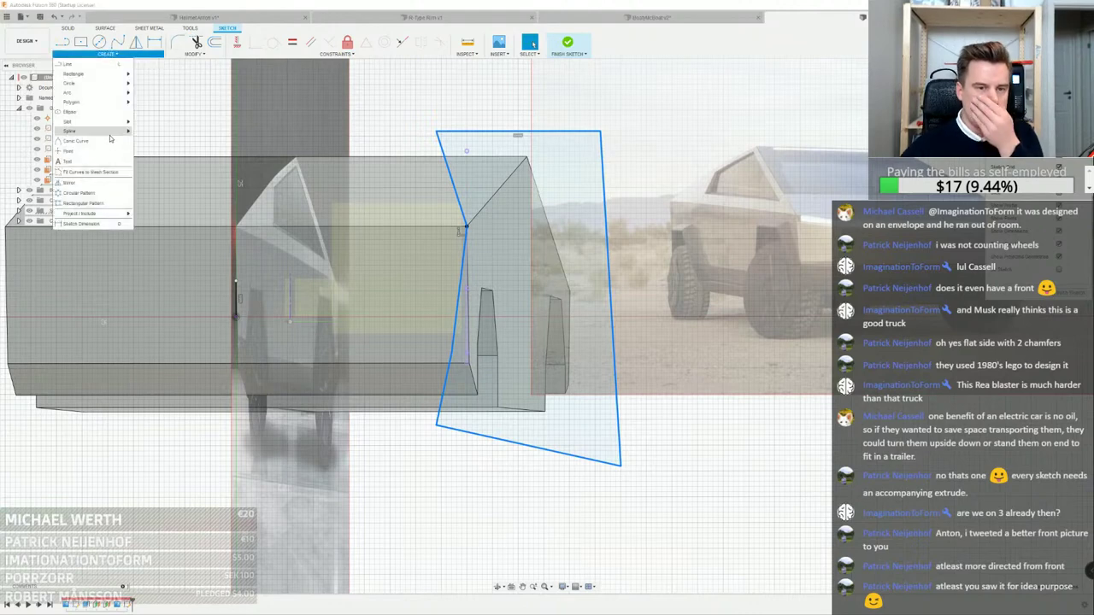
left_click(98, 186)
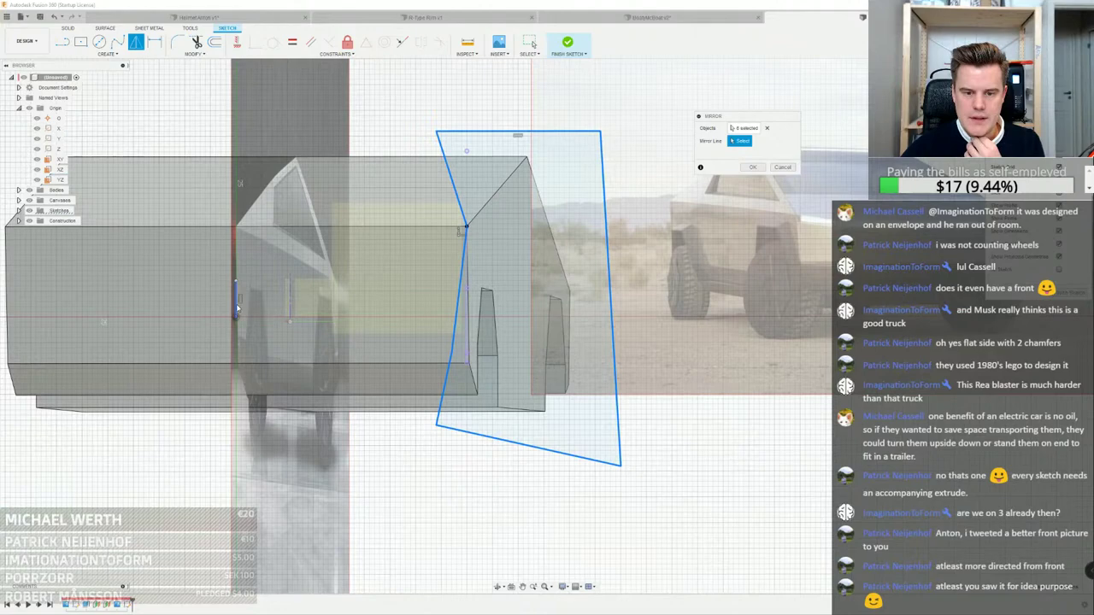
left_click(1063, 296)
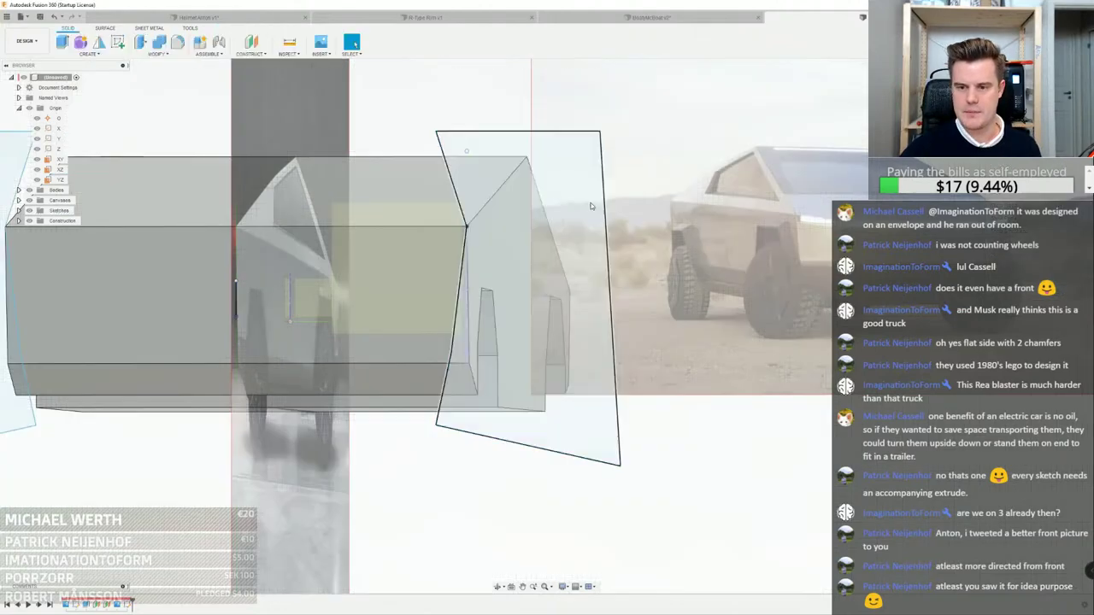
Extrude both tail outlines forward along the whole body as a cut to slant its sides, and inspect the result
scroll(590, 202, "down", 3)
left_click(590, 203)
left_click(238, 201, "ctrl")
right_click(239, 200)
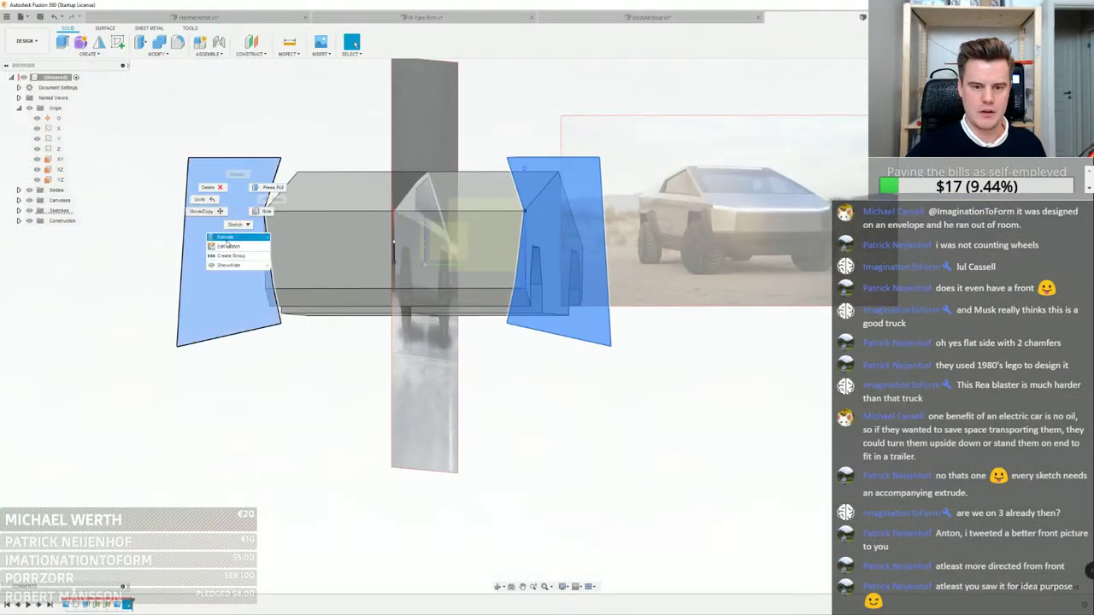
left_click(227, 240)
scroll(350, 239, "down", 3)
middle_click_drag(406, 228, 224, 158, "shift")
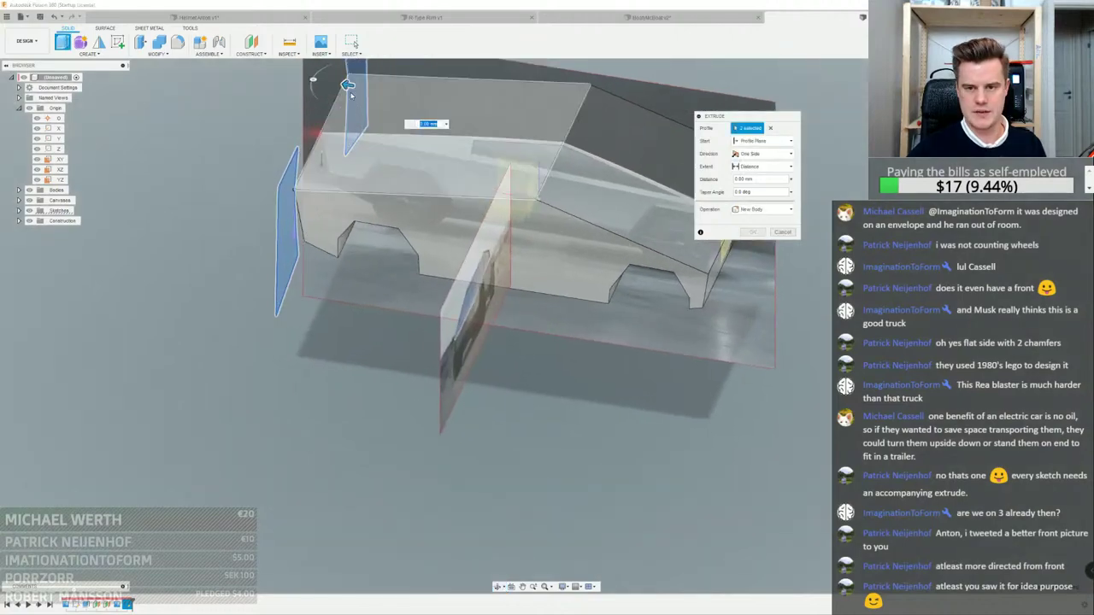
left_click_drag(349, 89, 583, 244)
middle_click_drag(584, 245, 504, 214, "shift")
left_click(753, 245)
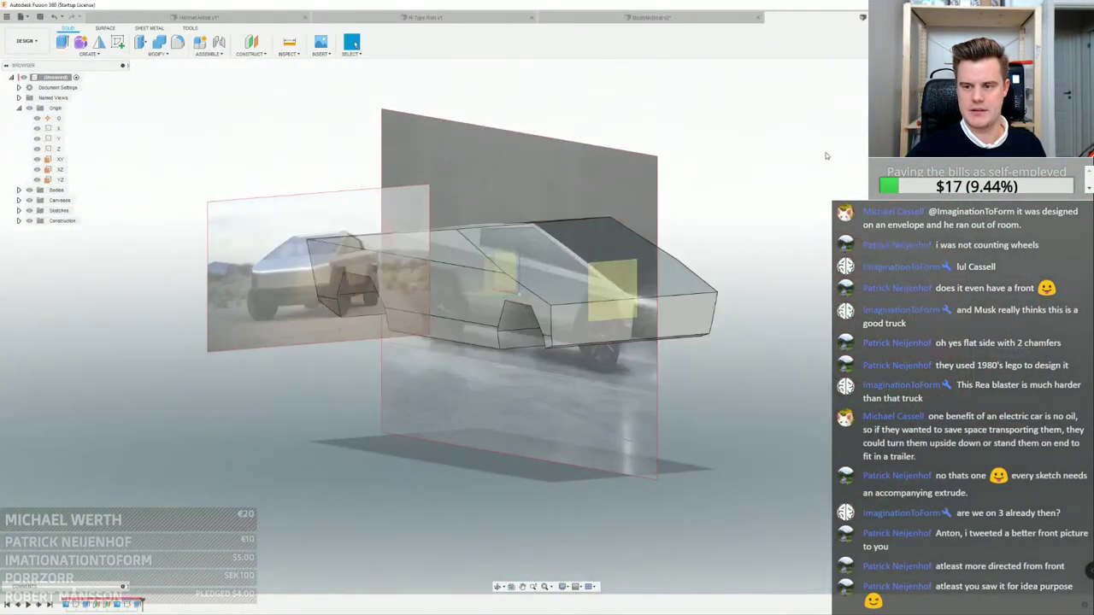
middle_click_drag(555, 274, 521, 309, "shift")
scroll(485, 310, "up", 3)
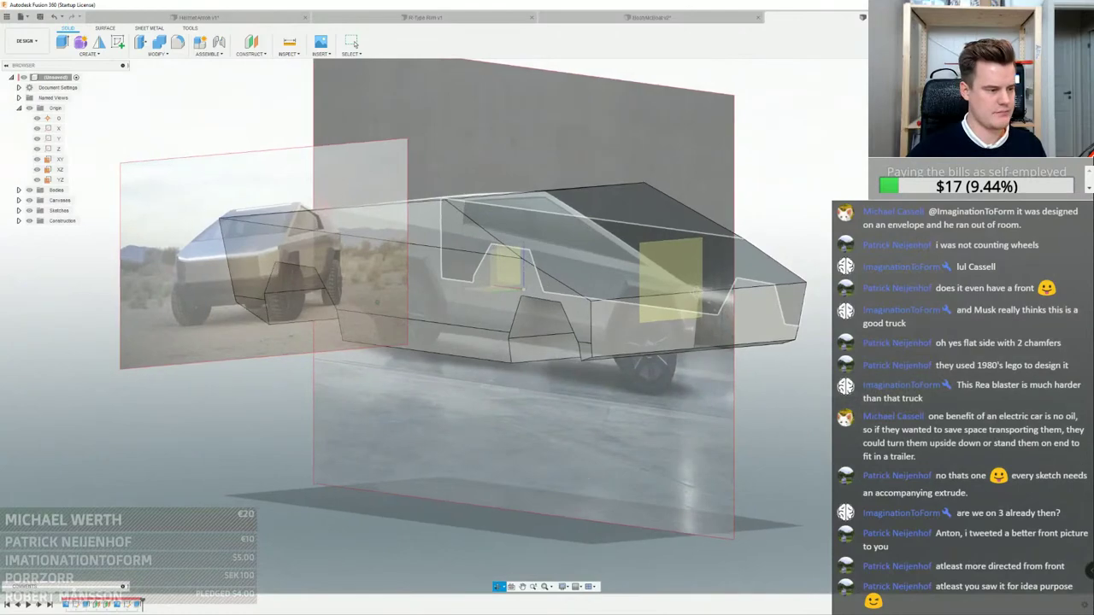
middle_click_drag(573, 189, 592, 138, "shift")
scroll(584, 322, "up", 4)
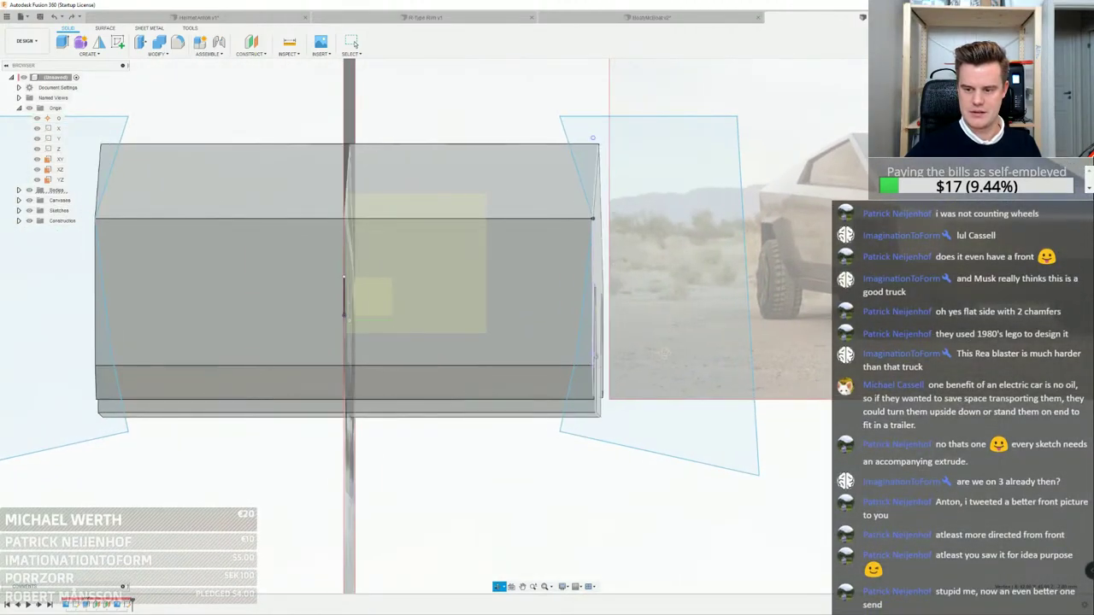
Start a sketch on the construction plane at the truck's front and project the front wheel arch's slanted rear edge into it
middle_click_drag(664, 352, 534, 414, "shift")
scroll(602, 414, "down", 3)
scroll(534, 414, "up", 2)
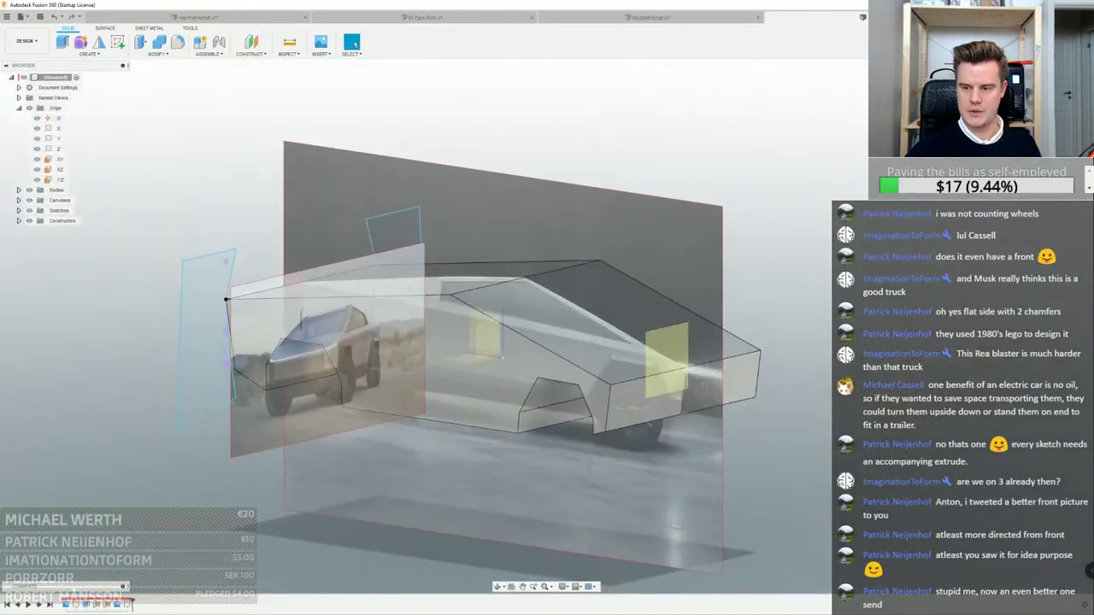
left_click(120, 47)
left_click(667, 352)
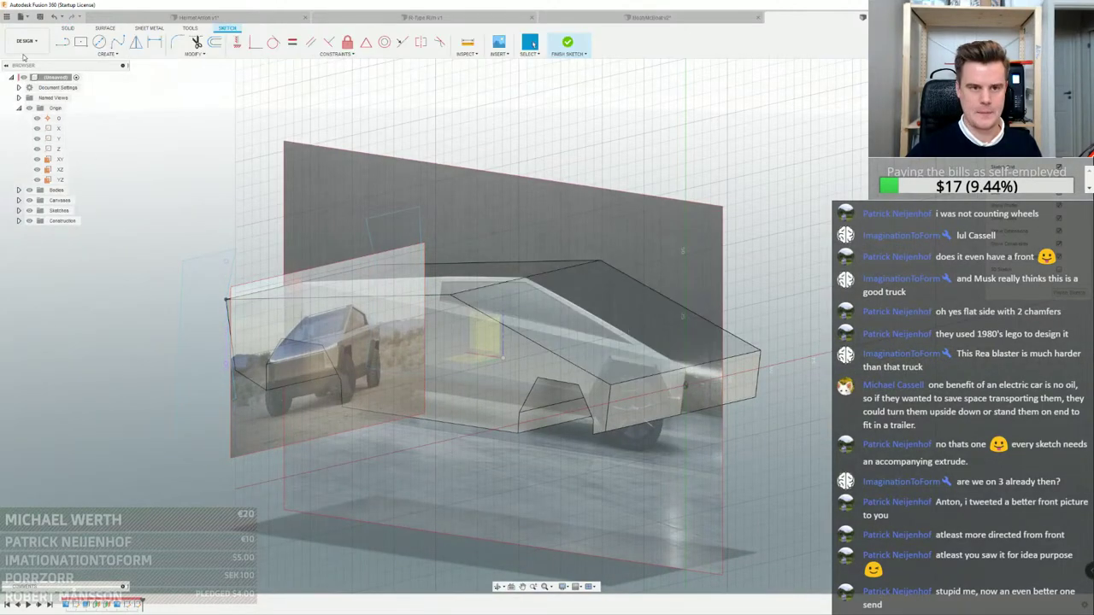
left_click(110, 57)
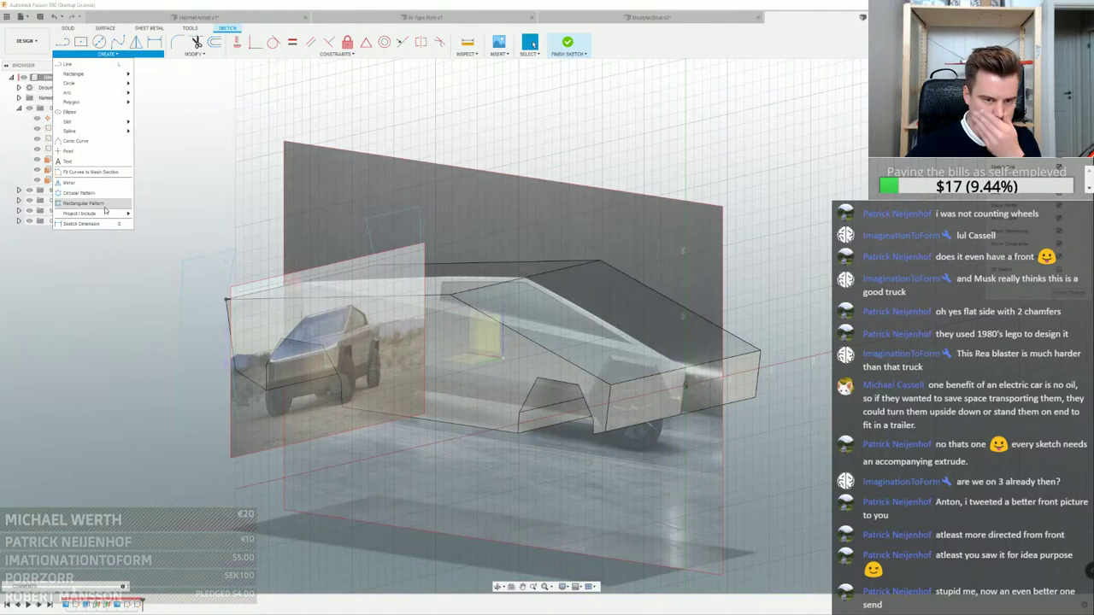
mouse_move(106, 213)
left_click(154, 214)
scroll(625, 408, "up", 3)
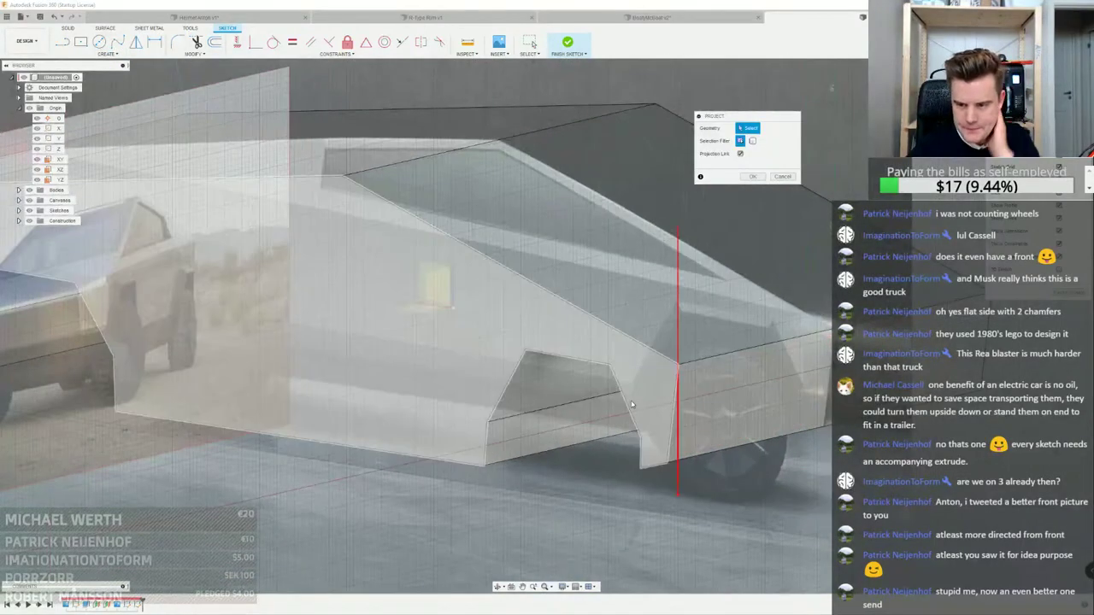
left_click(491, 416)
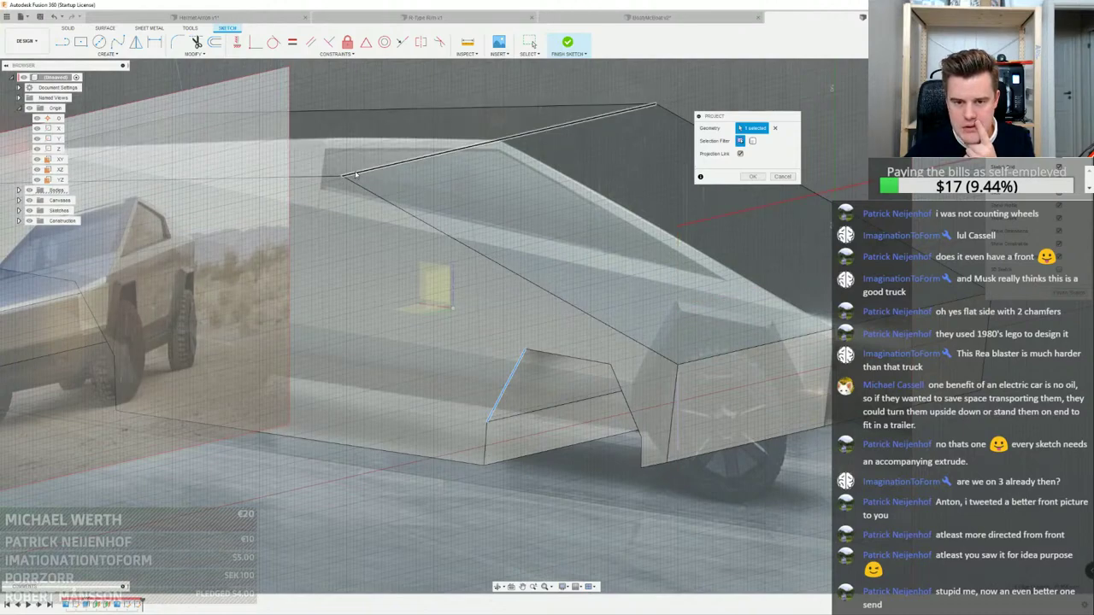
Project the tail outline's upper end point, side line and lower slanted line into the front sketch
scroll(356, 174, "down", 5)
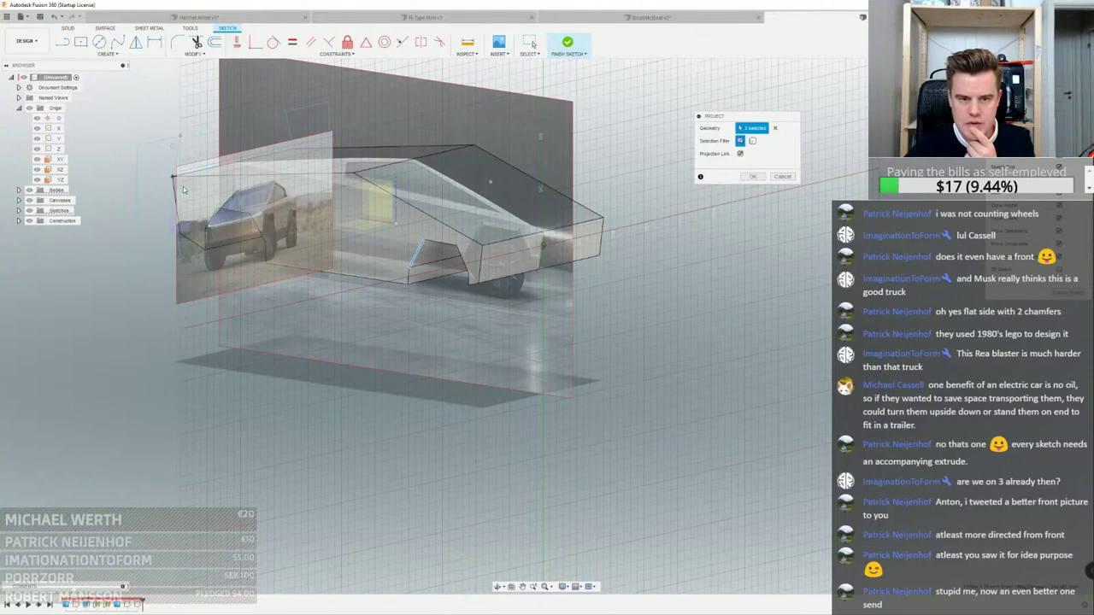
scroll(175, 192, "up", 2)
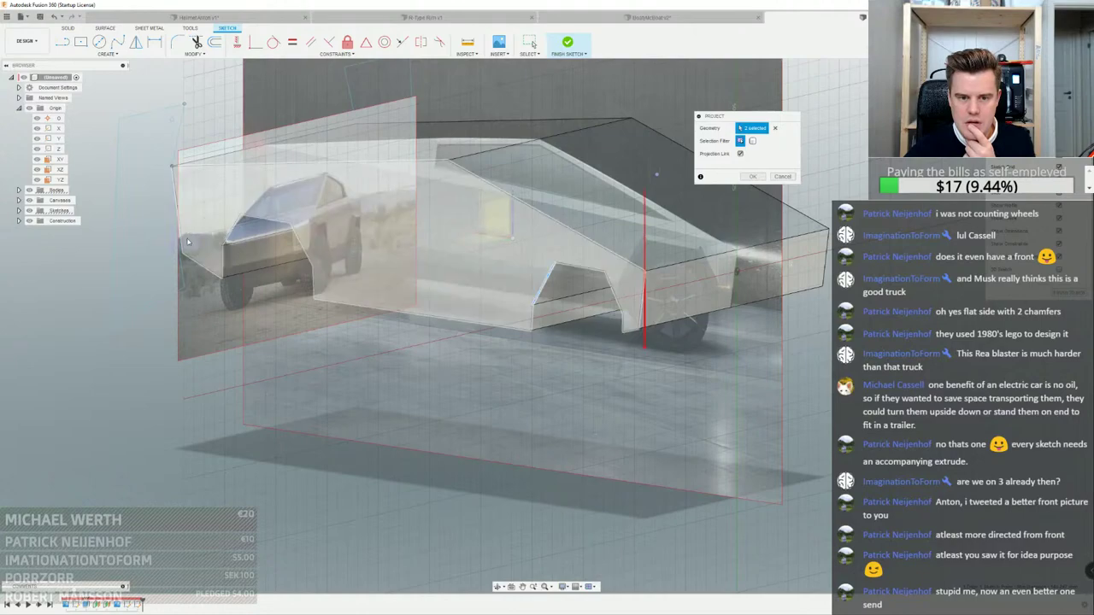
scroll(178, 233, "up", 2)
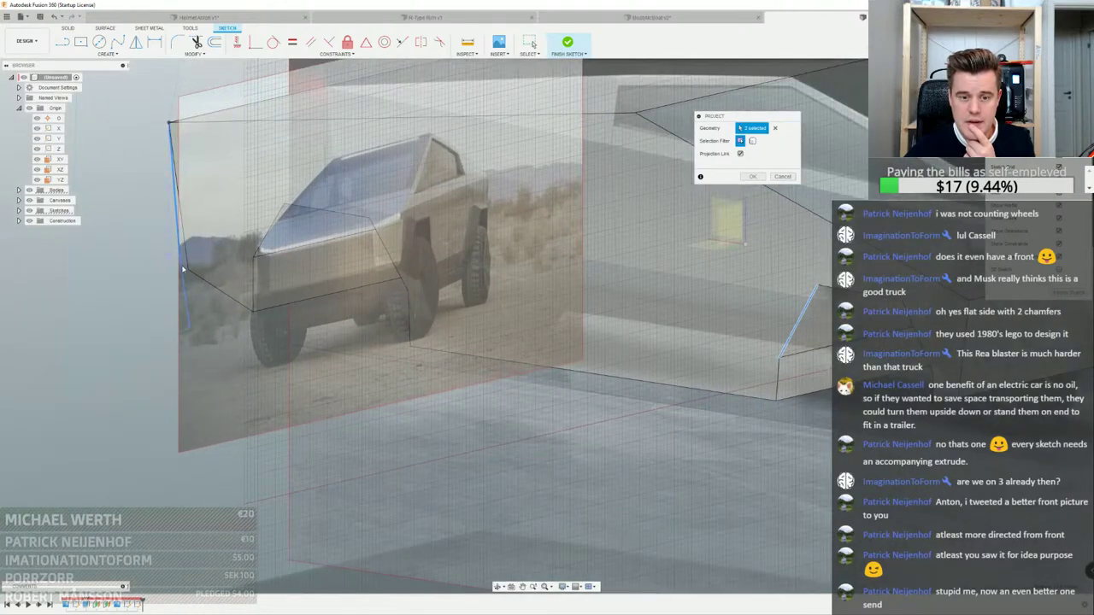
scroll(182, 275, "down", 3)
scroll(659, 337, "up", 3)
middle_click_drag(658, 336, 620, 331, "shift")
scroll(621, 332, "down", 6)
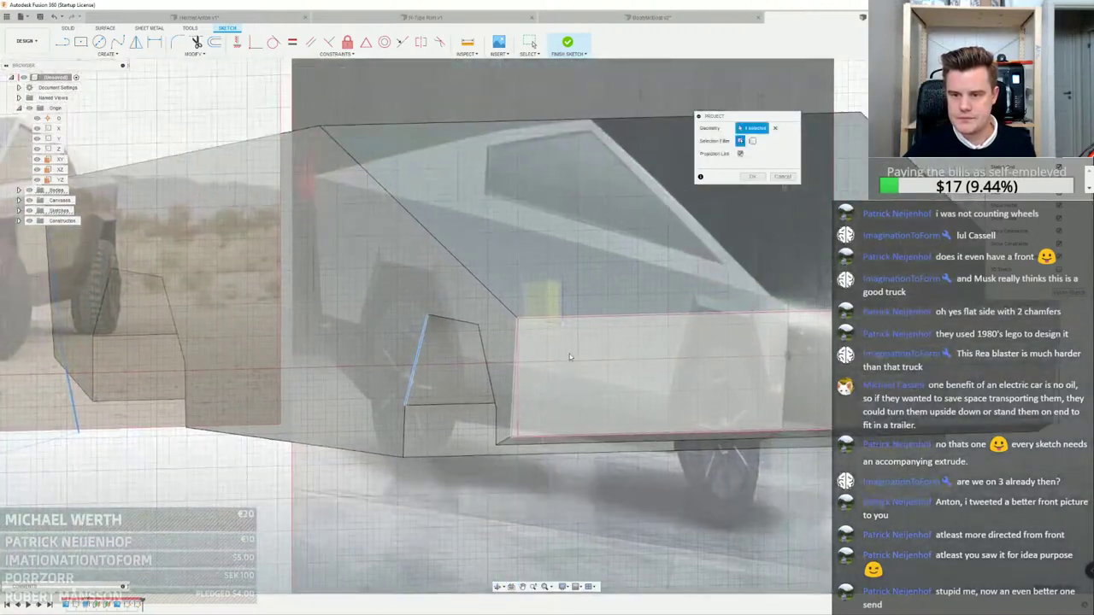
scroll(544, 332, "up", 5)
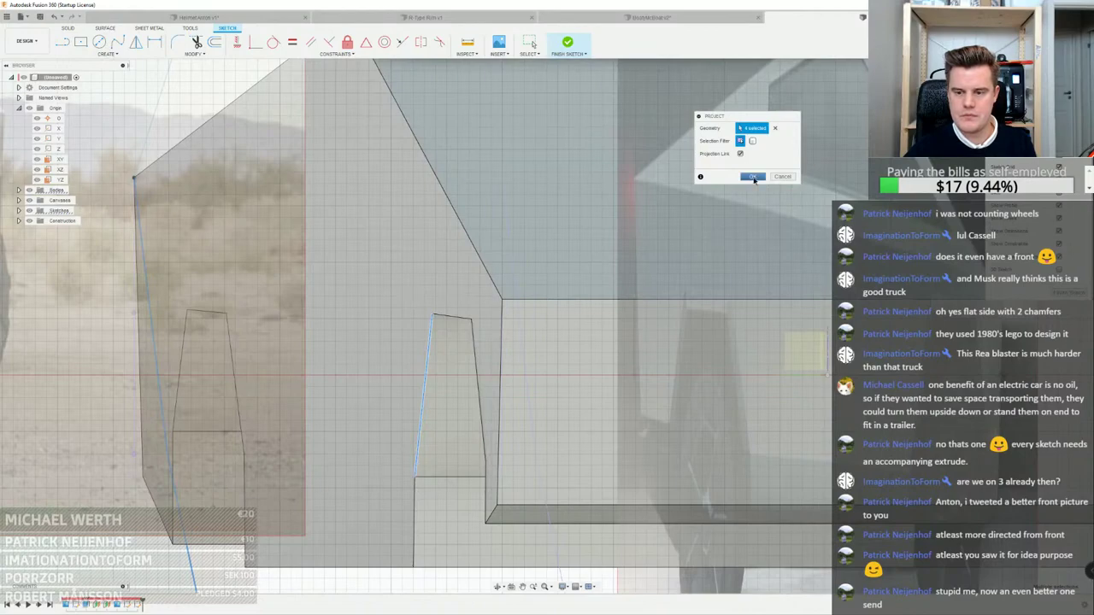
left_click(753, 177)
scroll(530, 273, "down", 3)
scroll(505, 225, "up", 1)
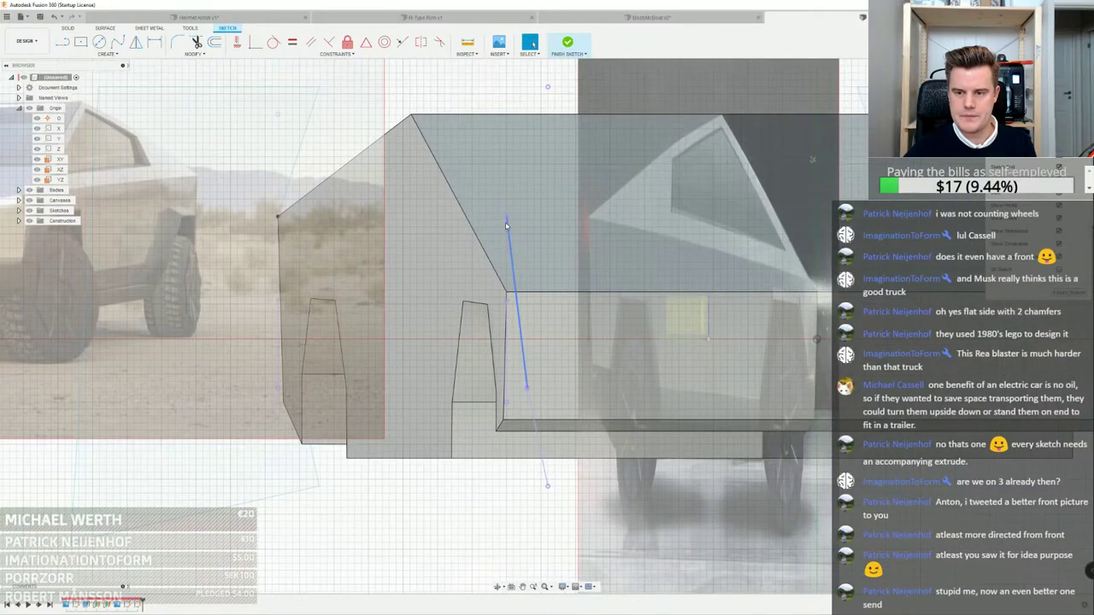
scroll(506, 221, "up", 3)
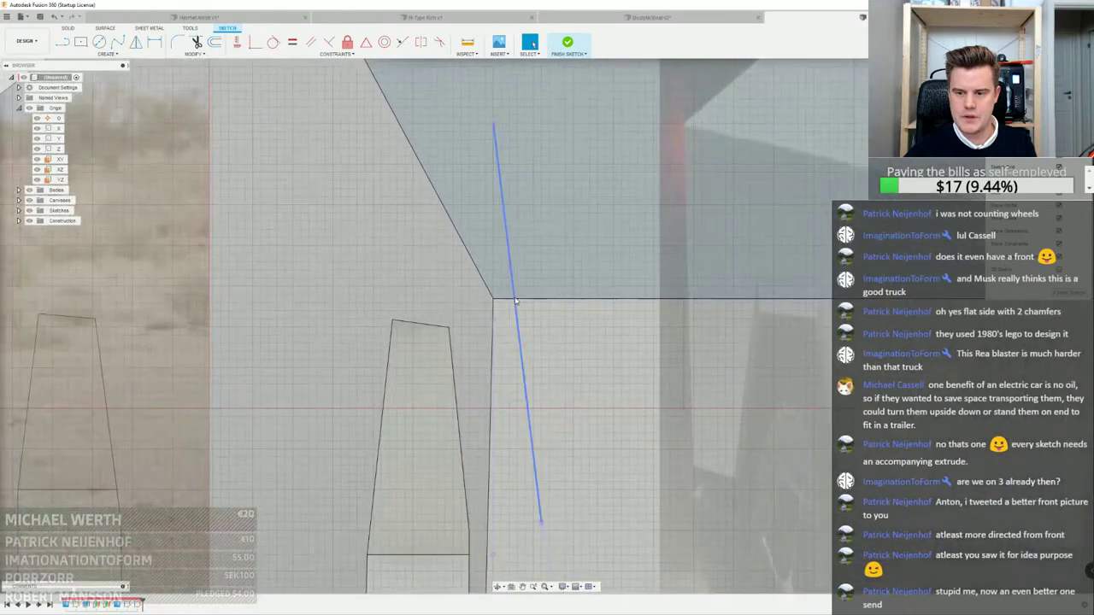
scroll(516, 299, "down", 3)
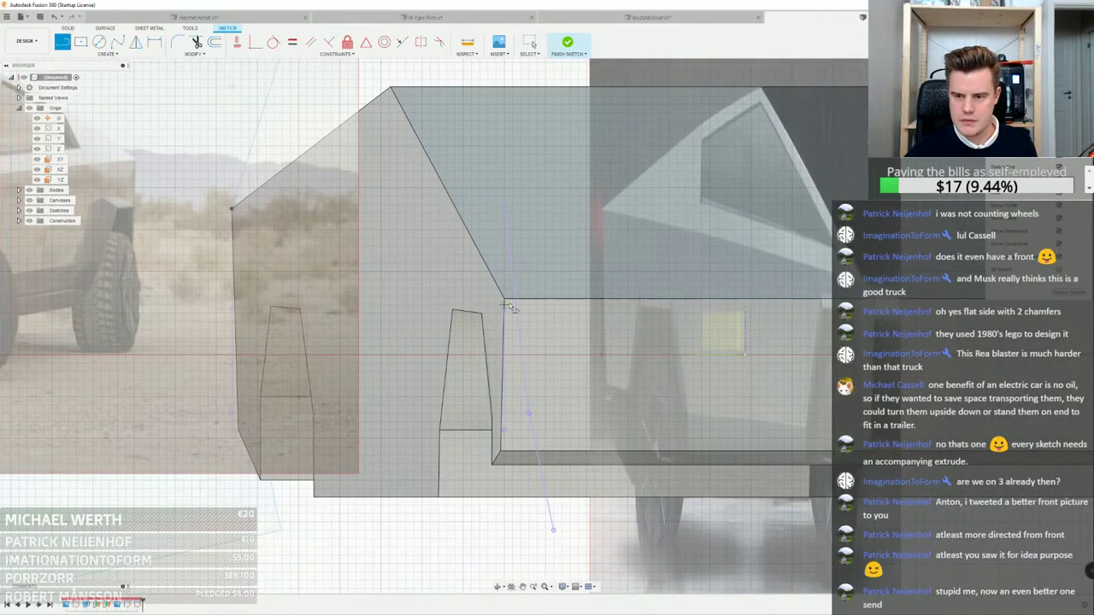
scroll(513, 301, "up", 2)
middle_click_drag(509, 296, 578, 300, "shift")
scroll(508, 296, "down", 3)
middle_click_drag(246, 336, 248, 336, "shift")
middle_click_drag(576, 300, 563, 304, "shift")
scroll(563, 303, "up", 3)
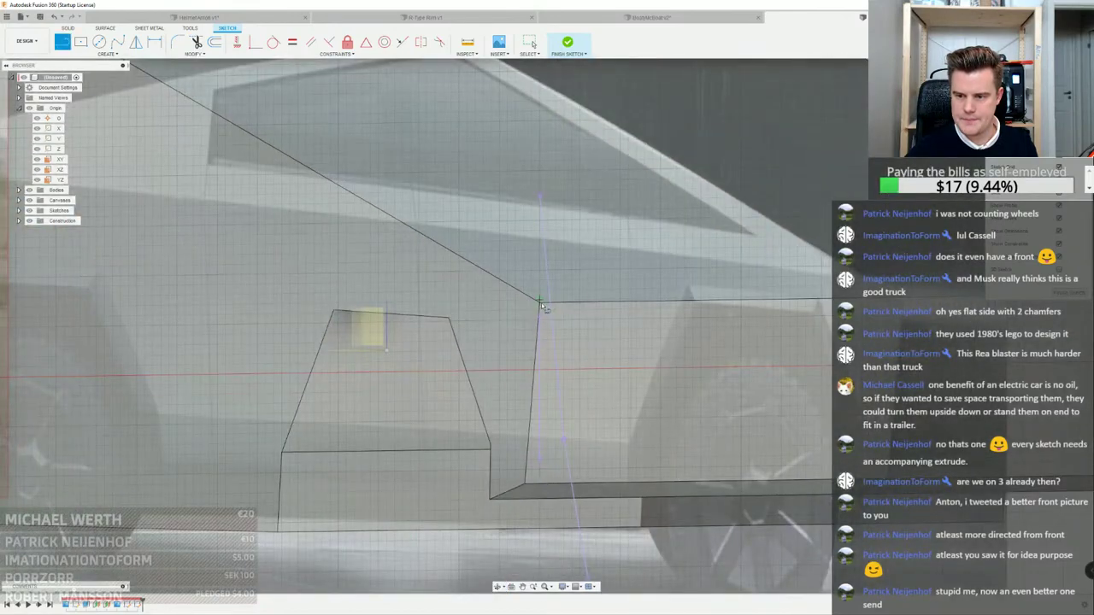
scroll(547, 308, "up", 3)
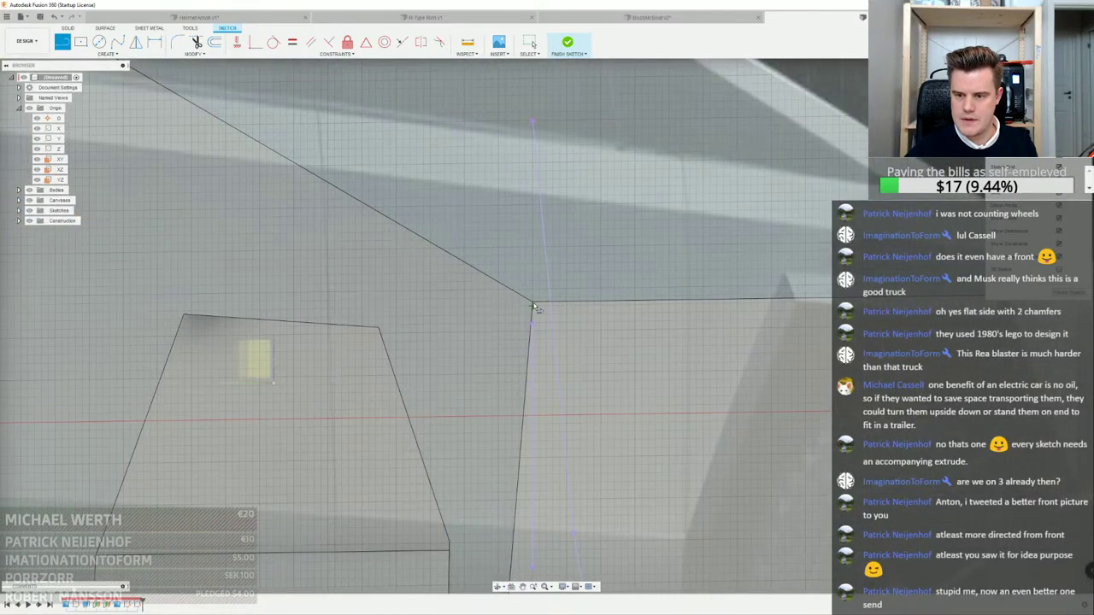
scroll(534, 306, "down", 5)
key("Escape")
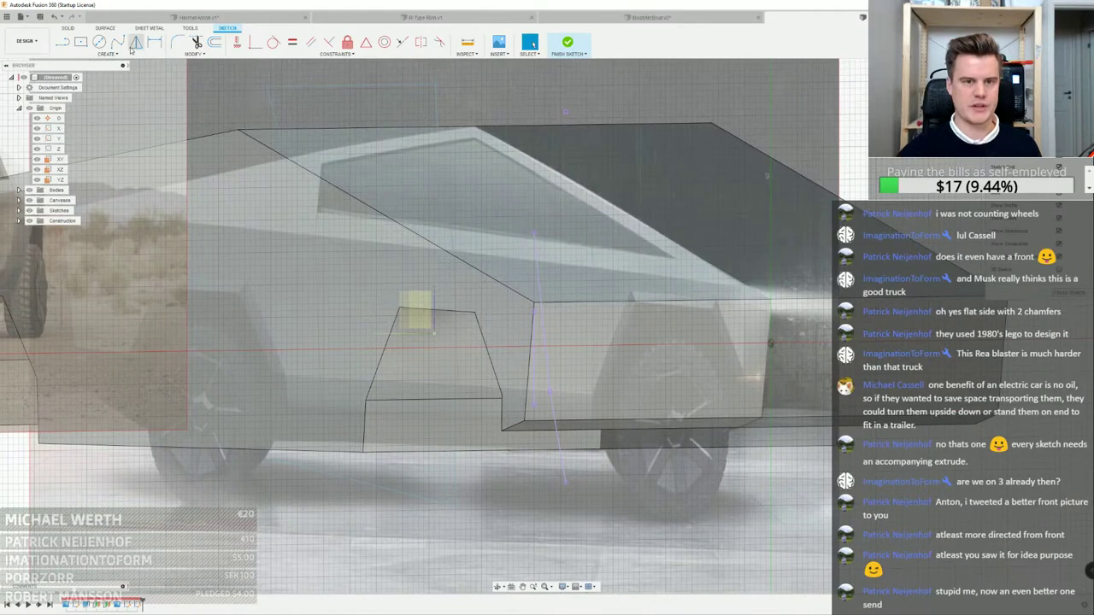
Project the upper horizontal edge of the truck's front face into the sketch
left_click(109, 54)
mouse_move(127, 216)
left_click(163, 213)
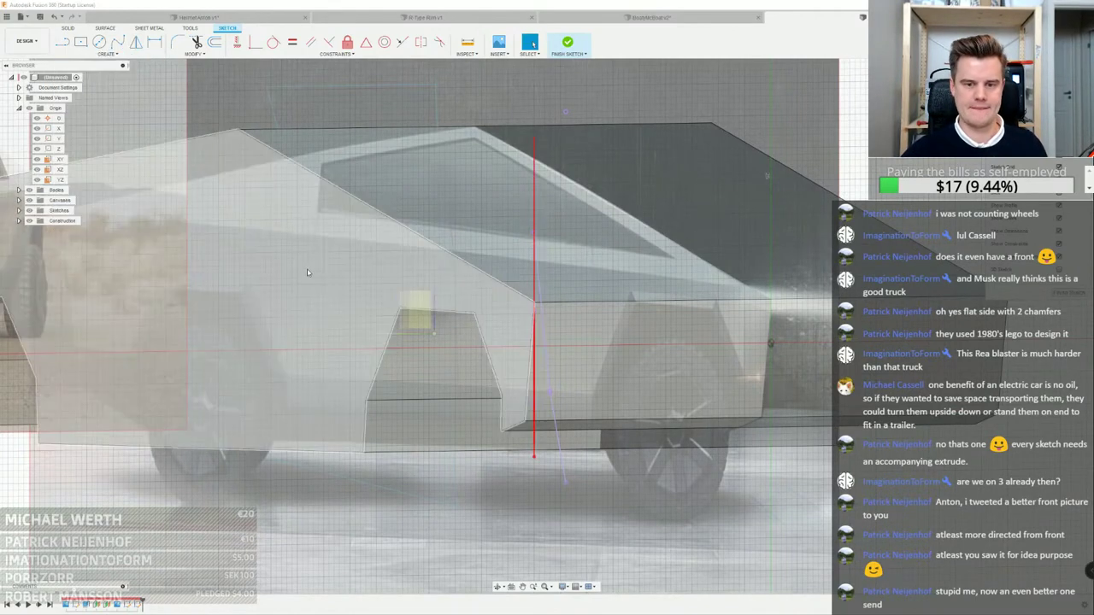
left_click(572, 302)
left_click(752, 177)
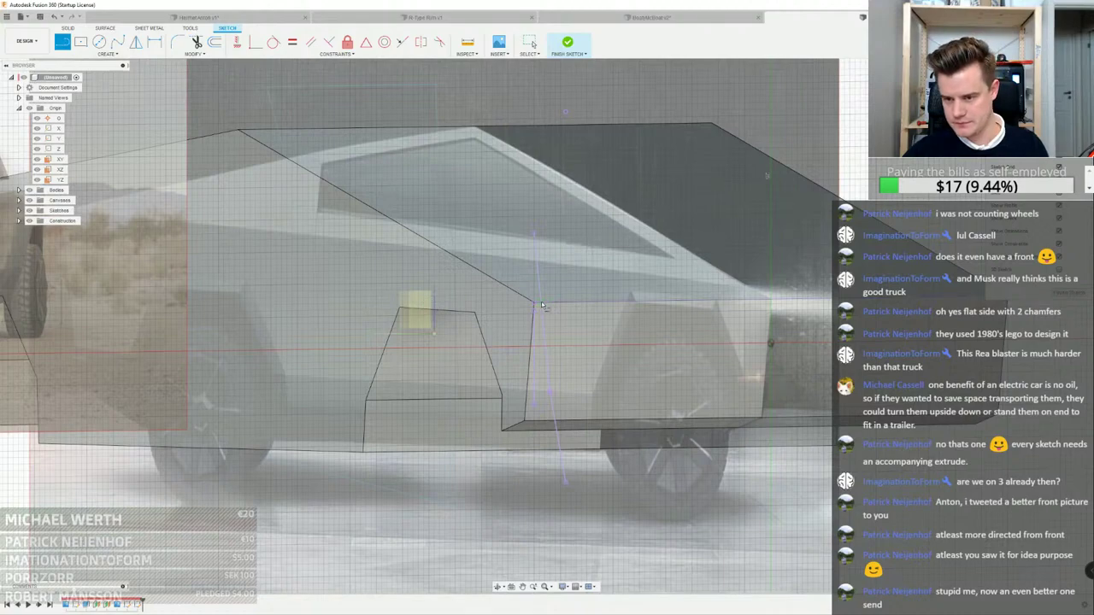
Draw a line from where the projected side line crosses the front edge, slanting up and inward to the projected point above the roof
scroll(542, 304, "up", 5)
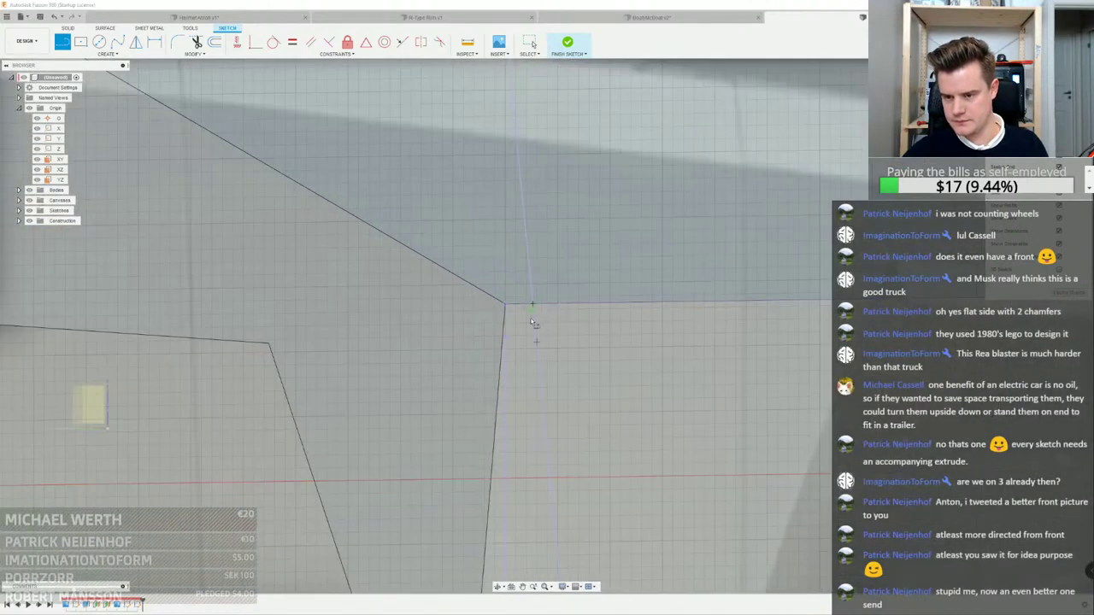
scroll(531, 322, "down", 10)
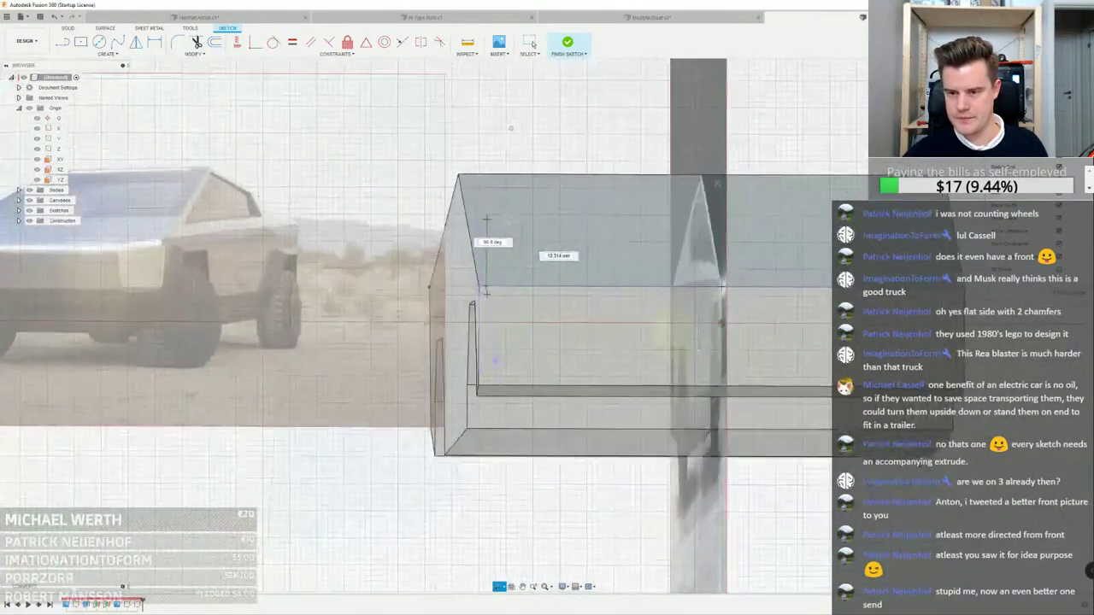
scroll(510, 129, "up", 3)
left_click(510, 128)
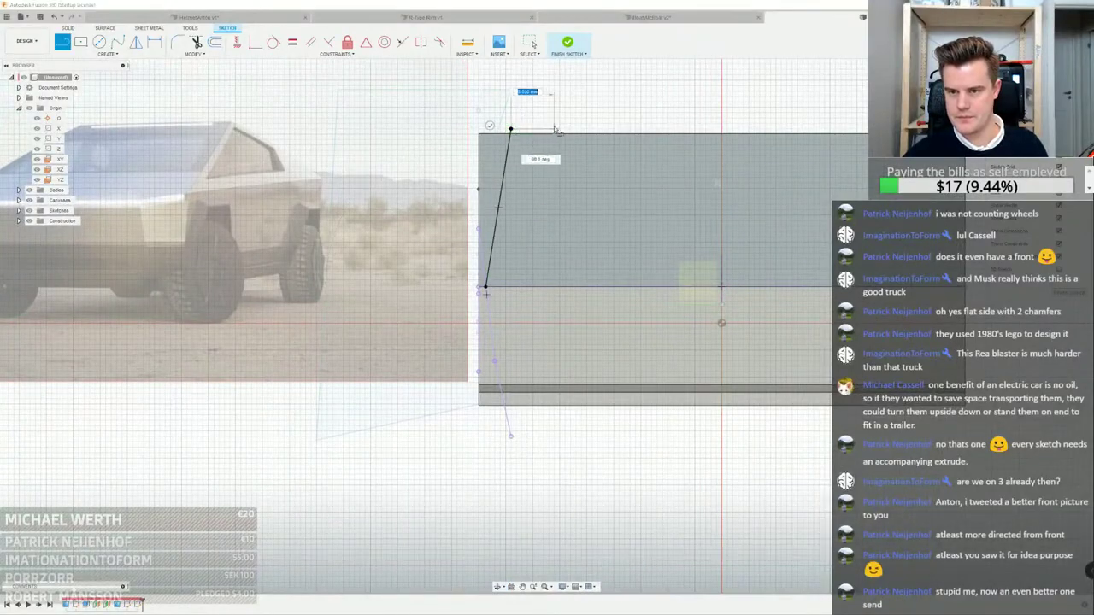
scroll(510, 97, "up", 4)
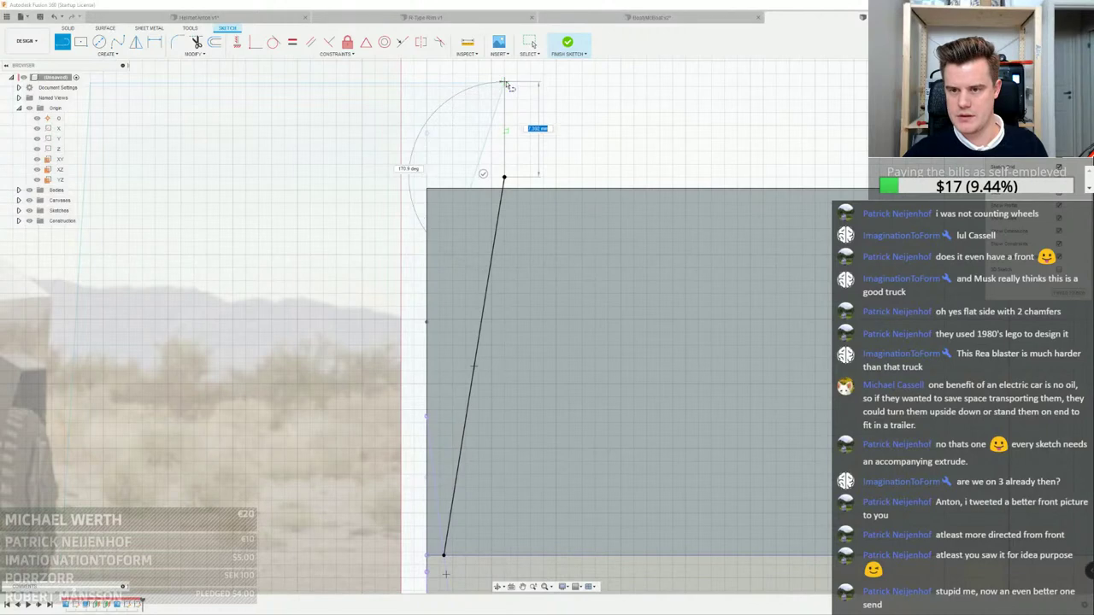
key("Escape")
Examine the new slanted line and the projected lines against the tail outline, viewed straight from the front
right_click(565, 126)
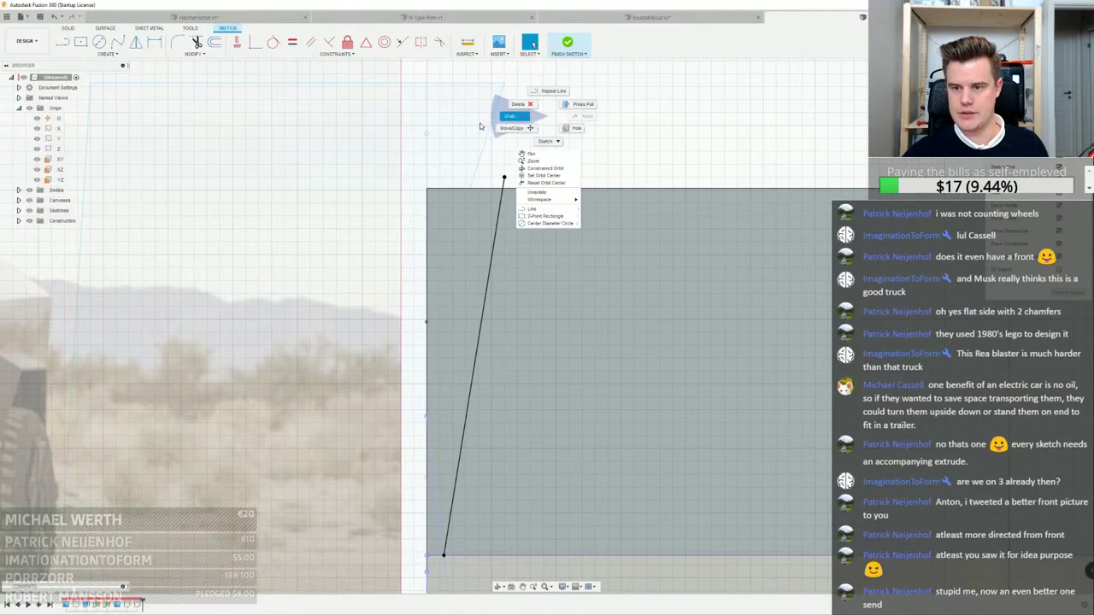
left_click(450, 155)
left_click(462, 150)
scroll(517, 151, "down", 3)
middle_click_drag(531, 153, 526, 158, "shift")
scroll(526, 158, "down", 4)
key("Escape")
scroll(526, 160, "up", 3)
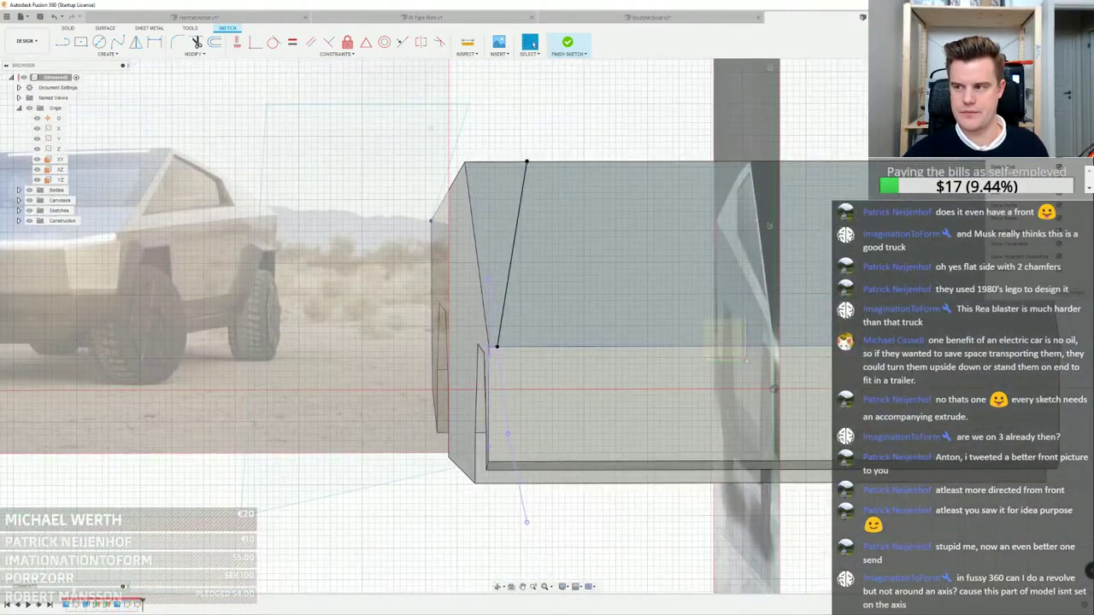
left_click(1058, 94)
middle_click_drag(575, 168, 465, 490, "shift")
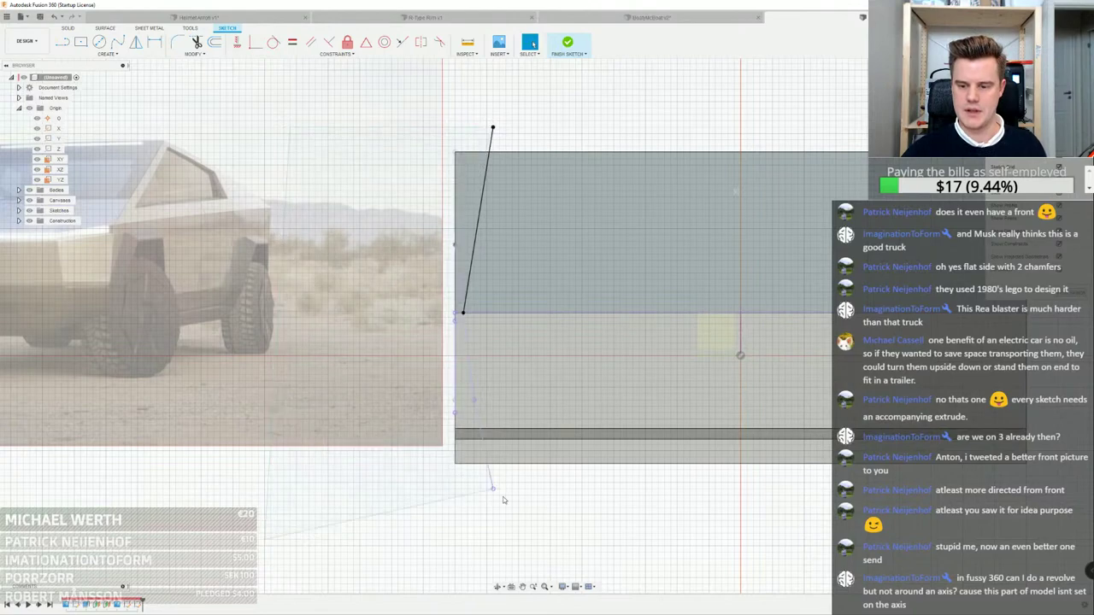
middle_click_drag(557, 523, 563, 463)
scroll(458, 308, "up", 1)
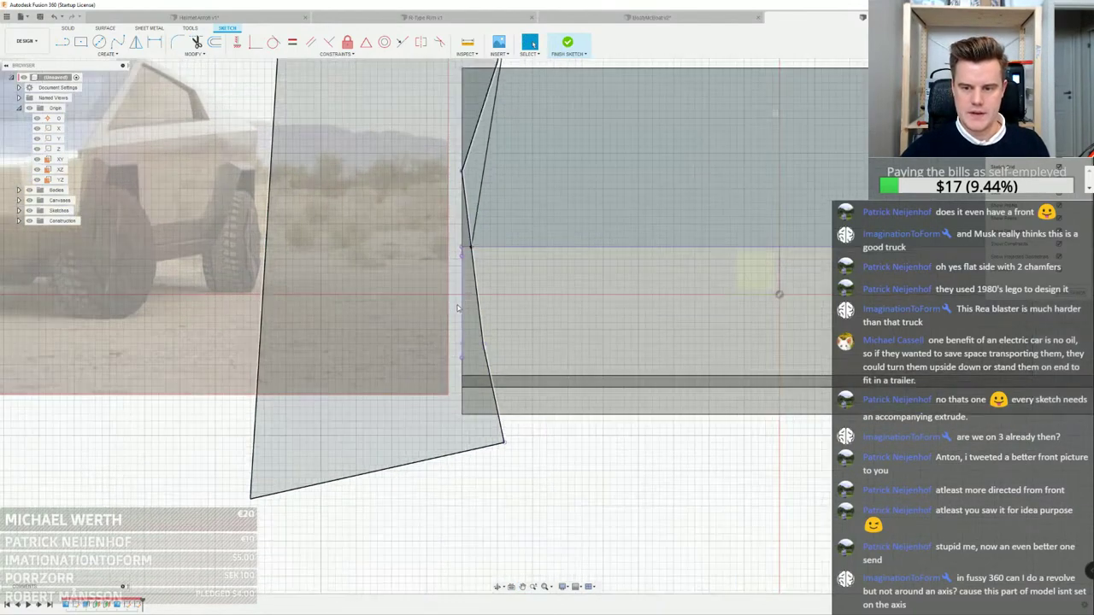
Draw a line from where the side line crosses the front edge down to the lower end of the projected side line
mouse_move(457, 308)
middle_mouse_down("shift")
mouse_move(495, 338)
mouse_move(517, 325)
middle_mouse_up("shift")
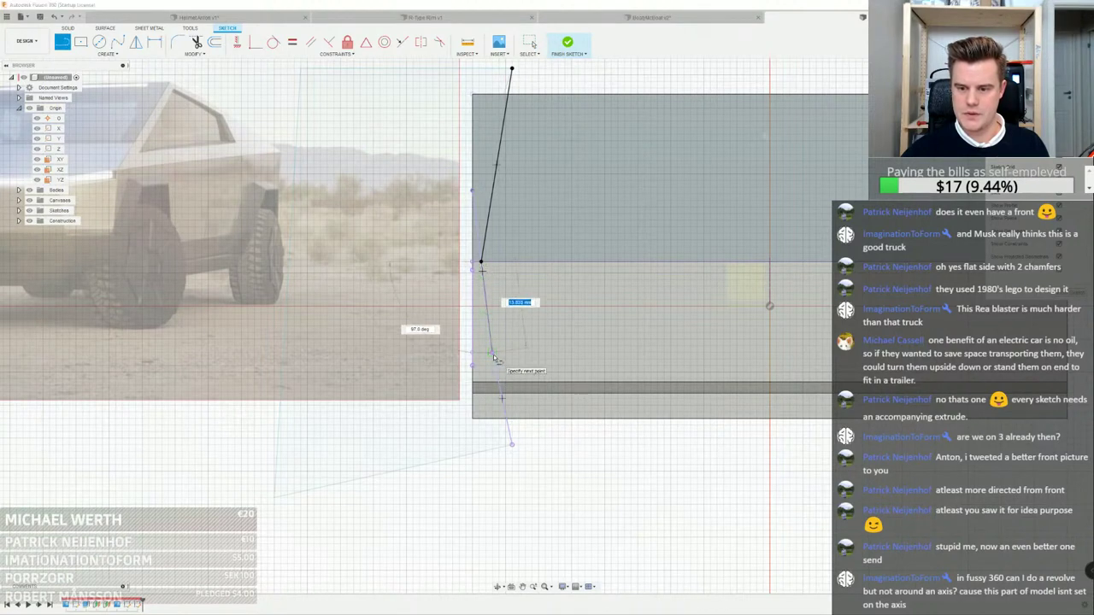
left_click(492, 353)
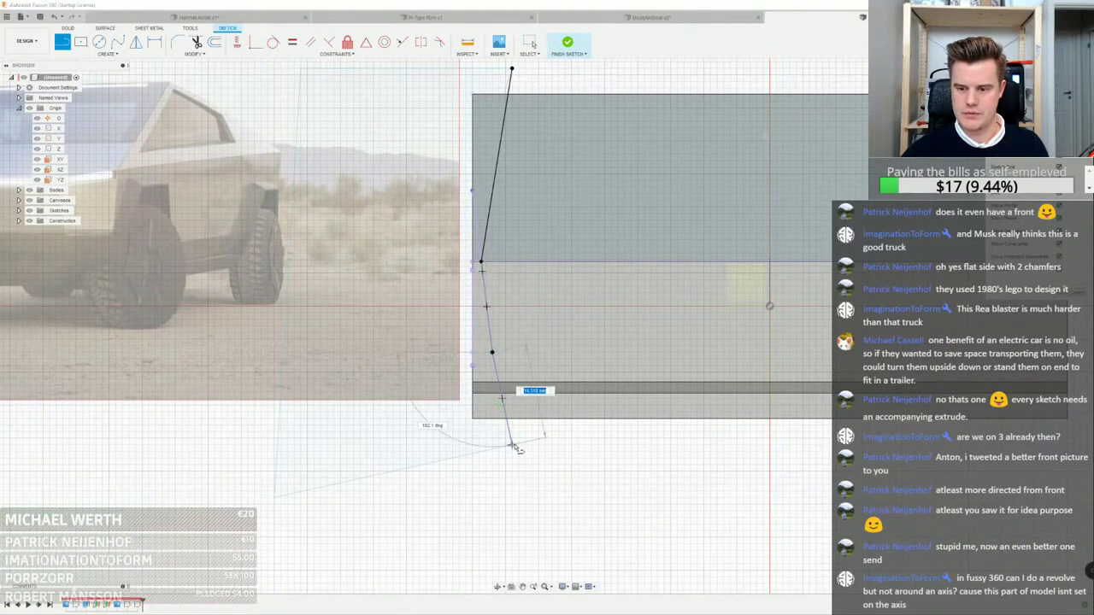
key("Escape")
Continue the front outline along the projected lower slanted line to its end, and draw a sloped bottom line outward along the tail outline's lower edge
scroll(475, 349, "up", 3)
middle_click_drag(475, 350, 551, 347, "shift")
scroll(372, 373, "down", 2)
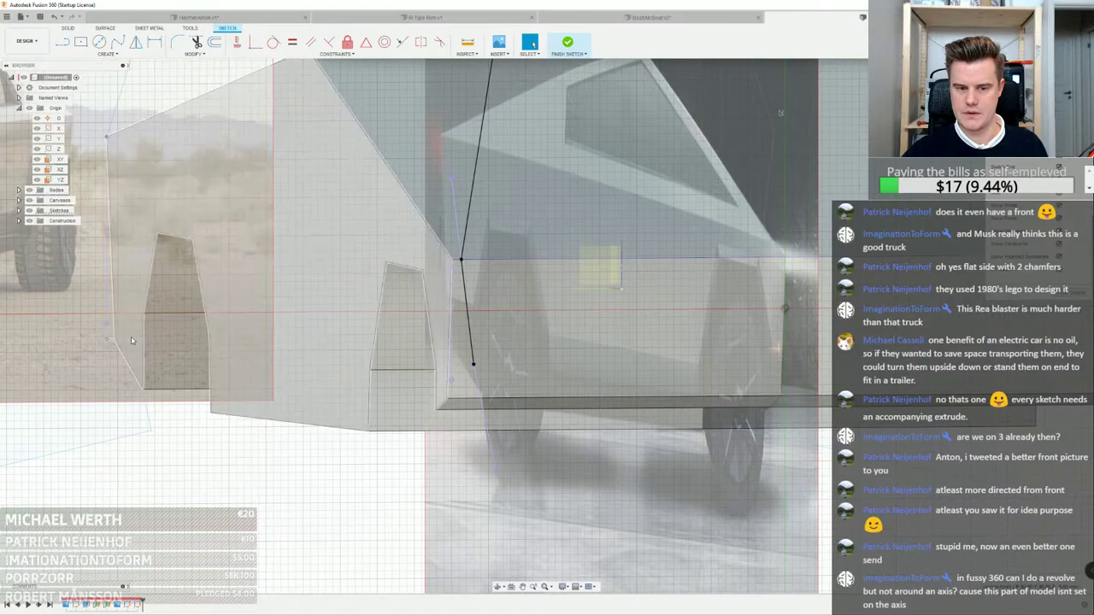
middle_click_drag(453, 373, 420, 372, "shift")
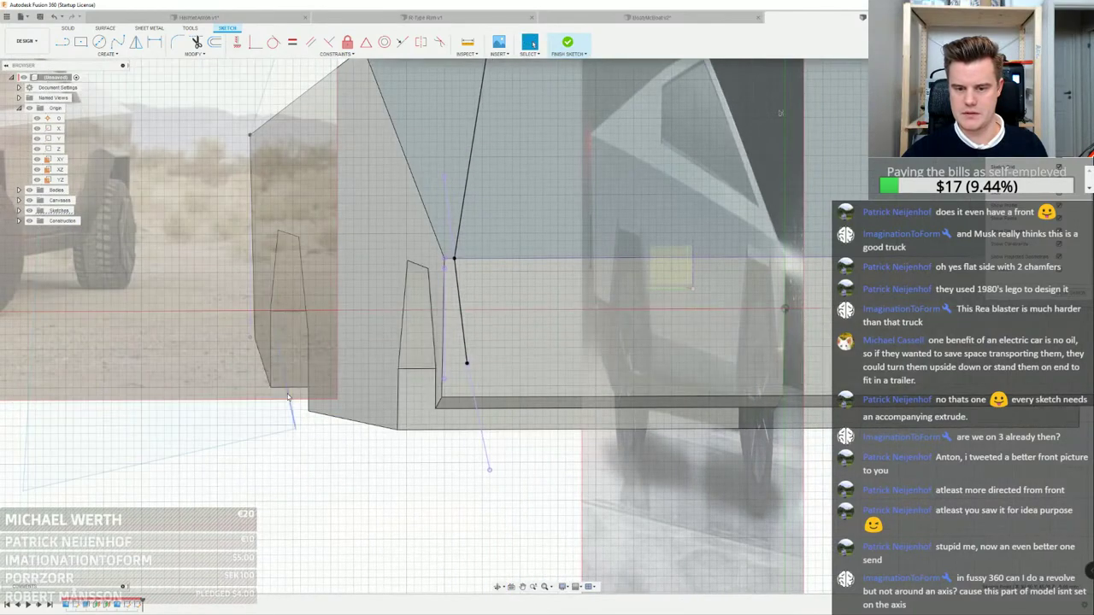
middle_click_drag(290, 407, 256, 402, "shift")
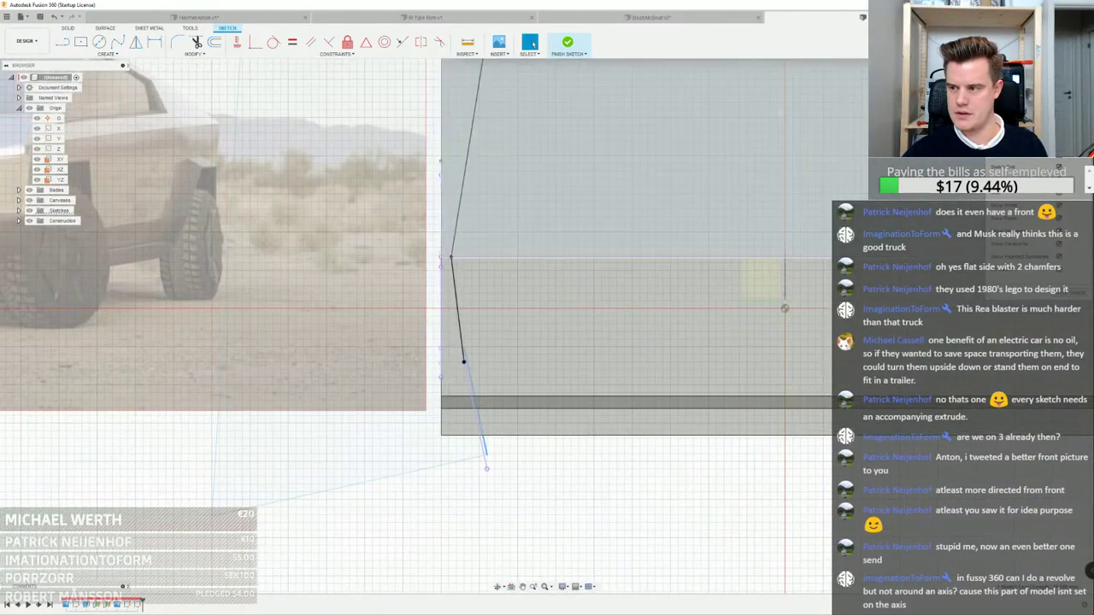
scroll(466, 364, "up", 3)
scroll(465, 363, "down", 3)
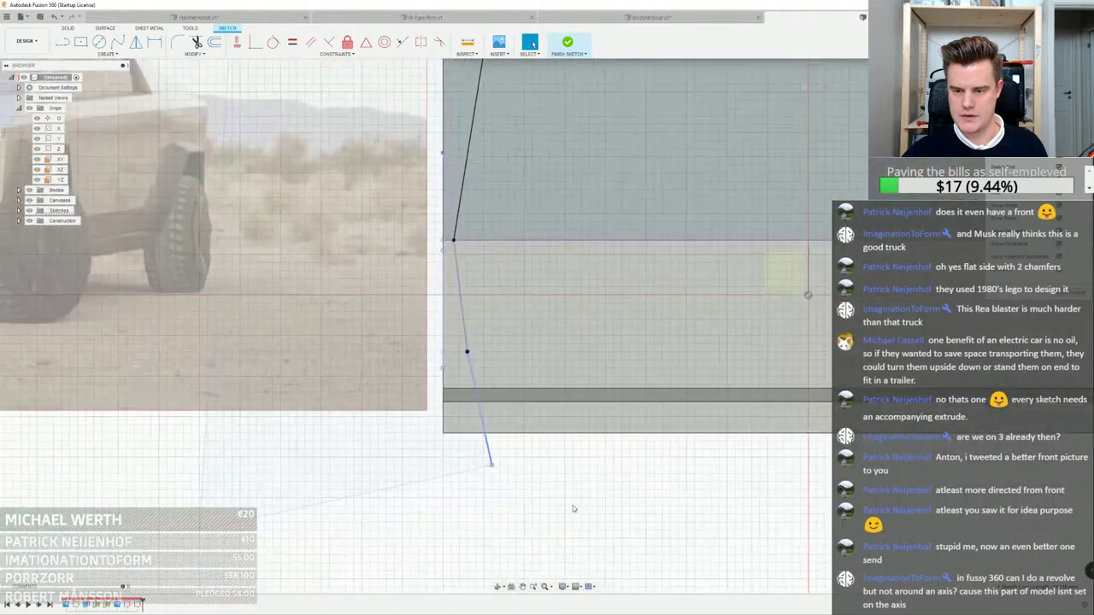
left_click(466, 352)
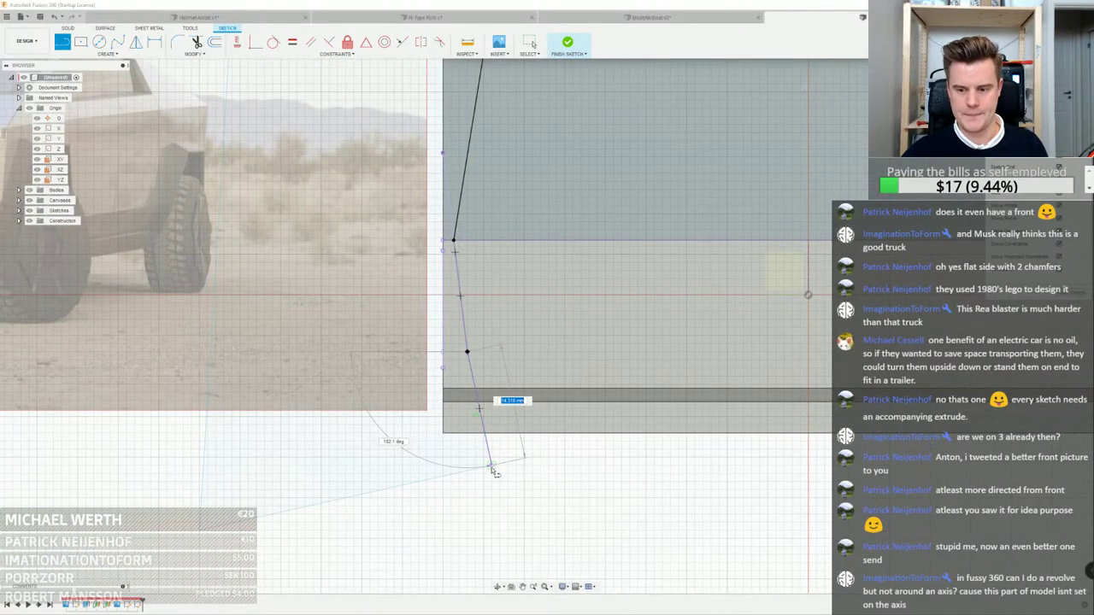
left_click(201, 531)
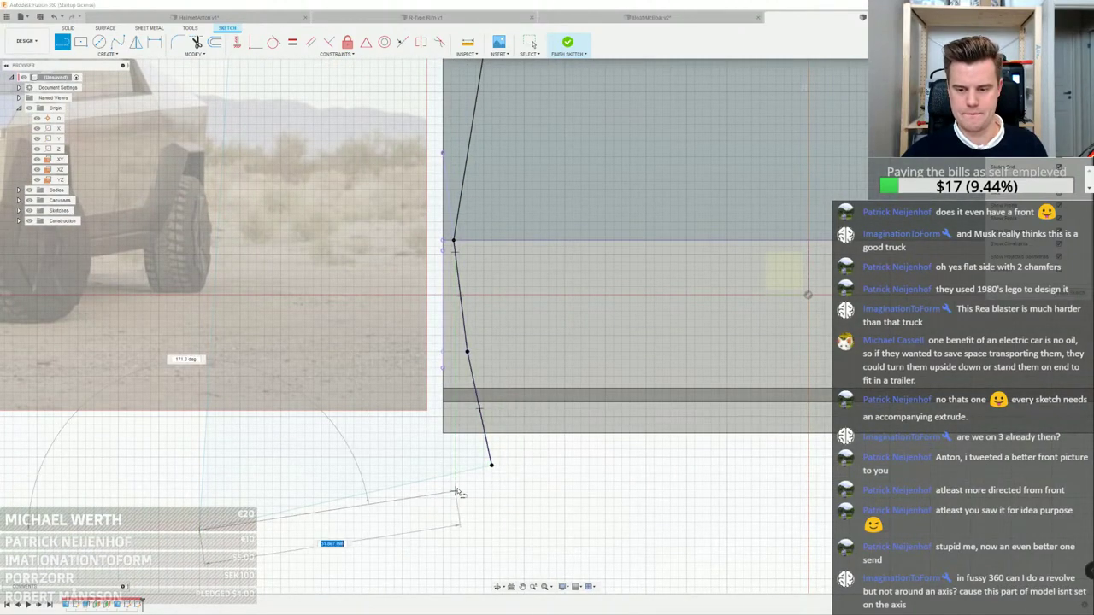
left_click(492, 465)
Close the front outline with a slanted outer side and a horizontal top line, and draw a short vertical mirror line on the centre axis
scroll(492, 467, "down", 3)
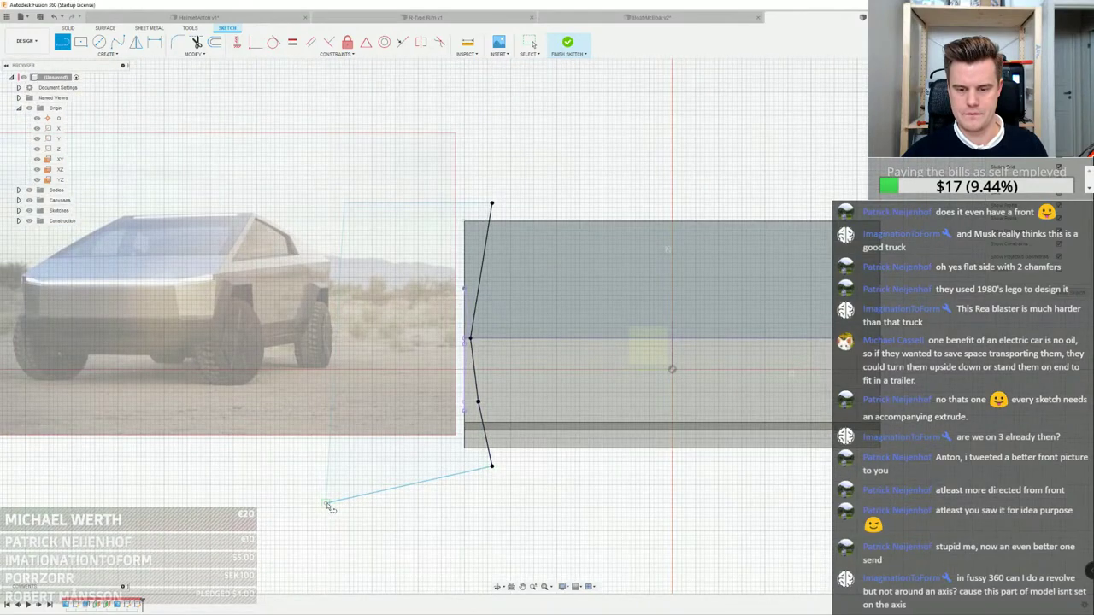
left_click(327, 505)
left_click(371, 206)
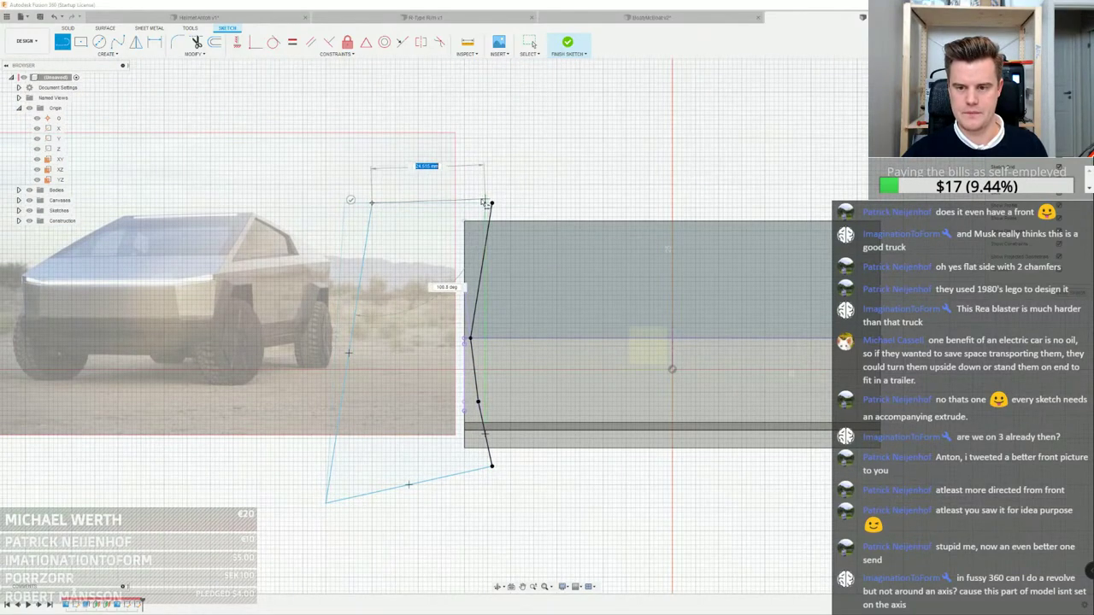
left_click(492, 205)
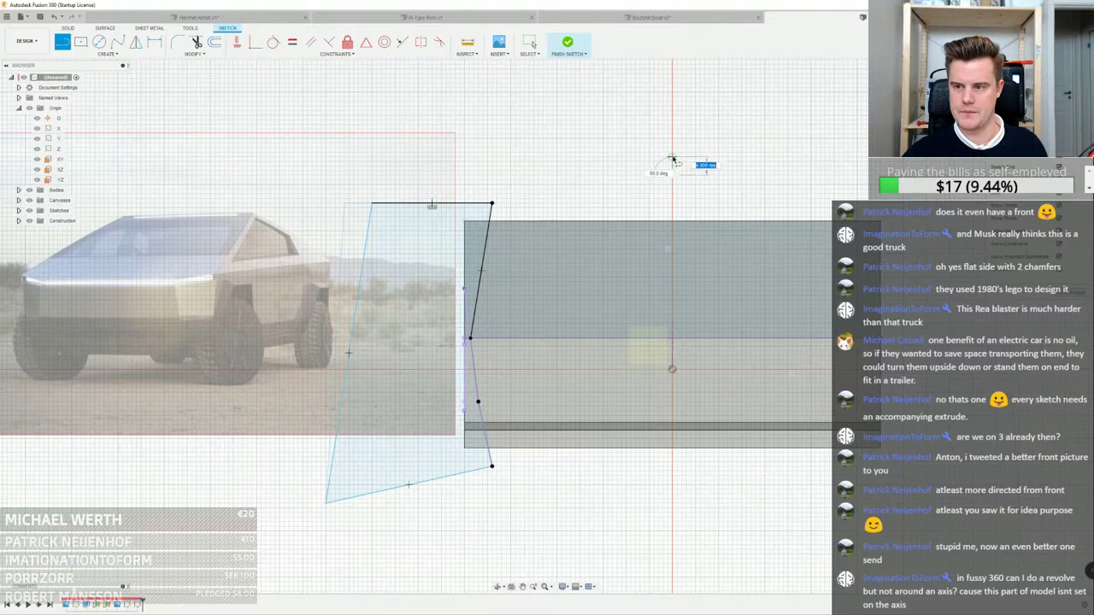
key("Escape")
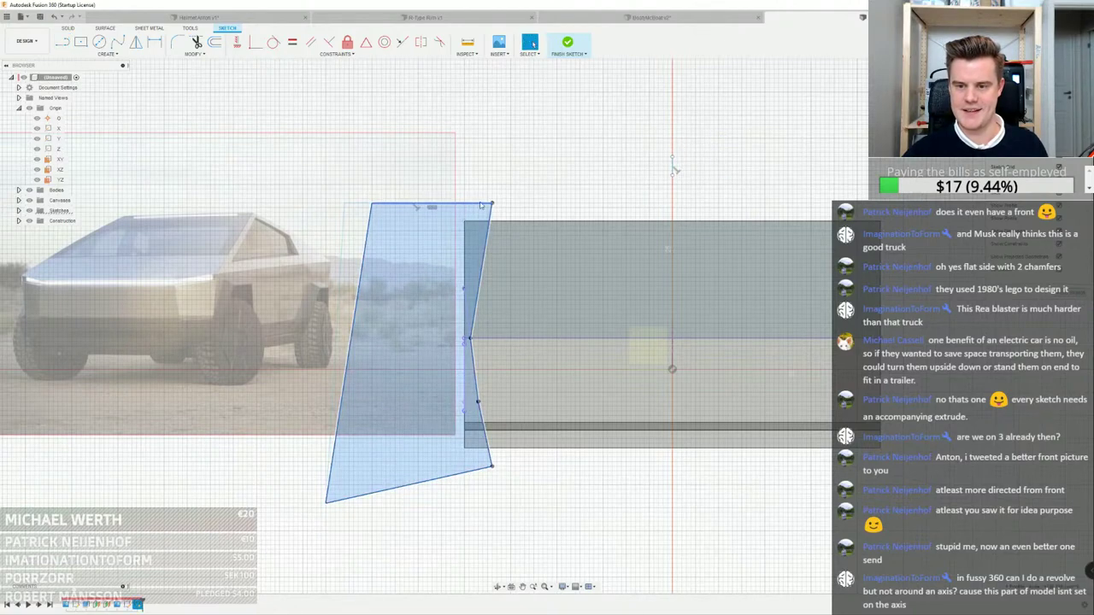
Mirror the closed front outline across the short vertical centre line and finish the sketch
middle_click_drag(544, 184, 579, 184, "shift")
double_click(490, 228)
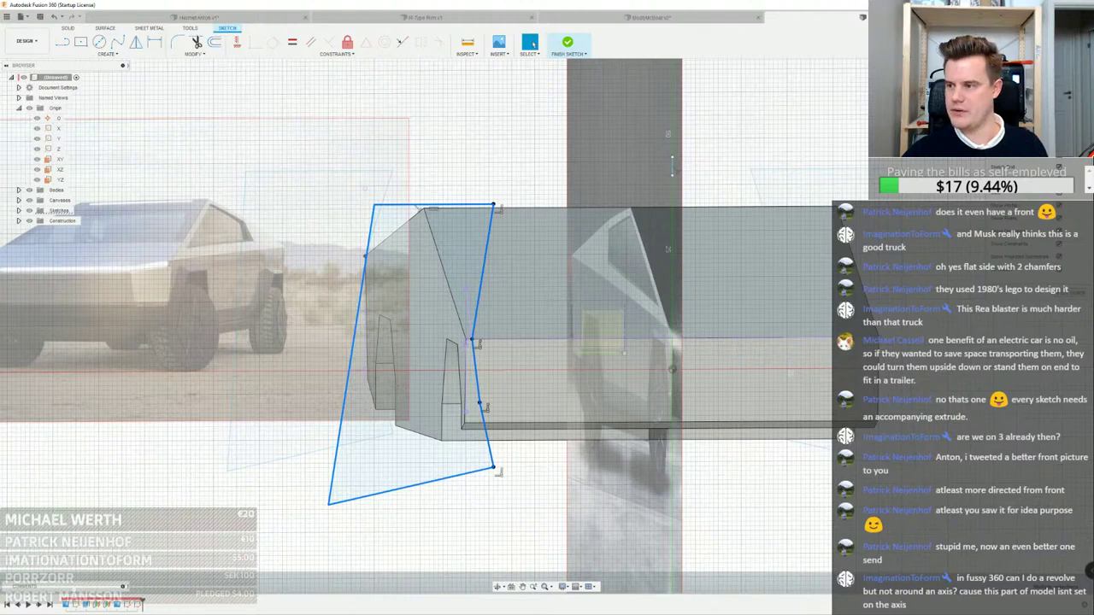
left_click(135, 41)
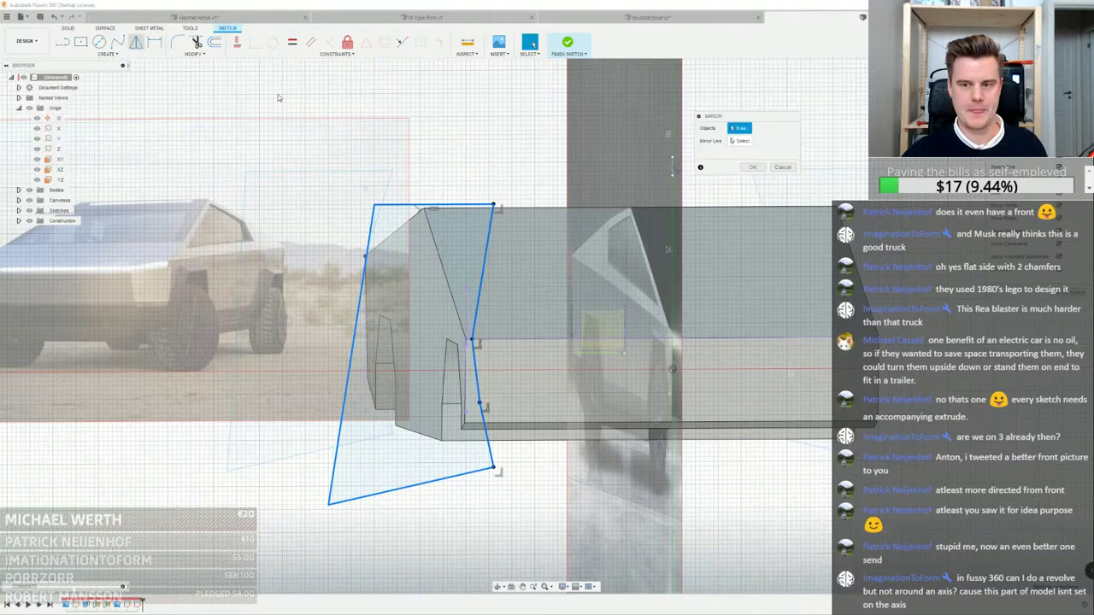
left_click(672, 166)
left_click(753, 167)
scroll(716, 146, "down", 2)
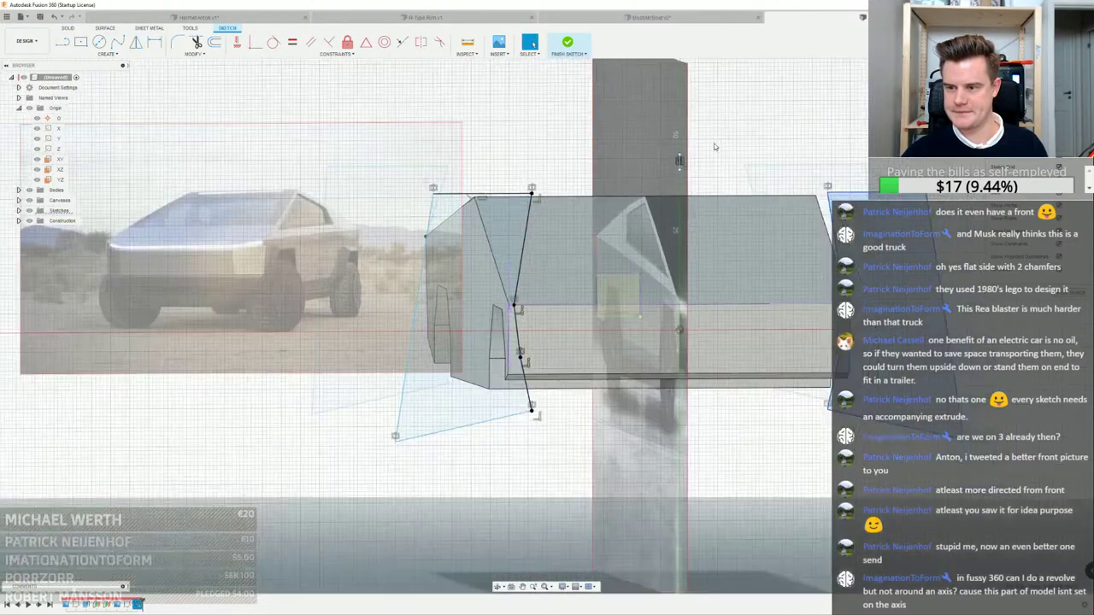
scroll(715, 147, "down", 2)
middle_click_drag(739, 134, 598, 185)
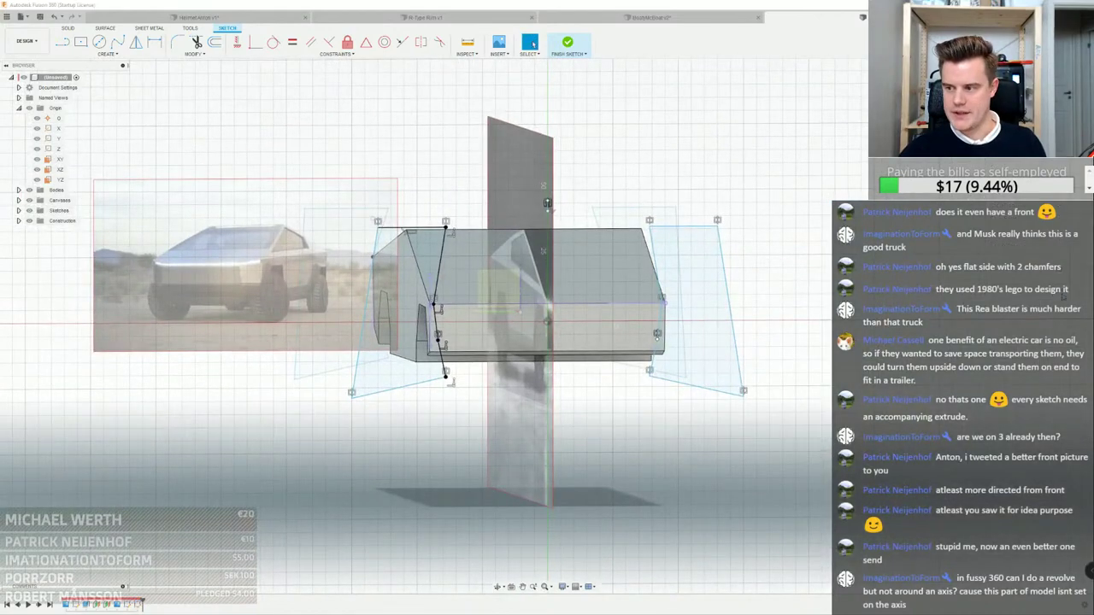
left_click(1062, 296)
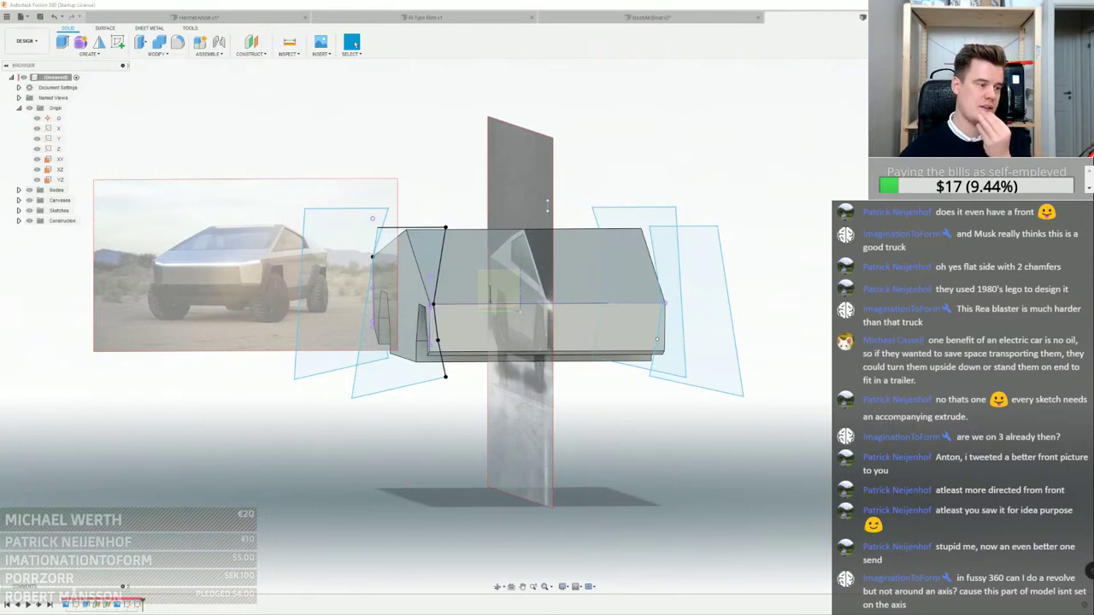
Set up a loft cut with the tail outline and the front outline on the same side of the truck as its two profiles
middle_click_drag(483, 168, 480, 167, "shift")
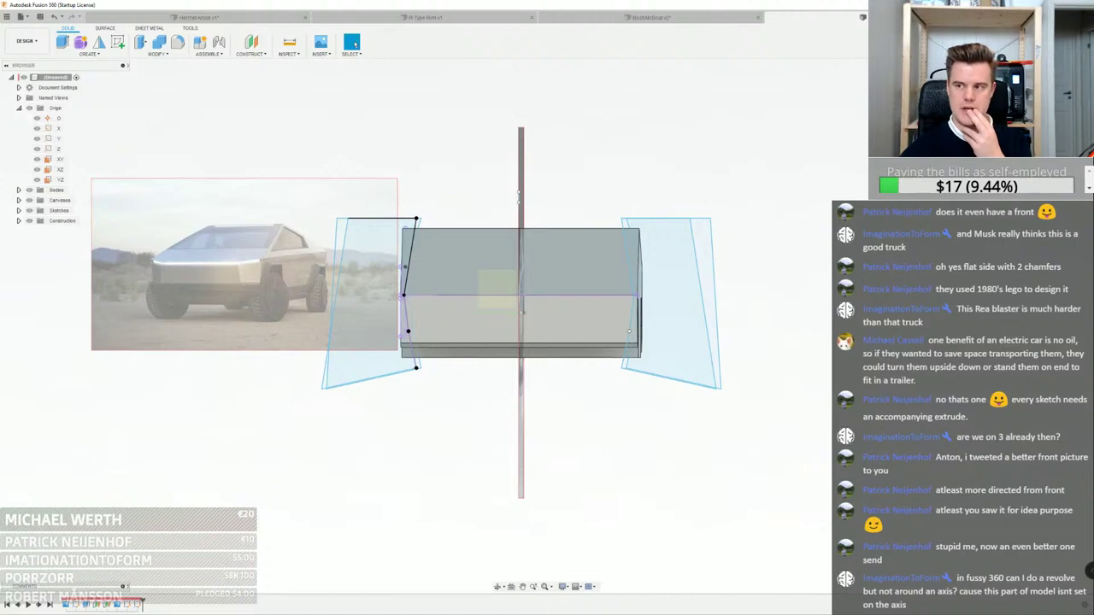
scroll(422, 203, "up", 3)
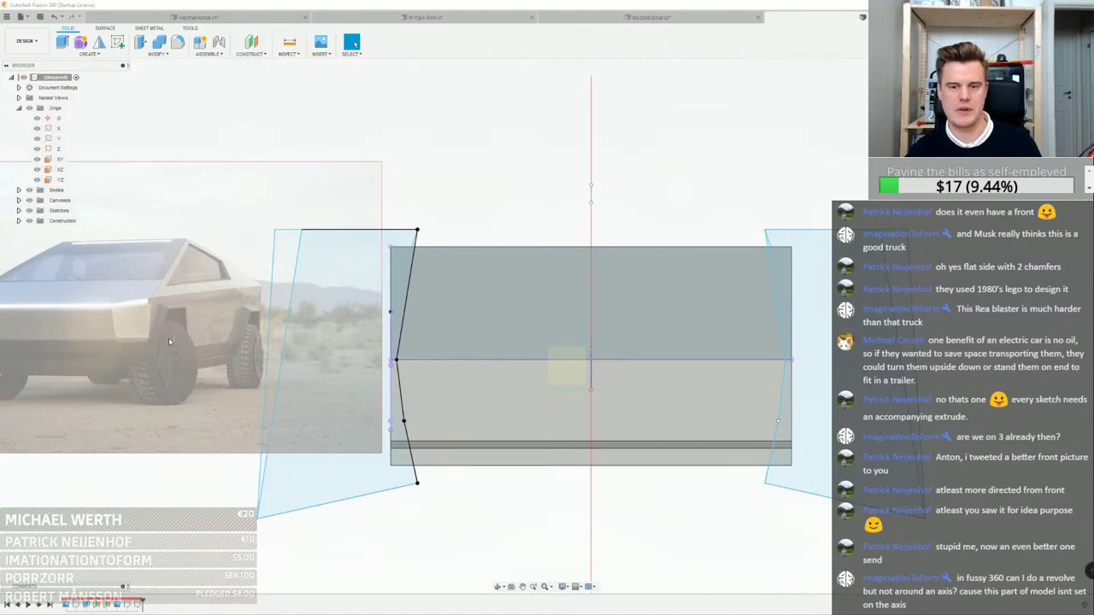
scroll(433, 252, "down", 5)
middle_click_drag(444, 239, 542, 279, "shift")
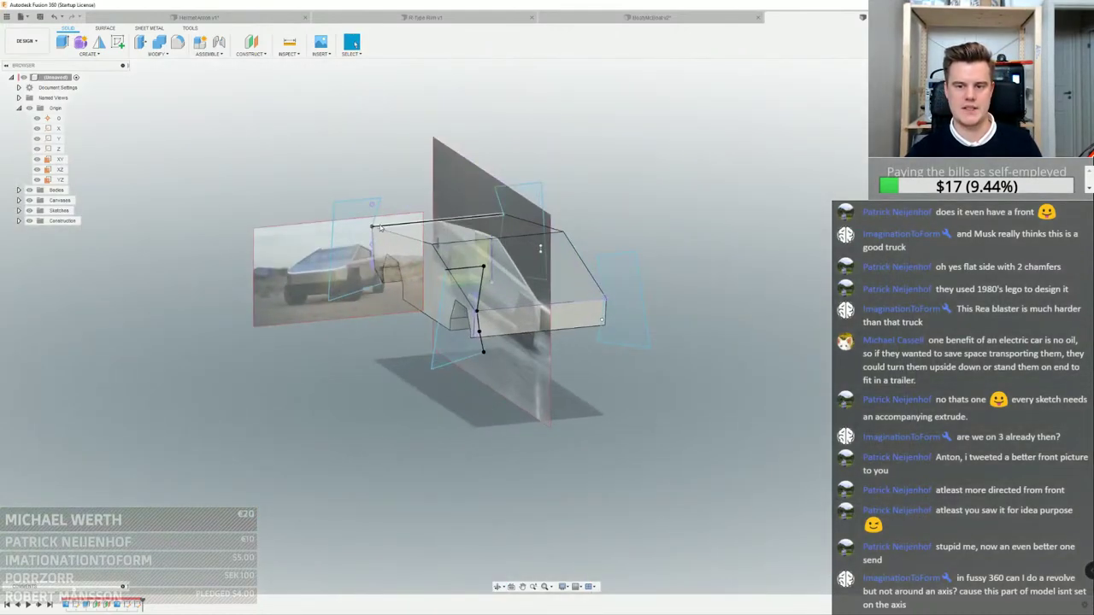
left_click(88, 54)
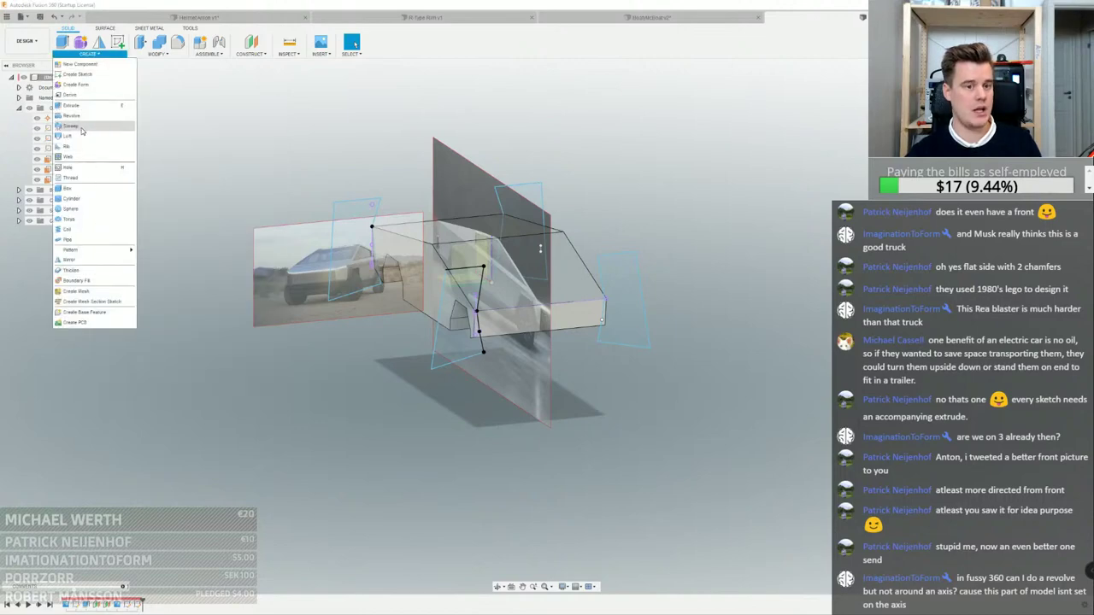
left_click(82, 134)
left_click(359, 223)
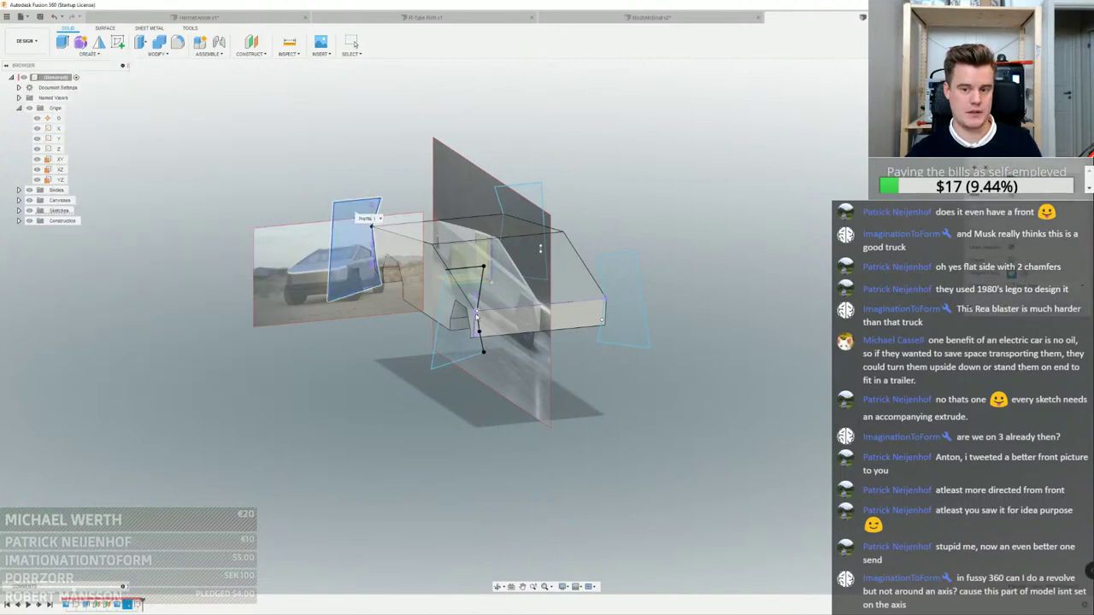
left_click(458, 305)
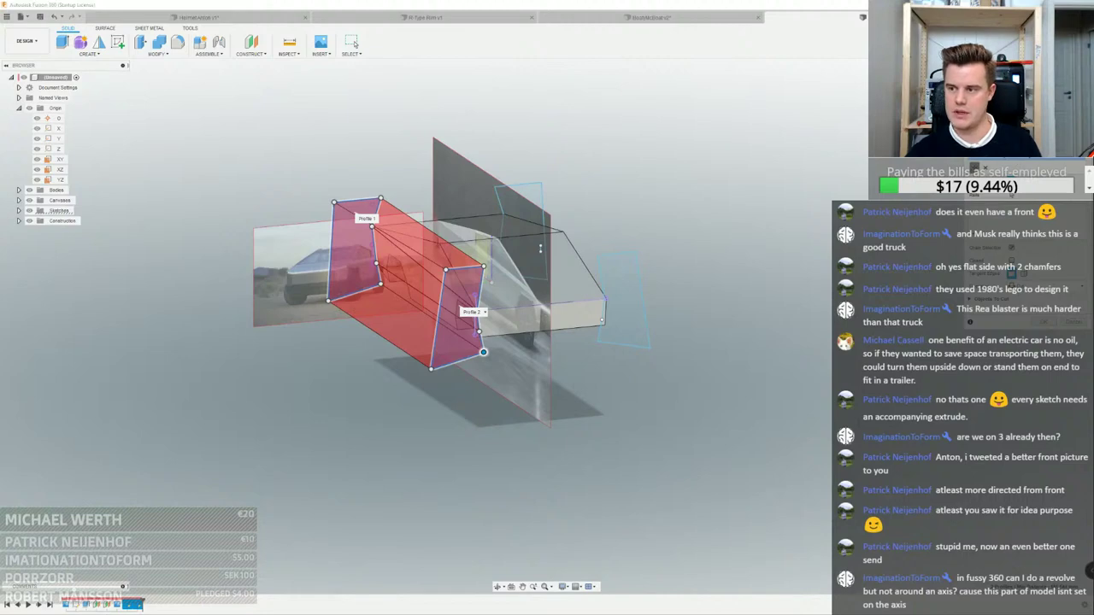
Try to add the mirrored tail and front outlines as extra profiles of the same loft, and remove both from the profile list
left_click(536, 248)
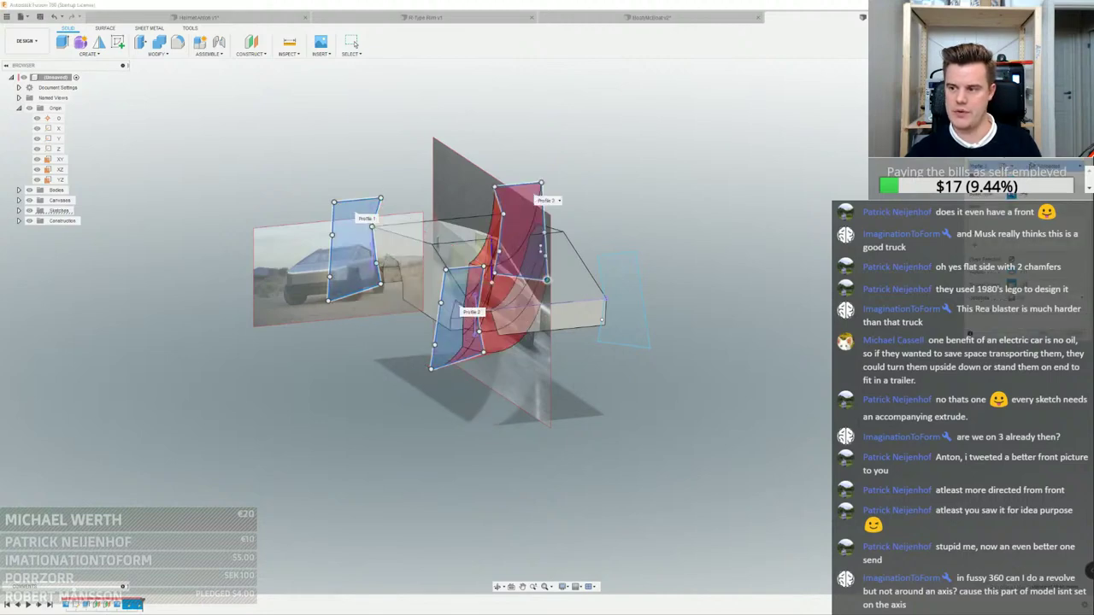
left_click(618, 280)
mouse_move(619, 280)
middle_mouse_down("shift")
mouse_move(643, 229)
mouse_move(687, 222)
mouse_move(627, 225)
middle_mouse_up("shift")
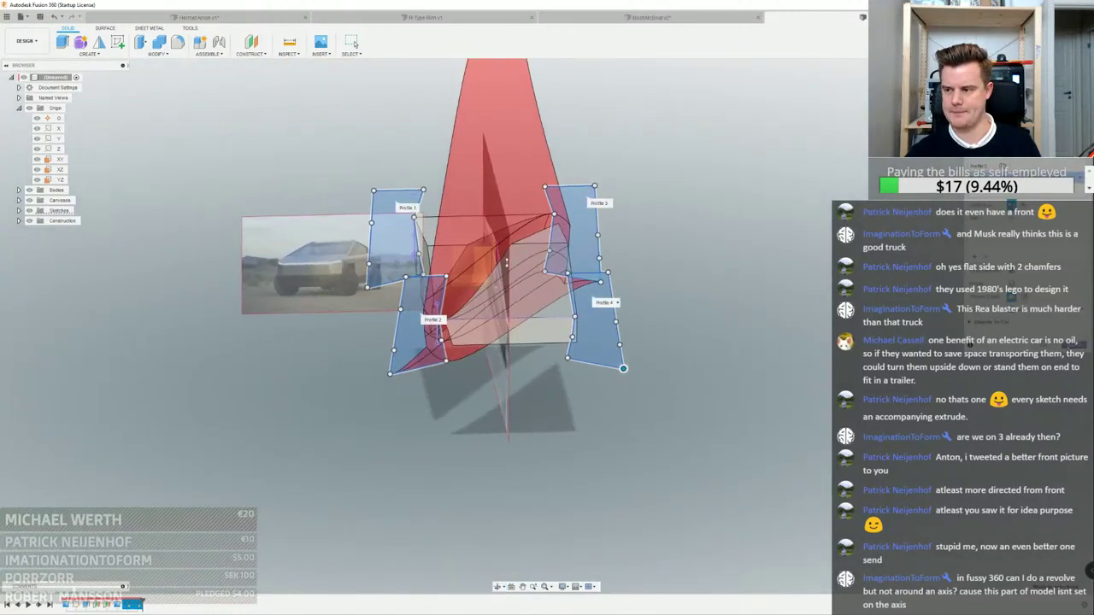
left_click(985, 190)
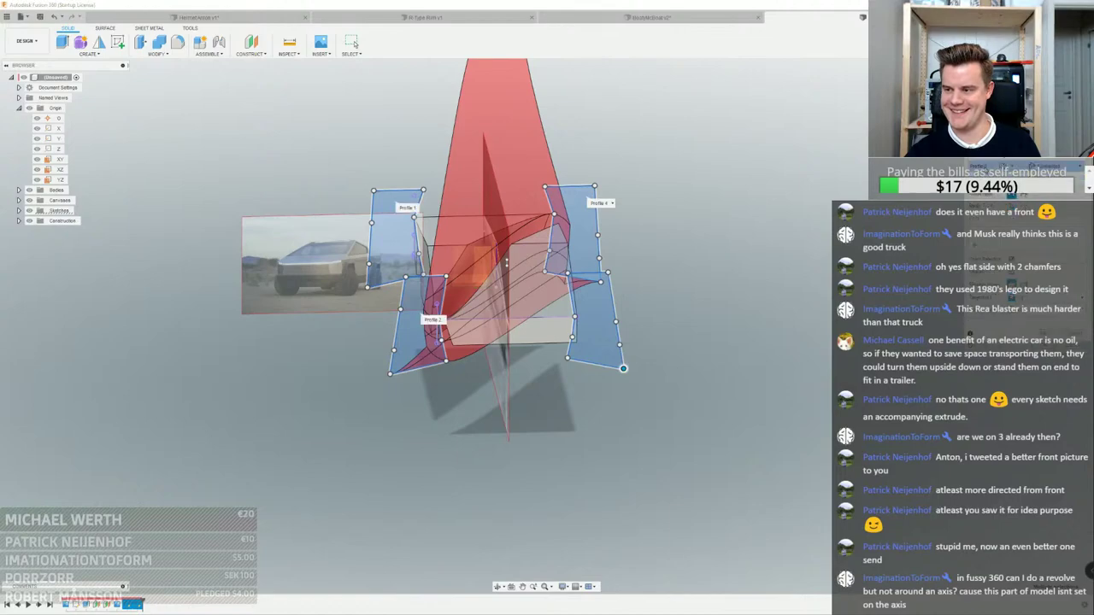
left_click(985, 180)
Complete the loft cut between the tail and front outlines along one side of the body
middle_click_drag(437, 306, 541, 261, "shift")
scroll(517, 254, "up", 5)
scroll(342, 256, "up", 3)
middle_click_drag(341, 255, 812, 323, "shift")
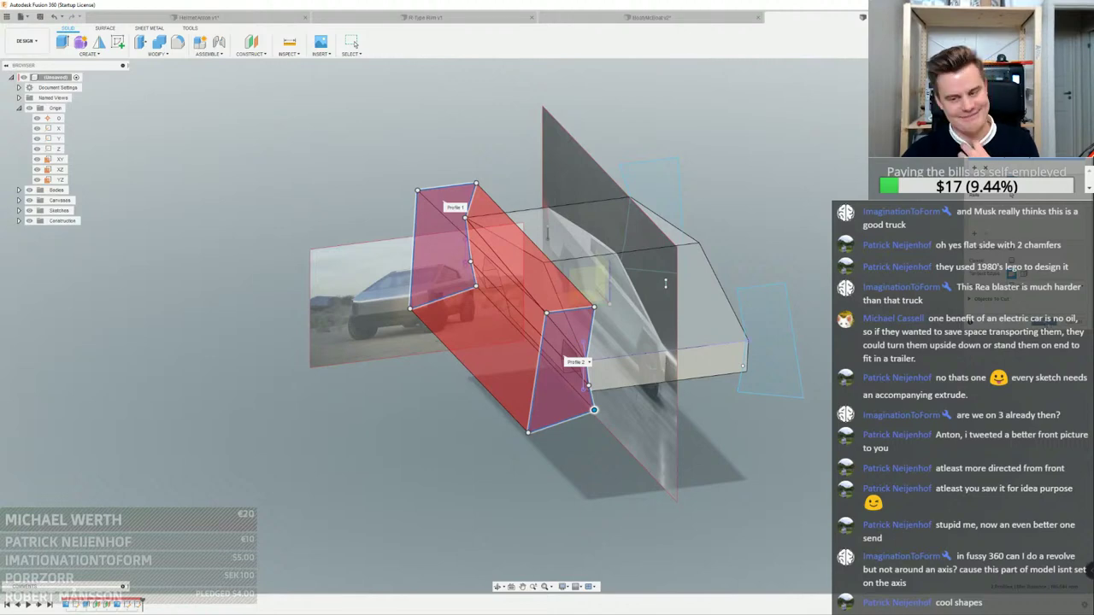
left_click(352, 42)
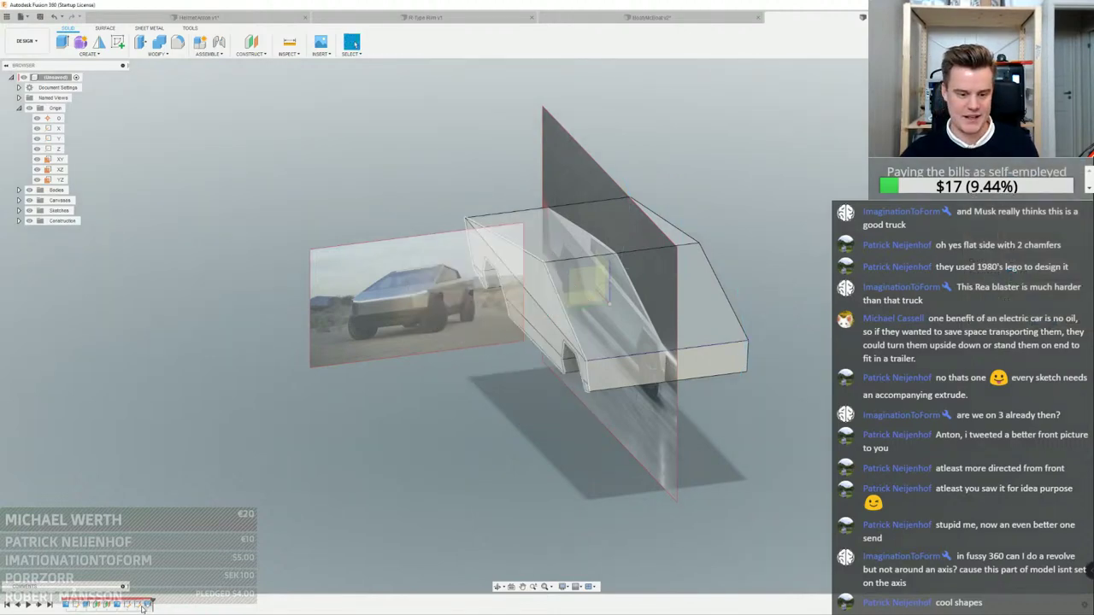
Edit the body's extrusion to run in one direction only with a distance of 45 mm
double_click(87, 604)
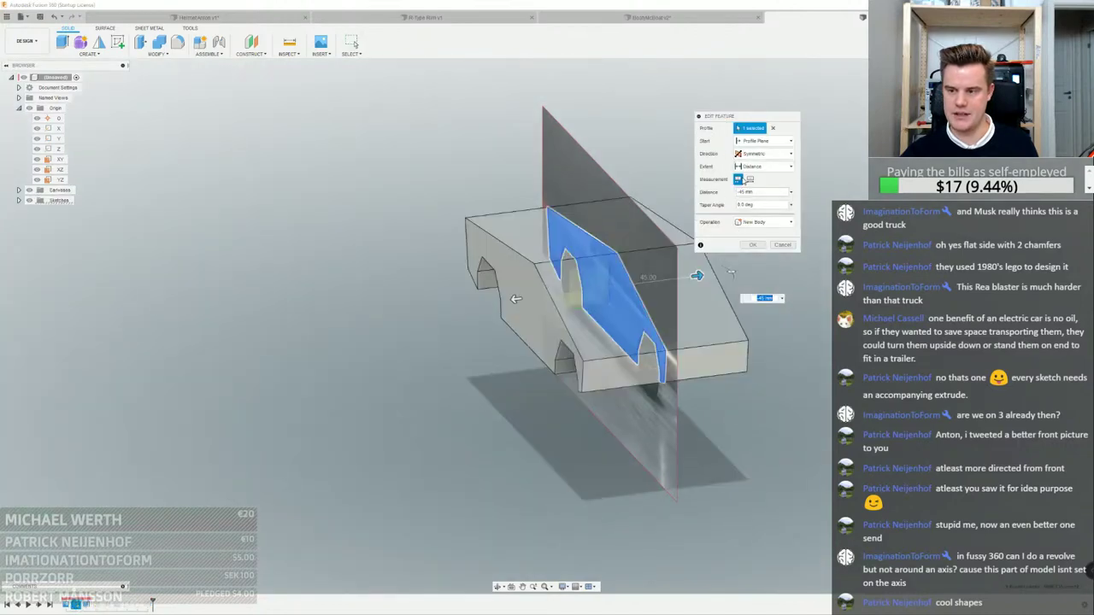
left_click(761, 153)
left_click(752, 181)
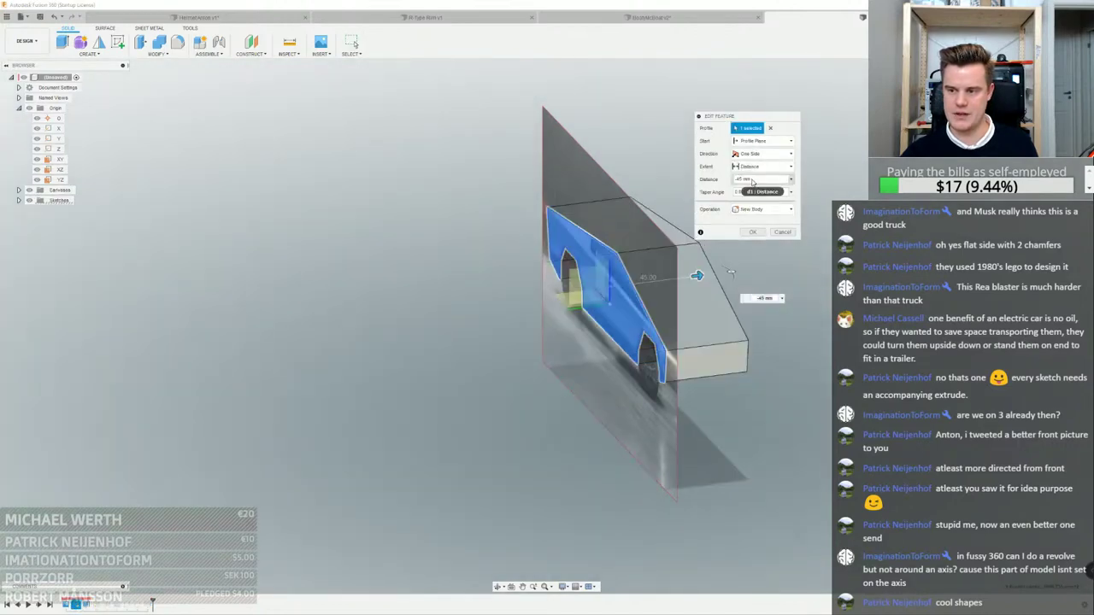
left_click_drag(757, 181, 725, 187)
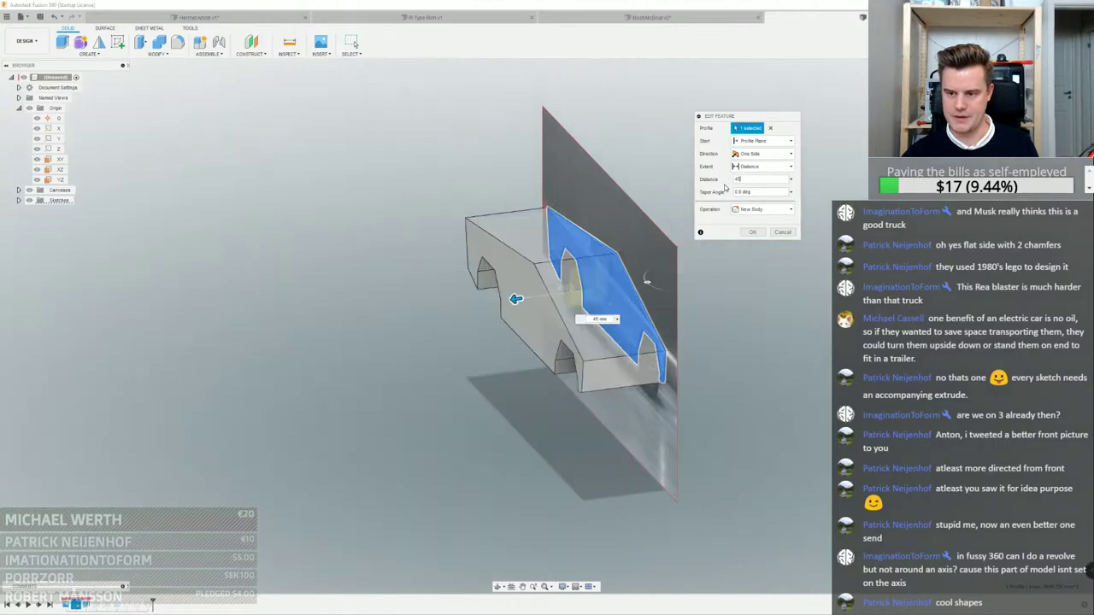
key("Return")
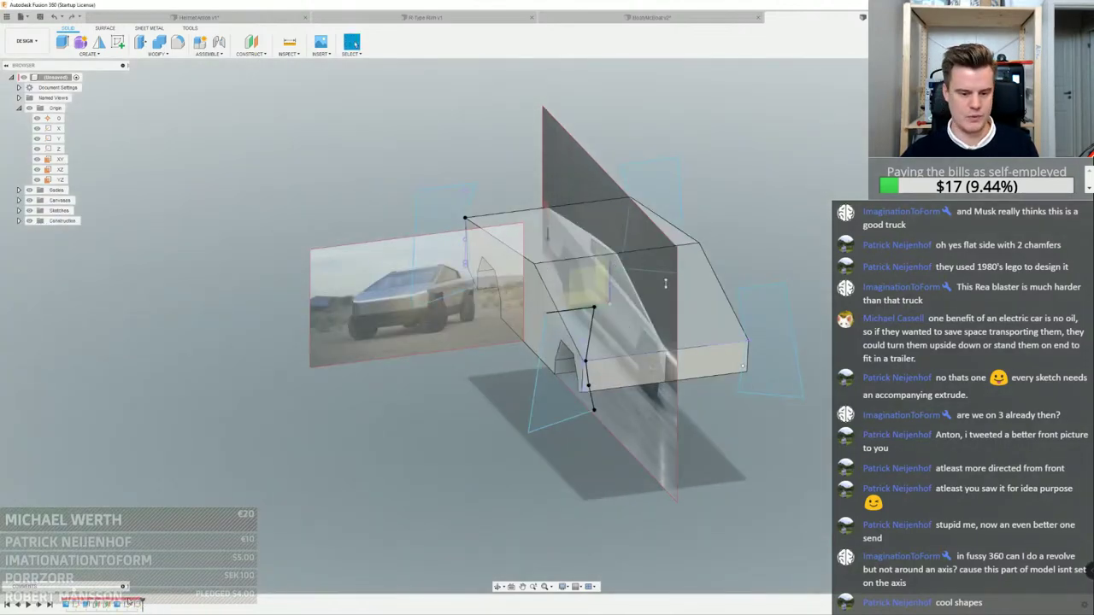
Reopen the body's extrusion, accept its symmetric settings, and undo that edit
double_click(86, 604)
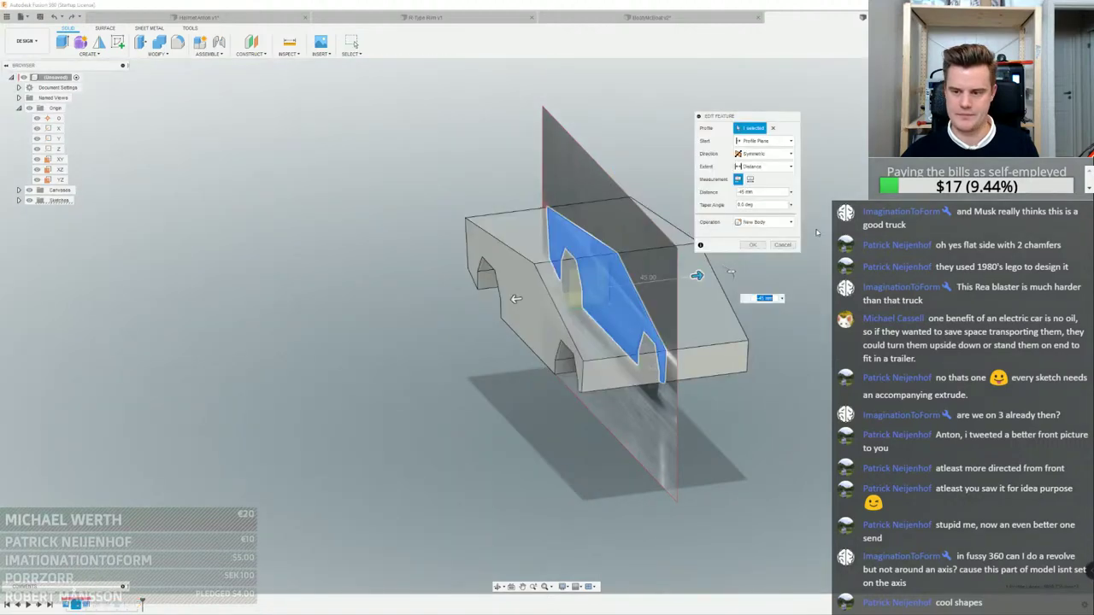
left_click(752, 245)
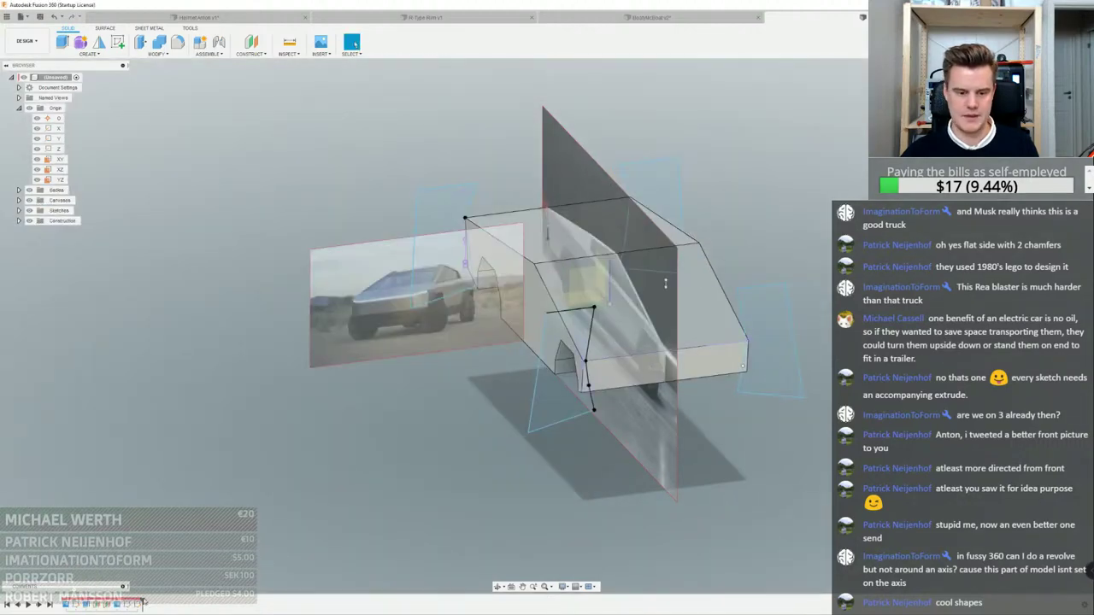
left_click(54, 18)
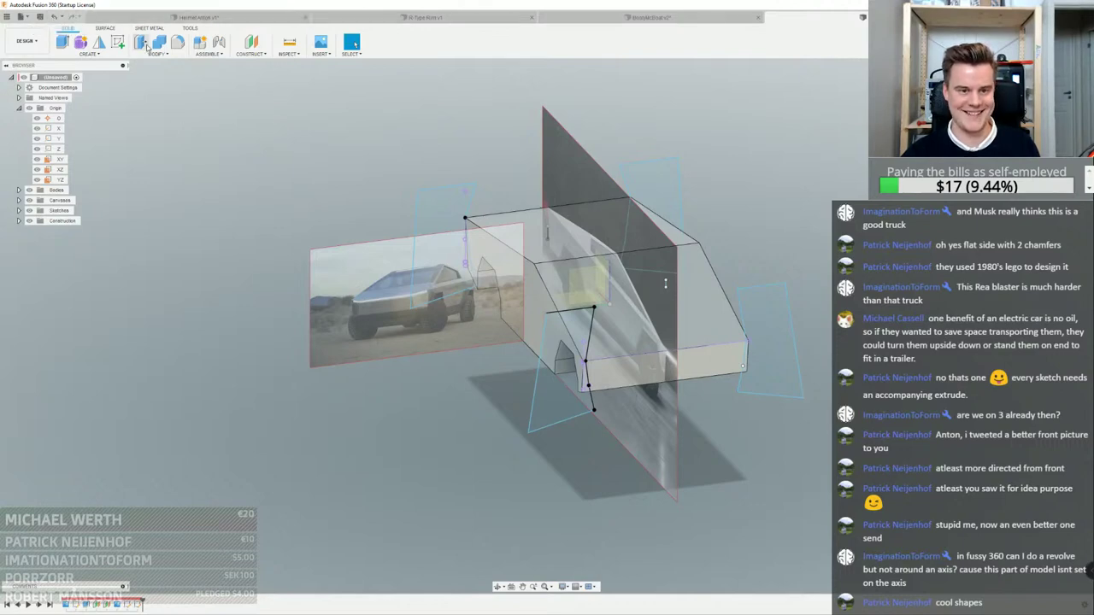
Loft a cut between the tail and front outlines along one side of the body
left_click(88, 54)
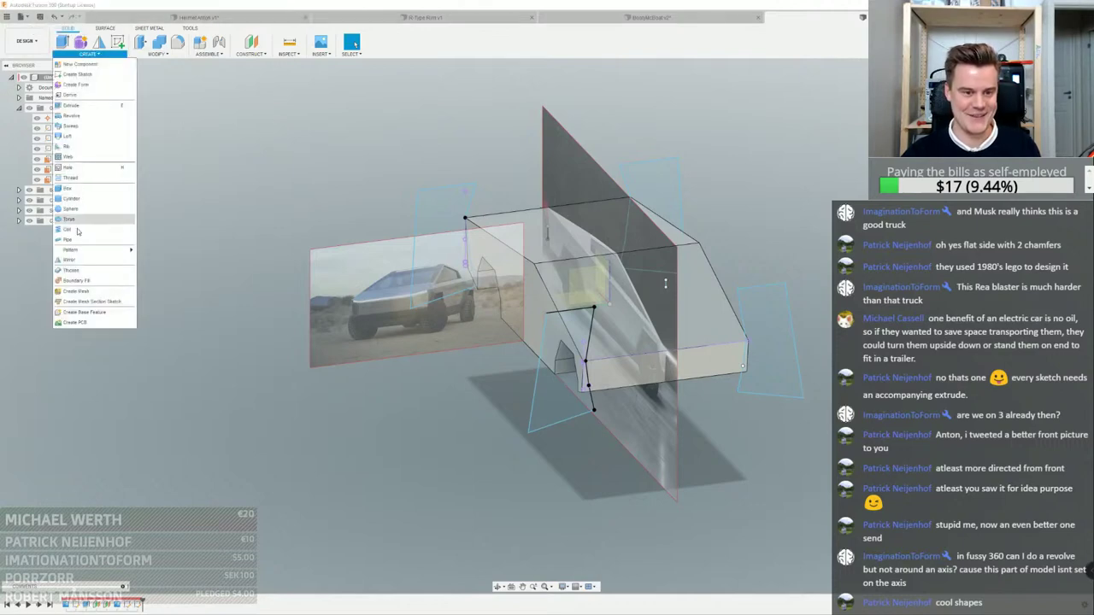
left_click(82, 138)
left_click(442, 248)
left_click(562, 376)
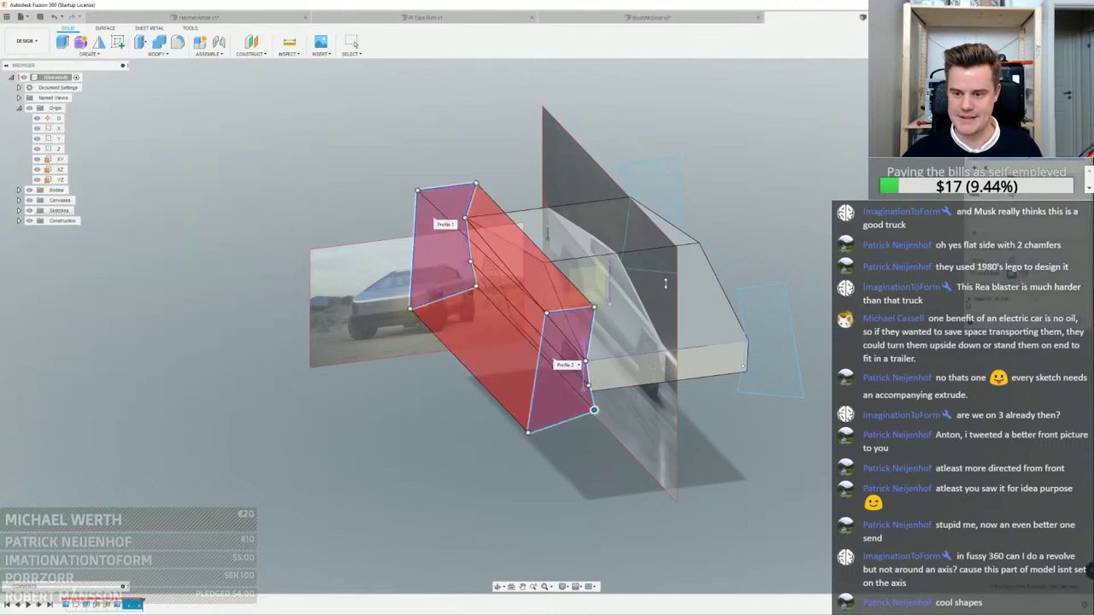
key("Return")
Show the outline sketches and loft a matching cut between the mirrored tail and front outlines on the body's opposite side
right_click(764, 185)
left_click(759, 157)
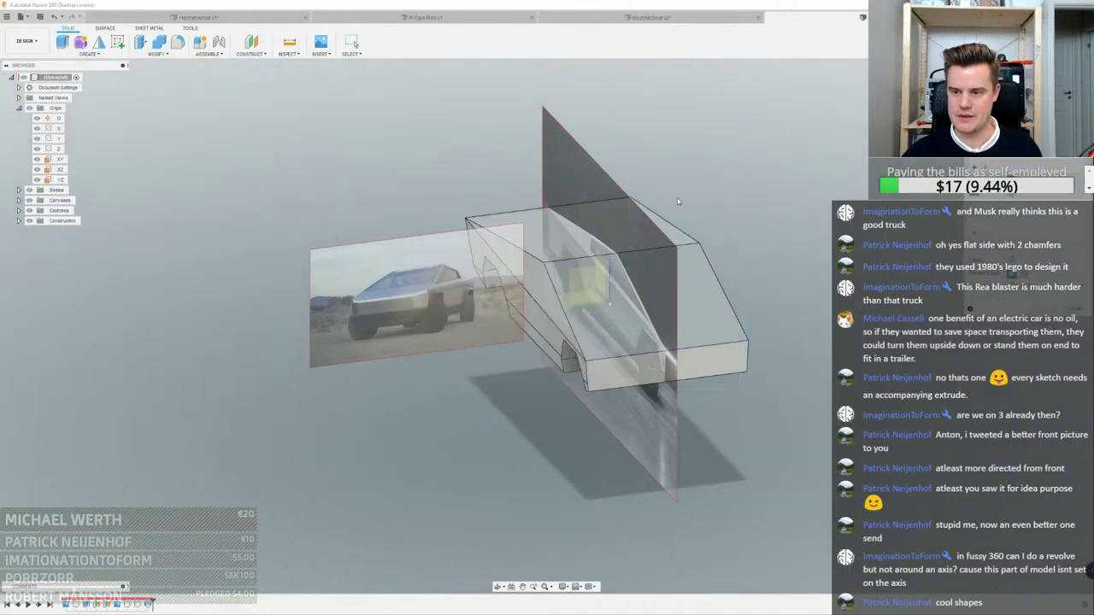
left_click(19, 210)
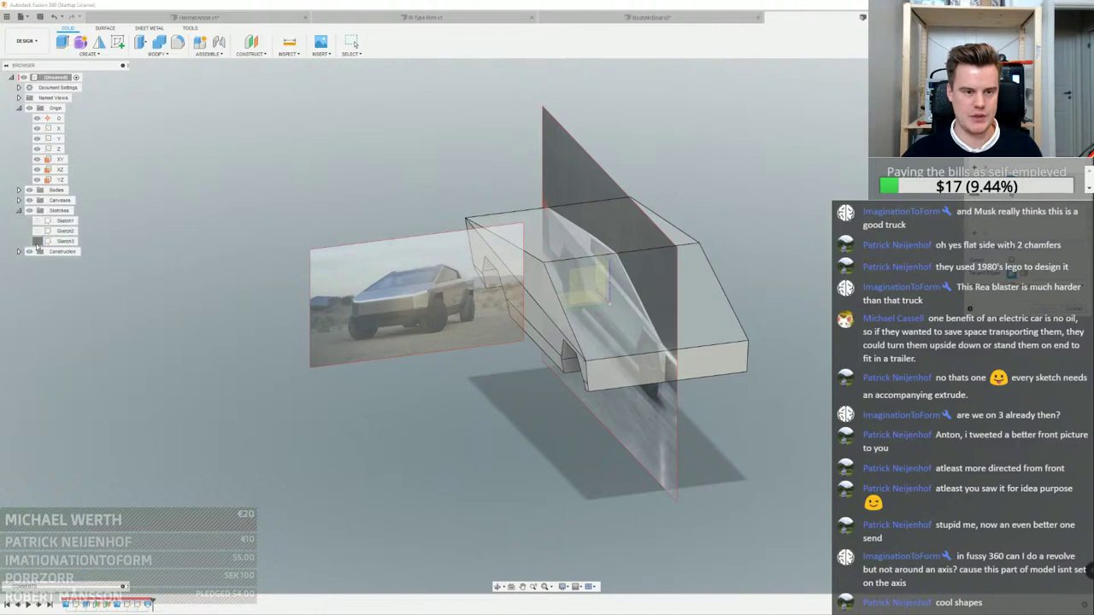
left_click(655, 202)
left_click(765, 328)
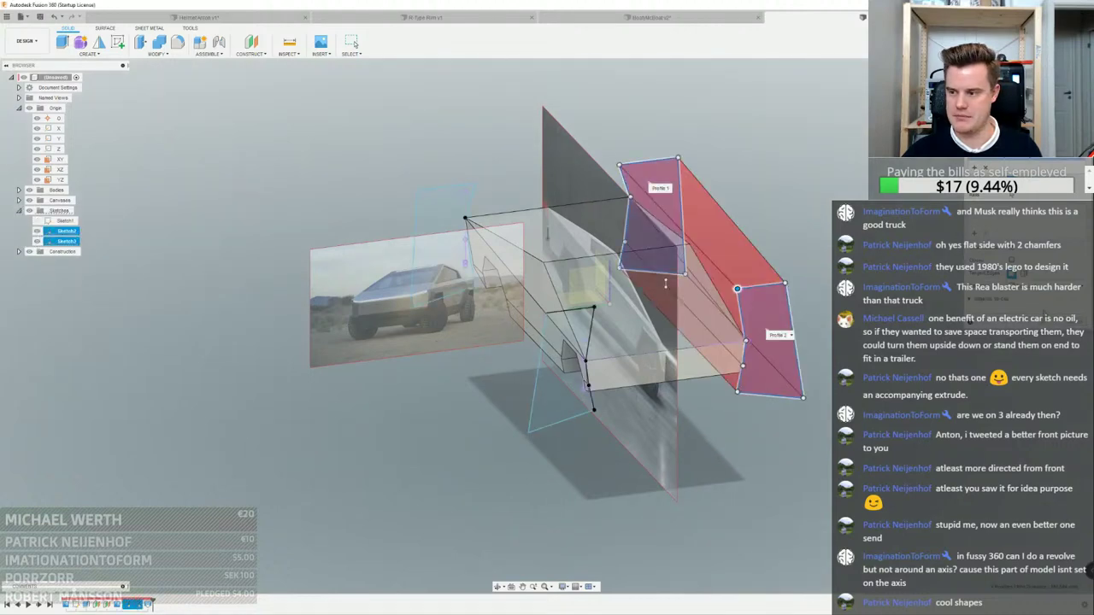
left_click(1044, 318)
Hide the outline sketches and examine the tapered side faces of the body from the front and at an angle
middle_click_drag(890, 279, 747, 221, "shift")
scroll(749, 293, "up", 3)
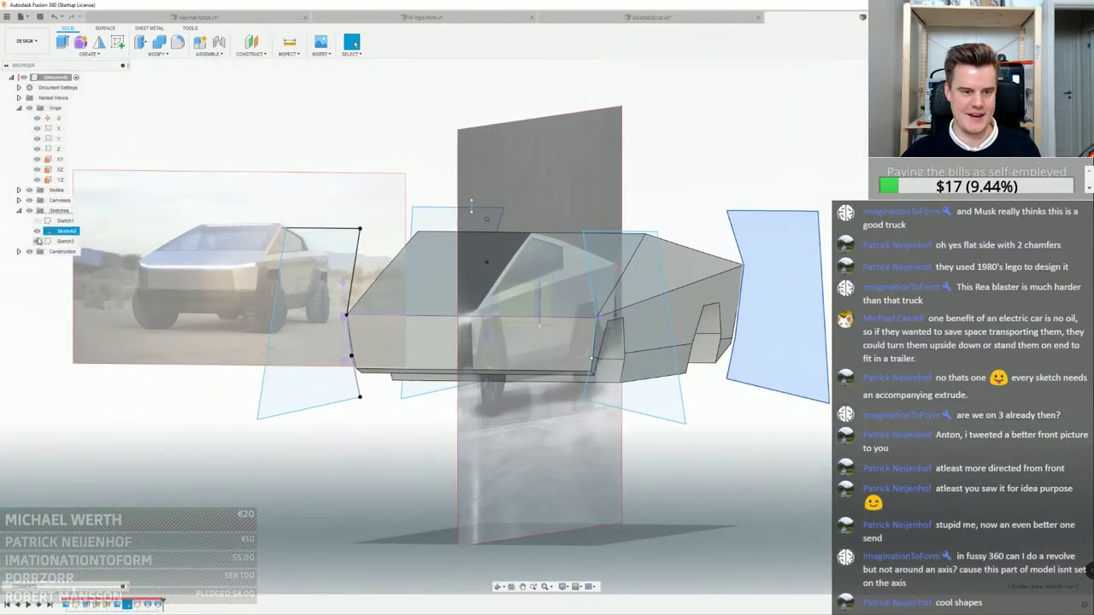
scroll(481, 129, "down", 3)
middle_click_drag(500, 160, 418, 278, "shift")
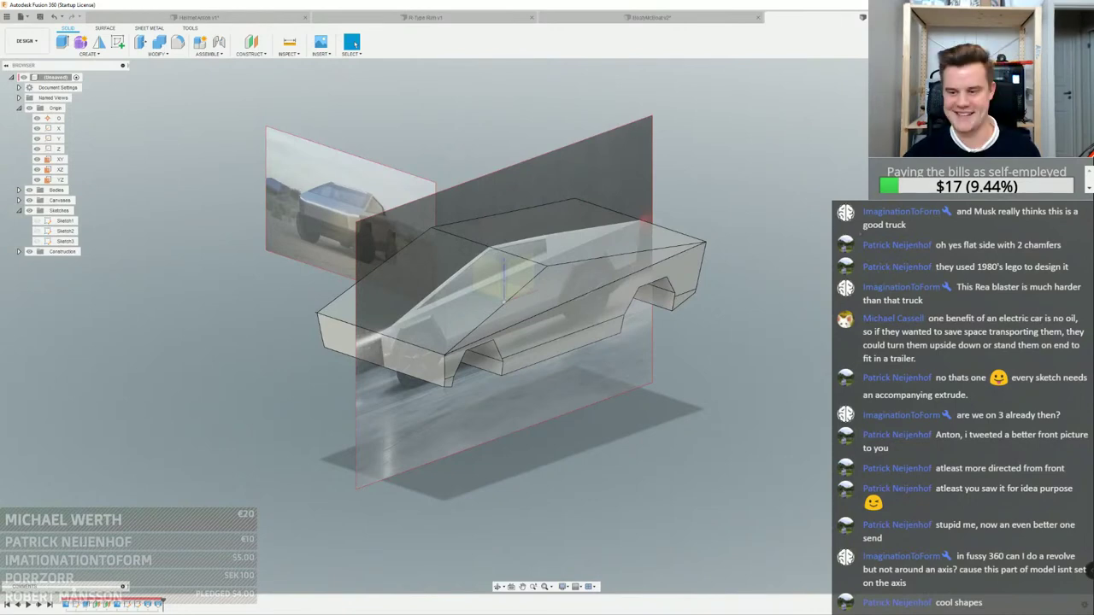
mouse_move(805, 241)
middle_mouse_down("shift")
mouse_move(766, 261)
mouse_move(801, 235)
middle_mouse_up("shift")
scroll(757, 285, "up", 4)
middle_click_drag(728, 289, 756, 298, "shift")
left_click(1057, 94)
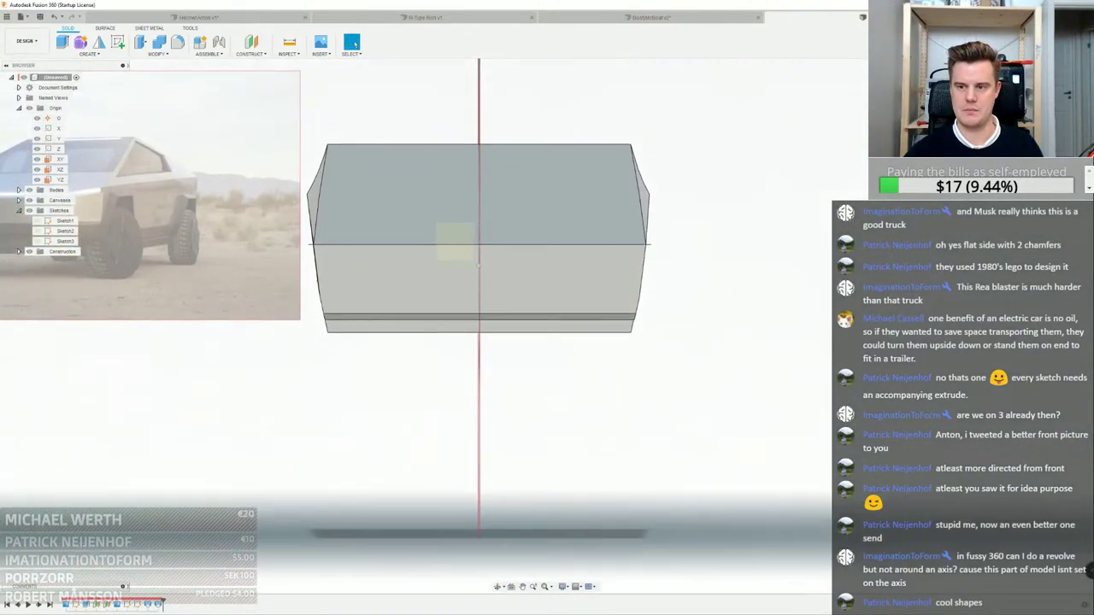
scroll(629, 145, "up", 5)
scroll(663, 158, "down", 5)
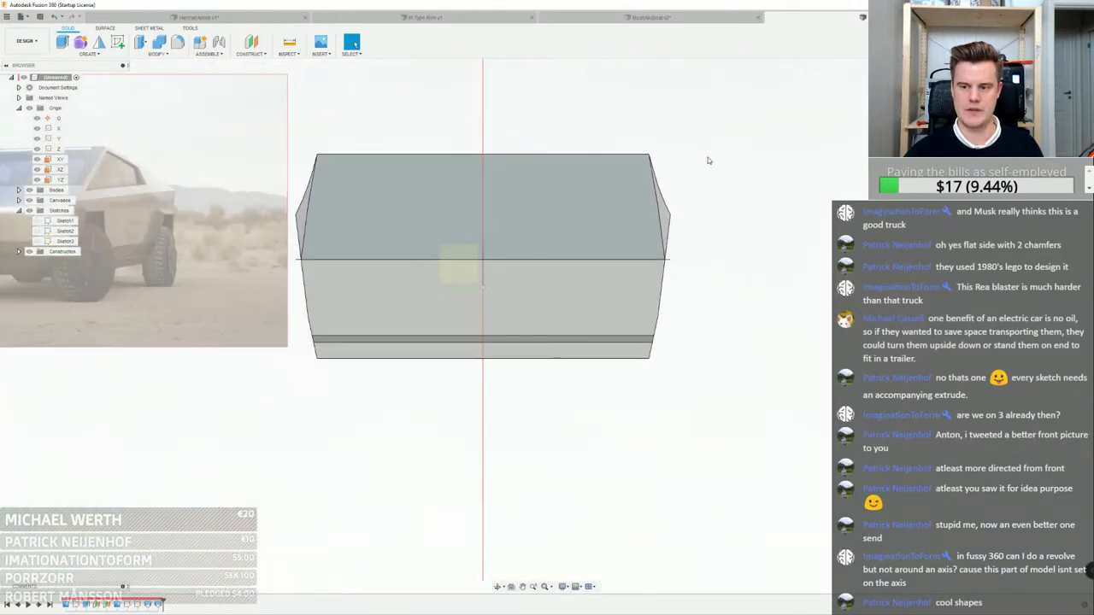
scroll(326, 192, "up", 4)
left_click(274, 226)
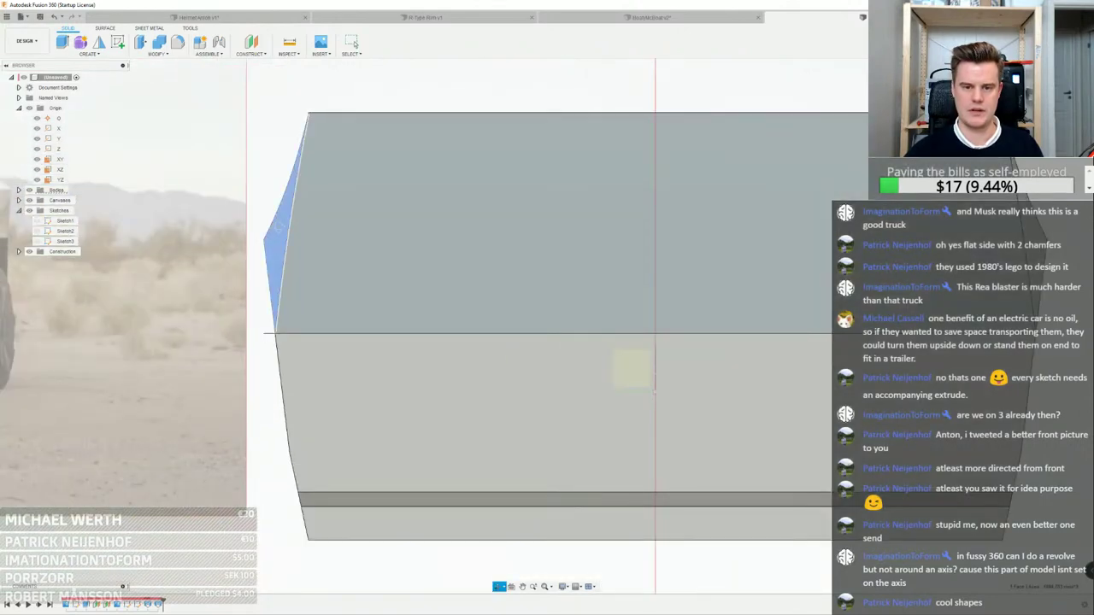
middle_click_drag(274, 226, 623, 228, "shift")
middle_click_drag(401, 311, 297, 268, "shift")
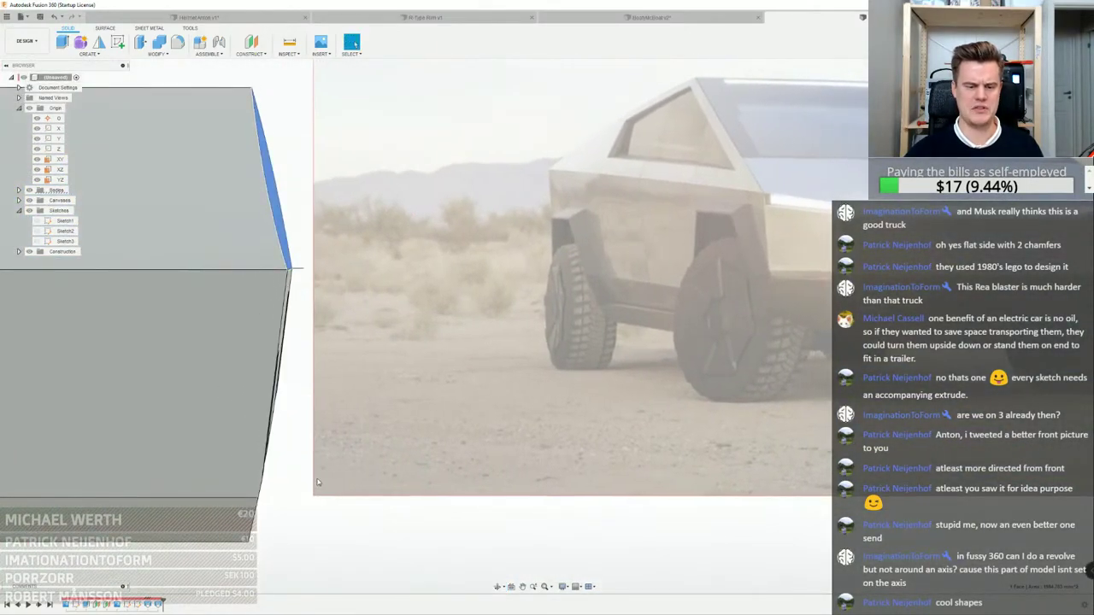
Roll the timeline back to before the two loft cuts to bring up the untapered body
left_click(158, 606)
left_click_drag(163, 603, 142, 604)
left_click(151, 607)
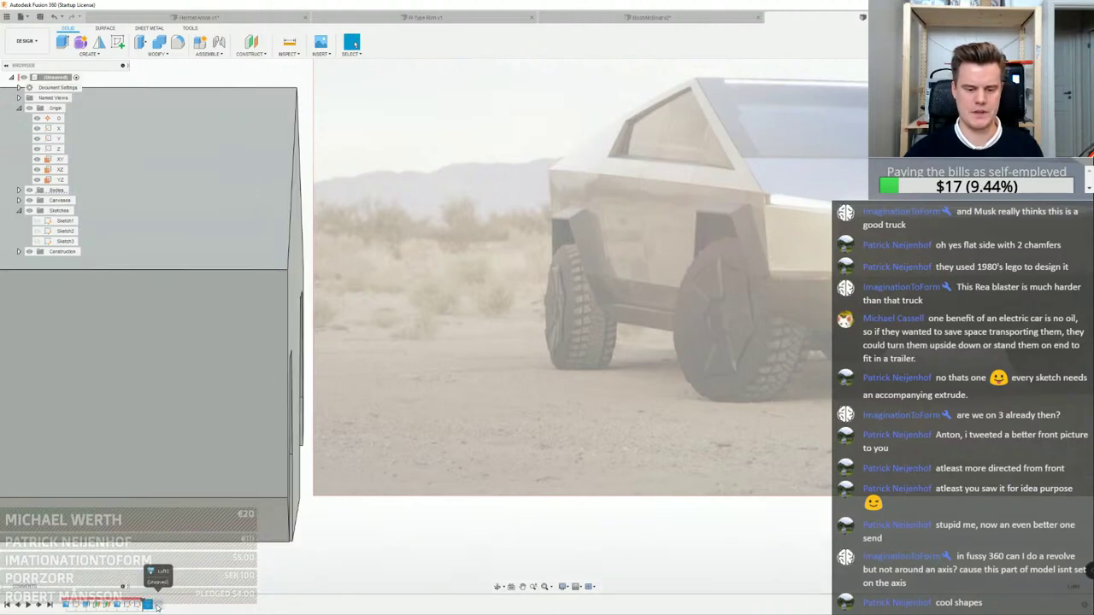
left_click(157, 607, "shift")
left_click(179, 596)
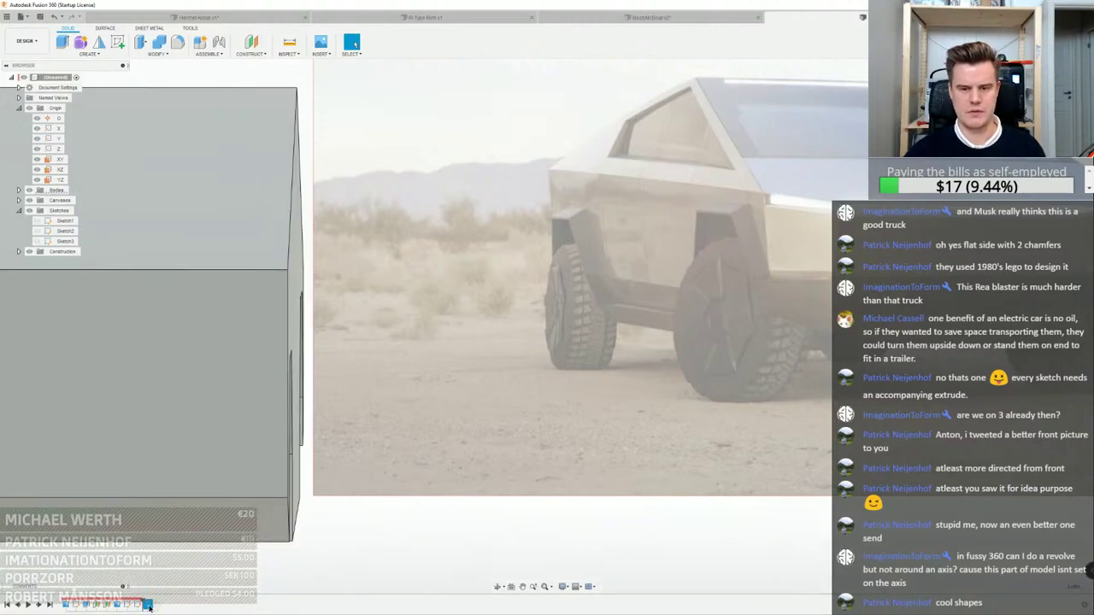
scroll(324, 247, "down", 5)
middle_click_drag(258, 257, 355, 254)
middle_click_drag(355, 255, 642, 252, "shift")
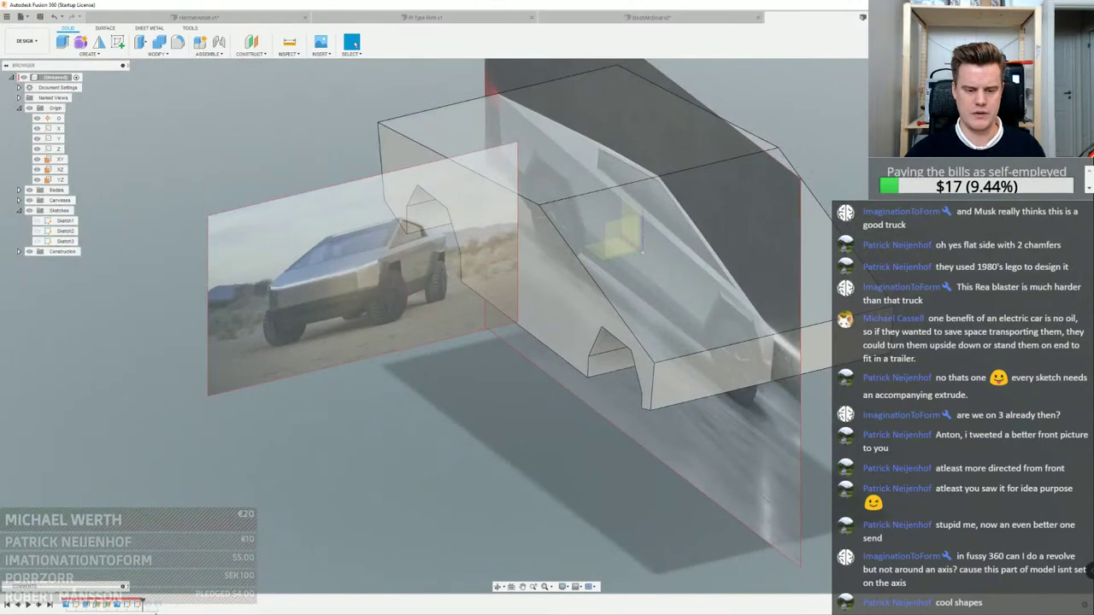
Open the first loft cut for editing, examine how its profiles' corners meet the body's edges, and leave it unedited
double_click(147, 605)
middle_click_drag(582, 237, 473, 283)
scroll(474, 282, "up", 3)
middle_click_drag(492, 195, 453, 214, "shift")
scroll(460, 216, "up", 2)
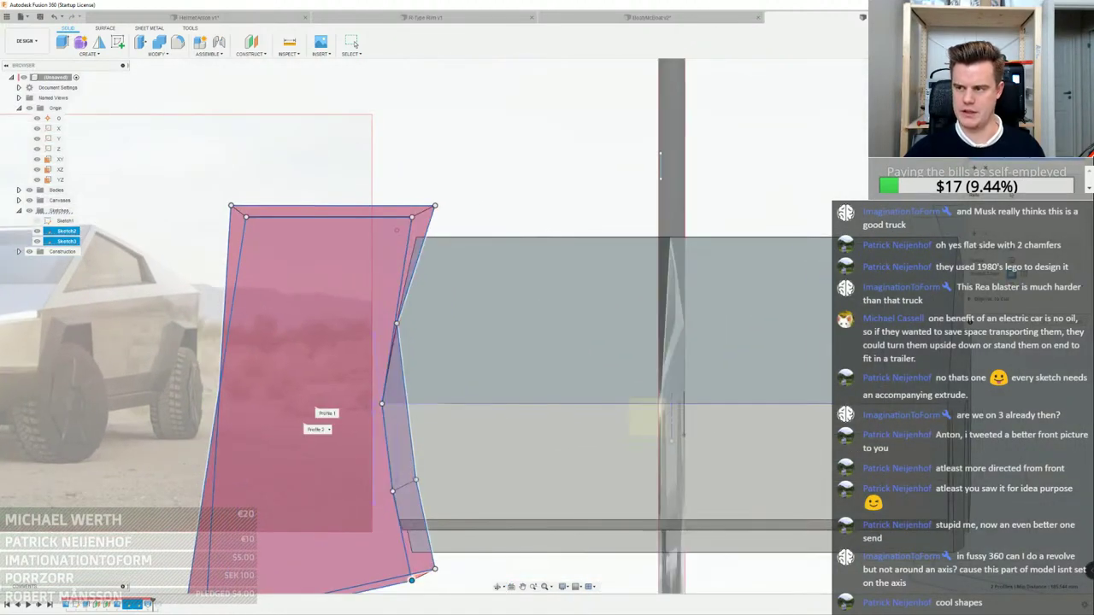
middle_click_drag(858, 106, 799, 94, "shift")
scroll(418, 239, "up", 4)
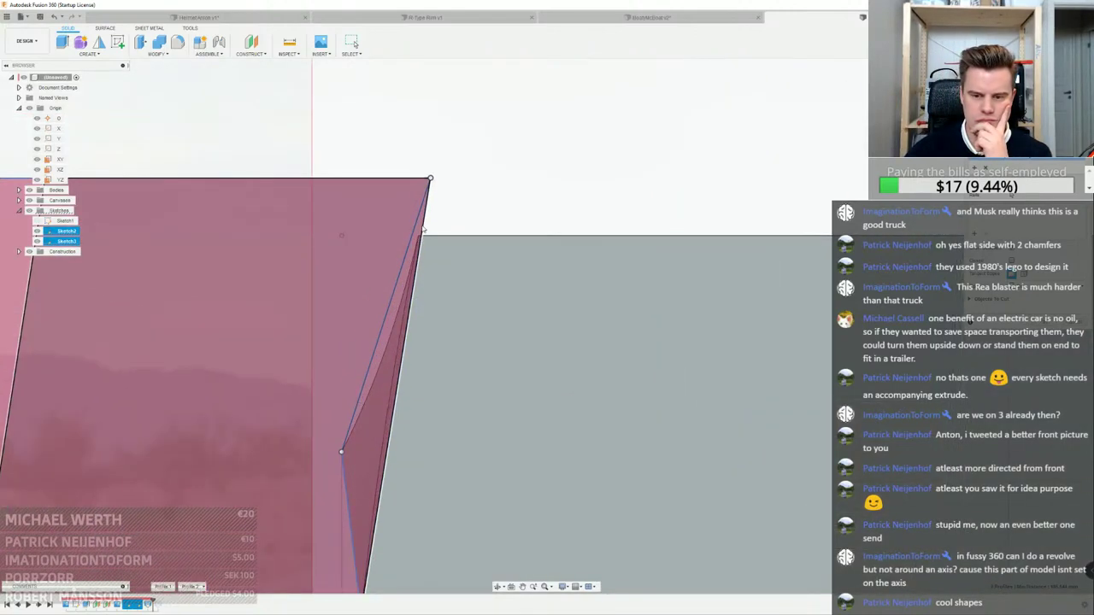
scroll(344, 455, "down", 2)
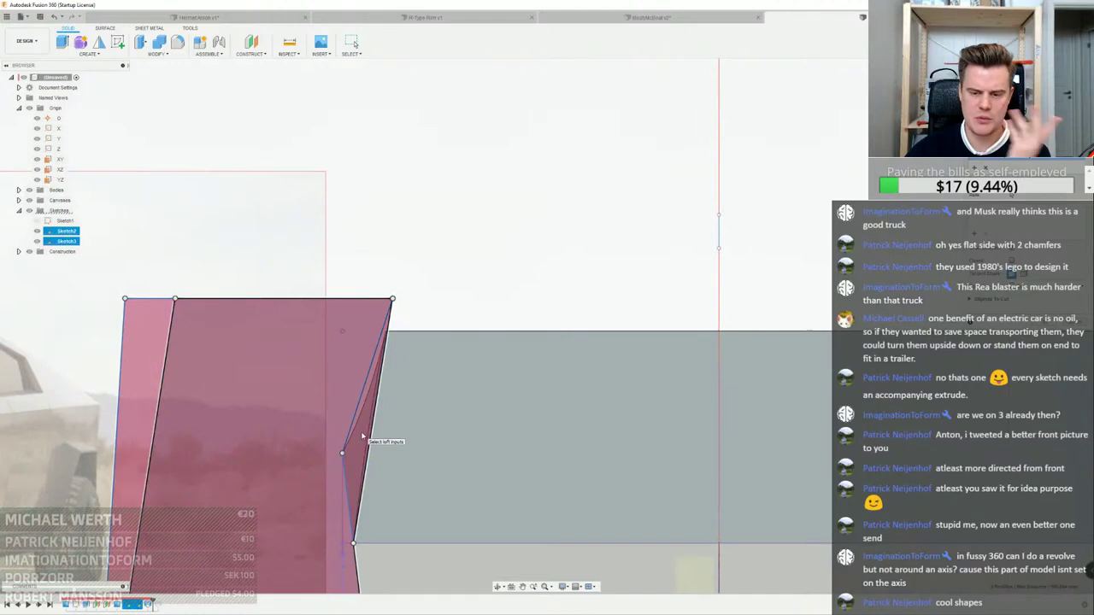
scroll(351, 446, "down", 3)
scroll(357, 448, "down", 3)
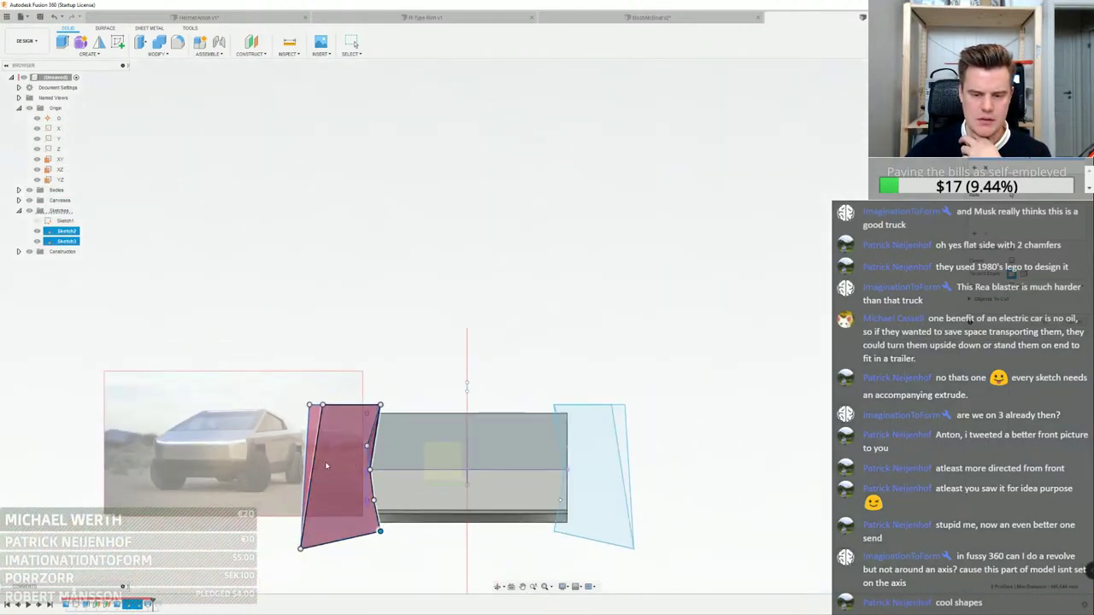
scroll(329, 464, "up", 4)
scroll(357, 445, "down", 2)
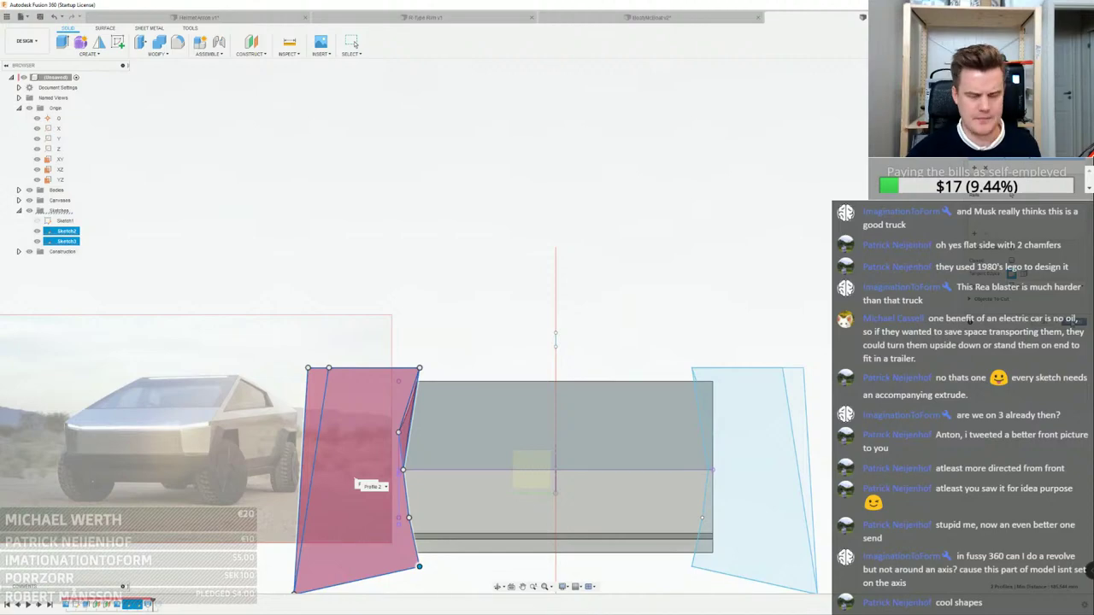
middle_click_drag(469, 368, 499, 380, "shift")
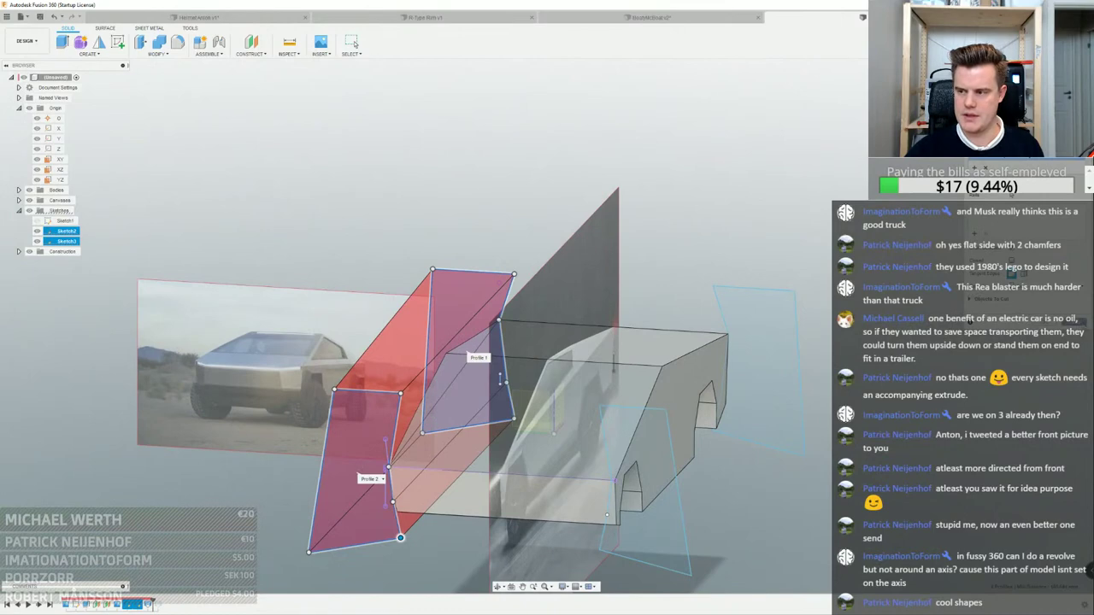
key("Escape")
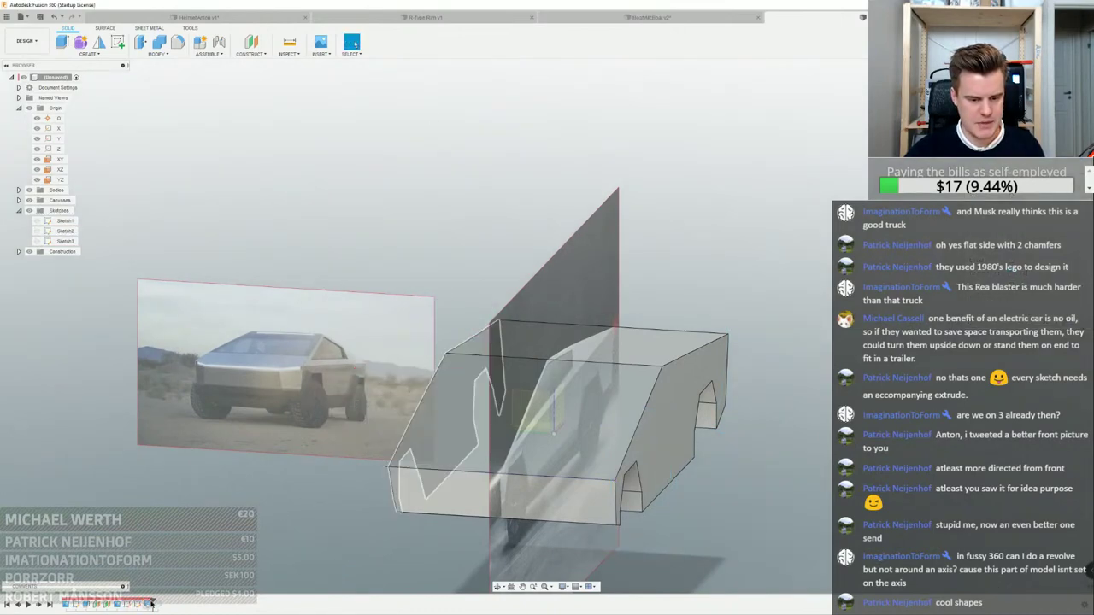
Roll the timeline back before the first loft cut and show the tail and front outline sketches
left_click_drag(153, 604, 141, 606)
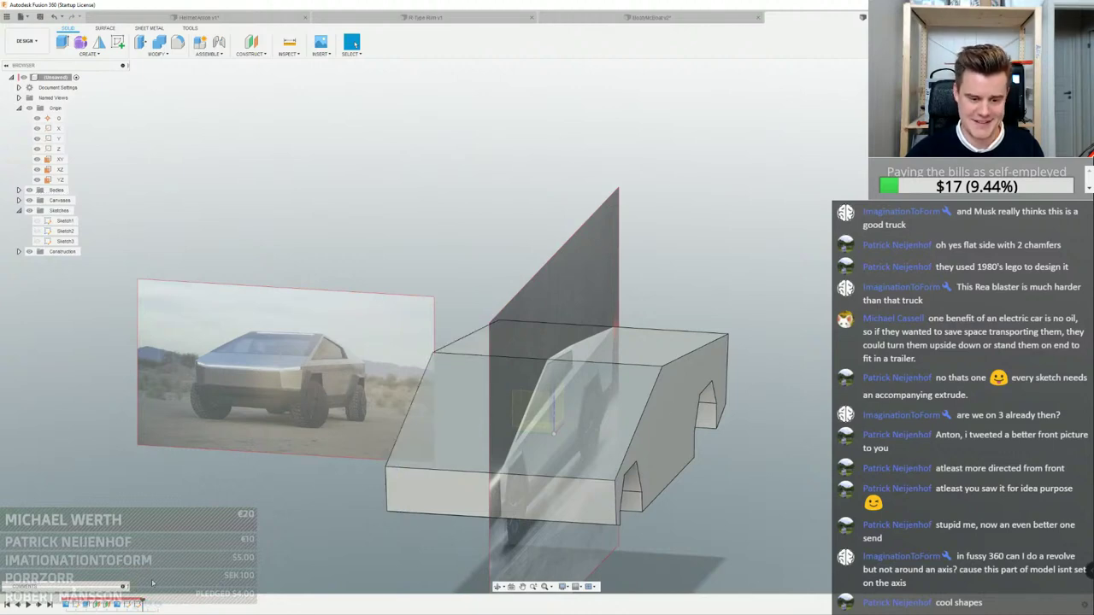
left_click(37, 241)
left_click(36, 230)
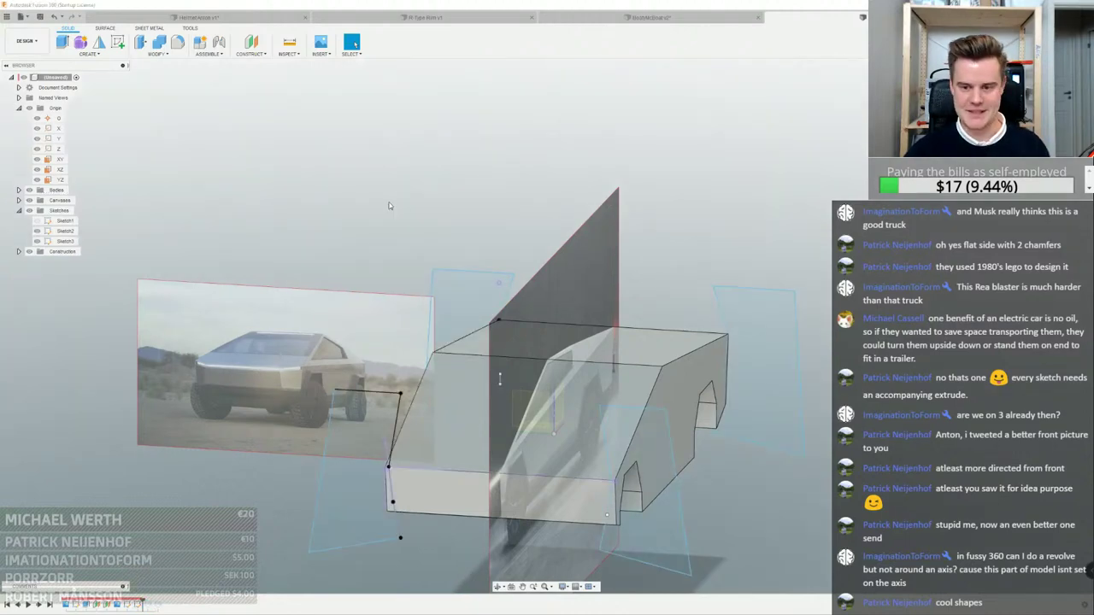
Loft a surface between the upper slanted lines of the tail and front outlines, with Body1 and the canvases hidden
left_click(105, 29)
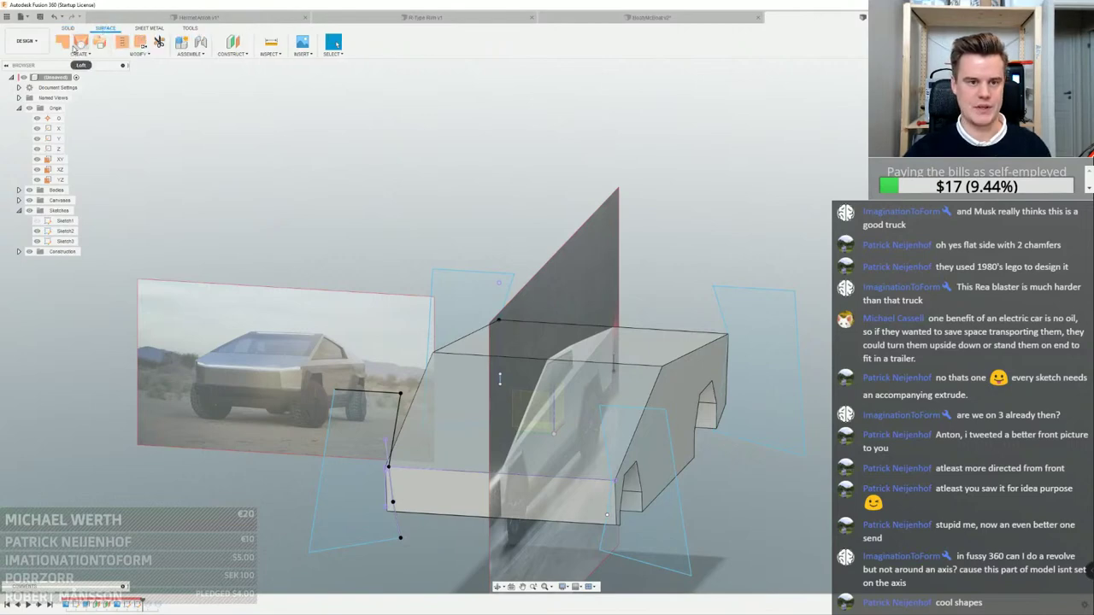
left_click(81, 43)
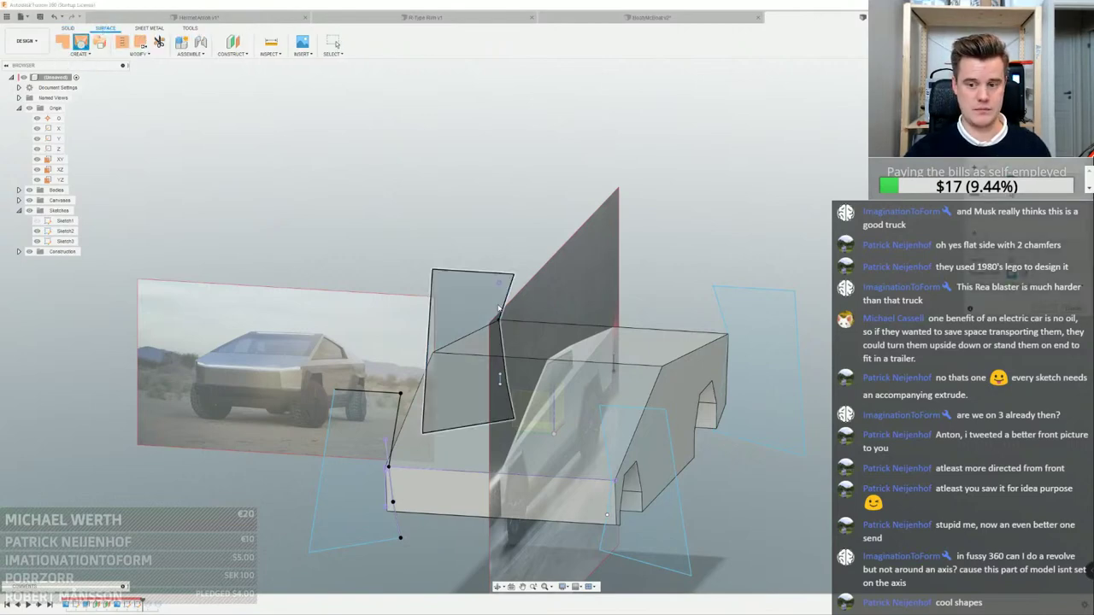
left_click(400, 412)
left_click(399, 413)
mouse_move(452, 369)
middle_mouse_down()
mouse_move(462, 302)
mouse_move(401, 291)
mouse_move(513, 278)
mouse_move(407, 296)
middle_mouse_up()
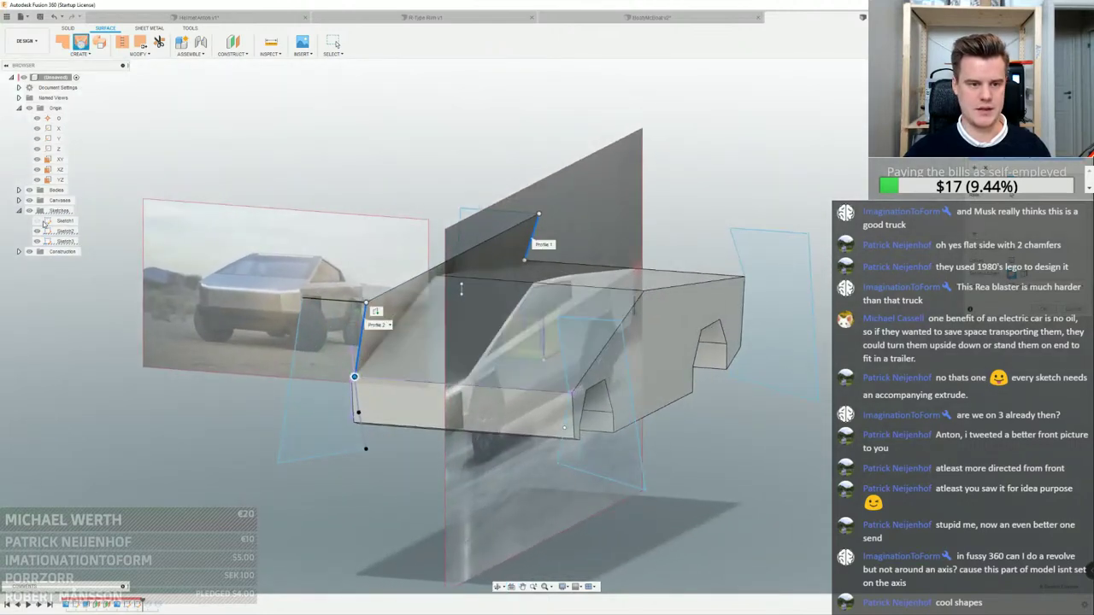
left_click(29, 190)
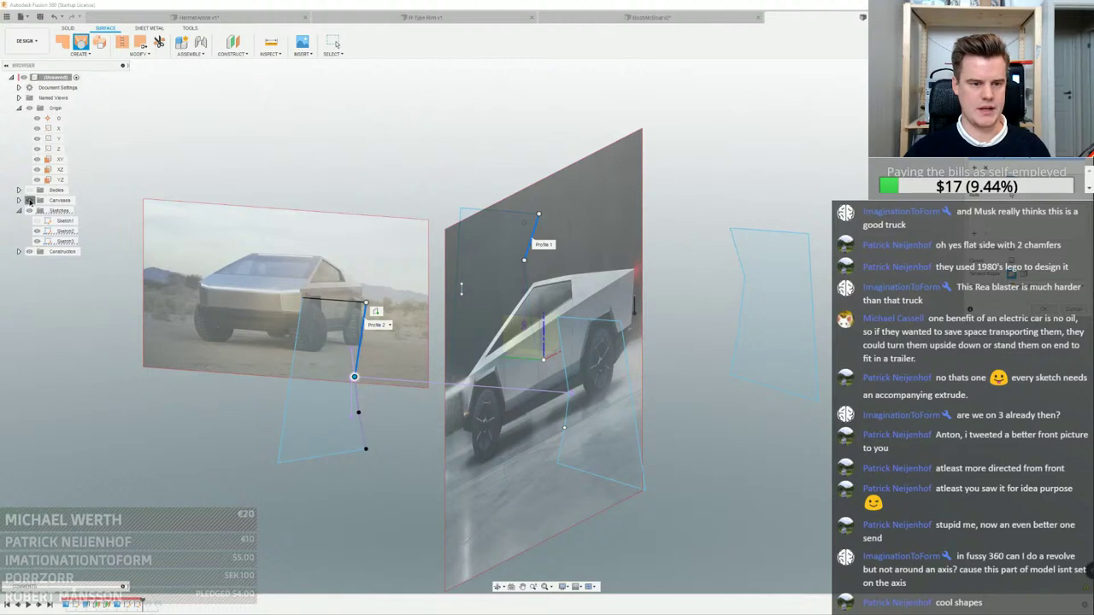
left_click(29, 200)
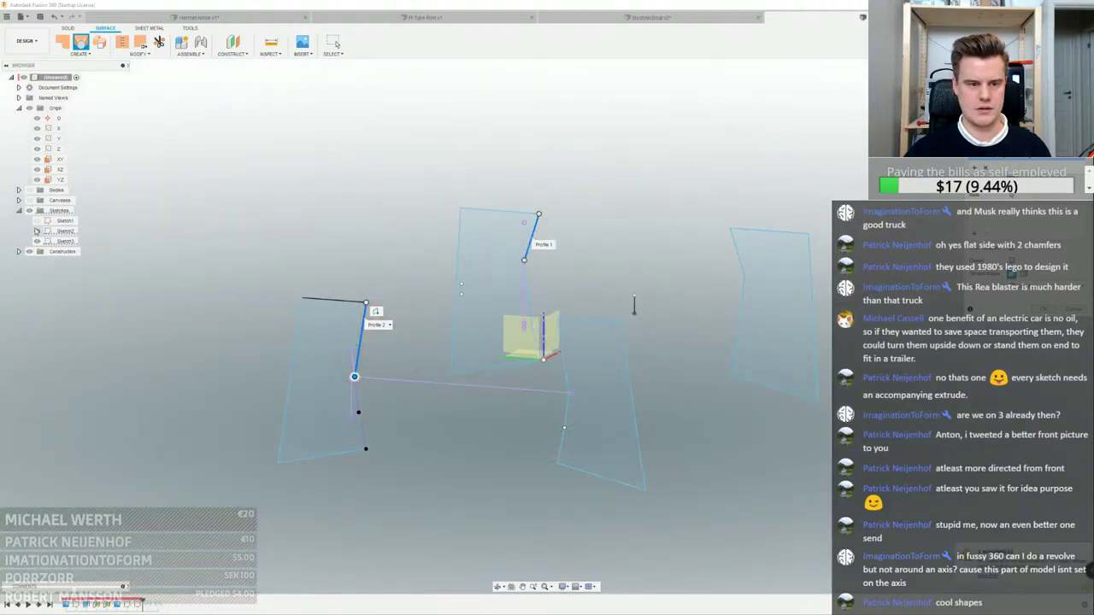
left_click(19, 190)
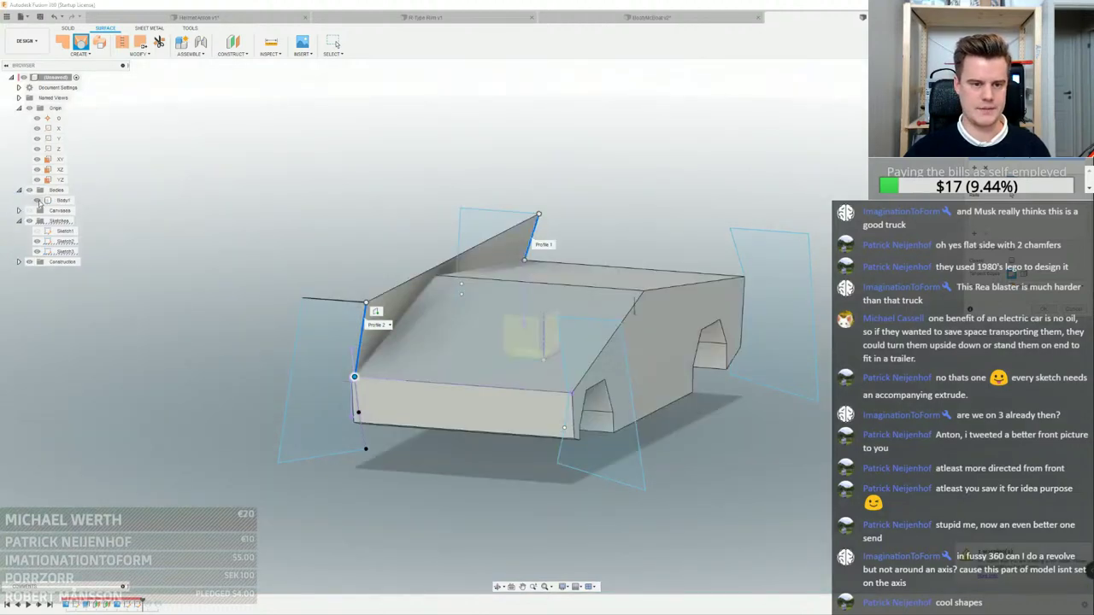
left_click(1044, 310)
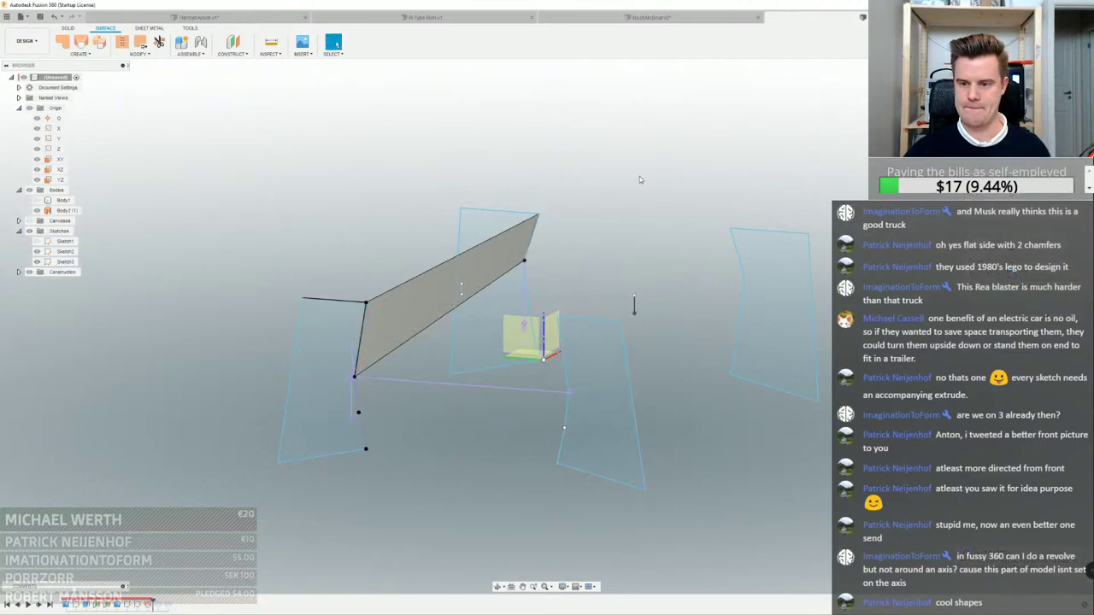
Loft a second surface between the middle lines of the front and tail outlines, directly below the first surface
right_click(640, 178)
left_click(640, 151)
left_click(357, 396)
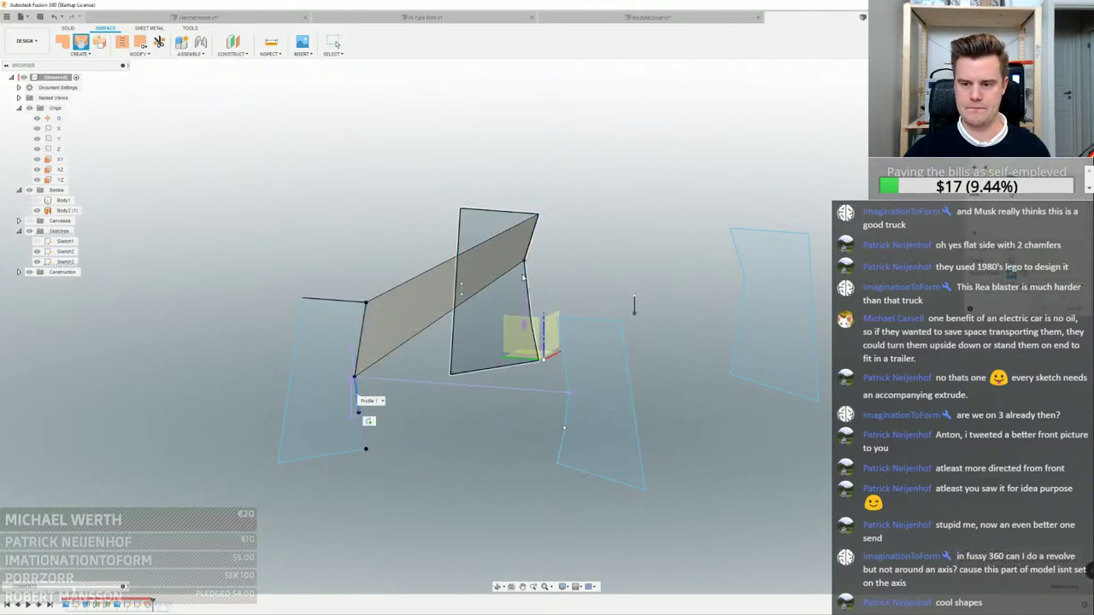
left_click(524, 275)
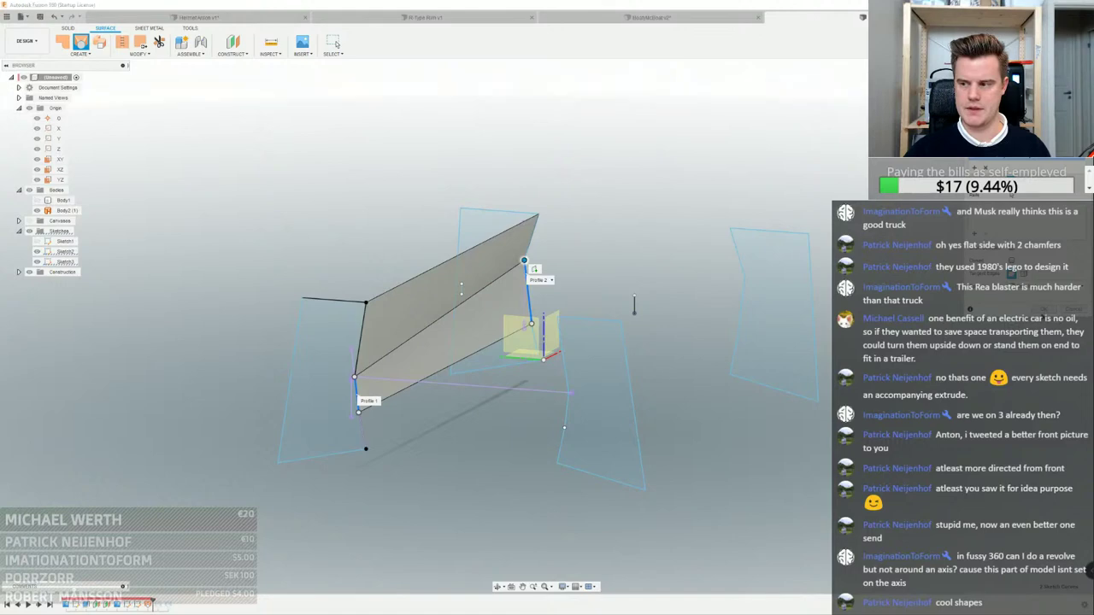
left_click(1044, 311)
Loft a third surface between the lowest inner lines of the tail and front outlines
right_click(761, 192)
left_click(761, 164)
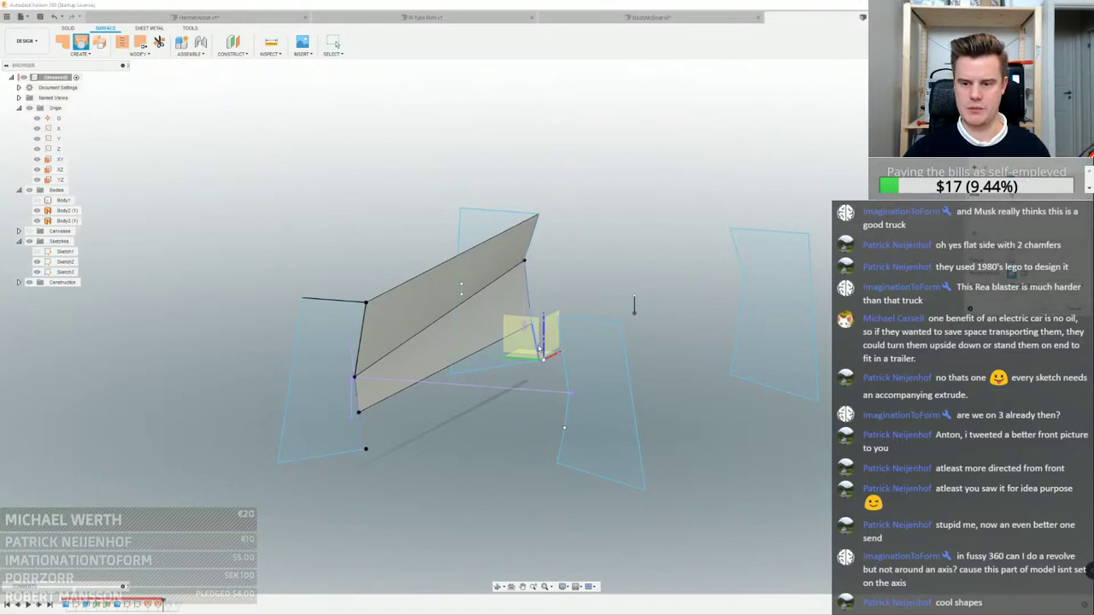
left_click(536, 345)
left_click(361, 429)
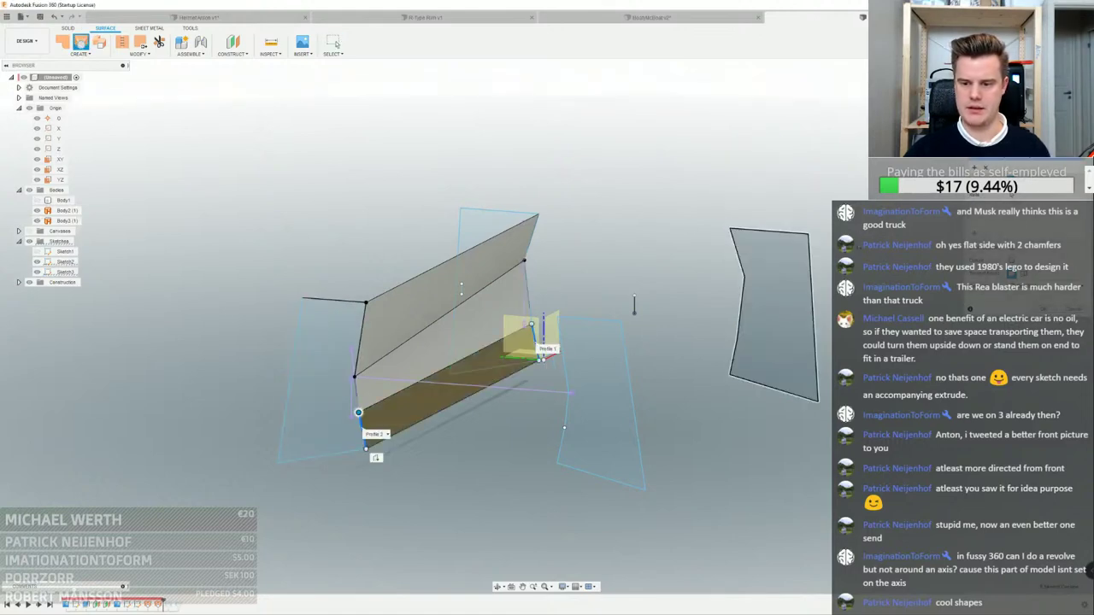
left_click(1047, 311)
middle_click_drag(489, 273, 467, 289, "shift")
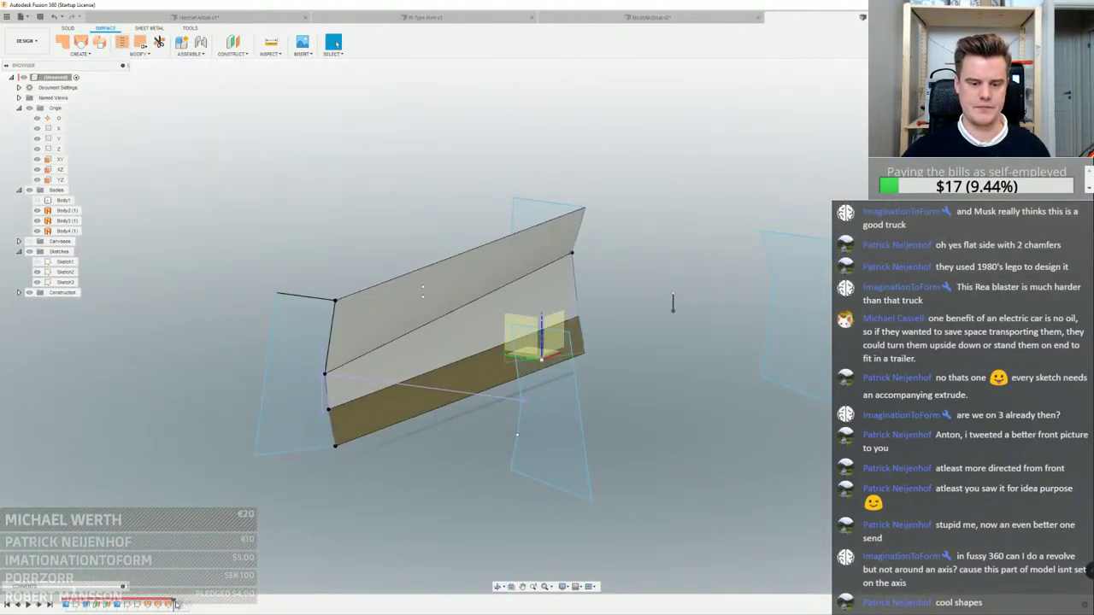
Edit the first loft so both profiles include all three side lines of the tail and front outlines
left_click_drag(171, 603, 150, 605)
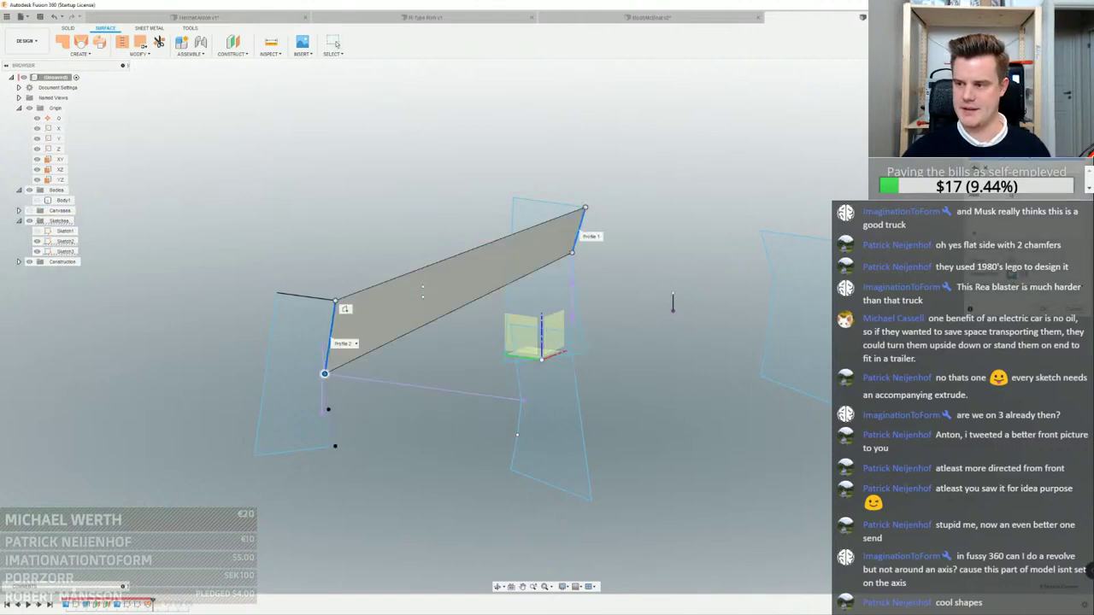
left_click(576, 273)
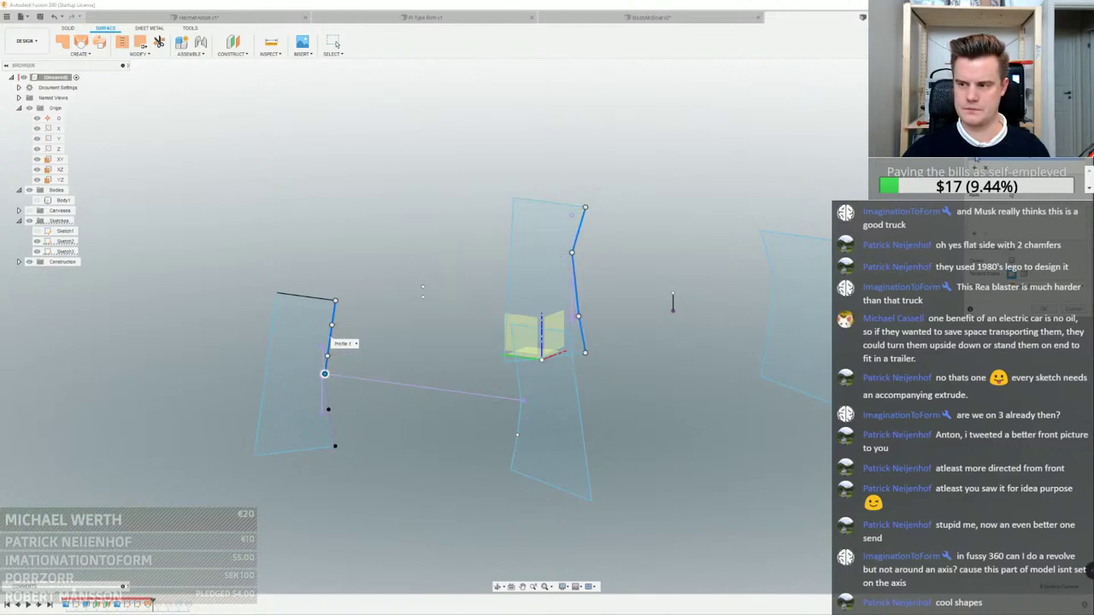
left_click(329, 390)
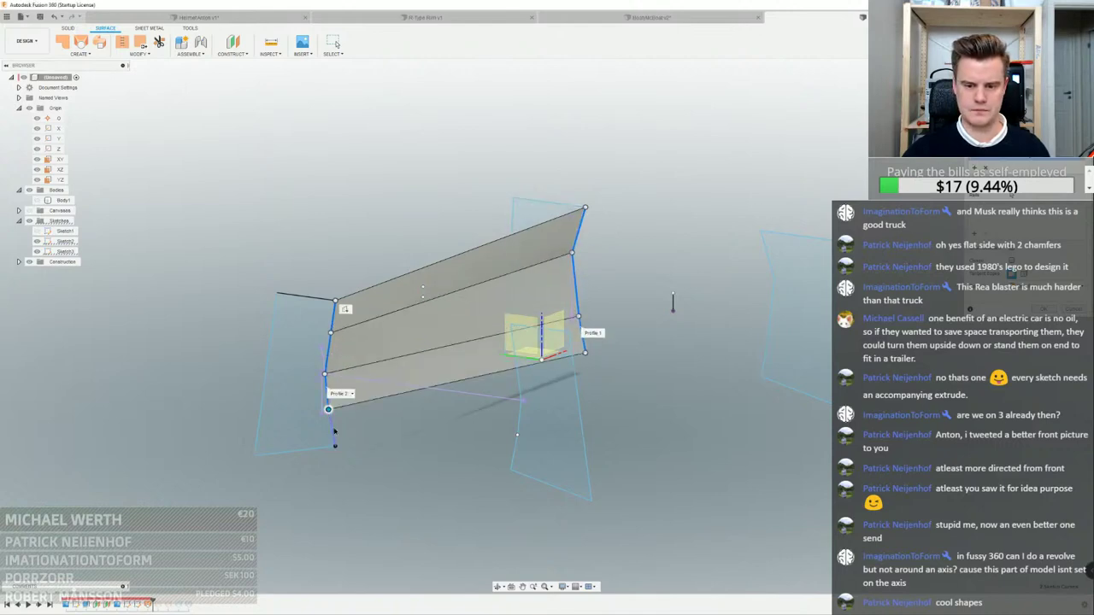
middle_click_drag(334, 432, 471, 329, "shift")
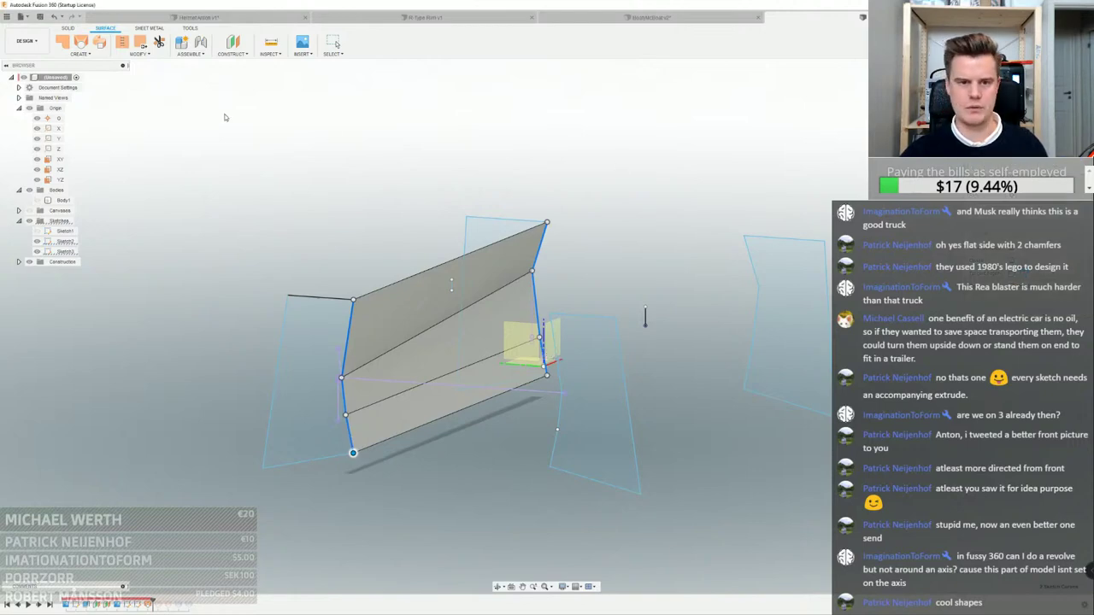
left_click(120, 45)
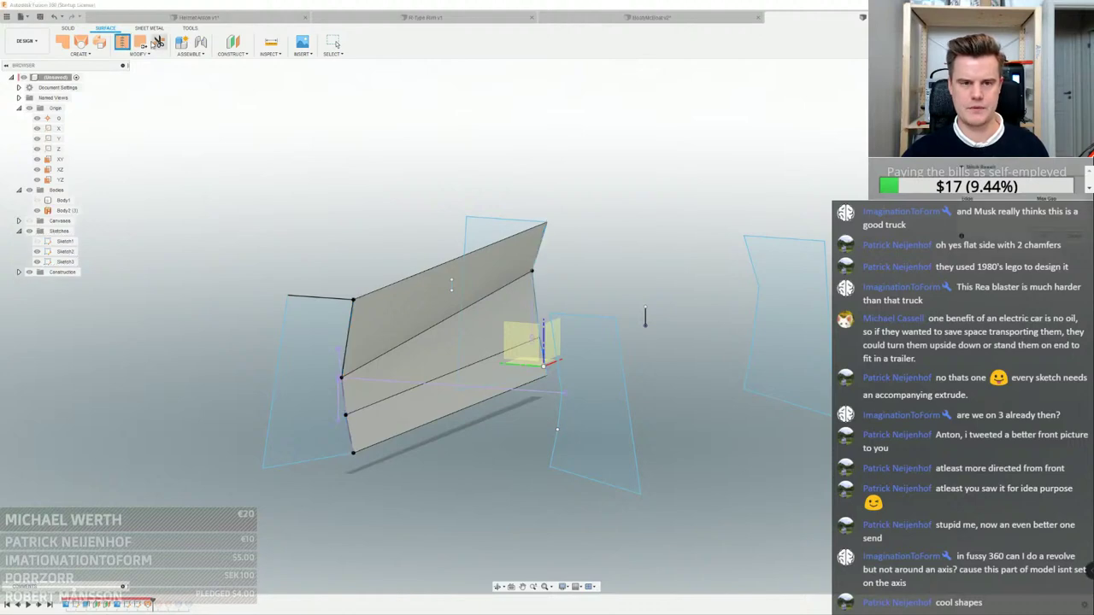
left_click(405, 309)
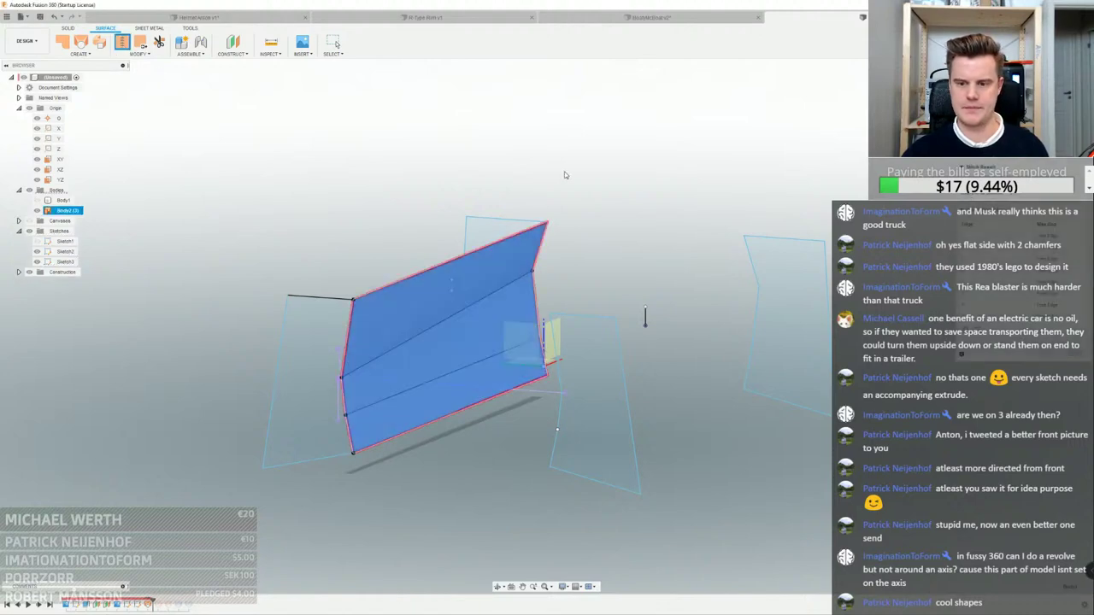
key("Escape")
Delete the redundant features that follow the first loft in the timeline
left_click_drag(160, 609, 191, 609)
right_click(191, 609)
left_click(247, 562)
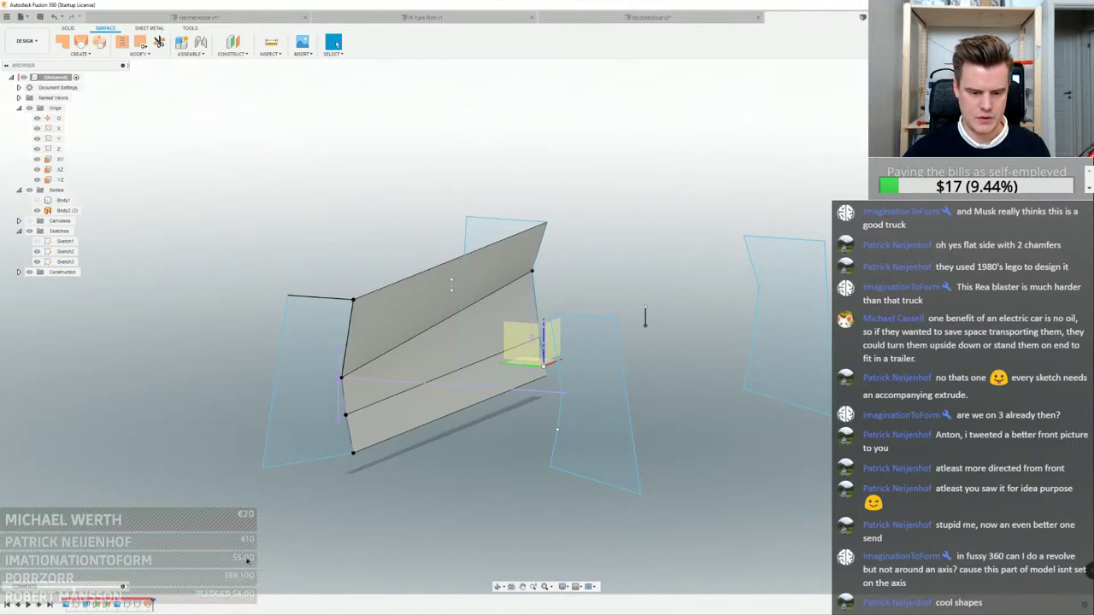
Mirror the lofted side surface as a body across the XZ plane and show Body1
left_click(139, 53)
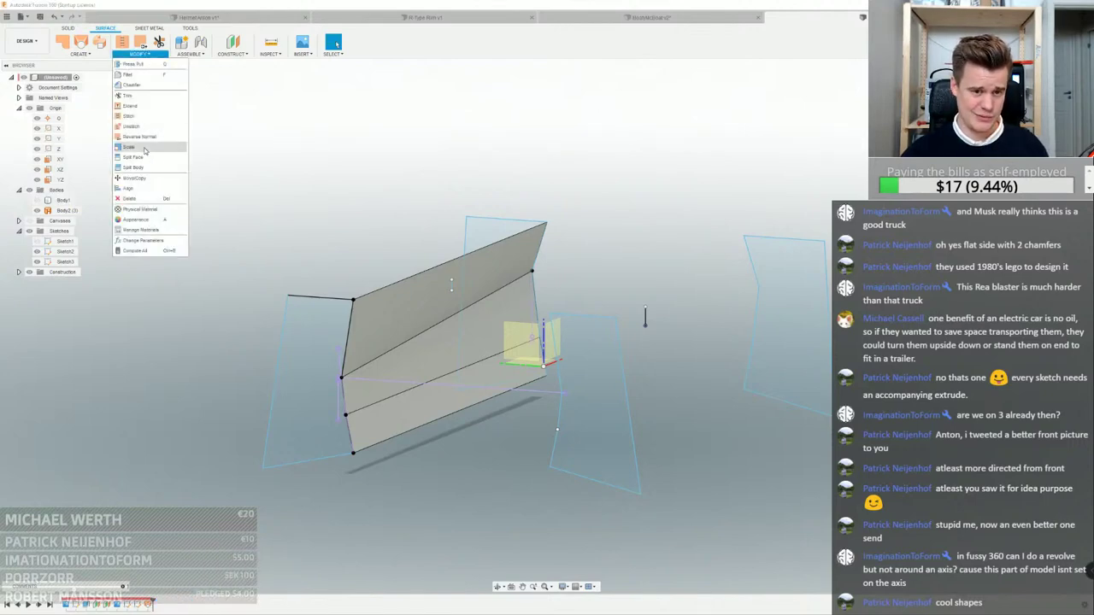
left_click(79, 52)
left_click(67, 29)
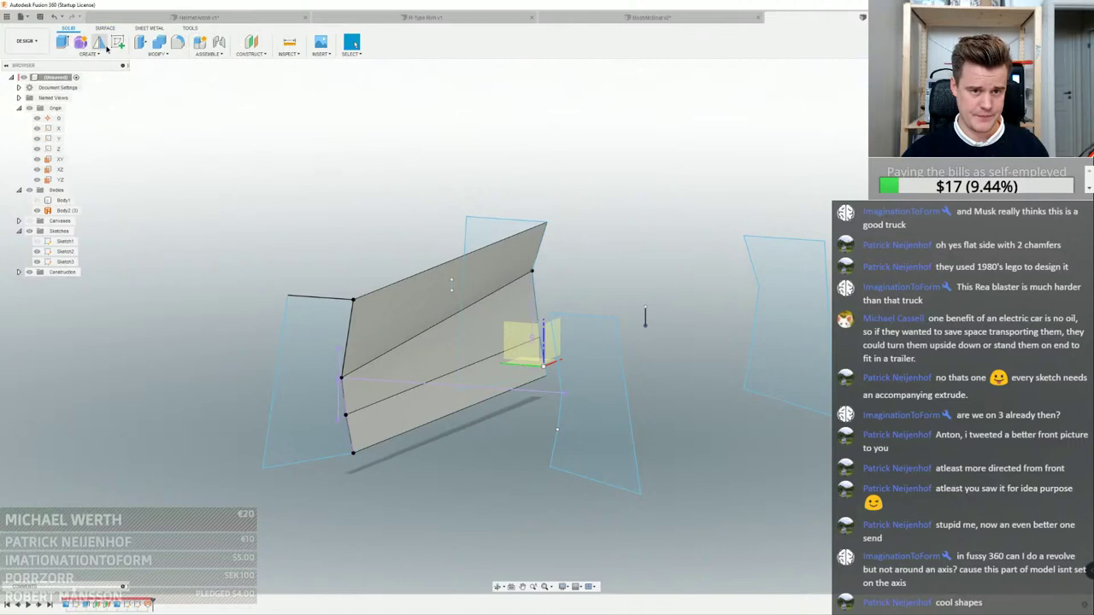
left_click(103, 45)
left_click(383, 318)
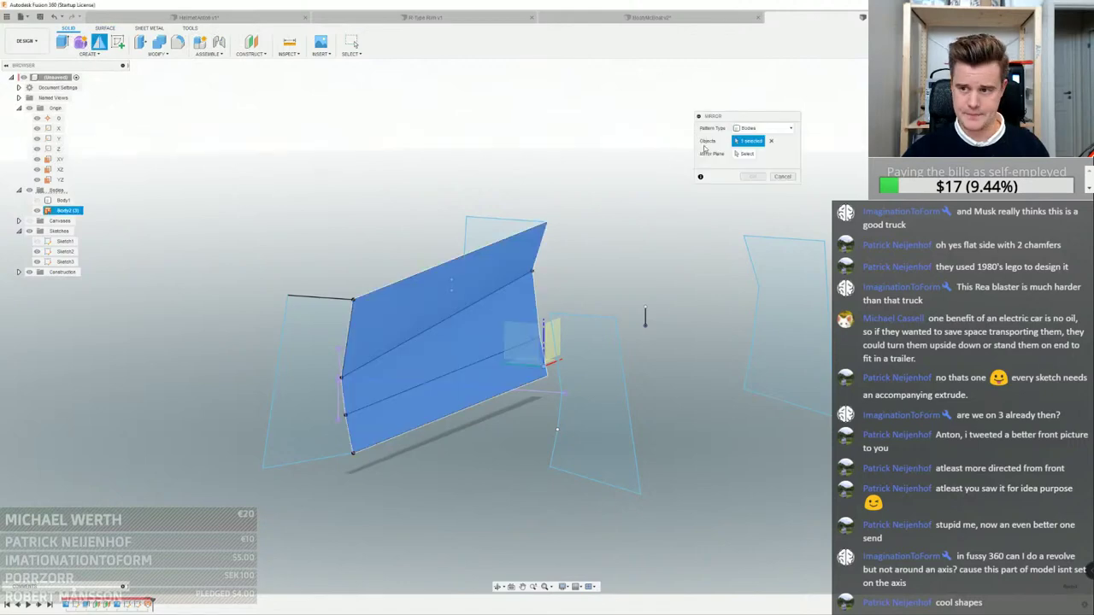
left_click(551, 340)
key("Return")
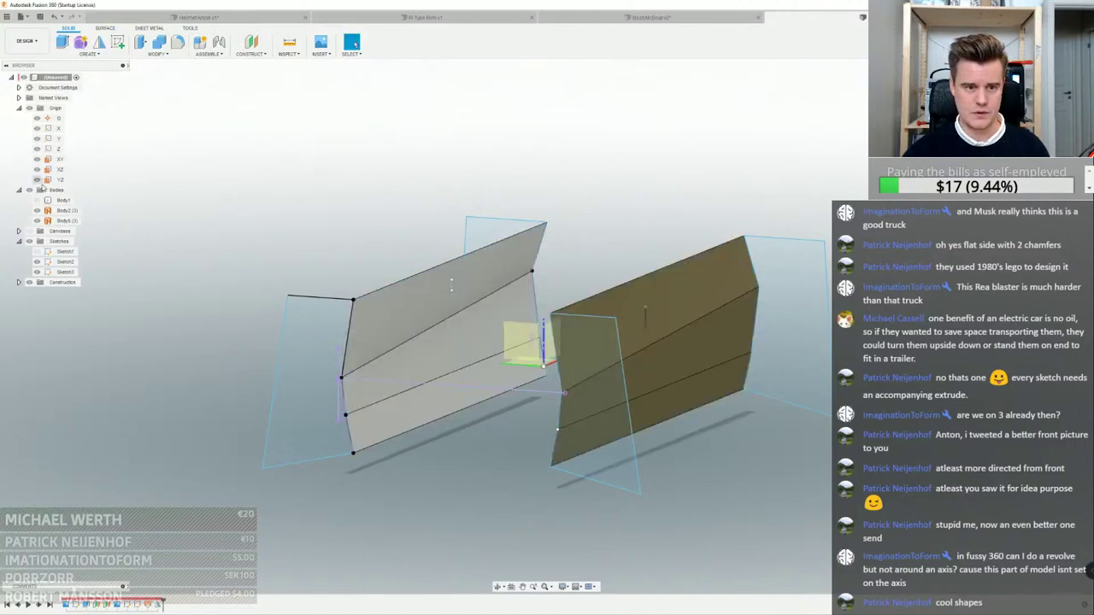
left_click(37, 199)
Try to split Body1 using the mirrored side surface as the splitting tool
left_click(157, 48)
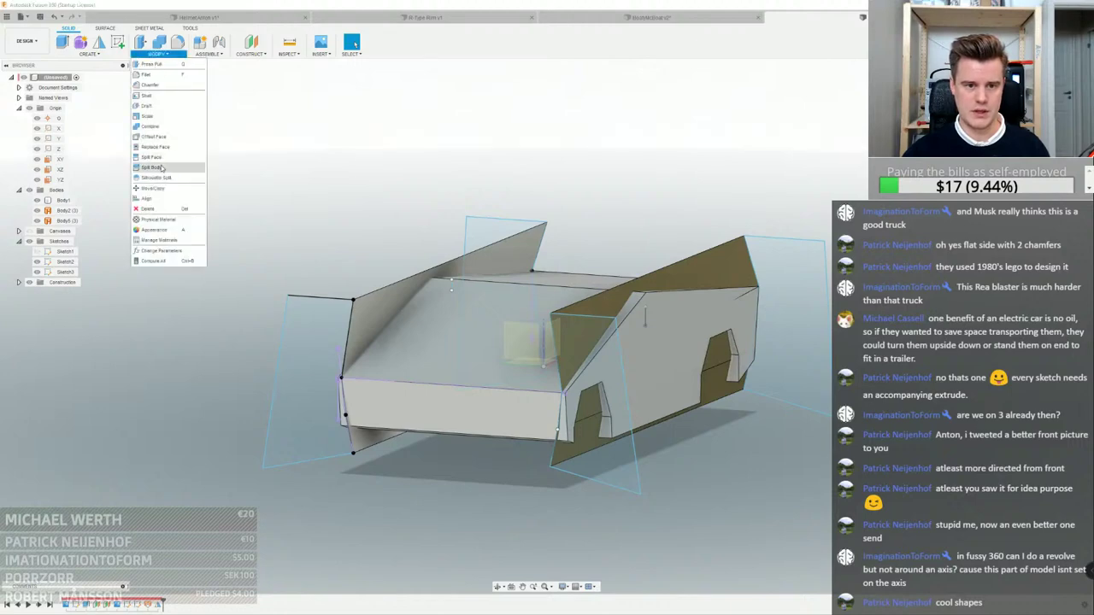
left_click(163, 167)
left_click(465, 279)
left_click(726, 310)
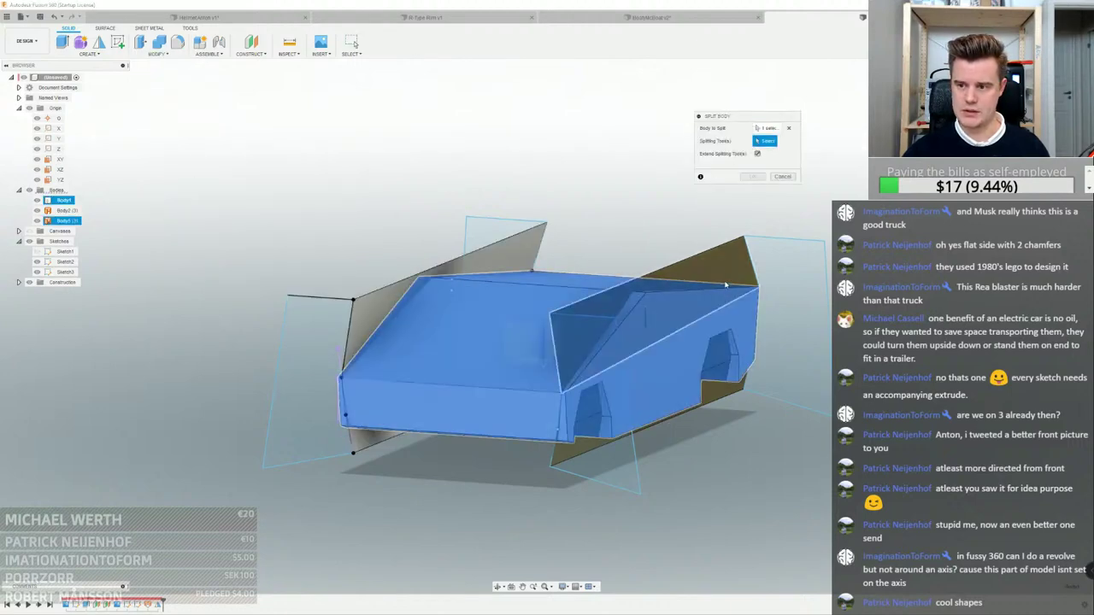
left_click(757, 154)
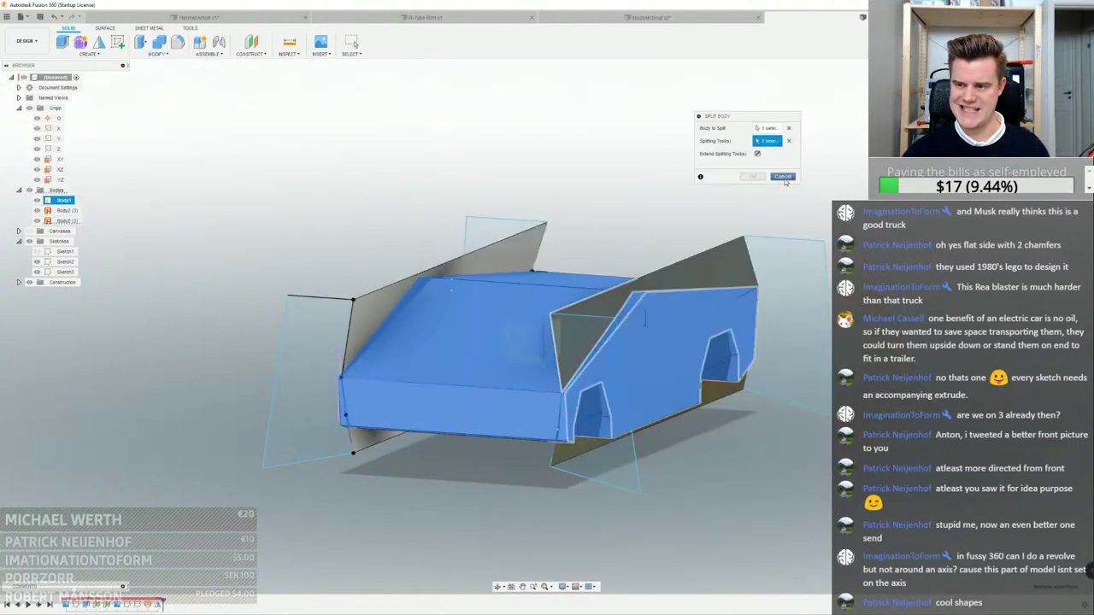
left_click(783, 177)
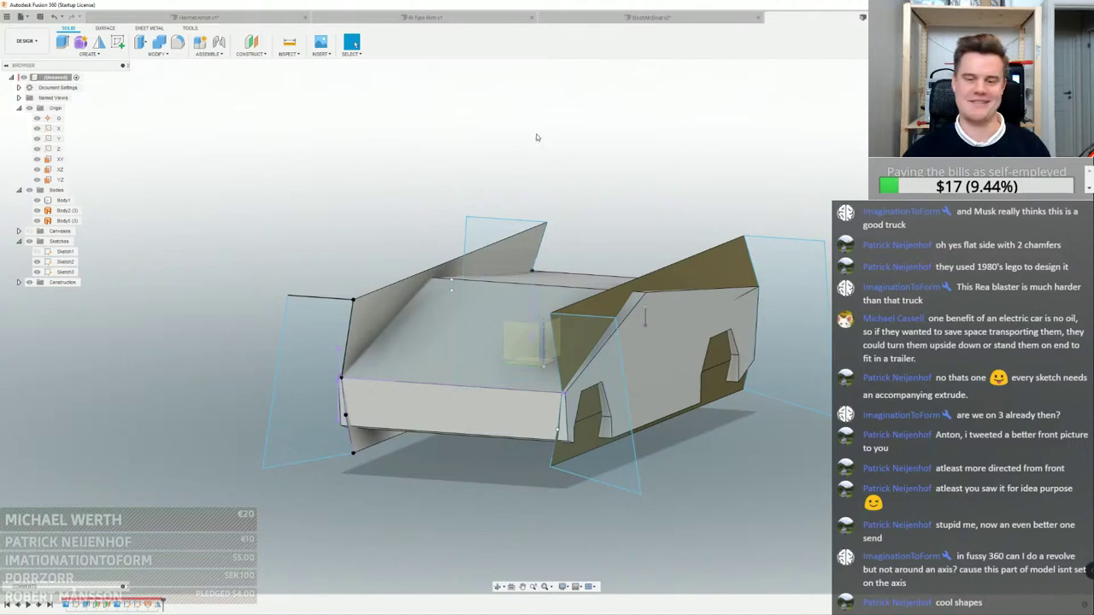
Roll back to the loft and thicken all its faces outward by about 45 mm on one side as a new body
left_click(156, 53)
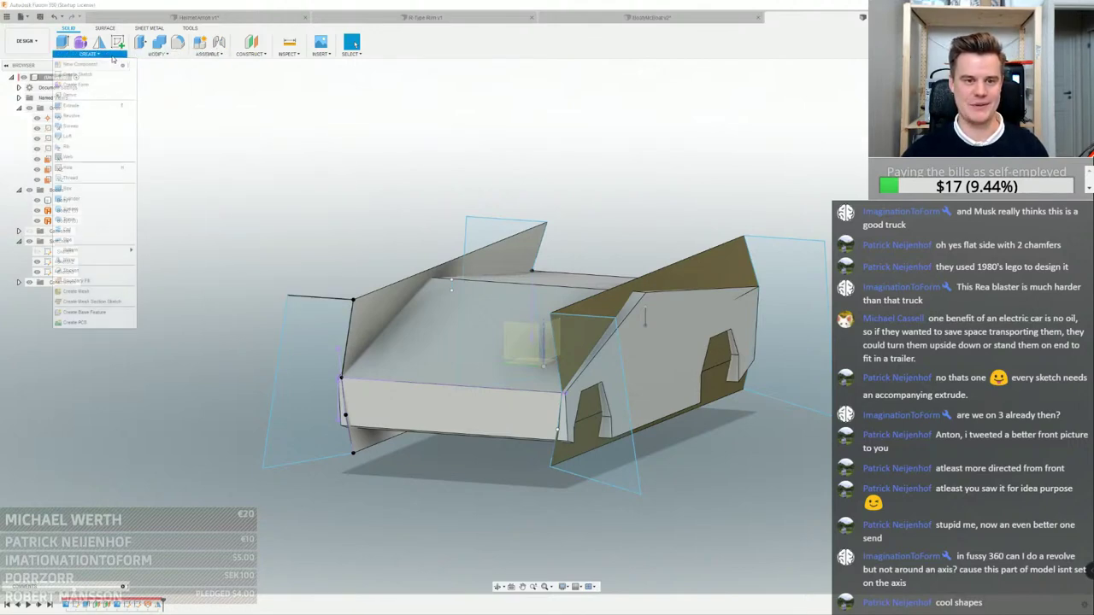
left_click(107, 28)
left_click(127, 53)
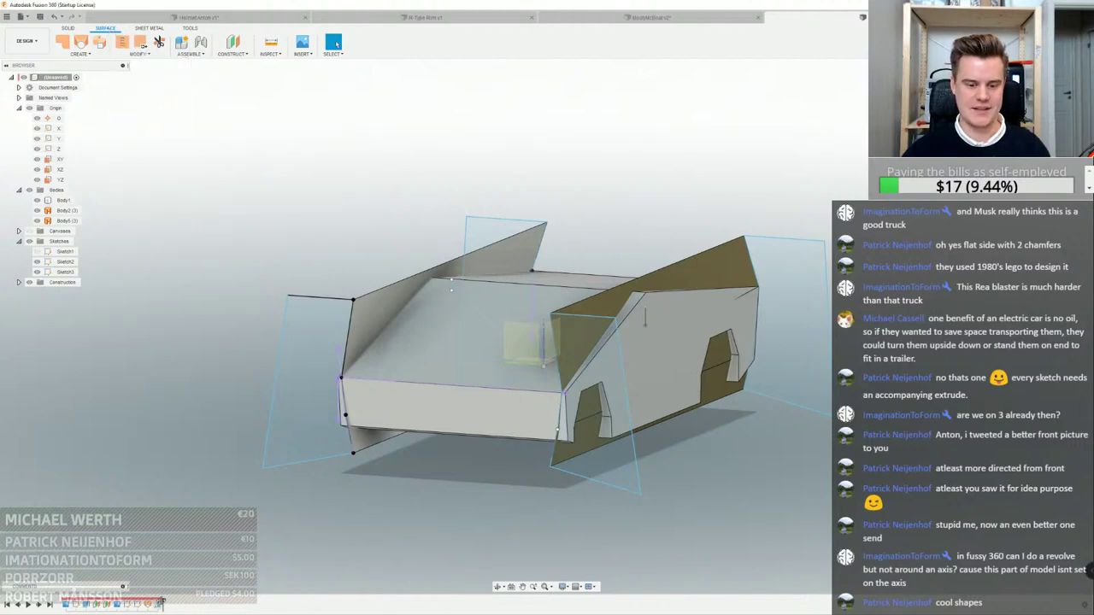
double_click(148, 604)
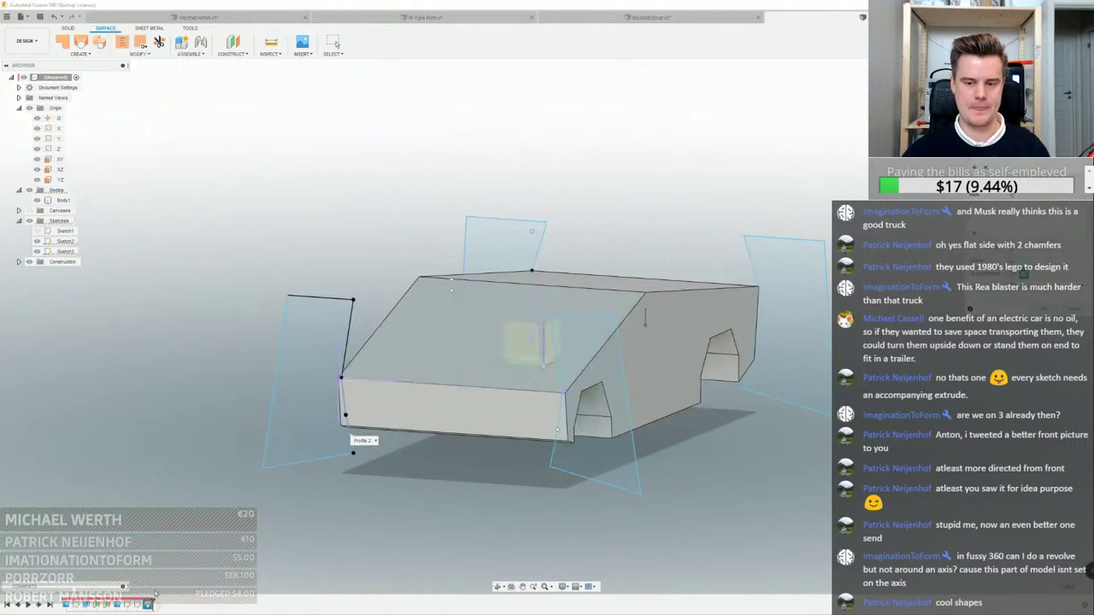
left_click(139, 53)
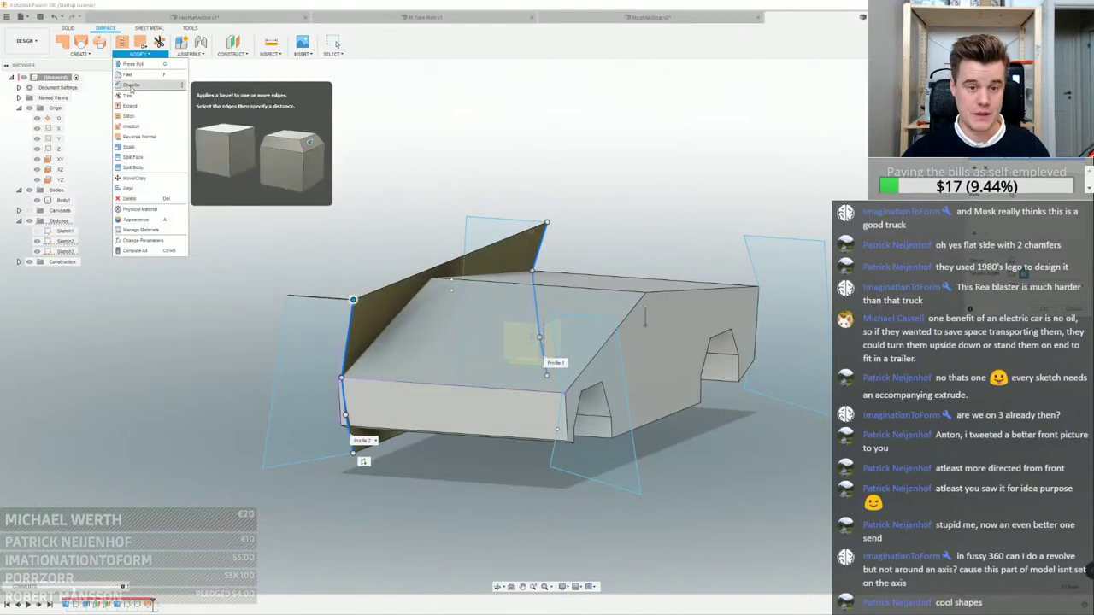
left_click(81, 174)
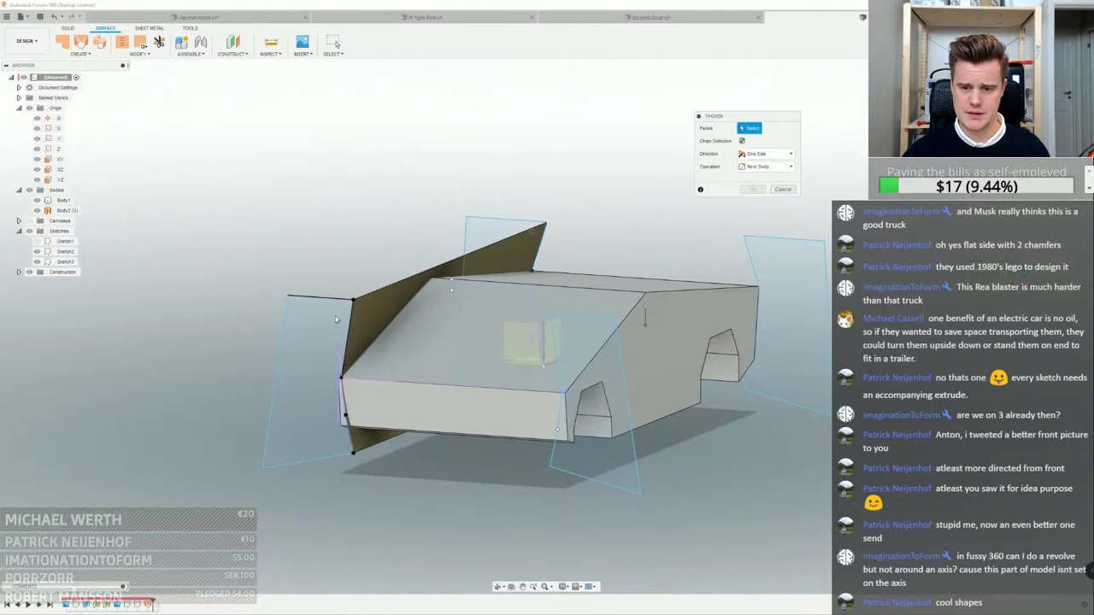
left_click(380, 321)
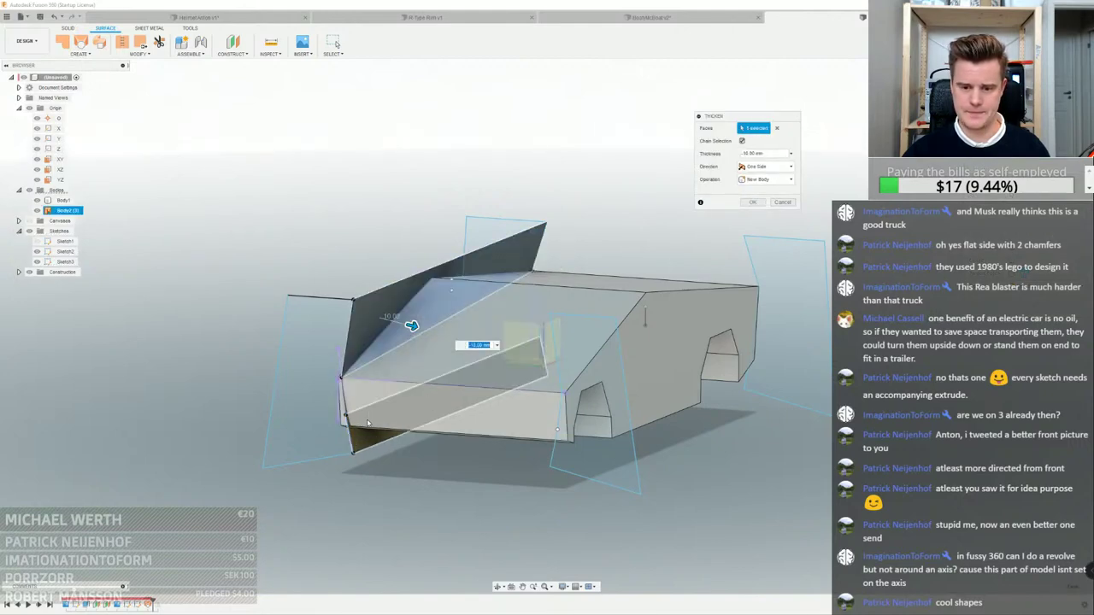
left_click_drag(397, 390, 260, 422)
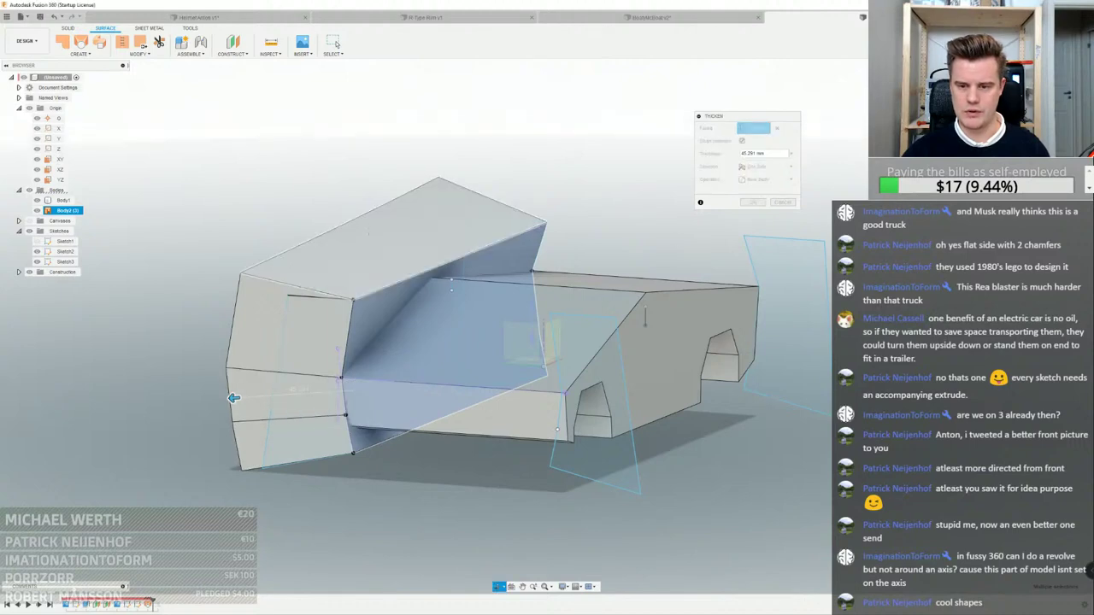
middle_click_drag(408, 243, 666, 256, "shift")
middle_click_drag(547, 227, 667, 294, "shift")
left_click(752, 204)
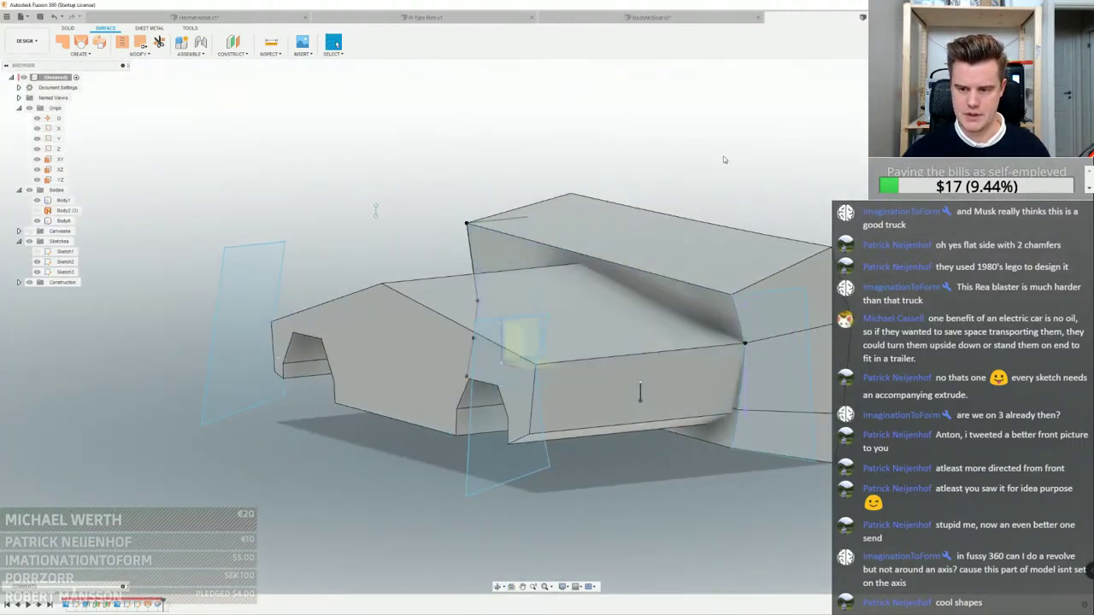
Edit the mirror feature so it mirrors the thickened body instead of the lofted surface
double_click(163, 602)
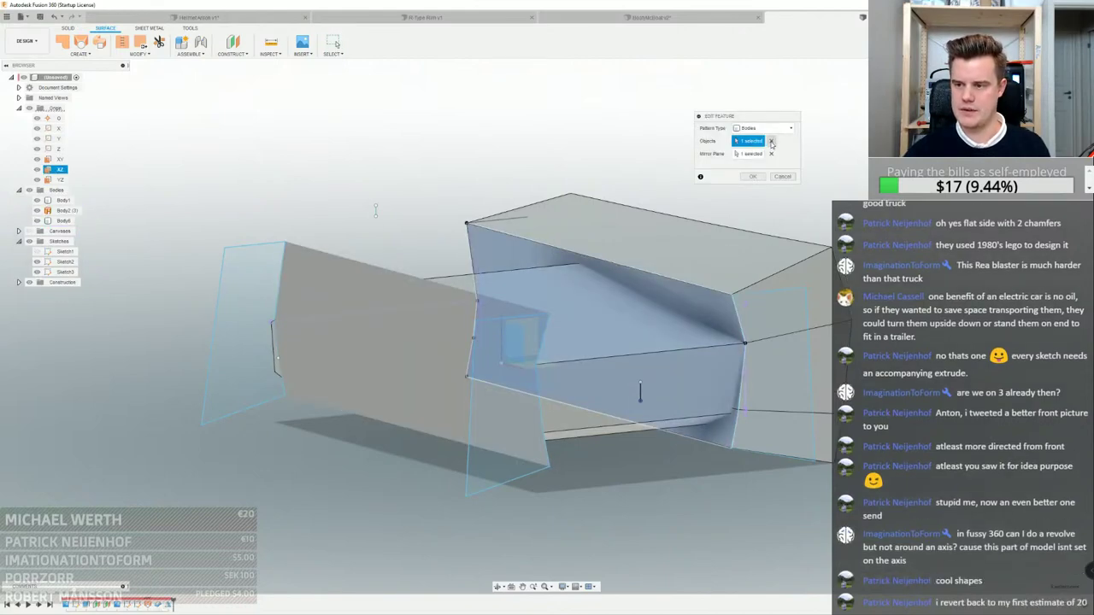
left_click(772, 143)
left_click(732, 260)
left_click(753, 177)
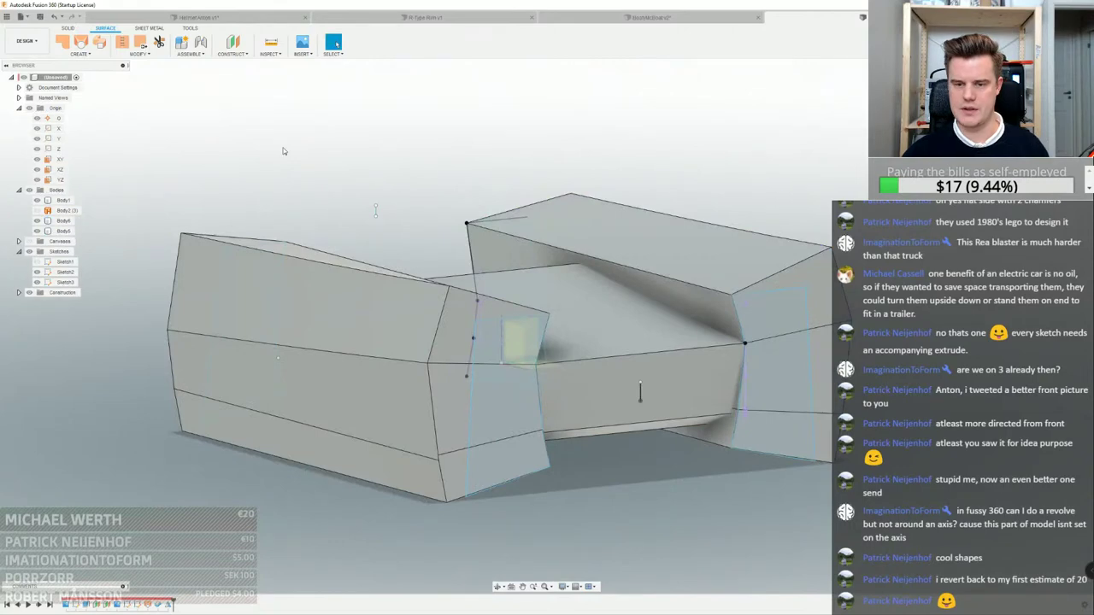
Cut Body1 with the thickened side body and its mirrored copy, using Combine without keeping the tools
left_click(68, 28)
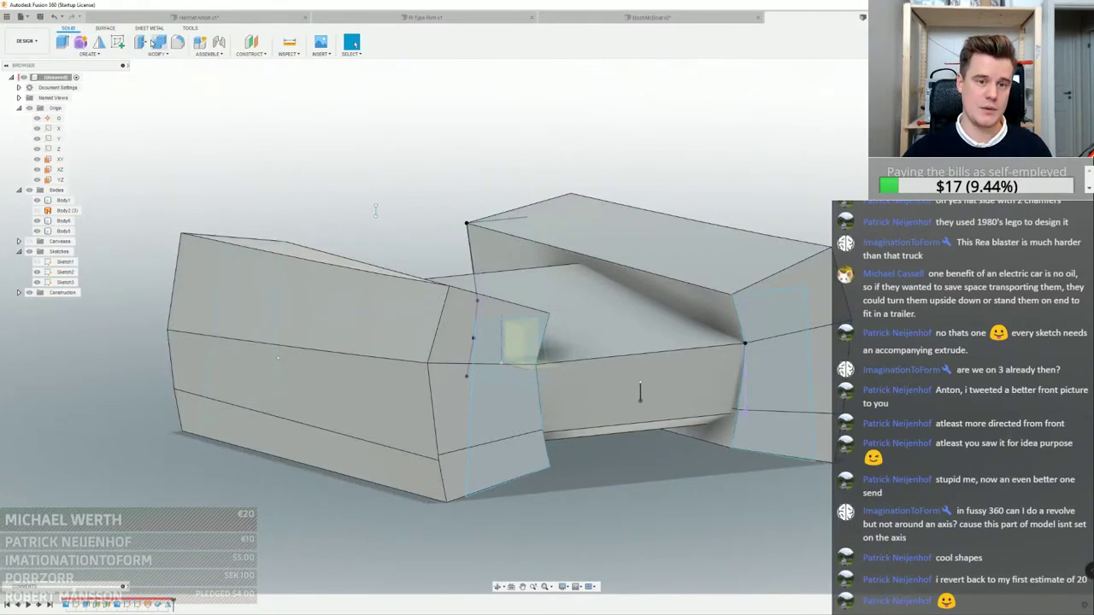
left_click(158, 42)
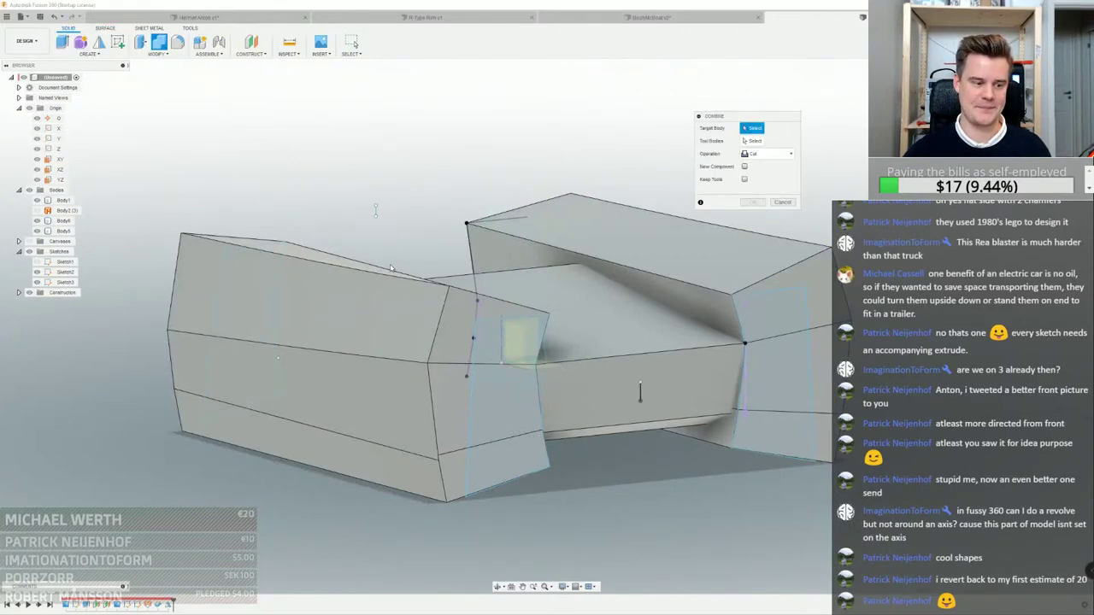
left_click(547, 290)
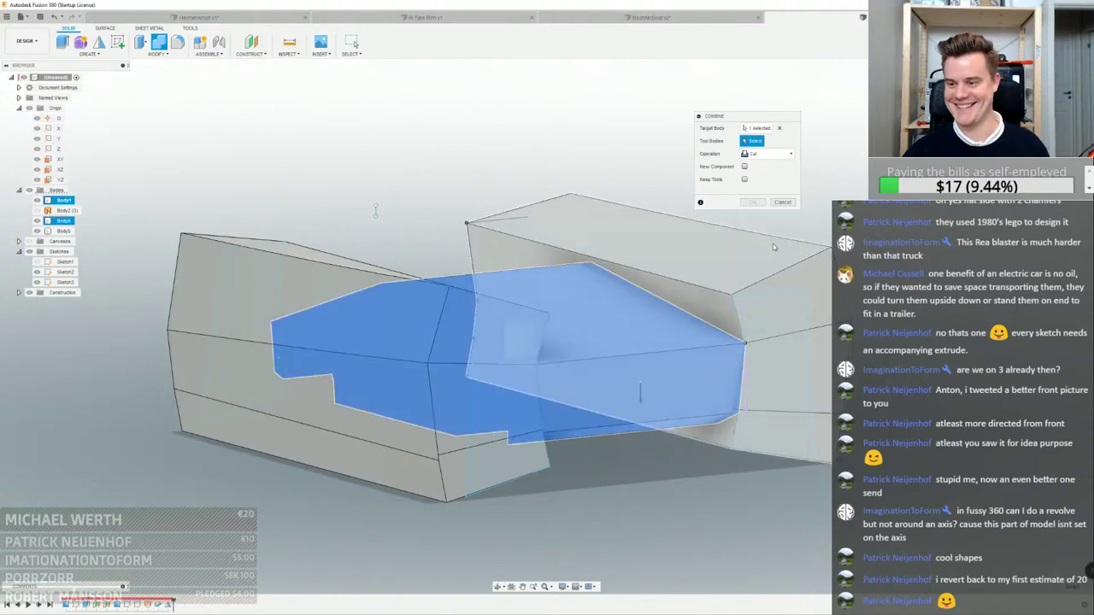
left_click(773, 247)
left_click(265, 276)
left_click(753, 203)
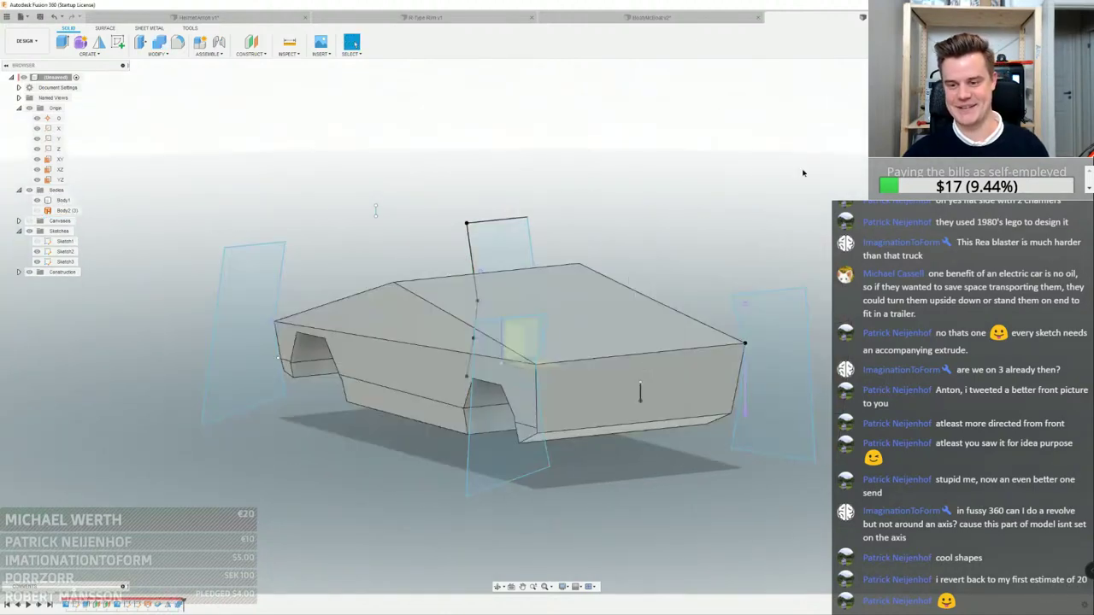
Hide all sketches and examine the cut body's roofline and tapered side edges from the front
mouse_move(521, 312)
middle_mouse_down("shift")
mouse_move(568, 342)
mouse_move(628, 312)
mouse_move(696, 299)
mouse_move(767, 310)
middle_mouse_up("shift")
middle_click_drag(694, 309, 647, 320, "shift")
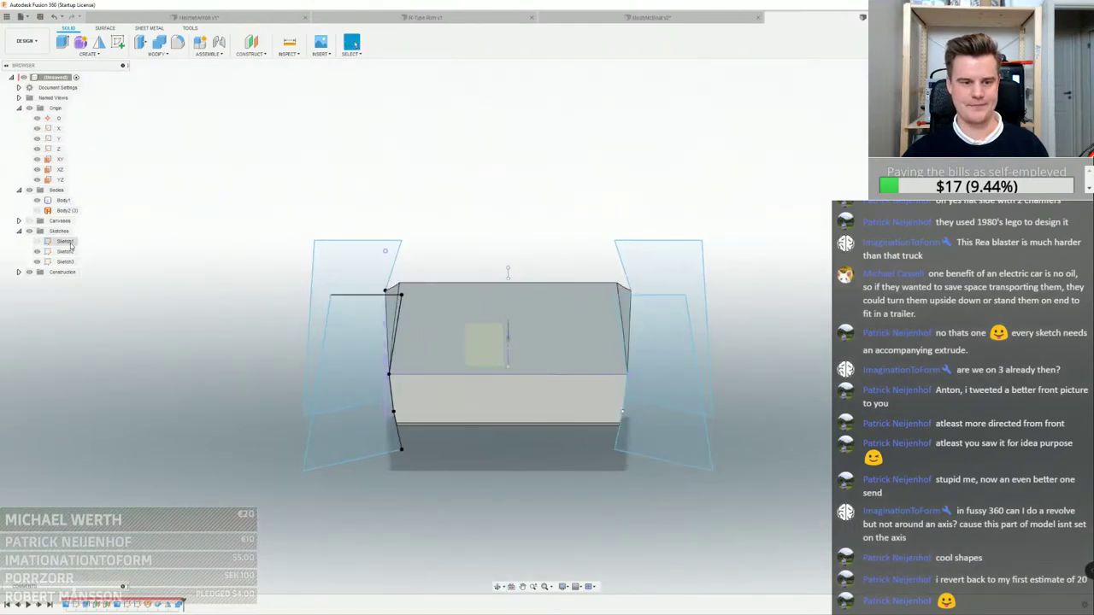
left_click(29, 231)
mouse_move(423, 380)
middle_mouse_down("shift")
mouse_move(447, 322)
mouse_move(672, 301)
mouse_move(641, 320)
mouse_move(542, 303)
mouse_move(489, 326)
middle_mouse_up("shift")
scroll(619, 299, "up", 4)
scroll(217, 280, "up", 4)
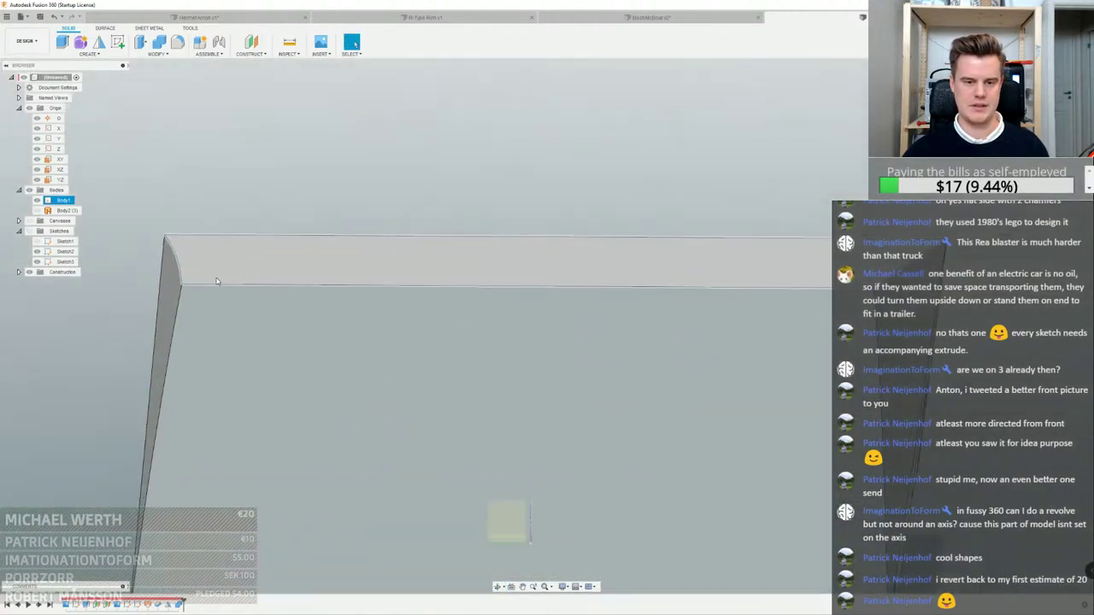
scroll(184, 280, "down", 5)
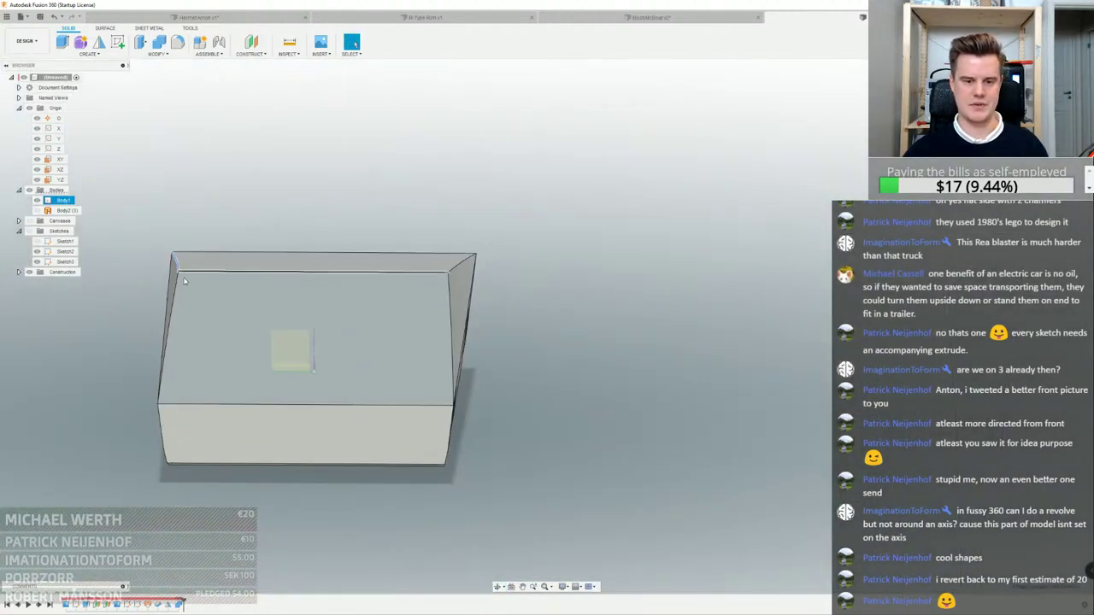
scroll(282, 271, "up", 3)
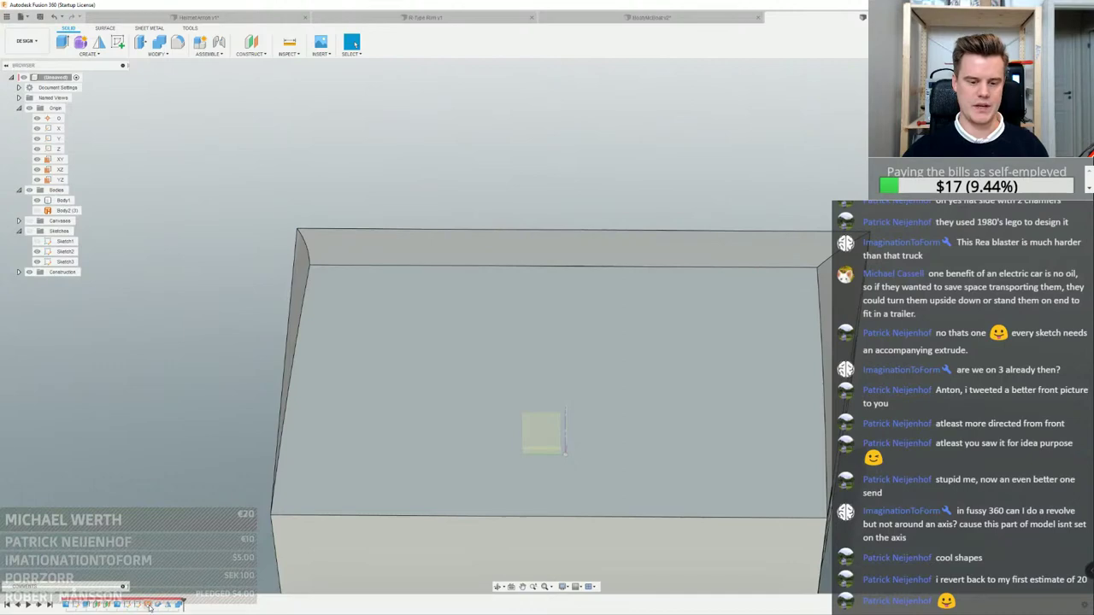
Open the existing two-profile surface loft for editing, examine its profiles against the truck body, and close it
double_click(149, 607)
scroll(381, 220, "down", 3)
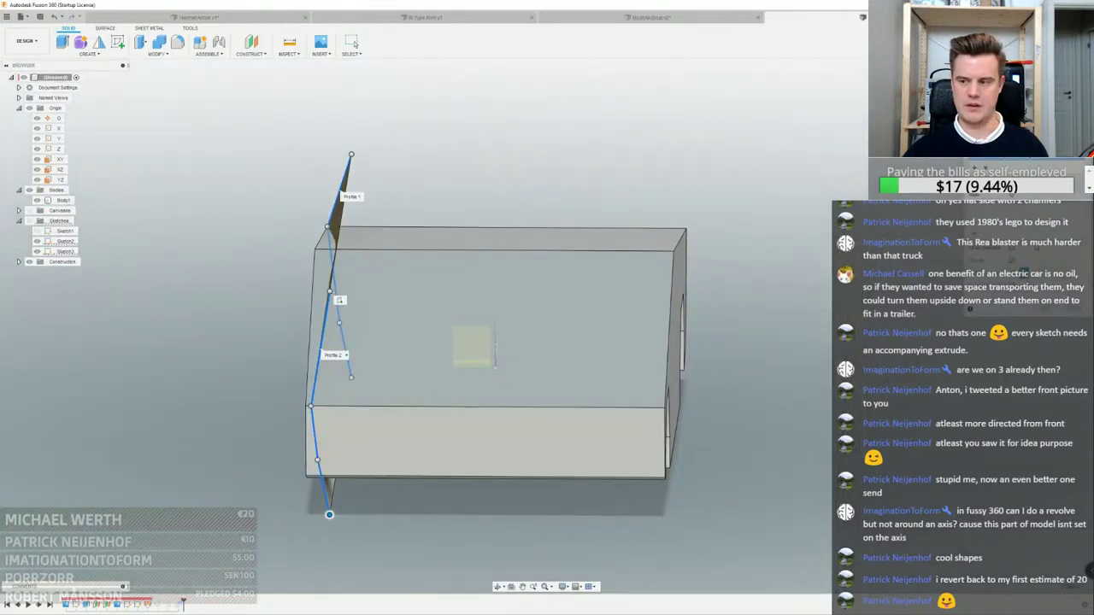
left_click(1073, 311)
middle_click_drag(474, 184, 485, 175, "shift")
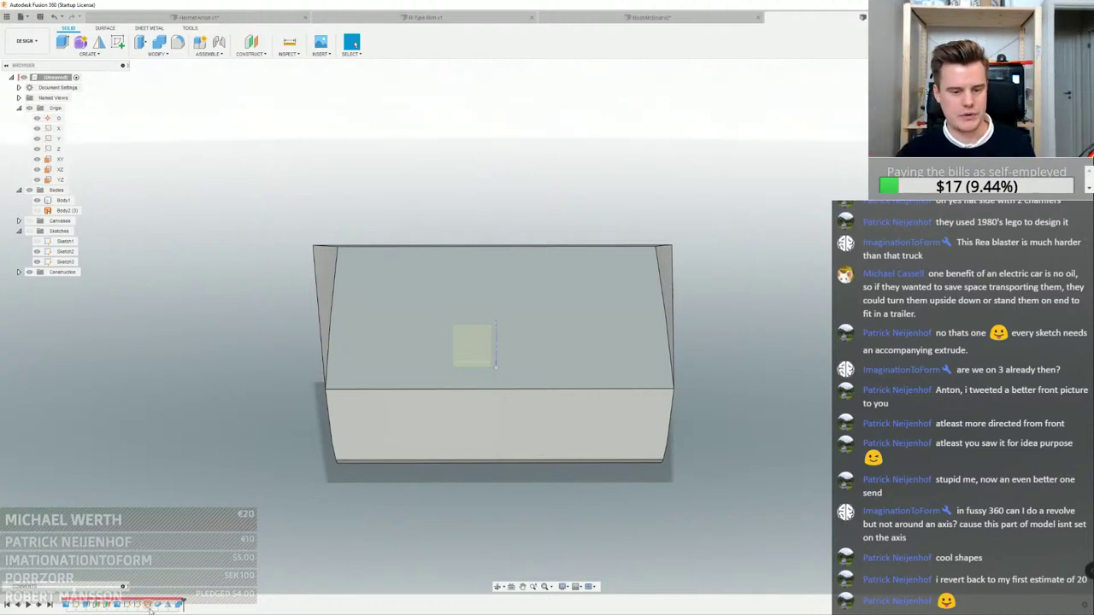
Roll the design history back to before the surface loft, show the sketches and hide Body1
left_click_drag(183, 601, 141, 602)
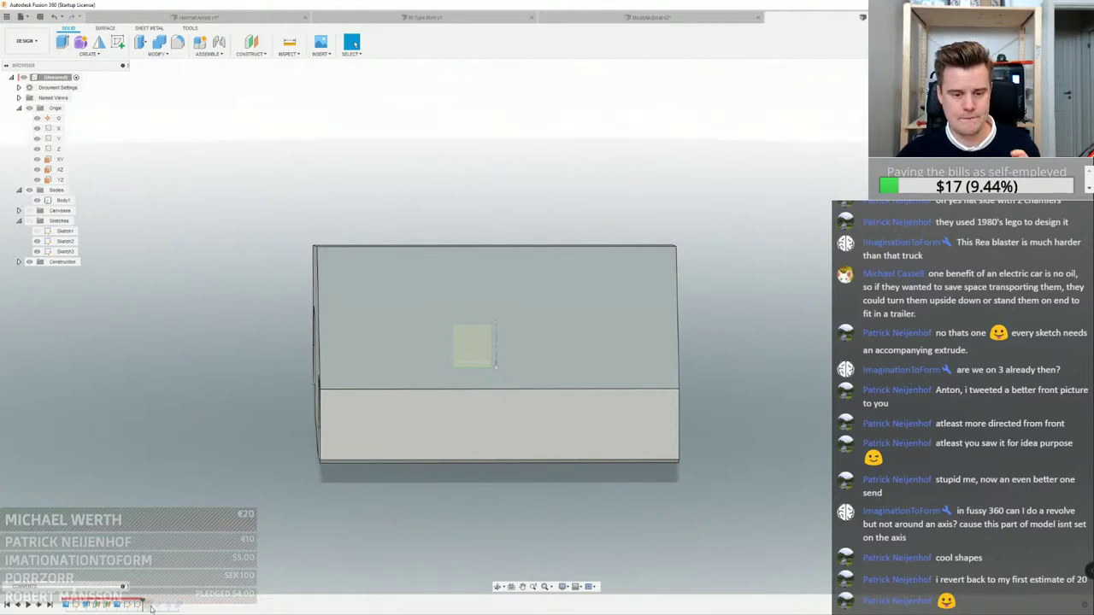
left_click(29, 221)
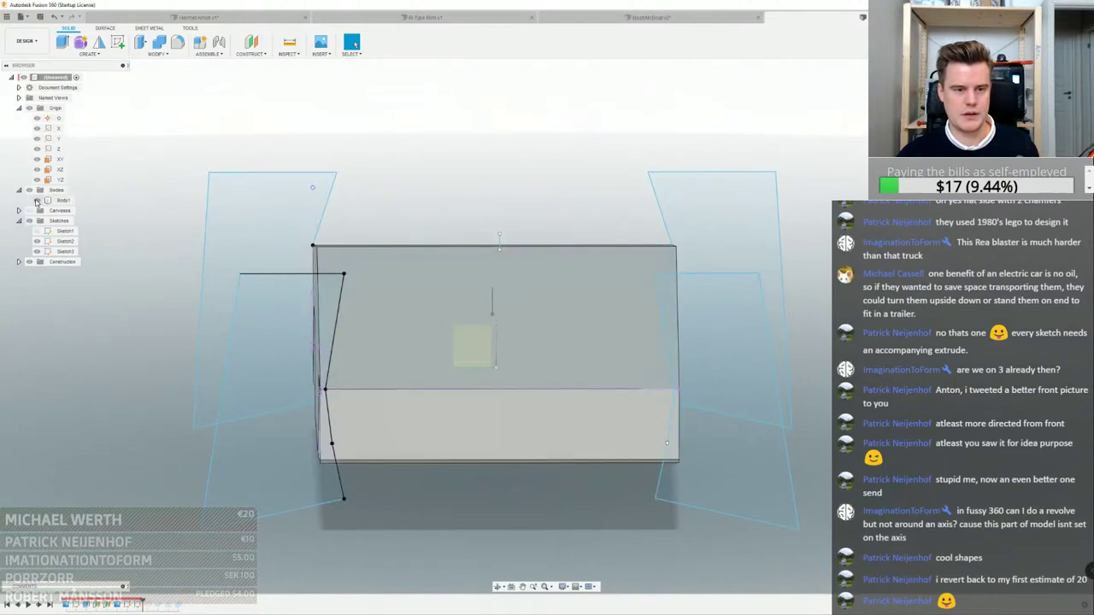
left_click(36, 200)
left_click(105, 28)
left_click(62, 42)
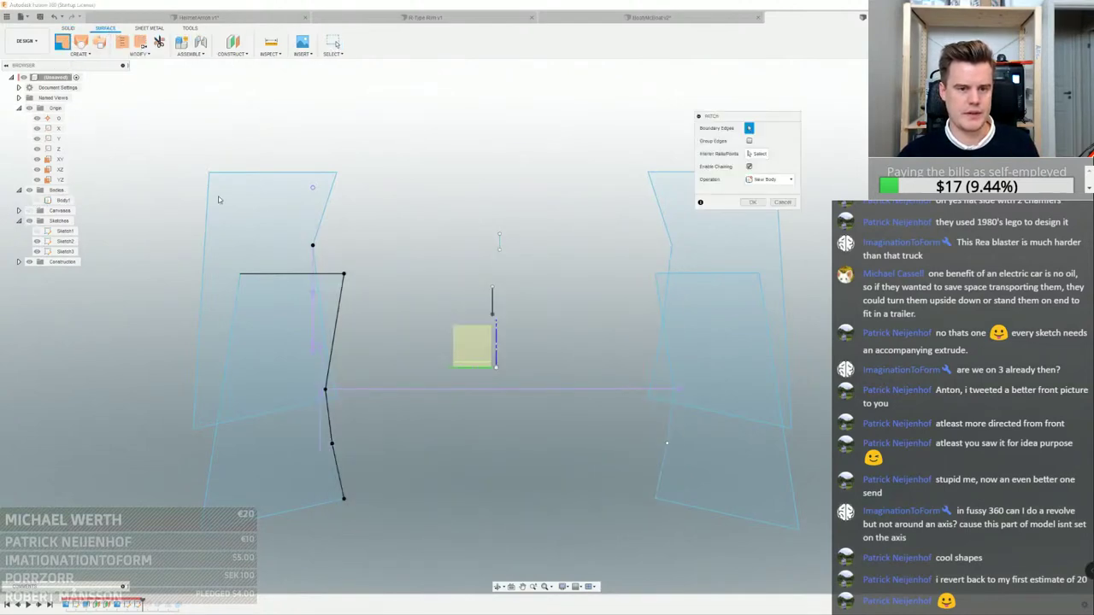
left_click(325, 225)
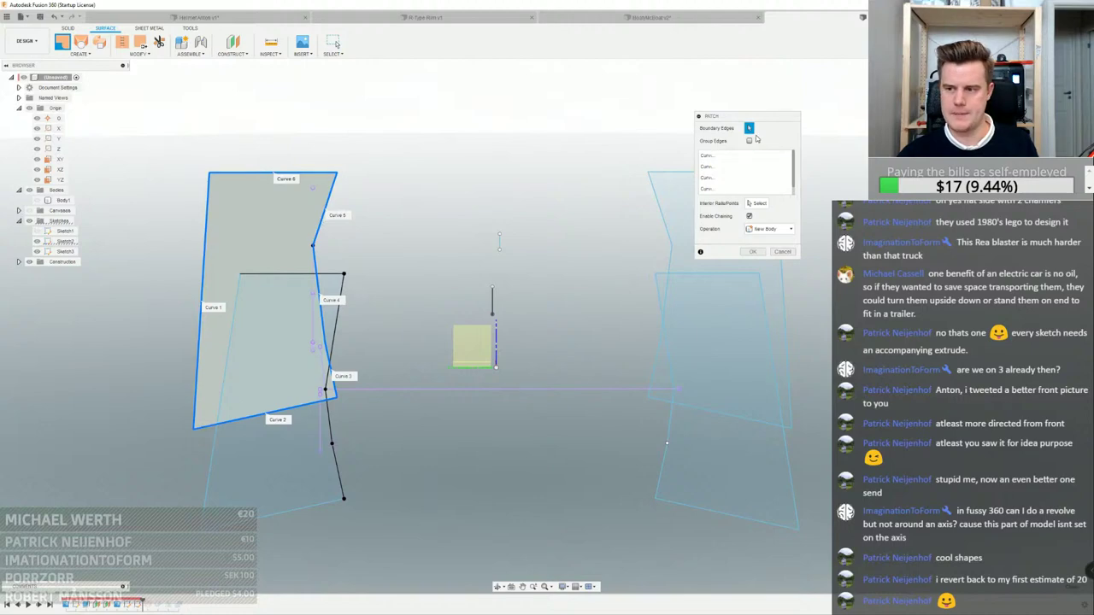
left_click(782, 251)
left_click(80, 53)
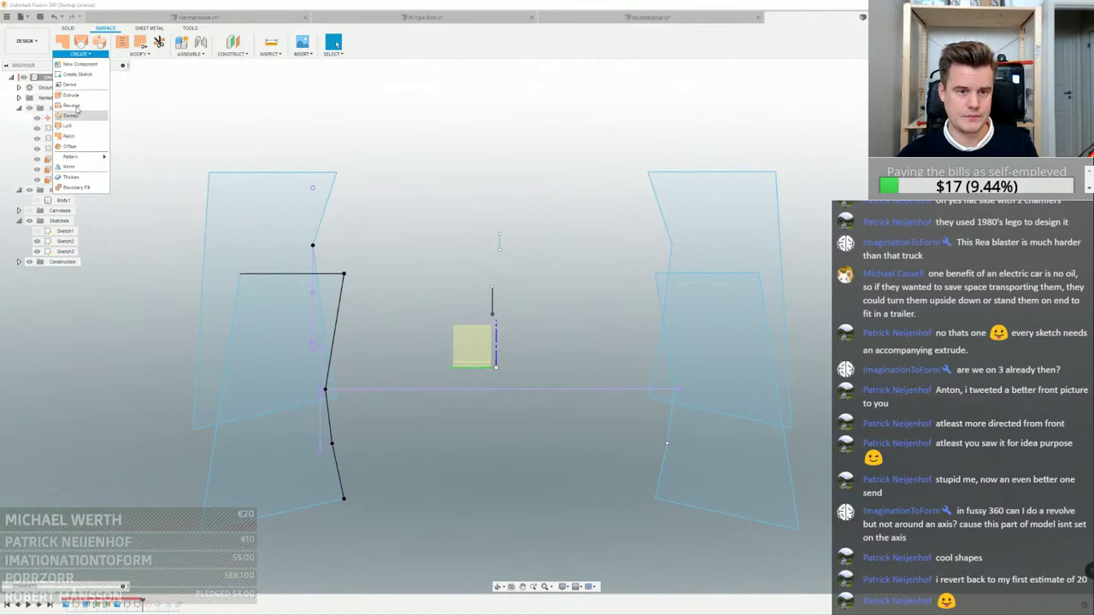
left_click(79, 54)
left_click(80, 55)
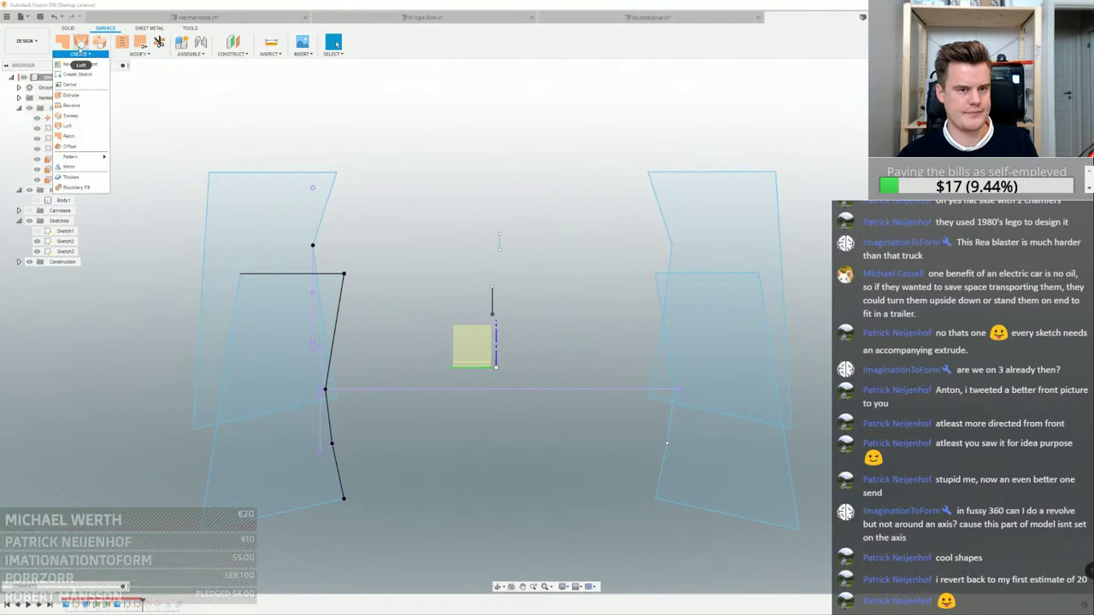
left_click(69, 44)
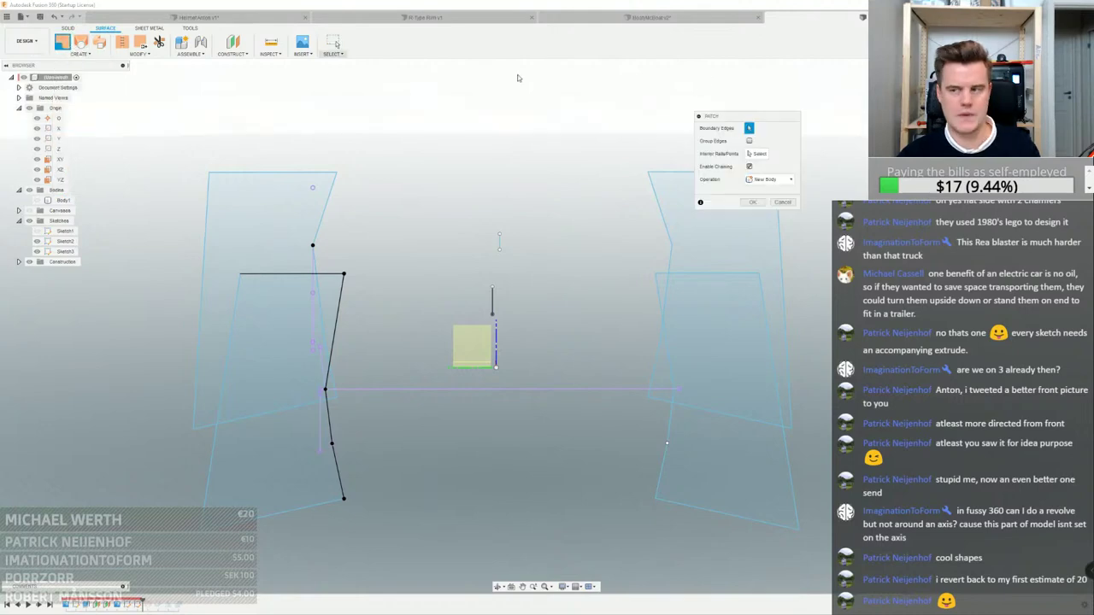
left_click(749, 167)
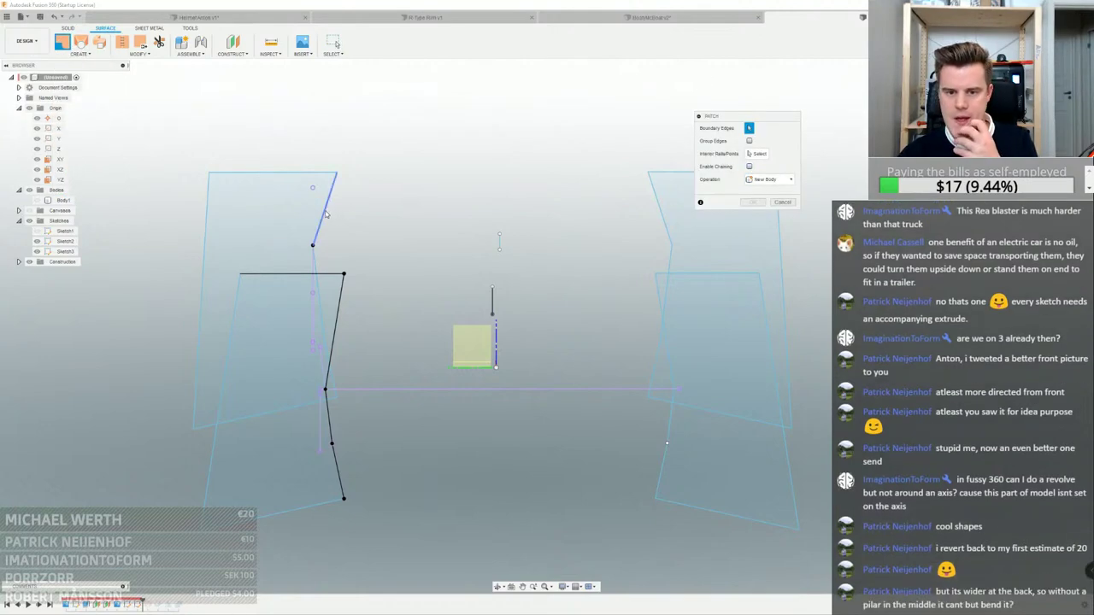
left_click(325, 214)
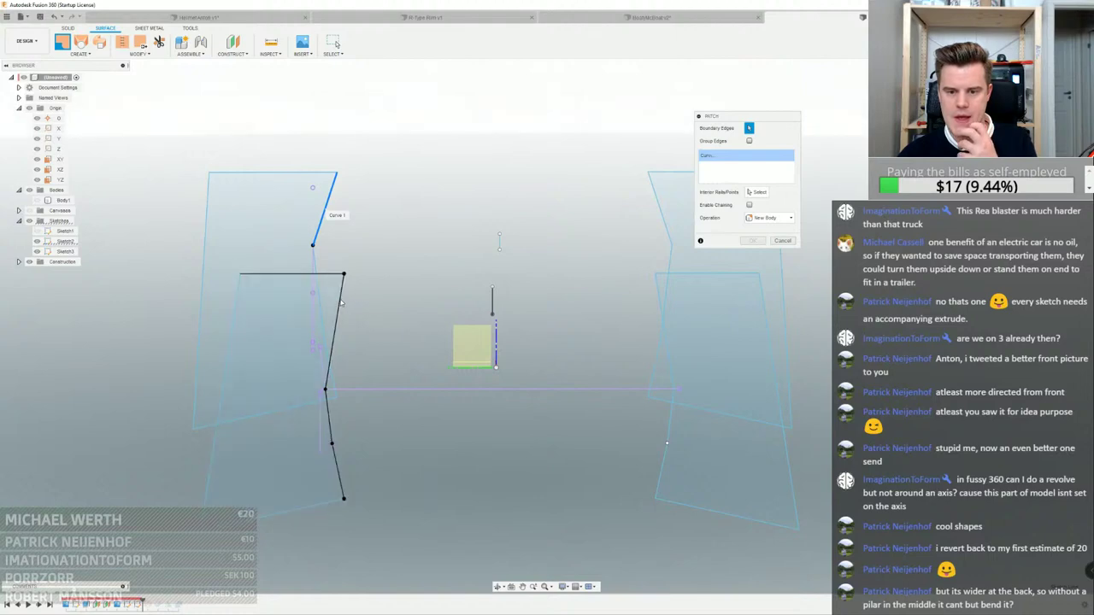
left_click(781, 242)
Try a surface loft between the upper slanted lines of the two side profile sketches and examine its twist
left_click(80, 42)
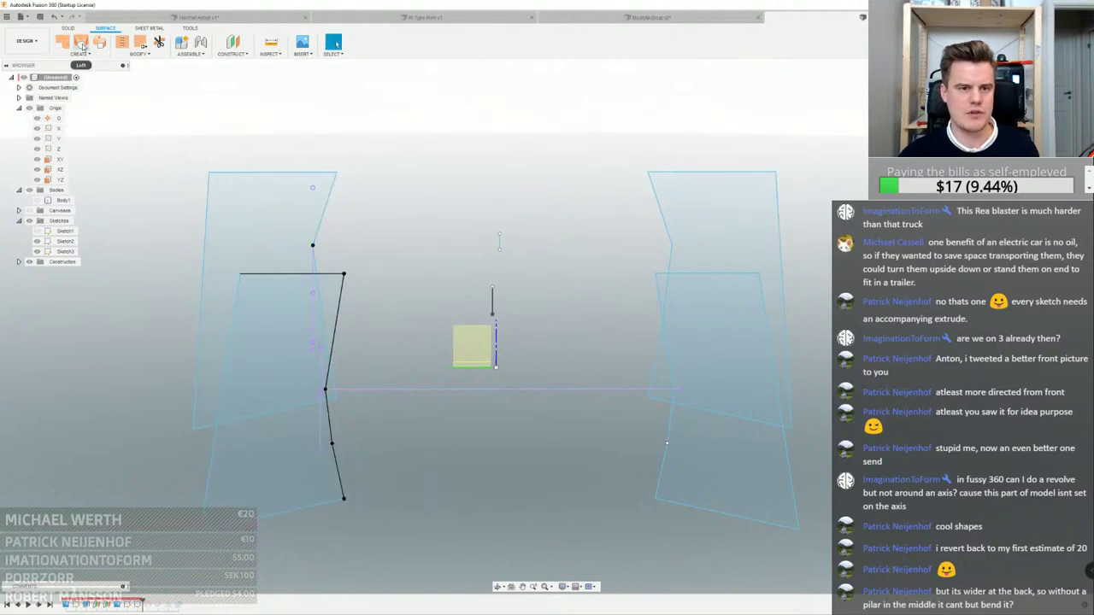
left_click(325, 214)
left_click(339, 300)
mouse_move(331, 246)
middle_mouse_down("shift")
mouse_move(321, 244)
mouse_move(336, 297)
middle_mouse_up("shift")
scroll(333, 247, "up", 3)
scroll(331, 278, "down", 3)
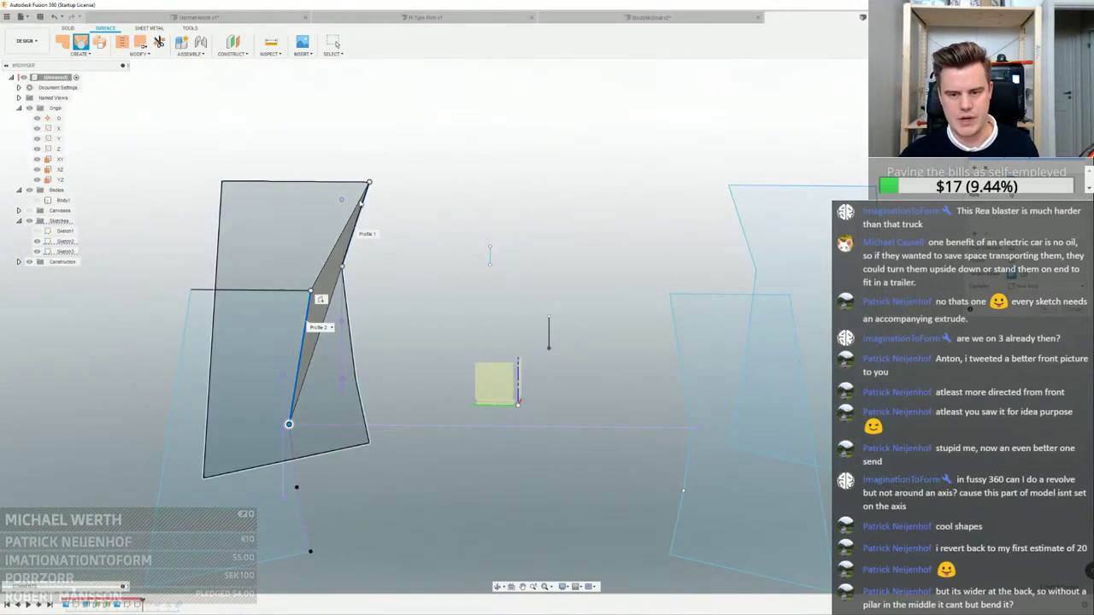
middle_click_drag(361, 204, 359, 181, "shift")
scroll(321, 299, "up", 5)
middle_click_drag(321, 299, 326, 299, "shift")
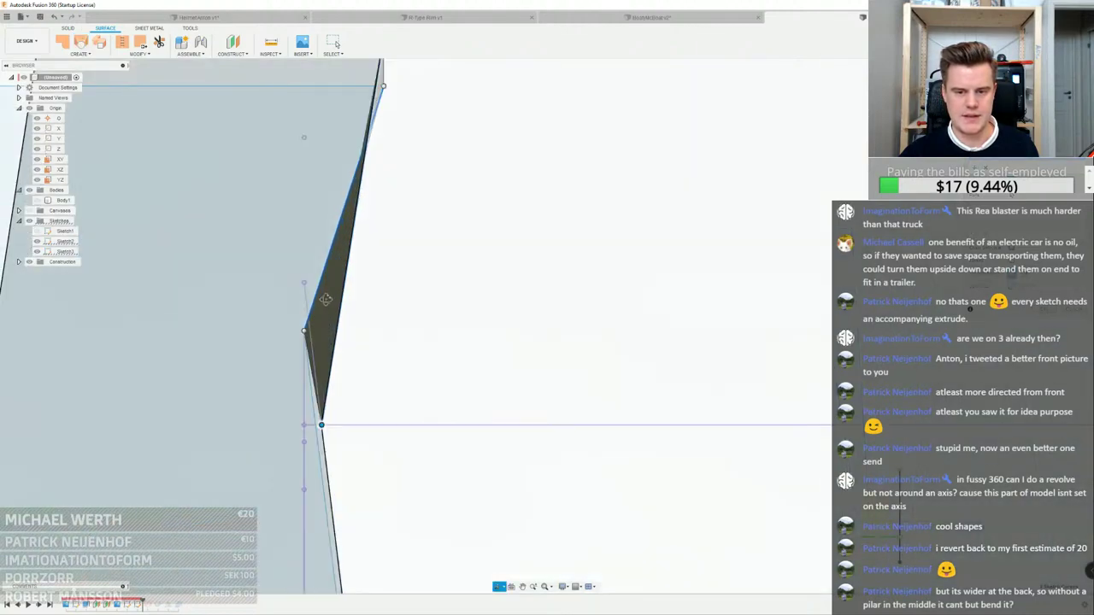
scroll(326, 299, "down", 3)
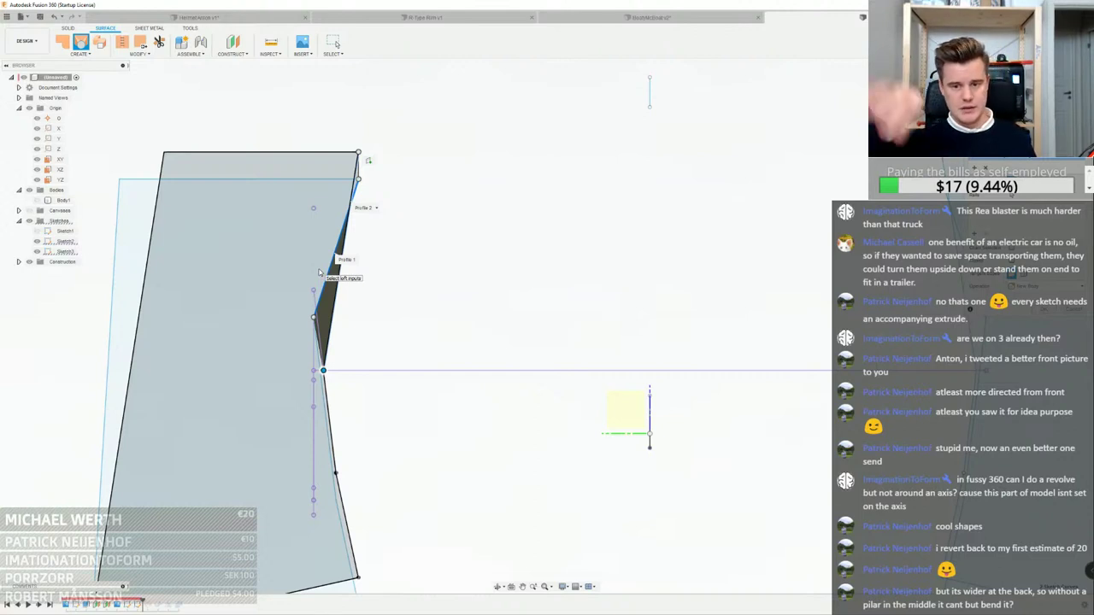
scroll(588, 263, "down", 5)
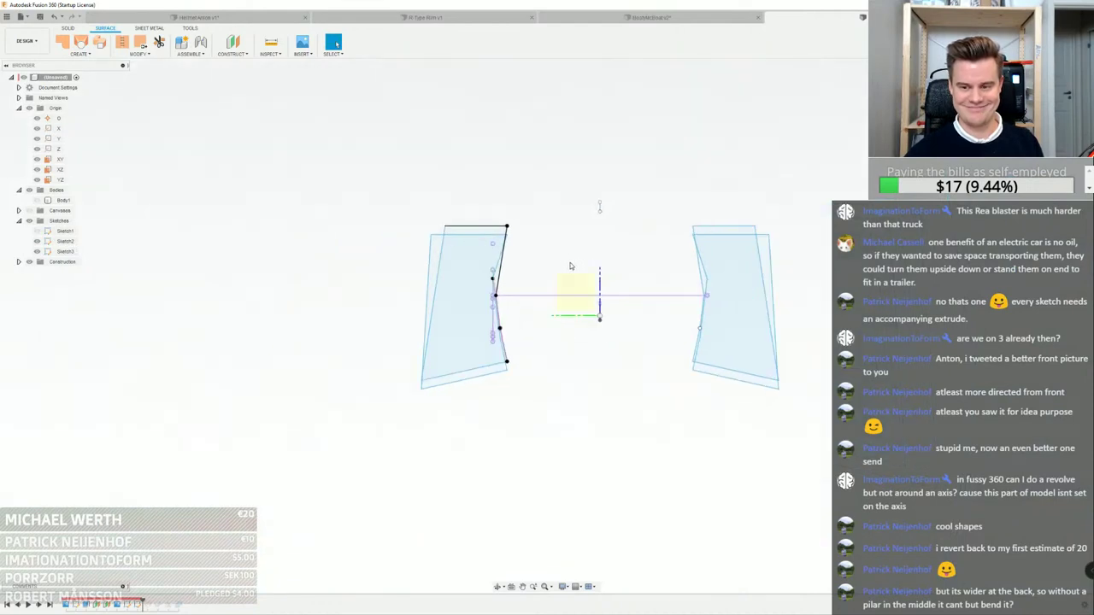
Roll the design history forward to the end, show Body1 again and hide the sketches
left_click_drag(142, 604, 184, 604)
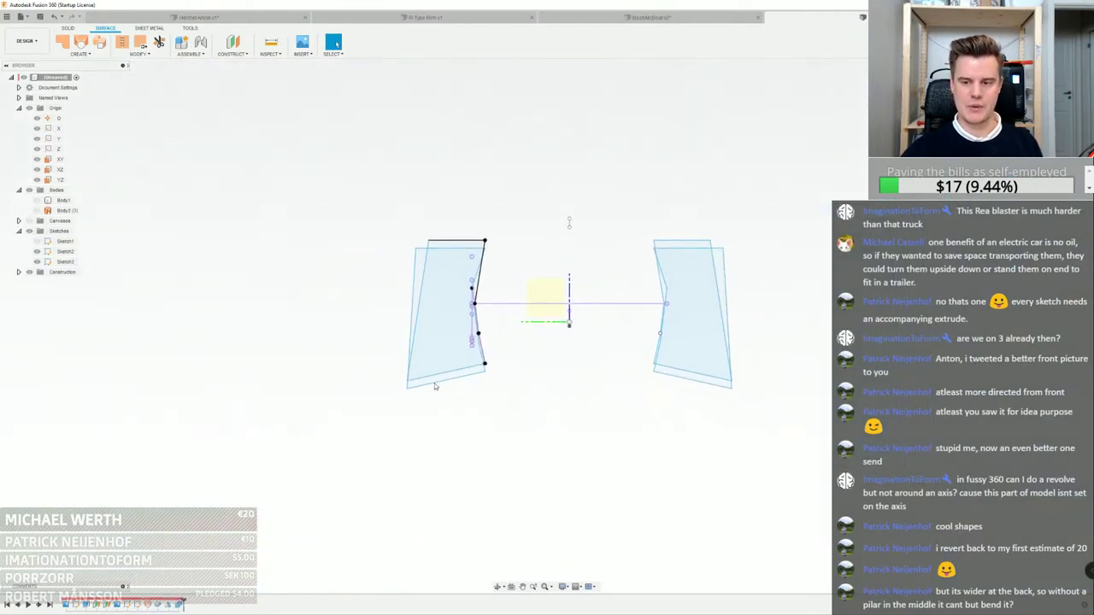
left_click(37, 200)
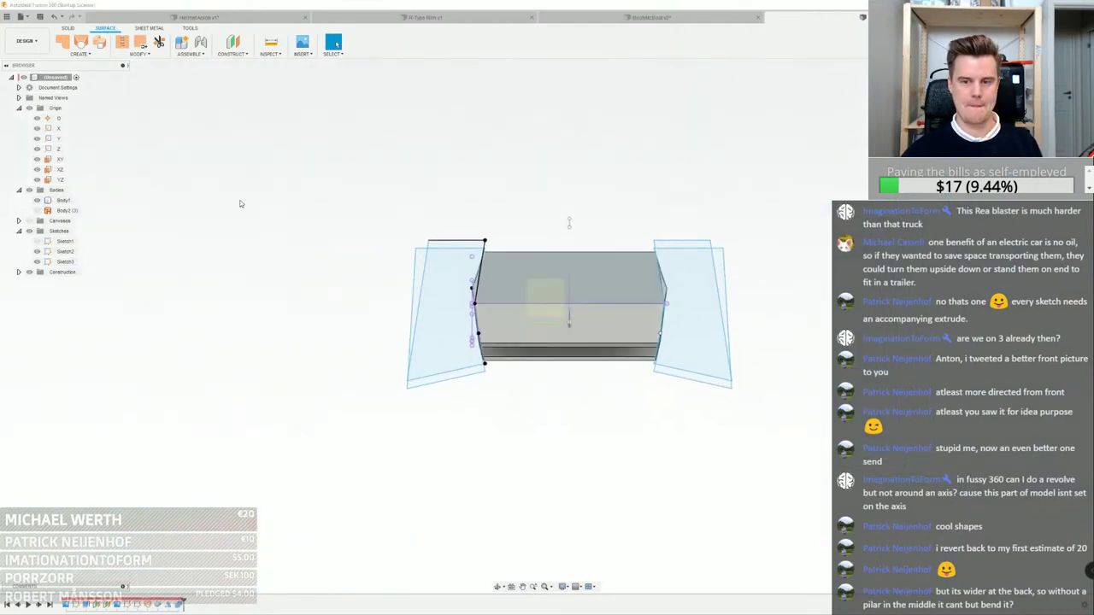
left_click(29, 231)
mouse_move(576, 302)
middle_mouse_down("shift")
mouse_move(610, 373)
mouse_move(427, 395)
middle_mouse_up("shift")
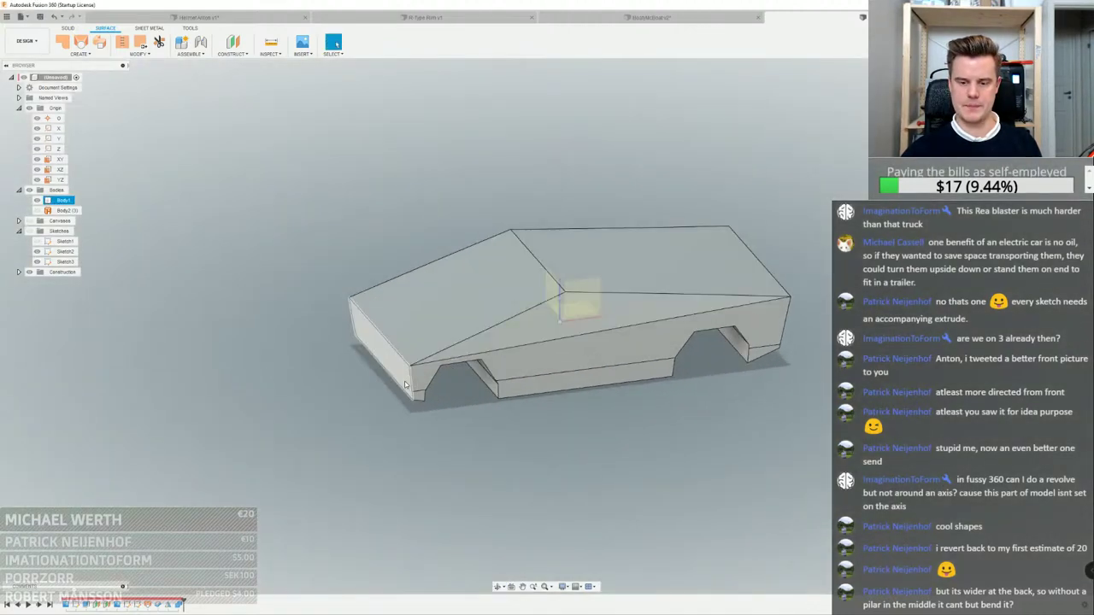
scroll(410, 382, "up", 3)
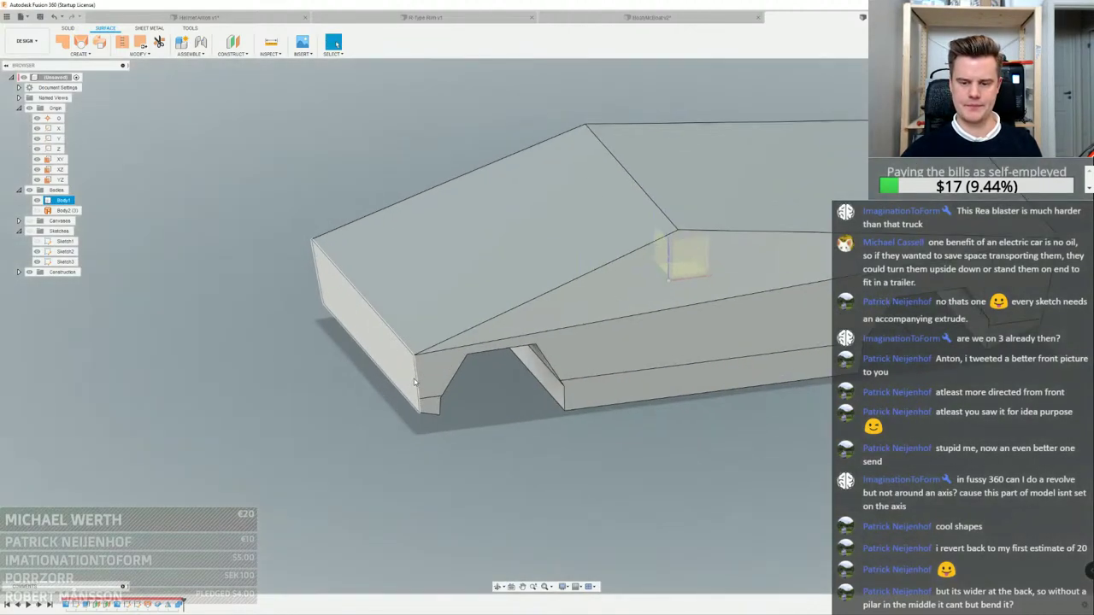
Show the reference image canvases around the truck body
left_click(30, 221)
scroll(498, 220, "down", 3)
middle_click_drag(498, 220, 611, 226, "shift")
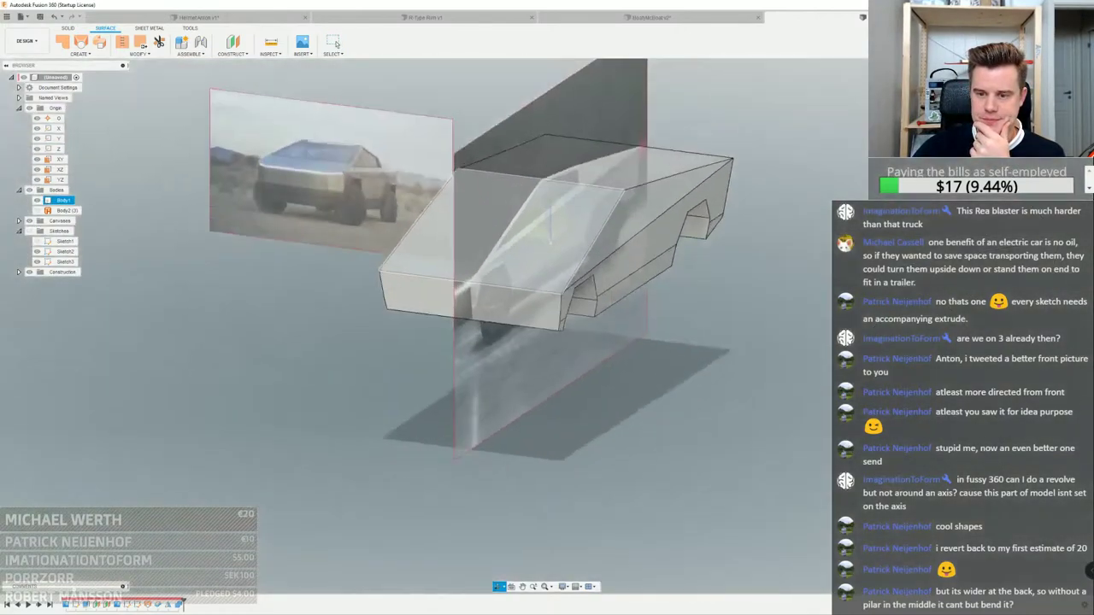
Start a distance-and-angle chamfer on the two vertical corner edges of the truck's front face, adjusting its distance by eye
scroll(555, 339, "up", 5)
right_click(556, 339)
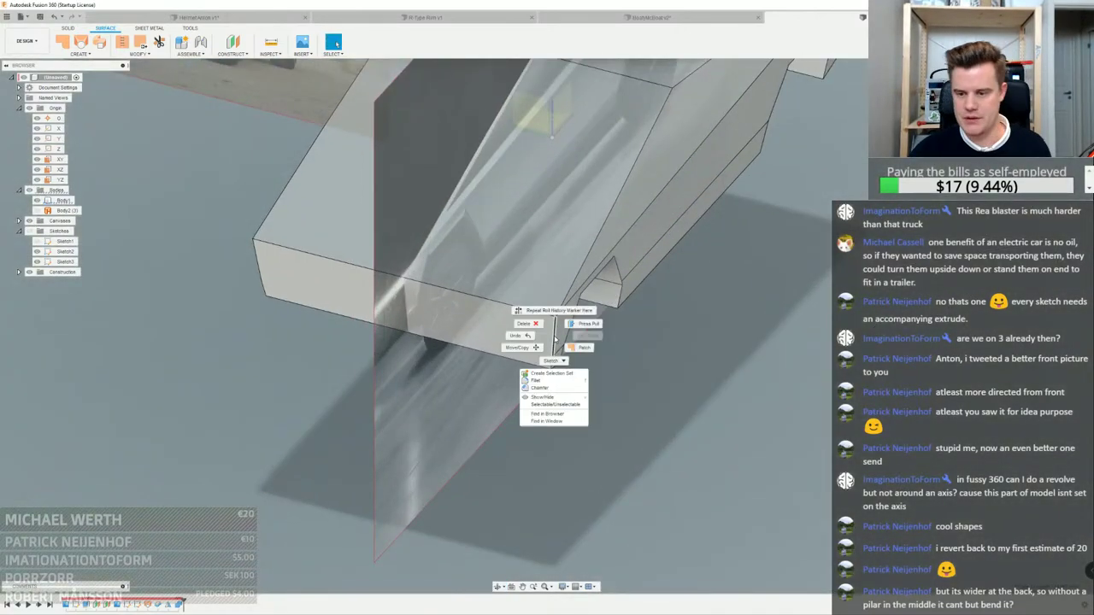
left_click(540, 388)
left_click(256, 261)
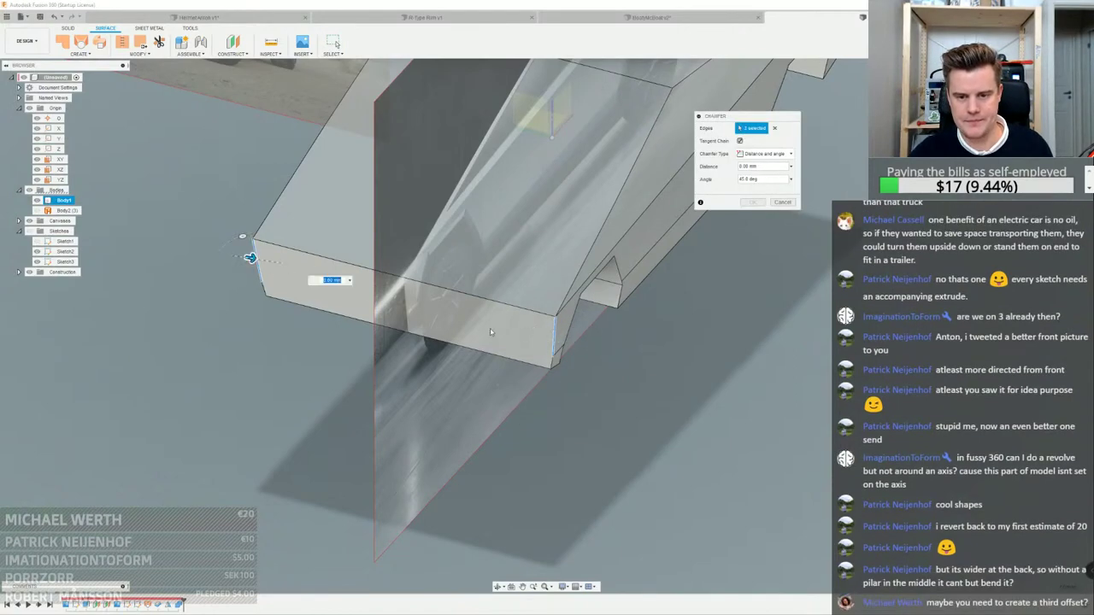
left_click_drag(248, 258, 281, 259)
scroll(333, 258, "down", 3)
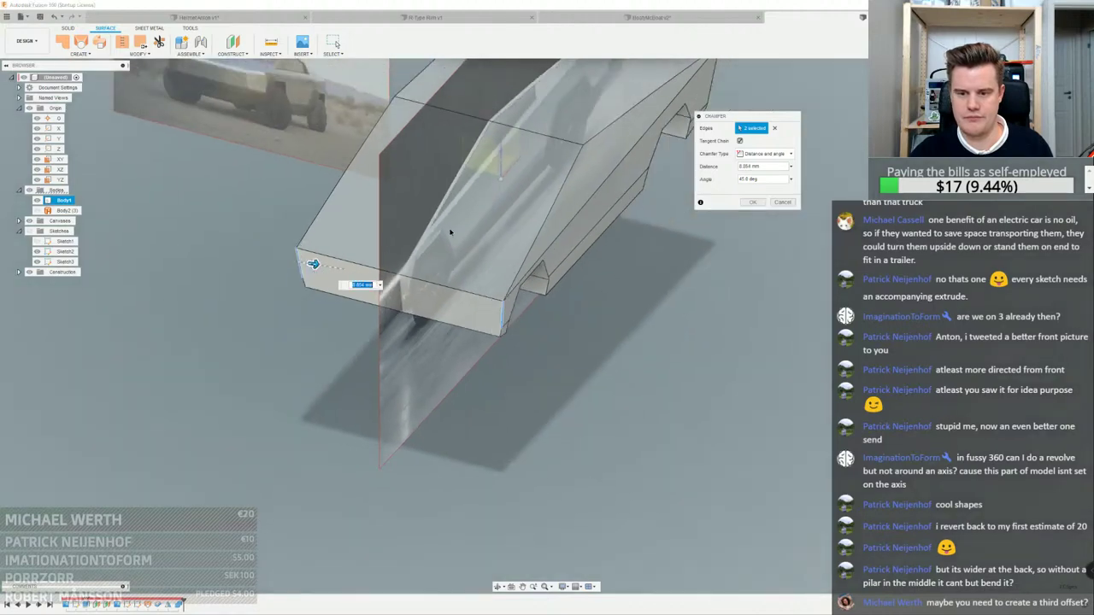
middle_click_drag(450, 231, 452, 293)
scroll(452, 295, "up", 5)
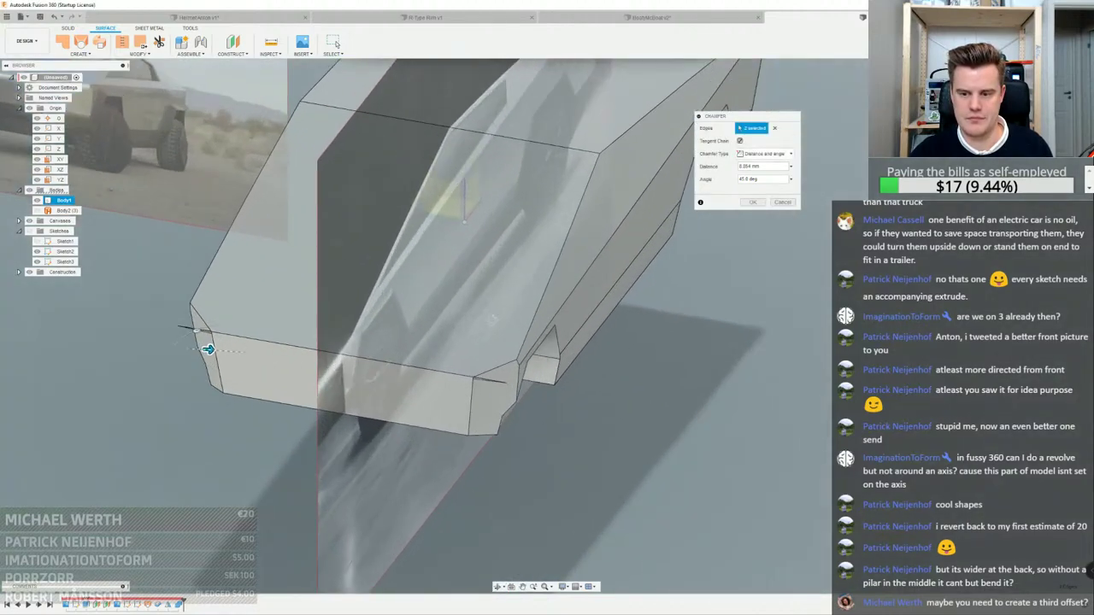
left_click_drag(221, 340, 205, 340)
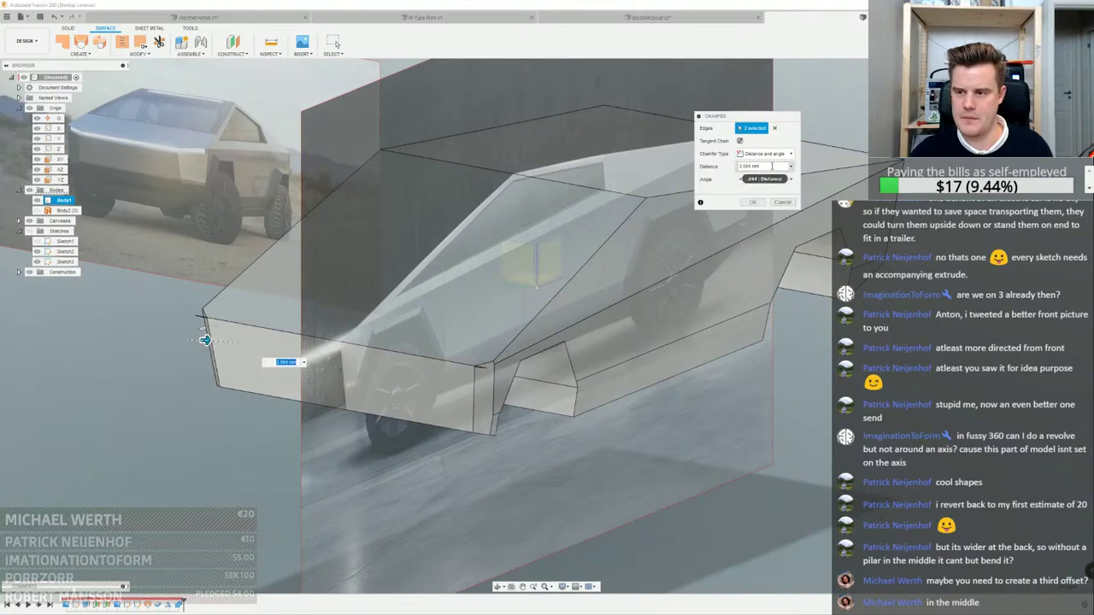
Set the front corner chamfers' angle to 12 degrees, widen their distance to more than 11 mm, and apply them
left_click(773, 155)
left_click(763, 199)
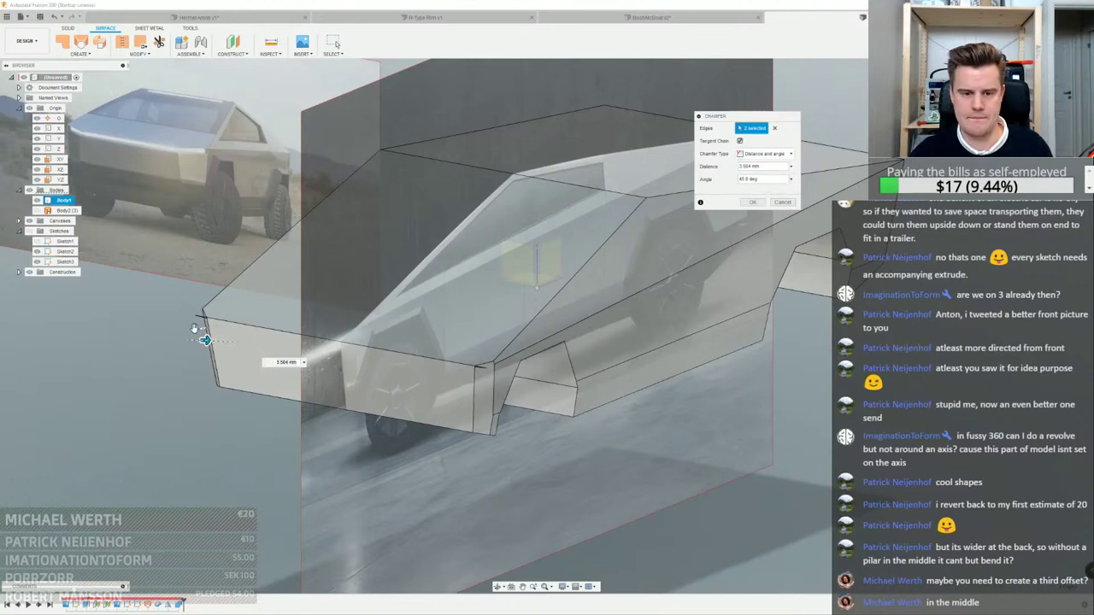
left_click_drag(205, 340, 230, 340)
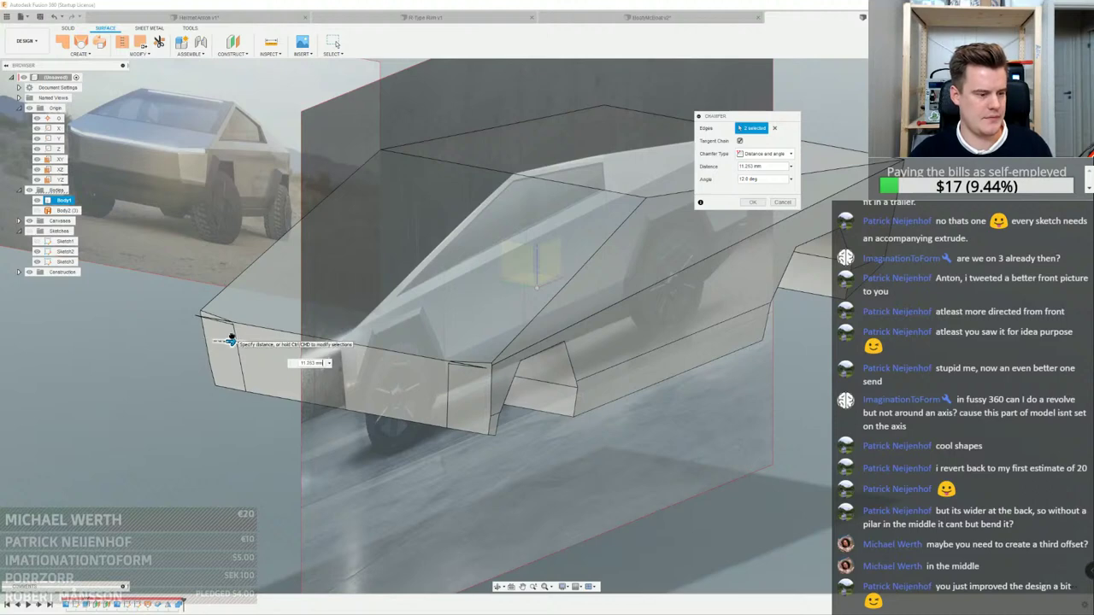
middle_click_drag(231, 340, 315, 314, "shift")
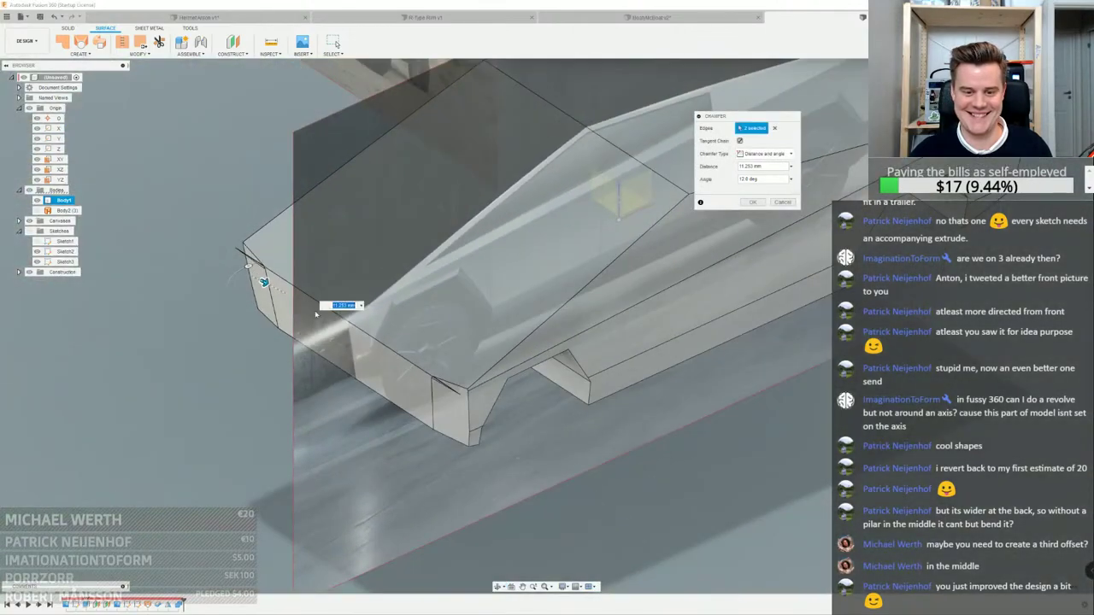
mouse_move(264, 282)
left_mouse_down()
mouse_move(237, 265)
mouse_move(250, 262)
mouse_move(273, 289)
left_mouse_up()
scroll(452, 295, "down", 2)
middle_click_drag(453, 293, 530, 246, "shift")
left_click(752, 202)
Delete the stray sliver faces protruding from both upper front corners beside the chamfers
scroll(421, 342, "up", 10)
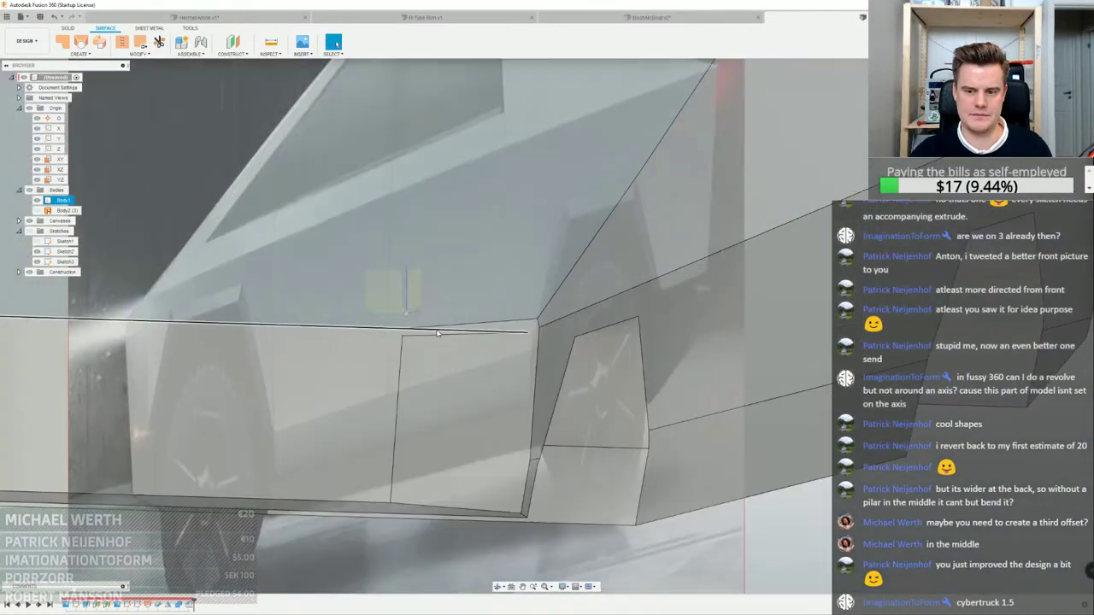
scroll(420, 342, "up", 3)
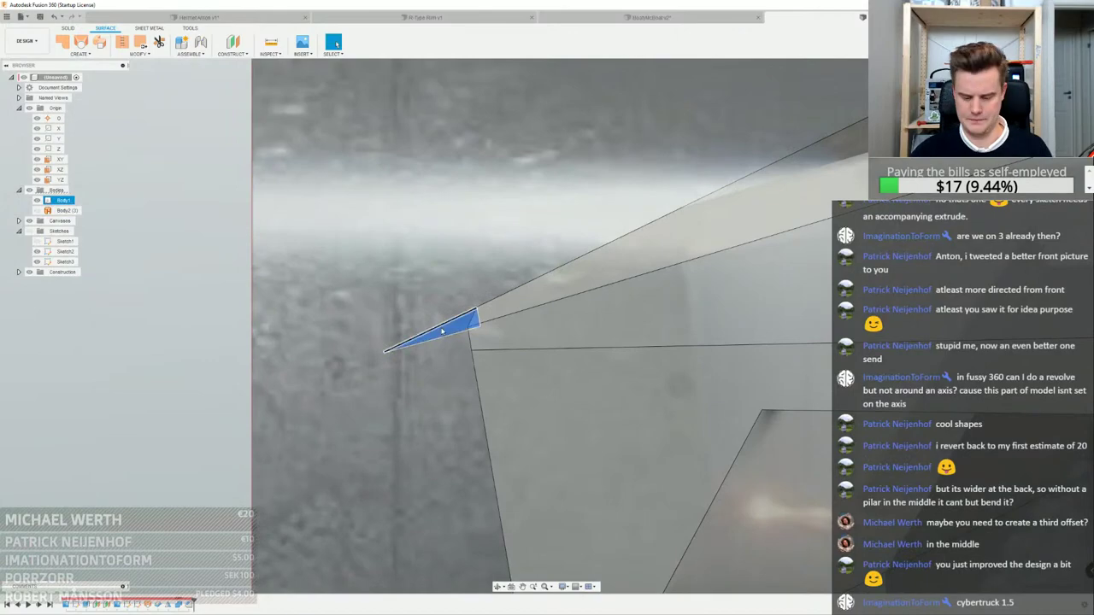
left_click(458, 331)
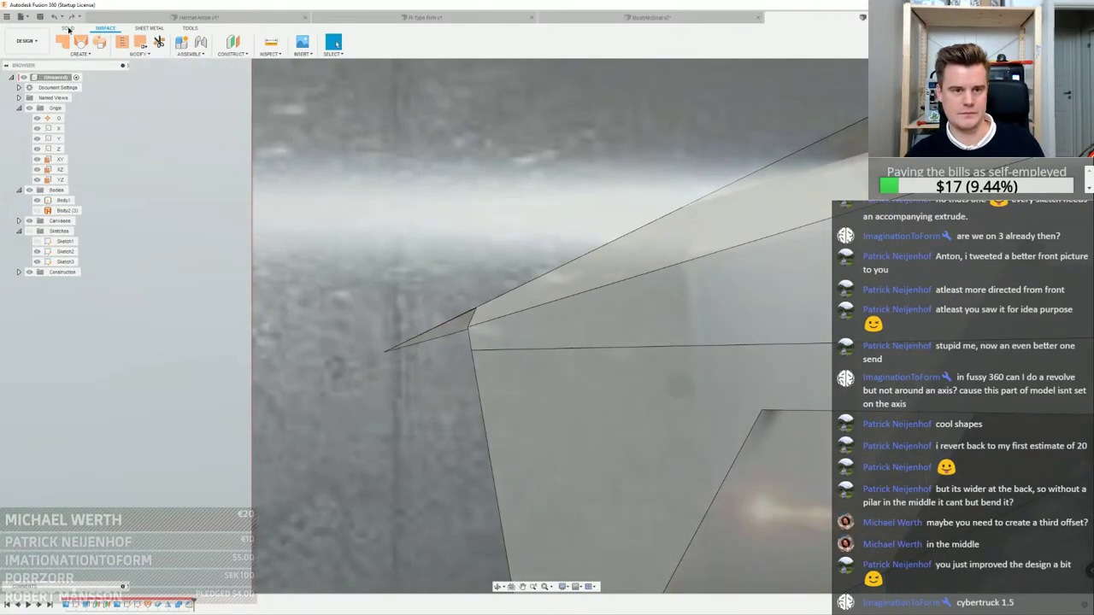
scroll(452, 331, "down", 10)
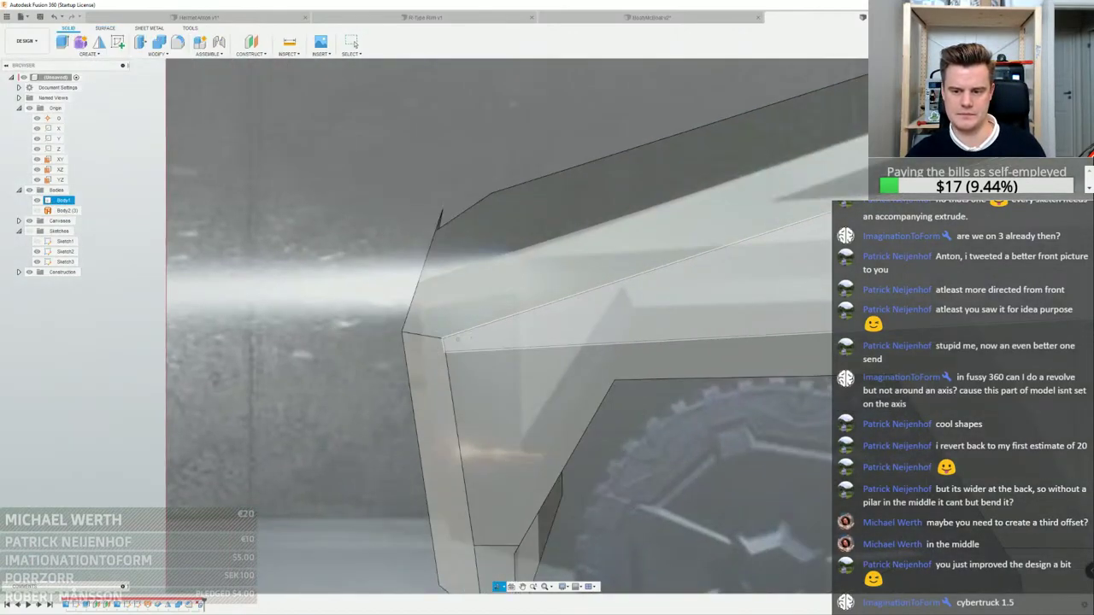
scroll(513, 372, "down", 2)
scroll(513, 374, "up", 10)
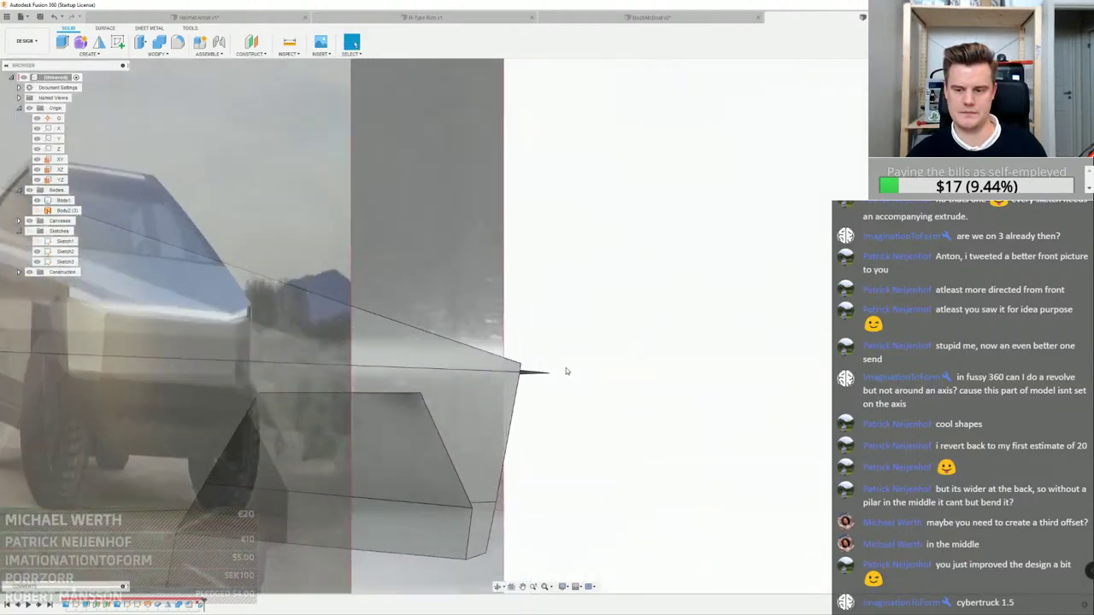
scroll(585, 340, "down", 8)
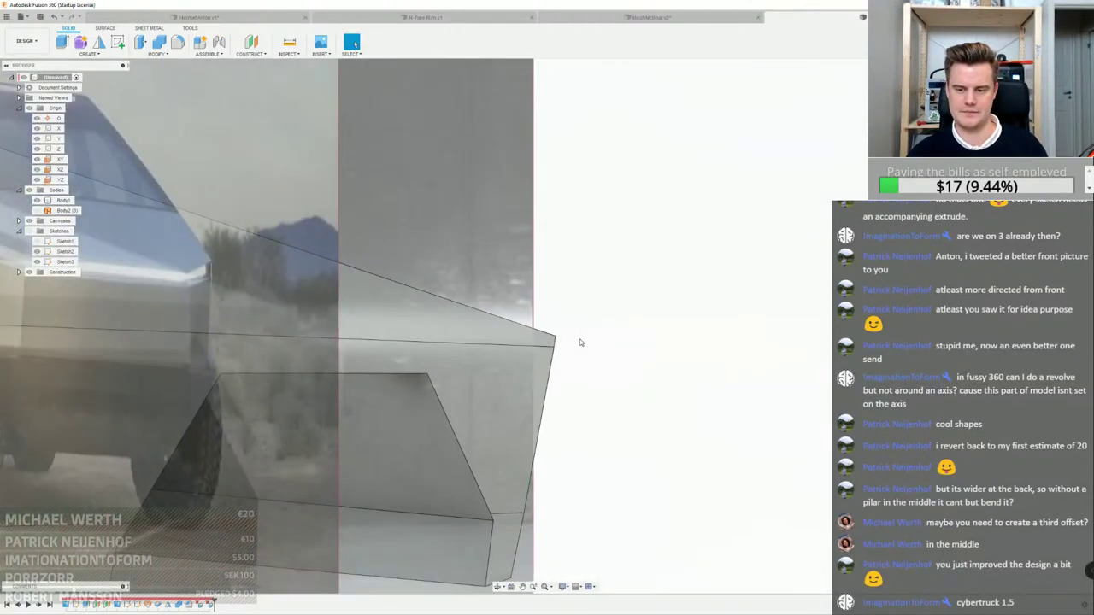
Compare the truck body's outline with the side and front reference images from several angles
scroll(579, 337, "down", 6)
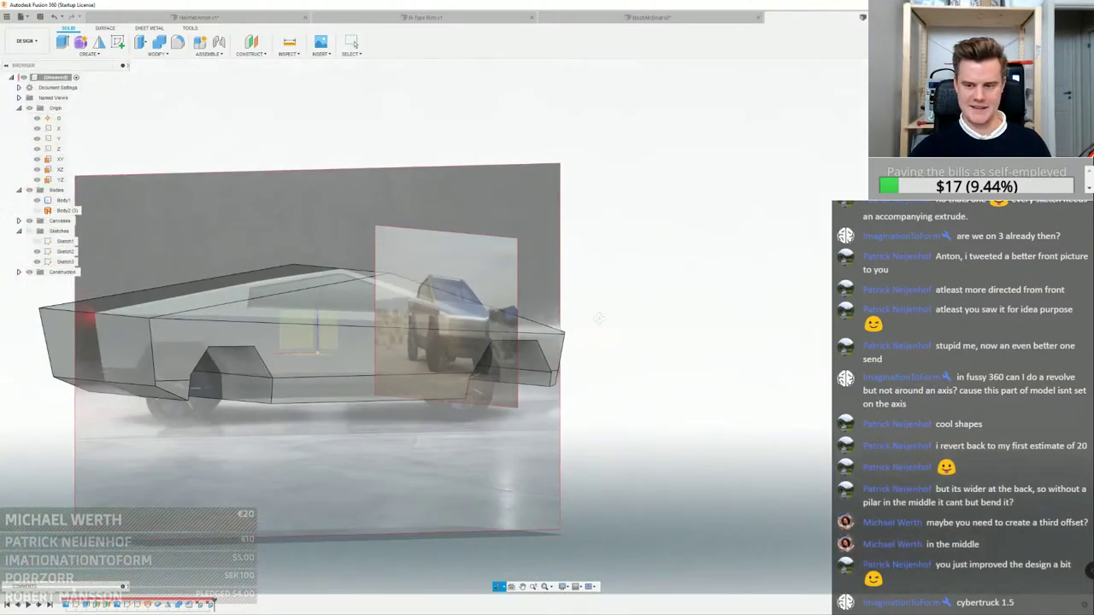
middle_click_drag(600, 320, 452, 367, "shift")
middle_click_drag(530, 376, 368, 346, "shift")
middle_click_drag(448, 391, 513, 390, "shift")
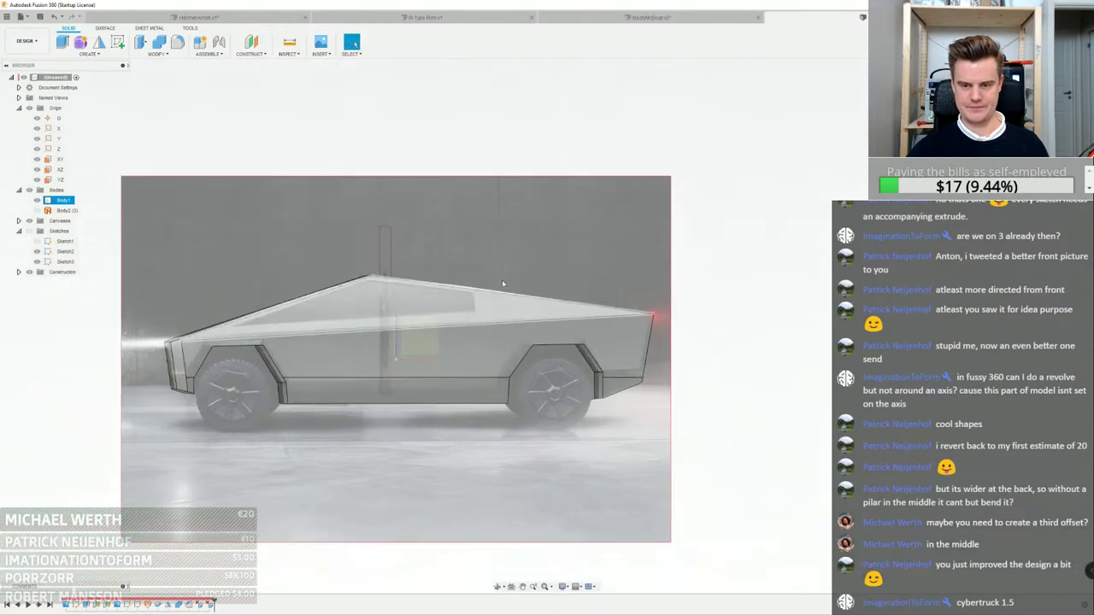
left_click(1058, 95)
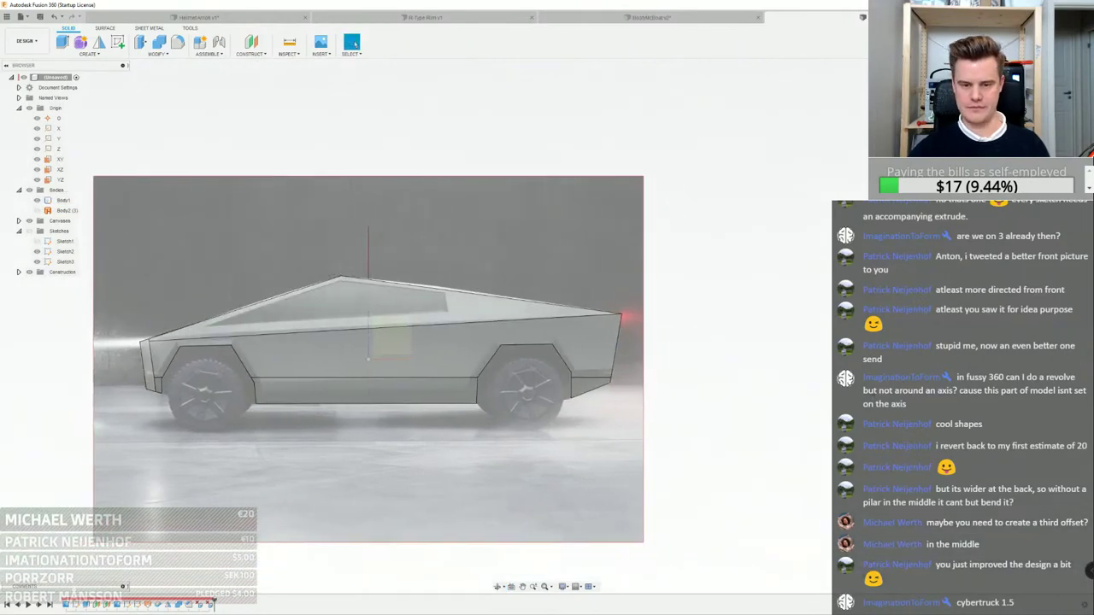
scroll(294, 293, "up", 4)
scroll(581, 339, "down", 3)
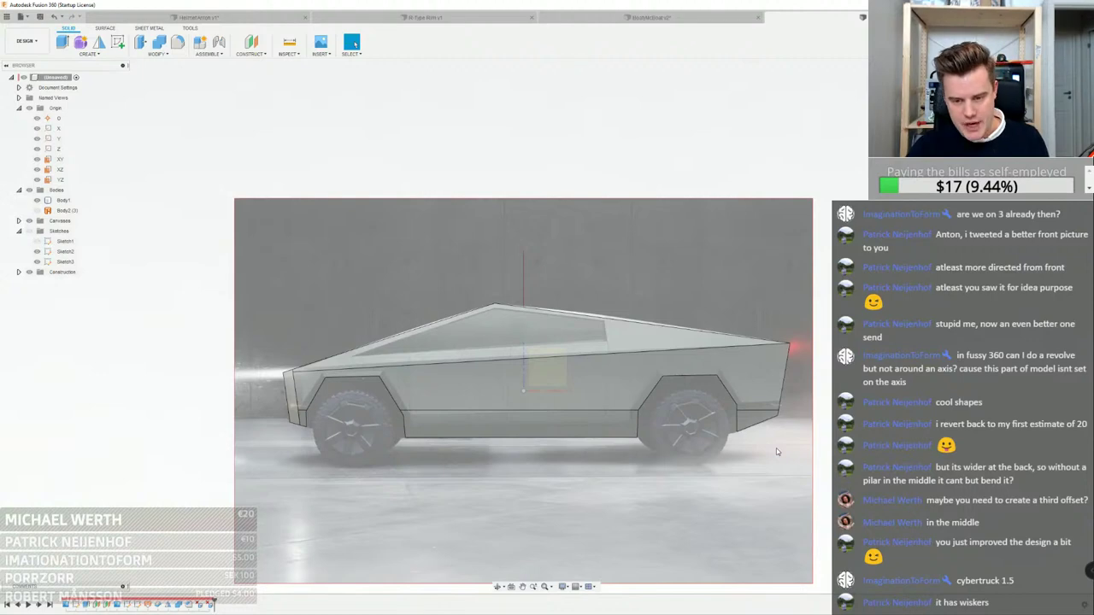
left_click(776, 447)
middle_click_drag(752, 432, 639, 409, "shift")
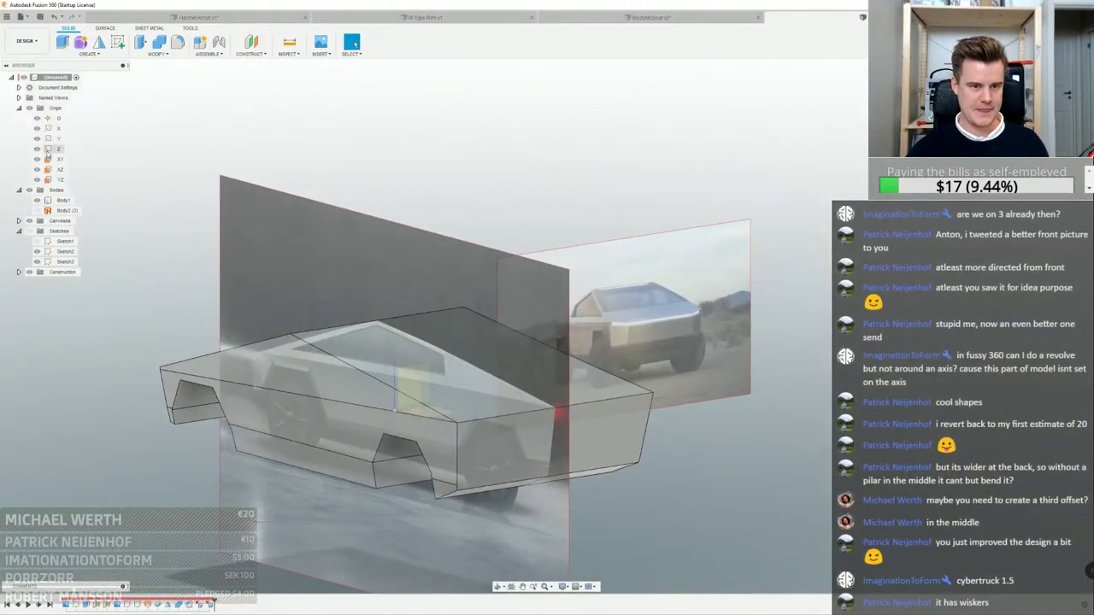
Hide the reference image canvases so only the truck body is shown
left_click(29, 221)
scroll(504, 340, "up", 2)
middle_click_drag(504, 340, 558, 297)
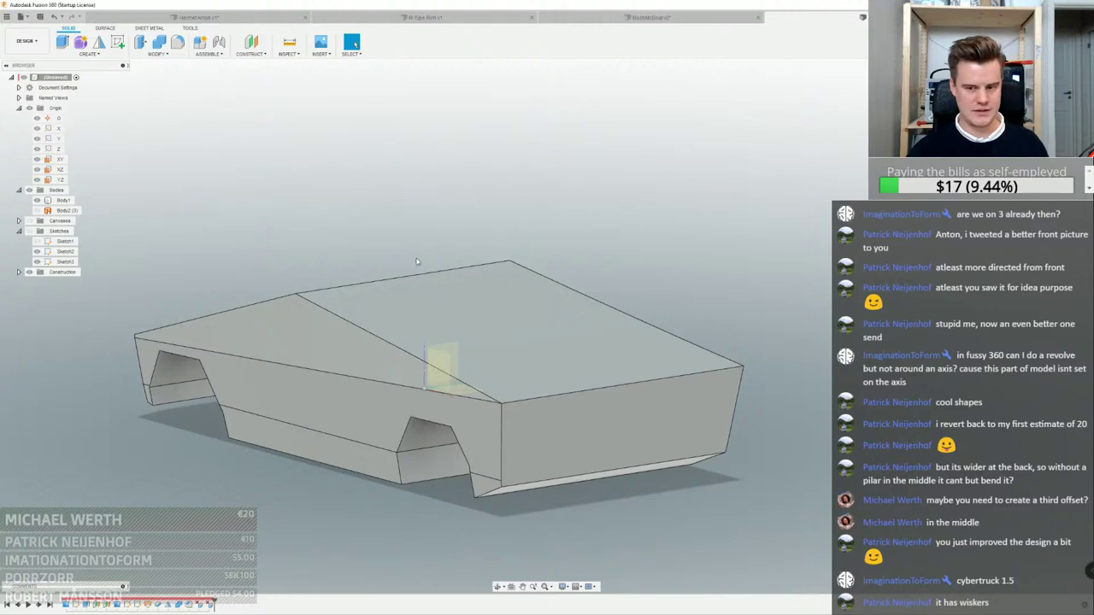
Start a distance-and-angle chamfer of about 3.3 mm on the two outer edges of the truck's sloped rear underside
scroll(416, 342, "down", 2)
middle_click_drag(419, 338, 338, 299, "shift")
scroll(303, 353, "up", 2)
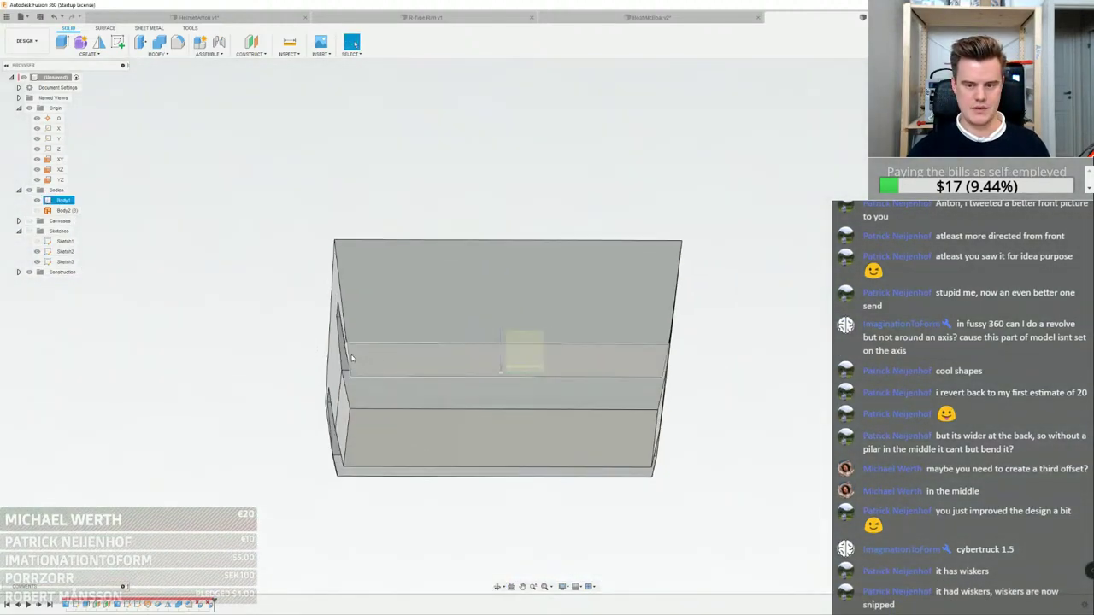
left_click(606, 361)
right_click(663, 357)
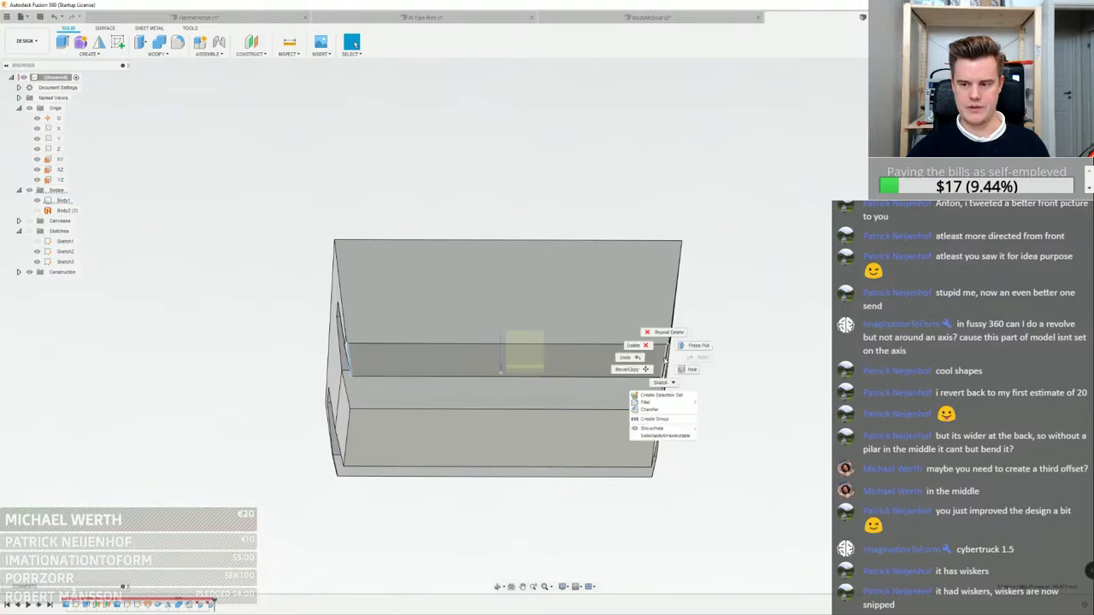
left_click(654, 409)
left_click_drag(671, 357, 655, 359)
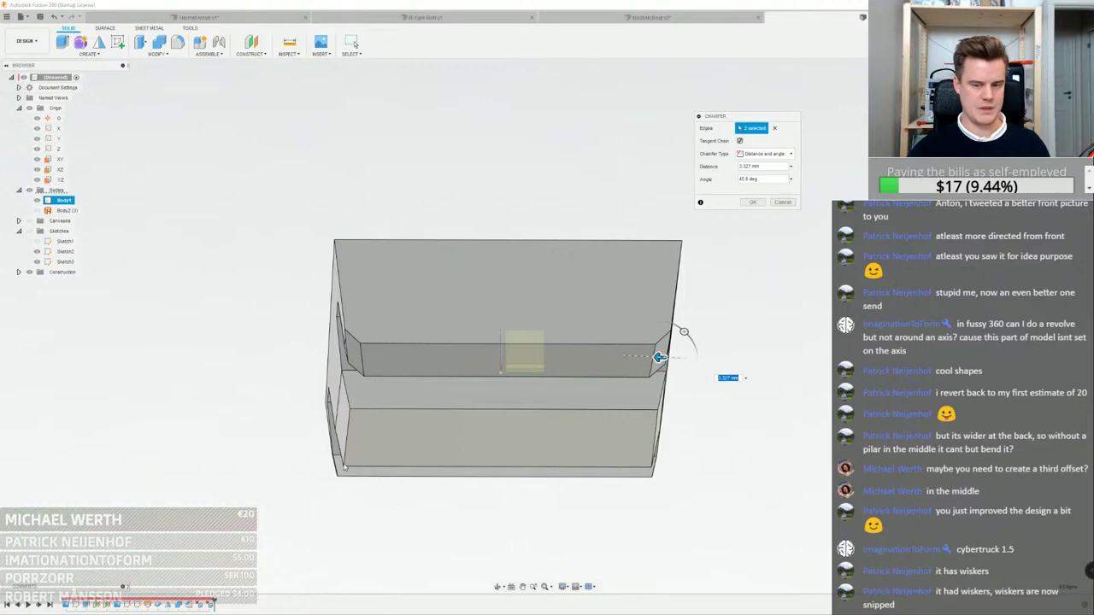
Add the bottom rocker edges between the wheel arches and the lower side edges of the front end to the chamfer selection
left_click(456, 438, "ctrl")
middle_click_drag(456, 439, 547, 512, "shift")
middle_click_drag(381, 440, 338, 363, "shift")
scroll(358, 356, "up", 5)
left_click(356, 357)
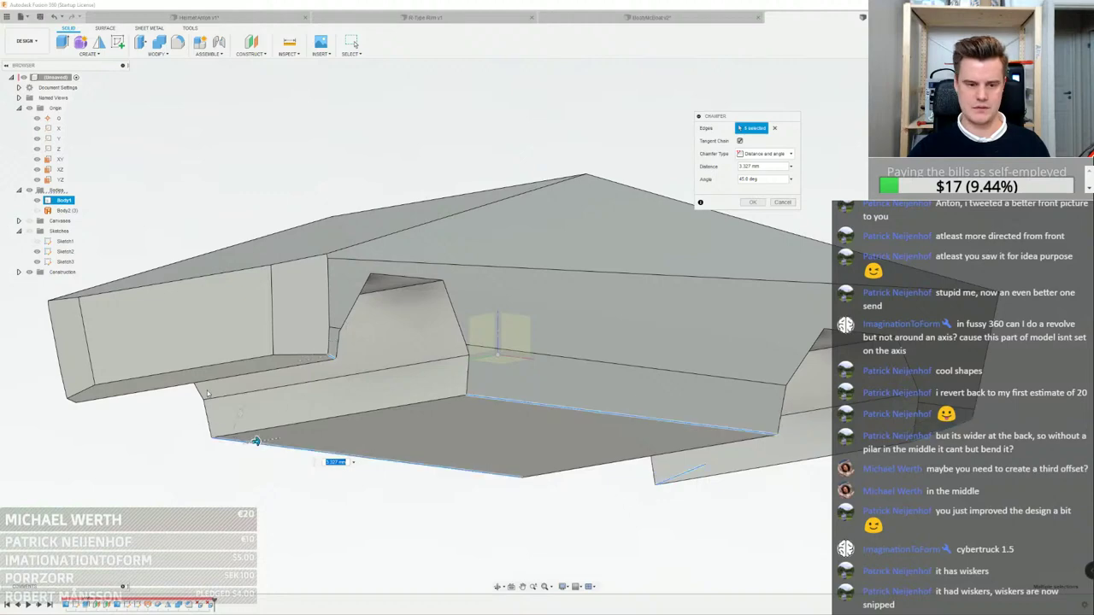
scroll(65, 407, "up", 3)
left_click(68, 405)
scroll(70, 405, "down", 3)
Adjust the lower-edge chamfer to a distance of about 1.4 mm and an angle of 67.2 degrees, and apply it
middle_click_drag(111, 396, 391, 409, "shift")
scroll(396, 413, "up", 2)
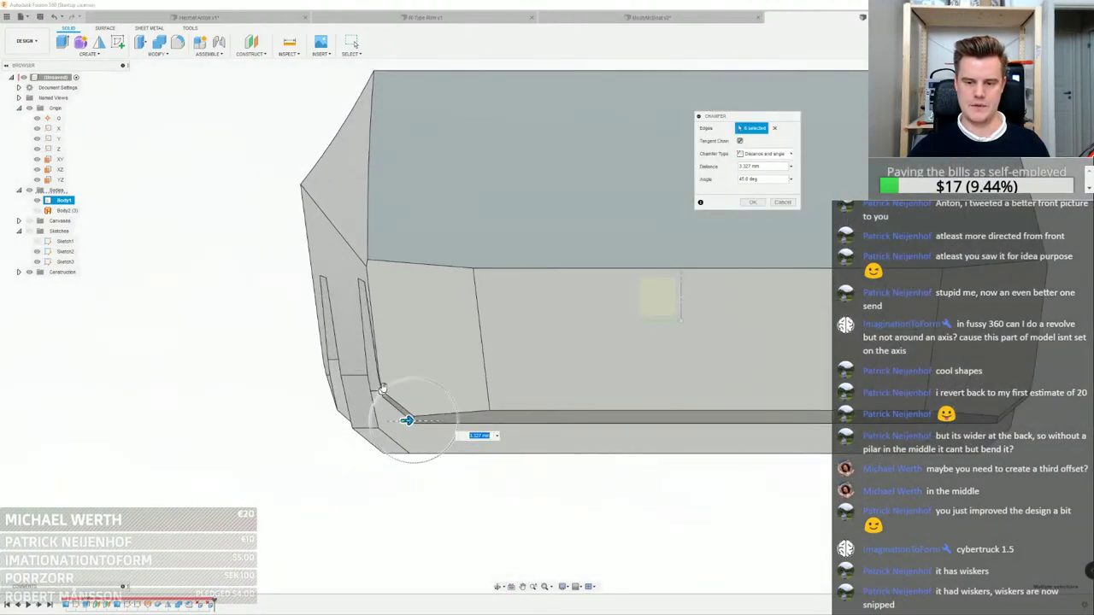
left_click_drag(402, 417, 384, 381)
scroll(386, 379, "down", 3)
middle_click_drag(386, 379, 716, 332, "shift")
scroll(720, 328, "down", 3)
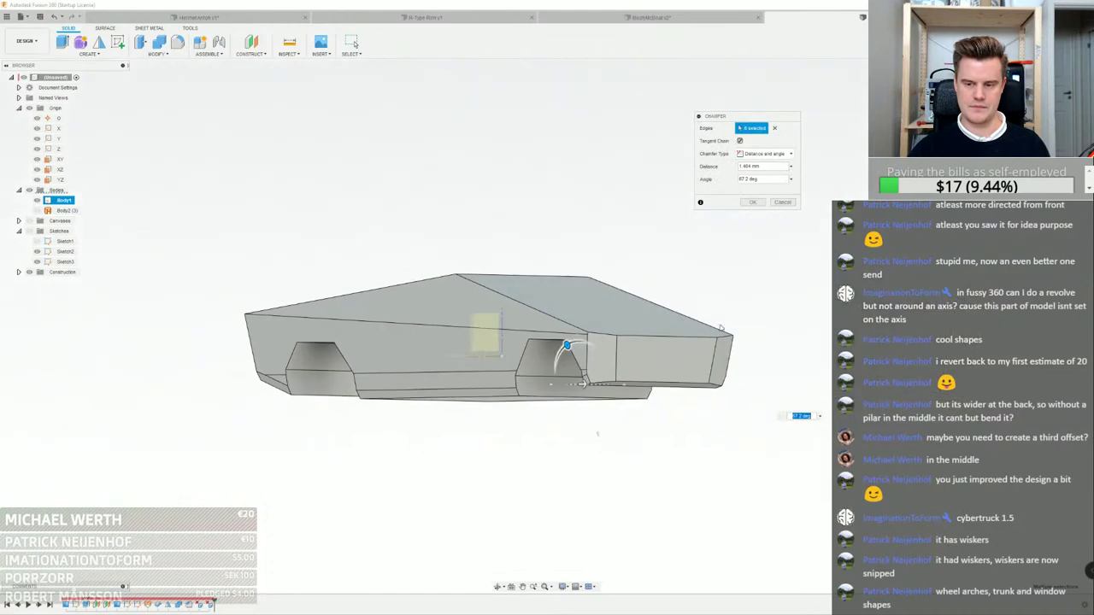
left_click(753, 202)
Delete the leftover small faces beside the new chamfer on the lower rear body, including the triangular one behind the wheel arch
scroll(537, 320, "up", 5)
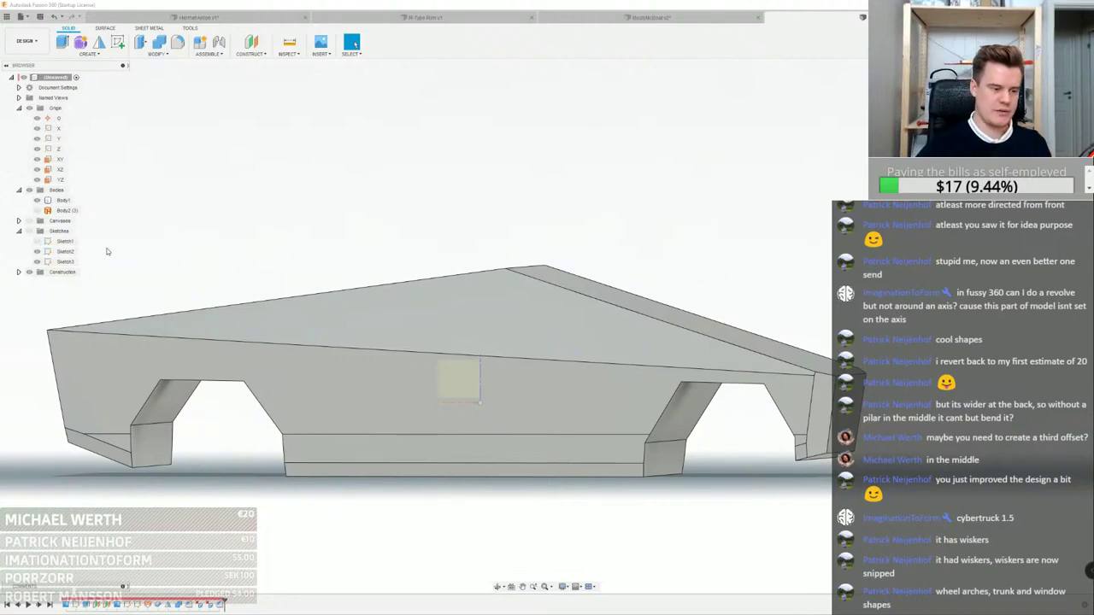
middle_click_drag(622, 178, 733, 221, "shift")
scroll(732, 221, "down", 3)
scroll(701, 227, "up", 3)
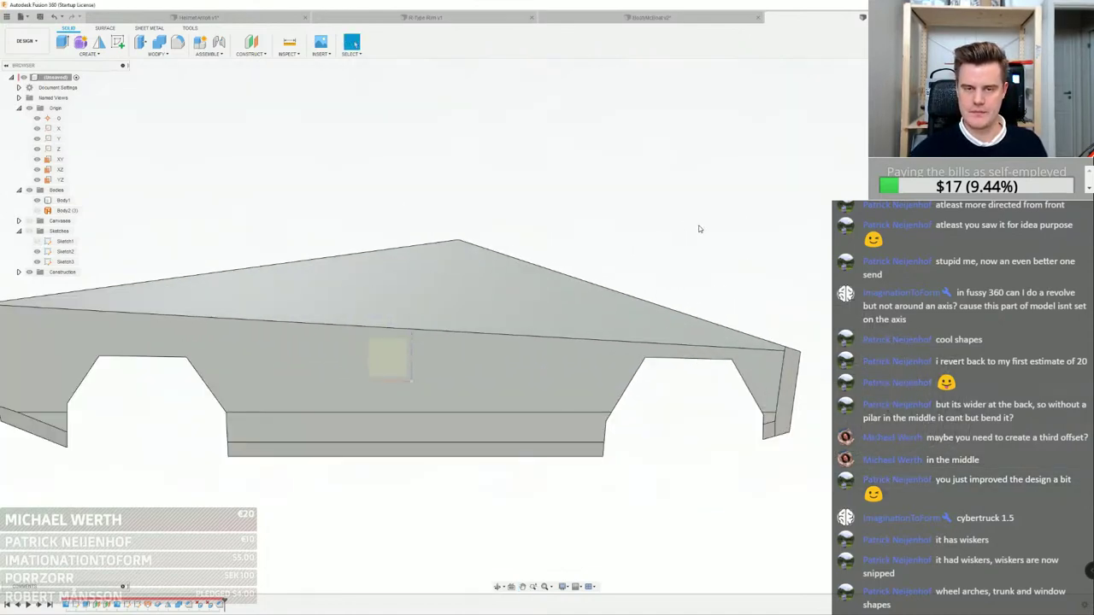
middle_click_drag(546, 250, 669, 244)
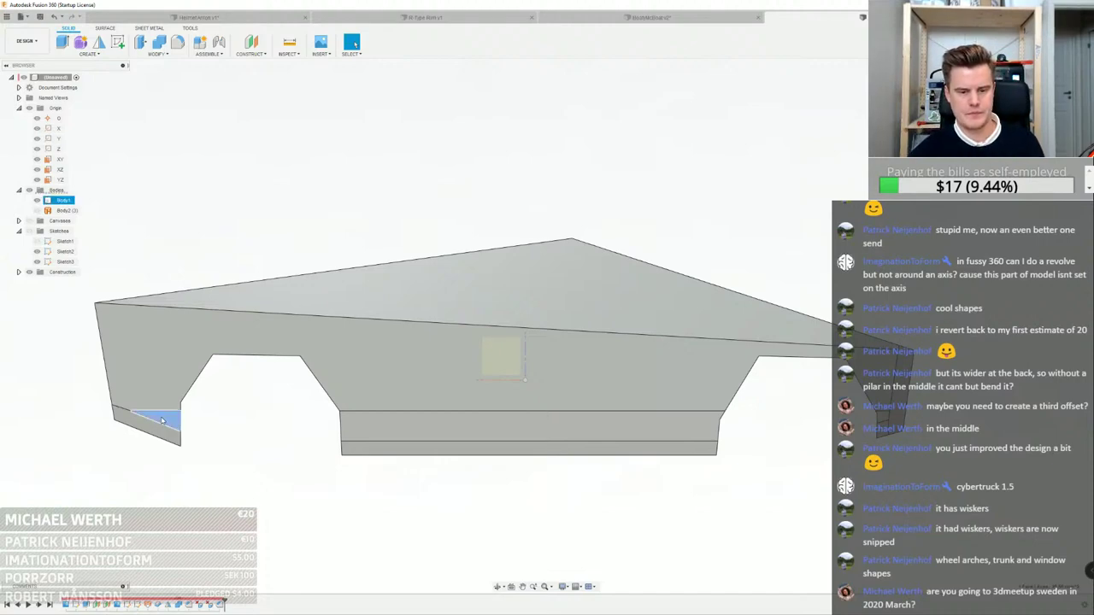
scroll(162, 420, "up", 8)
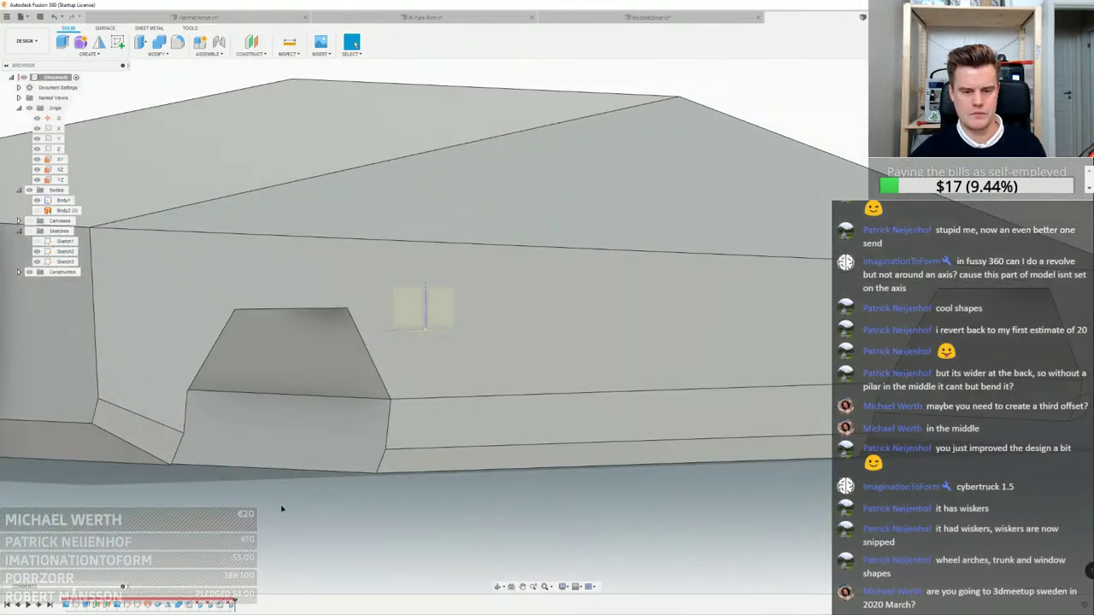
scroll(181, 444, "down", 4)
middle_click_drag(334, 424, 504, 420, "shift")
scroll(548, 431, "up", 3)
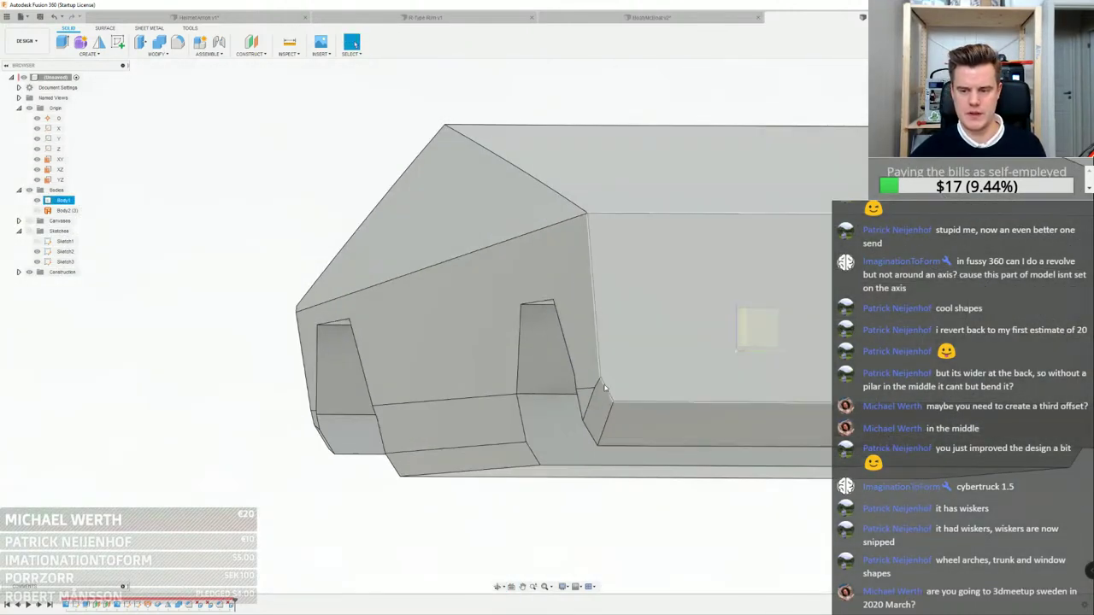
middle_click_drag(581, 396, 559, 492, "shift")
scroll(614, 425, "down", 4)
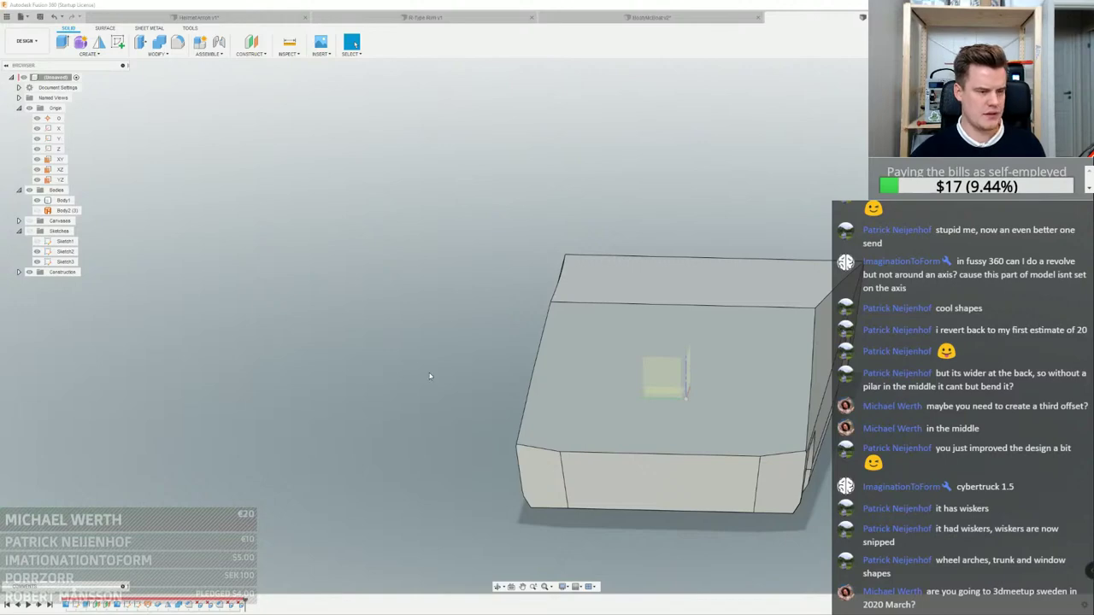
Start a new sketch on the truck's large side face containing the wheel arches
middle_click_drag(672, 405, 600, 264, "shift")
middle_click_drag(599, 263, 684, 278, "shift")
scroll(500, 381, "up", 5)
scroll(536, 393, "down", 2)
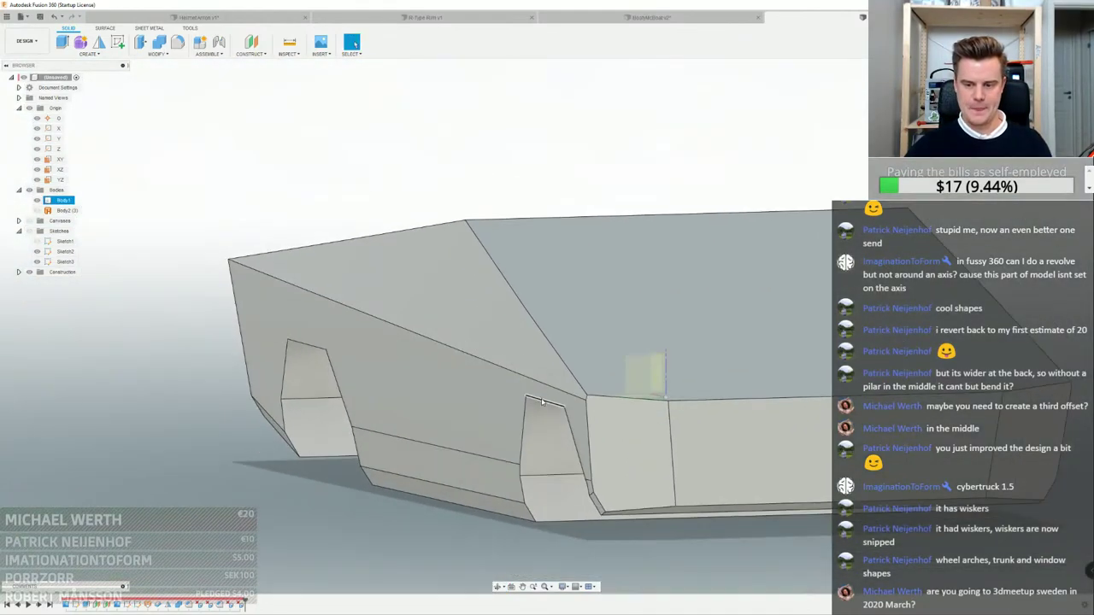
middle_click_drag(539, 386, 541, 364)
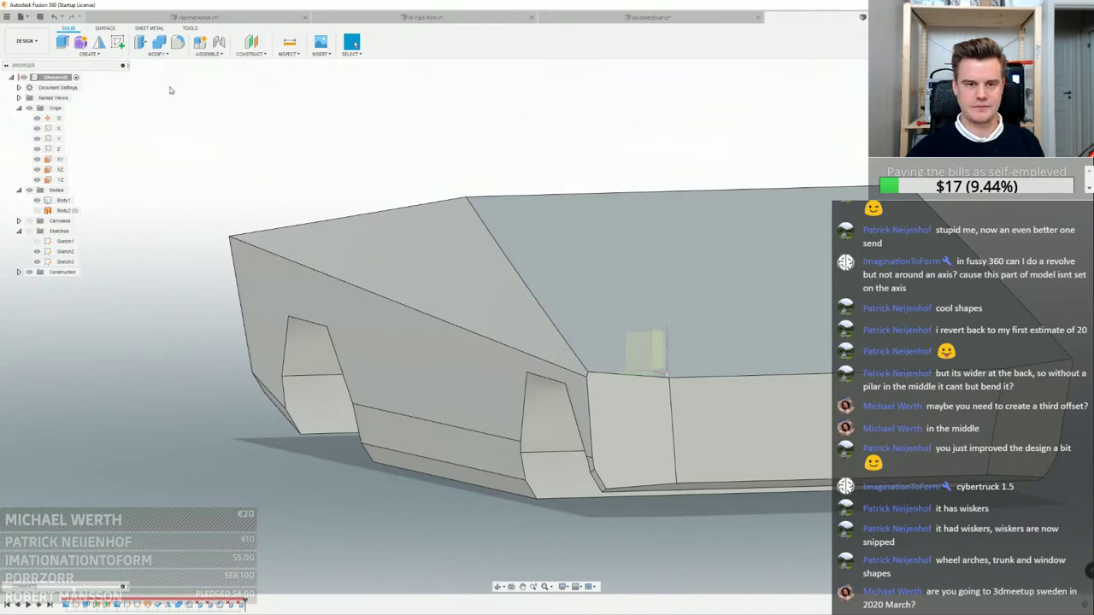
left_click(118, 45)
left_click(391, 355)
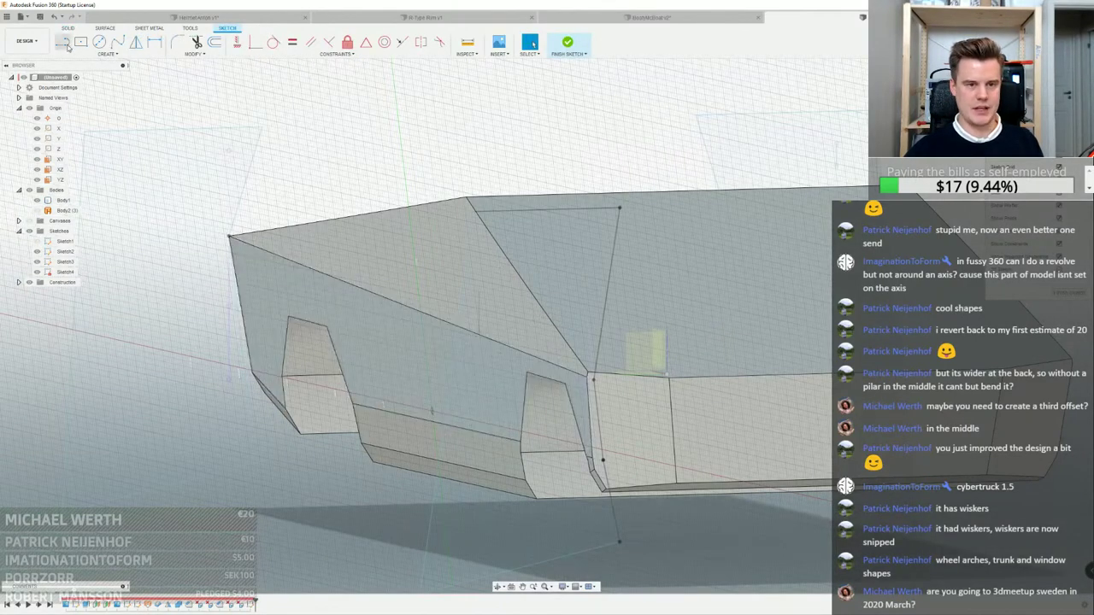
Offset the three edges of the front wheel arch outward by 2 mm, with chain selection turned off
left_click(109, 54)
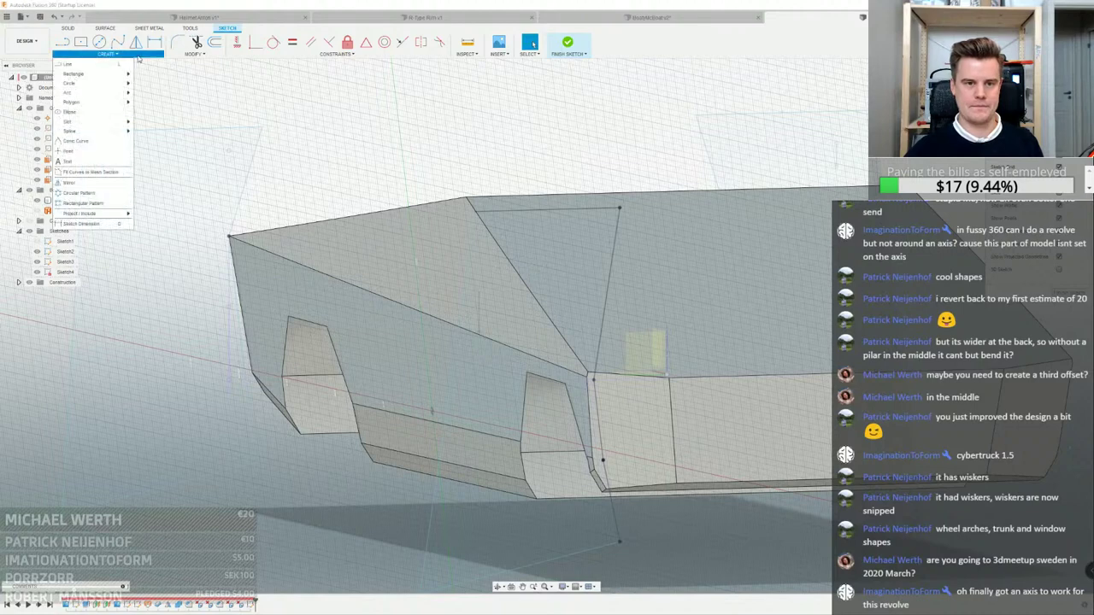
left_click(214, 43)
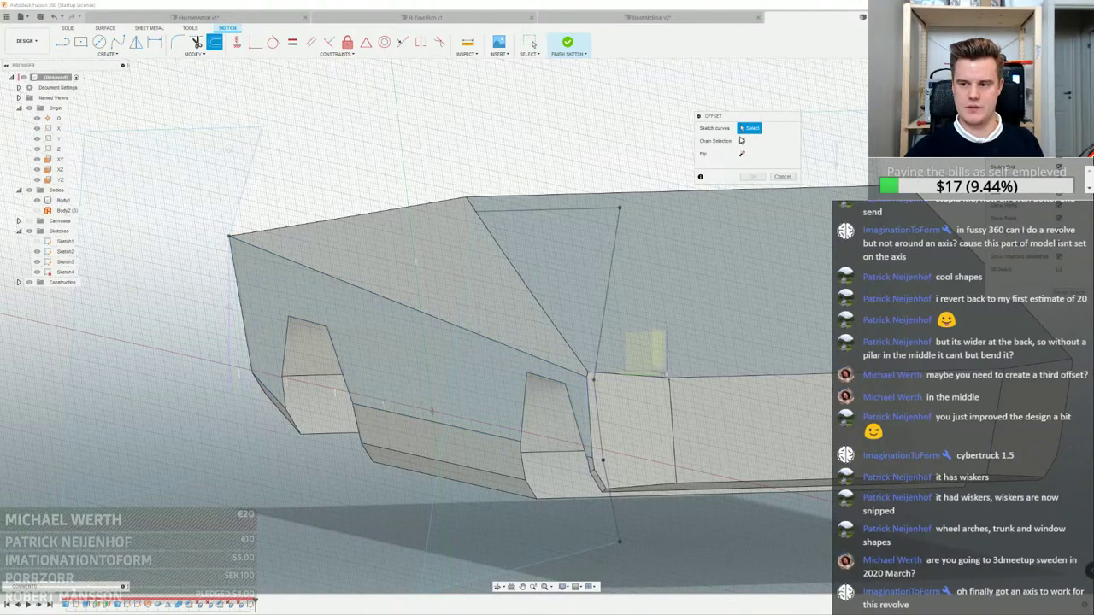
left_click(575, 419)
left_click(553, 380)
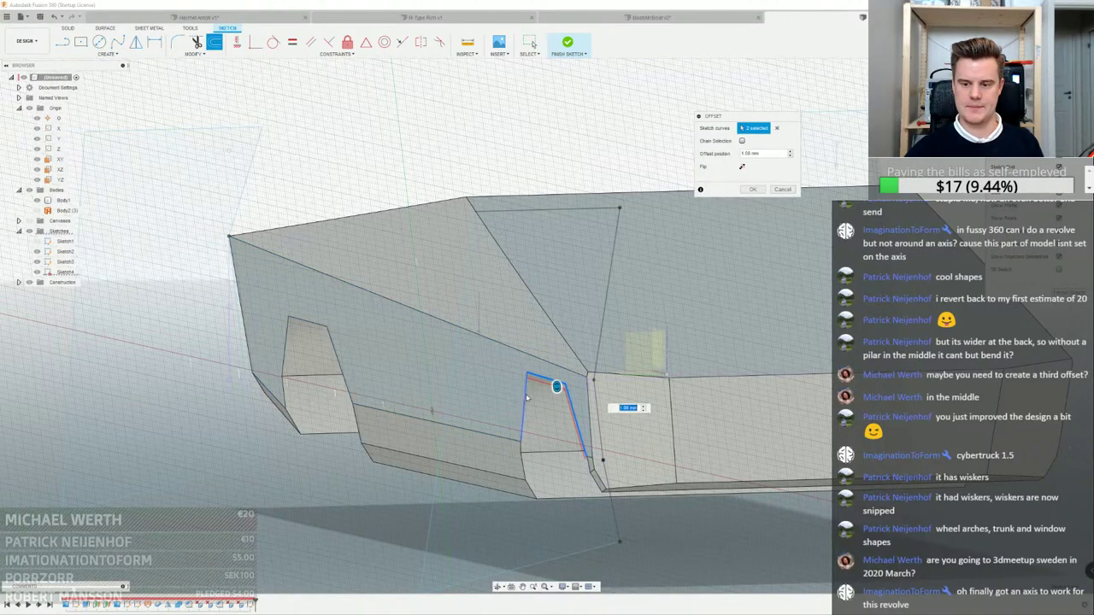
scroll(527, 397, "up", 6)
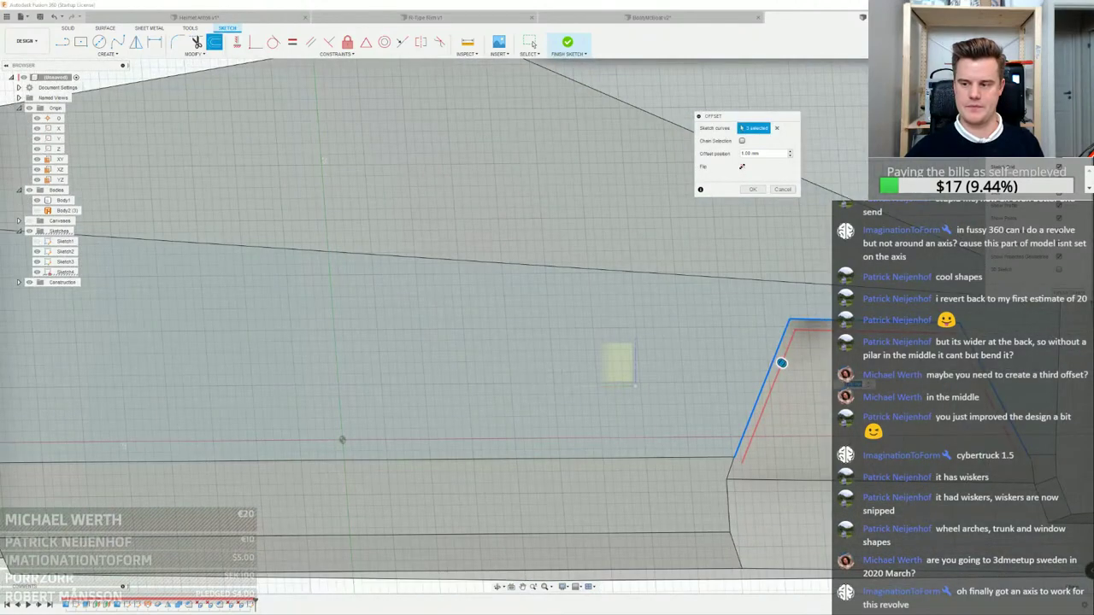
left_click_drag(780, 362, 761, 344)
scroll(467, 336, "down", 5)
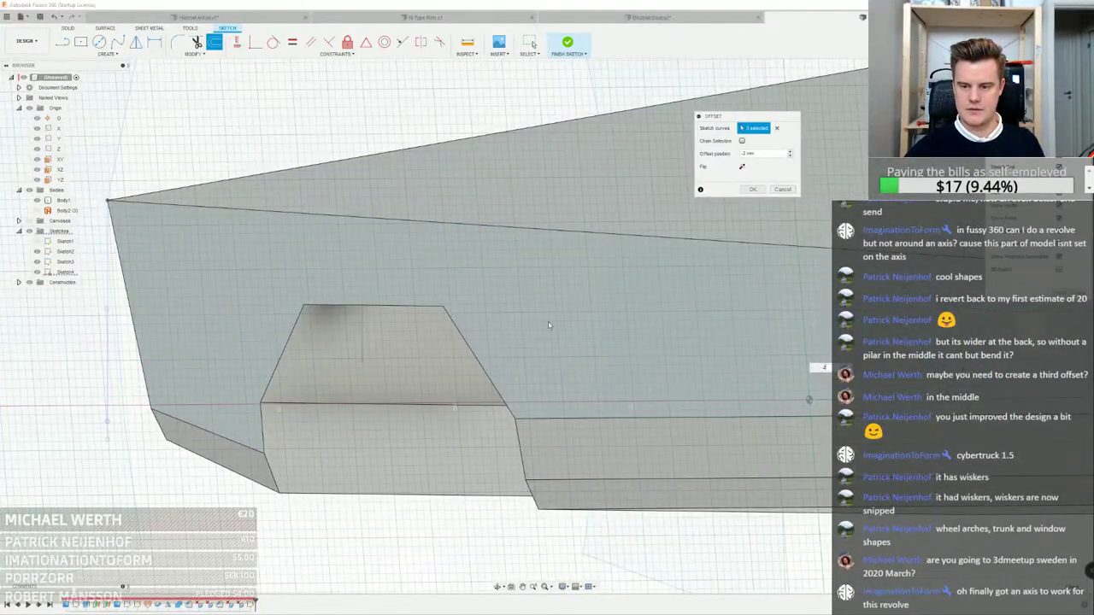
scroll(550, 324, "down", 3)
left_click(753, 190)
Offset the rear wheel arch's edges outward by 2 mm, including the short lower edge behind the arch
right_click(429, 183)
left_click(429, 161)
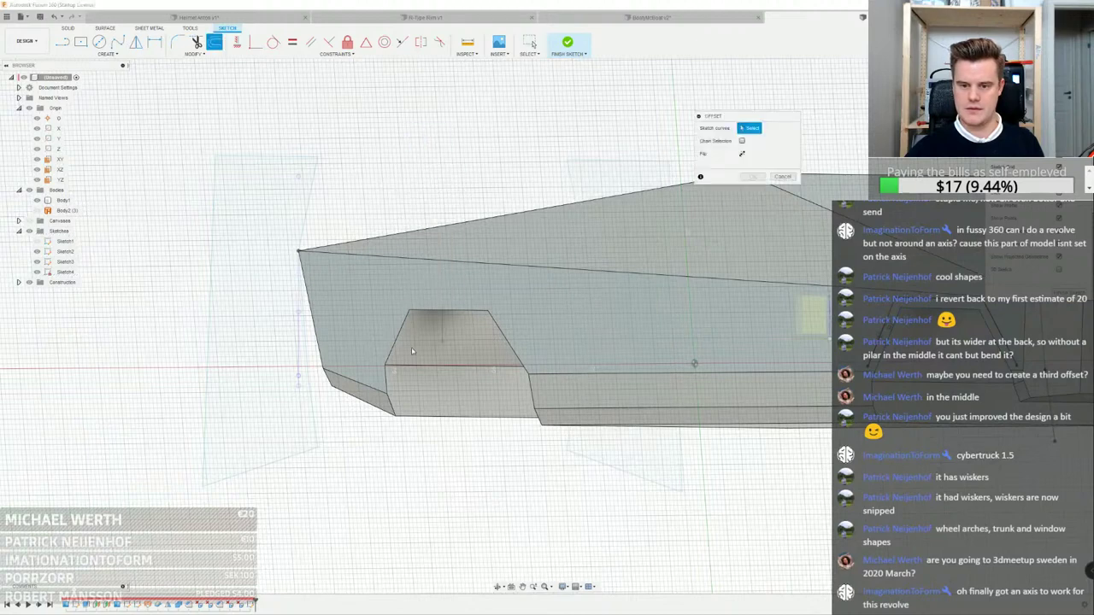
left_click(390, 352)
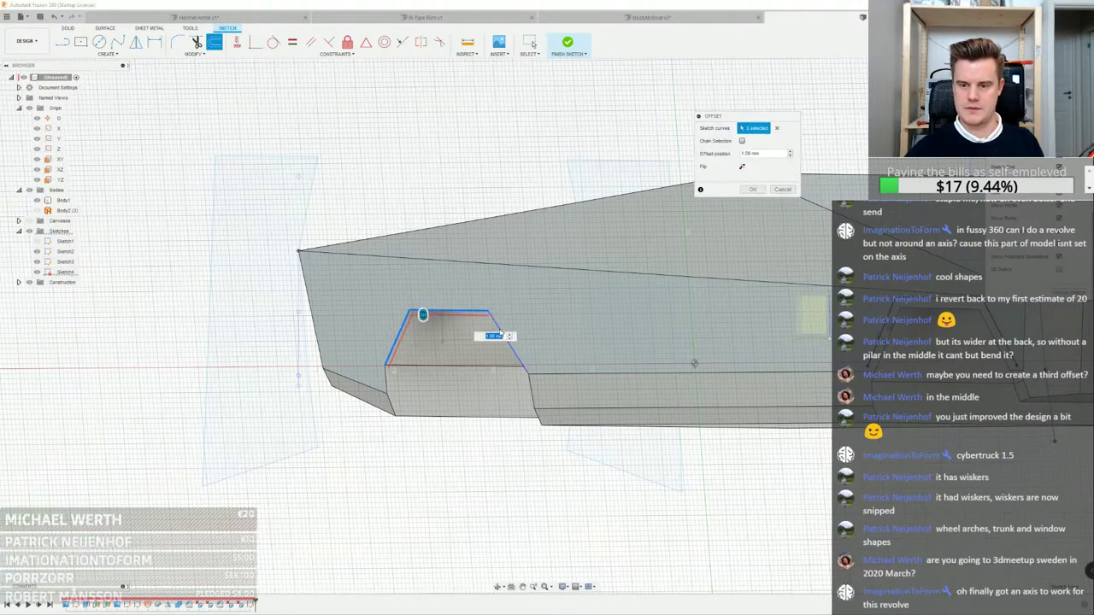
type("-2")
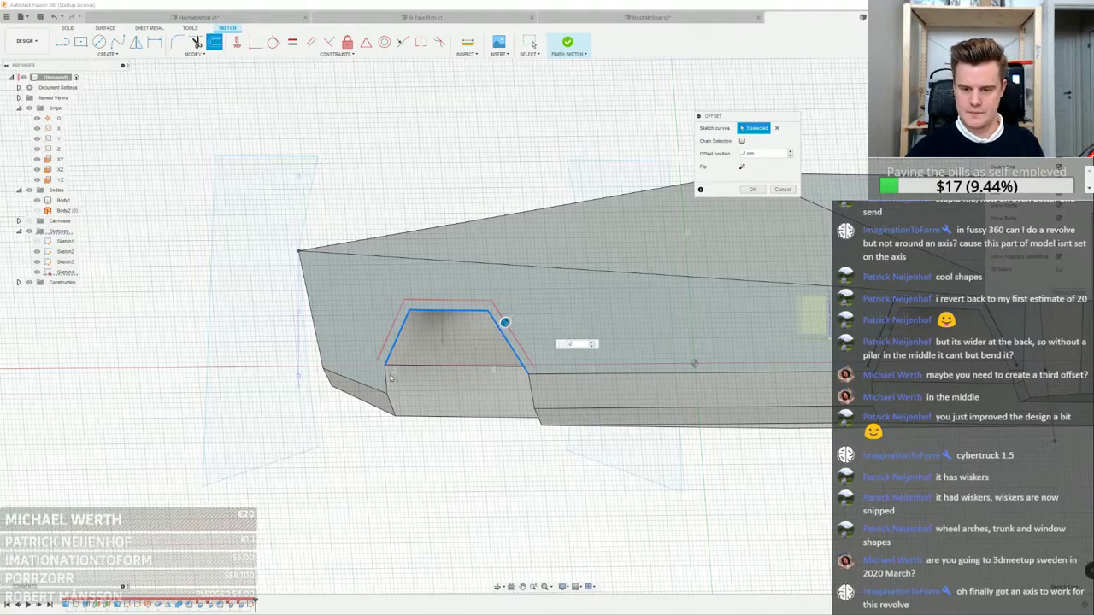
left_click(757, 190)
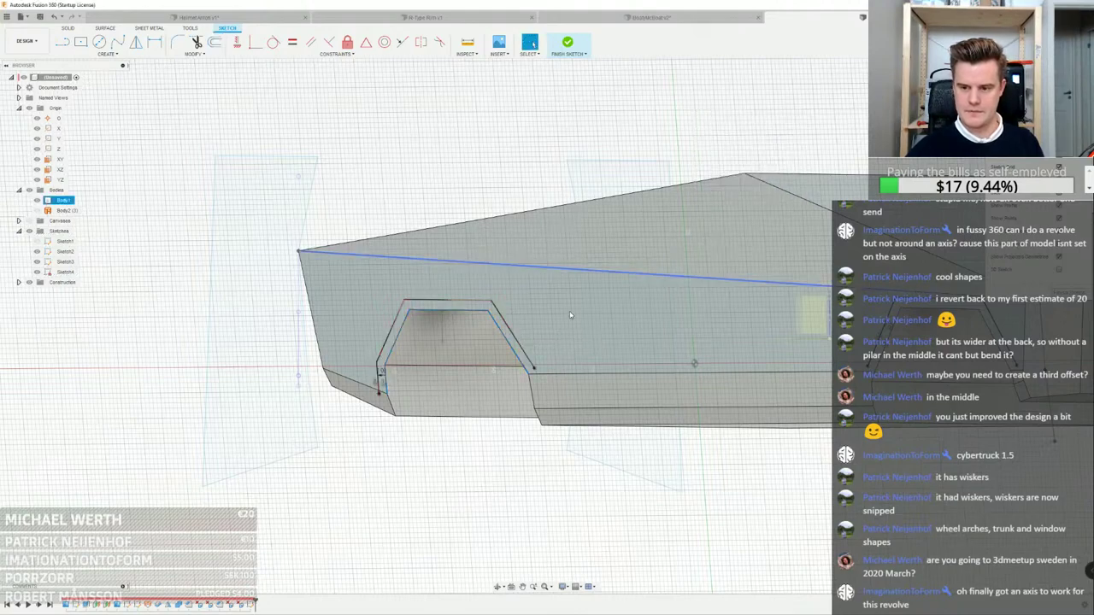
Draw a short line extending the front end of the rear arch offset down to the side face's lower edge
scroll(514, 358, "up", 3)
left_click(68, 44)
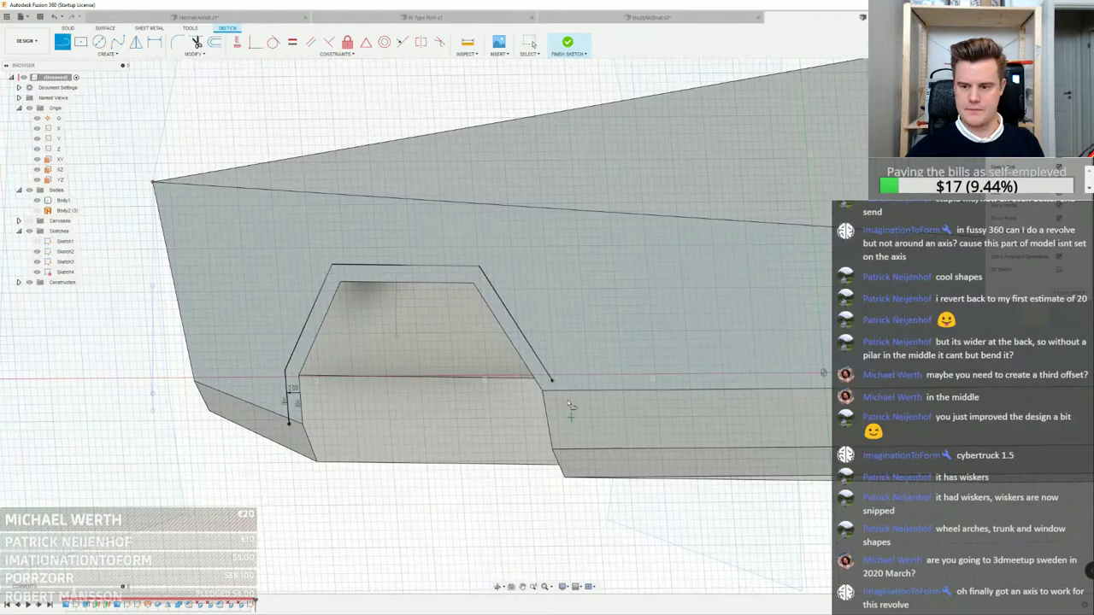
left_click(554, 386)
scroll(555, 398, "down", 3)
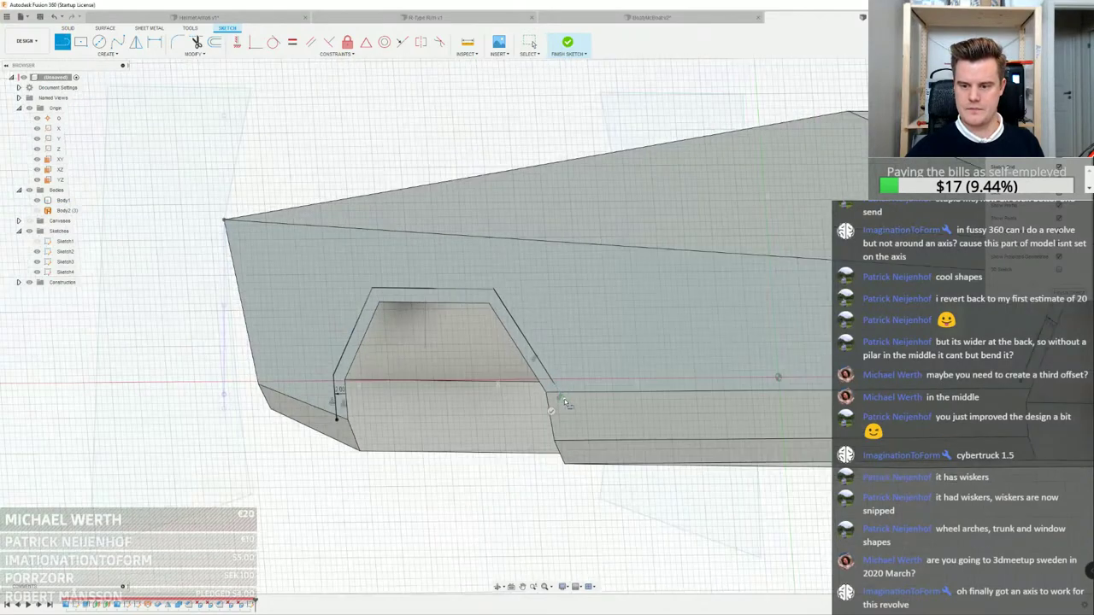
middle_click_drag(404, 417, 263, 405)
Draw a short line extending the rear end of the front arch offset down past the side face's lower edge
right_click(715, 517)
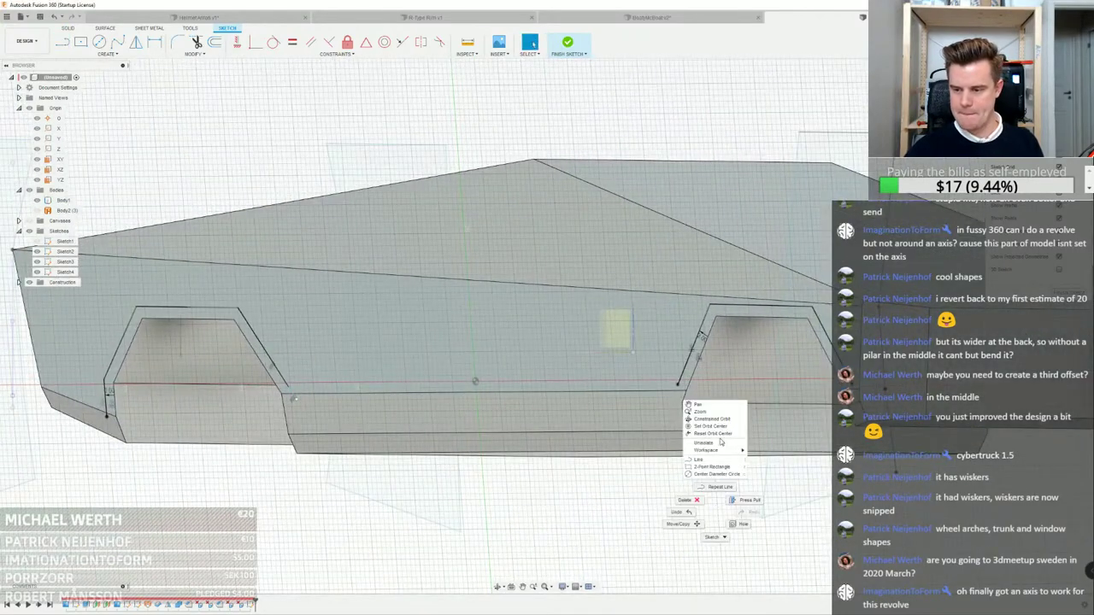
left_click(720, 488)
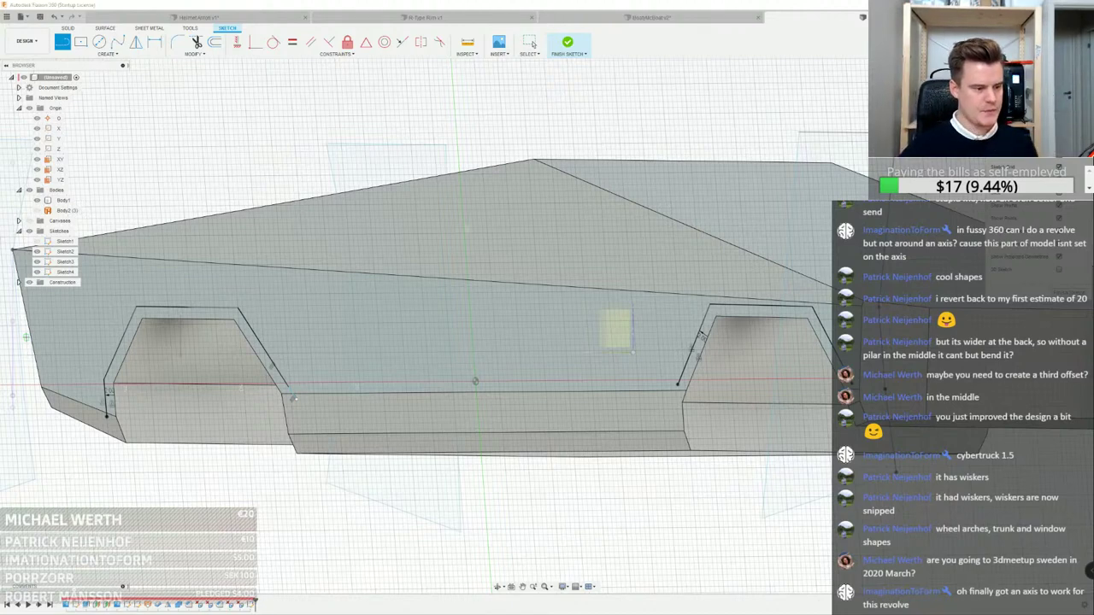
scroll(679, 386, "up", 2)
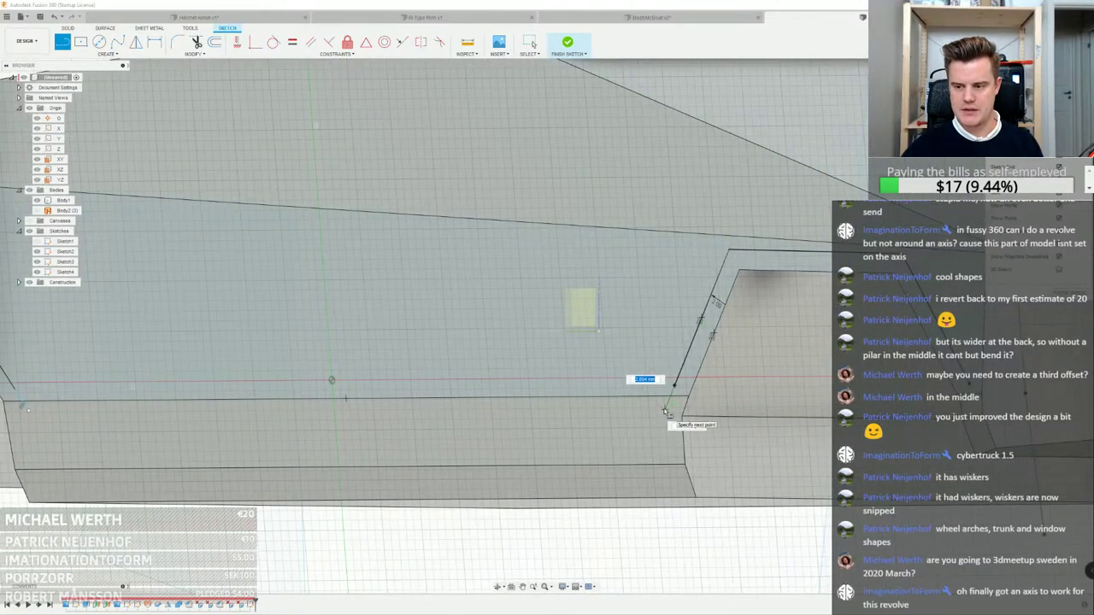
scroll(665, 412, "down", 4)
key("Escape")
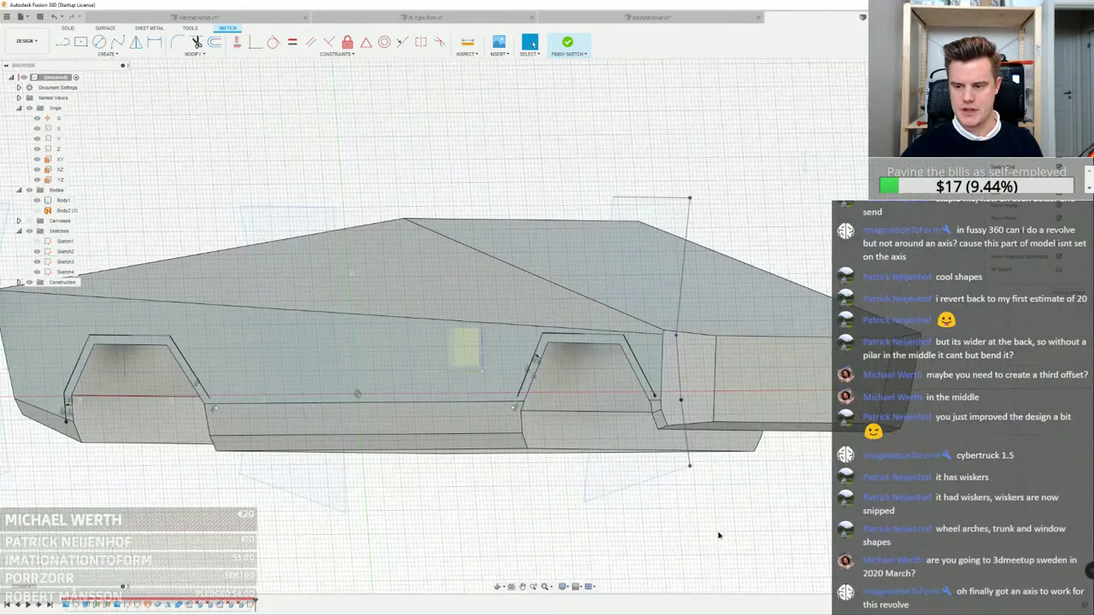
Extend the front end of the front arch offset with a short line past the side face's lower edge
right_click(719, 535)
left_click(725, 510)
scroll(650, 381, "up", 4)
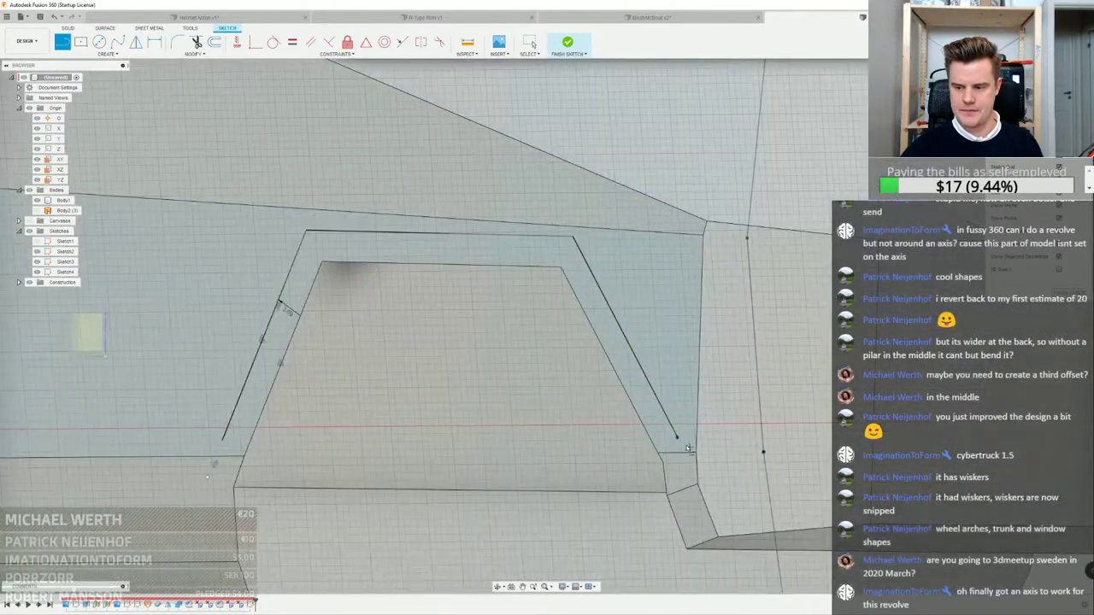
left_click(676, 439)
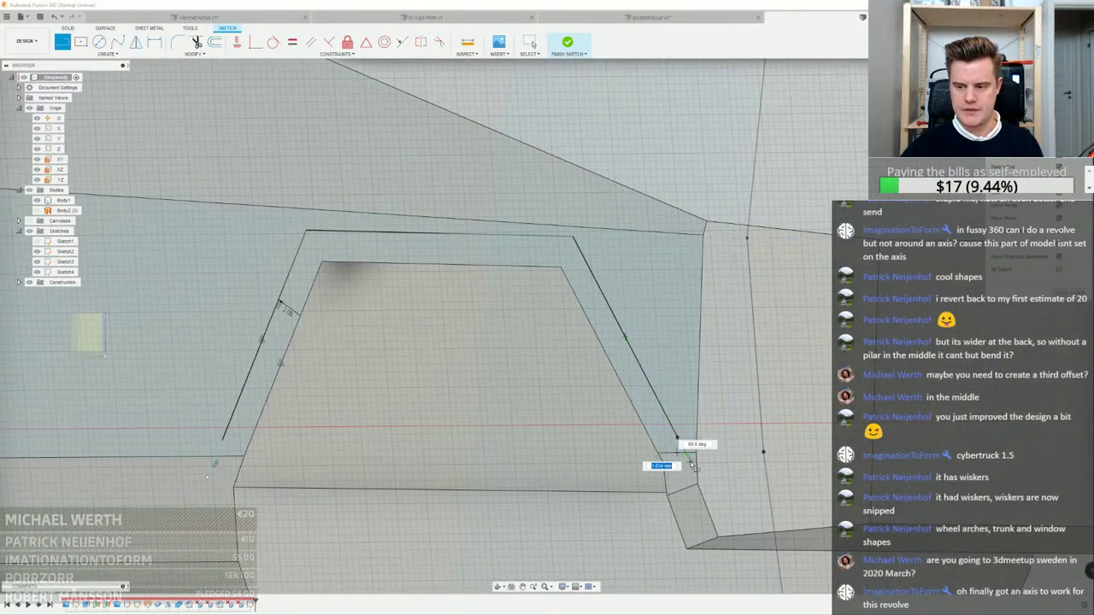
key("Escape")
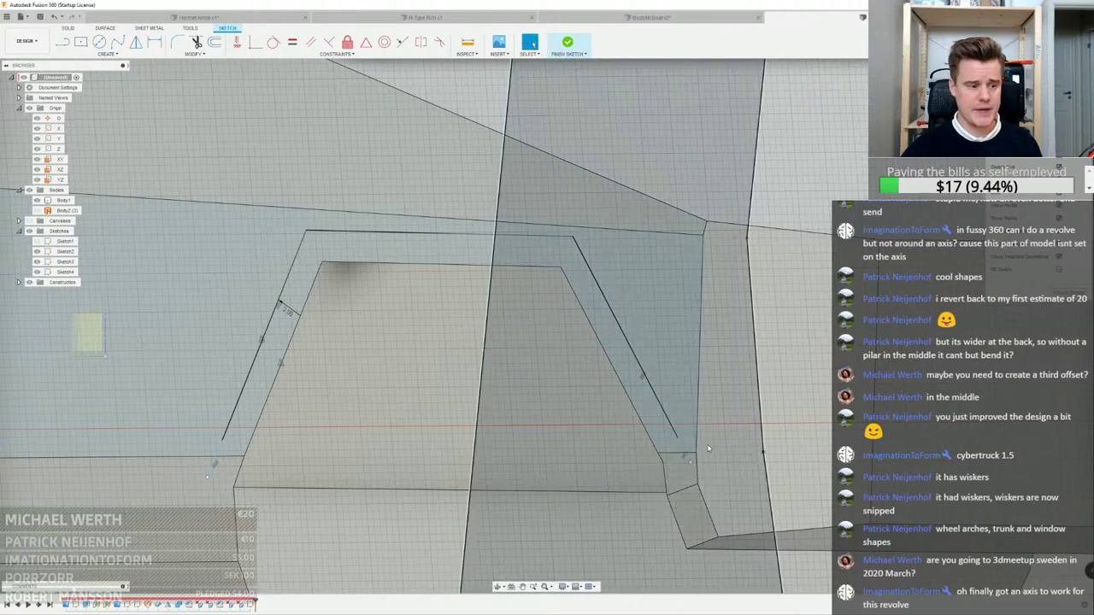
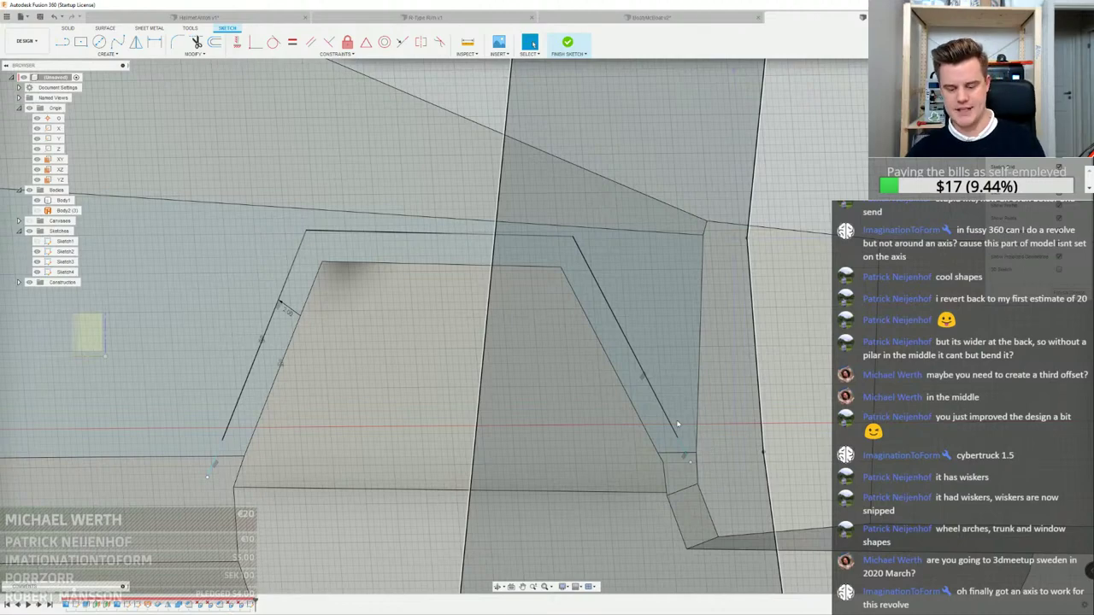
Finish the wheel arch trim sketch and hide the sketches
right_click(604, 338)
left_click(567, 43)
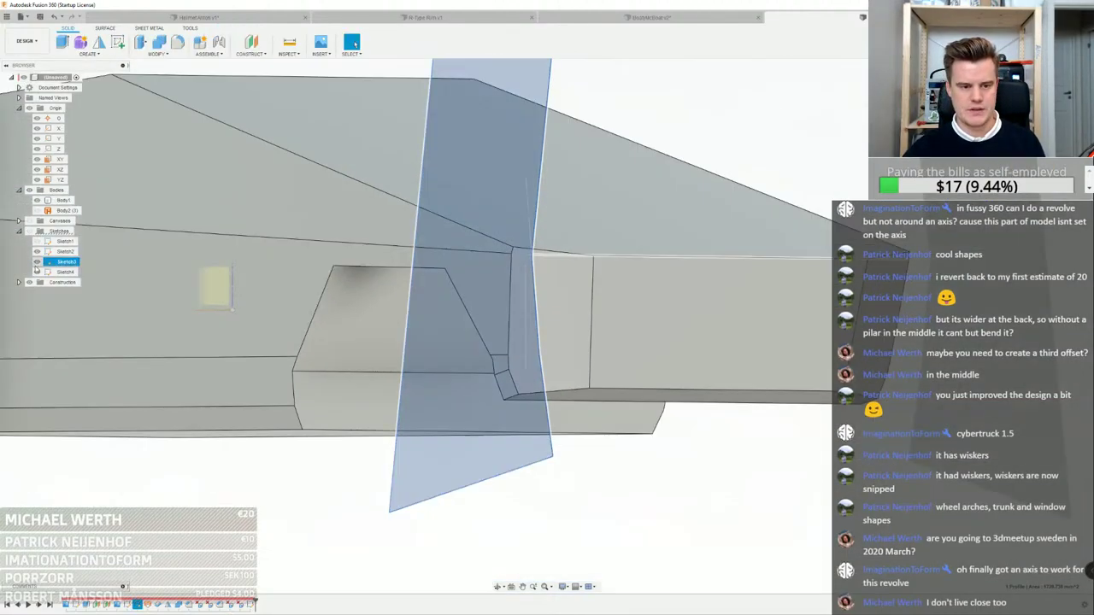
scroll(715, 522, "down", 3)
left_click(715, 522)
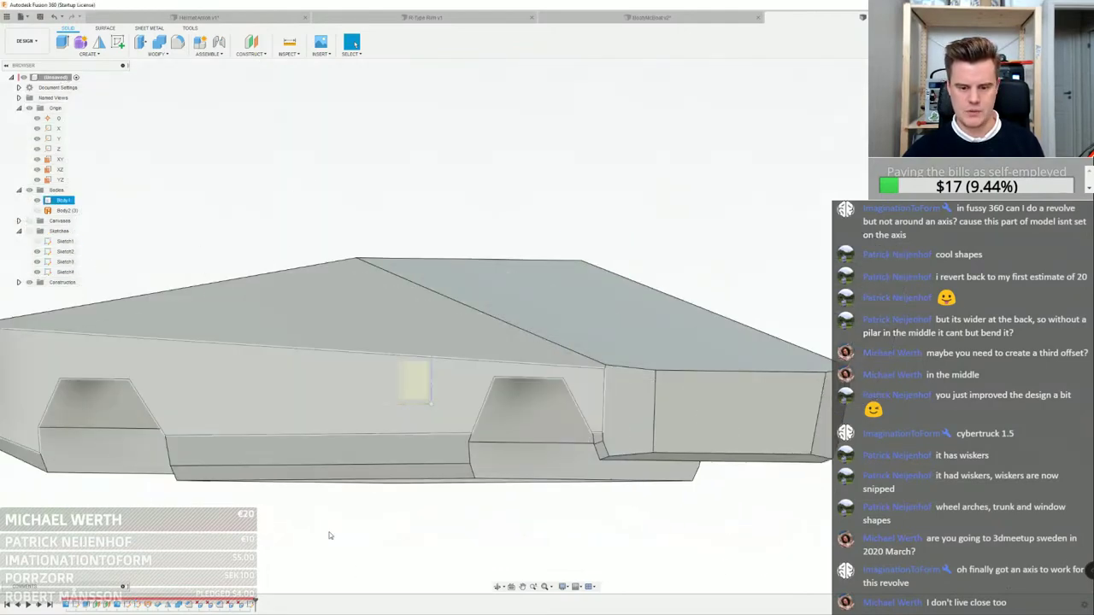
double_click(252, 604)
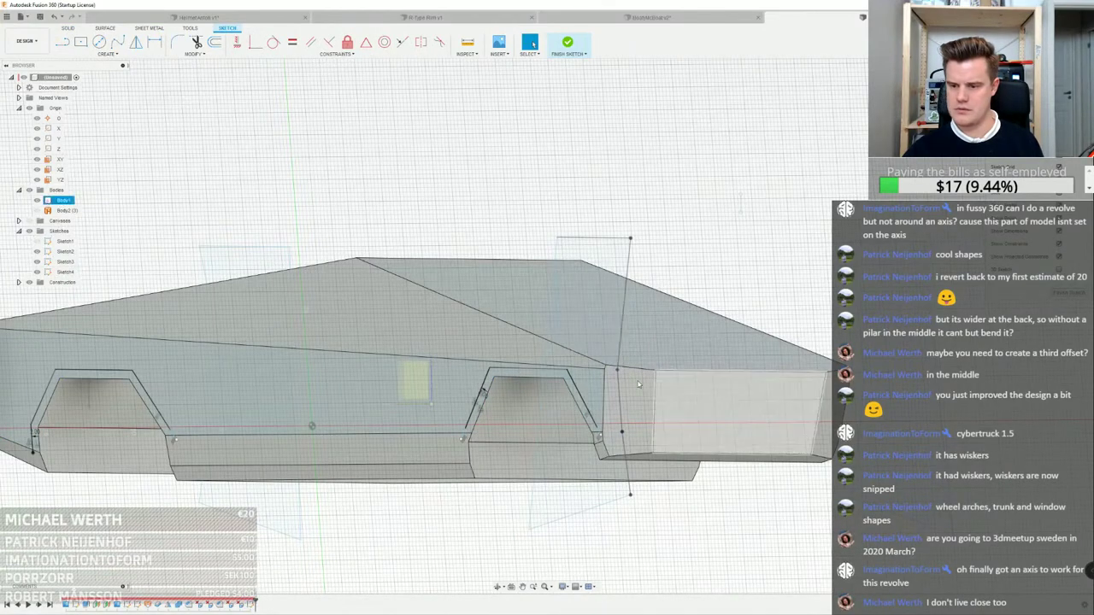
scroll(453, 366, "up", 5)
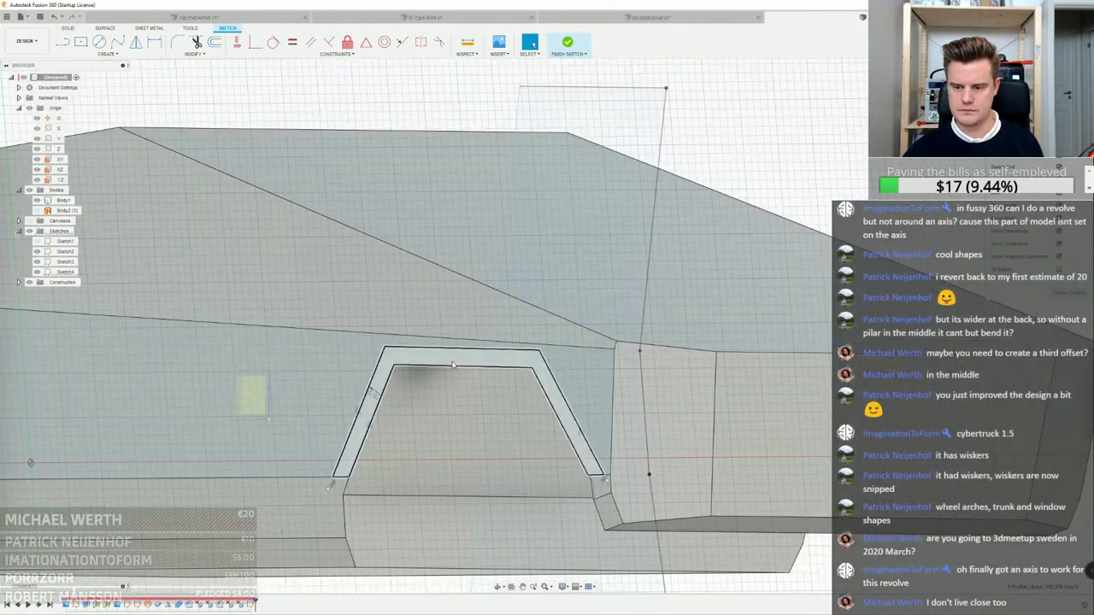
left_click(453, 366)
scroll(453, 366, "down", 4)
middle_click_drag(453, 366, 731, 367)
scroll(333, 365, "up", 3)
left_click(308, 378, "ctrl")
scroll(307, 379, "down", 2)
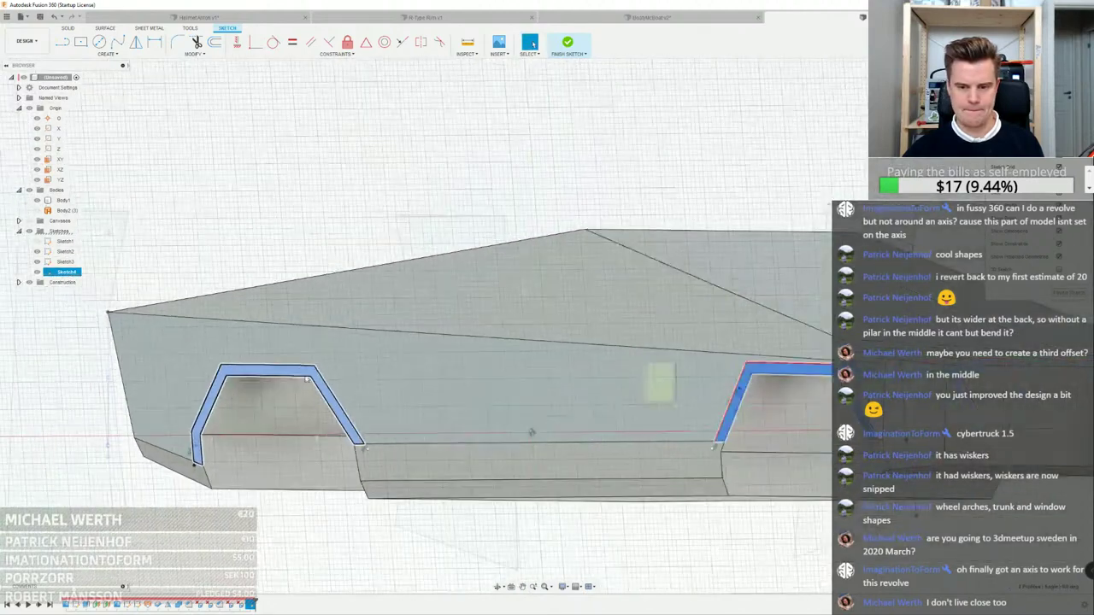
middle_click_drag(308, 379, 452, 357, "shift")
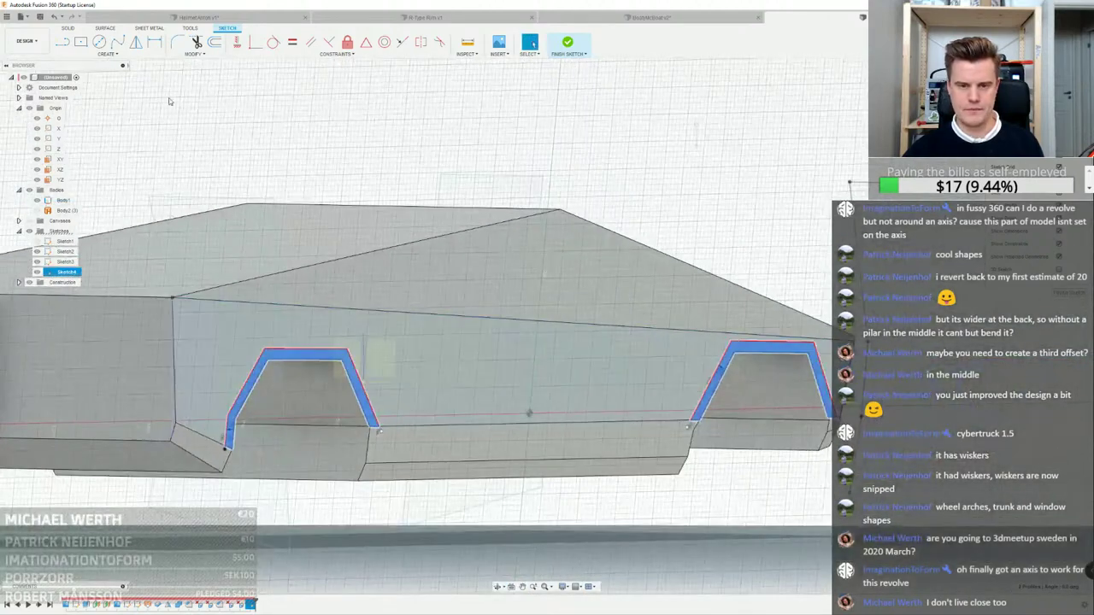
left_click(104, 29)
left_click(79, 53)
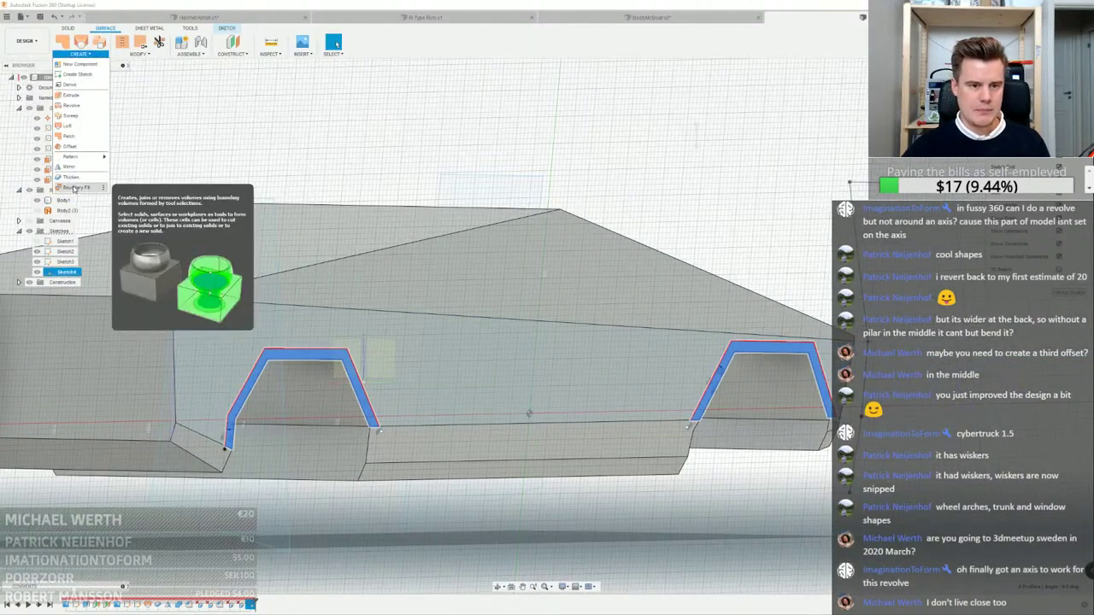
left_click(68, 146)
scroll(257, 376, "up", 3)
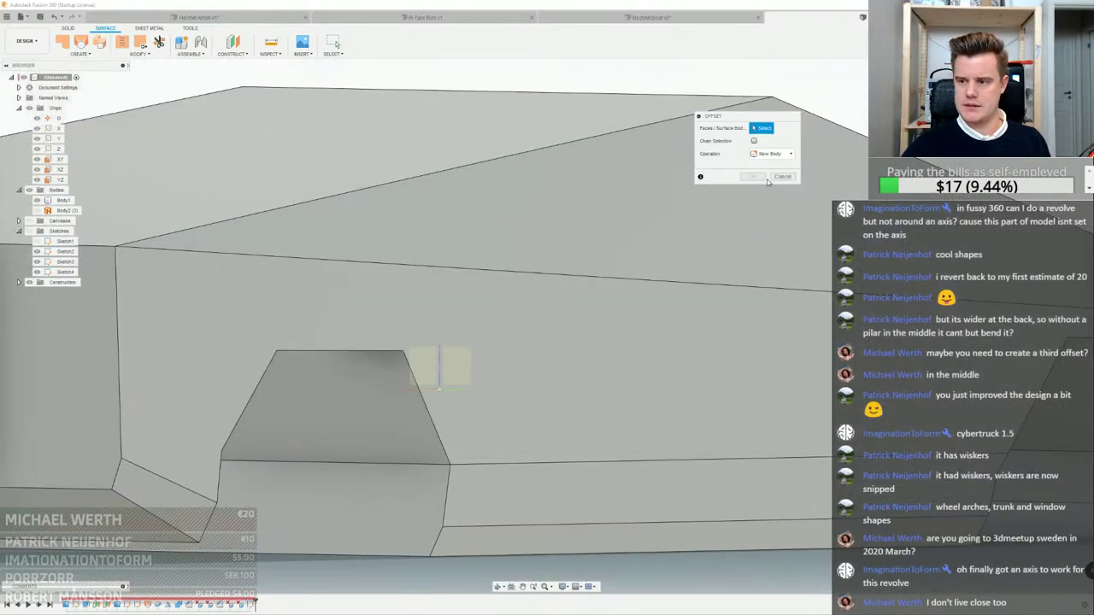
left_click(782, 176)
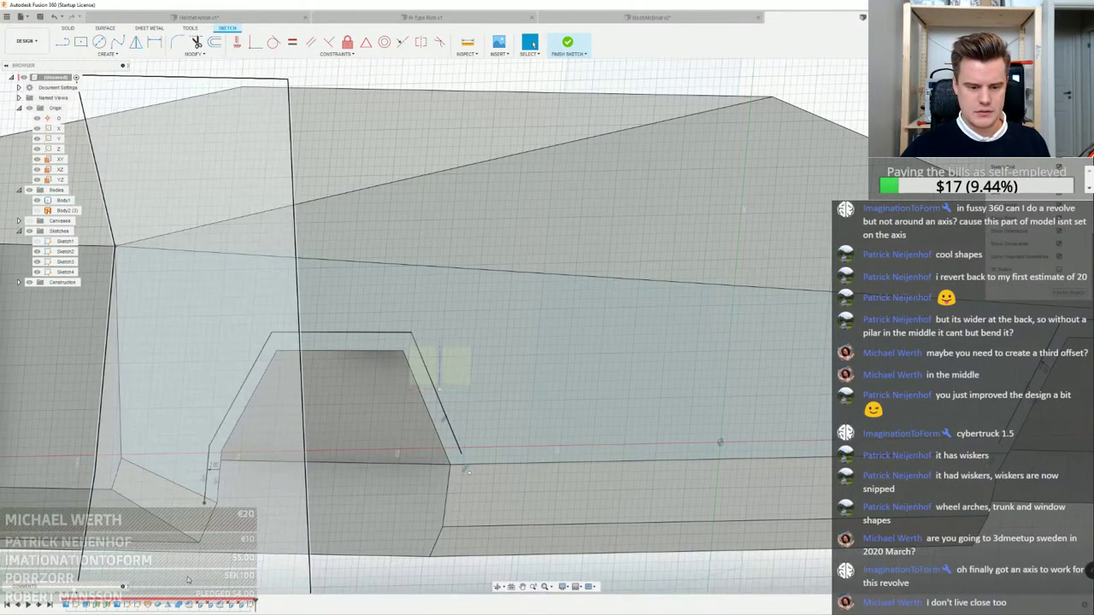
scroll(995, 315, "down", 2)
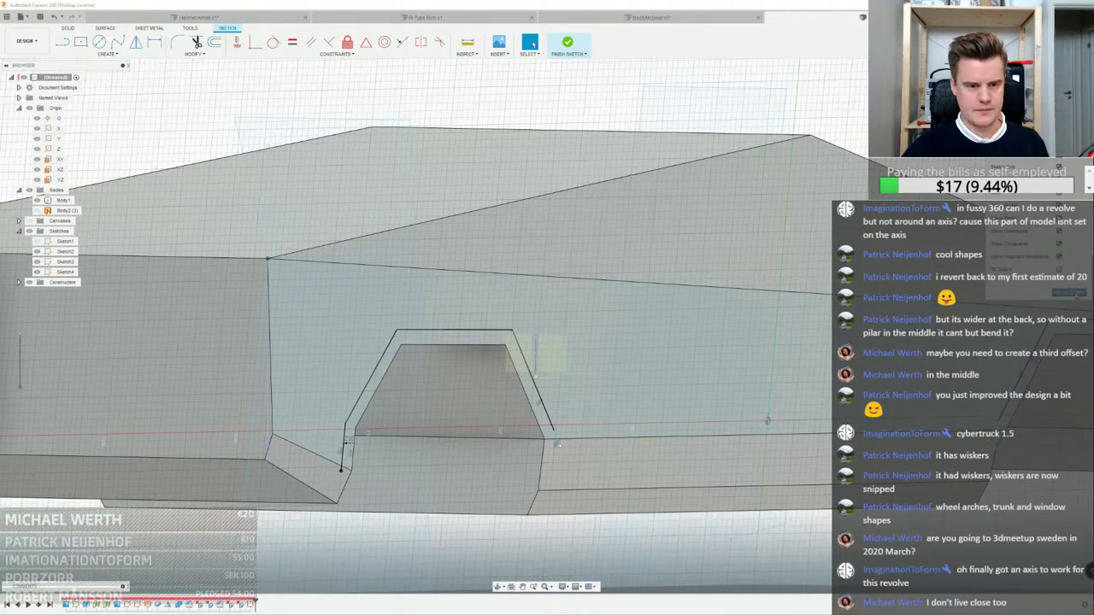
Finish the reopened wheel arch sketch and make the sketches visible in the model
left_click(568, 43)
left_click(30, 232)
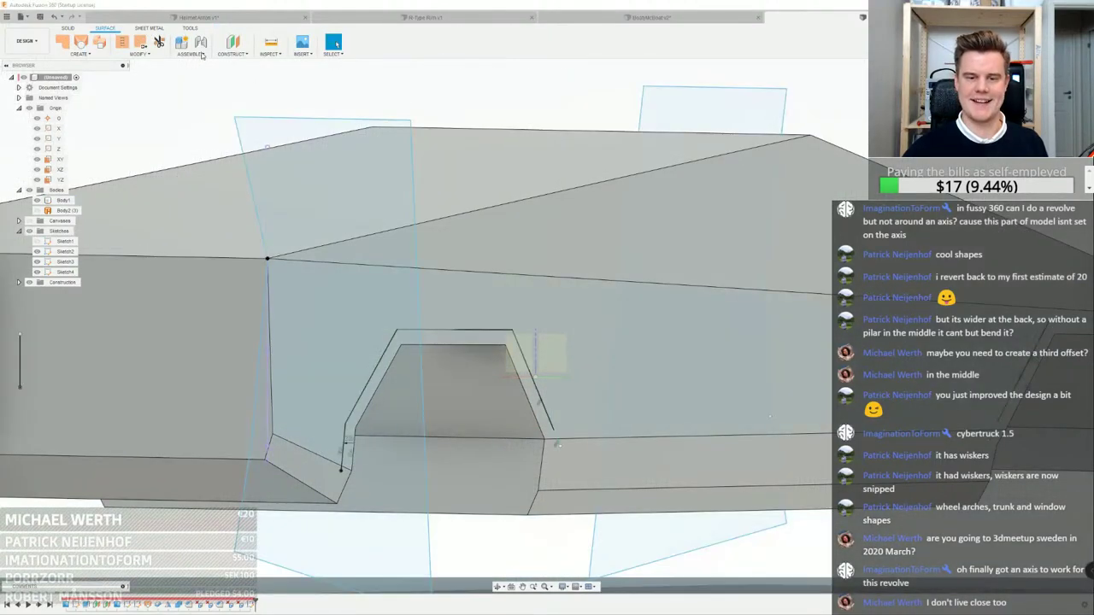
scroll(365, 408, "up", 3)
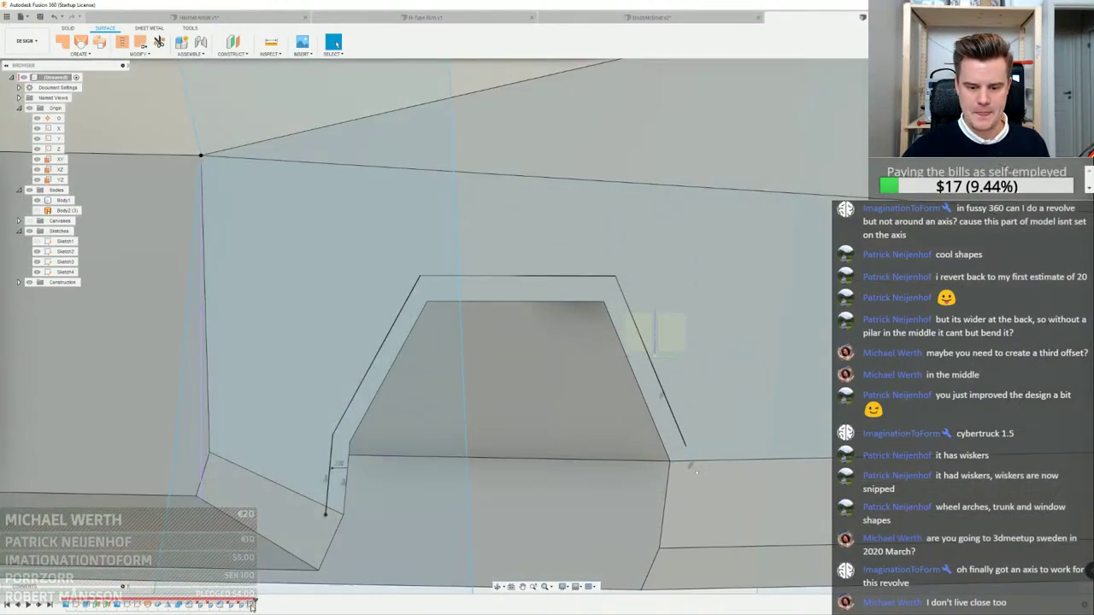
left_click(79, 53)
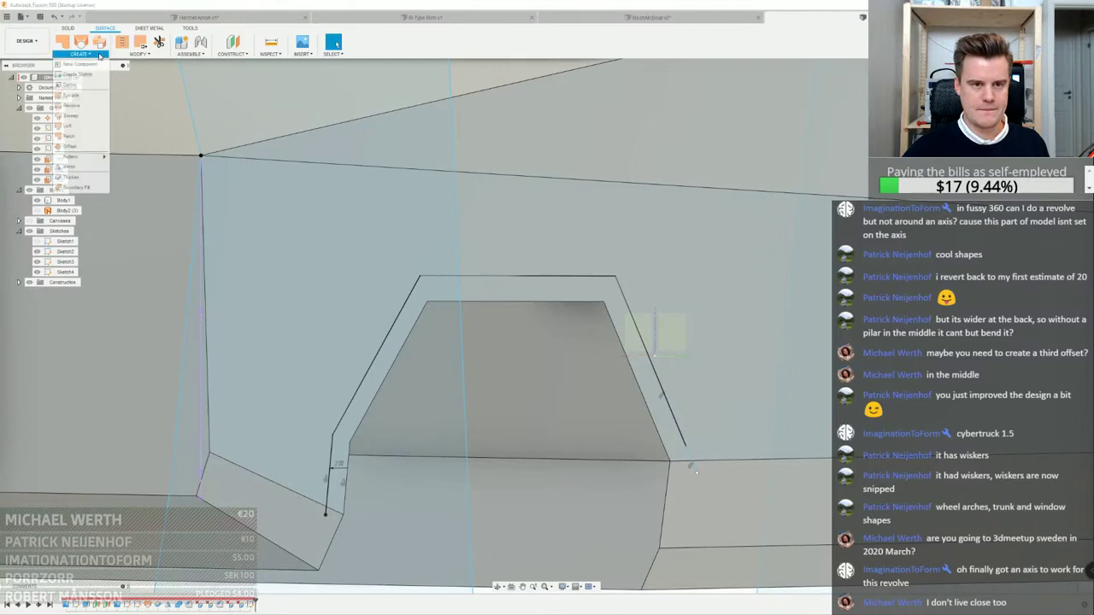
left_click(78, 149)
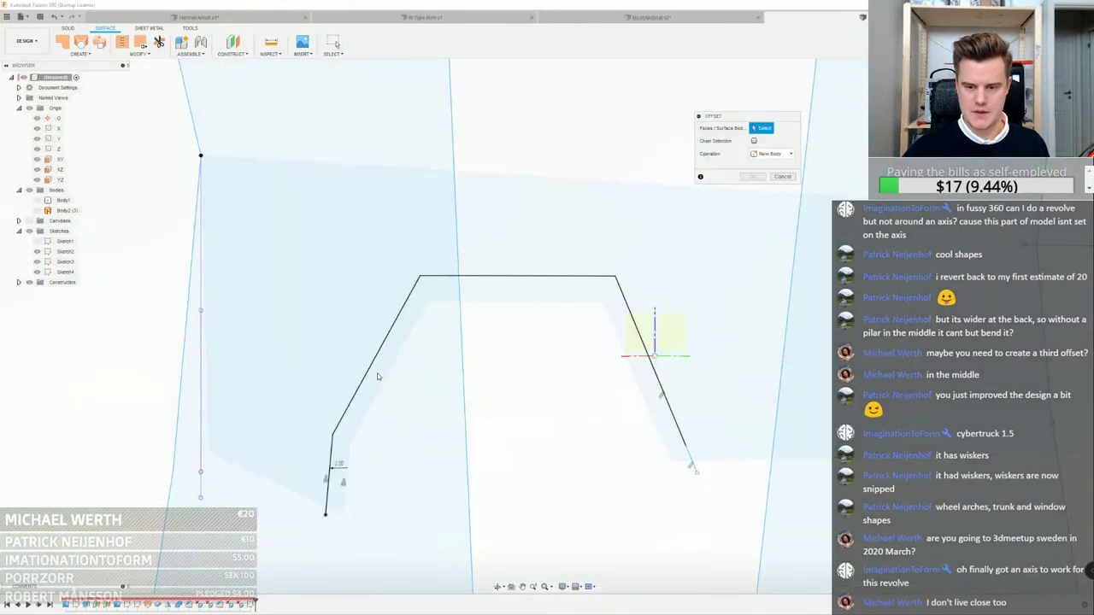
key("Escape")
left_click(562, 294)
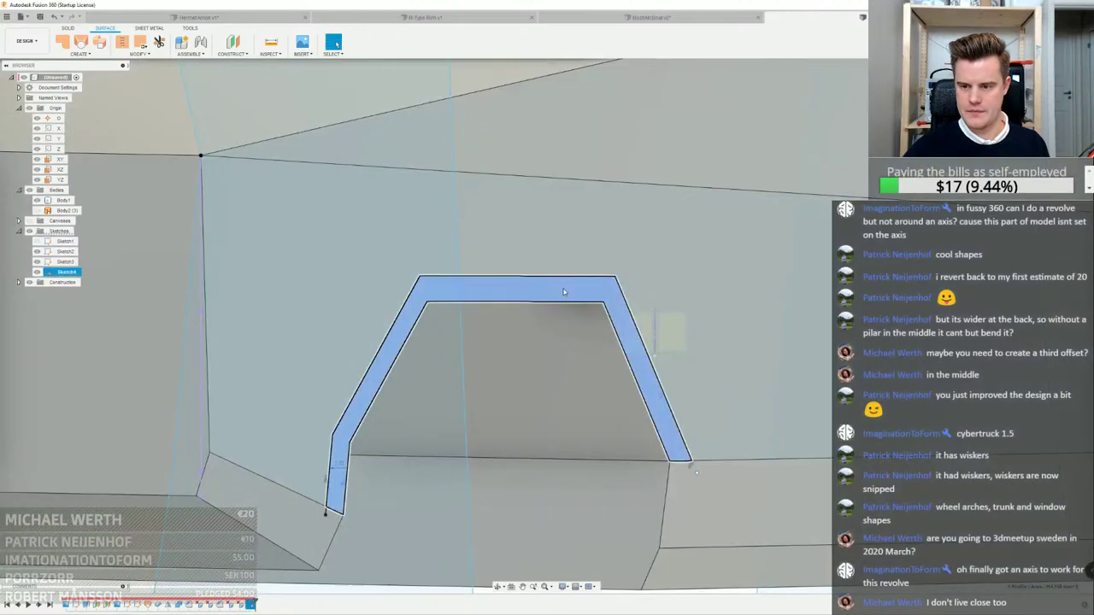
scroll(563, 296, "down", 5)
middle_click_drag(564, 301, 307, 301)
scroll(700, 304, "up", 5)
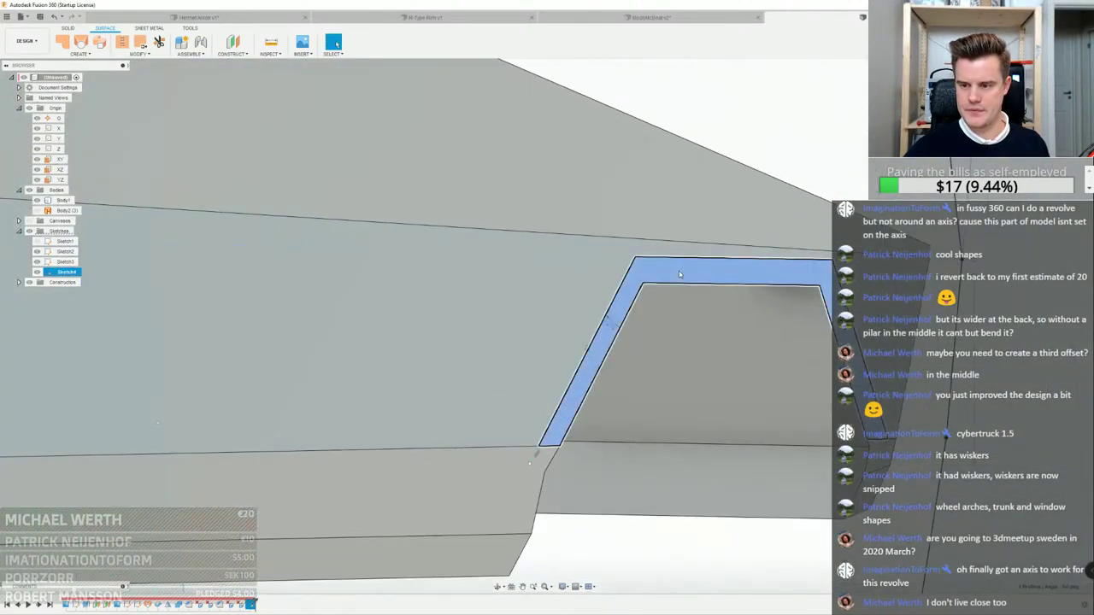
left_click(678, 272, "ctrl")
scroll(675, 270, "down", 1)
left_click(135, 56)
left_click(79, 53)
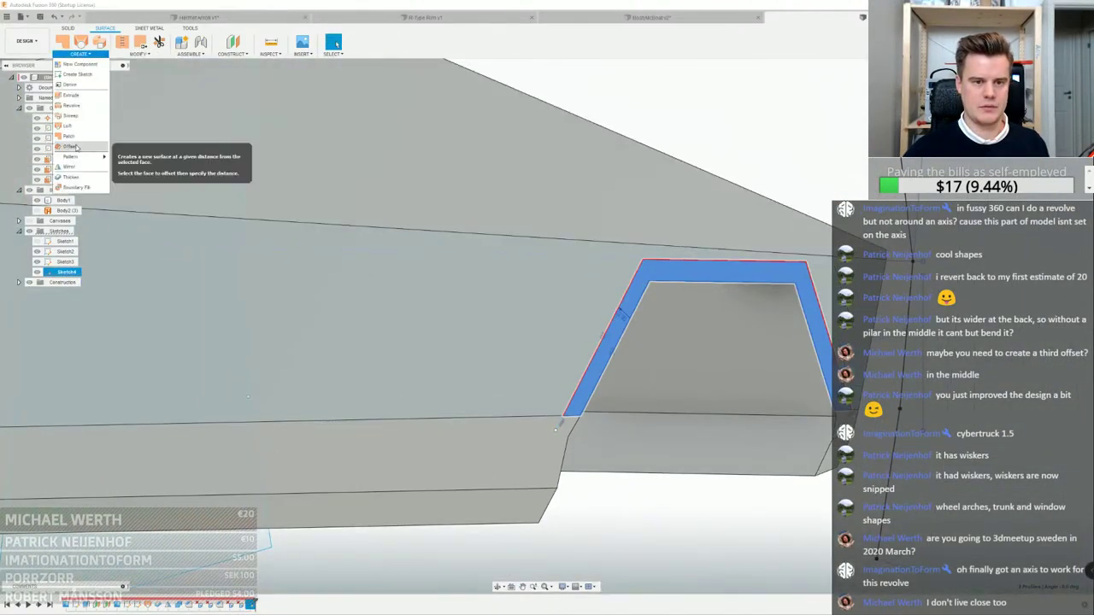
left_click(70, 146)
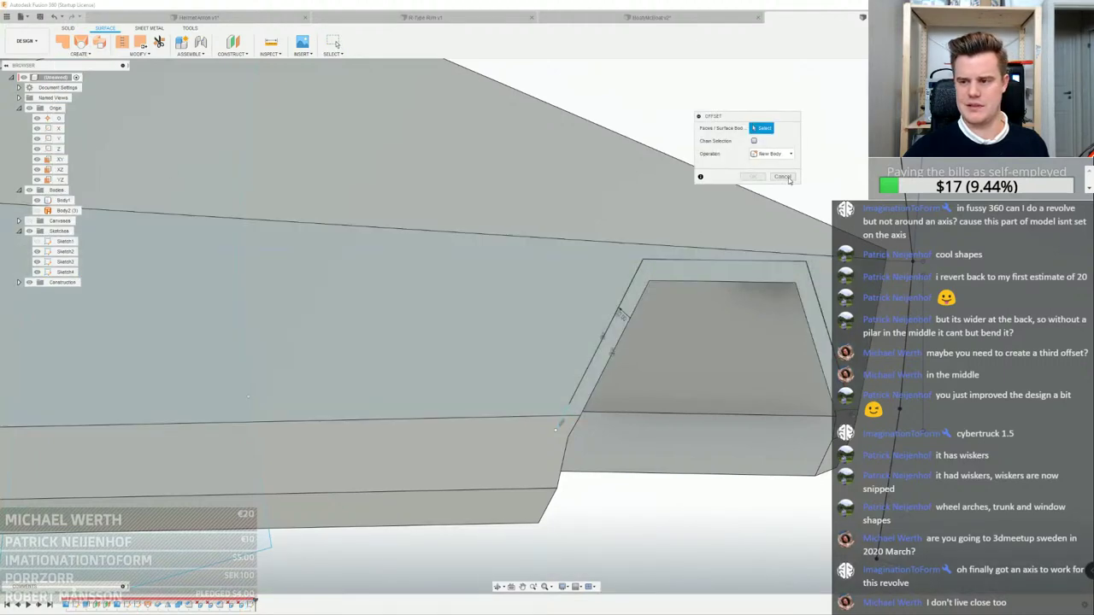
left_click(787, 178)
Extrude the front and rear wheel arch trim profiles 1.4 mm outward from the side face as new bodies
left_click(684, 270)
scroll(658, 271, "down", 4)
middle_click_drag(267, 302, 431, 291)
scroll(430, 289, "up", 4)
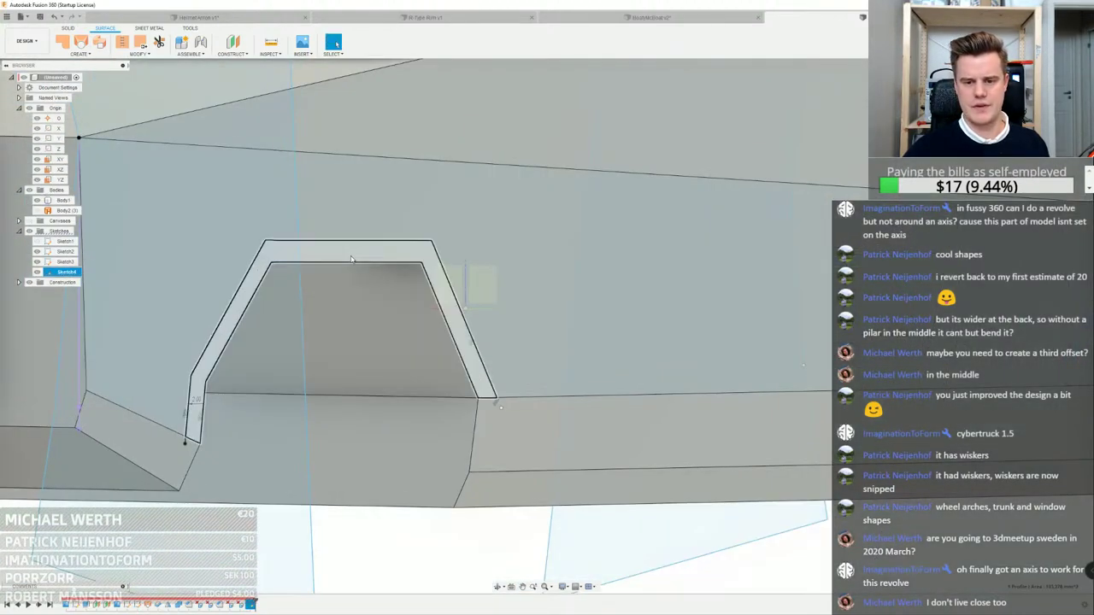
left_click(352, 256, "ctrl")
right_click(352, 256)
left_click(340, 293)
scroll(347, 289, "down", 3)
middle_click_drag(376, 266, 395, 261, "shift")
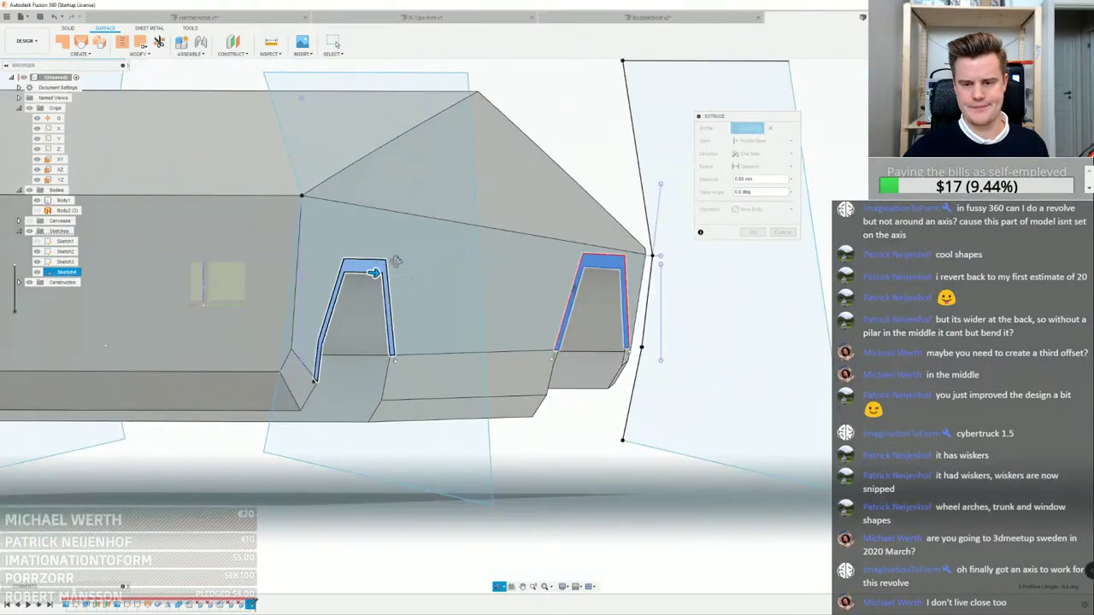
left_click_drag(371, 274, 382, 275)
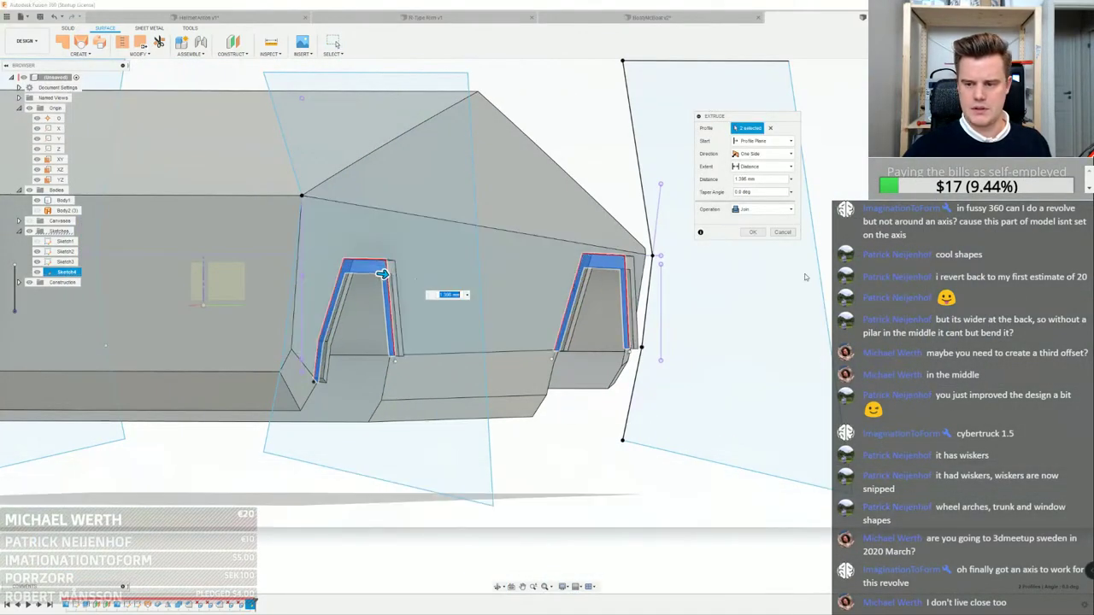
left_click(761, 210)
left_click(755, 254)
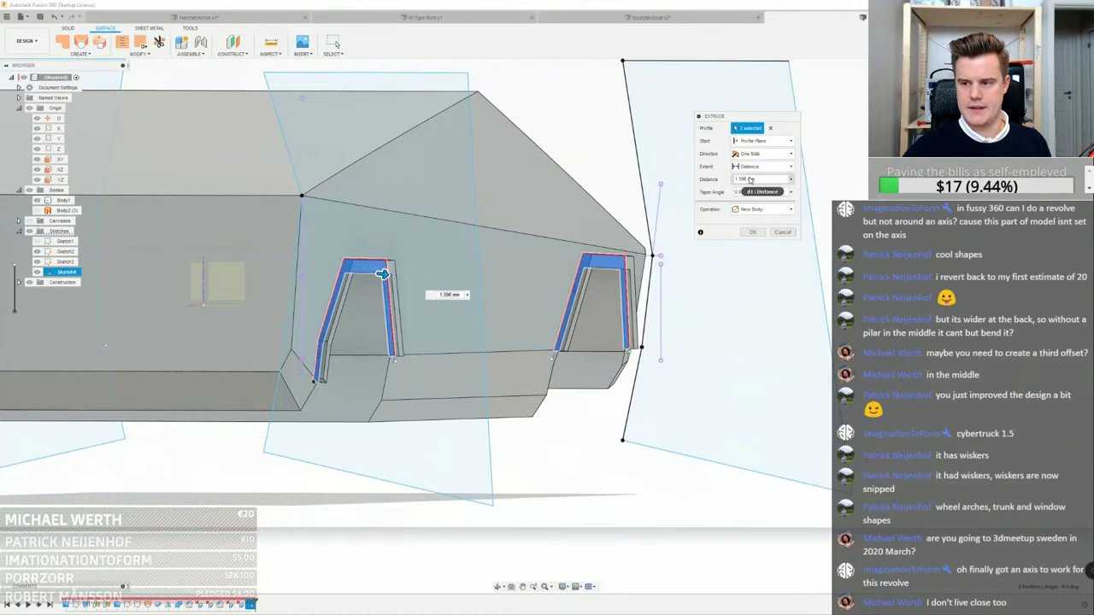
left_click_drag(750, 179, 732, 181)
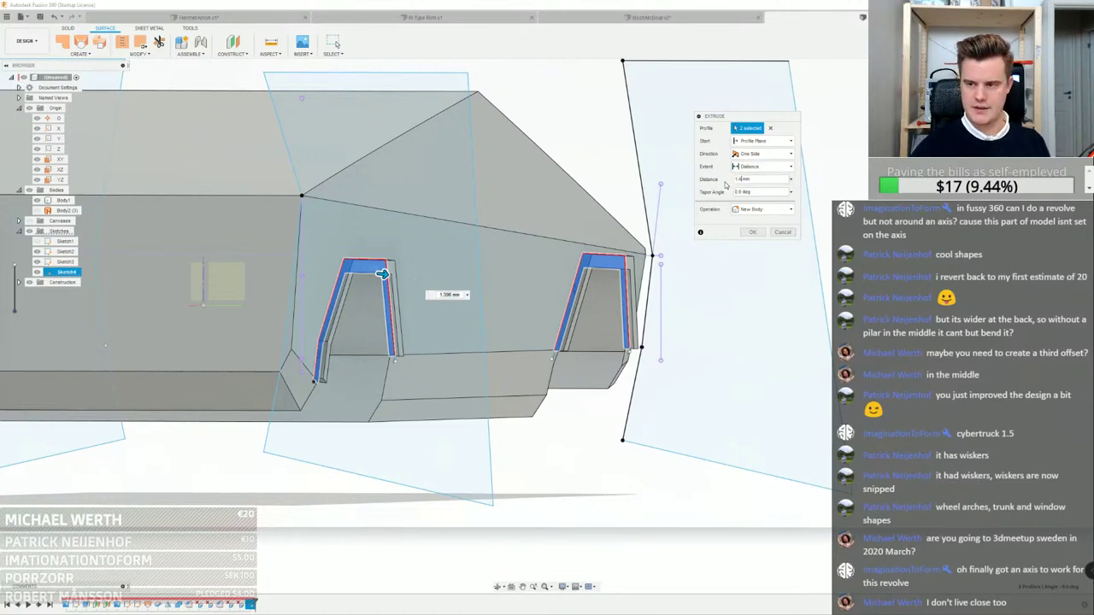
type("1.4")
key("Return")
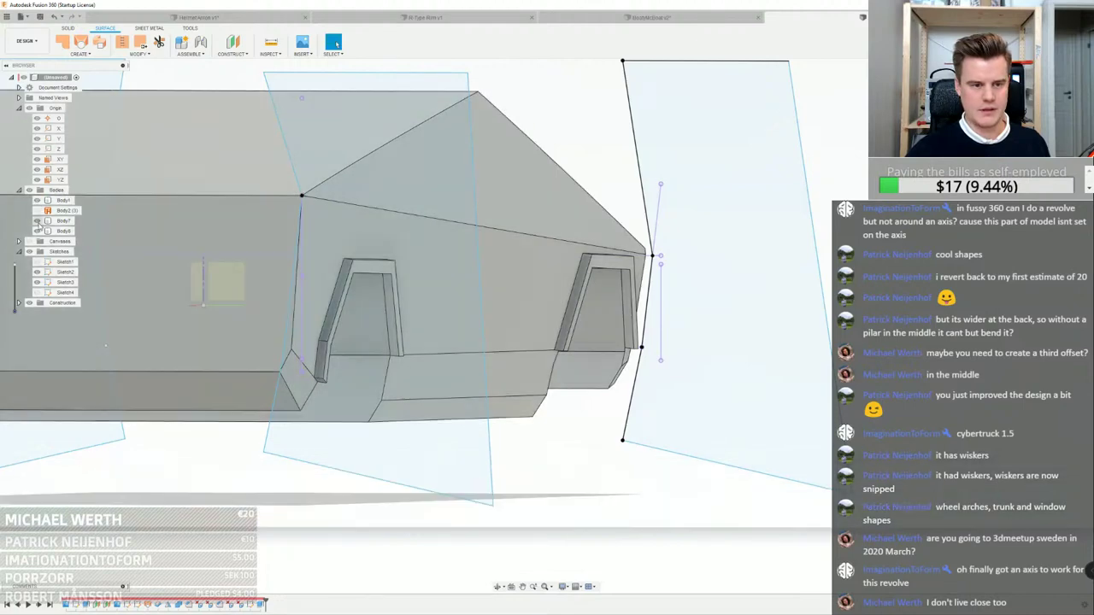
Hide the main truck body, leaving the two wheel arch trim bodies displayed
left_click(37, 200)
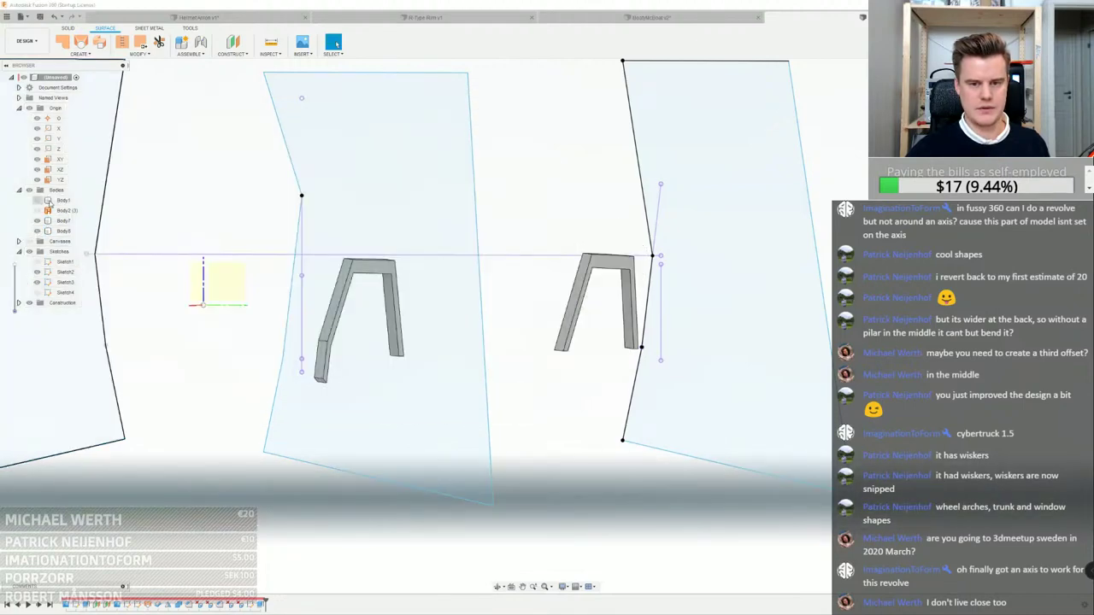
Try to loft a surface between the outer and inner edges of the front wheel arch trim
left_click(80, 42)
scroll(366, 305, "up", 3)
middle_click_drag(326, 276, 176, 270, "shift")
left_click(137, 256)
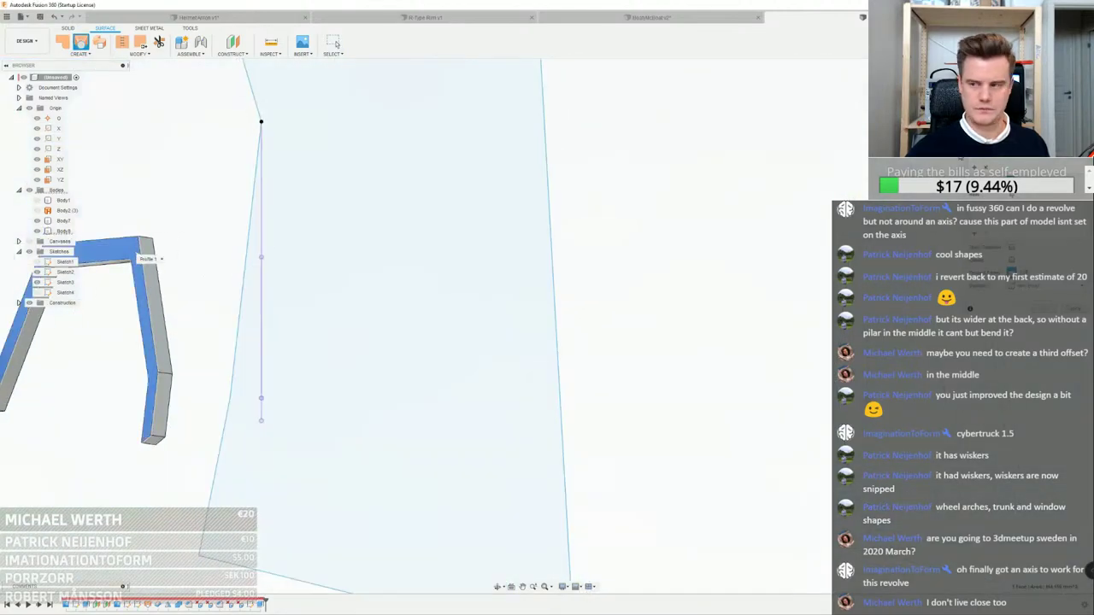
middle_click_drag(156, 338, 280, 290, "shift")
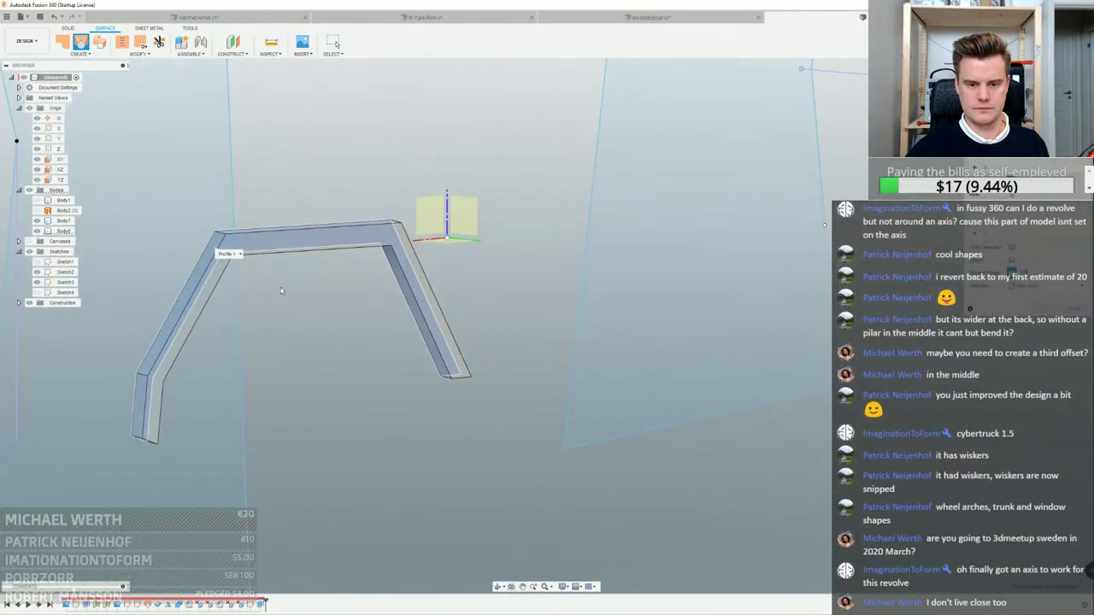
left_click(311, 261)
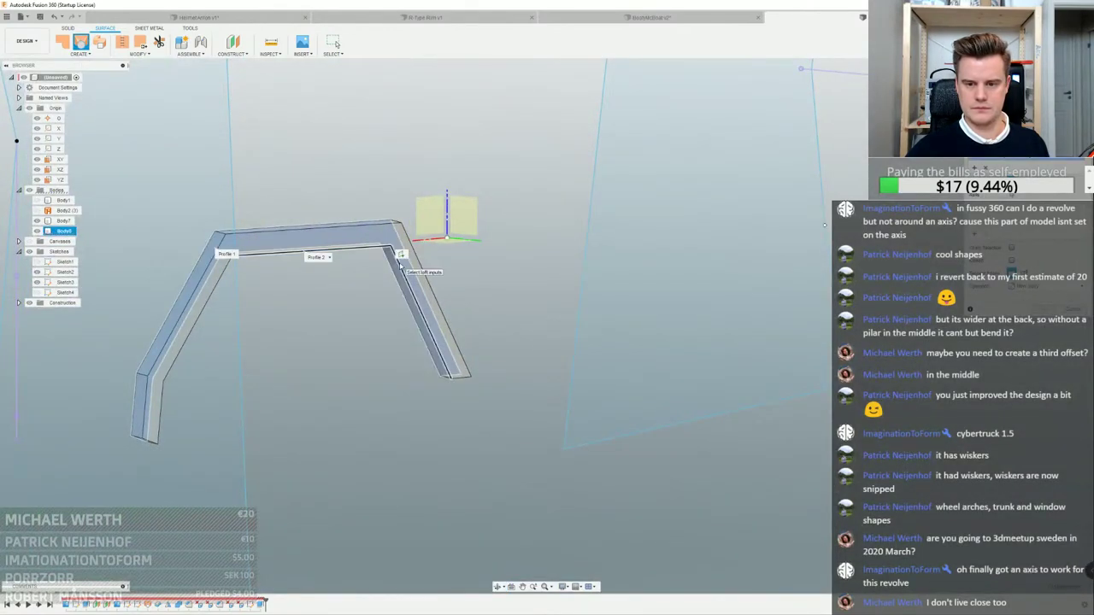
middle_click_drag(255, 255, 230, 266, "shift")
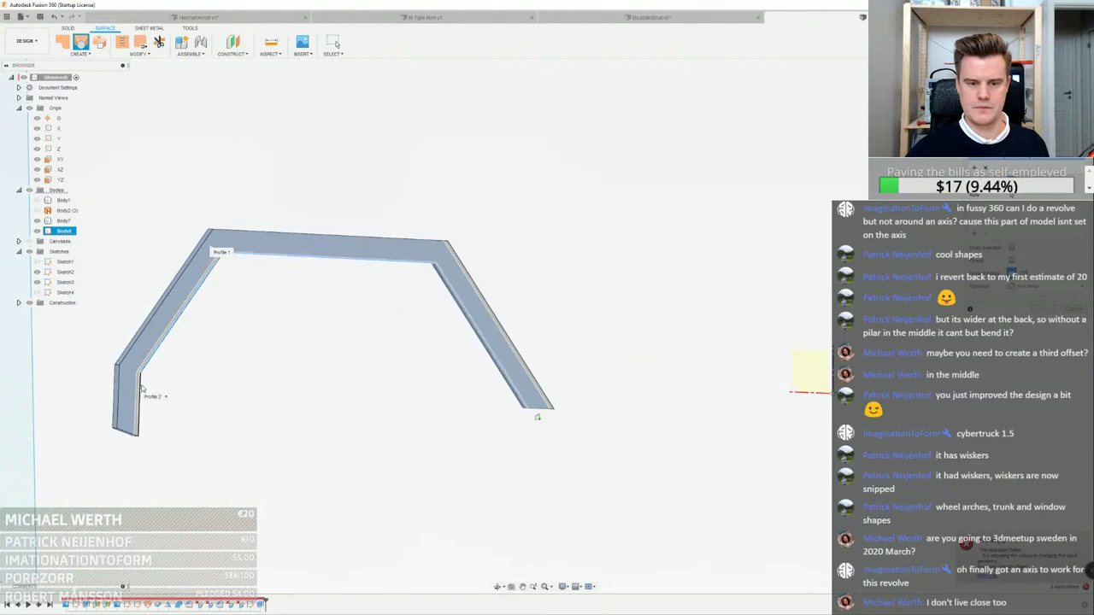
middle_click_drag(146, 391, 202, 304, "shift")
key("Escape")
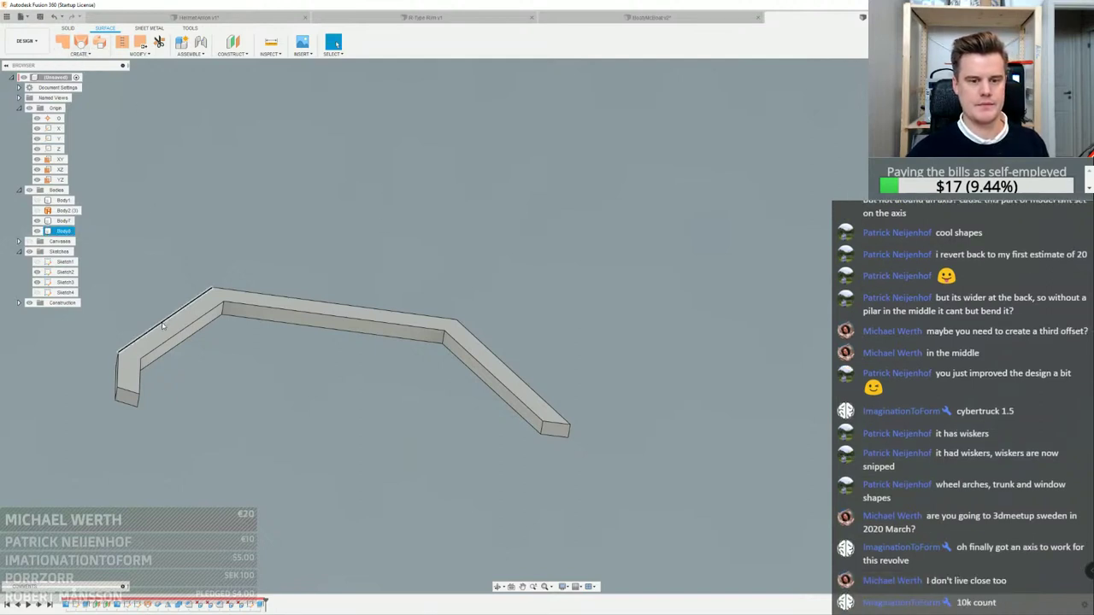
scroll(164, 326, "up", 3)
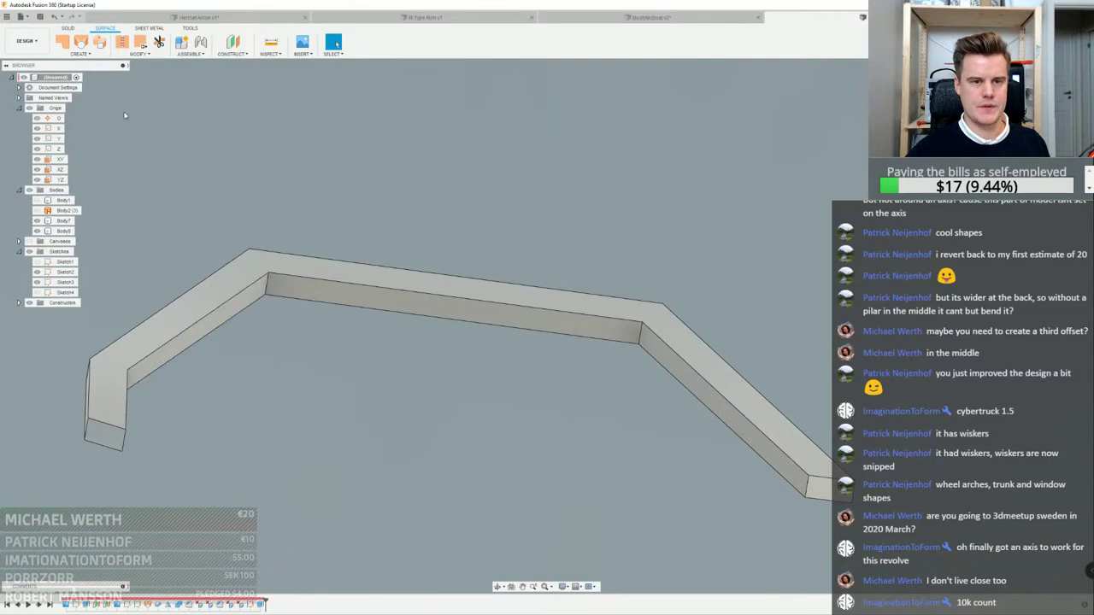
left_click(274, 296)
left_click(253, 297, "ctrl")
left_click(694, 387, "ctrl")
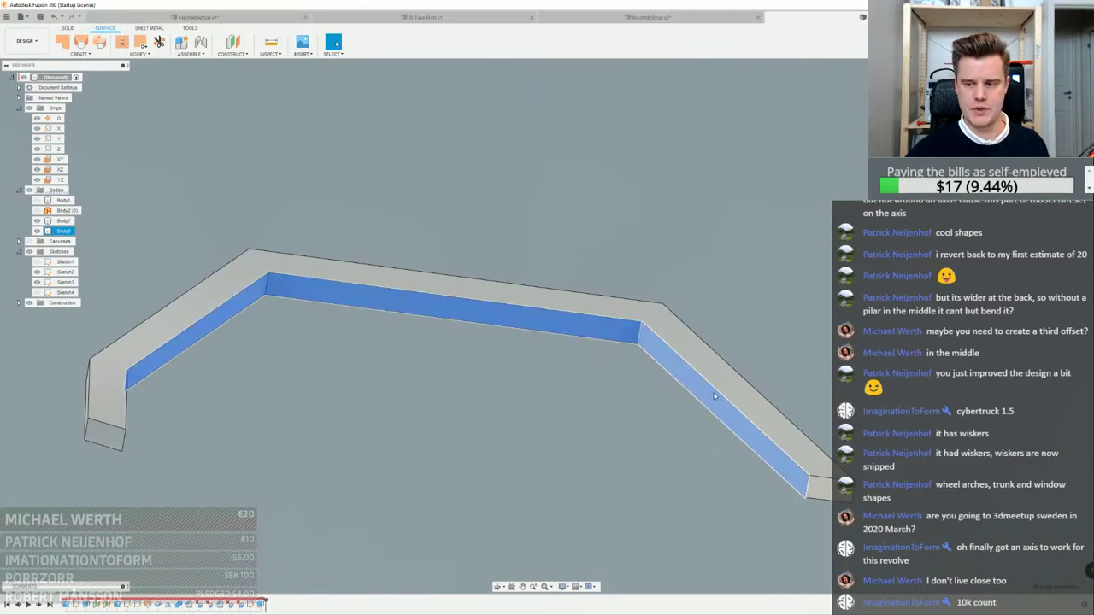
left_click(818, 487, "ctrl")
left_click(107, 434, "ctrl")
middle_click_drag(106, 434, 89, 395, "shift")
left_click(87, 393, "ctrl")
left_click(87, 392, "ctrl")
left_click(86, 392, "ctrl")
left_click(109, 364, "ctrl")
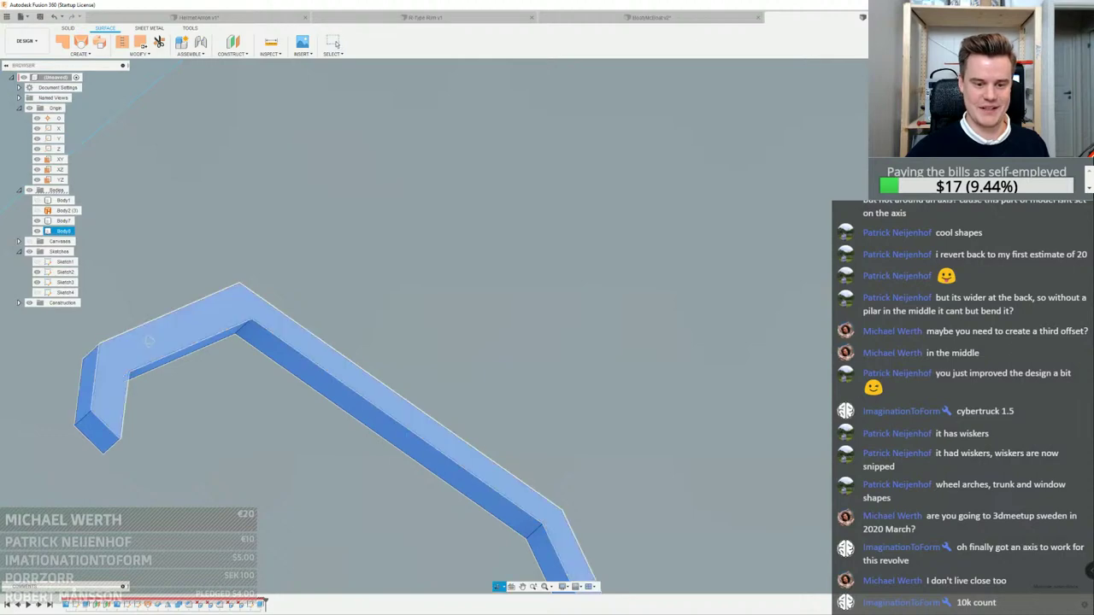
middle_click_drag(145, 343, 180, 384, "shift")
left_click(181, 383)
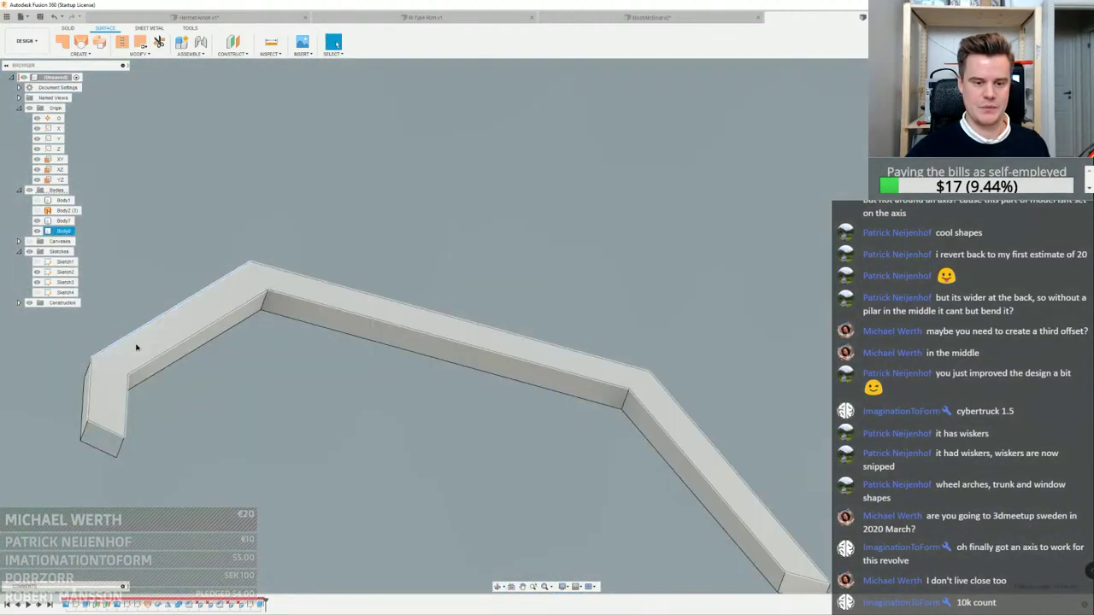
Delete the outward-facing front face and the outer side faces along the short and sloping front segments of the front wheel arch trim
left_click(136, 347)
key("Delete")
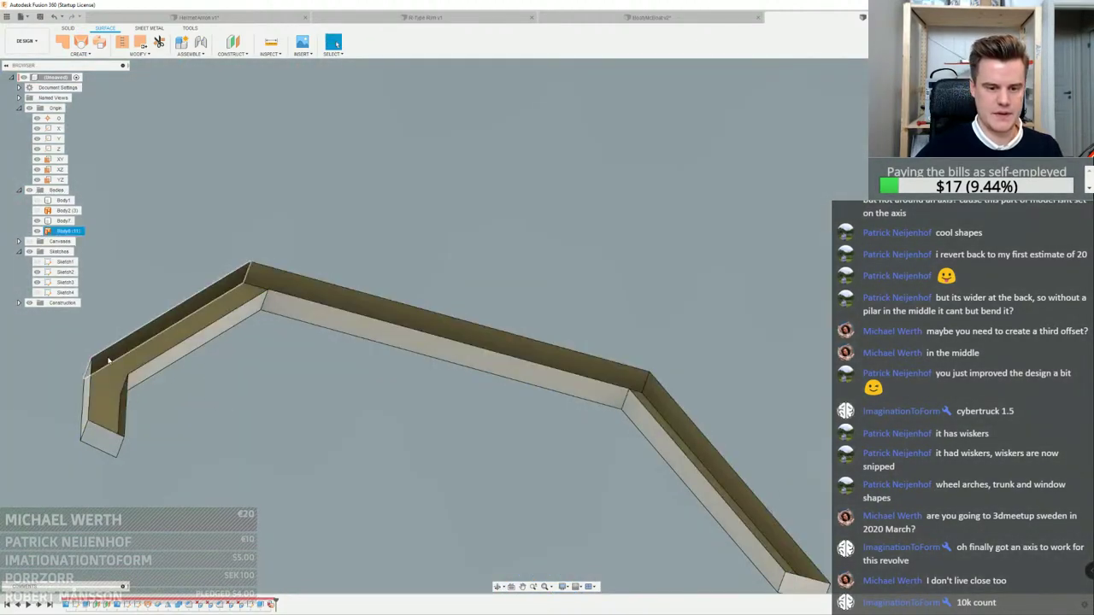
scroll(88, 377, "up", 2)
left_click(88, 378)
key("Delete")
Delete the remaining outer side faces and both end faces of the front wheel arch trim
left_click(371, 222)
scroll(371, 222, "down", 3)
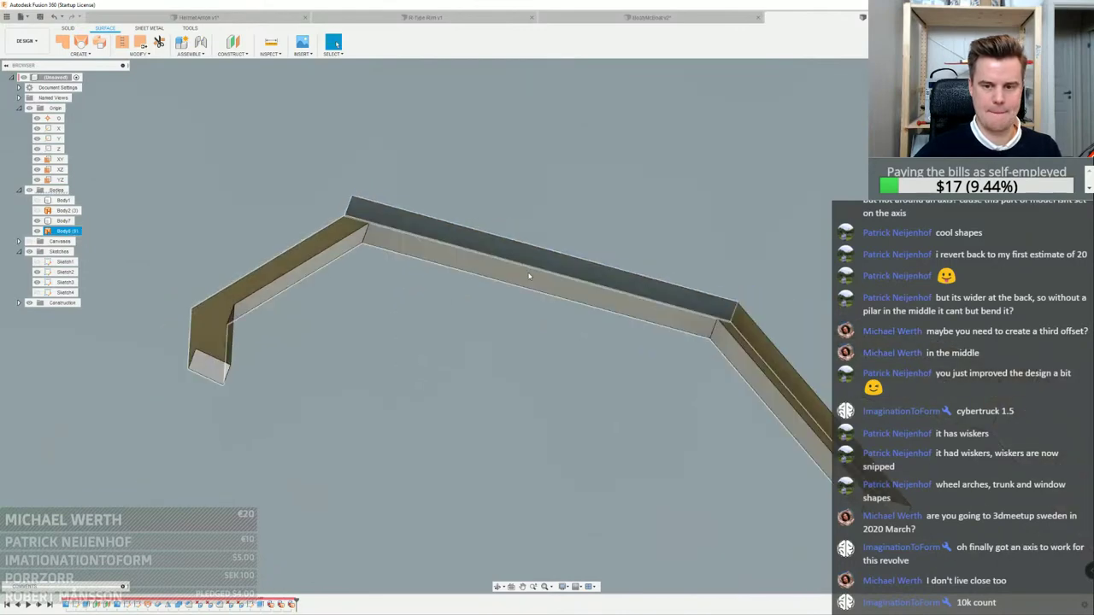
key("Delete")
left_click(773, 356)
key("Delete")
left_click(890, 513)
key("Delete")
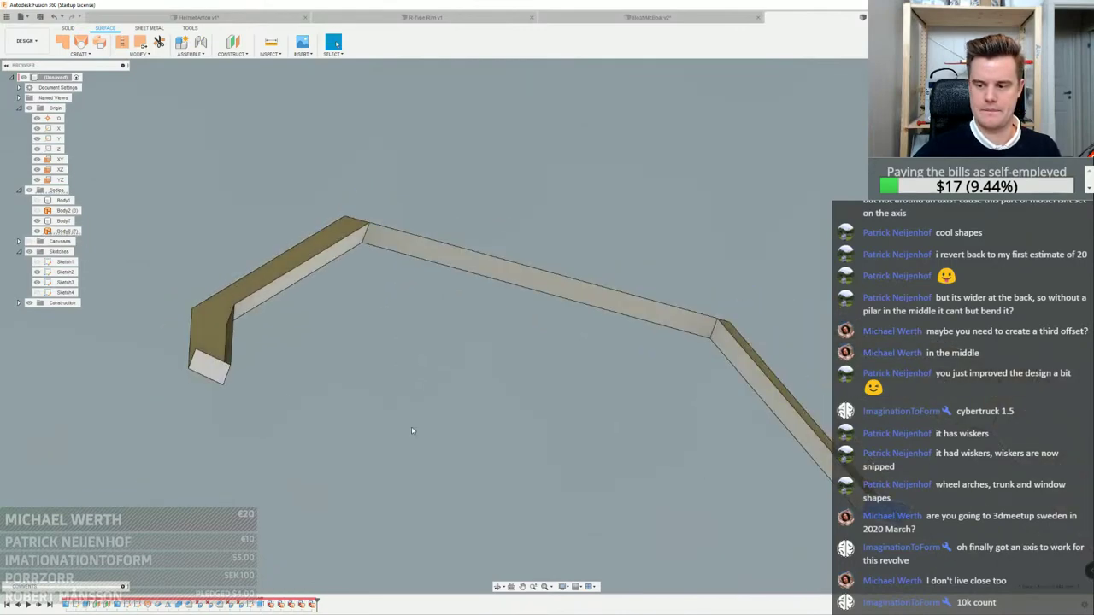
left_click(211, 370)
key("Delete")
Loft a new slanted surface body between the full outer edge chain and the inner front edge chain of the front wheel arch trim
left_click(81, 43)
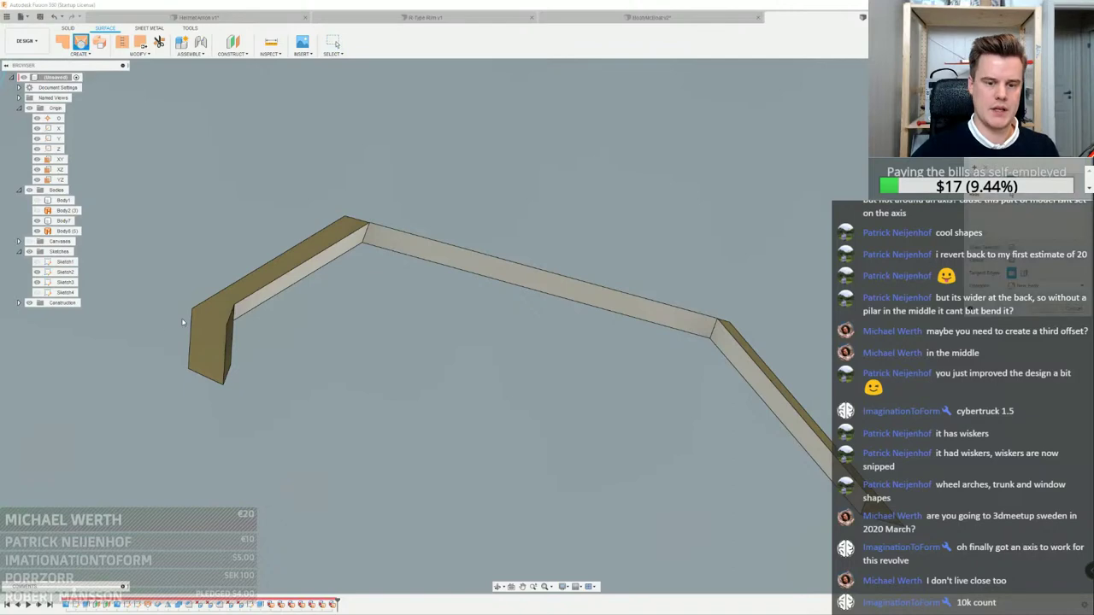
left_click(189, 340)
left_click(231, 337)
left_click(227, 293)
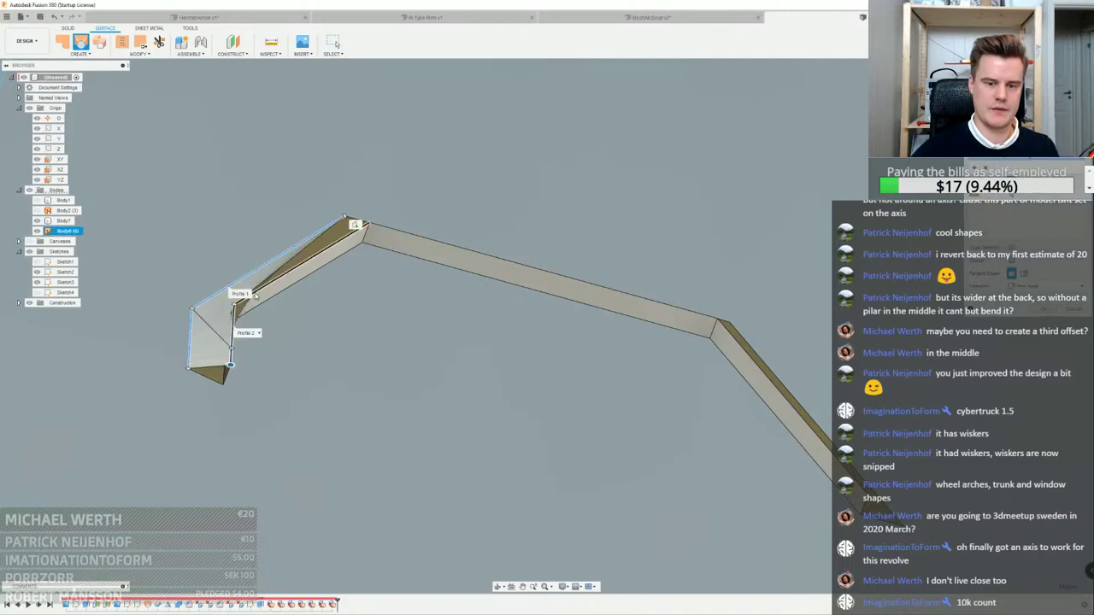
middle_click_drag(264, 292, 401, 222, "shift")
left_click(402, 220)
left_click(410, 246)
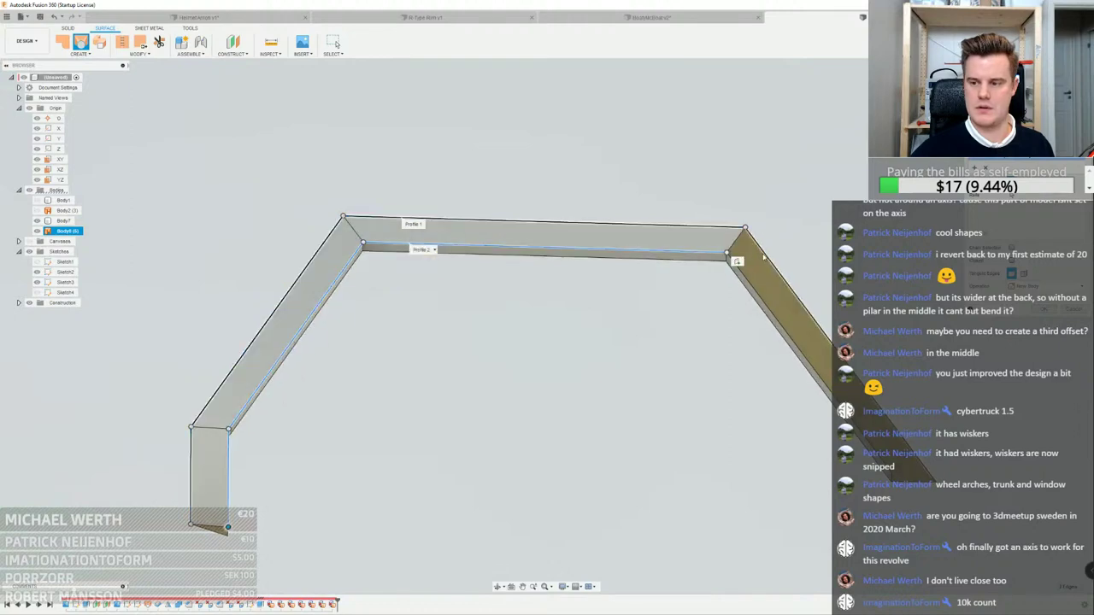
left_click(765, 255)
left_click(755, 291)
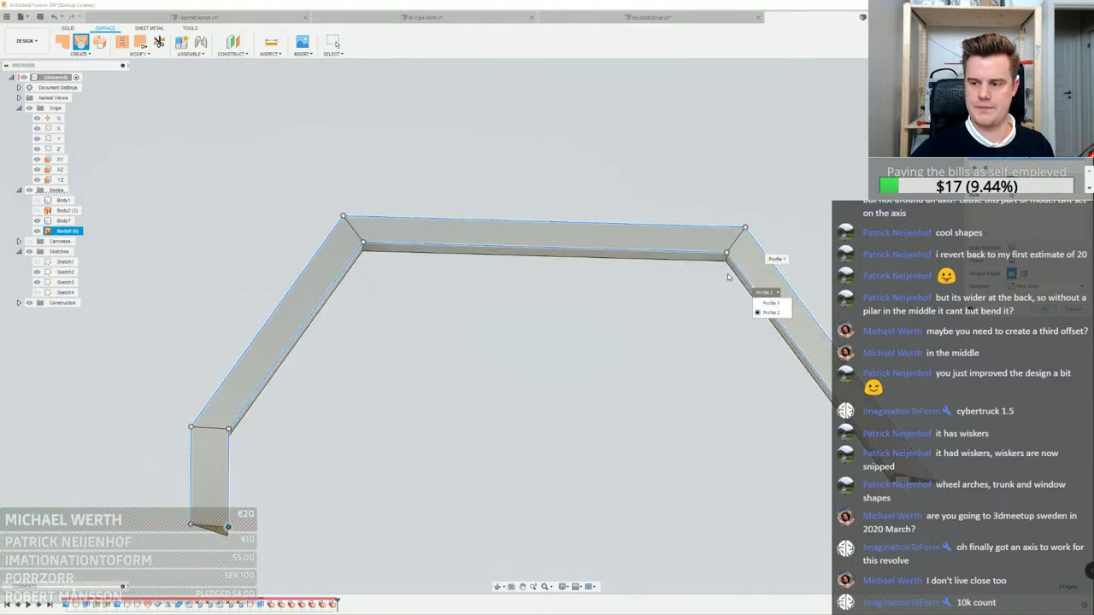
middle_click_drag(727, 275, 650, 337, "shift")
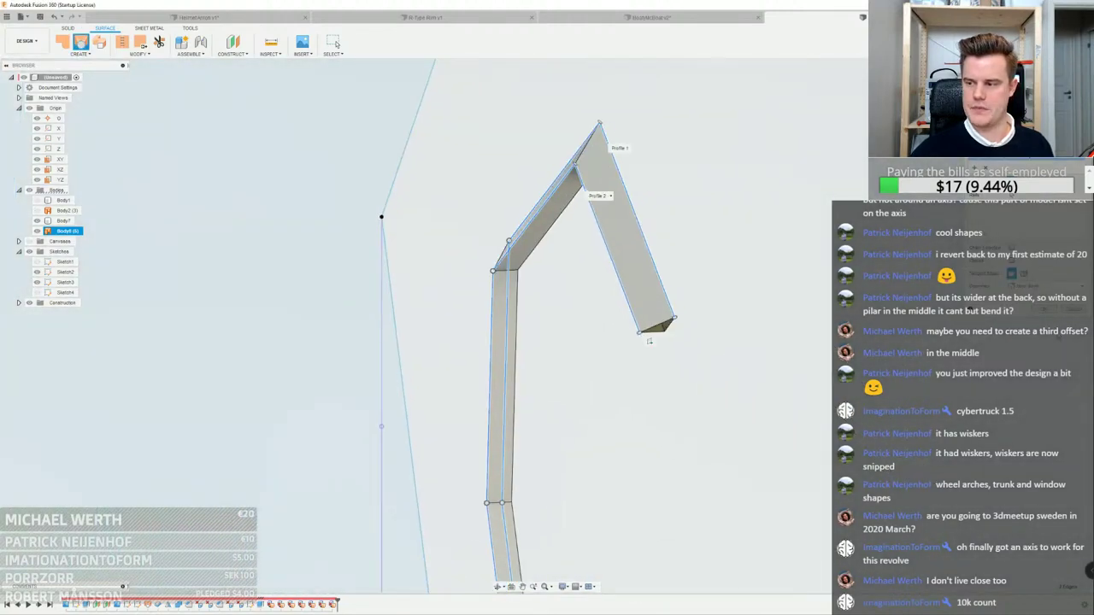
left_click(1052, 313)
Stitch the lofted surface and the remaining front wheel arch trim faces into one surface body
scroll(652, 249, "down", 5)
middle_click_drag(725, 353, 517, 235)
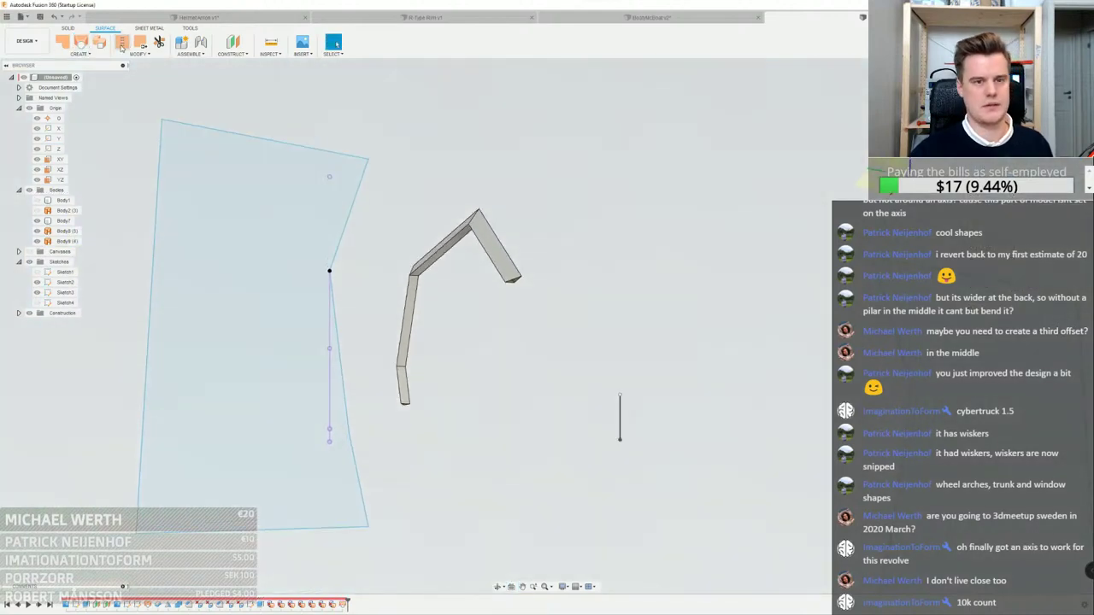
left_click(122, 45)
scroll(491, 236, "up", 3)
left_click(480, 230)
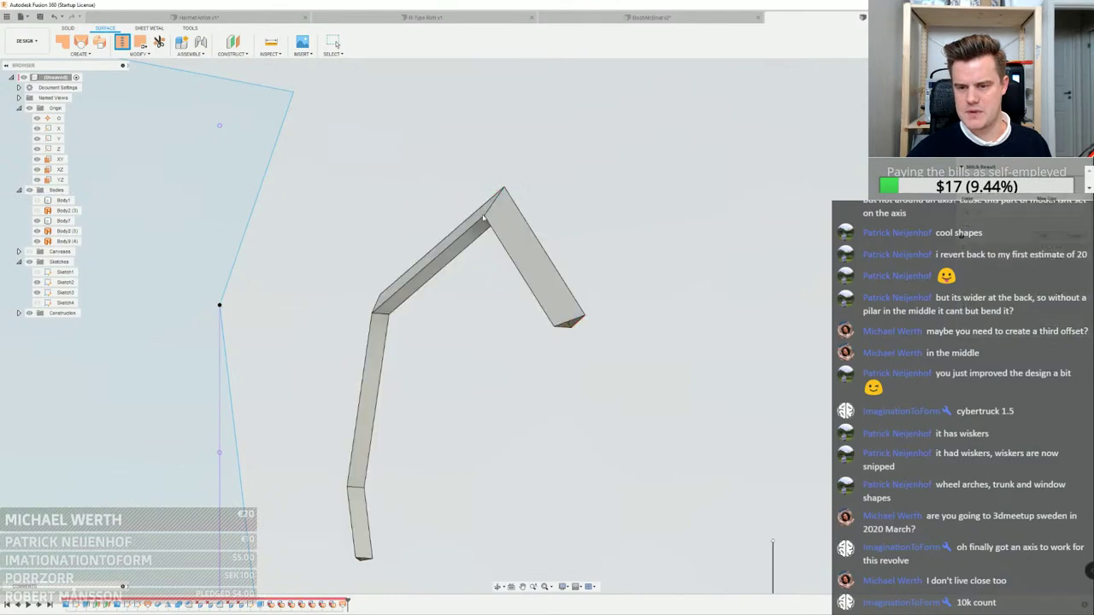
scroll(479, 228, "up", 3)
left_click(596, 334)
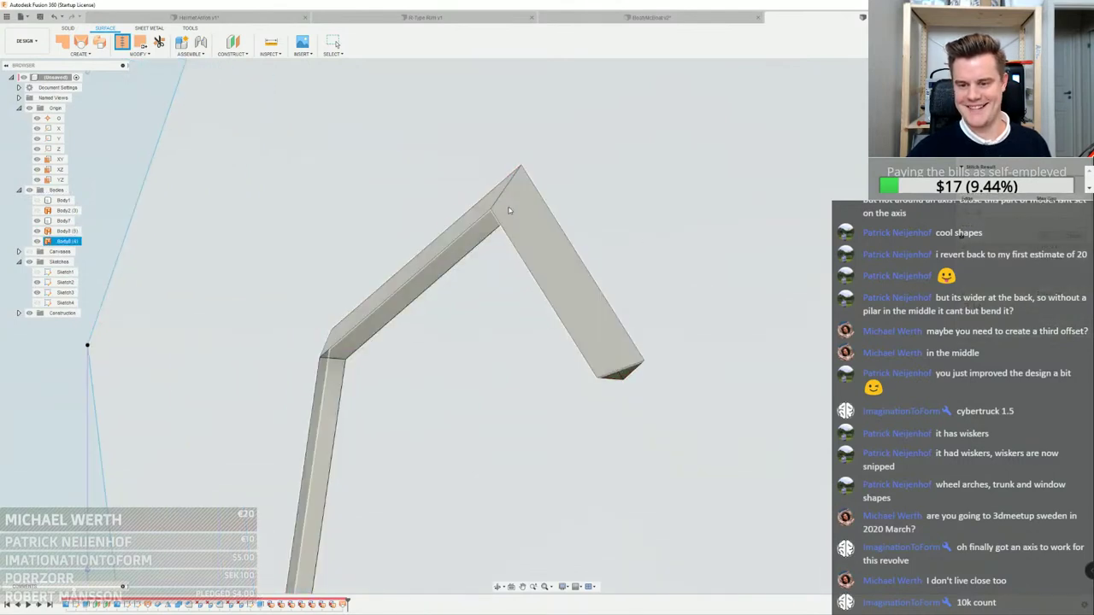
left_click(630, 379)
left_click(627, 380)
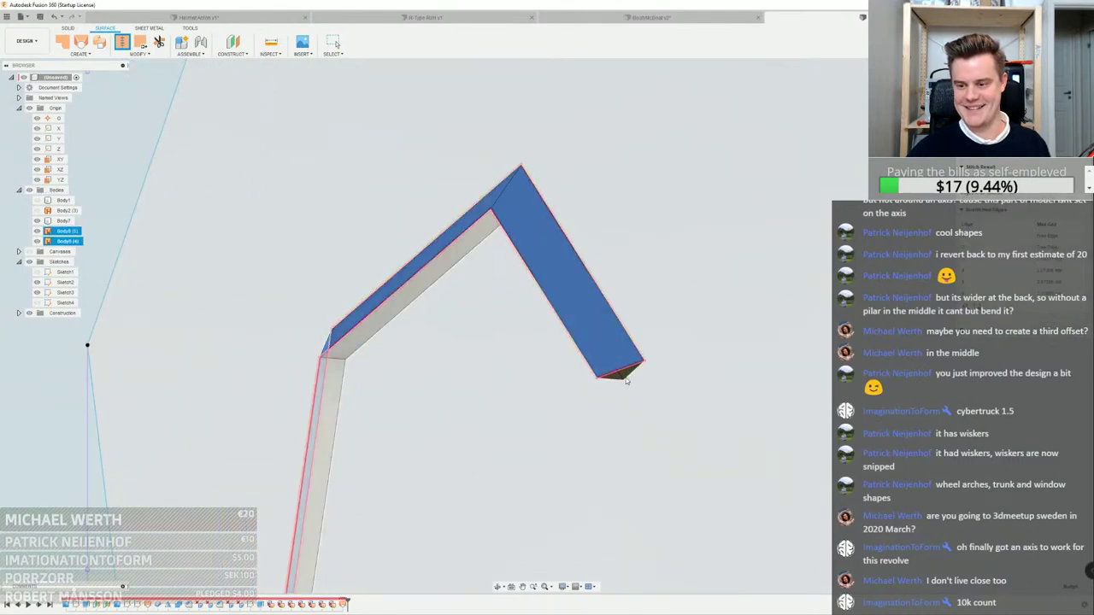
left_click(624, 378)
key("Return")
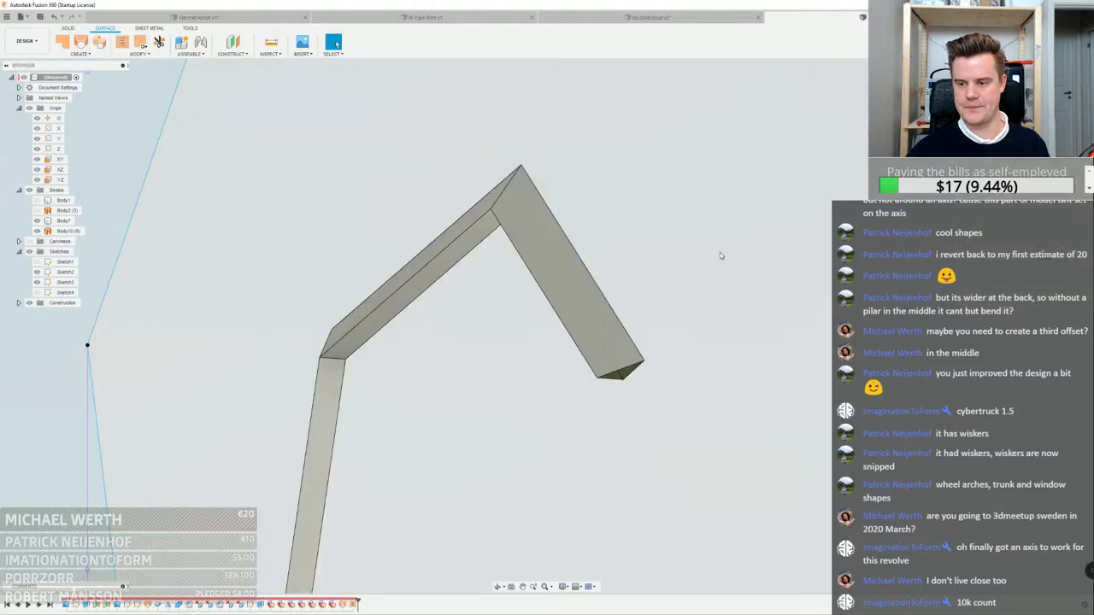
Patch the triangular openings at both ends of the front wheel arch trim with new surface bodies
left_click(62, 42)
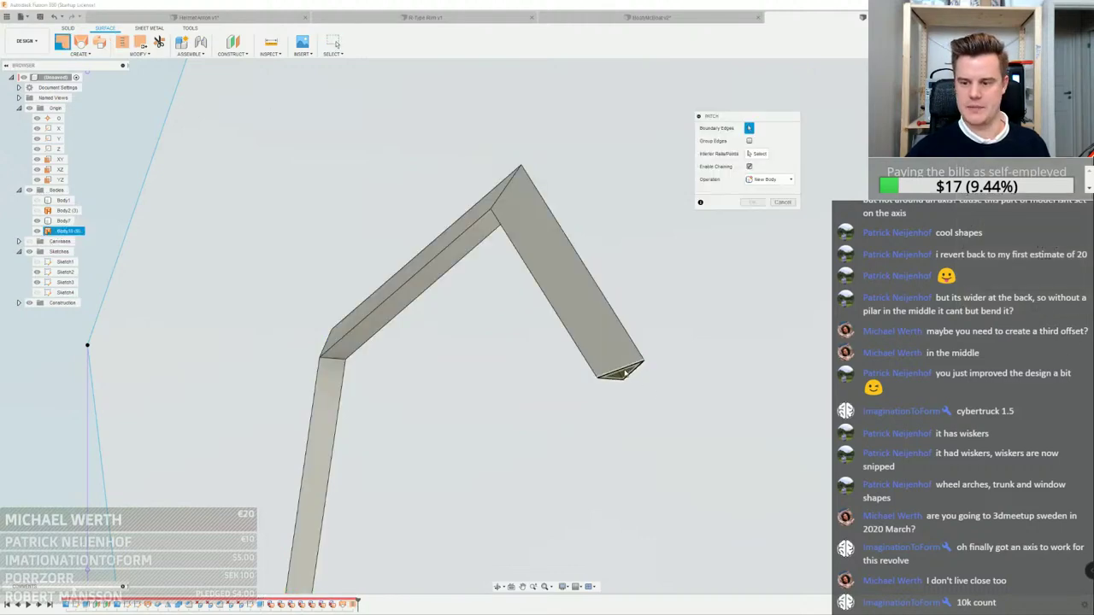
left_click(625, 373)
middle_click_drag(556, 381, 403, 373, "shift")
right_click(402, 373)
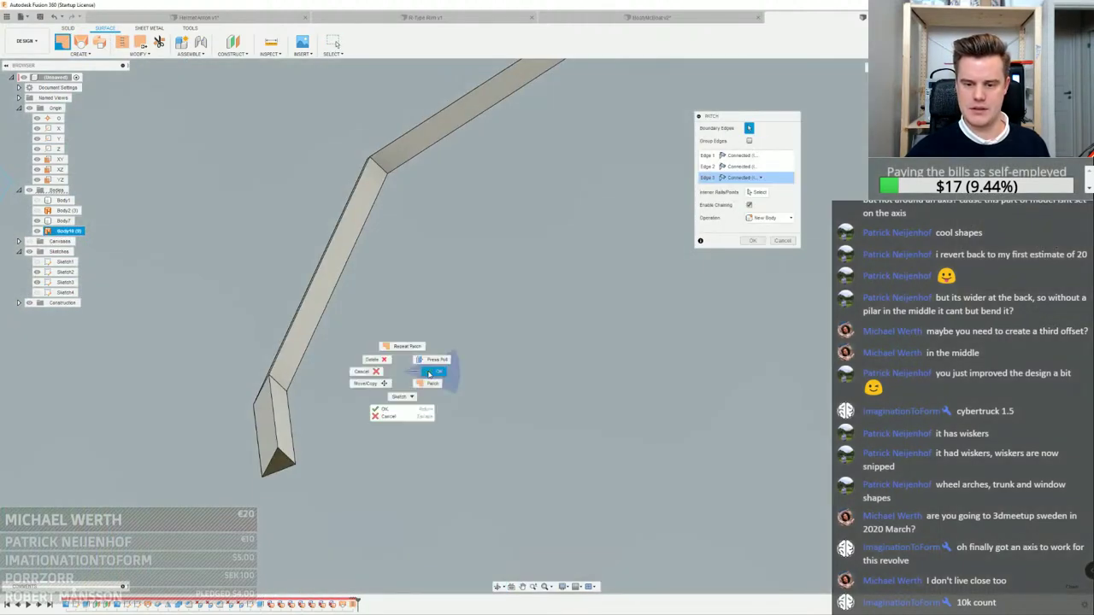
left_click(430, 374)
right_click(275, 461)
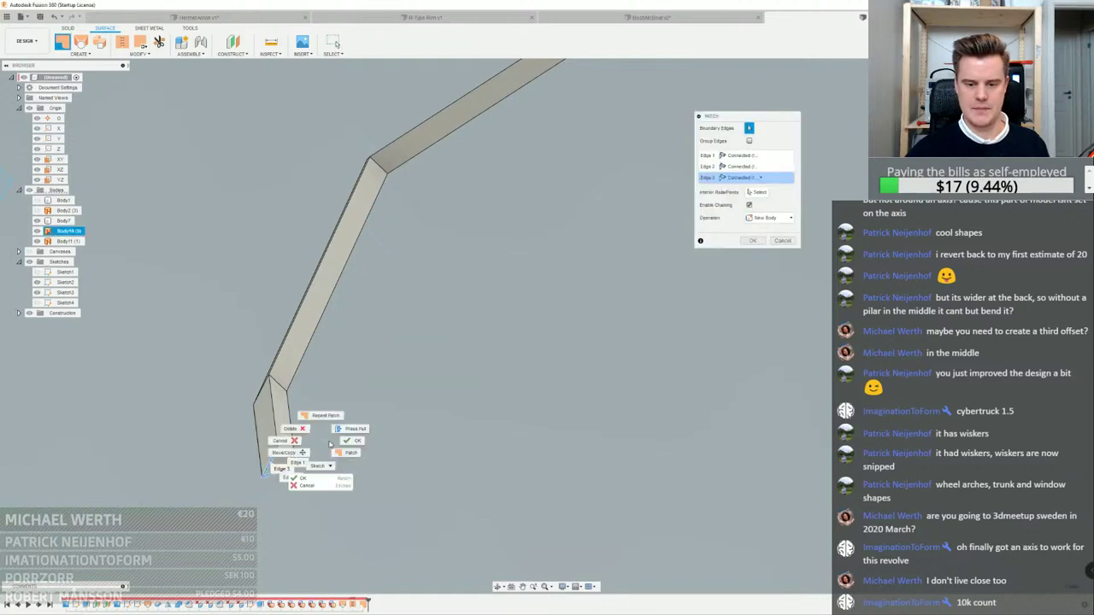
left_click(381, 433)
Stitch the front wheel arch trim surface and its two end patches into a closed solid body
left_click(127, 42)
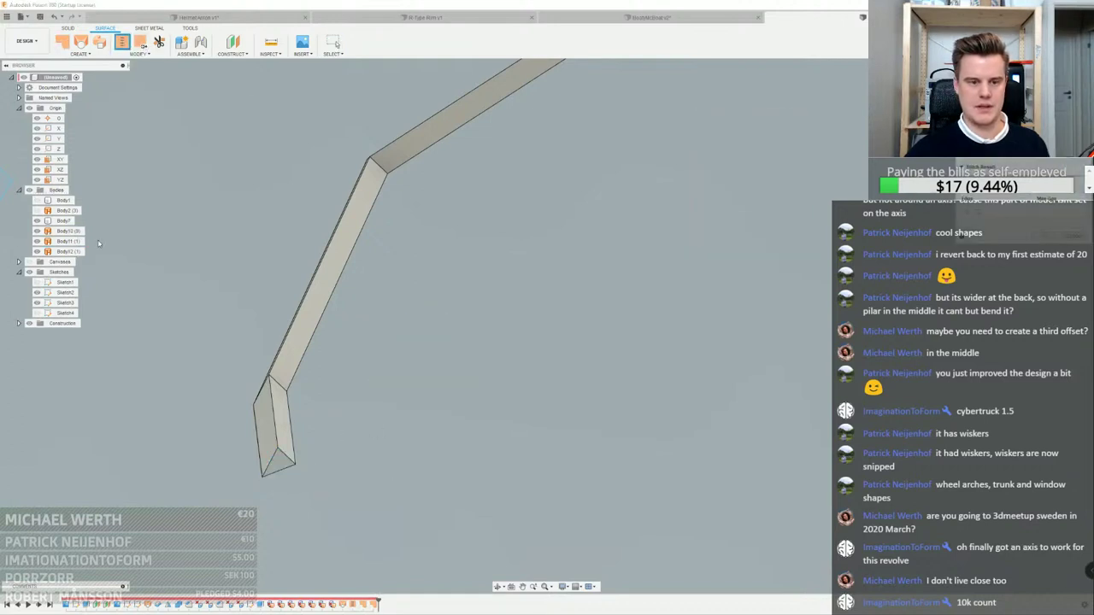
left_click(68, 241)
left_click(69, 231)
left_click(68, 251)
scroll(350, 313, "down", 4)
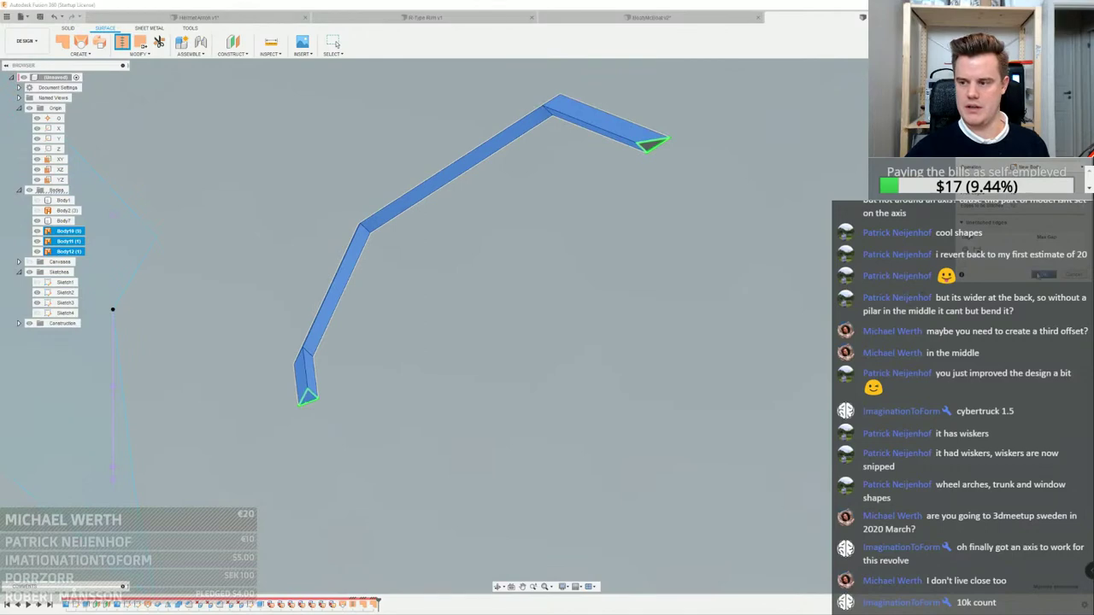
left_click(1038, 275)
scroll(534, 329, "down", 3)
middle_click_drag(534, 329, 520, 211, "shift")
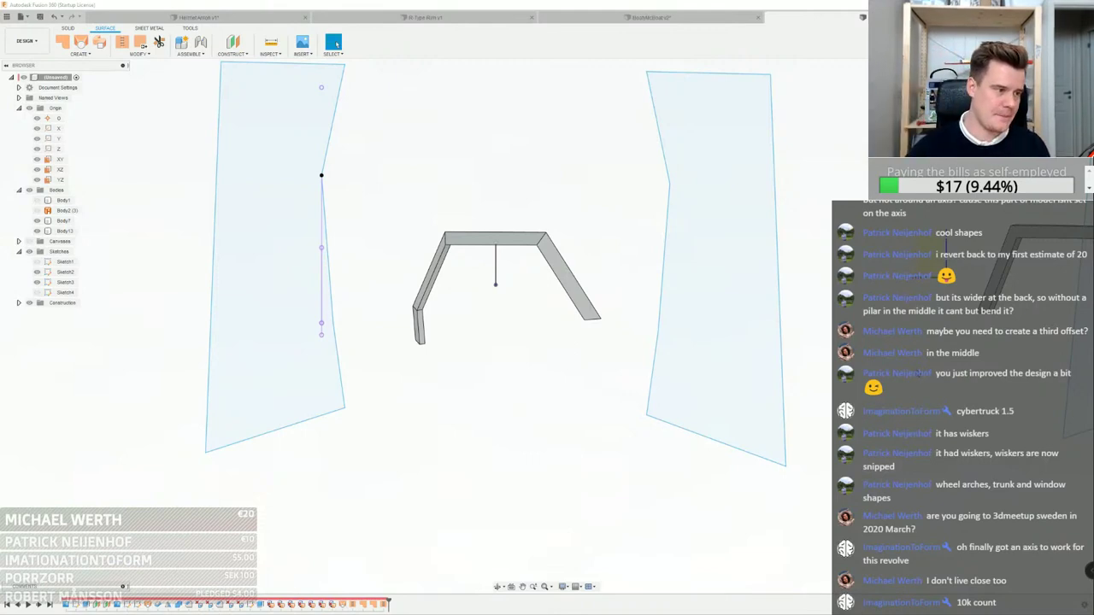
Delete the outward-facing front face and the first outer side faces of the rear wheel arch trim
scroll(574, 378, "down", 5)
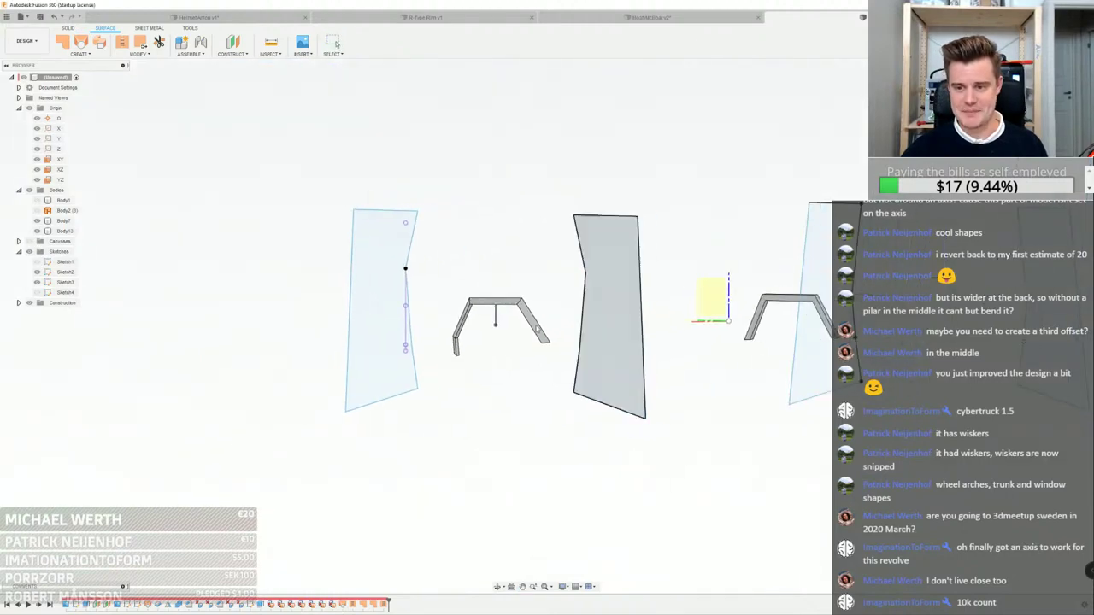
scroll(549, 322, "up", 9)
scroll(534, 287, "up", 4)
scroll(518, 251, "down", 9)
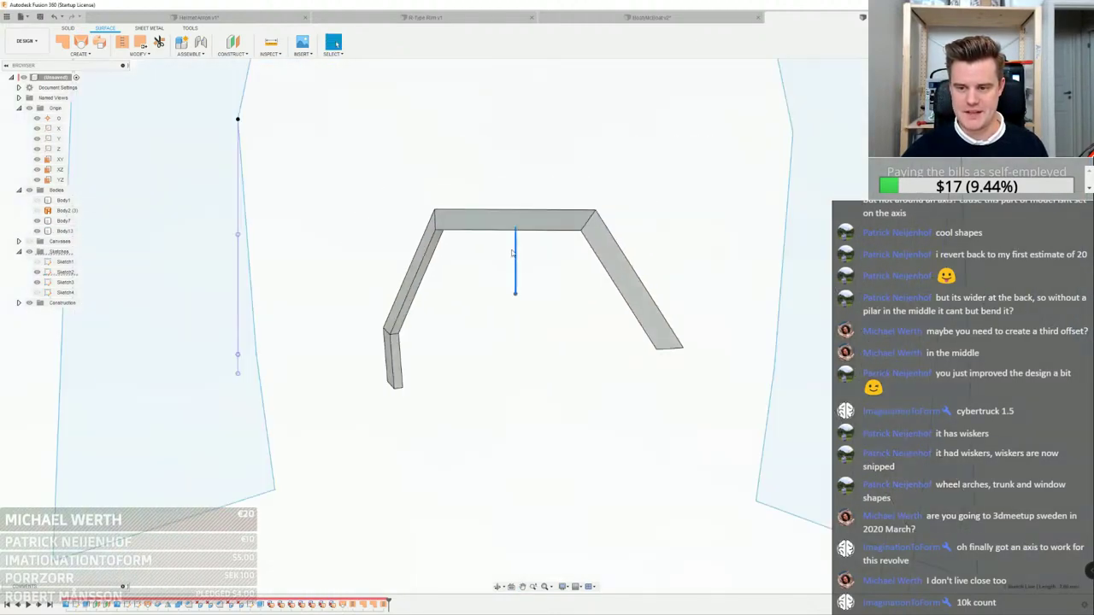
scroll(795, 243, "down", 3)
middle_click_drag(583, 165, 294, 128)
scroll(293, 127, "up", 3)
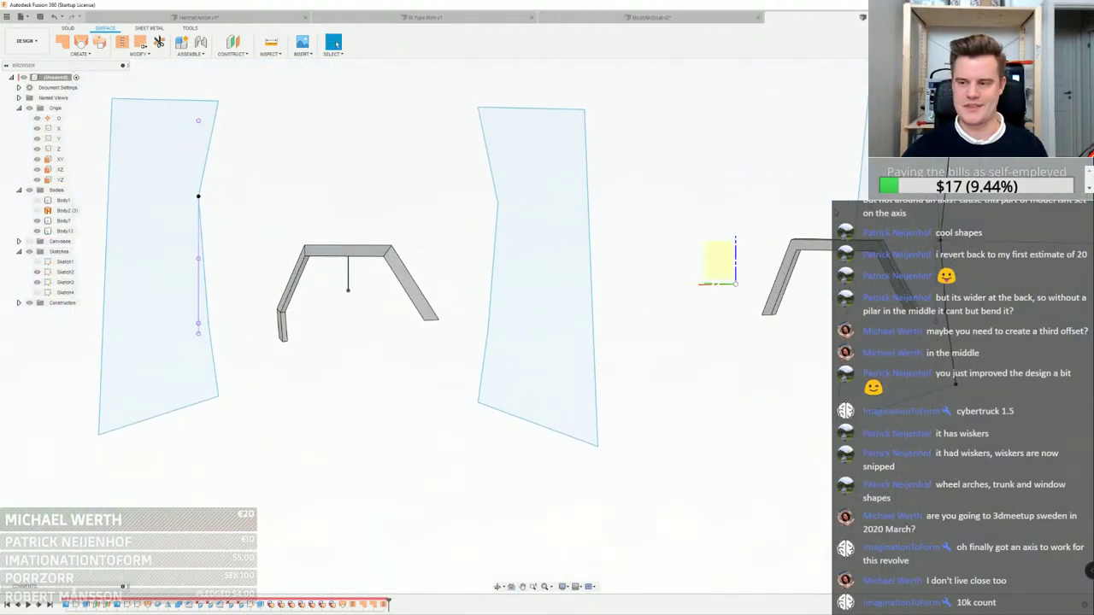
scroll(829, 235, "up", 6)
left_click(791, 272)
key("Delete")
scroll(717, 261, "up", 2)
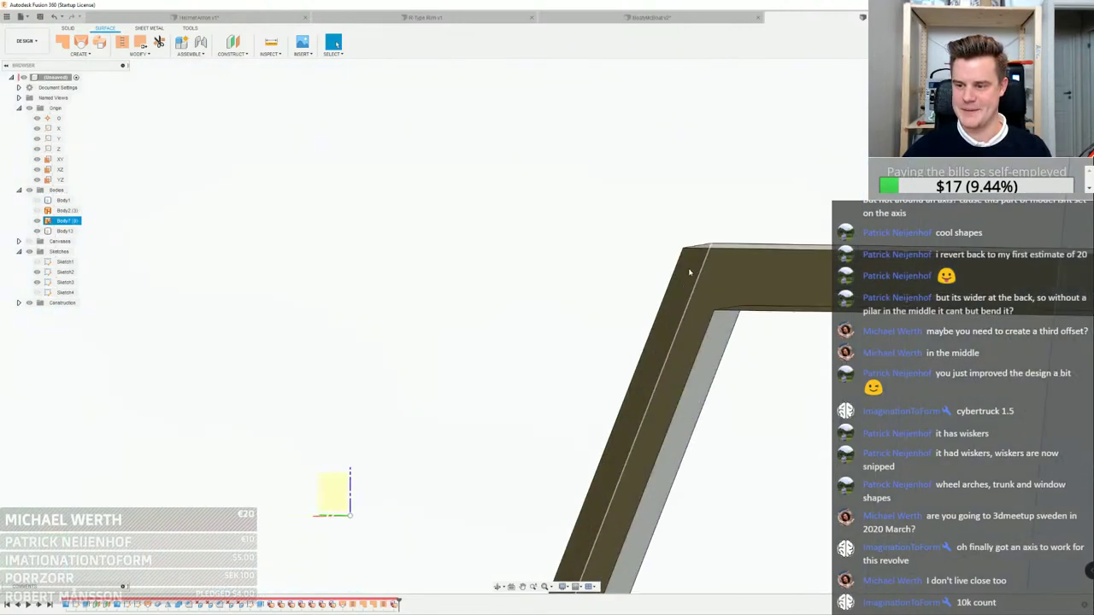
scroll(704, 270, "down", 3)
left_click(719, 241)
key("Delete")
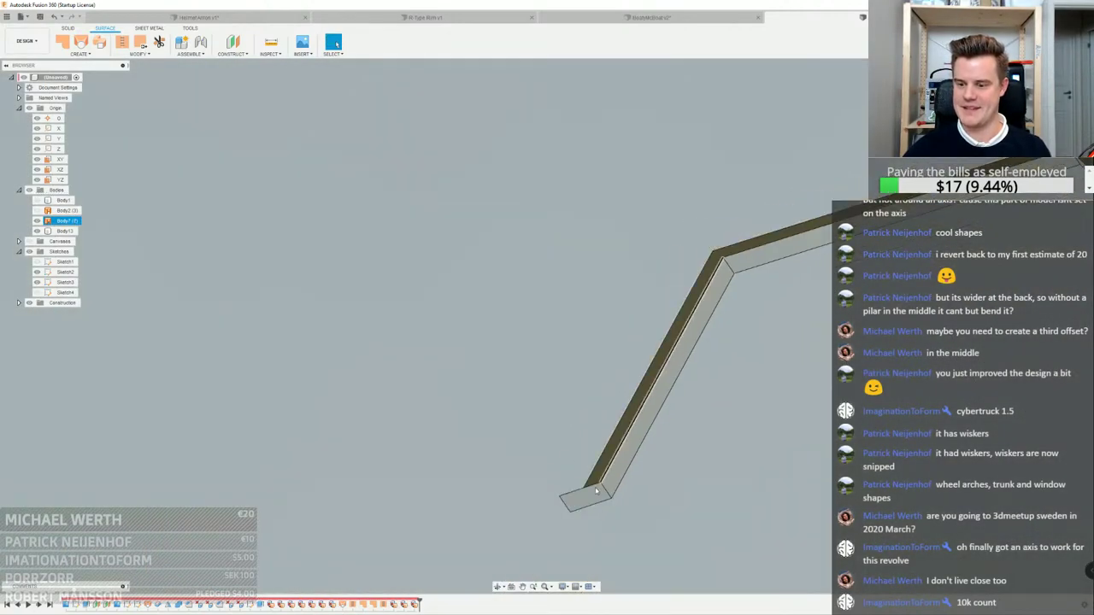
Delete the end face of the rear wheel arch trim's front leg and the trim's last outer side face
left_click(588, 497)
key("Delete")
scroll(549, 466, "down", 3)
scroll(812, 299, "up", 5)
middle_click_drag(806, 297, 779, 314, "shift")
left_click(779, 314)
key("Delete")
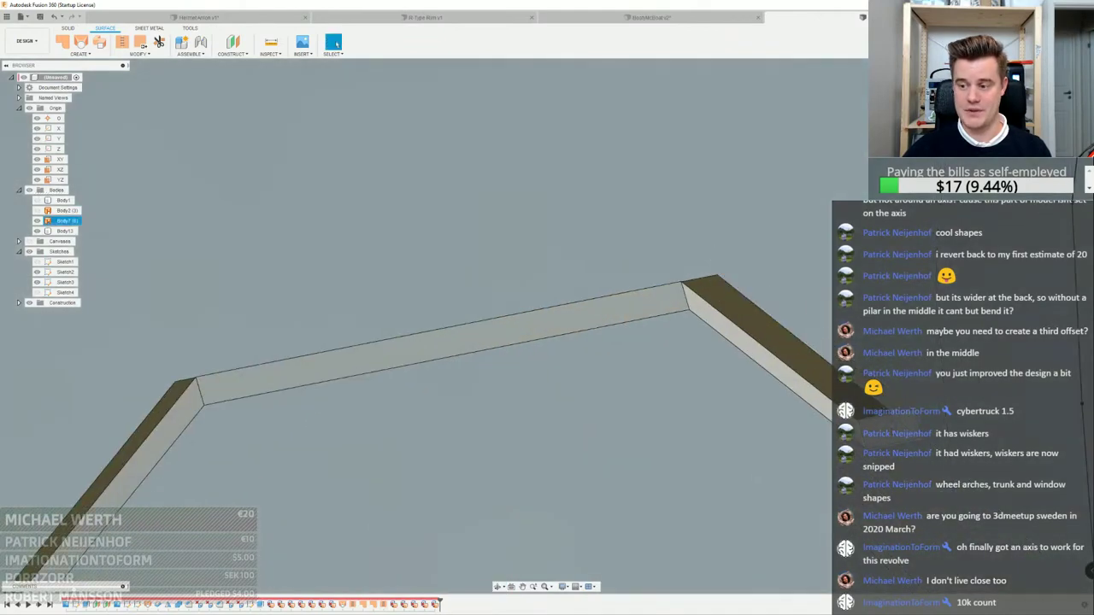
Delete the rear wheel arch trim's remaining end face and loft a slanted new surface between the trim's outer and inner open edges
left_click(887, 429)
key("Delete")
scroll(920, 369, "down", 3)
left_click(81, 45)
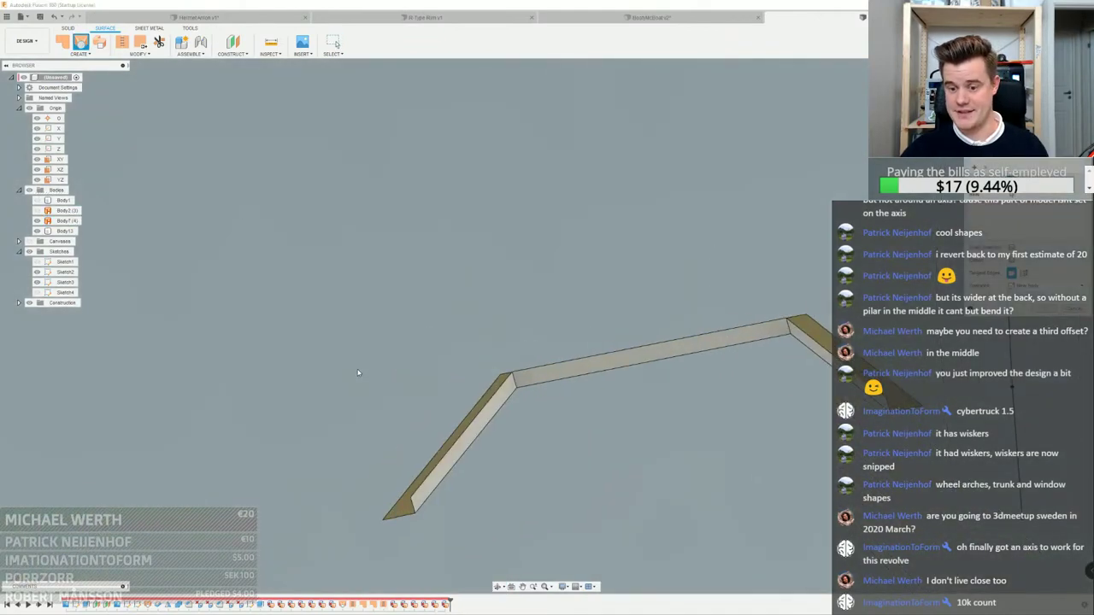
left_click(464, 437)
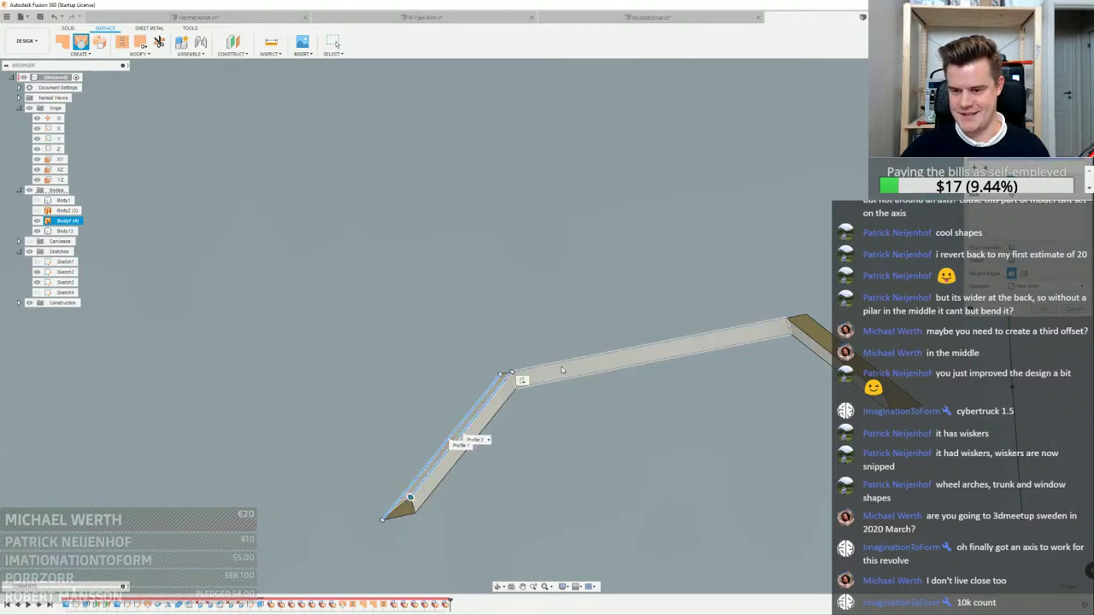
middle_click_drag(561, 373, 553, 394, "shift")
left_click(549, 365)
left_click(537, 387)
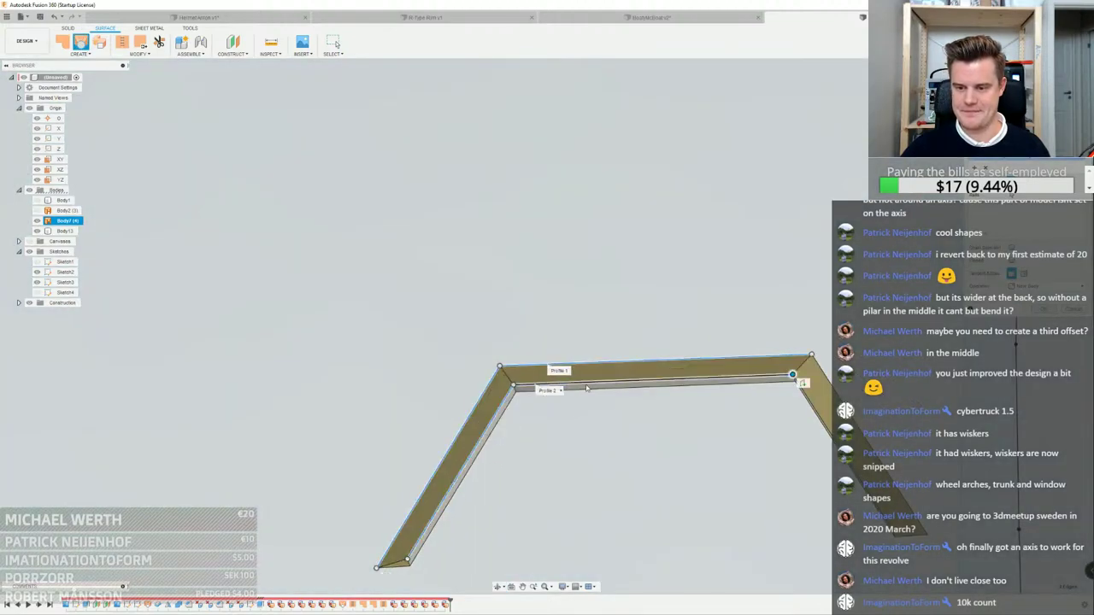
middle_click_drag(813, 376, 819, 384, "shift")
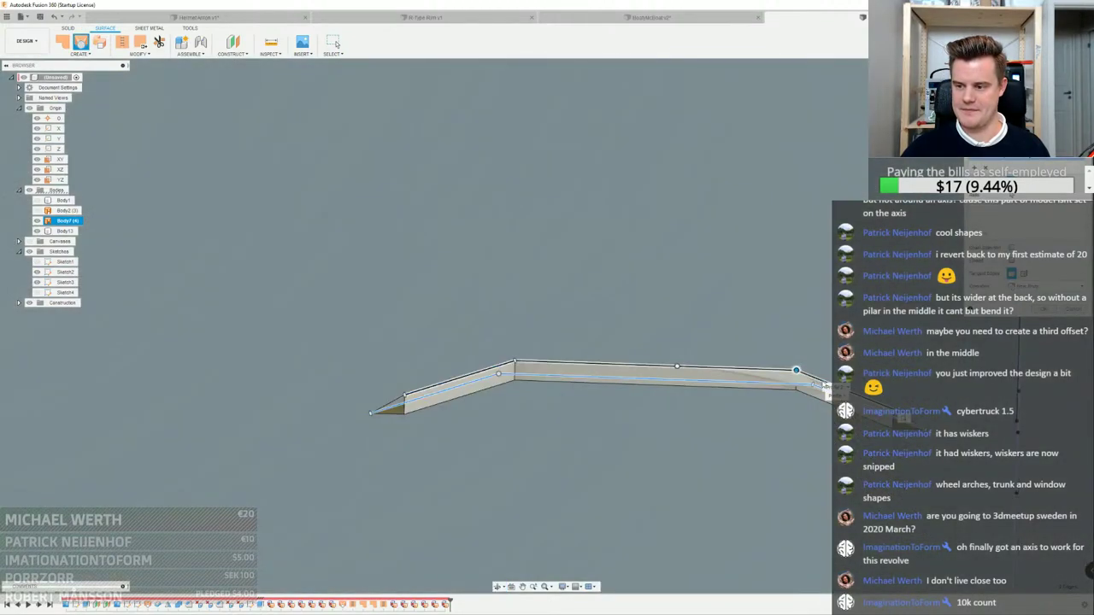
left_click(1043, 309)
middle_click_drag(775, 271, 646, 222)
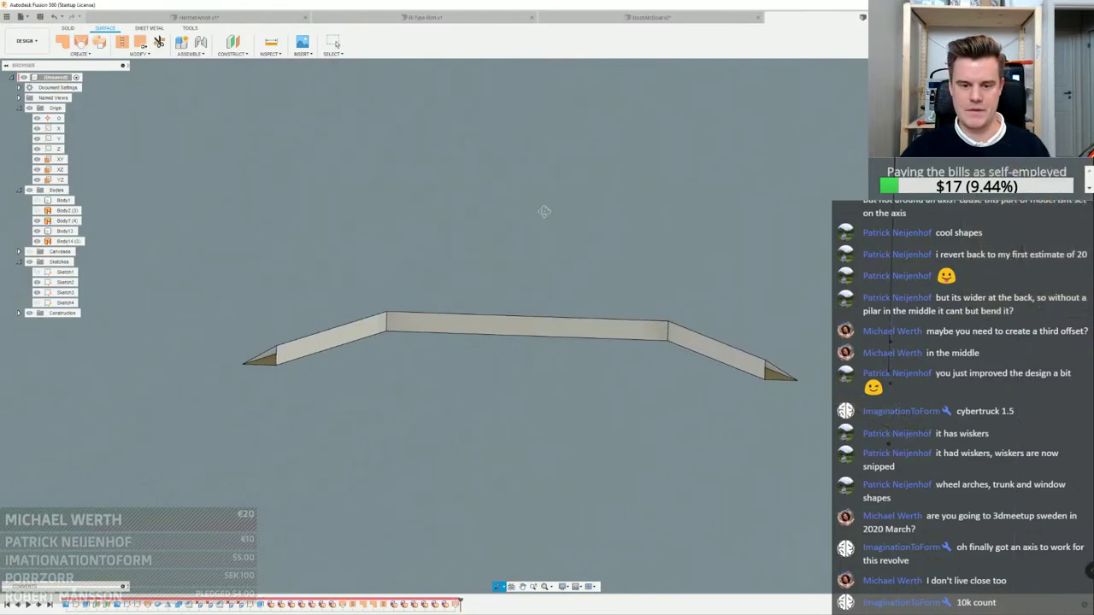
Stitch the lofted slanted surface to the rest of the rear wheel arch trim surface
middle_click_drag(542, 210, 532, 217, "shift")
left_click(118, 41)
left_click(300, 347)
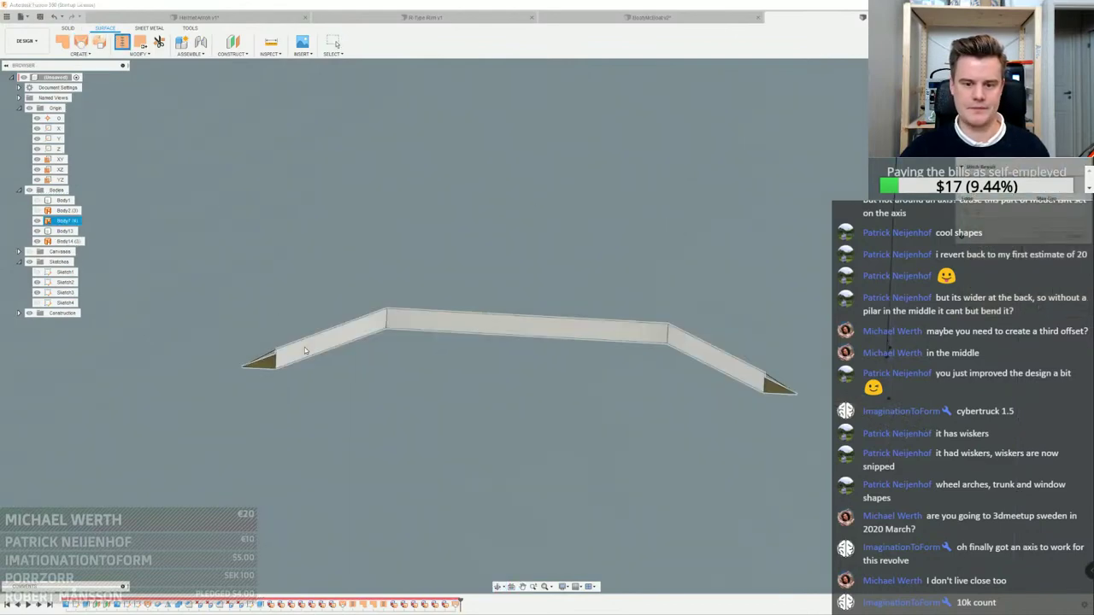
left_click(262, 361)
scroll(262, 360, "up", 4)
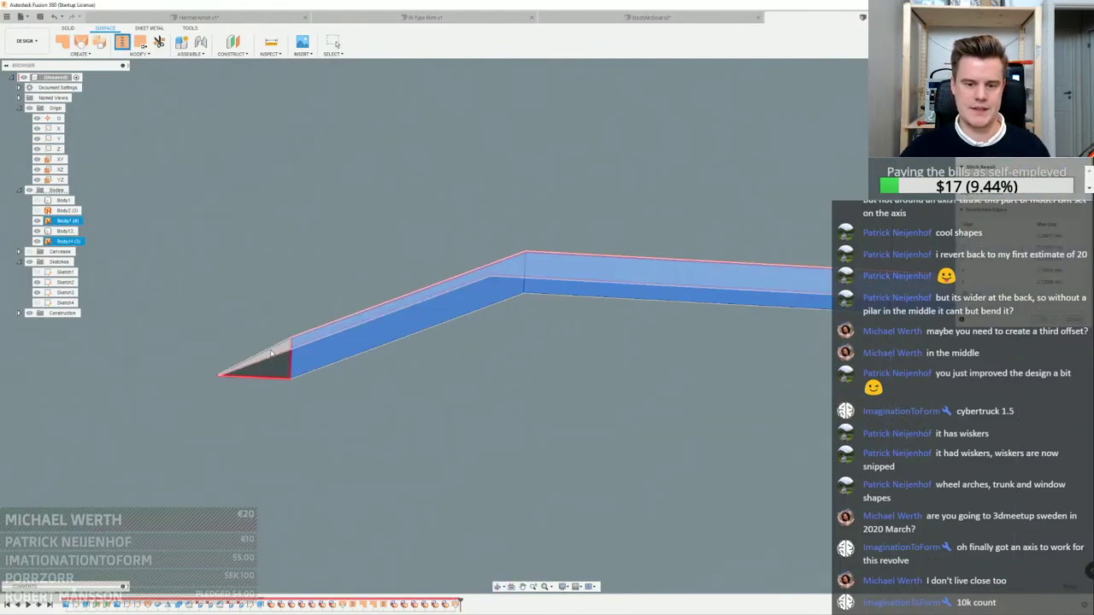
right_click(350, 218)
left_click(381, 221)
left_click(65, 43)
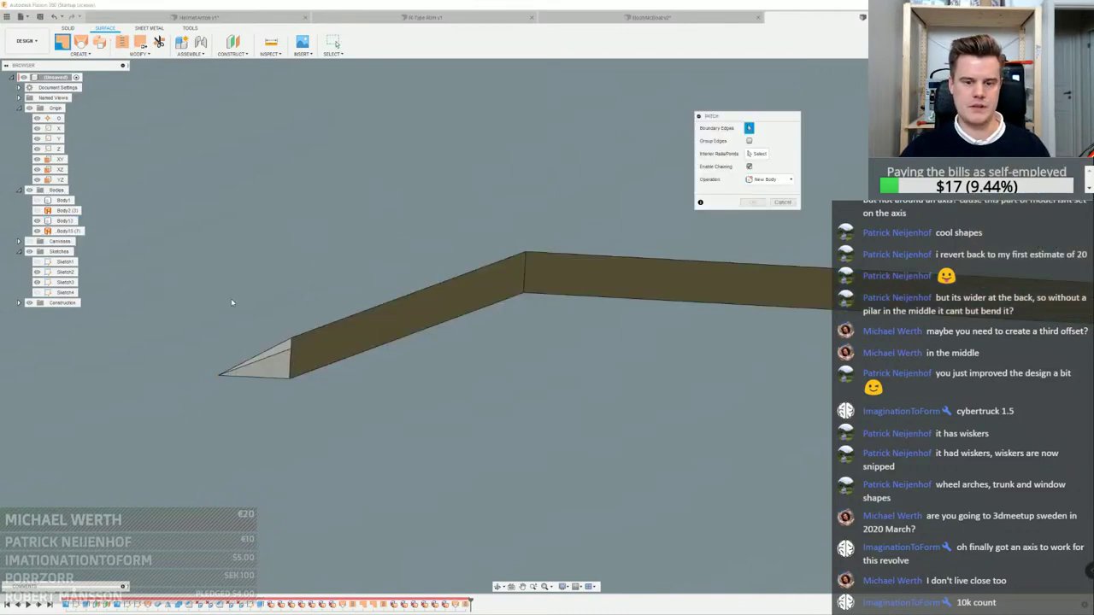
key("Escape")
left_click(123, 42)
left_click(321, 348)
key("Escape")
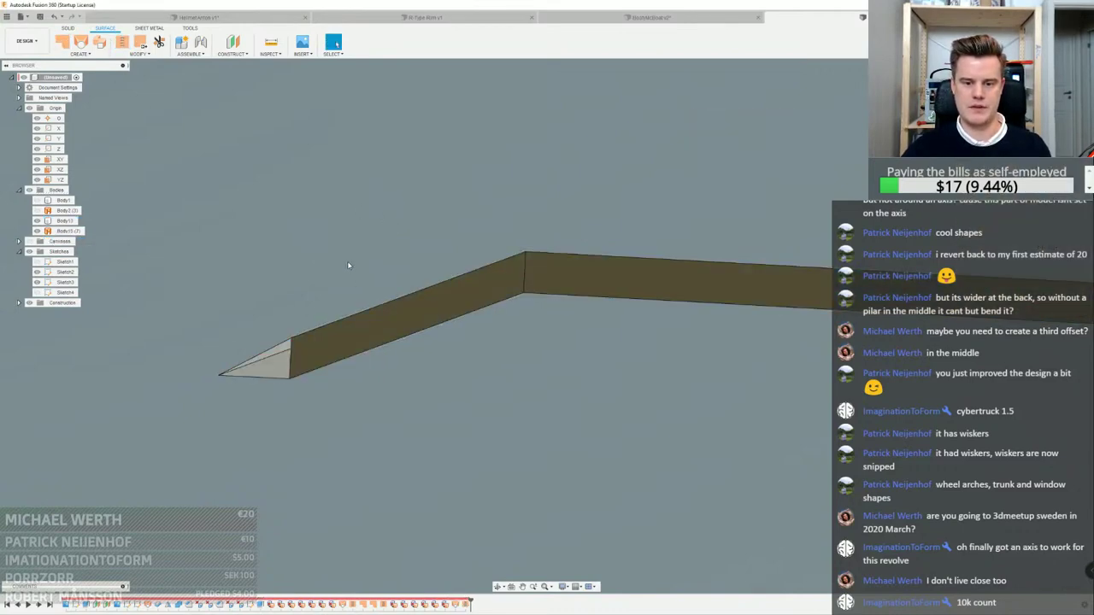
right_click(286, 226)
left_click(291, 198)
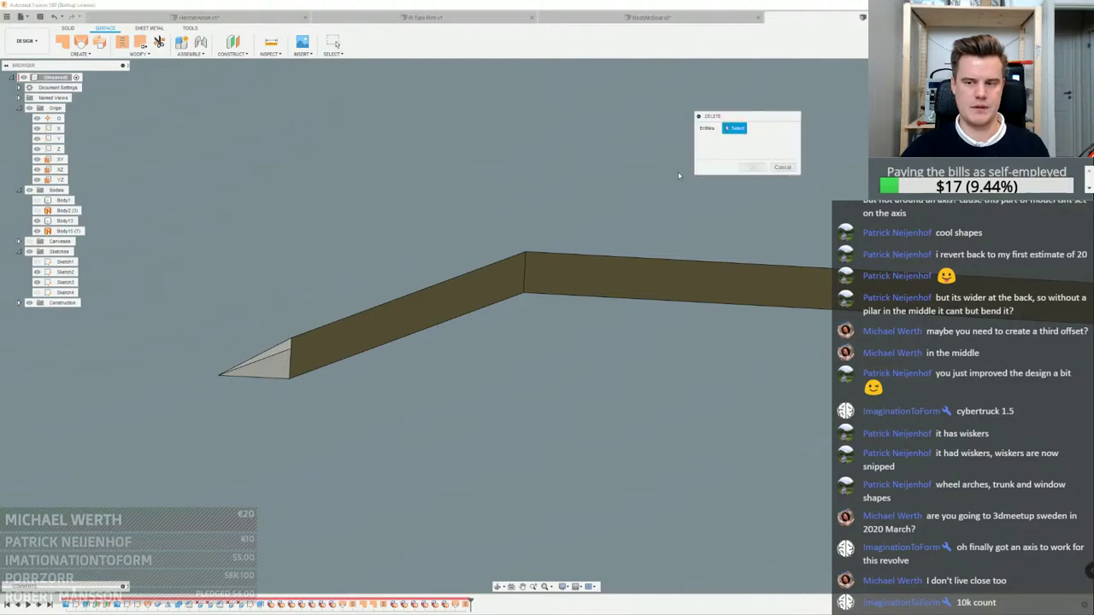
key("Escape")
Reverse the normals of the stitched rear wheel arch trim surface so its outer sides face outward
left_click(132, 55)
left_click(152, 125)
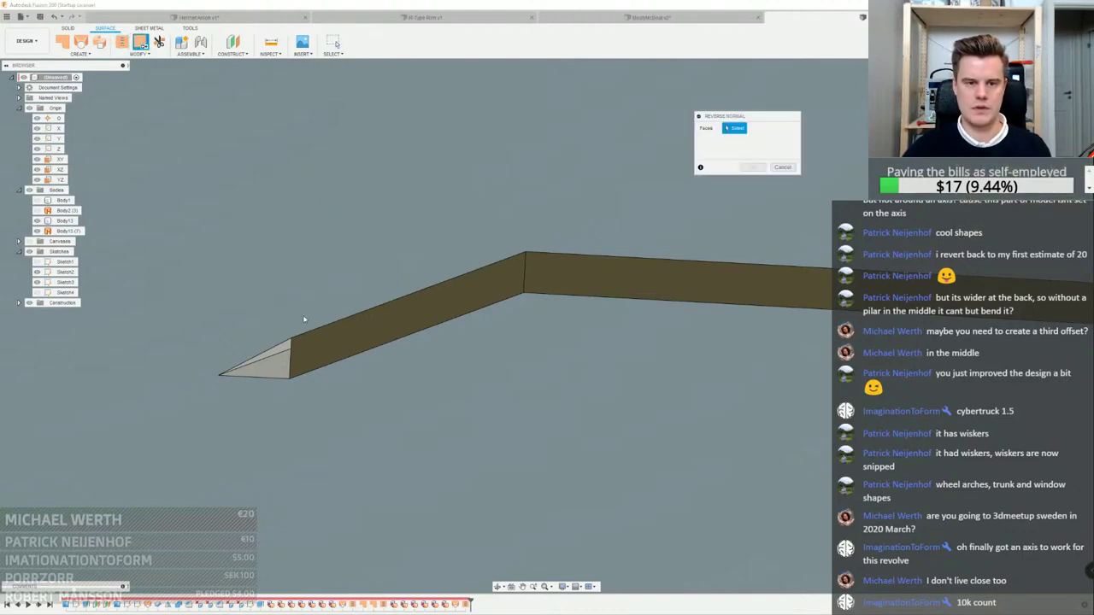
left_click(314, 341)
key("Return")
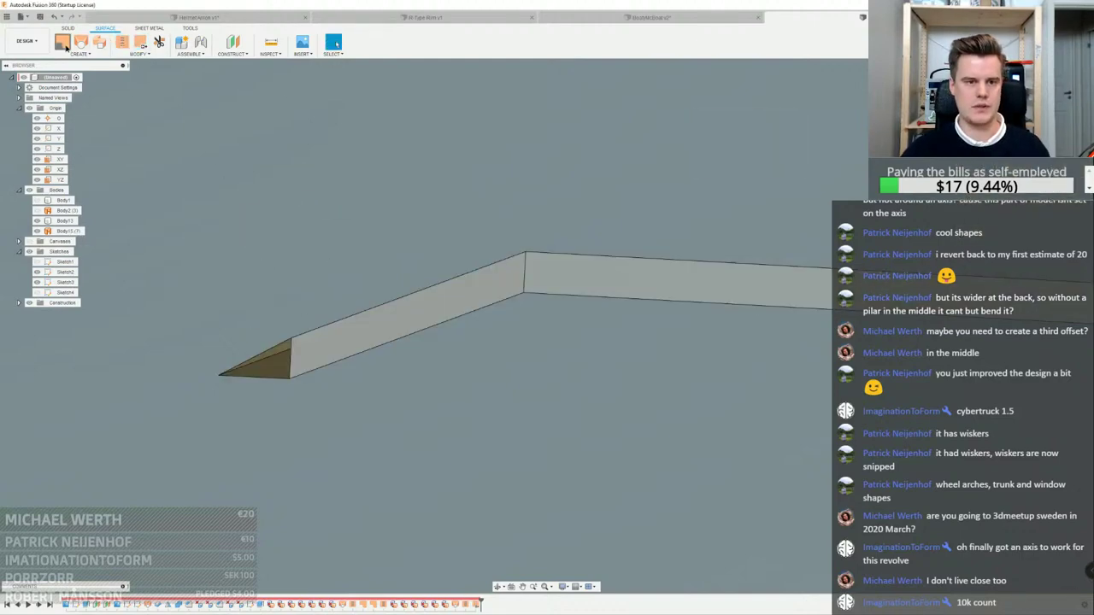
Patch the triangular openings at both ends of the rear wheel arch trim with new surface bodies
left_click(65, 47)
left_click(275, 350)
scroll(275, 347, "down", 5)
middle_click_drag(641, 372, 534, 373)
scroll(534, 373, "up", 3)
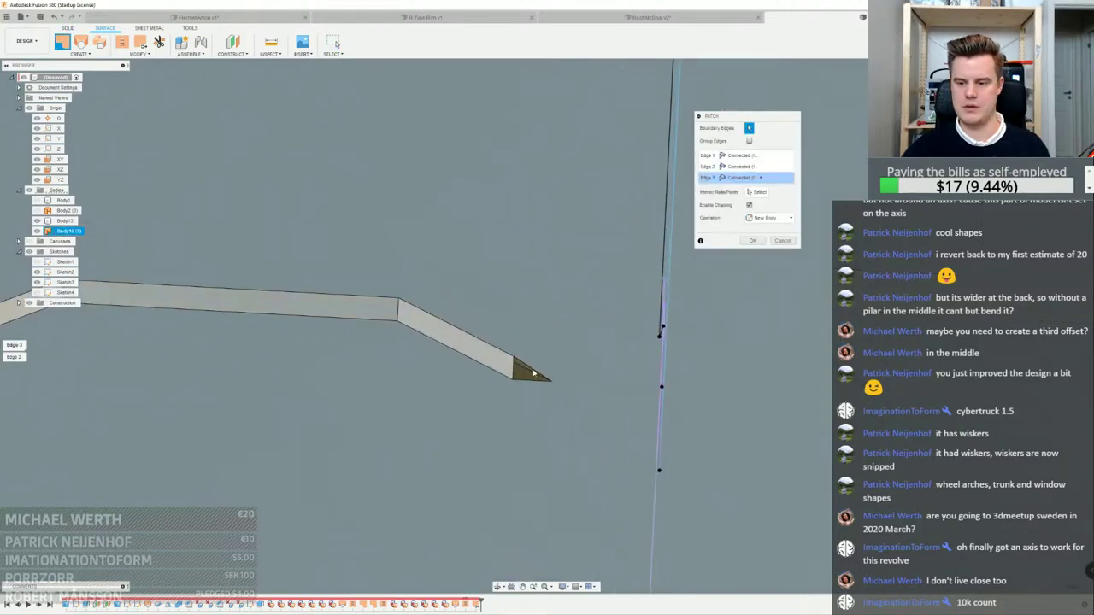
scroll(533, 373, "up", 3)
key("Return")
right_click(536, 344)
left_click(535, 316)
left_click(517, 361)
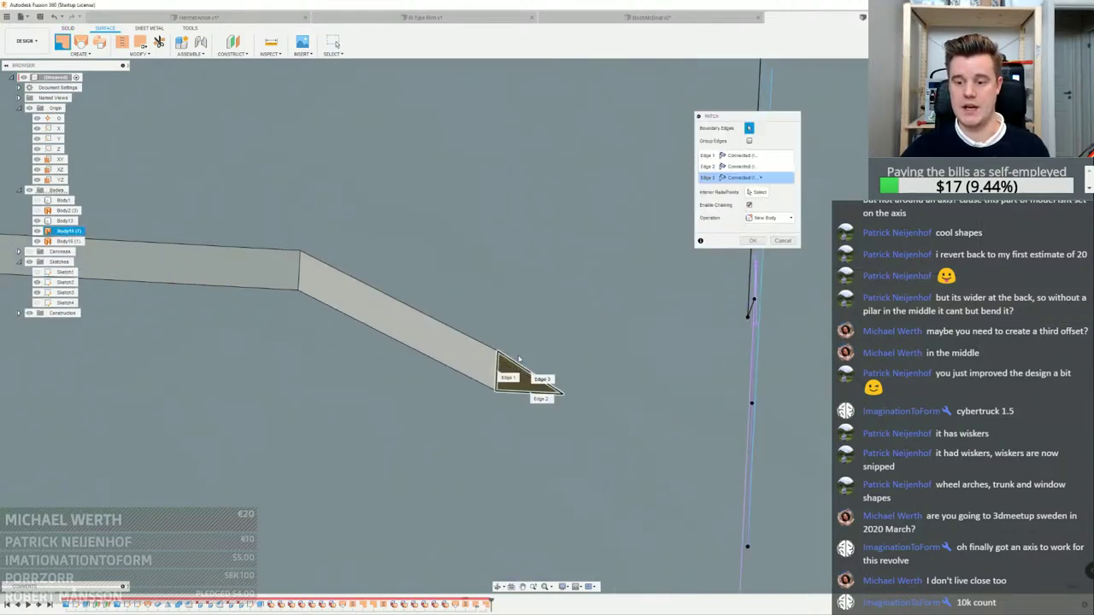
key("Return")
Stitch the rear wheel arch trim surface and its two end patches into a closed solid body
left_click(124, 47)
left_click(453, 348)
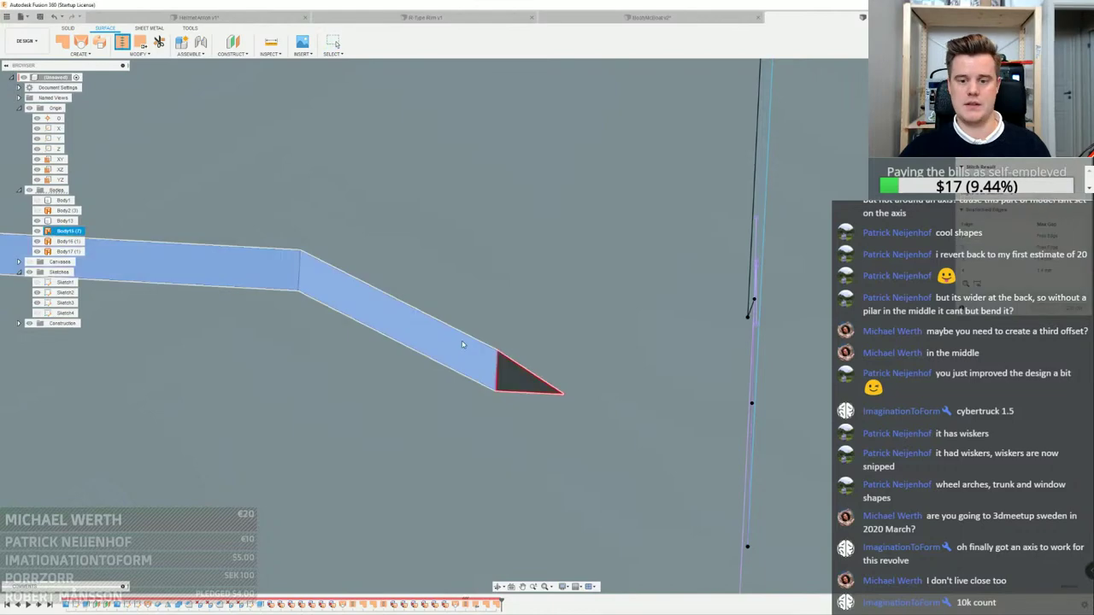
left_click(517, 377)
scroll(581, 346, "down", 5)
scroll(256, 312, "up", 5)
left_click(294, 328)
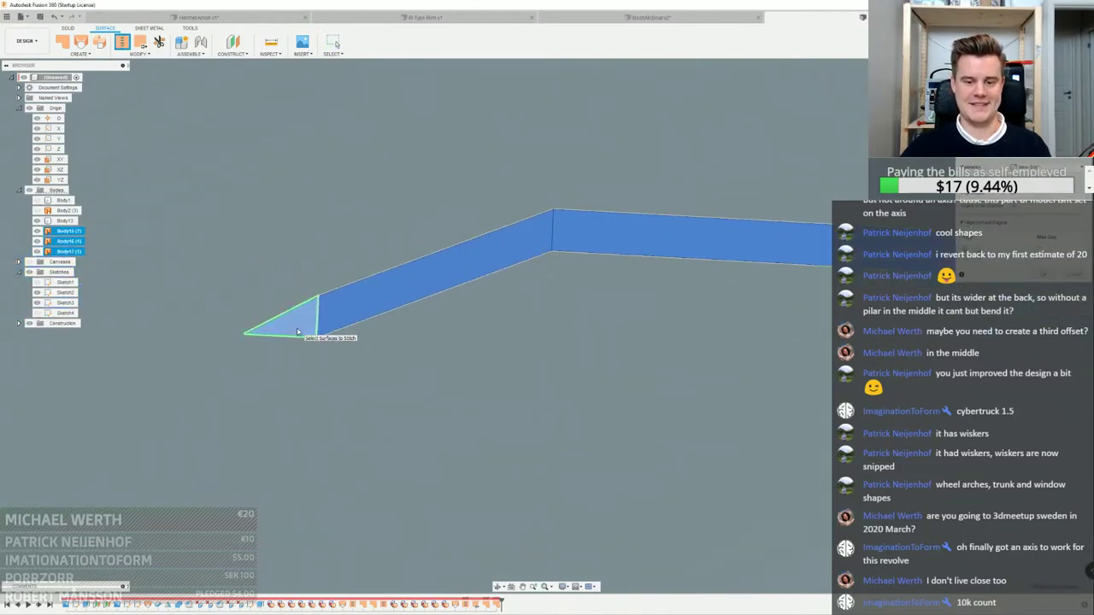
key("Return")
Show the truck body again and examine how the rebuilt trims sit in its wheel arches
scroll(282, 193, "down", 8)
mouse_move(337, 184)
middle_mouse_down("shift")
mouse_move(410, 244)
mouse_move(434, 288)
middle_mouse_up("shift")
scroll(410, 245, "down", 5)
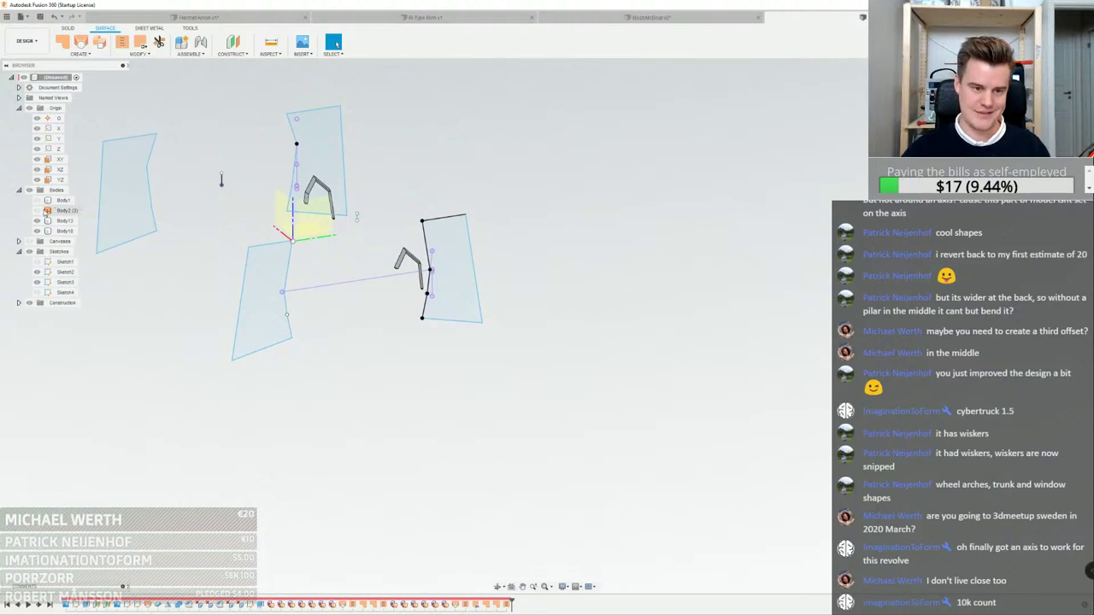
left_click(37, 201)
middle_click_drag(248, 247, 377, 360, "shift")
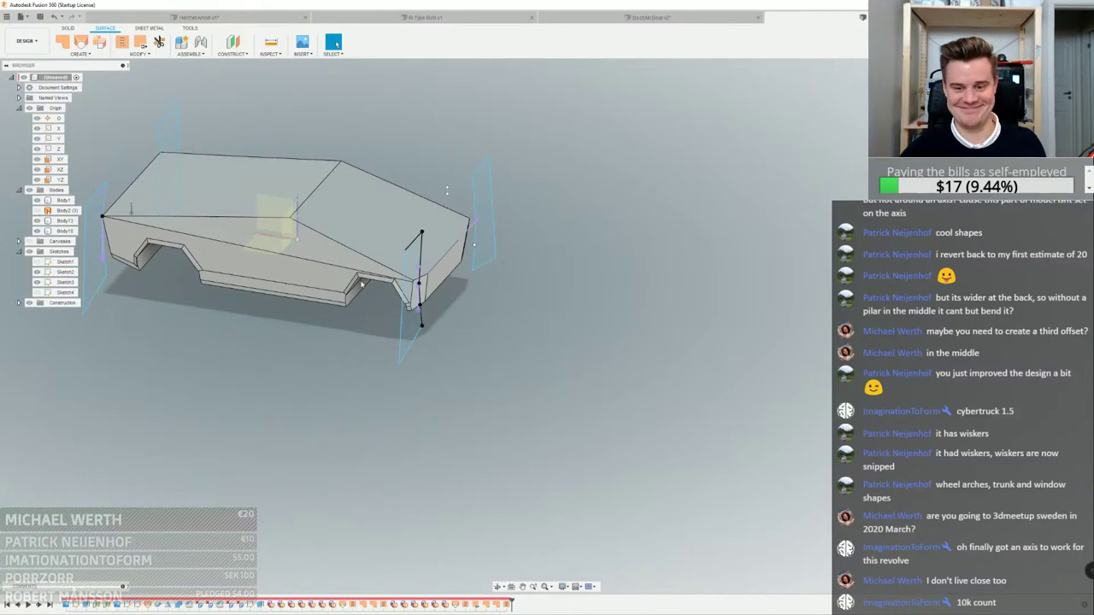
middle_click_drag(376, 359, 440, 425)
scroll(441, 266, "up", 2)
middle_click_drag(441, 266, 500, 274)
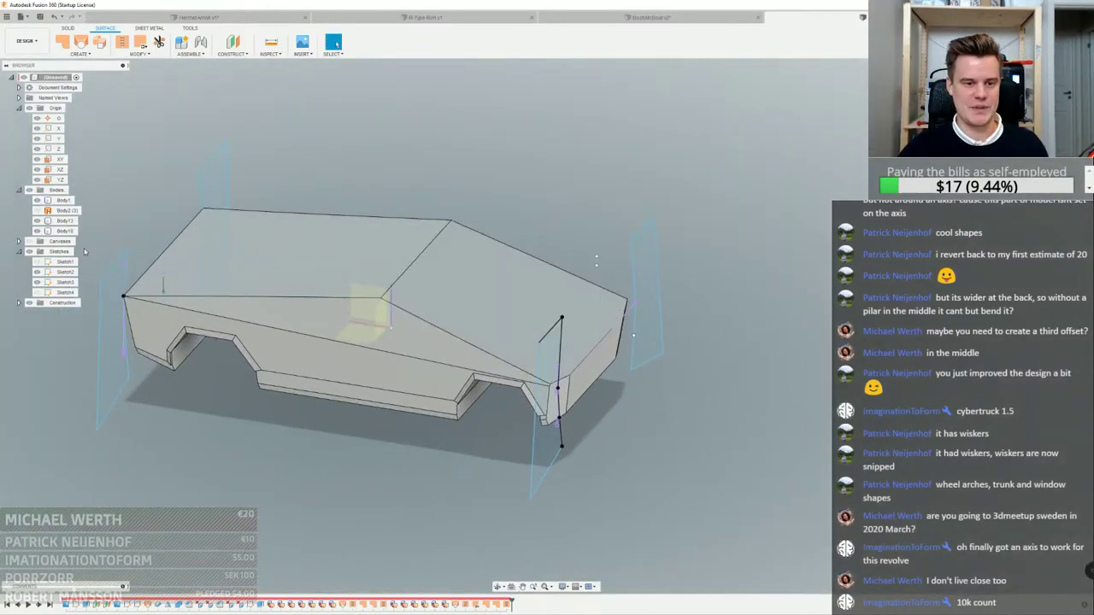
Mirror both wheel arch trim bodies about the XZ plane, hiding the truck body to reach the plane
left_click(62, 231)
left_click(63, 222, "ctrl")
left_click(71, 29)
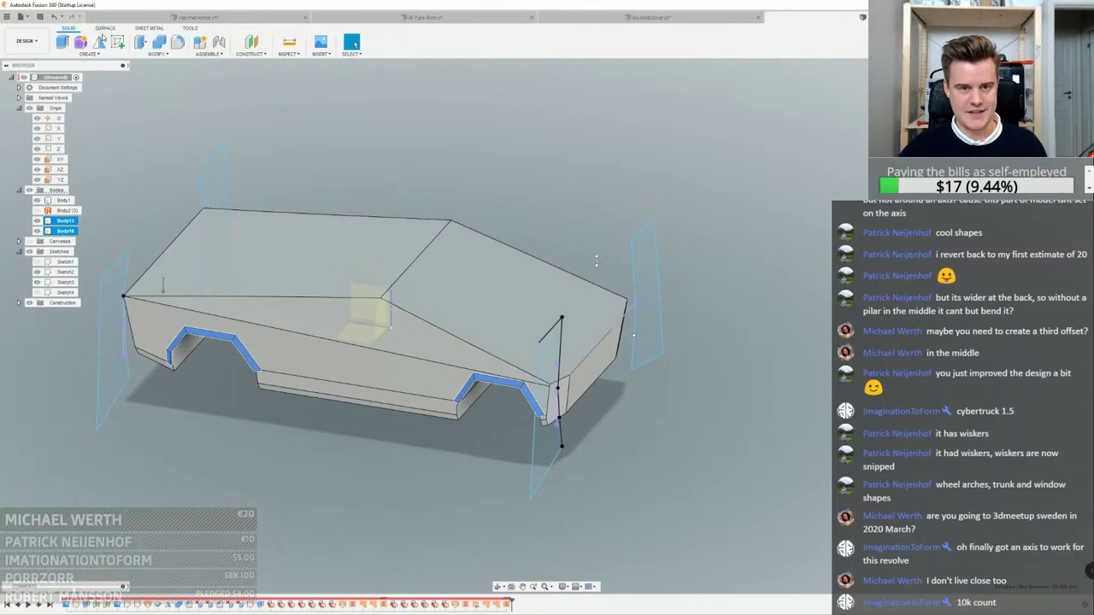
left_click(100, 43)
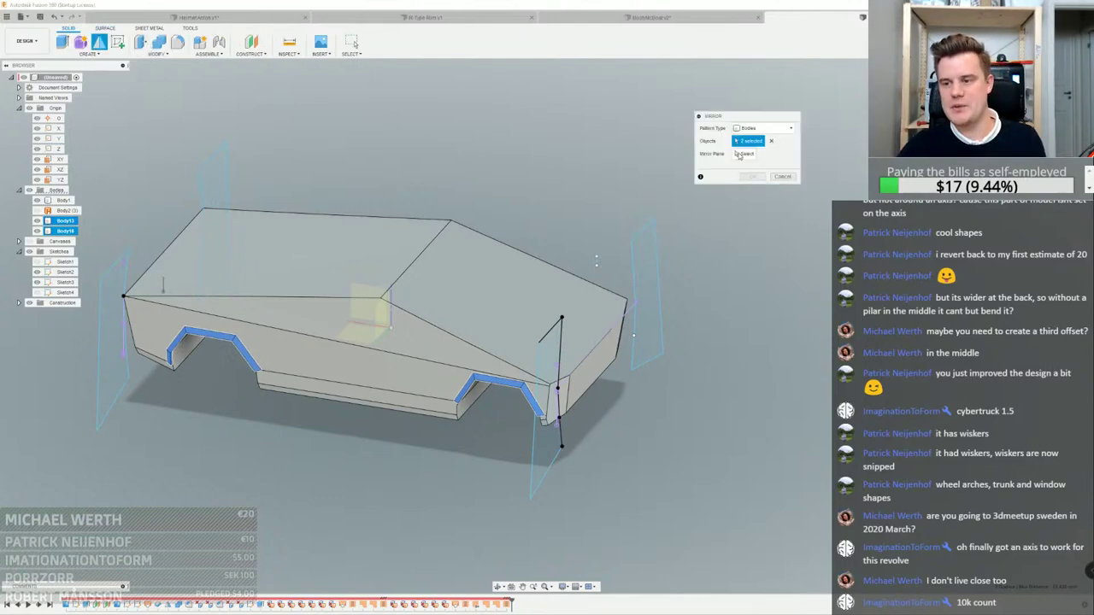
scroll(591, 283, "down", 2)
middle_click_drag(412, 274, 307, 258, "shift")
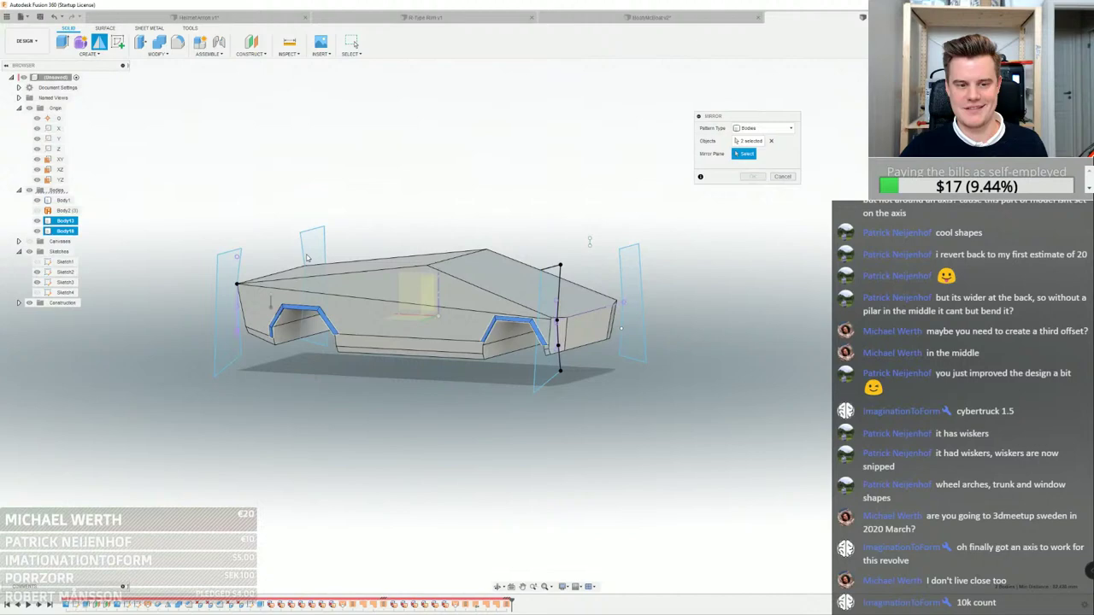
left_click(37, 200)
left_click(401, 284)
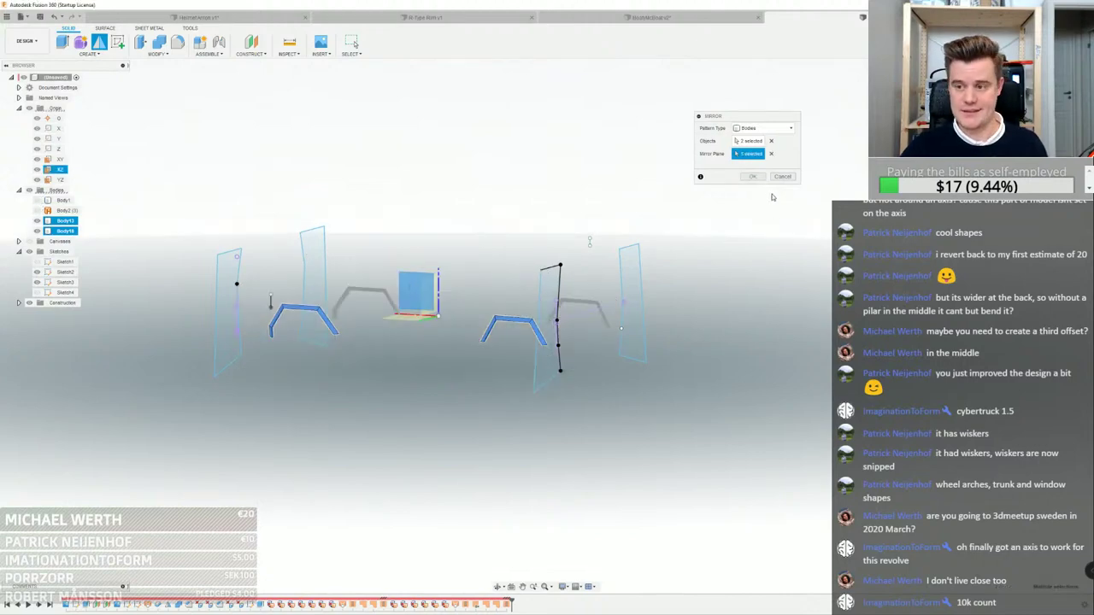
left_click(752, 176)
Show the truck body and combine it with all four wheel arch trims using the Join operation
middle_click_drag(227, 209, 410, 256, "shift")
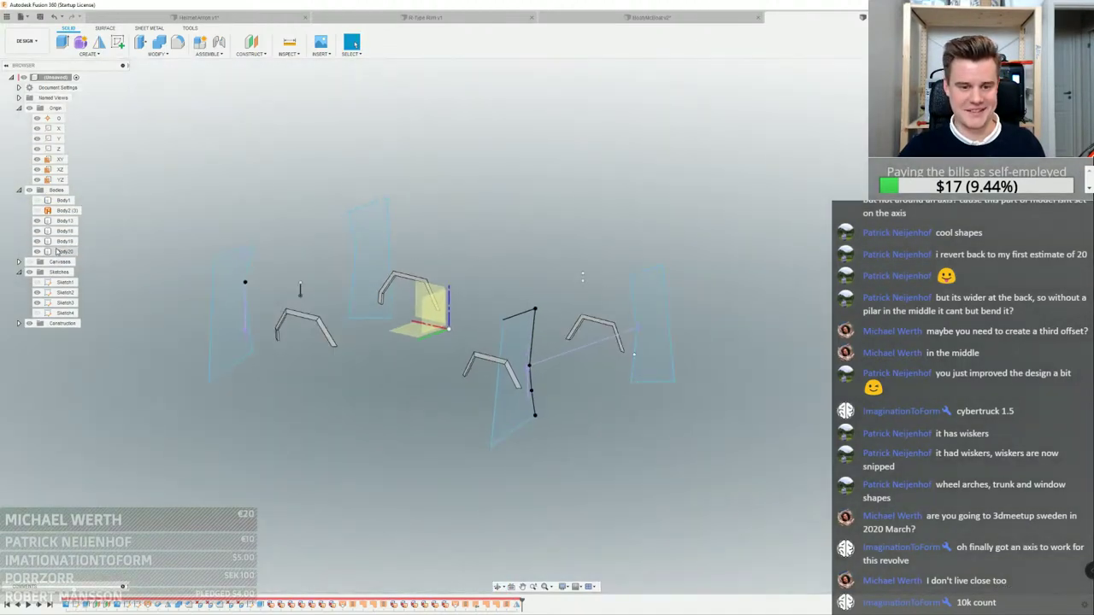
left_click(37, 200)
left_click(159, 43)
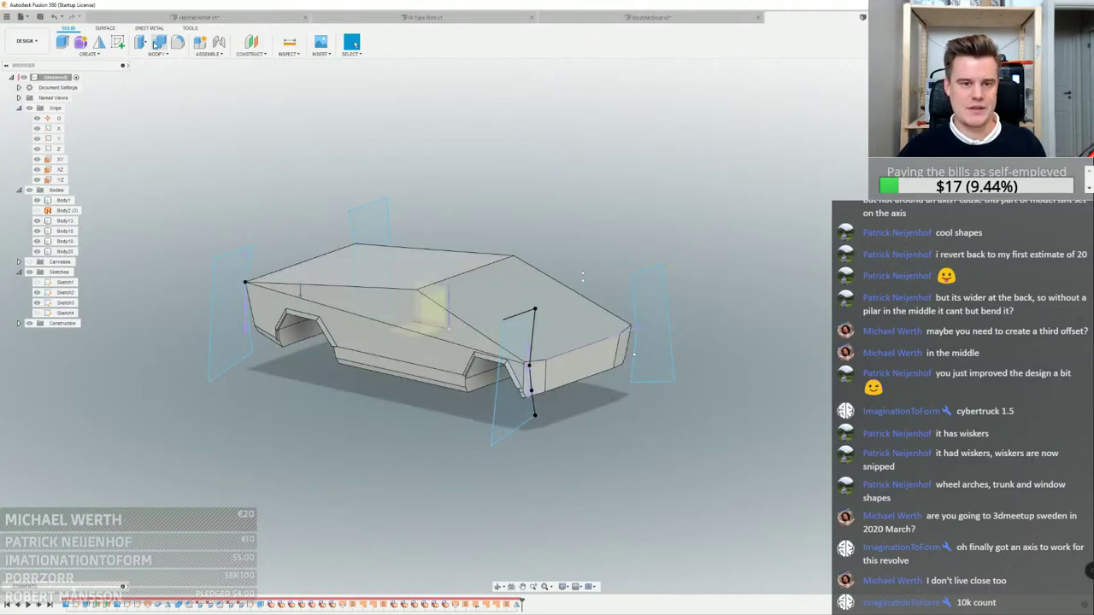
left_click(64, 200)
left_click(65, 221)
left_click(65, 252, "shift")
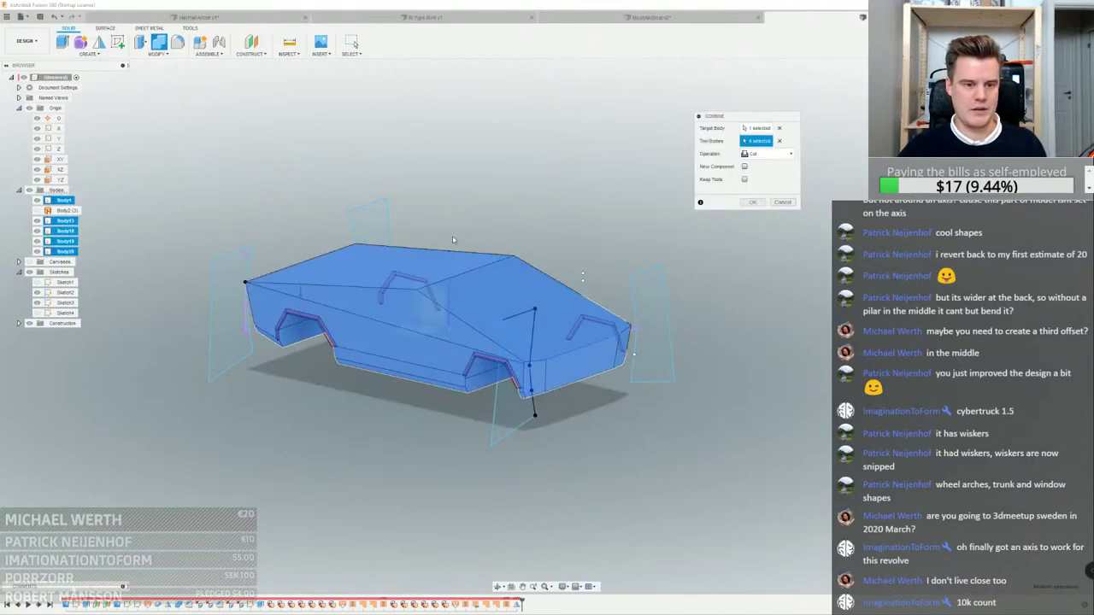
left_click(765, 152)
left_click(763, 161)
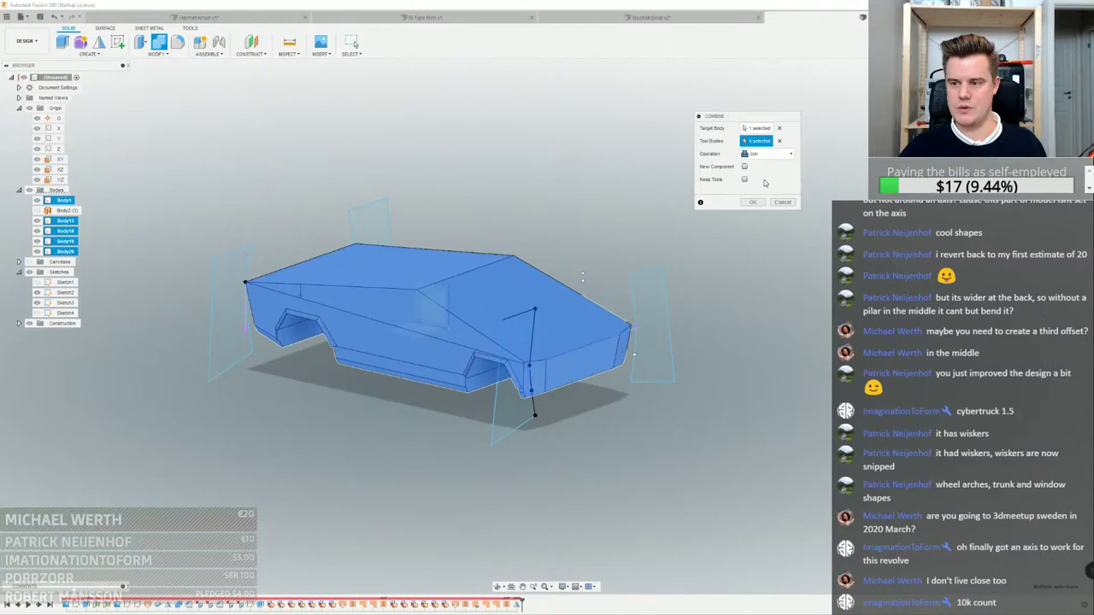
left_click(753, 202)
Try to offset the small triangular face at the lower end of the front wheel arch trim by 2.241 mm
scroll(530, 359, "up", 5)
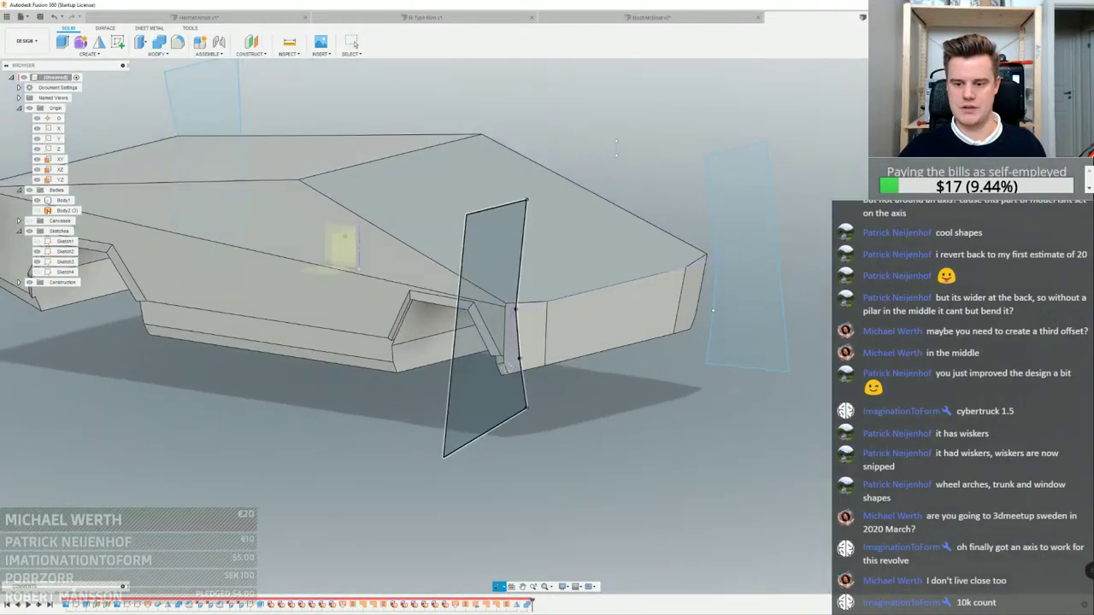
middle_click_drag(459, 229, 410, 161, "shift")
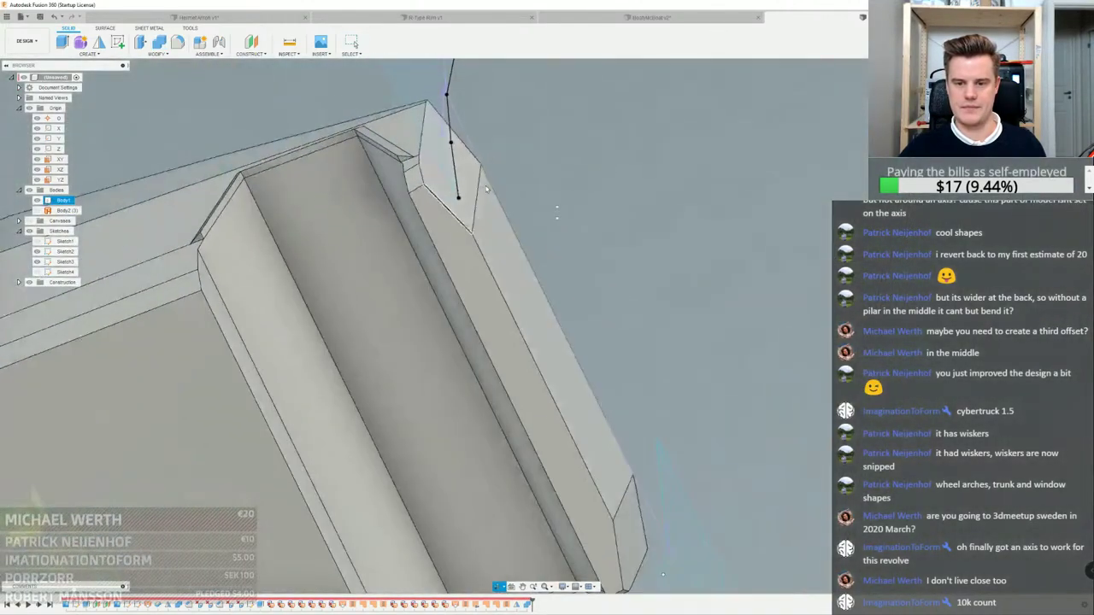
scroll(411, 159, "up", 4)
scroll(412, 159, "up", 1)
right_click(412, 157)
left_click(434, 155)
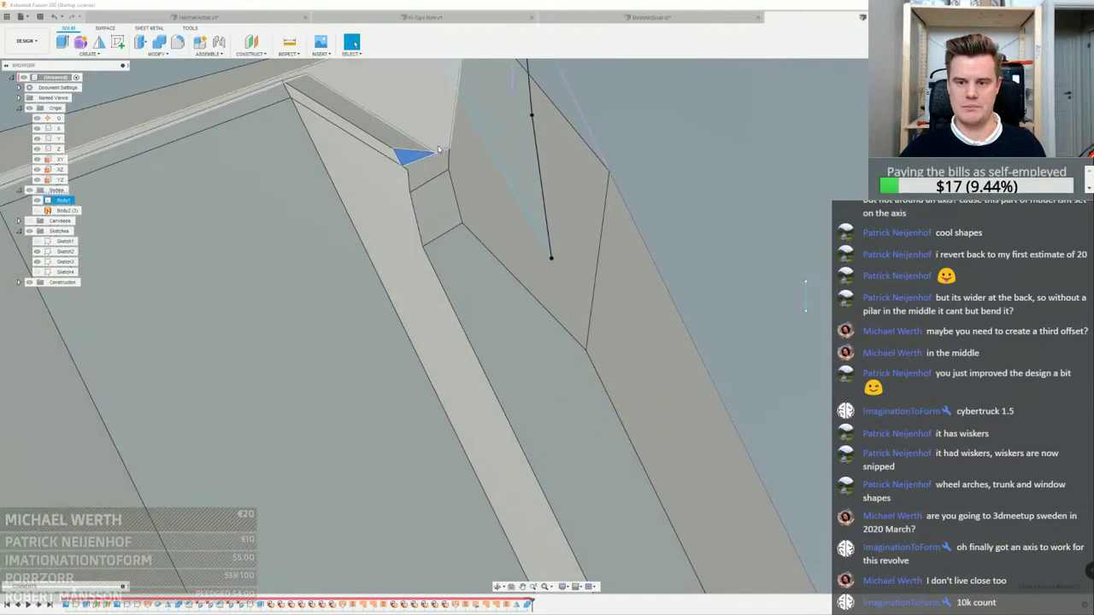
left_click_drag(410, 160, 414, 172)
key("Return")
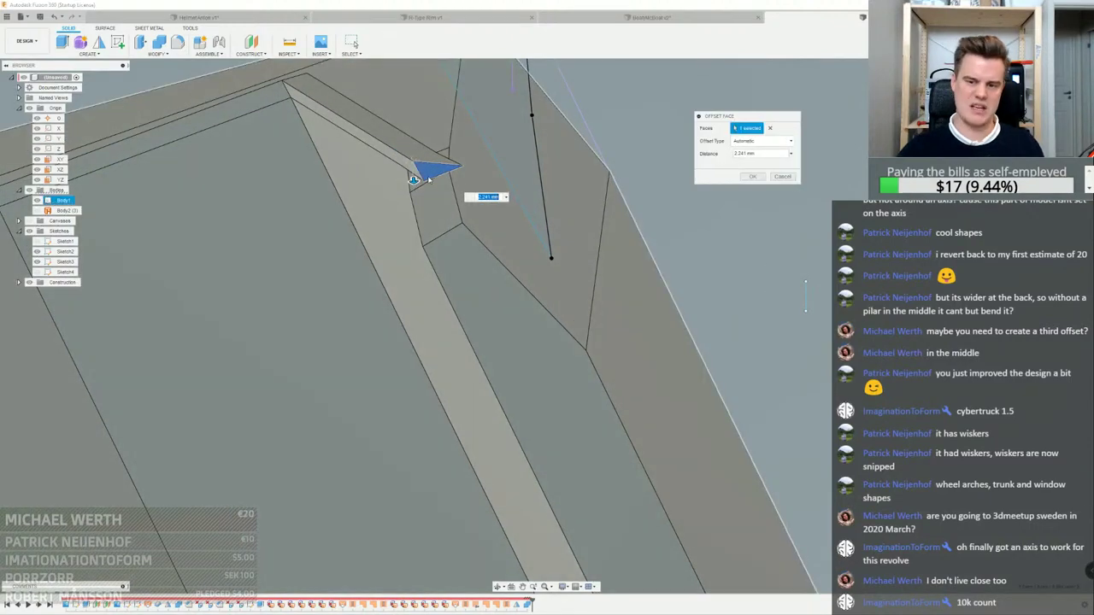
right_click(411, 159)
left_click(403, 207)
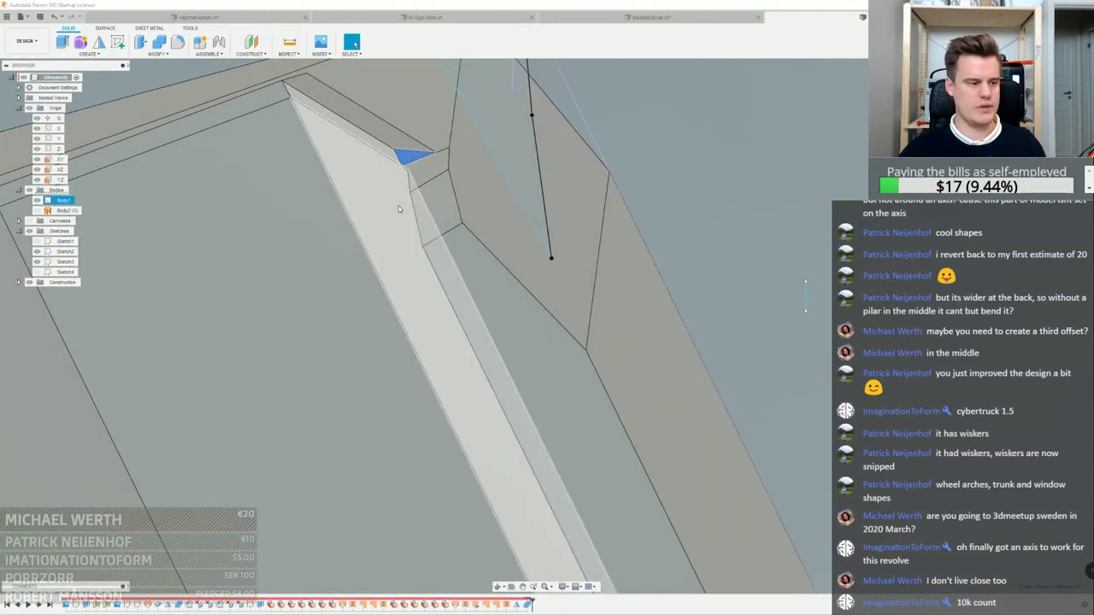
Try to extrude the front wheel arch trim's triangular end face down toward the adjoining body with the Join operation
left_click_drag(411, 163, 432, 185)
mouse_move(433, 185)
middle_mouse_down("shift")
mouse_move(435, 128)
mouse_move(418, 185)
middle_mouse_up("shift")
left_click_drag(415, 186, 417, 188)
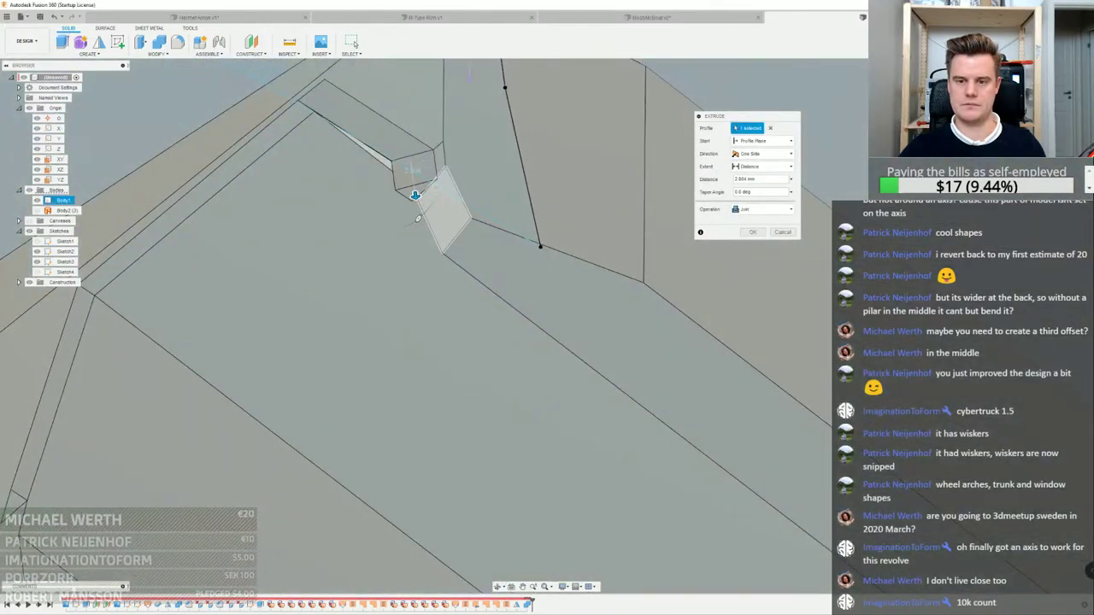
scroll(417, 188, "up", 5)
middle_click_drag(518, 229, 658, 291, "shift")
key("Return")
scroll(666, 295, "down", 5)
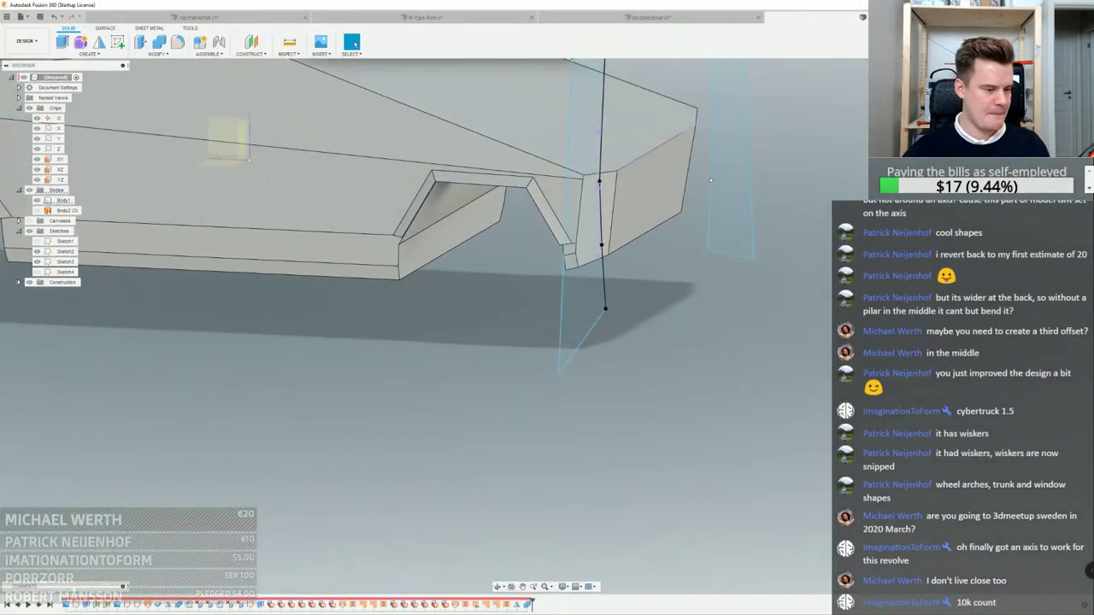
scroll(578, 382, "down", 3)
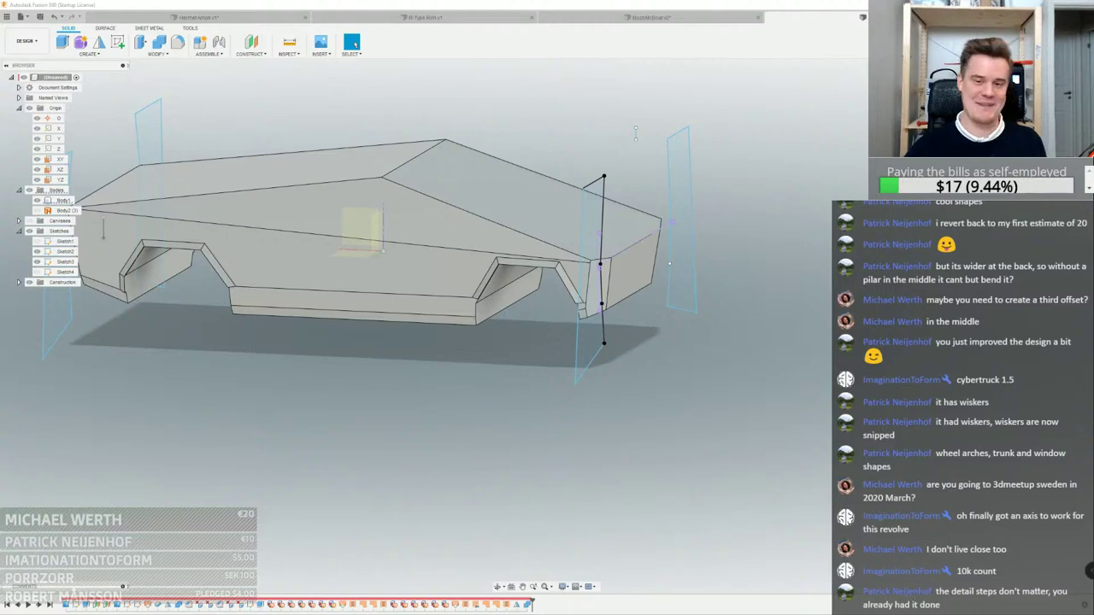
Show the reference canvases and start a side-view sketch on the XZ plane with the Line tool for the side window
middle_click_drag(498, 195, 767, 117, "shift")
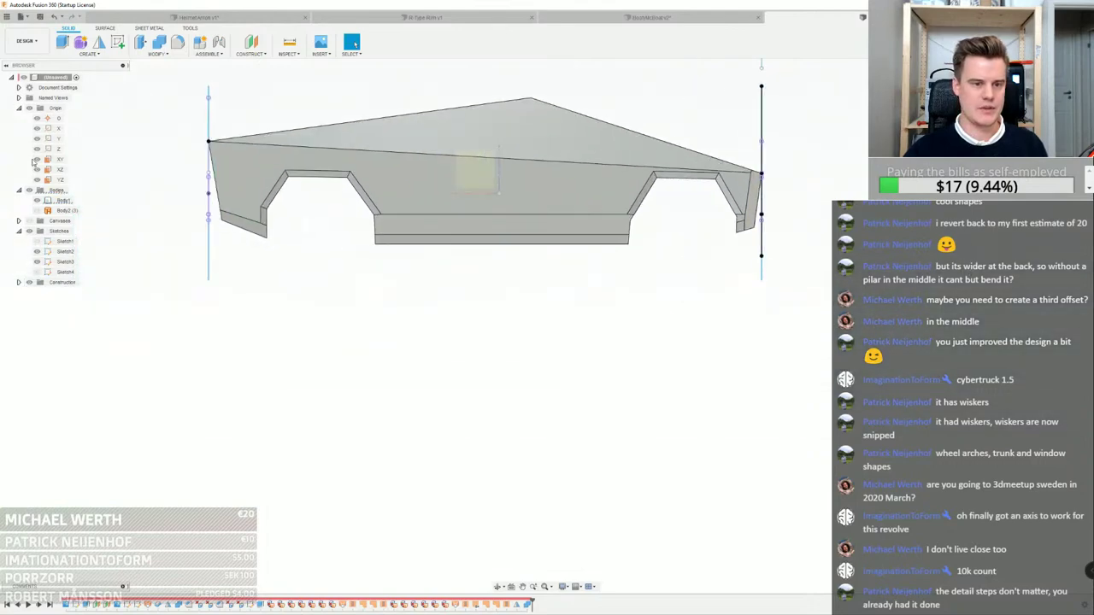
left_click(30, 221)
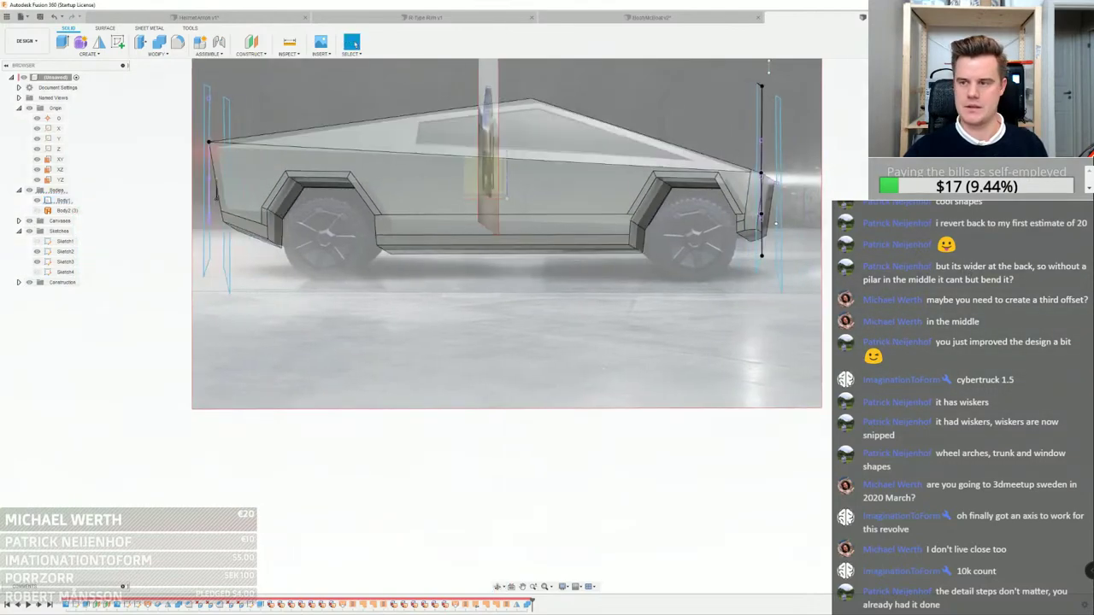
left_click(1051, 96)
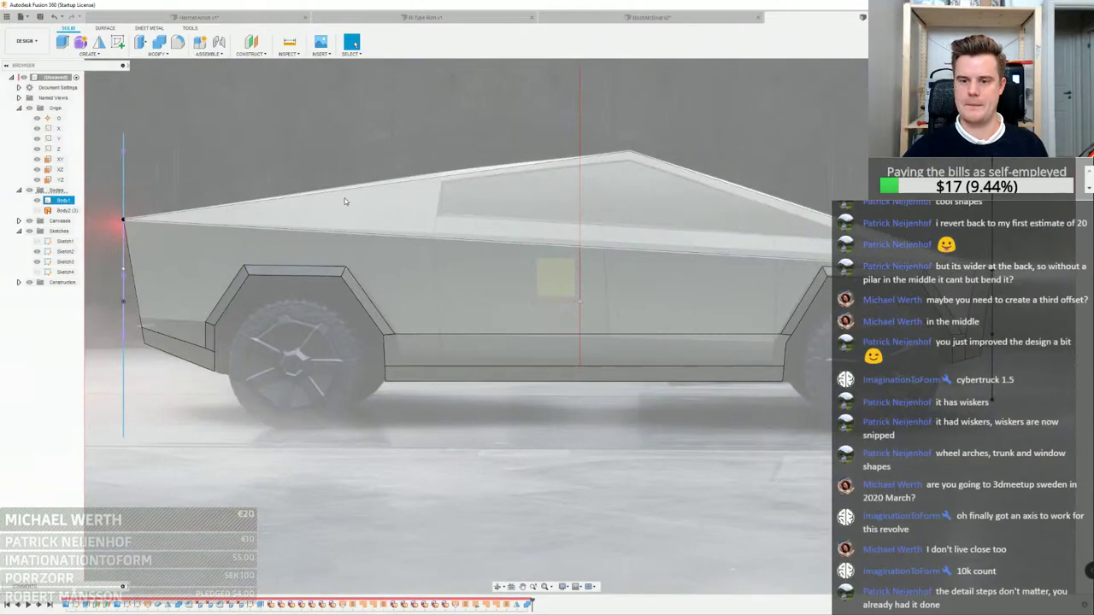
left_click(117, 42)
left_click(553, 276)
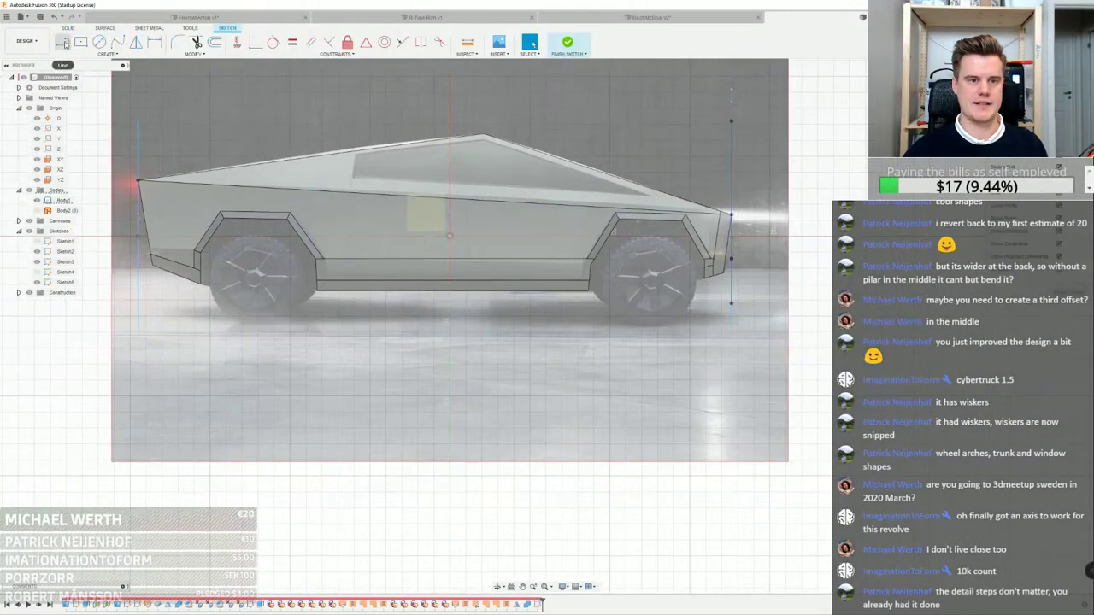
left_click(64, 42)
scroll(334, 147, "up", 3)
scroll(376, 137, "up", 5)
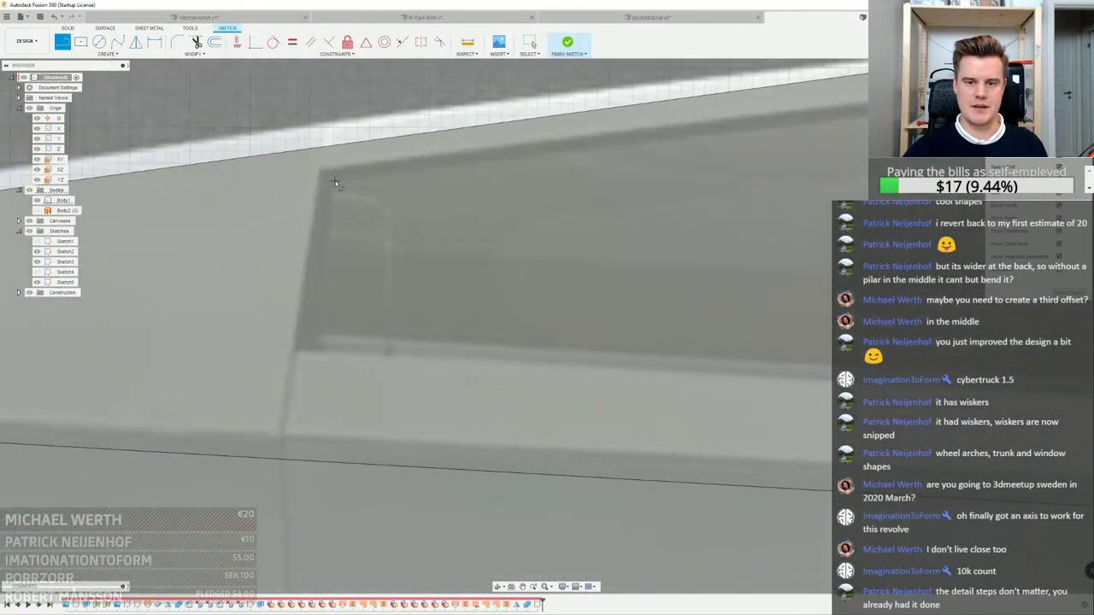
scroll(327, 188, "down", 3)
middle_click_drag(598, 241, 405, 228)
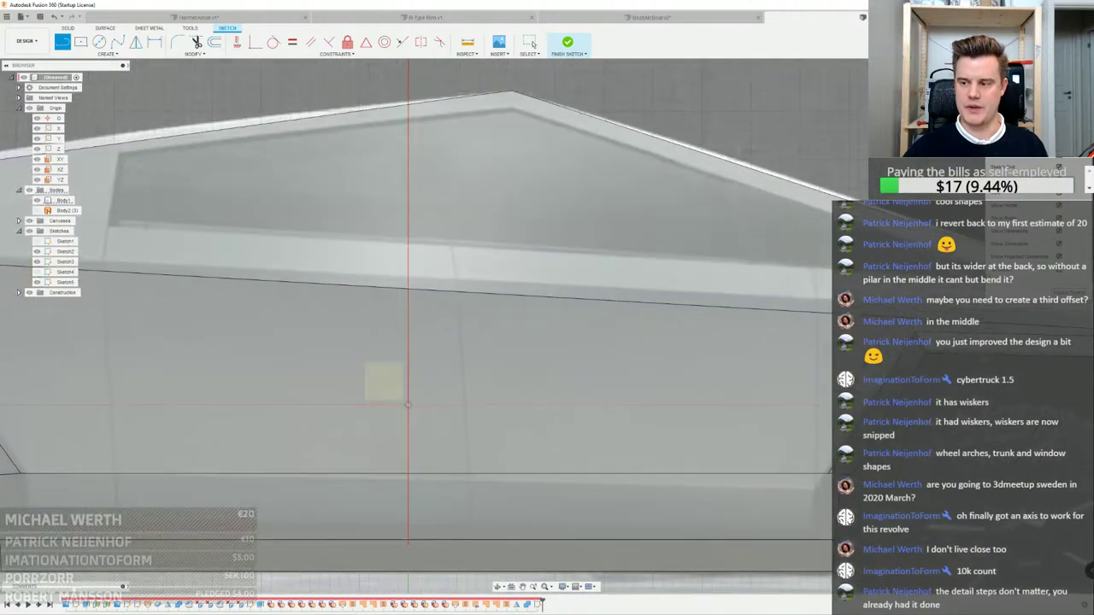
Switch to the helmet design, examine the thickness at the end of its eye opening, and return to the truck sketch
left_click(253, 18)
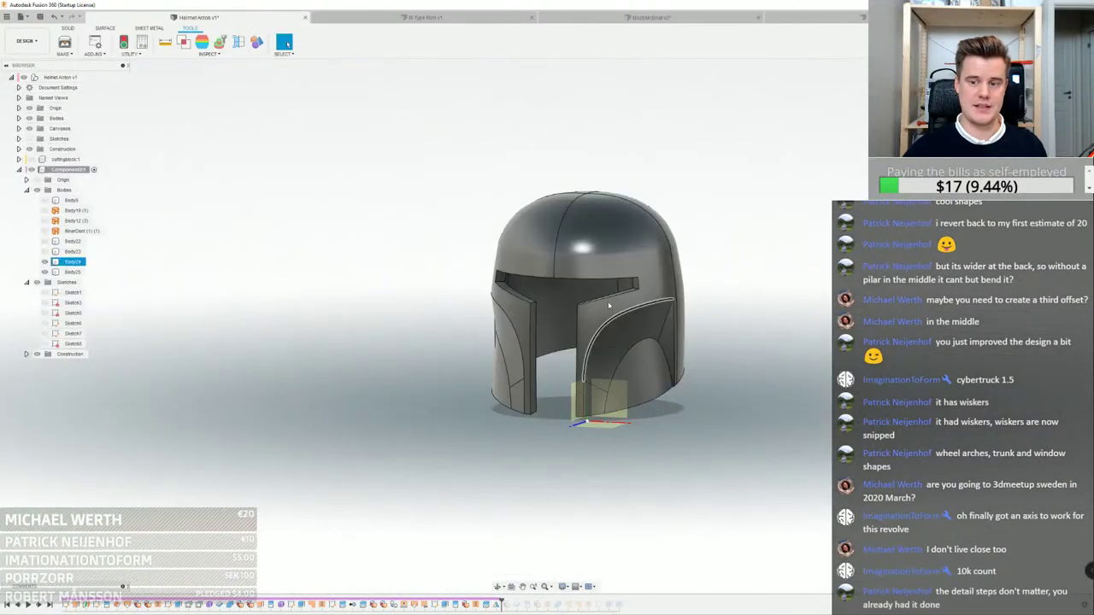
scroll(622, 293, "up", 5)
left_click(661, 264)
mouse_move(661, 264)
middle_mouse_down("shift")
mouse_move(675, 272)
mouse_move(678, 309)
mouse_move(654, 272)
middle_mouse_up("shift")
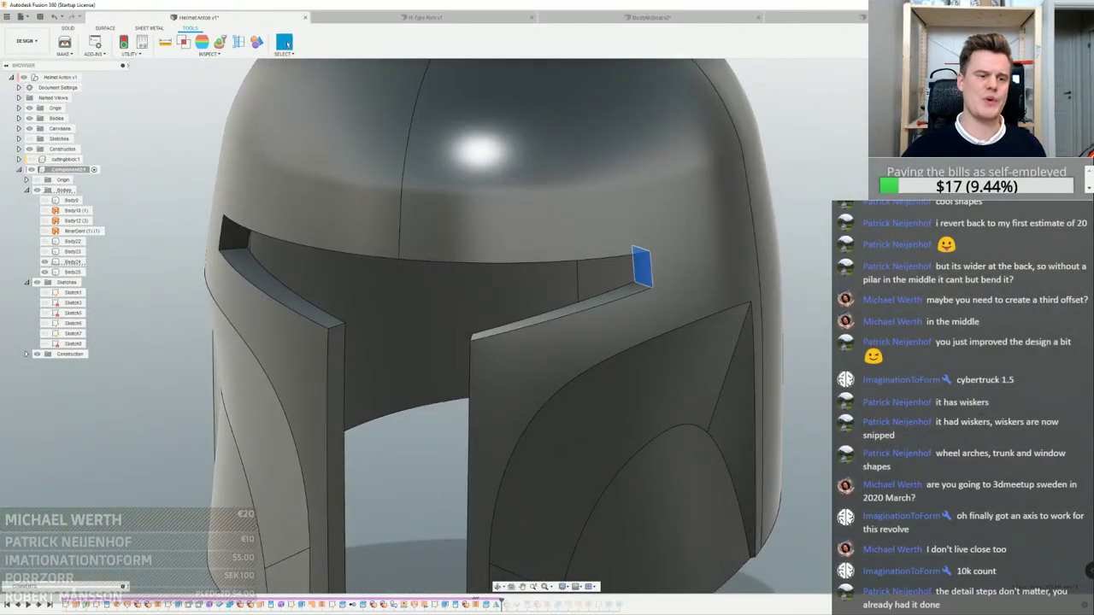
left_click(865, 18)
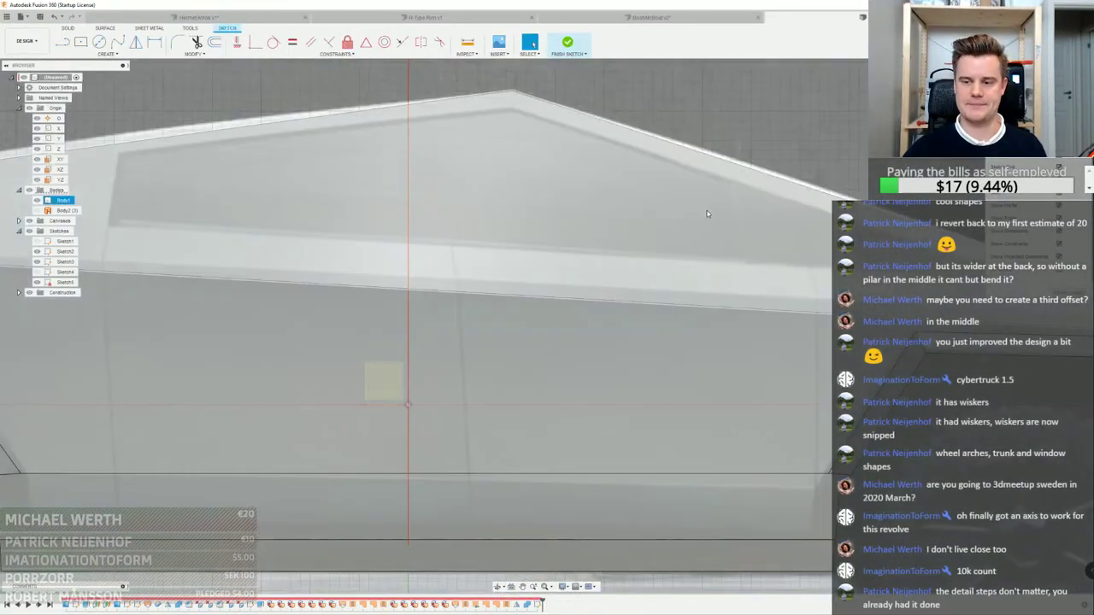
Trace the side window on the reference image as a closed outline of four lines
left_click(99, 120)
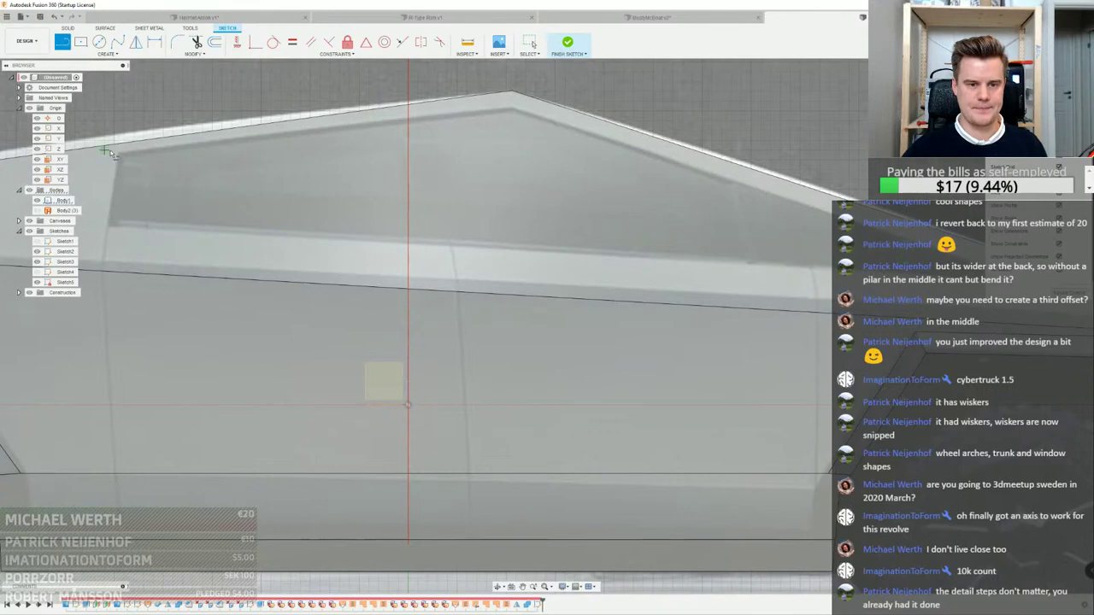
scroll(124, 153, "up", 3)
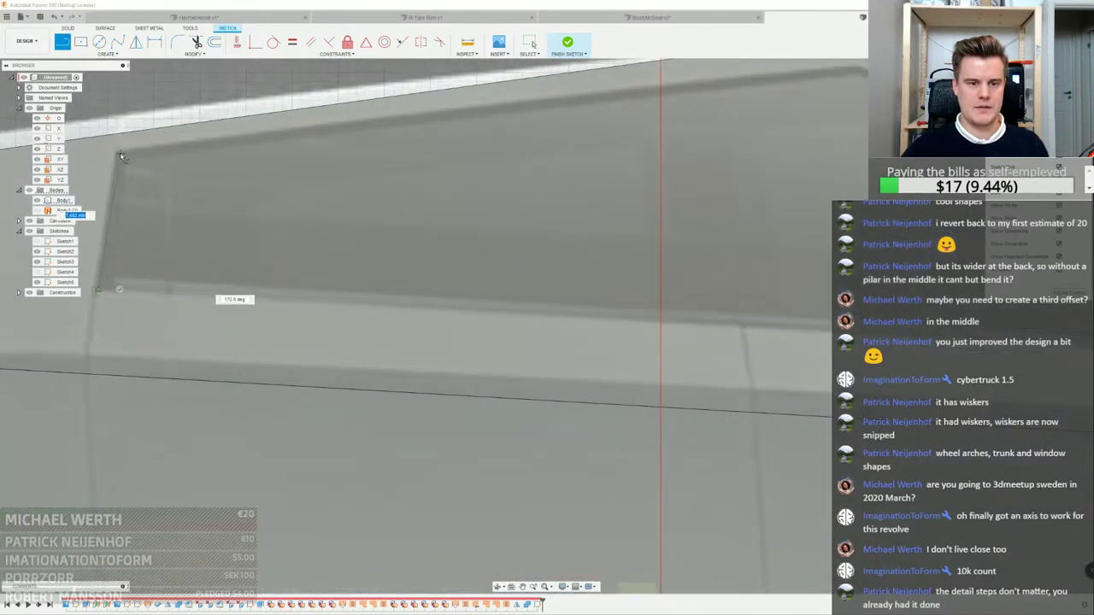
scroll(122, 156, "down", 3)
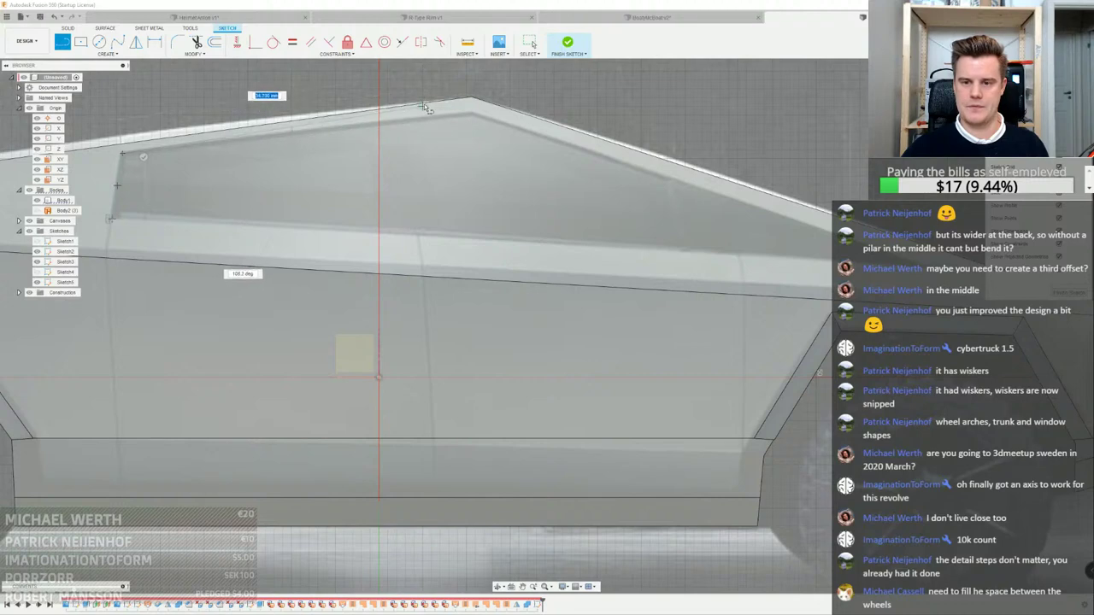
left_click(468, 110)
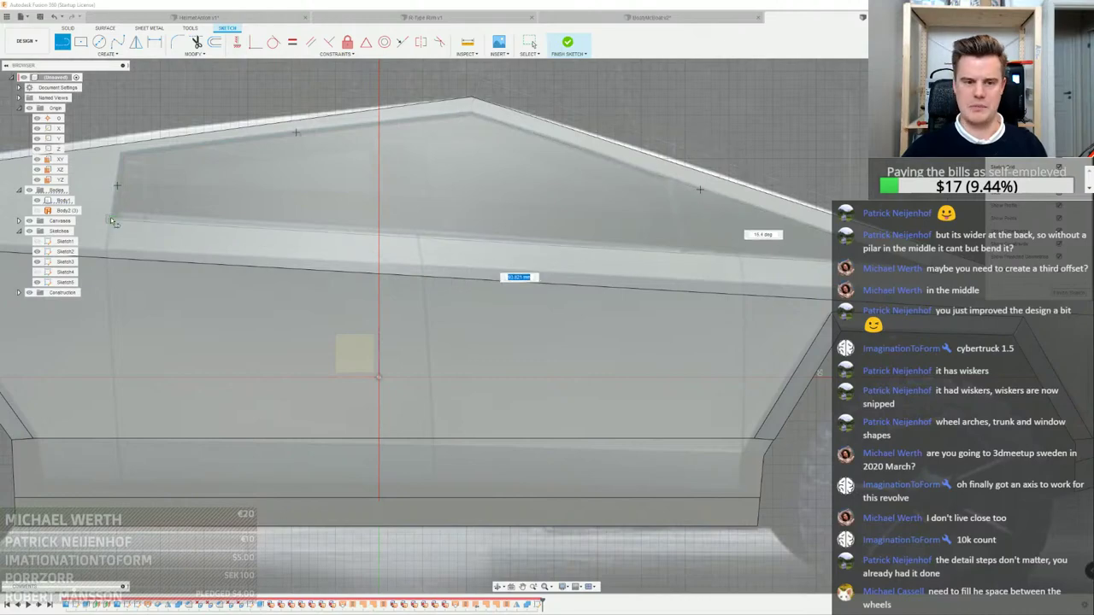
right_click(212, 202)
left_click(242, 200)
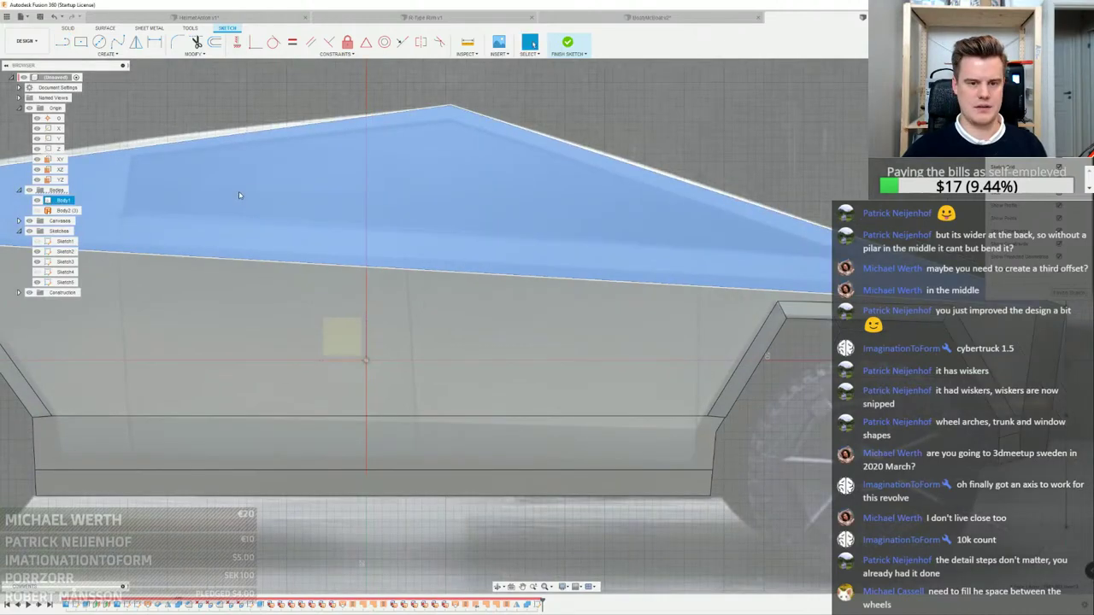
Use Split Face to split the upper side faces on both sides of the truck with the window sketch, hiding the body to reach it
scroll(239, 195, "down", 3)
middle_click_drag(568, 130, 534, 136, "shift")
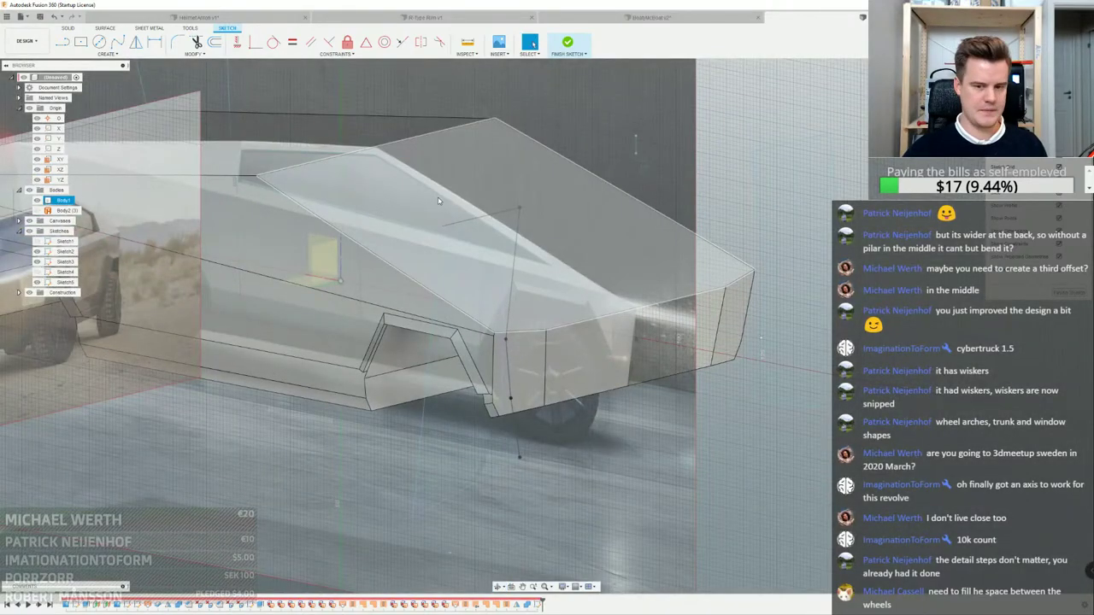
middle_click_drag(440, 199, 675, 102)
middle_click_drag(535, 192, 586, 264, "shift")
middle_click_drag(755, 282, 491, 243, "shift")
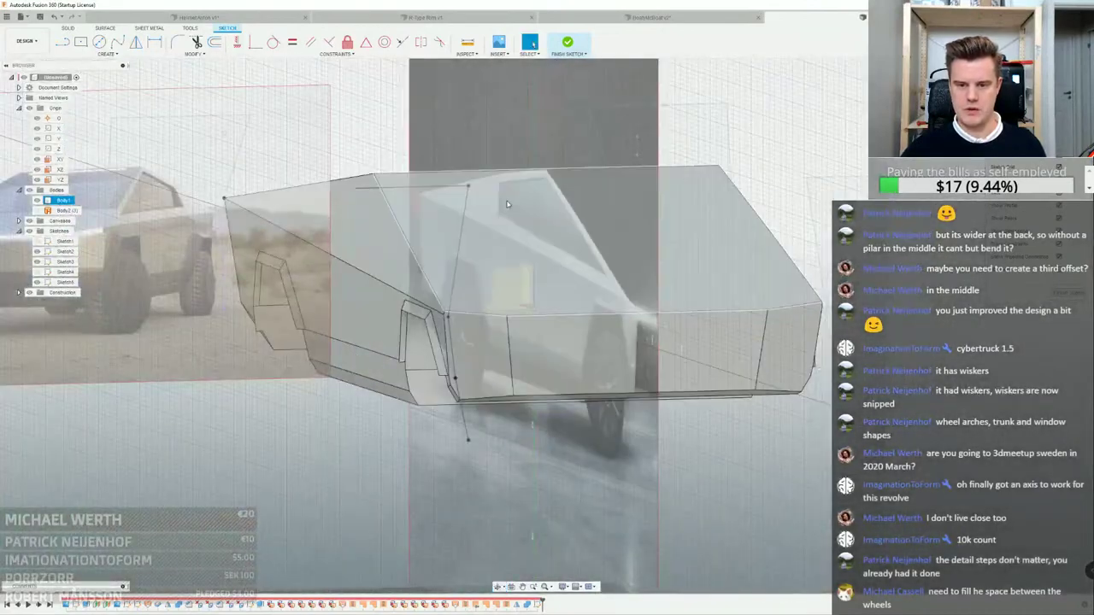
left_click(109, 53)
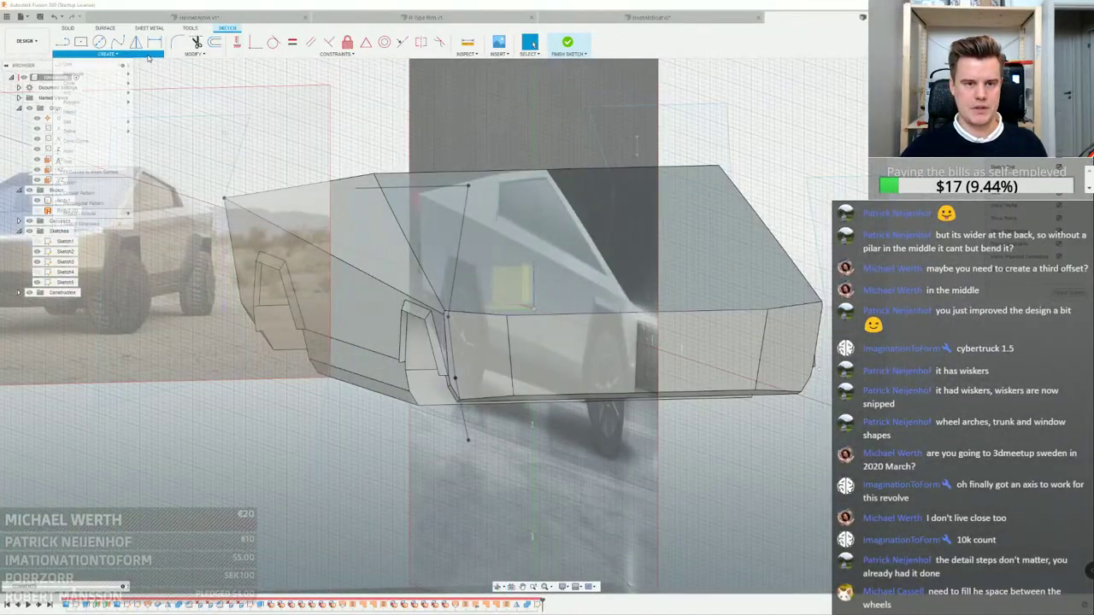
mouse_move(206, 55)
left_click(105, 28)
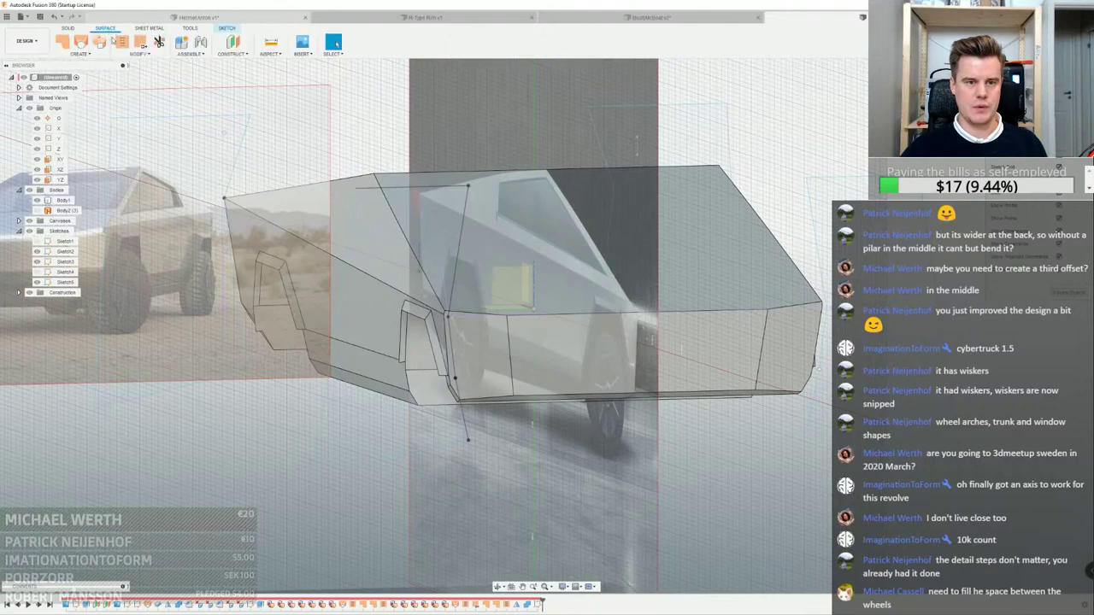
left_click(108, 55)
mouse_move(137, 54)
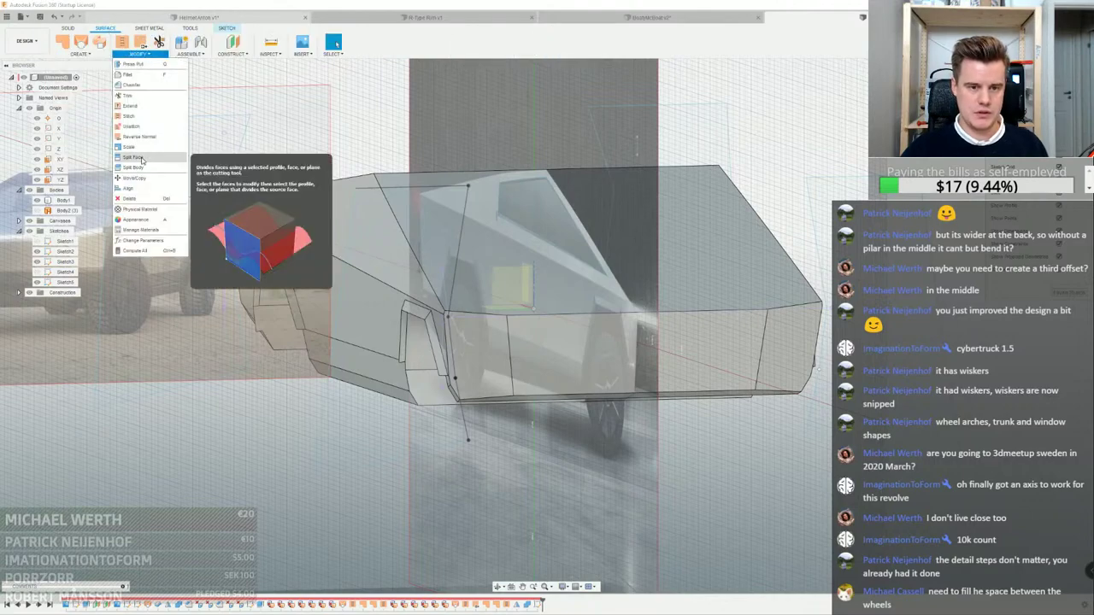
left_click(144, 163)
middle_click_drag(675, 247, 595, 248, "shift")
left_click(820, 313)
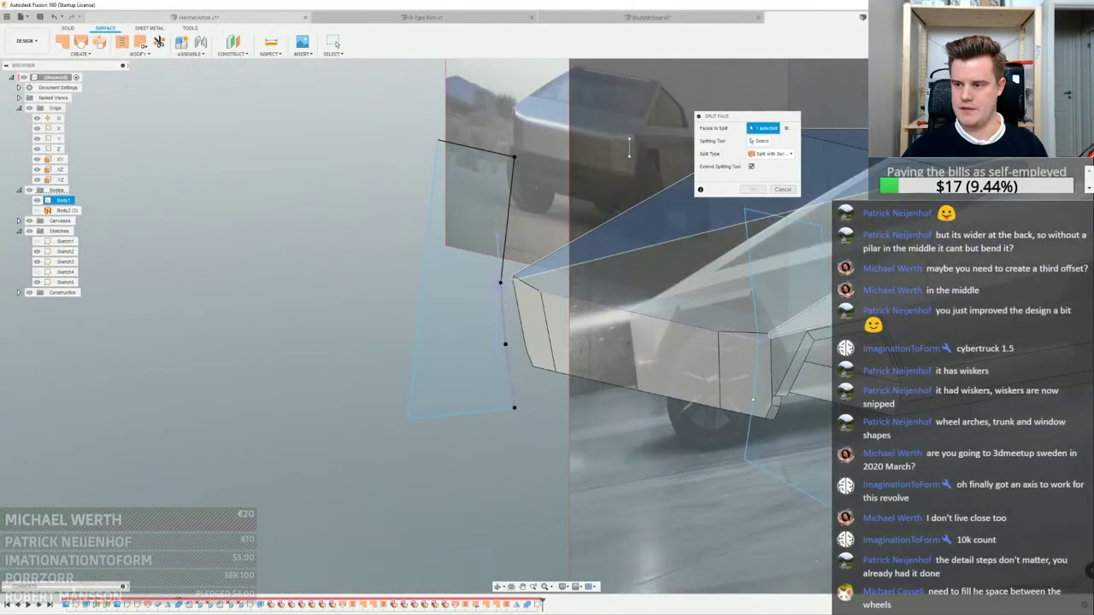
left_click(763, 143)
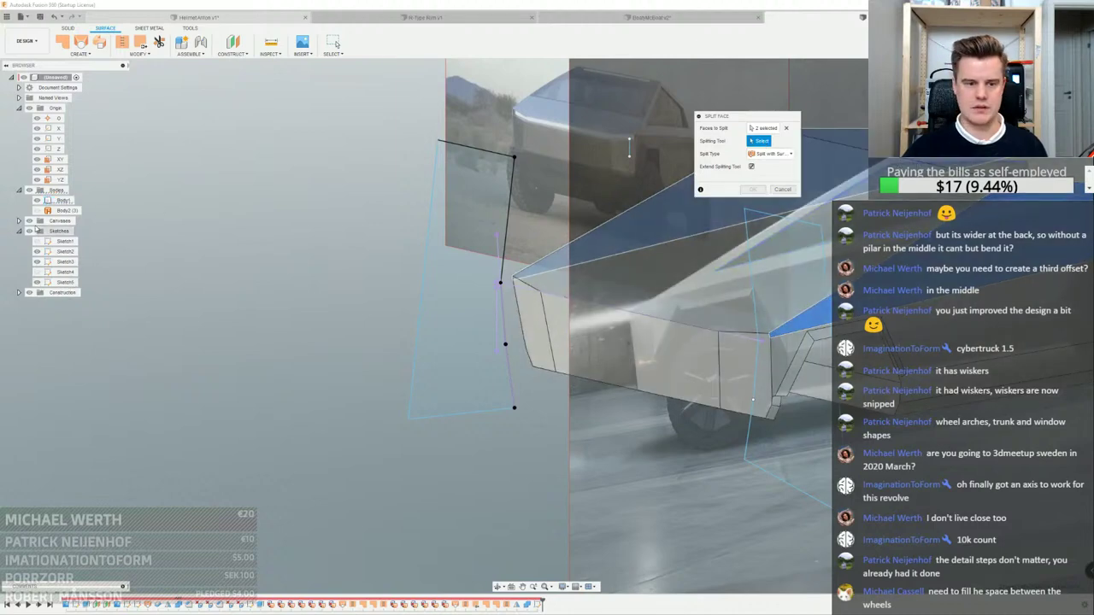
left_click(35, 201)
left_click(809, 219)
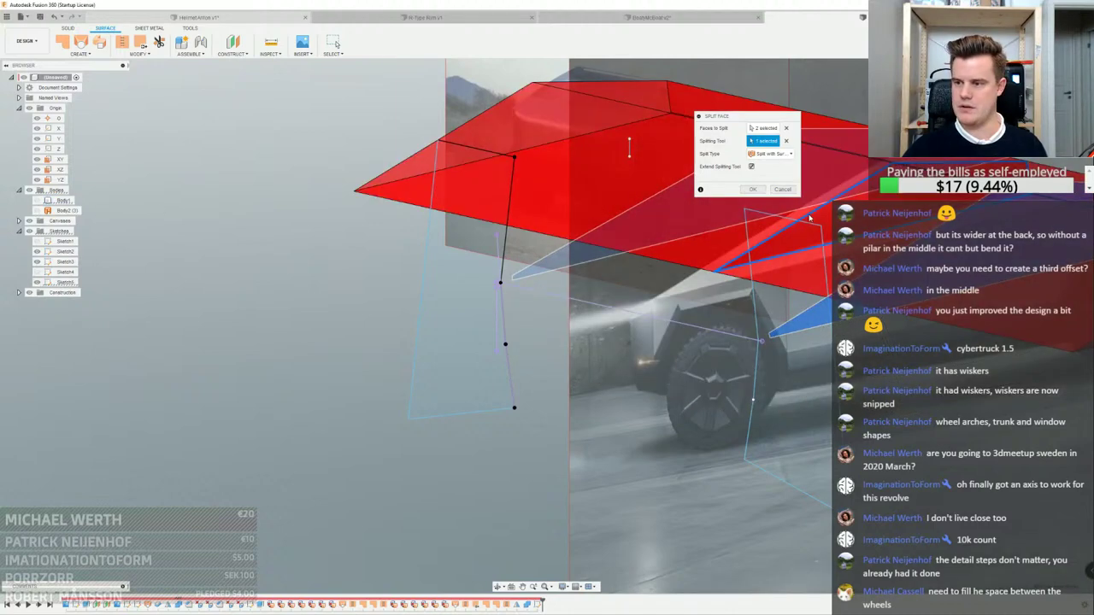
left_click(753, 188)
Show the truck body again and hide all sketches
scroll(754, 192, "down", 4)
middle_click_drag(769, 191, 517, 284)
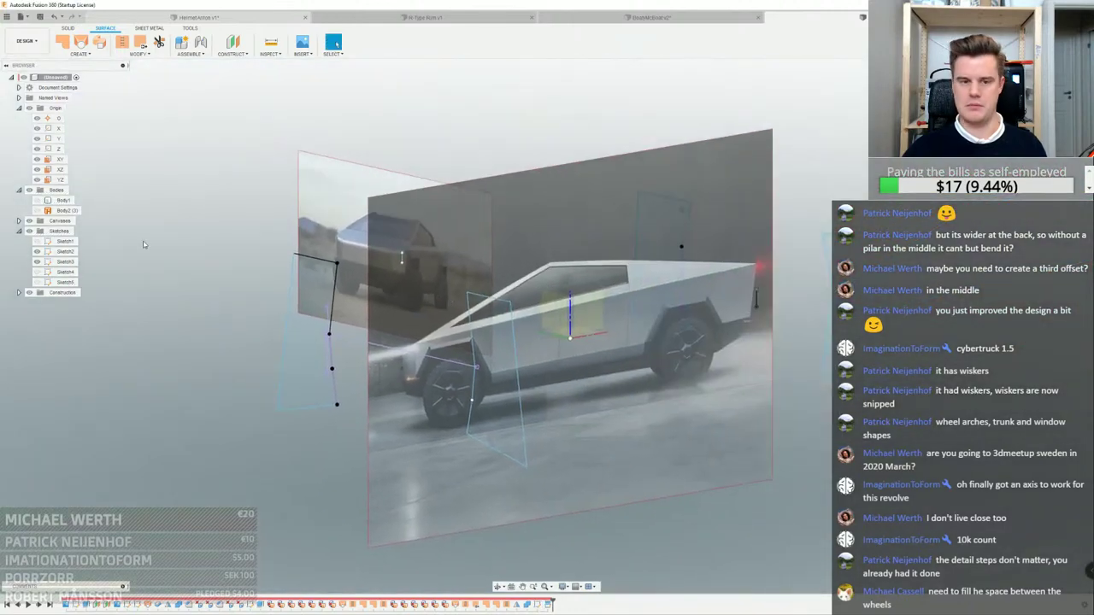
left_click(37, 201)
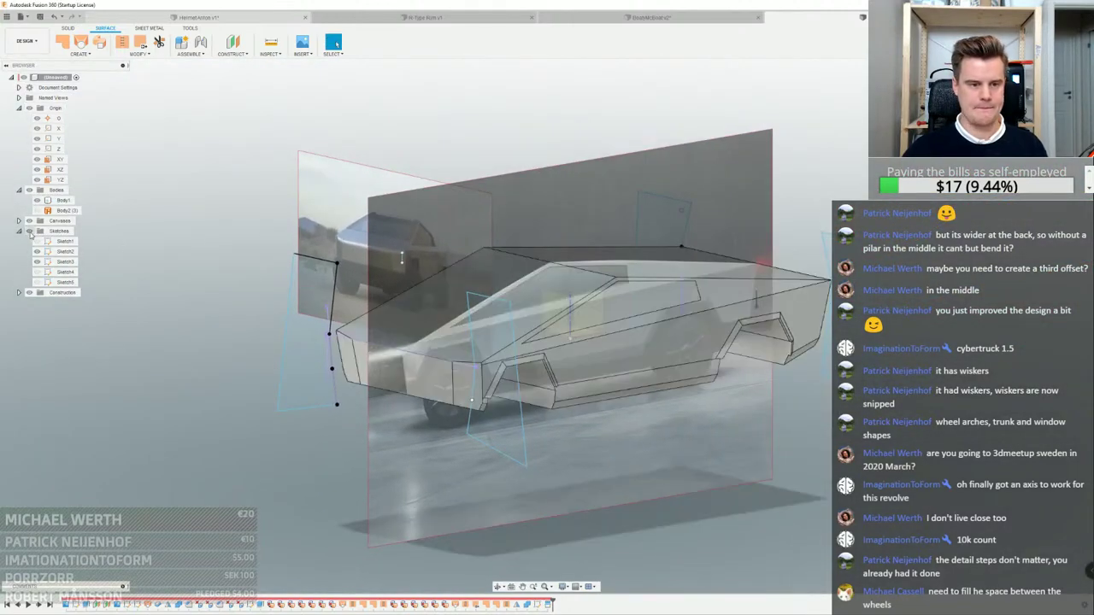
left_click(601, 310)
middle_click_drag(601, 310, 561, 267, "shift")
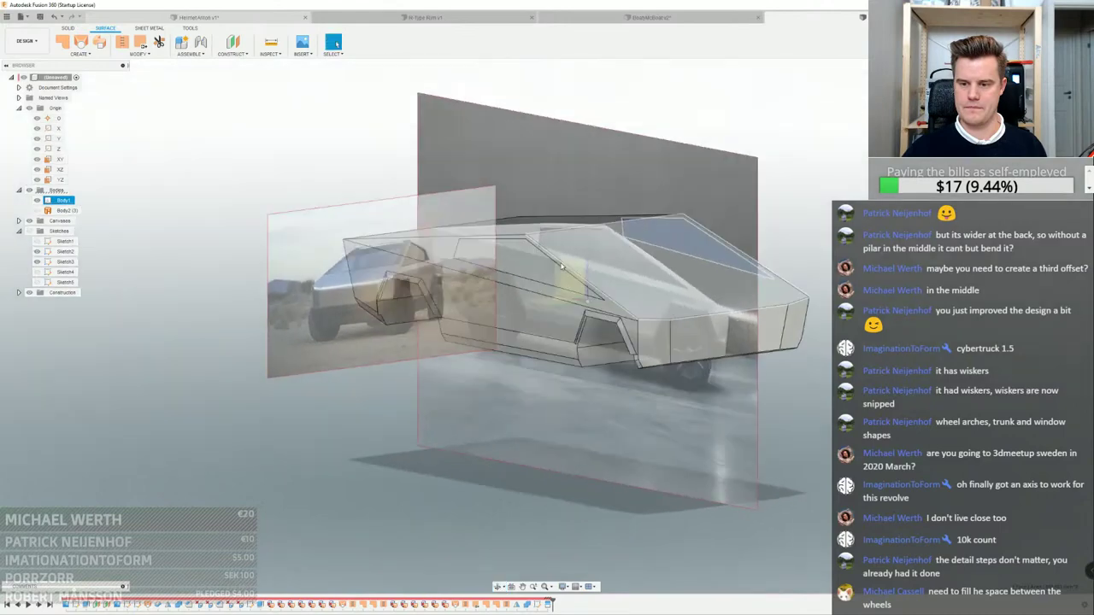
scroll(562, 267, "up", 3)
scroll(525, 266, "up", 3)
right_click(525, 265)
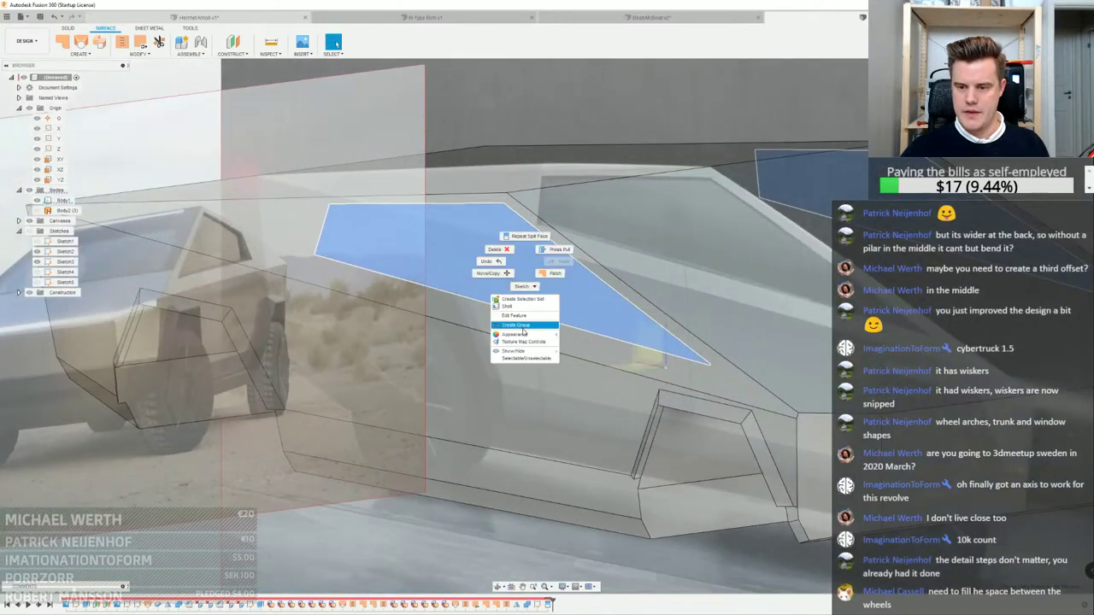
left_click(148, 58)
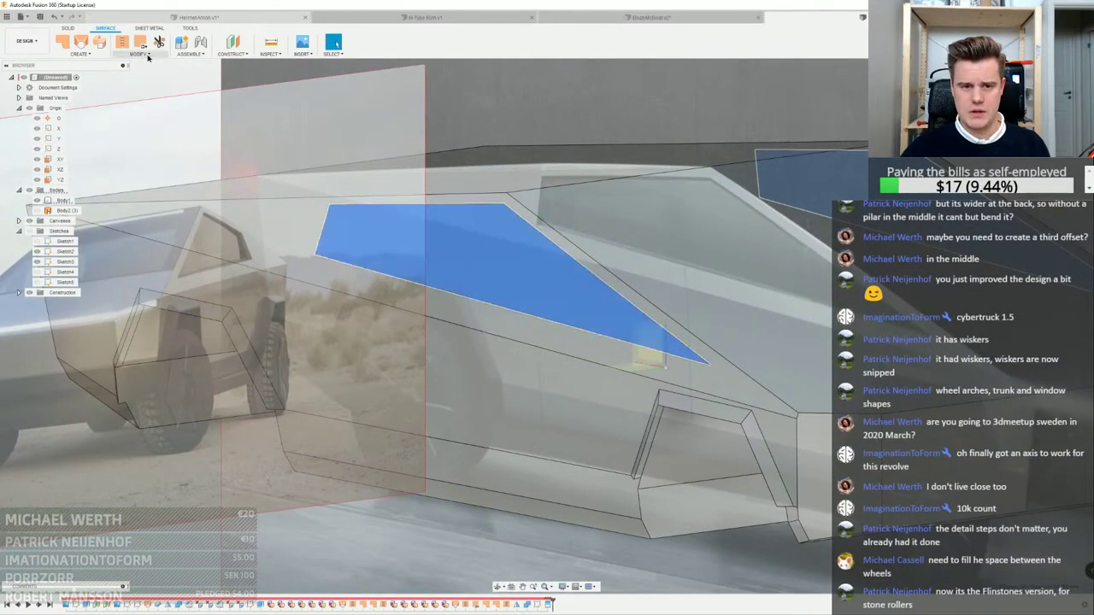
left_click(82, 57)
left_click(513, 253)
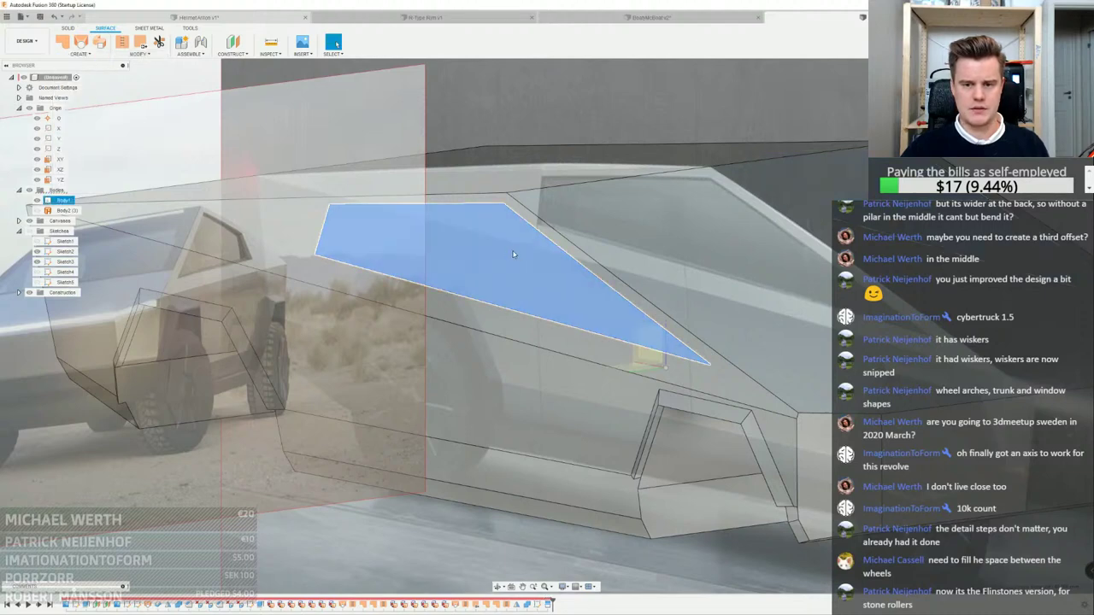
left_click(94, 55)
left_click(82, 145)
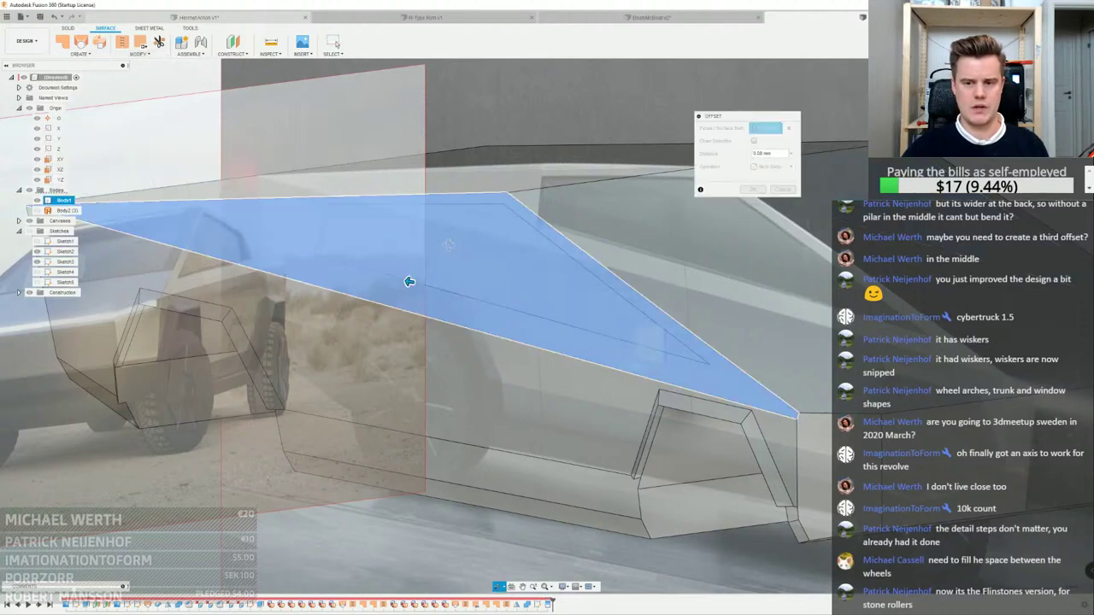
middle_click_drag(448, 246, 291, 247, "shift")
left_click(778, 190)
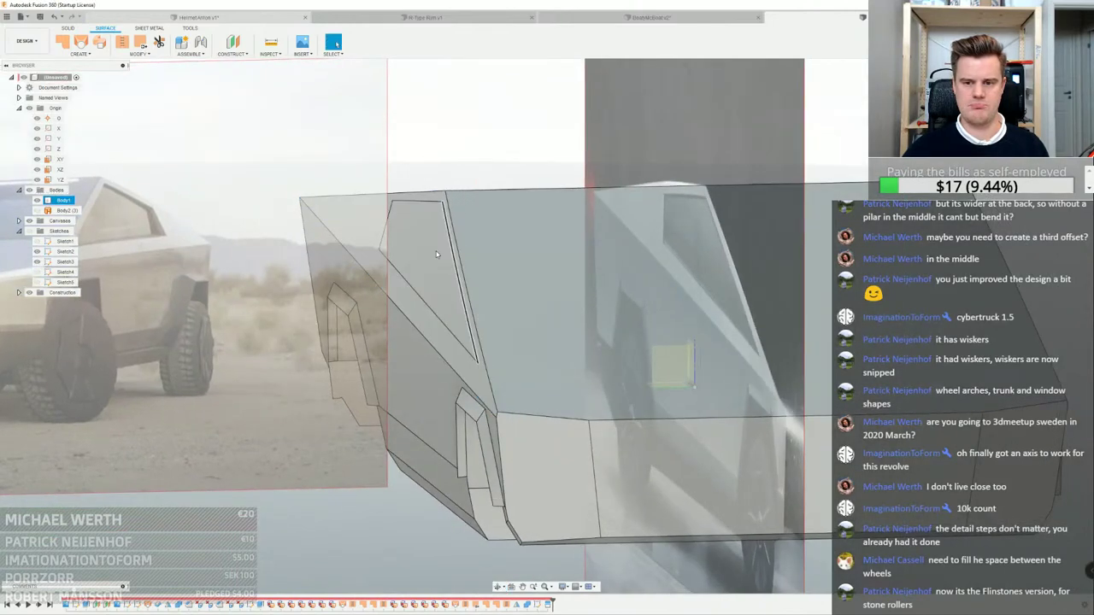
Delete the window faces on both sides of the truck body
left_click(436, 241)
scroll(444, 244, "down", 2)
middle_click_drag(793, 259, 628, 259, "shift")
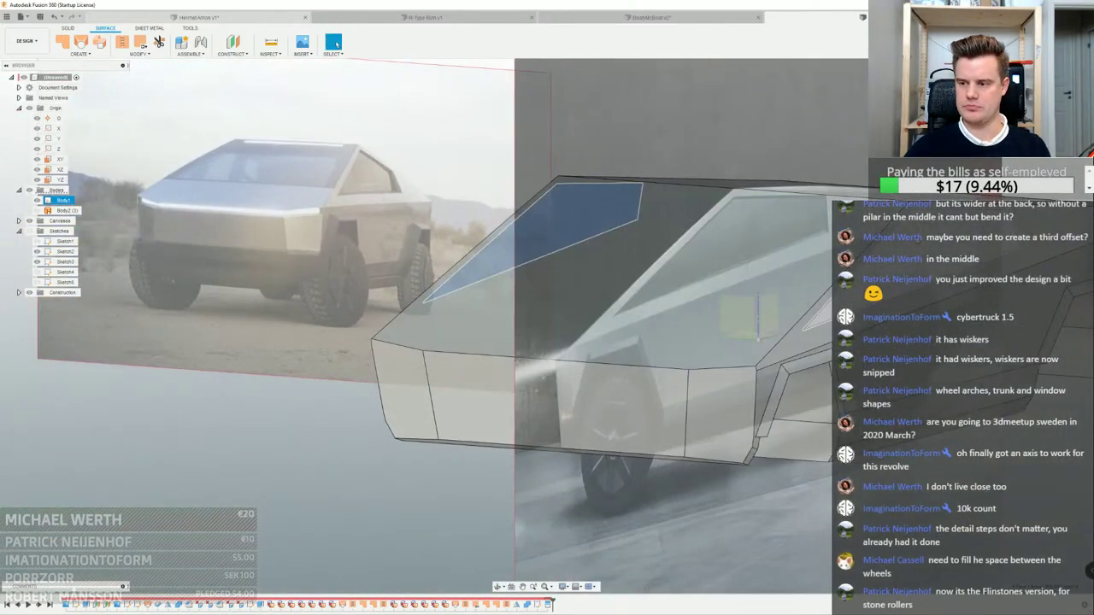
key("Delete")
left_click(884, 264)
key("Delete")
Patch one side window opening along its boundary edges as a new surface body
scroll(560, 240, "down", 2)
middle_click_drag(560, 240, 654, 229, "shift")
scroll(614, 225, "up", 3)
double_click(625, 222)
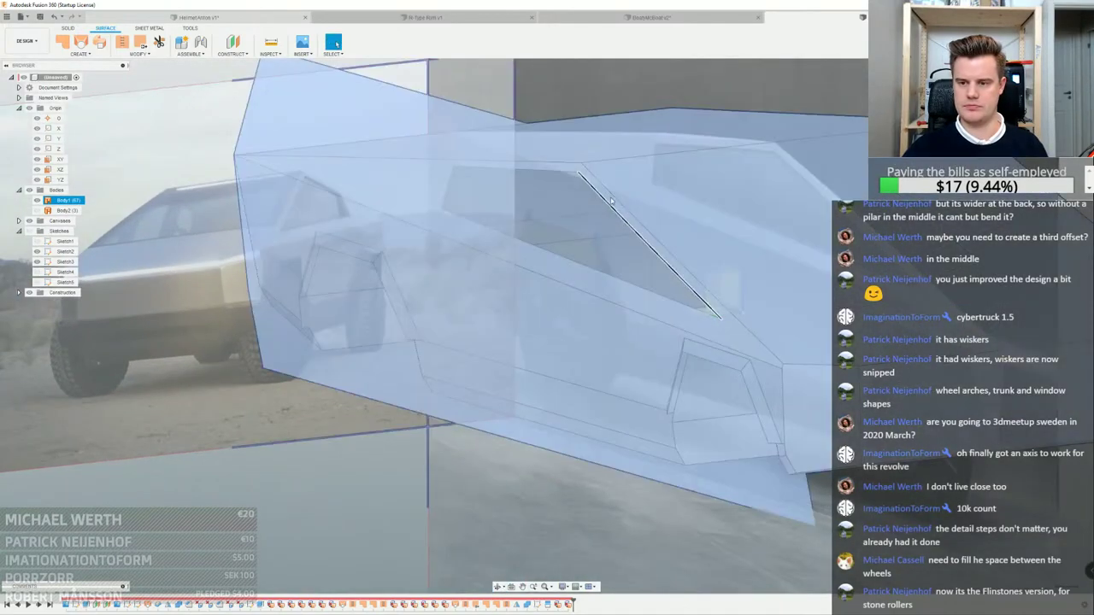
left_click(364, 544)
scroll(363, 544, "down", 2)
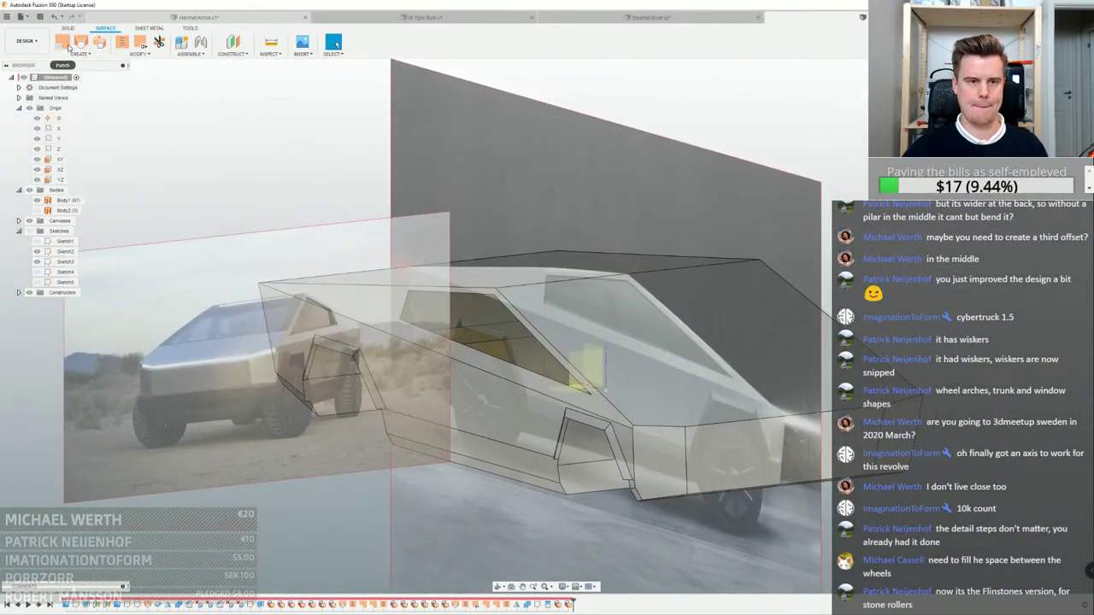
left_click(61, 41)
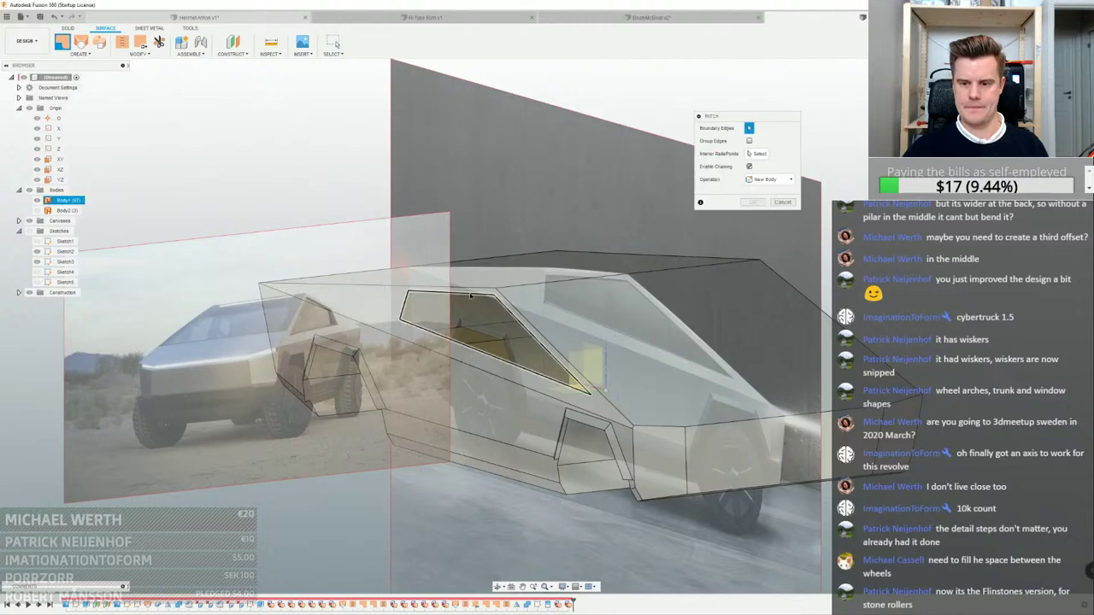
left_click(466, 289)
left_click(752, 252)
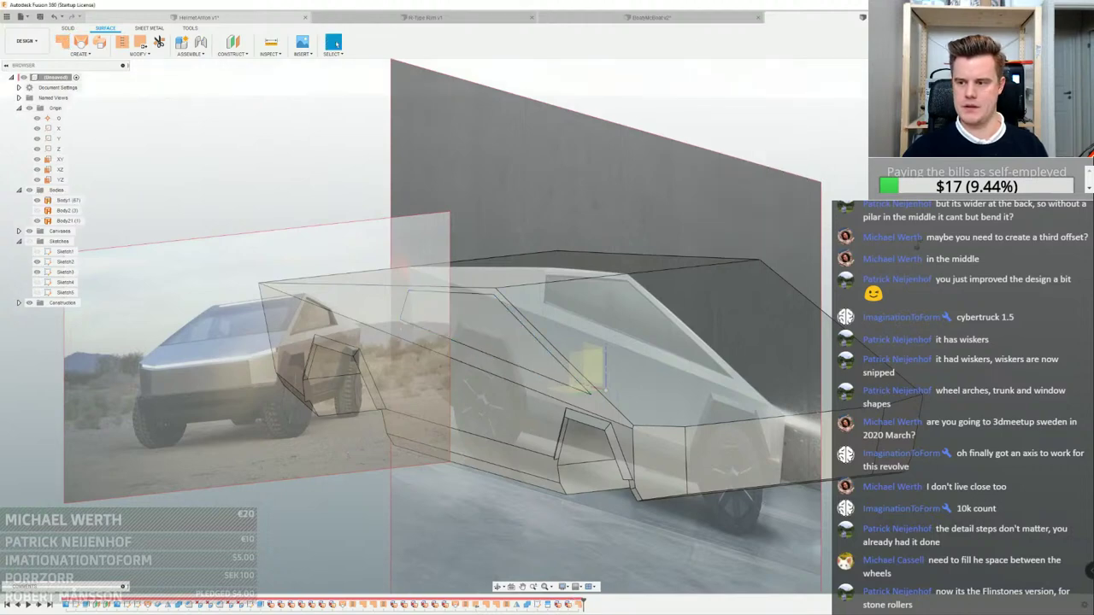
Patch the window opening on the other side of the truck along its boundary edges as a new surface body
right_click(916, 247)
left_click(916, 205)
middle_click_drag(917, 207, 769, 220, "shift")
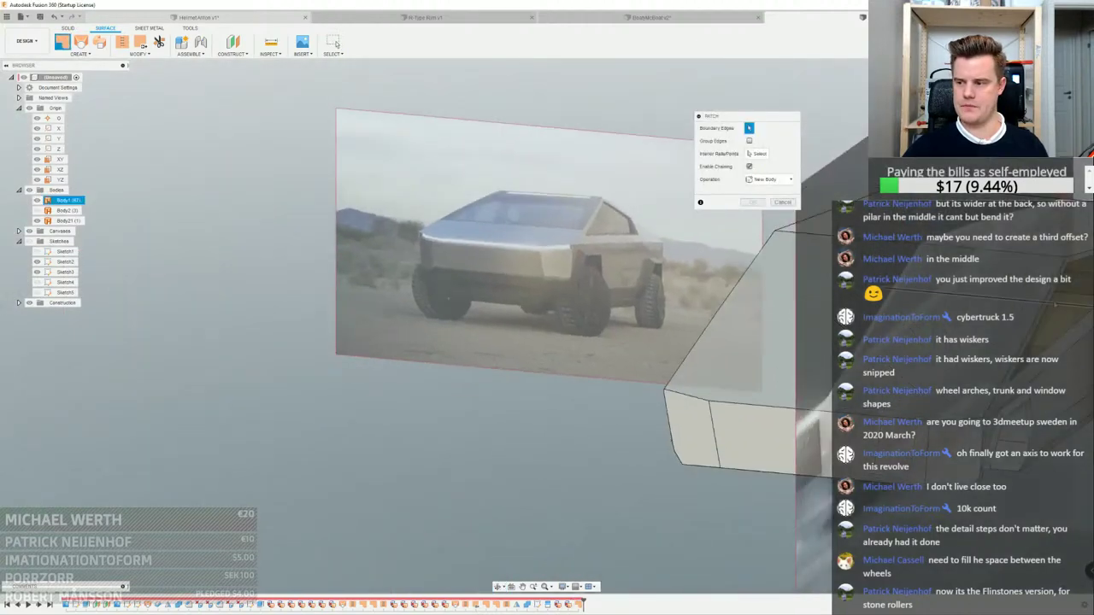
left_click(1056, 298)
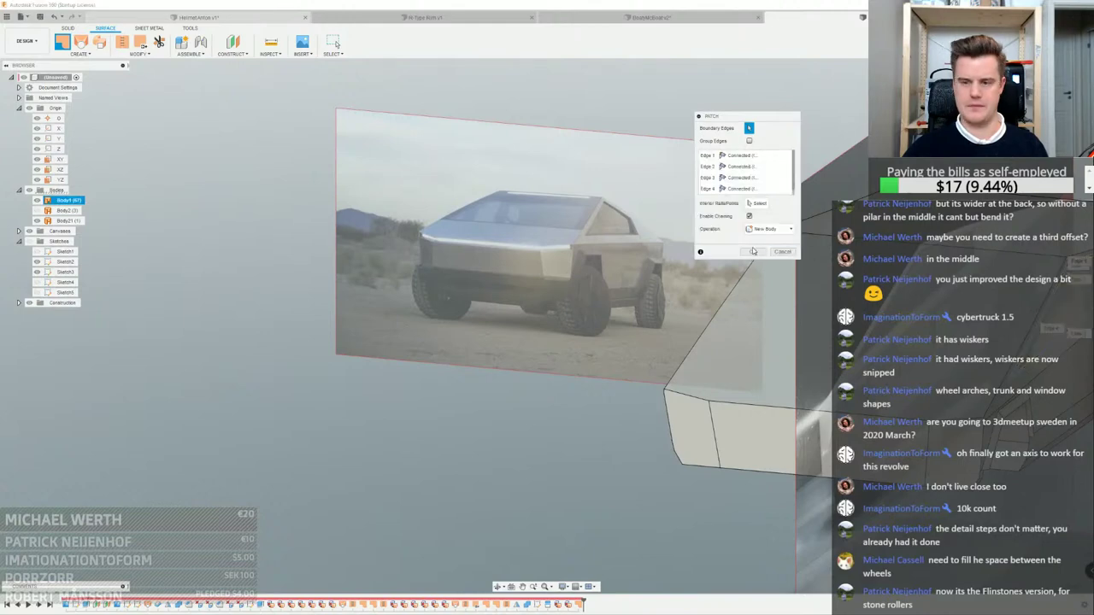
middle_click_drag(255, 453, 177, 159, "shift")
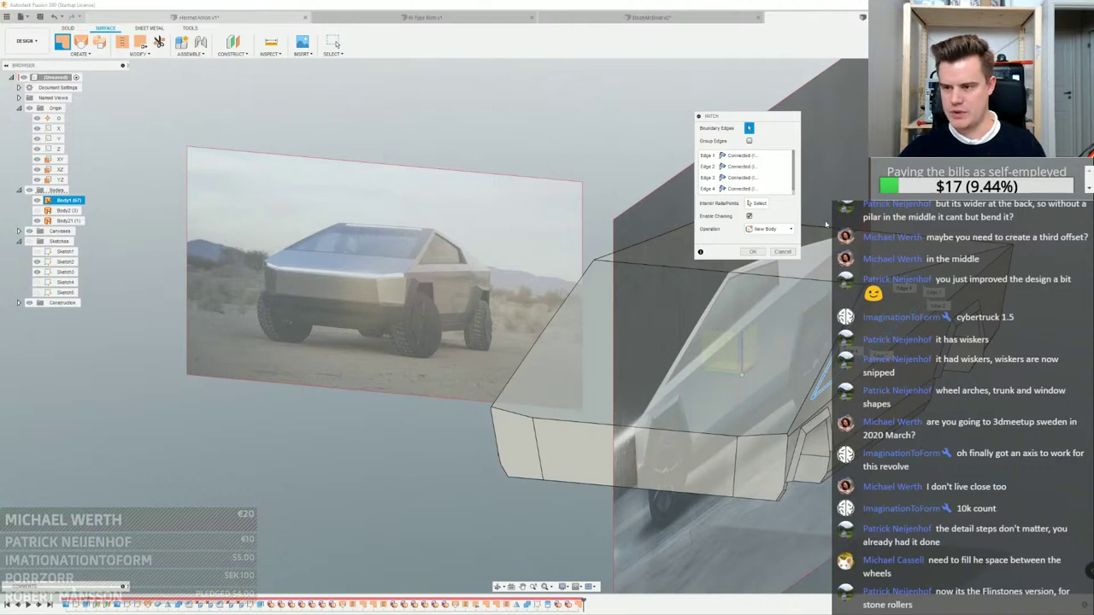
left_click(751, 252)
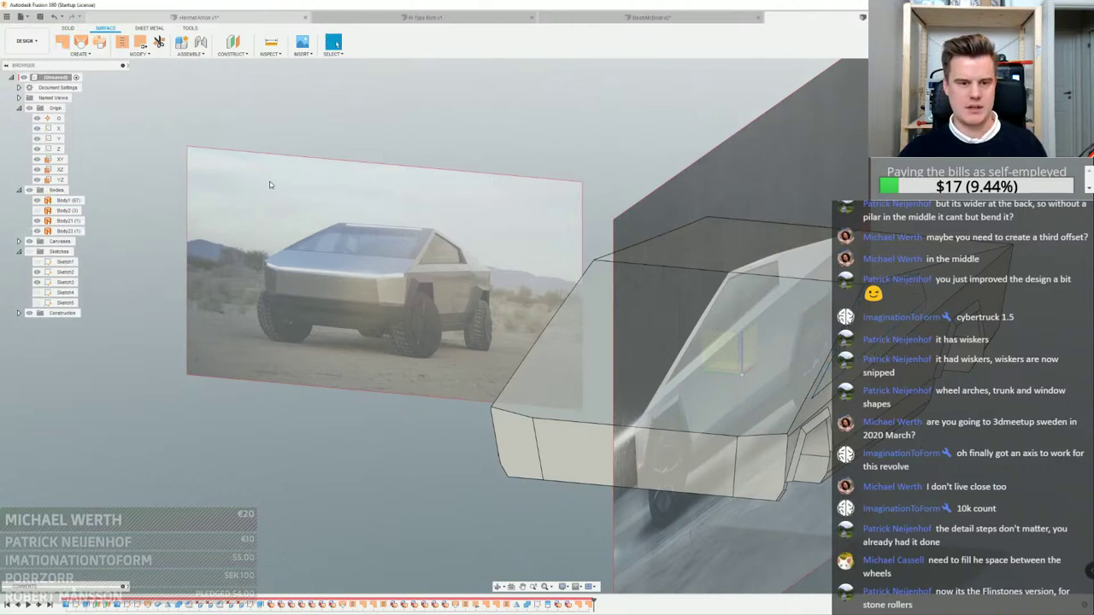
Hide the truck body and the reference canvases so only the two window patches remain displayed
left_click(61, 221)
left_click(37, 200)
left_click(596, 112)
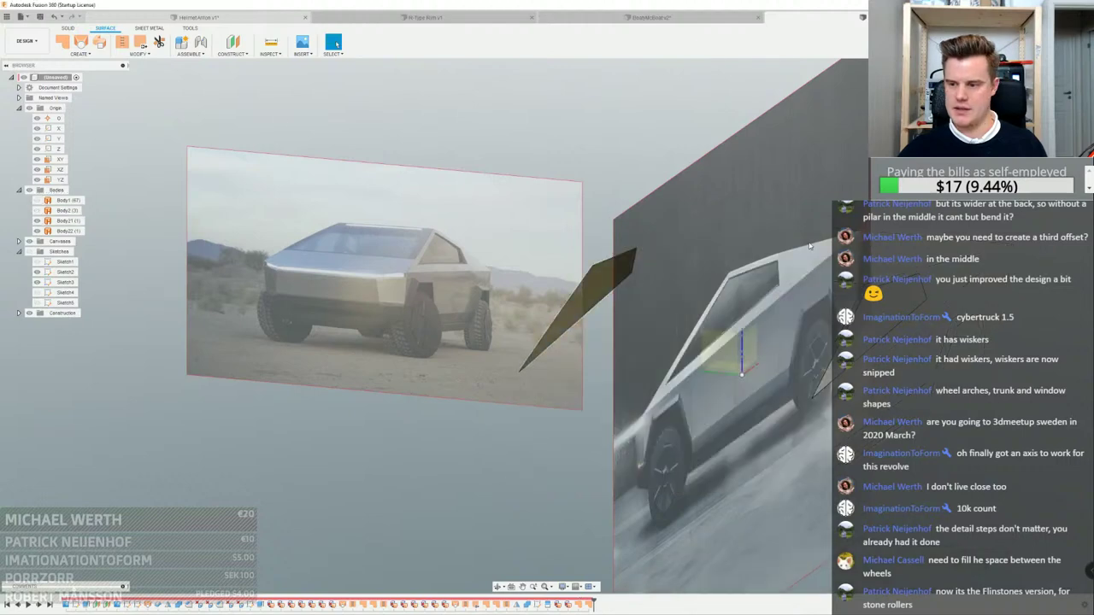
middle_click_drag(596, 112, 524, 98)
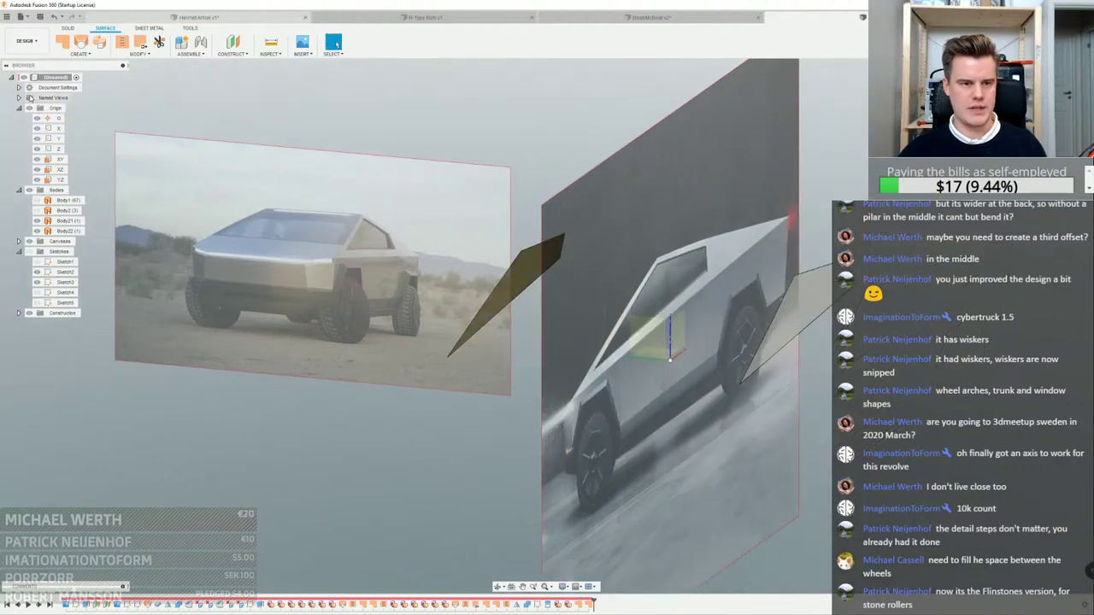
left_click(31, 241)
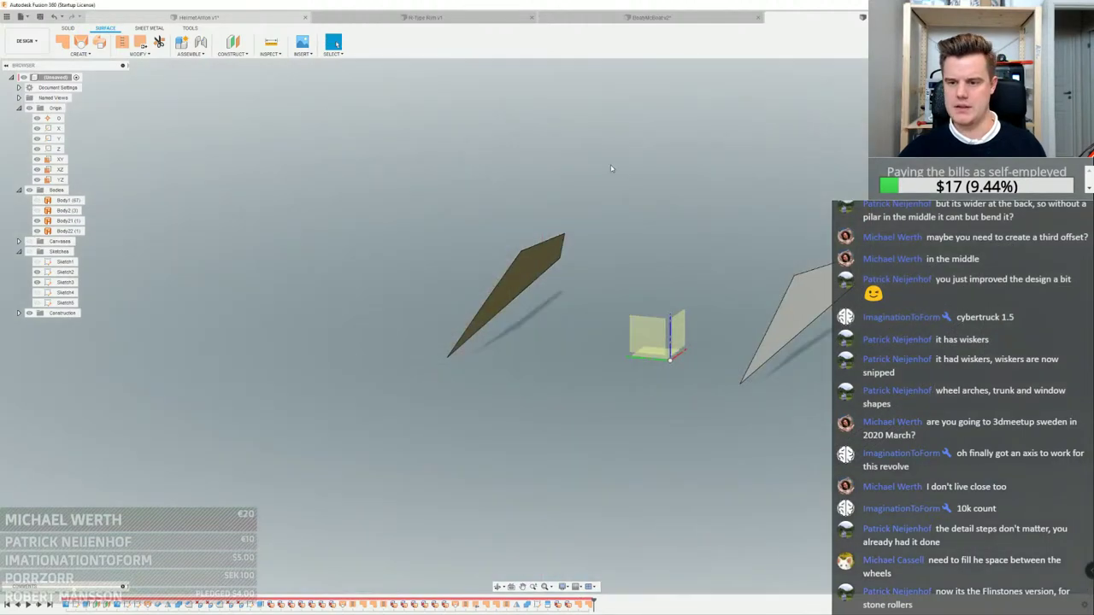
Thicken both window patches by -2 mm on one side as new bodies
left_click(138, 54)
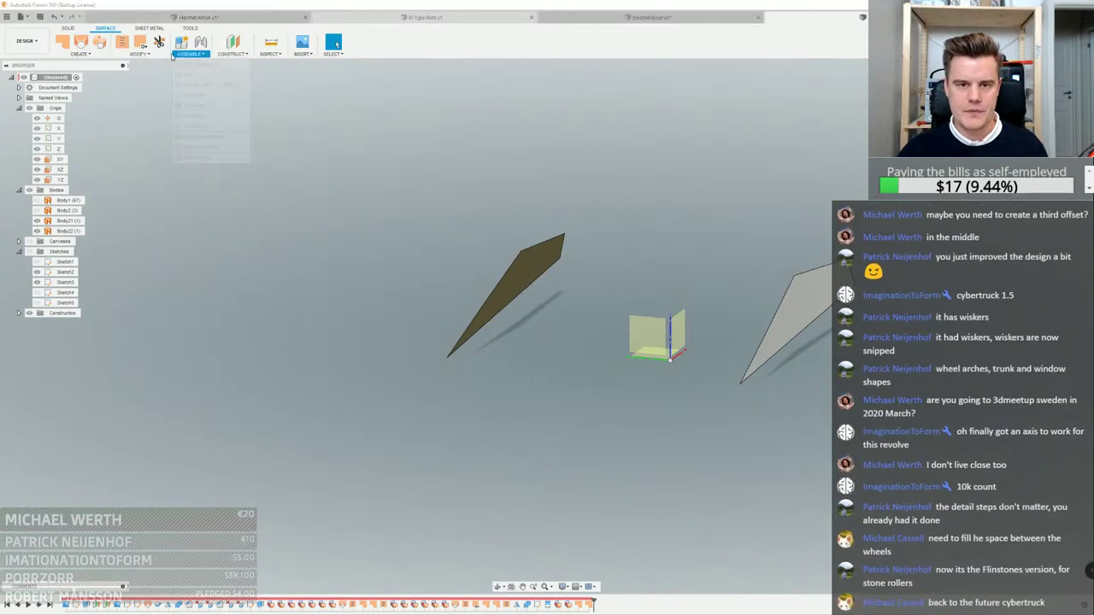
left_click(133, 55)
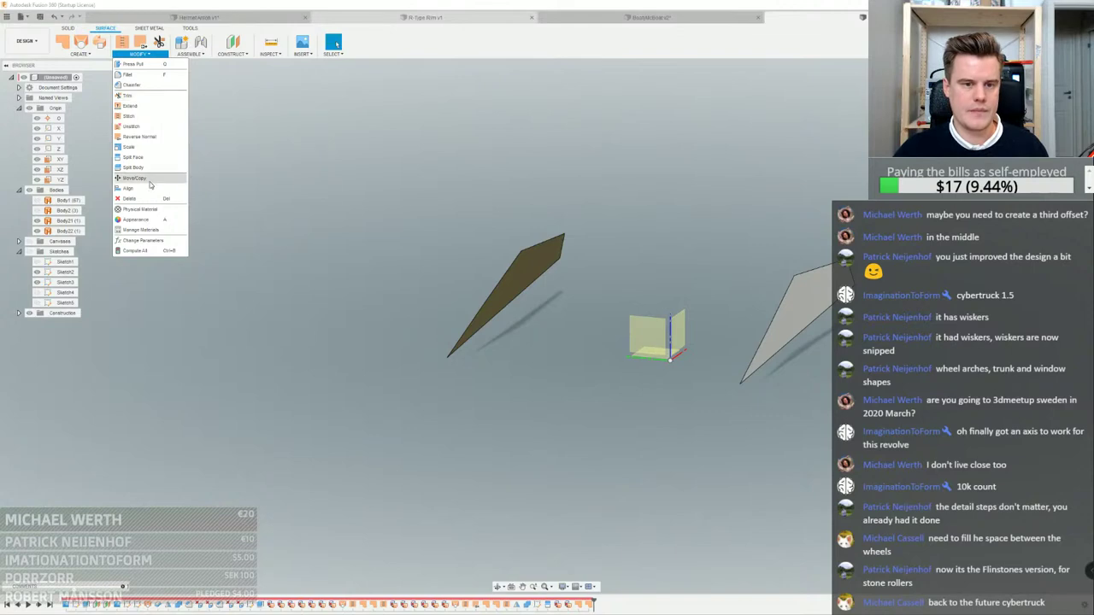
key("Escape")
left_click(138, 54)
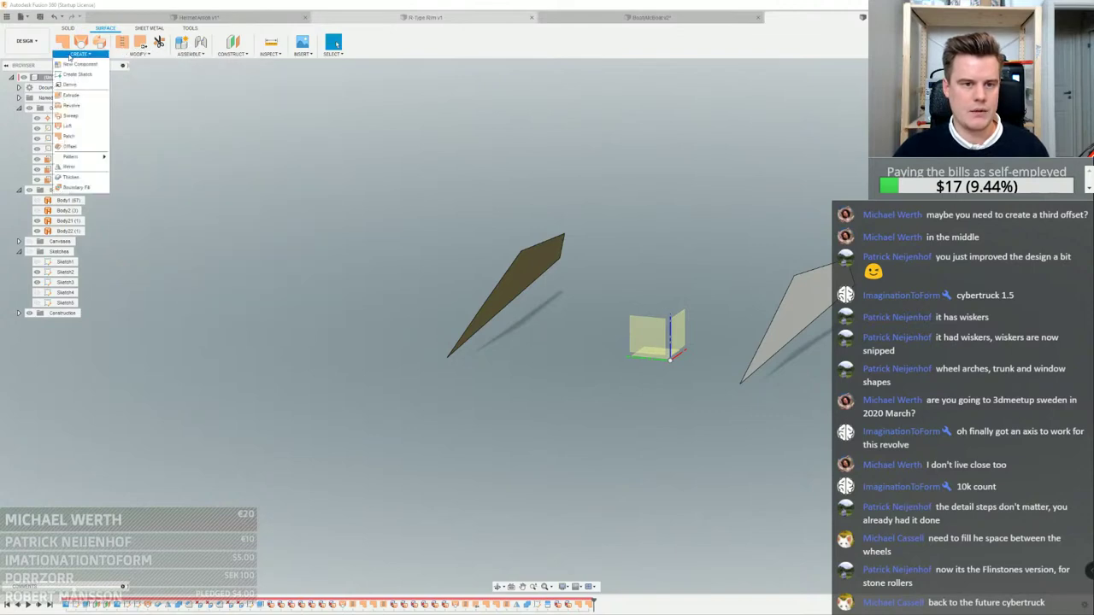
left_click(76, 179)
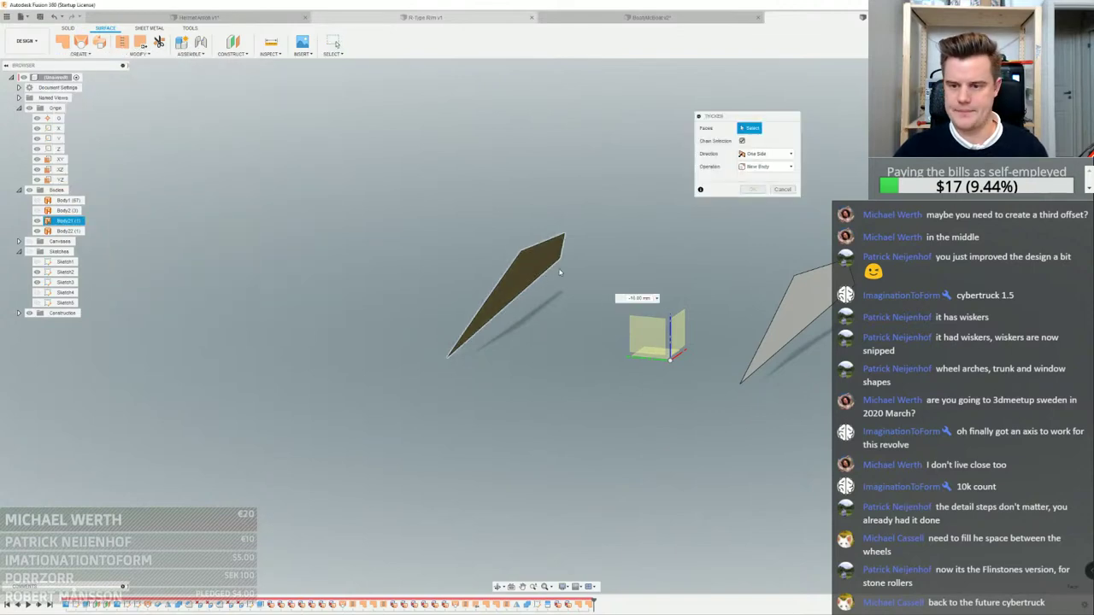
left_click(538, 278)
left_click(774, 312)
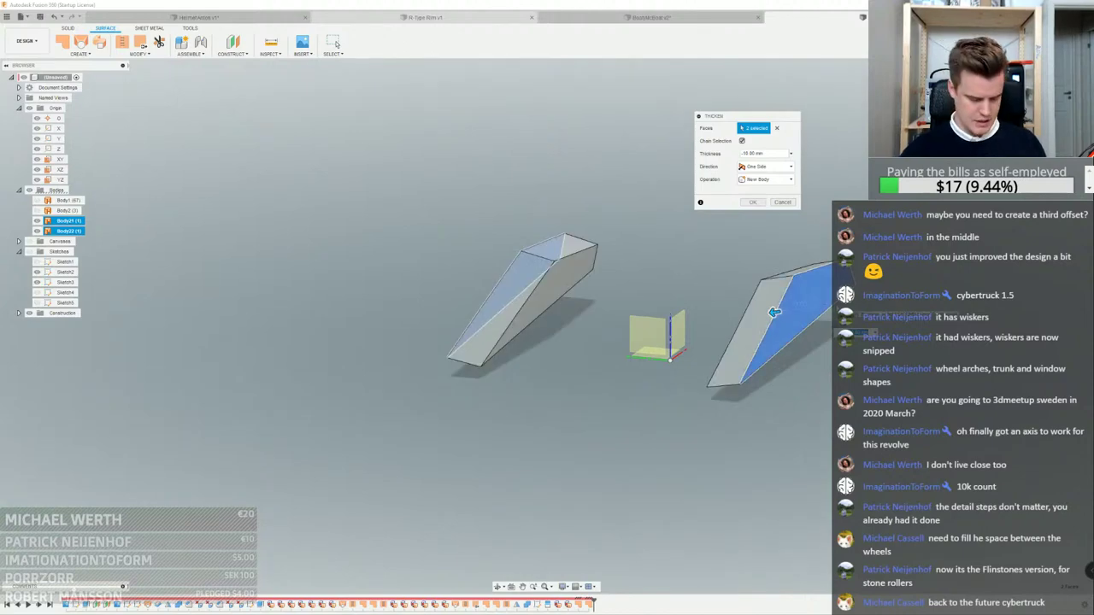
type("-2")
key("Return")
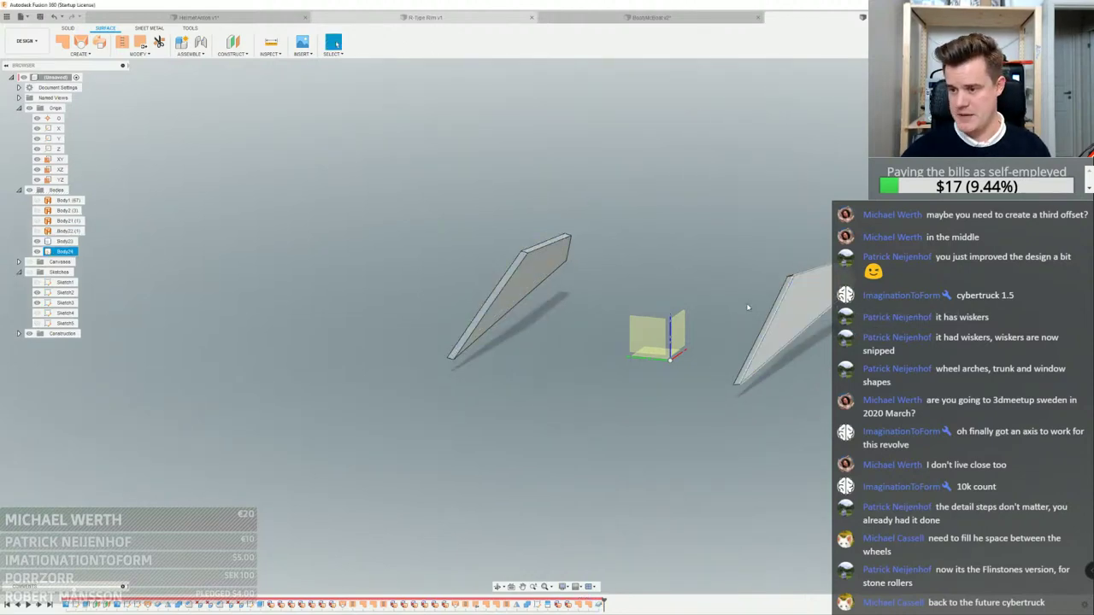
Delete the outer faces of both thickened window panels to leave them as open surface bodies
middle_click_drag(796, 305, 513, 256, "shift")
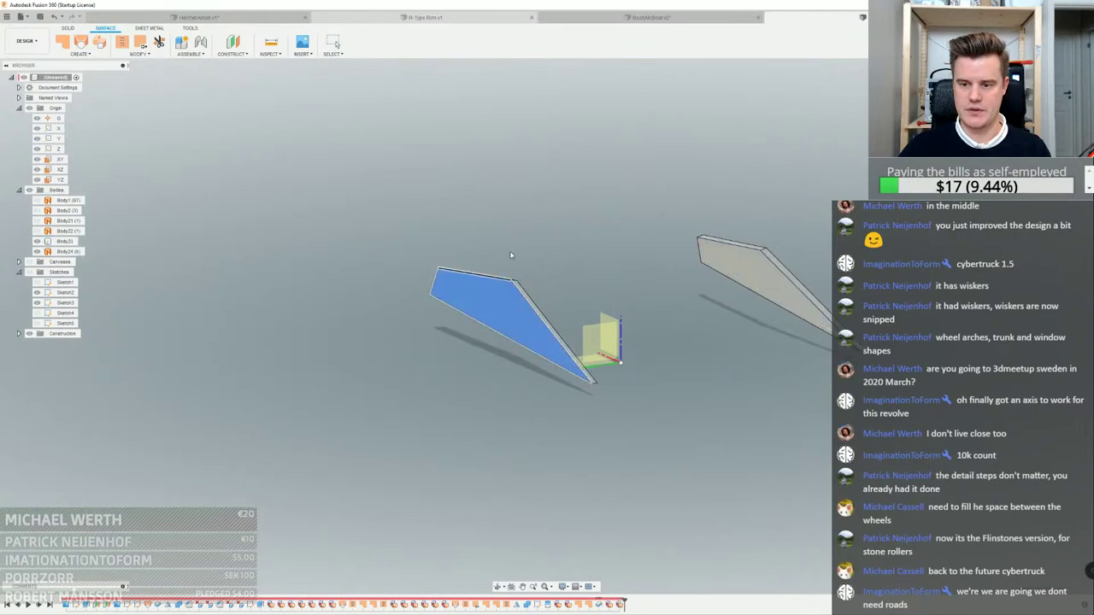
left_click(143, 43)
left_click(490, 316)
left_click(763, 278)
left_click(752, 169)
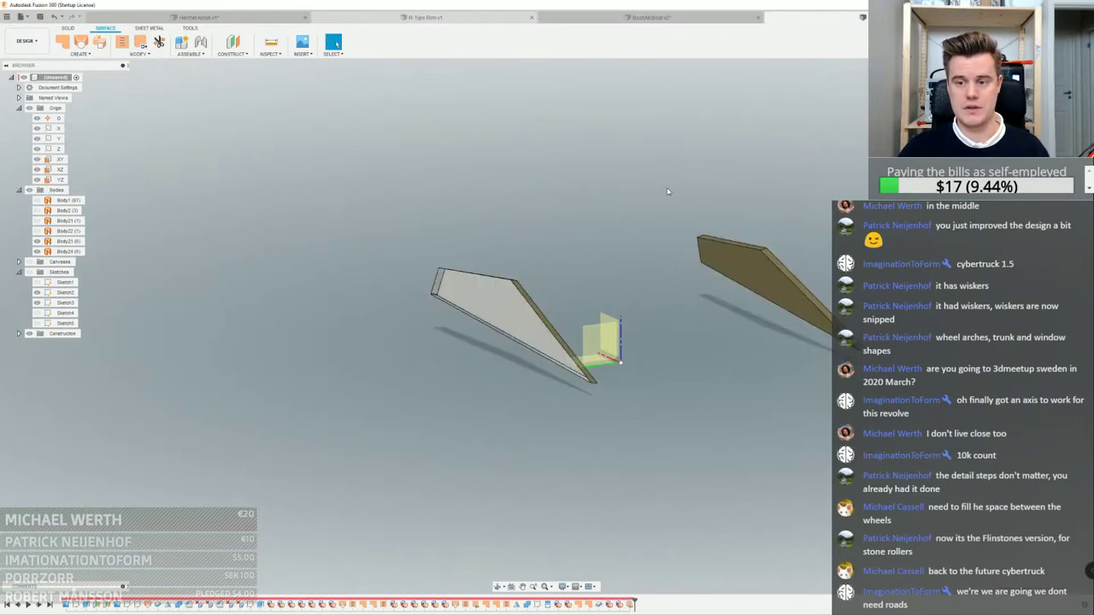
Show the truck body again with the recessed window panels, keeping the flat window patches and the offset side surface hidden
left_click(37, 221)
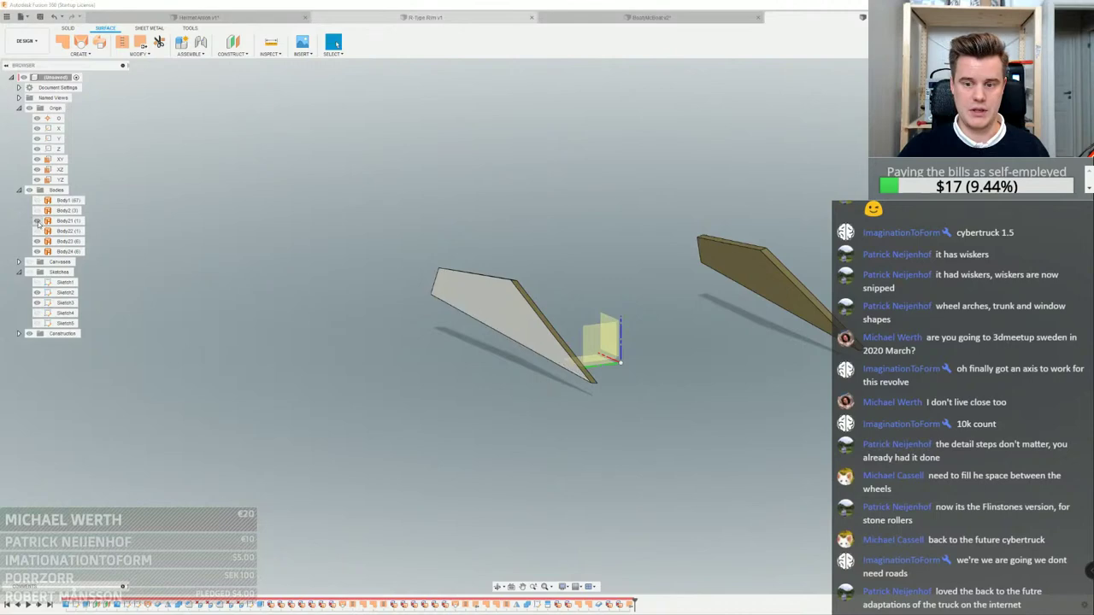
left_click(38, 231)
left_click(37, 221)
left_click(37, 211)
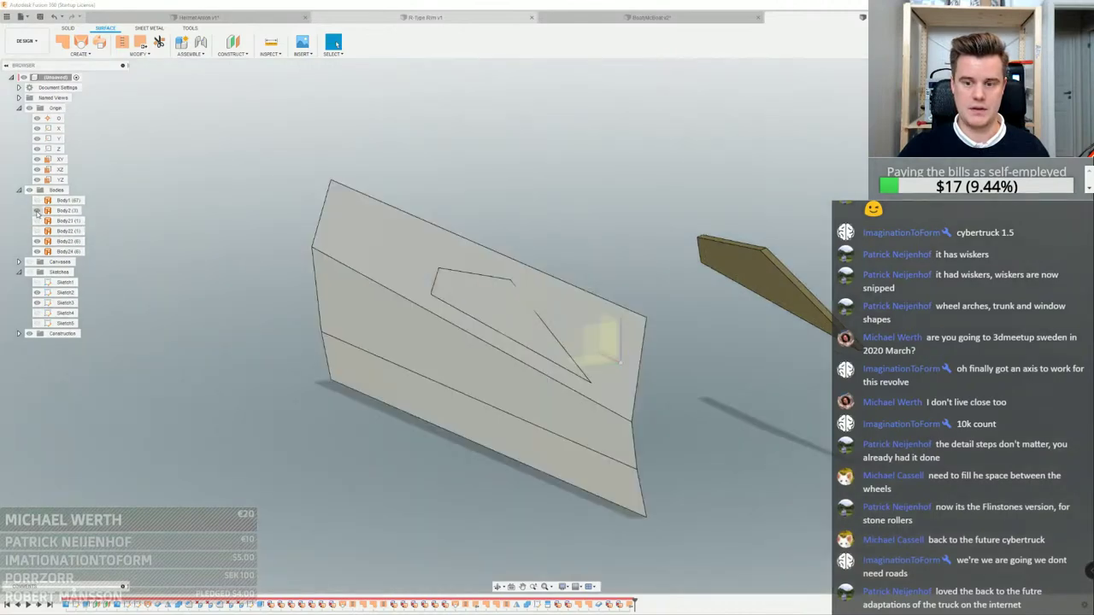
left_click(37, 211)
left_click(36, 201)
Stitch the truck body and both recessed window surfaces together into one body
left_click(123, 42)
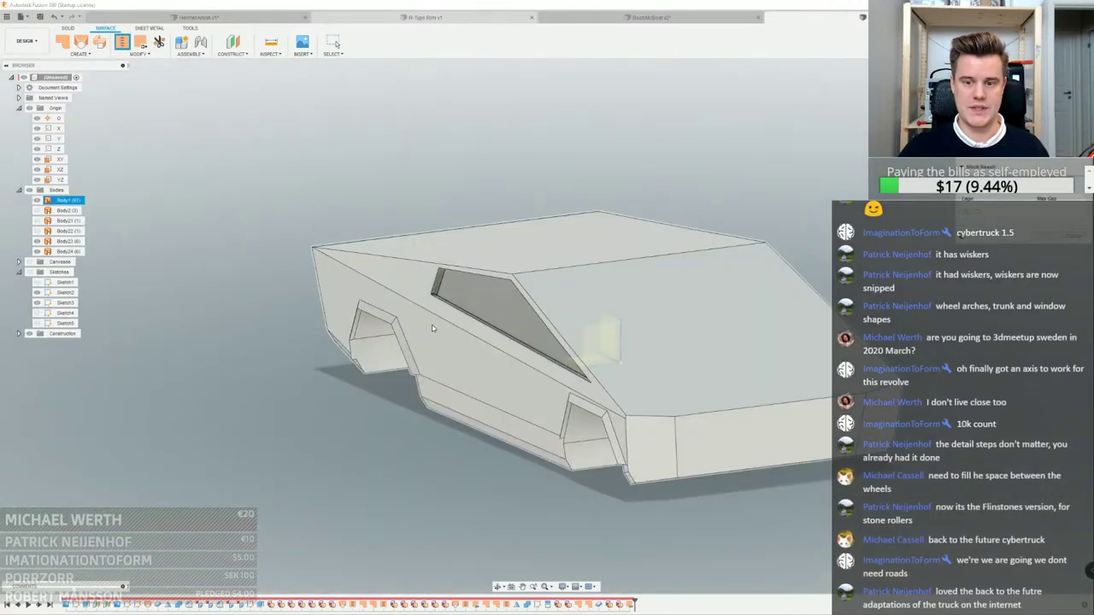
left_click(434, 327)
left_click(489, 295)
middle_click_drag(489, 295, 756, 303, "shift")
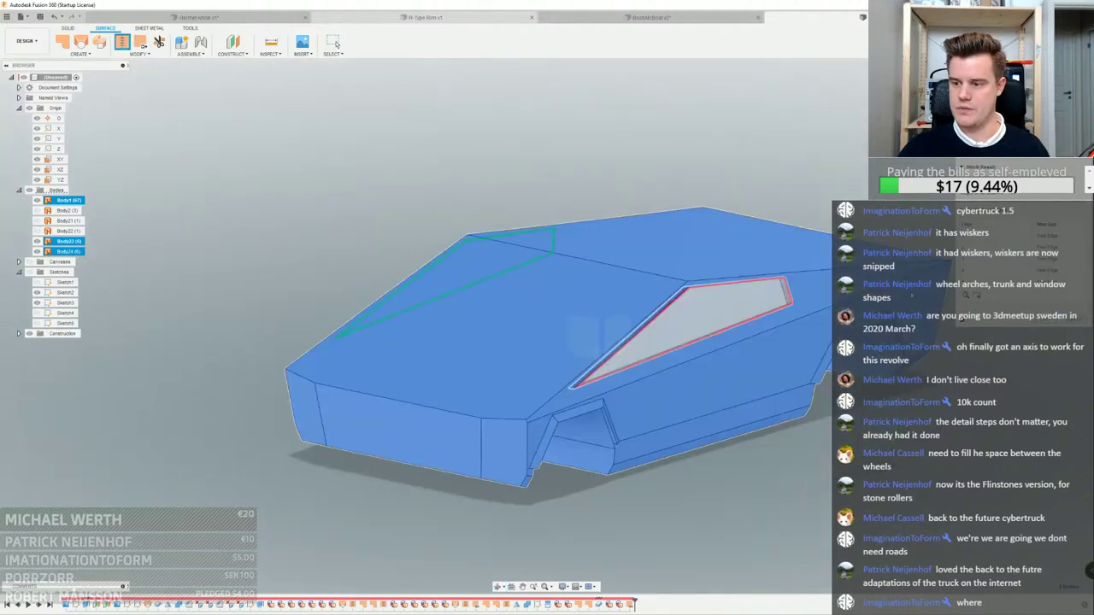
left_click(731, 314)
key("Delete")
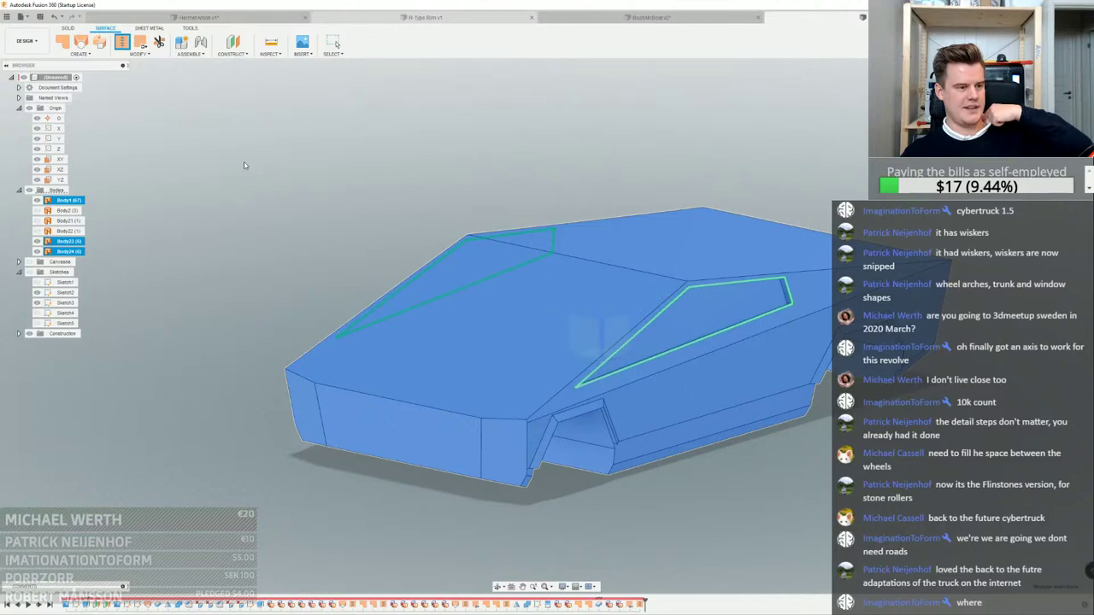
key("Return")
Show the reference canvases again behind a side view of the truck
middle_click_drag(412, 173, 560, 197, "shift")
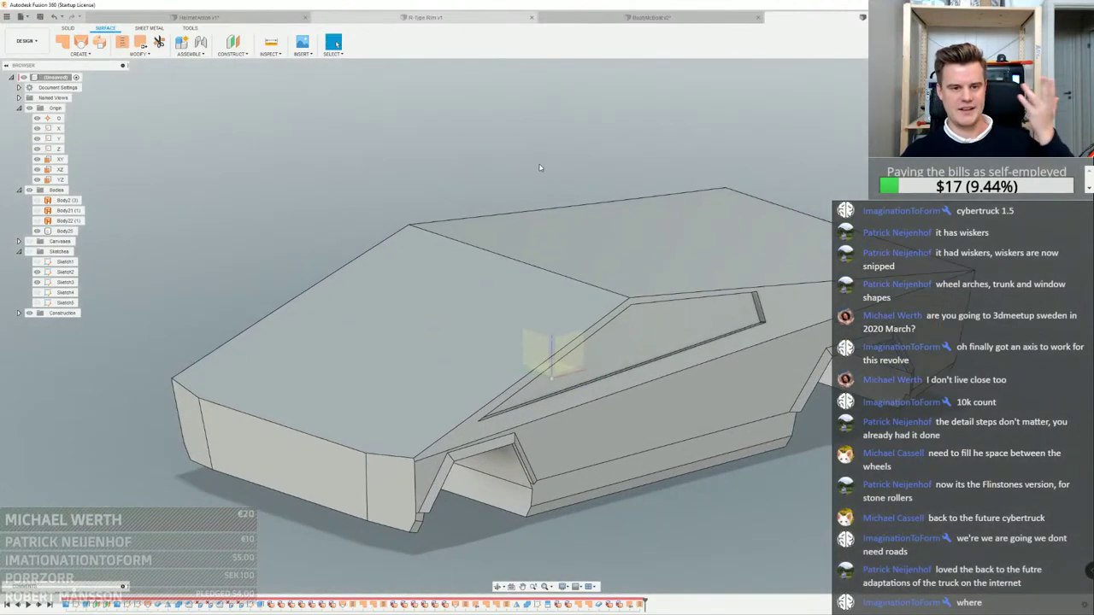
middle_click_drag(398, 124, 530, 113, "shift")
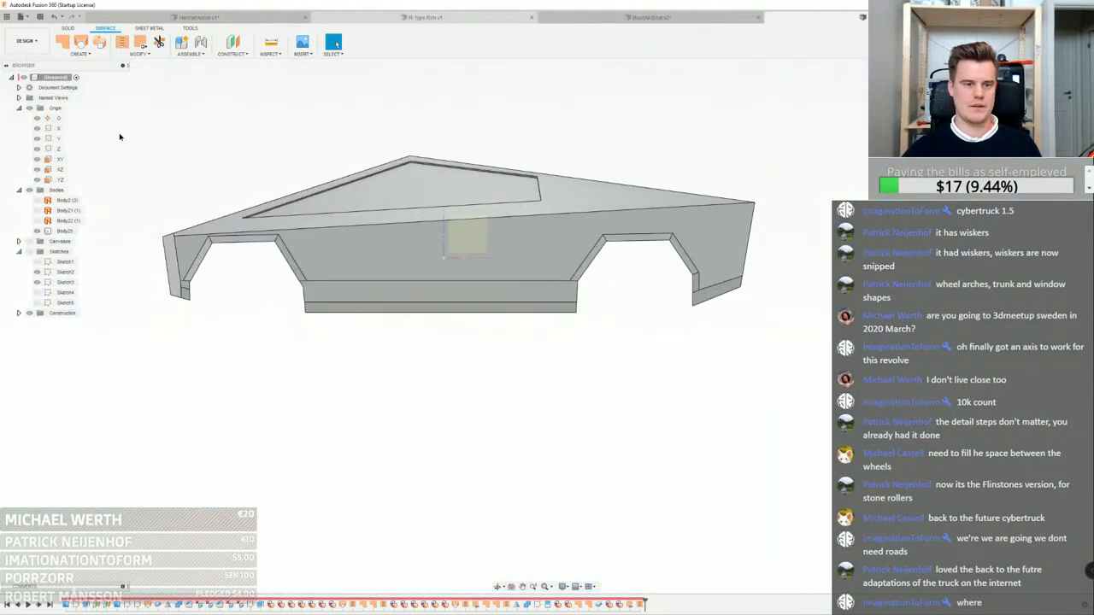
left_click(30, 242)
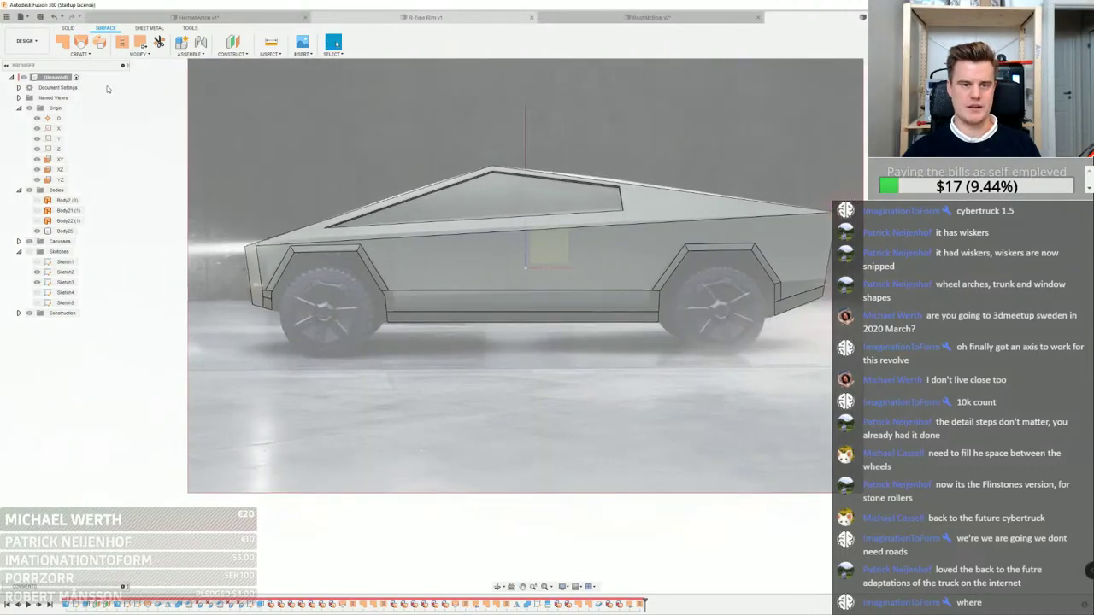
Start a solid cylinder on the side reference plane, drawing its base about 30 mm in diameter around the front wheel
left_click(67, 28)
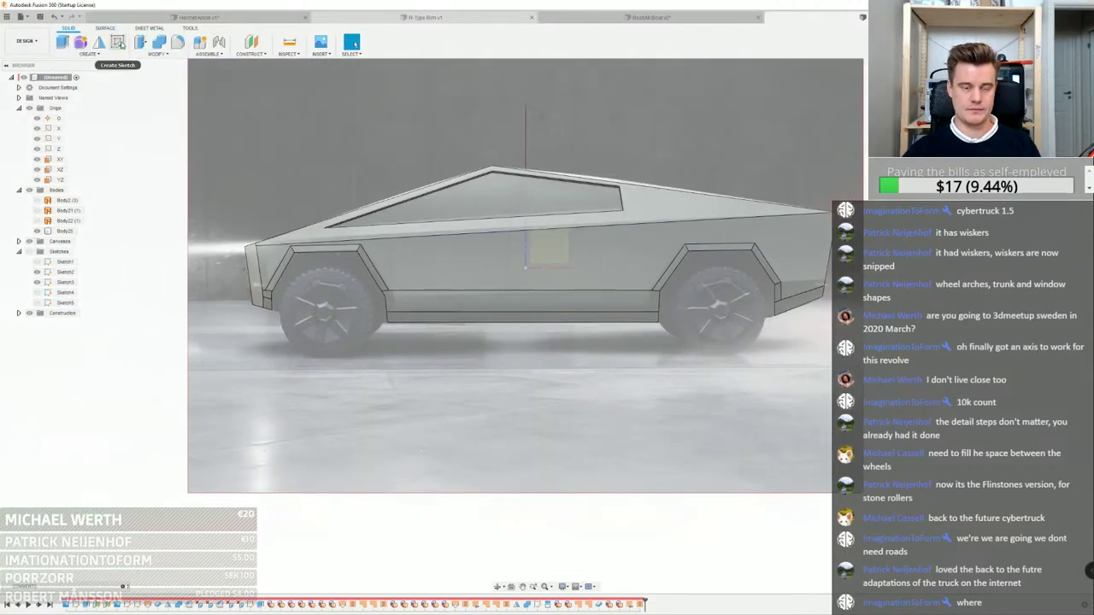
left_click(89, 54)
left_click(304, 285)
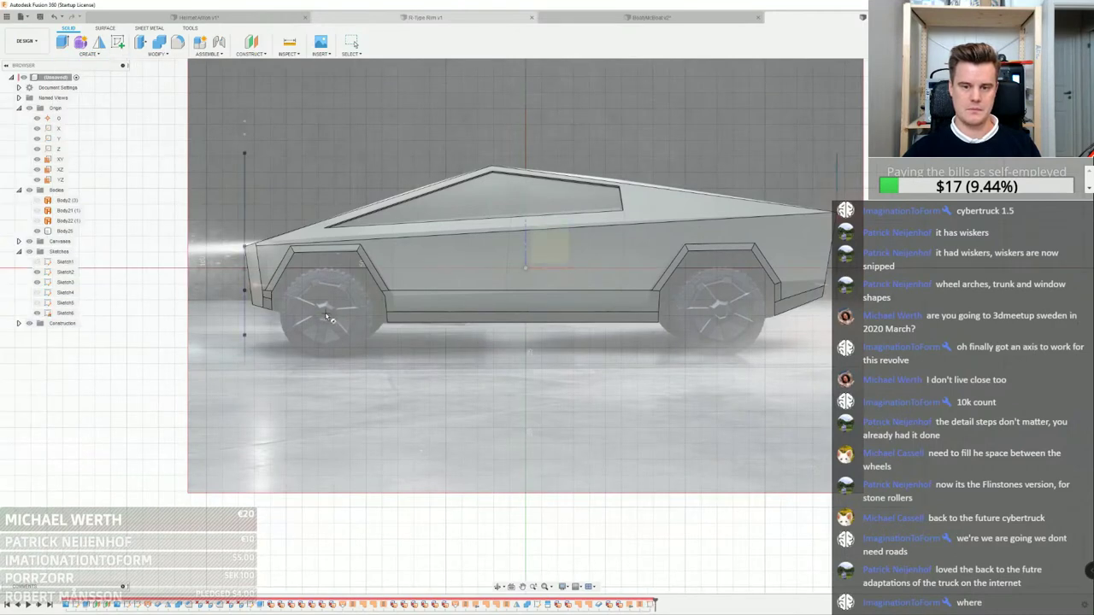
scroll(328, 316, "up", 3)
scroll(322, 316, "up", 5)
left_click(324, 312)
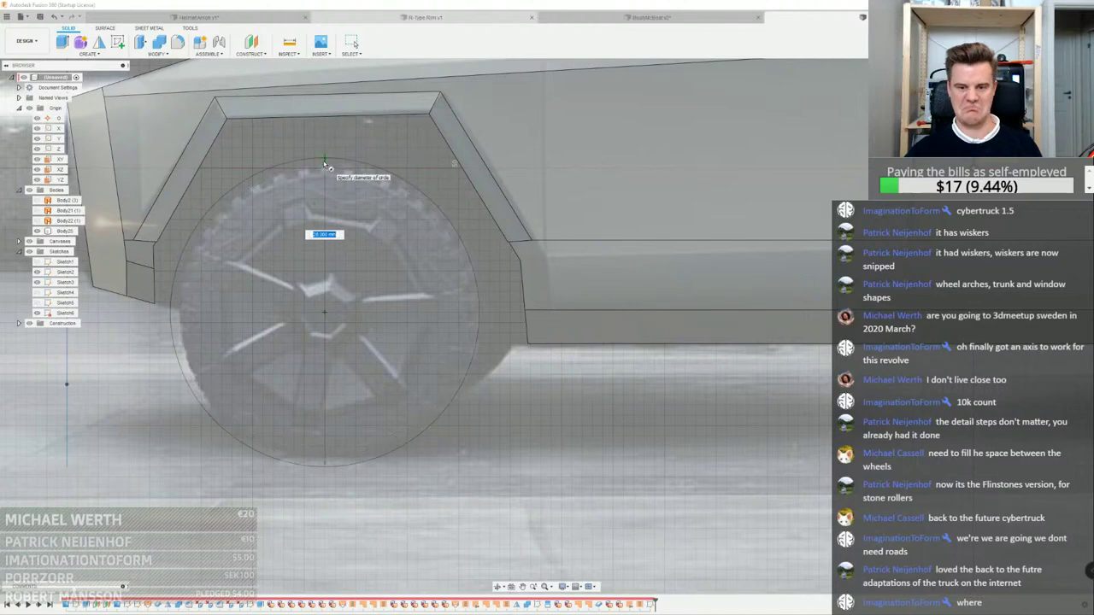
left_click(324, 160)
Give the front wheel cylinder a height of about -8.7 mm and create it as a new body
scroll(330, 192, "down", 2)
middle_click_drag(331, 193, 252, 202, "shift")
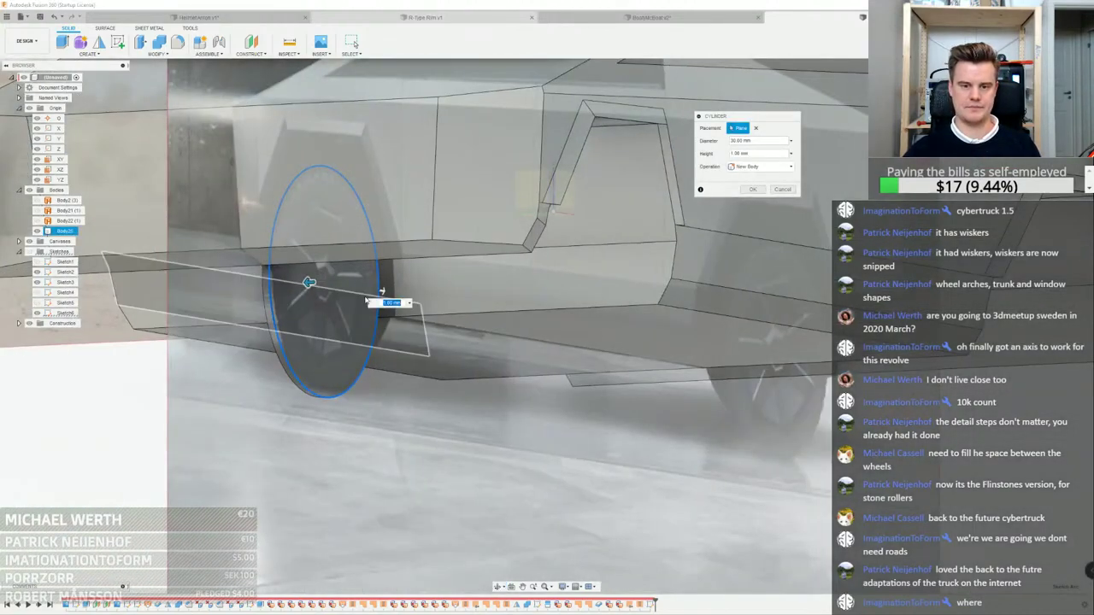
left_click_drag(312, 282, 397, 277)
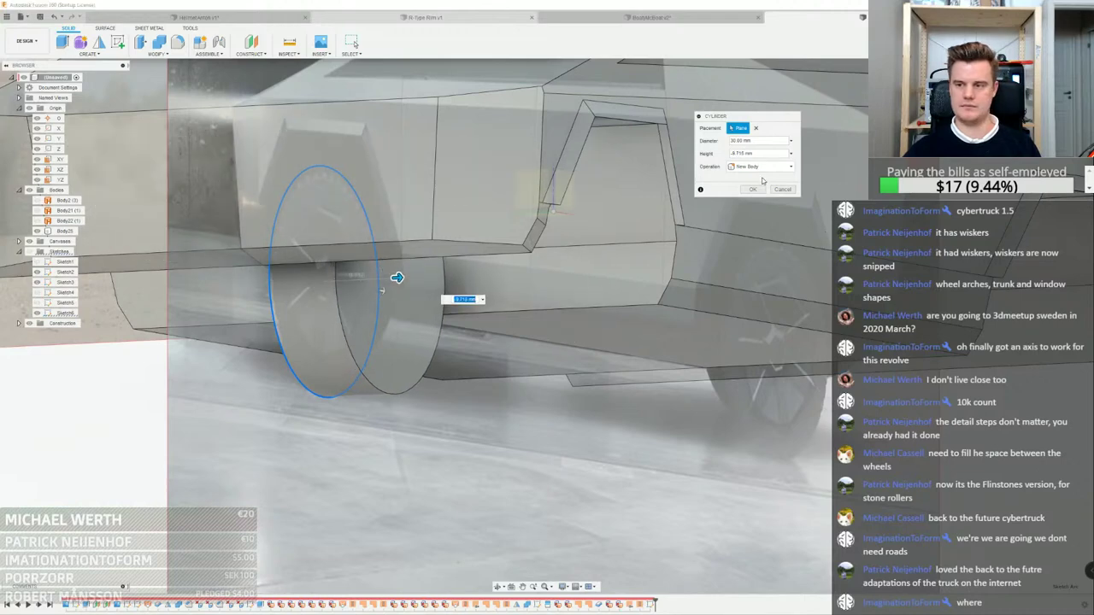
left_click(753, 190)
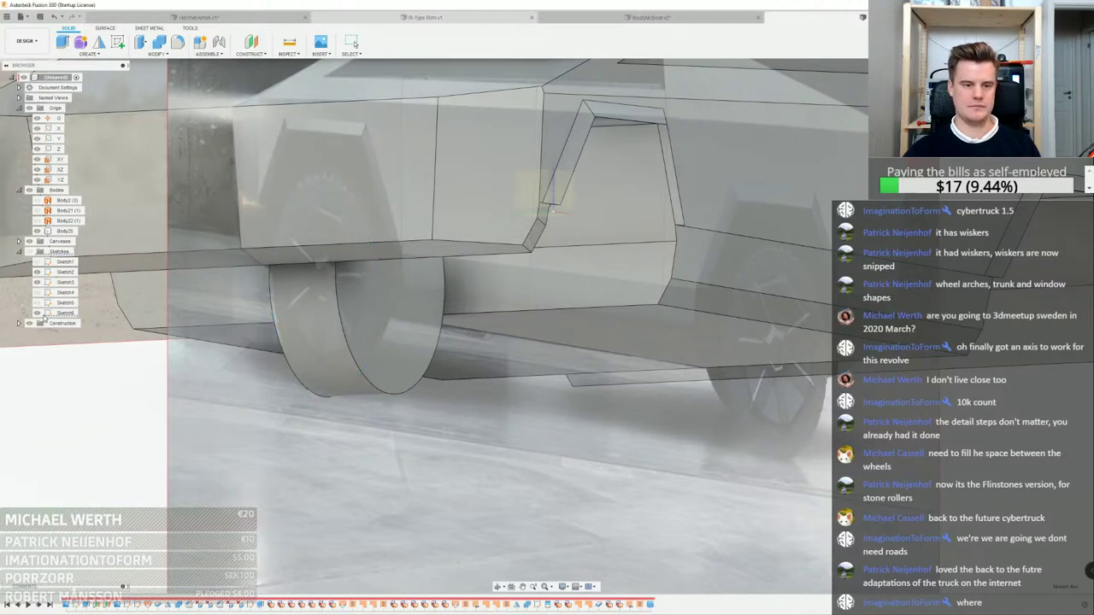
right_click(66, 233)
left_click(62, 241)
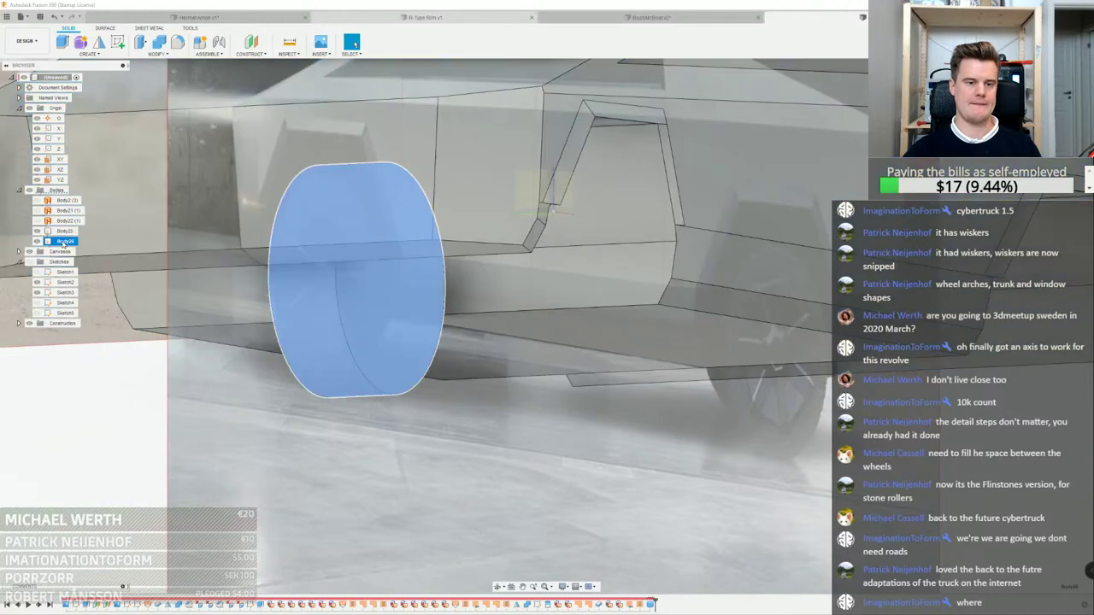
left_click(128, 410)
Save the design as TeslaTrucken in the LiveStream Dec19 folder of the Skoj project
scroll(127, 409, "down", 6)
middle_click_drag(473, 249, 111, 137, "shift")
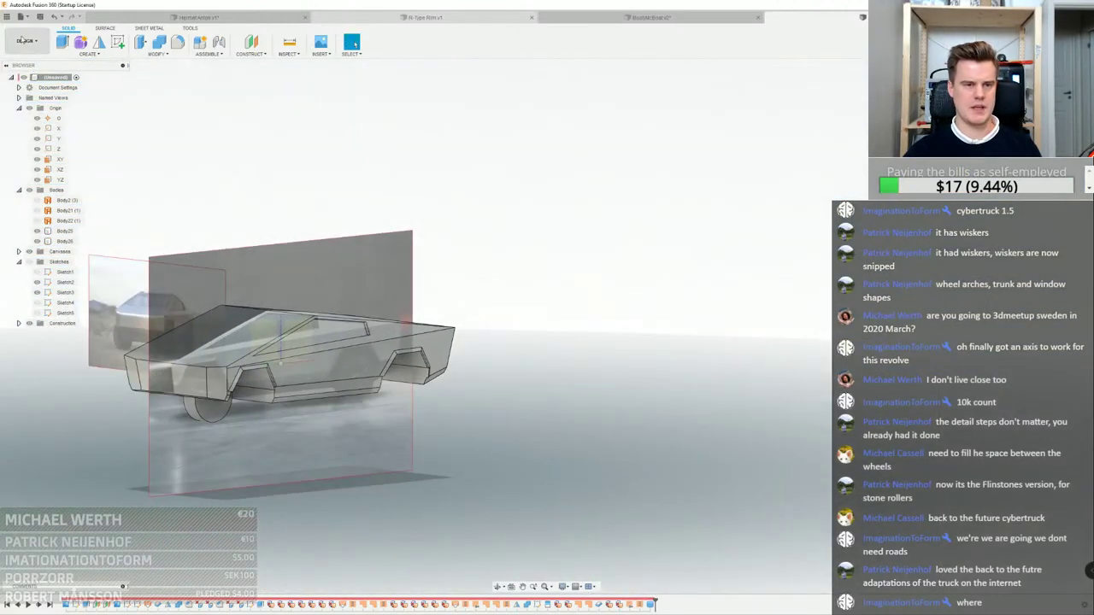
key("ctrl+s")
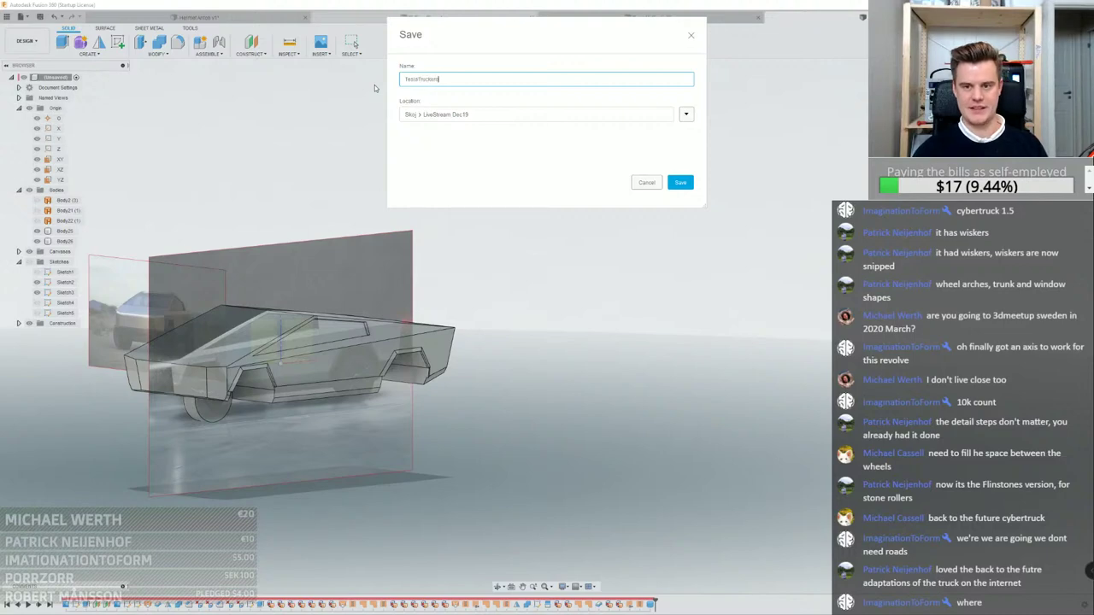
key("Return")
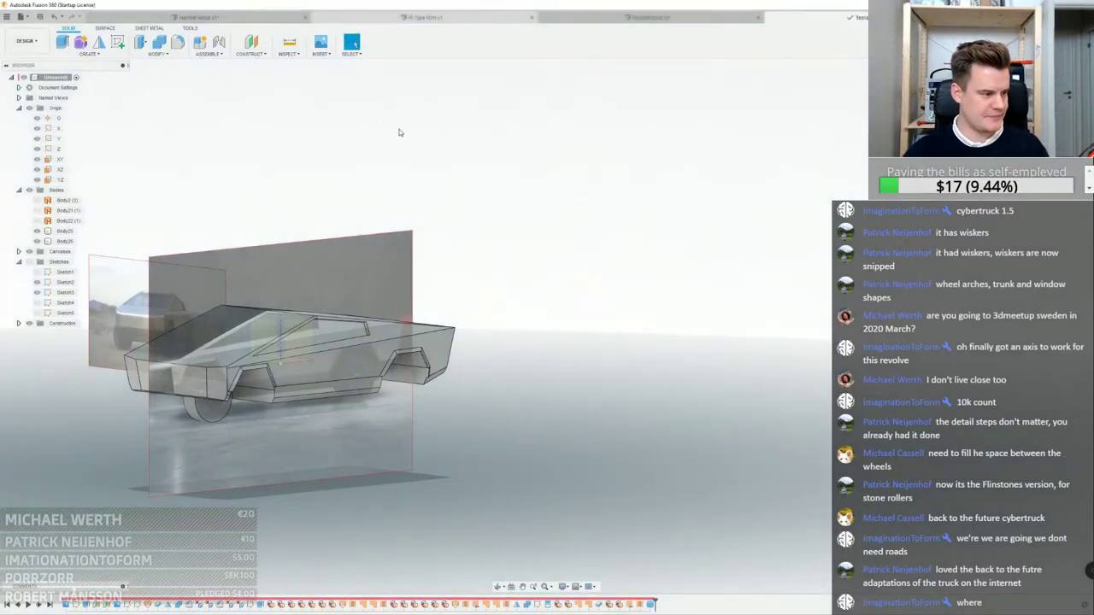
Move the front wheel cylinder body sideways from the truck's centre plane out into the front wheel arch
scroll(466, 168, "down", 3)
scroll(297, 253, "up", 3)
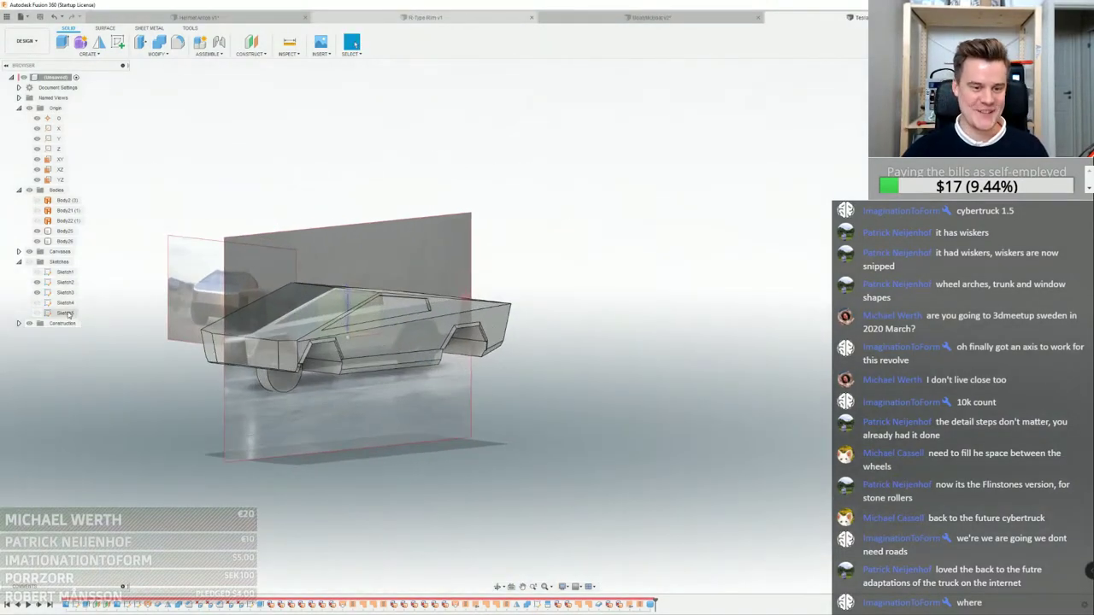
left_click(65, 241)
right_click(65, 241)
left_click(111, 256)
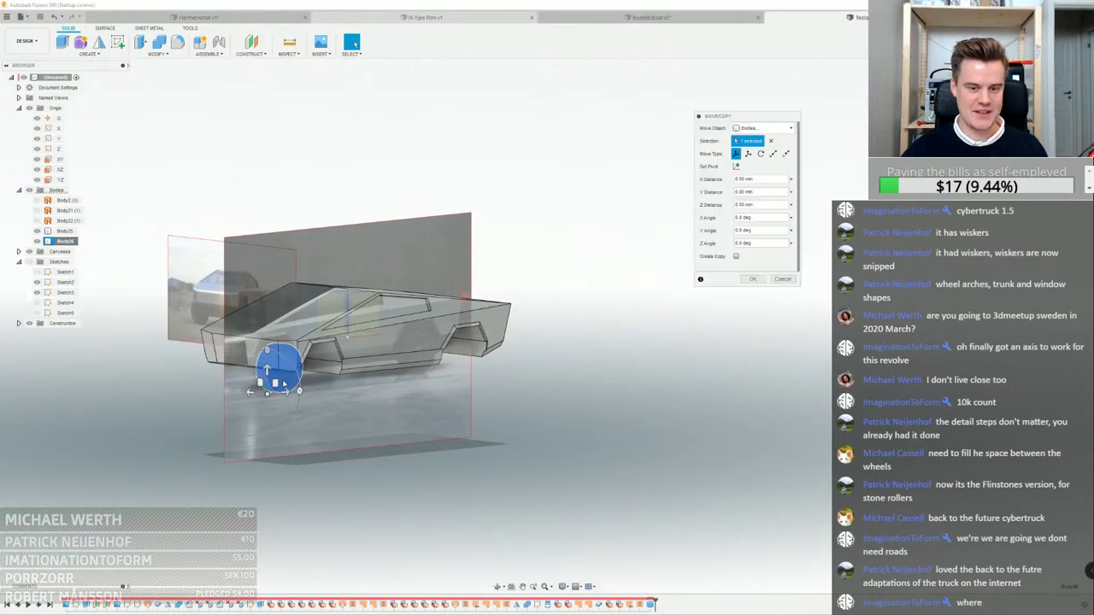
scroll(285, 383, "up", 3)
middle_click_drag(285, 384, 320, 393, "shift")
left_click_drag(316, 403, 388, 406)
middle_click_drag(391, 405, 547, 350, "shift")
scroll(507, 356, "up", 3)
left_click(752, 279)
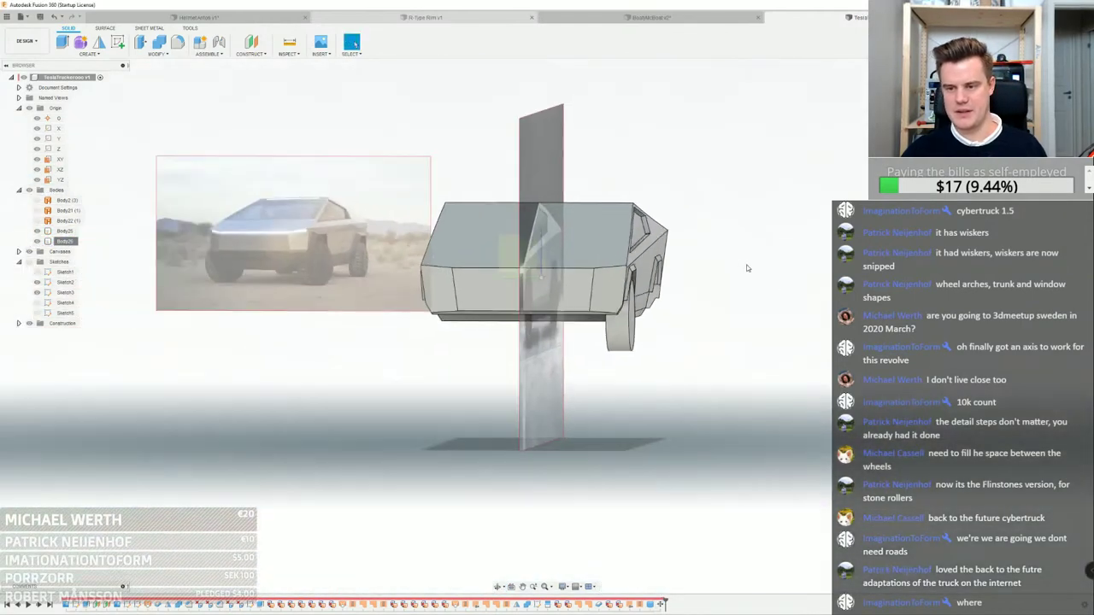
Hide the reference canvases around the truck
left_click(30, 252)
middle_click_drag(513, 244, 397, 257, "shift")
scroll(397, 257, "up", 3)
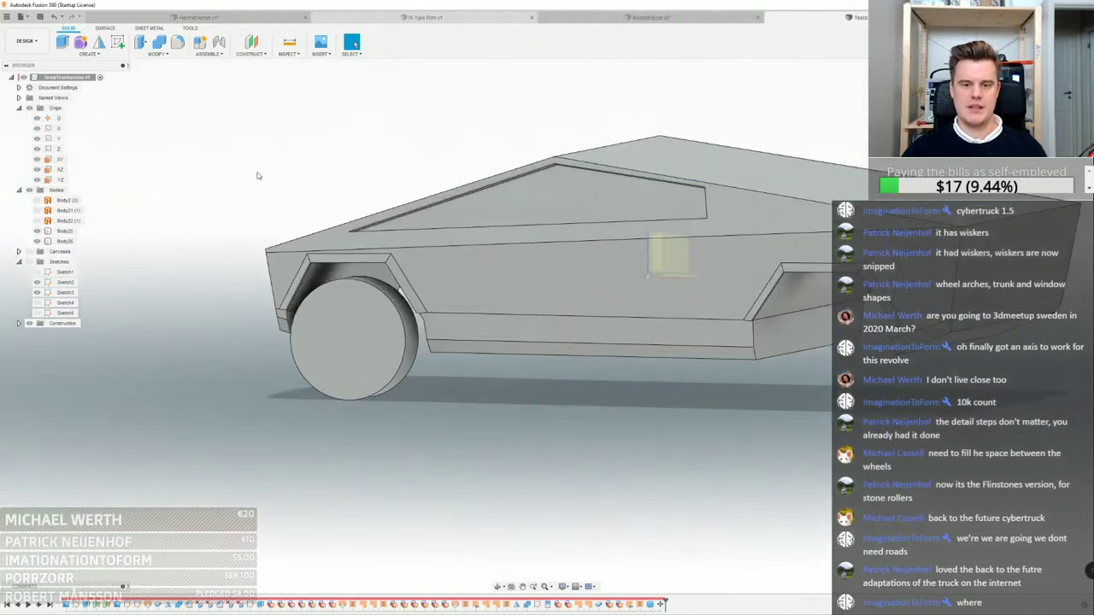
right_click(66, 242)
left_click(84, 250)
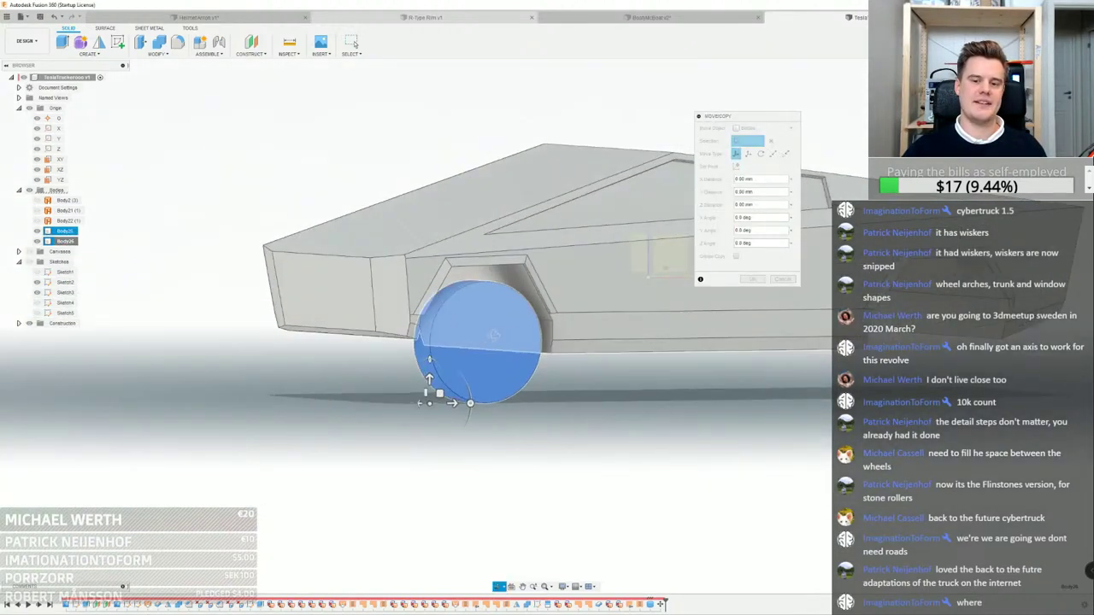
middle_click_drag(598, 350, 693, 354, "shift")
left_click_drag(694, 354, 640, 325)
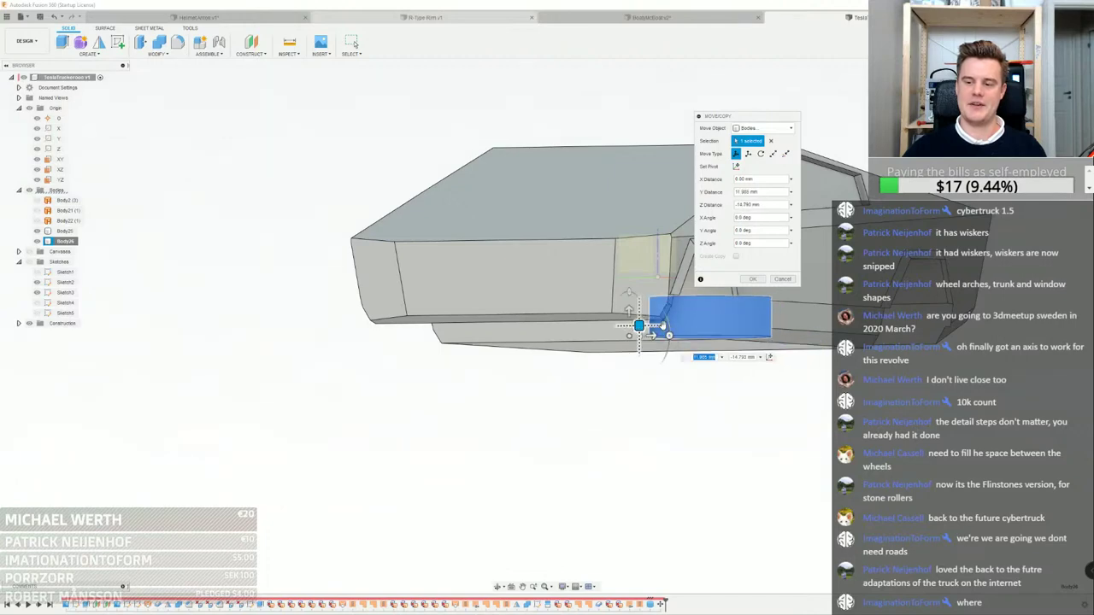
middle_click_drag(659, 327, 562, 453, "shift")
left_click_drag(581, 433, 563, 438)
middle_click_drag(565, 363, 567, 386, "shift")
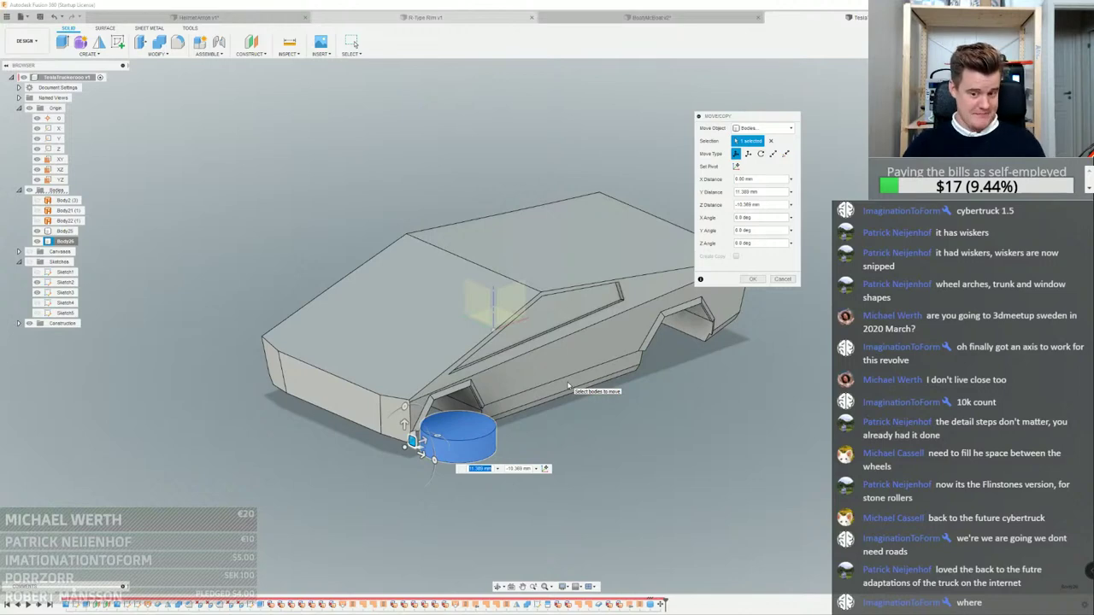
middle_click_drag(568, 385, 477, 405, "shift")
middle_click_drag(542, 403, 658, 329, "shift")
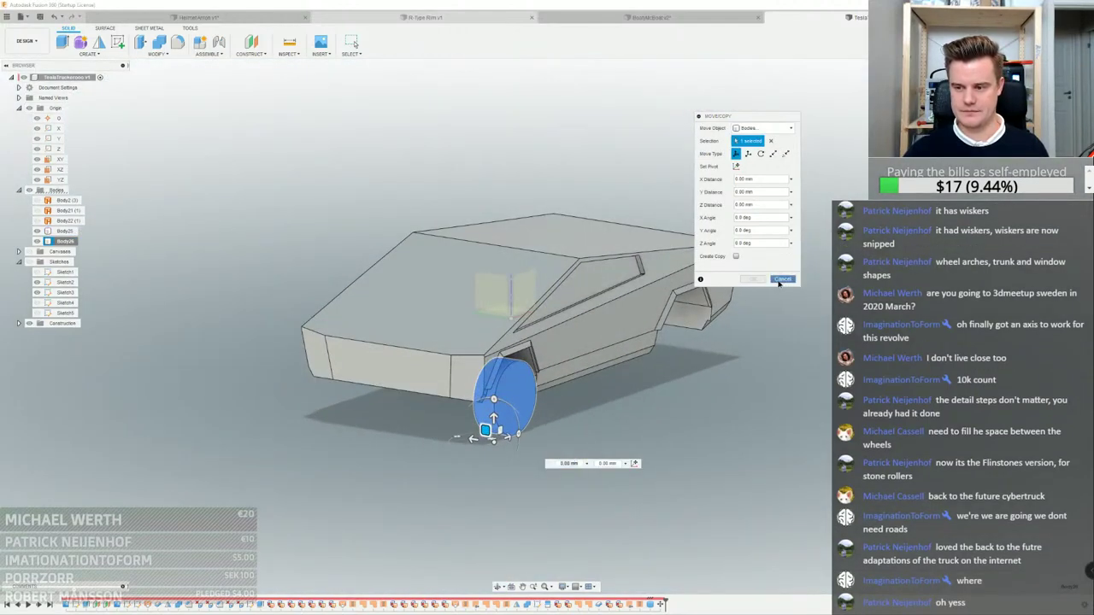
left_click(779, 283)
Widen the front wheel cylinder by offsetting its inner flat face toward the middle of the truck
scroll(513, 380, "up", 5)
middle_click_drag(517, 381, 741, 275, "shift")
scroll(752, 265, "up", 3)
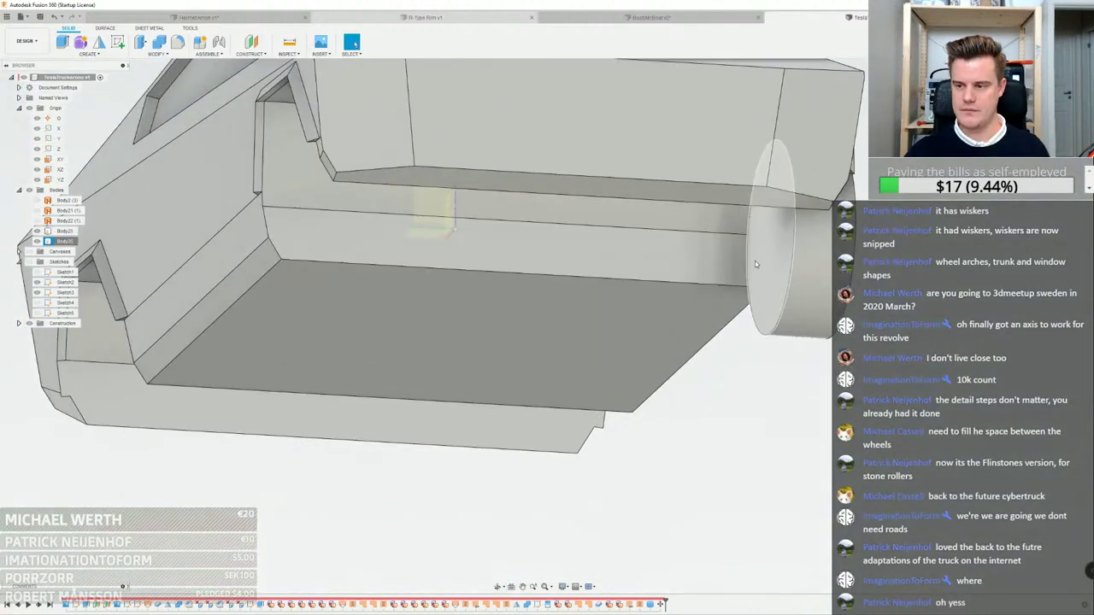
right_click(754, 264)
left_click(798, 249)
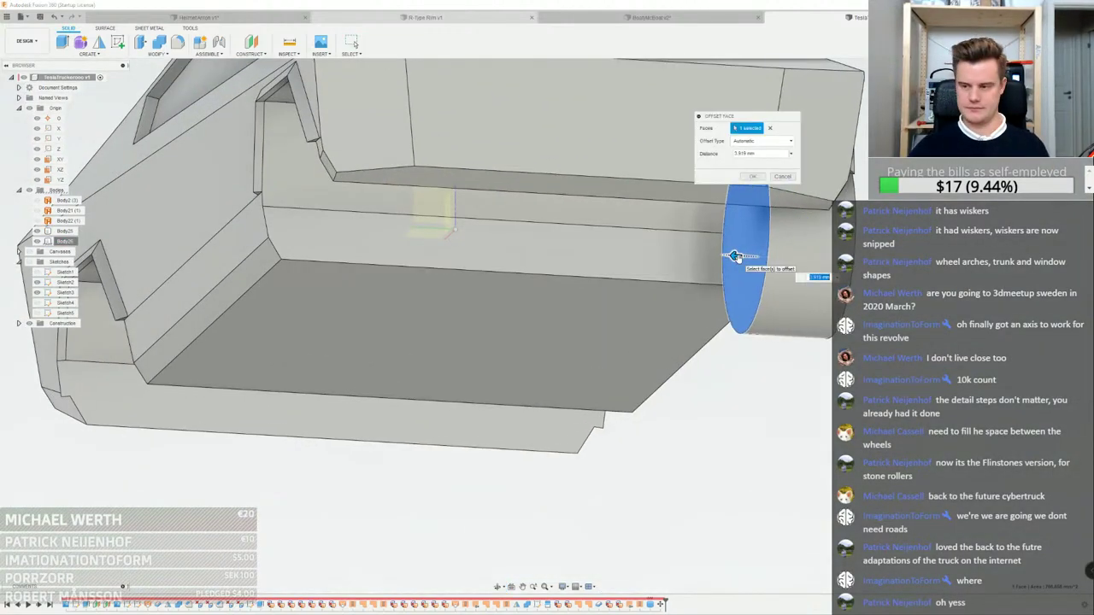
left_click_drag(735, 257, 746, 257)
key("Return")
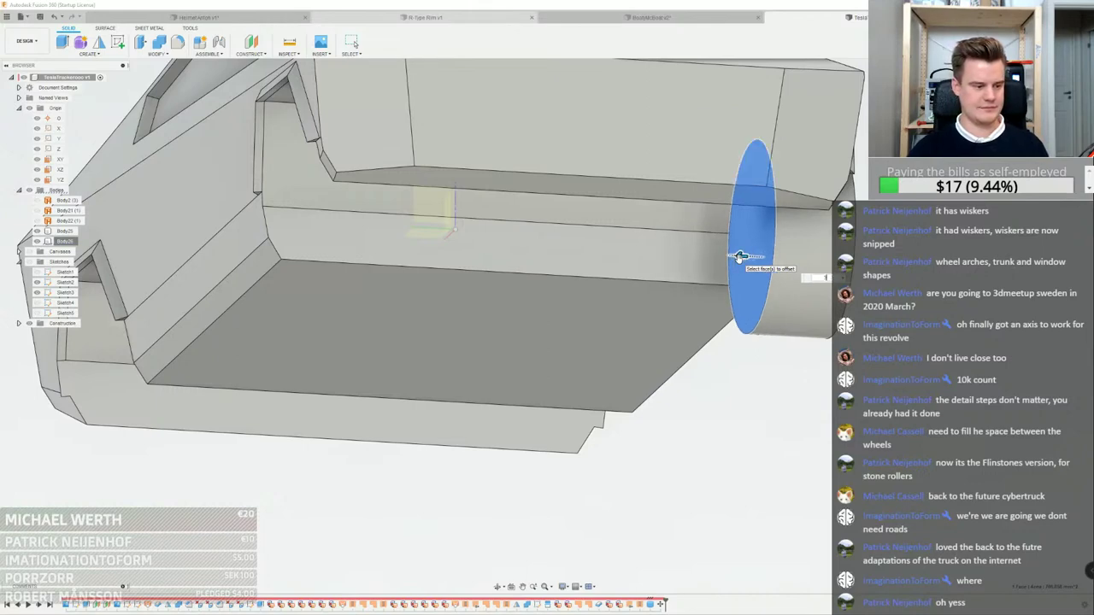
scroll(738, 256, "down", 5)
middle_click_drag(738, 256, 675, 406, "shift")
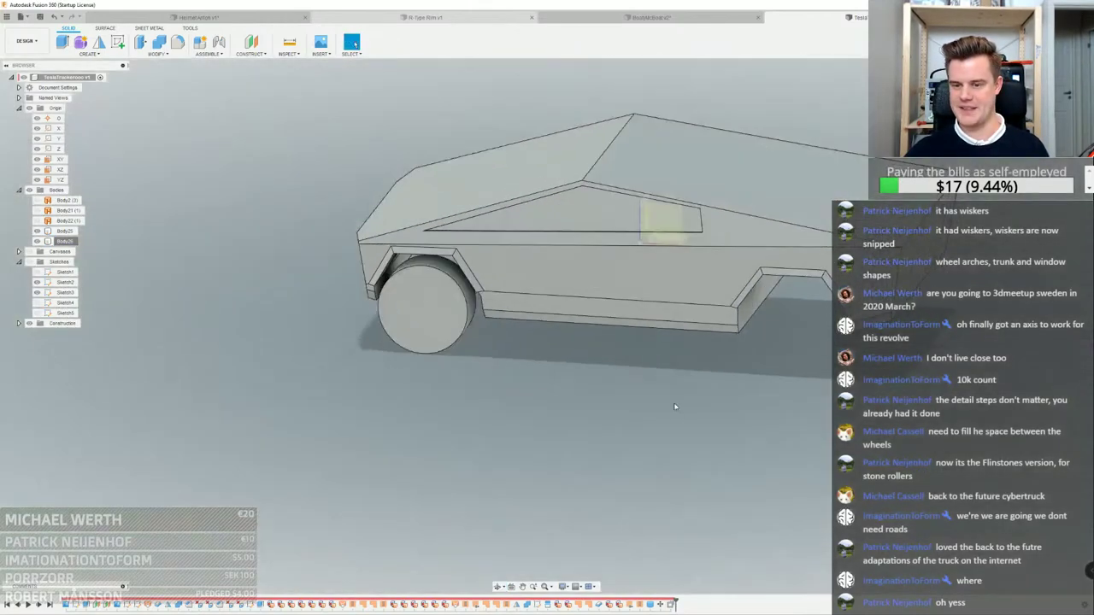
Hide the front wheel cylinder body, leaving the wheel arch empty
left_click(418, 310)
middle_click_drag(518, 289, 554, 235, "shift")
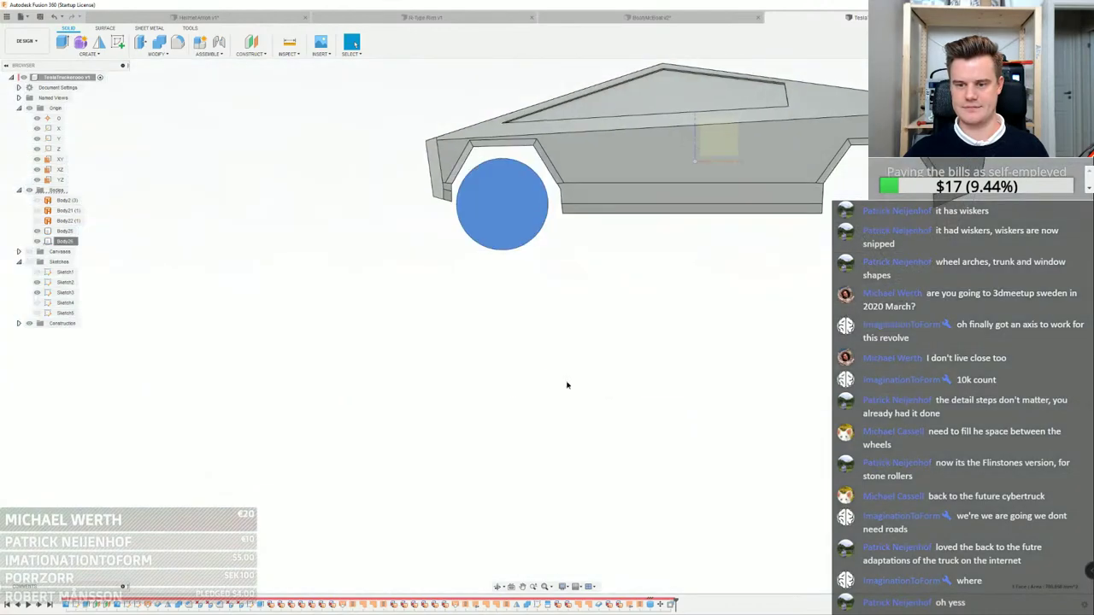
left_click(567, 384)
scroll(494, 199, "up", 4)
middle_click_drag(510, 203, 492, 242)
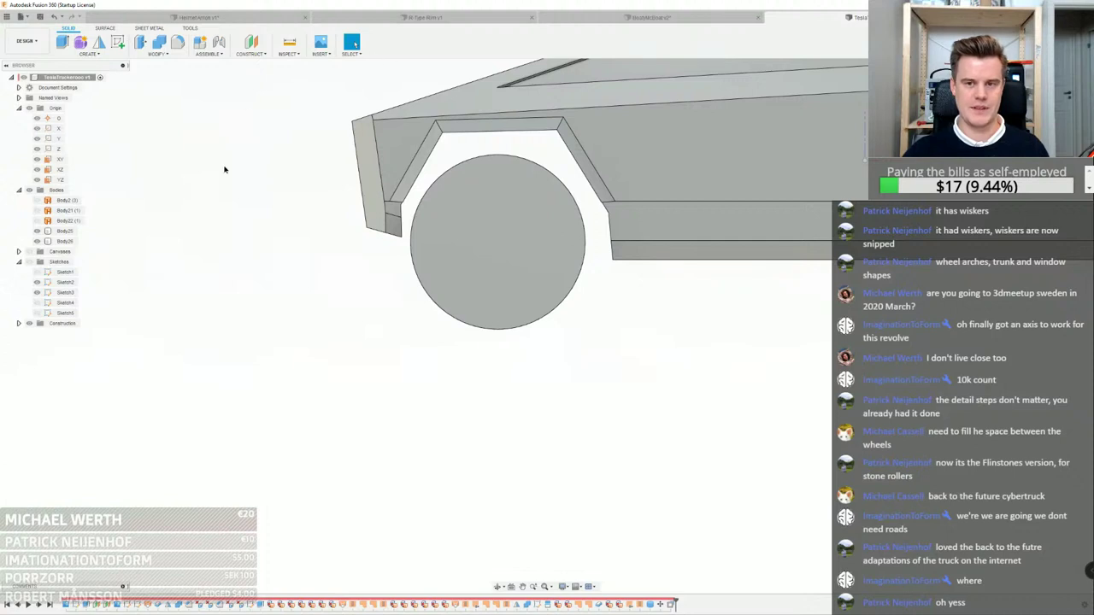
left_click(37, 241)
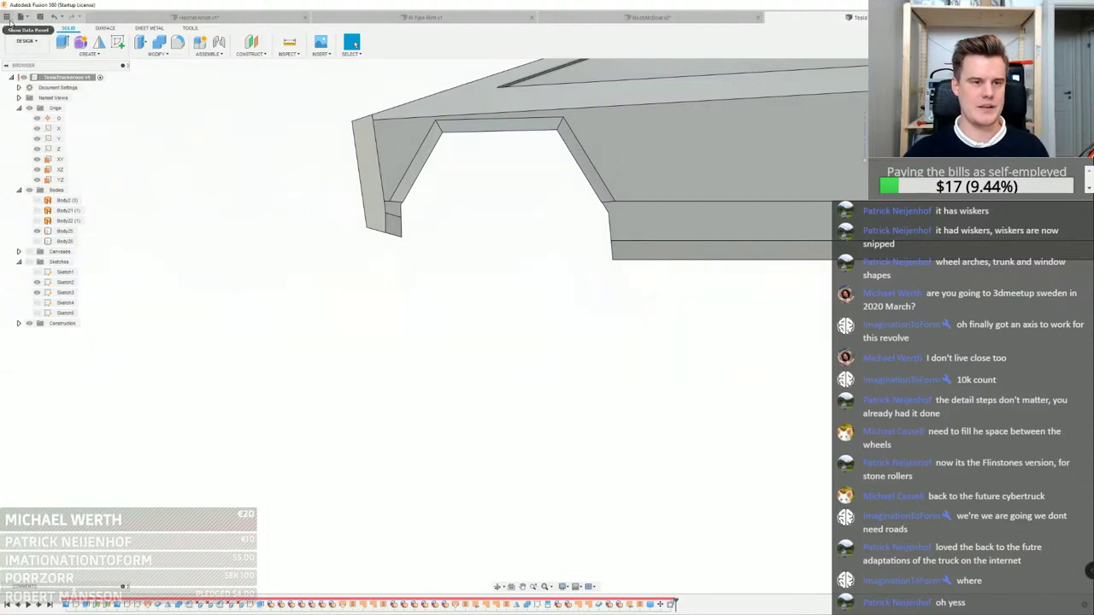
Insert the R-Type Rim design from the LiveStream Dec19 folder into the truck design at its default position
double_click(242, 4)
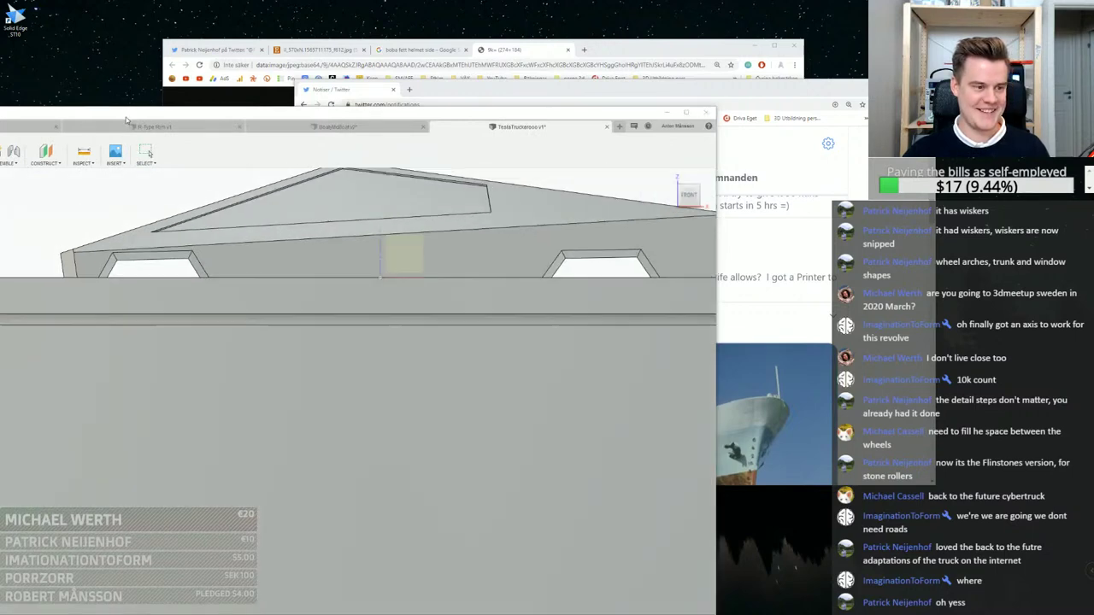
double_click(127, 118)
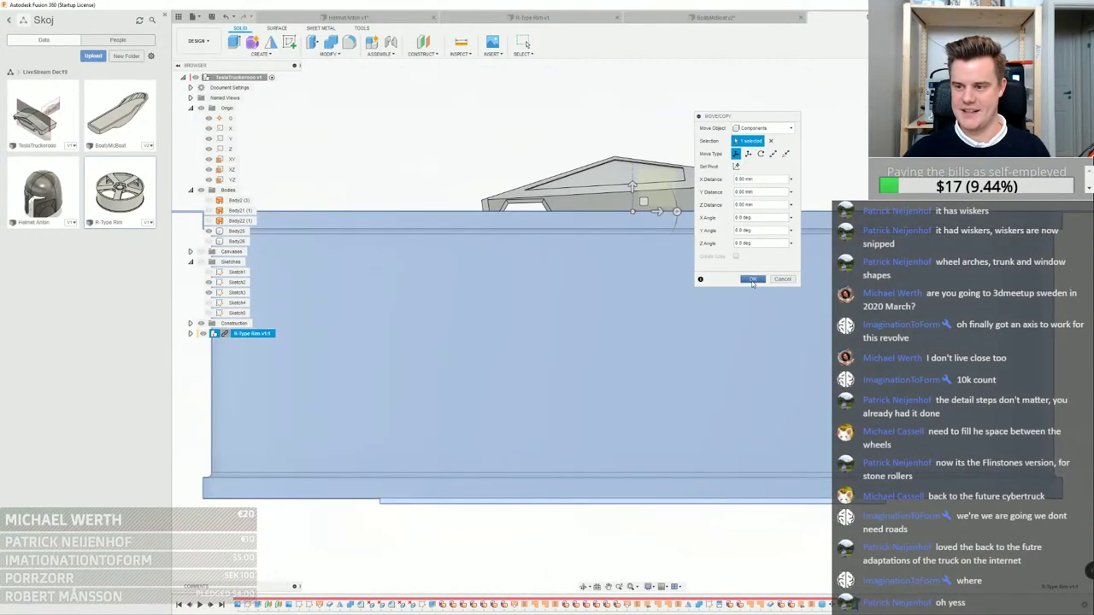
left_click(752, 280)
right_click(253, 335)
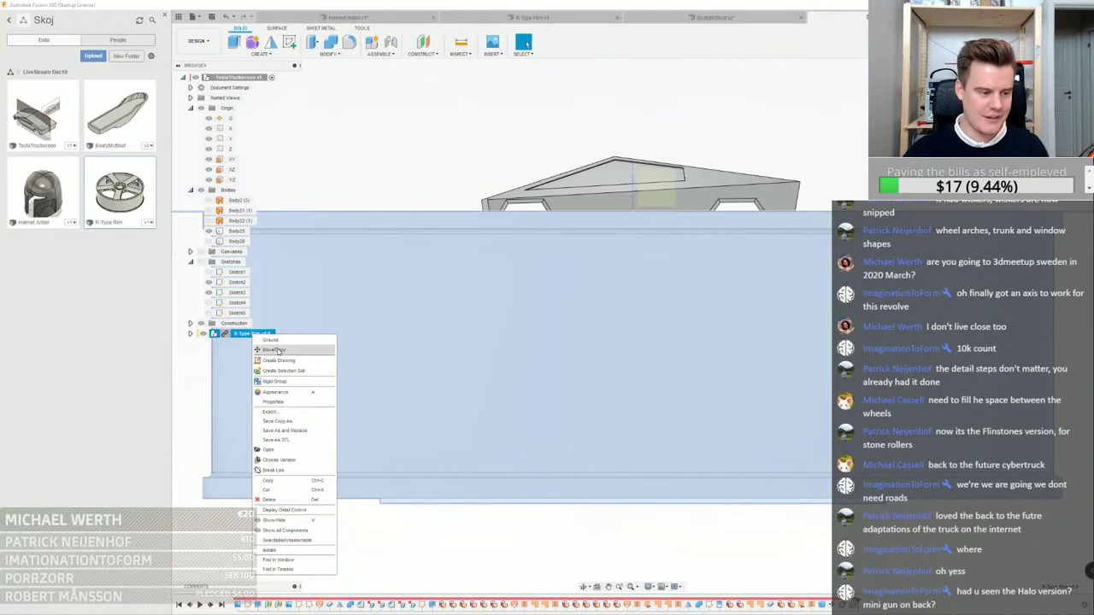
key("Escape")
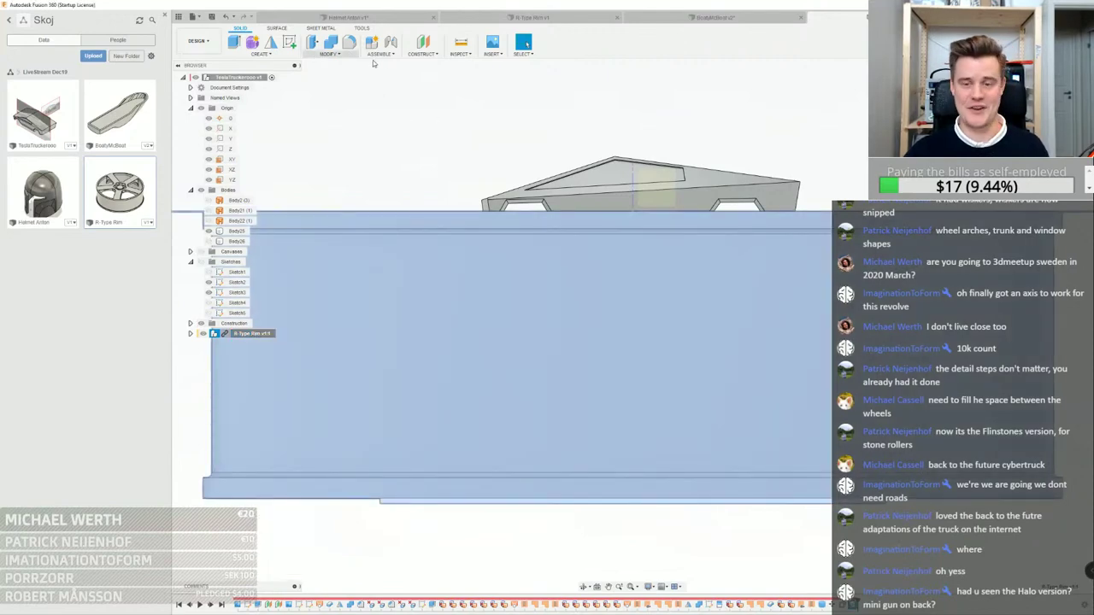
left_click(328, 53)
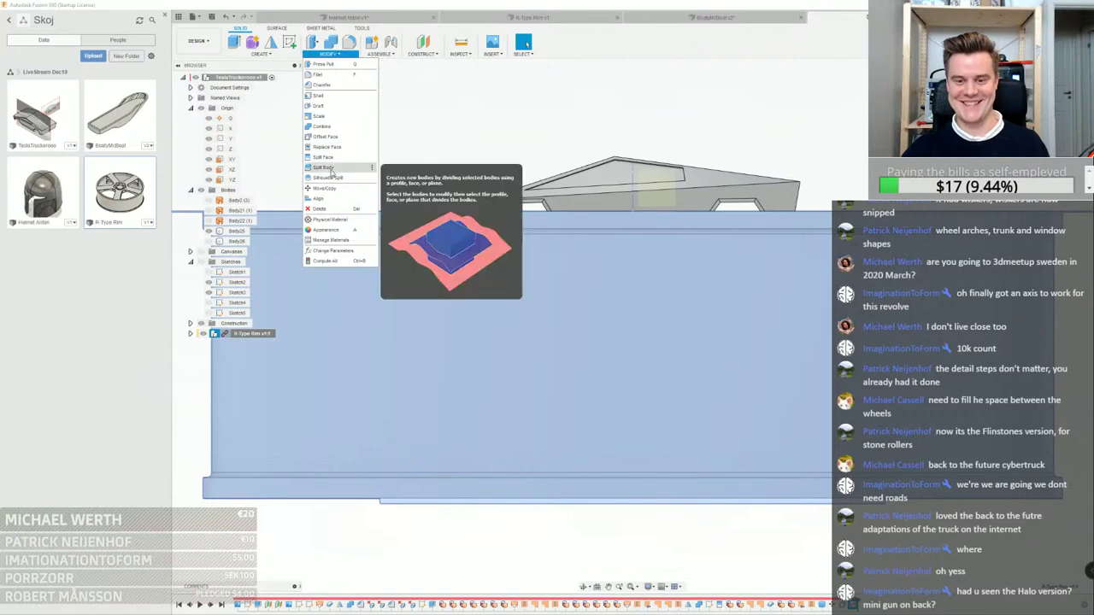
left_click(320, 115)
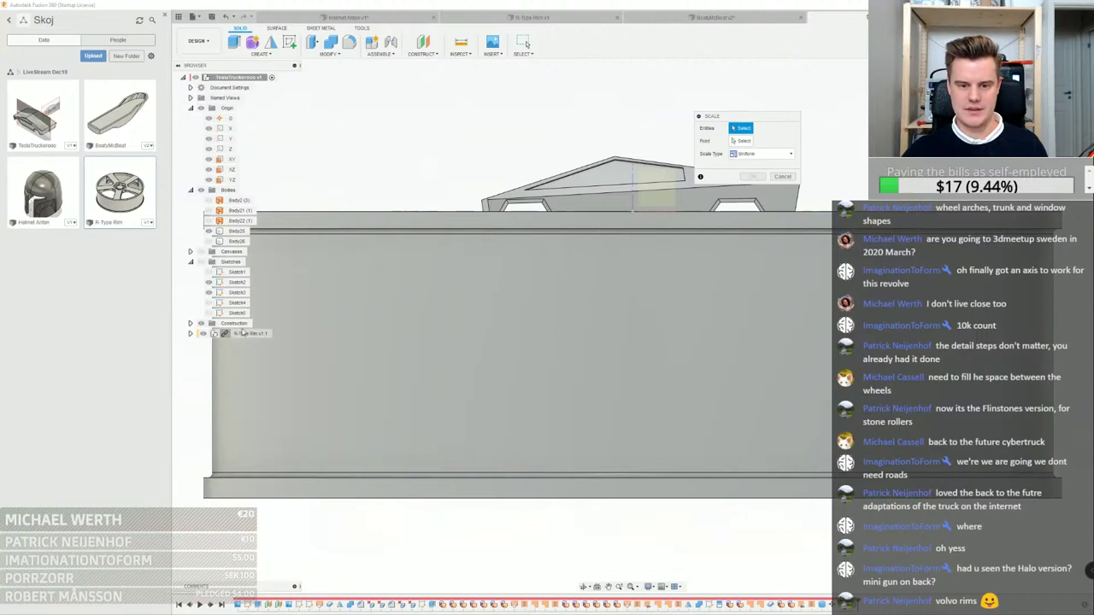
left_click(782, 176)
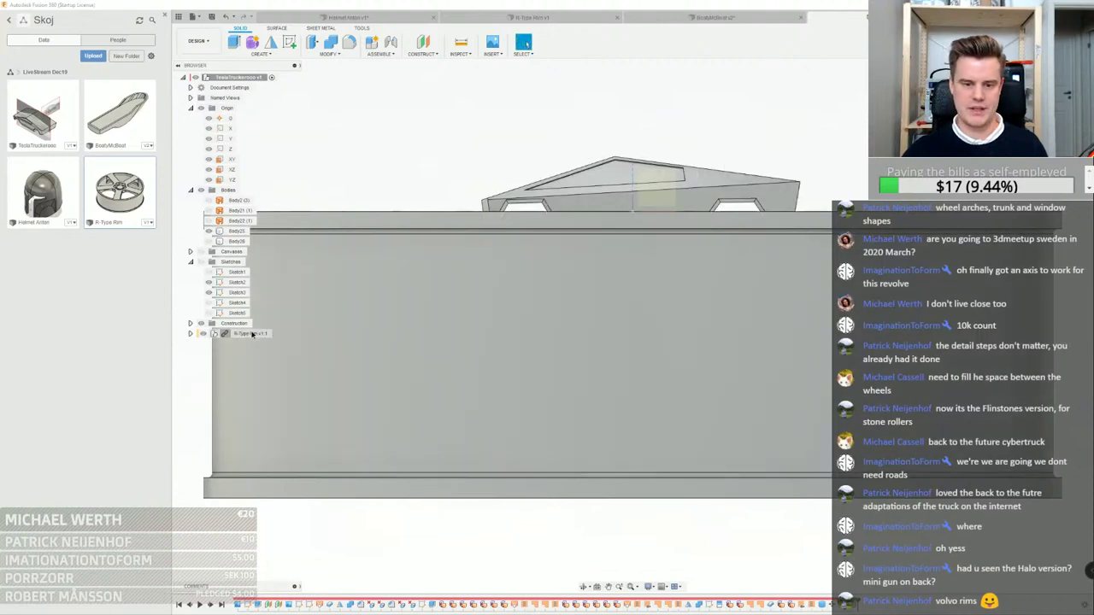
right_click(252, 333)
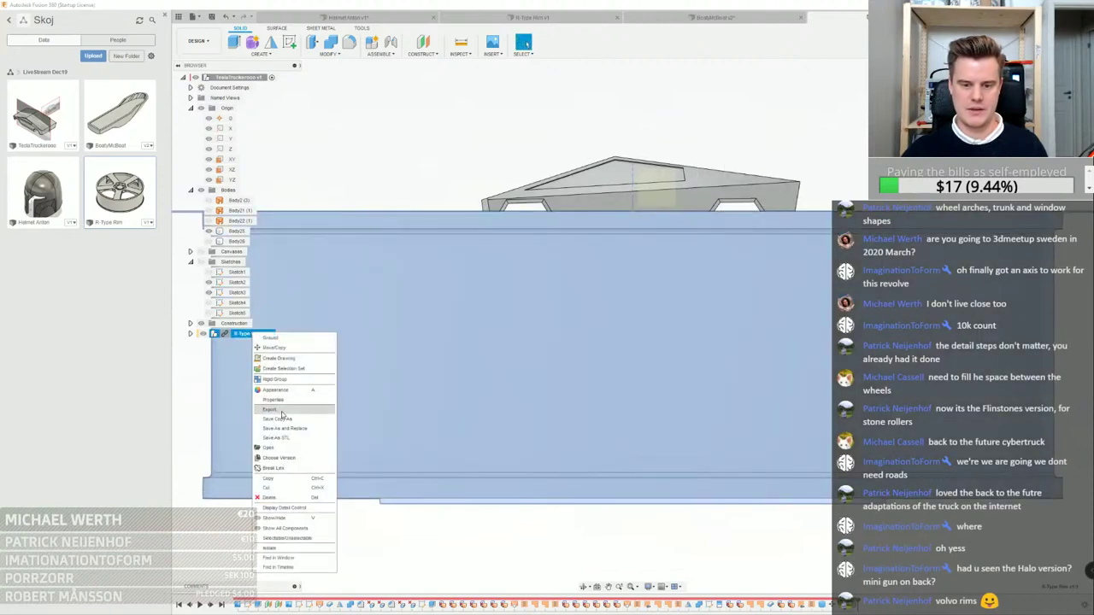
left_click(281, 351)
scroll(461, 293, "down", 3)
middle_click_drag(461, 293, 483, 428, "shift")
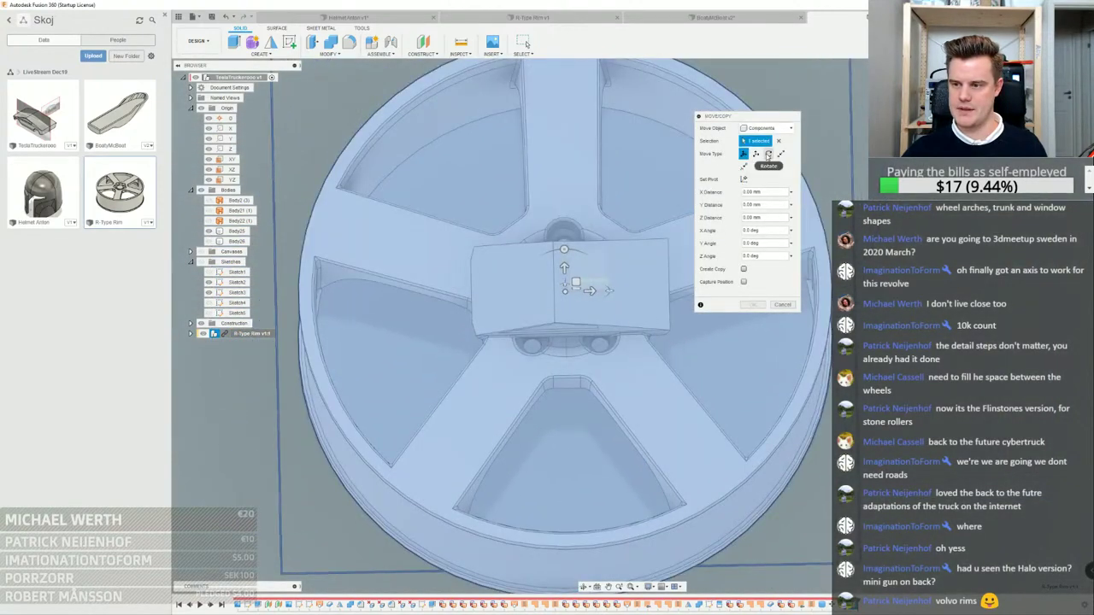
left_click(743, 179)
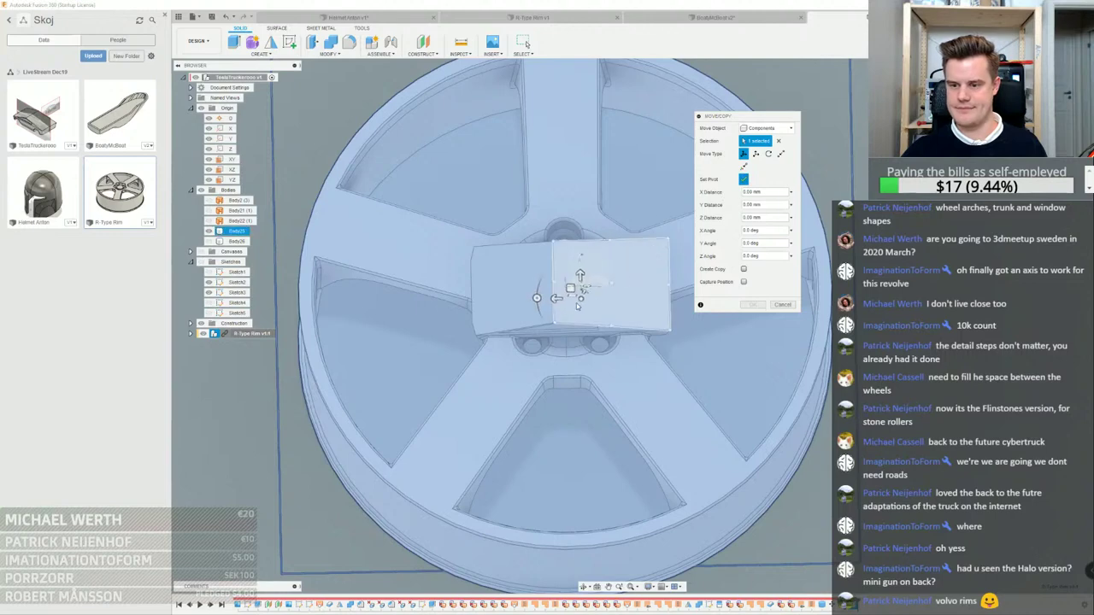
left_click(781, 305)
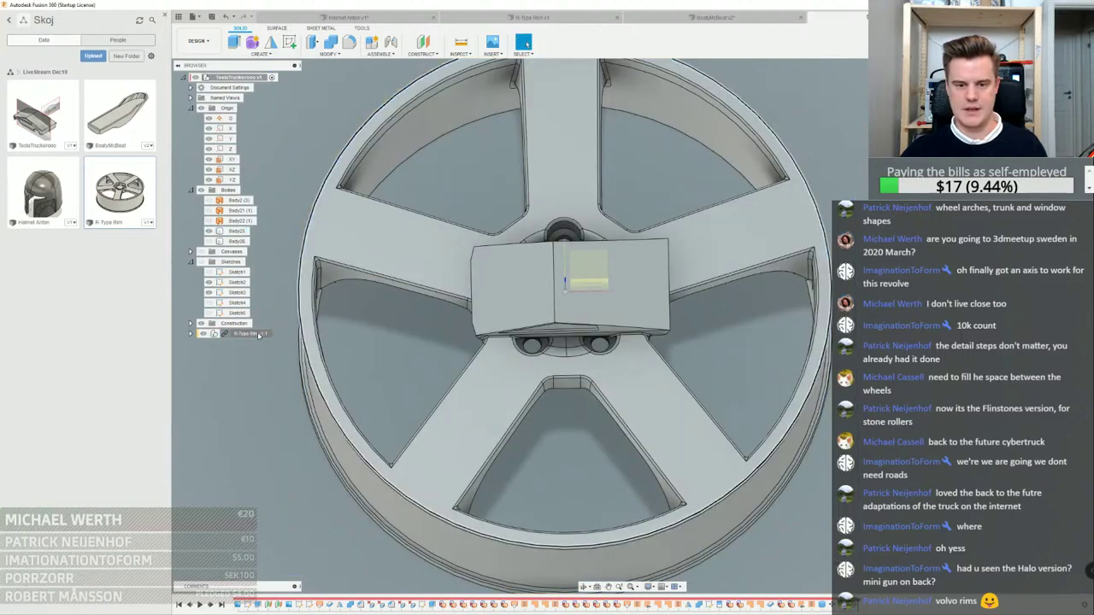
Break the inserted R-Type Rim component's link to its source design and start a uniform Scale on its Body1
right_click(253, 335)
left_click(279, 472)
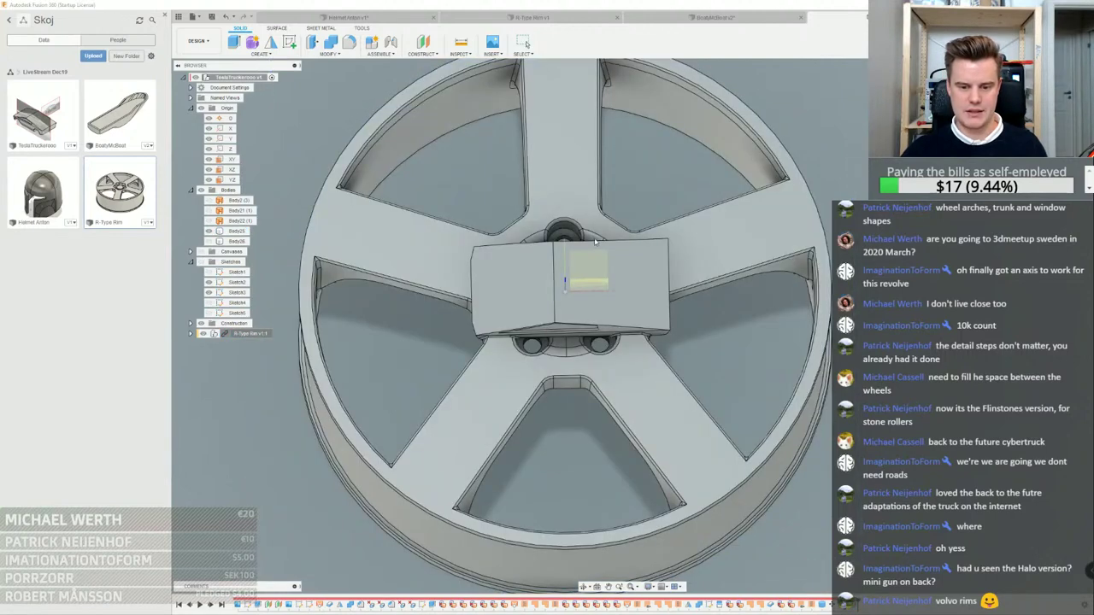
left_click(330, 54)
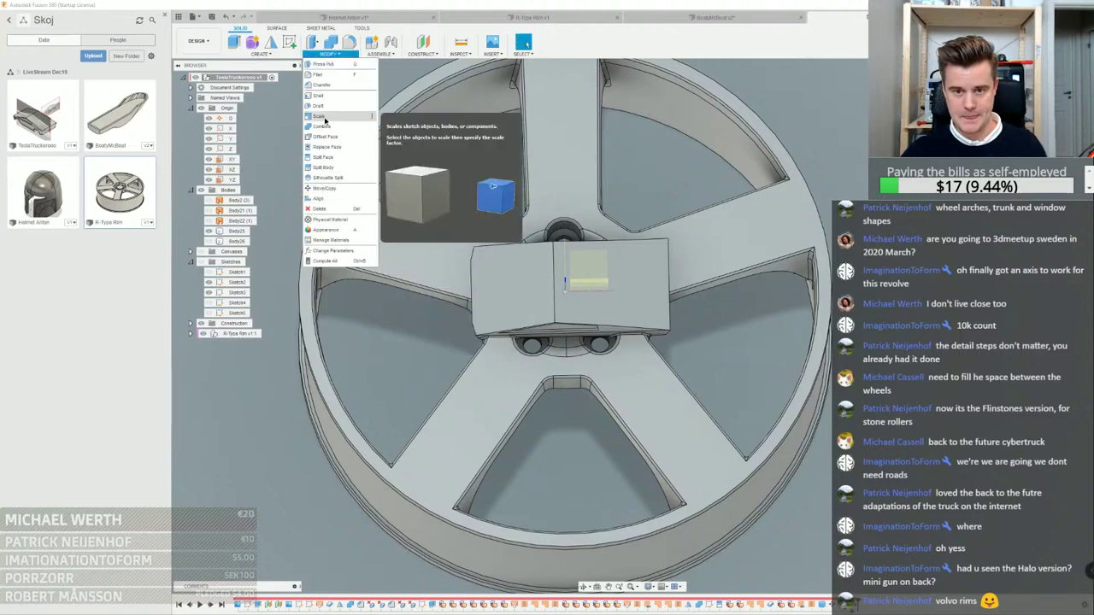
left_click(325, 119)
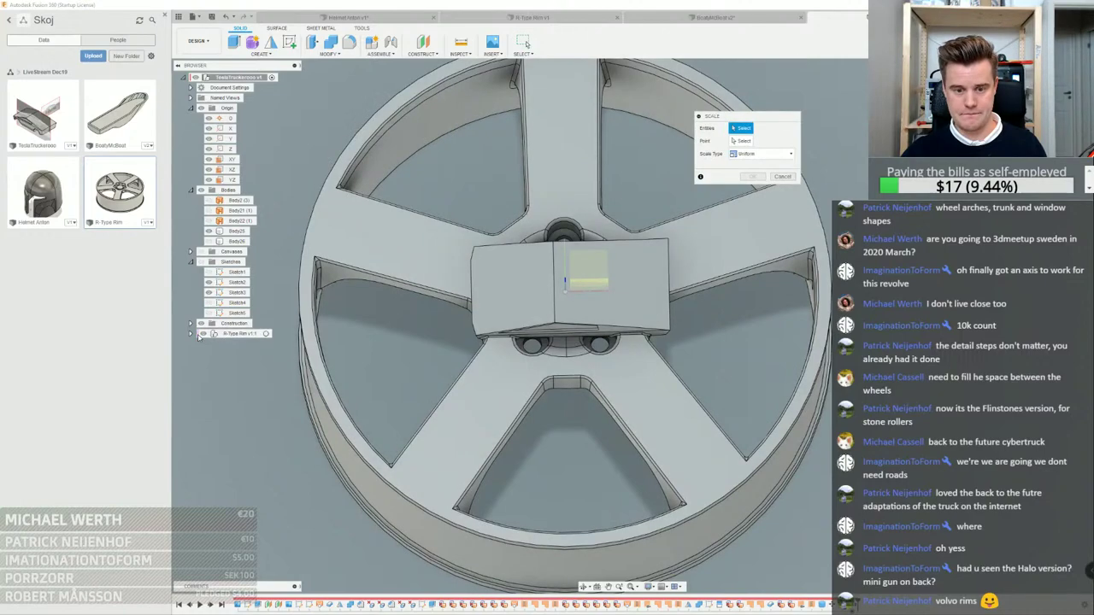
left_click(193, 334)
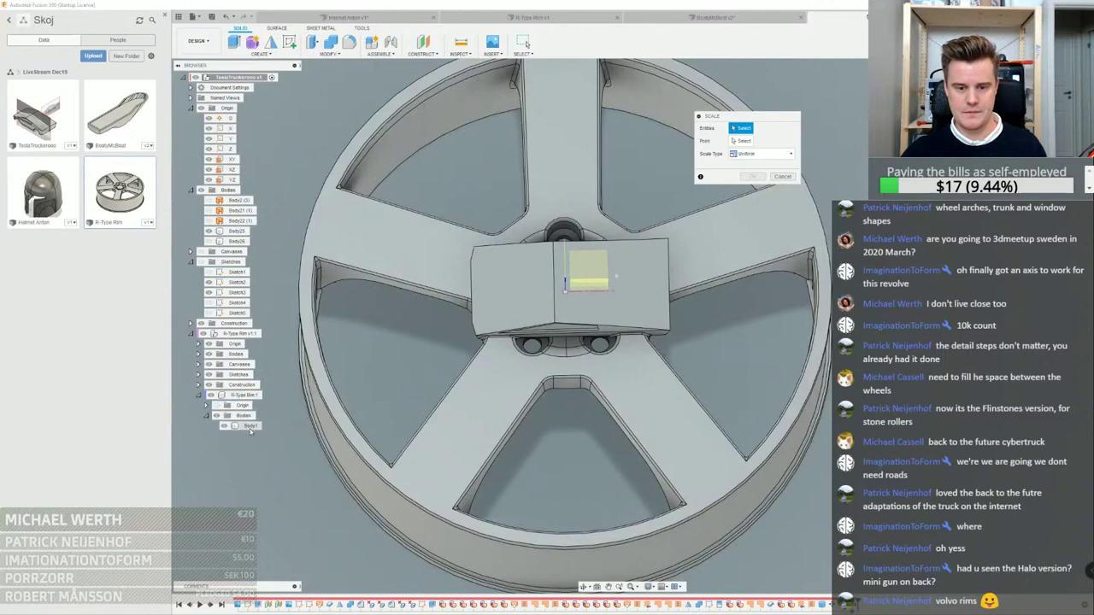
left_click(249, 426)
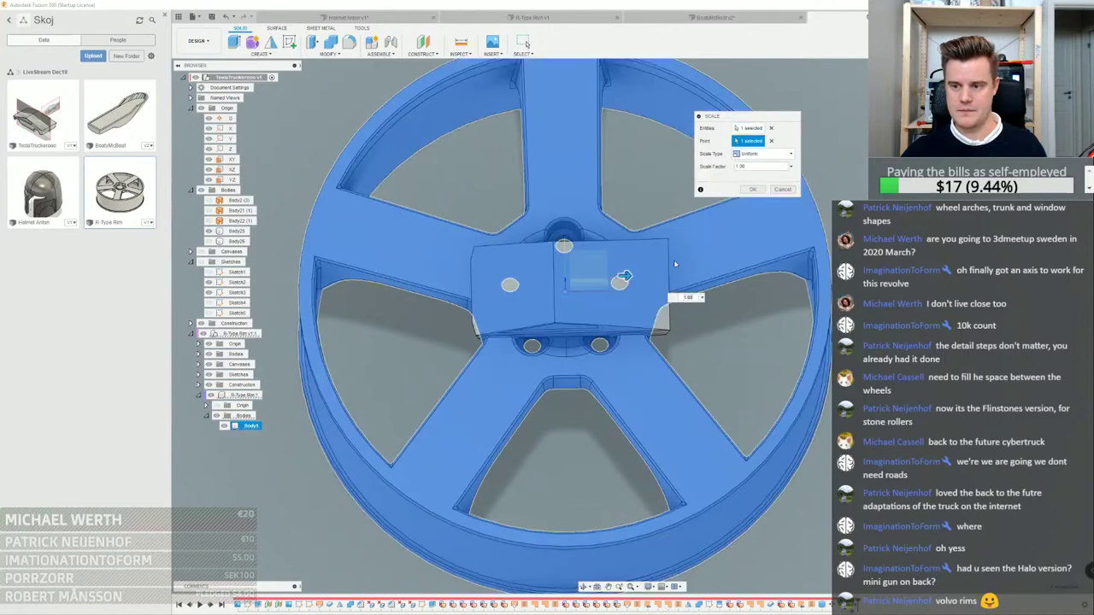
Scale the inserted rim body down uniformly by a factor of 0.07
middle_click_drag(674, 264, 630, 268, "shift")
left_click_drag(609, 268, 535, 270)
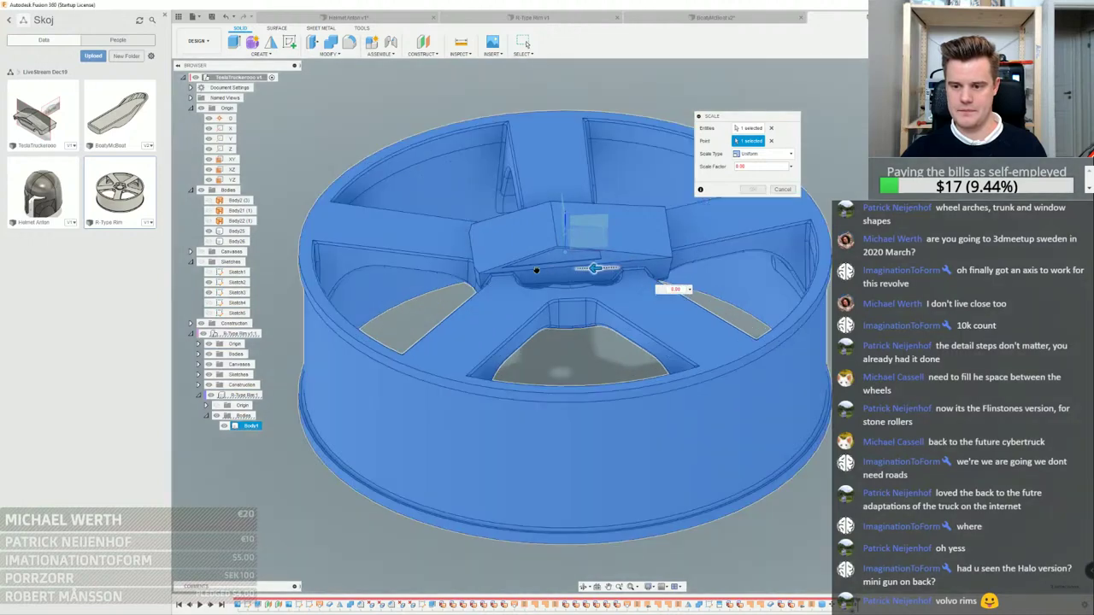
left_click_drag(624, 267, 624, 265)
type("0")
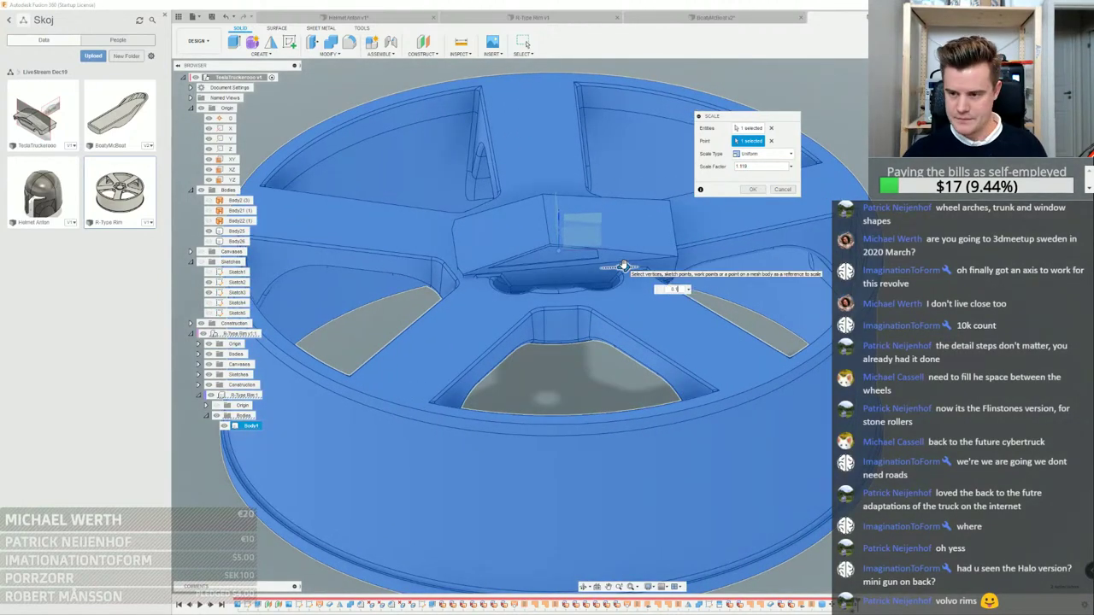
type("0.1")
key("Return")
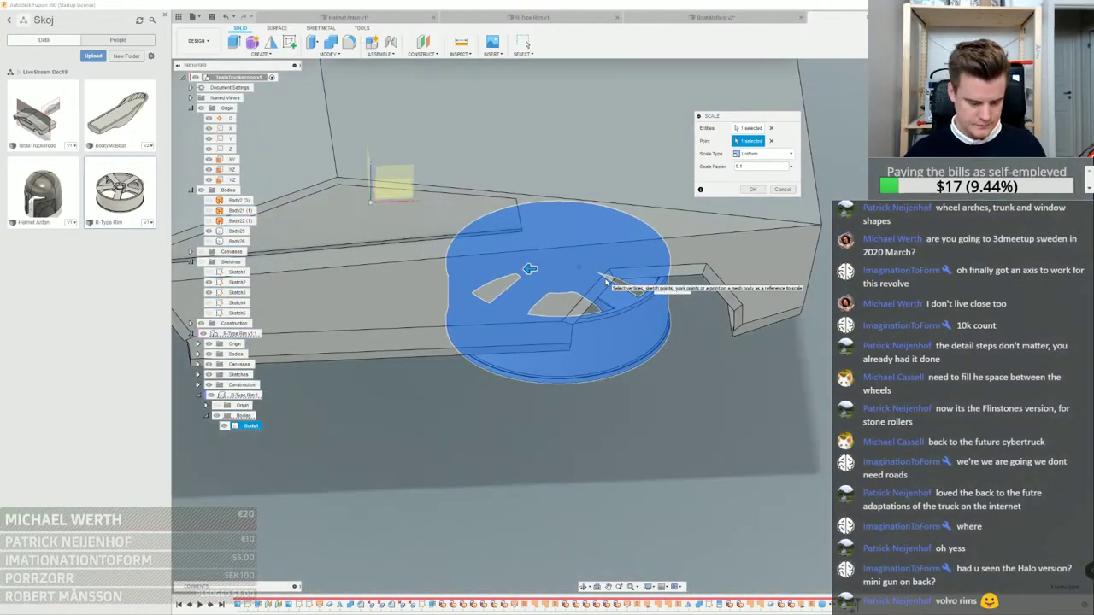
type("0.06")
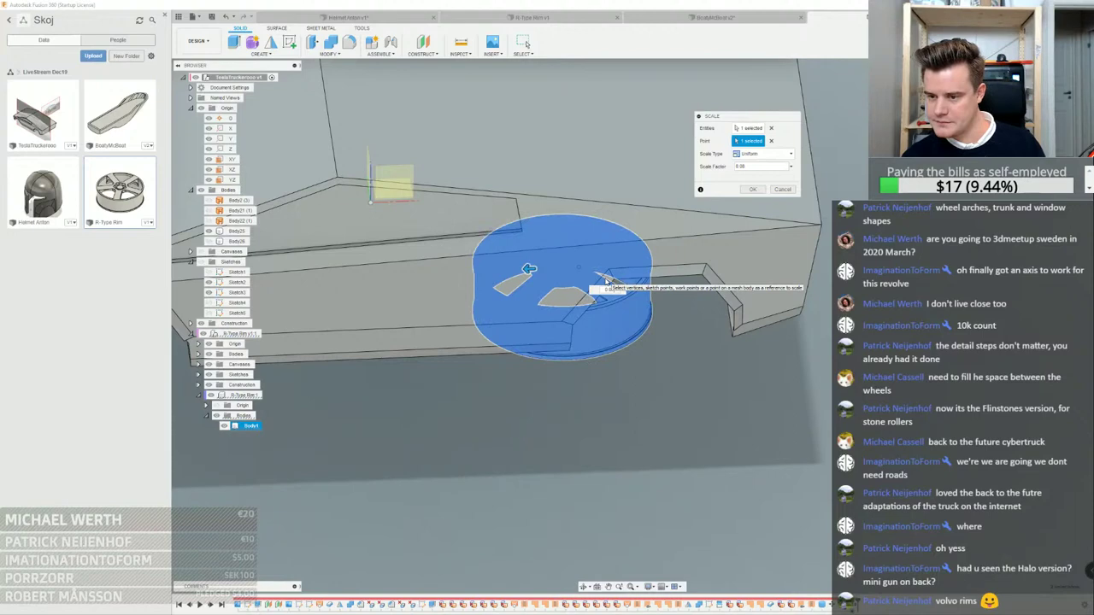
key("BackSpace")
type("7")
key("Return")
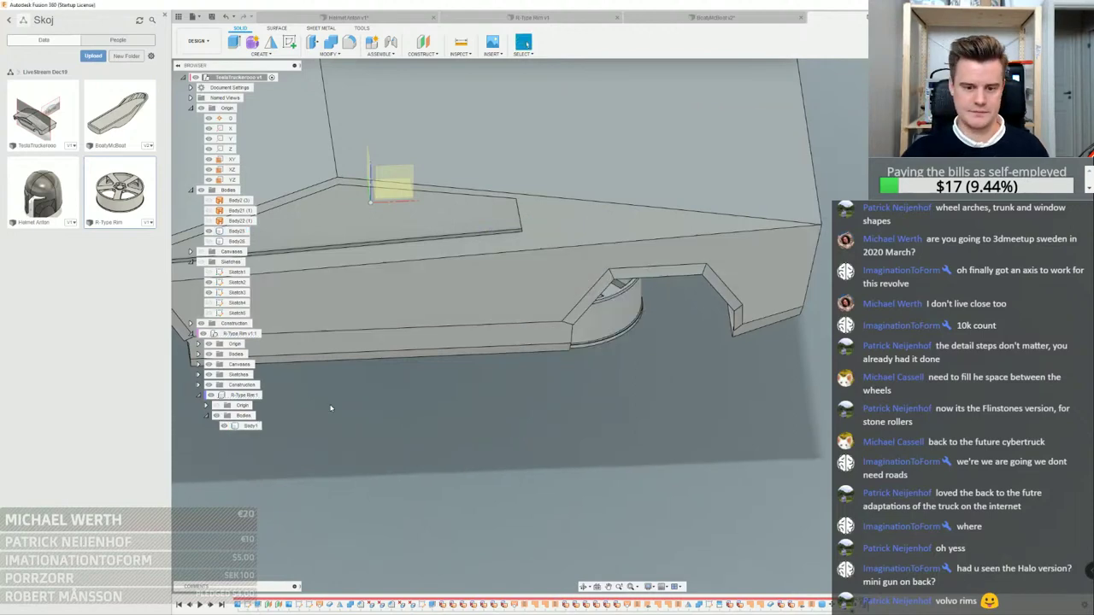
Move the R-Type Rim component with its pivot at the rim's centre, turning it upright and placing it beside the truck's side
left_click(192, 334)
right_click(233, 333)
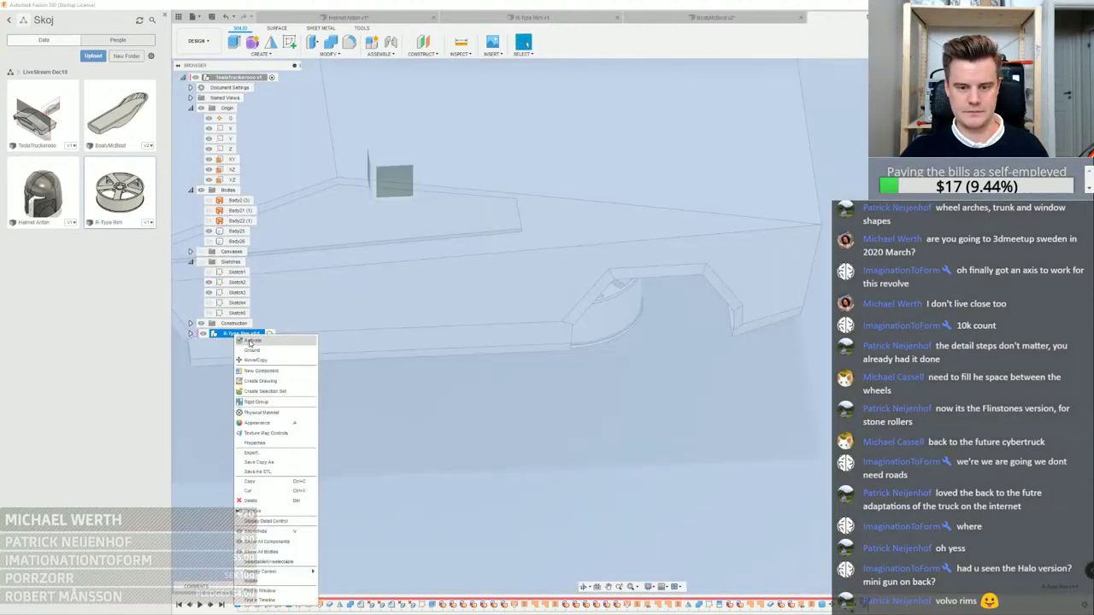
left_click(265, 358)
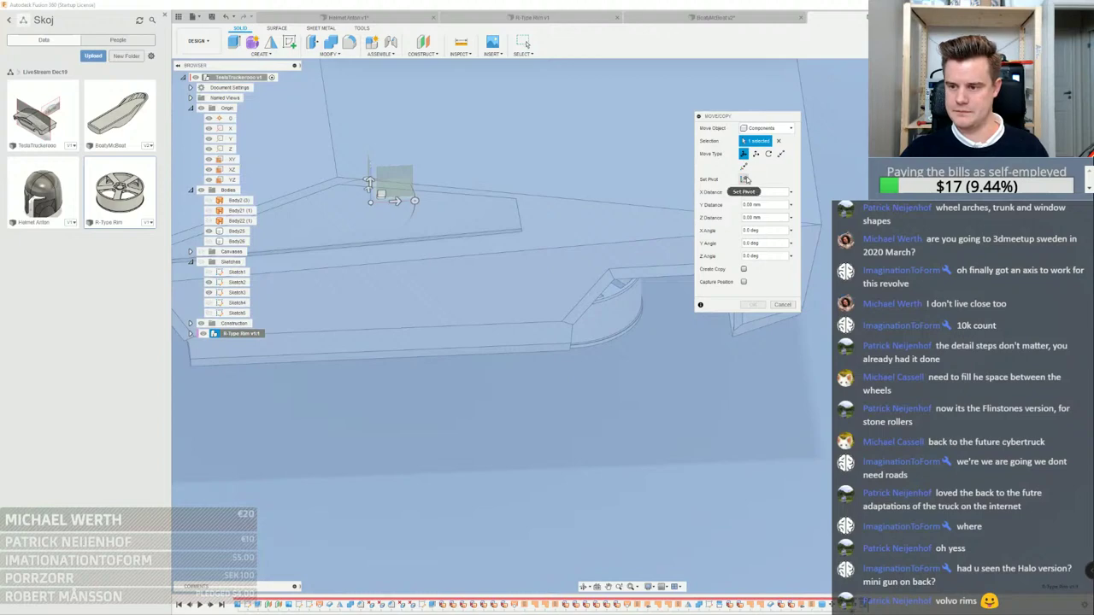
left_click(744, 178)
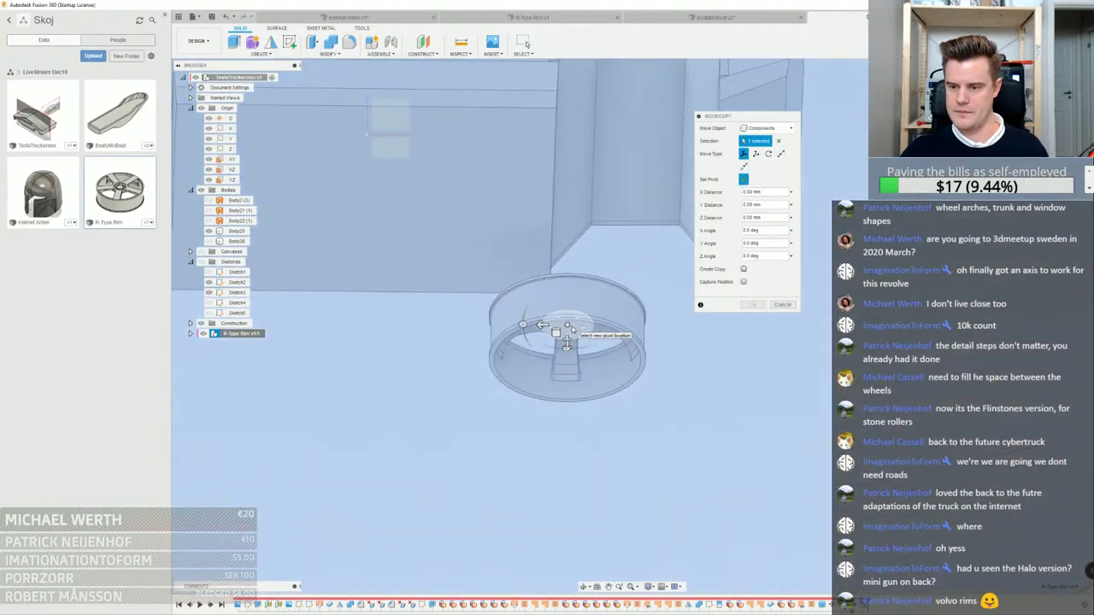
left_click(745, 182)
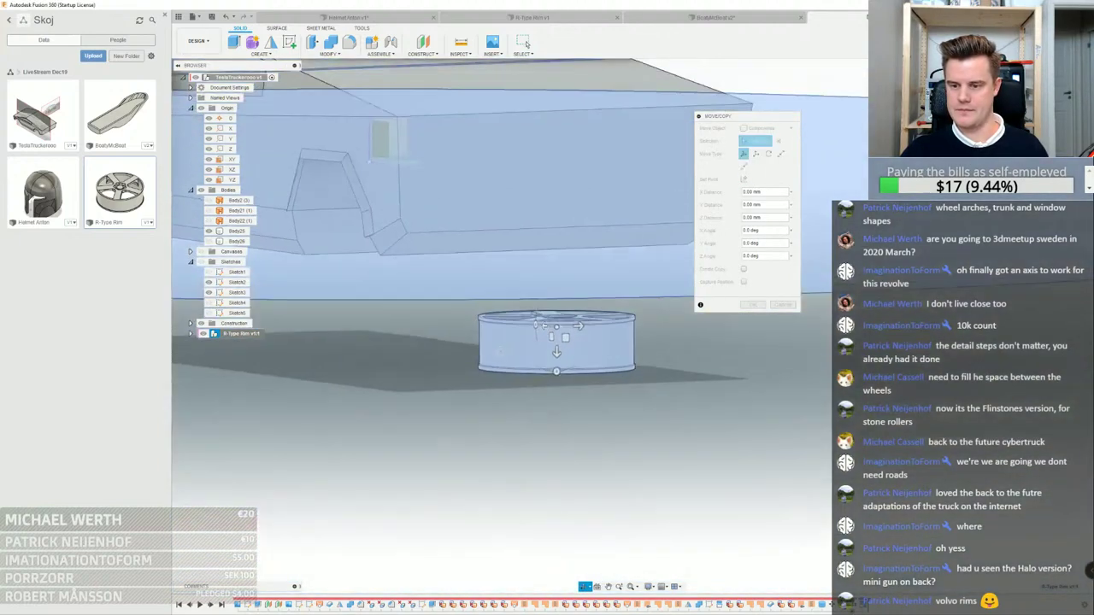
middle_click_drag(540, 328, 557, 332, "shift")
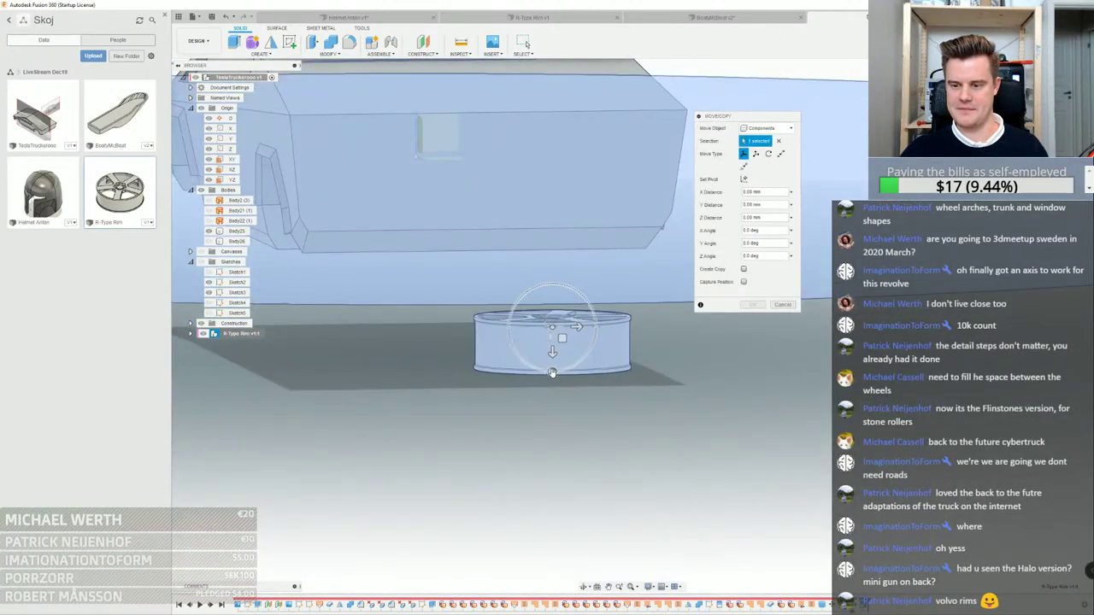
left_click_drag(554, 371, 383, 251)
scroll(611, 322, "down", 3)
middle_click_drag(383, 251, 485, 232, "shift")
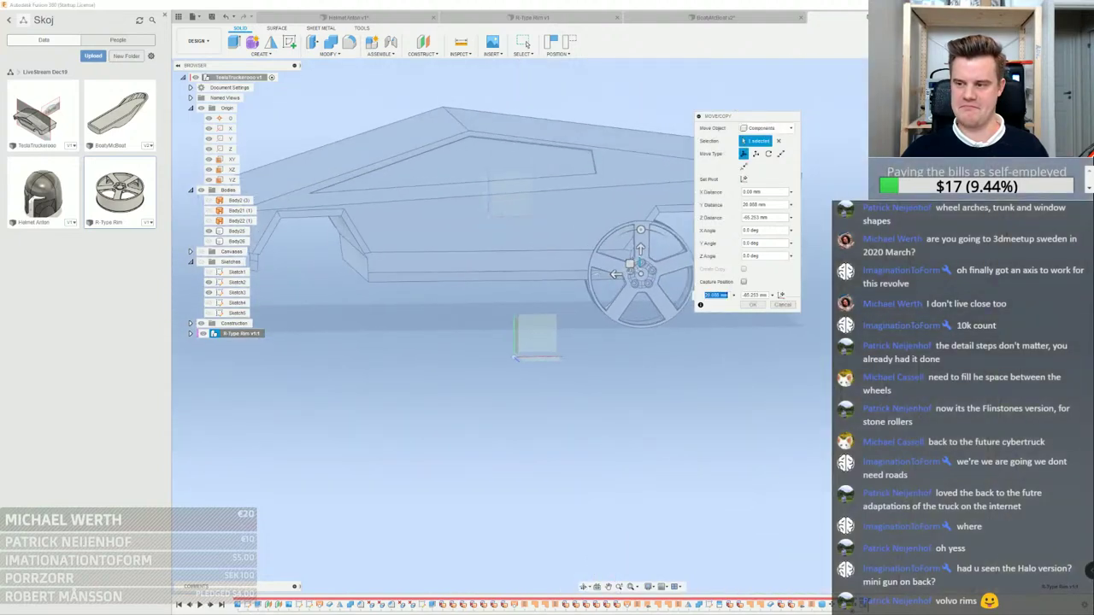
Shift the upright rim about 15 mm along the truck's length into the rear wheel arch
scroll(465, 320, "down", 5)
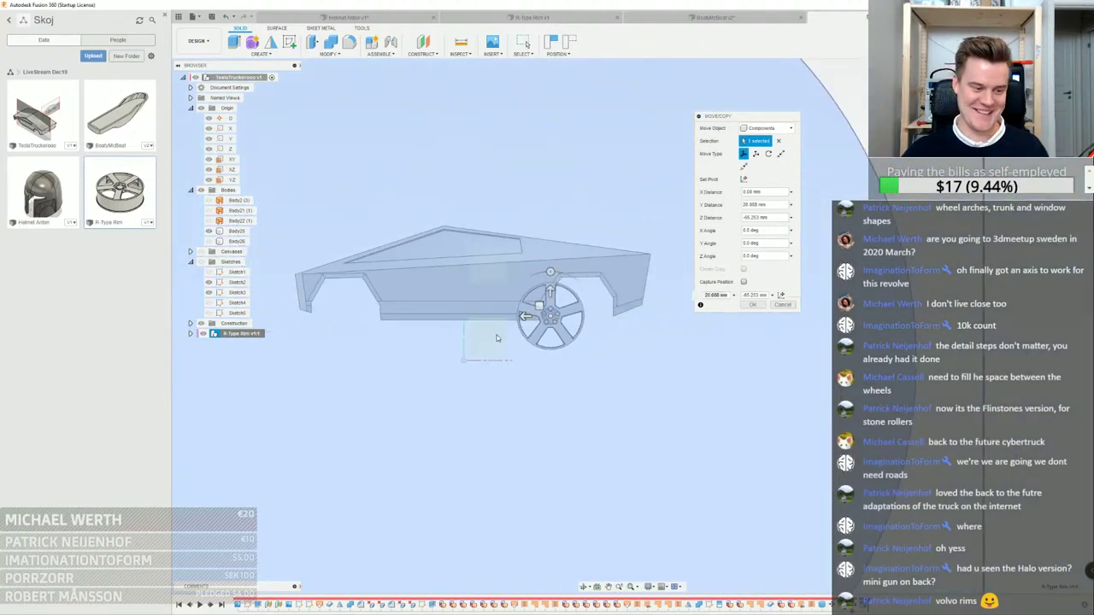
scroll(591, 327, "up", 5)
scroll(591, 327, "up", 2)
left_click_drag(524, 302, 590, 302)
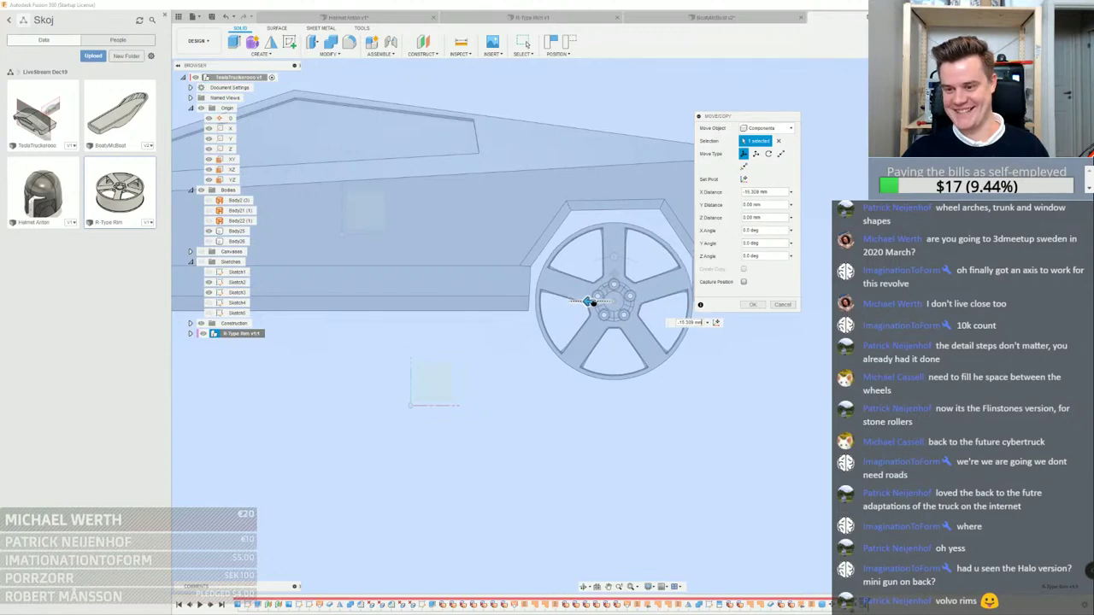
left_click(746, 306)
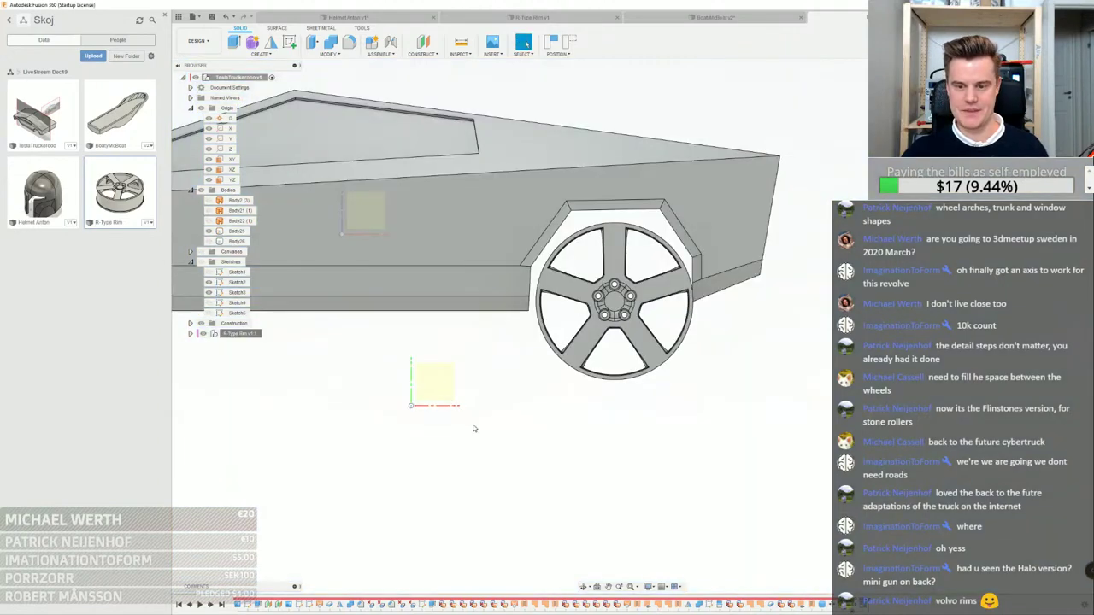
Scale the rim body again uniformly by a factor of 0.8 so it fits the rear wheel arch
right_click(243, 334)
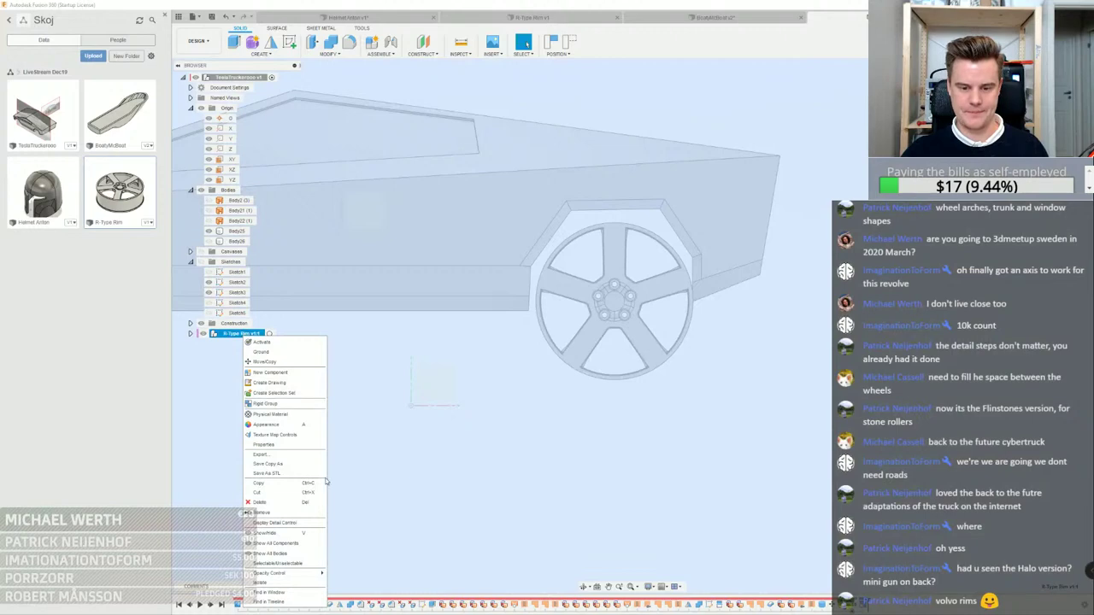
left_click(445, 66)
left_click(330, 54)
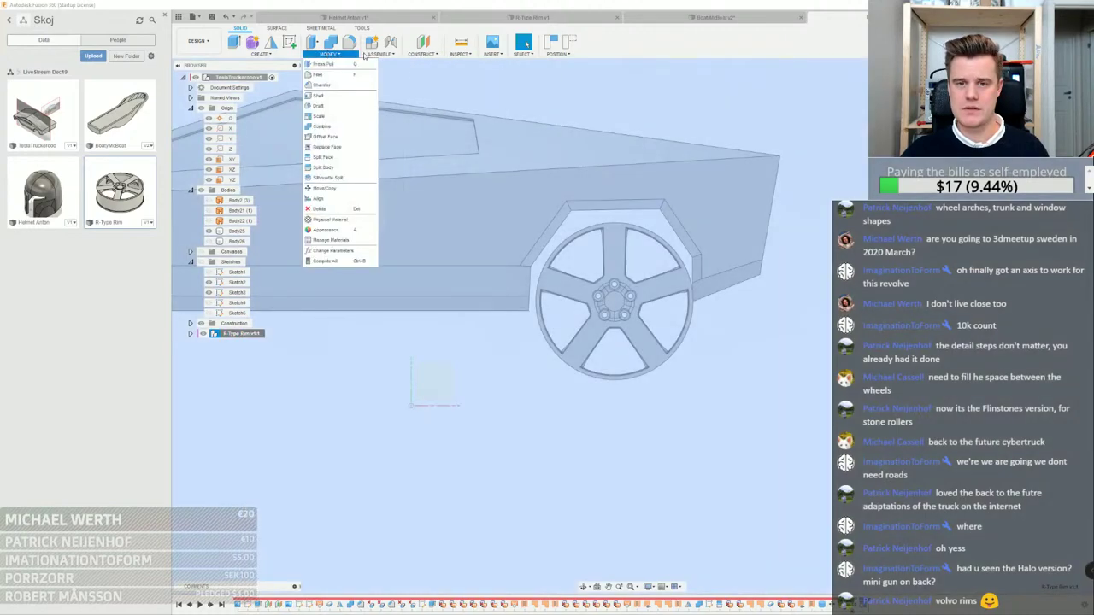
mouse_move(417, 57)
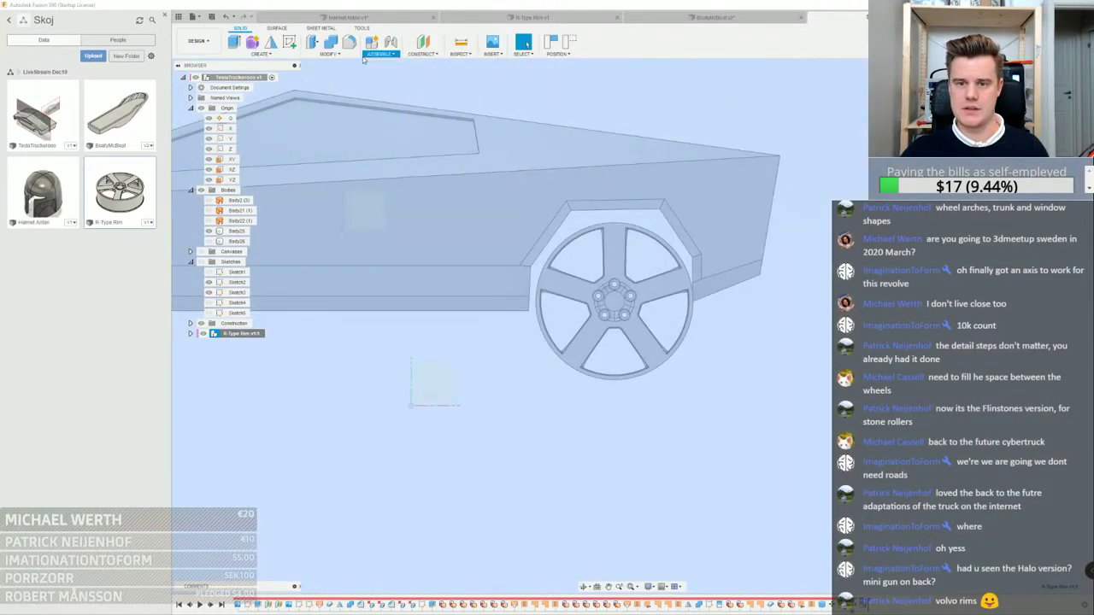
left_click(329, 54)
left_click(335, 147)
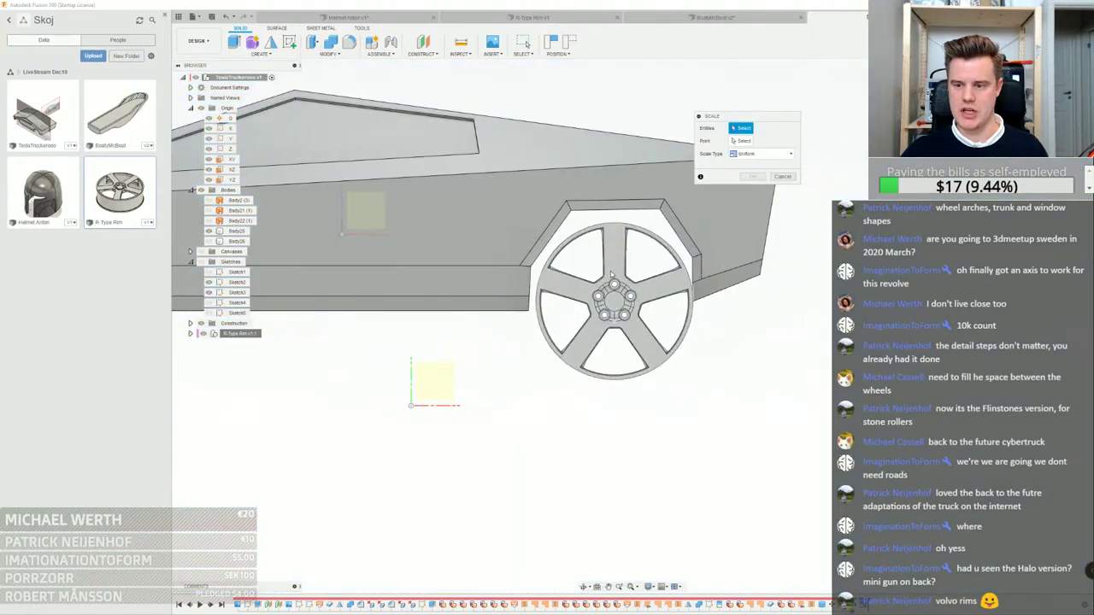
left_click(613, 275)
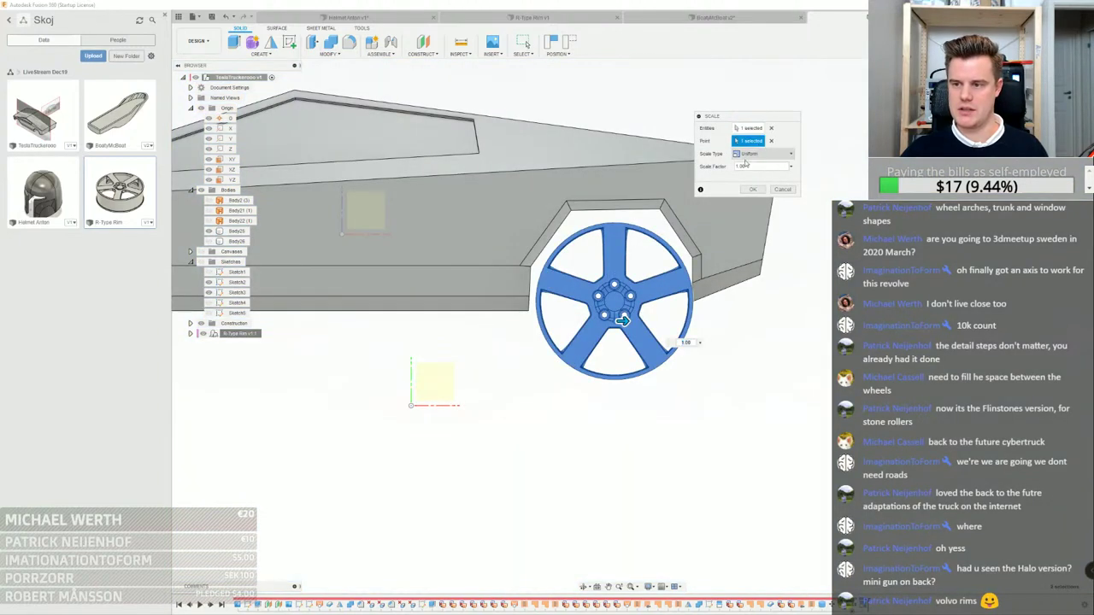
scroll(606, 298, "up", 5)
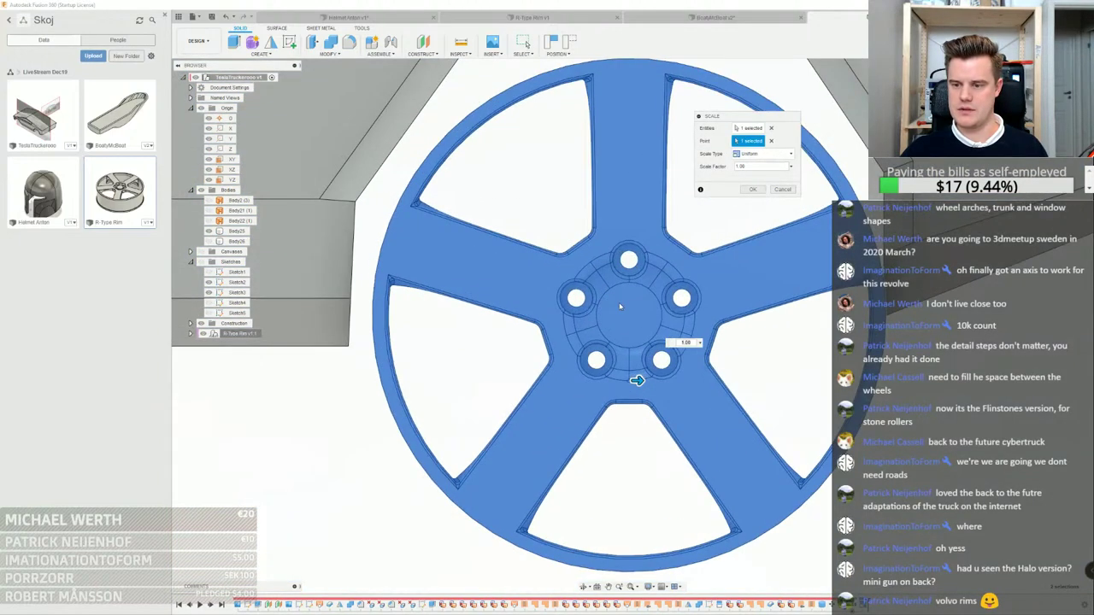
scroll(633, 313, "down", 1)
middle_click_drag(633, 314, 628, 305, "shift")
left_click_drag(636, 354, 637, 353)
scroll(641, 299, "up", 3)
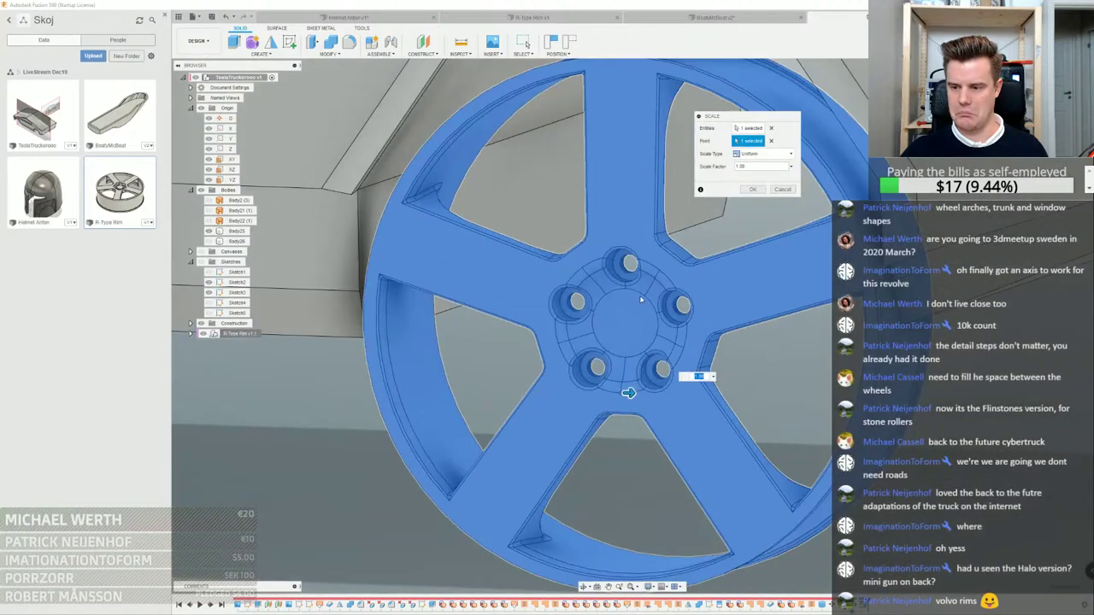
scroll(619, 346, "down", 3)
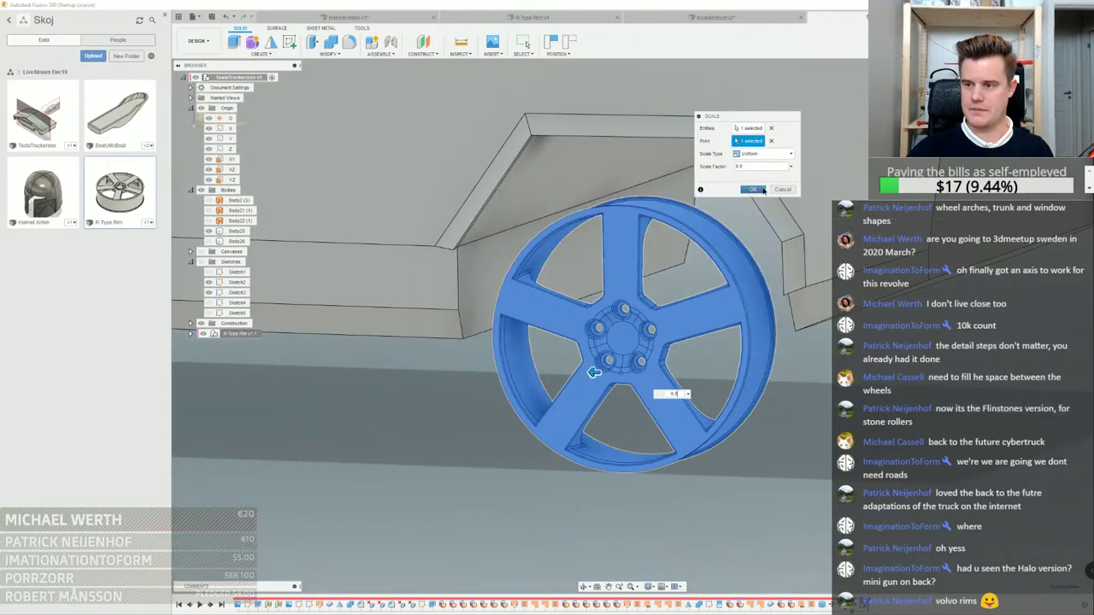
left_click(762, 188)
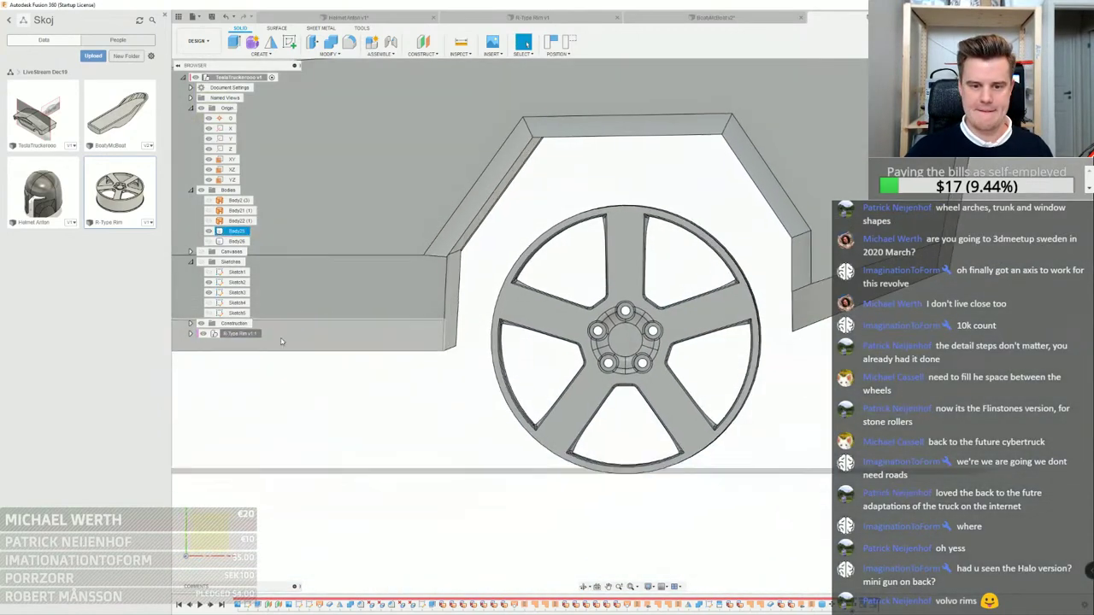
Move the R-Type Rim component slightly upward in the rear wheel arch, using the hub centre as the pivot
right_click(239, 334)
left_click(273, 362)
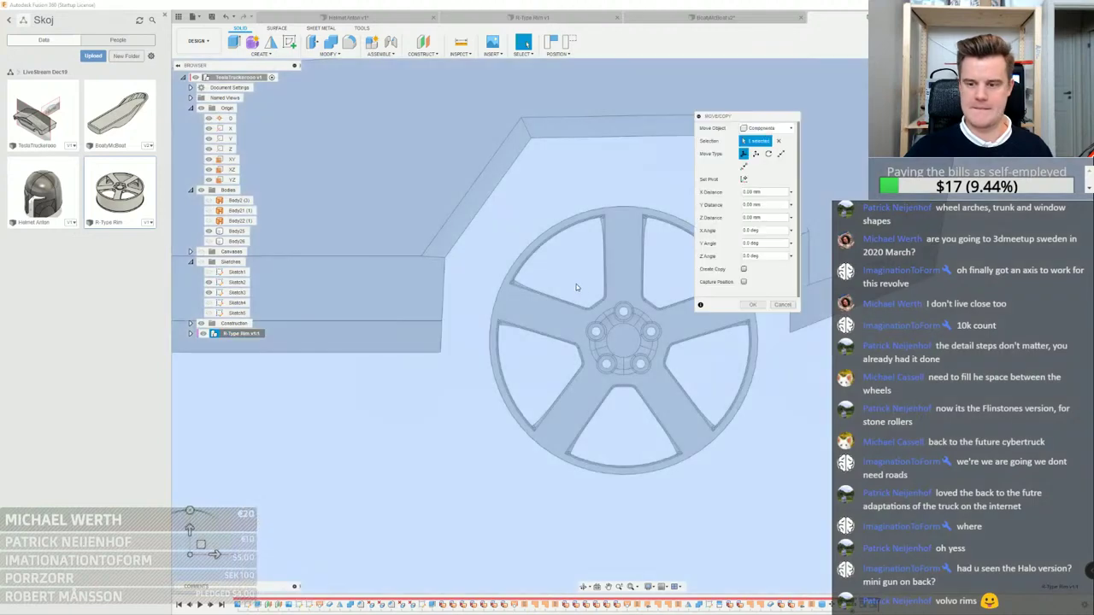
scroll(615, 327, "down", 3)
left_click(620, 337)
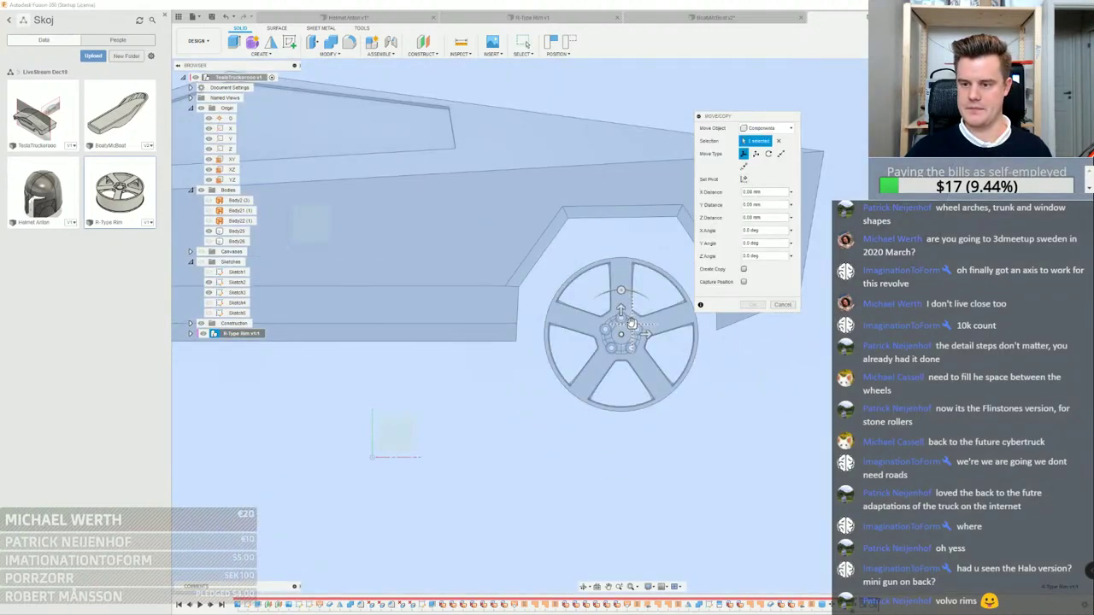
mouse_move(631, 320)
left_mouse_down()
mouse_move(637, 299)
mouse_move(633, 314)
left_mouse_up()
scroll(743, 399, "down", 4)
left_click(751, 305)
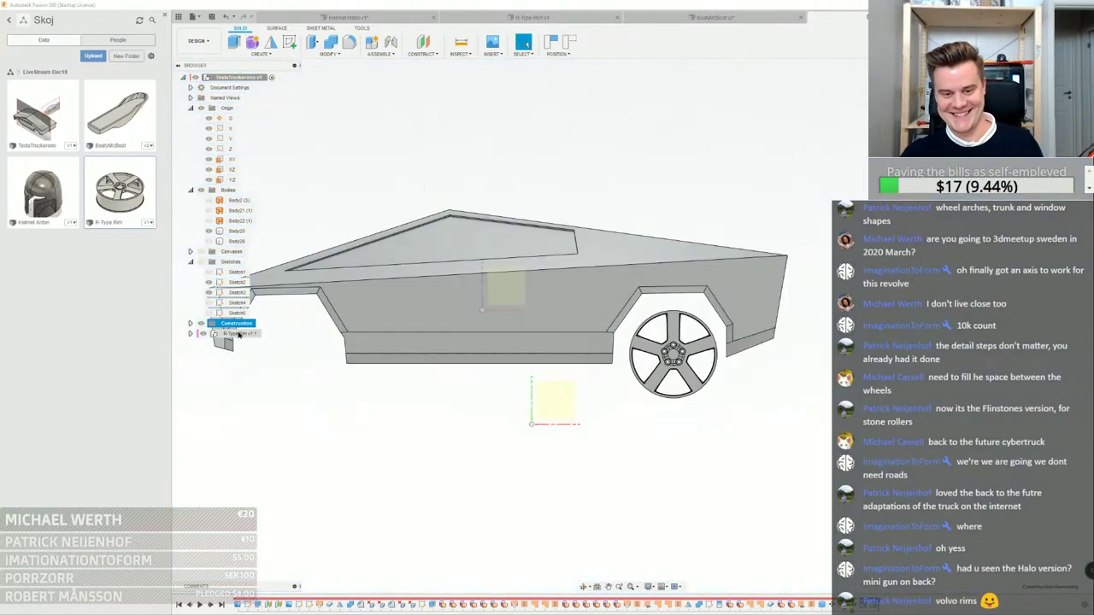
Copy the R-Type Rim component and move the copy about 124 mm forward into the front wheel arch
double_click(239, 333)
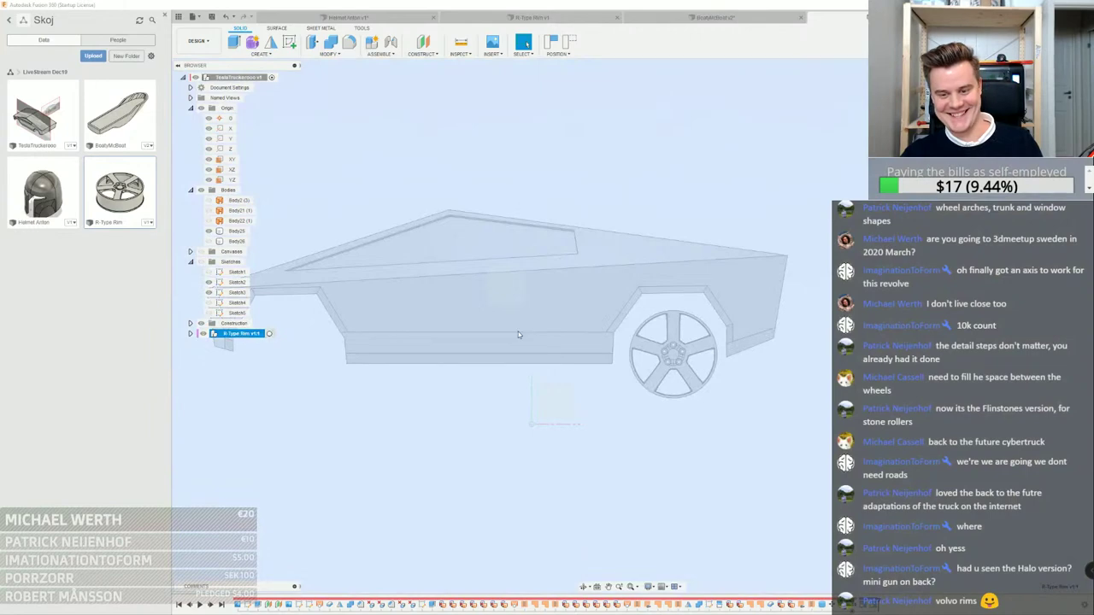
left_click(593, 328)
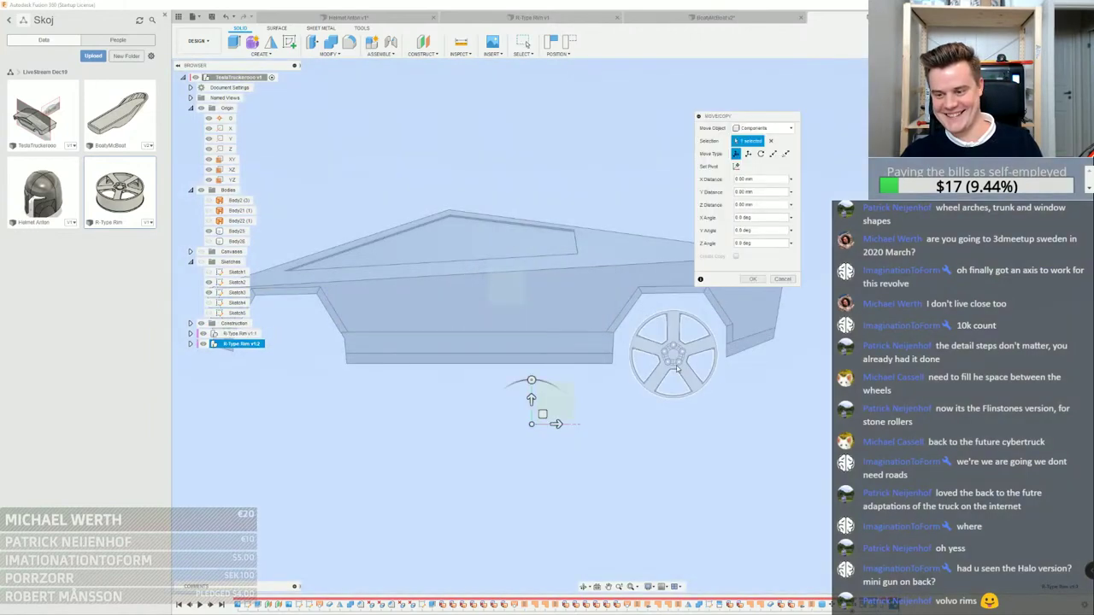
scroll(555, 417, "down", 1)
left_click_drag(555, 422, 205, 419)
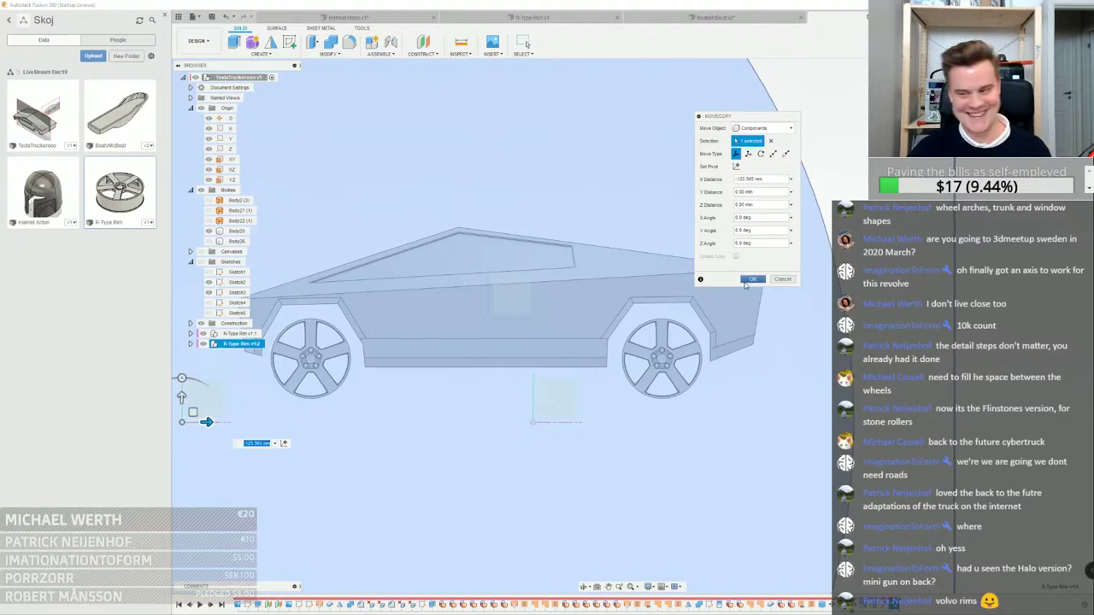
left_click(747, 282)
Activate the rear R-Type Rim component and create a sketch on the rim's outer spoke face
middle_click_drag(752, 202, 870, 301, "shift")
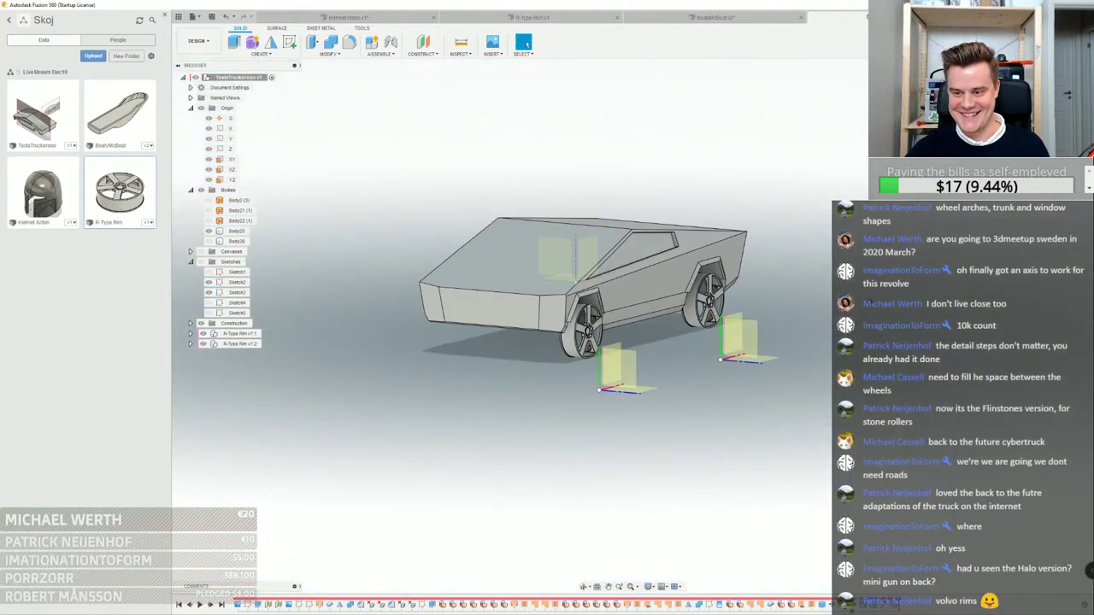
scroll(645, 284, "up", 4)
middle_click_drag(645, 284, 674, 458, "shift")
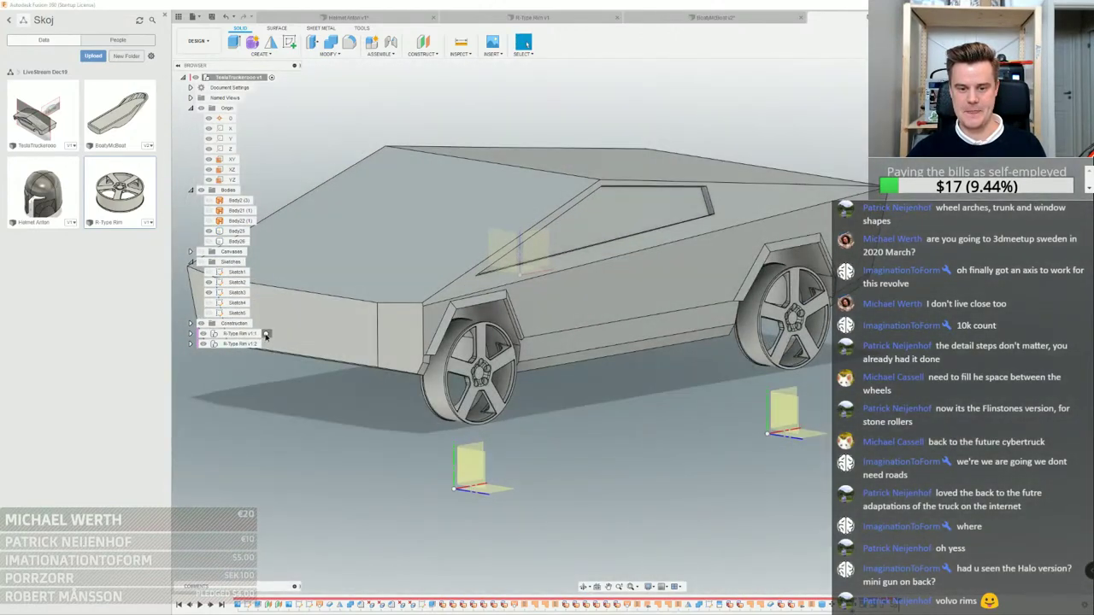
left_click(269, 334)
scroll(790, 295, "up", 5)
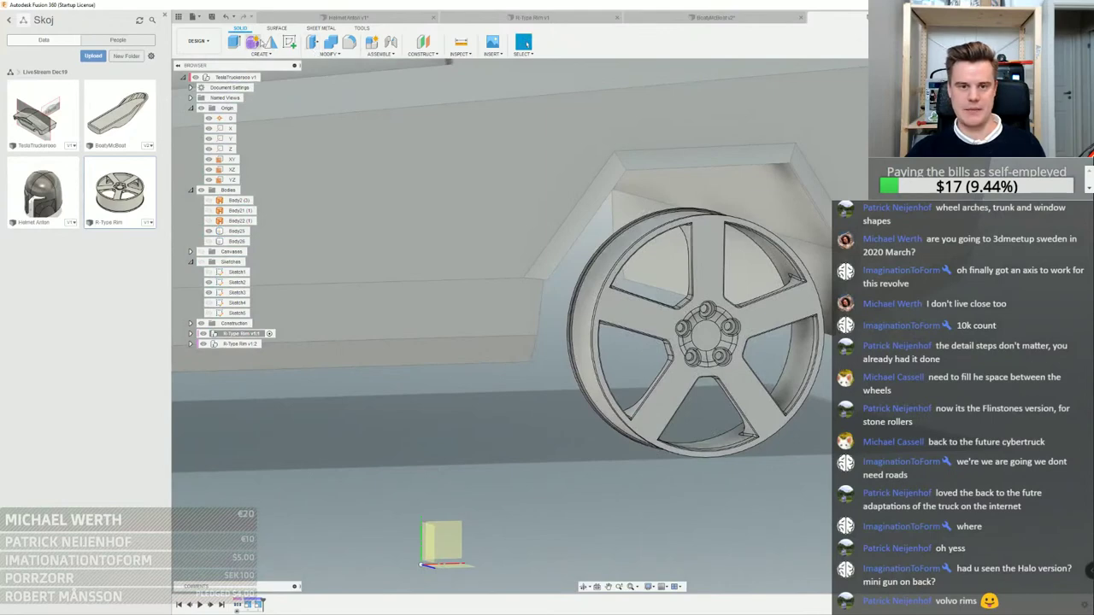
left_click(244, 54)
left_click(249, 75)
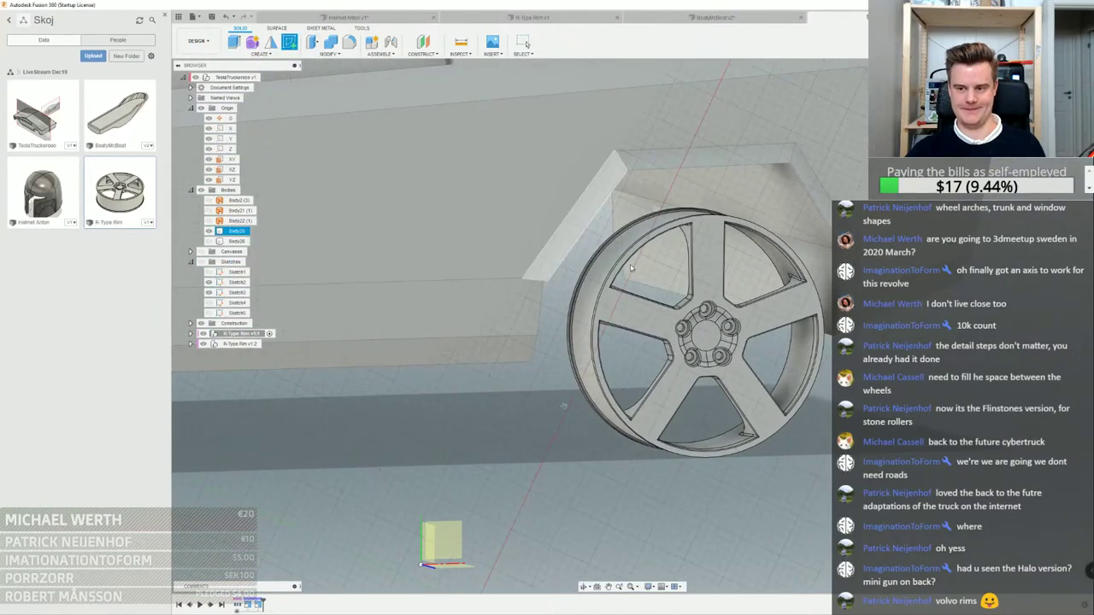
left_click(709, 282)
Sketch a circle centred on the rear rim's hub and slightly larger than the rim's outer edge as the tire outline
left_click(270, 41)
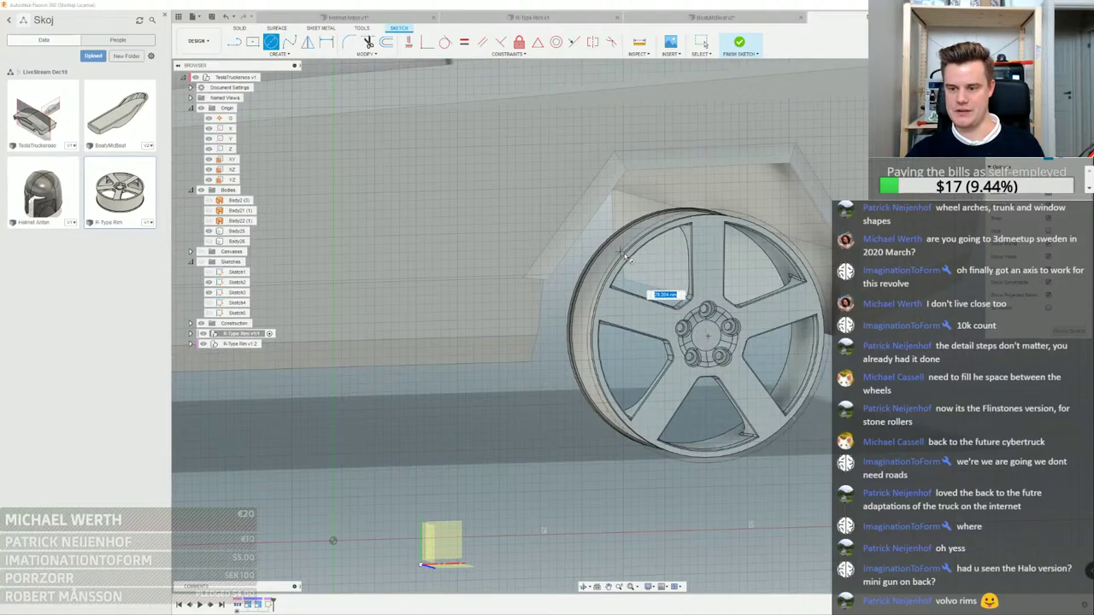
scroll(650, 270, "up", 5)
scroll(615, 256, "down", 5)
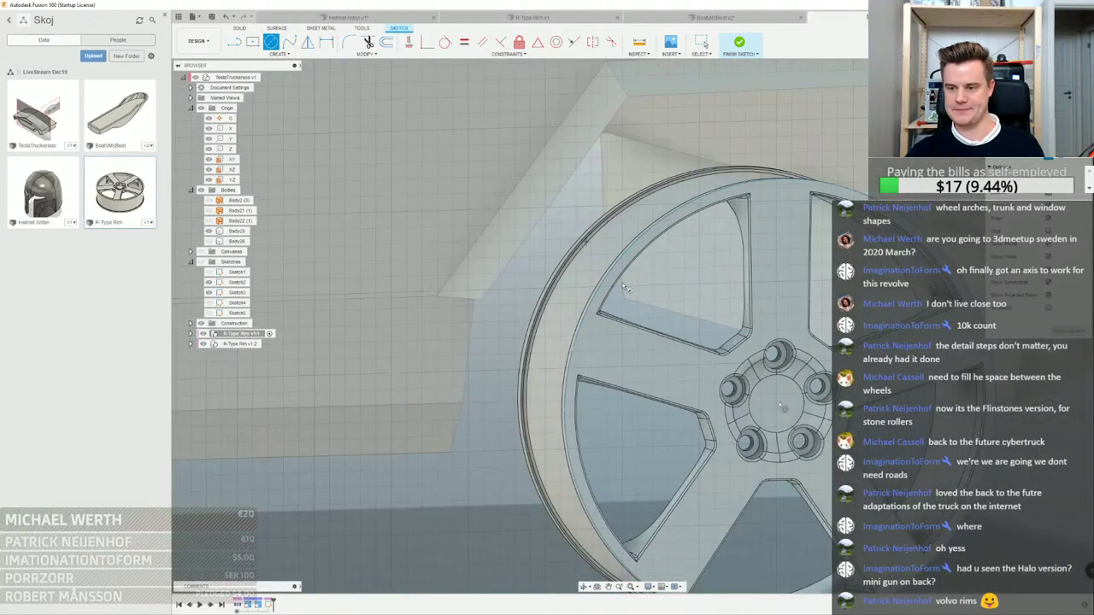
scroll(759, 388, "up", 2)
left_click(768, 397)
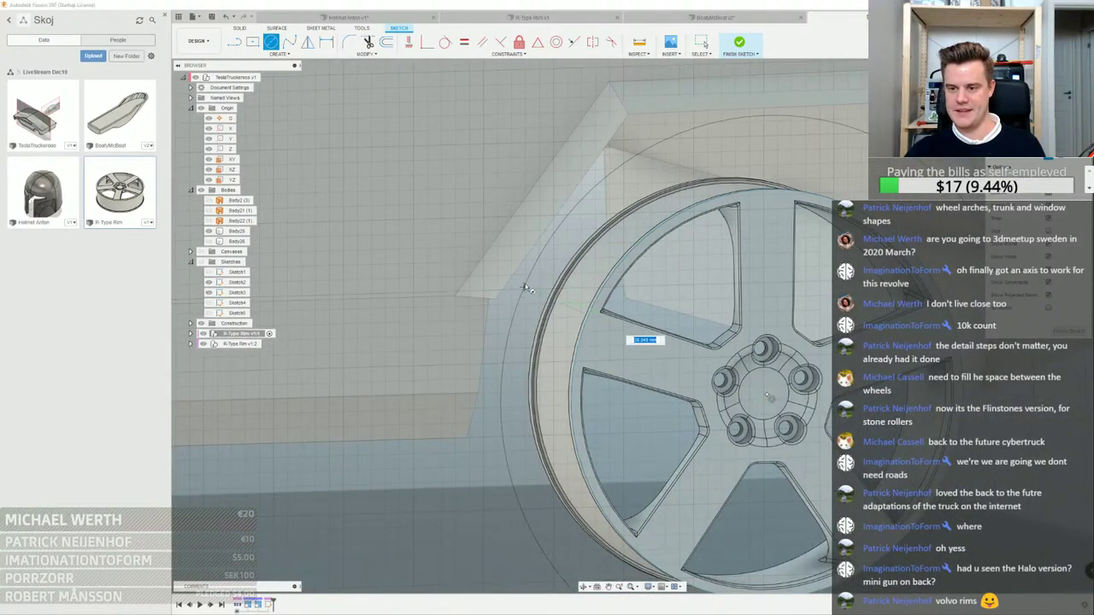
right_click(528, 287)
Extrude the ring between the circle and the rim face inward around the rim by about 9.35 mm as a new tire body
left_click(560, 286)
left_click(559, 287)
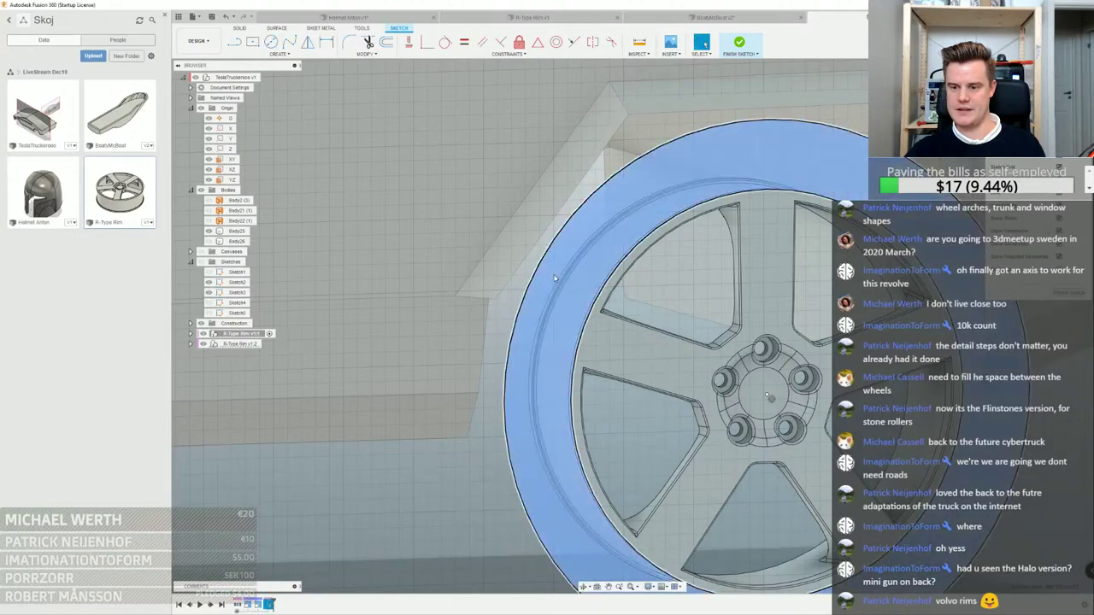
middle_click_drag(559, 287, 639, 246, "shift")
scroll(598, 290, "up", 3)
key("e")
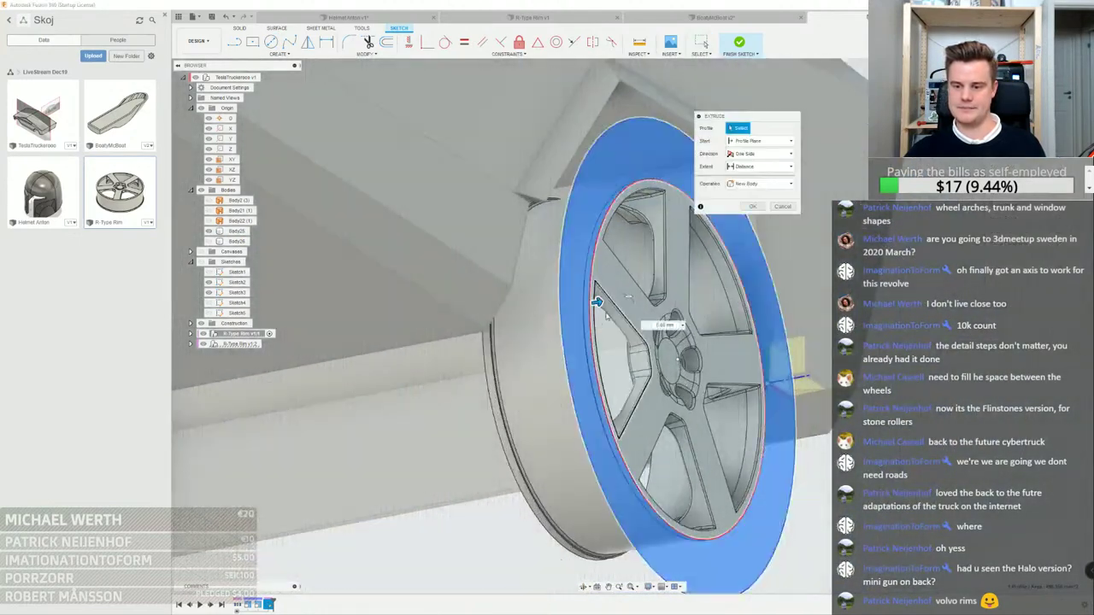
left_click_drag(598, 302, 503, 321)
middle_click_drag(504, 321, 545, 360, "shift")
left_click_drag(509, 305, 483, 298)
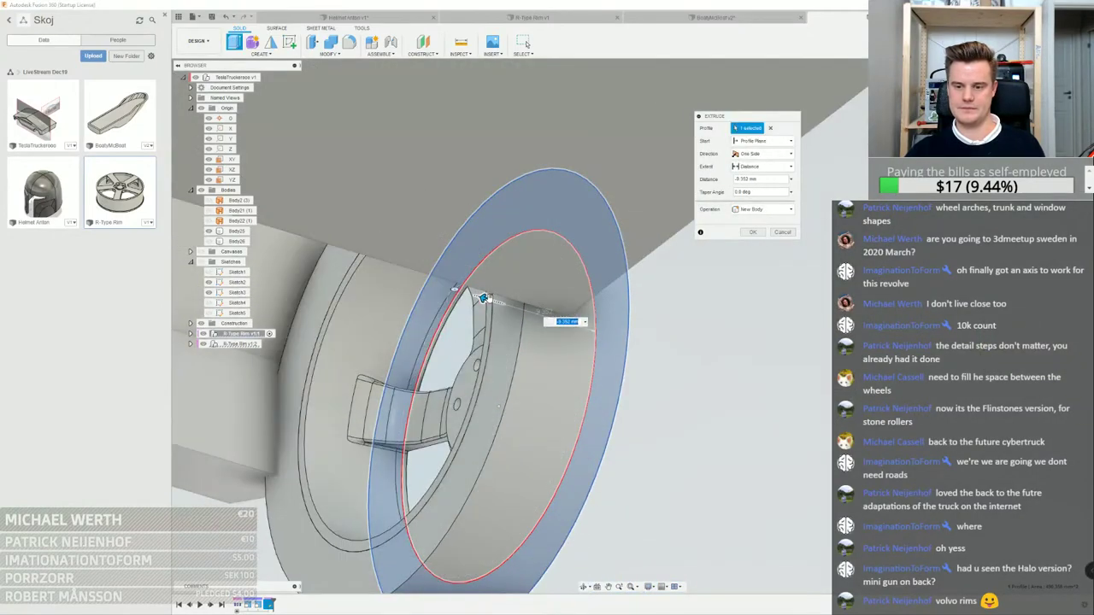
left_click(753, 233)
Expand the rear R-Type Rim component and activate the rim component nested inside it
scroll(713, 303, "down", 3)
middle_click_drag(713, 304, 615, 319, "shift")
scroll(615, 319, "down", 3)
middle_click_drag(832, 240, 693, 229)
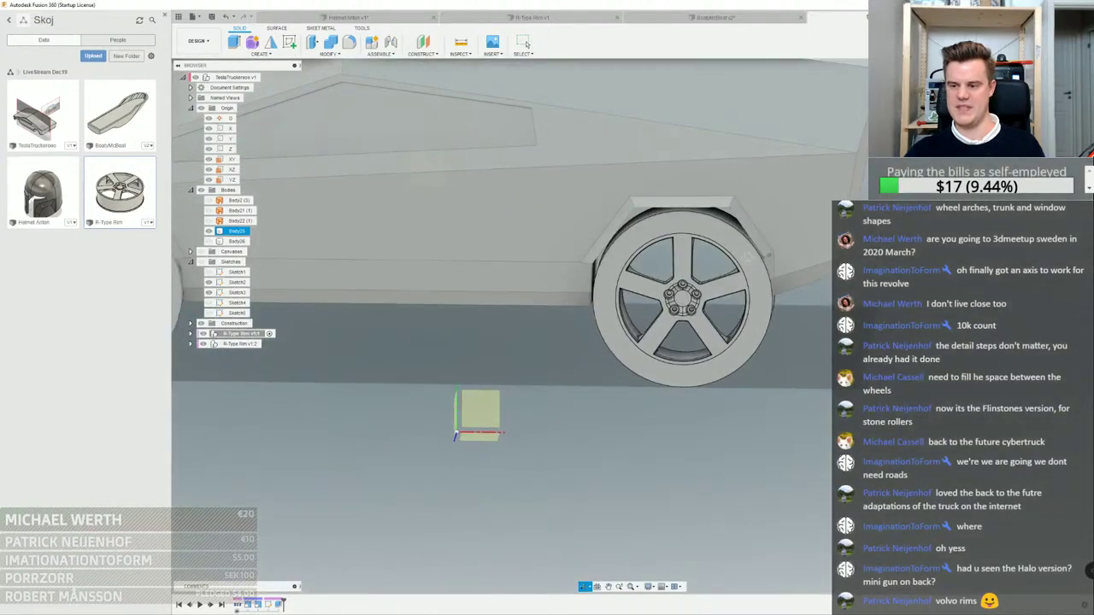
scroll(693, 229, "down", 3)
middle_click_drag(662, 278, 717, 323)
middle_click_drag(717, 323, 712, 324, "shift")
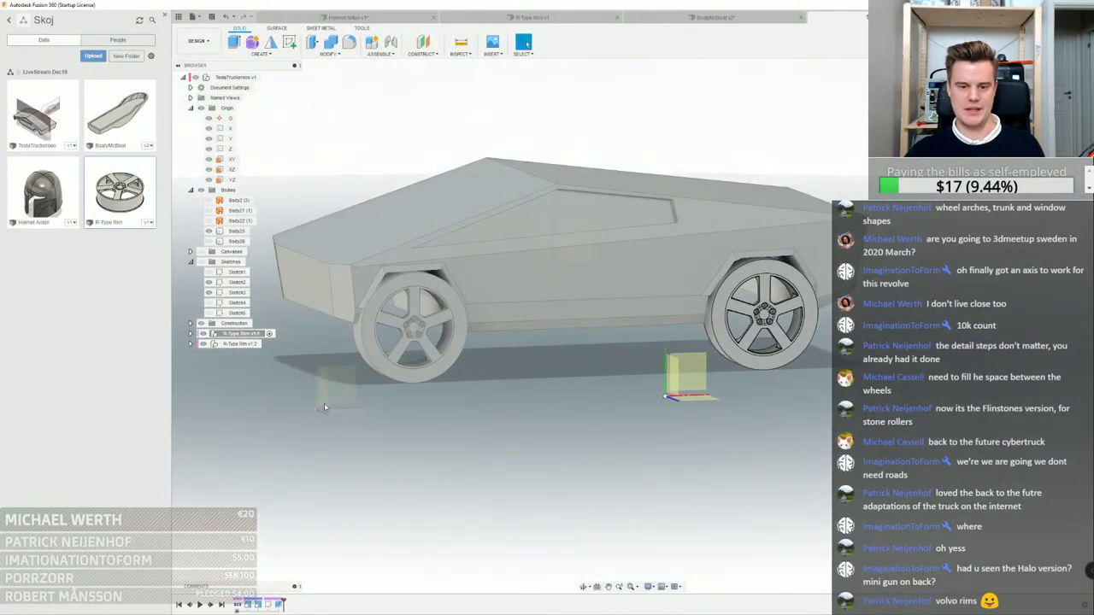
left_click(191, 334)
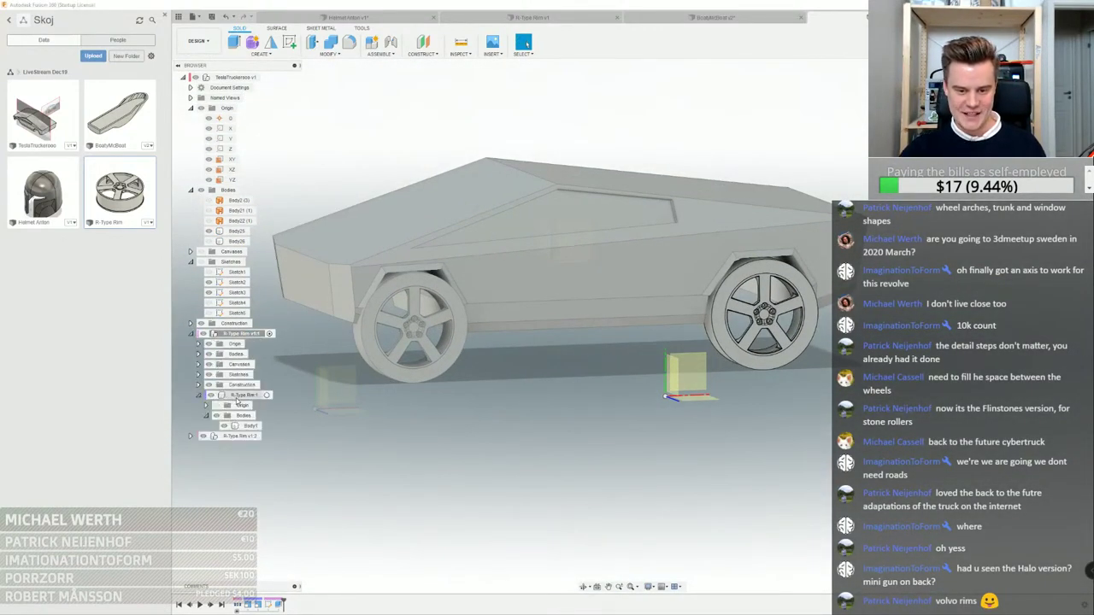
right_click(239, 396)
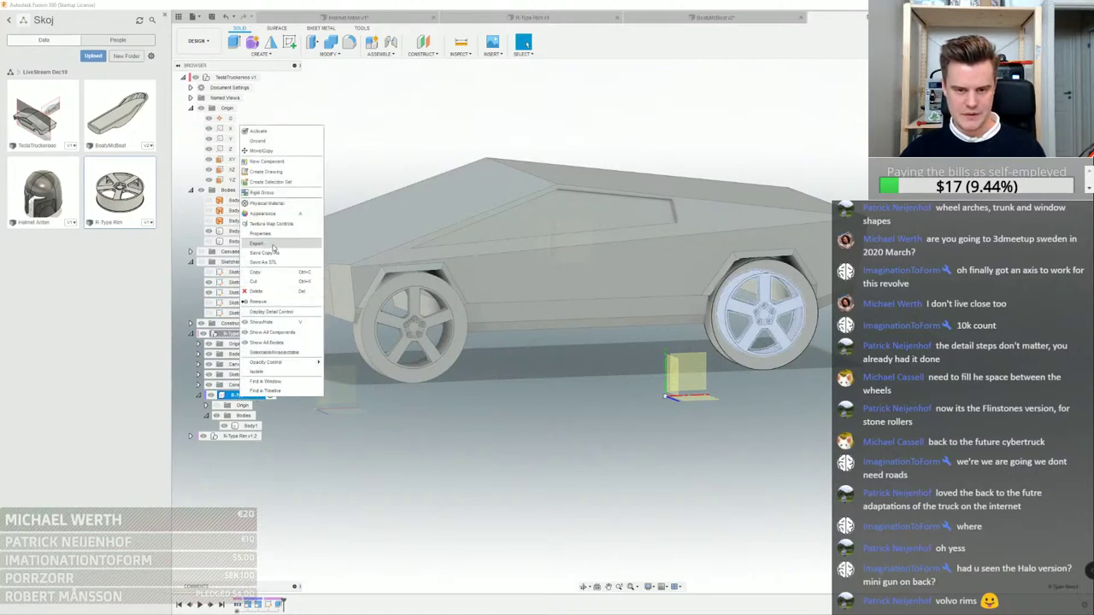
left_click(245, 397)
left_click(244, 397)
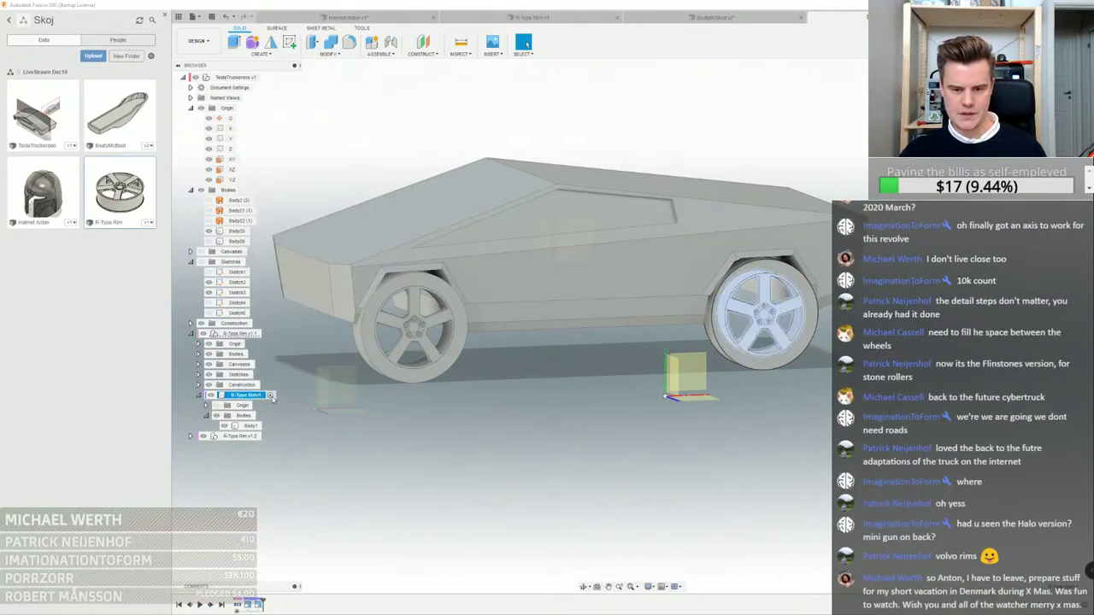
Scale the rear wheel's rim and tire bodies uniformly by a factor of 0.9
left_click(328, 53)
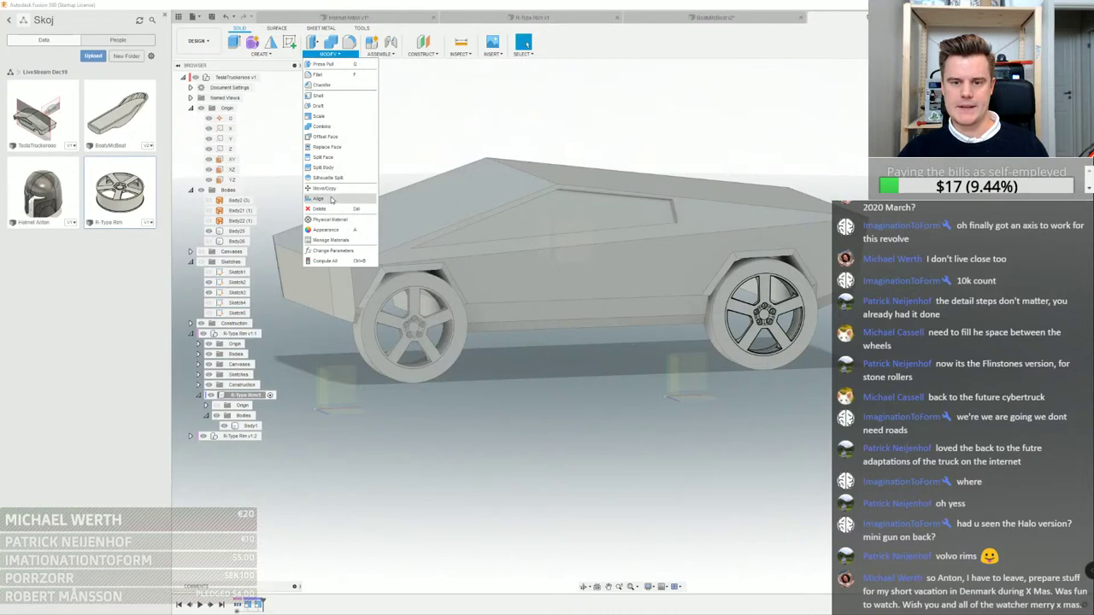
left_click(319, 116)
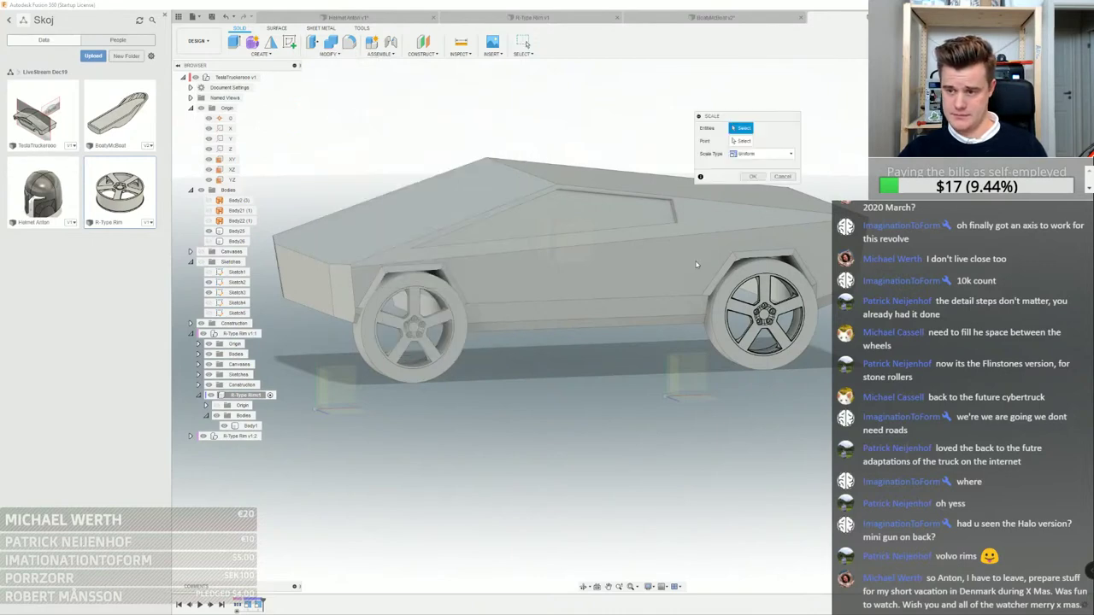
left_click(760, 316)
left_click(763, 301)
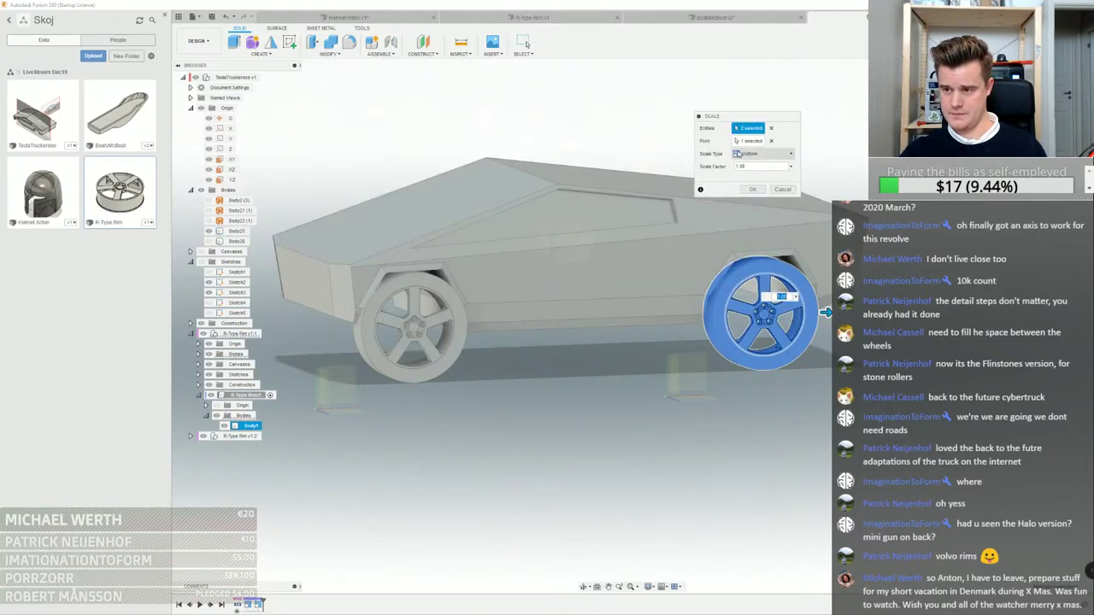
left_click(751, 141)
scroll(758, 313, "up", 4)
scroll(757, 314, "up", 3)
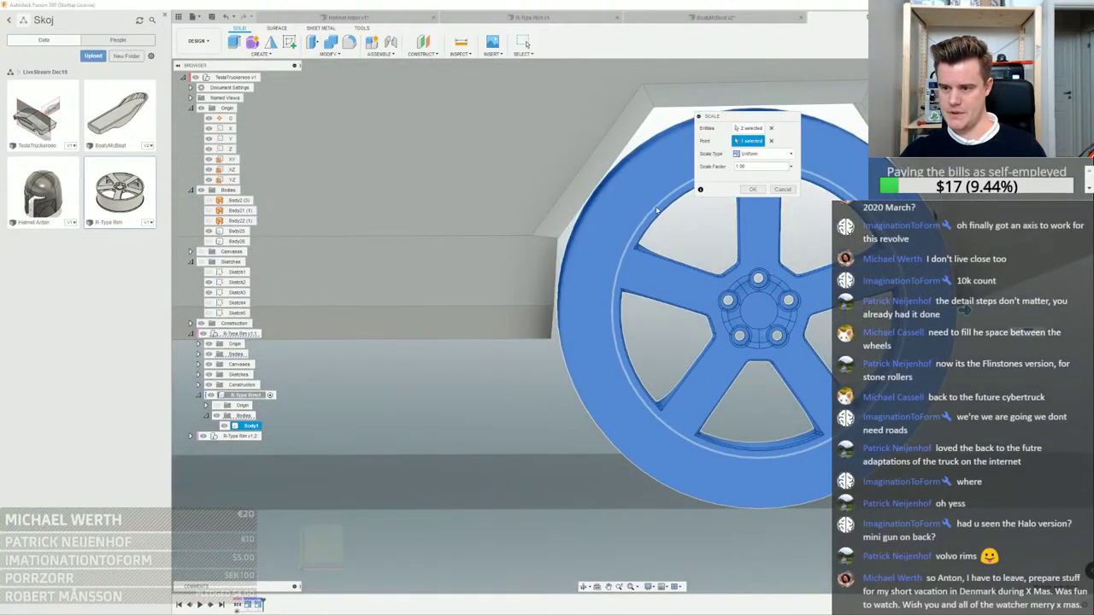
left_click(740, 166)
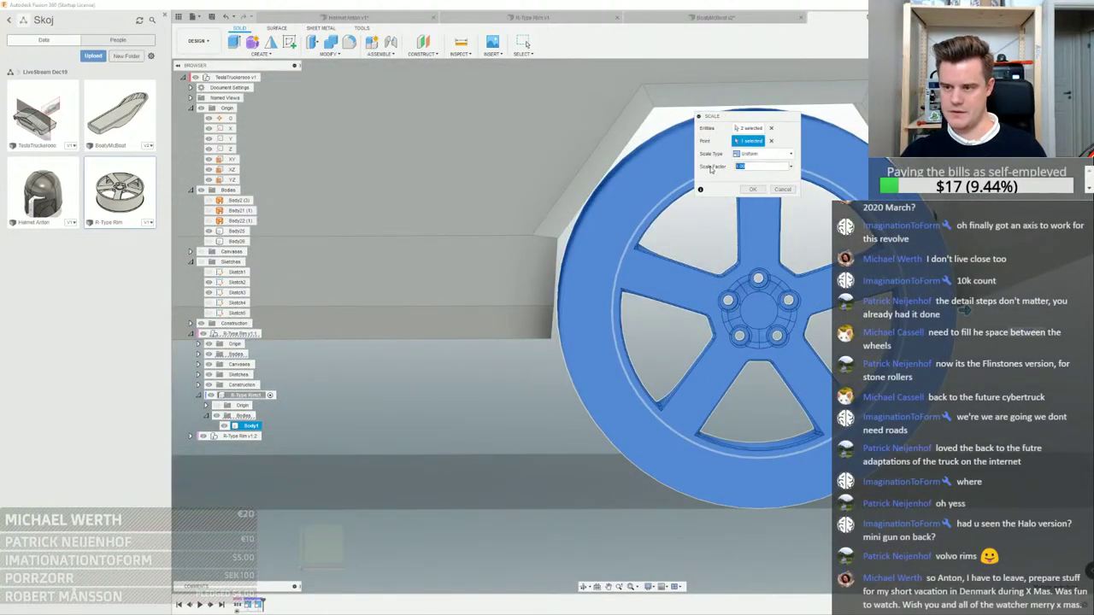
type("0.9")
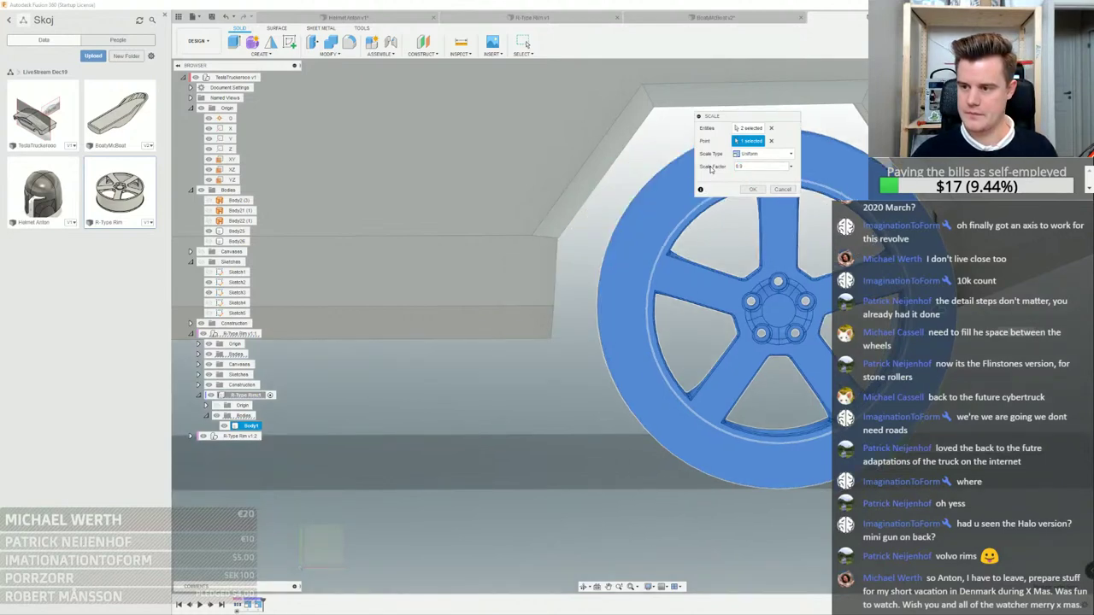
left_click(753, 189)
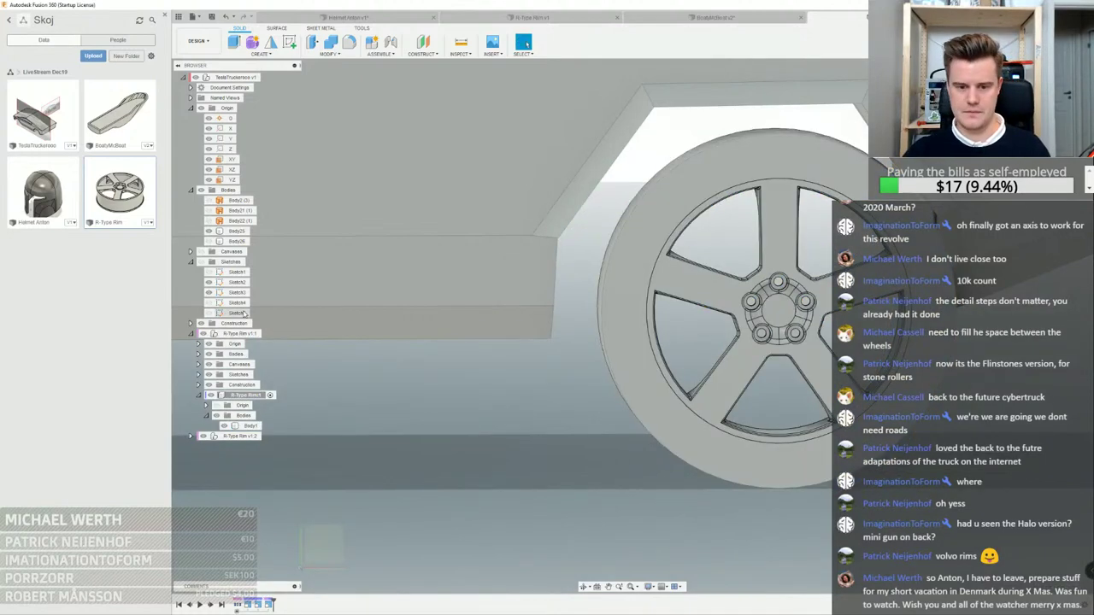
Activate the parent rear R-Type Rim component and try to move only its nested rim component
left_click(239, 333)
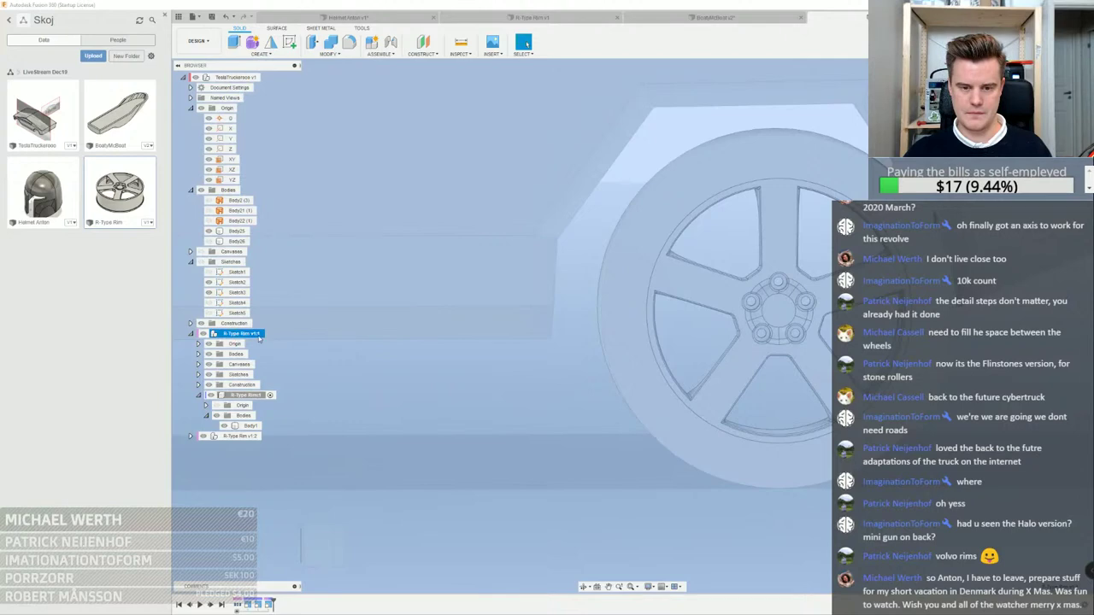
left_click(244, 395)
right_click(243, 395)
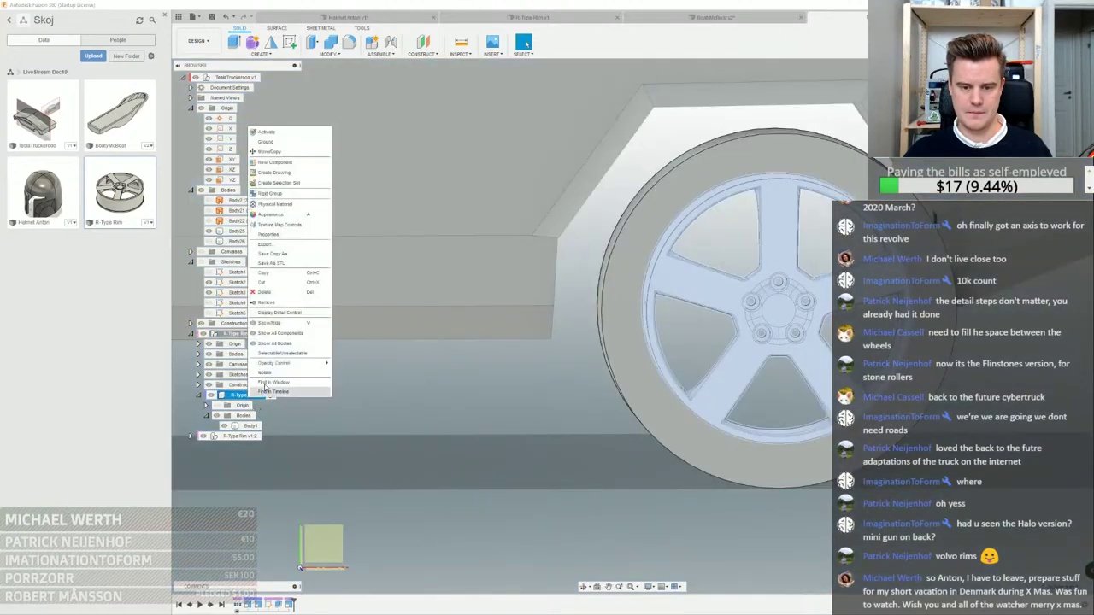
left_click(268, 151)
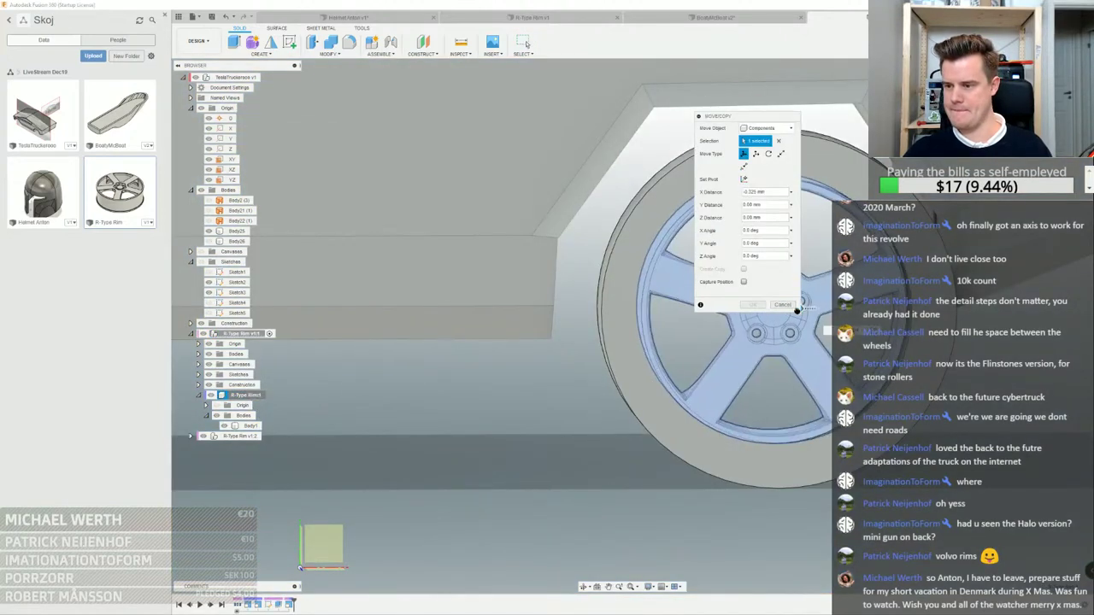
left_click(783, 305)
Move the rear wheel's rim and tire bodies together about 2.8 mm forward in the wheel arch, using the hub centre as the pivot
left_click(662, 177)
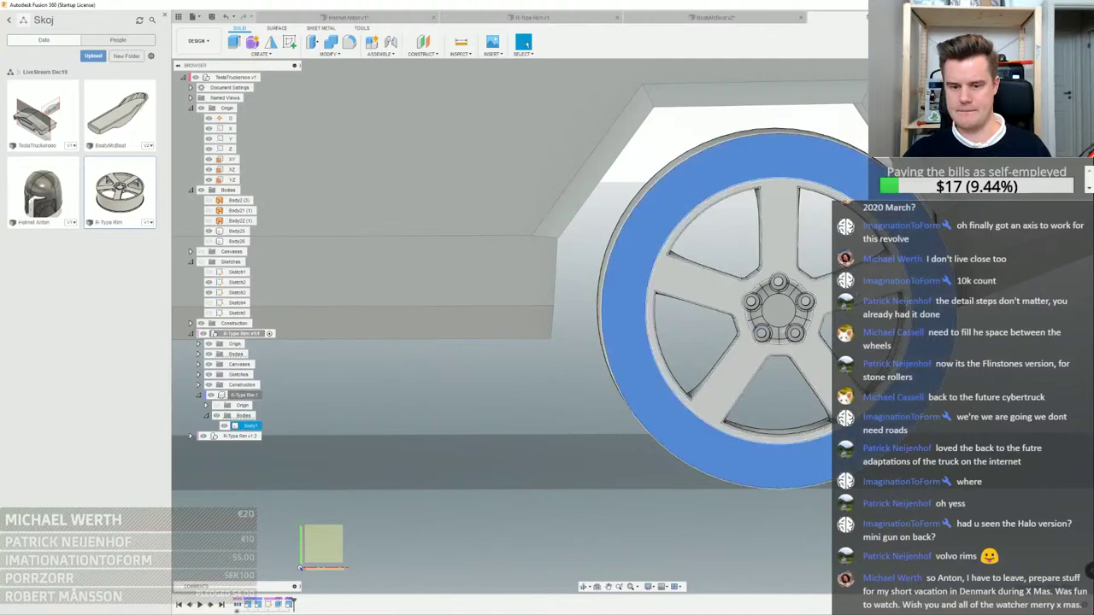
left_click(250, 425, "ctrl")
right_click(658, 341)
left_click(665, 319)
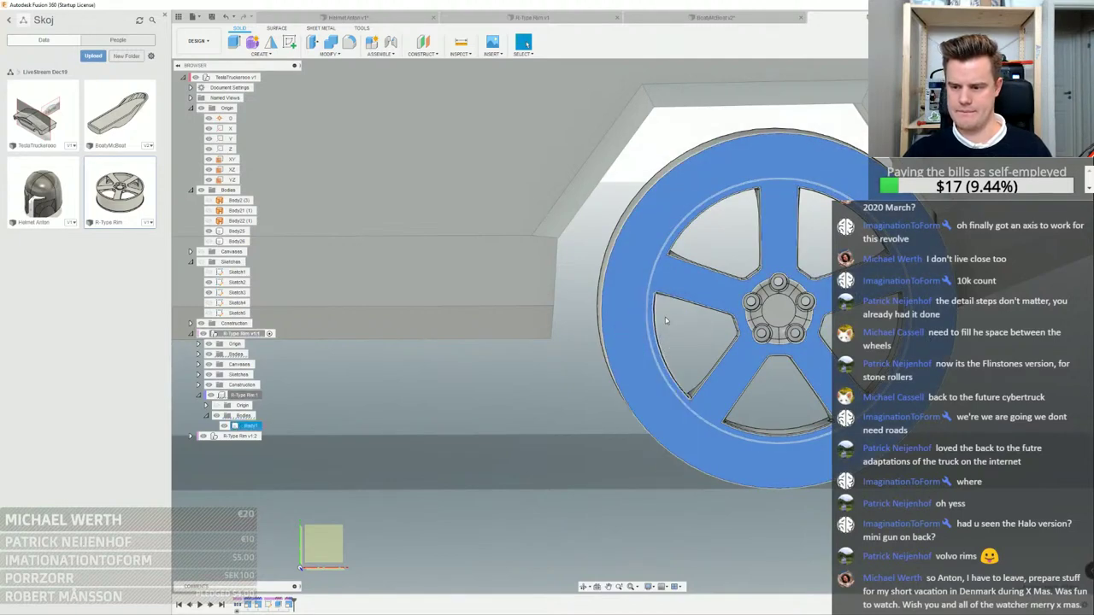
key("m")
left_click(765, 128)
left_click(743, 141)
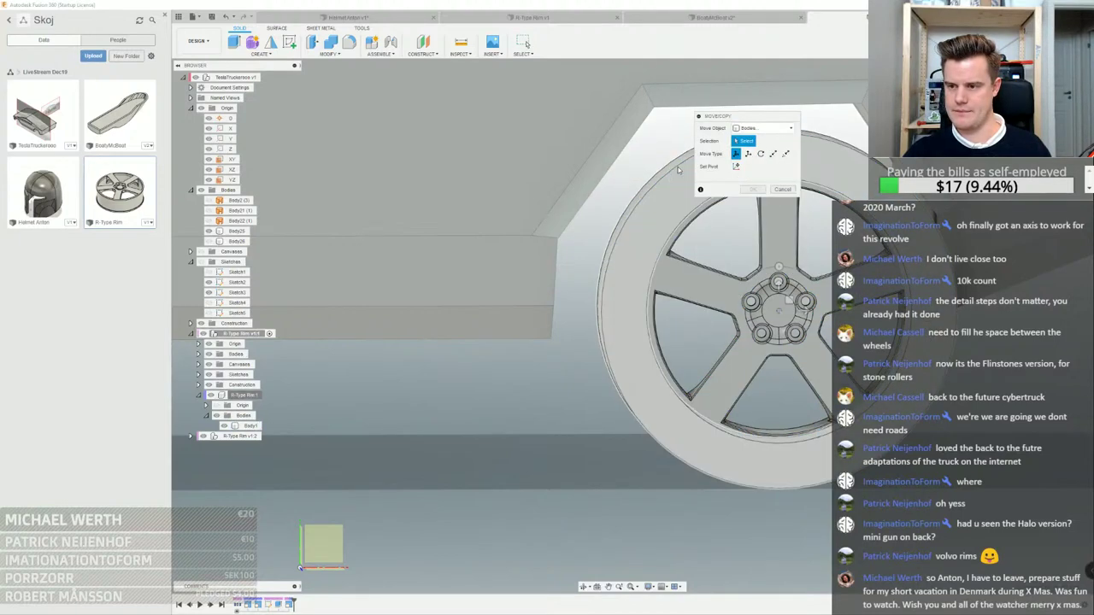
left_click(675, 172)
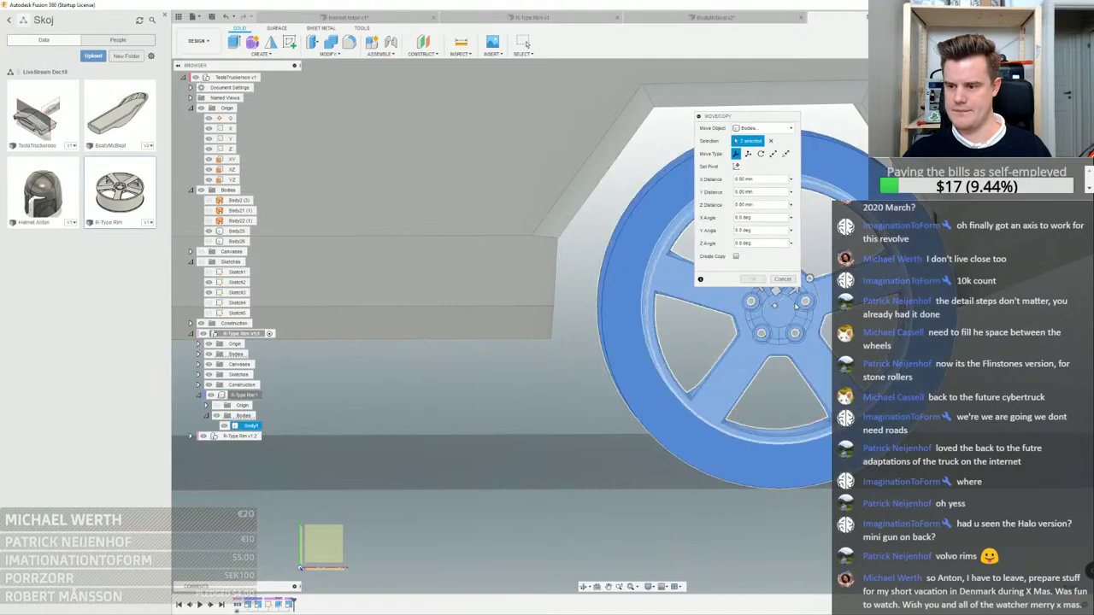
left_click(680, 236)
middle_click_drag(683, 85, 748, 160)
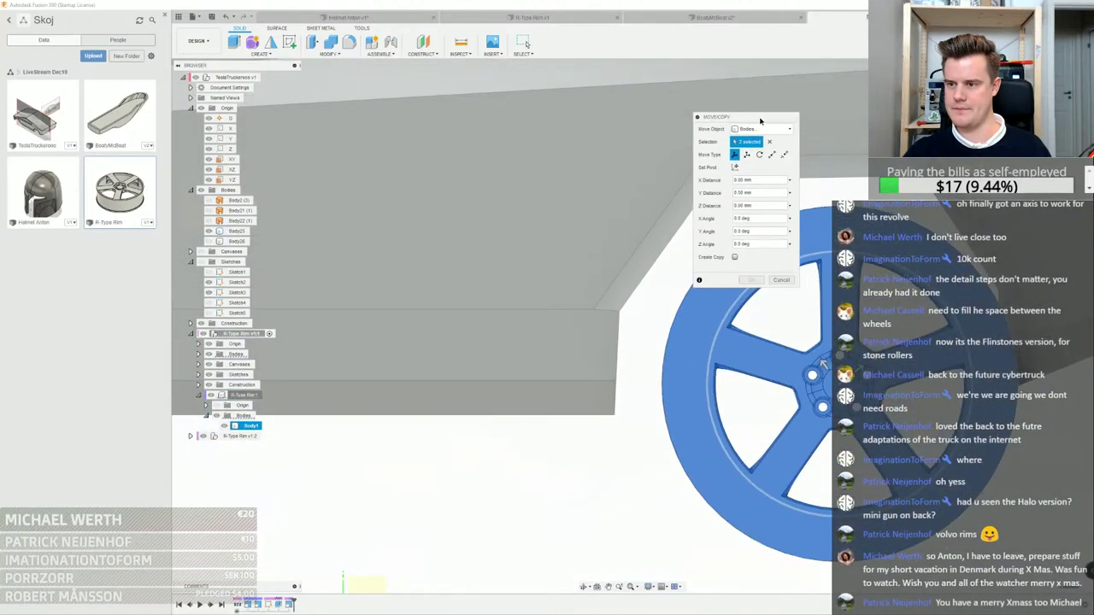
left_click_drag(759, 119, 583, 88)
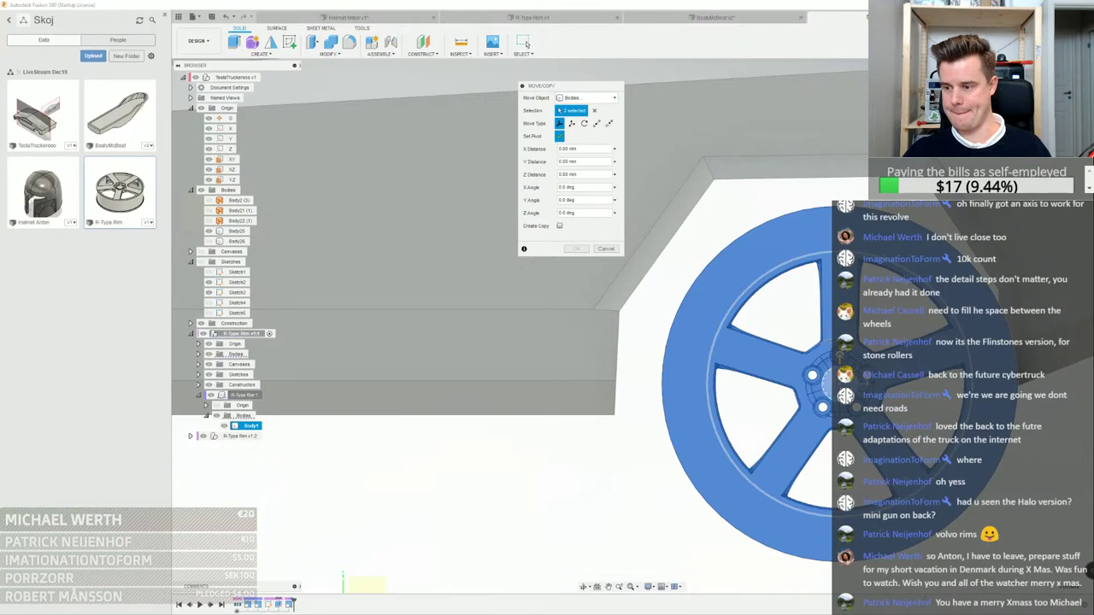
left_click(560, 137)
left_click(559, 138)
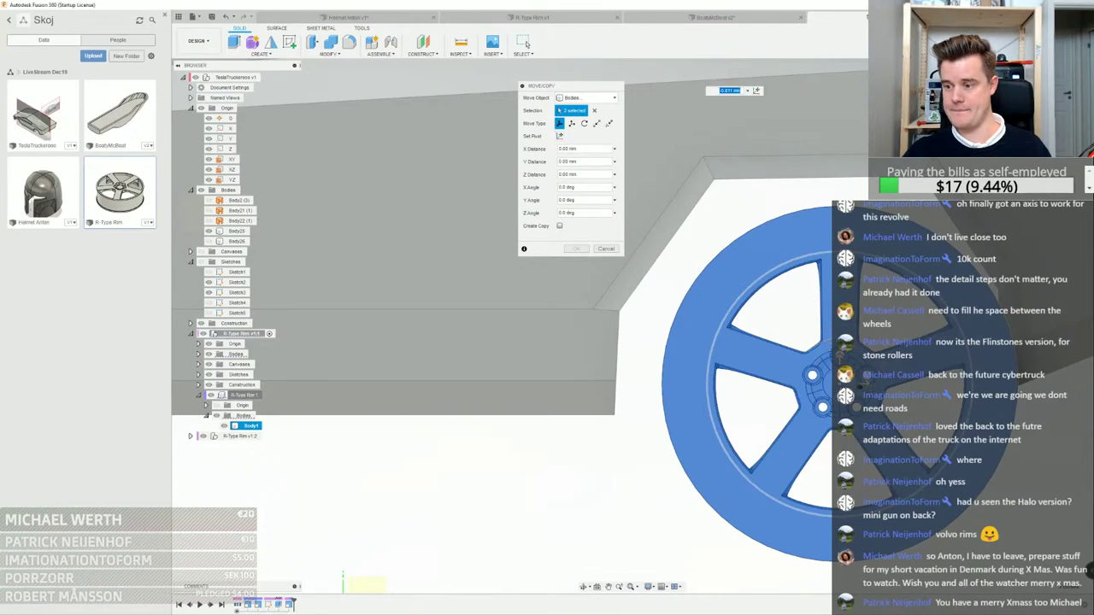
left_click_drag(881, 385, 852, 384)
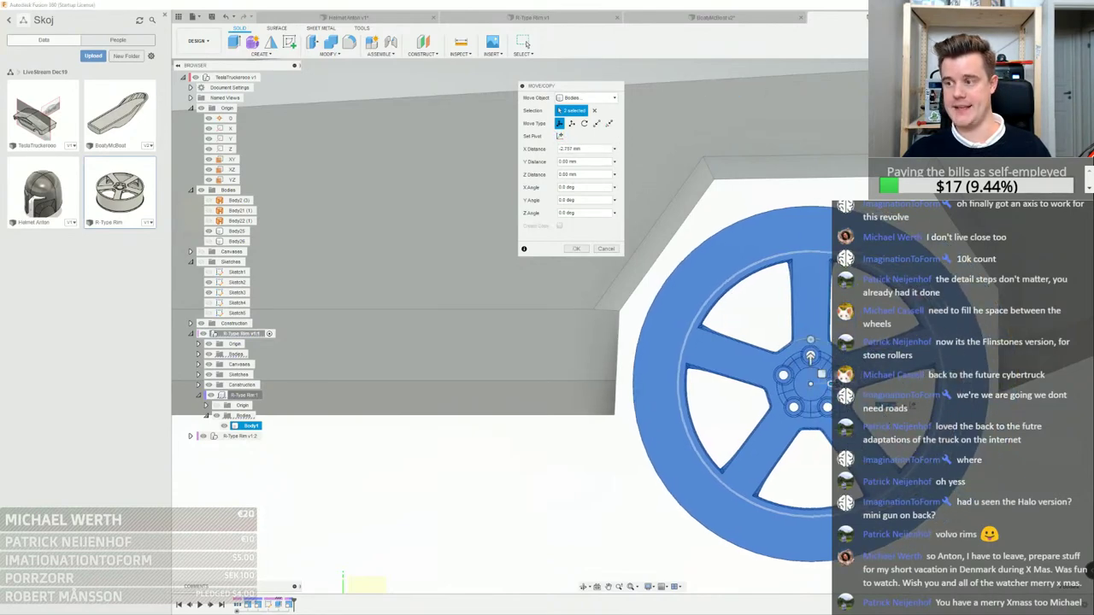
left_click(577, 248)
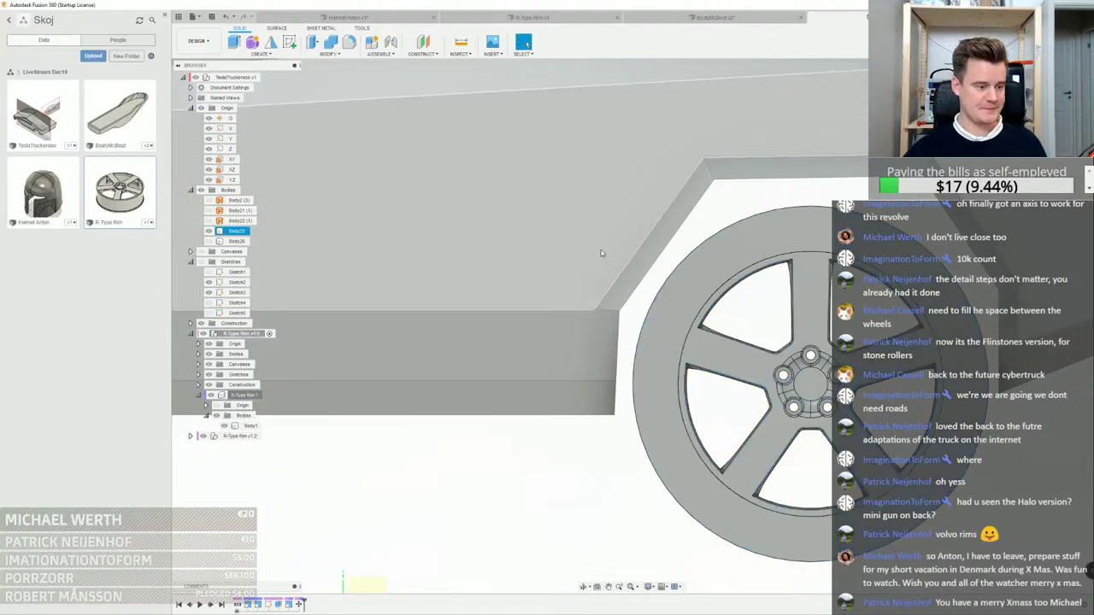
Move the front R-Type Rim component about 1.1 mm rearward to centre it in the front wheel arch
scroll(601, 253, "down", 1)
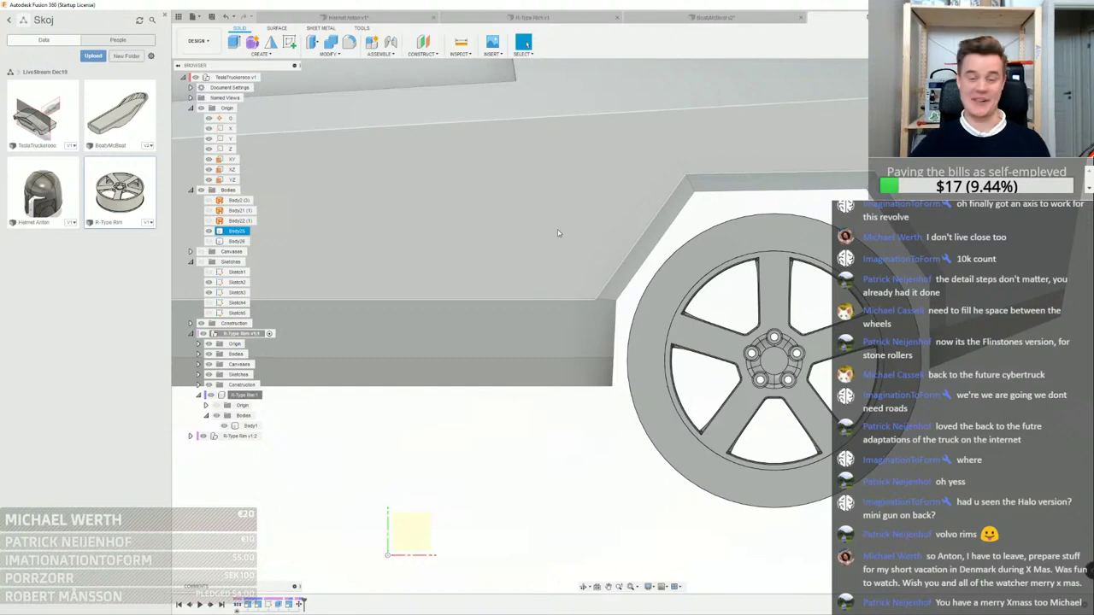
scroll(723, 253, "down", 5)
middle_click_drag(511, 295, 535, 357, "shift")
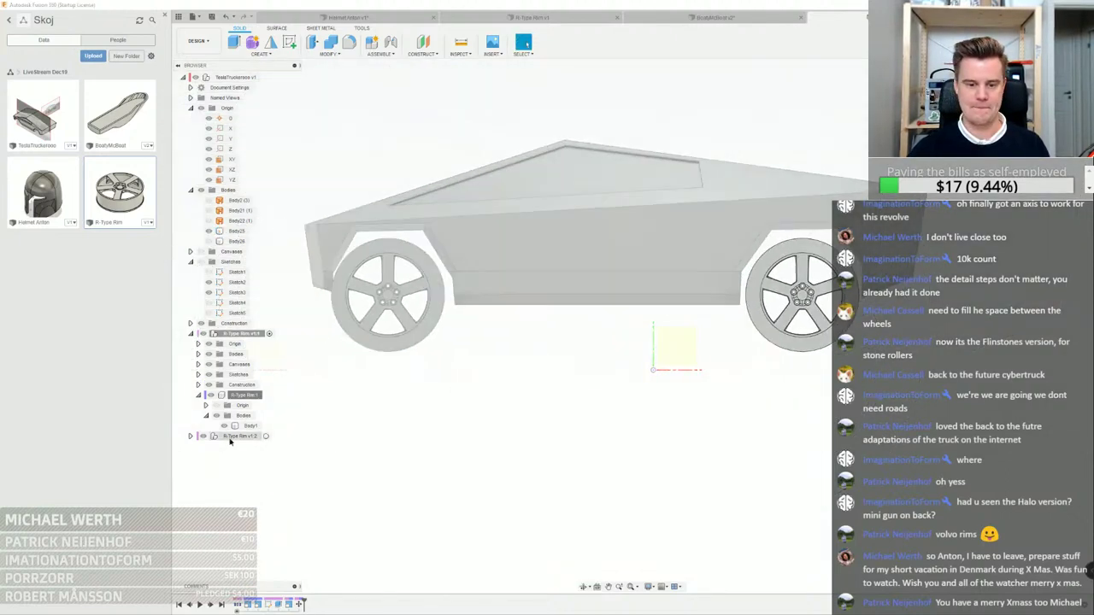
right_click(224, 435)
left_click(259, 190)
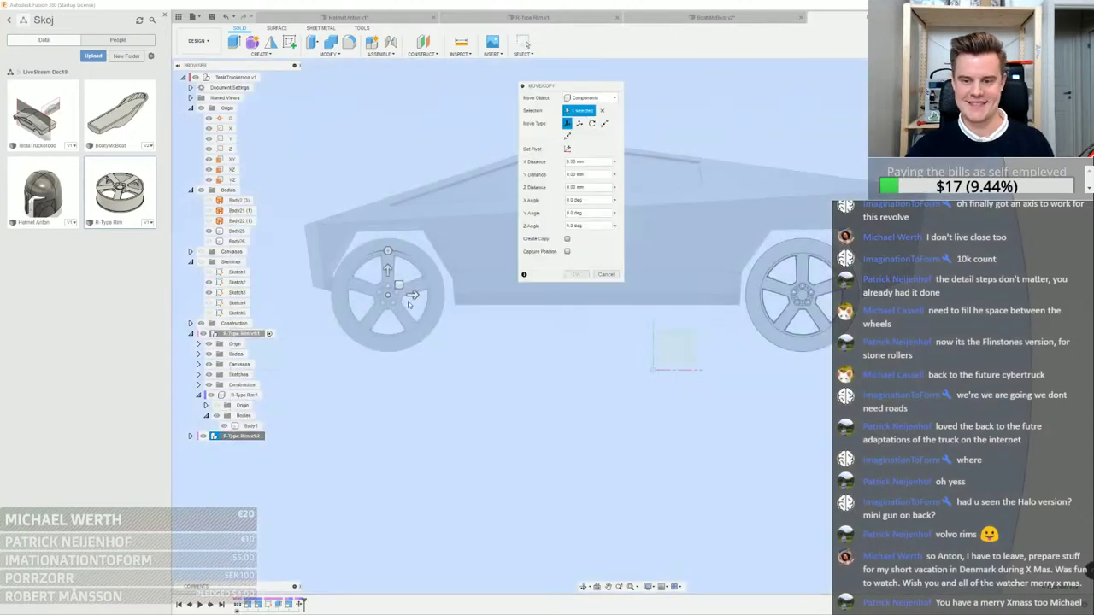
left_click_drag(415, 296, 418, 295)
left_click(579, 275)
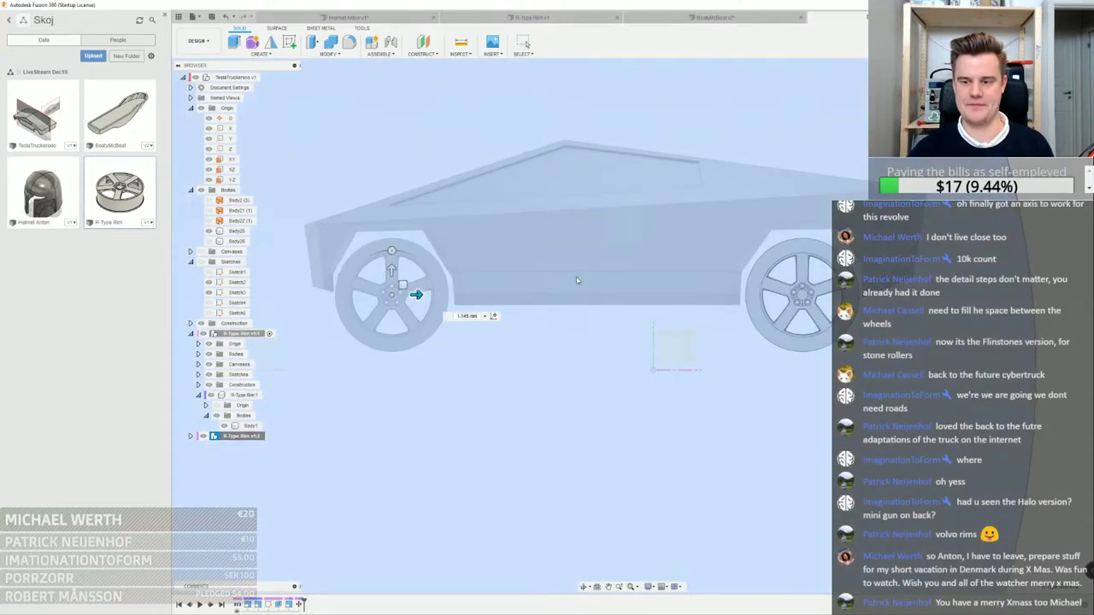
scroll(574, 358, "down", 3)
middle_click_drag(572, 337, 628, 343, "shift")
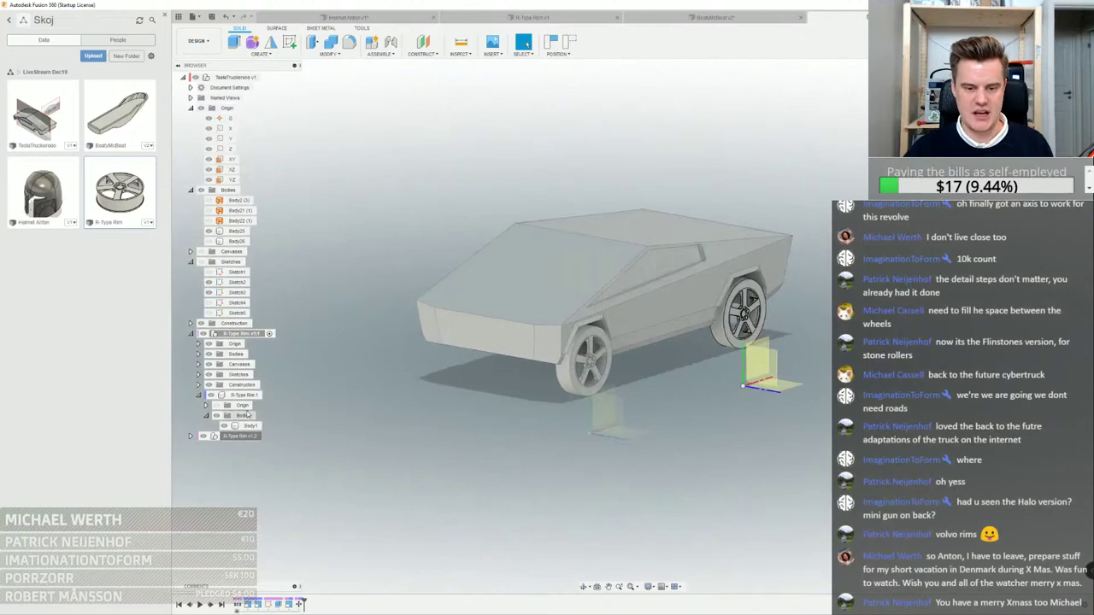
Activate the top-level truck component, capture the moved wheel positions and mirror both R-Type Rim components across the XZ origin plane
left_click(199, 394)
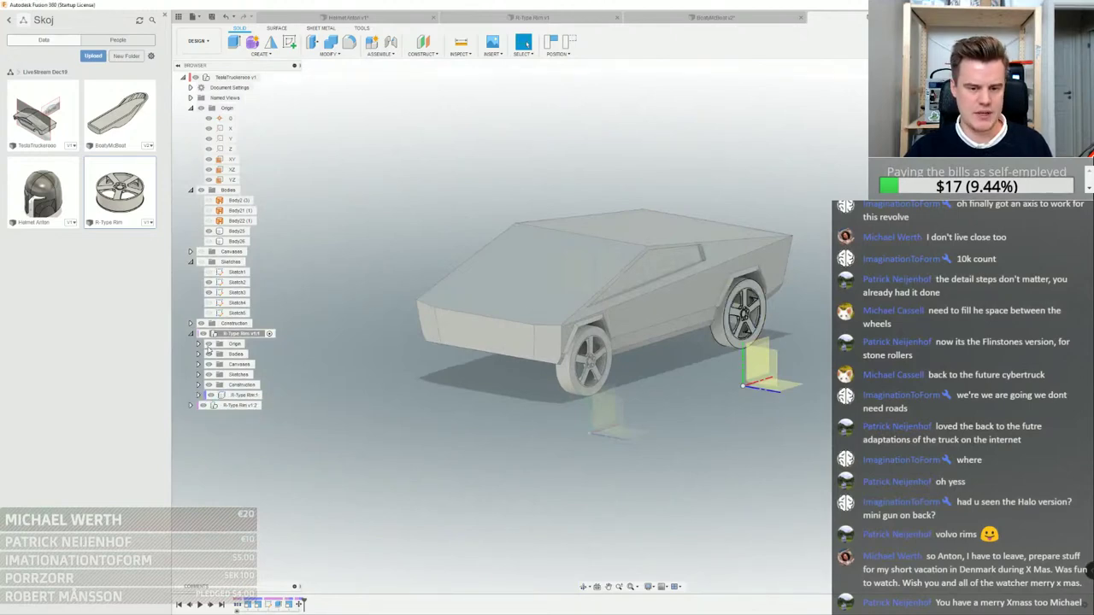
left_click(191, 333)
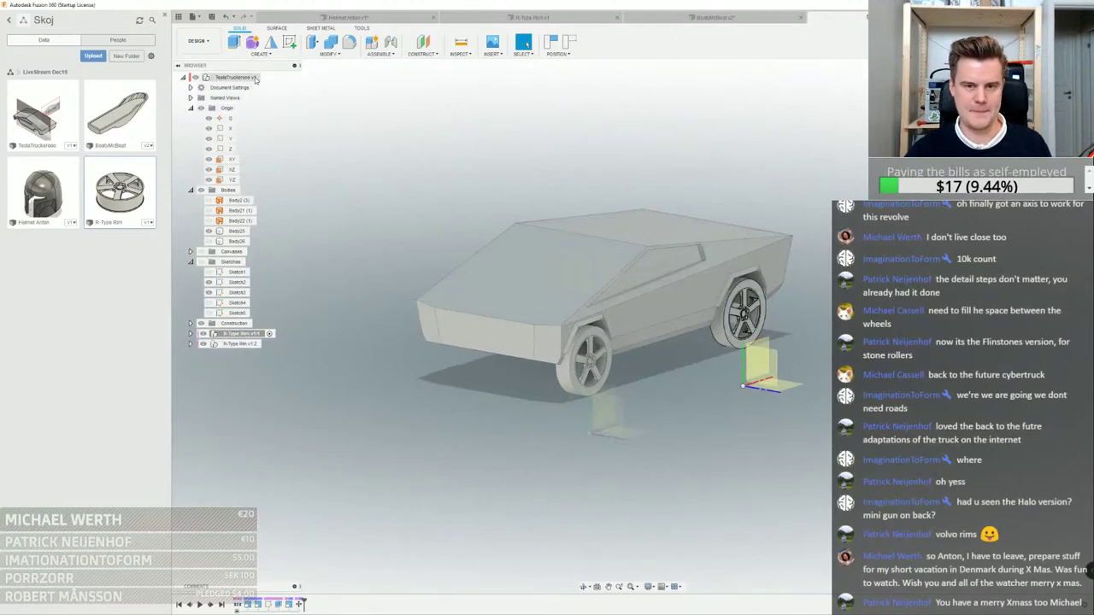
left_click(239, 333)
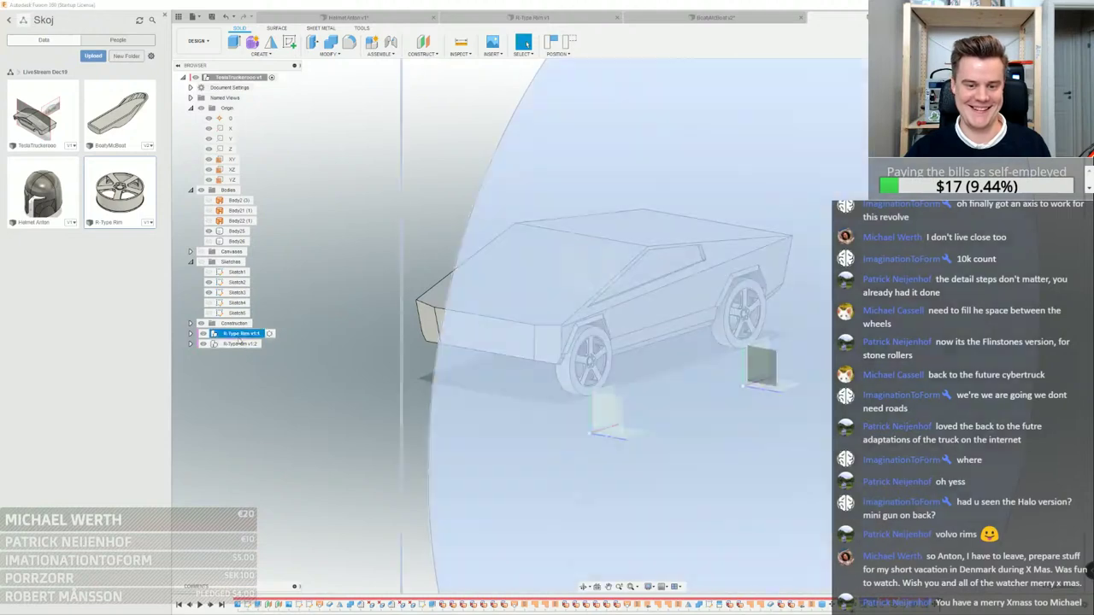
left_click(240, 343, "shift")
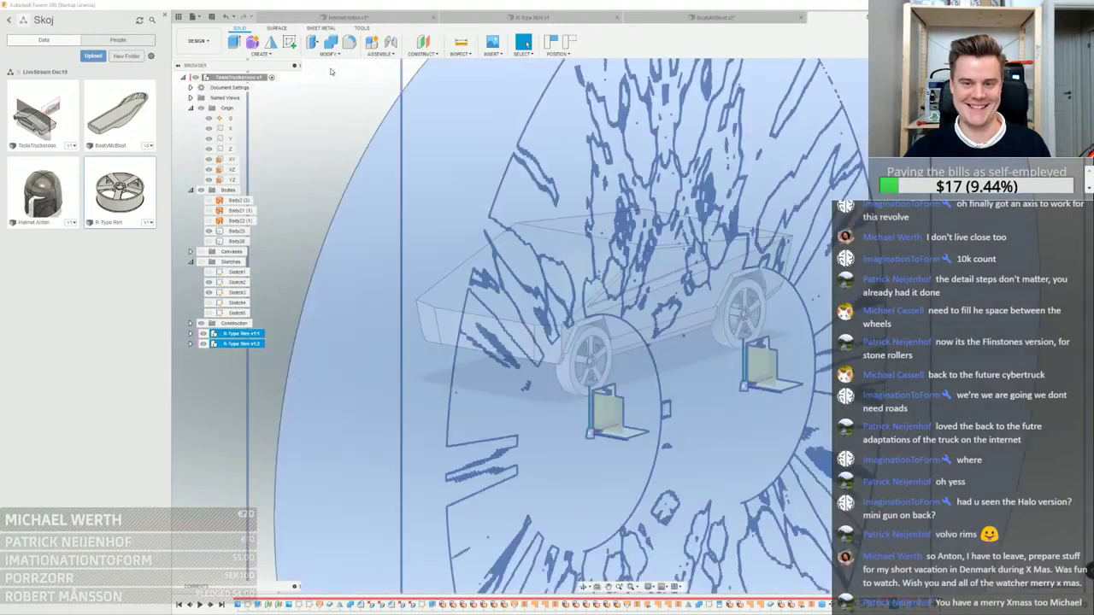
left_click(260, 54)
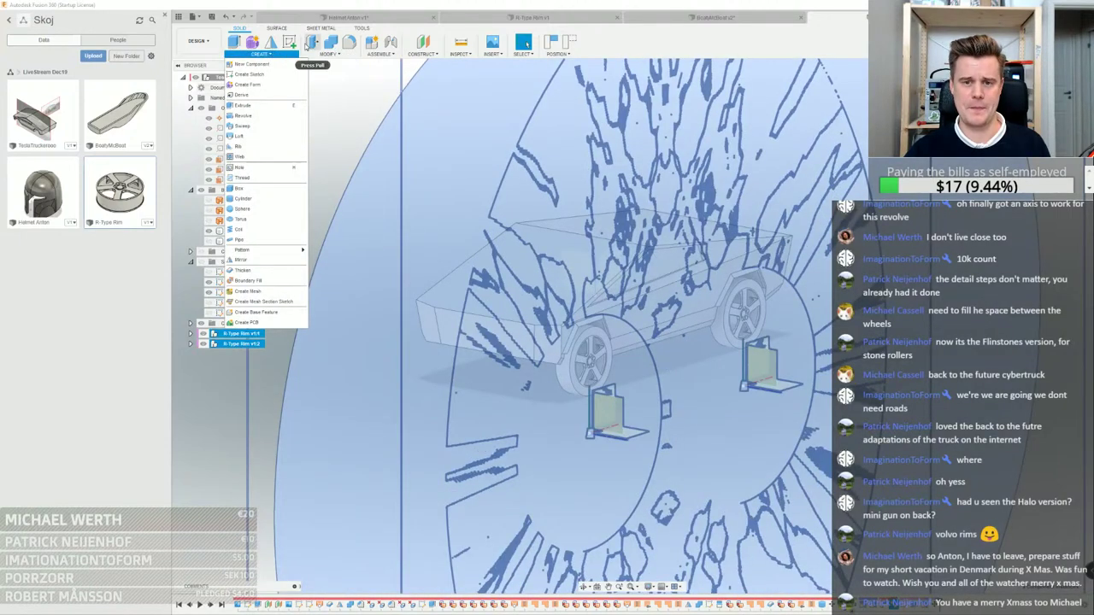
left_click(271, 41)
left_click(583, 327)
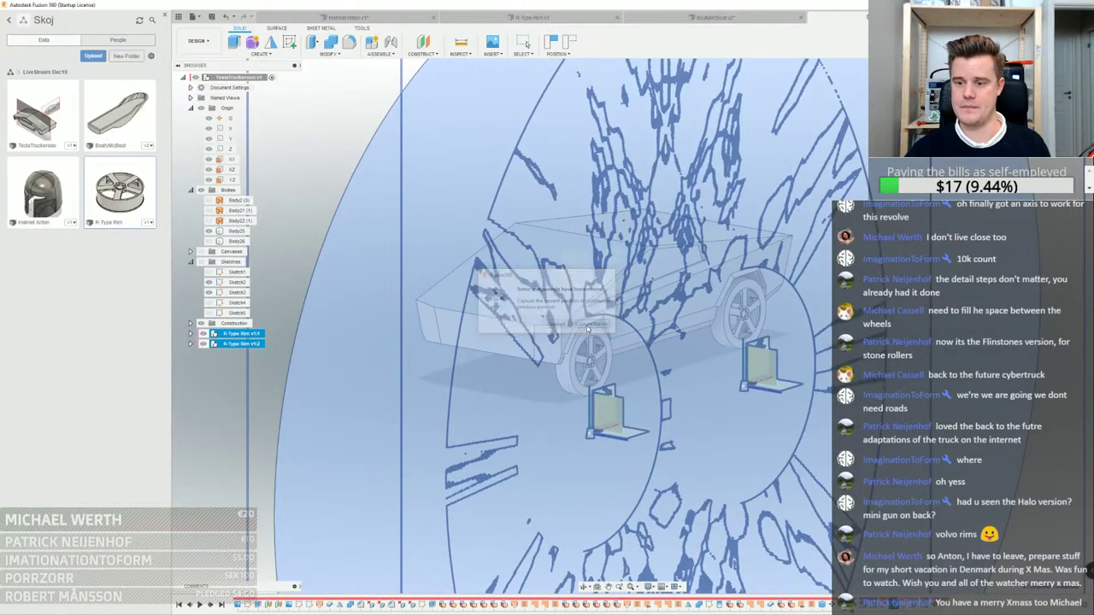
left_click(570, 124)
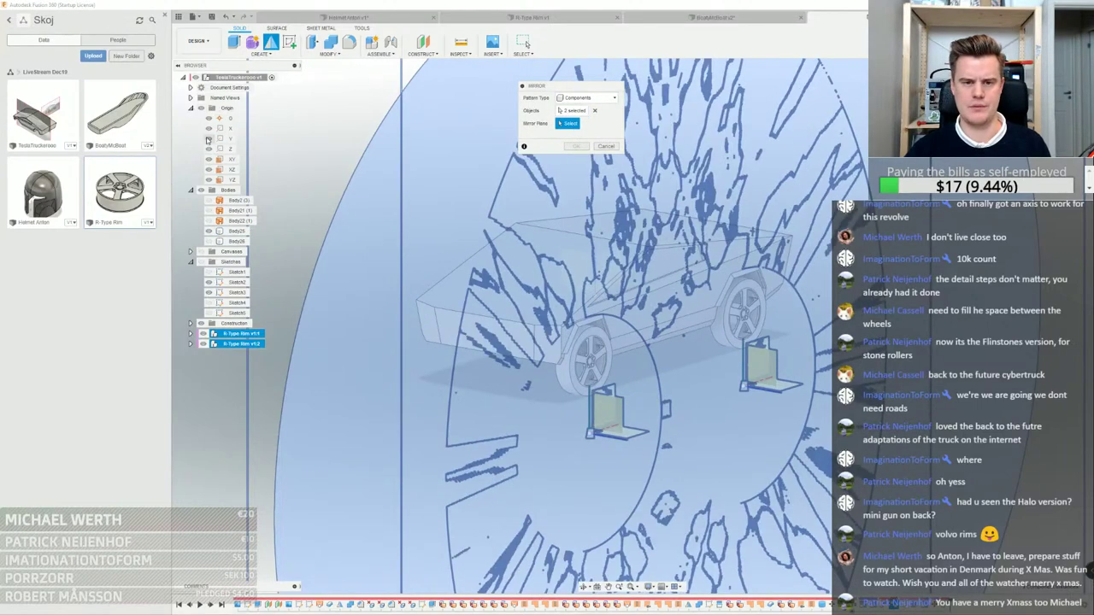
left_click(231, 169)
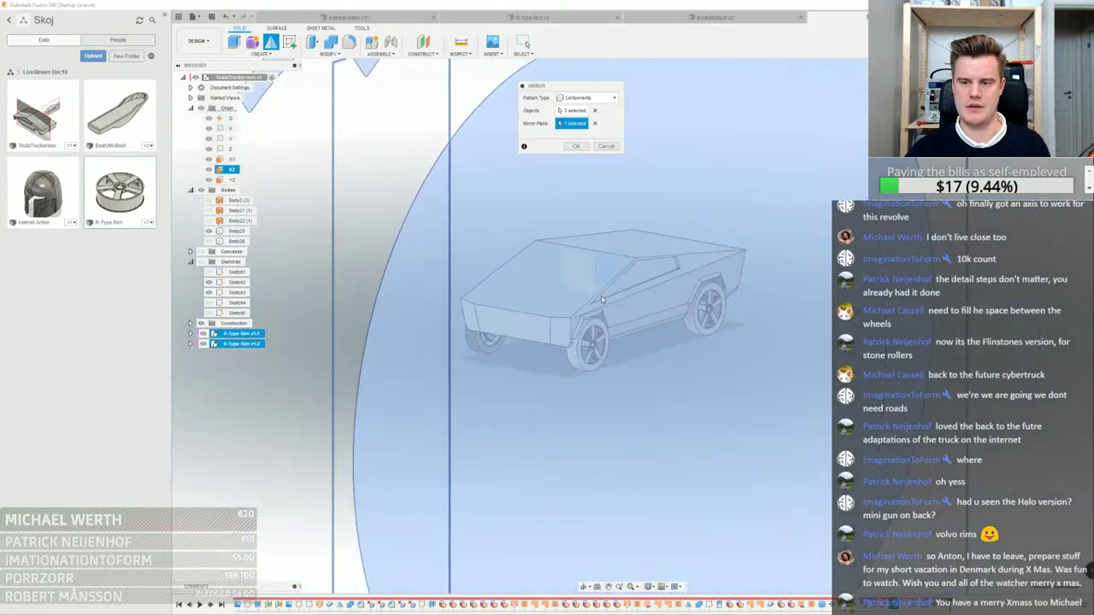
left_click(575, 146)
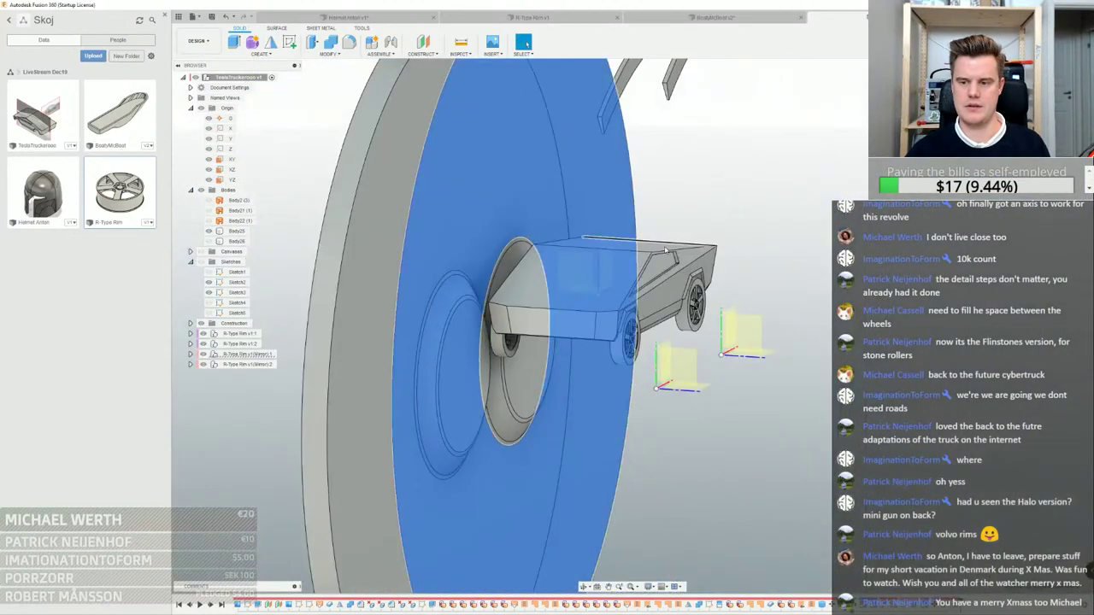
Hide the oversized Body1 and Body2 in the first mirrored R-Type Rim component
scroll(665, 250, "up", 1)
scroll(457, 220, "up", 2)
scroll(449, 210, "down", 3)
scroll(512, 190, "down", 1)
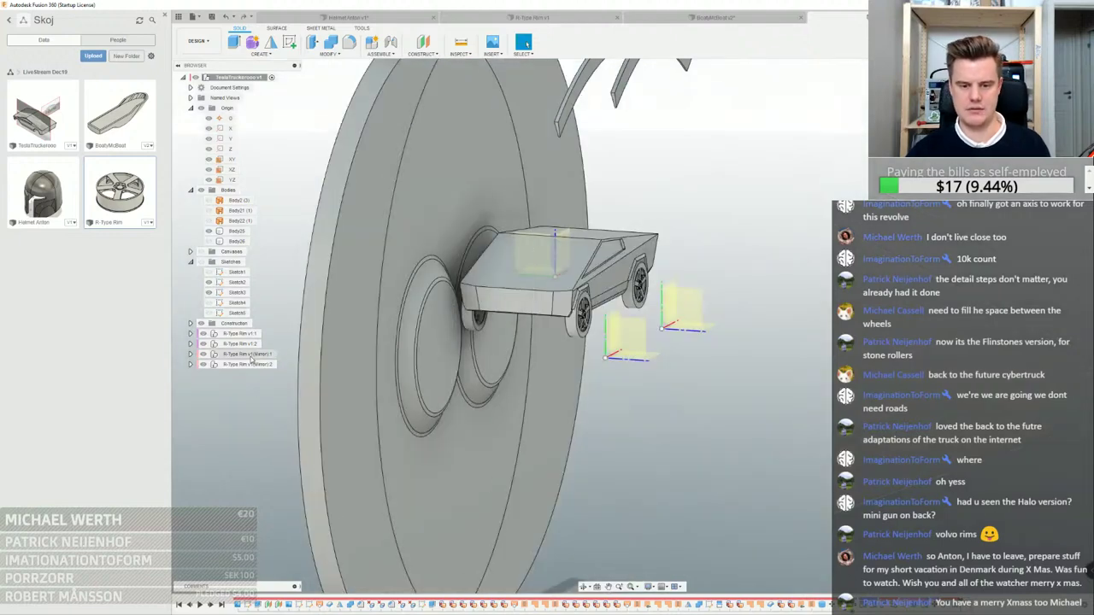
left_click(250, 354)
left_click(190, 353)
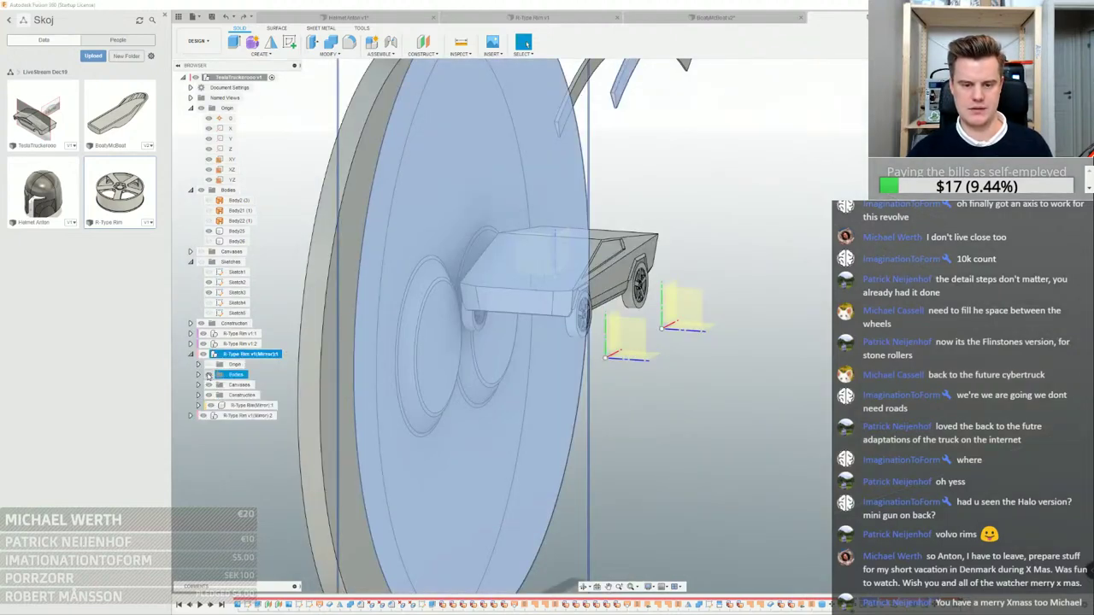
left_click(198, 374)
left_click(218, 395)
left_click(217, 385)
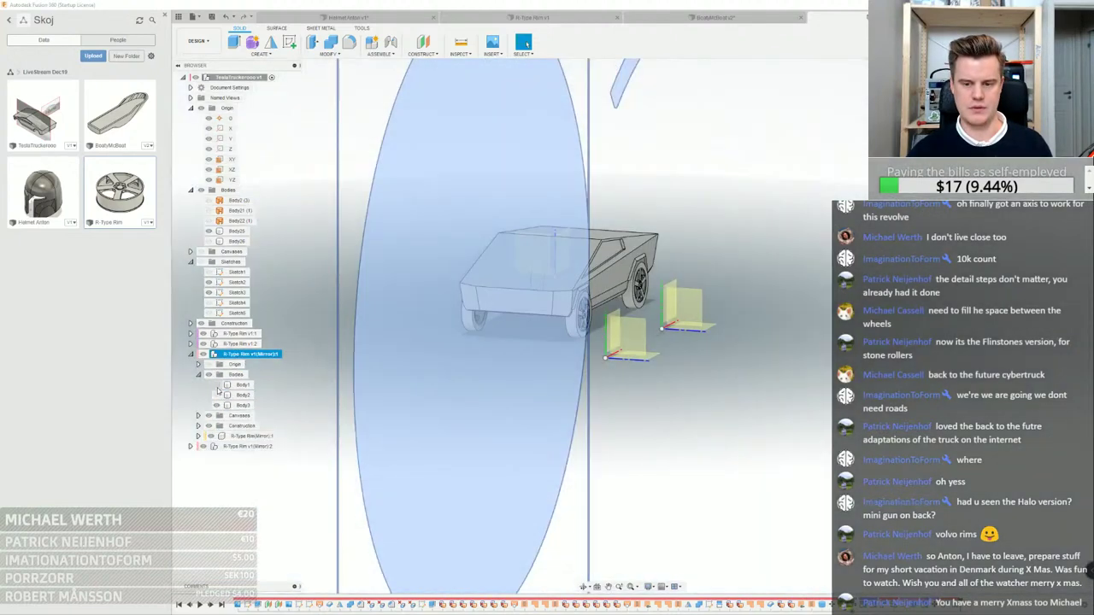
left_click(288, 430)
middle_click_drag(466, 299, 508, 305, "shift")
scroll(506, 302, "up", 3)
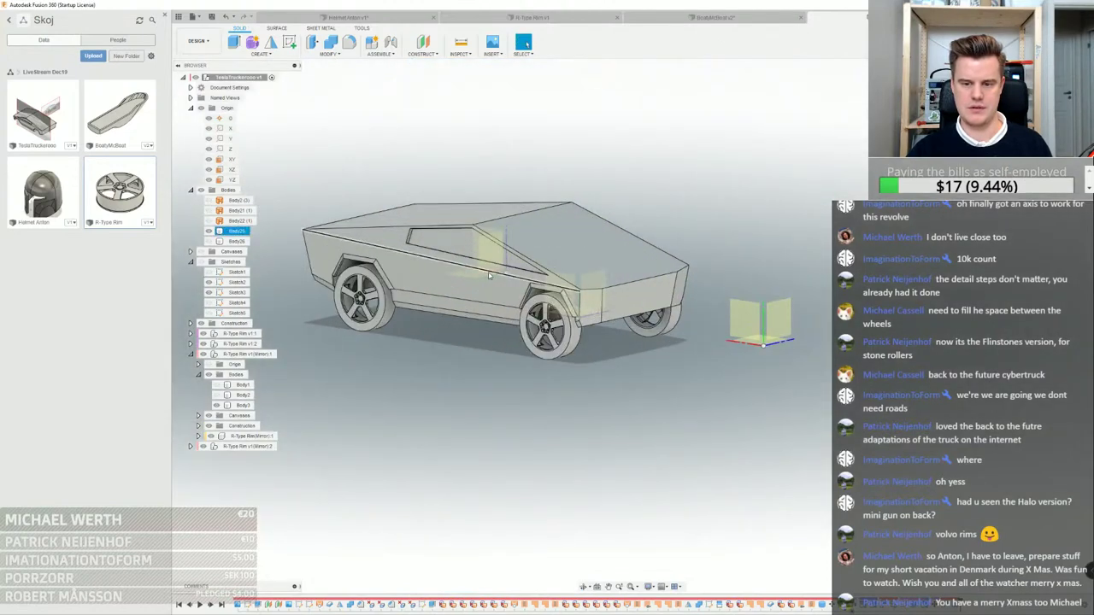
left_click(308, 143)
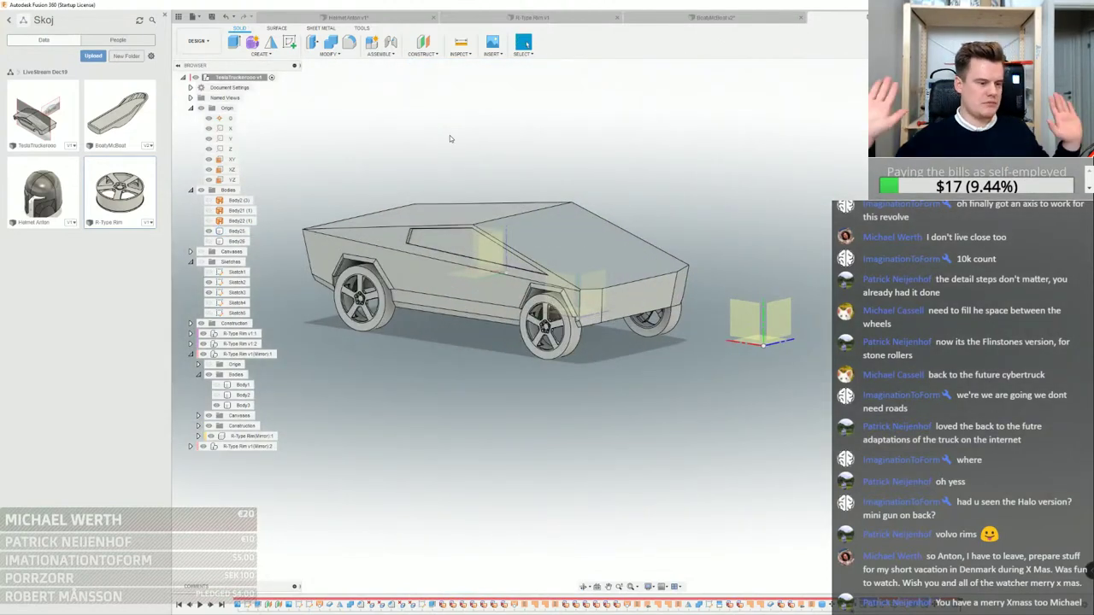
Switch to the Render workspace and apply a smooth stainless steel appearance to the truck body
left_click(190, 42)
left_click(190, 76)
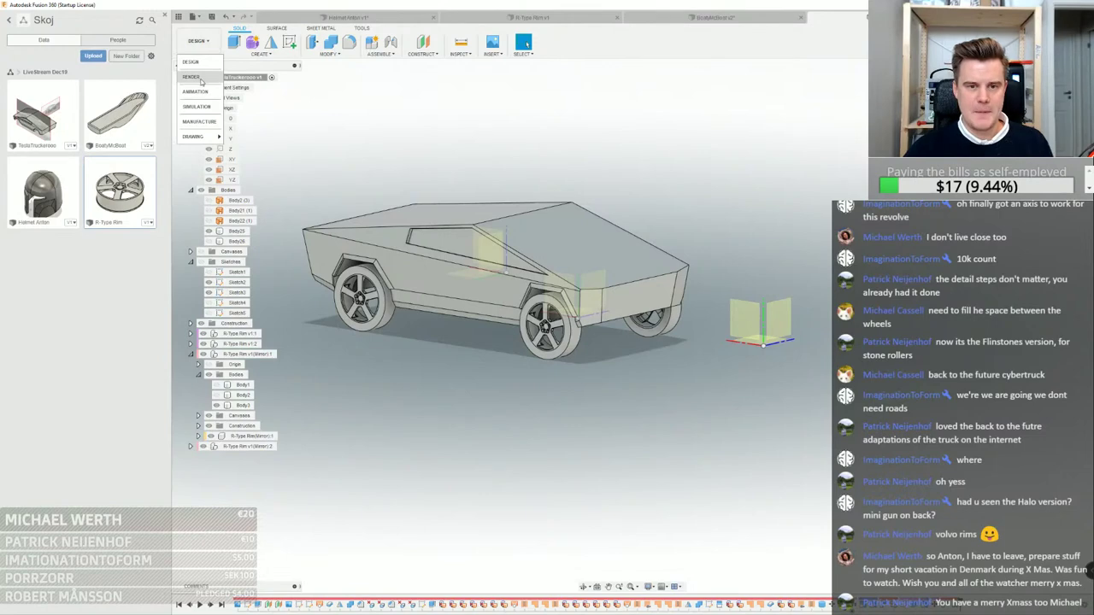
scroll(599, 213, "up", 3)
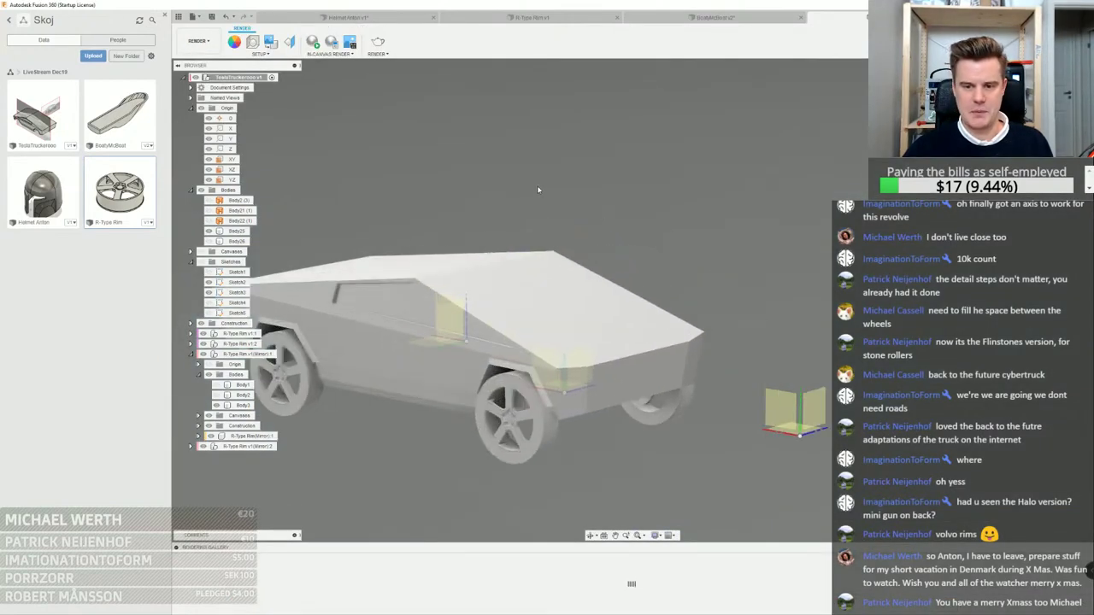
middle_click_drag(537, 186, 608, 185)
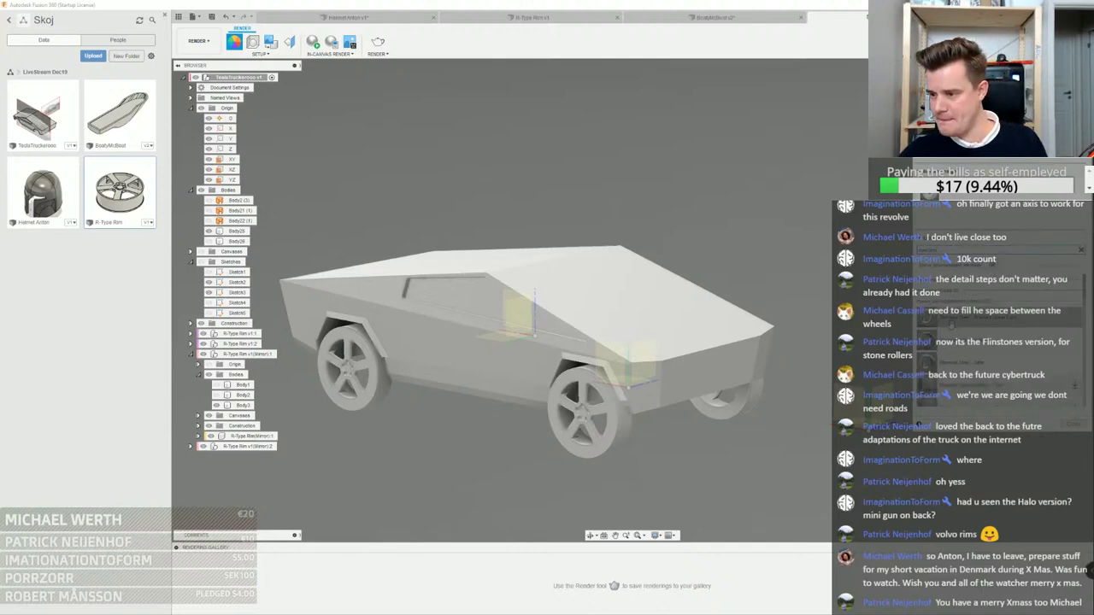
left_click_drag(961, 317, 643, 300)
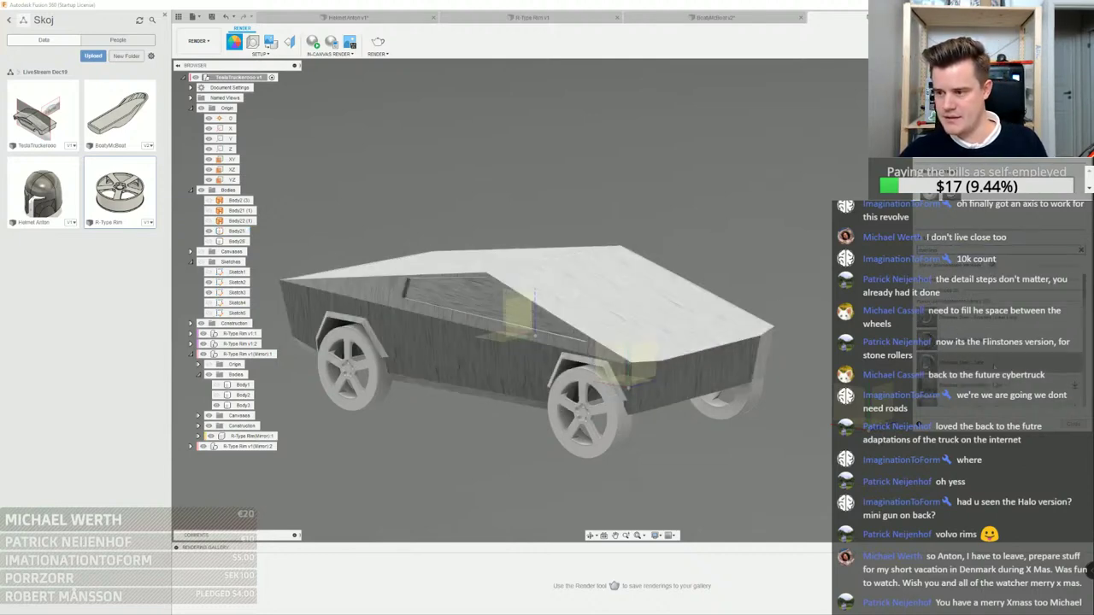
mouse_move(961, 340)
left_mouse_down()
mouse_move(662, 301)
mouse_move(683, 346)
left_mouse_up()
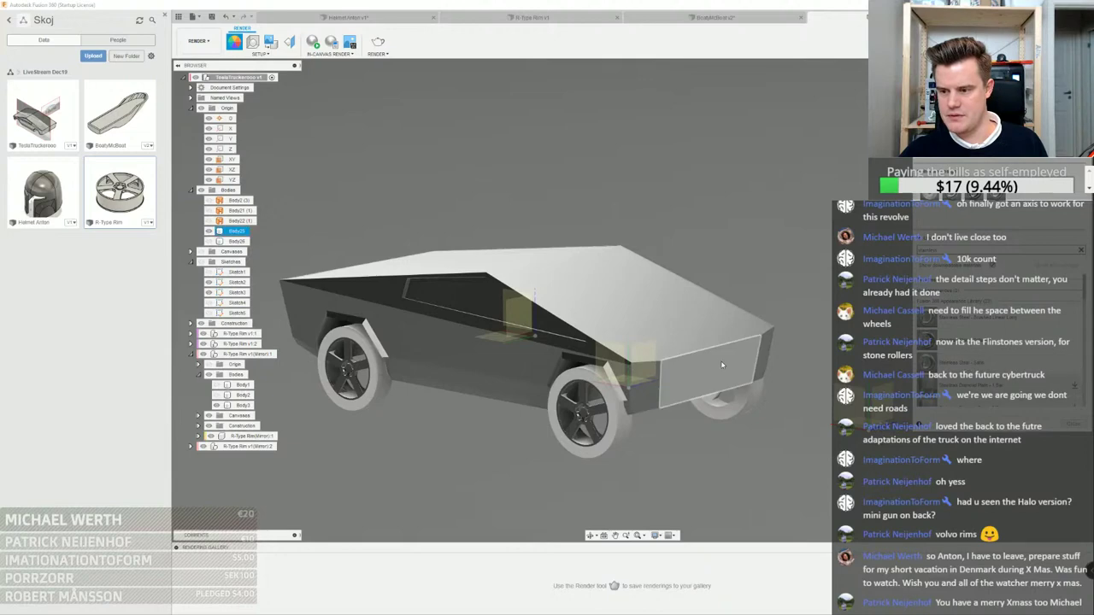
Apply the stainless steel appearance to the rims on the truck's other side and a black rubber appearance to the tires
middle_click_drag(581, 402, 726, 410, "shift")
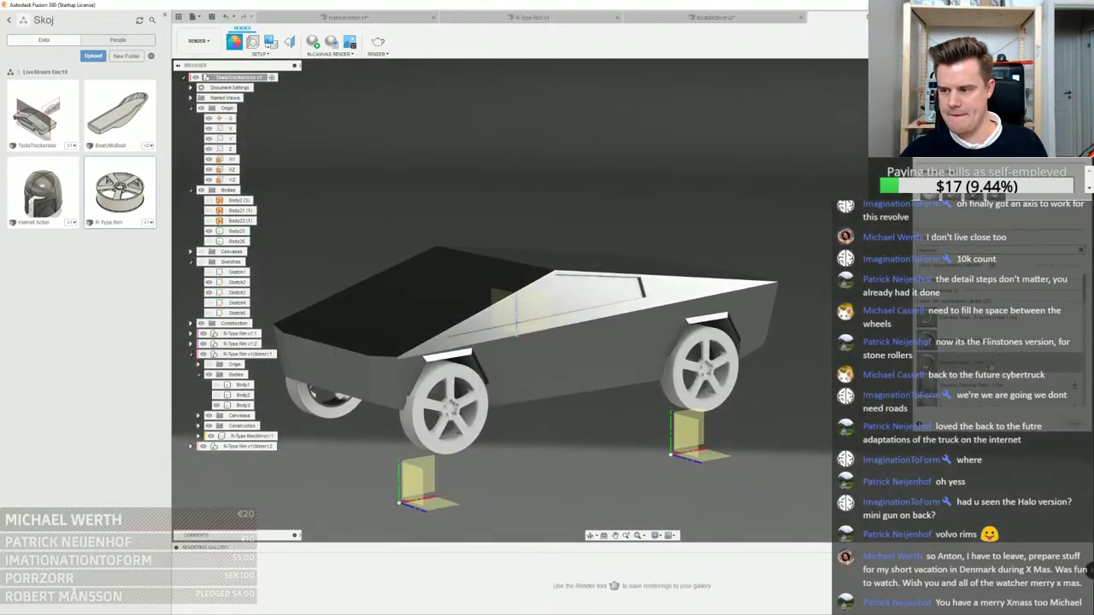
left_click_drag(733, 415, 703, 373)
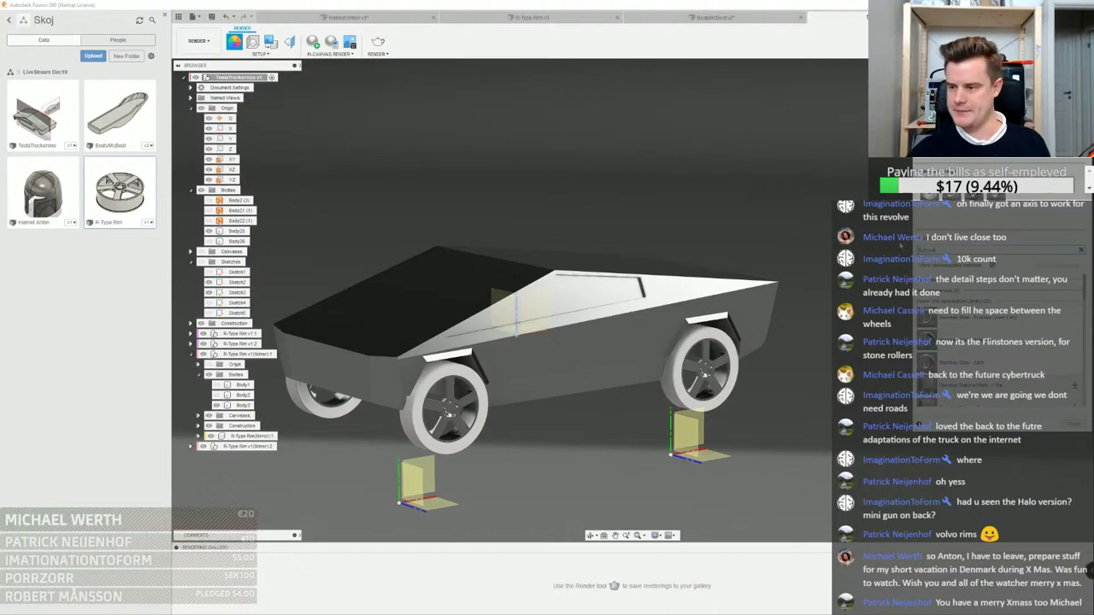
left_click_drag(949, 319, 732, 408)
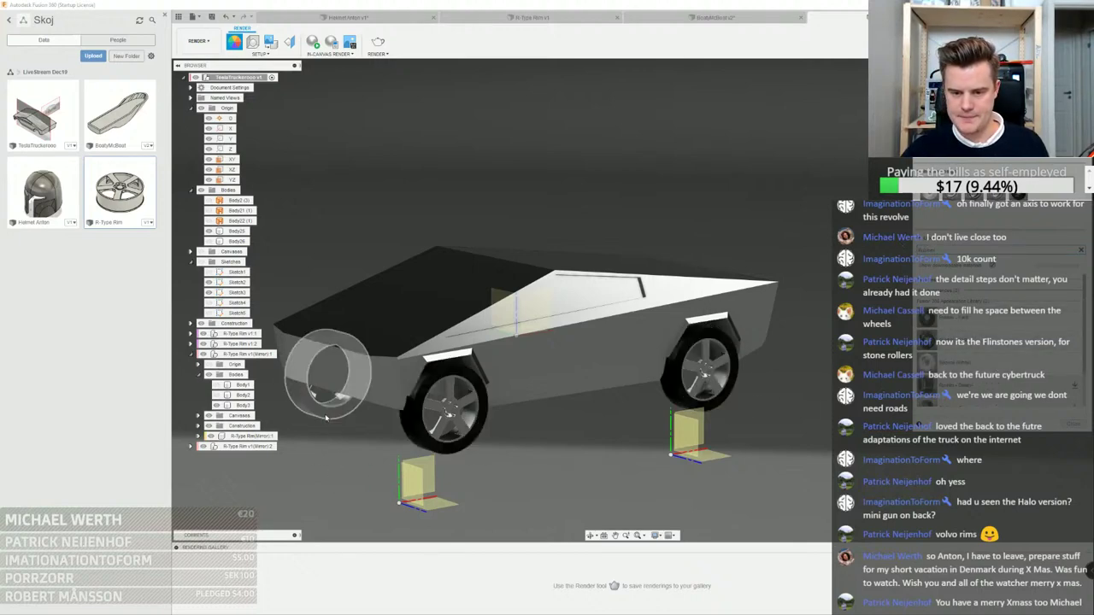
left_click(1075, 425)
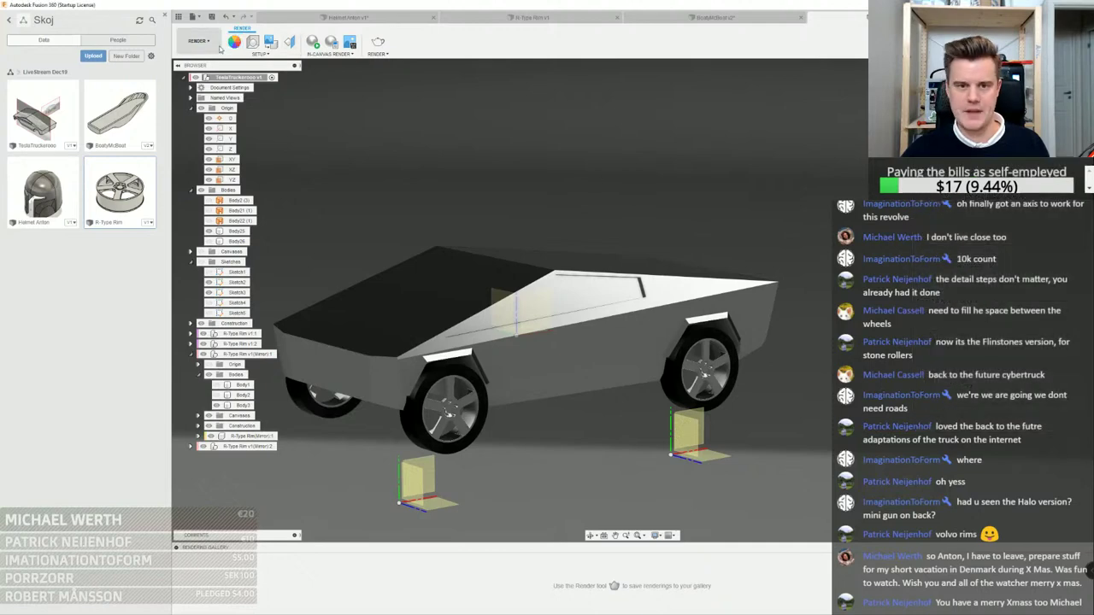
Set the render scene's environment to Dry Lake Bed from the environment library
left_click(256, 43)
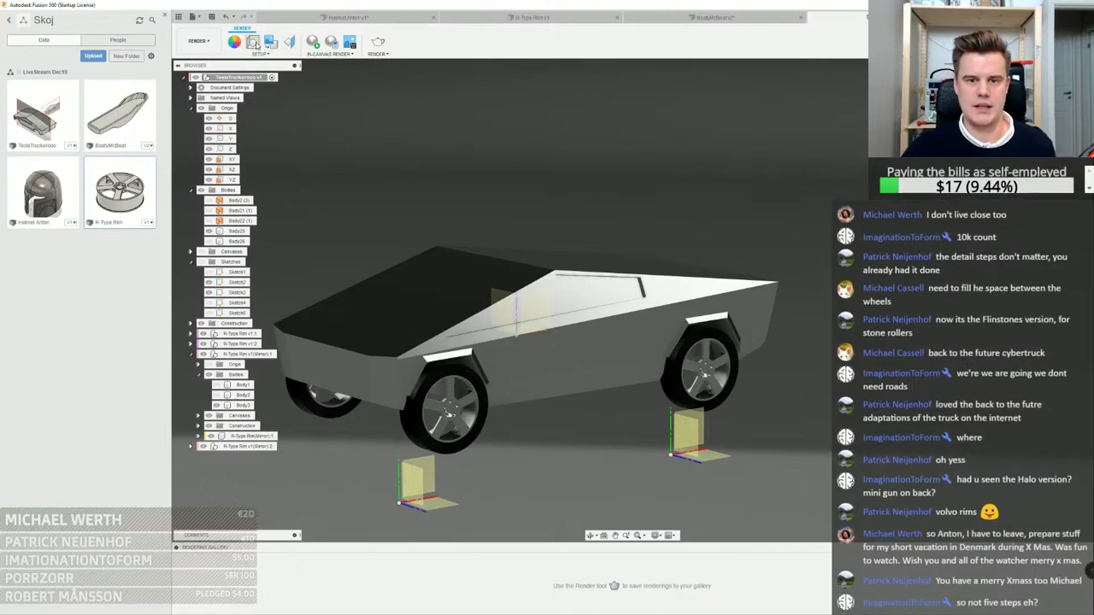
left_click(1051, 139)
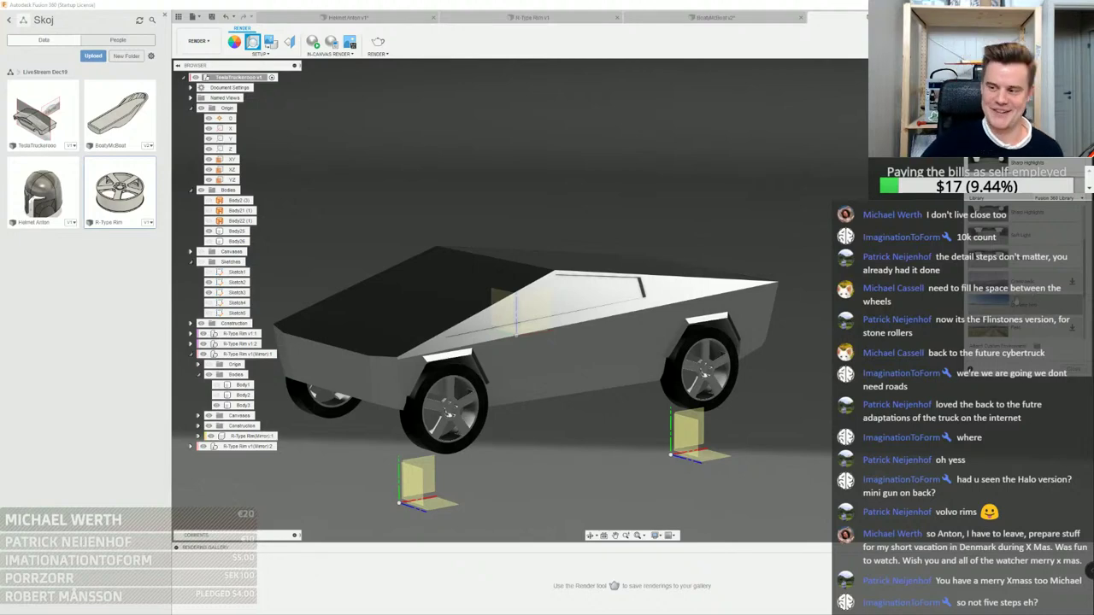
left_click_drag(1021, 305, 733, 183)
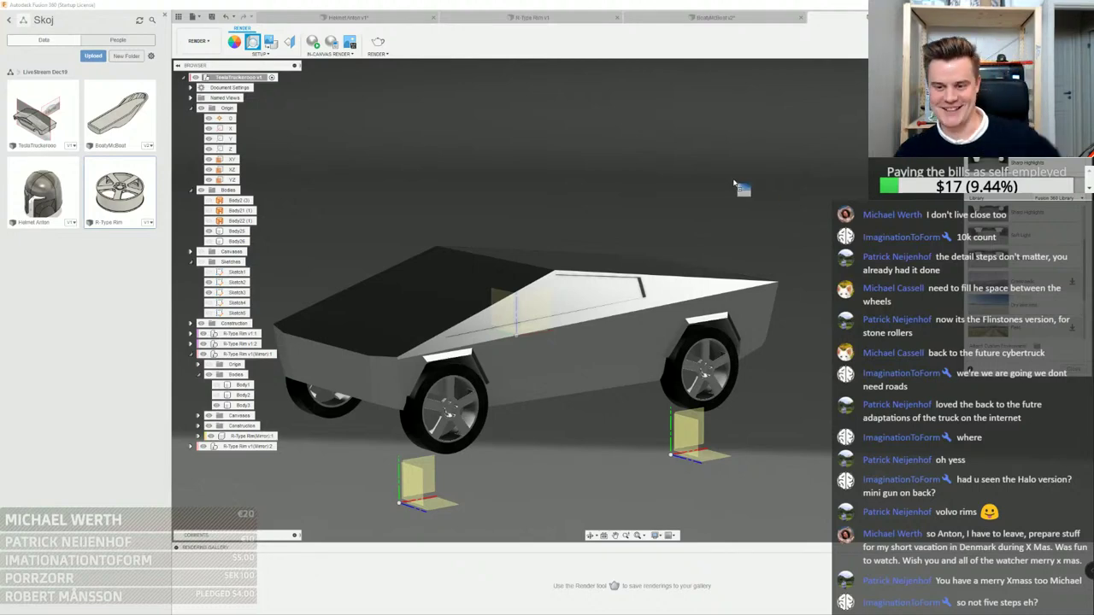
left_click_drag(733, 183, 731, 185)
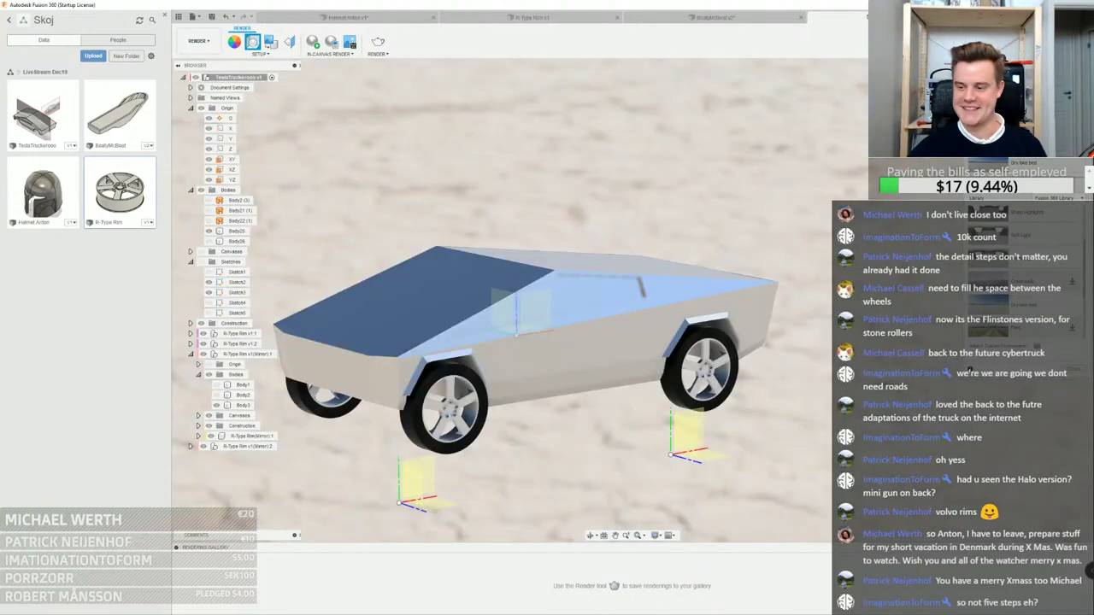
scroll(568, 246, "down", 3)
middle_click_drag(568, 246, 784, 202, "shift")
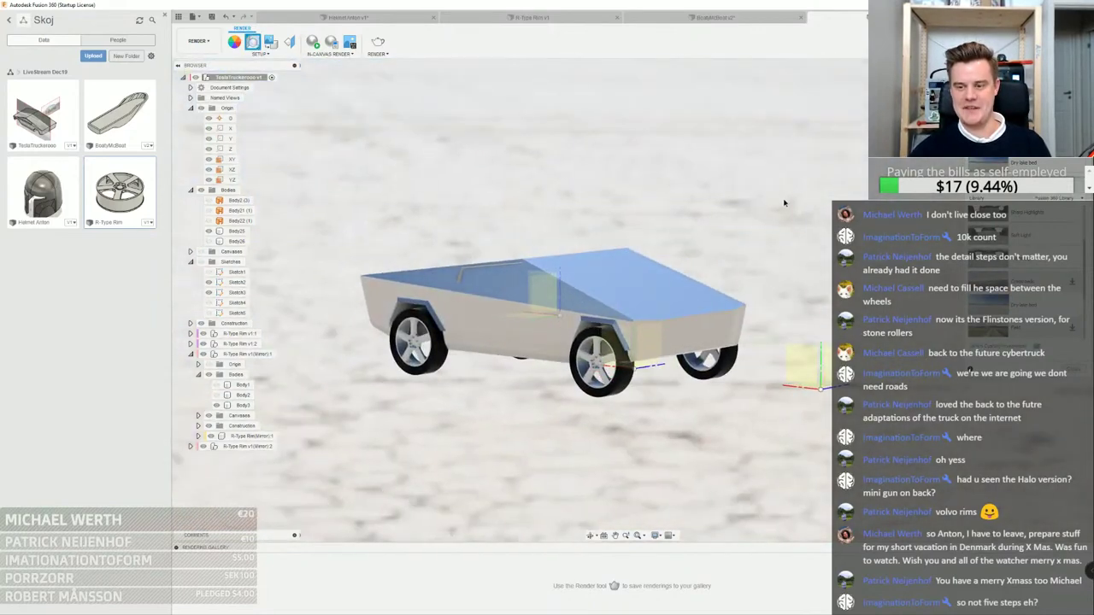
left_click(1073, 369)
Examine the truck's materials in the desert scene from the front, the side and underneath
scroll(662, 227, "down", 3)
scroll(635, 237, "up", 5)
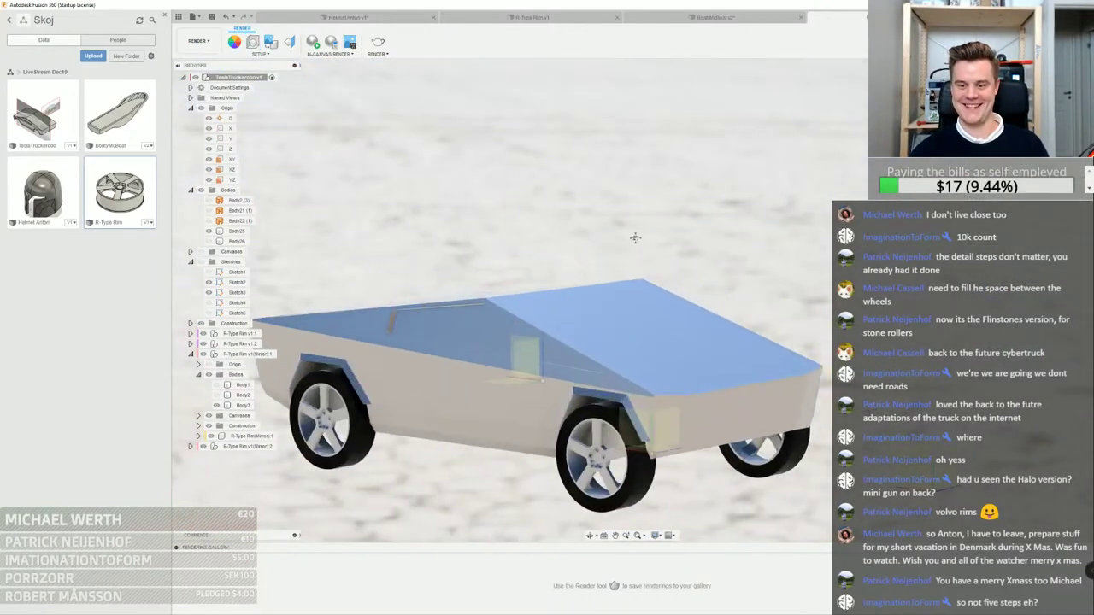
middle_click_drag(634, 238, 602, 246, "shift")
middle_click_drag(744, 239, 668, 203, "shift")
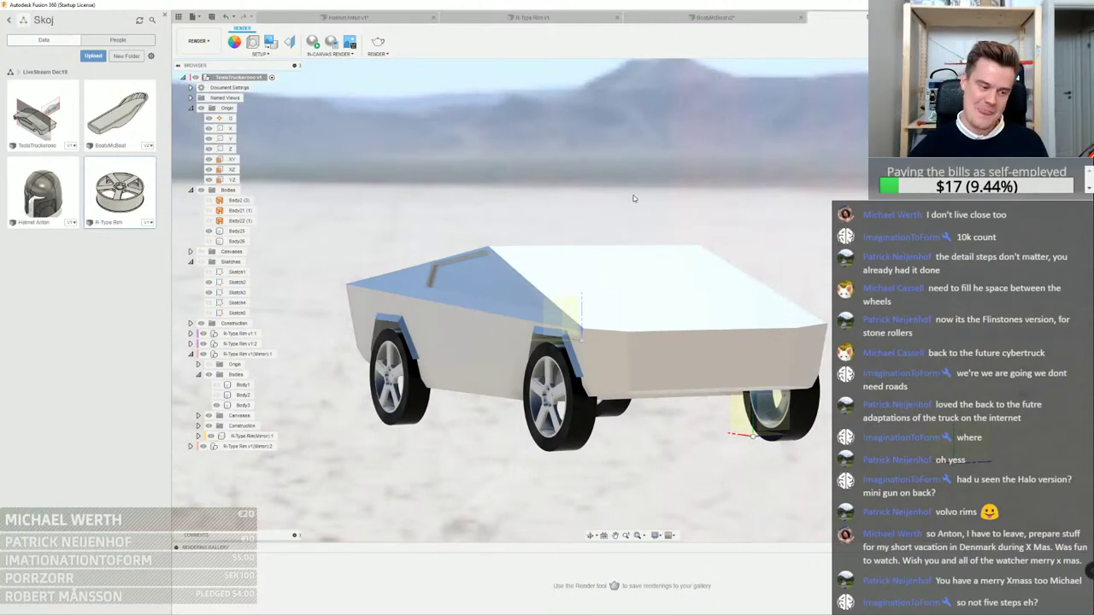
middle_click_drag(645, 200, 591, 244, "shift")
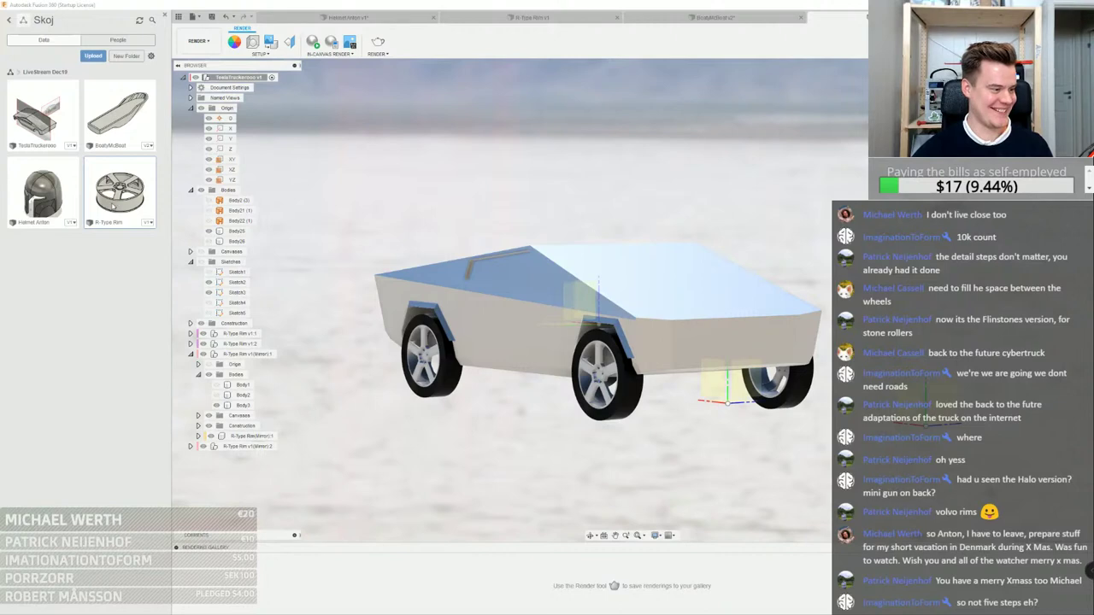
middle_click_drag(671, 248, 547, 243, "shift")
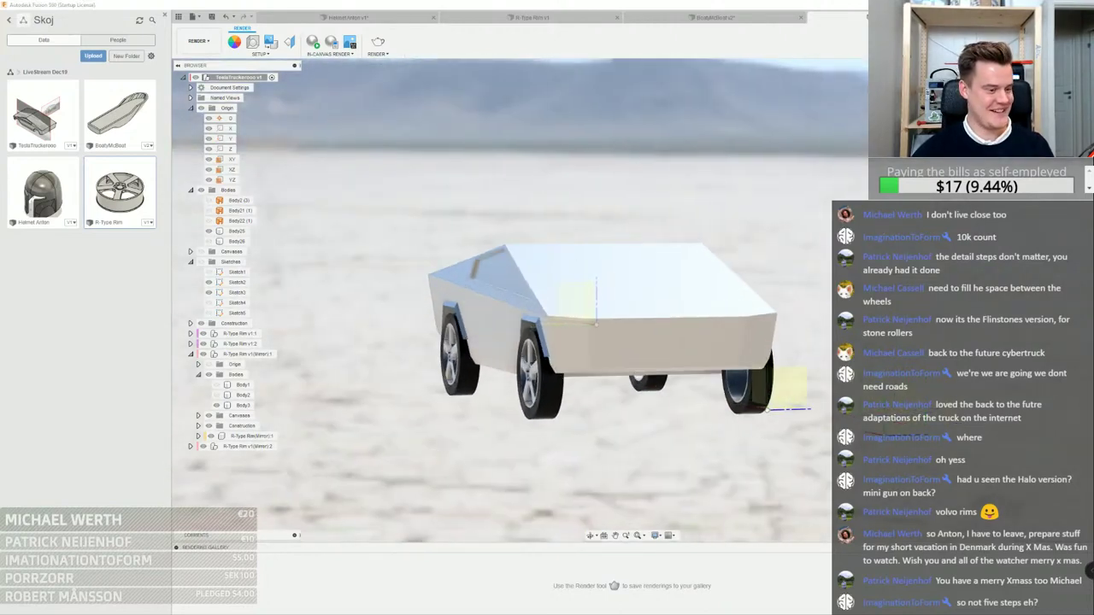
middle_click_drag(551, 272, 599, 282, "shift")
middle_click_drag(590, 522, 586, 231, "shift")
left_click(368, 186)
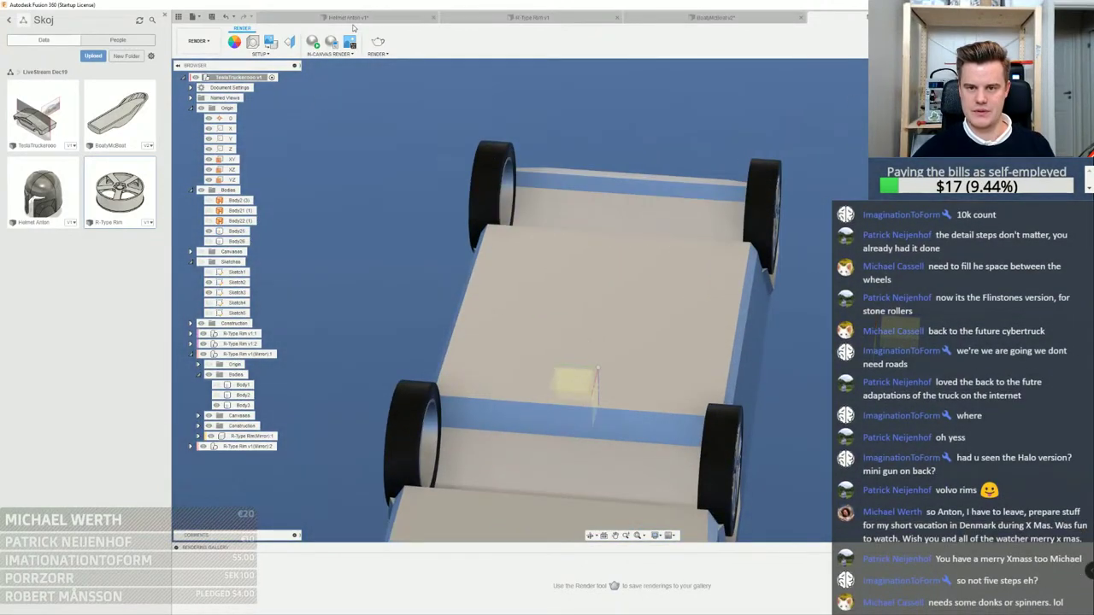
left_click(550, 232)
middle_click_drag(550, 231, 656, 265, "shift")
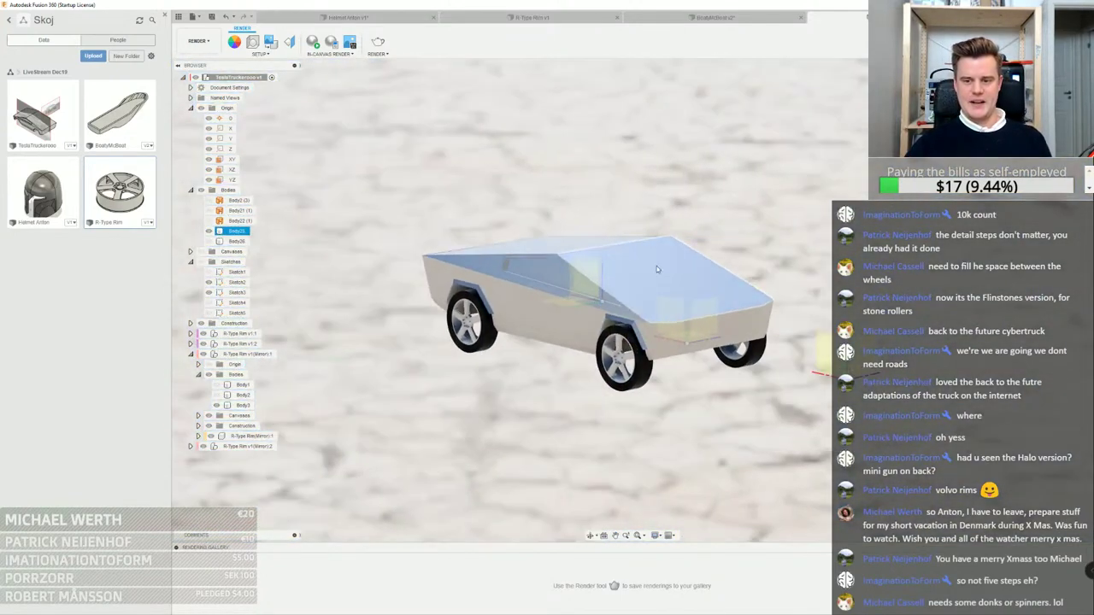
left_click(639, 78)
Return to the Design workspace, check the finished truck with its four wheels and save the design
left_click(197, 40)
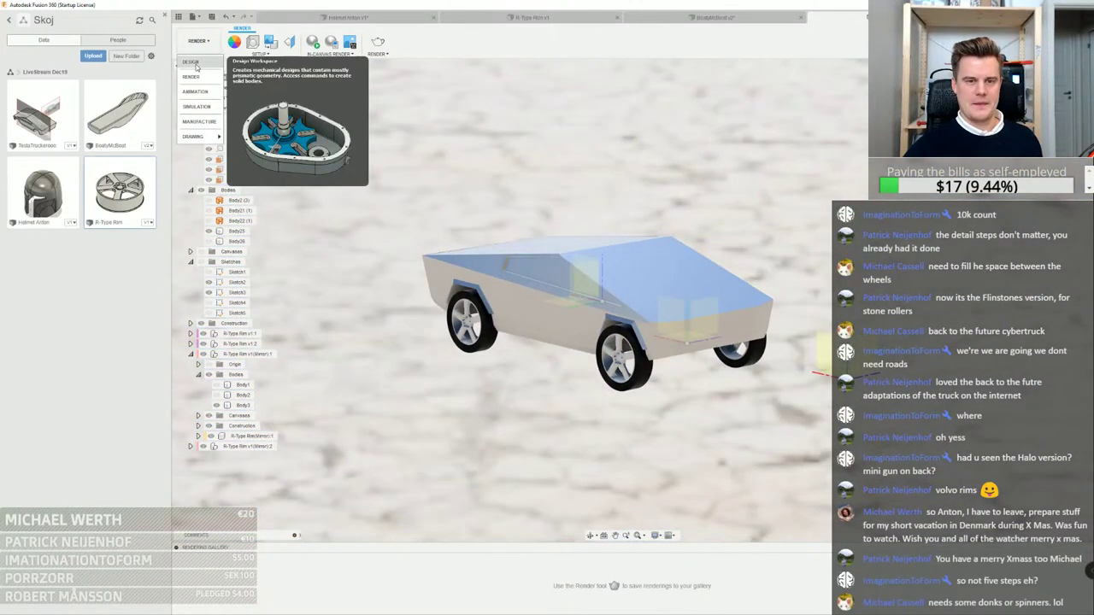
left_click(205, 61)
mouse_move(767, 206)
middle_mouse_down("shift")
mouse_move(744, 202)
mouse_move(749, 214)
middle_mouse_up("shift")
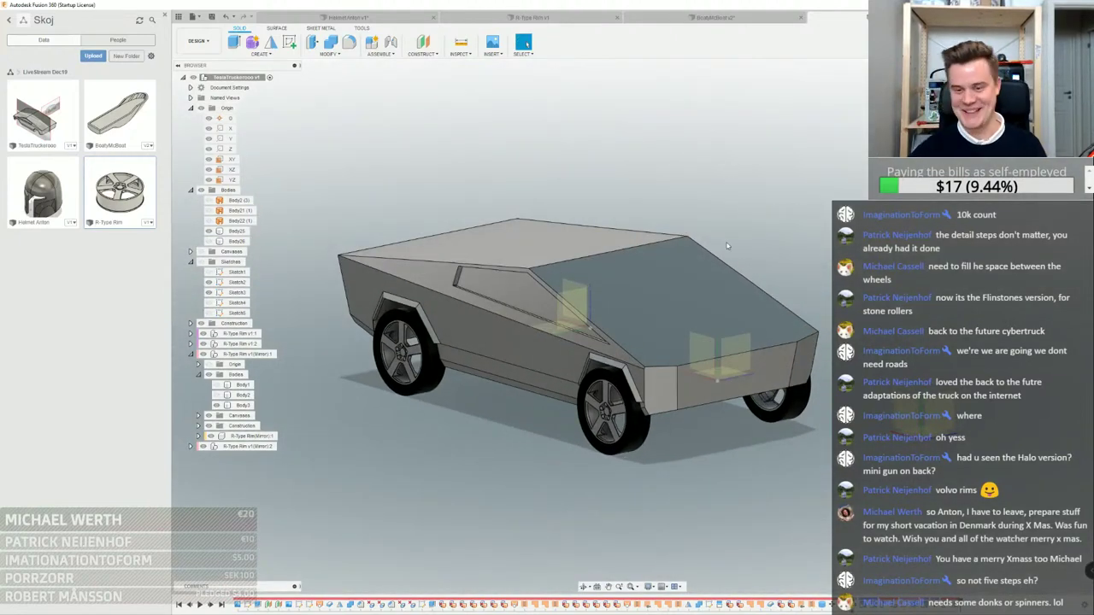
scroll(686, 305, "up", 3)
middle_click_drag(686, 305, 664, 295, "shift")
scroll(665, 295, "down", 3)
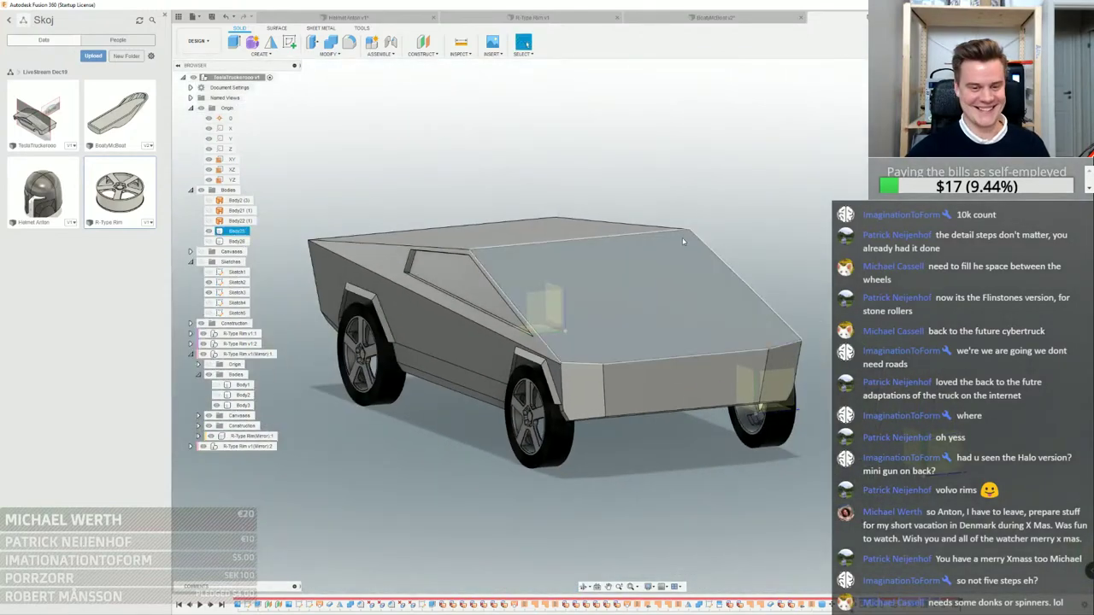
middle_click_drag(683, 242, 692, 293, "shift")
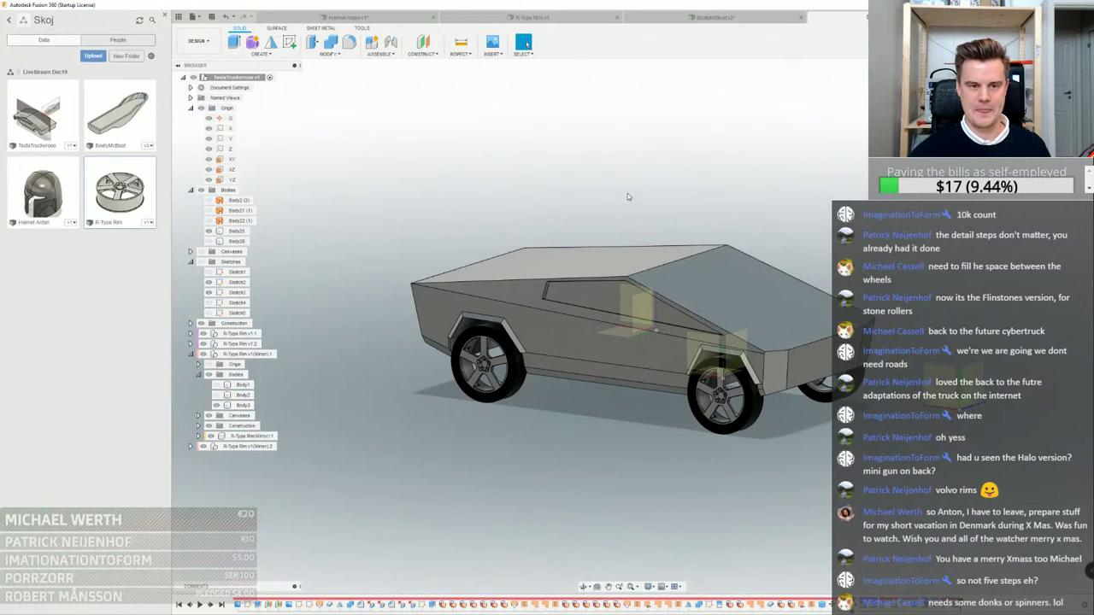
key("ctrl+s")
left_click(541, 307)
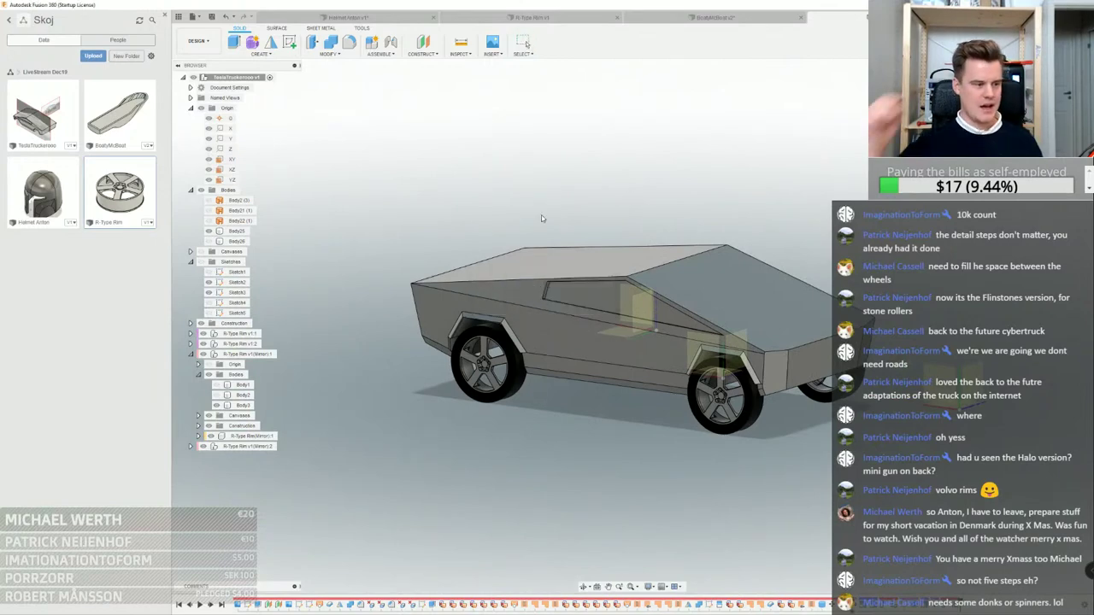